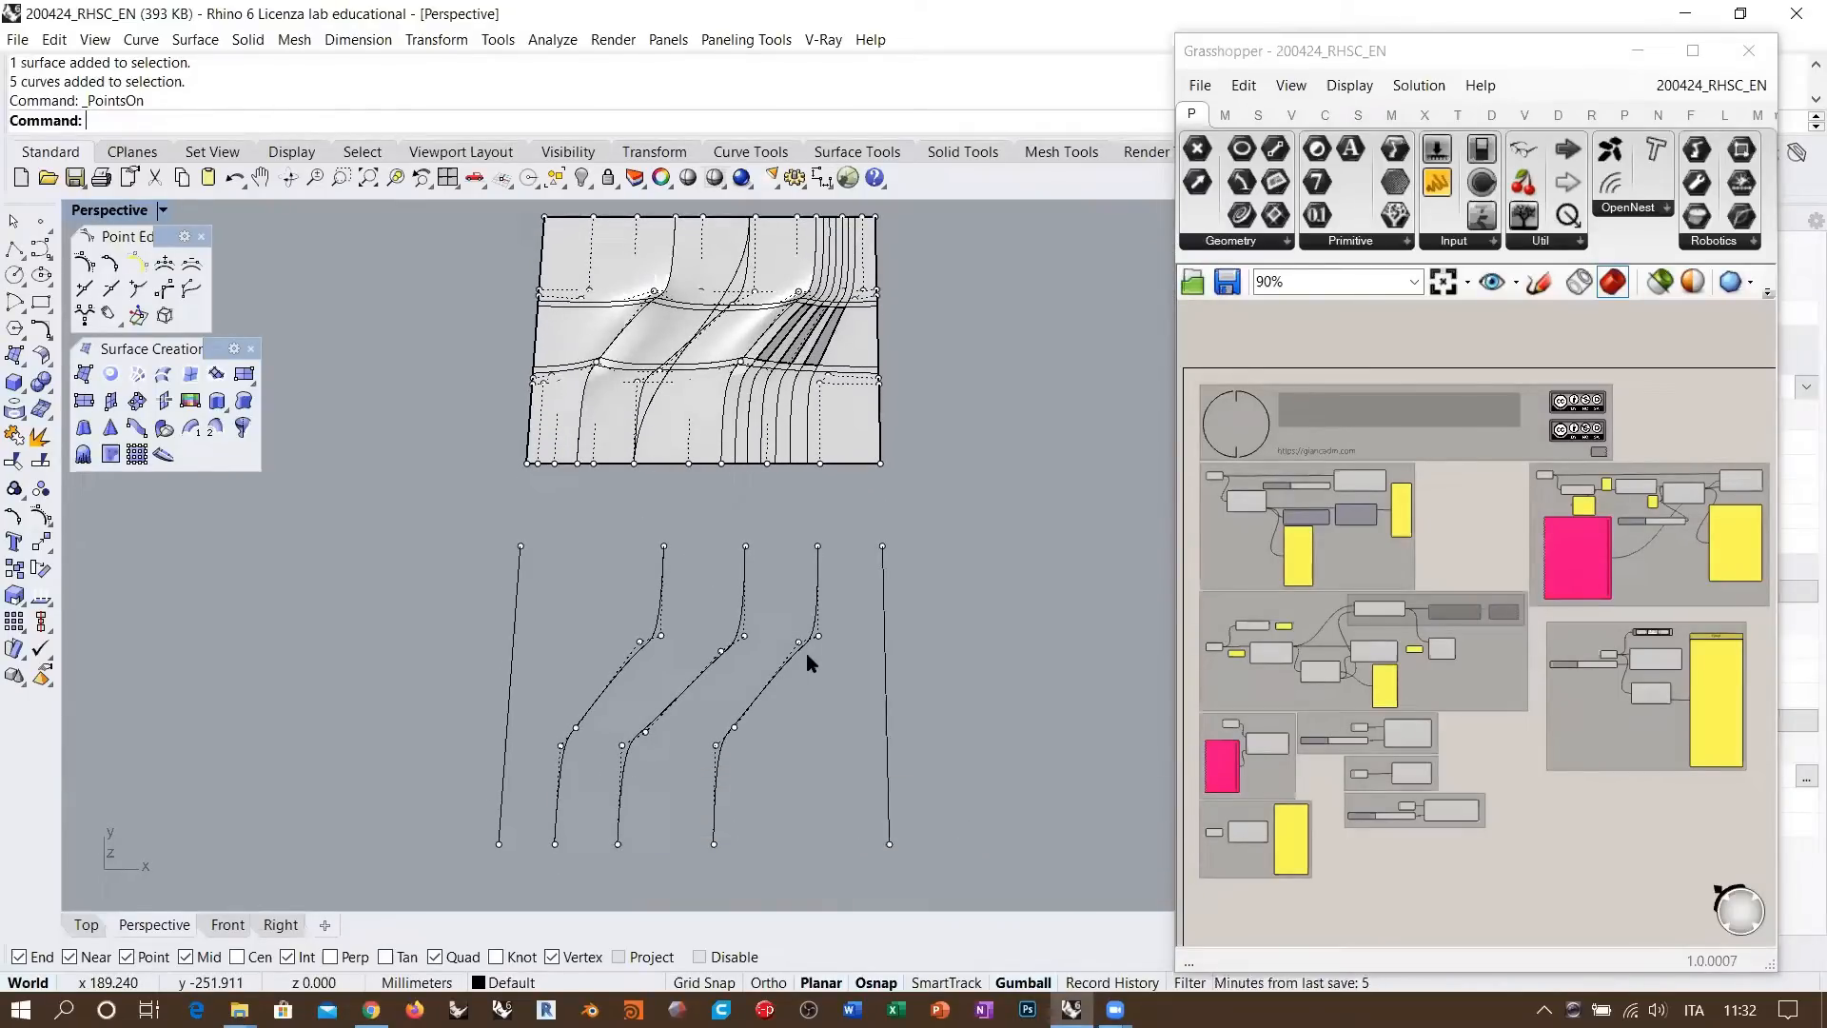
pyautogui.moveTo(828, 704); pyautogui.dragTo(583, 677)
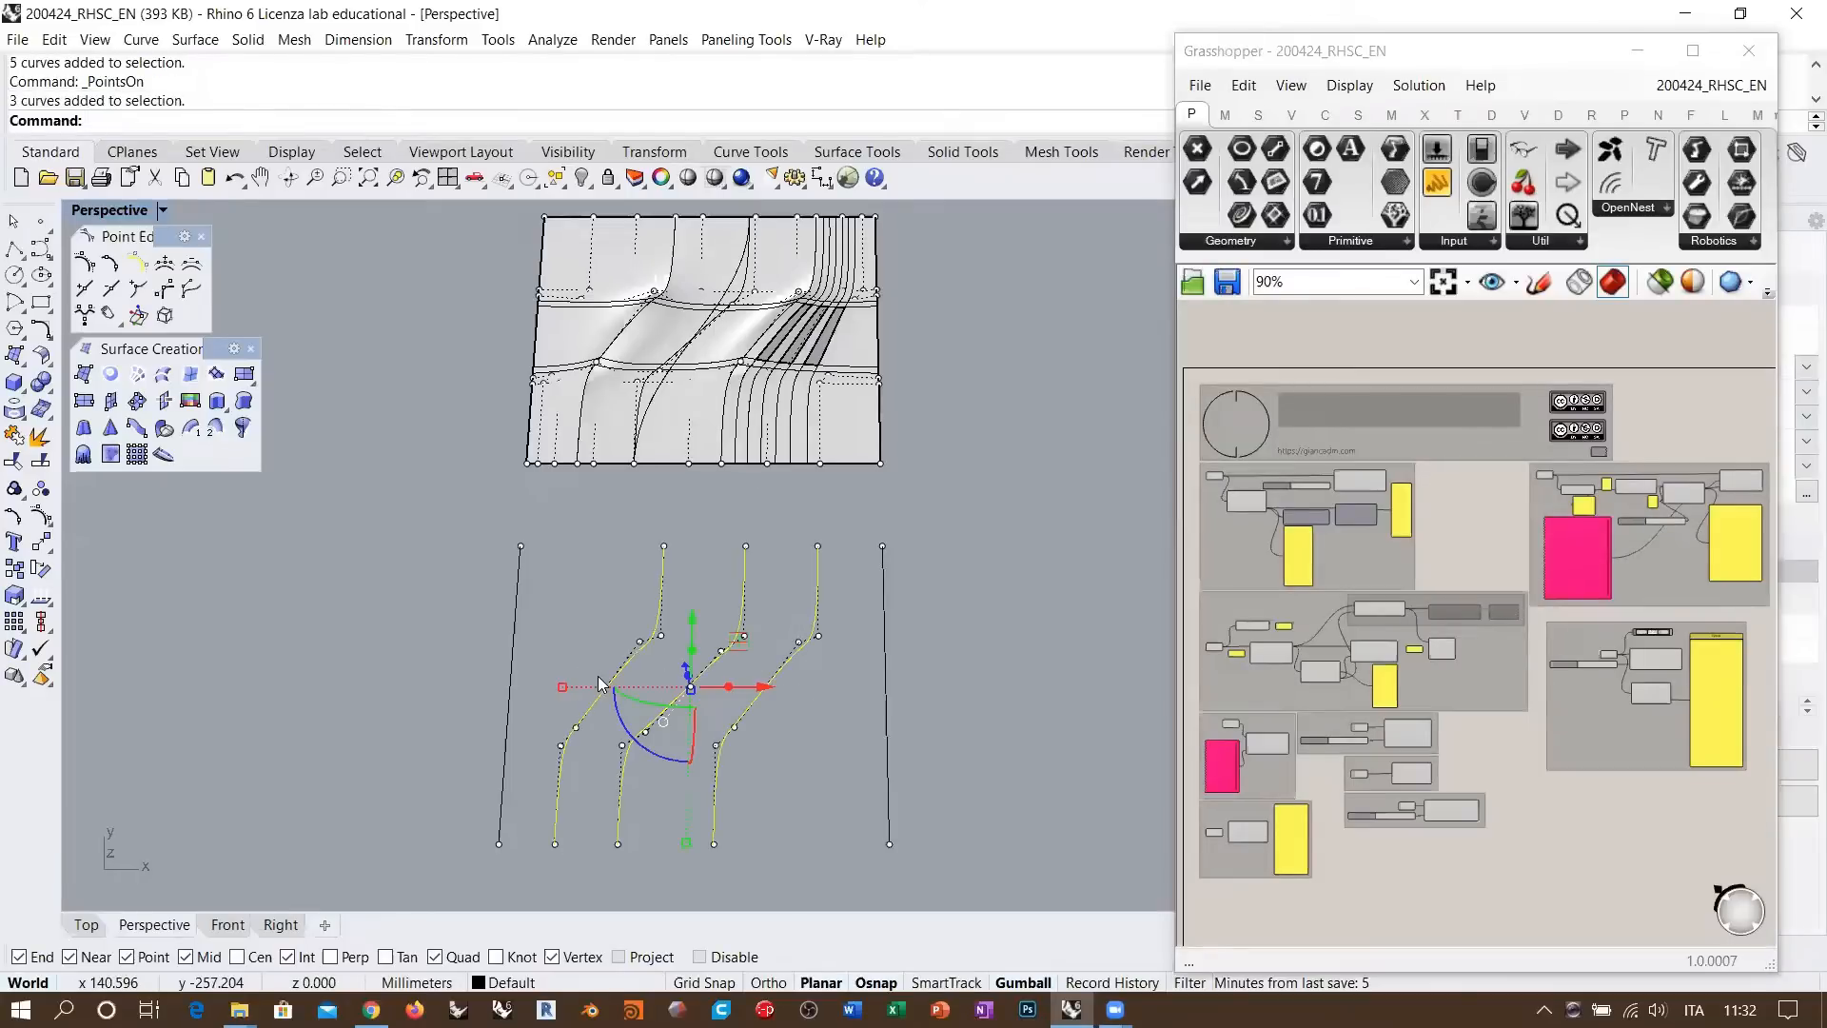
pyautogui.click(664, 805)
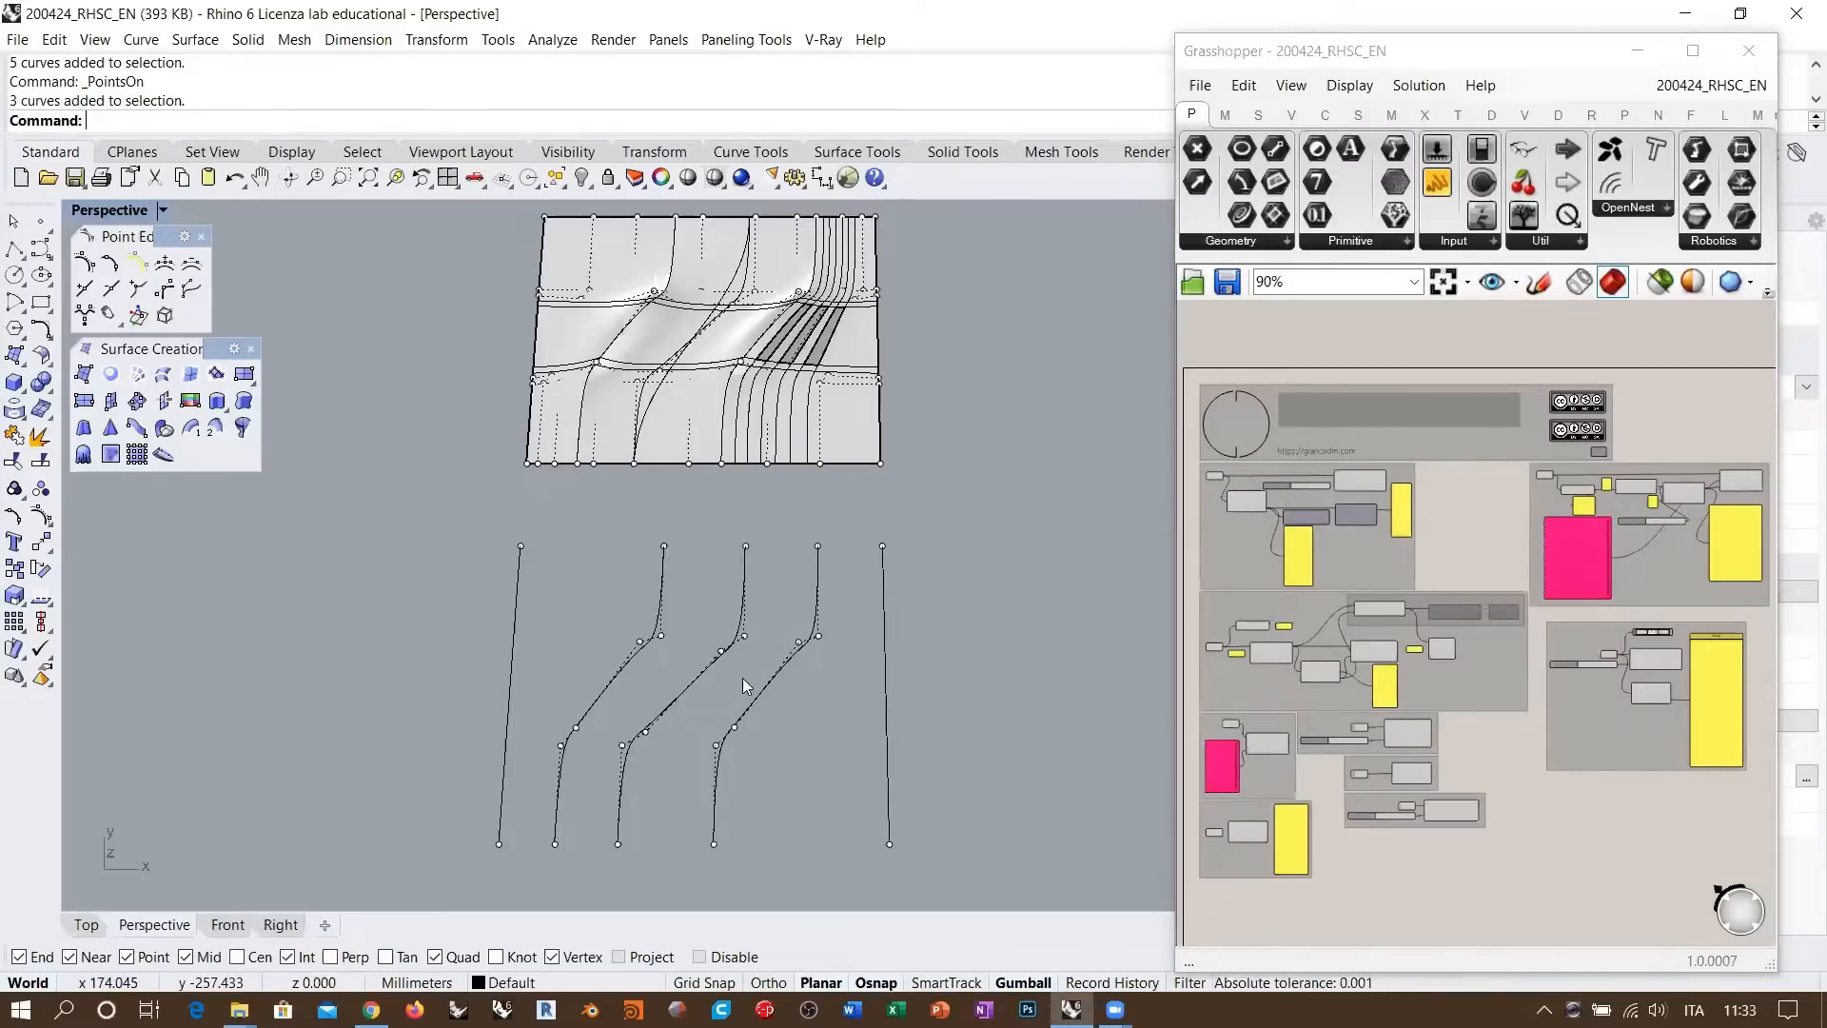
# Start a Loft through the five profile curves, picking them in order from one outer straight line to the other
pyautogui.scroll(-3, 780, 661)
pyautogui.moveTo(831, 640); pyautogui.dragTo(690, 647, button='right')
pyautogui.keyDown('shift'); pyautogui.moveTo(685, 596); pyautogui.dragTo(885, 657, button='right'); pyautogui.keyUp('shift')
pyautogui.scroll(2, 856, 638)
pyautogui.moveTo(842, 628); pyautogui.dragTo(404, 373, button='right')
pyautogui.click(163, 373)
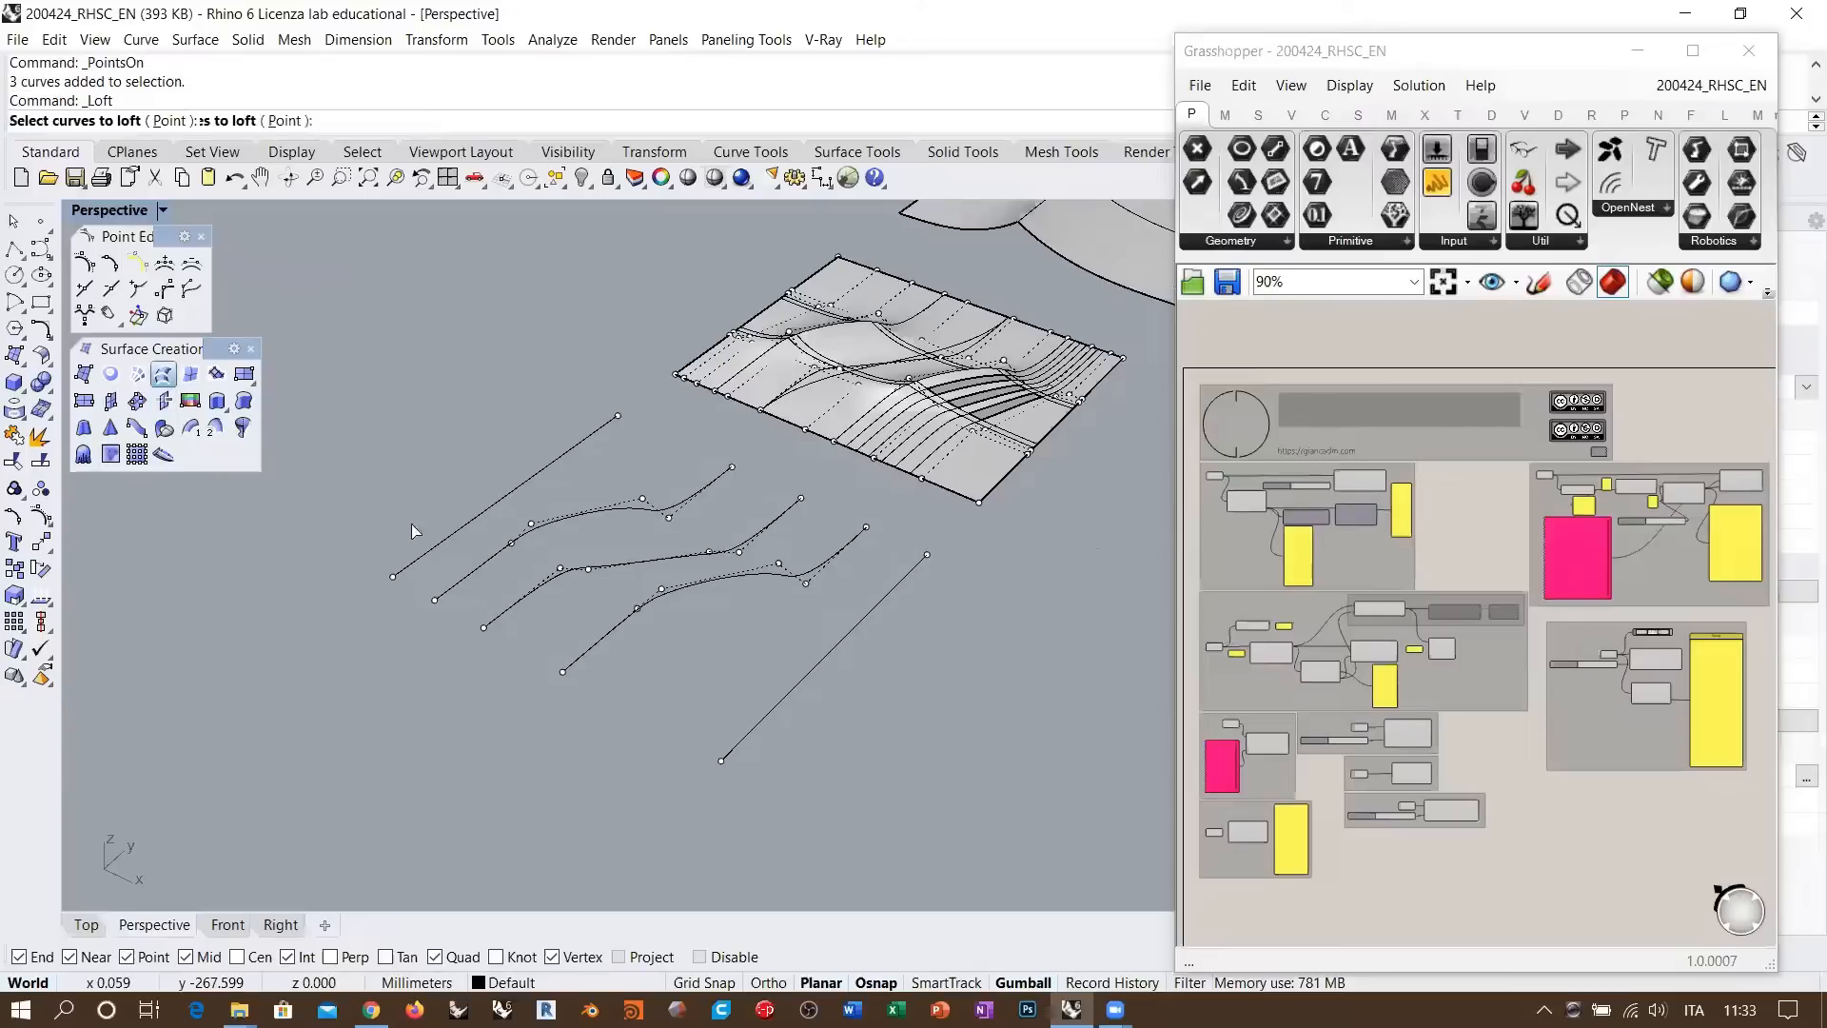
pyautogui.click(424, 556)
pyautogui.click(476, 569)
pyautogui.click(519, 601)
pyautogui.click(594, 644)
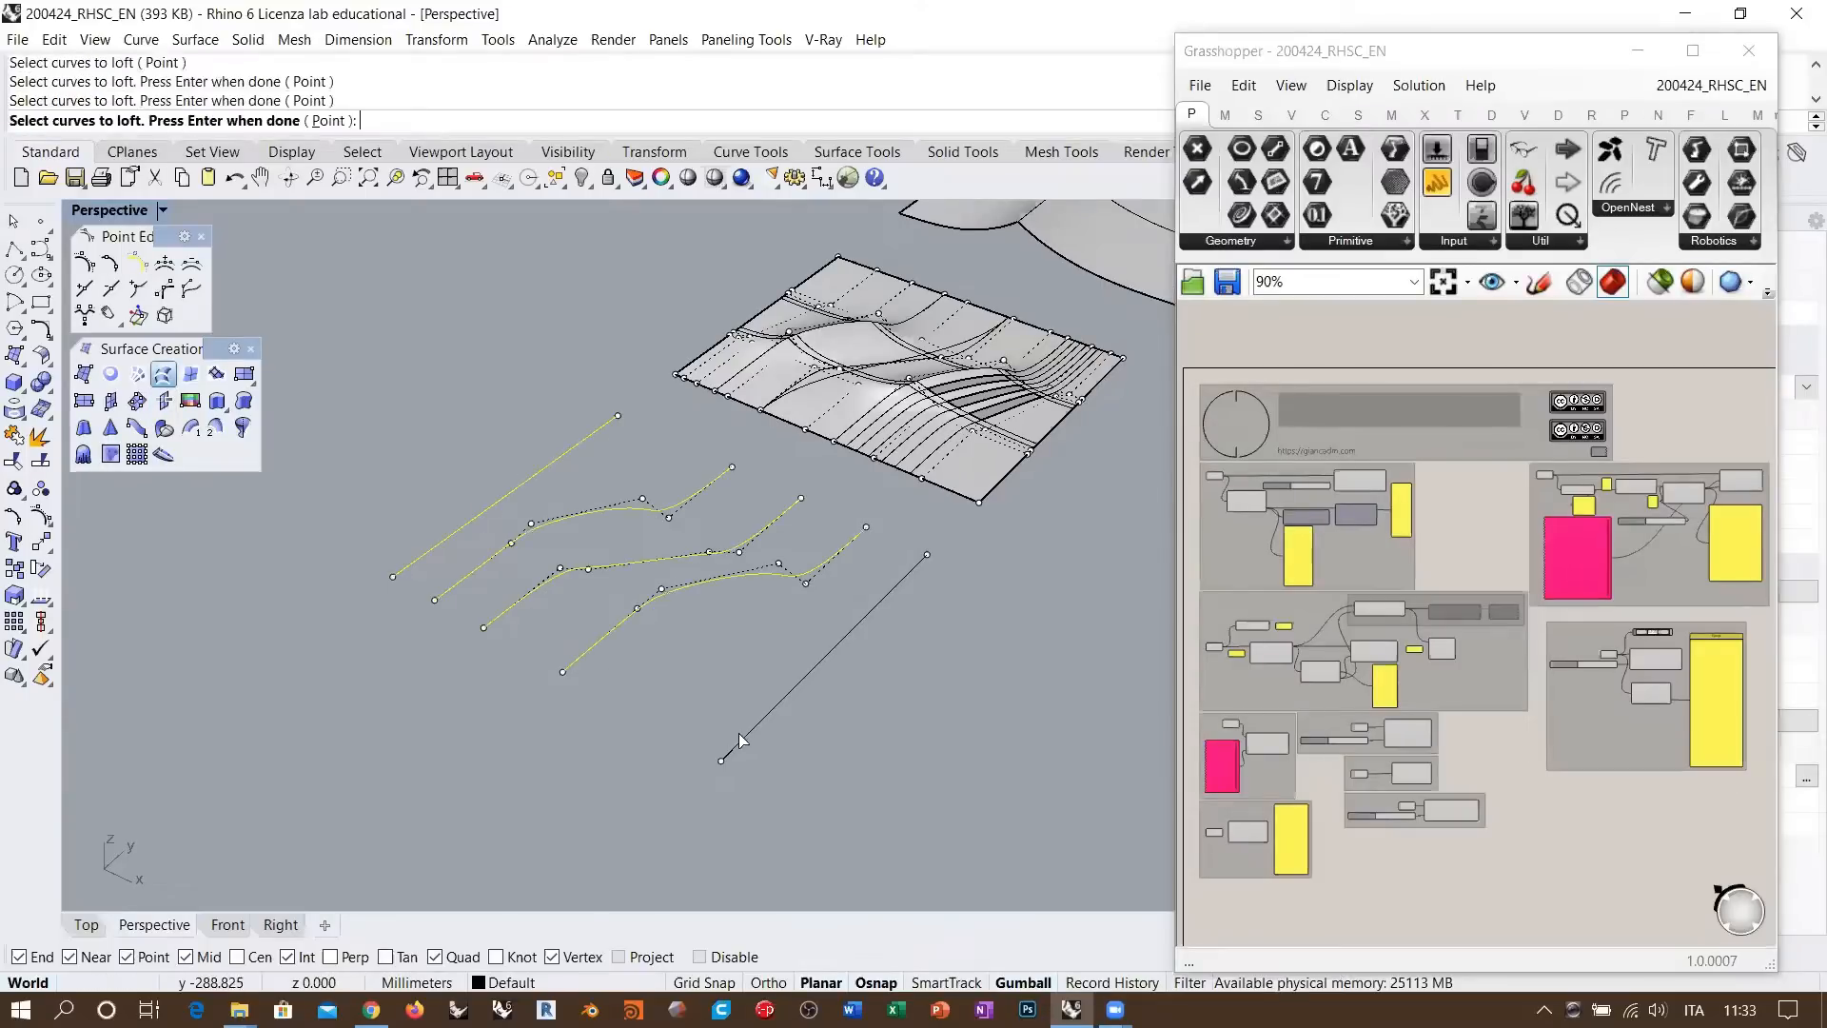
pyautogui.click(743, 740)
pyautogui.press('Return')
# Set the loft style to Straight sections, keep Do not simplify for the cross-section curves, and create the loft
pyautogui.moveTo(630, 658); pyautogui.dragTo(813, 512, button='right')
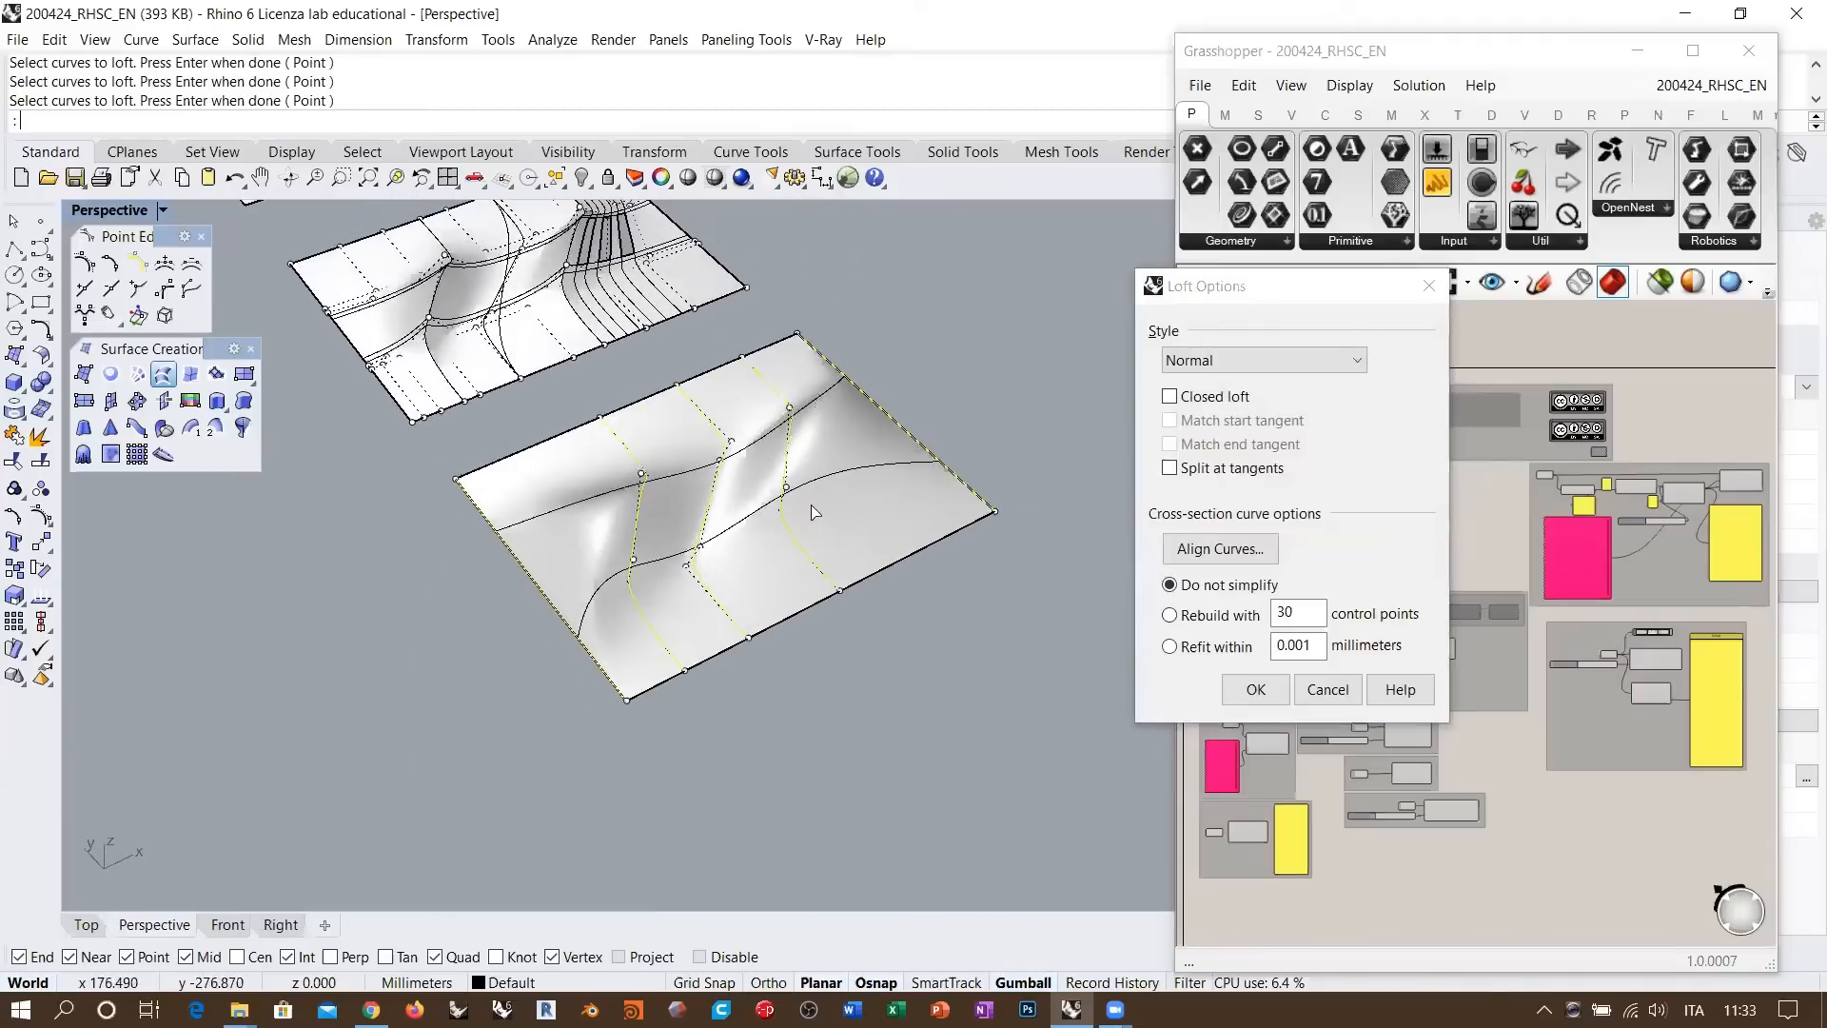
pyautogui.scroll(4, 819, 504)
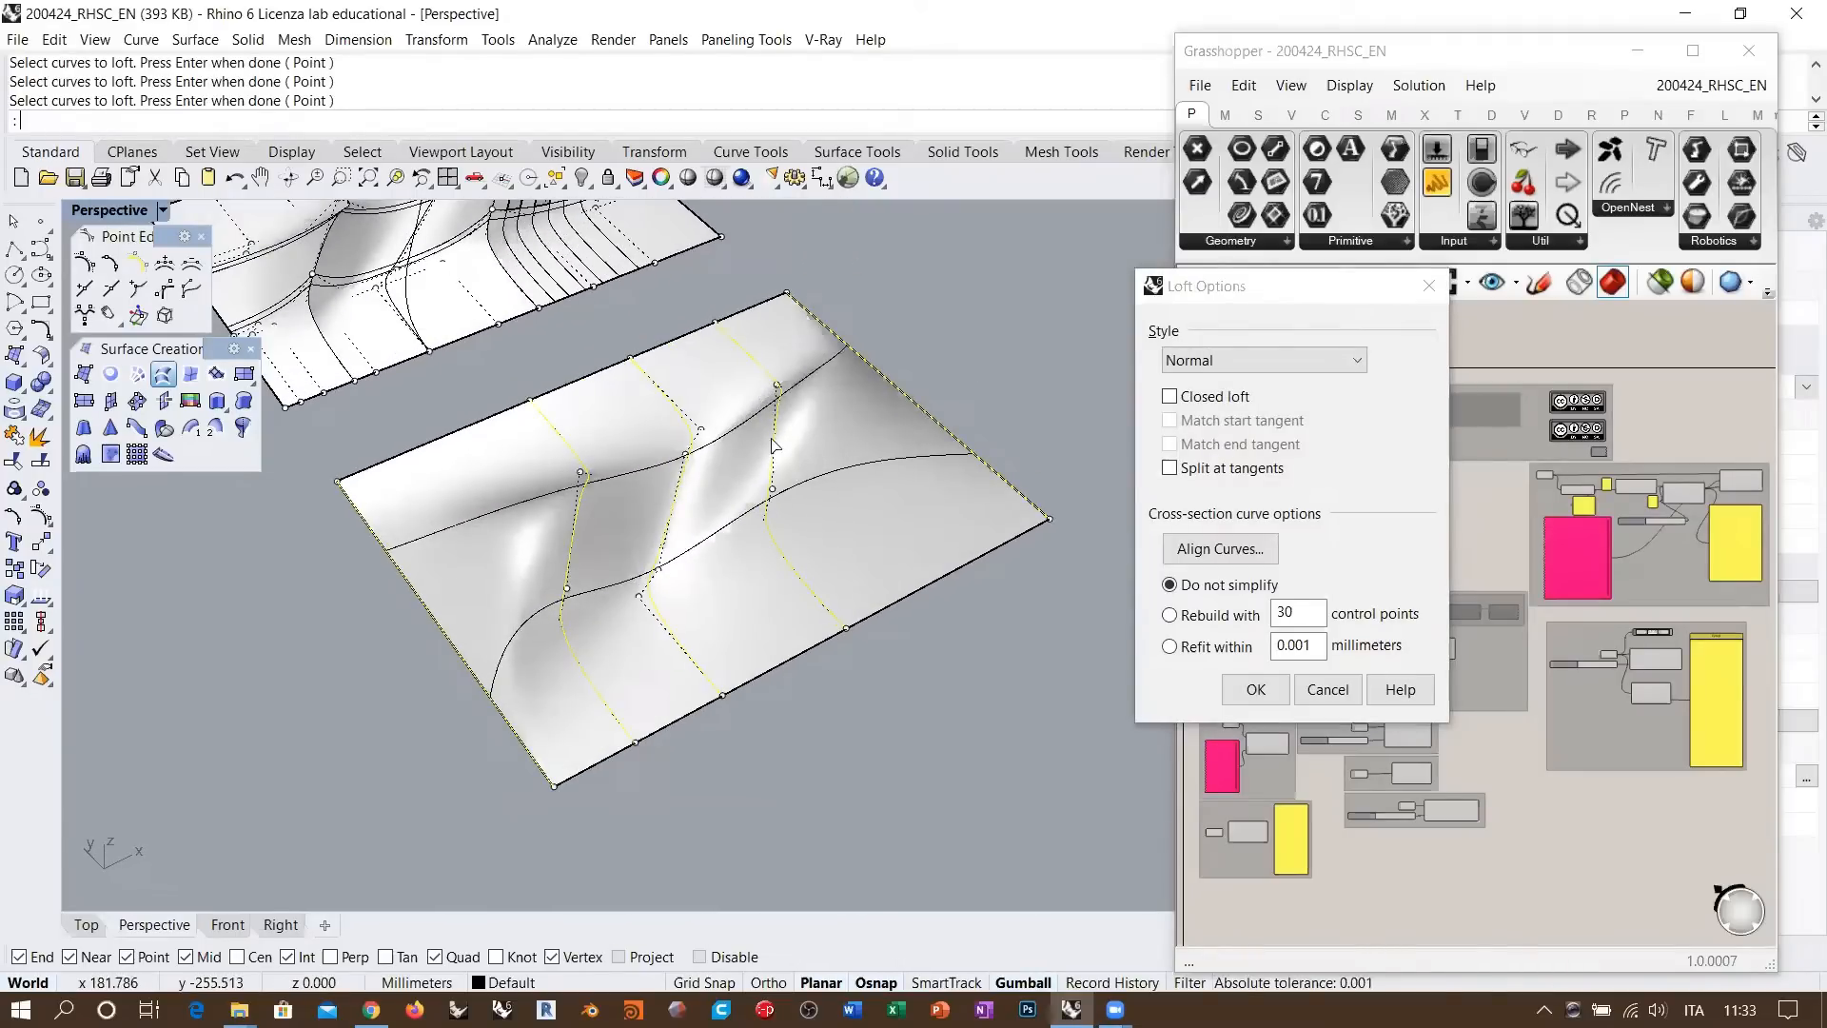
pyautogui.moveTo(745, 536); pyautogui.dragTo(794, 466, button='right')
pyautogui.moveTo(799, 358); pyautogui.dragTo(772, 480, button='right')
pyautogui.click(1227, 365)
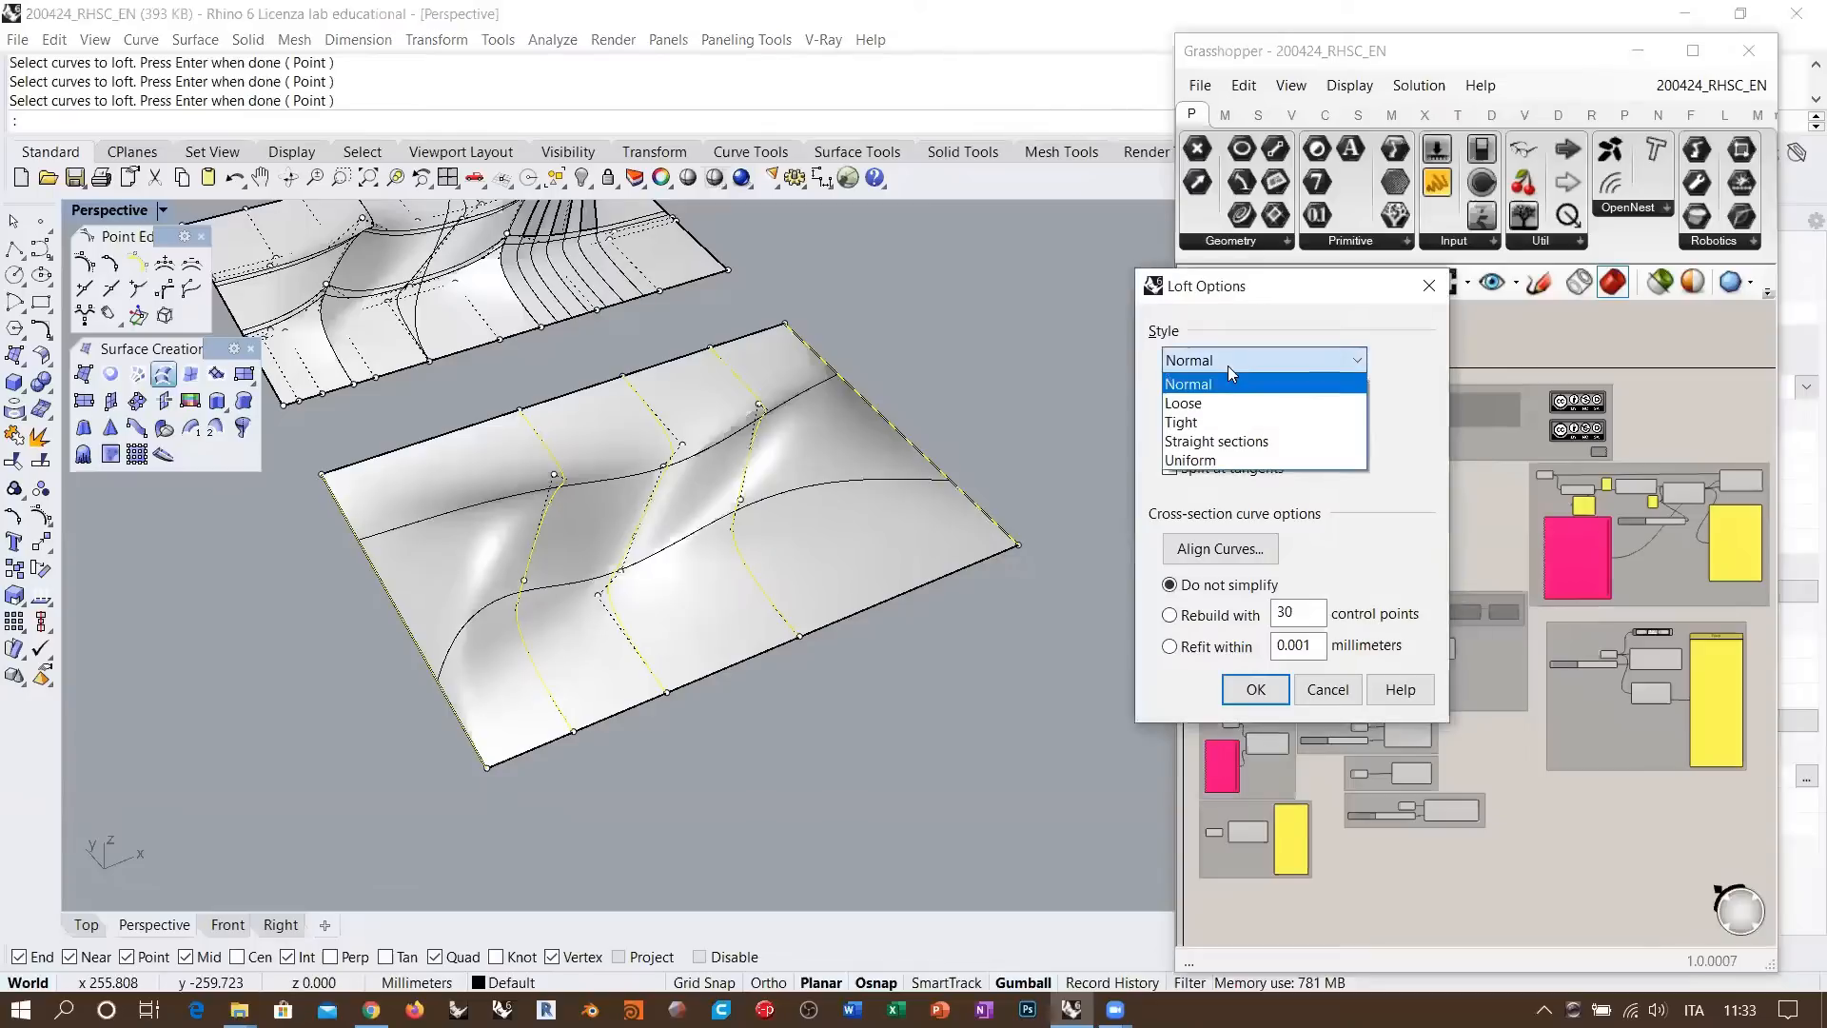
pyautogui.click(1218, 442)
pyautogui.moveTo(823, 495); pyautogui.dragTo(529, 547, button='right')
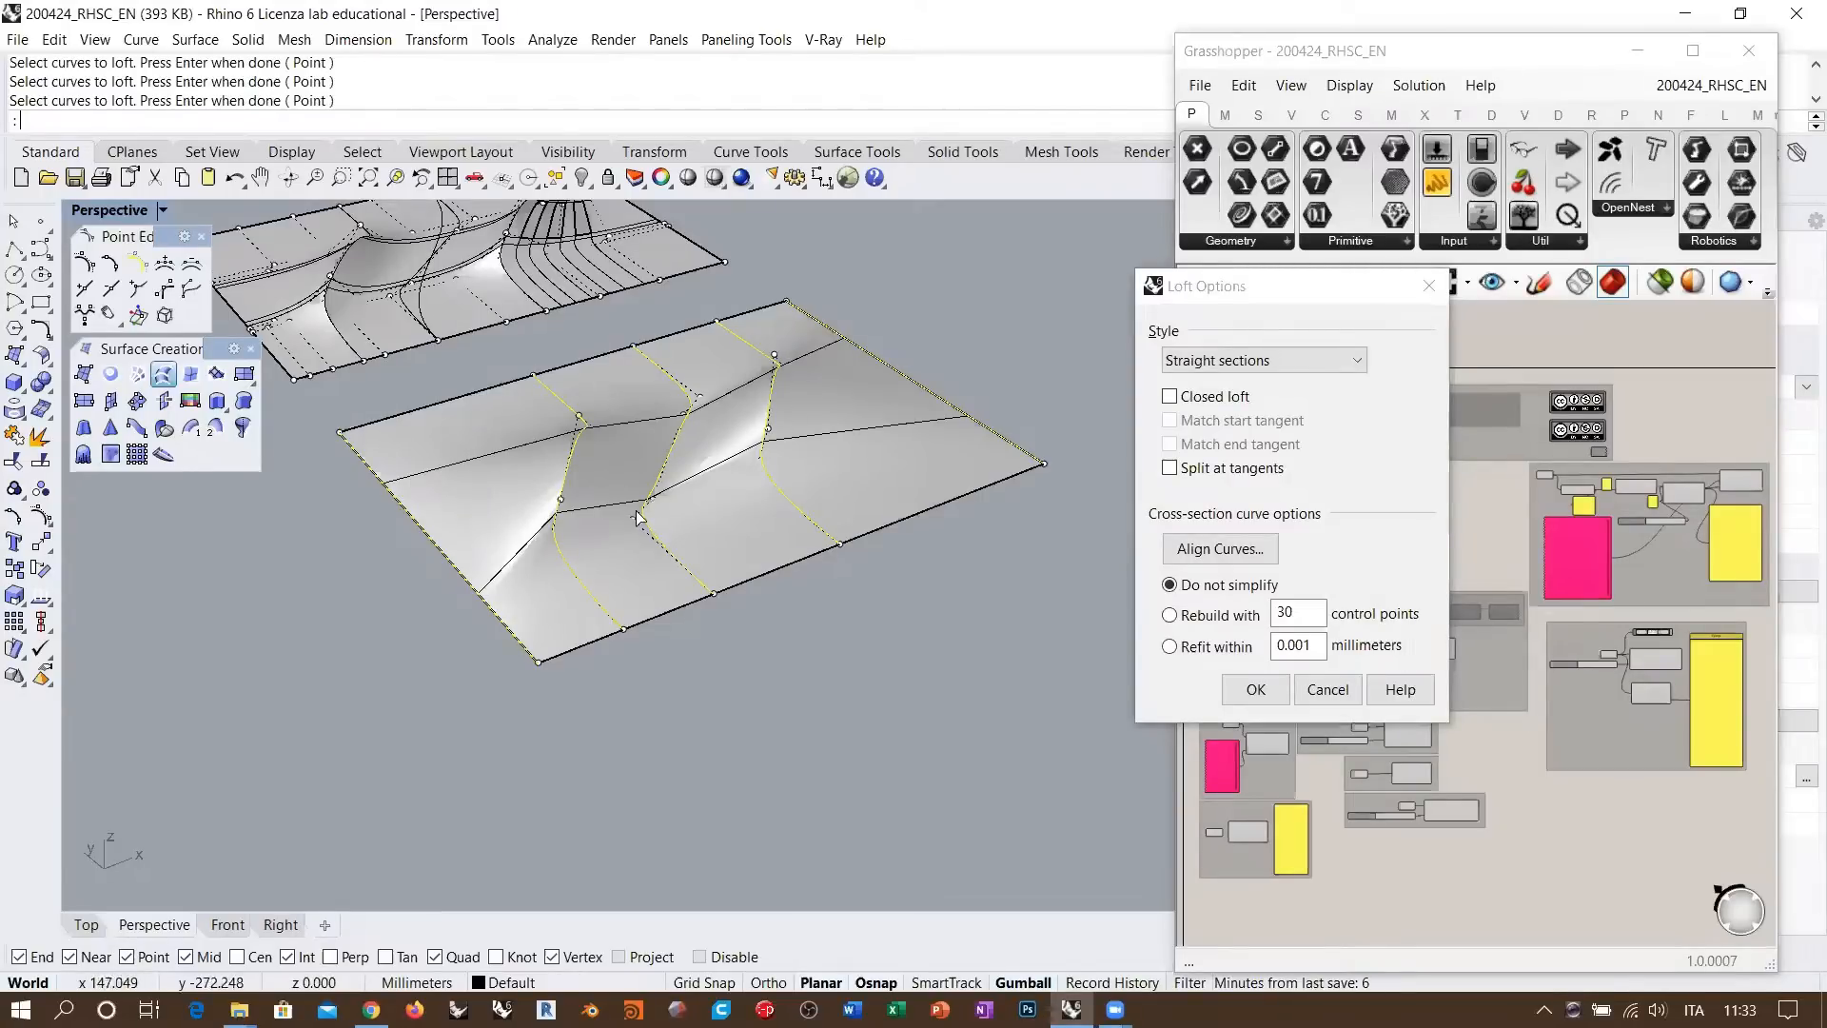
pyautogui.click(1256, 689)
# Move the lofted polysurface along the negative Y direction, clear of the profile curves
pyautogui.click(839, 453)
pyautogui.moveTo(839, 453); pyautogui.dragTo(642, 430, button='right')
pyautogui.scroll(-5, 783, 387)
pyautogui.moveTo(783, 387); pyautogui.dragTo(777, 510, button='right')
pyautogui.keyDown('shift'); pyautogui.moveTo(777, 510); pyautogui.dragTo(842, 394, button='right'); pyautogui.keyUp('shift')
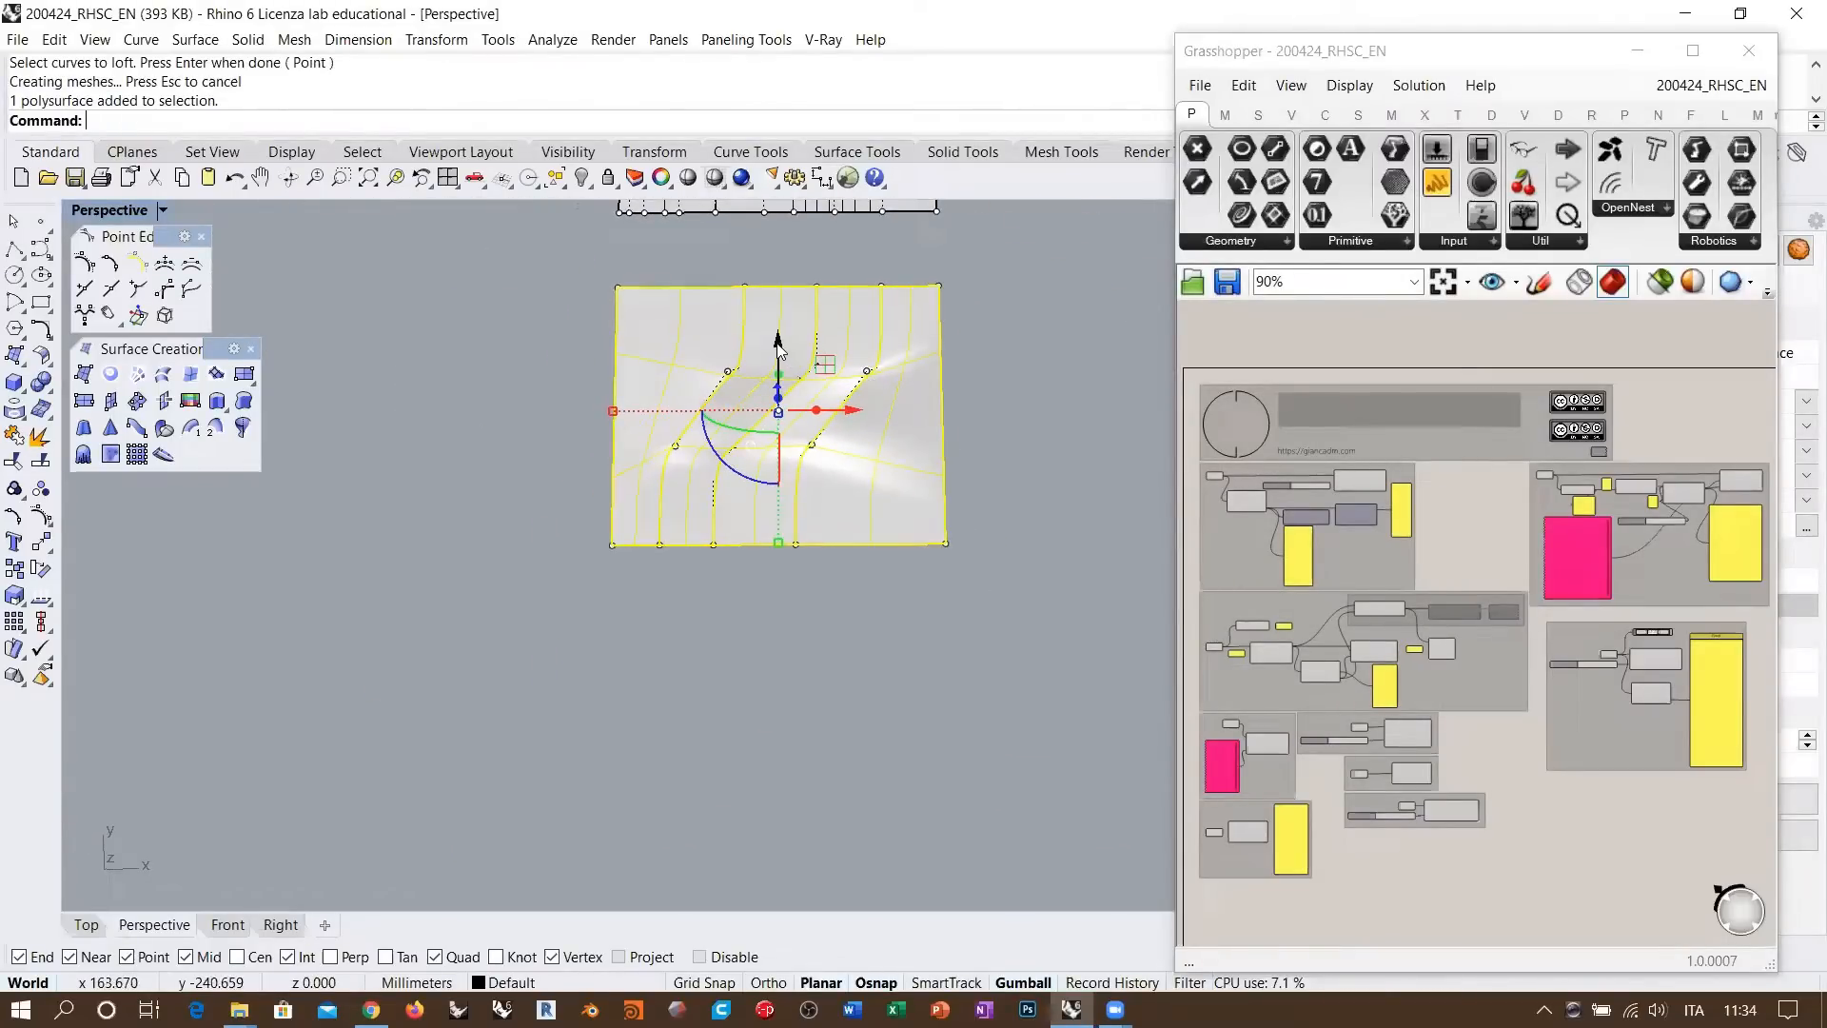
pyautogui.moveTo(778, 349); pyautogui.dragTo(779, 658)
pyautogui.keyDown('shift'); pyautogui.moveTo(864, 518); pyautogui.dragTo(745, 343, button='right'); pyautogui.keyUp('shift')
pyautogui.click(914, 468)
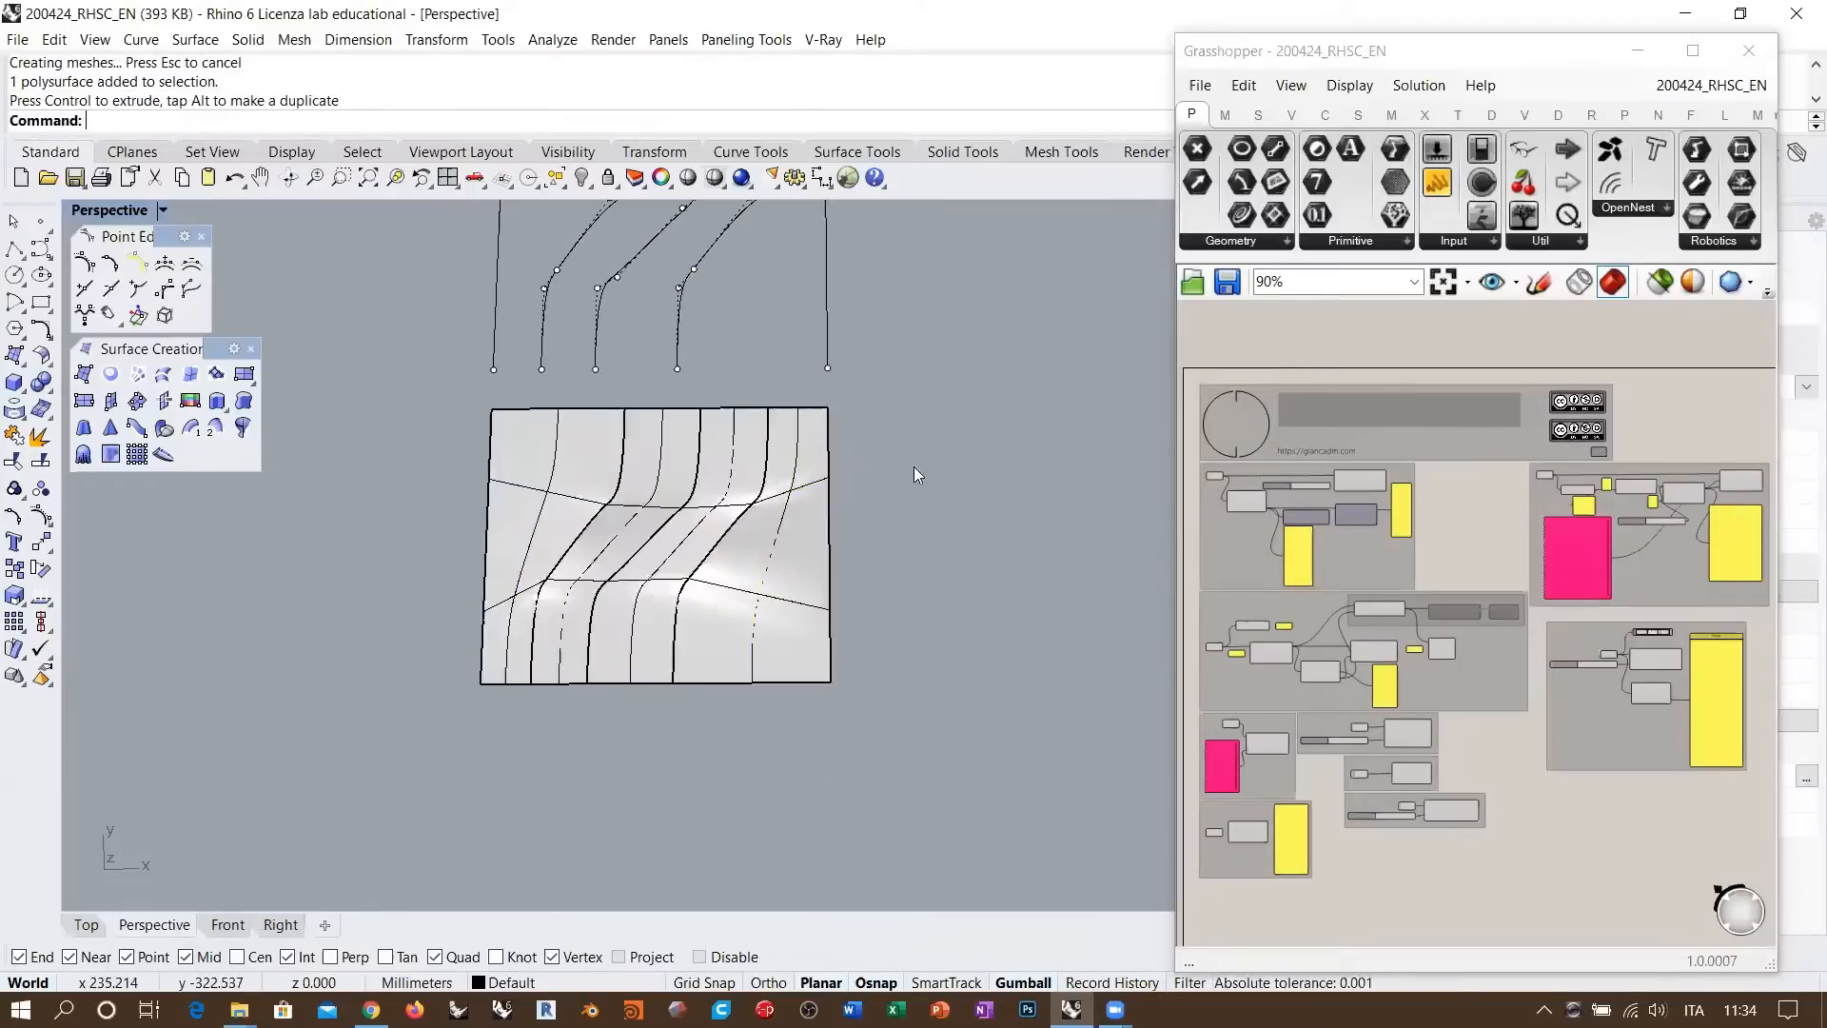
# Explode the moved lofted polysurface into separate surfaces
pyautogui.moveTo(913, 473); pyautogui.dragTo(644, 319, button='right')
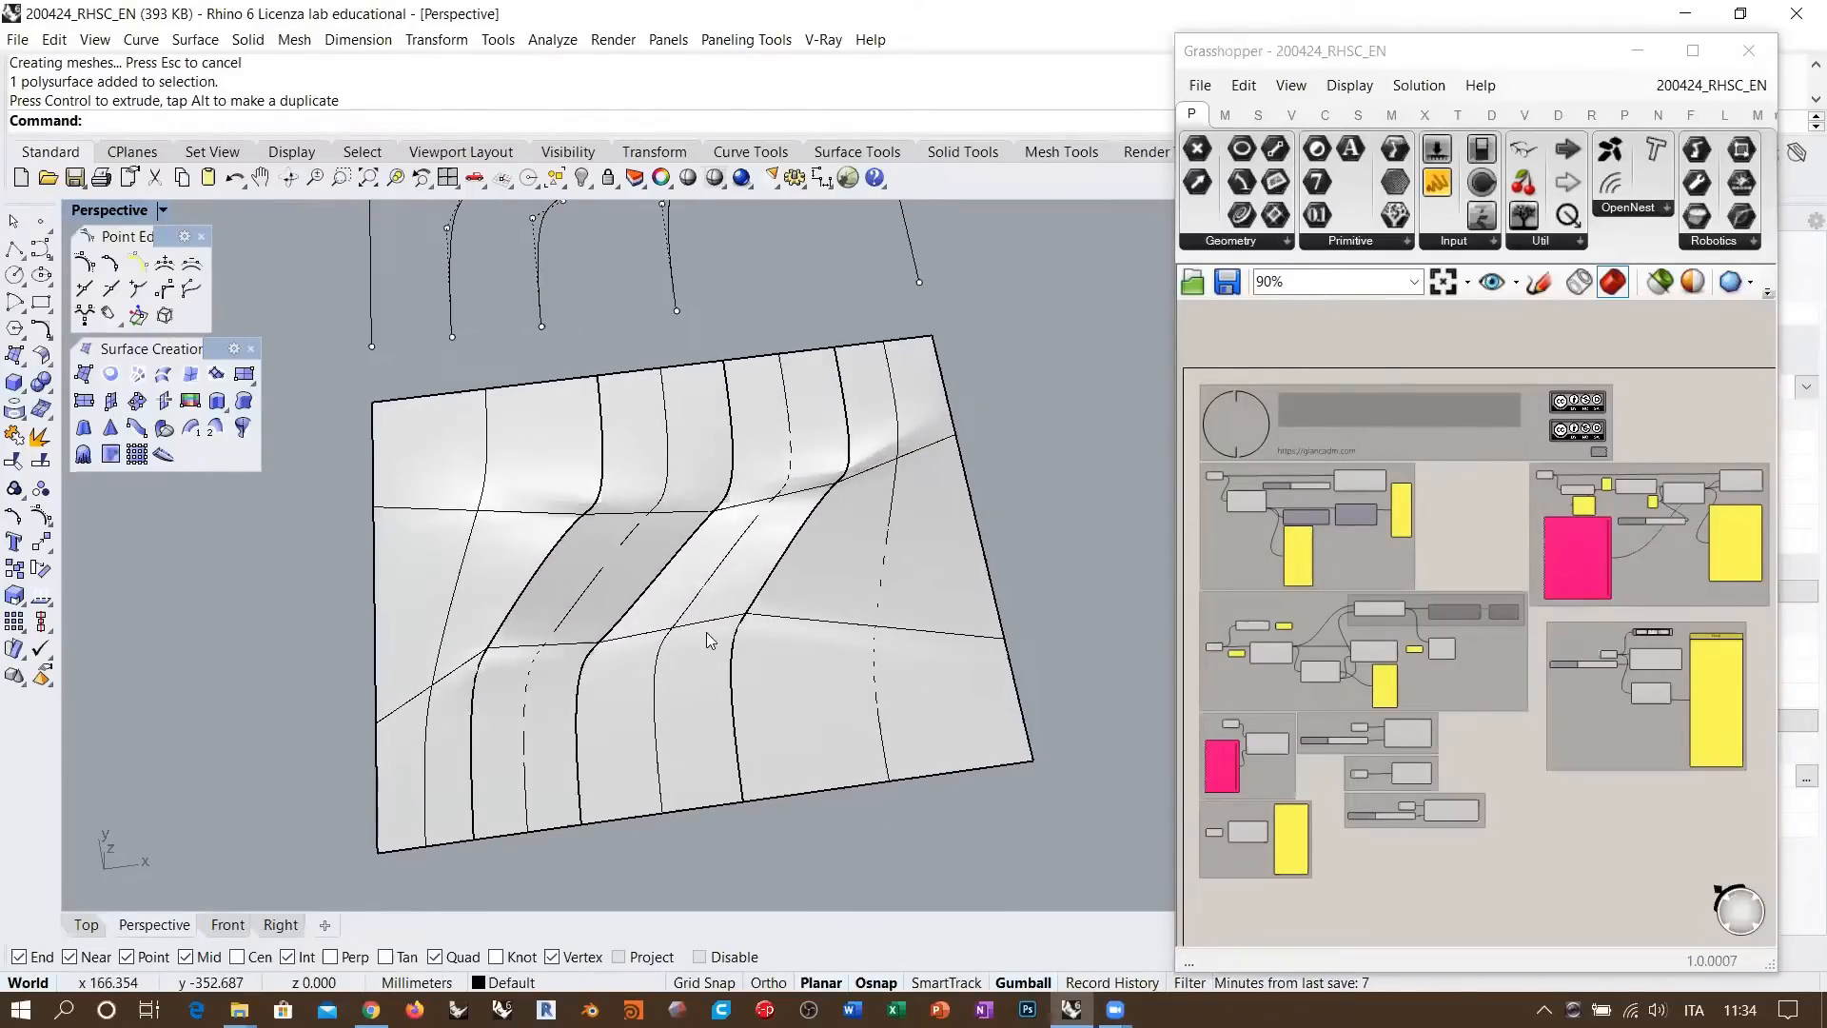
pyautogui.click(845, 571)
pyautogui.click(40, 435)
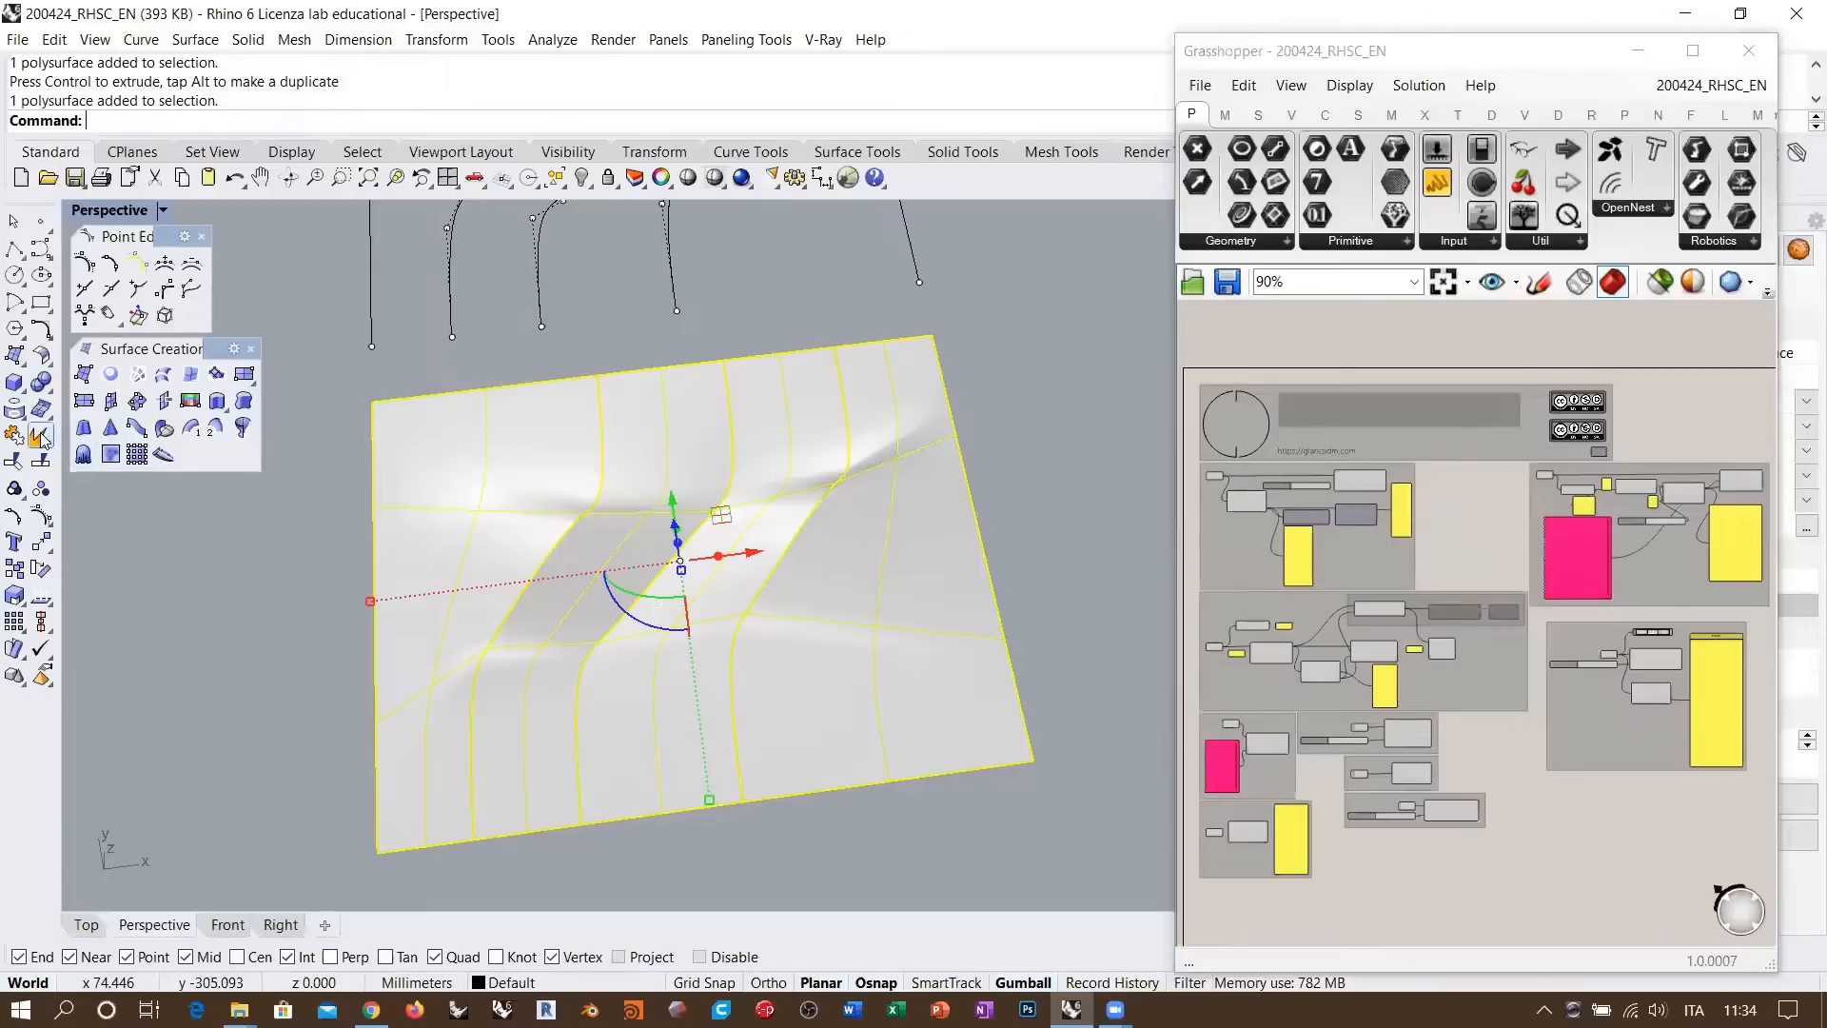
pyautogui.click(163, 705)
# Turn on the control points of the outermost exploded surface on the negative X side and select points on its long edges
pyautogui.click(459, 477)
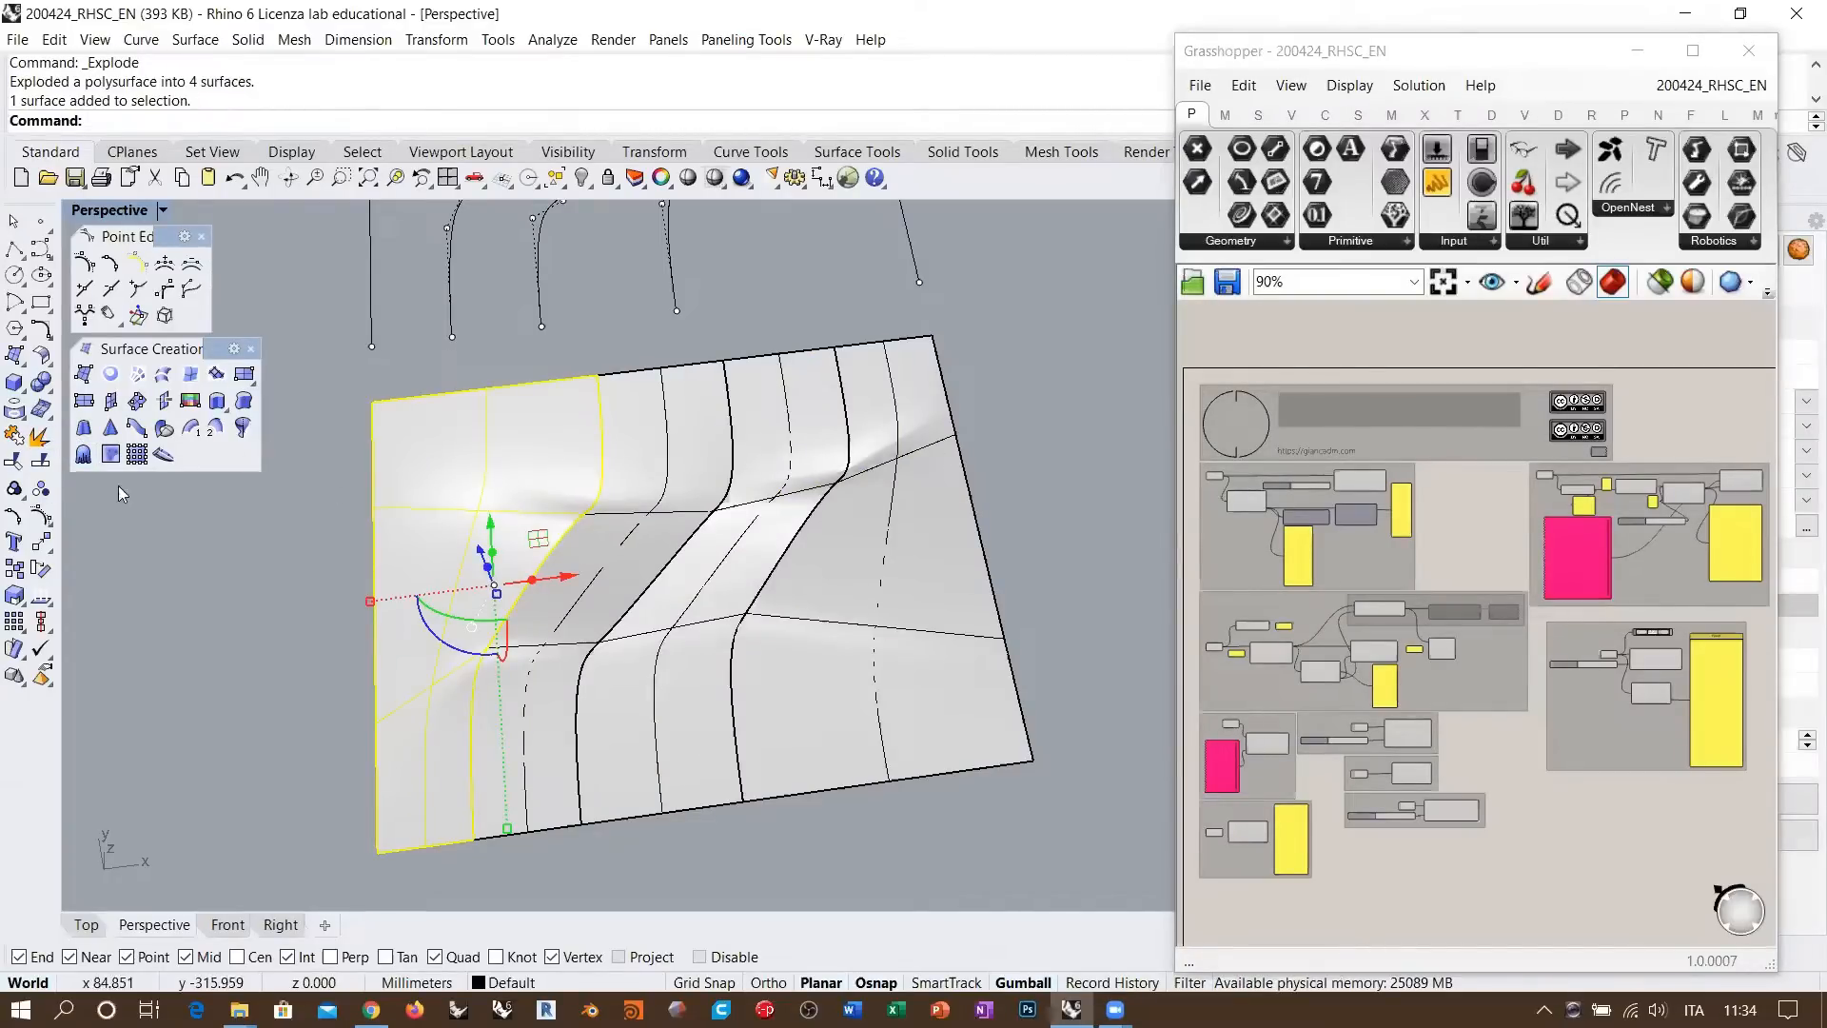
pyautogui.click(41, 514)
pyautogui.keyDown('shift'); pyautogui.moveTo(433, 545); pyautogui.dragTo(547, 471, button='right'); pyautogui.keyUp('shift')
pyautogui.moveTo(461, 629); pyautogui.dragTo(651, 550)
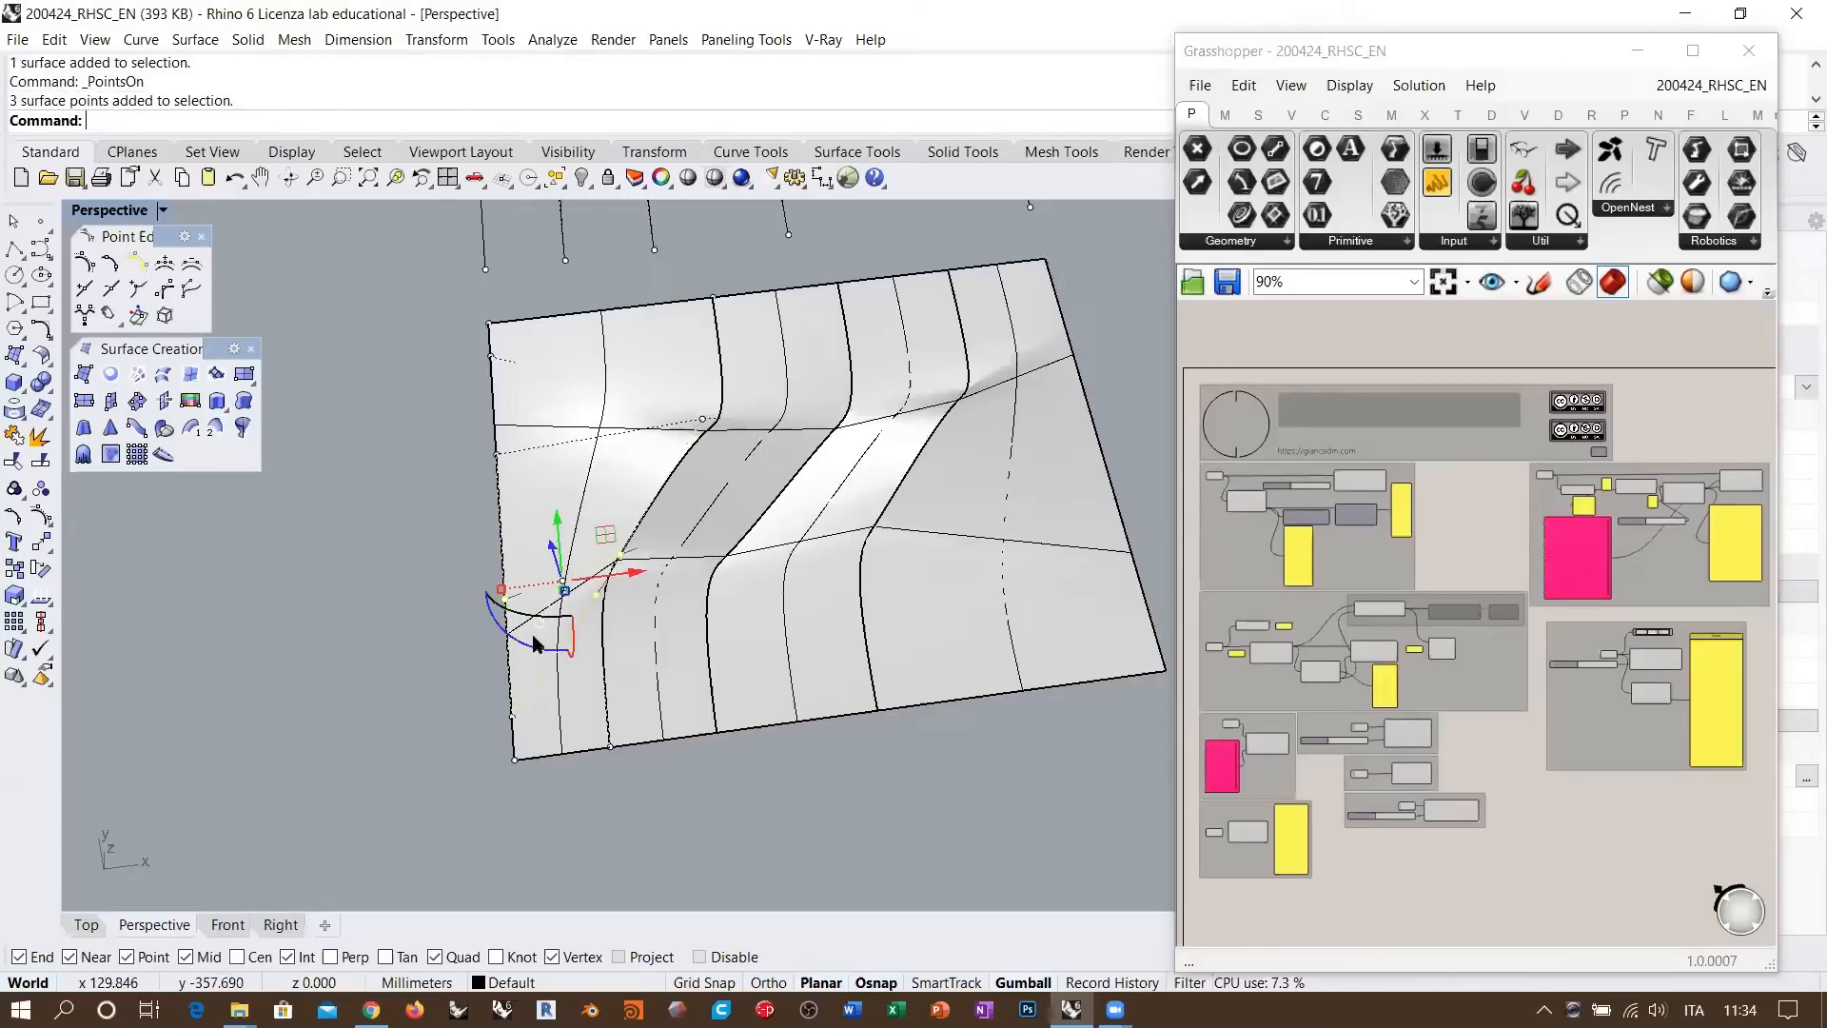
pyautogui.click(505, 597)
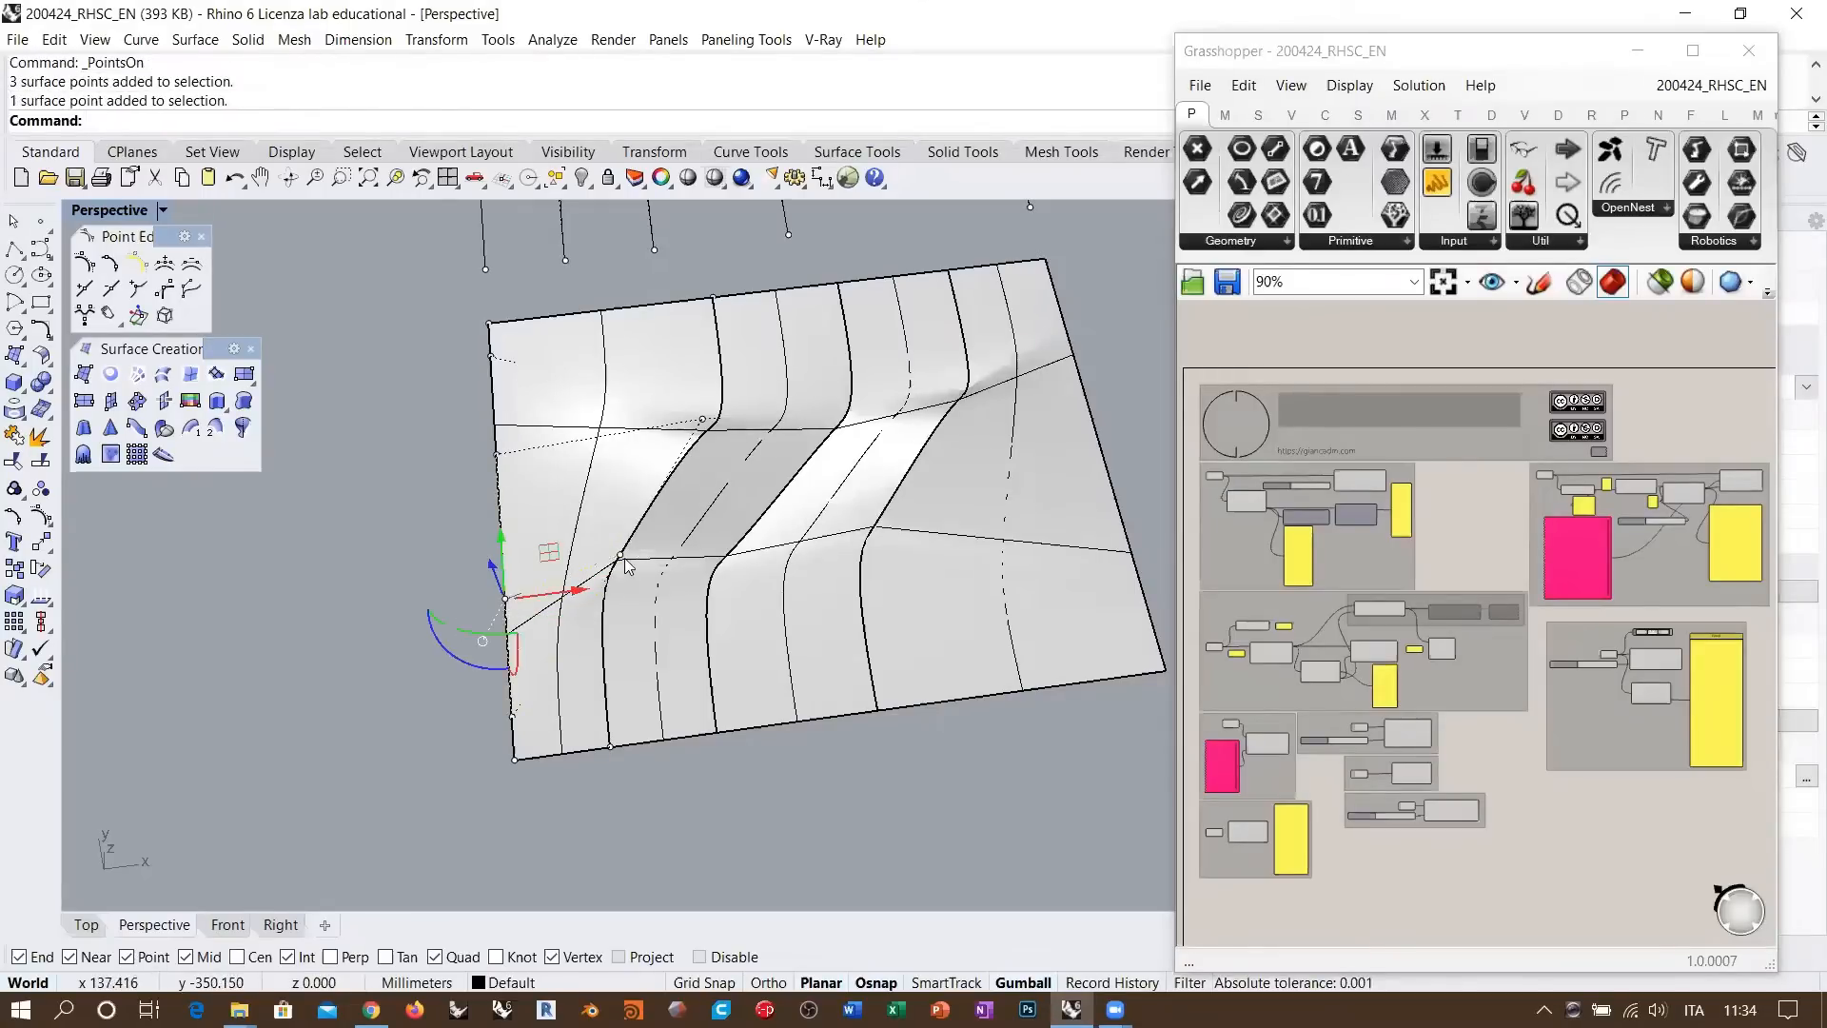
pyautogui.click(624, 563)
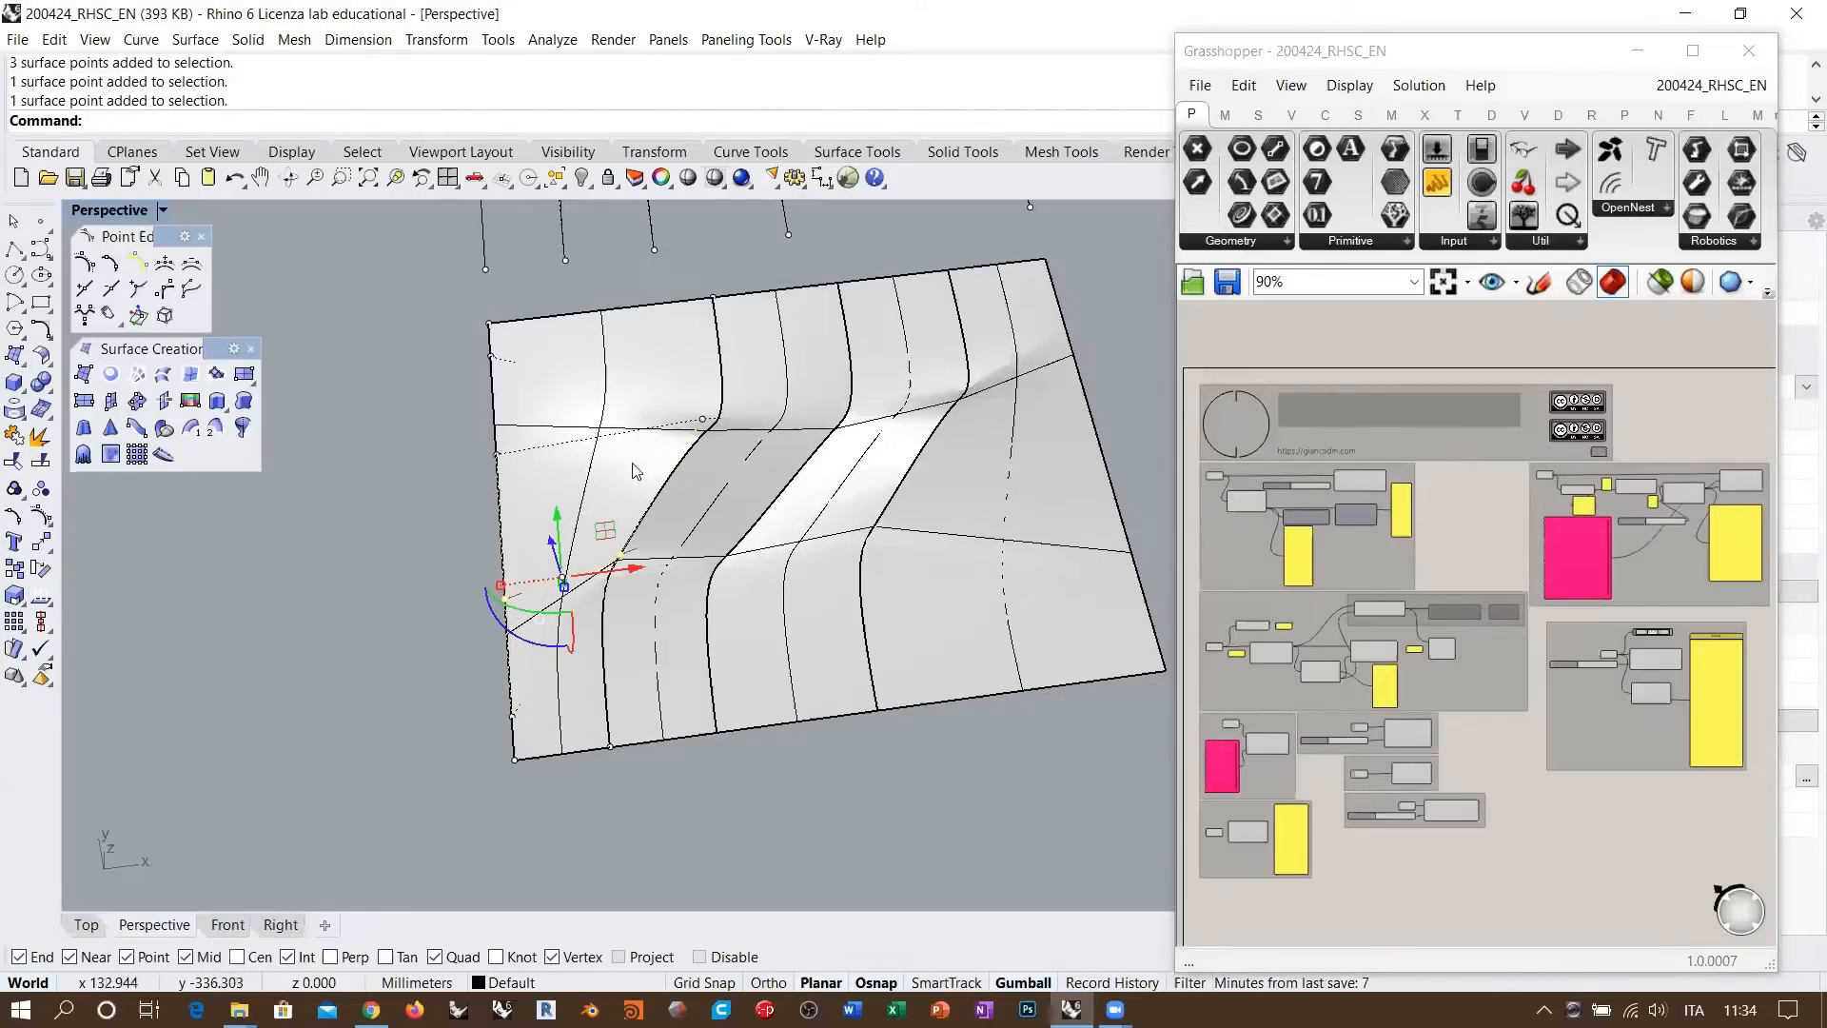
pyautogui.click(385, 580)
# Delete the five profile curves together with the four exploded loft surfaces
pyautogui.moveTo(563, 571); pyautogui.dragTo(642, 490, button='right')
pyautogui.scroll(-5, 619, 562)
pyautogui.moveTo(755, 460); pyautogui.dragTo(799, 554, button='right')
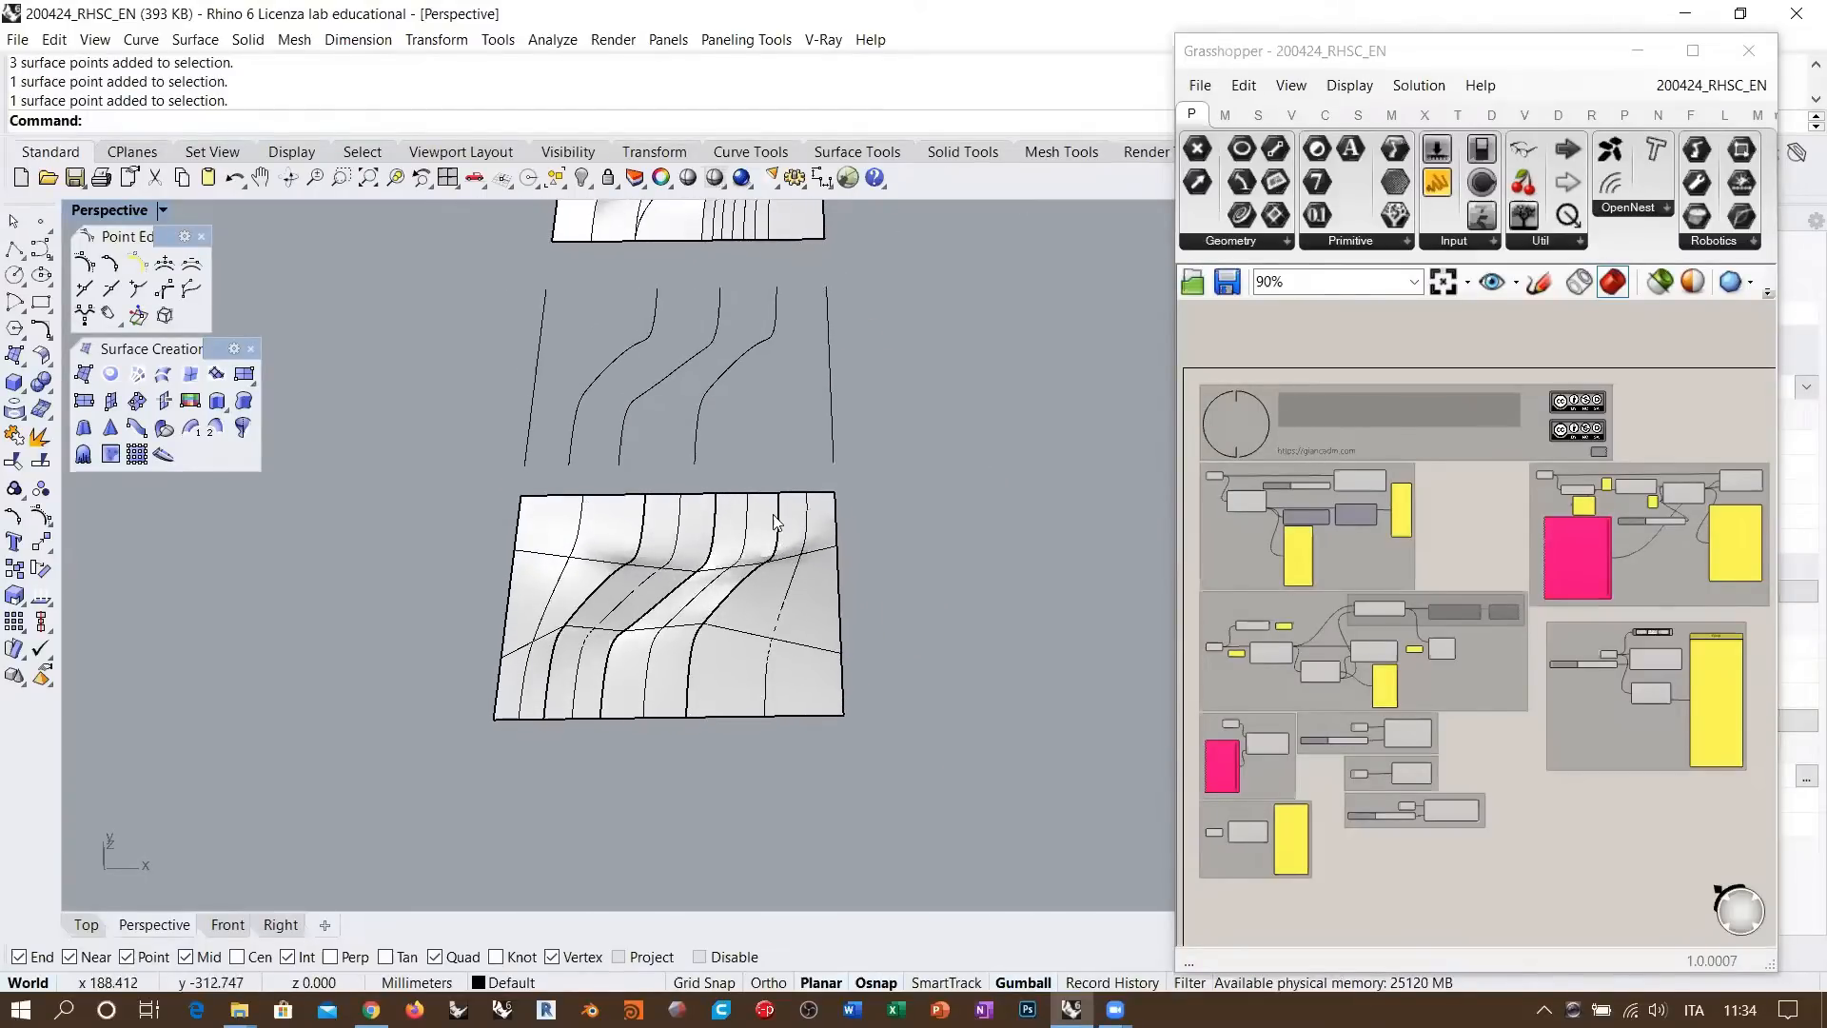
pyautogui.keyDown('shift'); pyautogui.moveTo(674, 366); pyautogui.dragTo(790, 456, button='right'); pyautogui.keyUp('shift')
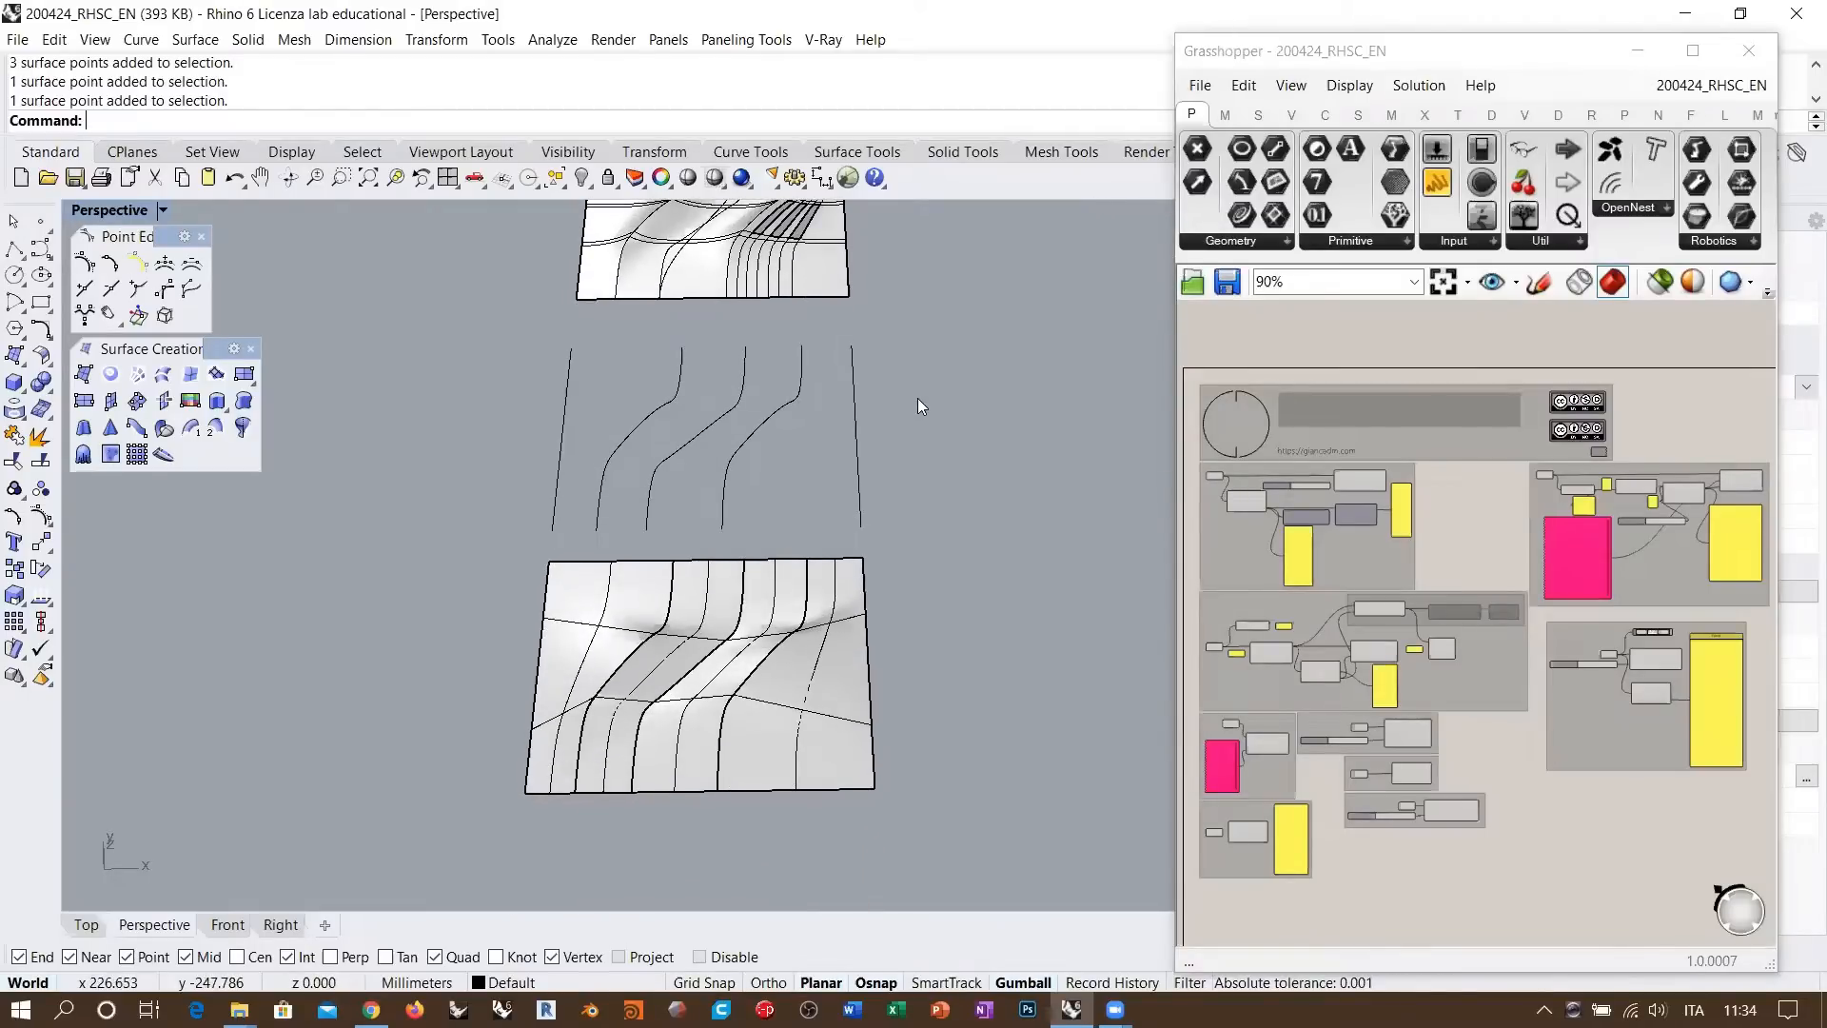
pyautogui.moveTo(876, 391); pyautogui.dragTo(801, 369, button='right')
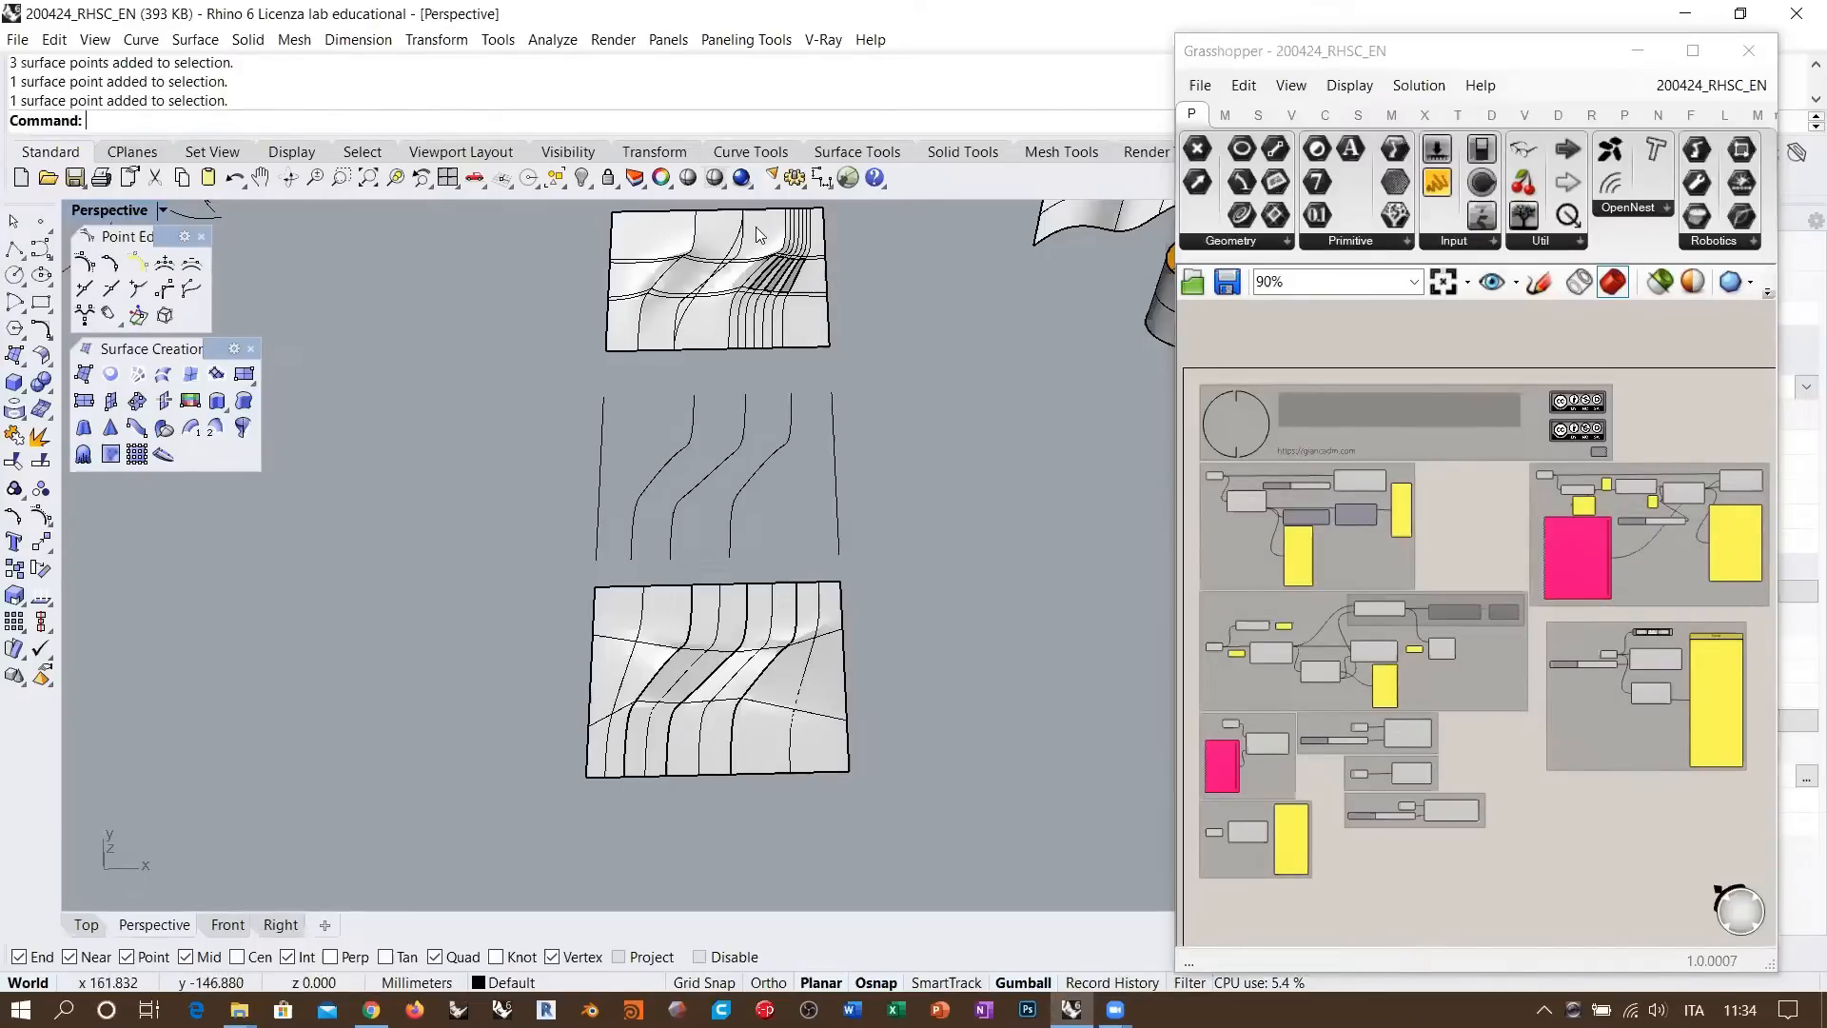
pyautogui.moveTo(891, 813); pyautogui.dragTo(468, 537)
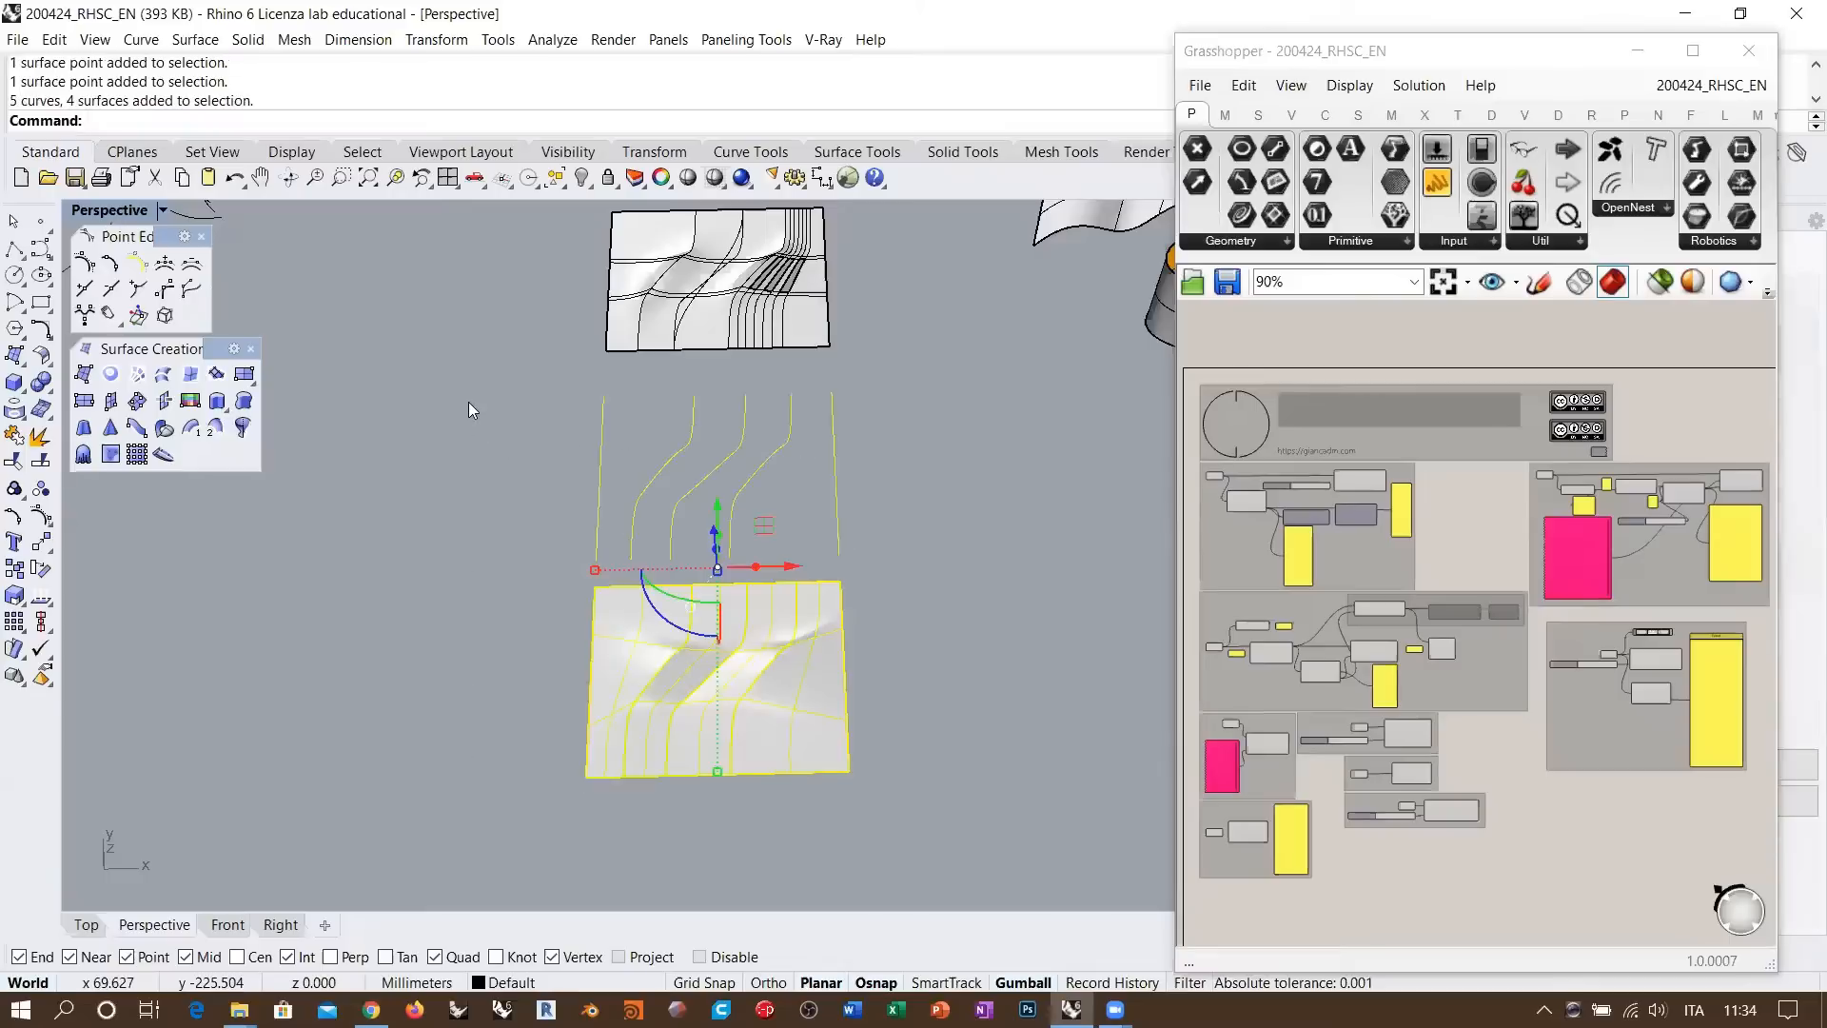
pyautogui.press('Delete')
# Examine the remaining wavy surface and its isocurves up close from several angles
pyautogui.keyDown('shift'); pyautogui.moveTo(725, 336); pyautogui.dragTo(834, 555, button='right'); pyautogui.keyUp('shift')
pyautogui.scroll(10, 709, 469)
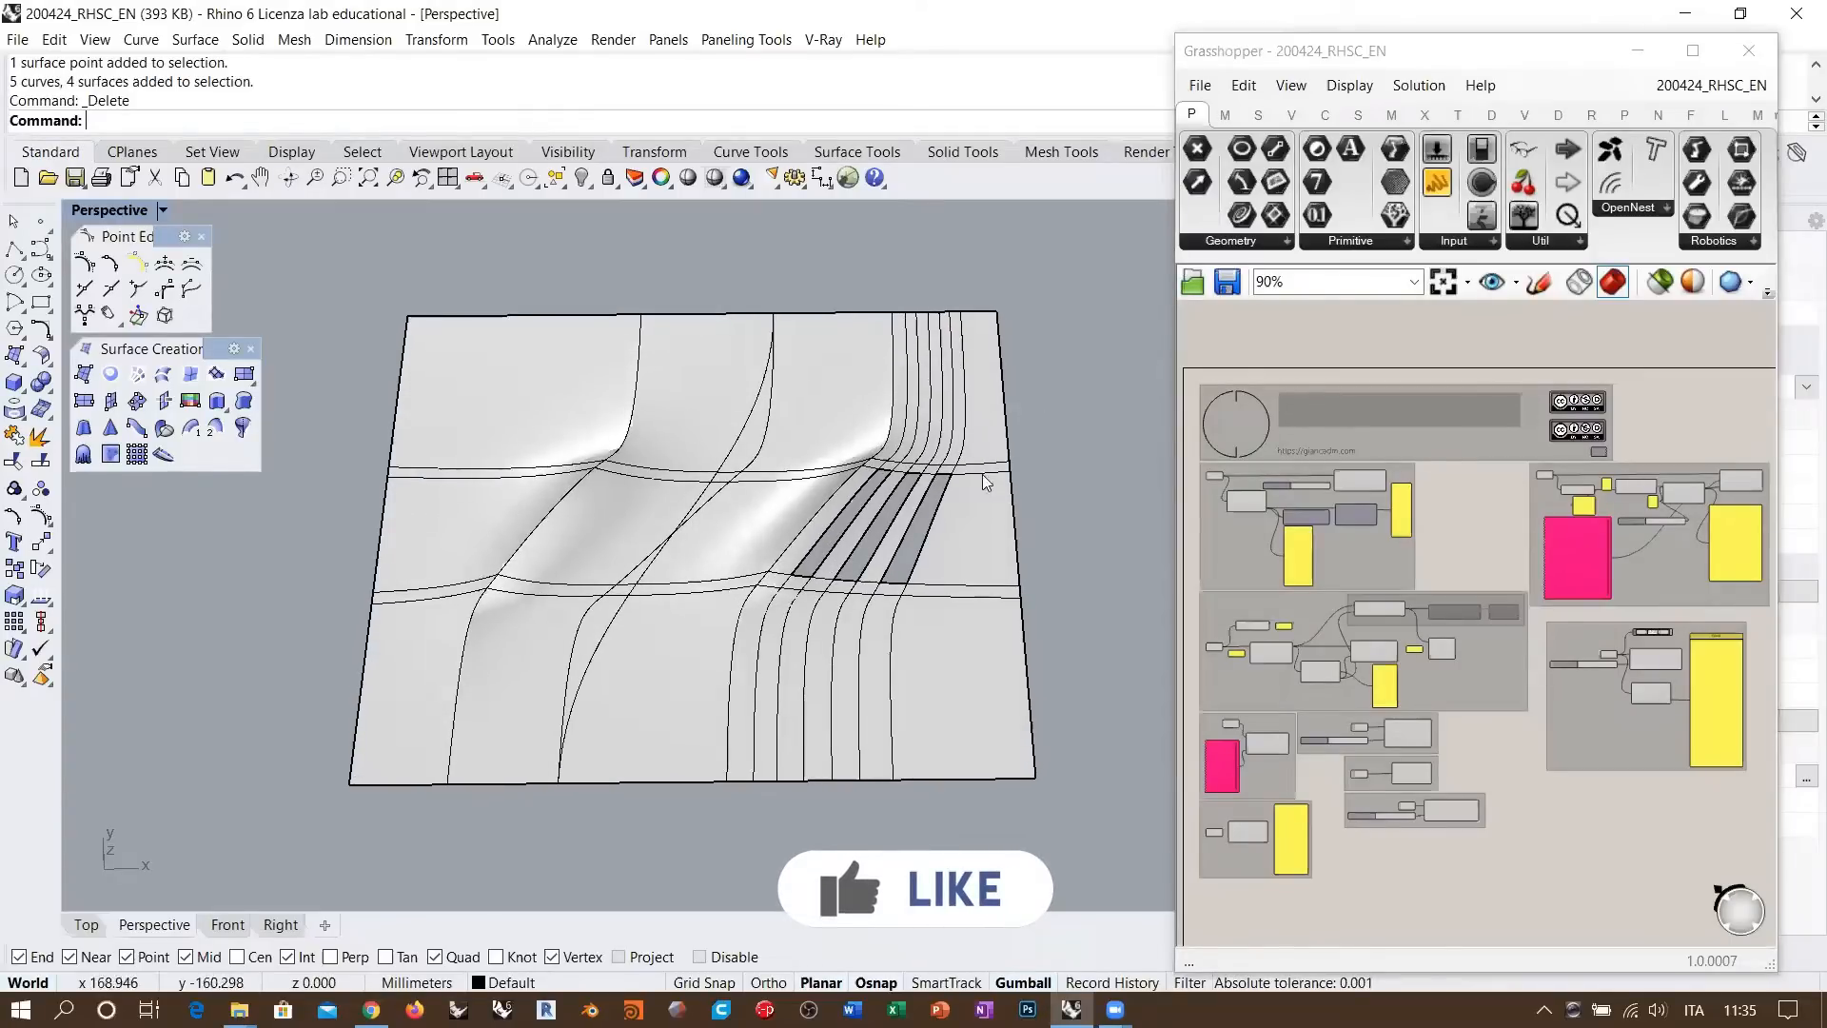
pyautogui.keyDown('shift'); pyautogui.moveTo(879, 502); pyautogui.dragTo(847, 485, button='right'); pyautogui.keyUp('shift')
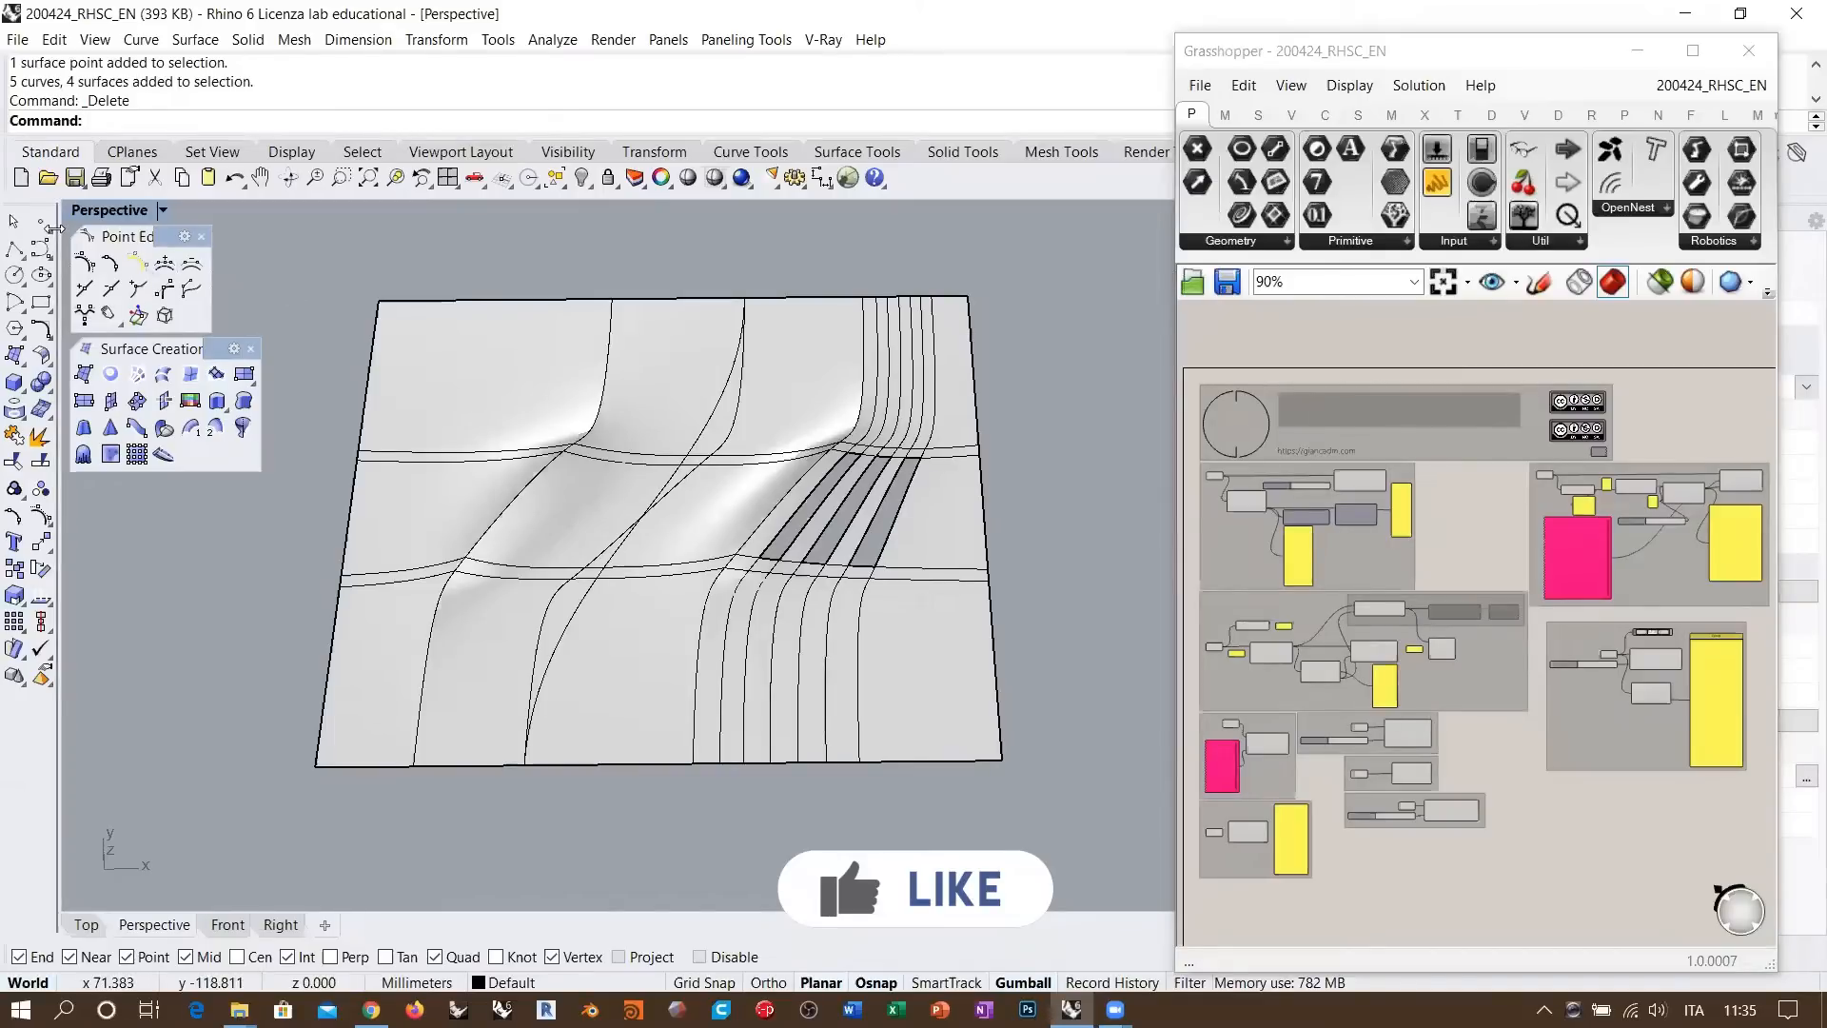
pyautogui.moveTo(642, 530); pyautogui.dragTo(641, 422, button='right')
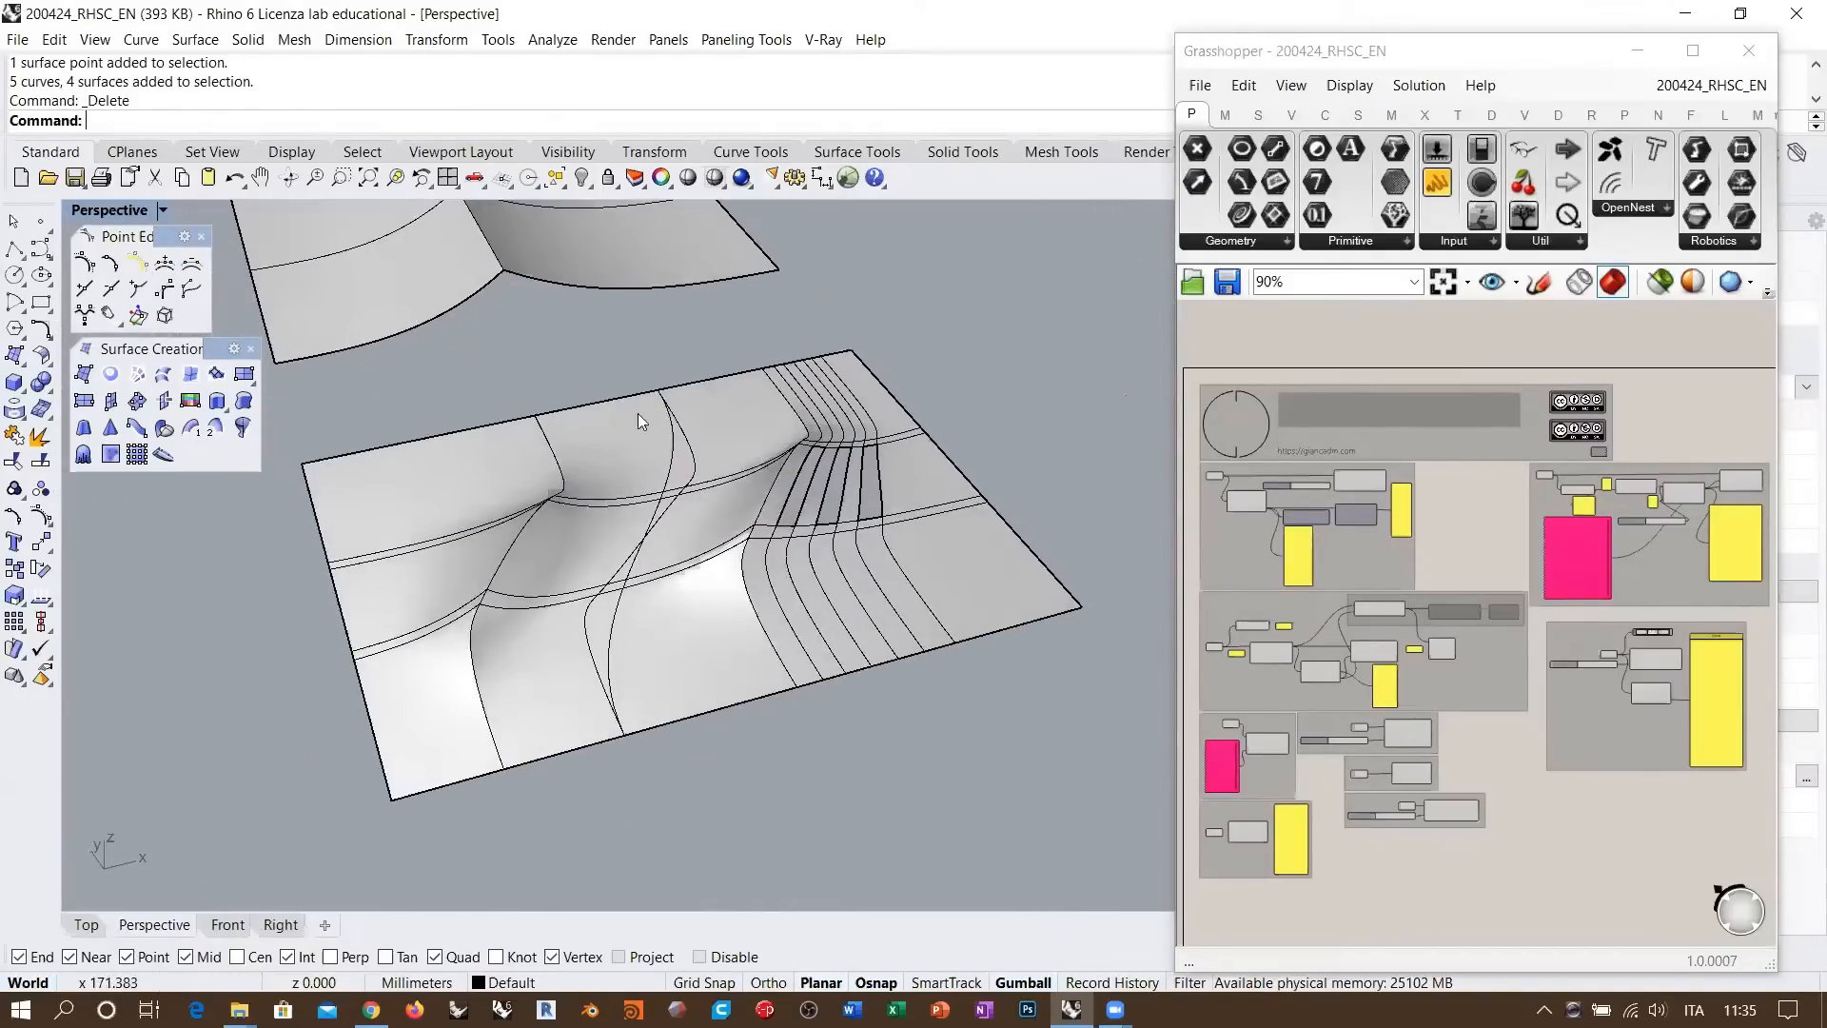
pyautogui.moveTo(675, 519)
pyautogui.mouseDown(button='right')
pyautogui.moveTo(666, 457)
pyautogui.moveTo(646, 507)
pyautogui.mouseUp(button='right')
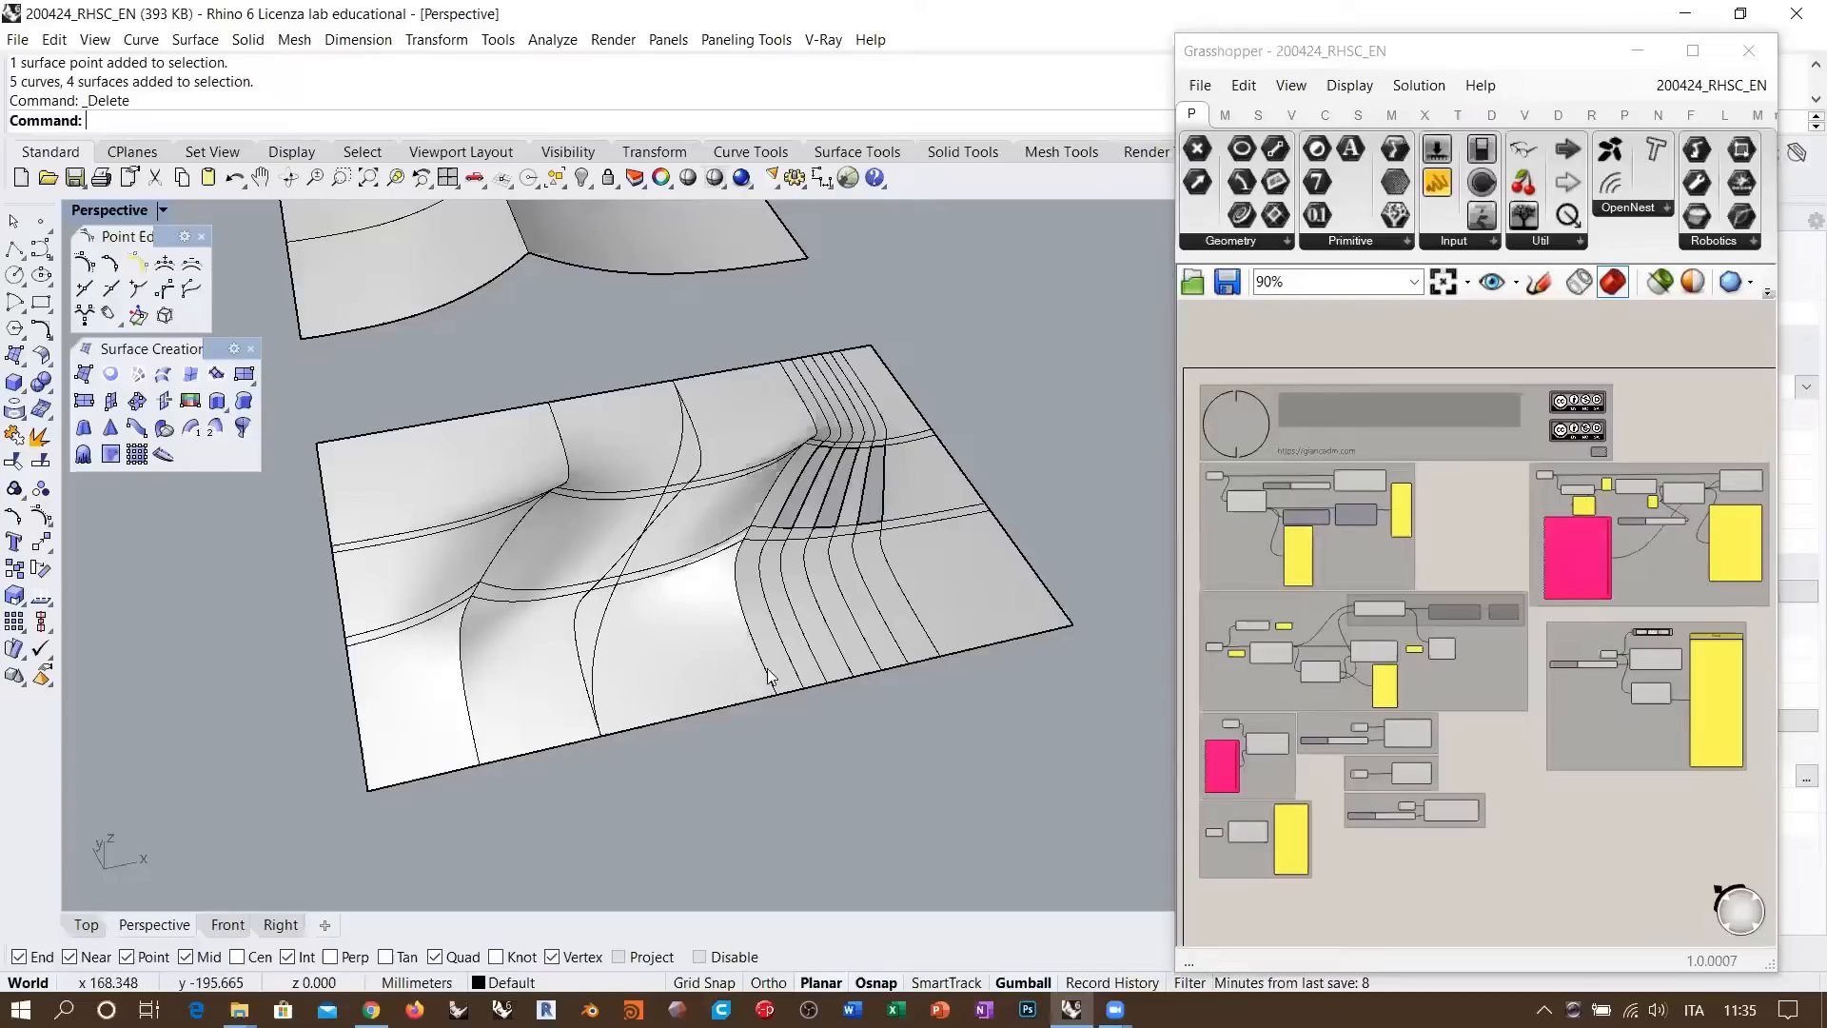
pyautogui.moveTo(782, 483)
pyautogui.mouseDown(button='right')
pyautogui.moveTo(795, 466)
pyautogui.moveTo(778, 485)
pyautogui.mouseUp(button='right')
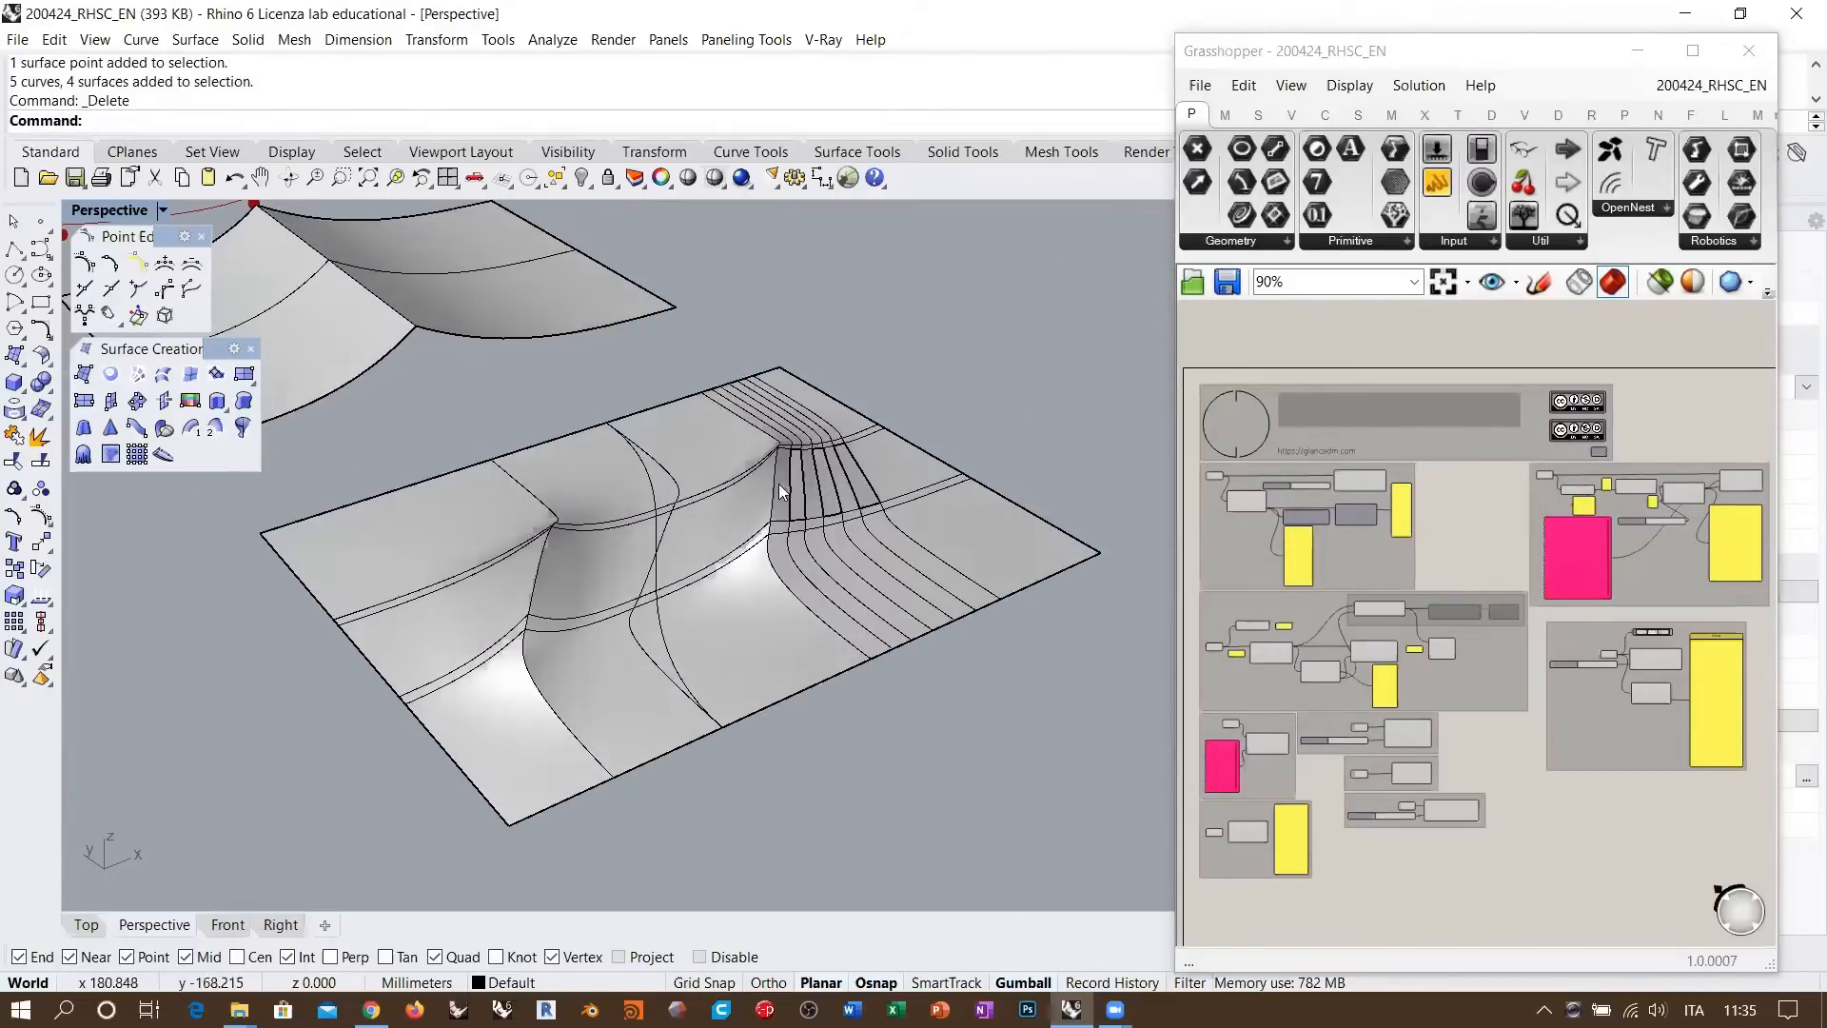
pyautogui.moveTo(715, 630); pyautogui.dragTo(681, 595, button='right')
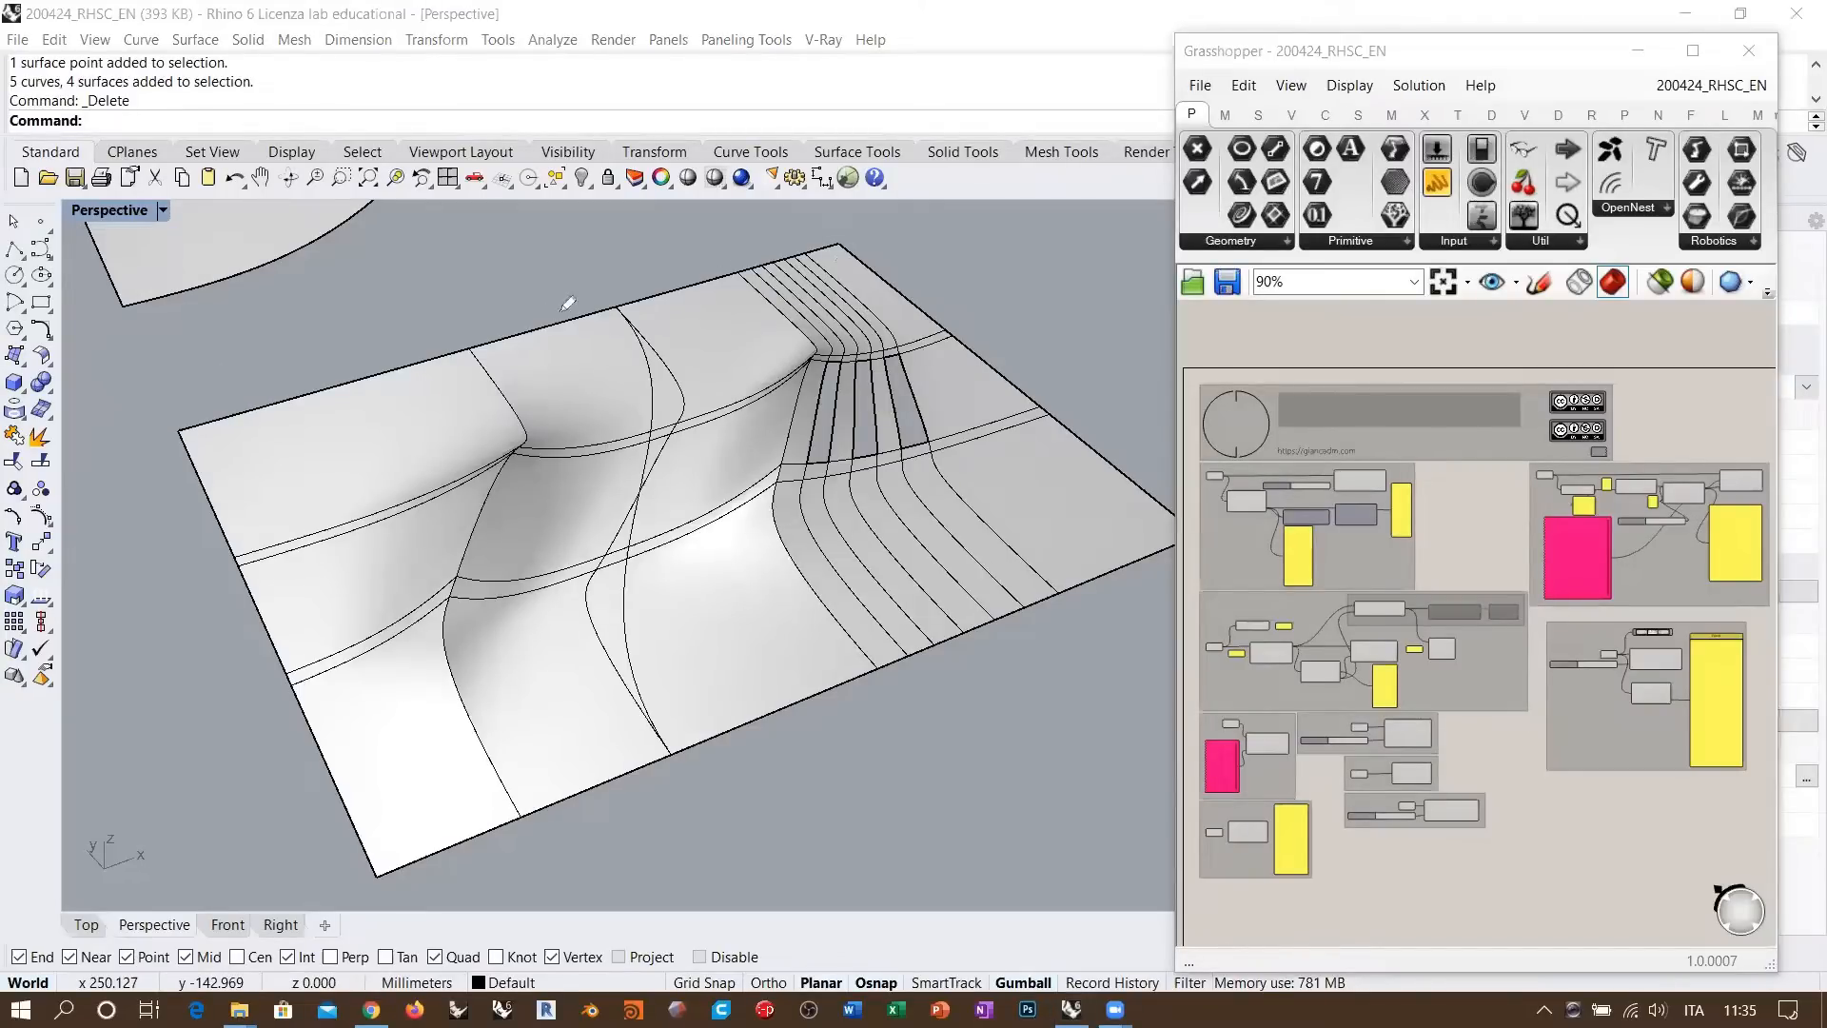
# Outline the surface area between the two outer S-shaped creases with the red marker and trace an S-shaped curve through its middle
pyautogui.moveTo(463, 344); pyautogui.dragTo(740, 267)
pyautogui.moveTo(541, 809)
pyautogui.mouseDown()
pyautogui.moveTo(729, 752)
pyautogui.moveTo(880, 677)
pyautogui.mouseUp()
pyautogui.moveTo(461, 340)
pyautogui.mouseDown()
pyautogui.moveTo(528, 419)
pyautogui.moveTo(444, 628)
pyautogui.moveTo(473, 728)
pyautogui.mouseUp()
pyautogui.moveTo(511, 795); pyautogui.dragTo(525, 821)
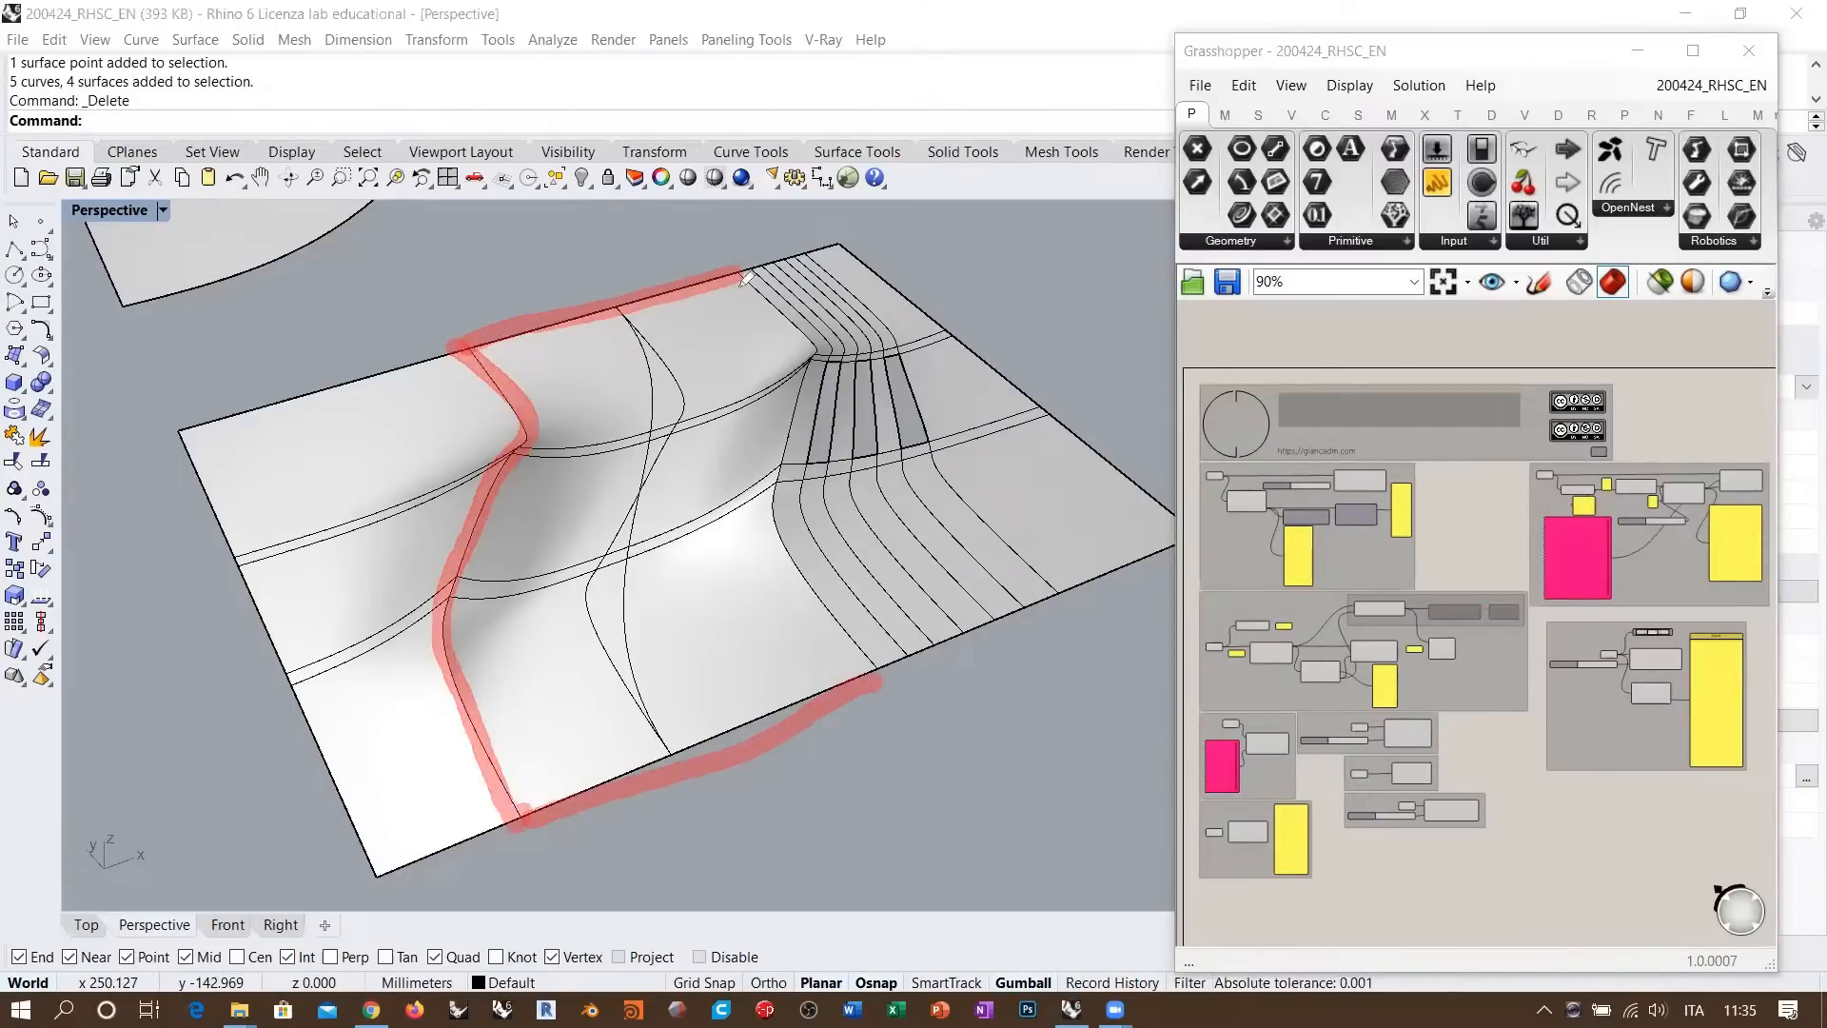
pyautogui.moveTo(731, 269)
pyautogui.mouseDown()
pyautogui.moveTo(785, 321)
pyautogui.moveTo(806, 559)
pyautogui.moveTo(880, 677)
pyautogui.mouseUp()
pyautogui.moveTo(620, 303)
pyautogui.mouseDown()
pyautogui.moveTo(676, 356)
pyautogui.moveTo(678, 466)
pyautogui.moveTo(623, 597)
pyautogui.moveTo(677, 763)
pyautogui.mouseUp()
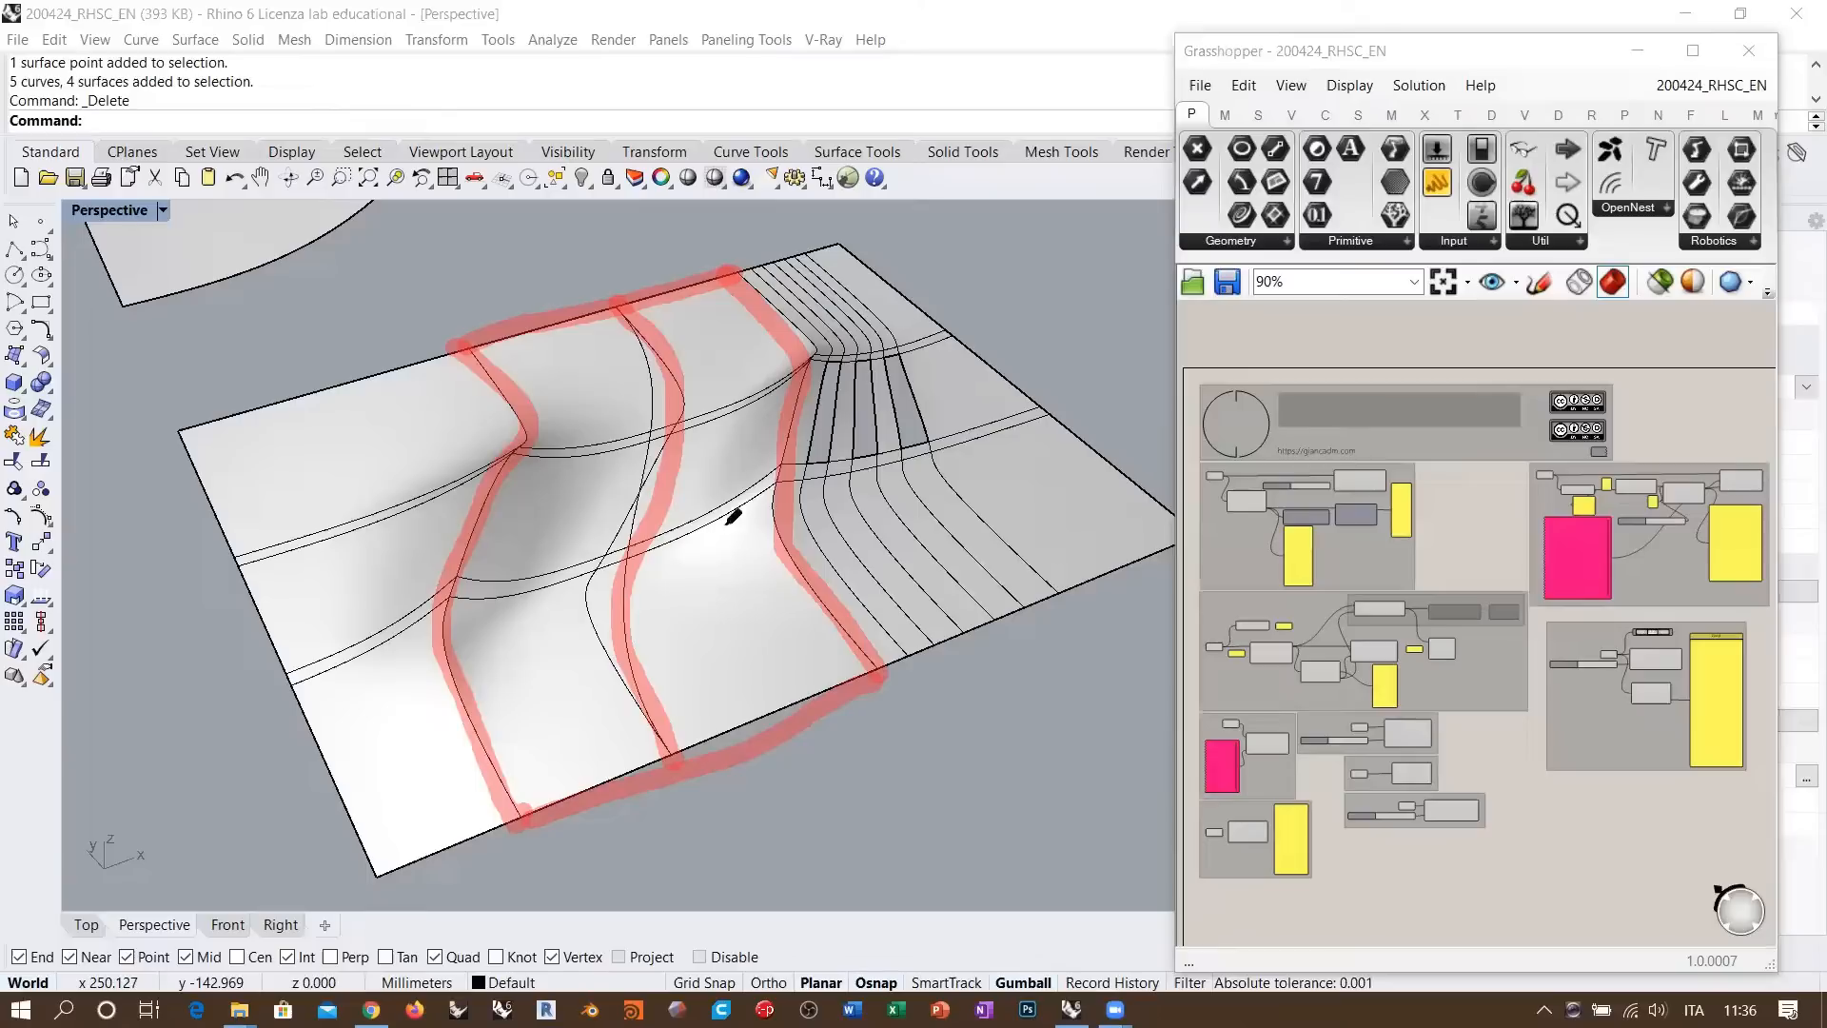
# Retrace the marked area's two straight edges in red and trace the second S-shaped isocurve crossing its middle
pyautogui.moveTo(455, 343); pyautogui.dragTo(731, 273)
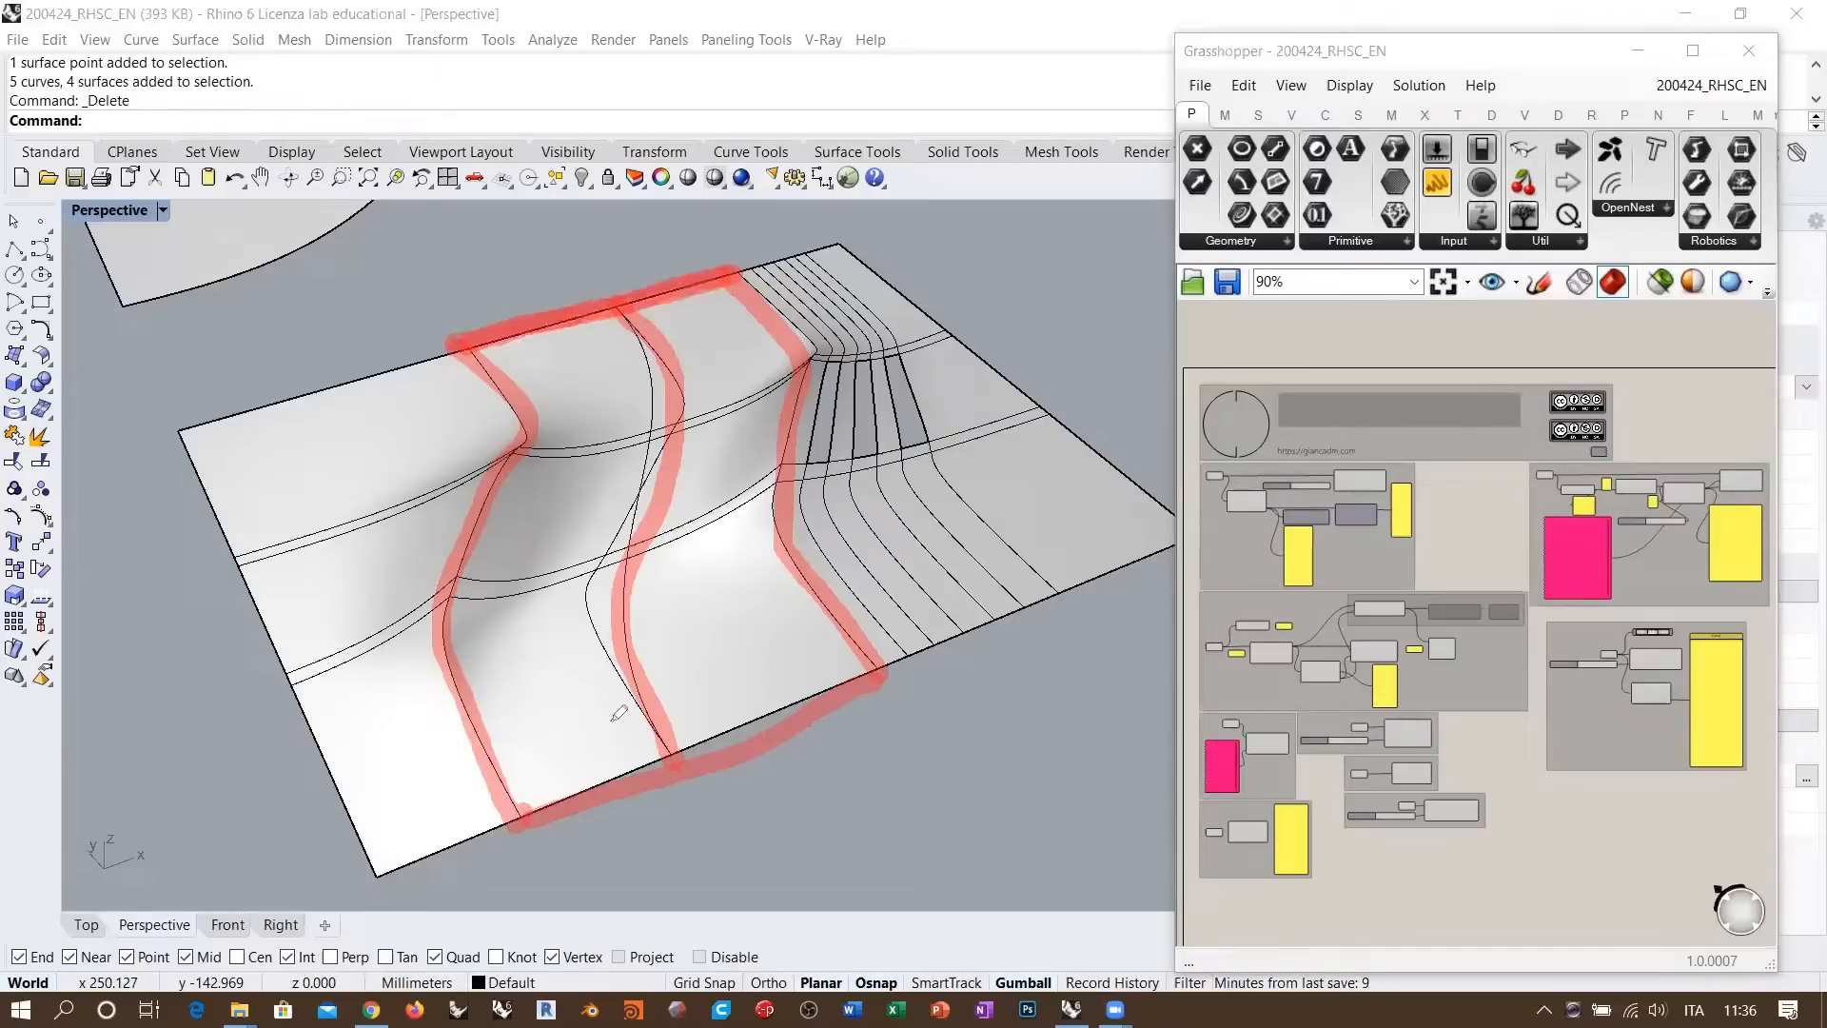
pyautogui.moveTo(522, 816)
pyautogui.mouseDown()
pyautogui.moveTo(868, 678)
pyautogui.moveTo(523, 816)
pyautogui.mouseUp()
pyautogui.moveTo(629, 305)
pyautogui.mouseDown()
pyautogui.moveTo(683, 404)
pyautogui.moveTo(595, 581)
pyautogui.moveTo(674, 723)
pyautogui.moveTo(685, 447)
pyautogui.moveTo(635, 309)
pyautogui.moveTo(676, 744)
pyautogui.mouseUp()
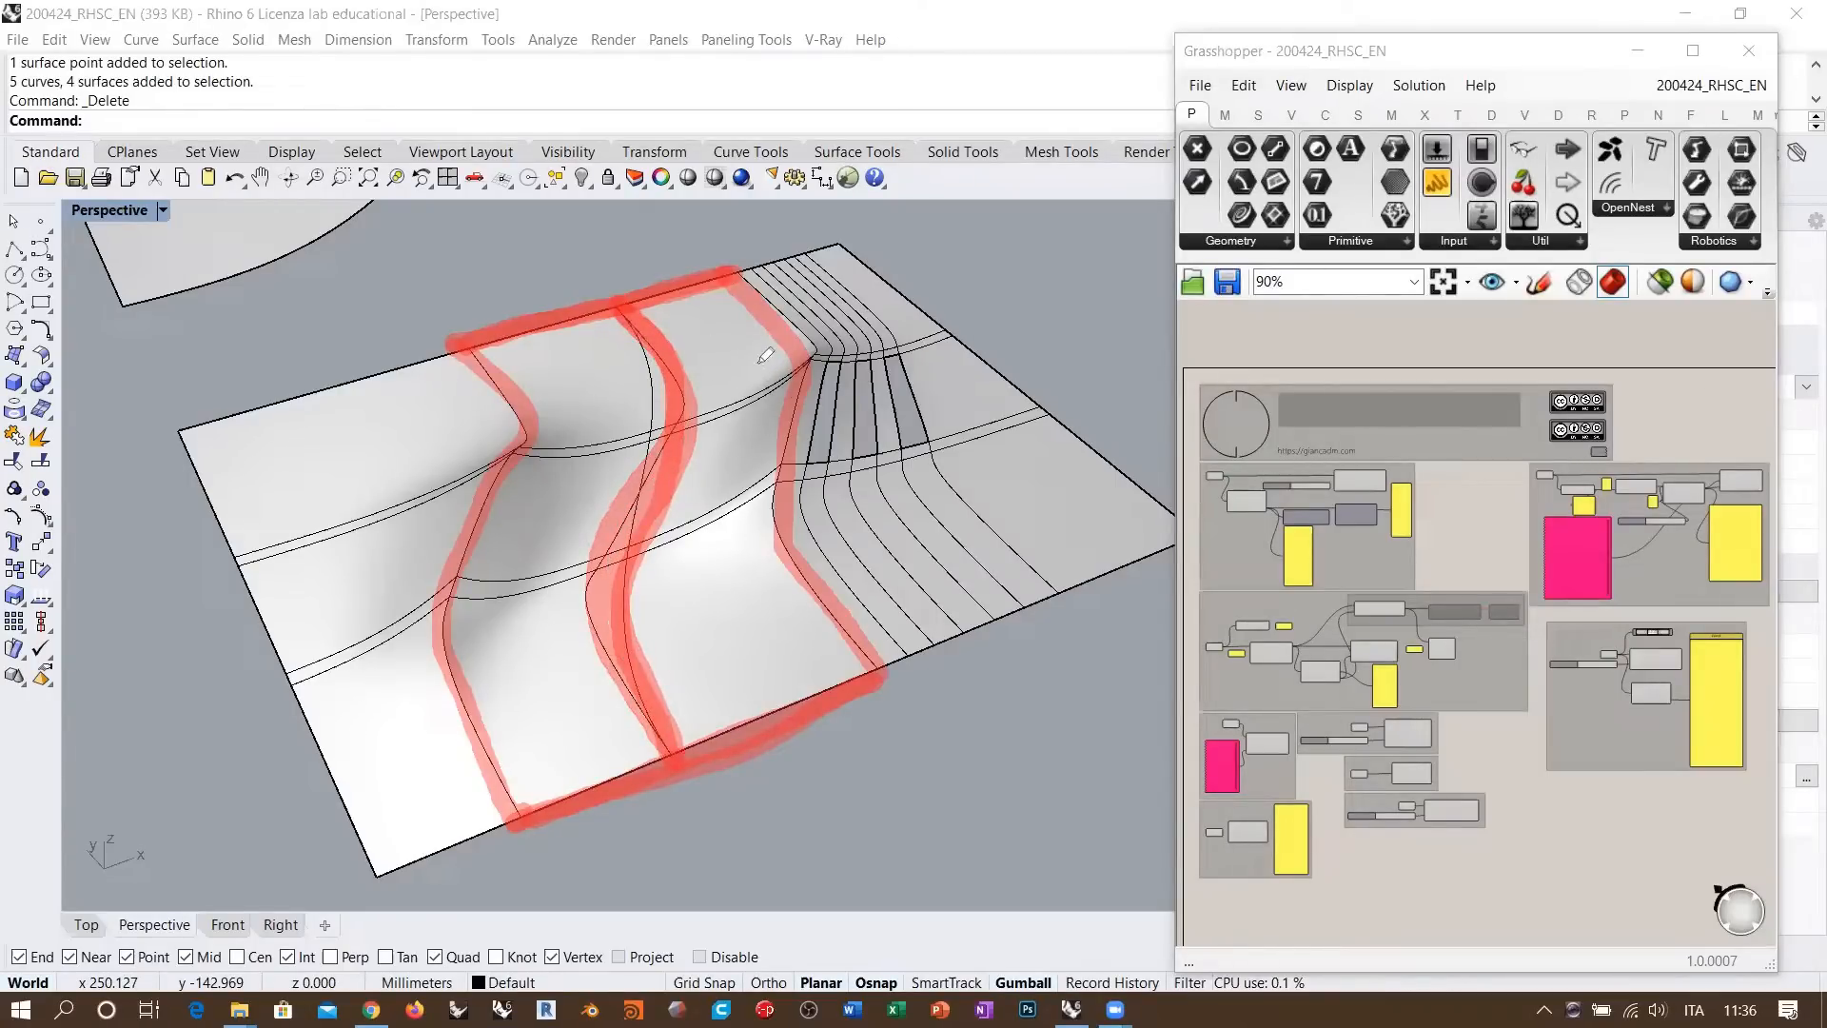
# Mark the two crosswise isocurves with dashed red strokes, draw a solid line midway between them, and retrace it and the straight edges
pyautogui.moveTo(512, 435)
pyautogui.mouseDown()
pyautogui.moveTo(591, 451)
pyautogui.moveTo(799, 354)
pyautogui.mouseUp()
pyautogui.moveTo(457, 587)
pyautogui.mouseDown()
pyautogui.moveTo(583, 583)
pyautogui.moveTo(758, 510)
pyautogui.moveTo(772, 480)
pyautogui.mouseUp()
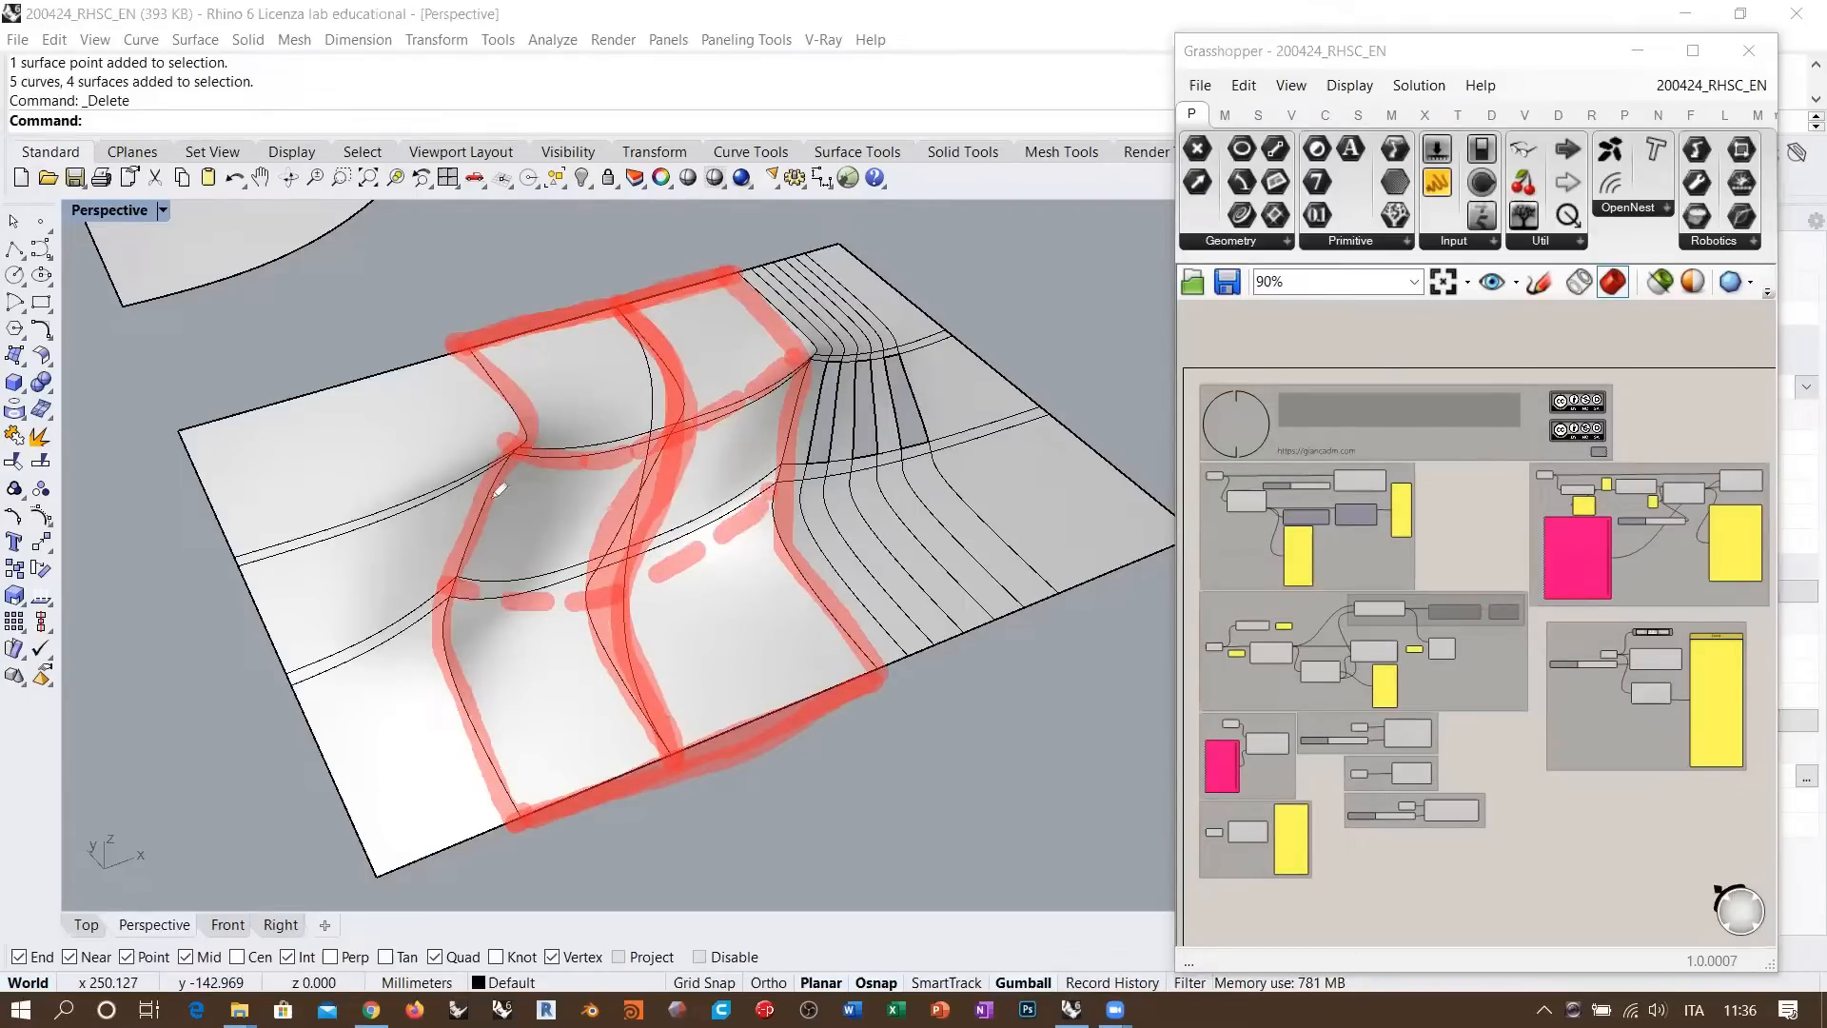
pyautogui.moveTo(478, 514)
pyautogui.mouseDown()
pyautogui.moveTo(726, 460)
pyautogui.moveTo(794, 410)
pyautogui.mouseUp()
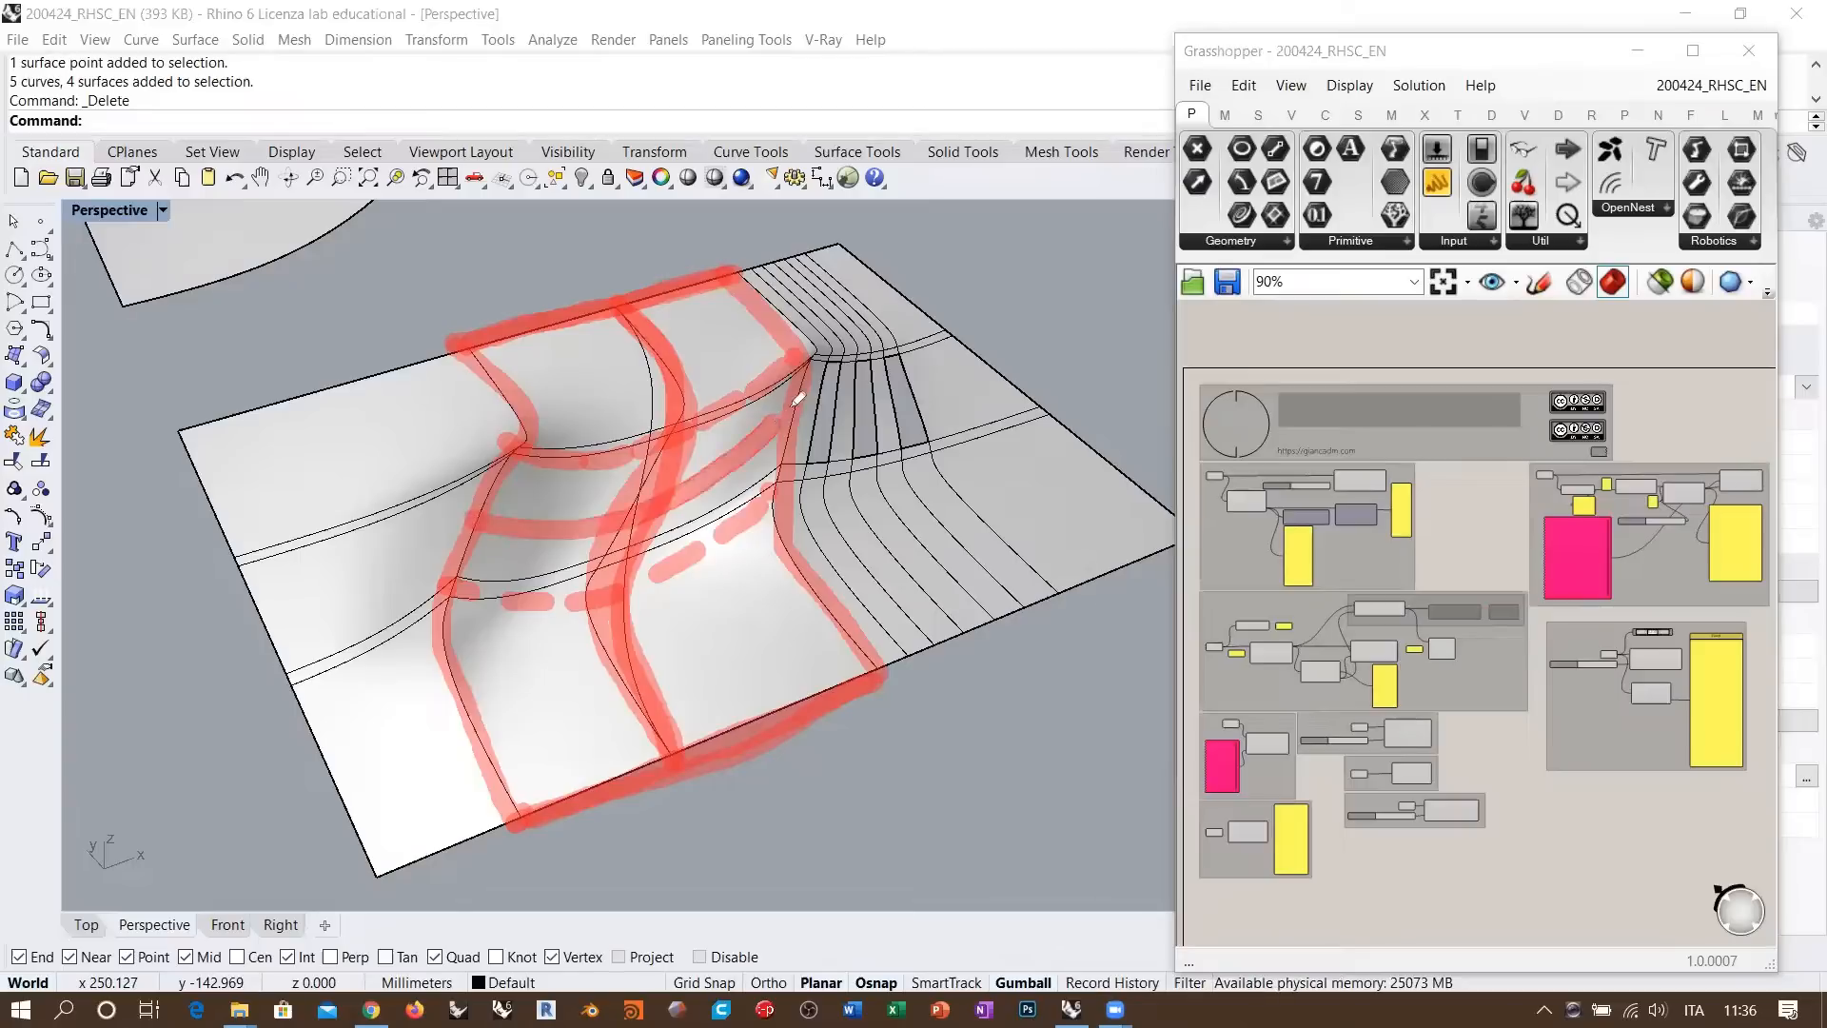
pyautogui.moveTo(633, 517); pyautogui.dragTo(482, 517)
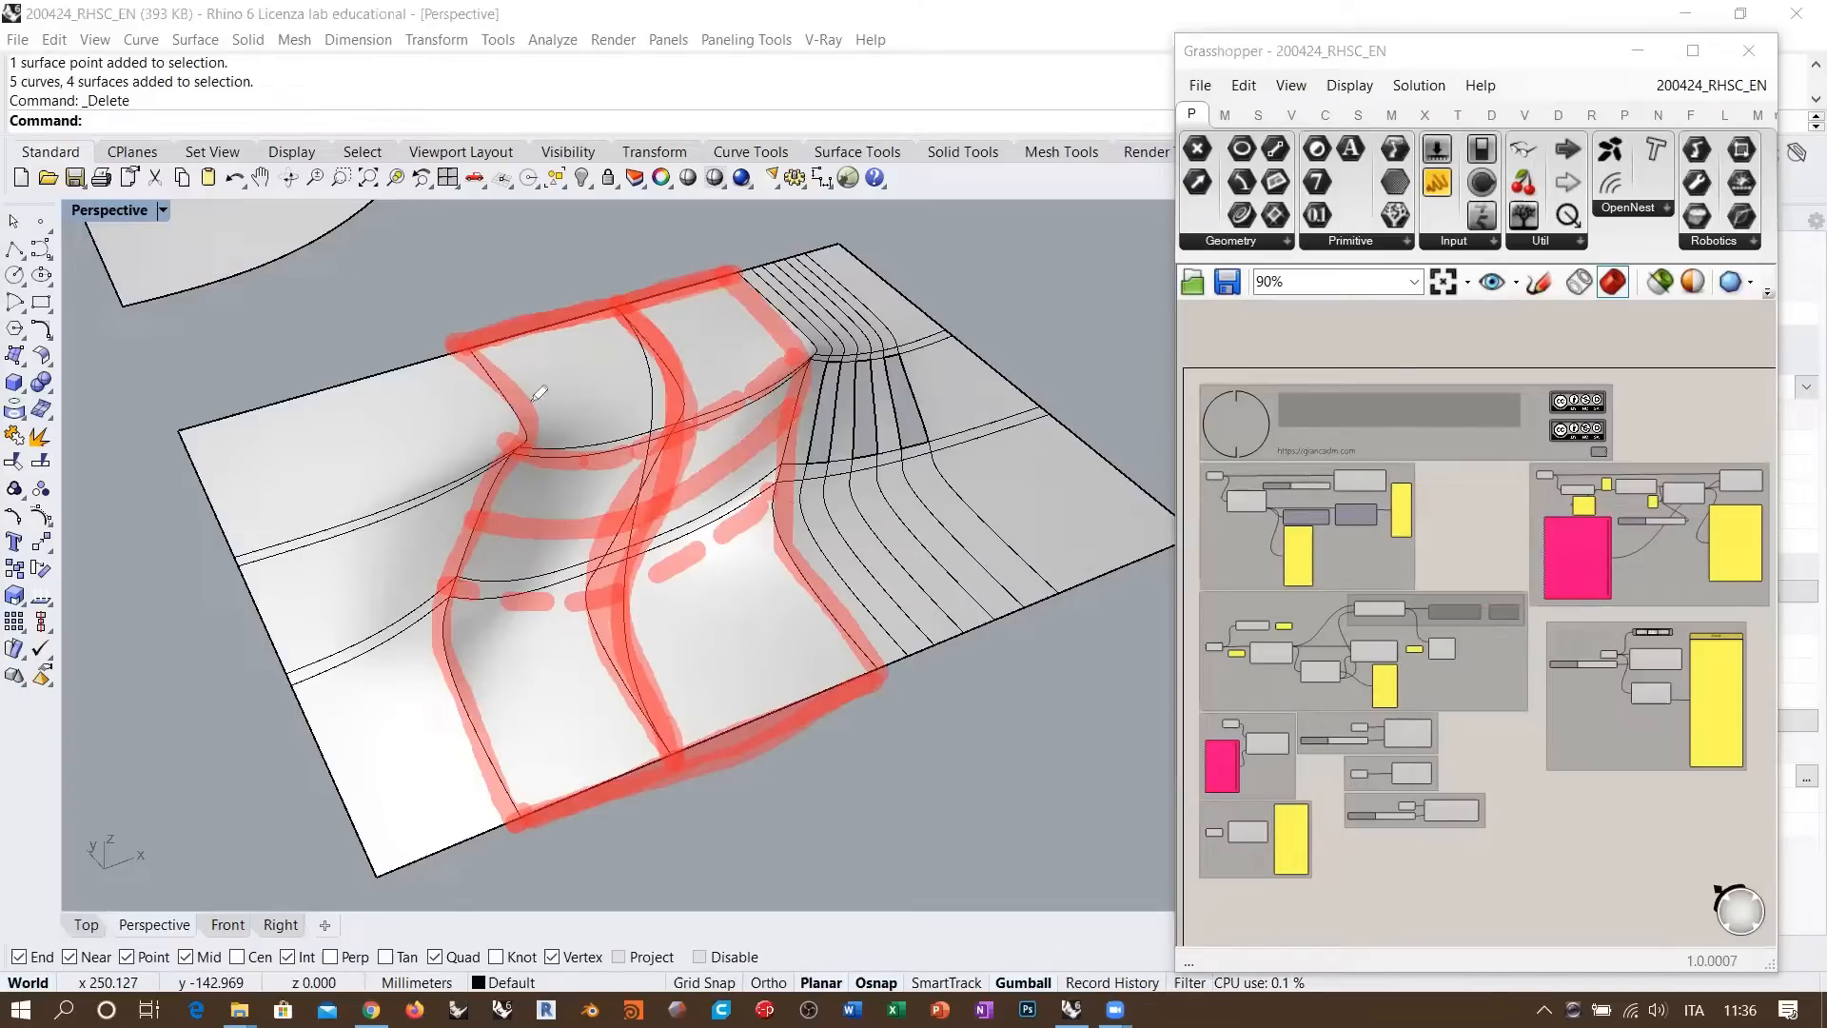
pyautogui.moveTo(715, 284); pyautogui.dragTo(732, 278)
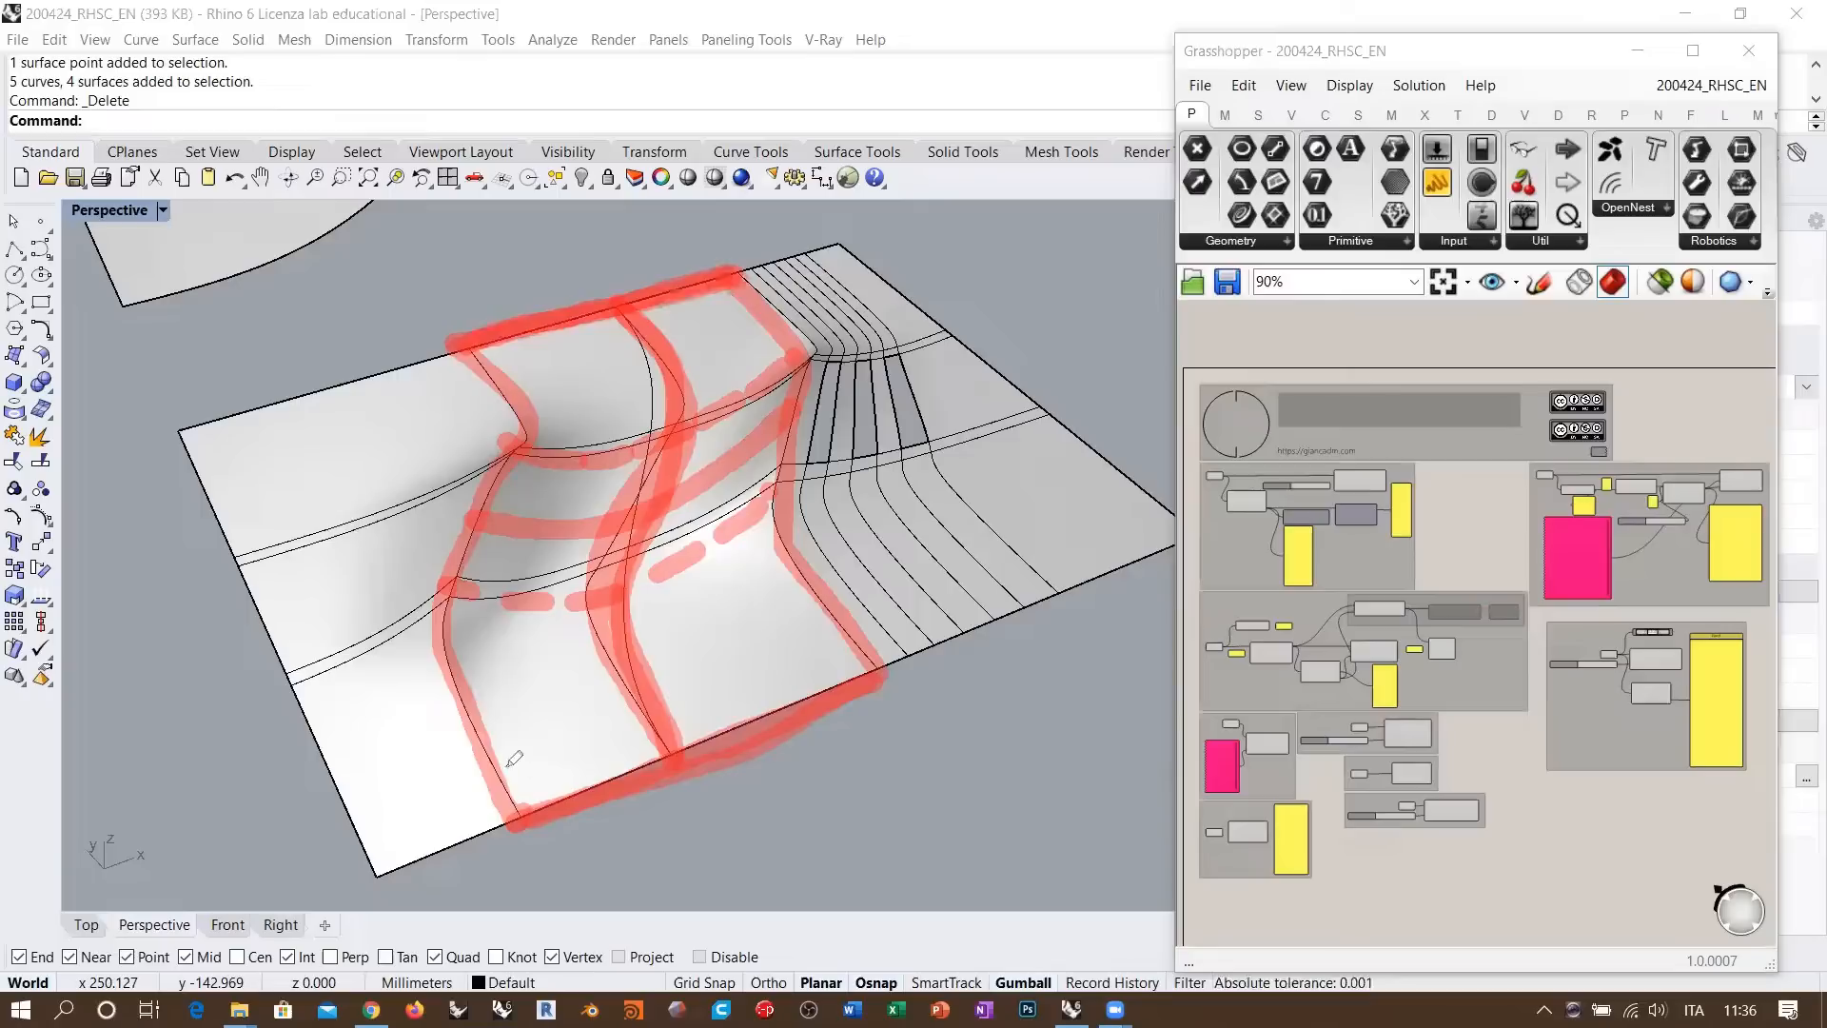
pyautogui.moveTo(508, 820); pyautogui.dragTo(836, 684)
pyautogui.moveTo(489, 517)
pyautogui.mouseDown()
pyautogui.moveTo(657, 500)
pyautogui.moveTo(791, 413)
pyautogui.mouseUp()
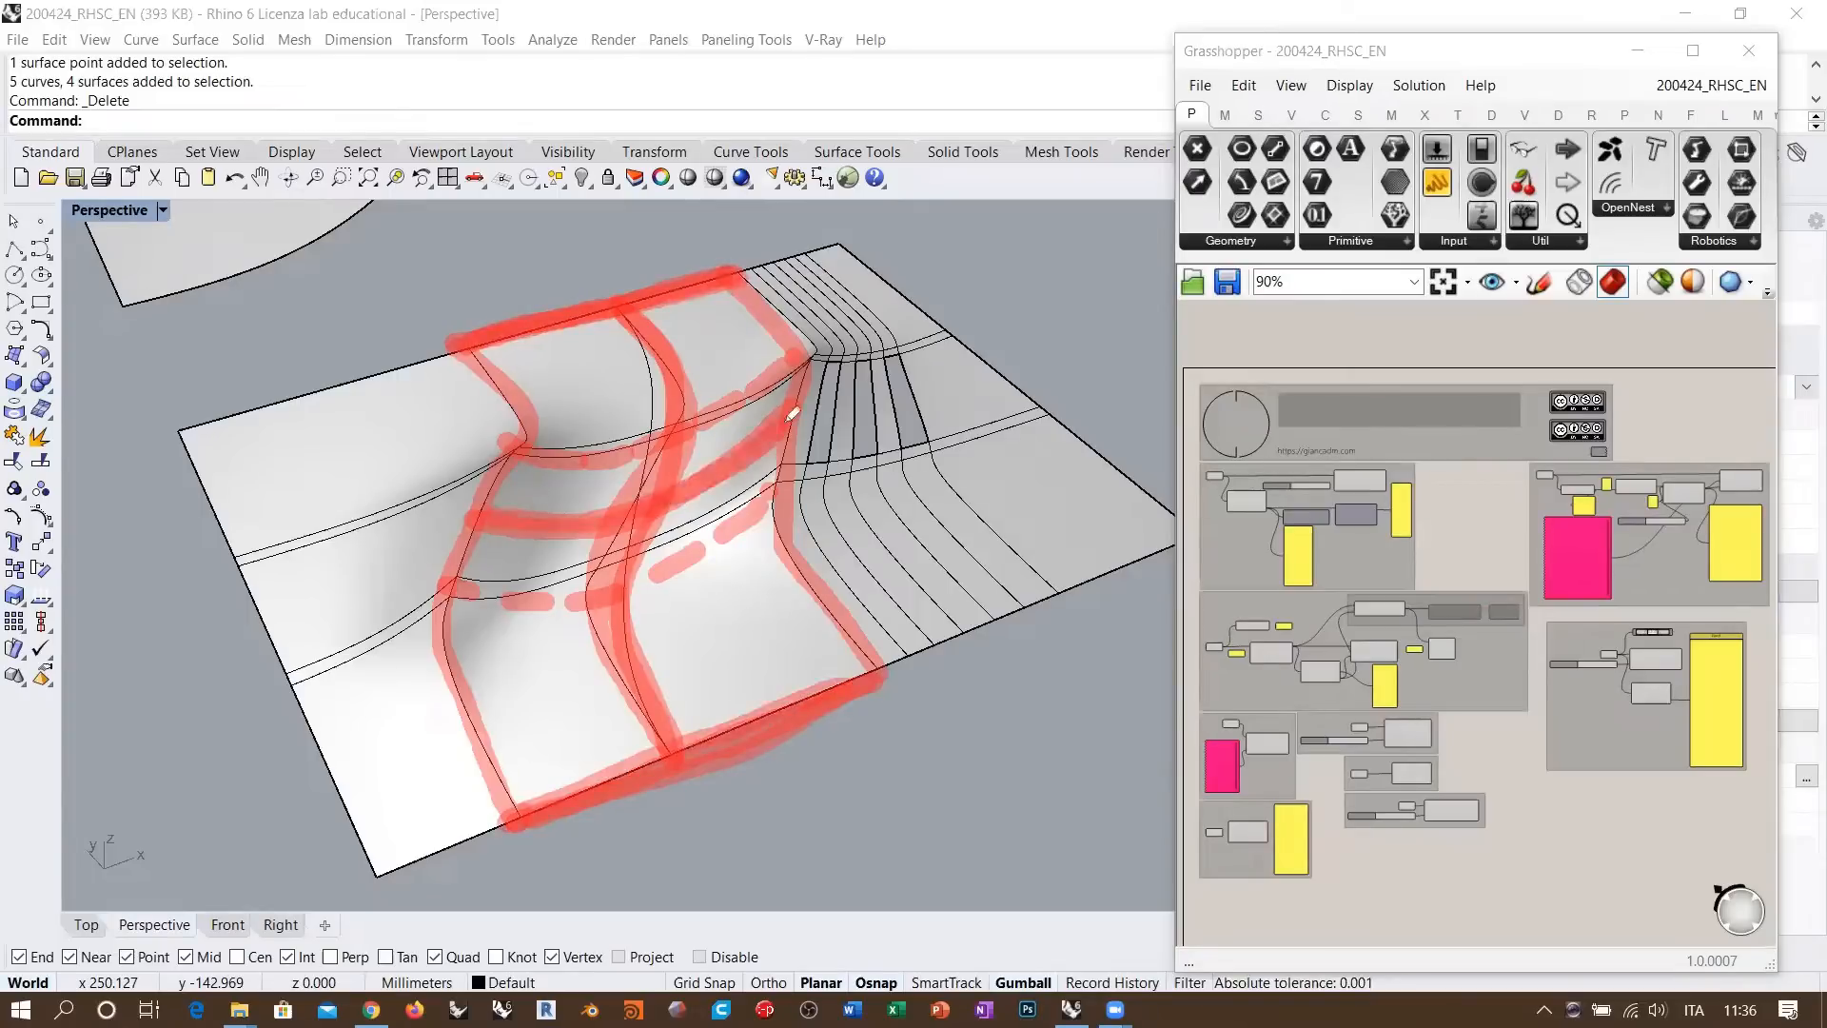
# Retrace the marked area's three lengthwise S-shaped curves in red and end the screen annotation
pyautogui.moveTo(476, 357)
pyautogui.mouseDown()
pyautogui.moveTo(452, 635)
pyautogui.moveTo(495, 823)
pyautogui.mouseUp()
pyautogui.moveTo(616, 285)
pyautogui.mouseDown()
pyautogui.moveTo(649, 329)
pyautogui.moveTo(656, 759)
pyautogui.mouseUp()
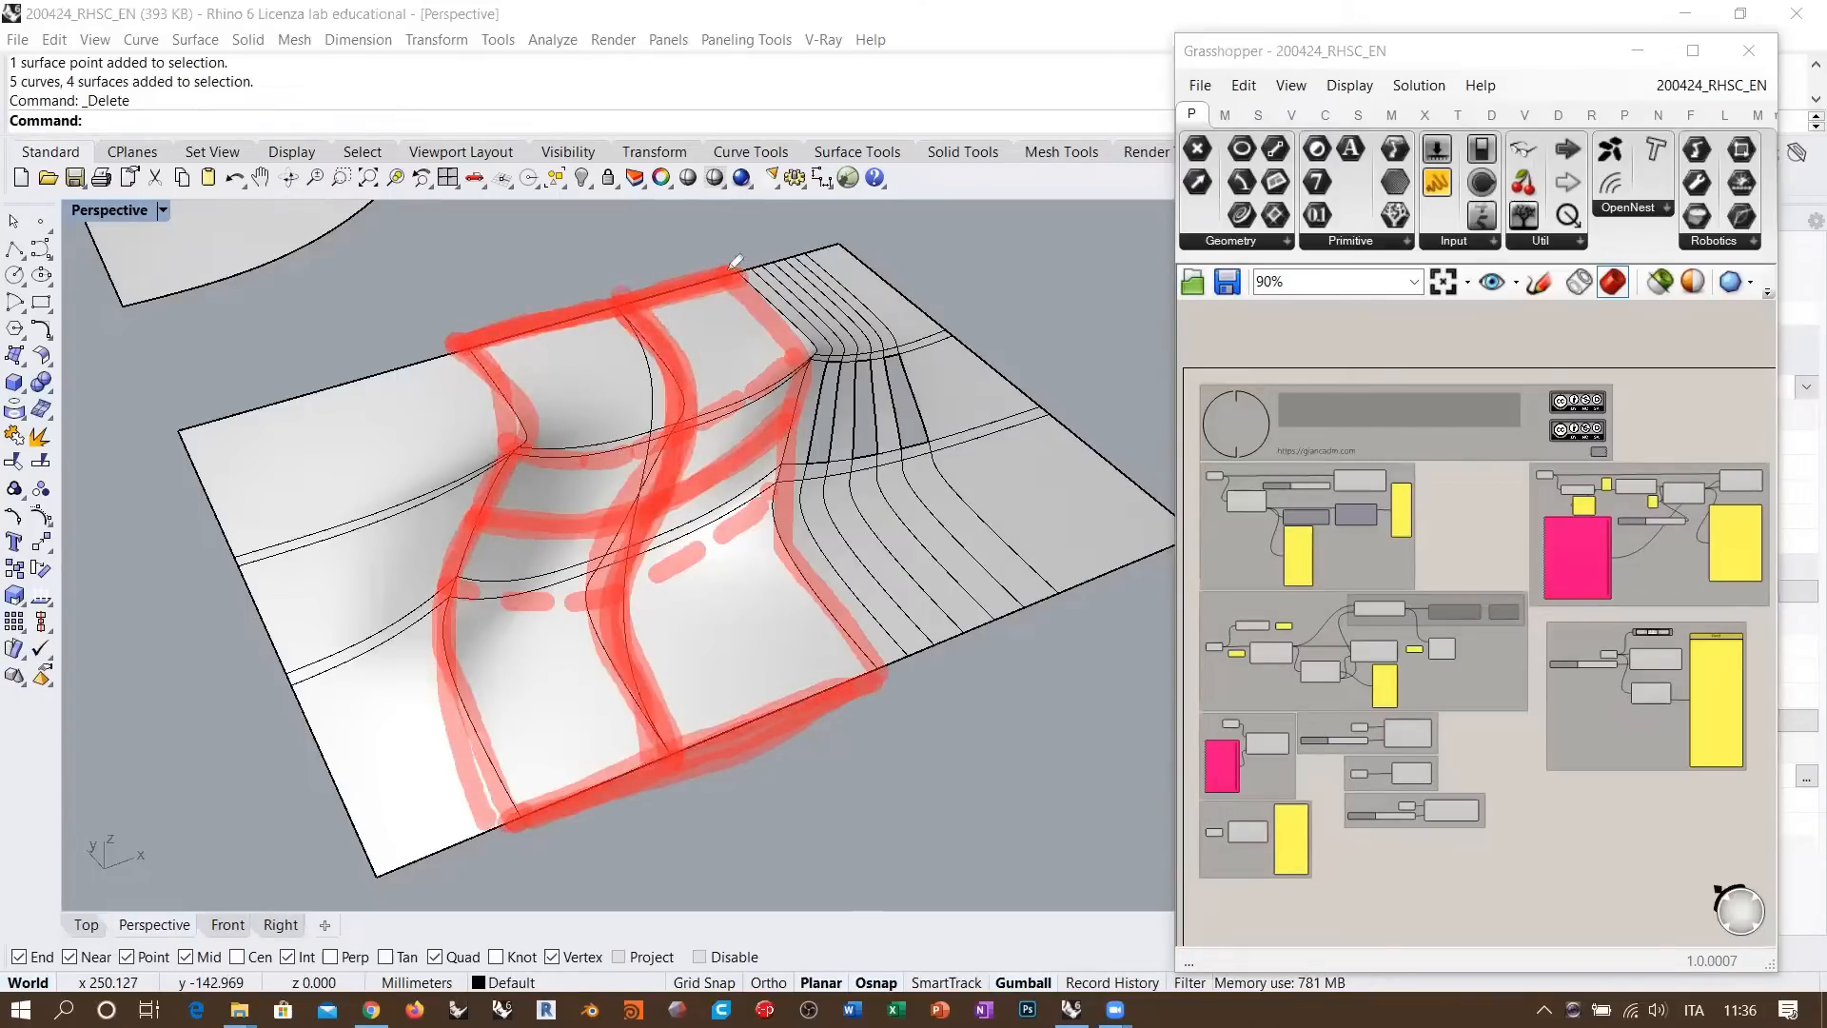
pyautogui.moveTo(729, 271)
pyautogui.mouseDown()
pyautogui.moveTo(798, 535)
pyautogui.moveTo(872, 695)
pyautogui.mouseUp()
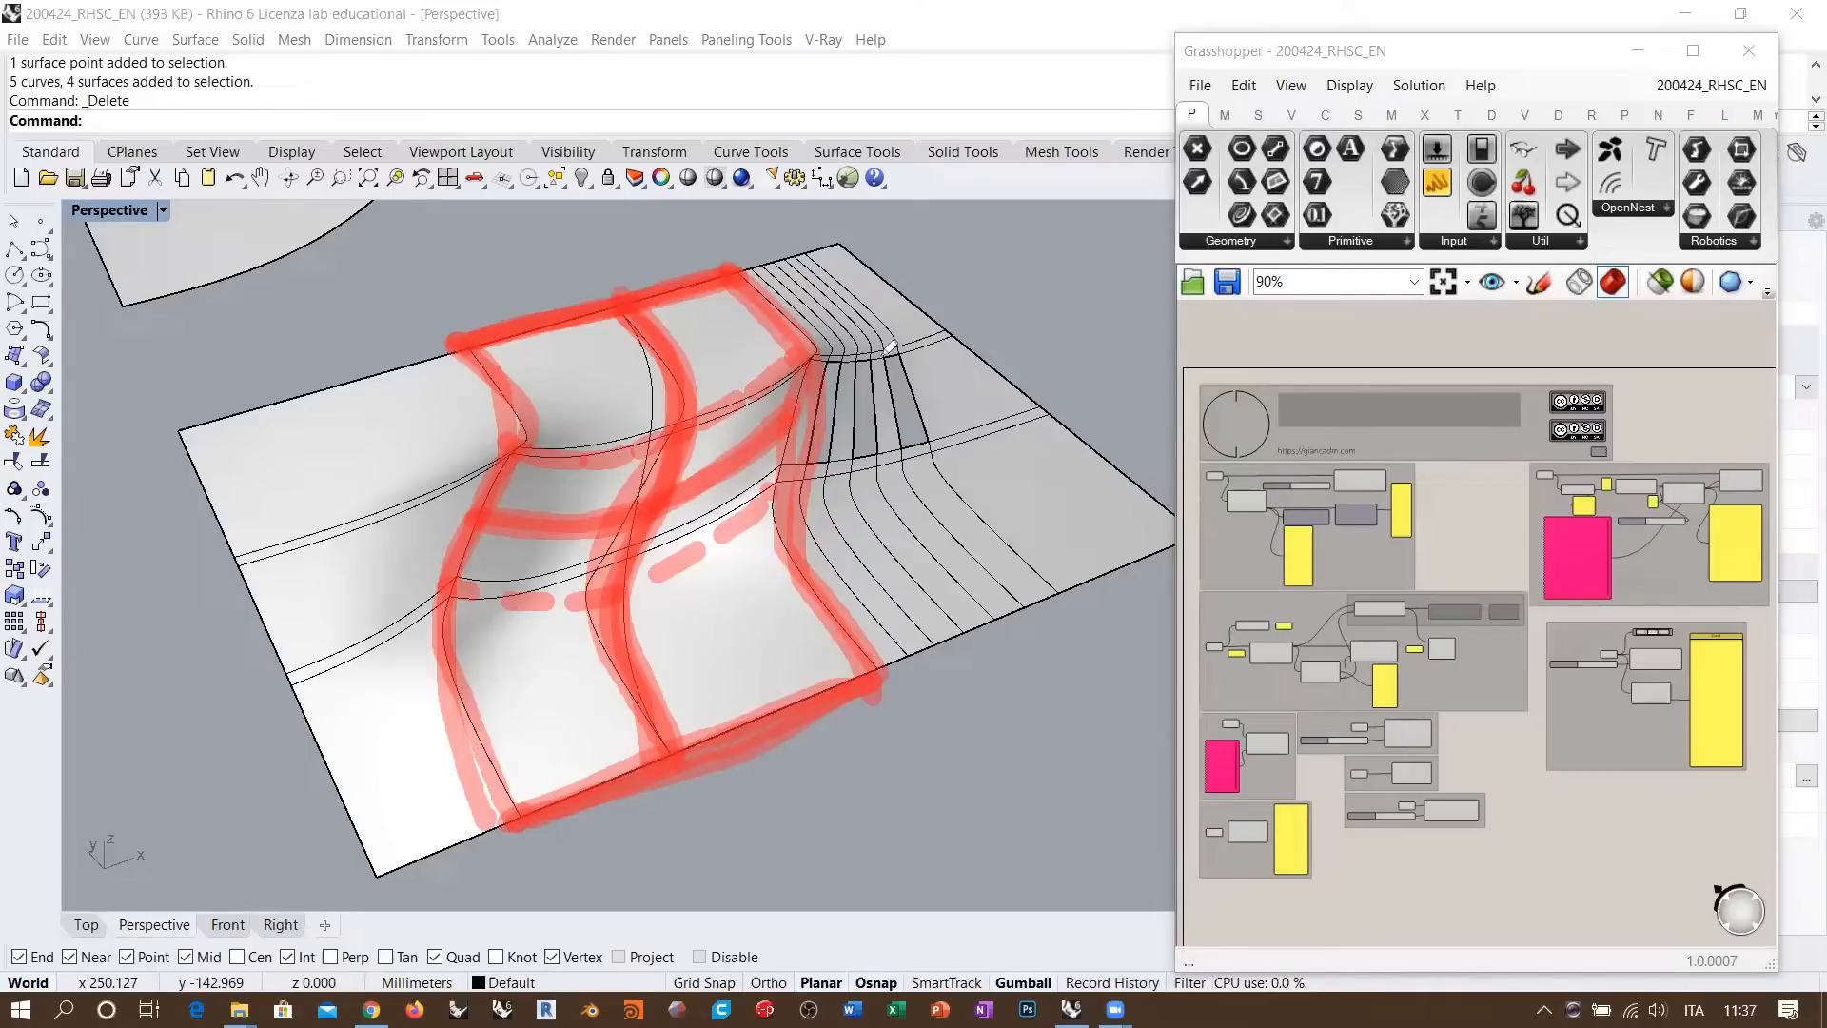
pyautogui.click(1113, 205)
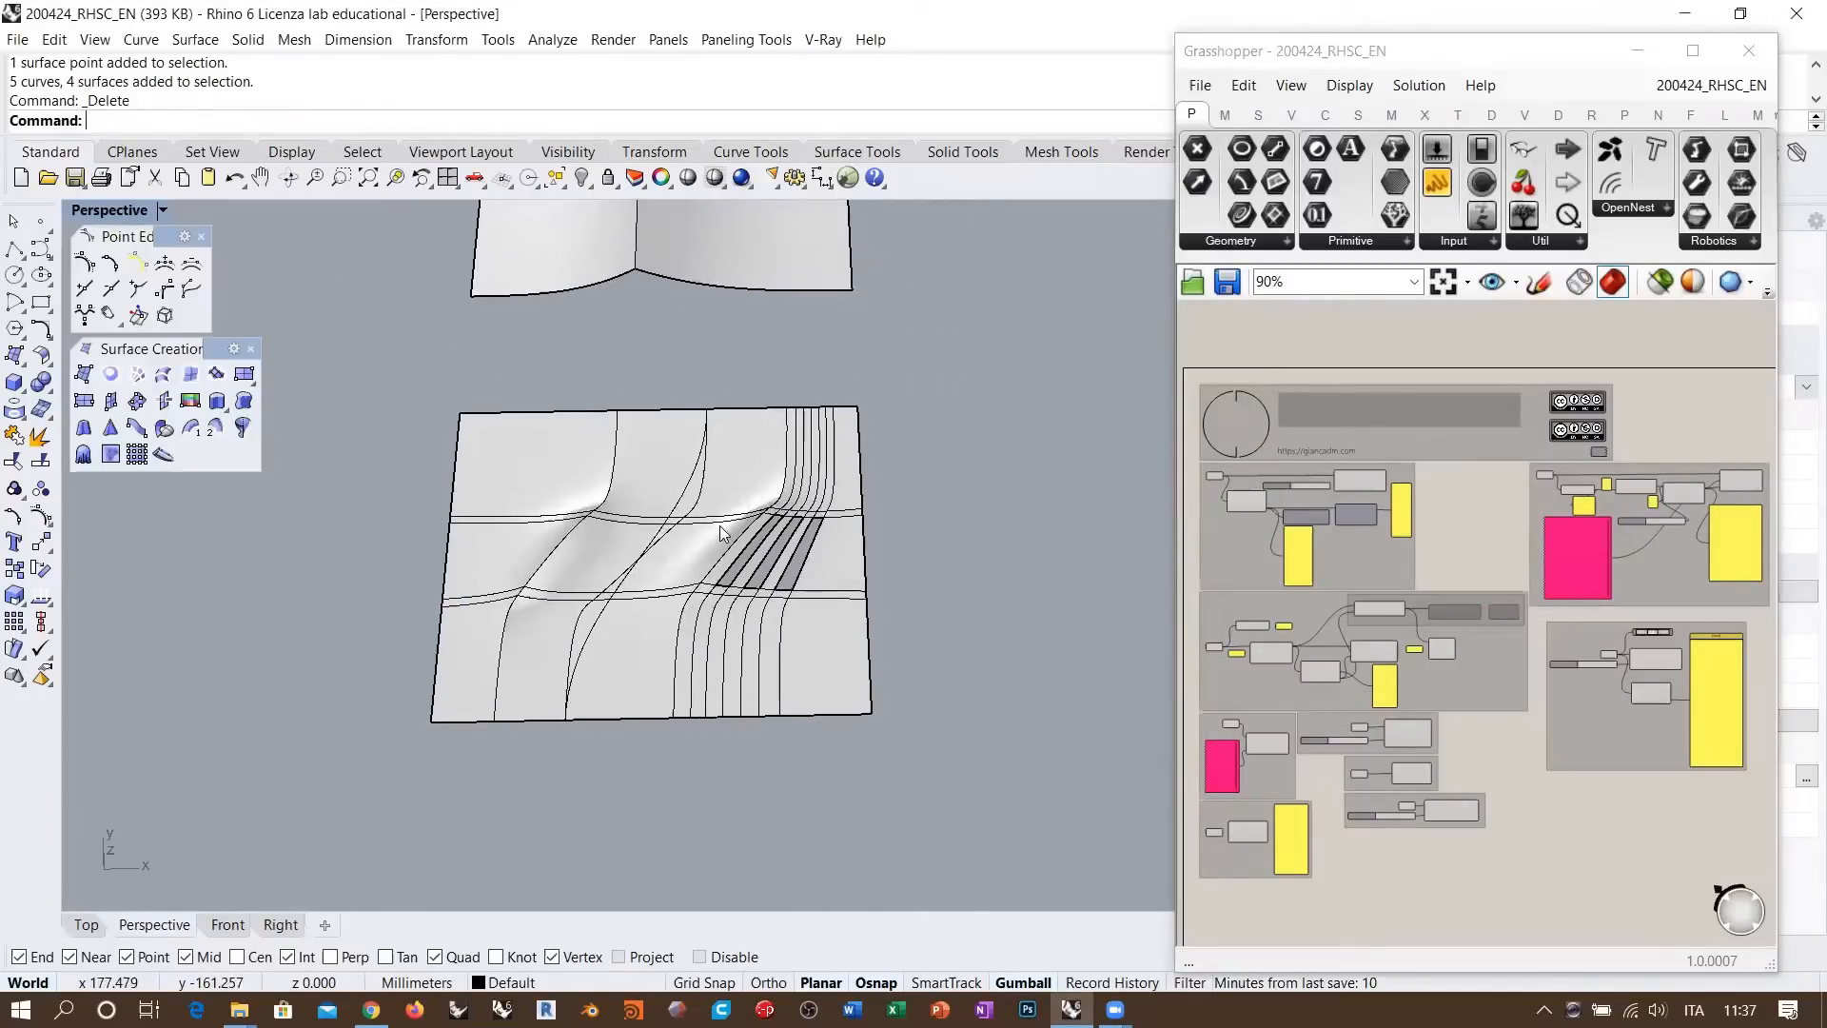
# Highlight the wavy surface and examine its isocurves against the curves drawn on it
pyautogui.scroll(5, 732, 434)
pyautogui.click(732, 434)
pyautogui.scroll(-1, 736, 413)
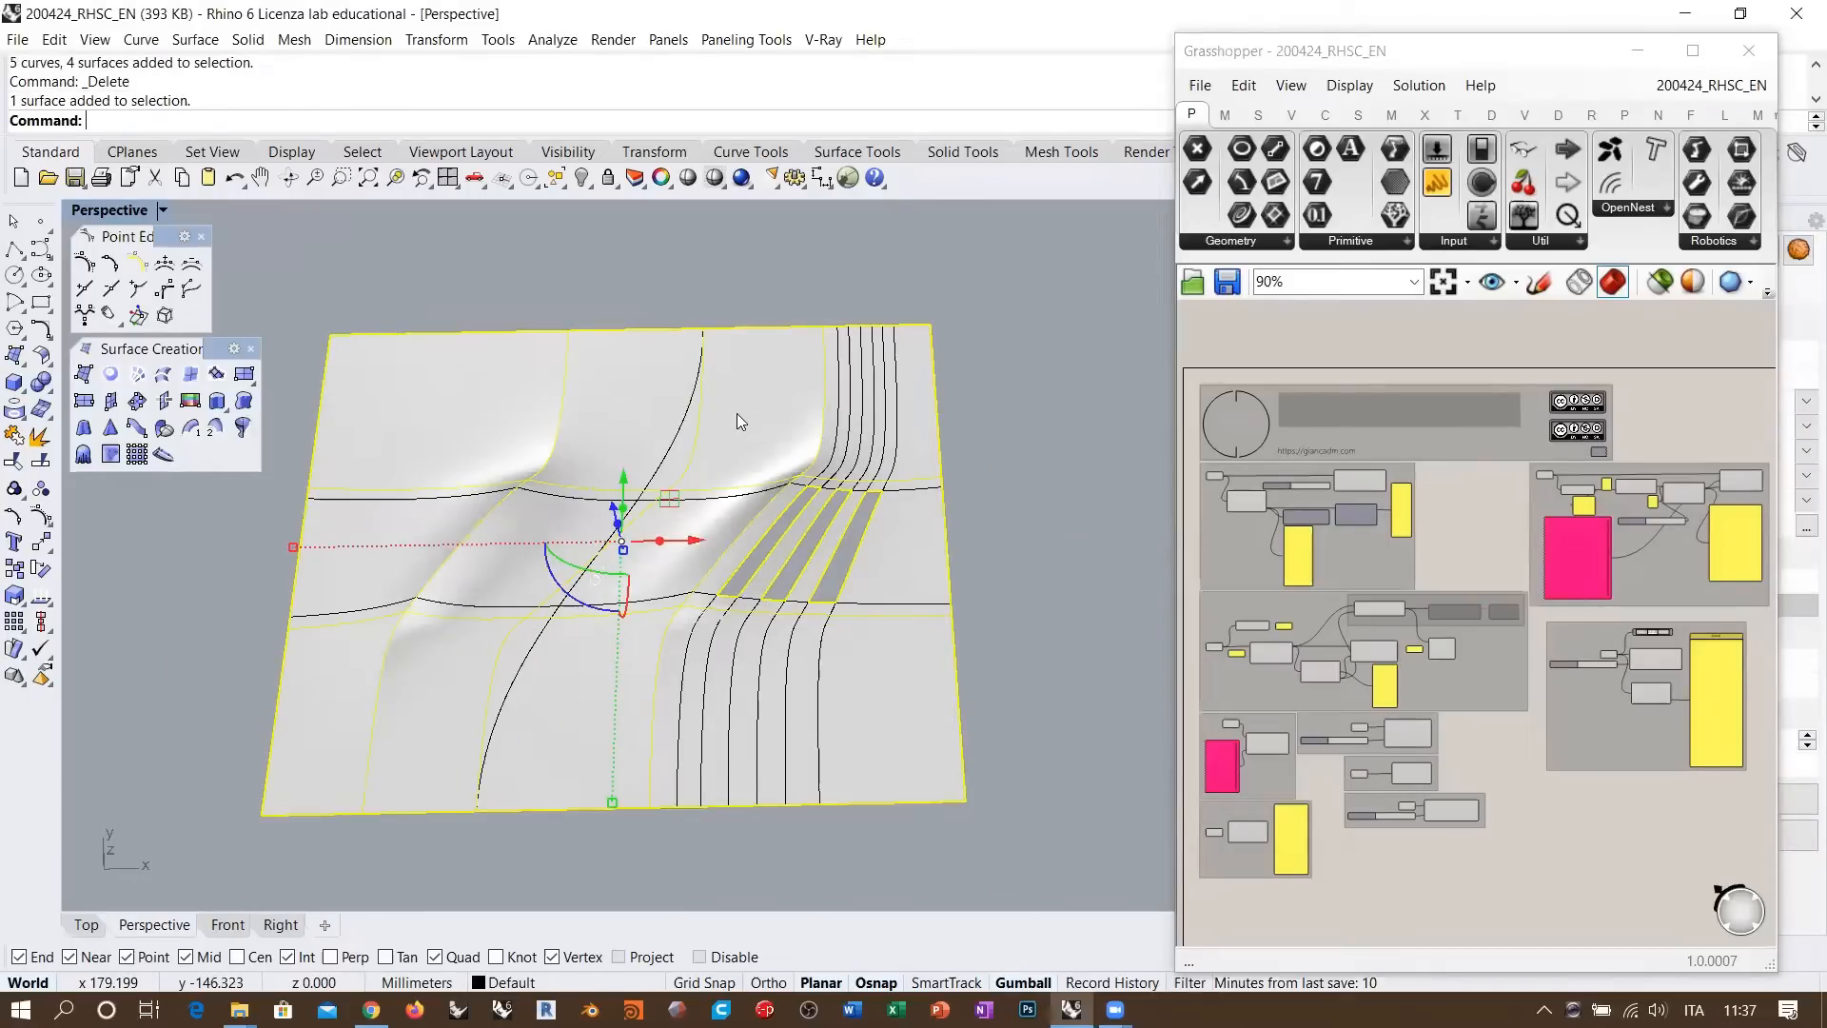
pyautogui.moveTo(859, 657); pyautogui.dragTo(827, 616, button='right')
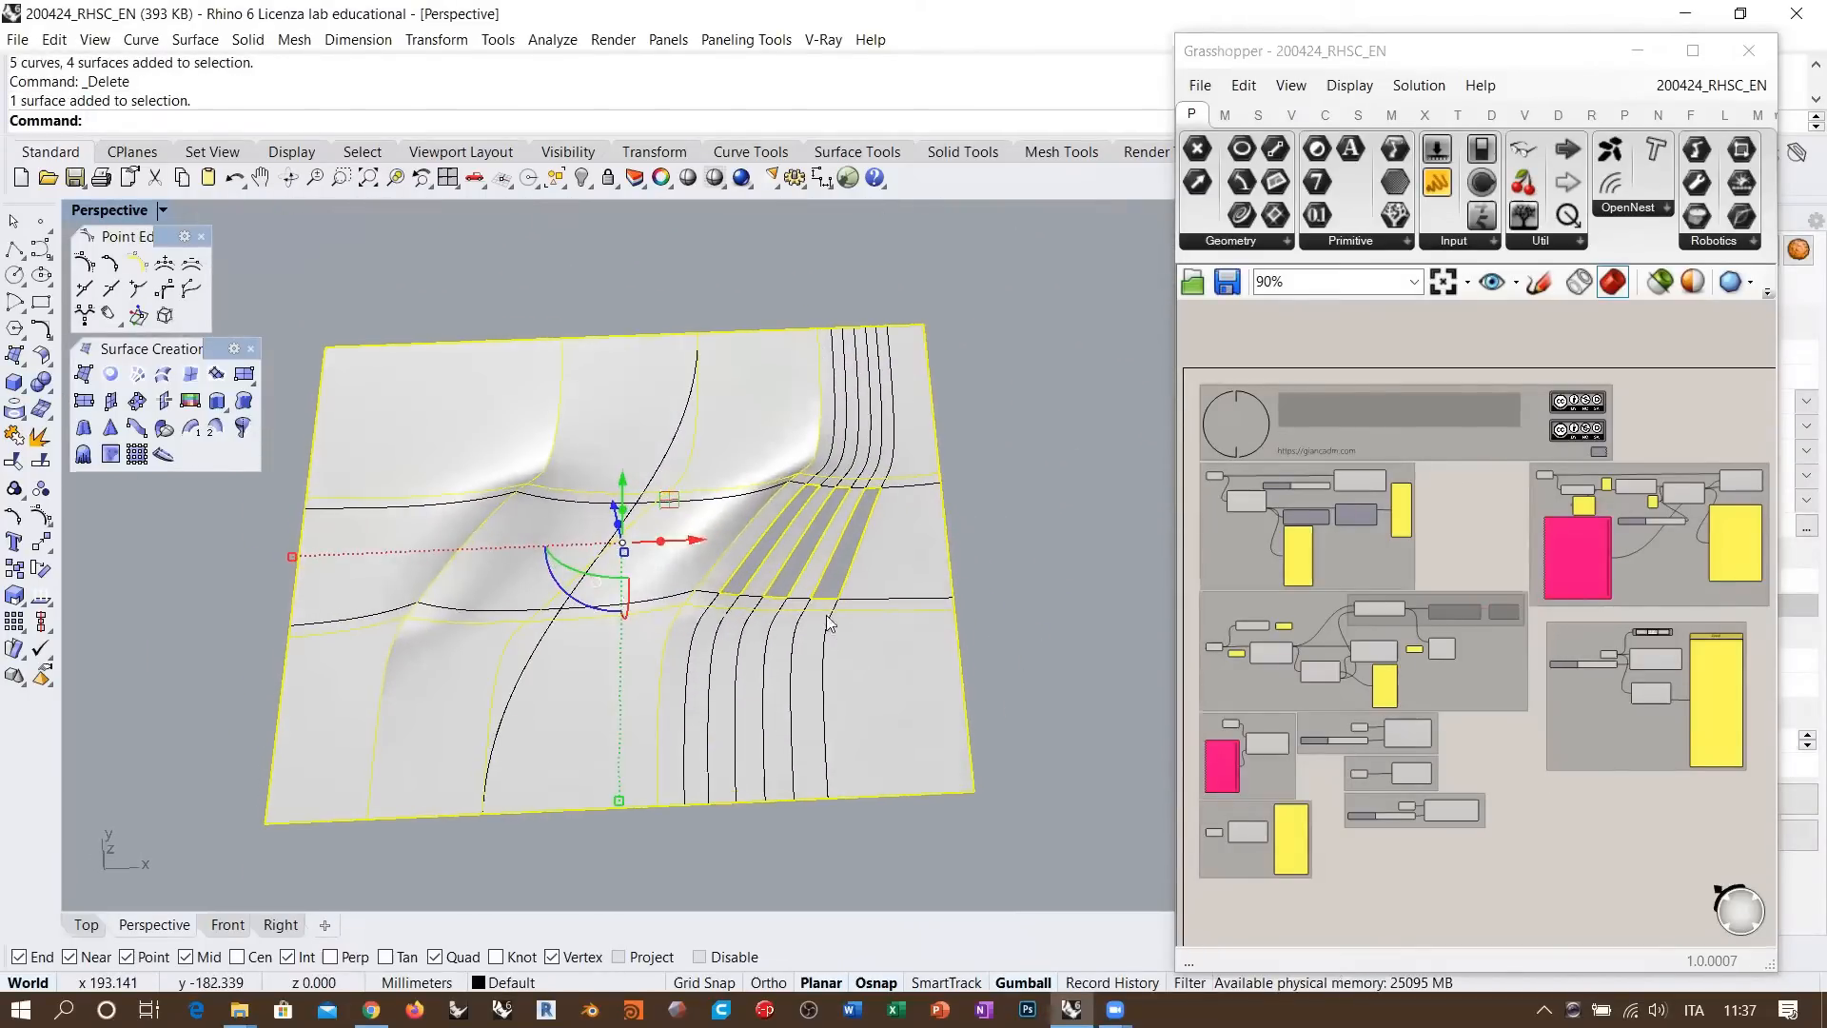
# Move the wavy surface, together with its curves and strips, close to the edge of the creased surface
pyautogui.scroll(-4, 502, 516)
pyautogui.keyDown('shift'); pyautogui.moveTo(664, 511); pyautogui.dragTo(704, 582, button='right'); pyautogui.keyUp('shift')
pyautogui.scroll(-4, 657, 581)
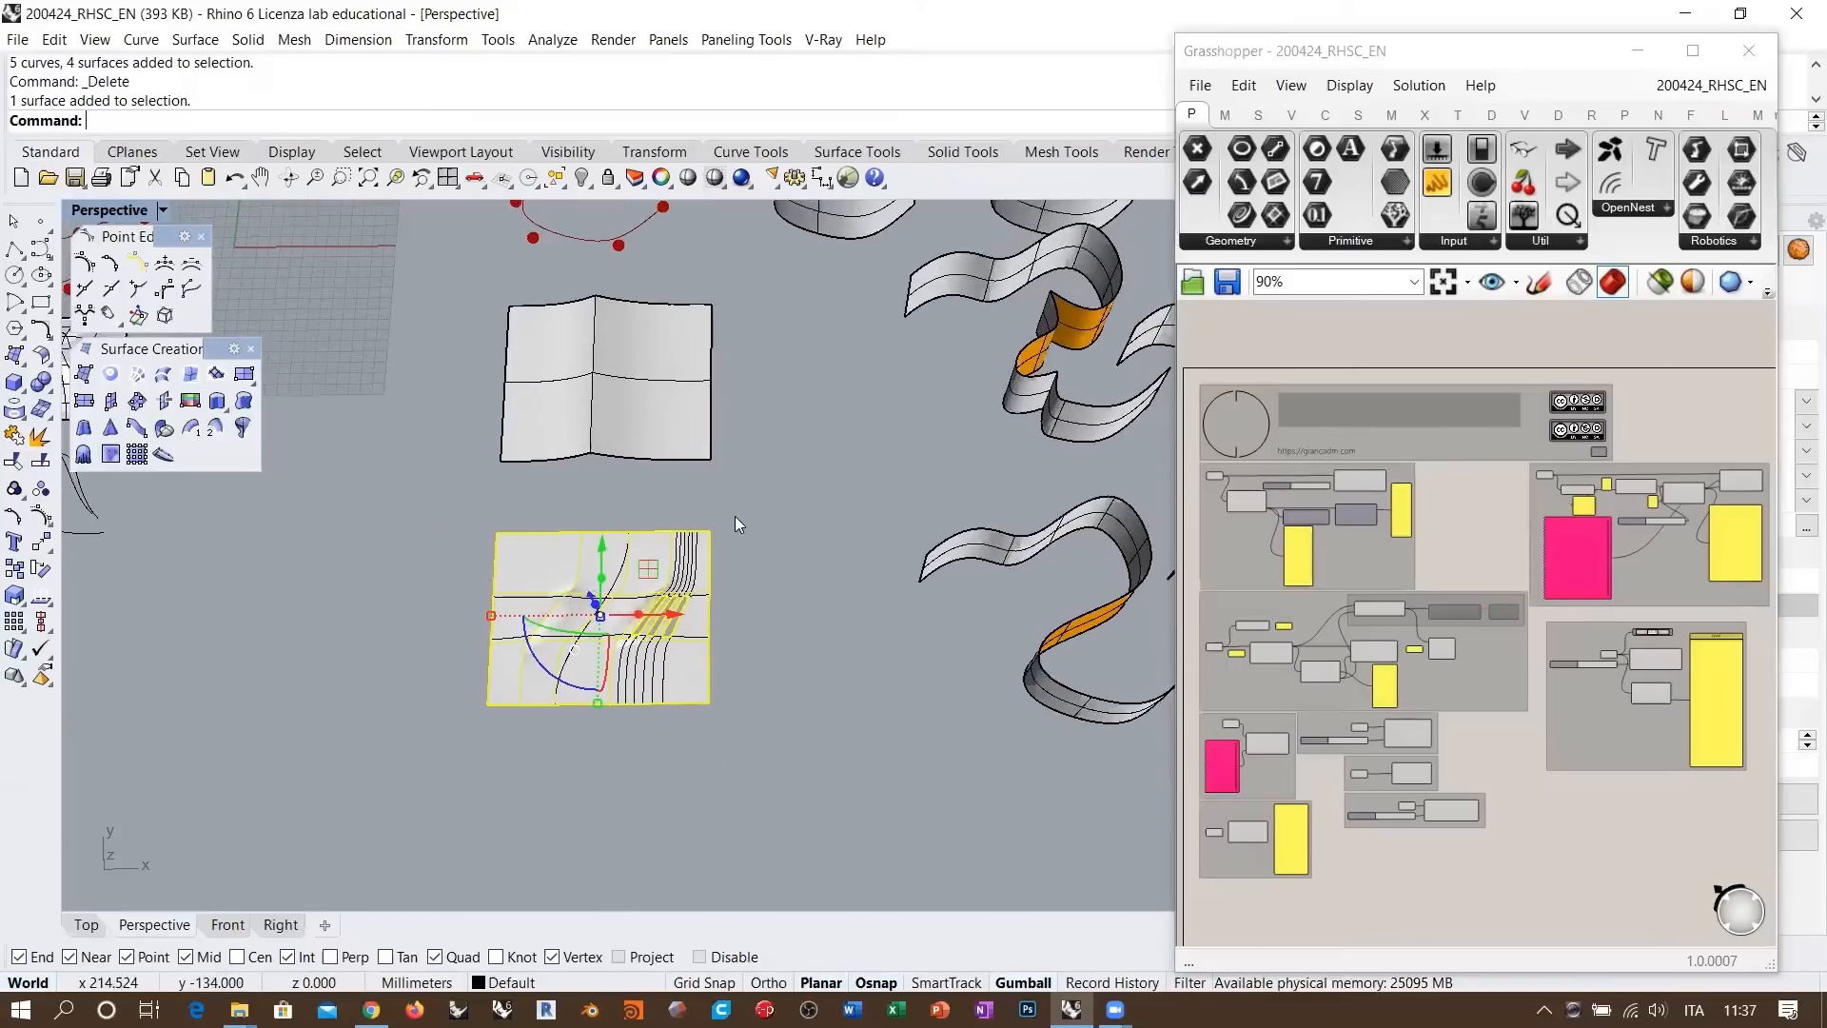
pyautogui.moveTo(751, 501); pyautogui.dragTo(406, 751)
pyautogui.keyDown('shift'); pyautogui.moveTo(544, 609); pyautogui.dragTo(737, 600, button='right'); pyautogui.keyUp('shift')
pyautogui.moveTo(800, 614); pyautogui.dragTo(749, 526)
pyautogui.hotkey('ctrl', 'z')
pyautogui.press('Escape')
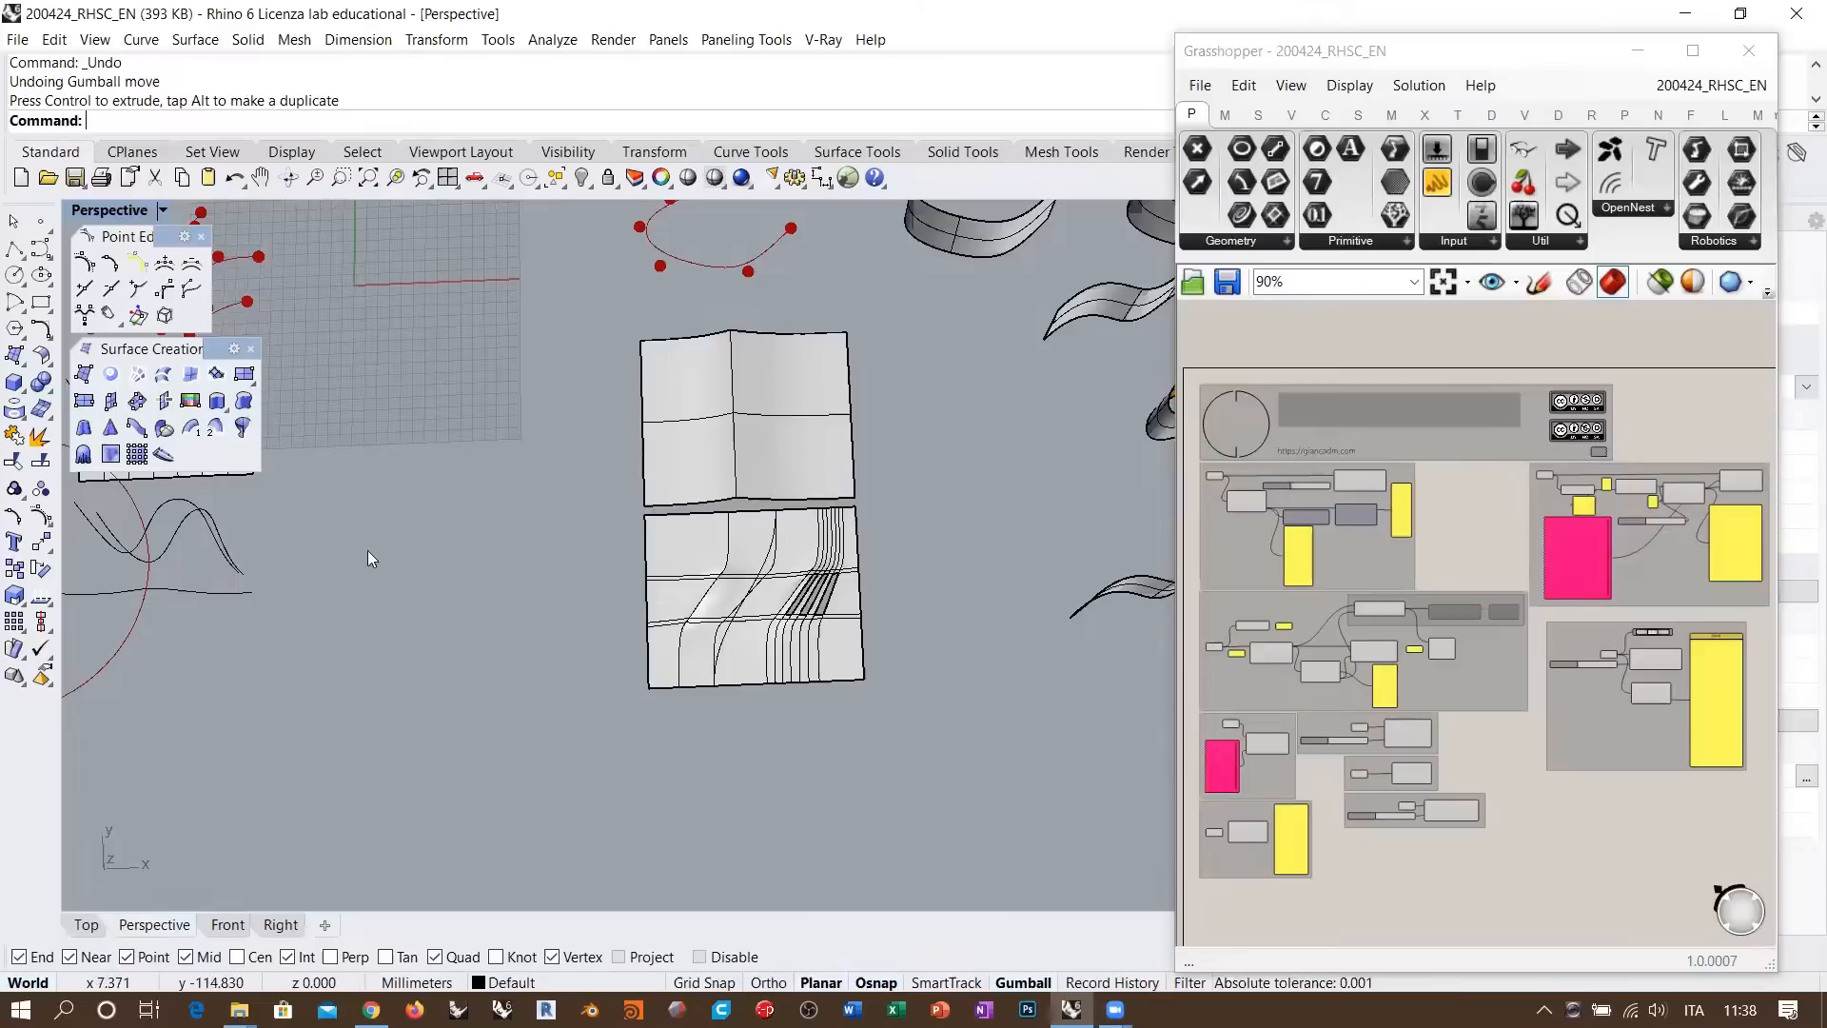
# Examine the wavy curves beside the gridded bump surface, highlighting the one with the dense control points
pyautogui.keyDown('shift'); pyautogui.moveTo(621, 504); pyautogui.dragTo(704, 561, button='right'); pyautogui.keyUp('shift')
pyautogui.keyDown('shift'); pyautogui.moveTo(739, 687); pyautogui.dragTo(859, 524, button='right'); pyautogui.keyUp('shift')
pyautogui.scroll(2, 695, 500)
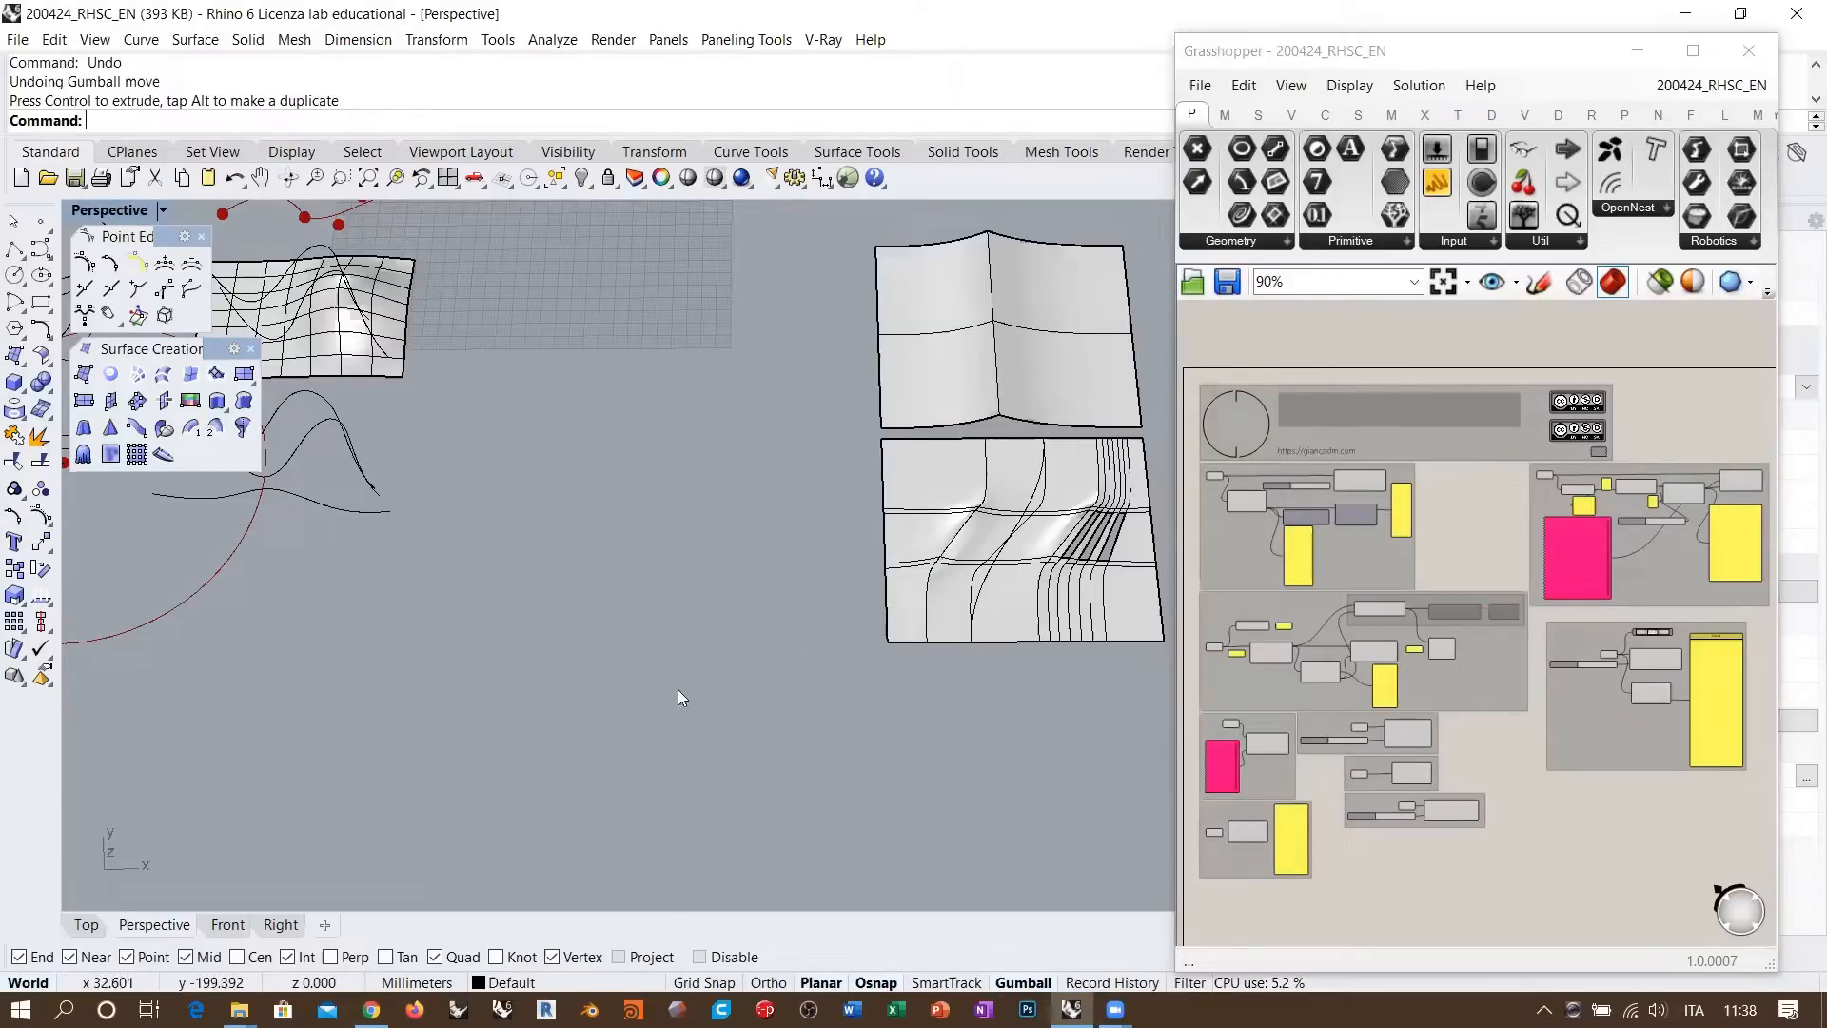
pyautogui.scroll(-2, 769, 622)
pyautogui.moveTo(709, 603); pyautogui.dragTo(648, 502, button='right')
pyautogui.scroll(5, 636, 506)
pyautogui.keyDown('shift'); pyautogui.moveTo(456, 417); pyautogui.dragTo(725, 576, button='right'); pyautogui.keyUp('shift')
pyautogui.scroll(2, 636, 506)
pyautogui.click(743, 525)
pyautogui.scroll(4, 495, 497)
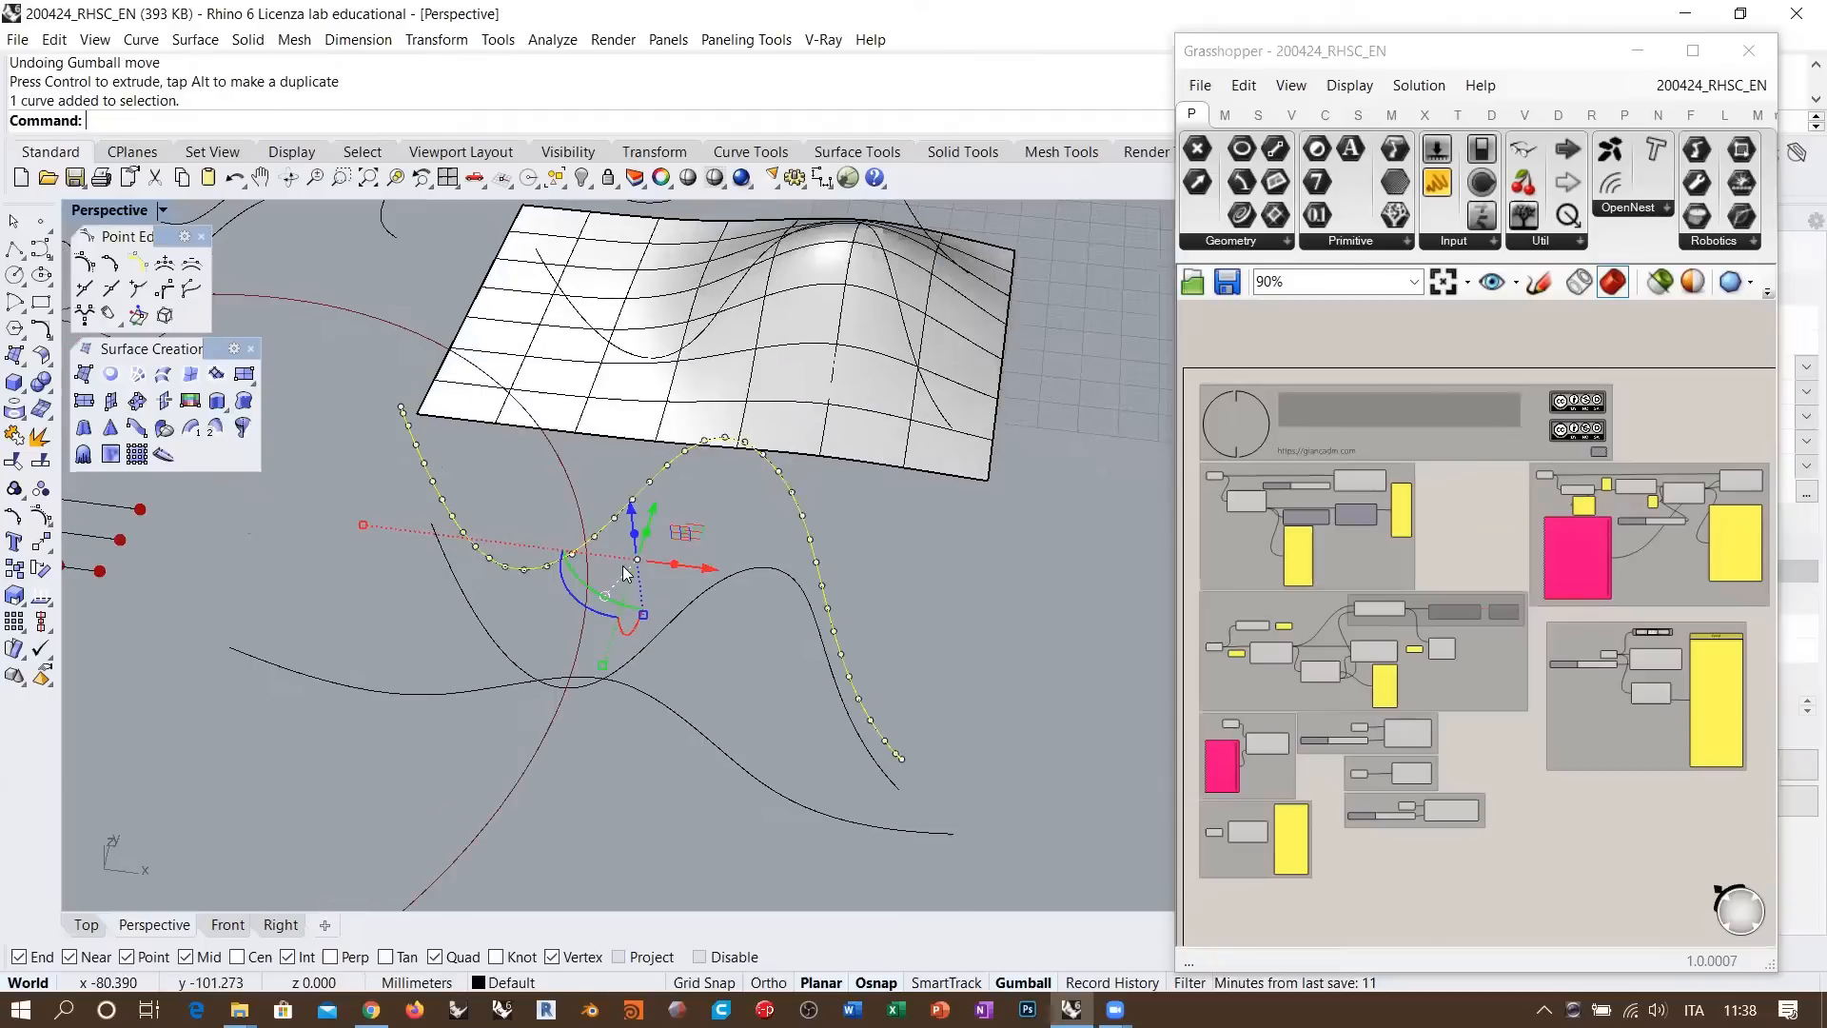
pyautogui.scroll(-5, 618, 570)
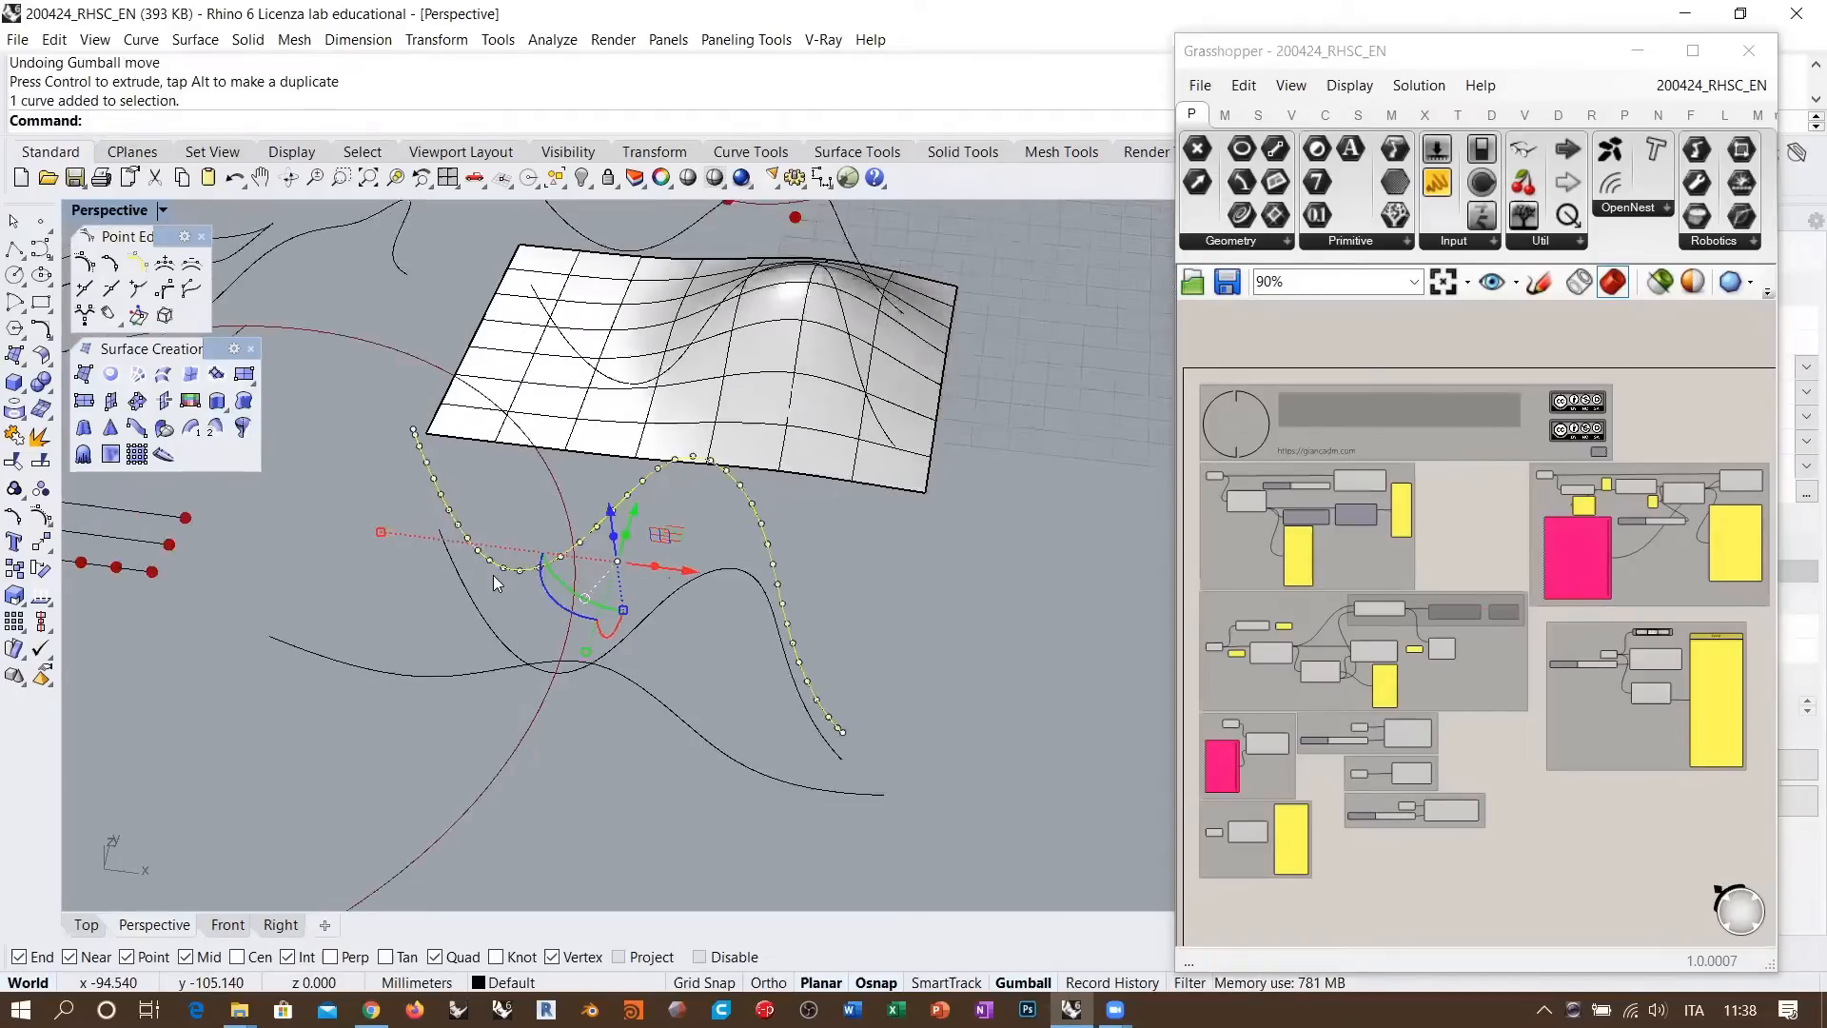
pyautogui.moveTo(633, 560); pyautogui.dragTo(601, 541, button='right')
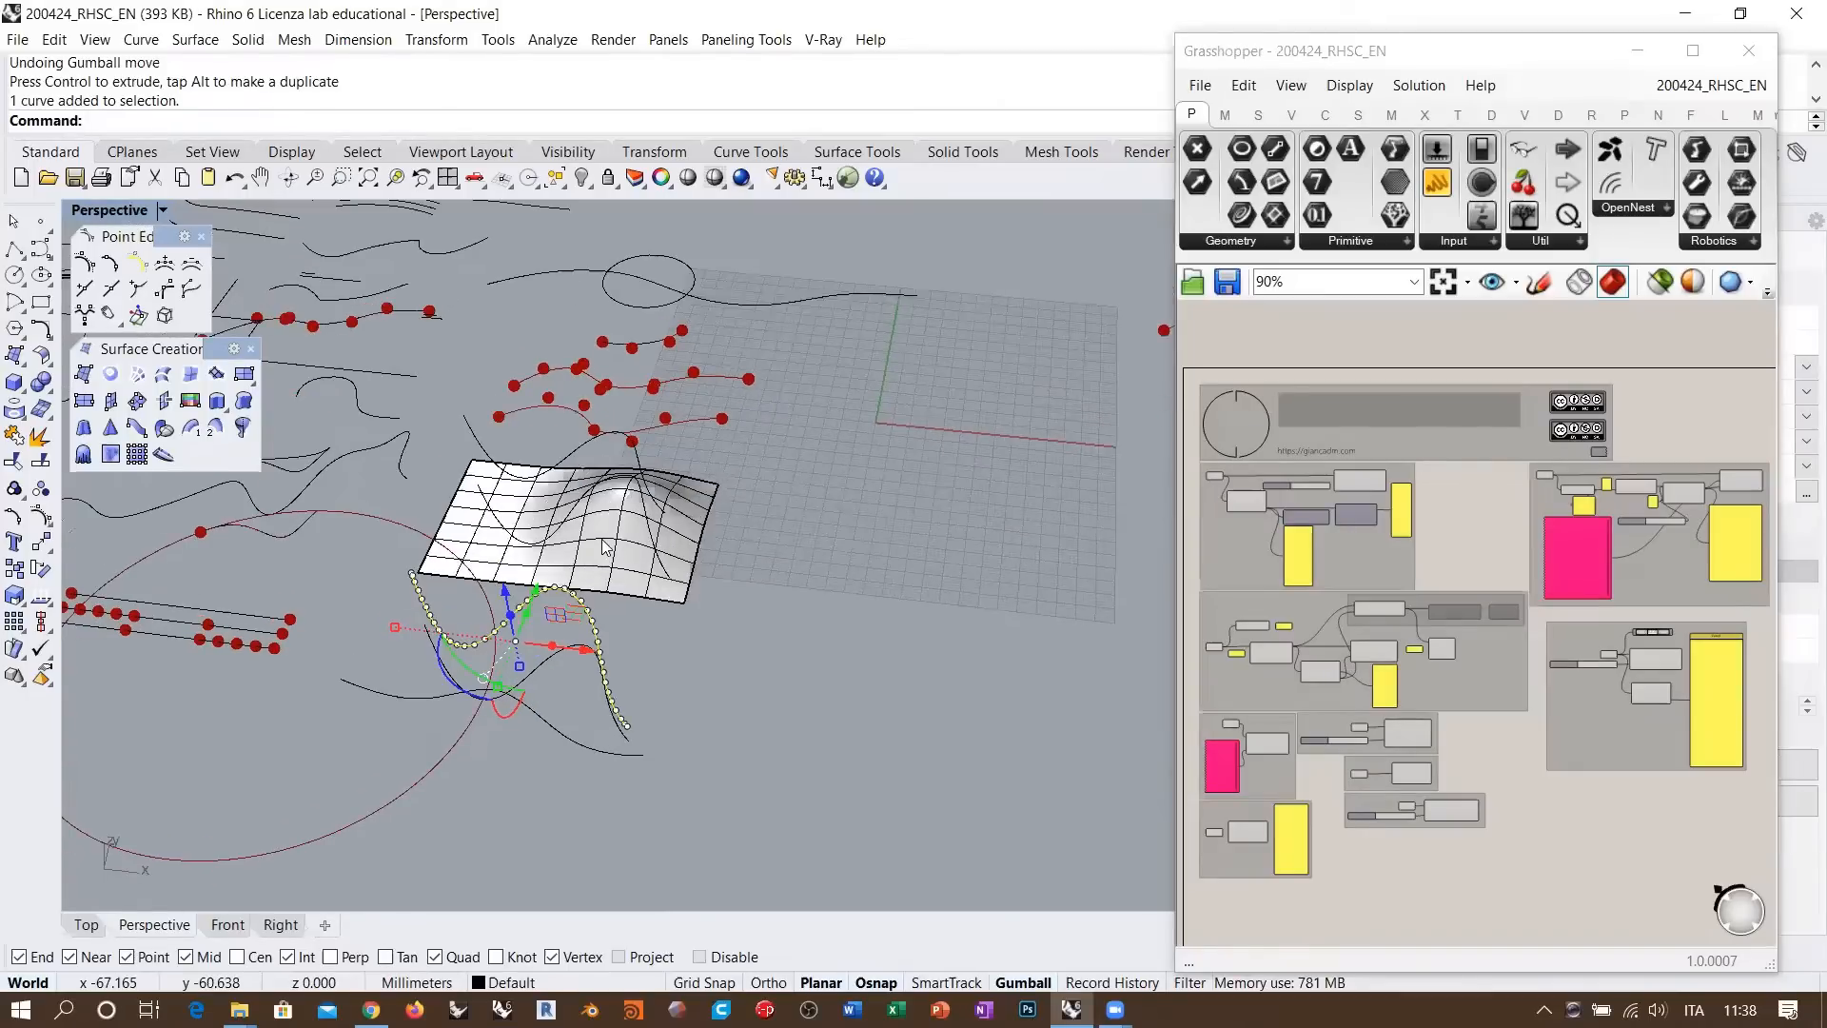
pyautogui.click(574, 535)
pyautogui.click(552, 524)
pyautogui.keyDown('shift'); pyautogui.click(529, 510); pyautogui.keyUp('shift')
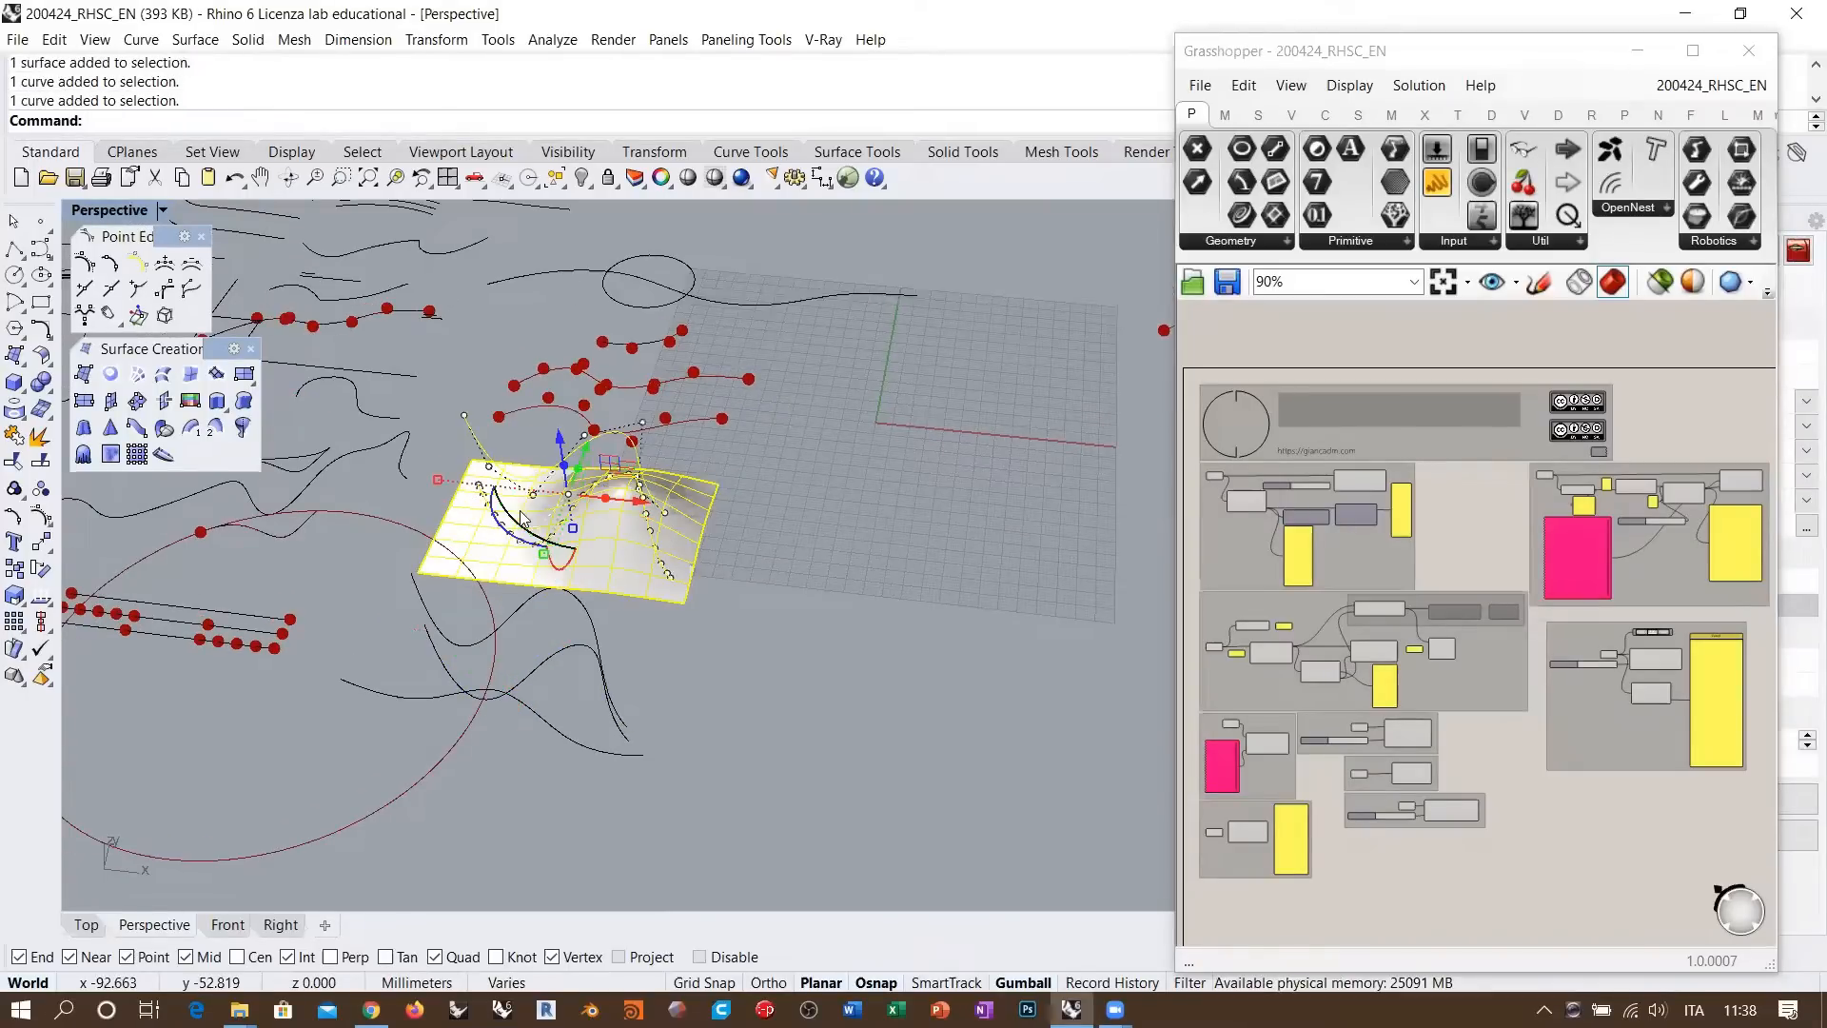
pyautogui.click(709, 599)
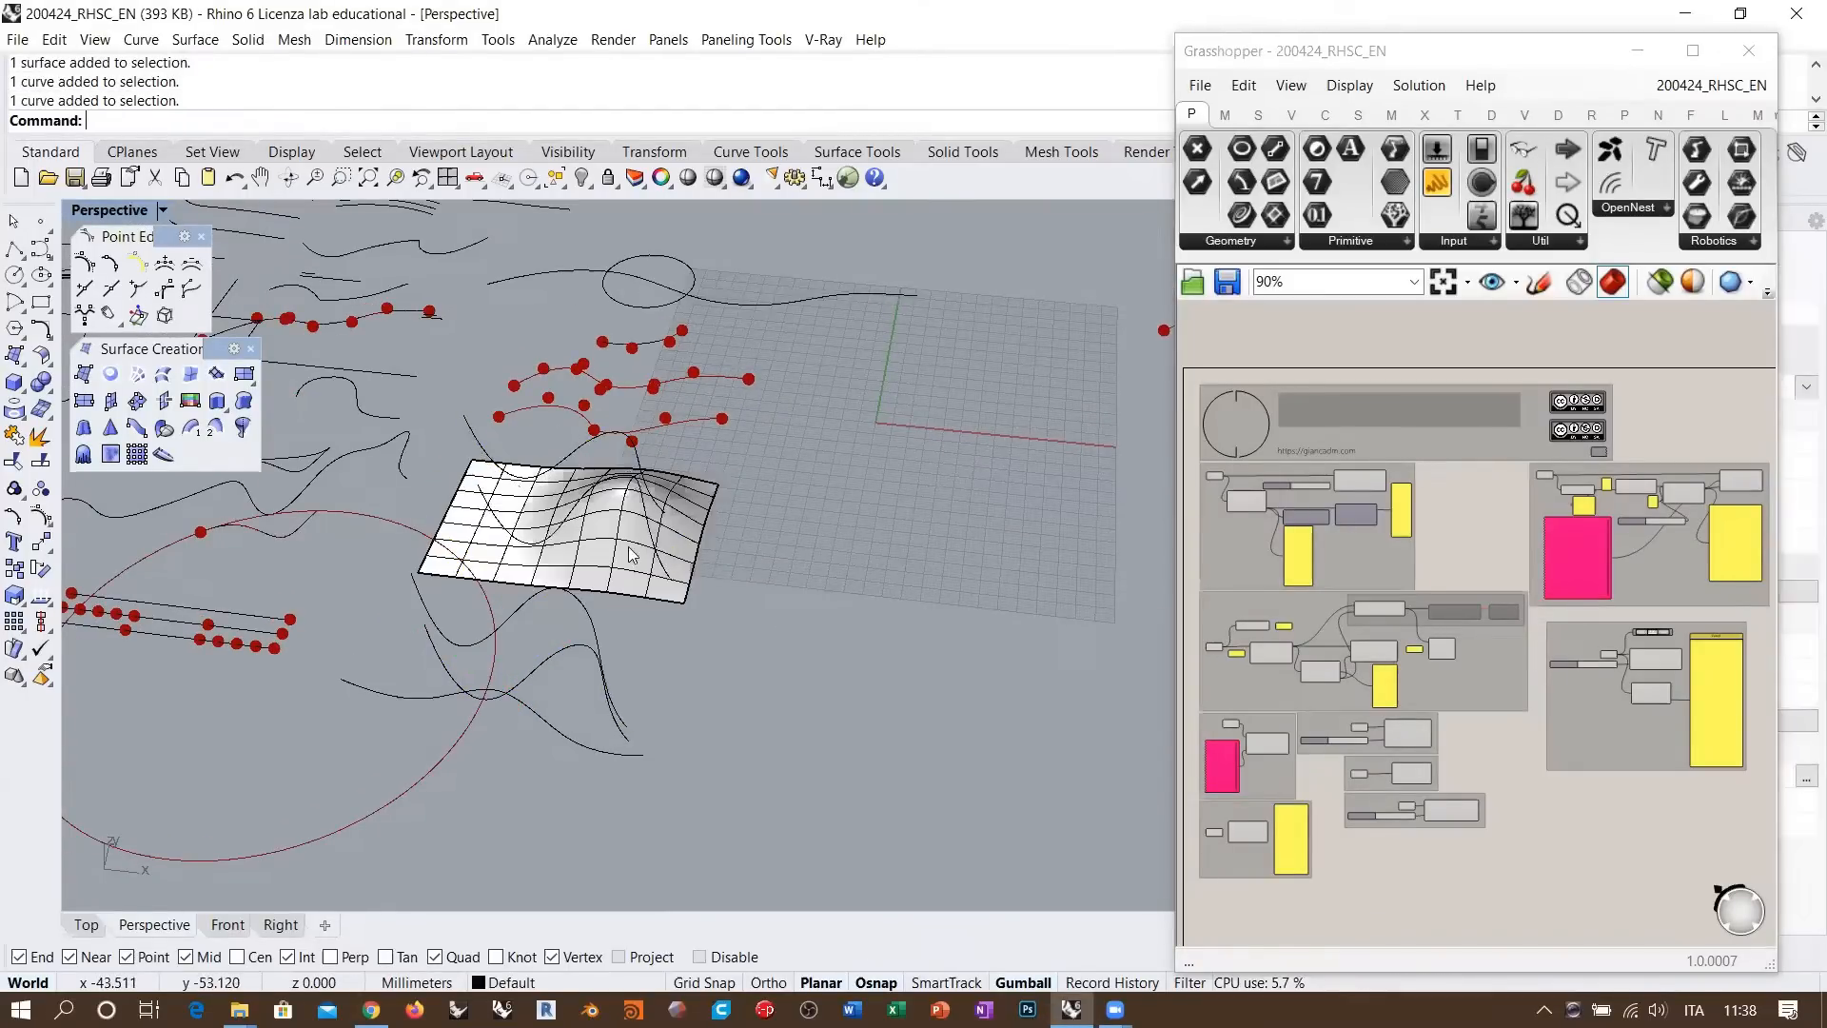
# Copy the gridded bump surface and the planar curve behind it along the X axis to a free spot
pyautogui.moveTo(759, 615); pyautogui.dragTo(567, 534, button='right')
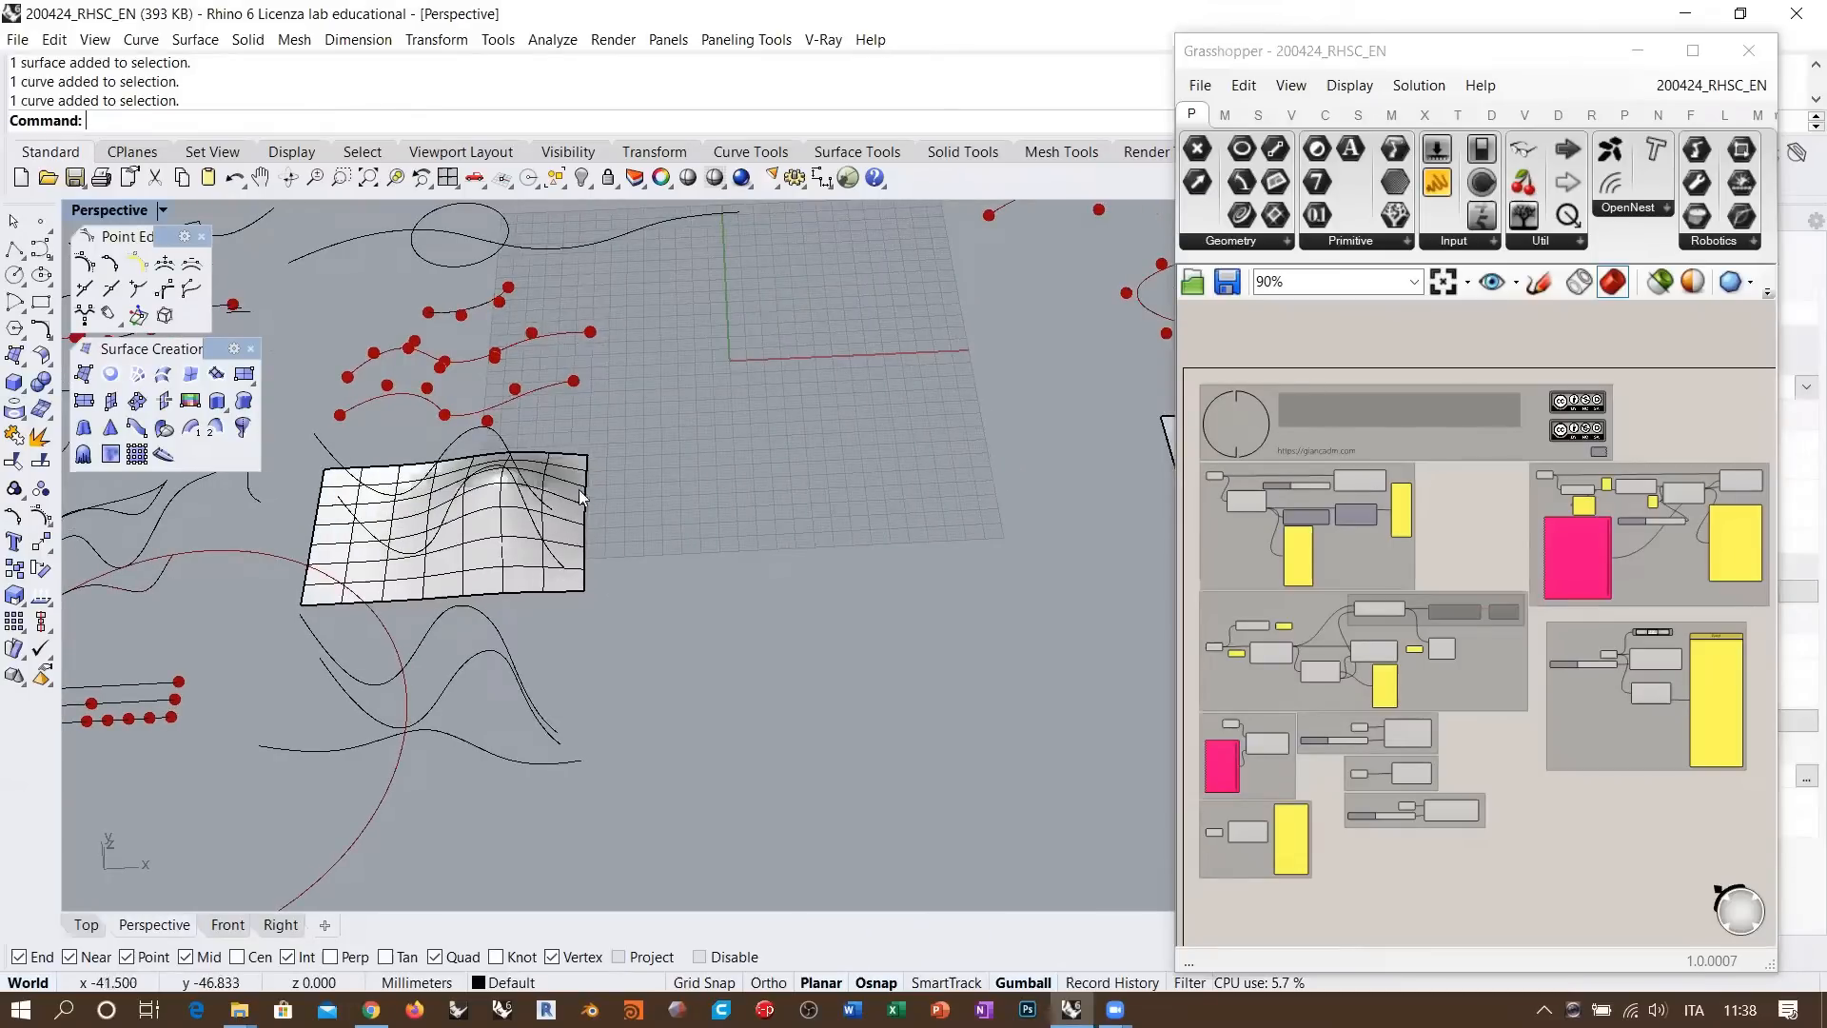
pyautogui.click(406, 493)
pyautogui.keyDown('shift'); pyautogui.click(321, 444); pyautogui.keyUp('shift')
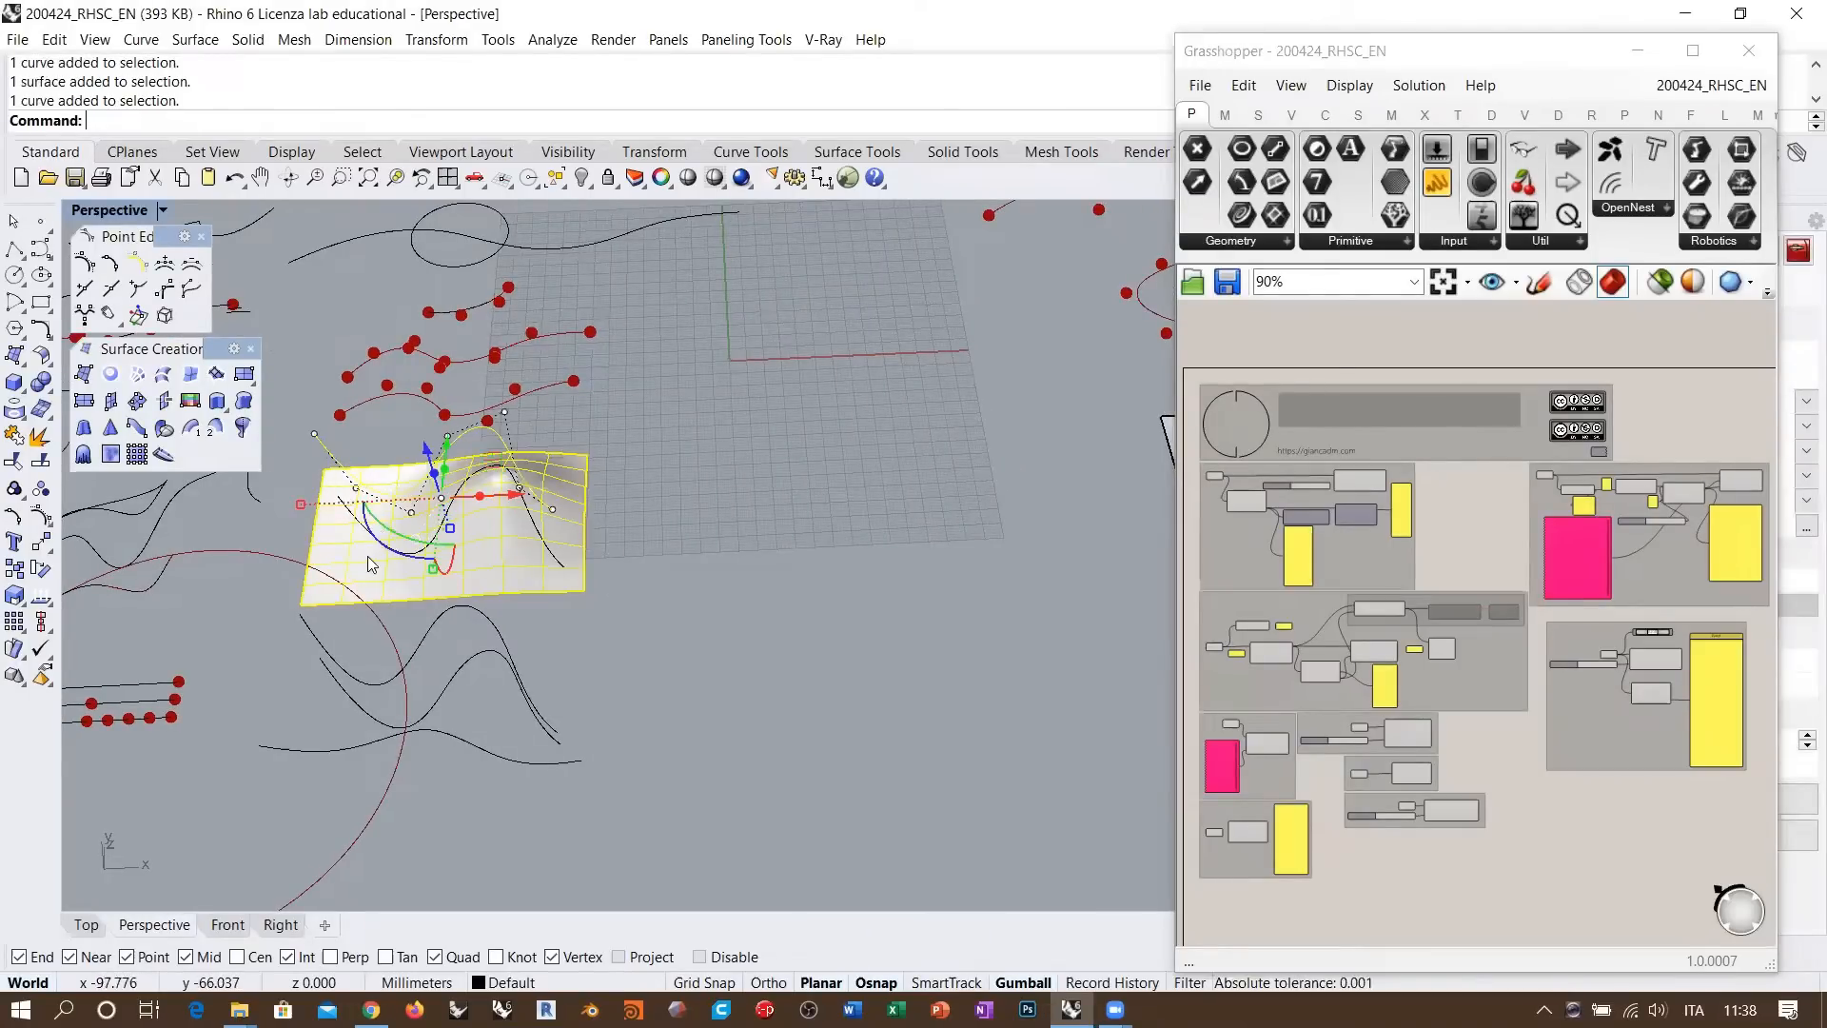
pyautogui.scroll(-1, 366, 555)
pyautogui.moveTo(494, 504); pyautogui.dragTo(856, 507)
pyautogui.press('alt')
pyautogui.click(845, 575)
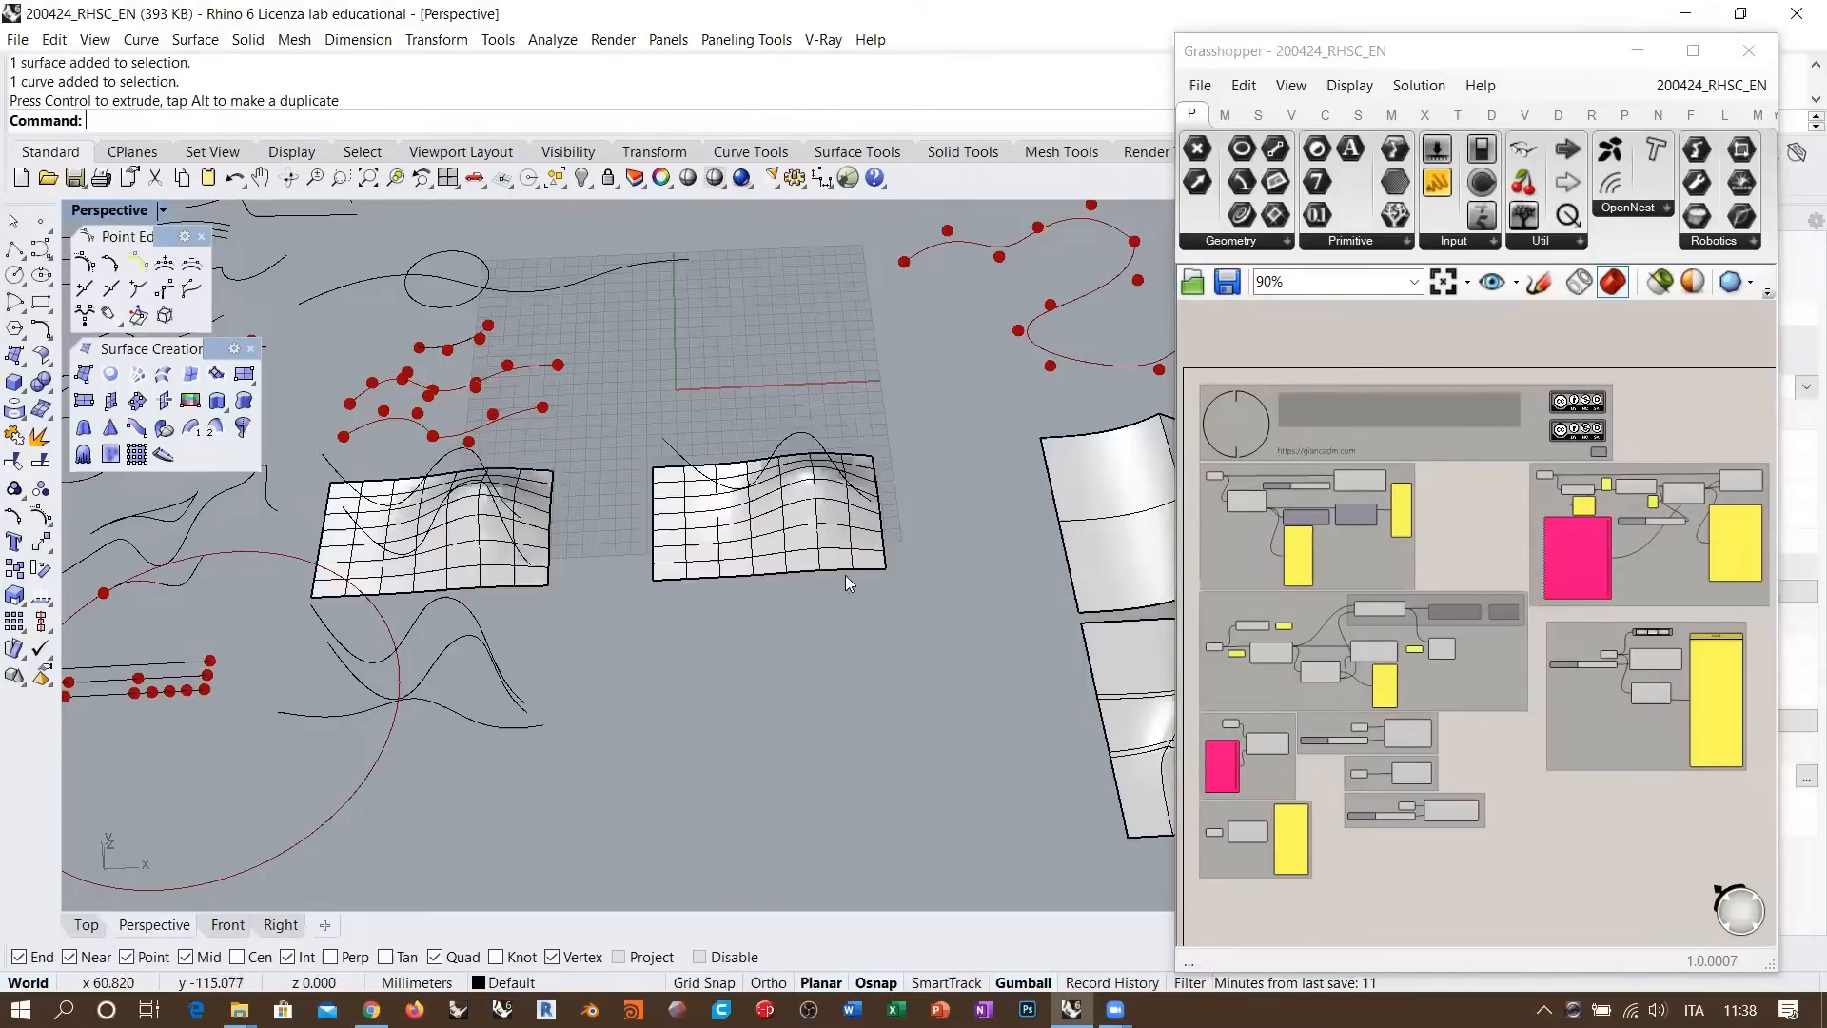
# Frame the copied bump surface and its curve and examine them from several angles
pyautogui.scroll(5, 813, 505)
pyautogui.moveTo(787, 510); pyautogui.dragTo(759, 447, button='right')
pyautogui.moveTo(760, 447)
pyautogui.keyDown('shift'); pyautogui.mouseDown(button='right')
pyautogui.moveTo(760, 559)
pyautogui.moveTo(778, 444)
pyautogui.mouseUp(button='right'); pyautogui.keyUp('shift')
pyautogui.moveTo(770, 429); pyautogui.dragTo(648, 685)
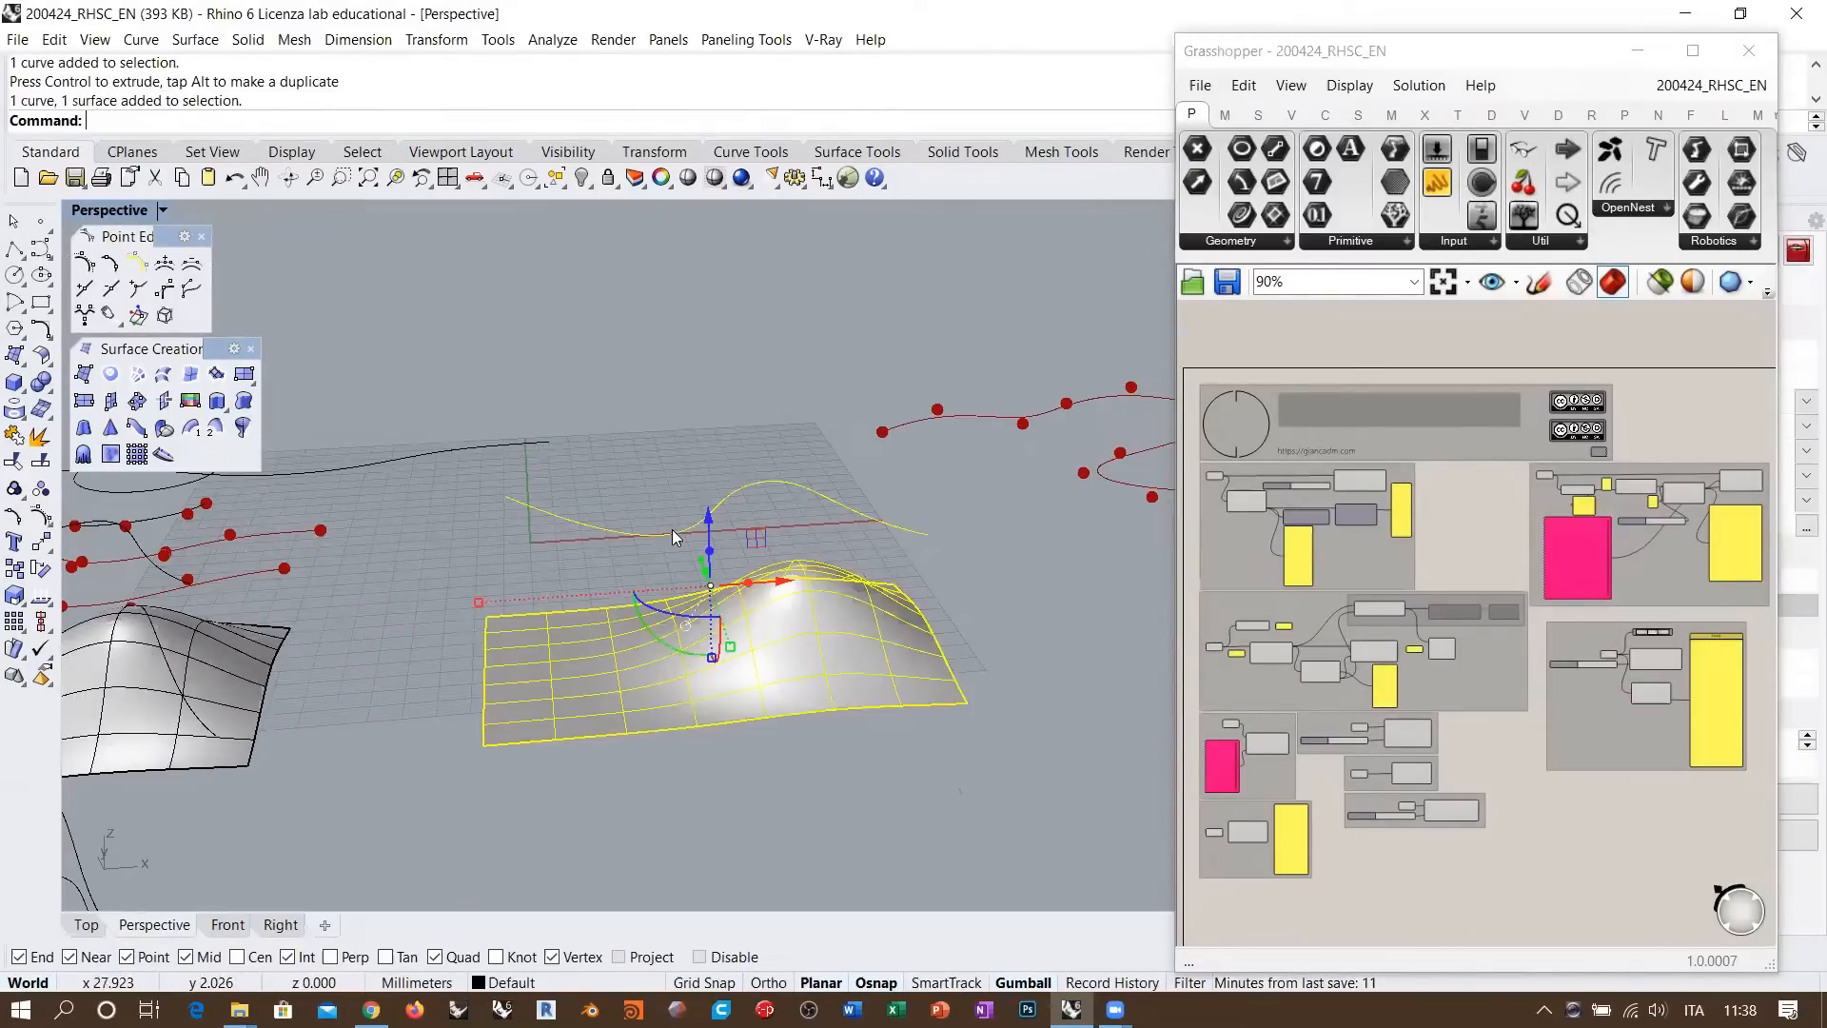
pyautogui.click(399, 177)
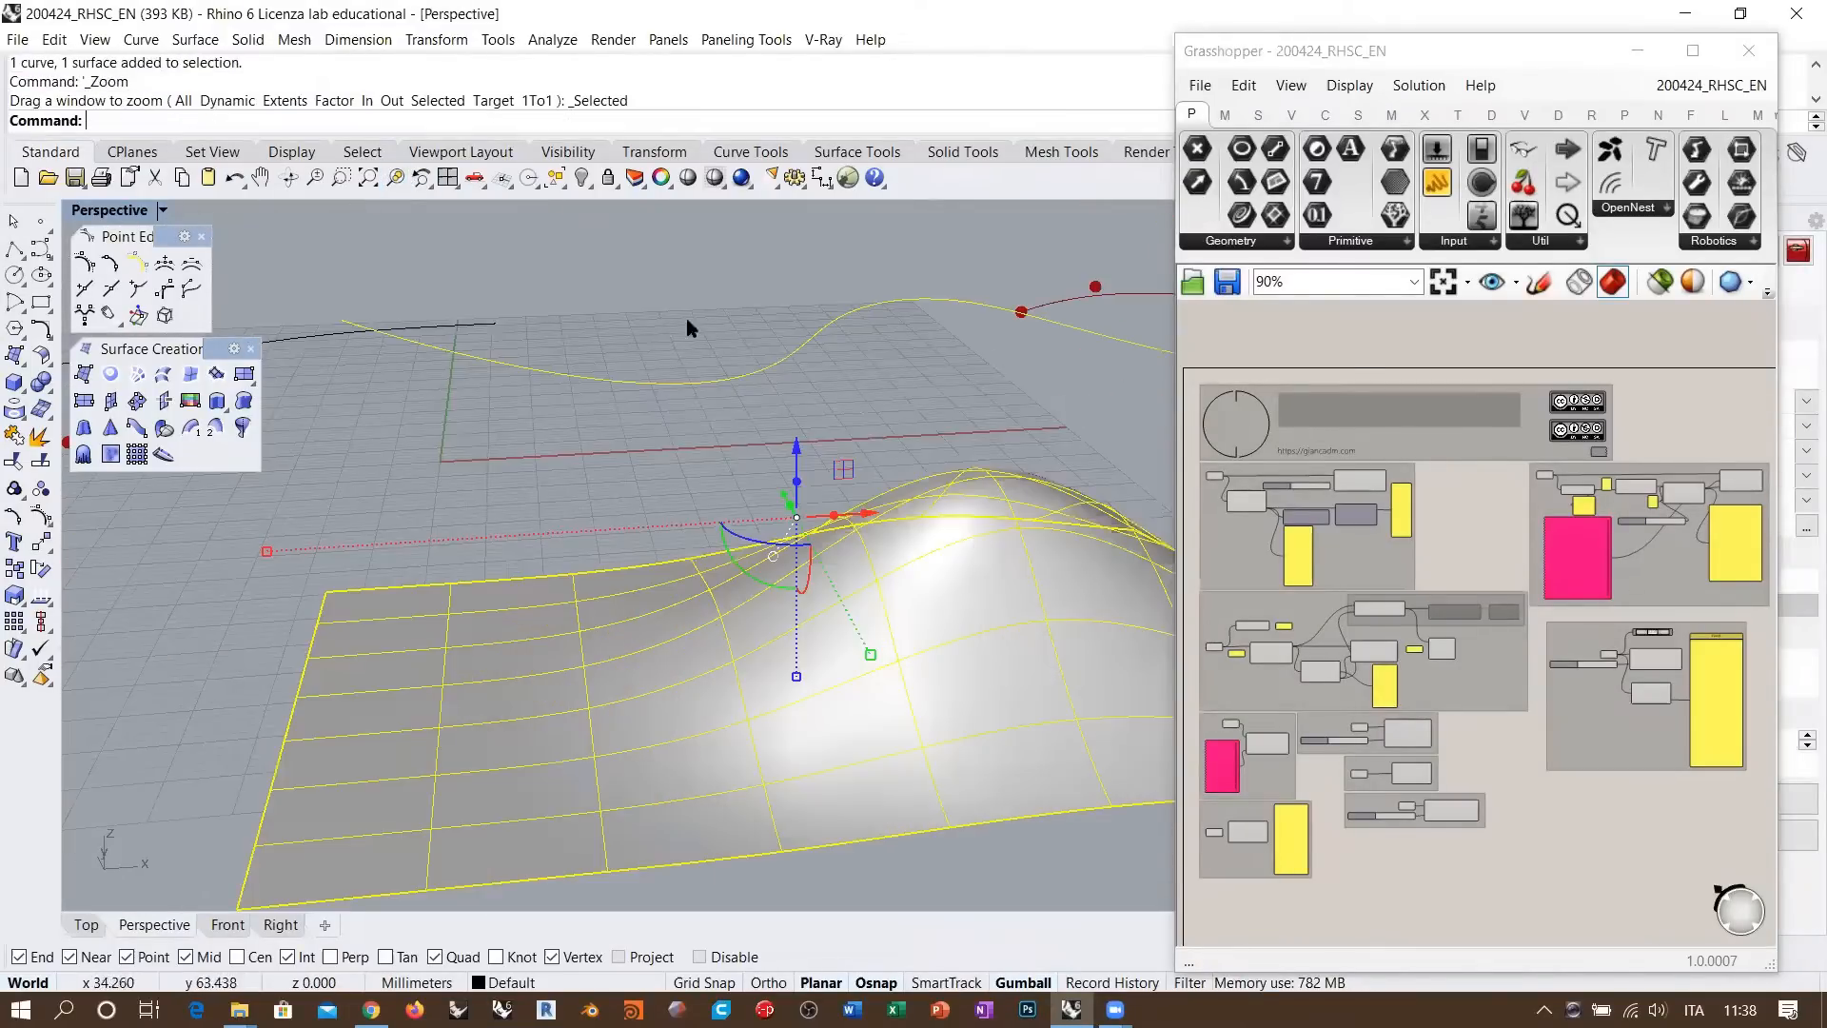
pyautogui.moveTo(751, 433); pyautogui.dragTo(516, 466, button='right')
pyautogui.scroll(-4, 515, 464)
pyautogui.click(675, 344)
pyautogui.moveTo(676, 350); pyautogui.dragTo(356, 321, button='right')
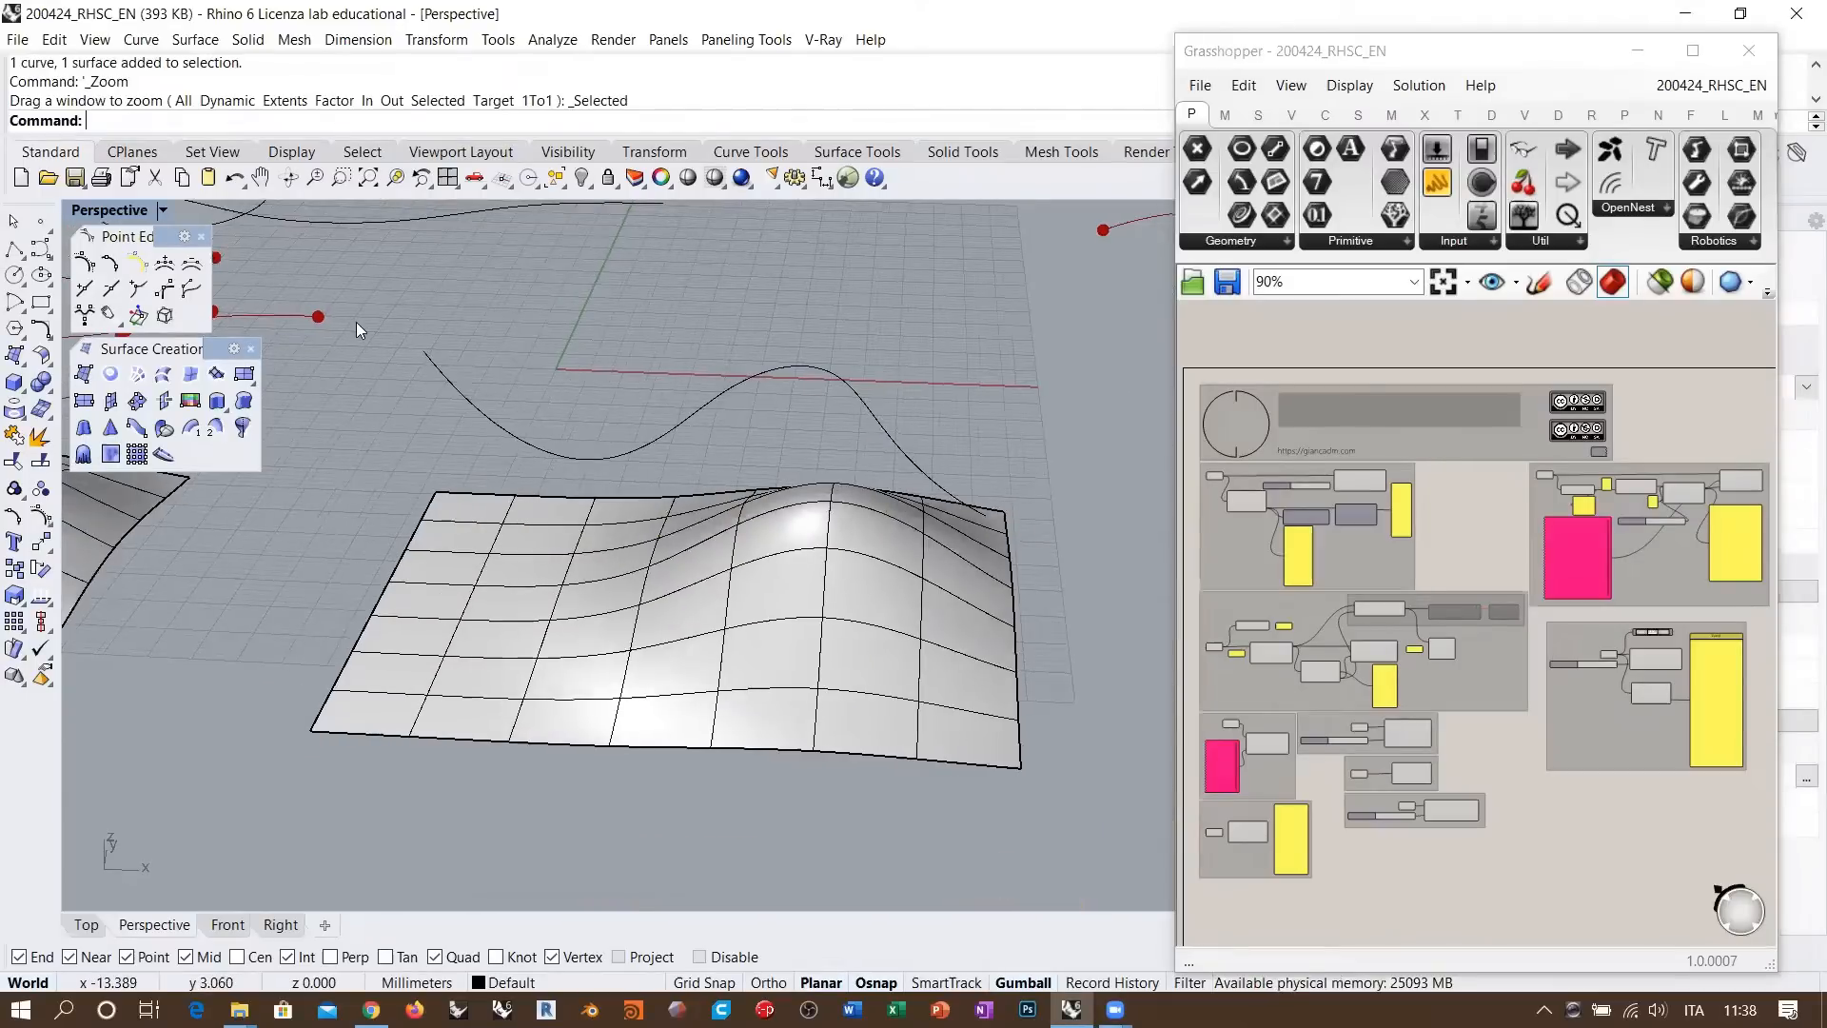
# Project the planar curve onto the copied bump surface along the construction plane's Z direction
pyautogui.click(14, 408)
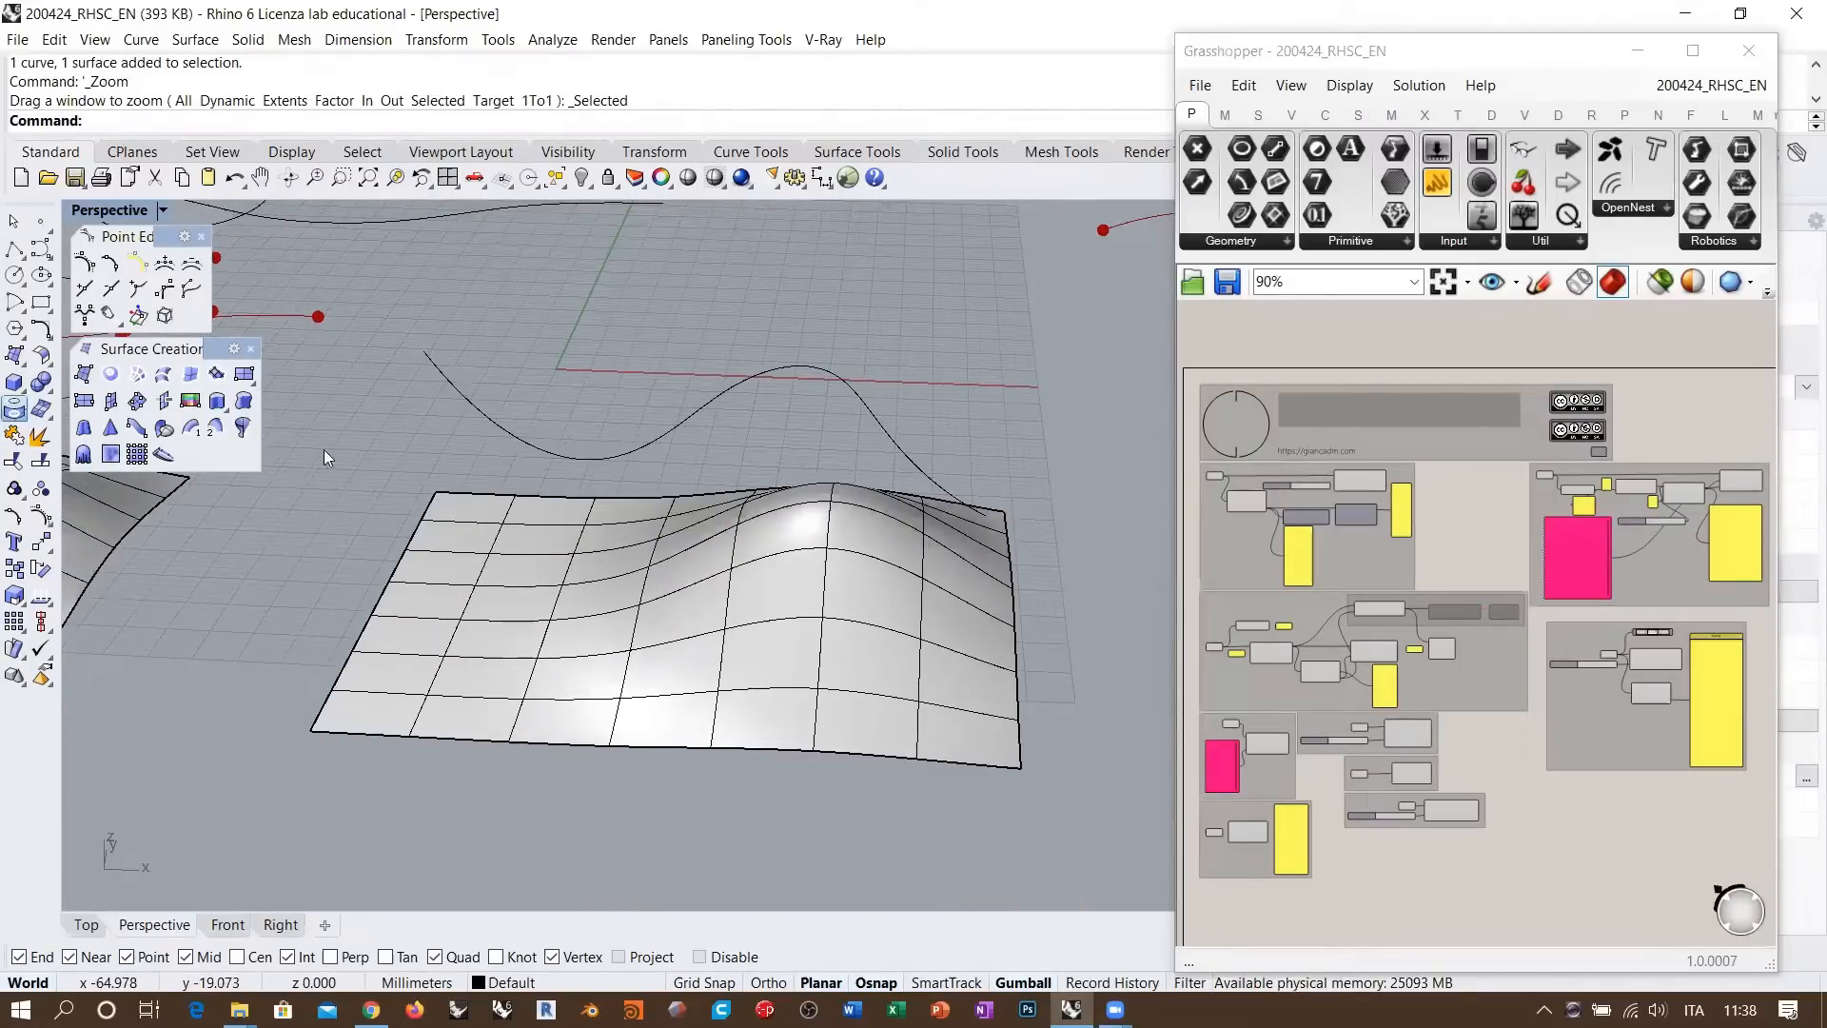
pyautogui.click(497, 420)
pyautogui.press('Return')
pyautogui.click(552, 584)
pyautogui.press('Return')
pyautogui.moveTo(601, 335); pyautogui.dragTo(736, 413, button='right')
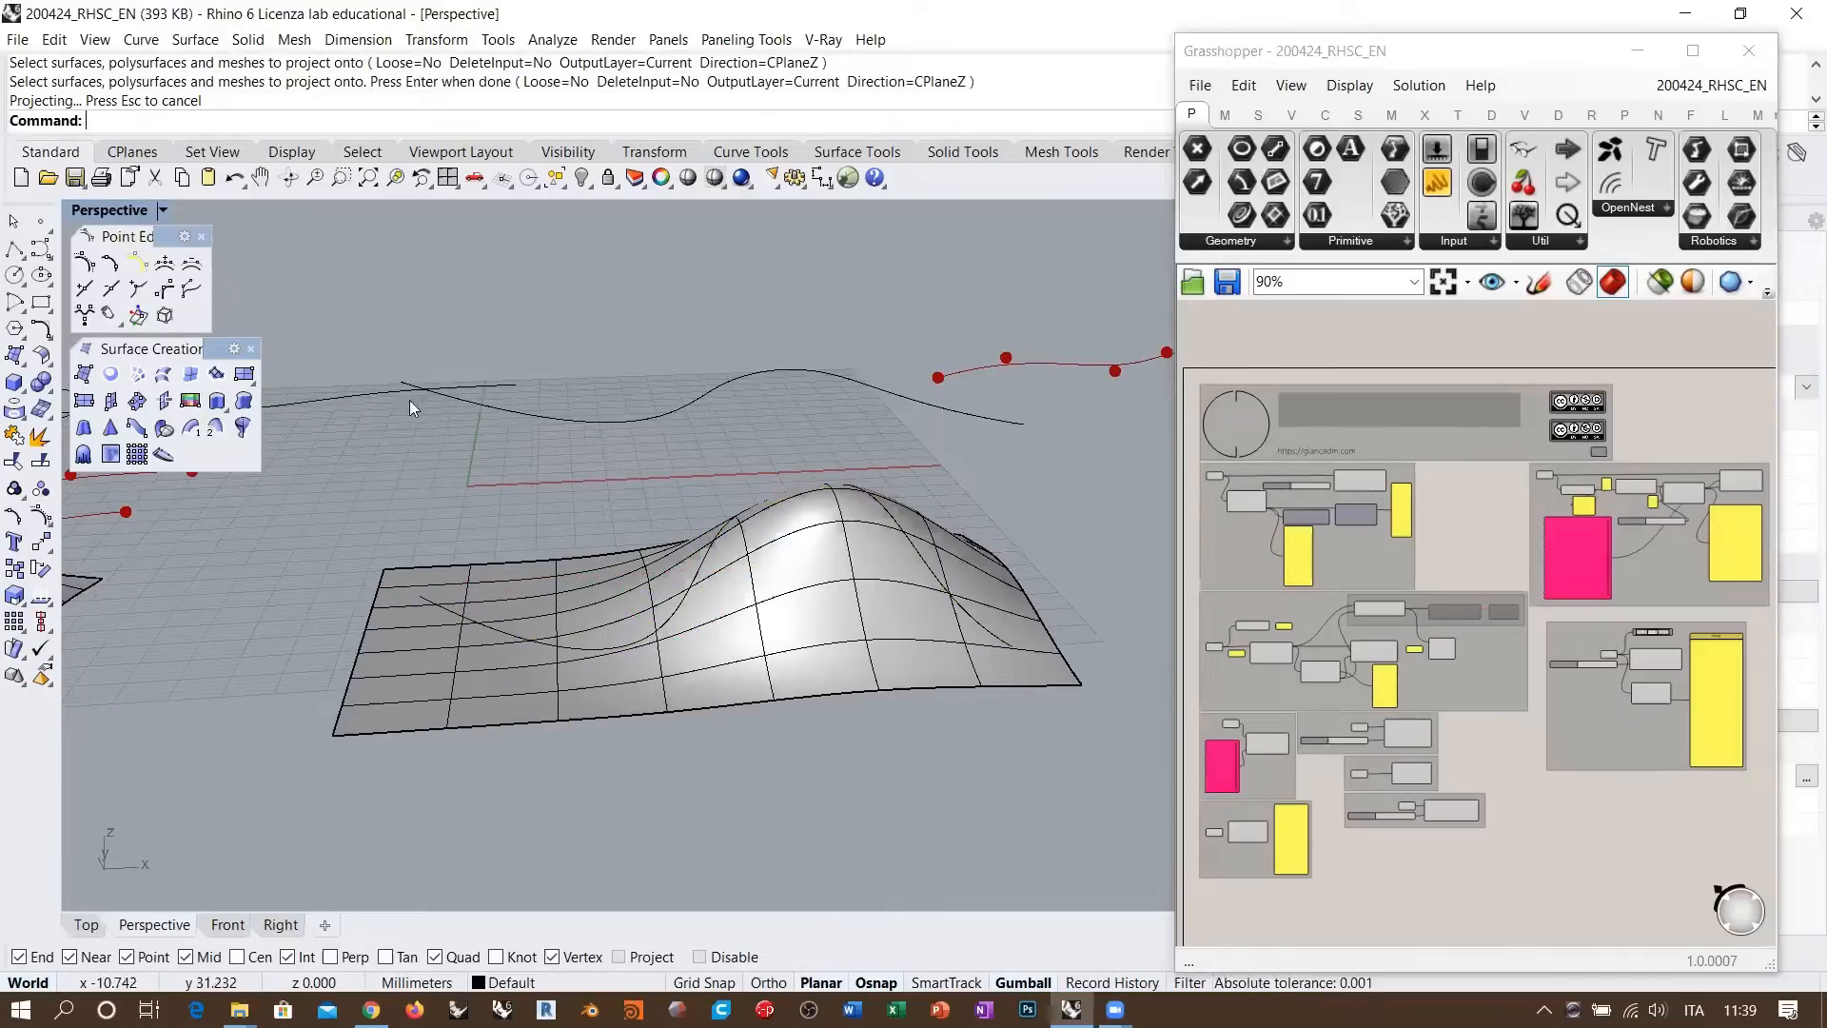
# Compare the control points of the original planar curve and its projection on the bump surface
pyautogui.click(474, 403)
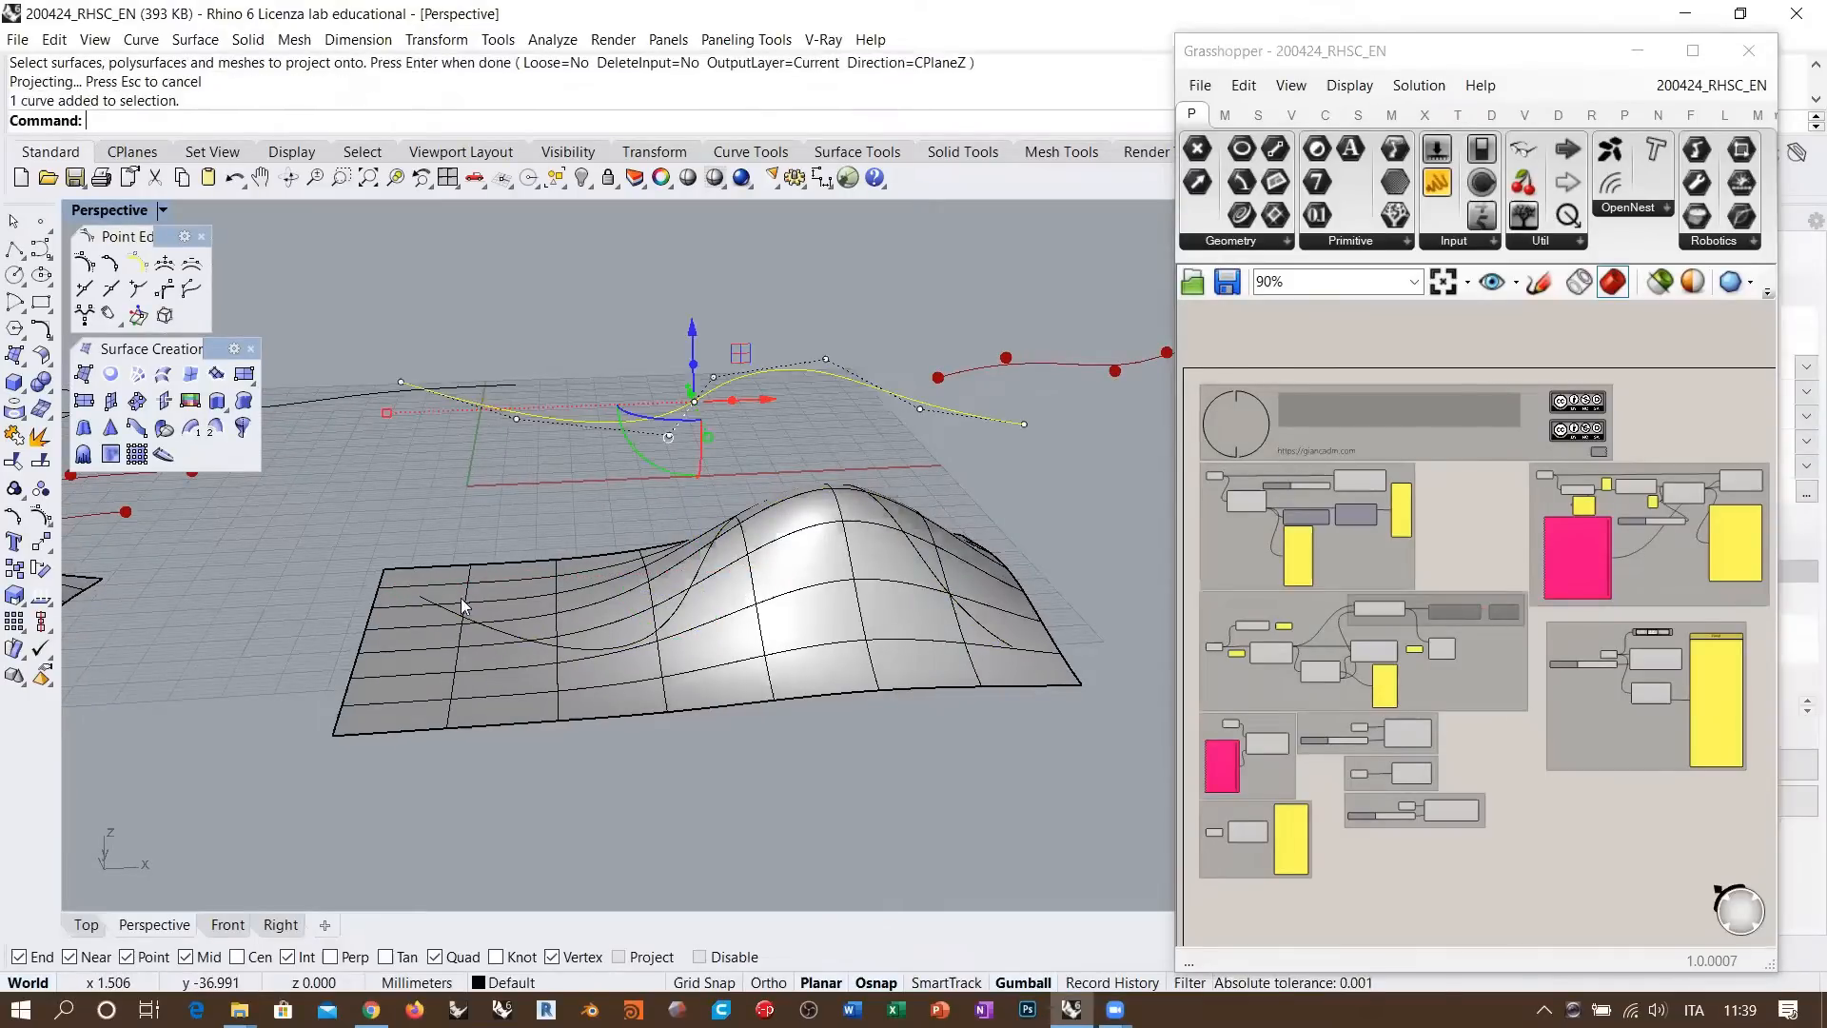
pyautogui.click(493, 632)
pyautogui.click(555, 694)
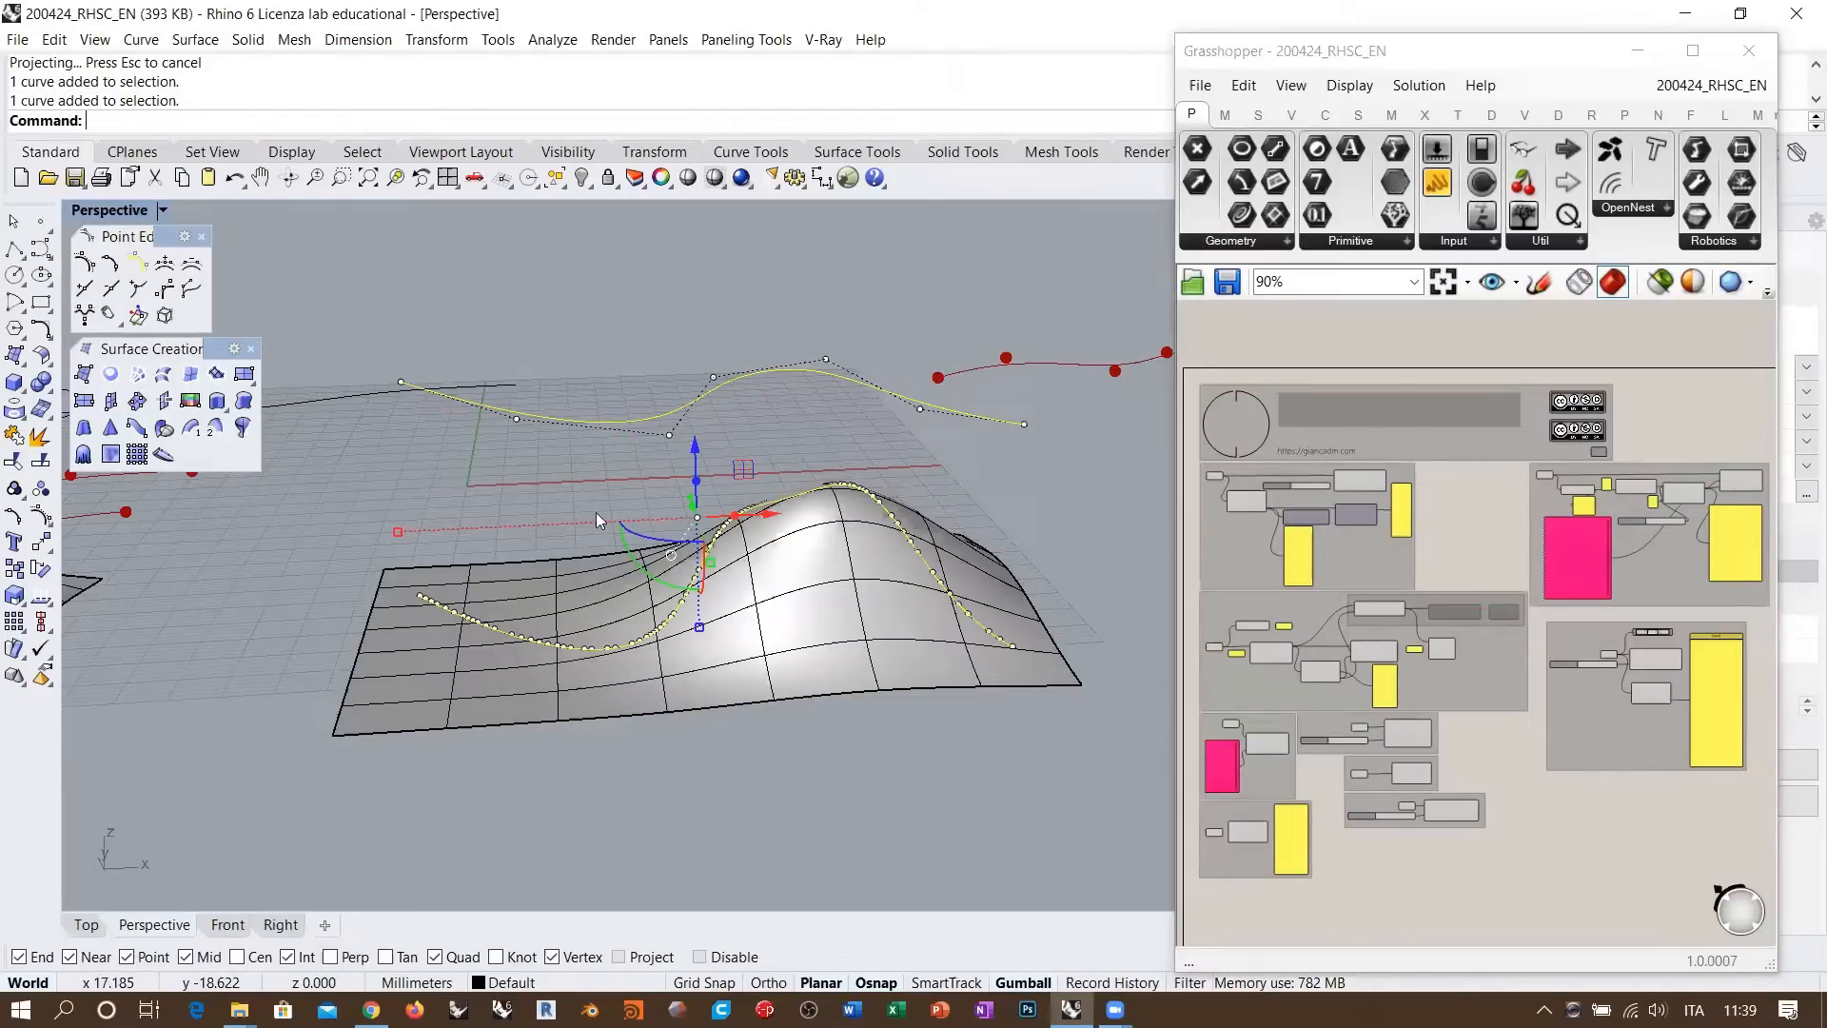
pyautogui.moveTo(733, 477); pyautogui.dragTo(700, 508, button='right')
# Copy the planar curve vertically to a position above the original
pyautogui.click(587, 422)
pyautogui.click(575, 493)
pyautogui.keyDown('shift'); pyautogui.moveTo(710, 575); pyautogui.dragTo(742, 732, button='right'); pyautogui.keyUp('shift')
pyautogui.moveTo(633, 446); pyautogui.dragTo(633, 257)
pyautogui.moveTo(702, 381); pyautogui.dragTo(687, 438, button='right')
pyautogui.click(533, 459)
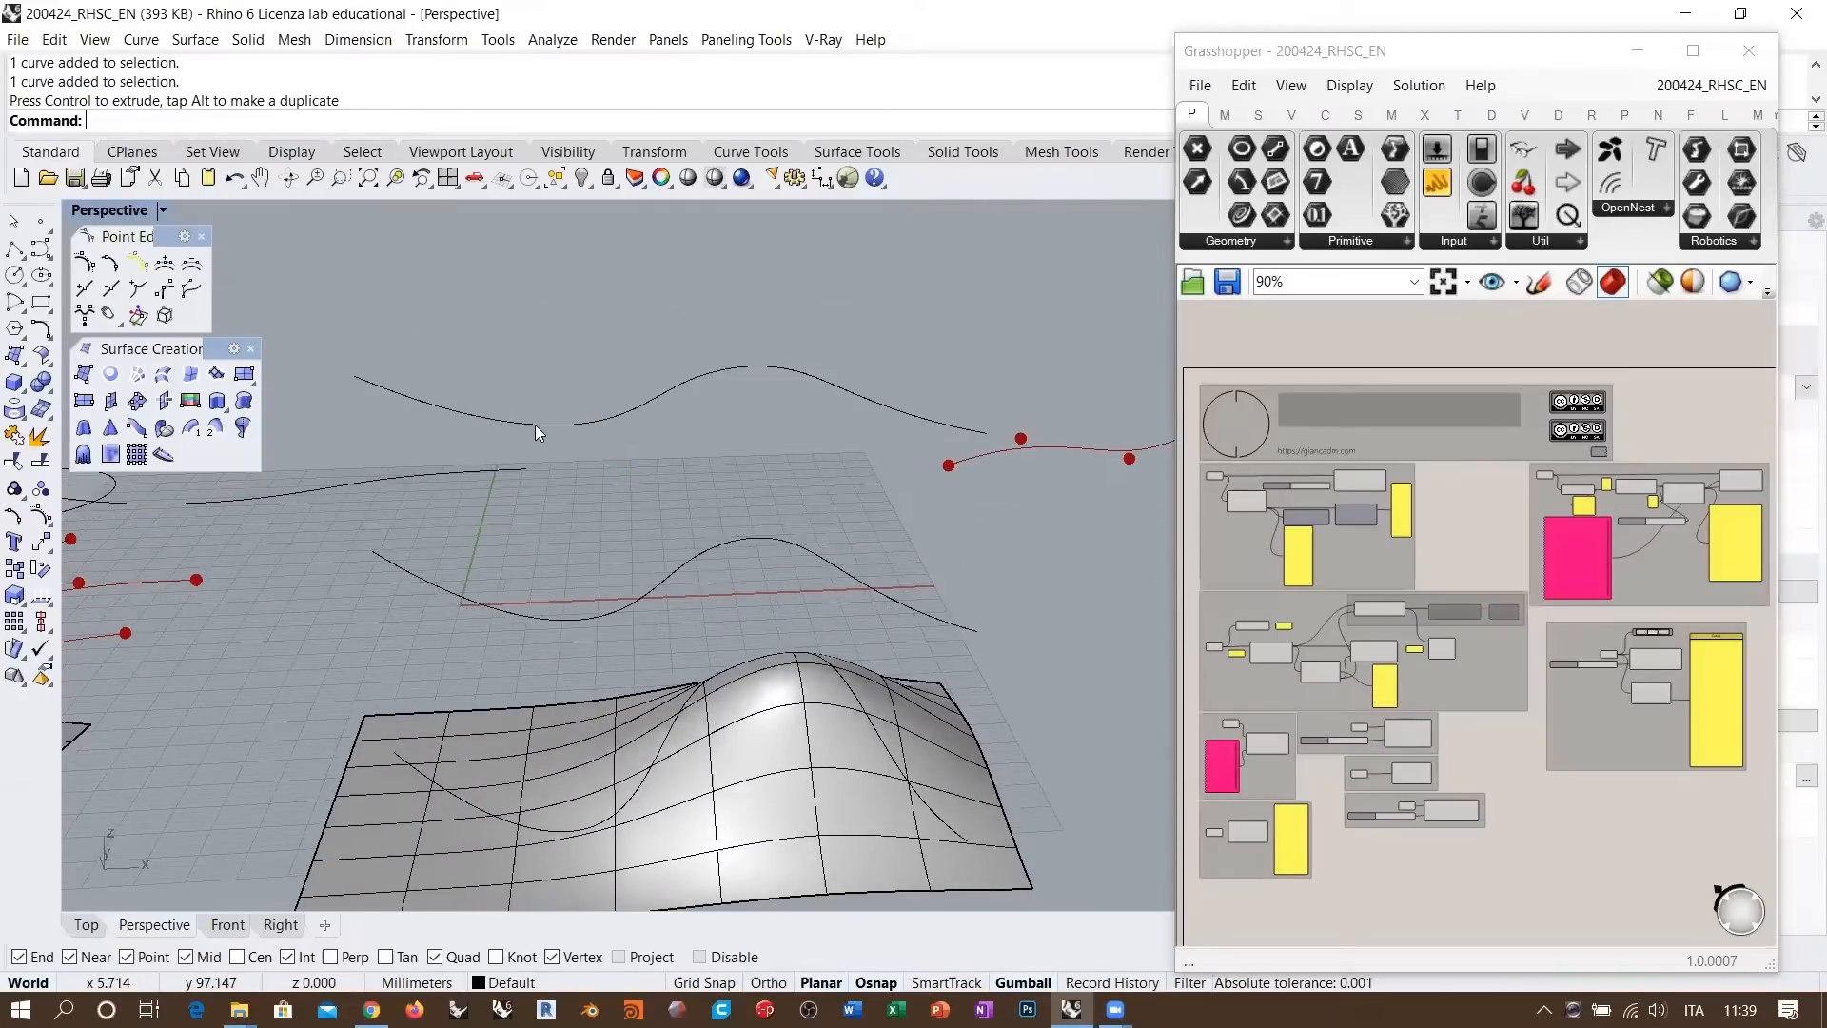
# Reshape the upper curve out of plane by lowering its valley control point and raising its peak control point
pyautogui.click(535, 424)
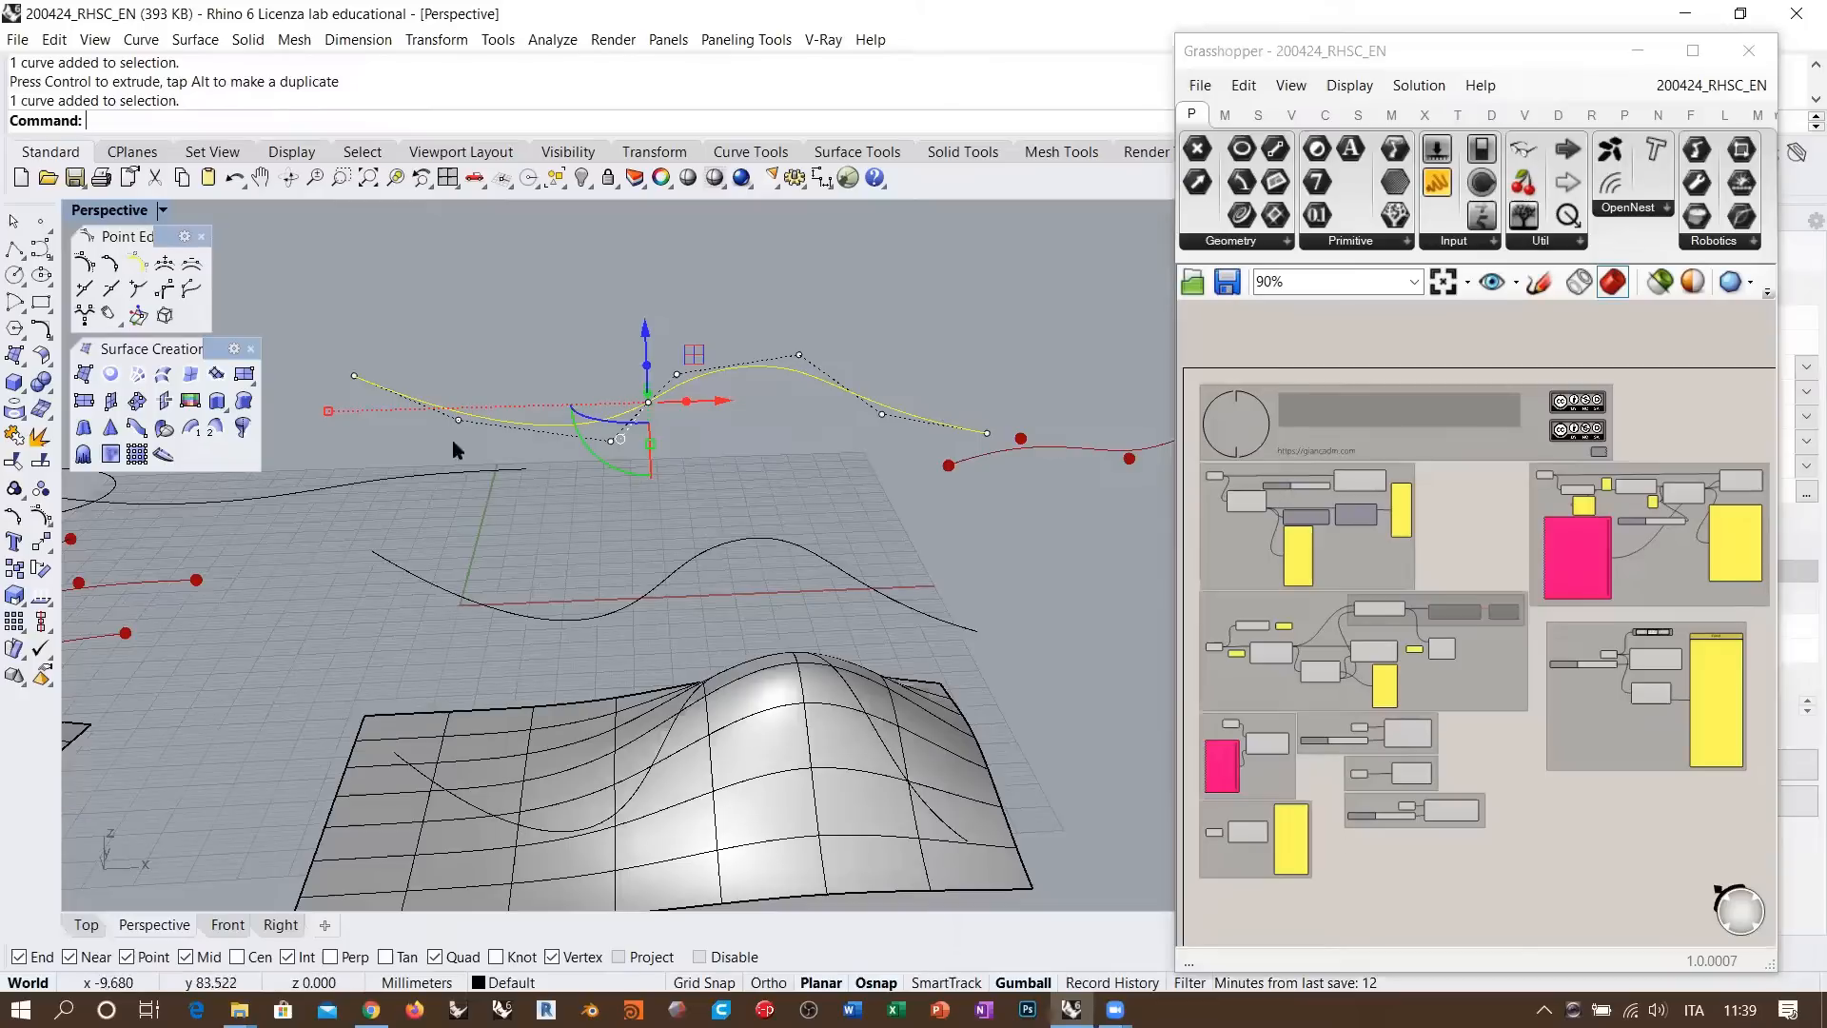
pyautogui.moveTo(656, 385)
pyautogui.mouseDown()
pyautogui.moveTo(687, 352)
pyautogui.moveTo(642, 380)
pyautogui.mouseUp()
pyautogui.moveTo(677, 478); pyautogui.dragTo(672, 457, button='right')
pyautogui.moveTo(599, 277); pyautogui.dragTo(593, 377)
pyautogui.moveTo(756, 315); pyautogui.dragTo(804, 238)
pyautogui.press('Escape')
pyautogui.press('Escape')
pyautogui.moveTo(772, 384); pyautogui.dragTo(757, 456, button='right')
# Inspect the reshaped upper curve and its control polygon in the top, front and perspective views
pyautogui.click(758, 457)
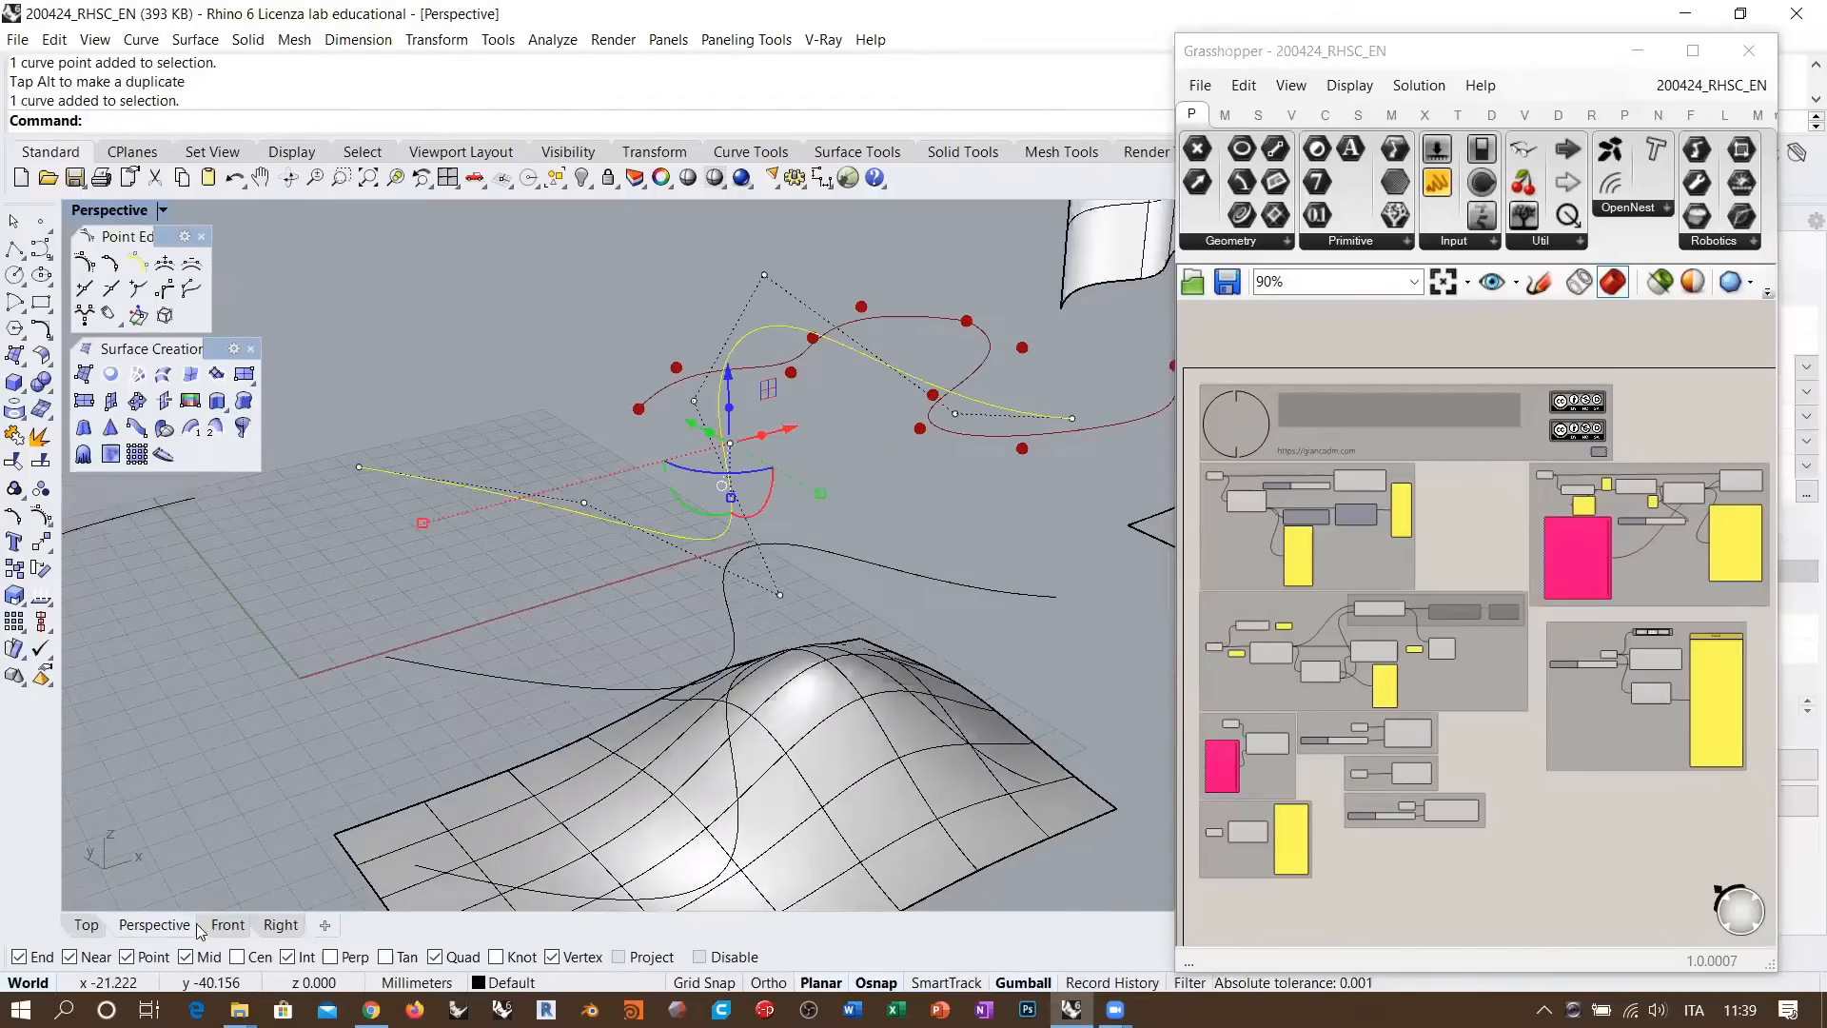
pyautogui.click(99, 925)
pyautogui.scroll(2, 666, 561)
pyautogui.scroll(5, 752, 561)
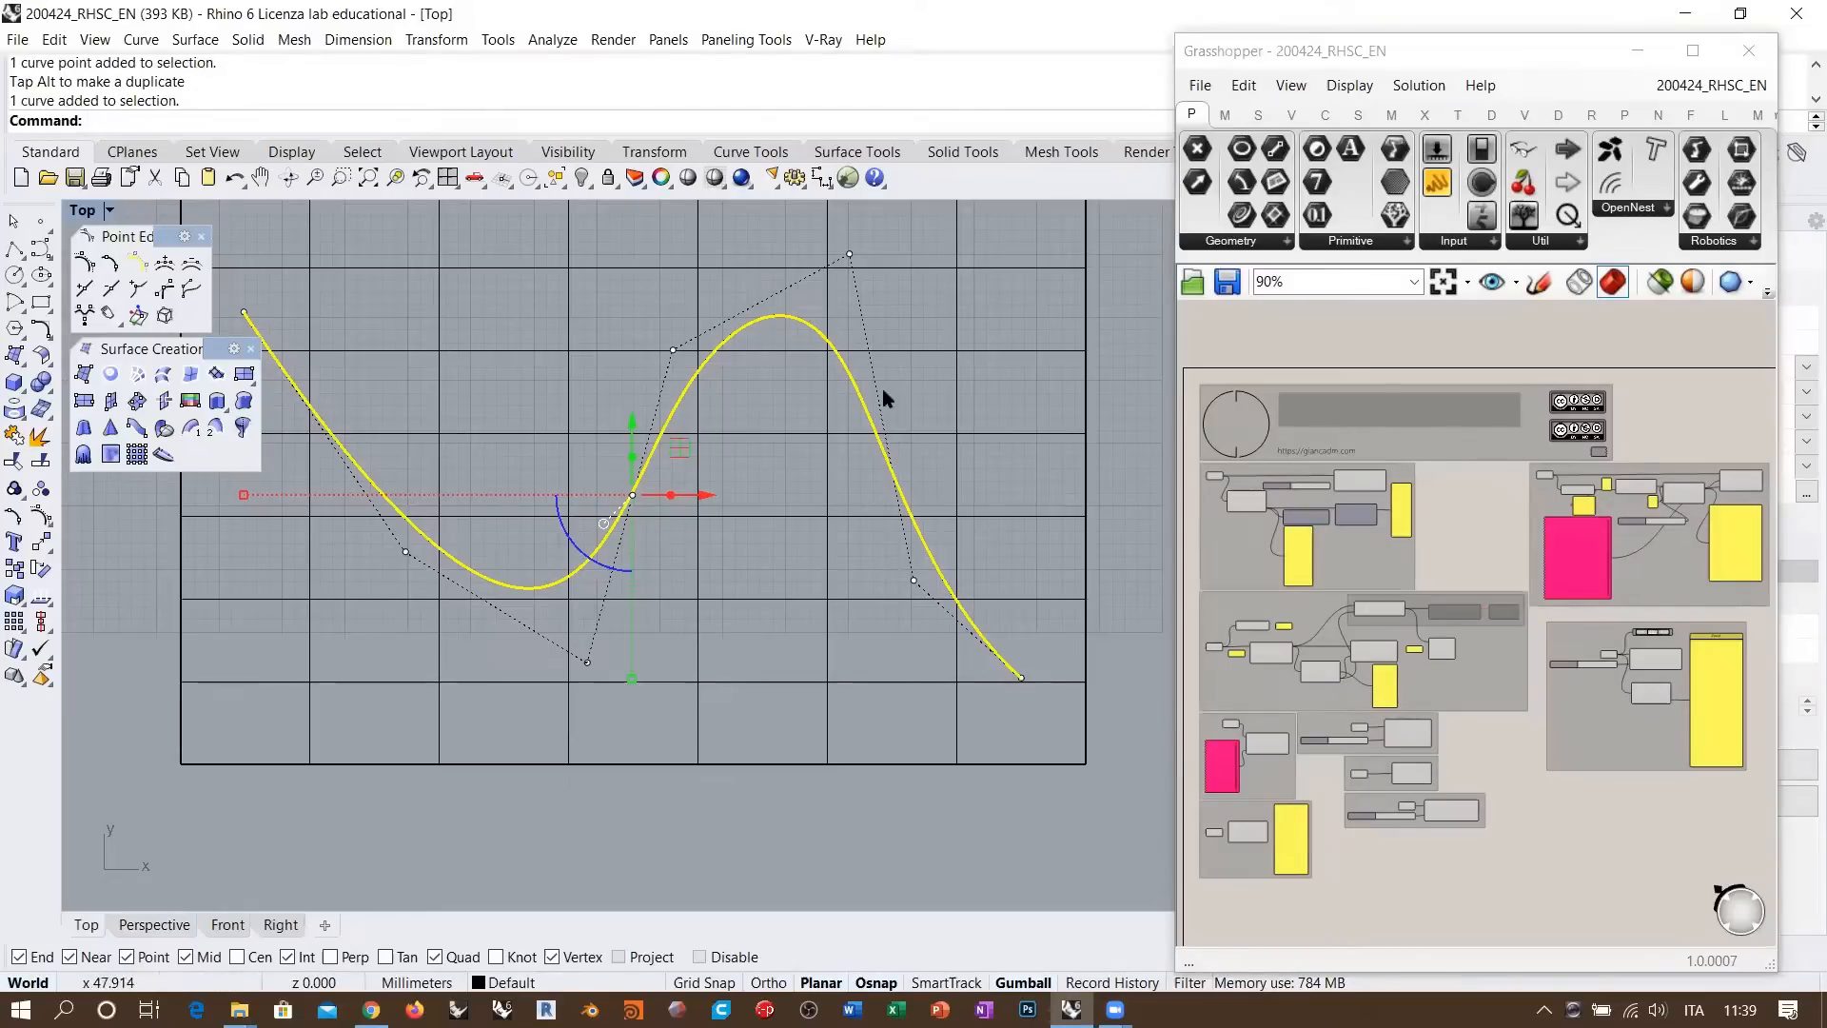
pyautogui.click(280, 924)
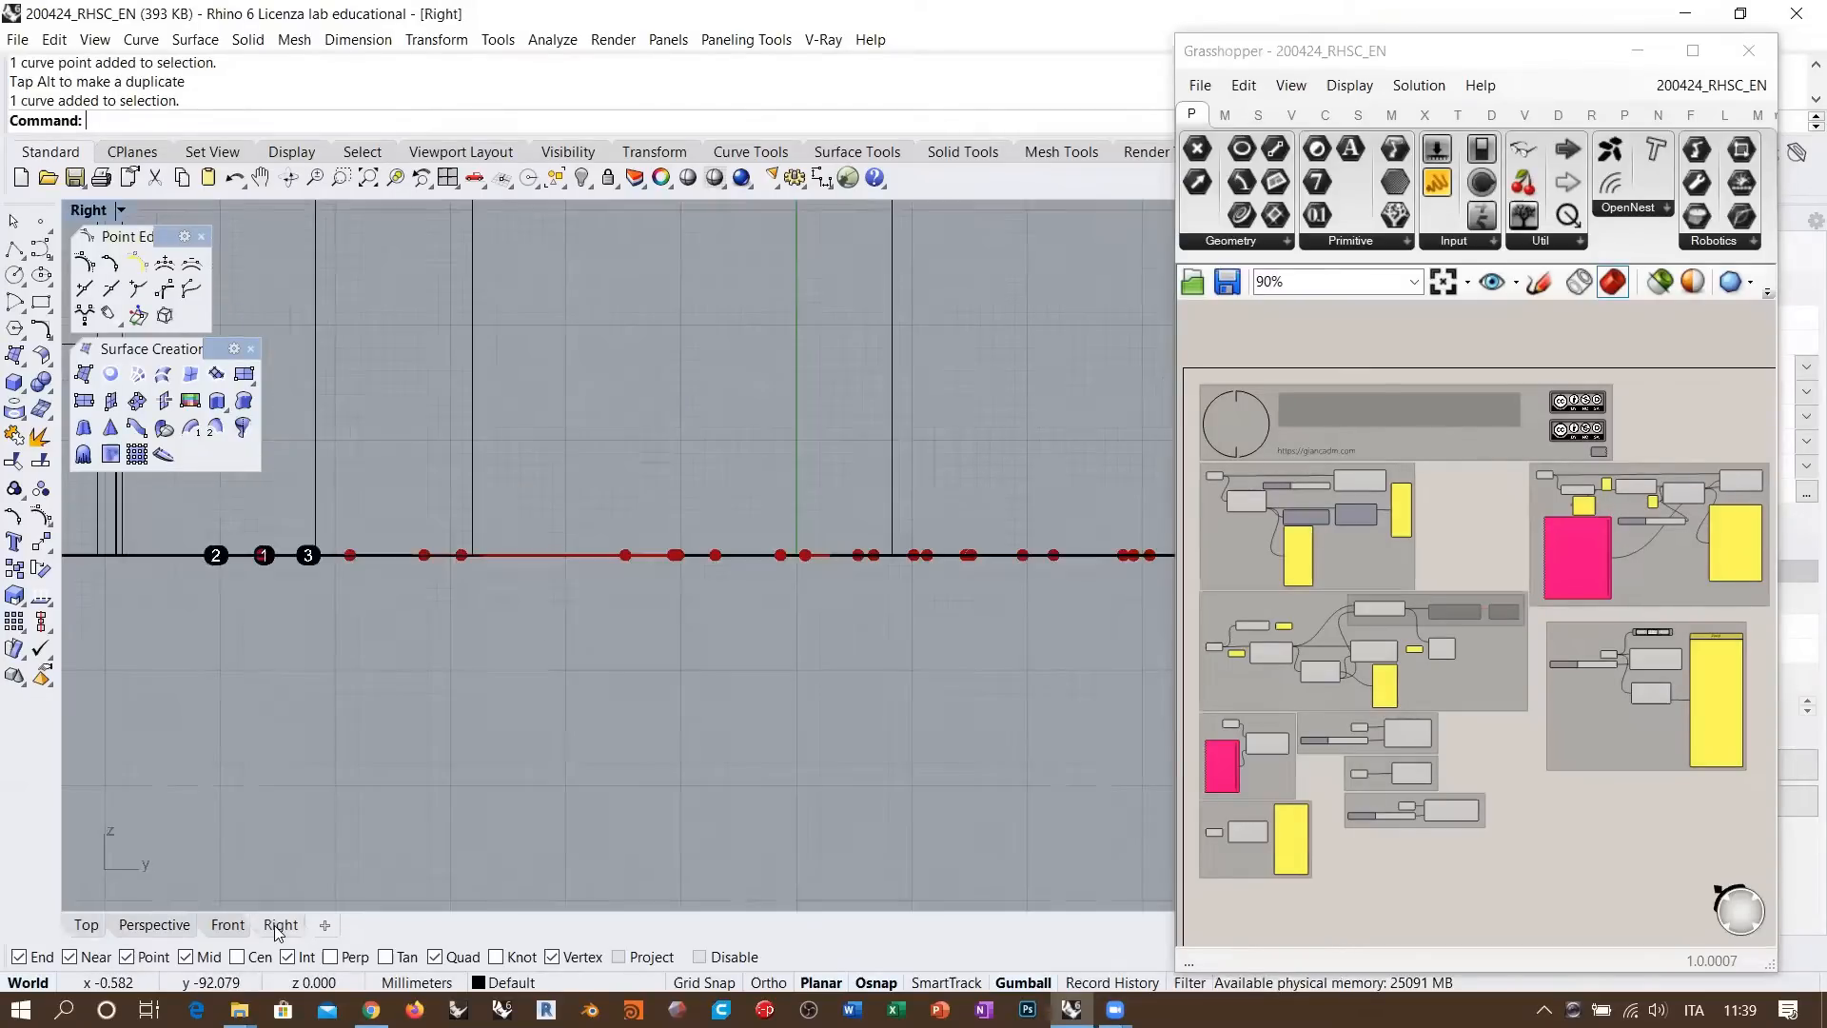
pyautogui.click(227, 924)
pyautogui.scroll(-3, 616, 519)
pyautogui.scroll(5, 616, 519)
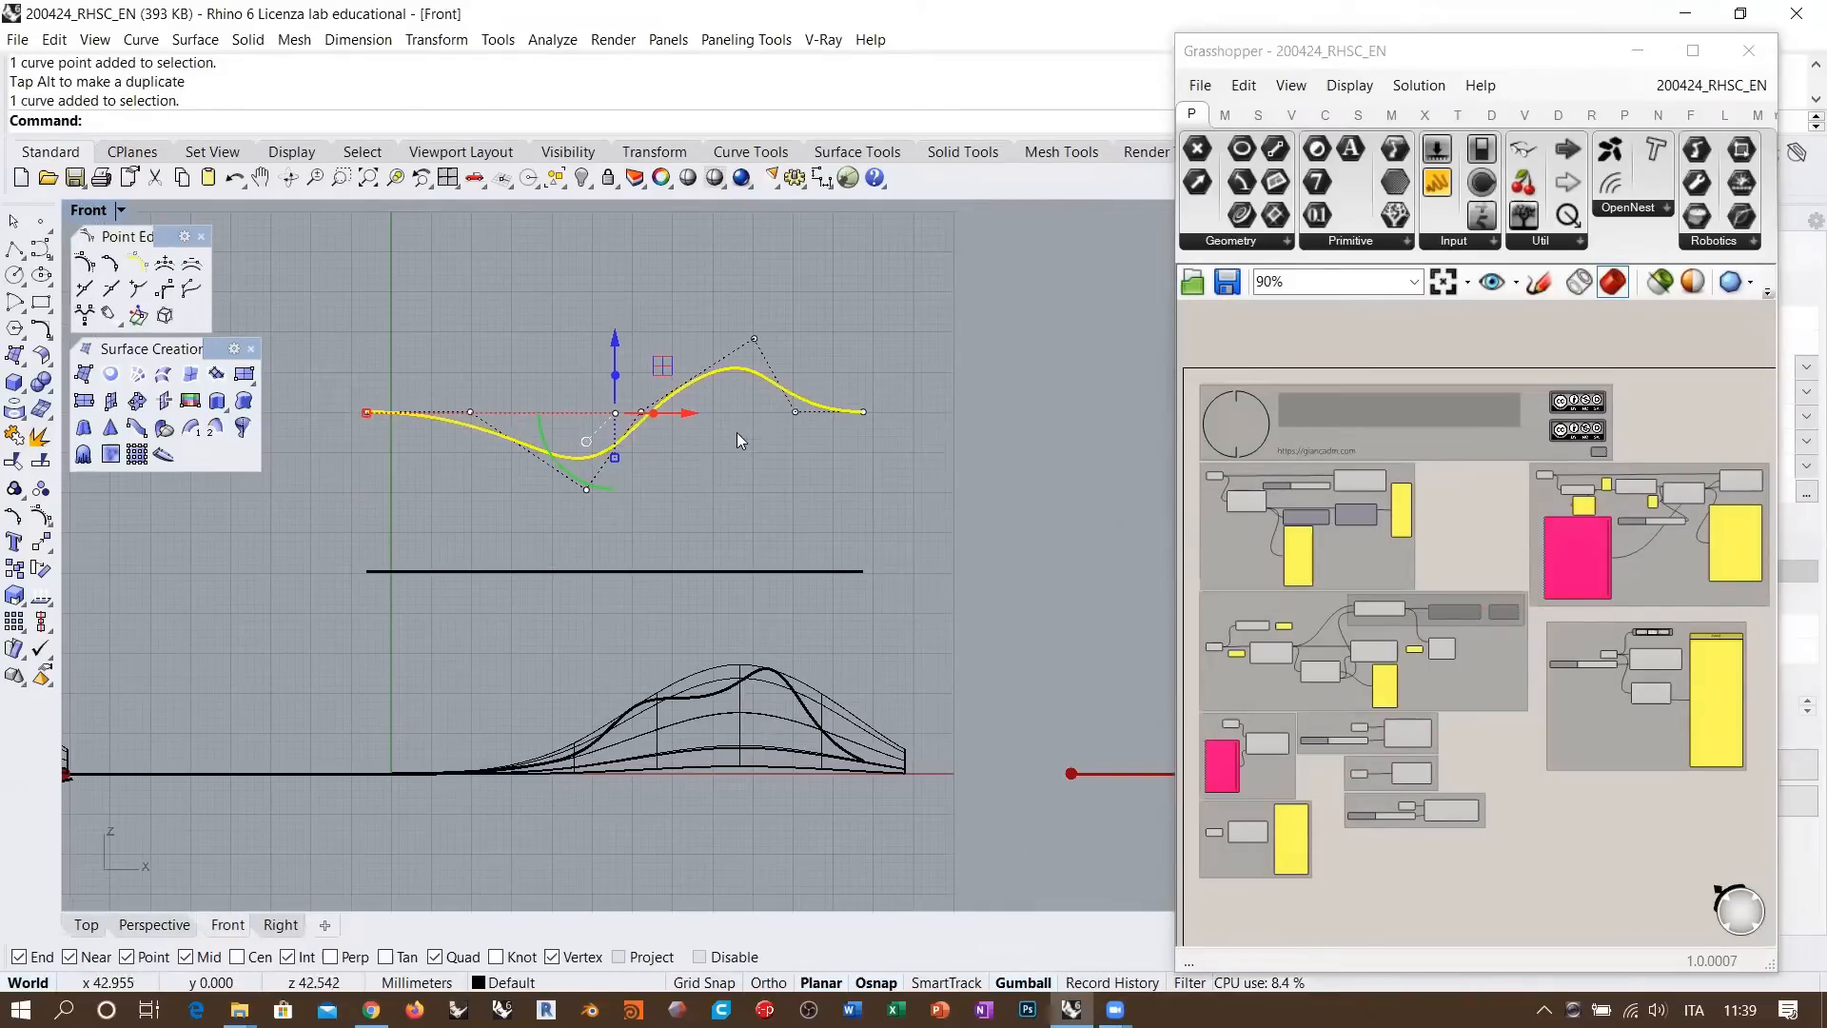
pyautogui.click(151, 924)
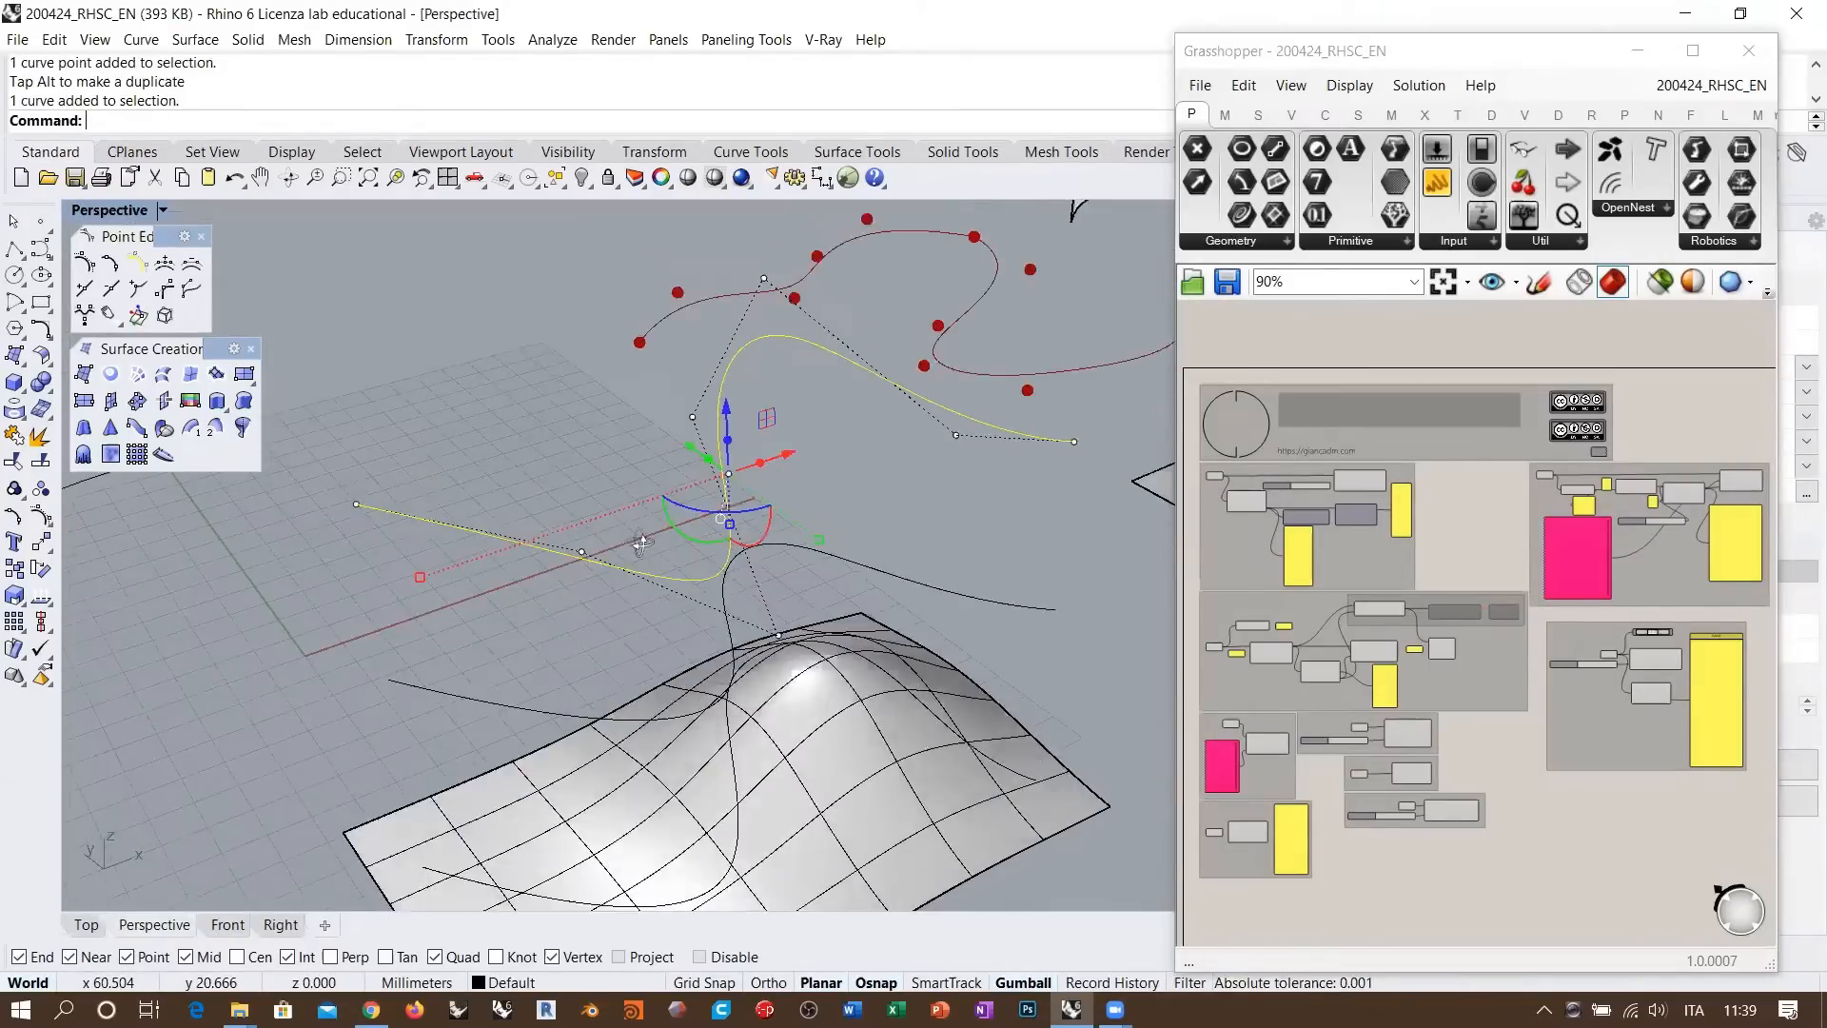
pyautogui.moveTo(647, 538); pyautogui.dragTo(856, 575, button='right')
pyautogui.click(985, 611)
# Compare the two free curves with the projected curve on the bump surface by highlighting them
pyautogui.moveTo(798, 510); pyautogui.dragTo(571, 400, button='right')
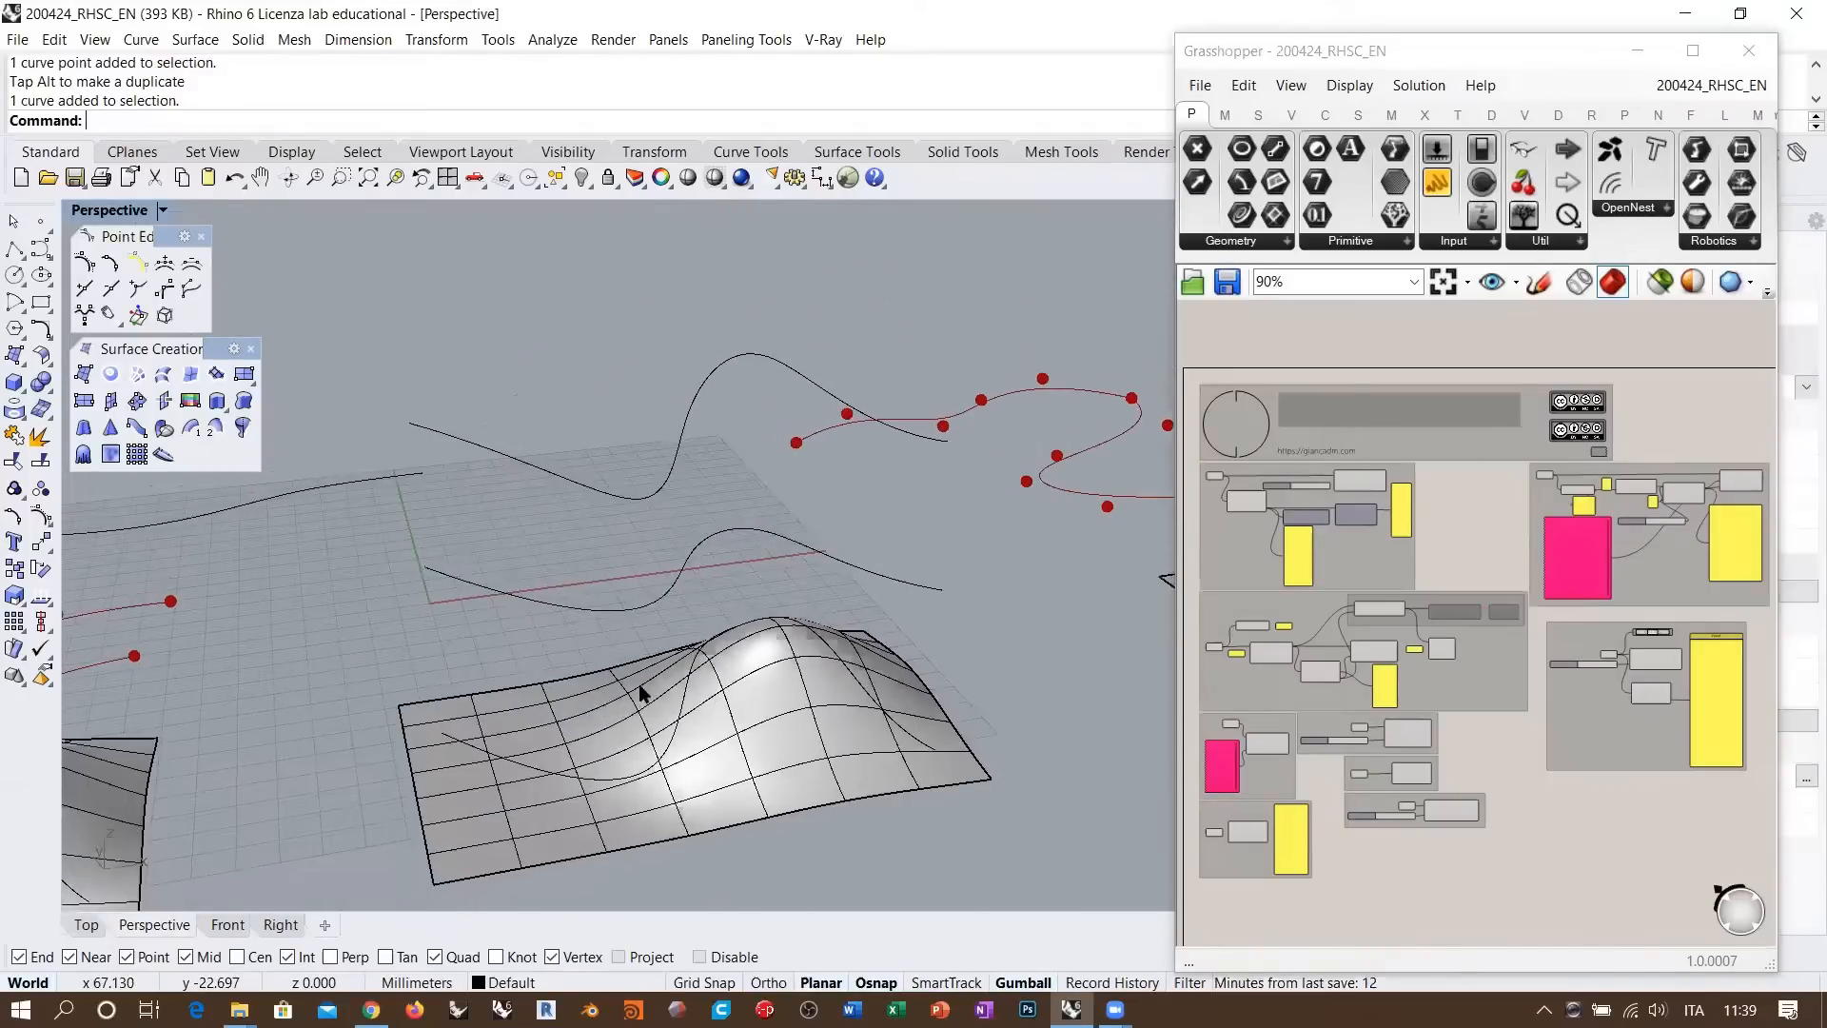
pyautogui.moveTo(643, 574); pyautogui.dragTo(748, 483, button='right')
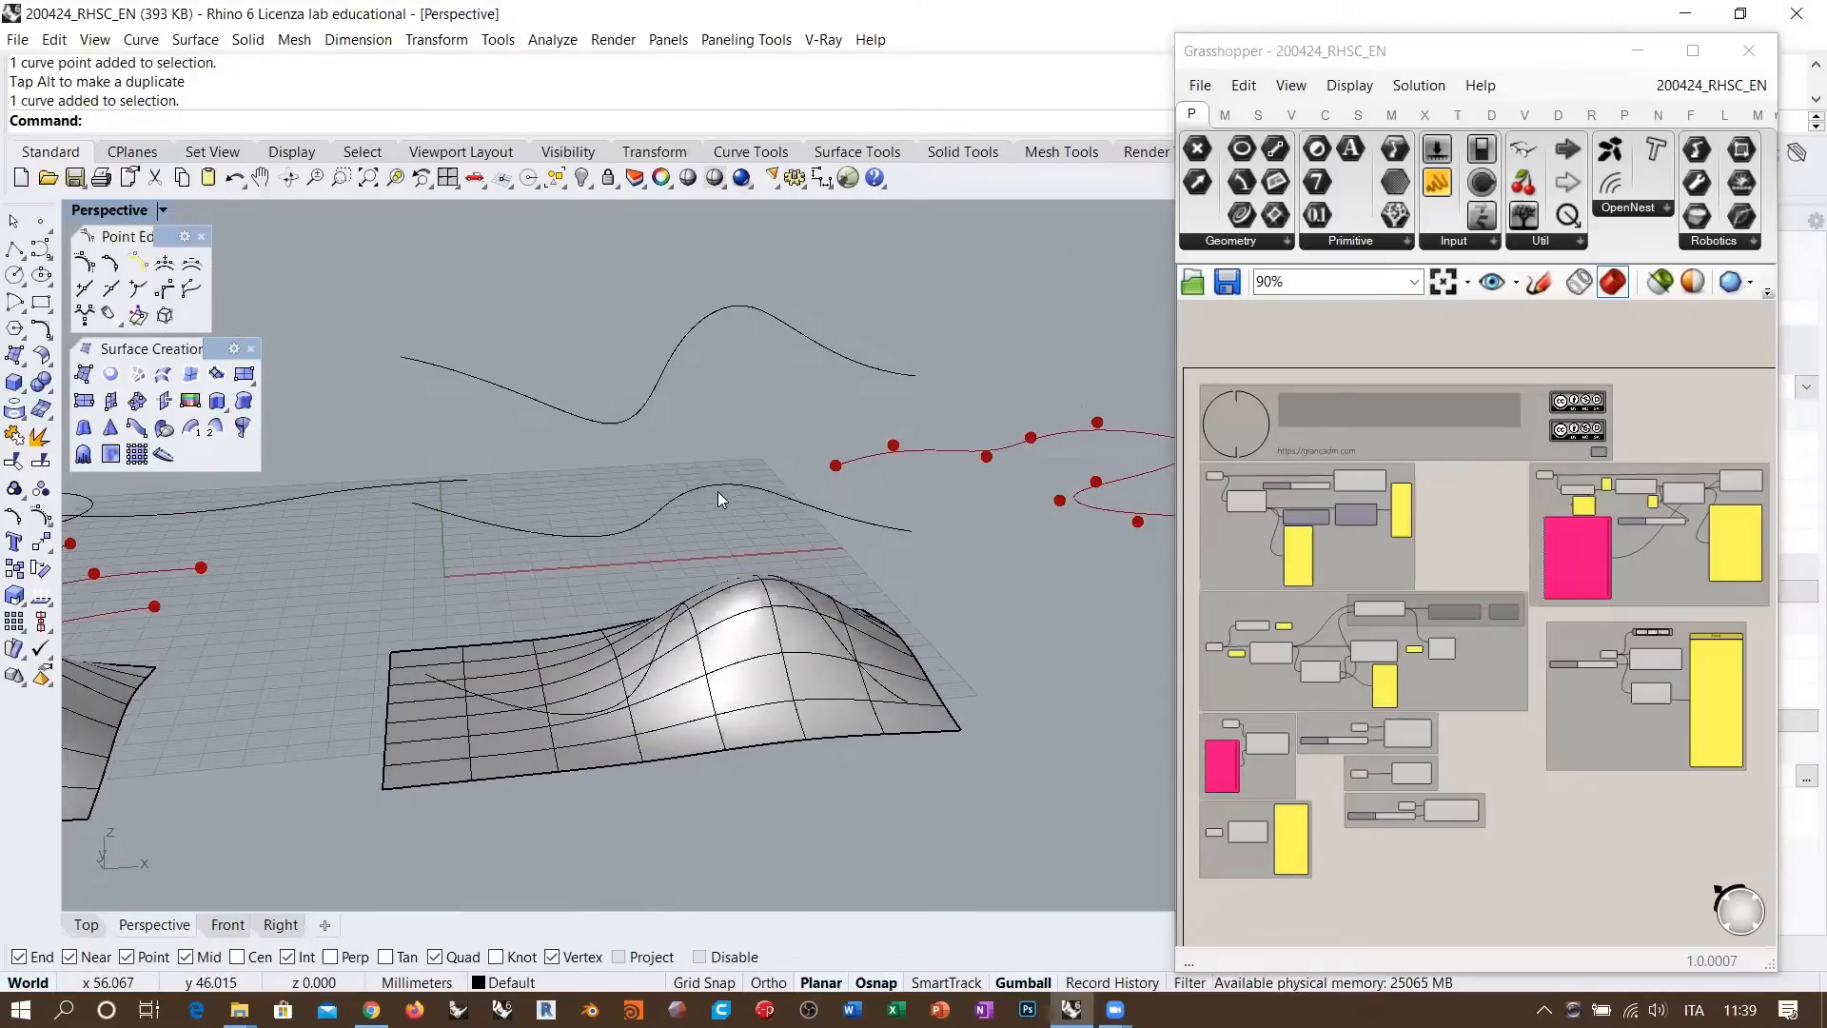
pyautogui.click(663, 649)
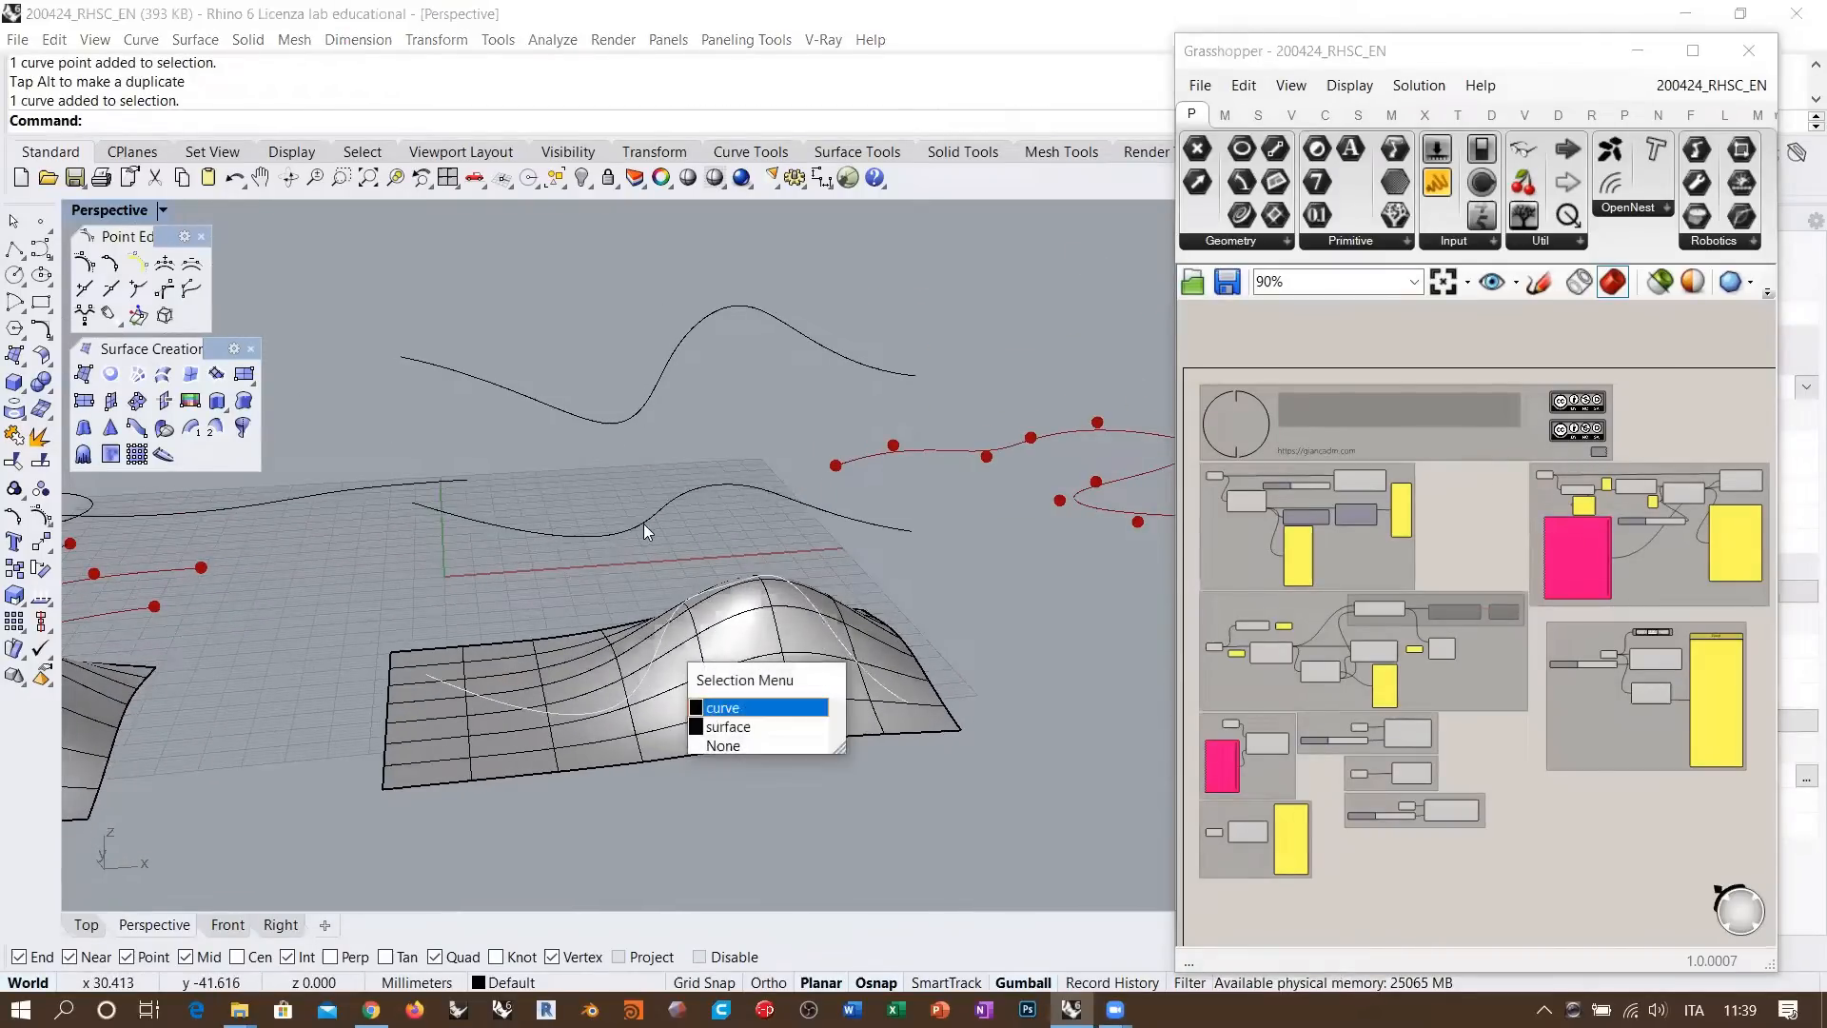
pyautogui.click(643, 523)
pyautogui.click(640, 459)
pyautogui.moveTo(554, 579); pyautogui.dragTo(496, 390)
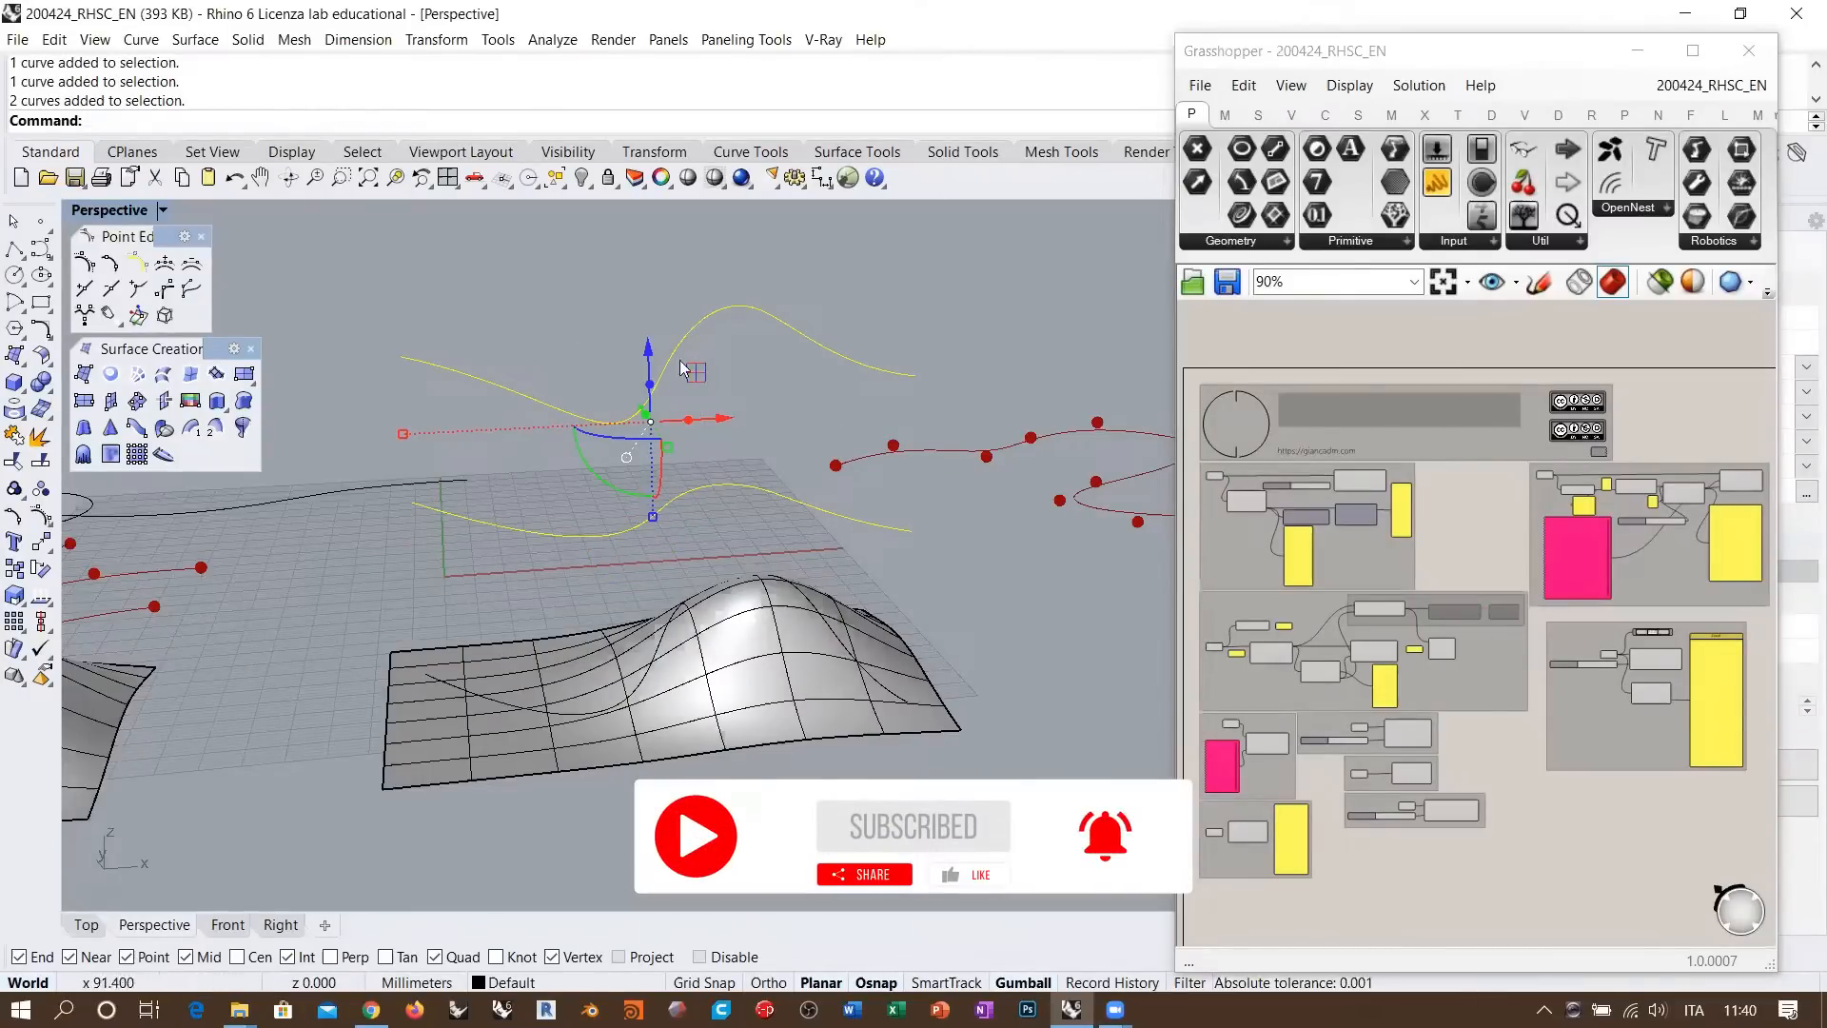
pyautogui.press('Escape')
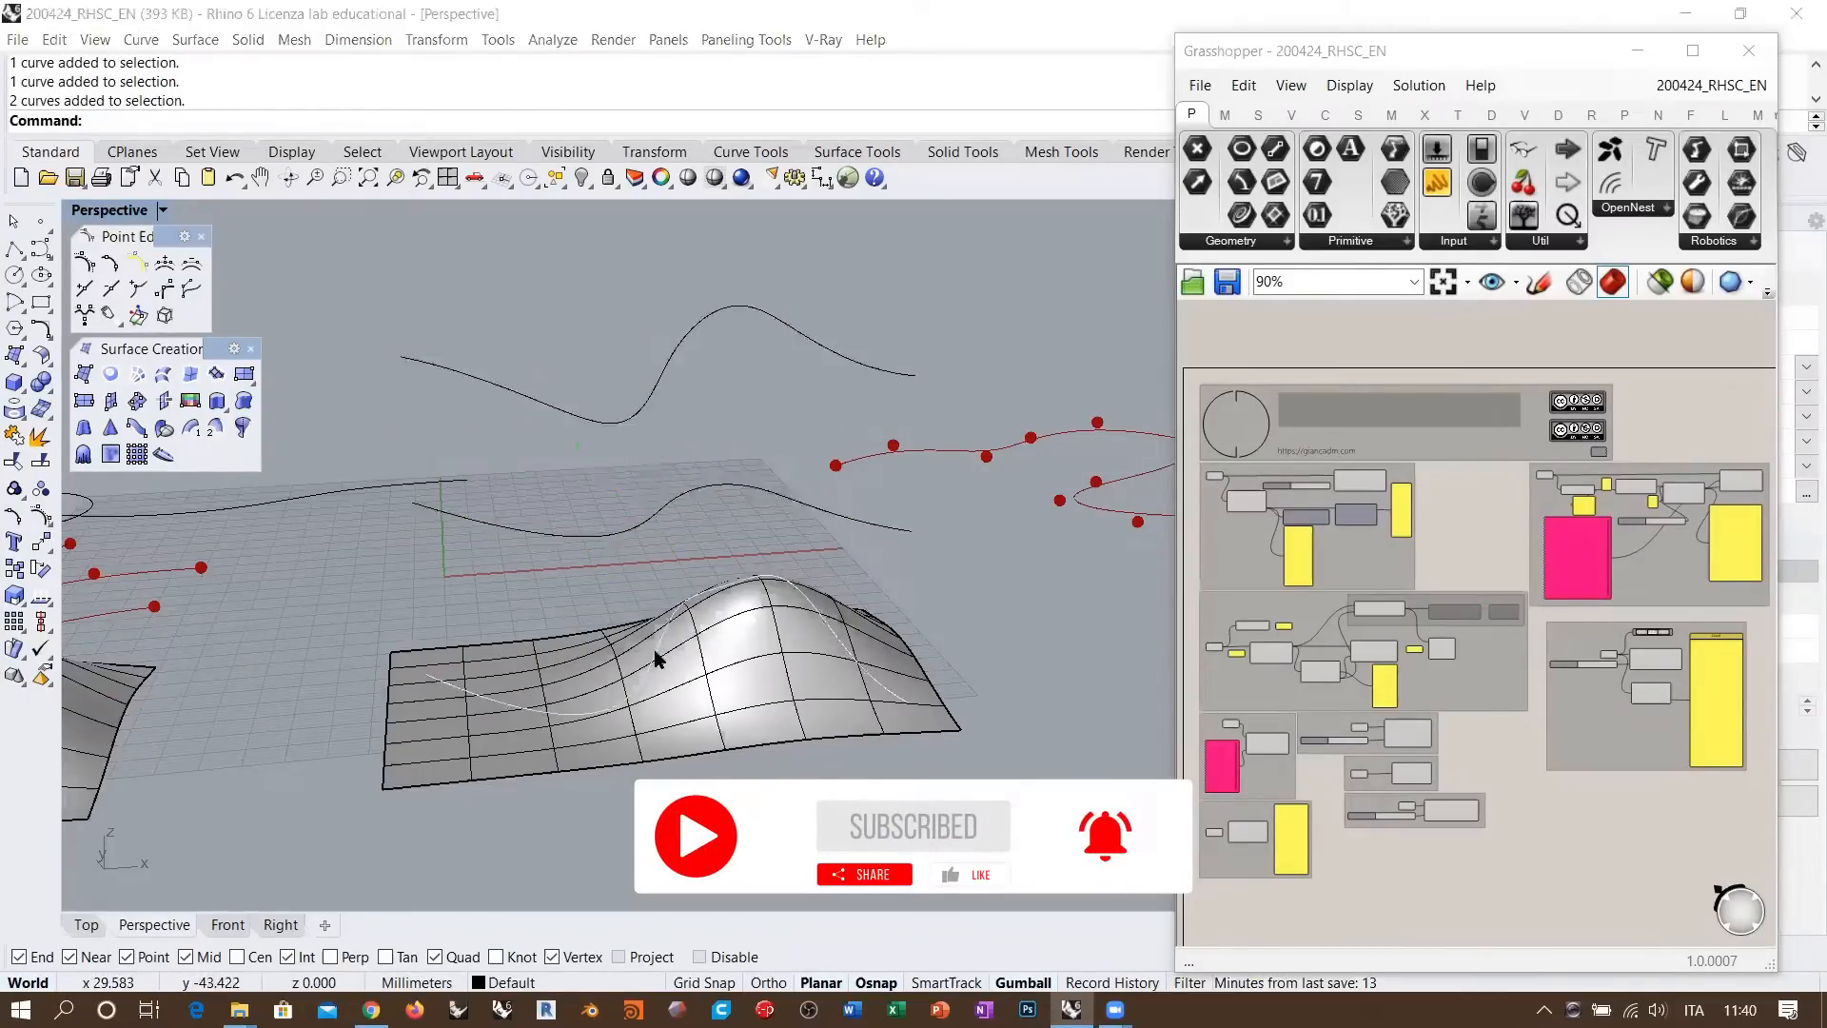
# Highlight the projected curve on the bump surface to inspect its control points
pyautogui.click(654, 658)
pyautogui.click(709, 711)
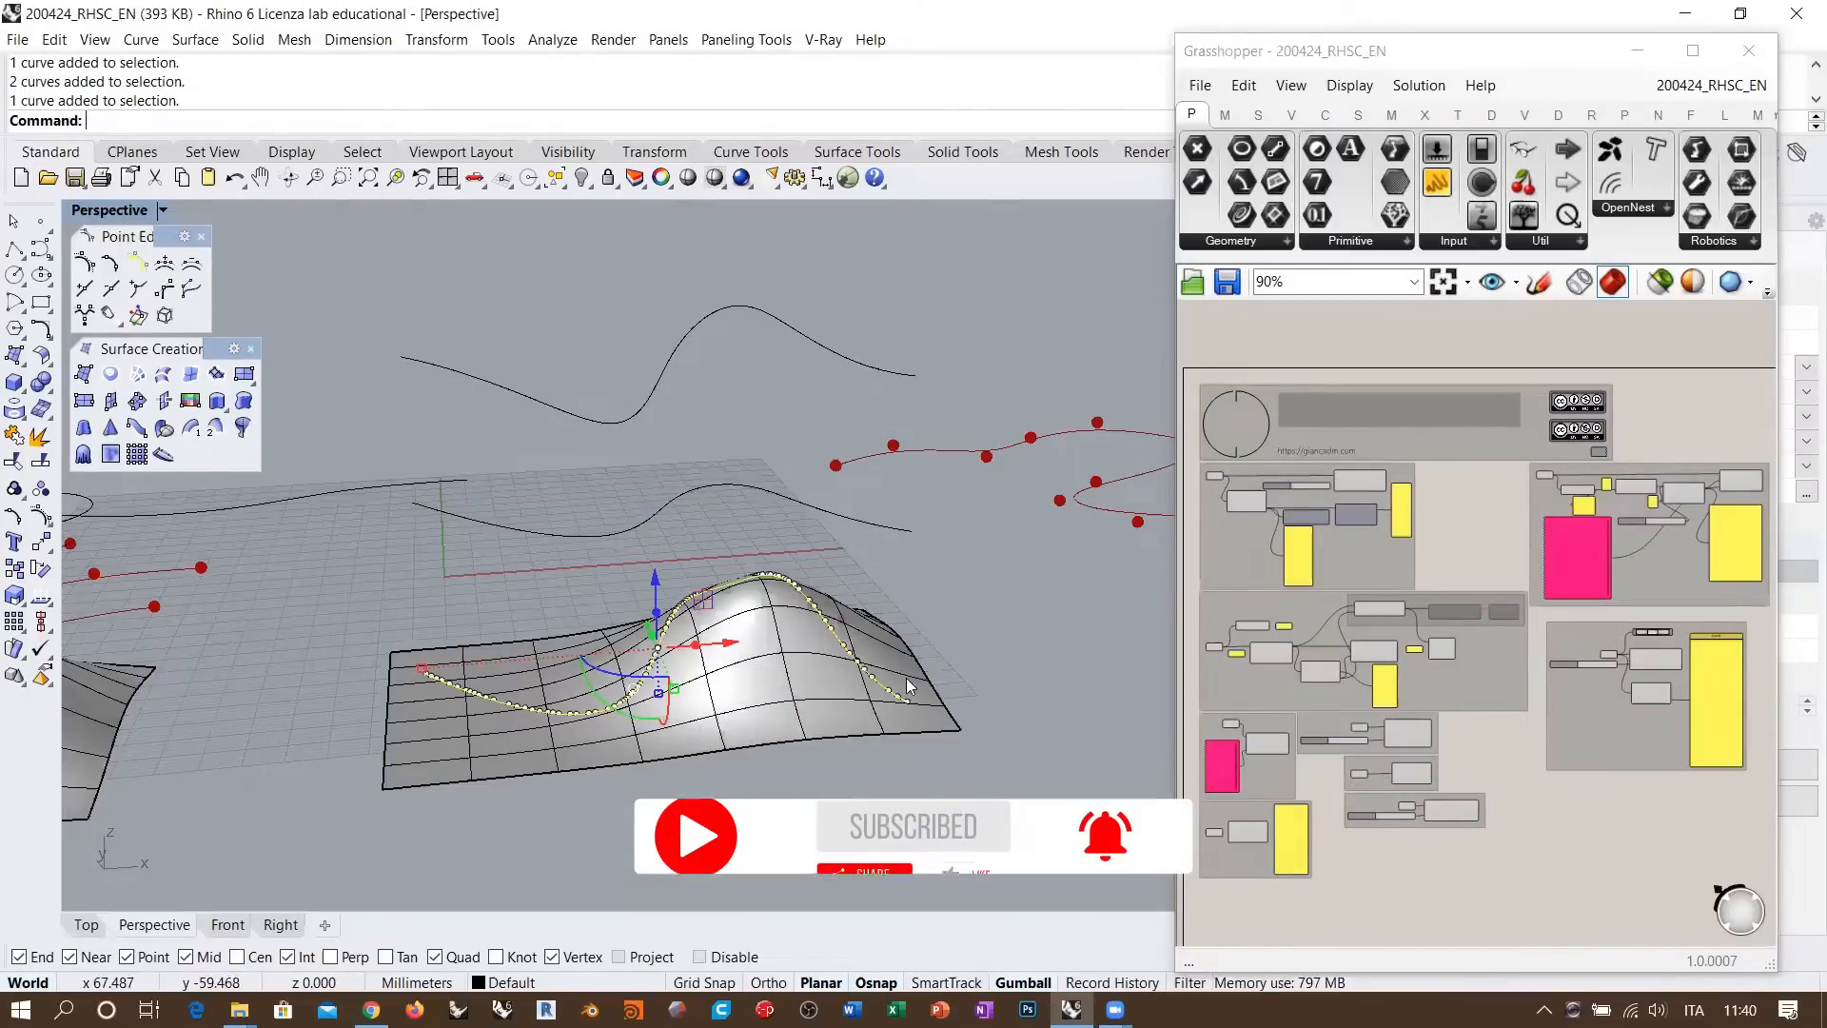
pyautogui.keyDown('shift'); pyautogui.moveTo(784, 759); pyautogui.dragTo(782, 791, button='right'); pyautogui.keyUp('shift')
pyautogui.press('Escape')
# Preview a Normal-style loft through the projected curve, the planar curve and the upper three-dimensional curve
pyautogui.click(169, 378)
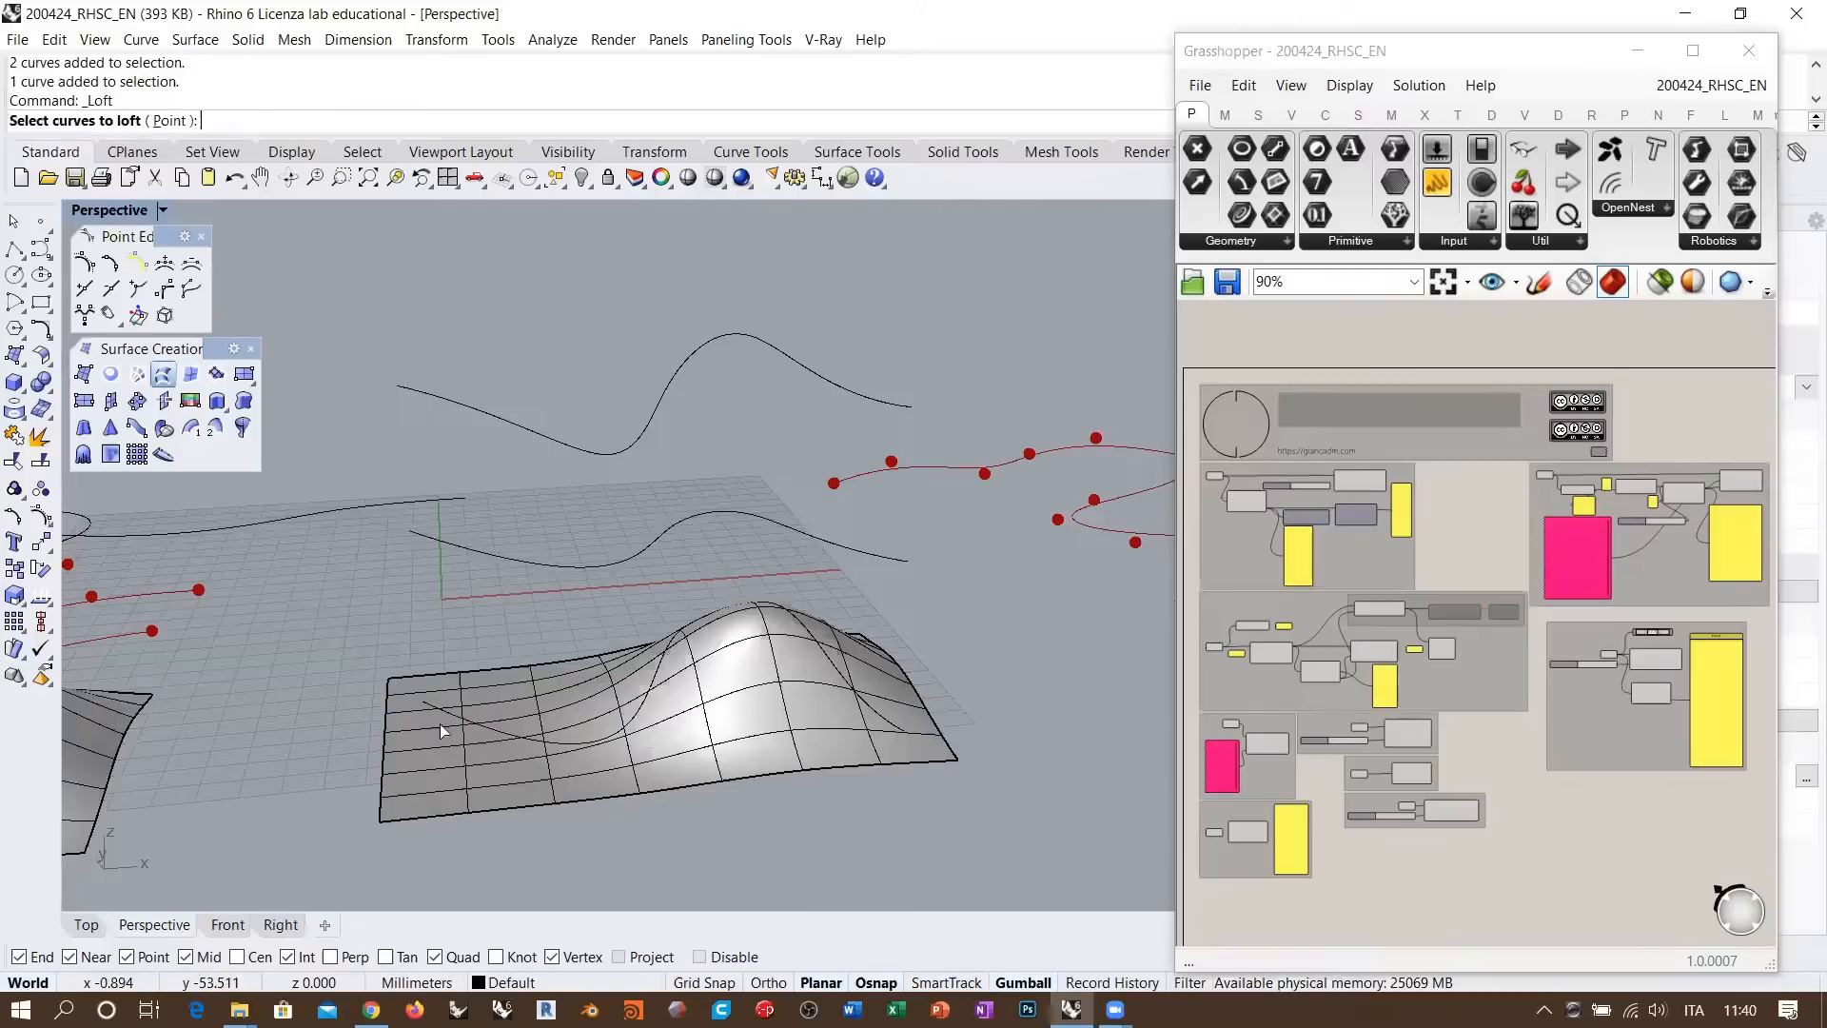
pyautogui.click(457, 720)
pyautogui.click(429, 536)
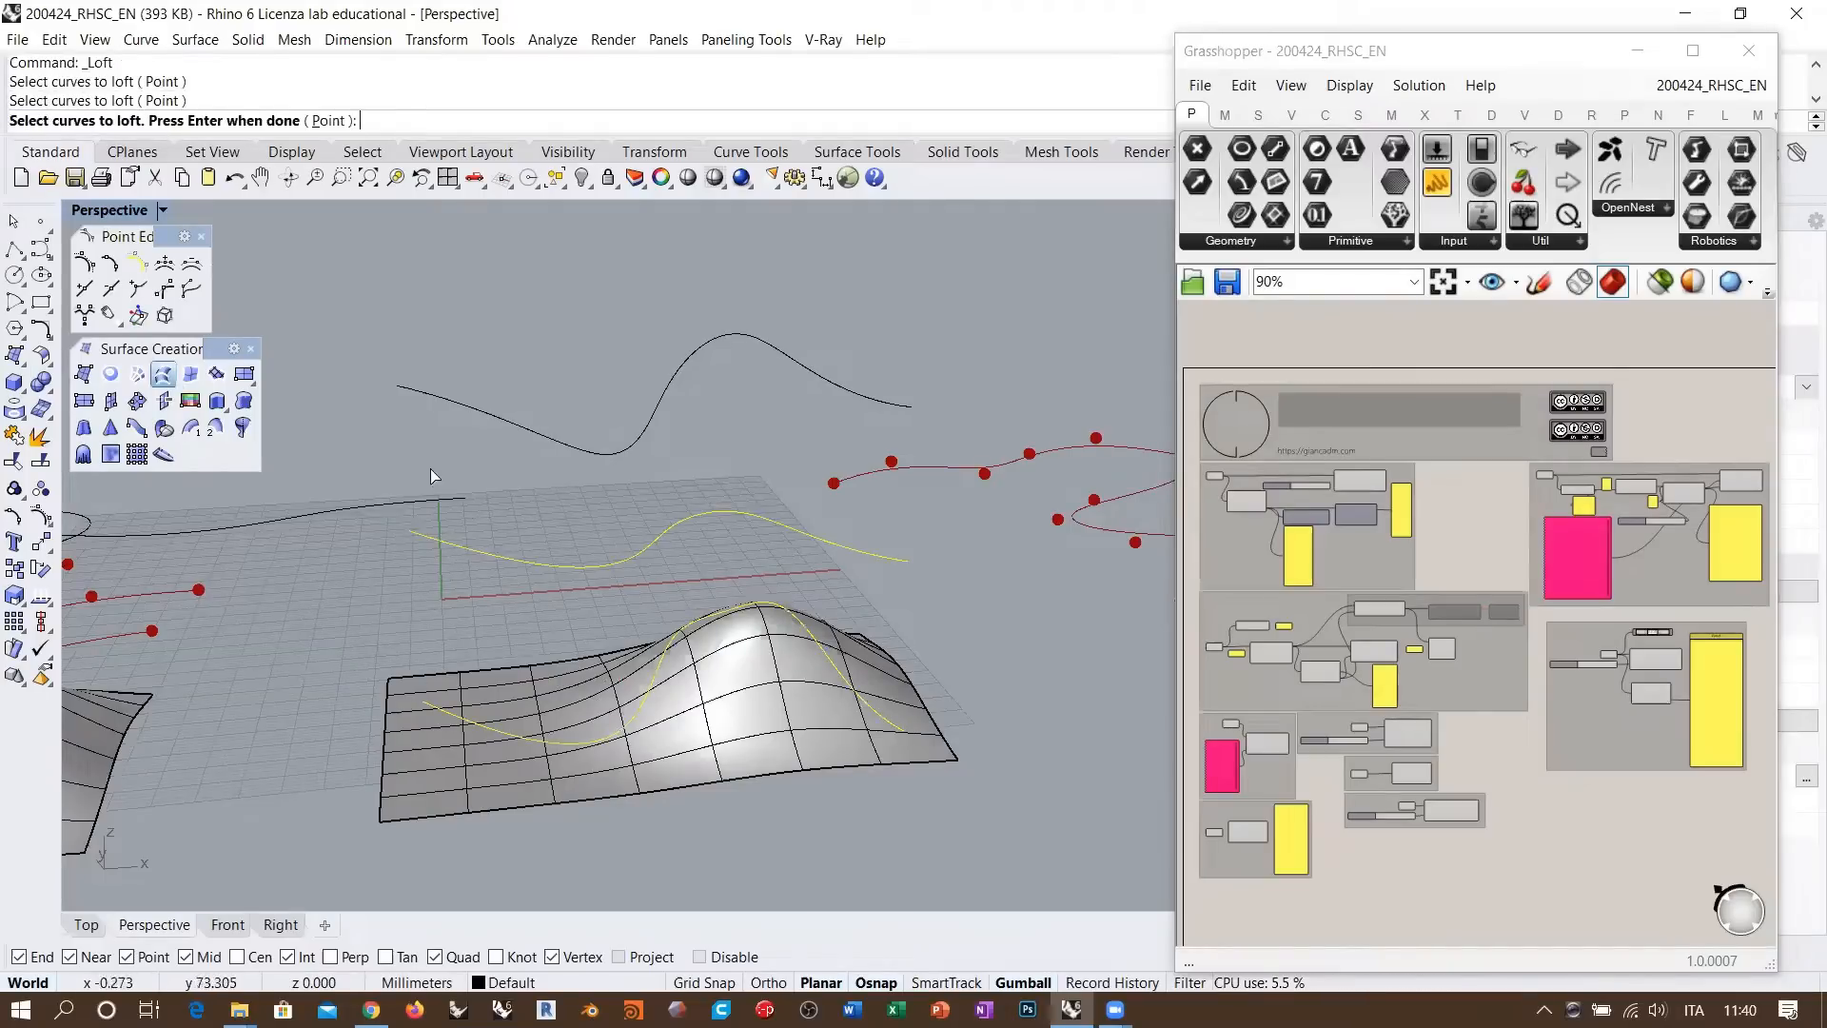
pyautogui.click(430, 400)
pyautogui.press('Return')
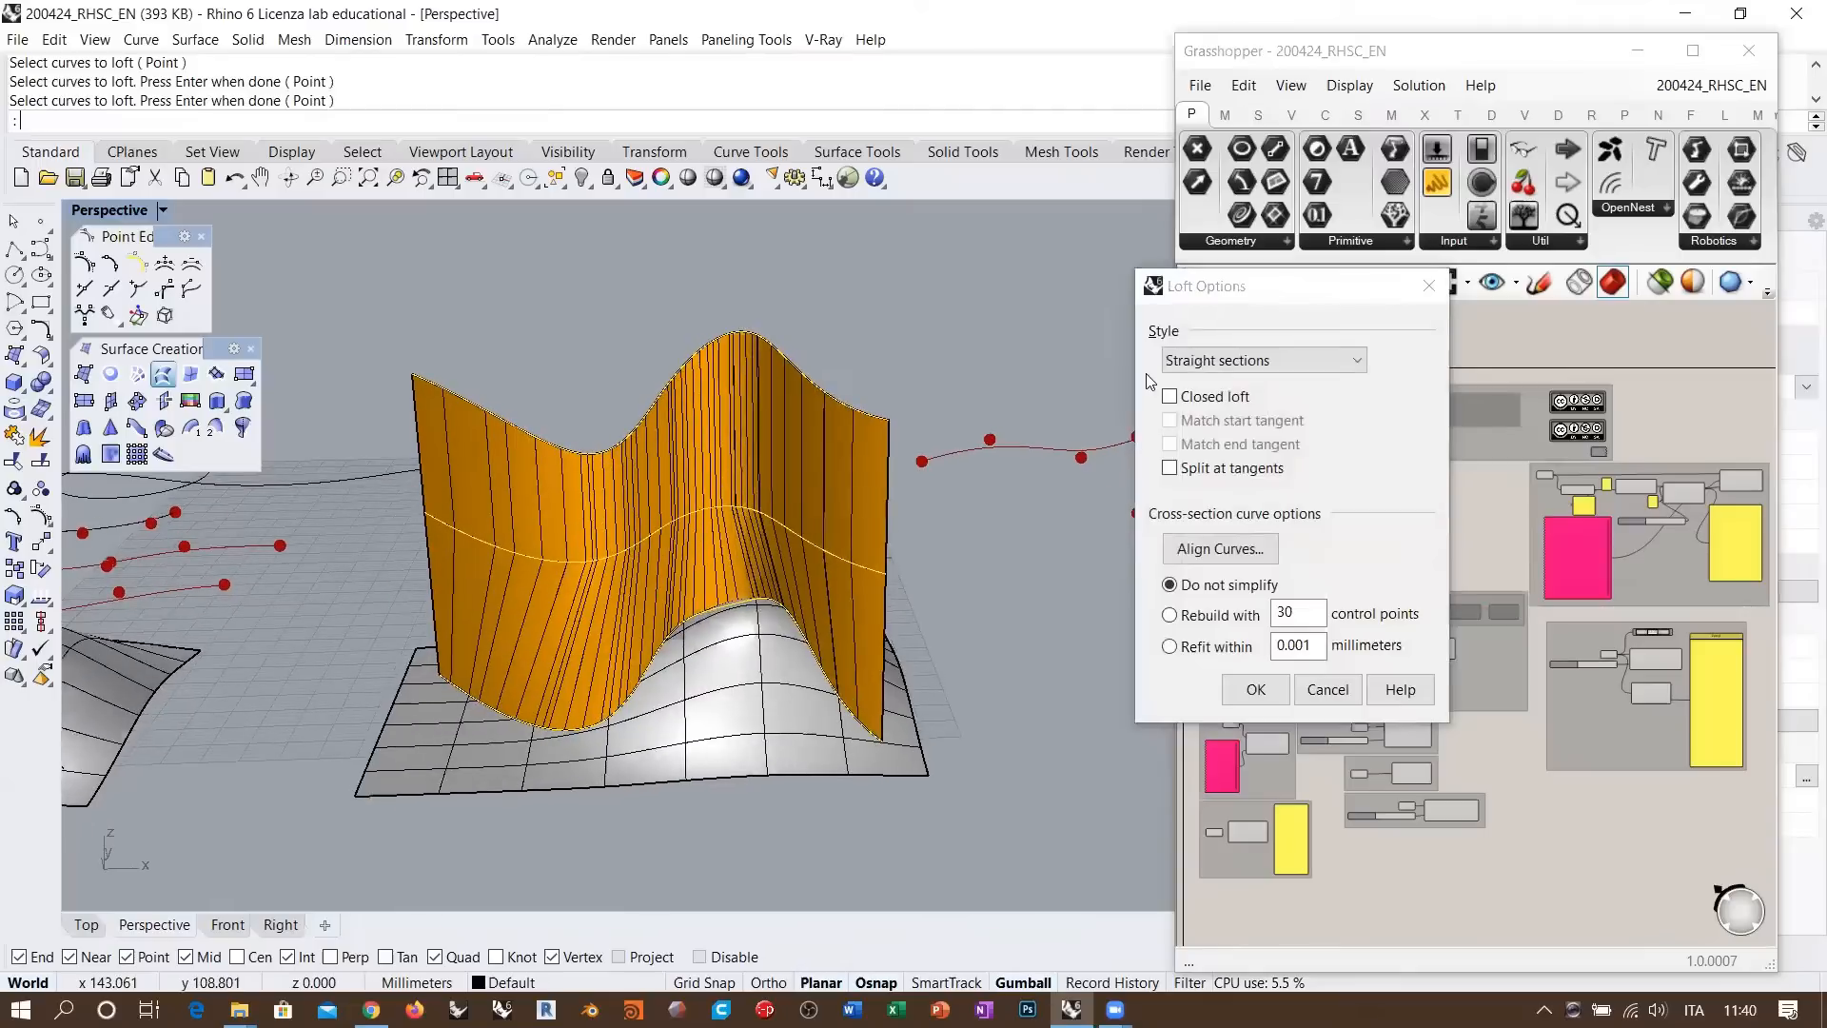
pyautogui.click(1235, 361)
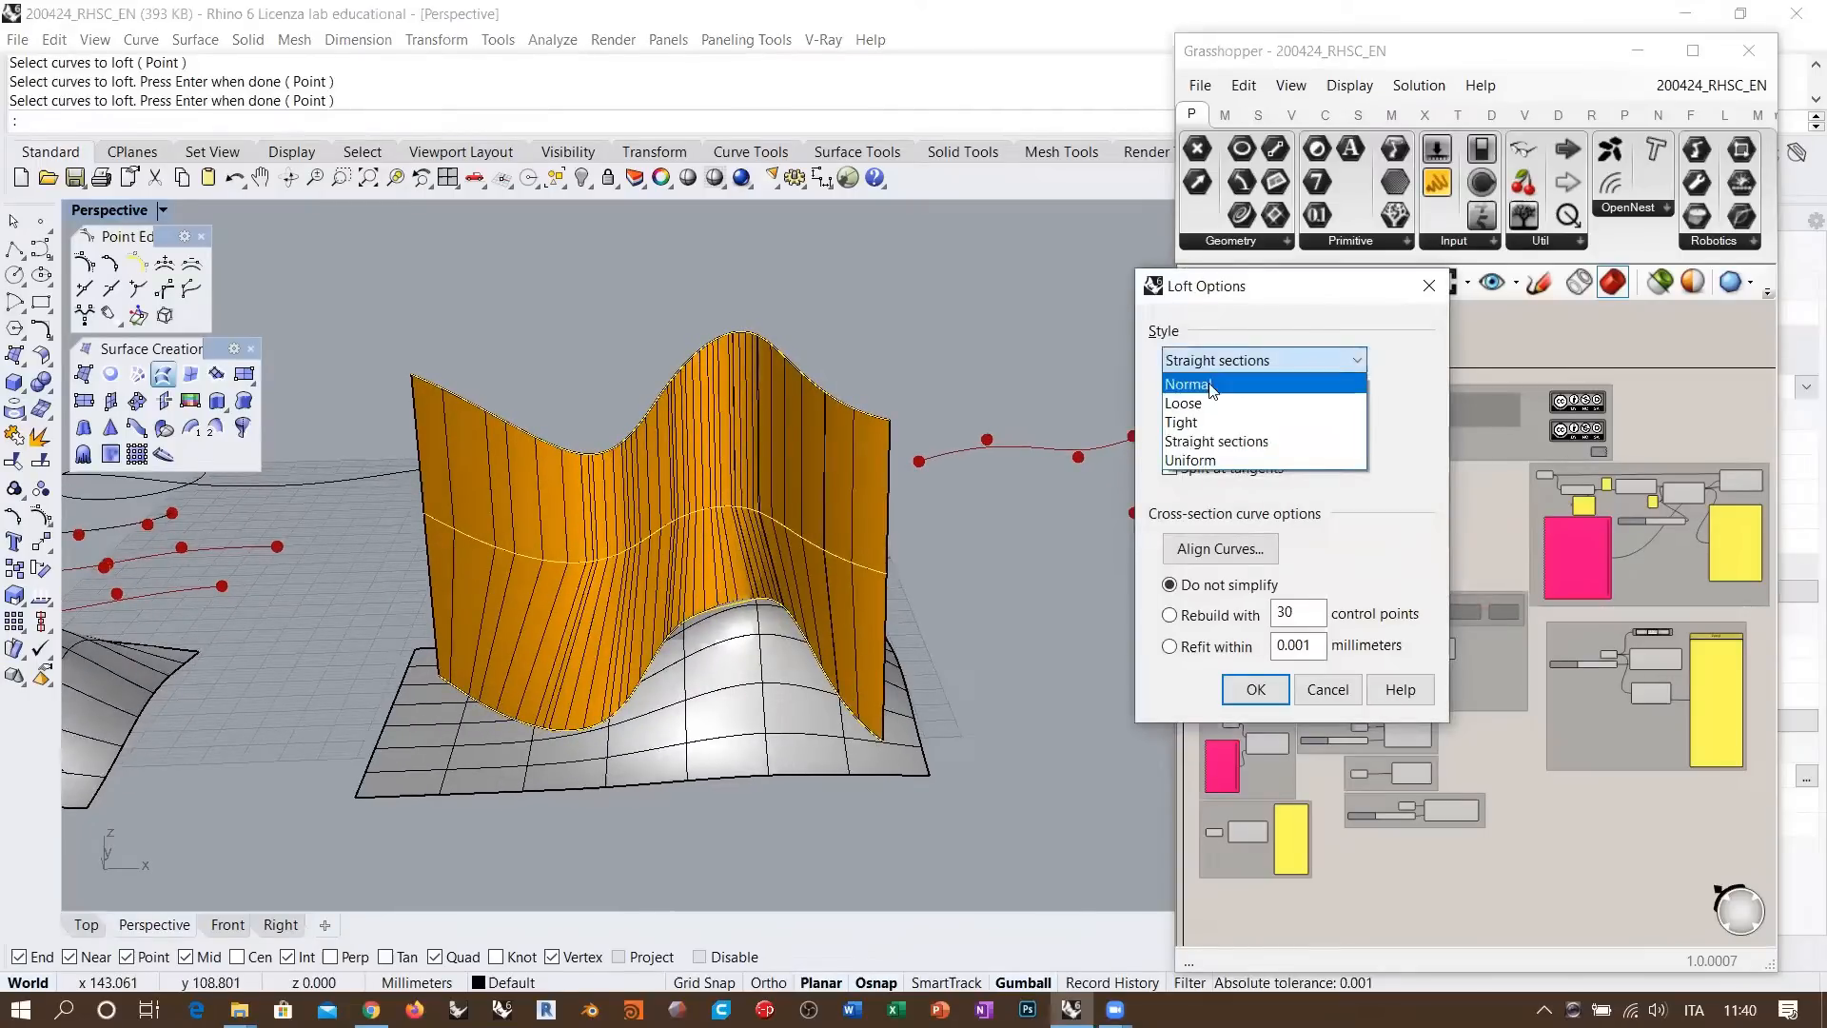
pyautogui.click(1210, 385)
# Examine from both sides how the previewed loft's isocurves run between its three section curves
pyautogui.moveTo(843, 399); pyautogui.dragTo(619, 630, button='right')
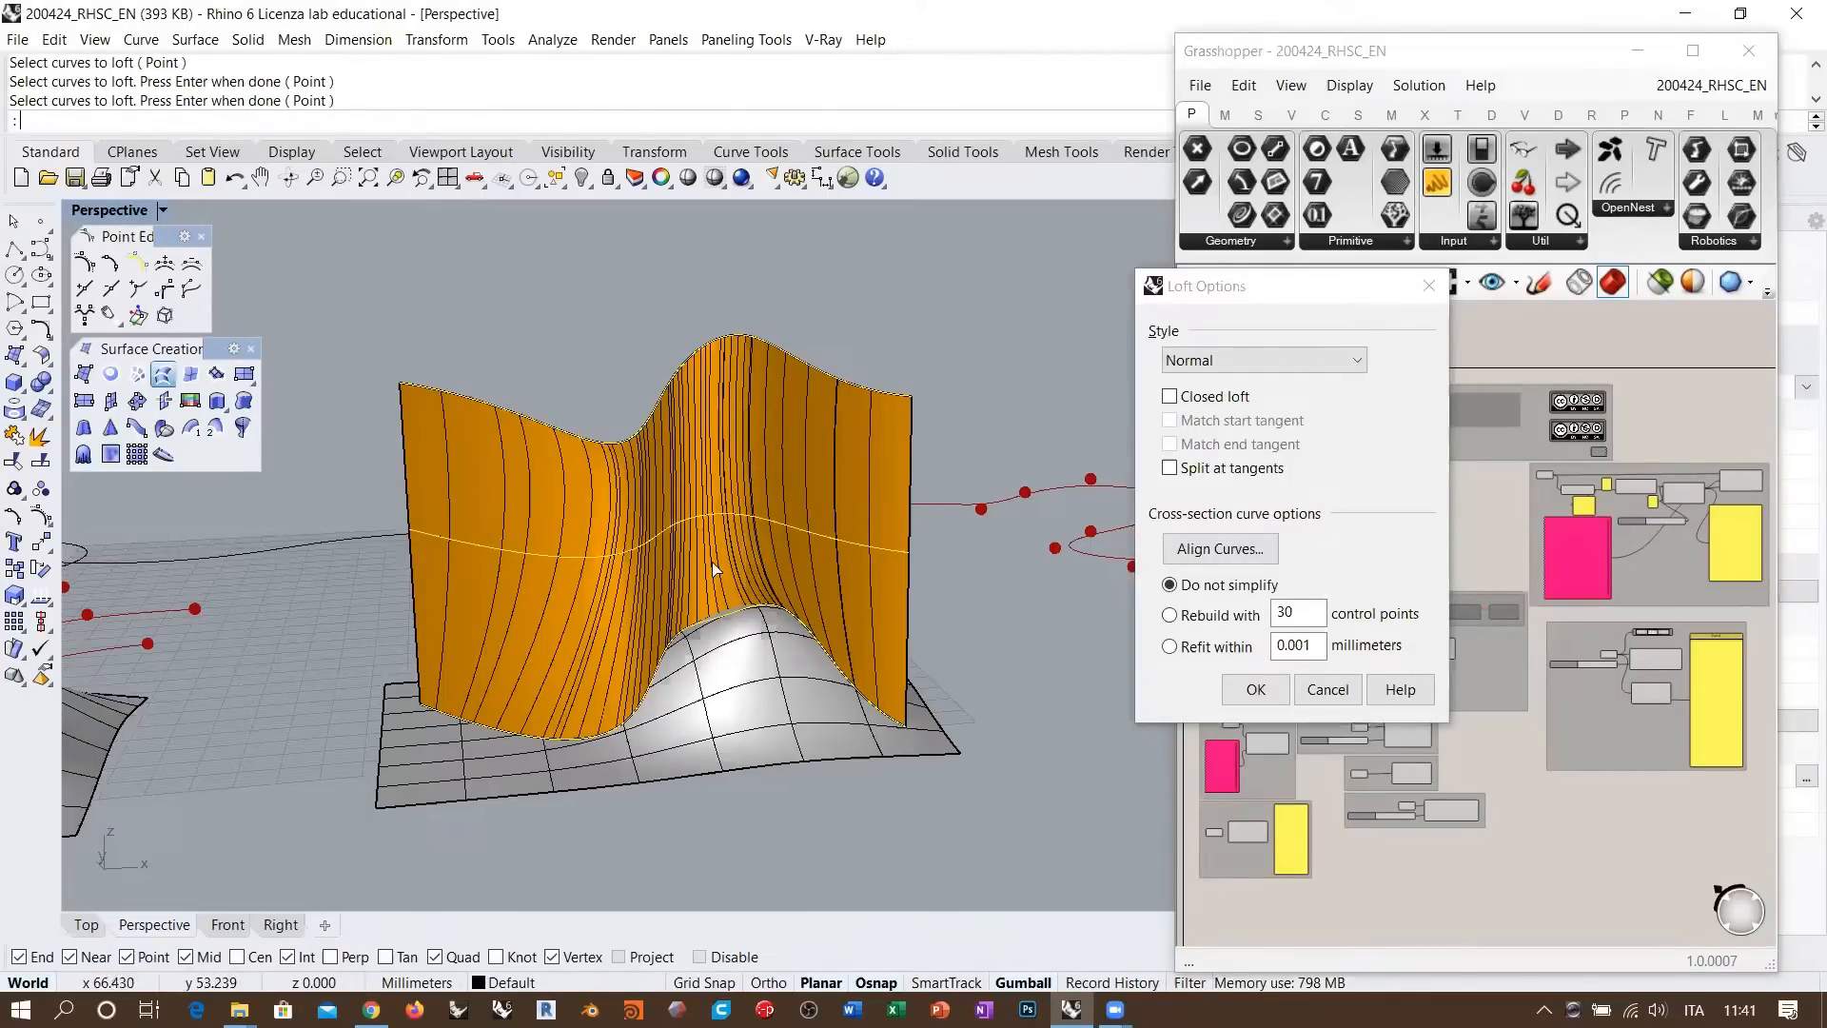
pyautogui.moveTo(714, 568); pyautogui.dragTo(476, 542, button='right')
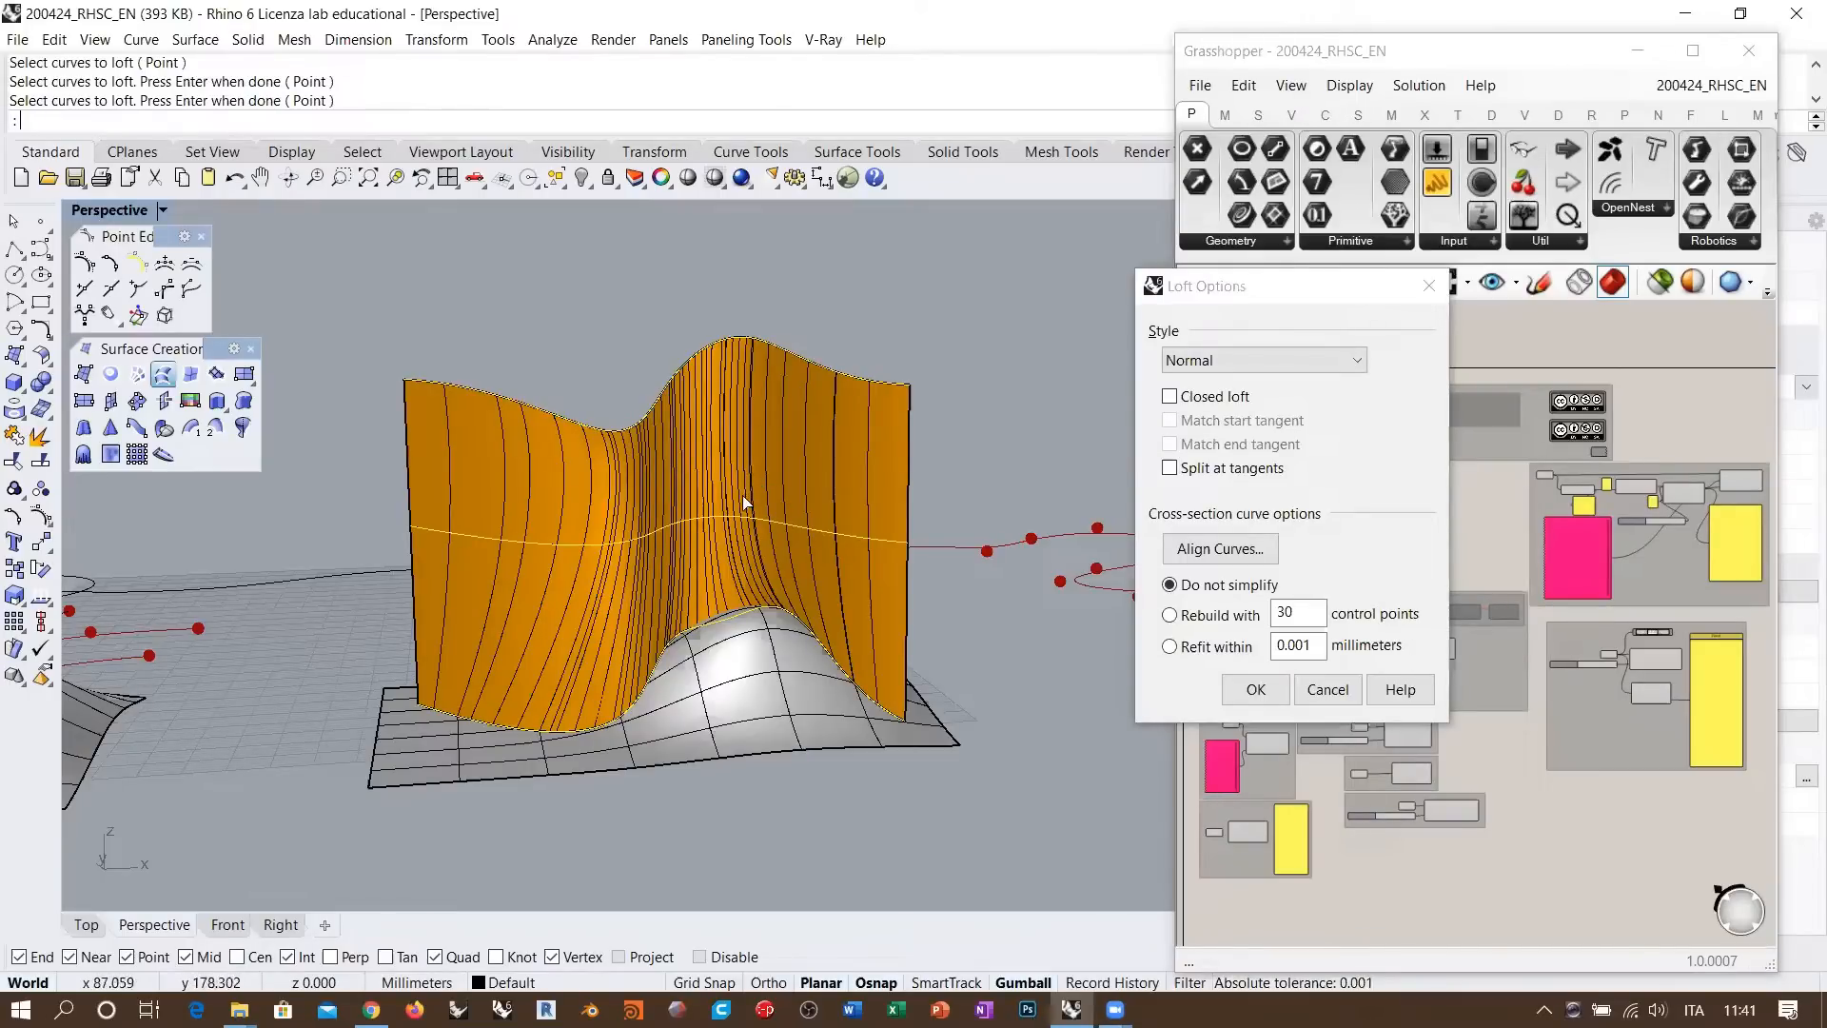
pyautogui.moveTo(449, 585); pyautogui.dragTo(870, 657, button='right')
pyautogui.scroll(4, 862, 587)
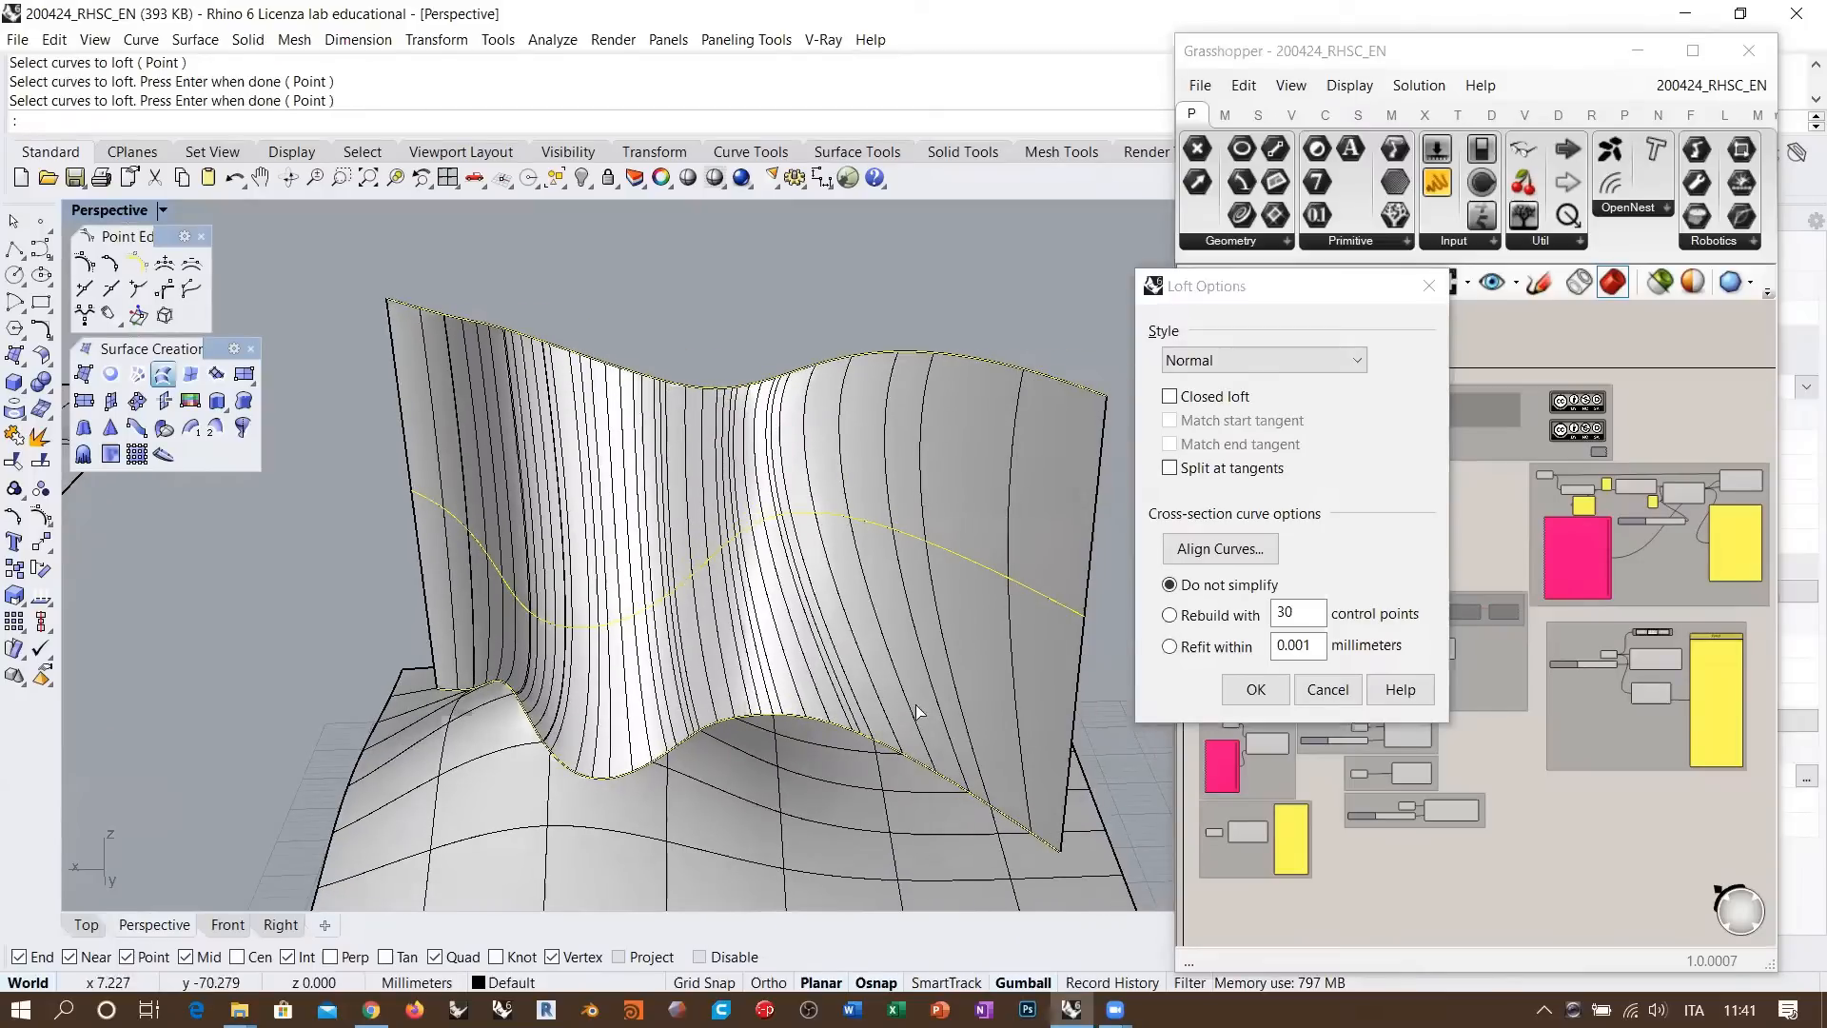
pyautogui.moveTo(849, 460); pyautogui.dragTo(601, 715, button='right')
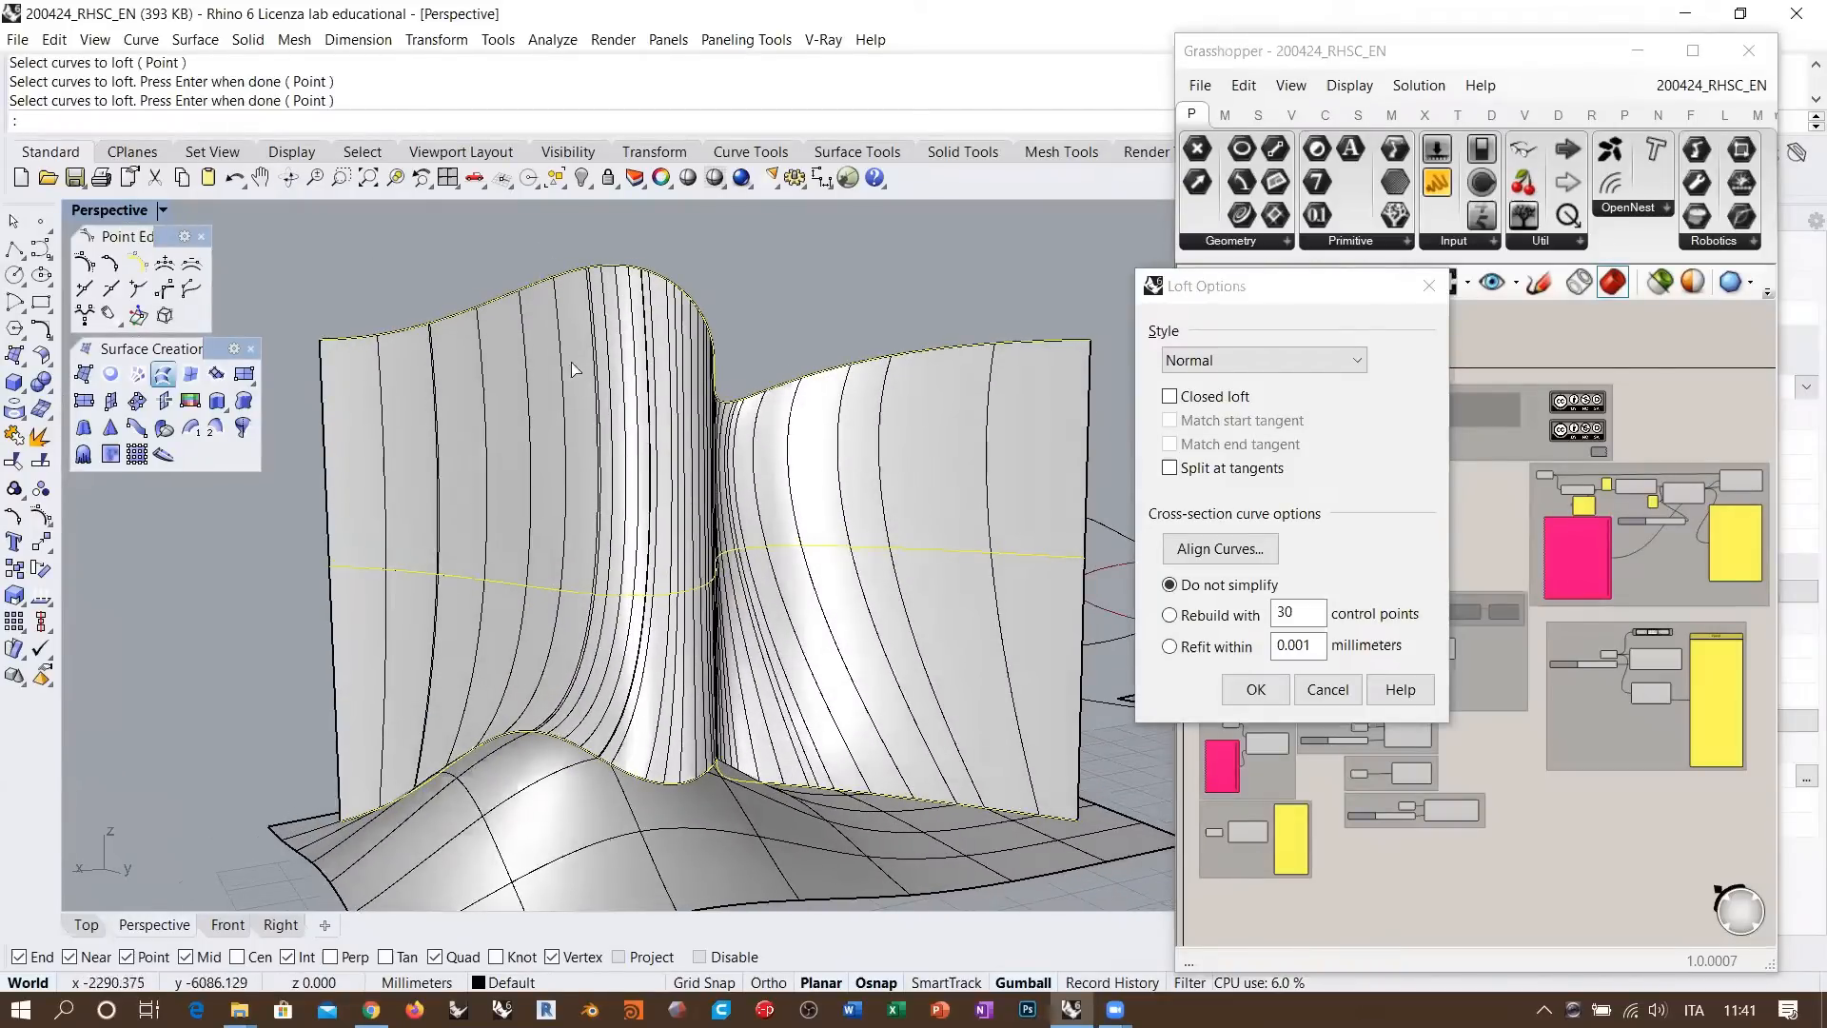
pyautogui.moveTo(747, 590)
pyautogui.mouseDown(button='right')
pyautogui.moveTo(814, 650)
pyautogui.moveTo(735, 561)
pyautogui.mouseUp(button='right')
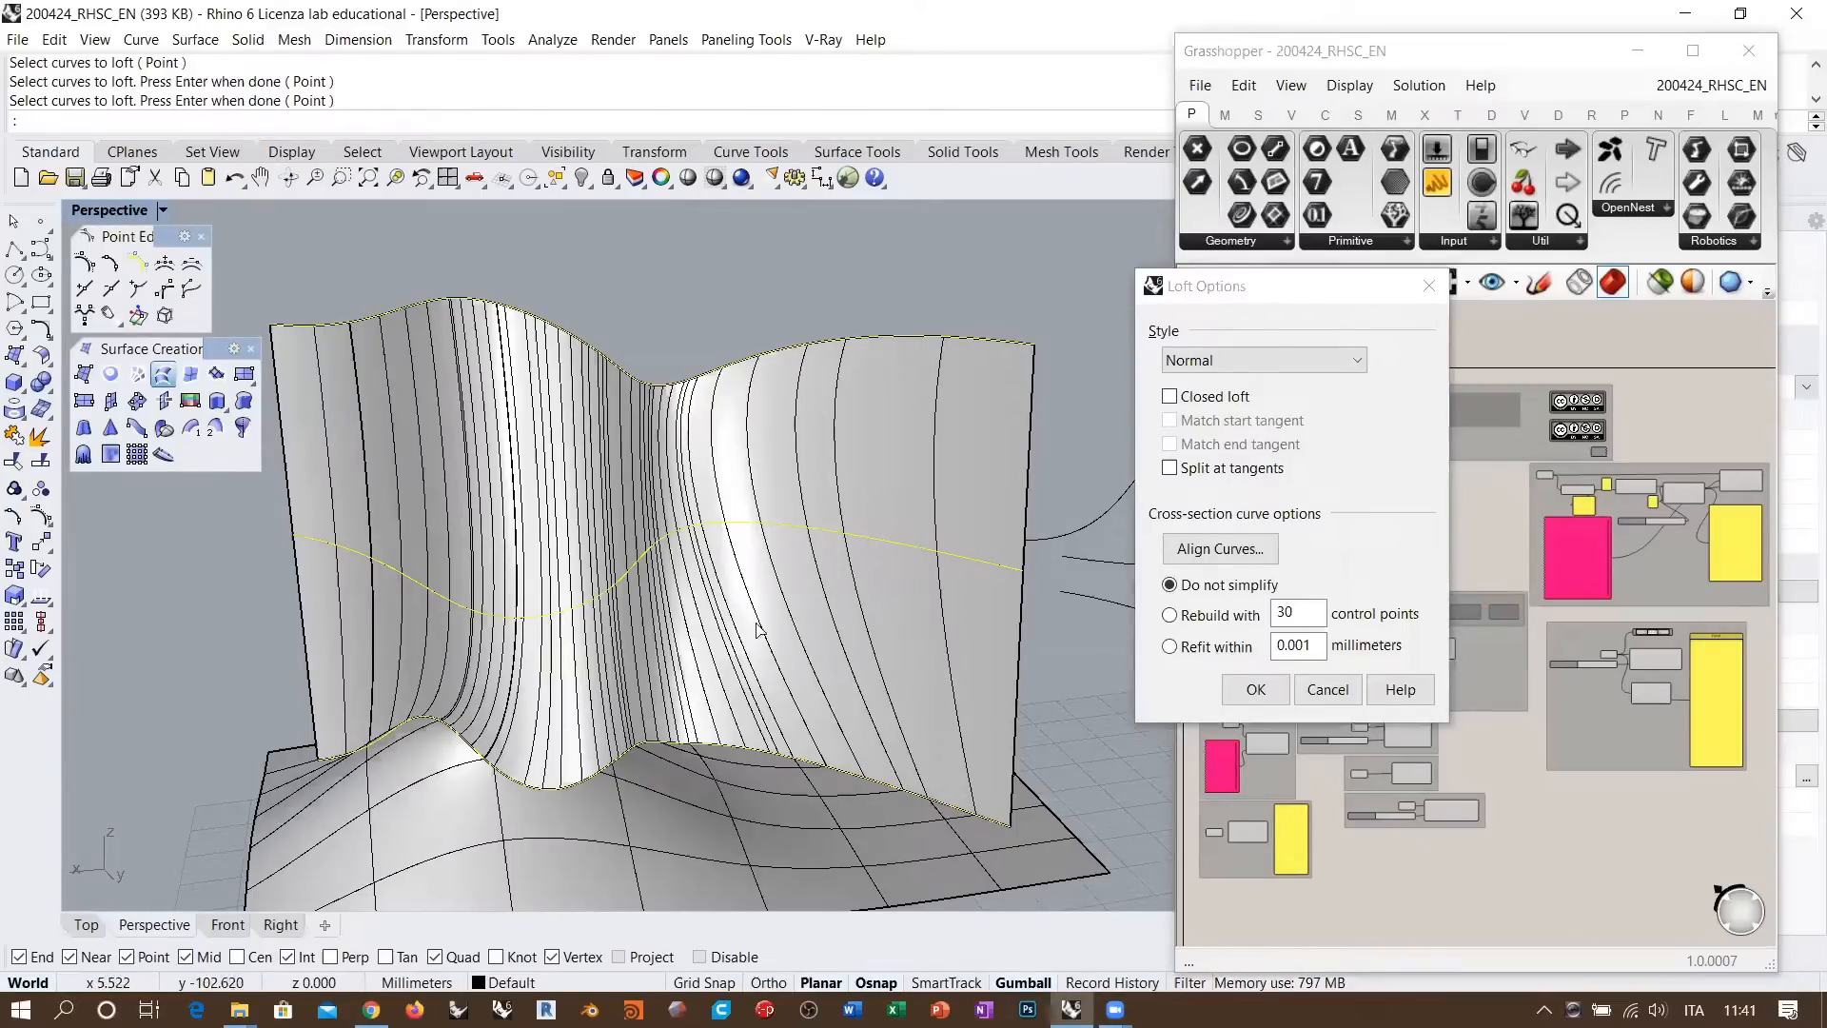
pyautogui.moveTo(761, 631); pyautogui.dragTo(707, 608, button='right')
pyautogui.scroll(-3, 710, 550)
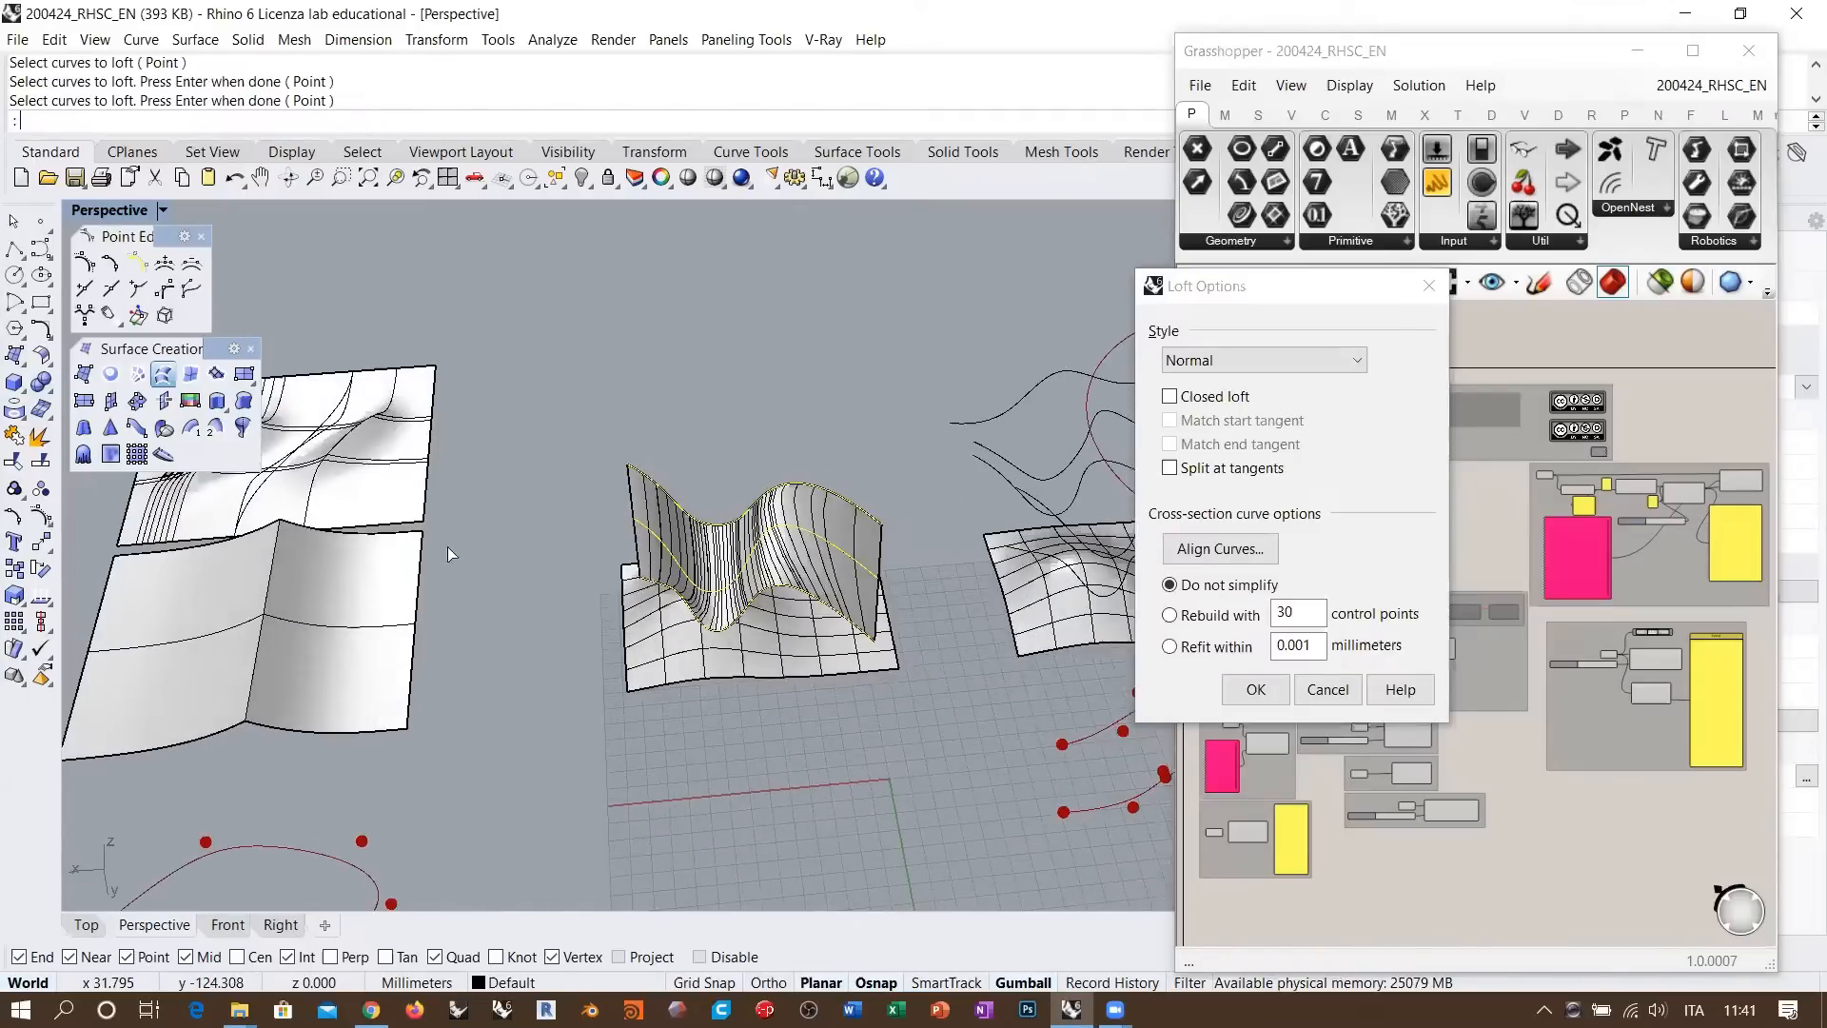
# Compare the loft preview with the isocurves of the neighbouring wavy surface that has narrow openings
pyautogui.keyDown('shift'); pyautogui.moveTo(449, 551); pyautogui.dragTo(791, 645, button='right'); pyautogui.keyUp('shift')
pyautogui.scroll(7, 647, 529)
pyautogui.moveTo(647, 529); pyautogui.dragTo(549, 398, button='right')
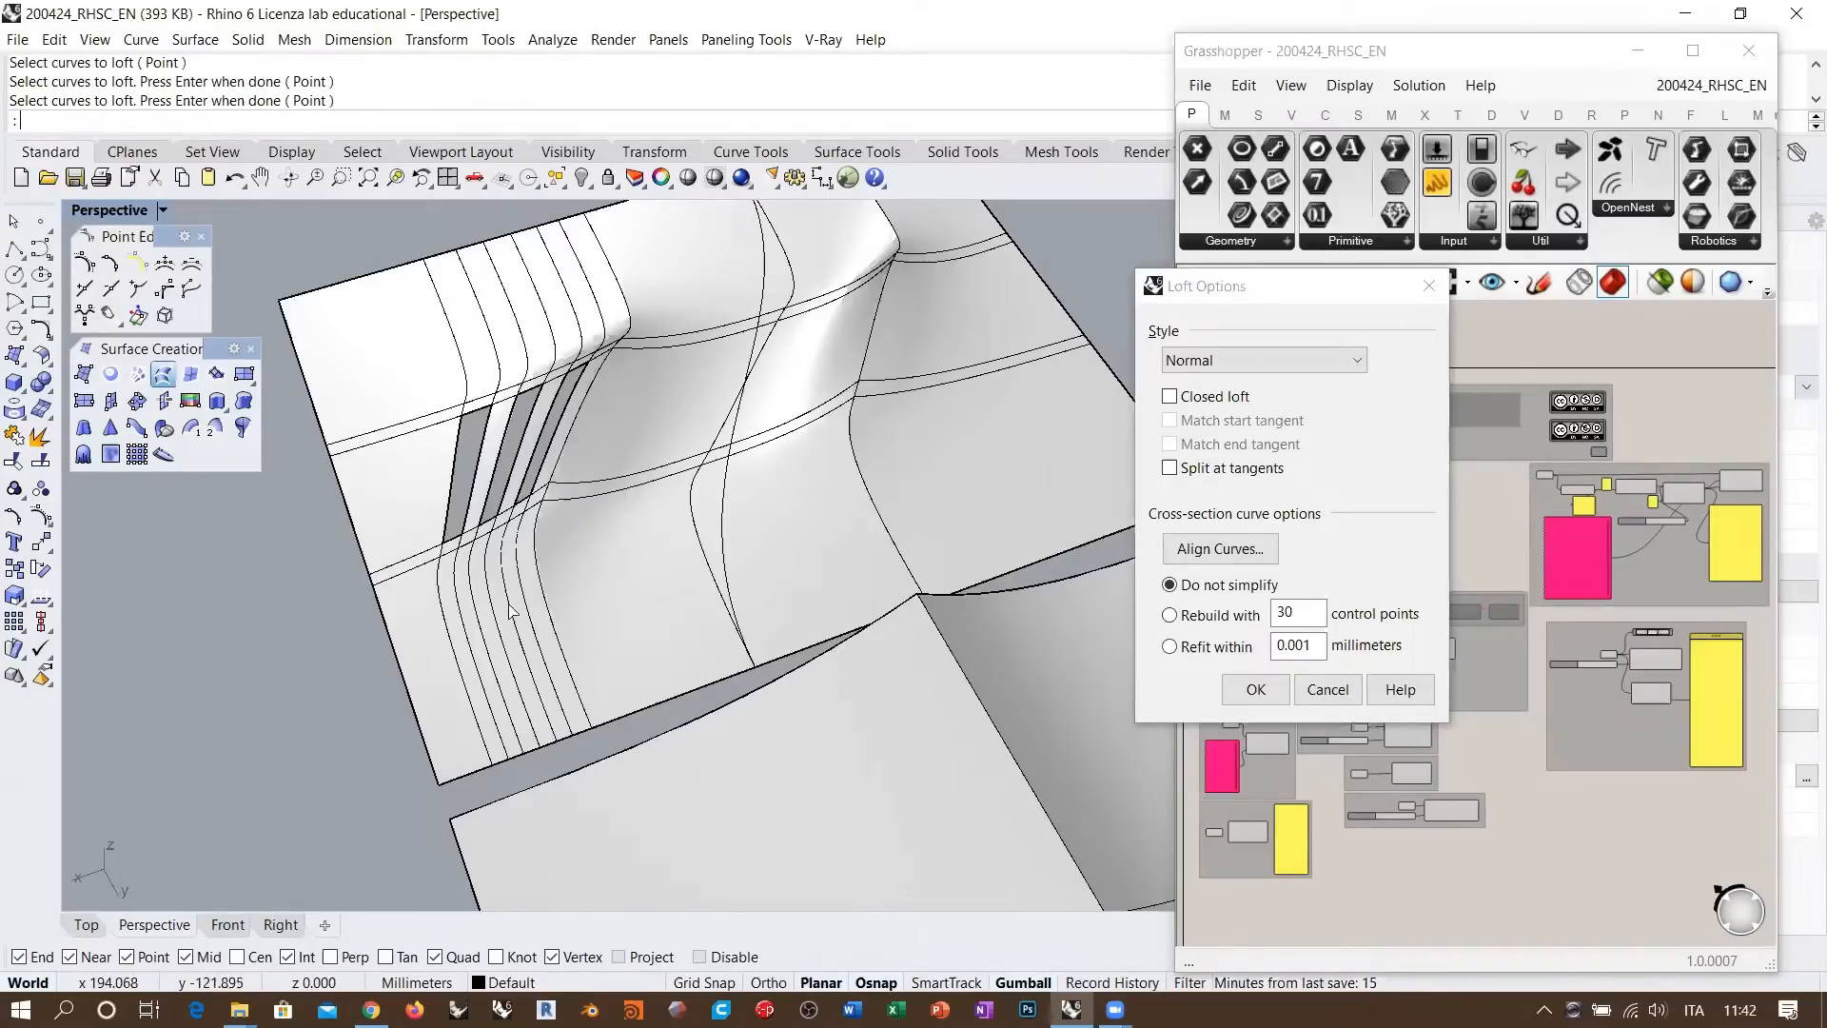
pyautogui.moveTo(354, 588); pyautogui.dragTo(771, 582, button='right')
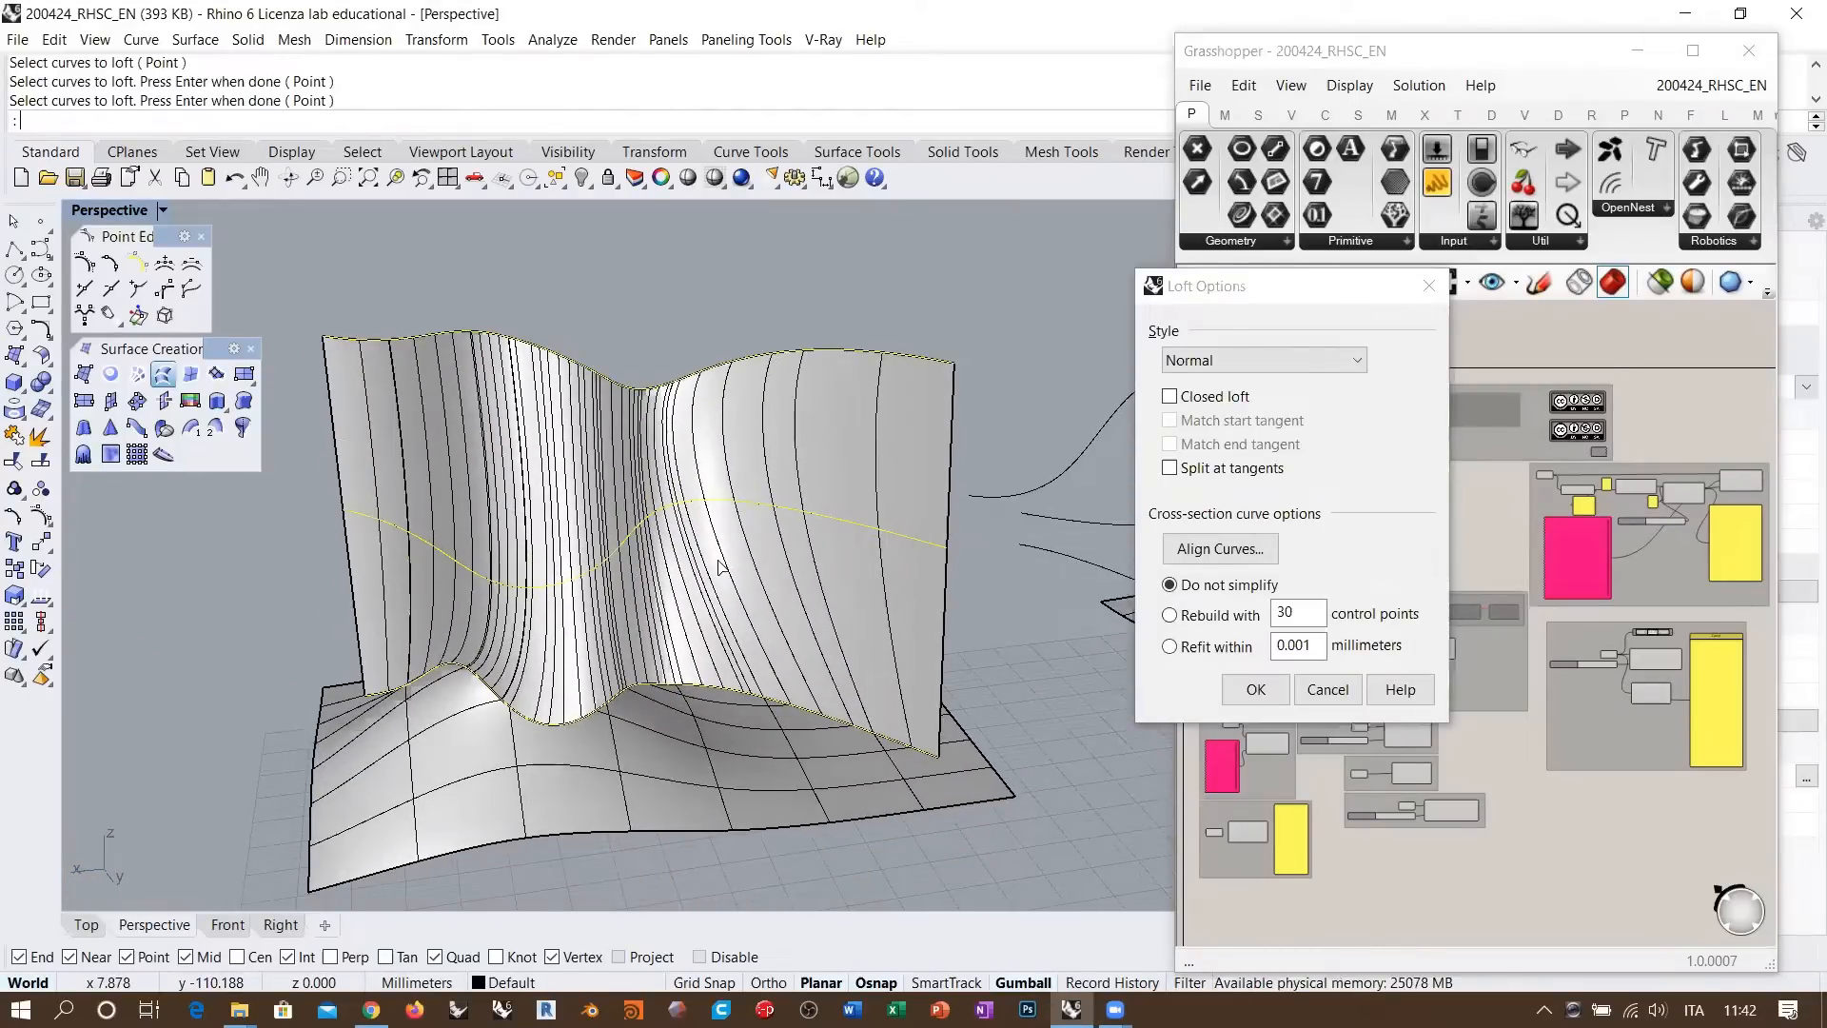
# Inspect the isocurve density of the loft preview around its folds and where it meets the bump surface, and cancel the loft
pyautogui.scroll(5, 640, 590)
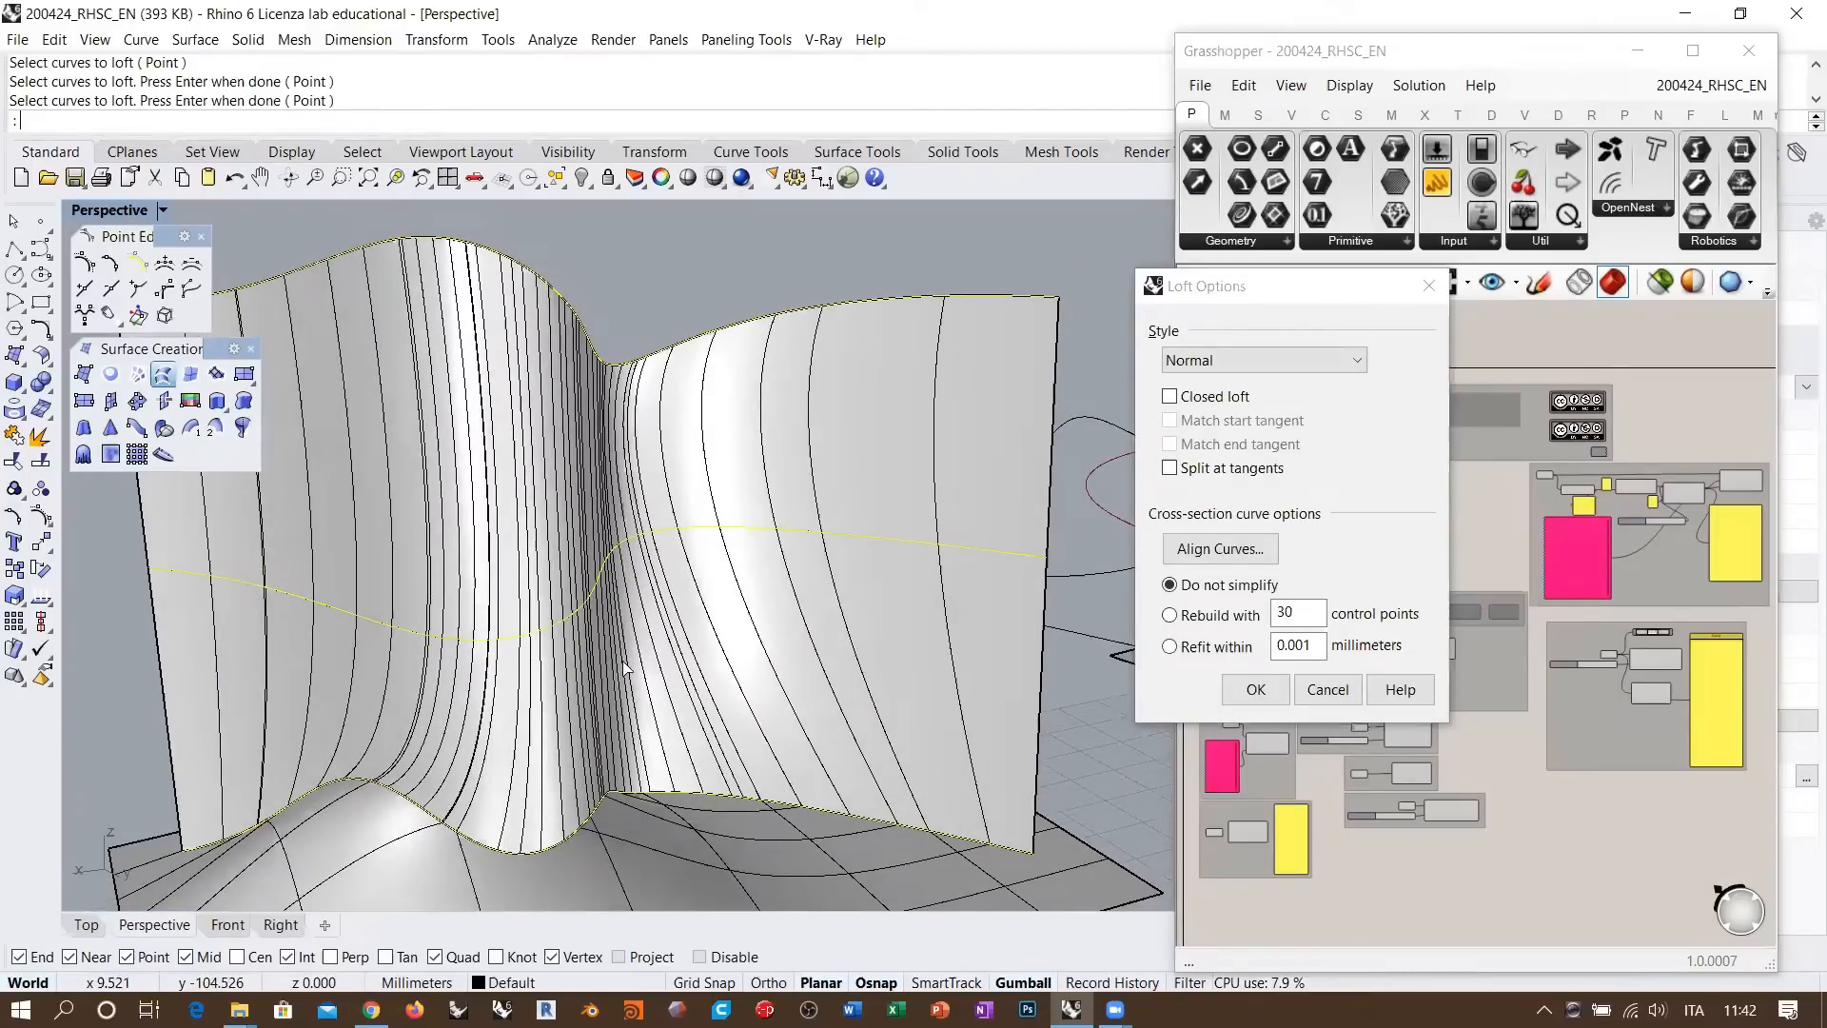
pyautogui.scroll(-2, 623, 668)
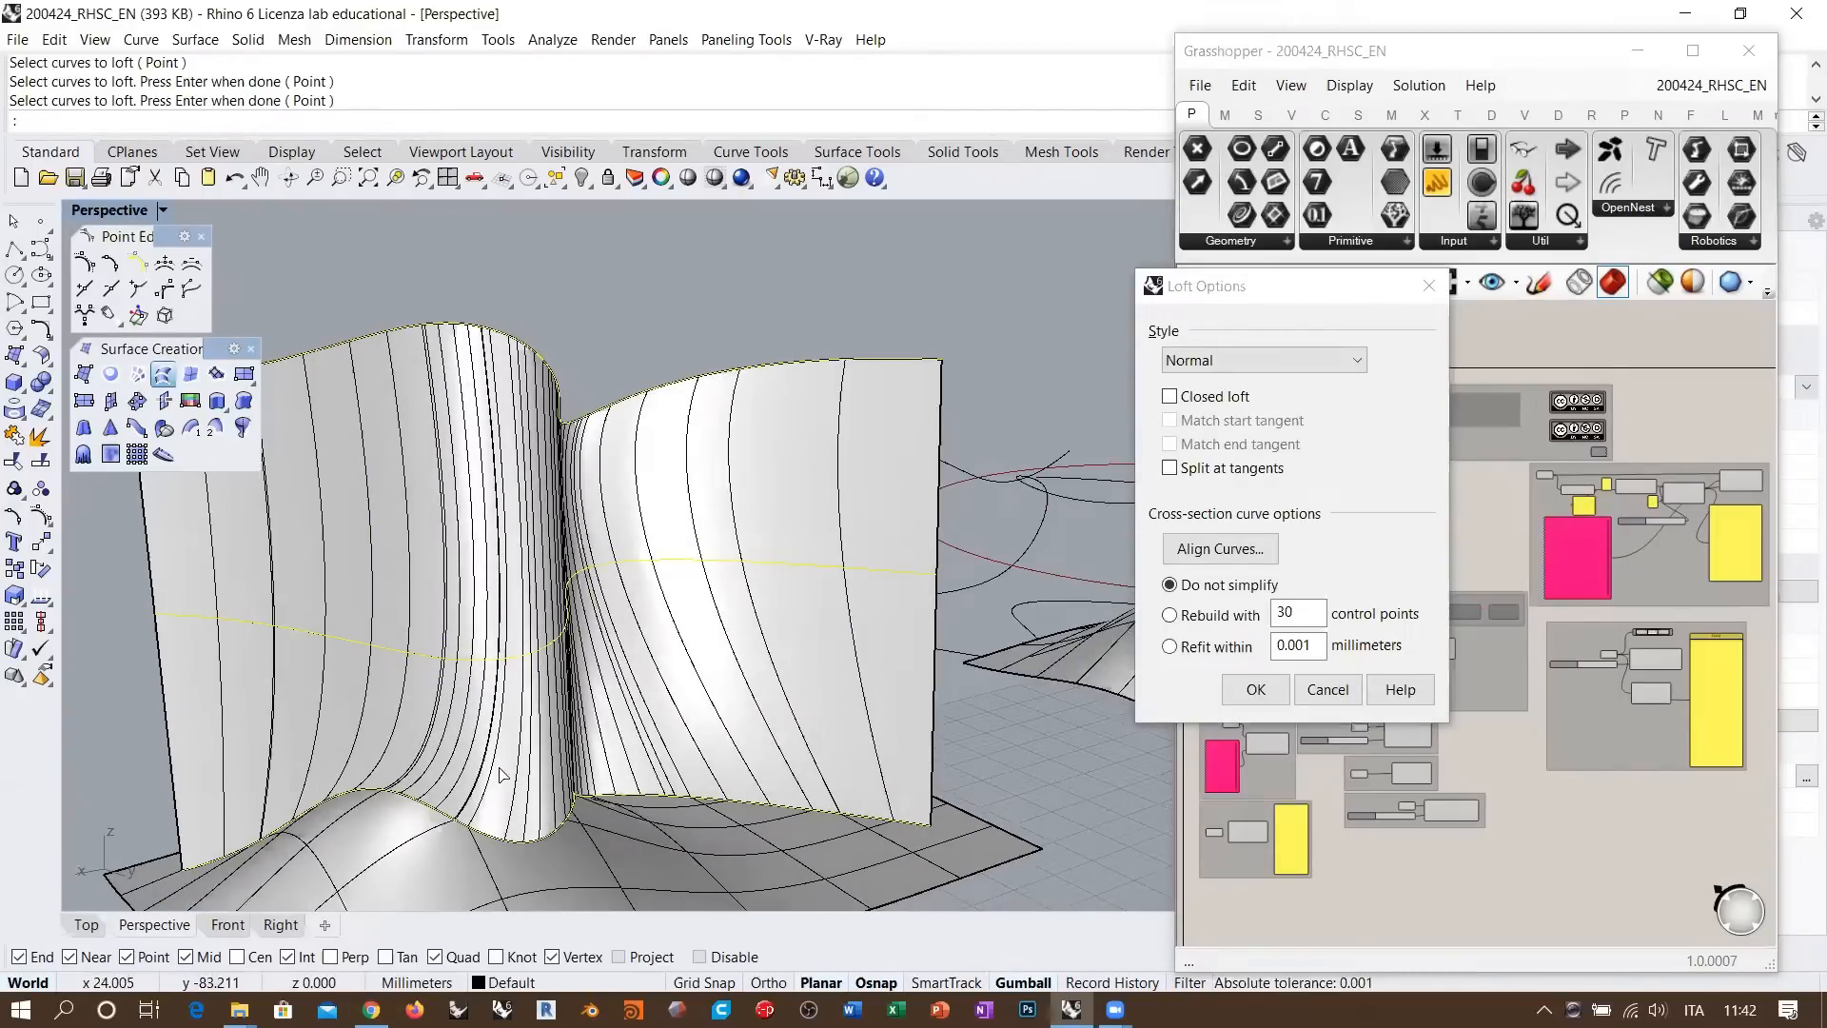
pyautogui.scroll(2, 408, 652)
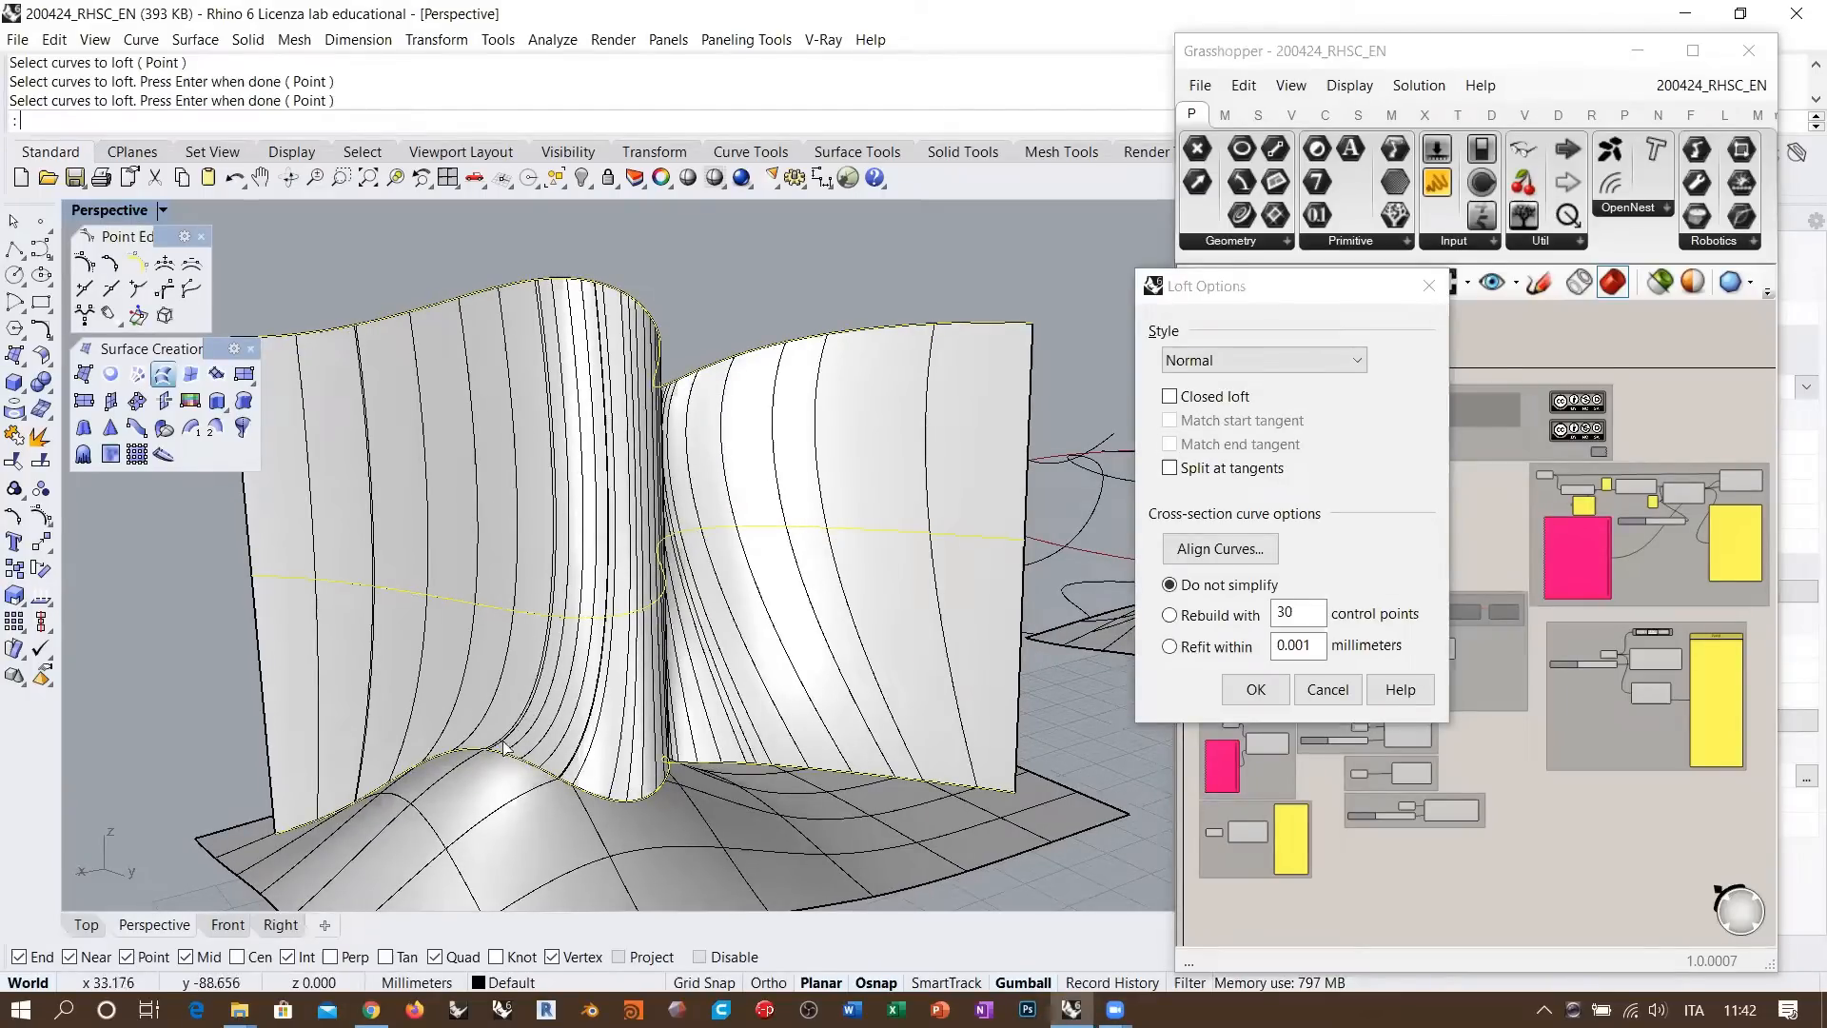
pyautogui.moveTo(733, 642)
pyautogui.mouseDown(button='right')
pyautogui.moveTo(582, 610)
pyautogui.moveTo(656, 578)
pyautogui.mouseUp(button='right')
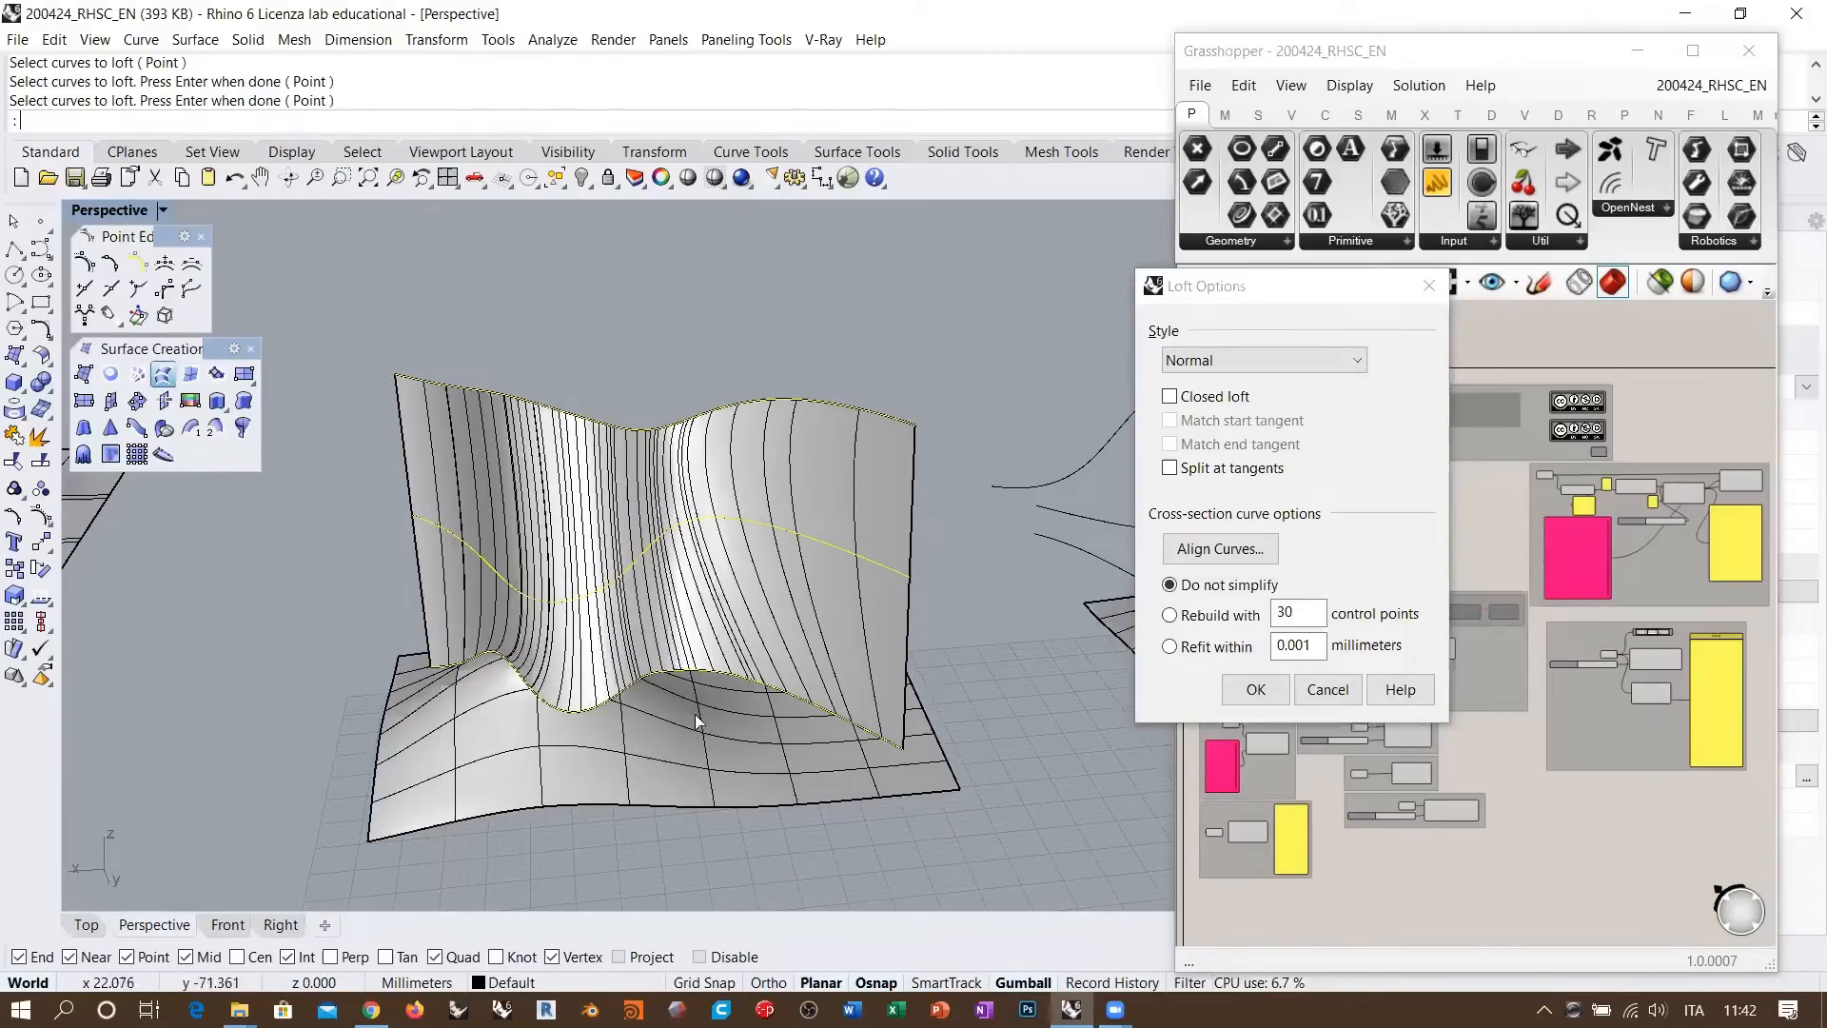
pyautogui.scroll(3, 681, 581)
pyautogui.moveTo(683, 597); pyautogui.dragTo(693, 568, button='right')
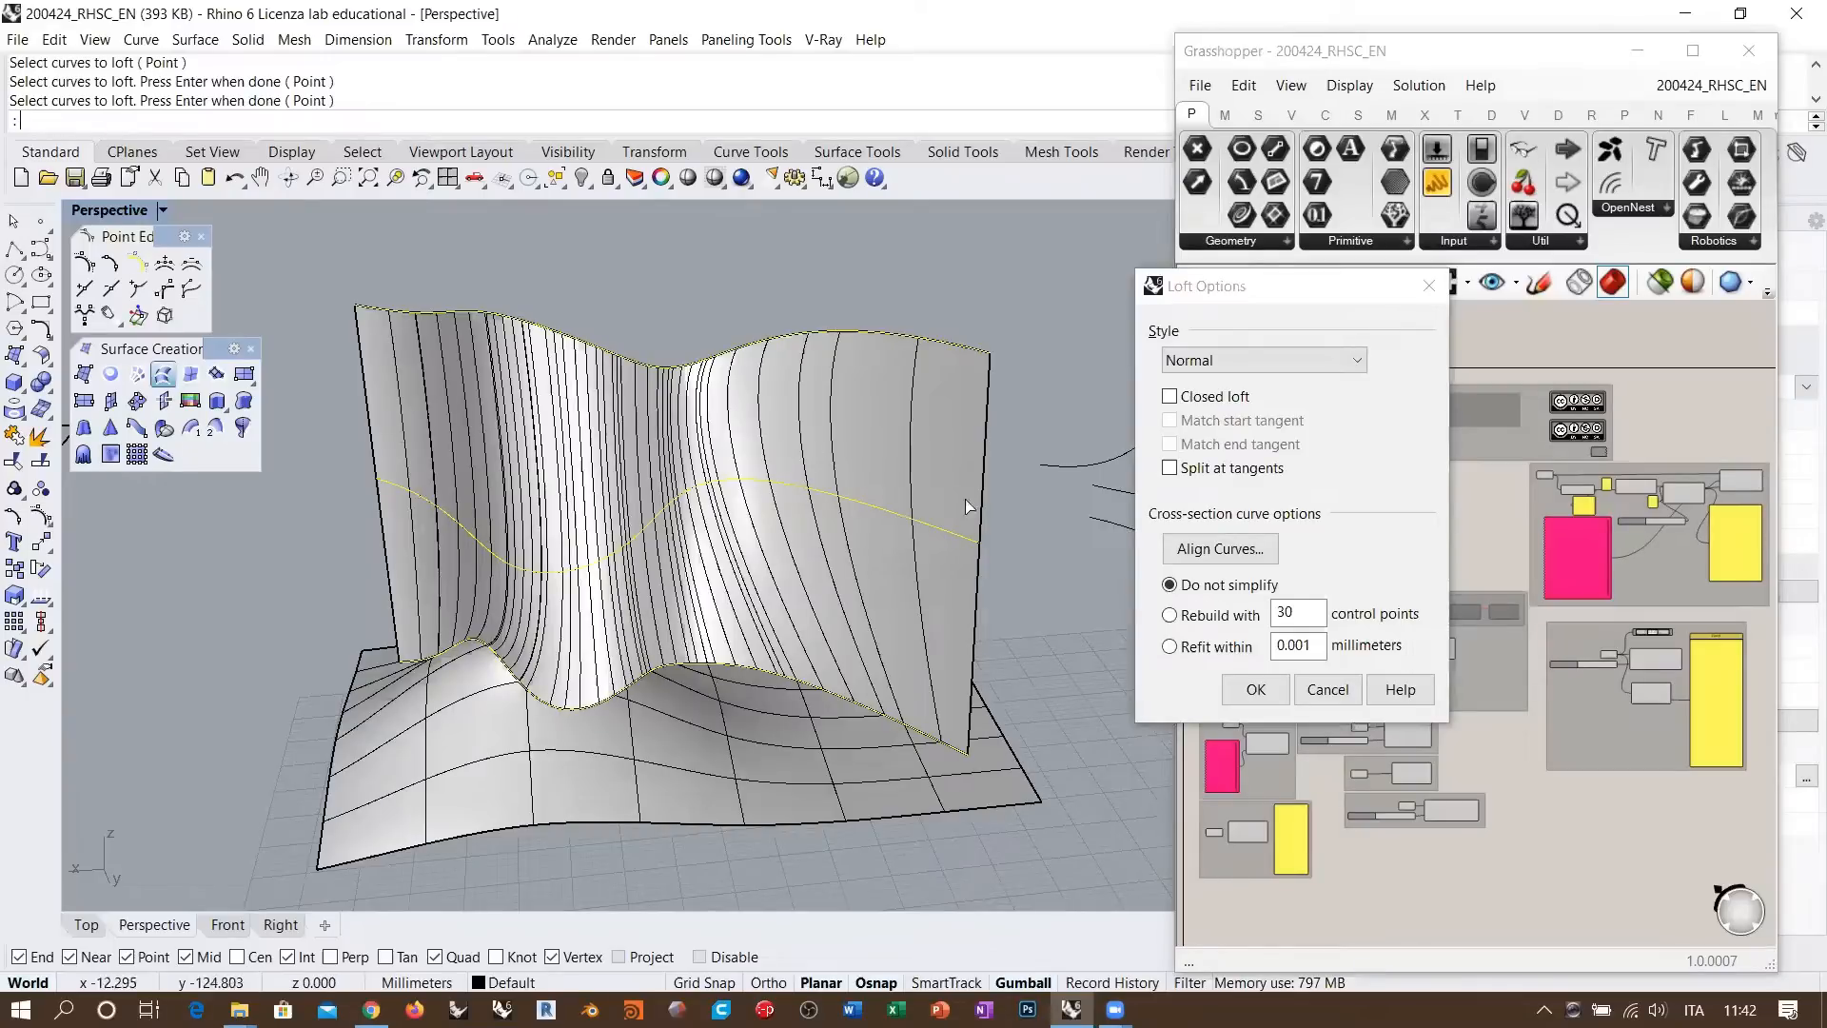
pyautogui.click(1327, 688)
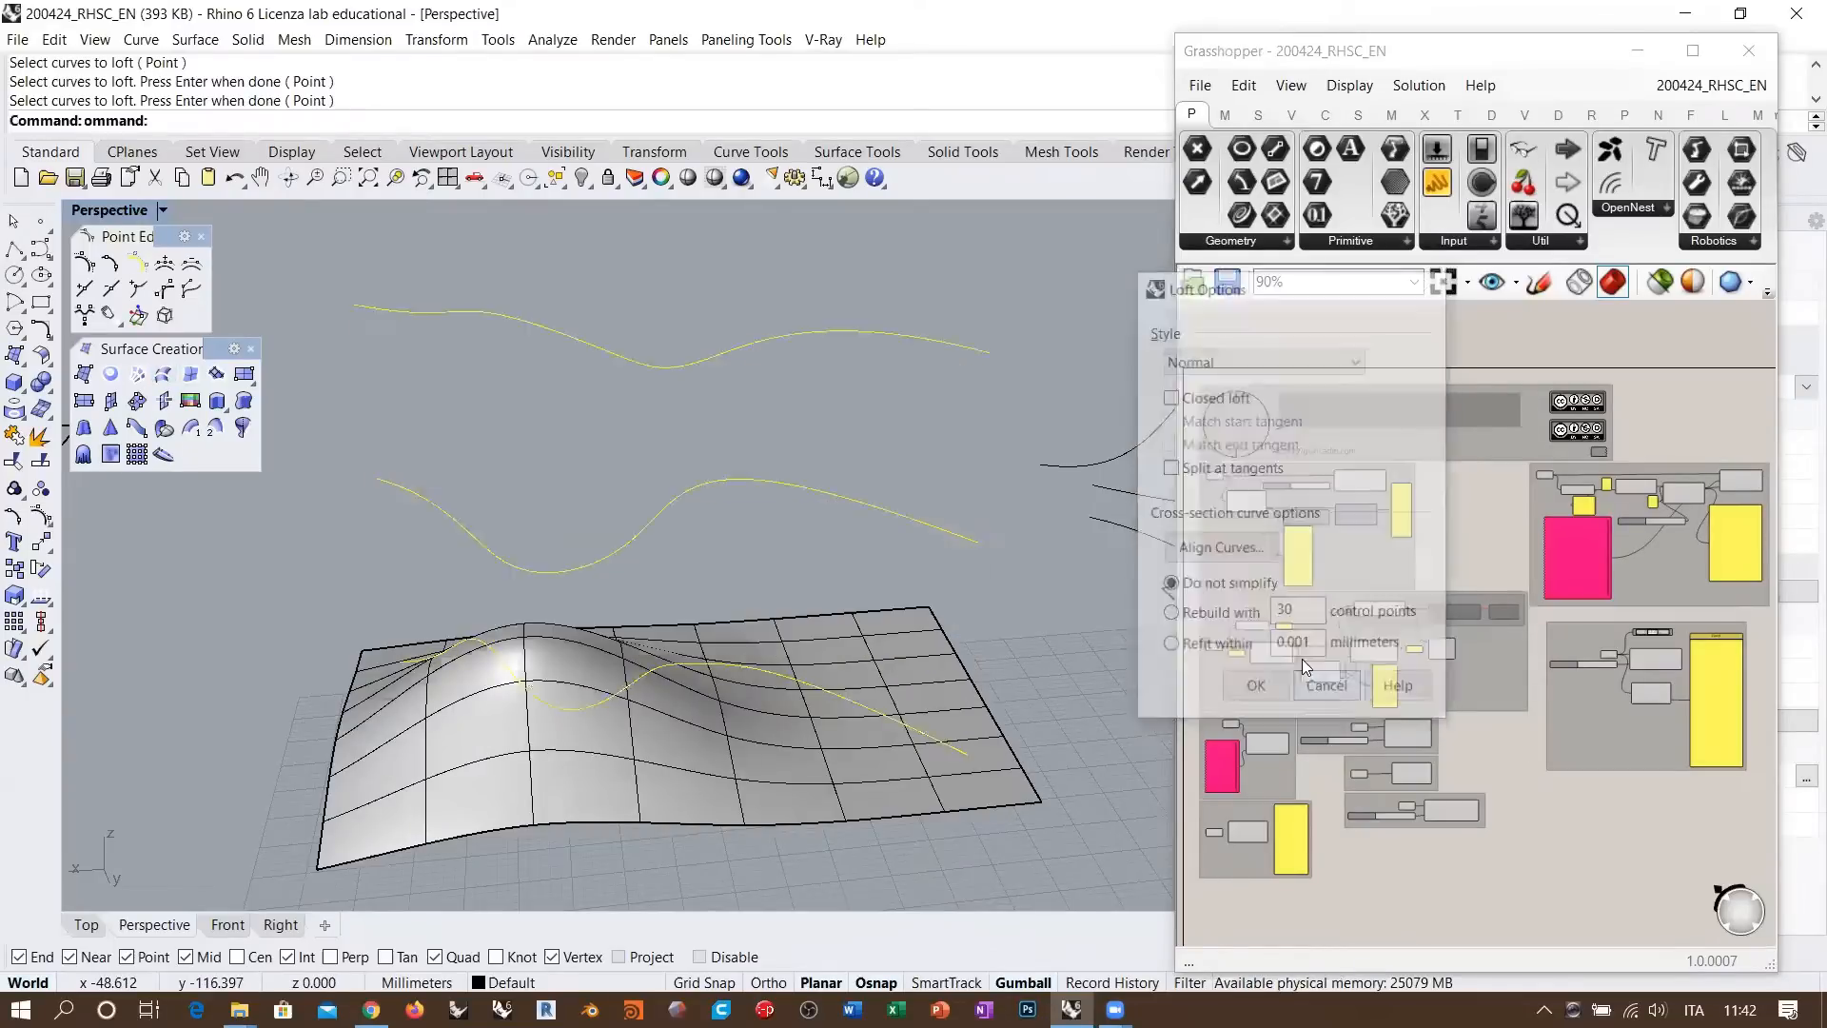
# Try rebuilding the projected curve with 75 points at degree 3 and check the previewed control points
pyautogui.click(807, 683)
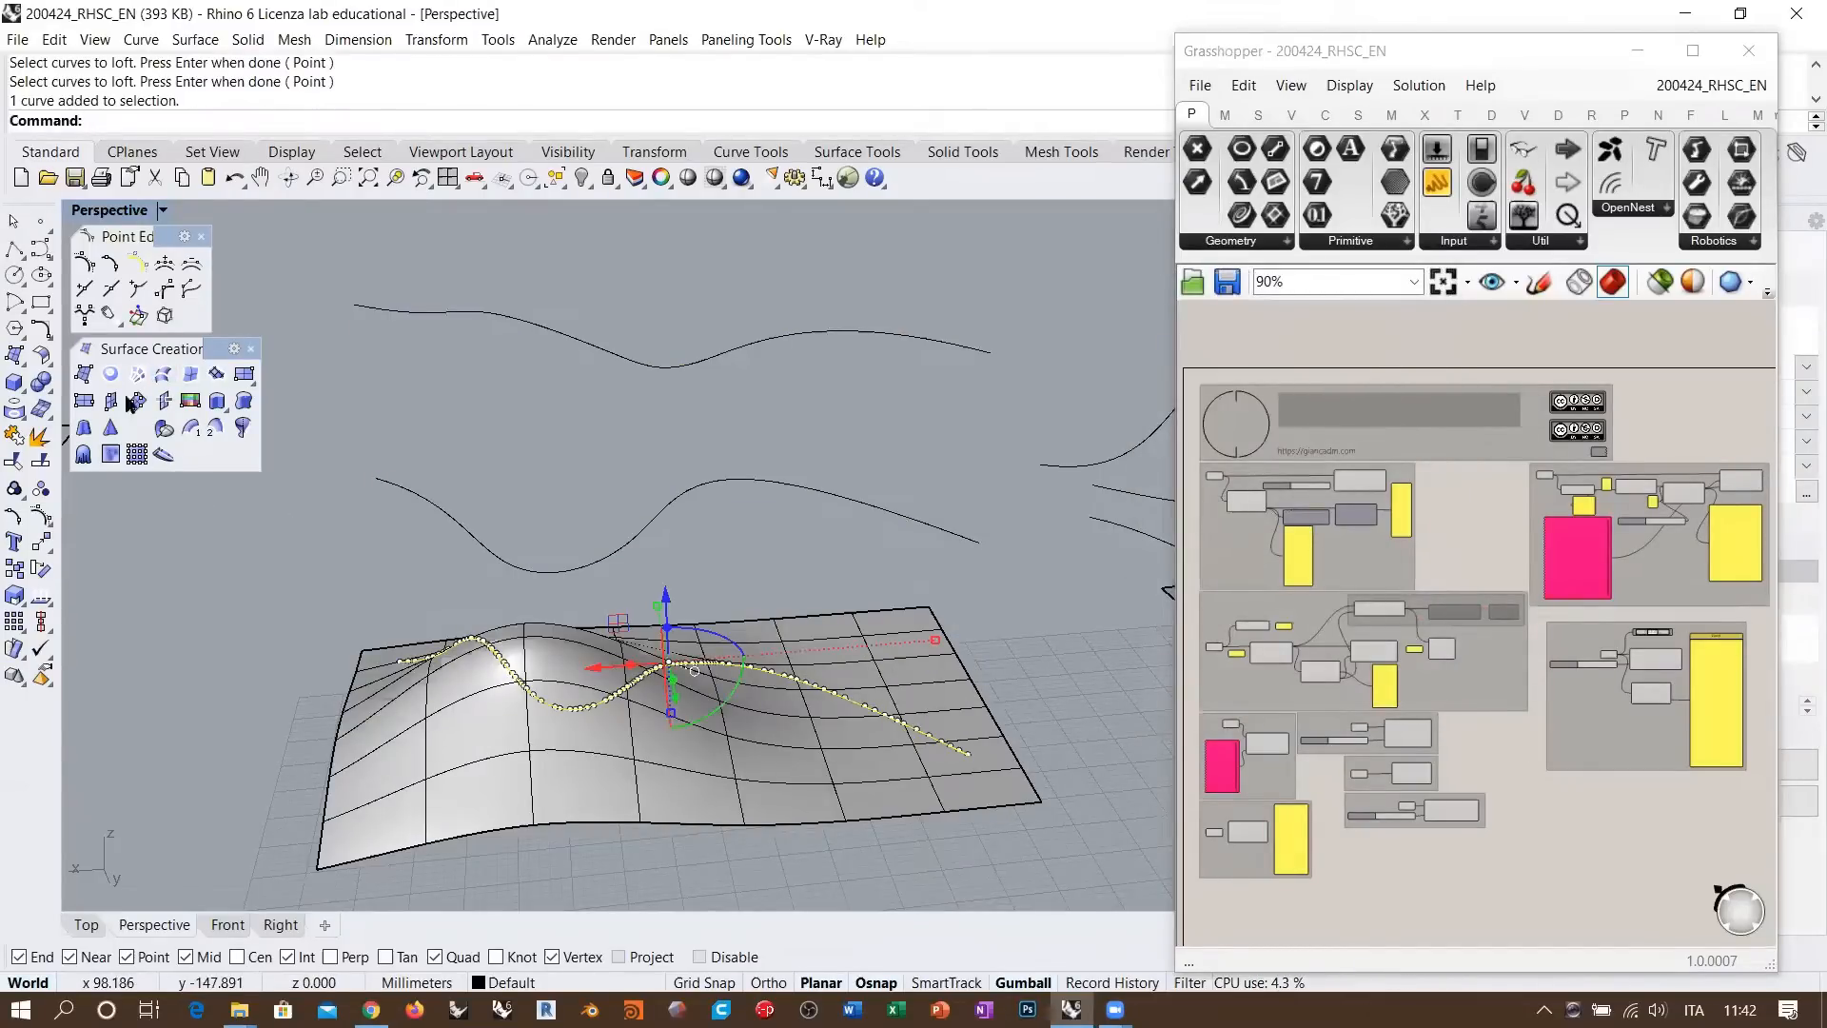
pyautogui.click(15, 411)
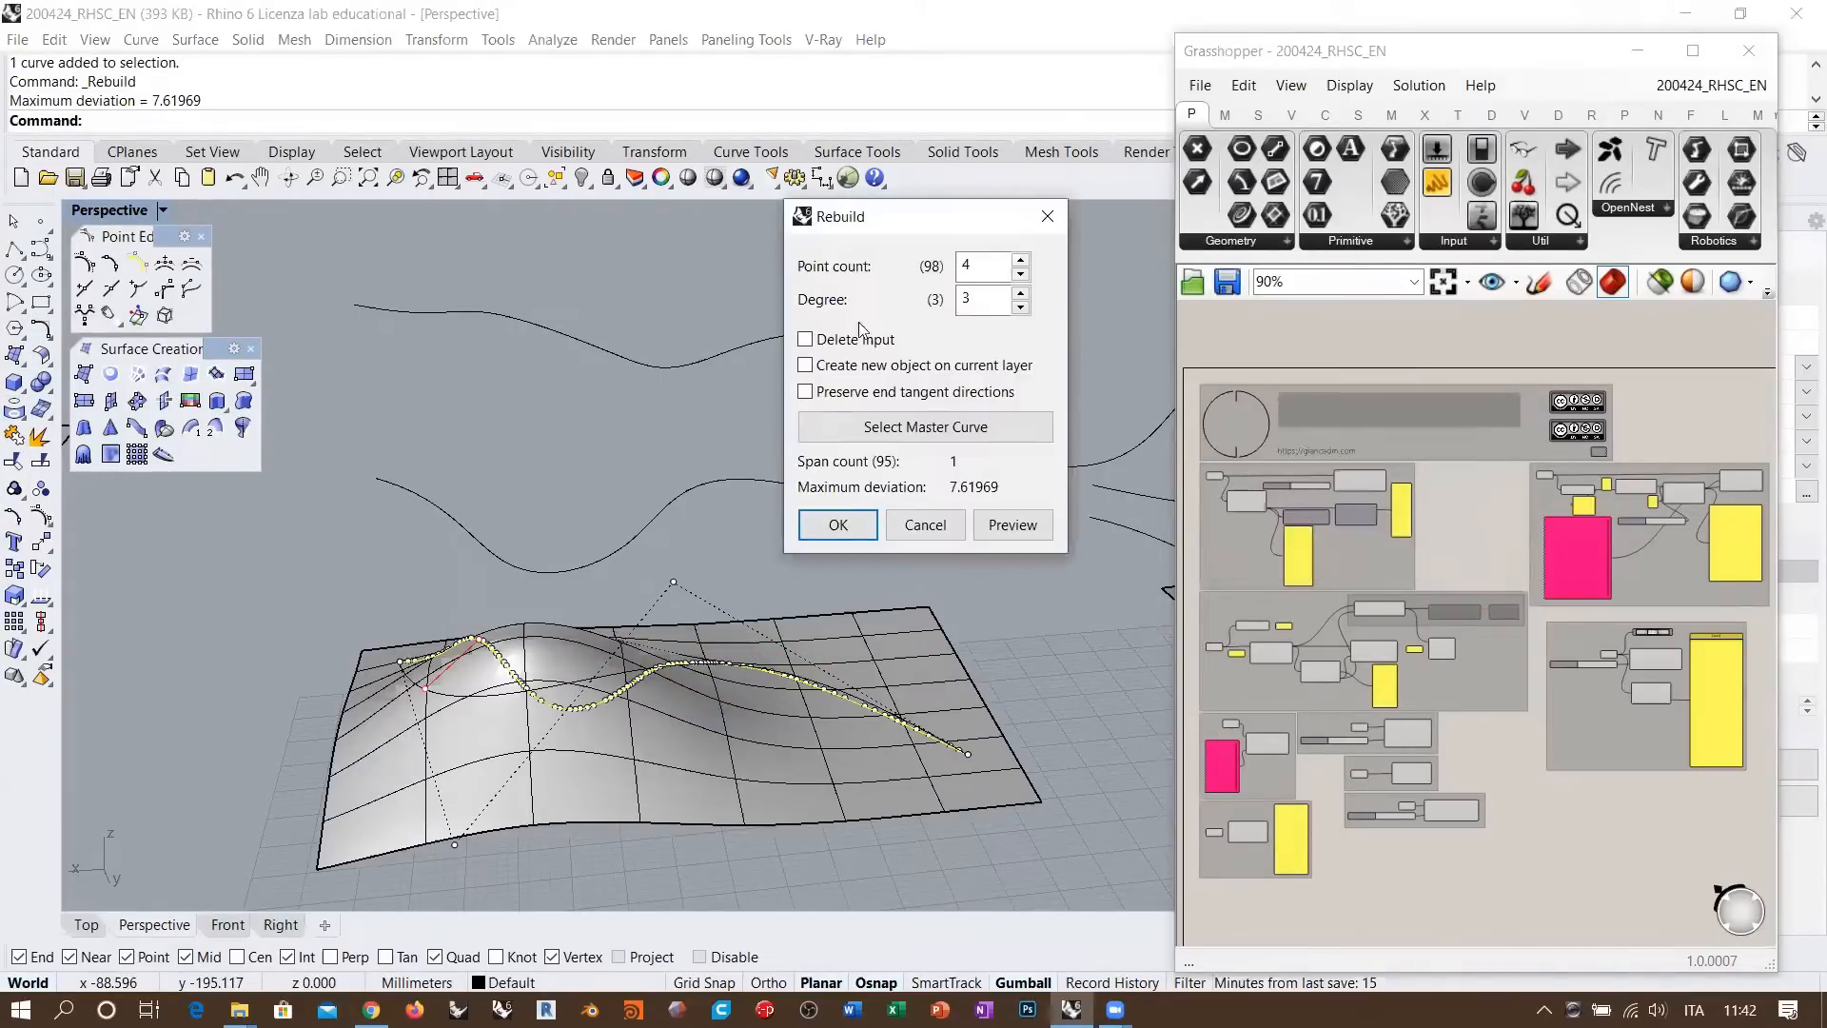
pyautogui.moveTo(976, 264); pyautogui.dragTo(885, 323)
pyautogui.moveTo(626, 666); pyautogui.dragTo(634, 699, button='right')
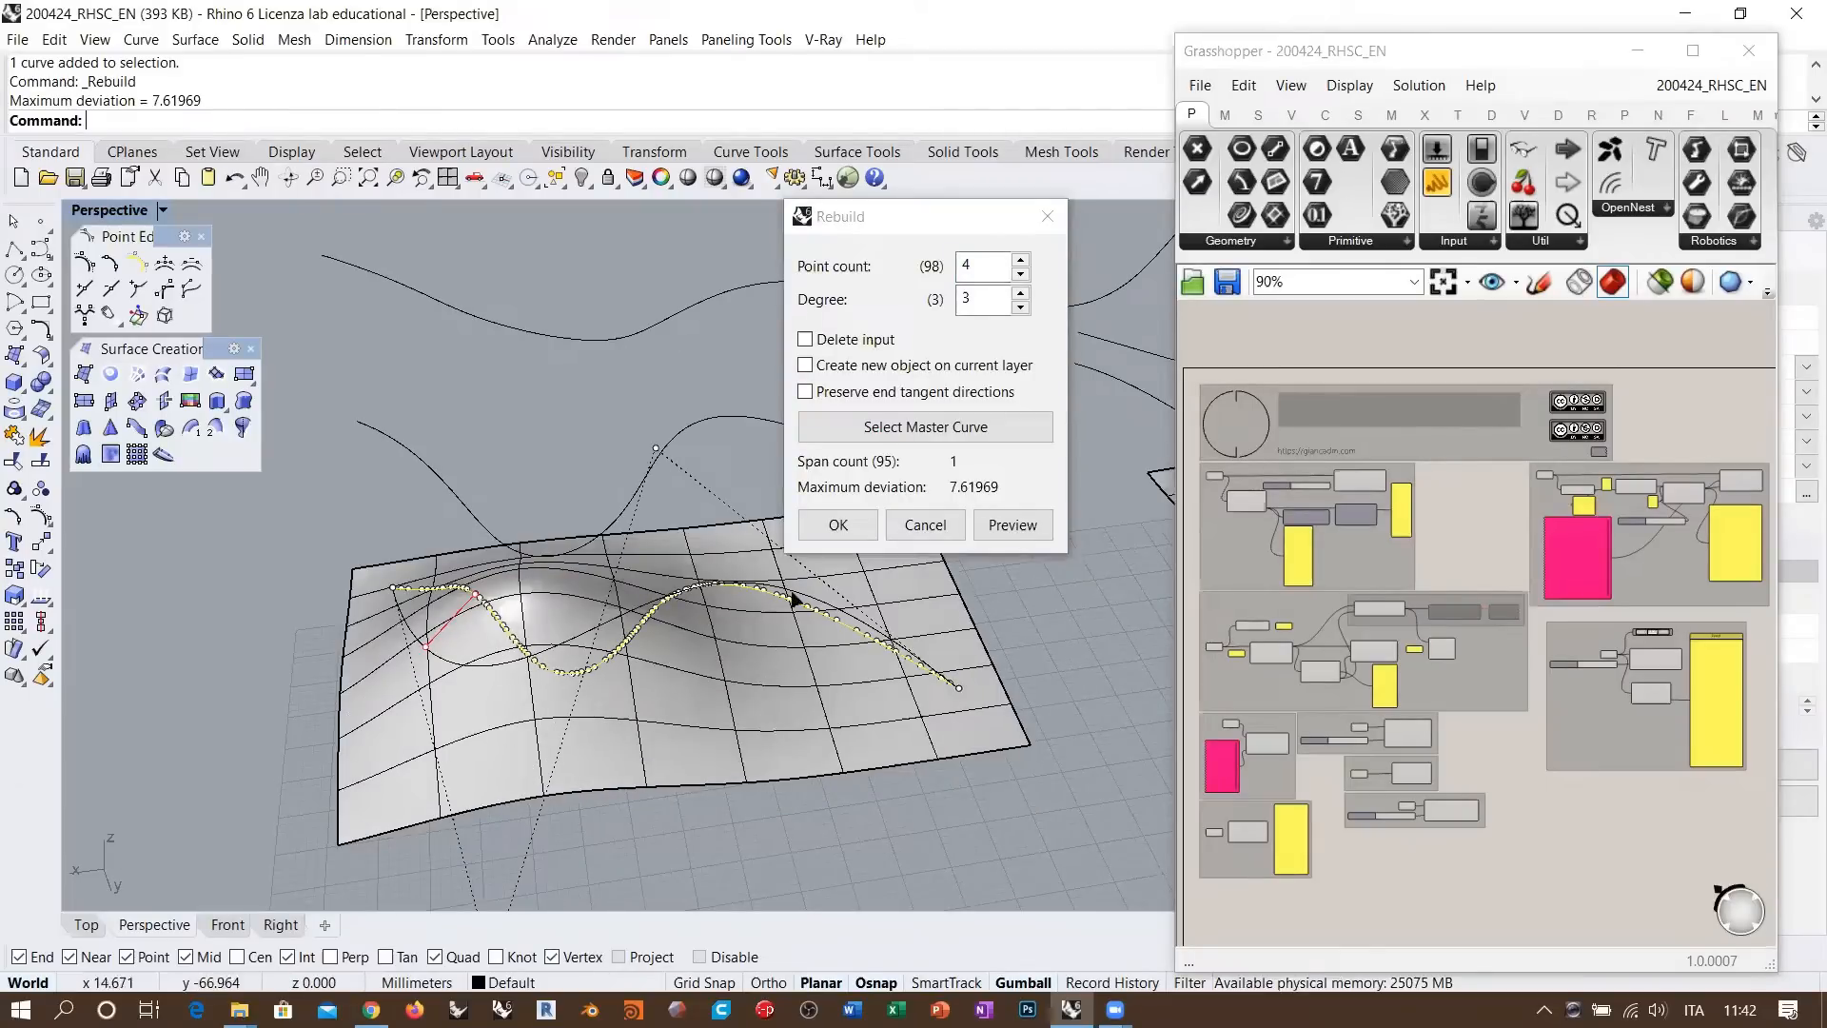
pyautogui.click(861, 275)
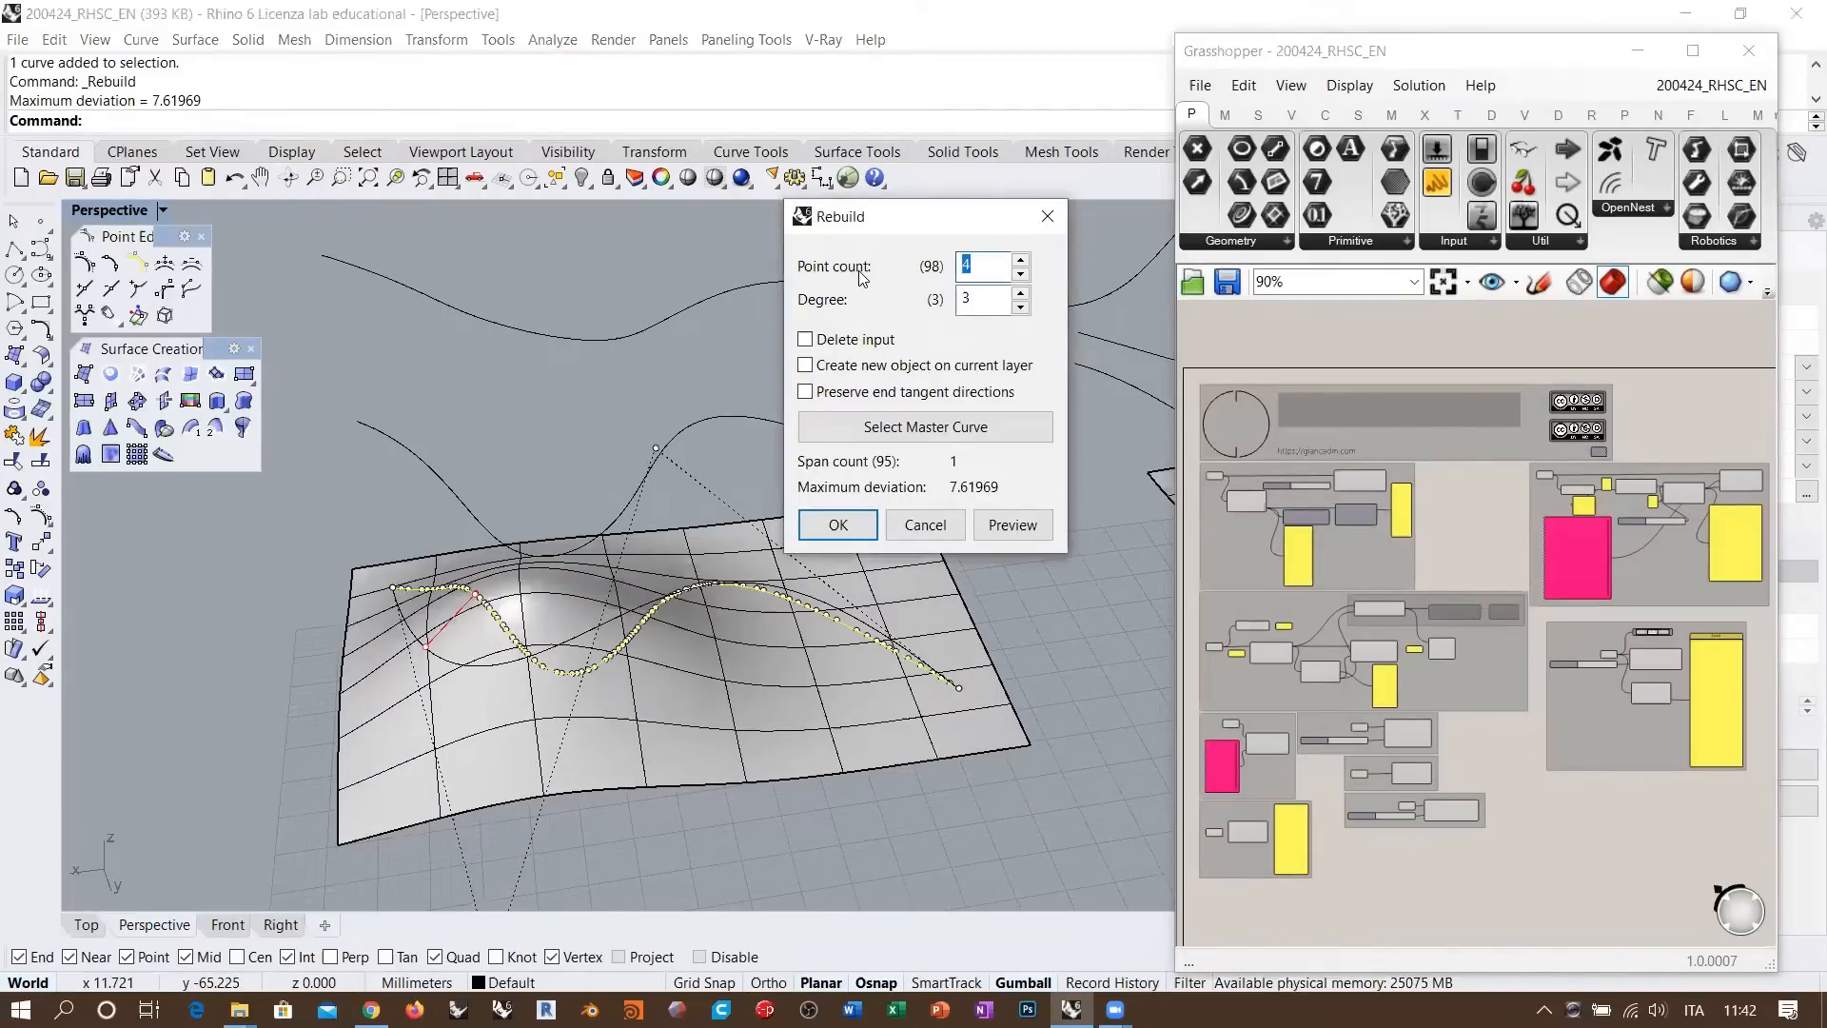
pyautogui.write('75')
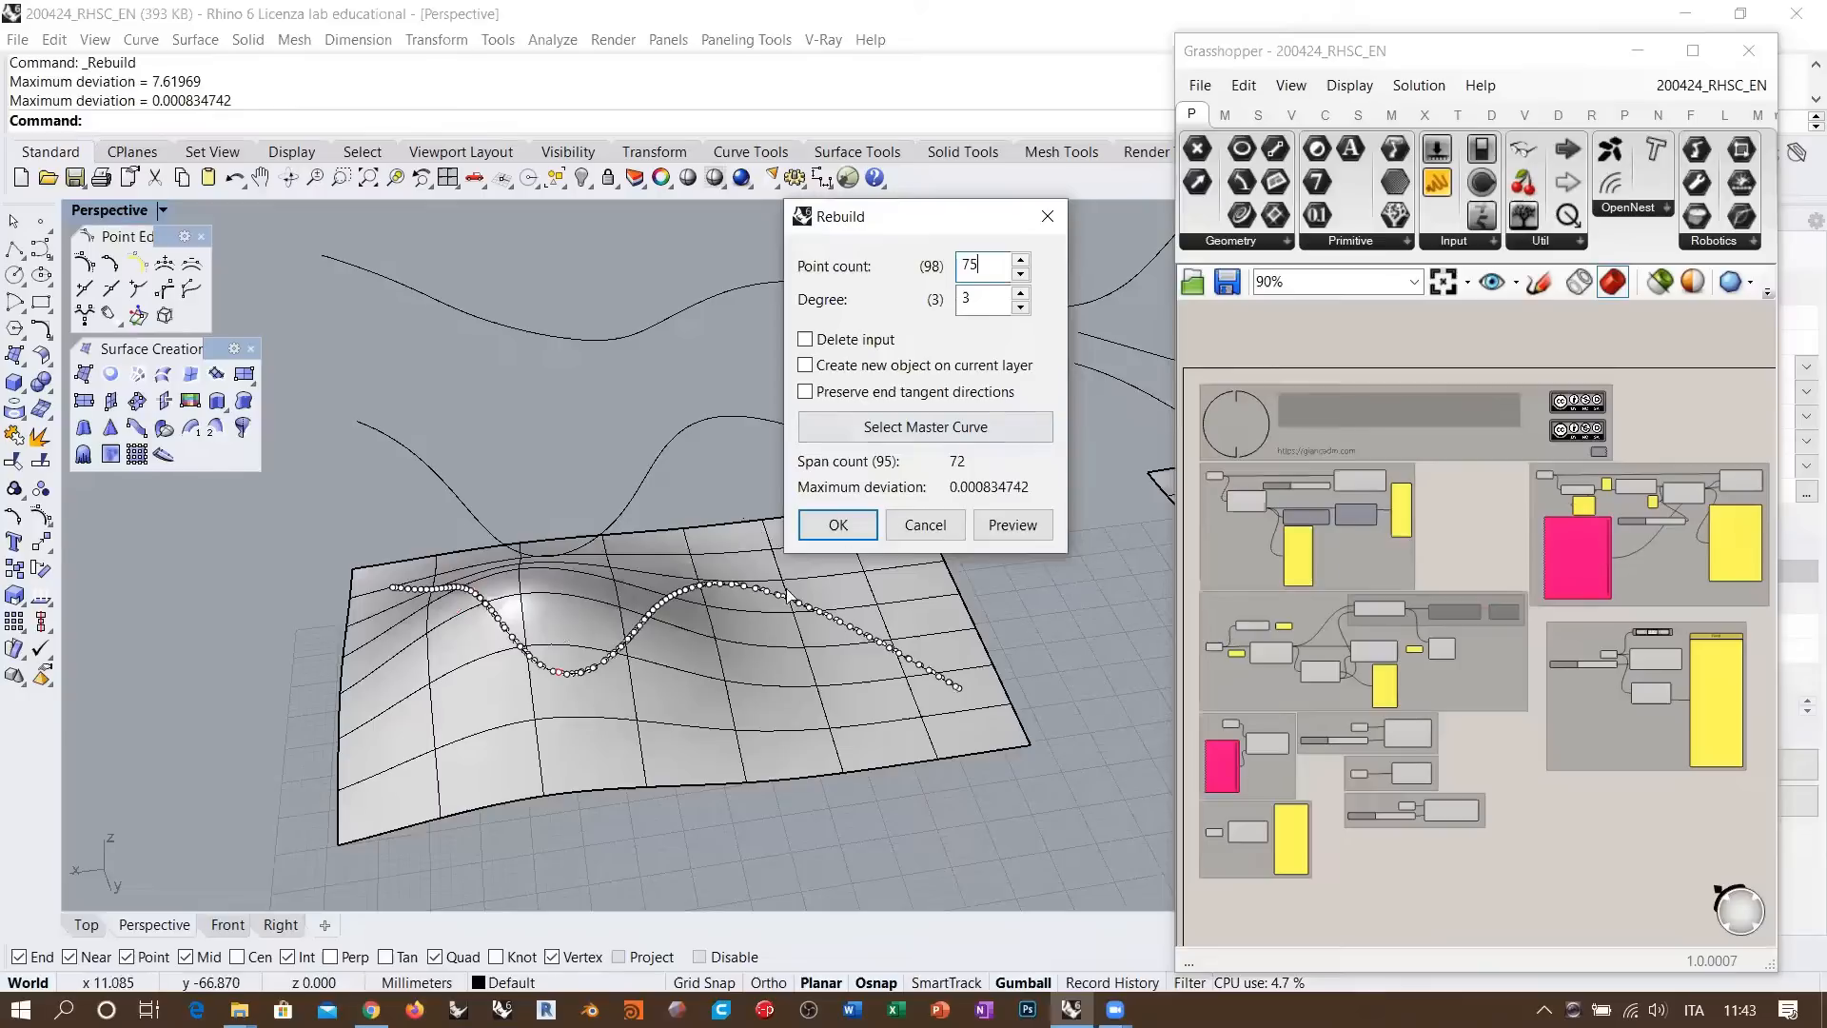
pyautogui.moveTo(829, 639); pyautogui.dragTo(727, 640, button='right')
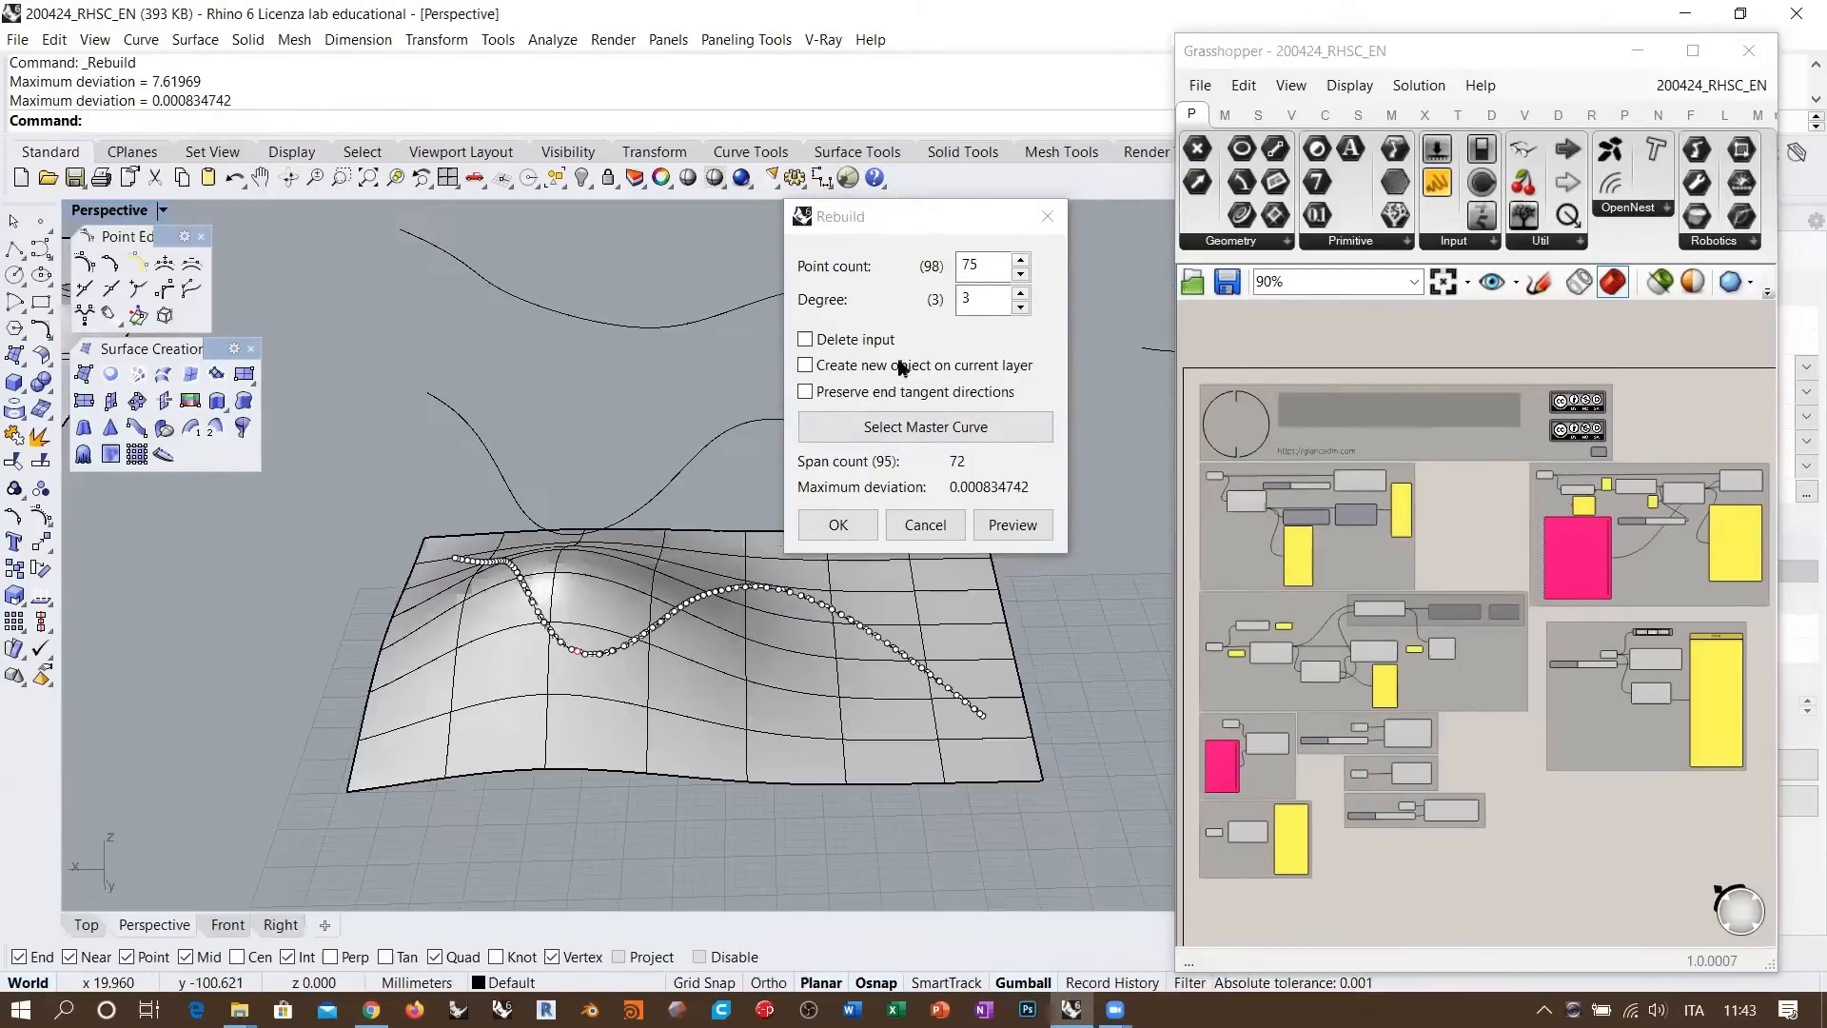
# Try a rebuild of the projected curve with a point count of 50 and discard it
pyautogui.click(859, 285)
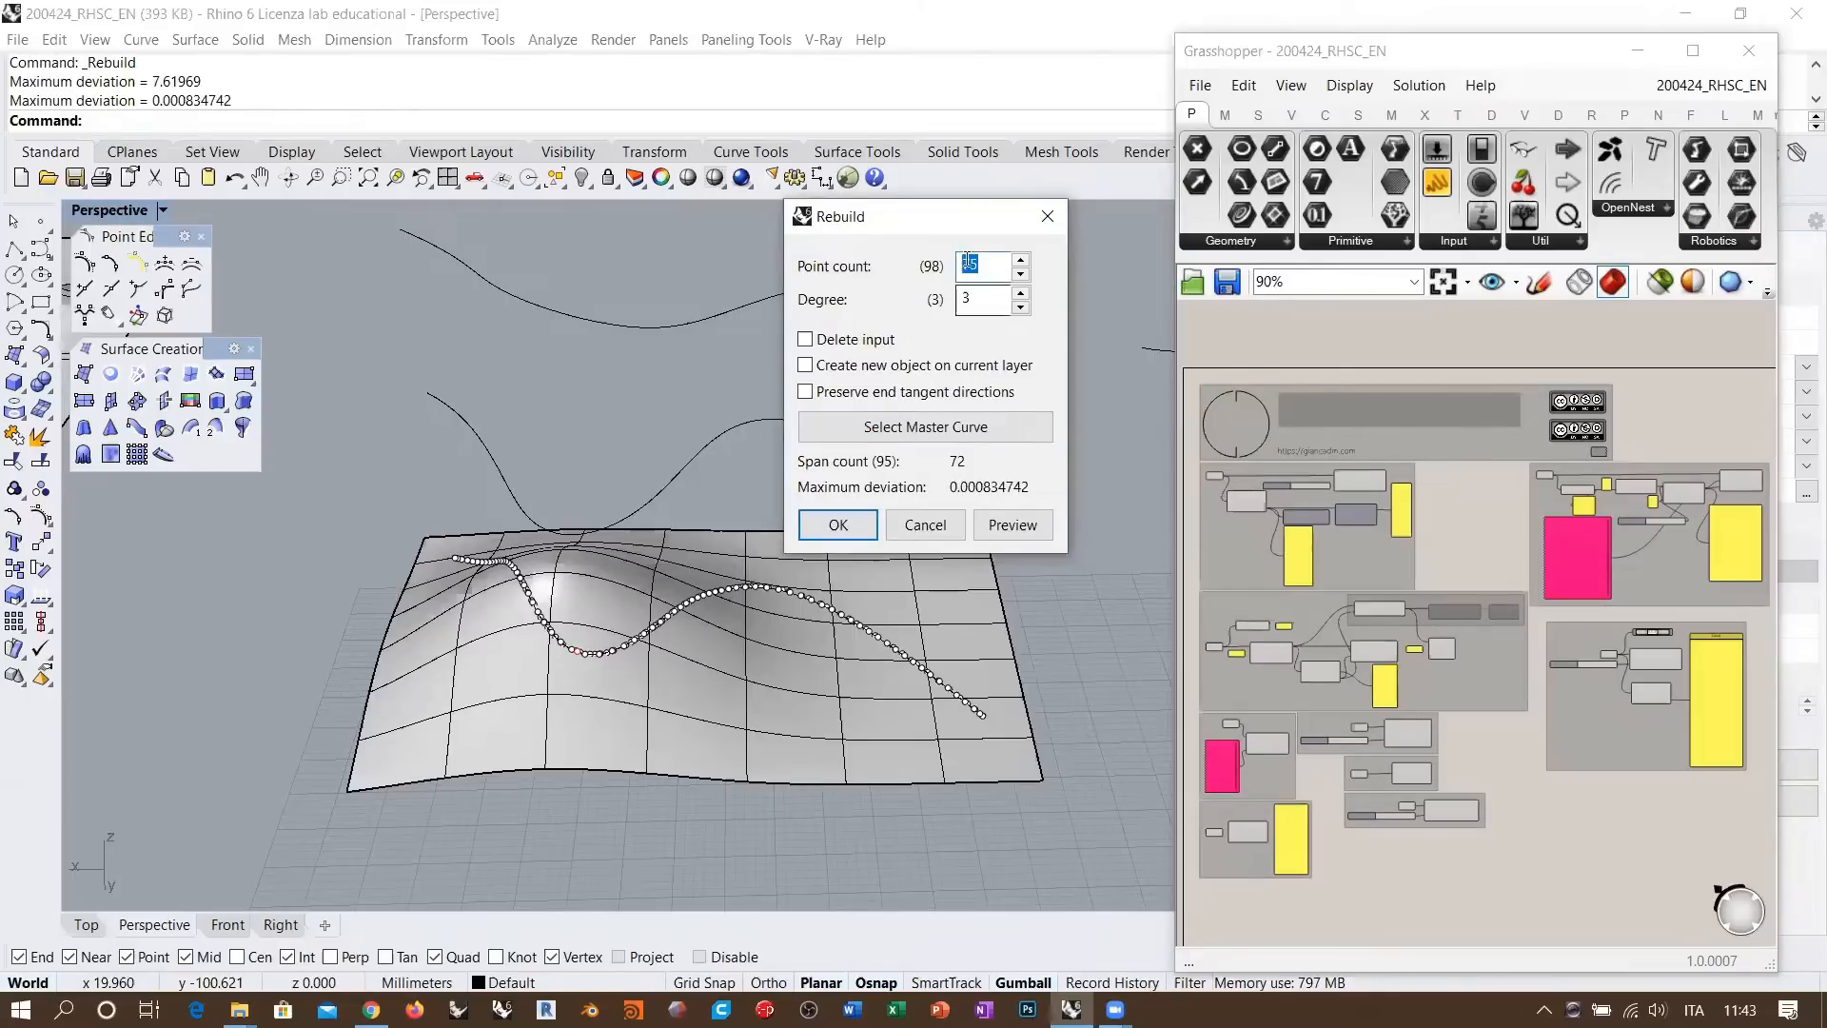
pyautogui.write('50')
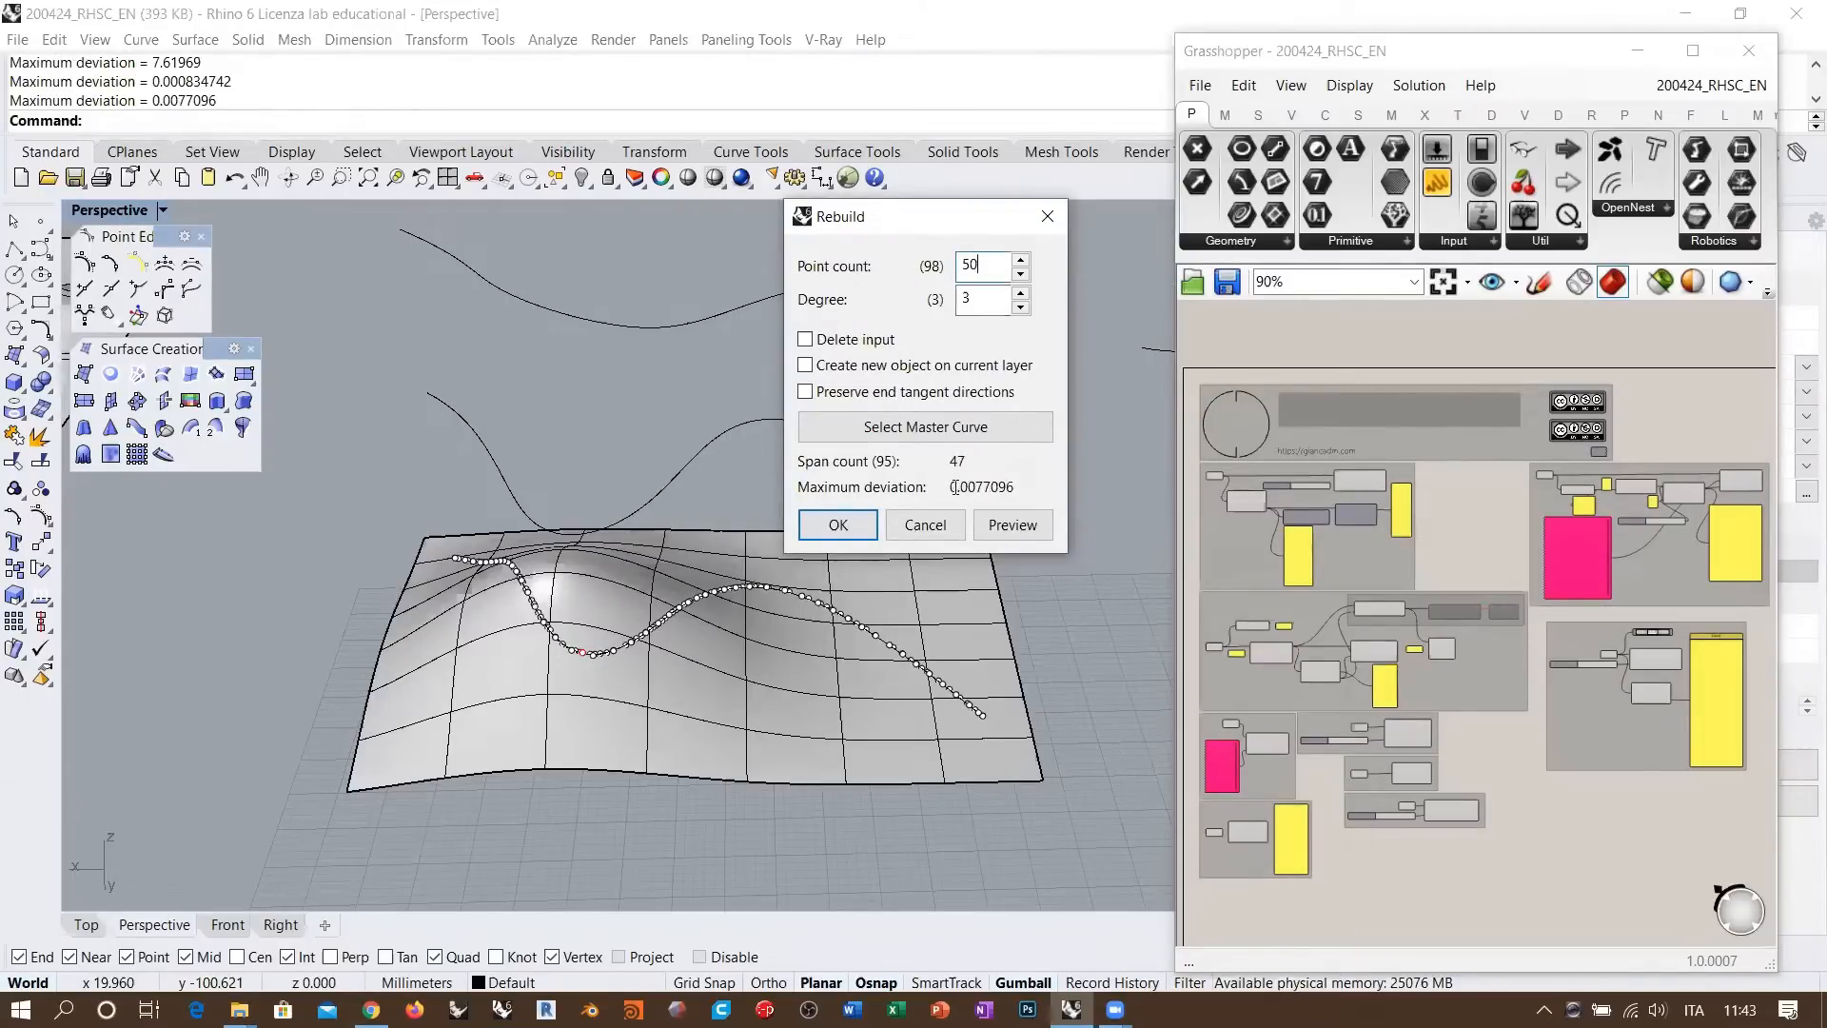
pyautogui.moveTo(705, 660)
pyautogui.mouseDown(button='right')
pyautogui.moveTo(808, 623)
pyautogui.moveTo(706, 635)
pyautogui.mouseUp(button='right')
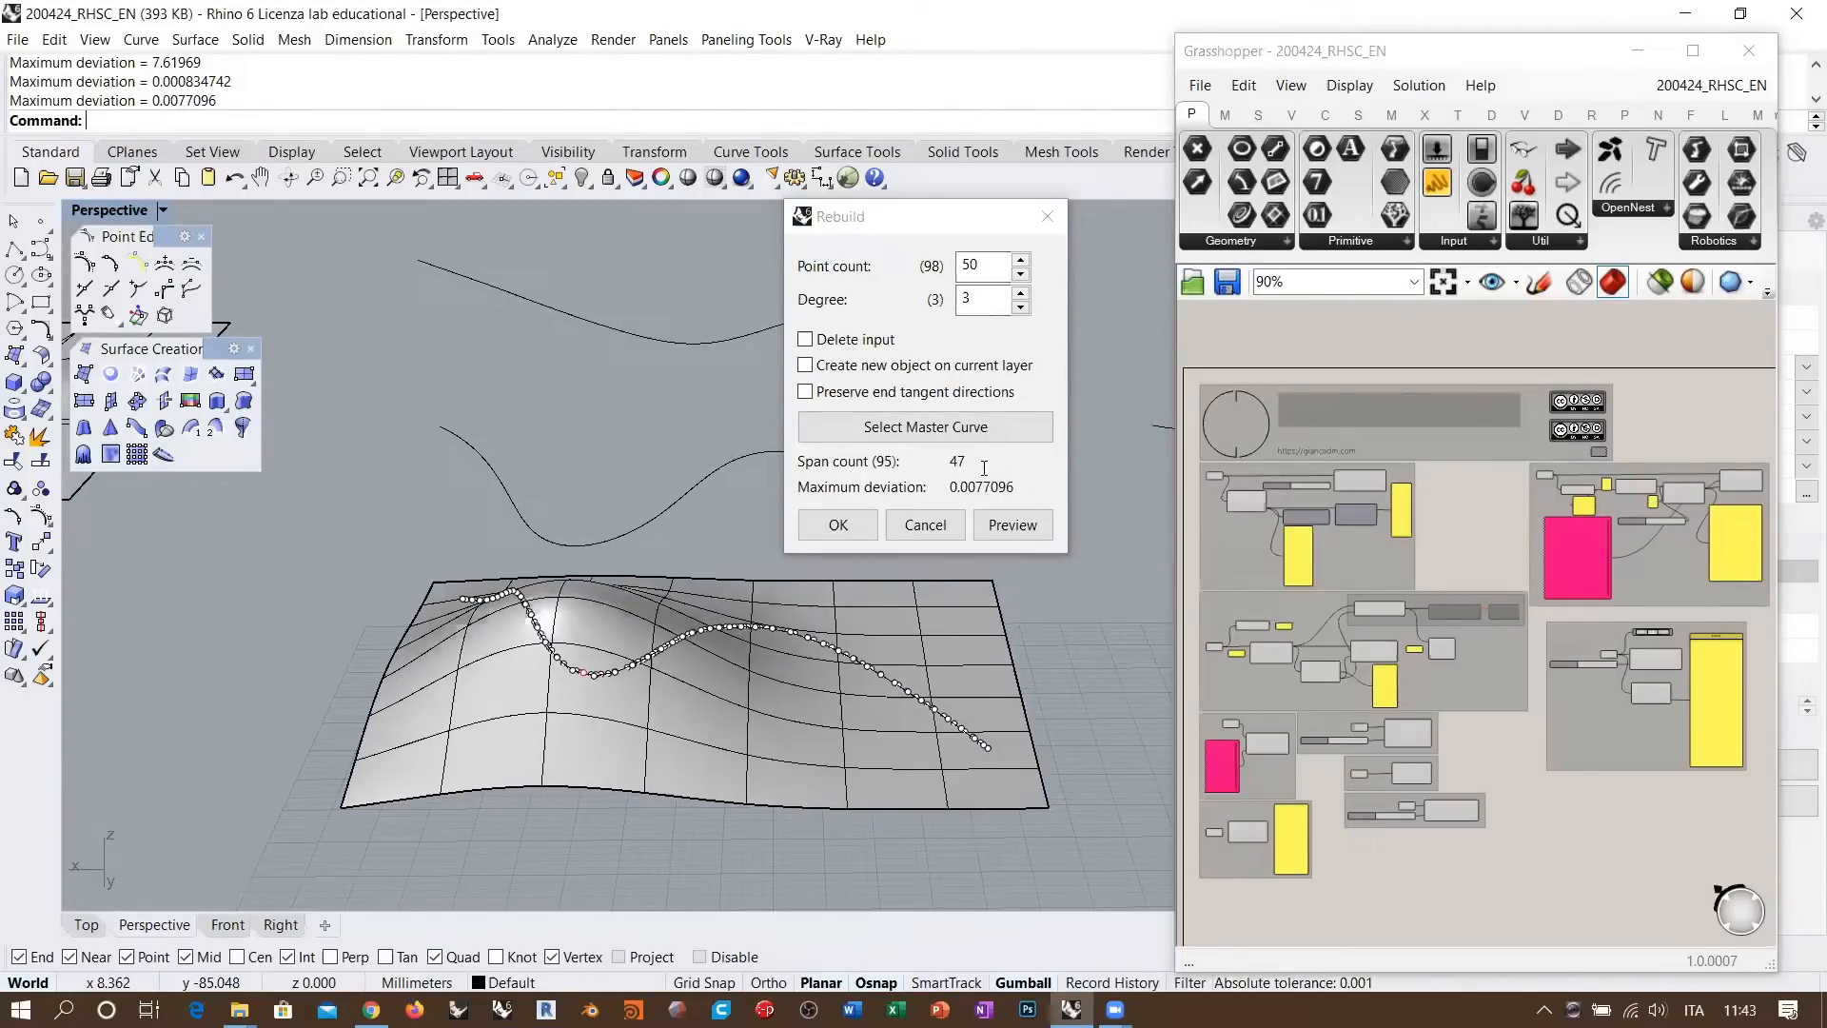
pyautogui.click(806, 339)
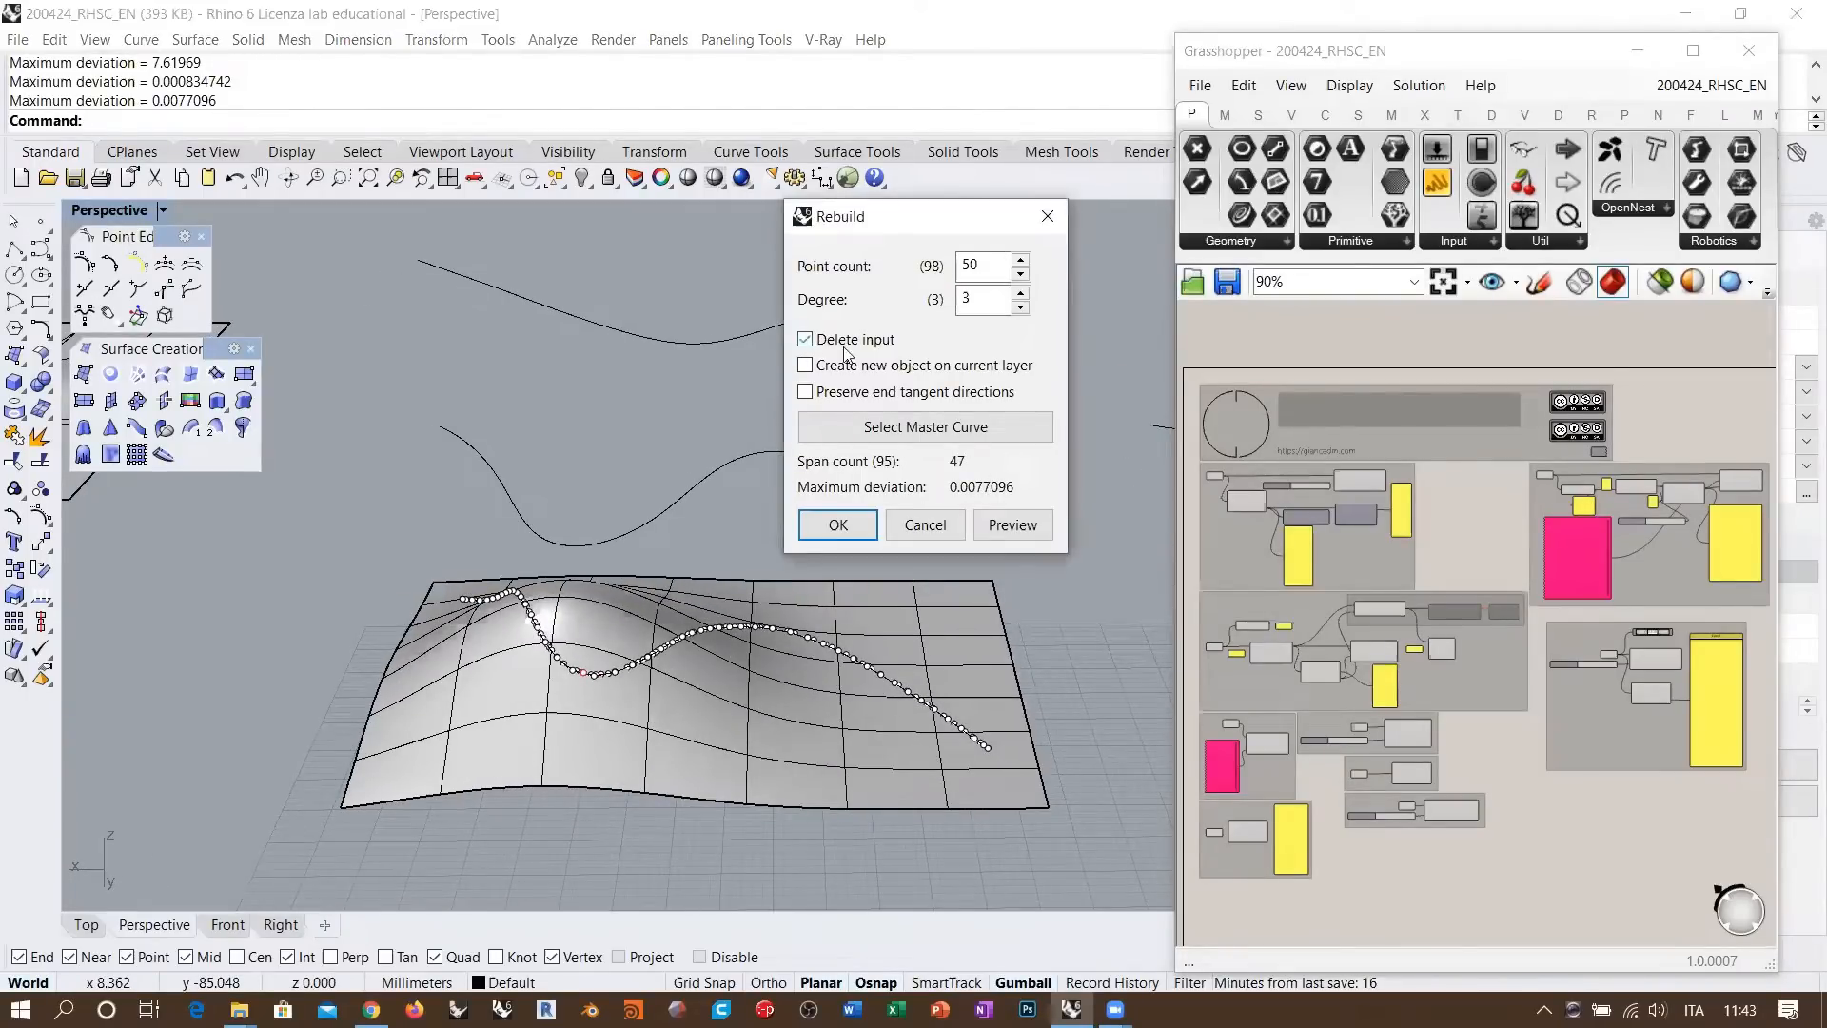
pyautogui.click(820, 341)
pyautogui.click(922, 530)
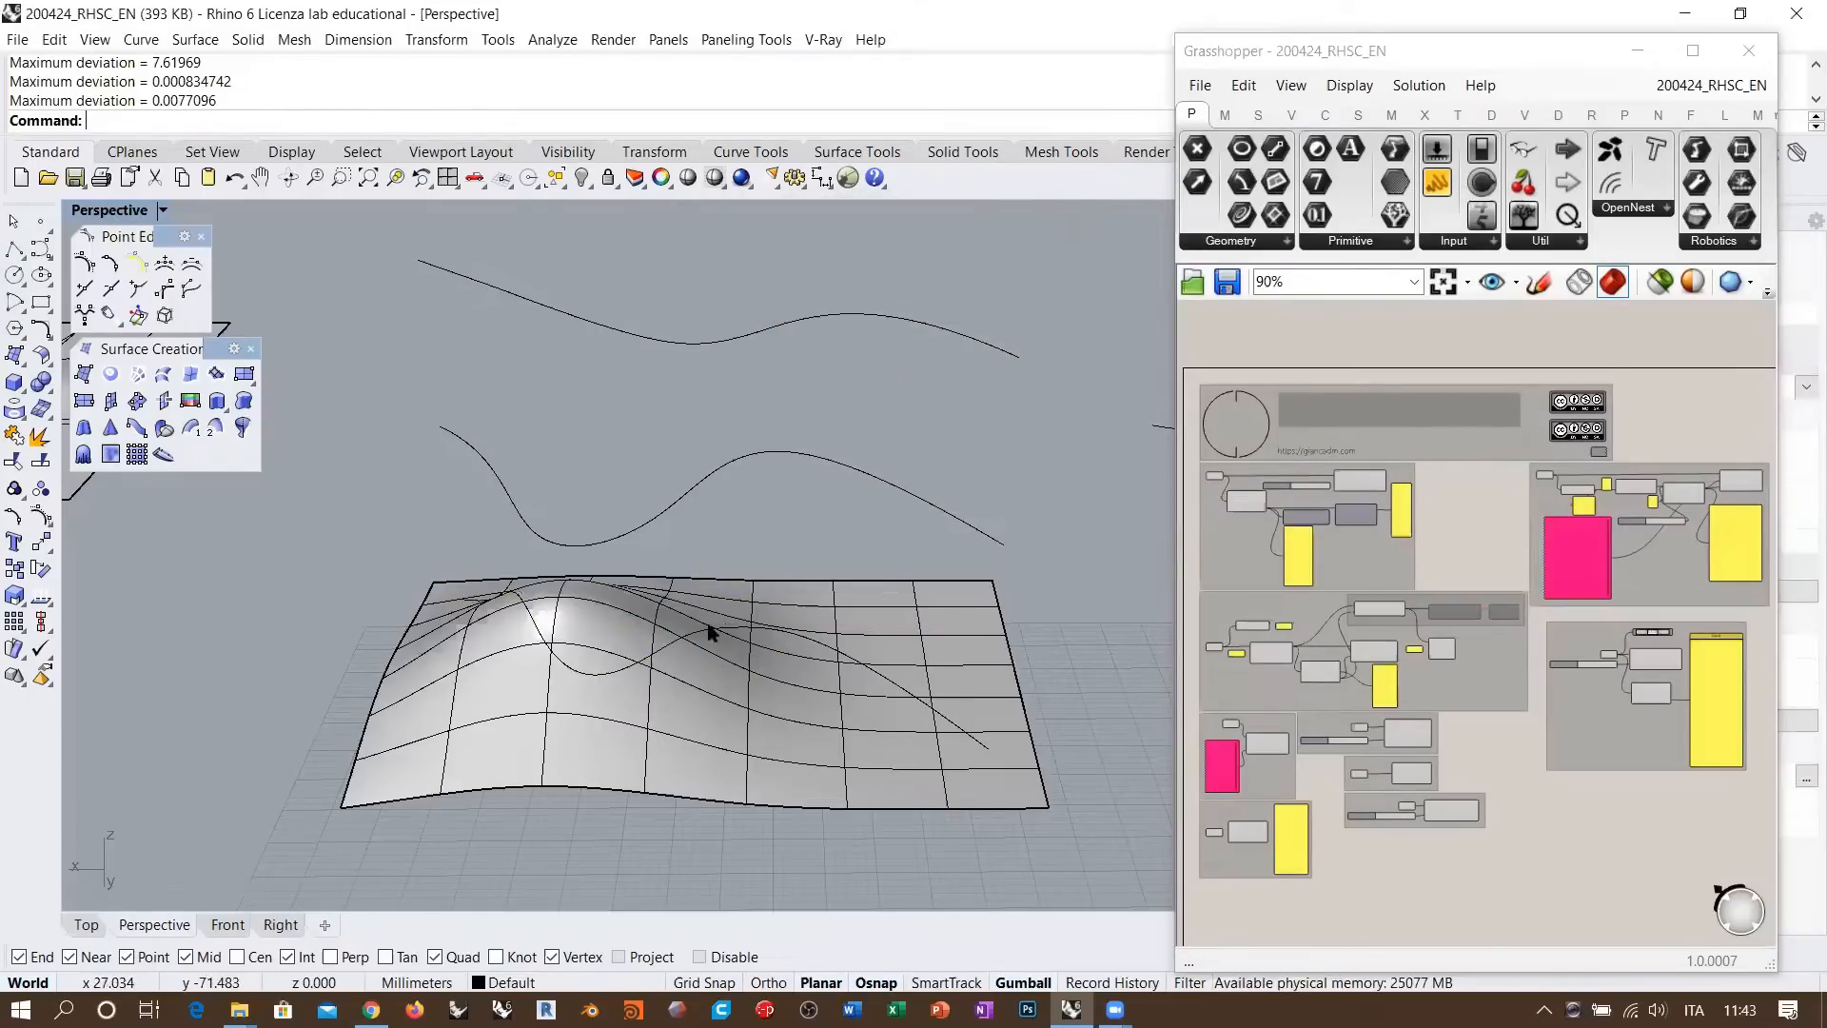
# Minimize the Grasshopper window and set the projected curve's display color to red
pyautogui.click(714, 630)
pyautogui.click(795, 689)
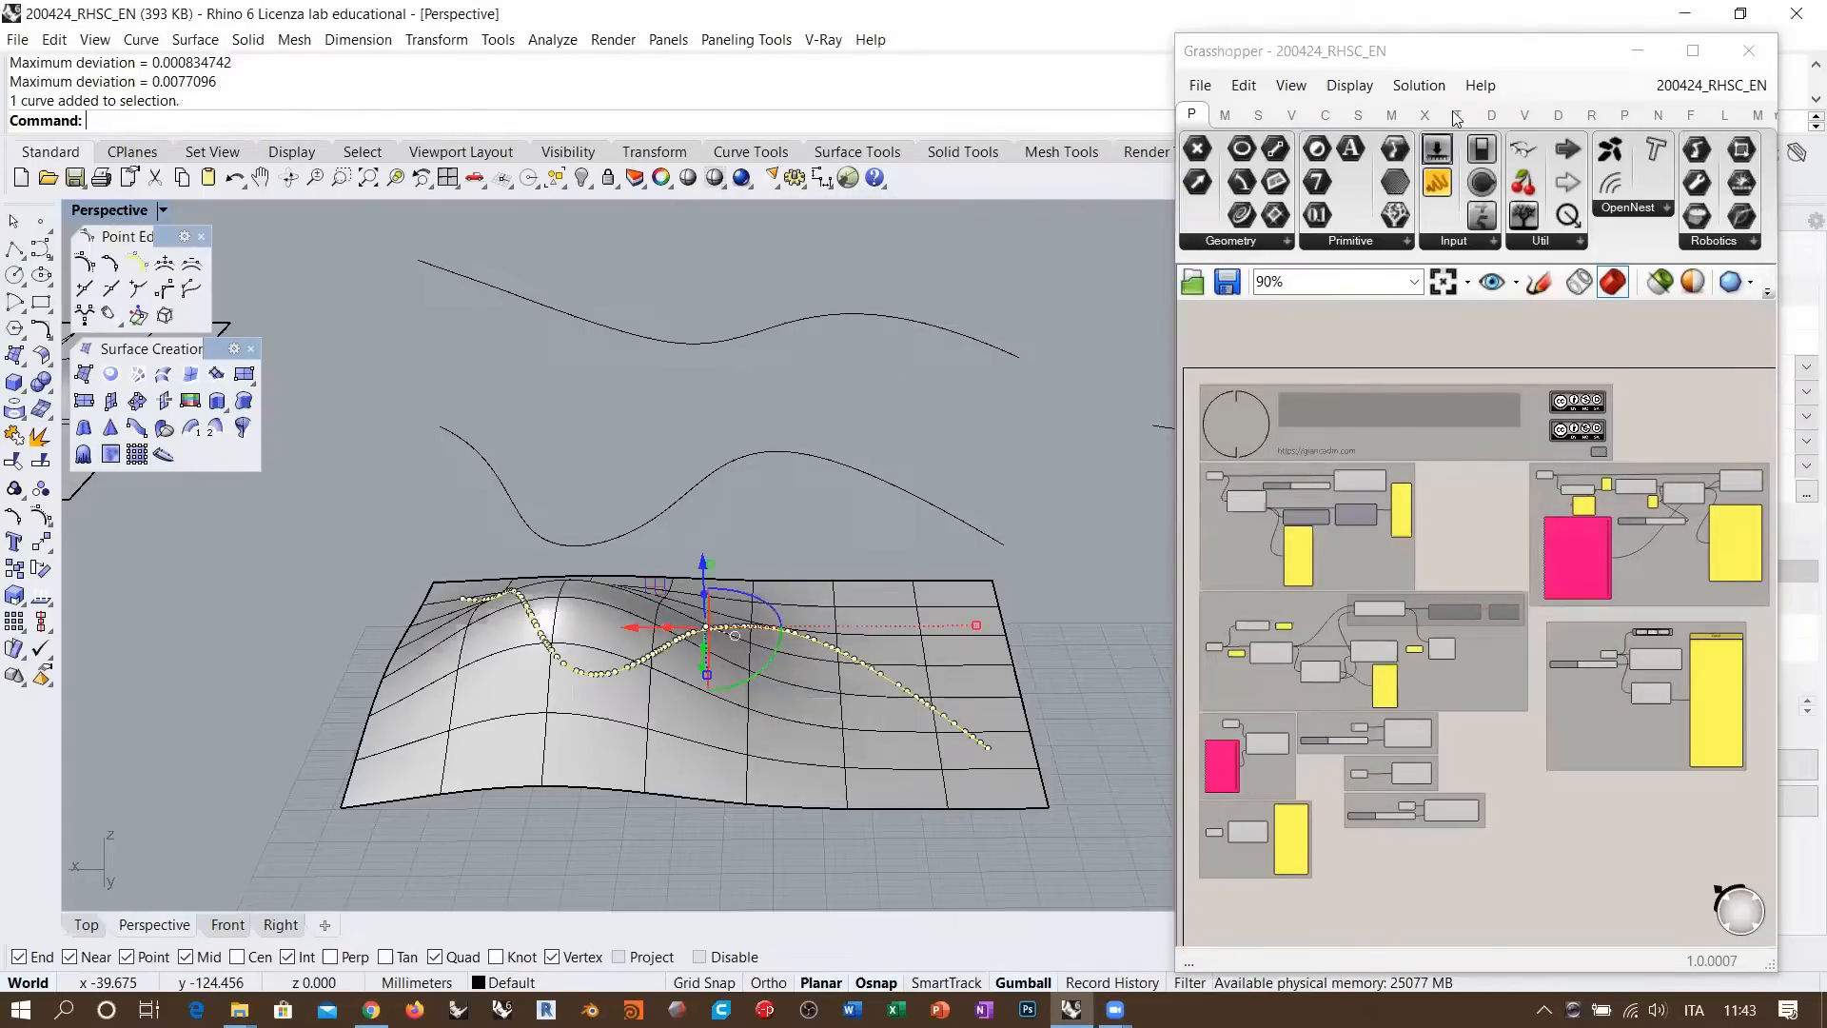
pyautogui.click(1638, 50)
pyautogui.click(1736, 392)
pyautogui.click(1712, 478)
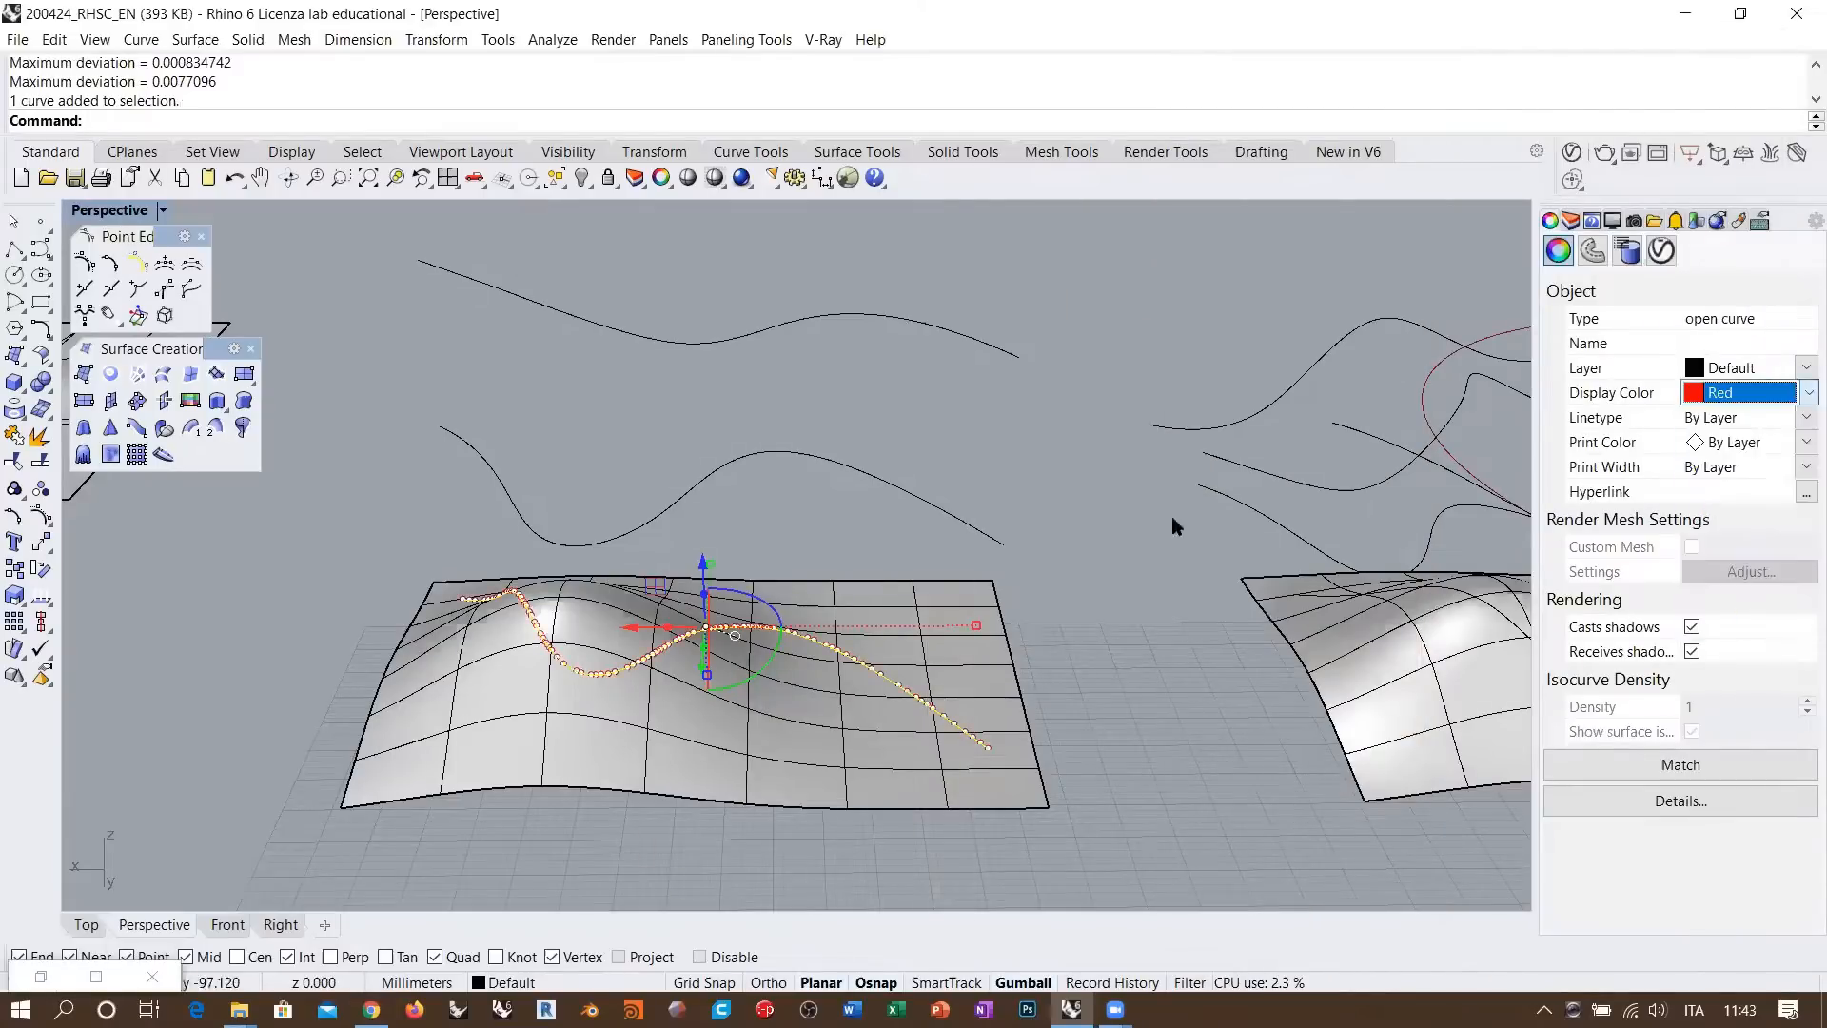
pyautogui.click(841, 413)
# Rebuild the red projected curve with 50 points at degree 3, keeping the original curve
pyautogui.moveTo(769, 618); pyautogui.dragTo(776, 597, button='right')
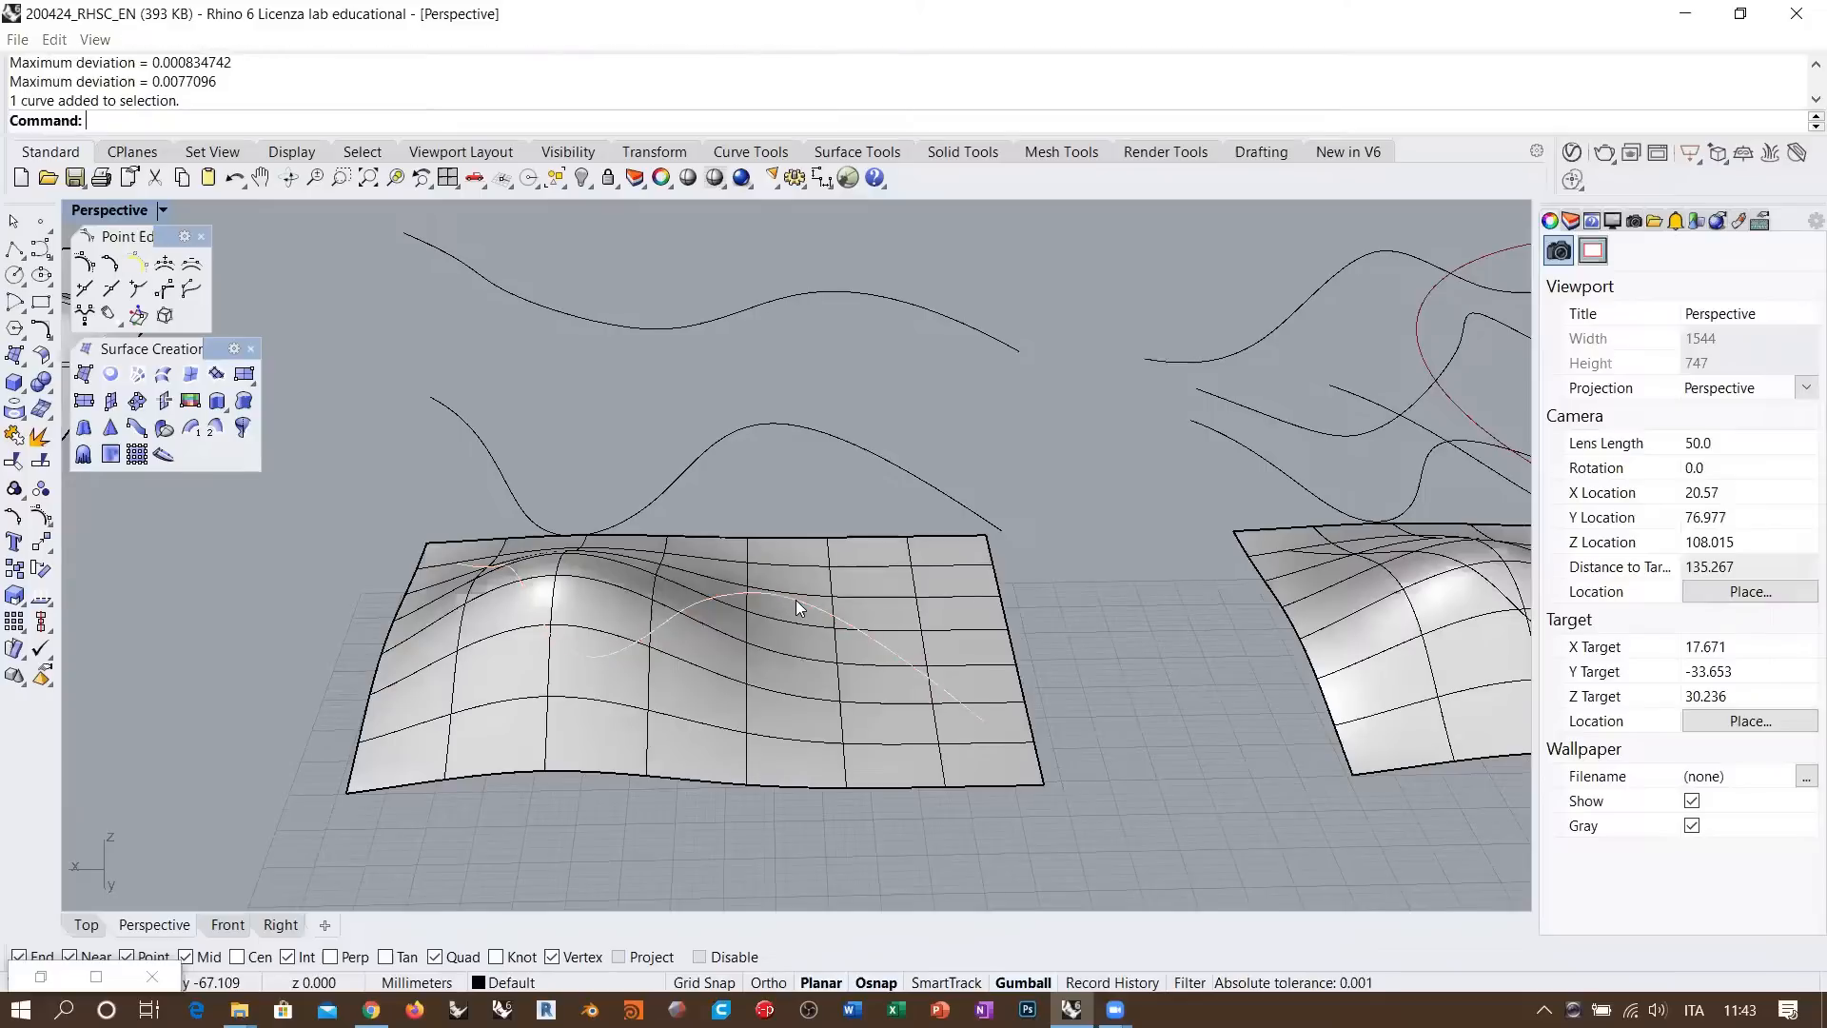
pyautogui.click(795, 599)
pyautogui.click(852, 662)
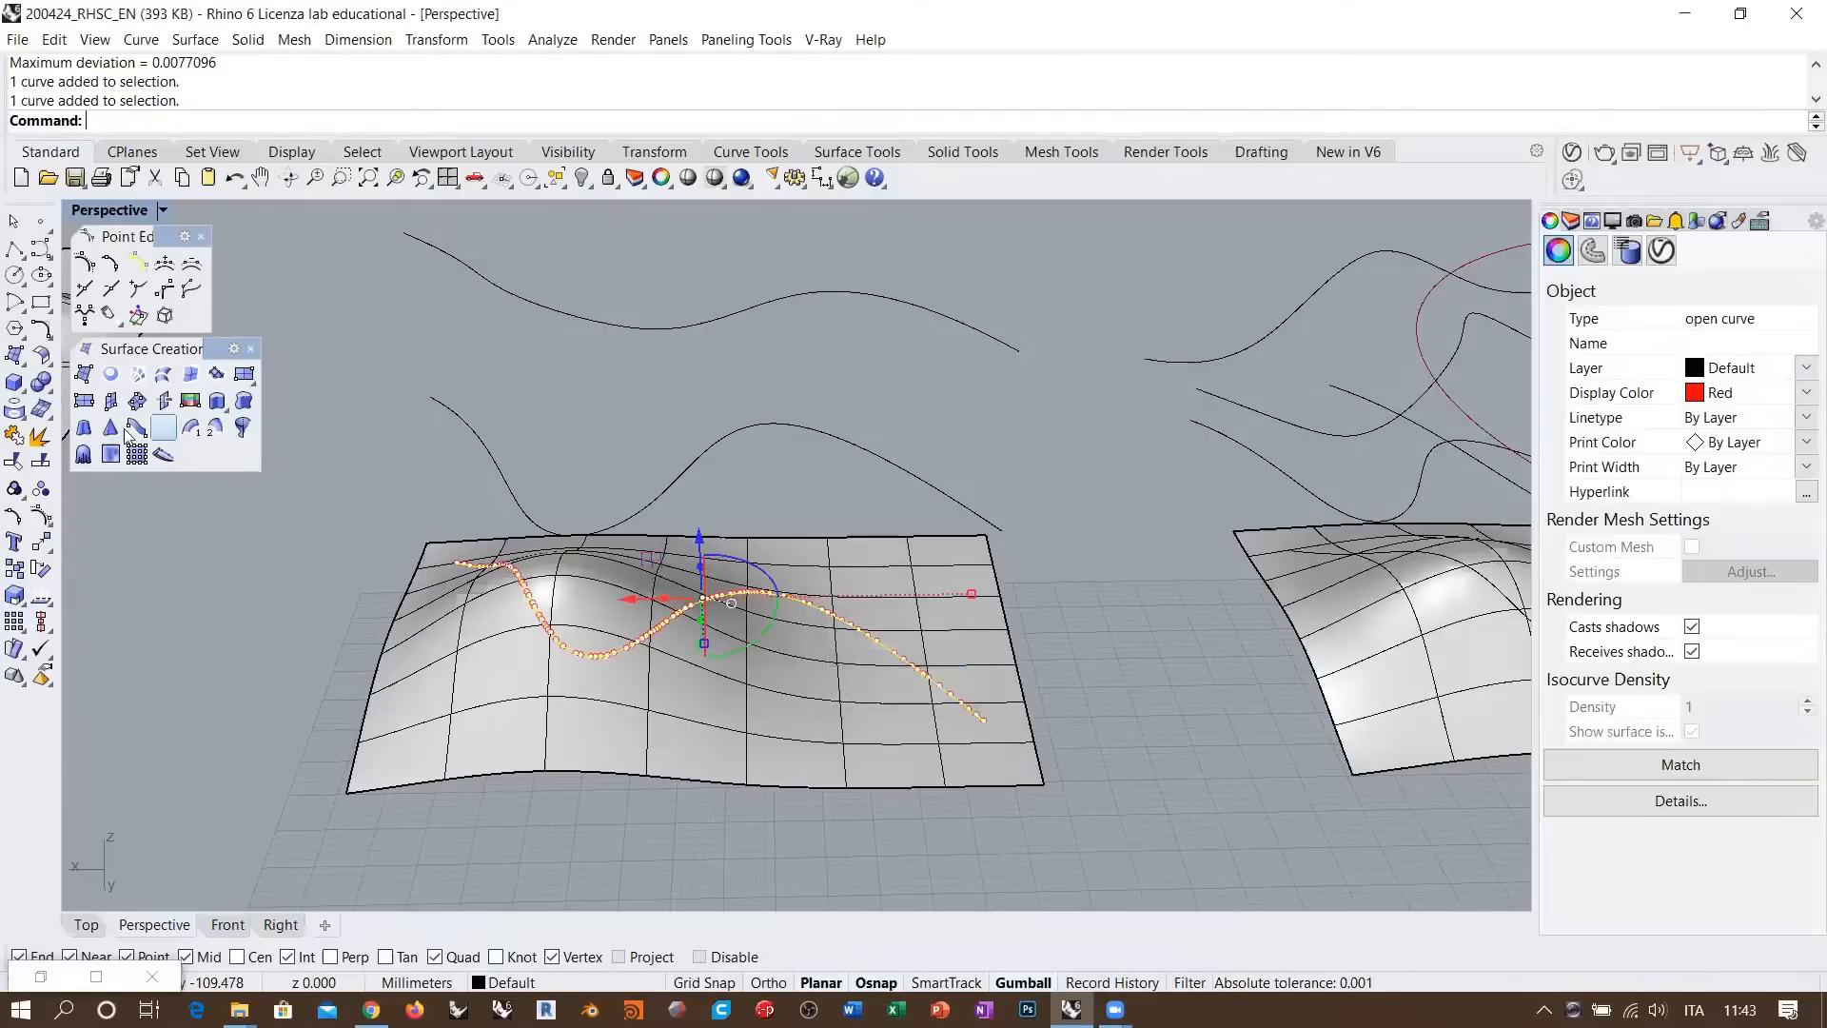
pyautogui.click(40, 329)
pyautogui.click(150, 366)
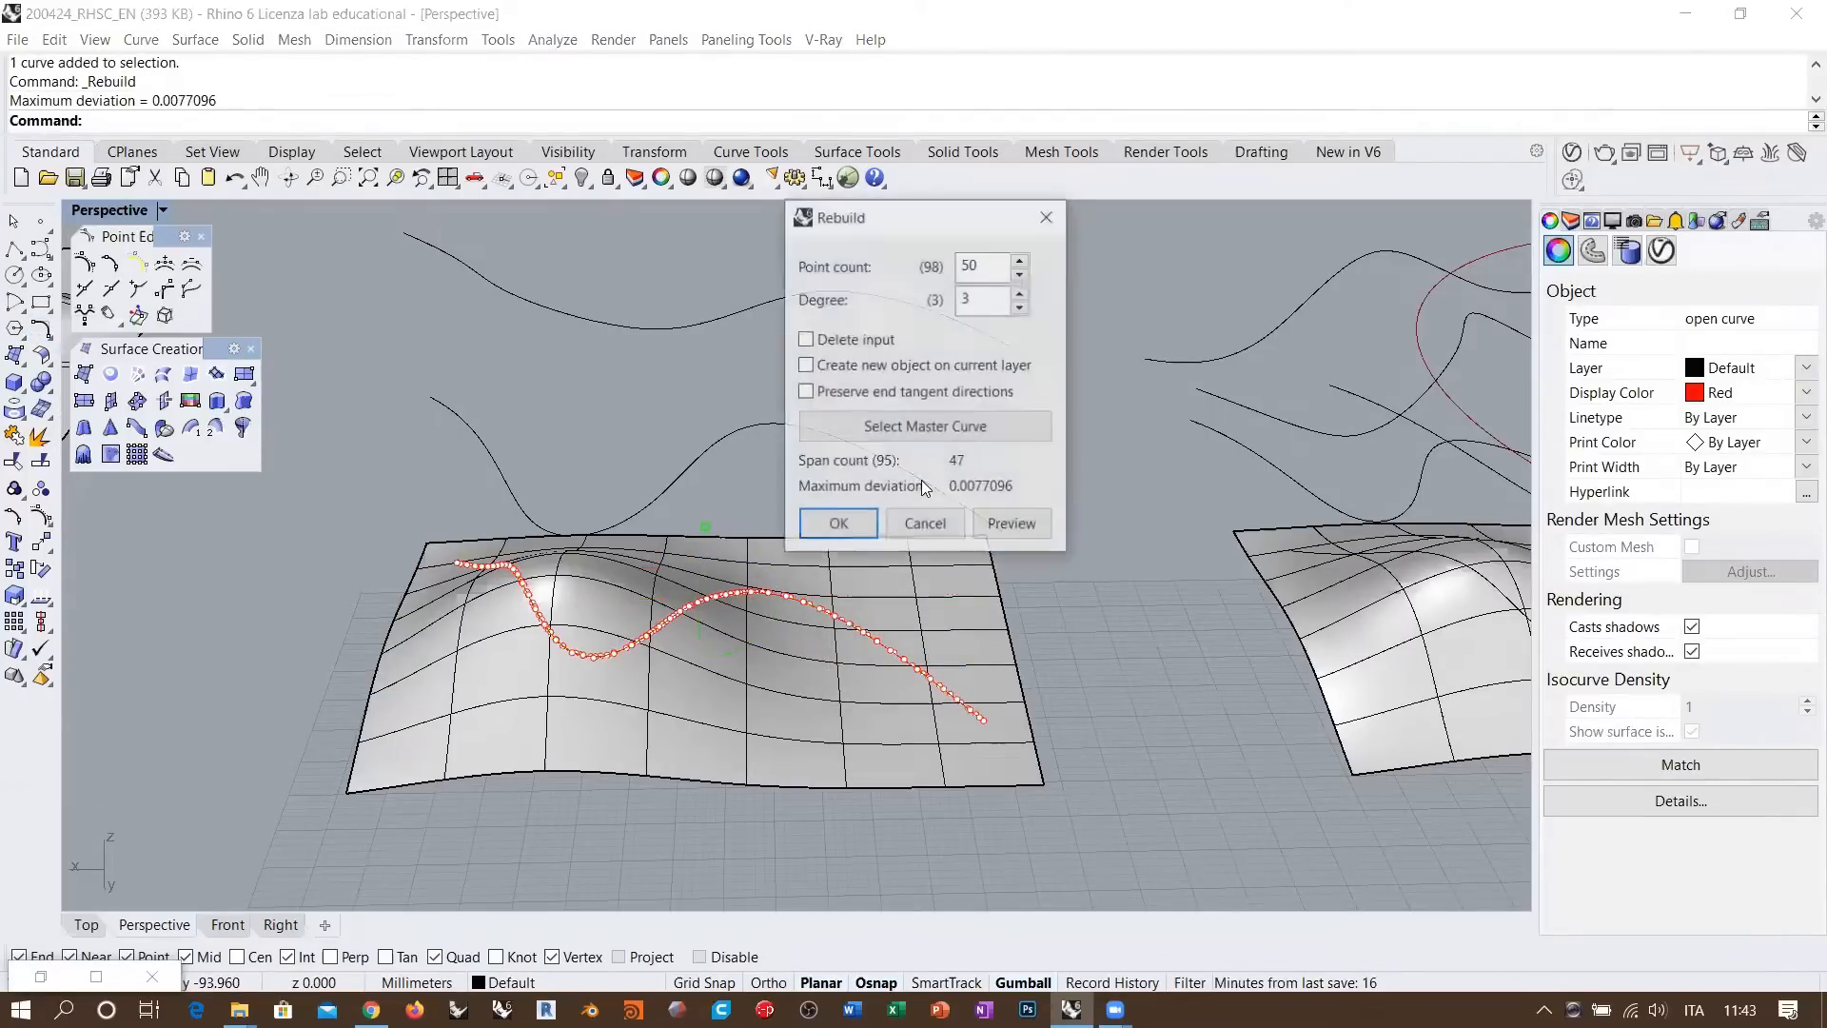
pyautogui.write('50')
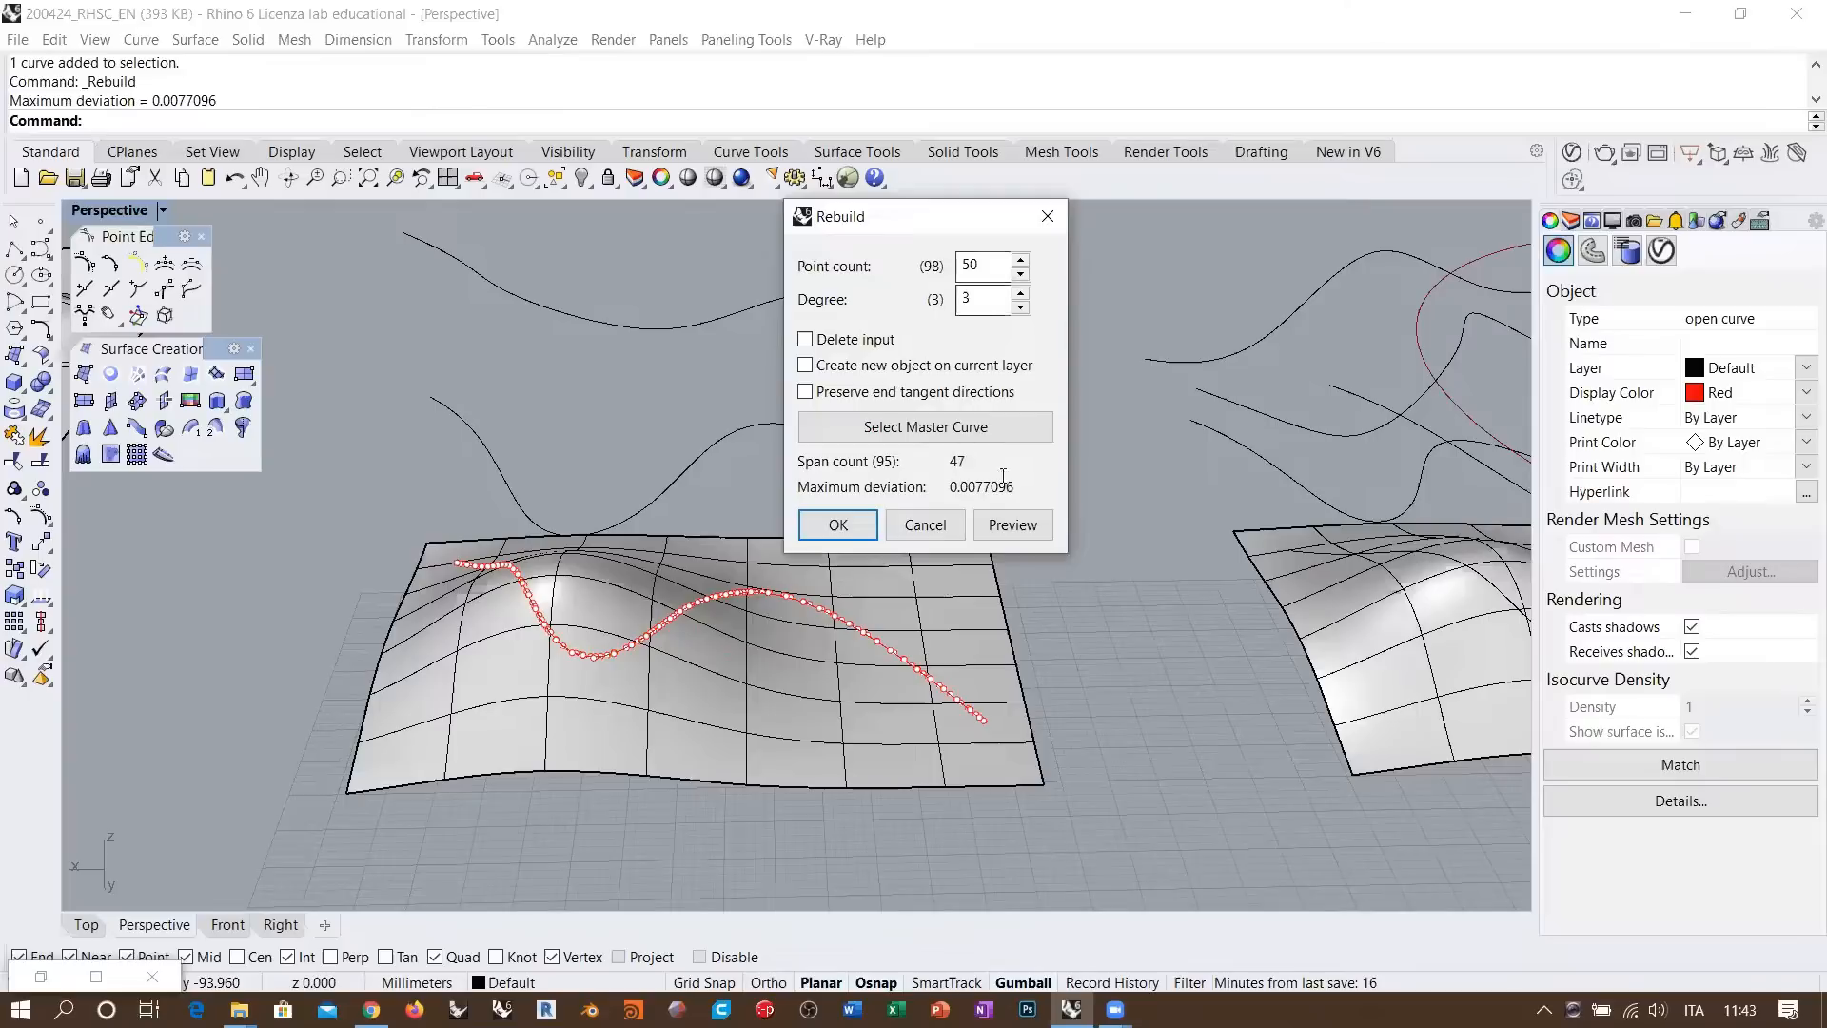
pyautogui.click(805, 339)
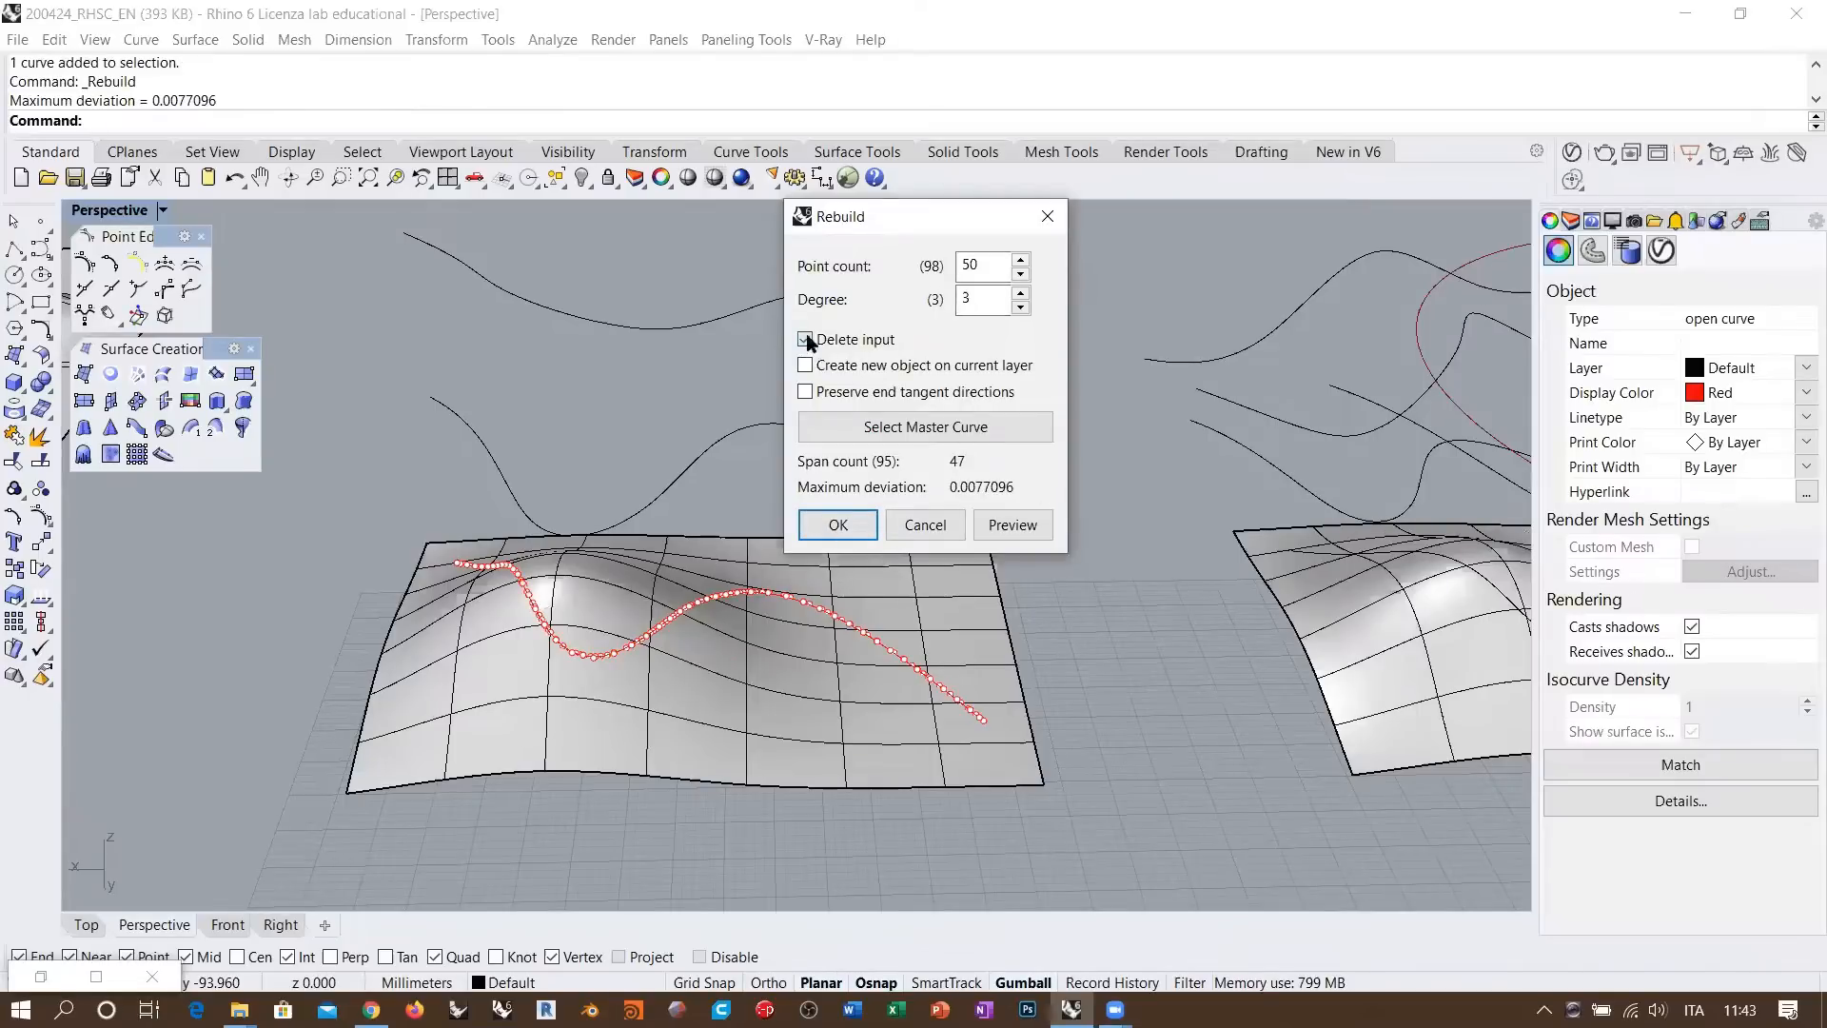
pyautogui.click(837, 525)
# Set the display color of the rebuilt copy of the projected curve to green
pyautogui.click(888, 643)
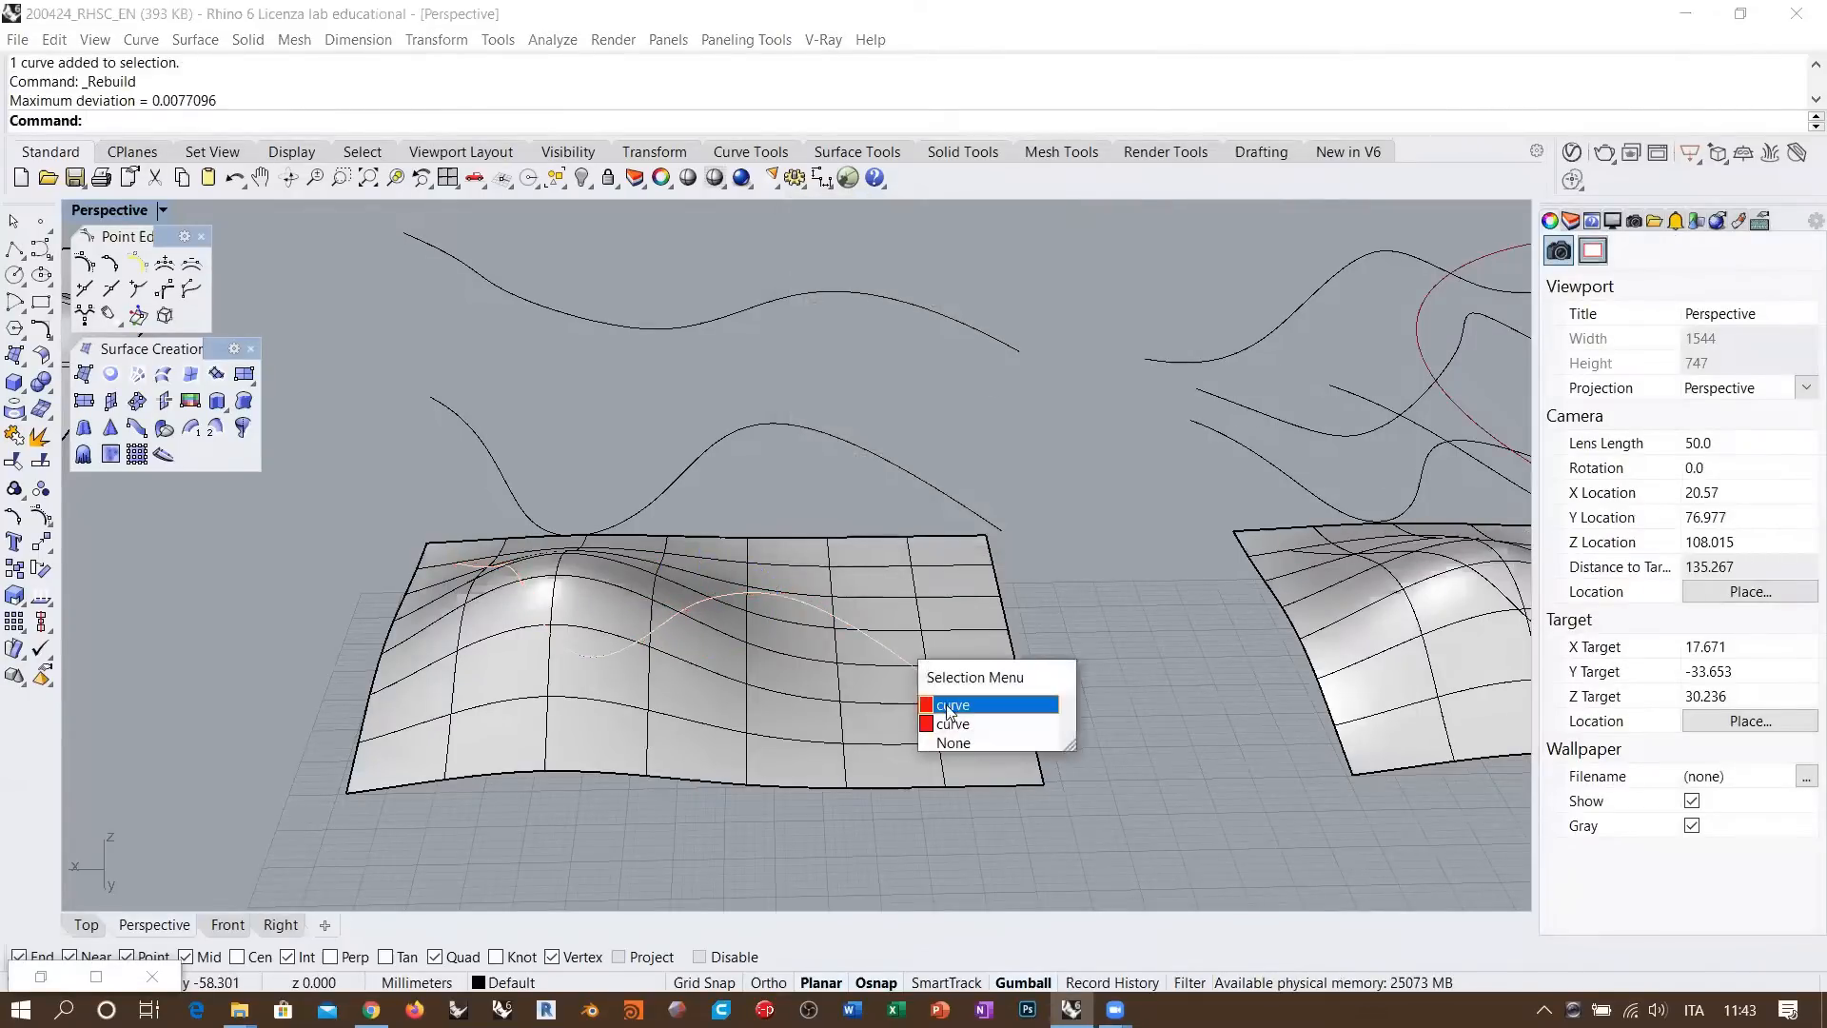
pyautogui.click(940, 705)
pyautogui.moveTo(833, 543); pyautogui.dragTo(1194, 442, button='right')
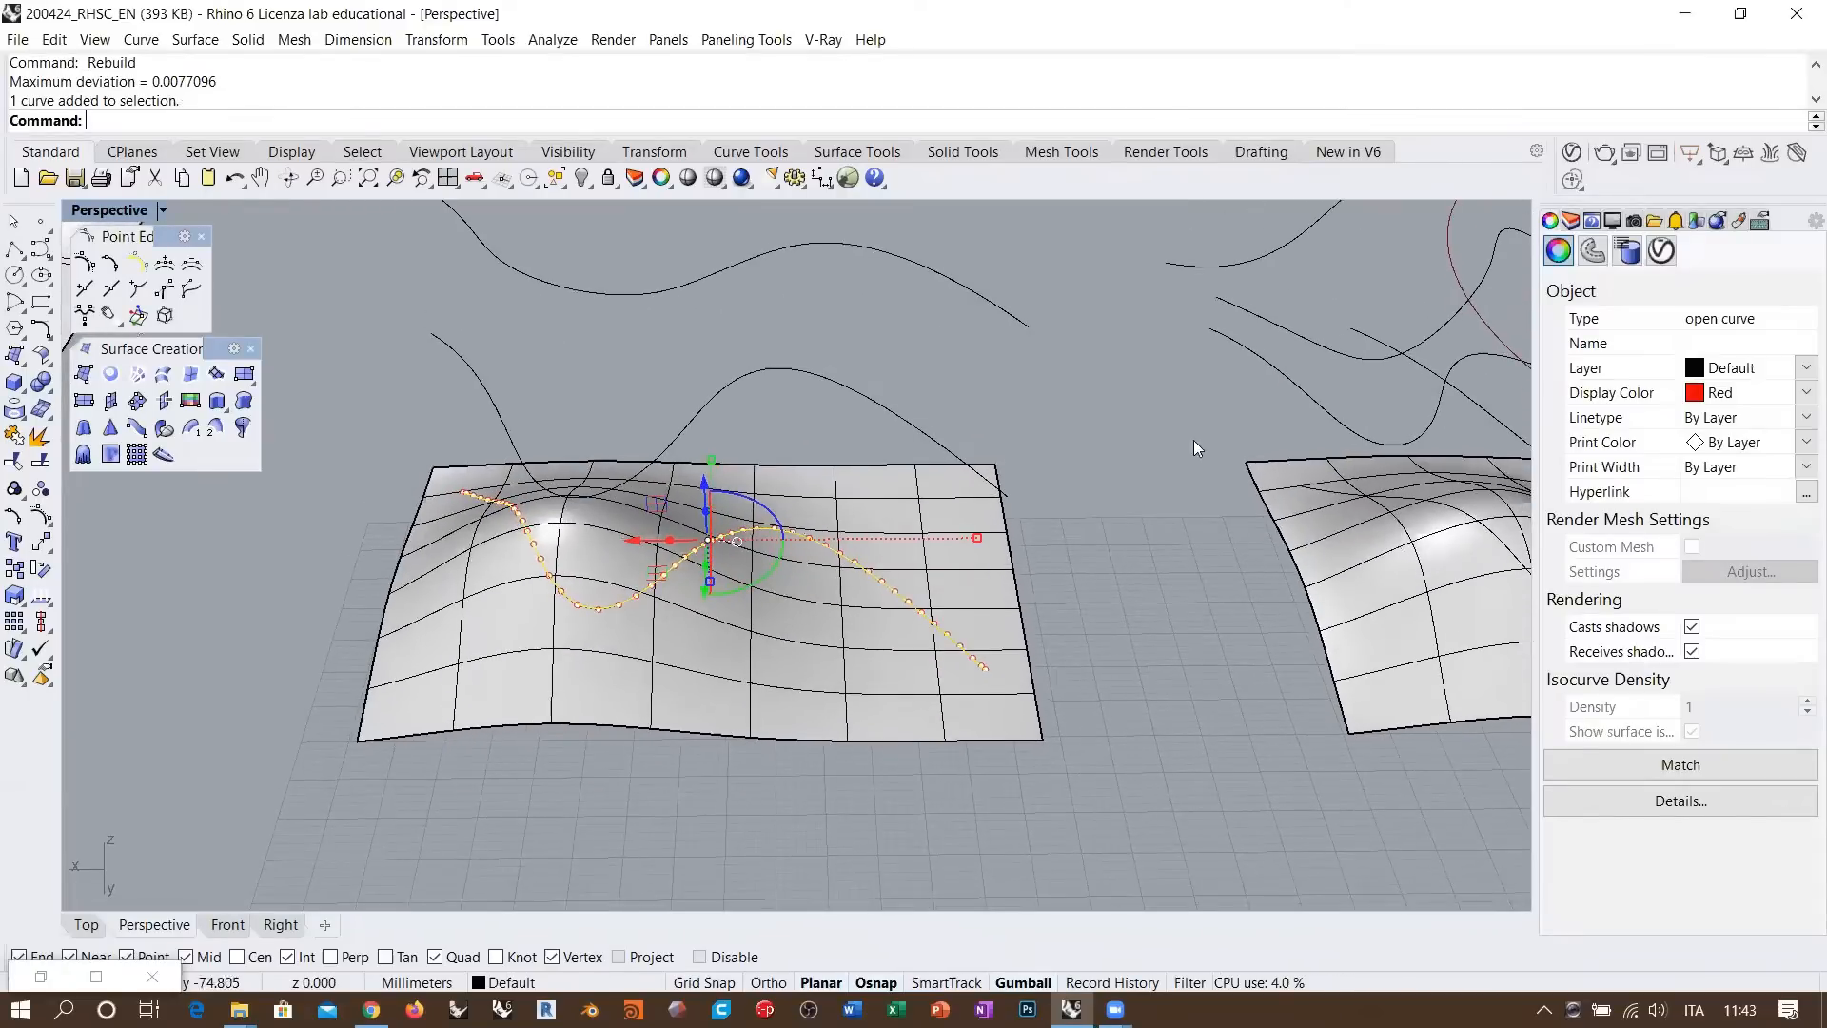
pyautogui.click(1713, 393)
pyautogui.click(1721, 544)
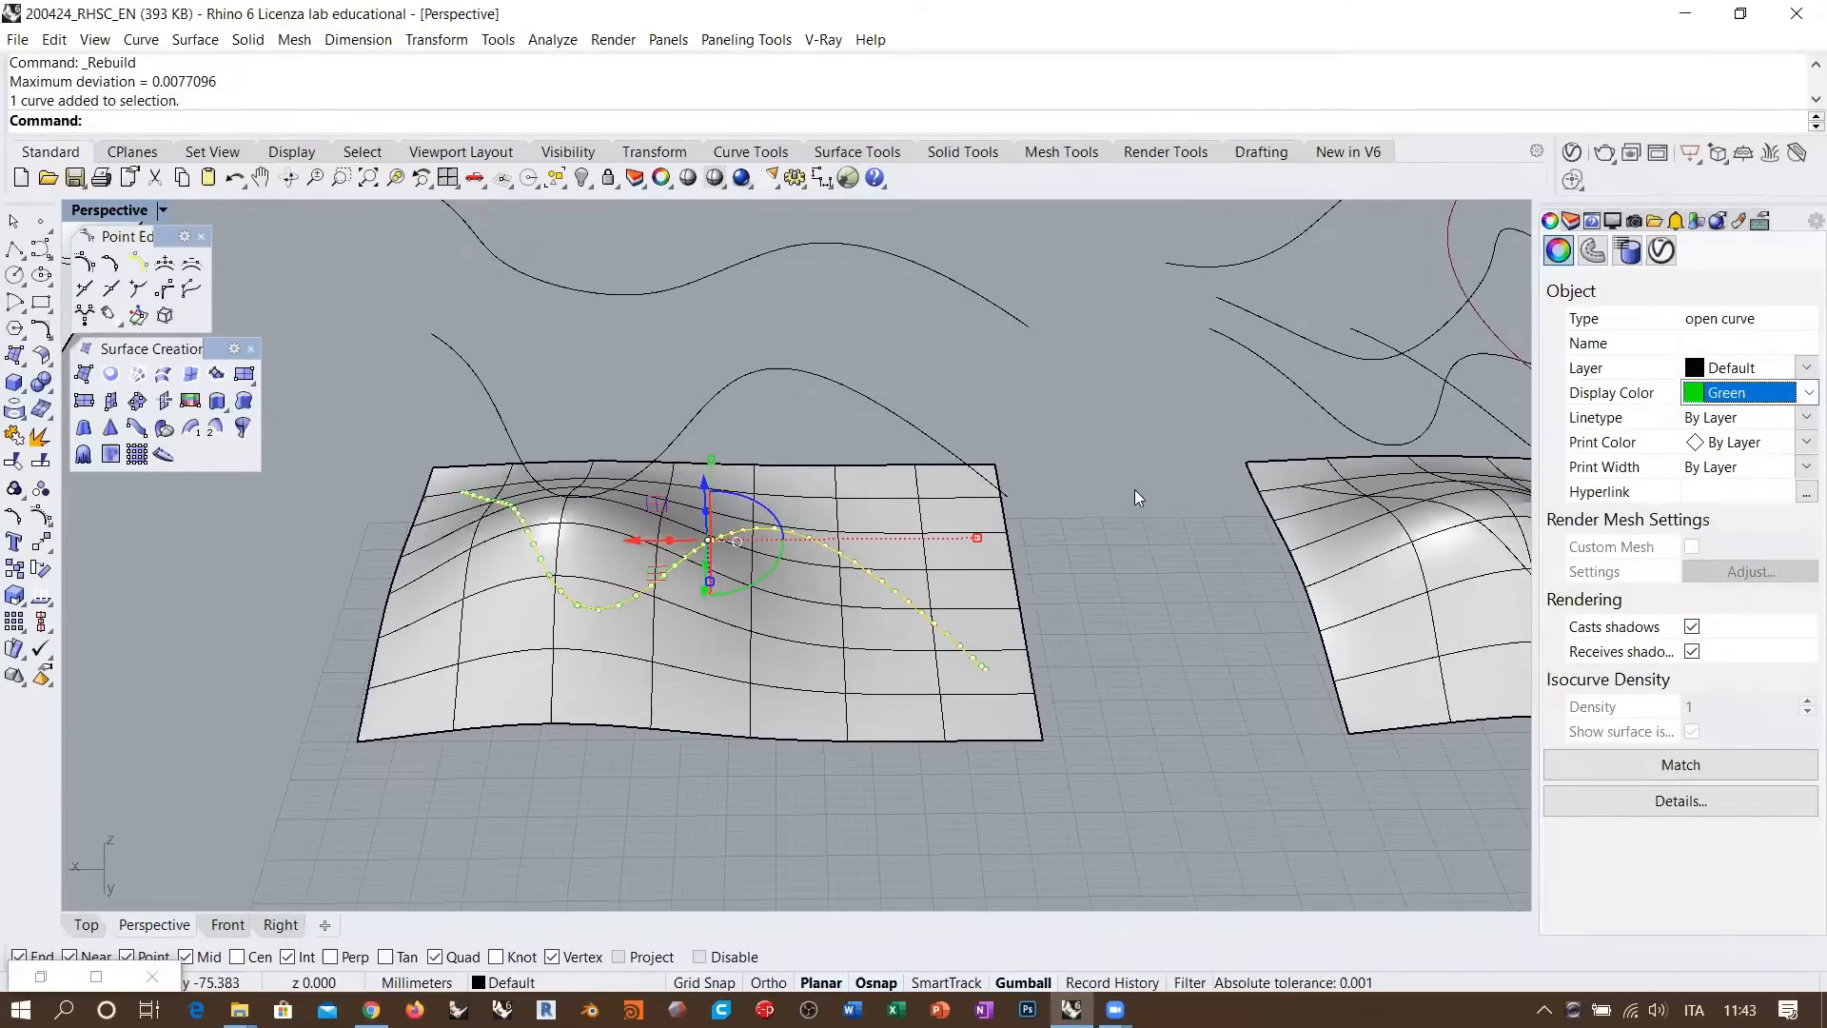
pyautogui.click(1134, 496)
# Compare the overlapping red and green curves up close on the bump surface and check the control points of the green one
pyautogui.moveTo(804, 539)
pyautogui.mouseDown(button='right')
pyautogui.moveTo(830, 519)
pyautogui.moveTo(829, 536)
pyautogui.mouseUp(button='right')
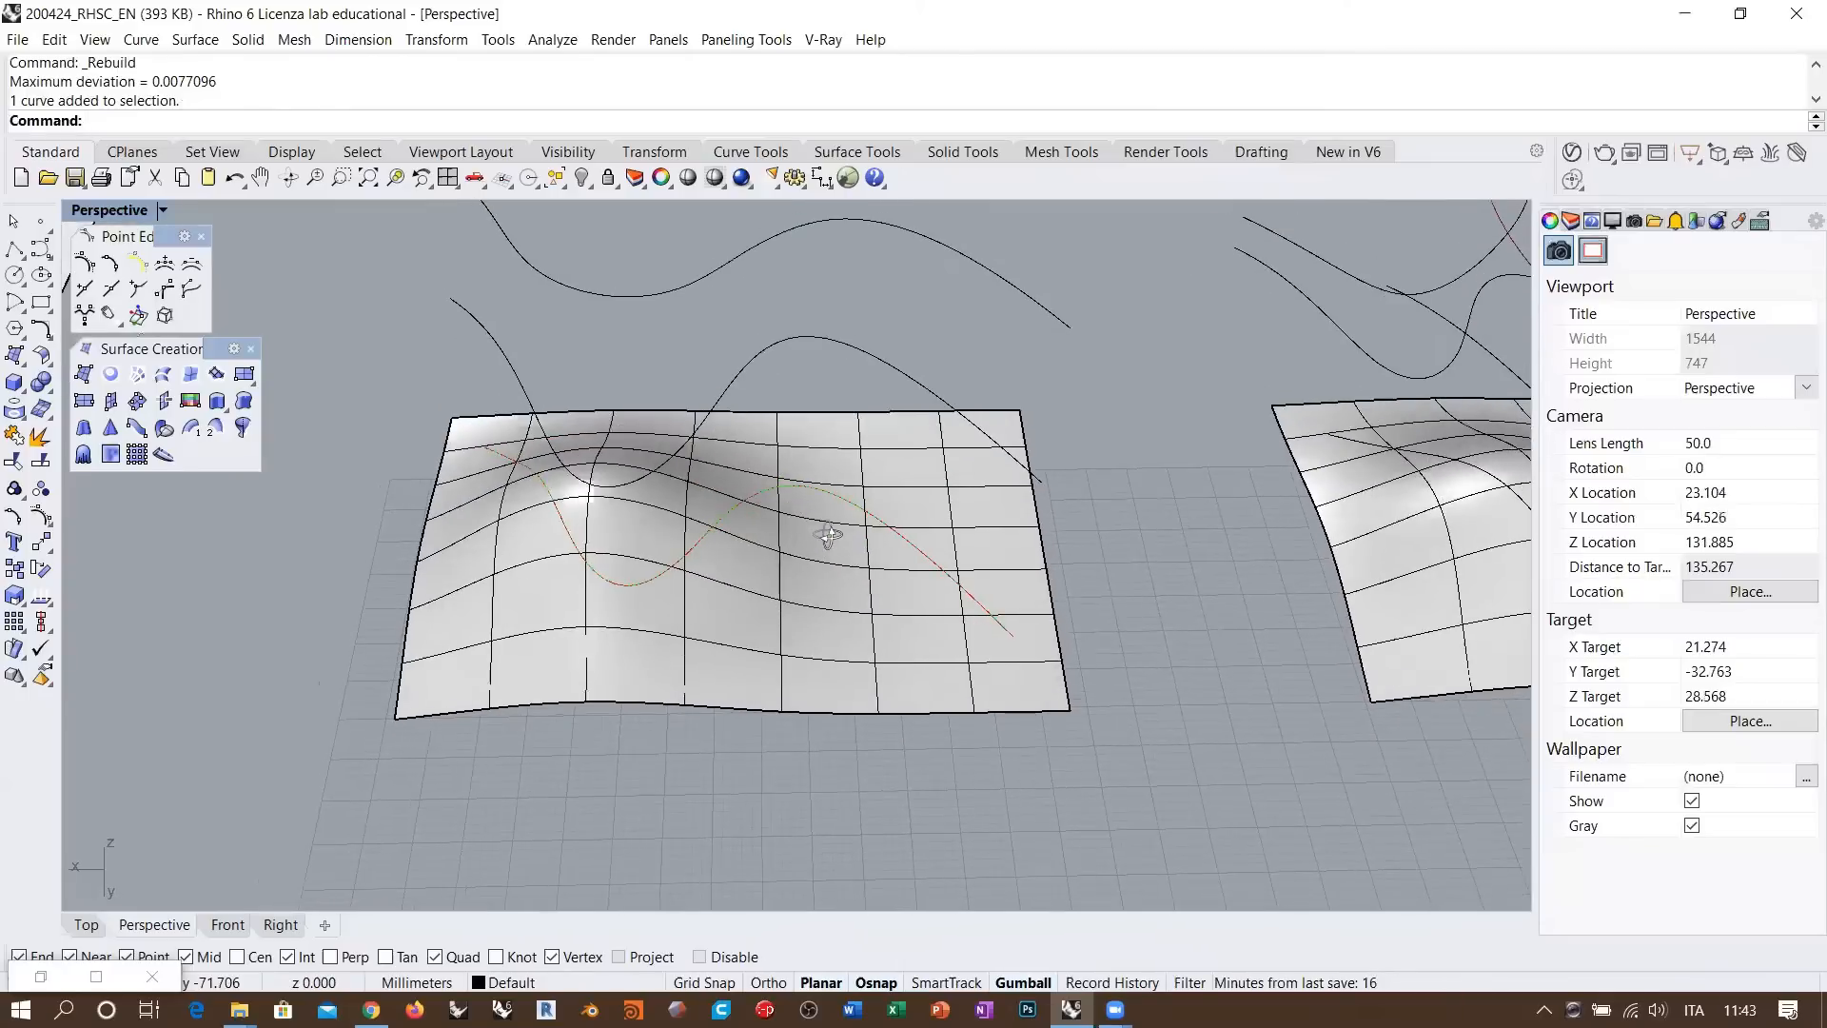
pyautogui.scroll(5, 809, 538)
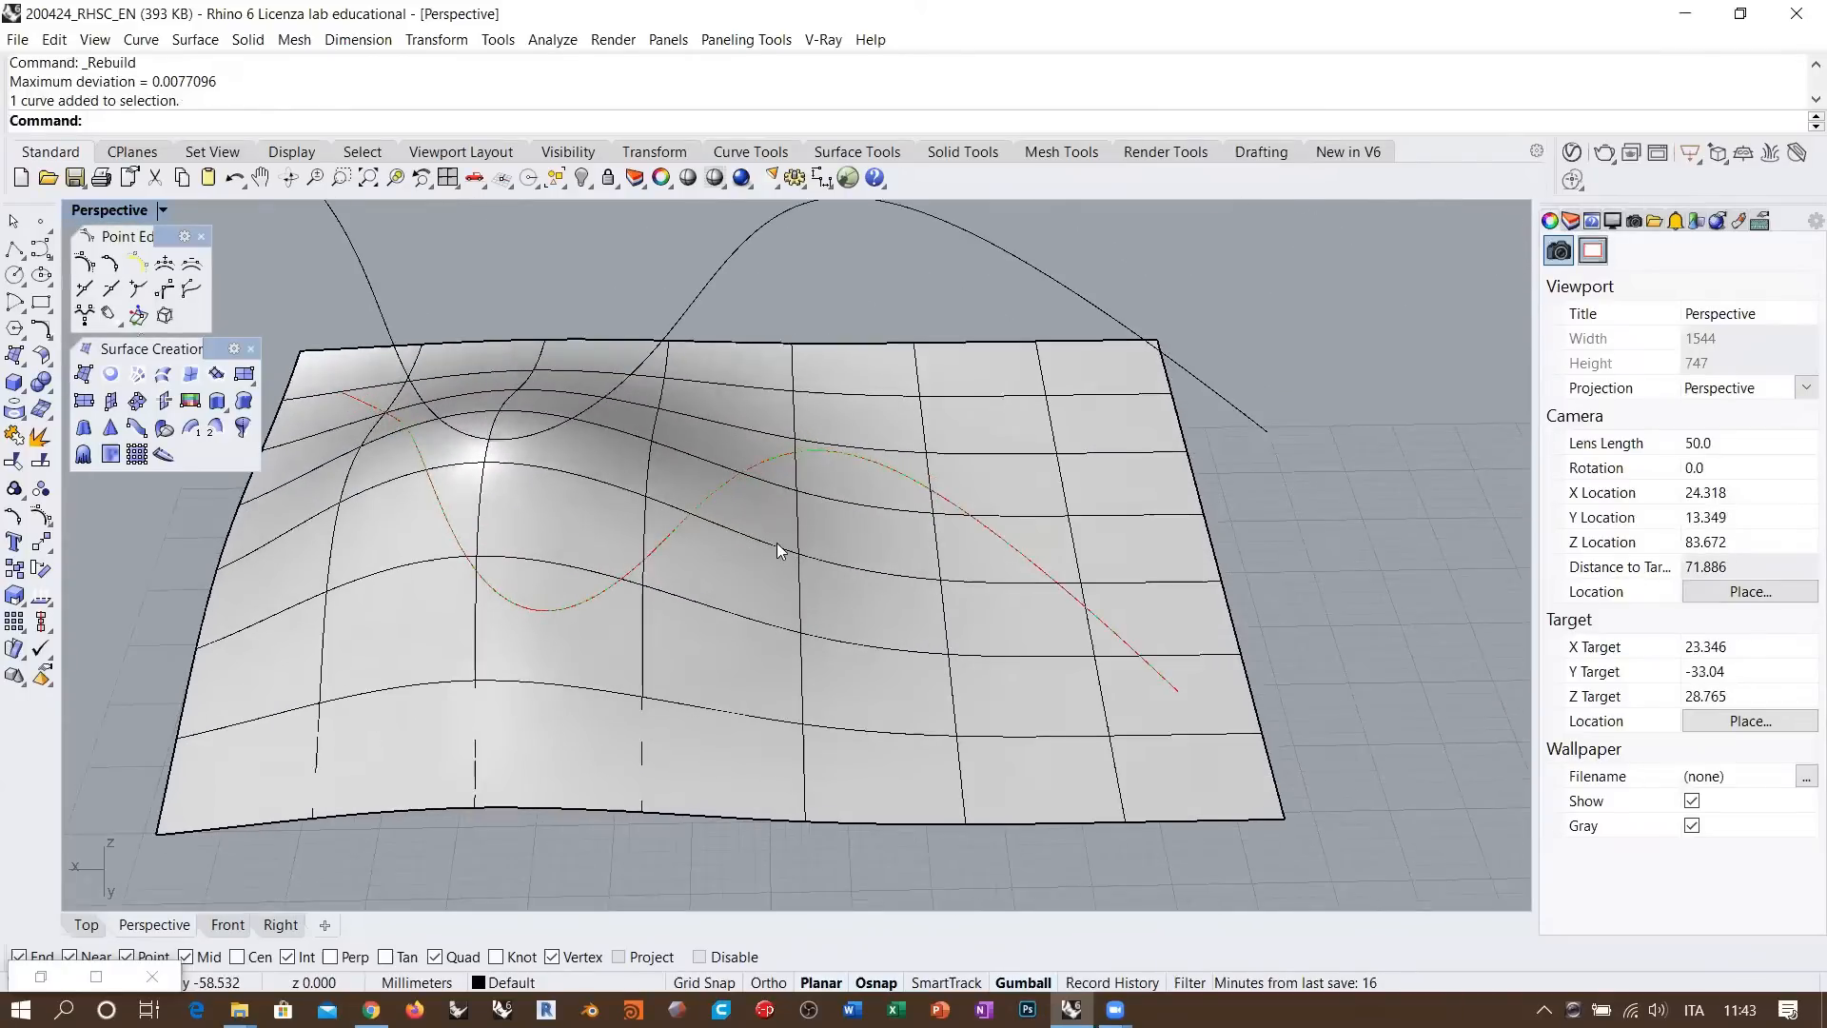
pyautogui.scroll(5, 746, 464)
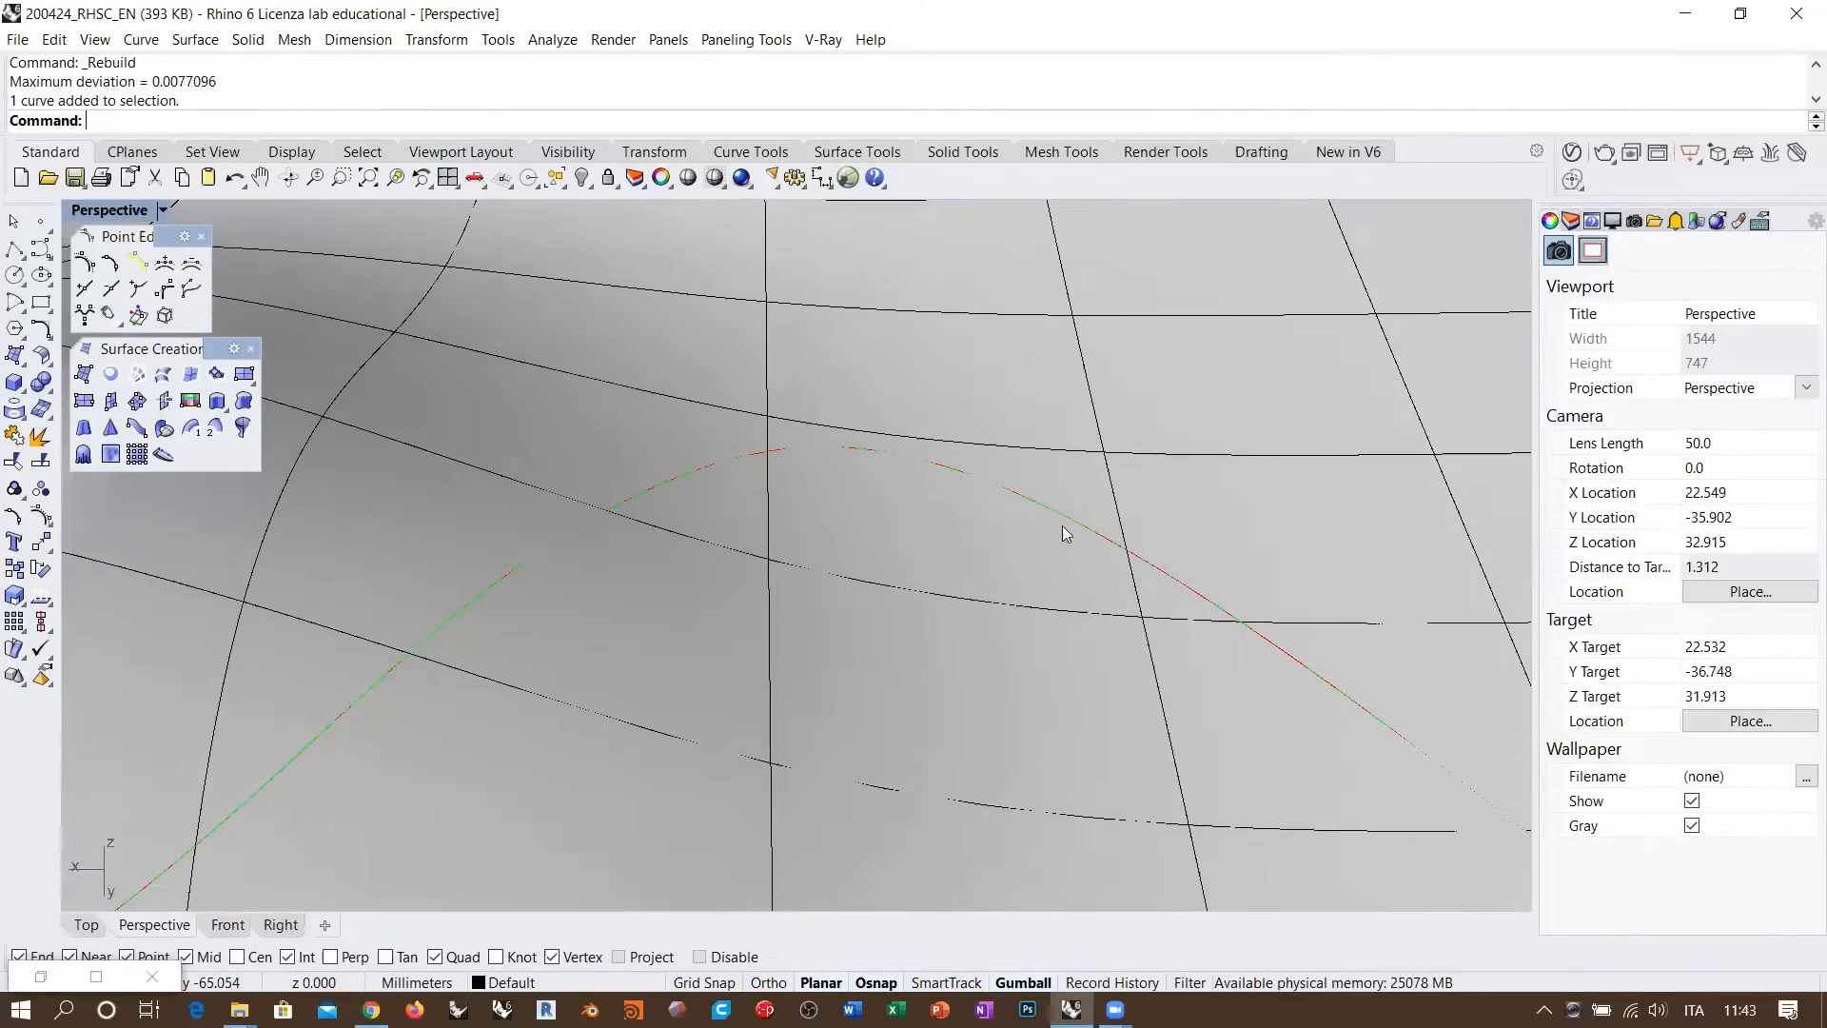
pyautogui.scroll(-10, 1002, 432)
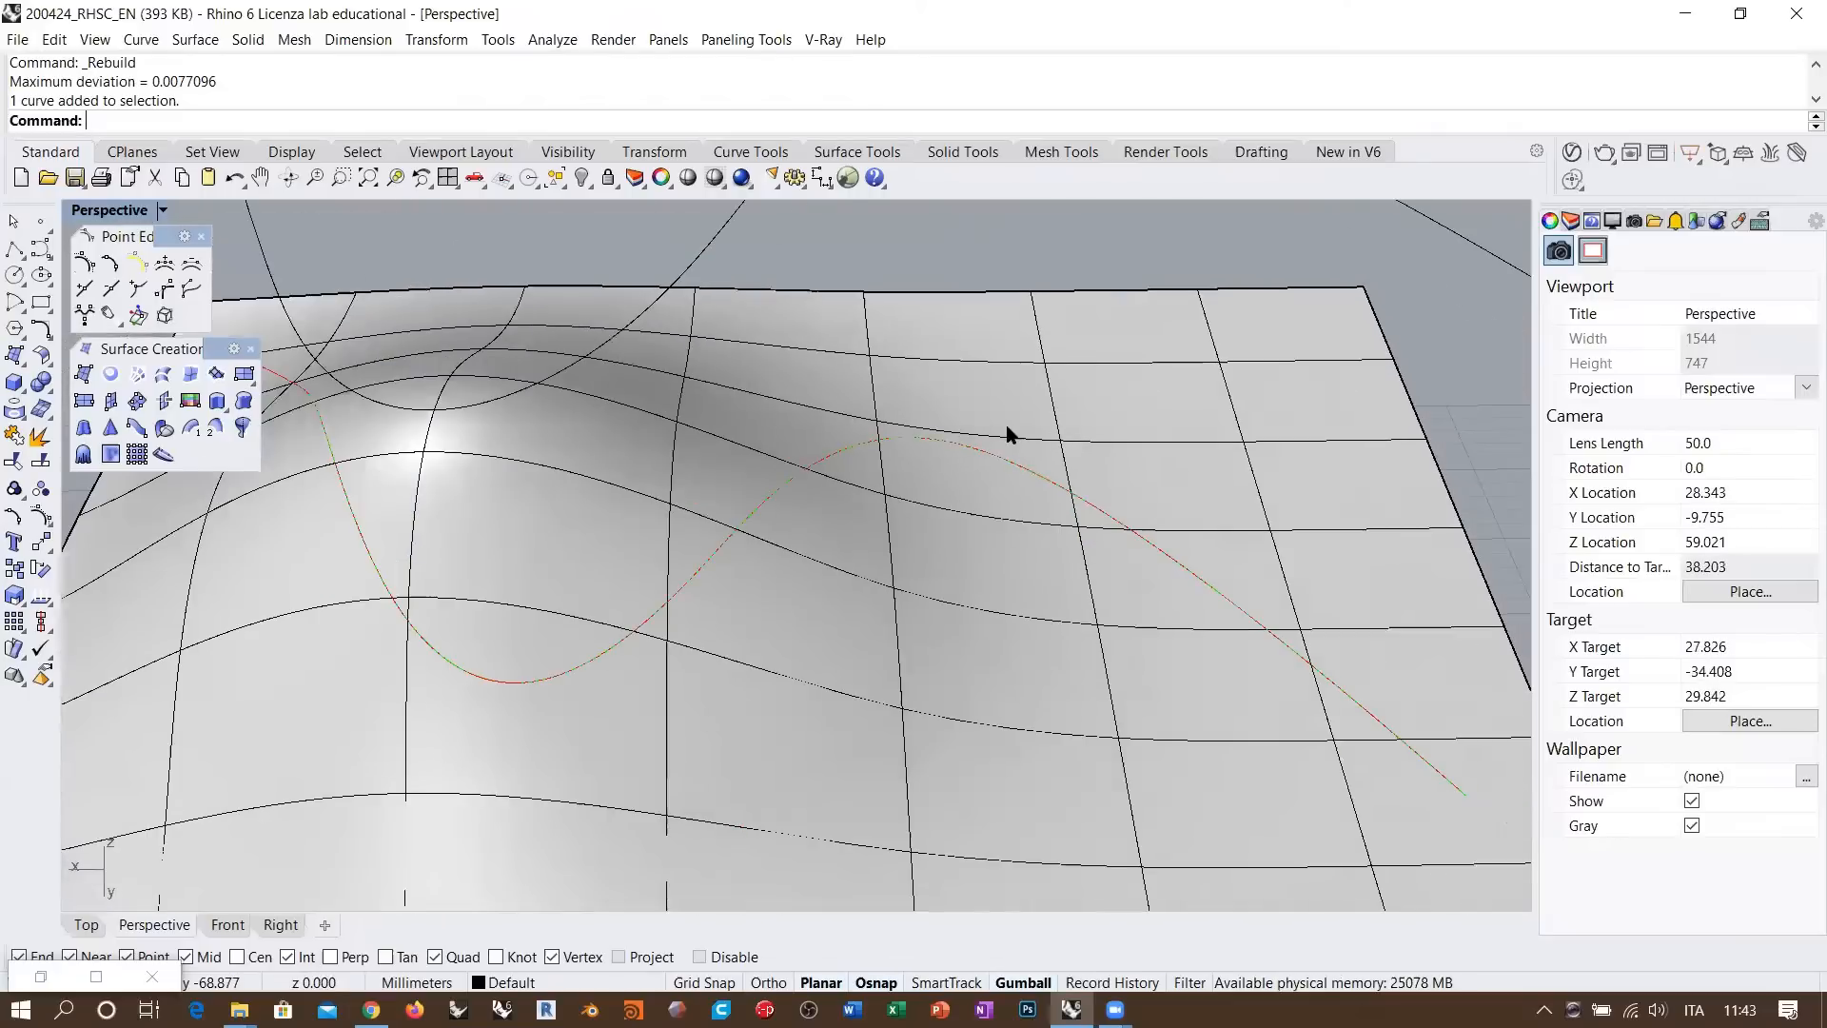
pyautogui.moveTo(942, 468); pyautogui.dragTo(937, 493, button='right')
pyautogui.click(799, 439)
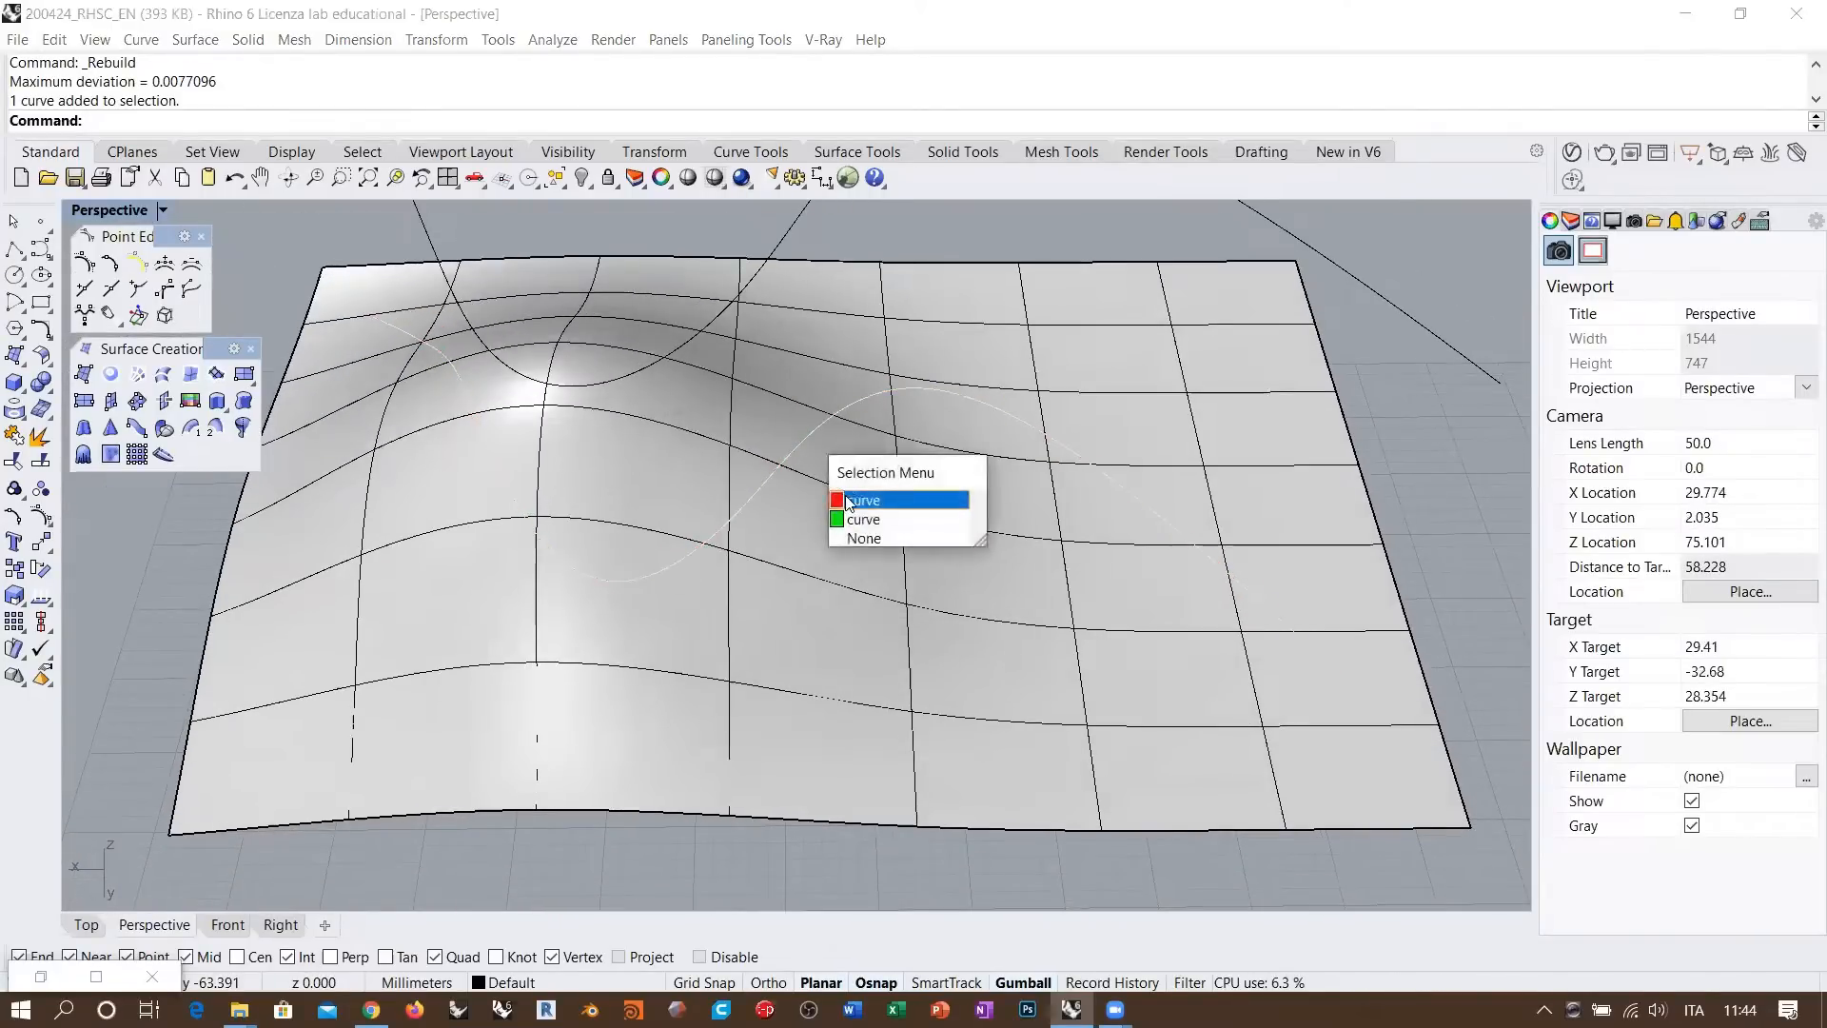
pyautogui.click(857, 520)
pyautogui.moveTo(807, 533); pyautogui.dragTo(781, 561, button='right')
pyautogui.scroll(-3, 771, 574)
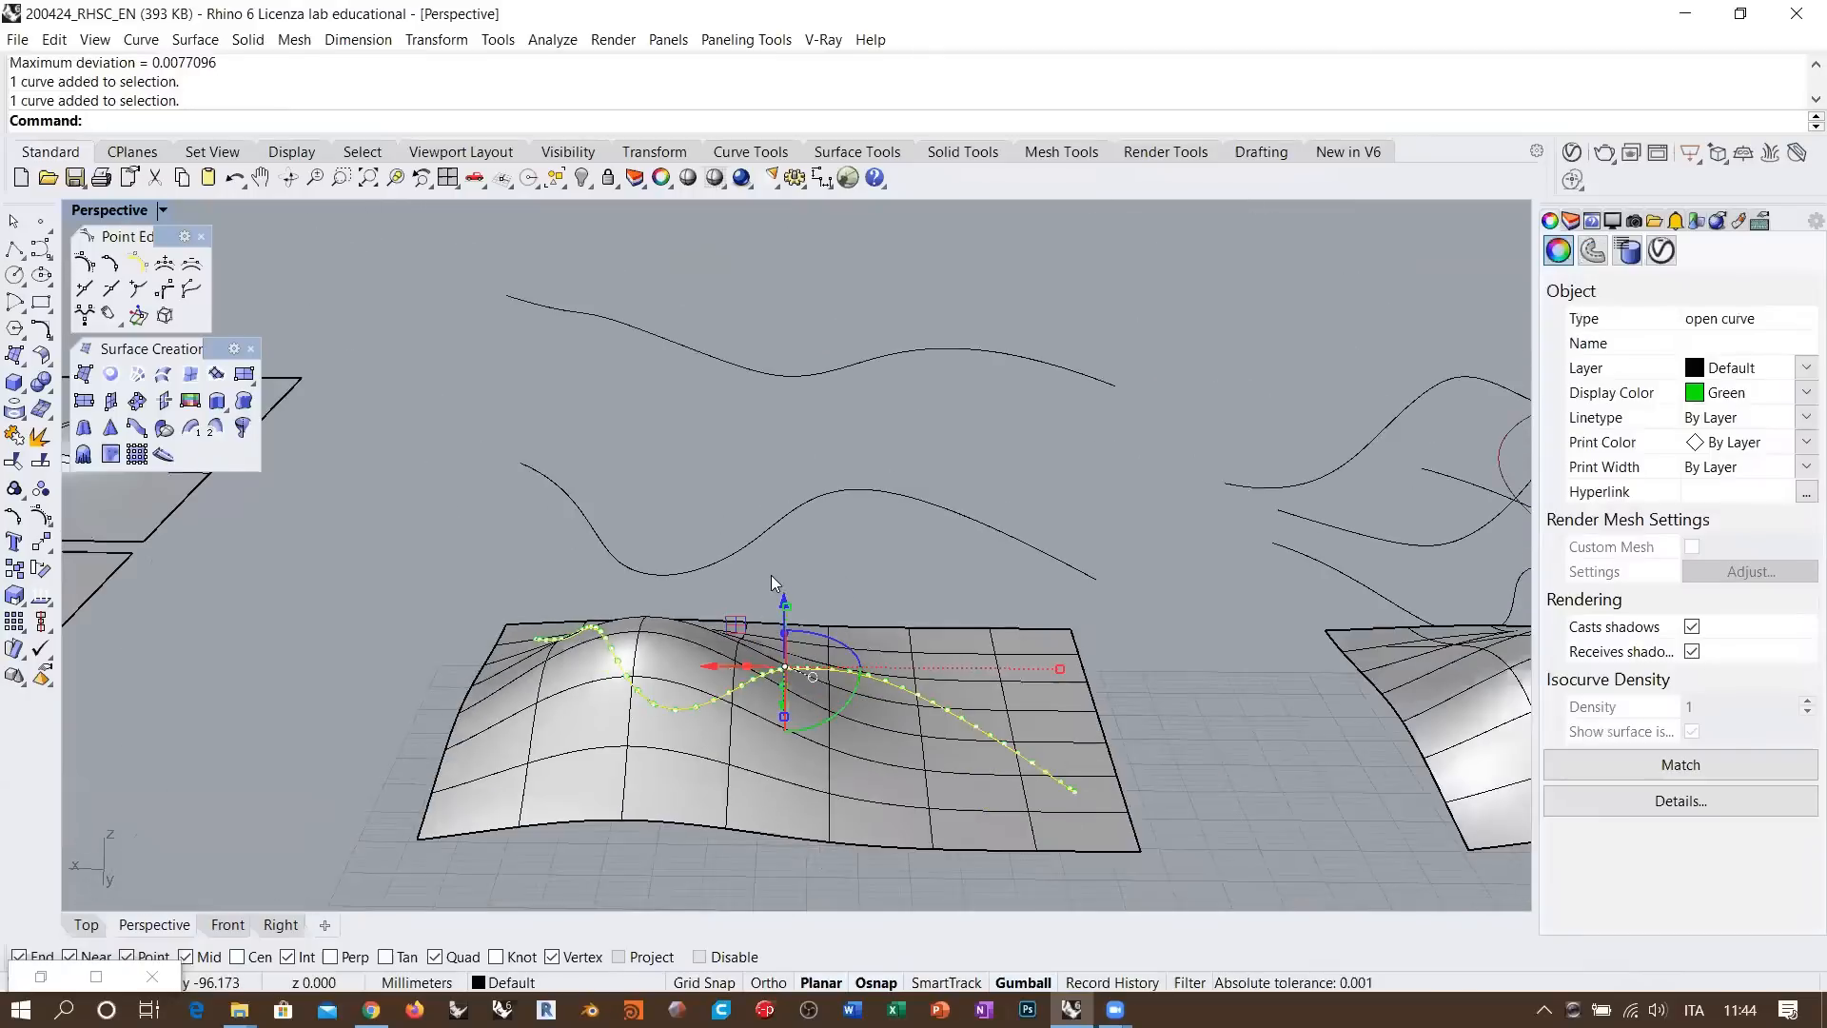
pyautogui.click(813, 409)
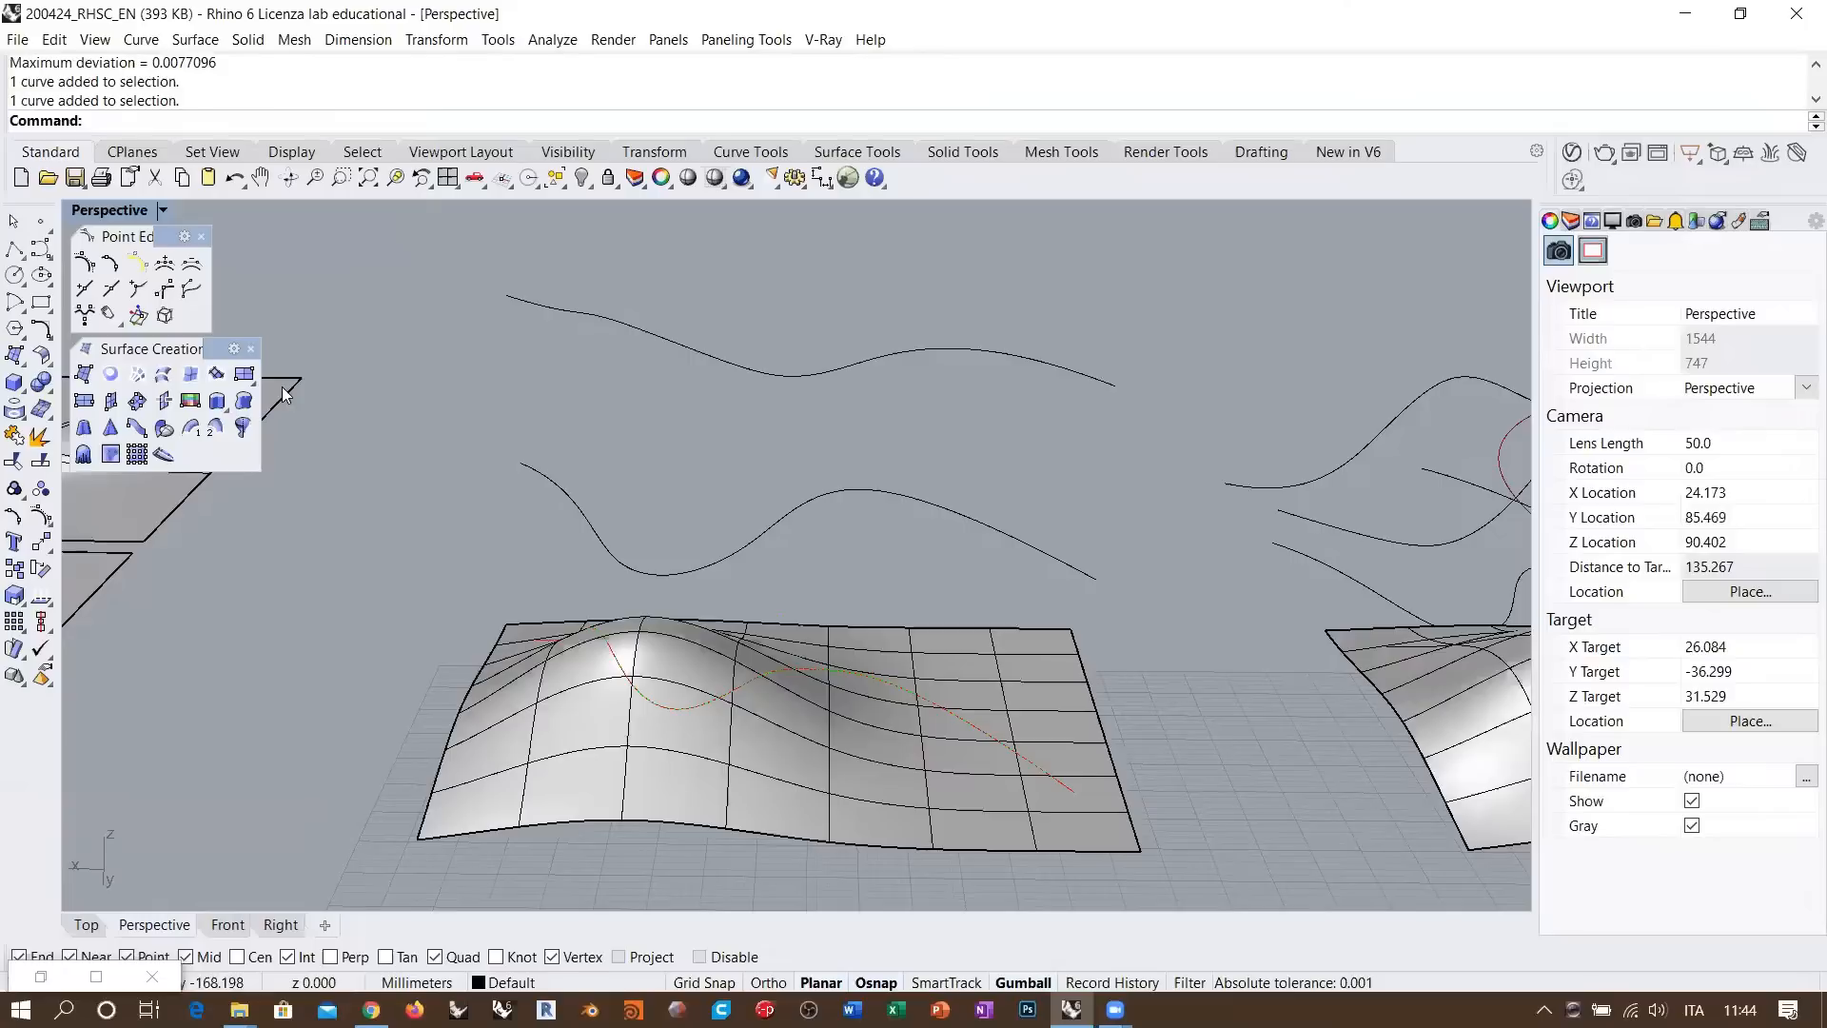
# Loft the green rebuilt curve with the two curves above the bump surface, using the Normal style
pyautogui.click(162, 373)
pyautogui.click(1050, 773)
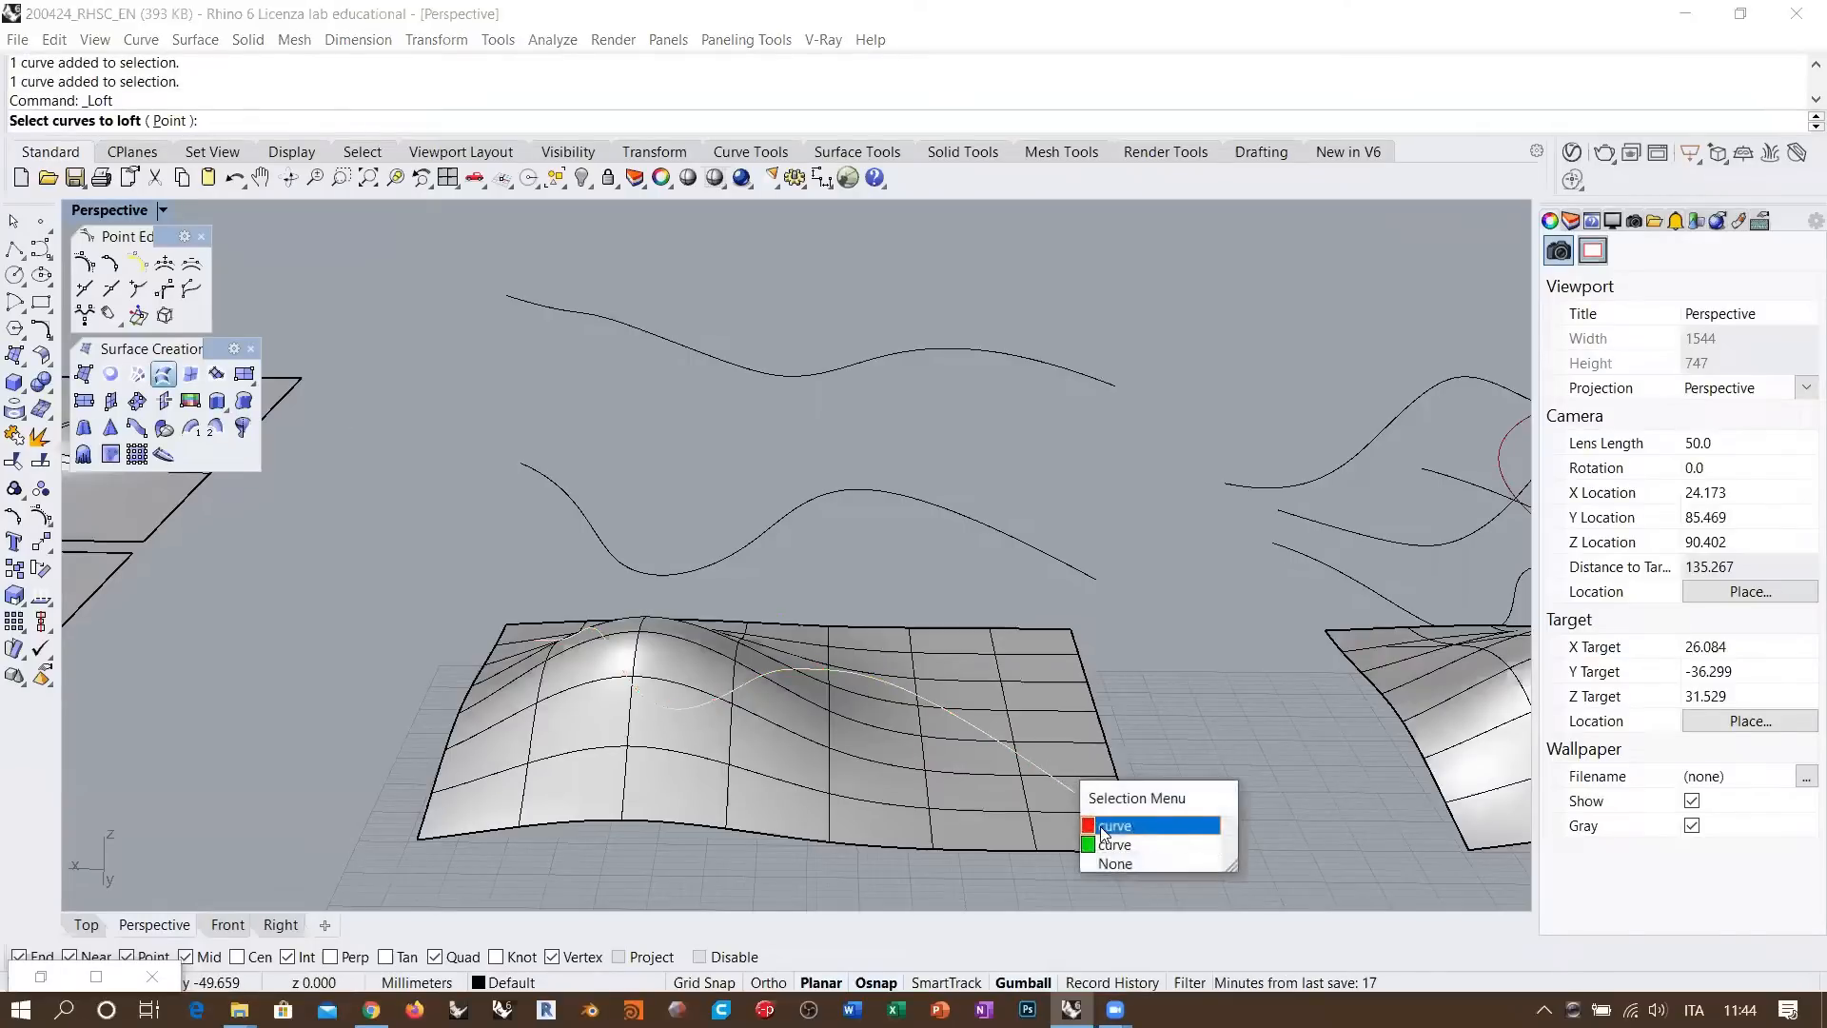
pyautogui.click(1103, 839)
pyautogui.click(1037, 550)
pyautogui.click(1039, 374)
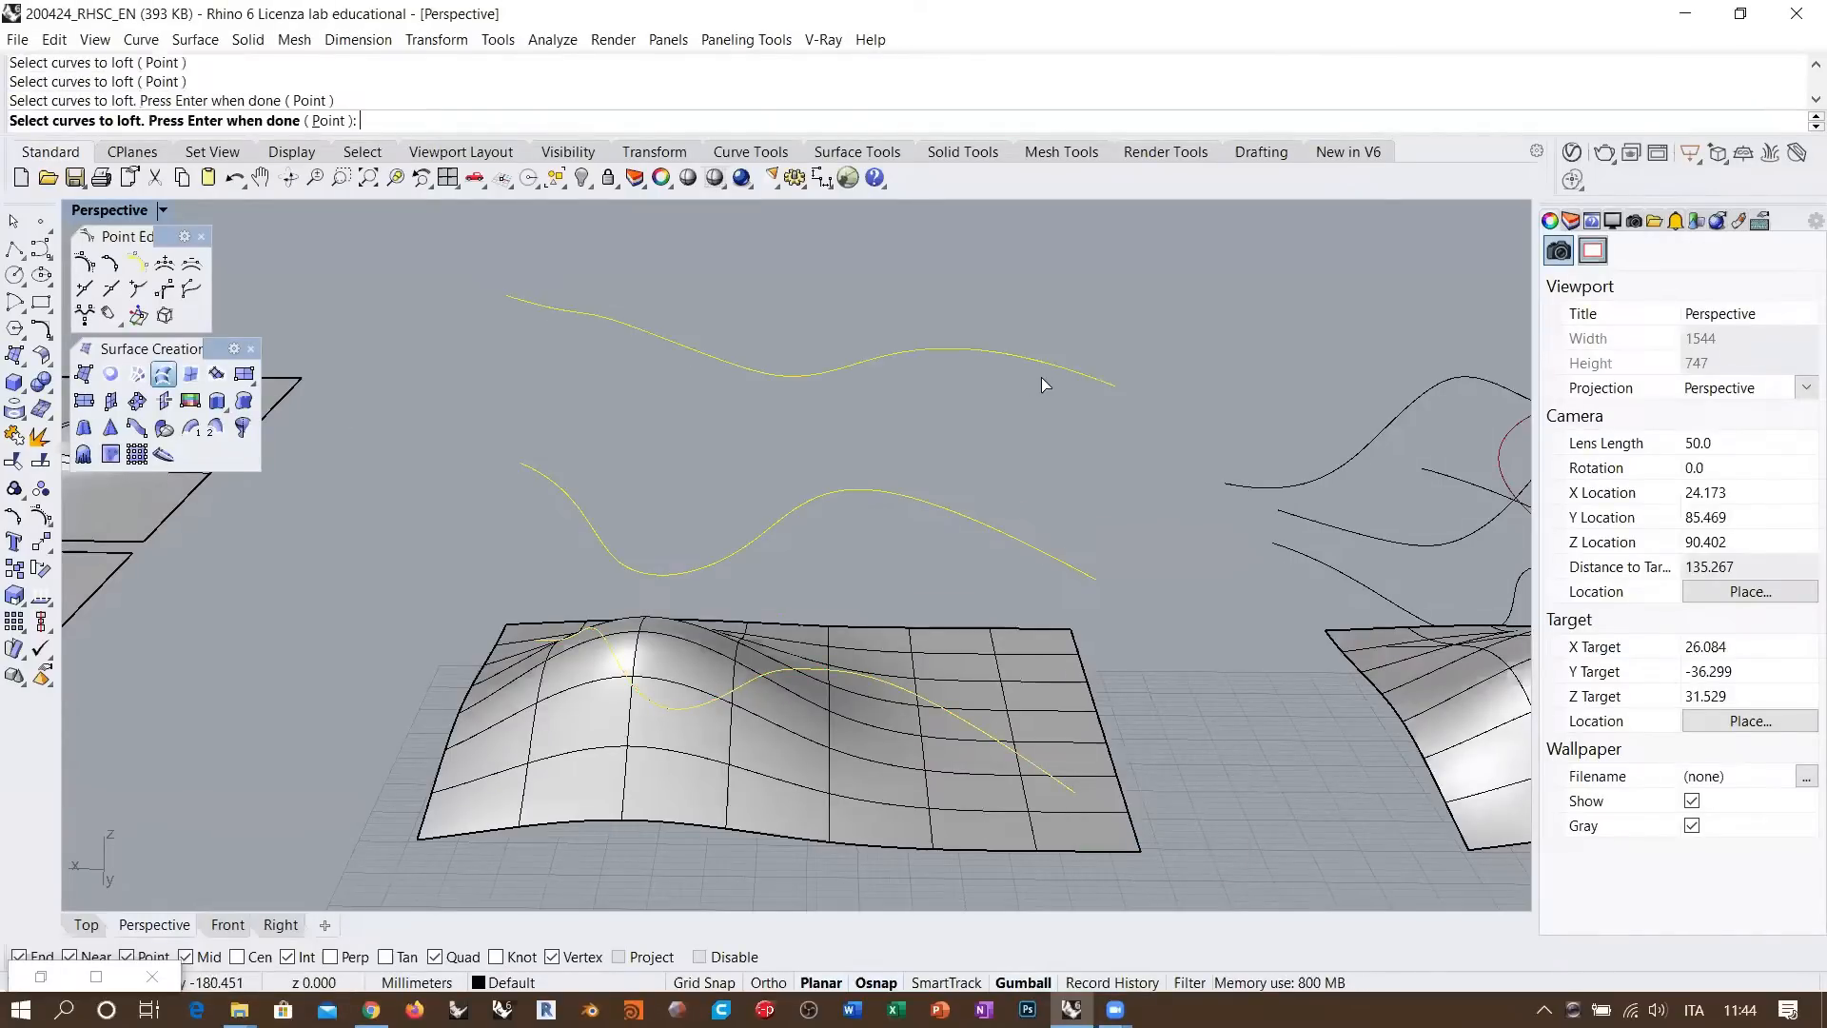
pyautogui.rightClick(897, 455)
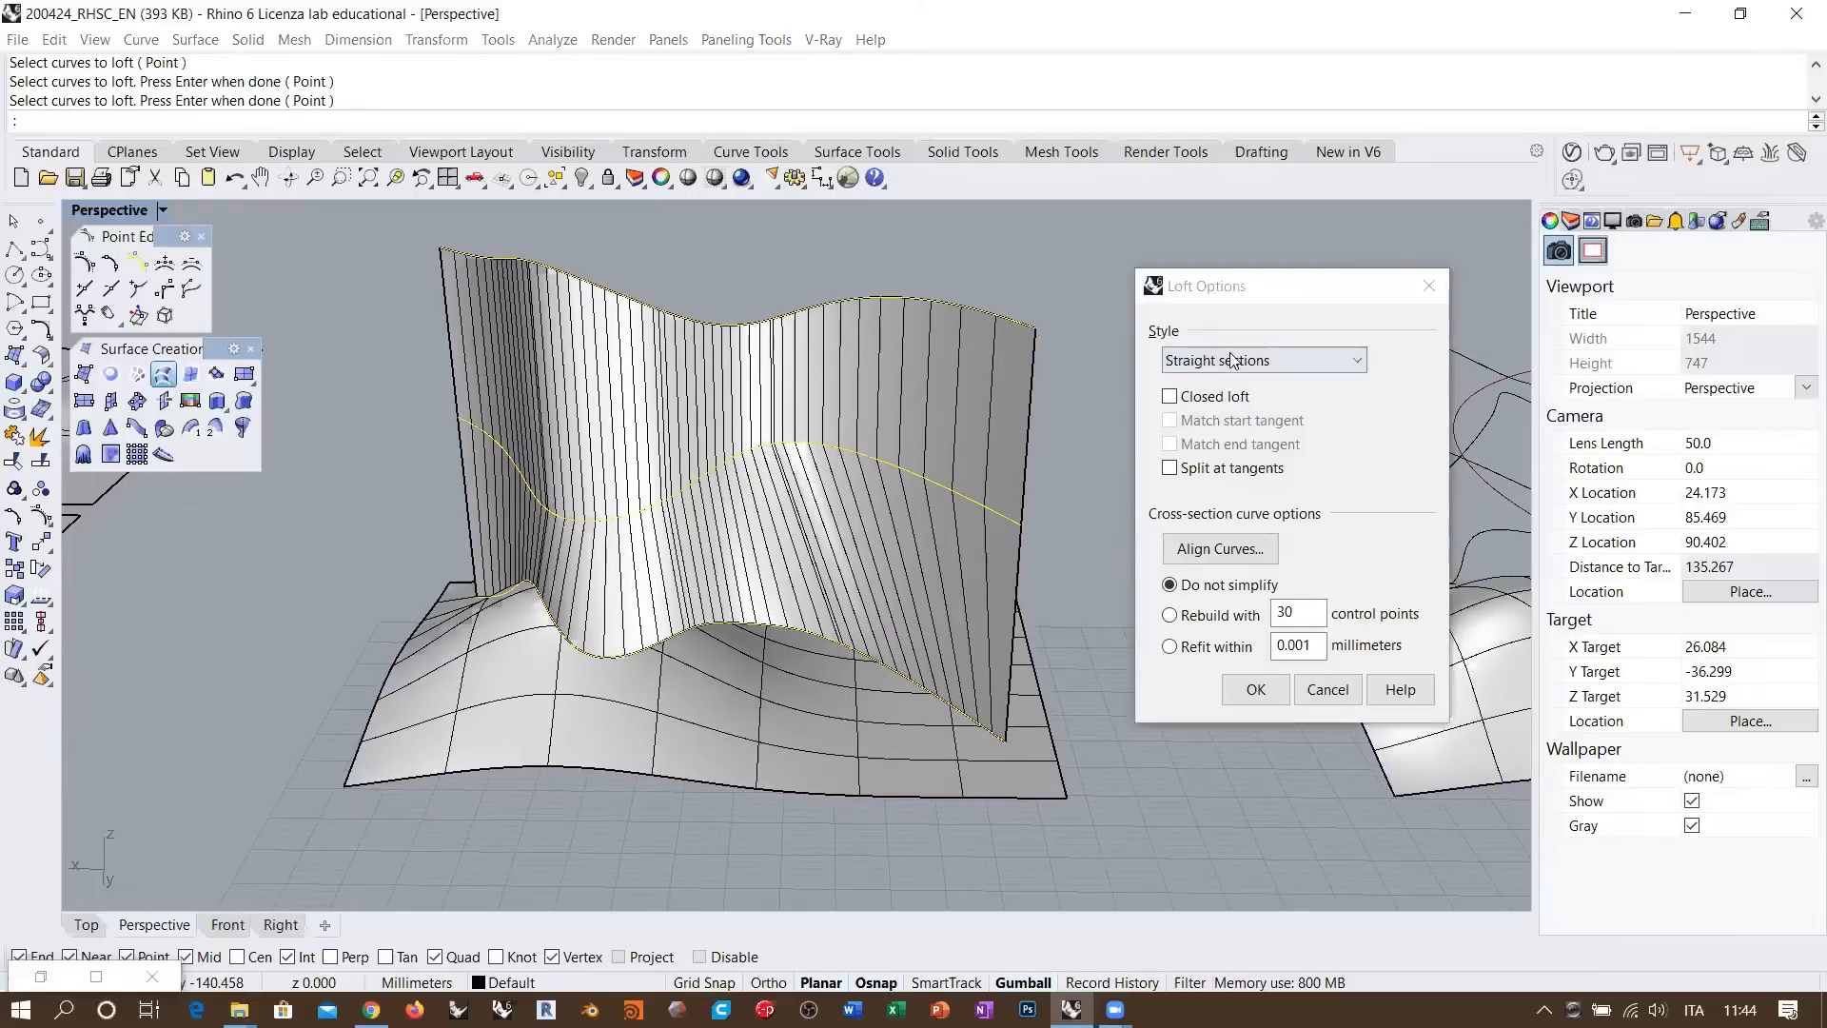
pyautogui.click(1264, 360)
pyautogui.click(1217, 379)
# Examine the isocurve density and flow of the Normal loft preview from several angles
pyautogui.moveTo(869, 503); pyautogui.dragTo(804, 561, button='right')
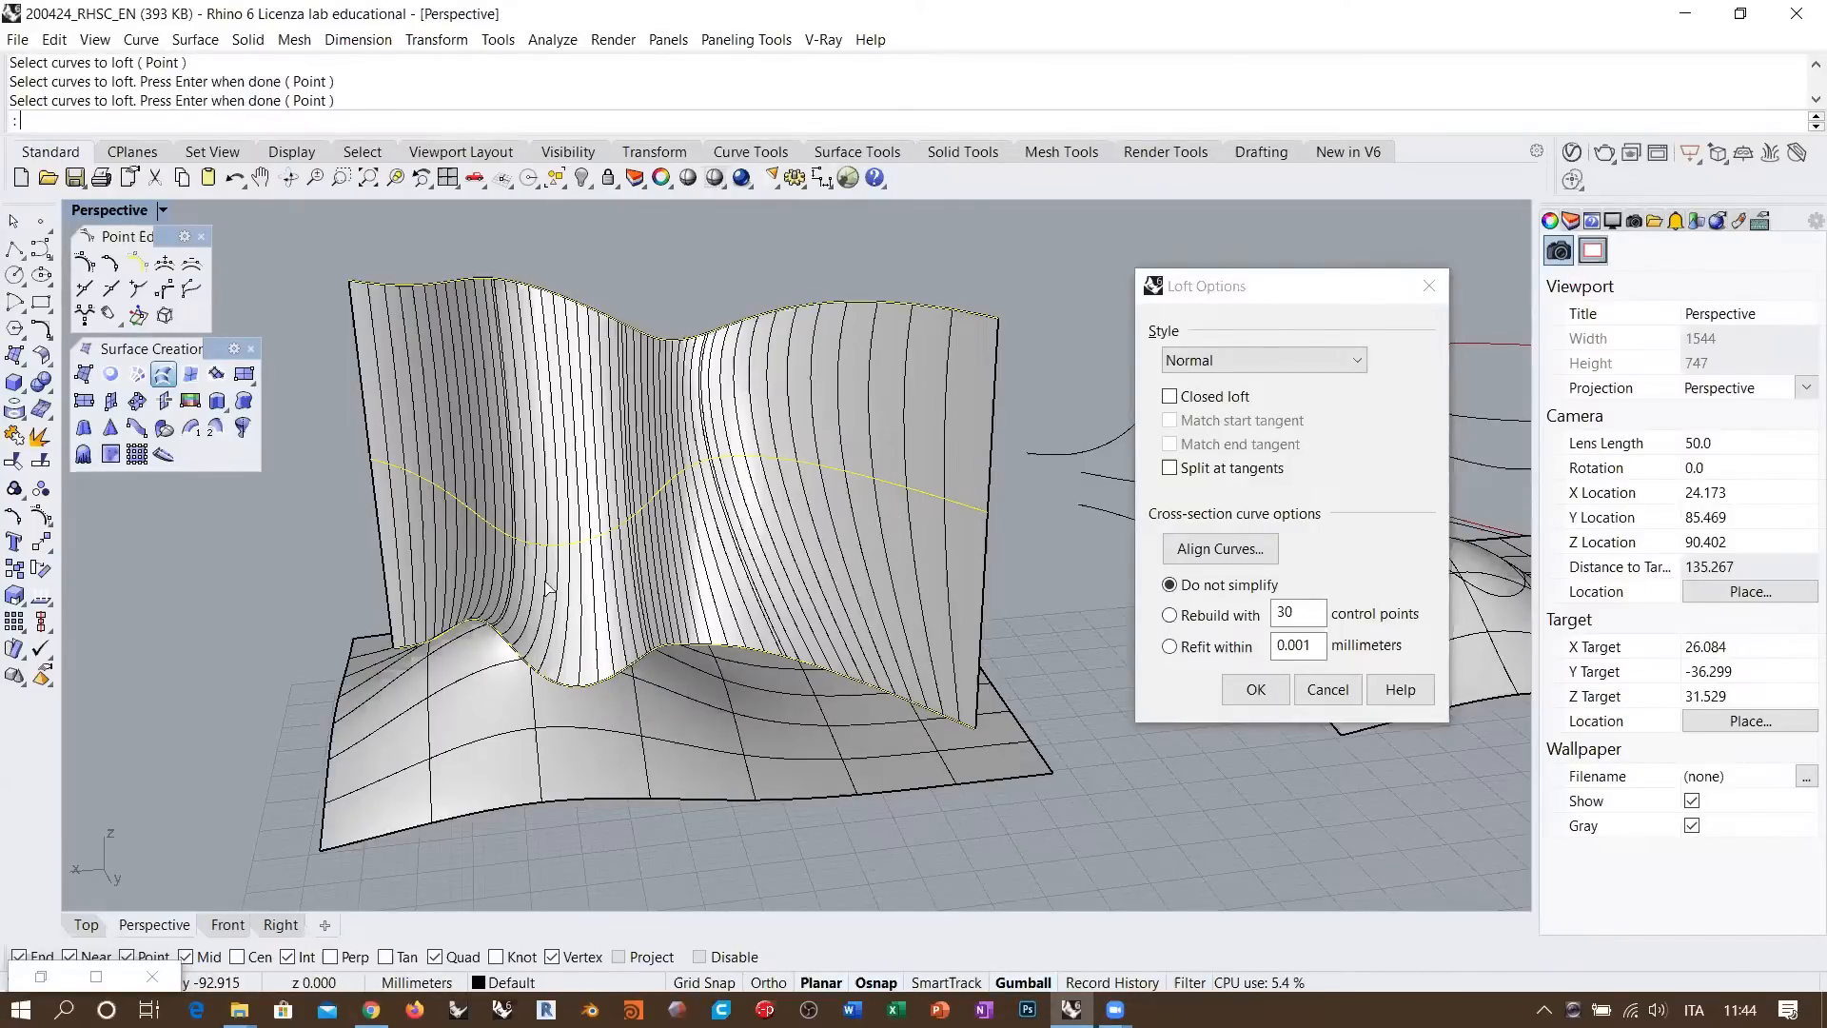
pyautogui.moveTo(545, 581); pyautogui.dragTo(519, 544, button='right')
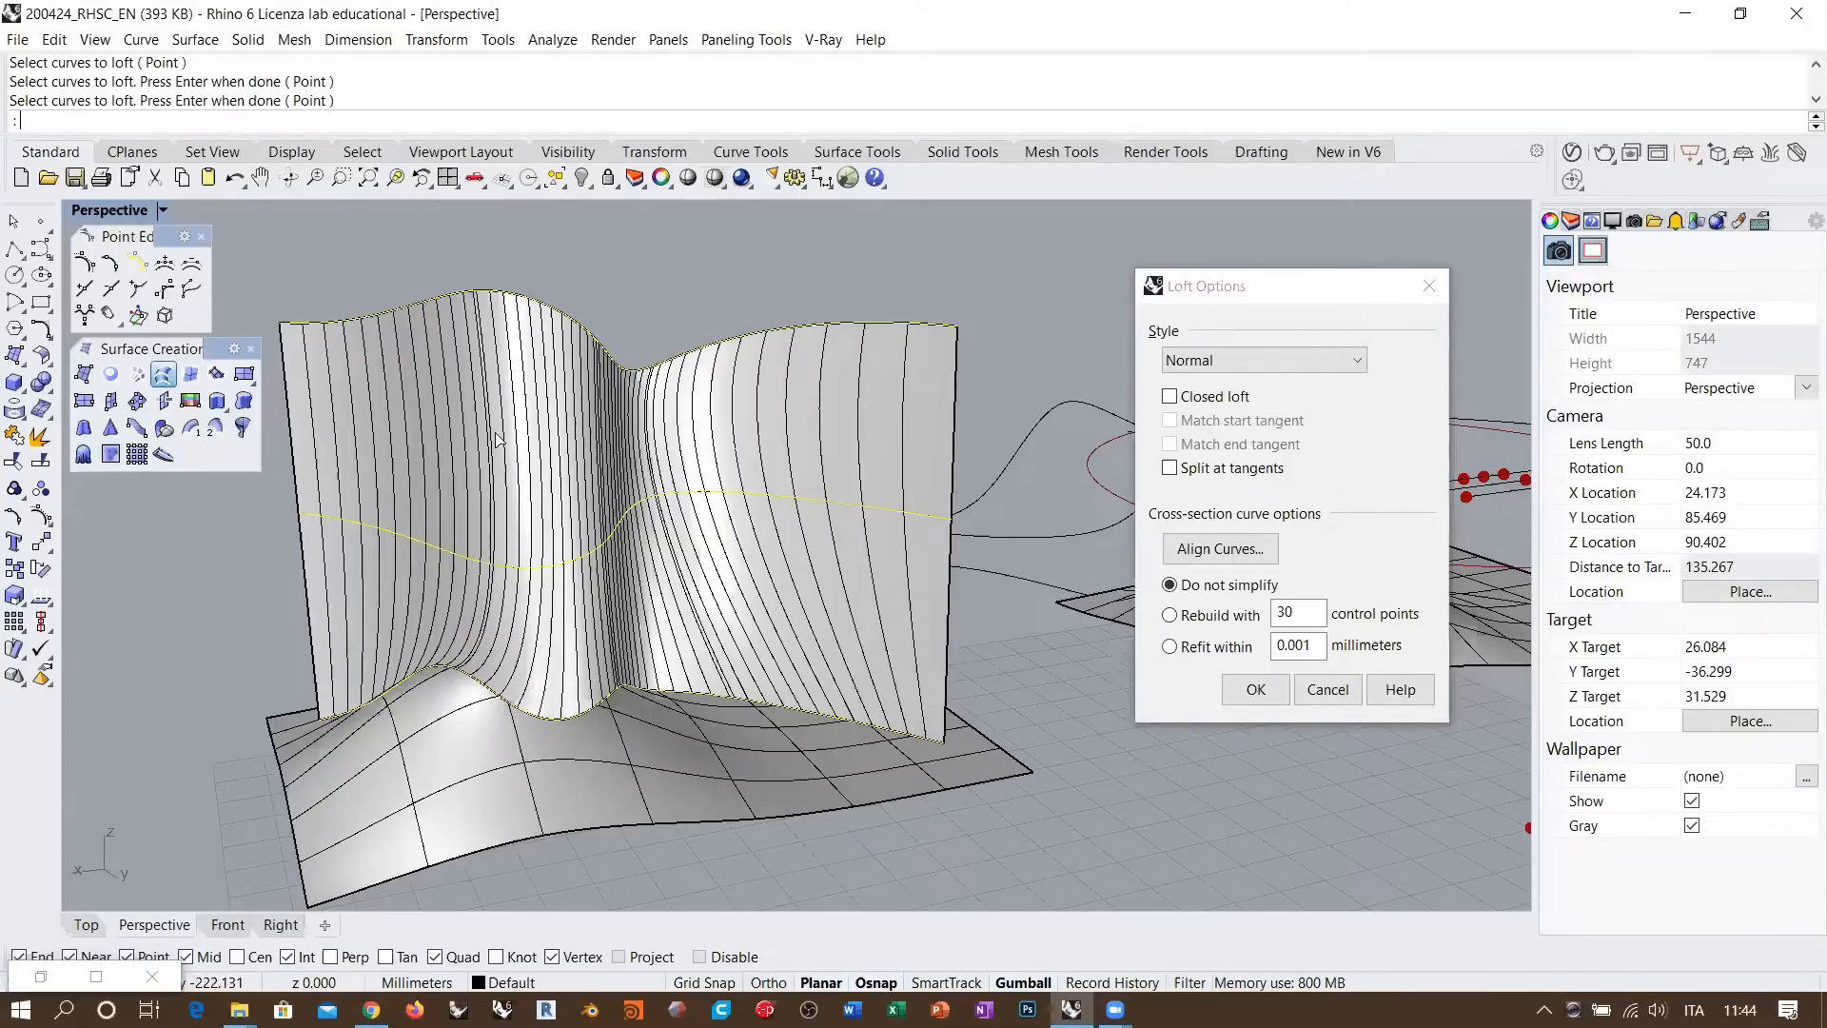
pyautogui.moveTo(644, 433); pyautogui.dragTo(759, 433, button='right')
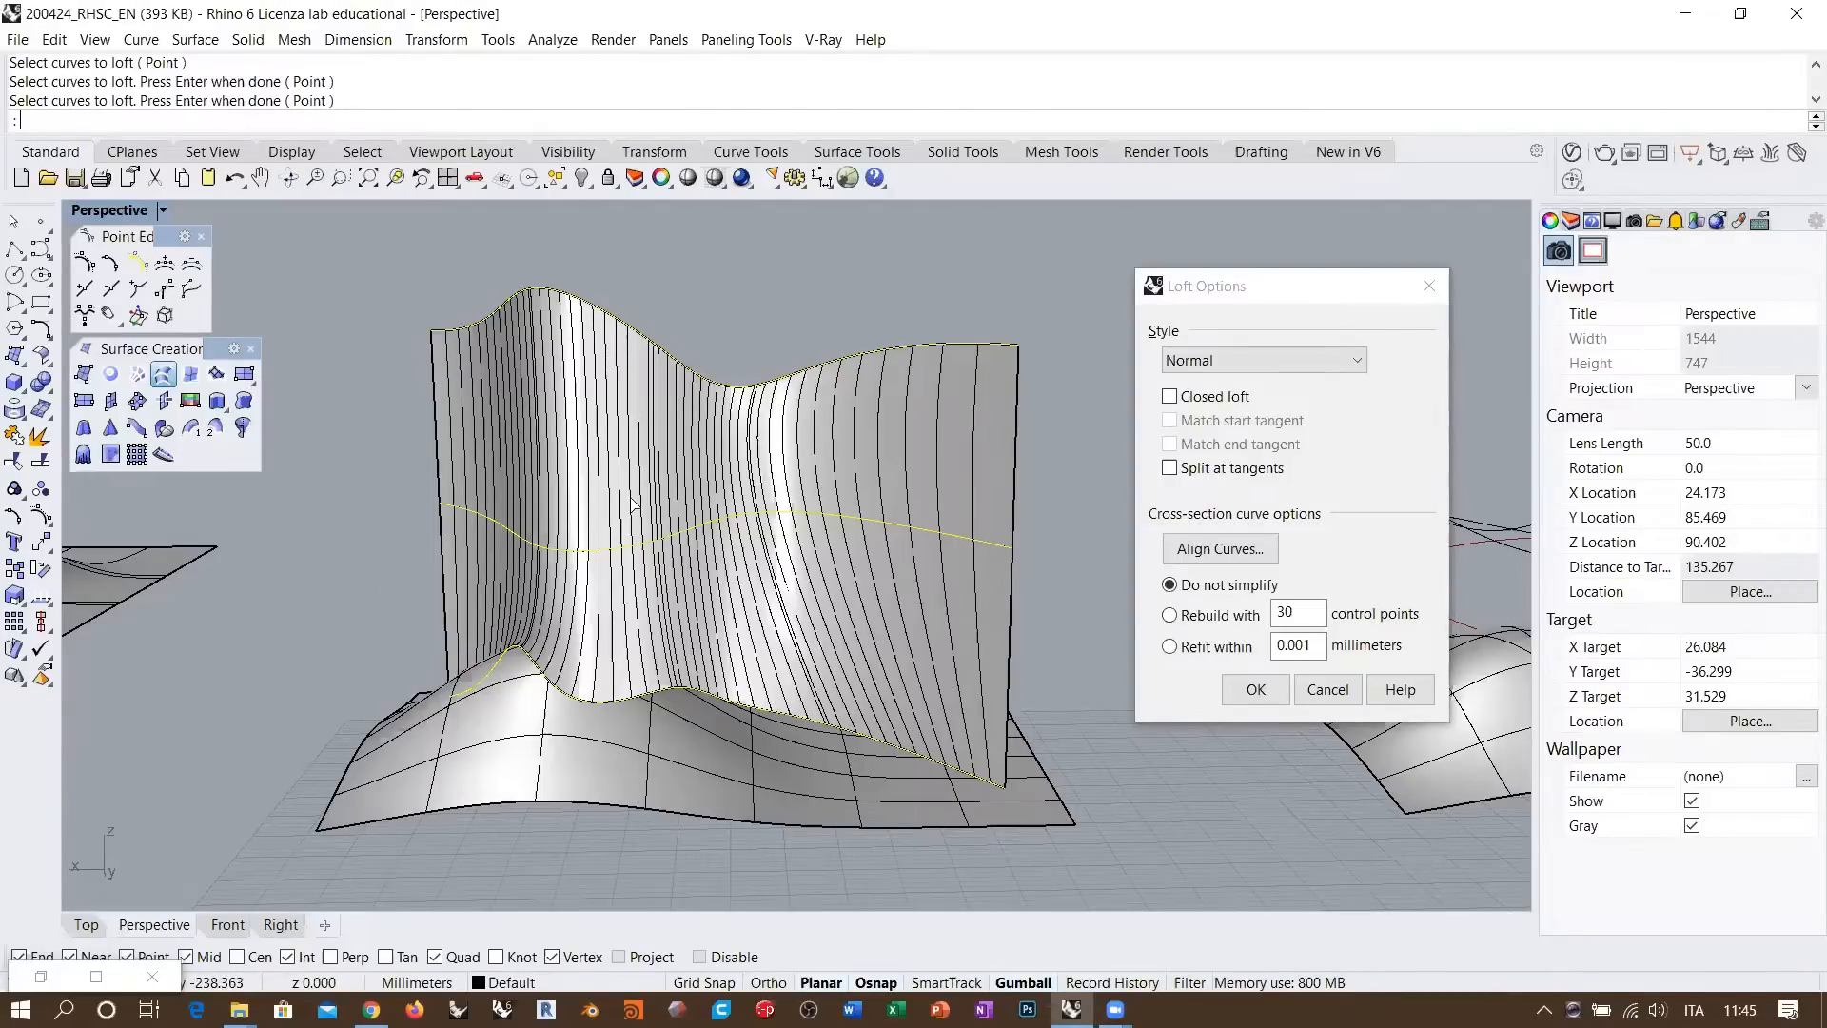
pyautogui.moveTo(633, 504); pyautogui.dragTo(405, 526, button='right')
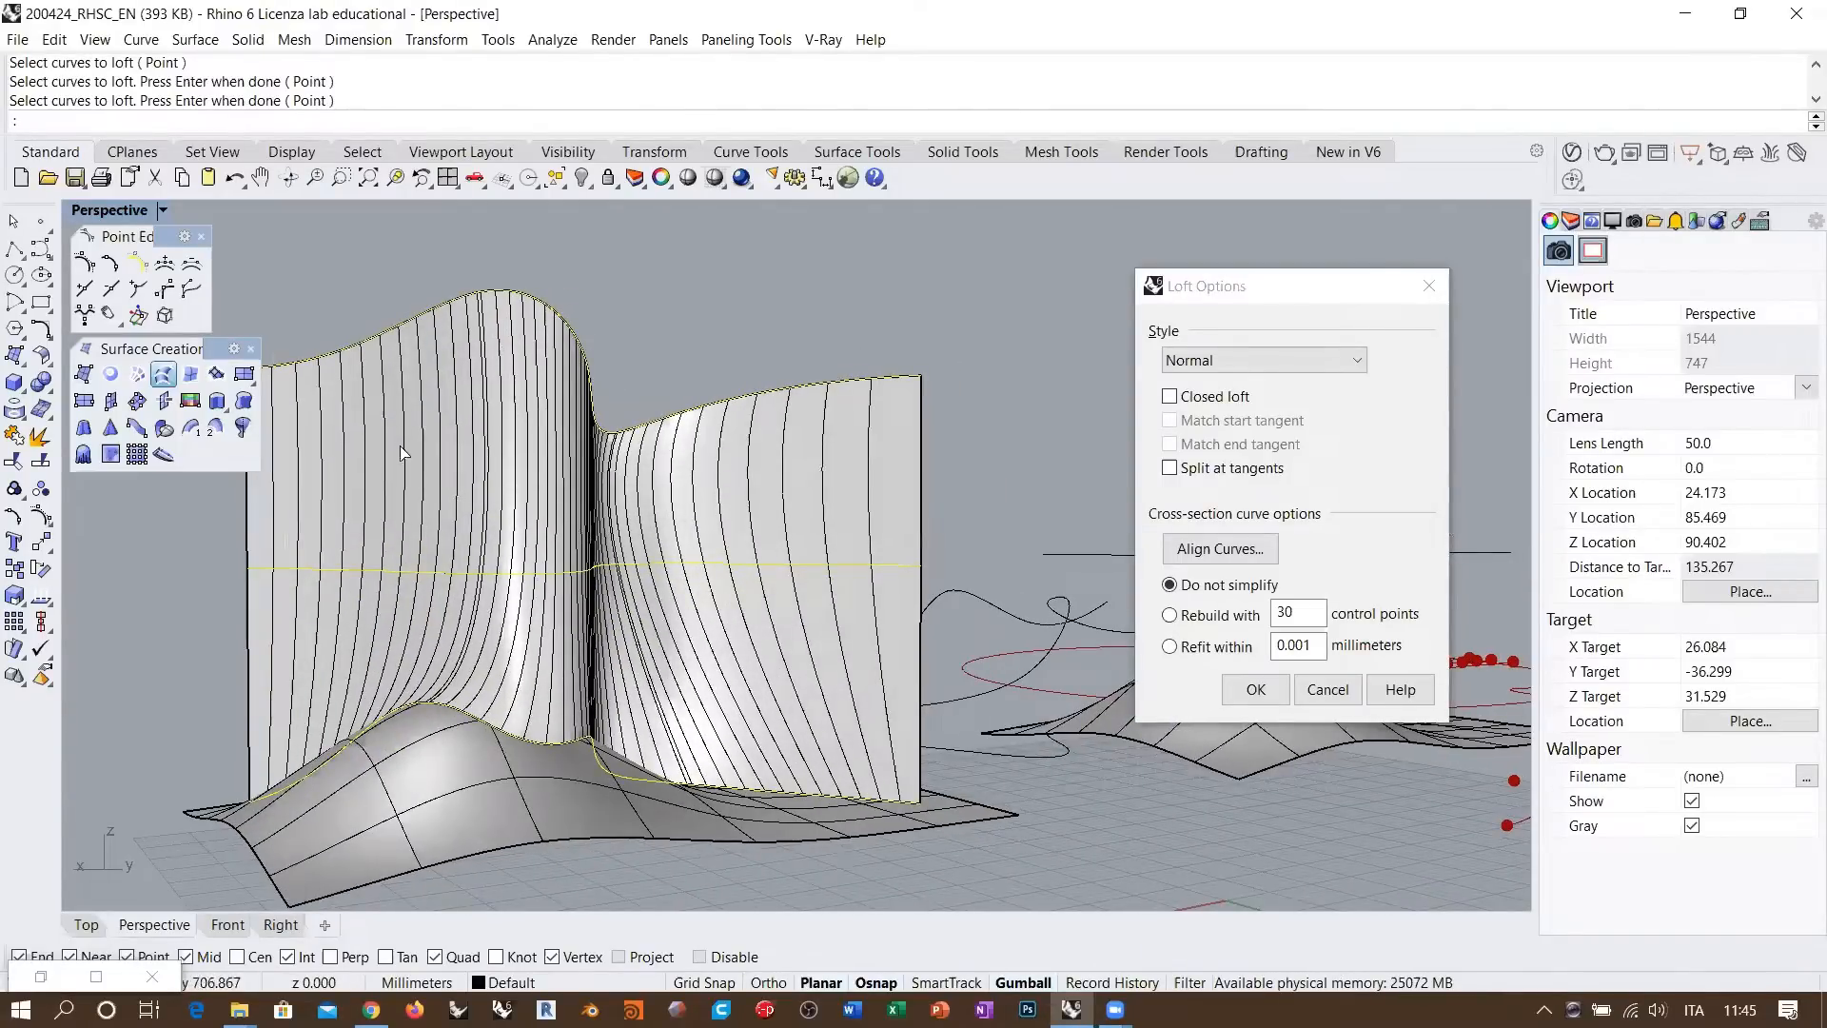
pyautogui.moveTo(488, 504); pyautogui.dragTo(434, 707, button='right')
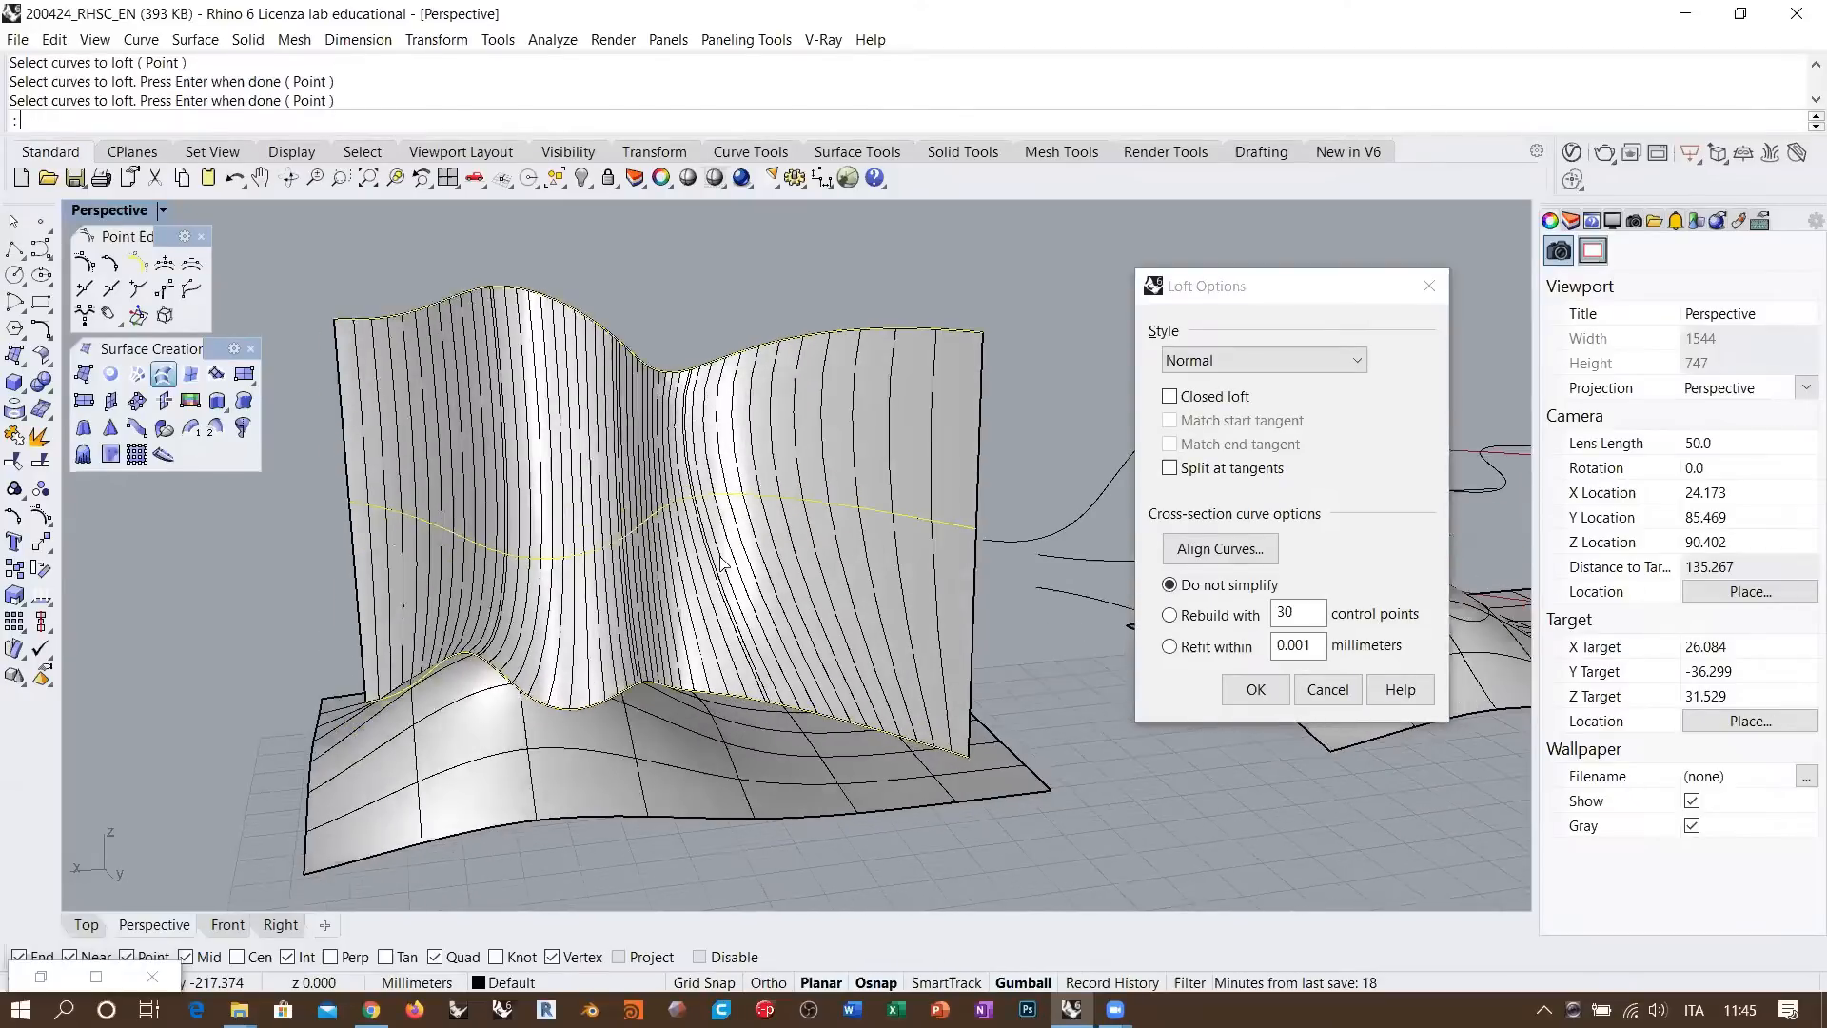
pyautogui.moveTo(733, 561); pyautogui.dragTo(756, 490, button='right')
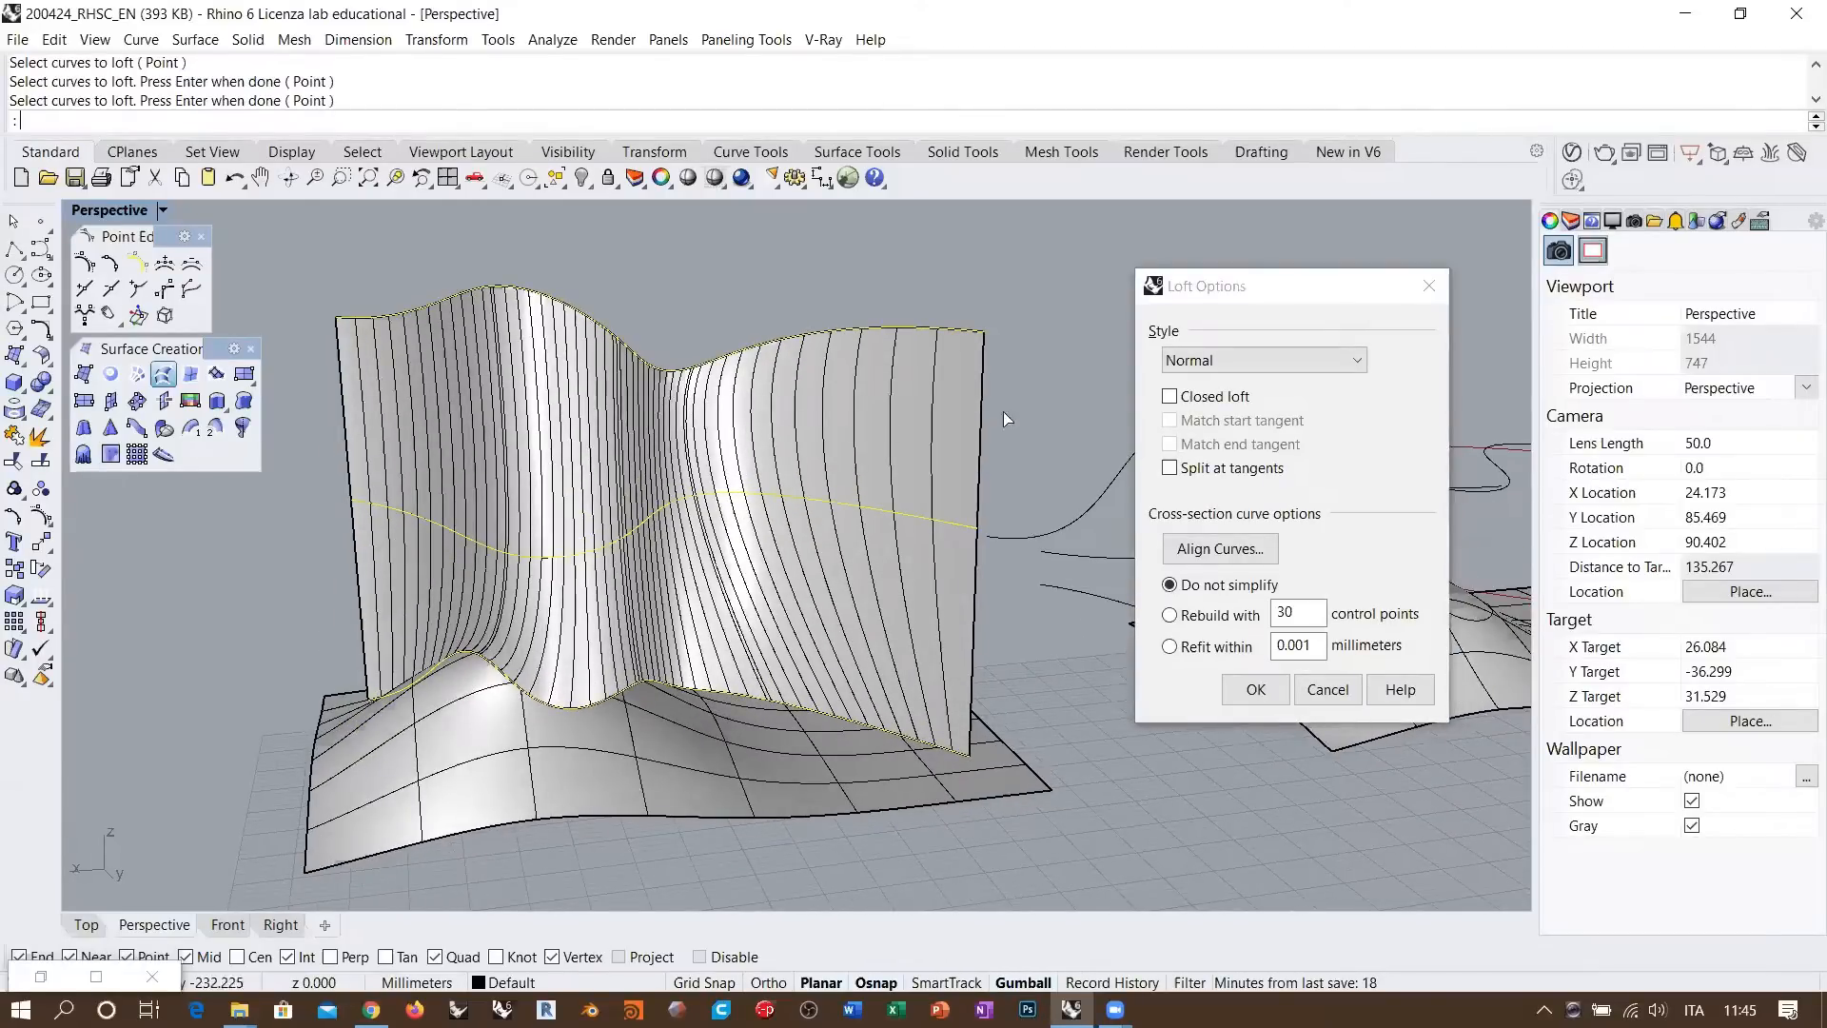
pyautogui.click(43, 333)
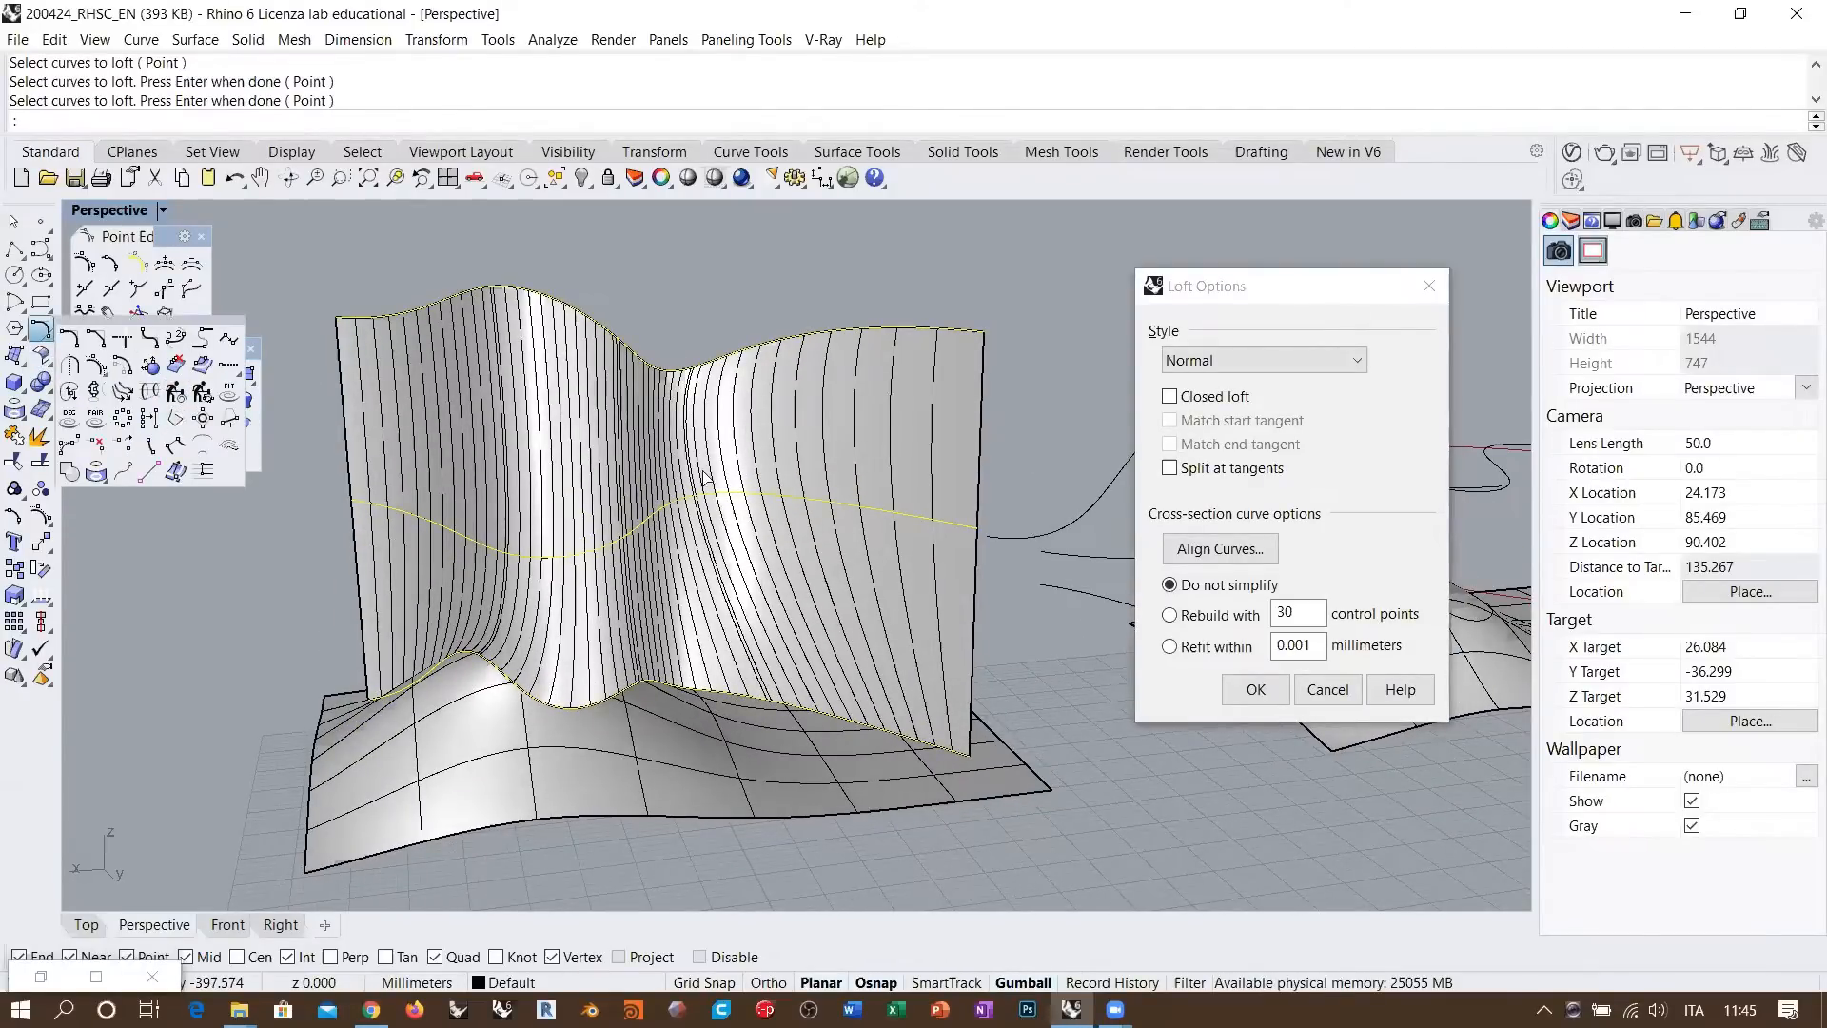
pyautogui.click(1210, 294)
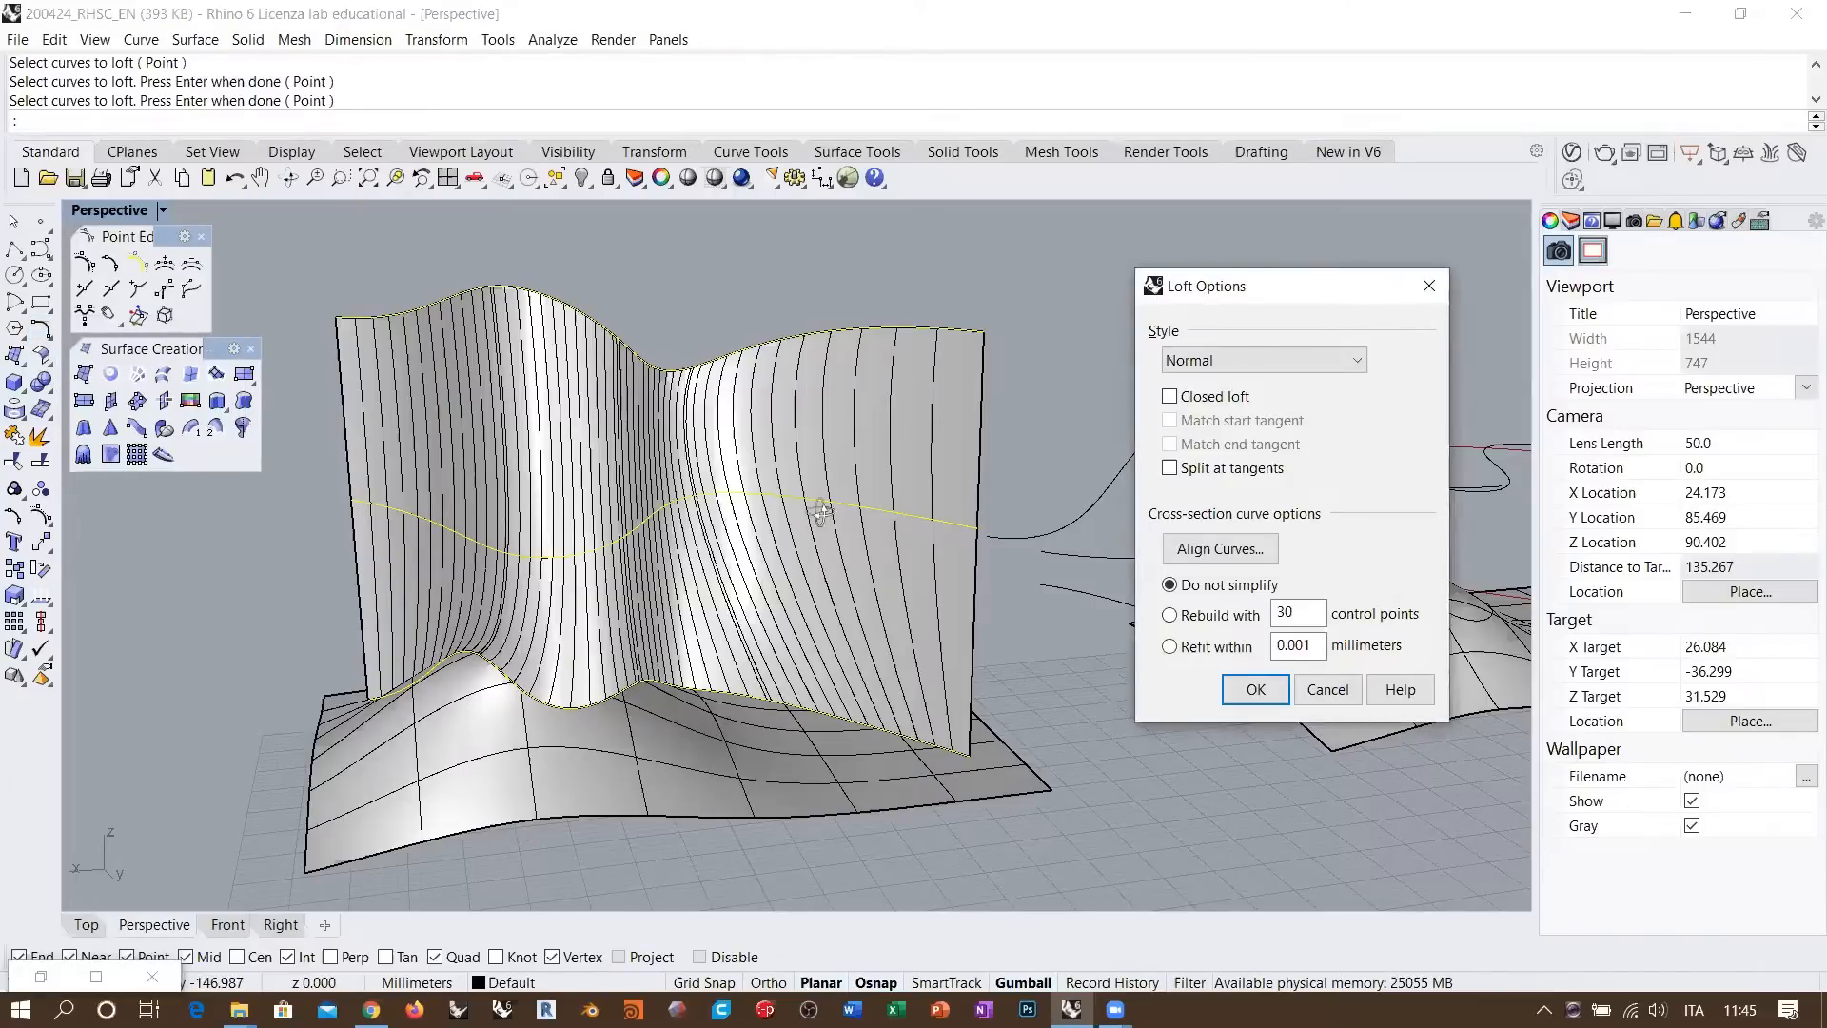
pyautogui.moveTo(827, 509); pyautogui.dragTo(803, 506, button='right')
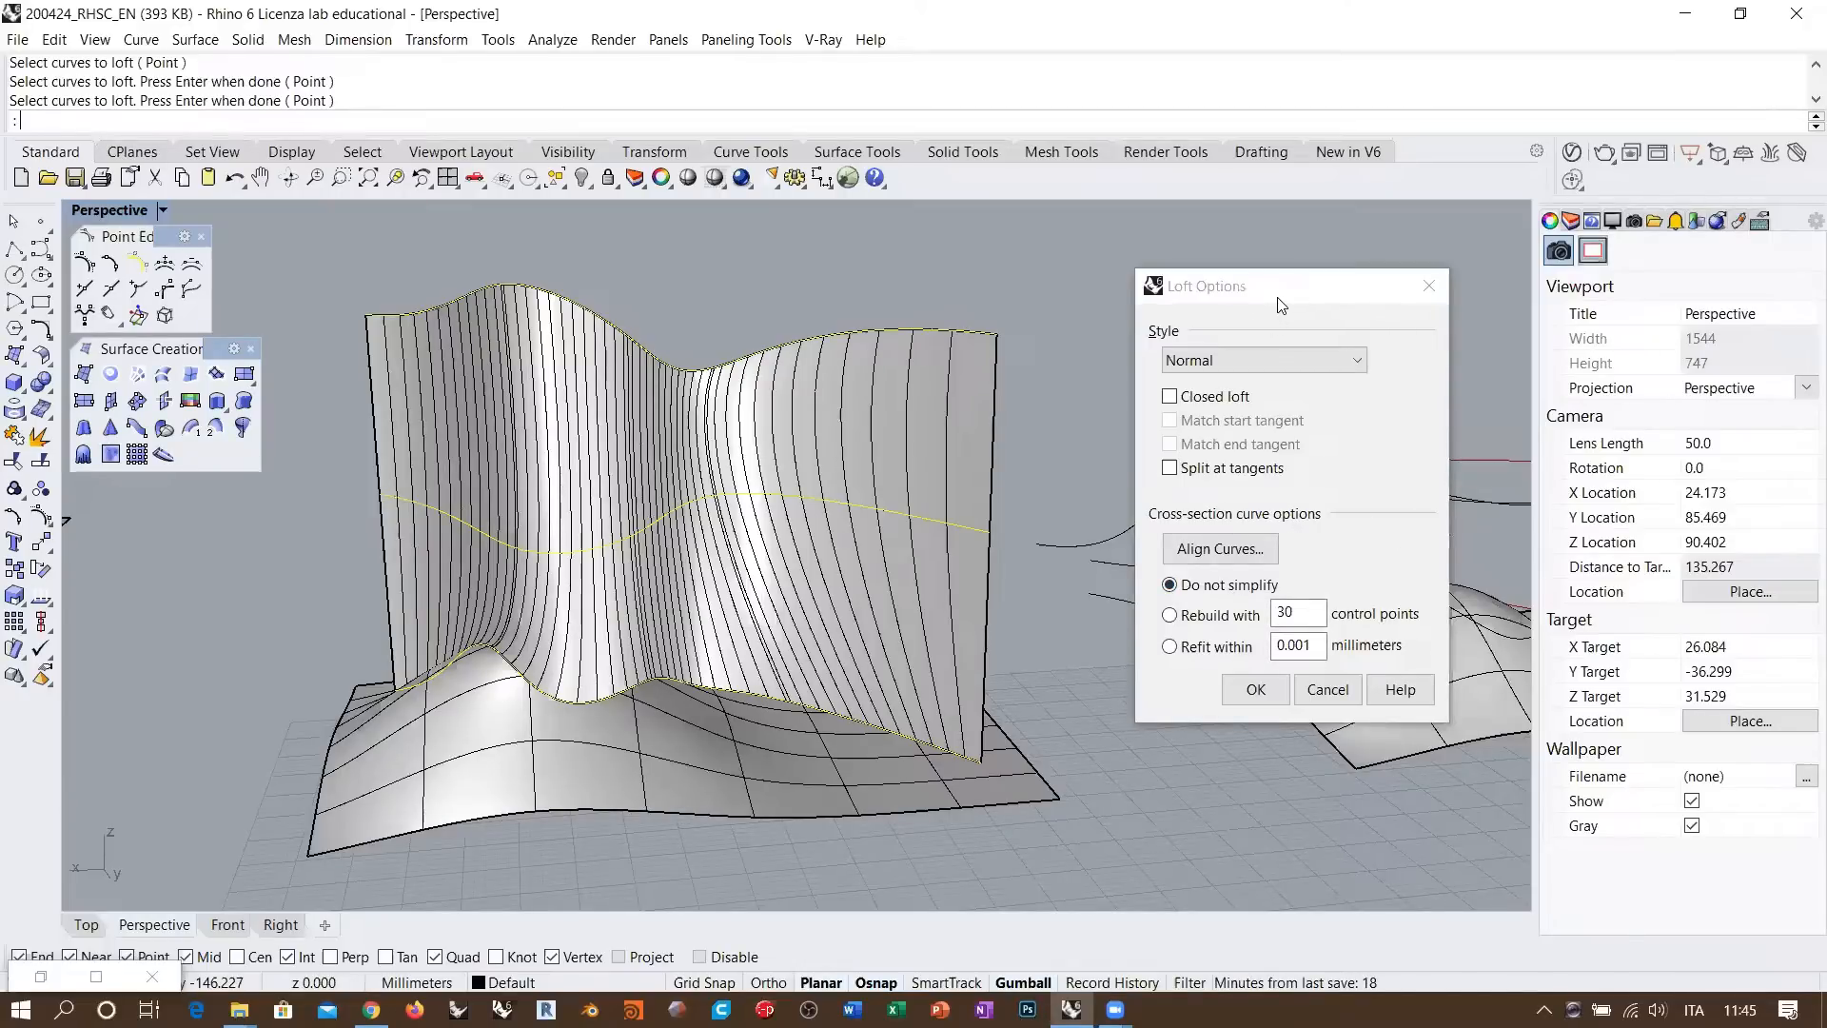
# Set the loft's cross-section curves to be rebuilt with 30 control points and review the previewed isocurves
pyautogui.click(1169, 614)
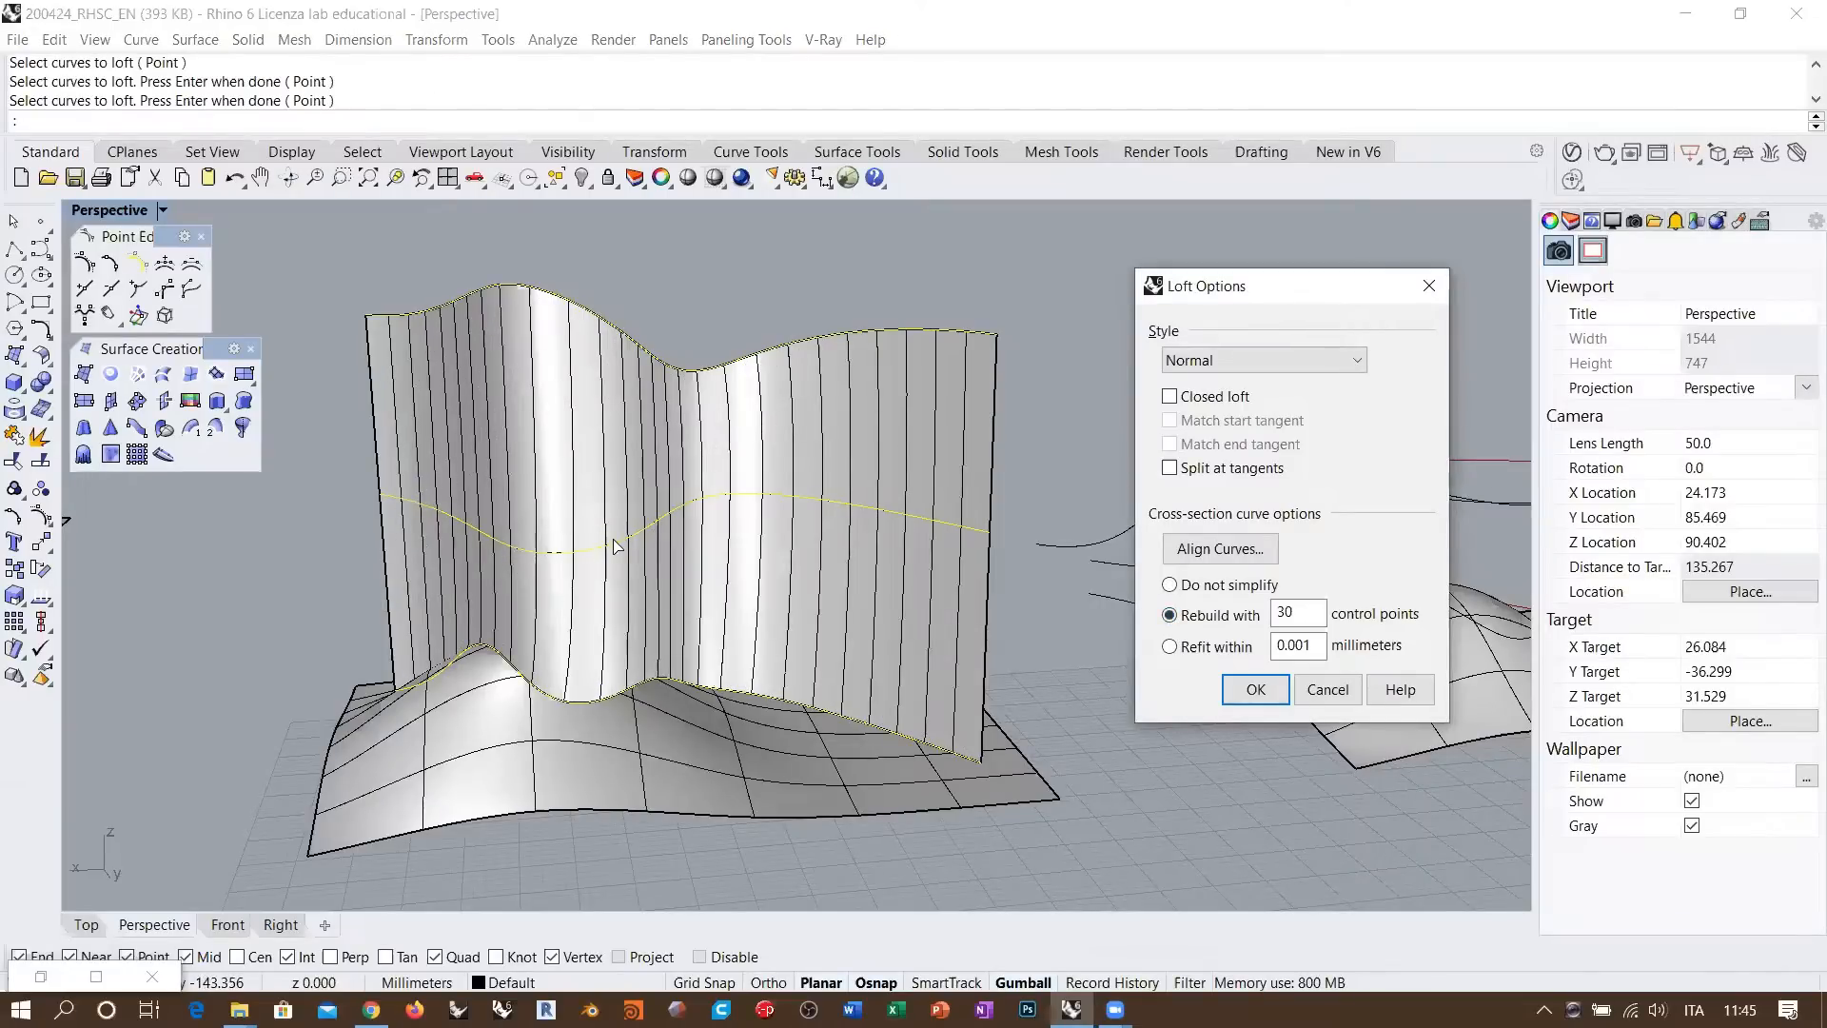
pyautogui.moveTo(742, 509); pyautogui.dragTo(514, 718, button='right')
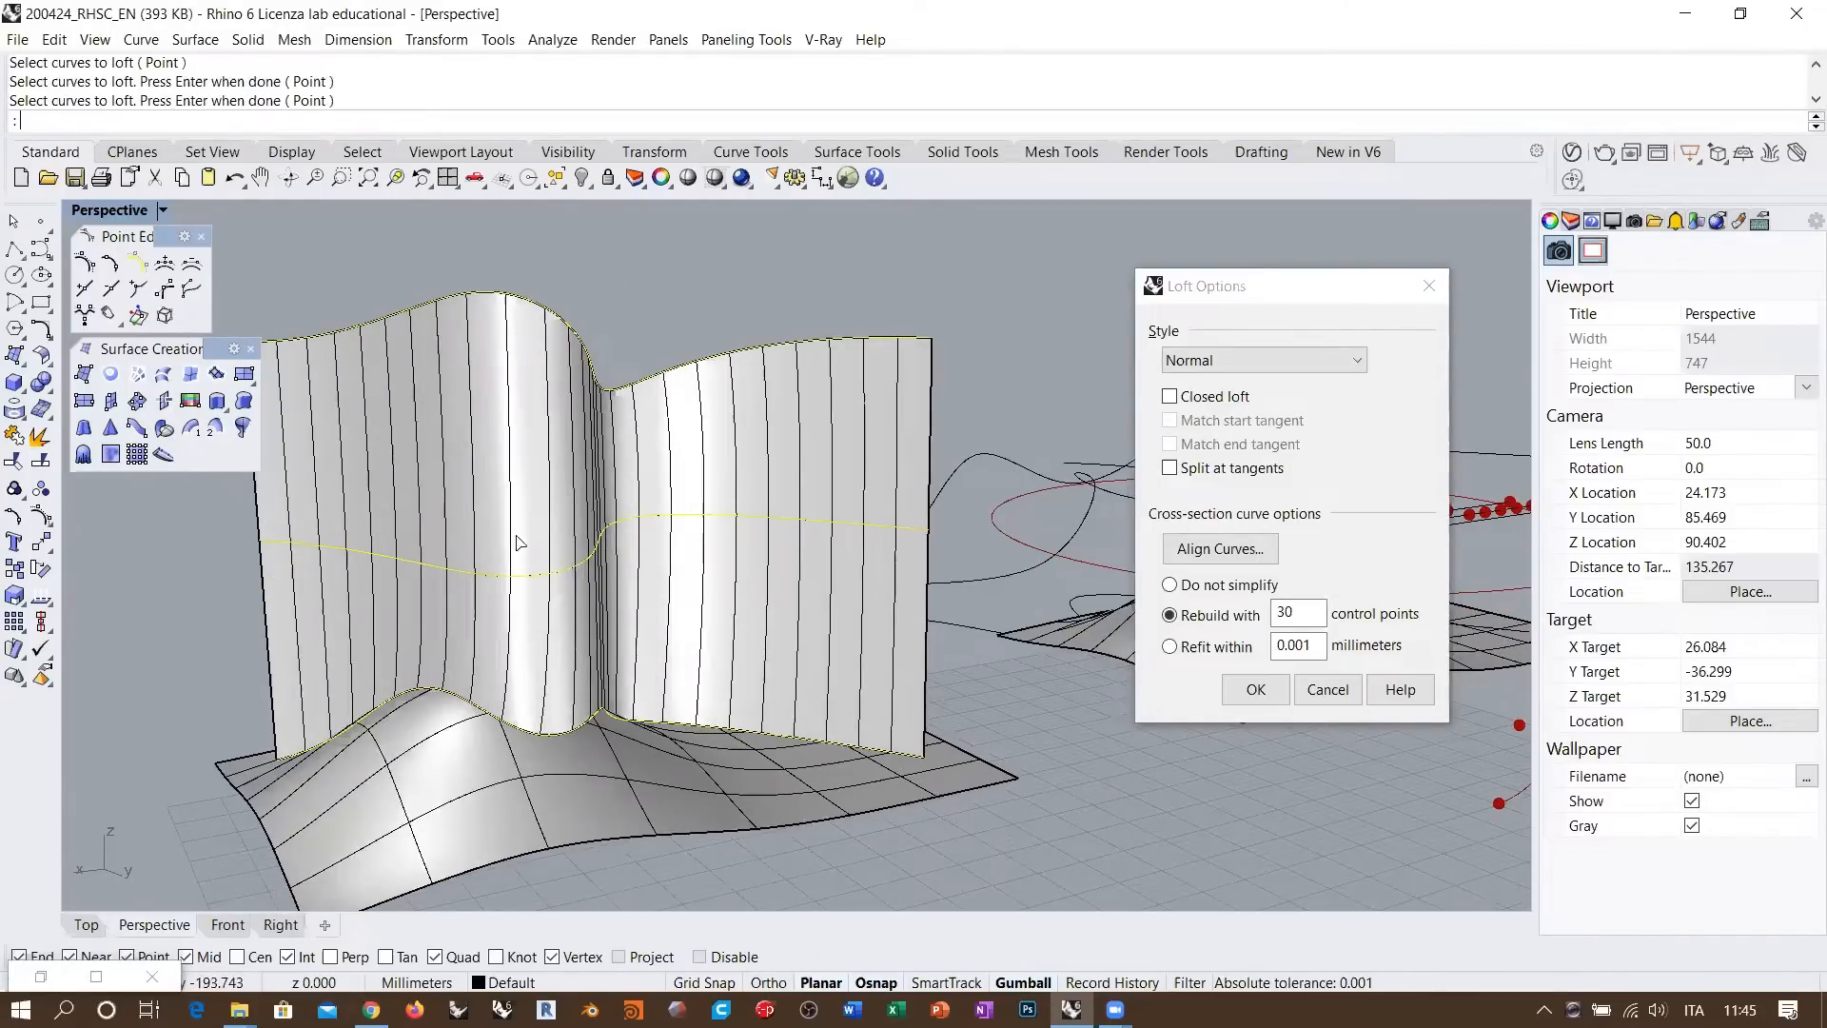
pyautogui.moveTo(564, 682)
pyautogui.mouseDown(button='right')
pyautogui.moveTo(694, 619)
pyautogui.moveTo(565, 645)
pyautogui.mouseUp(button='right')
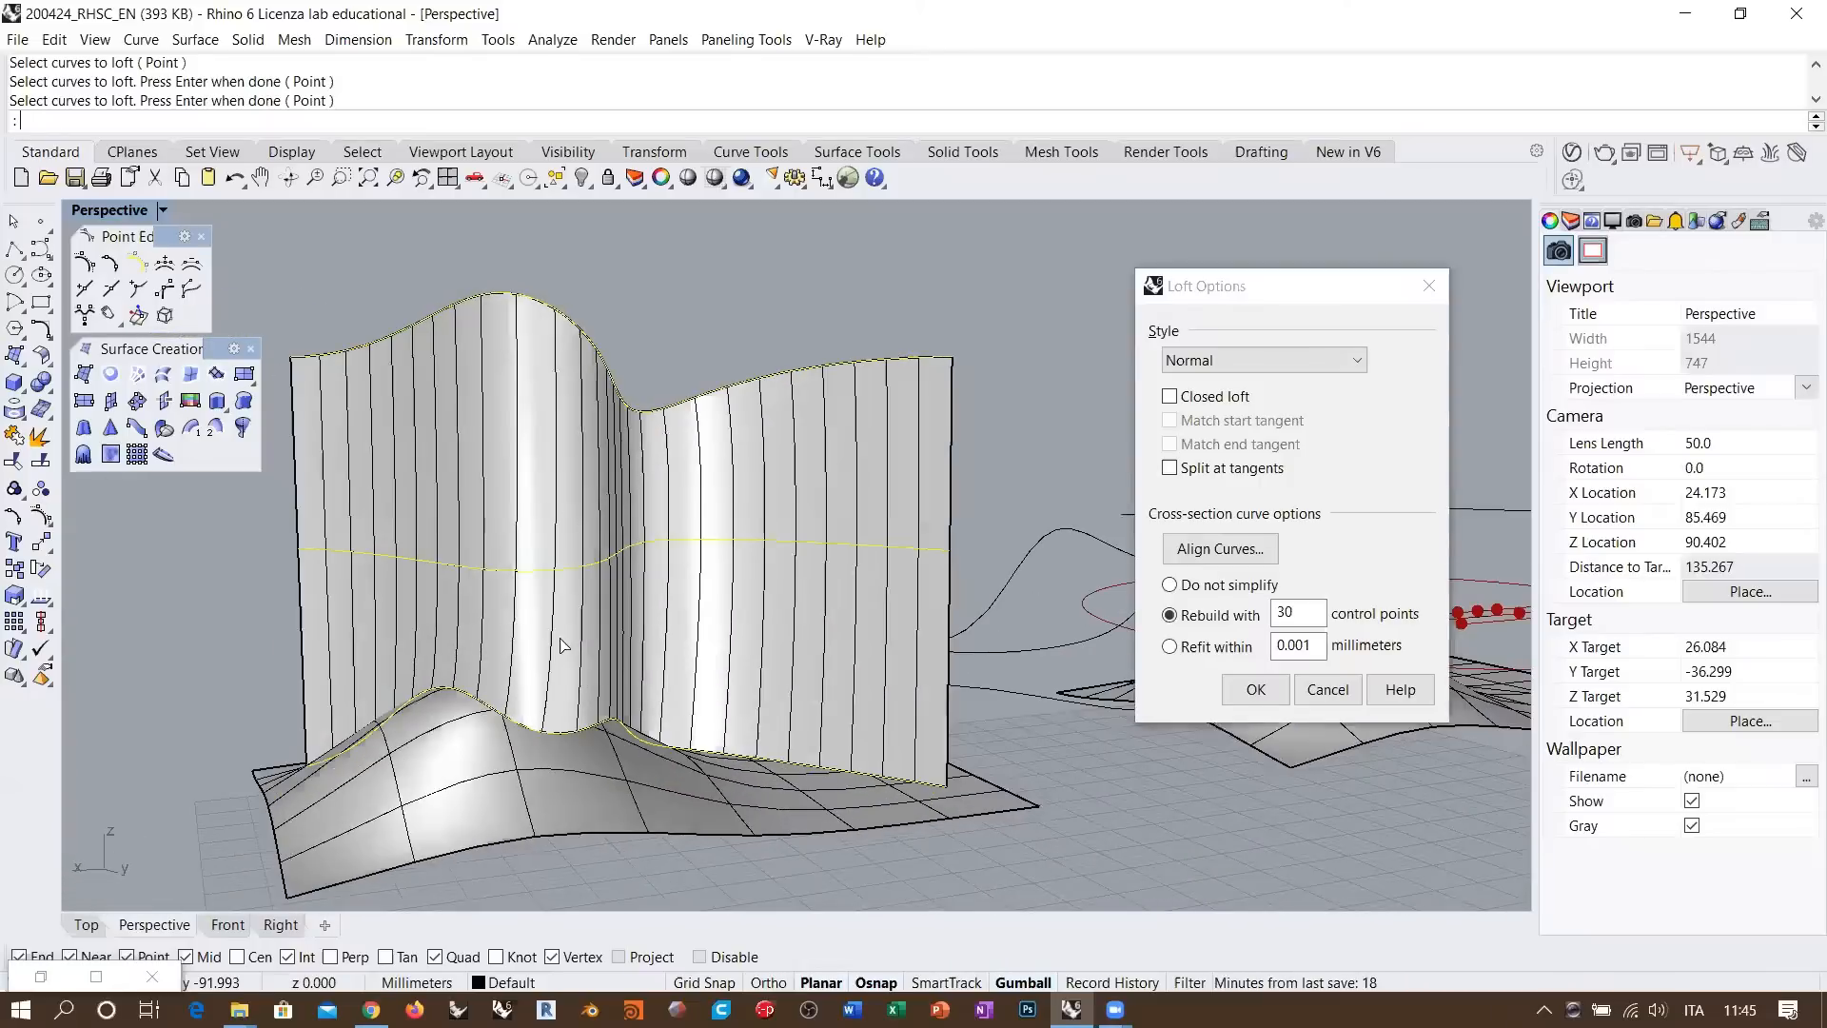
pyautogui.moveTo(636, 586); pyautogui.dragTo(666, 657, button='right')
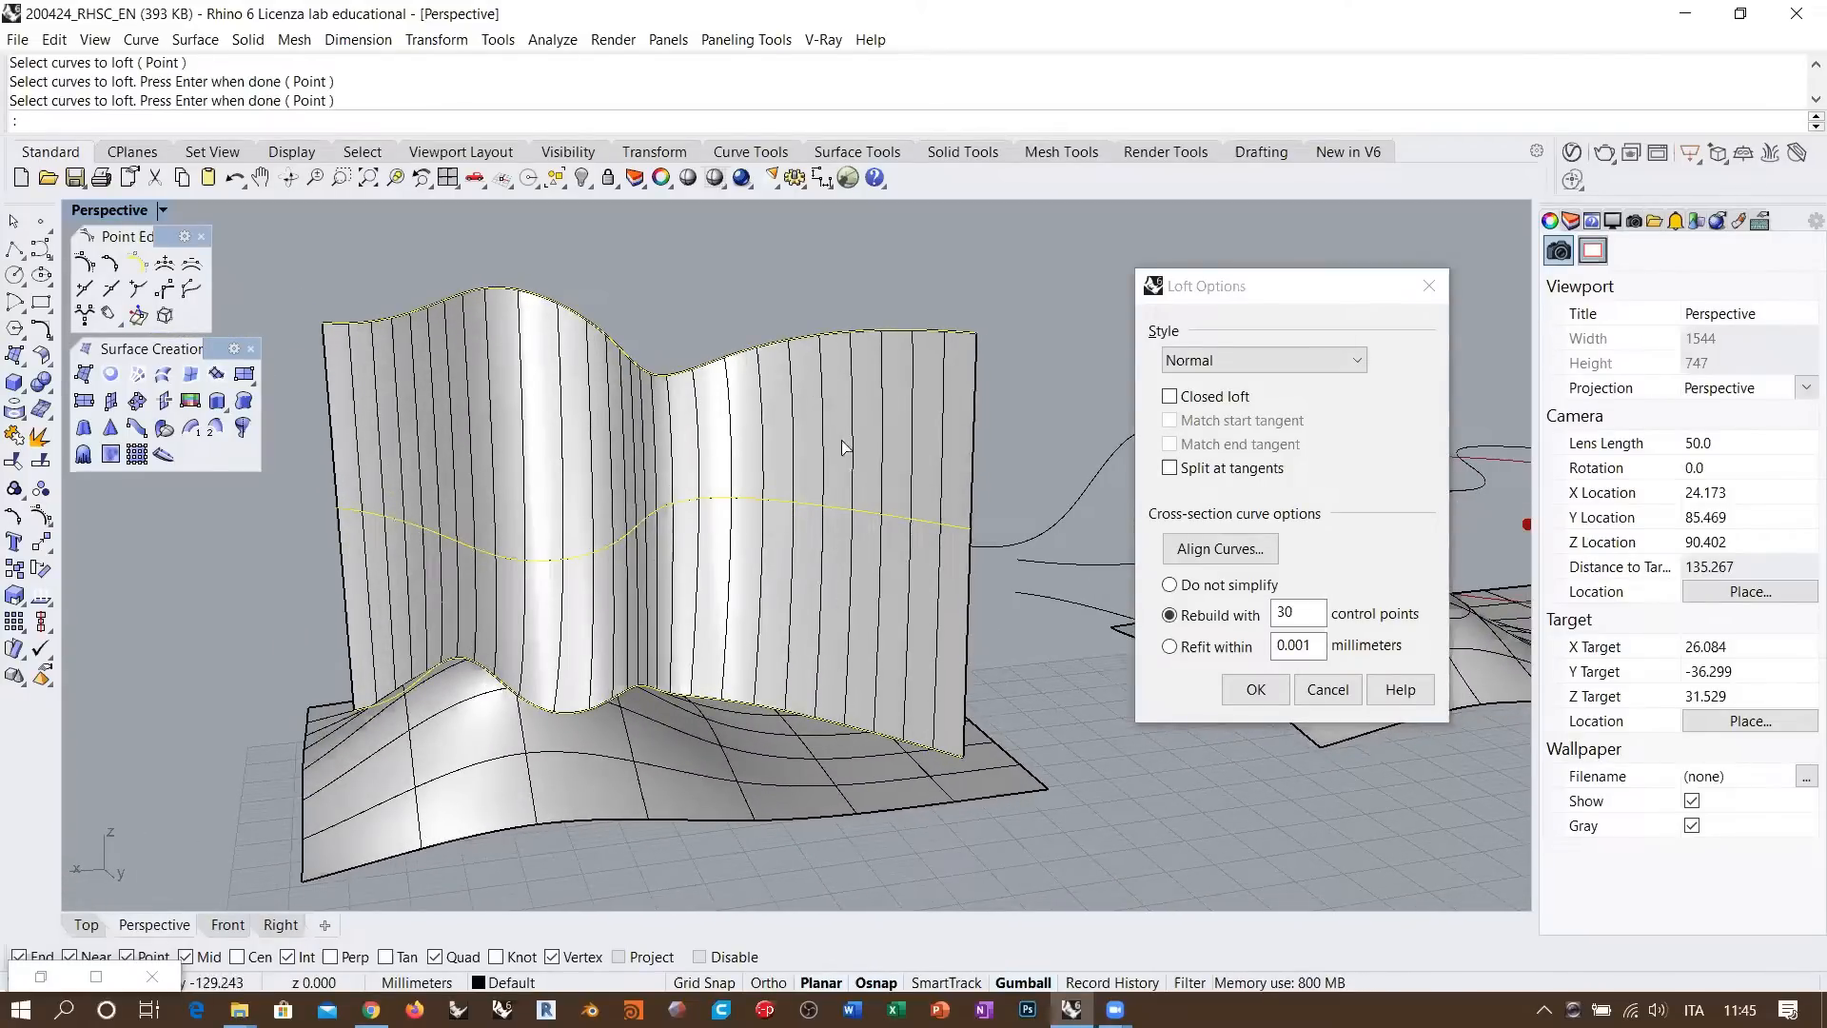
pyautogui.moveTo(819, 530); pyautogui.dragTo(860, 529, button='right')
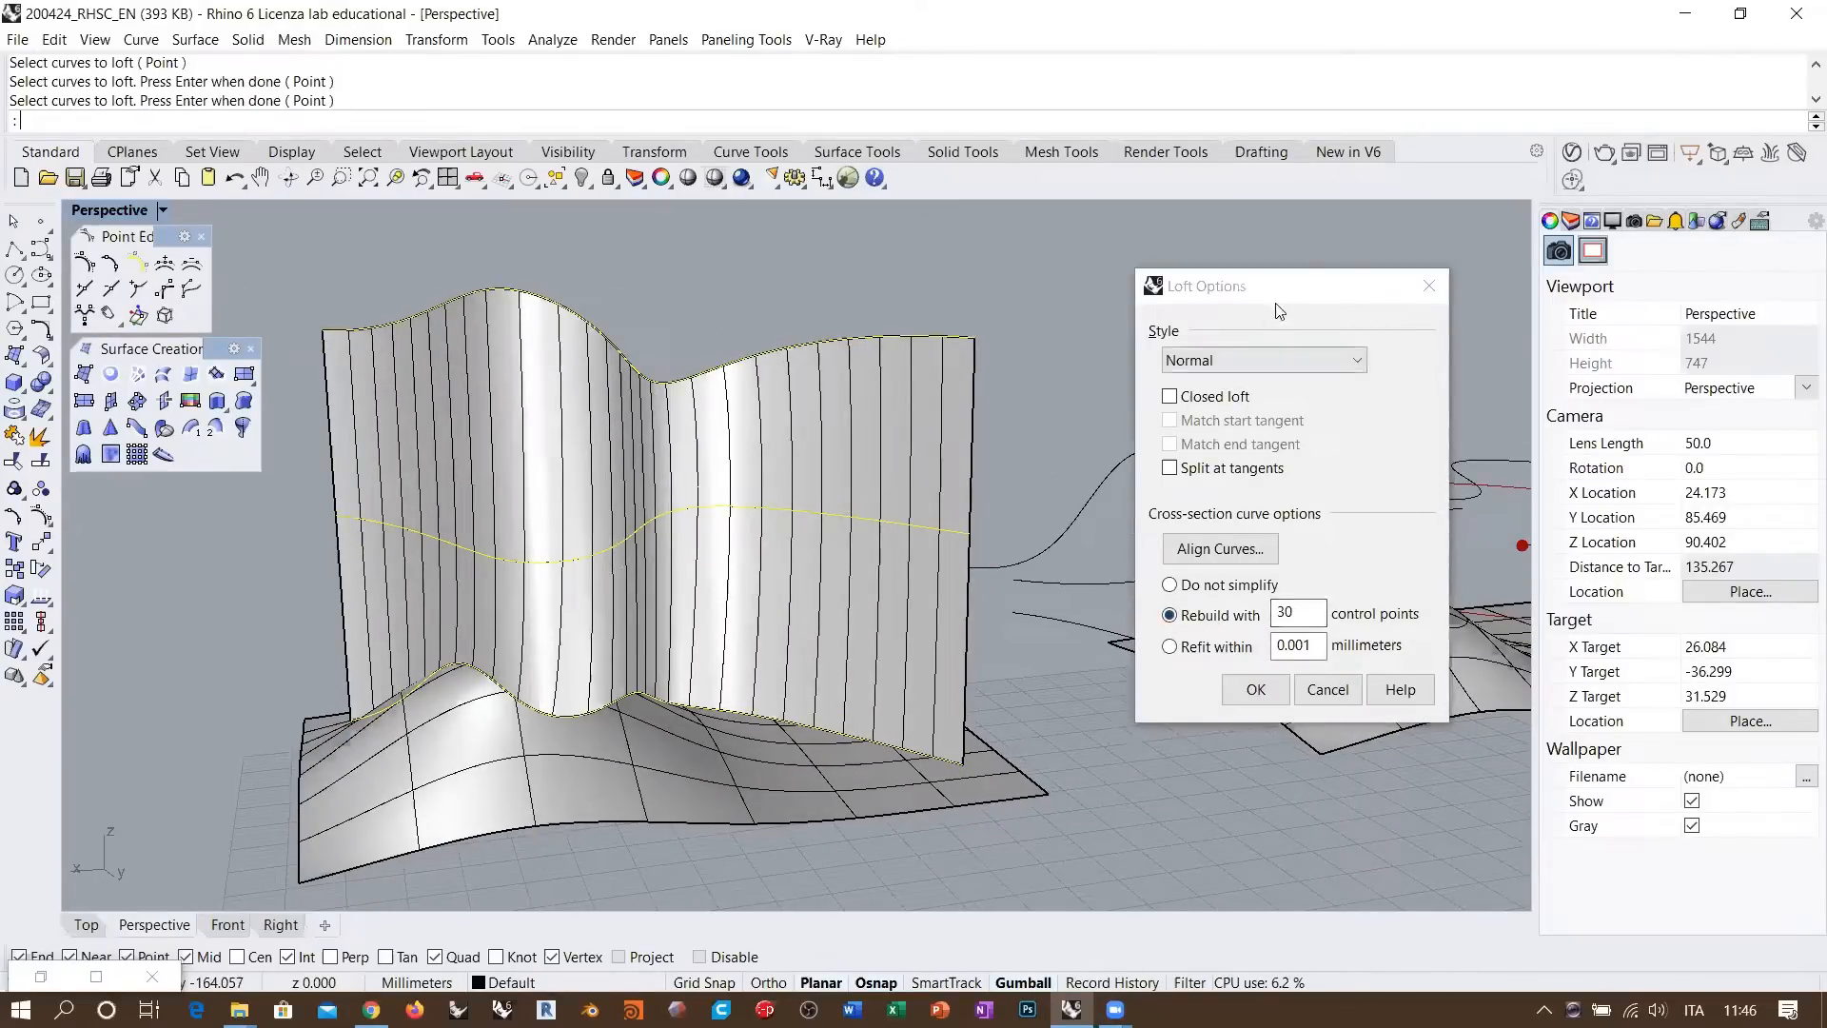
pyautogui.moveTo(1281, 294); pyautogui.dragTo(1262, 275)
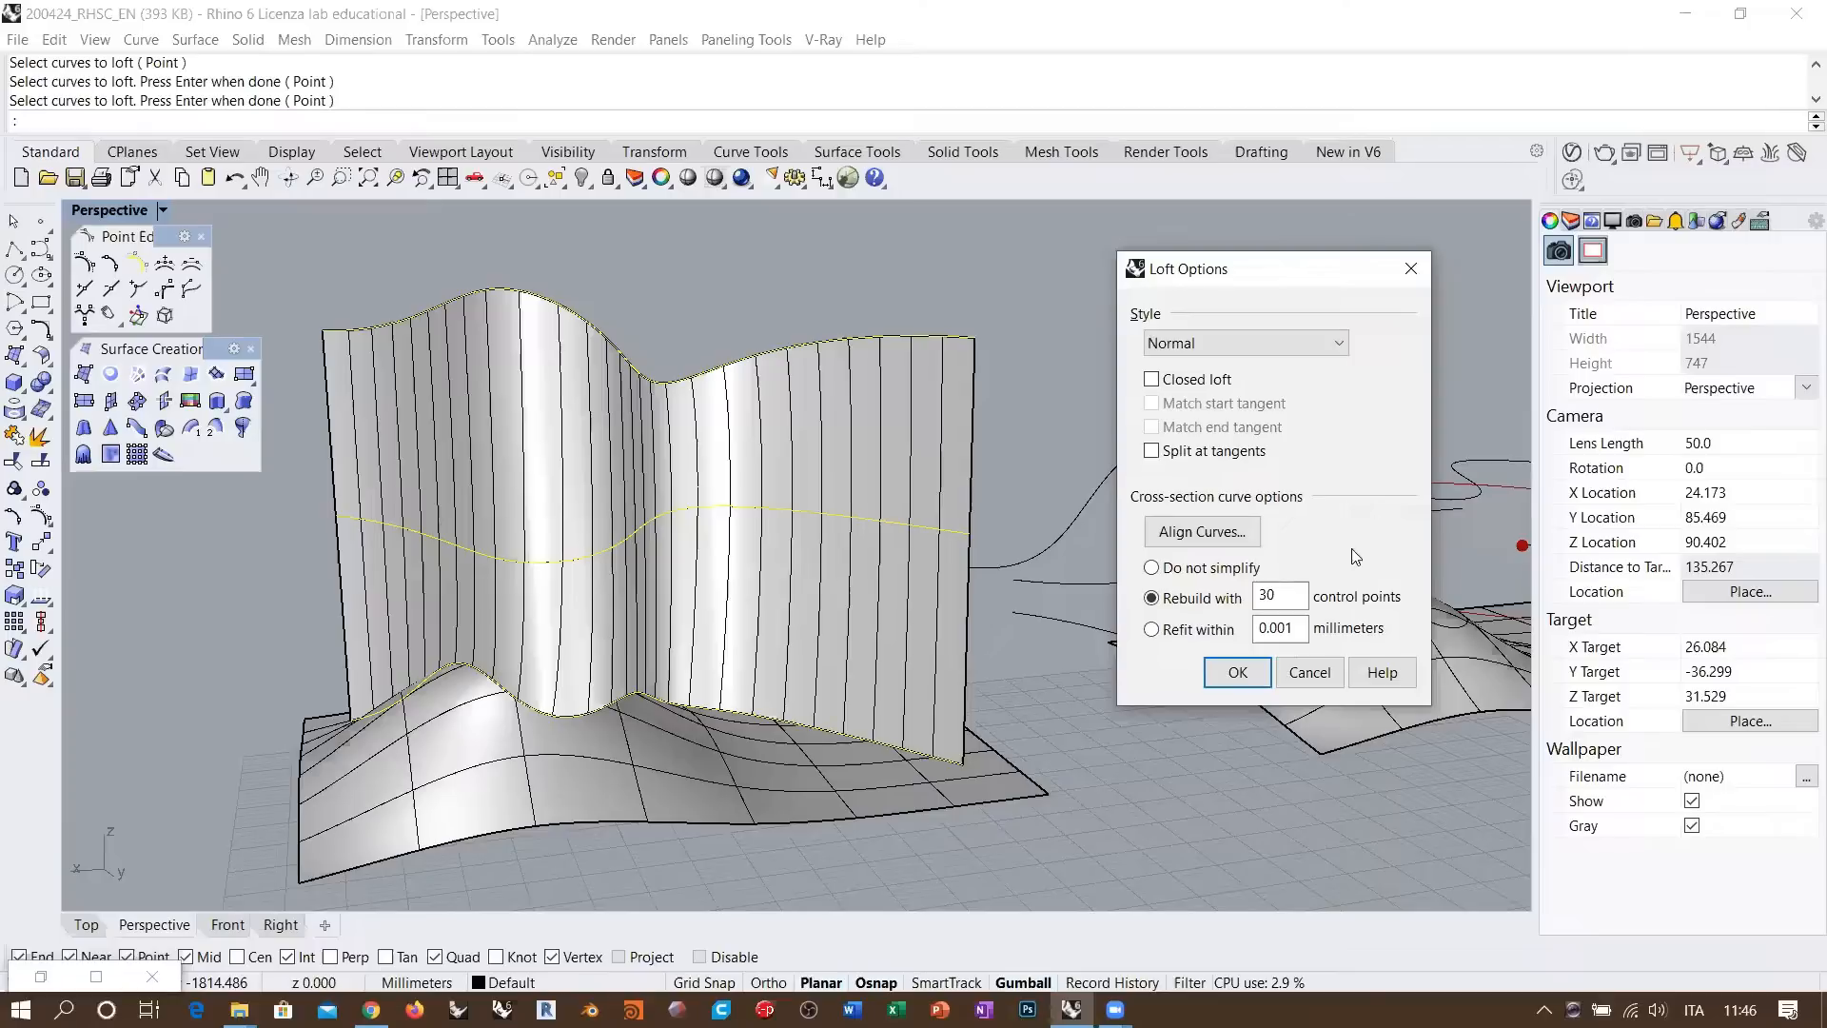
# Check closely how the loft preview's lower edge follows the projected curve on the bump surface near the fold
pyautogui.moveTo(399, 659); pyautogui.dragTo(475, 698, button='right')
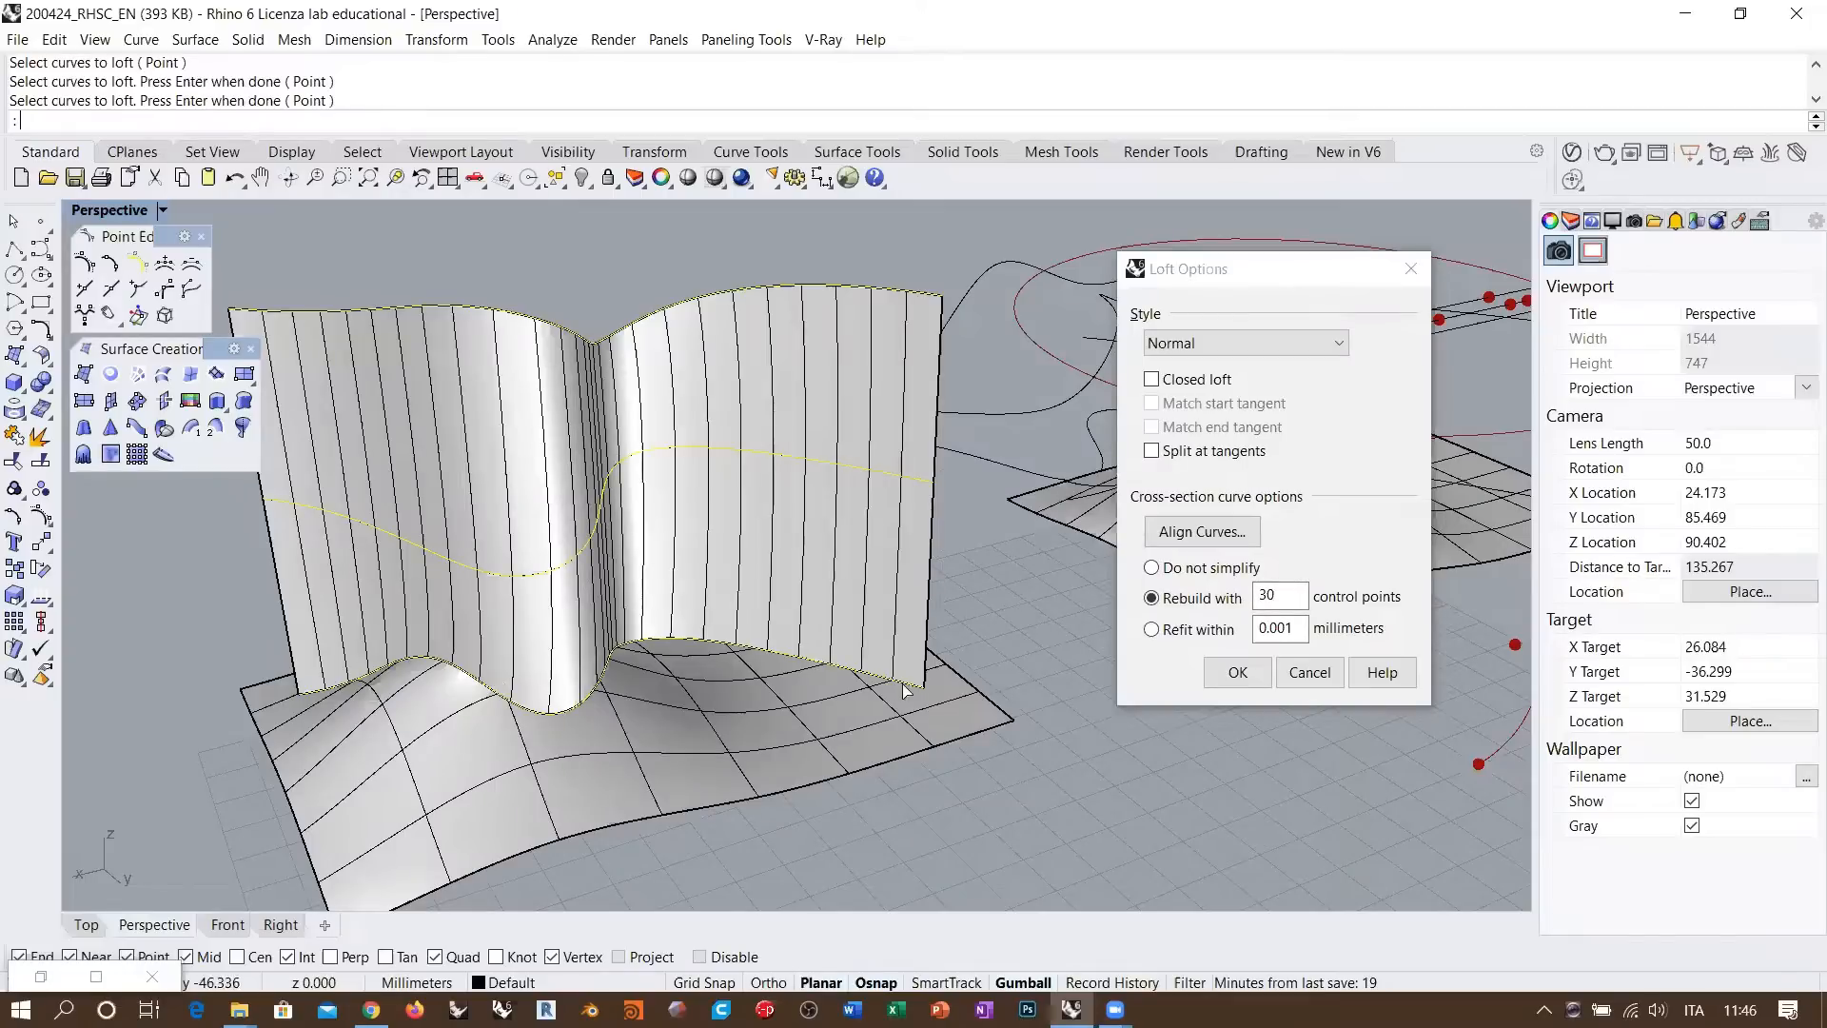
pyautogui.scroll(8, 620, 661)
pyautogui.moveTo(619, 662)
pyautogui.keyDown('shift'); pyautogui.mouseDown(button='right')
pyautogui.moveTo(612, 453)
pyautogui.moveTo(837, 591)
pyautogui.moveTo(488, 677)
pyautogui.moveTo(587, 677)
pyautogui.mouseUp(button='right'); pyautogui.keyUp('shift')
pyautogui.scroll(2, 587, 677)
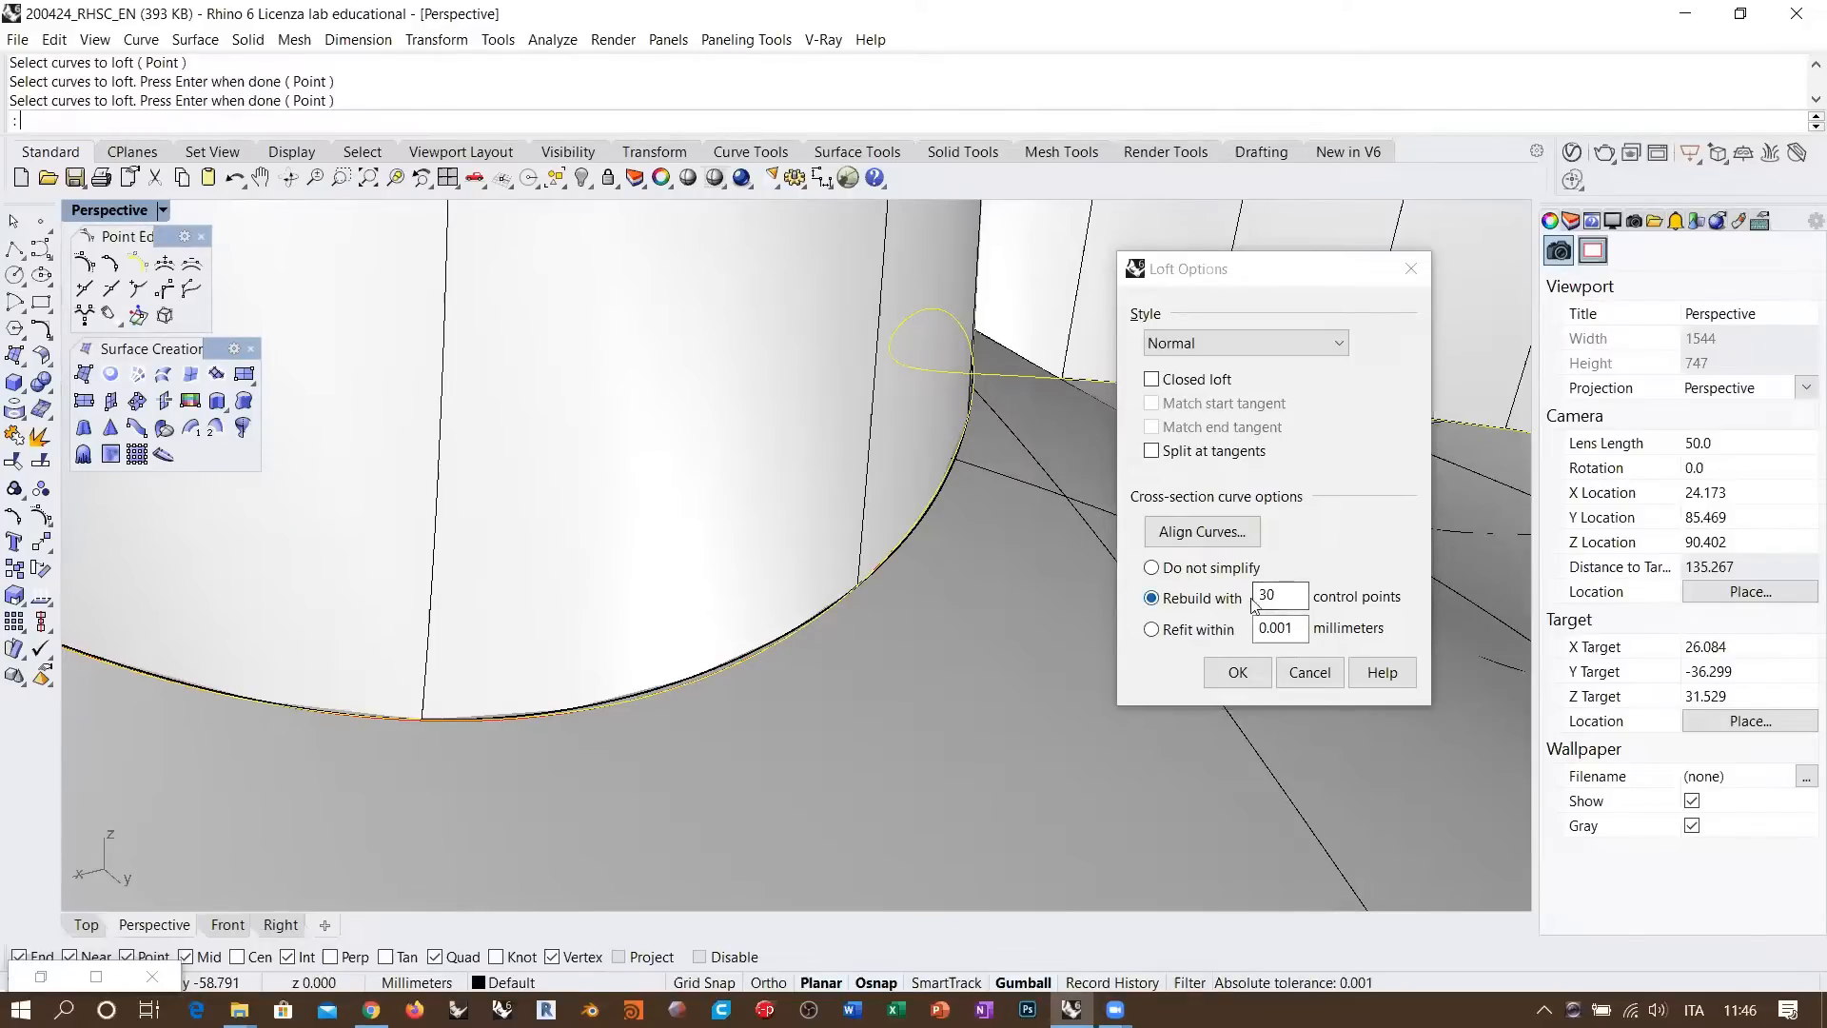
# Re-enter 30 control points for rebuilding the loft's cross-section curves, review the preview, and cancel the loft
pyautogui.click(1204, 617)
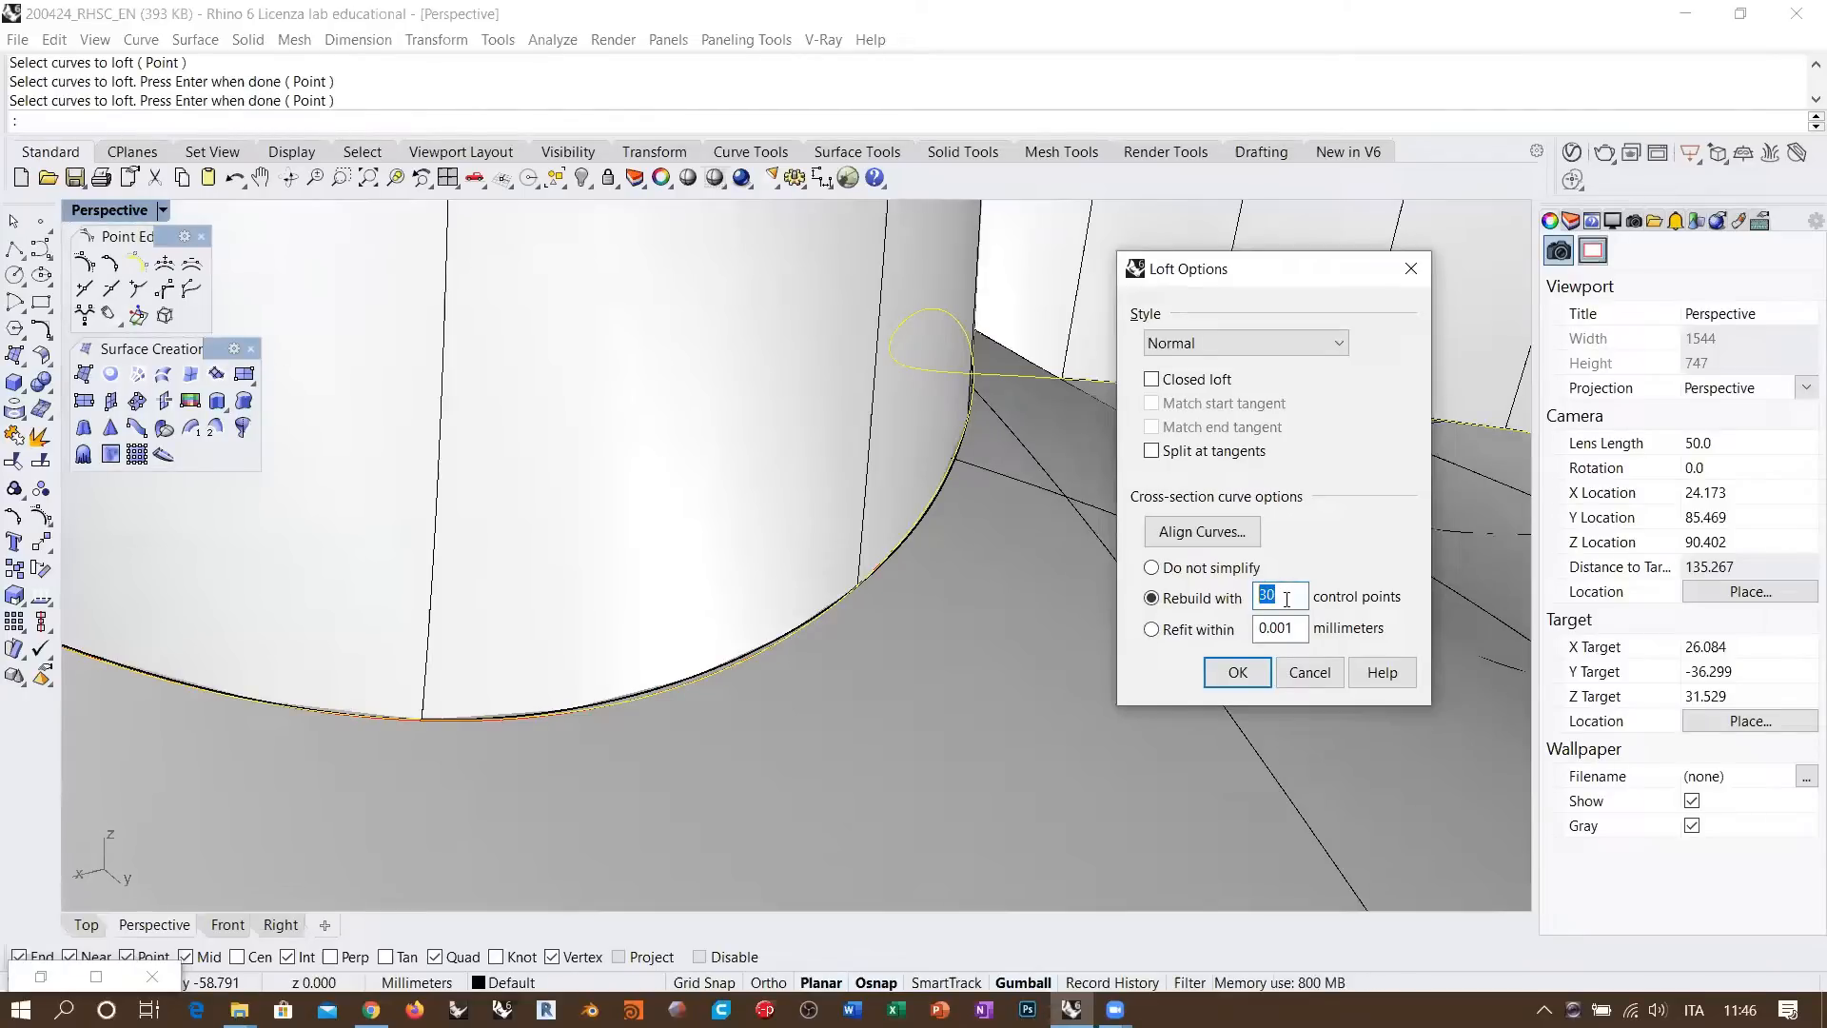
pyautogui.write('30')
pyautogui.moveTo(693, 631); pyautogui.dragTo(628, 640, button='right')
pyautogui.scroll(-6, 673, 684)
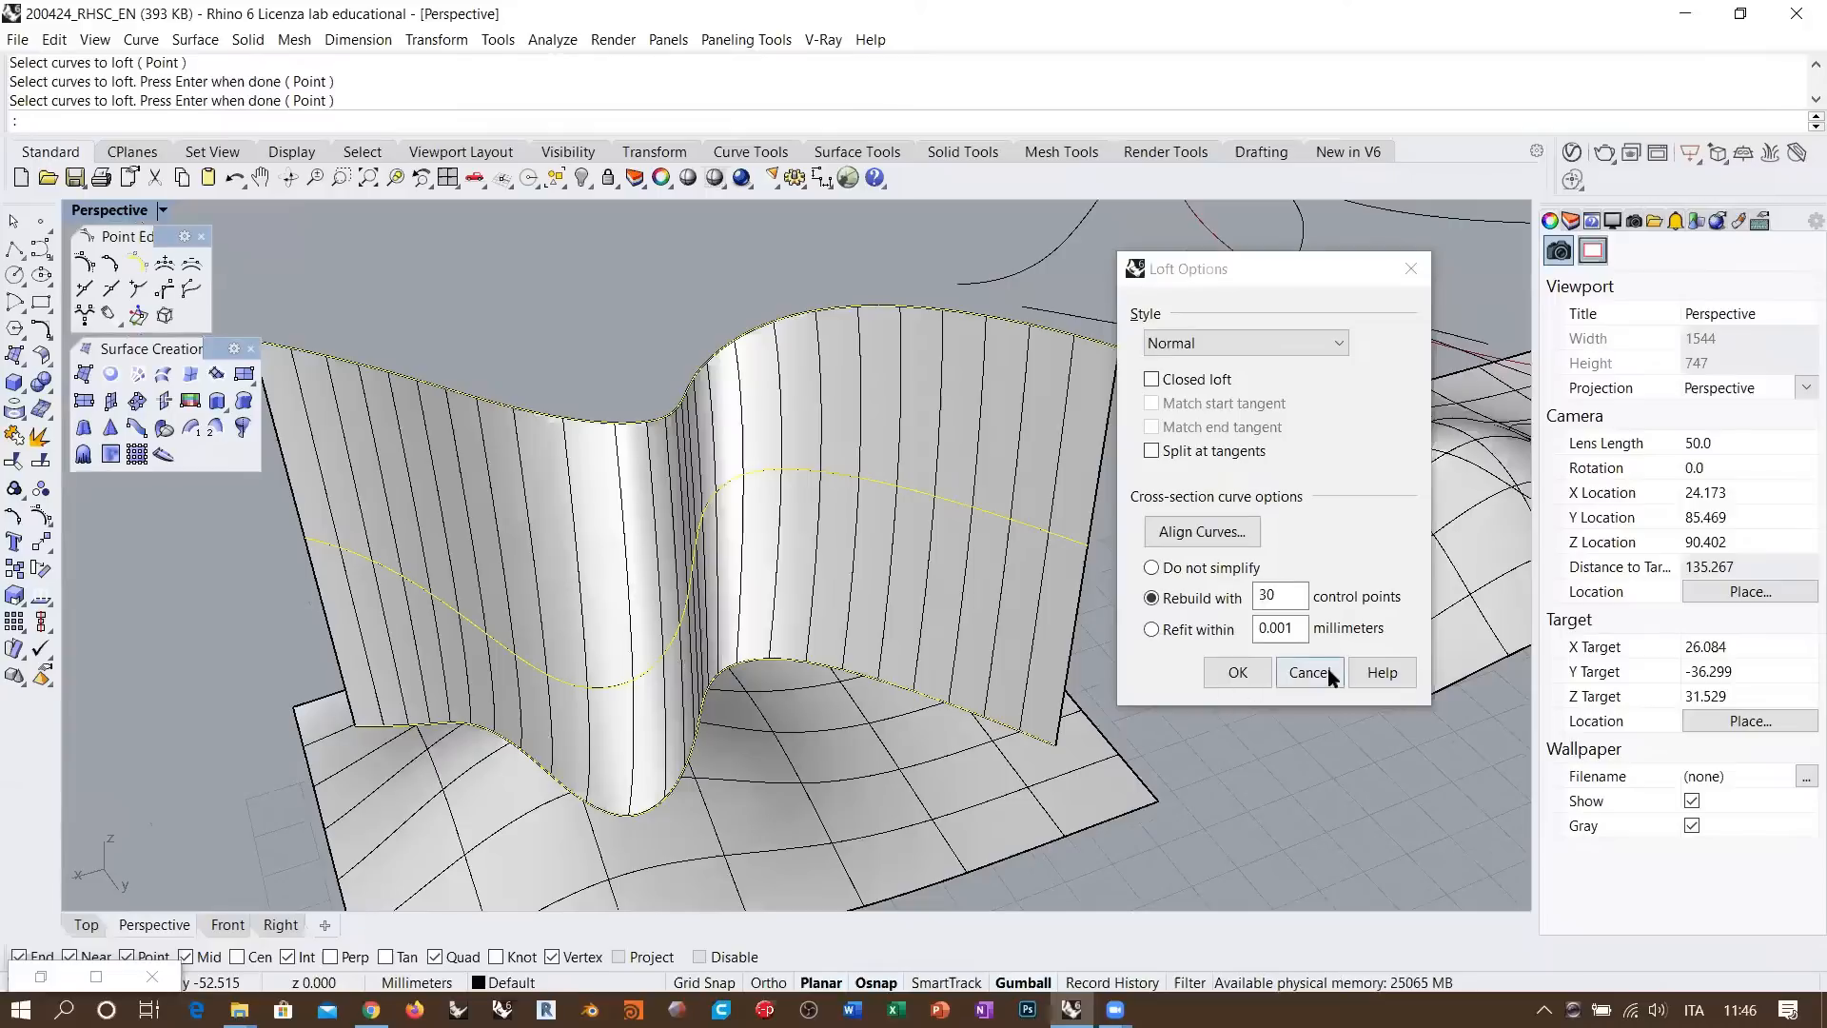
pyautogui.click(1308, 672)
# Rebuild the two curves above the bump surface with 50 points at degree 3, deleting the input curves
pyautogui.moveTo(782, 651); pyautogui.dragTo(1031, 672, button='right')
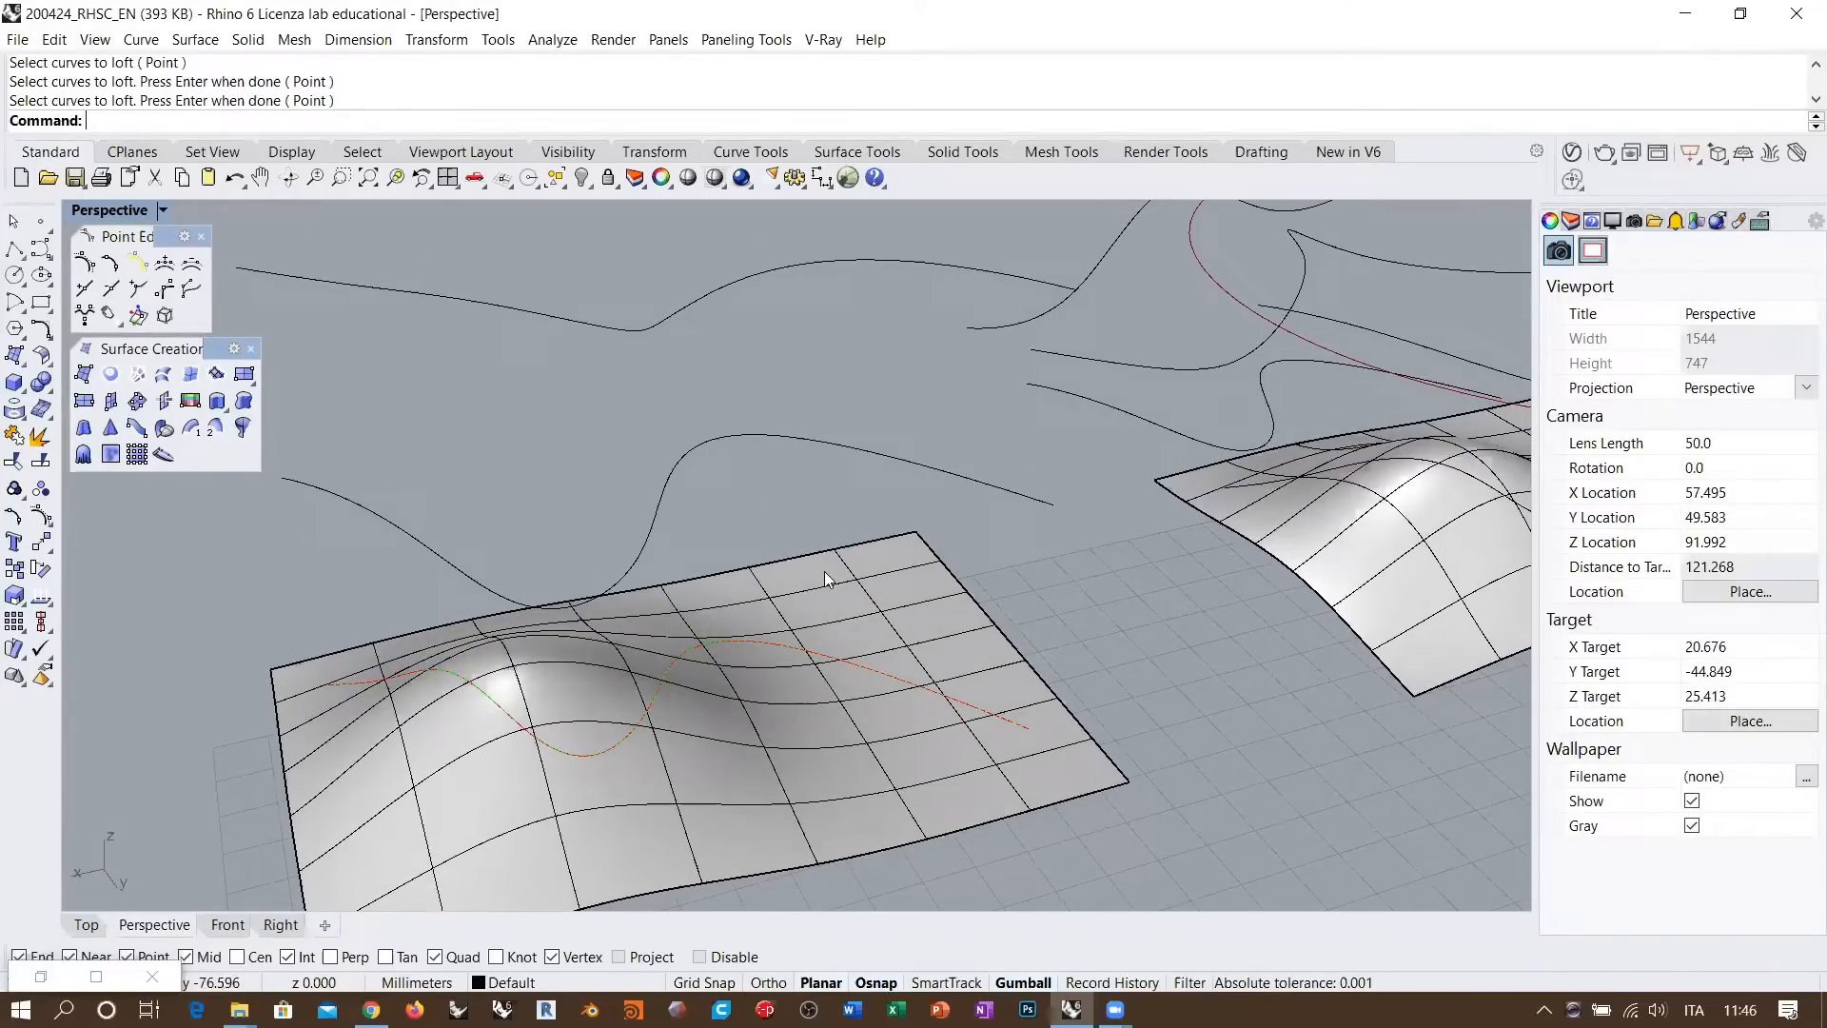
pyautogui.moveTo(894, 540); pyautogui.dragTo(877, 555, button='right')
pyautogui.click(757, 649)
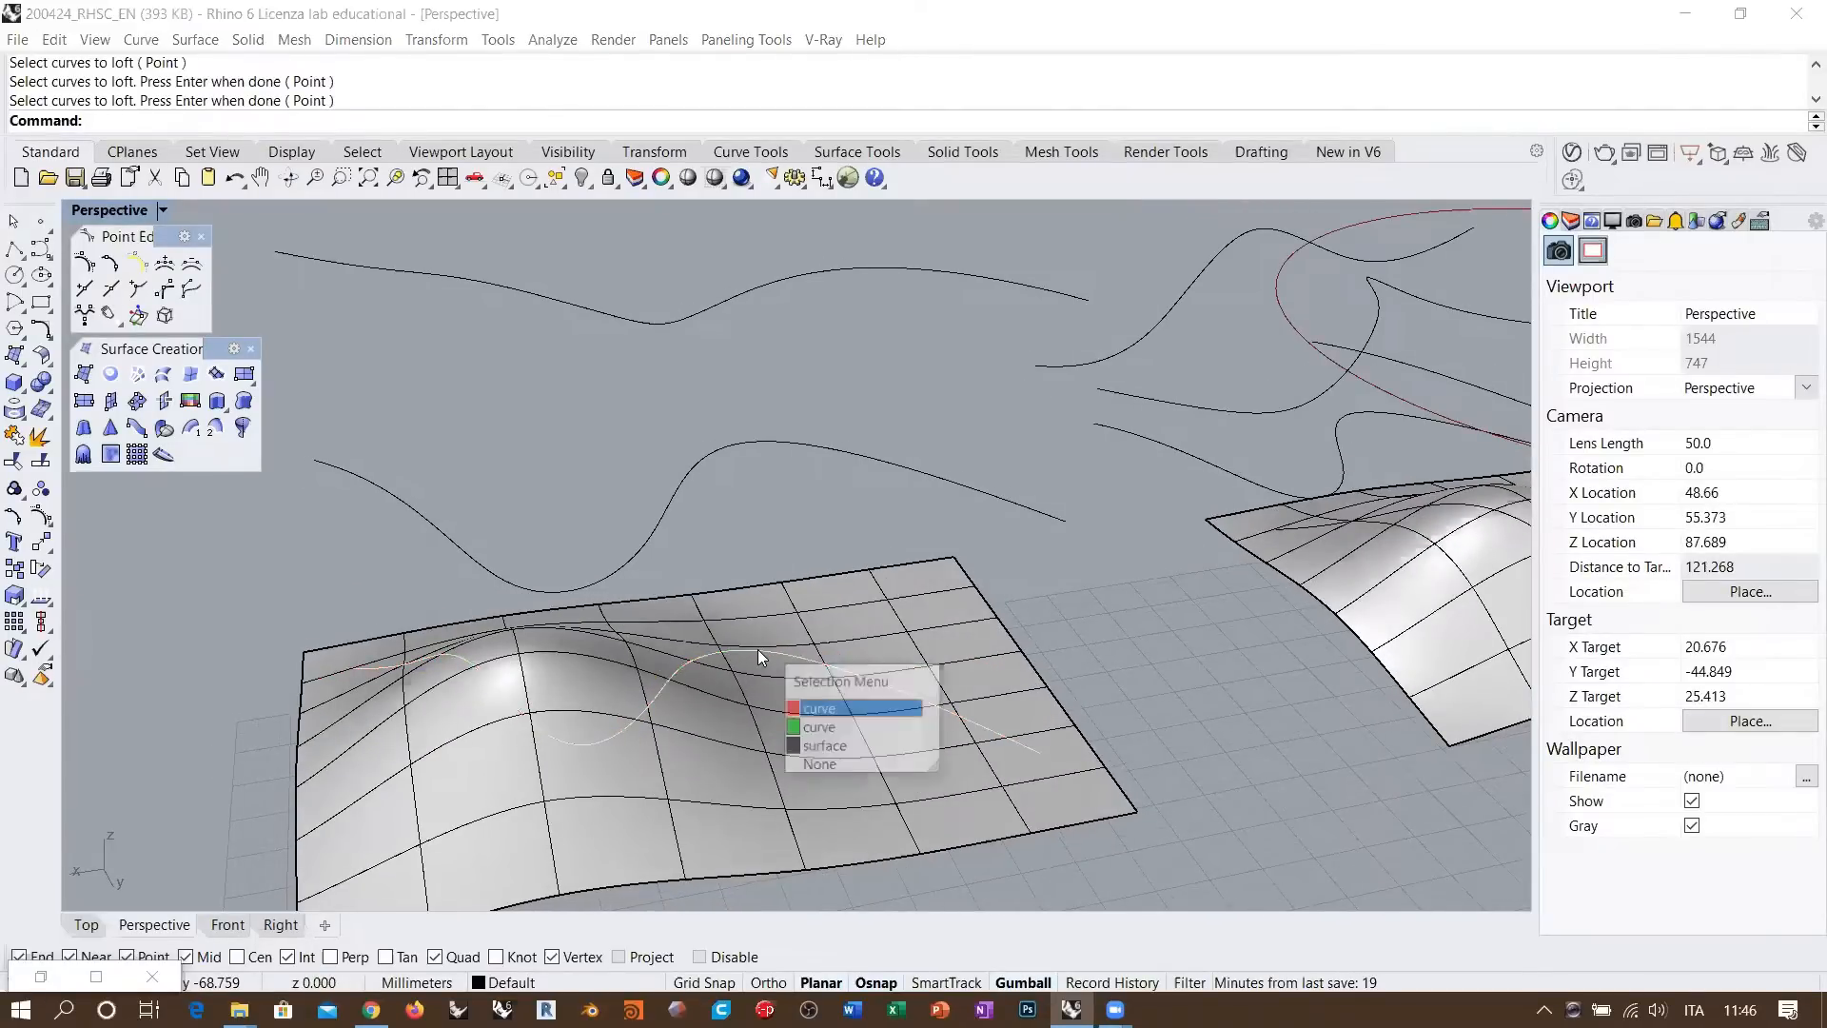
pyautogui.click(815, 728)
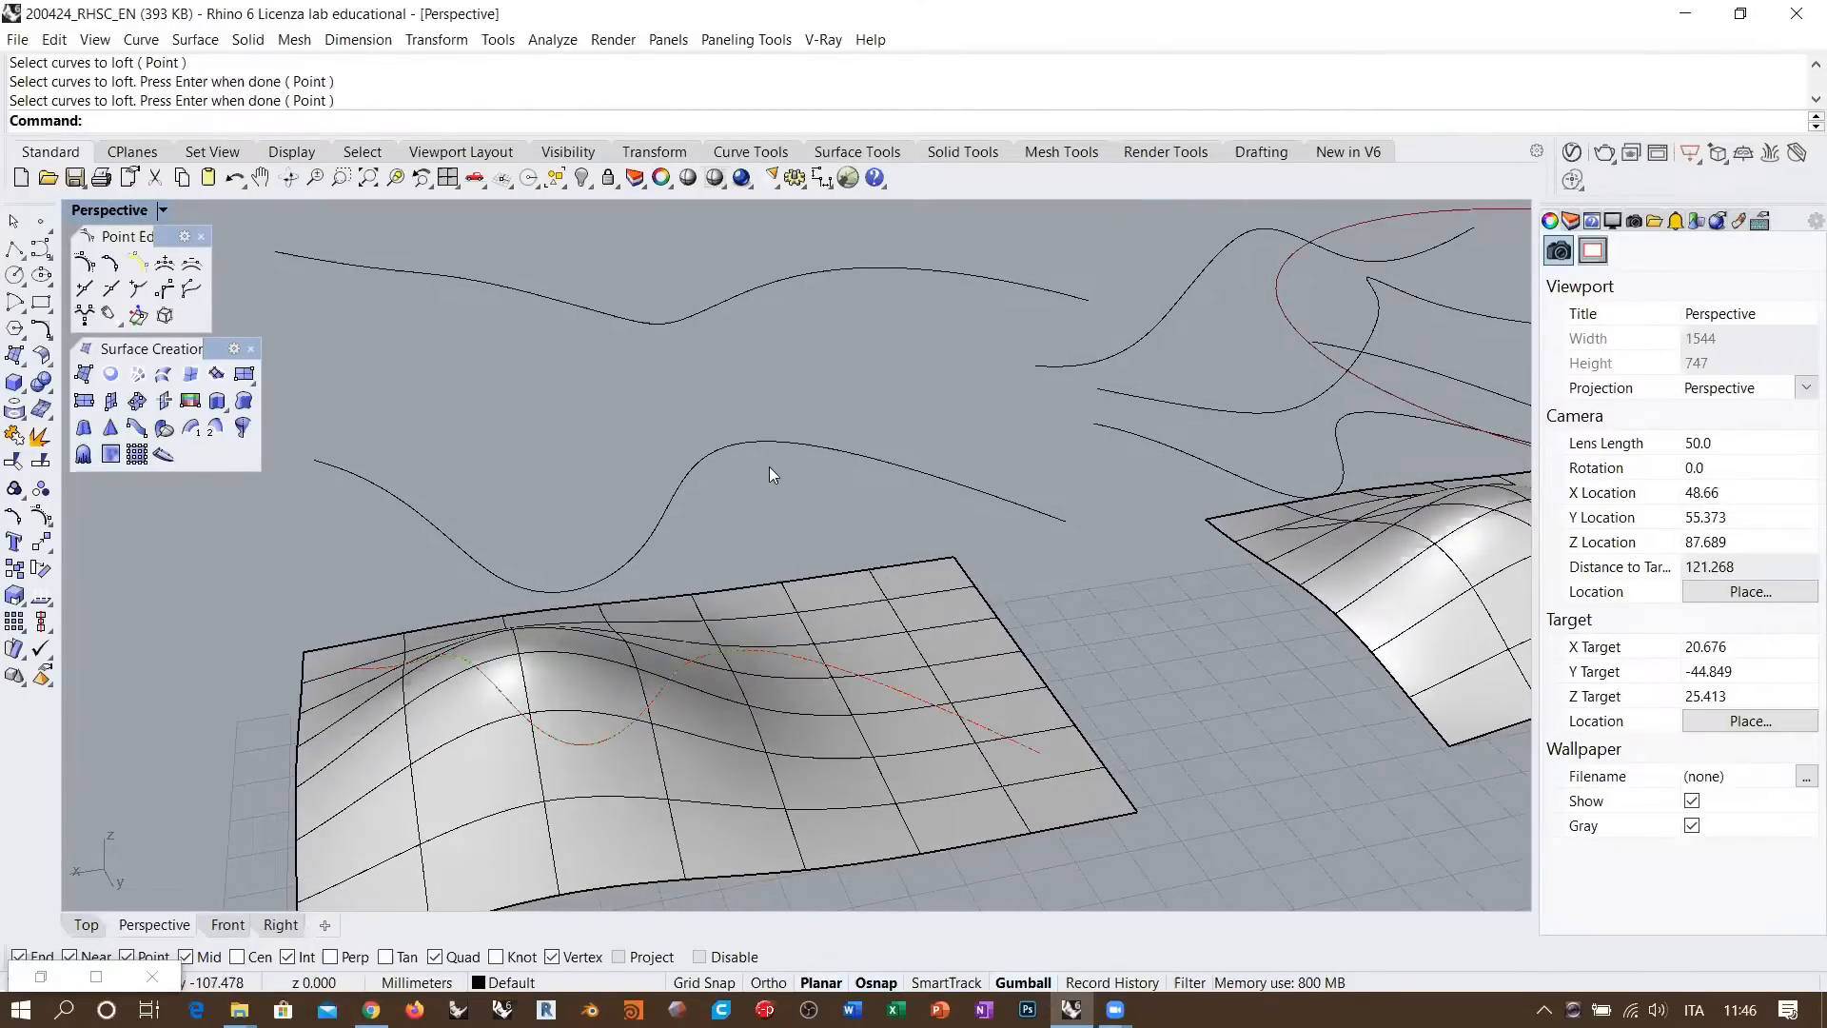
pyautogui.moveTo(769, 471); pyautogui.dragTo(699, 282)
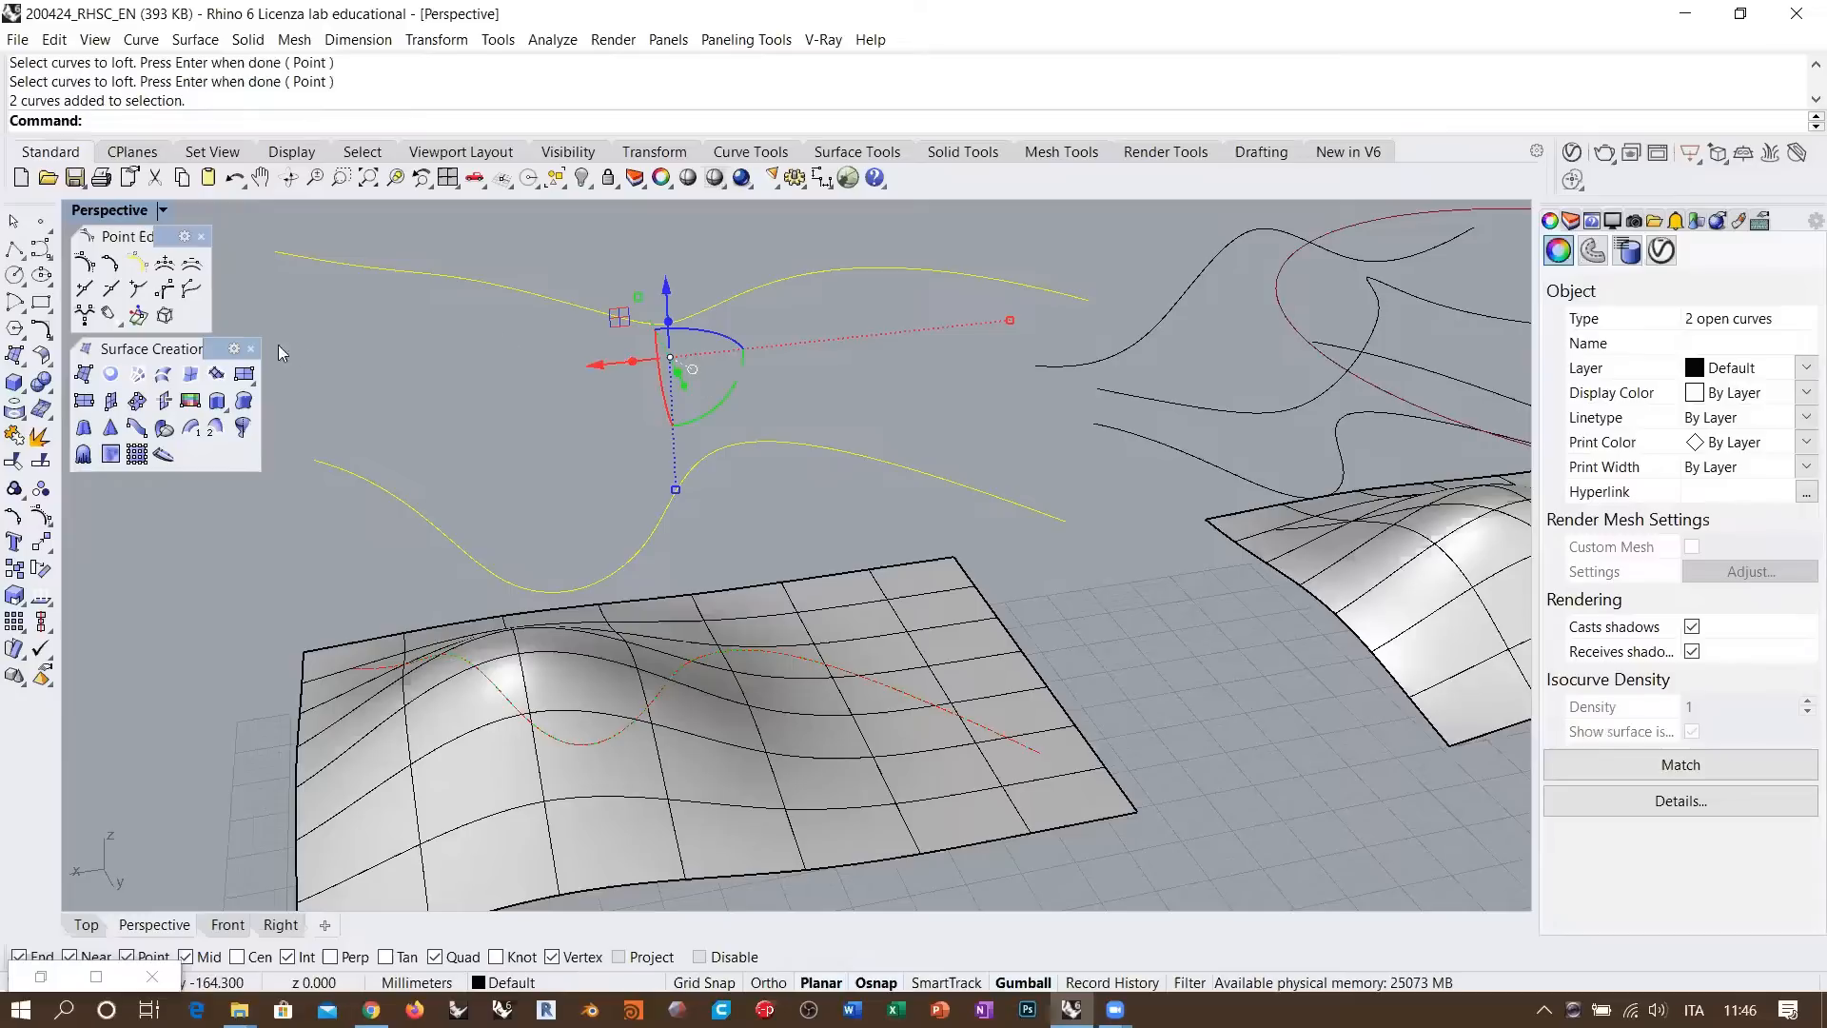
pyautogui.click(41, 329)
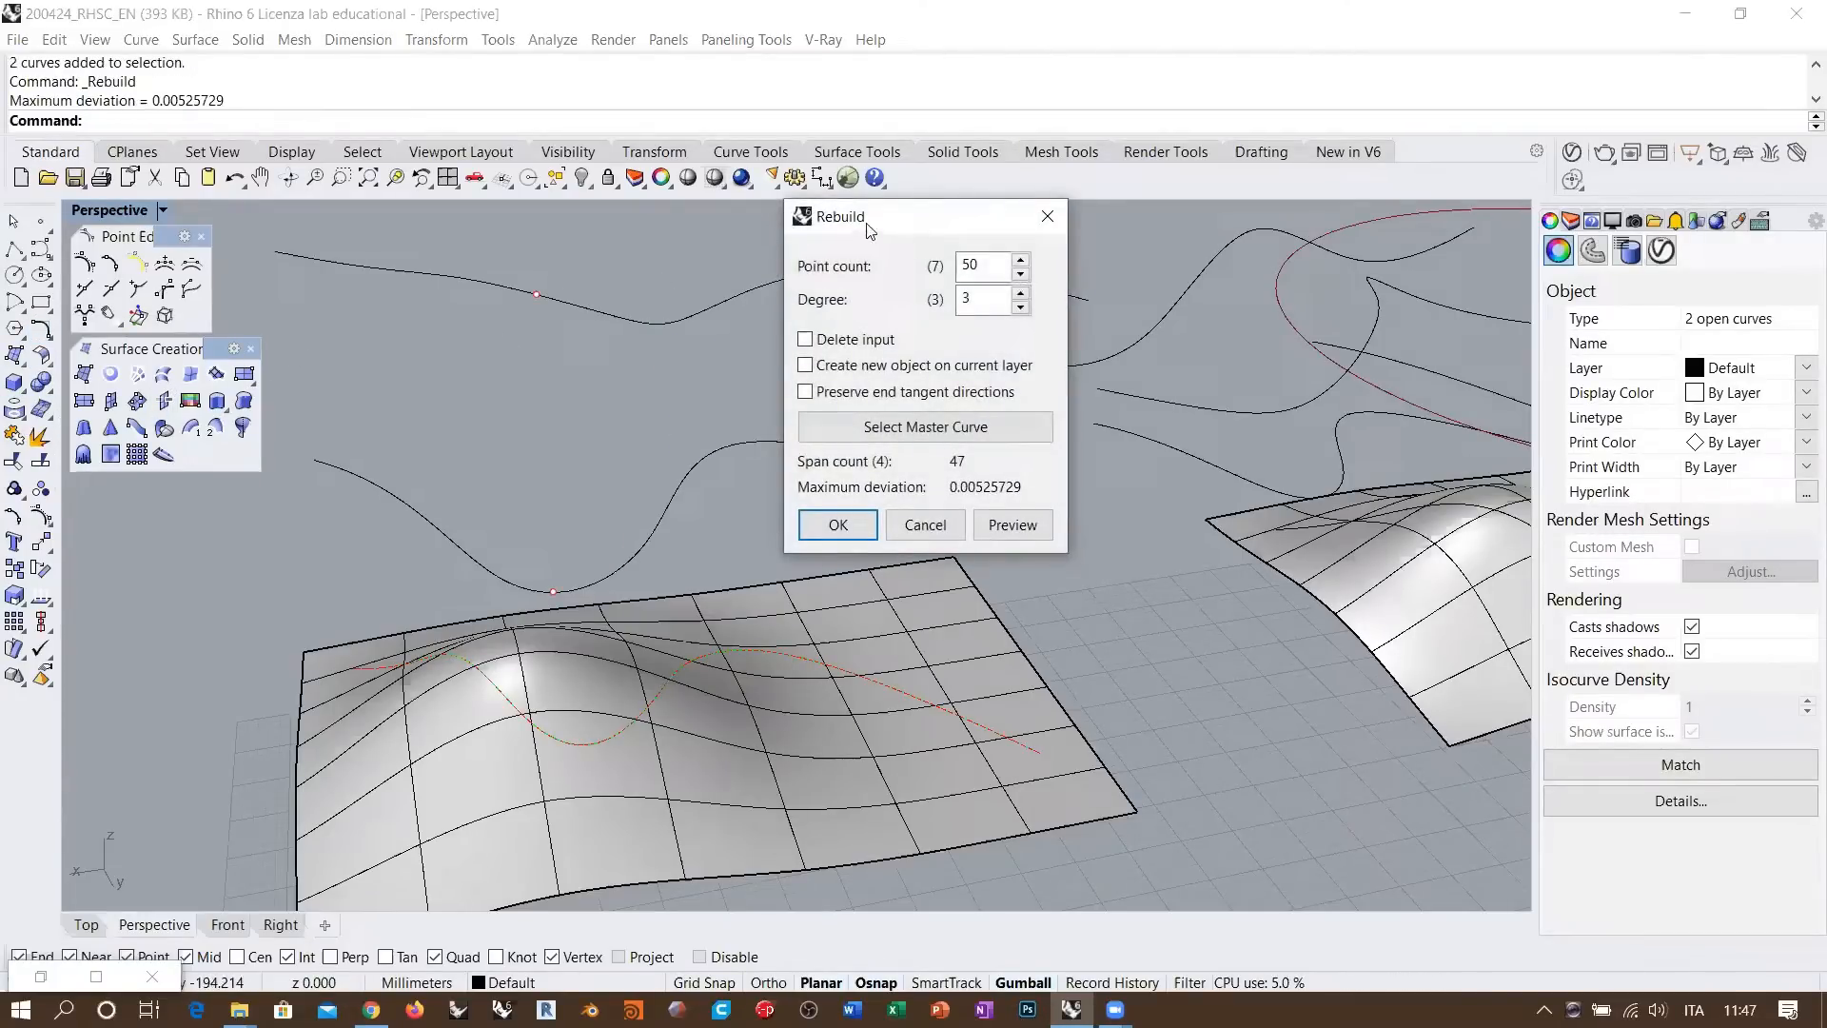
pyautogui.moveTo(865, 224); pyautogui.dragTo(1120, 434)
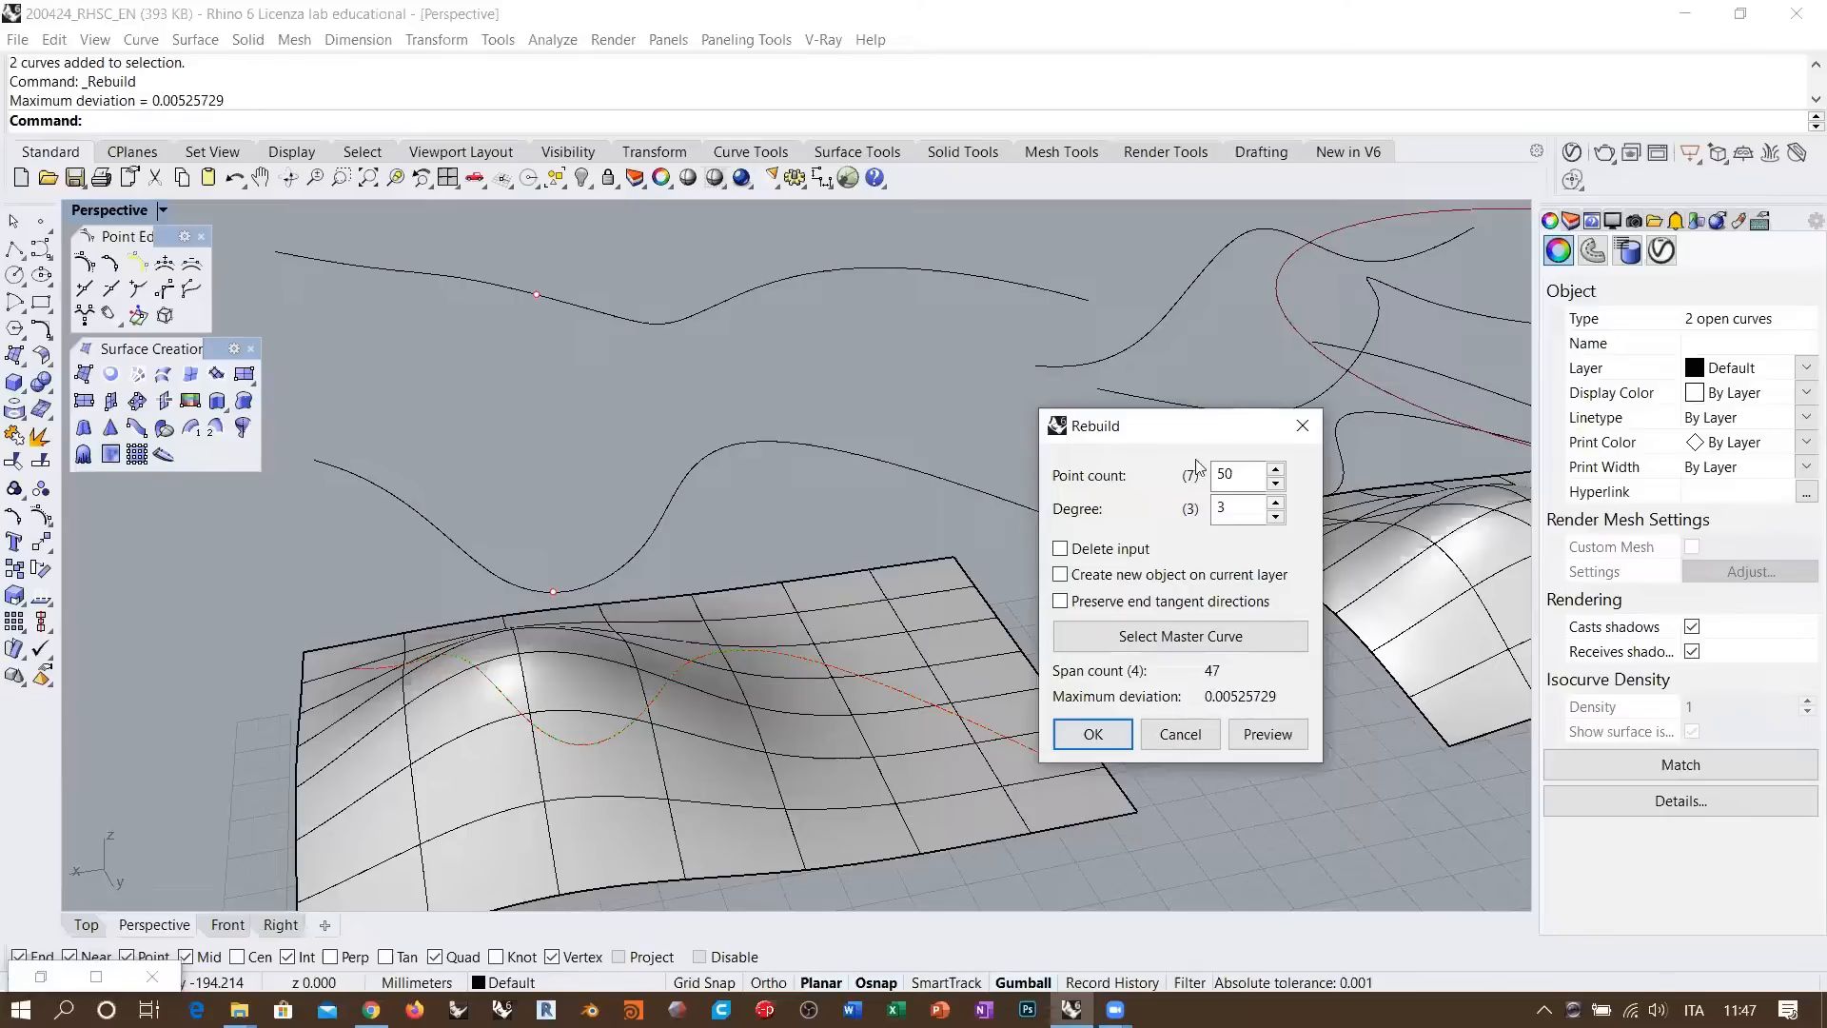
pyautogui.doubleClick(1225, 474)
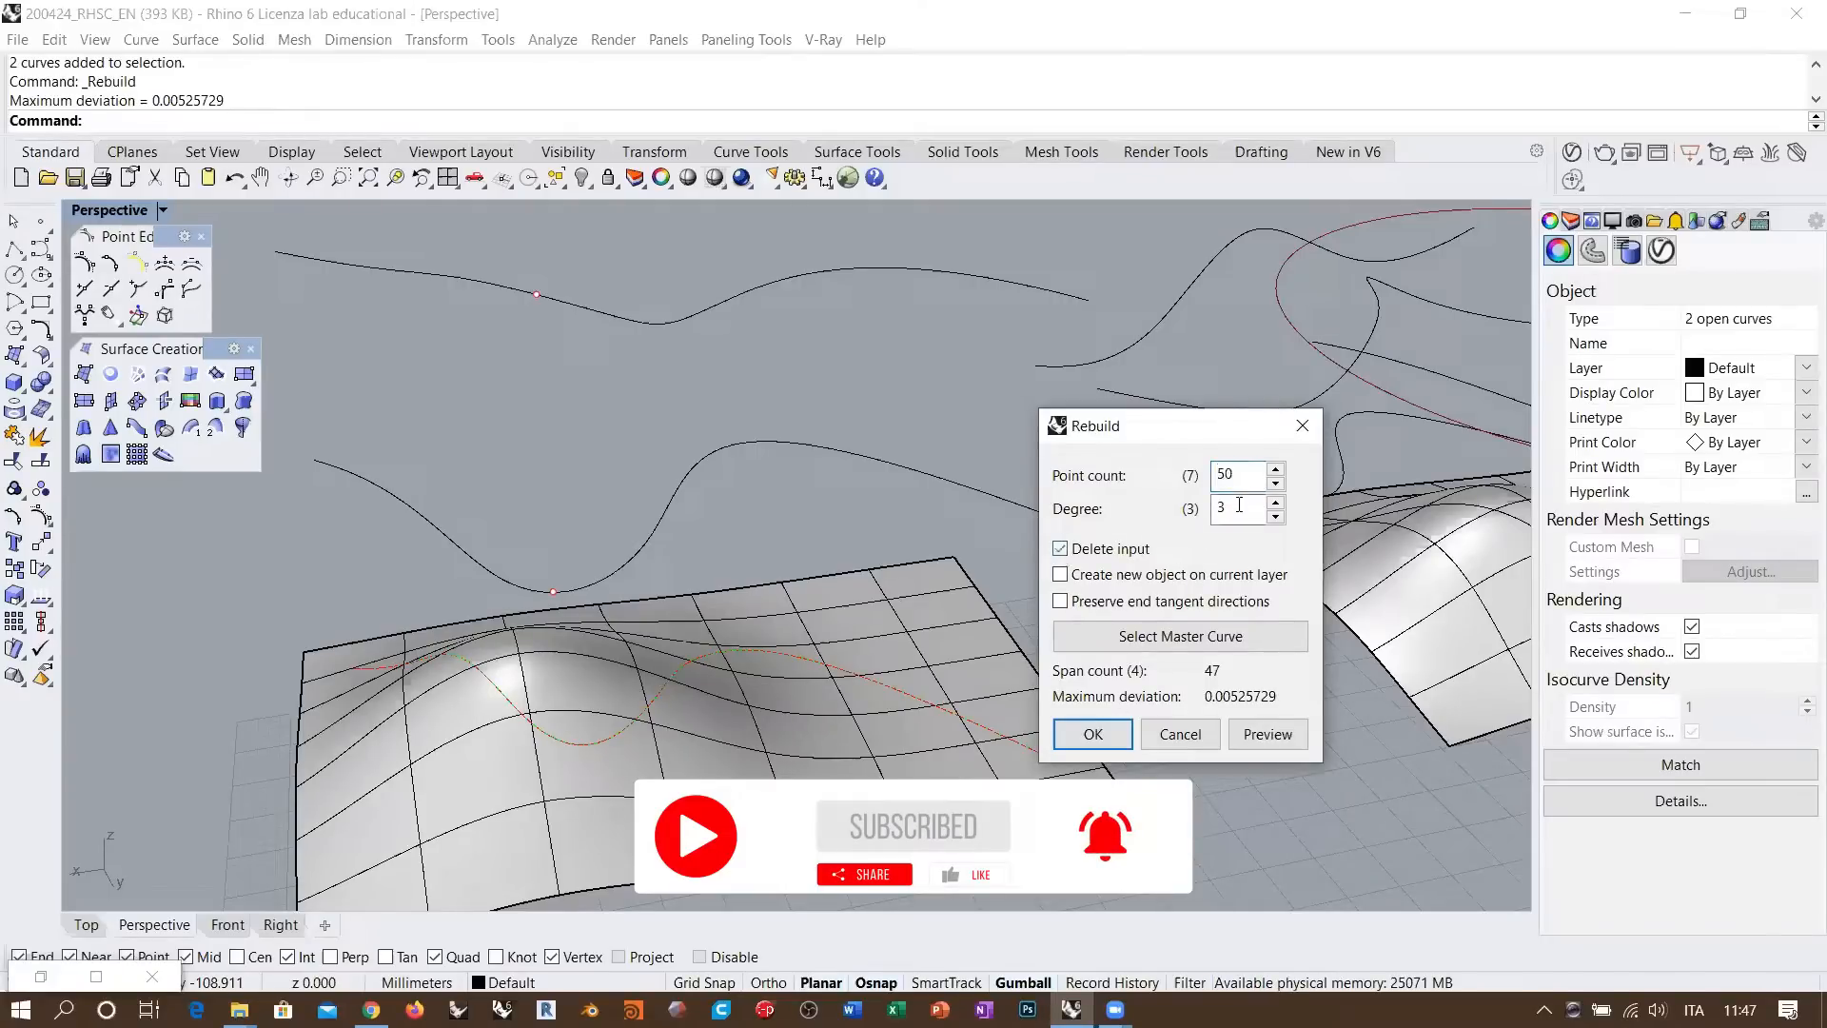
pyautogui.click(1093, 735)
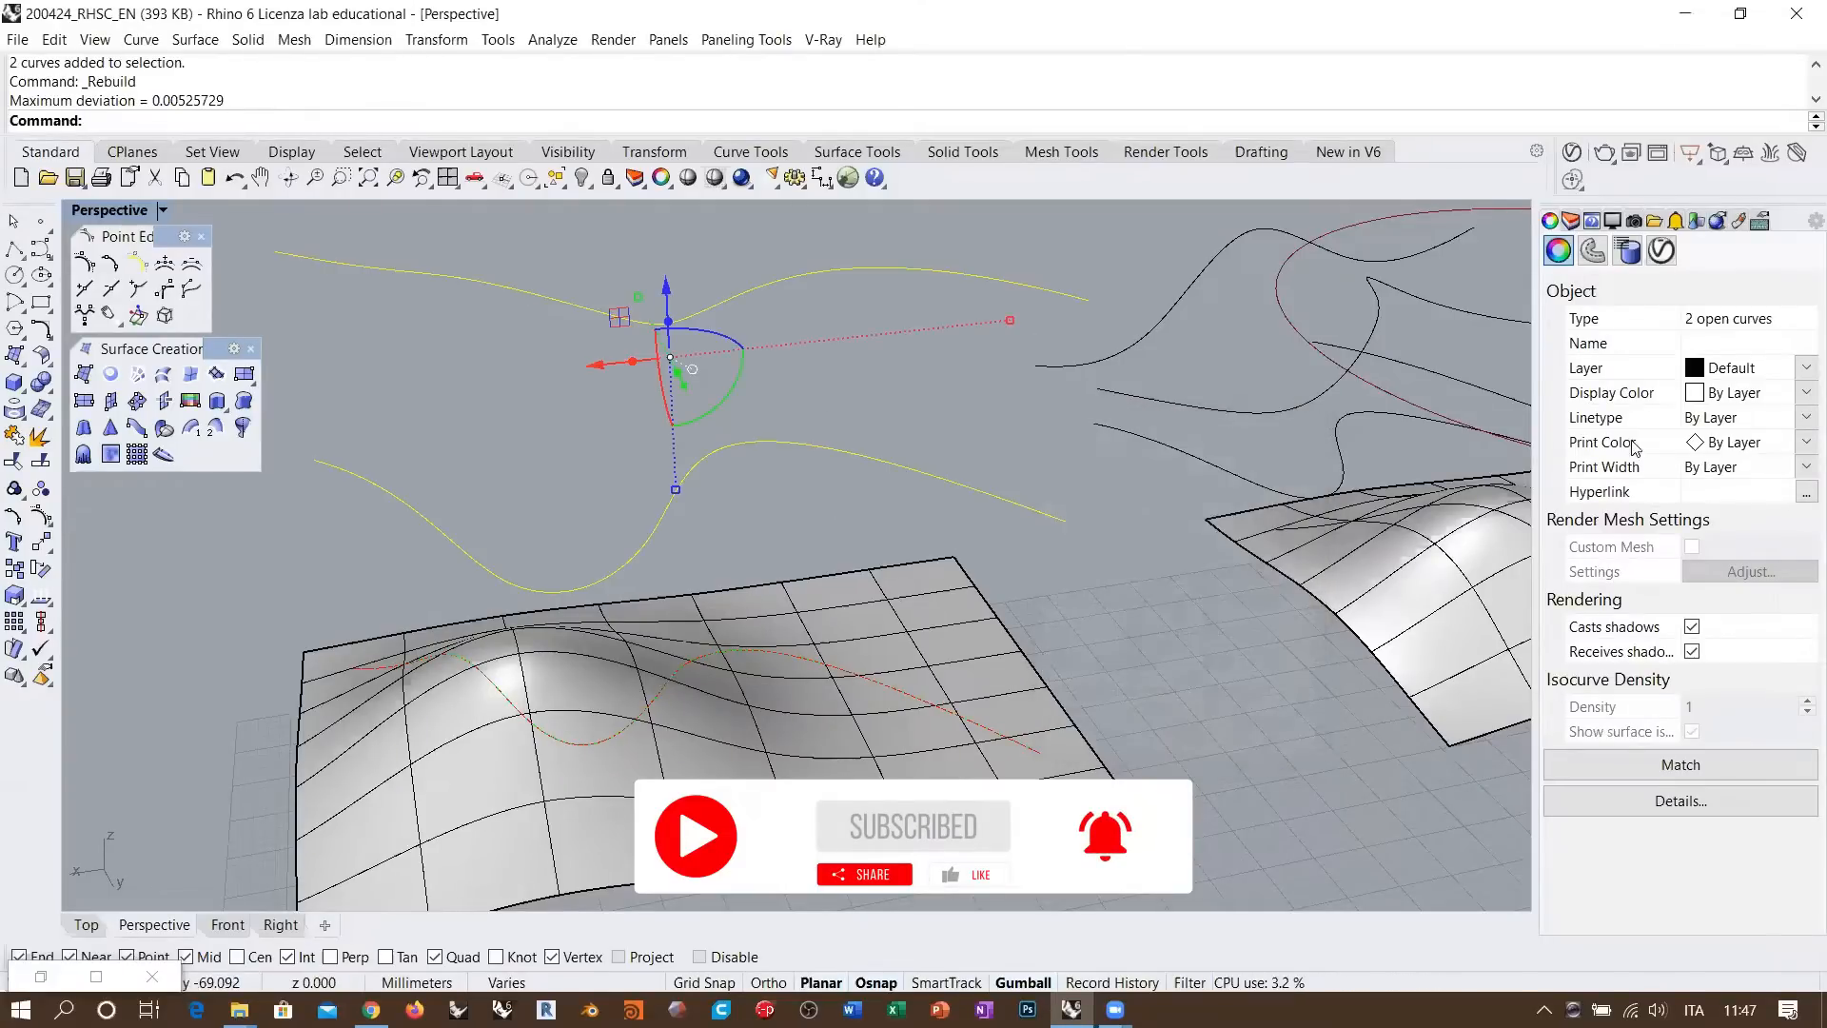
# Check the control point distribution on each of the two rebuilt curves above the bump surface
pyautogui.click(898, 449)
pyautogui.click(758, 444)
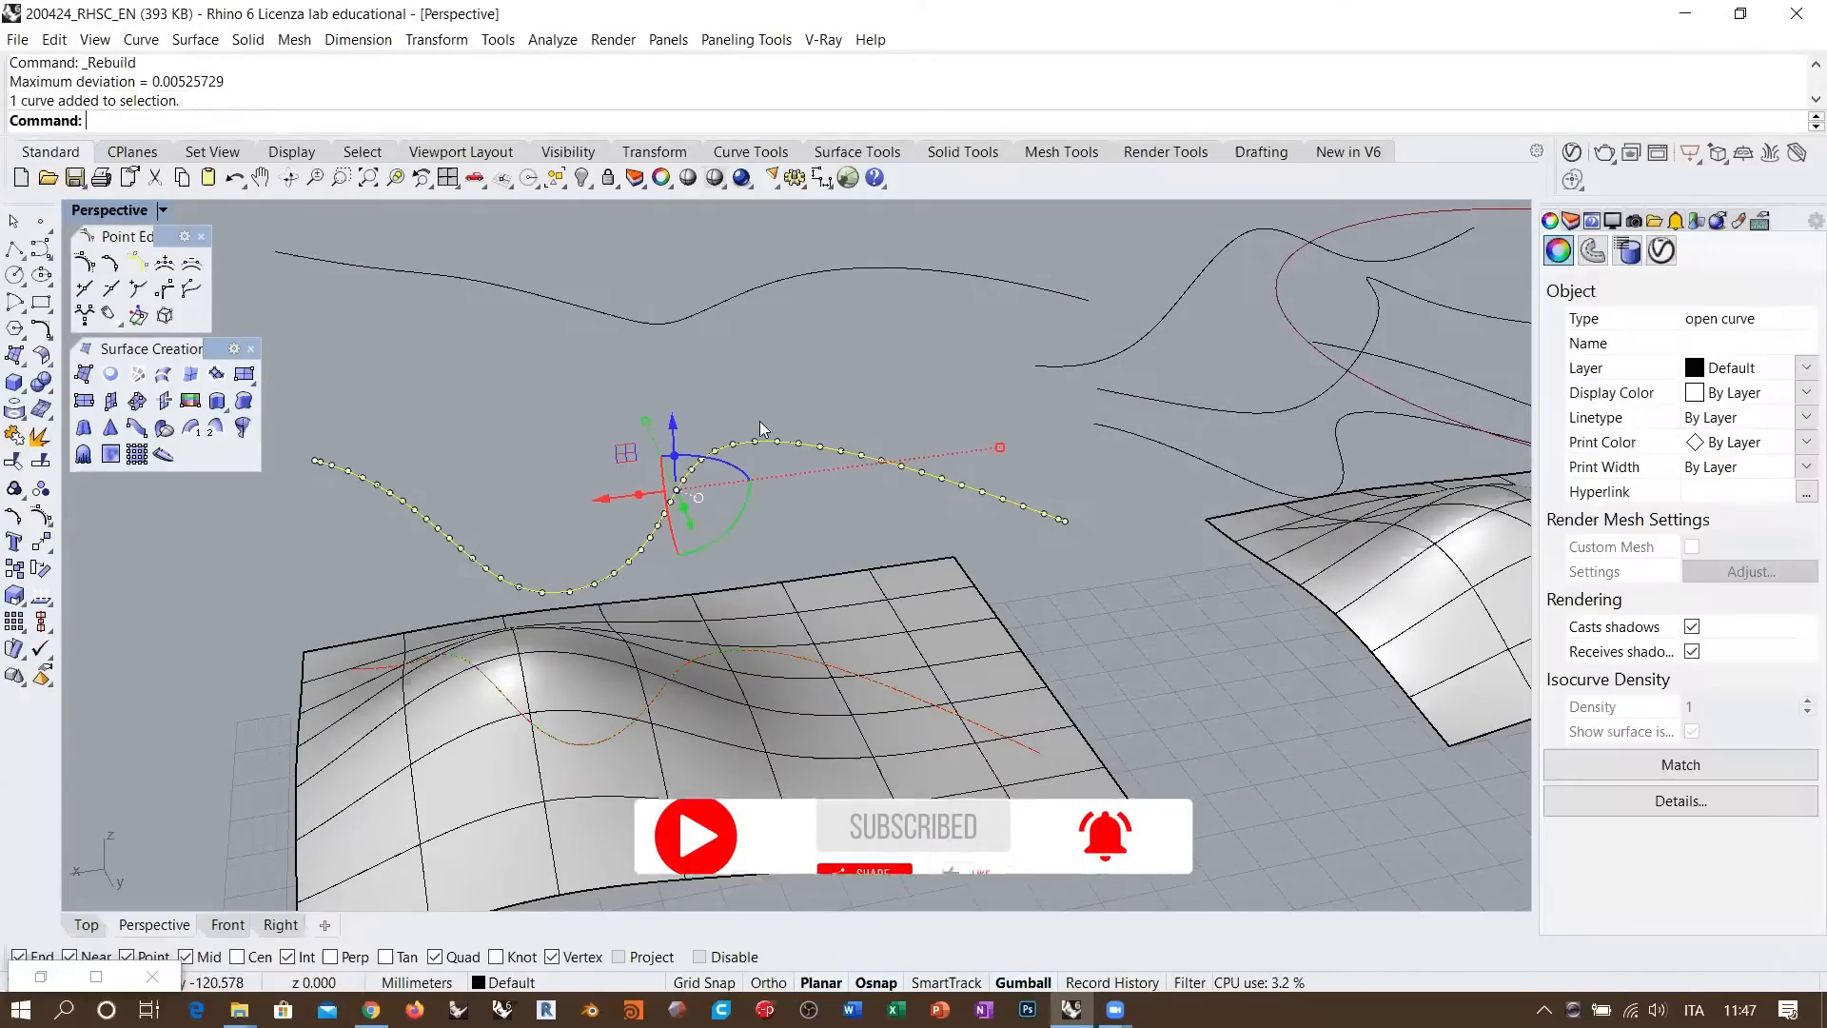
pyautogui.click(740, 298)
pyautogui.click(765, 360)
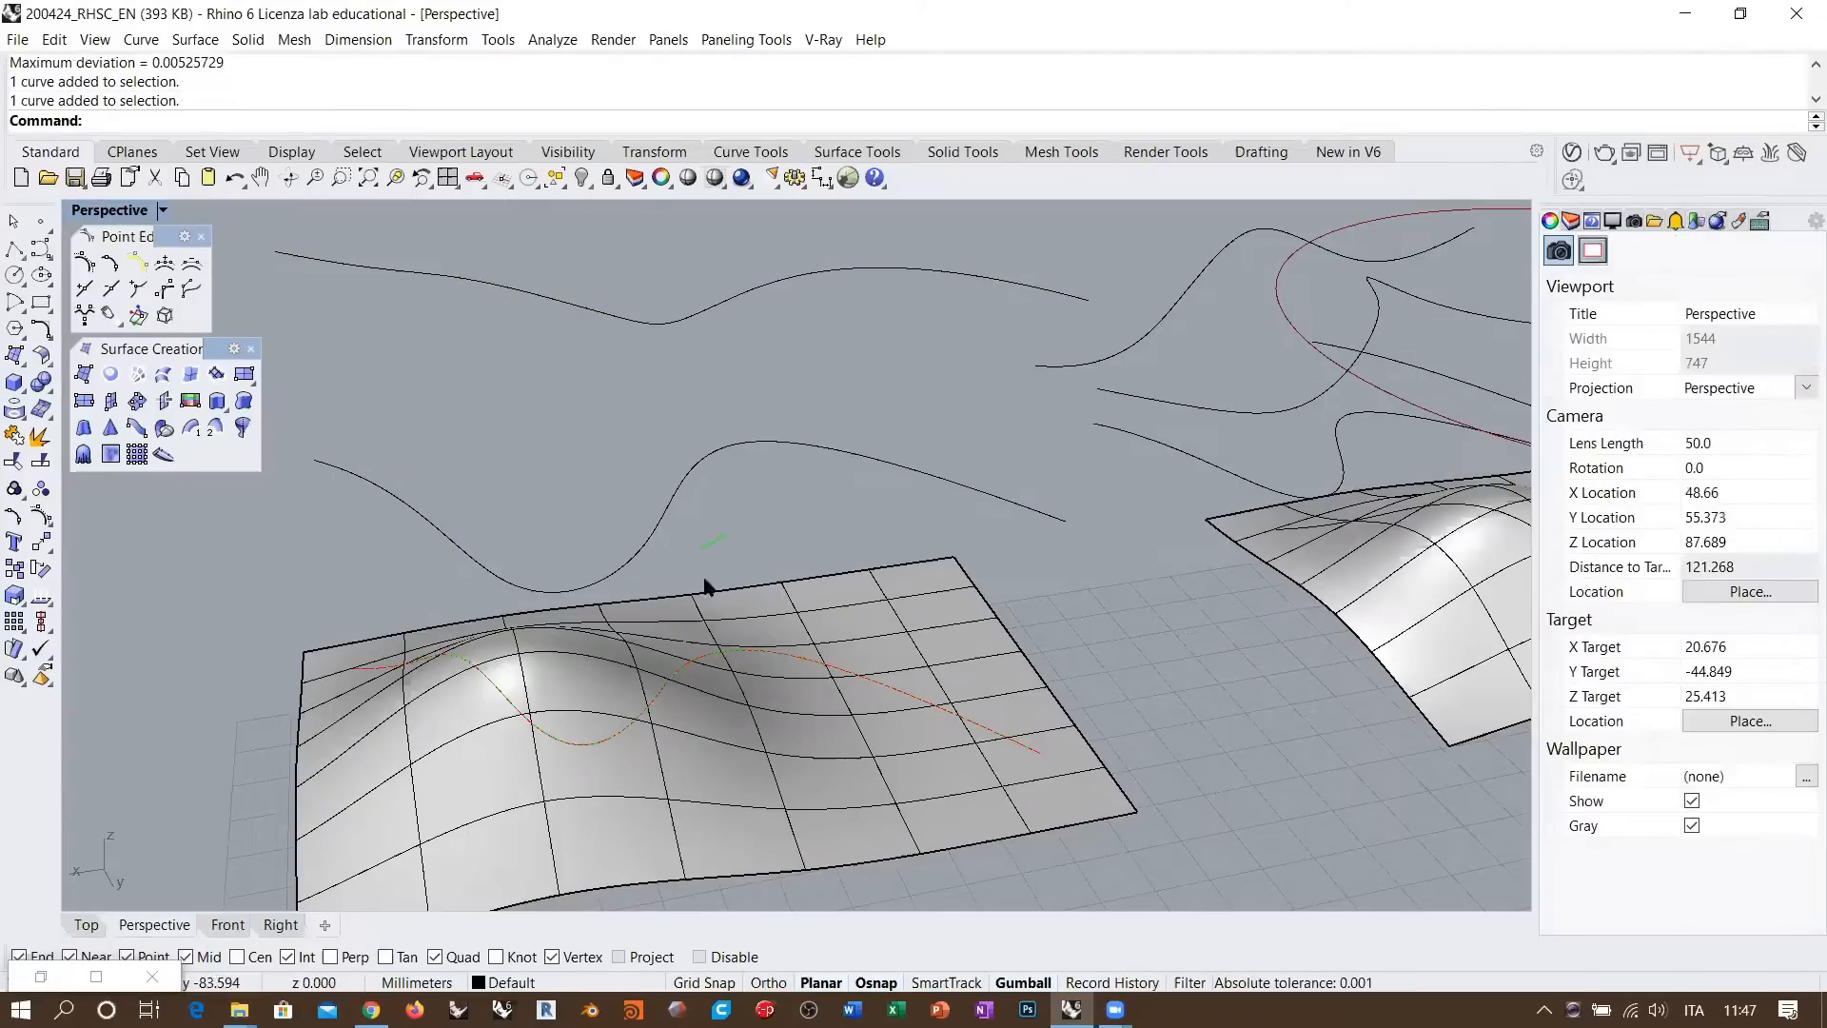
# Loft the green projected curve with the two rebuilt curves above it, using the Normal style without simplifying
pyautogui.moveTo(755, 563)
pyautogui.keyDown('shift'); pyautogui.mouseDown(button='right')
pyautogui.moveTo(722, 579)
pyautogui.moveTo(744, 568)
pyautogui.mouseUp(button='right'); pyautogui.keyUp('shift')
pyautogui.click(167, 377)
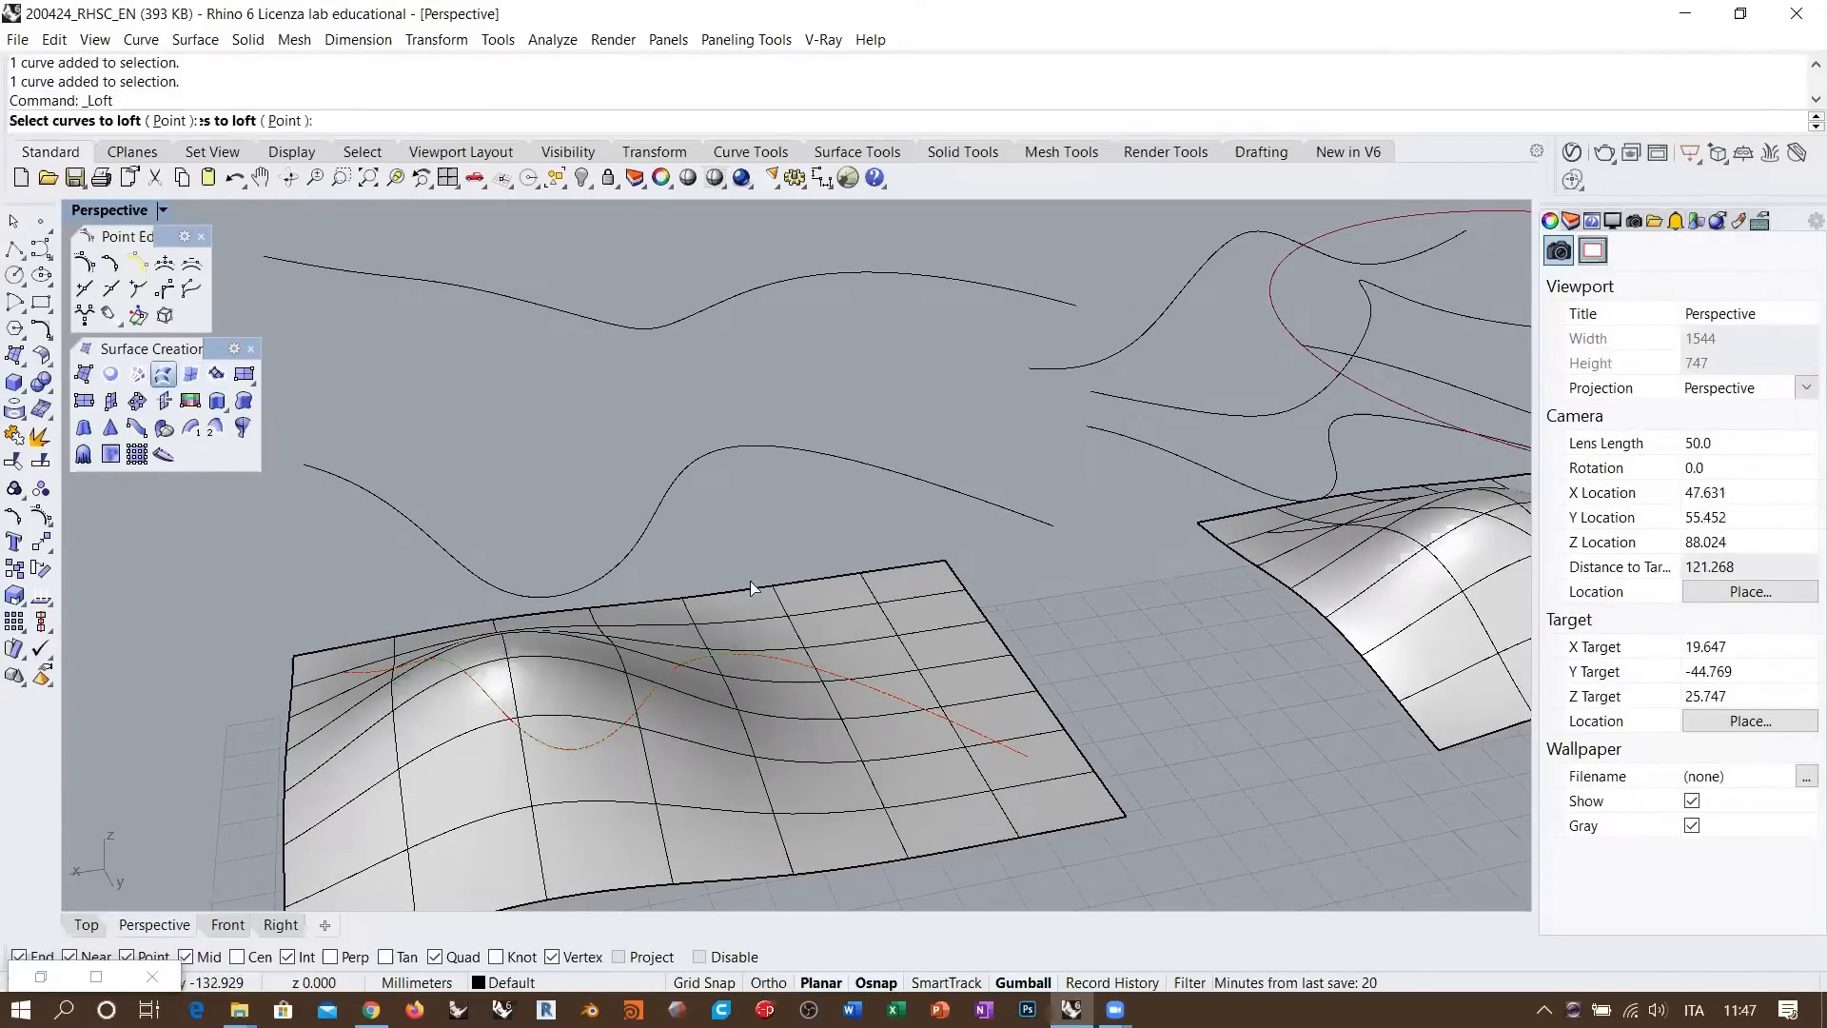
pyautogui.click(942, 739)
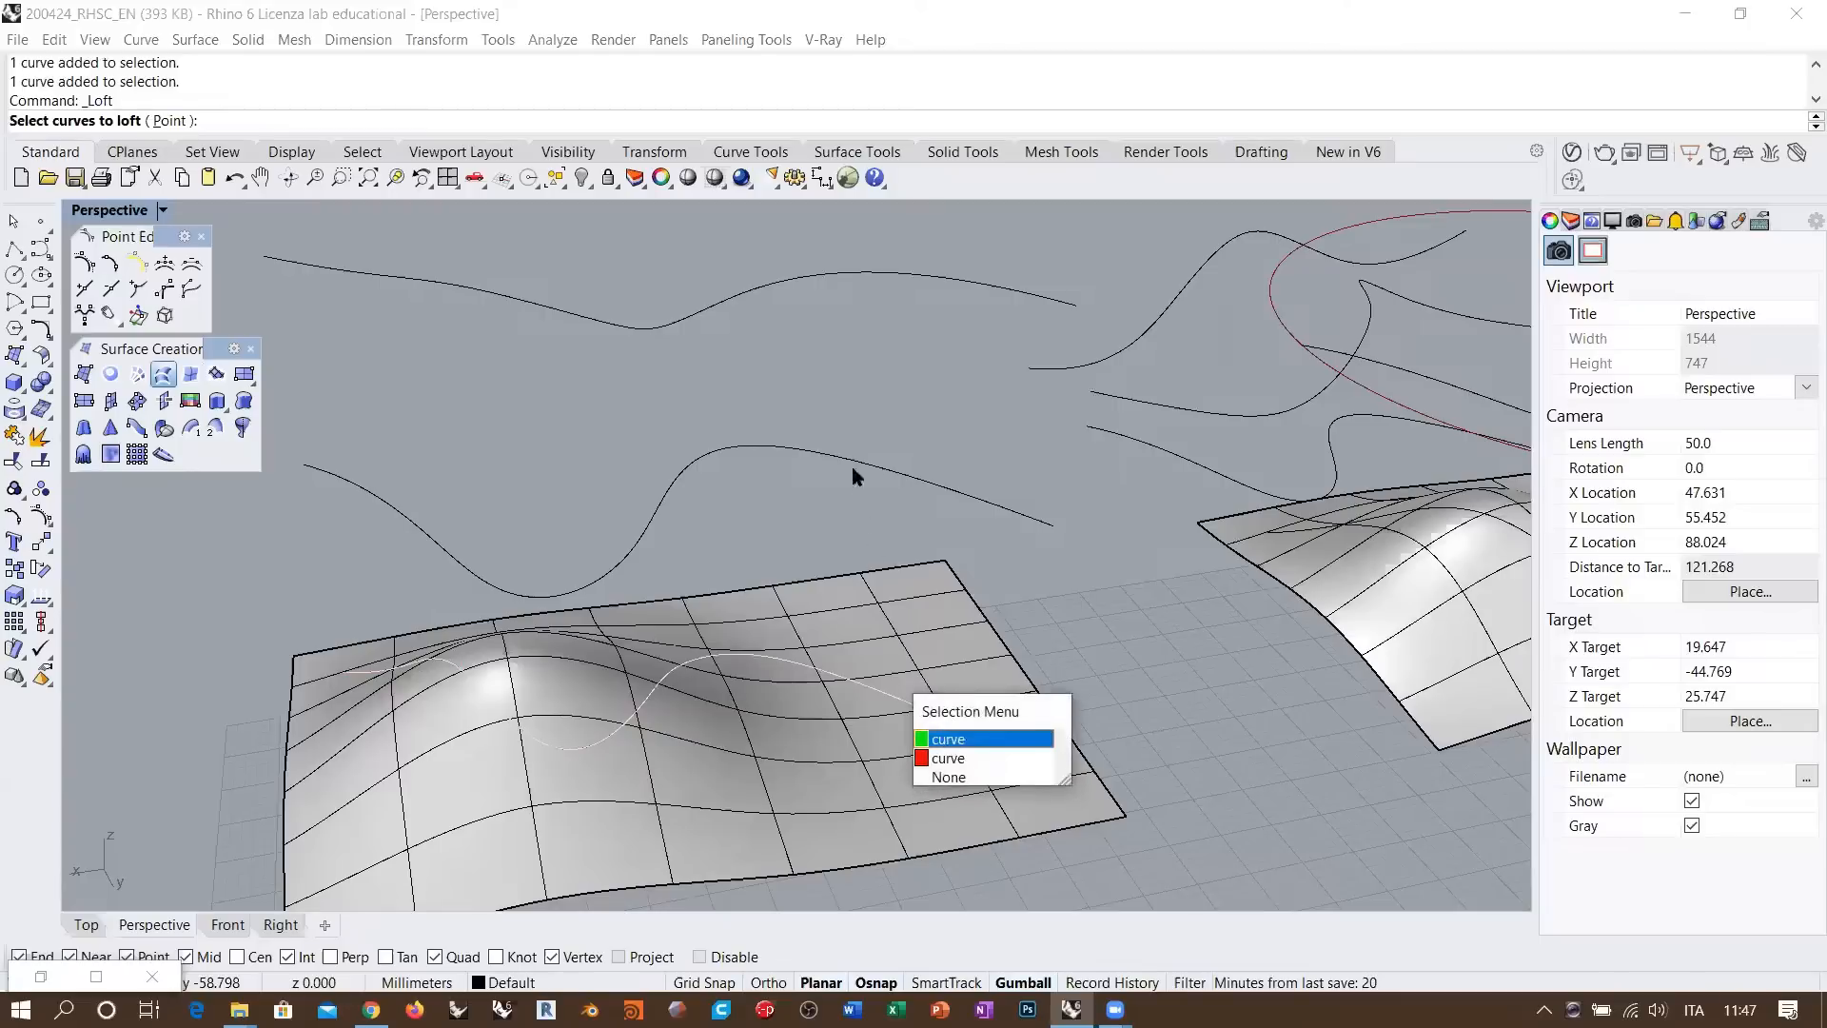
pyautogui.click(952, 748)
pyautogui.click(864, 483)
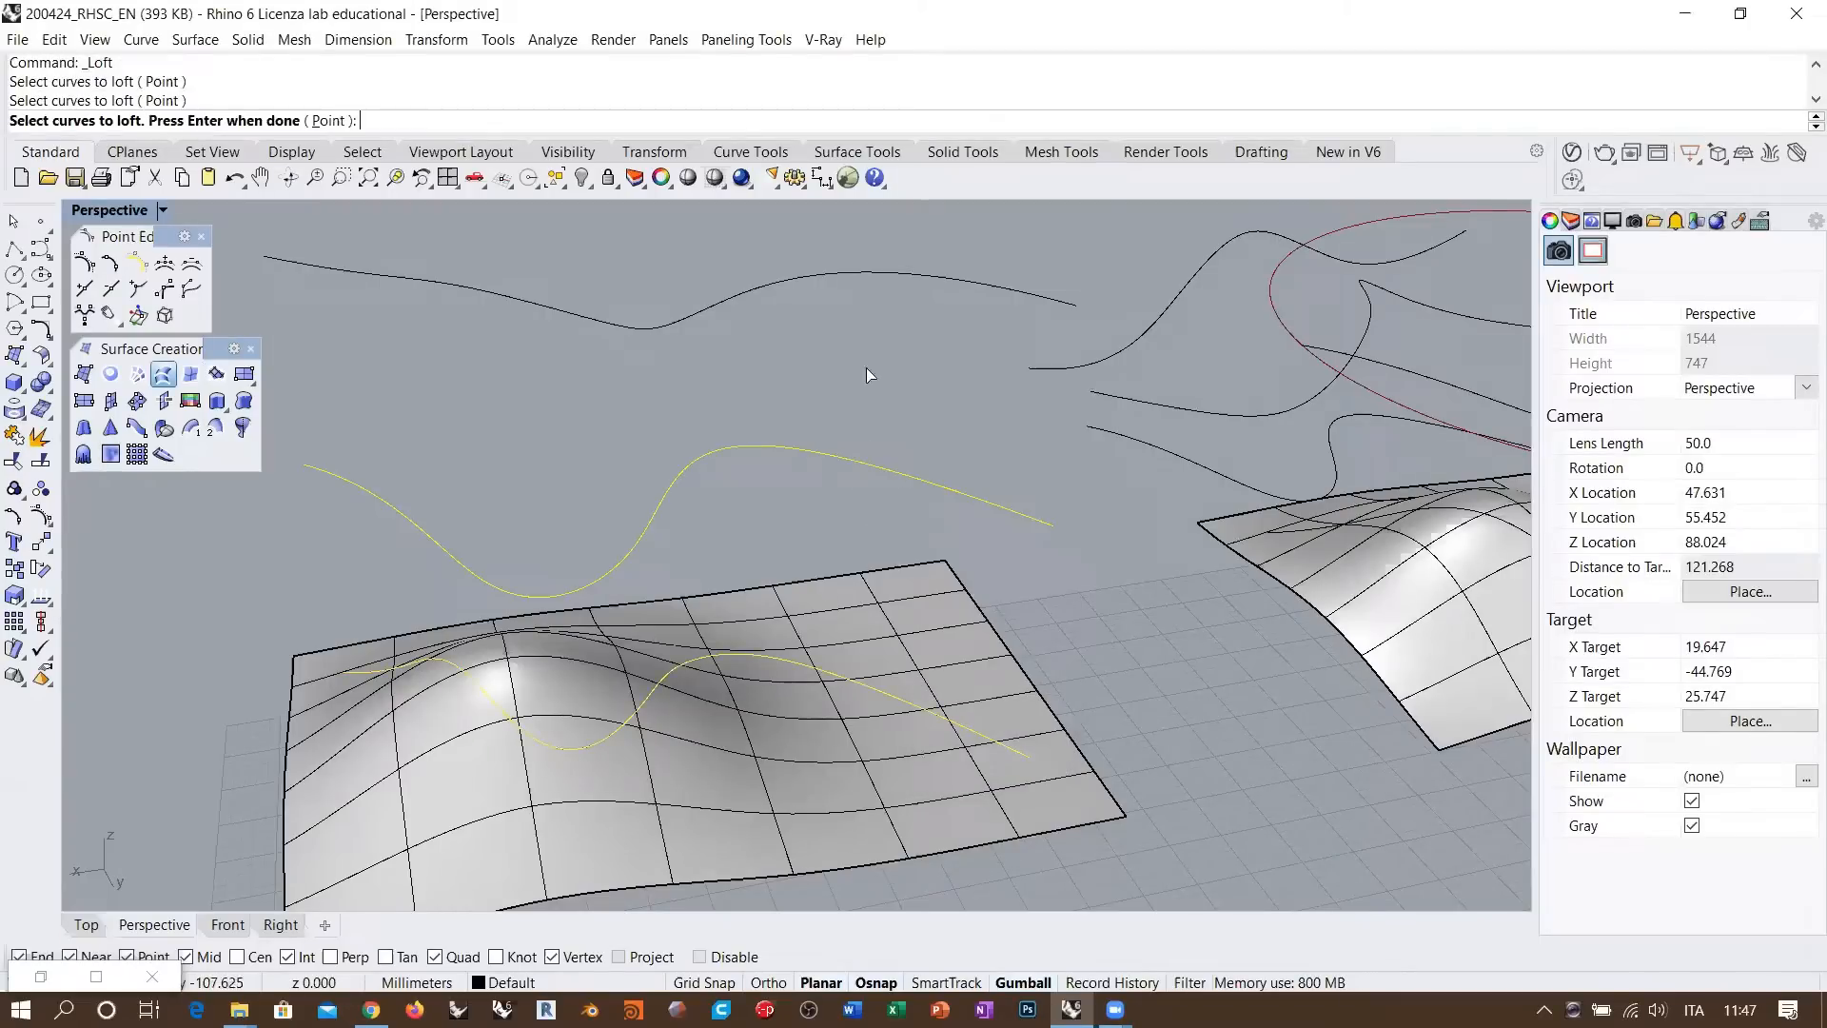
pyautogui.click(859, 278)
pyautogui.press('Return')
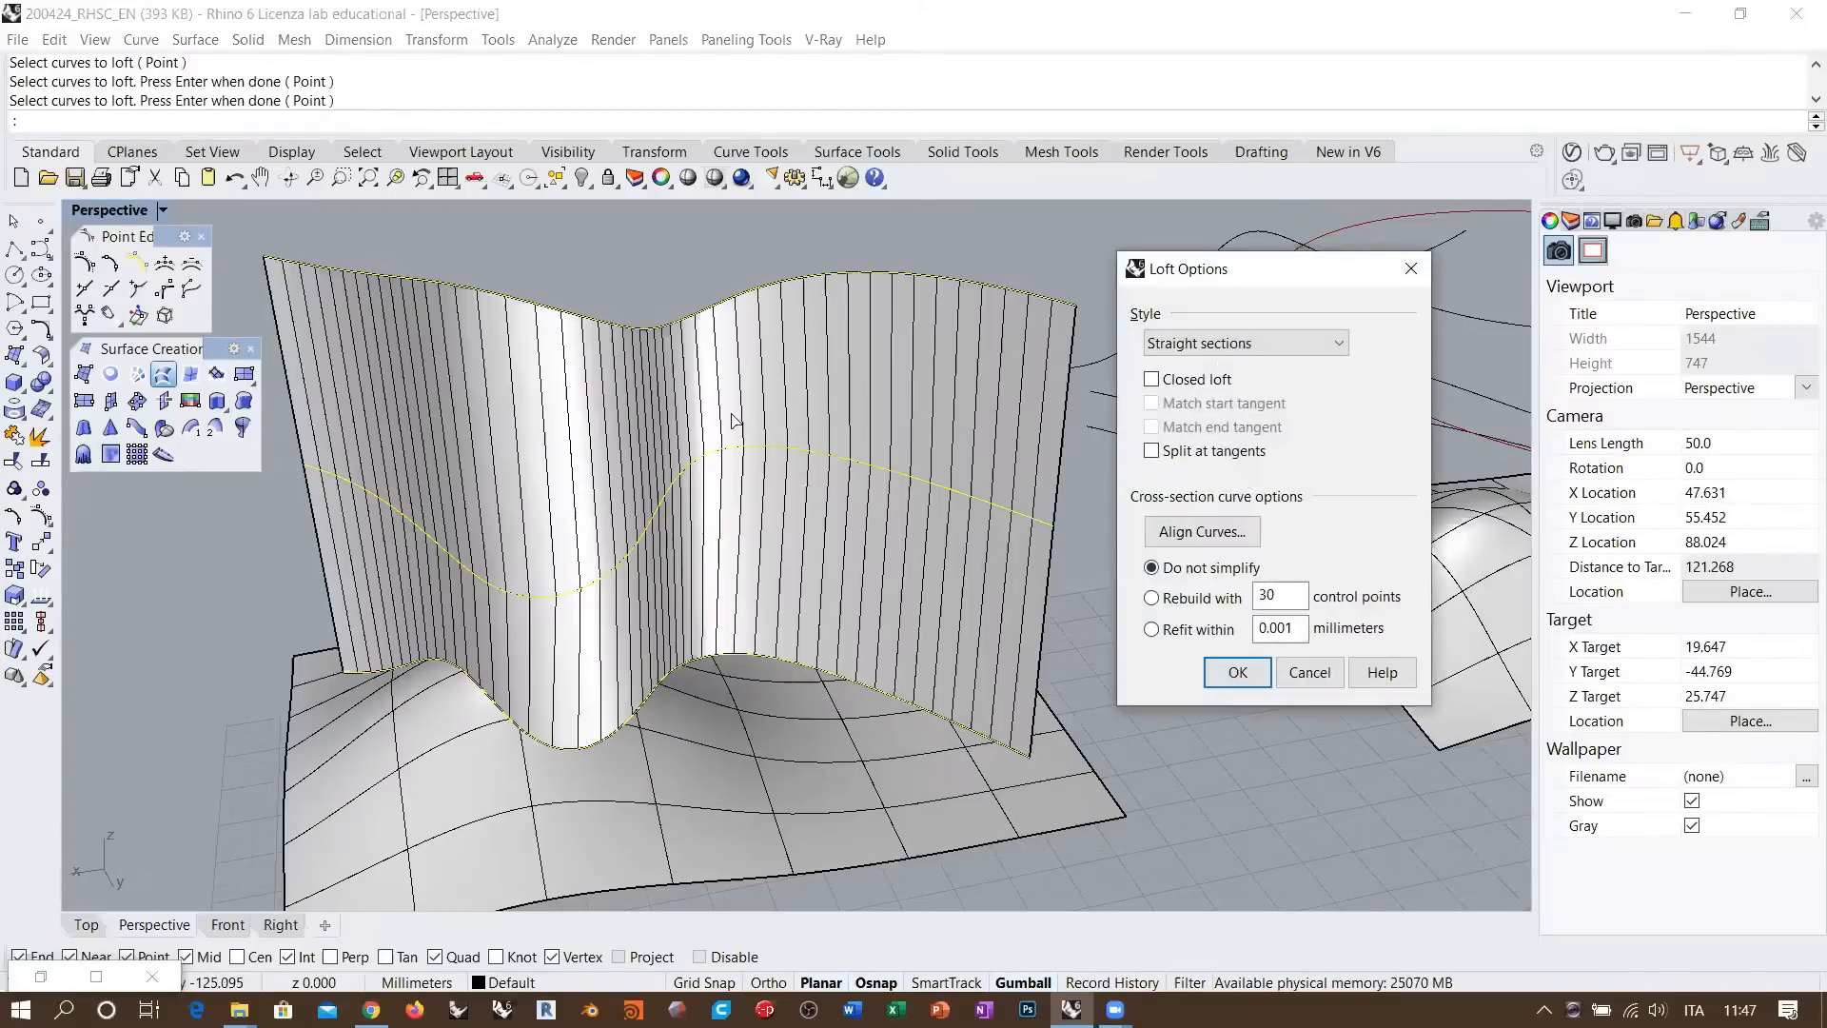
pyautogui.click(1246, 345)
pyautogui.click(1189, 367)
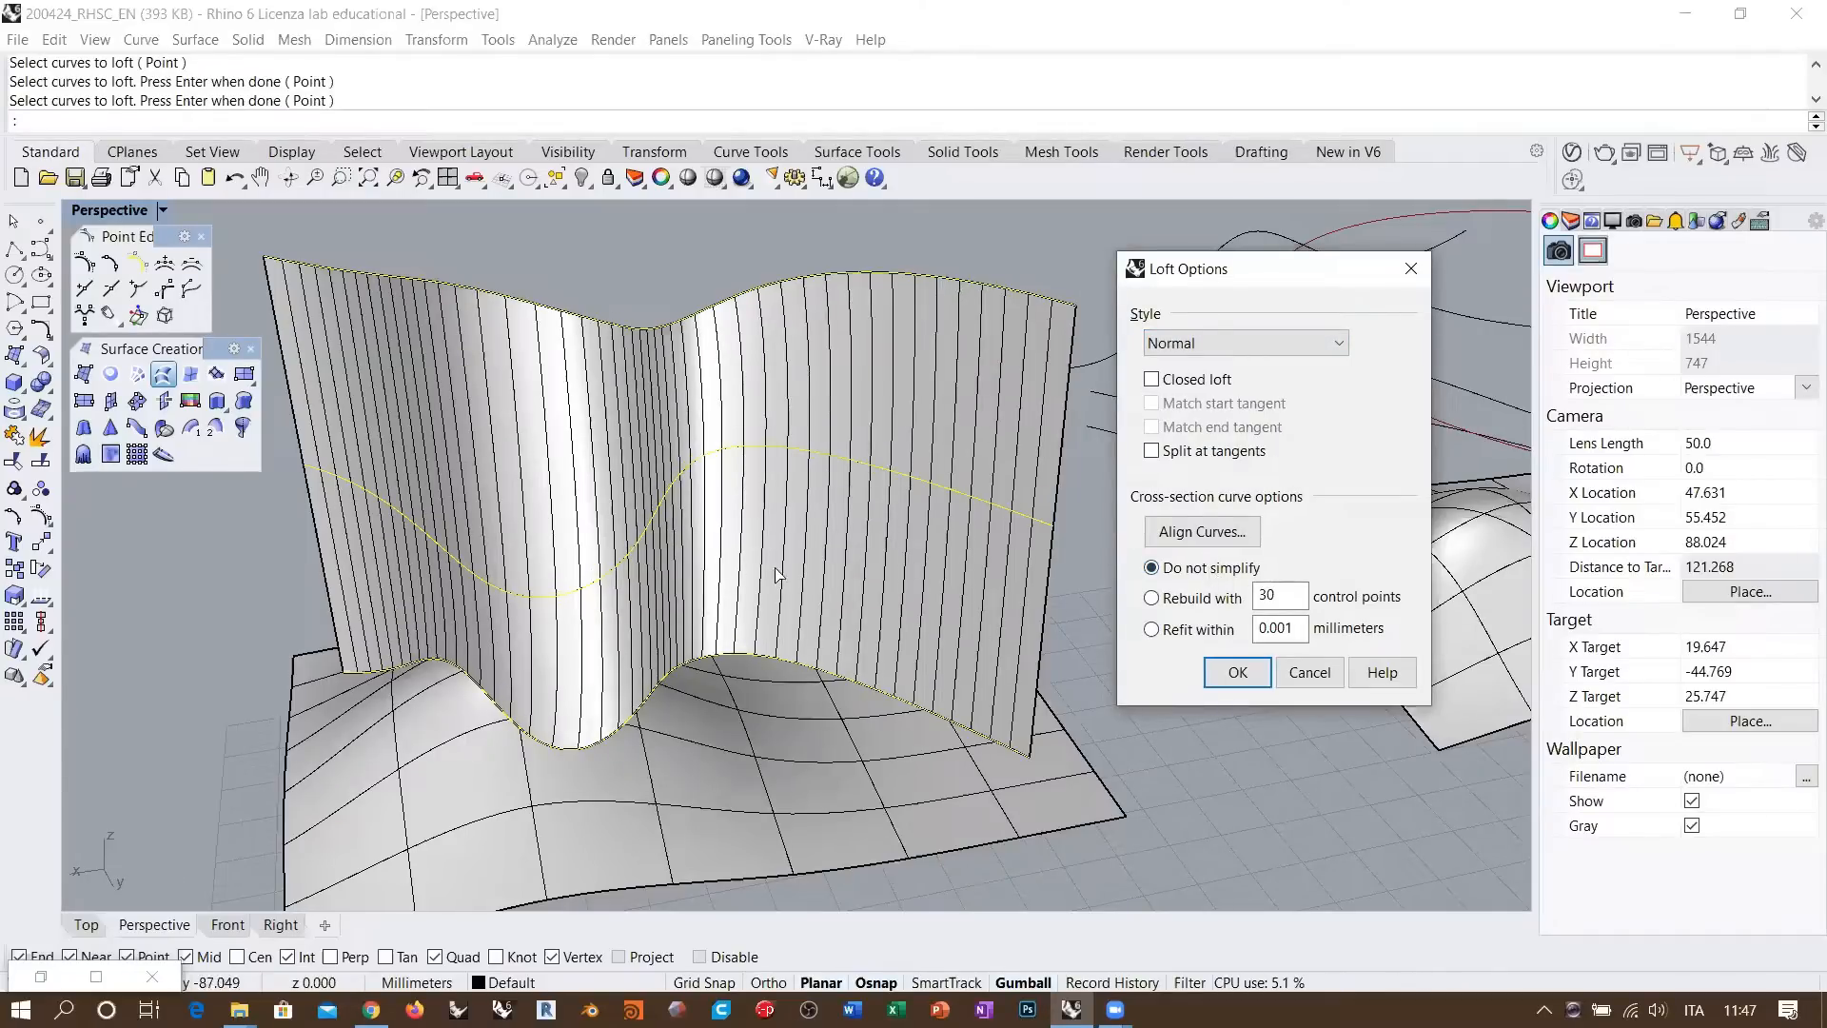
pyautogui.moveTo(794, 561); pyautogui.dragTo(1218, 647, button='right')
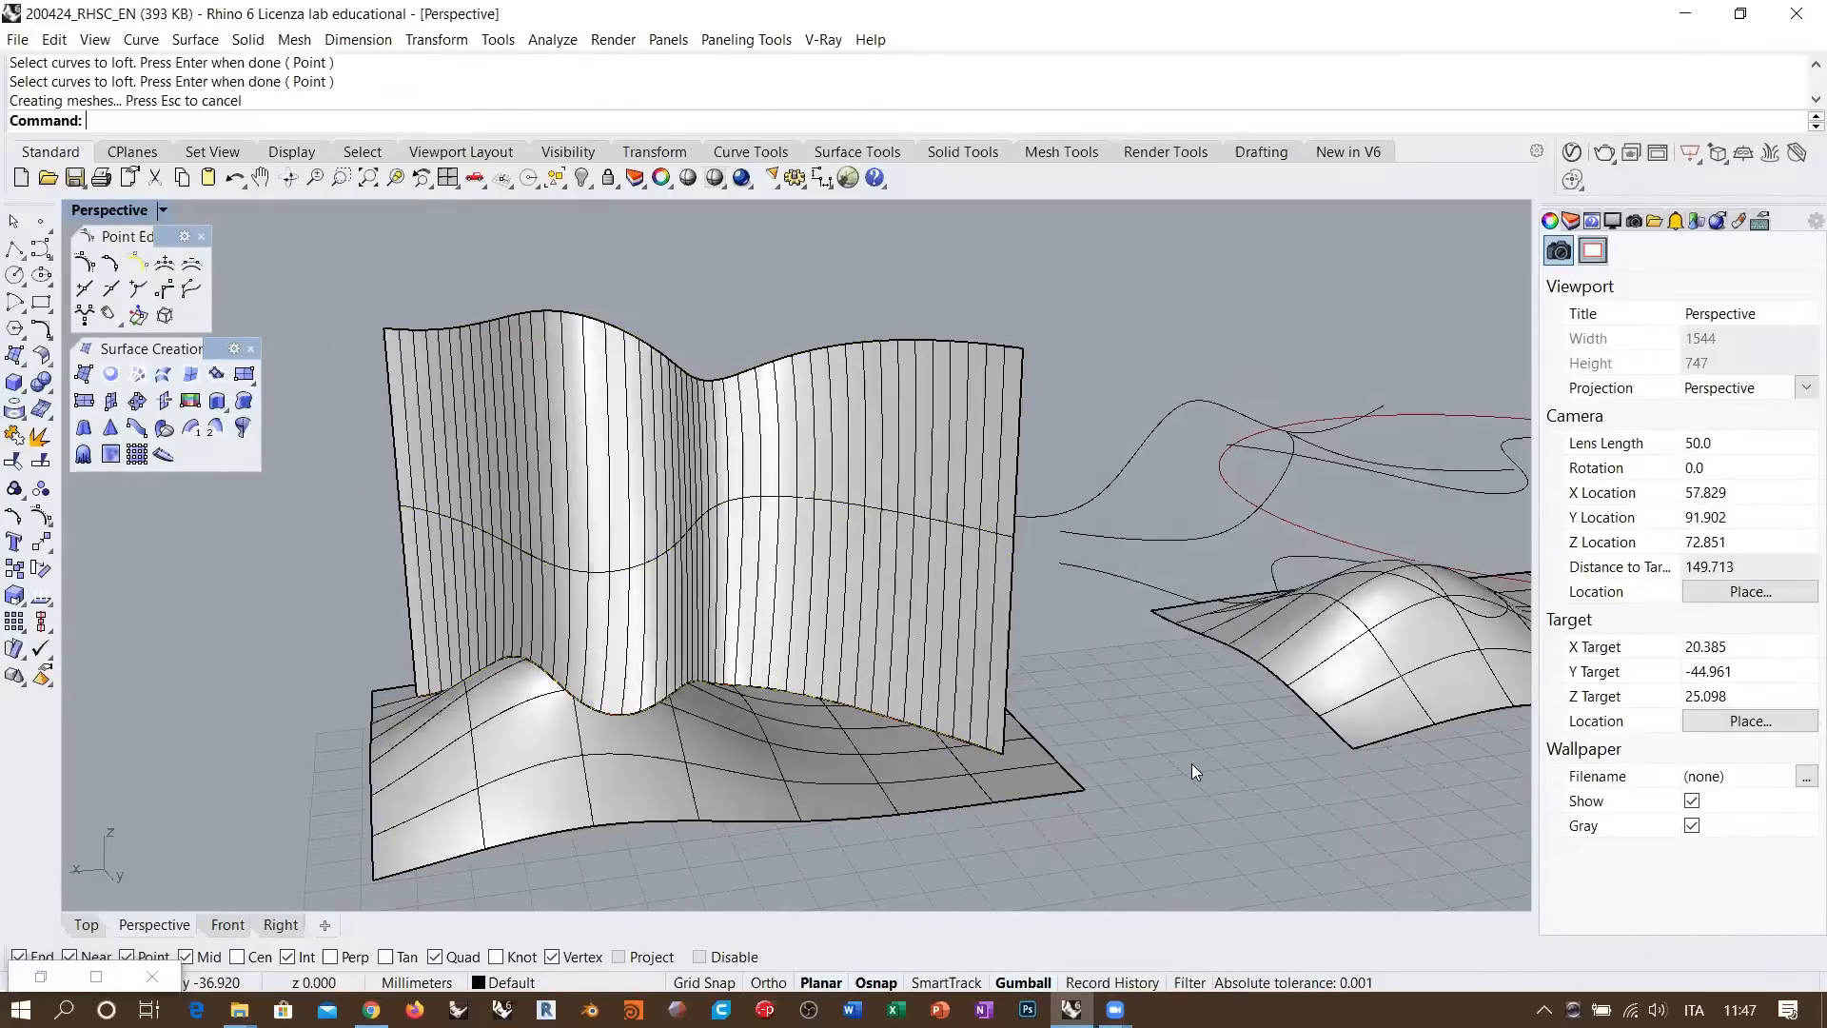
# Select the green curve along the loft's lower edge and examine how its control points relate to the isocurves
pyautogui.moveTo(709, 577); pyautogui.dragTo(846, 710, button='right')
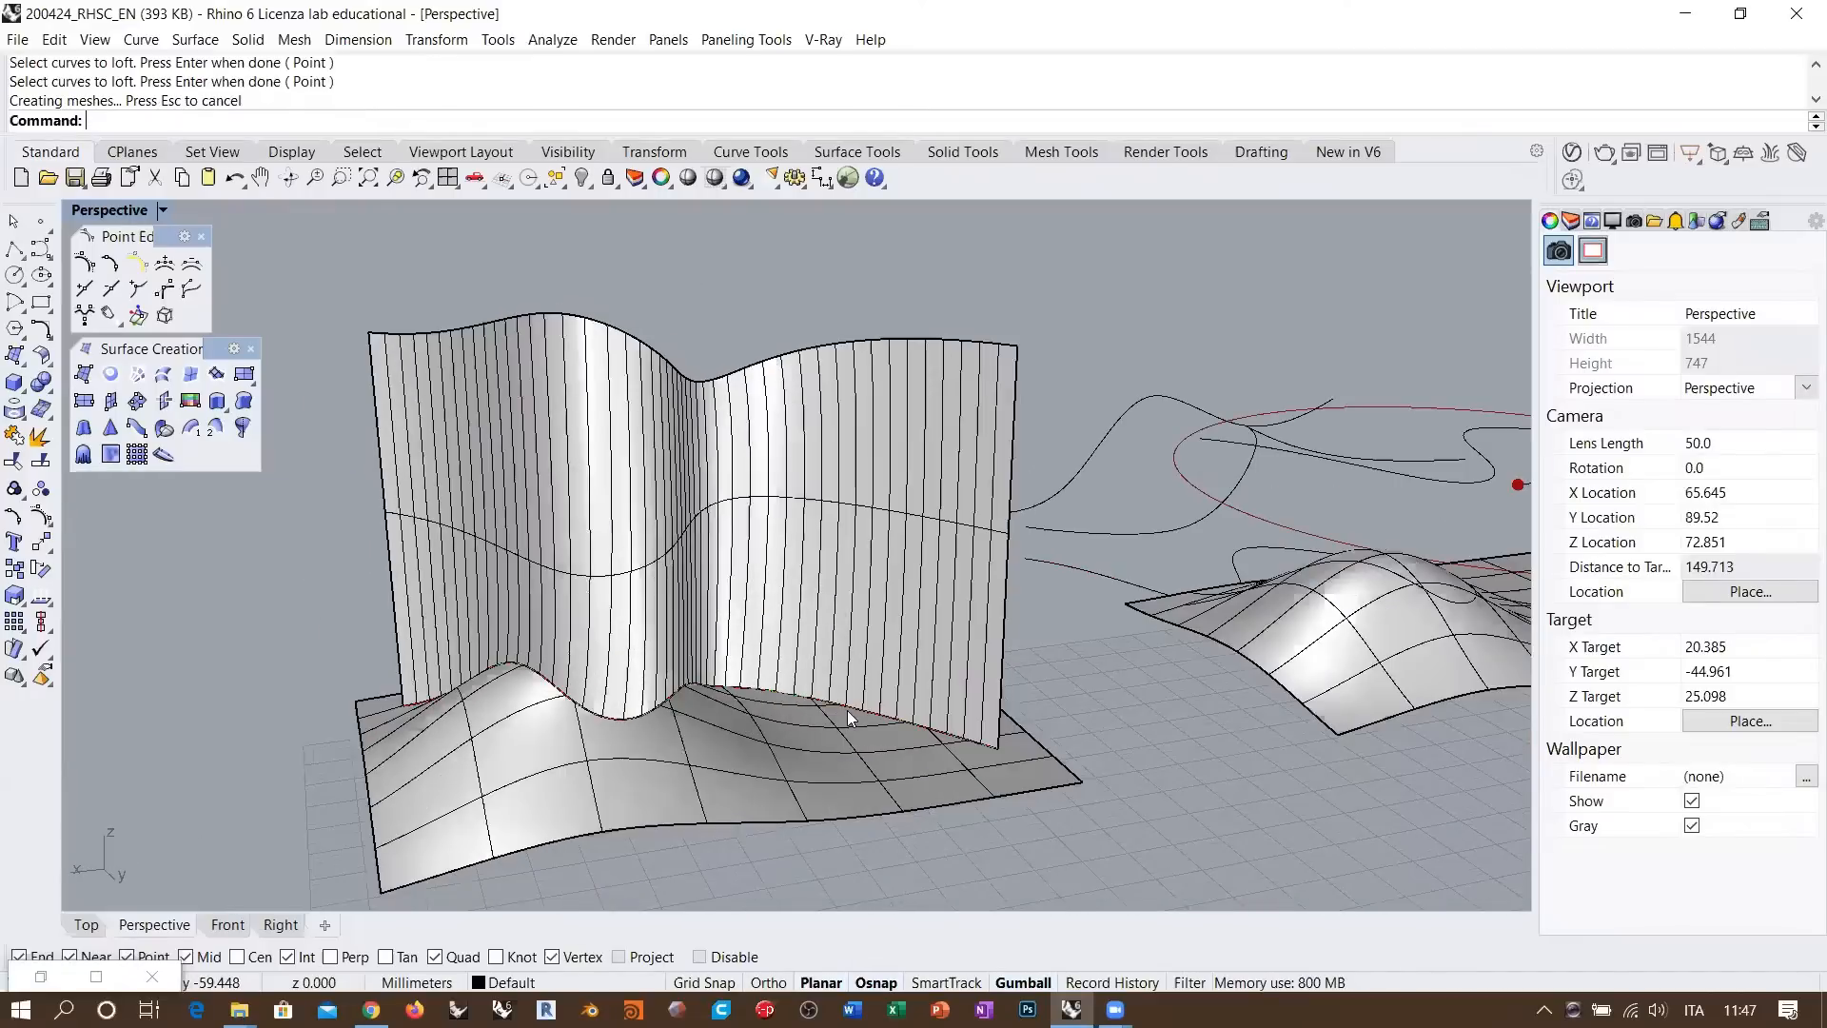
pyautogui.click(882, 726)
pyautogui.click(908, 767)
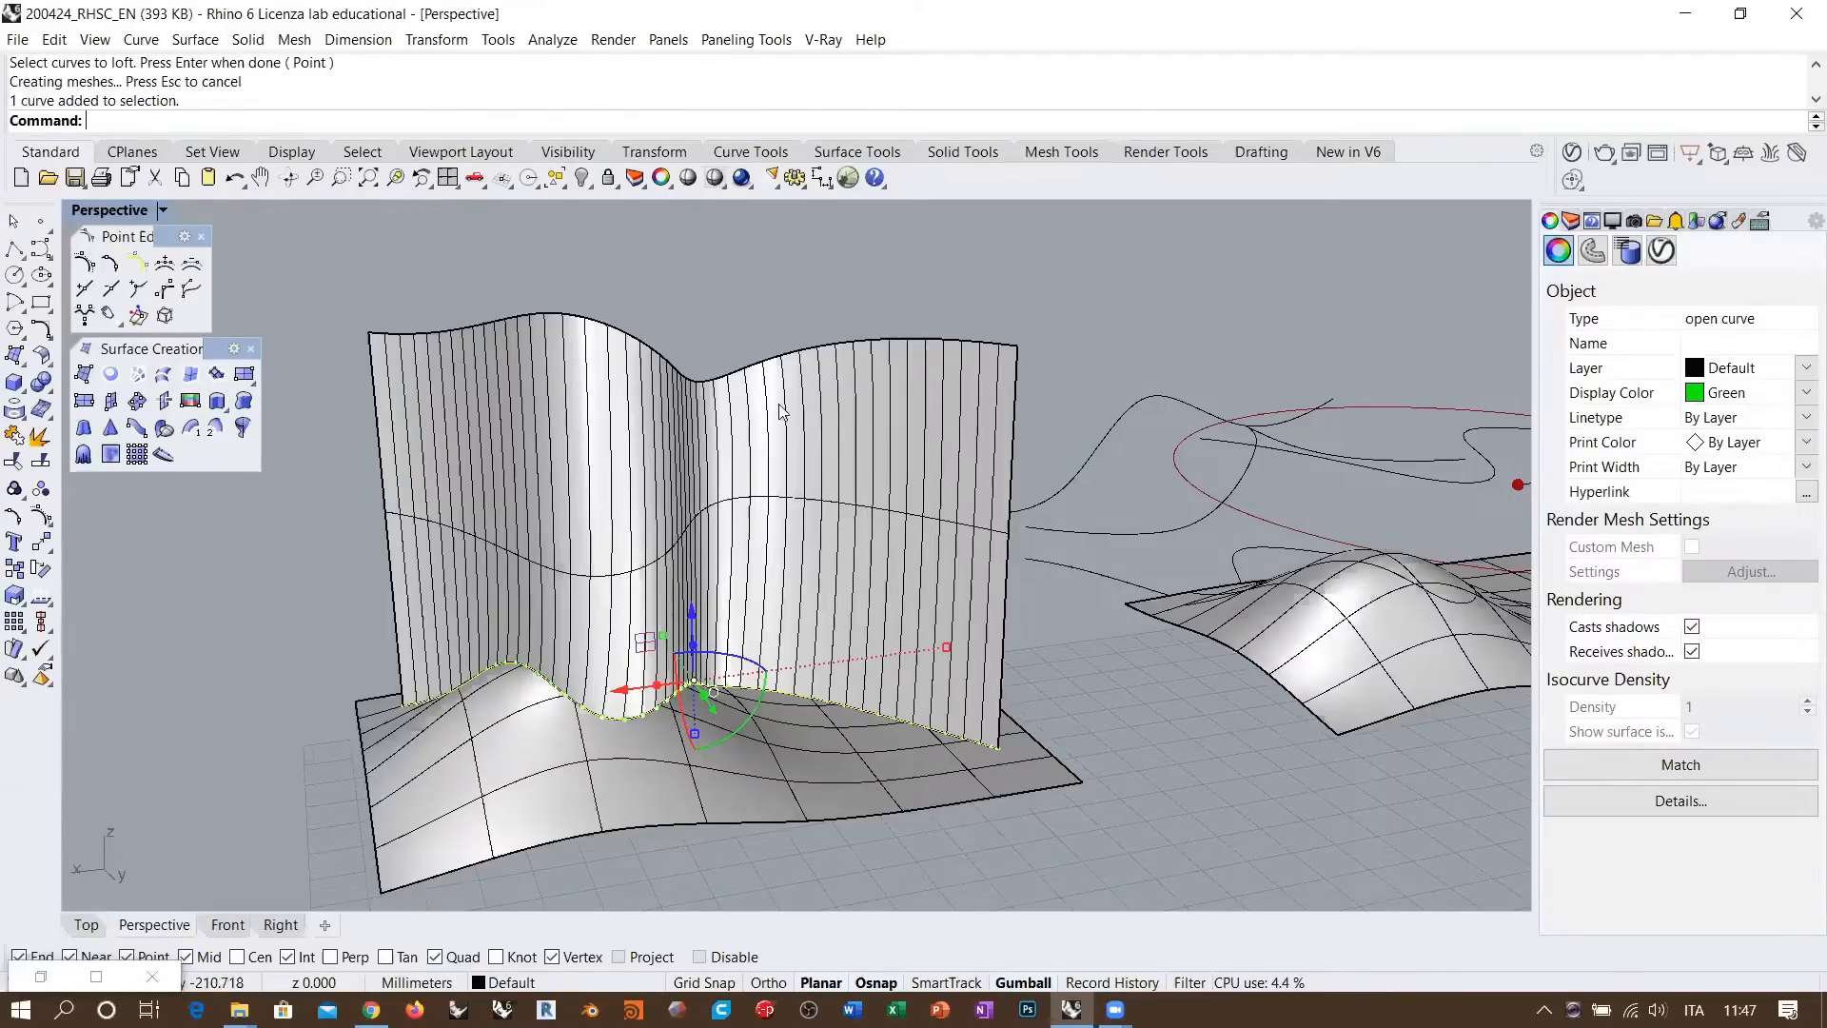
pyautogui.moveTo(781, 411); pyautogui.dragTo(830, 473, button='right')
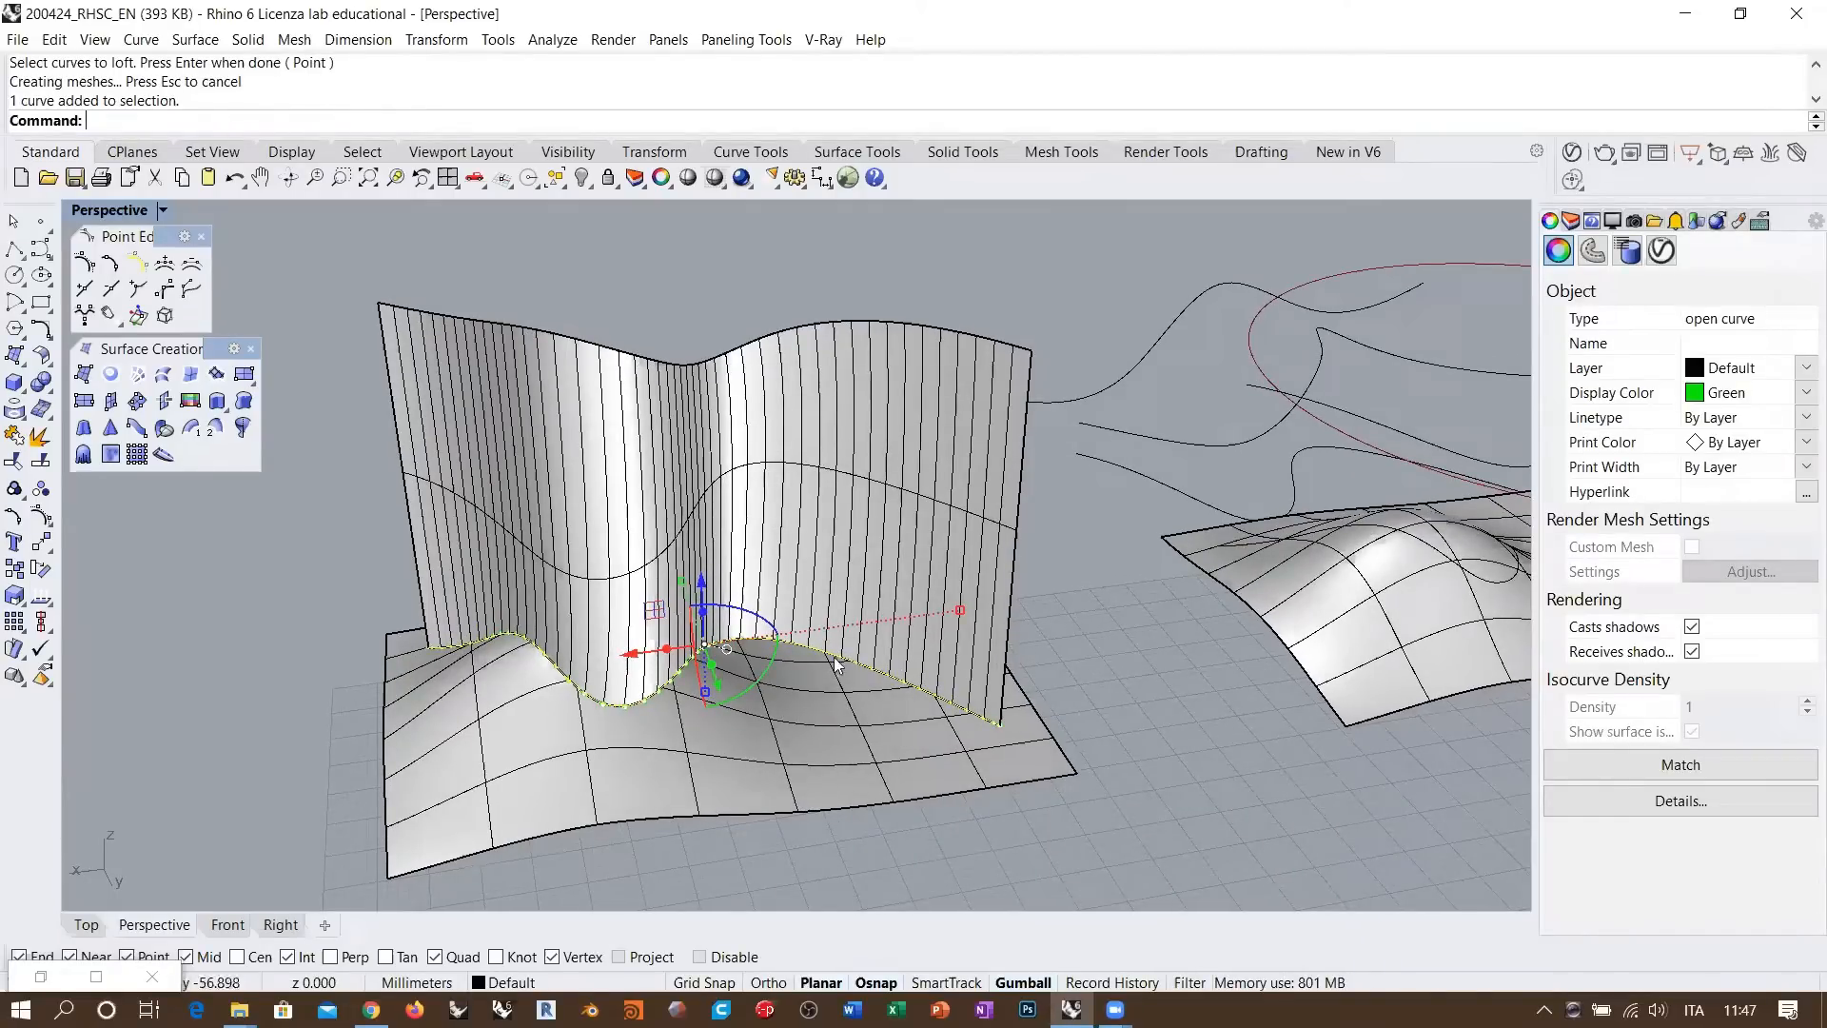
pyautogui.scroll(2, 820, 708)
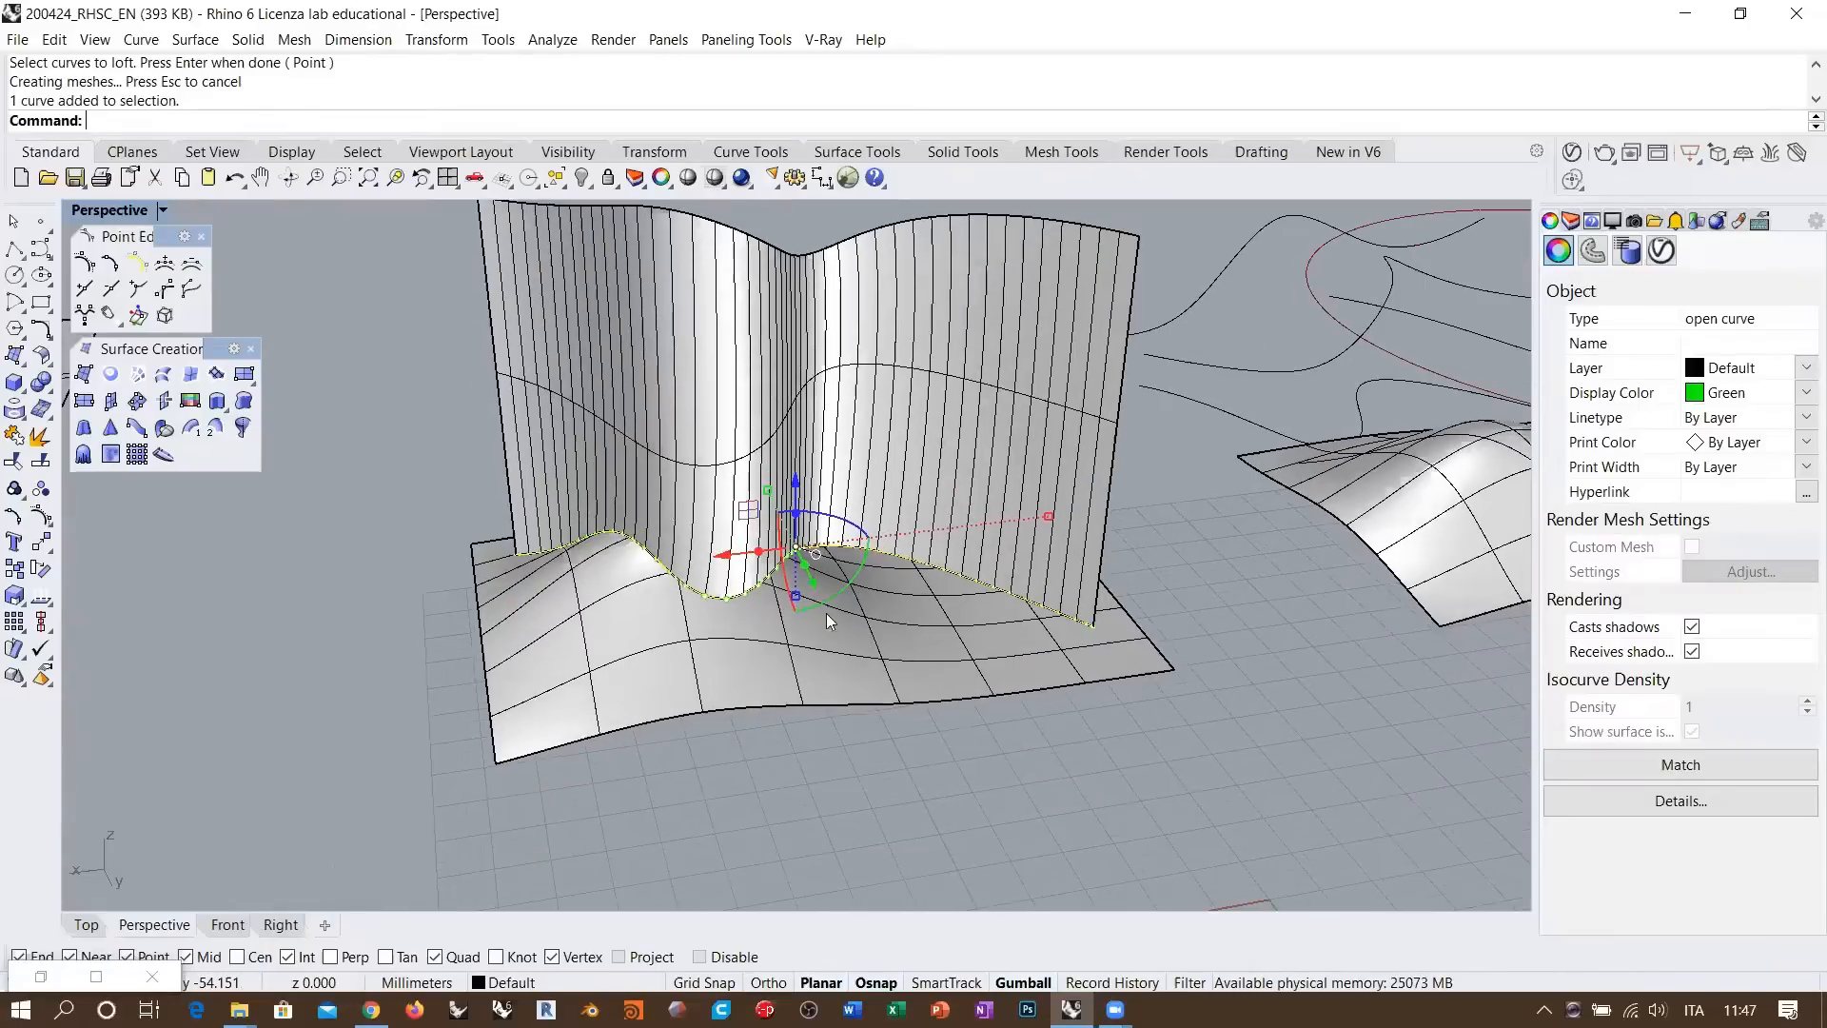
pyautogui.scroll(1, 799, 568)
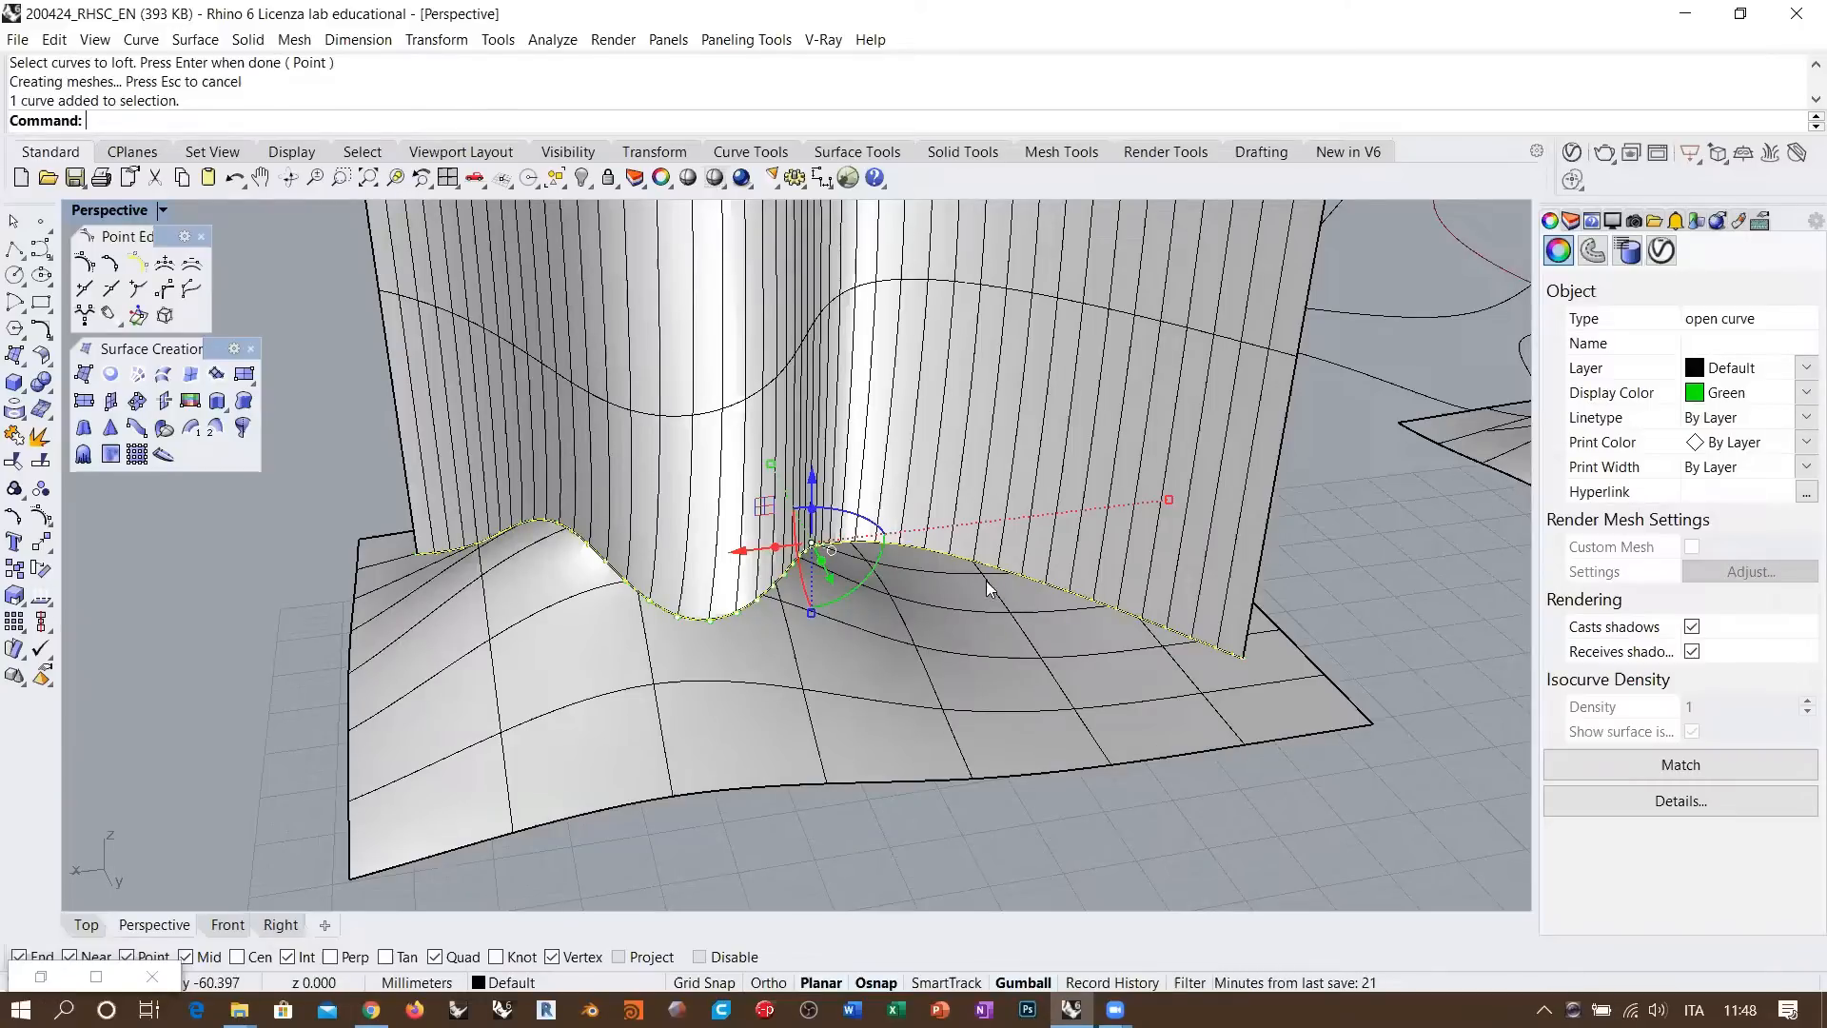
pyautogui.click(1060, 789)
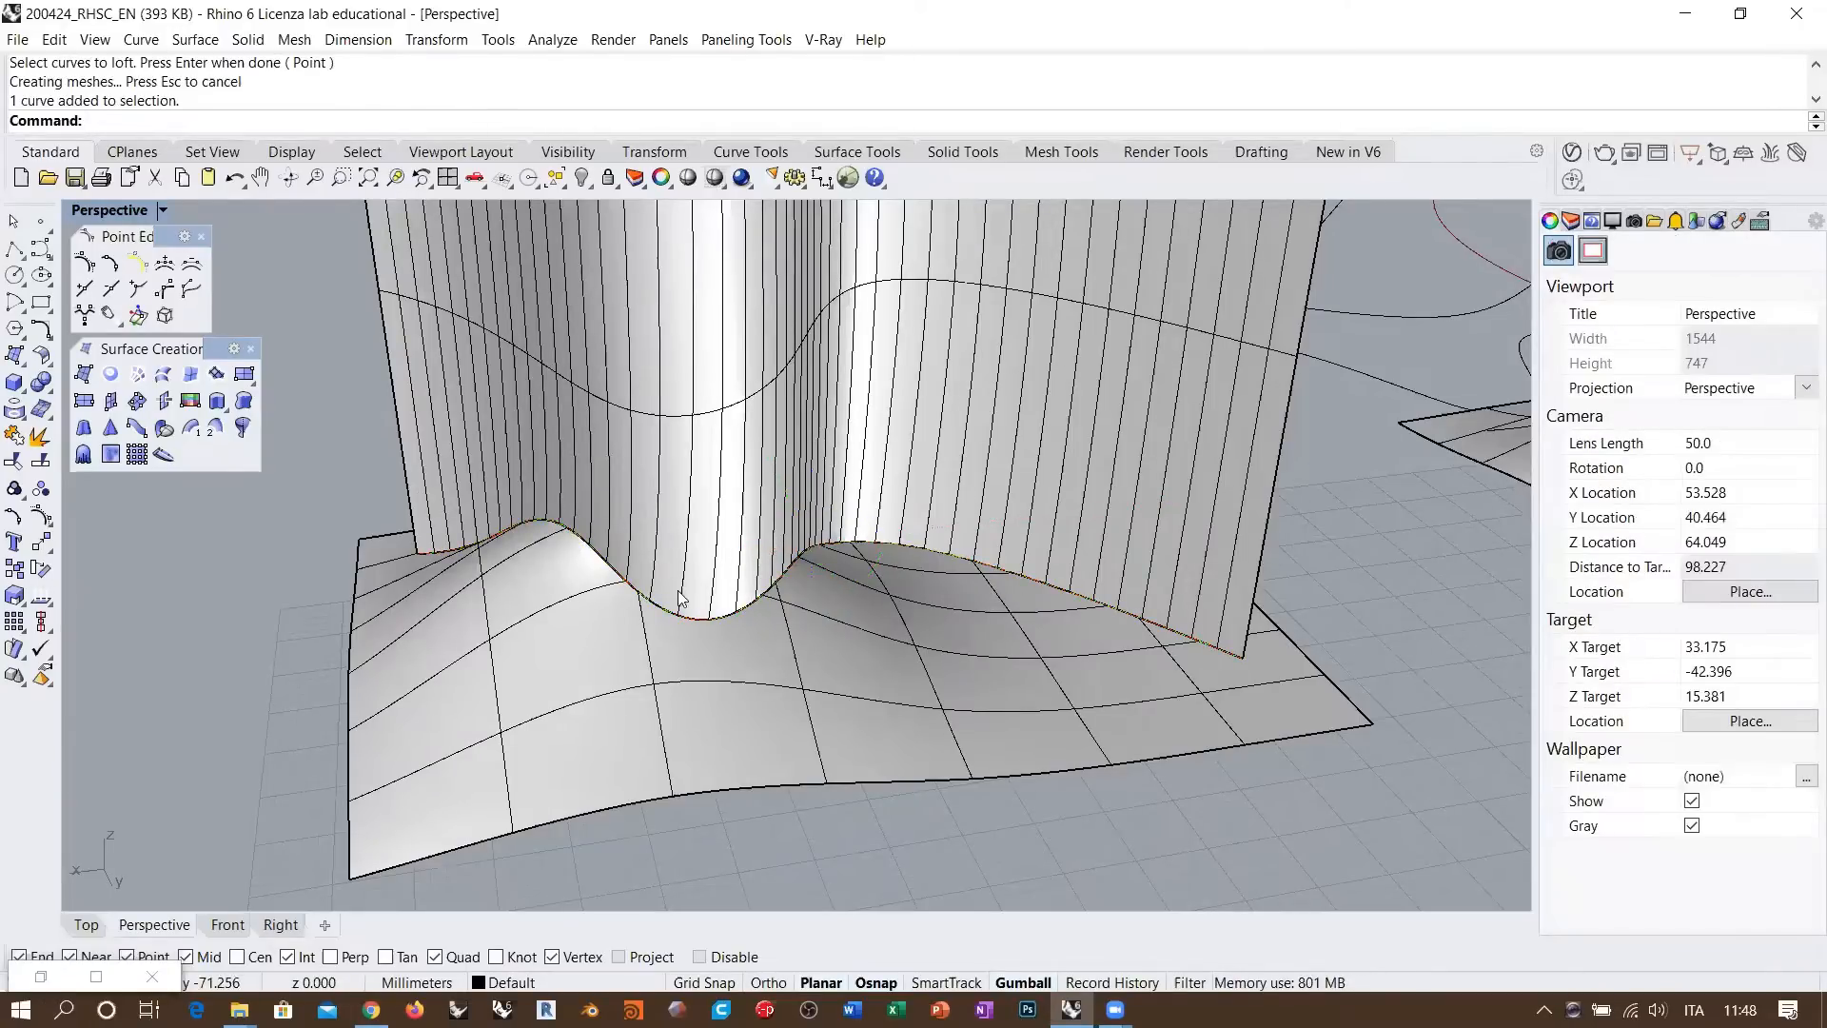
# Inspect the absolute tolerance in the document's model unit settings and close them without changes
pyautogui.click(452, 979)
pyautogui.click(537, 966)
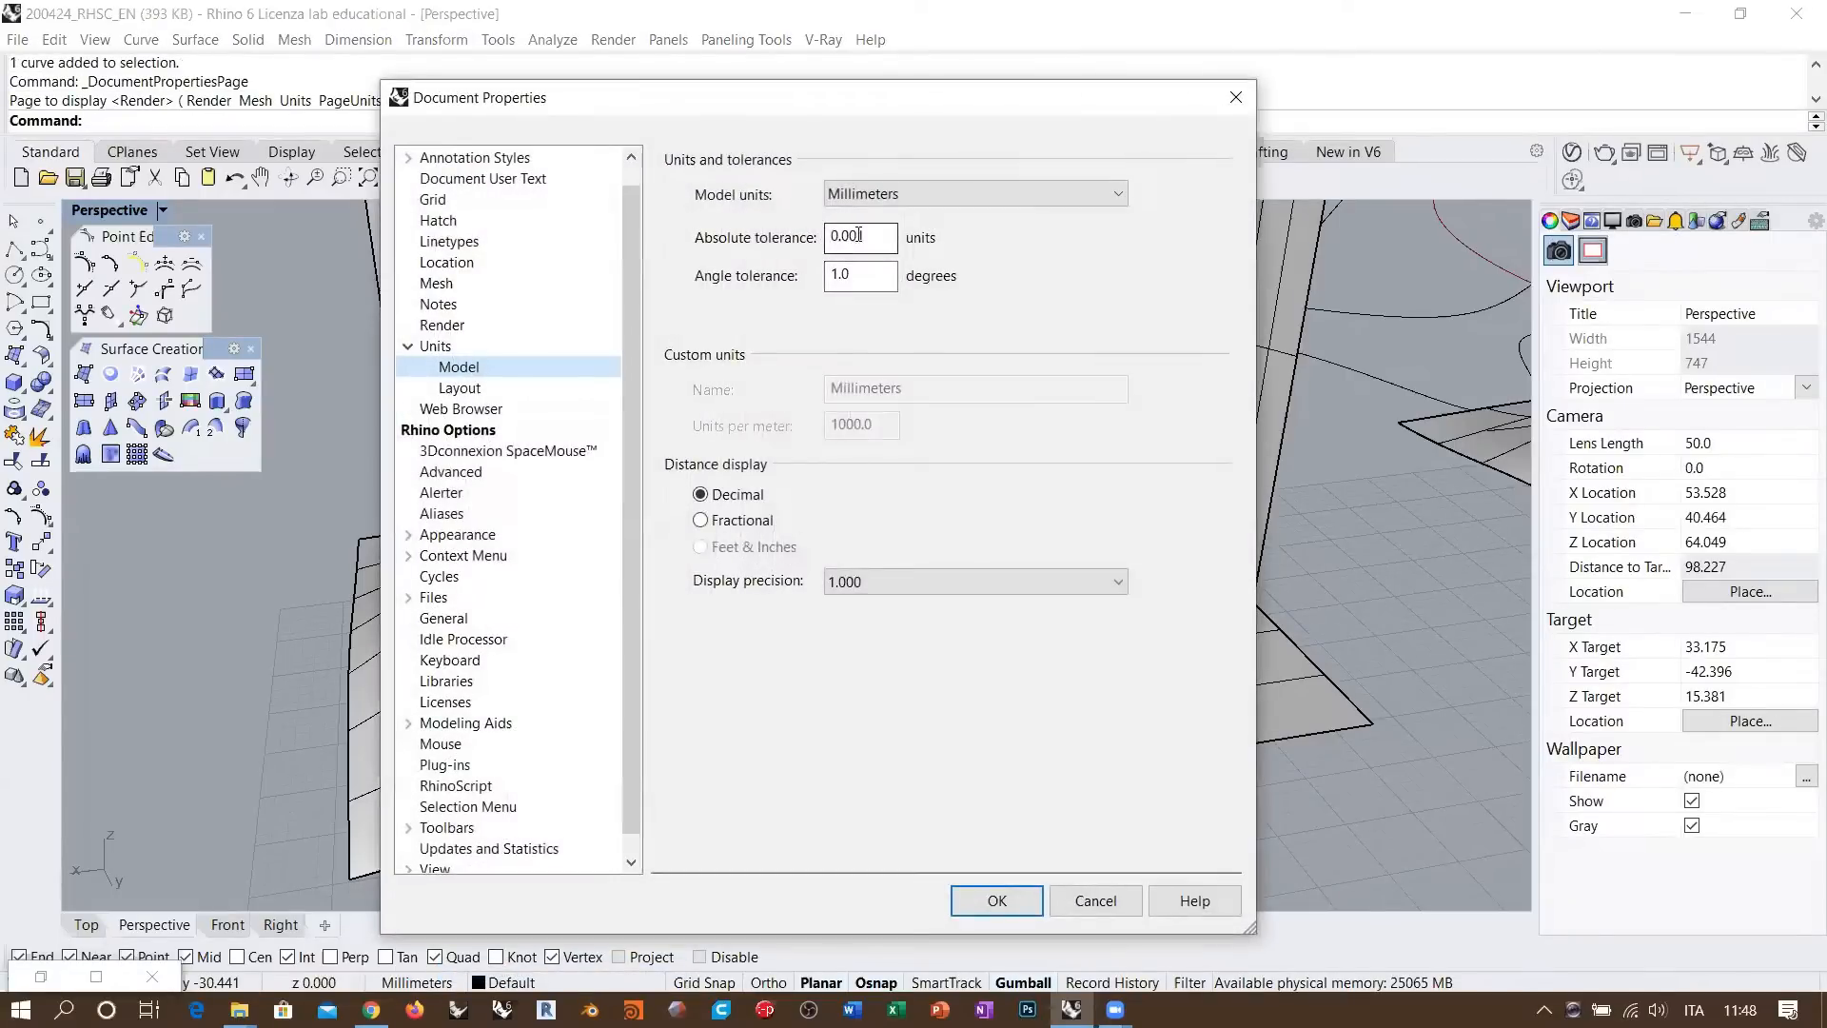
pyautogui.moveTo(860, 235); pyautogui.dragTo(867, 235)
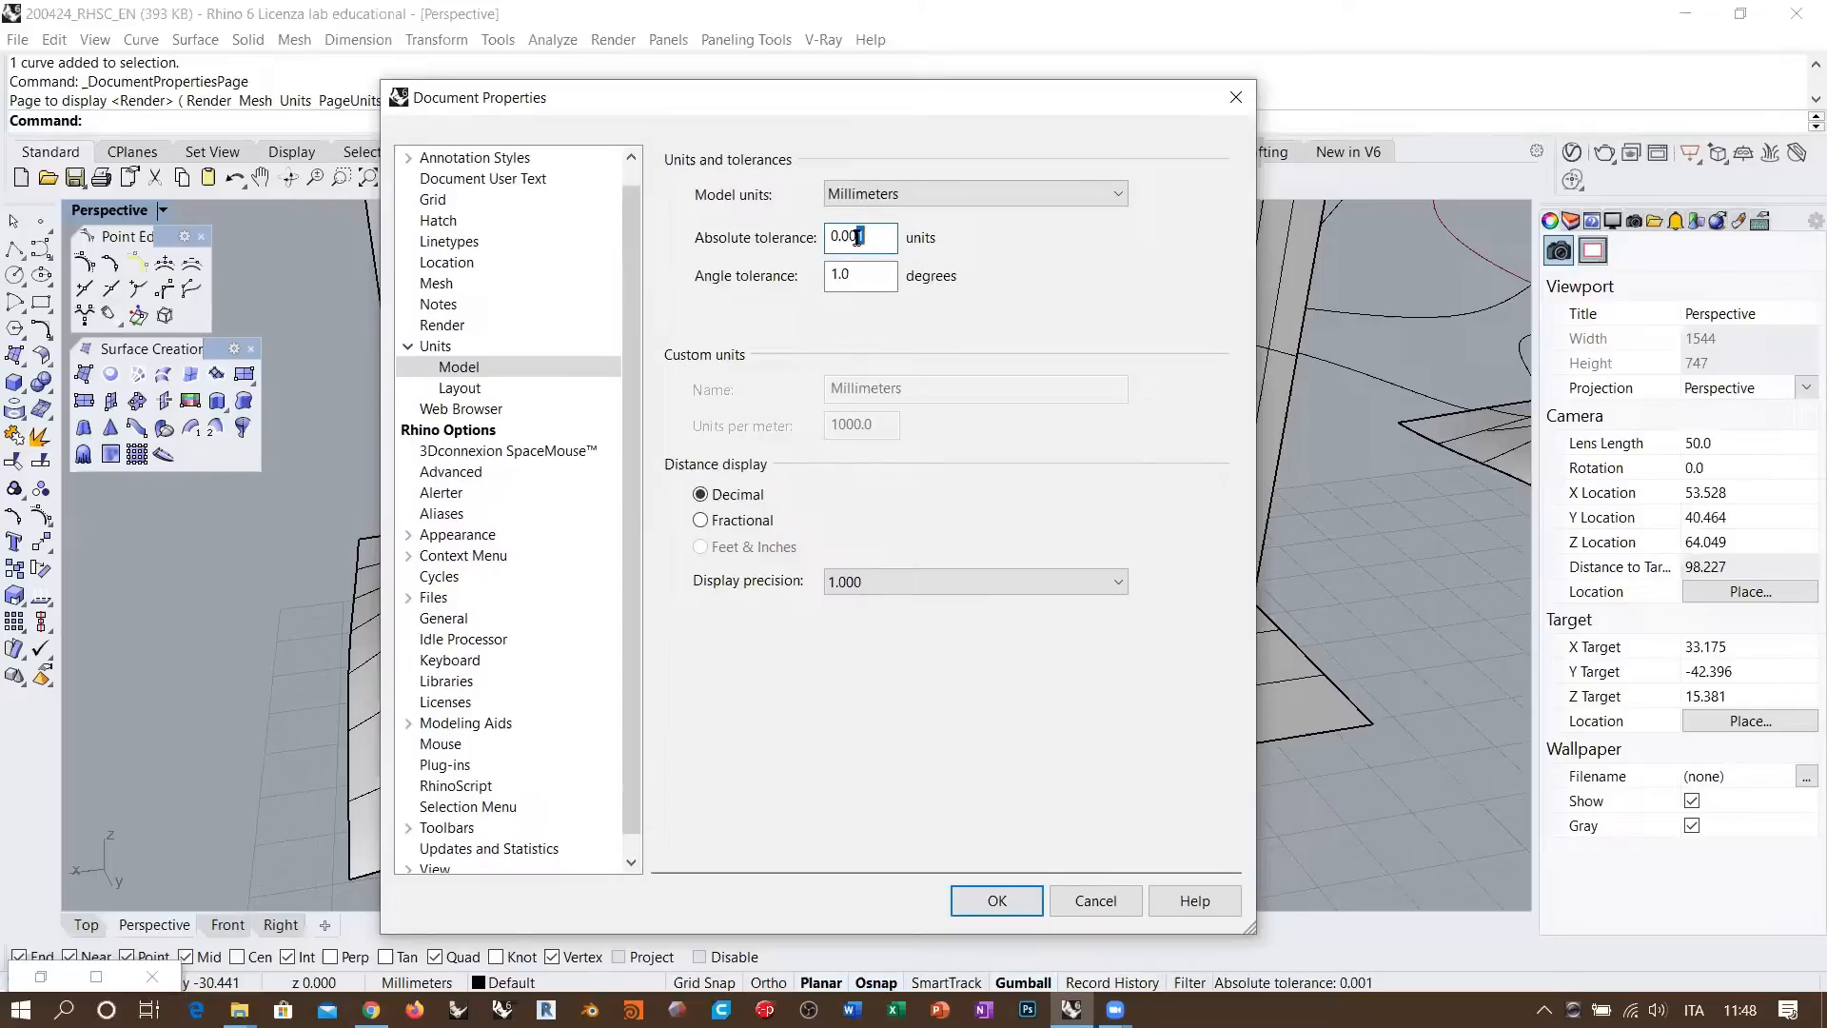
pyautogui.moveTo(866, 235); pyautogui.dragTo(858, 236)
pyautogui.click(1094, 900)
# Inspect the green curve where the loft meets the bump surface, briefly including the bump surface in the selection
pyautogui.moveTo(805, 646); pyautogui.dragTo(831, 595, button='right')
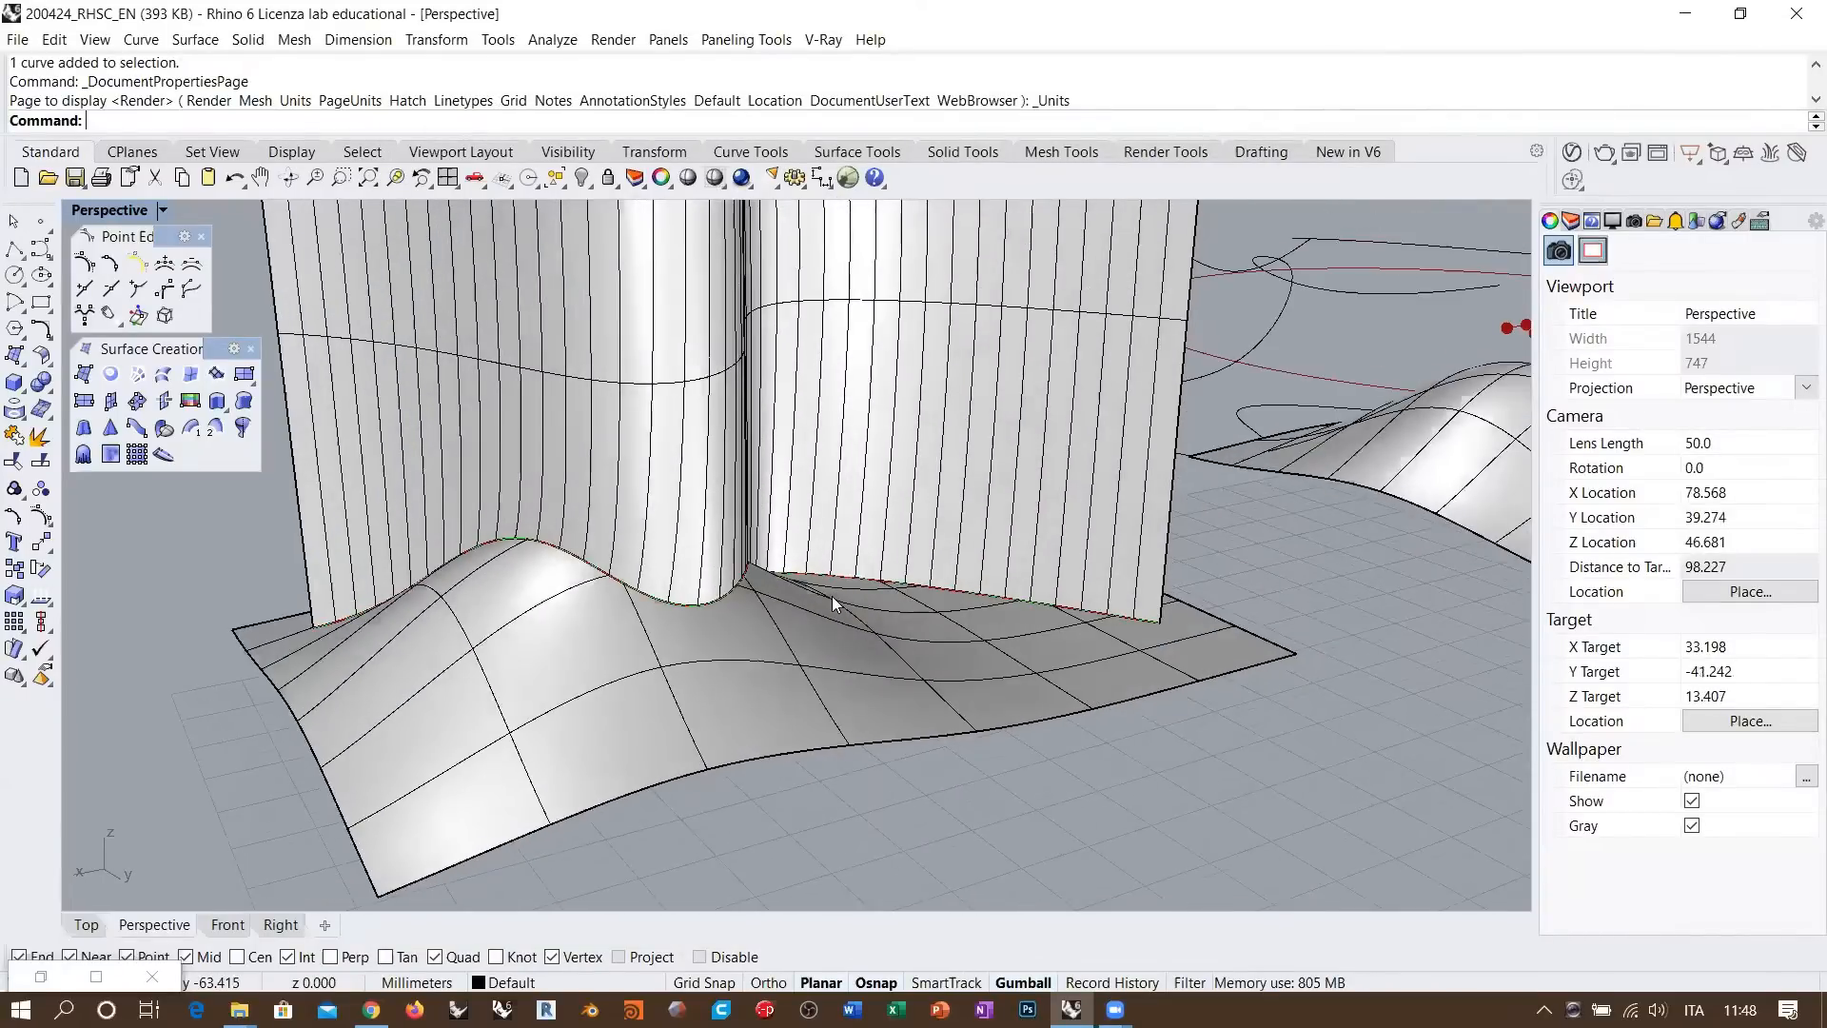
pyautogui.click(1037, 610)
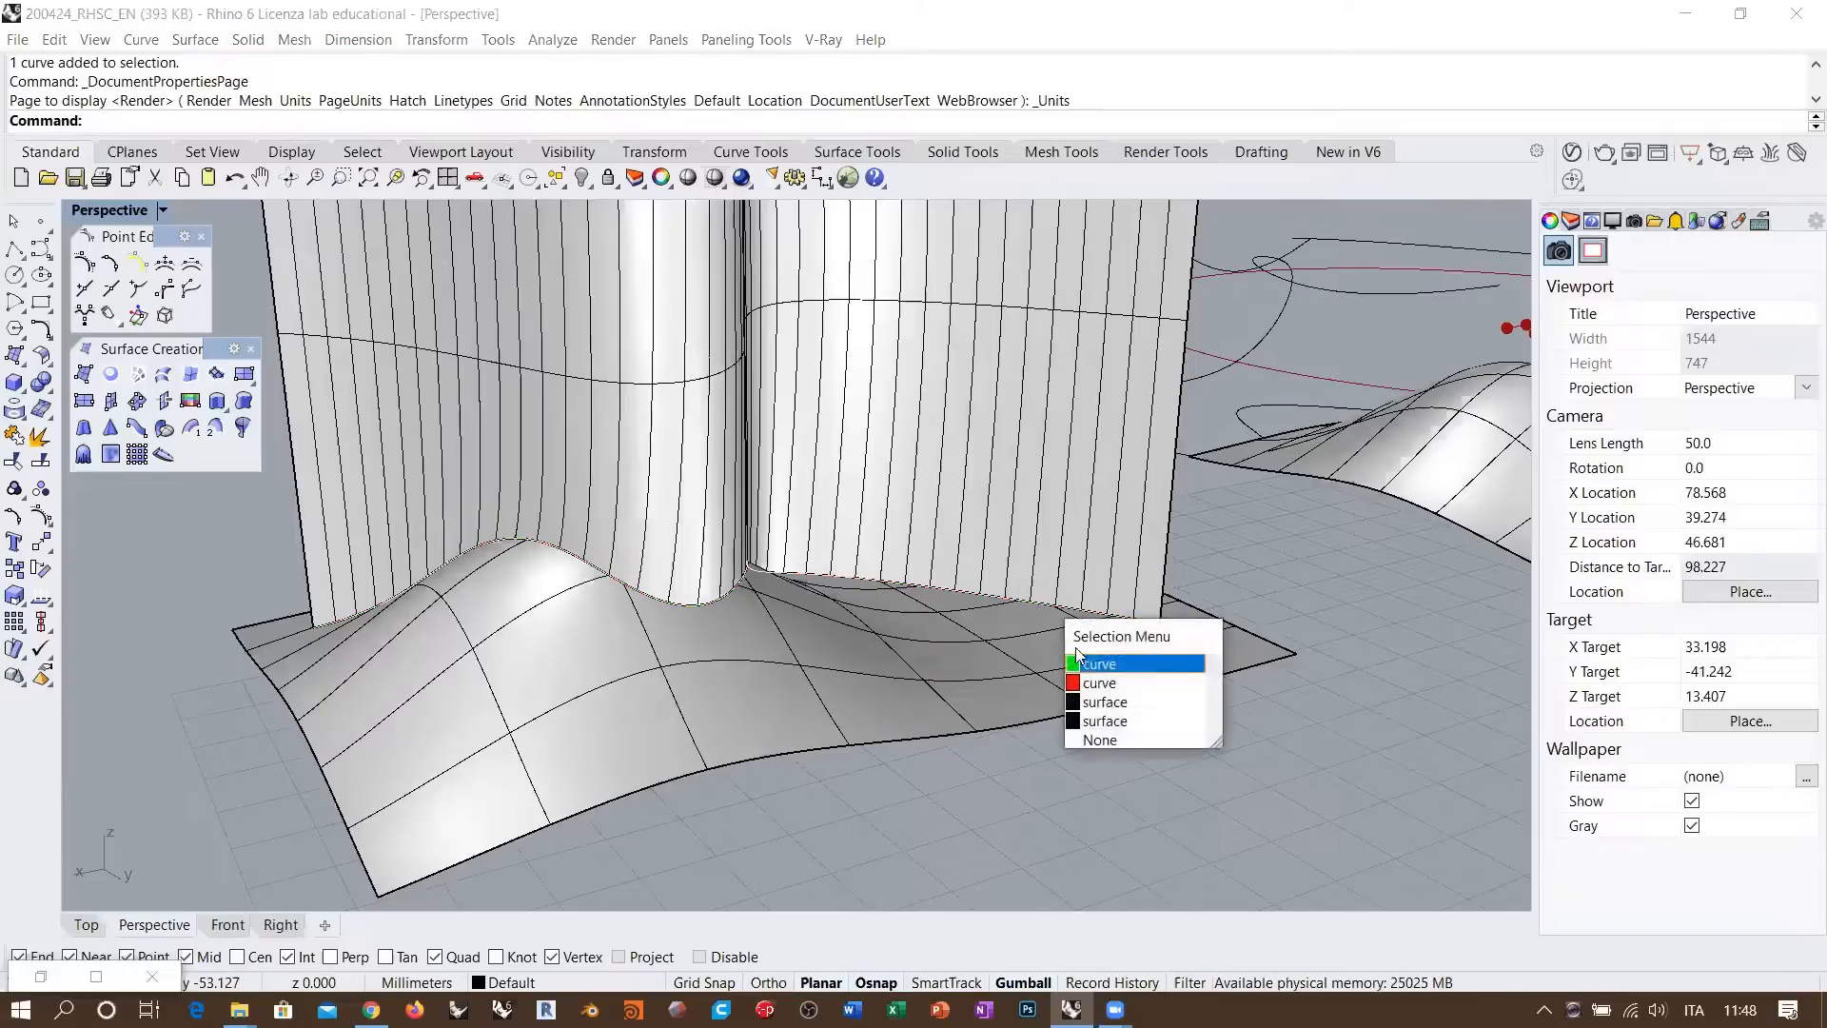
pyautogui.click(1094, 653)
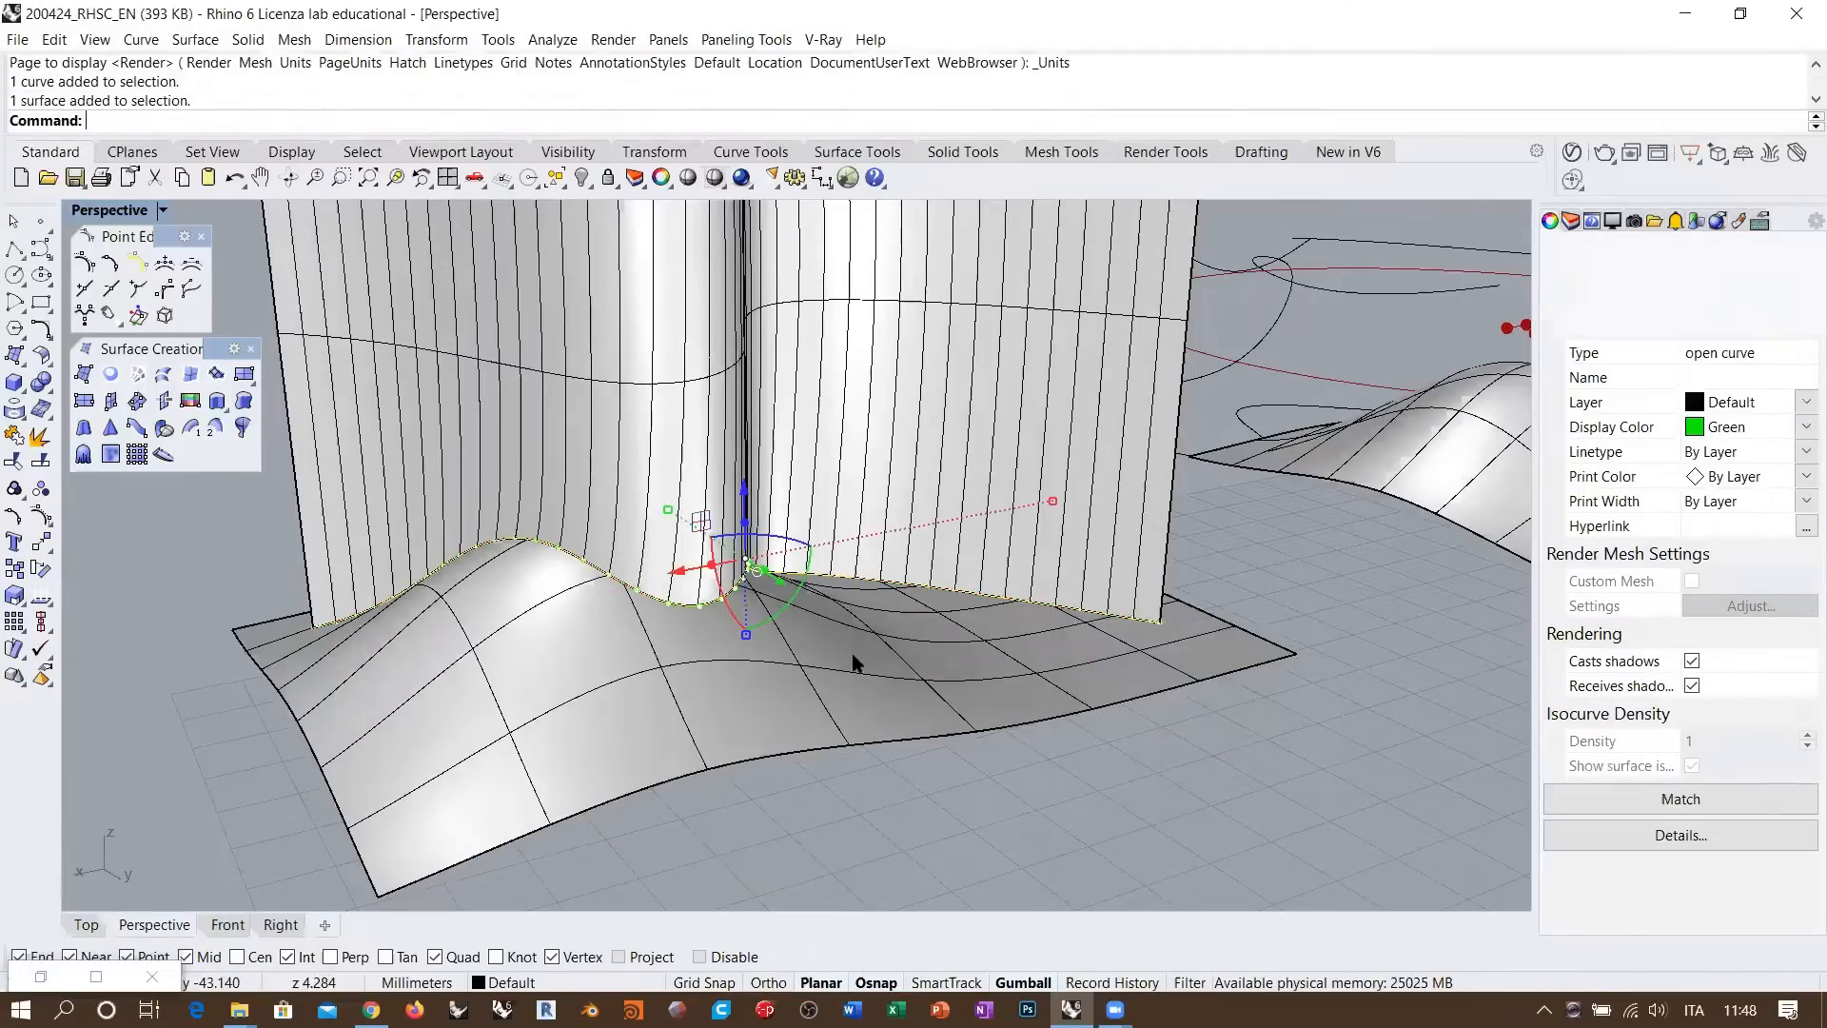
pyautogui.keyDown('shift'); pyautogui.click(860, 725); pyautogui.keyUp('shift')
pyautogui.keyDown('ctrl'); pyautogui.click(862, 677); pyautogui.keyUp('ctrl')
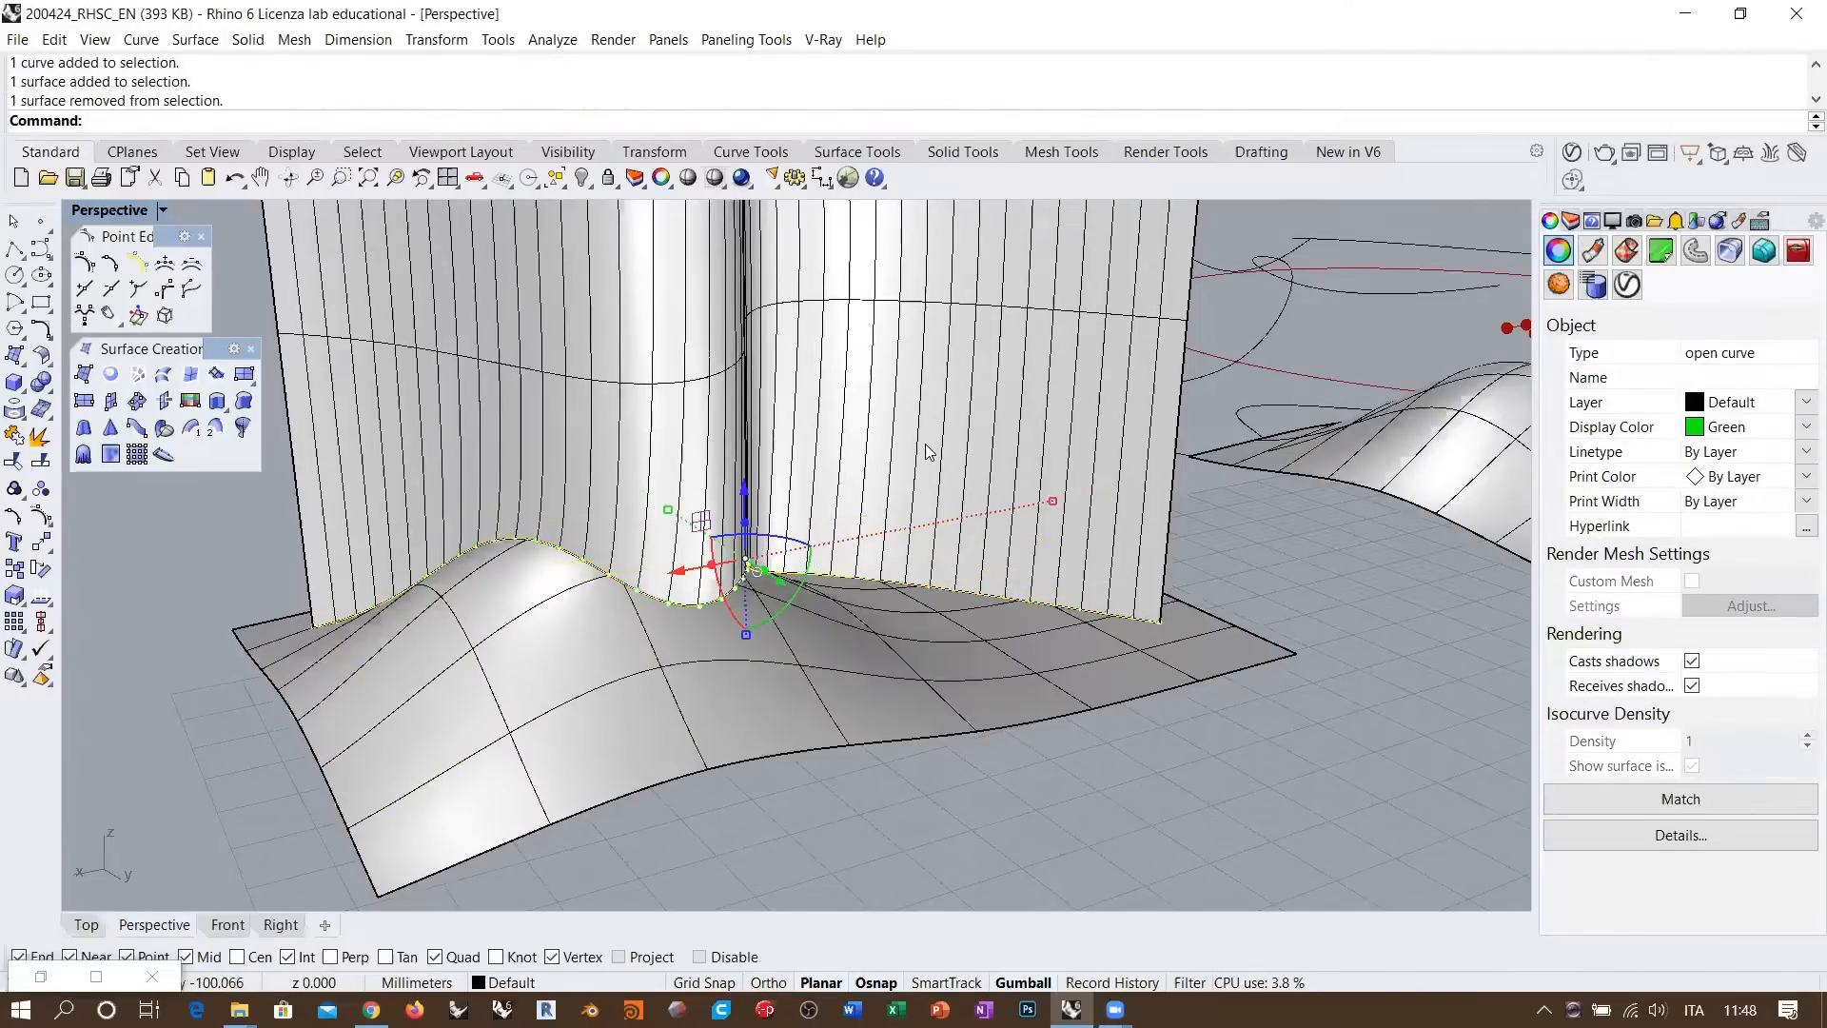
# Highlight the loft and the bump surface together and individually to examine how they meet along the curve
pyautogui.click(923, 436)
pyautogui.keyDown('shift'); pyautogui.click(881, 641); pyautogui.keyUp('shift')
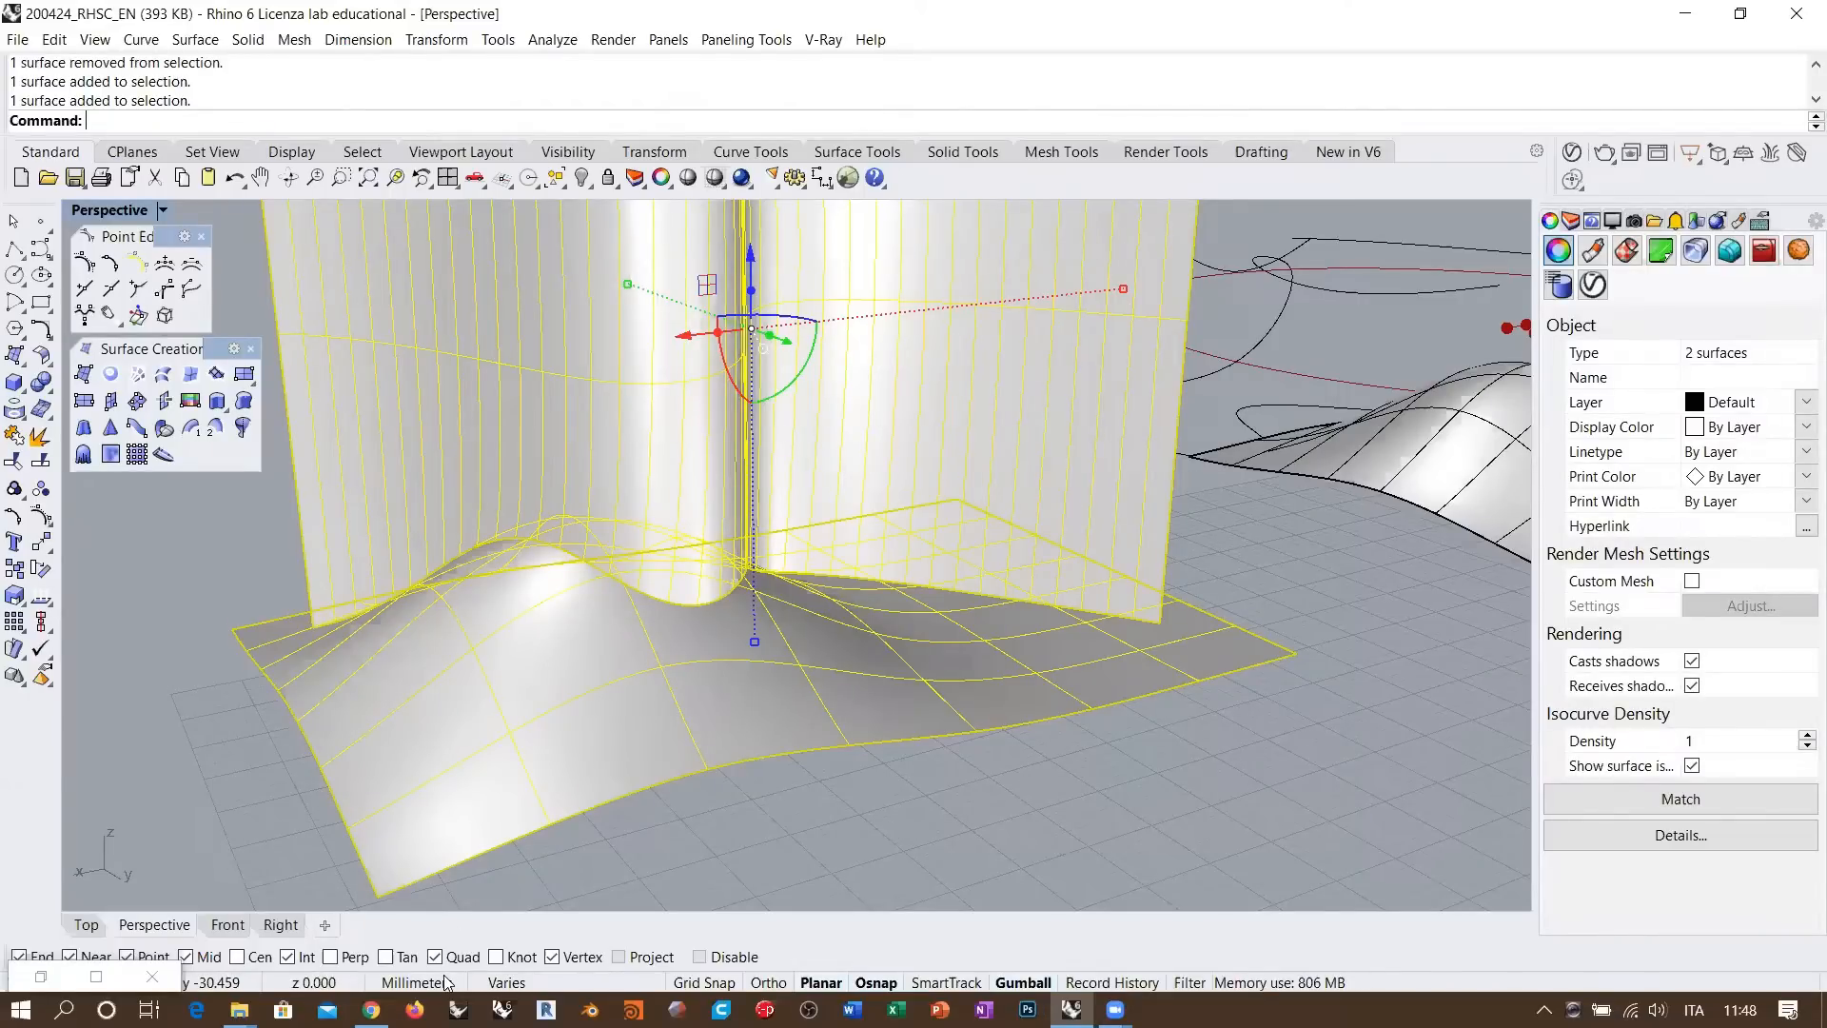
pyautogui.press('Escape')
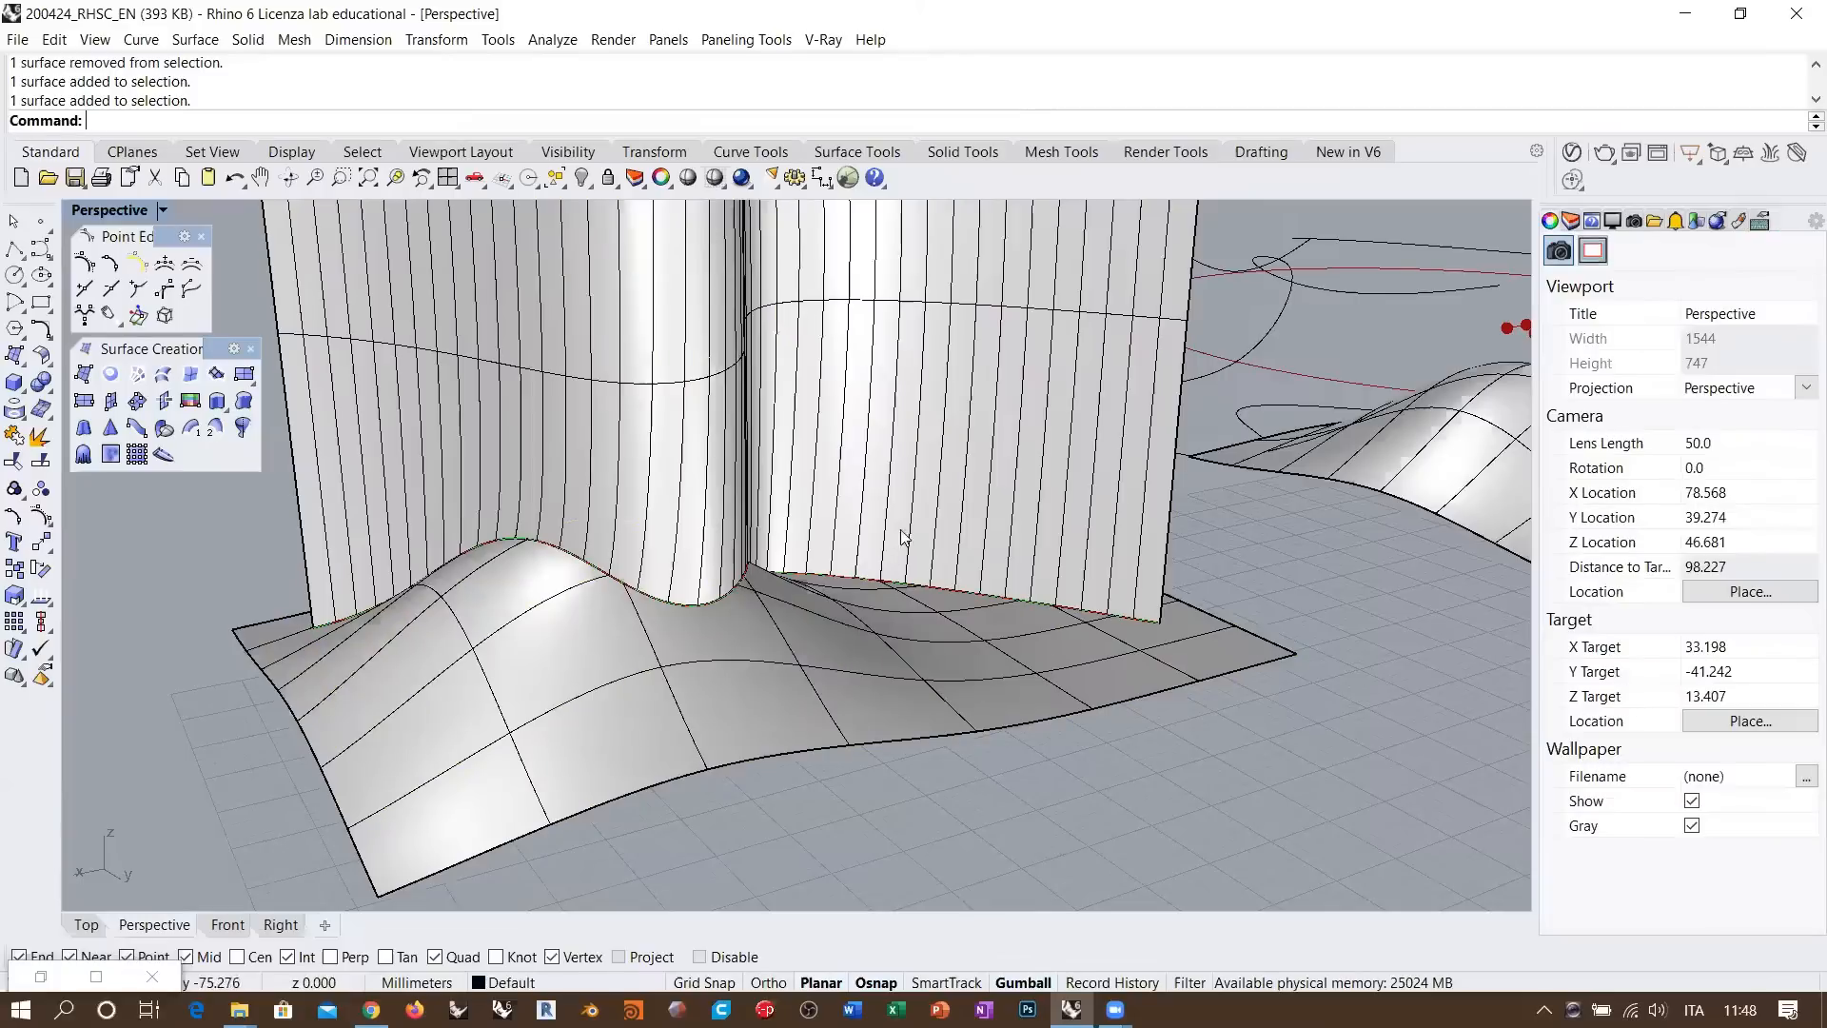
pyautogui.click(902, 538)
pyautogui.click(887, 676)
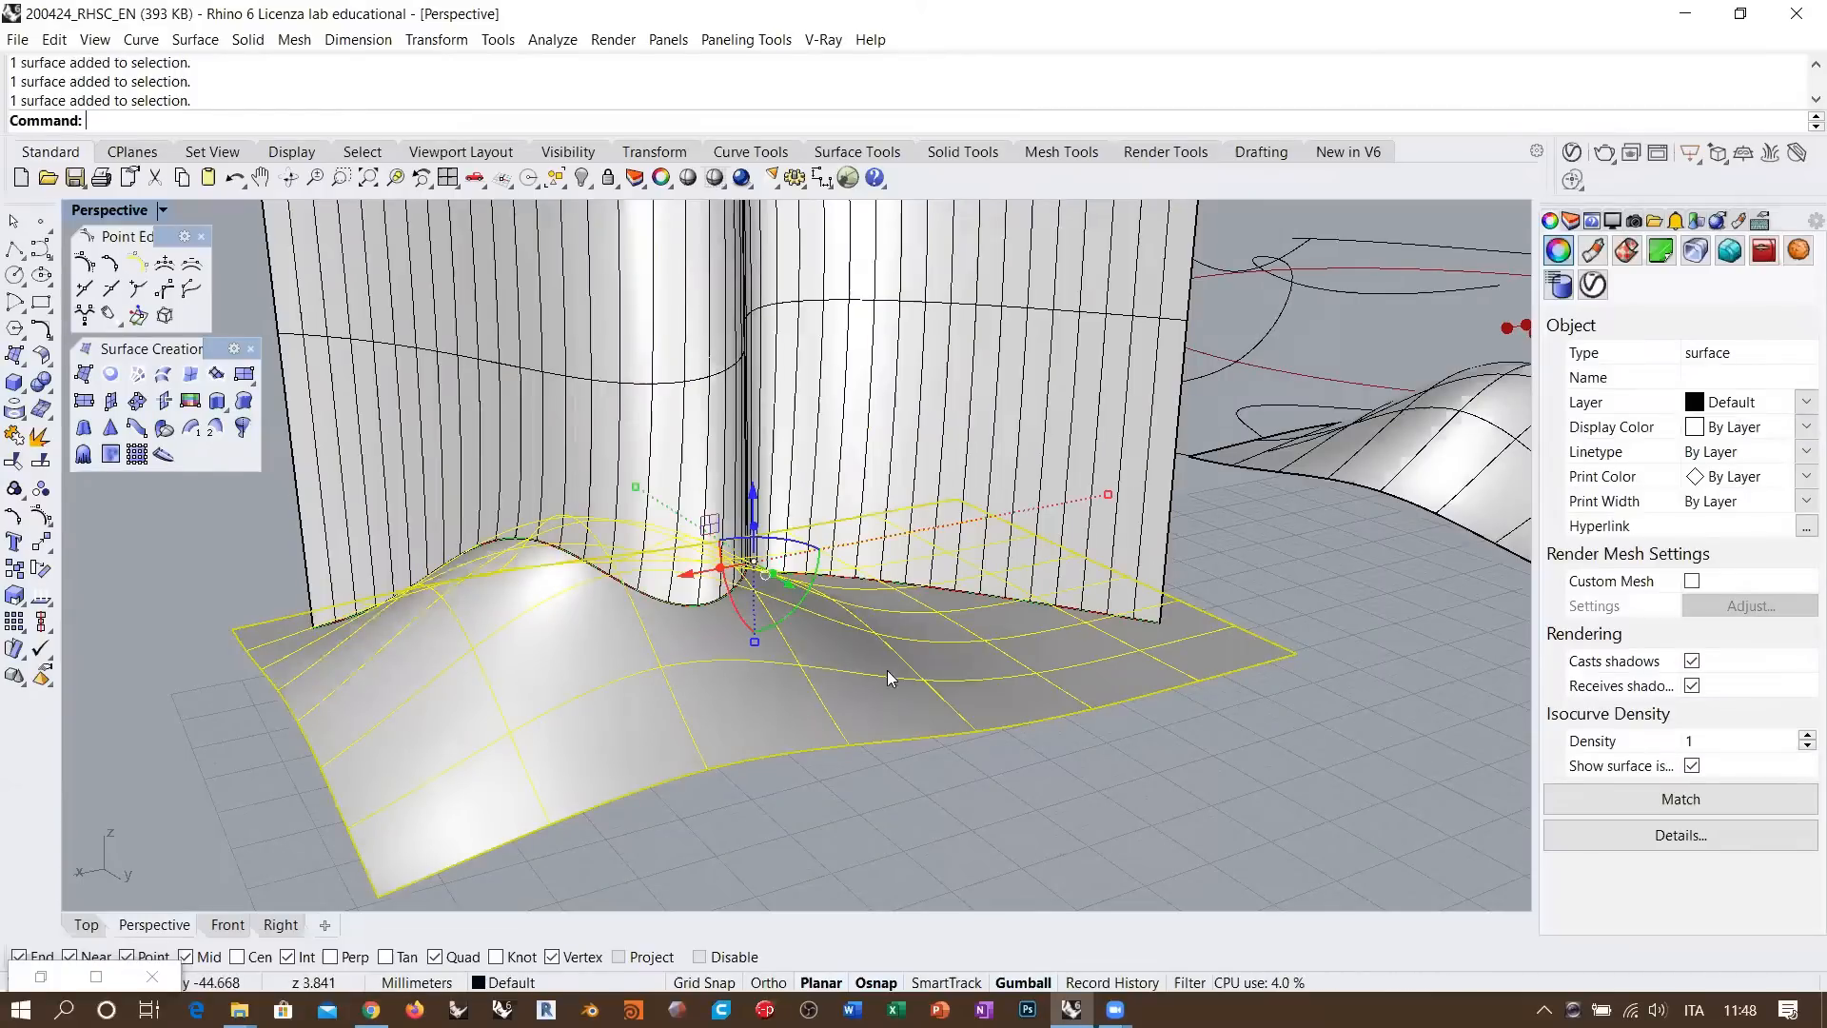
pyautogui.click(1020, 792)
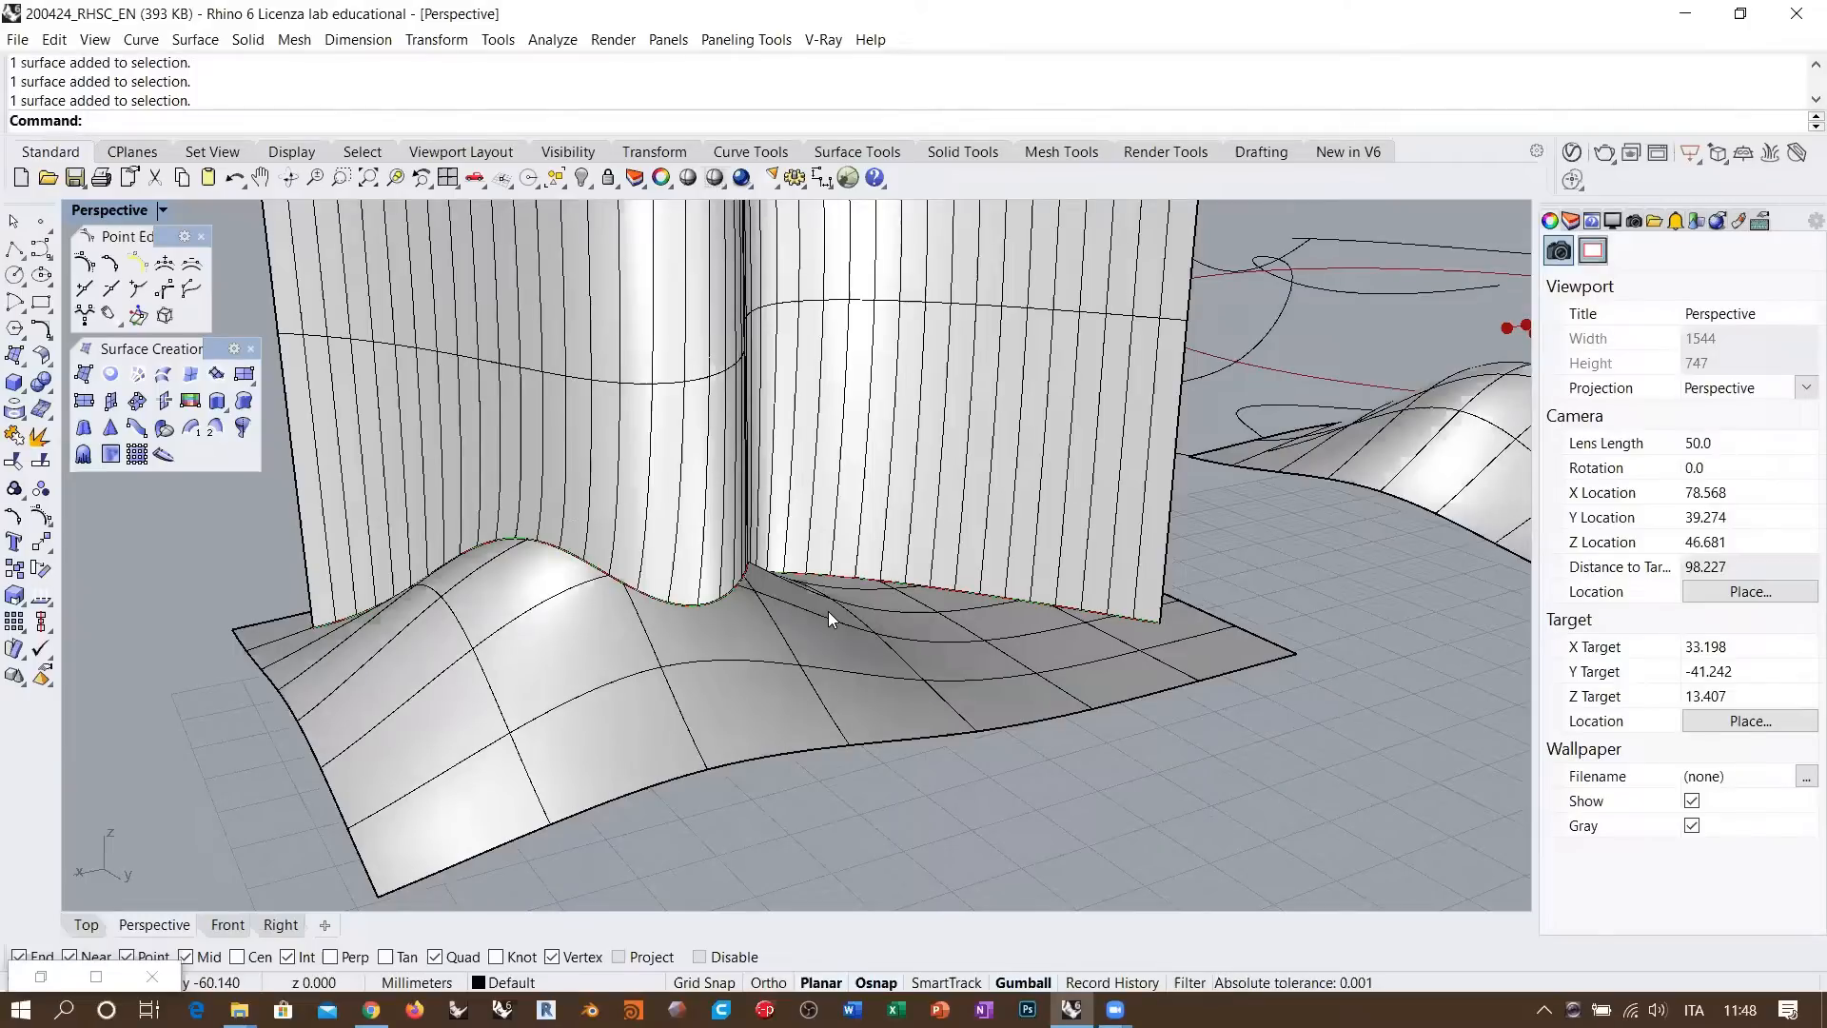
pyautogui.scroll(-5, 794, 716)
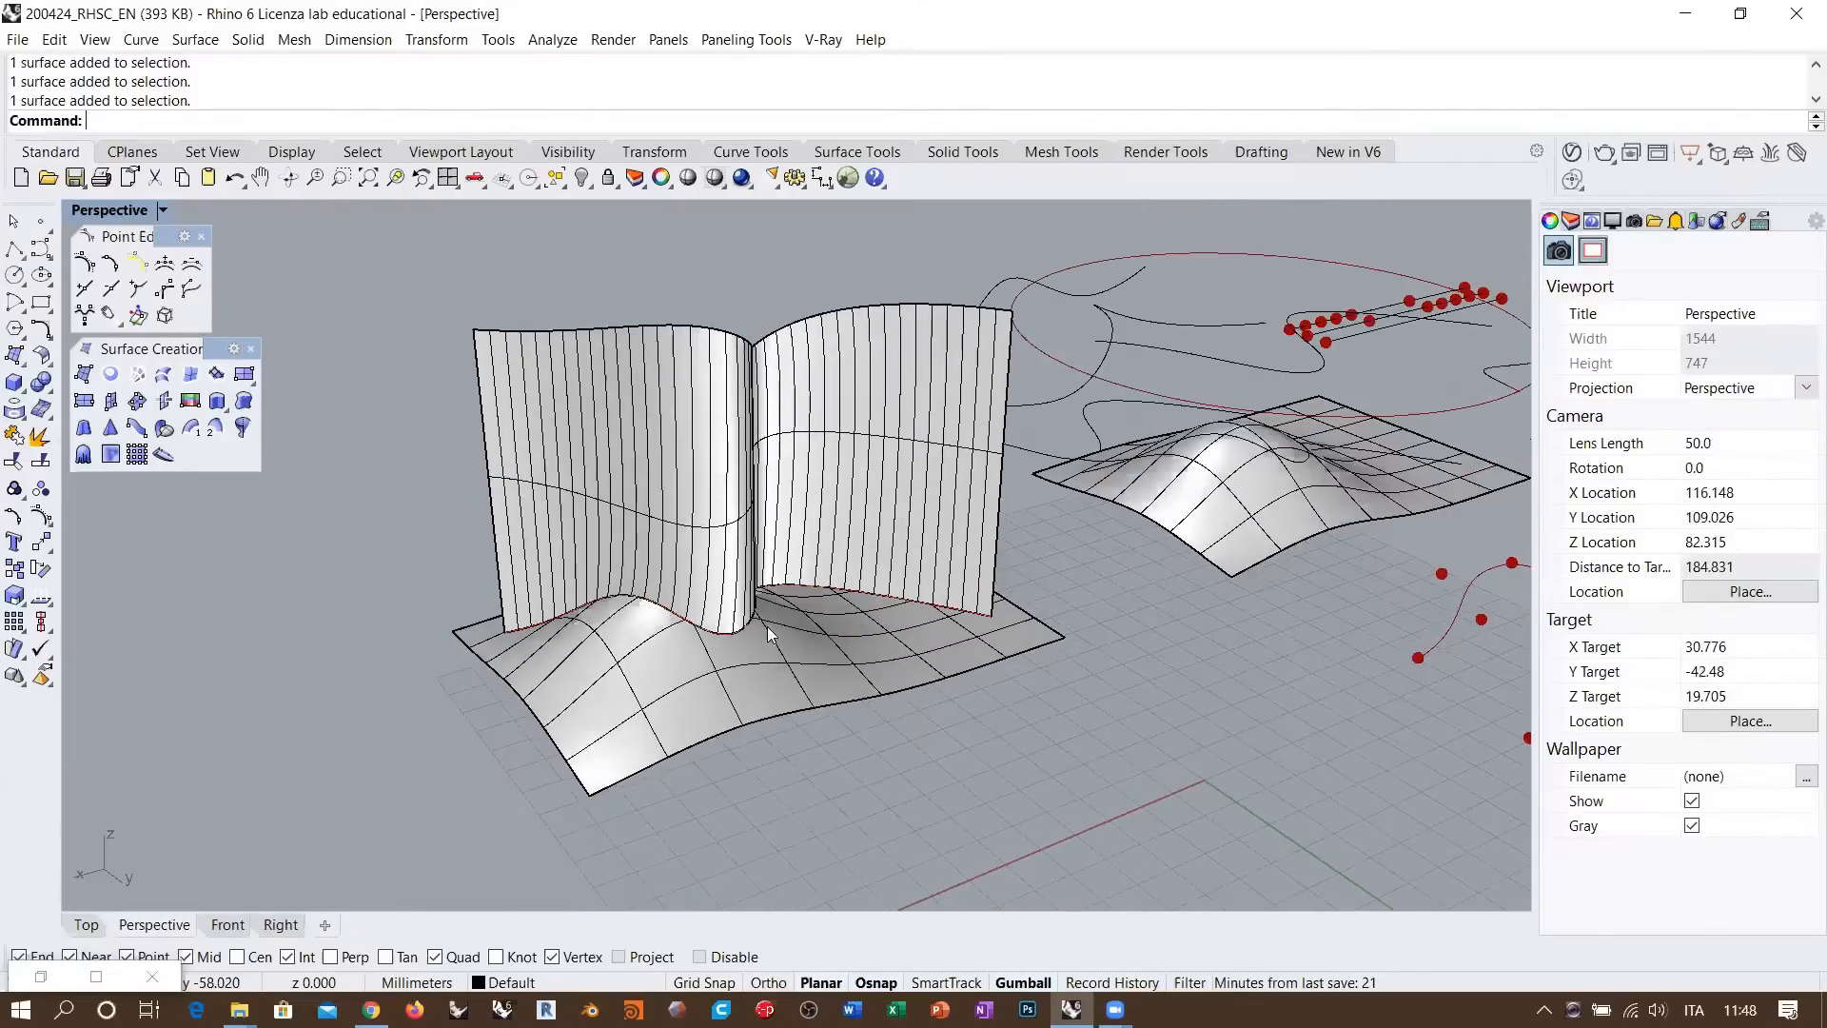
# Create the intersection curve between the pleated loft and the bump surface beneath it
pyautogui.click(598, 540)
pyautogui.keyDown('shift'); pyautogui.click(636, 714); pyautogui.keyUp('shift')
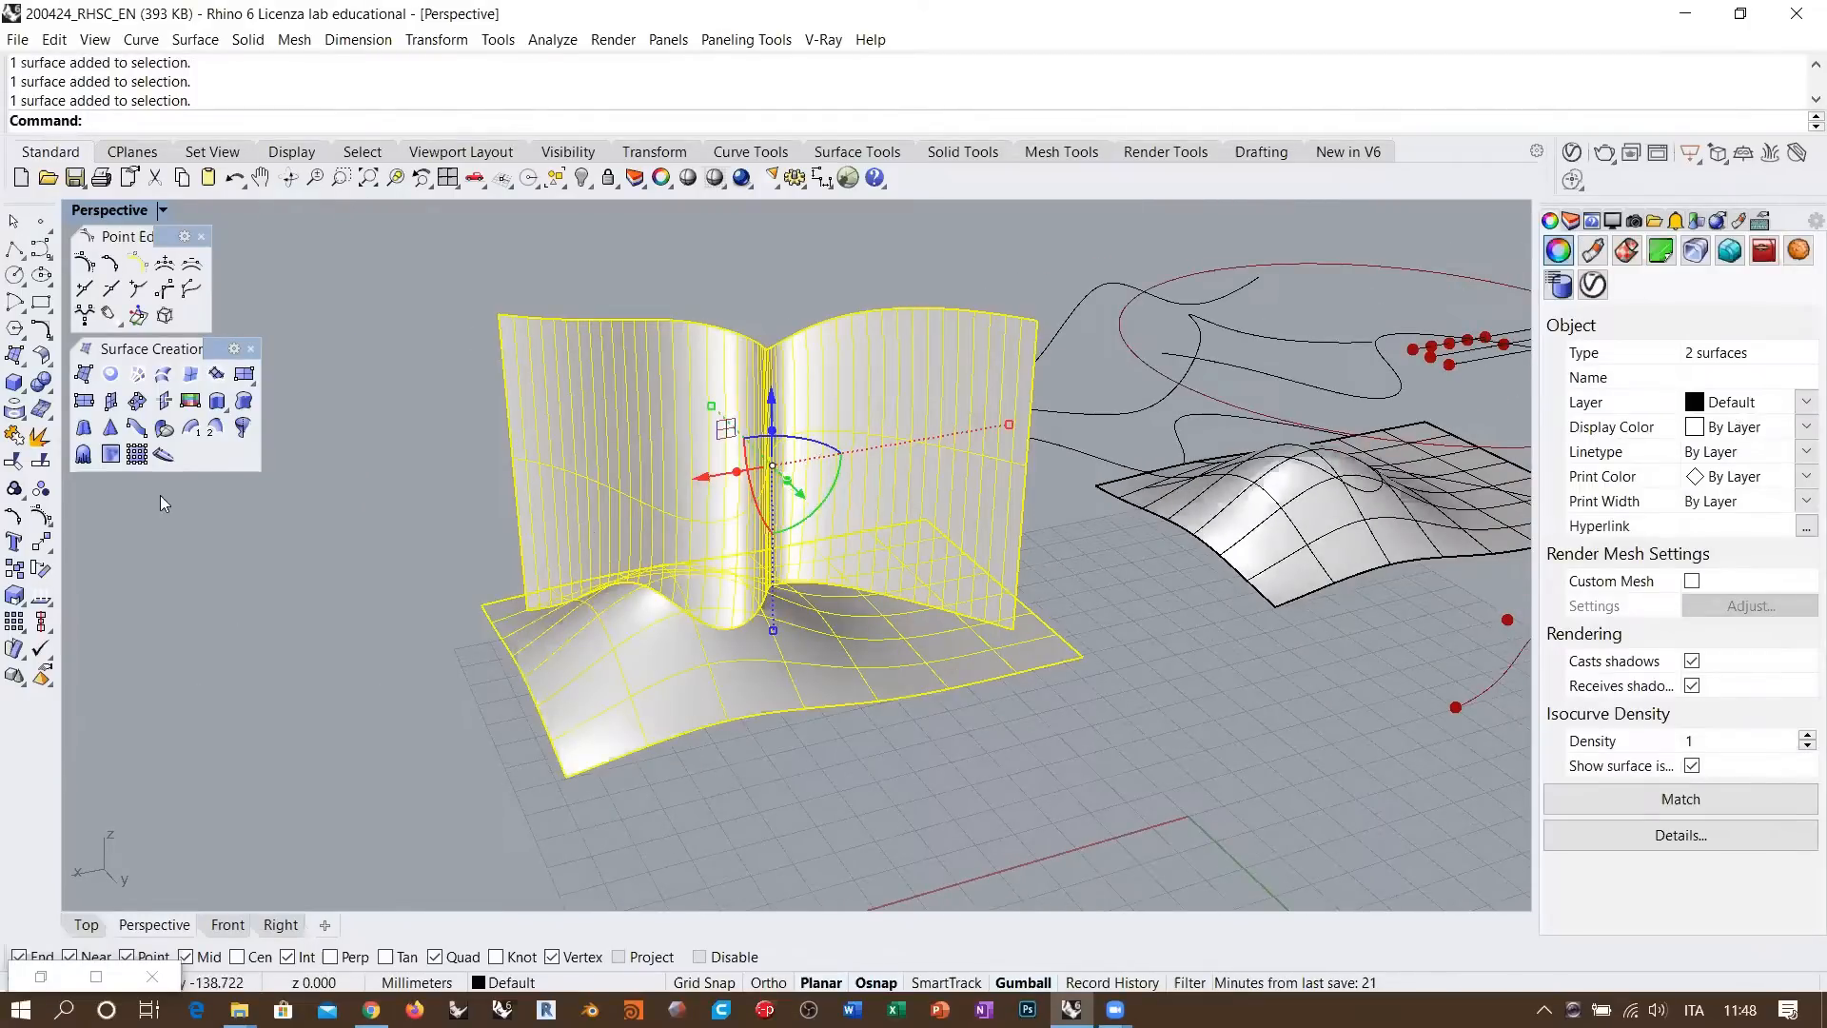
pyautogui.click(19, 413)
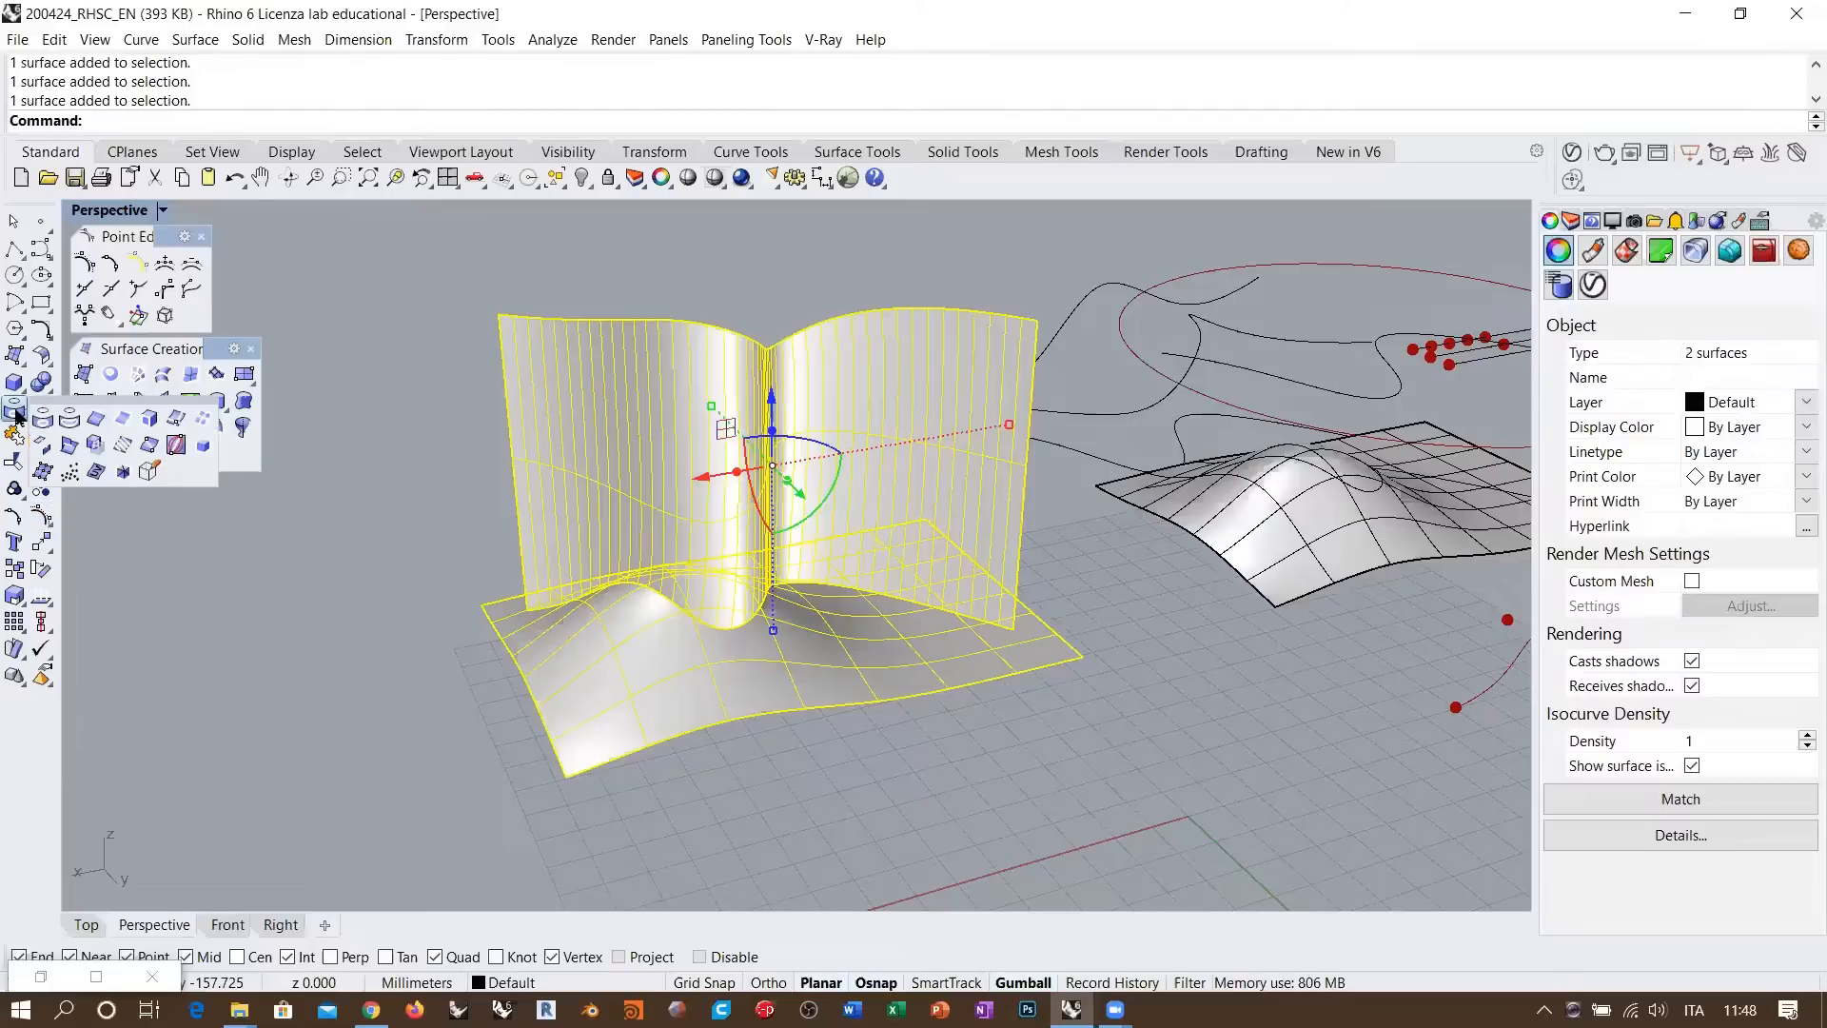
pyautogui.click(70, 446)
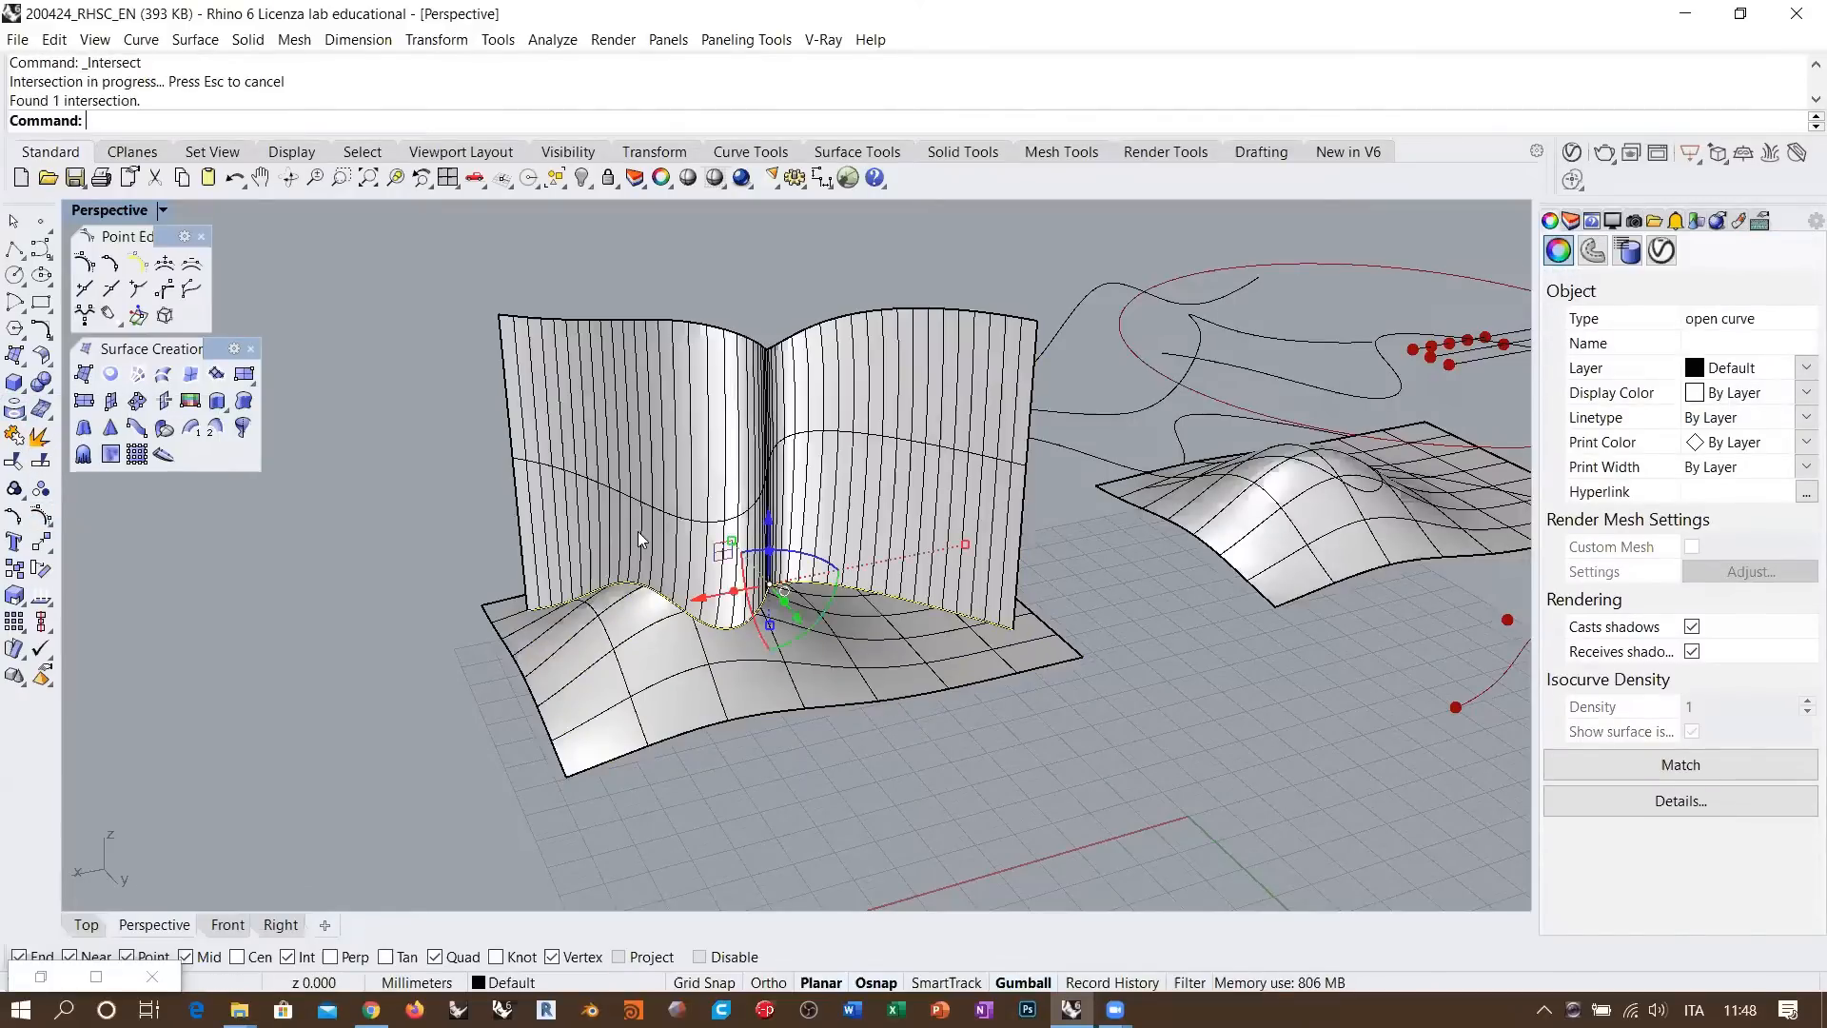
# Move the intersection curve off the surfaces onto the open grid beside the bump surface and select it there
pyautogui.moveTo(643, 540); pyautogui.dragTo(773, 563, button='right')
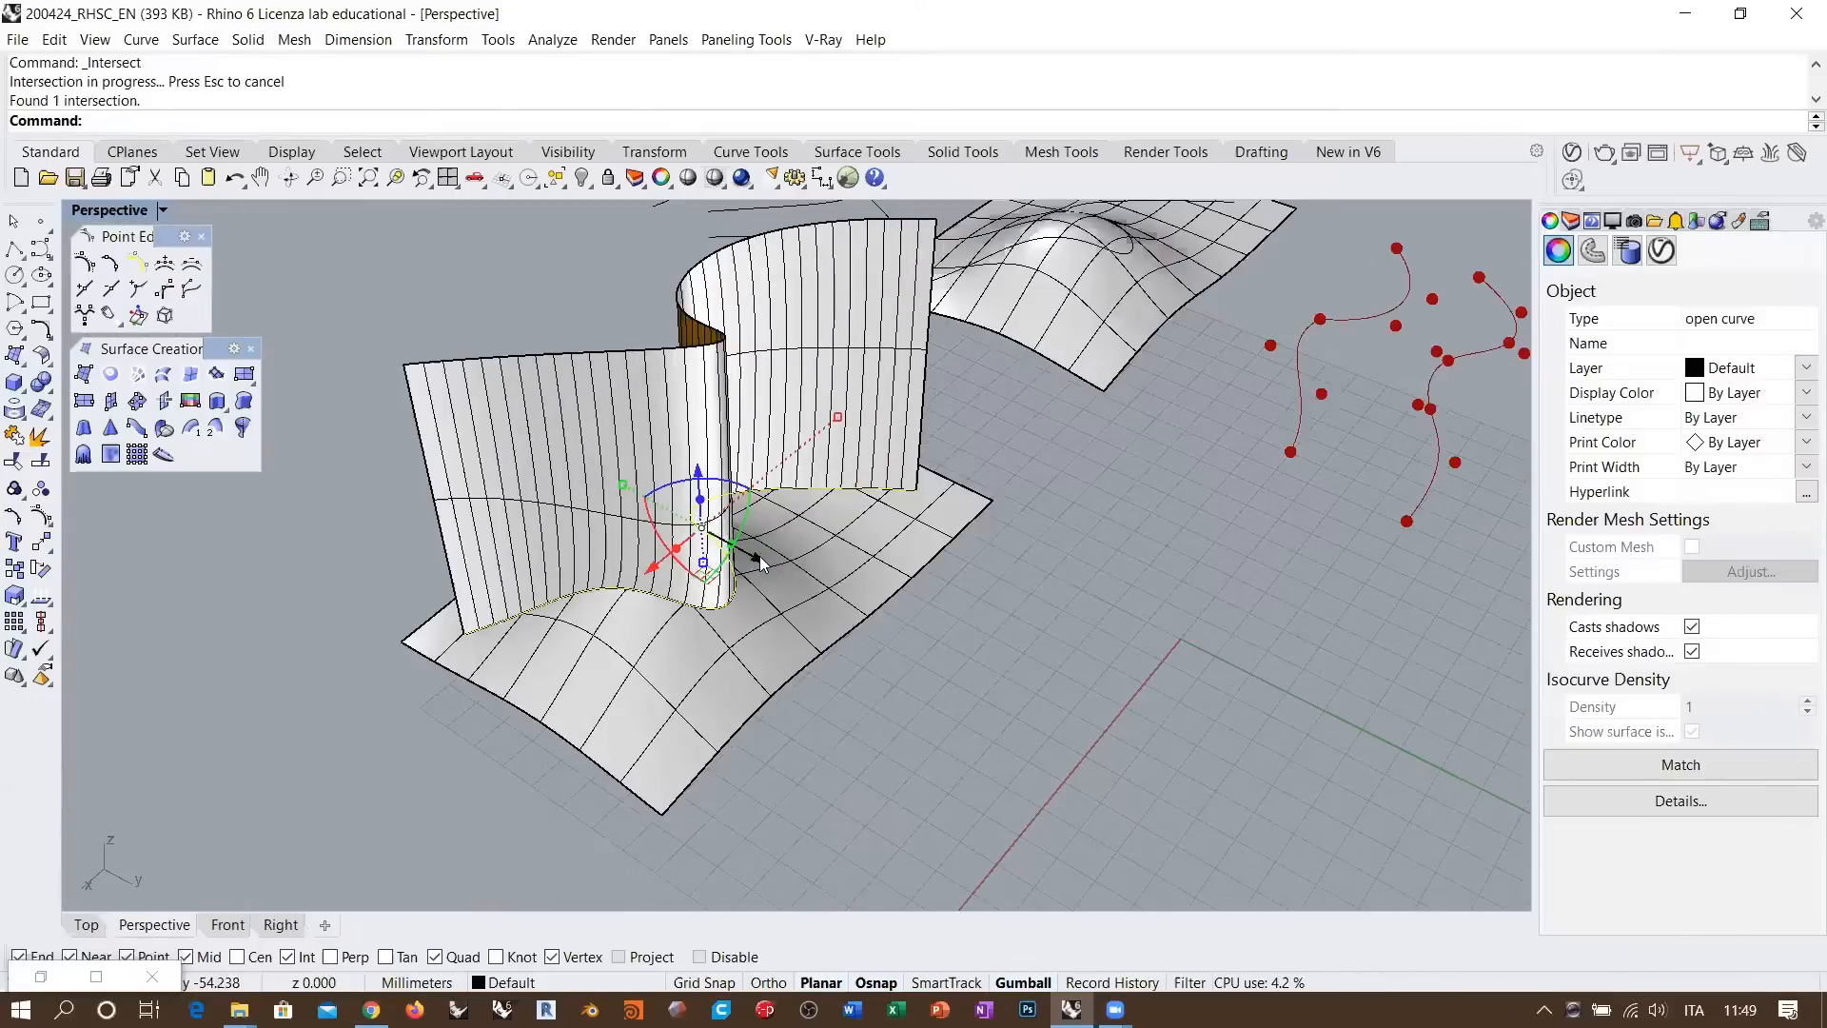
pyautogui.moveTo(756, 556); pyautogui.dragTo(1151, 778)
pyautogui.moveTo(1151, 778); pyautogui.dragTo(976, 510, button='right')
pyautogui.click(931, 511)
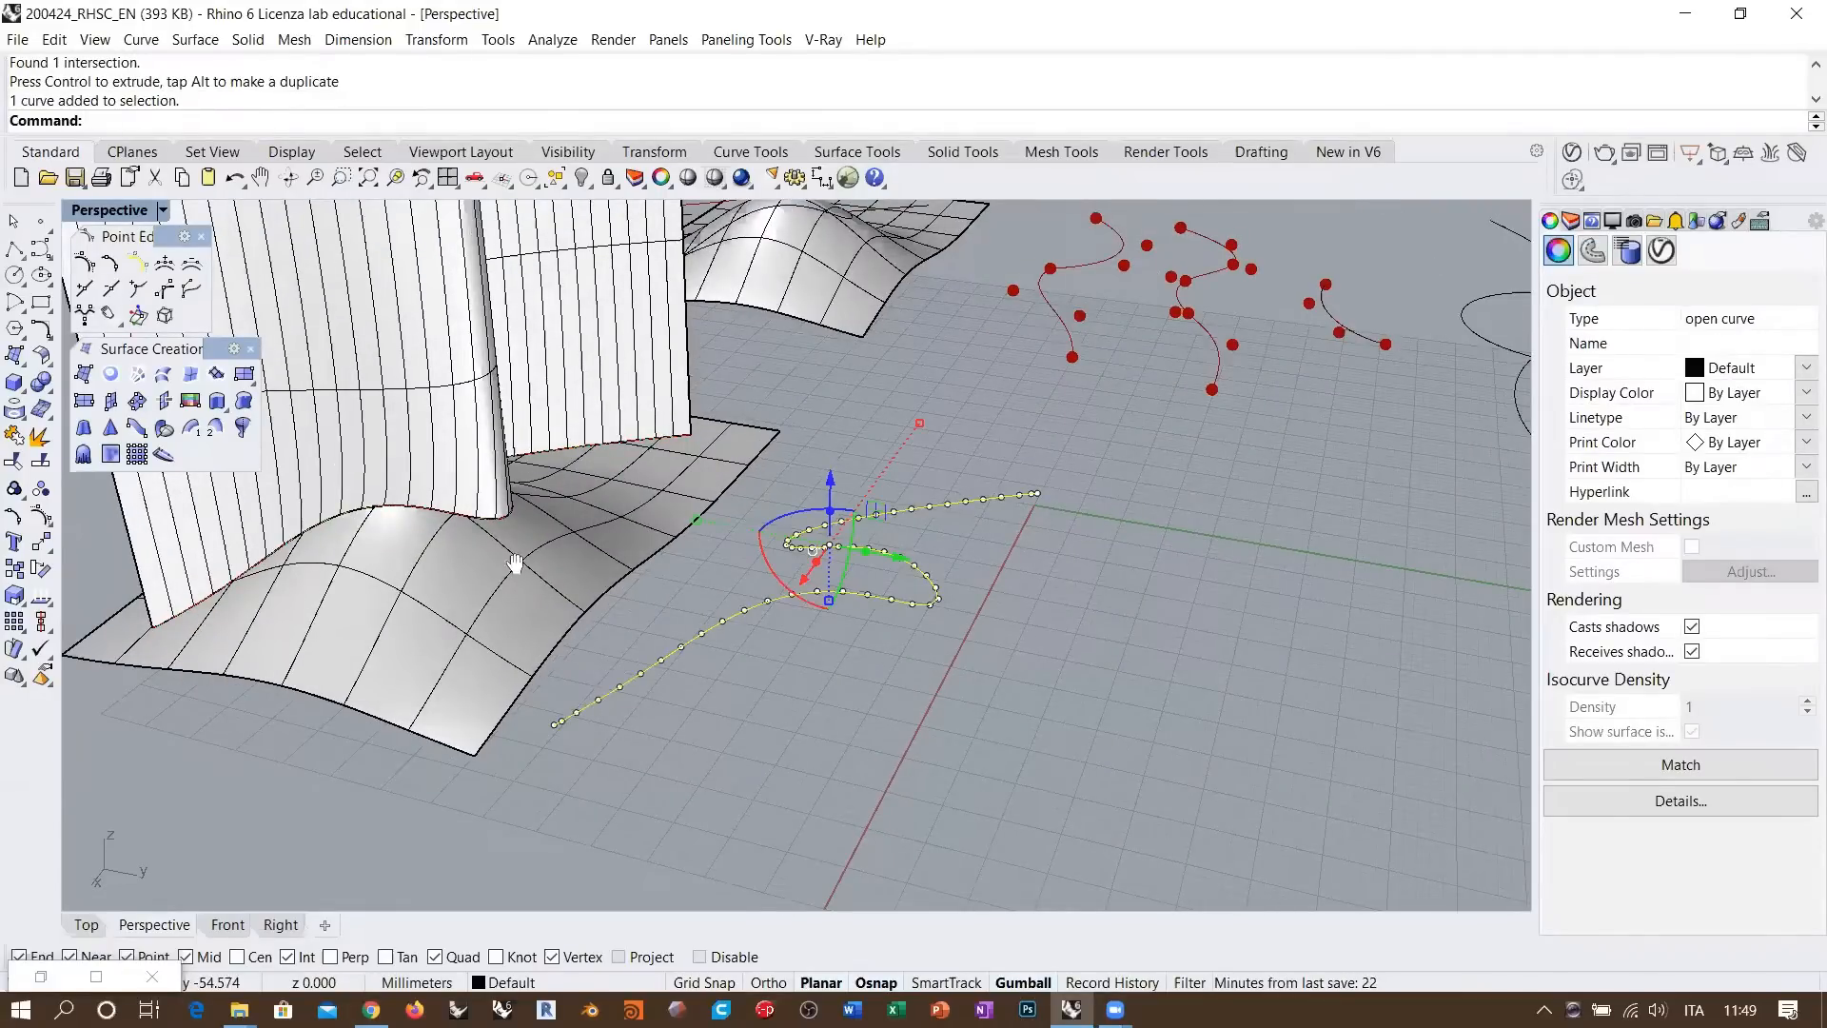
# Examine the control points of the intersection curve from several angles, comparing them with the loft's isocurves and its edge on the bump surface
pyautogui.moveTo(514, 561); pyautogui.dragTo(623, 473, button='right')
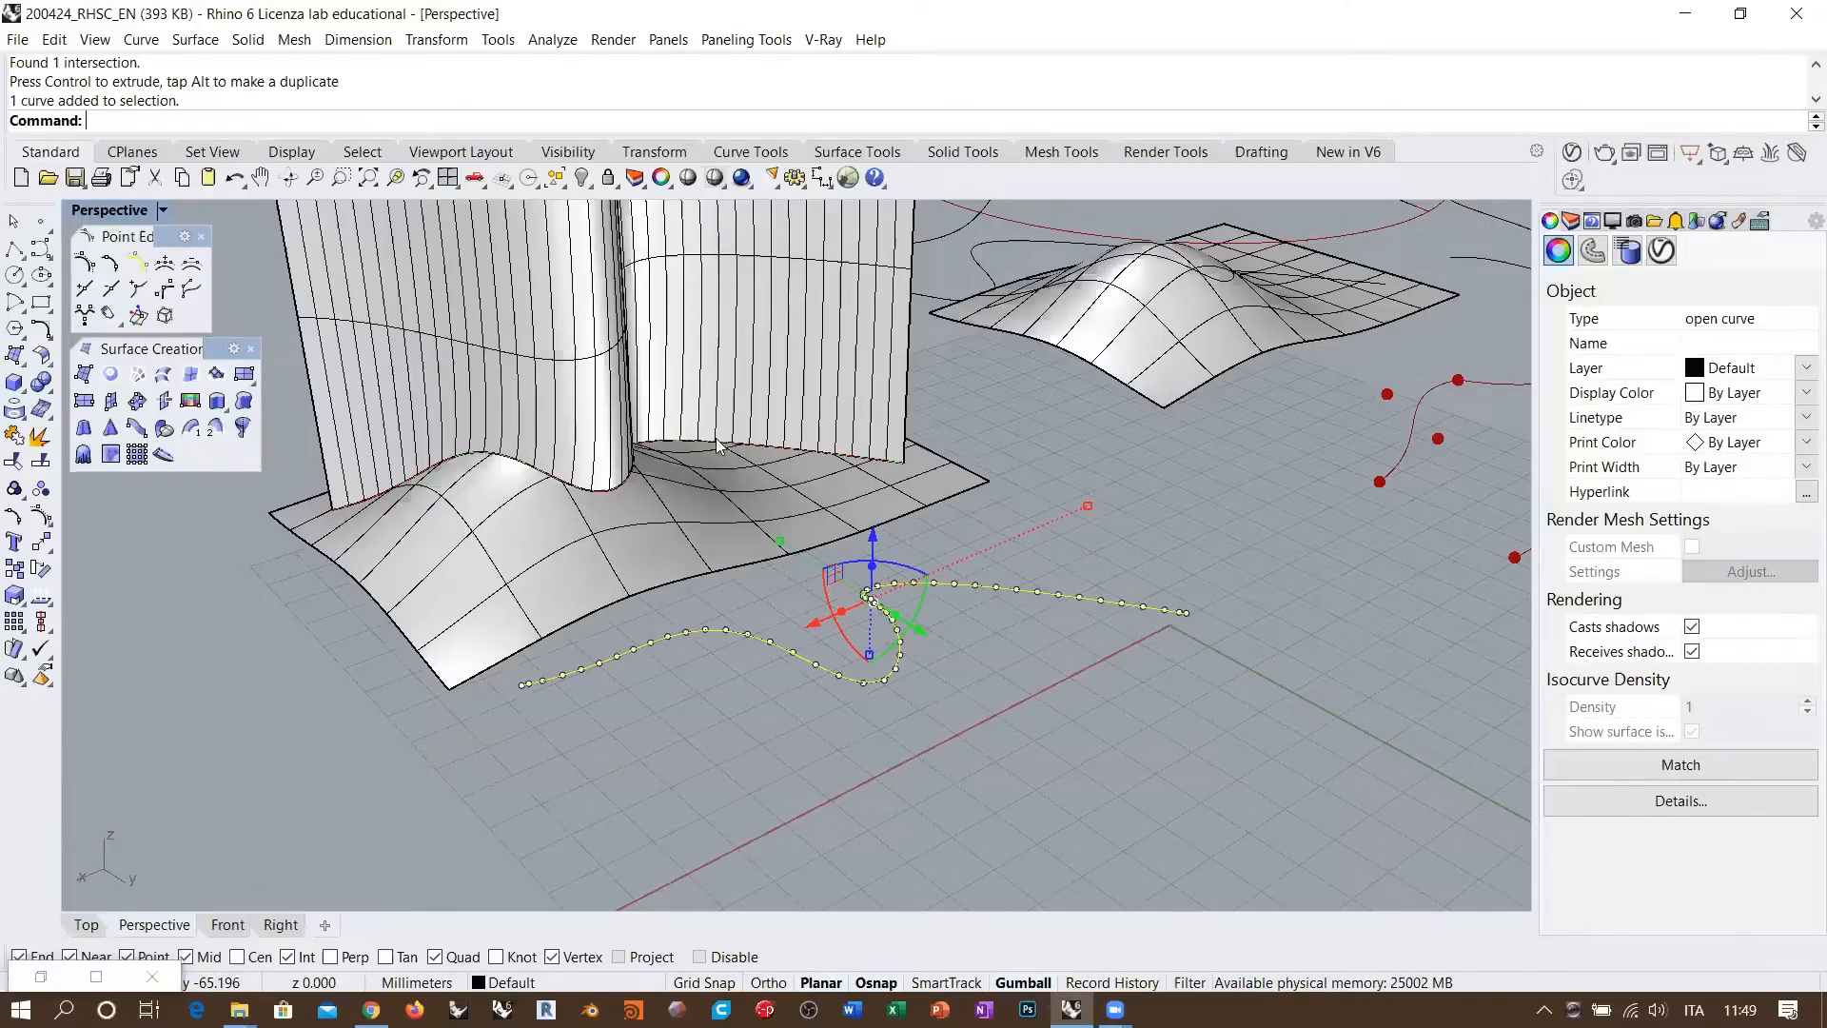
pyautogui.keyDown('shift'); pyautogui.moveTo(722, 452); pyautogui.dragTo(730, 484, button='right'); pyautogui.keyUp('shift')
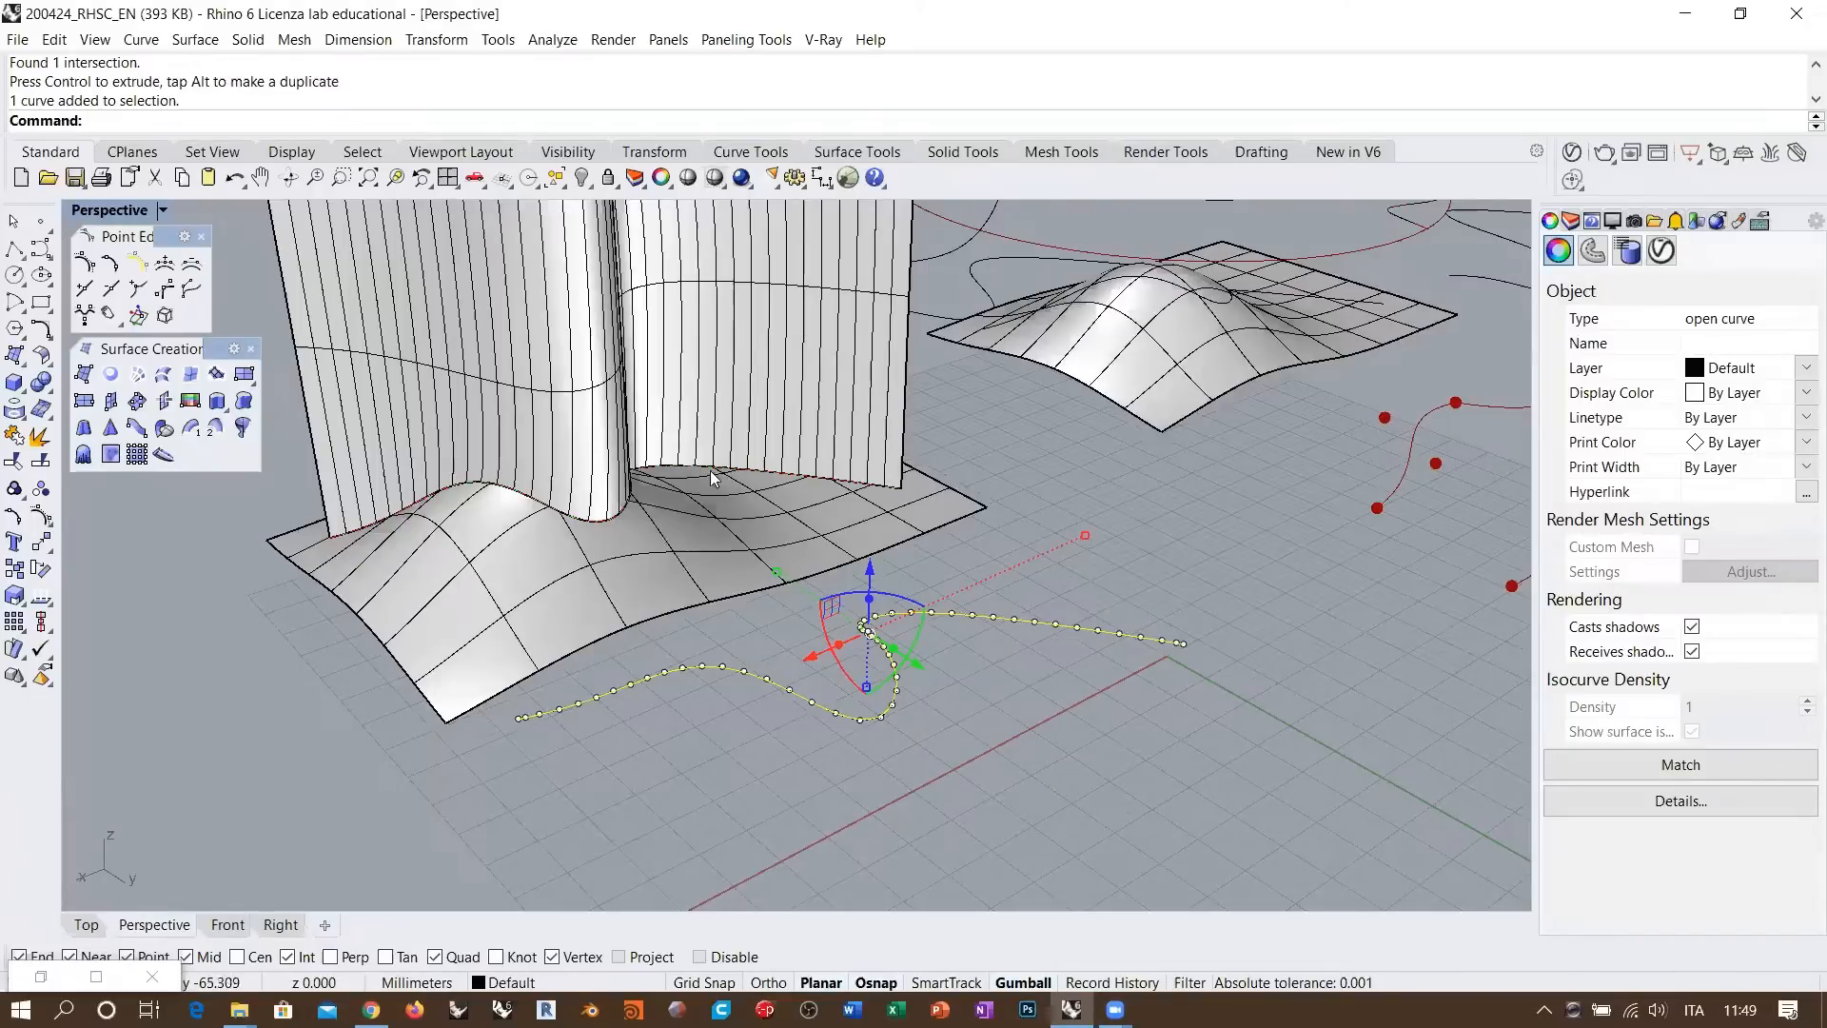
pyautogui.moveTo(677, 551); pyautogui.dragTo(980, 539, button='right')
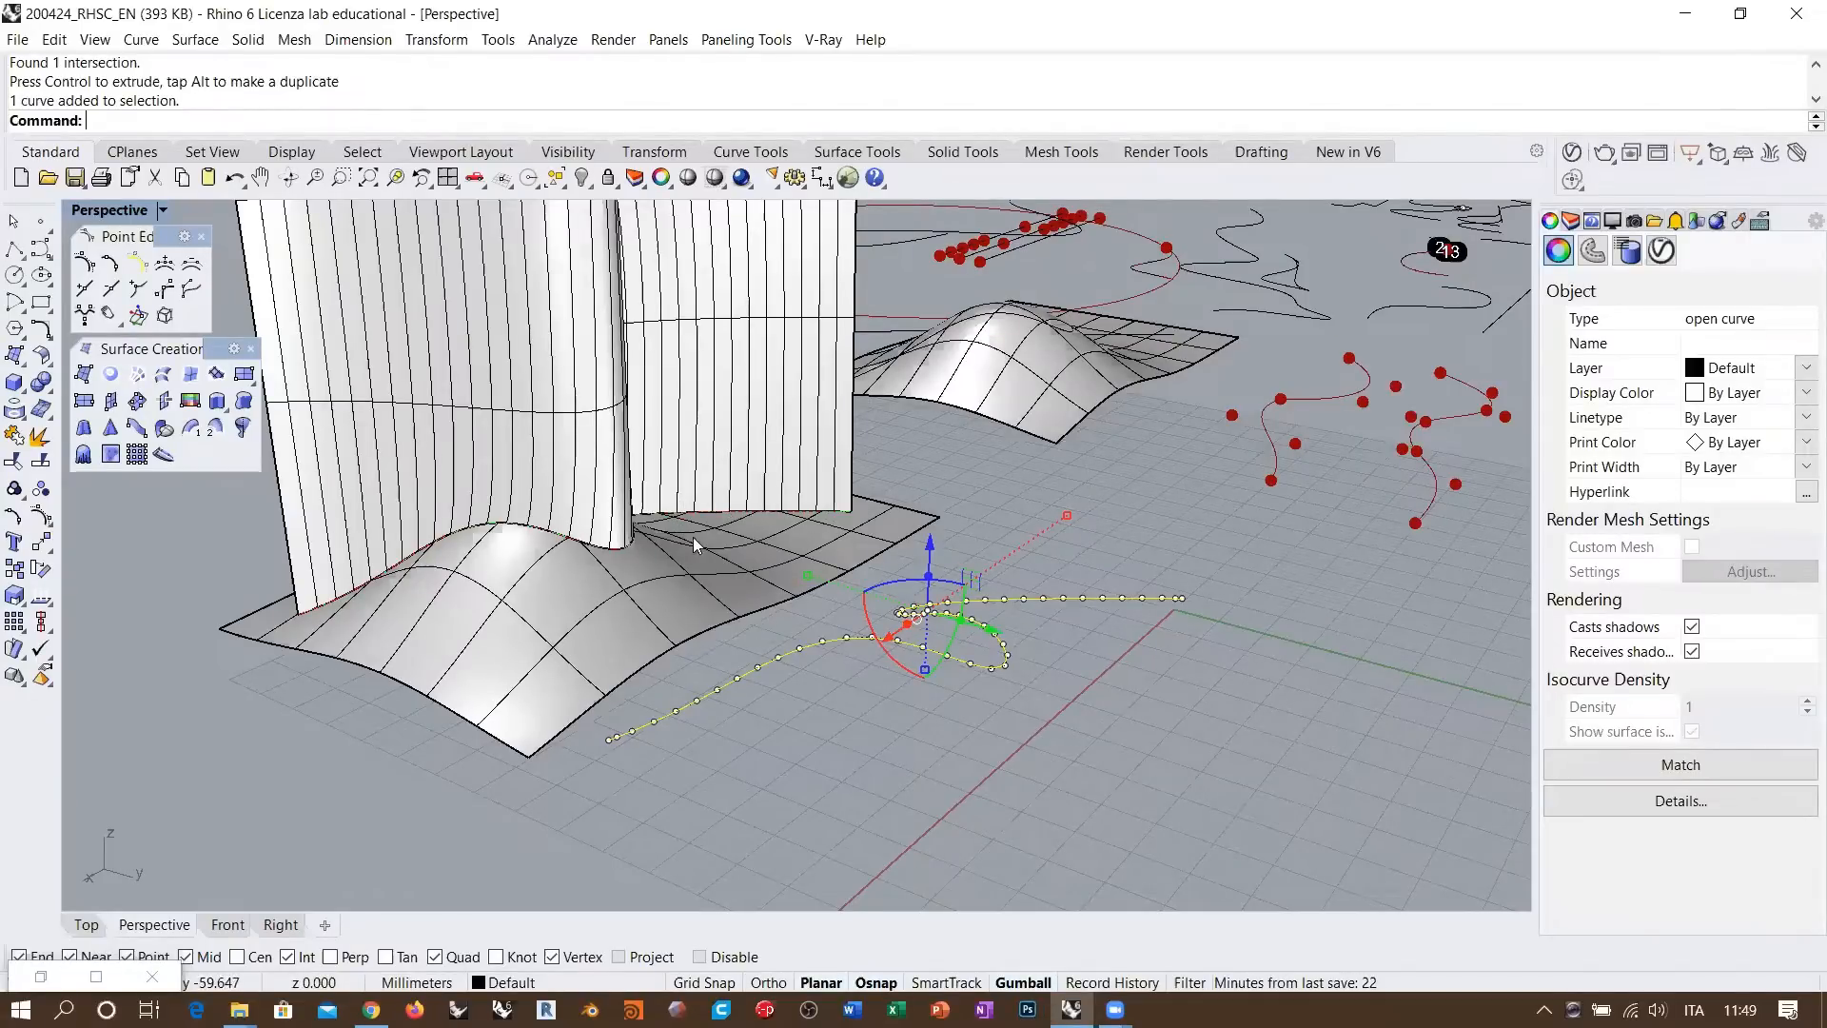
pyautogui.moveTo(666, 548); pyautogui.dragTo(869, 568, button='right')
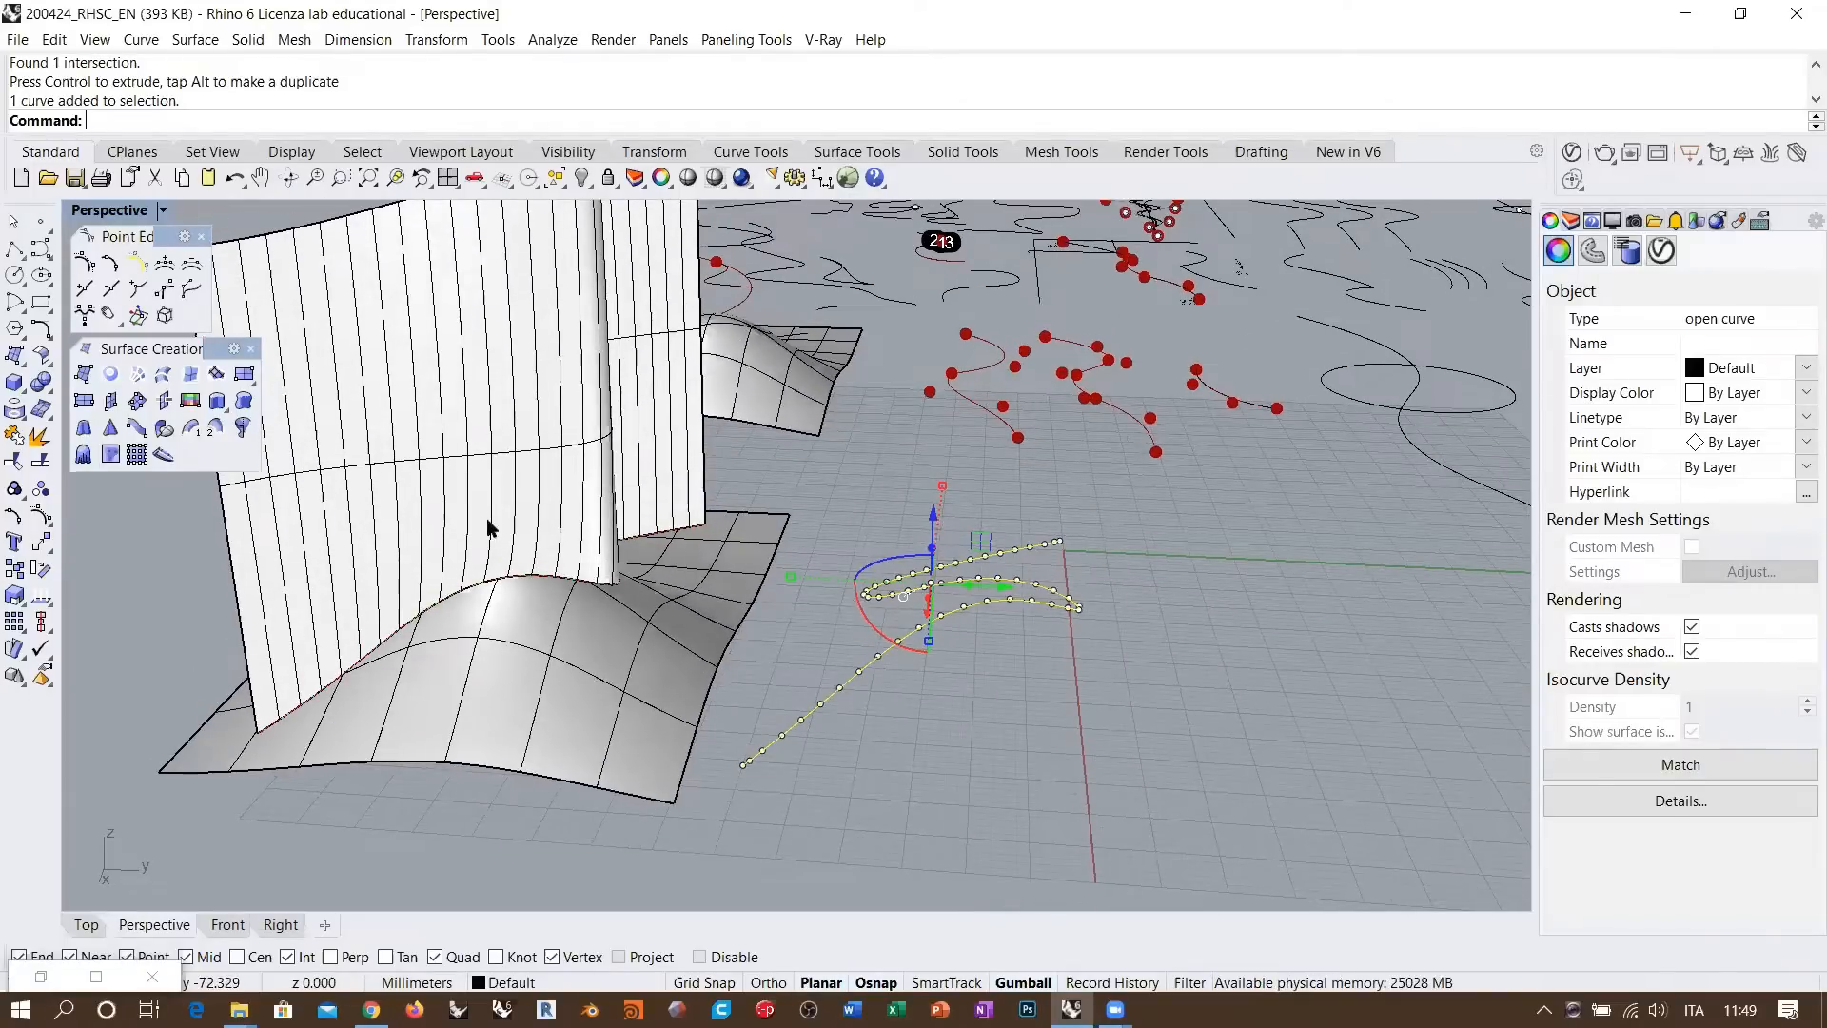
pyautogui.click(529, 668)
pyautogui.press('Escape')
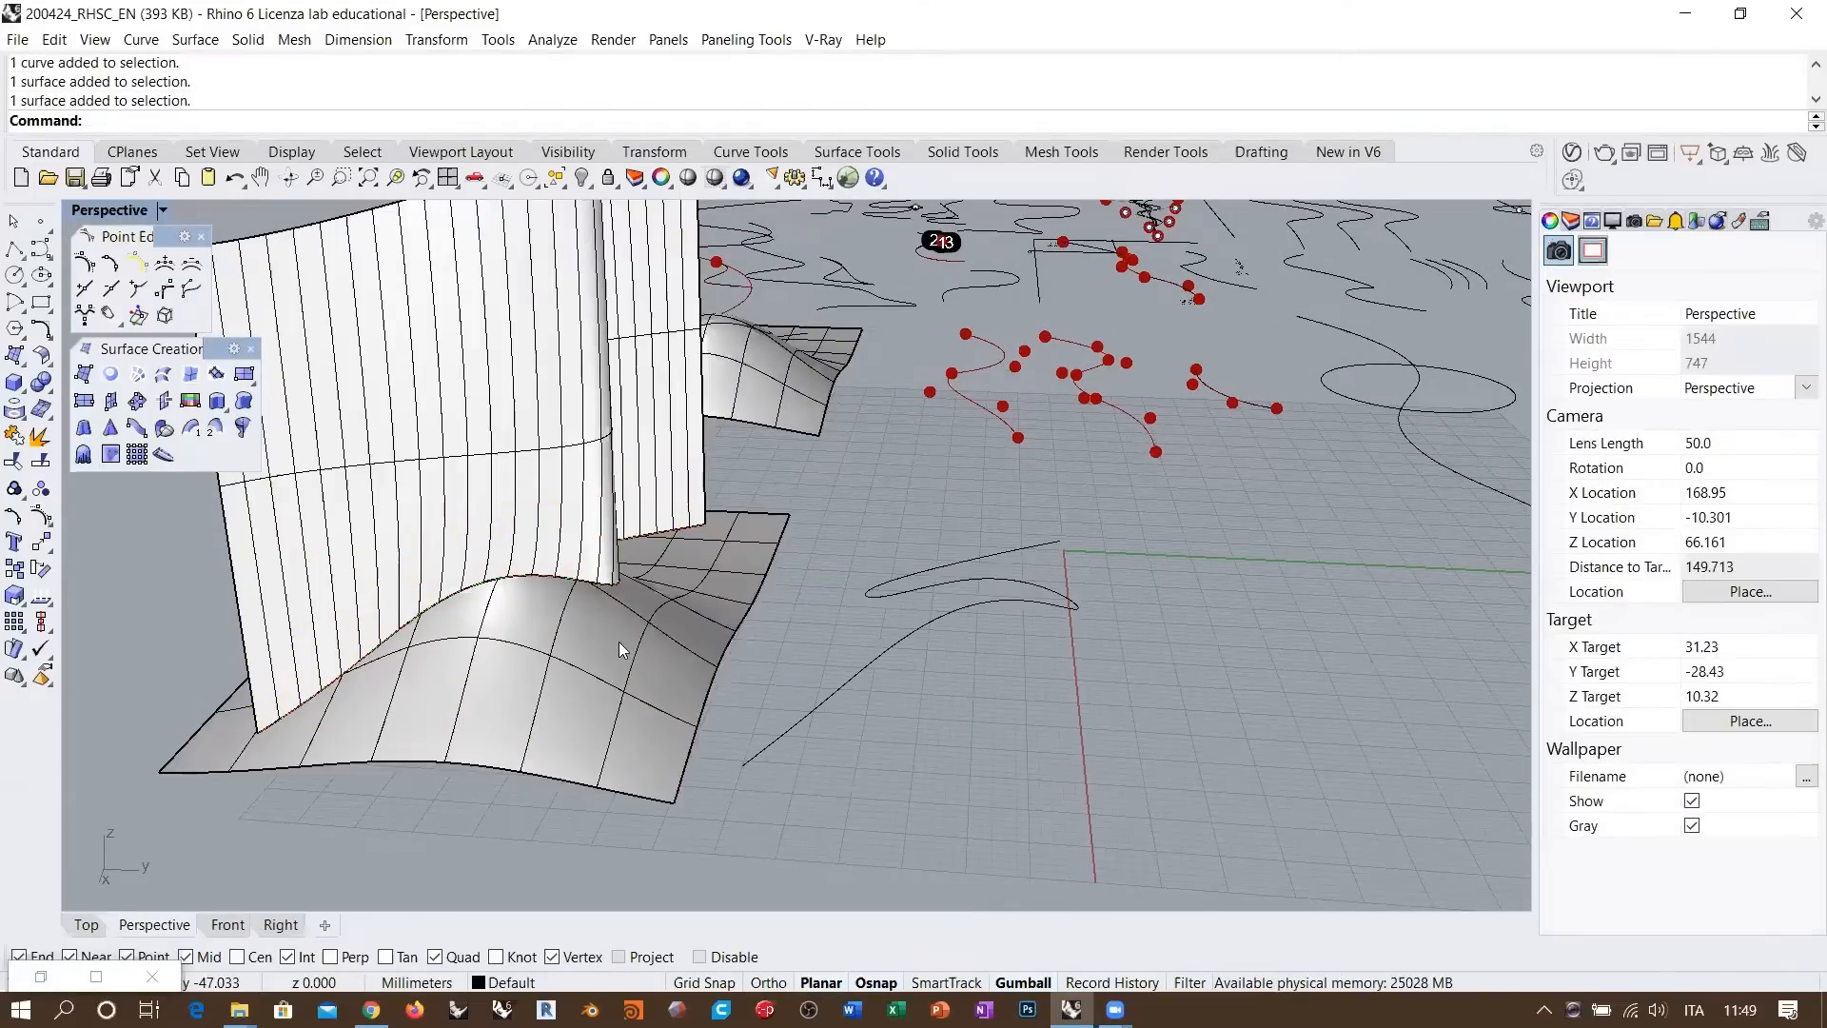
pyautogui.moveTo(620, 641); pyautogui.dragTo(963, 516, button='right')
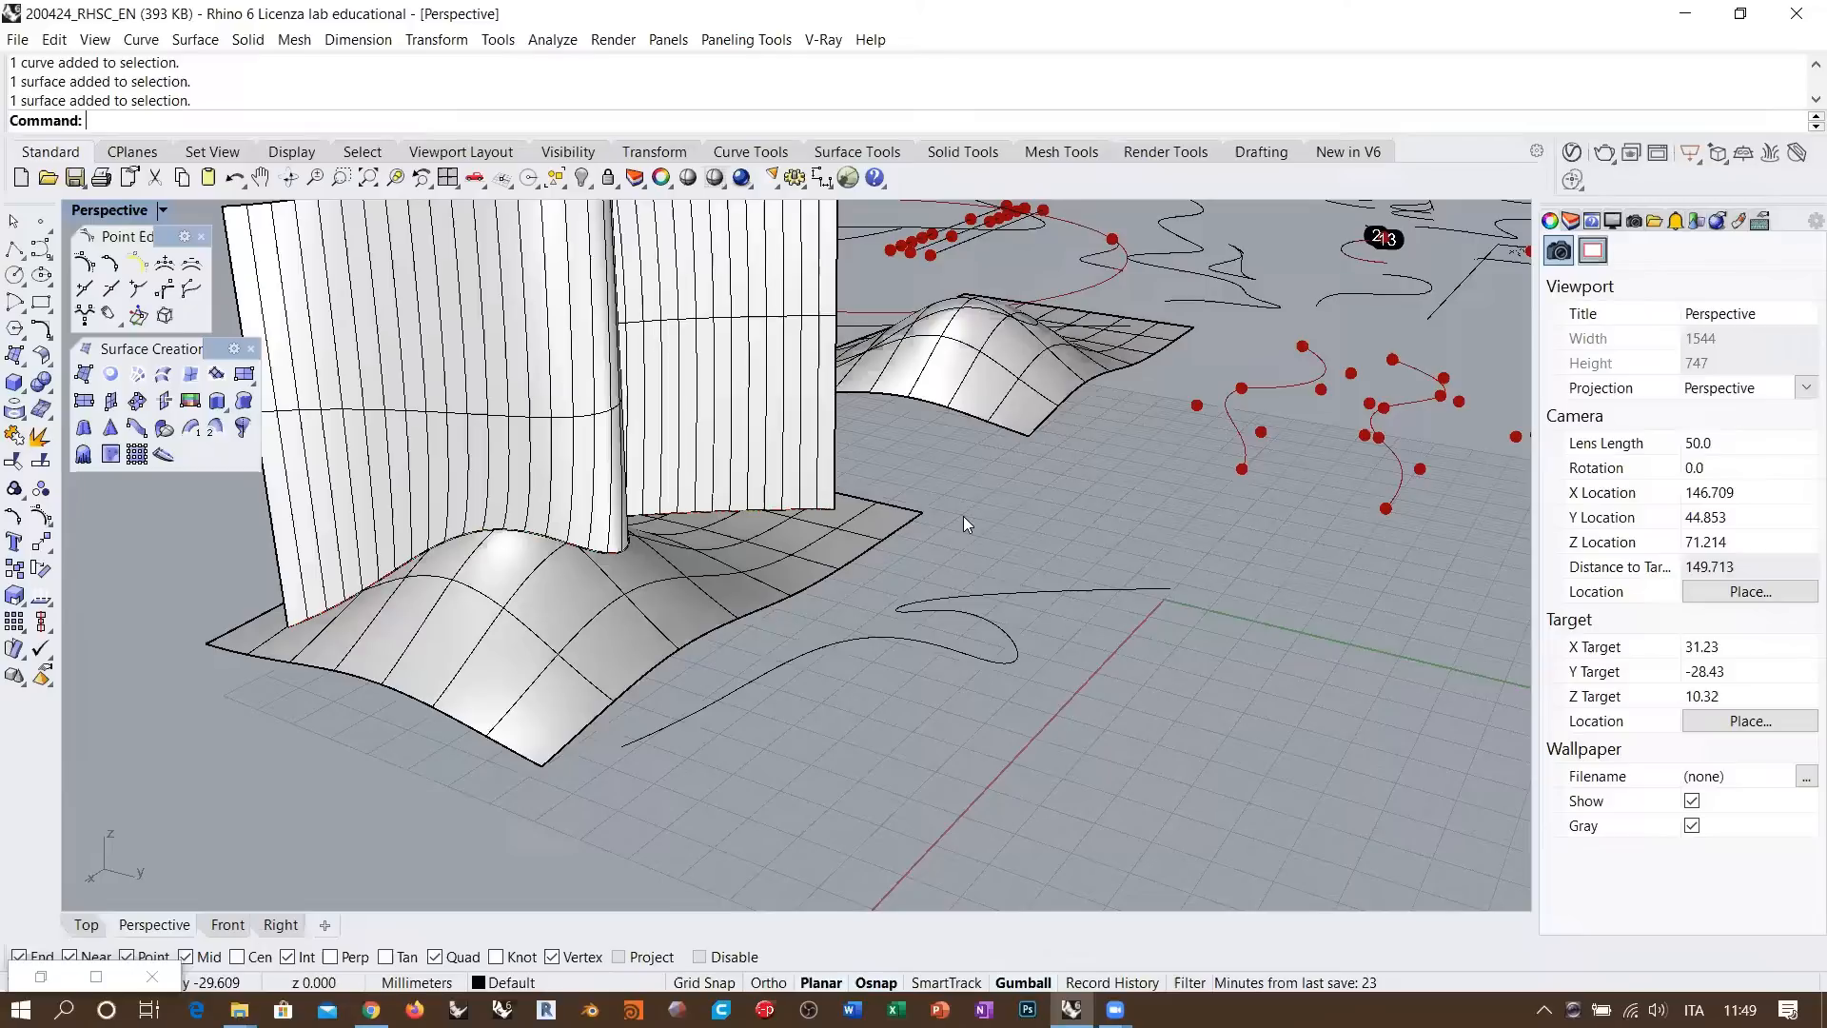
pyautogui.click(854, 649)
pyautogui.moveTo(1045, 637); pyautogui.dragTo(1026, 694, button='right')
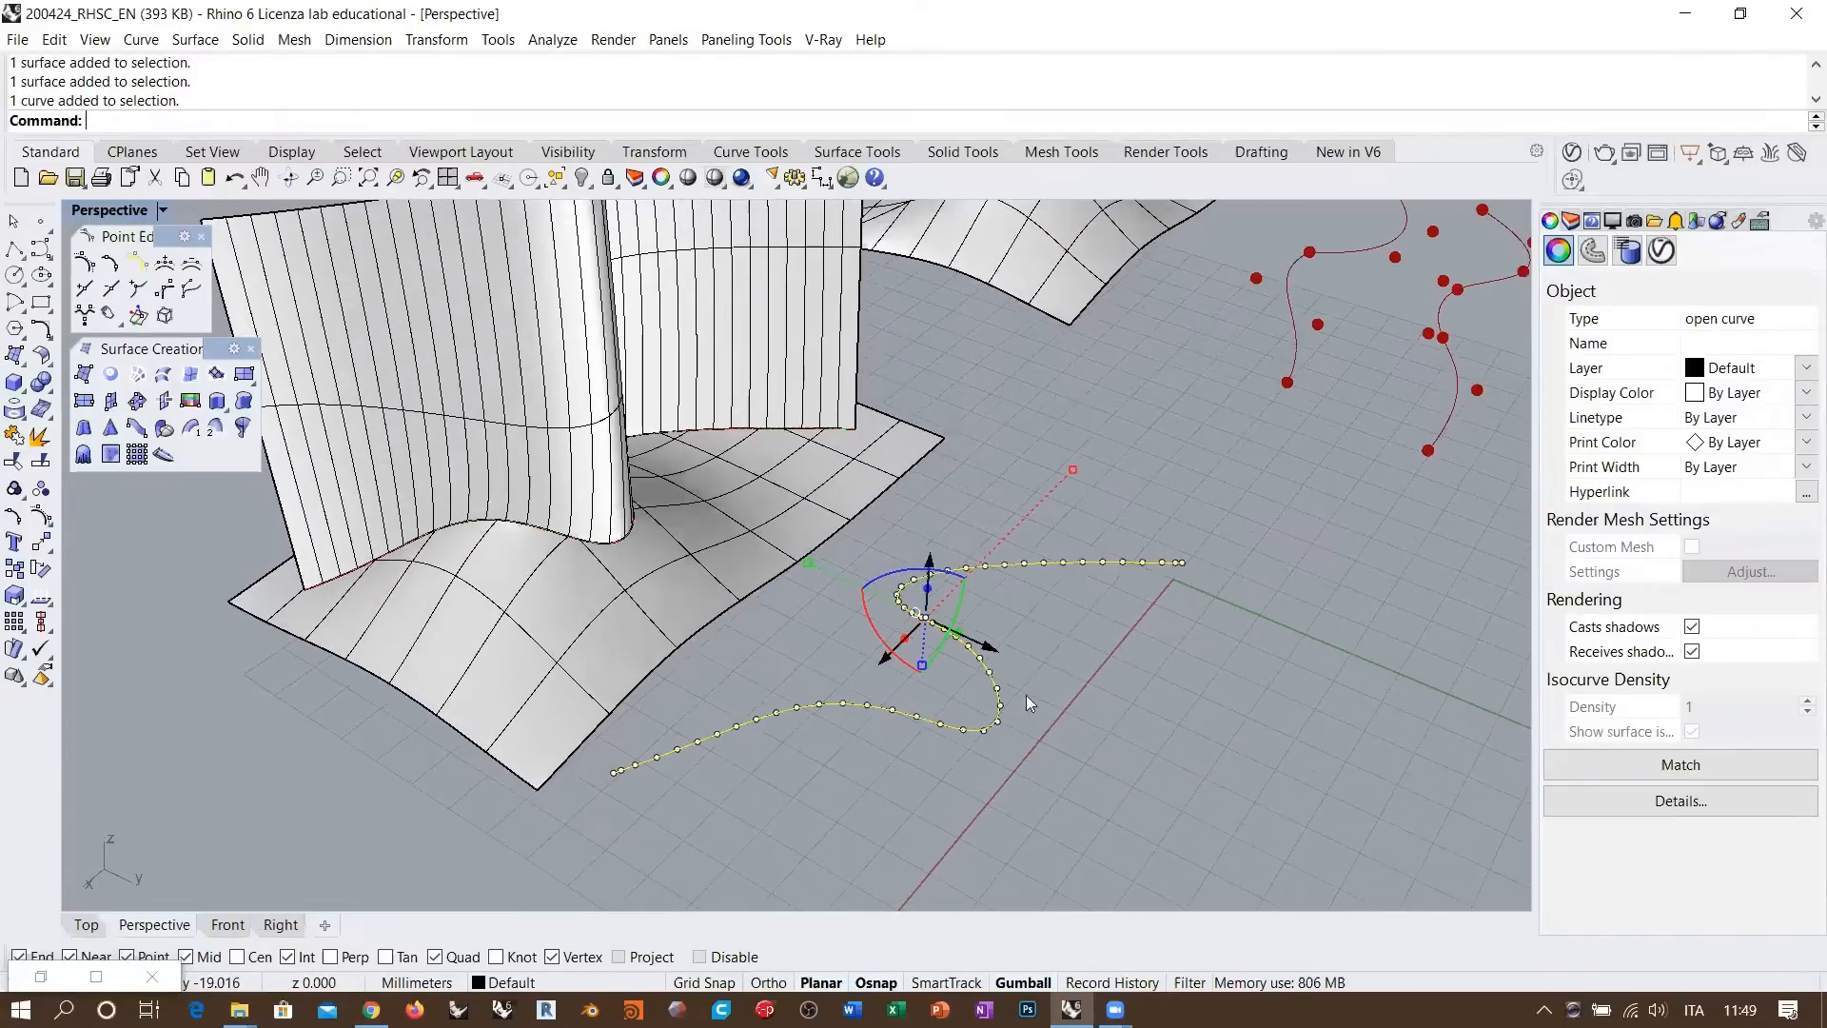
pyautogui.click(853, 755)
pyautogui.moveTo(793, 712); pyautogui.dragTo(643, 550, button='right')
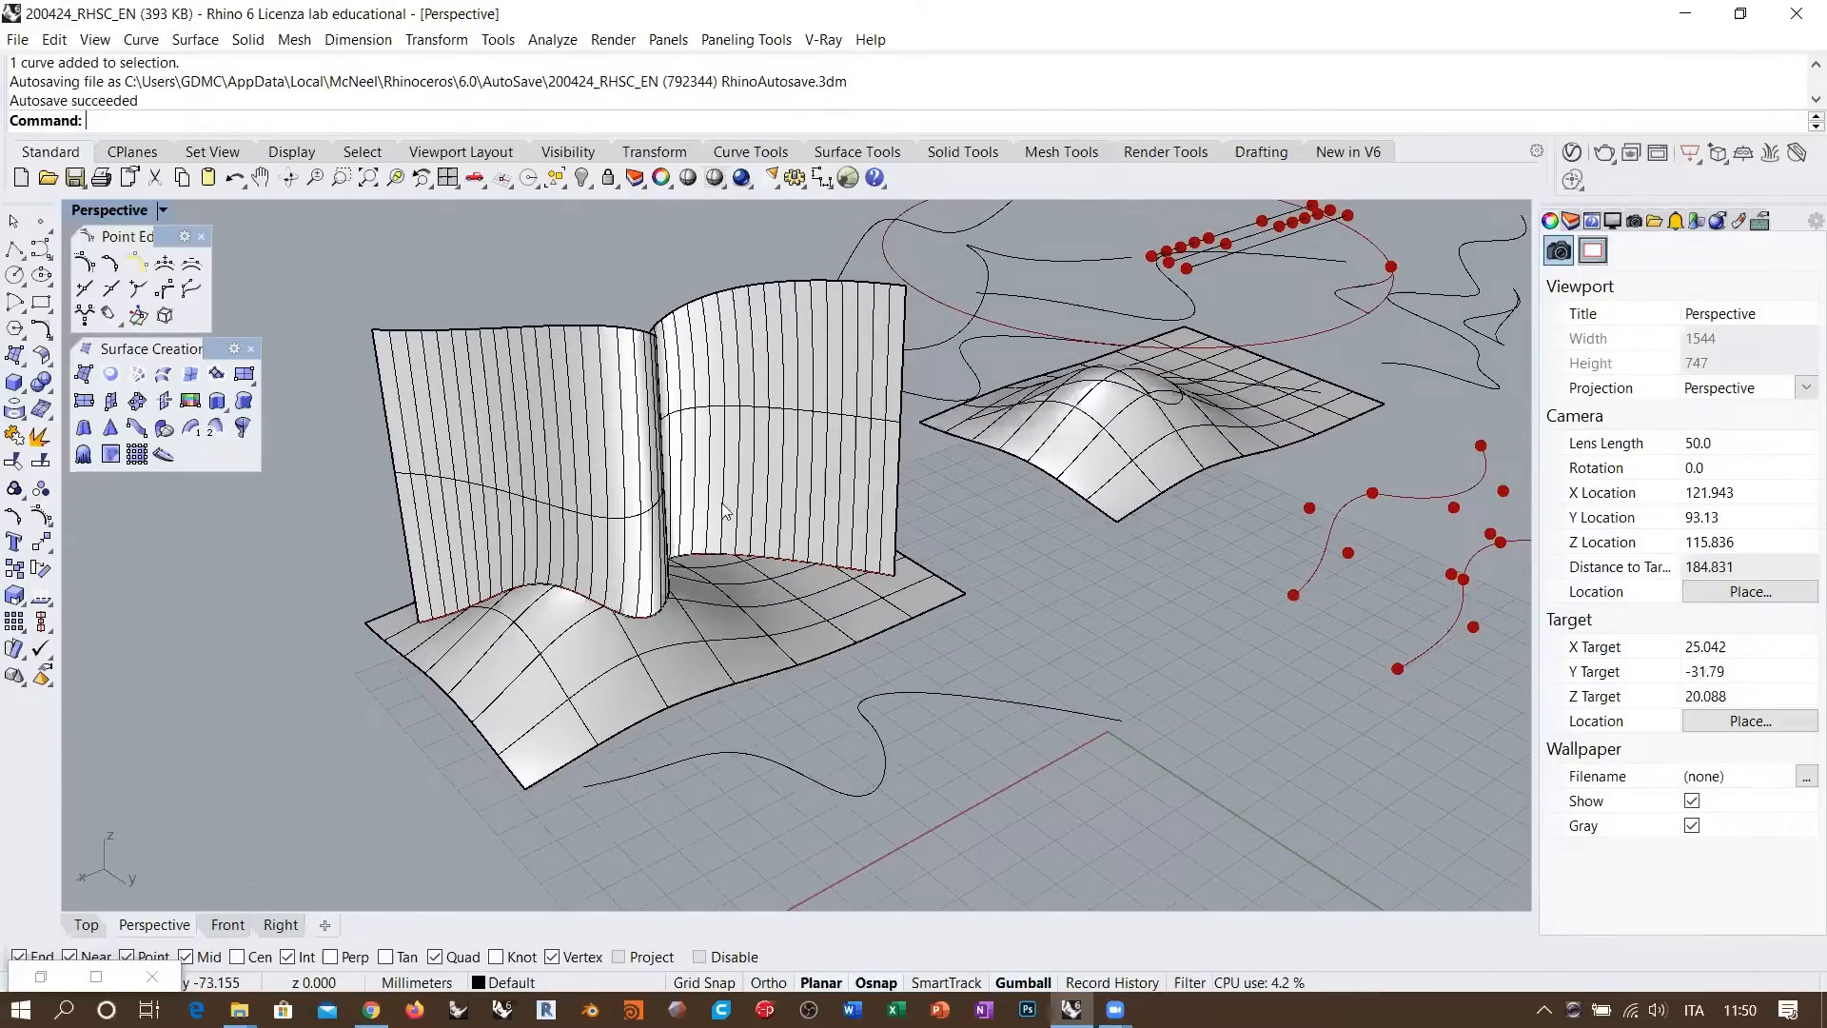
pyautogui.moveTo(743, 609)
pyautogui.mouseDown(button='right')
pyautogui.moveTo(891, 608)
pyautogui.moveTo(748, 605)
pyautogui.mouseUp(button='right')
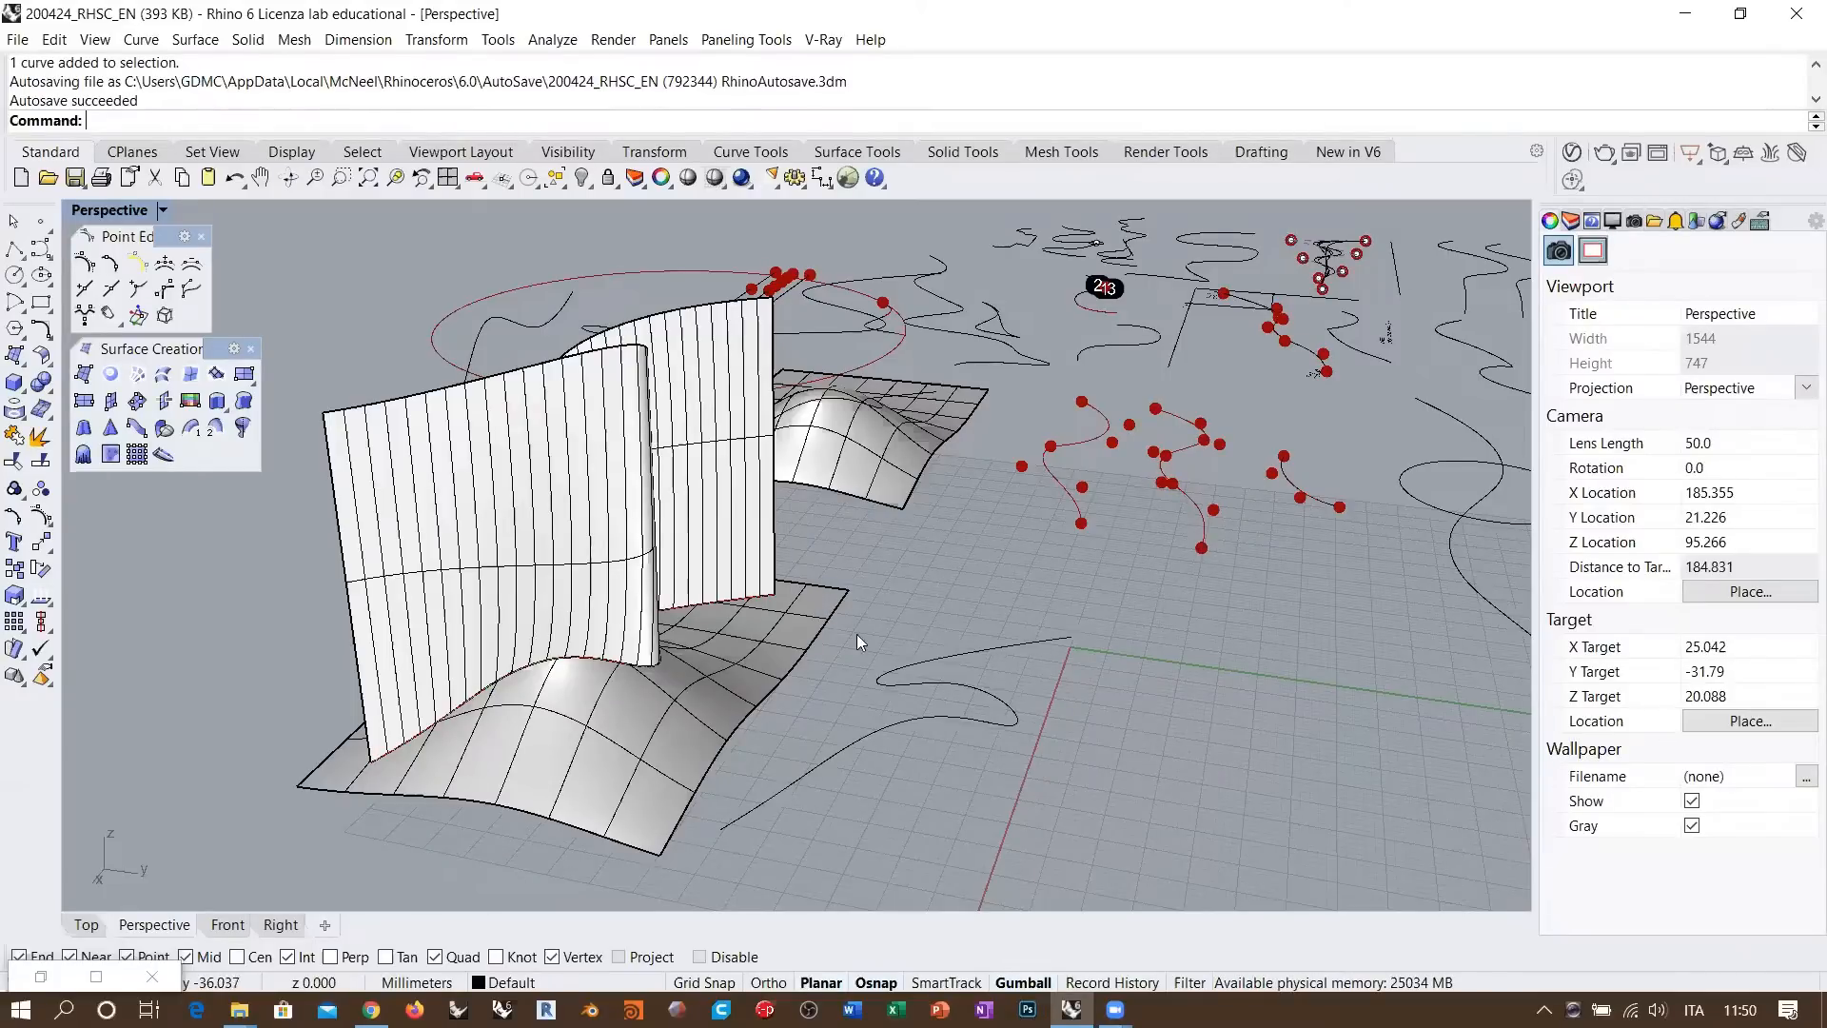
# Highlight the bump surface and the loft together to point out the two surfaces that were intersected
pyautogui.moveTo(857, 633); pyautogui.dragTo(575, 681, button='right')
pyautogui.click(575, 681)
pyautogui.keyDown('shift'); pyautogui.click(466, 511); pyautogui.keyUp('shift')
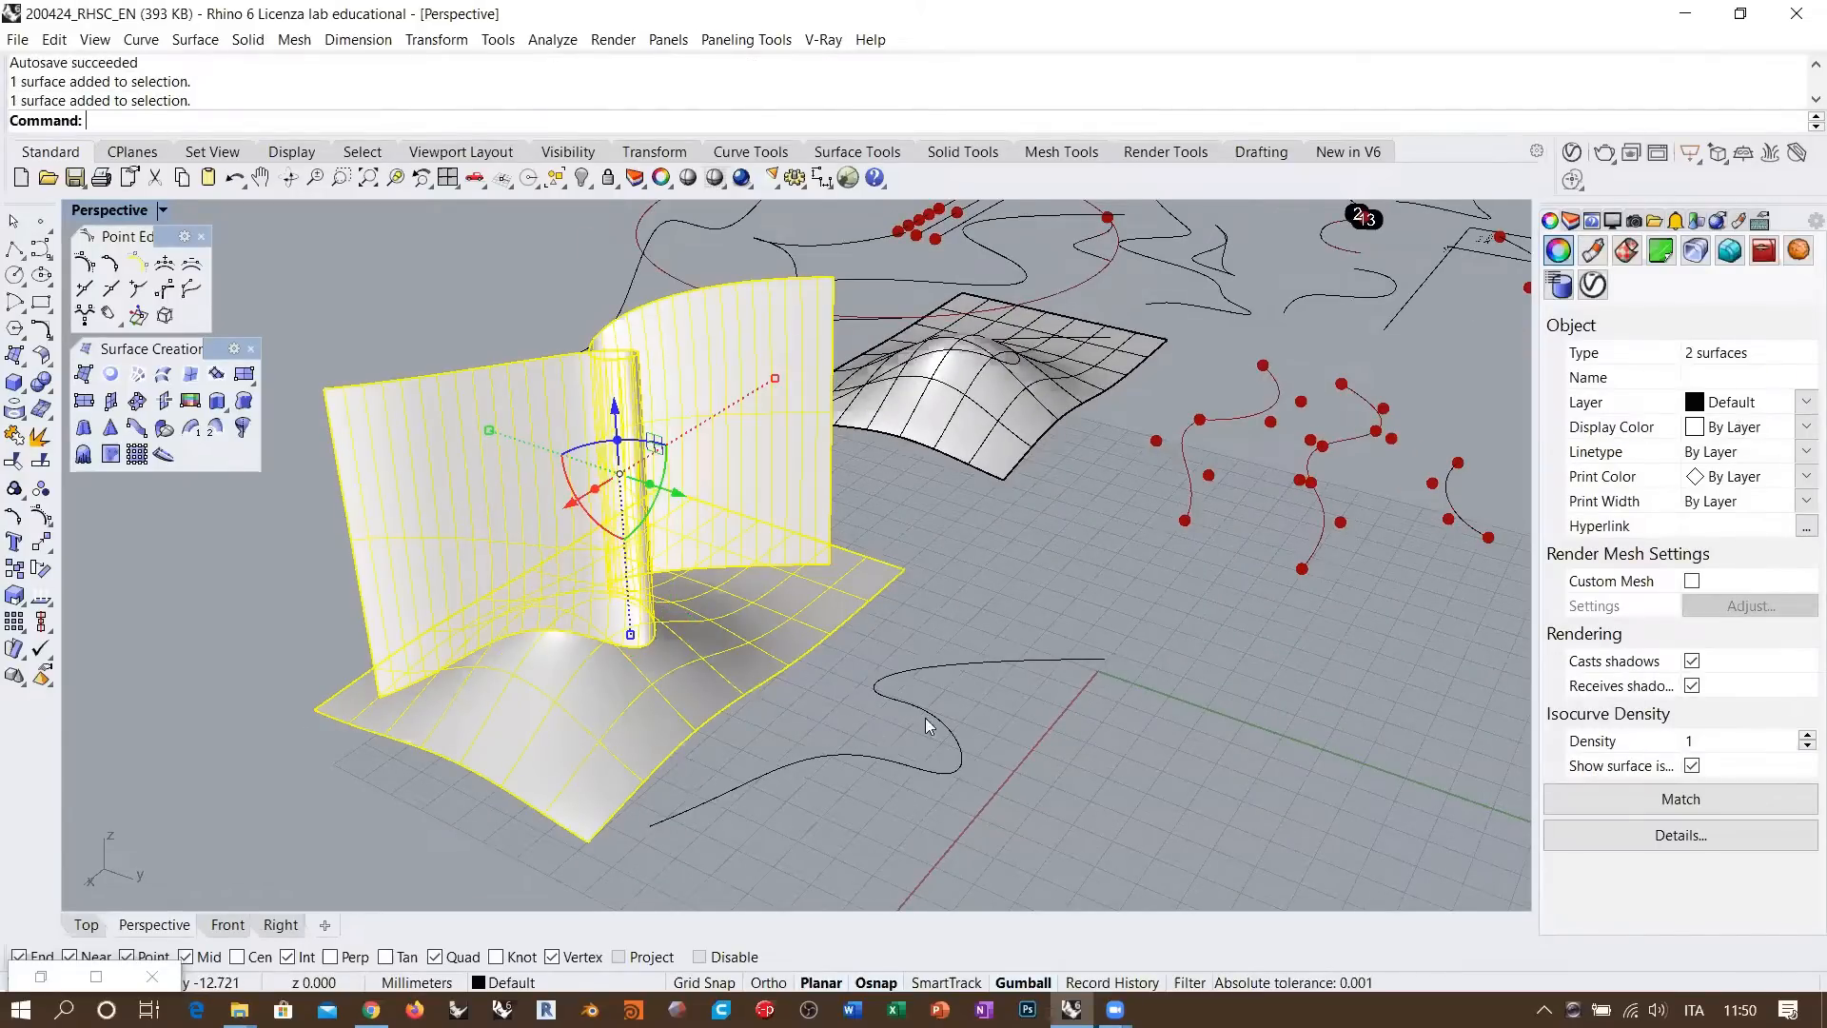
pyautogui.click(1054, 733)
# Delete the intersection curve lying beside the bump surface
pyautogui.moveTo(1054, 733); pyautogui.dragTo(828, 660, button='right')
pyautogui.click(957, 670)
pyautogui.press('Delete')
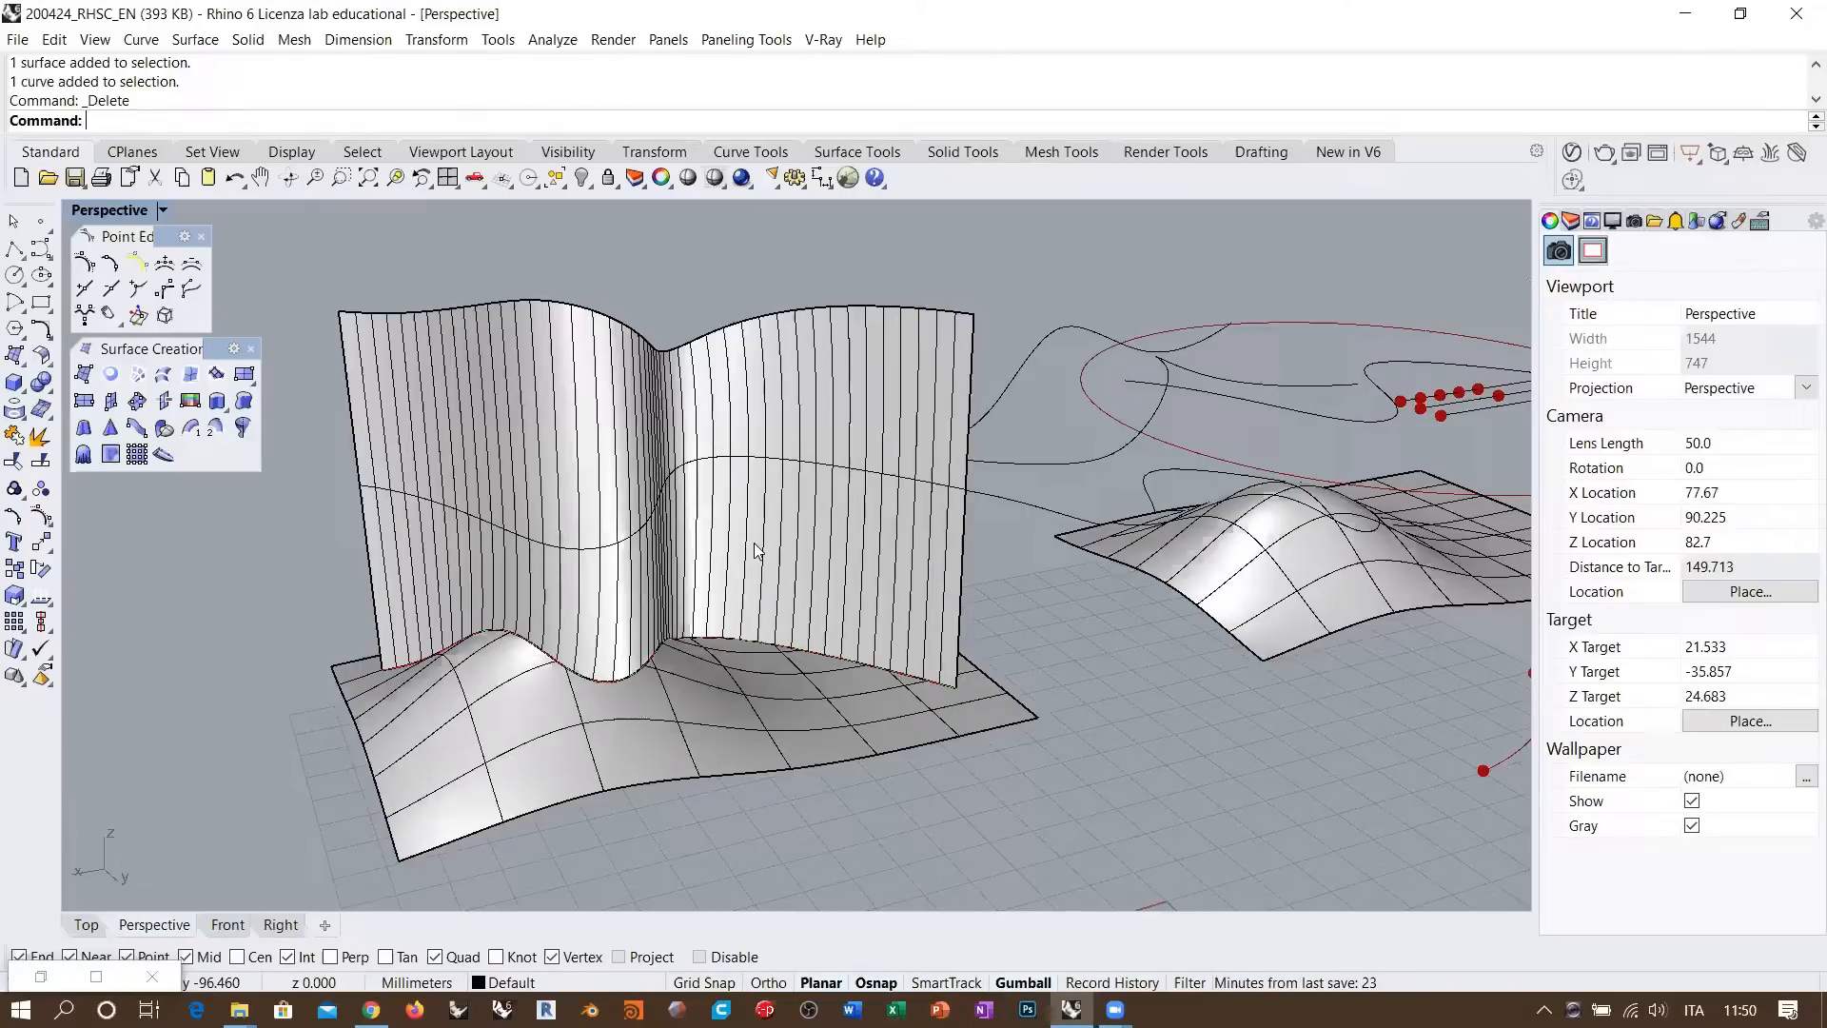
# Move the loft aside, clear of the bump surface, so its input curves are exposed
pyautogui.moveTo(704, 541); pyautogui.dragTo(839, 510, button='right')
pyautogui.moveTo(653, 432); pyautogui.dragTo(790, 433, button='right')
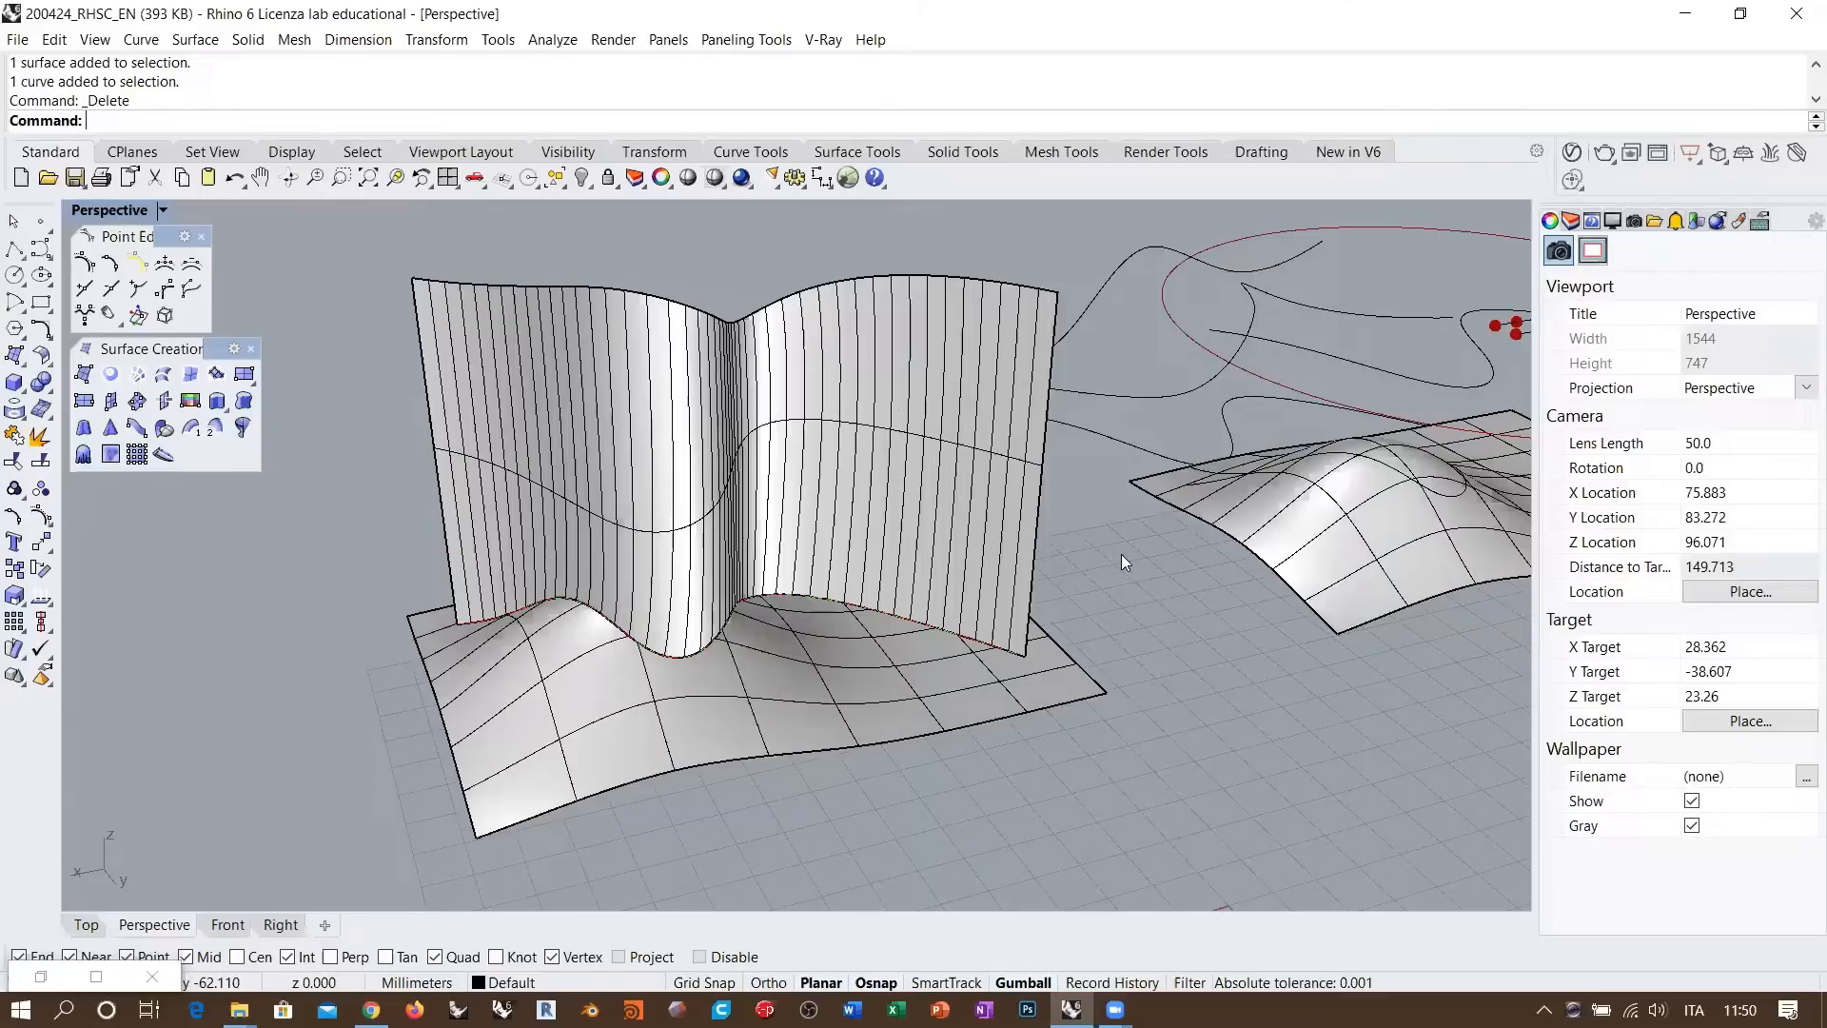
pyautogui.keyDown('shift'); pyautogui.moveTo(1076, 566); pyautogui.dragTo(997, 541, button='right'); pyautogui.keyUp('shift')
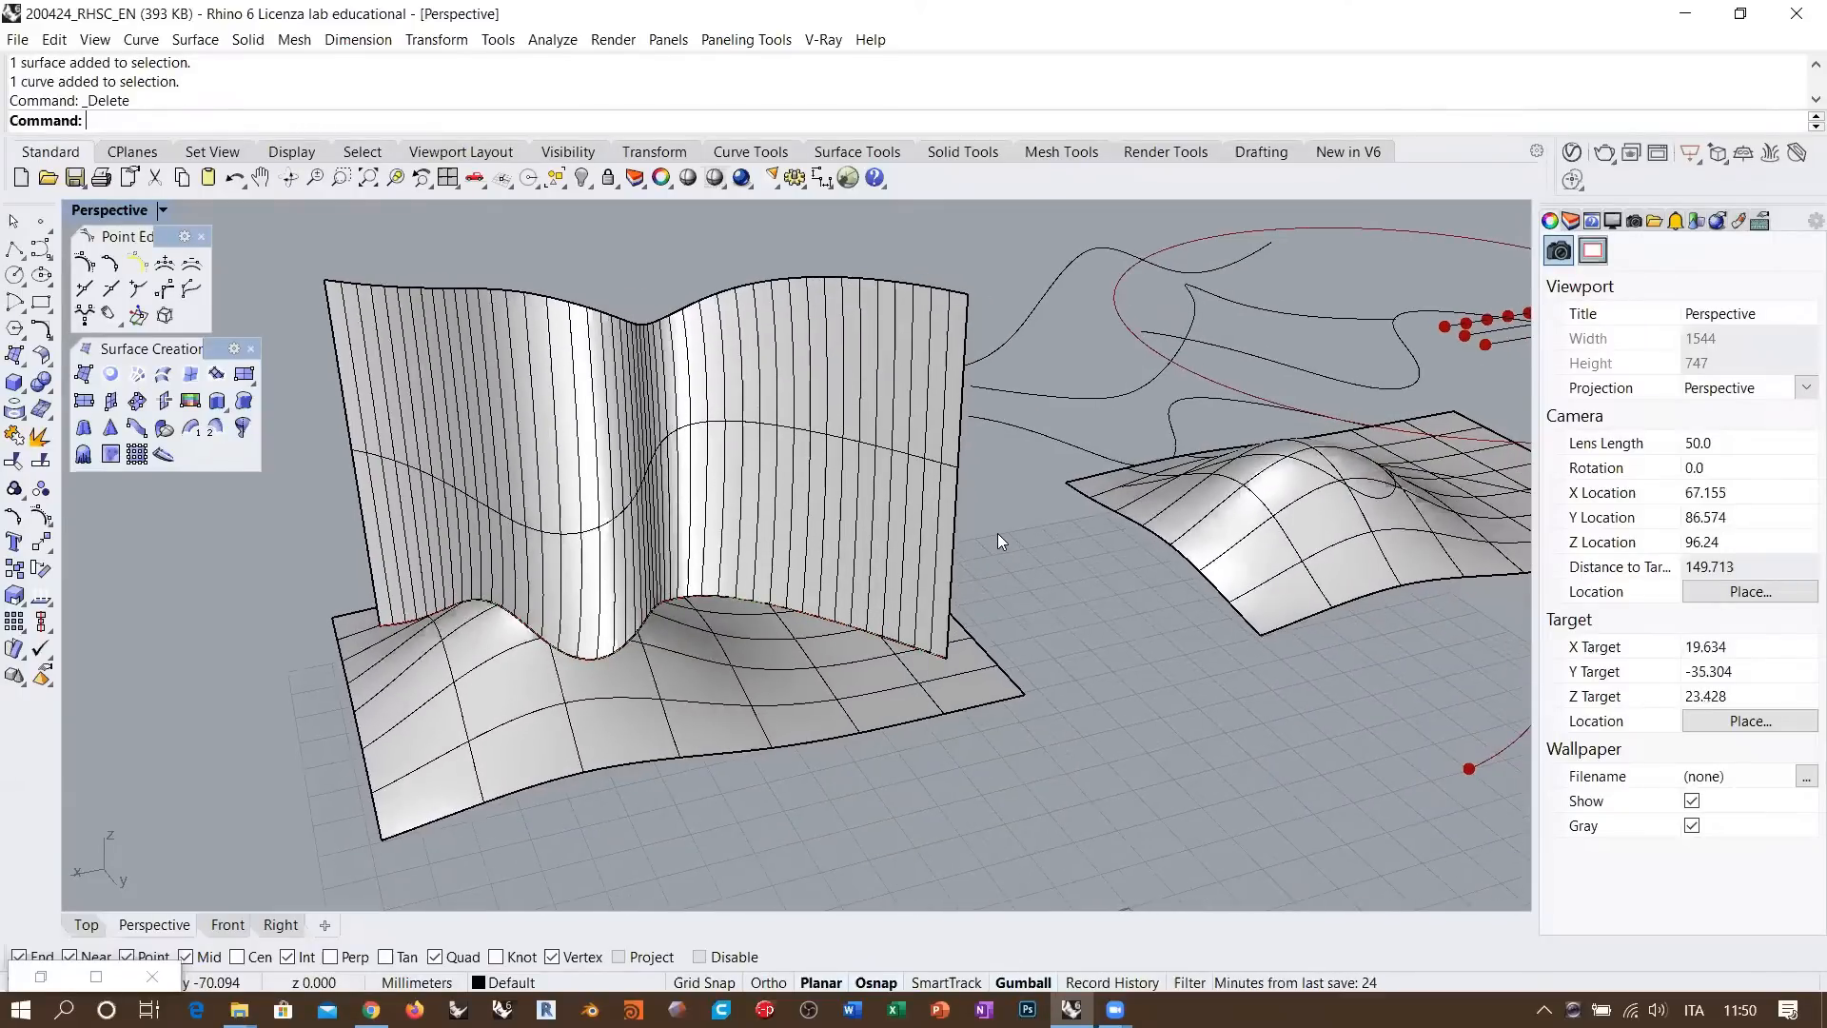
pyautogui.click(799, 498)
pyautogui.moveTo(799, 498); pyautogui.dragTo(971, 557, button='right')
pyautogui.scroll(-3, 969, 551)
pyautogui.moveTo(962, 525); pyautogui.dragTo(716, 469)
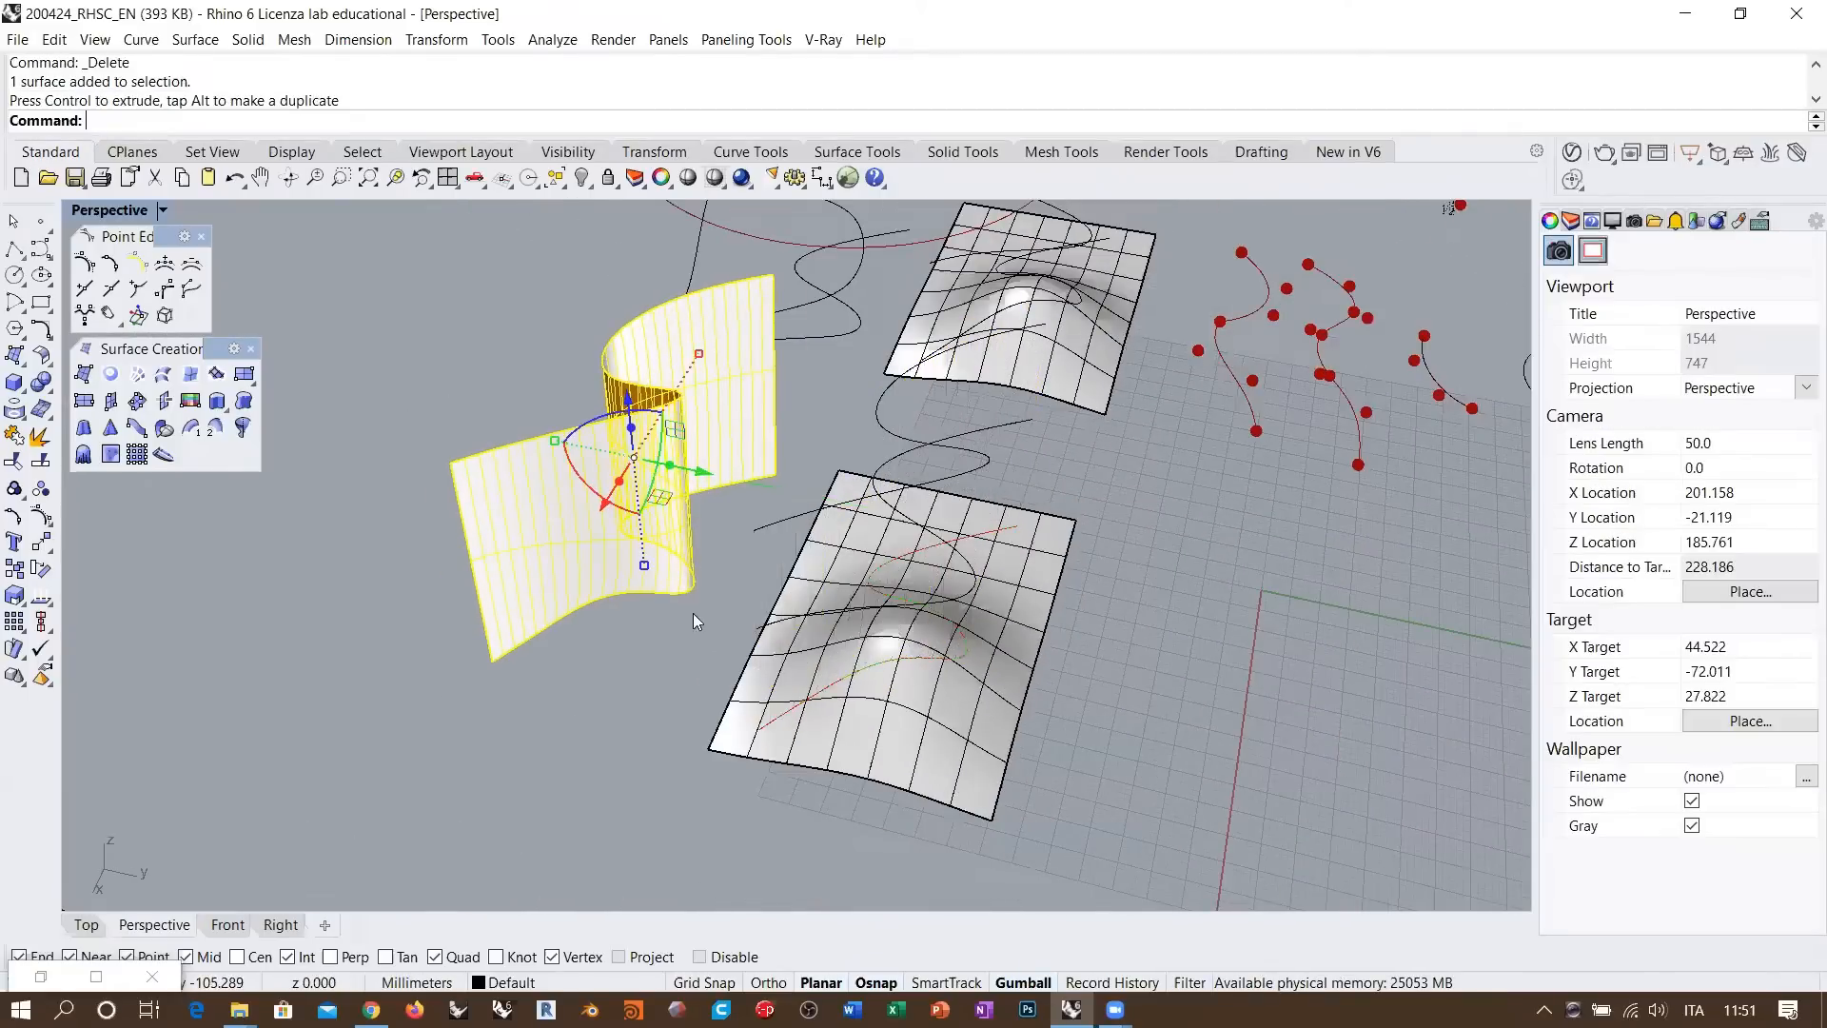
pyautogui.click(655, 715)
pyautogui.moveTo(955, 634); pyautogui.dragTo(785, 571, button='right')
pyautogui.scroll(2, 763, 534)
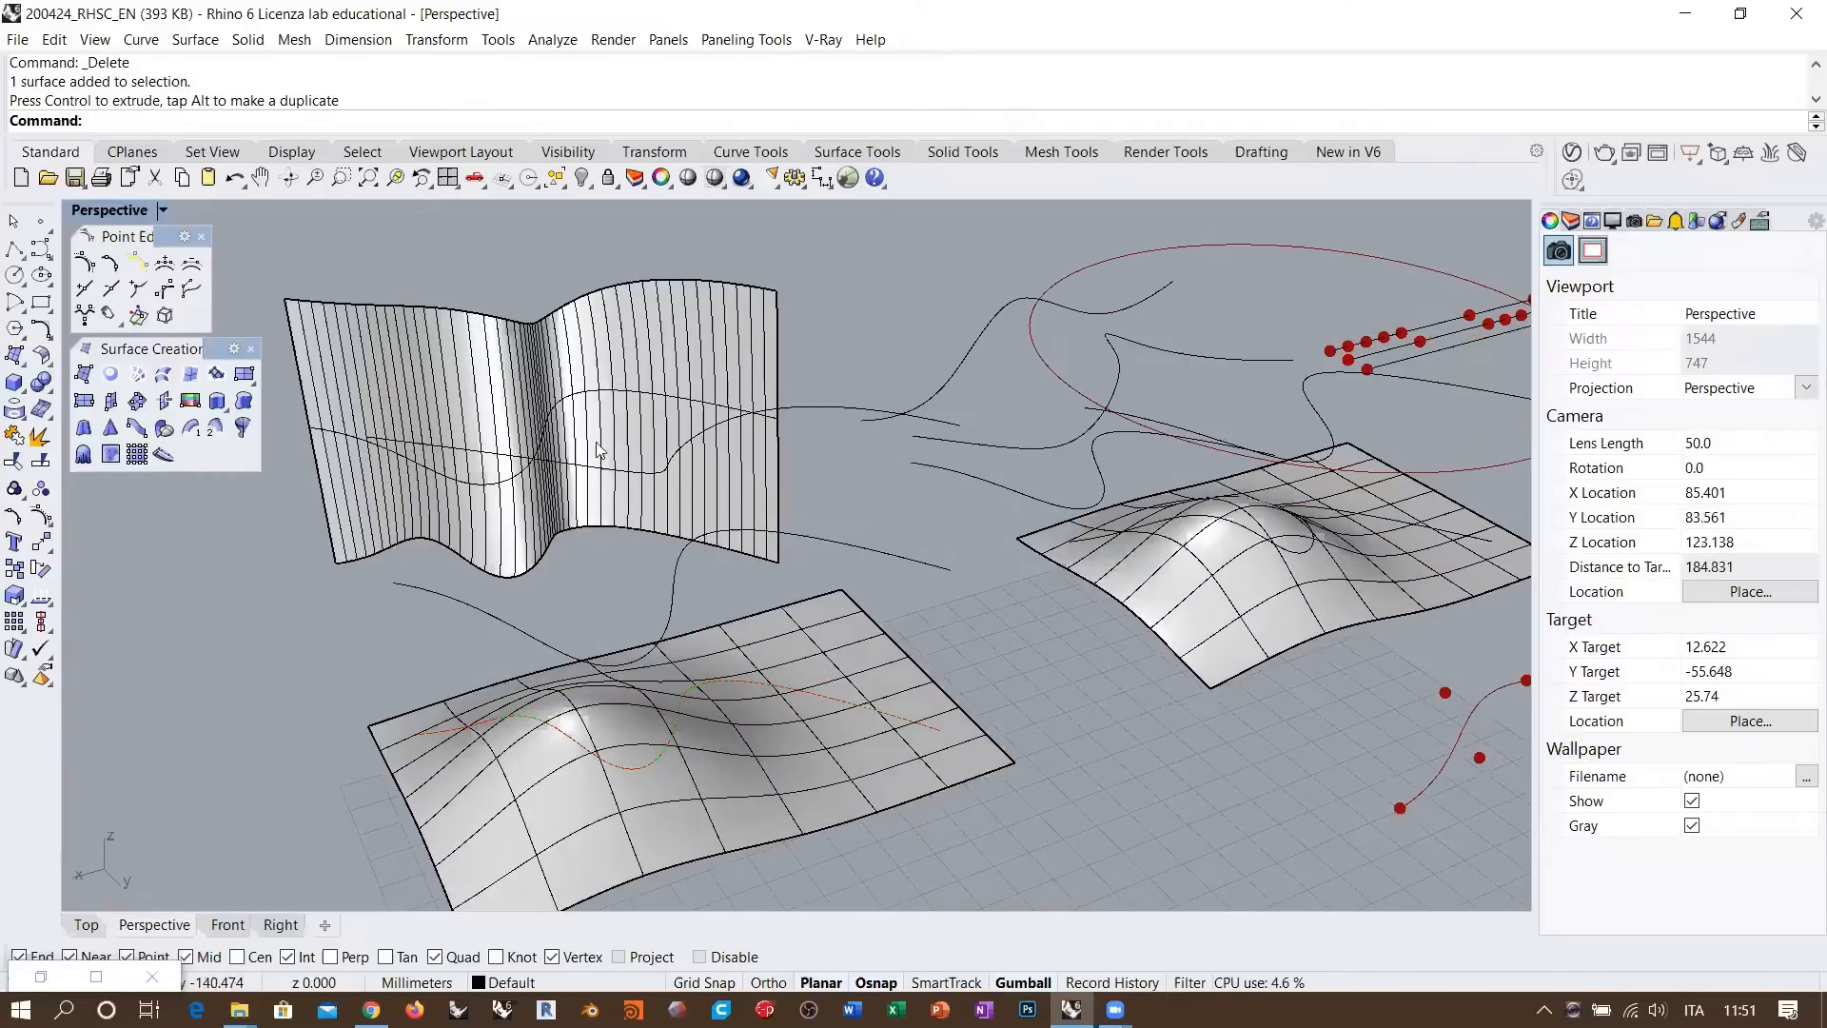
# Preview a Normal loft through the curve on the bump surface and the two above it, review the rebuild and refit options, and cancel
pyautogui.click(164, 374)
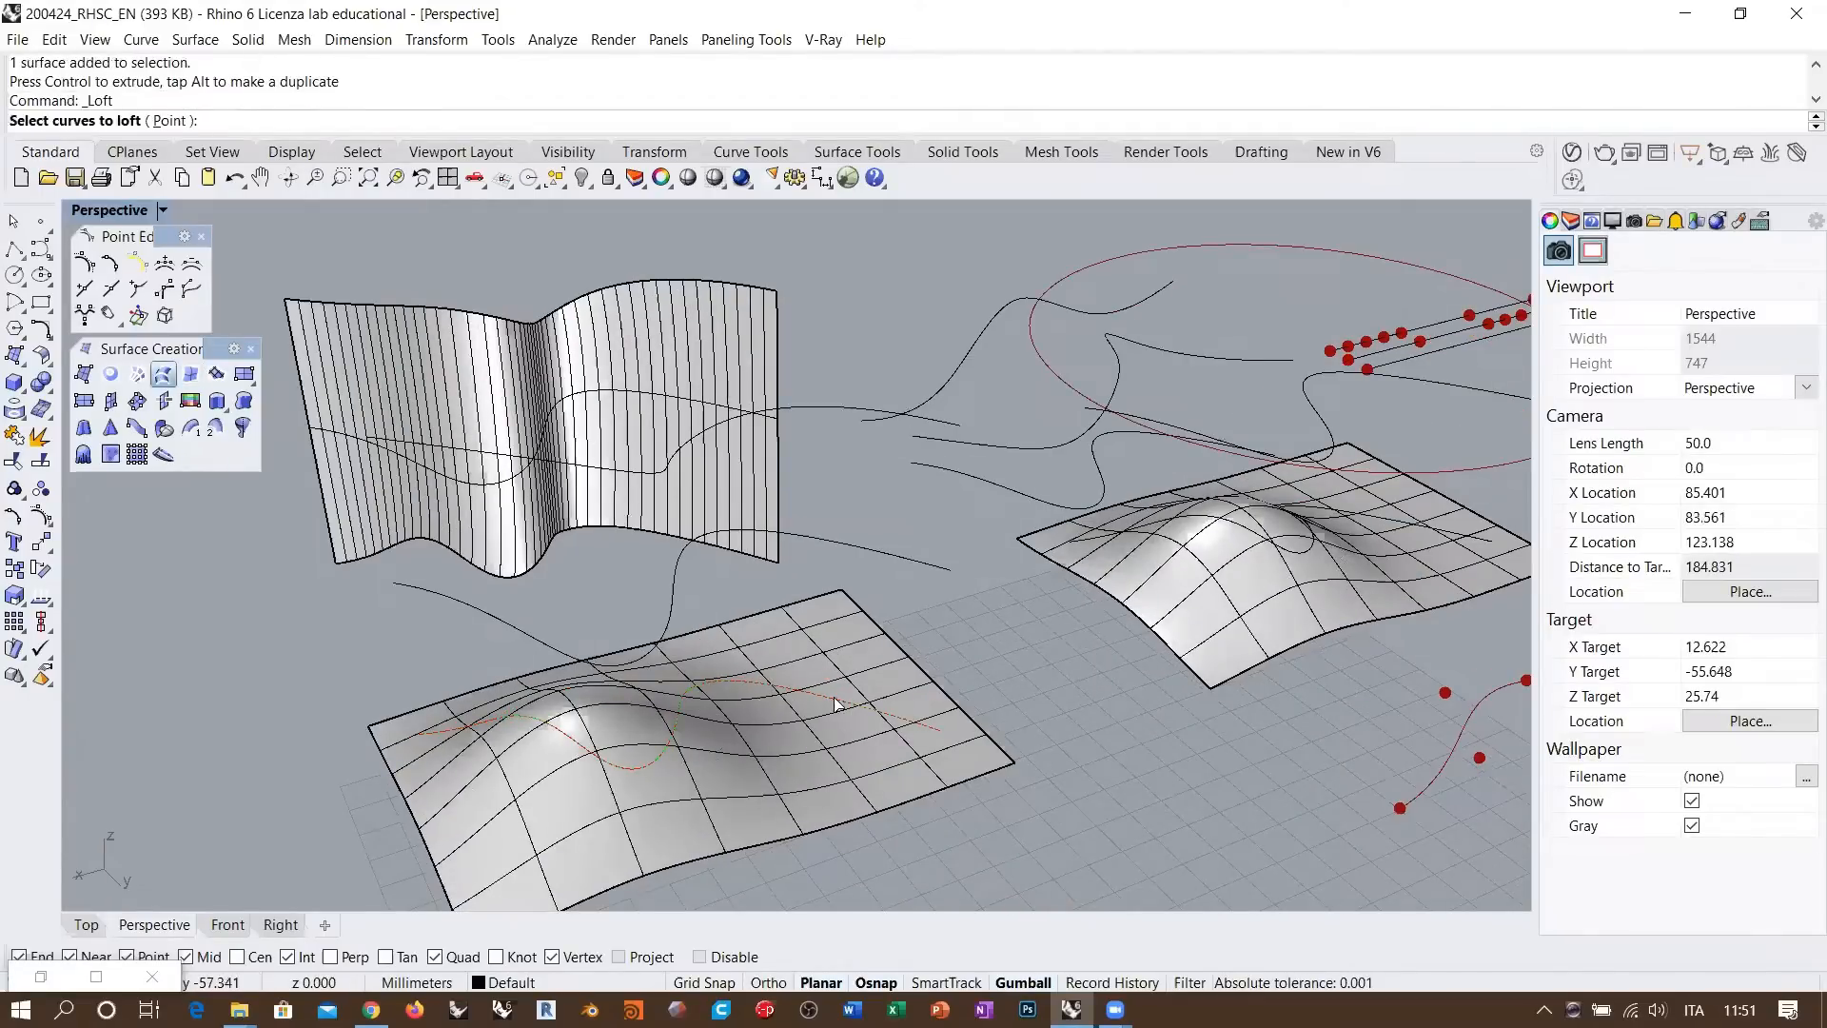
pyautogui.click(851, 712)
pyautogui.click(890, 759)
pyautogui.click(751, 546)
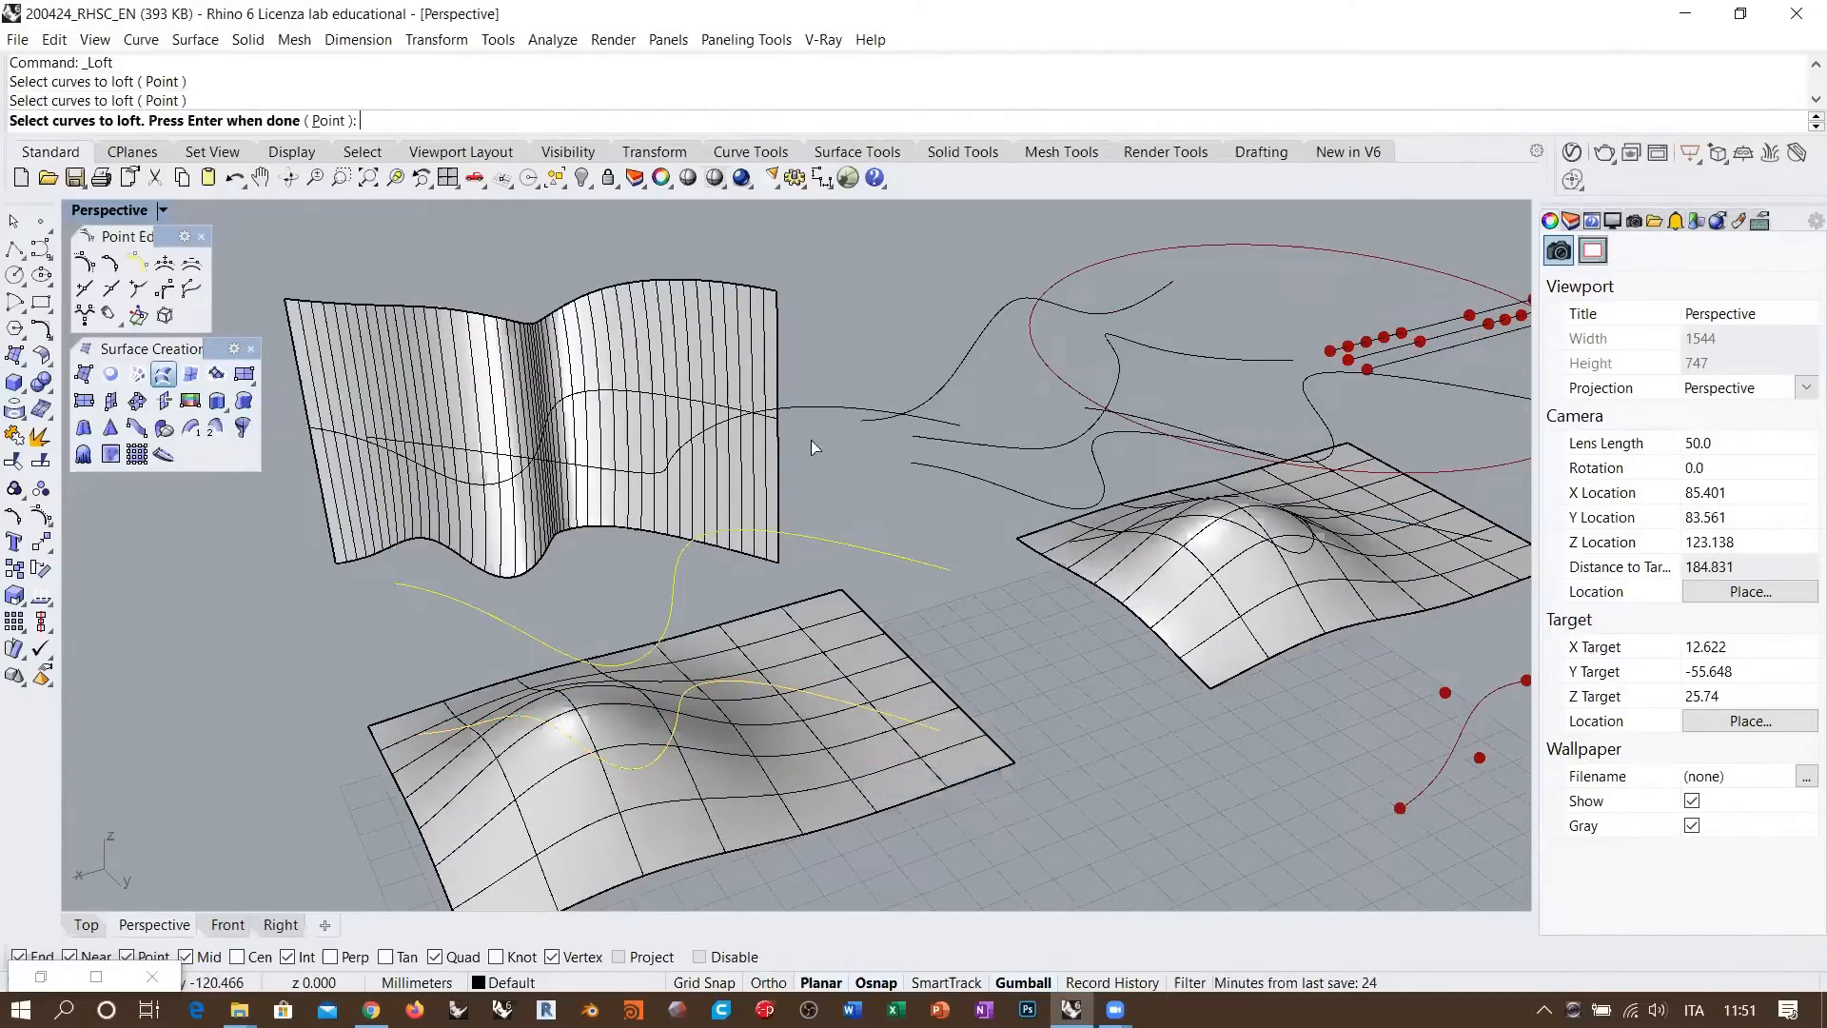
pyautogui.click(811, 410)
pyautogui.press('Return')
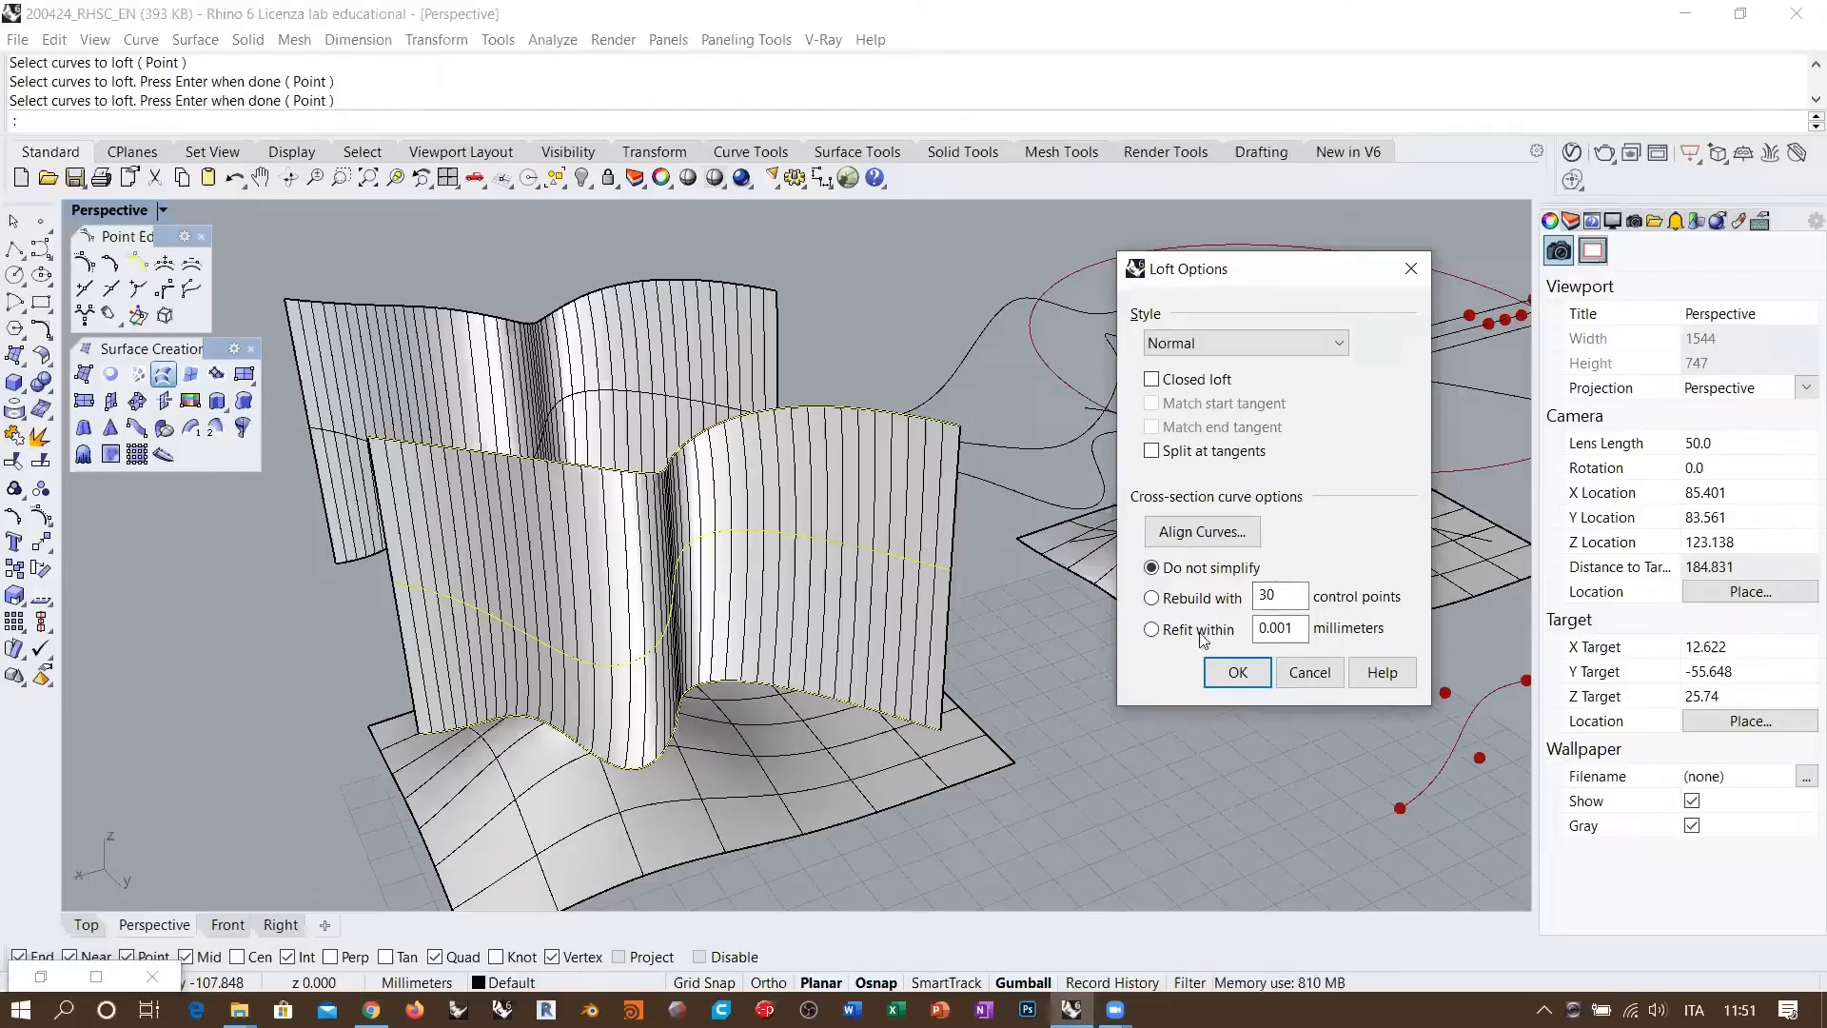
pyautogui.click(42, 330)
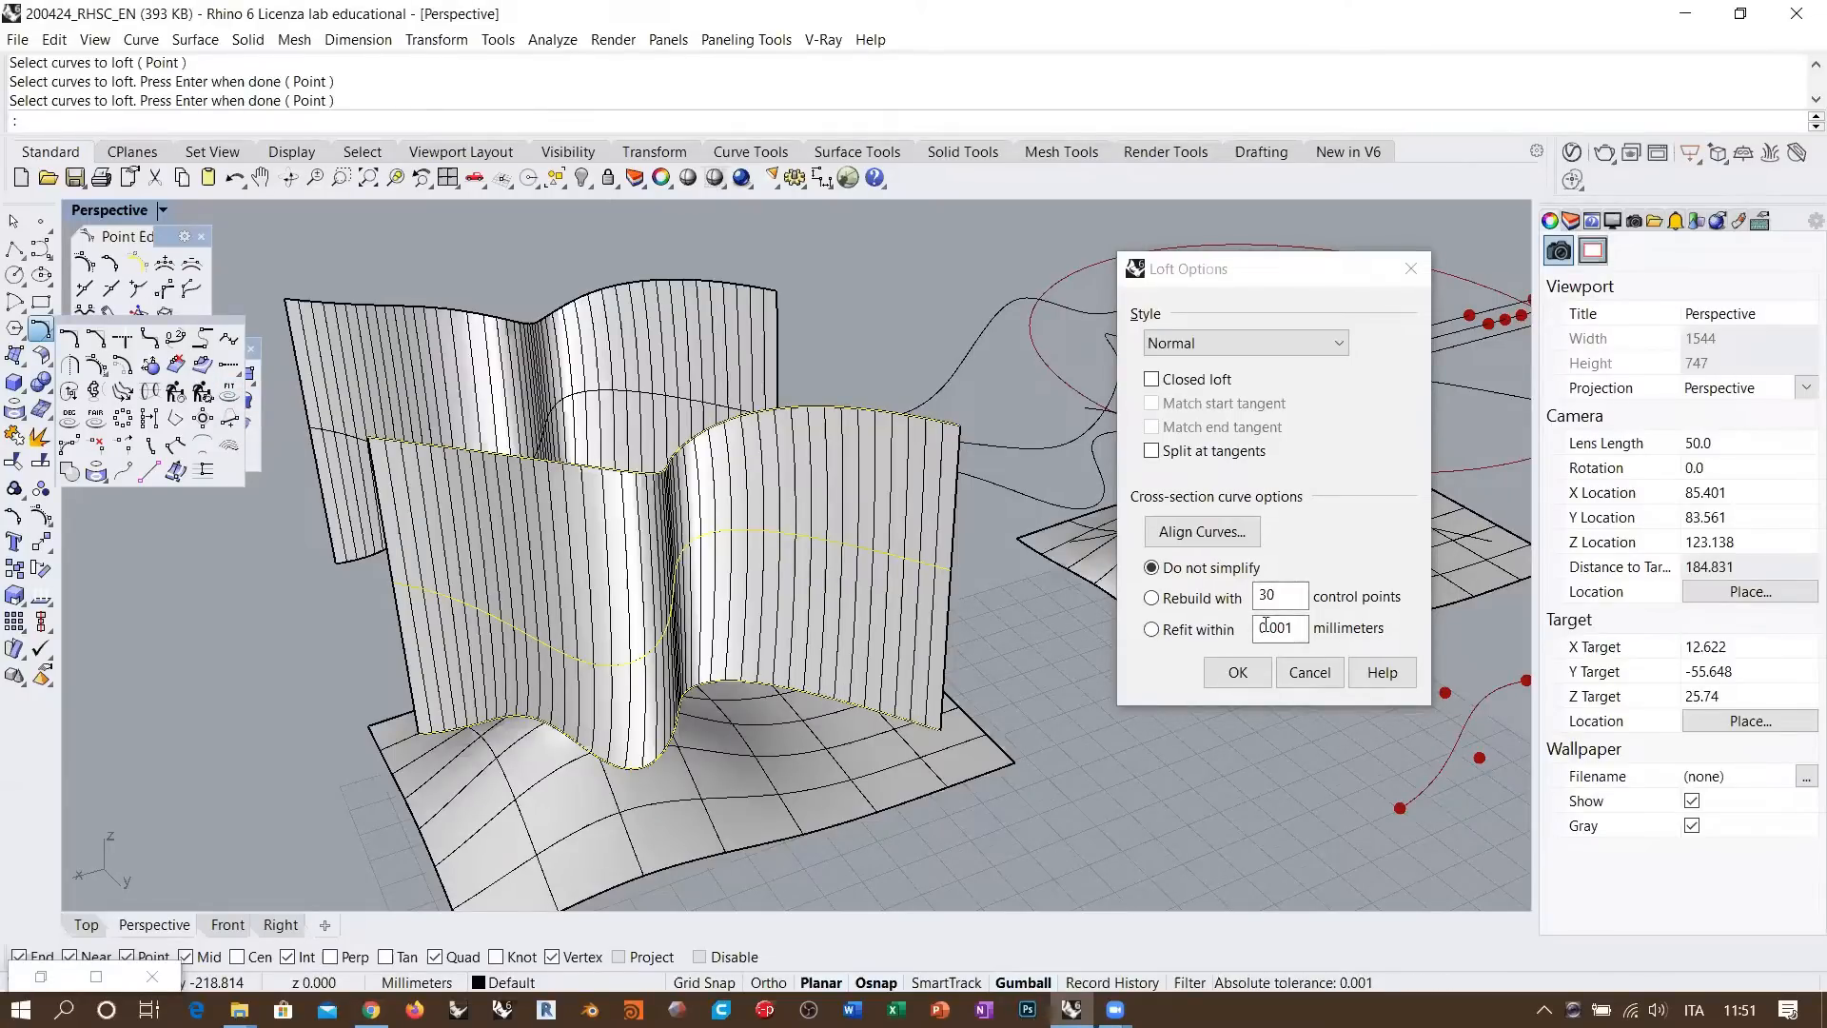
pyautogui.click(1164, 639)
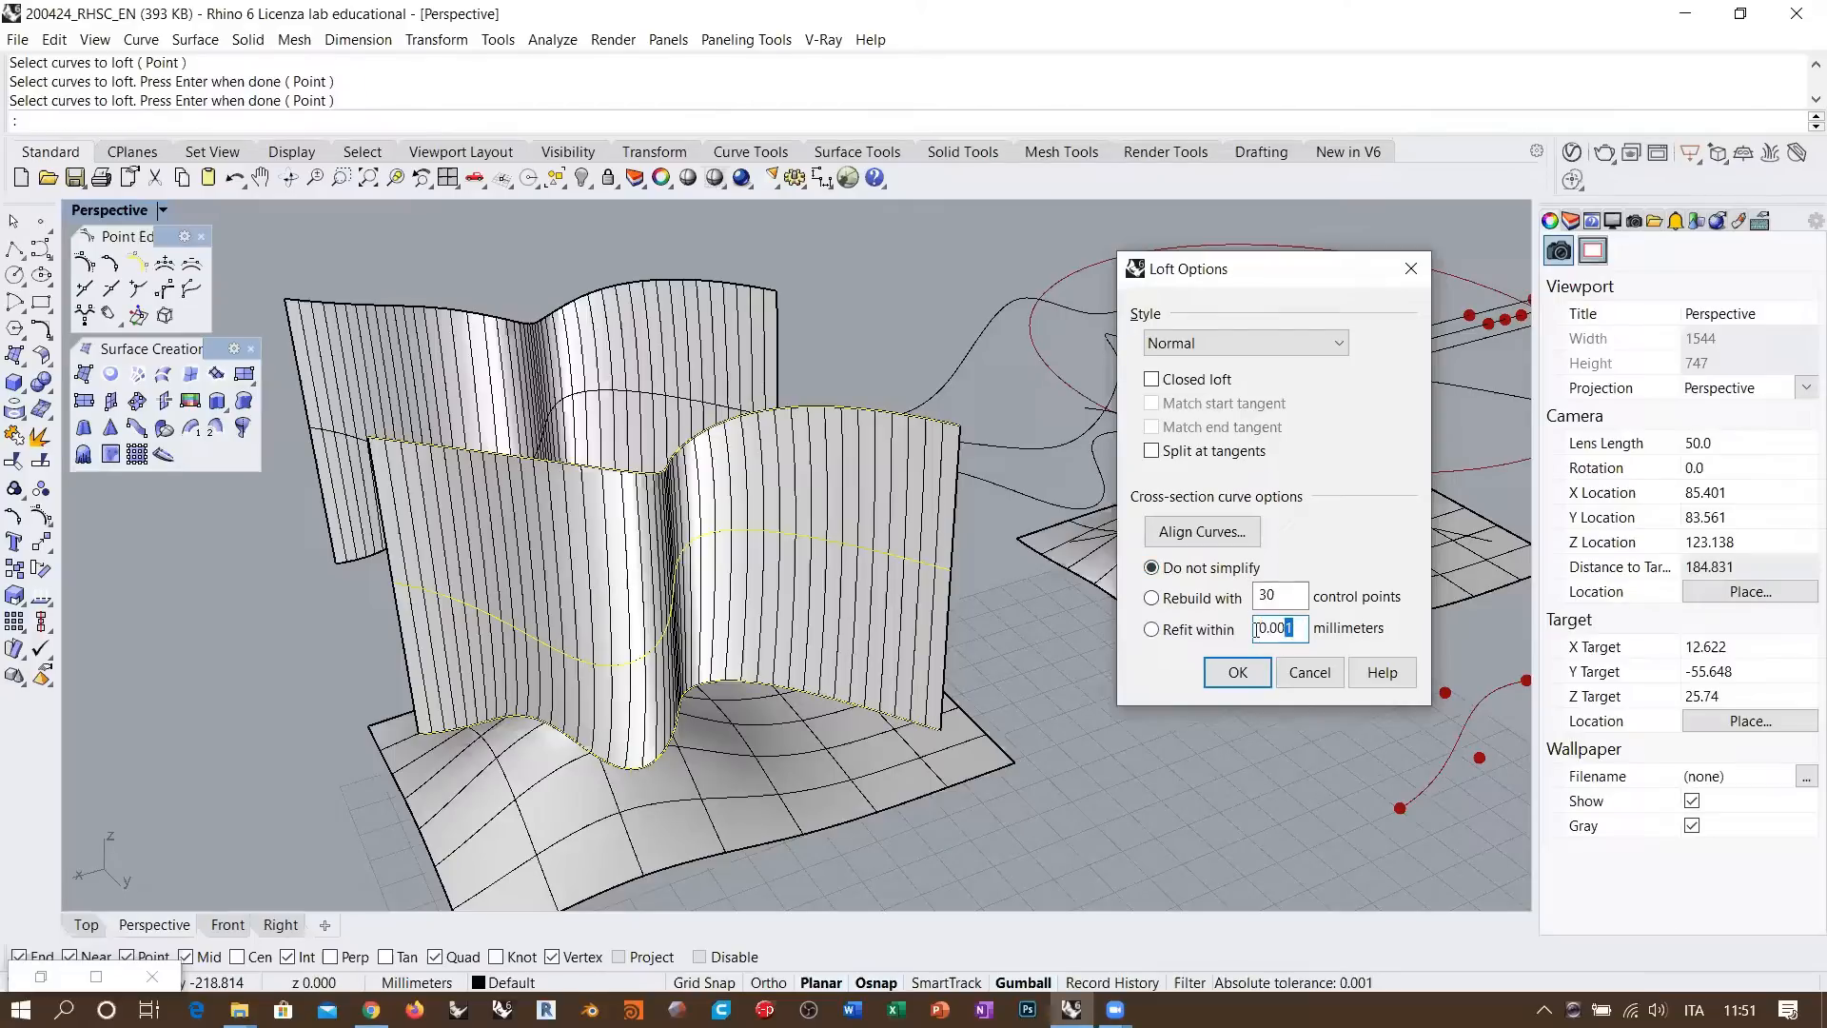
pyautogui.click(1313, 676)
# Move the red curve off the bump surface onto the open grid near the origin
pyautogui.moveTo(1082, 494); pyautogui.dragTo(1177, 569, button='right')
pyautogui.moveTo(675, 680); pyautogui.dragTo(1163, 641, button='right')
pyautogui.moveTo(567, 500); pyautogui.dragTo(793, 506, button='right')
pyautogui.click(793, 507)
pyautogui.click(862, 563)
pyautogui.scroll(-5, 864, 550)
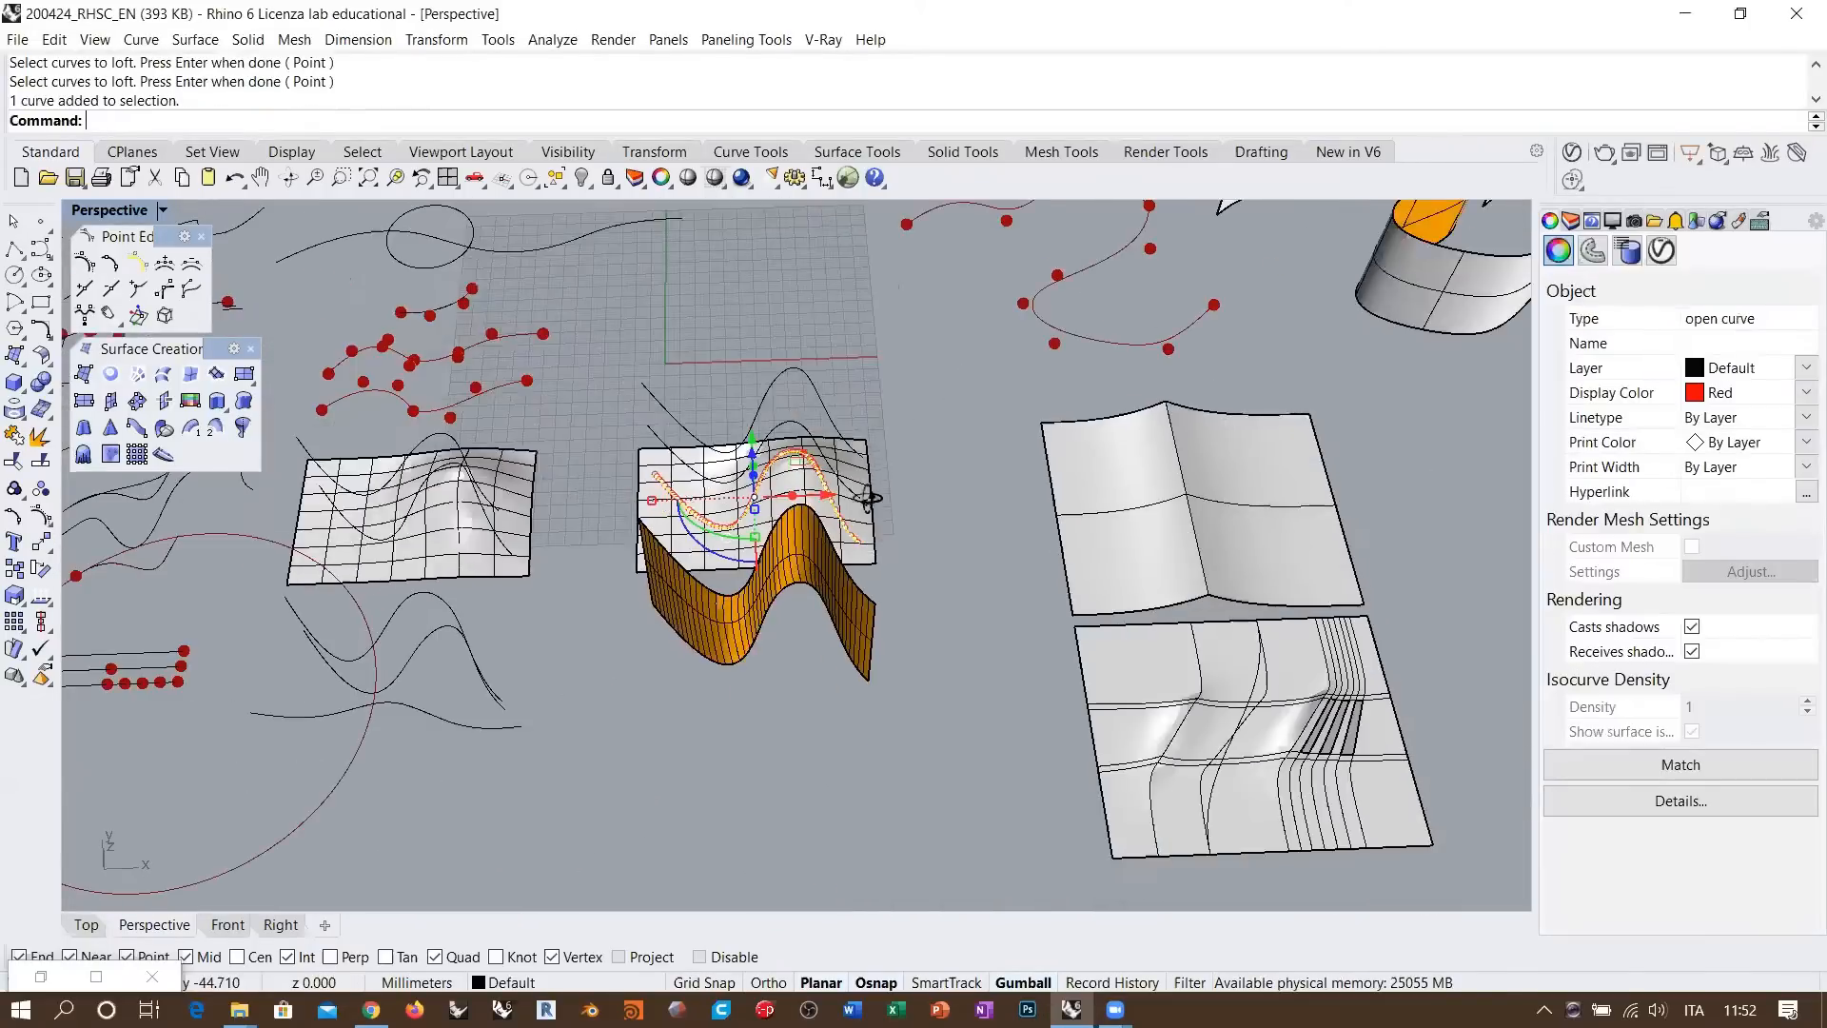
pyautogui.moveTo(754, 466); pyautogui.dragTo(743, 239)
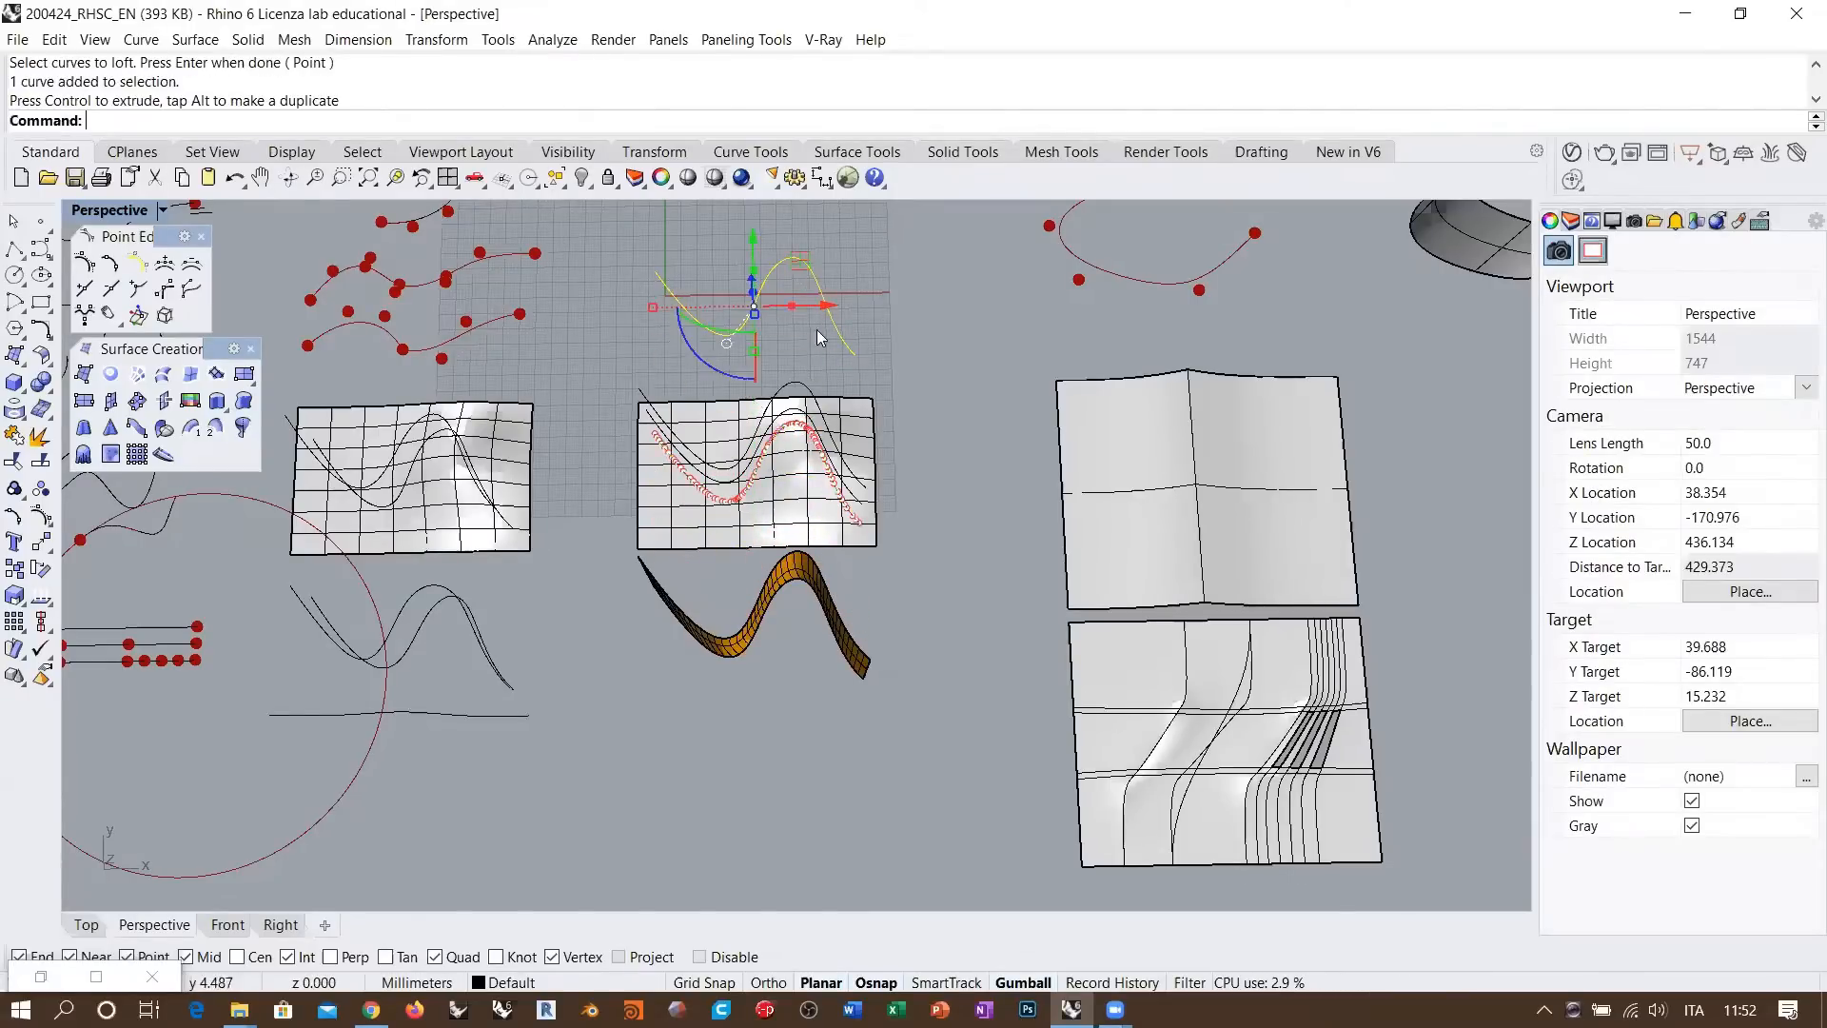
# Set the moved red curve's display color to By Layer
pyautogui.click(910, 479)
pyautogui.scroll(6, 771, 319)
pyautogui.keyDown('shift'); pyautogui.moveTo(772, 323); pyautogui.dragTo(853, 518, button='right'); pyautogui.keyUp('shift')
pyautogui.scroll(8, 778, 559)
pyautogui.keyDown('shift'); pyautogui.moveTo(852, 518); pyautogui.dragTo(765, 415, button='right'); pyautogui.keyUp('shift')
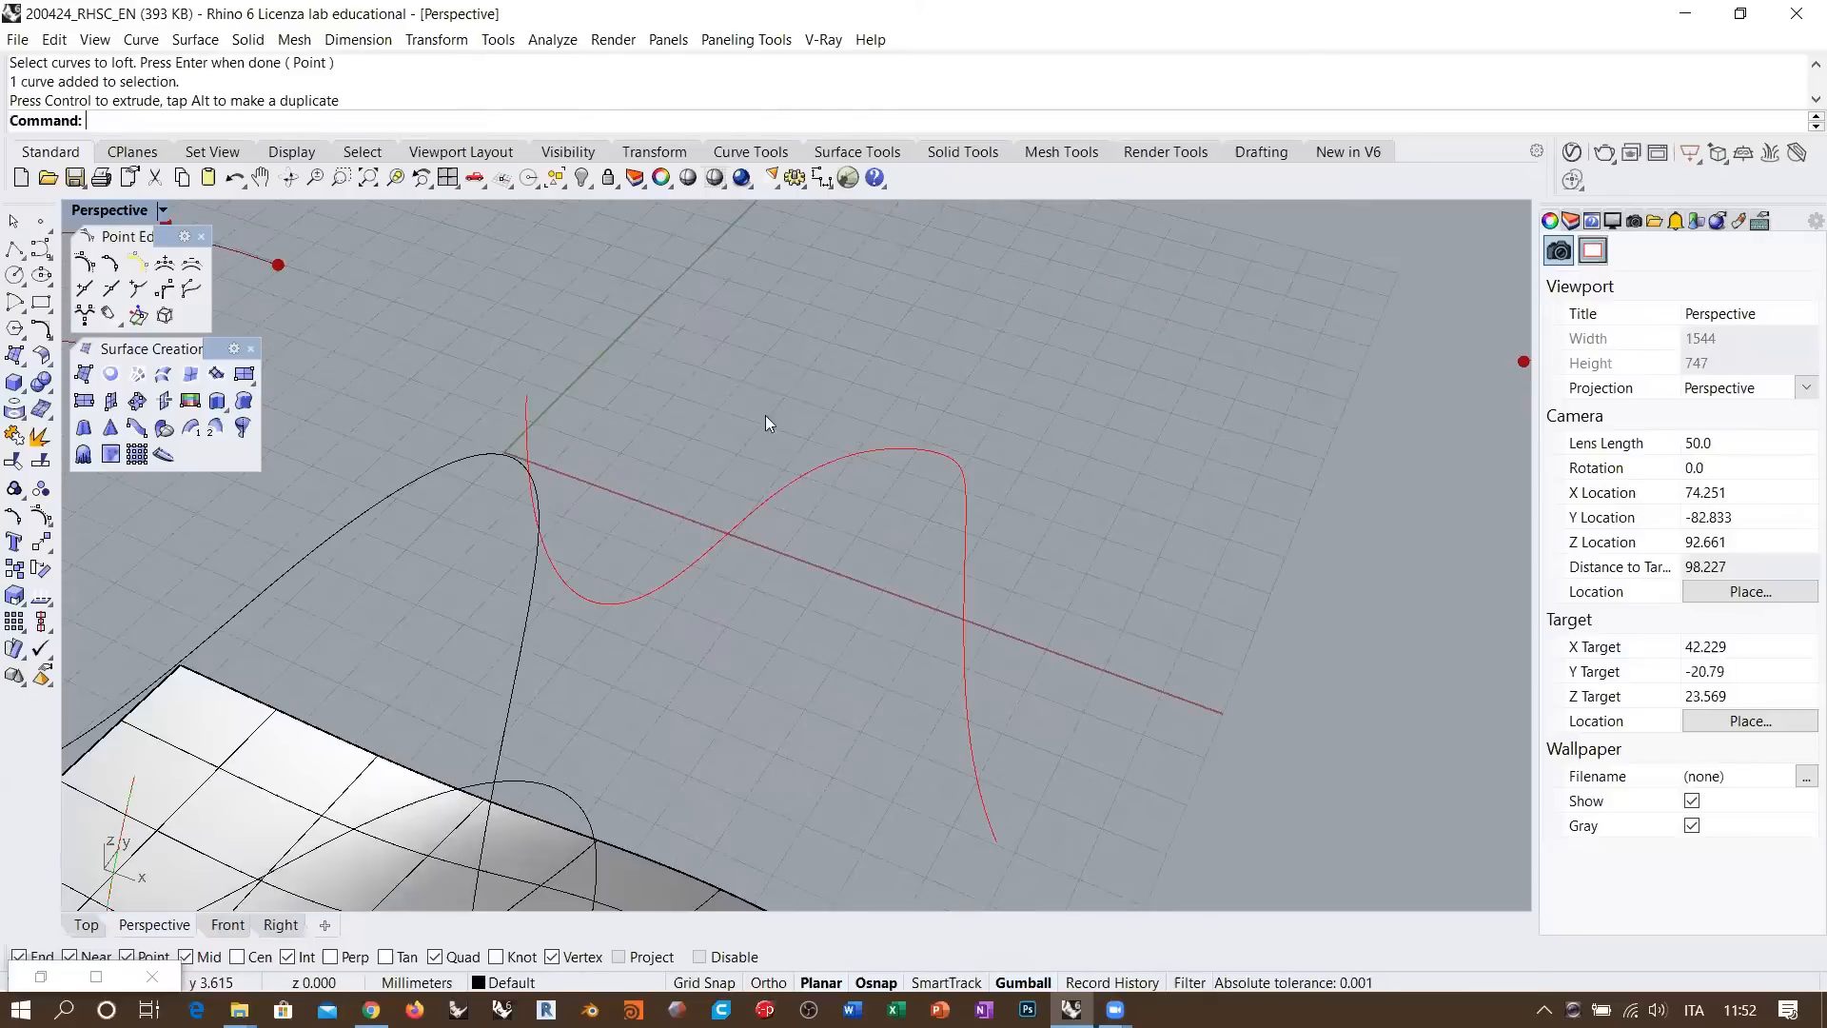
pyautogui.click(847, 457)
pyautogui.click(1726, 393)
pyautogui.click(1721, 419)
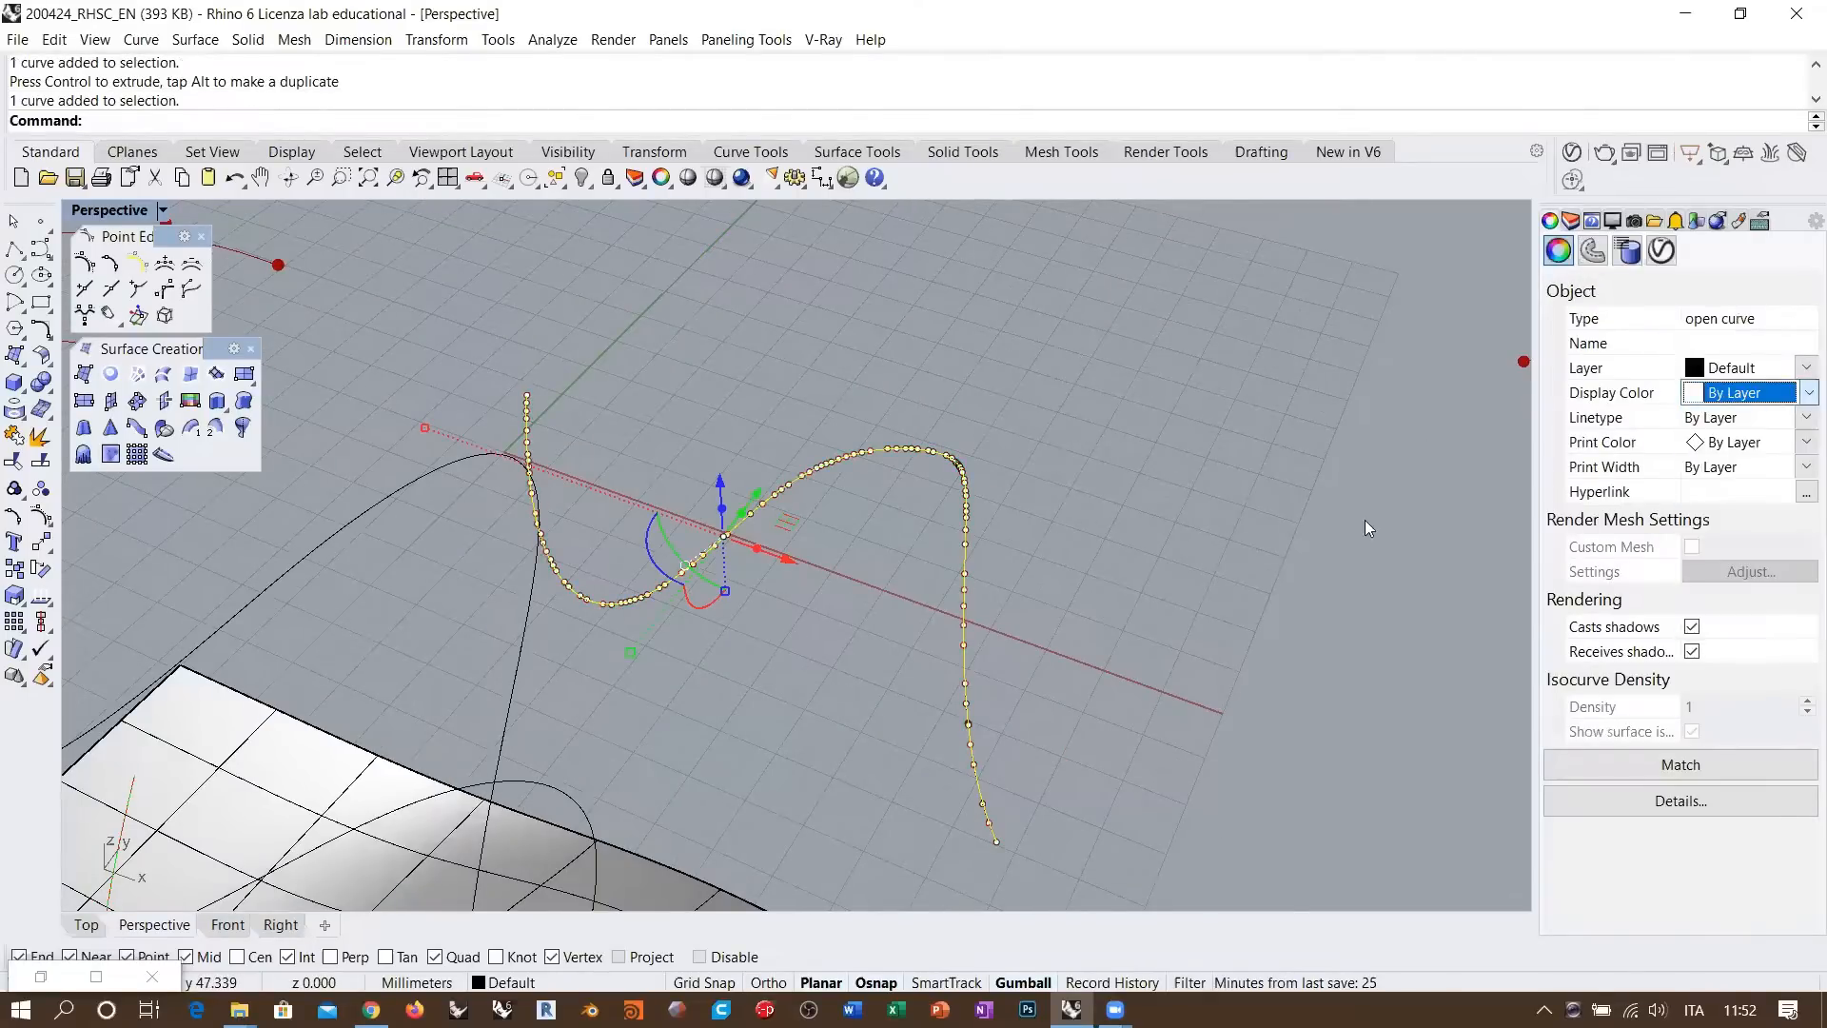
pyautogui.click(1364, 521)
# Fit the moved curve with a 0.001 tolerance and degree 3, deleting the input curve
pyautogui.moveTo(1058, 621); pyautogui.dragTo(764, 564, button='right')
pyautogui.click(807, 552)
pyautogui.scroll(3, 774, 579)
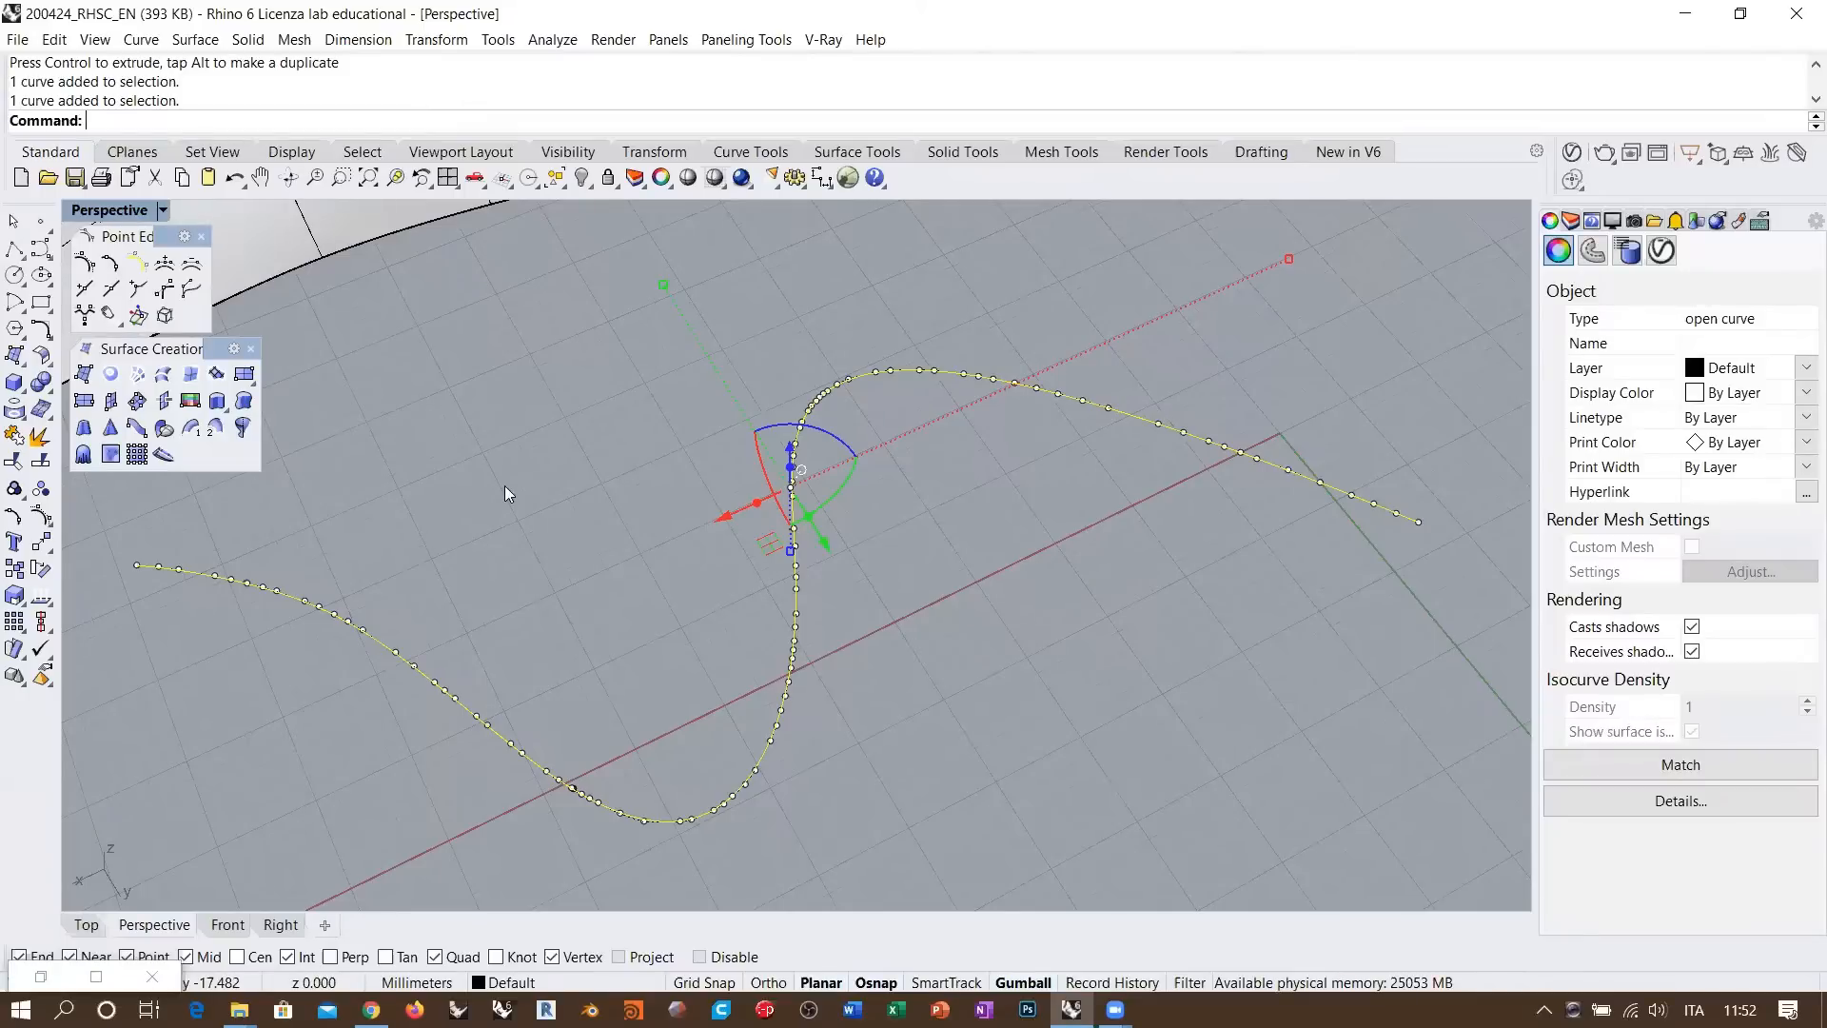
pyautogui.click(41, 328)
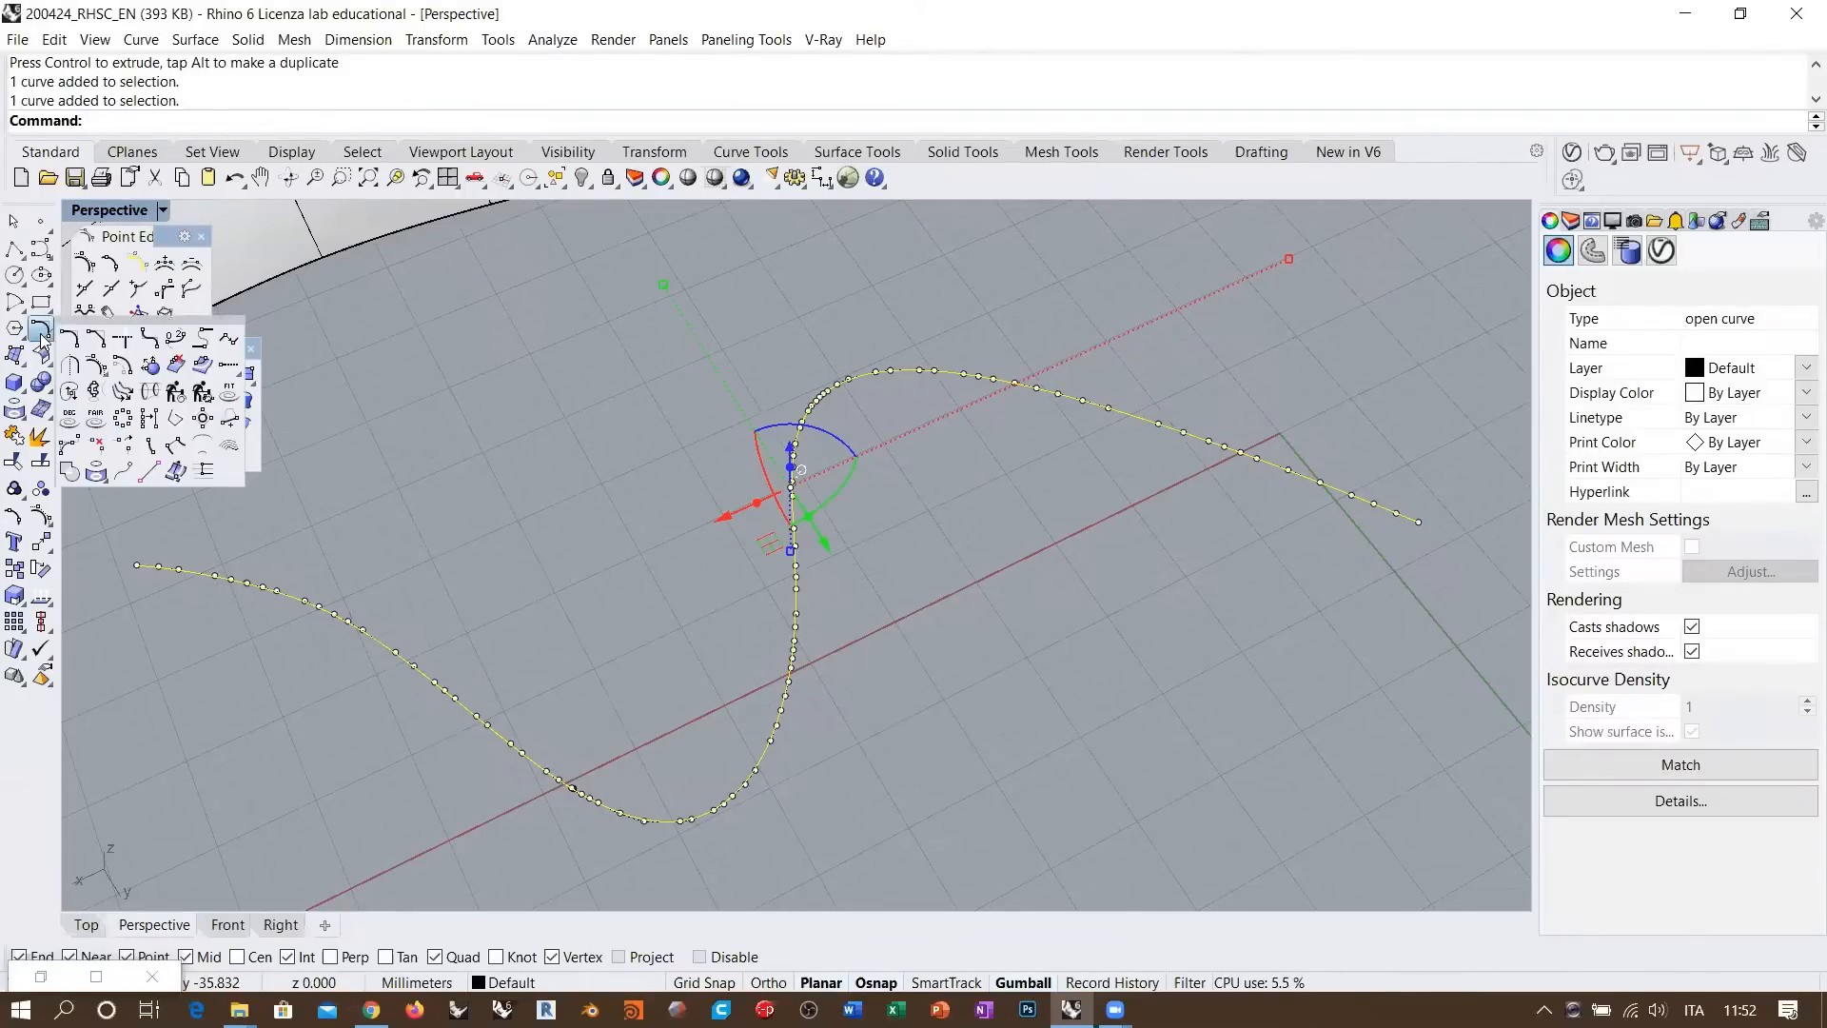
pyautogui.click(201, 391)
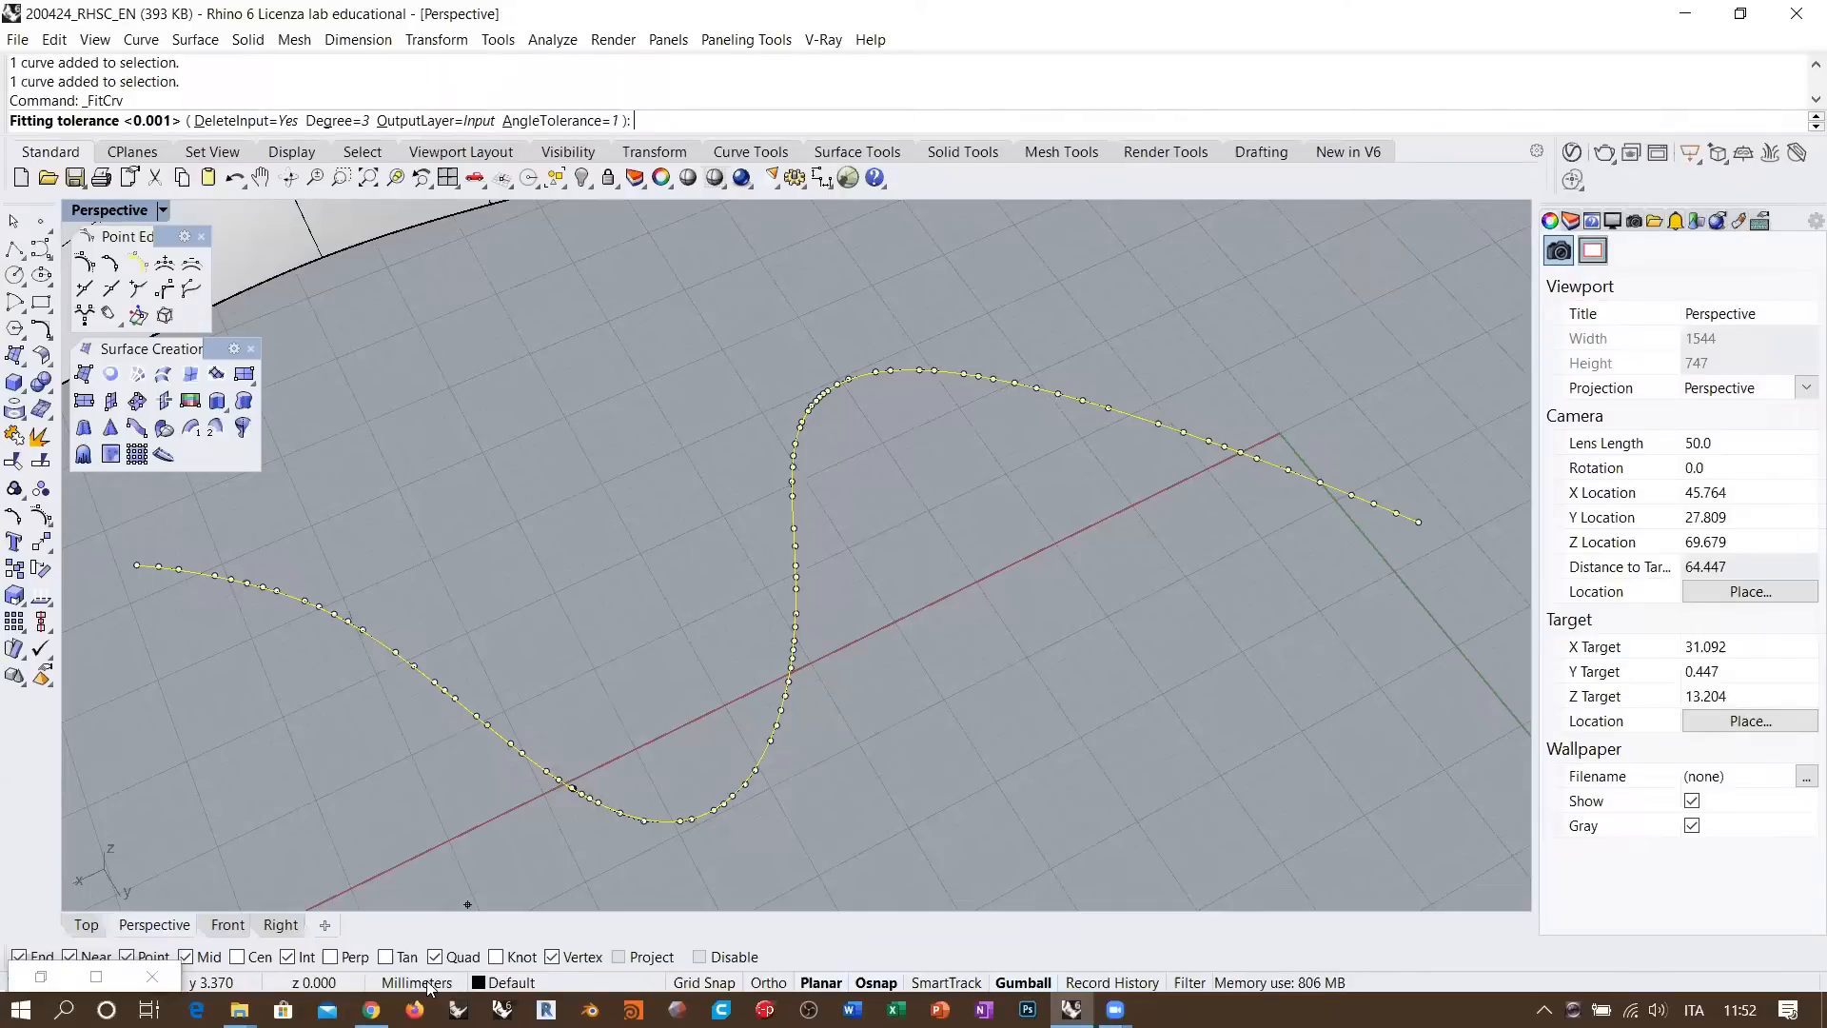
pyautogui.click(1569, 219)
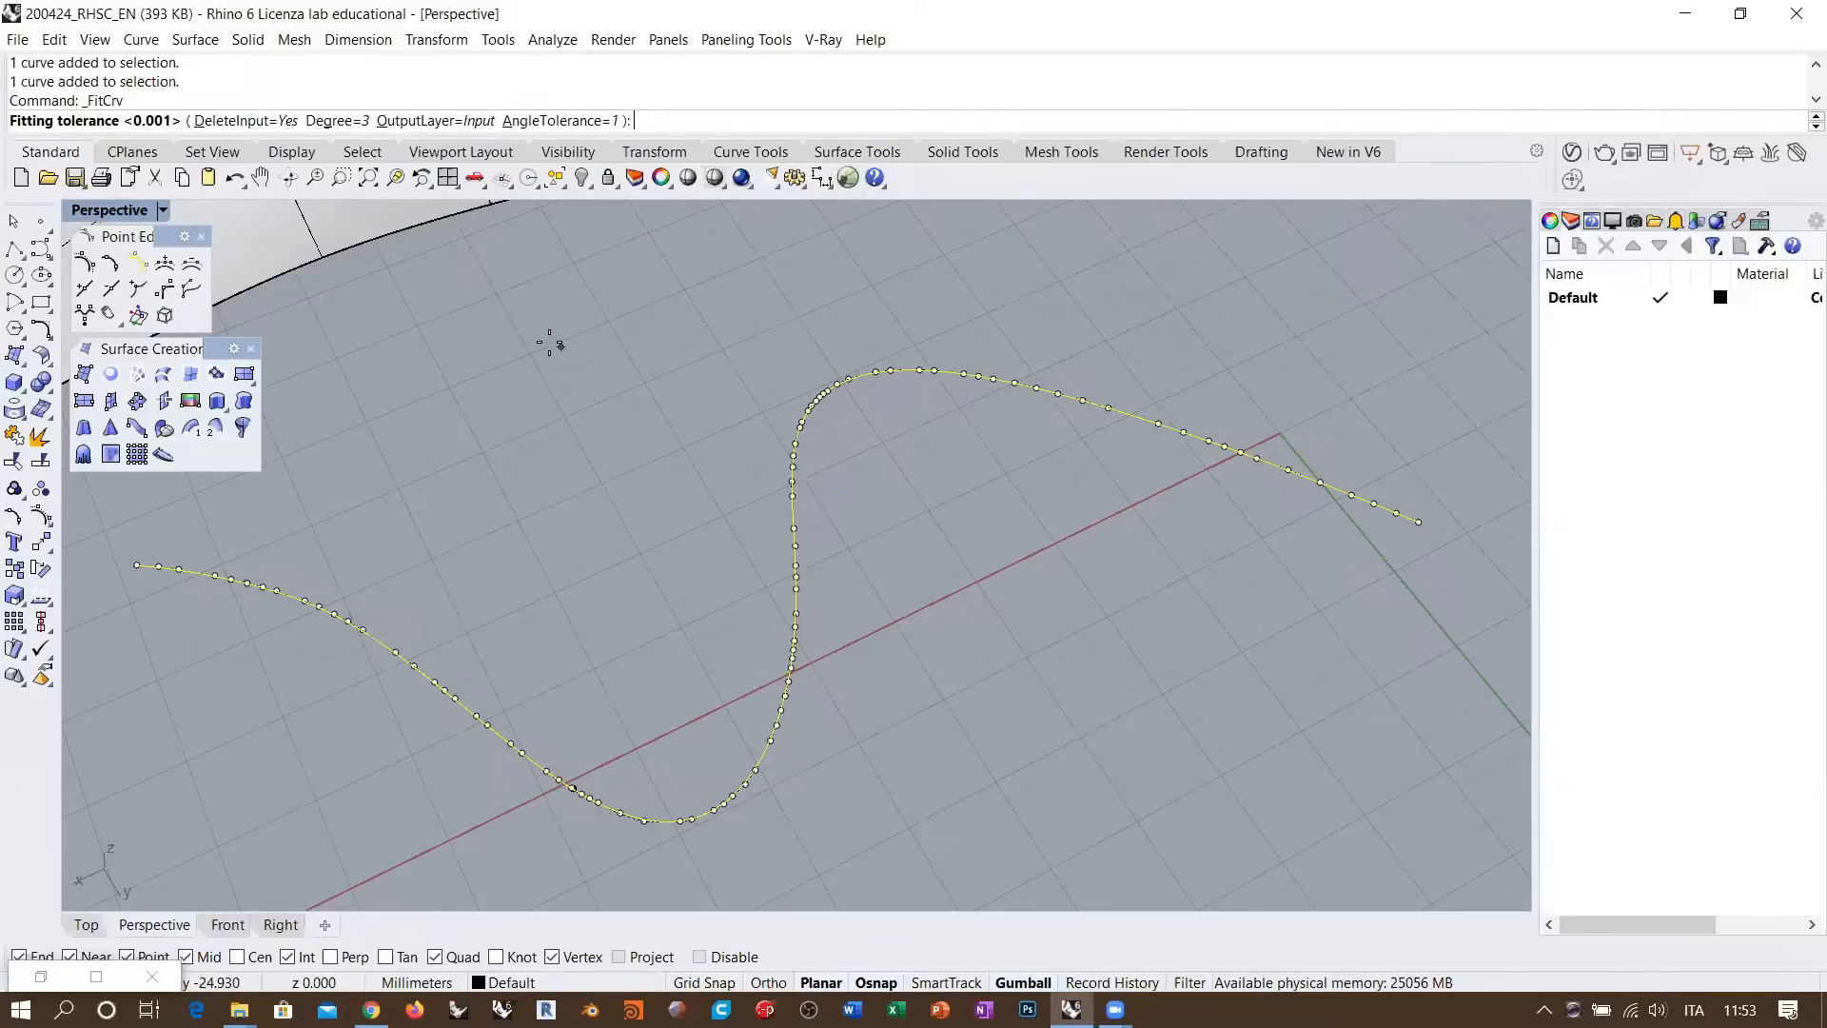
pyautogui.moveTo(740, 371); pyautogui.dragTo(710, 373, button='right')
pyautogui.rightClick(708, 388)
pyautogui.moveTo(864, 409); pyautogui.dragTo(892, 411, button='right')
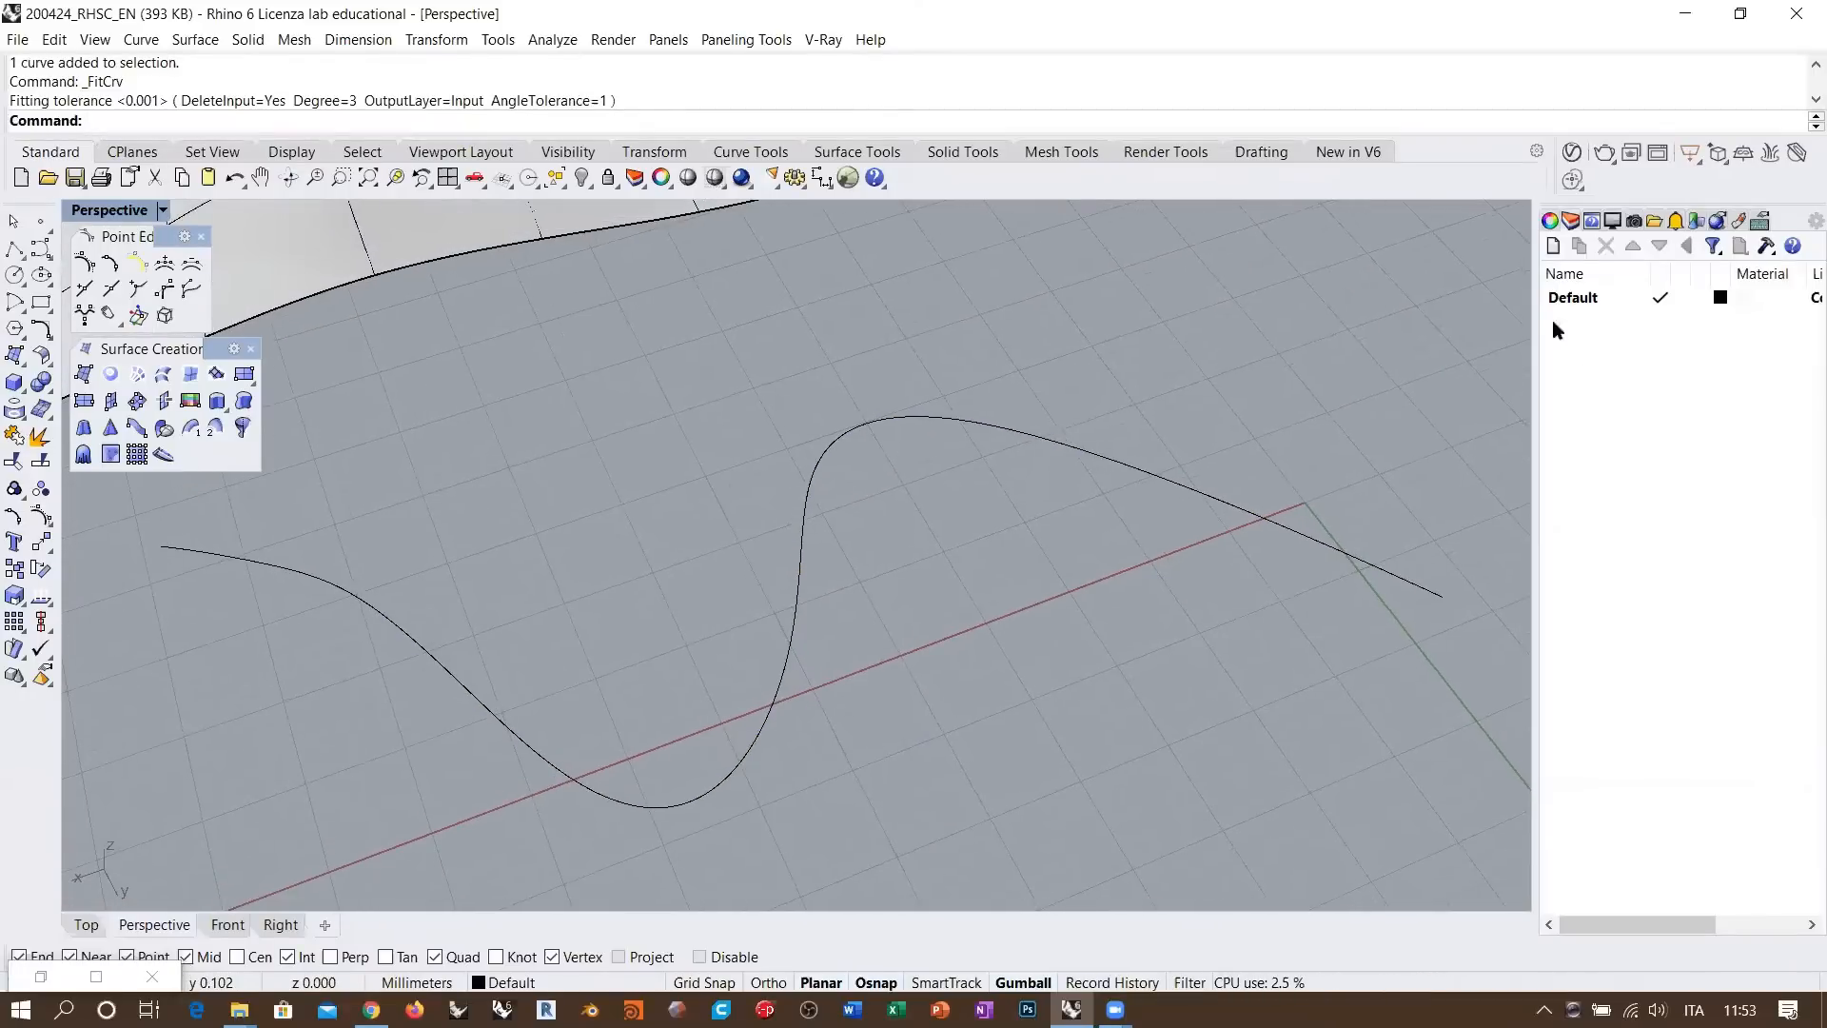
# Add a new layer to the document
pyautogui.click(1554, 247)
pyautogui.click(1659, 335)
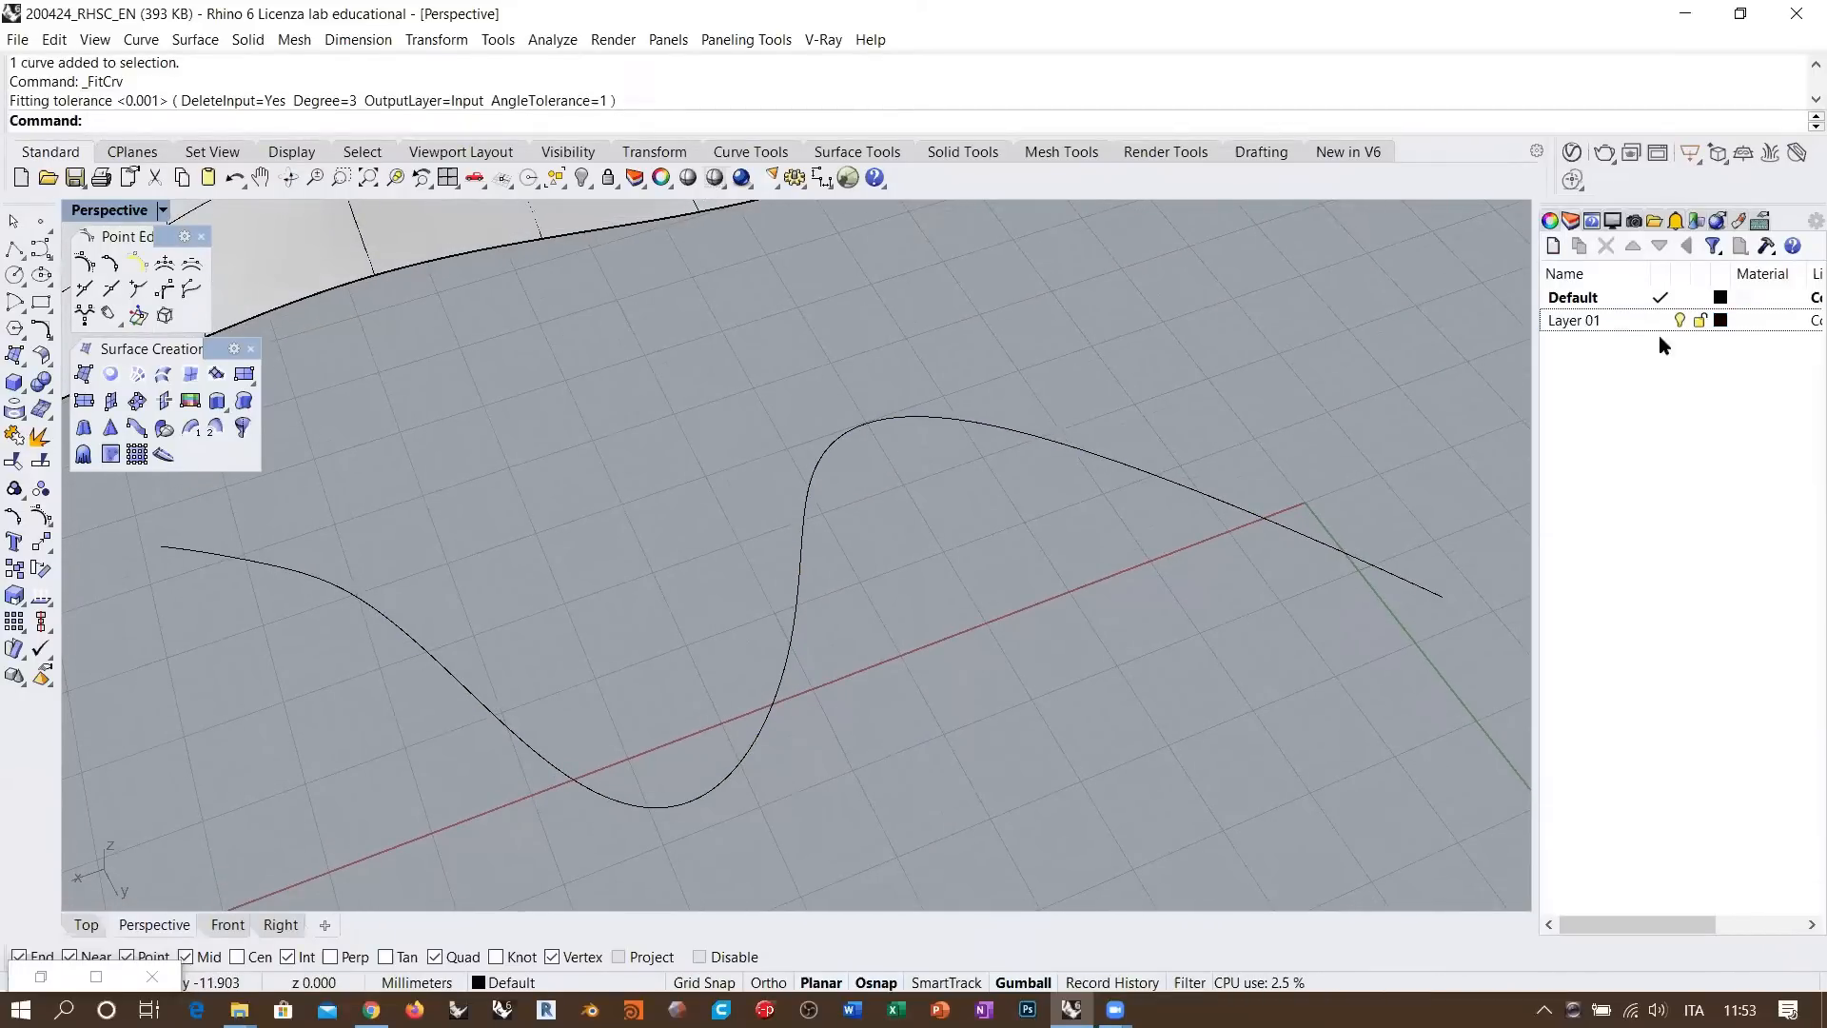
# Set the color of Layer 01 to Green
pyautogui.click(1720, 320)
pyautogui.click(651, 452)
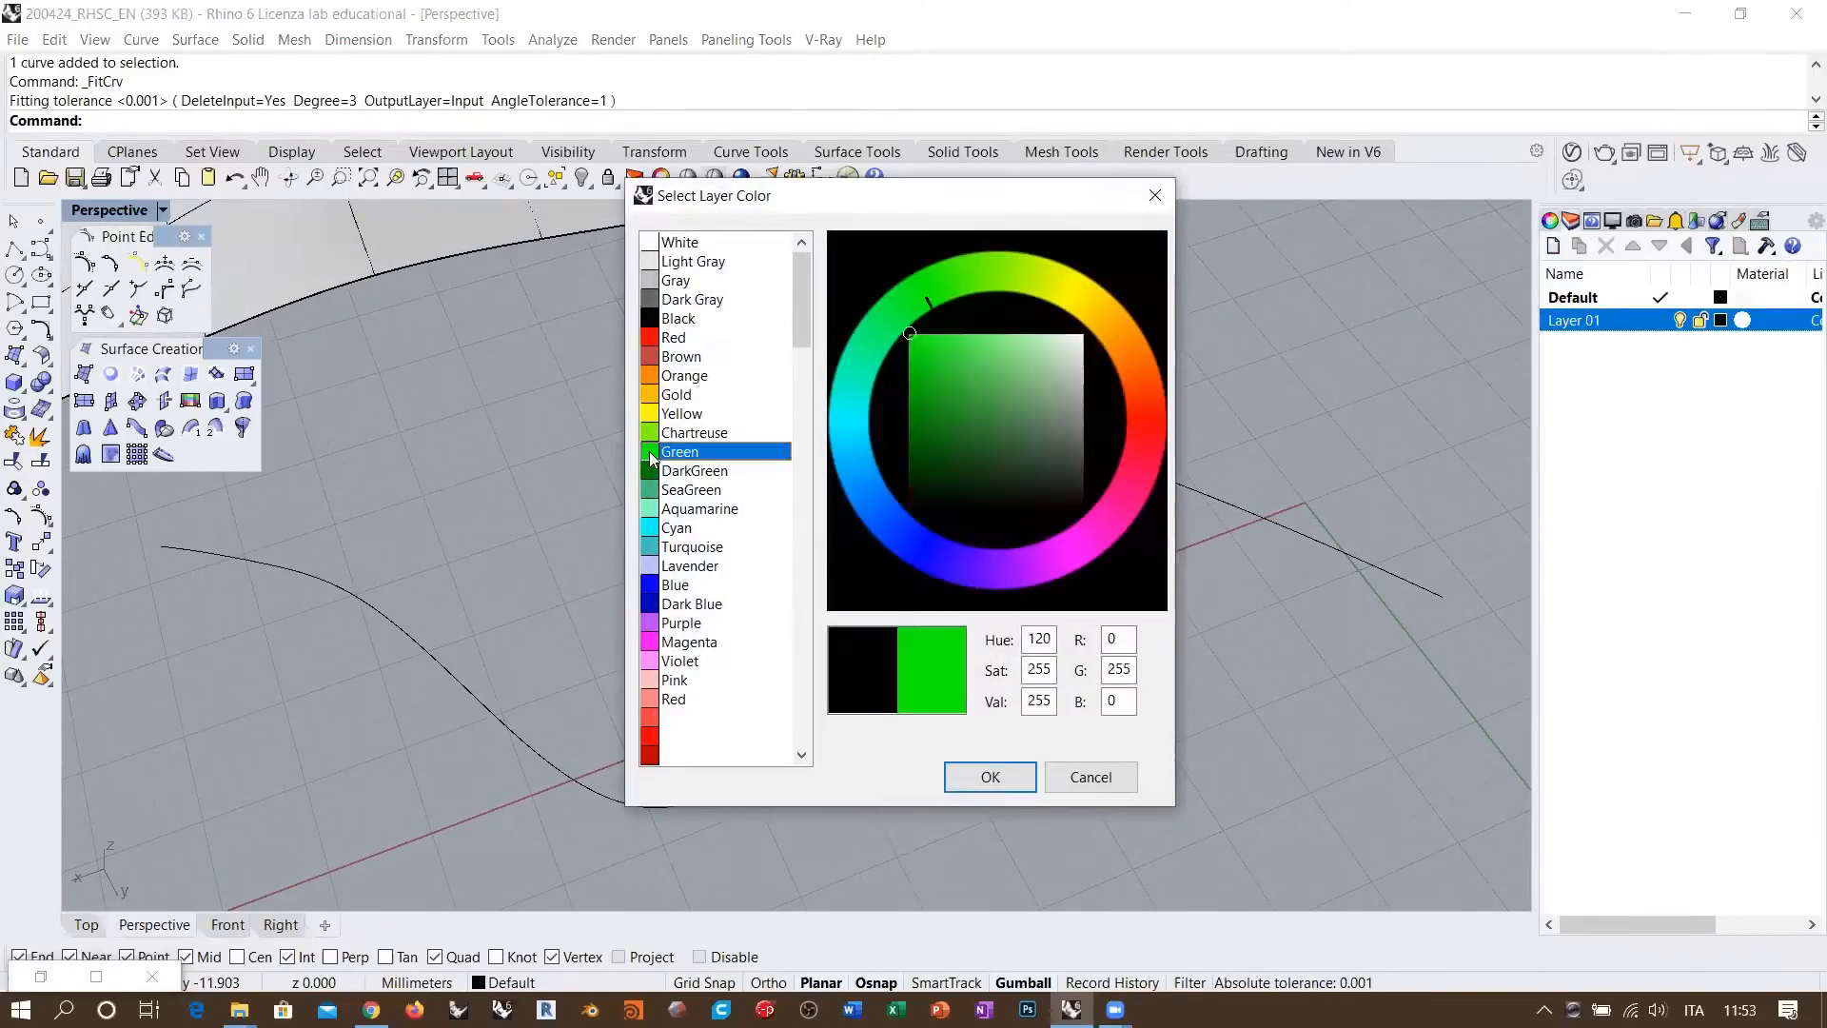
pyautogui.click(989, 776)
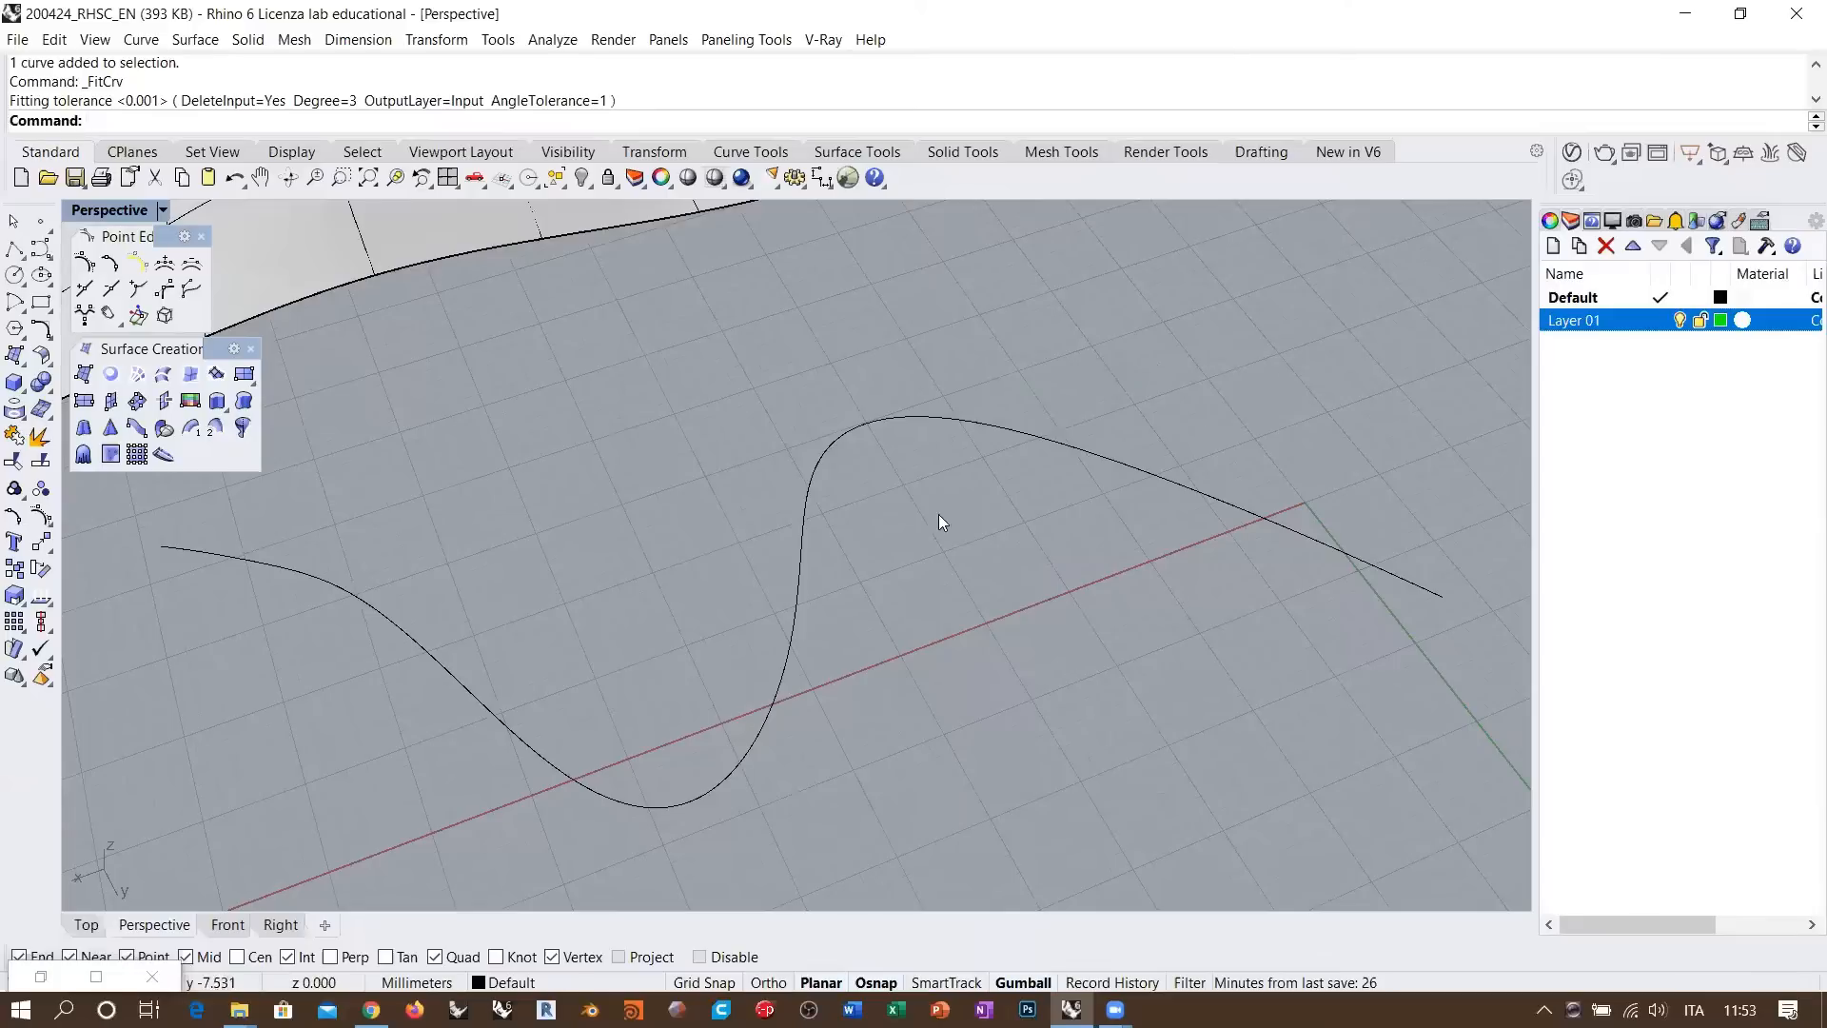
pyautogui.click(802, 519)
pyautogui.rightClick(344, 88)
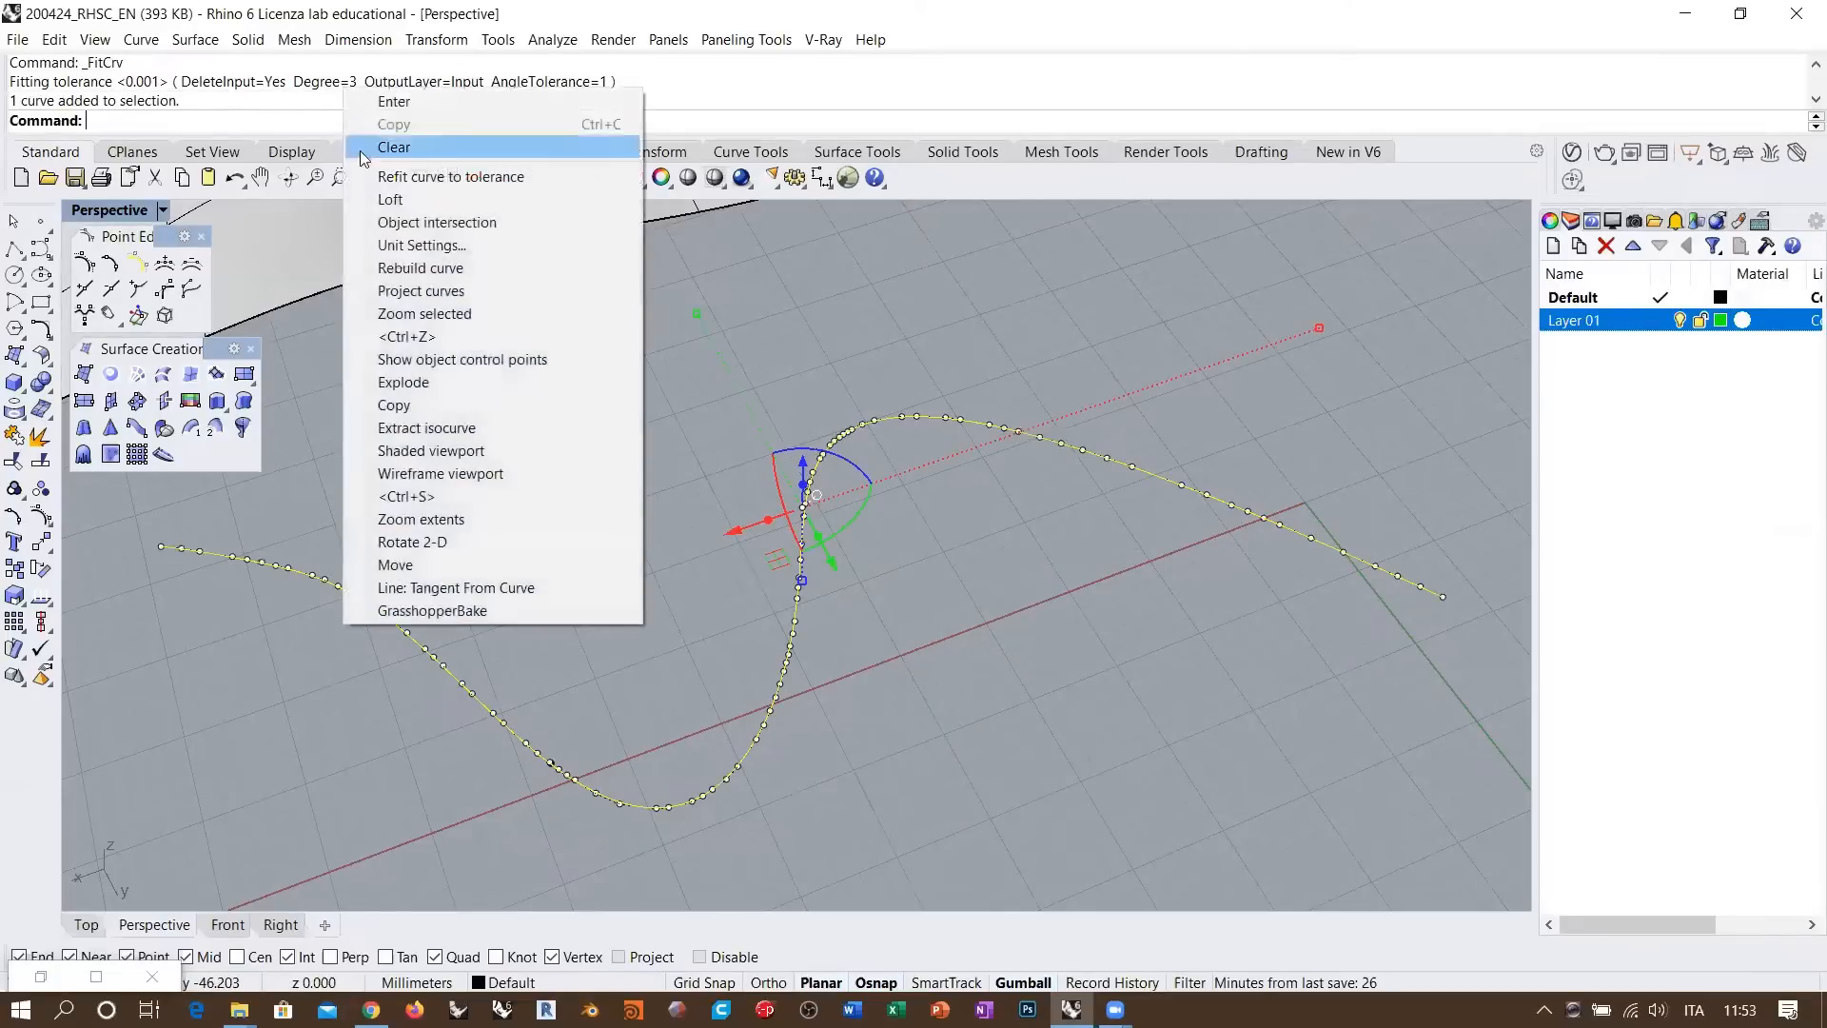
pyautogui.click(430, 178)
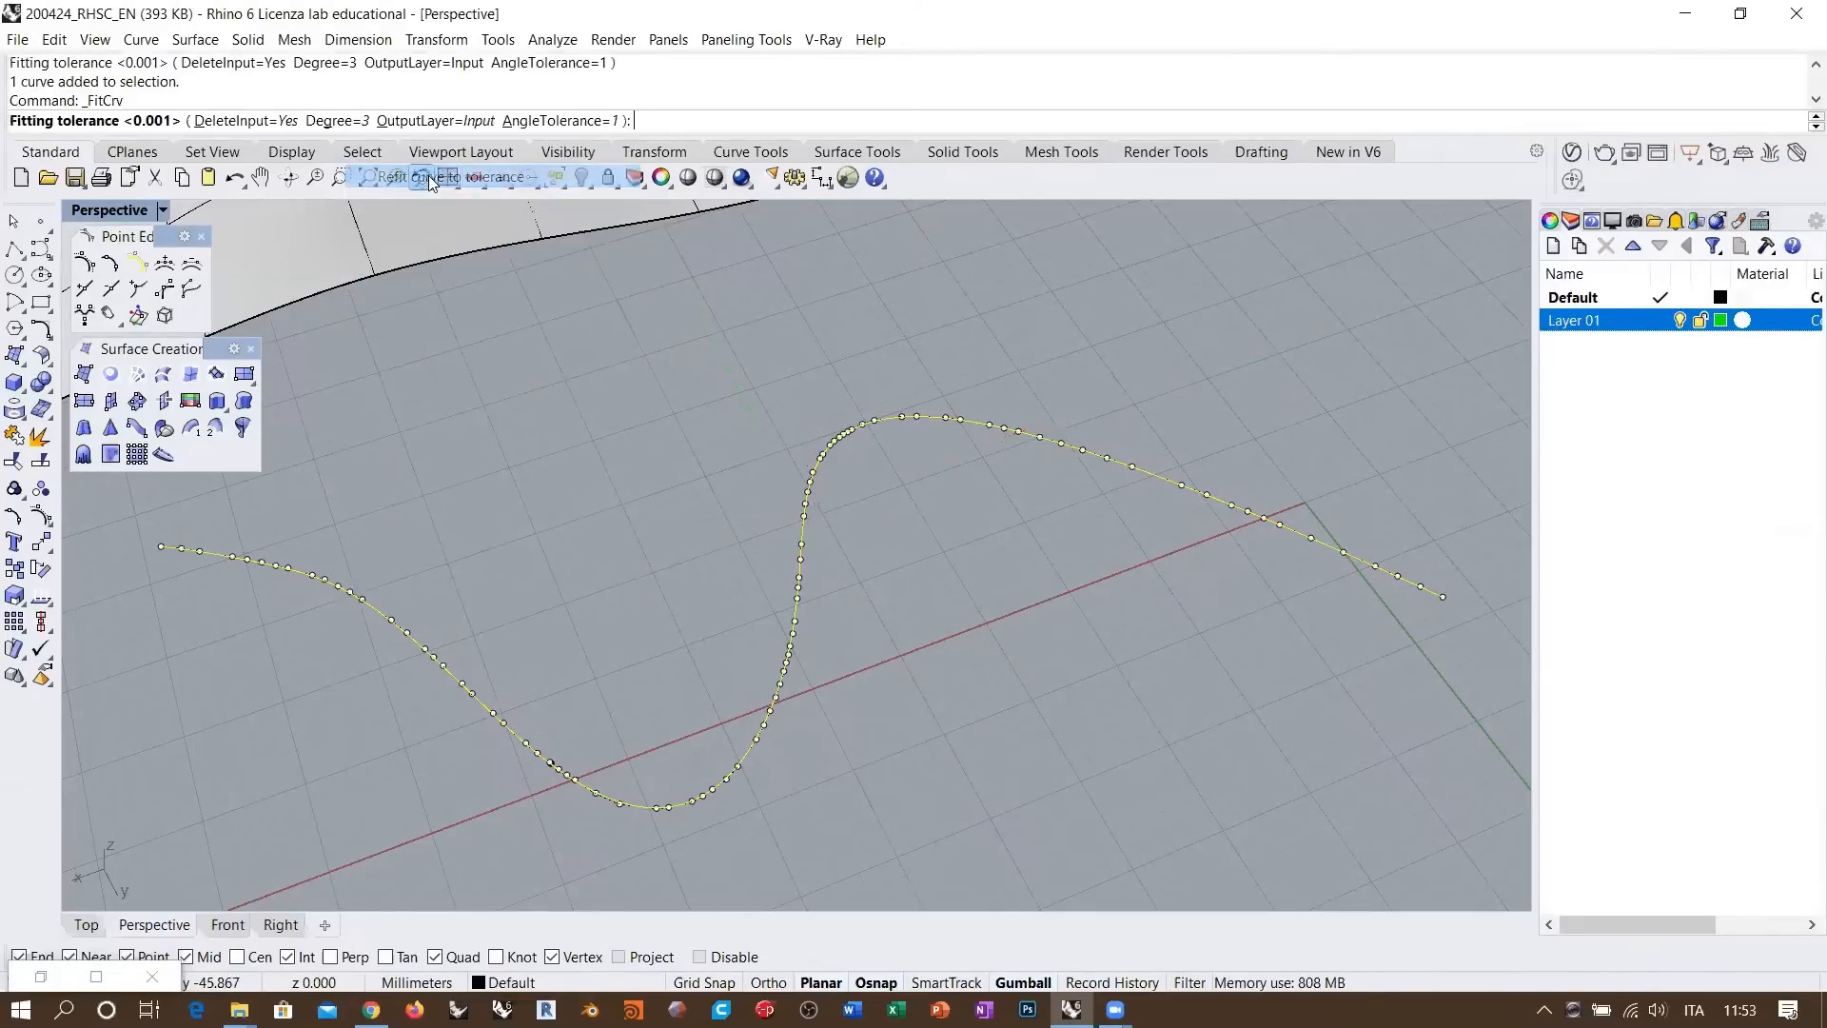
pyautogui.click(443, 121)
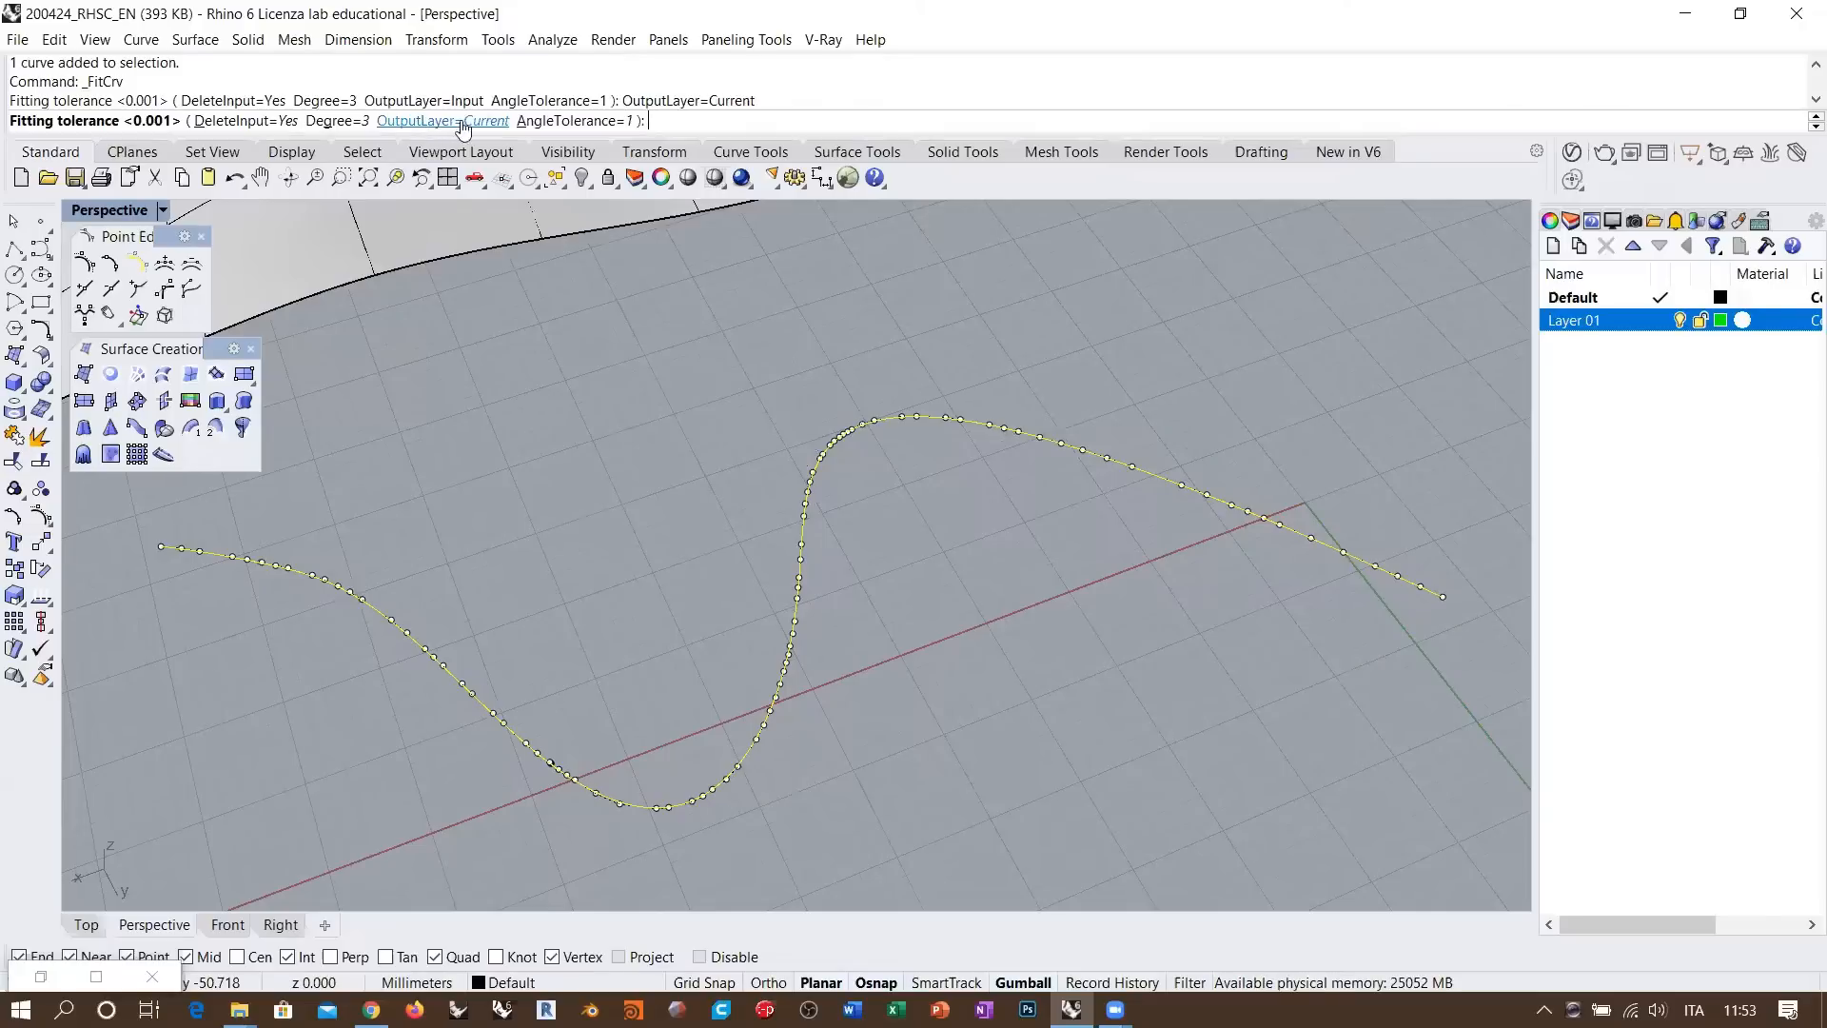
pyautogui.click(455, 122)
pyautogui.press('Escape')
pyautogui.press('Escape')
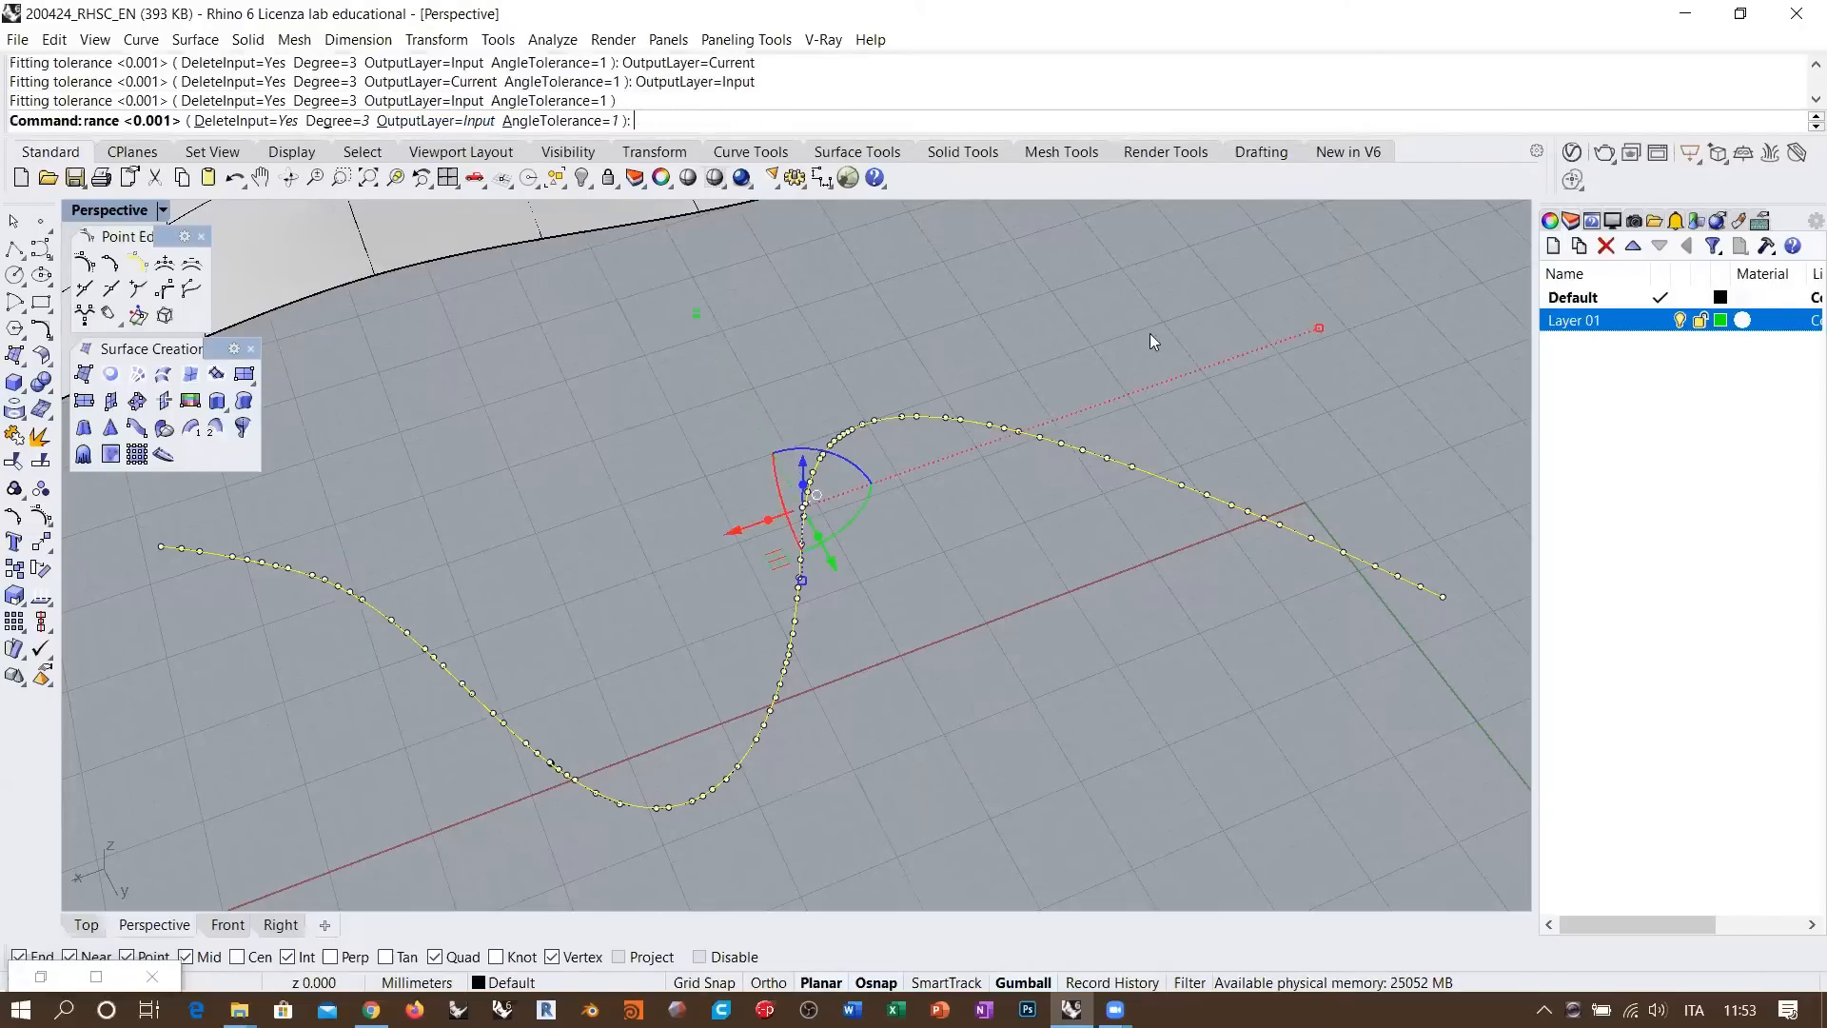
# Make Layer 01 current and fit the black curve onto it with a 0.001 tolerance and degree 3, keeping the input curve
pyautogui.click(1656, 320)
pyautogui.keyDown('shift'); pyautogui.moveTo(885, 399); pyautogui.dragTo(897, 377, button='right'); pyautogui.keyUp('shift')
pyautogui.click(844, 431)
pyautogui.rightClick(527, 275)
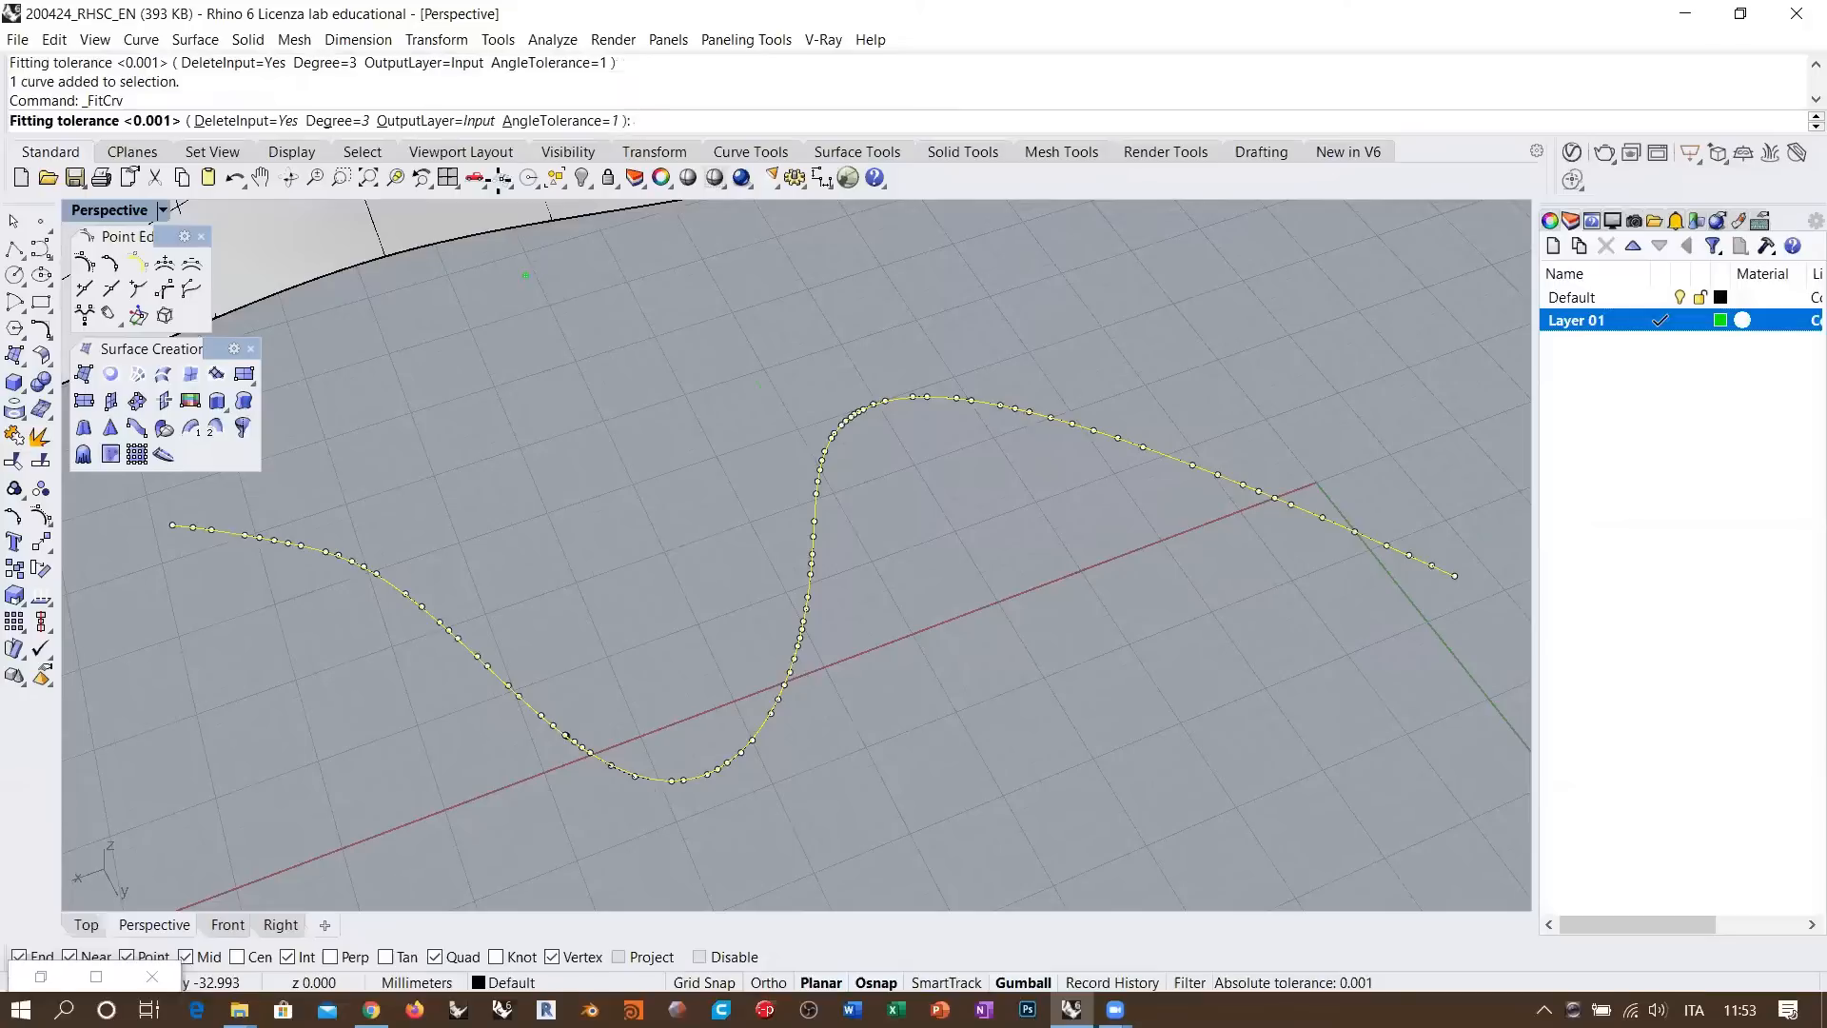
pyautogui.click(447, 122)
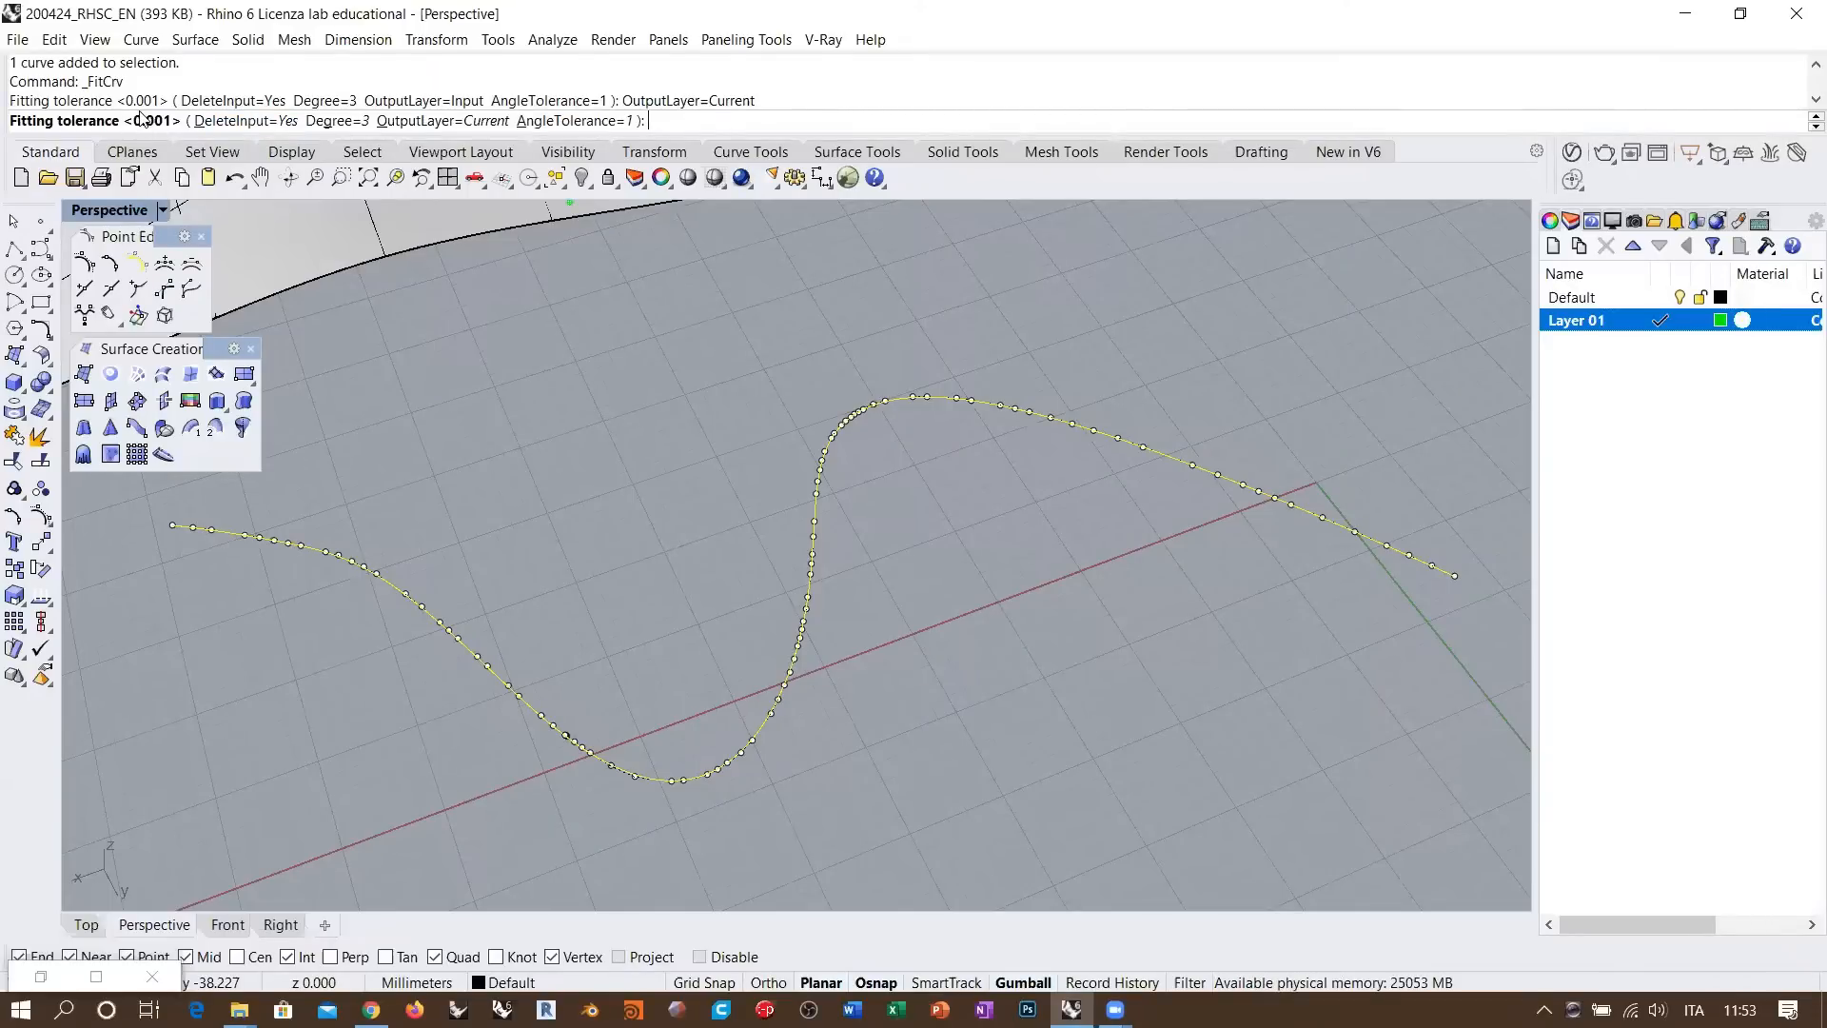
pyautogui.click(264, 121)
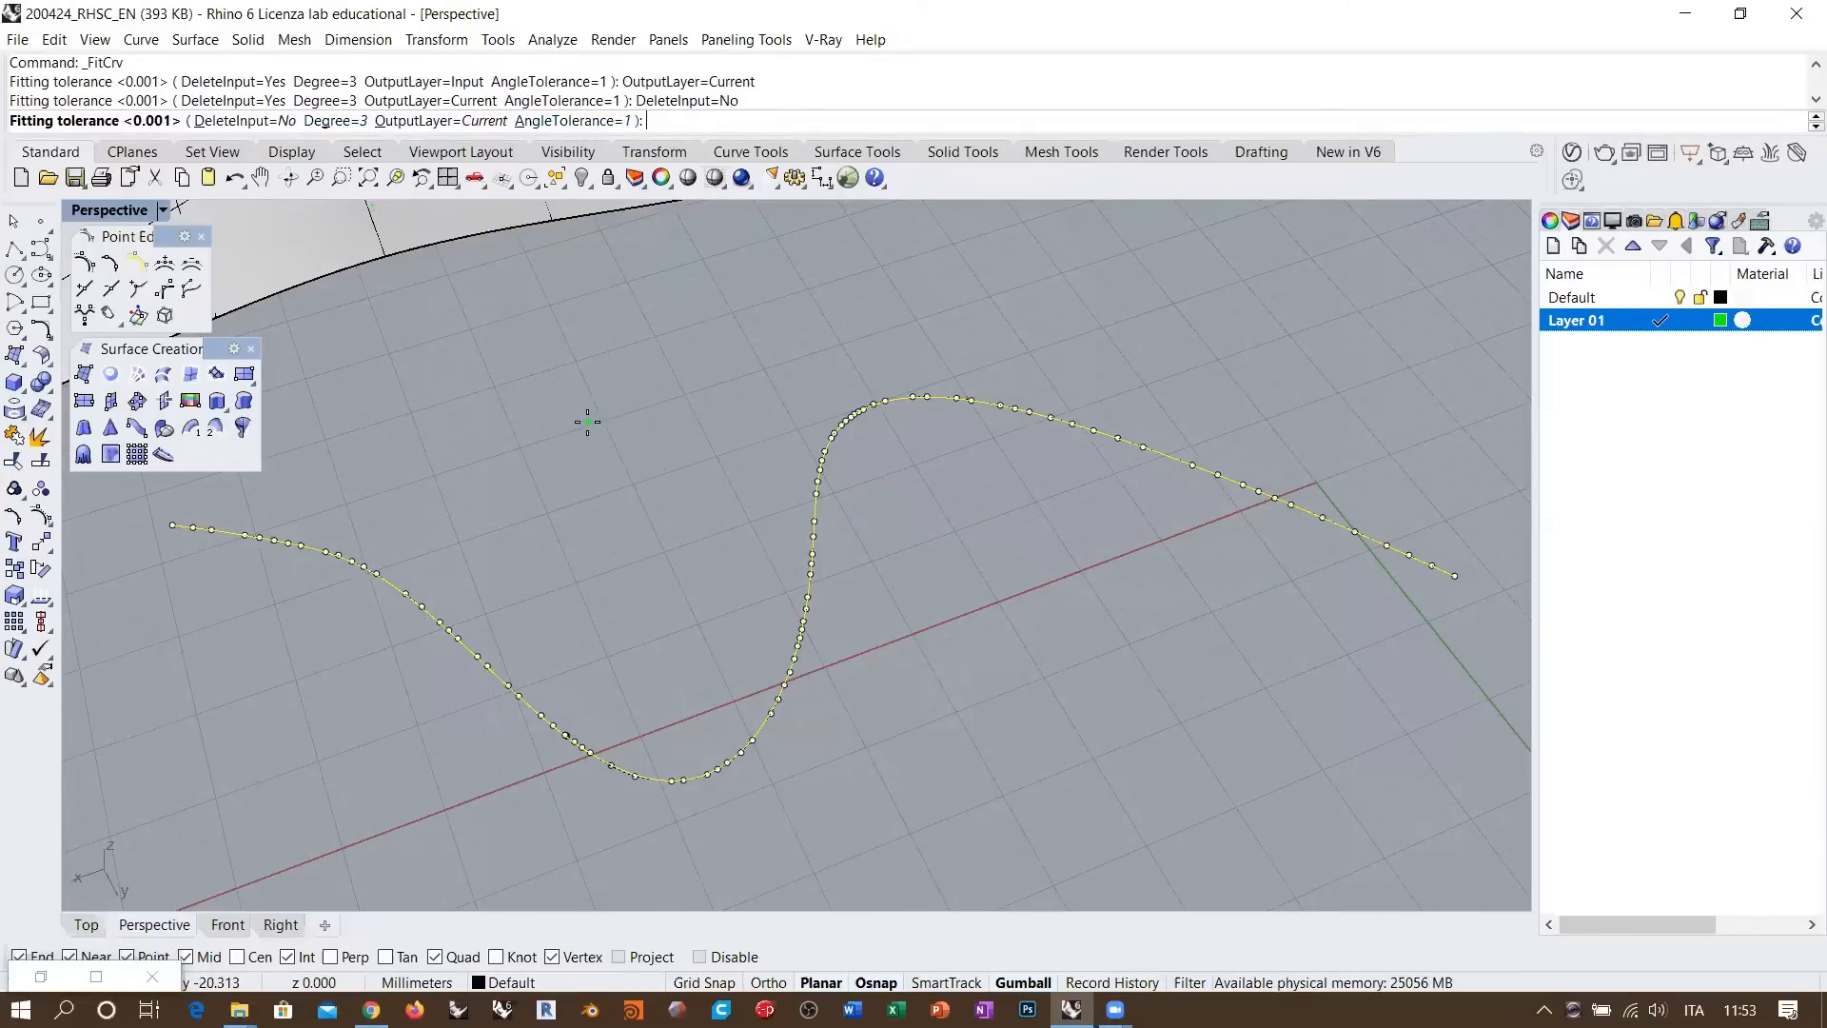
pyautogui.press('Return')
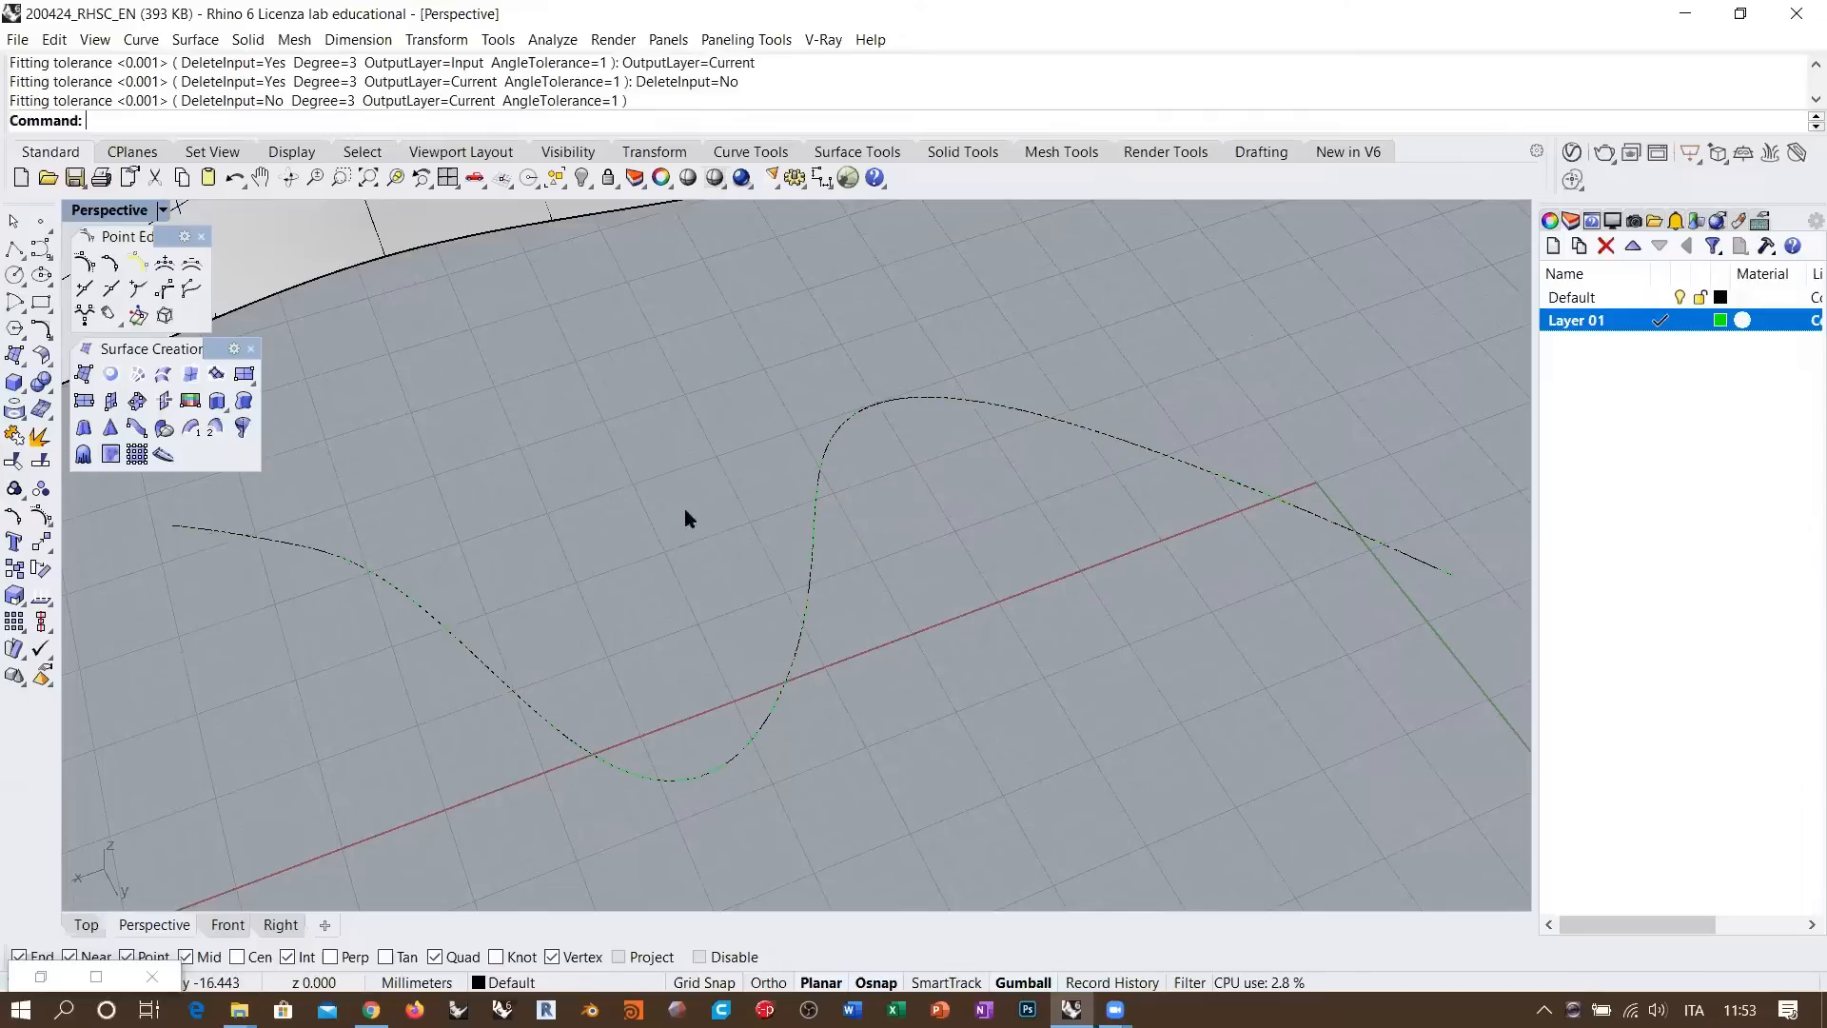
# Select the green fitted curve and examine how its control points are distributed
pyautogui.click(822, 464)
pyautogui.click(873, 525)
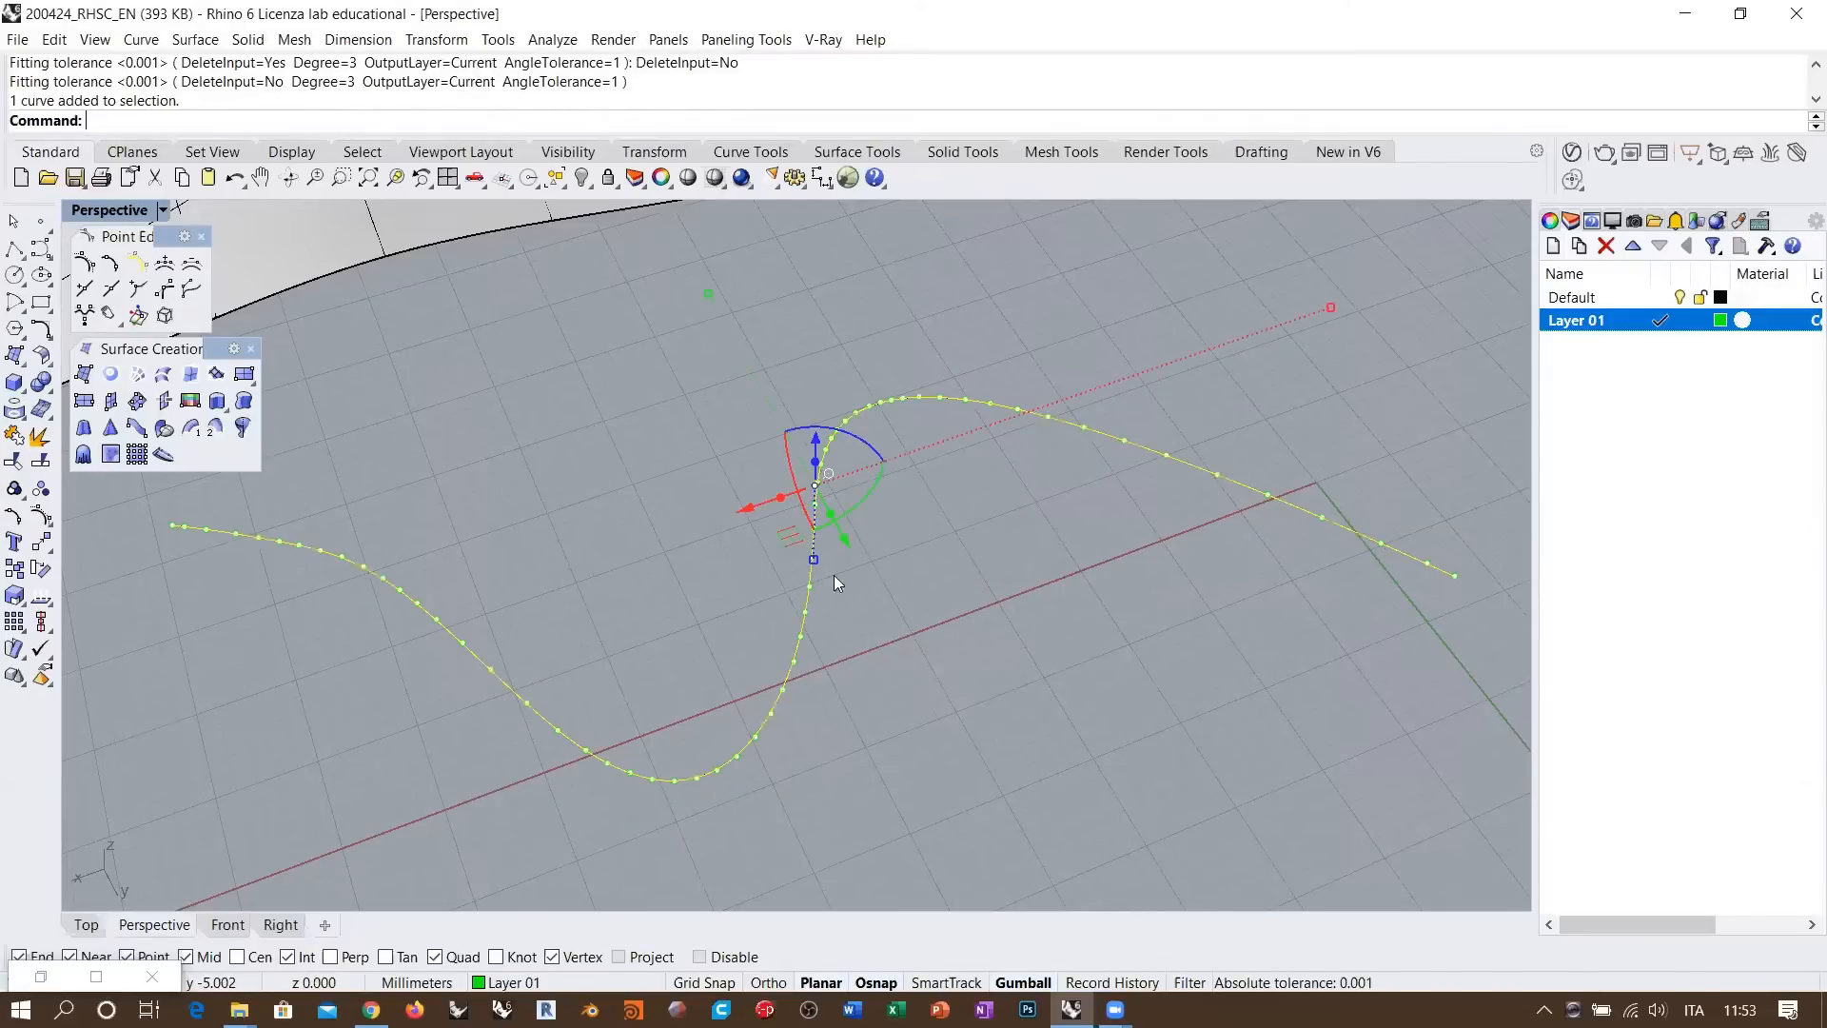
pyautogui.moveTo(812, 567); pyautogui.dragTo(885, 513, button='right')
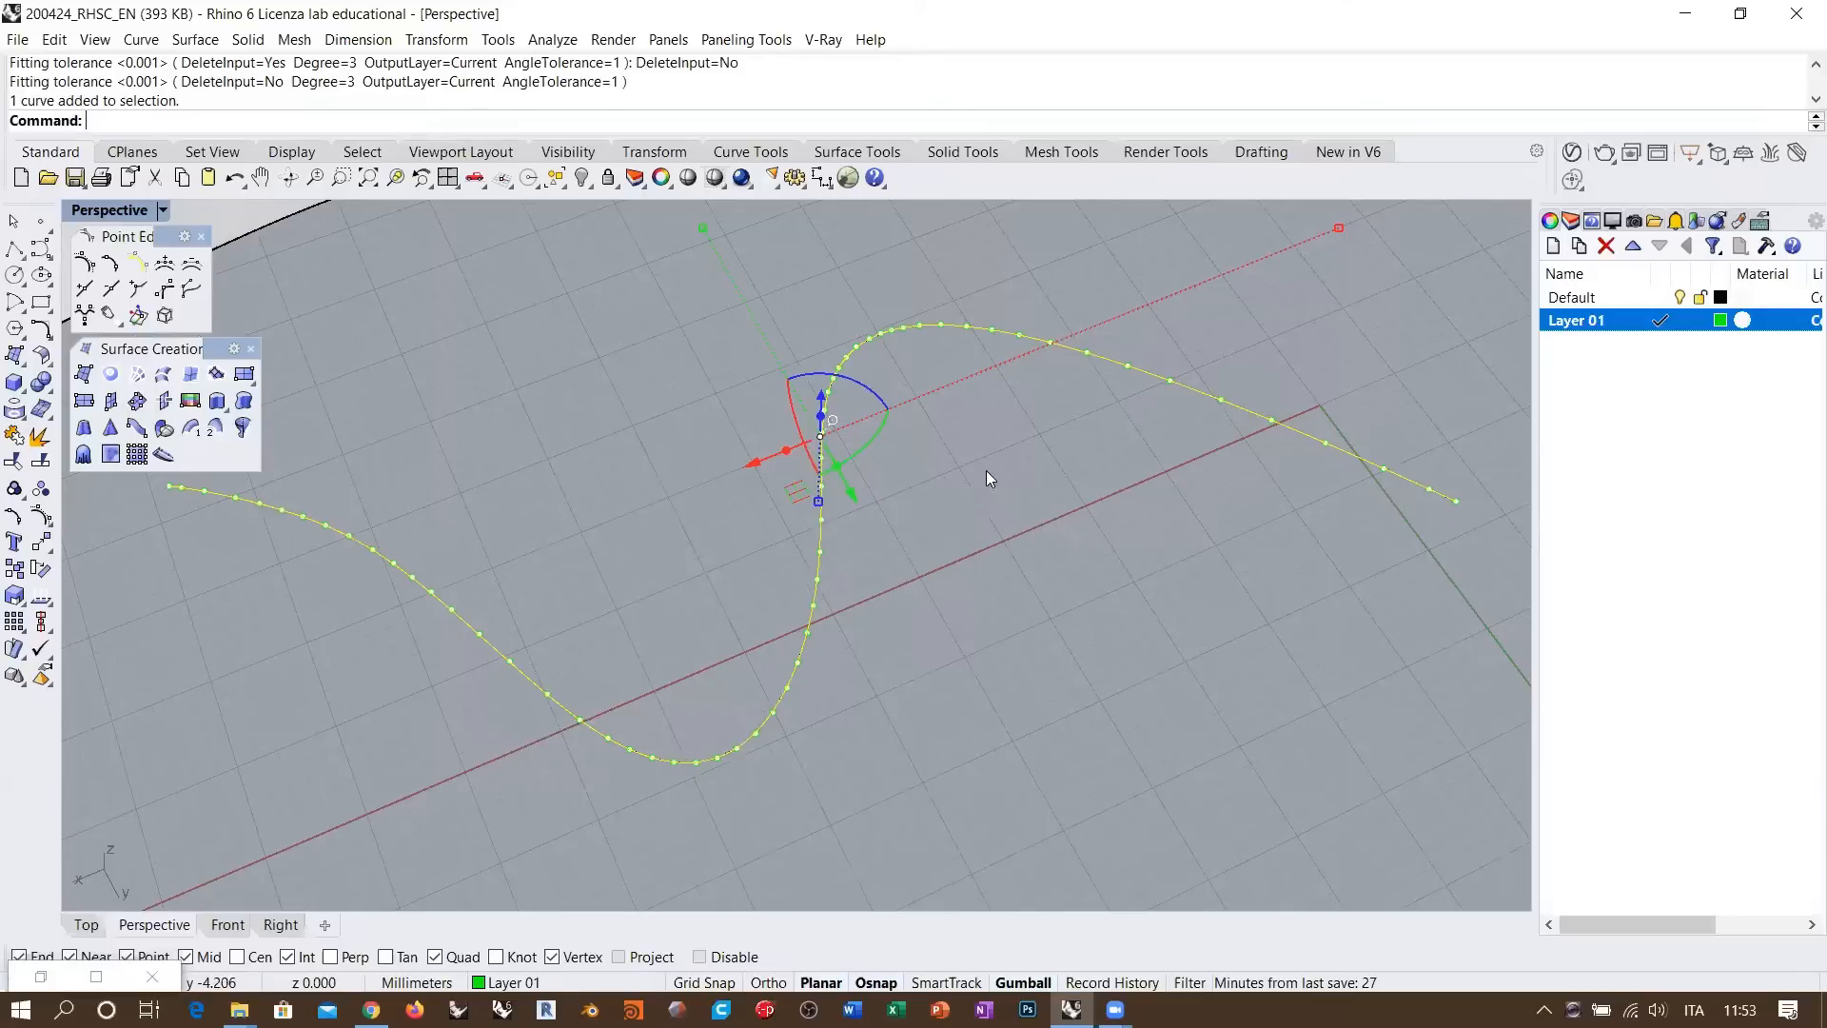
pyautogui.moveTo(985, 466); pyautogui.dragTo(976, 482, button='right')
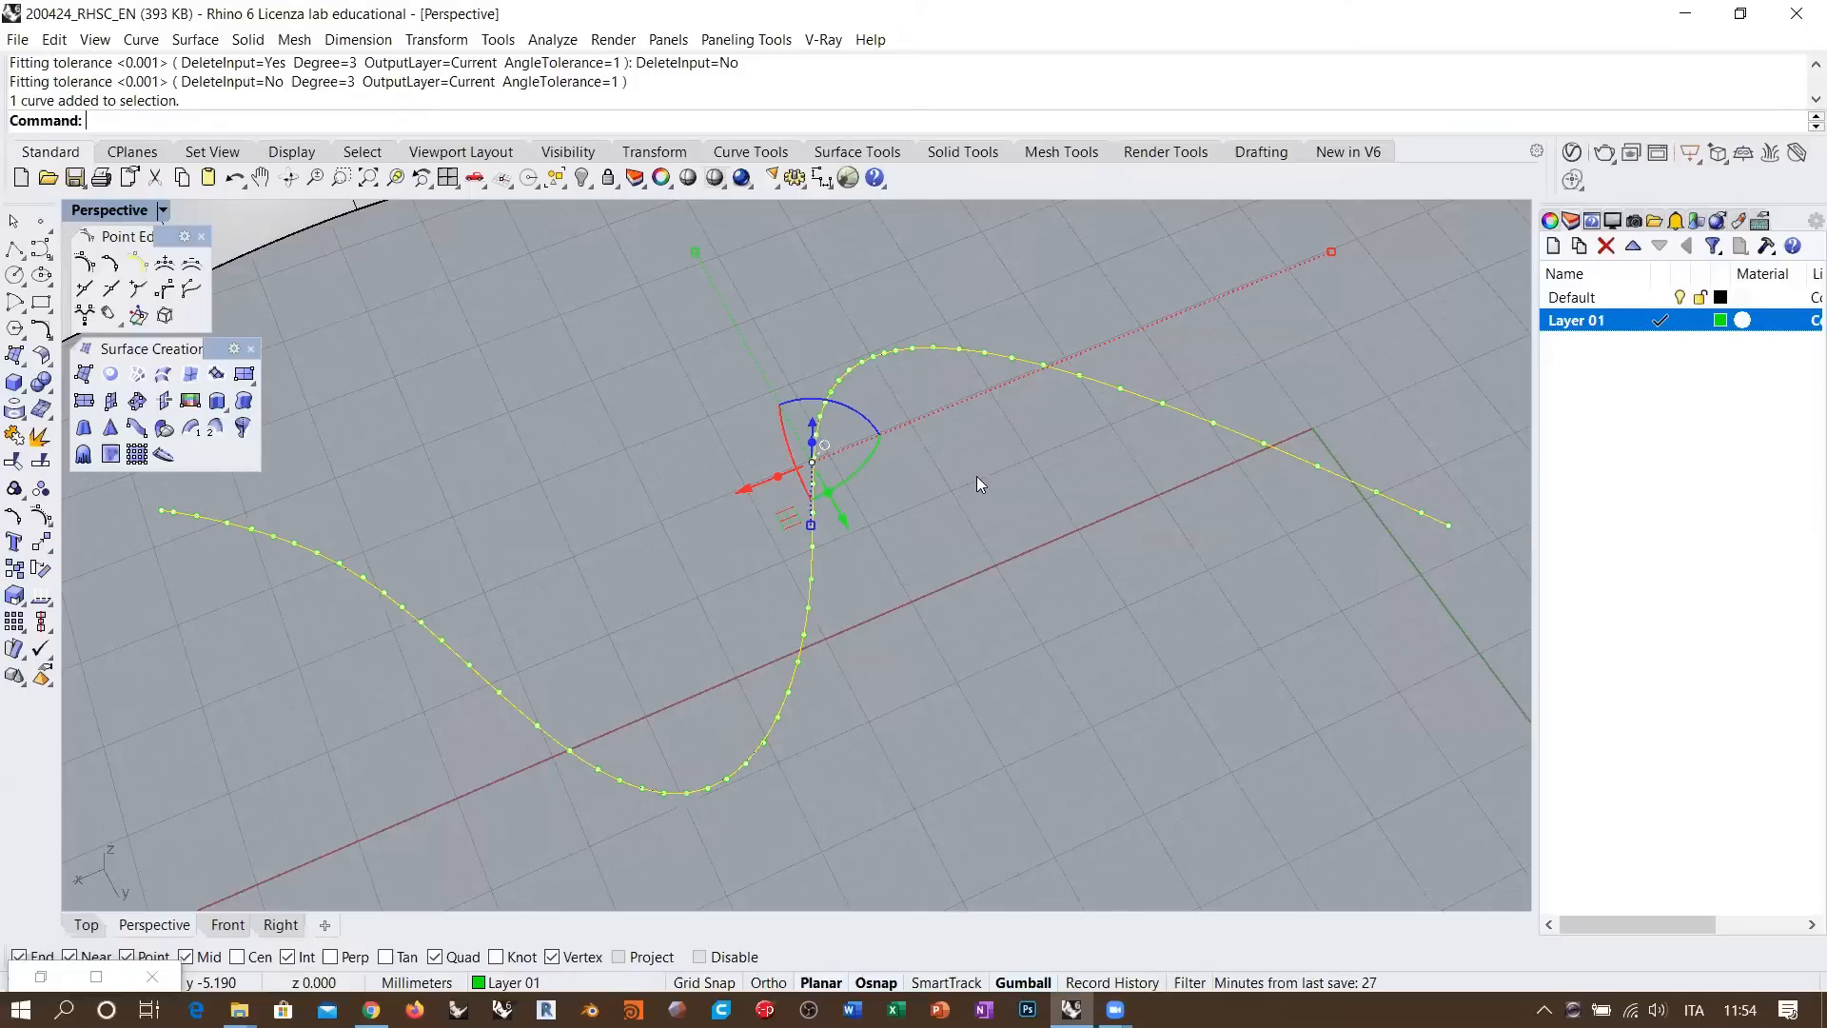
pyautogui.moveTo(976, 475)
pyautogui.mouseDown(button='right')
pyautogui.moveTo(1028, 599)
pyautogui.moveTo(705, 685)
pyautogui.moveTo(1003, 479)
pyautogui.mouseUp(button='right')
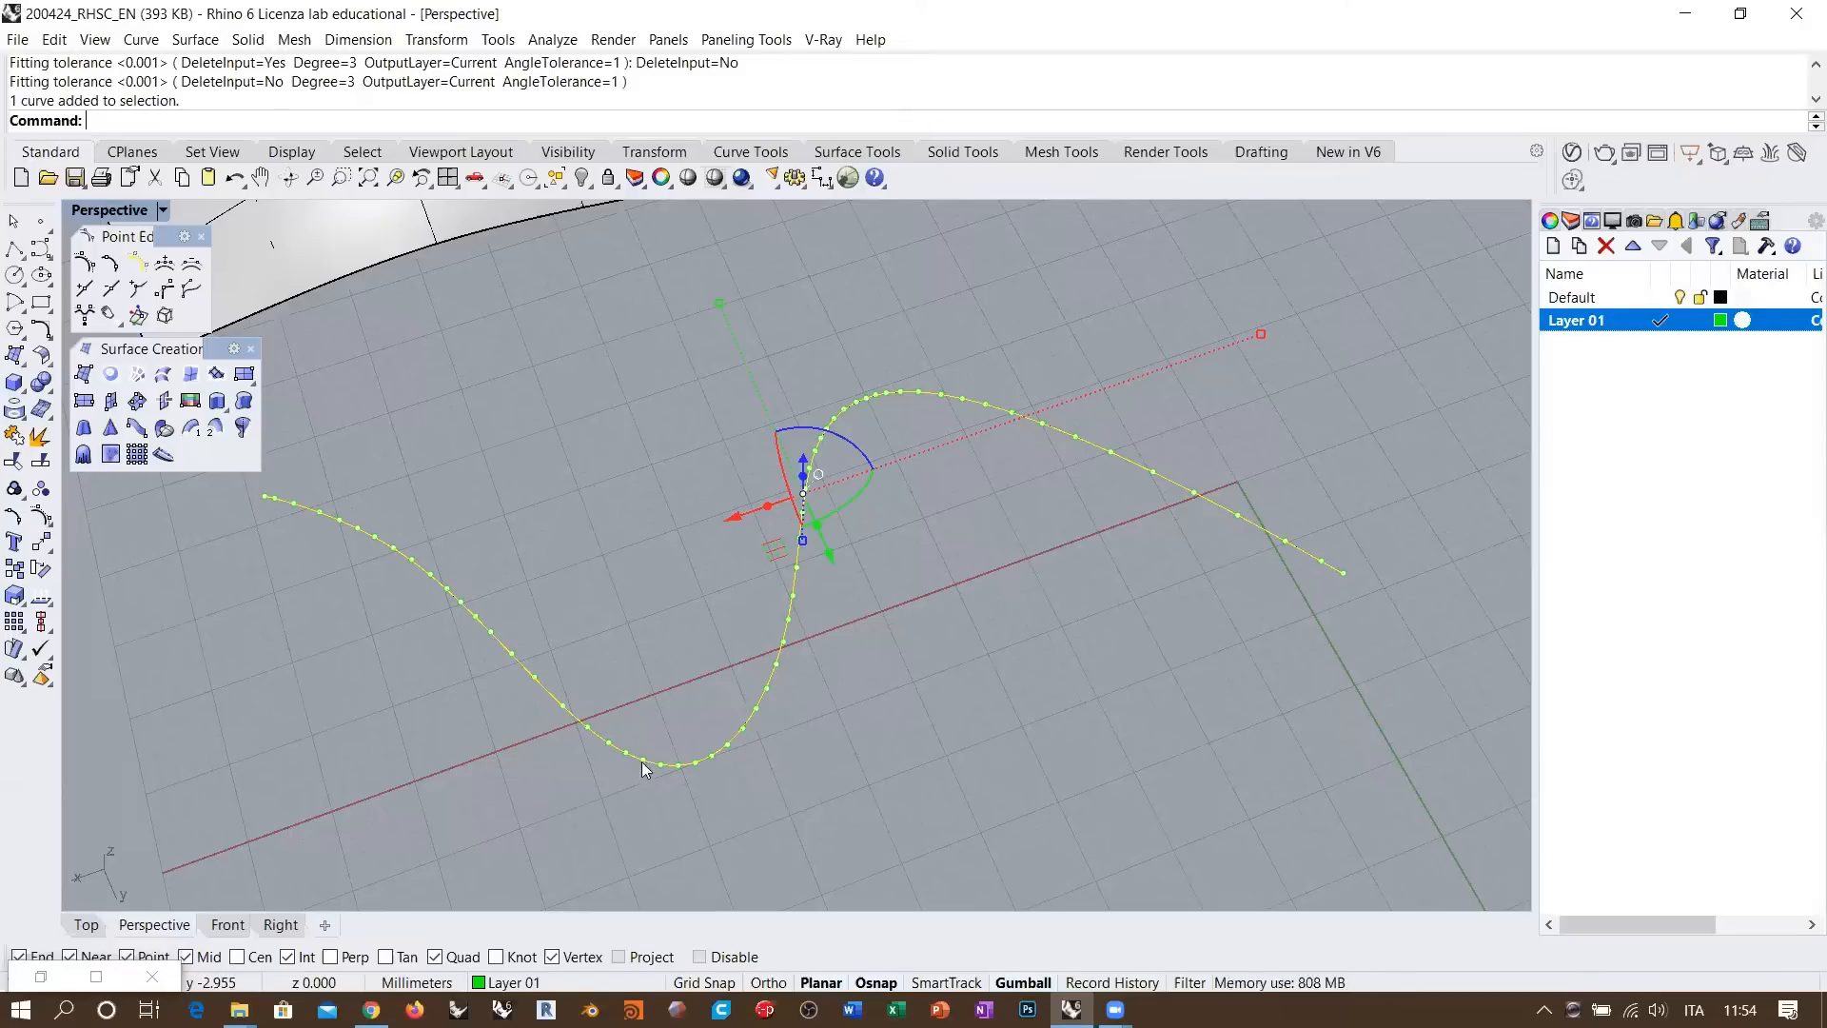
pyautogui.click(992, 531)
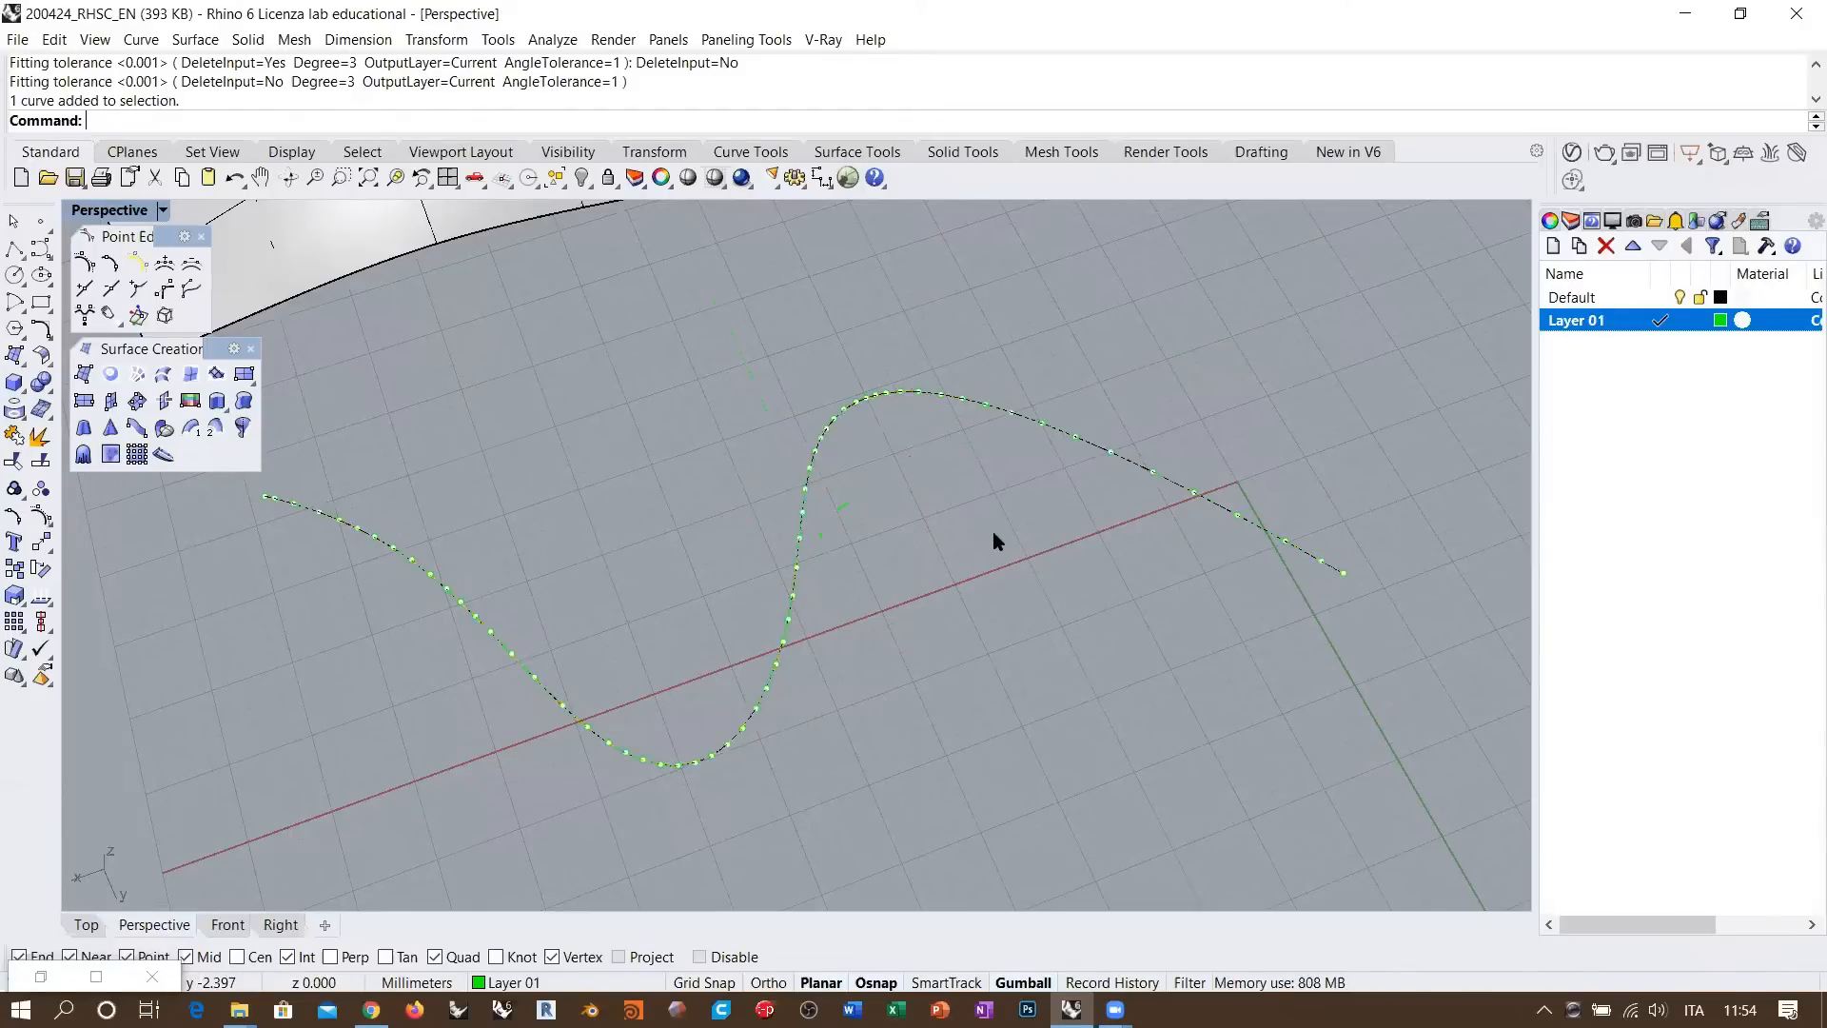
# Examine up close how closely the green fitted curve overlaps the original black curve
pyautogui.scroll(6, 830, 429)
pyautogui.scroll(8, 850, 378)
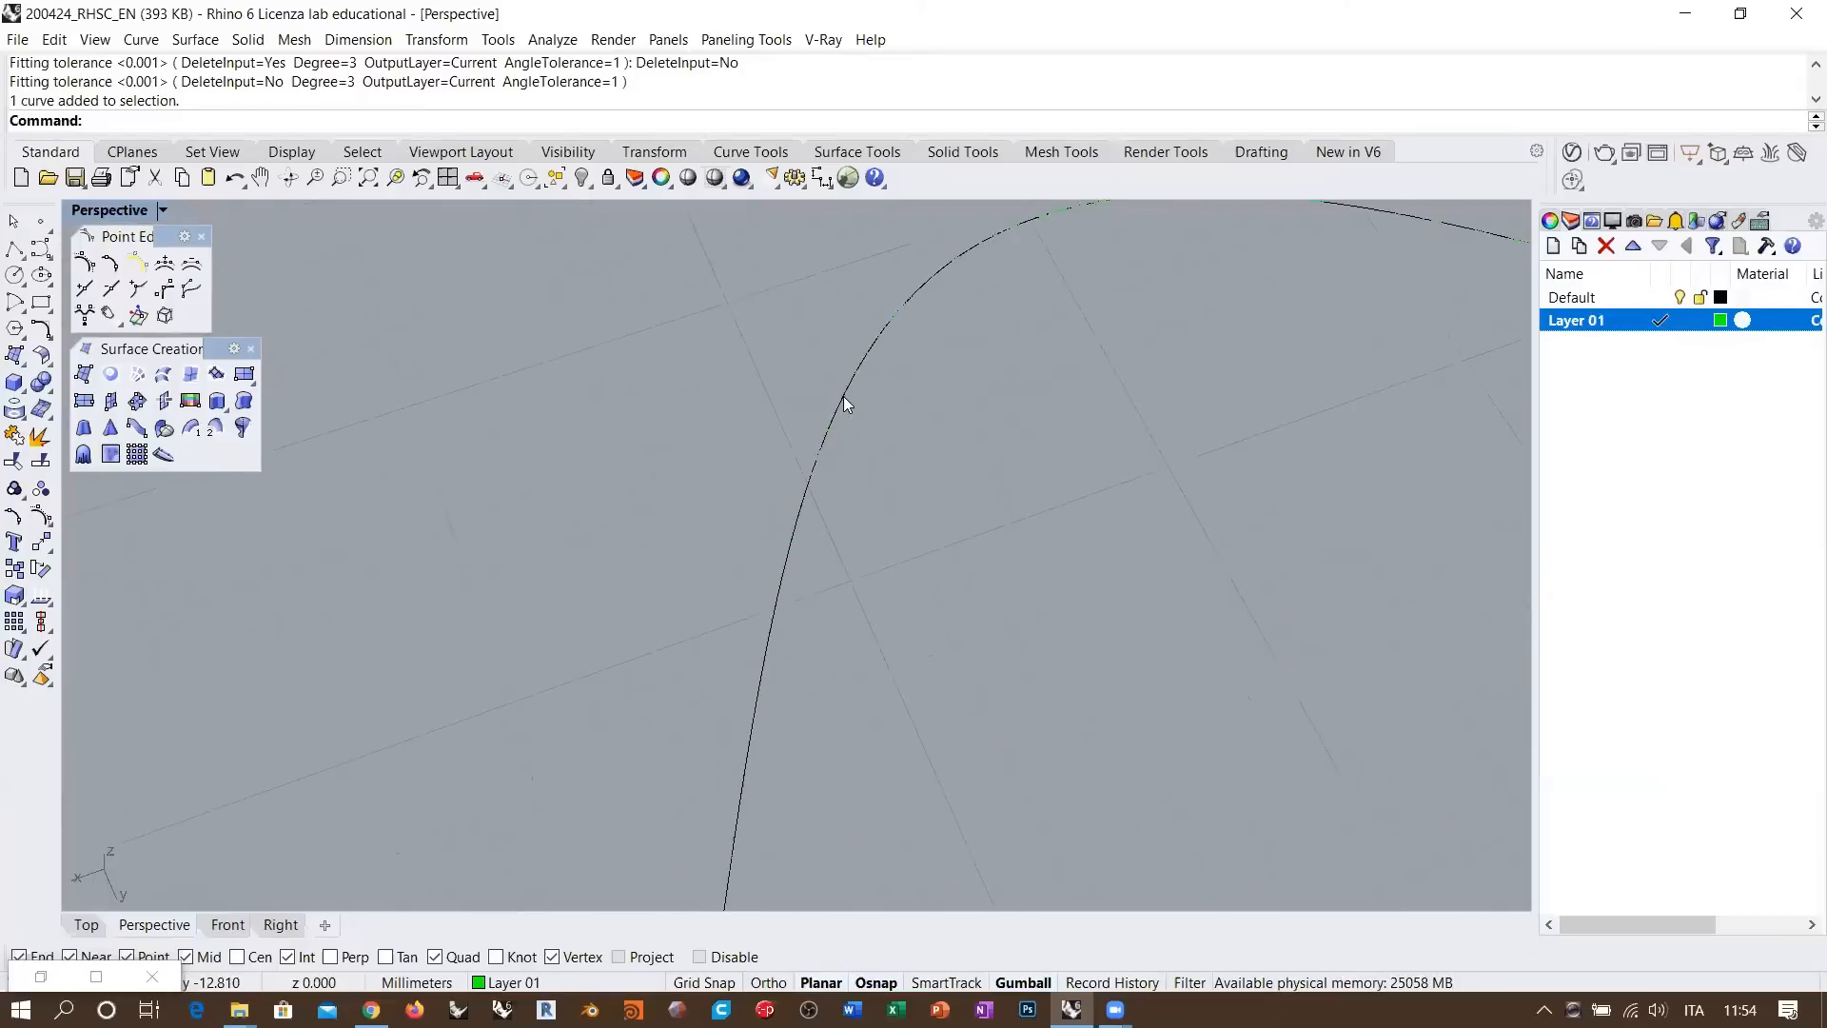
pyautogui.moveTo(889, 341); pyautogui.dragTo(370, 202, button='right')
pyautogui.click(343, 177)
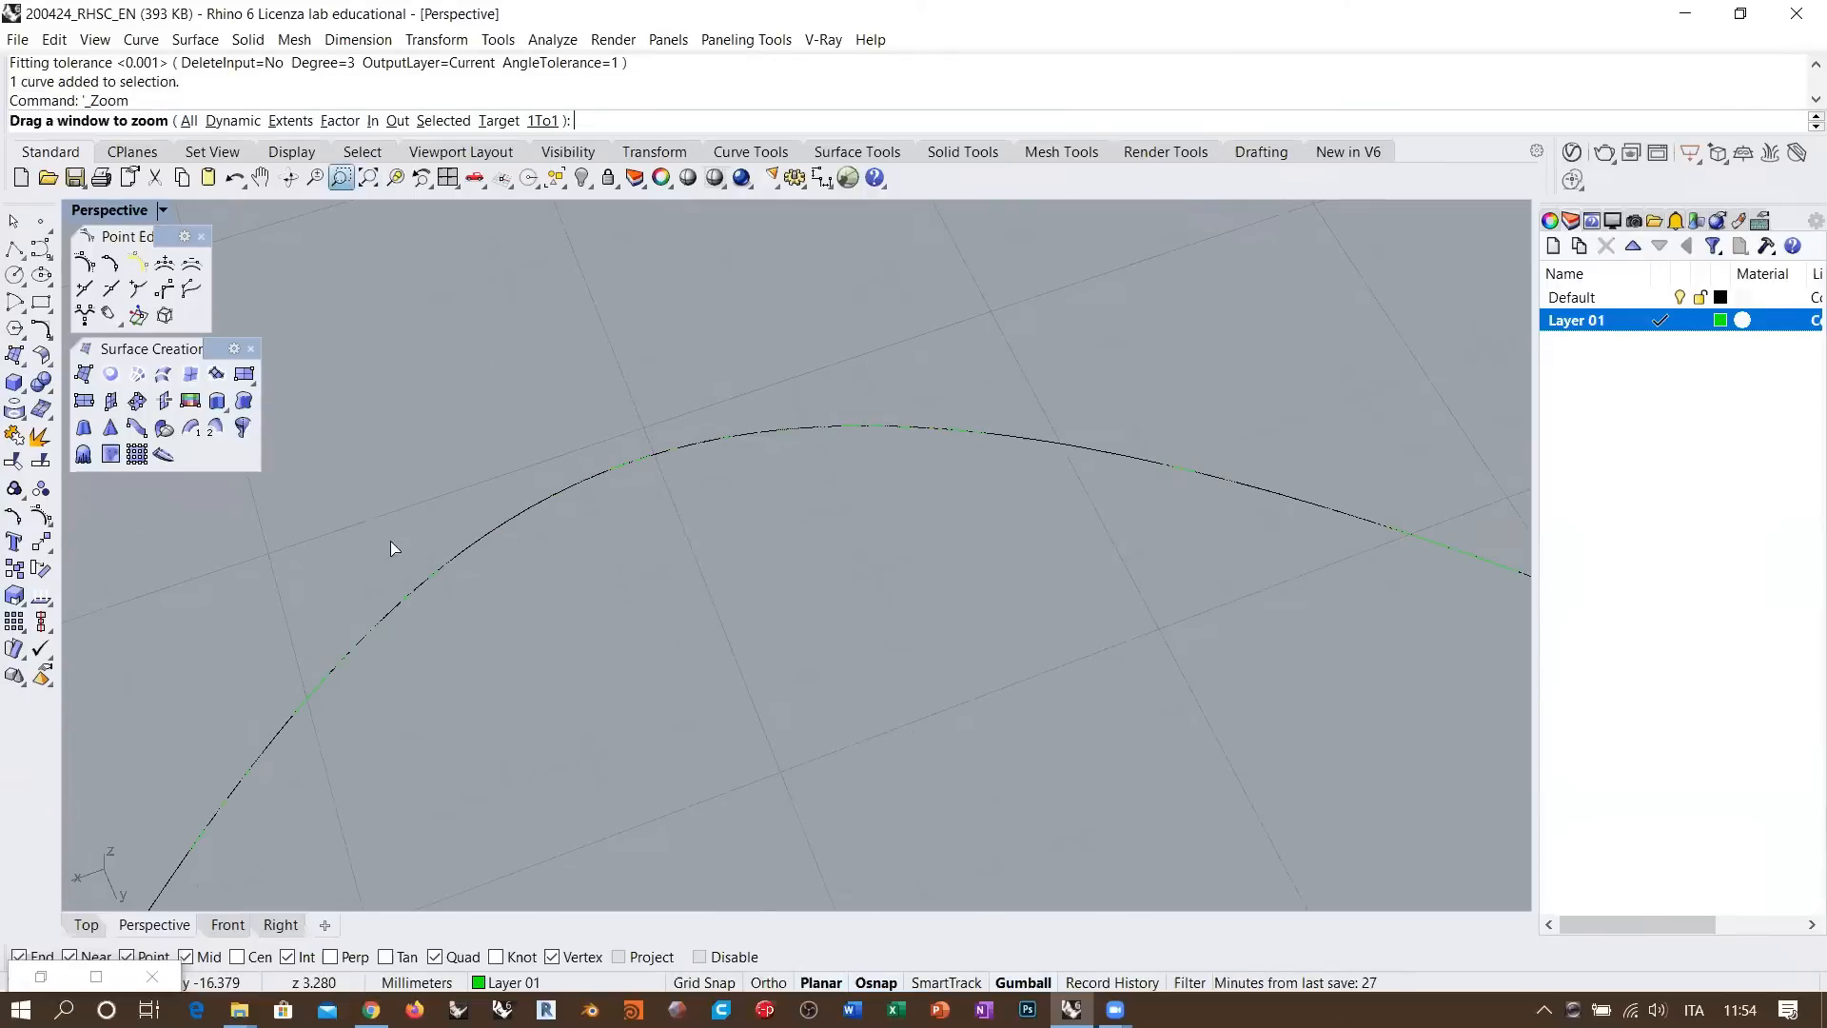
pyautogui.moveTo(386, 533); pyautogui.dragTo(484, 616)
pyautogui.keyDown('shift'); pyautogui.moveTo(816, 578); pyautogui.dragTo(651, 332, button='right'); pyautogui.keyUp('shift')
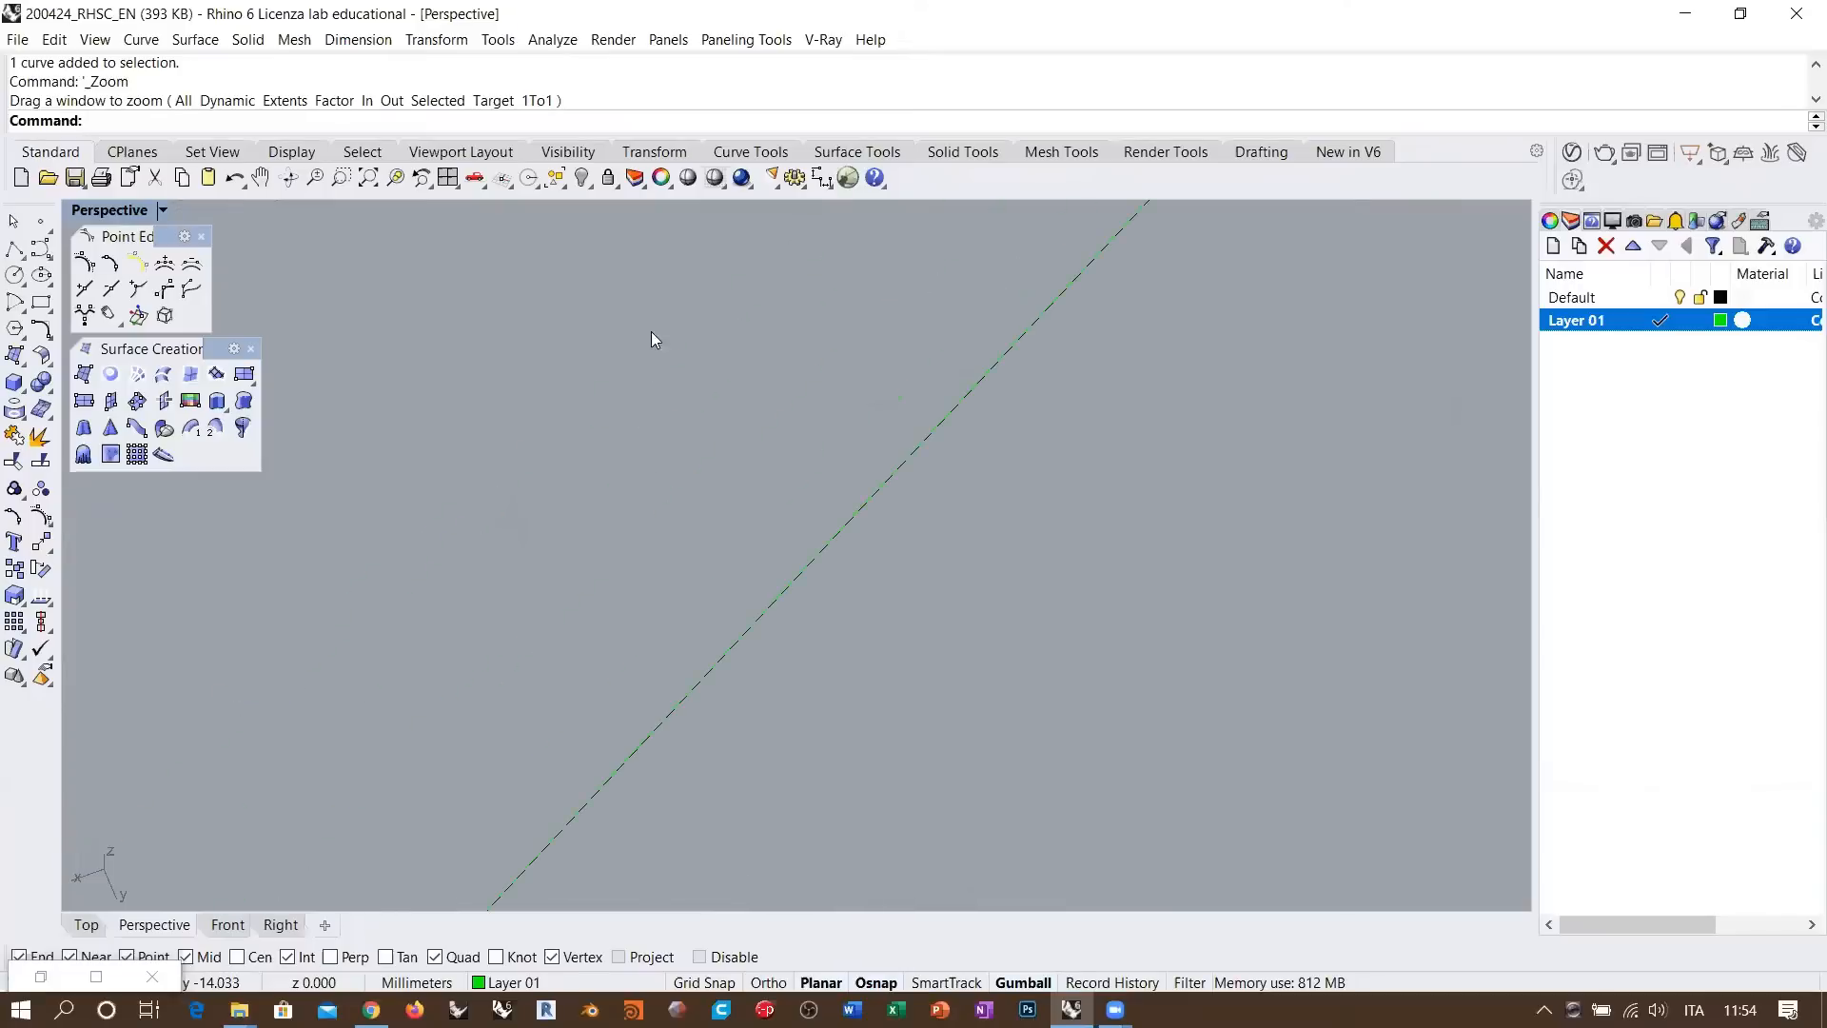
pyautogui.keyDown('shift'); pyautogui.moveTo(835, 545); pyautogui.dragTo(759, 418, button='right'); pyautogui.keyUp('shift')
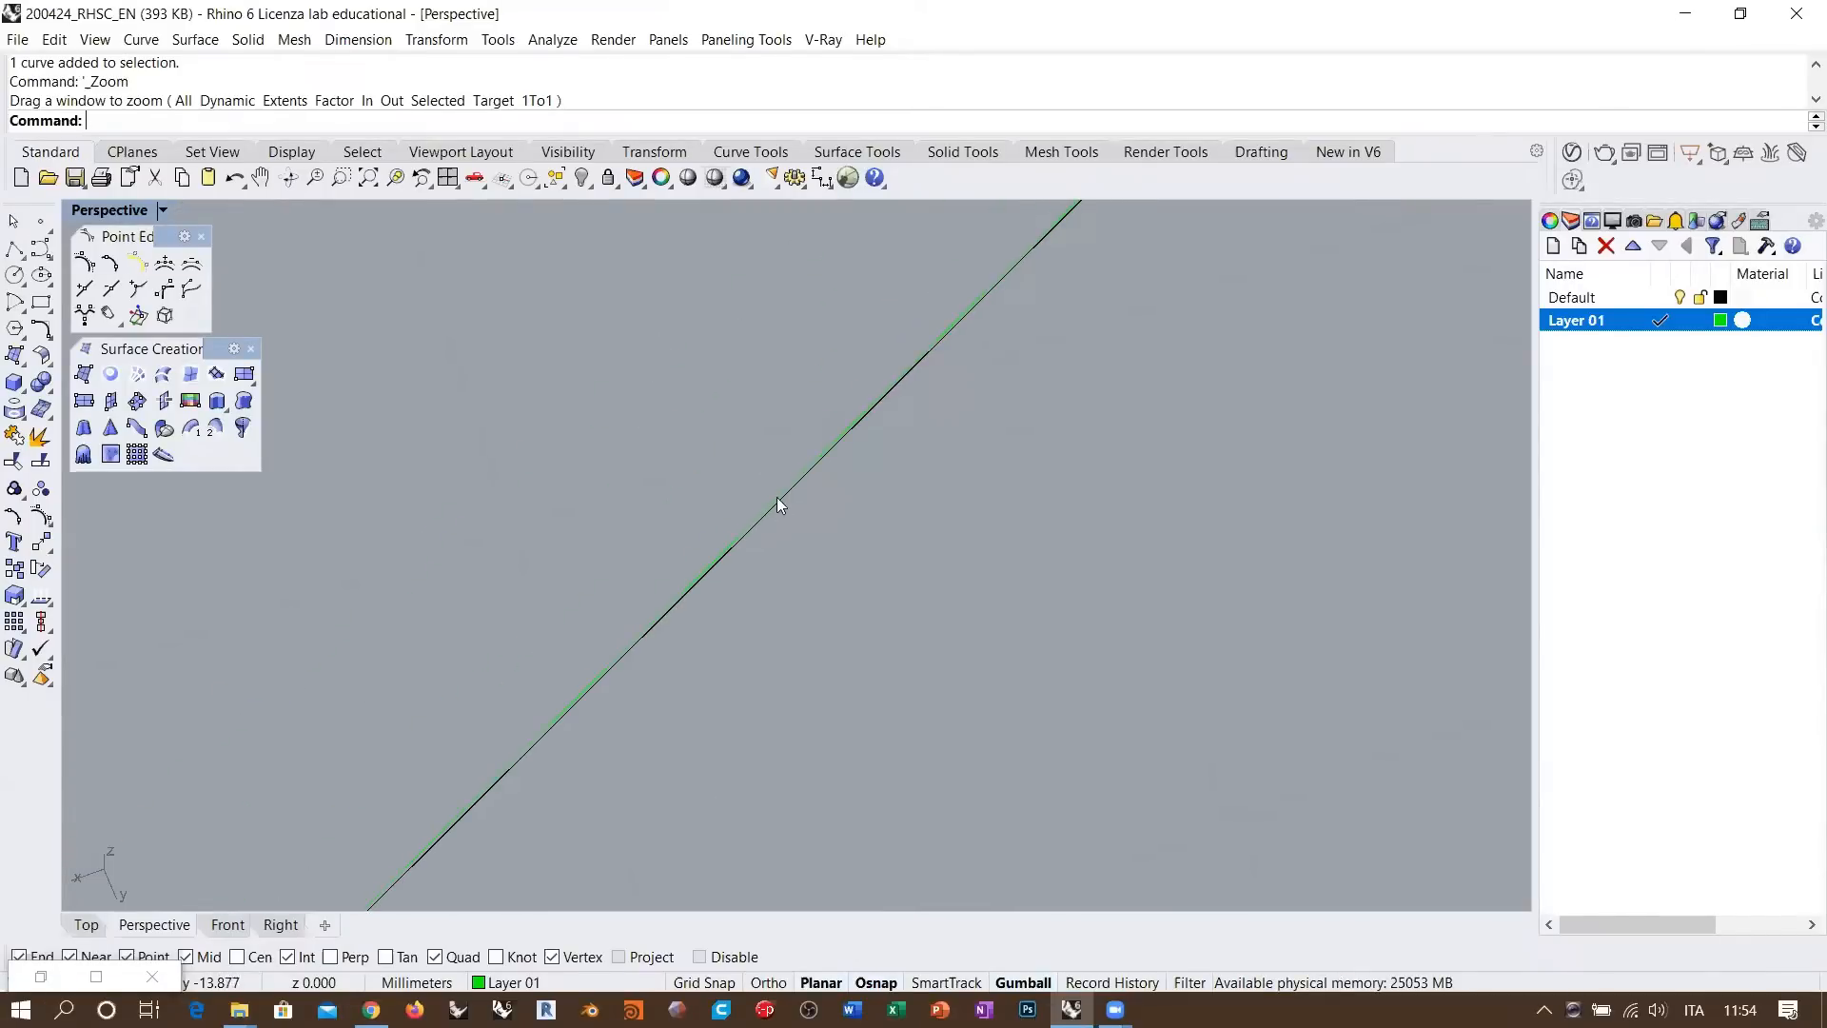
pyautogui.moveTo(769, 521); pyautogui.dragTo(902, 447, button='right')
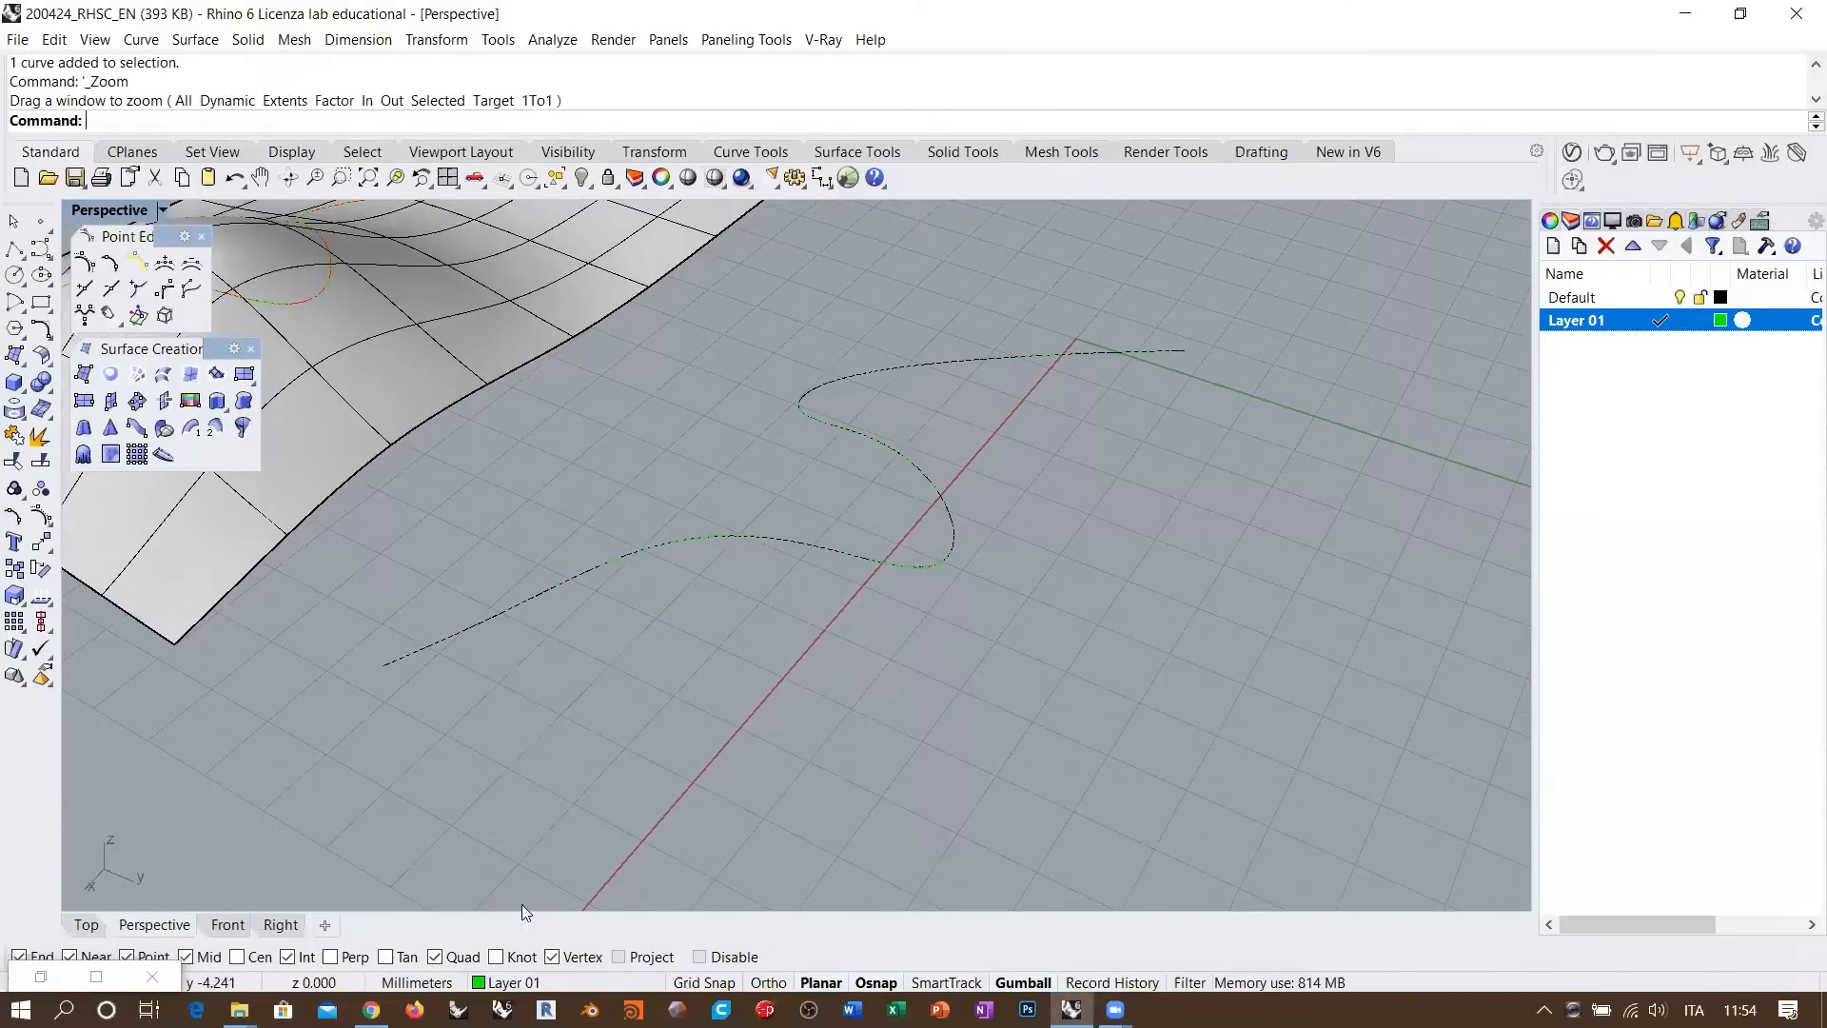
pyautogui.moveTo(915, 592); pyautogui.dragTo(771, 520, button='right')
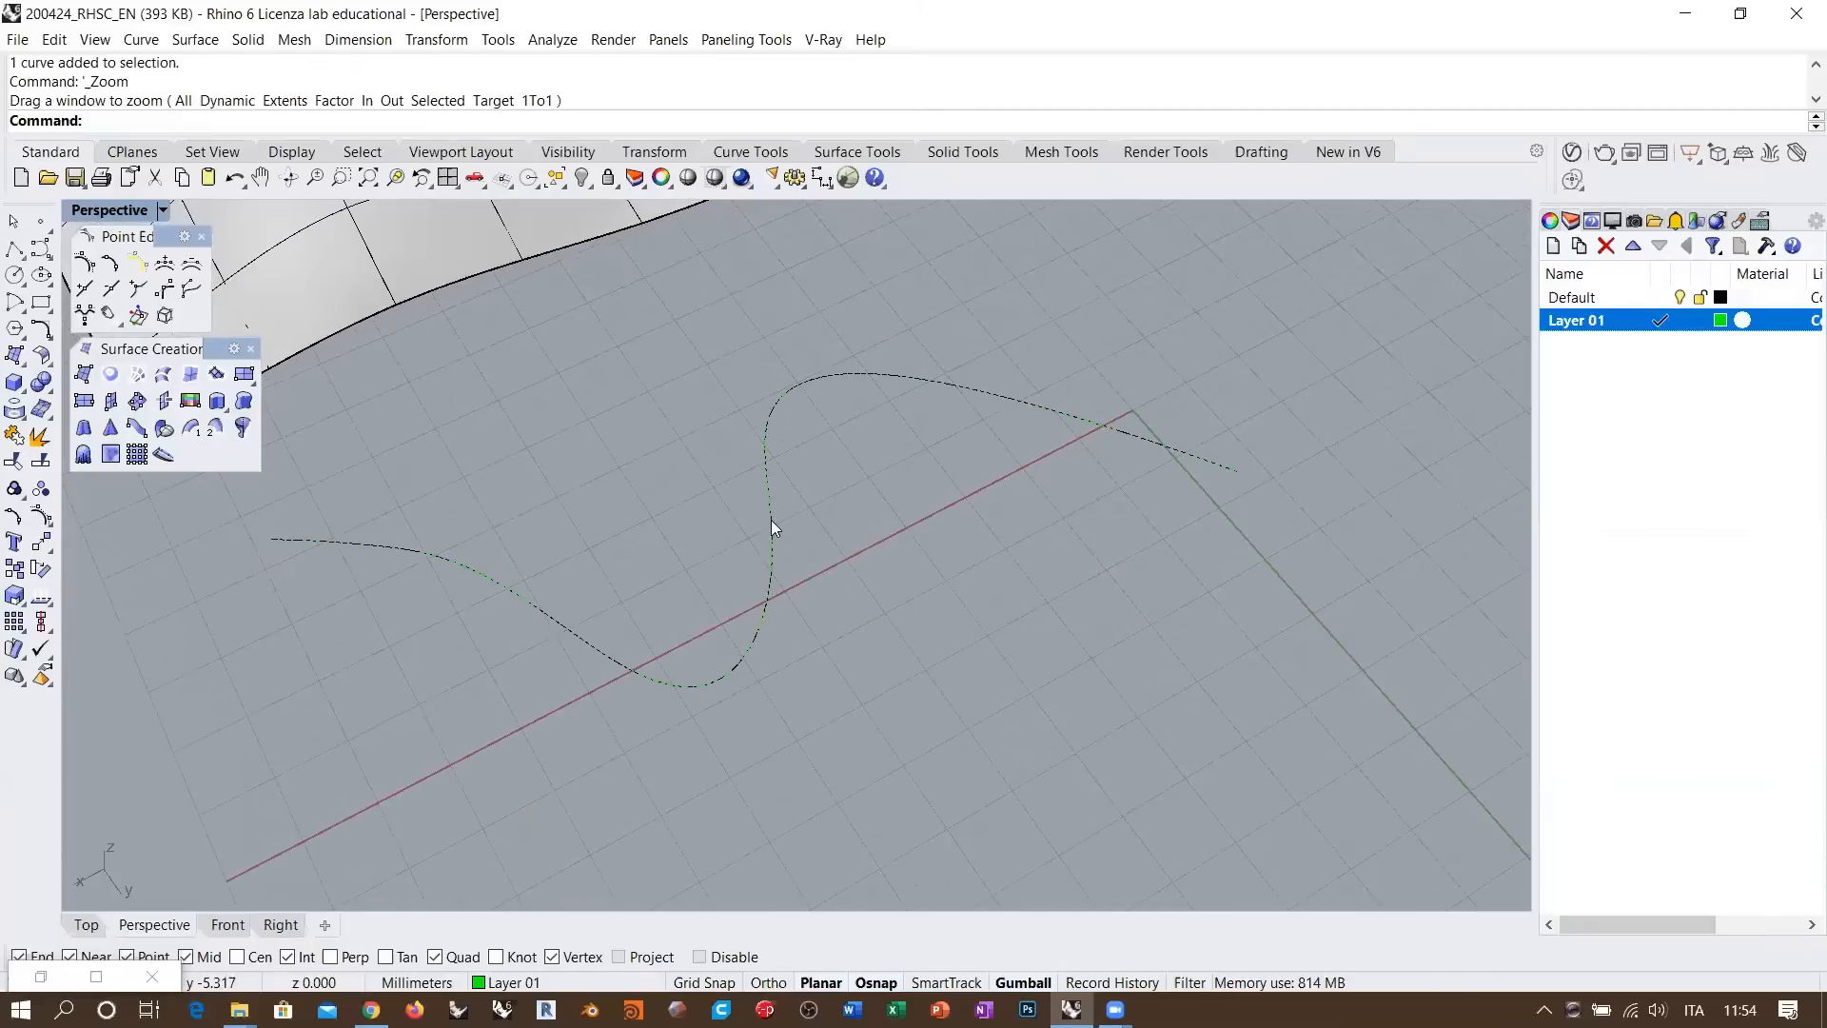
# Examine the green fitted curve's control point spacing along the bends and straighter stretches, and check its point count
pyautogui.click(771, 521)
pyautogui.click(834, 581)
pyautogui.scroll(-4, 687, 471)
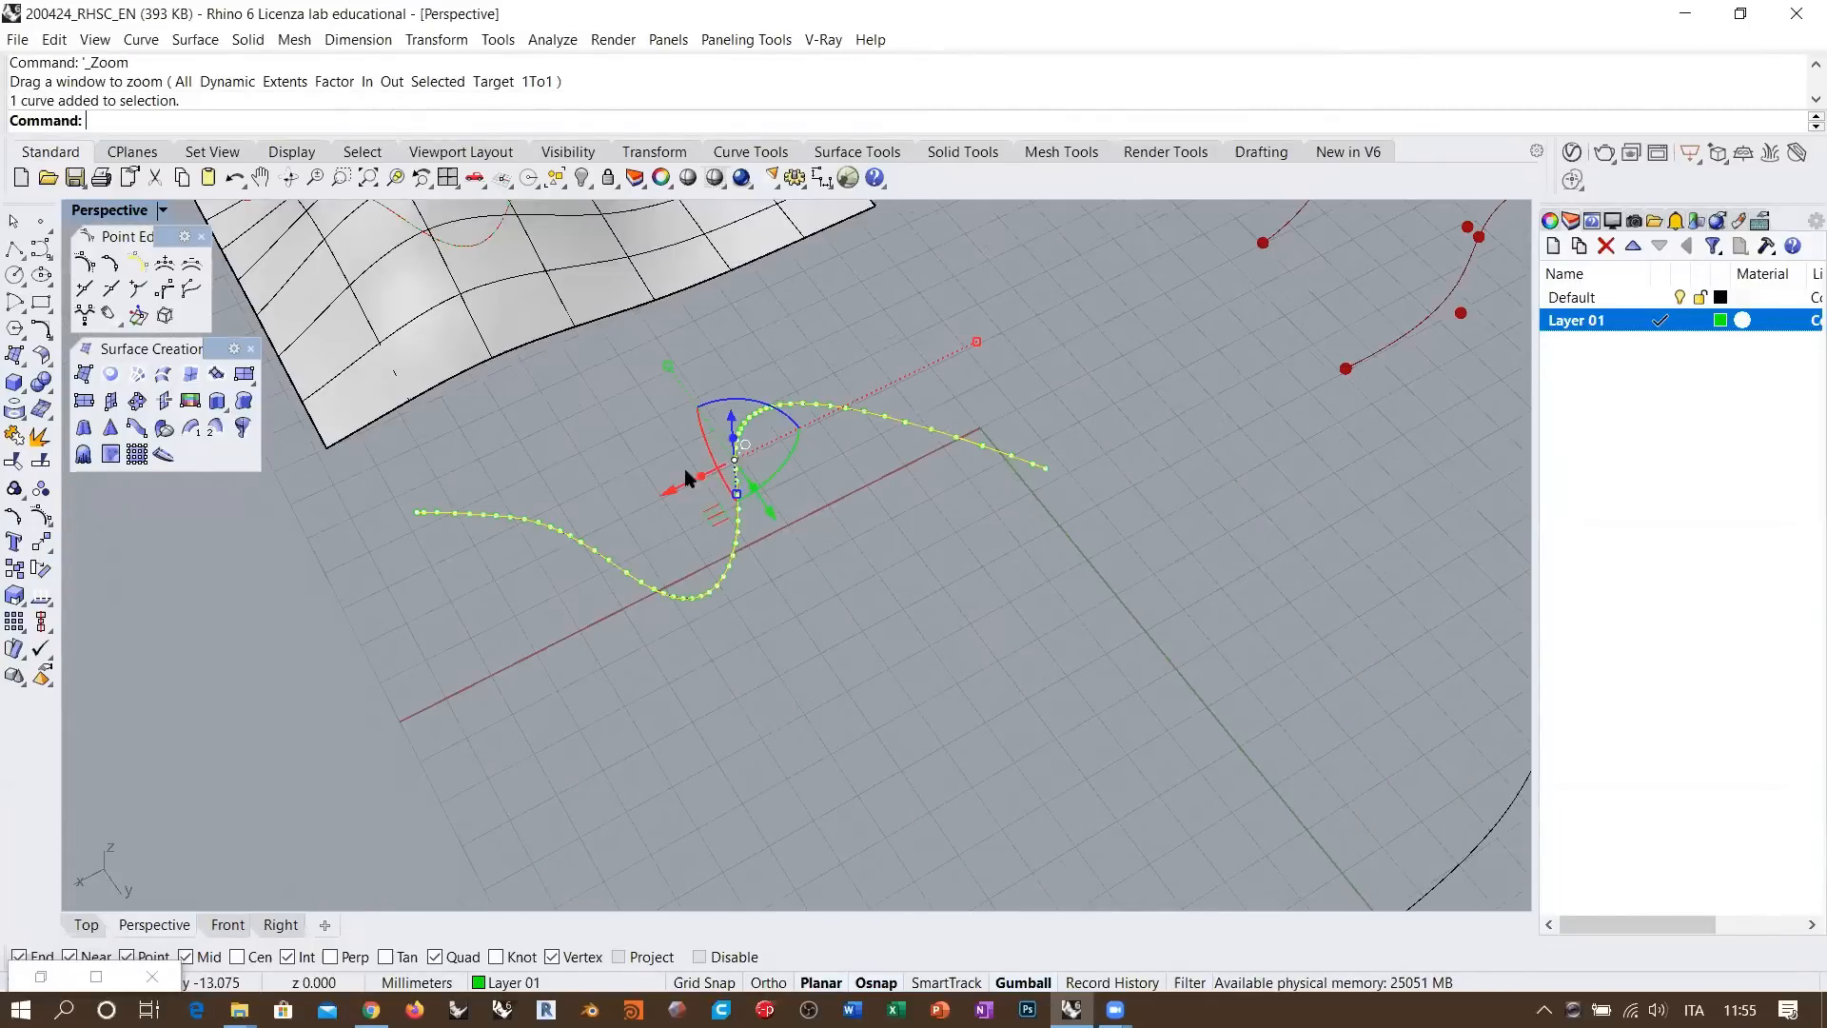
pyautogui.moveTo(687, 471); pyautogui.dragTo(828, 592, button='right')
pyautogui.moveTo(736, 512); pyautogui.dragTo(685, 580, button='right')
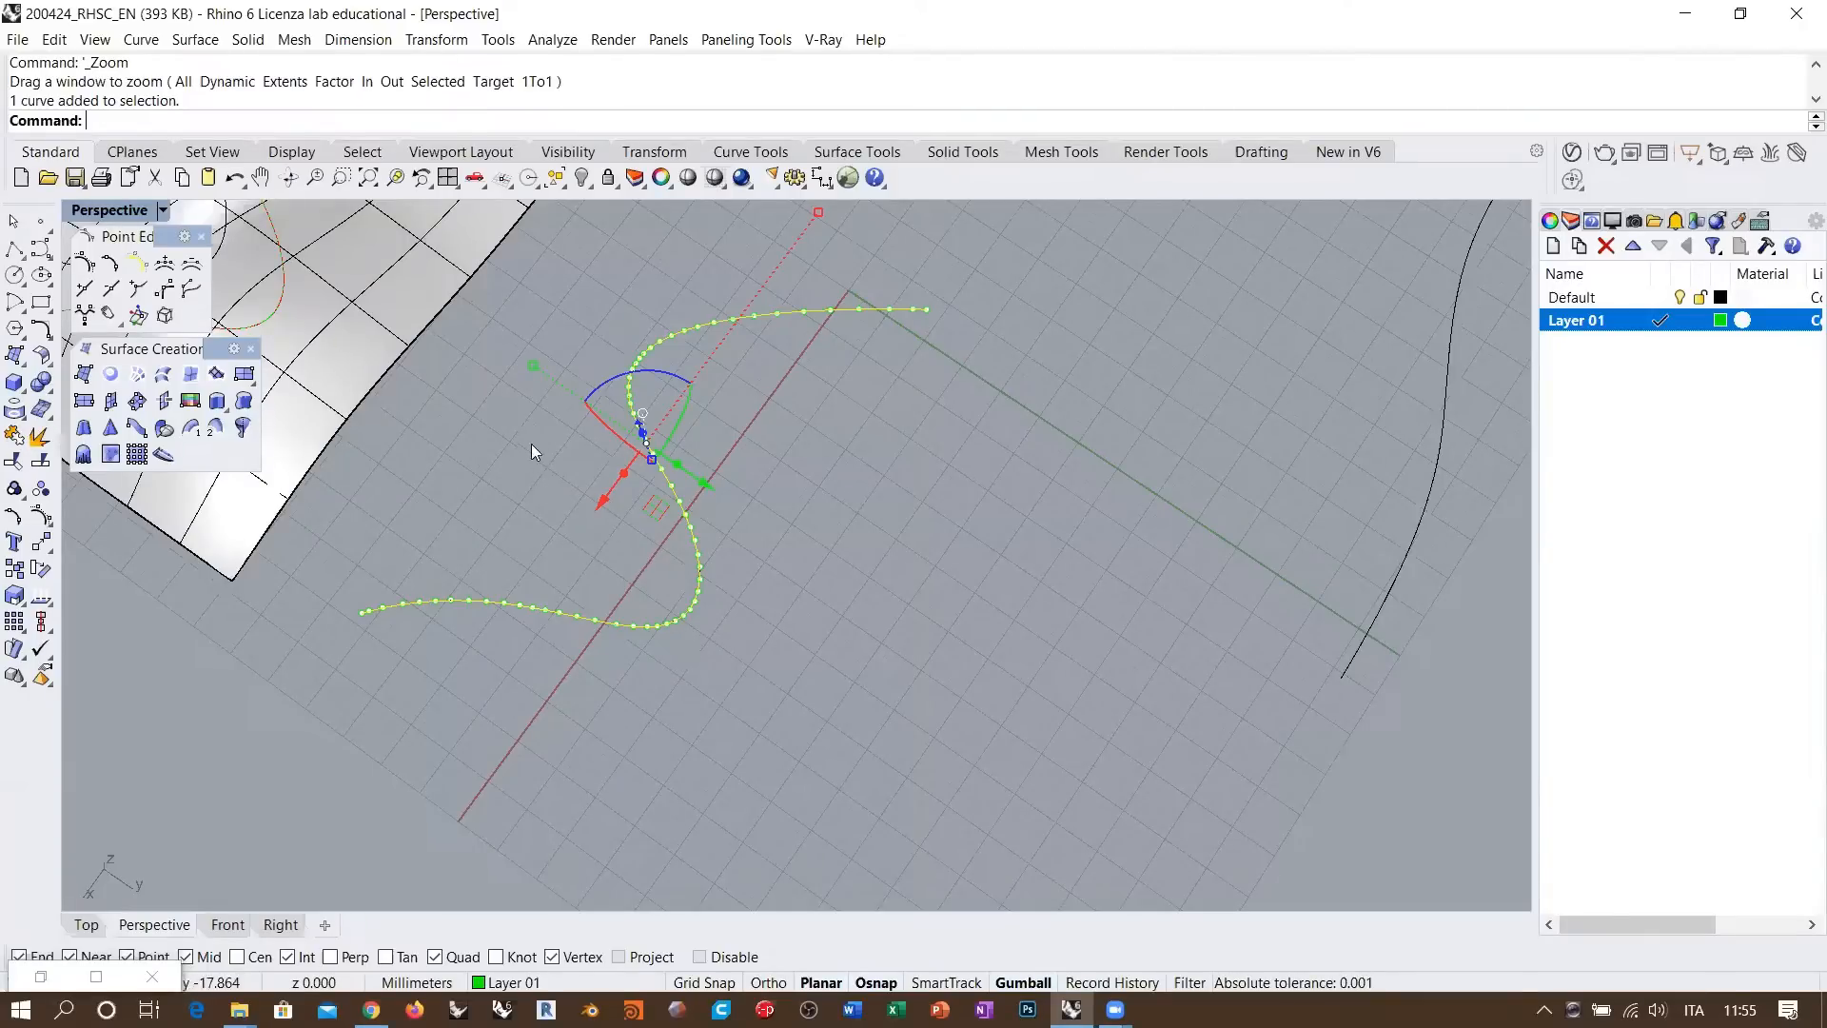
pyautogui.moveTo(530, 444); pyautogui.dragTo(573, 436, button='right')
pyautogui.scroll(3, 570, 422)
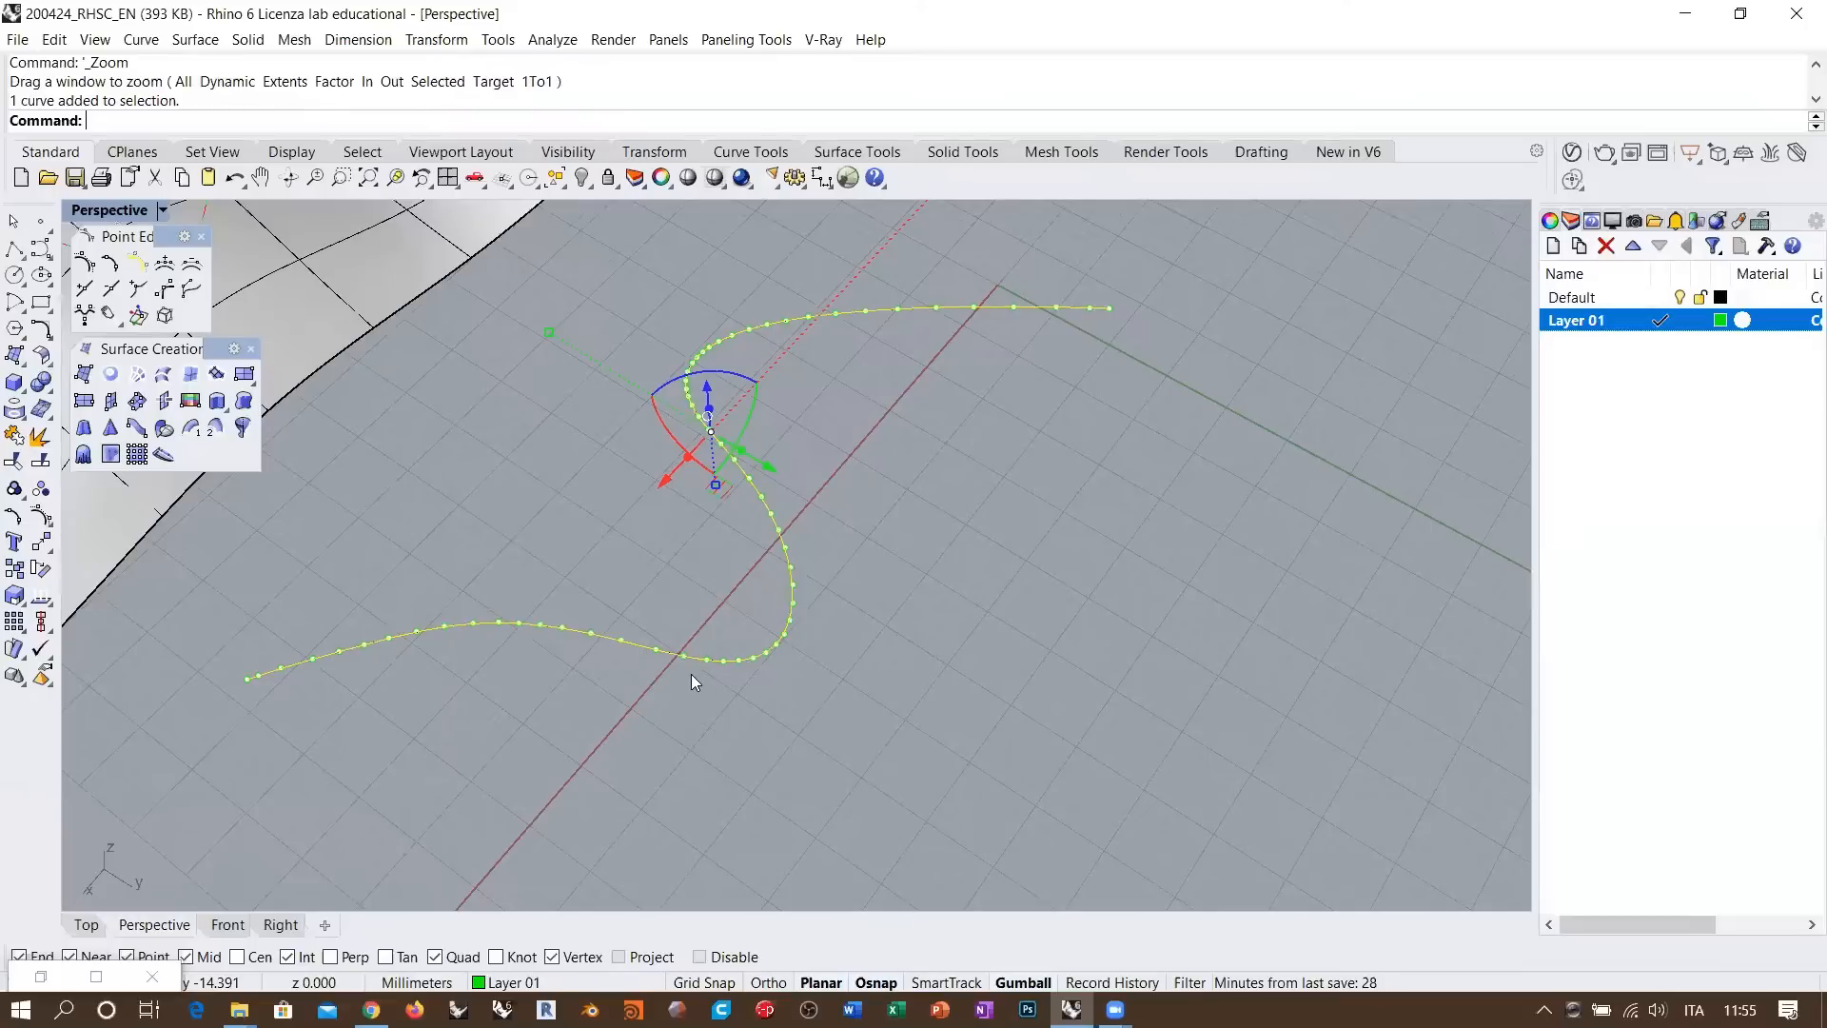
pyautogui.scroll(1, 691, 674)
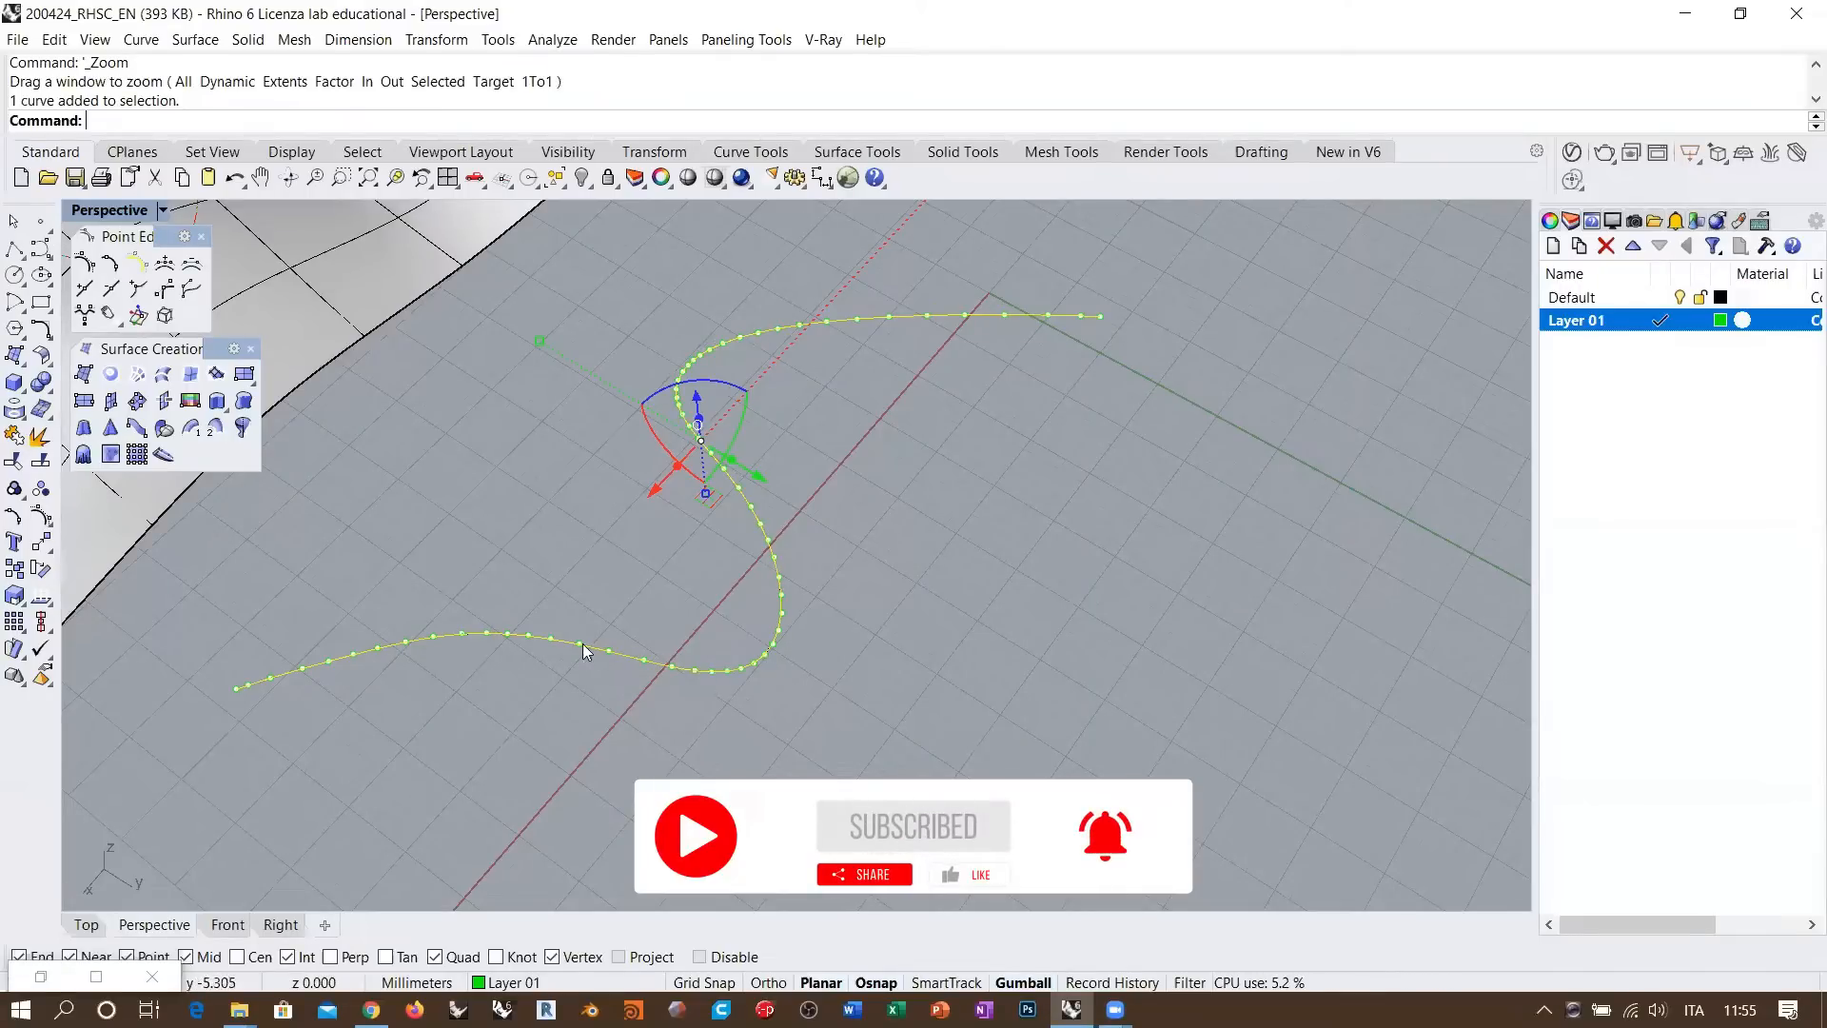
pyautogui.moveTo(662, 662); pyautogui.dragTo(400, 583, button='right')
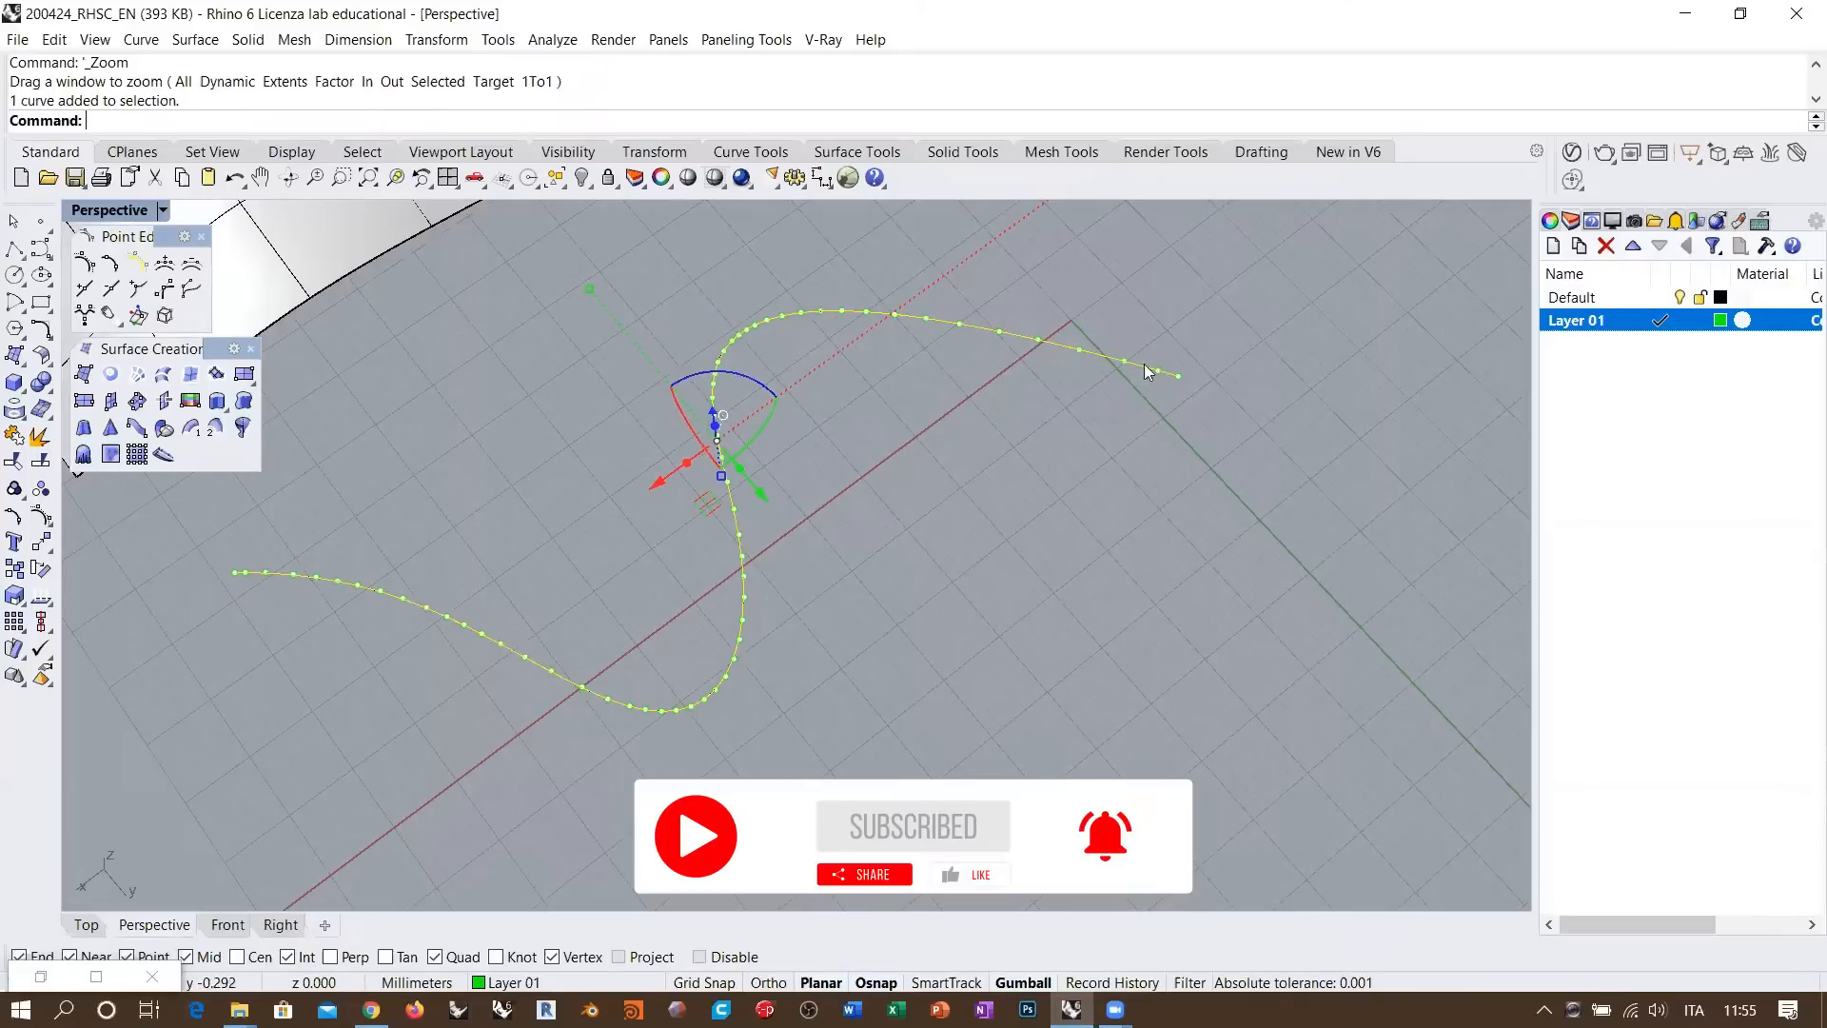
pyautogui.moveTo(946, 600); pyautogui.dragTo(986, 409, button='right')
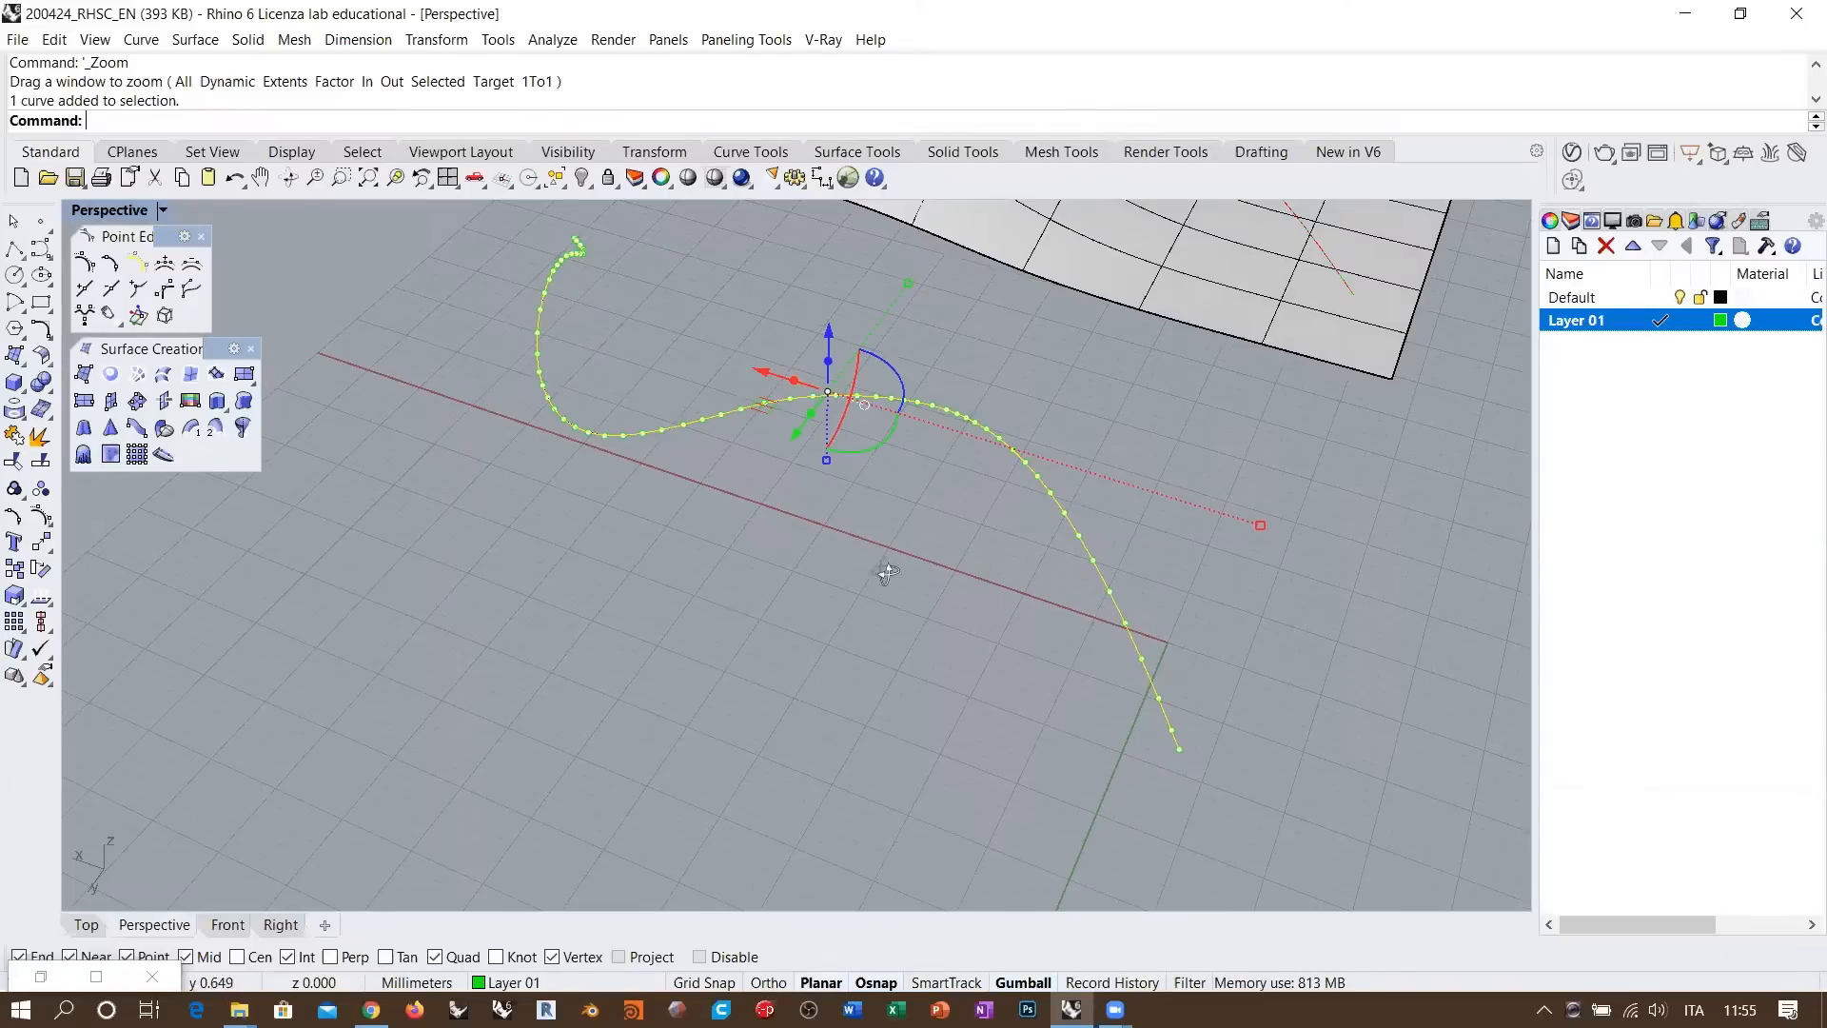
pyautogui.moveTo(885, 567); pyautogui.dragTo(938, 612, button='right')
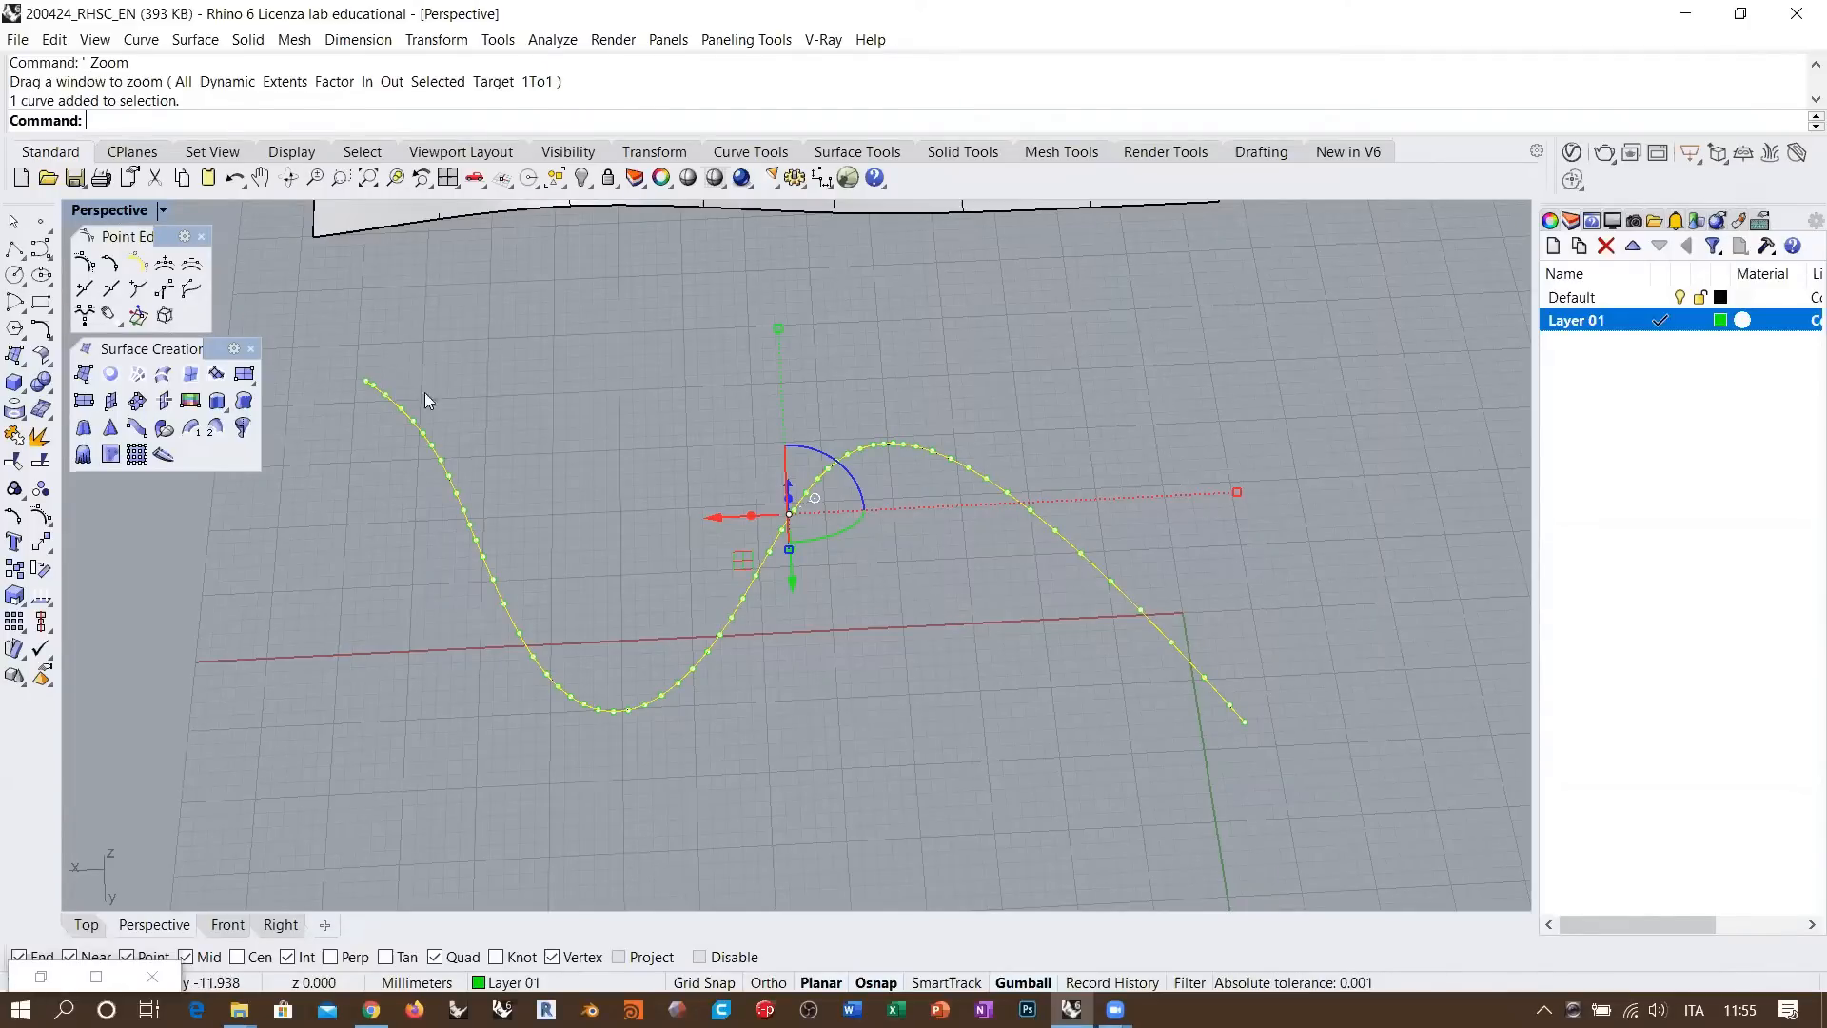
pyautogui.moveTo(330, 348); pyautogui.dragTo(1299, 828)
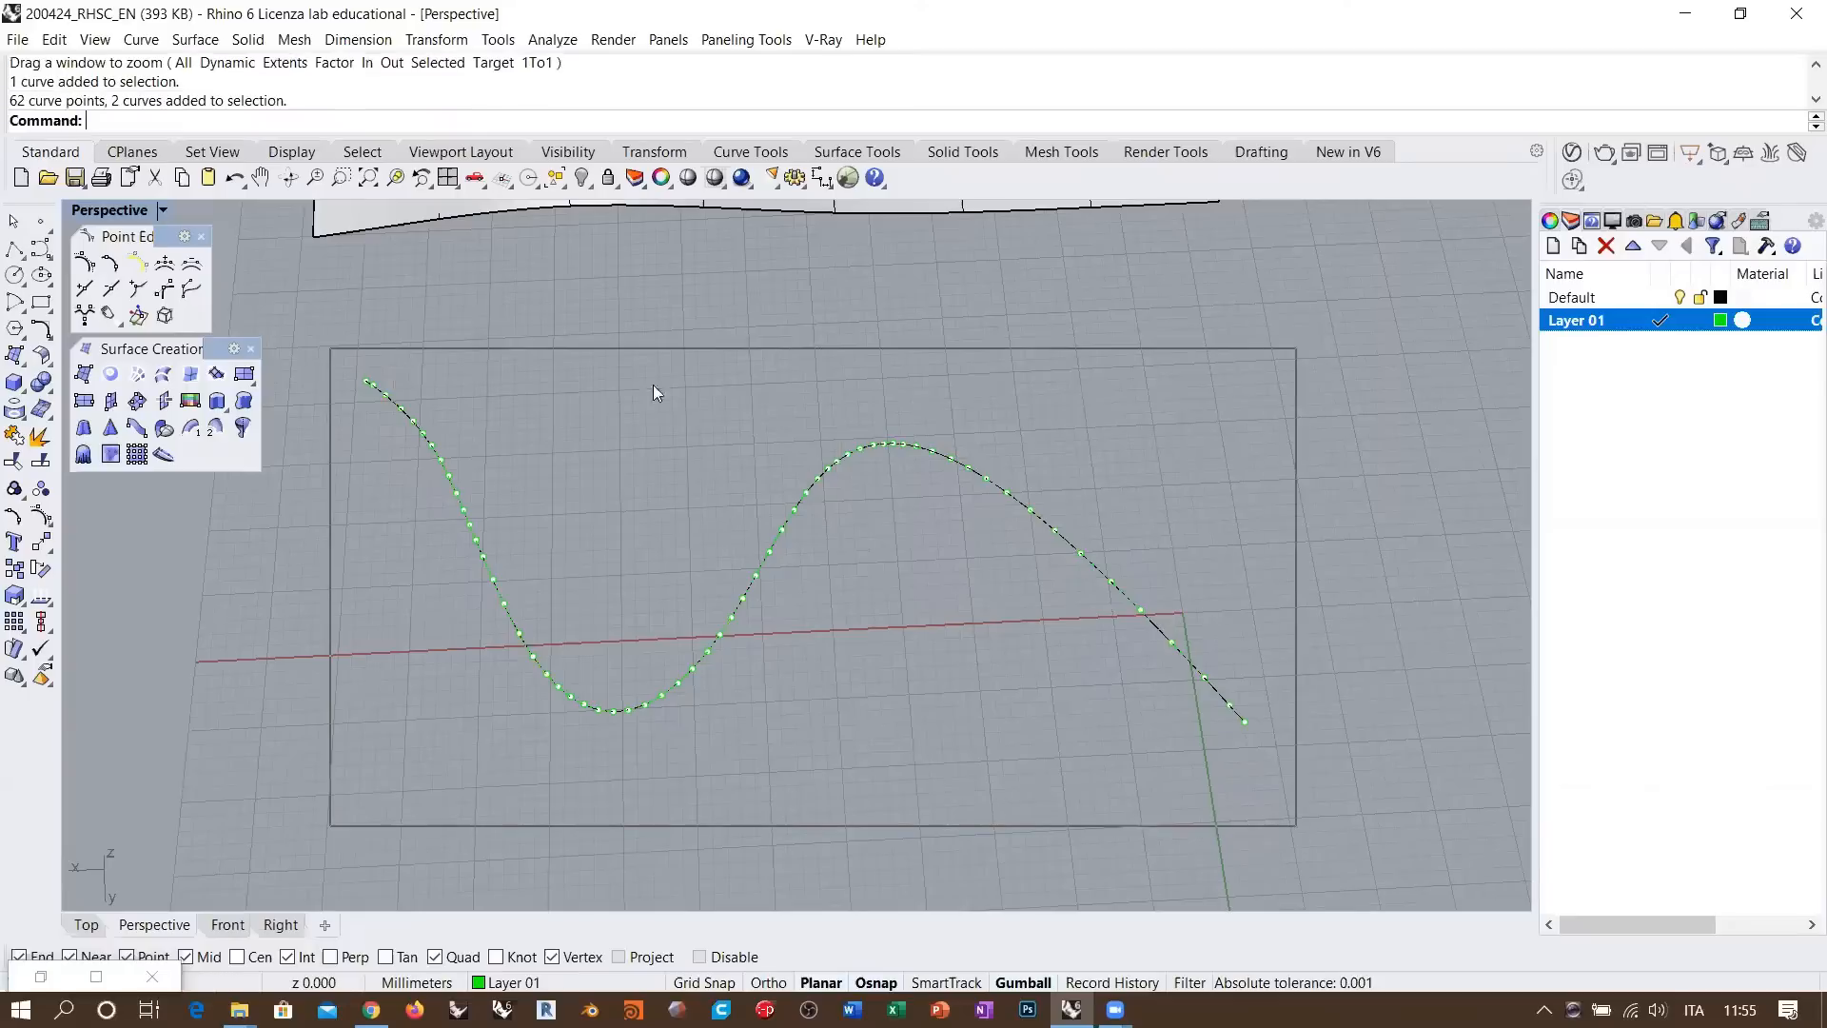
pyautogui.click(598, 386)
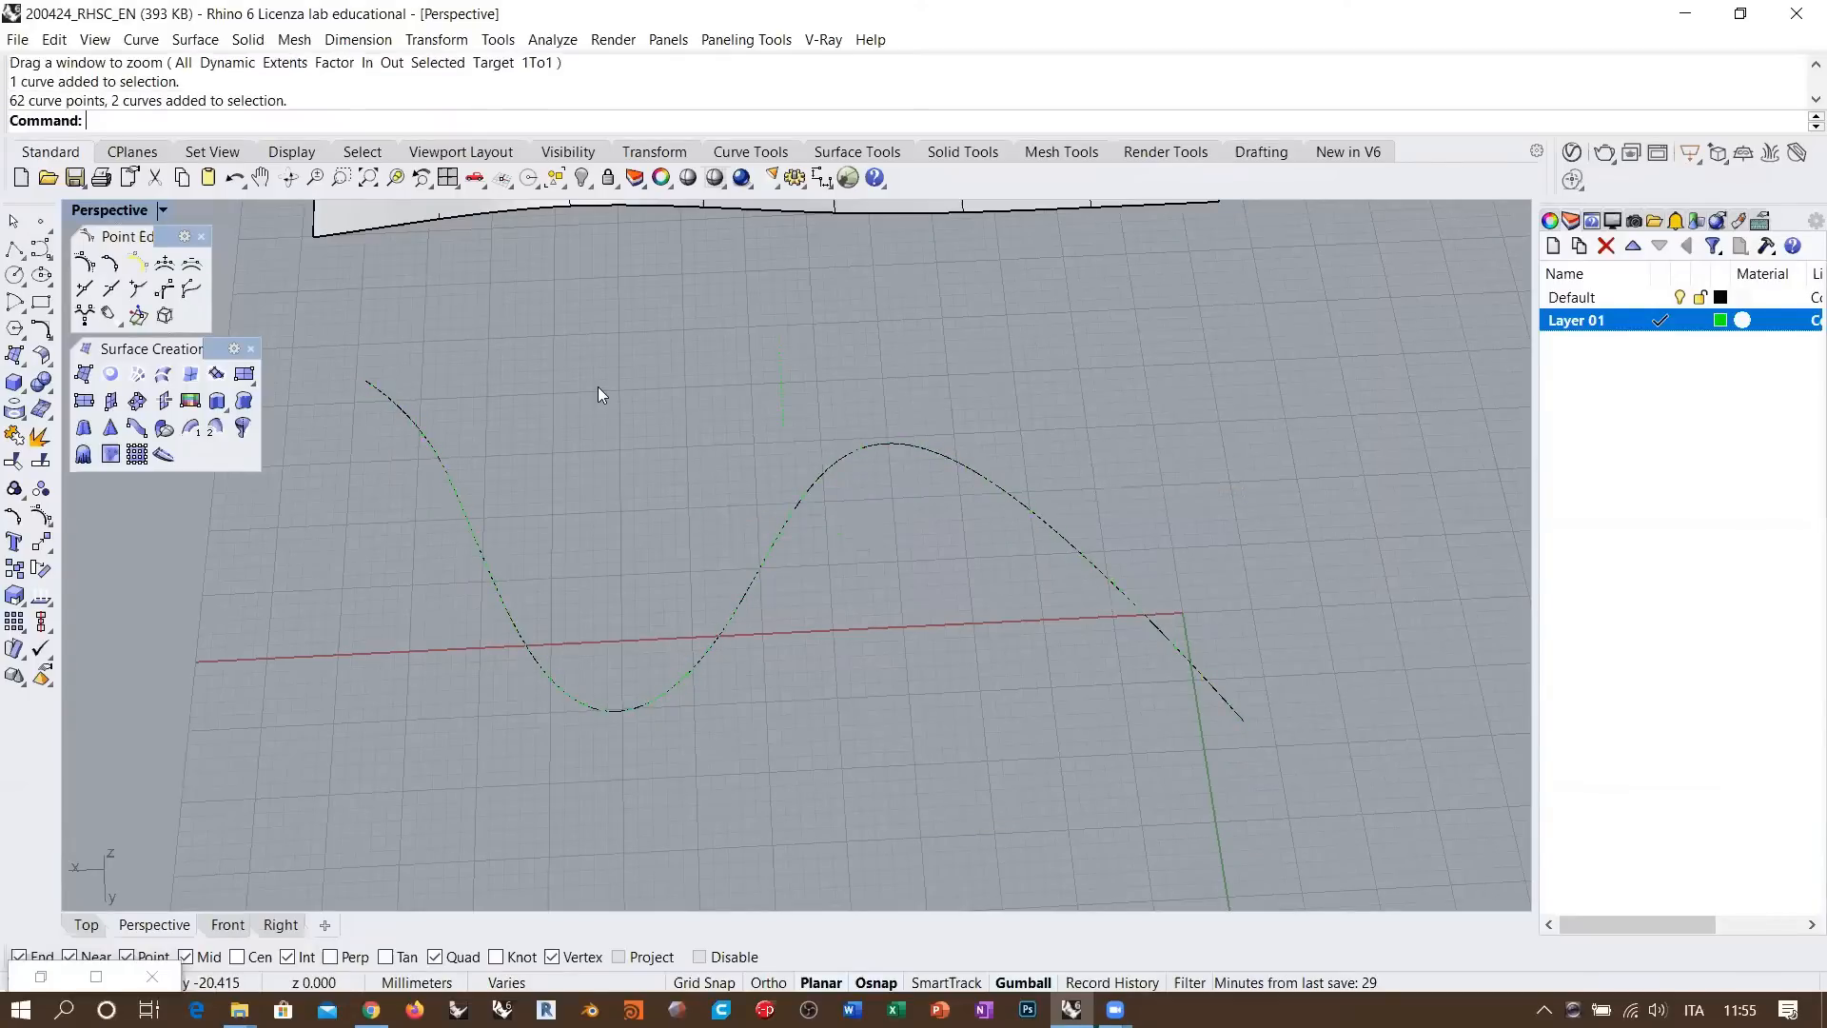
# Move the green fitted curve along the Y axis so it lies beside the original black curve
pyautogui.moveTo(624, 515); pyautogui.dragTo(803, 498, button='right')
pyautogui.click(761, 449)
pyautogui.click(820, 515)
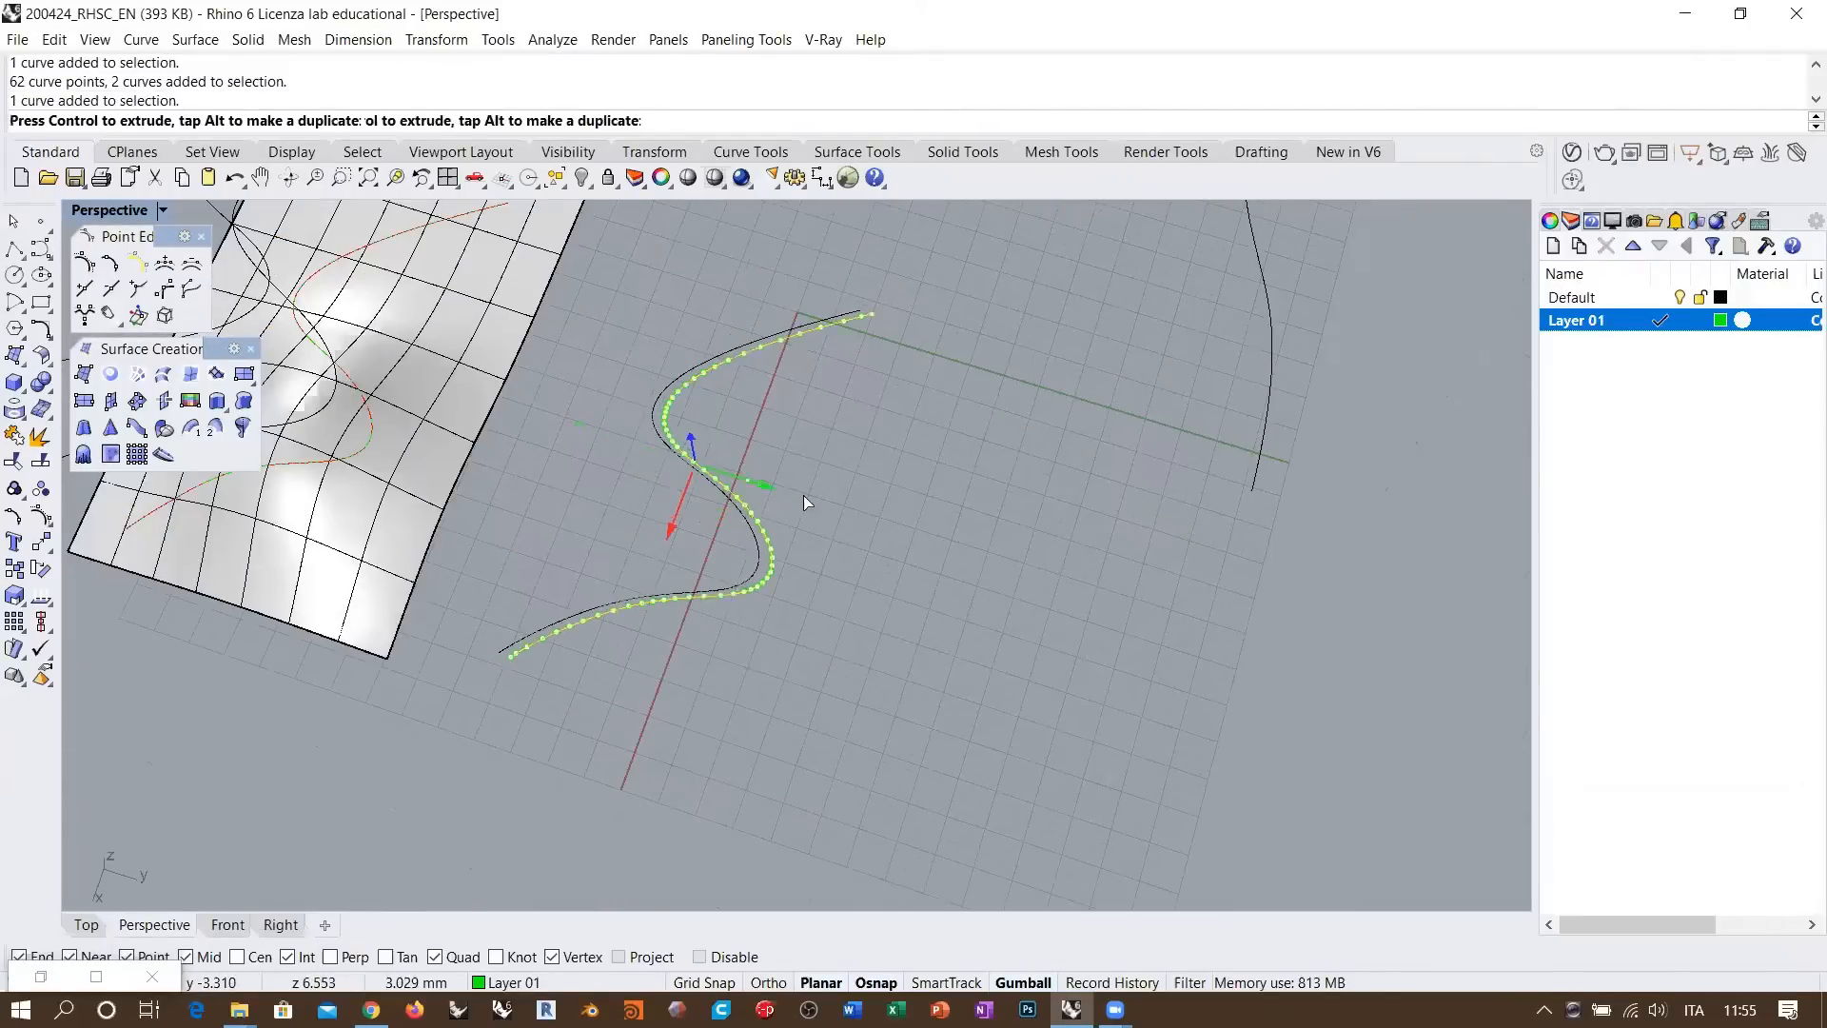
pyautogui.moveTo(830, 511); pyautogui.dragTo(860, 528)
pyautogui.click(985, 612)
# Rebuild the original black curve with 62 control points at degree 3, keeping the input curve
pyautogui.scroll(5, 763, 472)
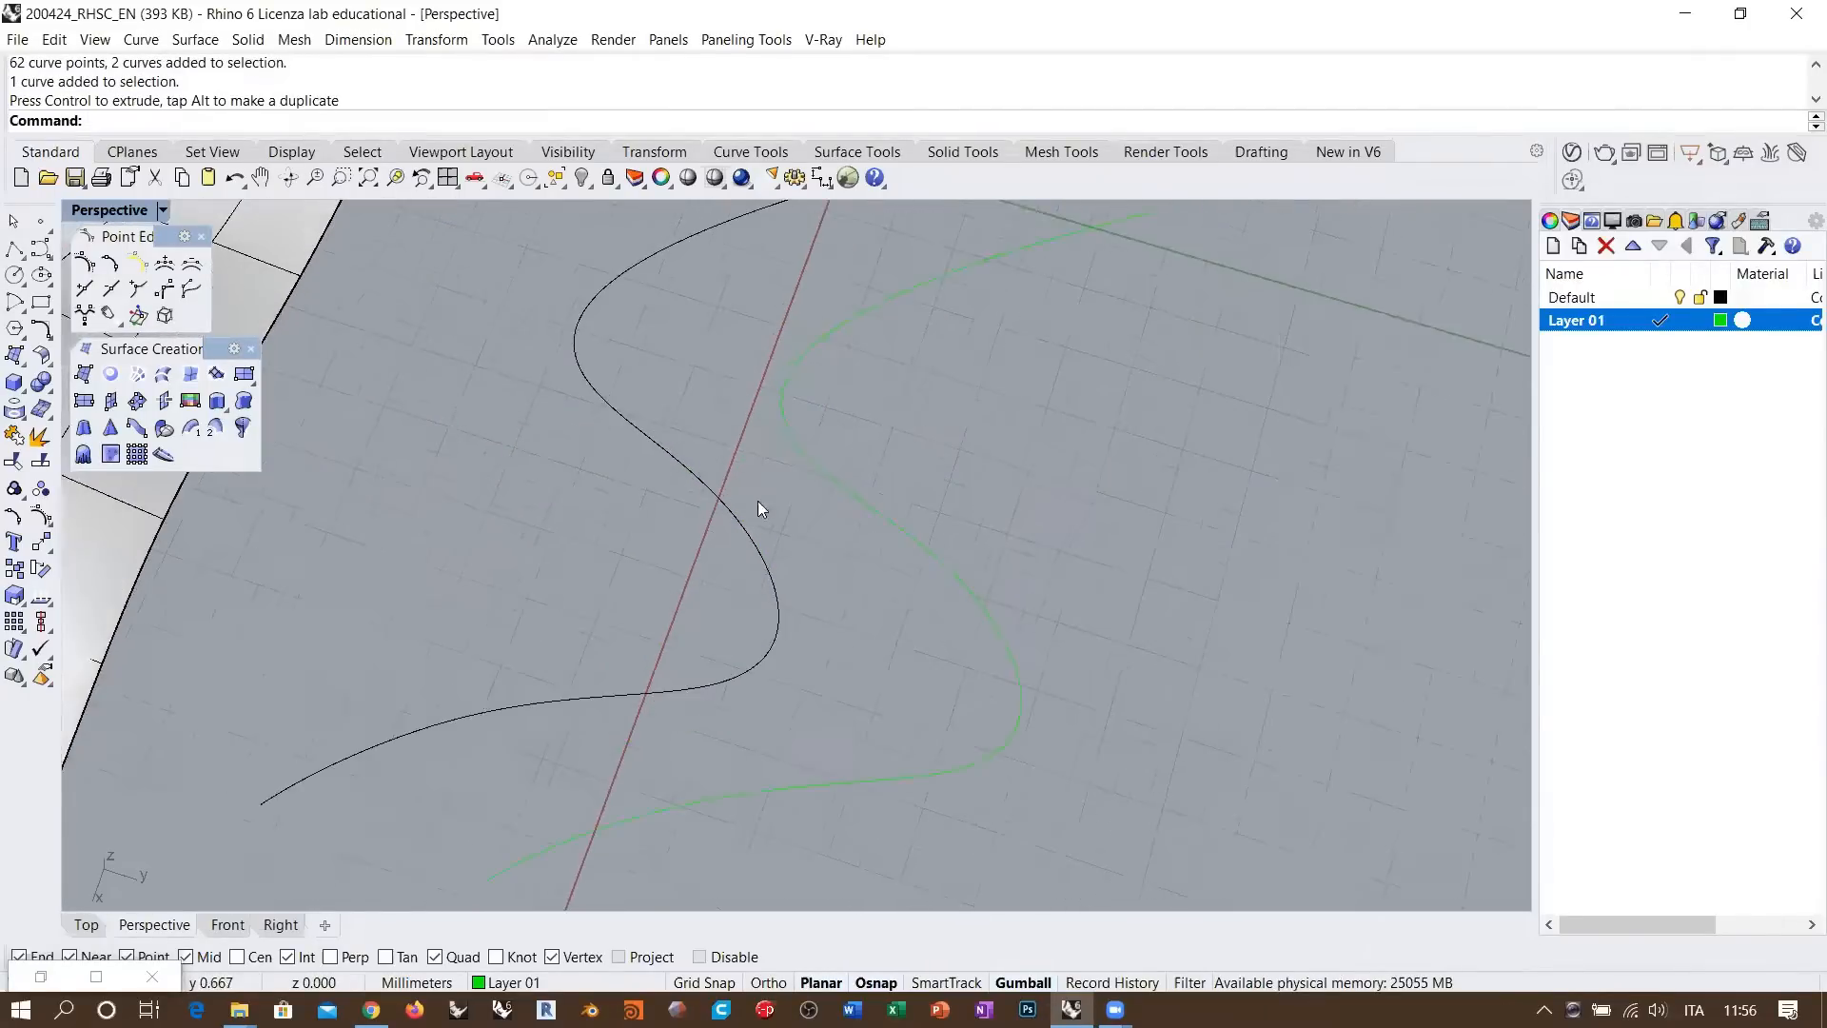
pyautogui.moveTo(758, 502); pyautogui.dragTo(727, 518, button='right')
pyautogui.keyDown('shift'); pyautogui.moveTo(579, 500); pyautogui.dragTo(577, 583, button='right'); pyautogui.keyUp('shift')
pyautogui.click(623, 434)
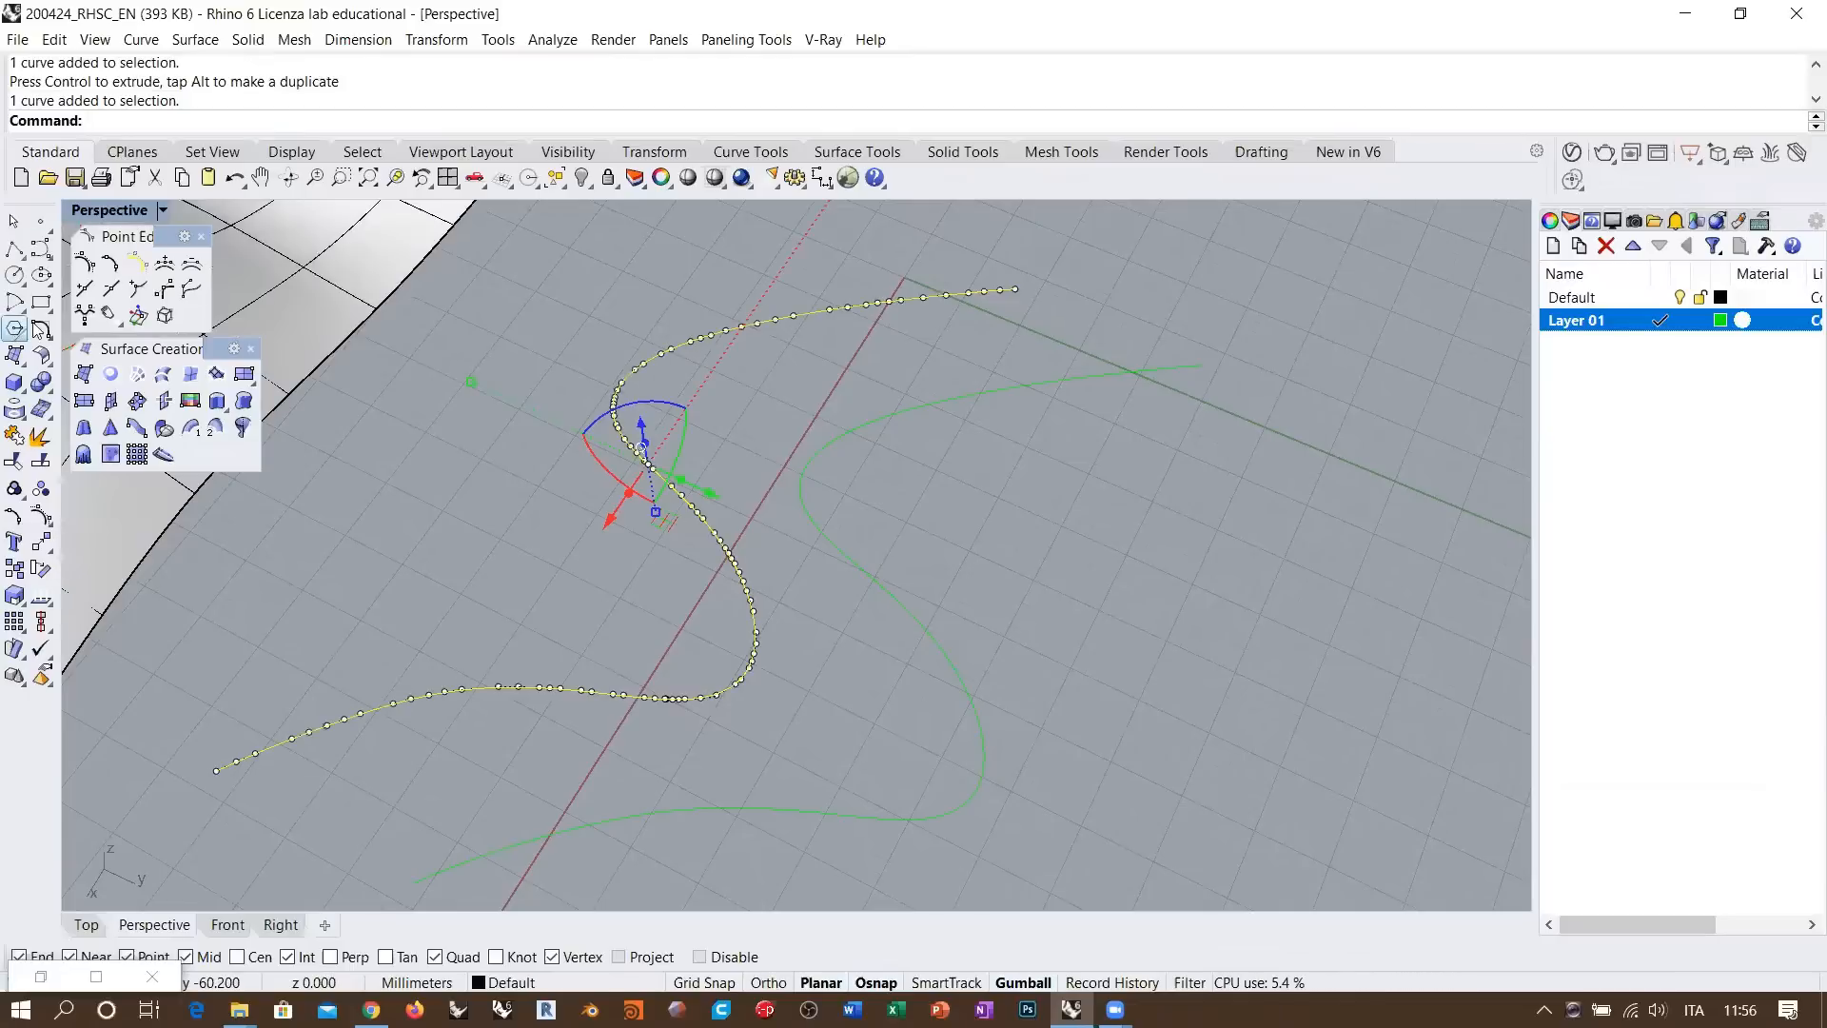
pyautogui.click(39, 324)
pyautogui.click(194, 394)
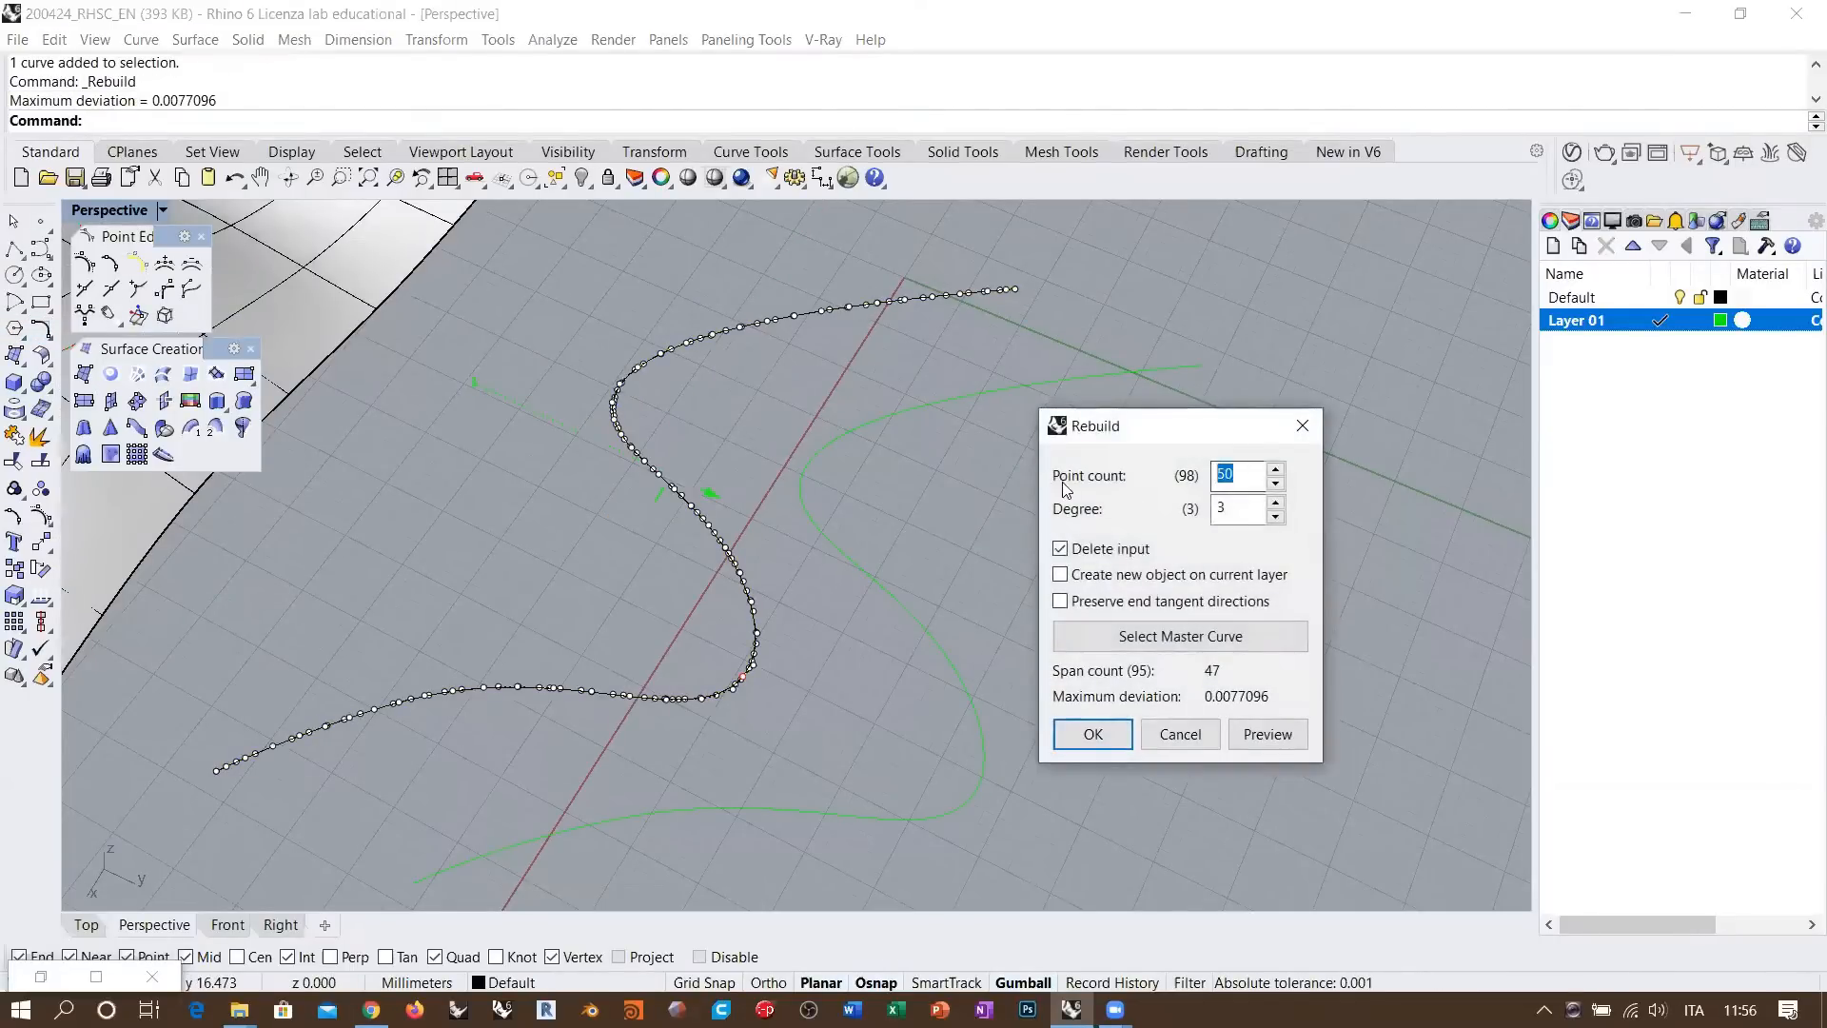
pyautogui.write('62')
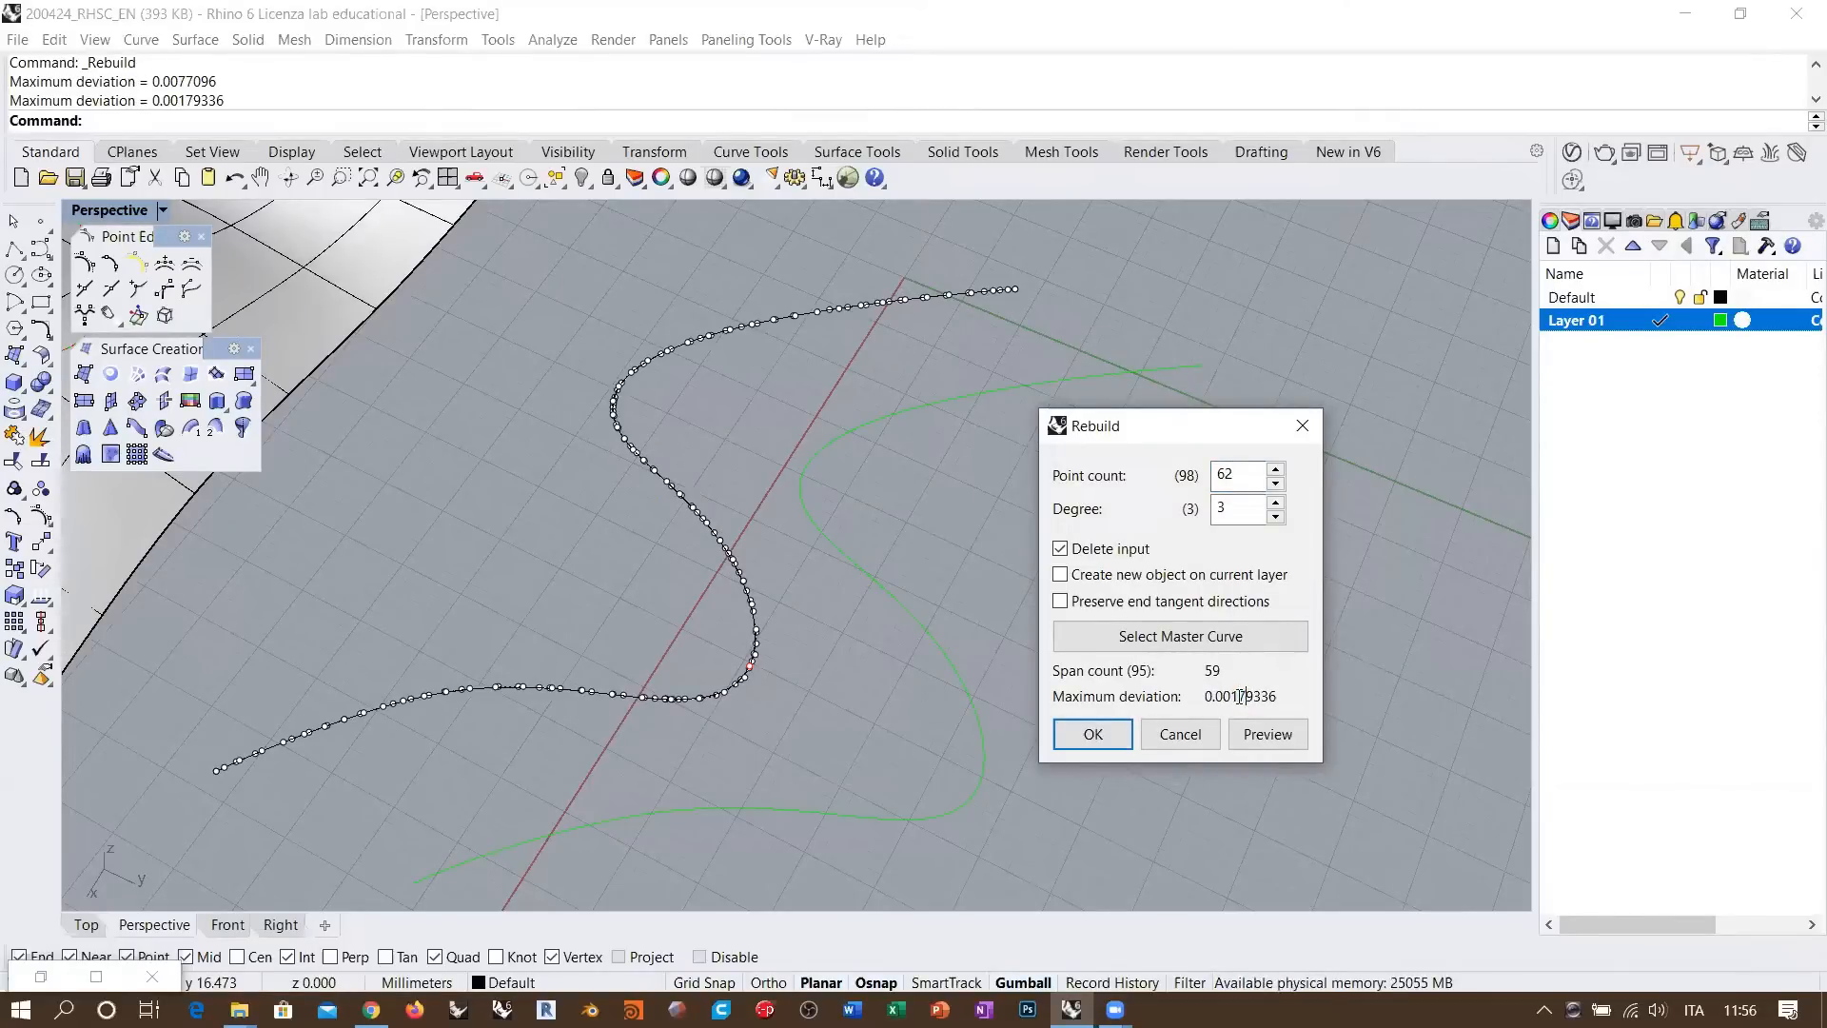
pyautogui.moveTo(1240, 696); pyautogui.dragTo(1285, 697)
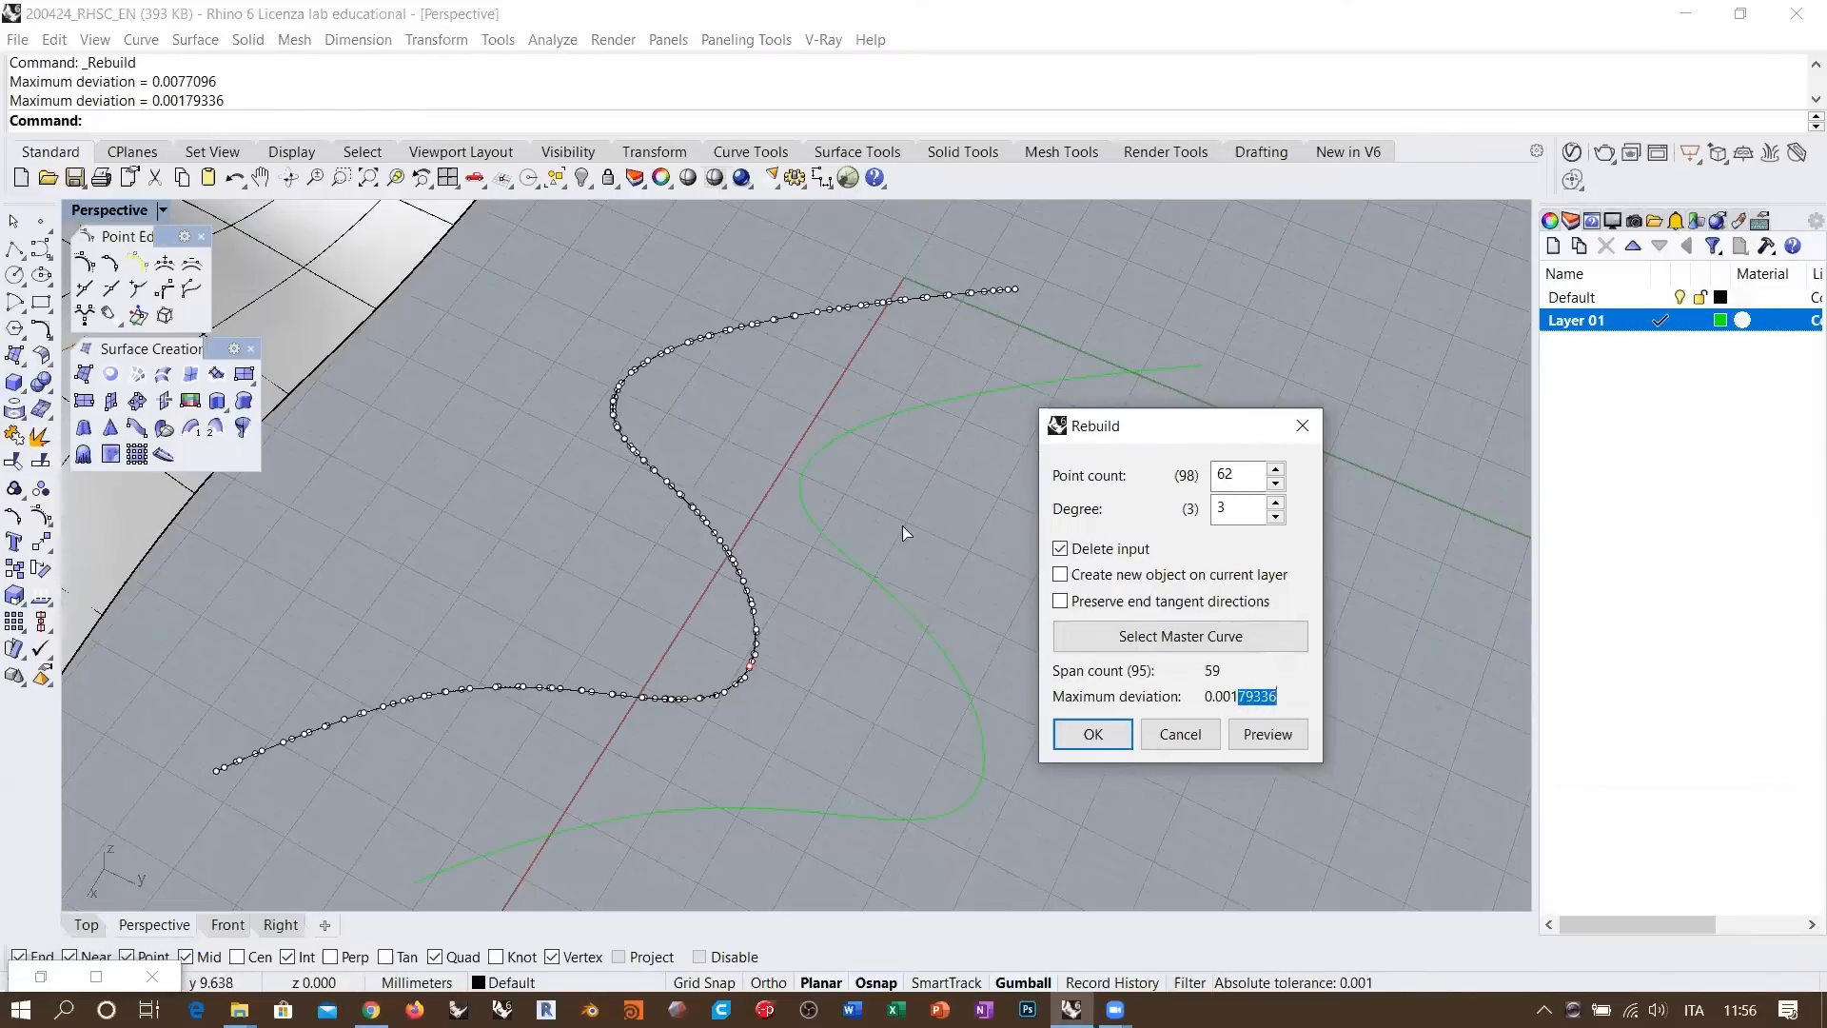
pyautogui.click(1060, 549)
pyautogui.click(1093, 734)
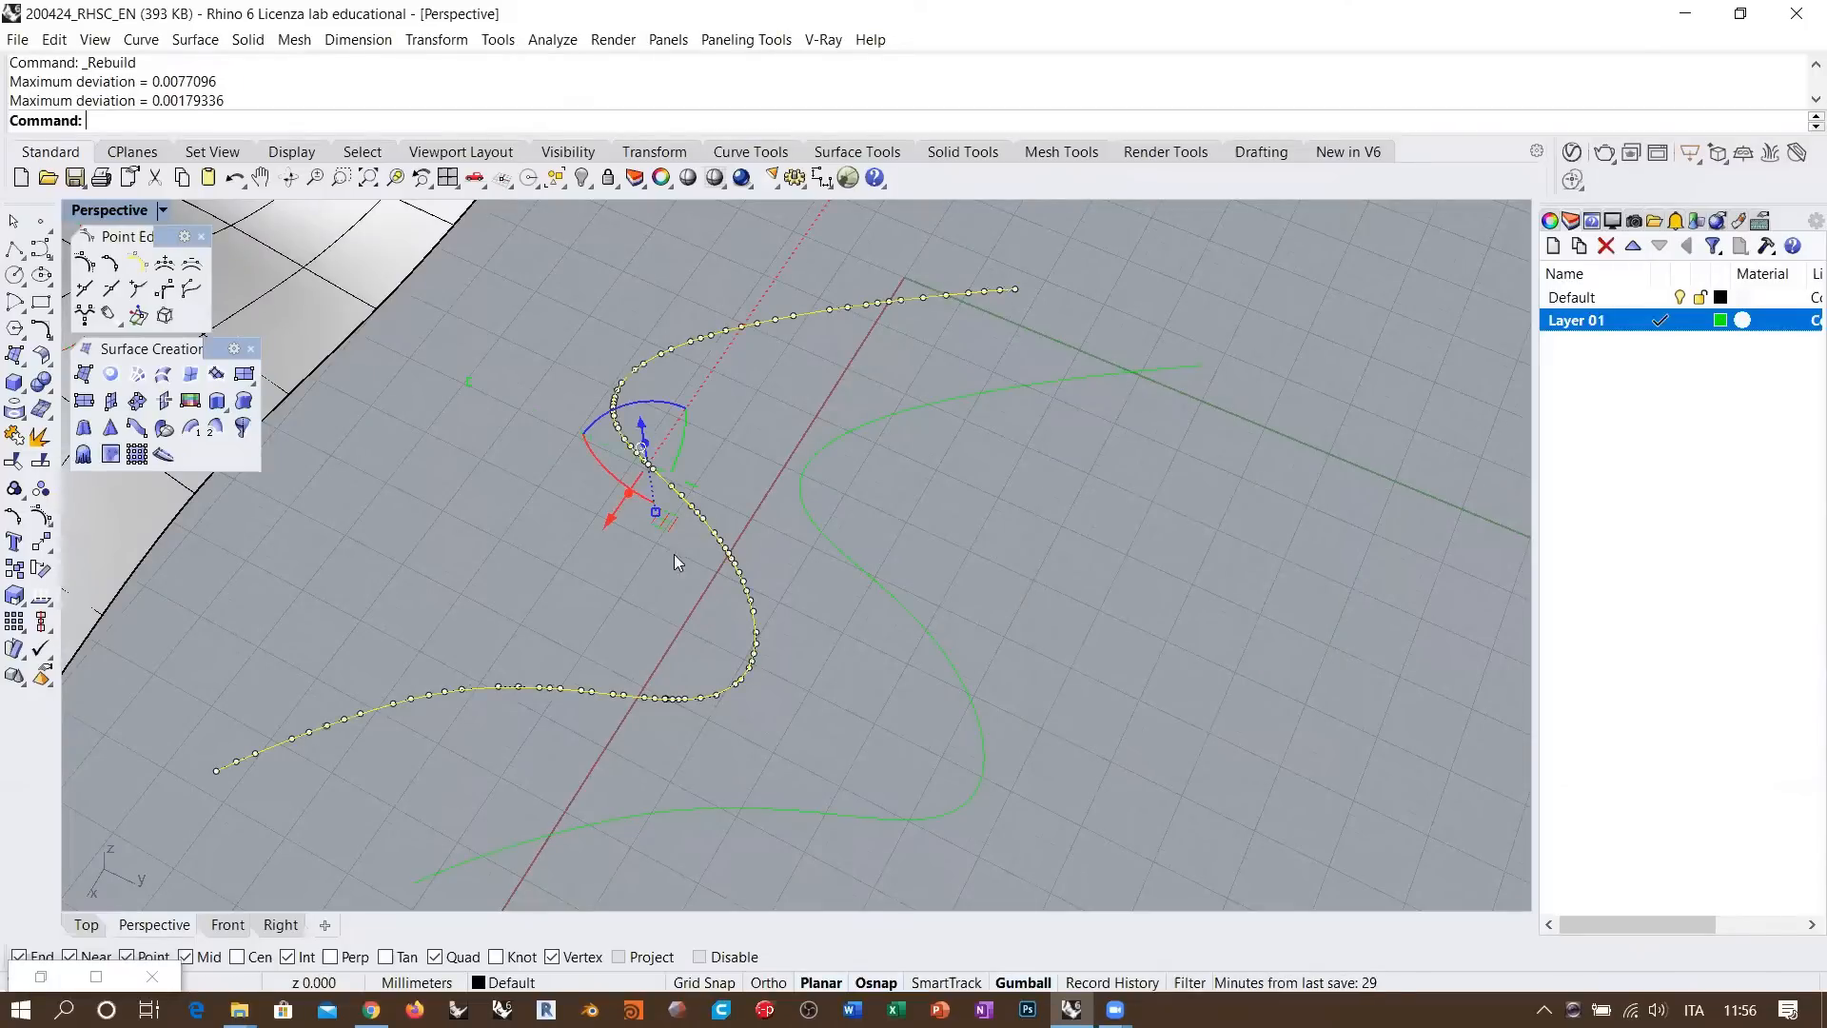
# Move the original curve and its rebuilt copy apart along the Y axis so they lie side by side with the green curve
pyautogui.scroll(-1, 706, 528)
pyautogui.moveTo(695, 491); pyautogui.dragTo(595, 456)
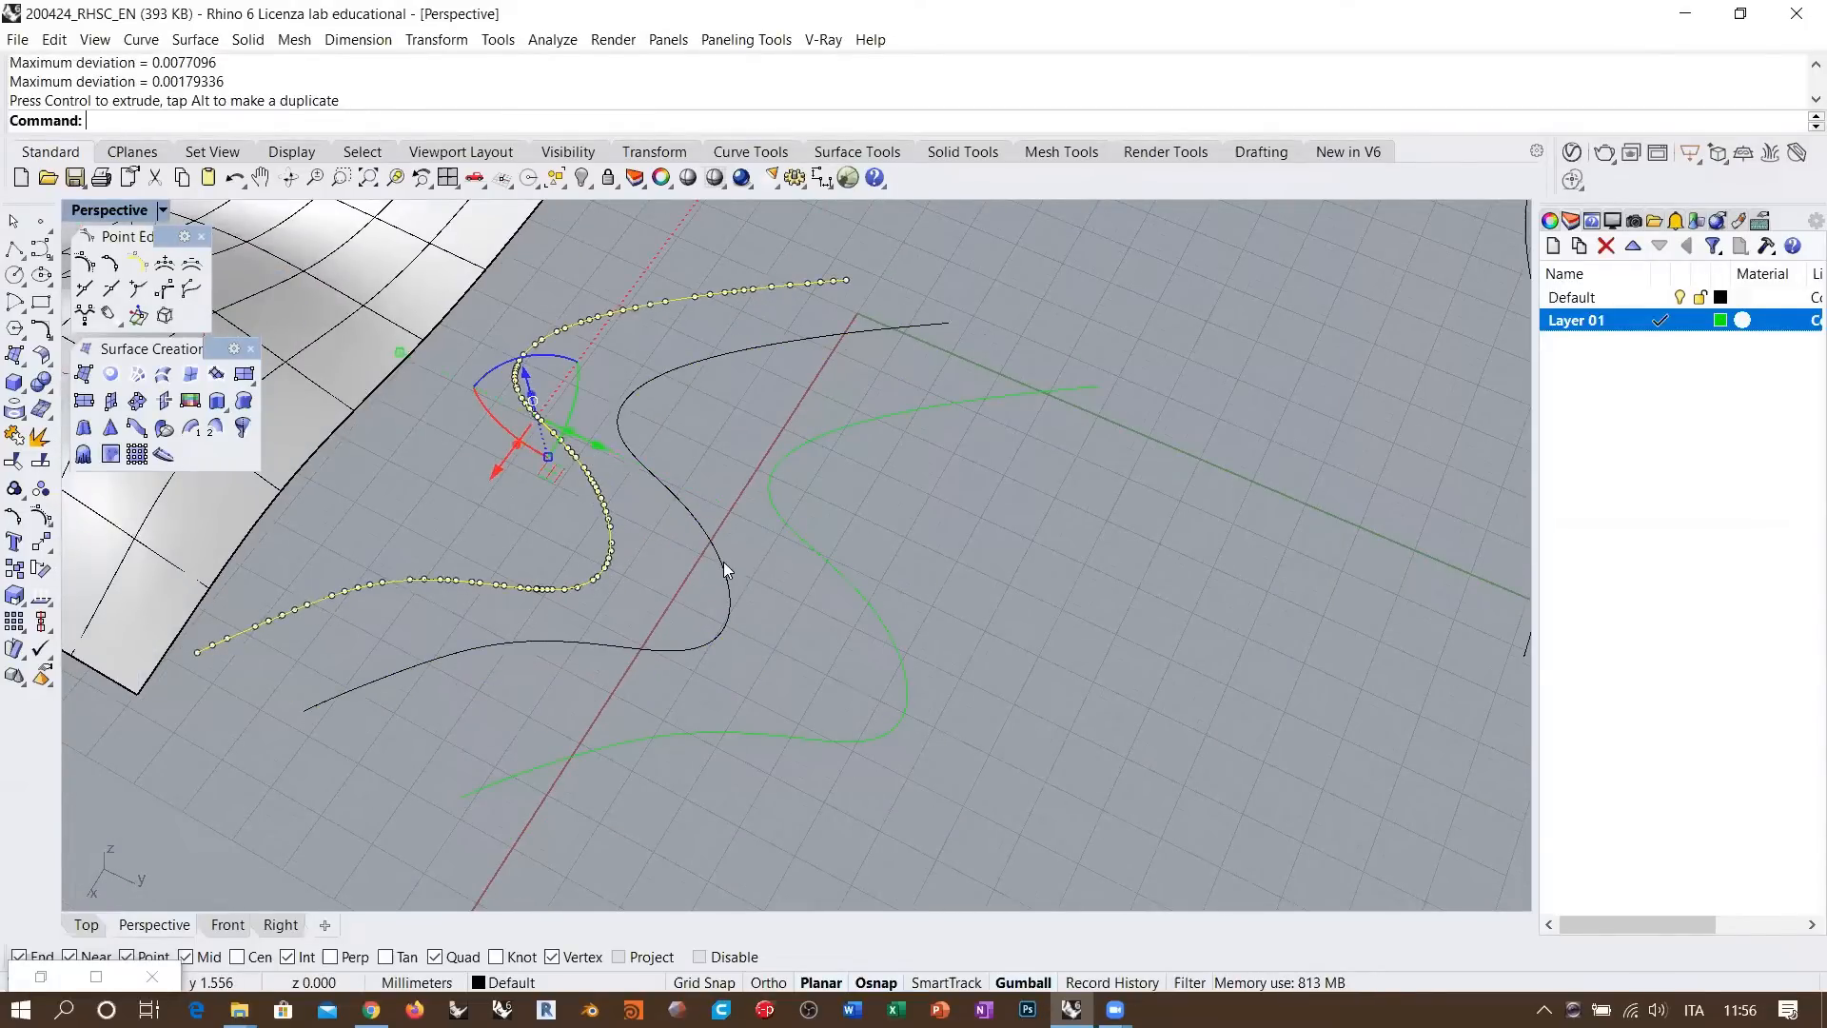
pyautogui.click(730, 572)
pyautogui.moveTo(707, 497); pyautogui.dragTo(730, 507)
pyautogui.click(821, 565)
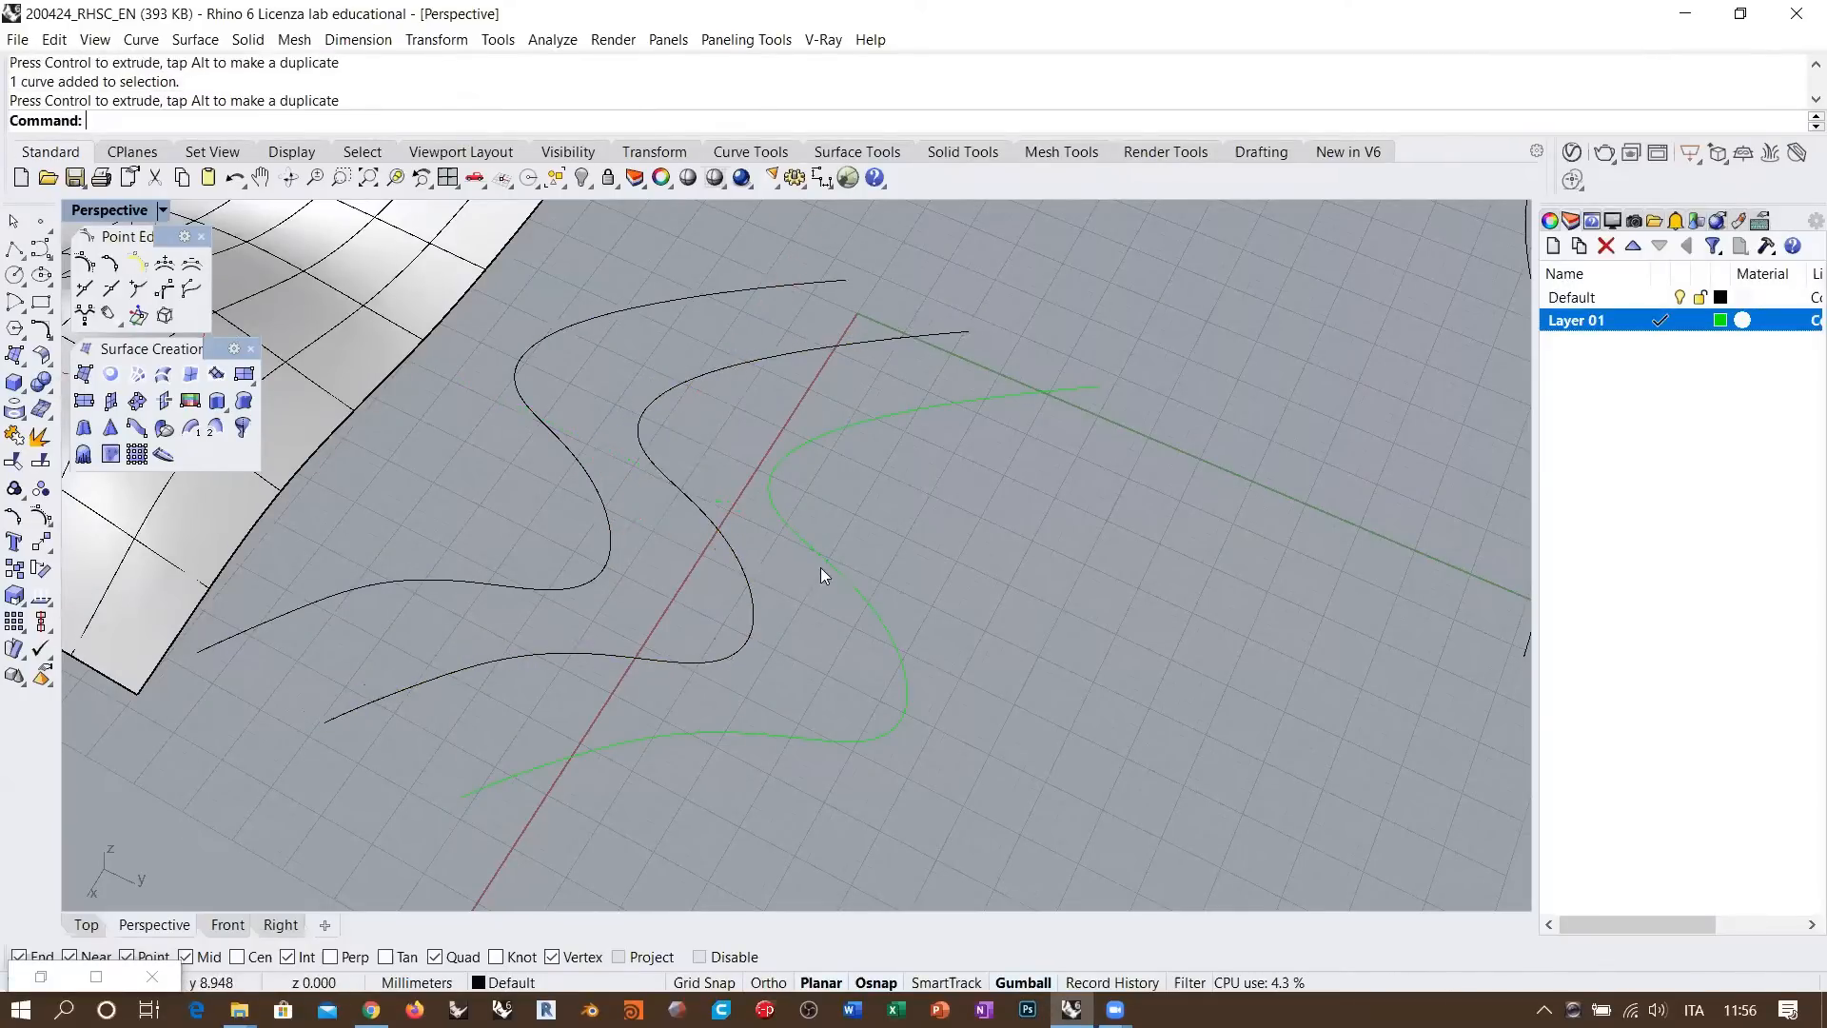
# Compare the control point spacing of the rebuilt curve and the green fitted curve with that of the original curve
pyautogui.click(750, 617)
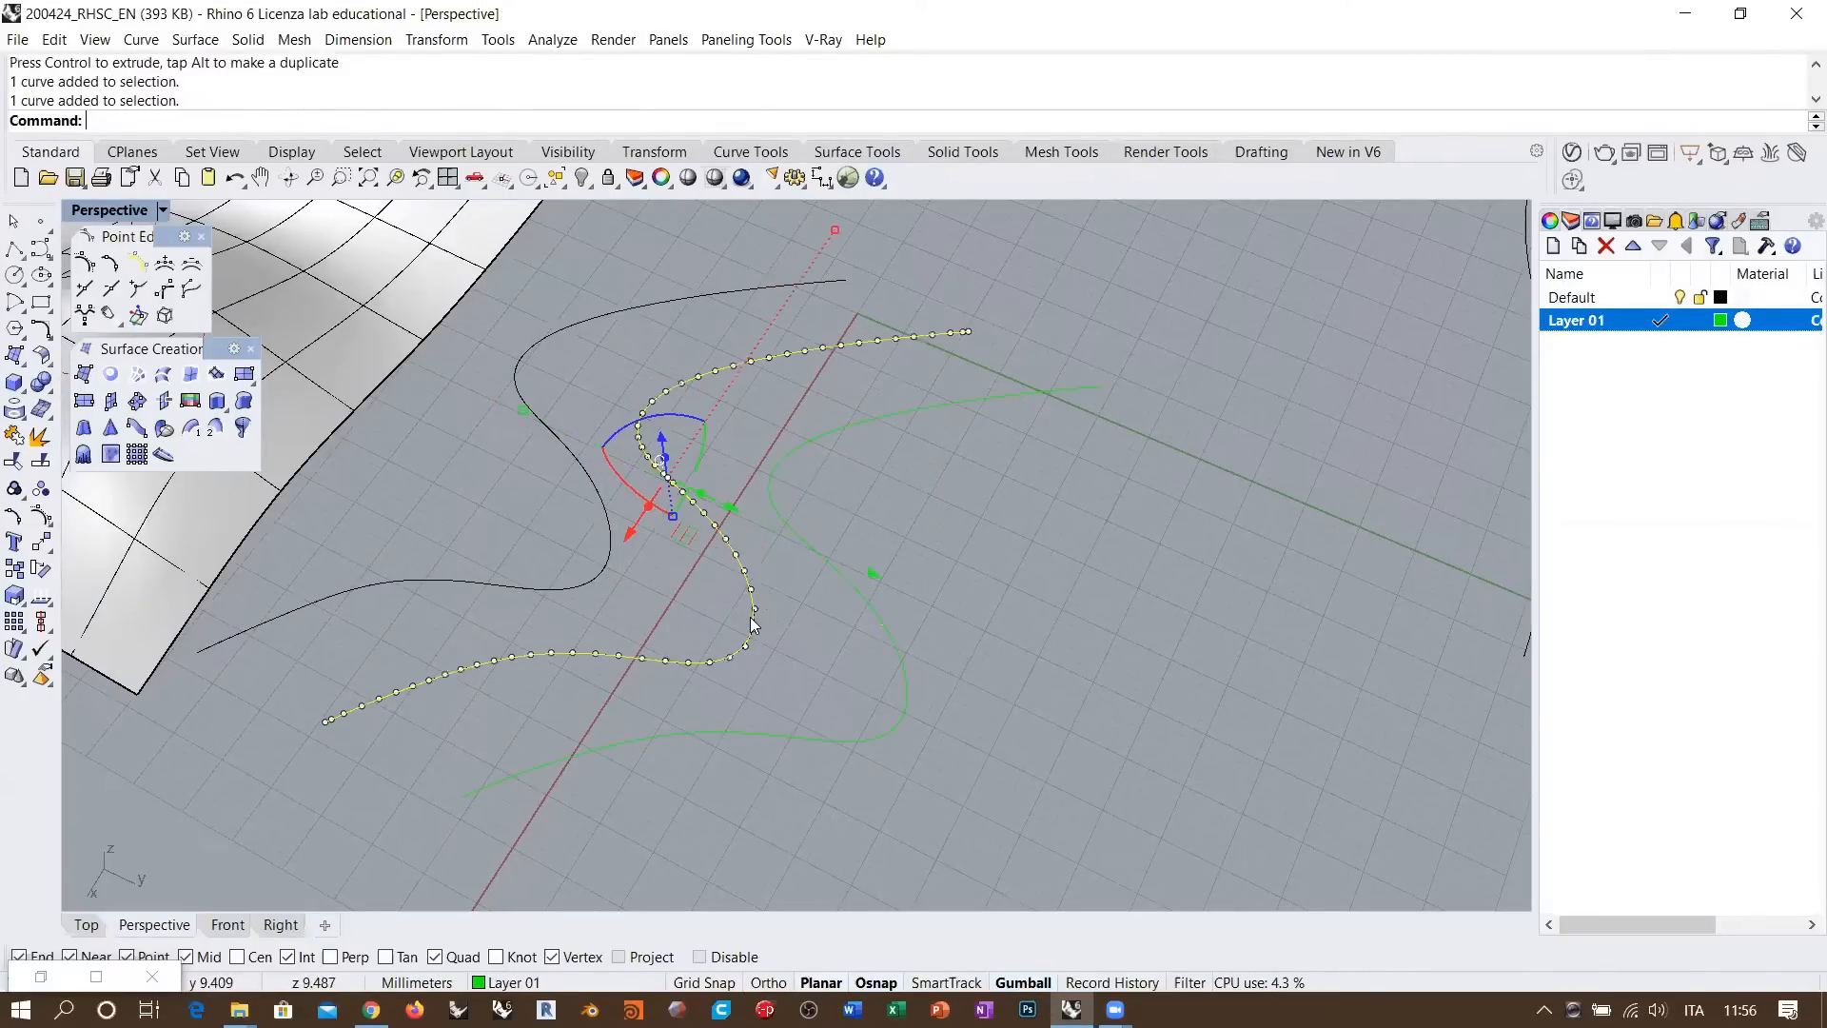
pyautogui.moveTo(790, 594); pyautogui.dragTo(830, 569, button='right')
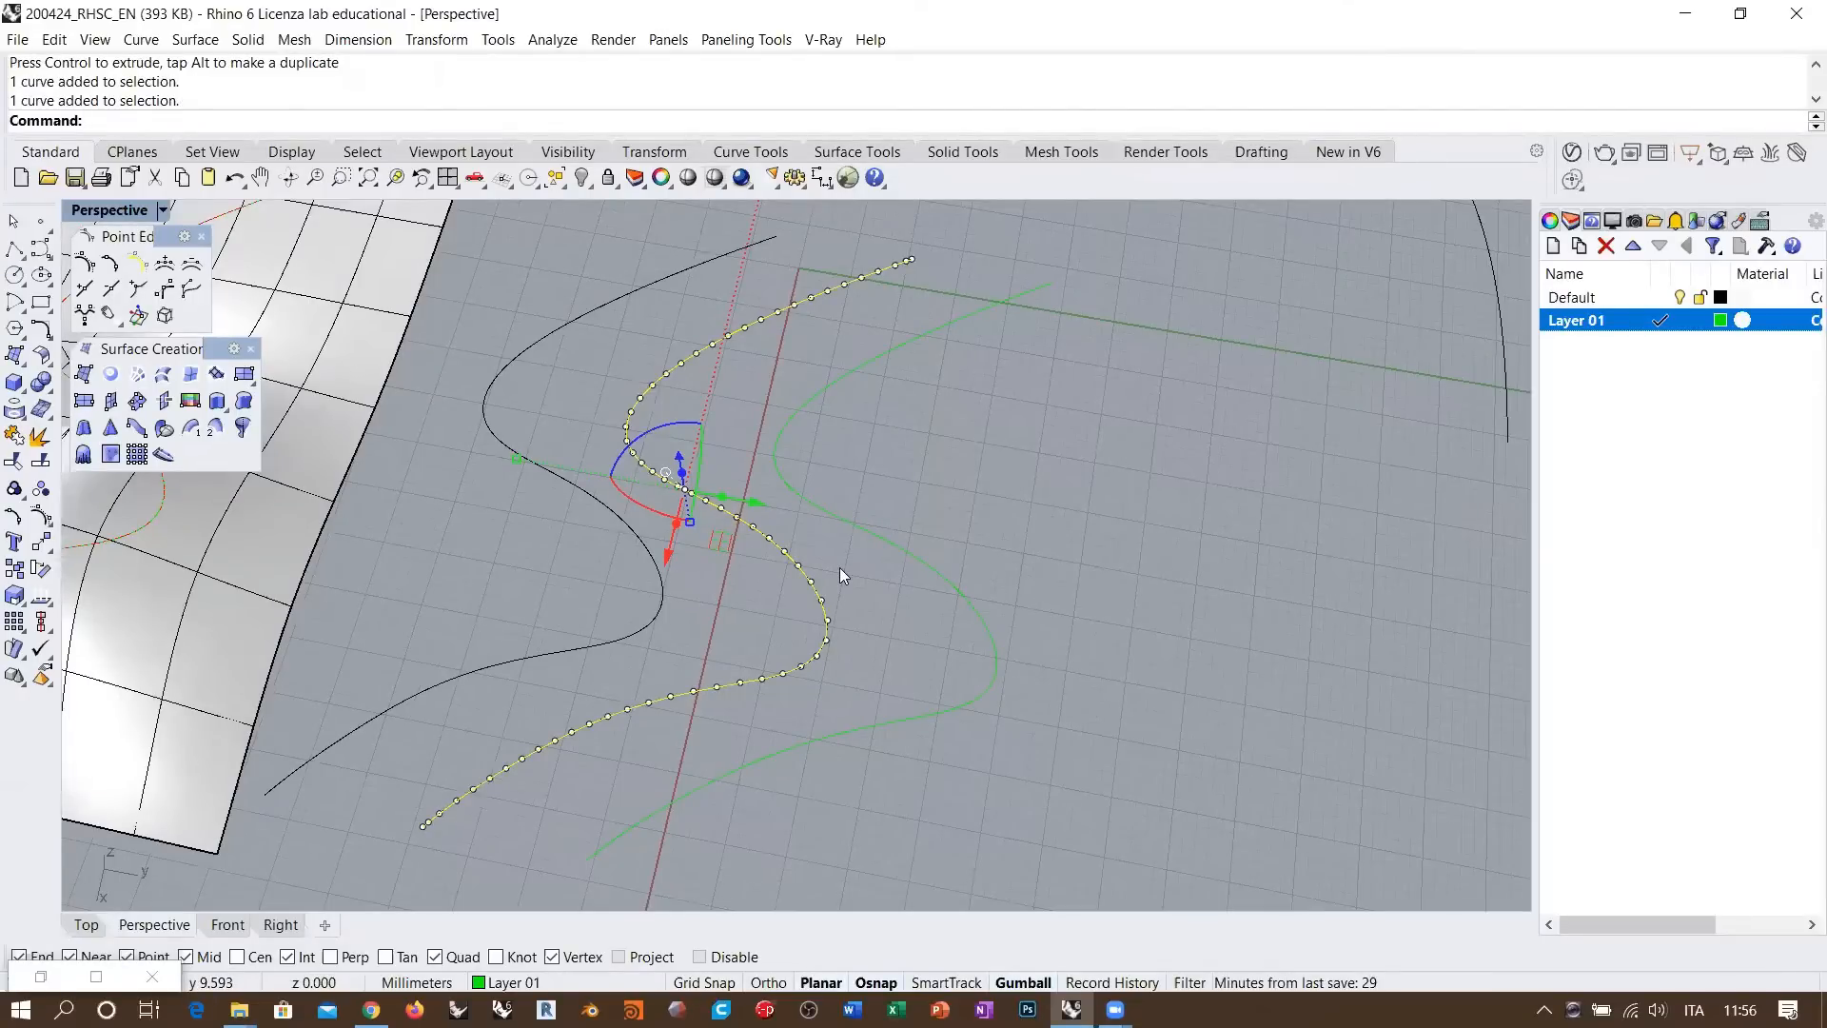
pyautogui.keyDown('shift'); pyautogui.click(658, 573); pyautogui.keyUp('shift')
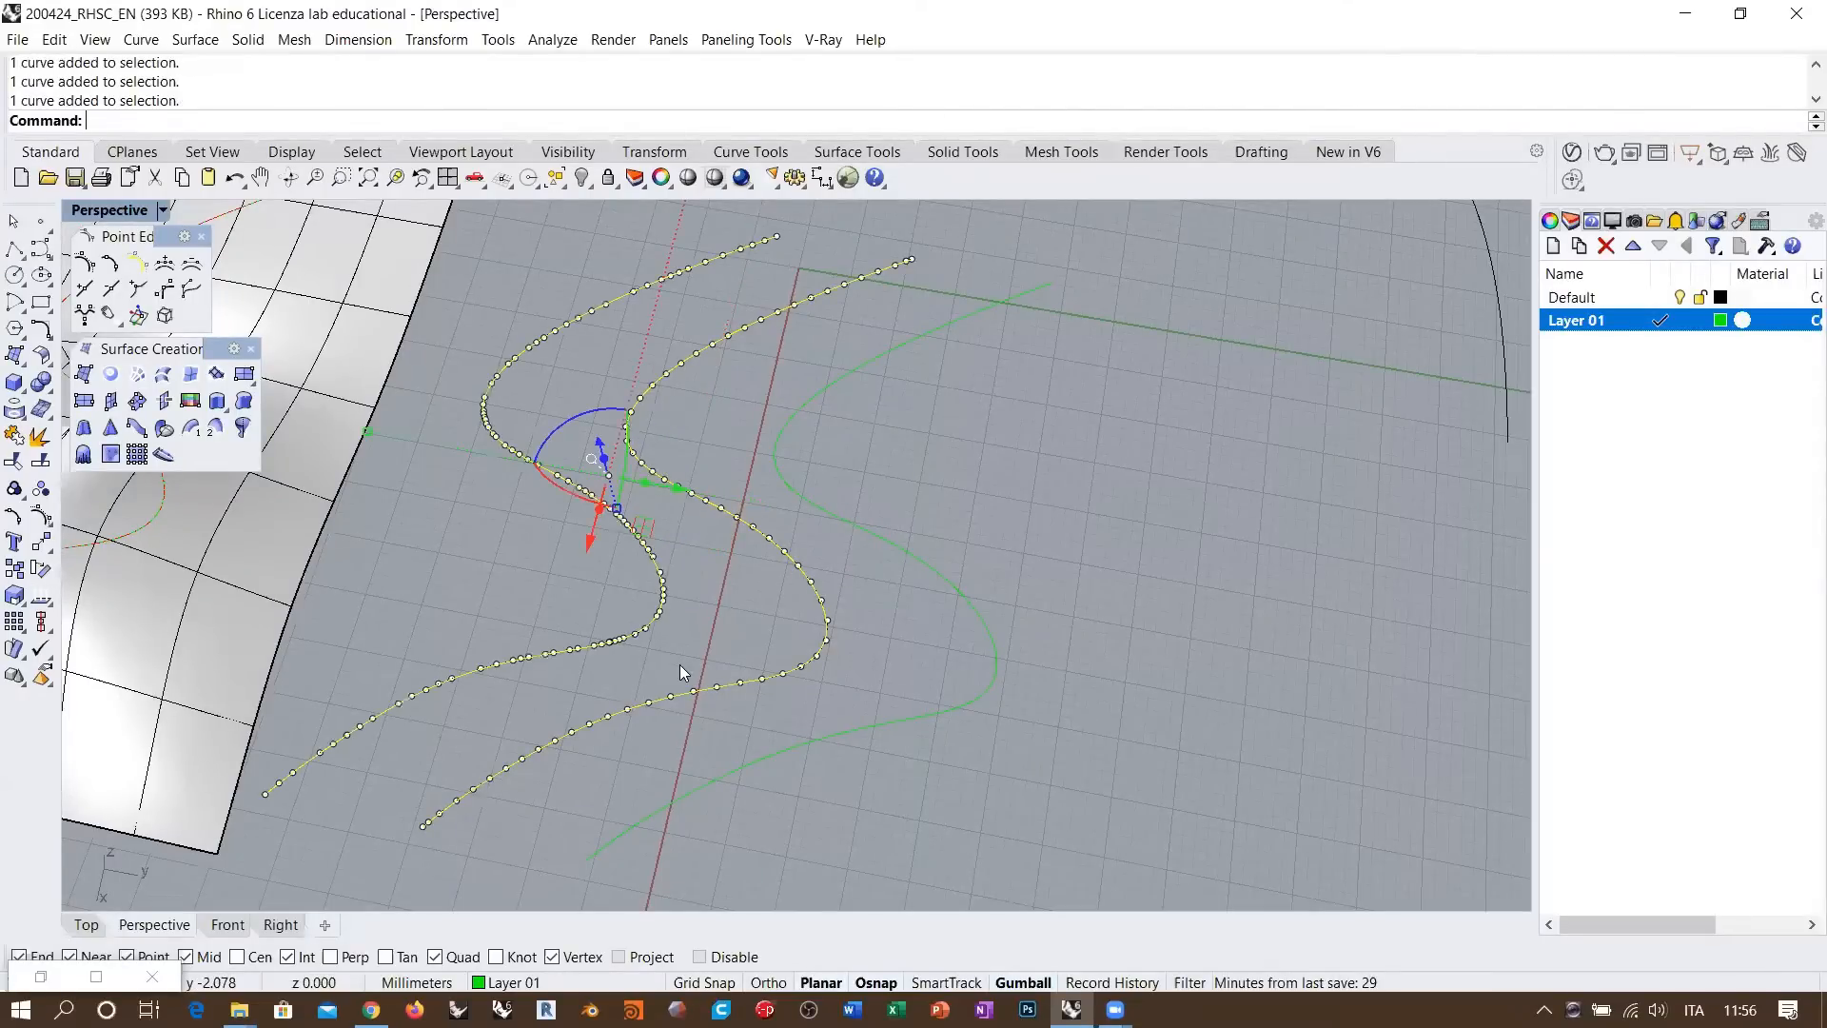
pyautogui.click(798, 564)
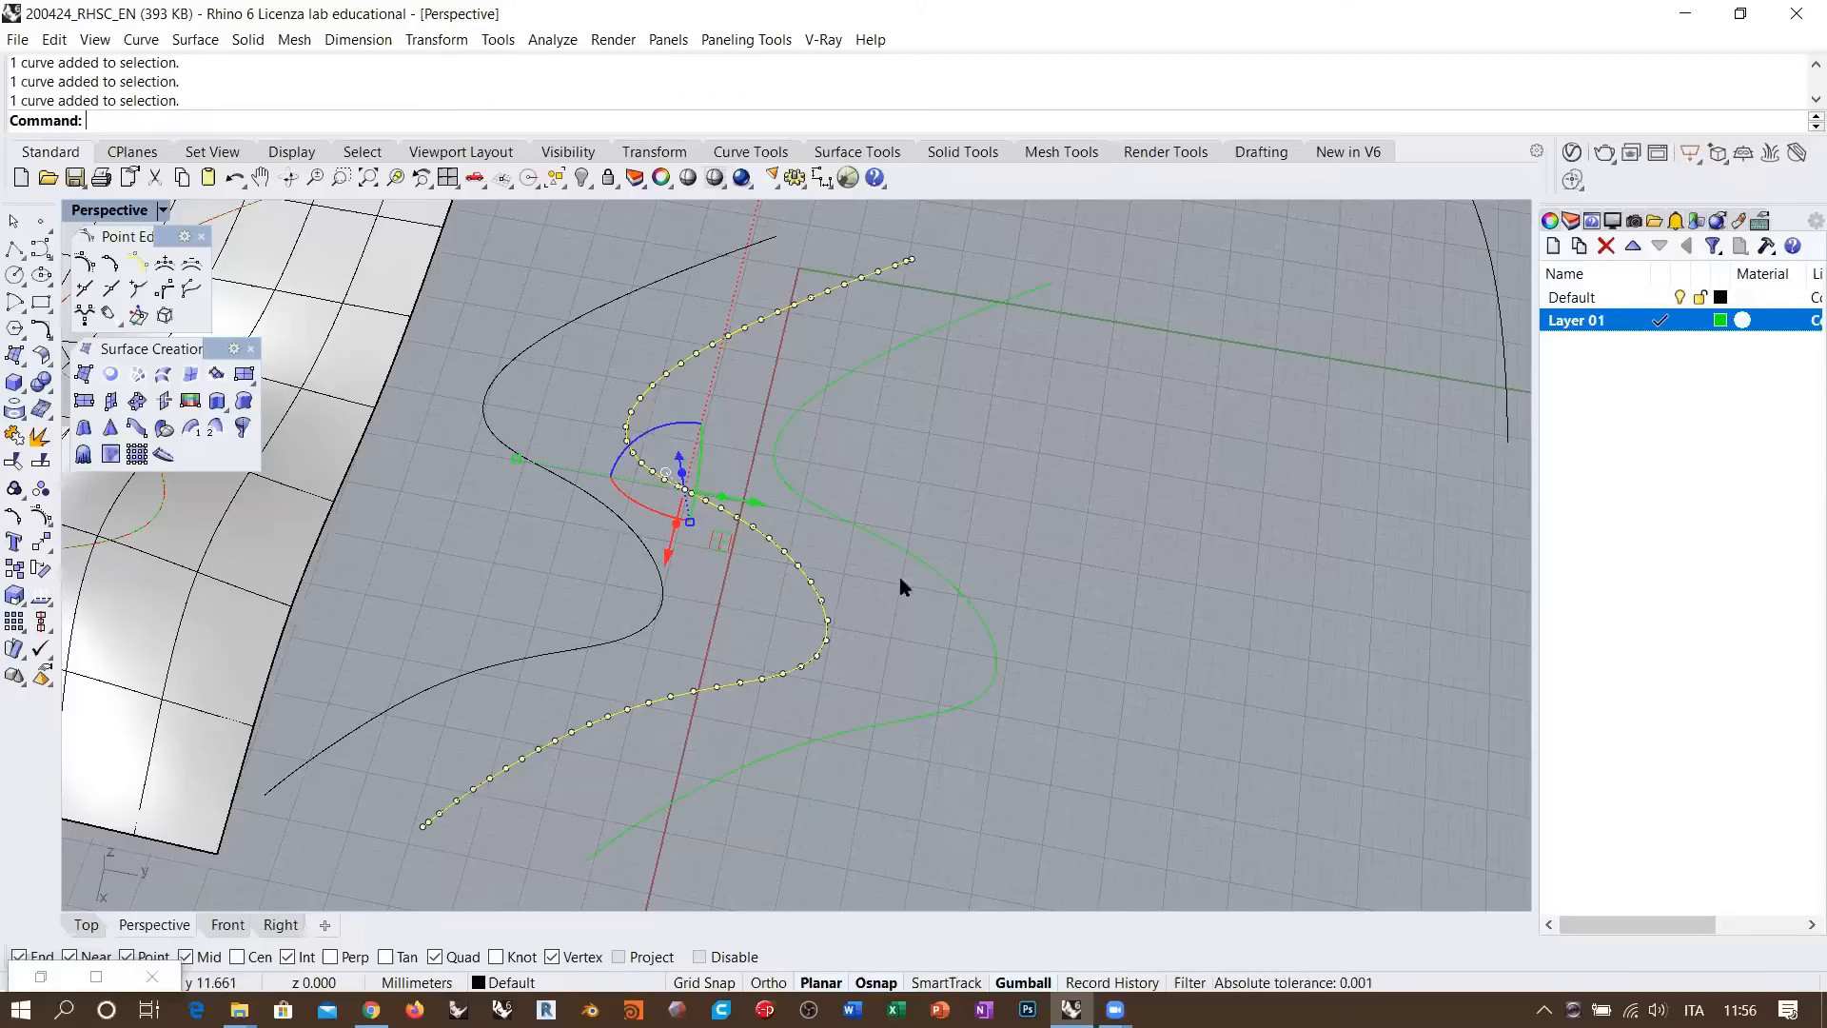
pyautogui.click(949, 587)
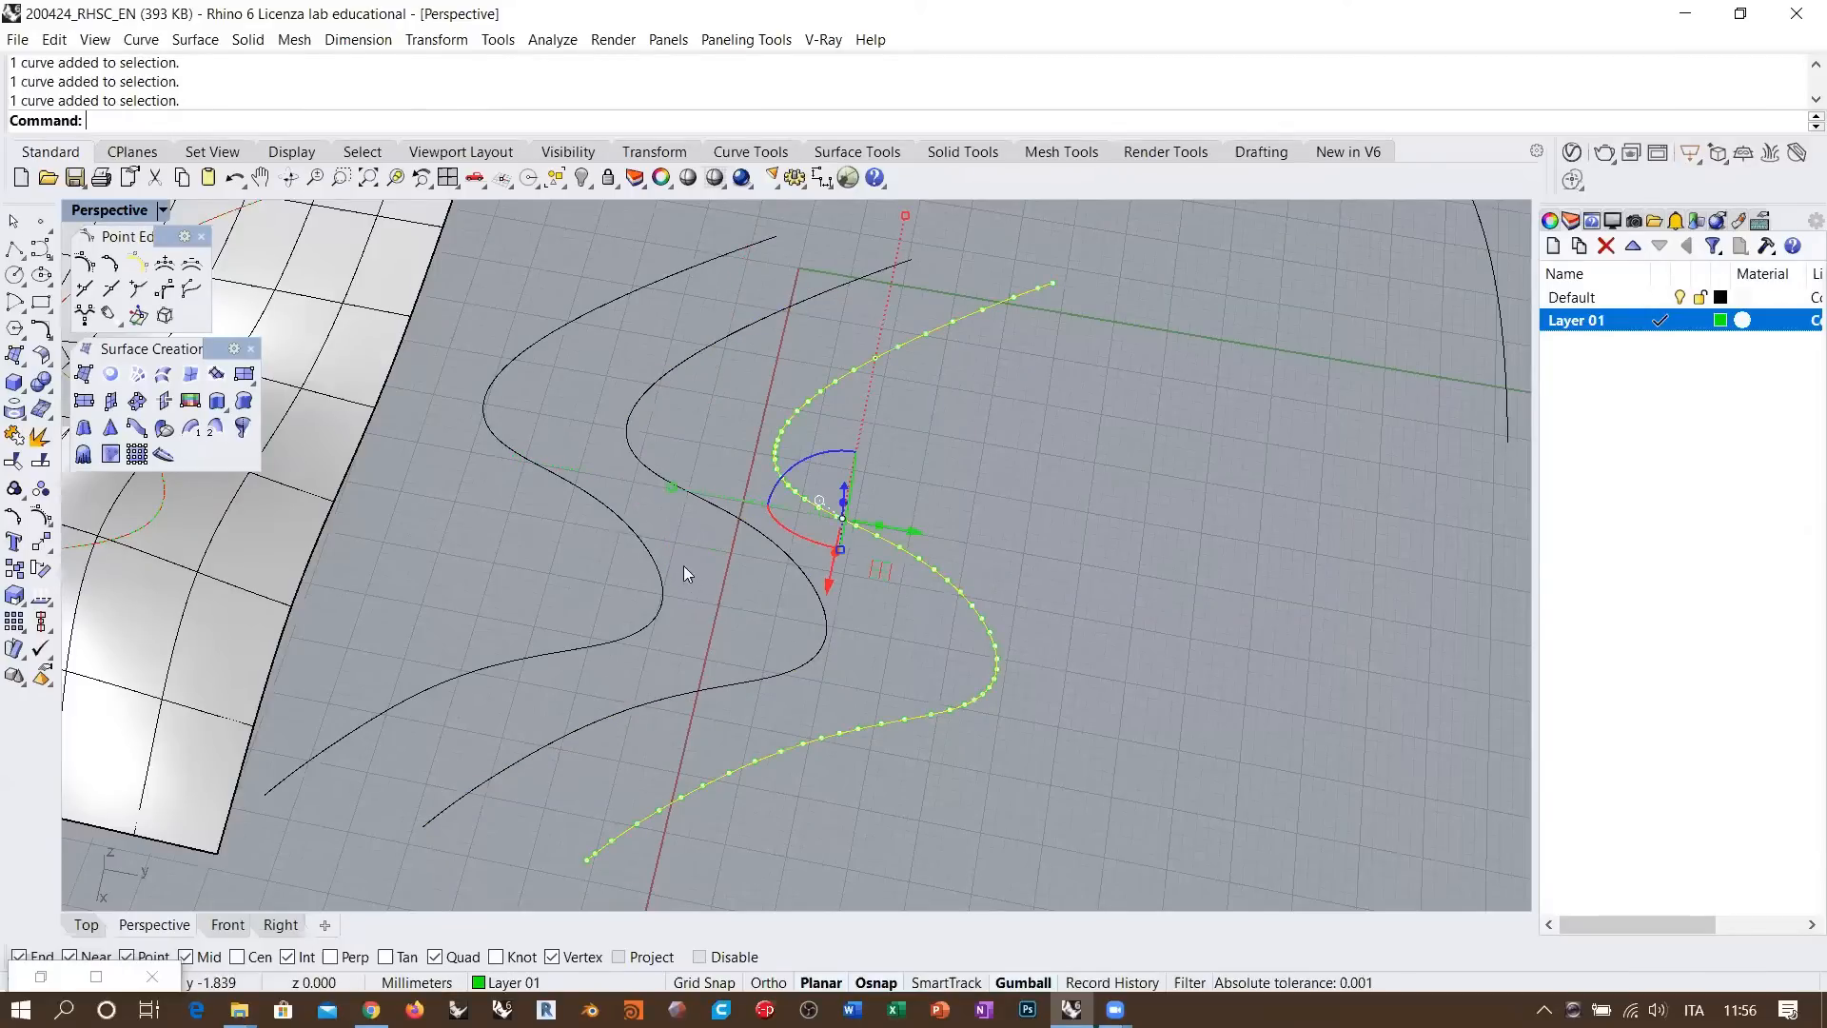
pyautogui.keyDown('shift'); pyautogui.click(658, 573); pyautogui.keyUp('shift')
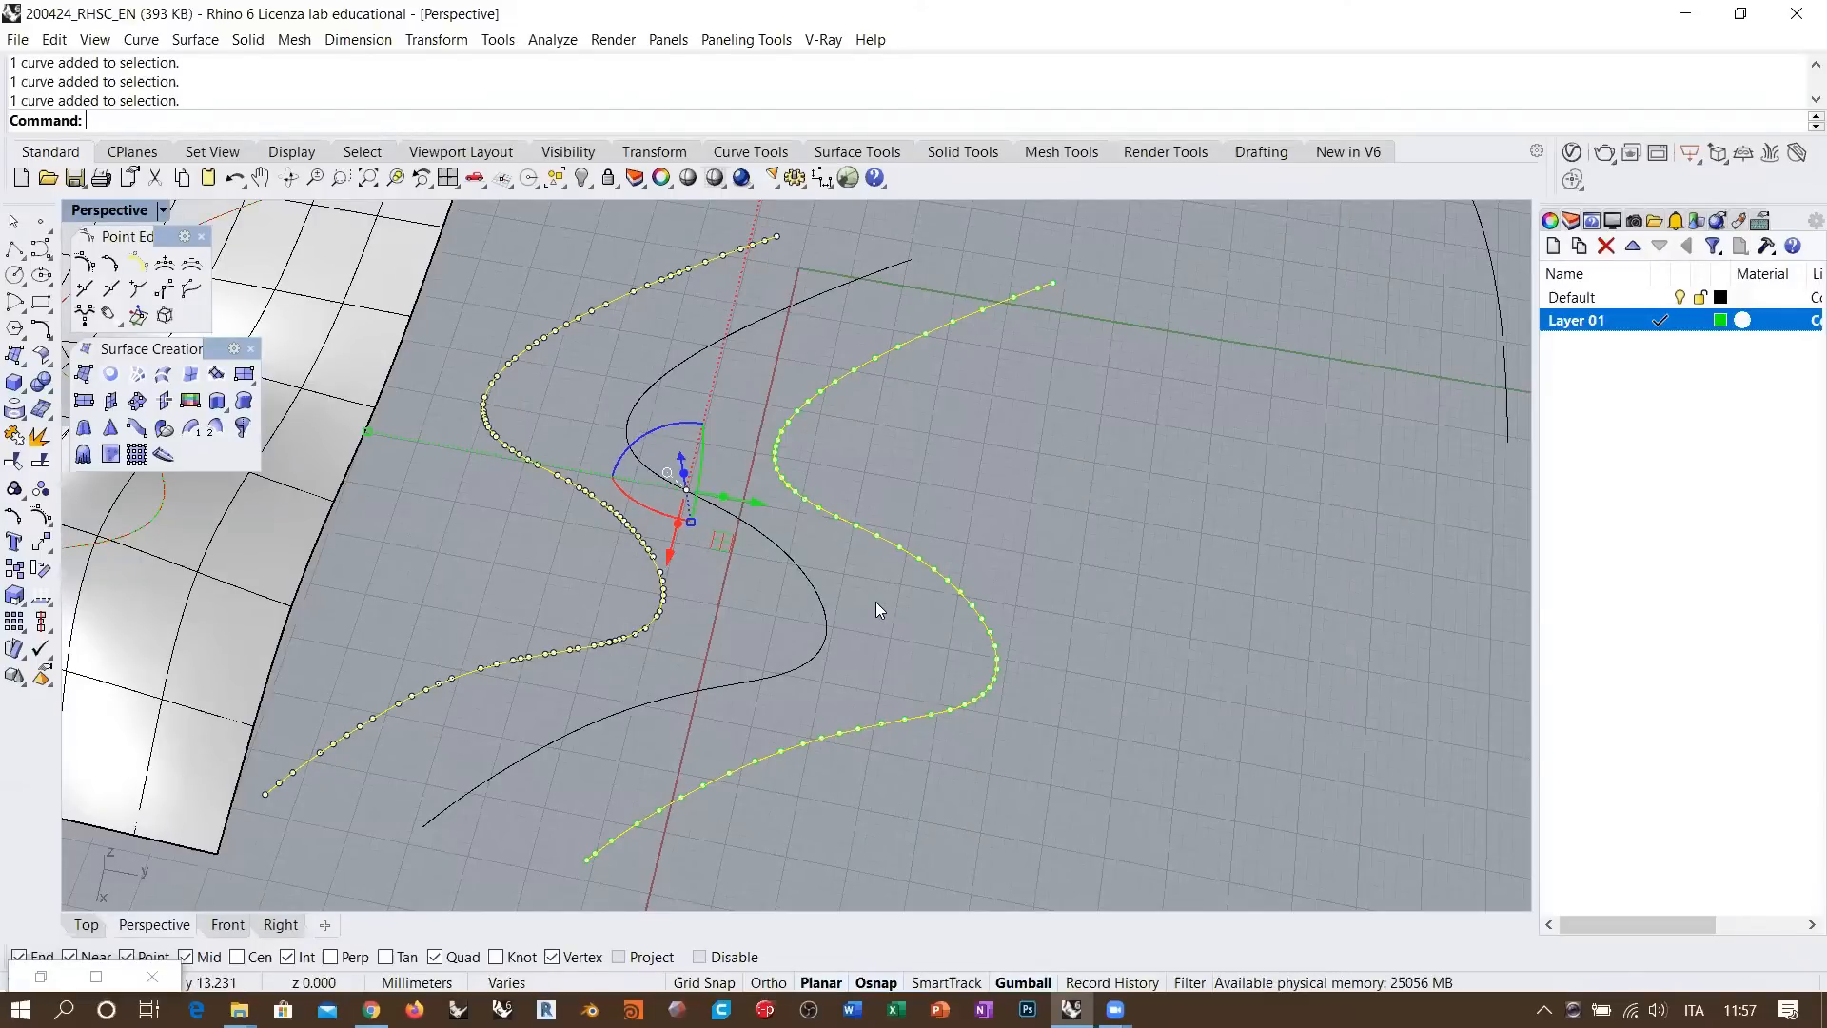
pyautogui.press('Escape')
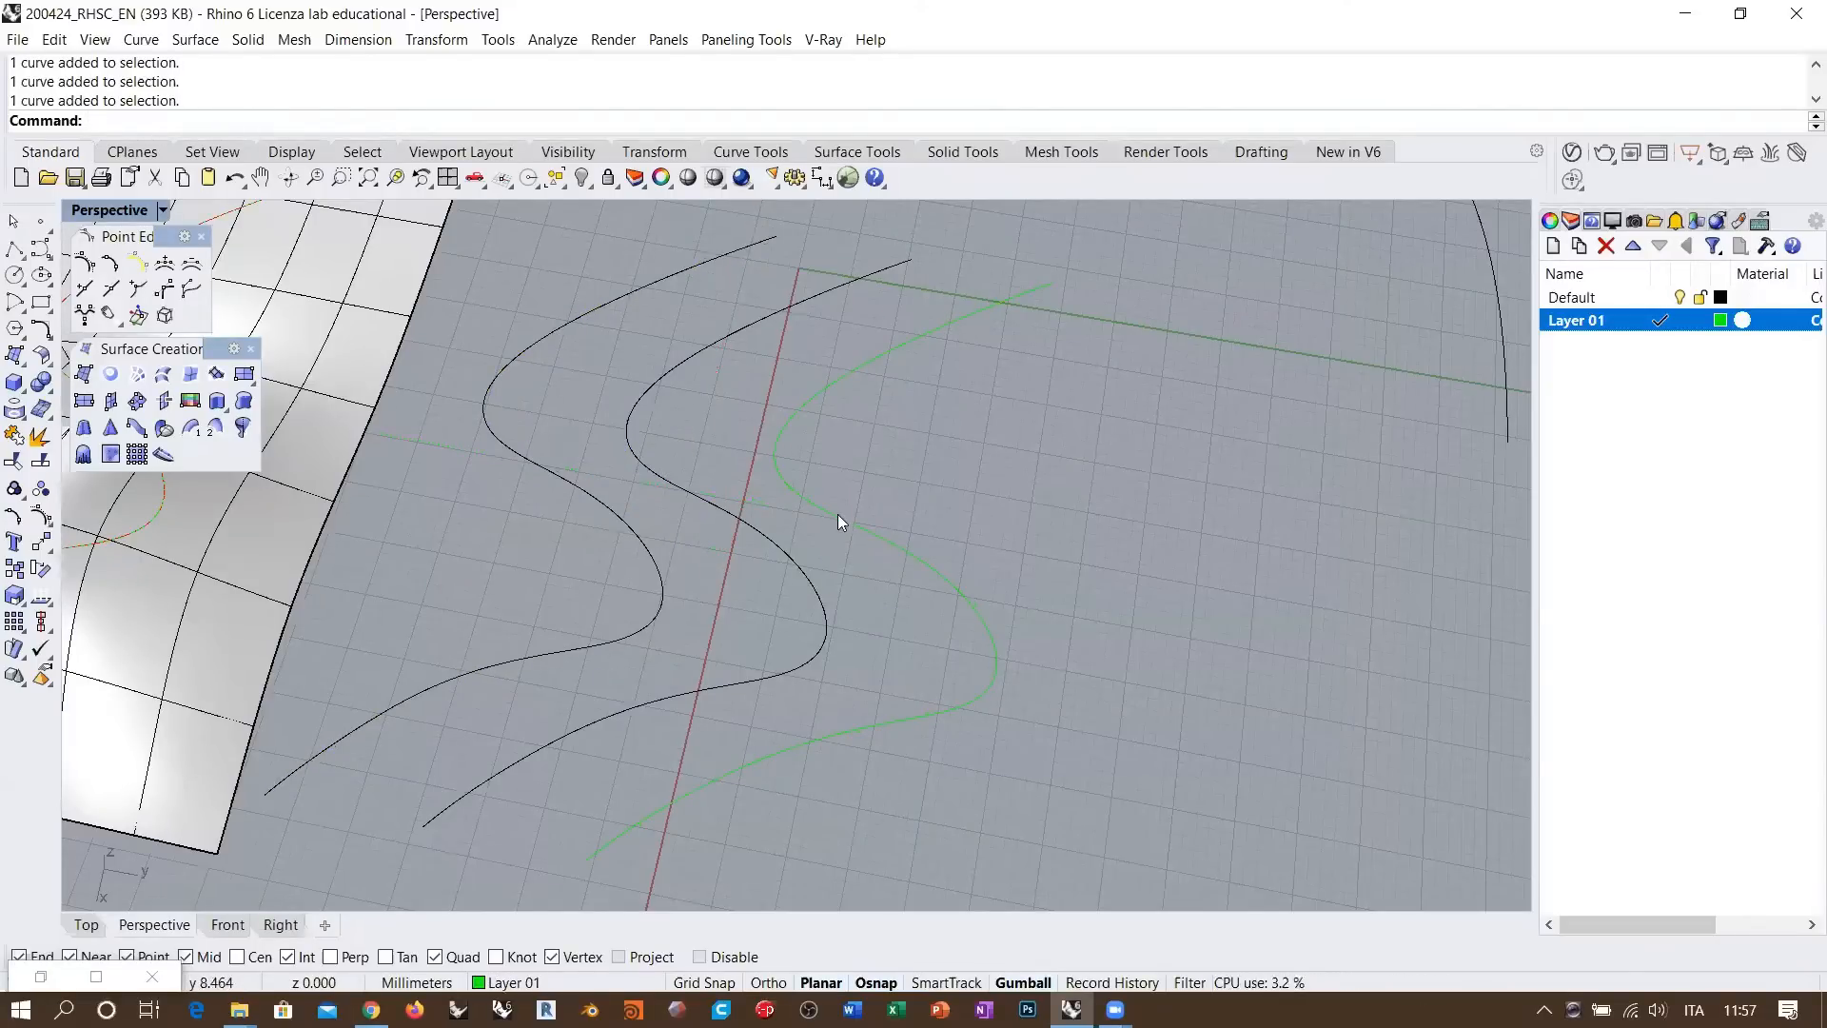
pyautogui.click(838, 514)
pyautogui.keyDown('shift'); pyautogui.click(600, 314); pyautogui.keyUp('shift')
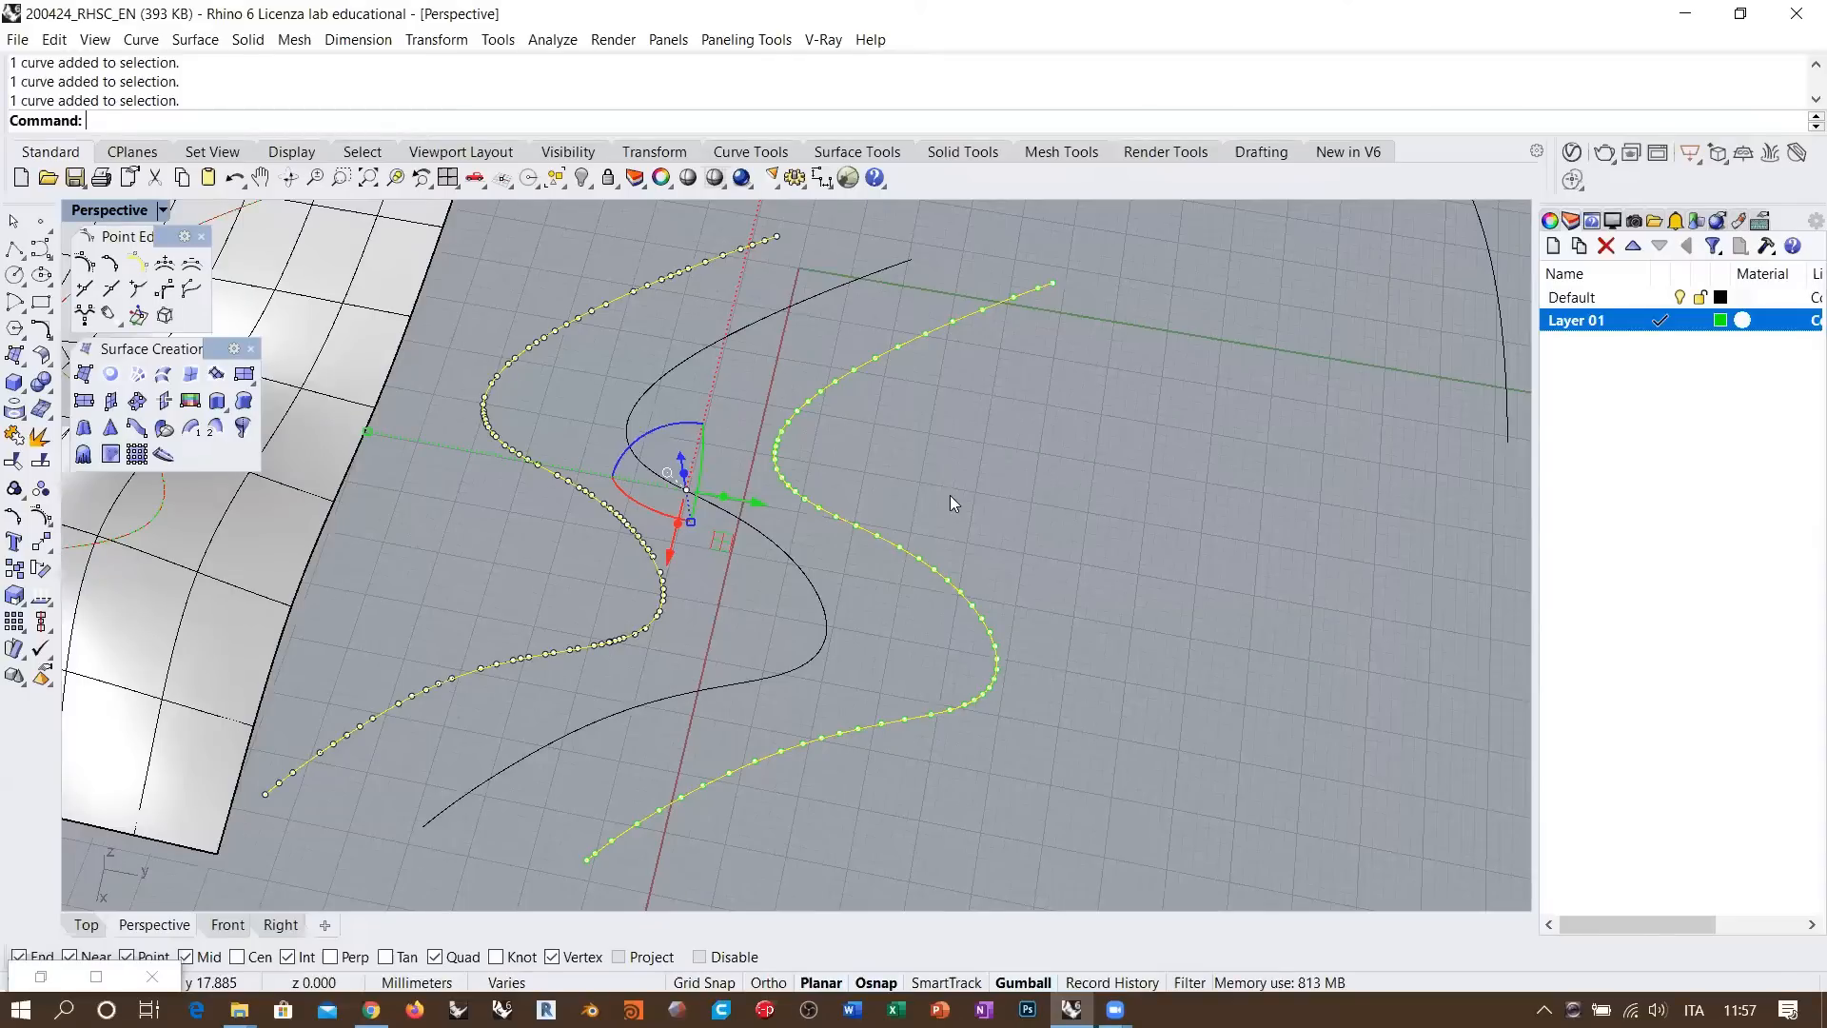
# Set the display color of the rebuilt middle curve to Red
pyautogui.click(668, 377)
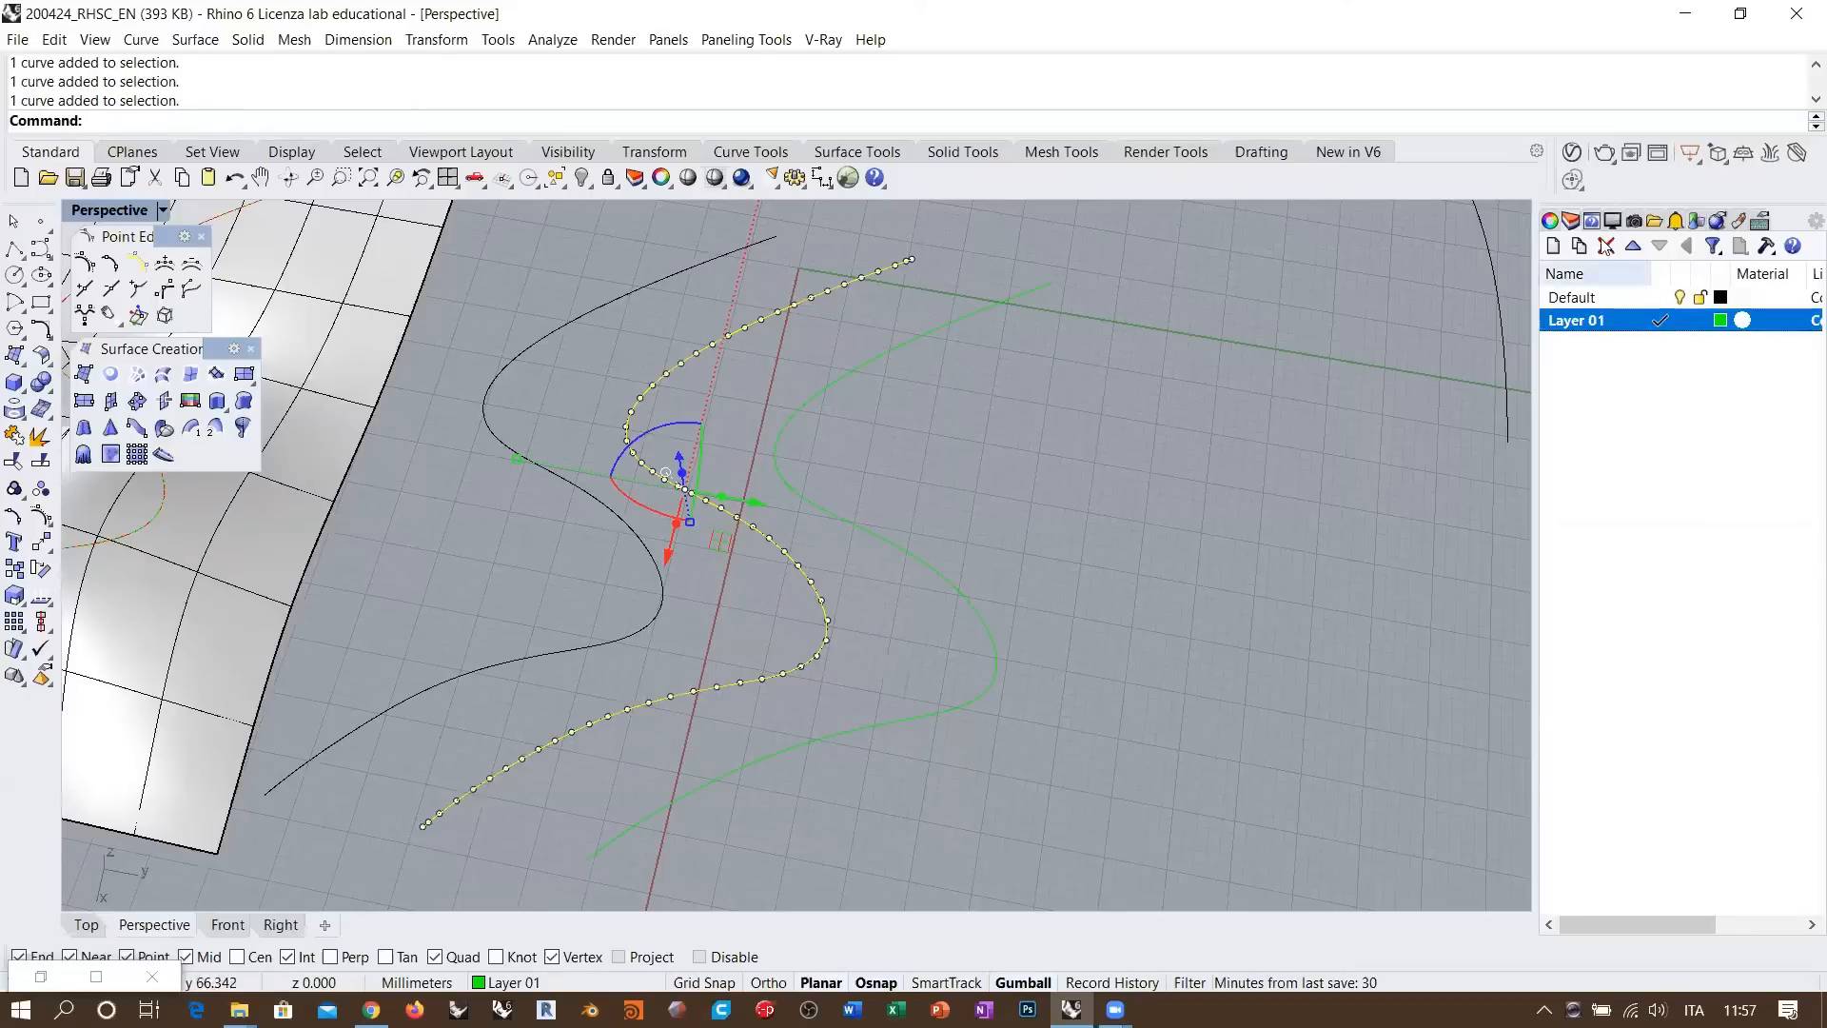
pyautogui.click(1550, 221)
pyautogui.click(1728, 392)
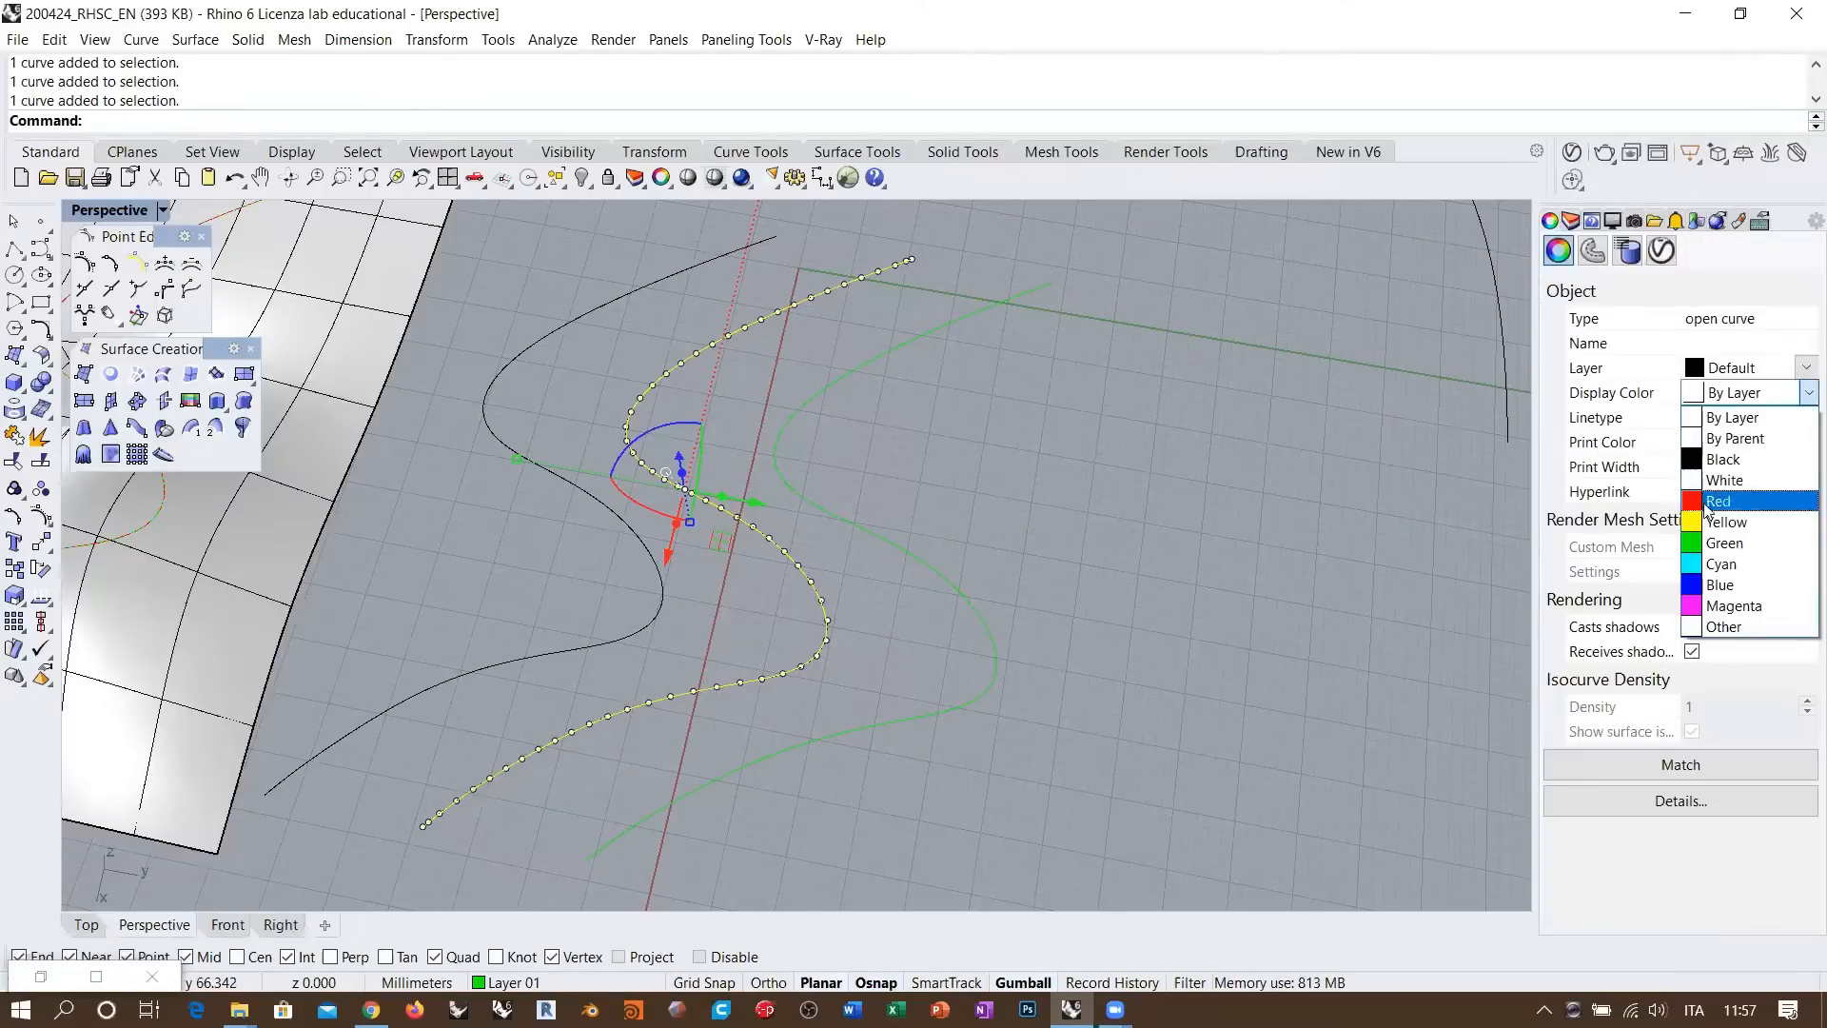
pyautogui.click(1711, 501)
pyautogui.press('Escape')
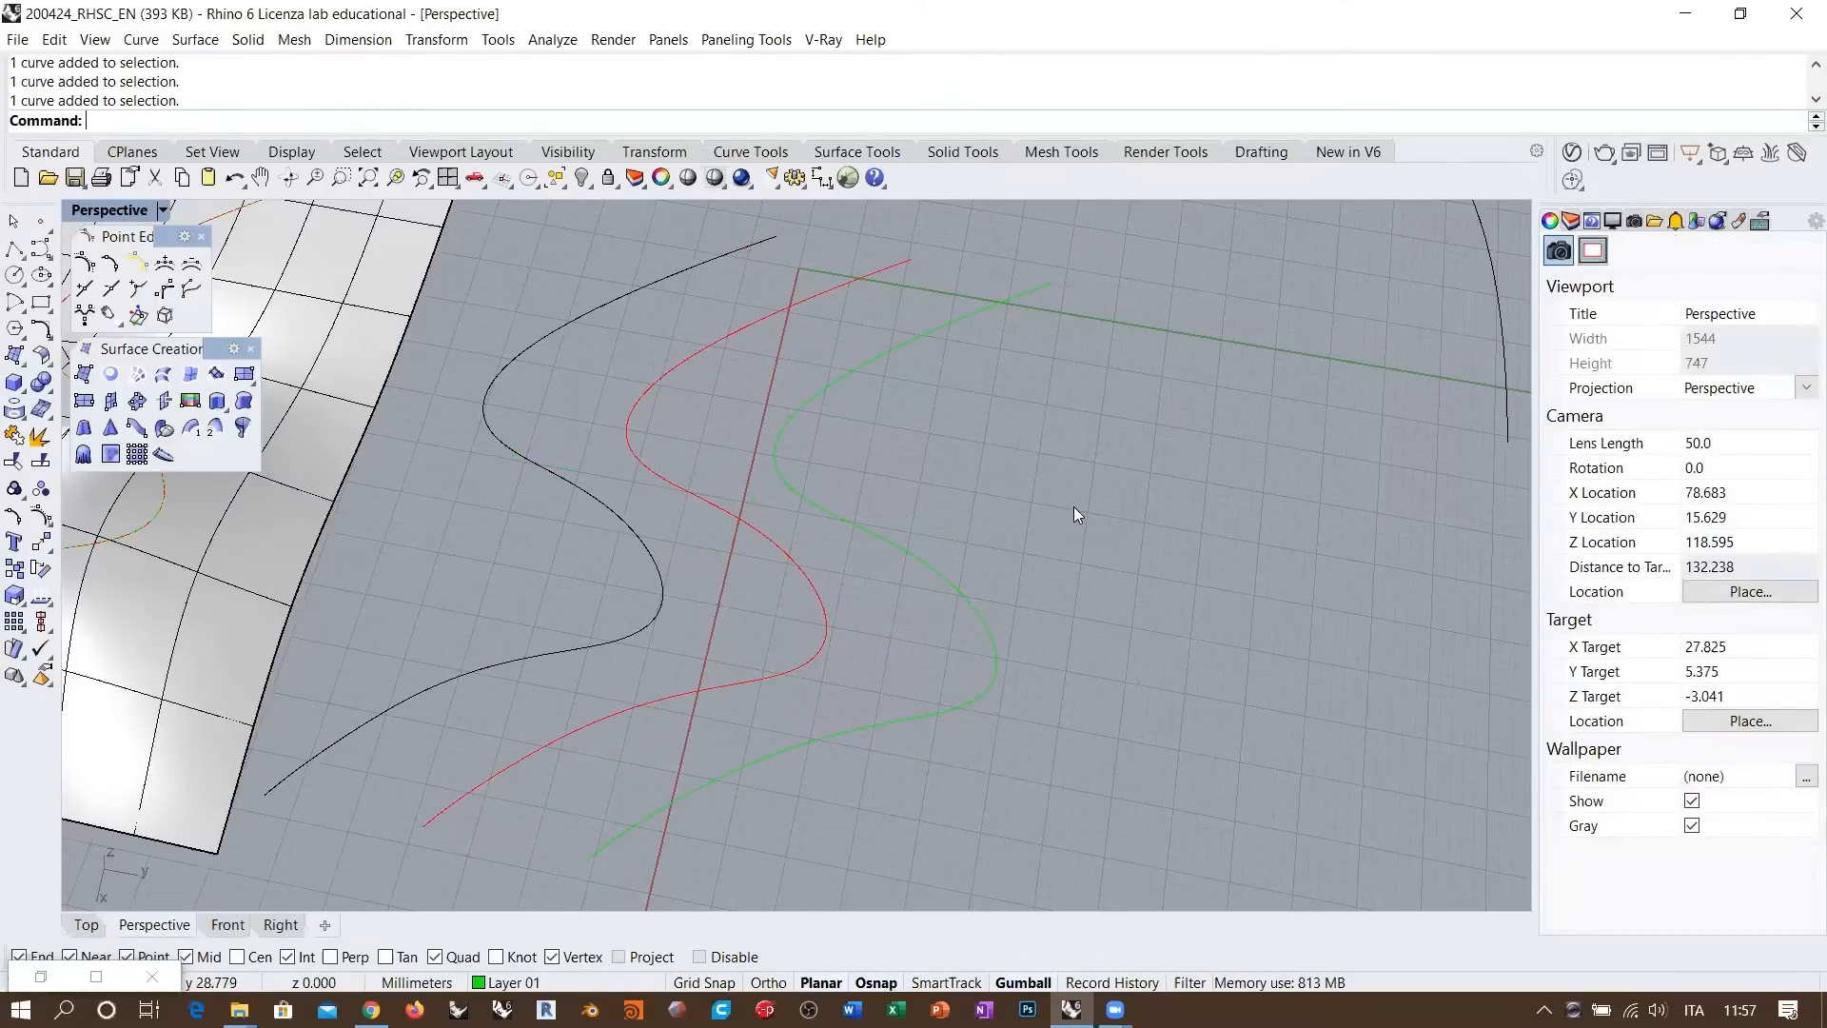
# Move the orange lofted surface away from its section curves so they are free to loft again
pyautogui.scroll(-6, 780, 735)
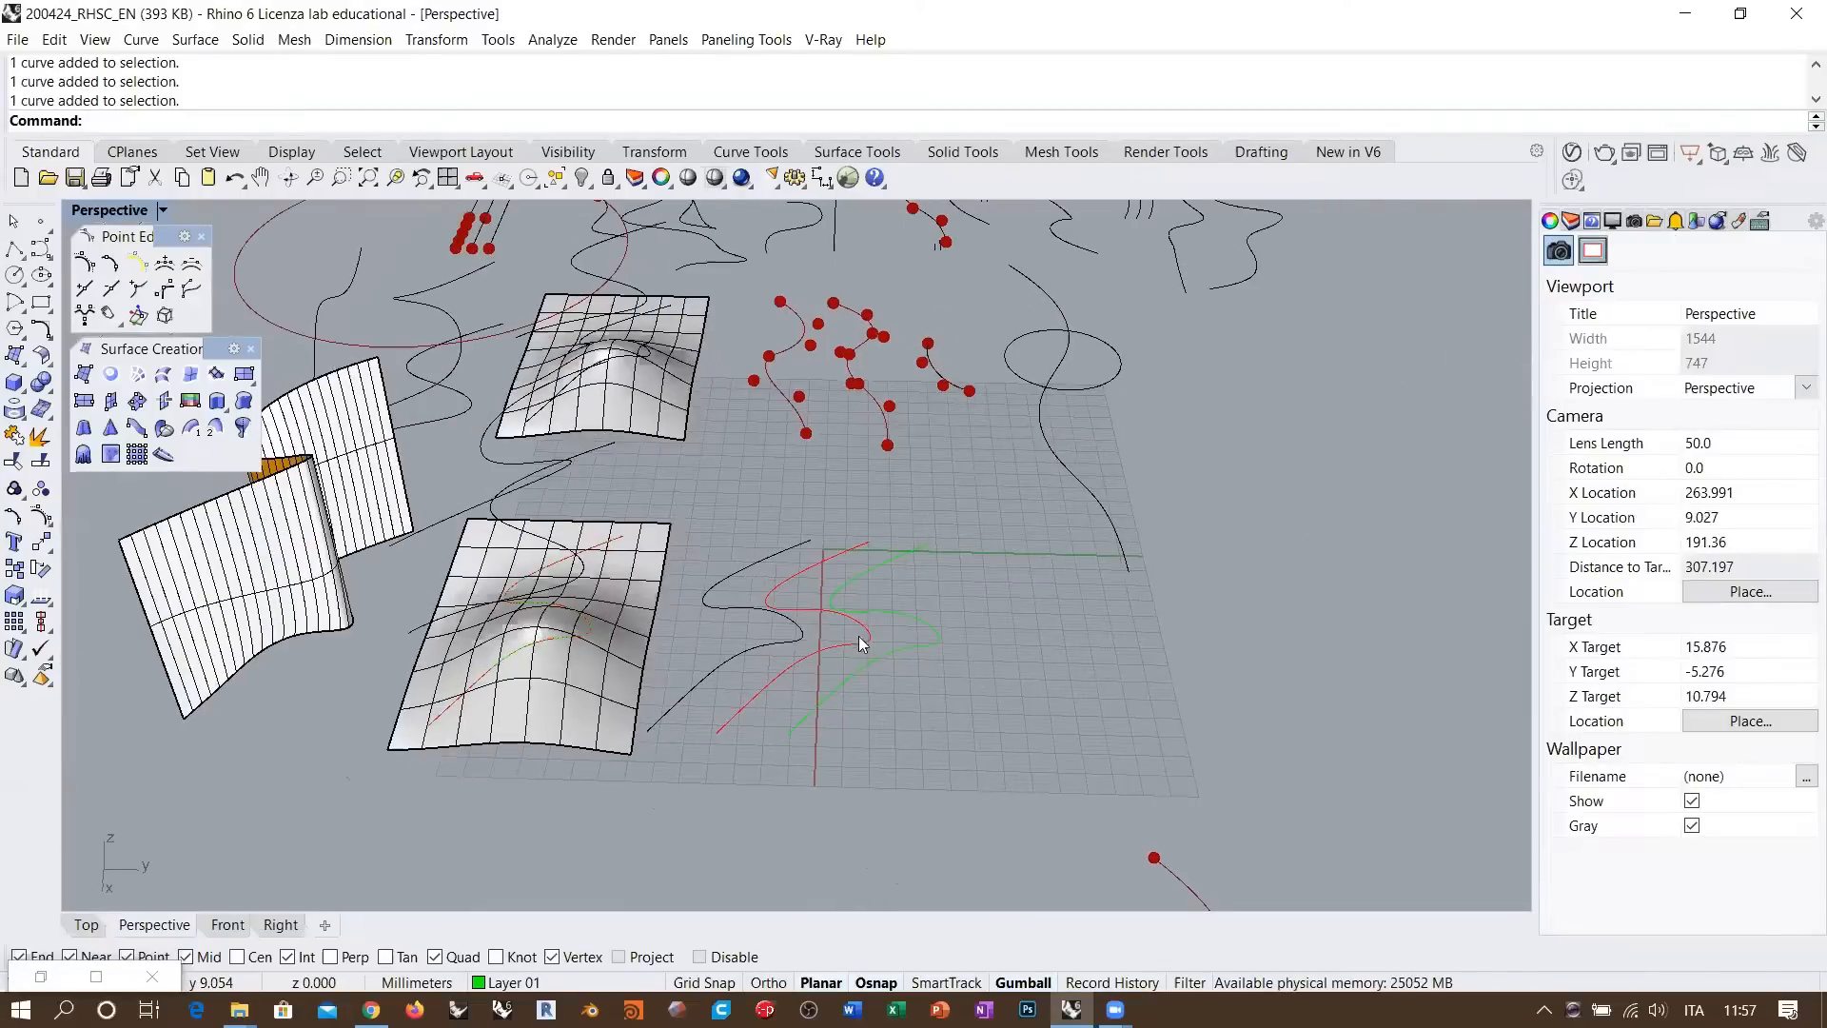
pyautogui.moveTo(861, 643); pyautogui.dragTo(733, 657, button='right')
pyautogui.moveTo(892, 649); pyautogui.dragTo(919, 702, button='right')
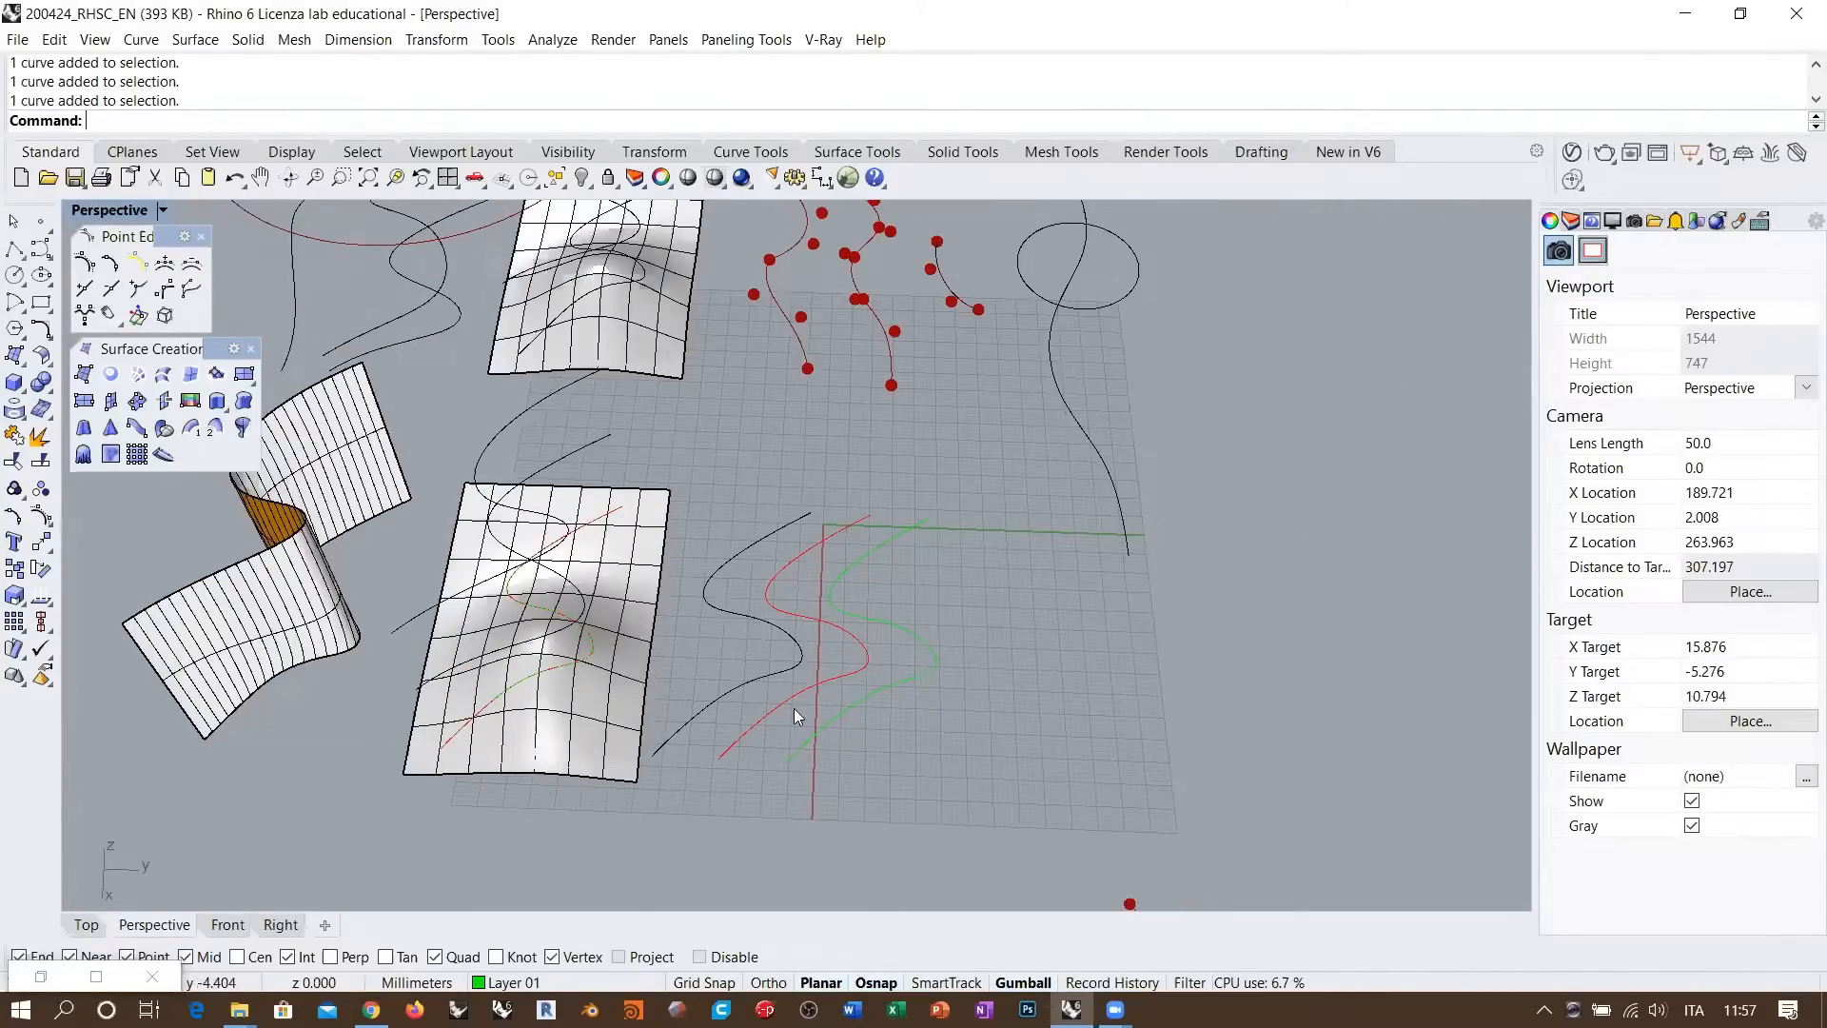
pyautogui.moveTo(798, 716); pyautogui.dragTo(837, 609, button='right')
pyautogui.click(880, 708)
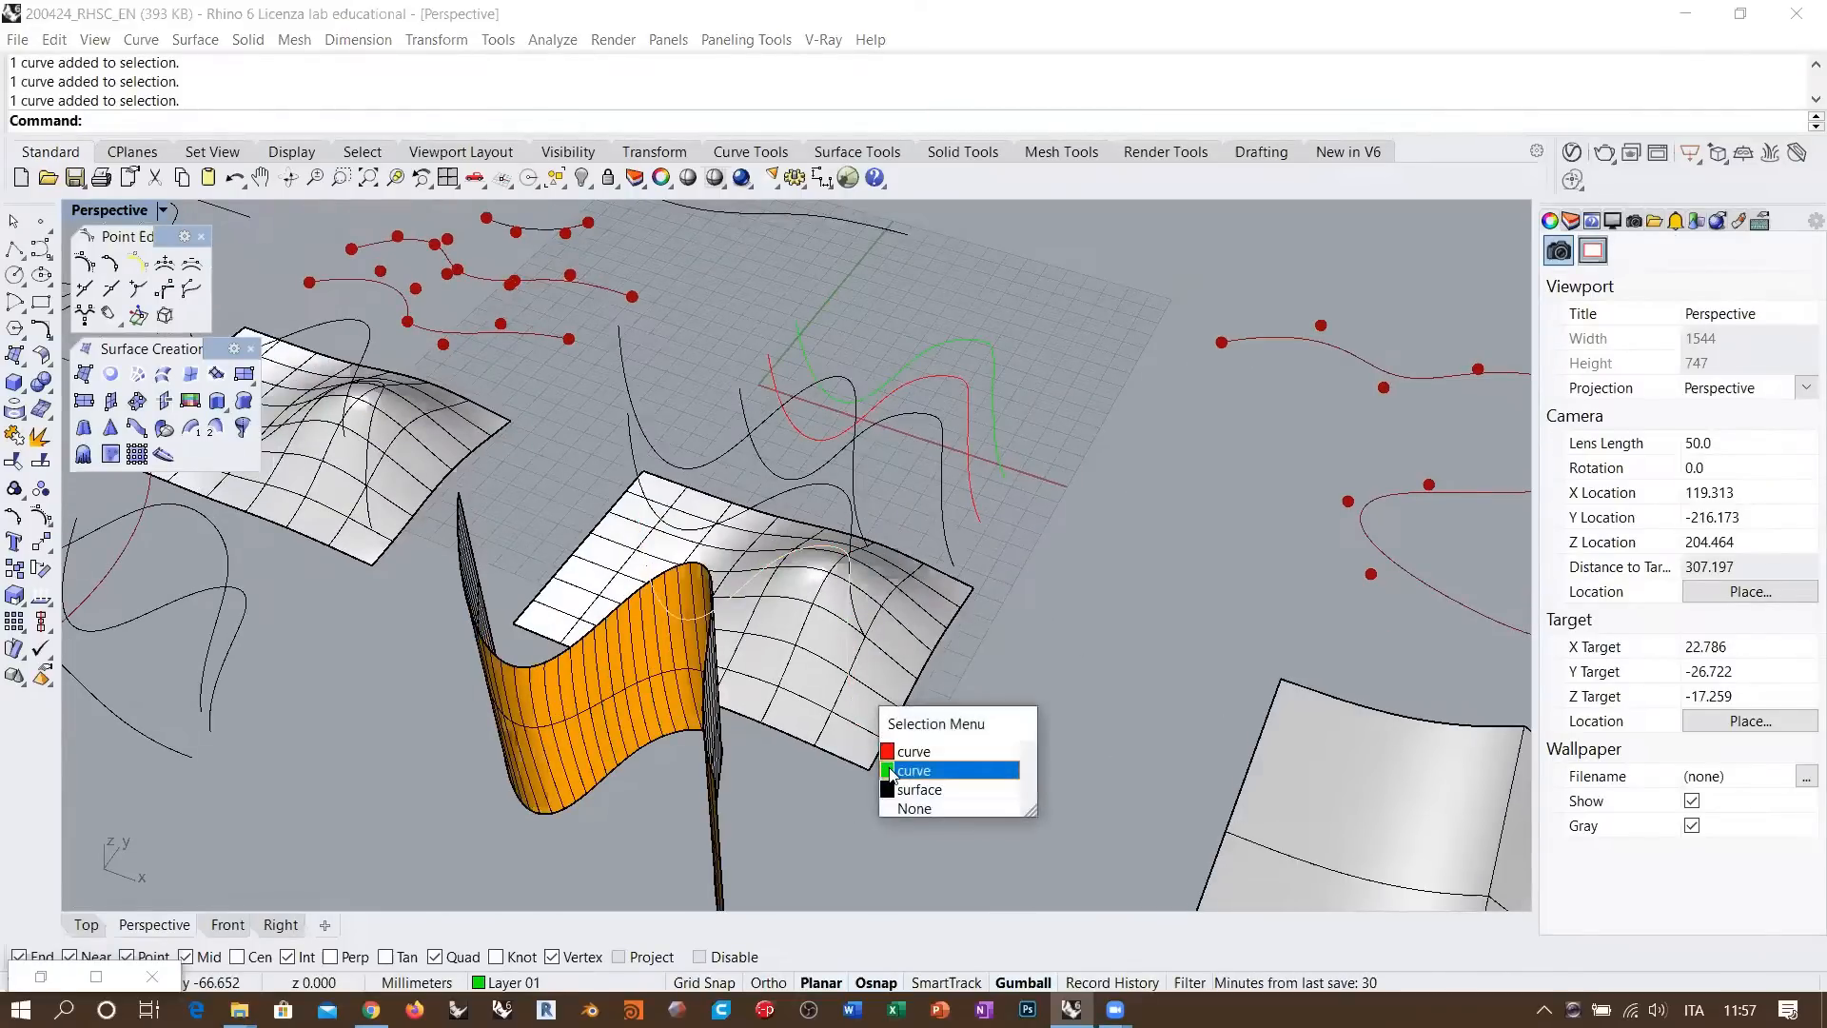
pyautogui.click(1058, 660)
pyautogui.moveTo(673, 659); pyautogui.dragTo(487, 602, button='right')
pyautogui.click(485, 600)
pyautogui.moveTo(456, 495); pyautogui.dragTo(1237, 518)
pyautogui.click(538, 571)
pyautogui.moveTo(549, 568); pyautogui.dragTo(892, 439, button='right')
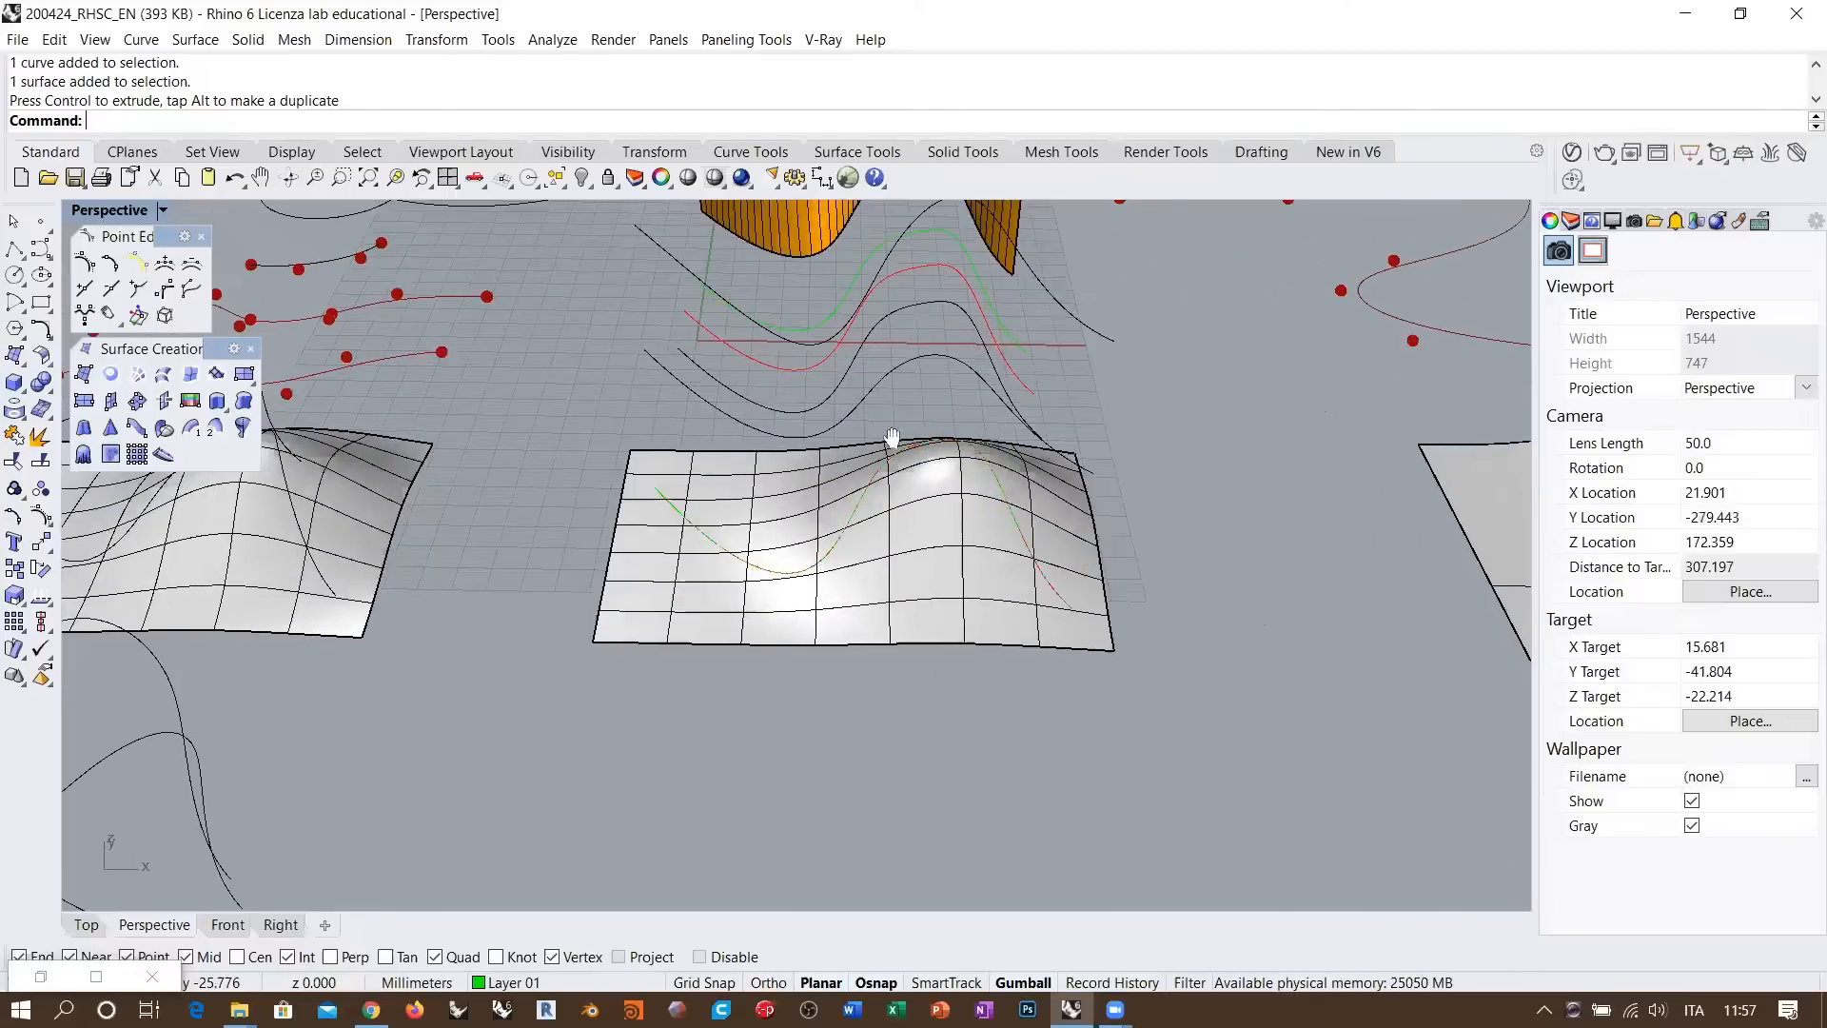
# Loft from the curve on the wavy surface through the two black curves above it, with the Loose style and no simplification
pyautogui.scroll(6, 890, 436)
pyautogui.scroll(-4, 715, 543)
pyautogui.moveTo(754, 497); pyautogui.dragTo(672, 517, button='right')
pyautogui.click(244, 372)
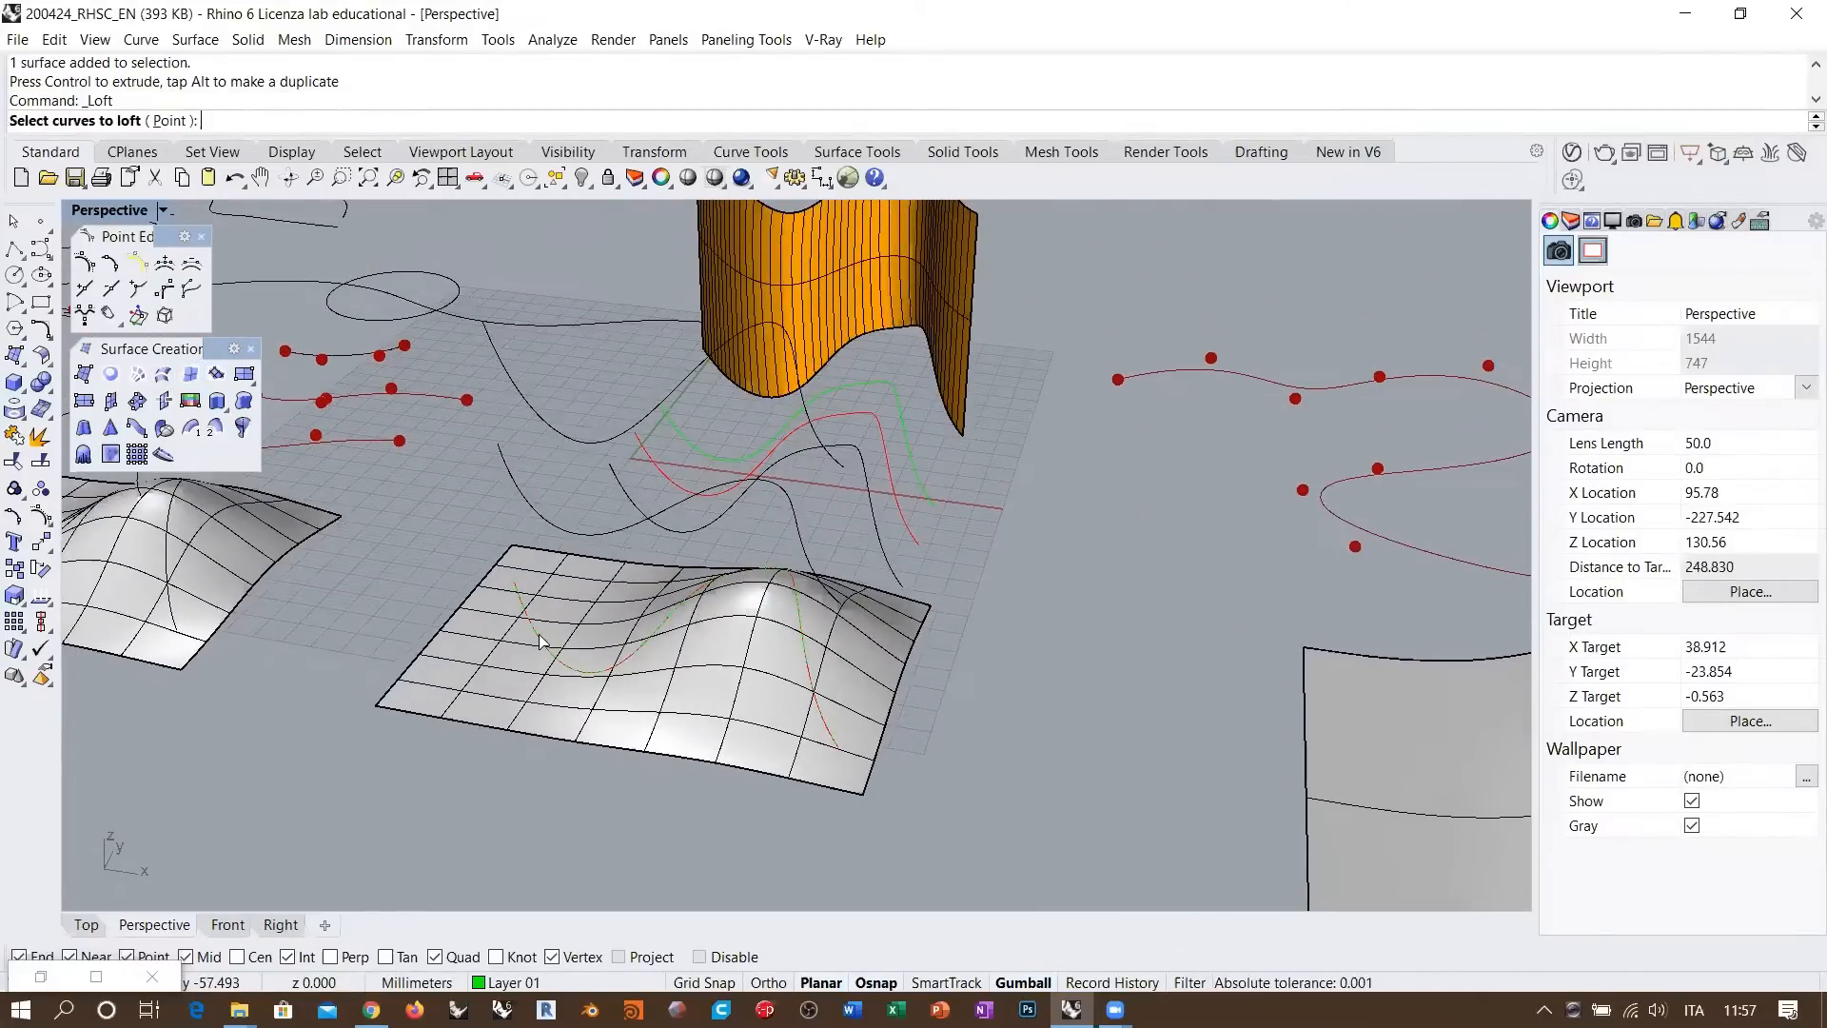
pyautogui.click(571, 681)
pyautogui.click(582, 694)
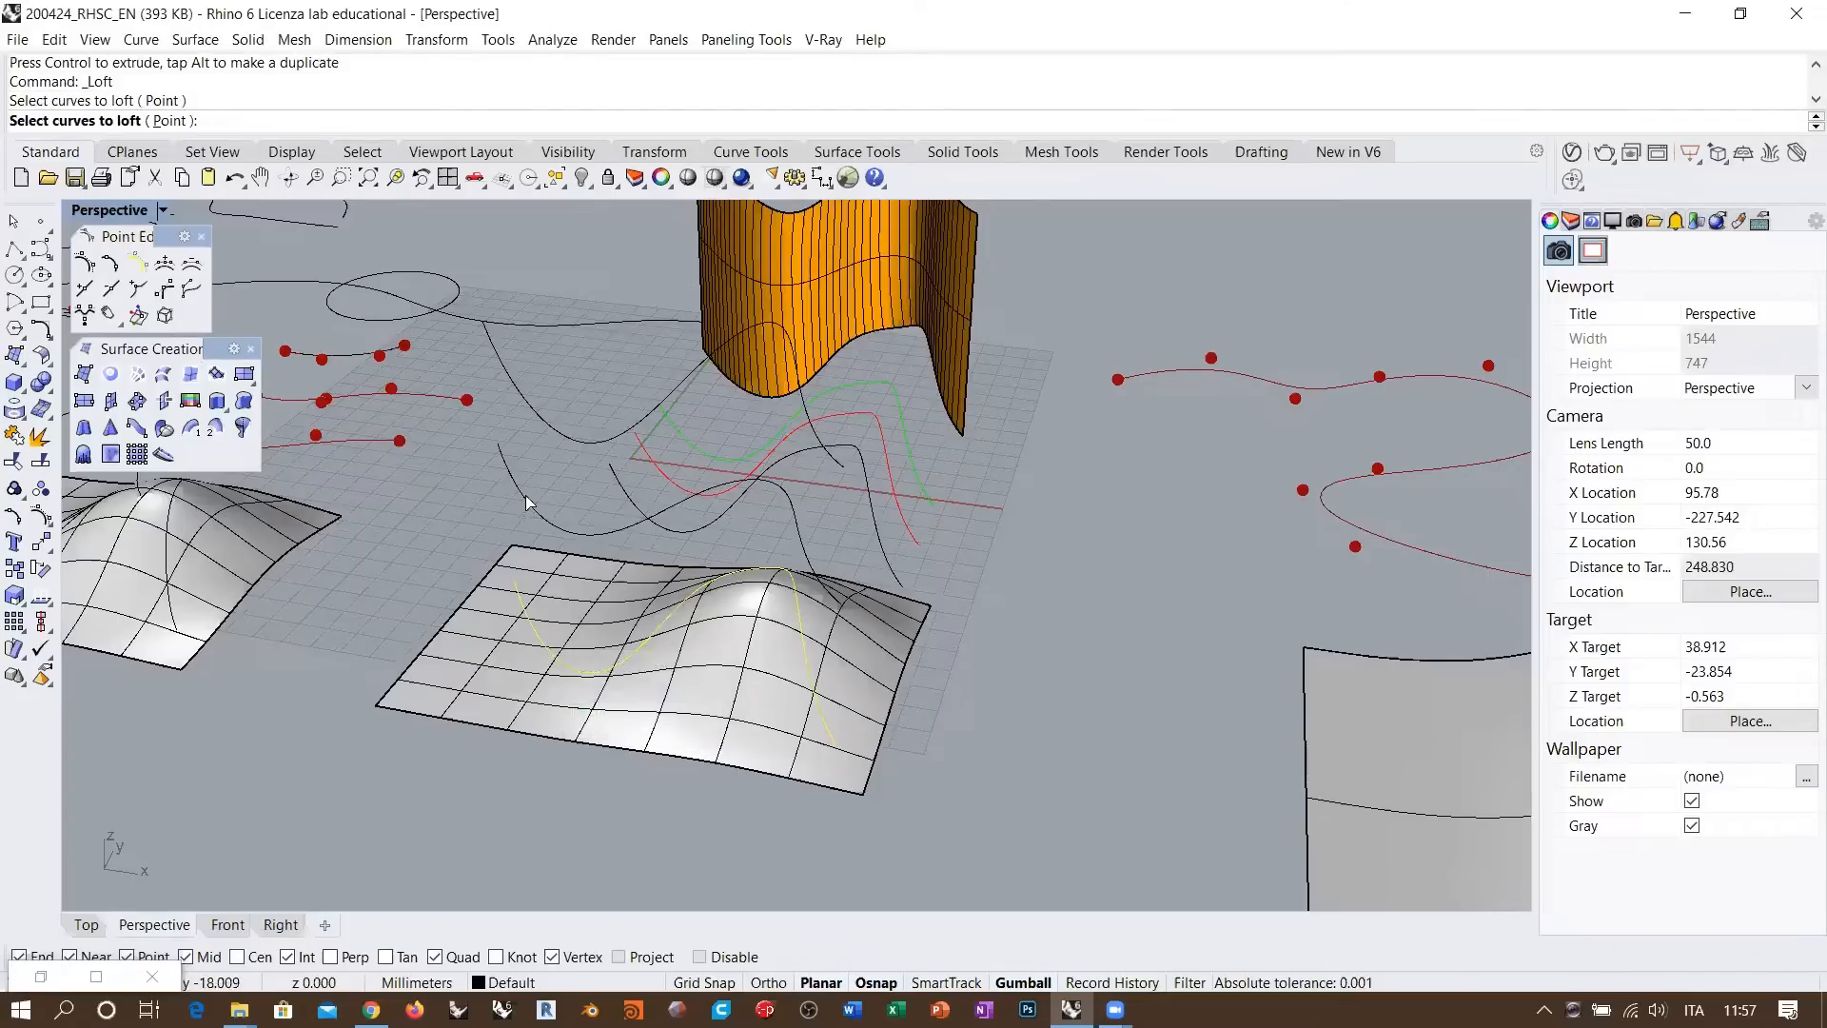
pyautogui.click(525, 495)
pyautogui.click(518, 384)
pyautogui.moveTo(518, 389); pyautogui.dragTo(531, 418, button='right')
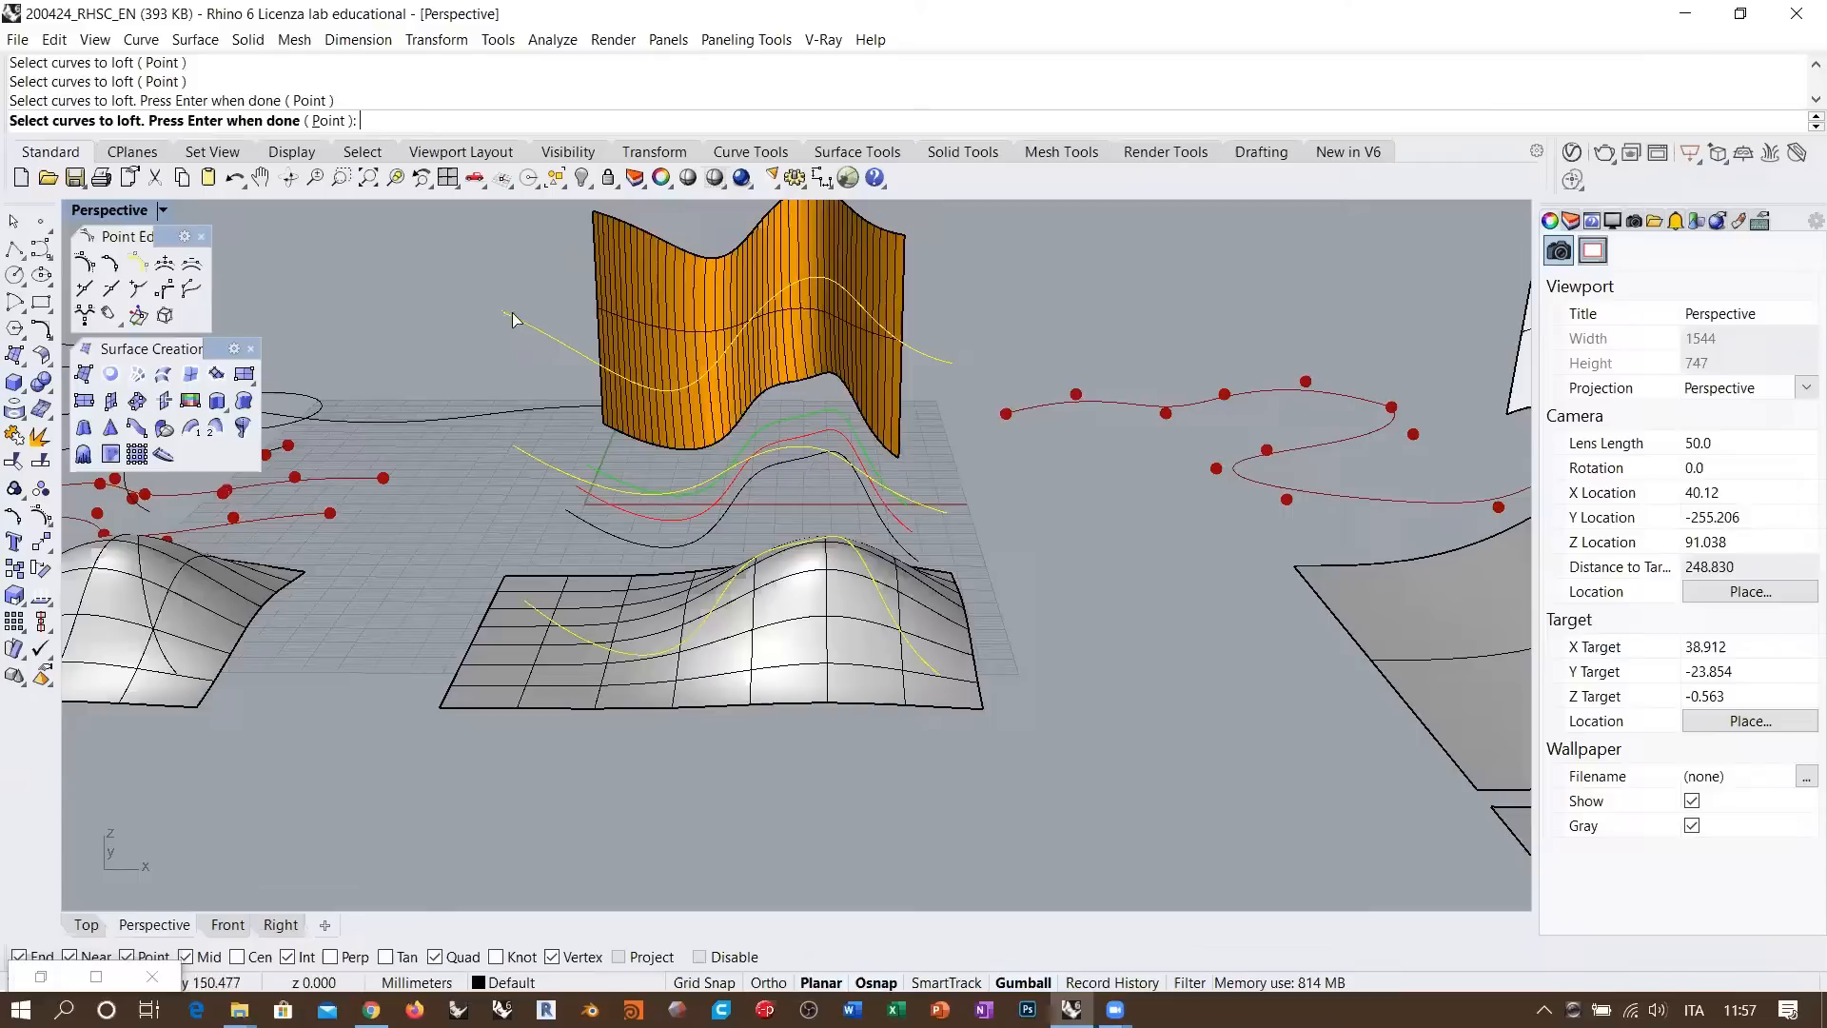
pyautogui.moveTo(586, 464); pyautogui.dragTo(550, 483, button='right')
pyautogui.rightClick(485, 507)
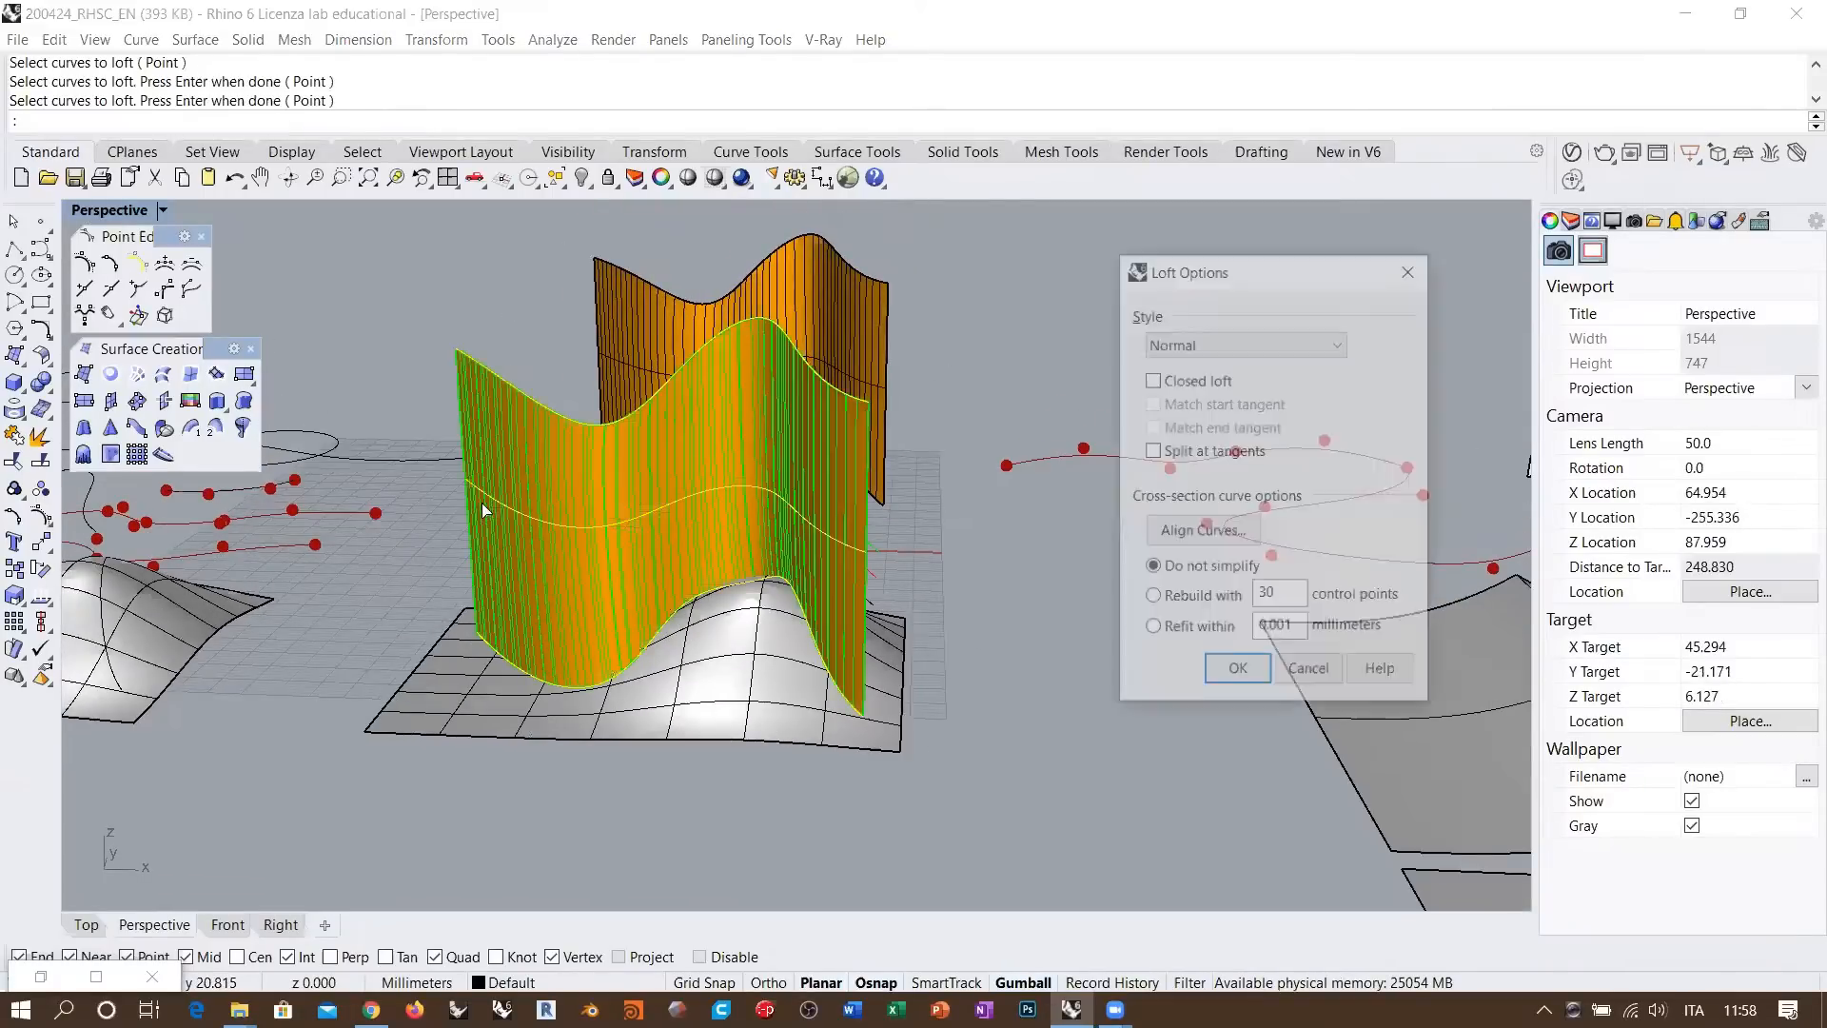
pyautogui.scroll(-1, 1225, 354)
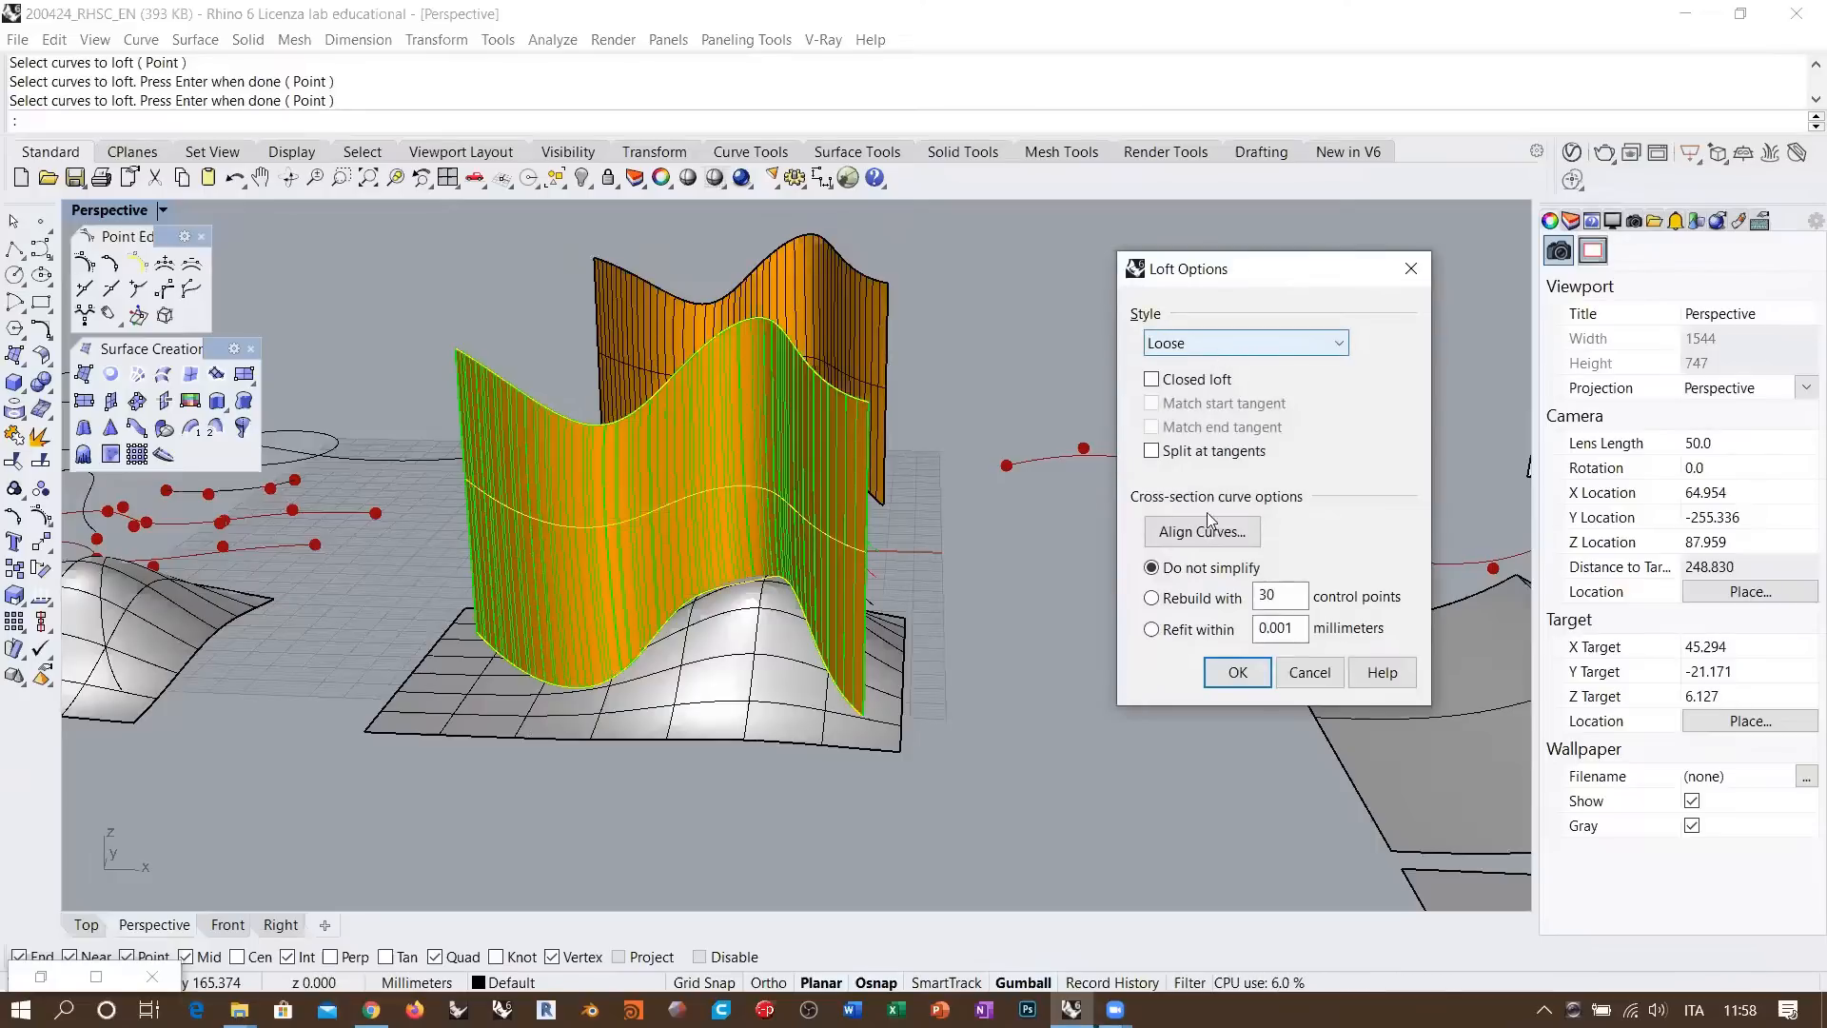
# Examine the loft preview's isocurve density and how closely its lower edge follows the curve on the wavy surface
pyautogui.moveTo(747, 558); pyautogui.dragTo(832, 451, button='right')
pyautogui.scroll(4, 782, 512)
pyautogui.scroll(-3, 738, 495)
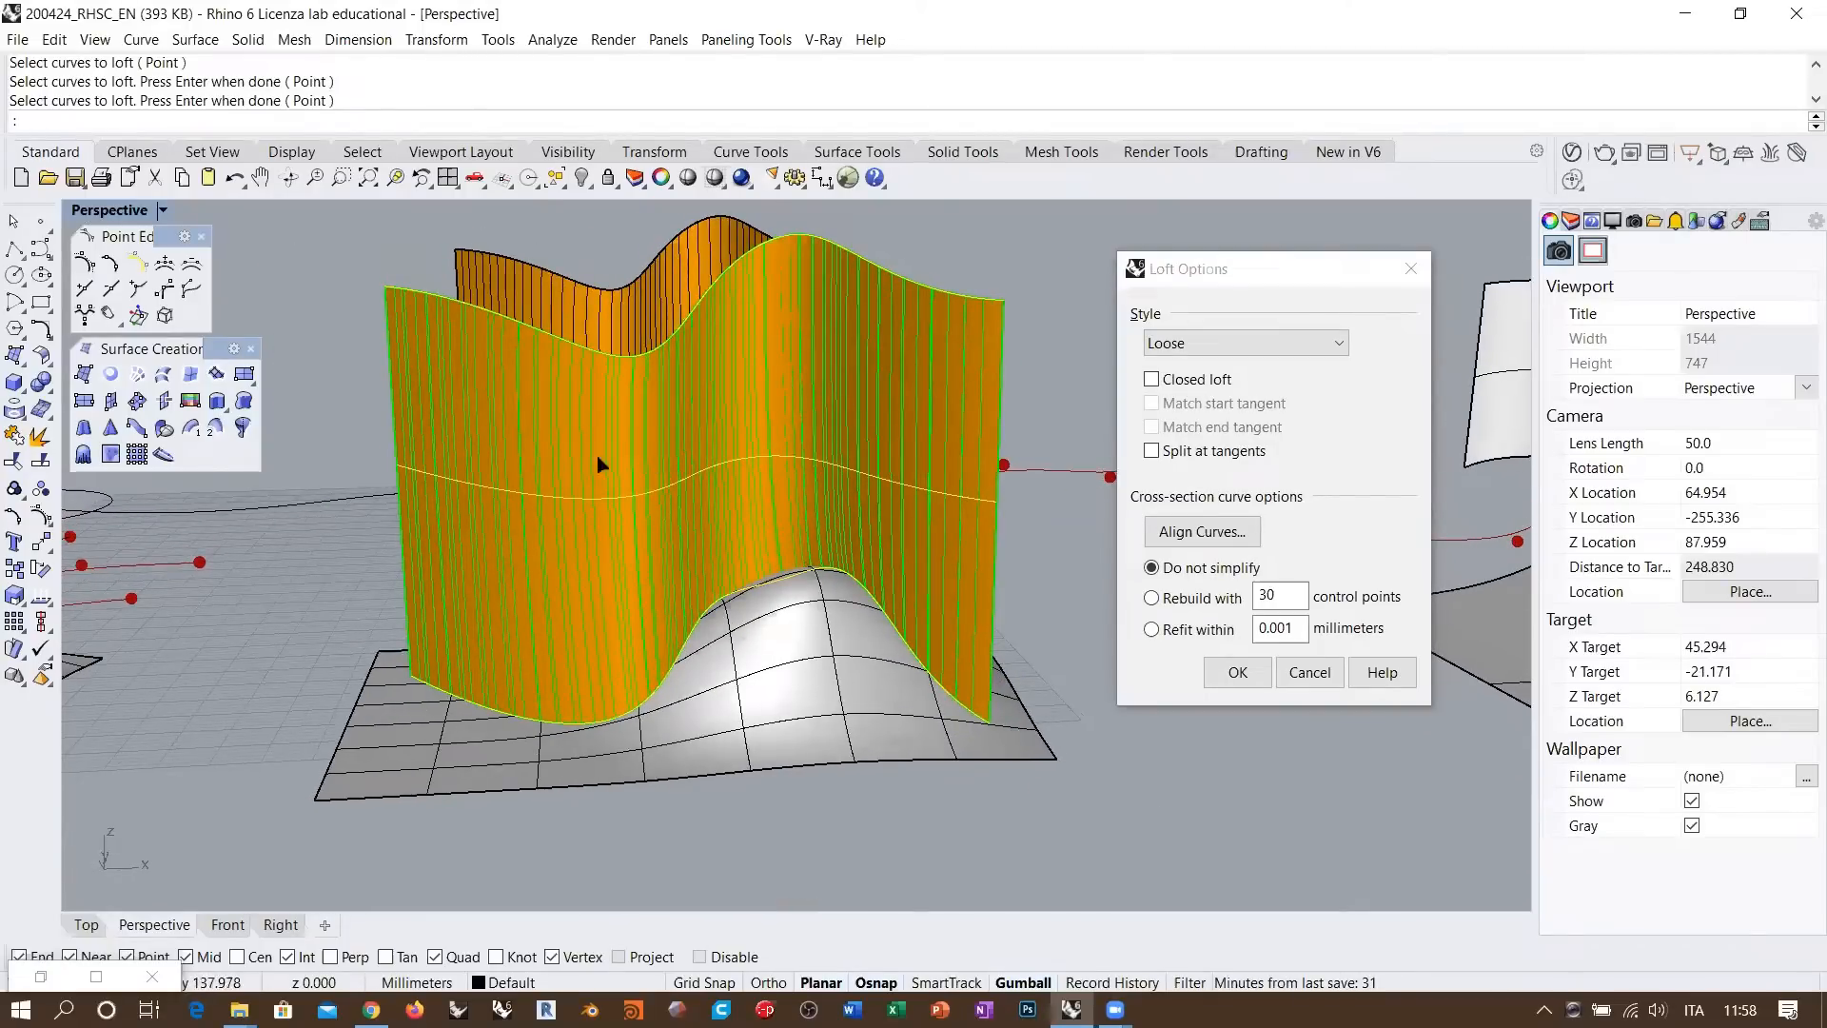
pyautogui.scroll(6, 810, 456)
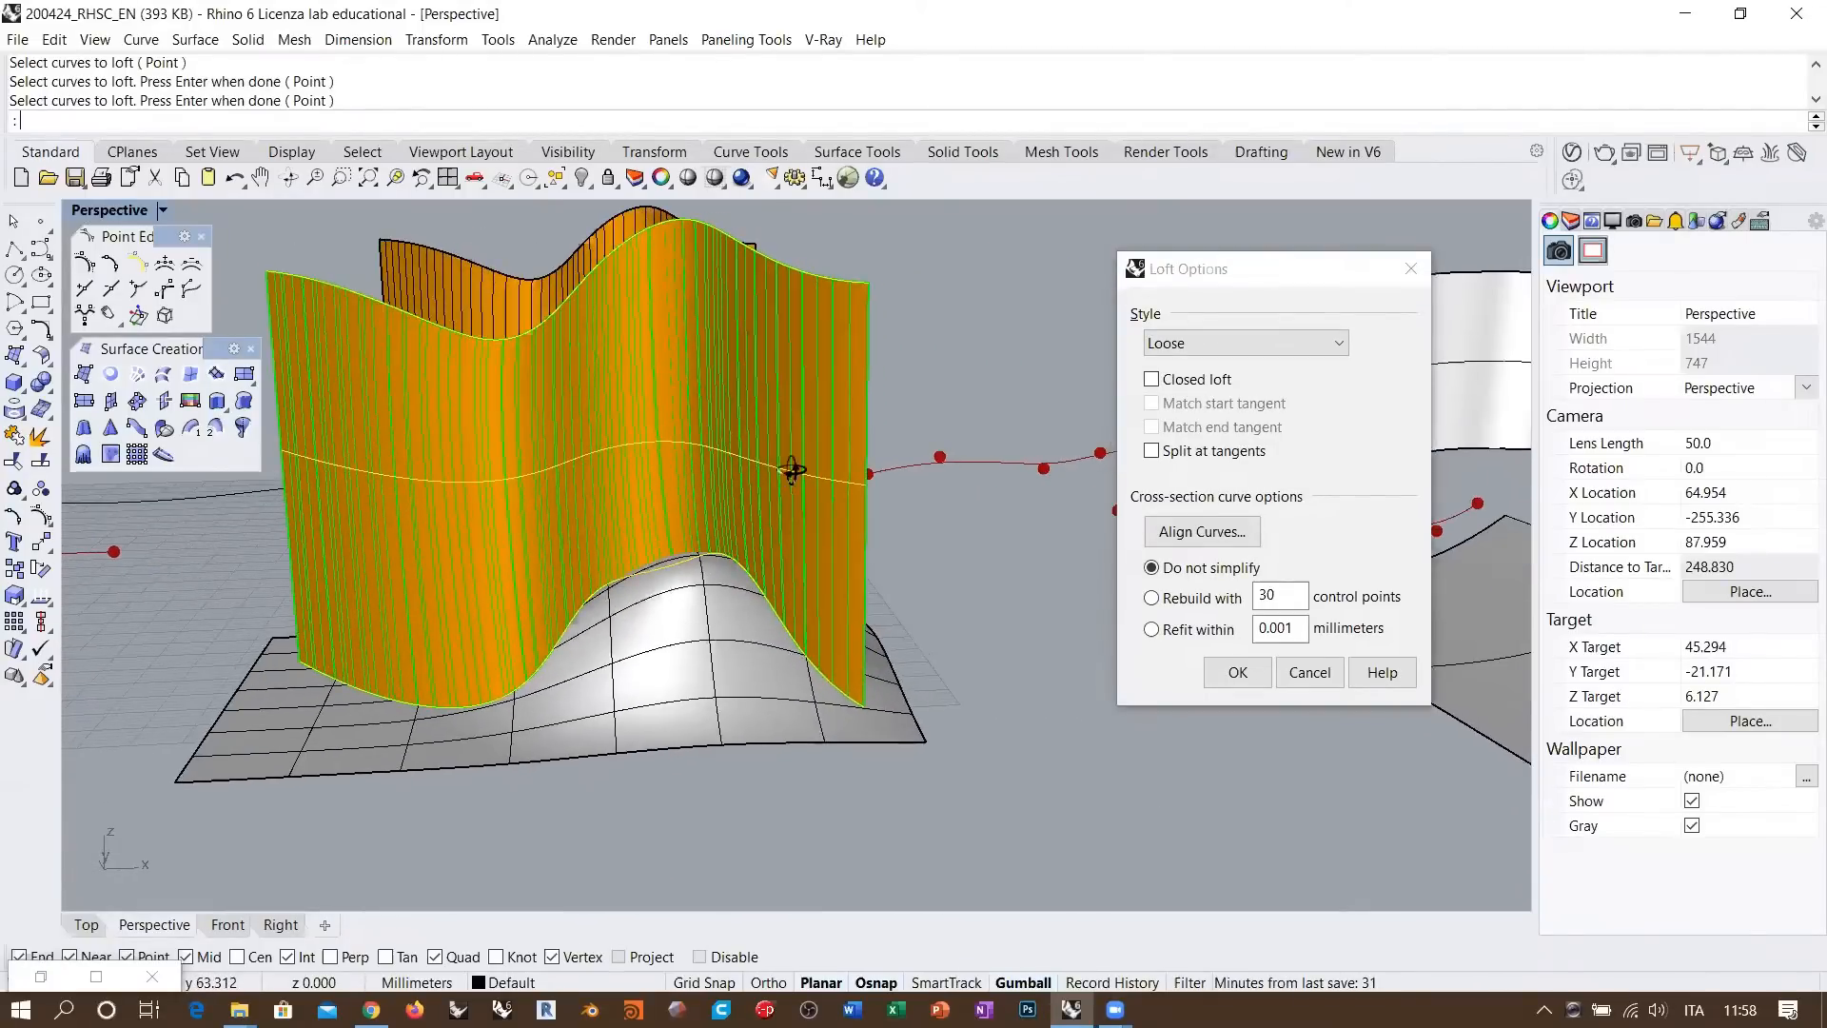
pyautogui.scroll(4, 931, 644)
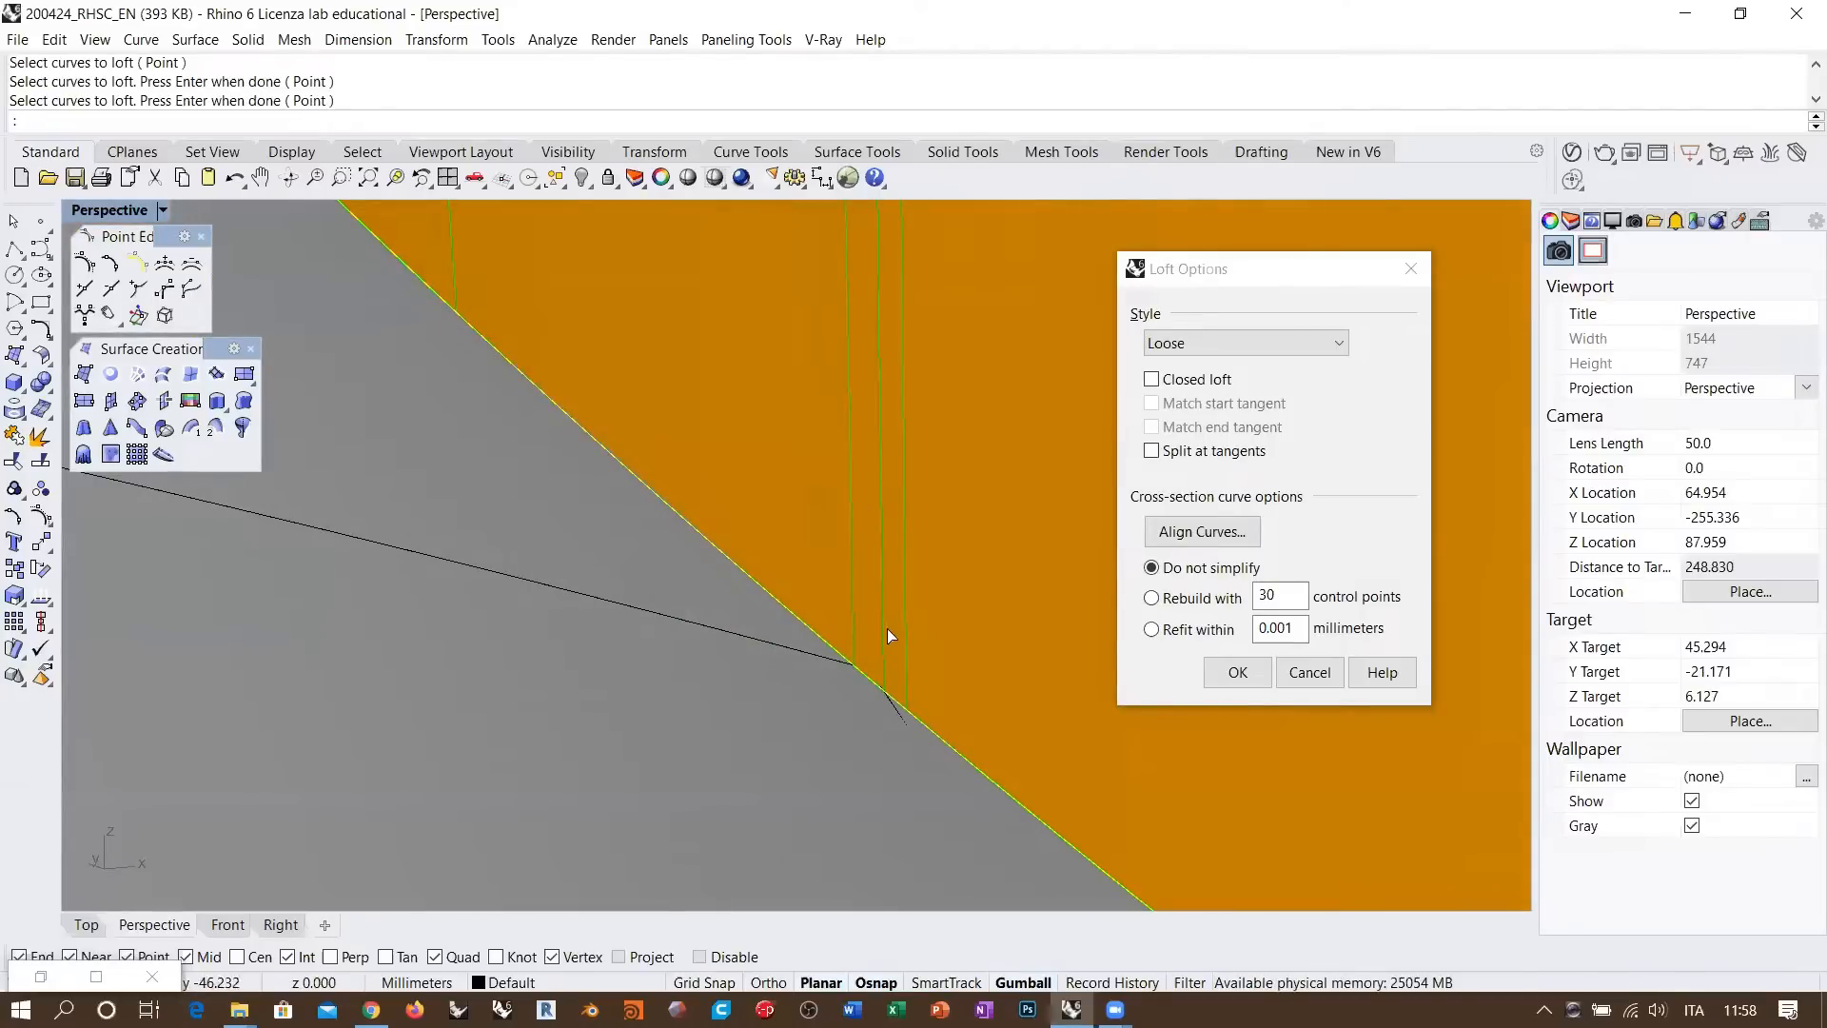
pyautogui.scroll(-8, 873, 581)
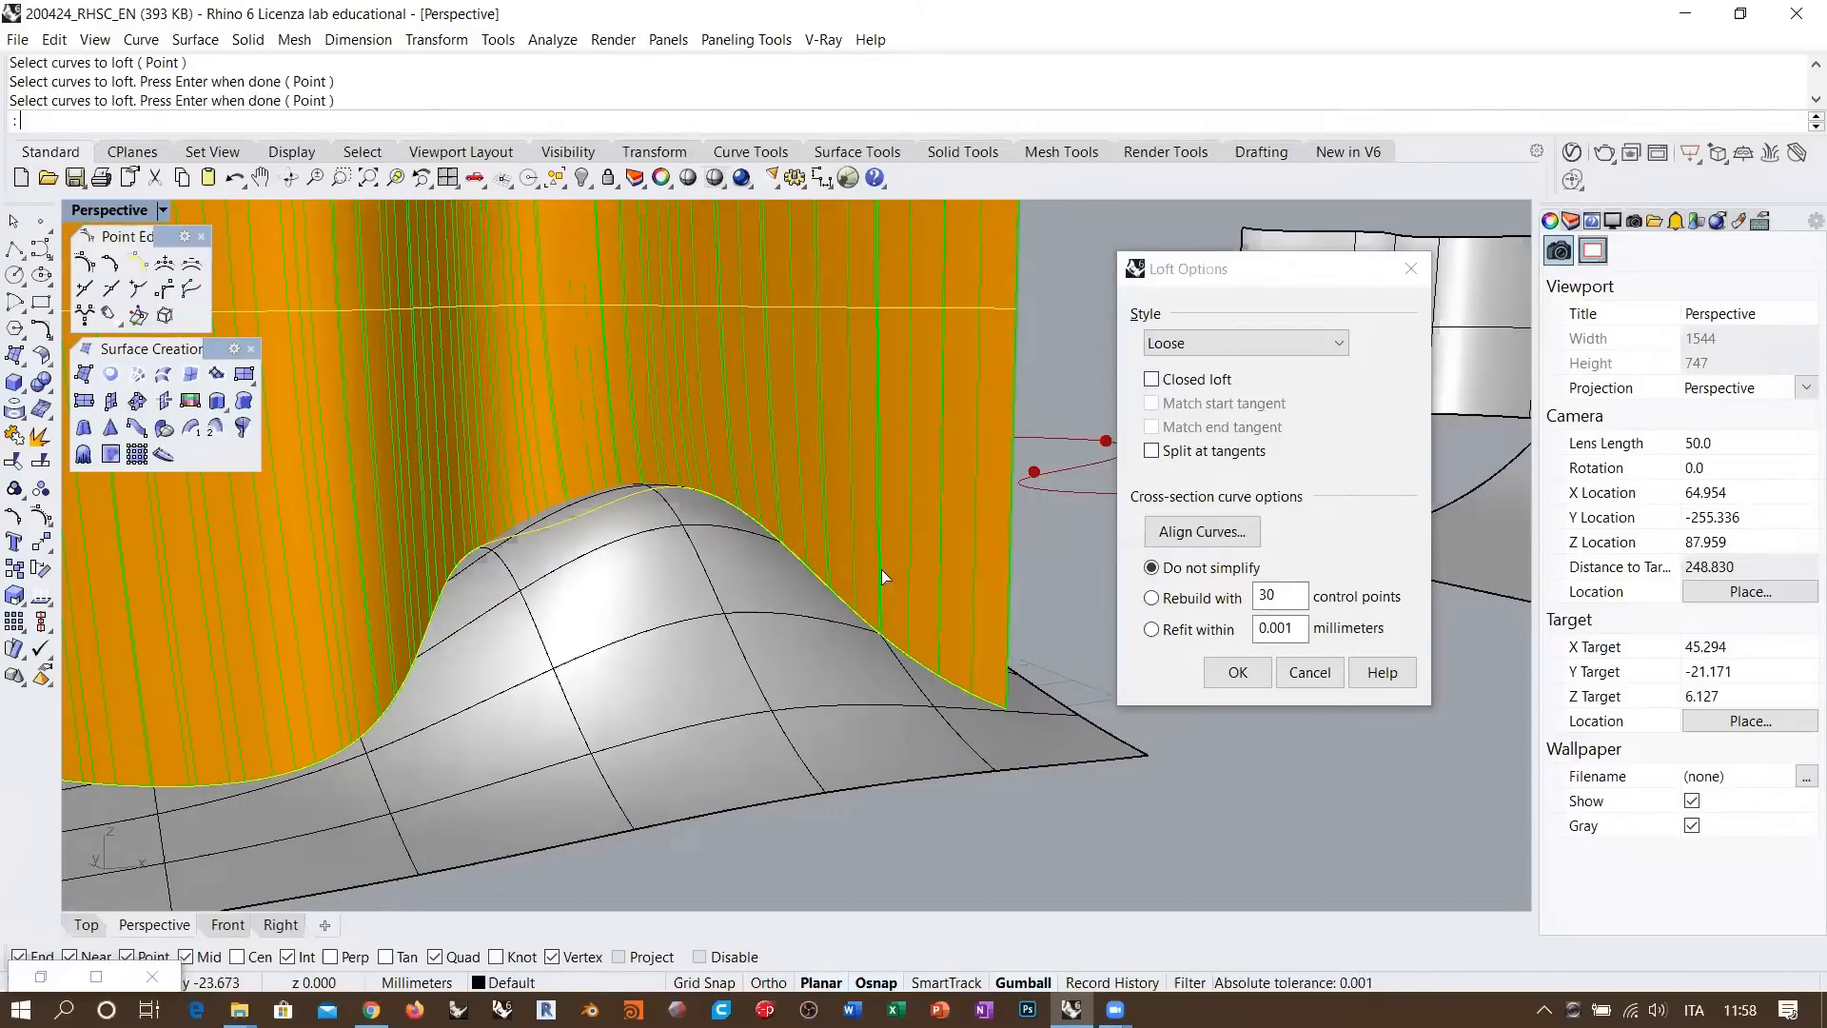
pyautogui.scroll(-5, 881, 569)
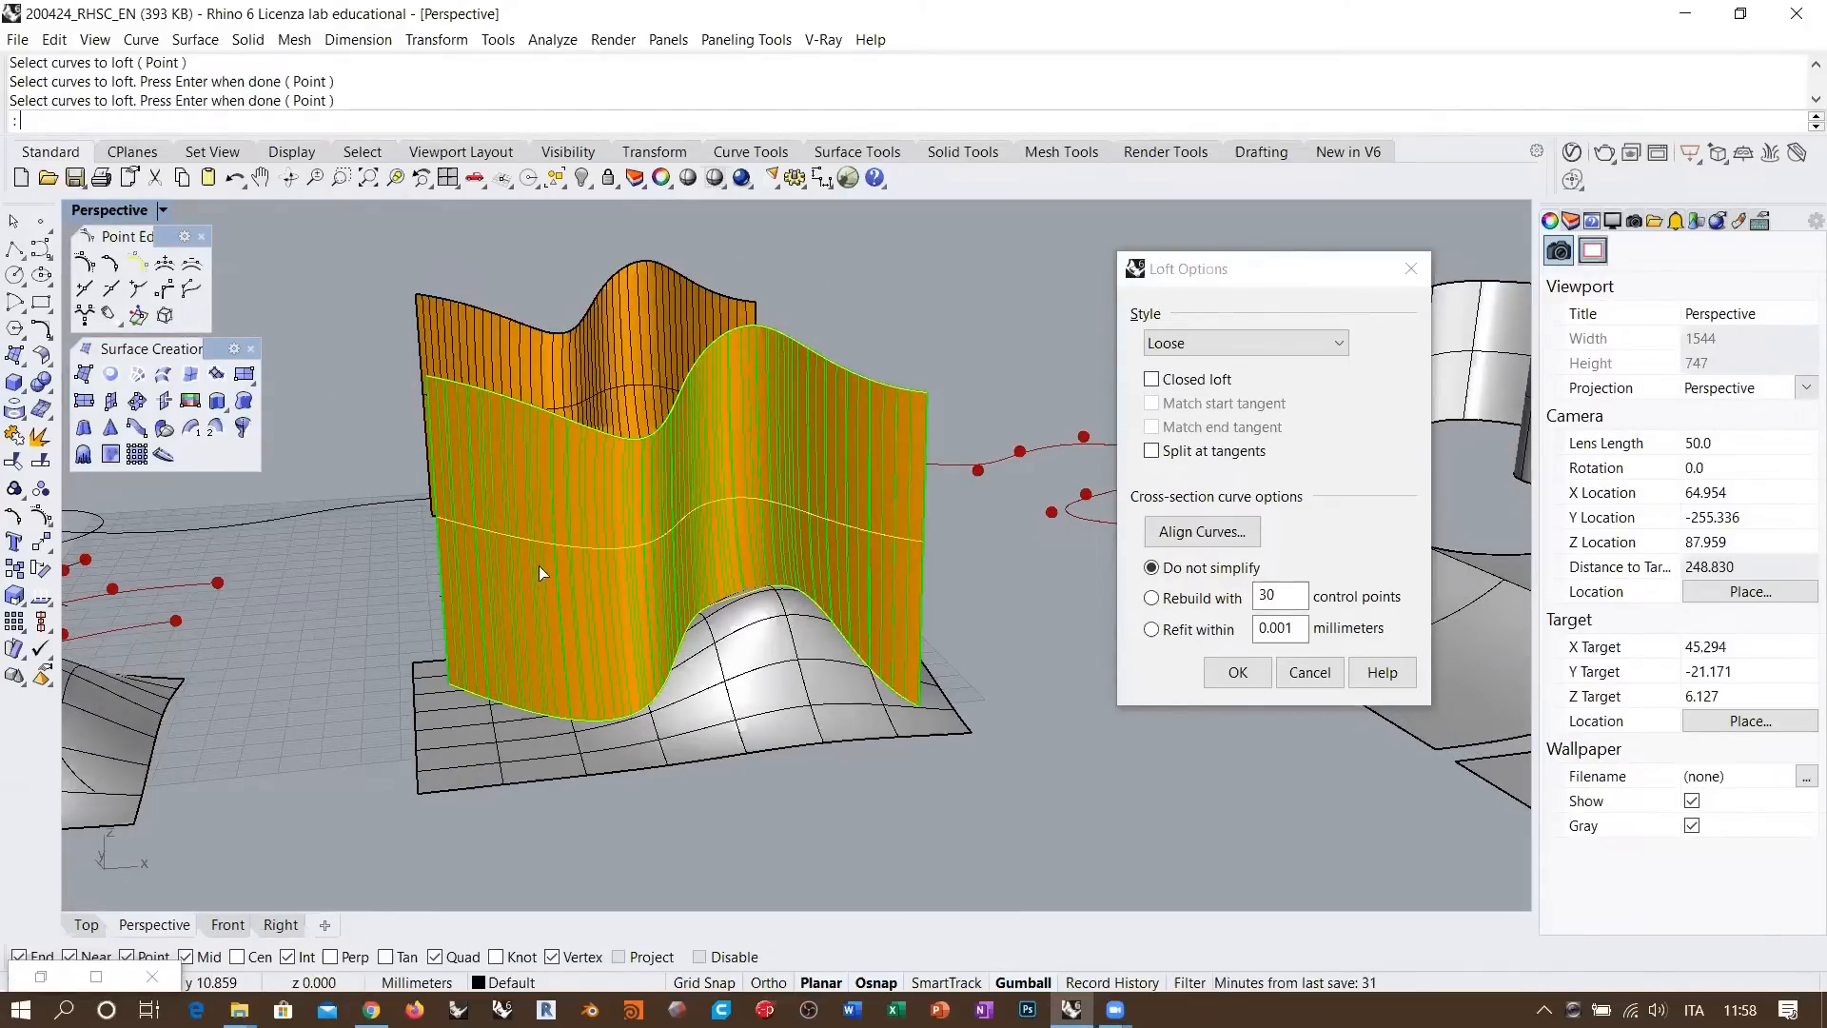
pyautogui.scroll(5, 539, 565)
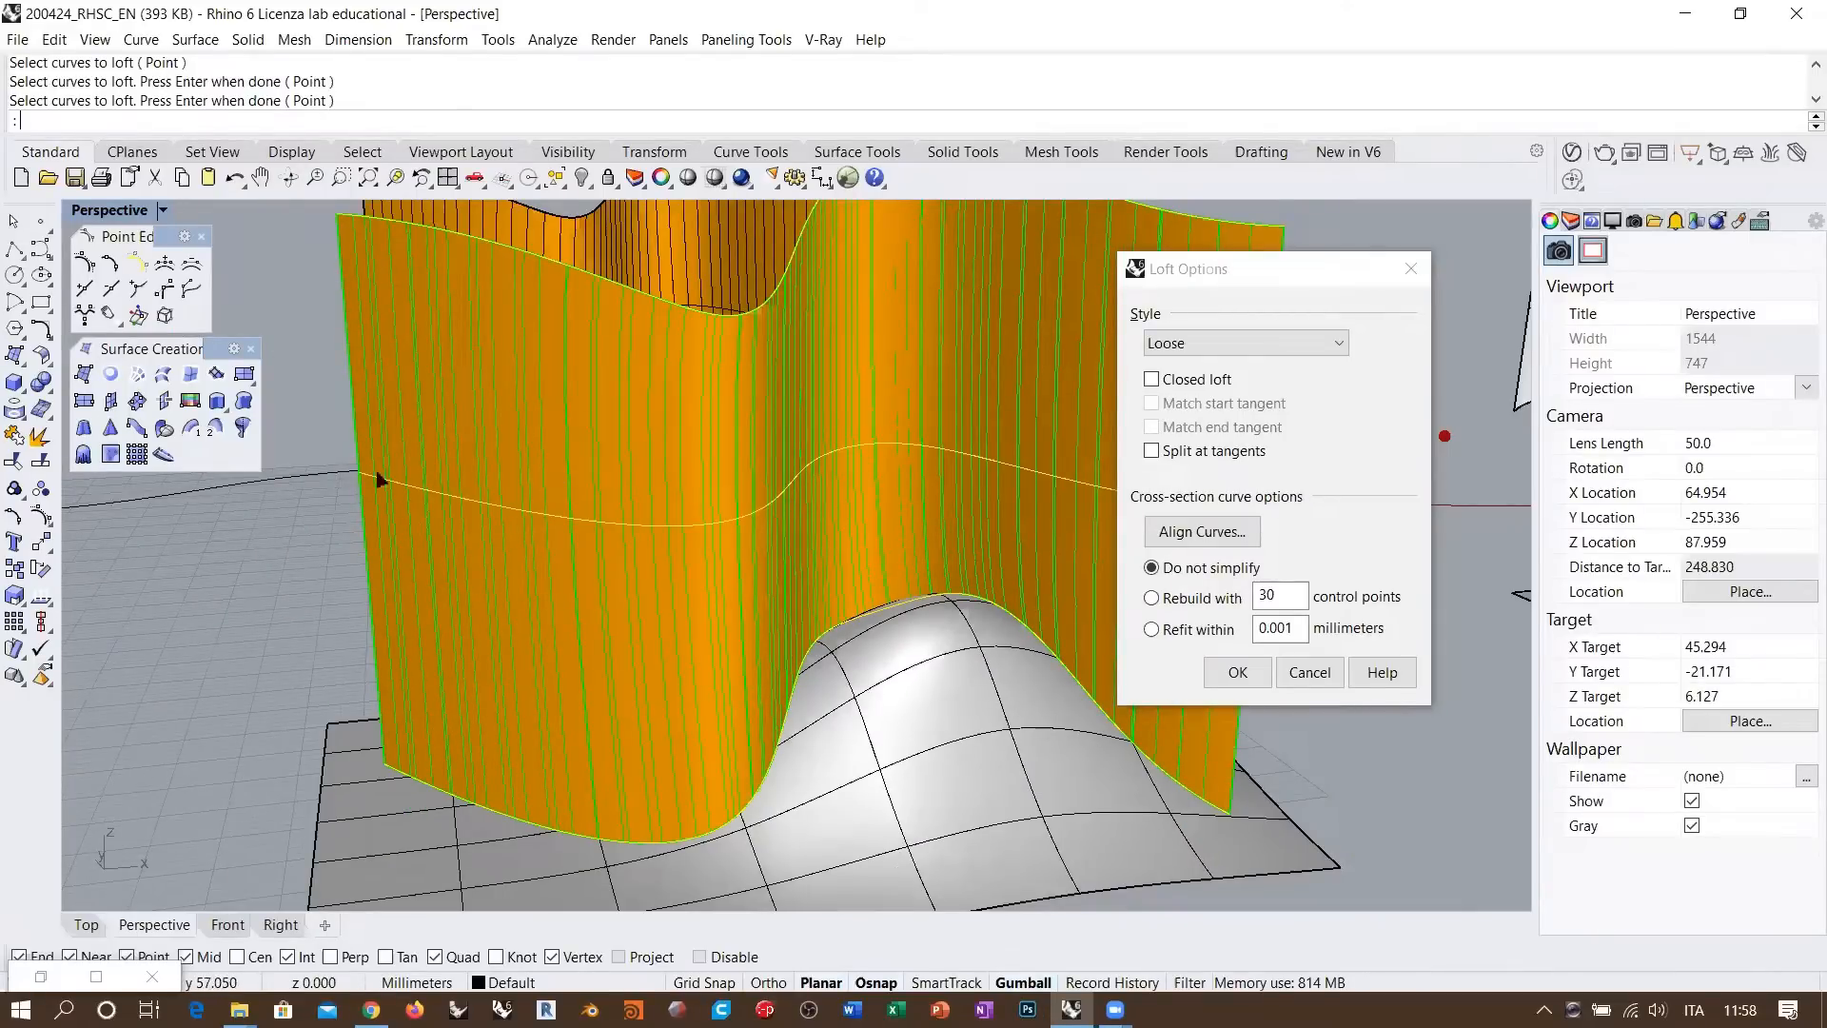
pyautogui.scroll(3, 422, 511)
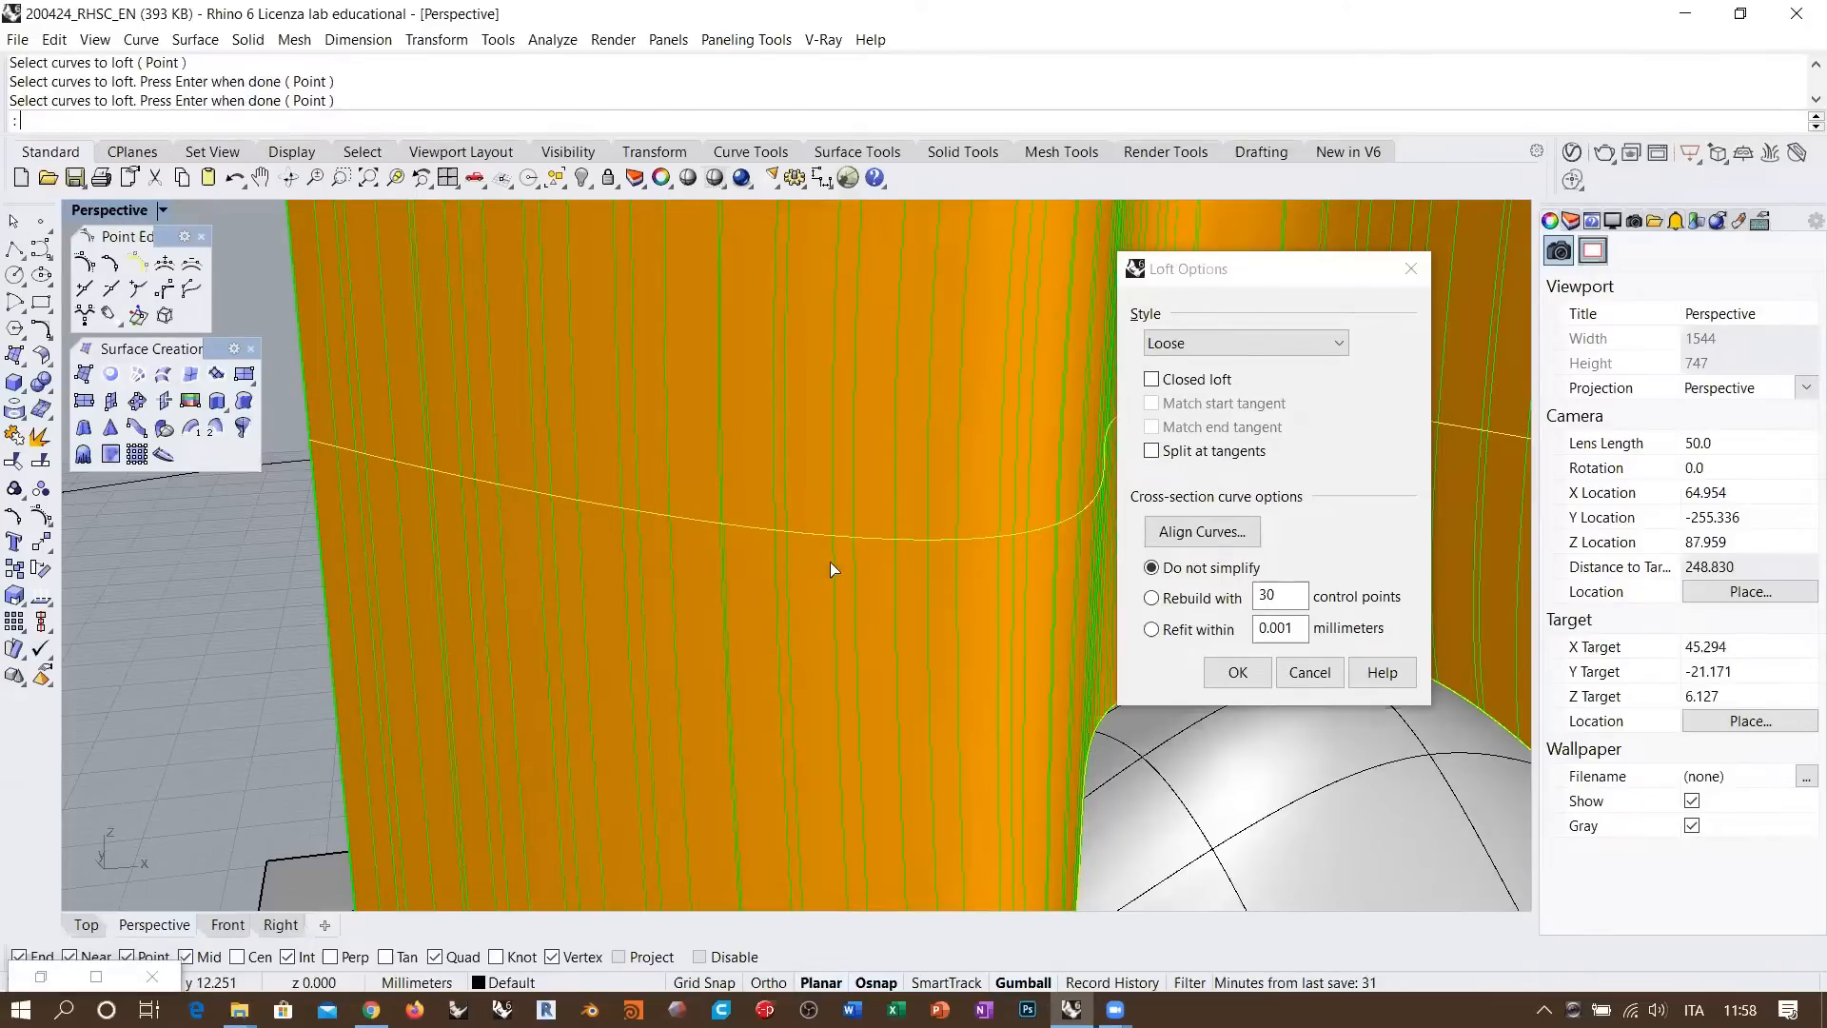
# Preview the Loose loft with its cross-section curves rebuilt with 30 control points and check its isocurve spacing
pyautogui.scroll(-10, 491, 562)
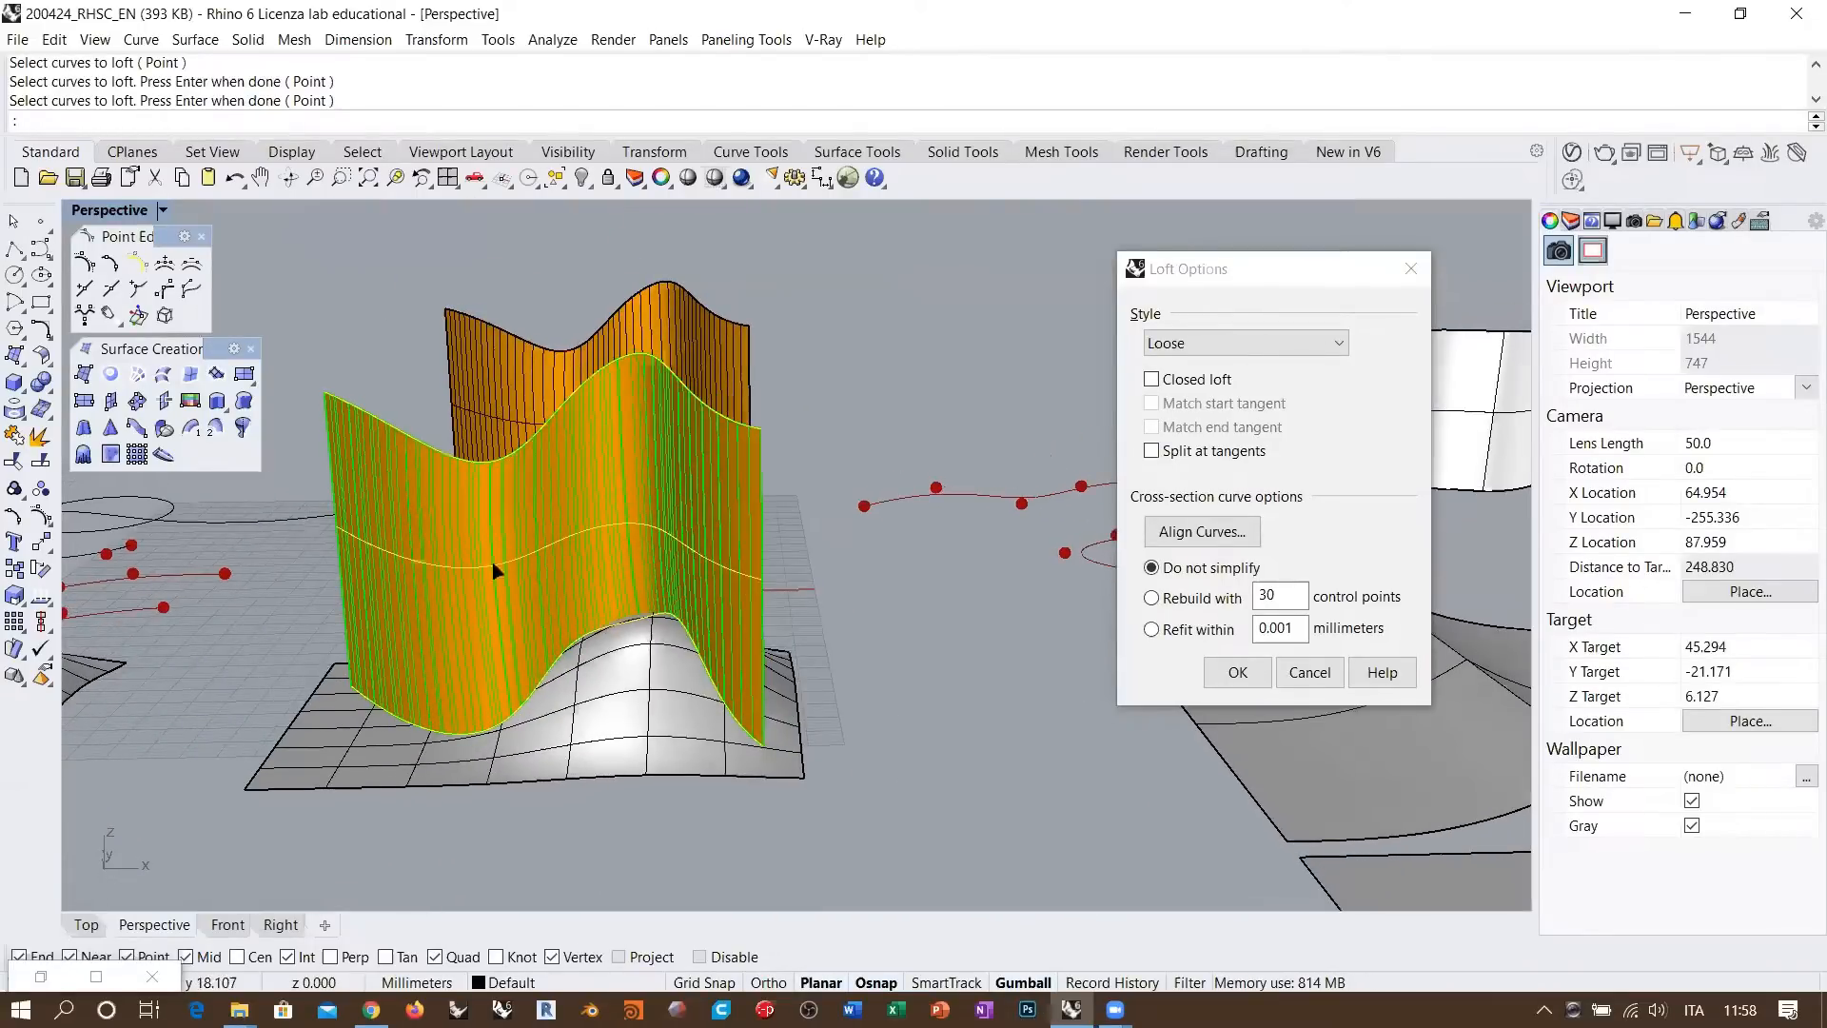
pyautogui.scroll(3, 579, 543)
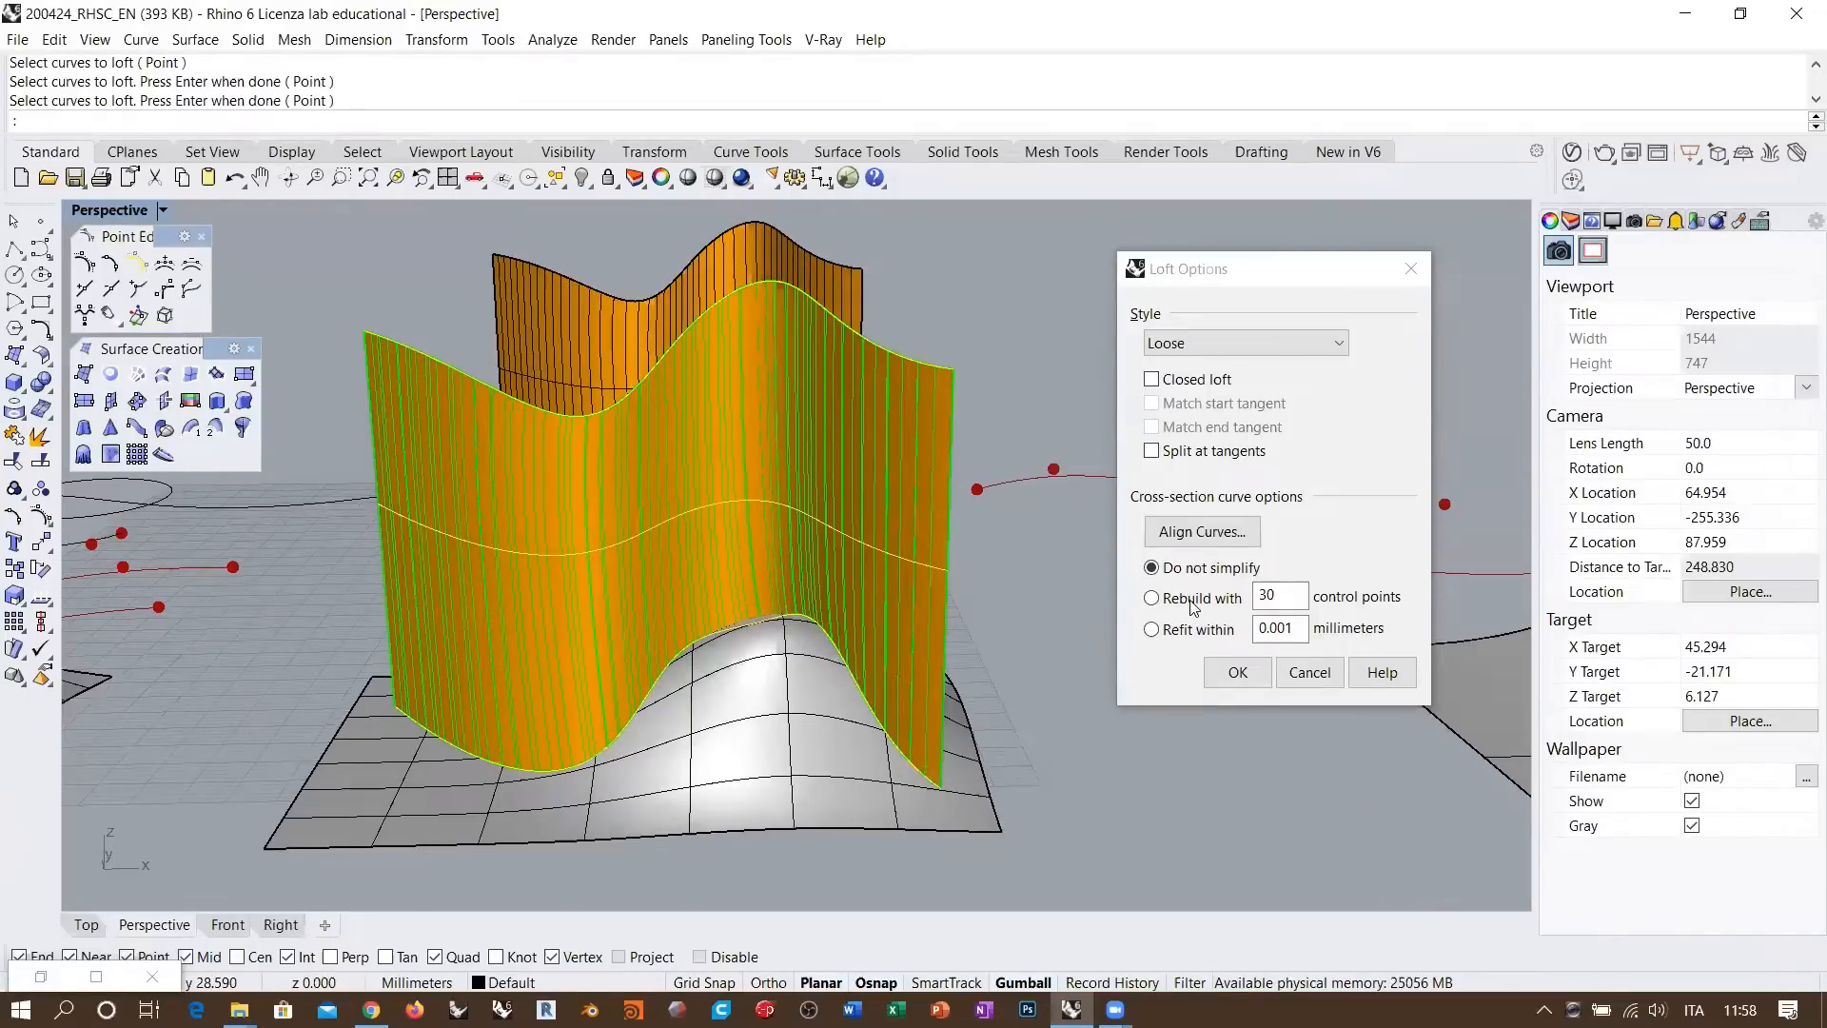
pyautogui.click(1189, 599)
pyautogui.moveTo(742, 556); pyautogui.dragTo(782, 547, button='right')
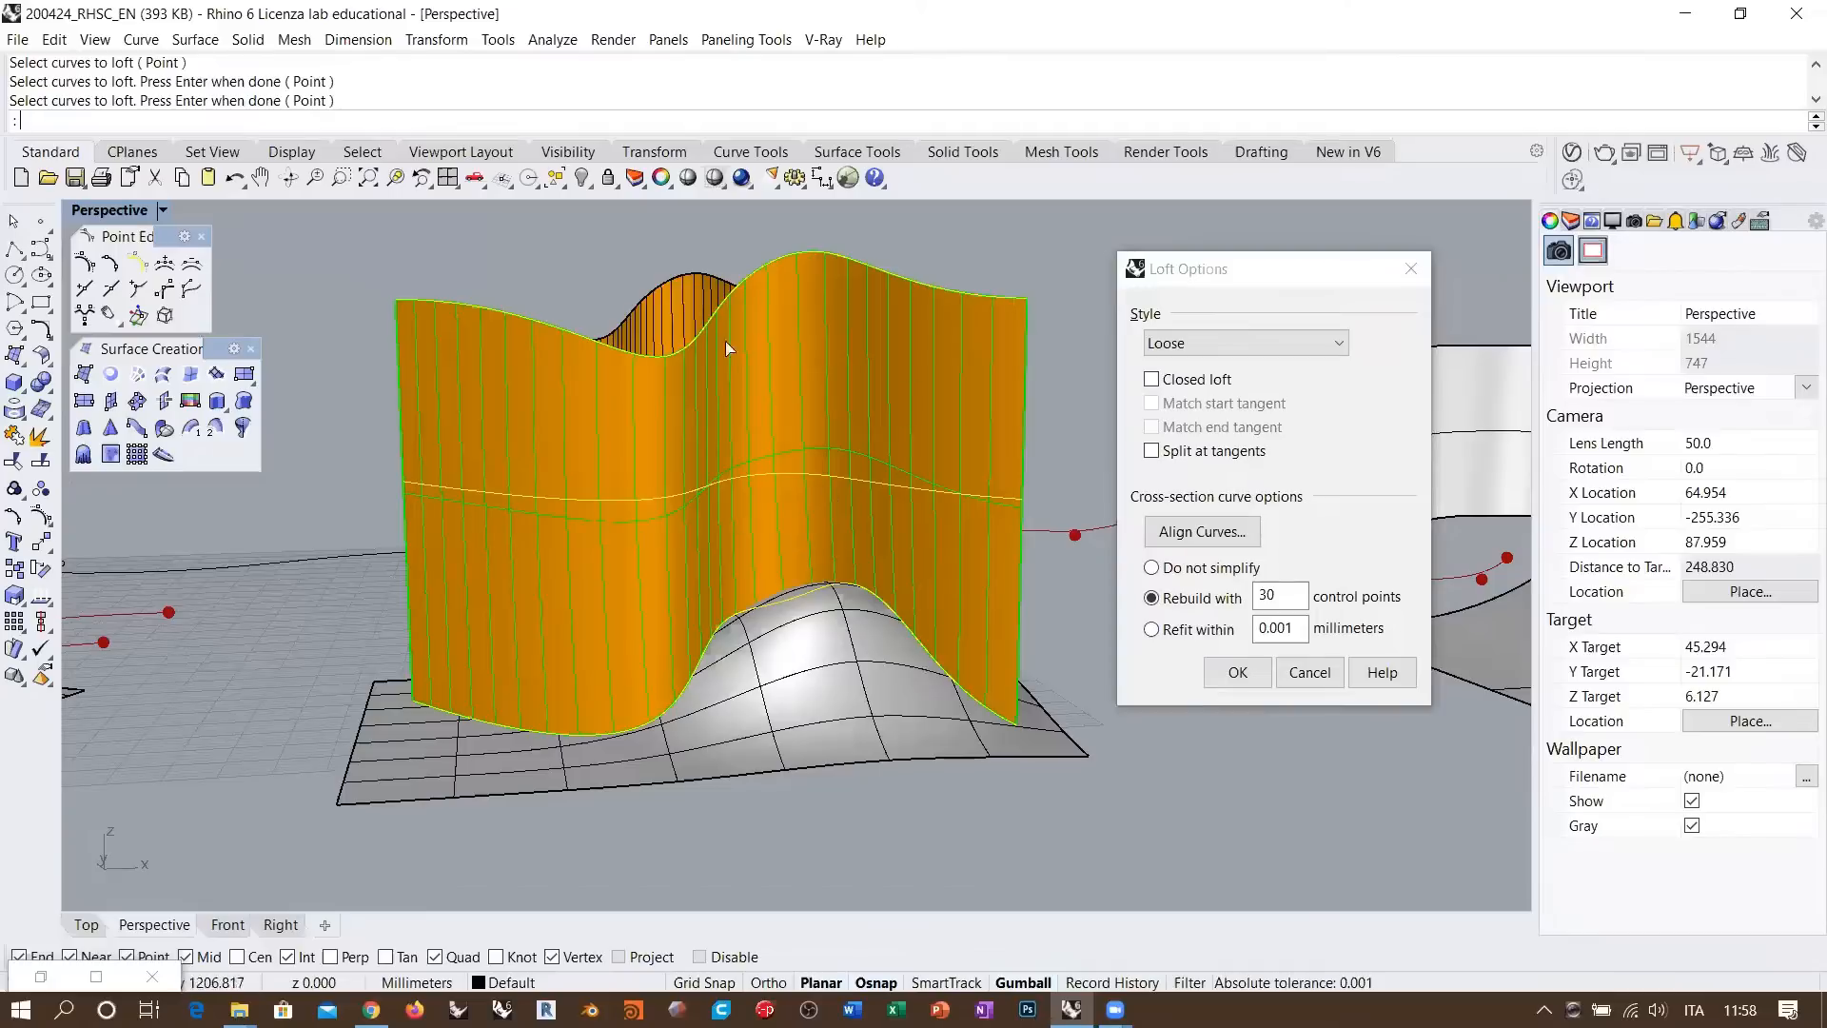
pyautogui.moveTo(732, 521); pyautogui.dragTo(752, 554, button='right')
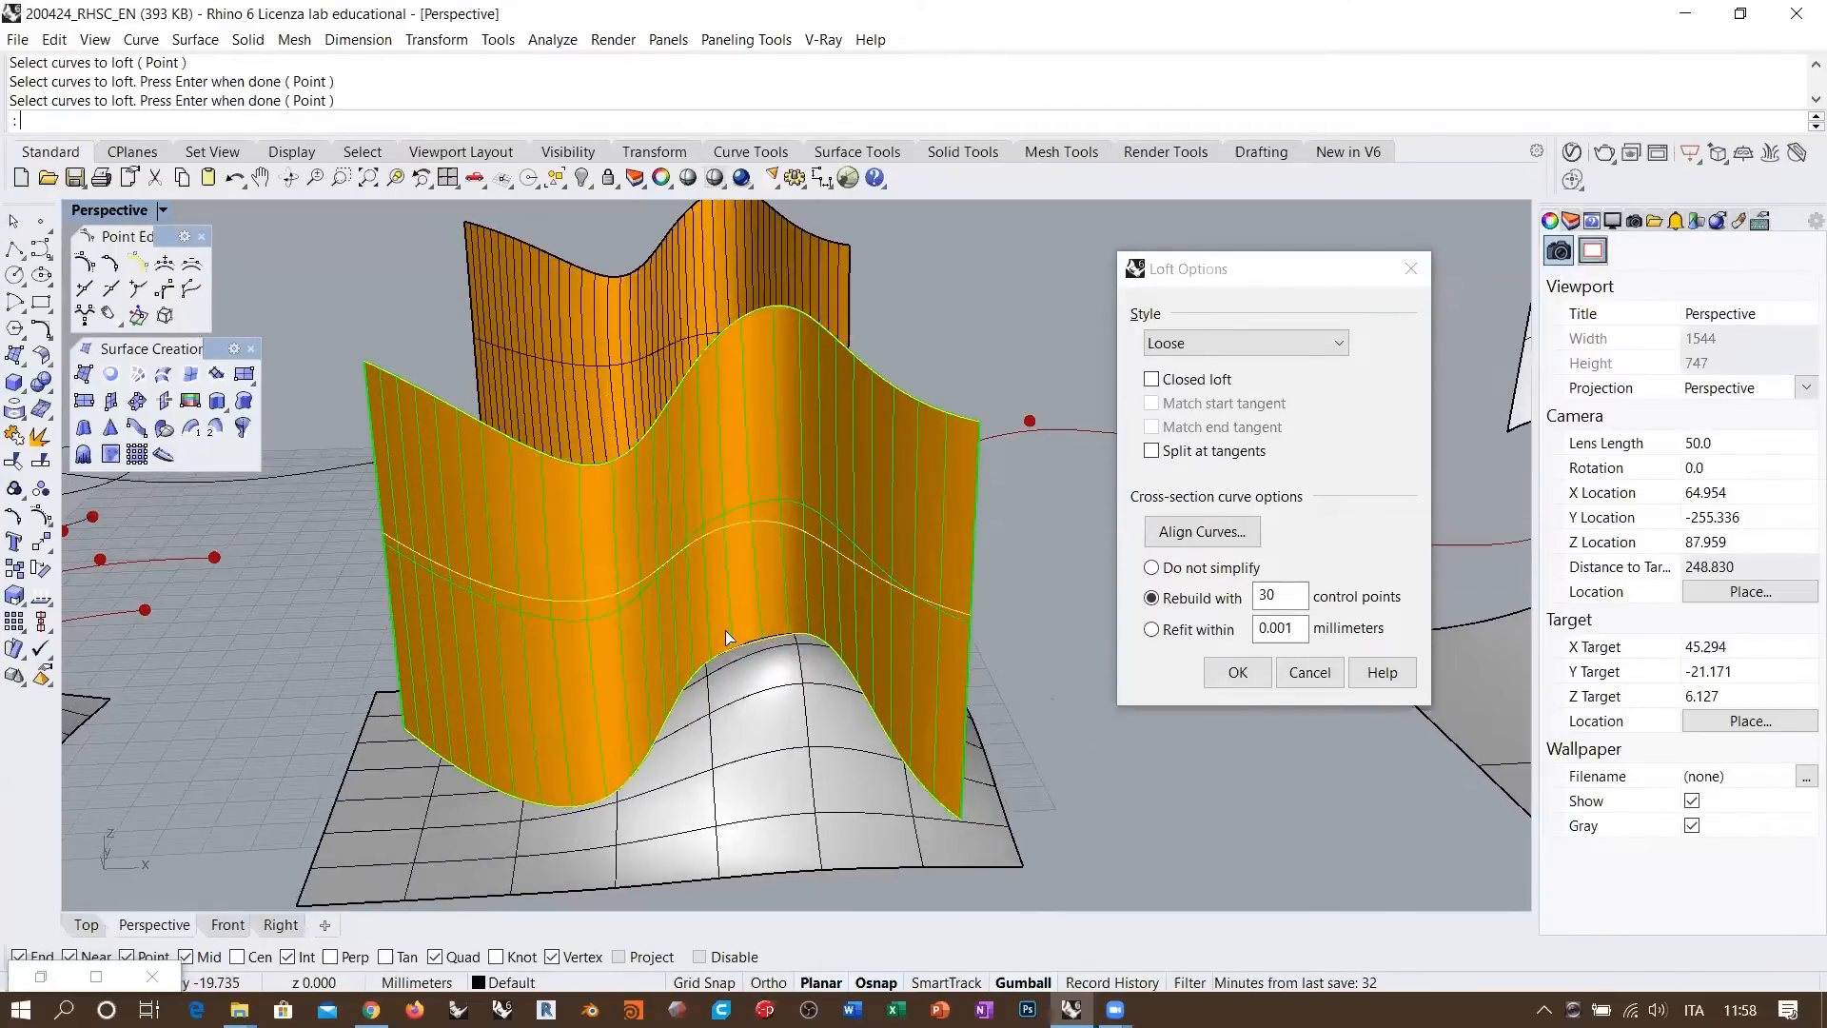
# Set the loft's cross-section rebuild to 100 control points and inspect the preview's isocurves and lower edge from several angles
pyautogui.doubleClick(1284, 594)
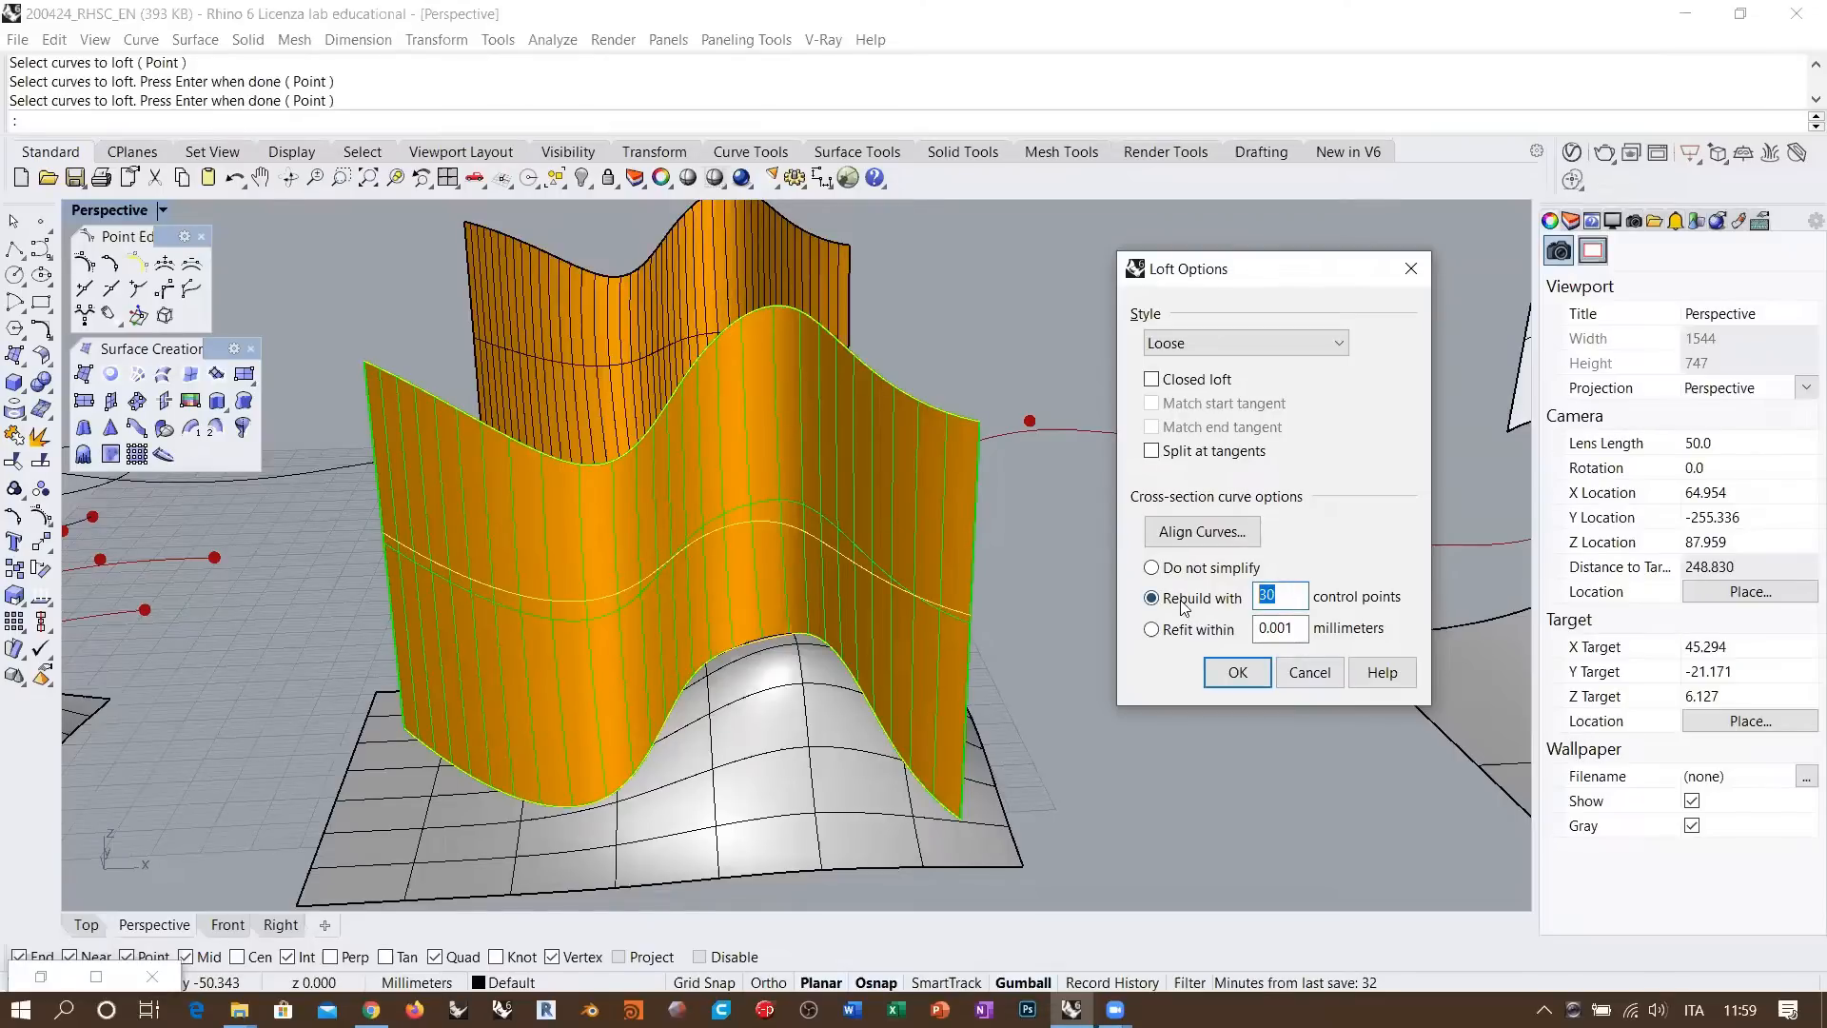
pyautogui.write('100')
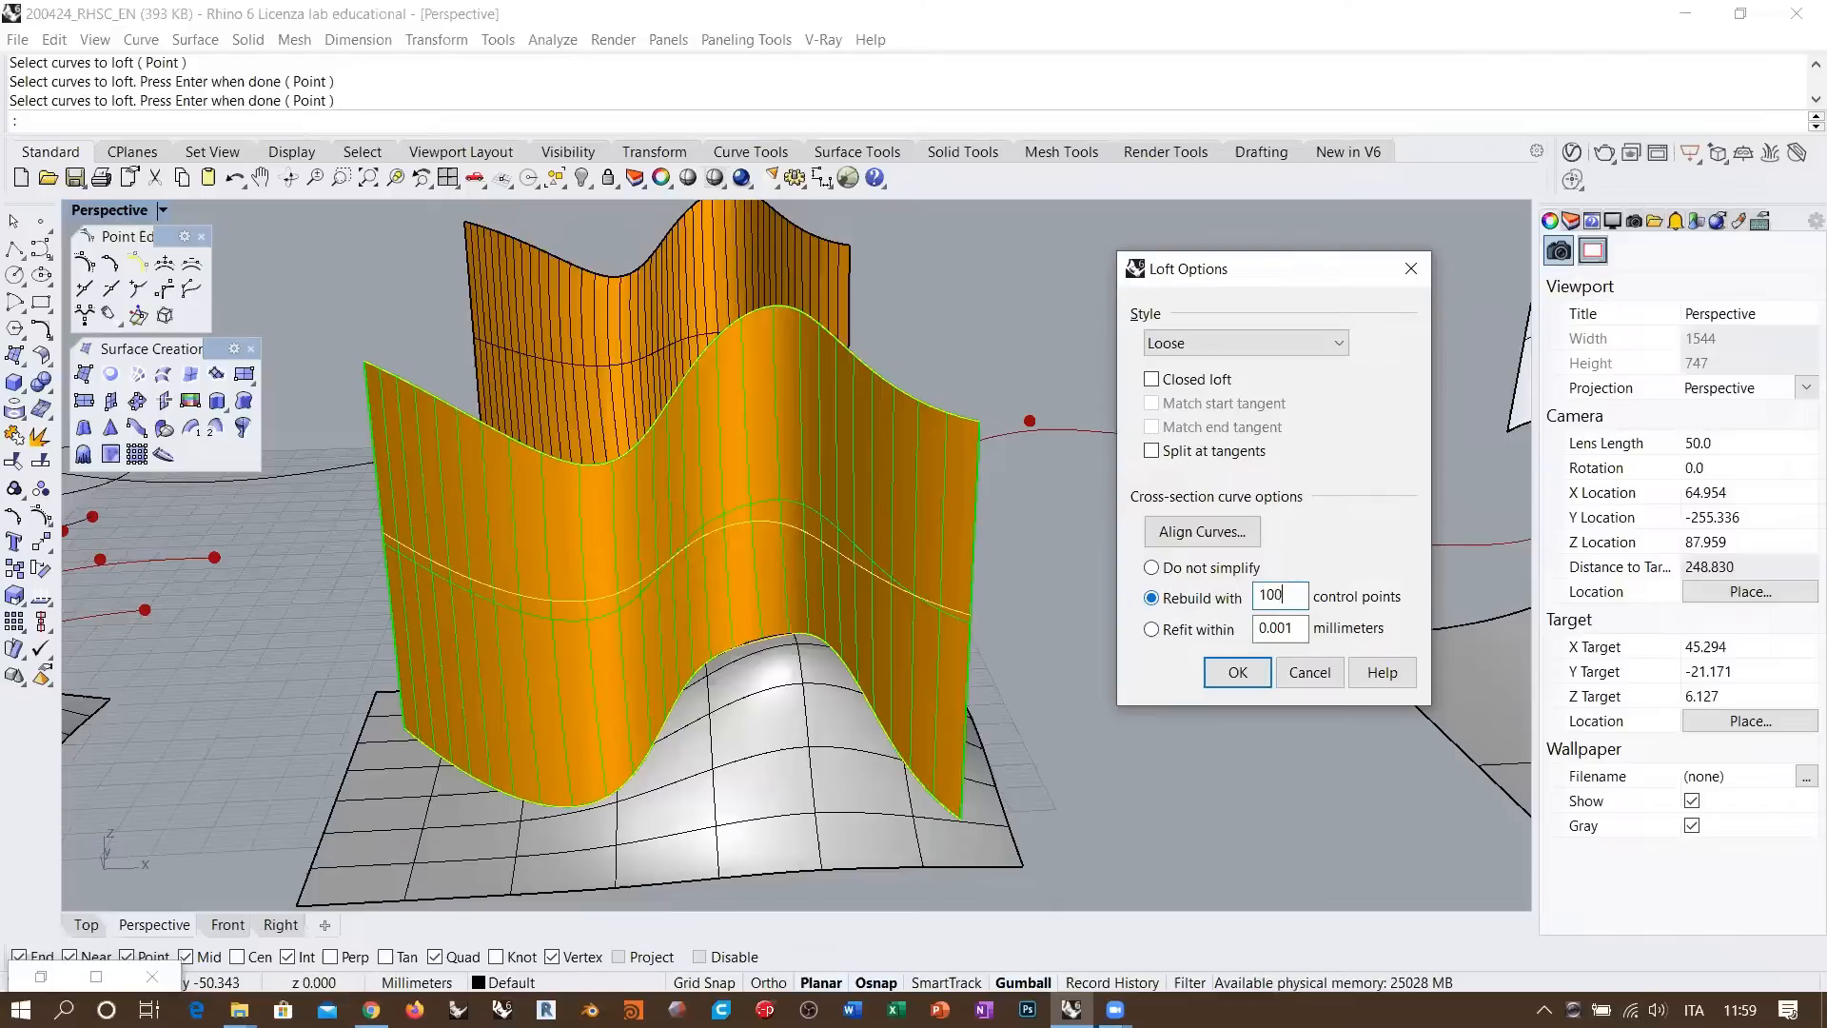
pyautogui.press('Tab')
pyautogui.moveTo(799, 535); pyautogui.dragTo(414, 551, button='right')
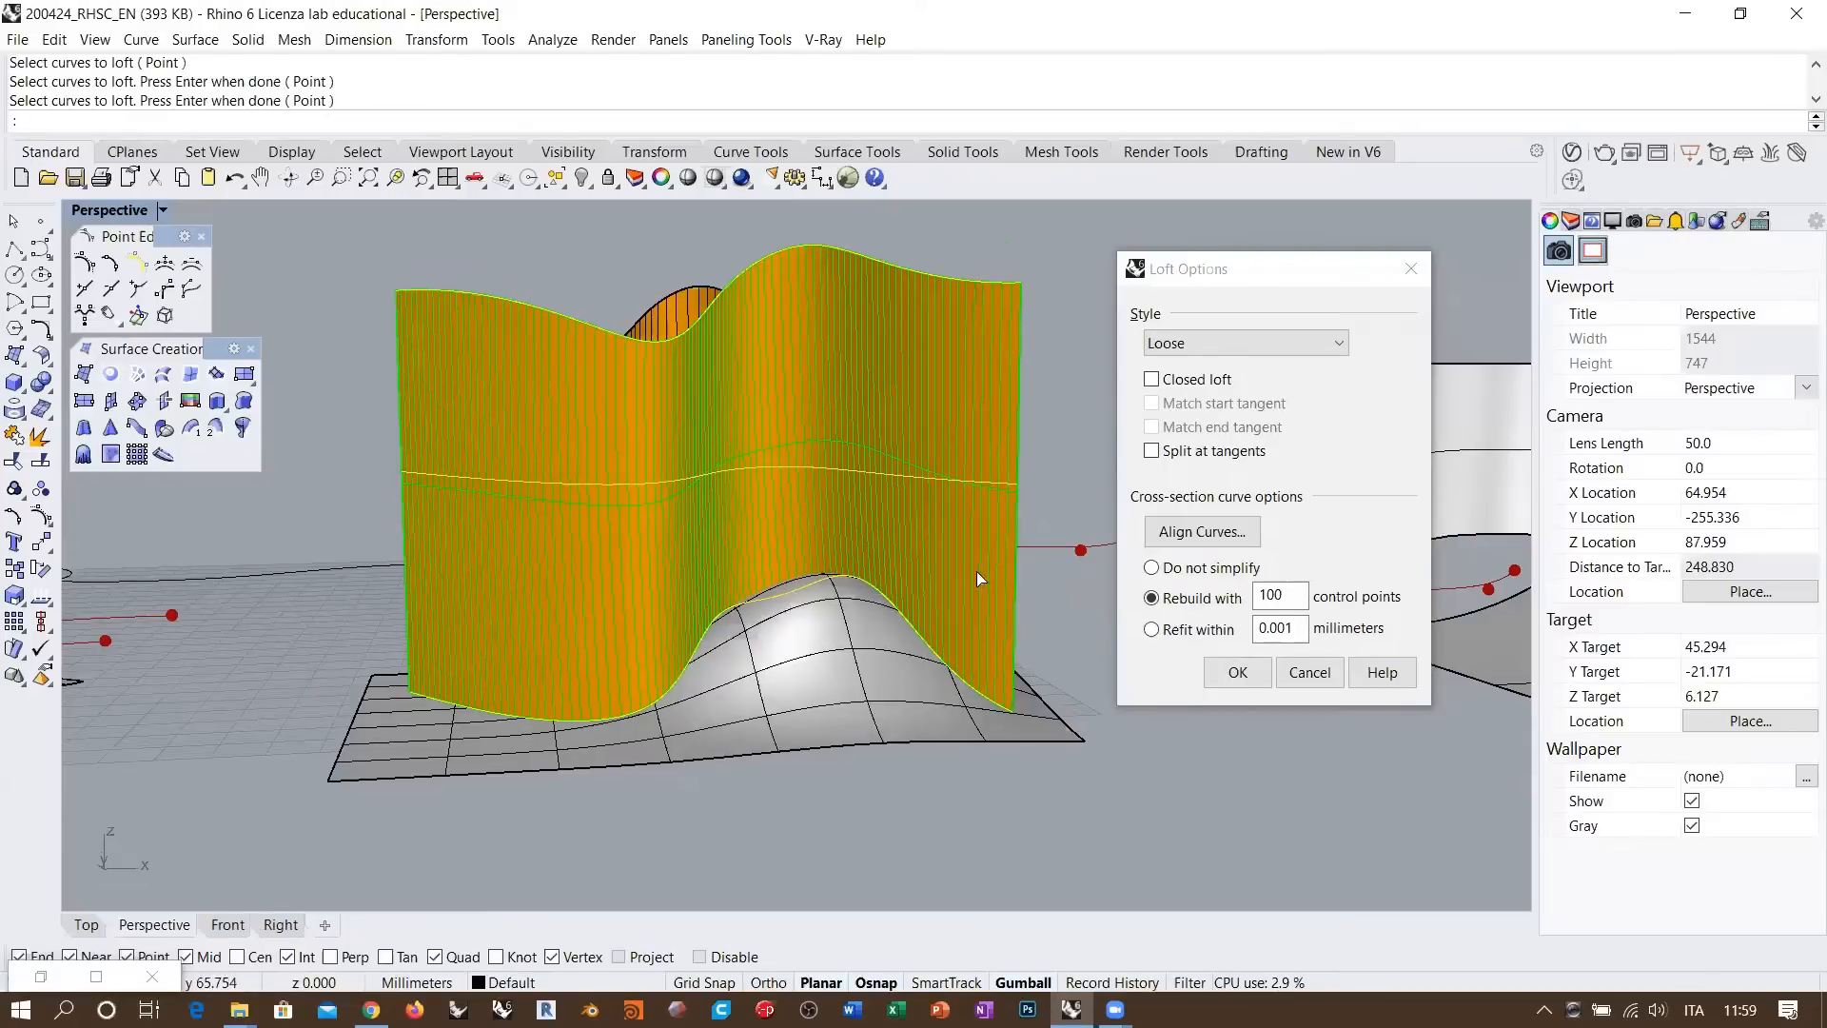
pyautogui.moveTo(976, 574); pyautogui.dragTo(953, 583, button='right')
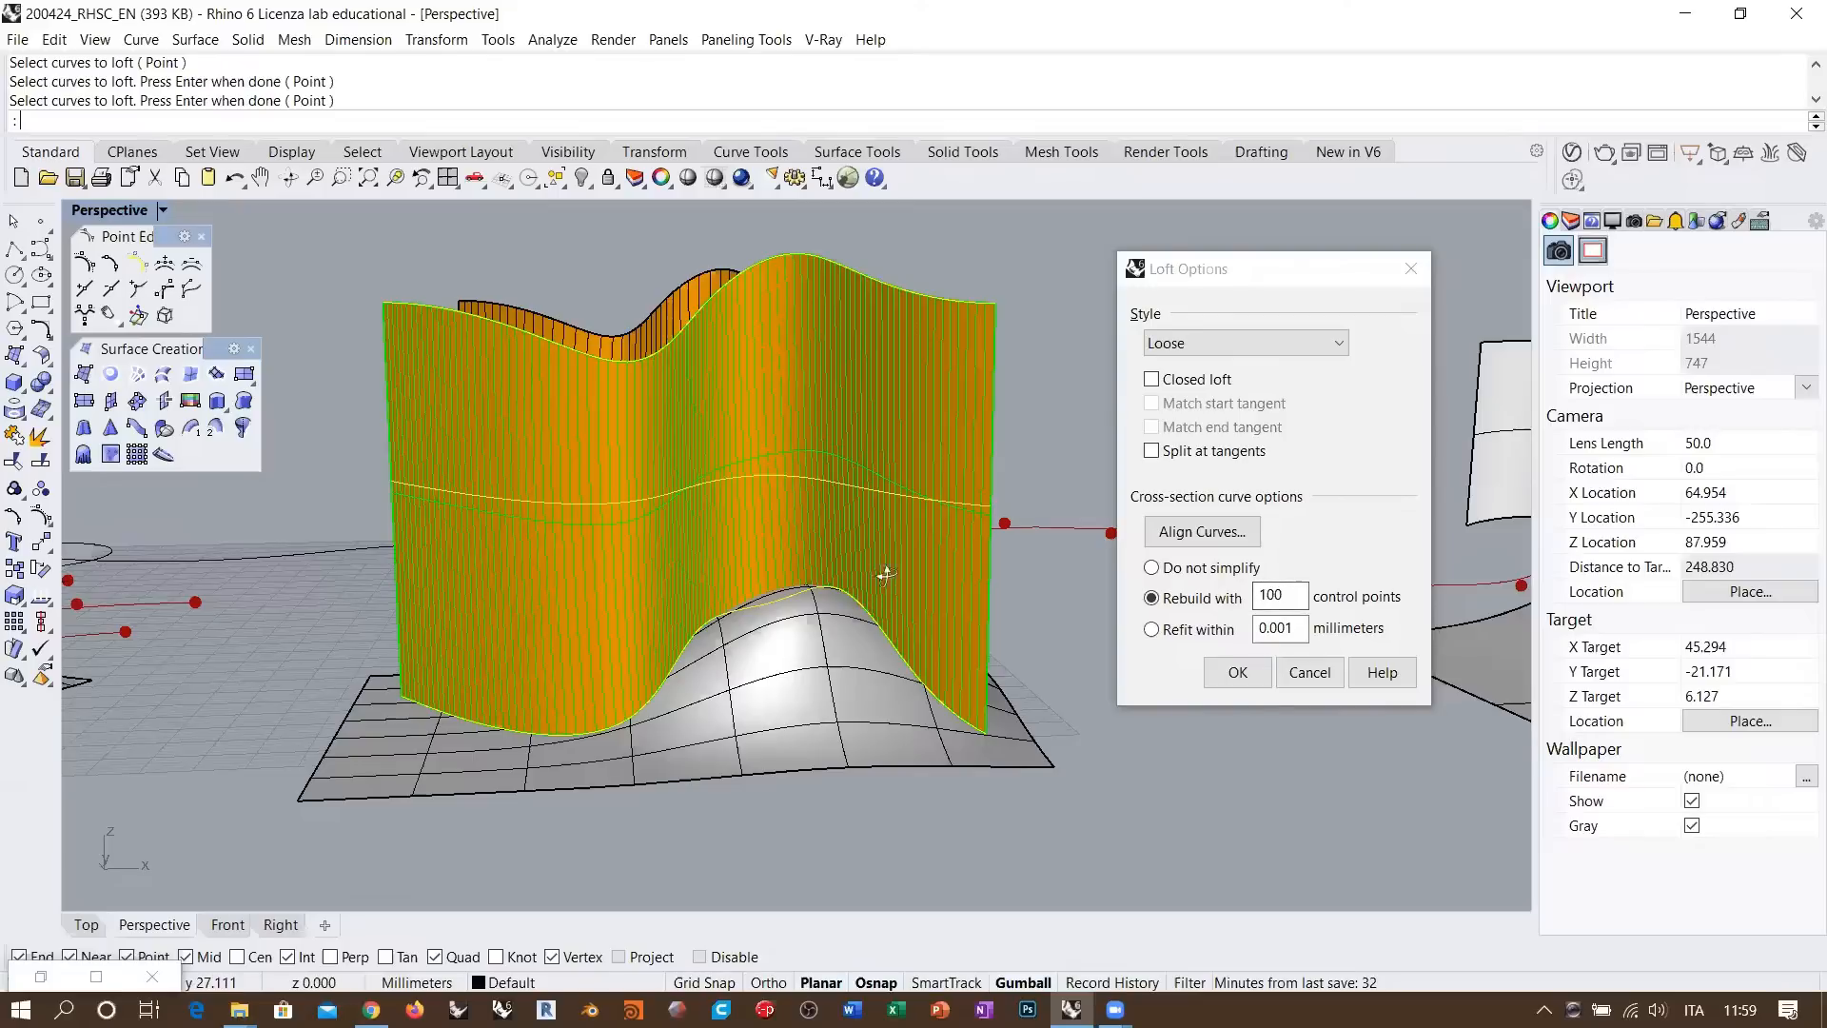
pyautogui.moveTo(881, 571); pyautogui.dragTo(887, 577, button='right')
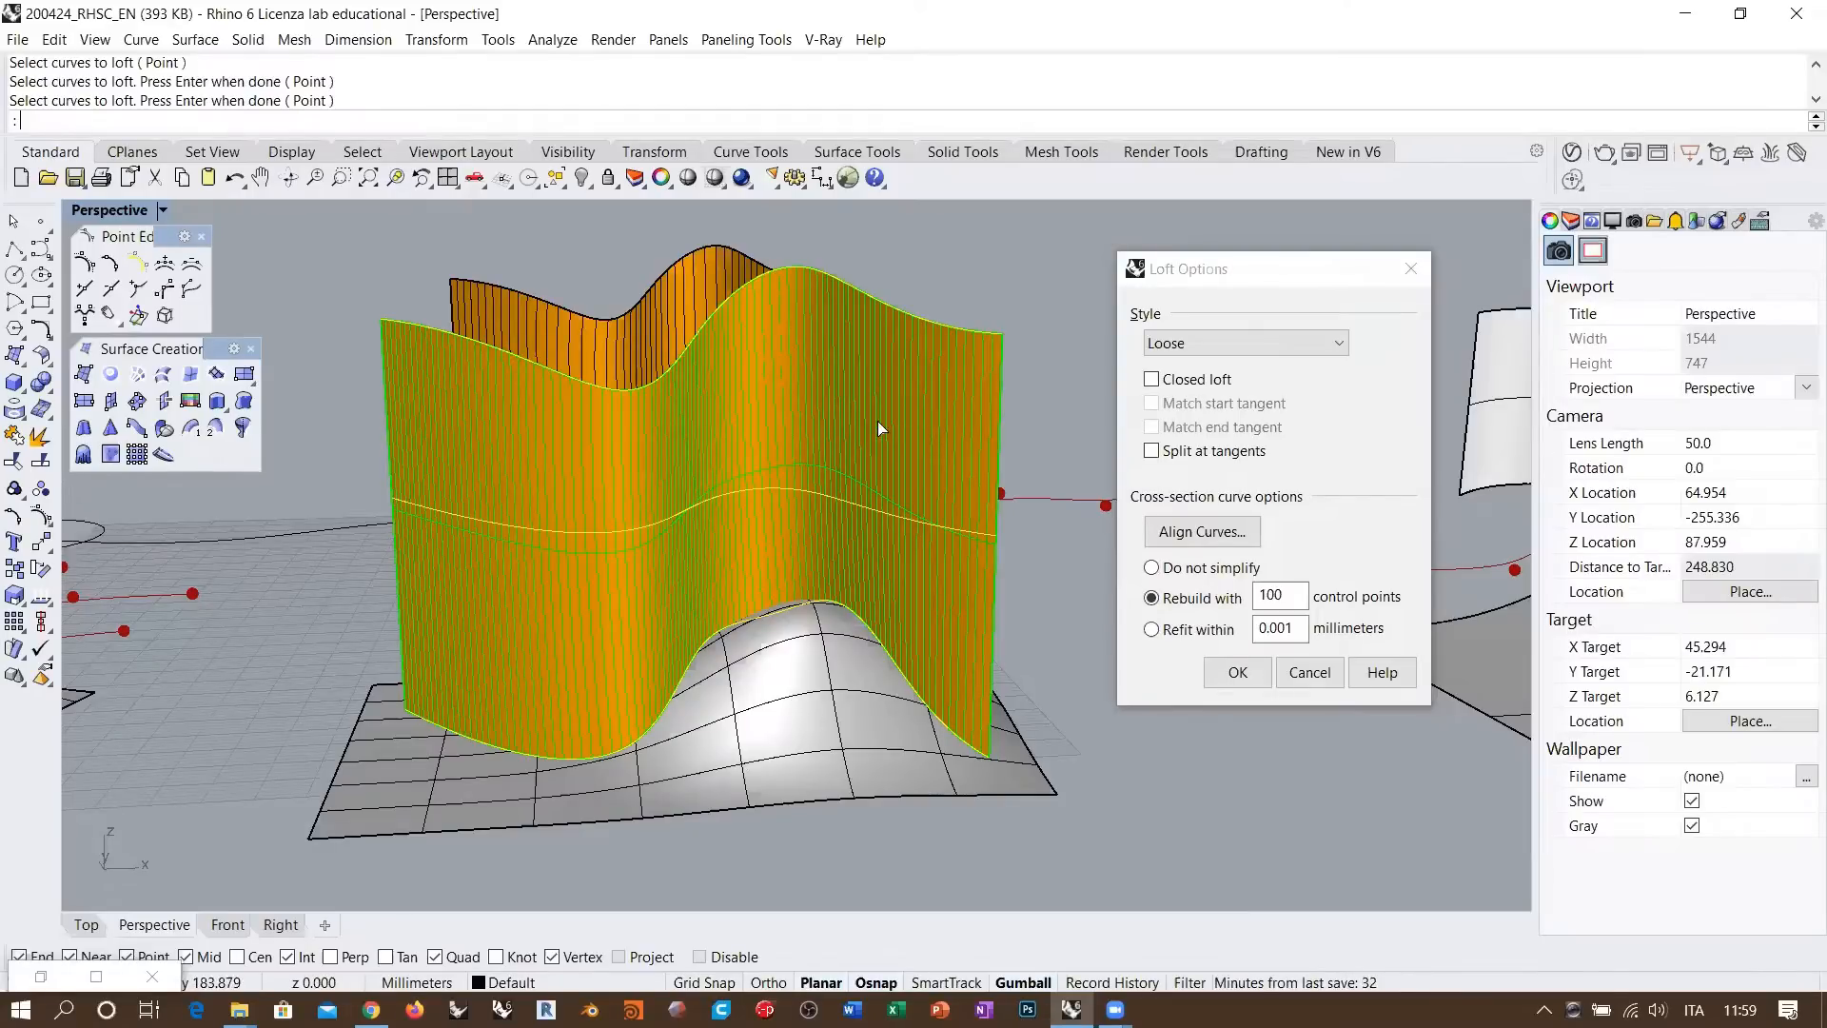
pyautogui.moveTo(845, 518); pyautogui.dragTo(850, 500, button='right')
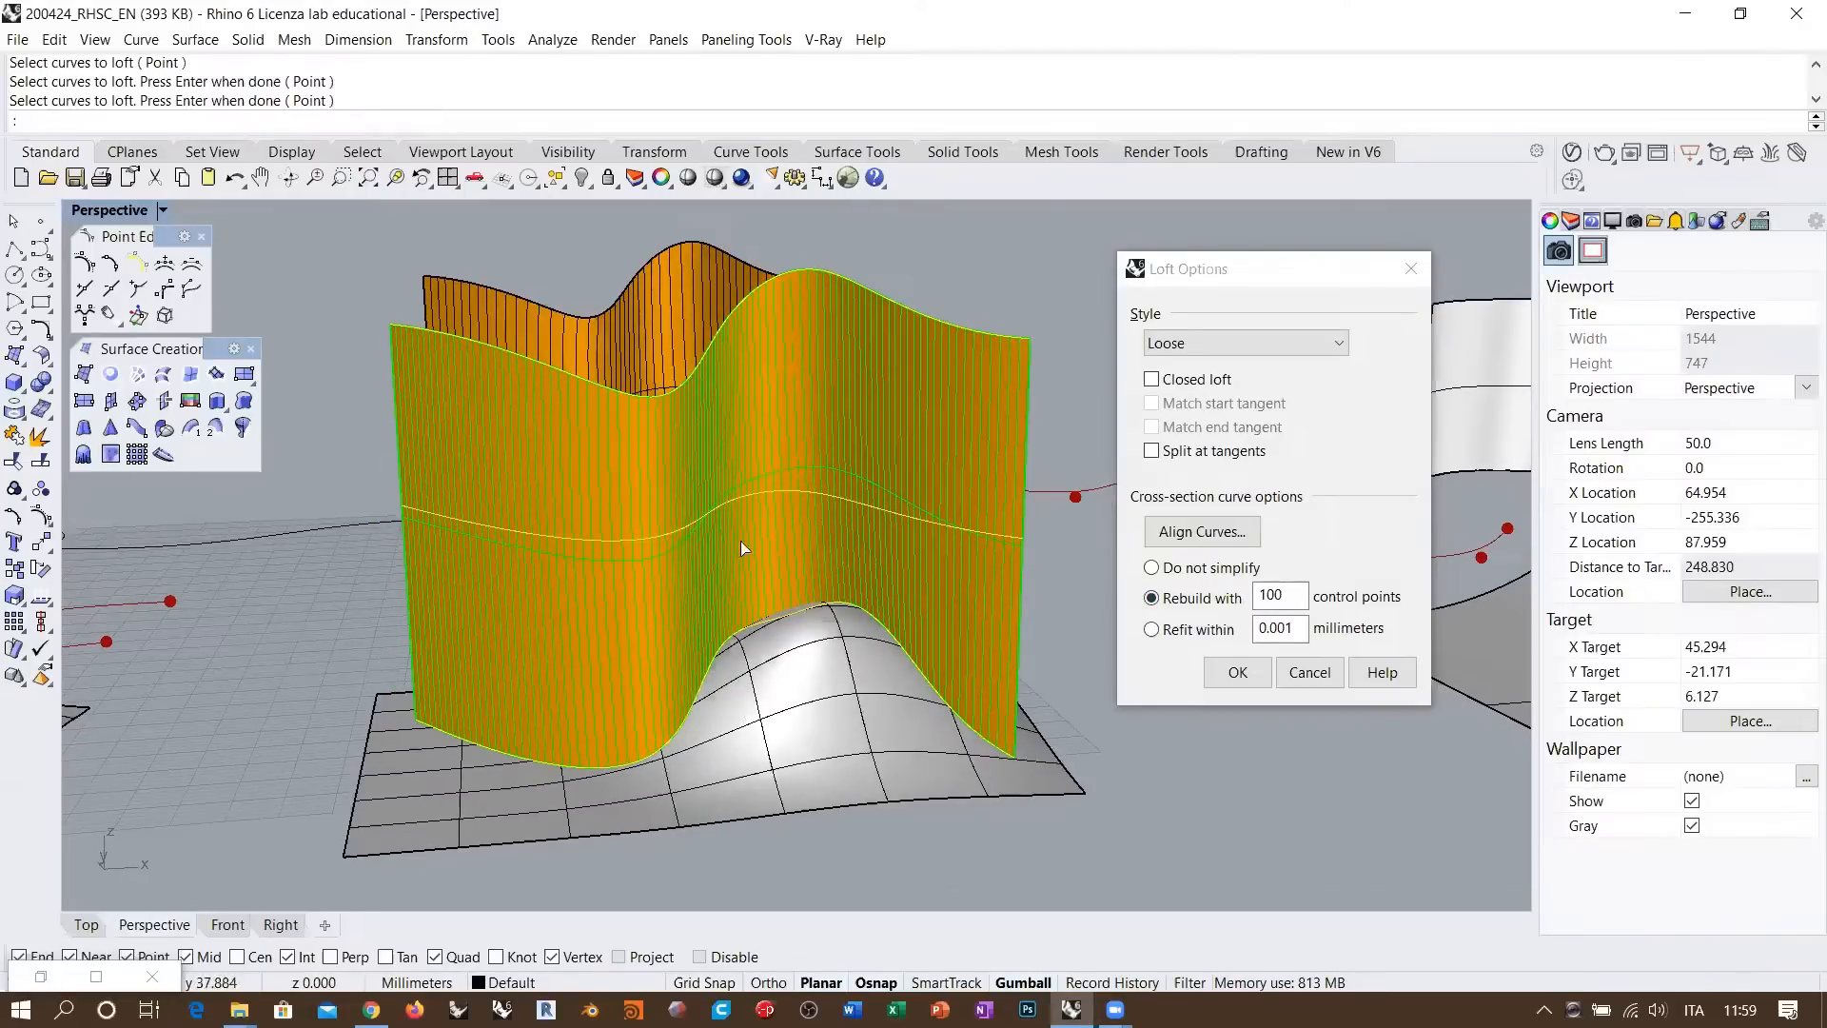
pyautogui.moveTo(879, 552); pyautogui.dragTo(771, 565, button='right')
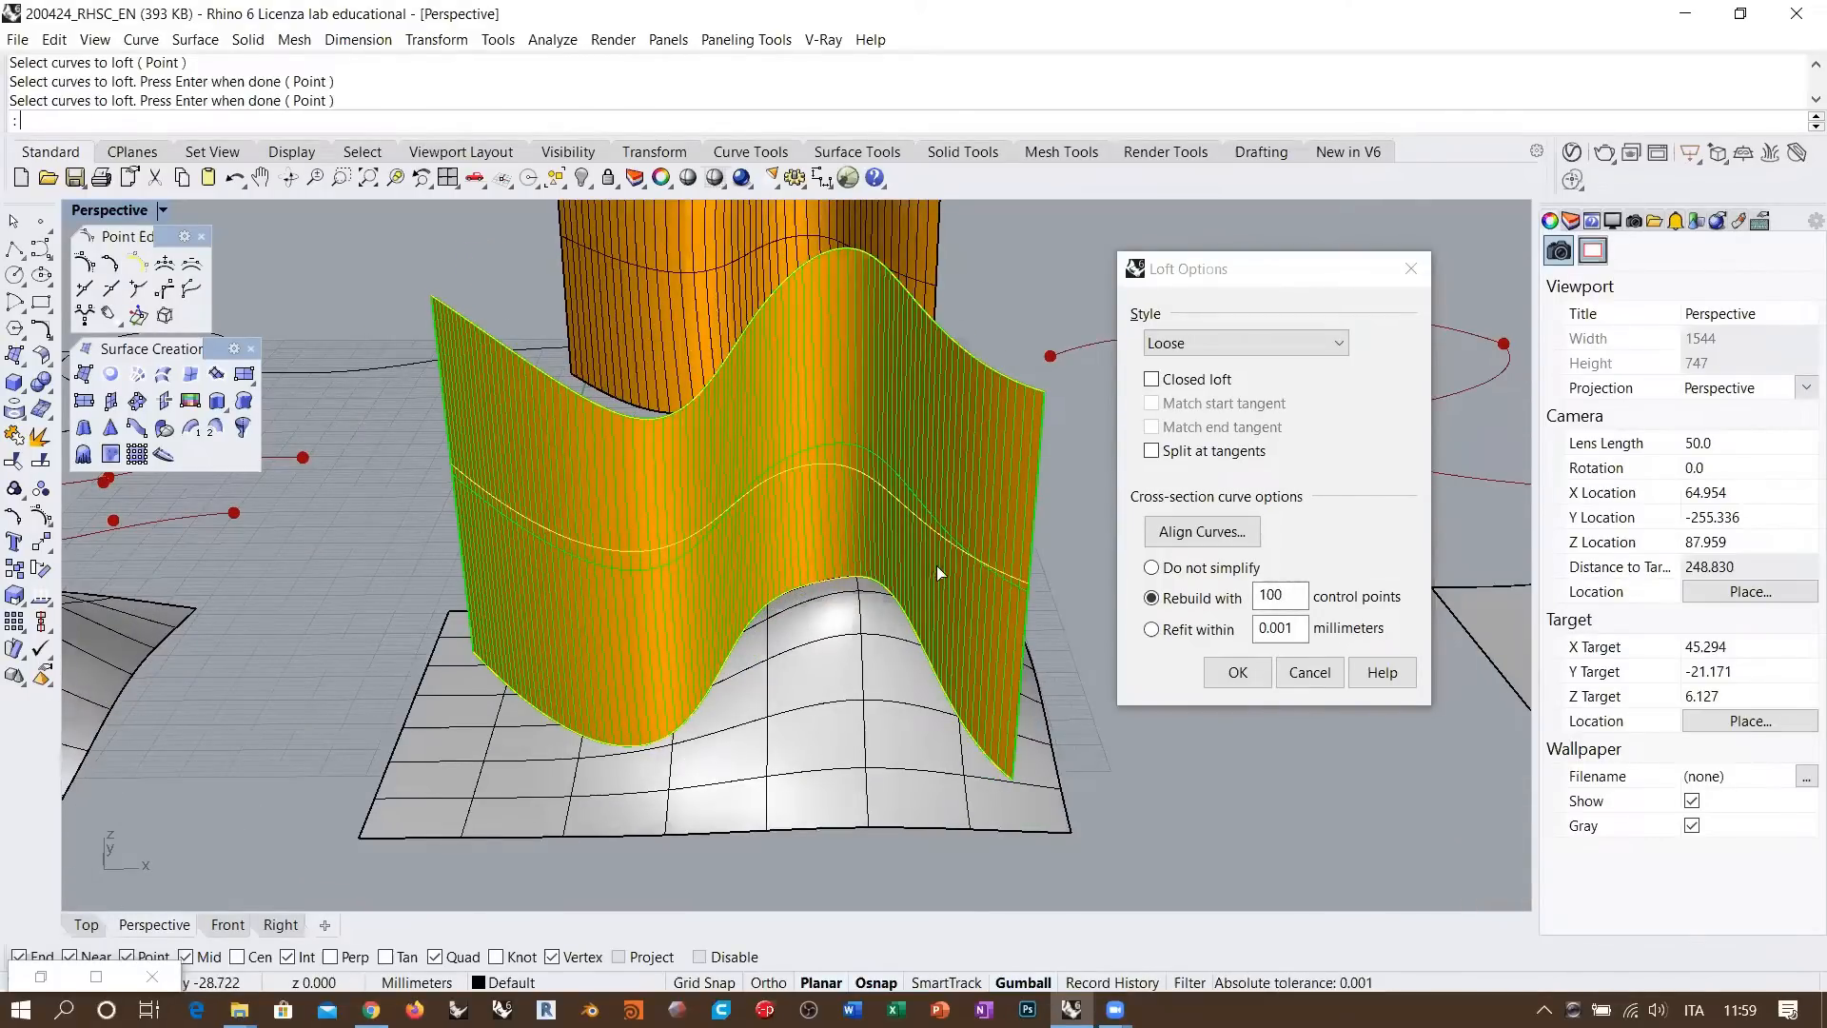
pyautogui.moveTo(936, 565); pyautogui.dragTo(971, 356, button='right')
pyautogui.moveTo(854, 451); pyautogui.dragTo(790, 499, button='right')
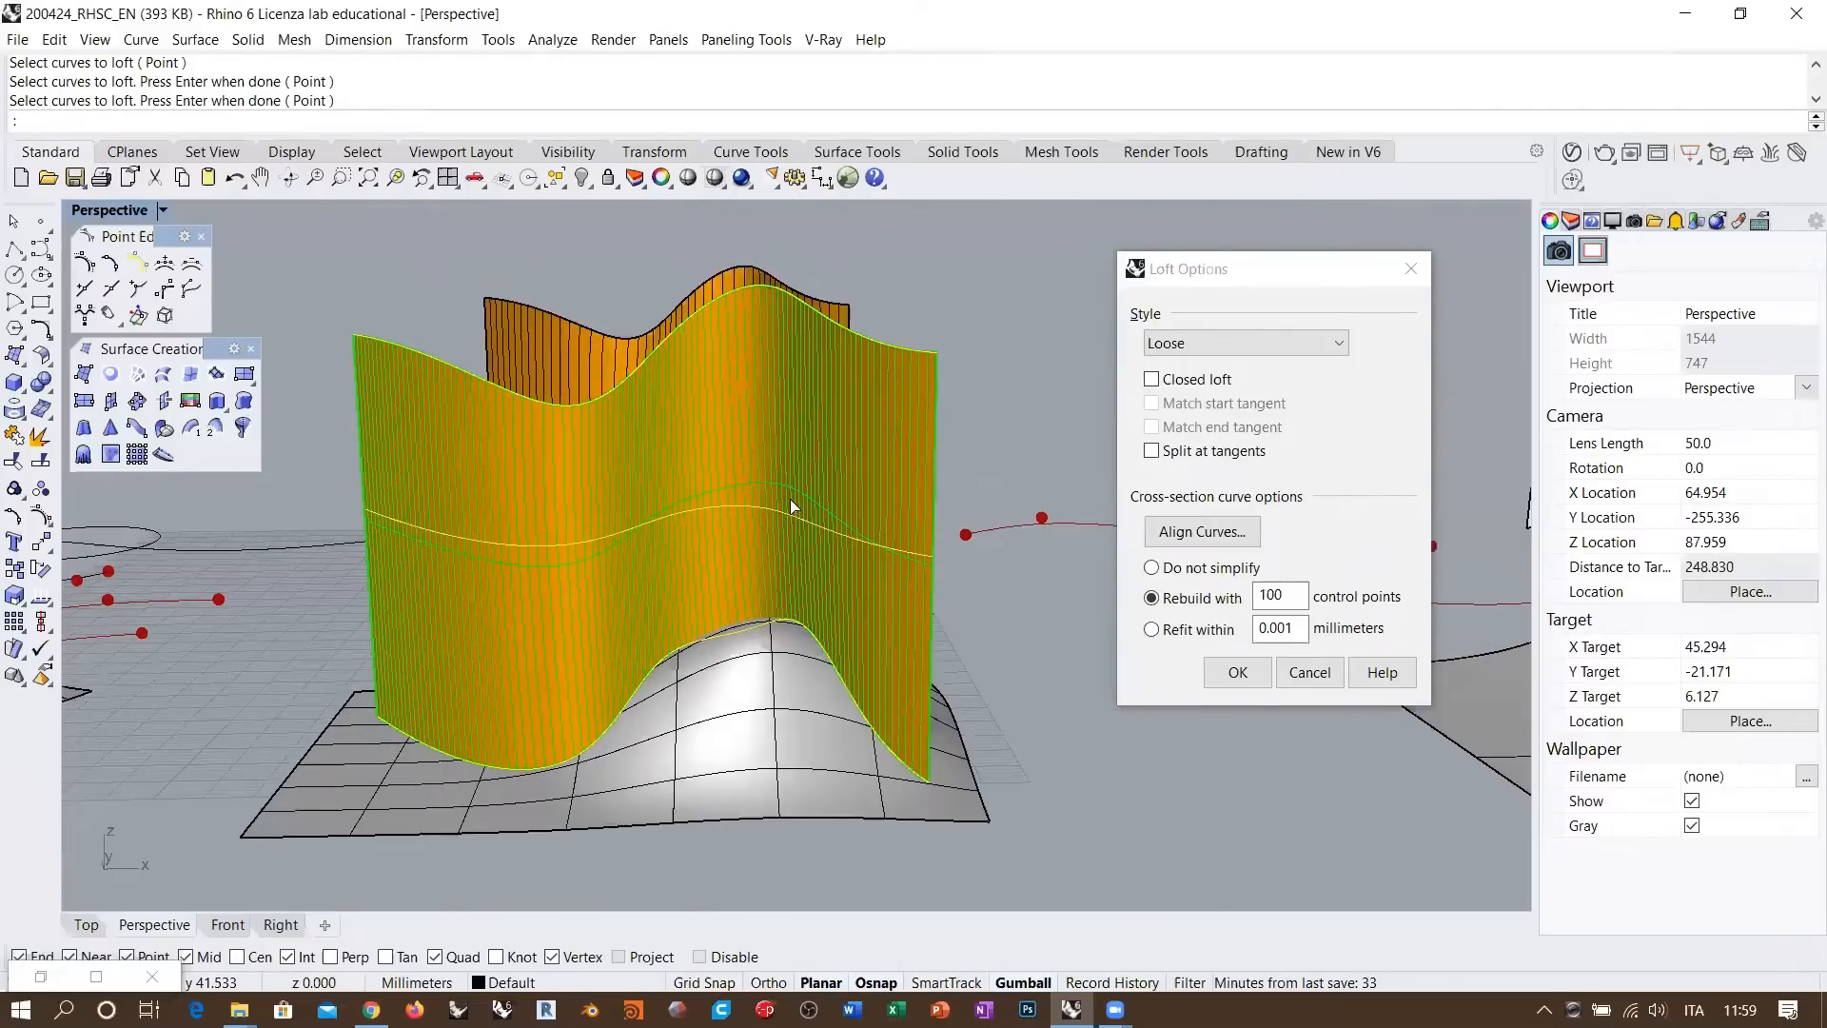
# Switch the loft preview to refitting the cross-section curves within 0.001 millimeters and inspect how the isocurves are distributed
pyautogui.click(1152, 629)
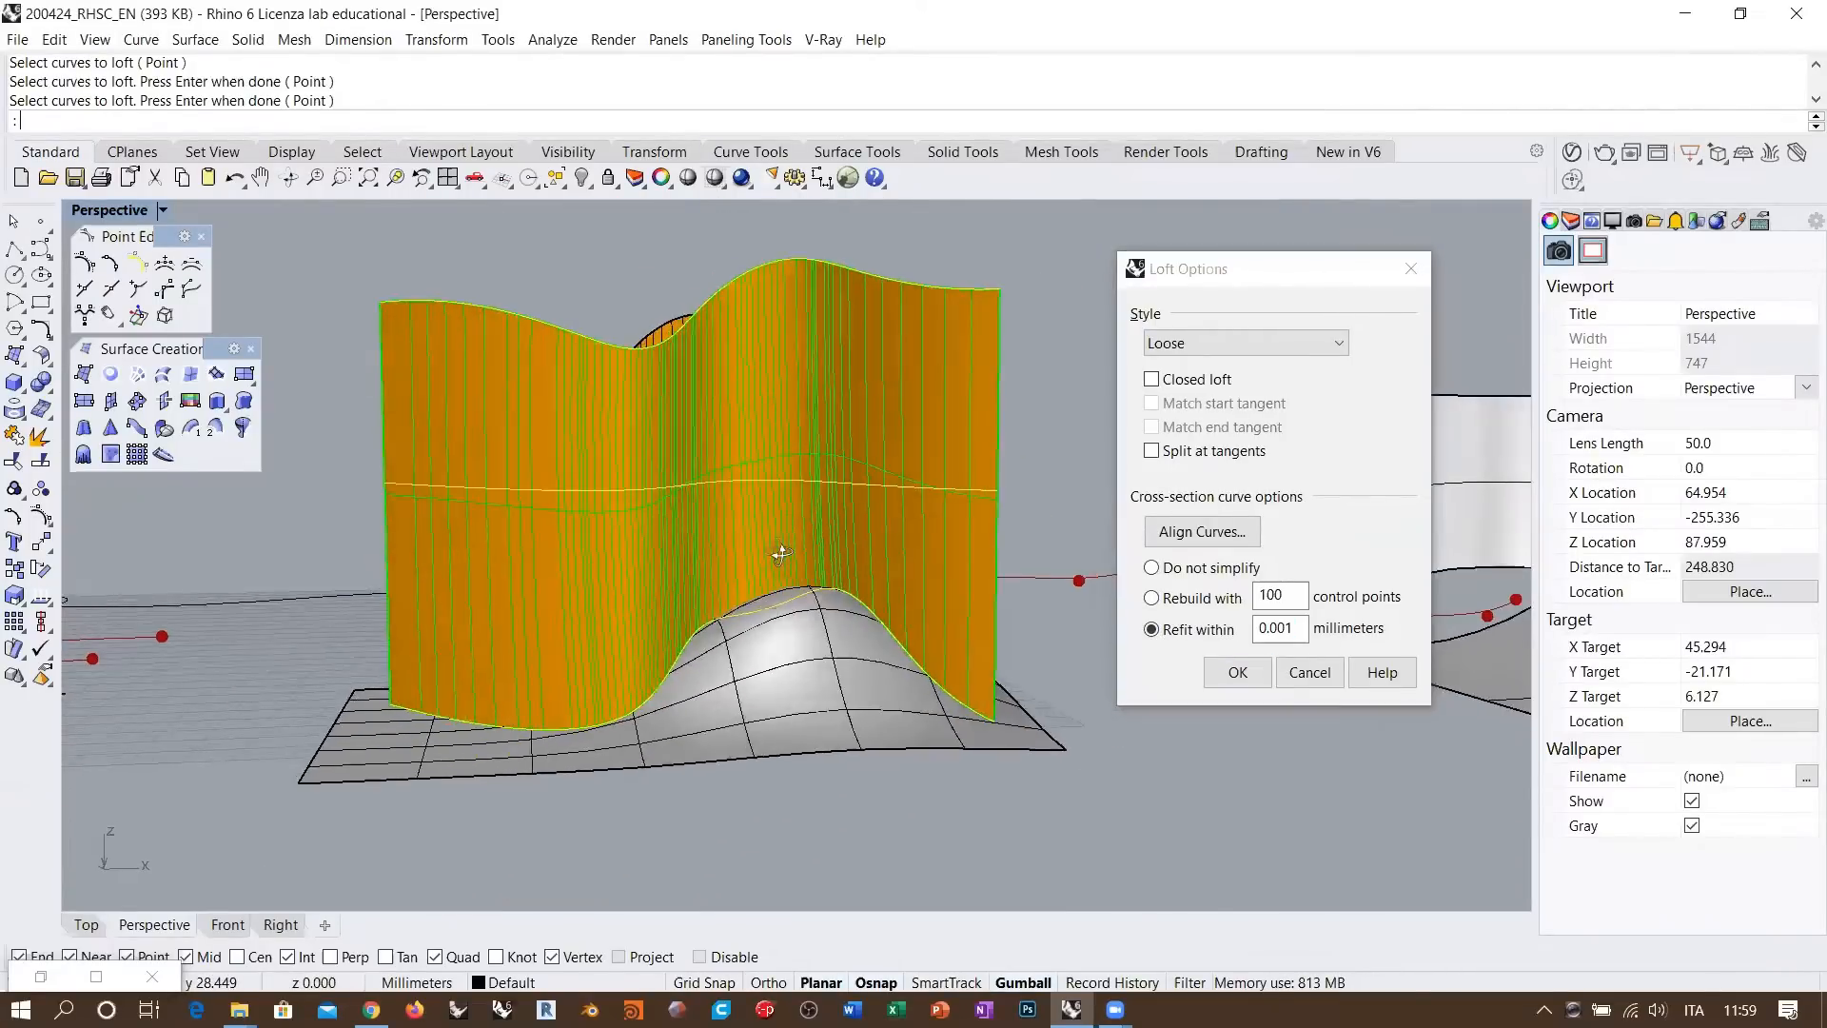
pyautogui.moveTo(780, 553); pyautogui.dragTo(868, 515, button='right')
pyautogui.moveTo(859, 450); pyautogui.dragTo(844, 455, button='right')
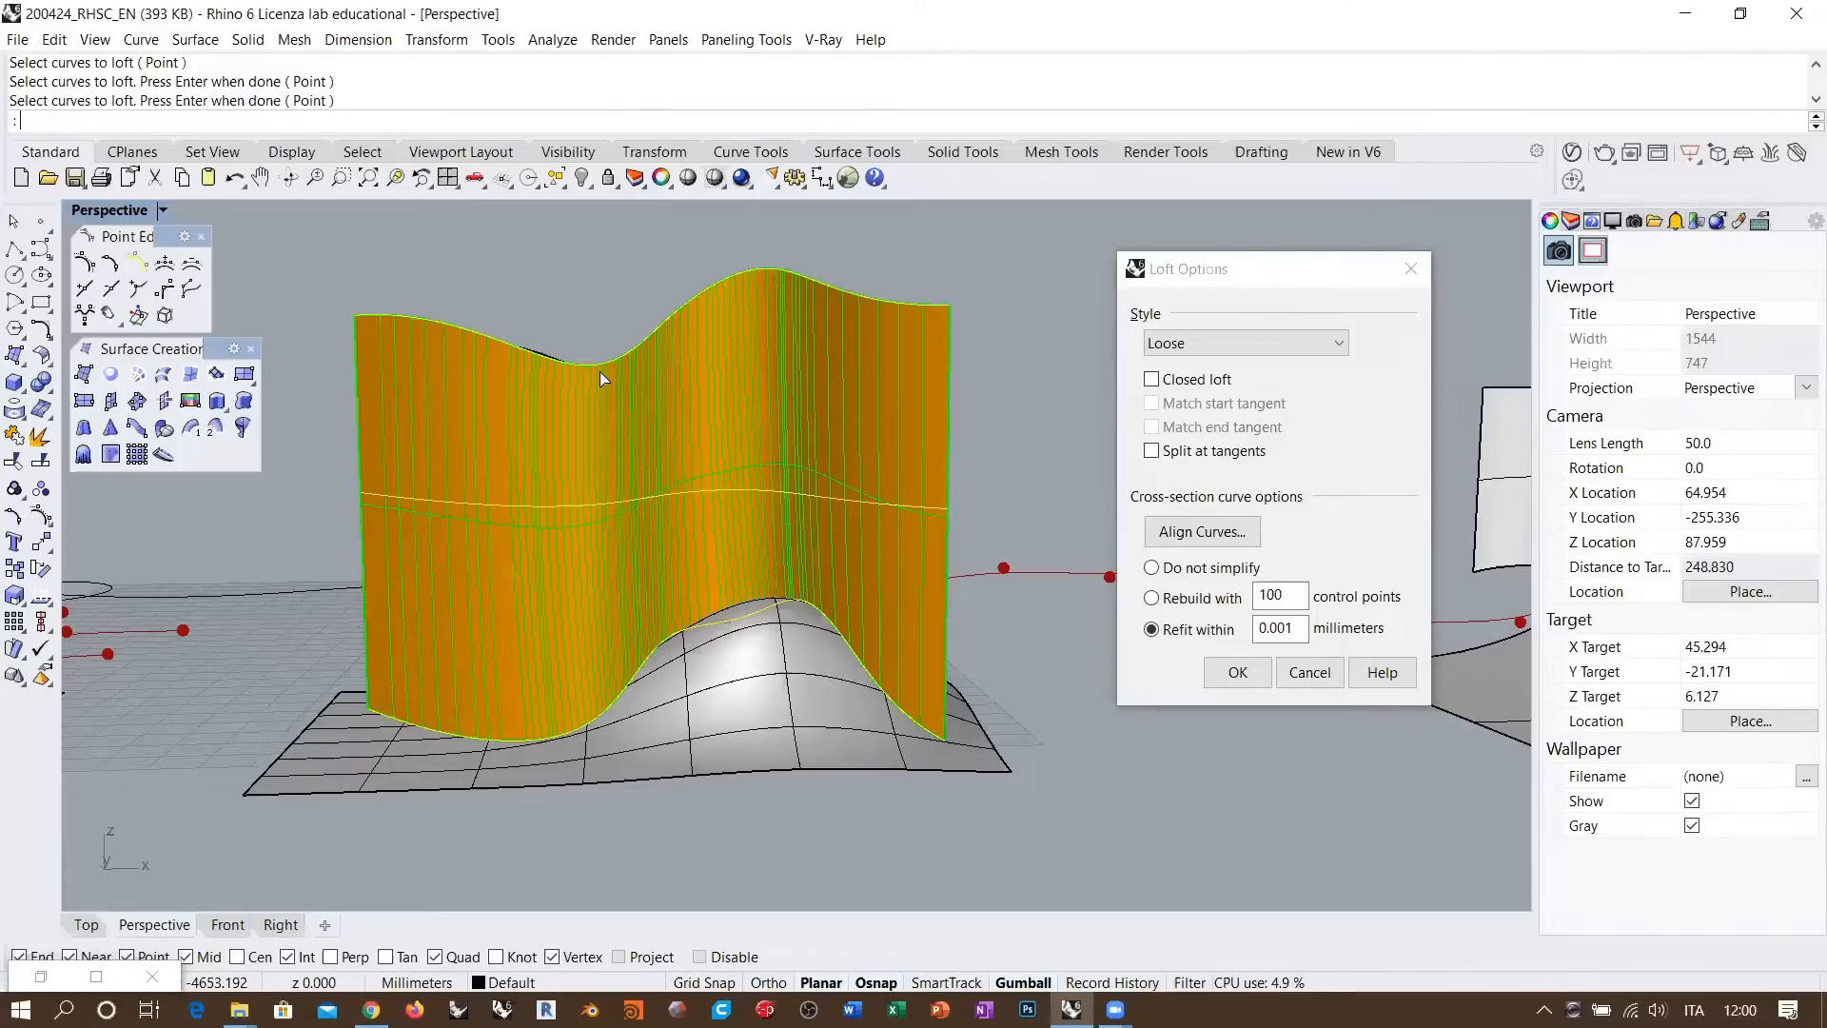
pyautogui.scroll(3, 764, 472)
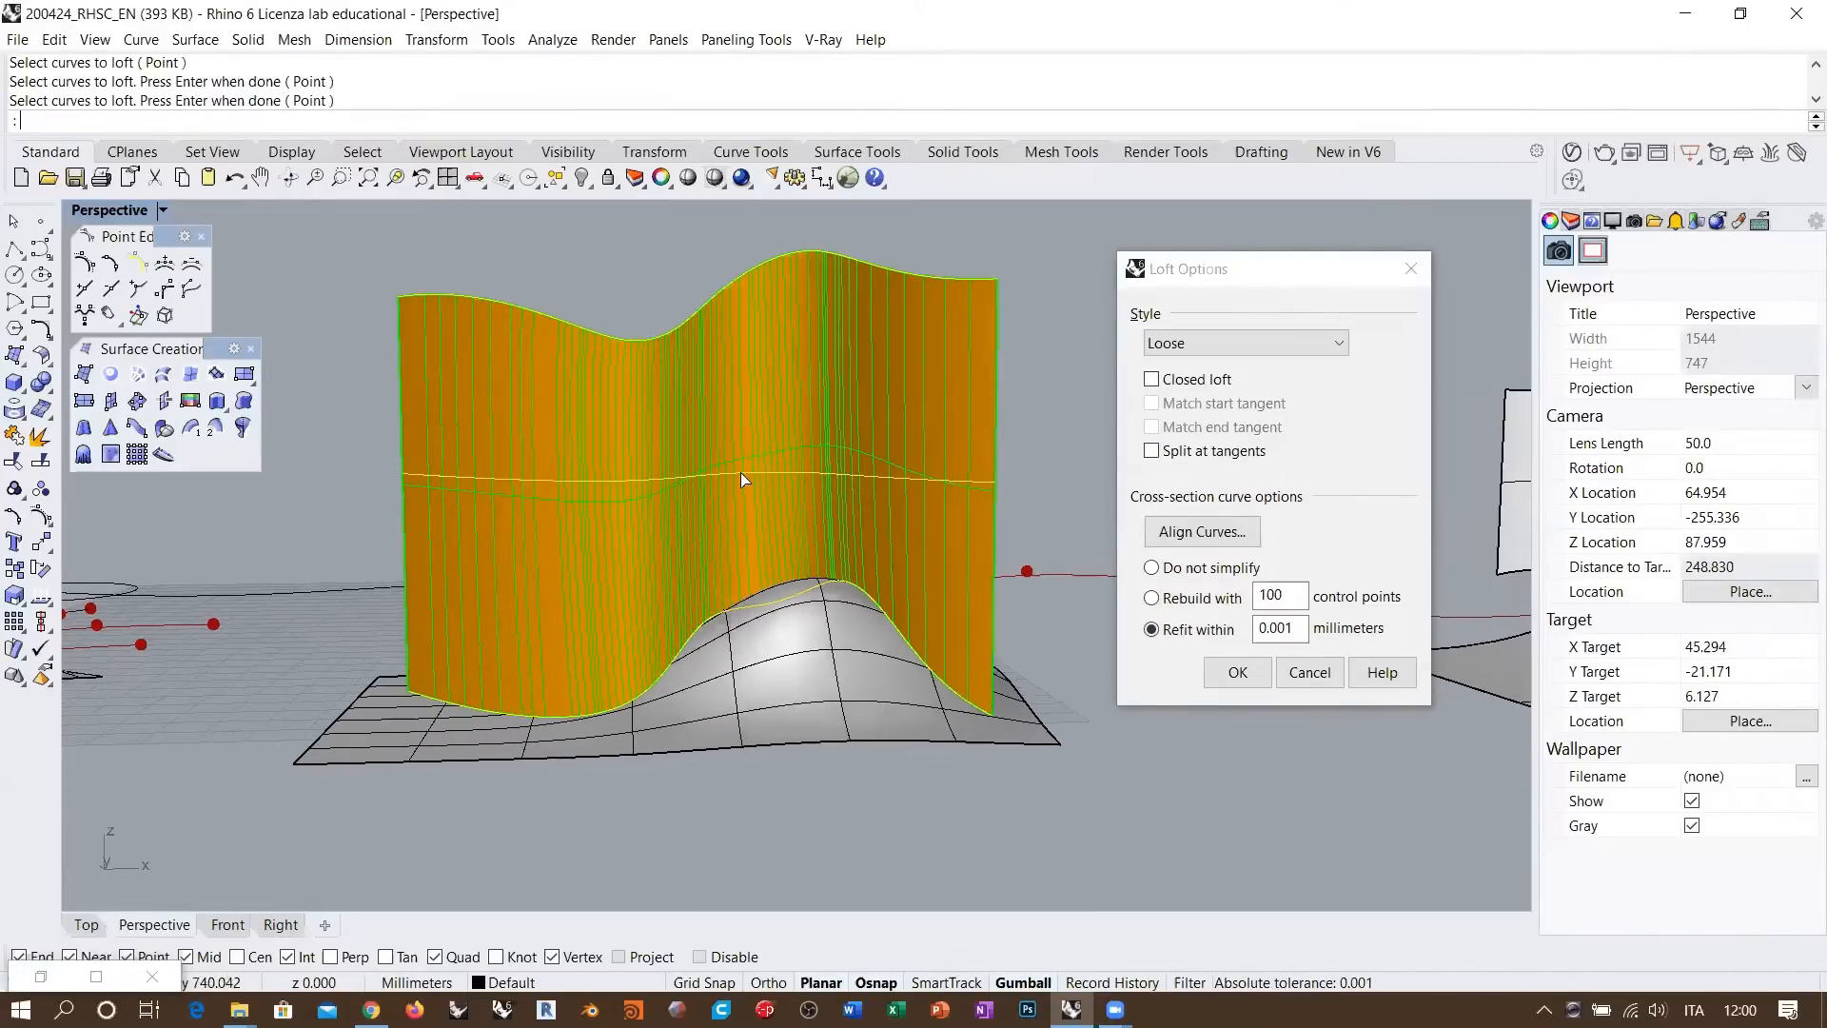
pyautogui.scroll(-3, 799, 447)
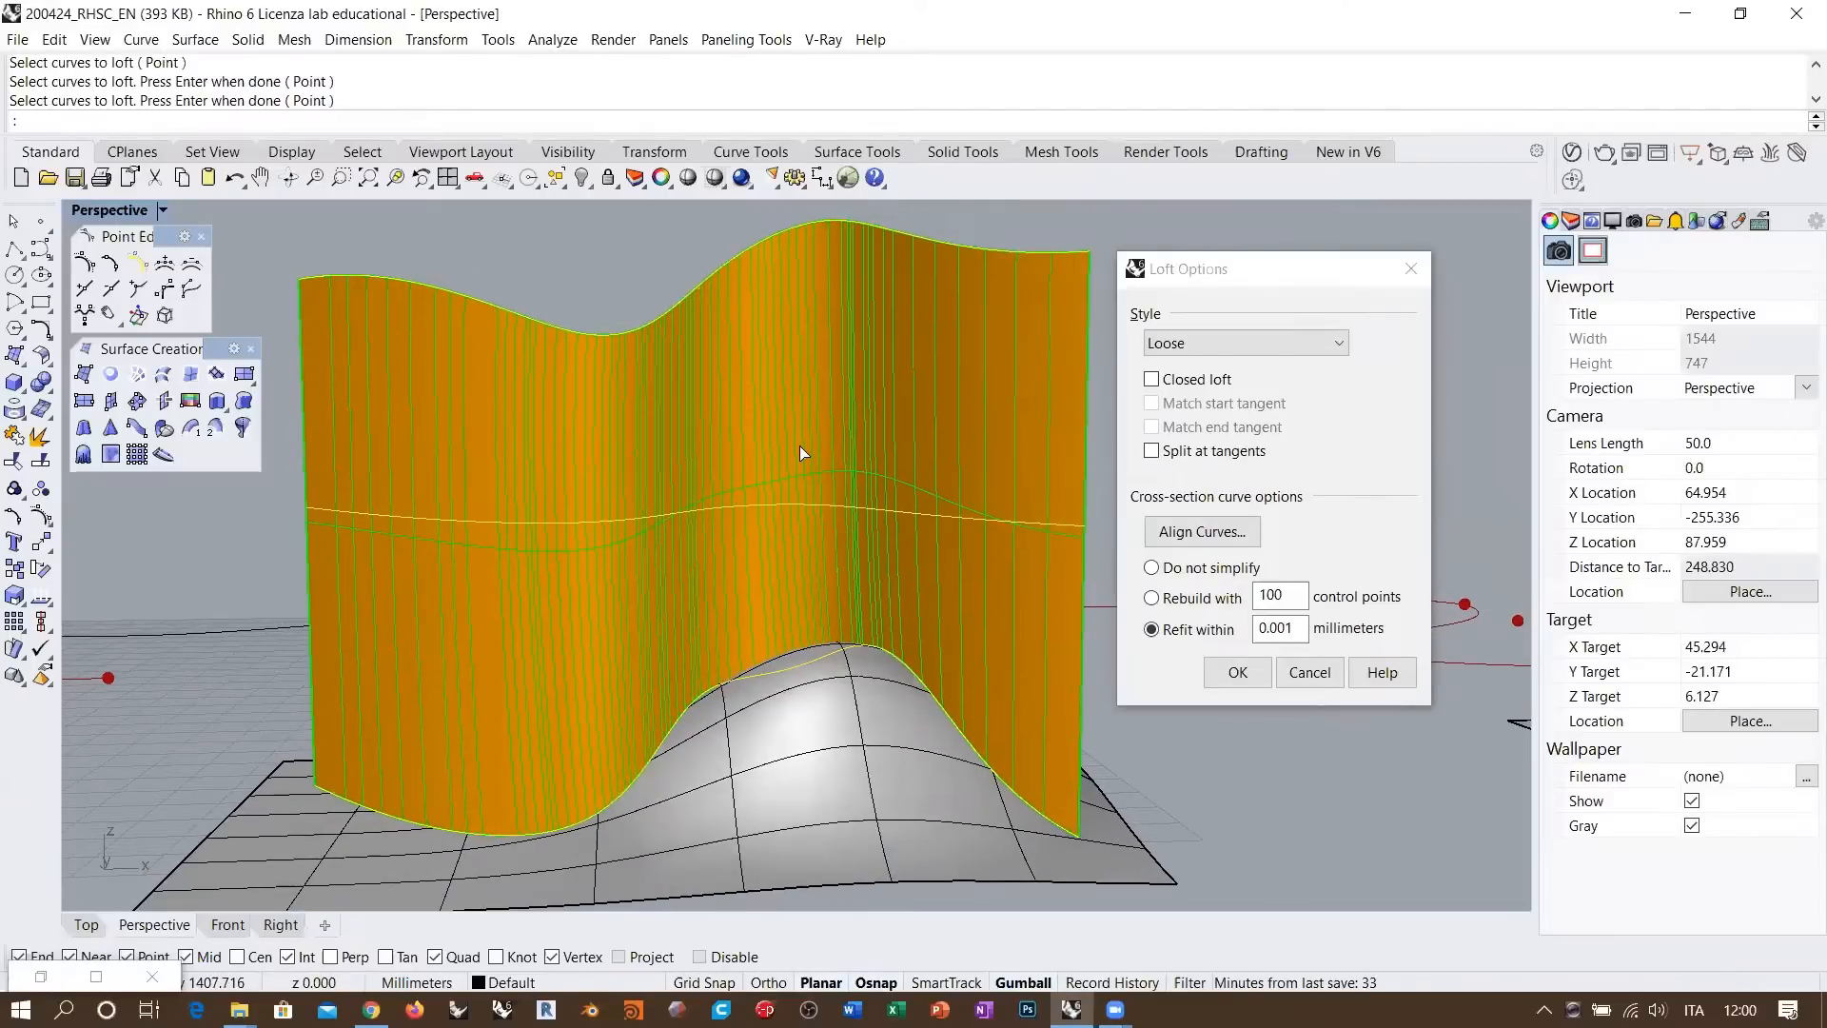
pyautogui.scroll(2, 824, 490)
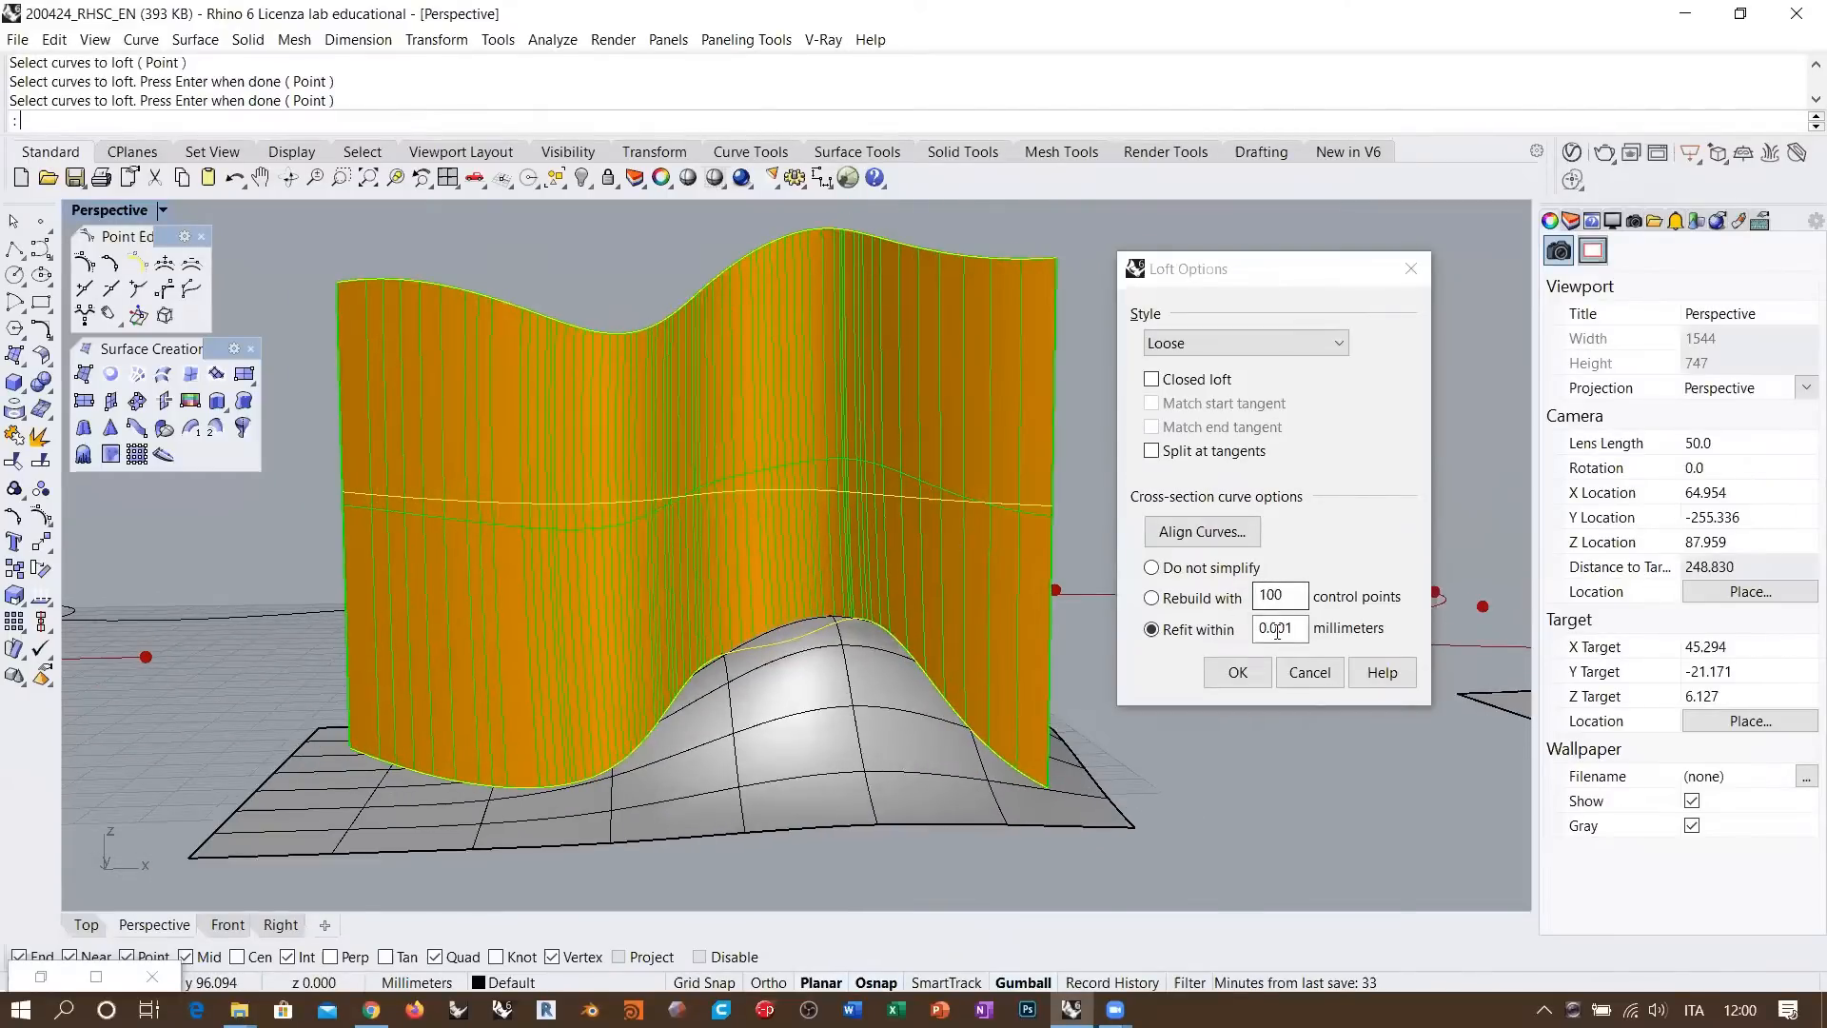
# Set the loft's refit tolerance to 0.1 millimeters and inspect the preview's isocurves
pyautogui.click(1180, 645)
pyautogui.click(1286, 630)
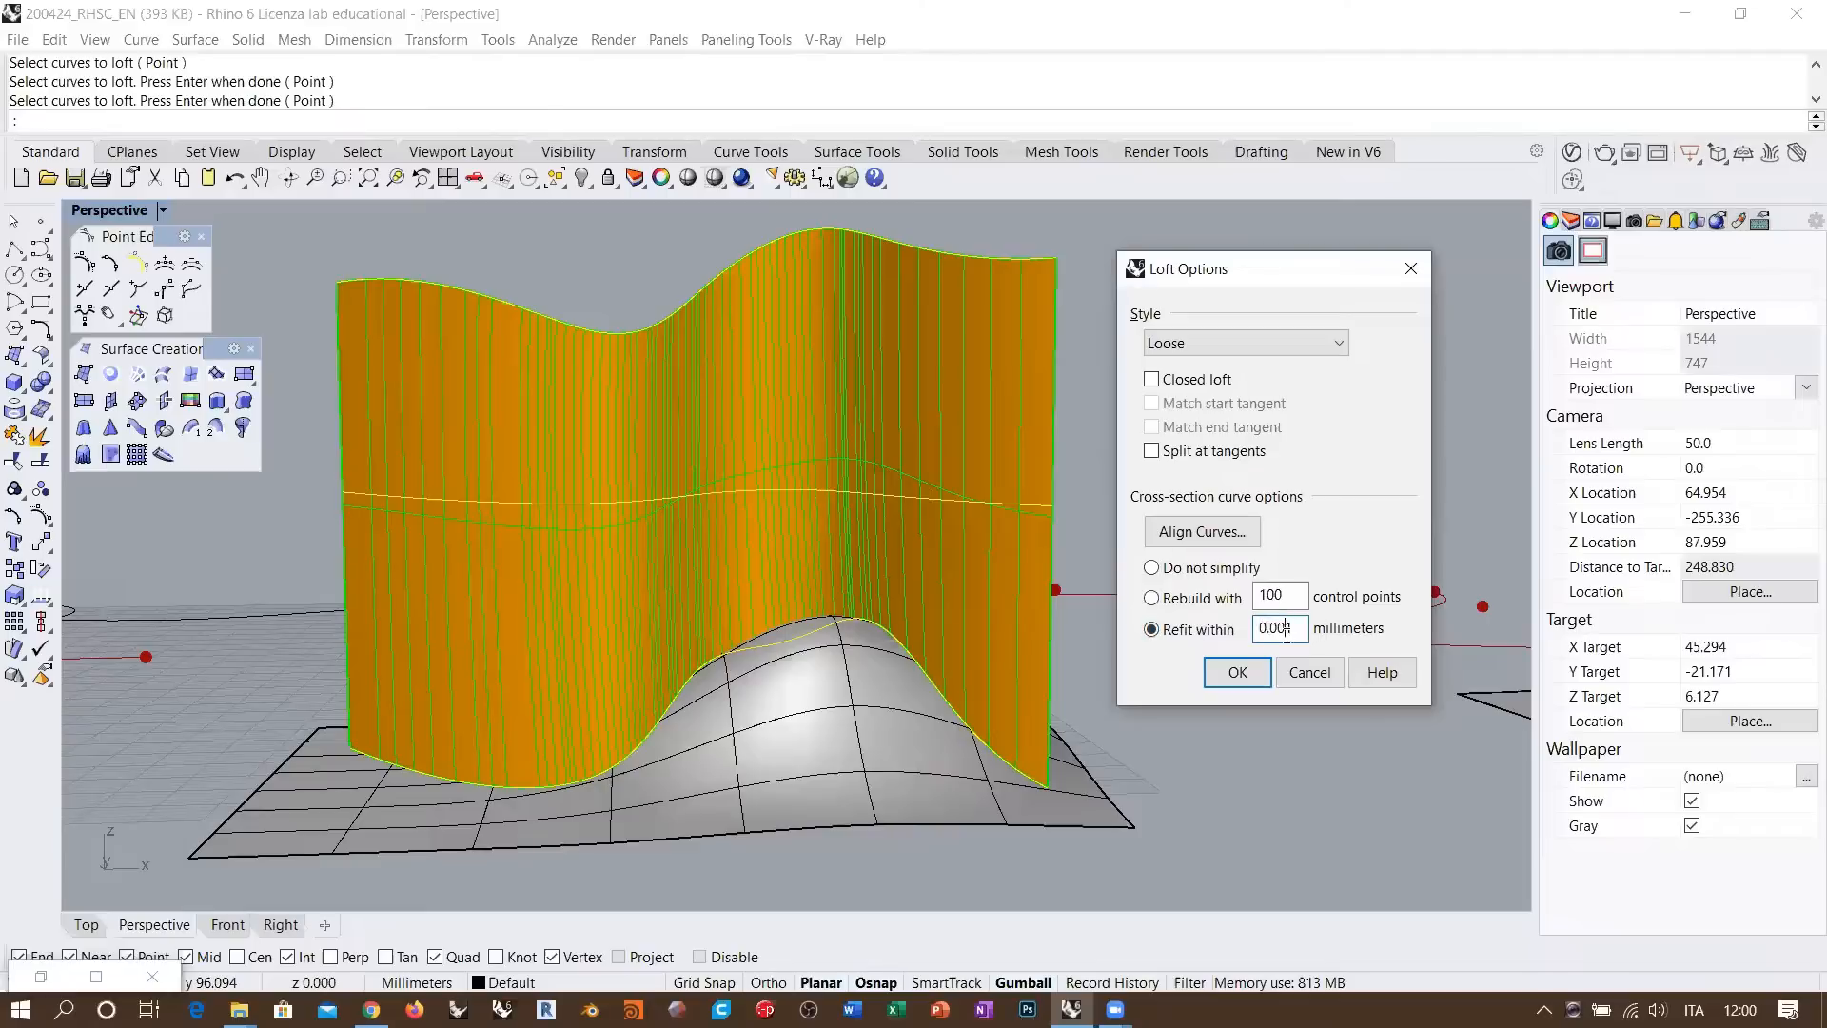
pyautogui.press('BackSpace')
pyautogui.press('BackSpace')
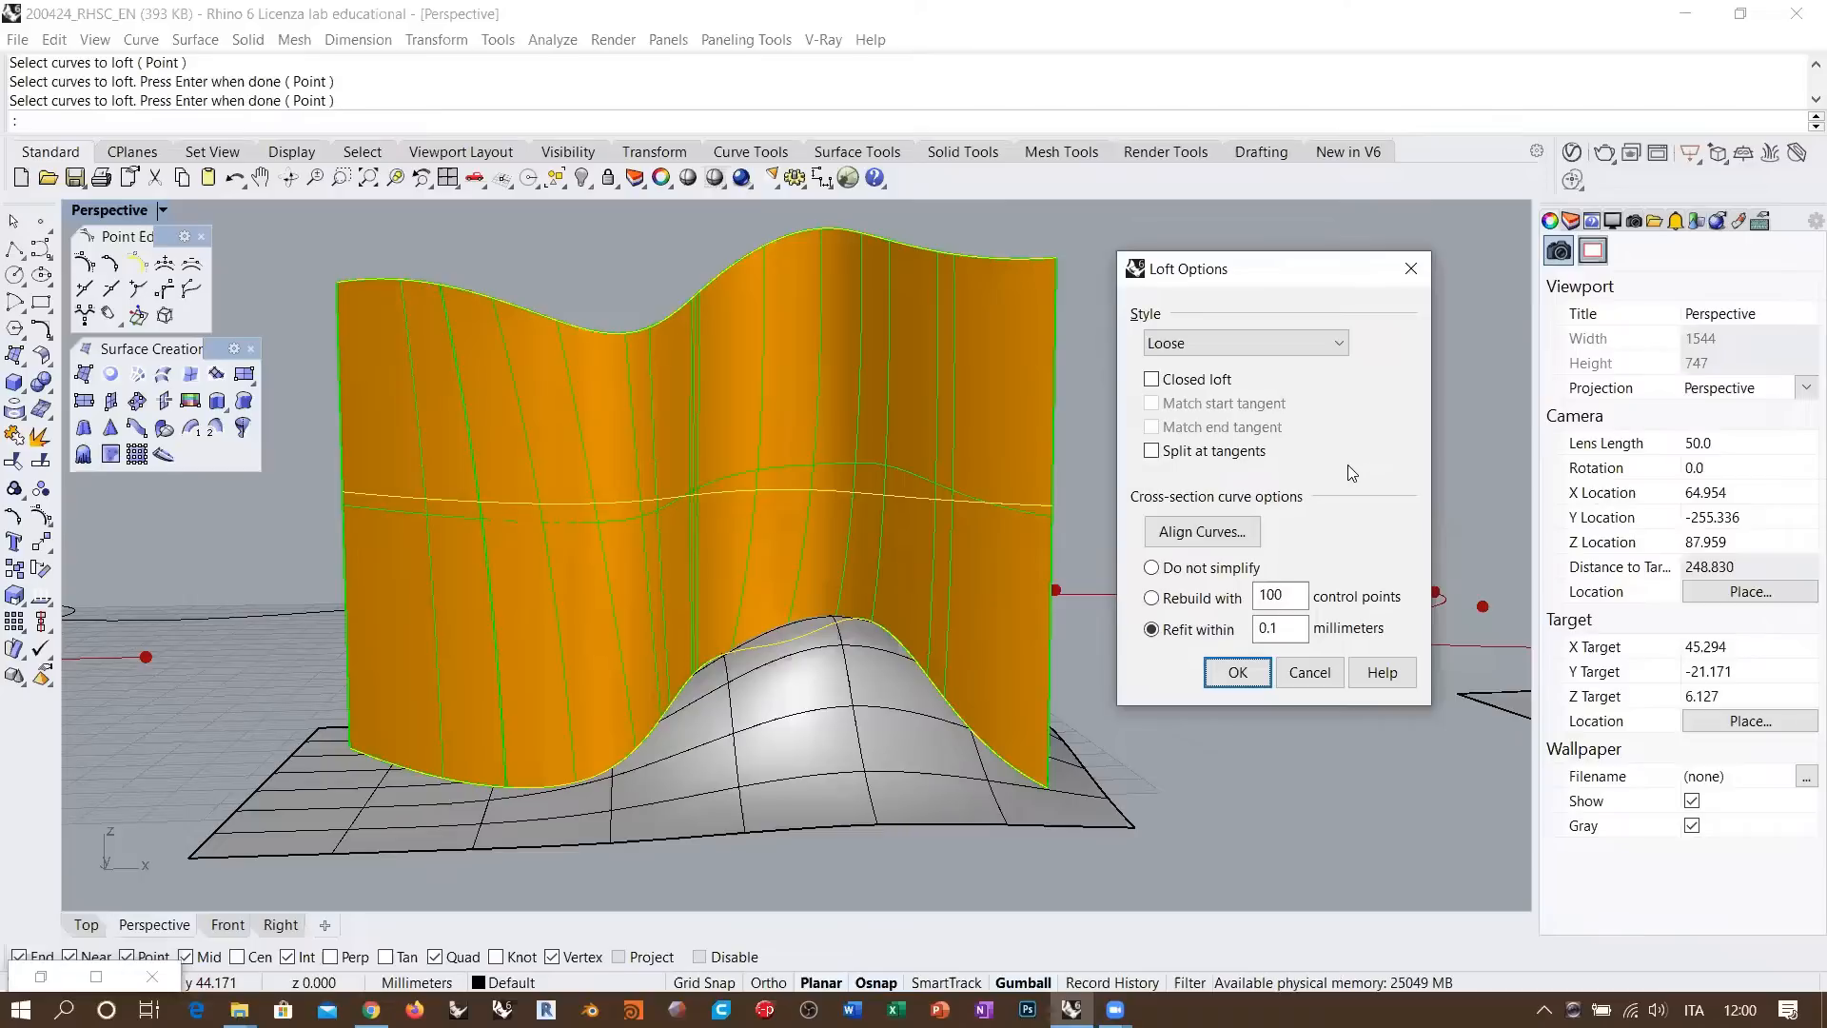
pyautogui.moveTo(889, 407); pyautogui.dragTo(795, 485, button='right')
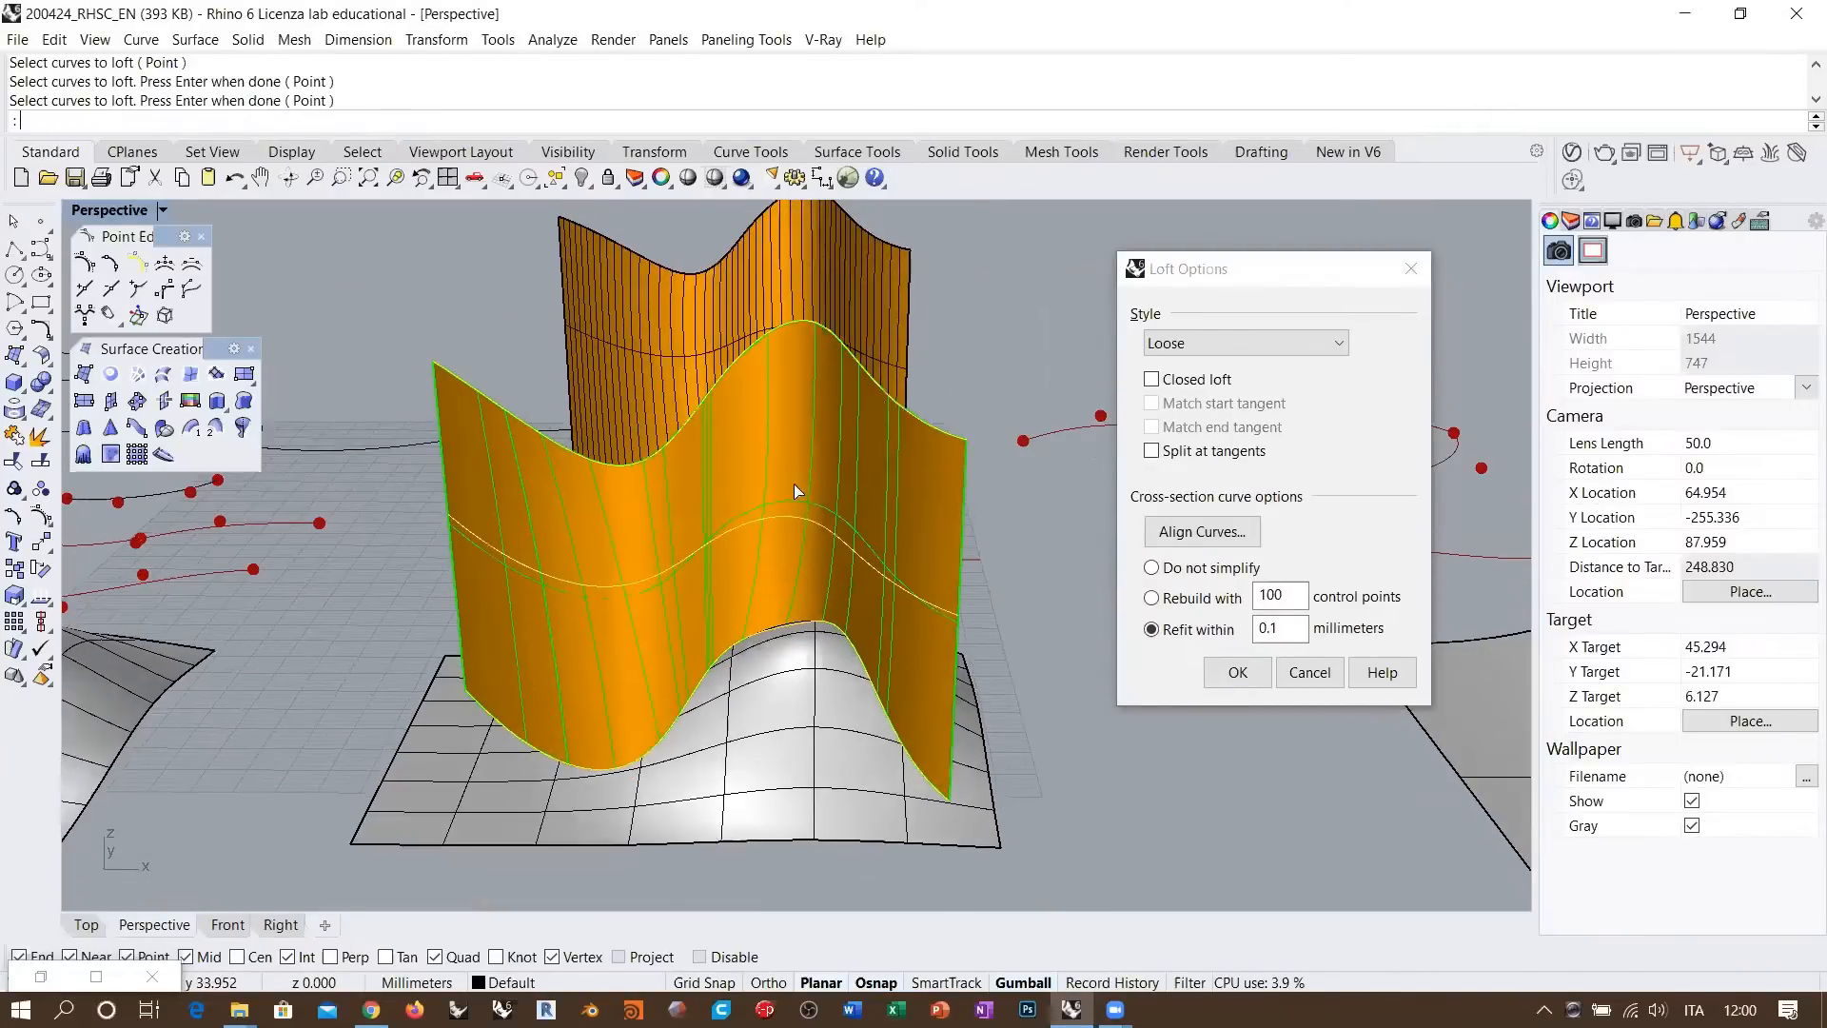
pyautogui.moveTo(822, 573); pyautogui.dragTo(846, 573, button='right')
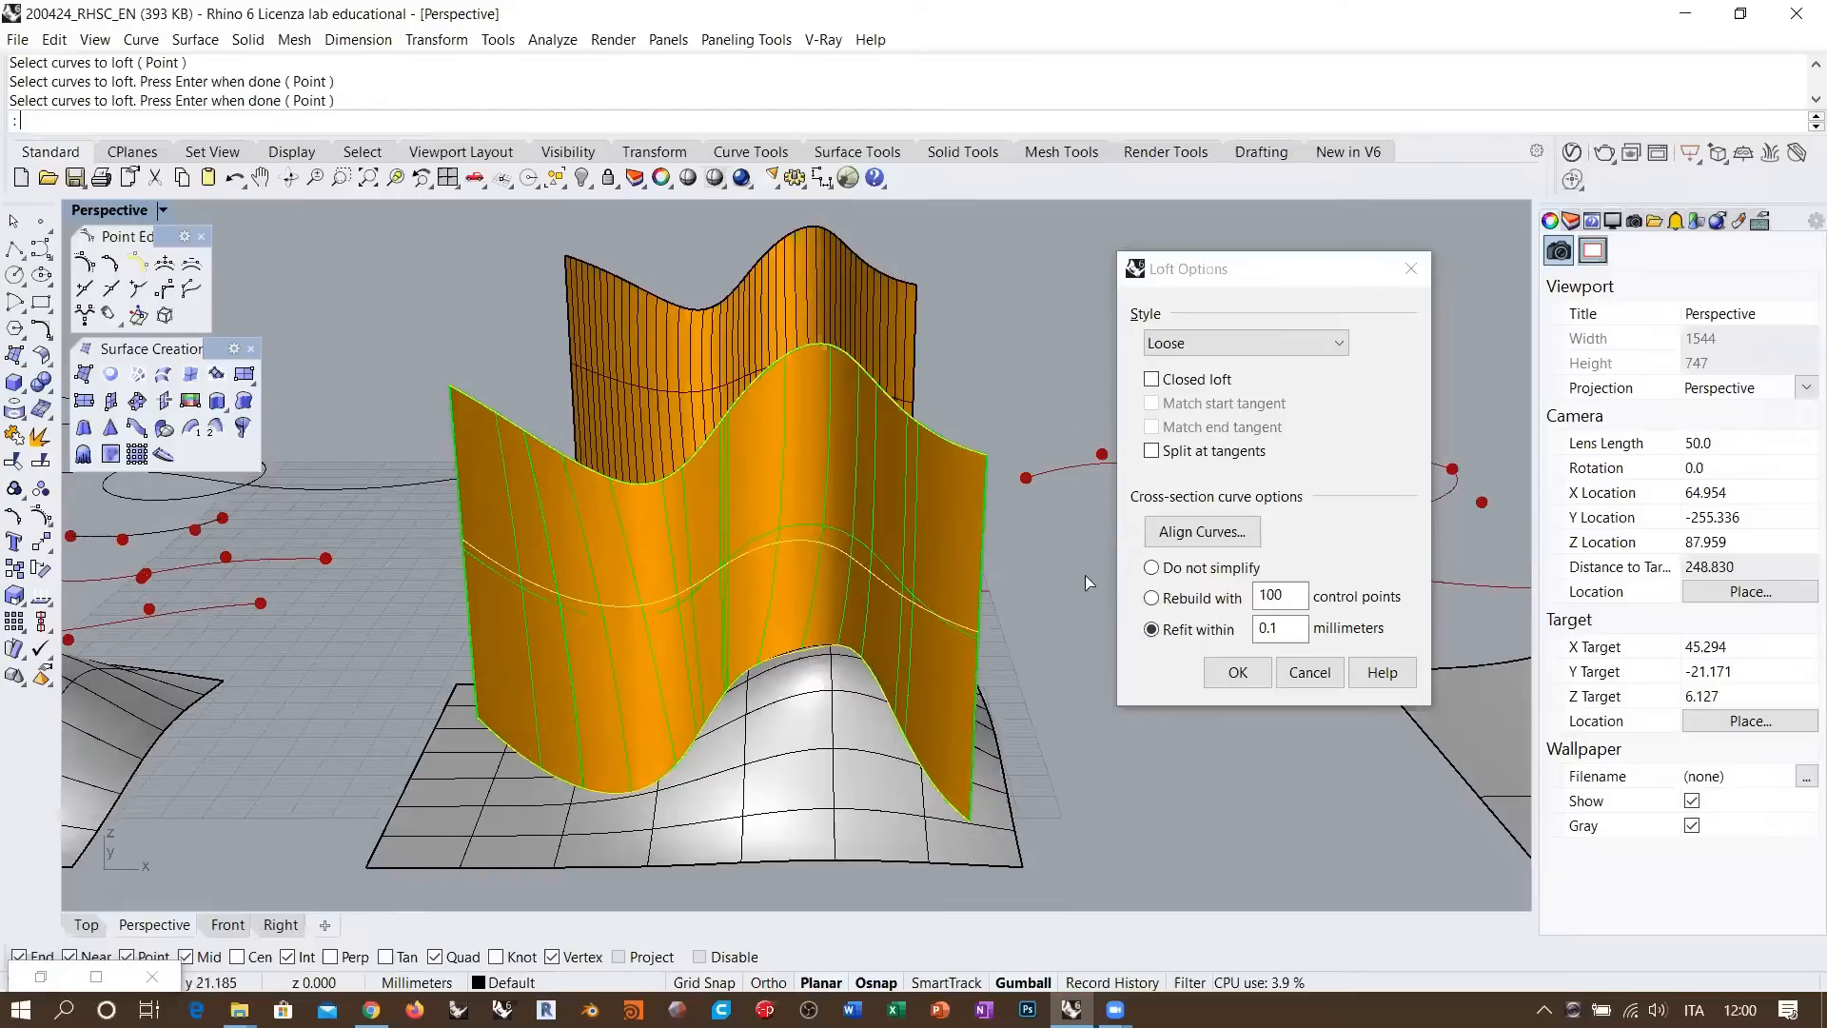
# Set the loft's refit tolerance to 0.001 millimeters and compare the preview with the black, red and green curves on the construction plane
pyautogui.click(1271, 628)
pyautogui.press('BackSpace')
pyautogui.write('001')
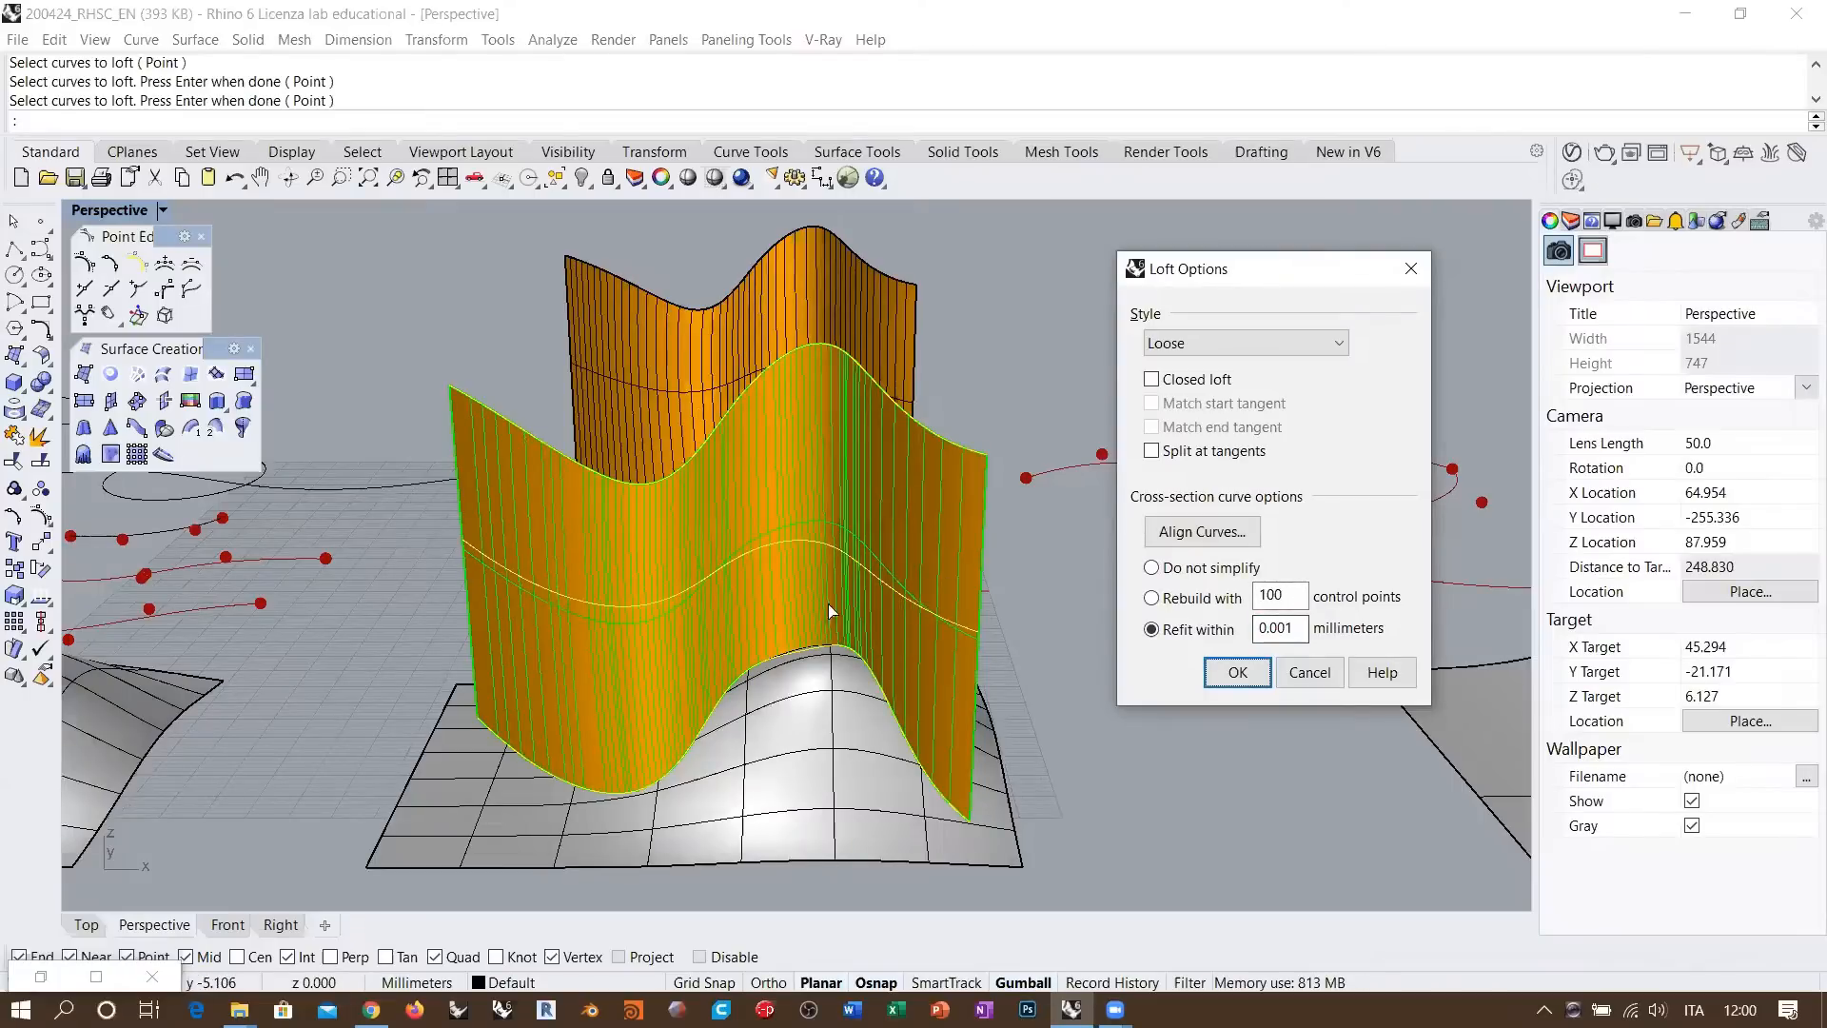
pyautogui.moveTo(828, 603)
pyautogui.mouseDown(button='right')
pyautogui.moveTo(750, 618)
pyautogui.moveTo(799, 594)
pyautogui.mouseUp(button='right')
pyautogui.scroll(4, 936, 520)
pyautogui.moveTo(936, 519); pyautogui.dragTo(856, 500, button='right')
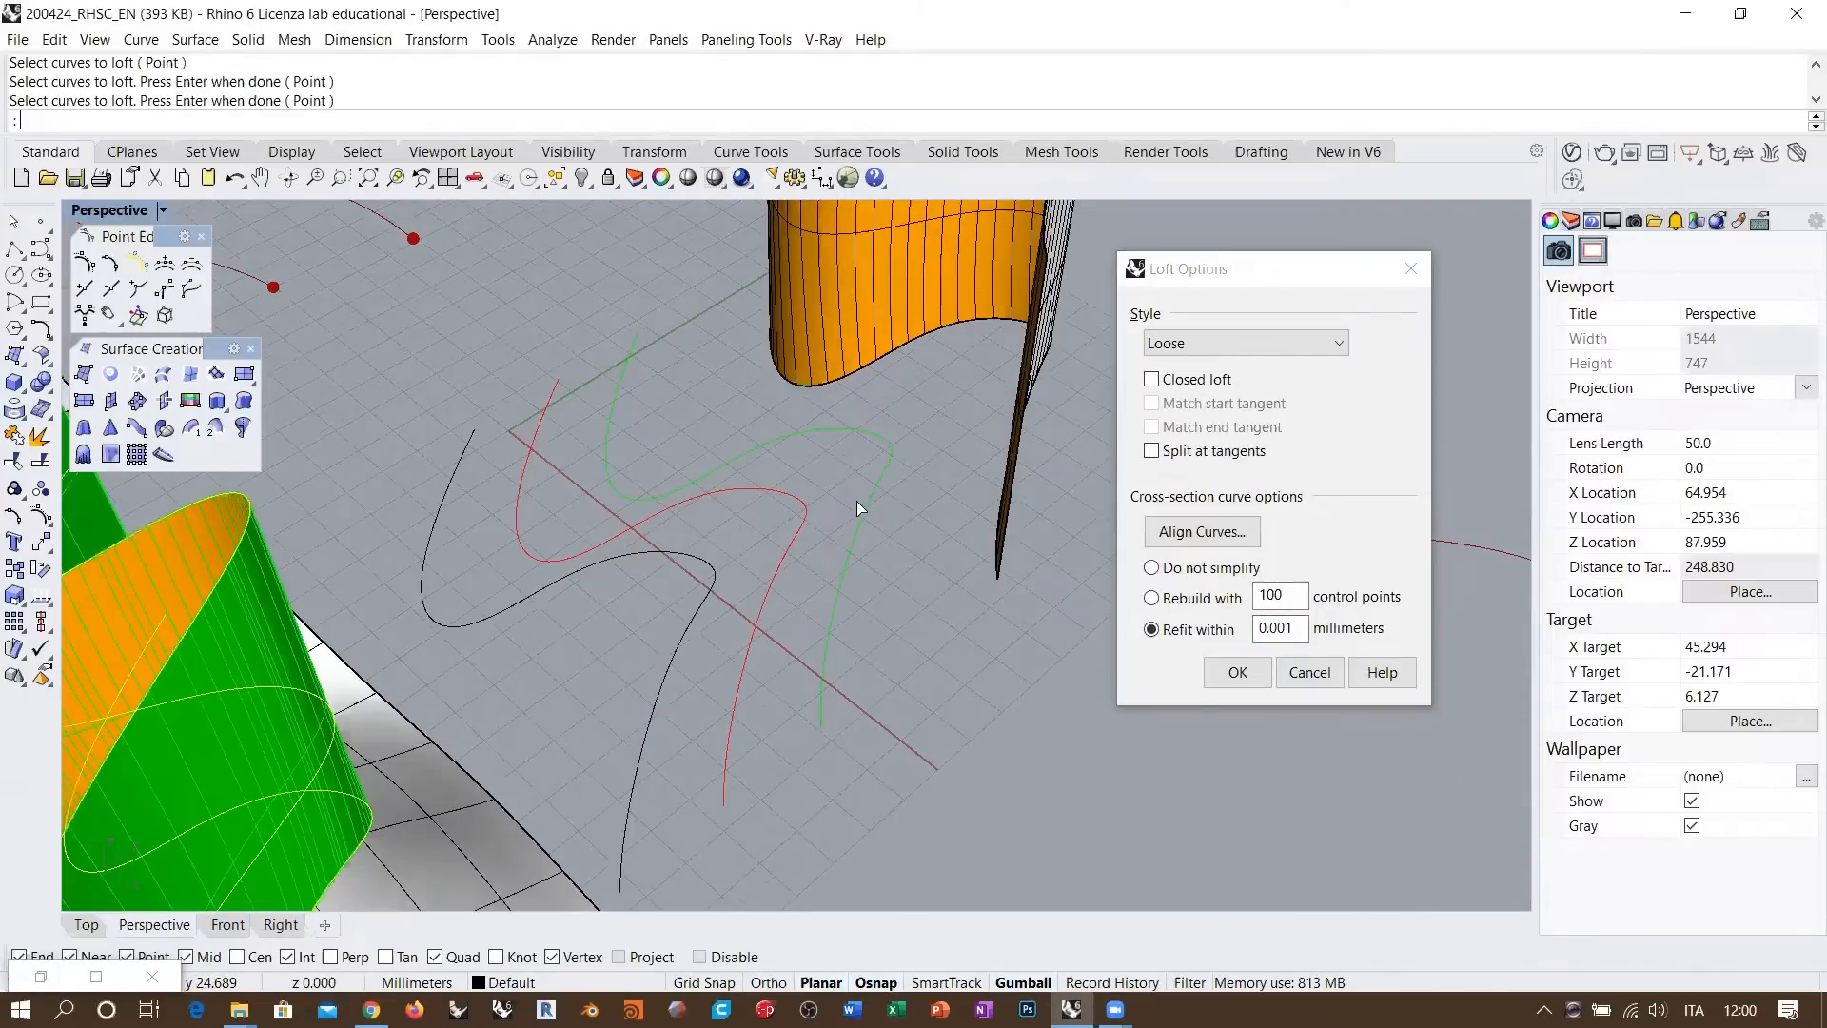
pyautogui.moveTo(833, 572); pyautogui.dragTo(890, 478, button='right')
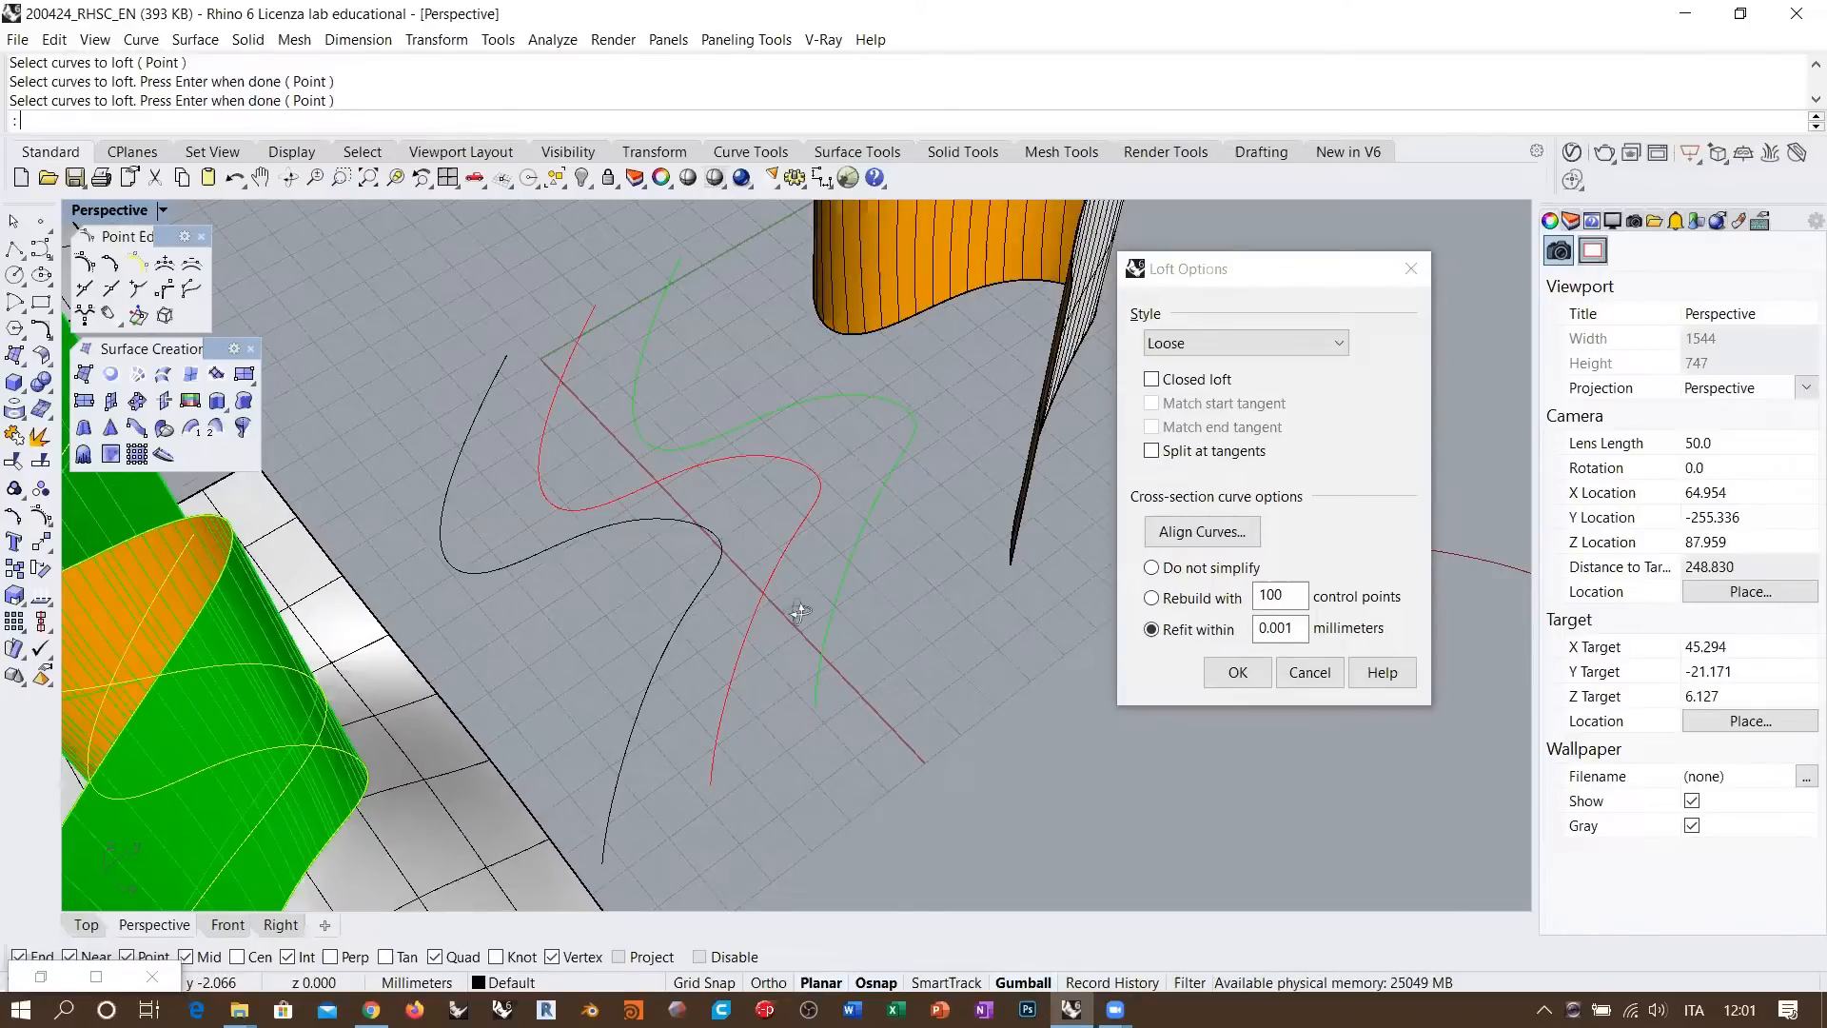
pyautogui.scroll(-5, 877, 474)
pyautogui.scroll(4, 809, 569)
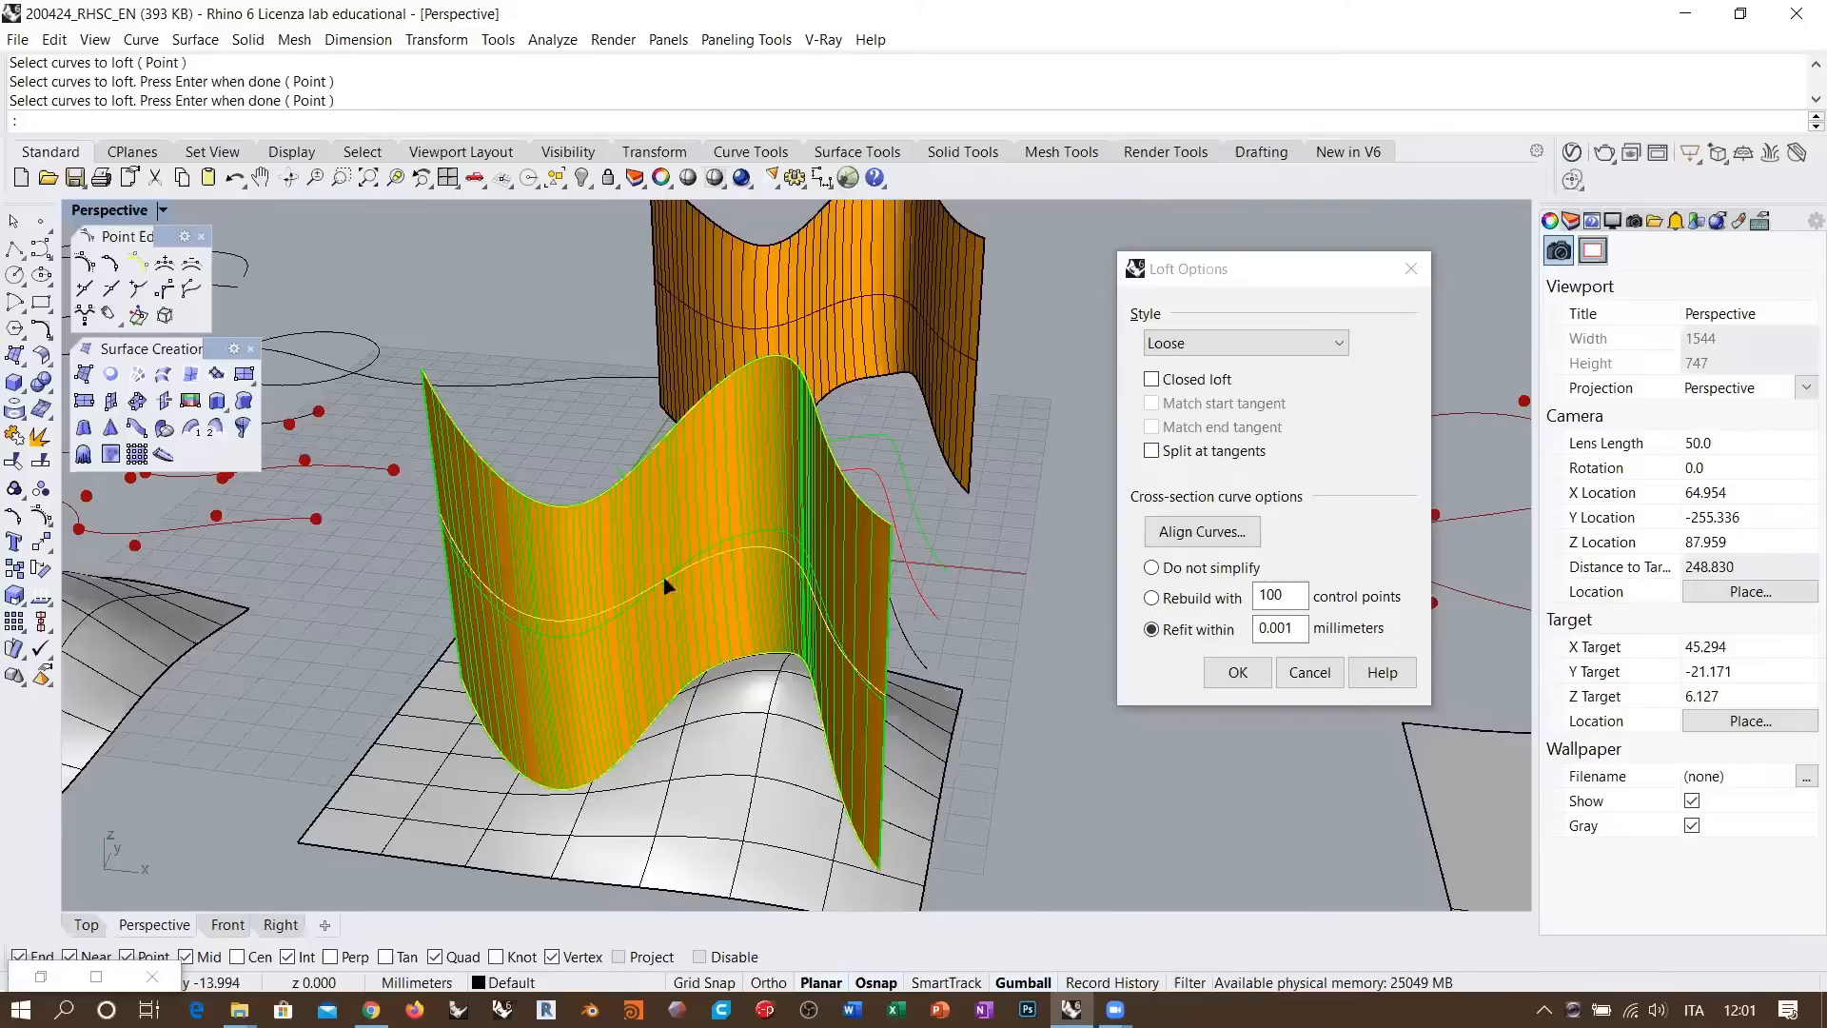
# Compare the loft preview without simplification against the 100-control-point rebuild, and cancel the loft
pyautogui.moveTo(1208, 291); pyautogui.dragTo(1219, 297)
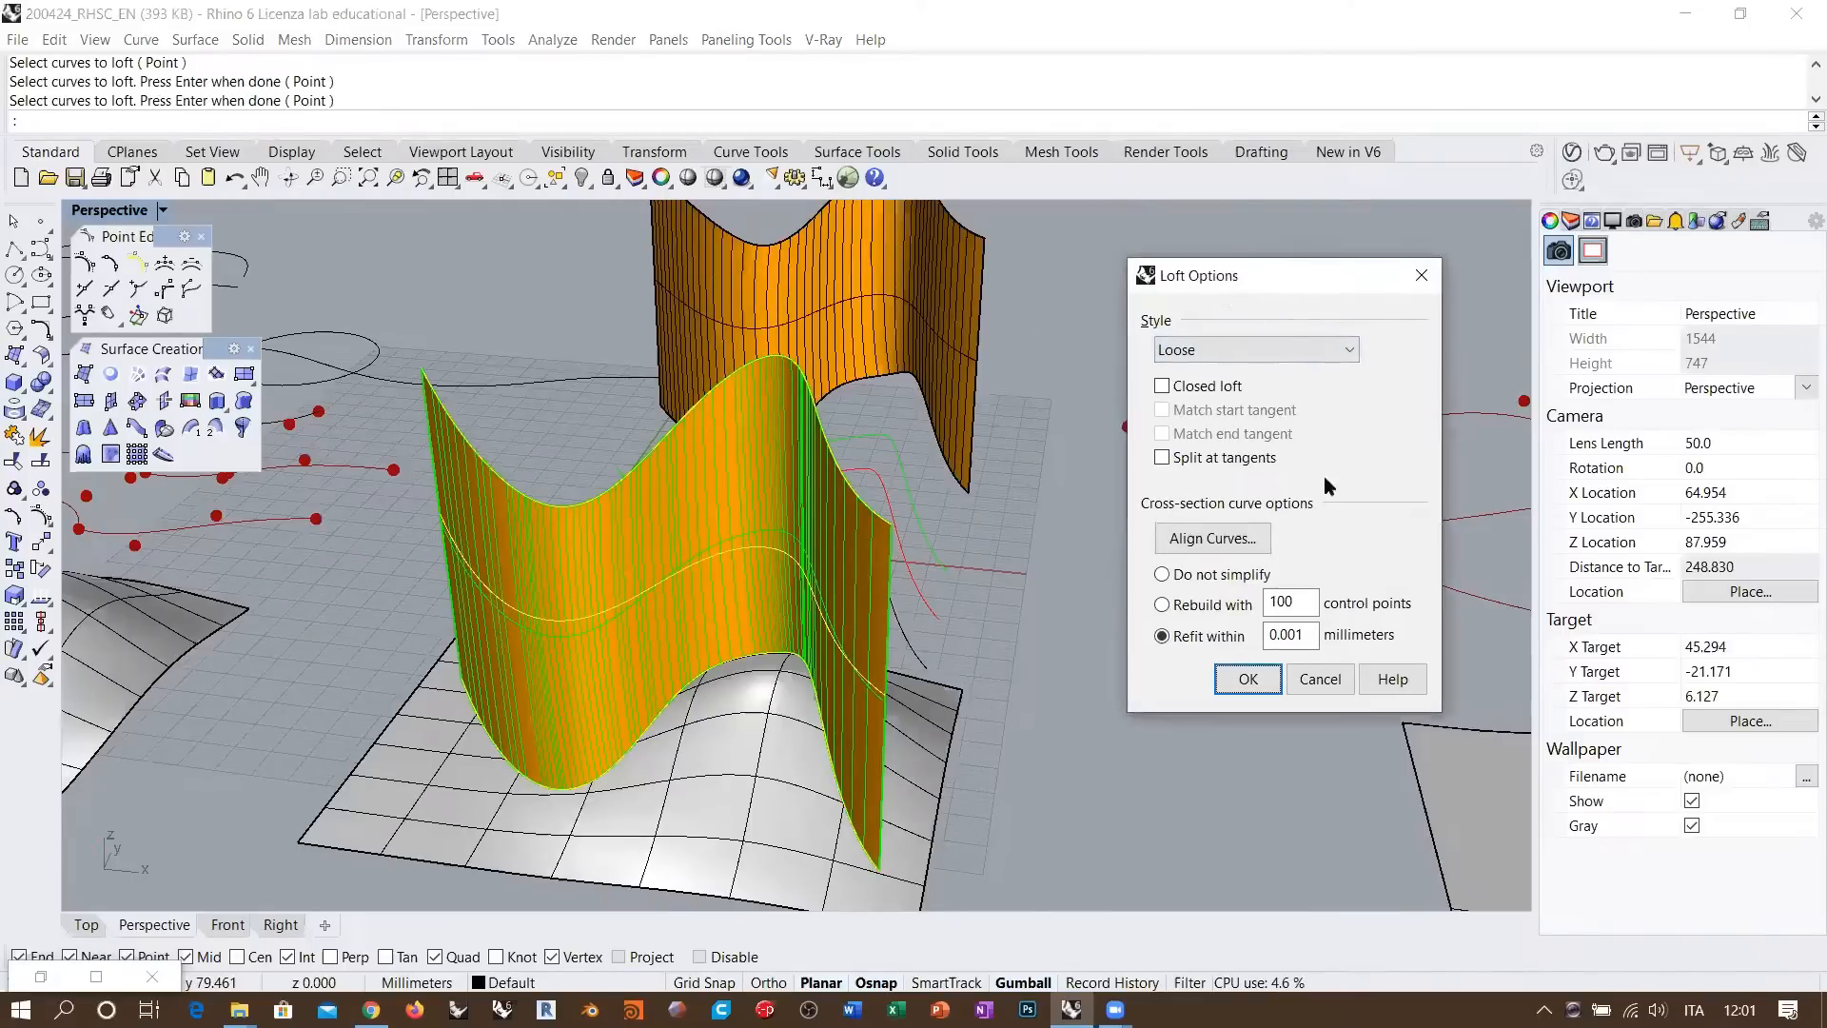
pyautogui.moveTo(910, 547); pyautogui.dragTo(937, 534, button='right')
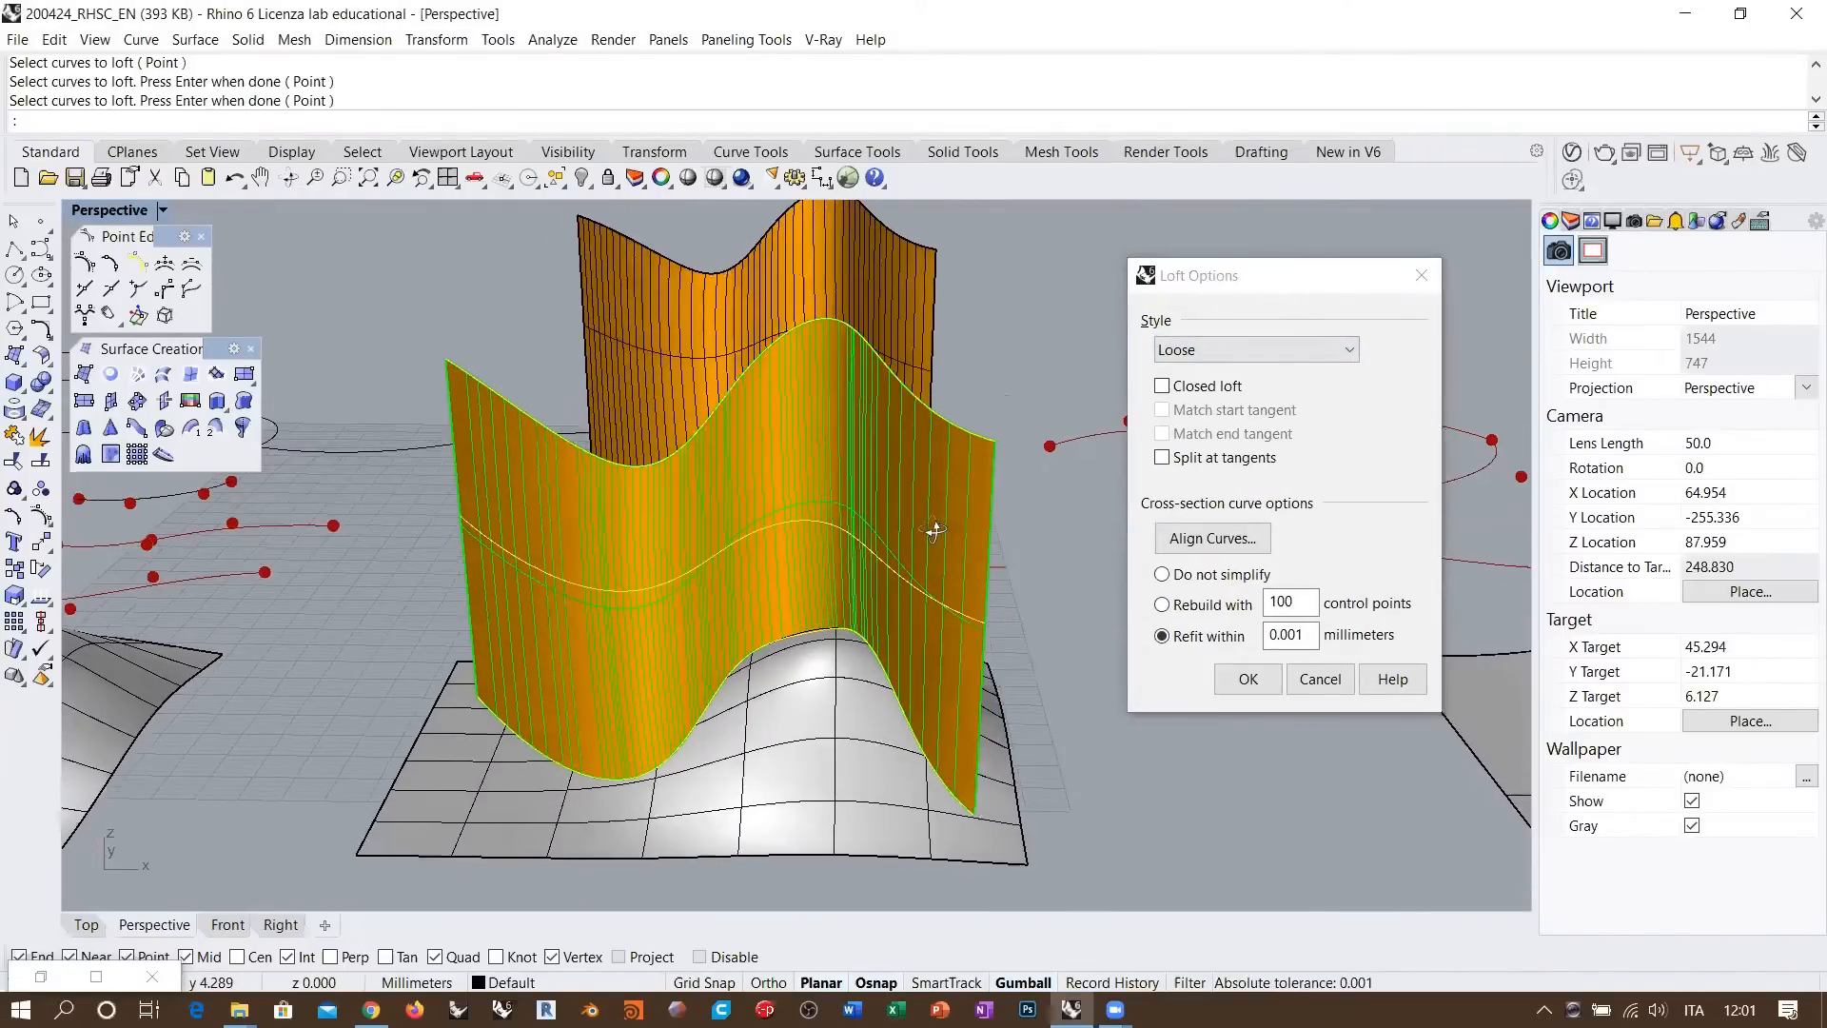
pyautogui.click(1162, 576)
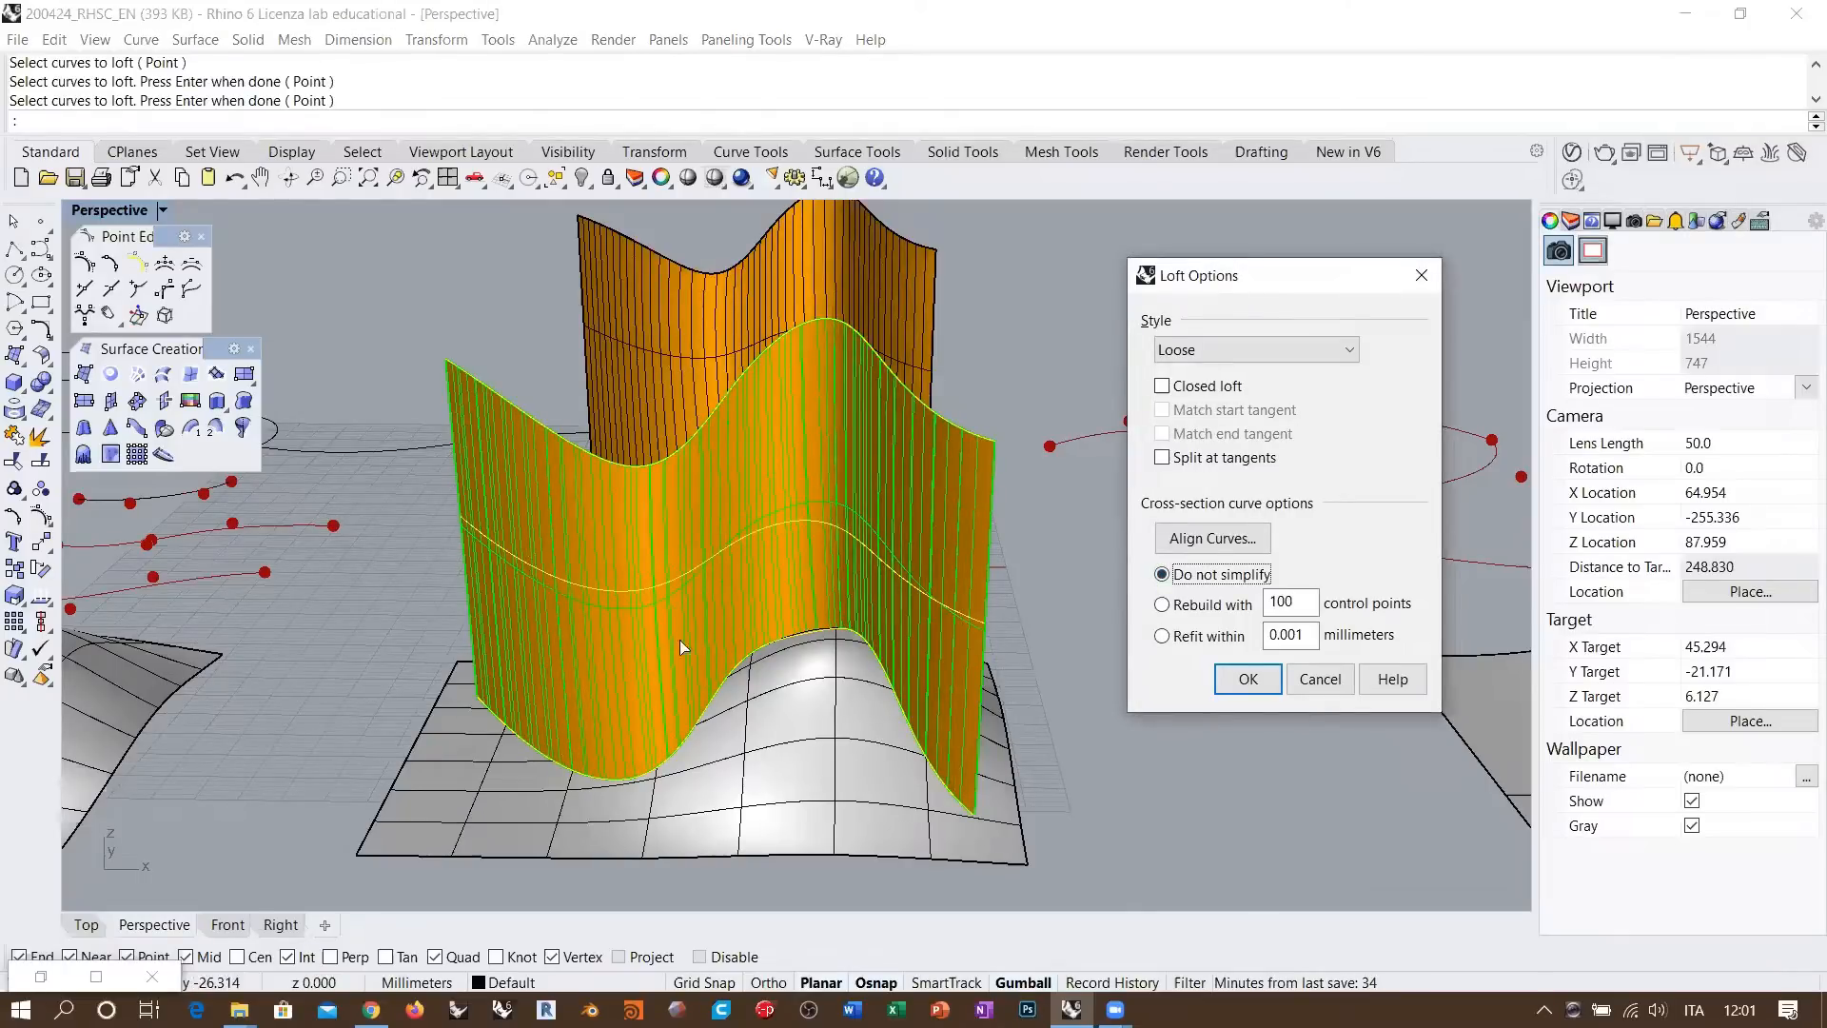
pyautogui.click(1162, 605)
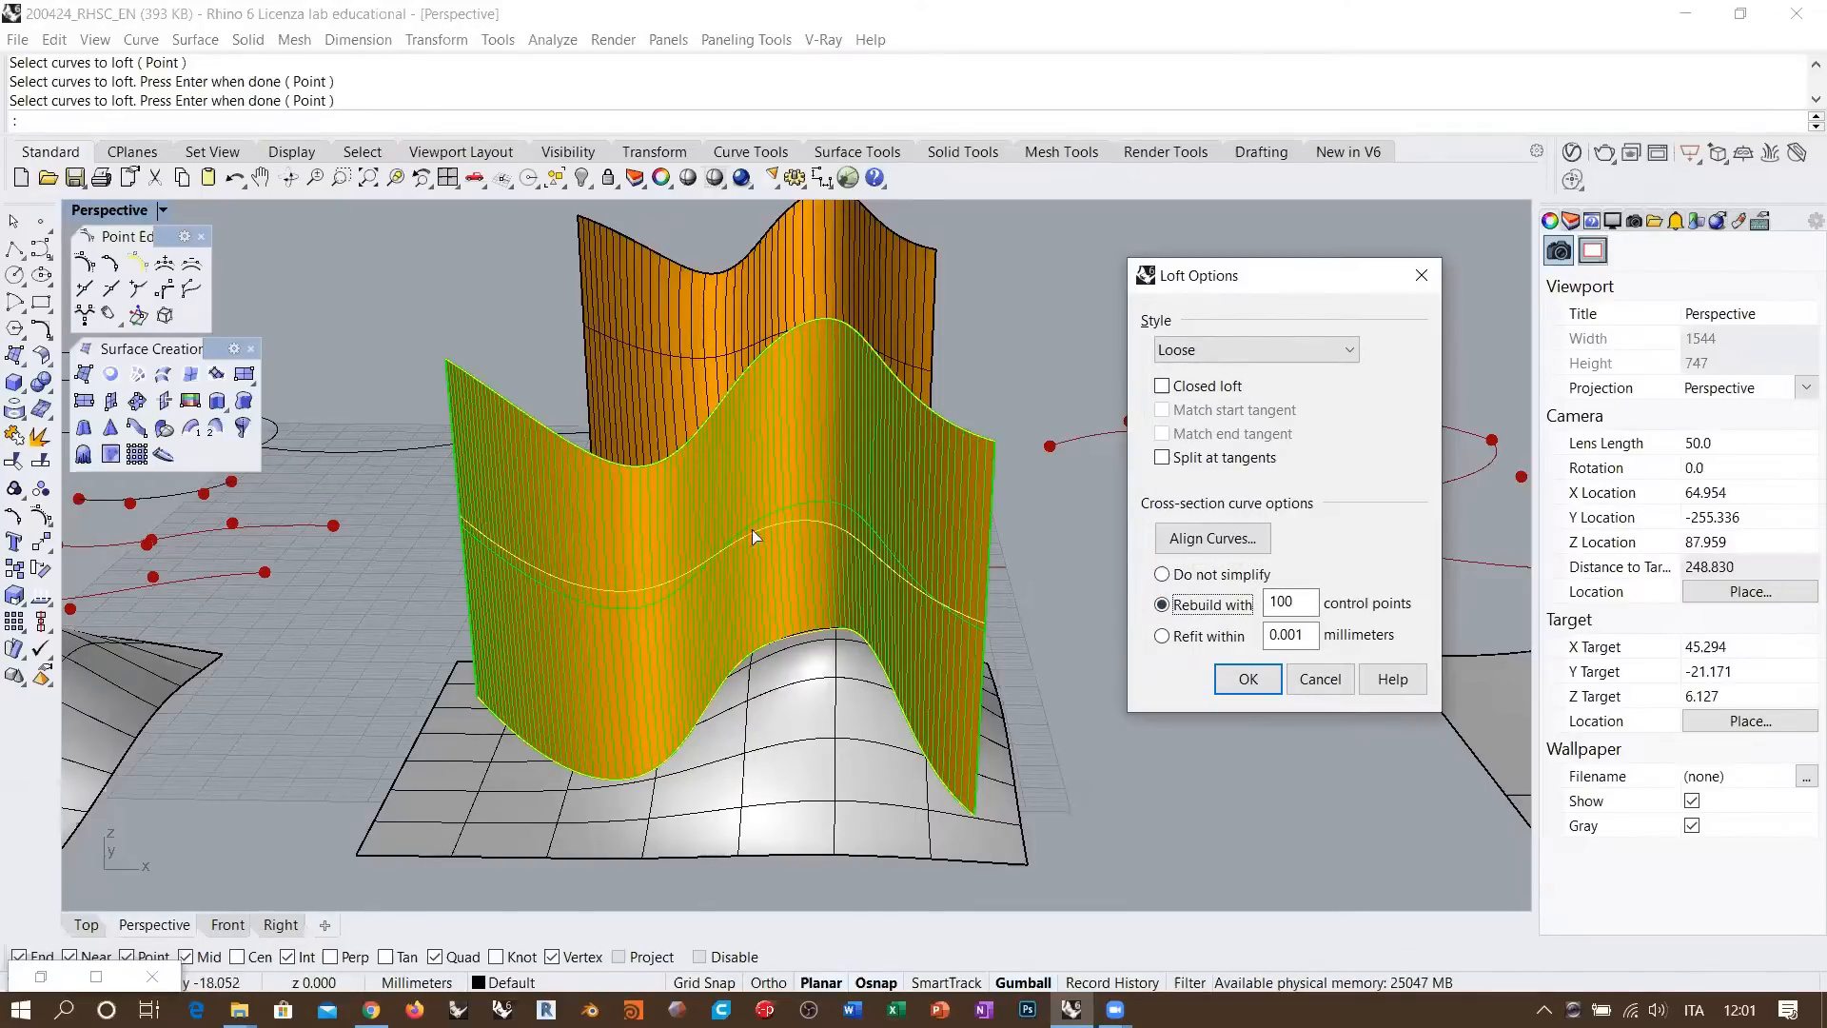
pyautogui.moveTo(864, 543); pyautogui.dragTo(887, 445, button='right')
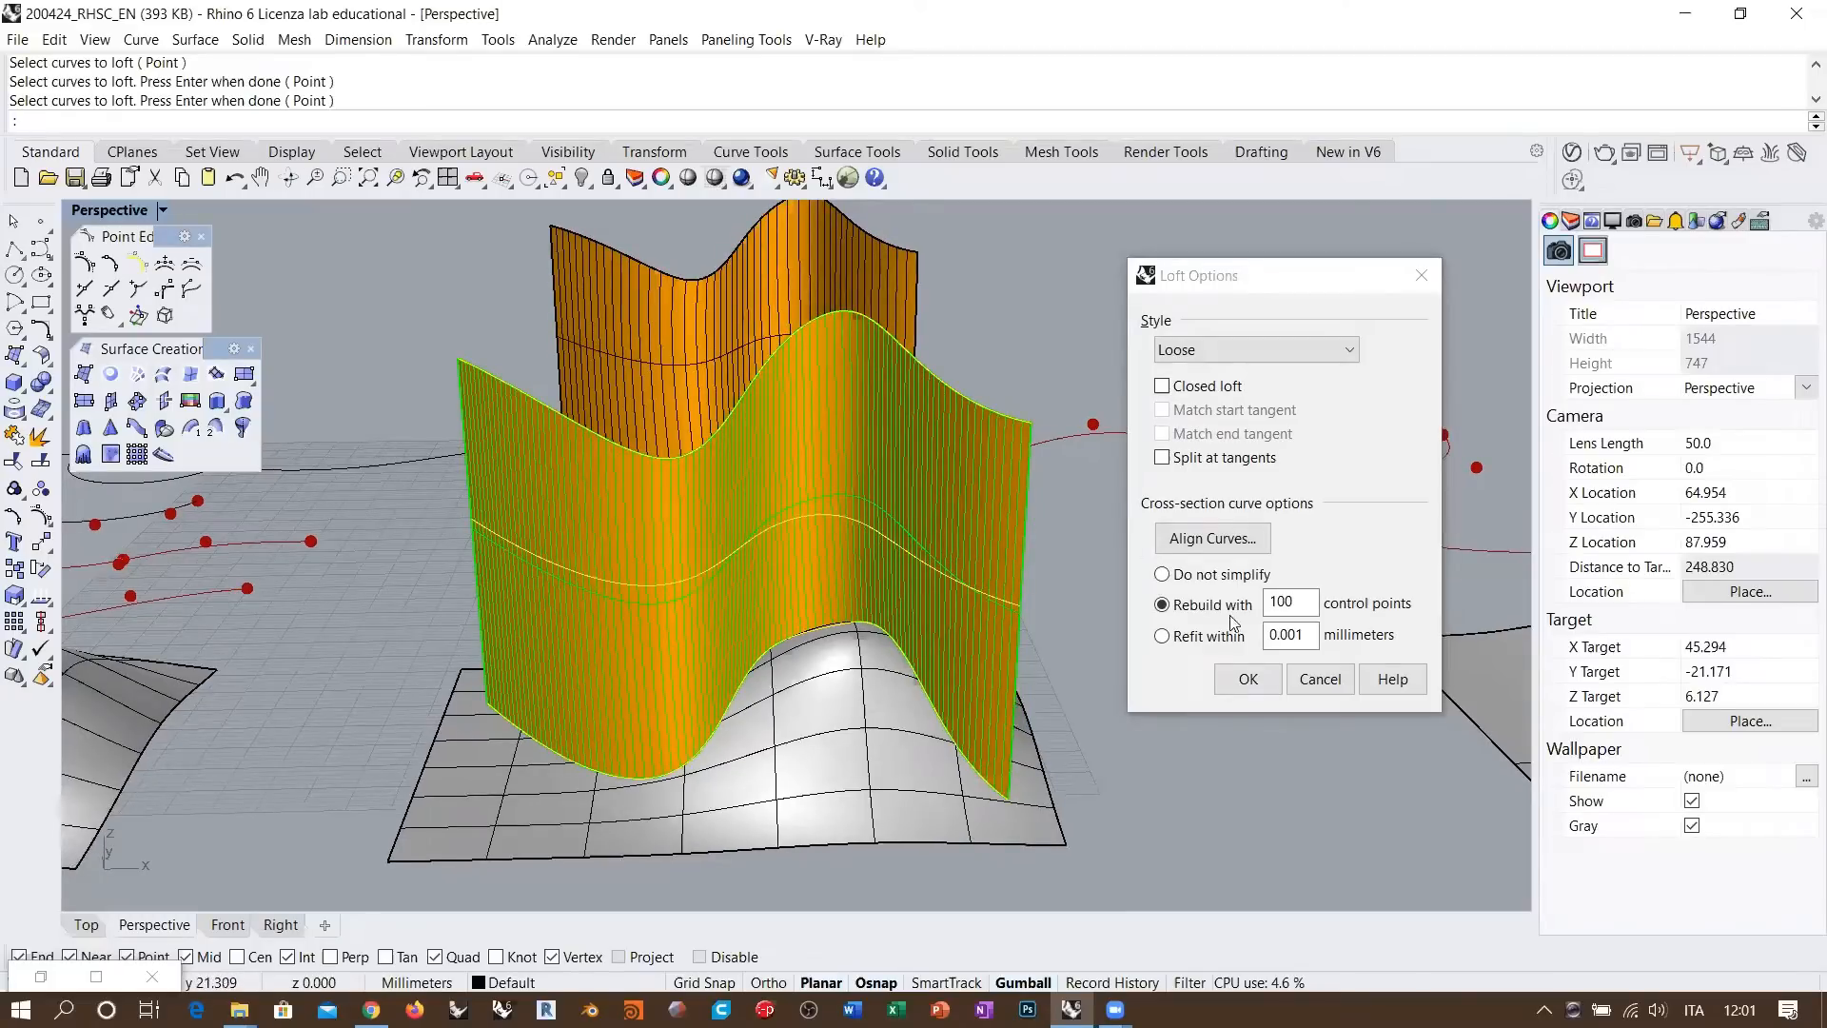
pyautogui.click(1320, 678)
pyautogui.moveTo(1161, 681); pyautogui.dragTo(1026, 650, button='right')
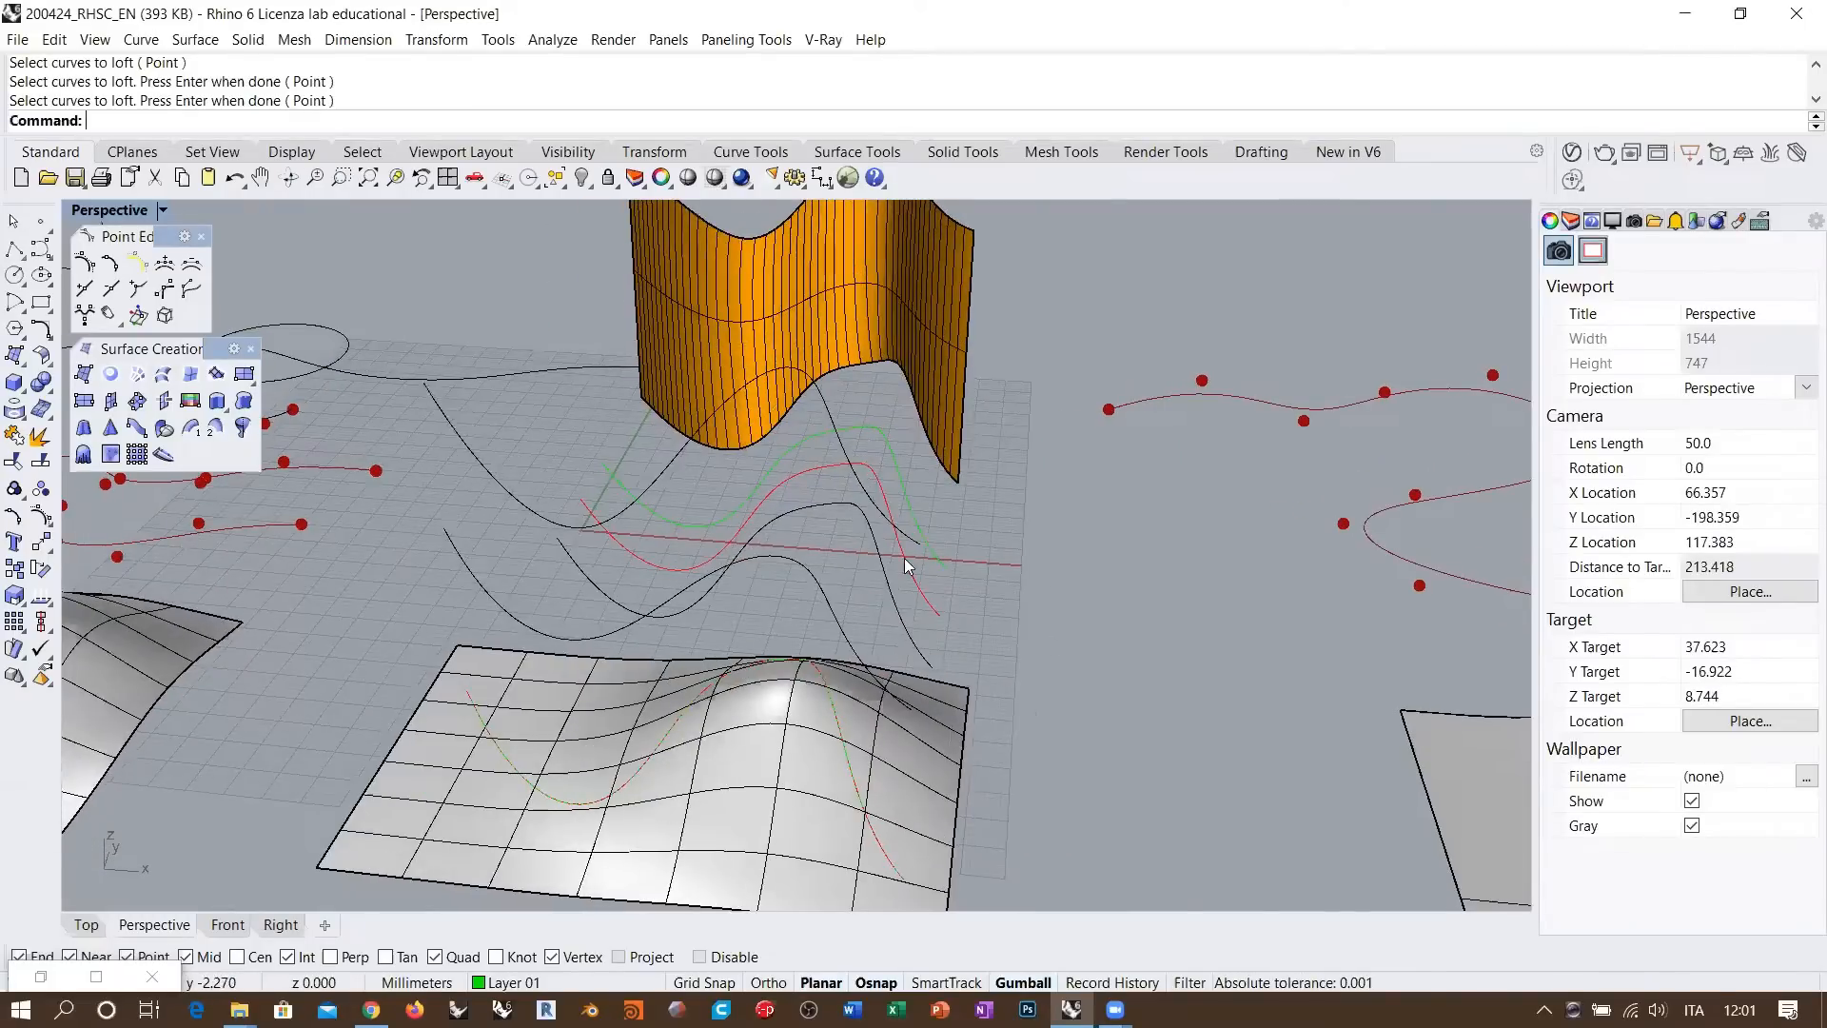
pyautogui.scroll(-6, 904, 558)
pyautogui.moveTo(883, 590); pyautogui.dragTo(874, 559, button='right')
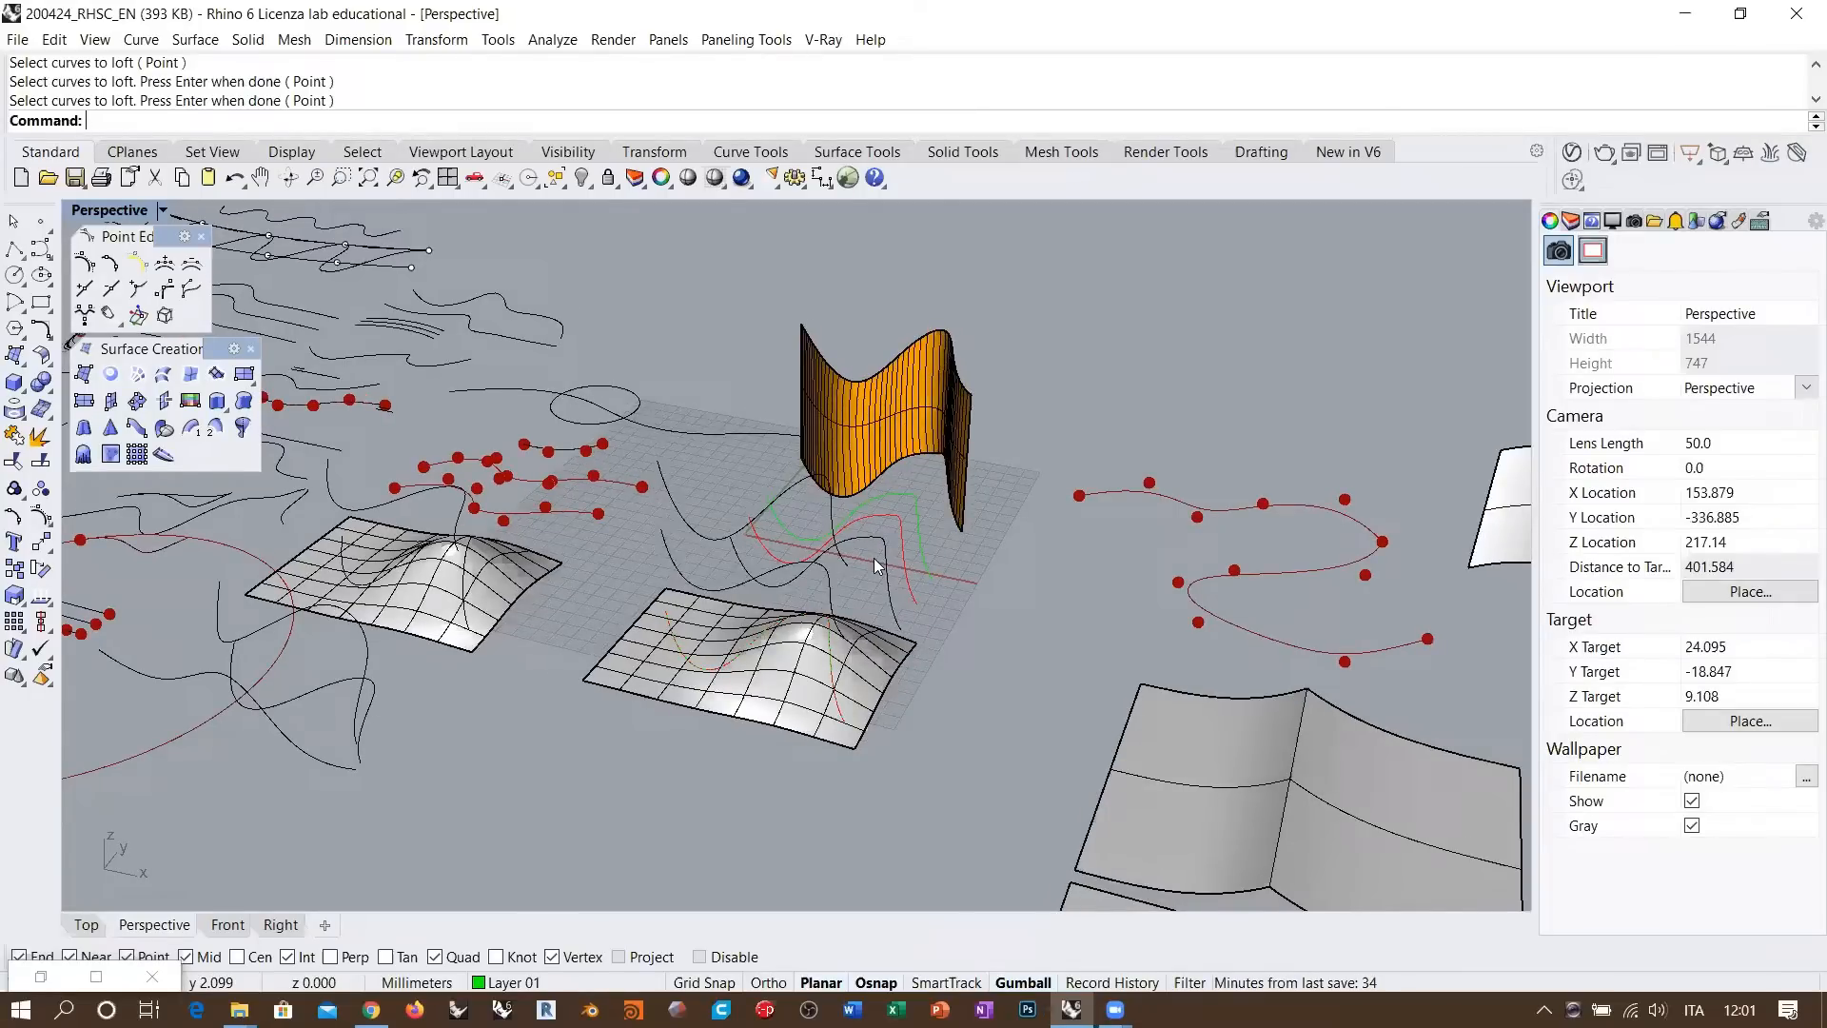
pyautogui.scroll(-6, 868, 635)
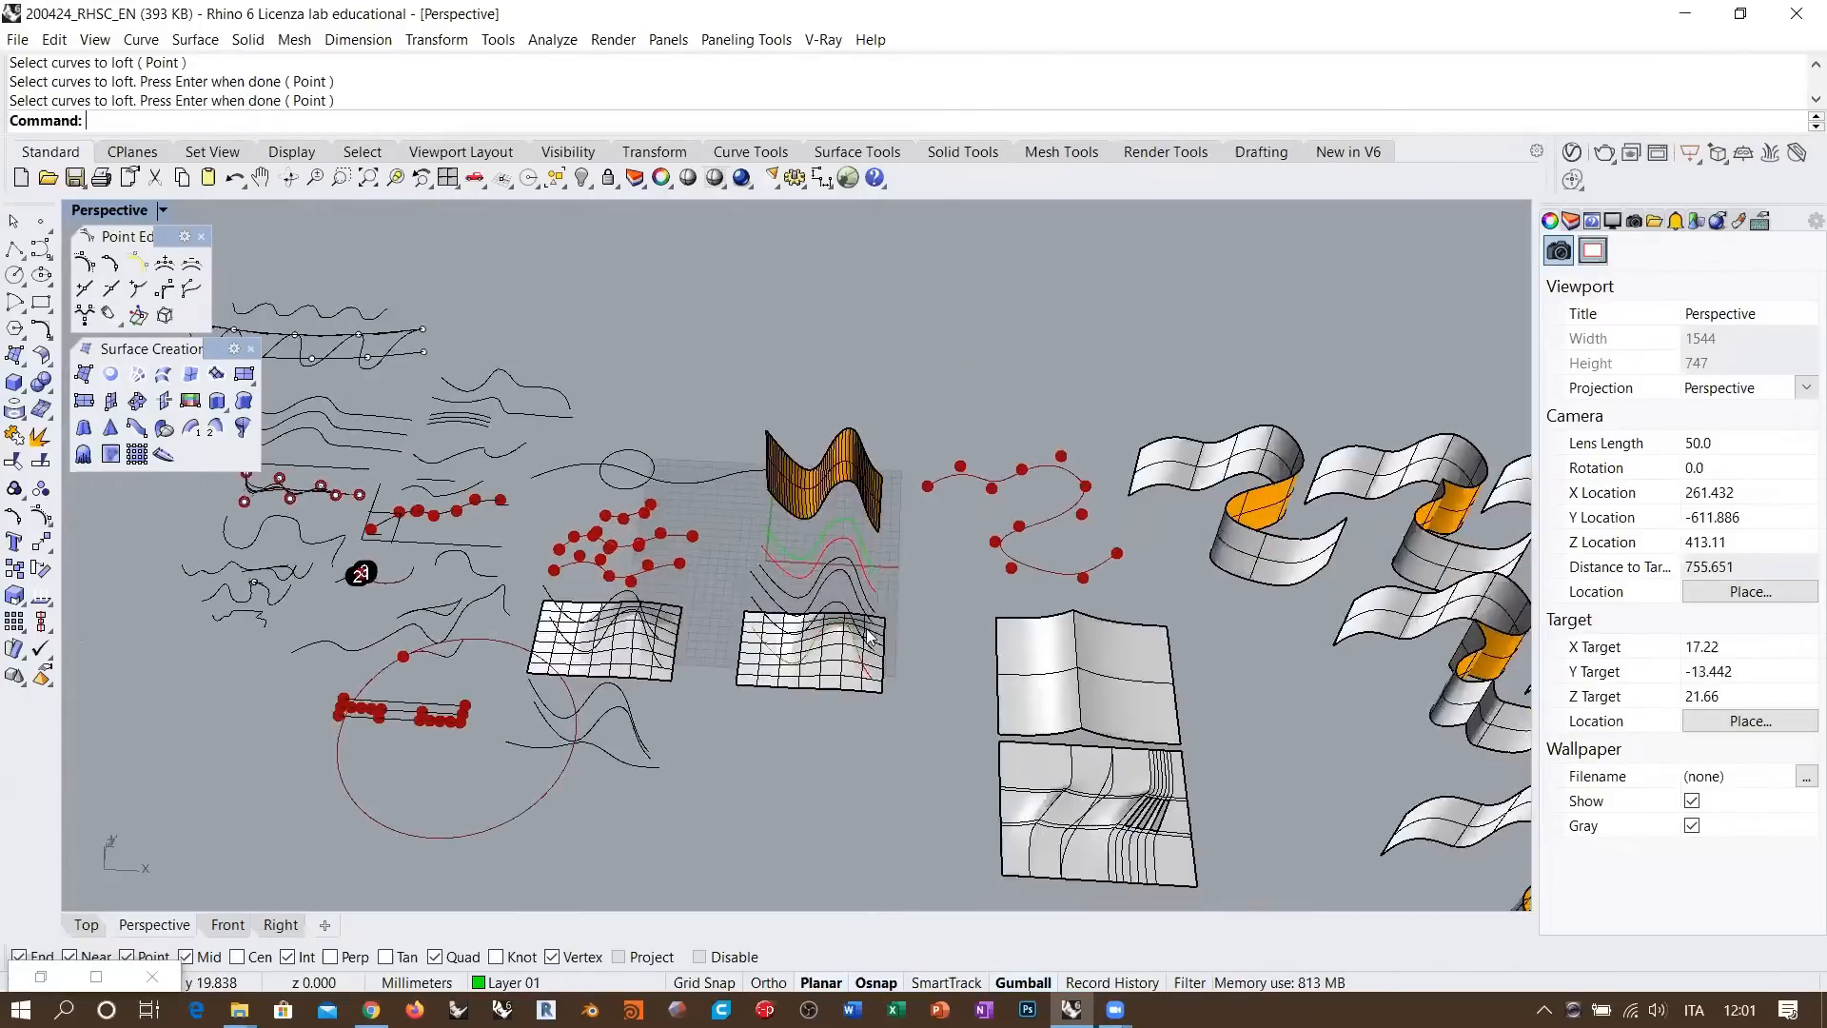
pyautogui.moveTo(868, 635); pyautogui.dragTo(727, 567, button='right')
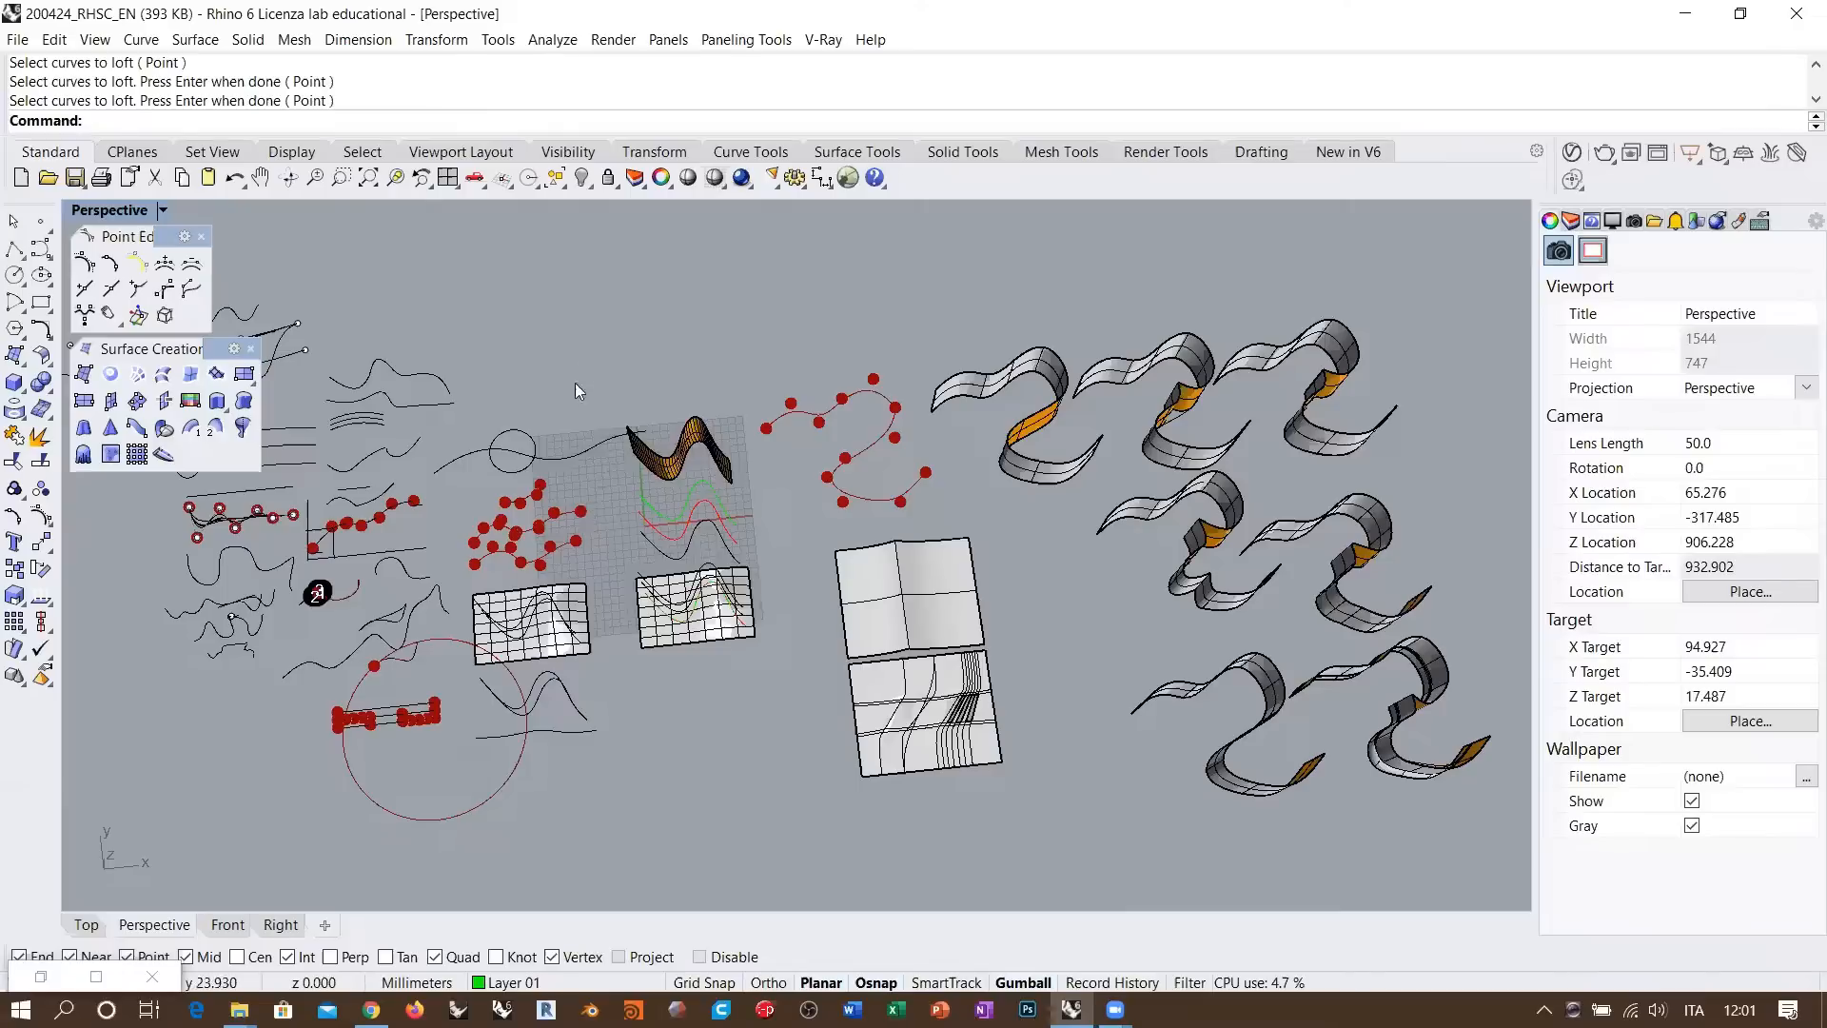
pyautogui.scroll(5, 632, 472)
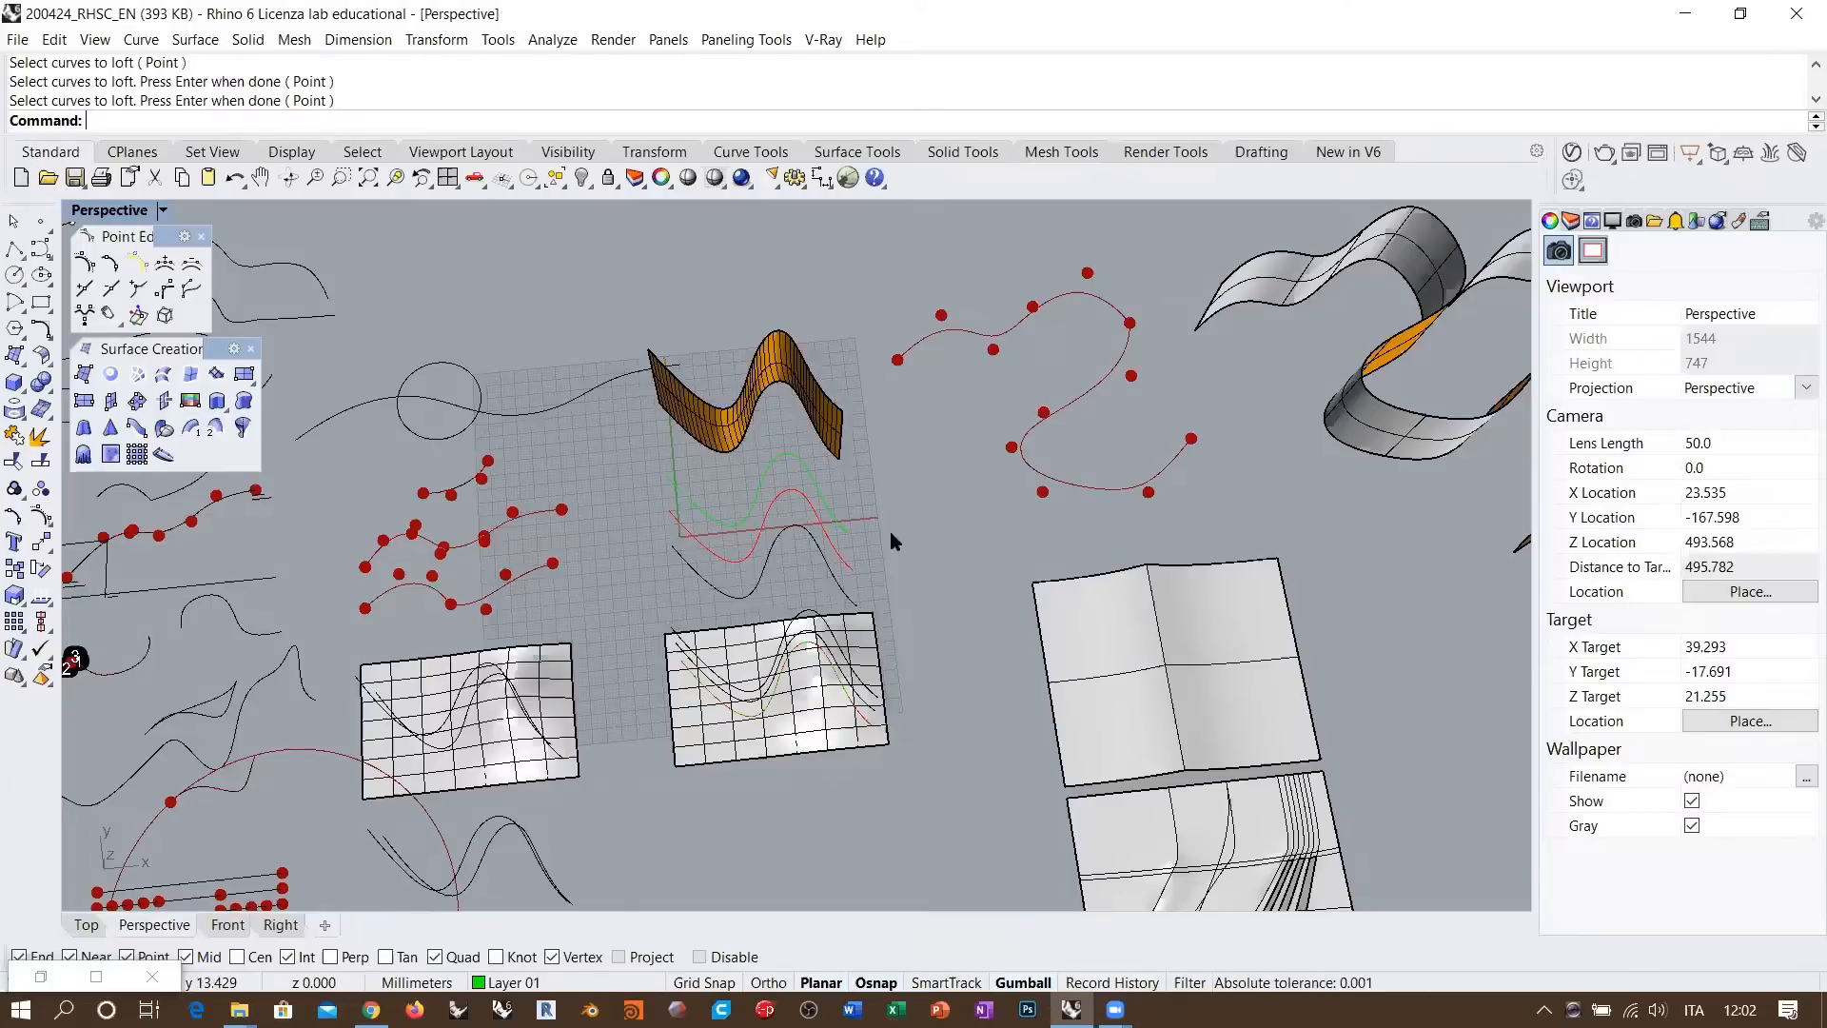
# Switch to the Front view and frame the empty area above the construction plane grid
pyautogui.scroll(-5, 884, 528)
pyautogui.keyDown('shift'); pyautogui.moveTo(835, 537); pyautogui.dragTo(803, 551, button='right'); pyautogui.keyUp('shift')
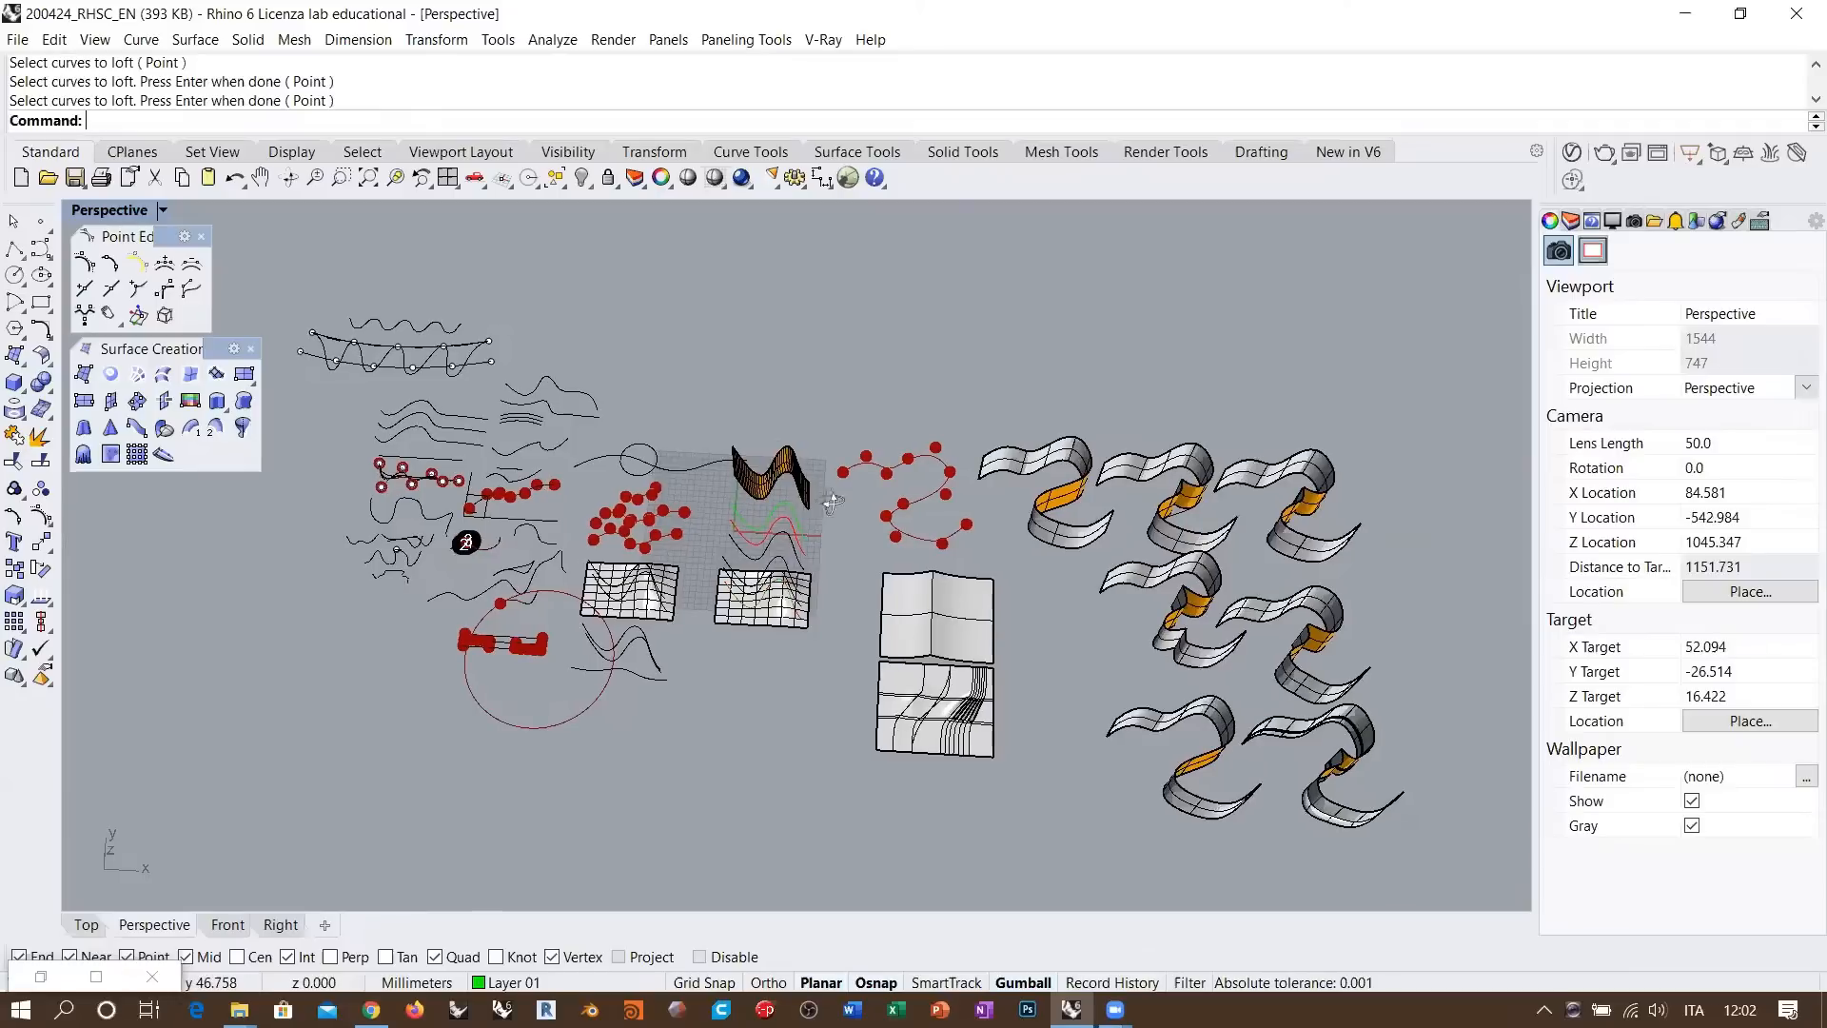
pyautogui.moveTo(827, 480); pyautogui.dragTo(841, 529, button='right')
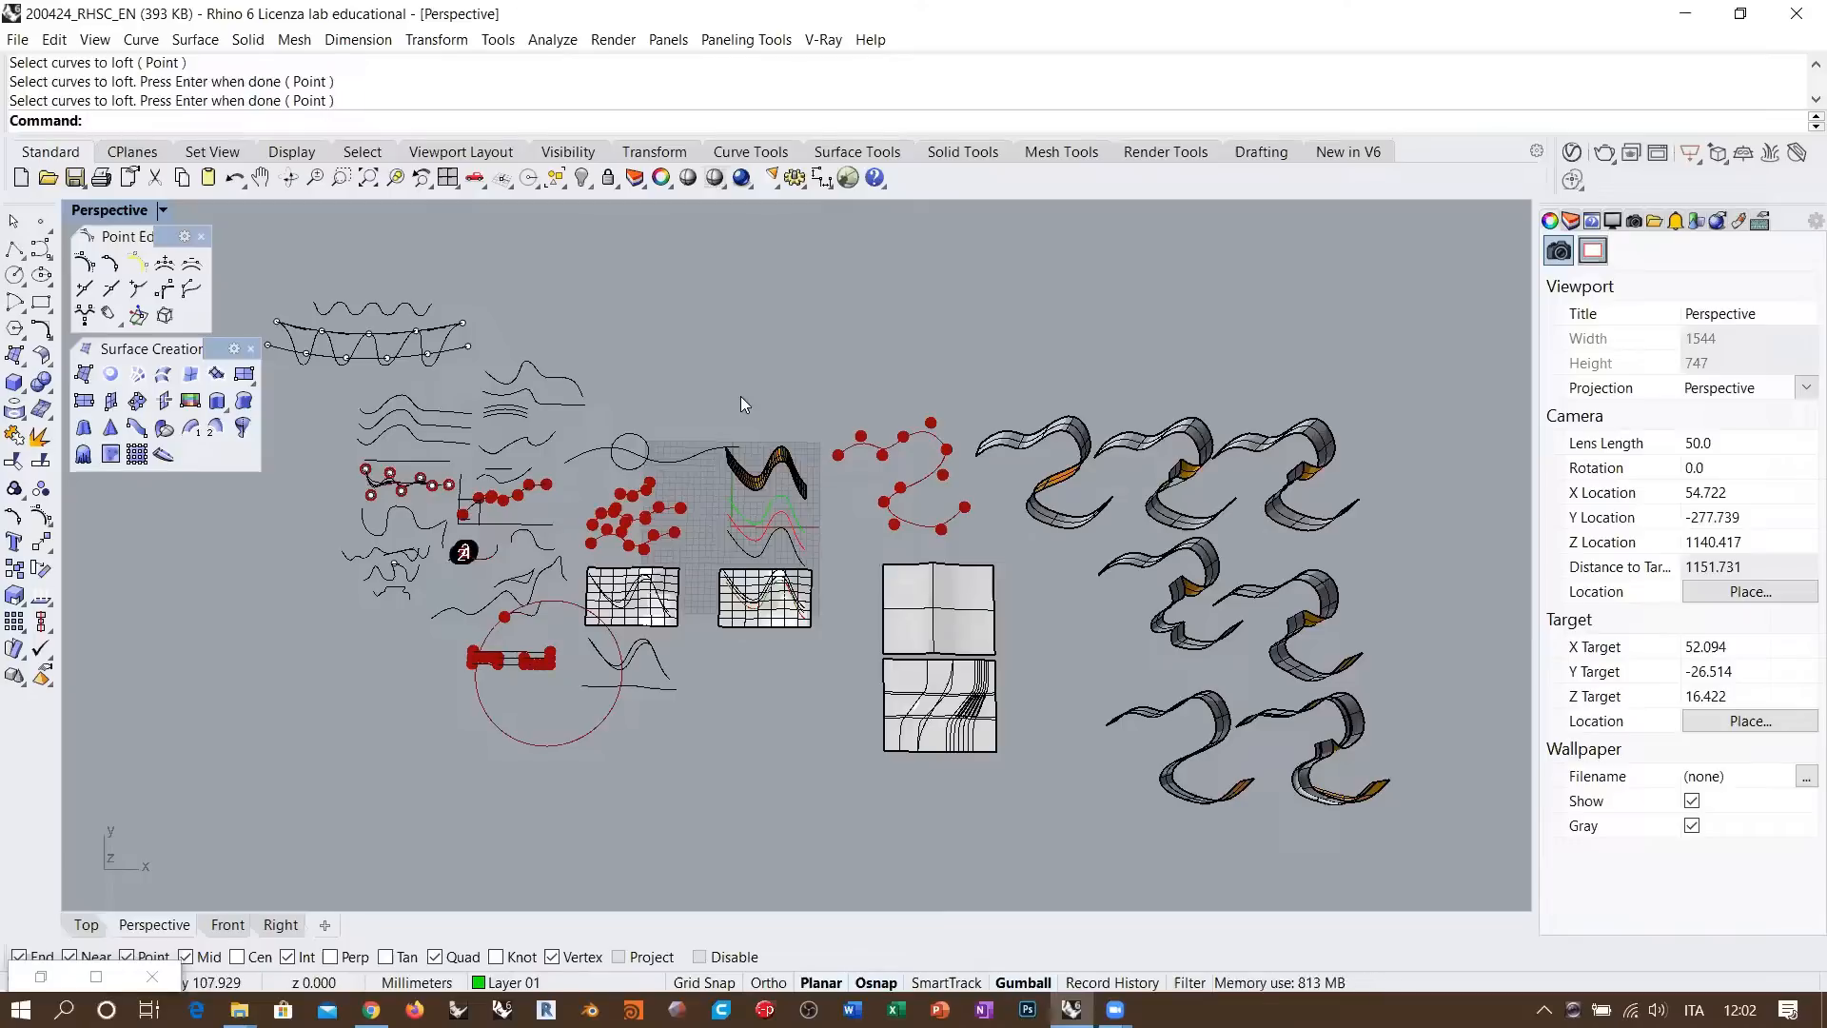
pyautogui.keyDown('shift'); pyautogui.moveTo(740, 396); pyautogui.dragTo(805, 476, button='right'); pyautogui.keyUp('shift')
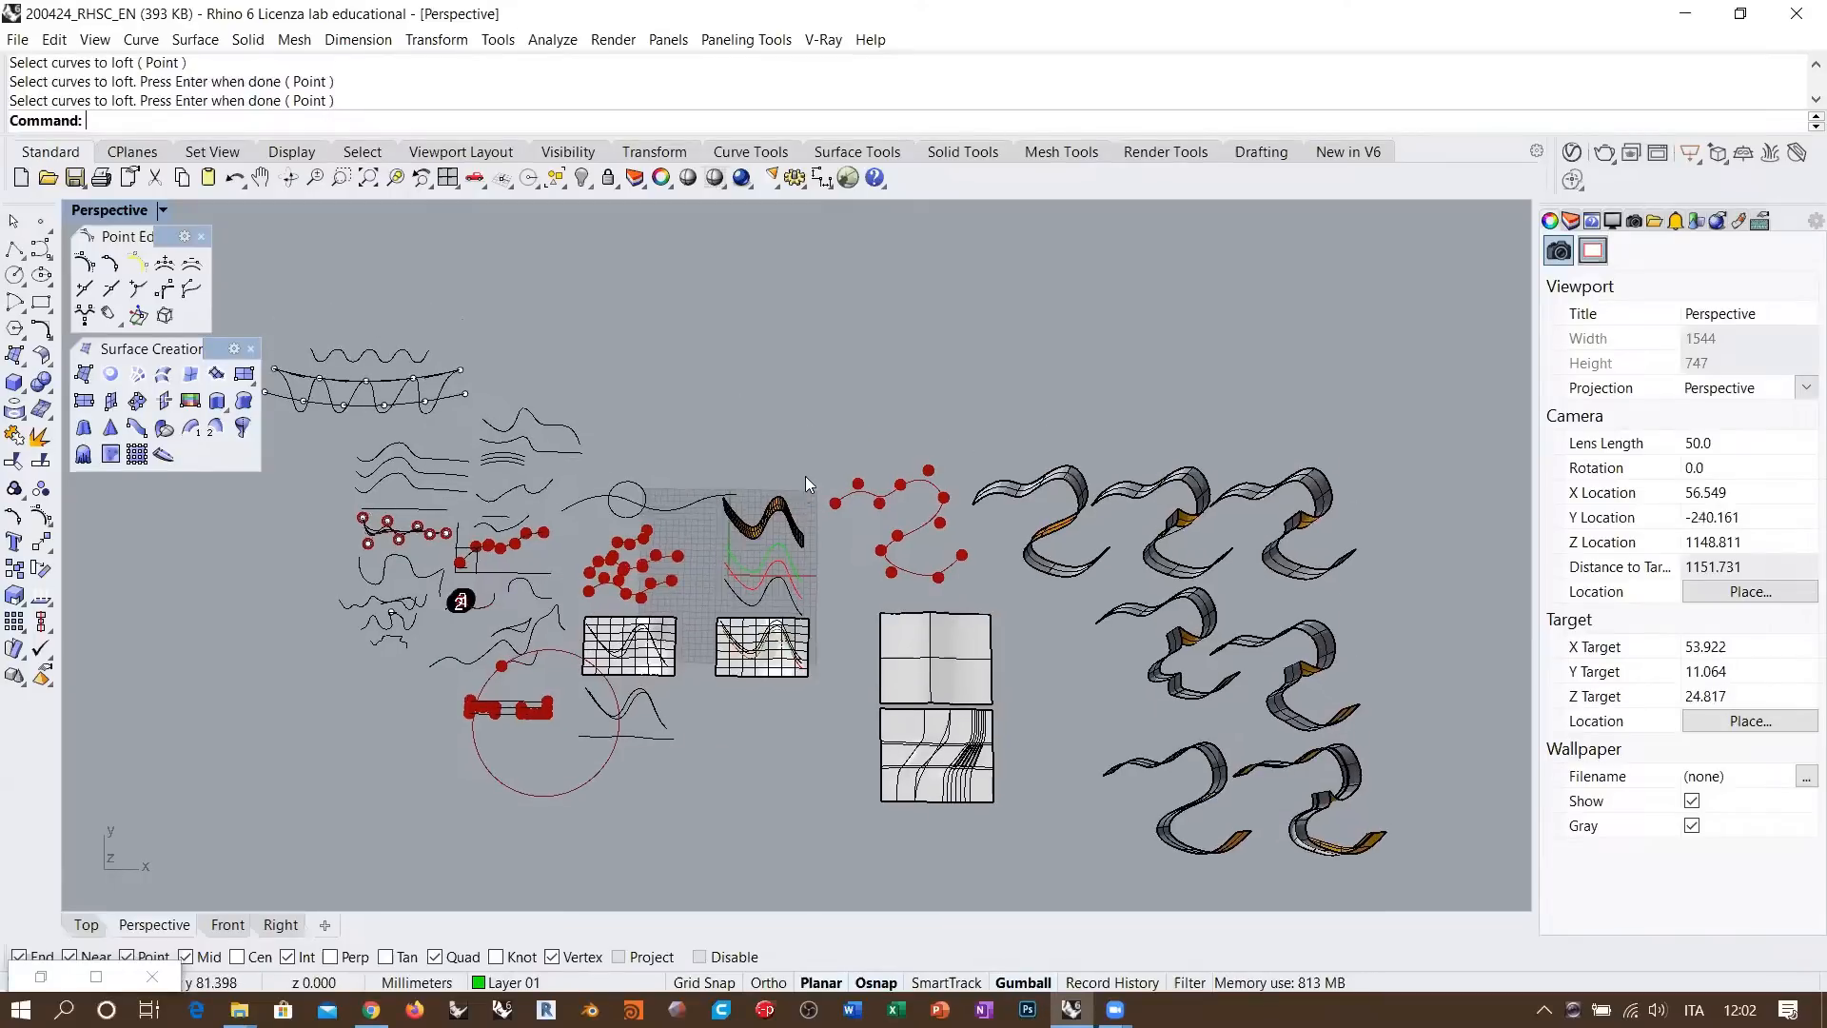
pyautogui.click(228, 924)
pyautogui.scroll(-8, 913, 818)
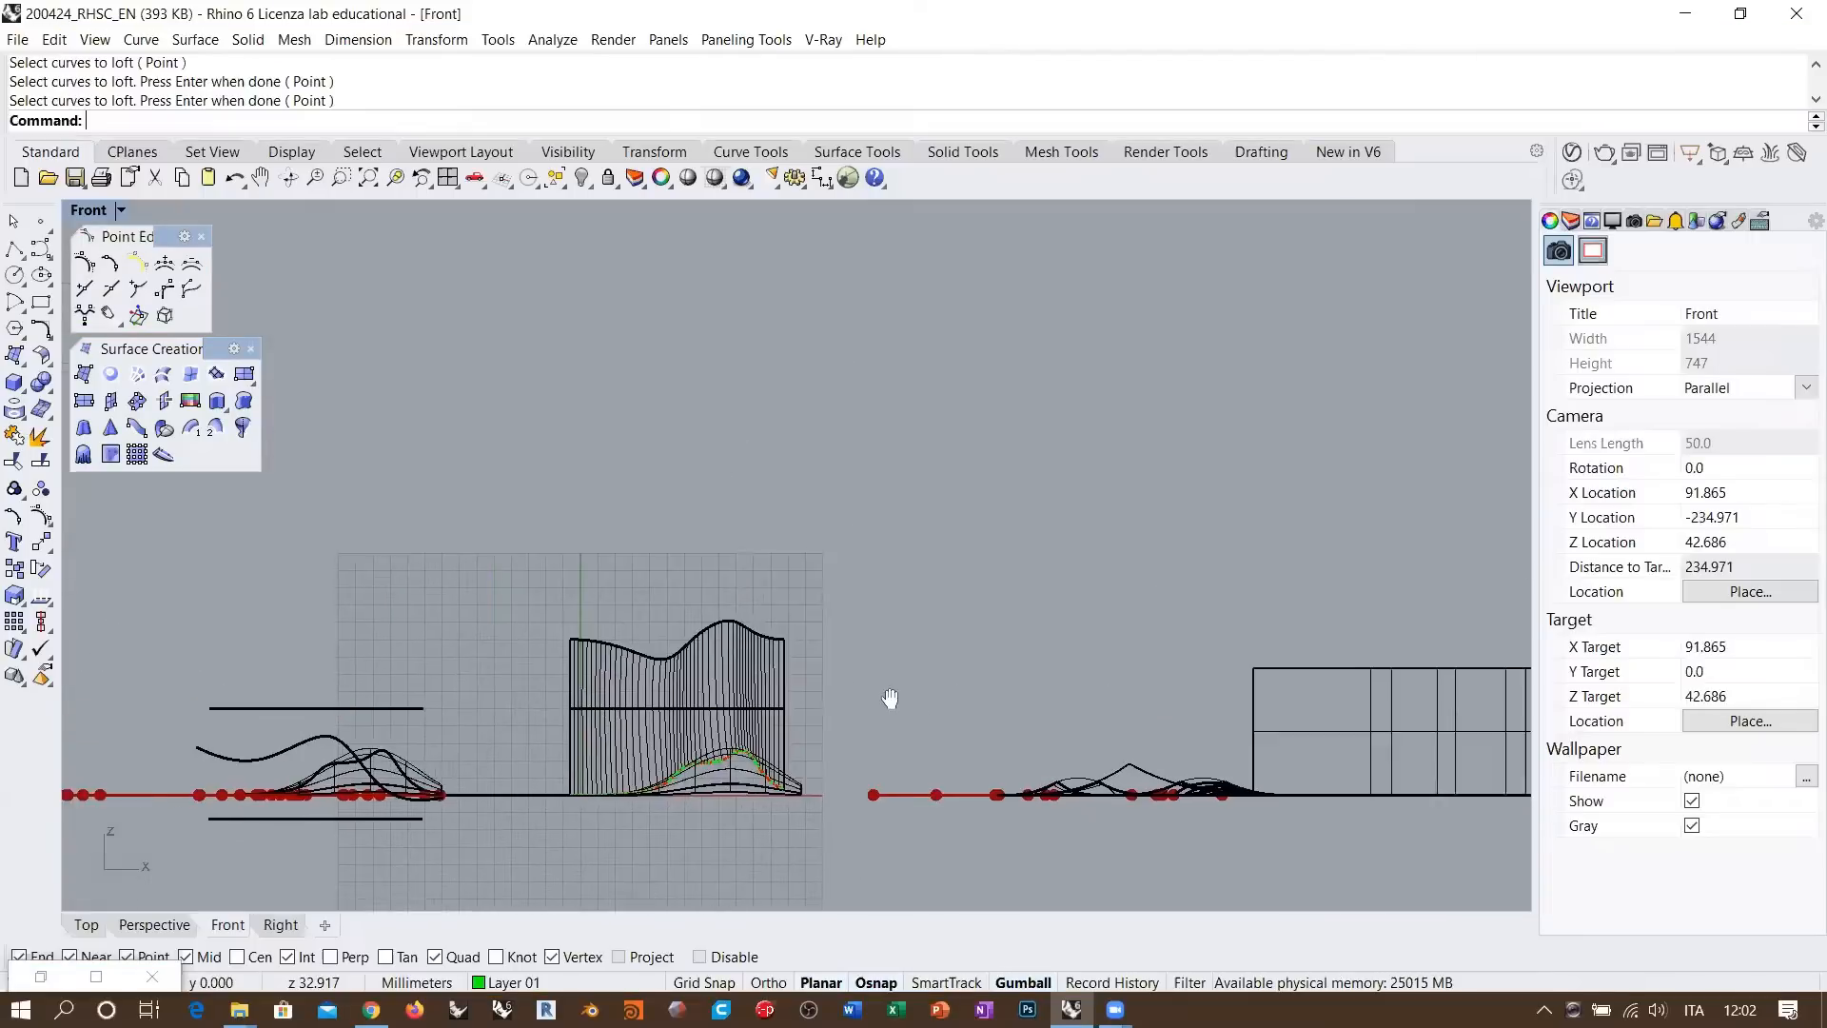
pyautogui.click(40, 303)
pyautogui.click(510, 601)
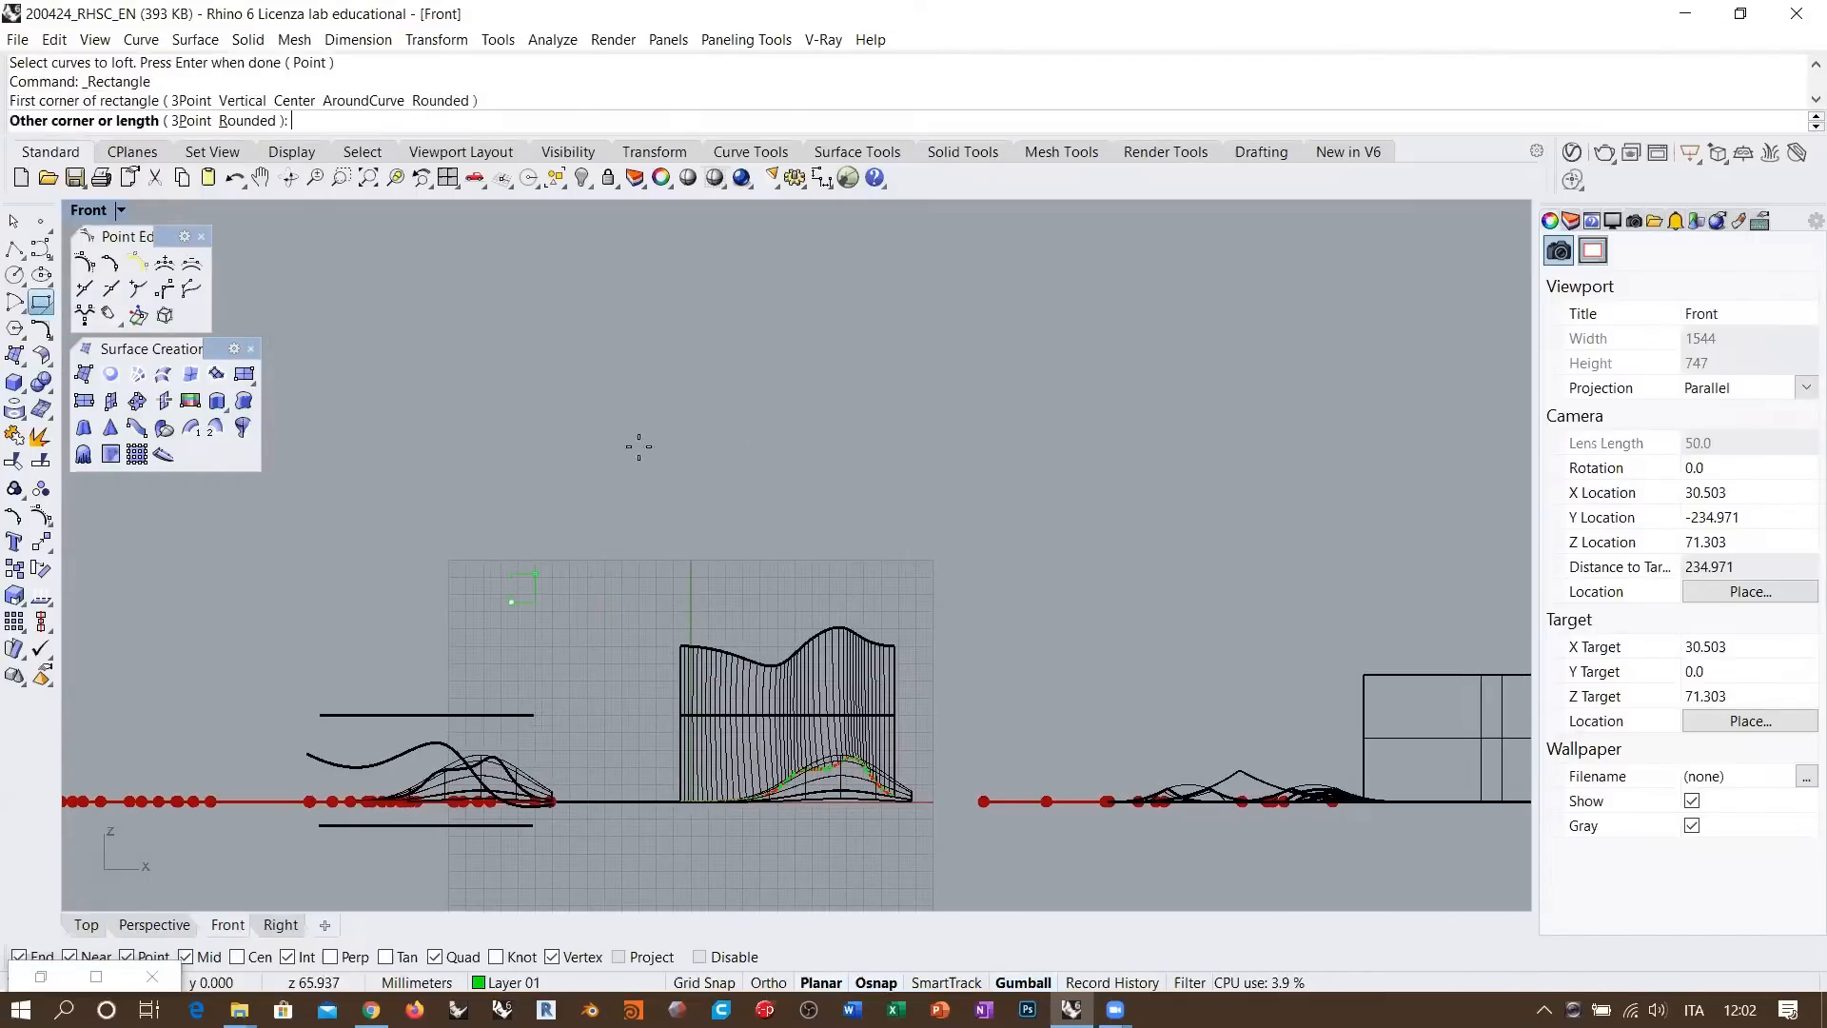
pyautogui.press('Escape')
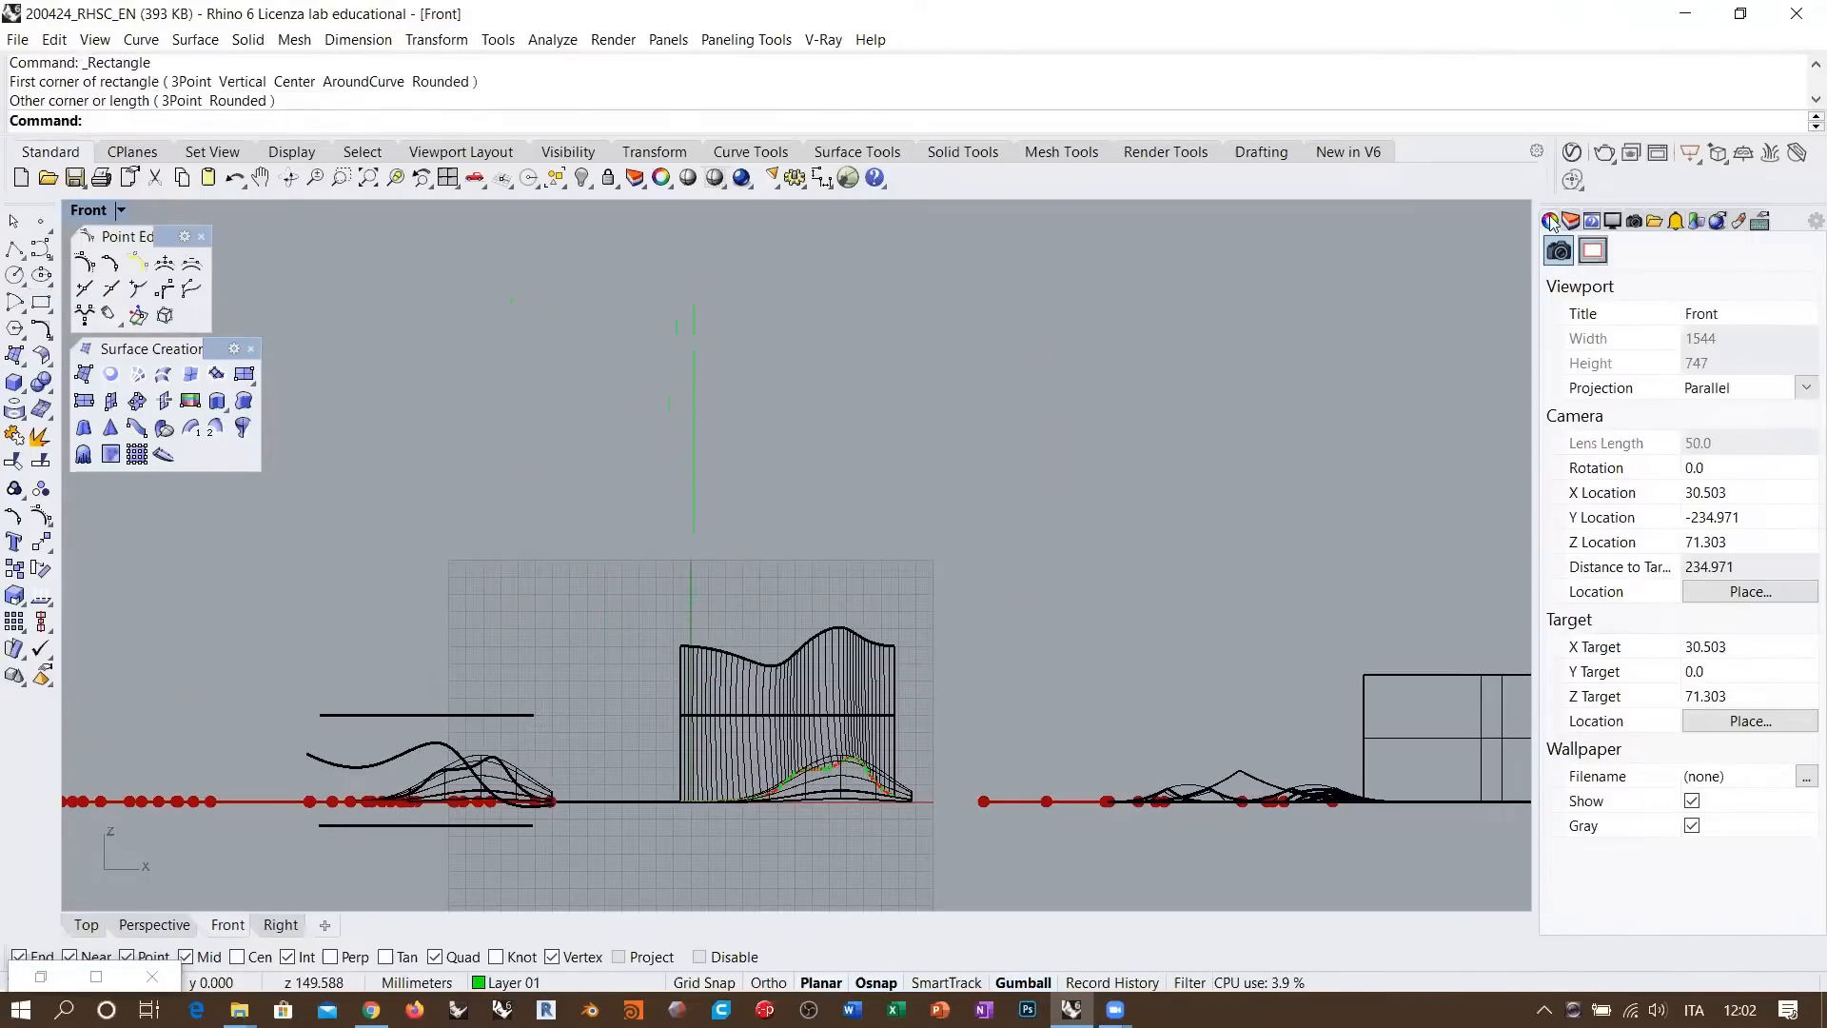
# Make Default the current layer and draw a tall upright rectangle in the Front view, beside and above the wavy lofted surface
pyautogui.click(1570, 220)
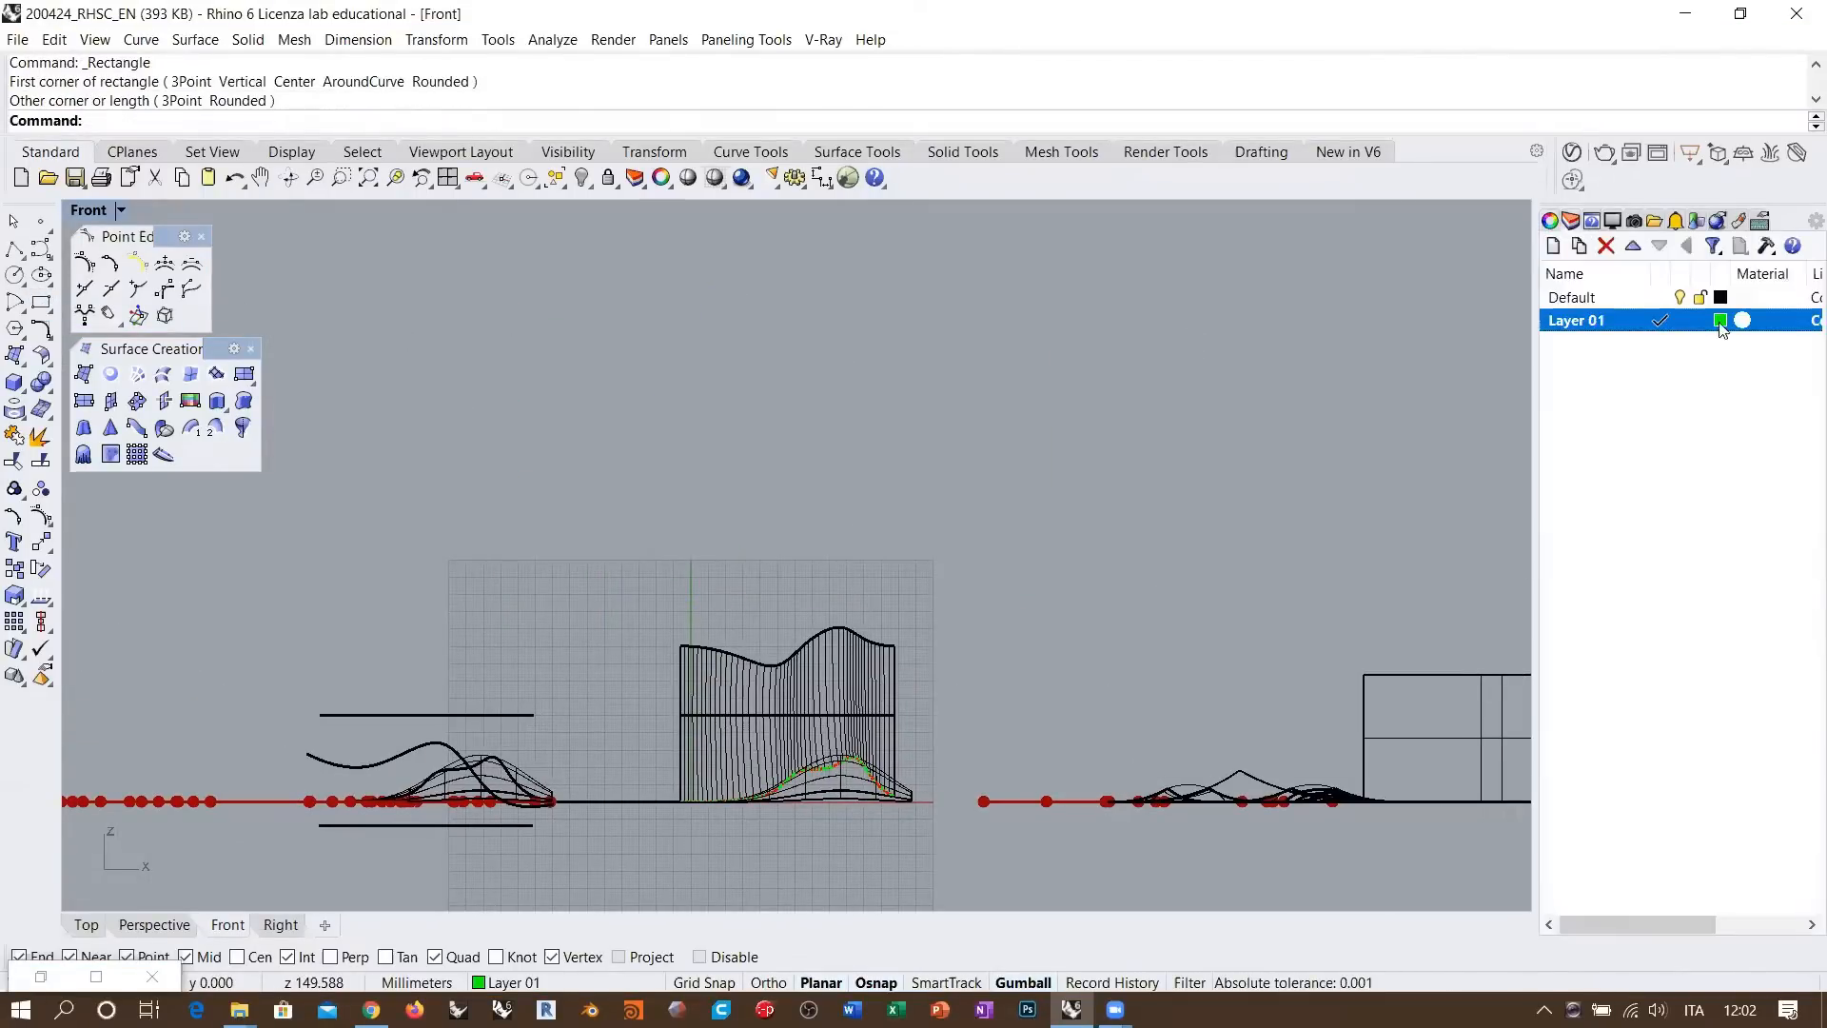
pyautogui.click(1660, 297)
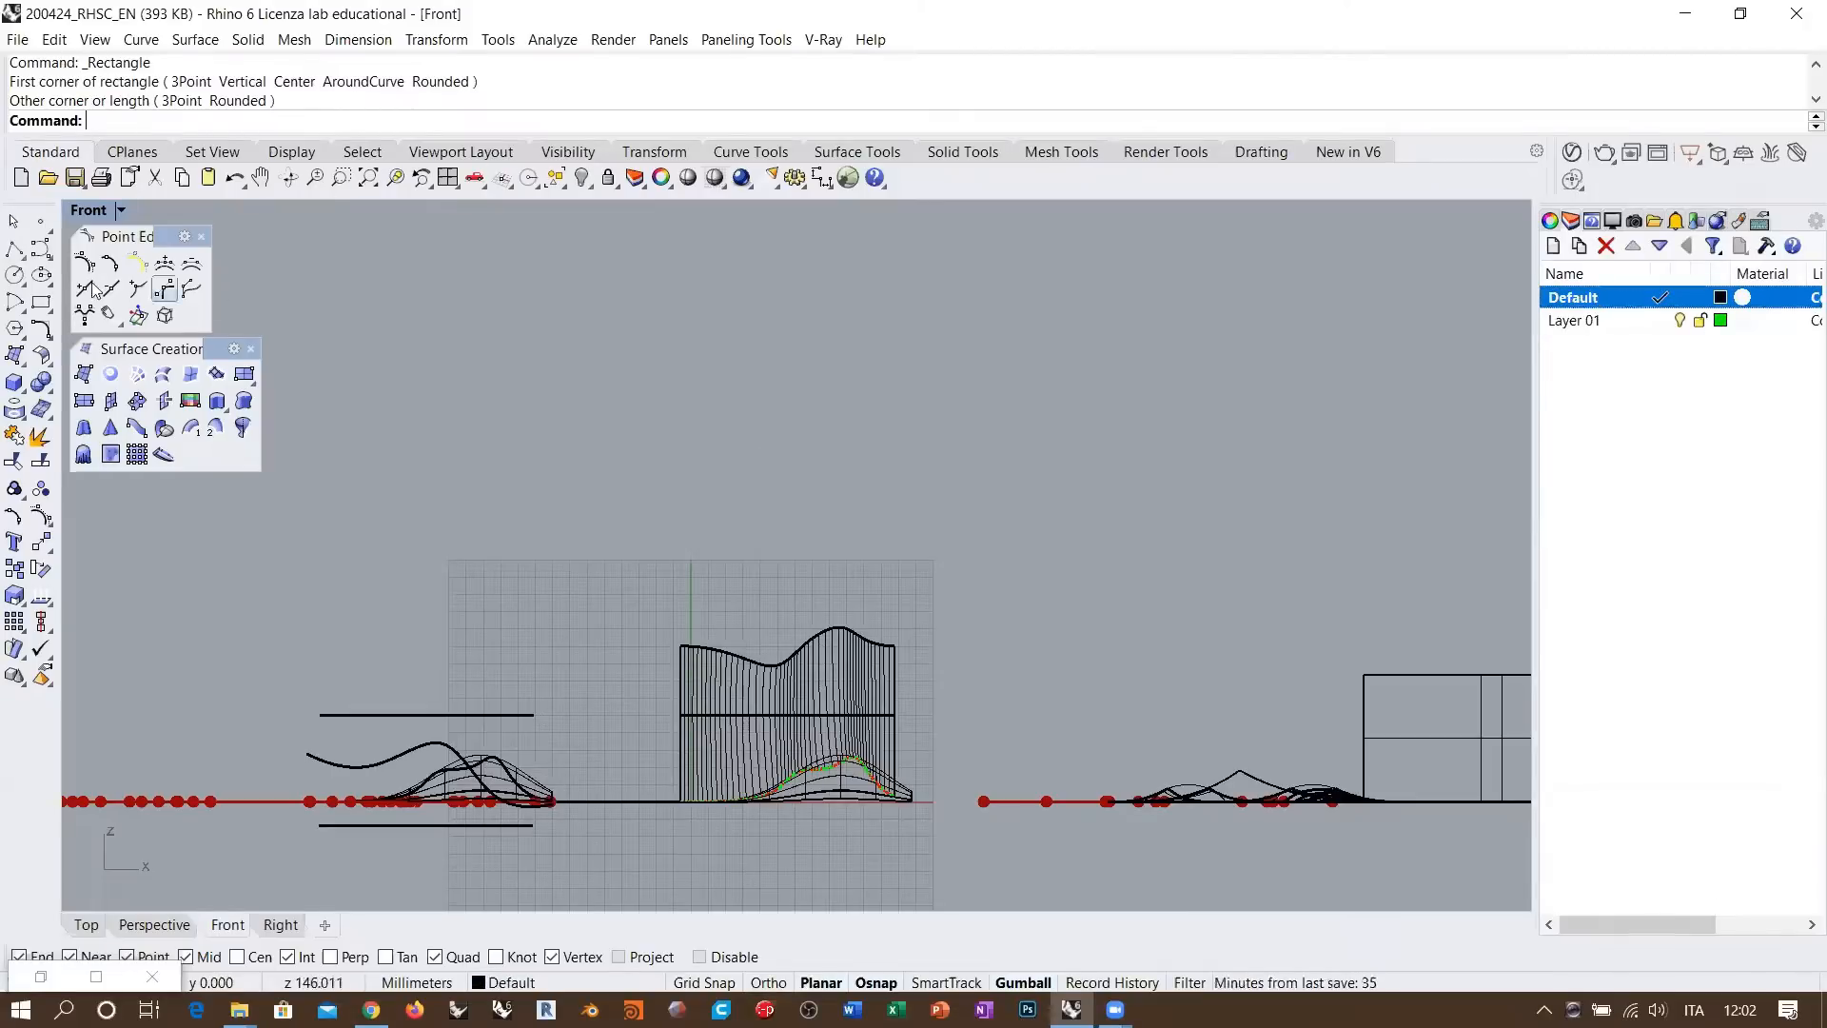
pyautogui.click(40, 302)
pyautogui.click(484, 580)
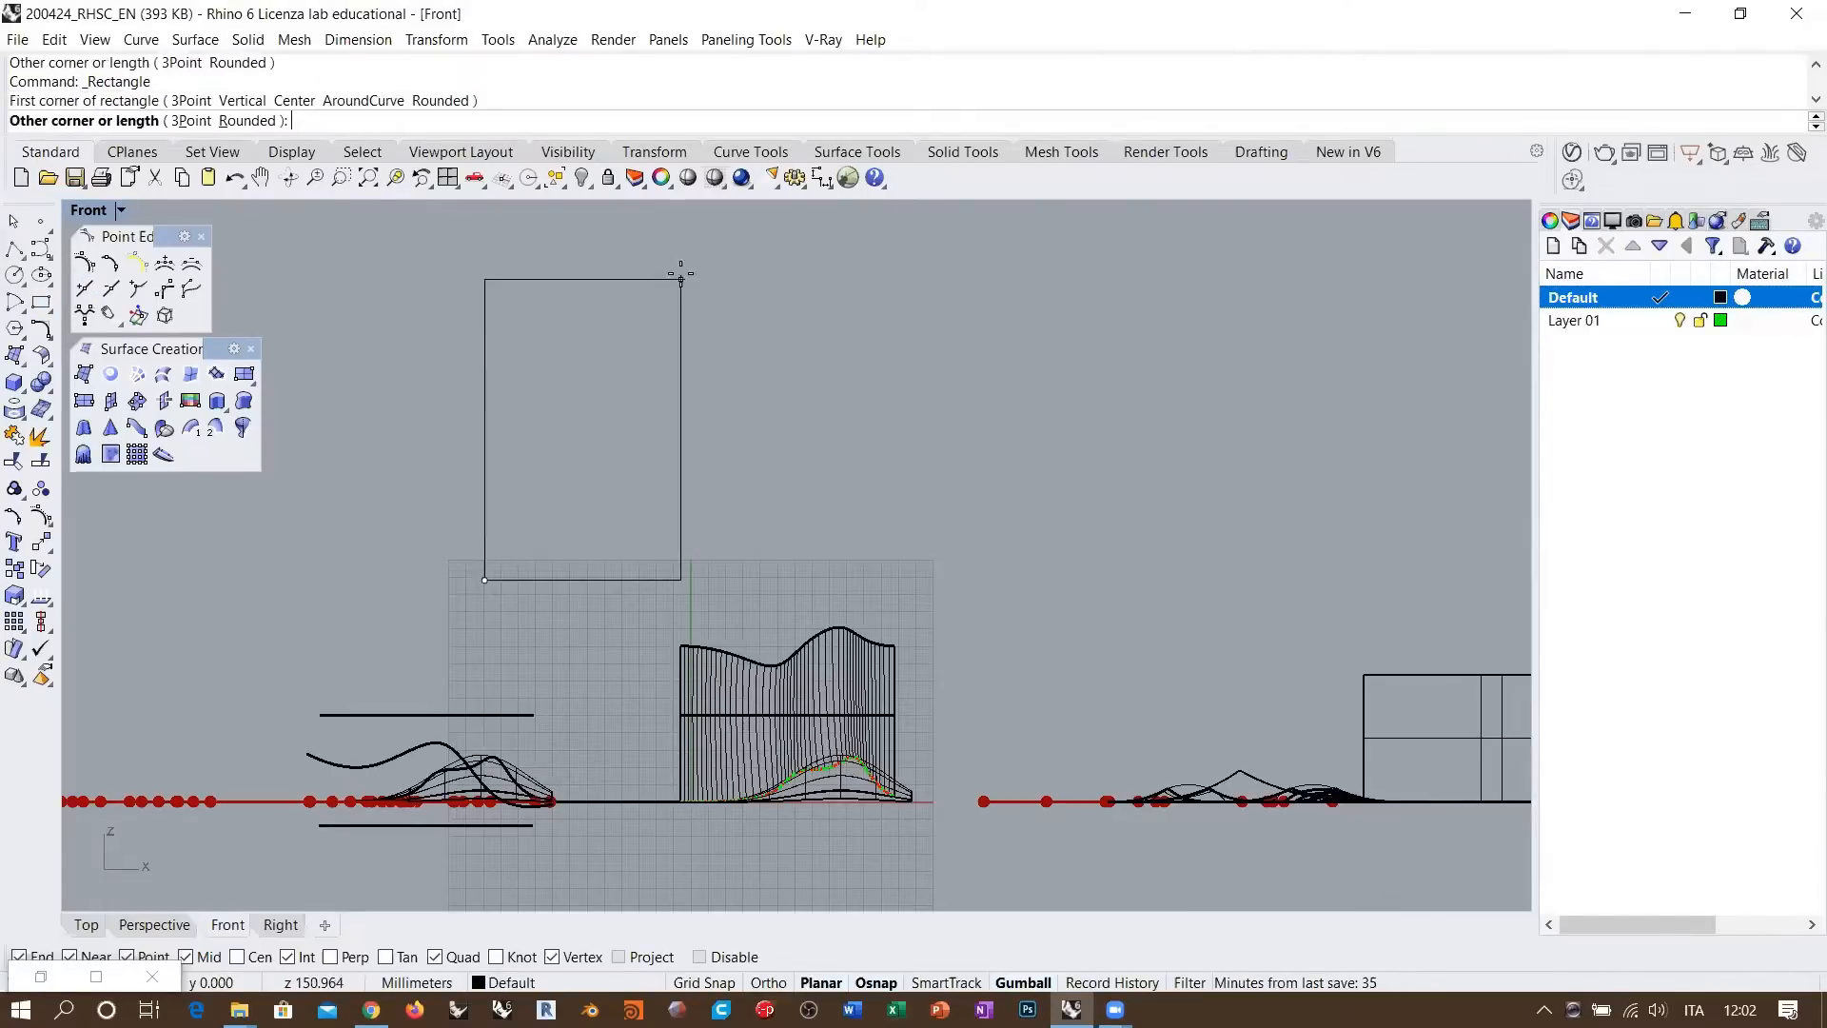
pyautogui.click(686, 267)
# In the Perspective view, start a polyline on the rectangle's vertical edge nearest the lofted surface and enable projected object snaps
pyautogui.click(141, 925)
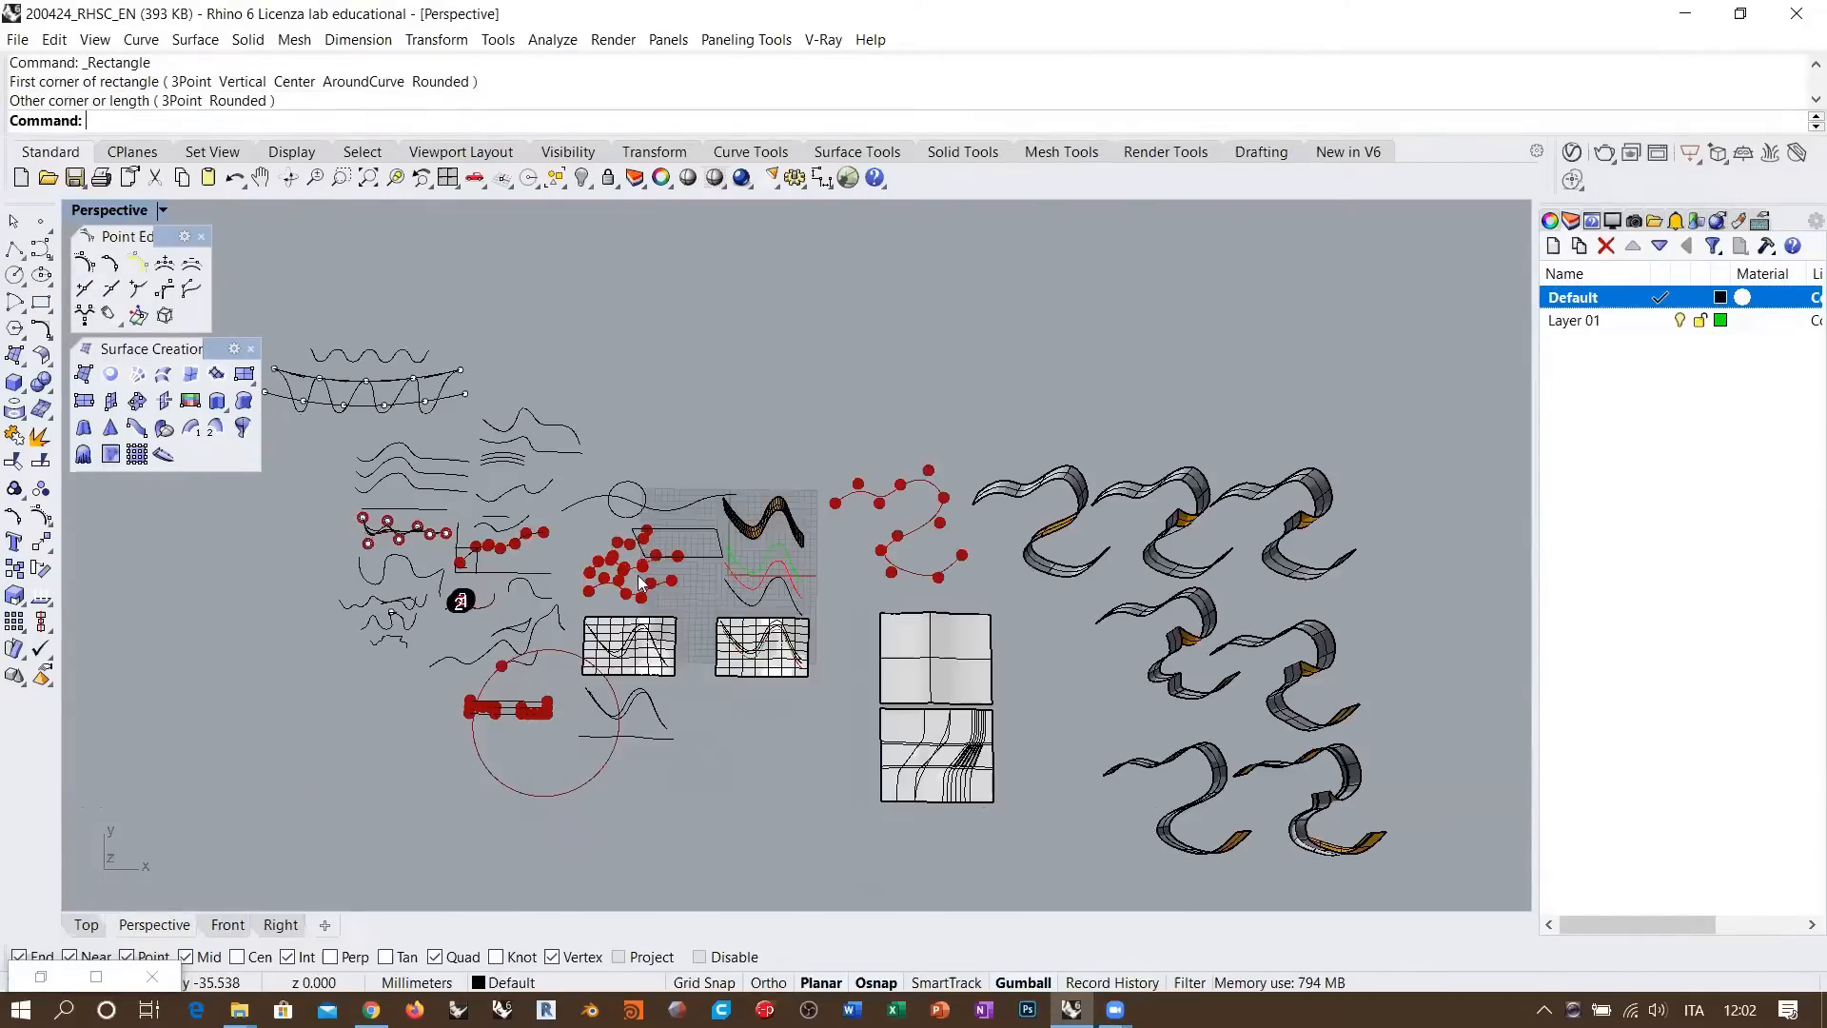
pyautogui.moveTo(736, 549)
pyautogui.mouseDown(button='right')
pyautogui.moveTo(713, 585)
pyautogui.moveTo(745, 546)
pyautogui.mouseUp(button='right')
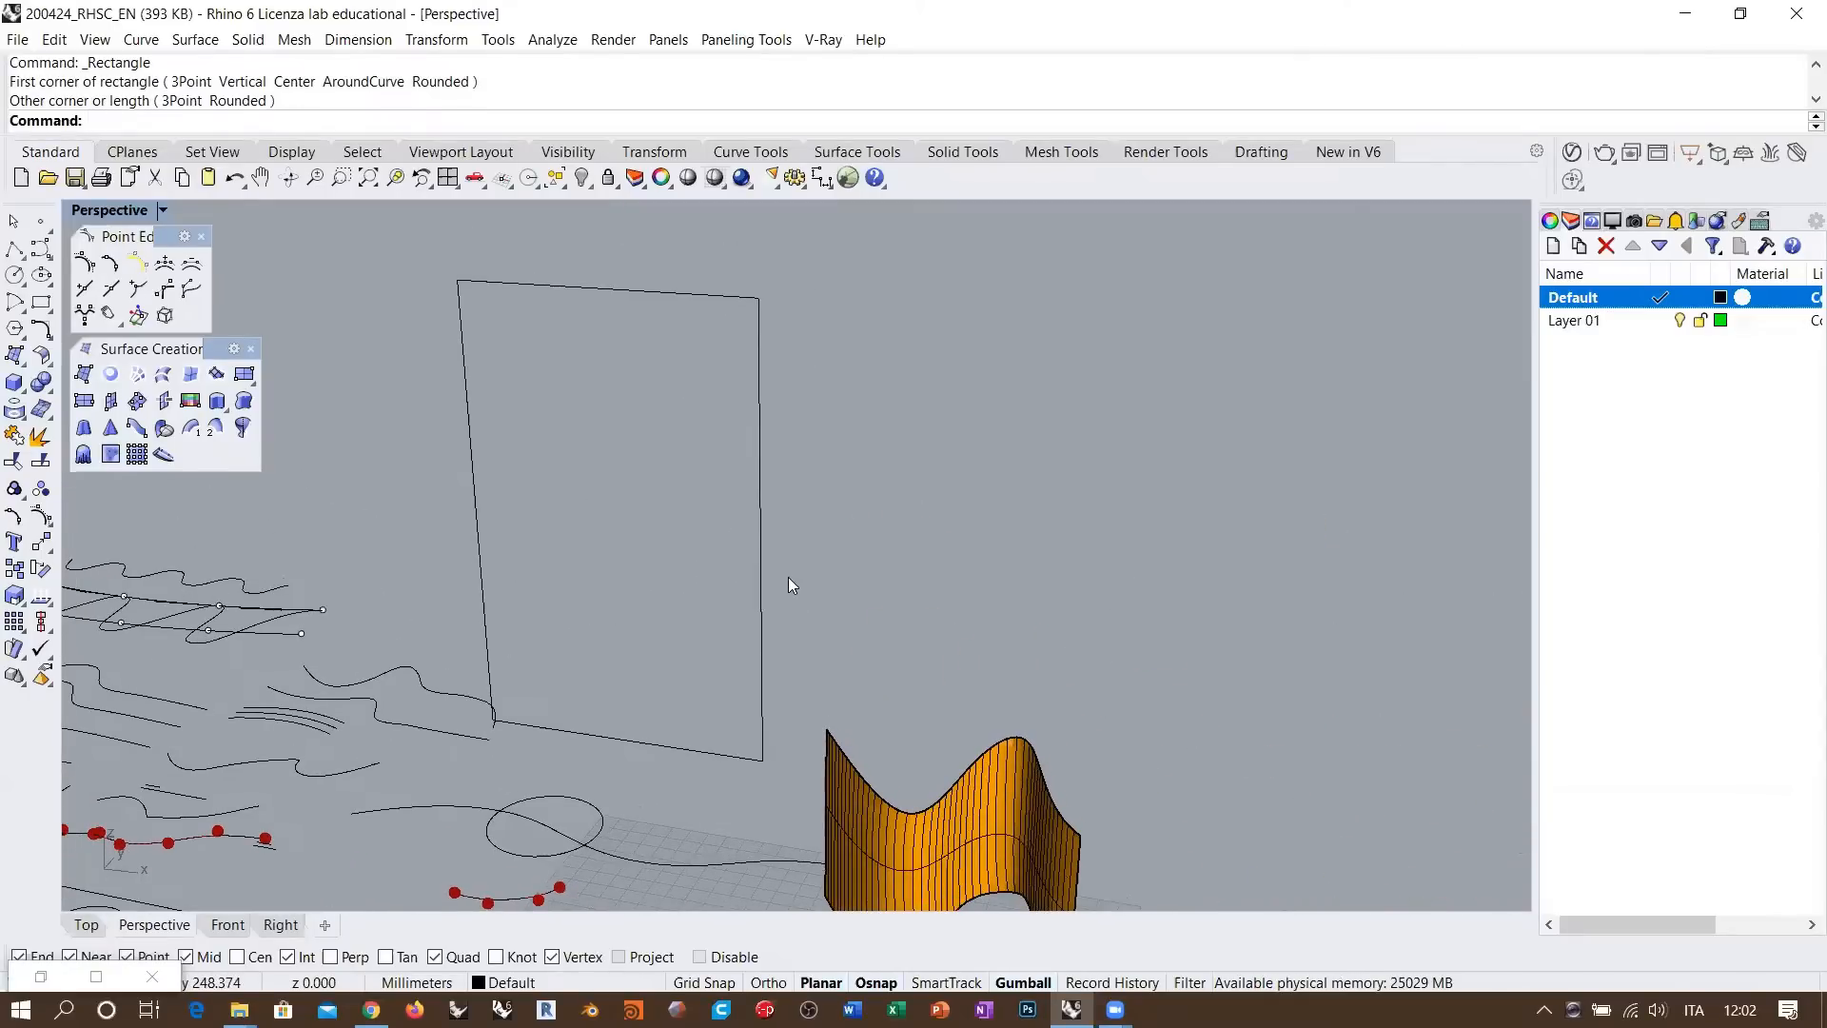
pyautogui.moveTo(776, 596); pyautogui.dragTo(759, 606, button='right')
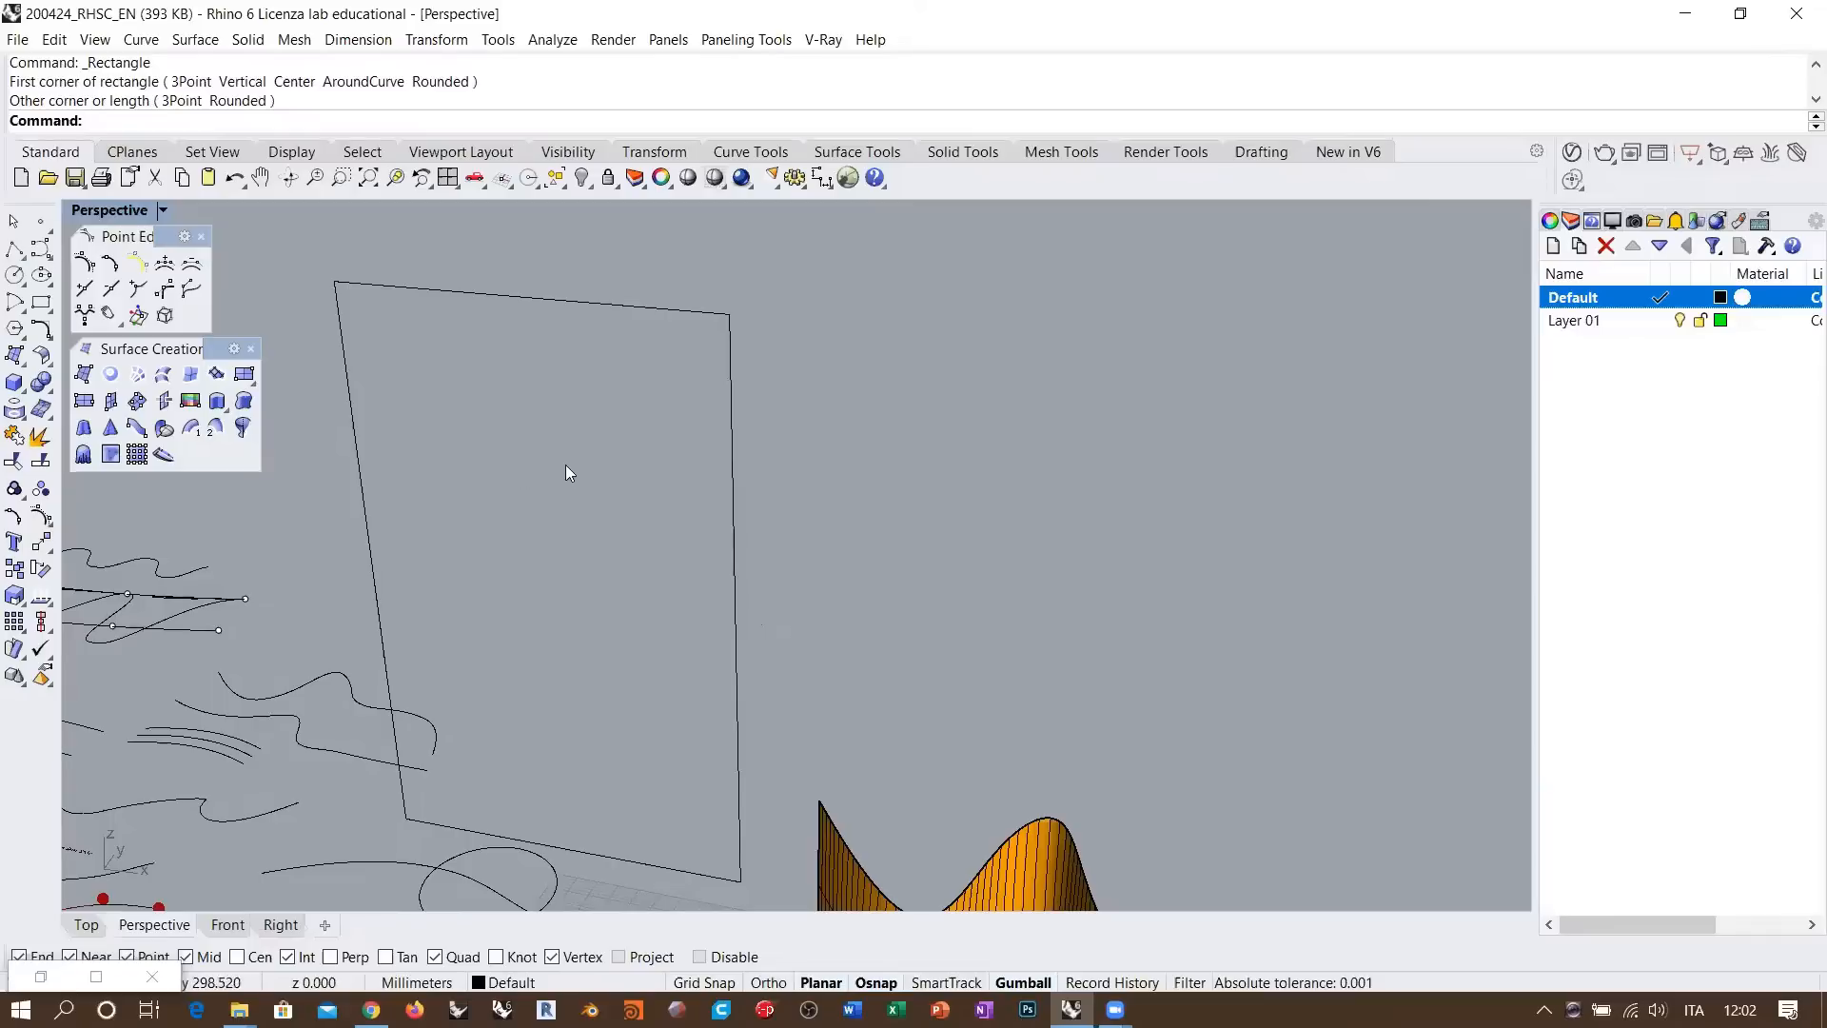
pyautogui.click(14, 248)
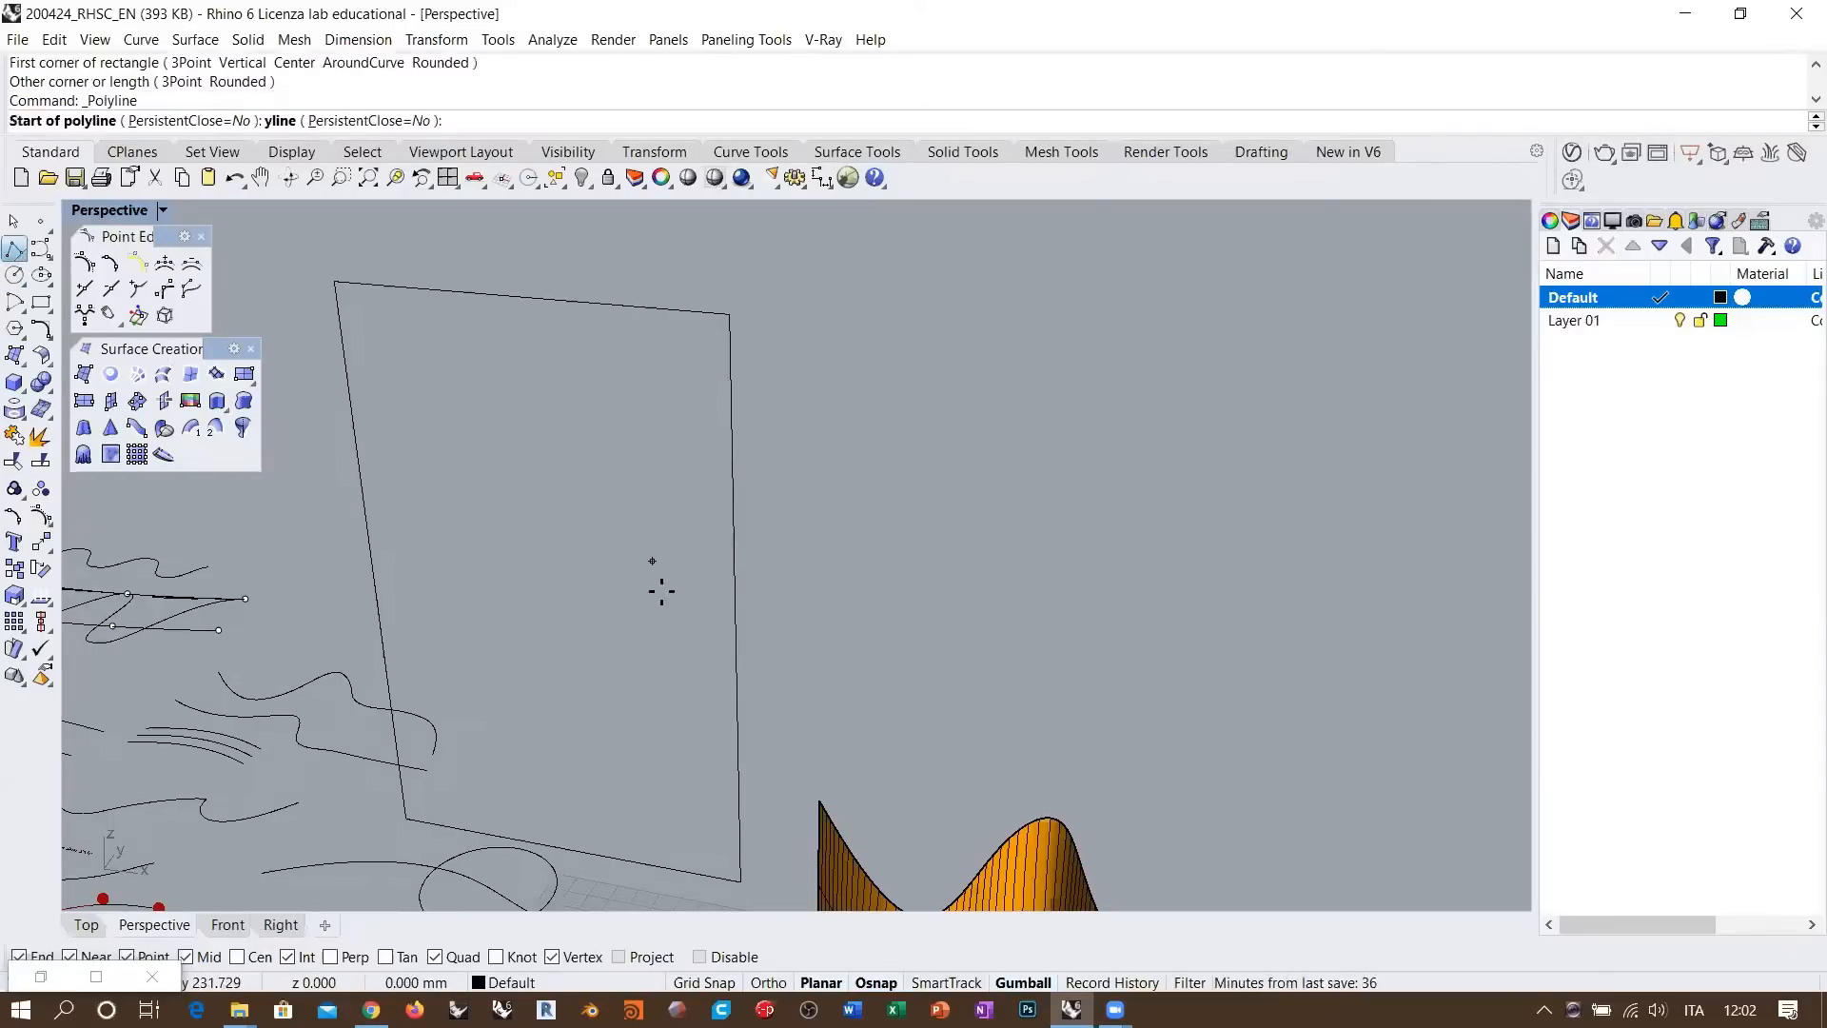
pyautogui.click(736, 625)
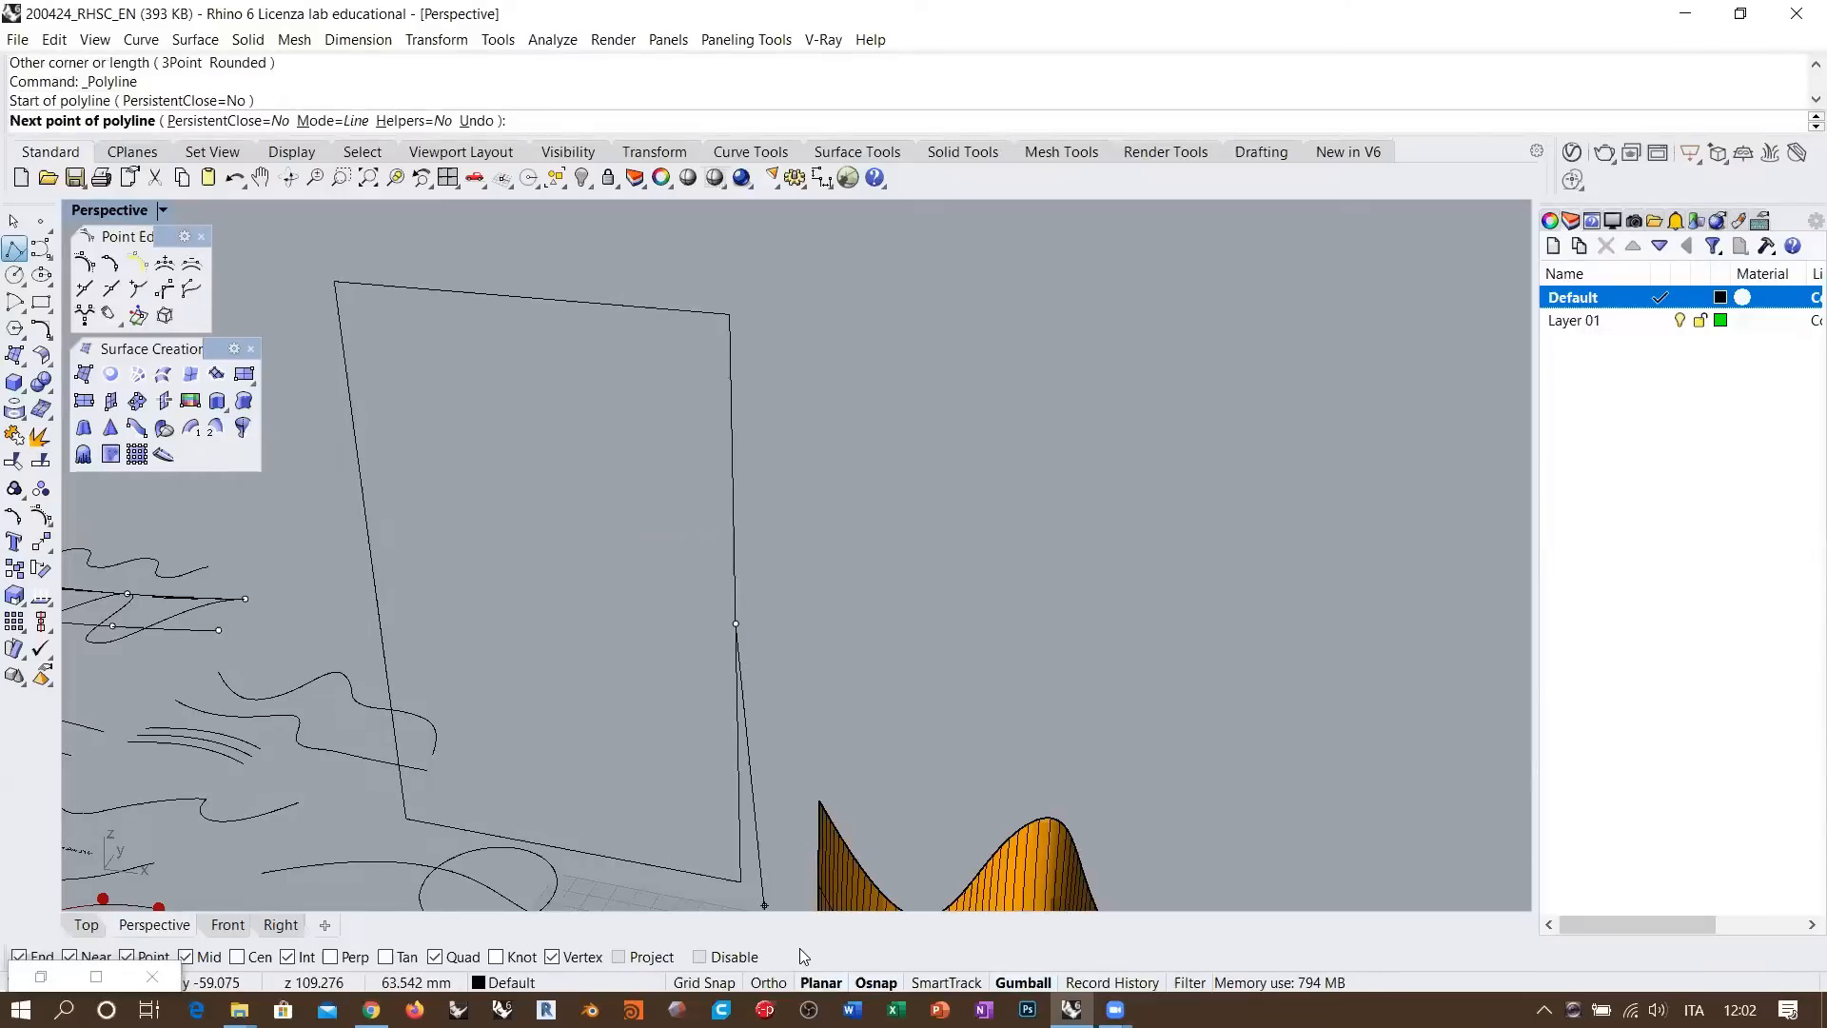
pyautogui.click(659, 957)
pyautogui.click(804, 676)
pyautogui.click(947, 611)
pyautogui.click(893, 502)
pyautogui.click(871, 420)
pyautogui.click(1055, 411)
pyautogui.click(1128, 511)
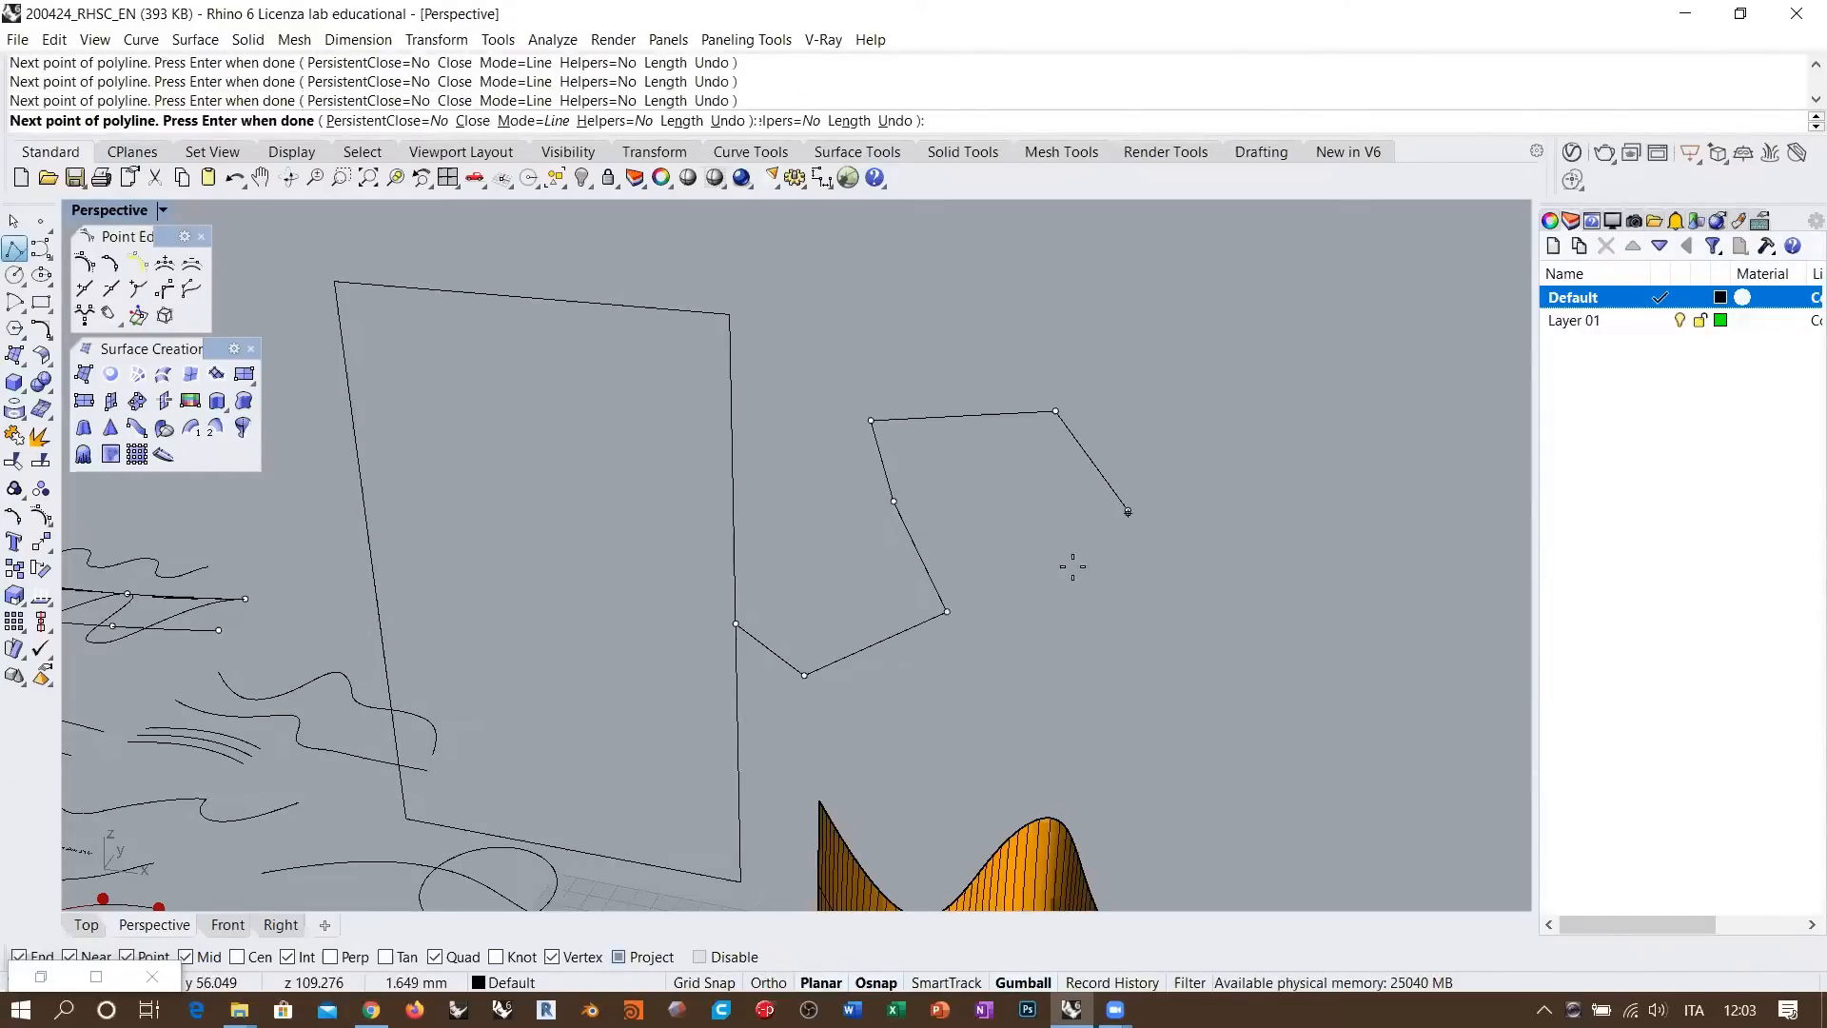
pyautogui.moveTo(1073, 567); pyautogui.dragTo(973, 622, button='right')
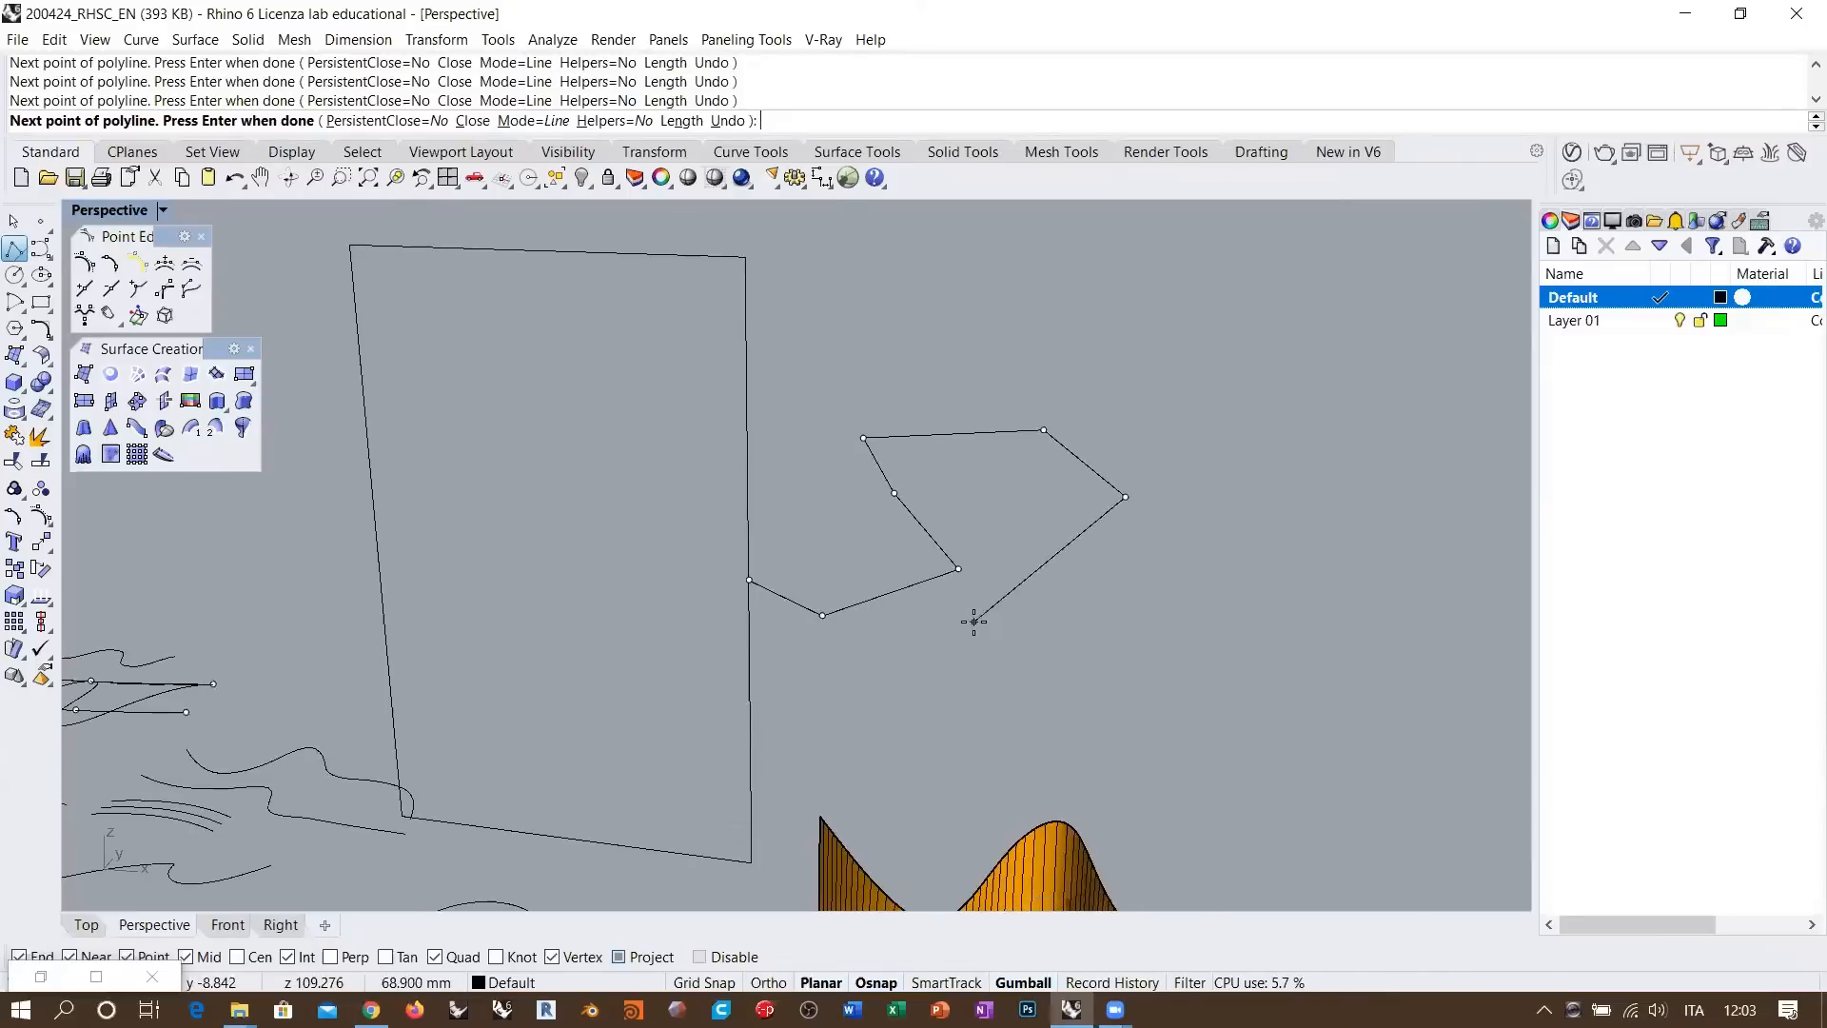
pyautogui.hotkey('ctrl', 'z')
pyautogui.hotkey('ctrl', 'z')
pyautogui.hotkey('ctrl', 'z')
pyautogui.hotkey('ctrl', 'z')
pyautogui.hotkey('ctrl', 'z')
pyautogui.hotkey('ctrl', 'z')
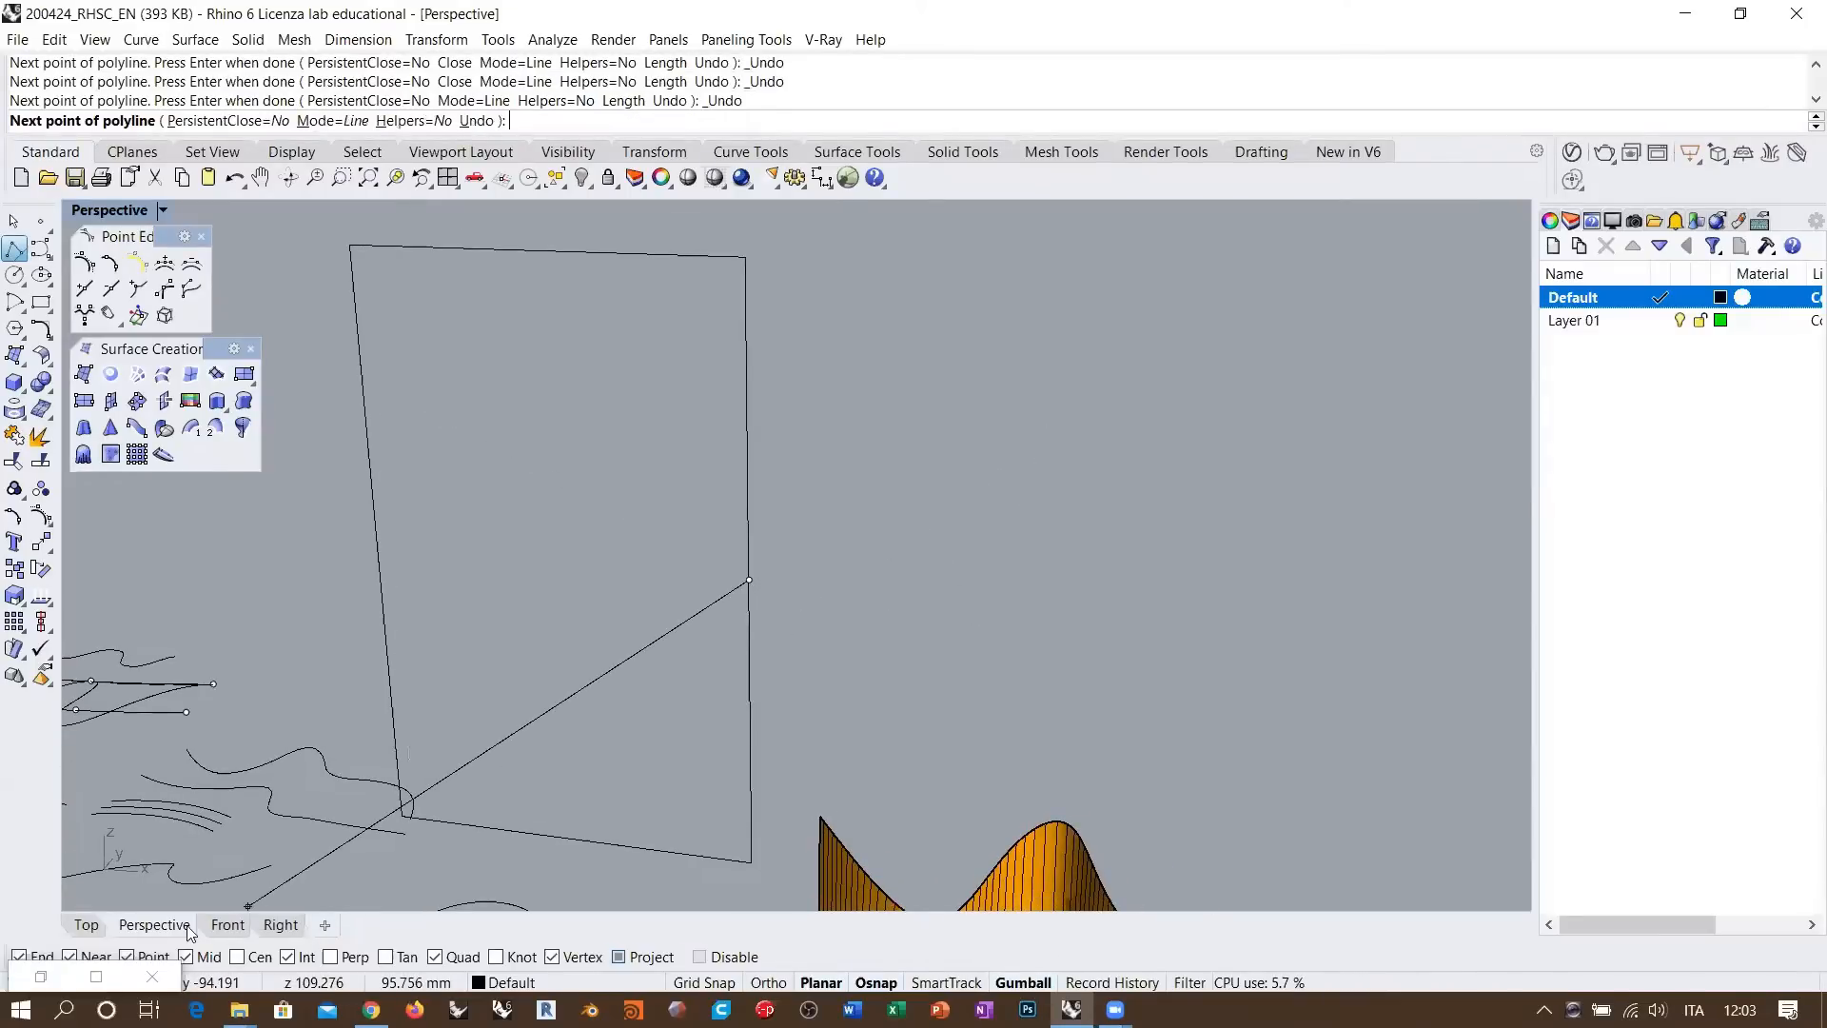
# Continue the polyline in the Top view with a short diagonal segment followed by four orthogonal straight segments around the rectangle's end
pyautogui.click(83, 925)
pyautogui.scroll(10, 905, 476)
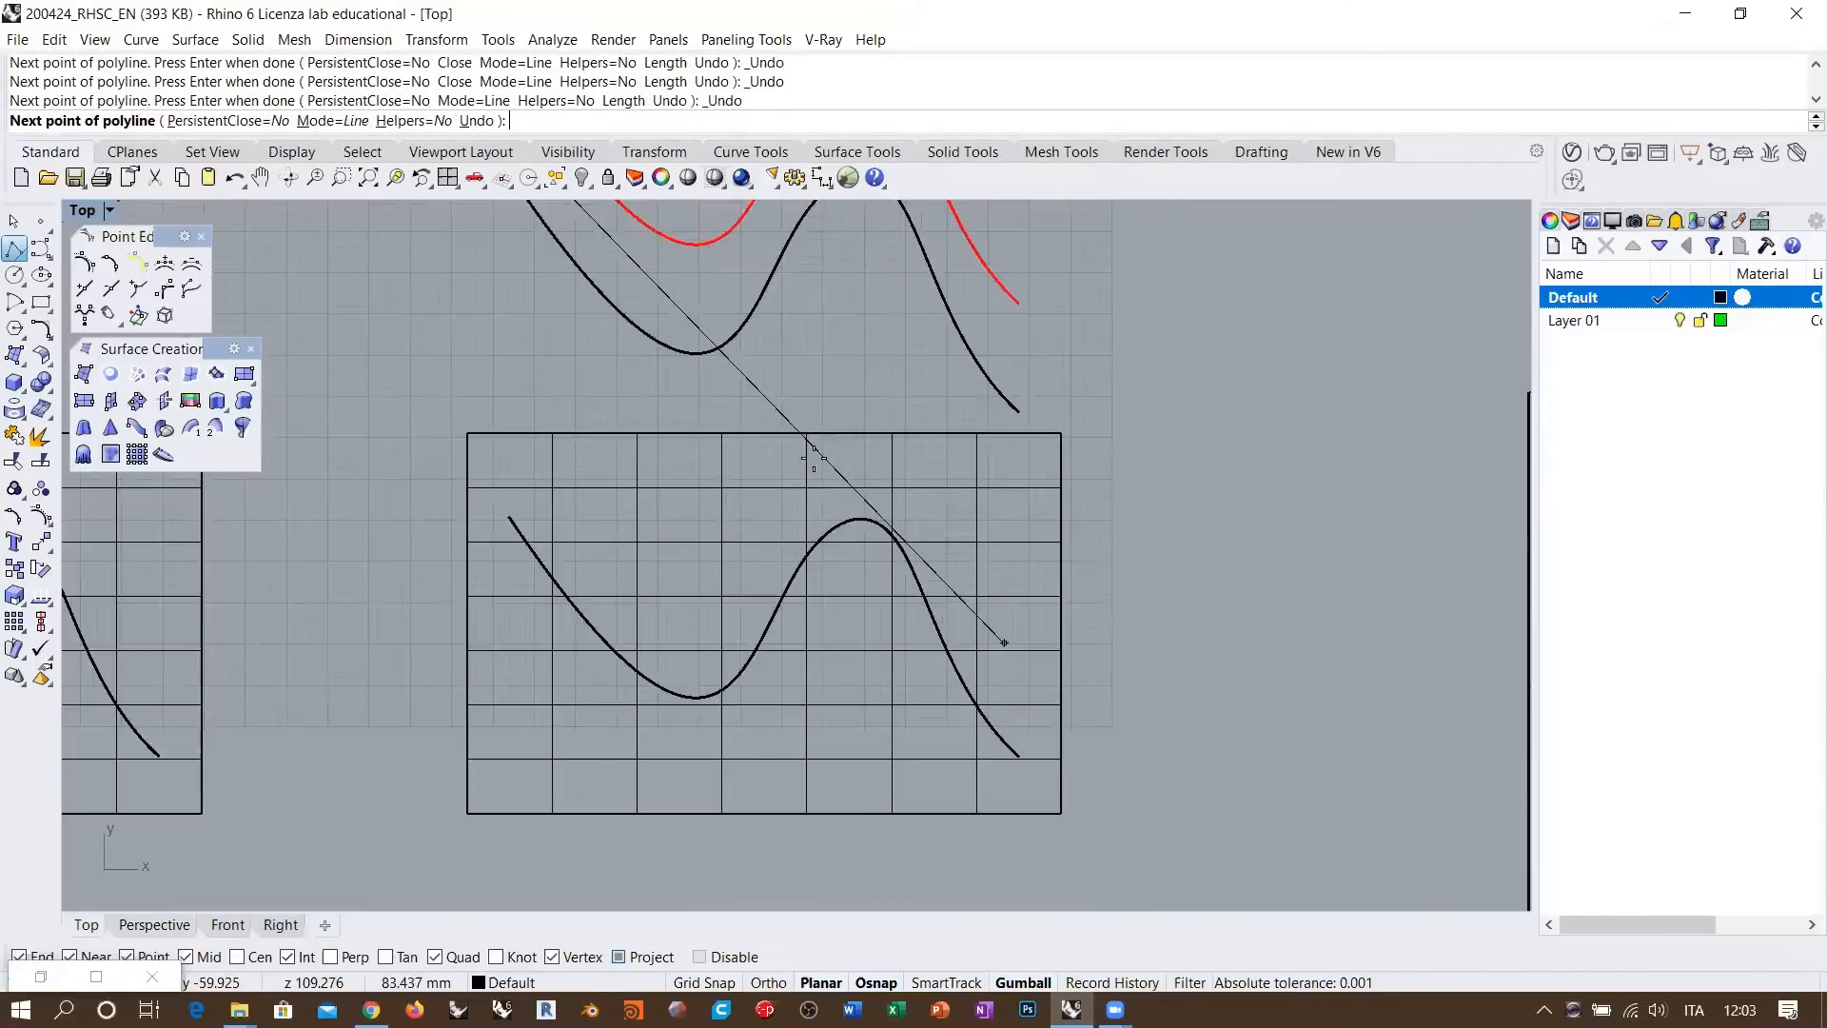
pyautogui.scroll(2, 564, 497)
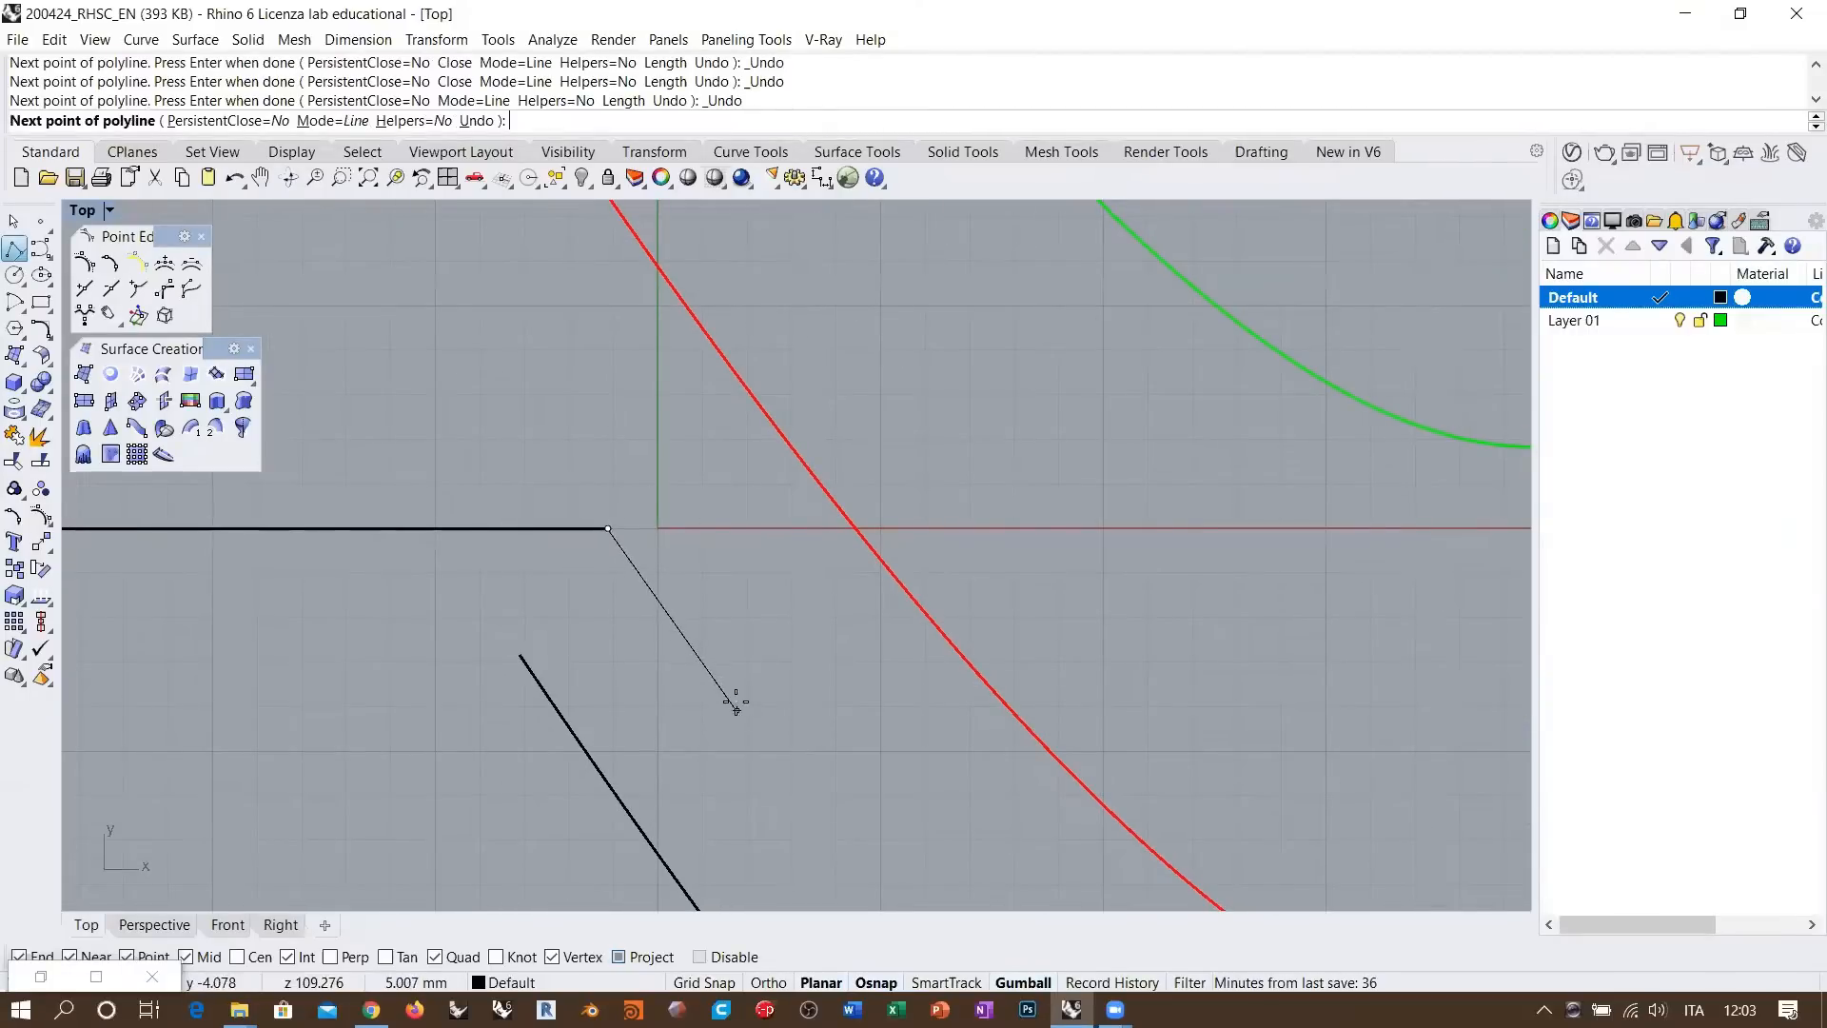
pyautogui.click(669, 590)
pyautogui.scroll(2, 637, 552)
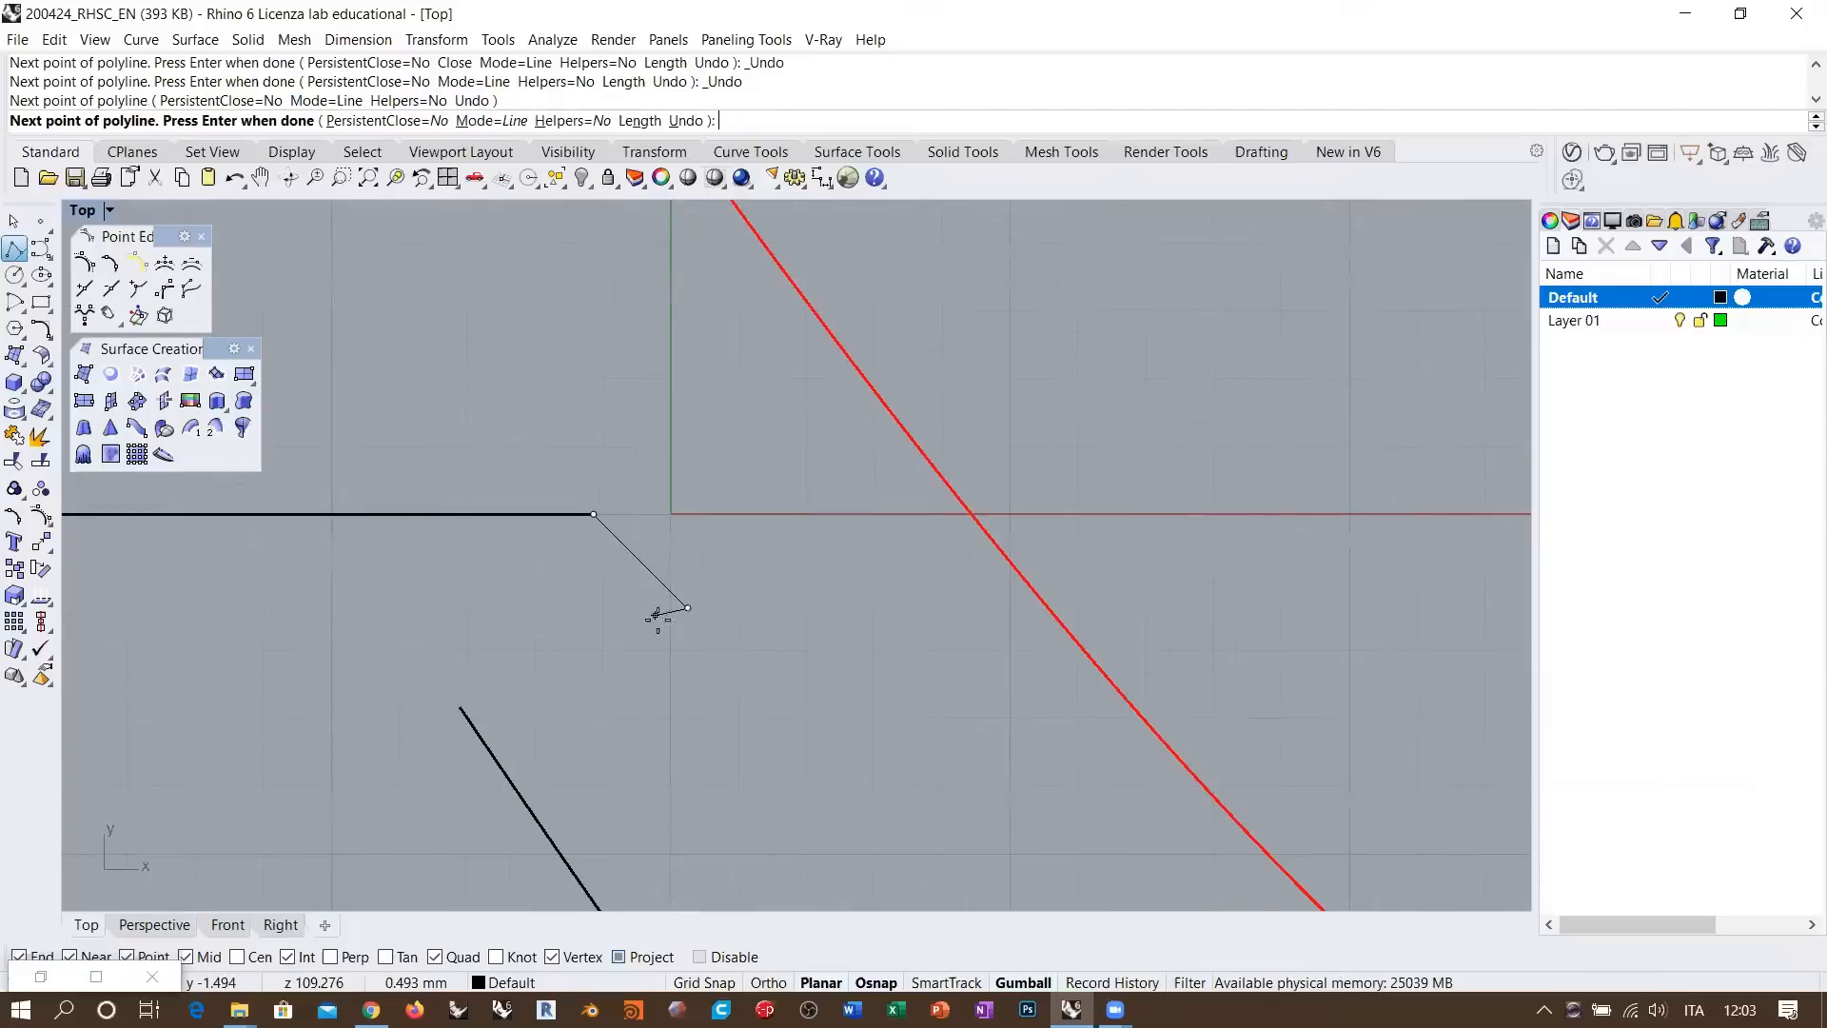
pyautogui.press('shift')
pyautogui.click(687, 409)
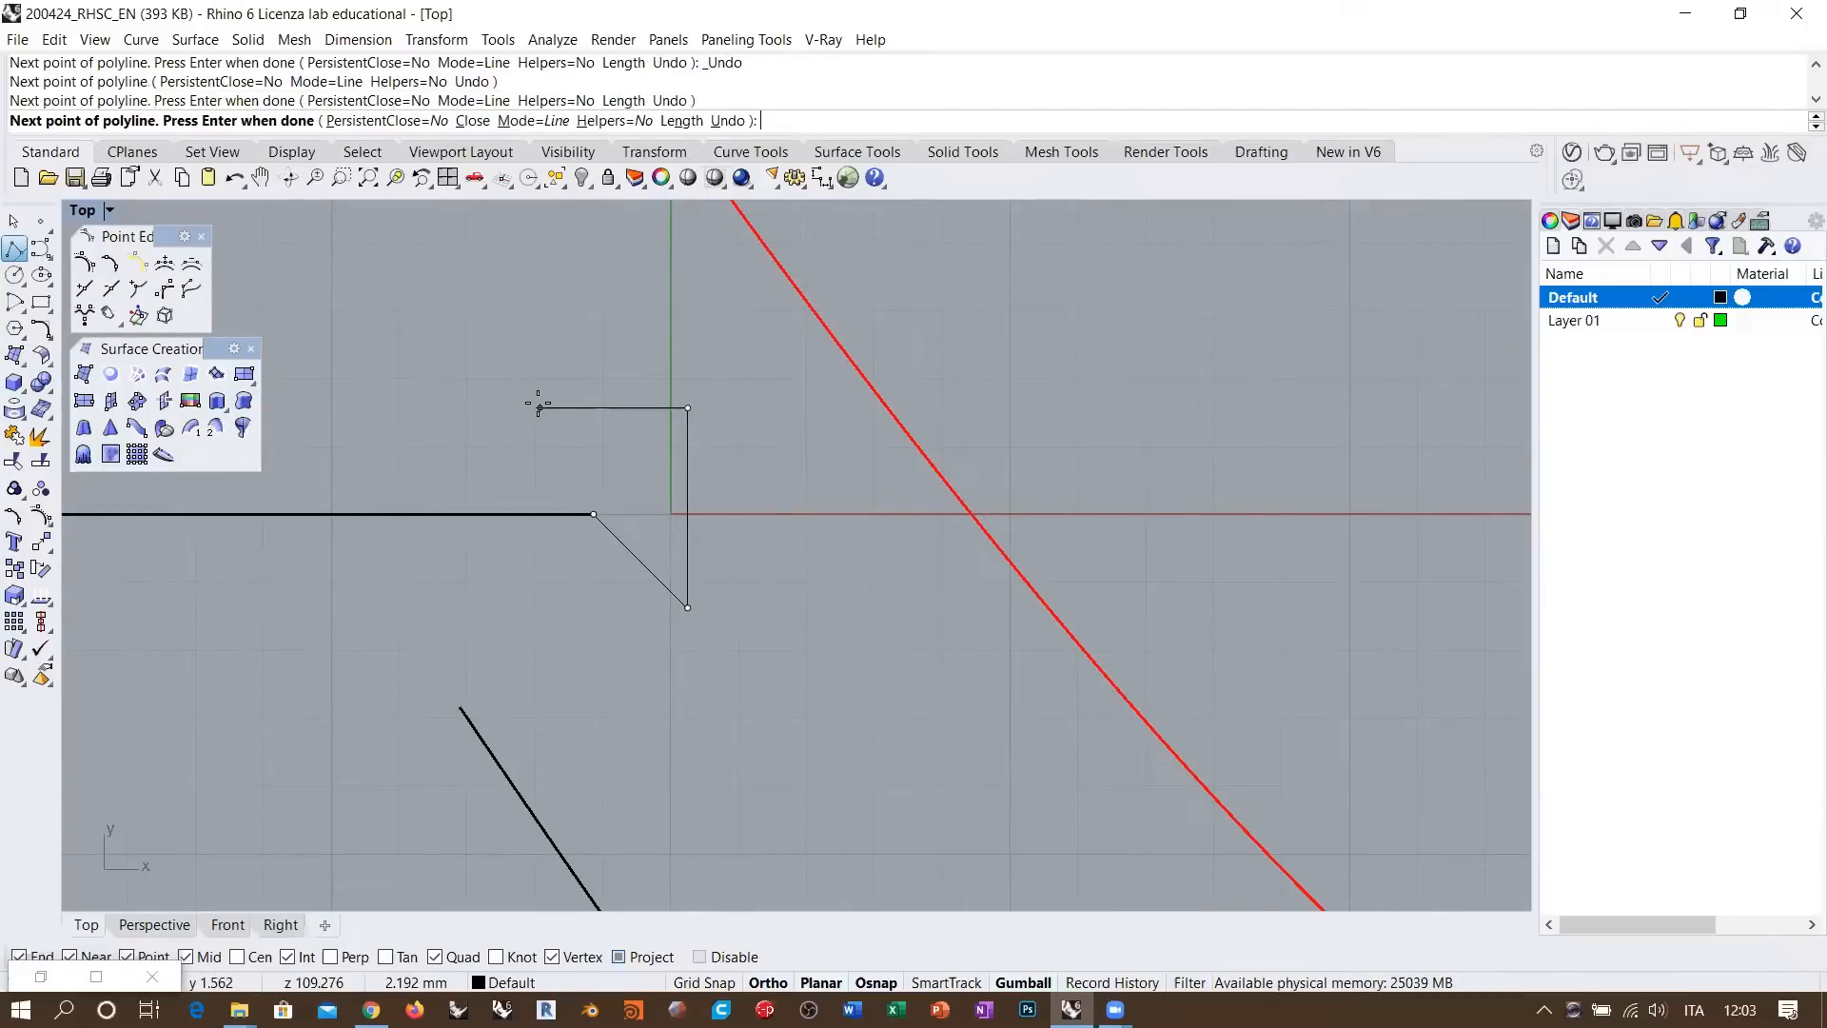
pyautogui.click(539, 407)
pyautogui.click(529, 540)
pyautogui.scroll(4, 530, 541)
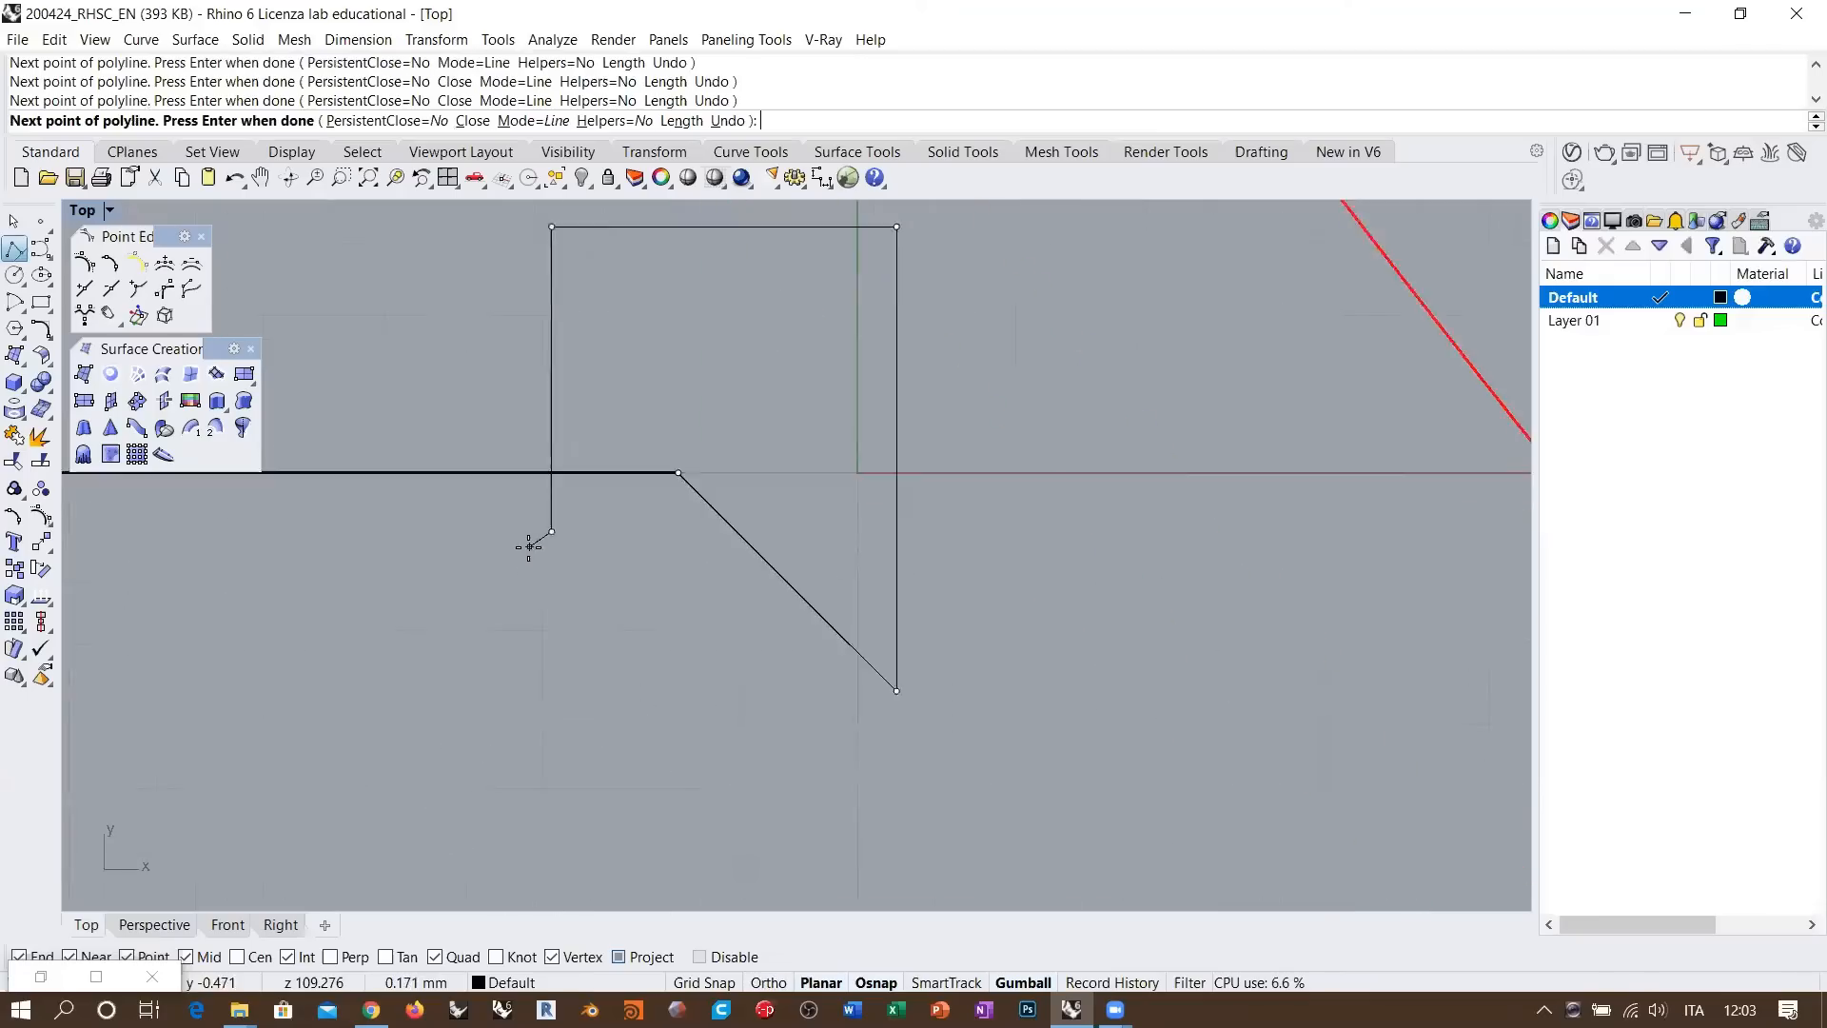
pyautogui.click(613, 528)
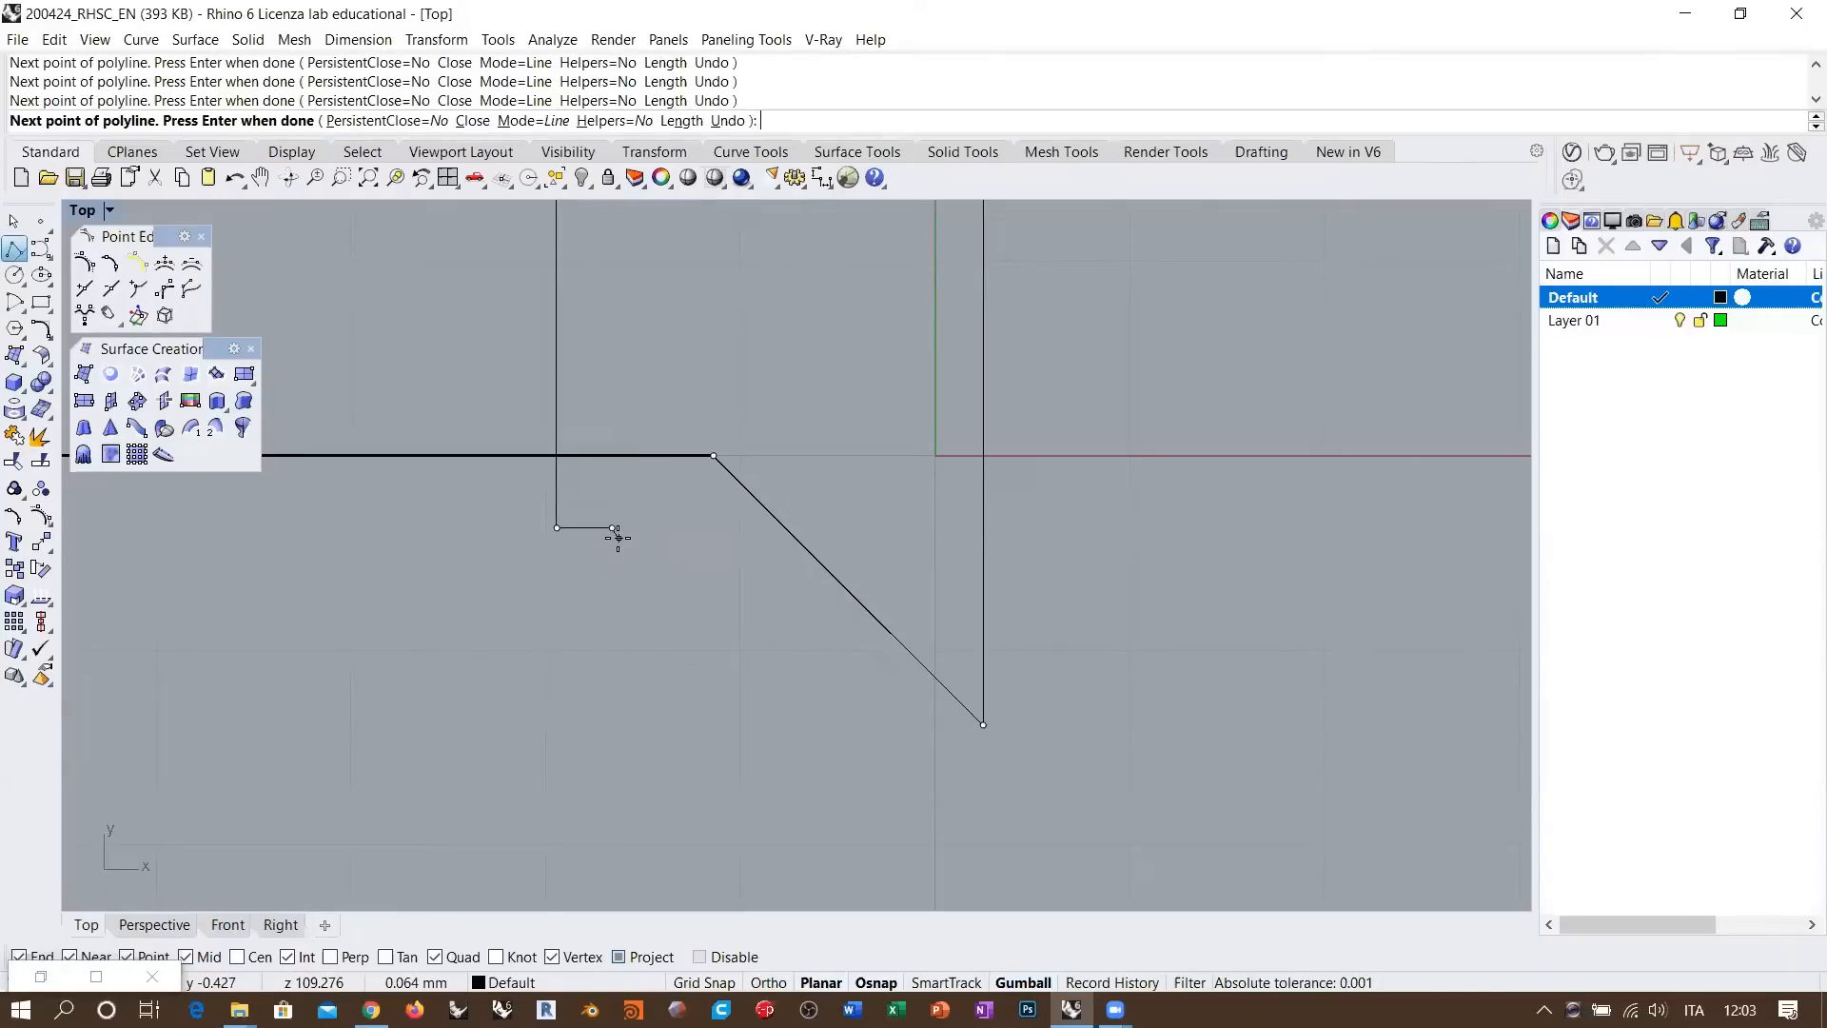
# Switch the polyline to Arc mode and draw a chain of wavy arcs ending at the diagonal segment's outer corner
pyautogui.click(533, 121)
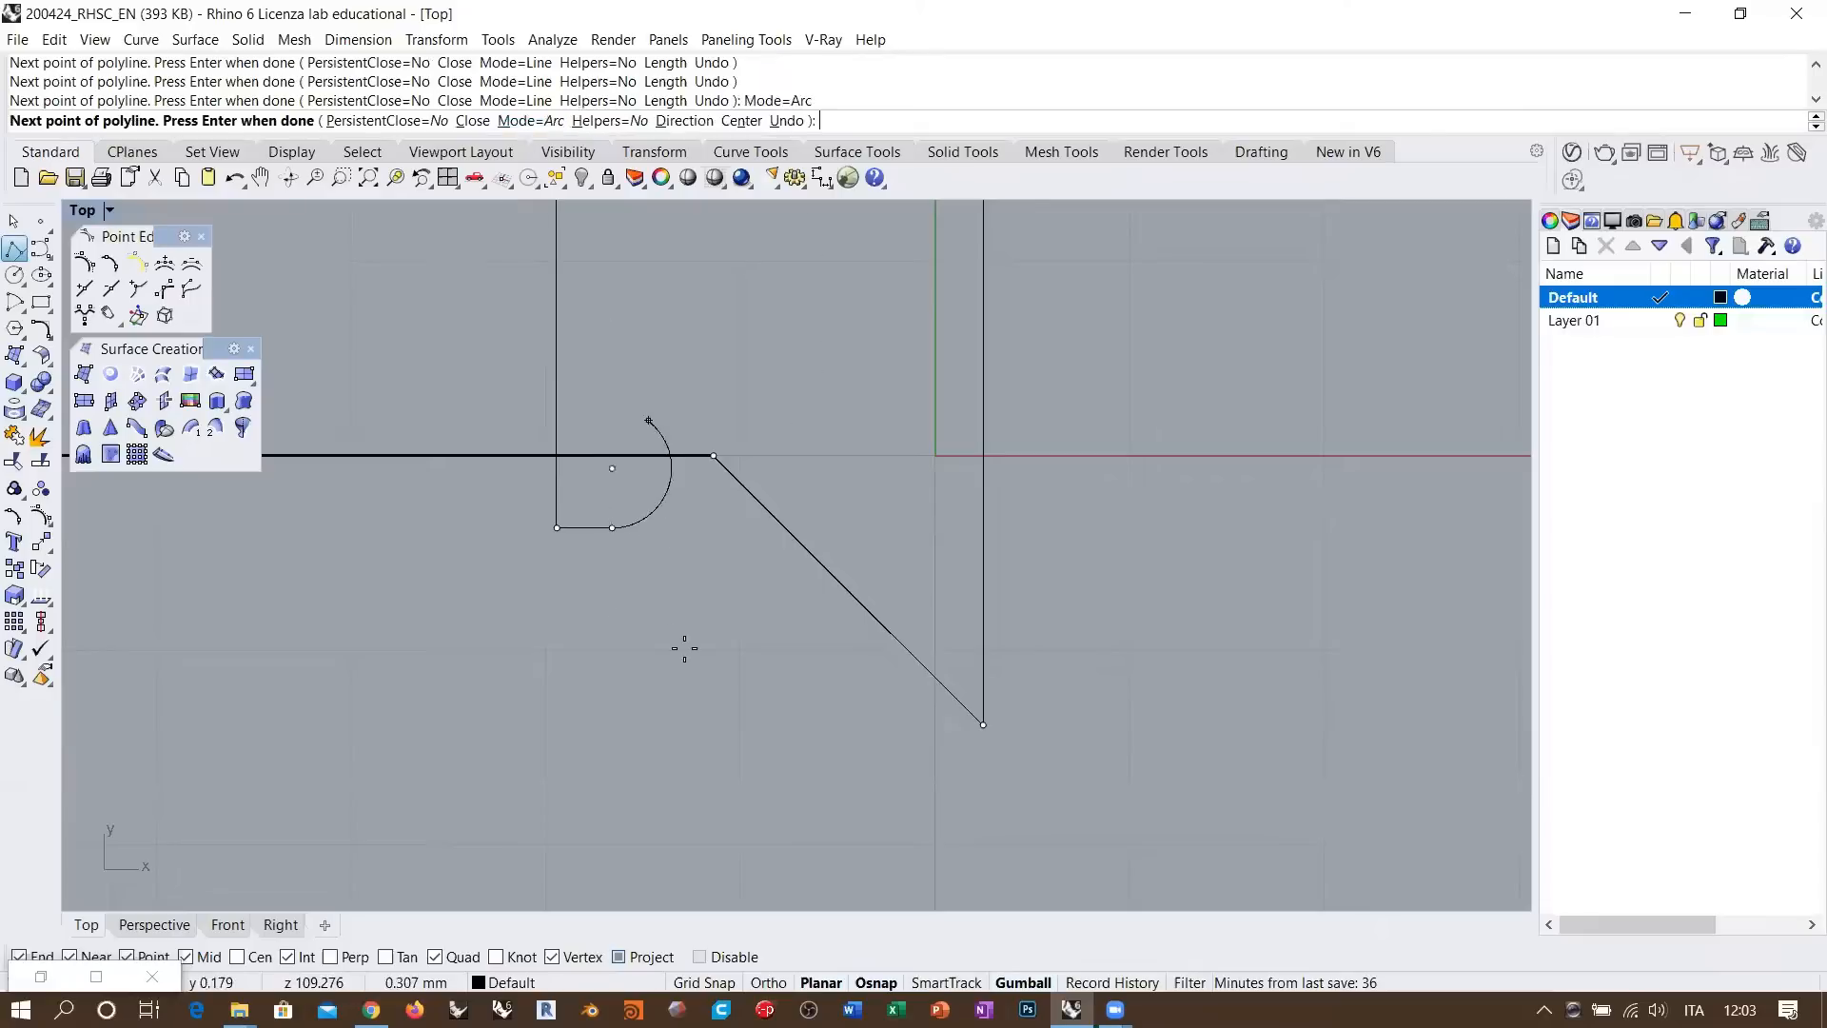
pyautogui.click(660, 597)
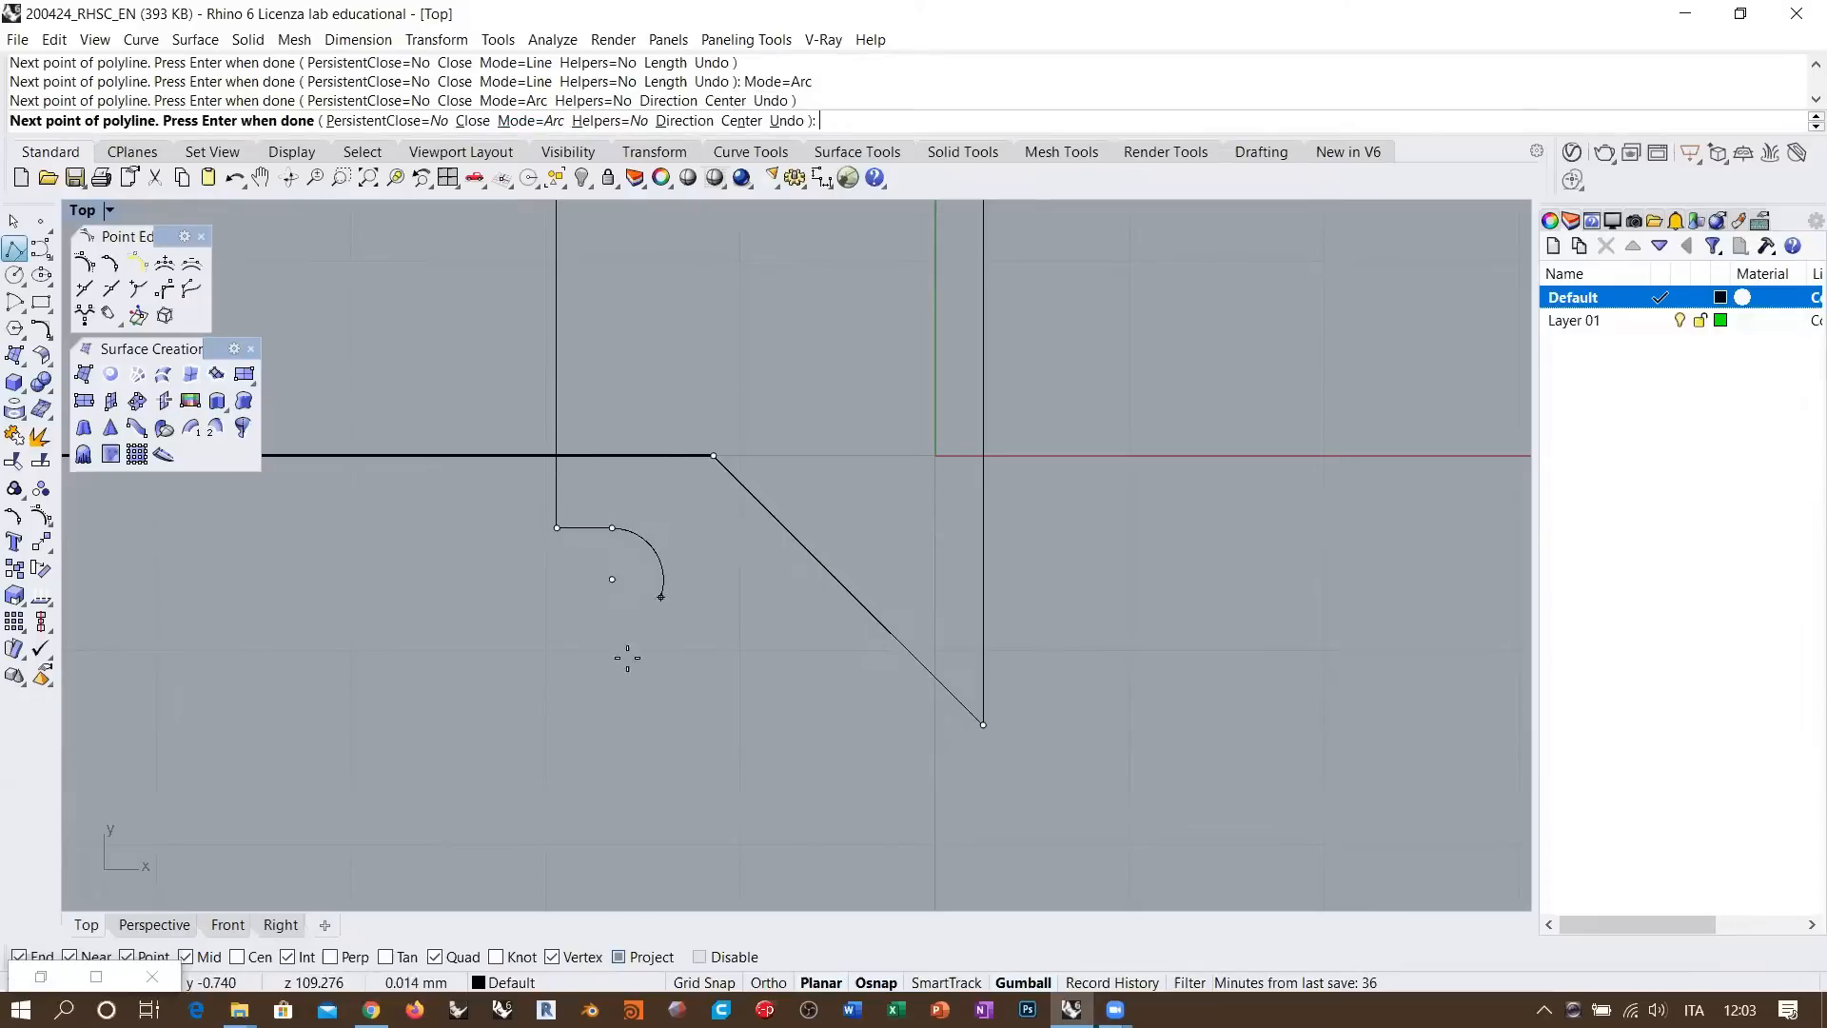
pyautogui.click(659, 712)
pyautogui.click(756, 699)
pyautogui.click(821, 709)
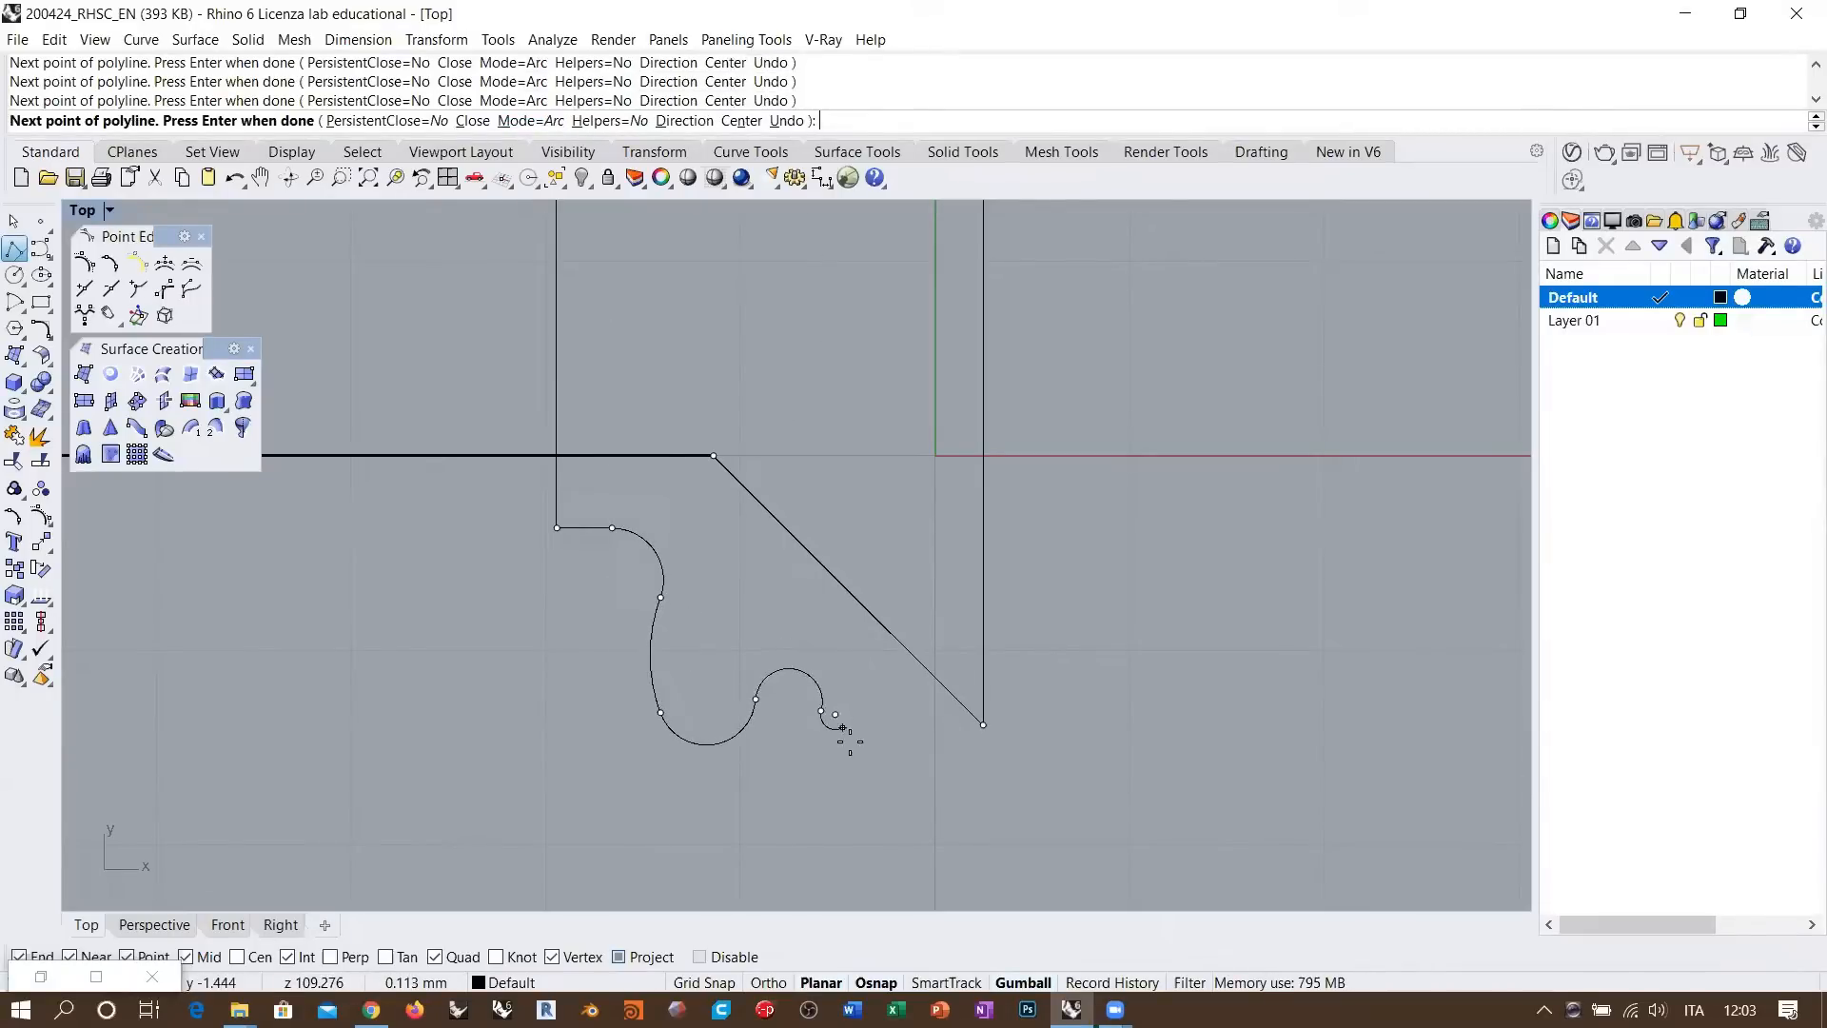
pyautogui.click(845, 792)
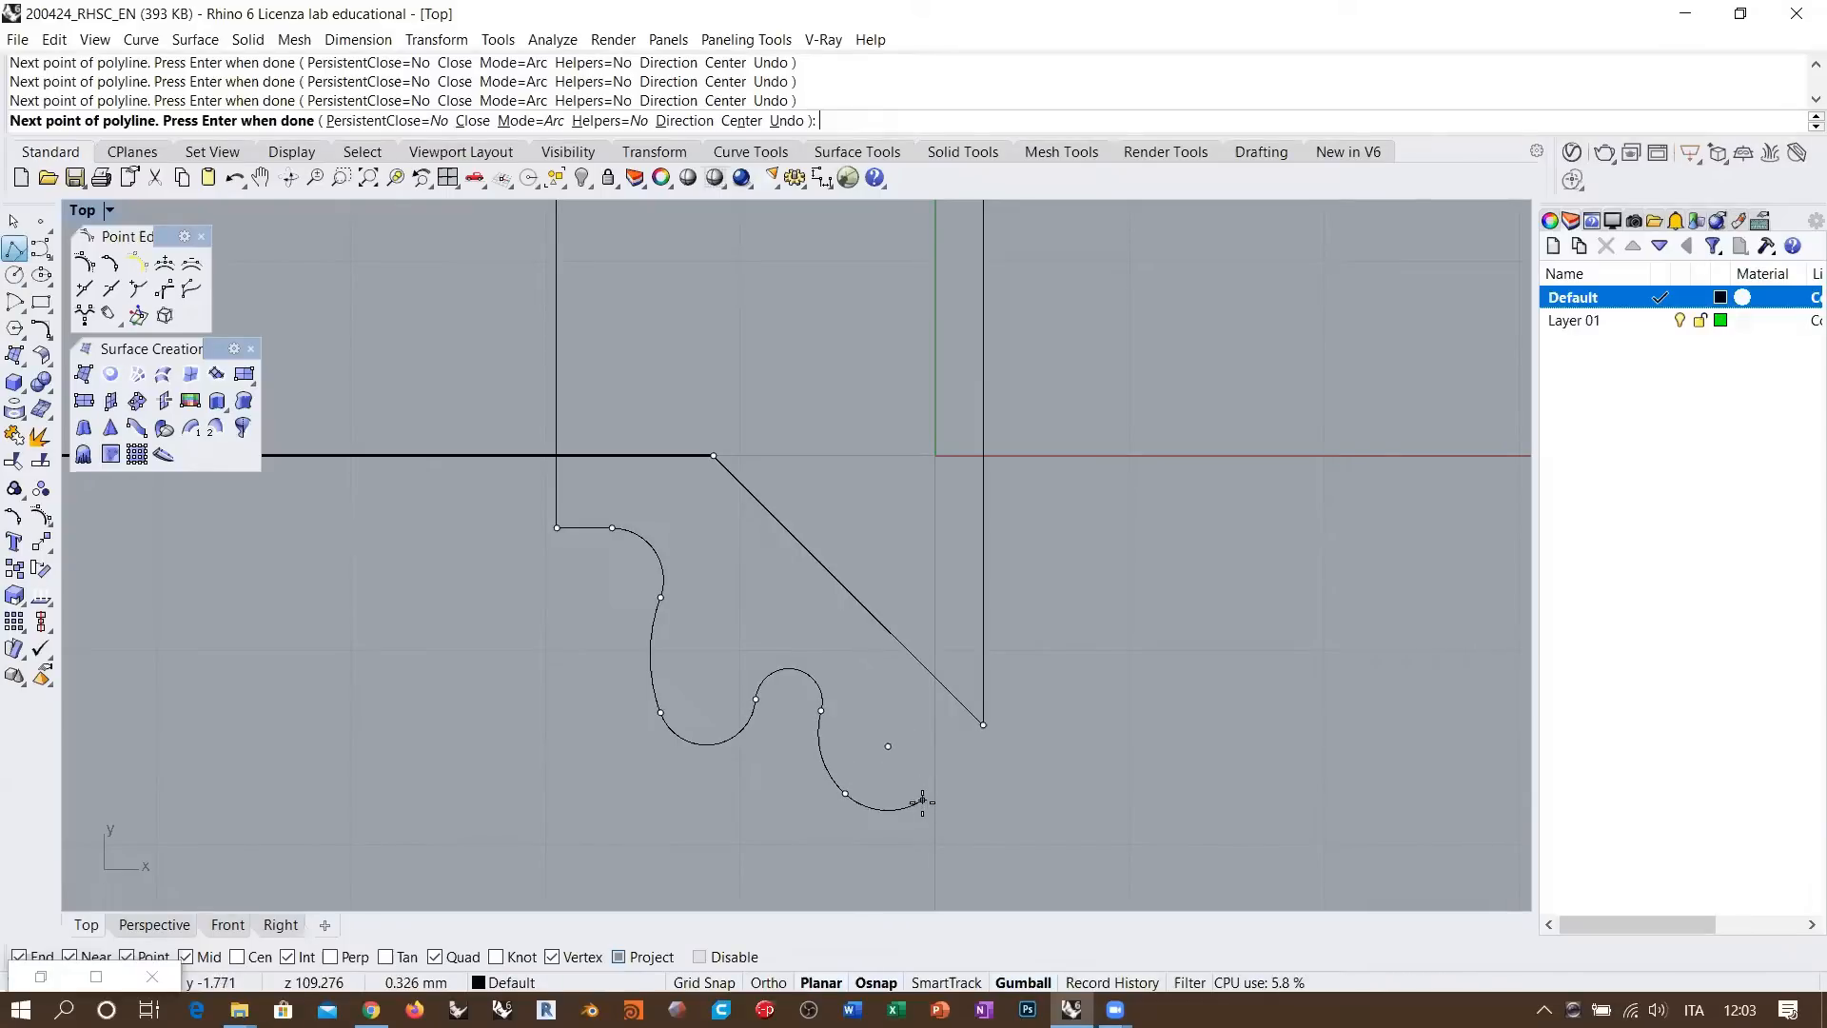
pyautogui.click(931, 767)
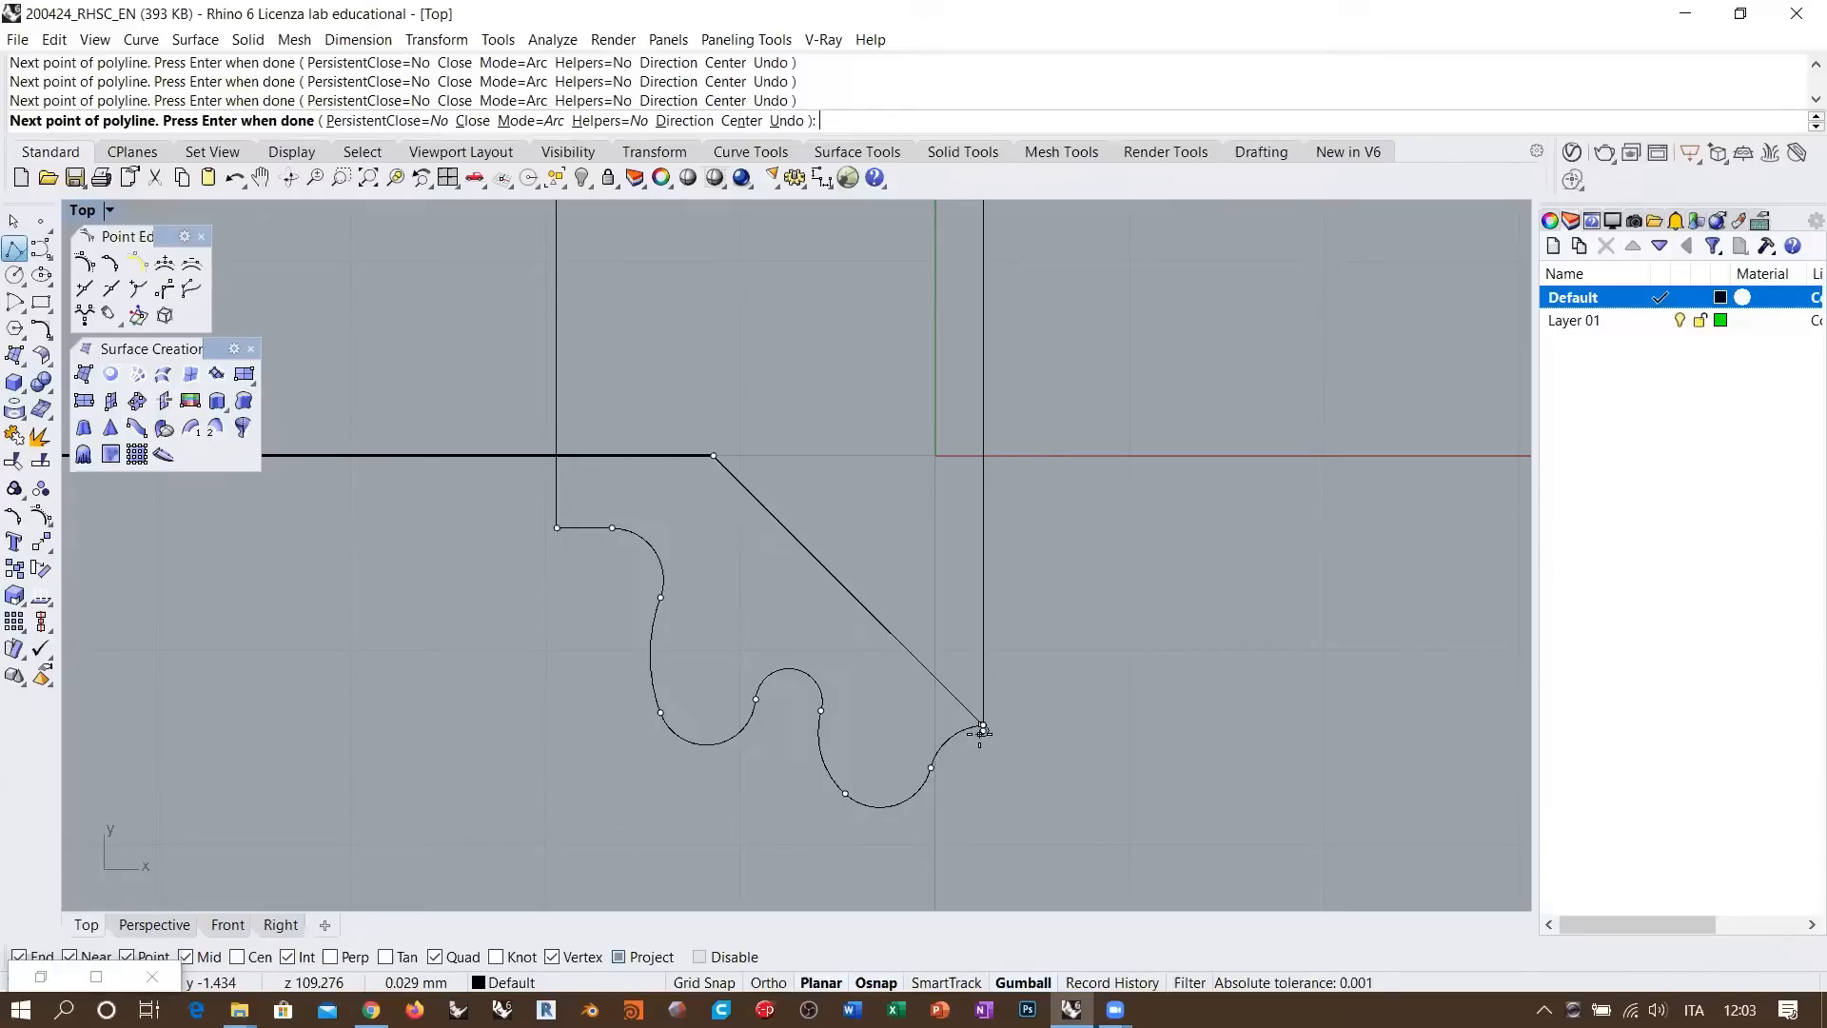
pyautogui.click(983, 725)
# Explode the polyline and remove its diagonal lead-in segment, joining all the other segments into one closed profile
pyautogui.click(932, 754)
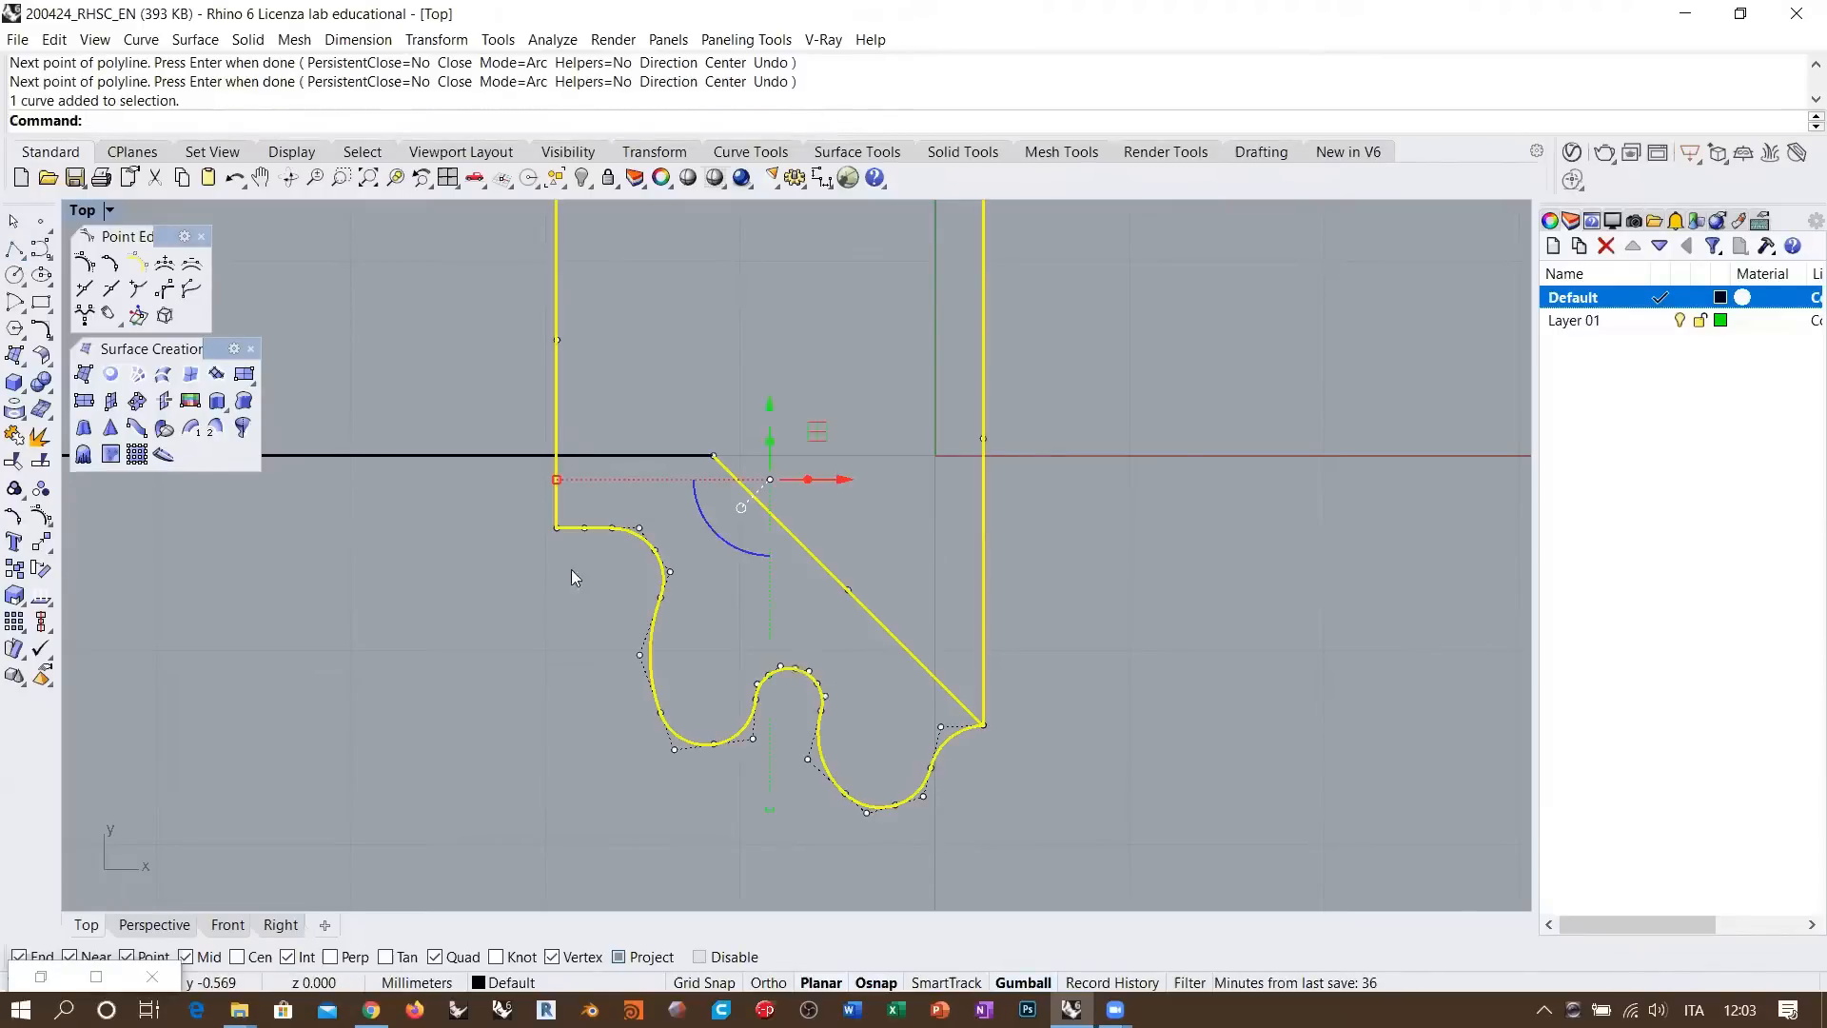
pyautogui.click(40, 437)
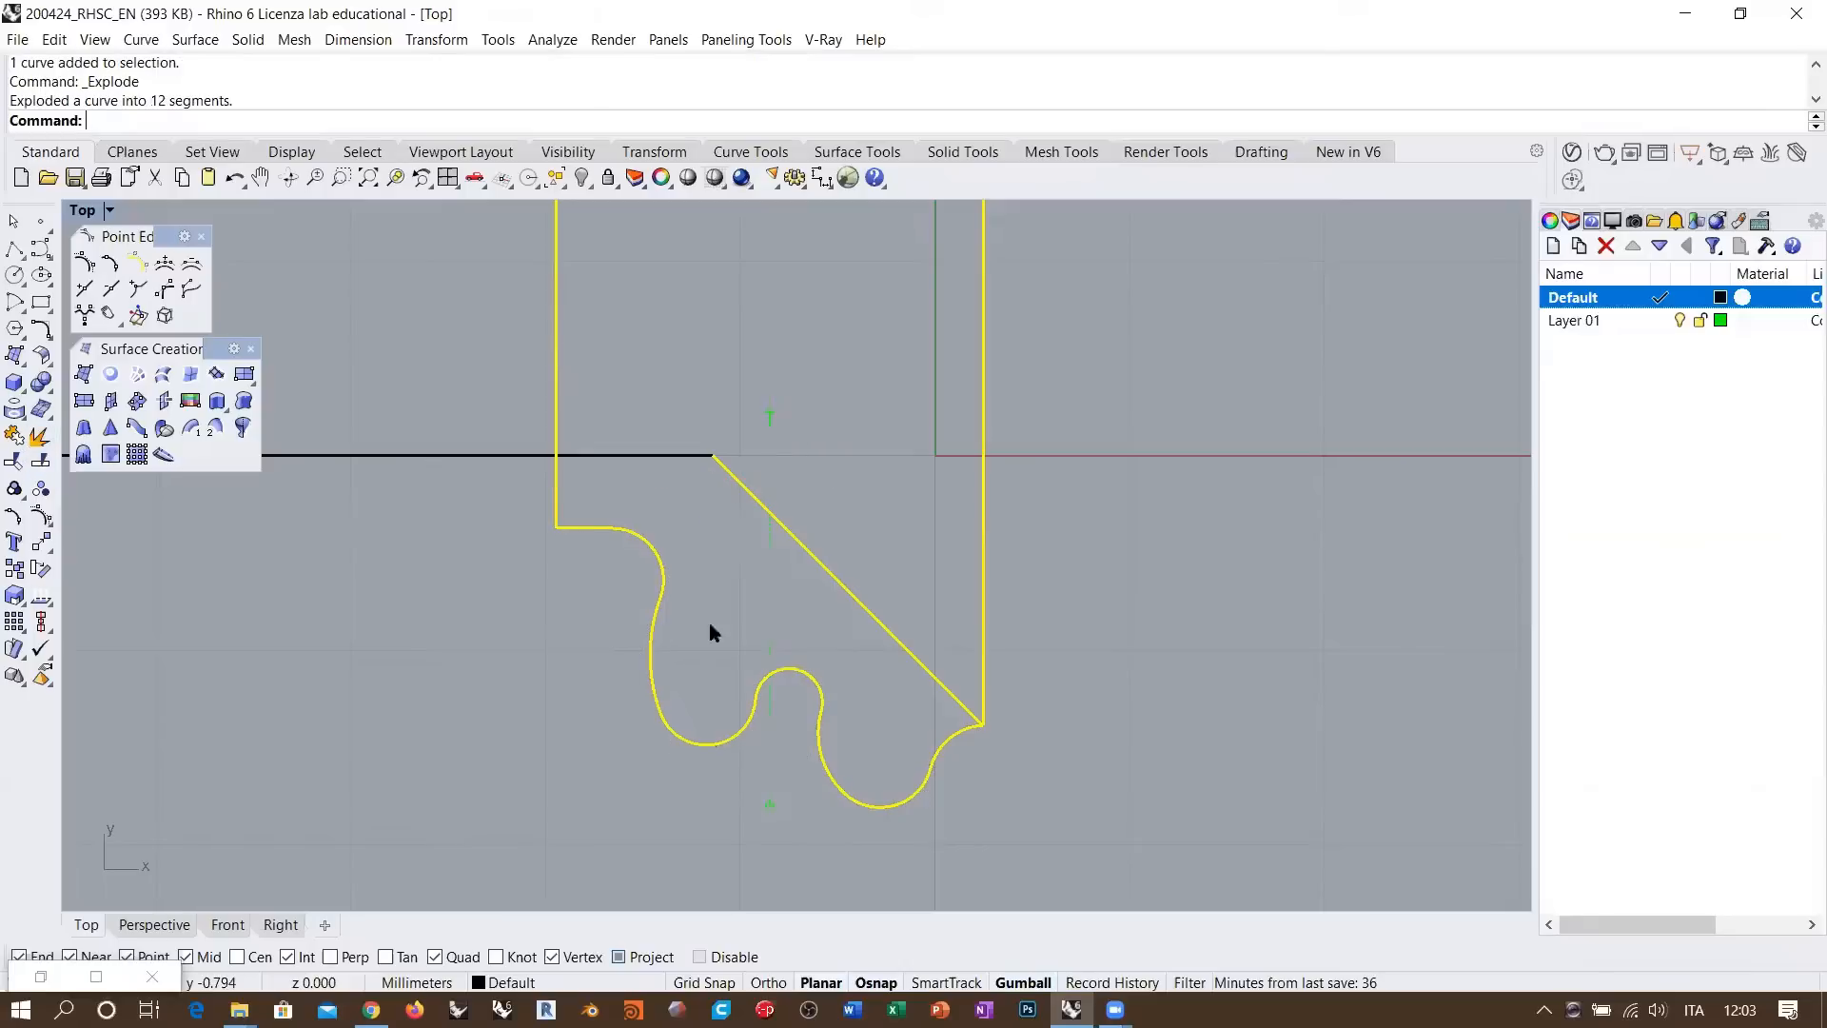
pyautogui.keyDown('ctrl'); pyautogui.moveTo(819, 523); pyautogui.dragTo(773, 584); pyautogui.keyUp('ctrl')
pyautogui.hotkey('ctrl', 'j')
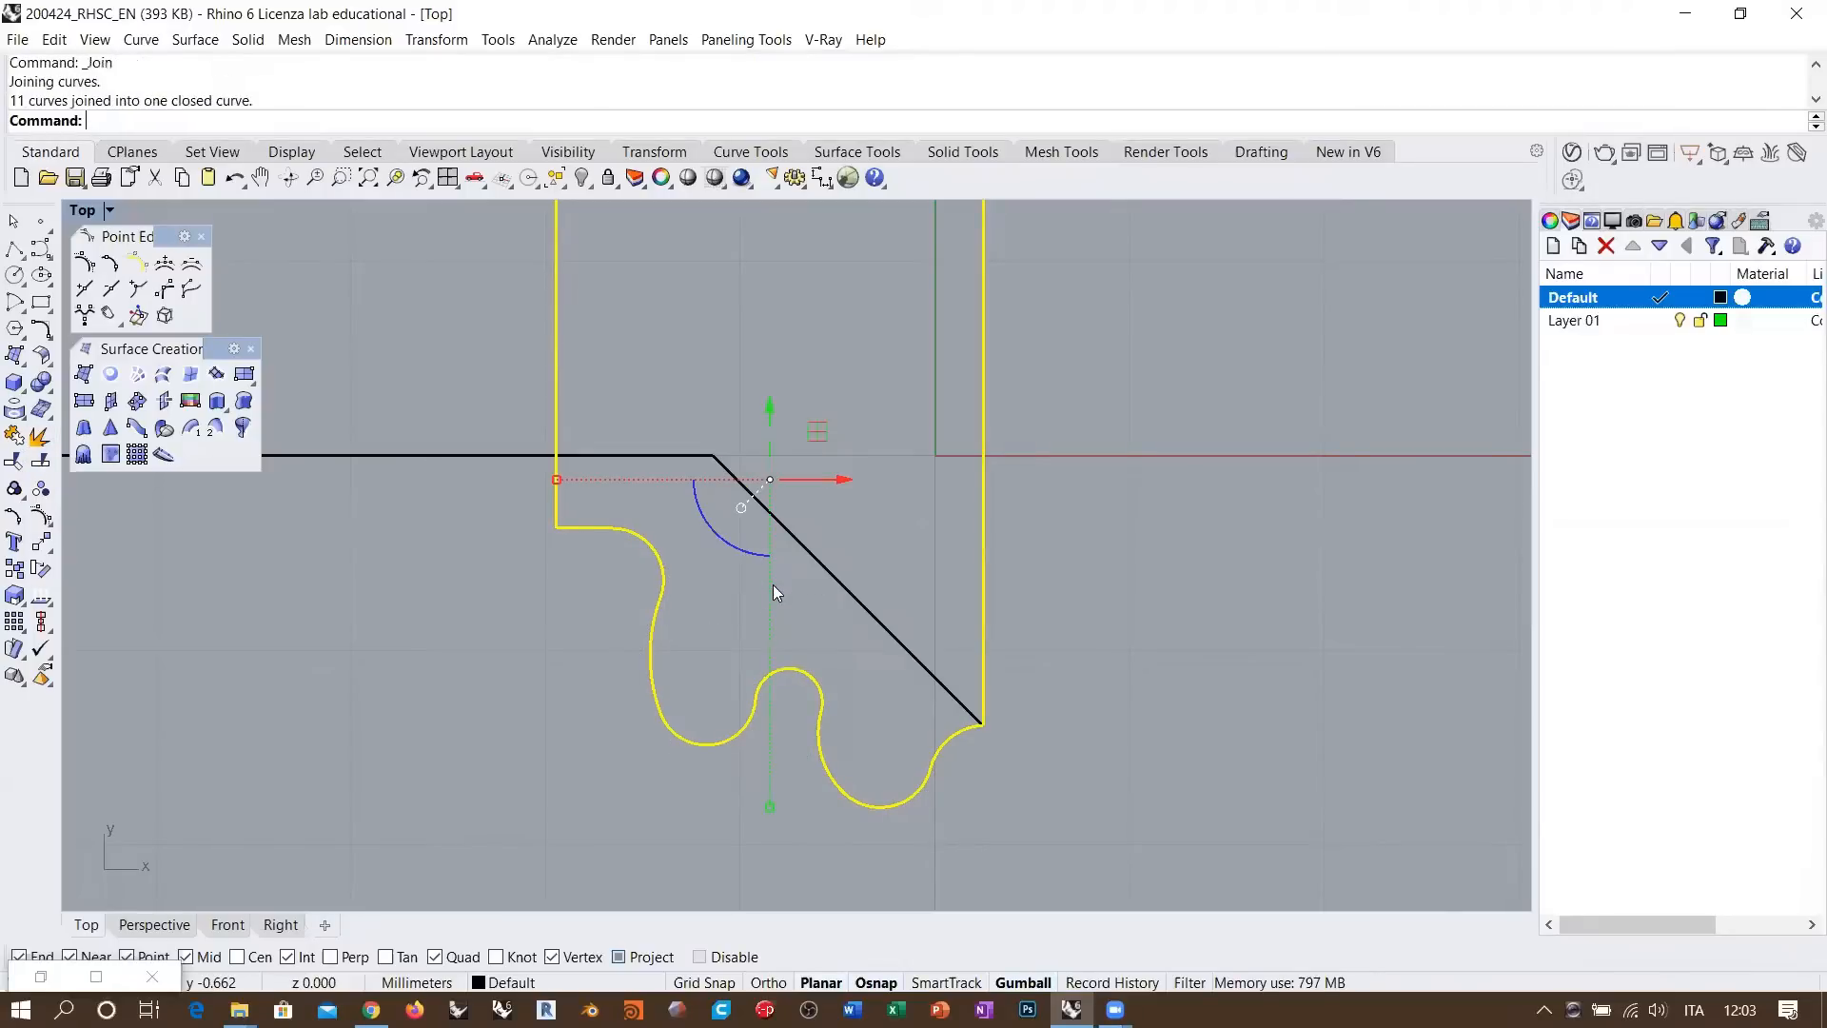
pyautogui.click(881, 628)
pyautogui.press('Delete')
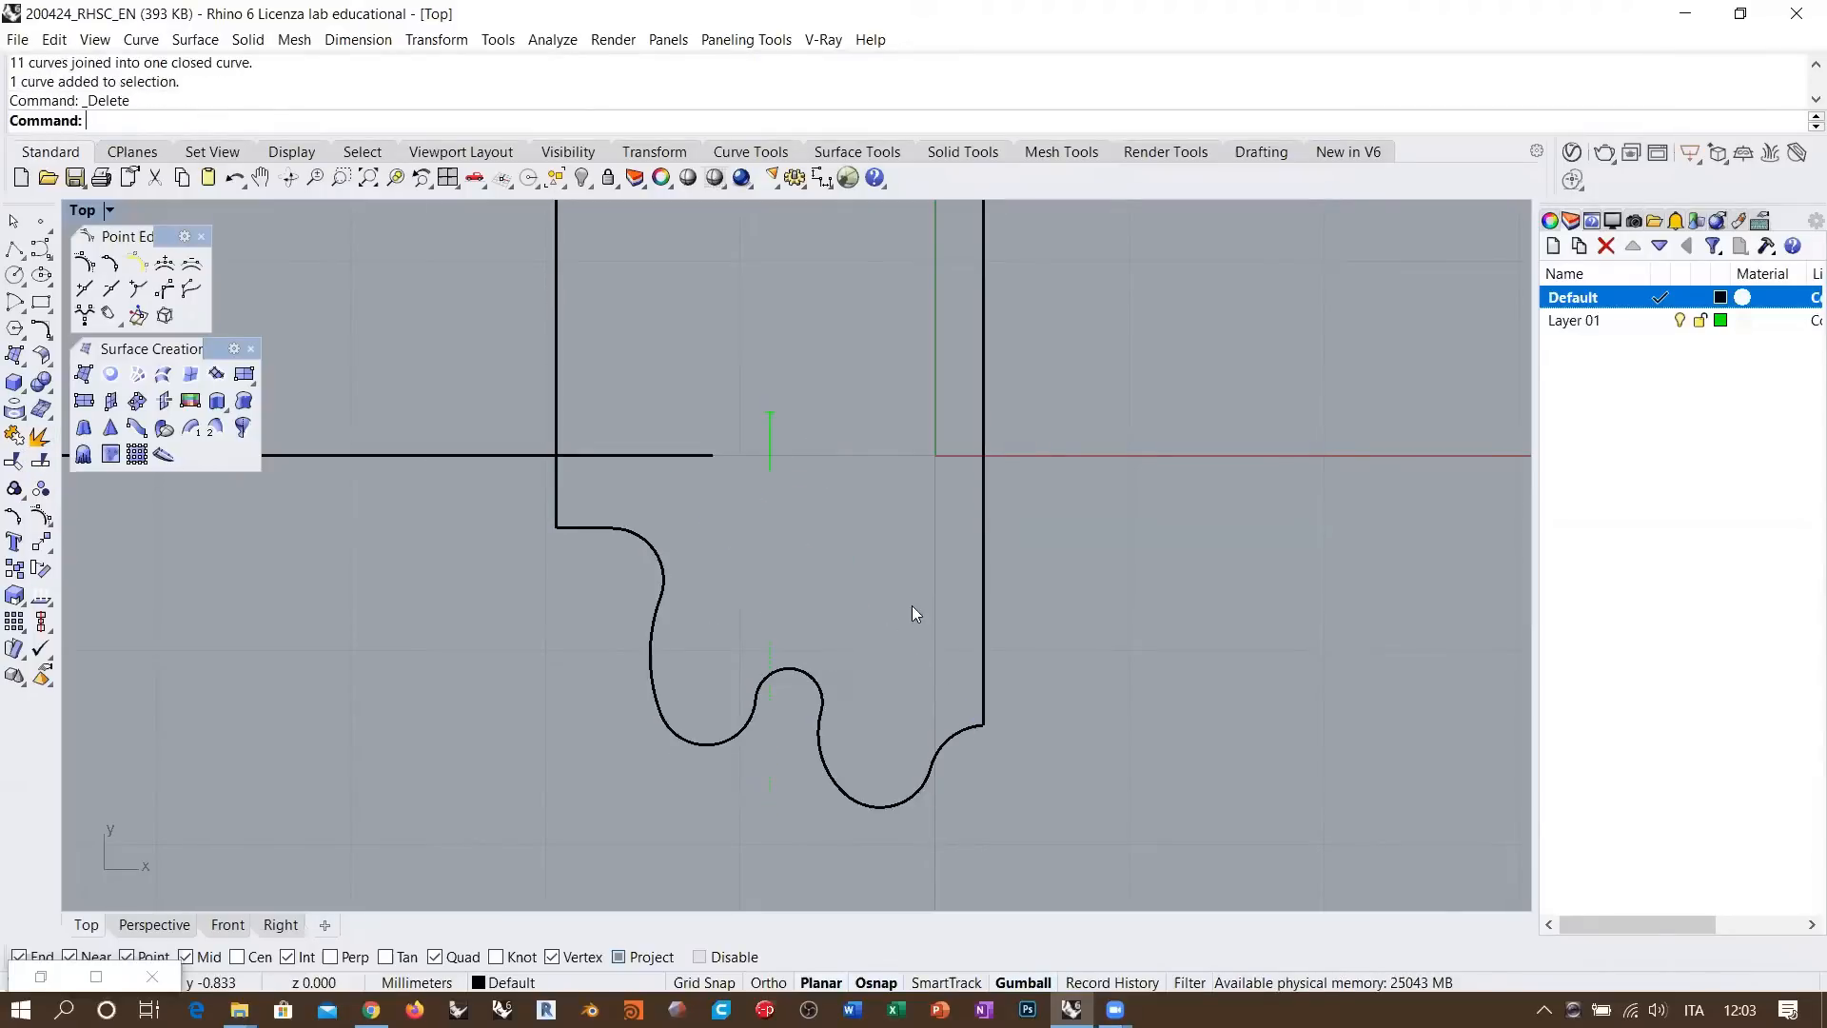
# Select the closed profile and examine its position on the rectangle's vertical edge in the Perspective view
pyautogui.click(983, 579)
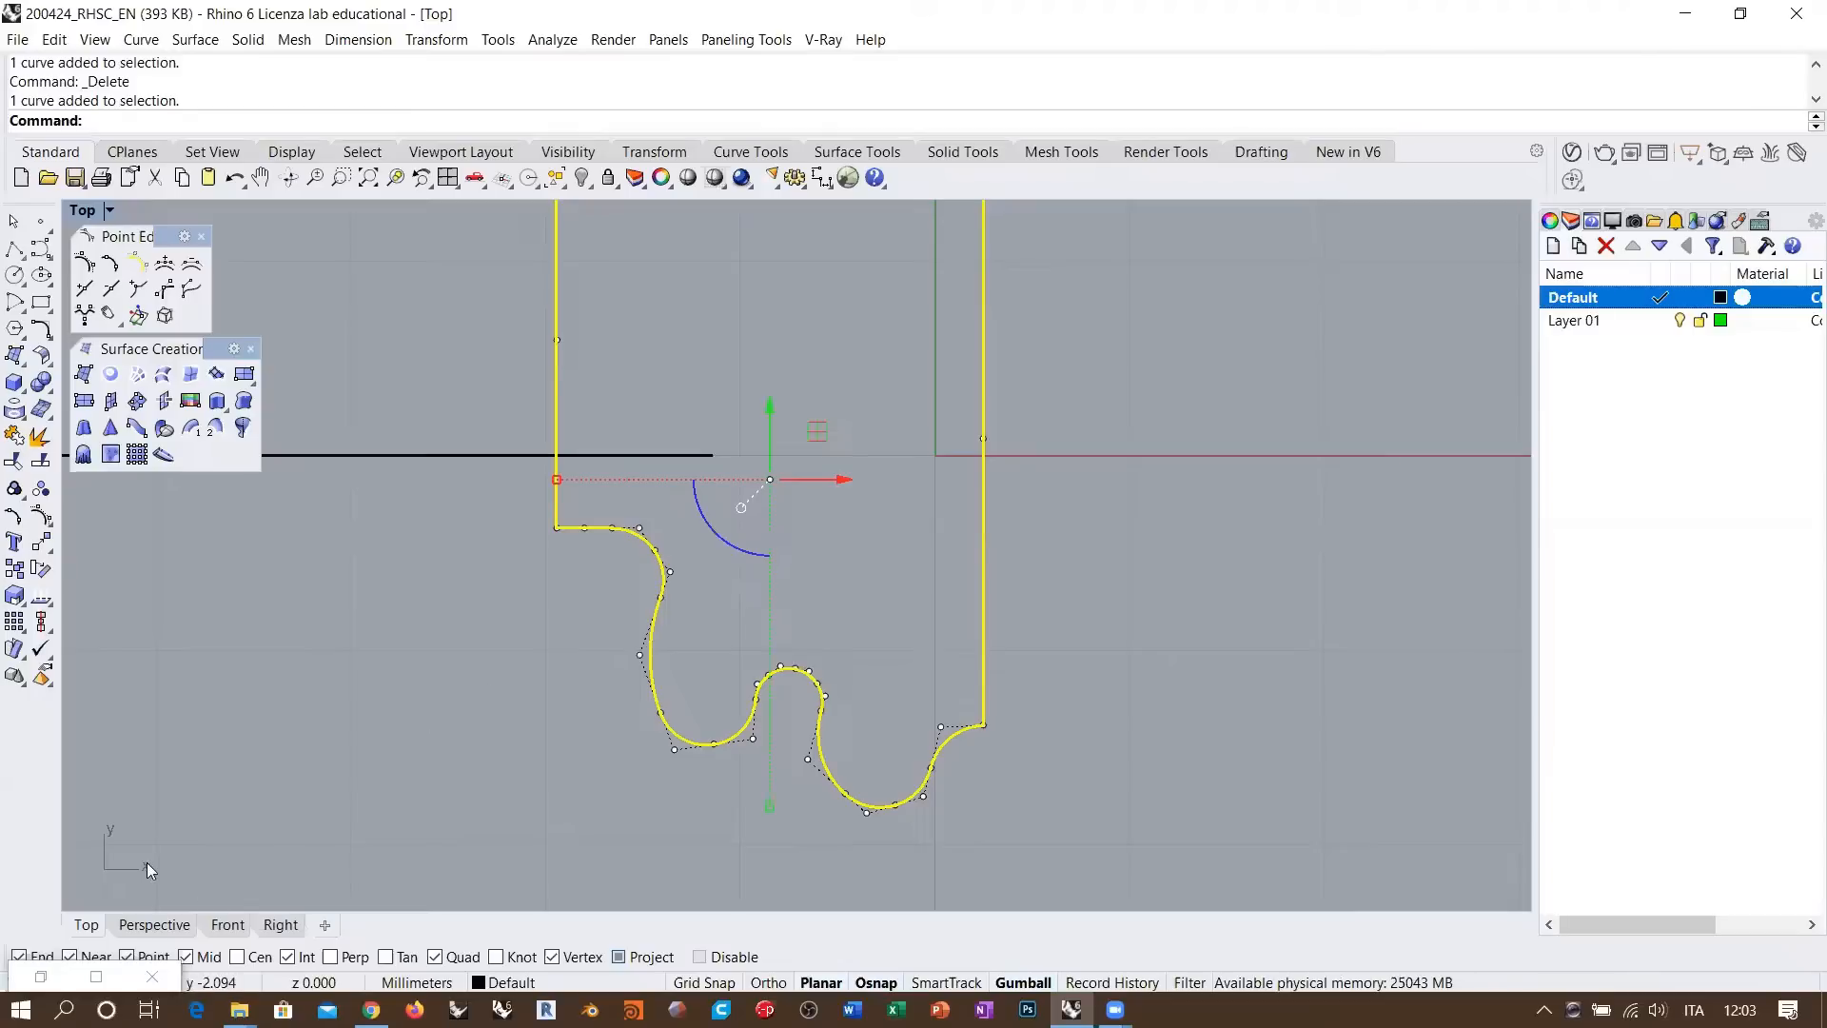
pyautogui.click(145, 926)
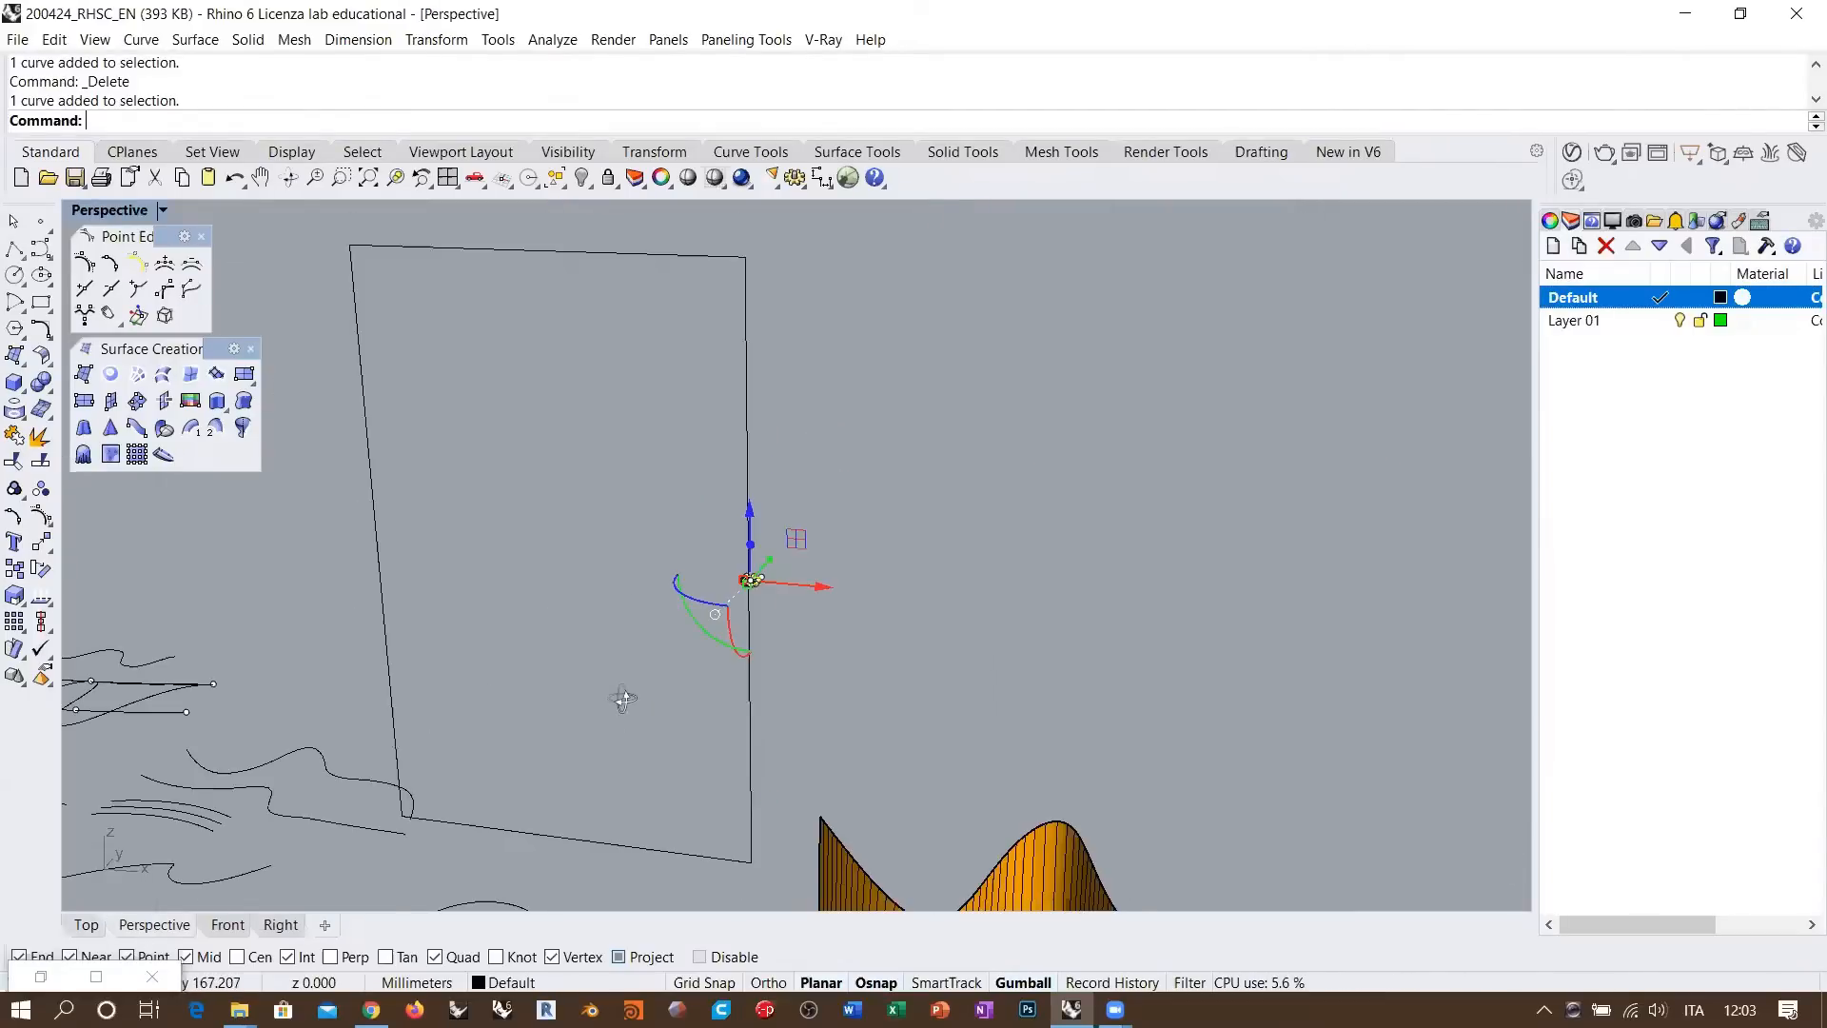
pyautogui.click(799, 605)
pyautogui.click(805, 653)
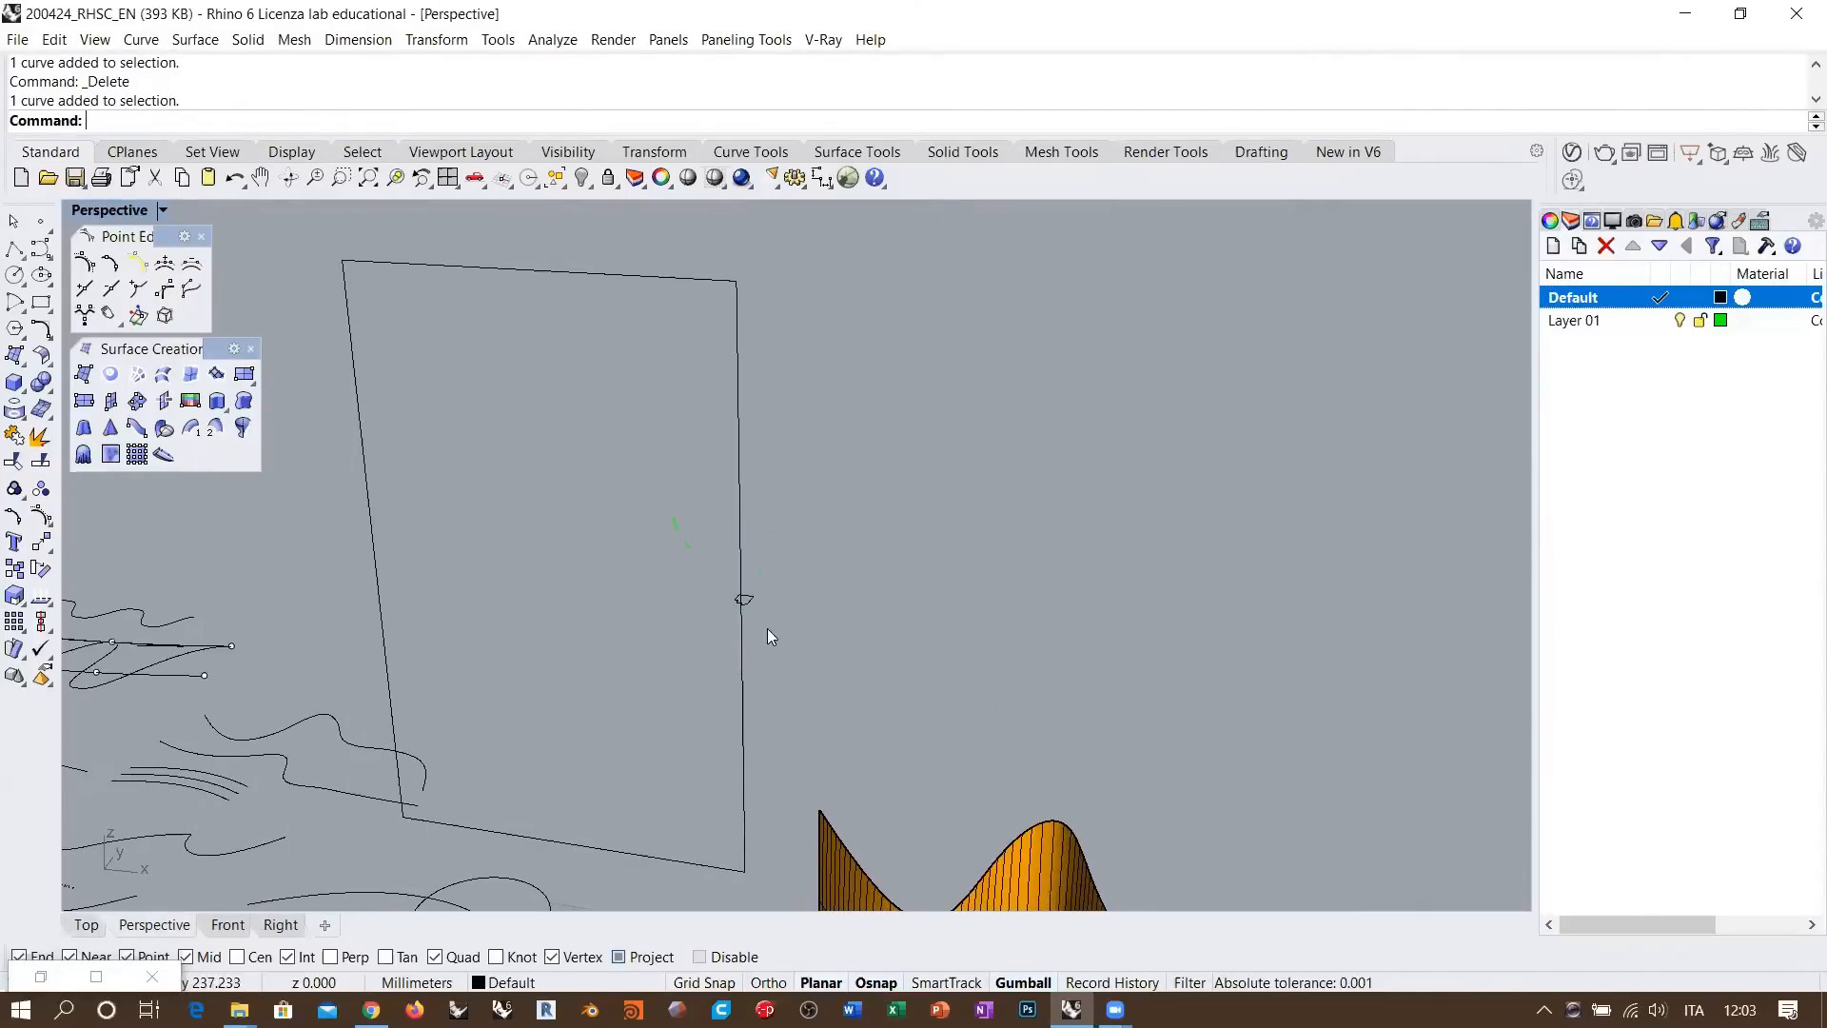
# Sweep the closed moulding profile along the rectangle with Sweep 1 Rail, using Freeform frame style and unchanged cross sections
pyautogui.keyDown('shift'); pyautogui.moveTo(763, 630); pyautogui.dragTo(903, 629, button='right'); pyautogui.keyUp('shift')
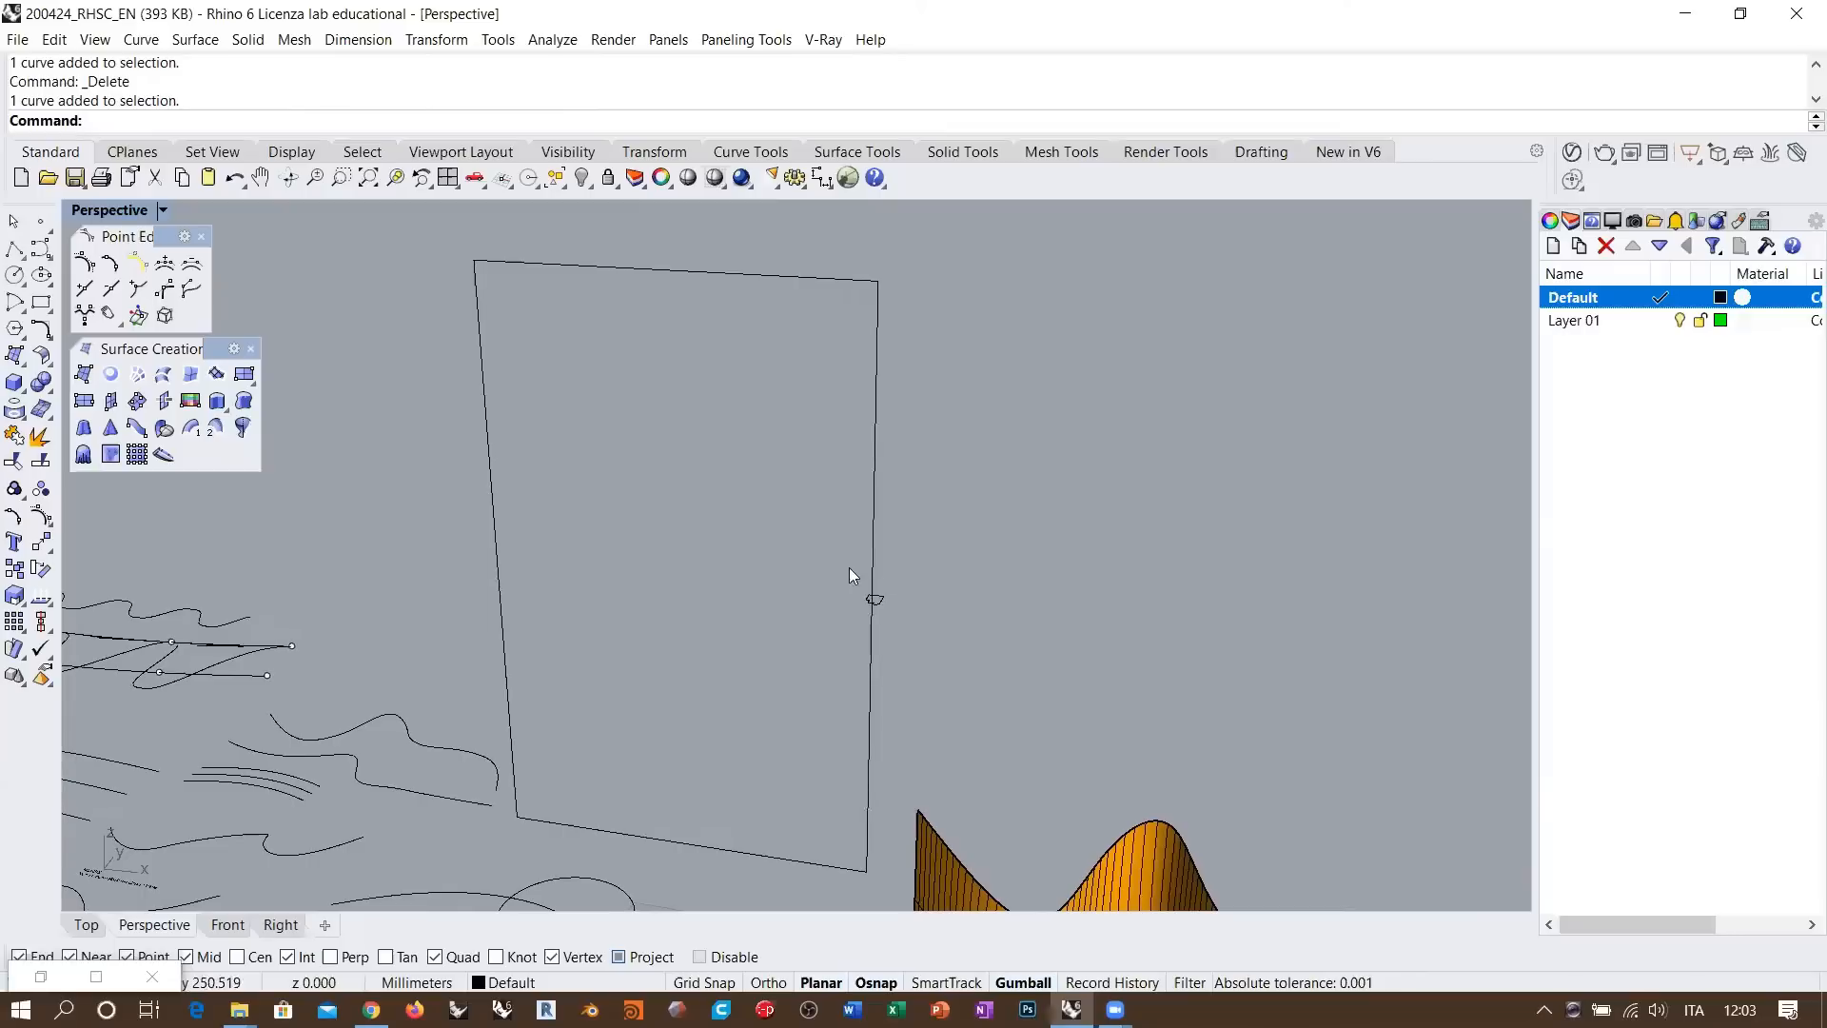
pyautogui.click(190, 429)
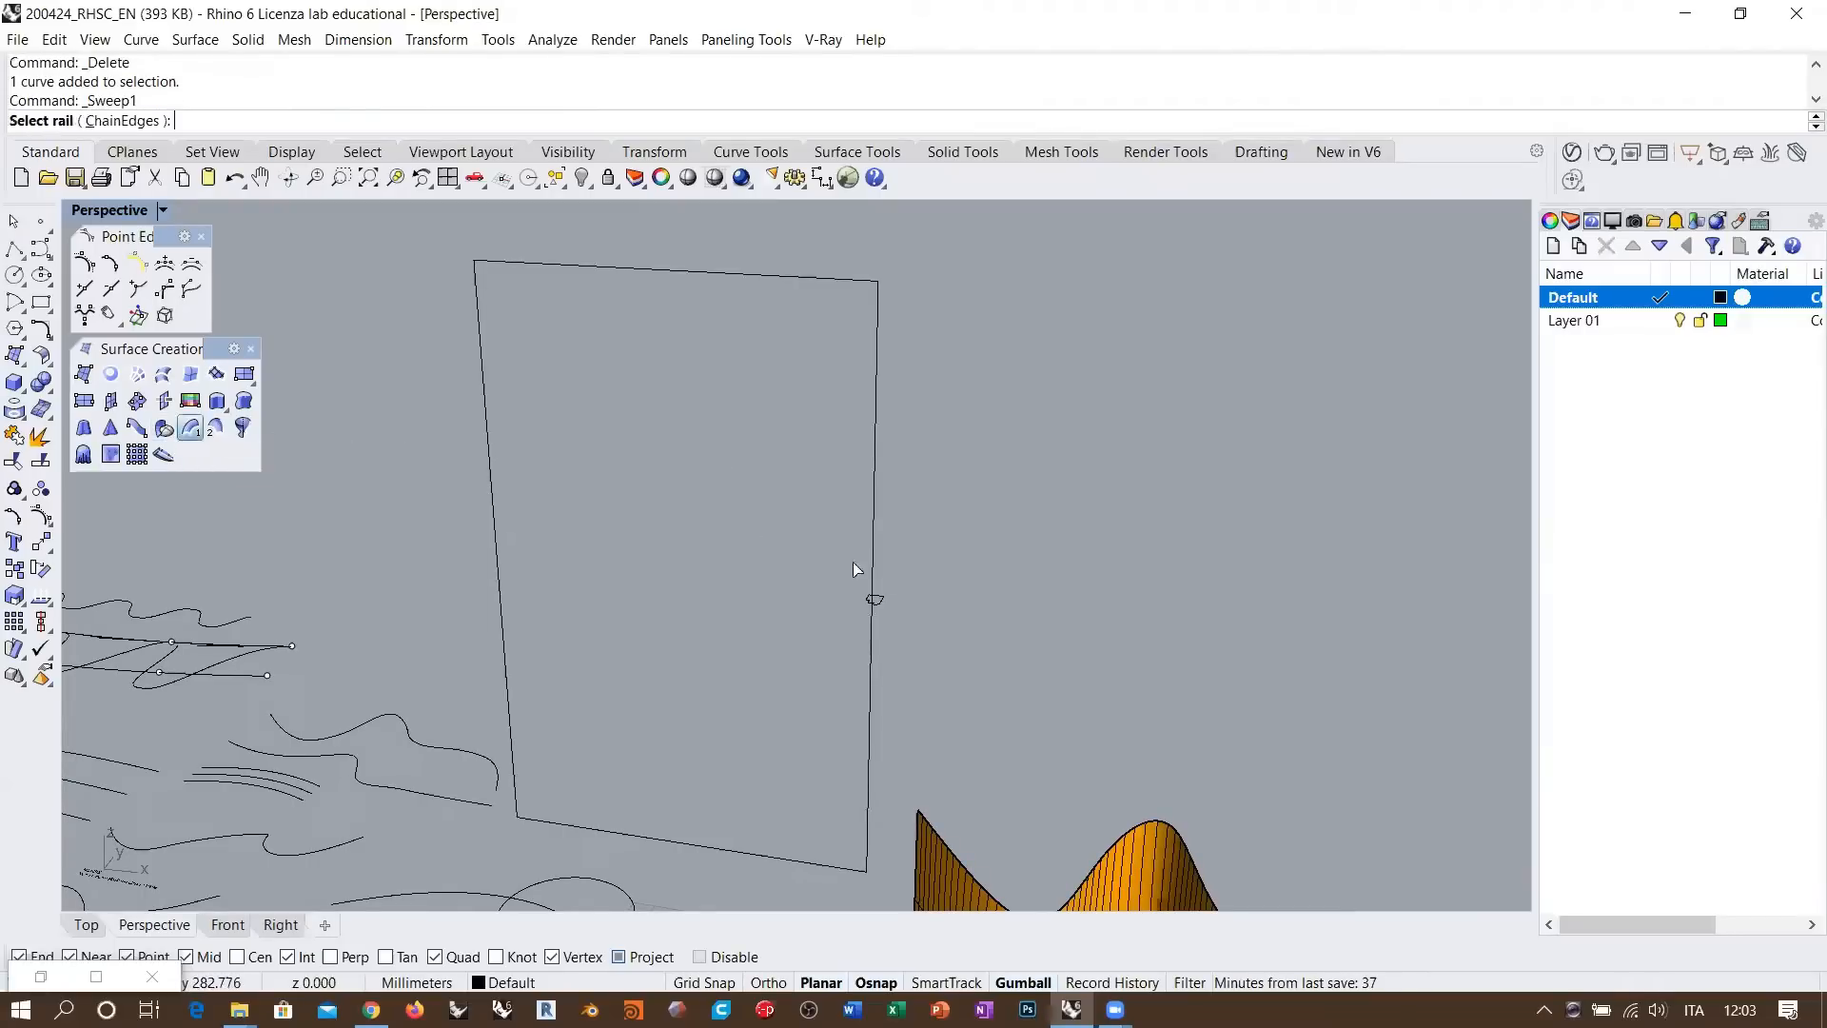
pyautogui.click(872, 604)
pyautogui.press('Return')
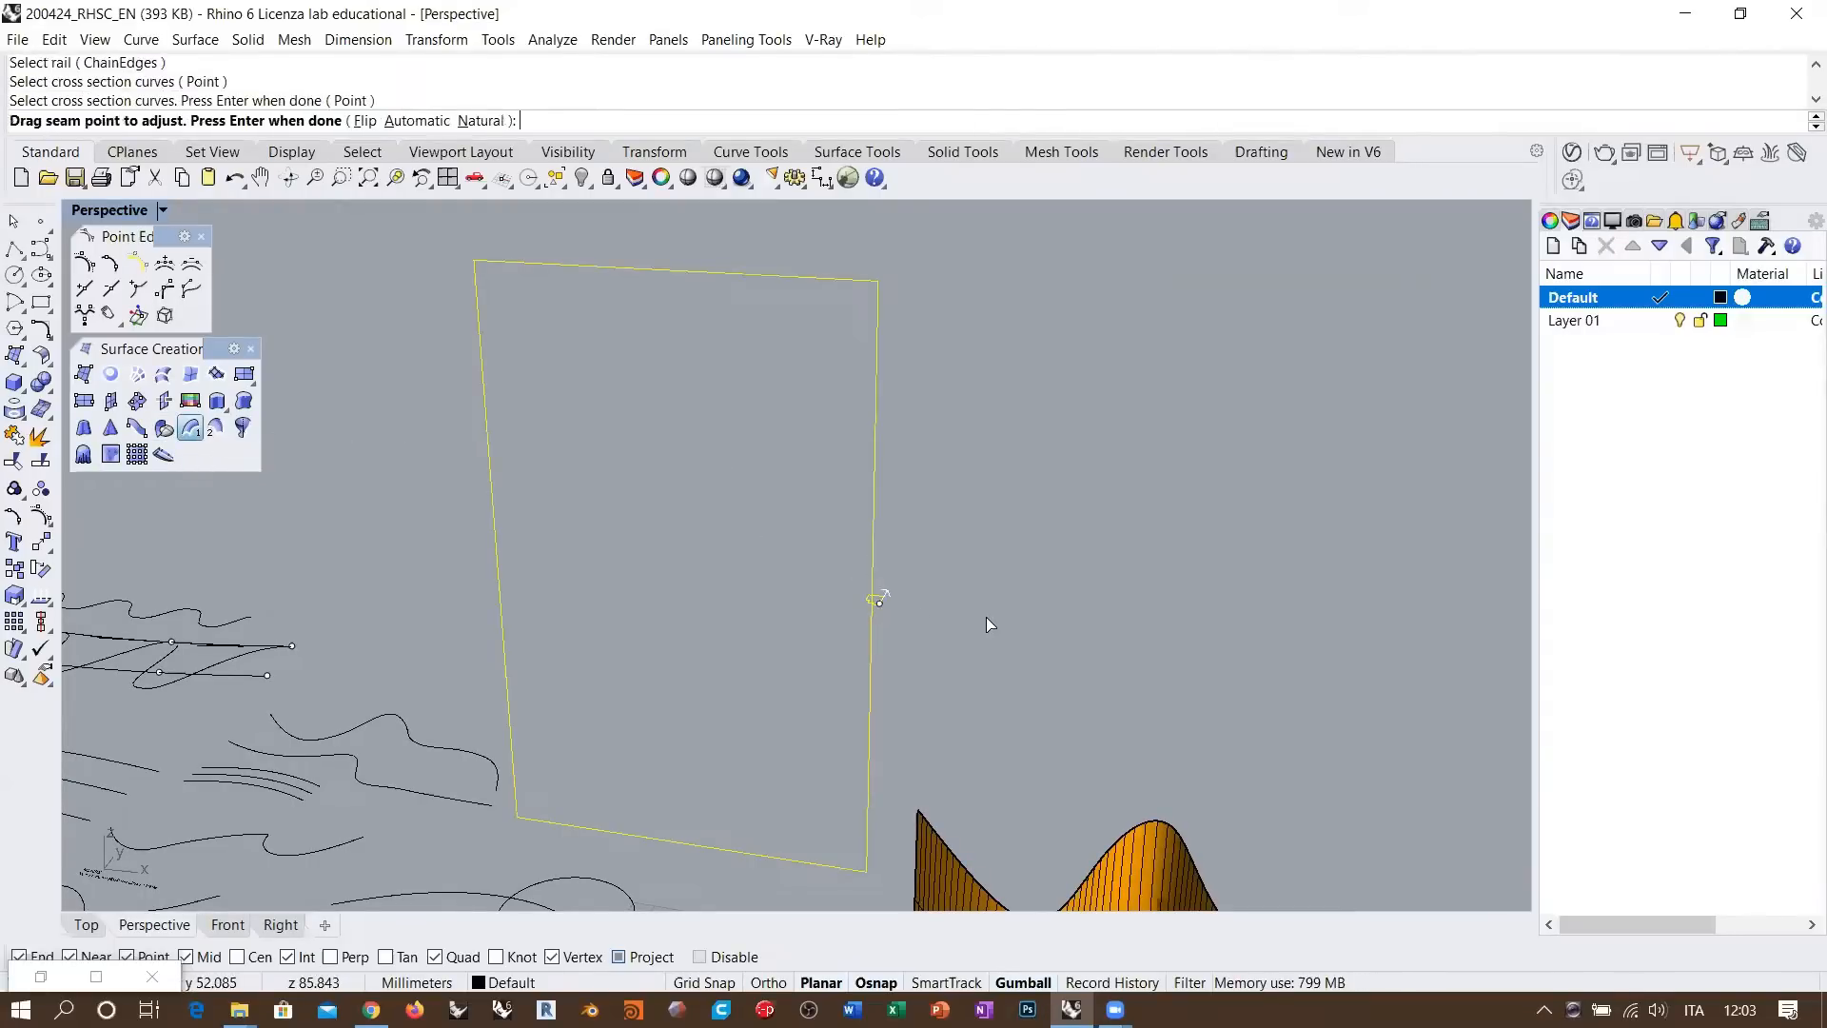
pyautogui.press('Return')
pyautogui.moveTo(849, 527); pyautogui.dragTo(846, 663, button='right')
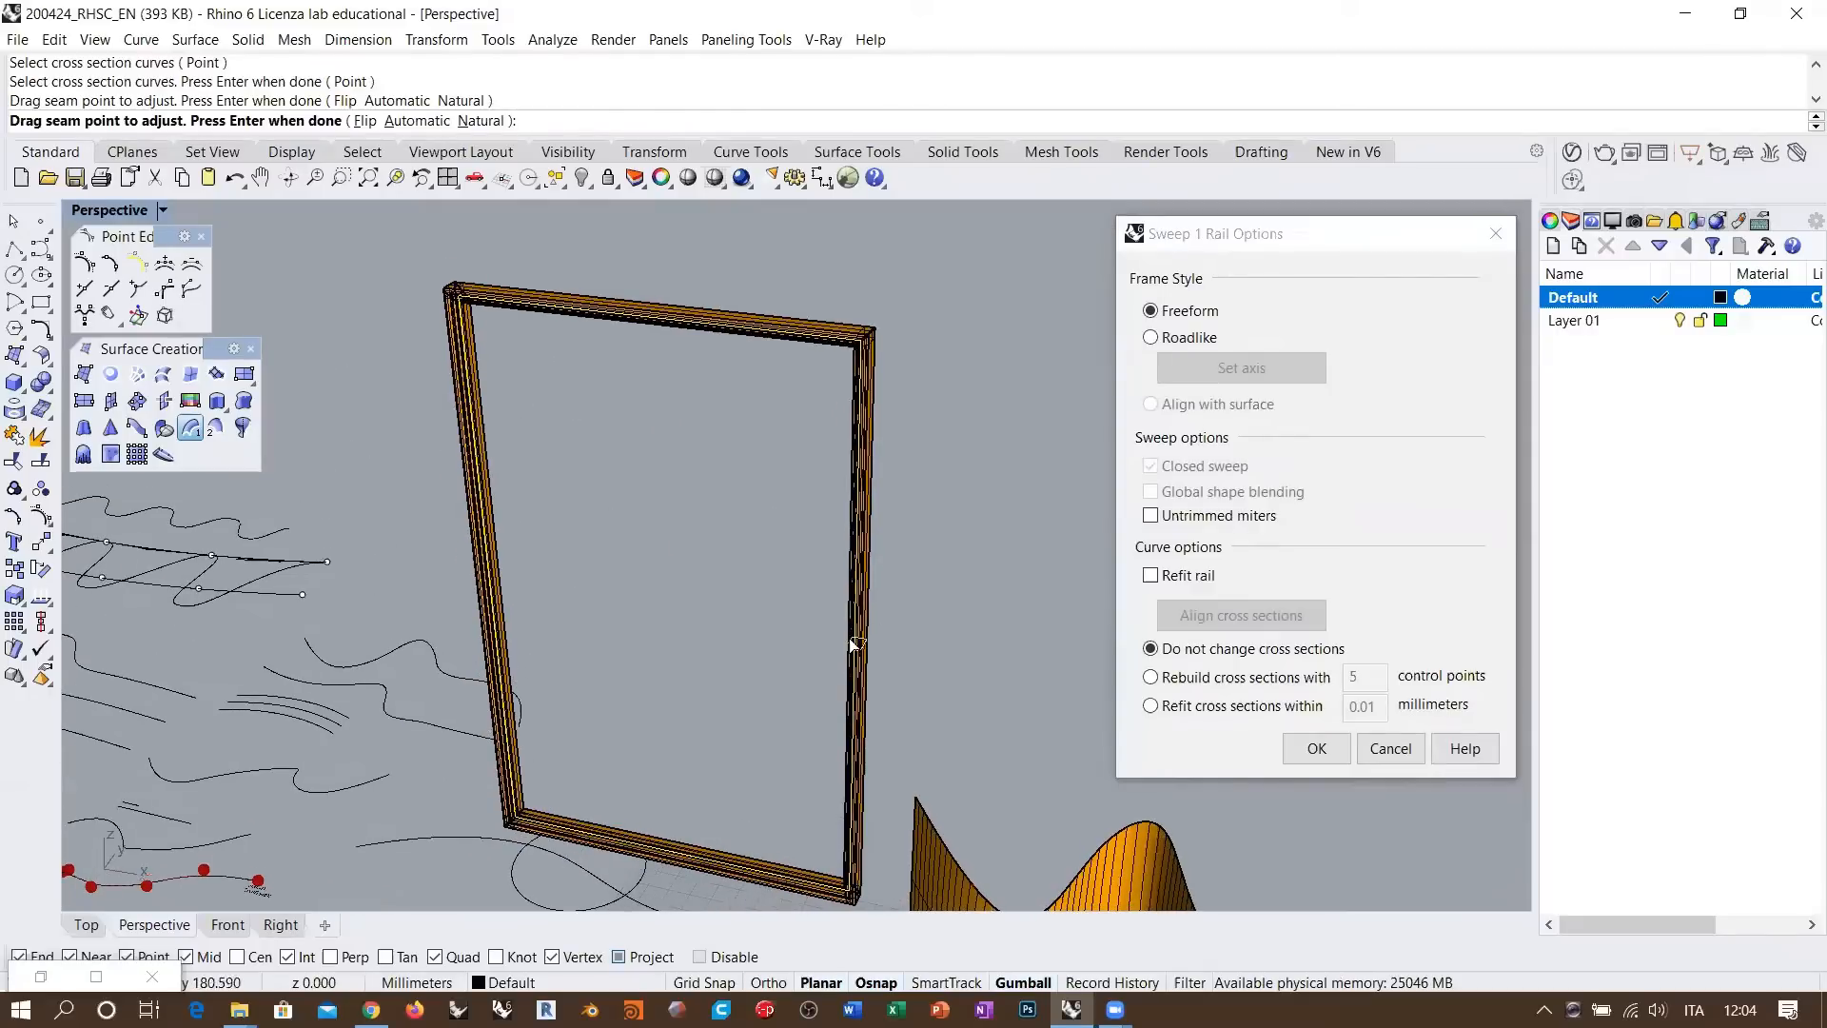
pyautogui.scroll(5, 867, 343)
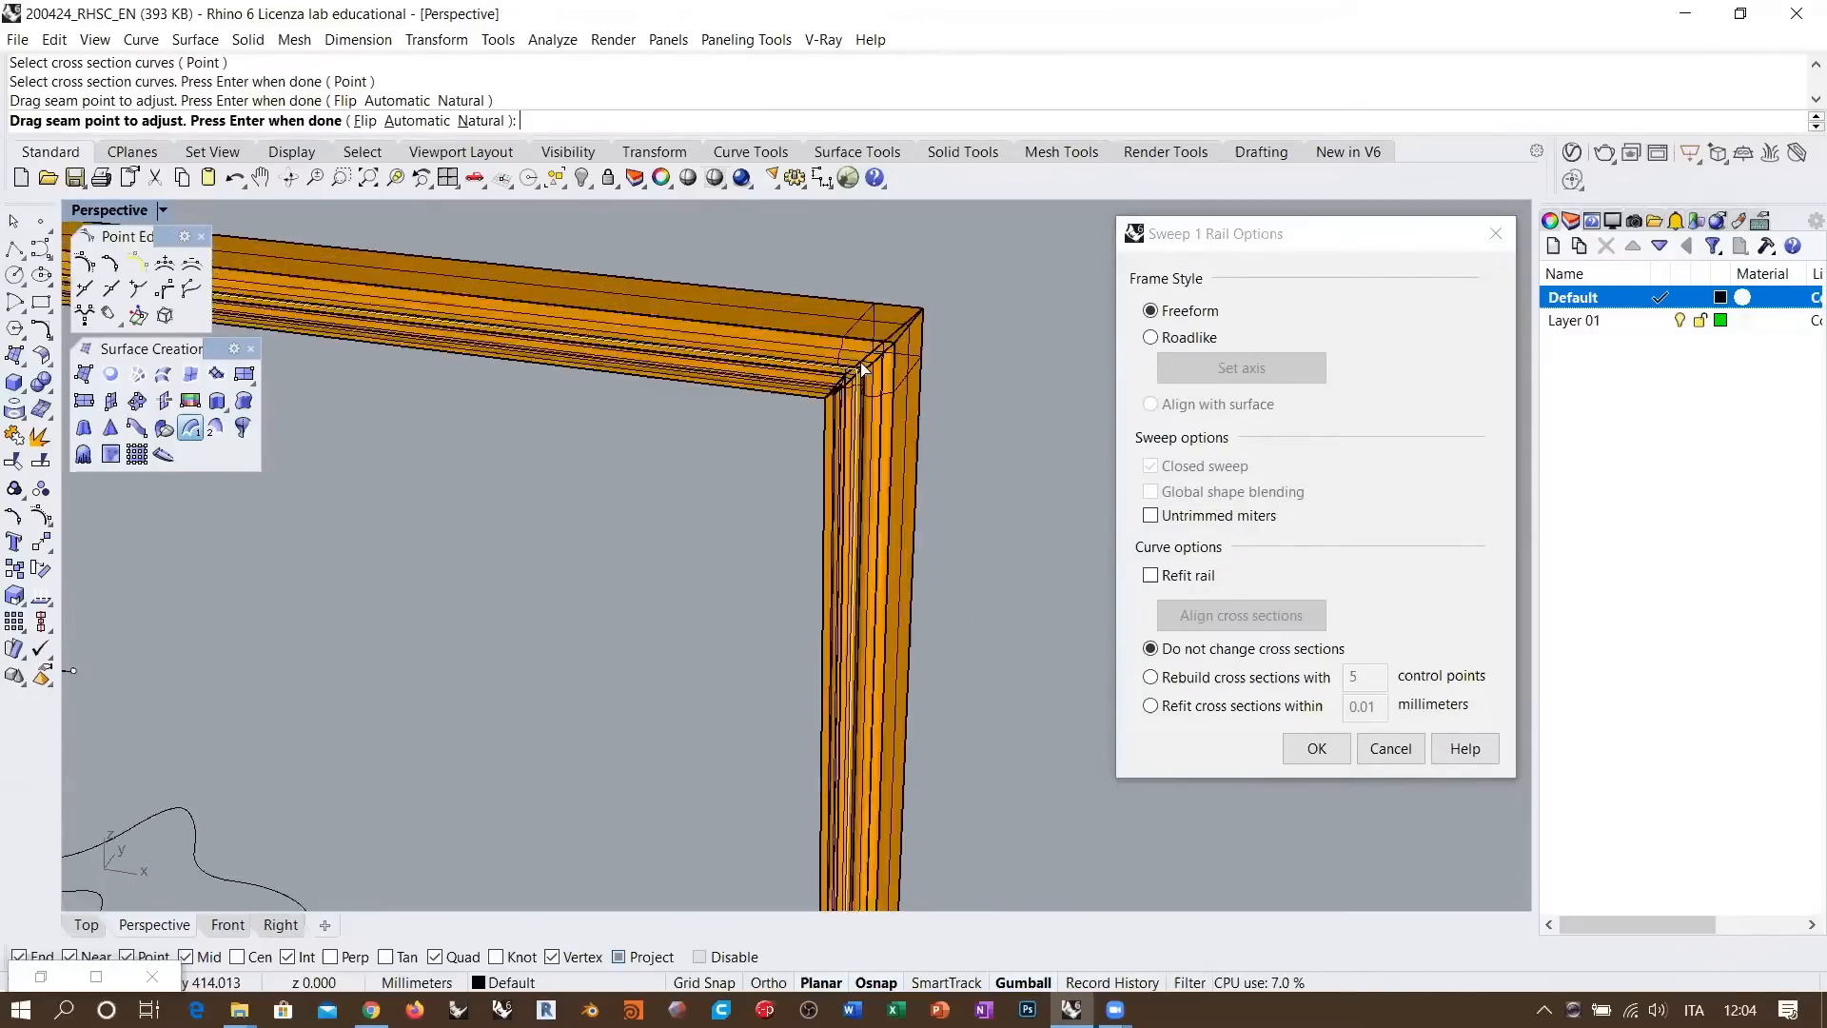
pyautogui.press('Return')
# Examine the swept frame and its mitred corners in the Perspective view, selecting the polysurface to check its extent
pyautogui.scroll(-6, 1022, 344)
pyautogui.moveTo(1023, 381); pyautogui.dragTo(771, 485, button='right')
pyautogui.scroll(-4, 905, 438)
pyautogui.scroll(5, 616, 373)
pyautogui.scroll(2, 620, 378)
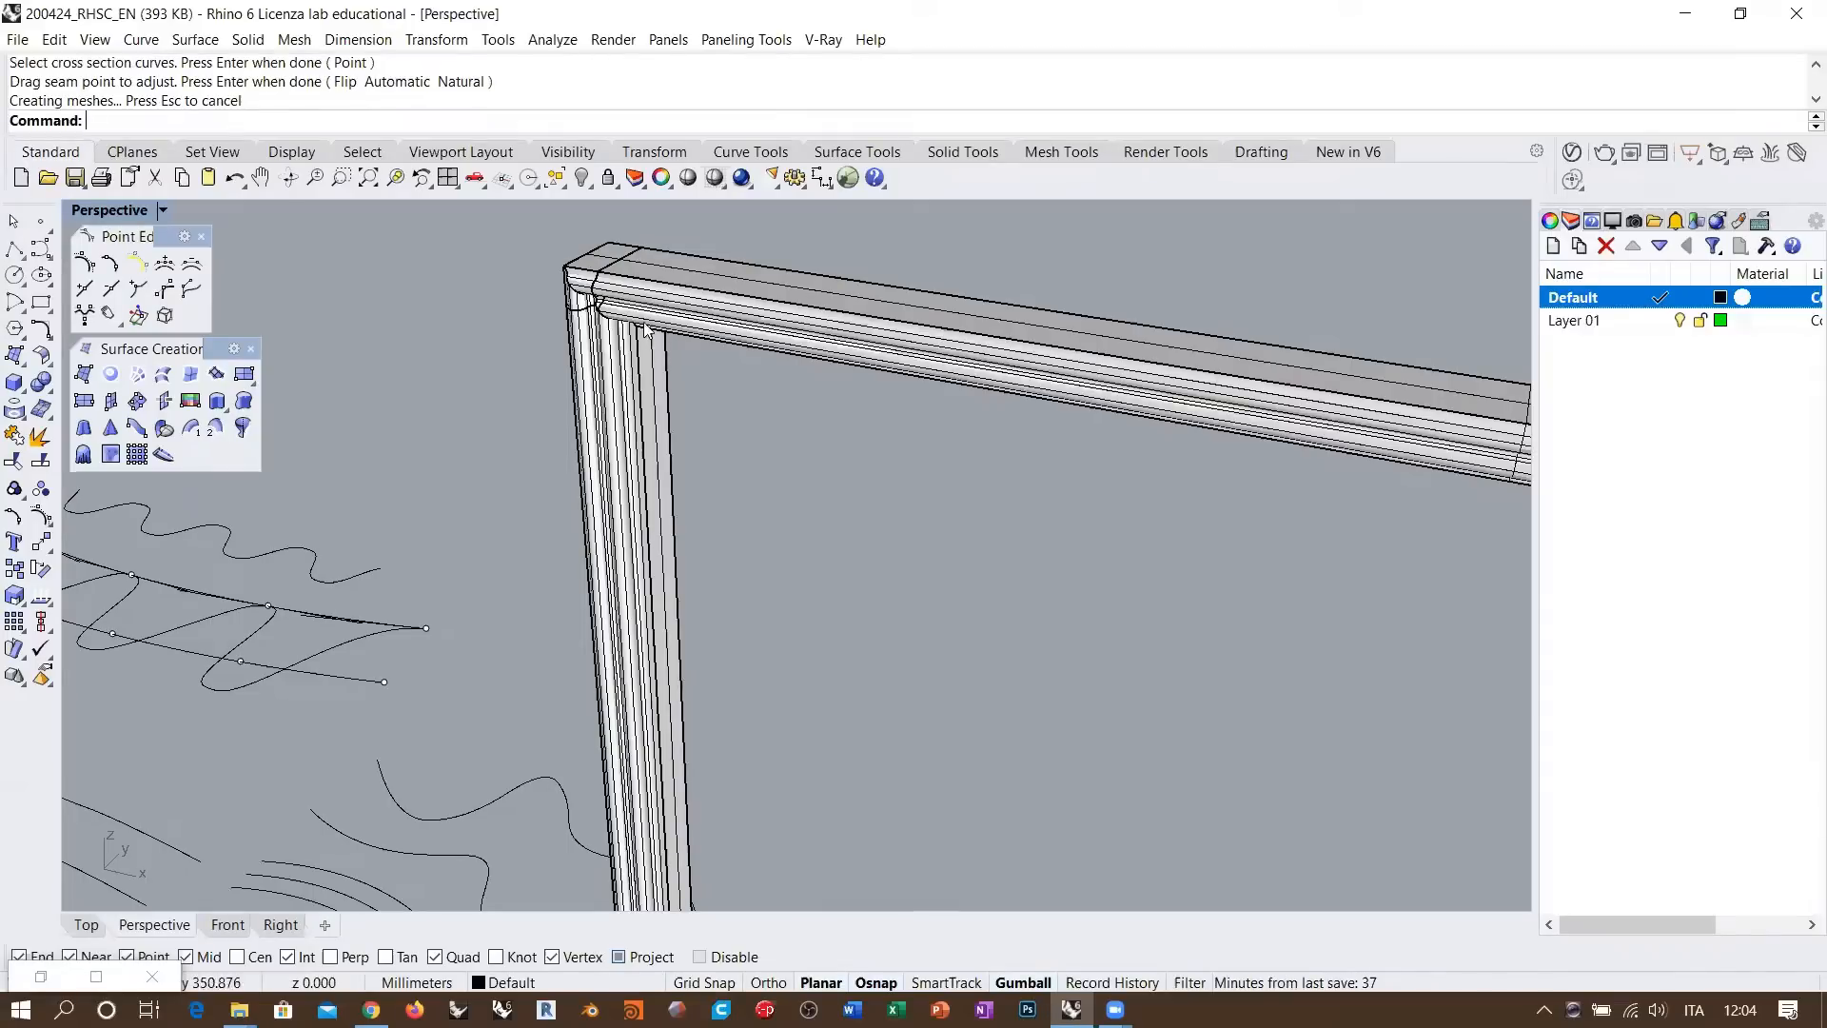
pyautogui.scroll(-3, 647, 333)
pyautogui.moveTo(647, 333); pyautogui.dragTo(851, 443, button='right')
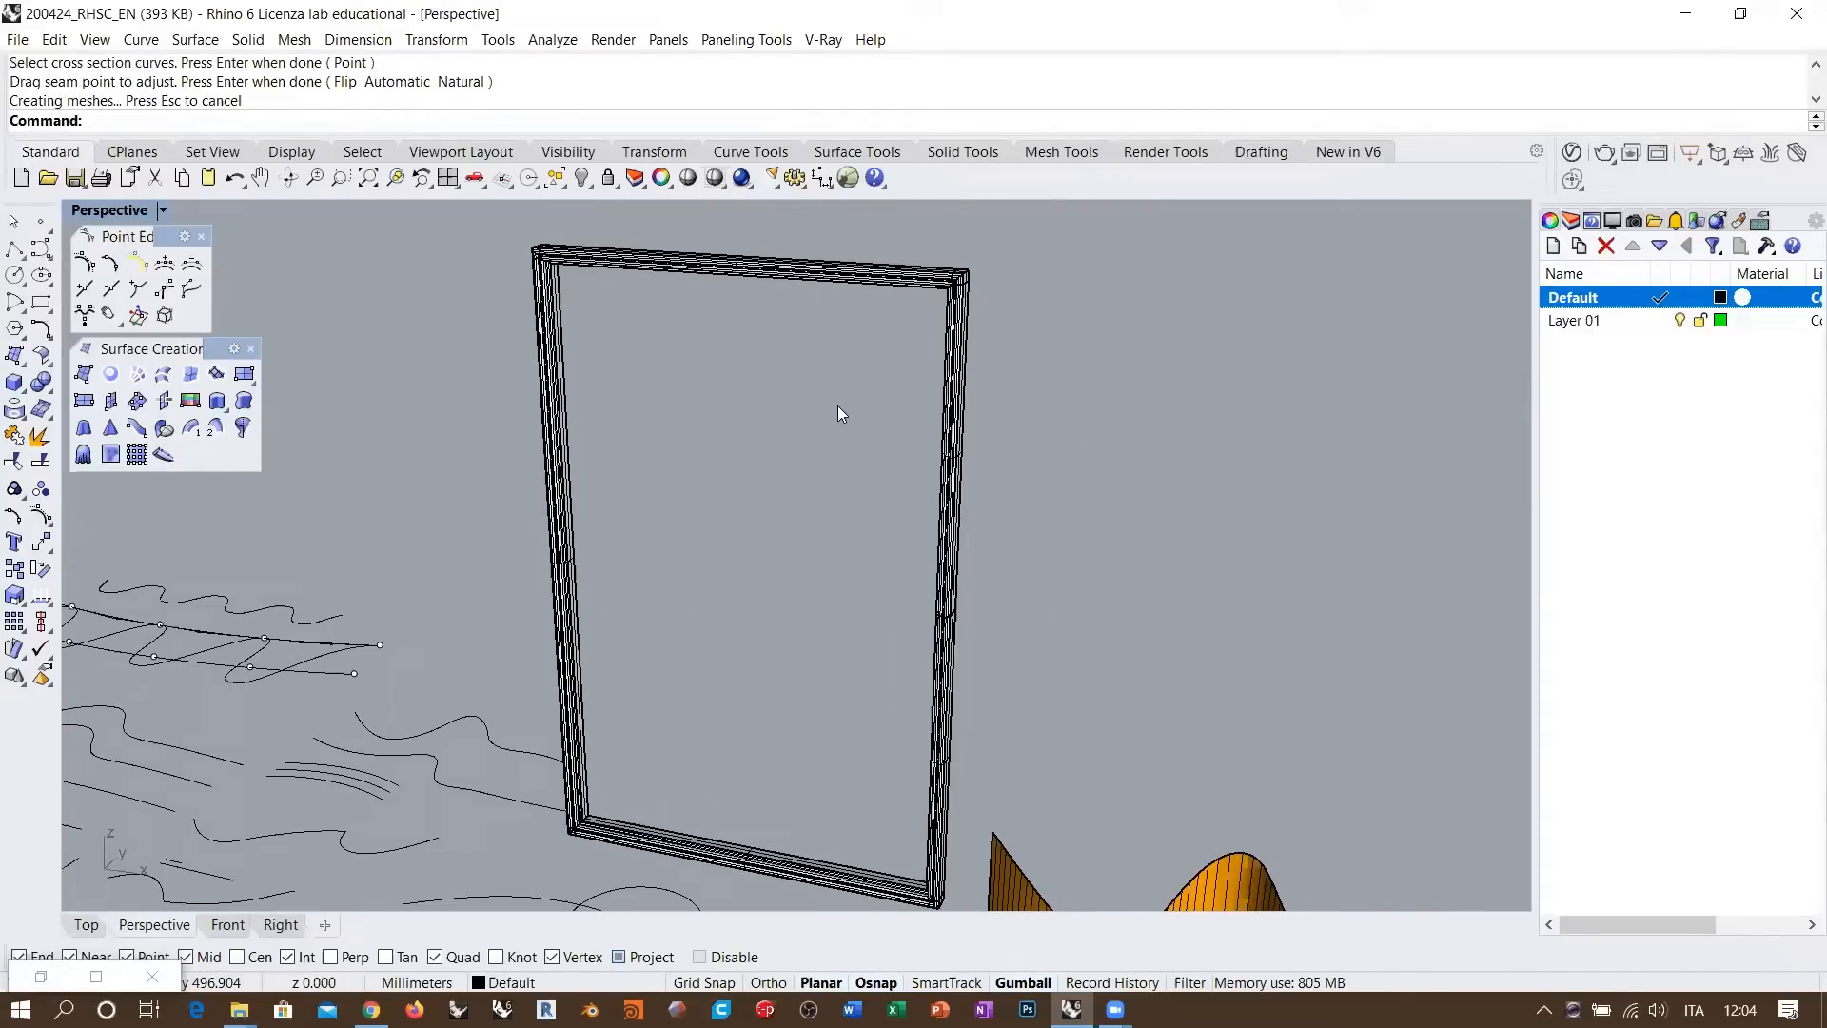
pyautogui.click(911, 277)
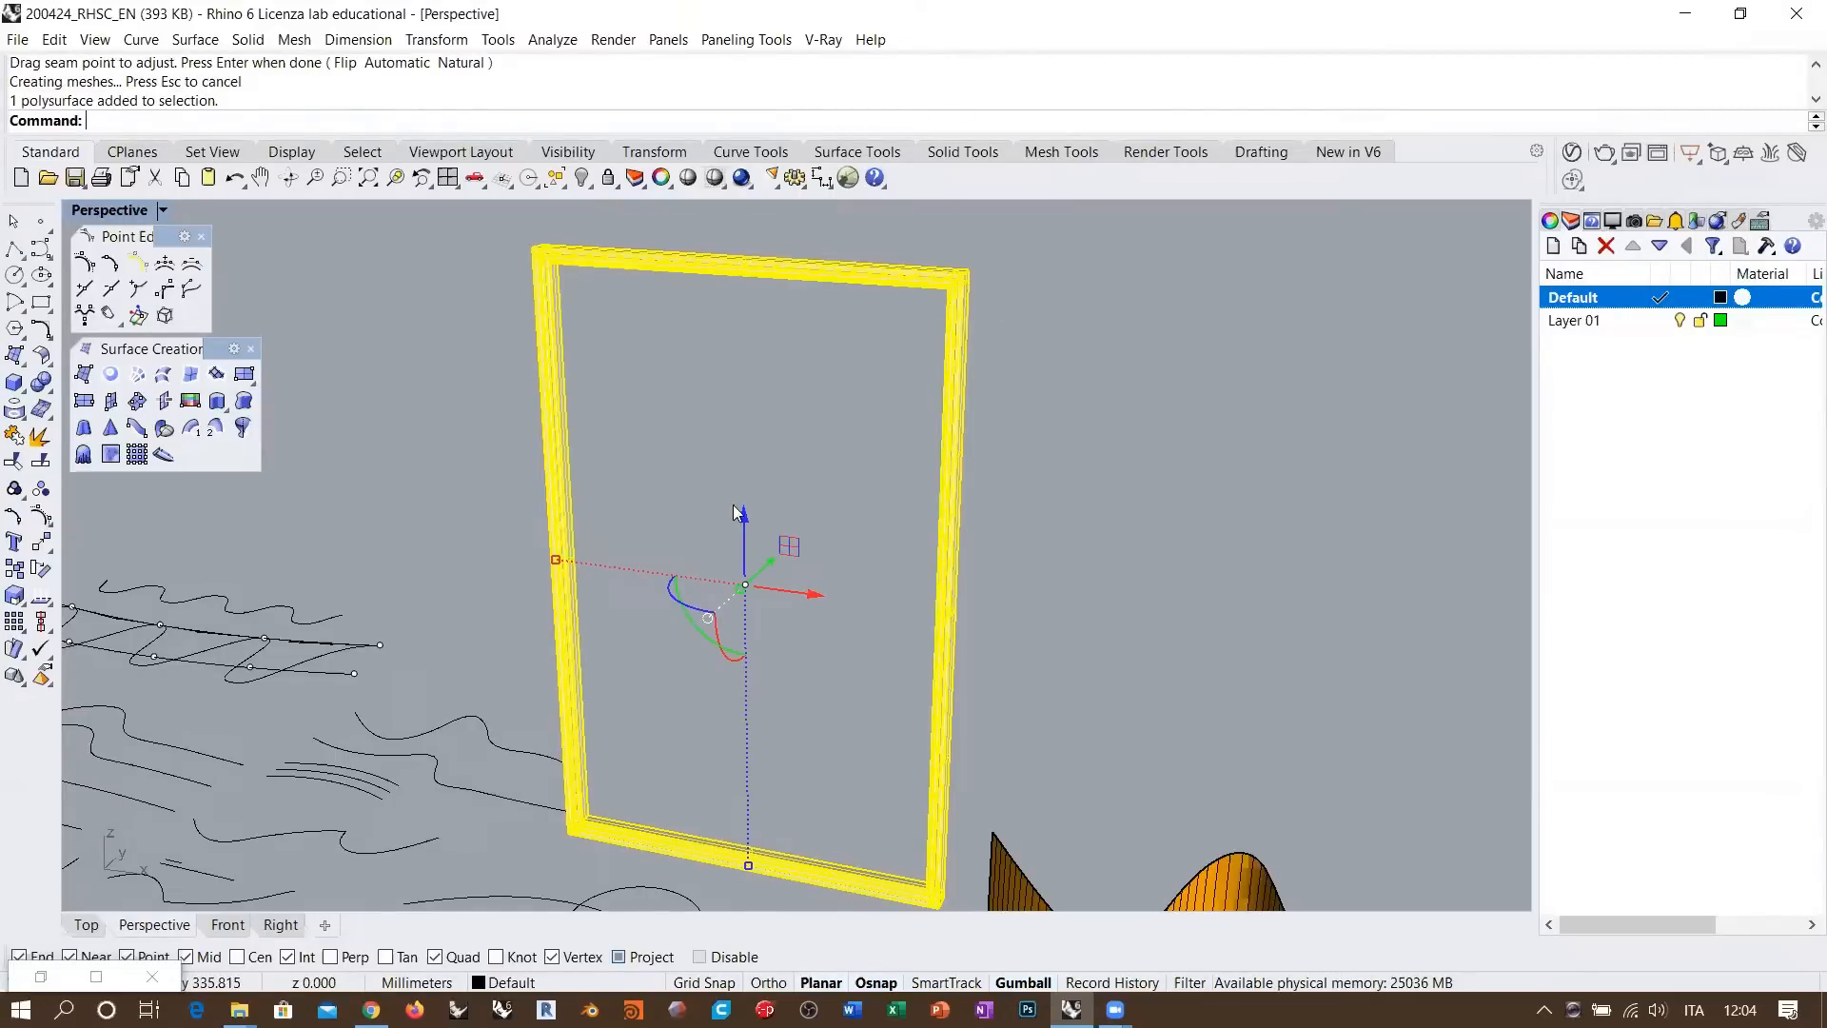
pyautogui.click(805, 403)
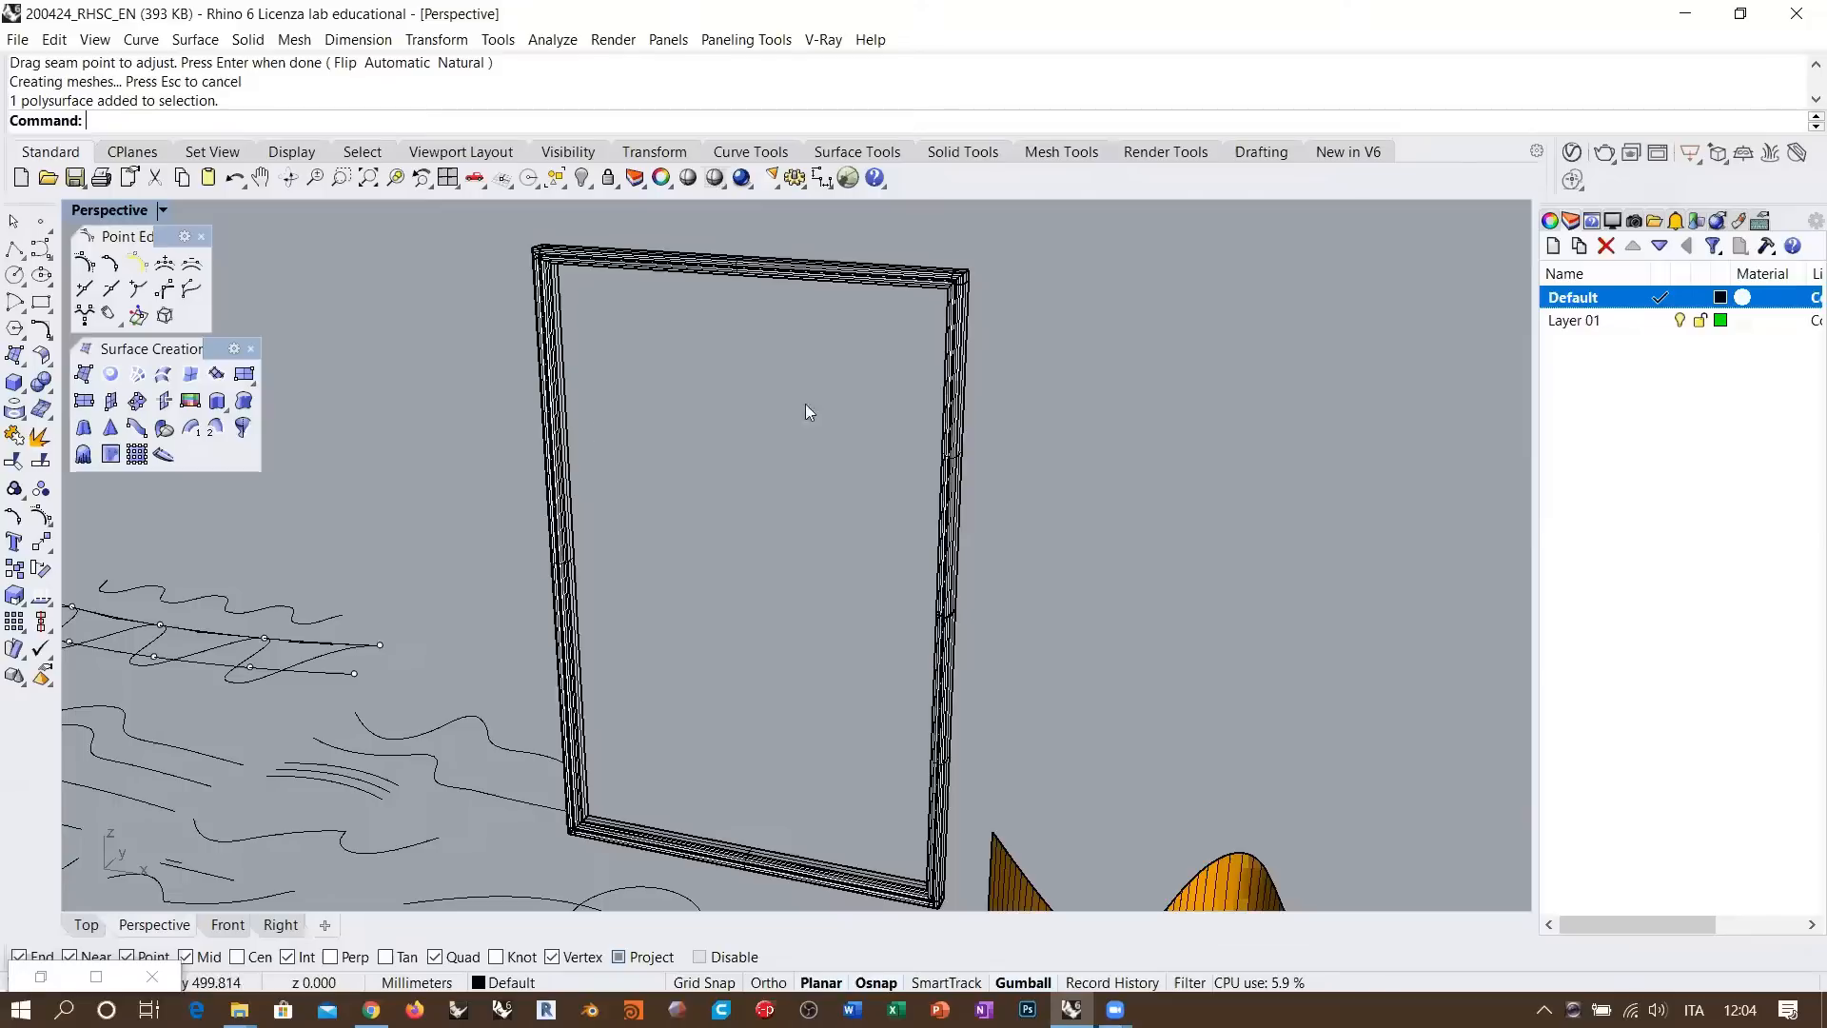
# Select the profile curve on the frame's vertical side in the Front view and compare the section lines on both sides
pyautogui.click(227, 924)
pyautogui.scroll(4, 632, 544)
pyautogui.scroll(6, 720, 594)
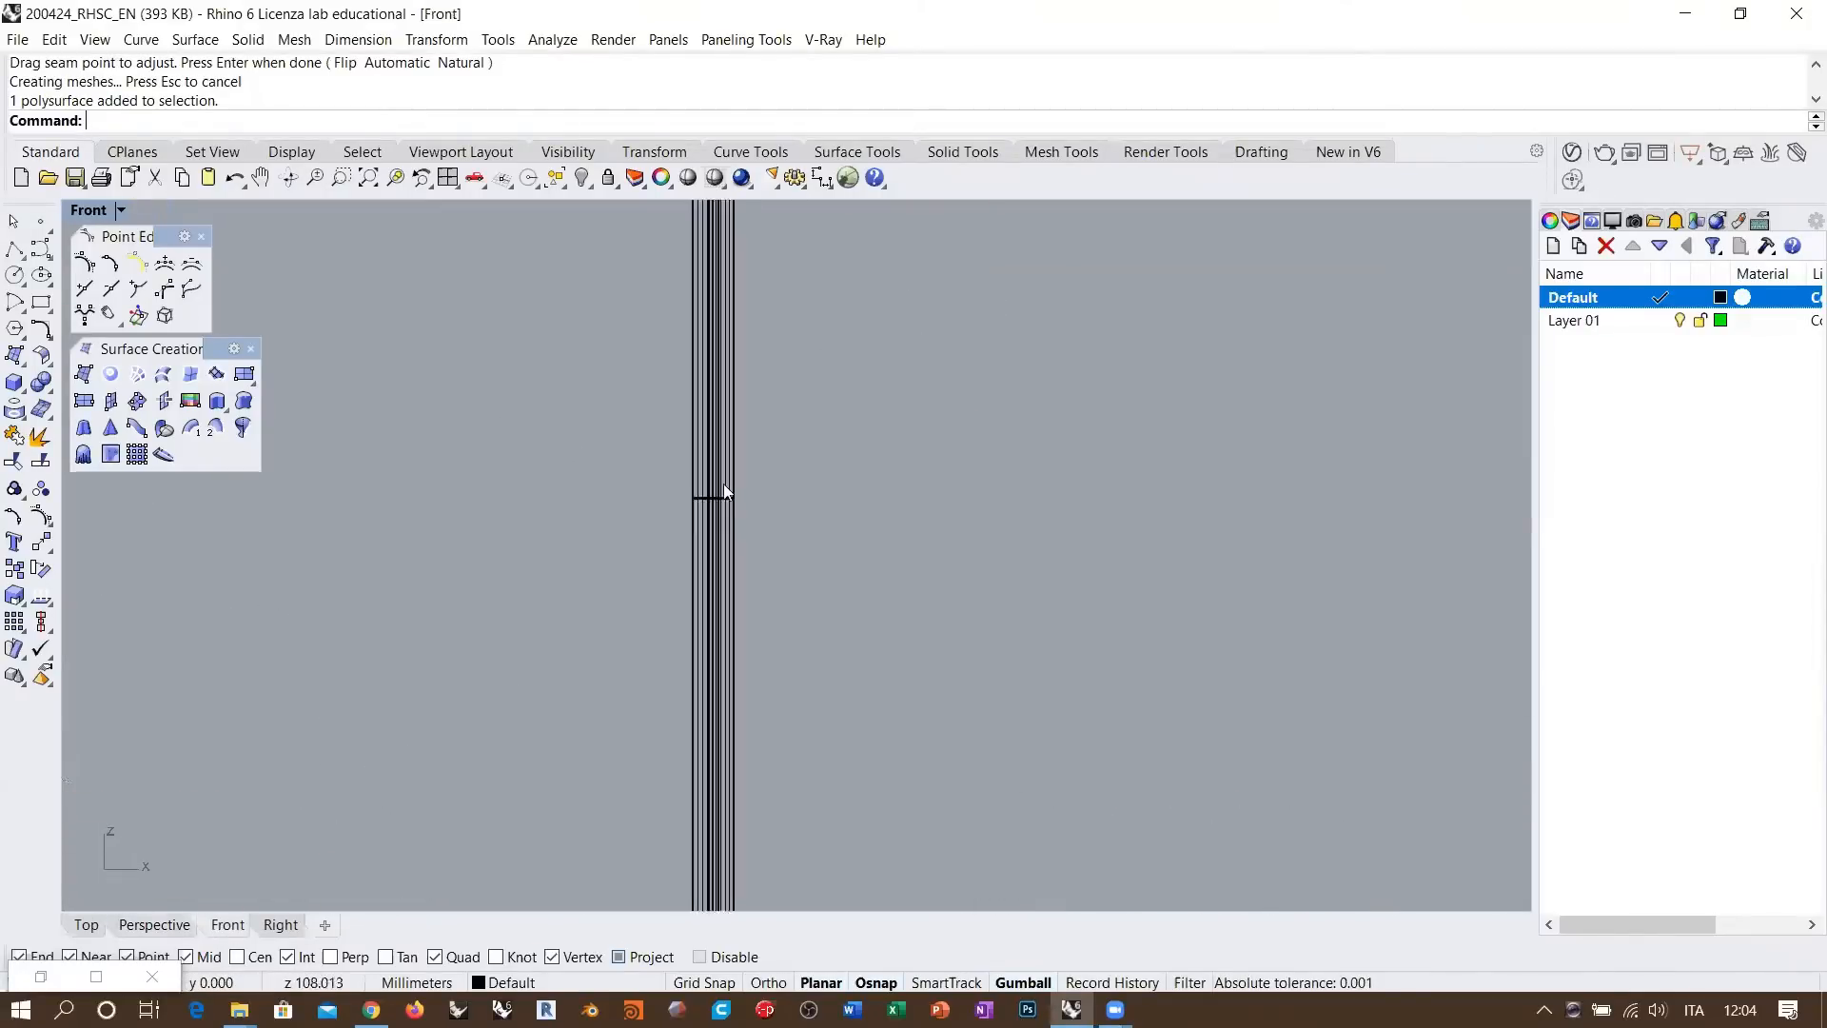
pyautogui.scroll(-6, 803, 490)
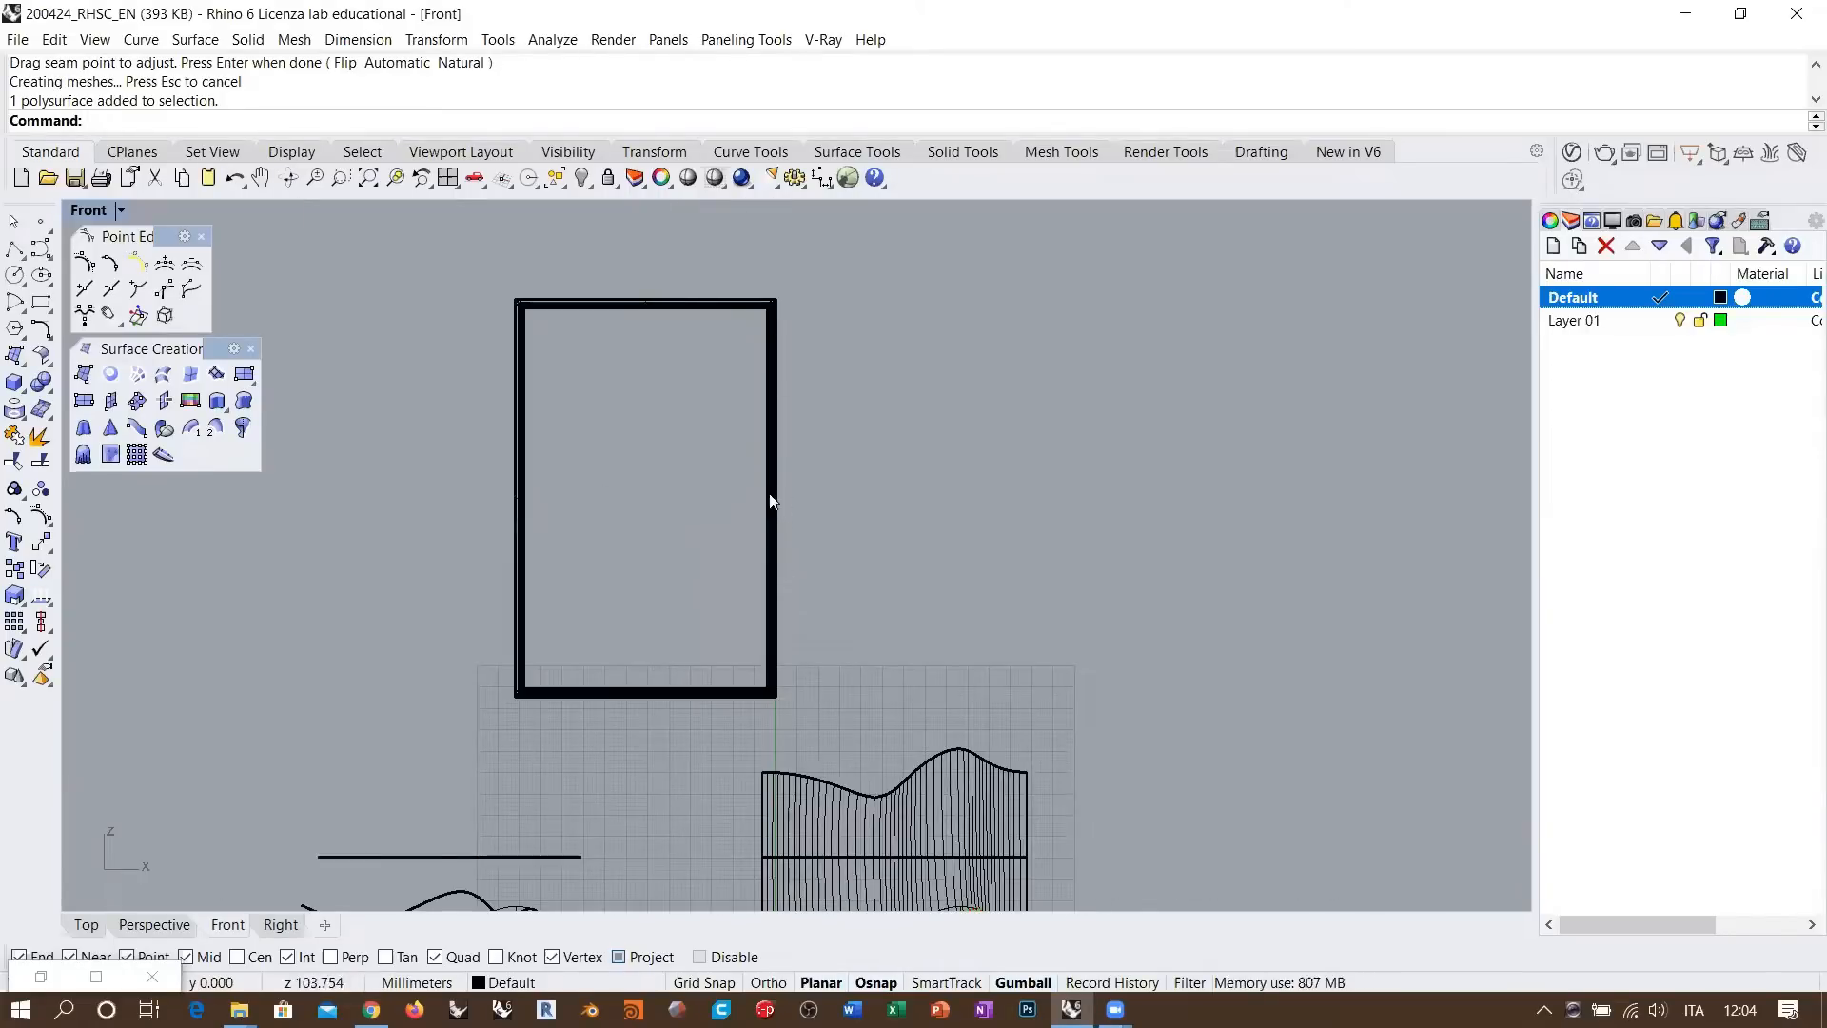
pyautogui.scroll(6, 780, 457)
pyautogui.moveTo(578, 439); pyautogui.dragTo(938, 541)
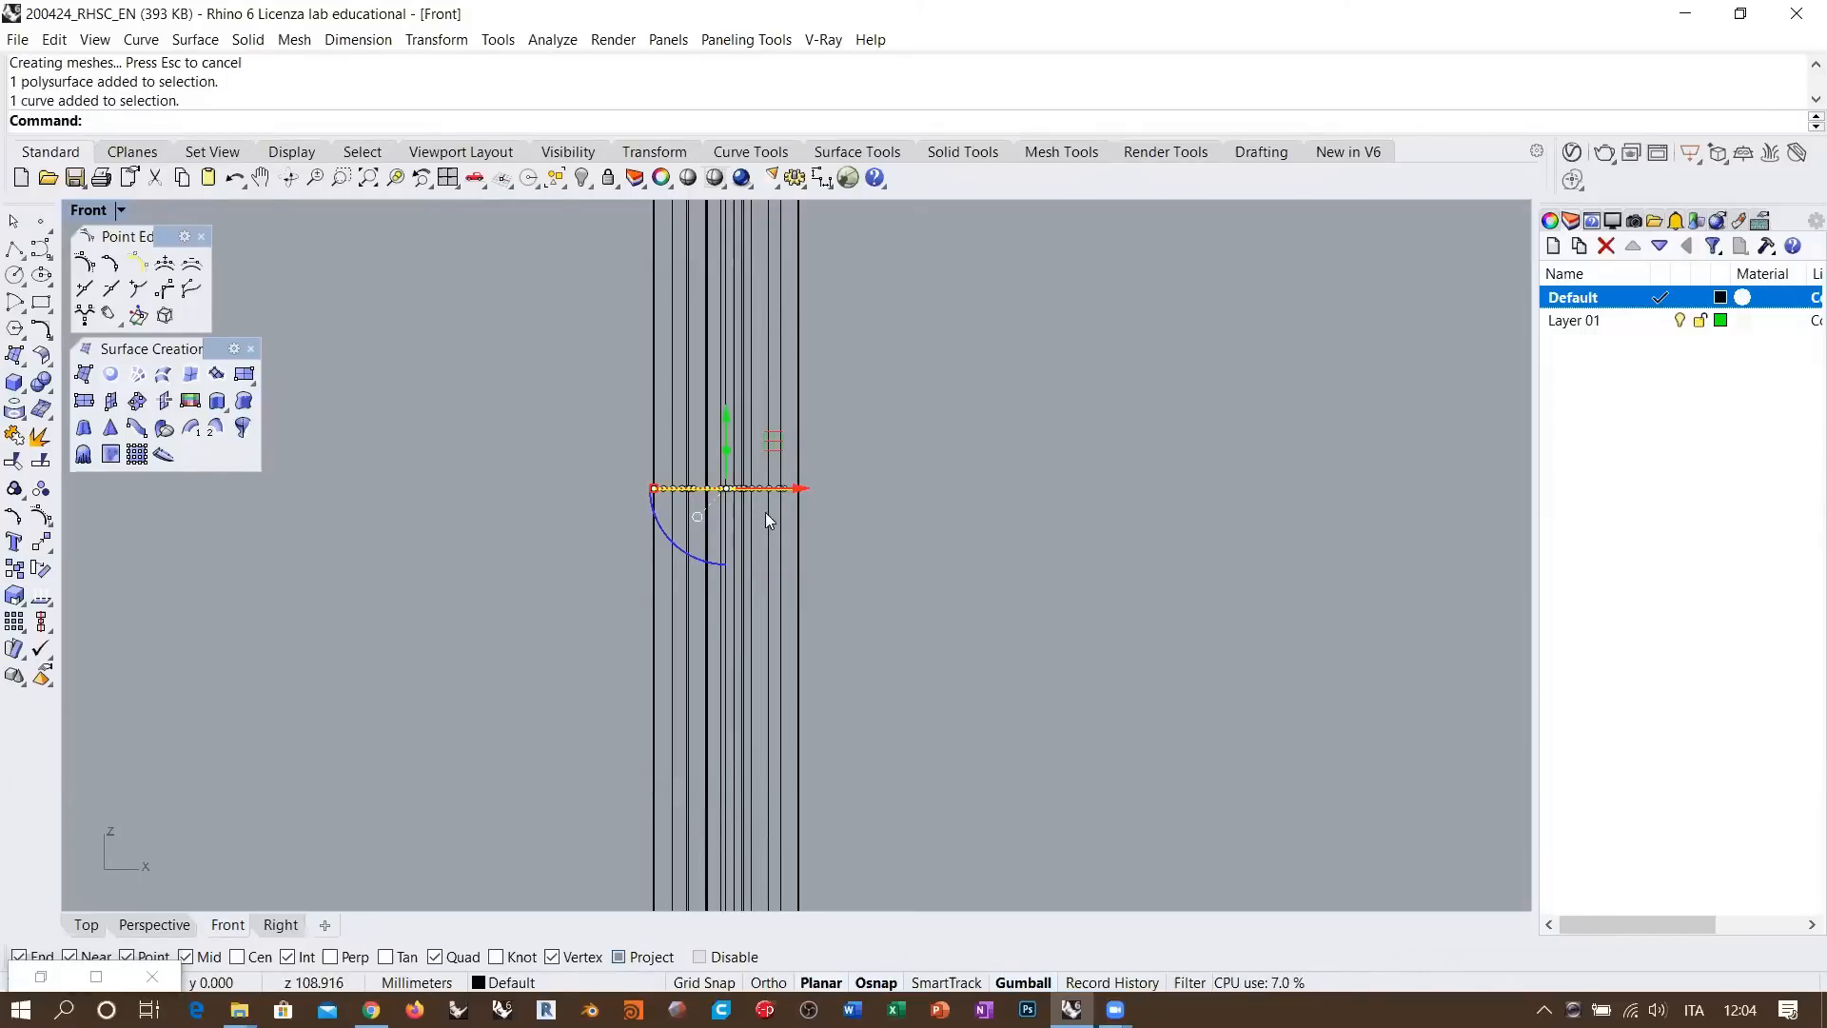
pyautogui.click(530, 516)
pyautogui.moveTo(531, 516); pyautogui.dragTo(946, 447)
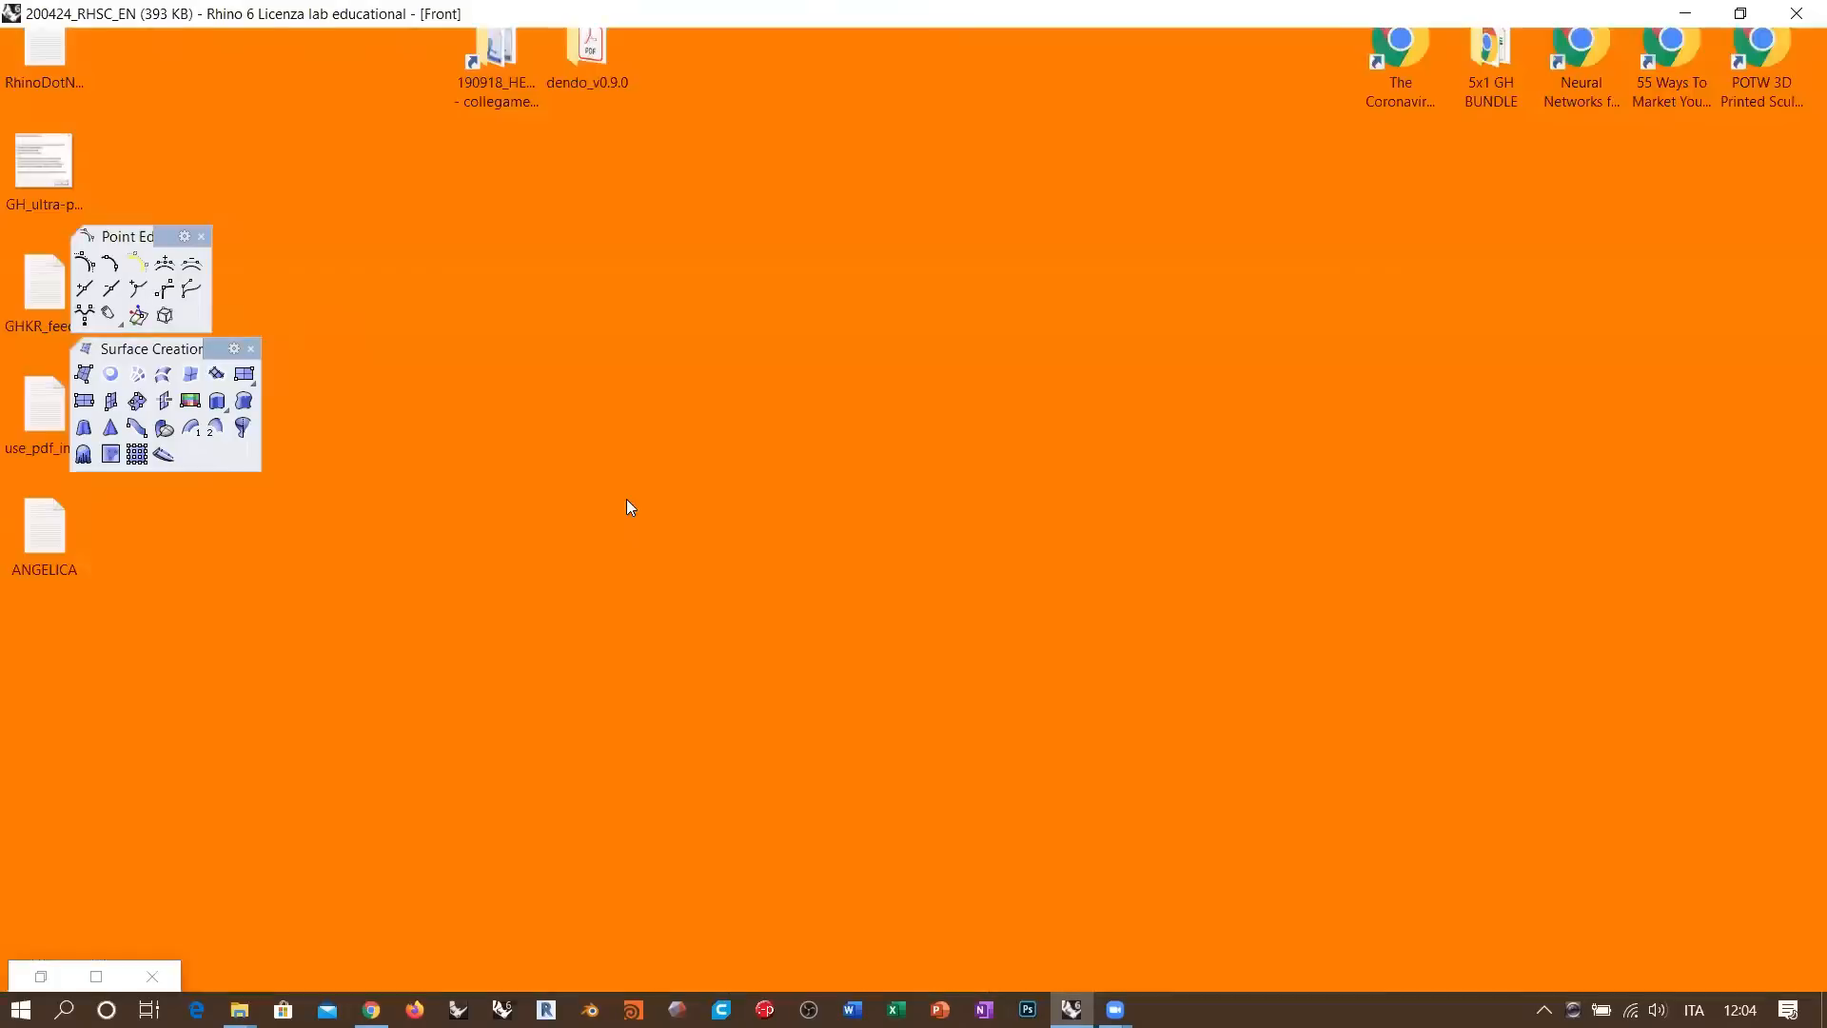
pyautogui.scroll(-5, 1094, 518)
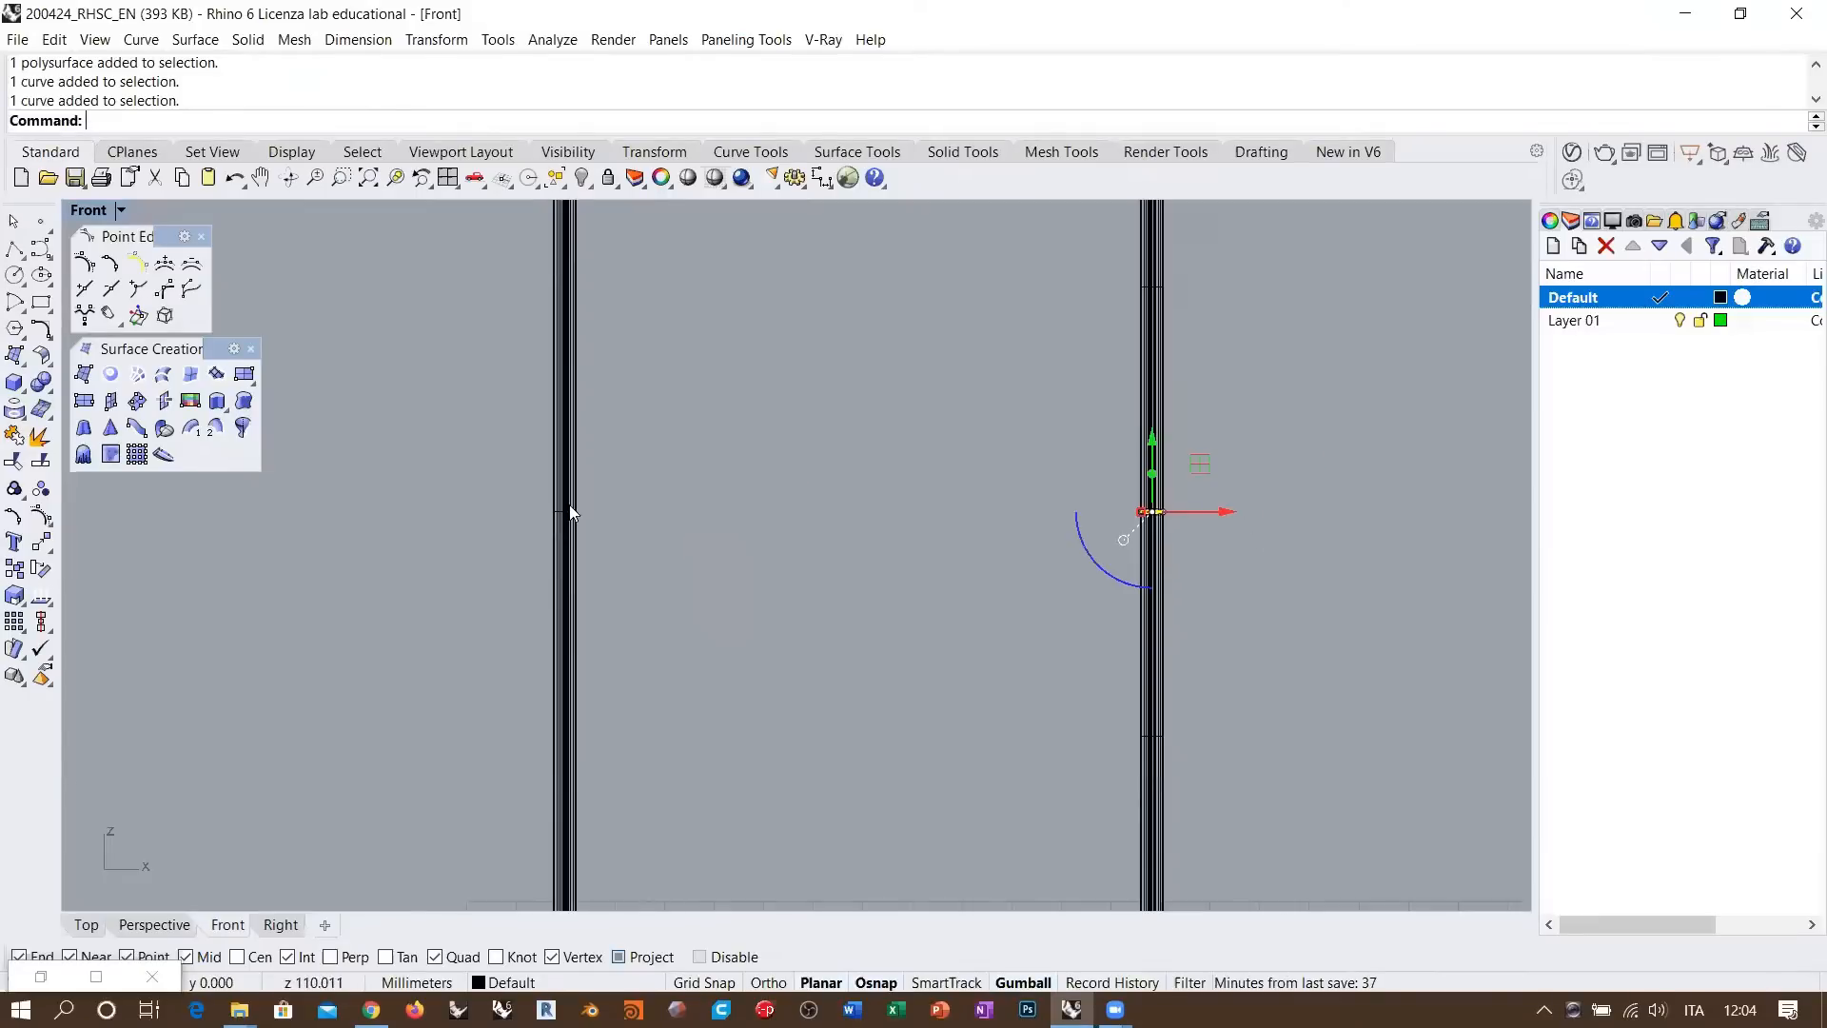
pyautogui.scroll(6, 571, 514)
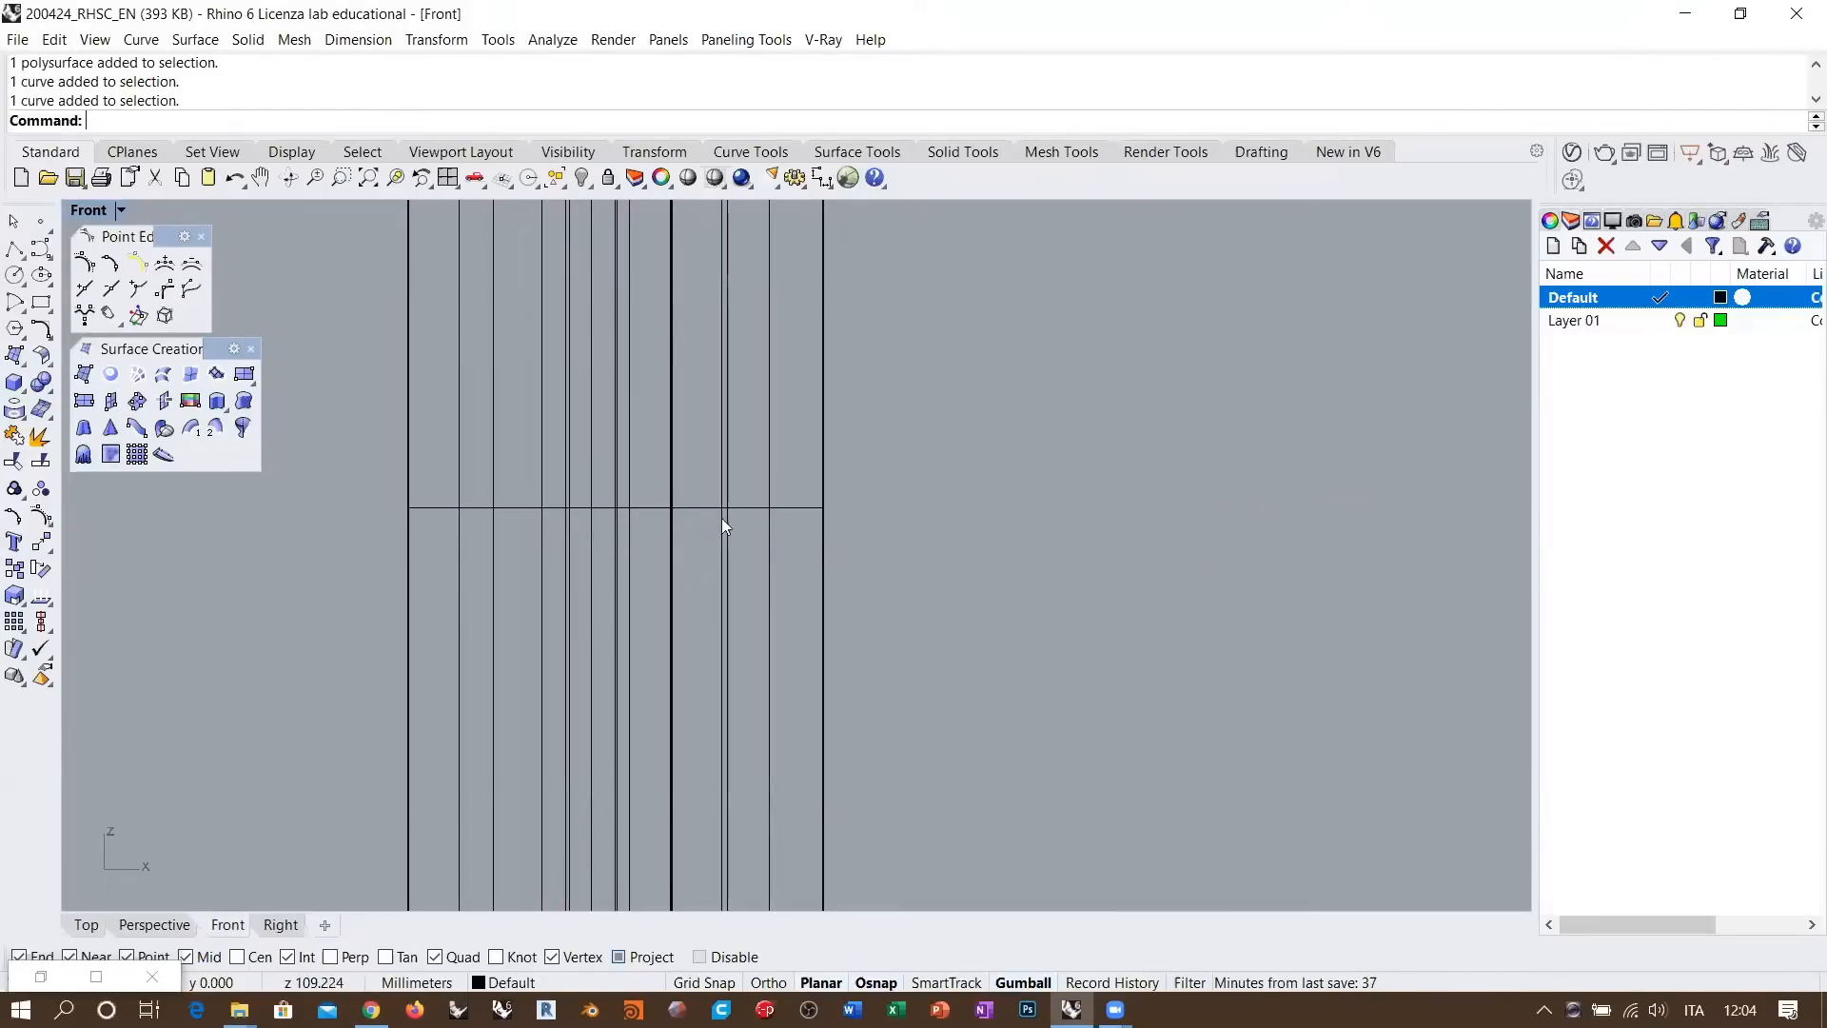
pyautogui.scroll(-5, 503, 481)
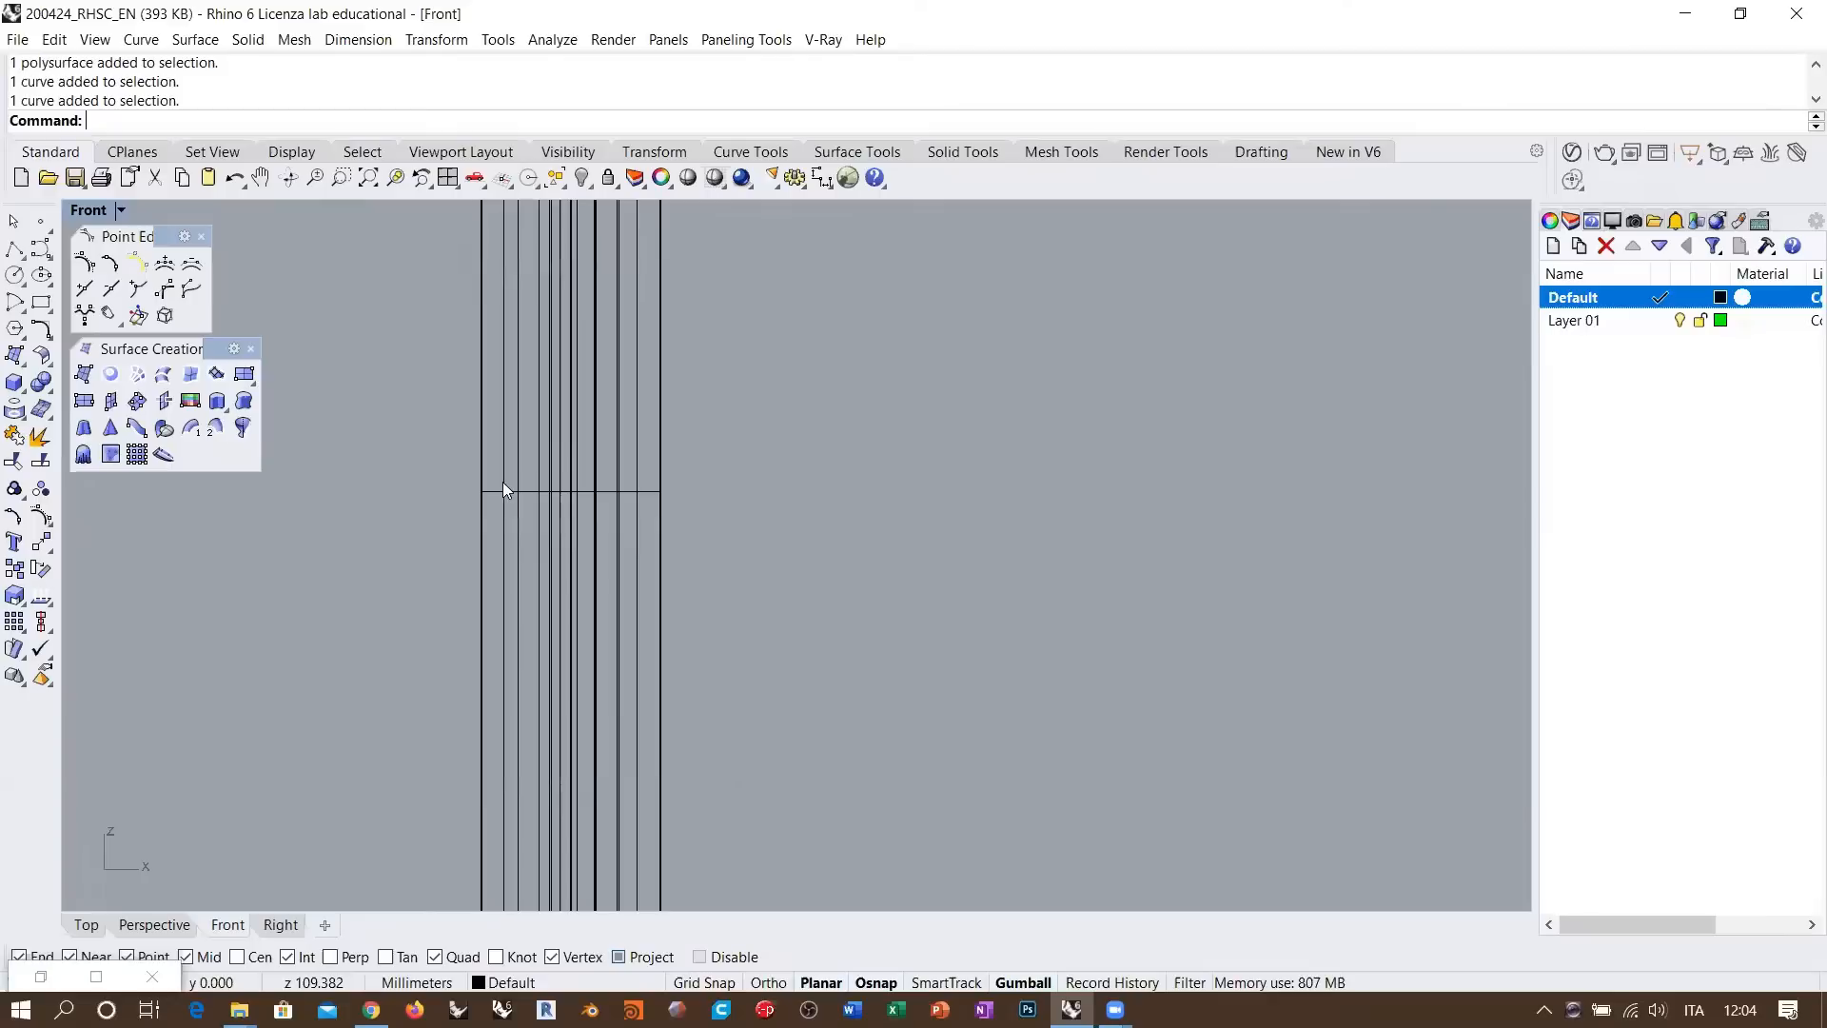
pyautogui.click(794, 373)
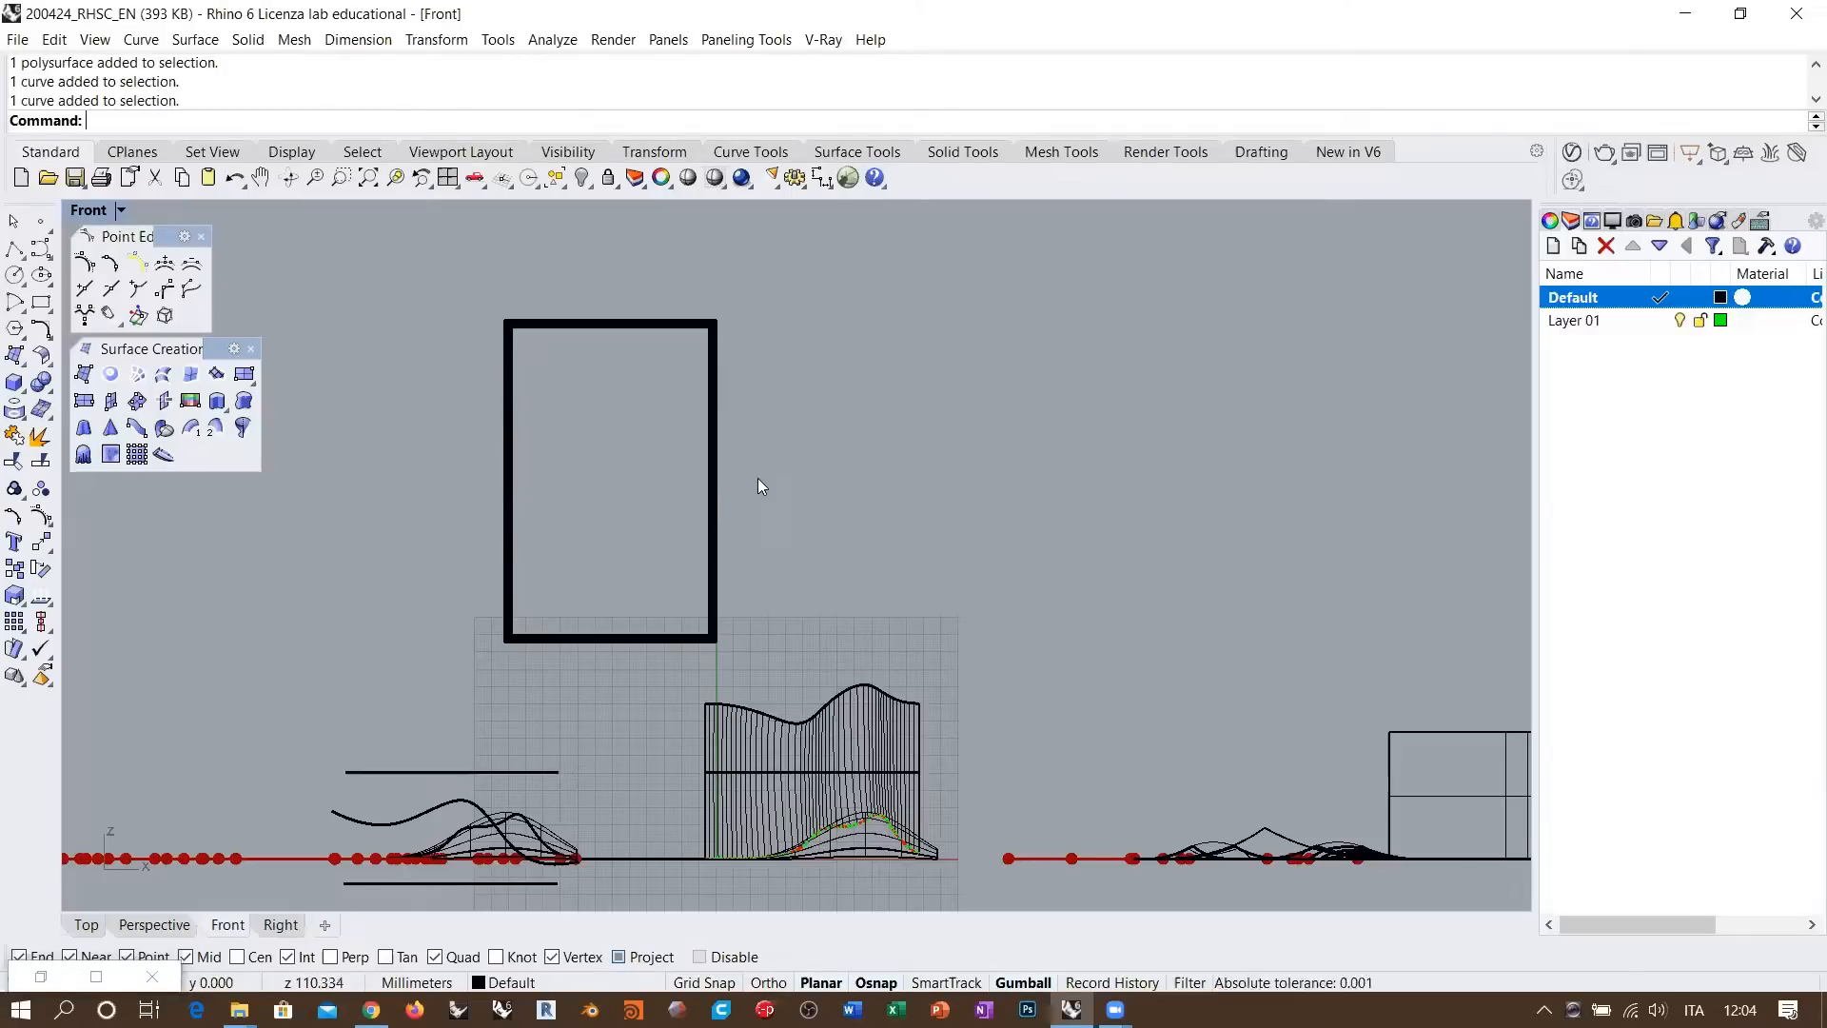
# Examine how the moulding lines meet along the diagonal at the frame's upper corner in the Front view
pyautogui.moveTo(599, 487); pyautogui.dragTo(733, 597, button='right')
pyautogui.scroll(4, 607, 416)
pyautogui.scroll(6, 685, 468)
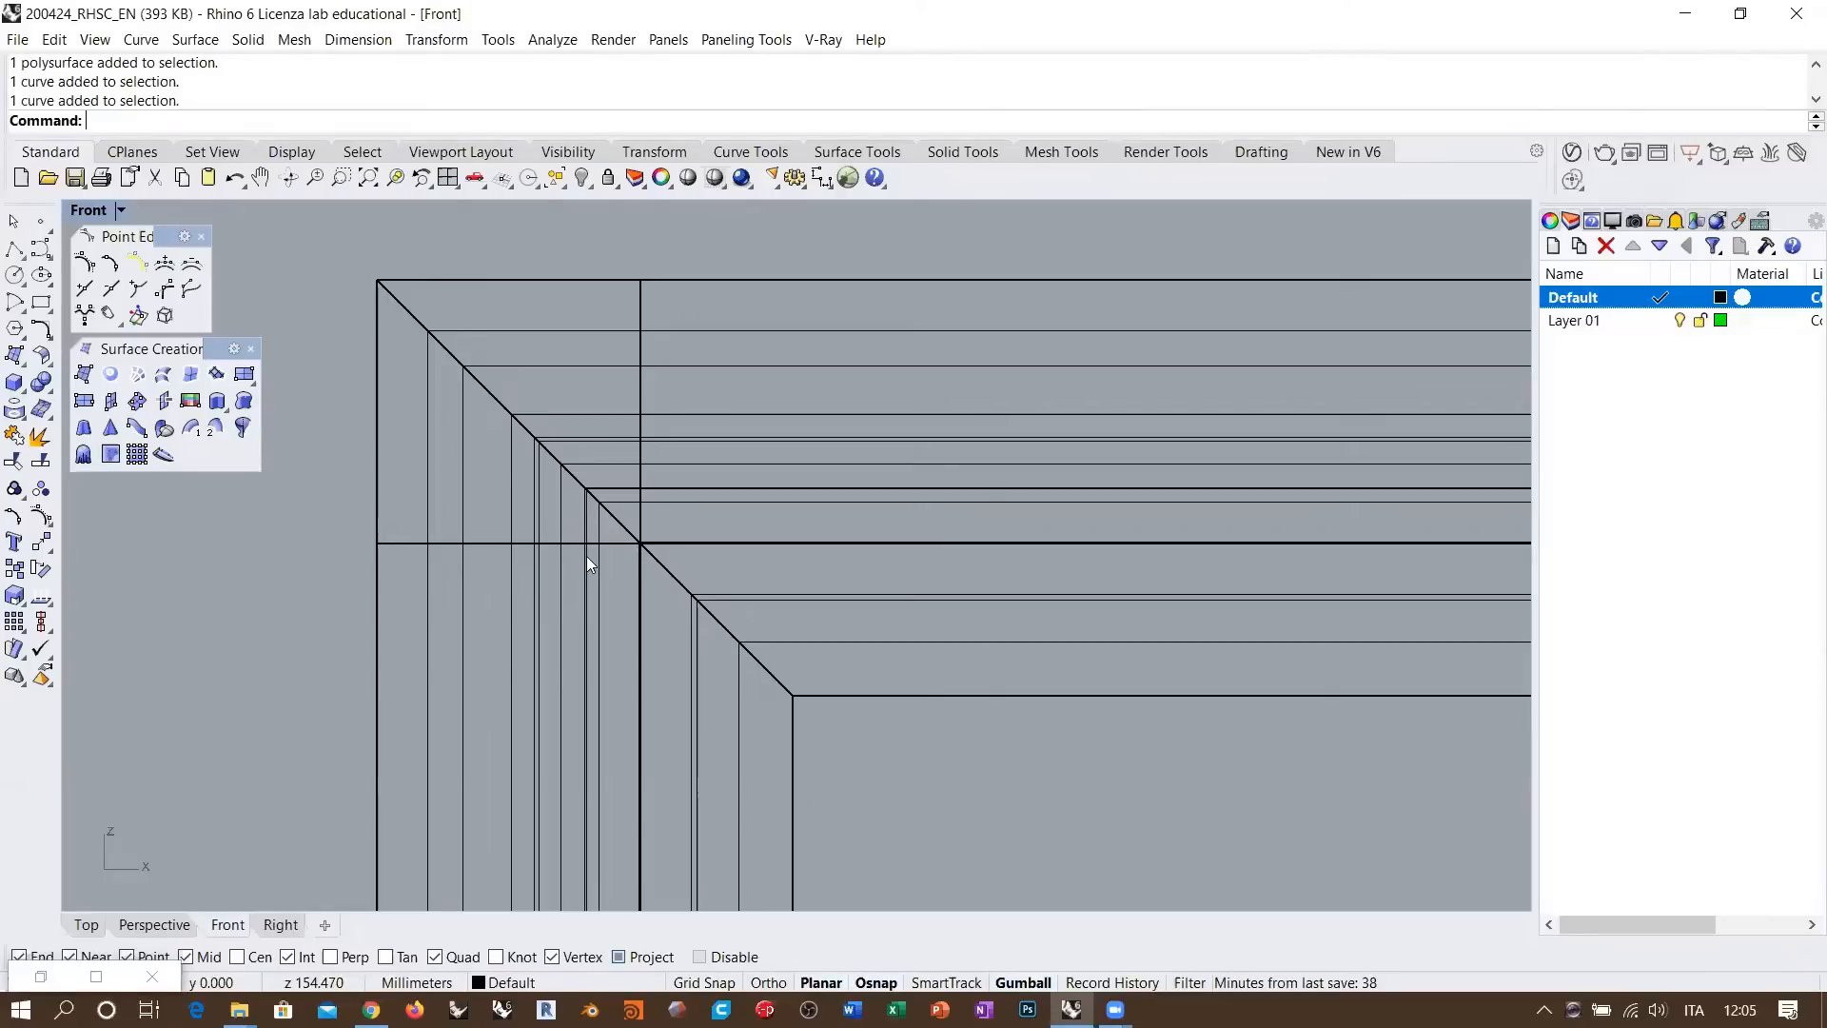
pyautogui.scroll(-8, 585, 558)
pyautogui.moveTo(758, 540); pyautogui.dragTo(733, 492, button='right')
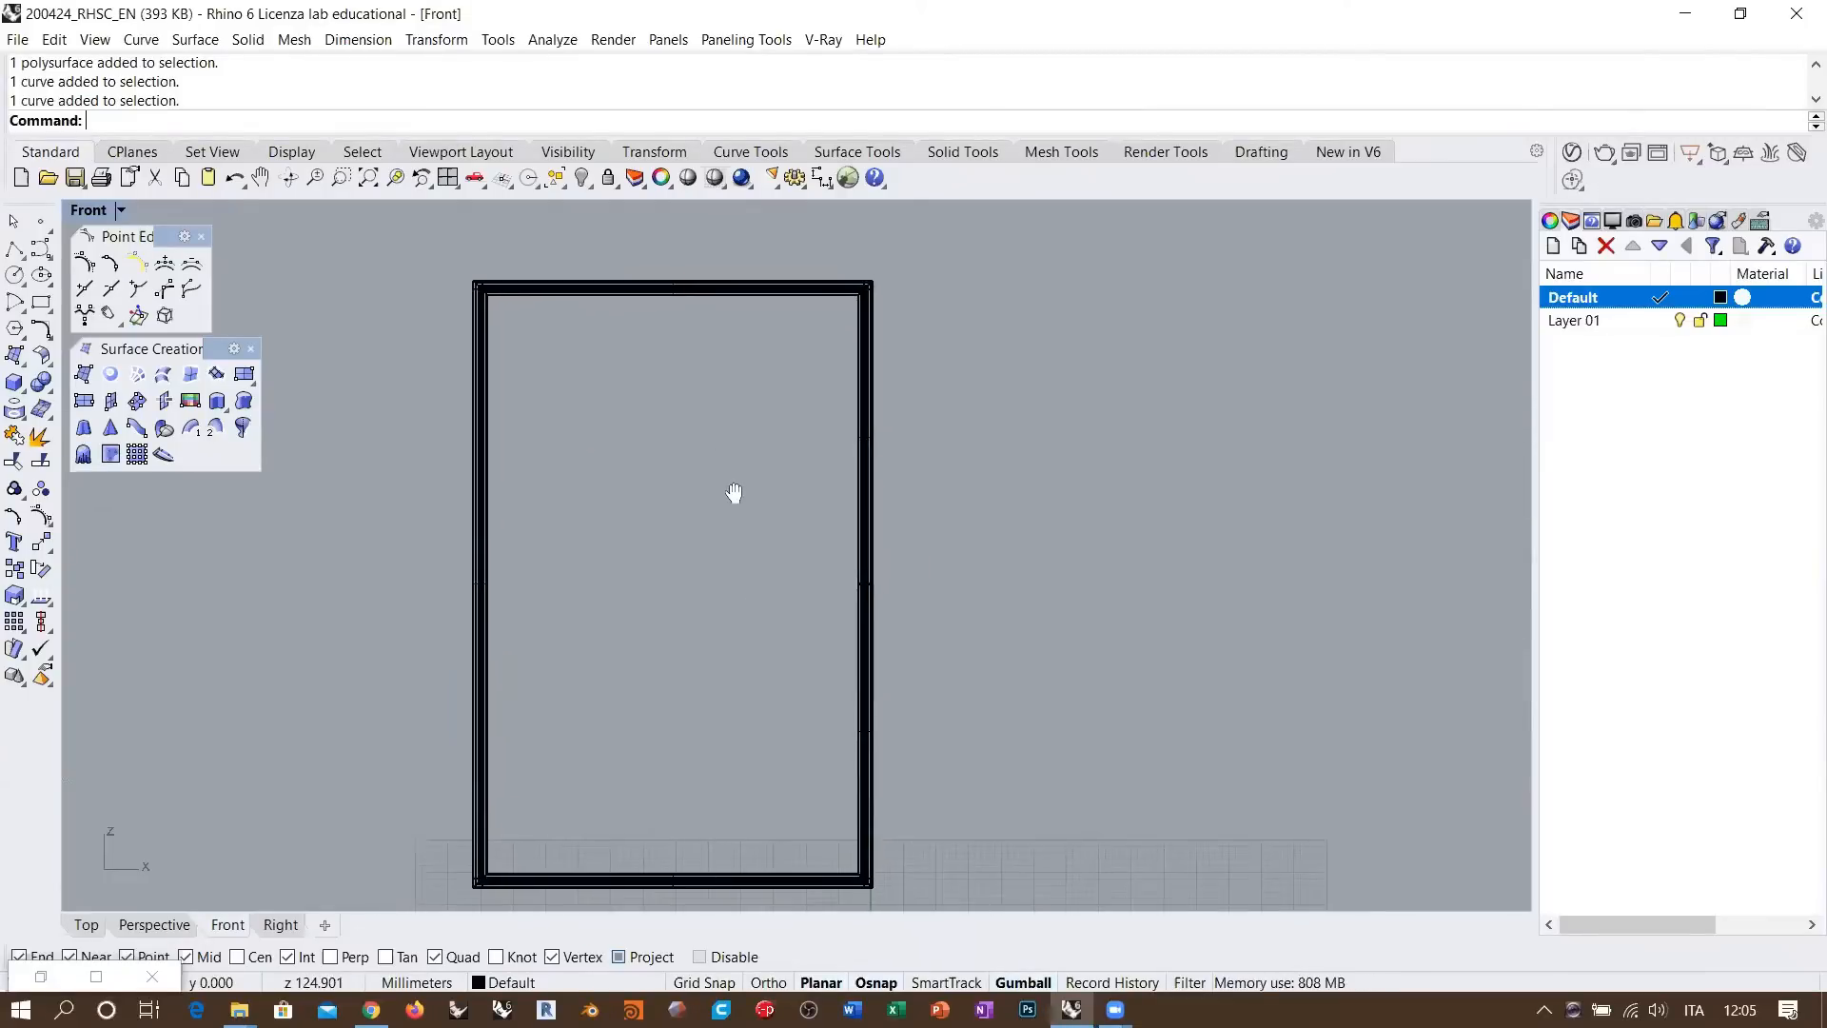
# Move the frame's profile curve straight down in the Perspective view until it sits below the frame's lower corner
pyautogui.click(156, 924)
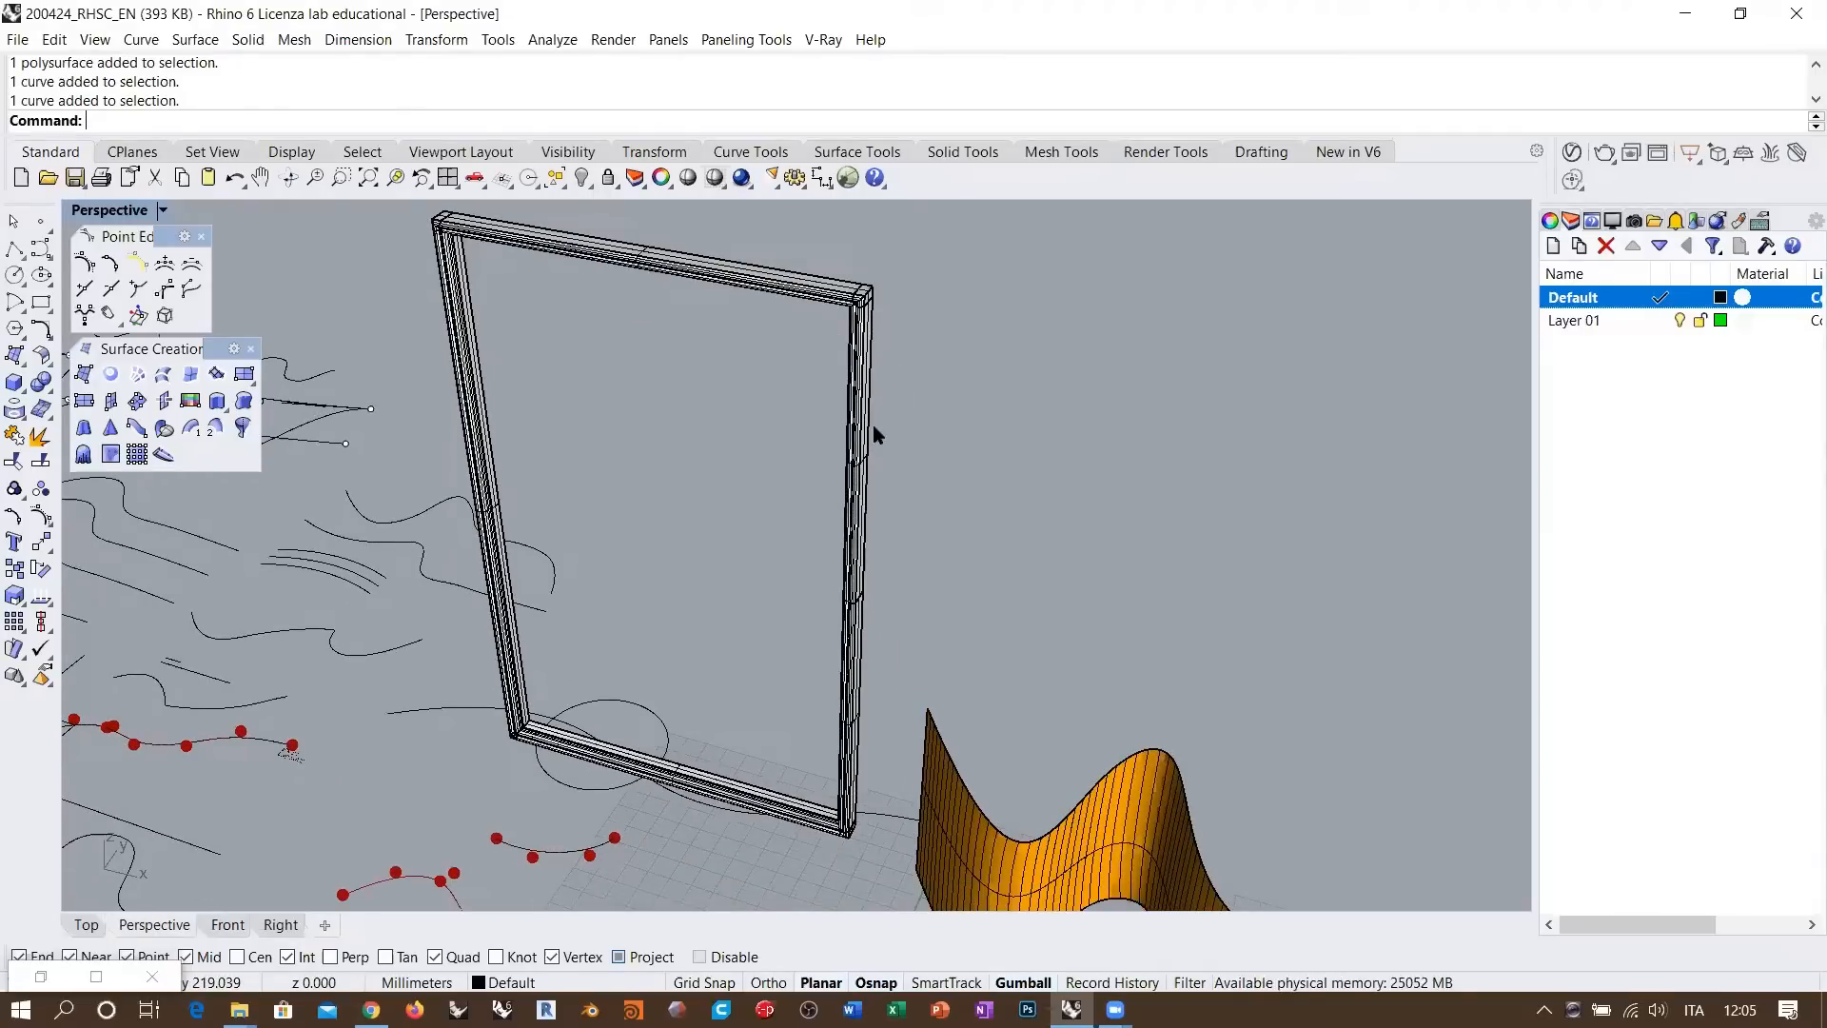
pyautogui.moveTo(804, 625); pyautogui.dragTo(920, 555)
pyautogui.moveTo(904, 610); pyautogui.dragTo(811, 476, button='right')
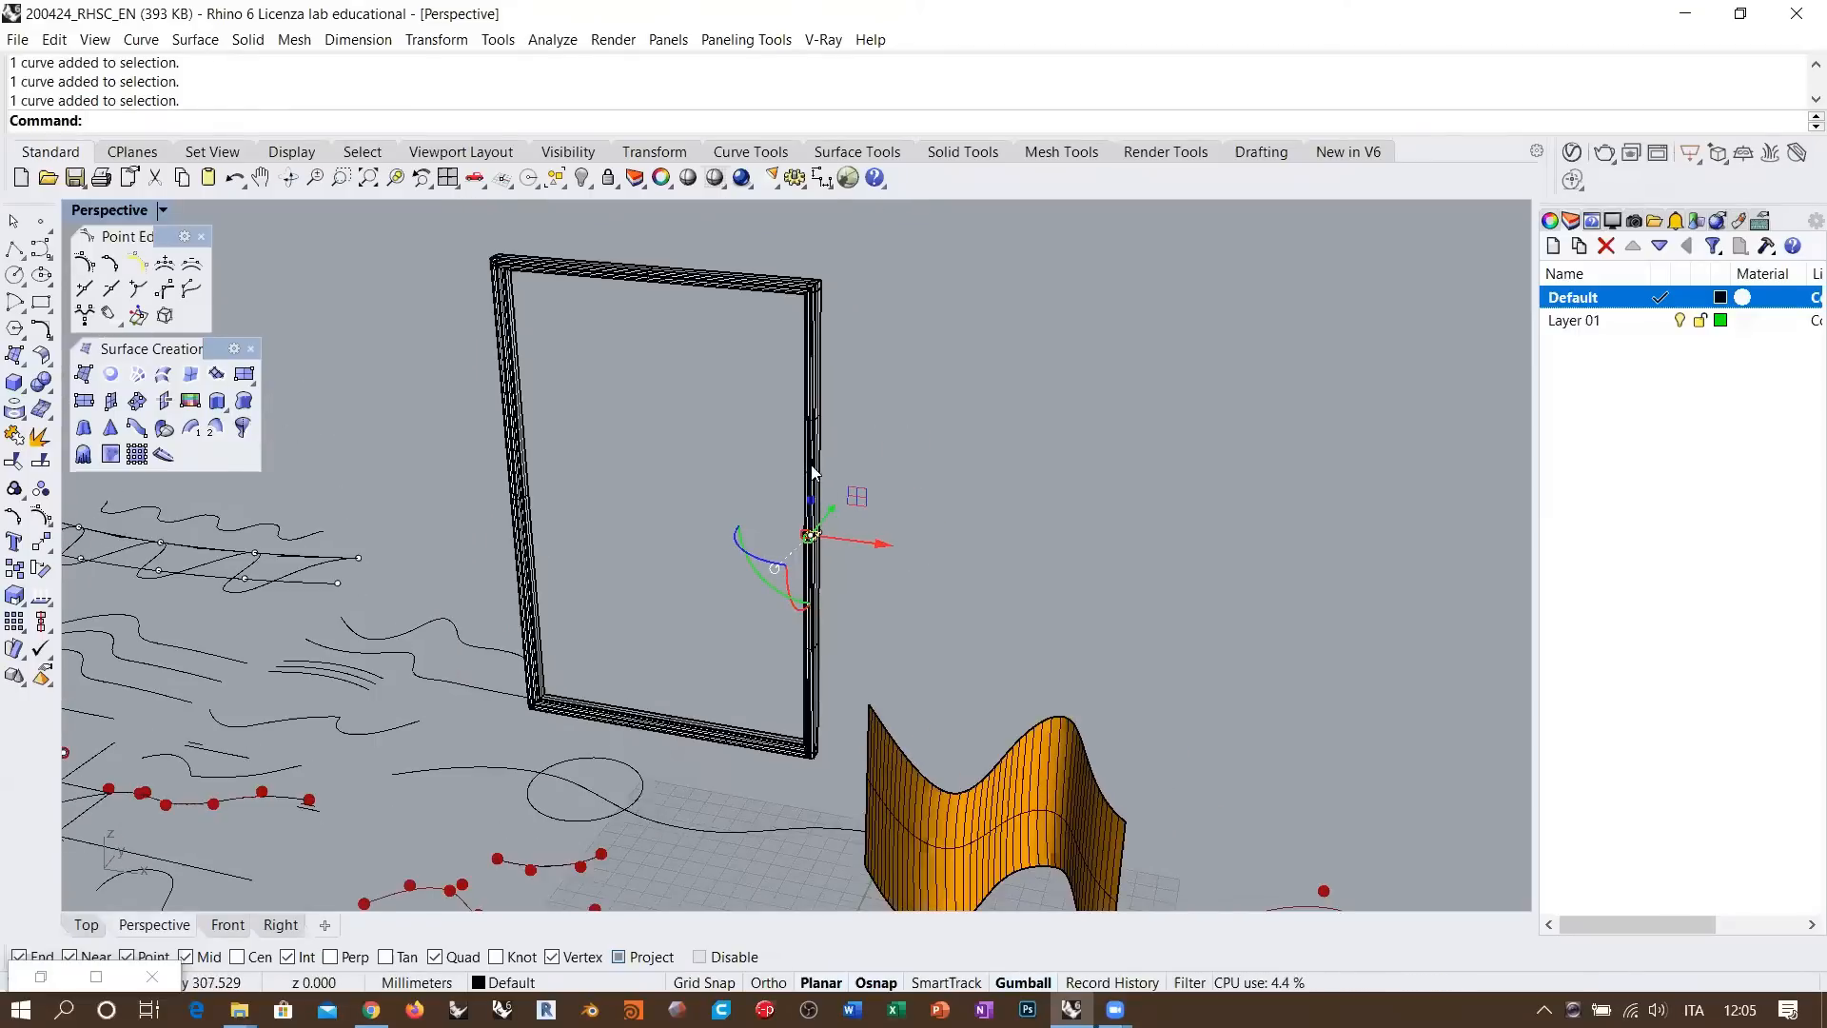
pyautogui.moveTo(814, 473); pyautogui.dragTo(823, 714)
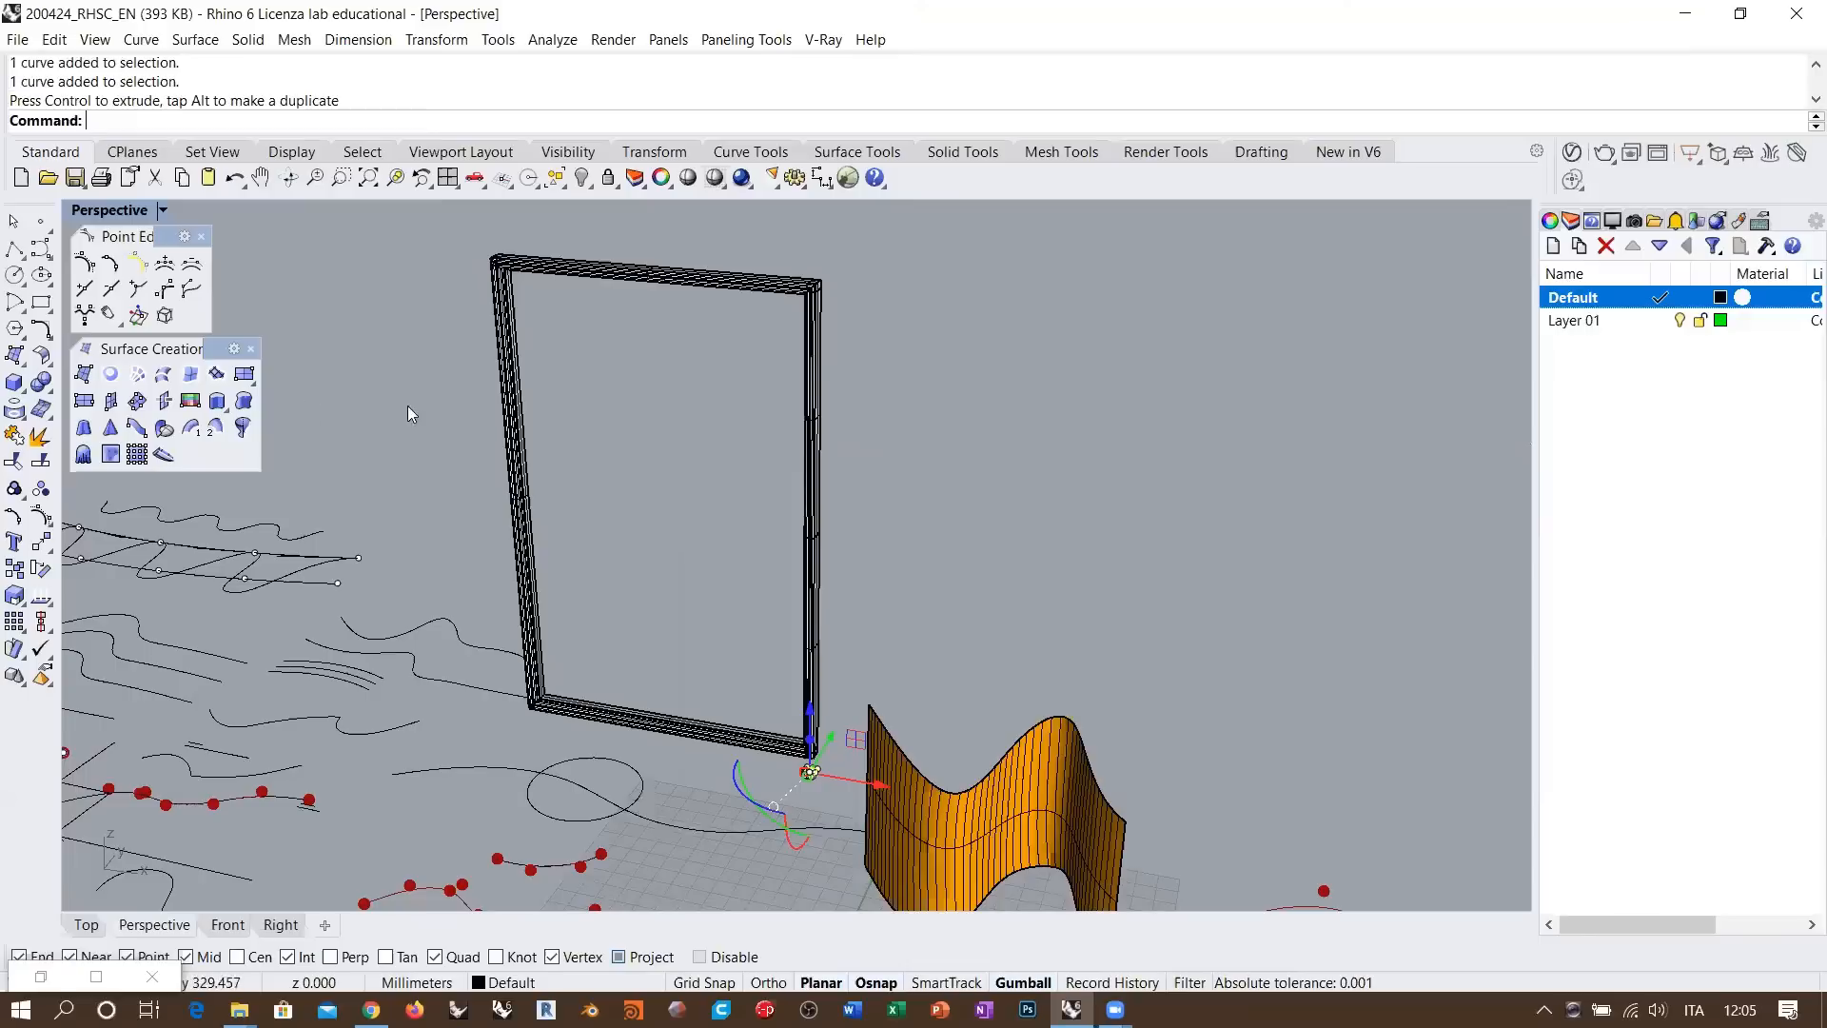
# Extrude the profile curve vertically past the frame's upper corner as an open surface without caps
pyautogui.click(217, 400)
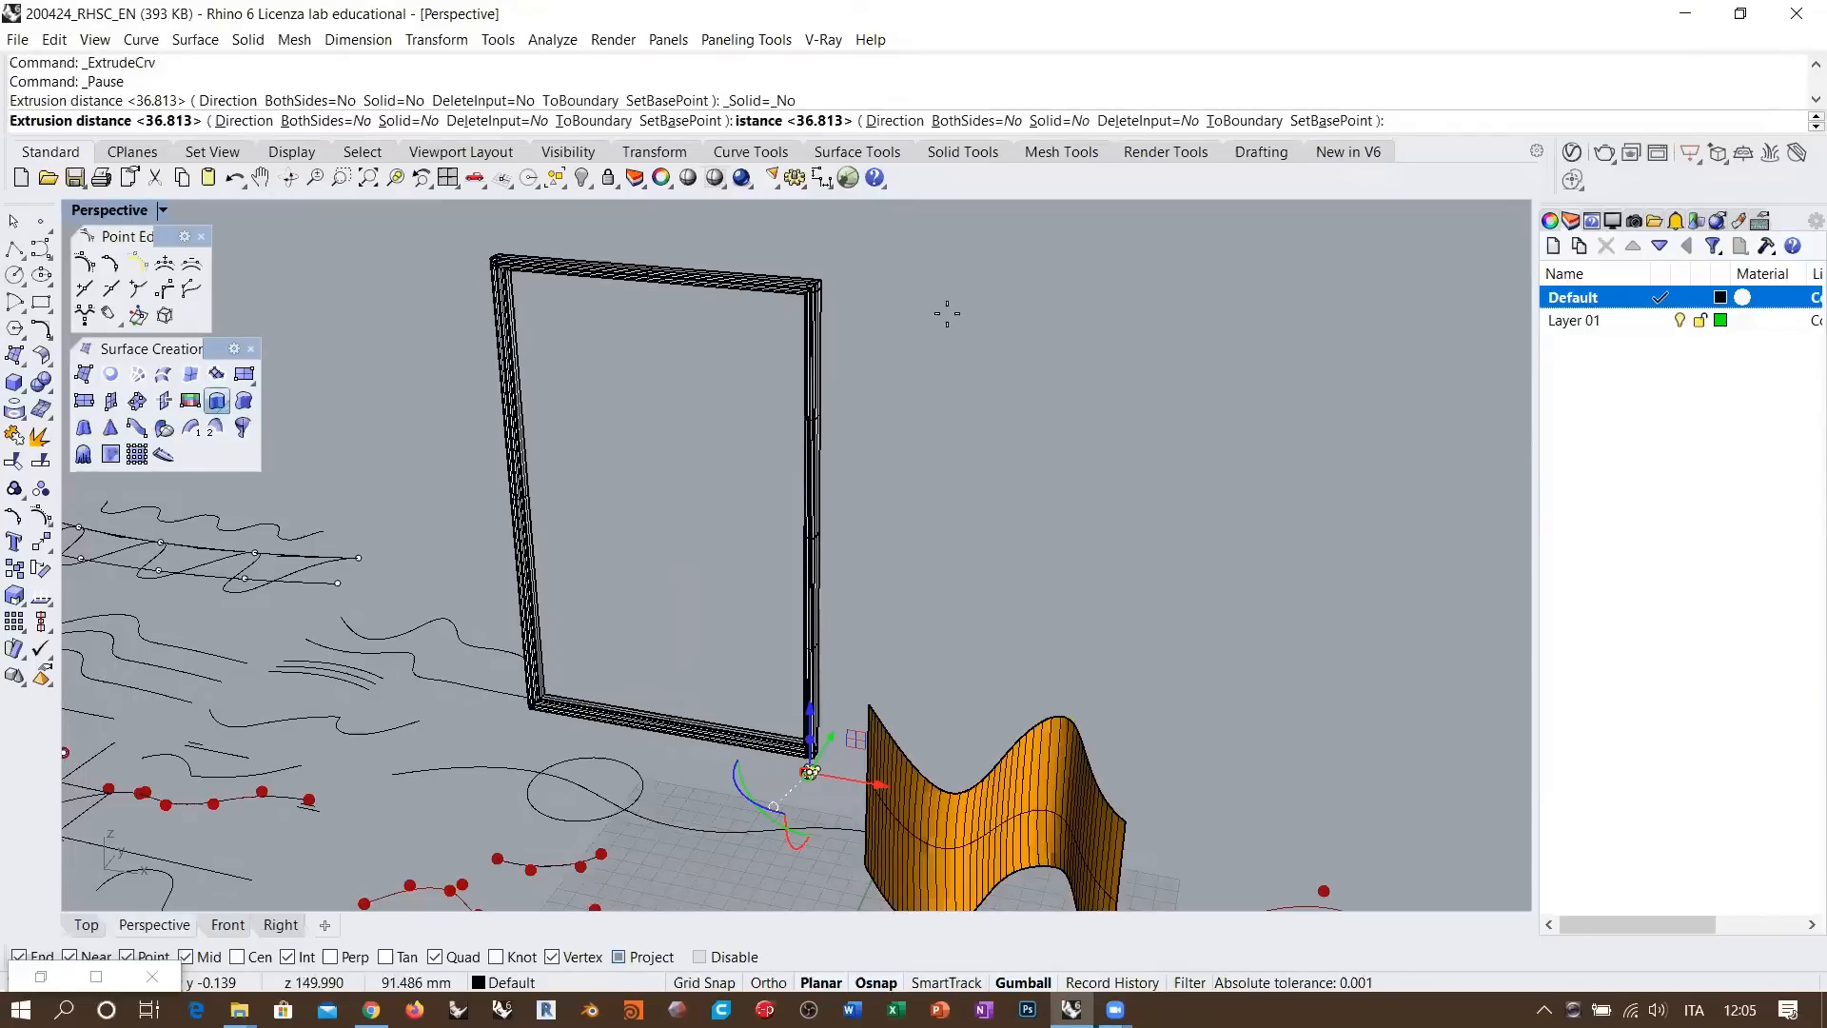
pyautogui.click(946, 313)
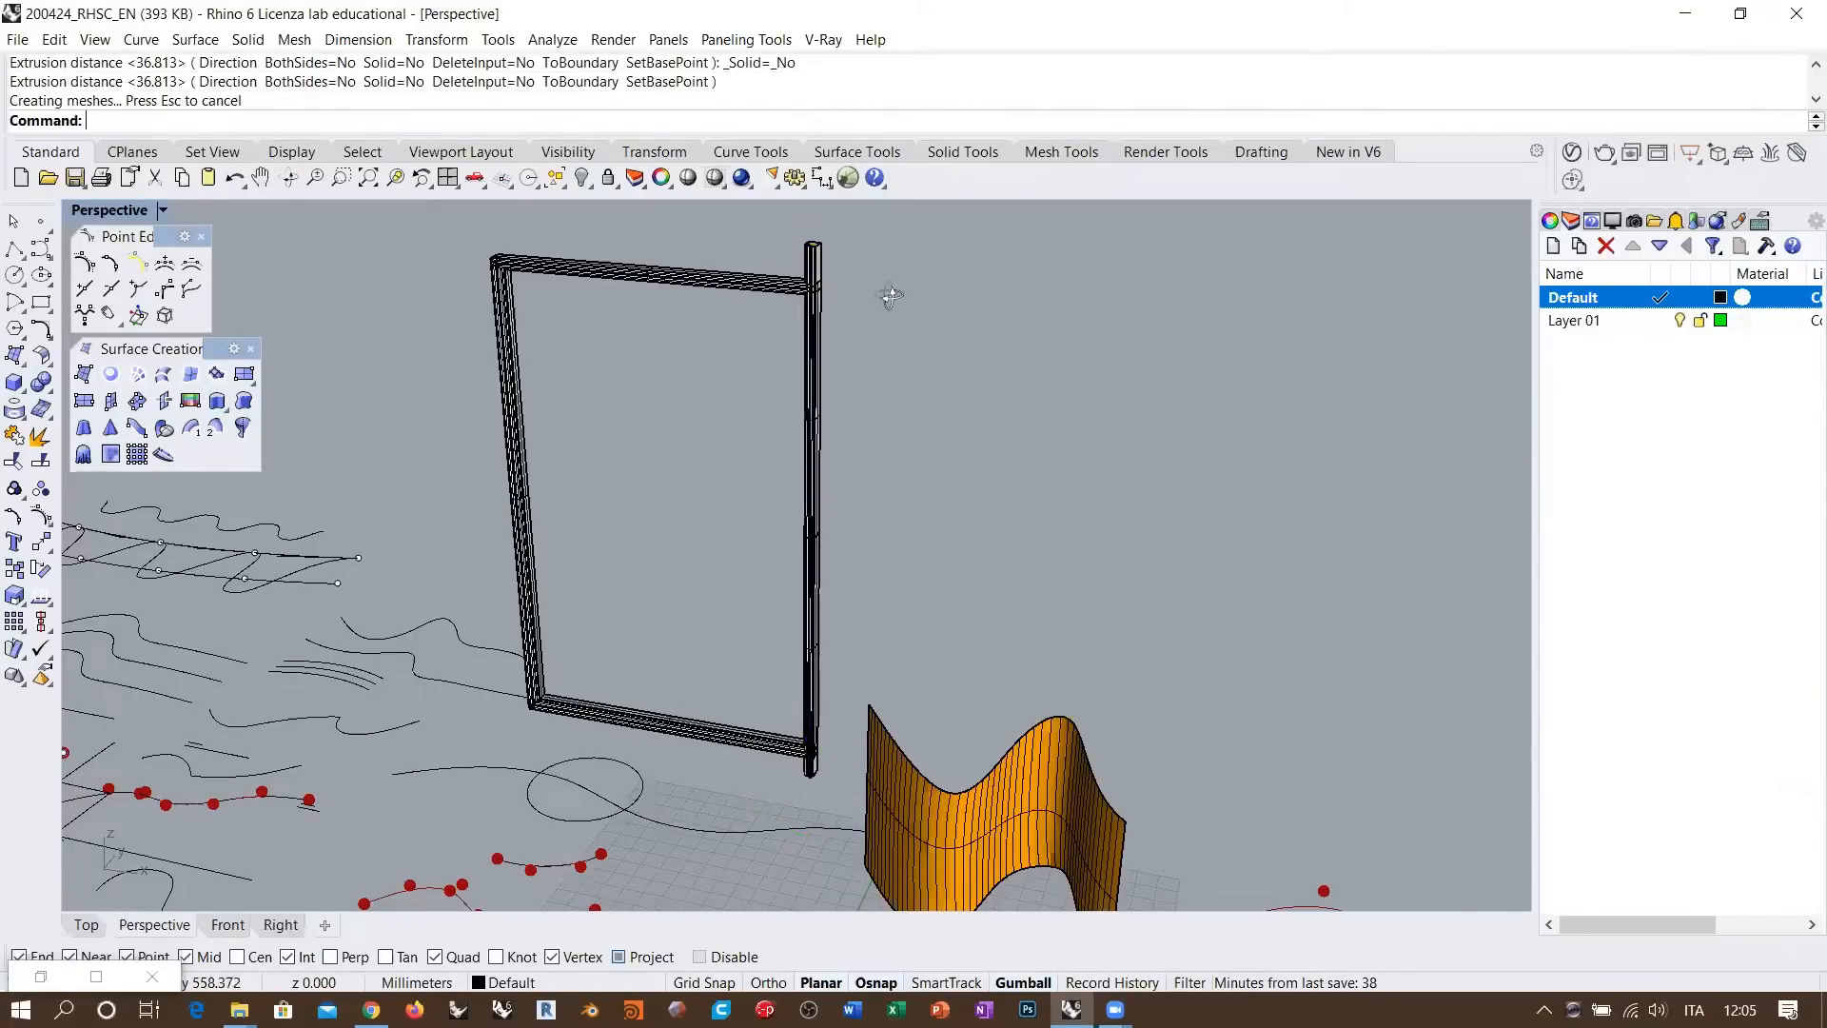
pyautogui.moveTo(889, 297)
pyautogui.mouseDown(button='right')
pyautogui.moveTo(900, 267)
pyautogui.moveTo(878, 291)
pyautogui.mouseUp(button='right')
pyautogui.scroll(8, 899, 270)
pyautogui.scroll(-10, 899, 281)
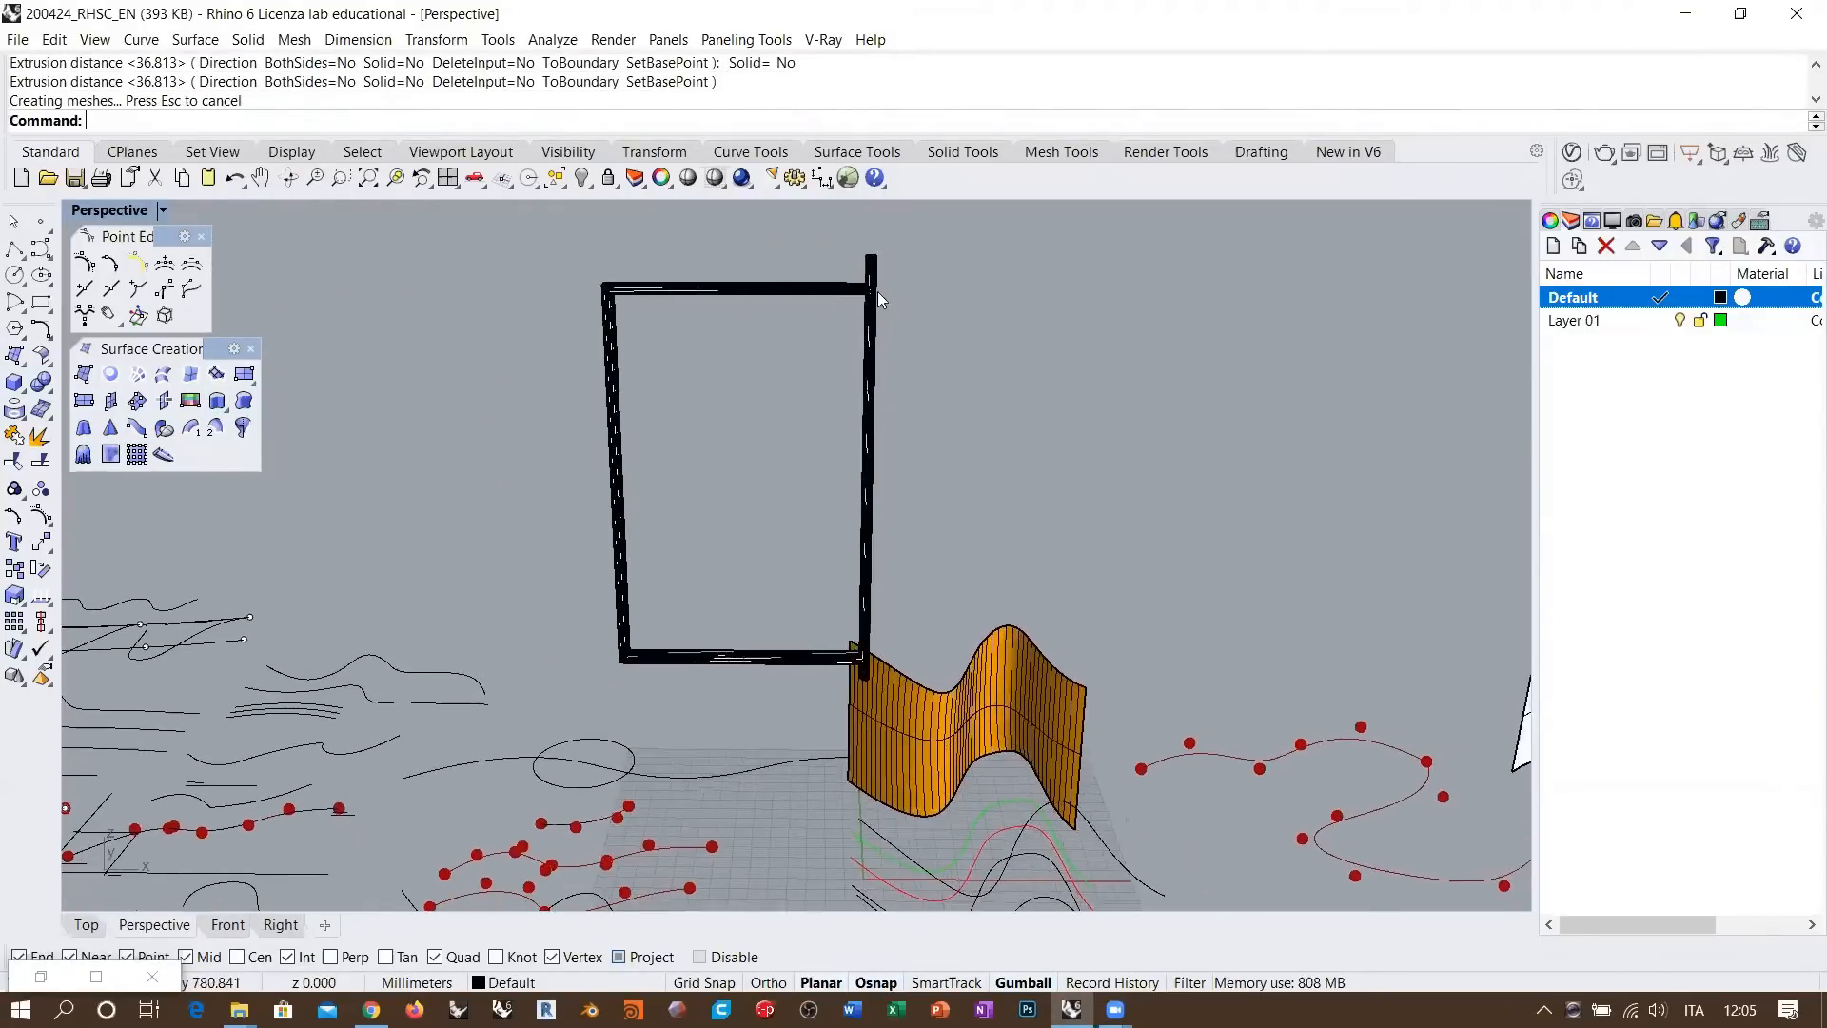
pyautogui.scroll(5, 877, 291)
pyautogui.click(885, 354)
pyautogui.scroll(-4, 895, 333)
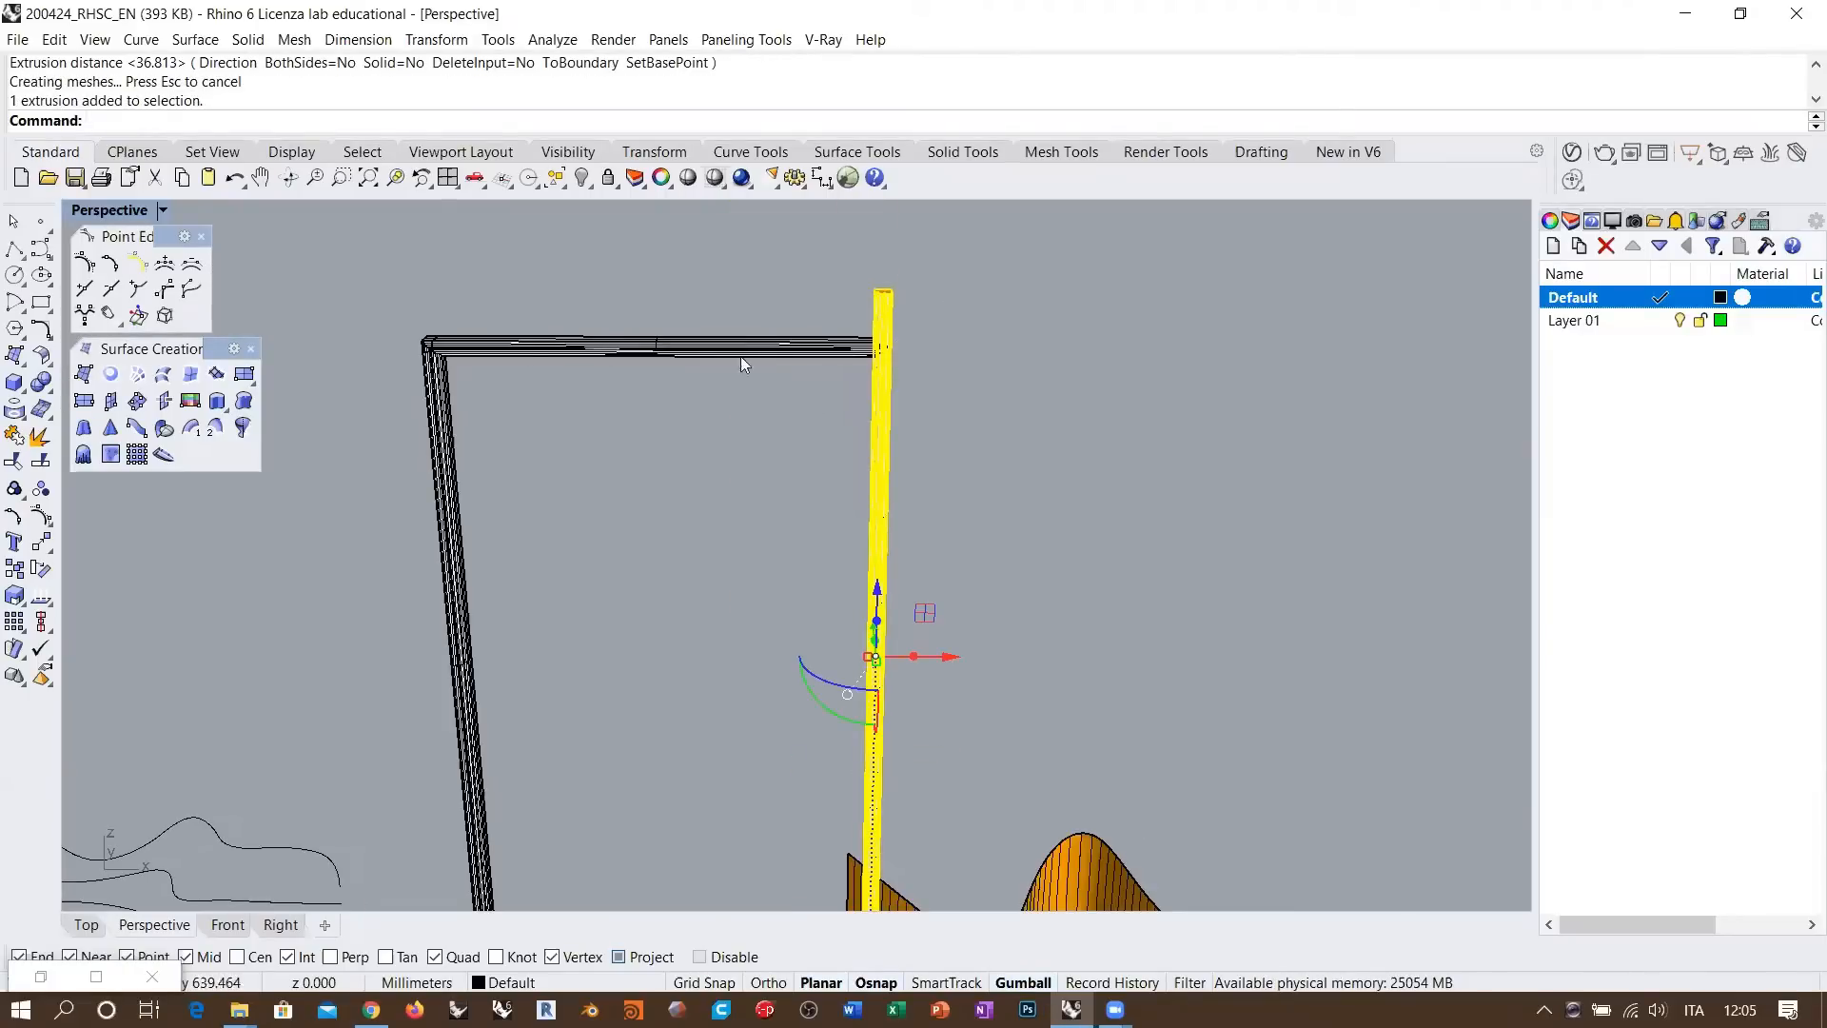
pyautogui.scroll(-4, 741, 356)
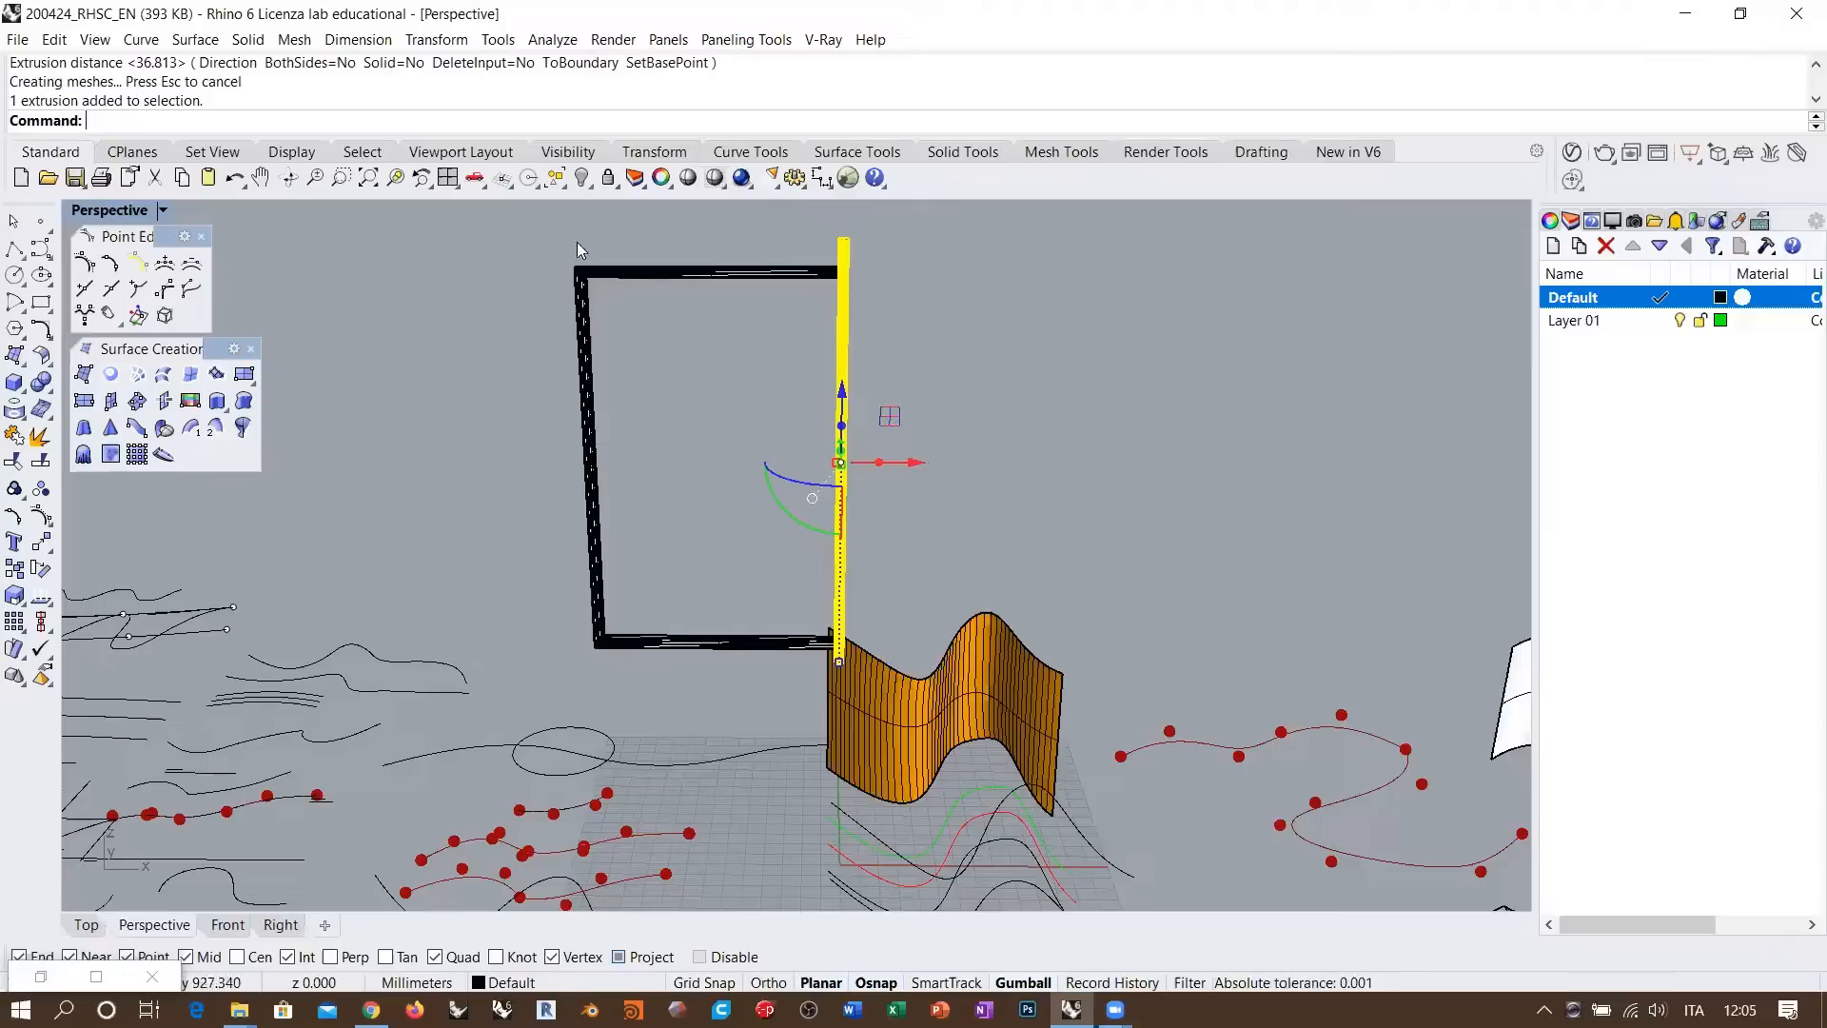
pyautogui.moveTo(631, 523); pyautogui.dragTo(807, 381, button='right')
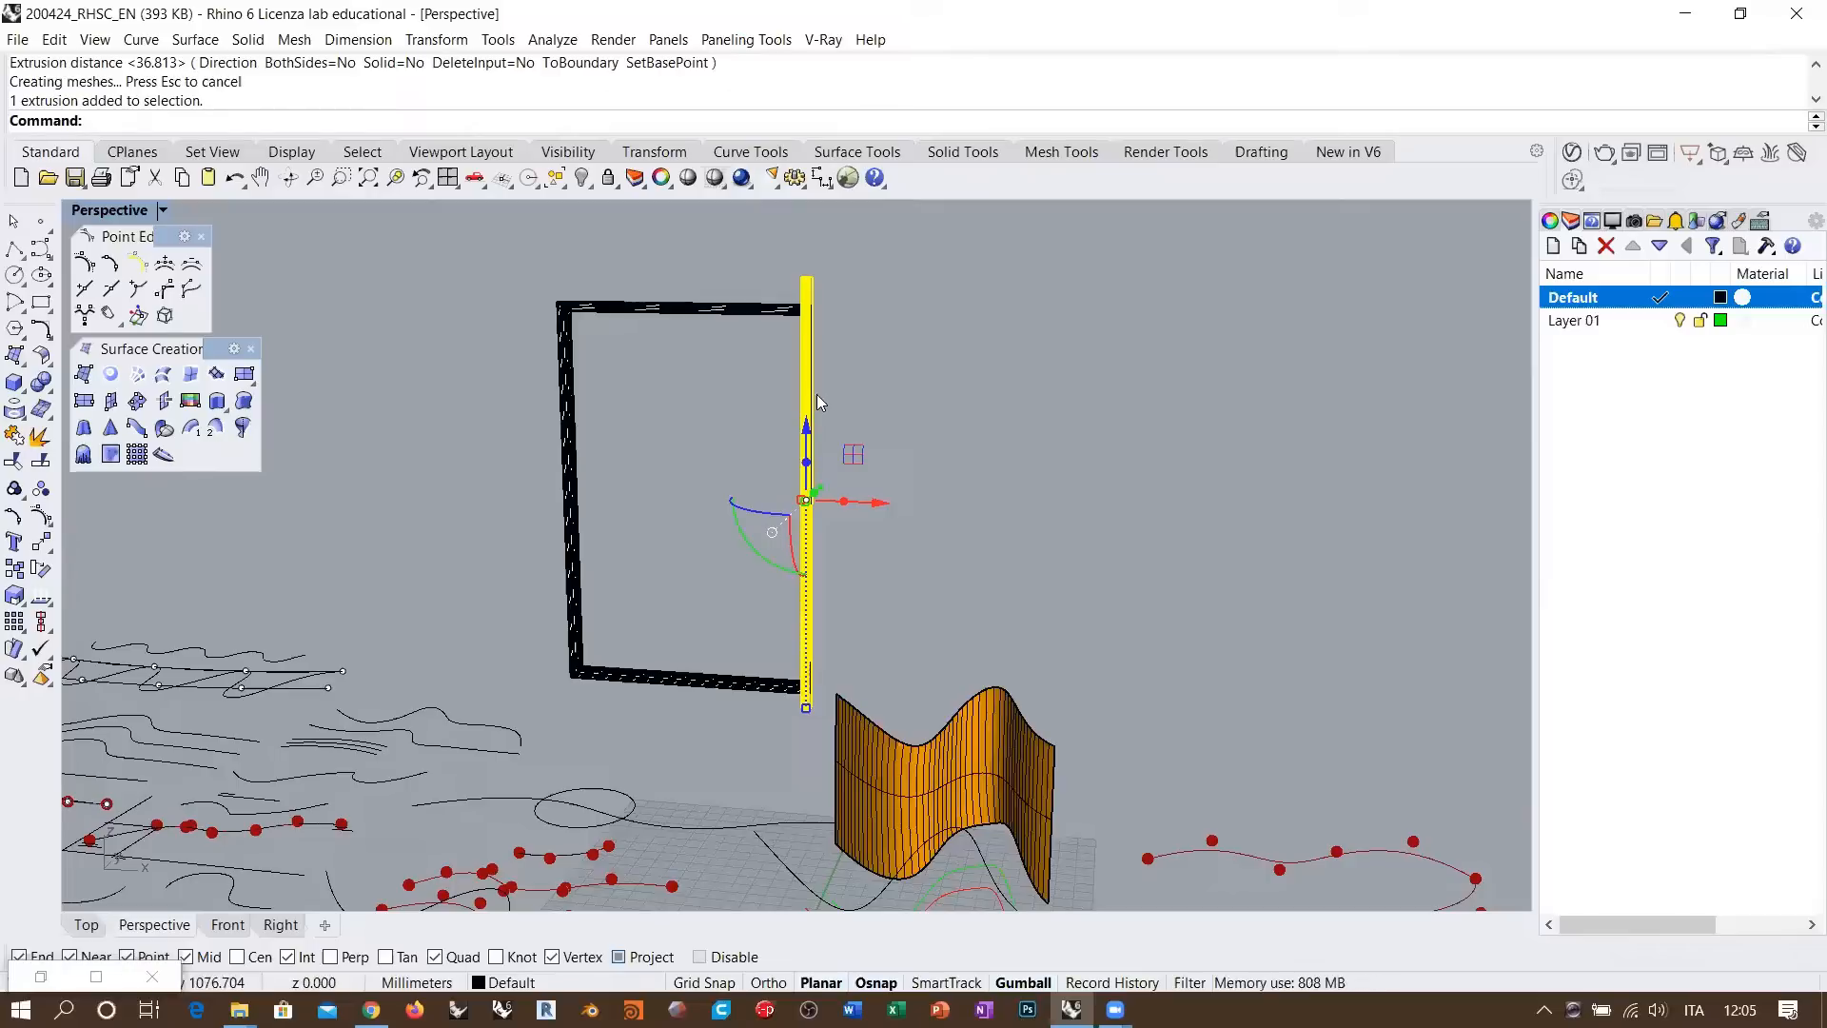
# Zoom to the profile curve at the base of the vertical extrusion and delete the extrusion
pyautogui.click(807, 709)
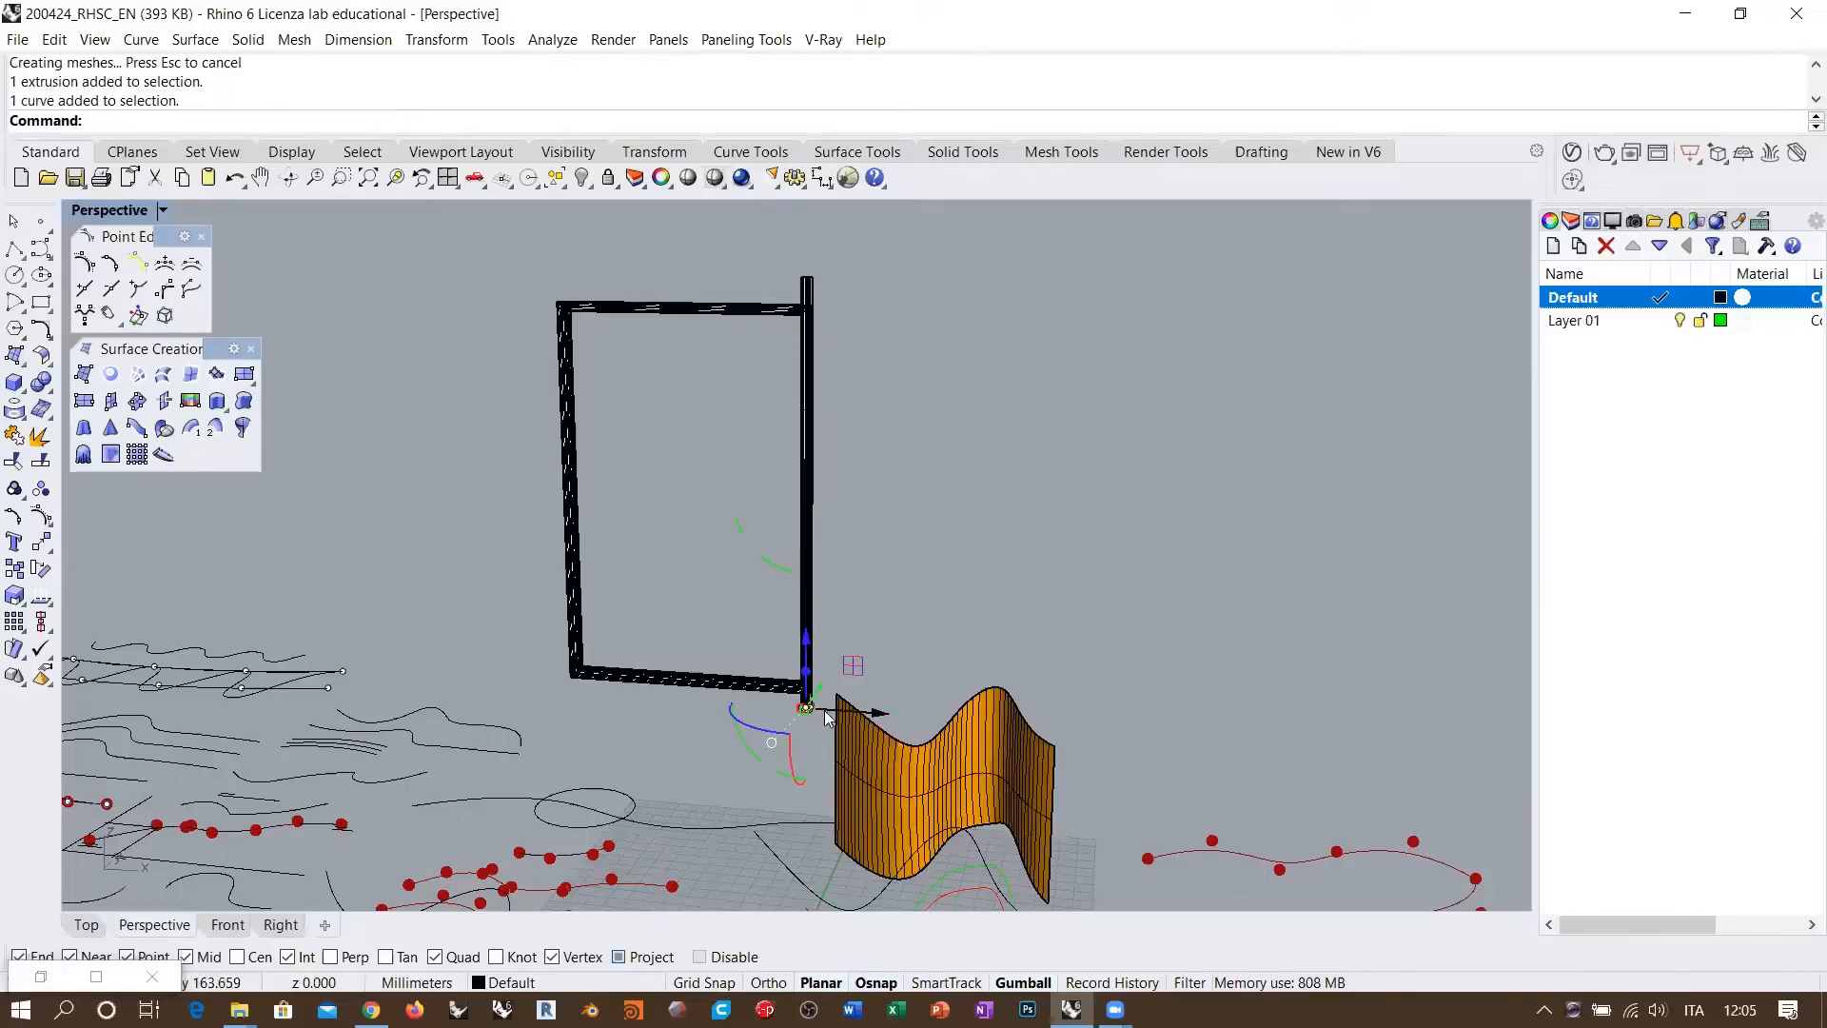
pyautogui.click(396, 179)
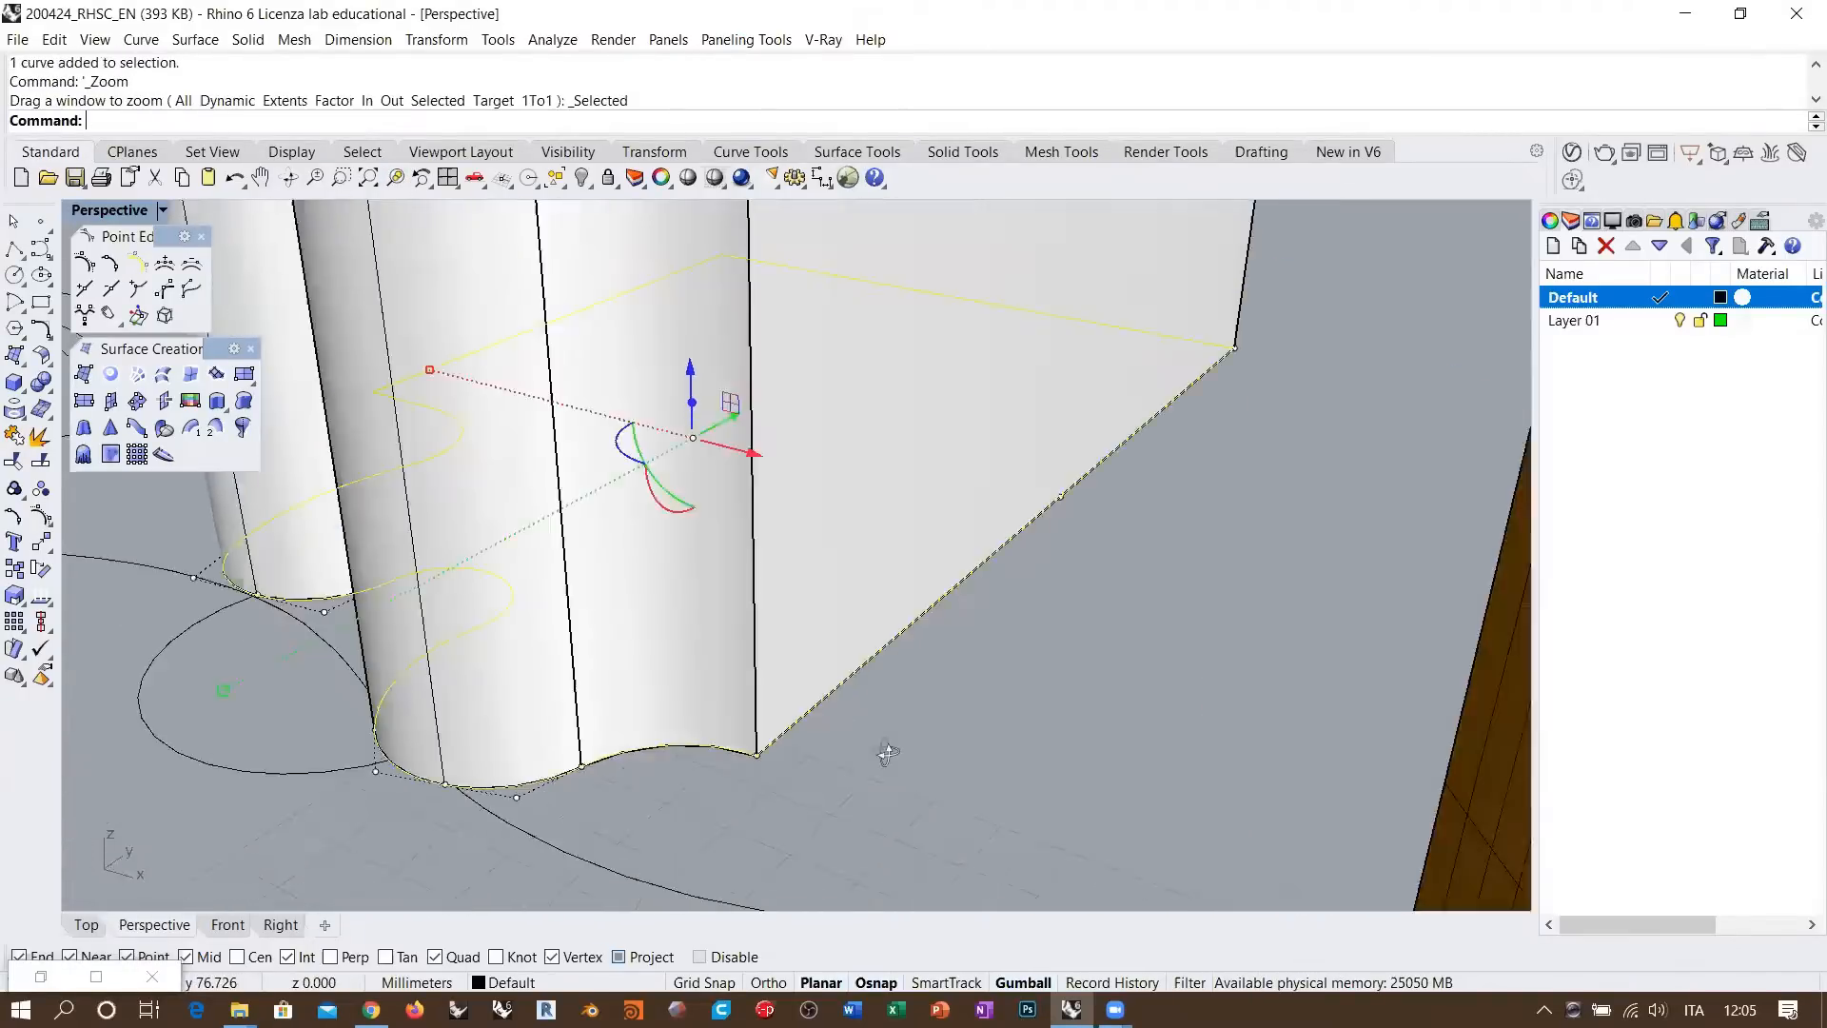
pyautogui.moveTo(886, 753); pyautogui.dragTo(1303, 418, button='right')
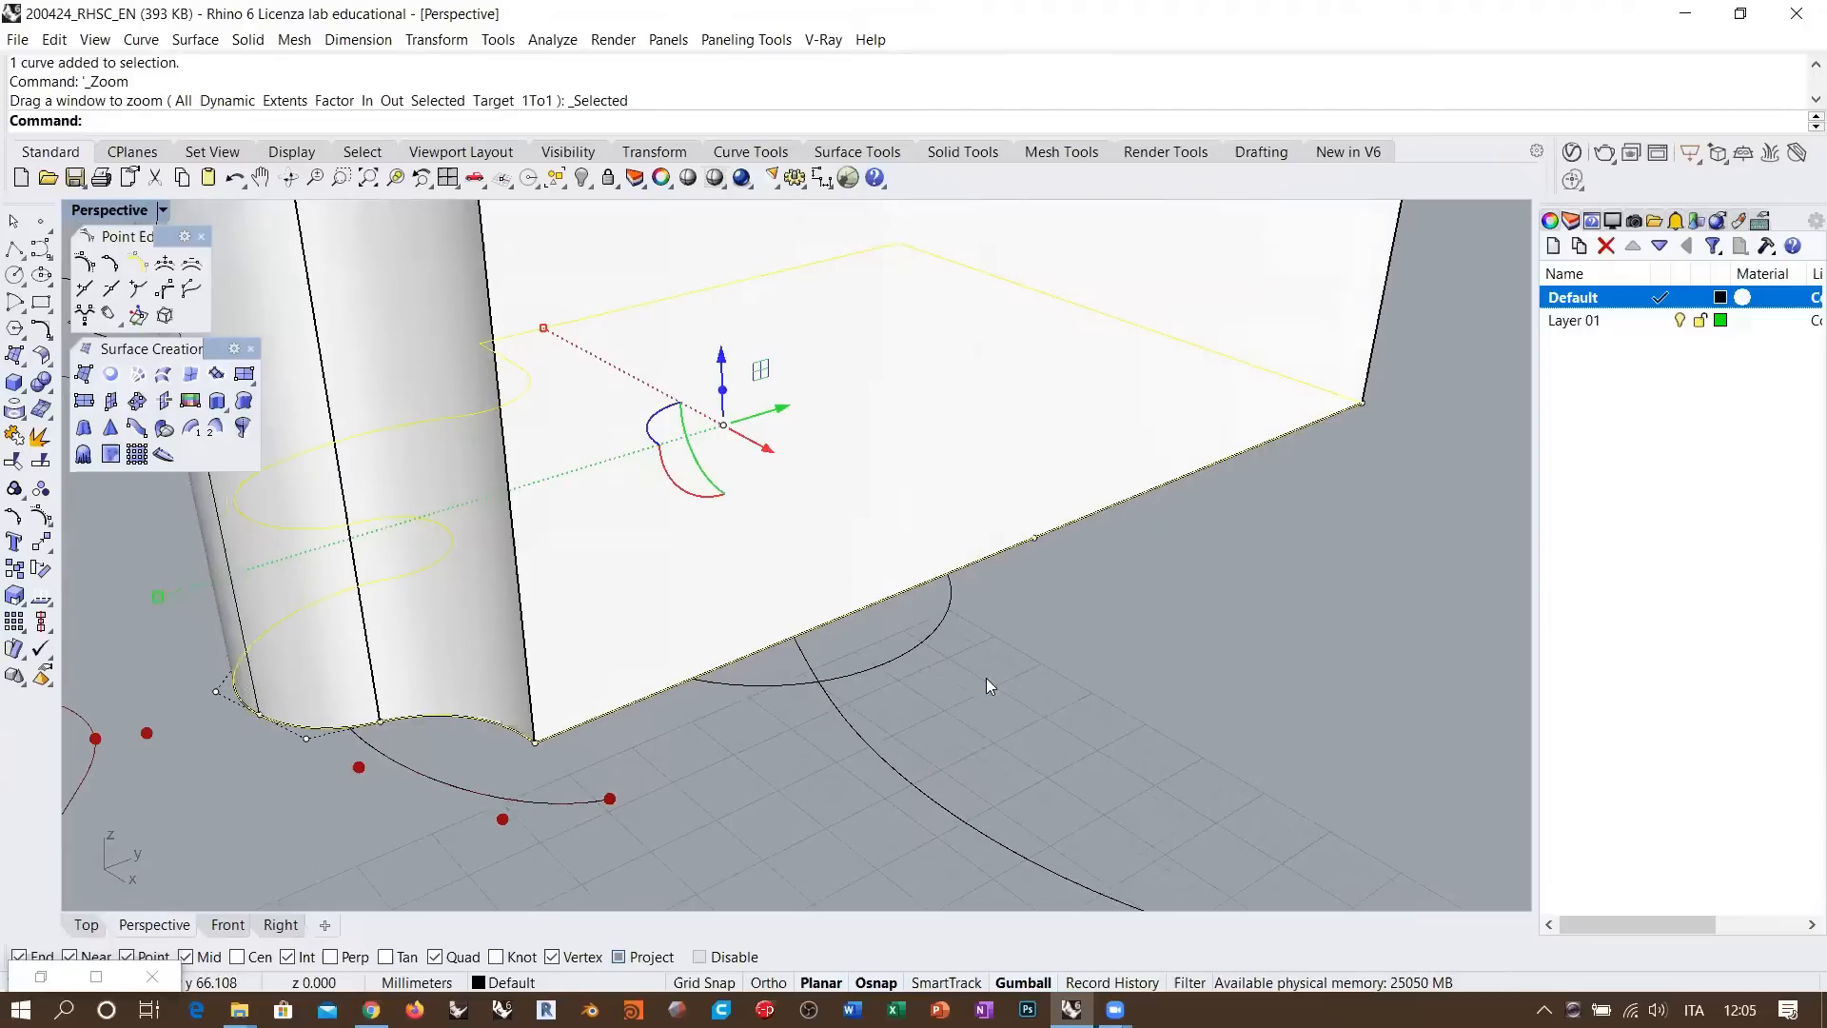
pyautogui.scroll(-7, 986, 678)
pyautogui.moveTo(986, 603); pyautogui.dragTo(1115, 562, button='right')
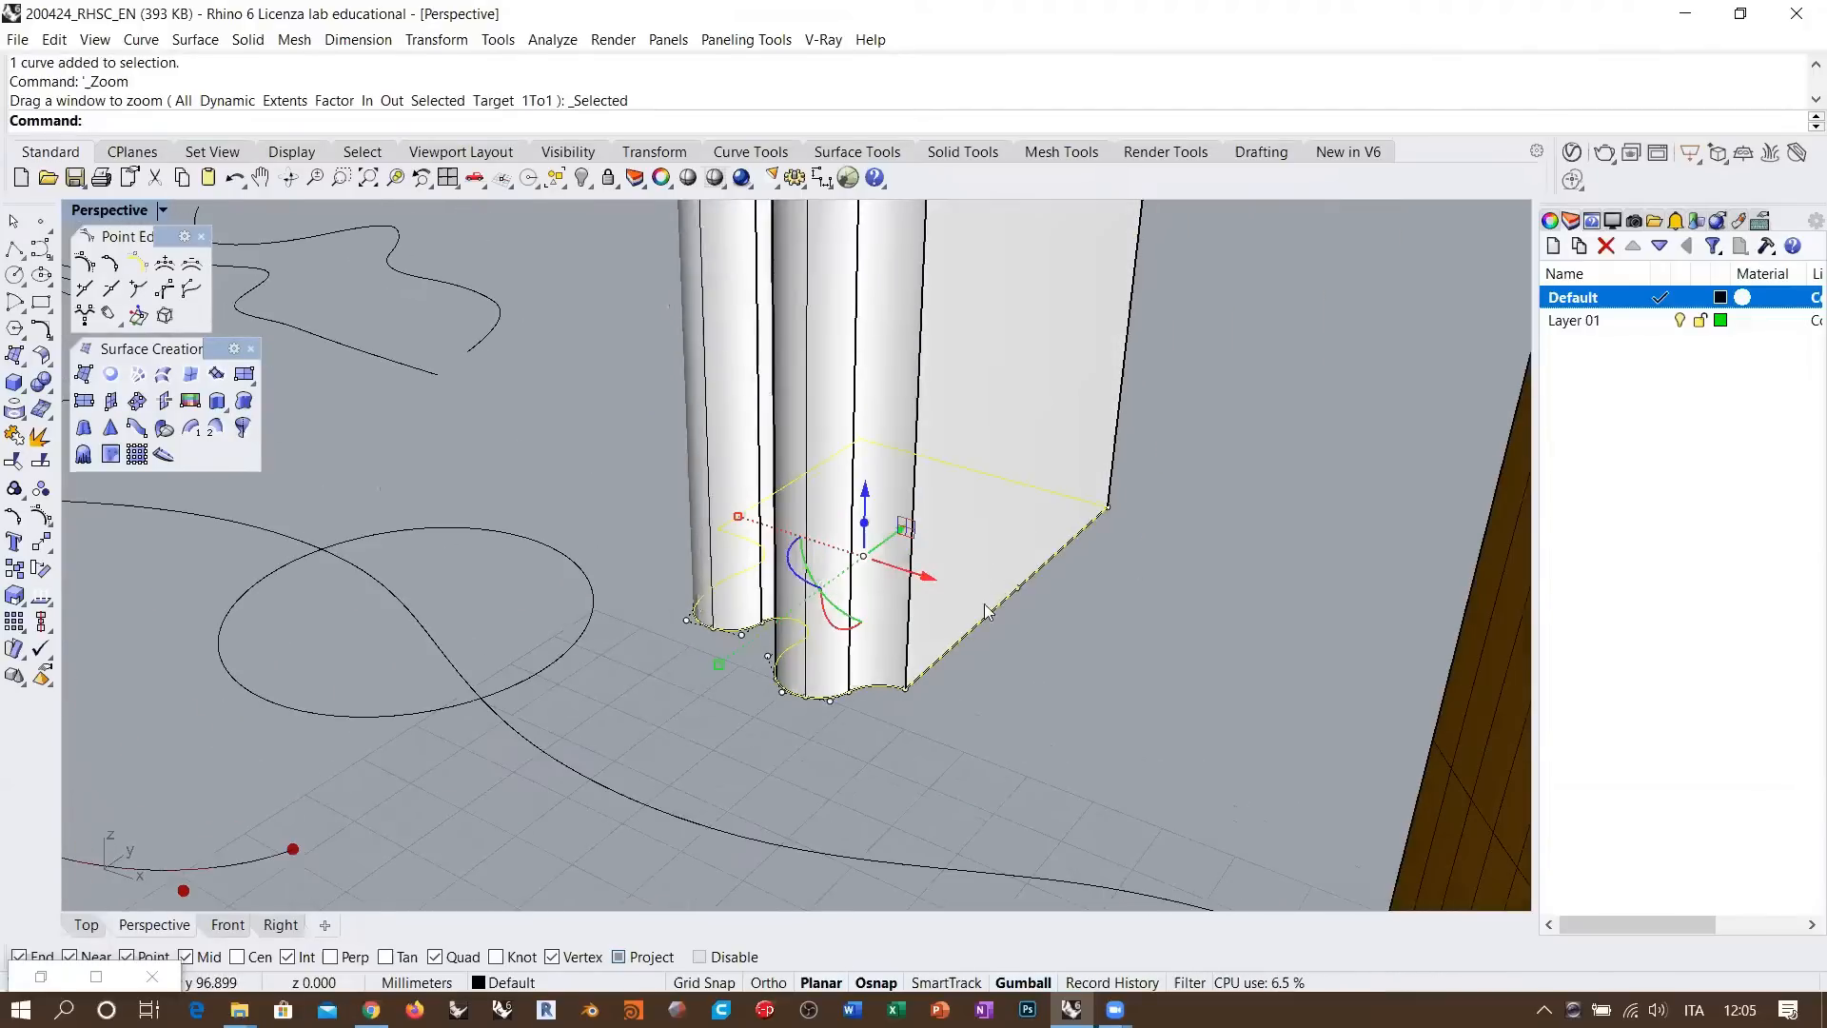
pyautogui.click(968, 352)
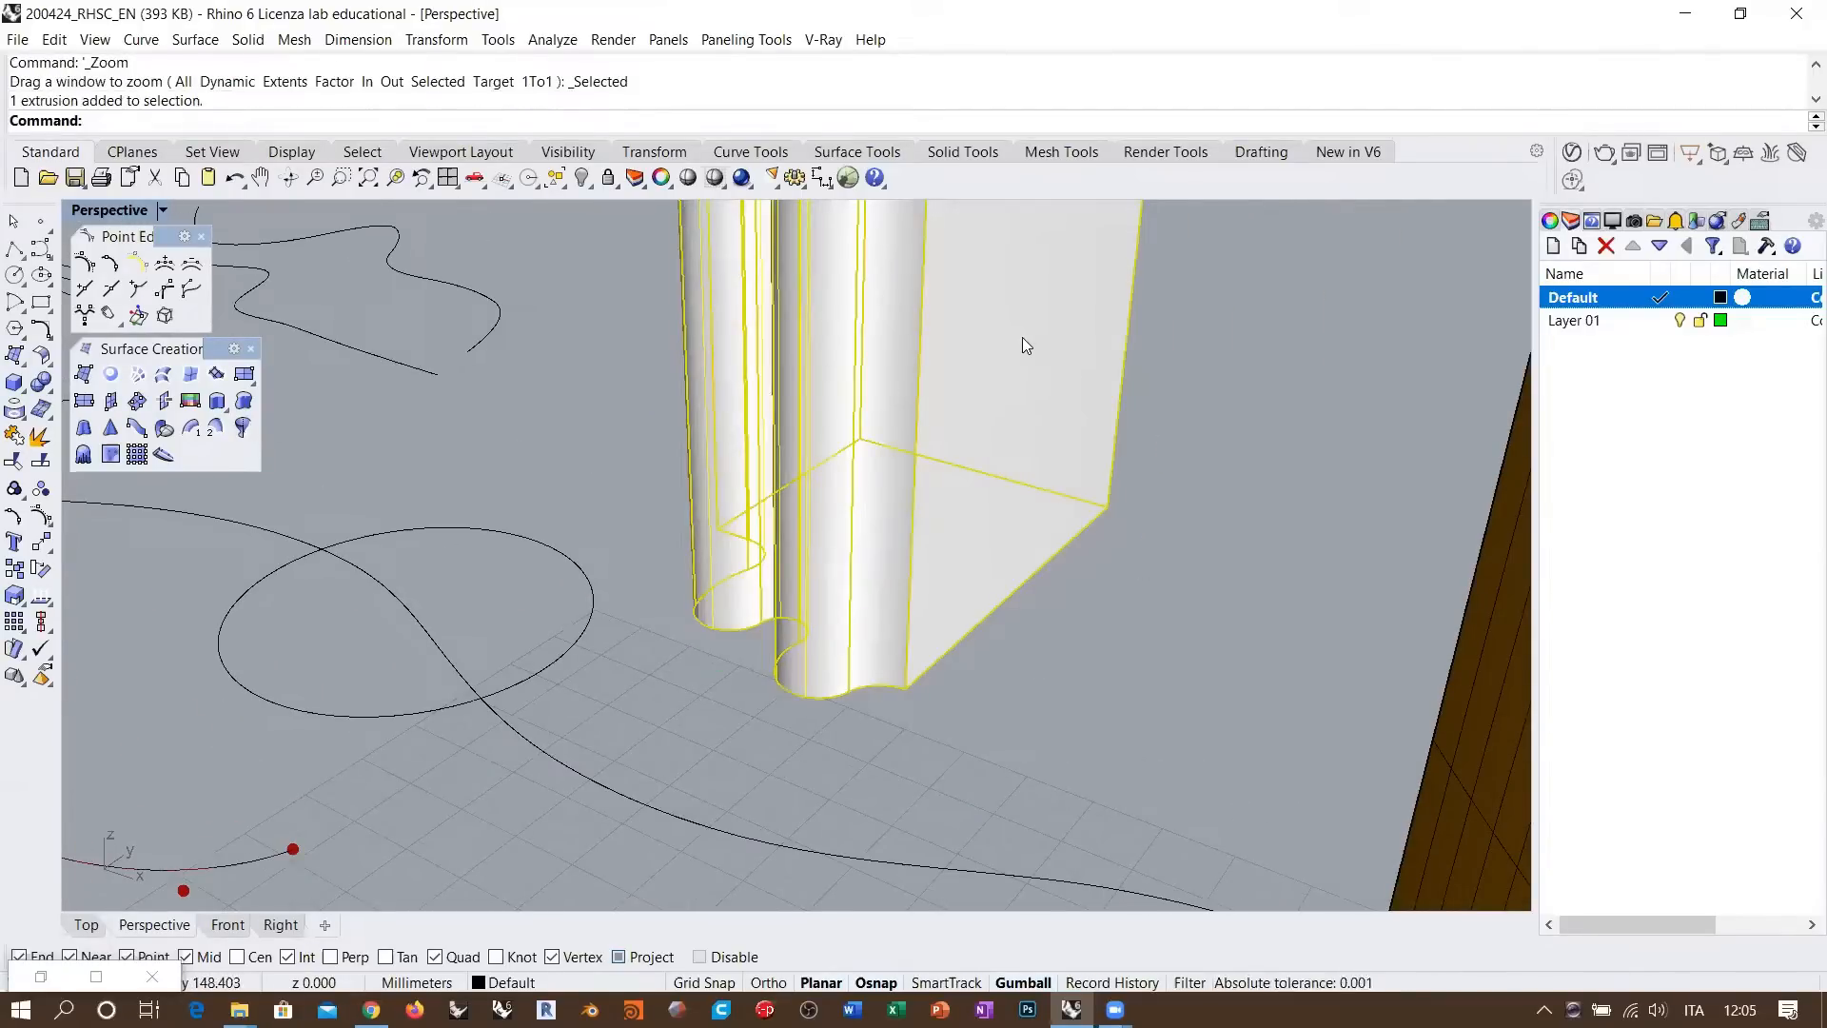
pyautogui.press('Delete')
# Select the profile curve and examine its sharp corners in the Top view
pyautogui.scroll(3, 989, 590)
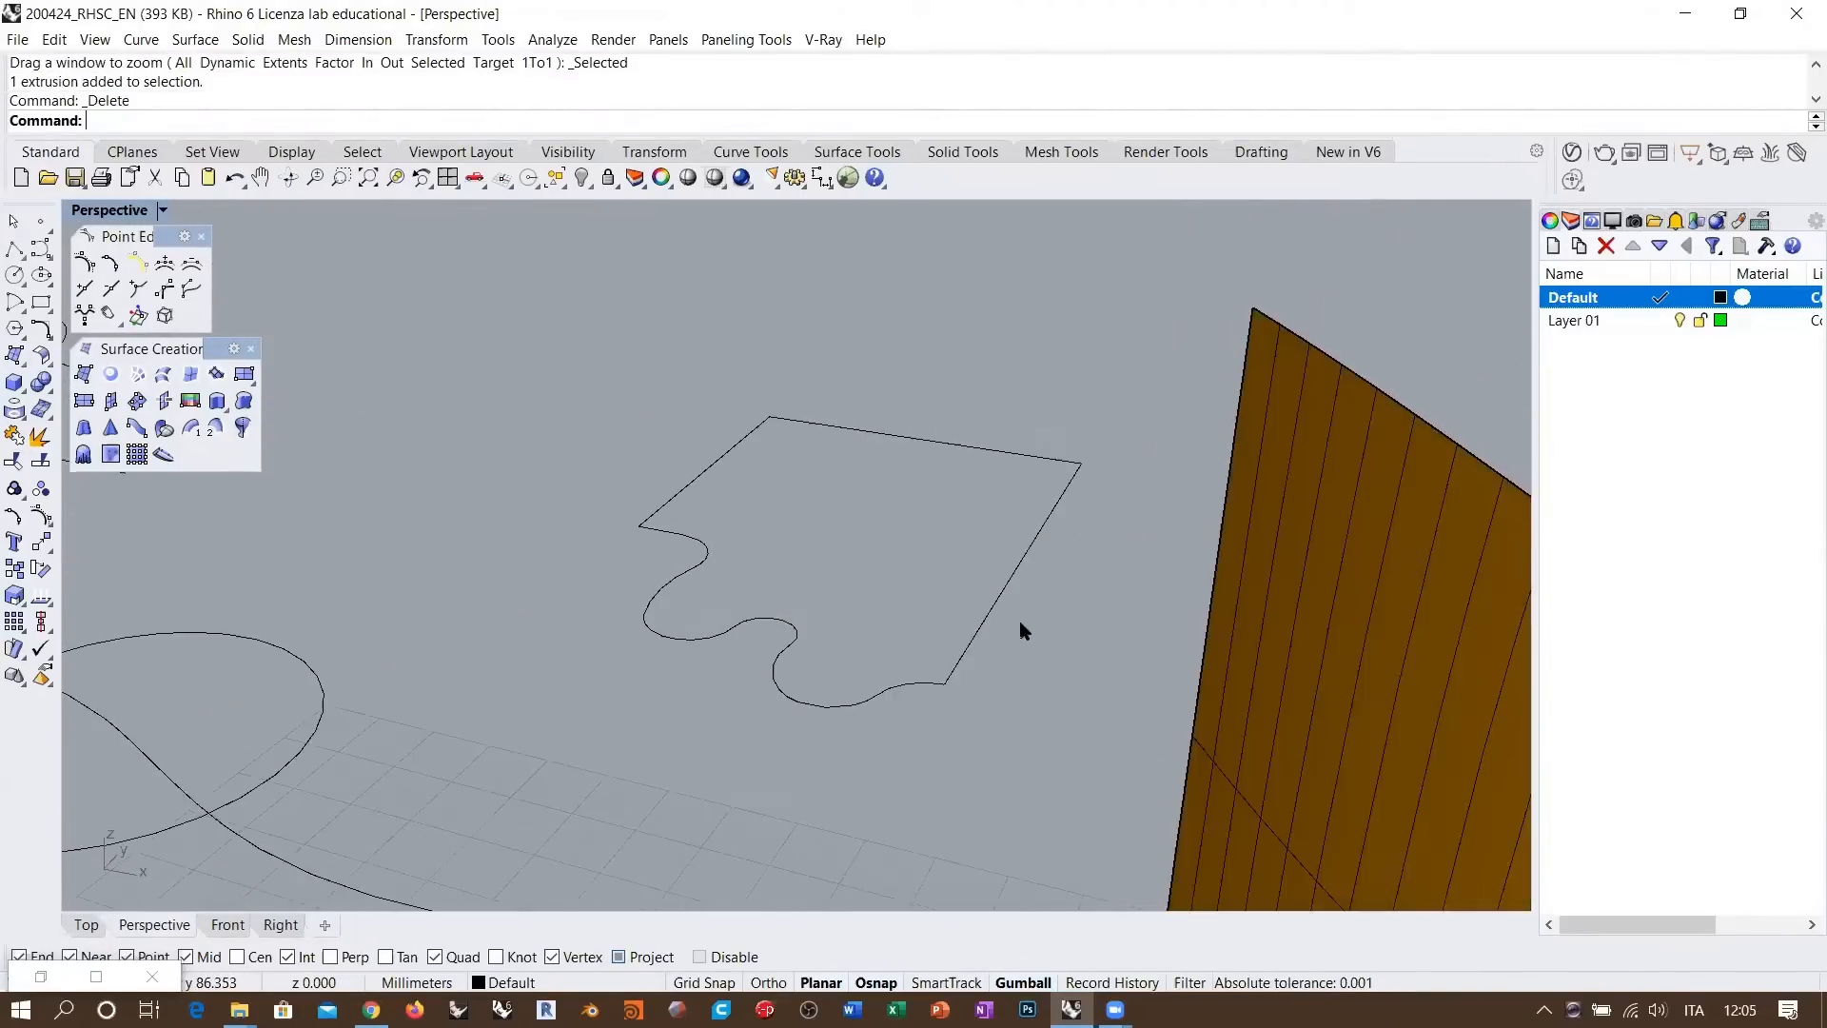
pyautogui.keyDown('shift'); pyautogui.moveTo(1019, 621); pyautogui.dragTo(956, 610, button='right'); pyautogui.keyUp('shift')
pyautogui.scroll(2, 970, 525)
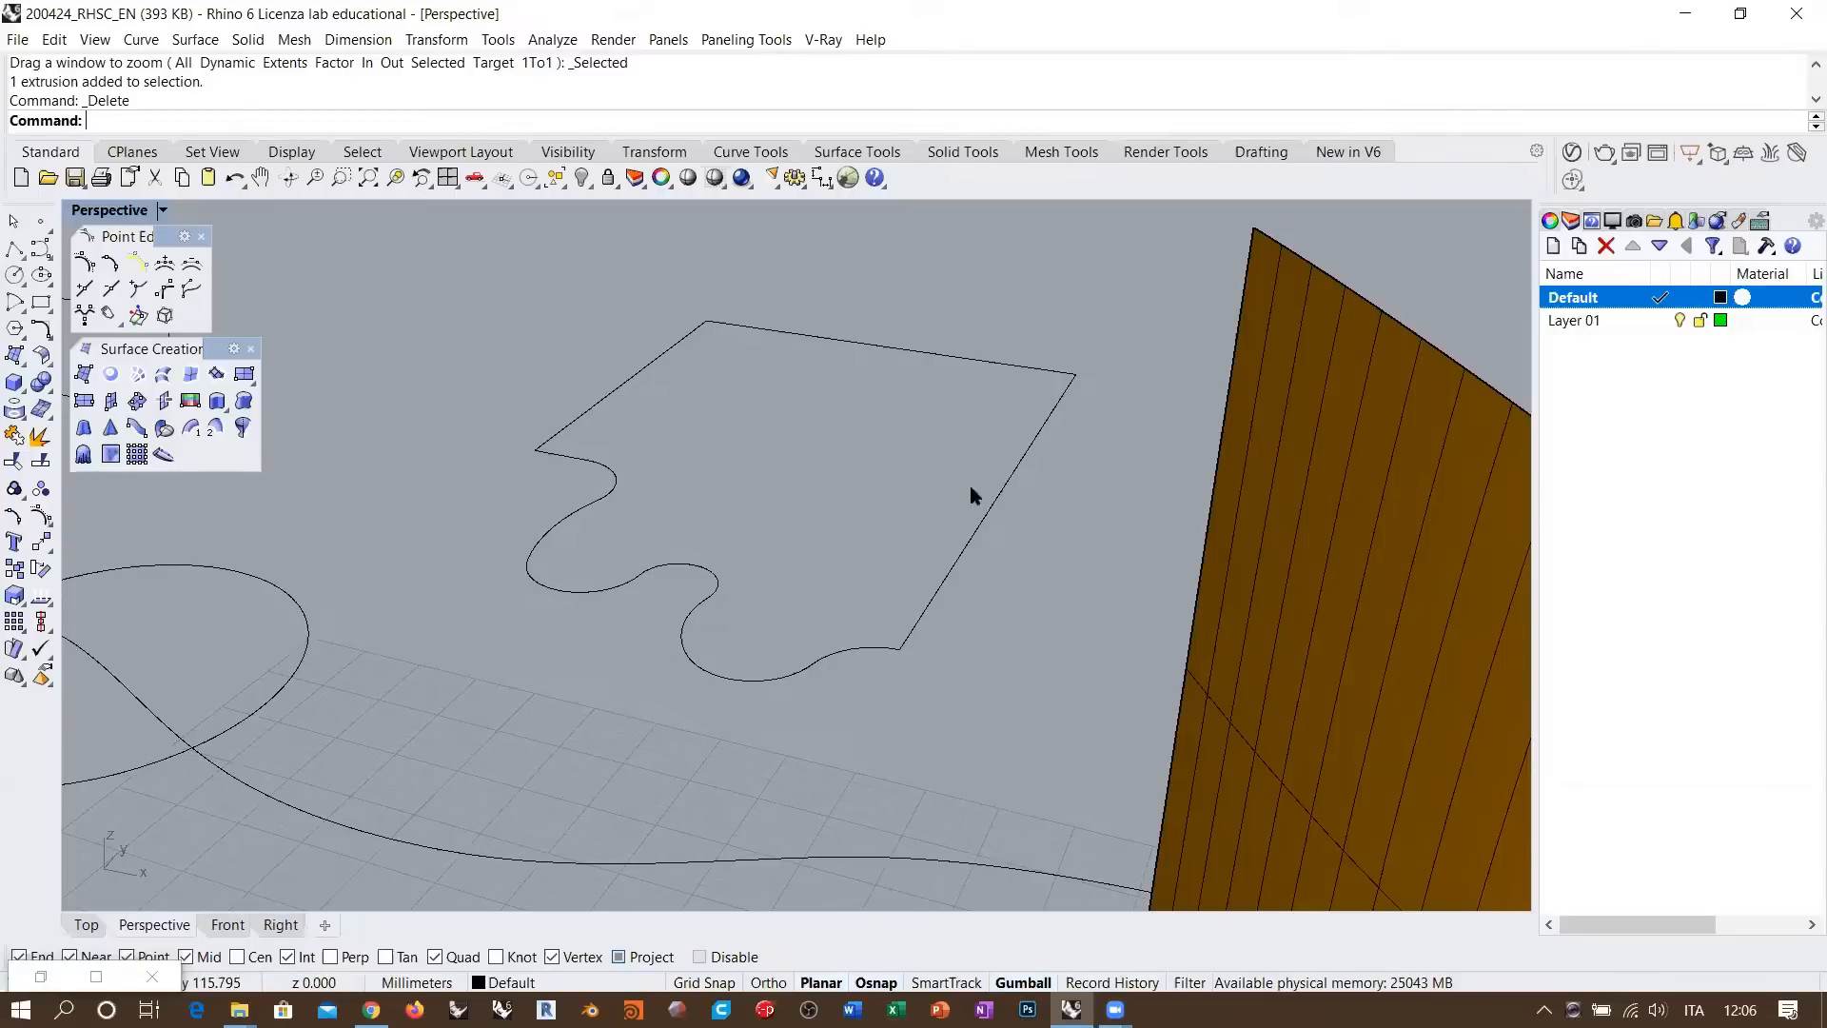
pyautogui.moveTo(970, 486); pyautogui.dragTo(961, 489, button='right')
pyautogui.click(640, 381)
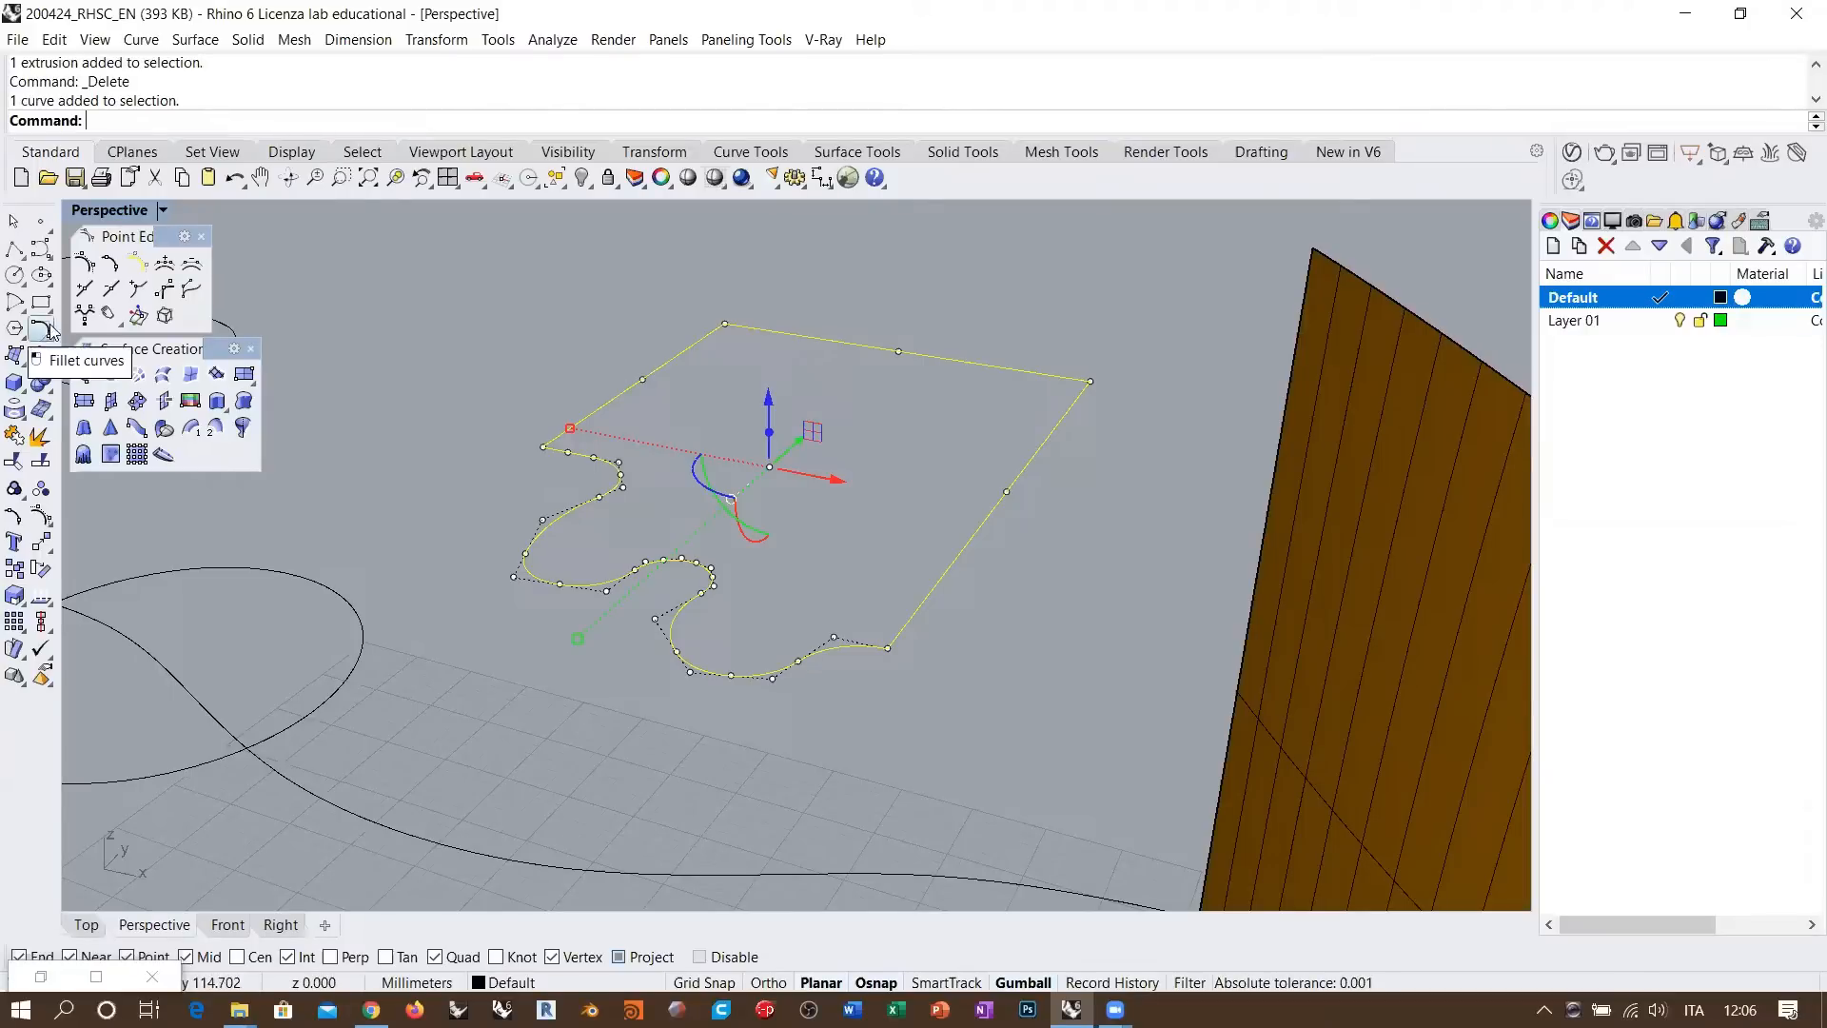
pyautogui.click(85, 924)
pyautogui.moveTo(912, 328); pyautogui.dragTo(752, 628, button='right')
pyautogui.scroll(-2, 970, 376)
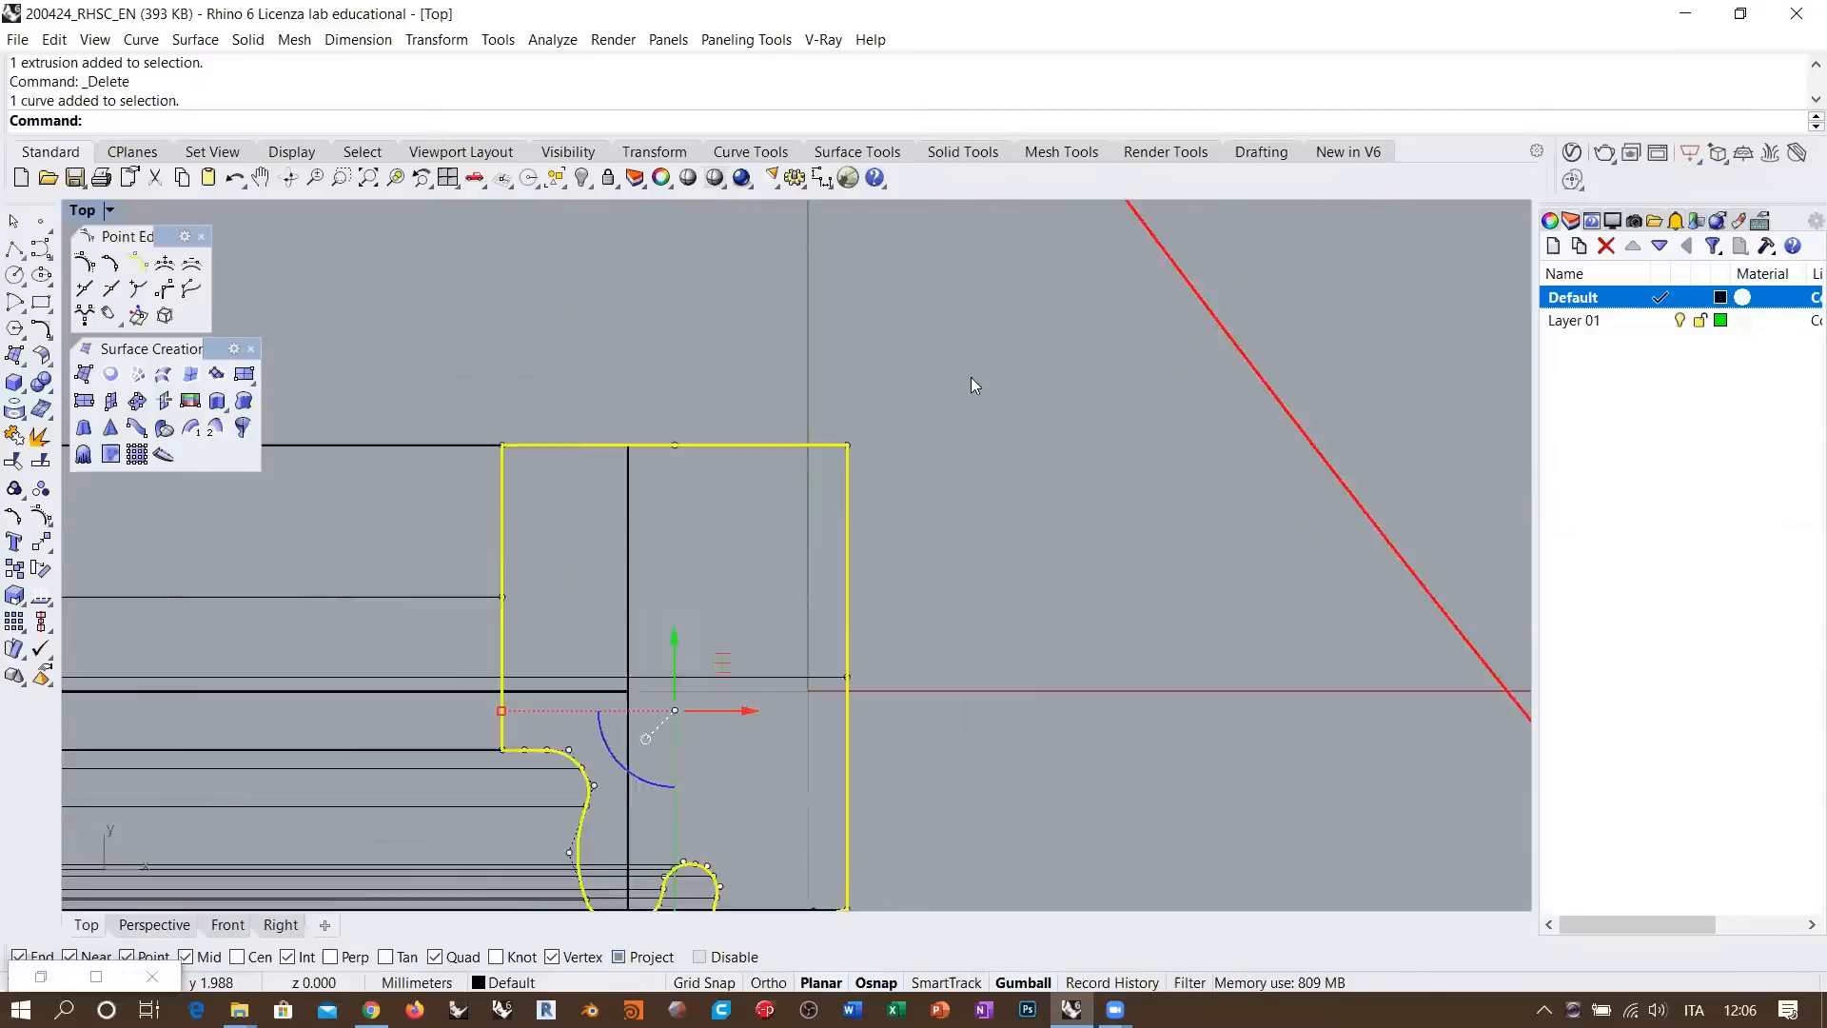
pyautogui.scroll(2, 970, 377)
pyautogui.moveTo(813, 514); pyautogui.dragTo(886, 458, button='right')
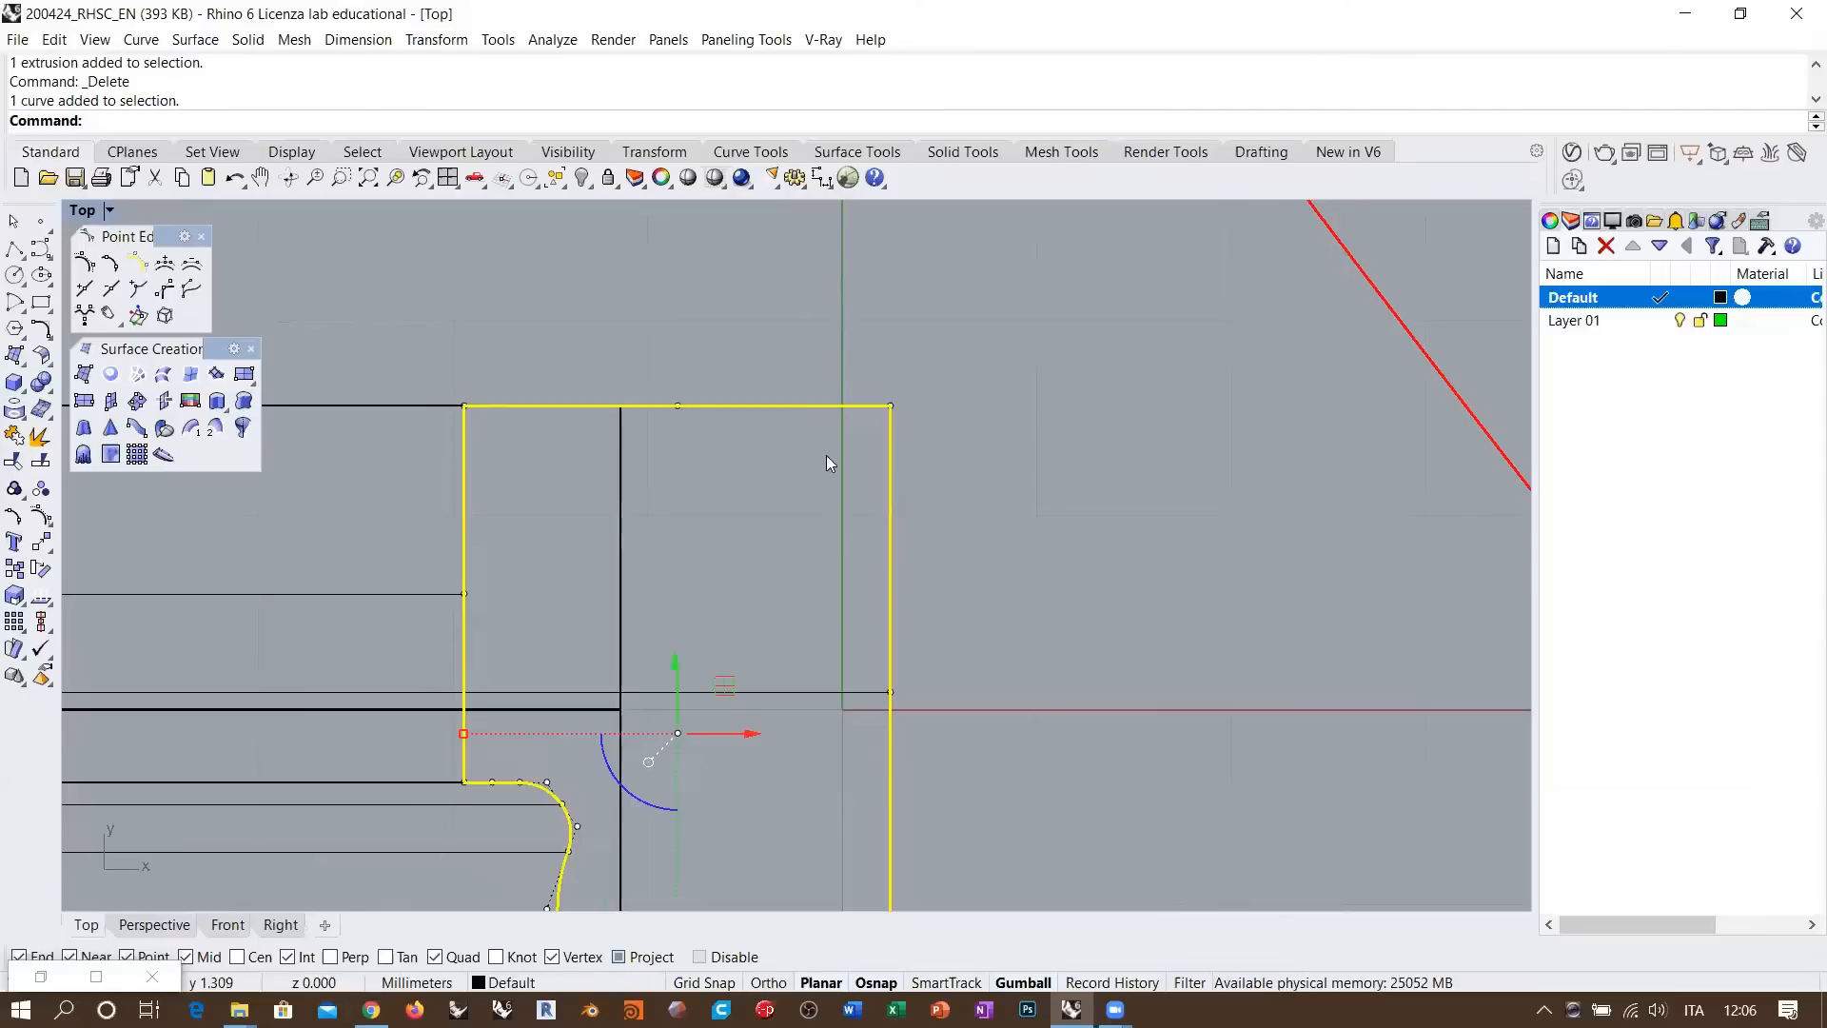
pyautogui.scroll(-2, 879, 424)
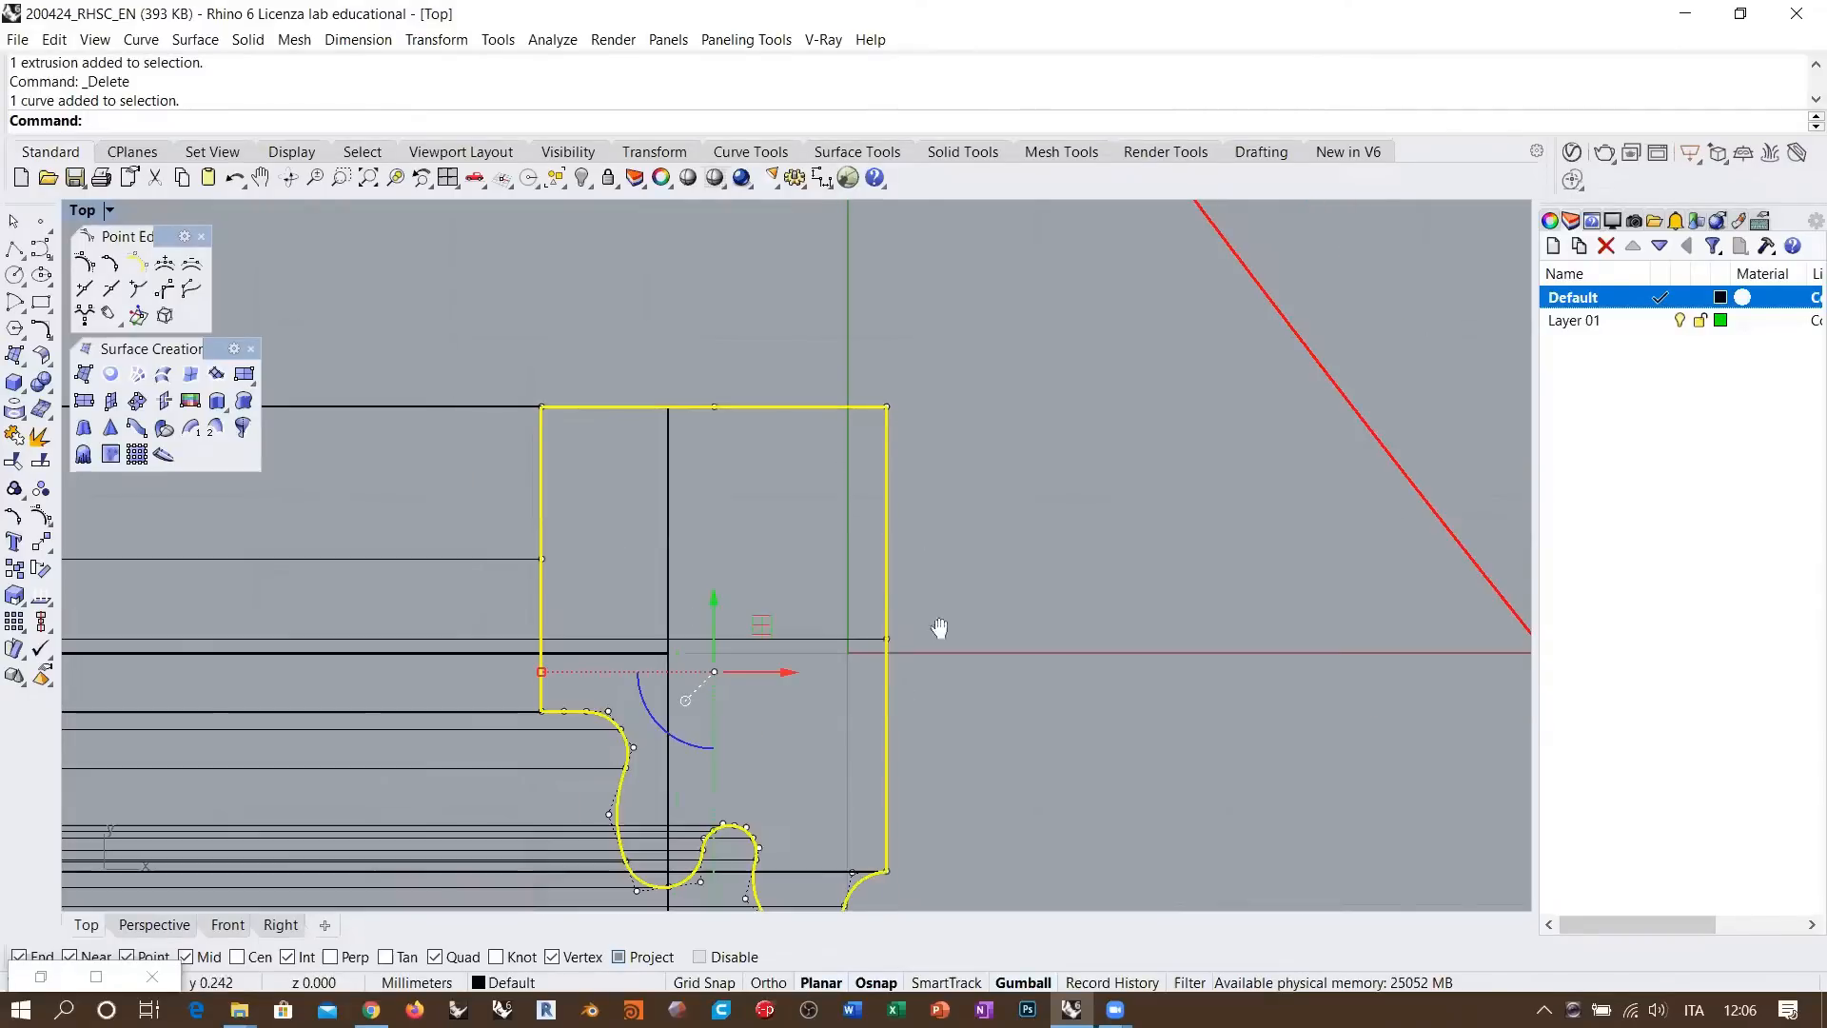
pyautogui.moveTo(940, 628); pyautogui.dragTo(931, 551, button='right')
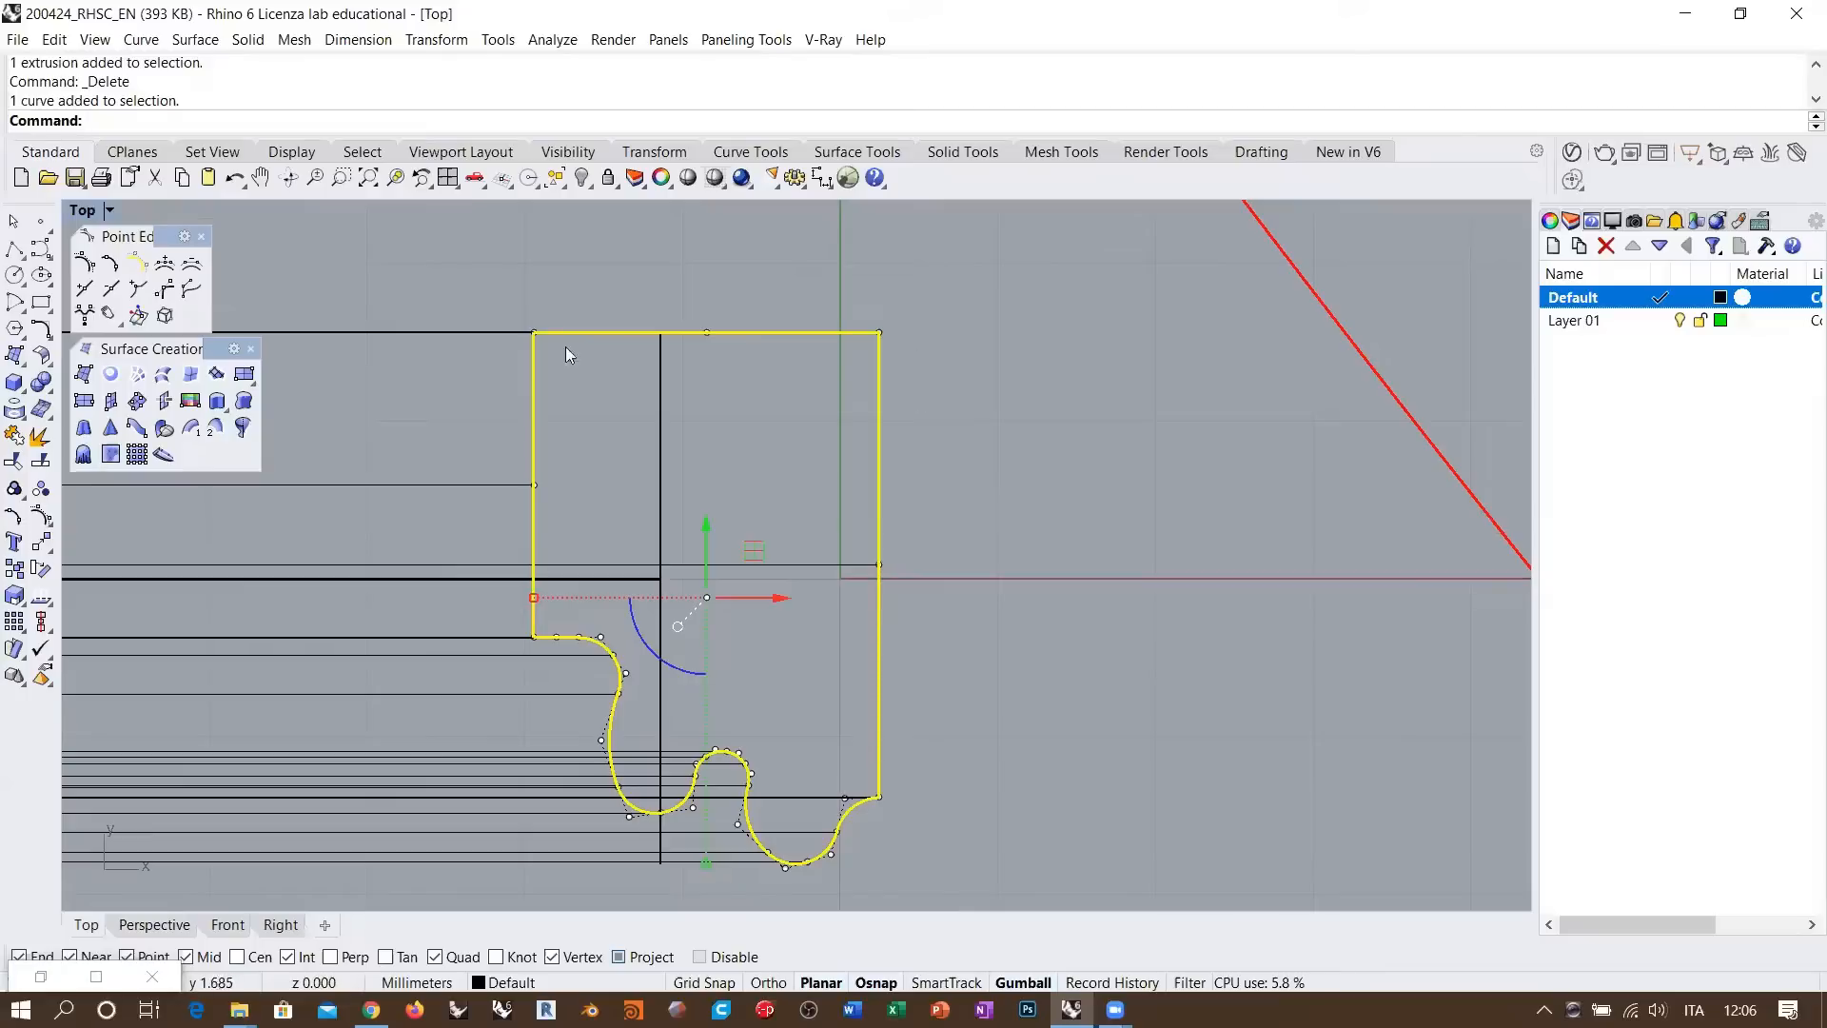
# Move the profile curve along the negative Y direction so it lies clear of the frame
pyautogui.scroll(-15, 607, 393)
pyautogui.moveTo(735, 616); pyautogui.dragTo(747, 555, button='right')
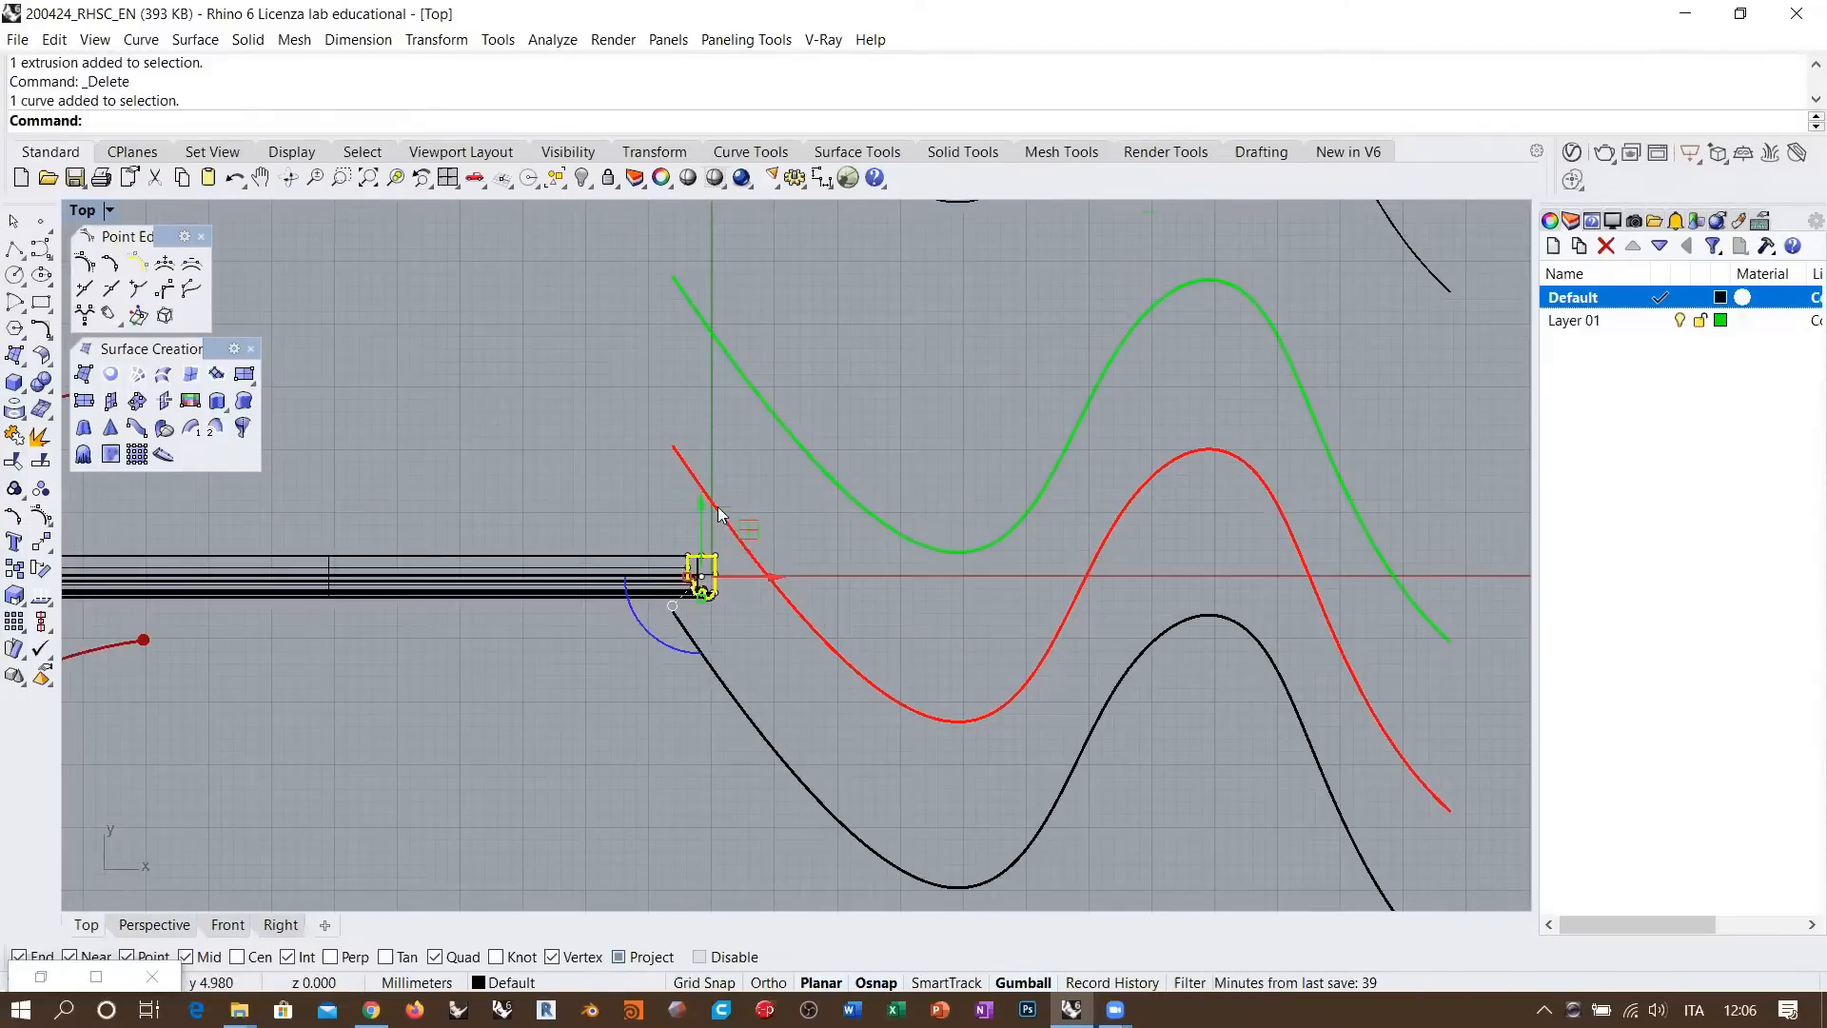
pyautogui.moveTo(702, 513); pyautogui.dragTo(702, 652)
# Fillet all corners of the profile curve with a radius of 0.2 mm
pyautogui.moveTo(786, 615); pyautogui.dragTo(712, 482, button='right')
pyautogui.scroll(5, 653, 584)
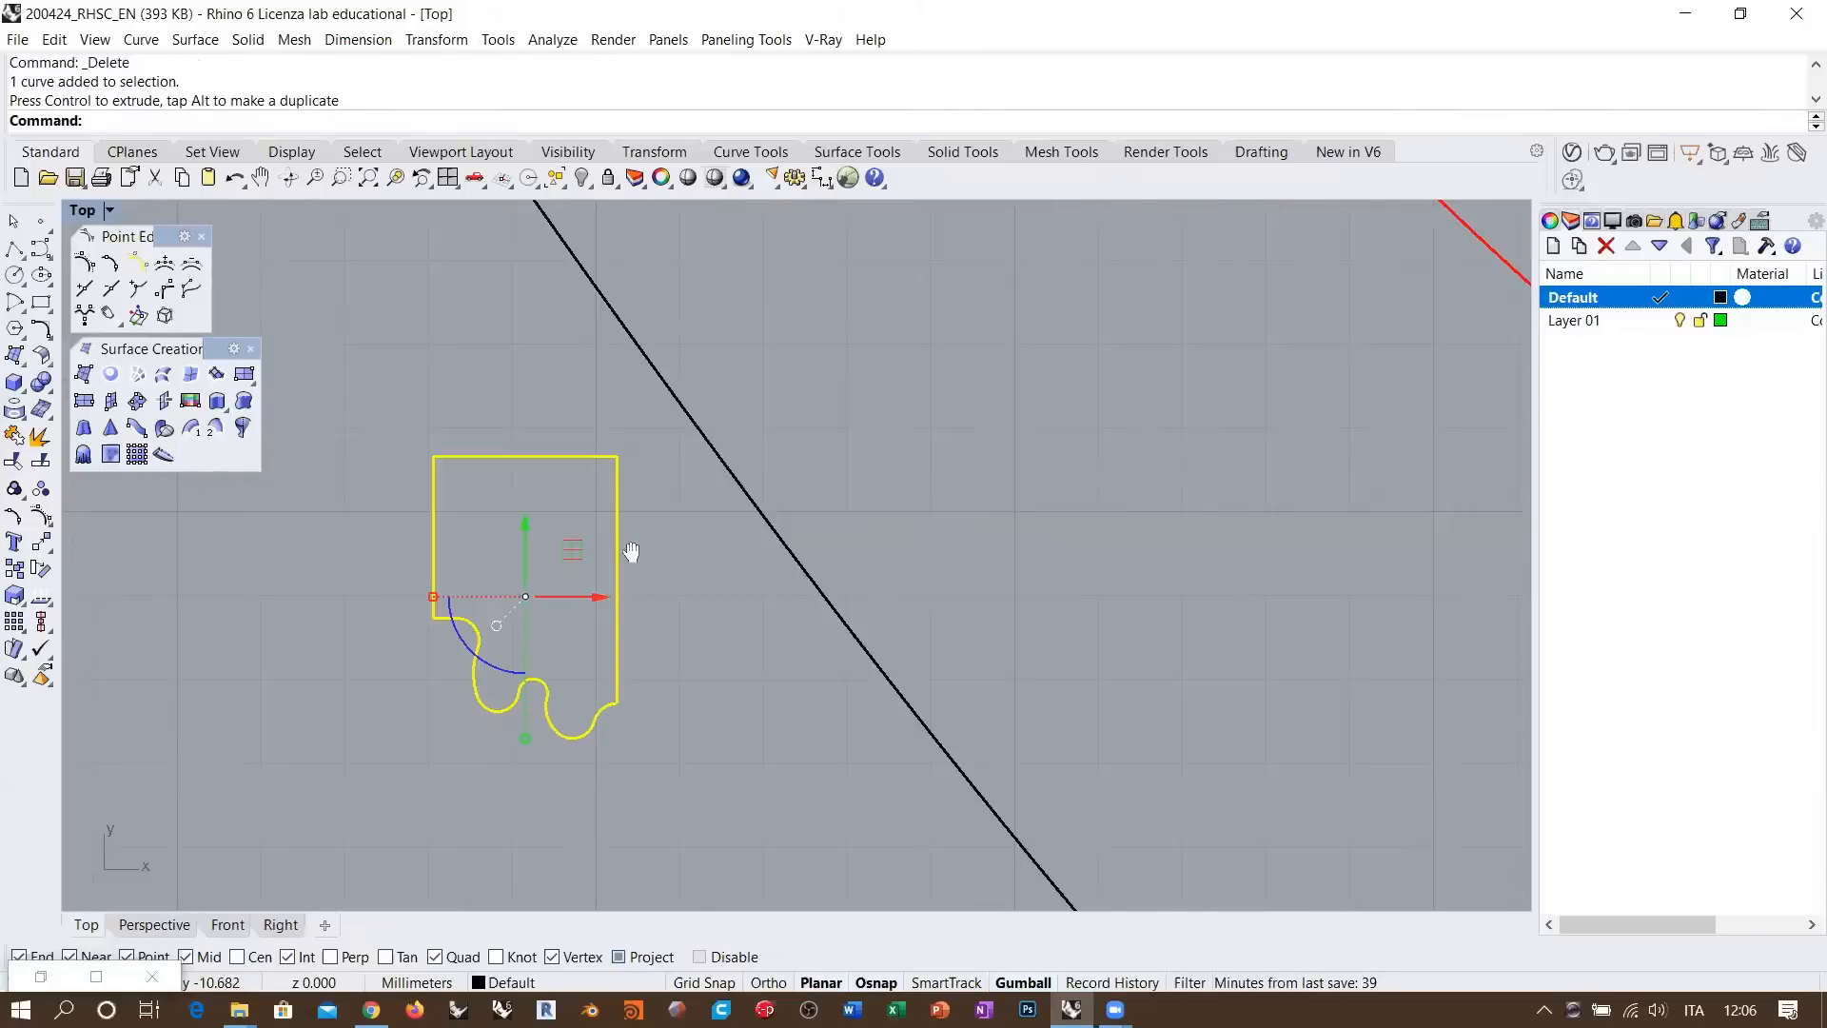
pyautogui.click(44, 332)
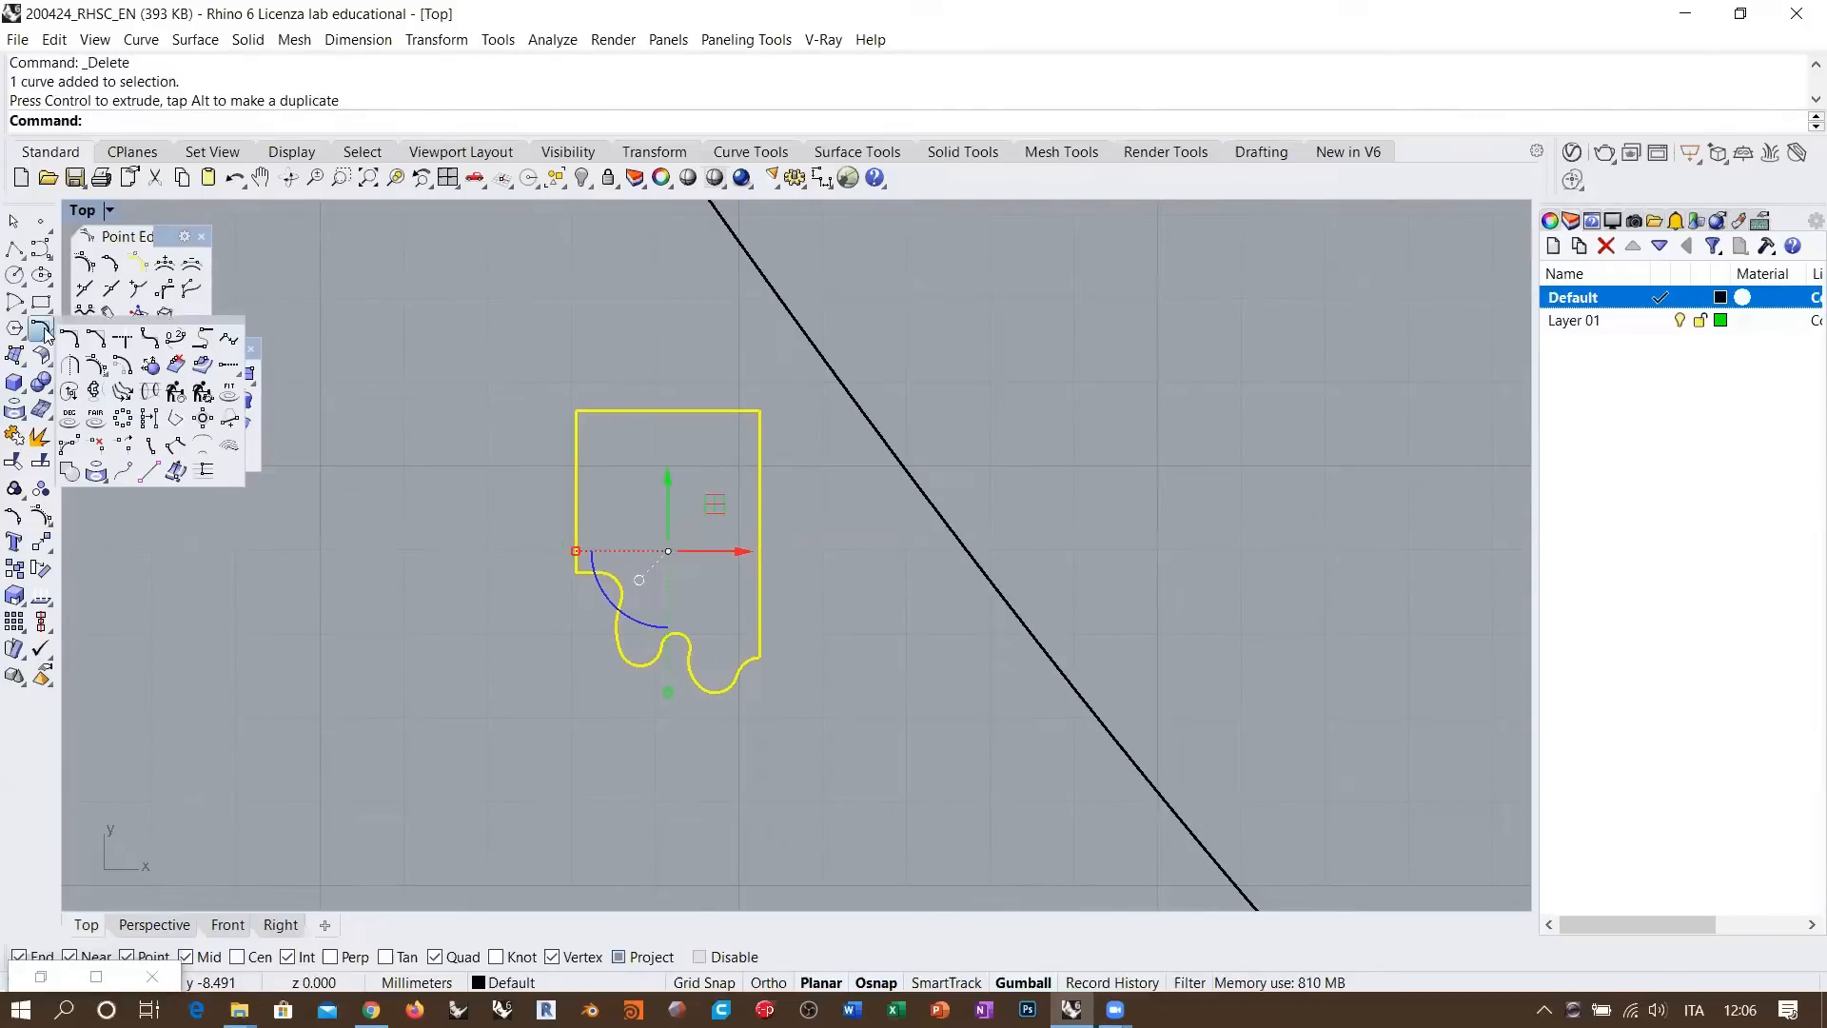
pyautogui.click(148, 340)
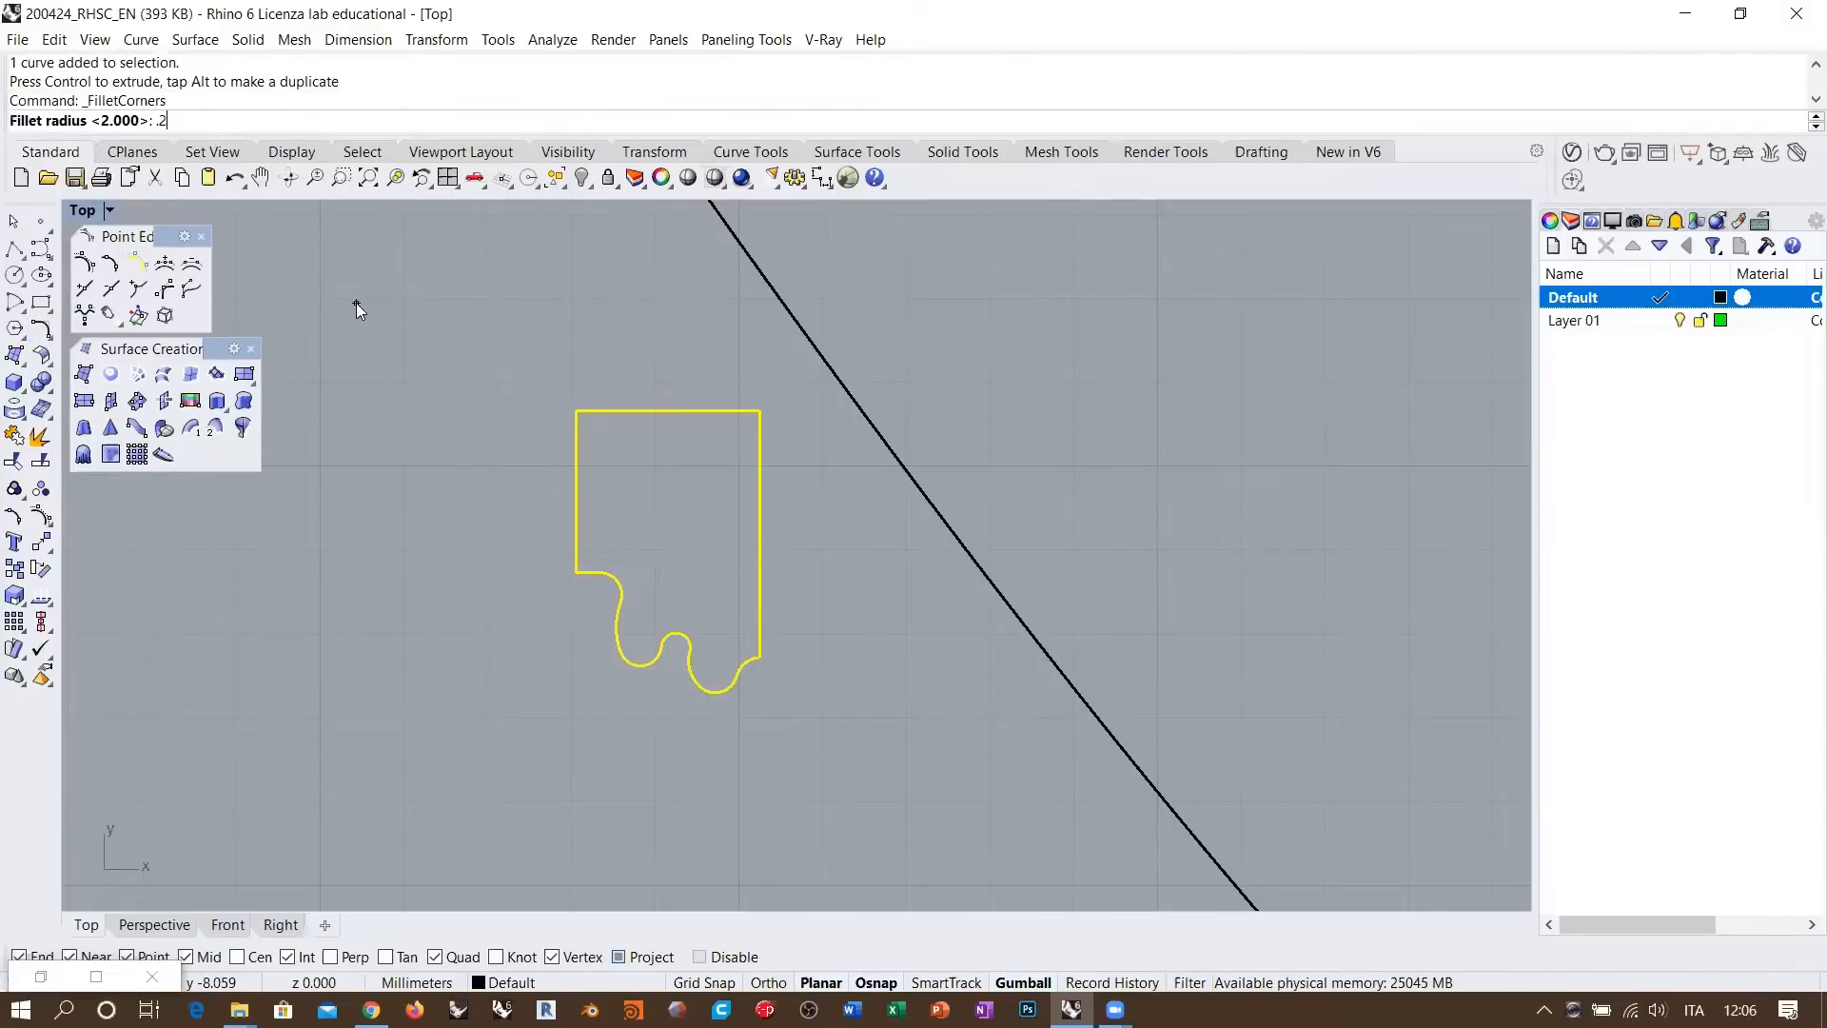
pyautogui.write('.2')
pyautogui.press('Return')
pyautogui.click(850, 565)
pyautogui.scroll(4, 716, 512)
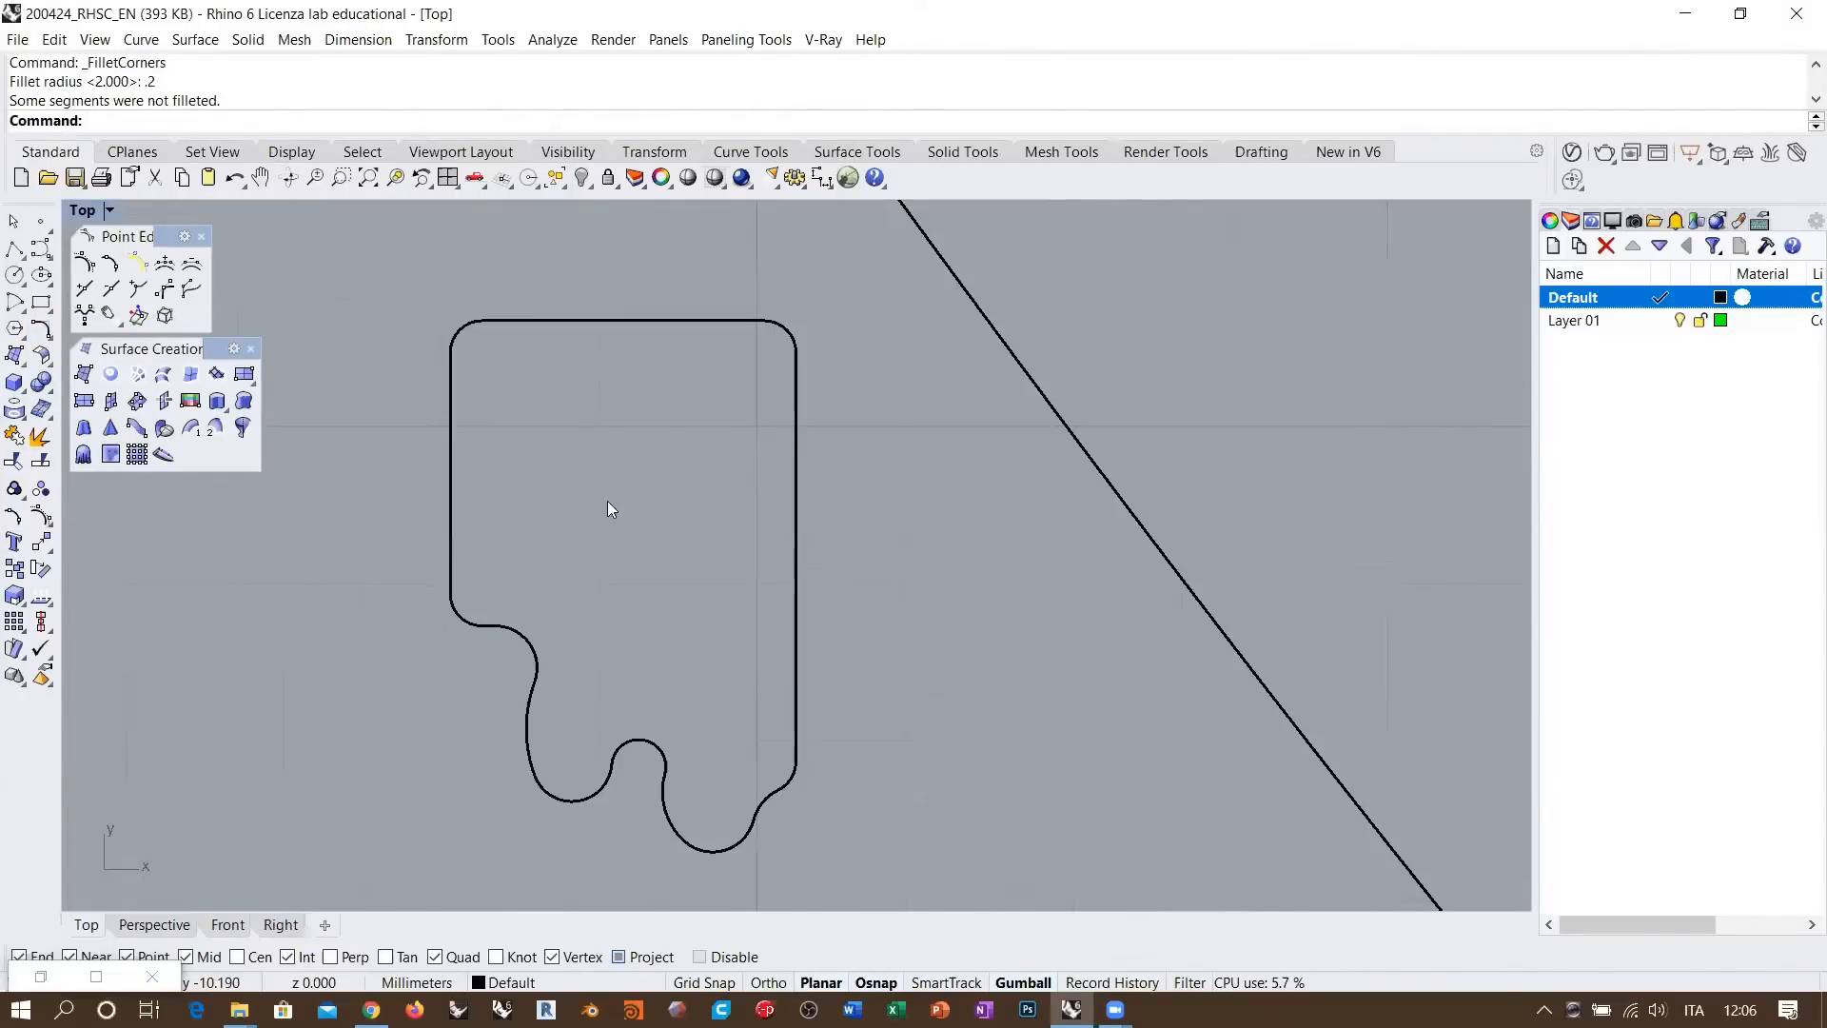
# Examine the control points where the fillet arc meets the straight segments at the profile's upper corner
pyautogui.click(537, 633)
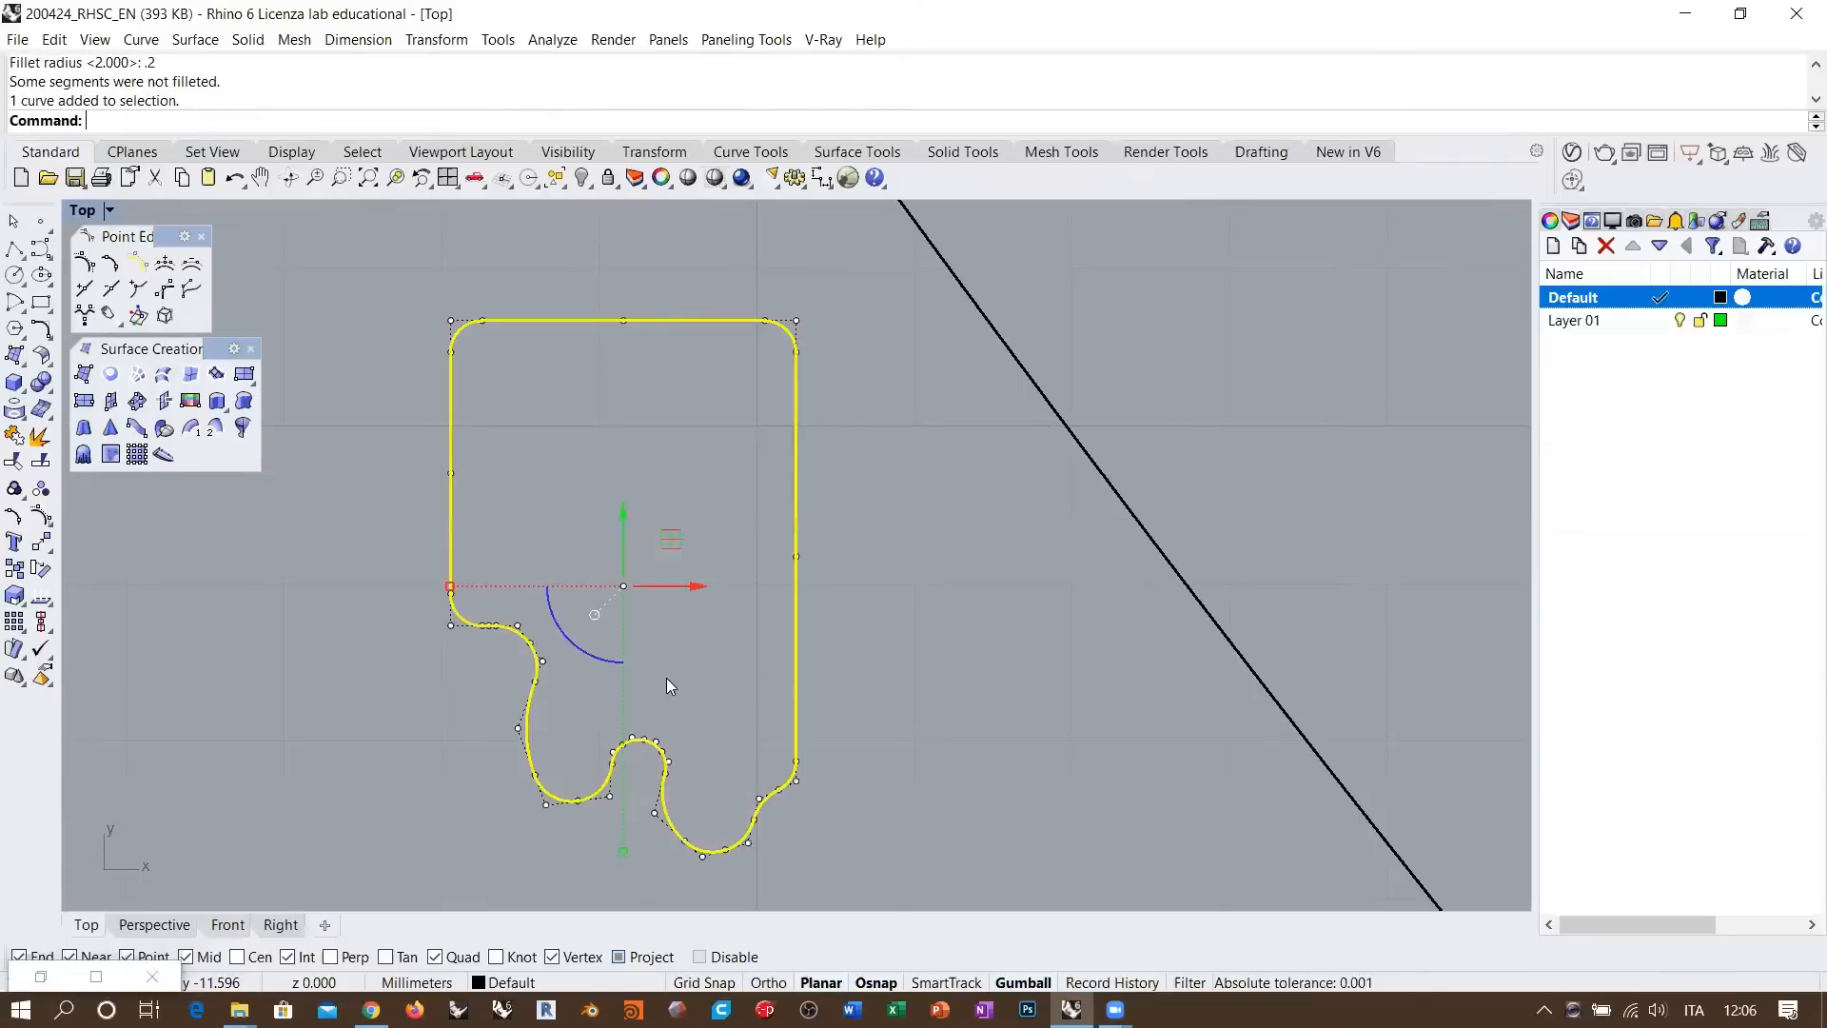
pyautogui.scroll(5, 769, 305)
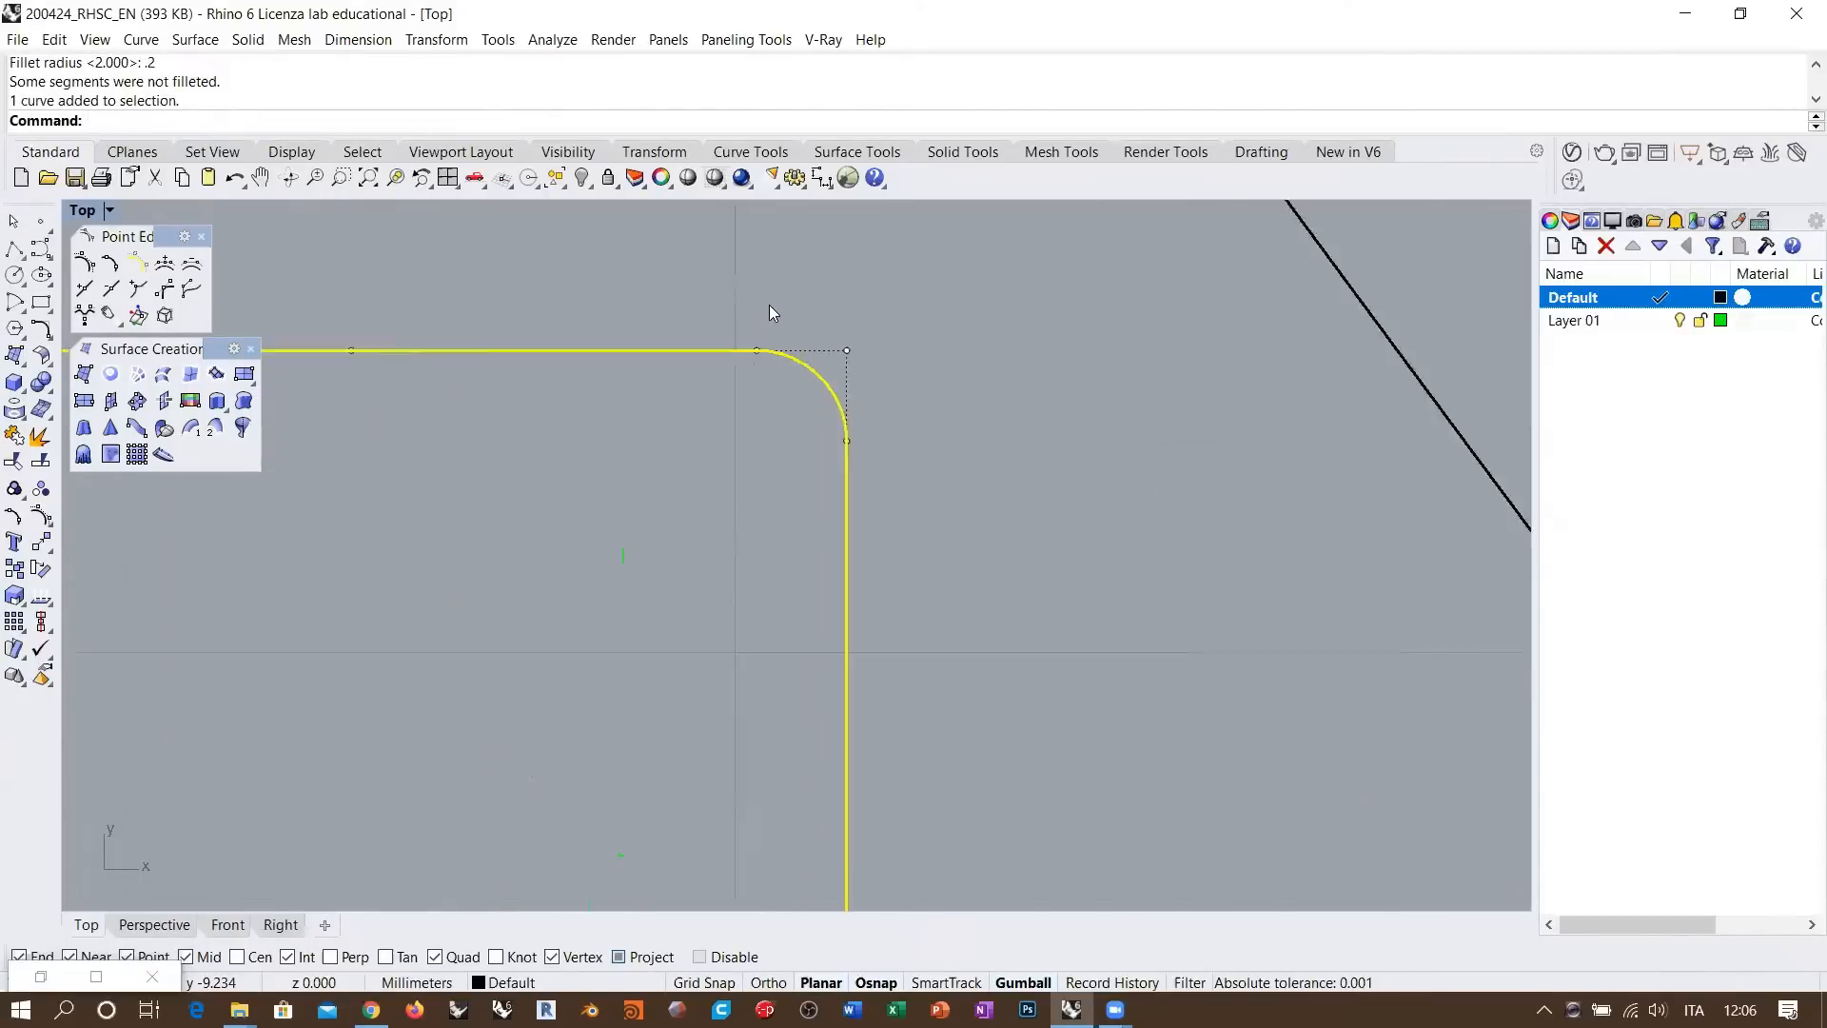
pyautogui.click(750, 373)
pyautogui.keyDown('shift'); pyautogui.click(893, 512); pyautogui.keyUp('shift')
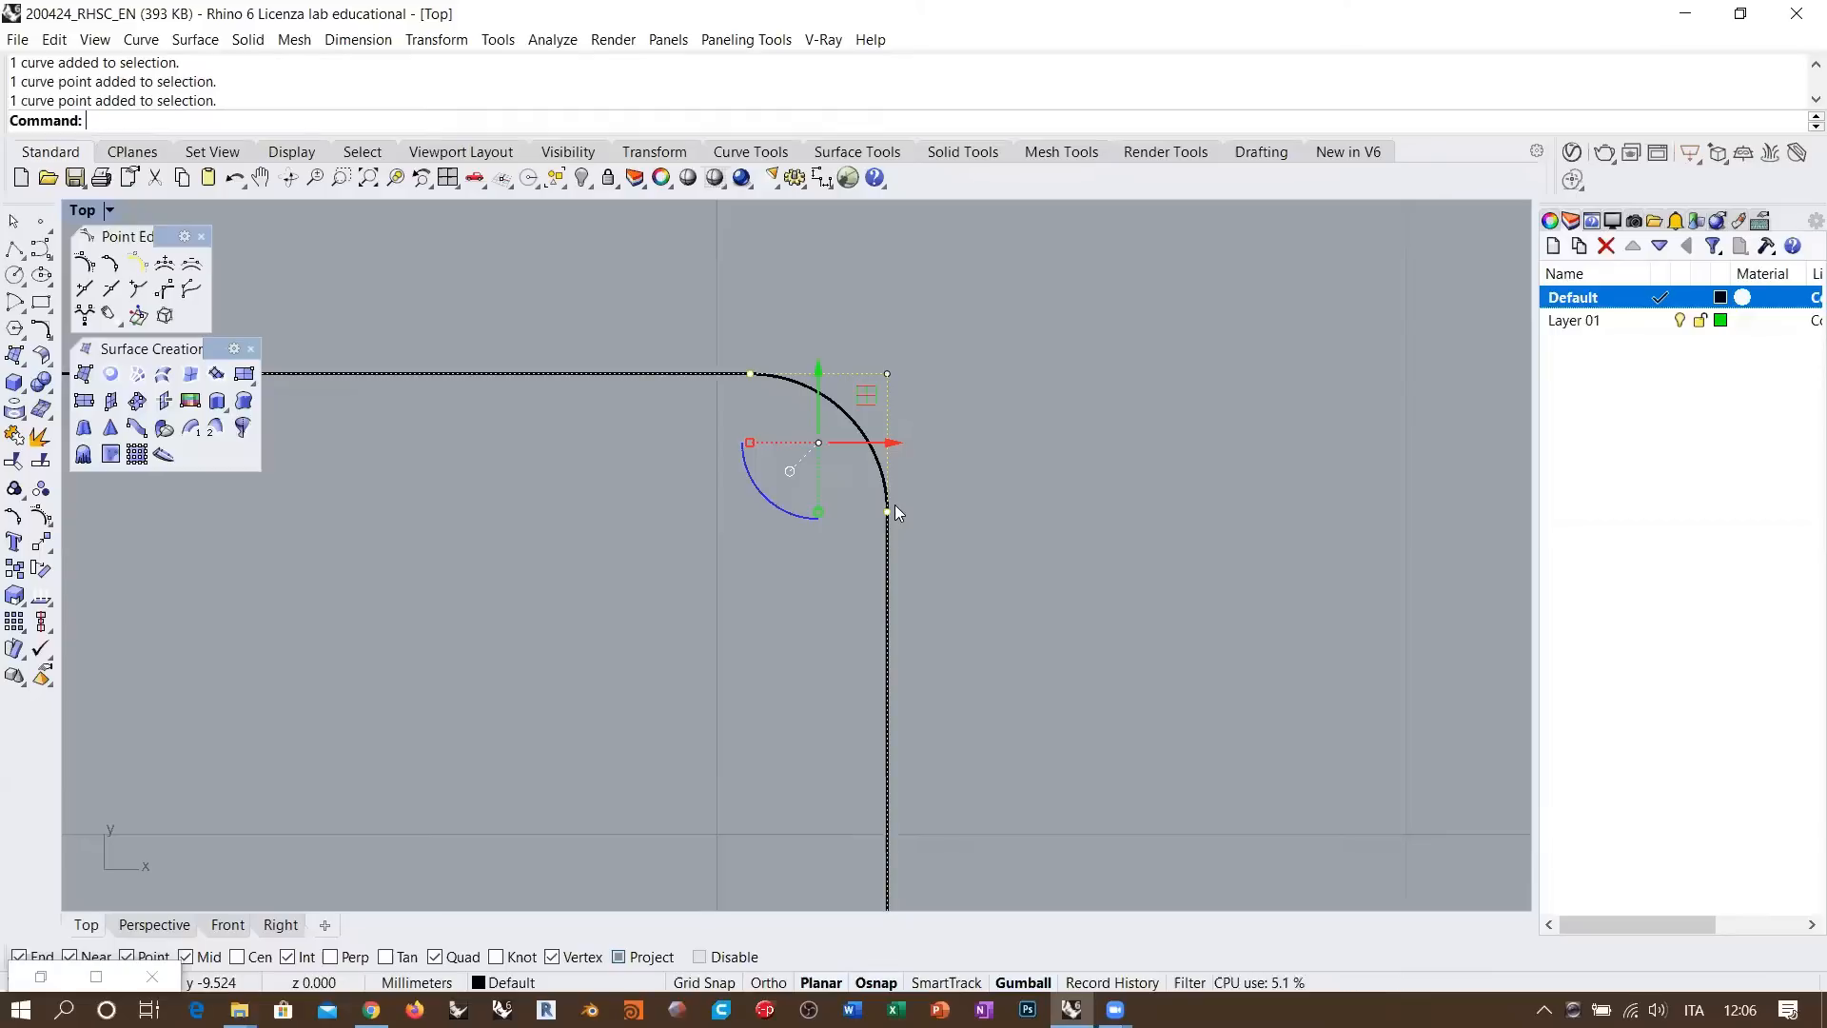
pyautogui.click(980, 489)
pyautogui.moveTo(980, 489); pyautogui.dragTo(959, 400, button='right')
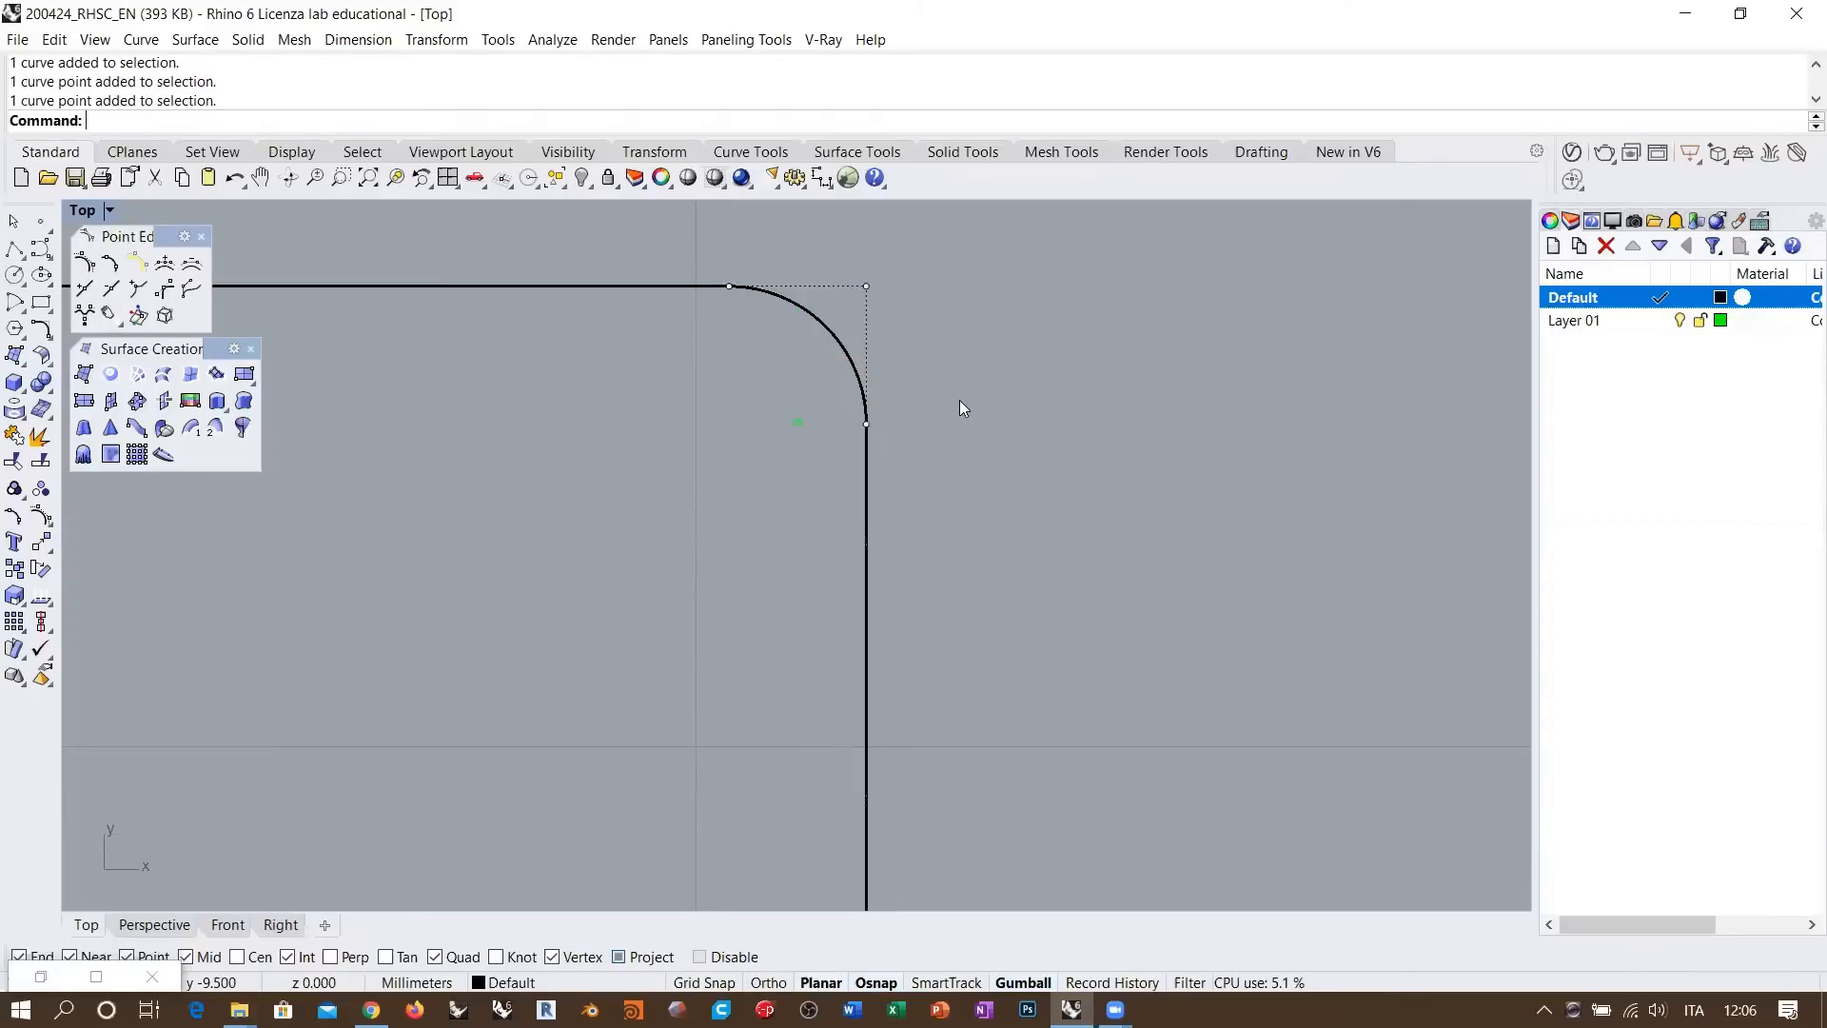
# Select the filleted profile curve and display its curvature graph
pyautogui.click(865, 432)
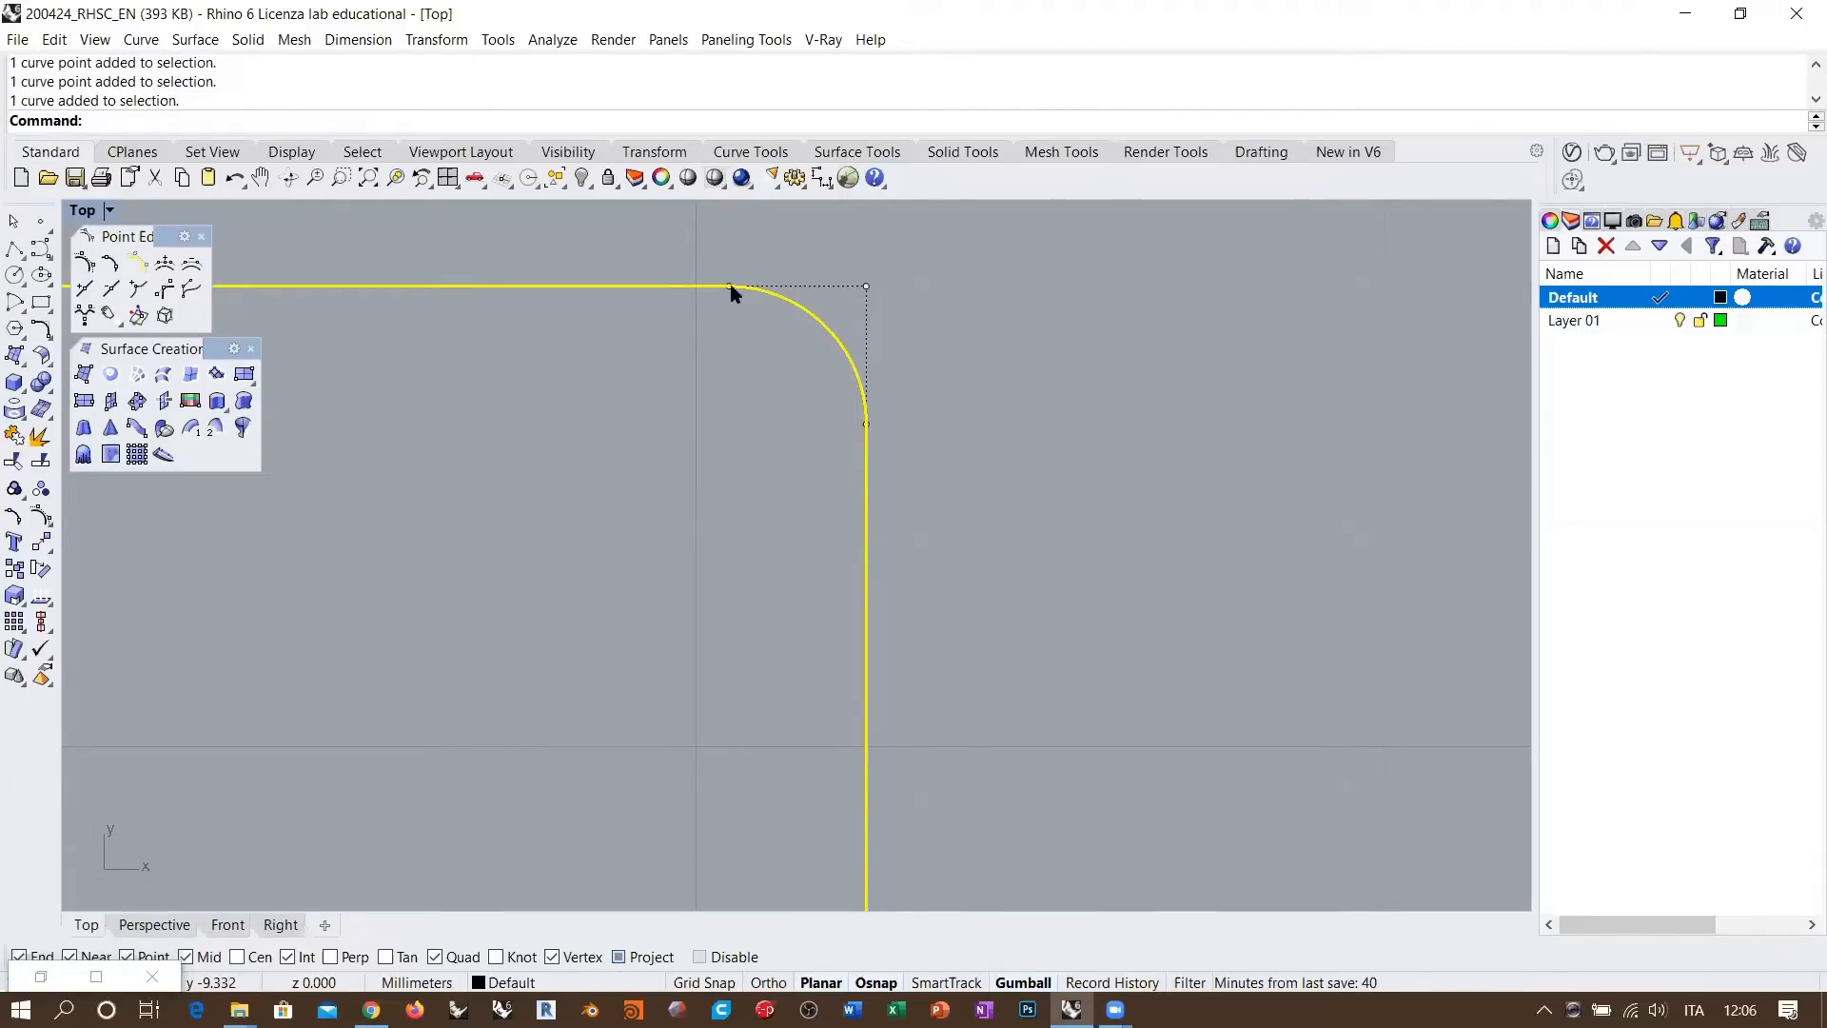
pyautogui.moveTo(833, 314); pyautogui.dragTo(1297, 371, button='right')
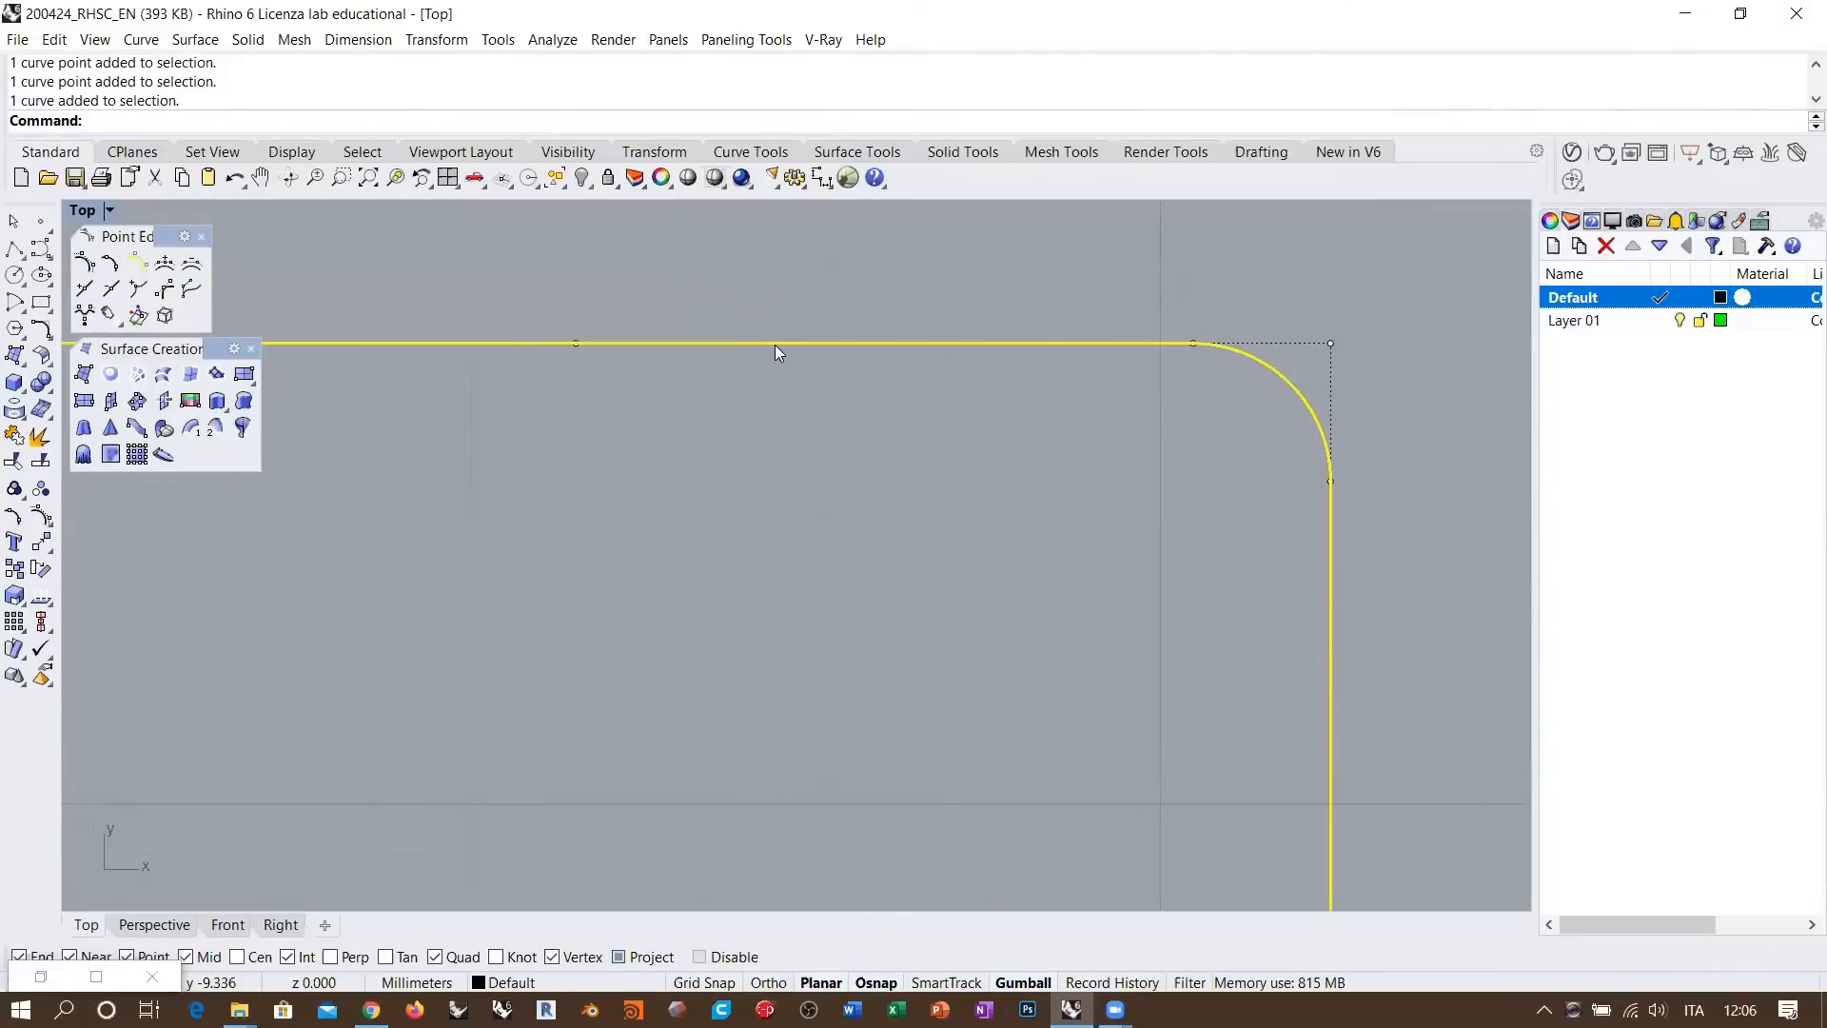
pyautogui.scroll(-8, 774, 344)
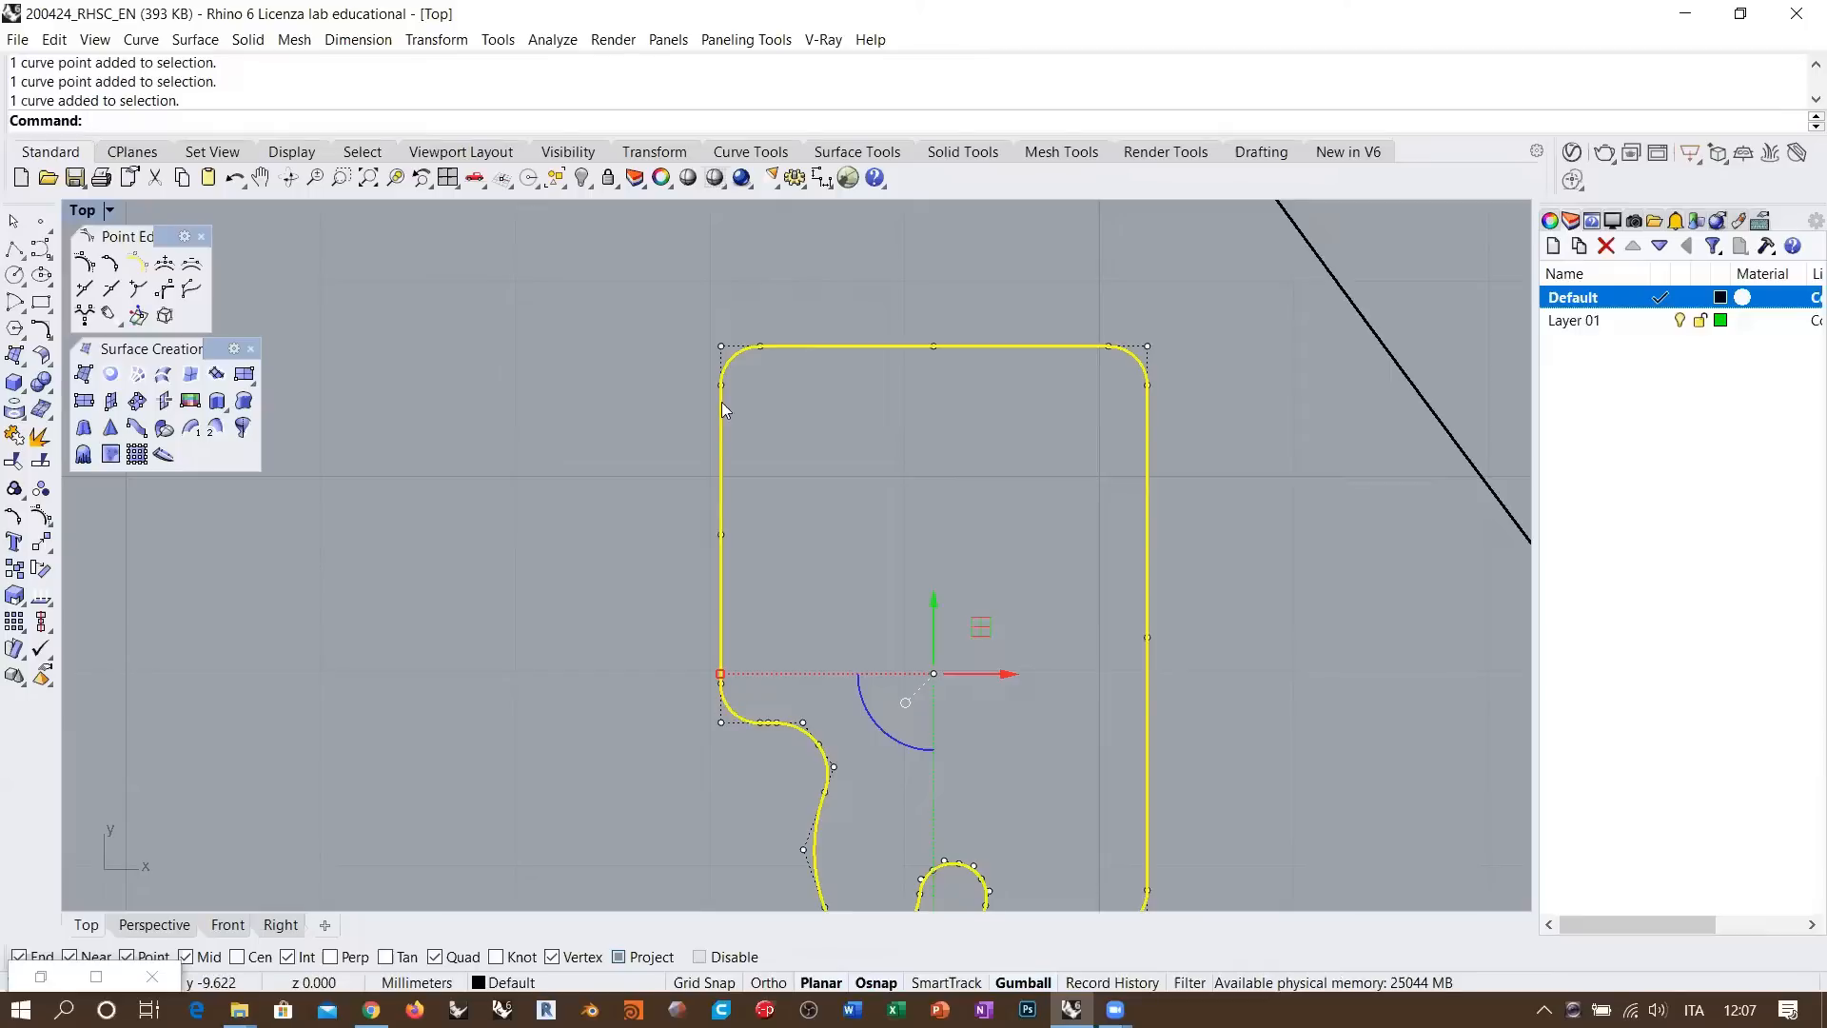
pyautogui.moveTo(881, 403); pyautogui.dragTo(756, 393, button='right')
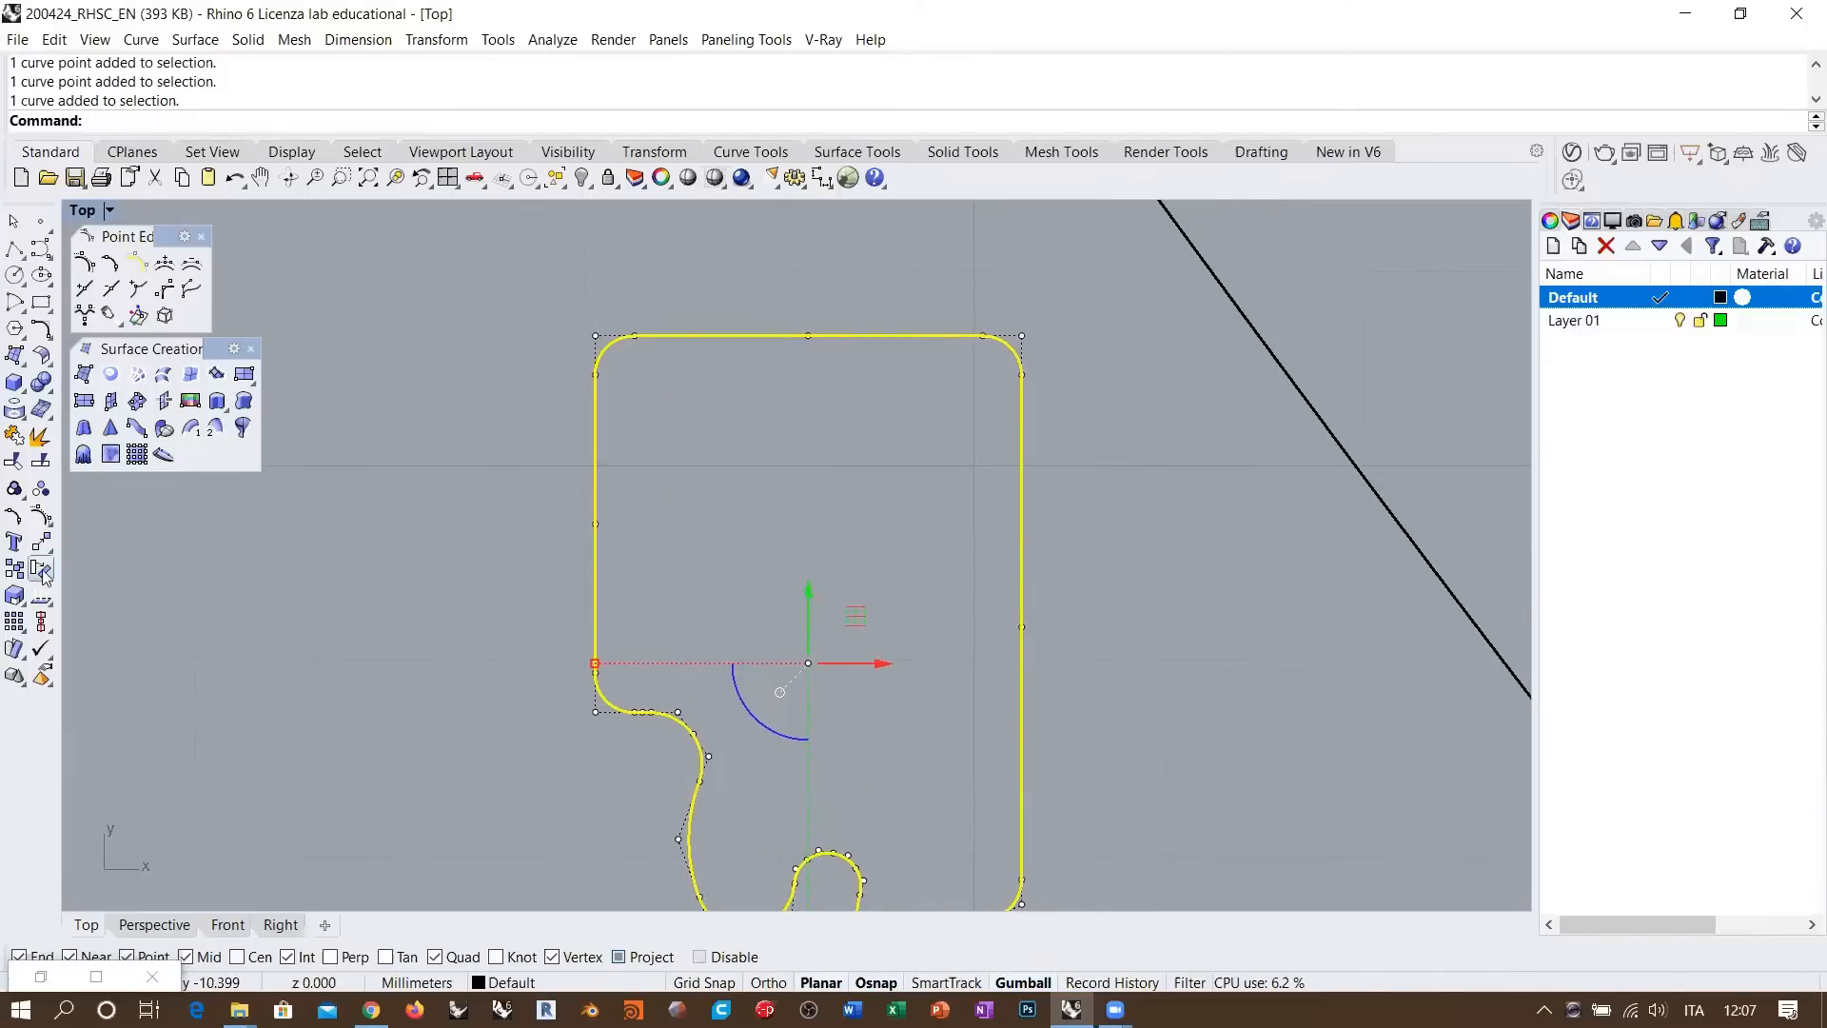
pyautogui.click(41, 595)
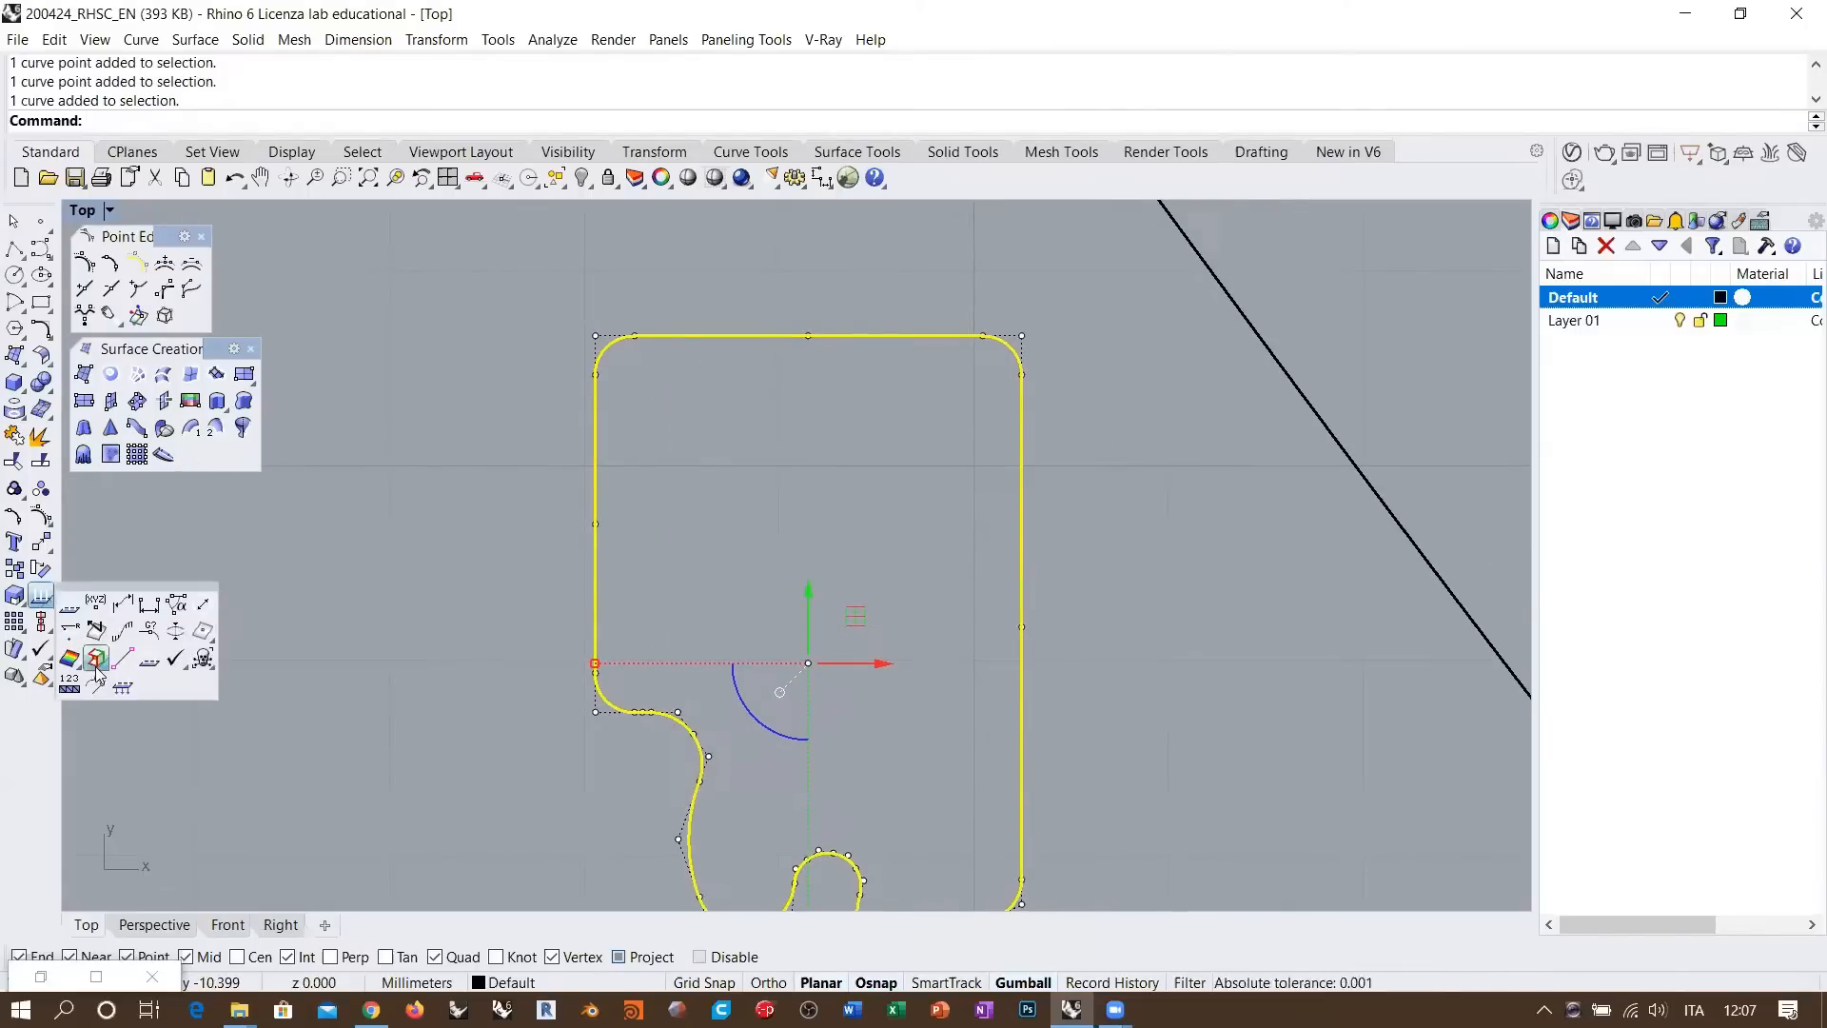
pyautogui.click(95, 659)
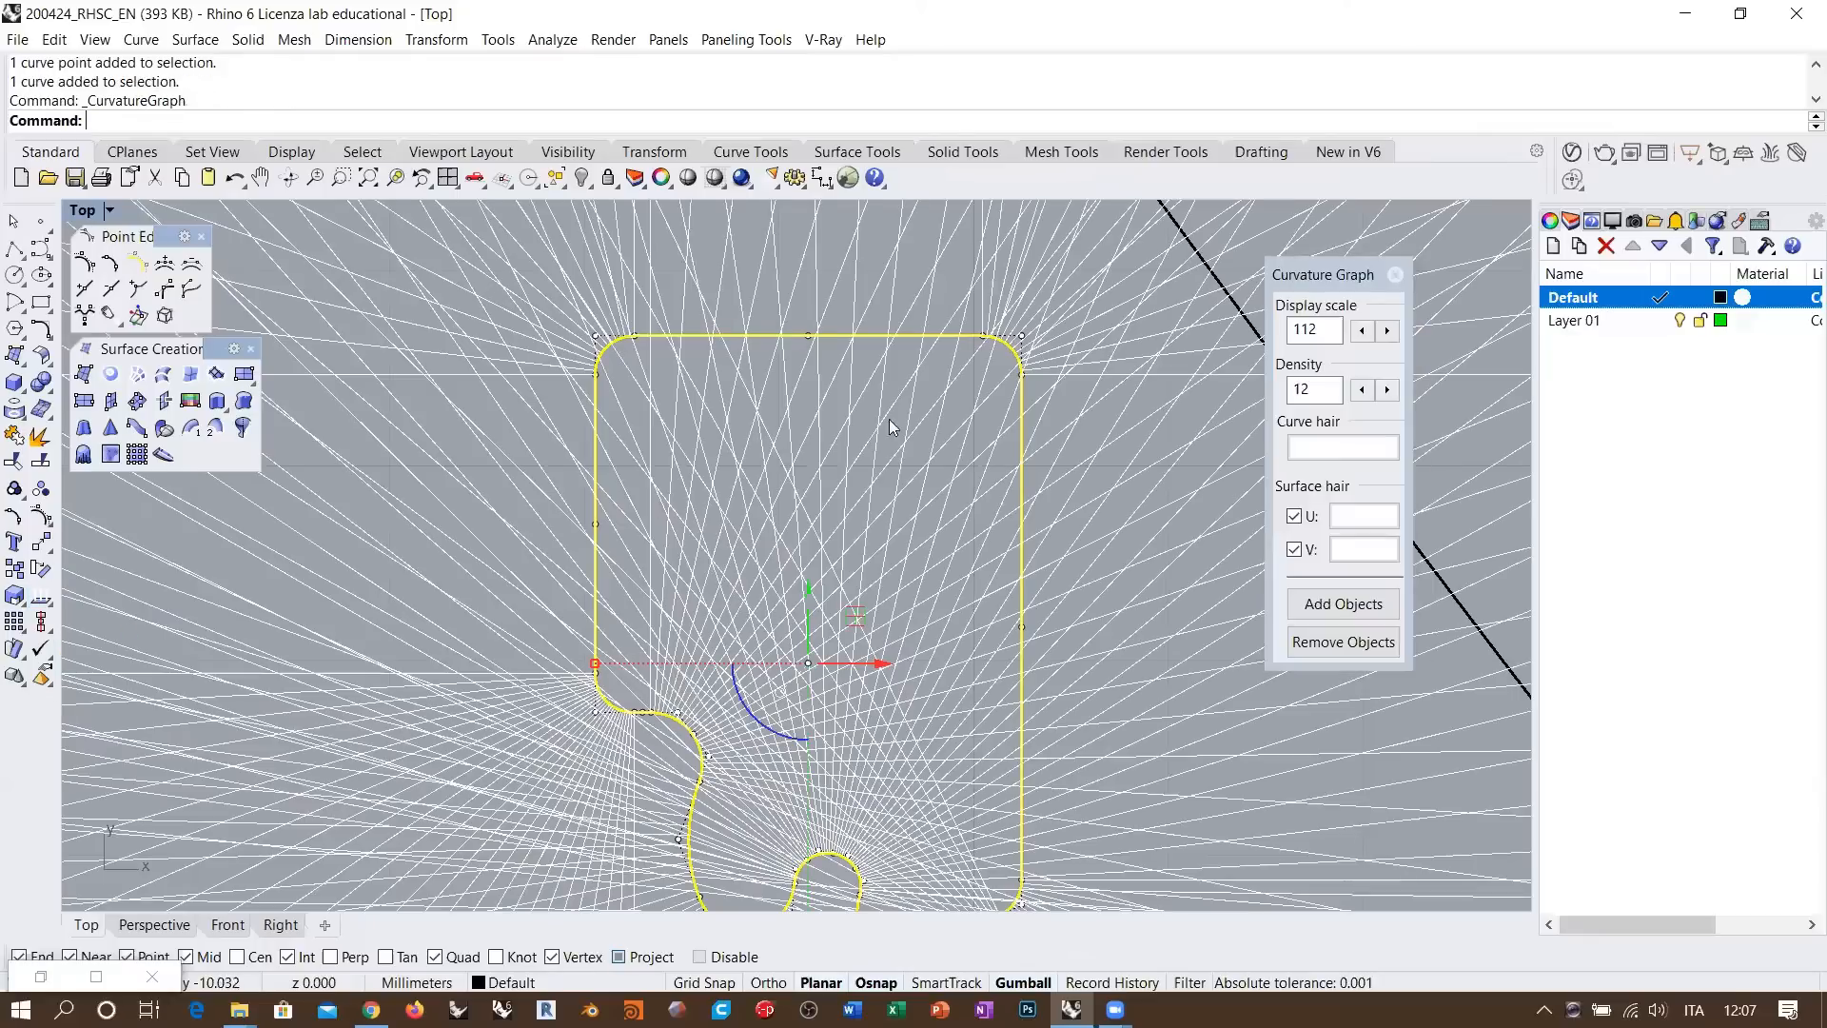
# Reduce the curvature graph's display scale to 90 and examine the curvature along the corner fillets and the wavy edge
pyautogui.click(1363, 332)
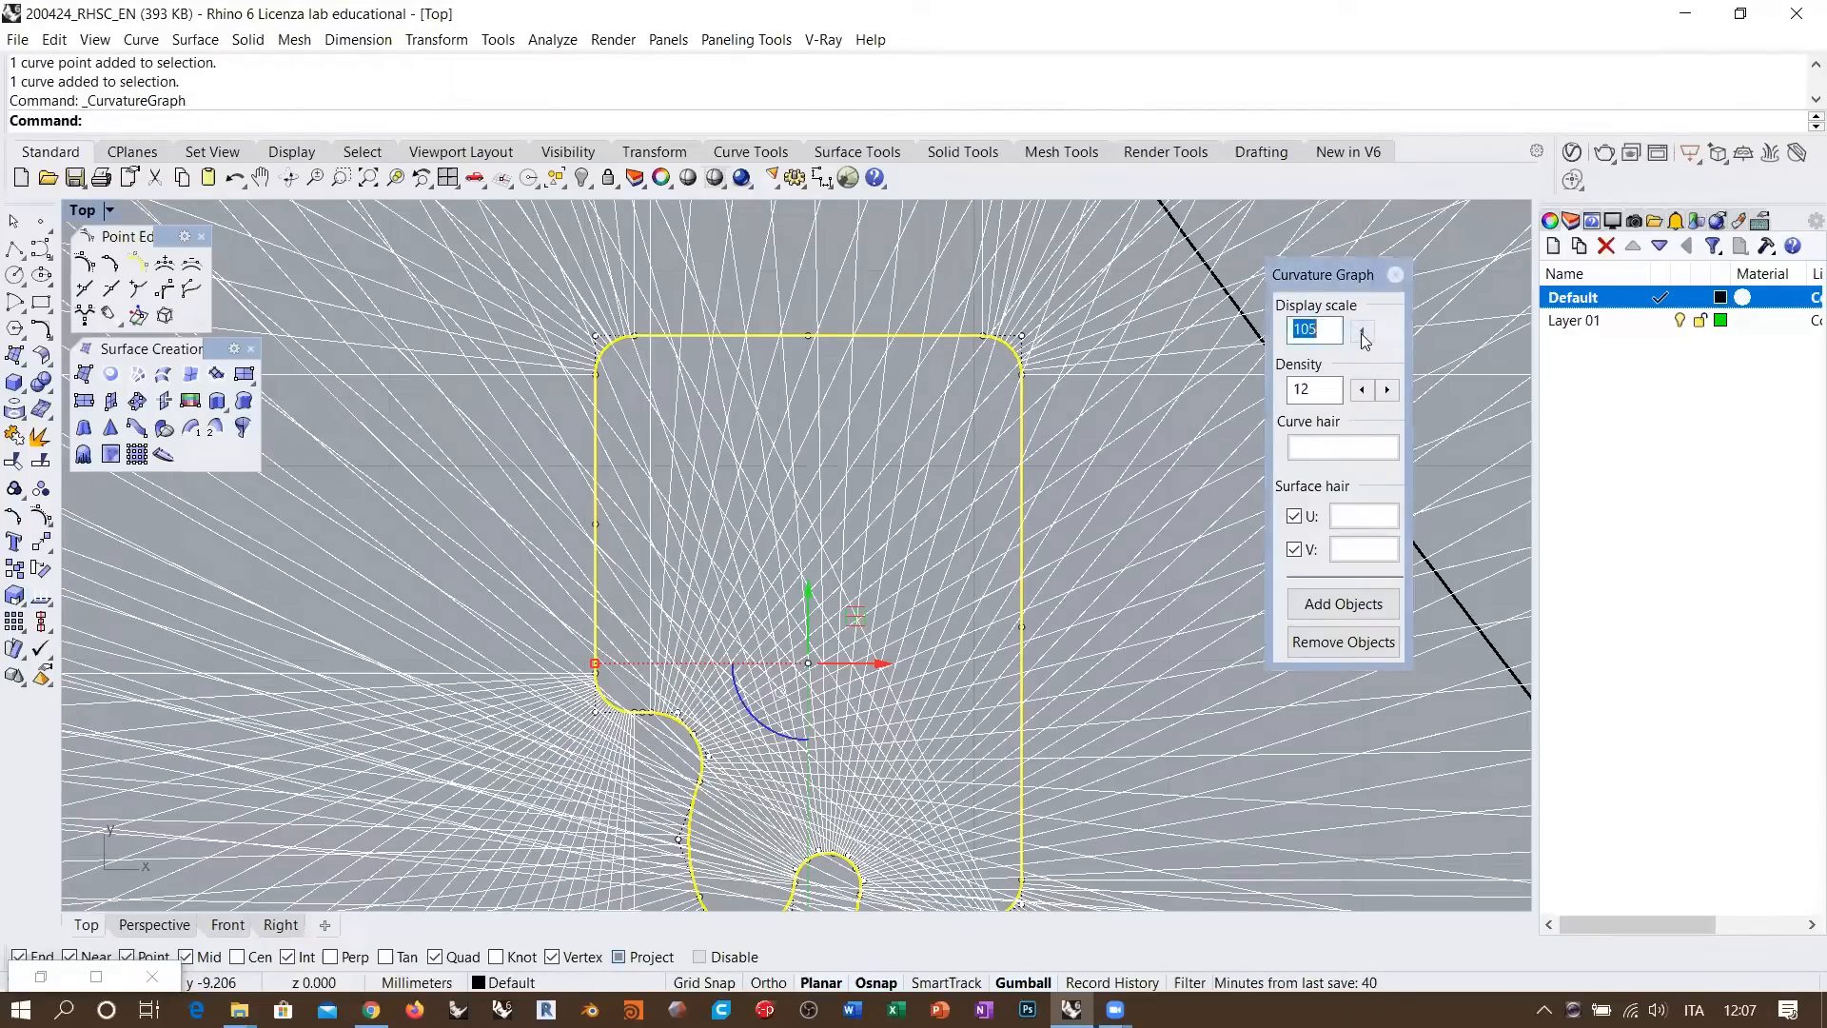
pyautogui.click(1363, 332)
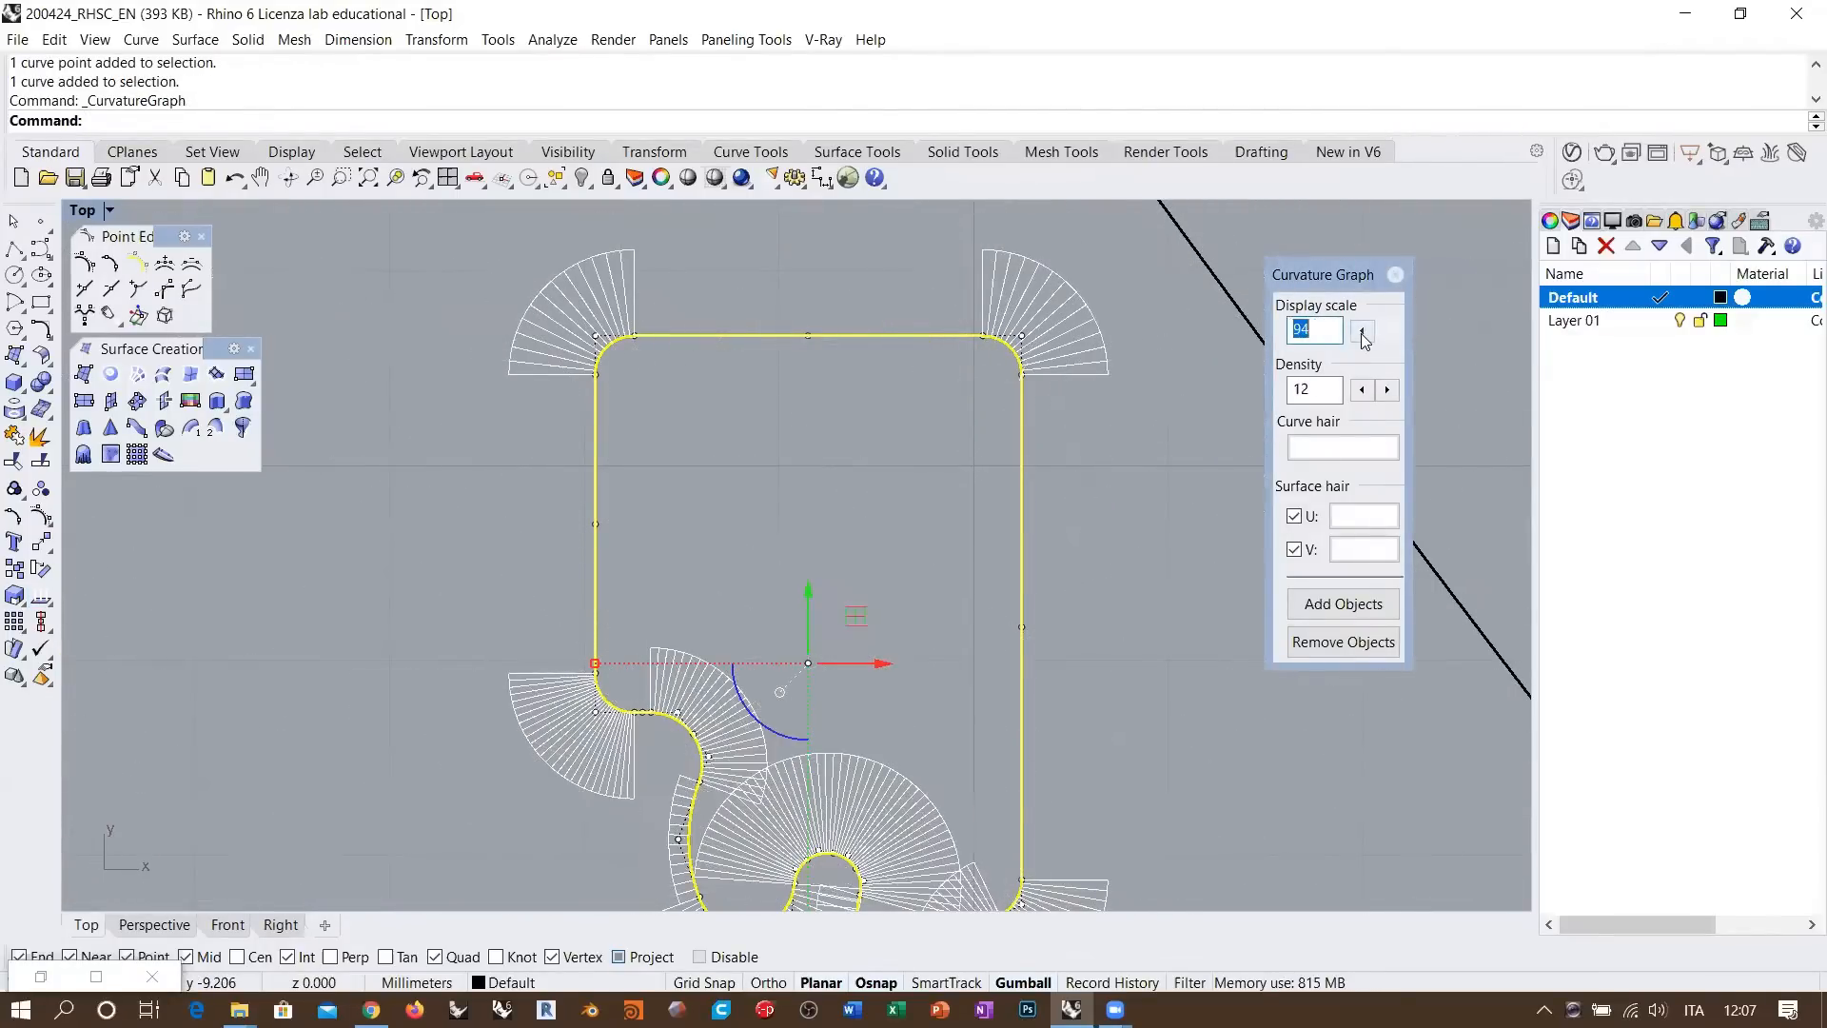
pyautogui.click(1362, 332)
pyautogui.scroll(-3, 713, 467)
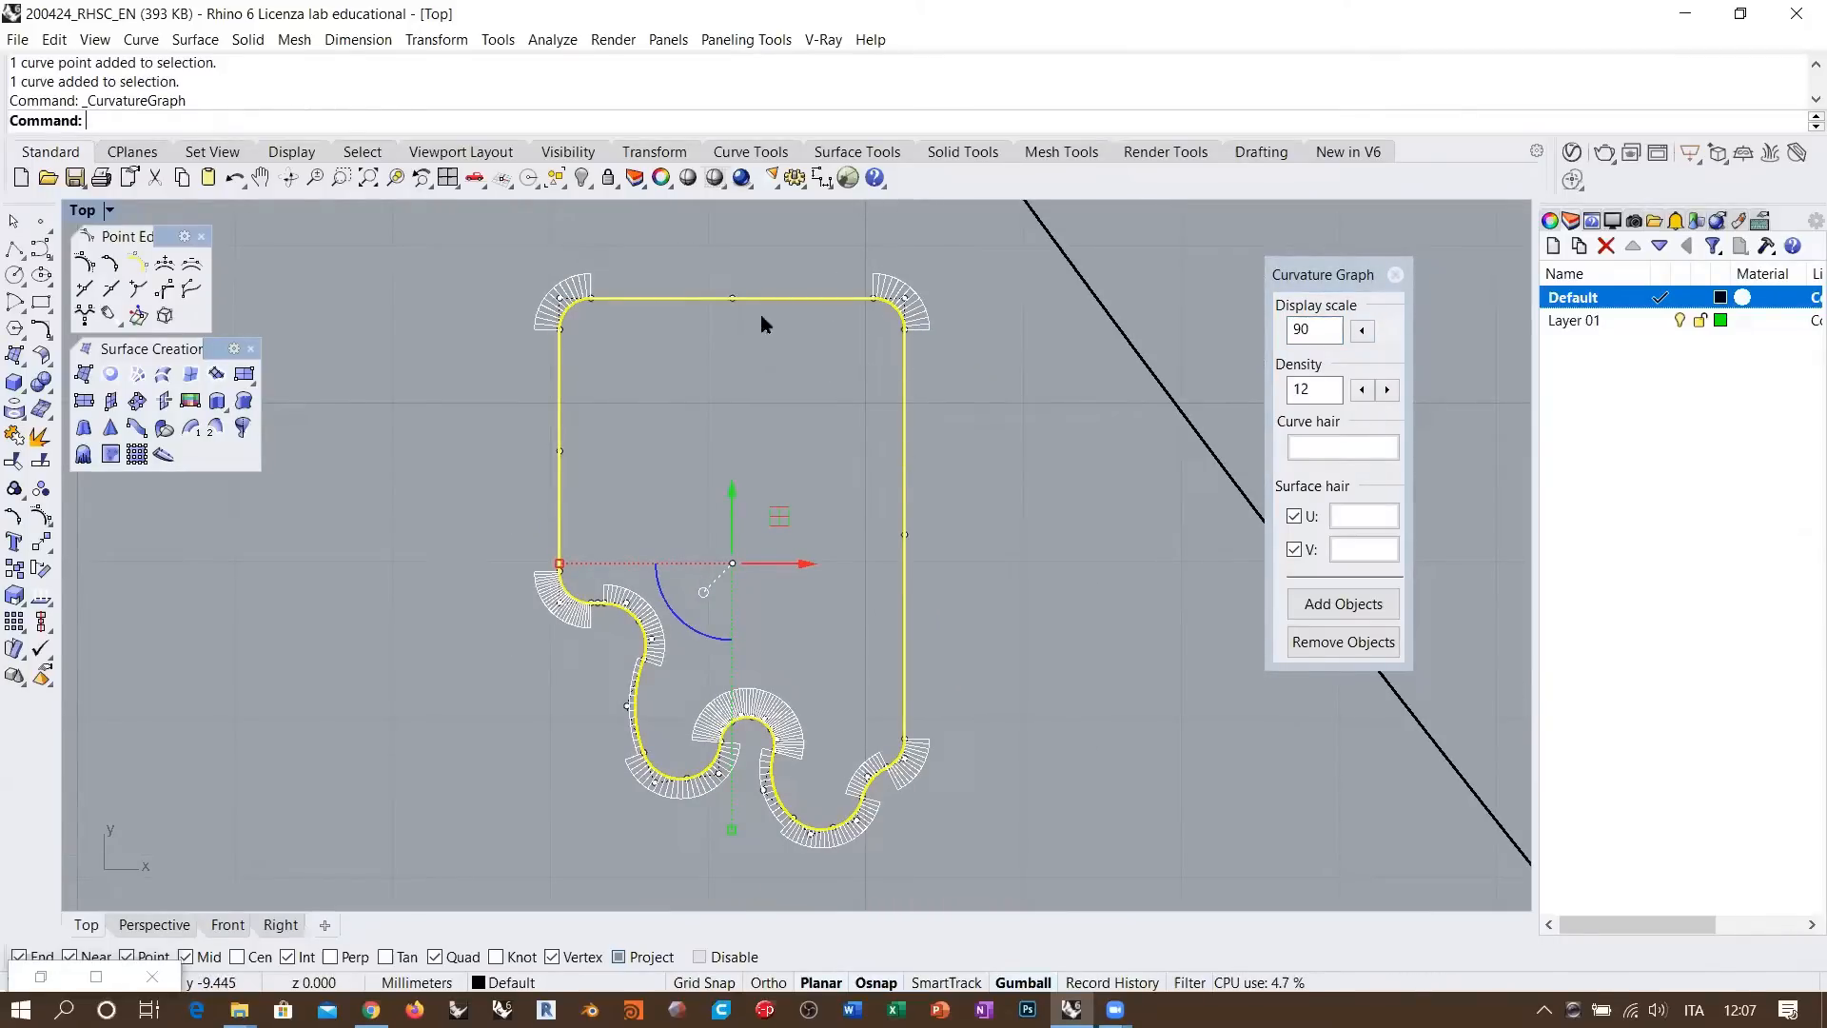
pyautogui.scroll(3, 803, 652)
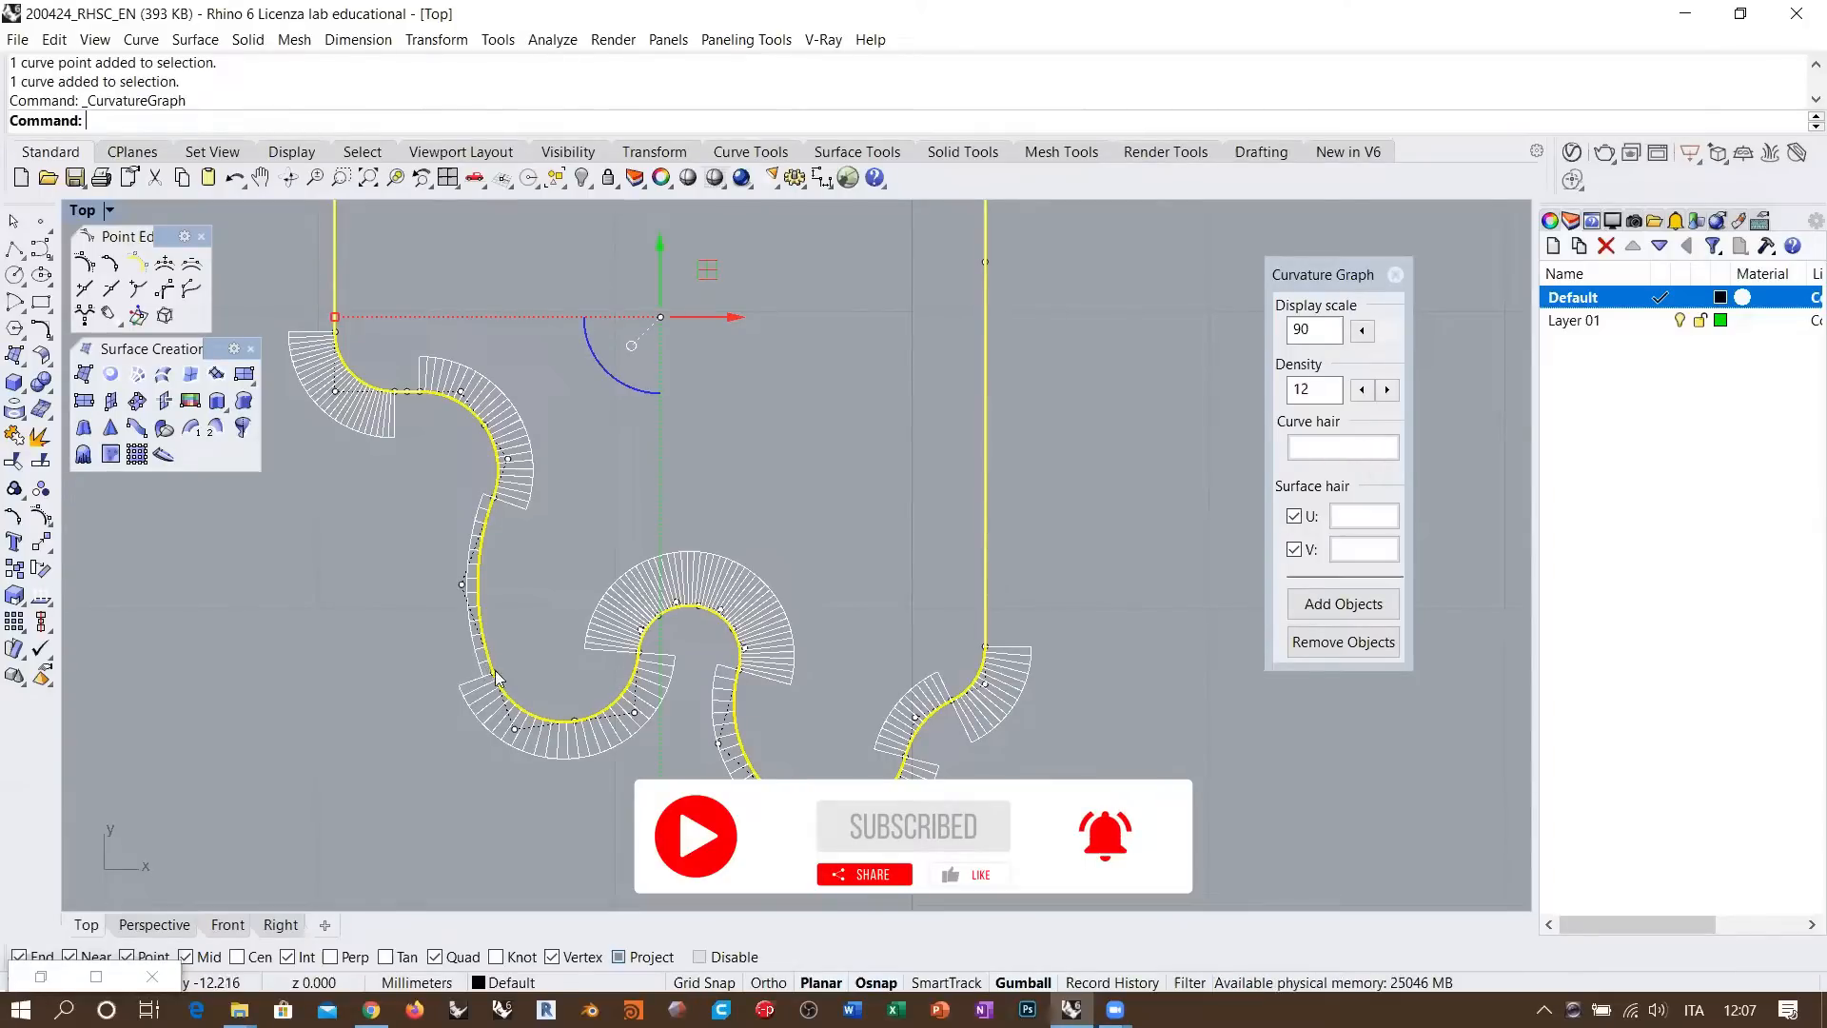
pyautogui.scroll(-5, 640, 694)
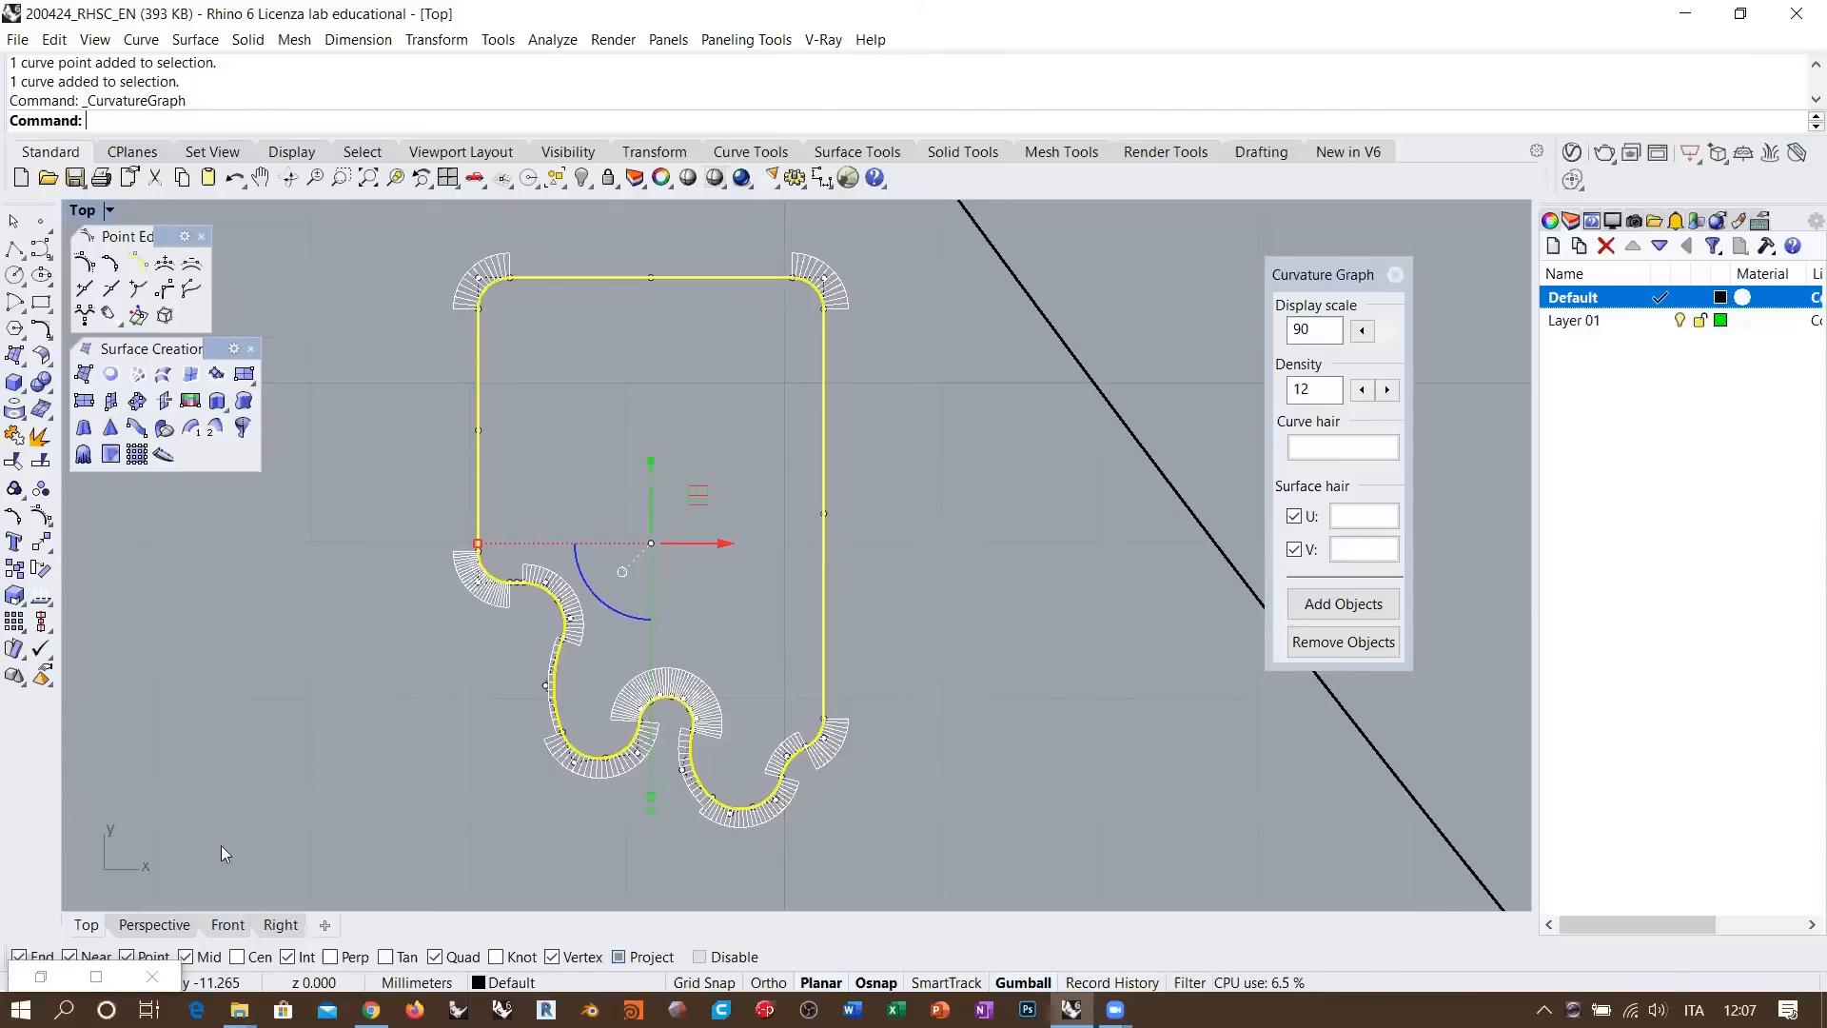
# Switch to the Perspective view, turn off the curvature graph and hide the profile curve's control points by clearing the selection
pyautogui.click(157, 923)
pyautogui.scroll(-5, 759, 601)
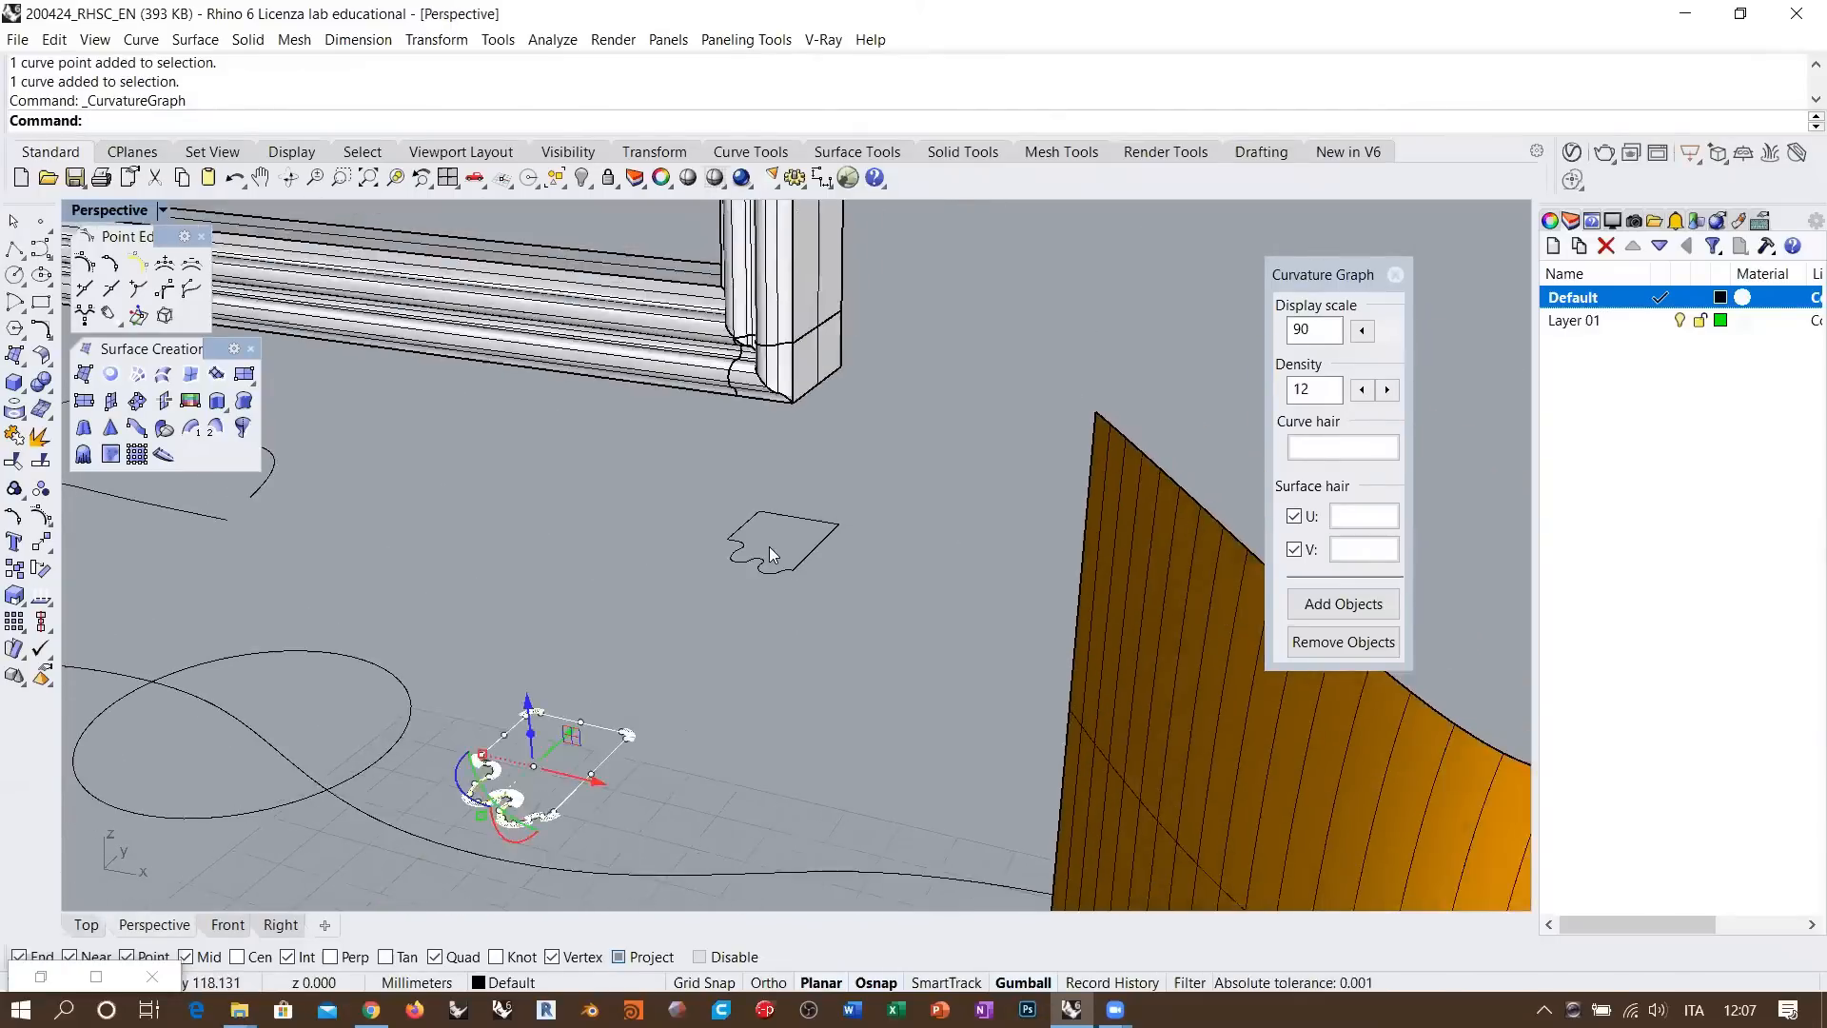
pyautogui.scroll(3, 677, 644)
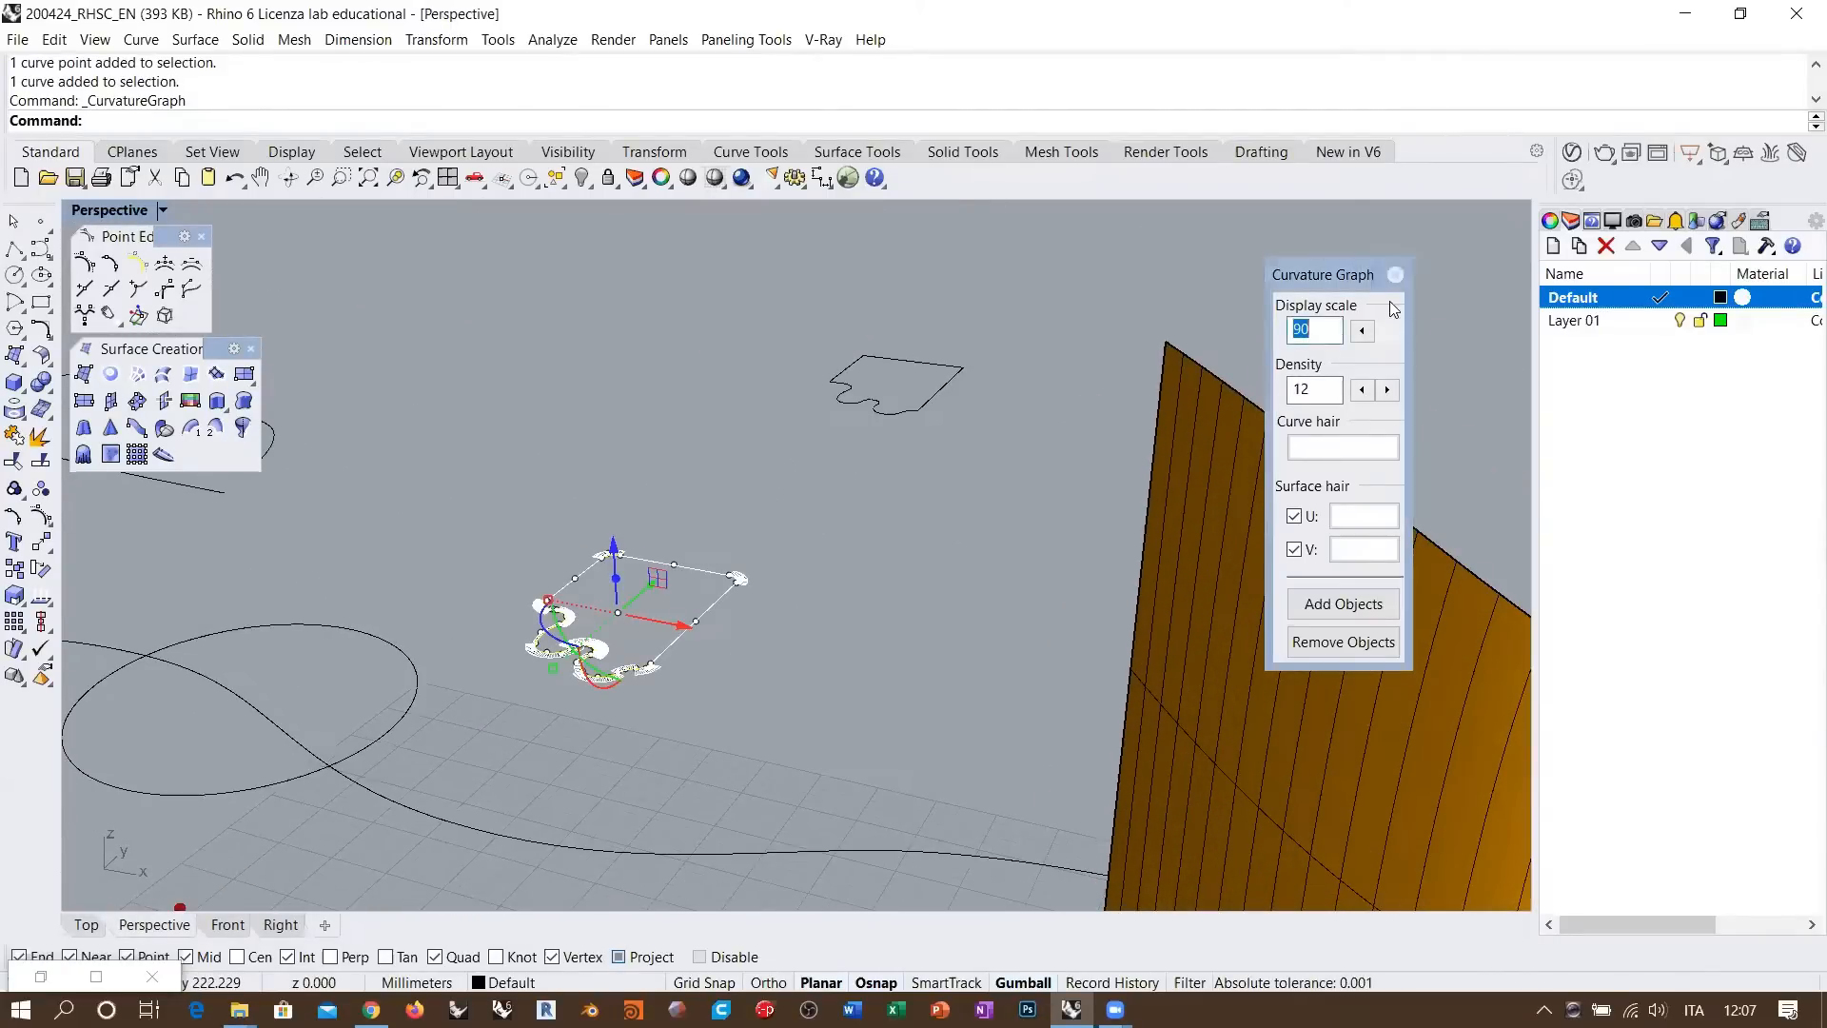
pyautogui.click(1395, 274)
pyautogui.click(505, 470)
pyautogui.click(581, 569)
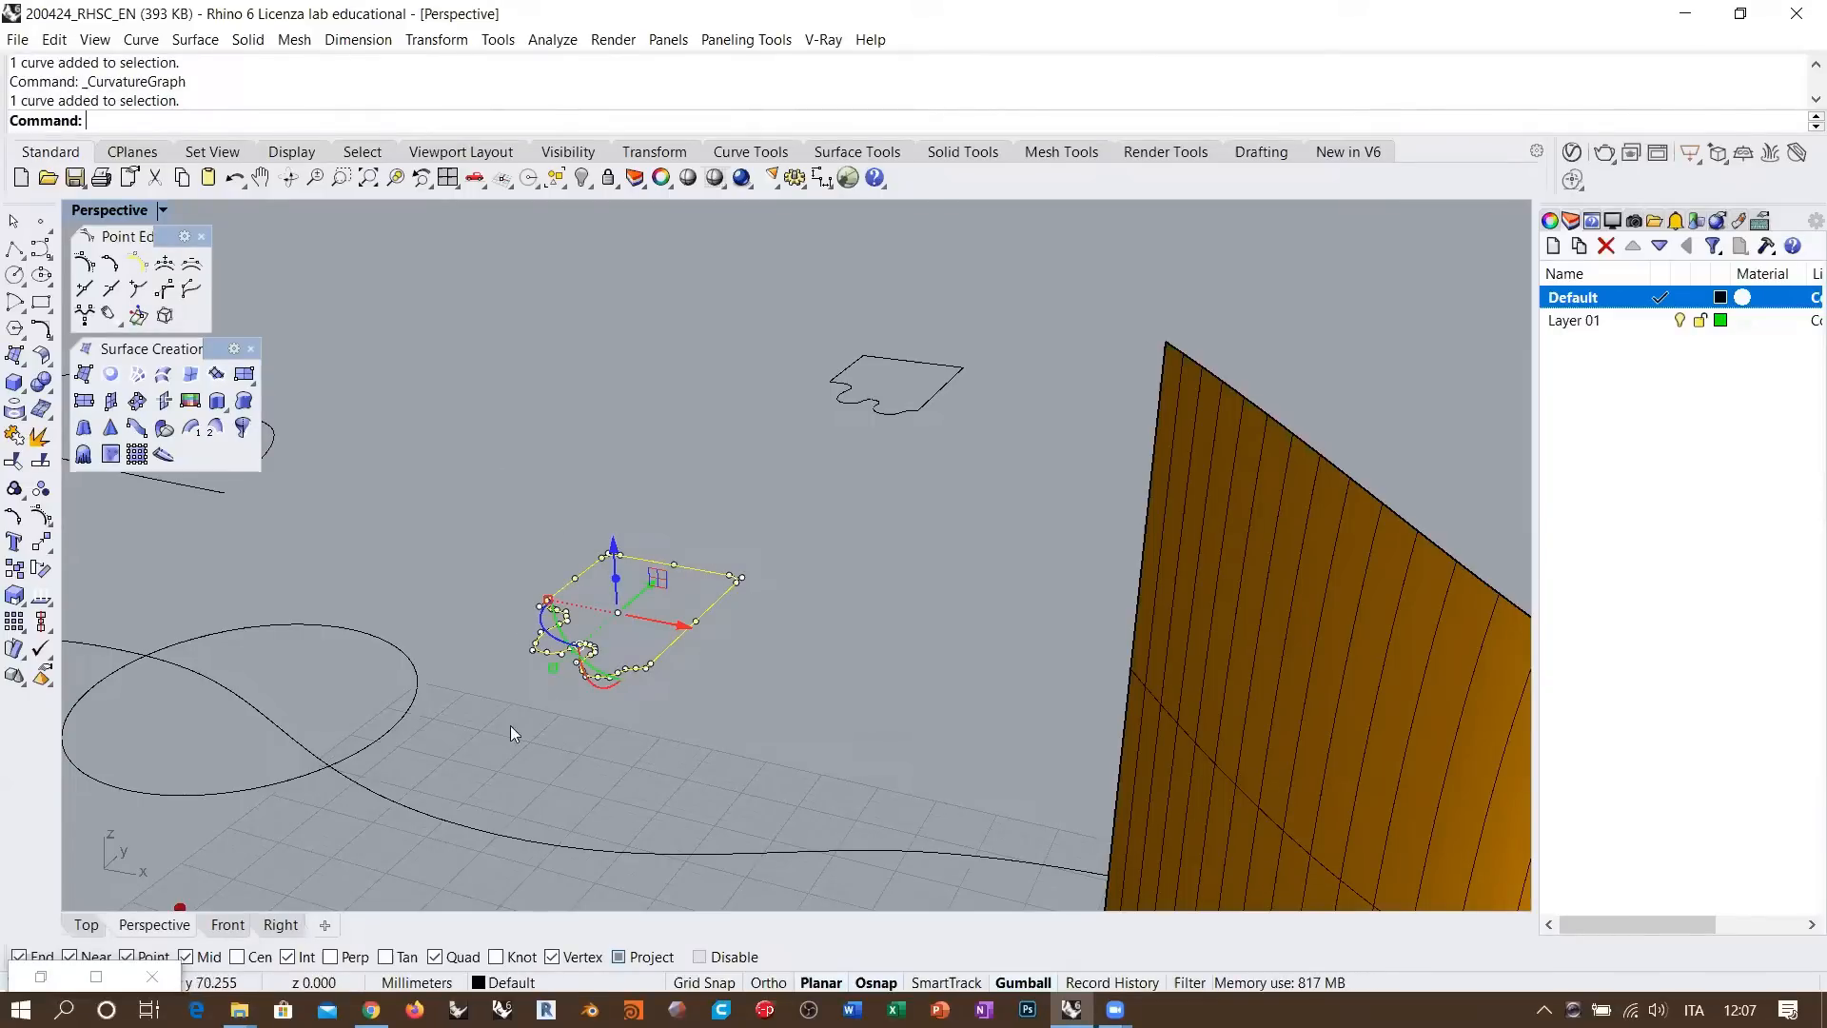
pyautogui.moveTo(510, 725); pyautogui.dragTo(796, 507)
pyautogui.press('Escape')
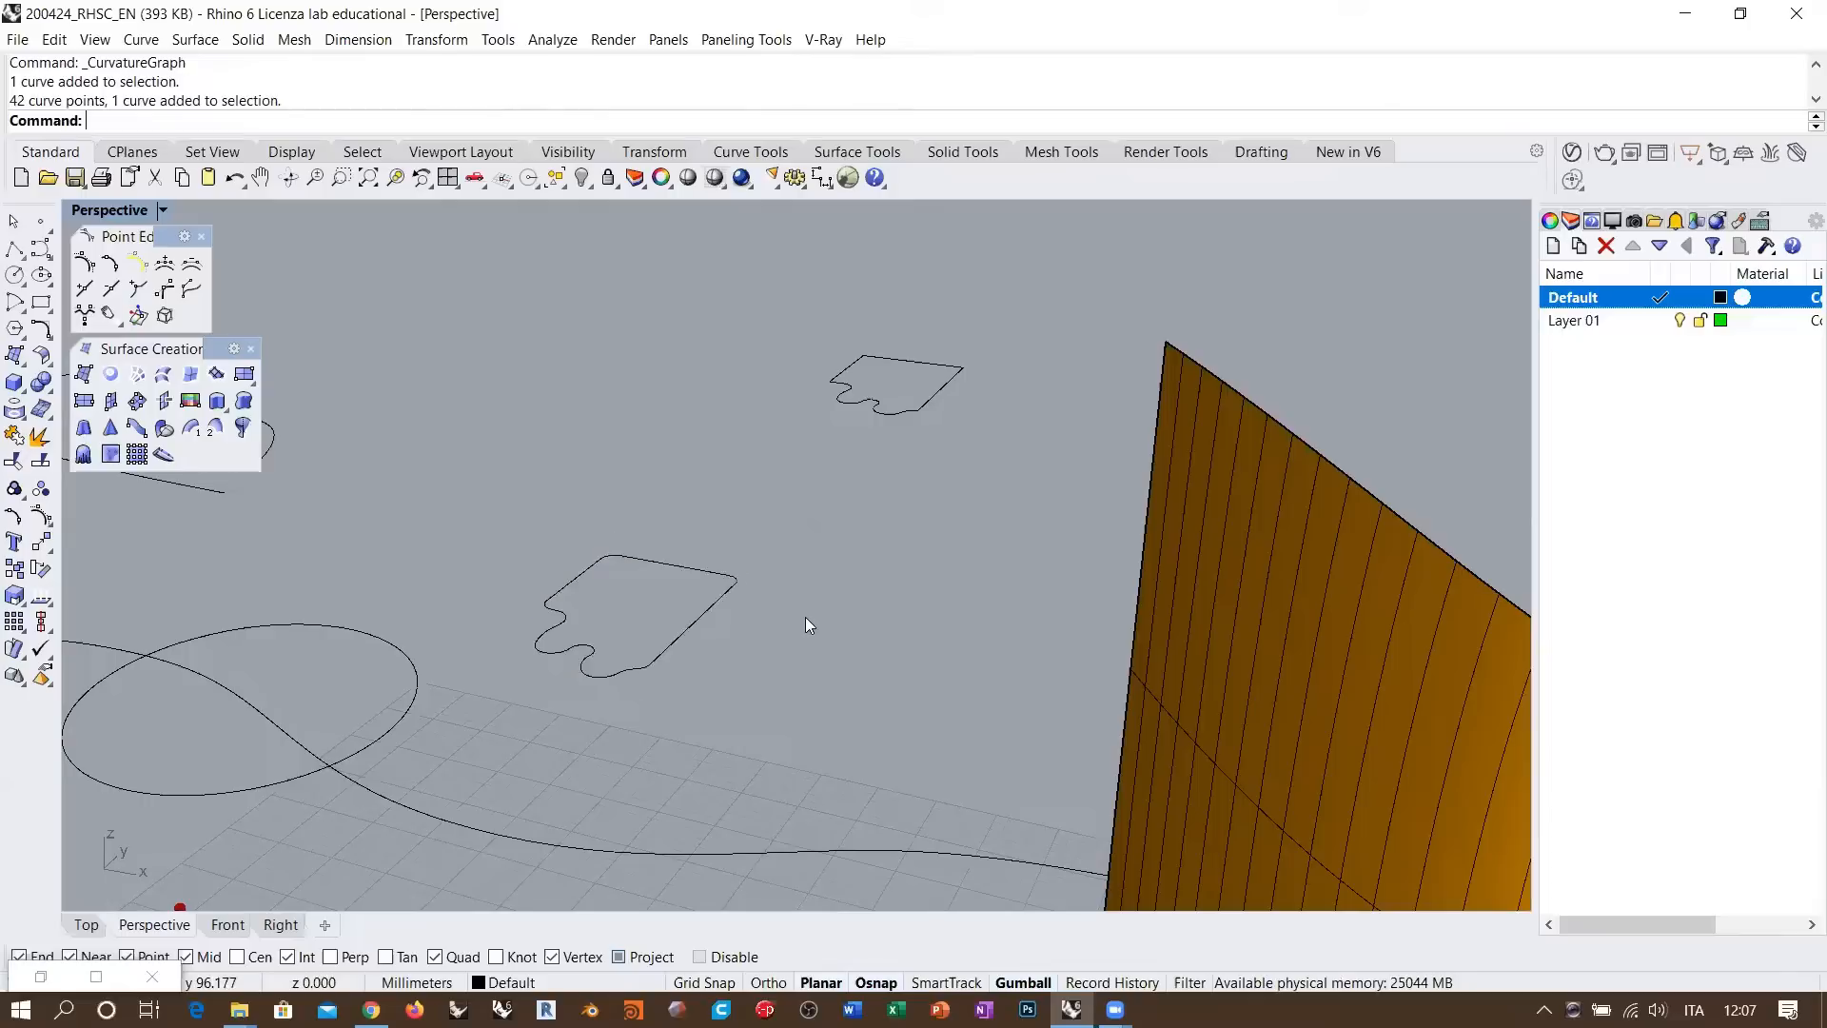
# Extrude the filleted profile curve straight up as an open, non-solid surface
pyautogui.click(740, 583)
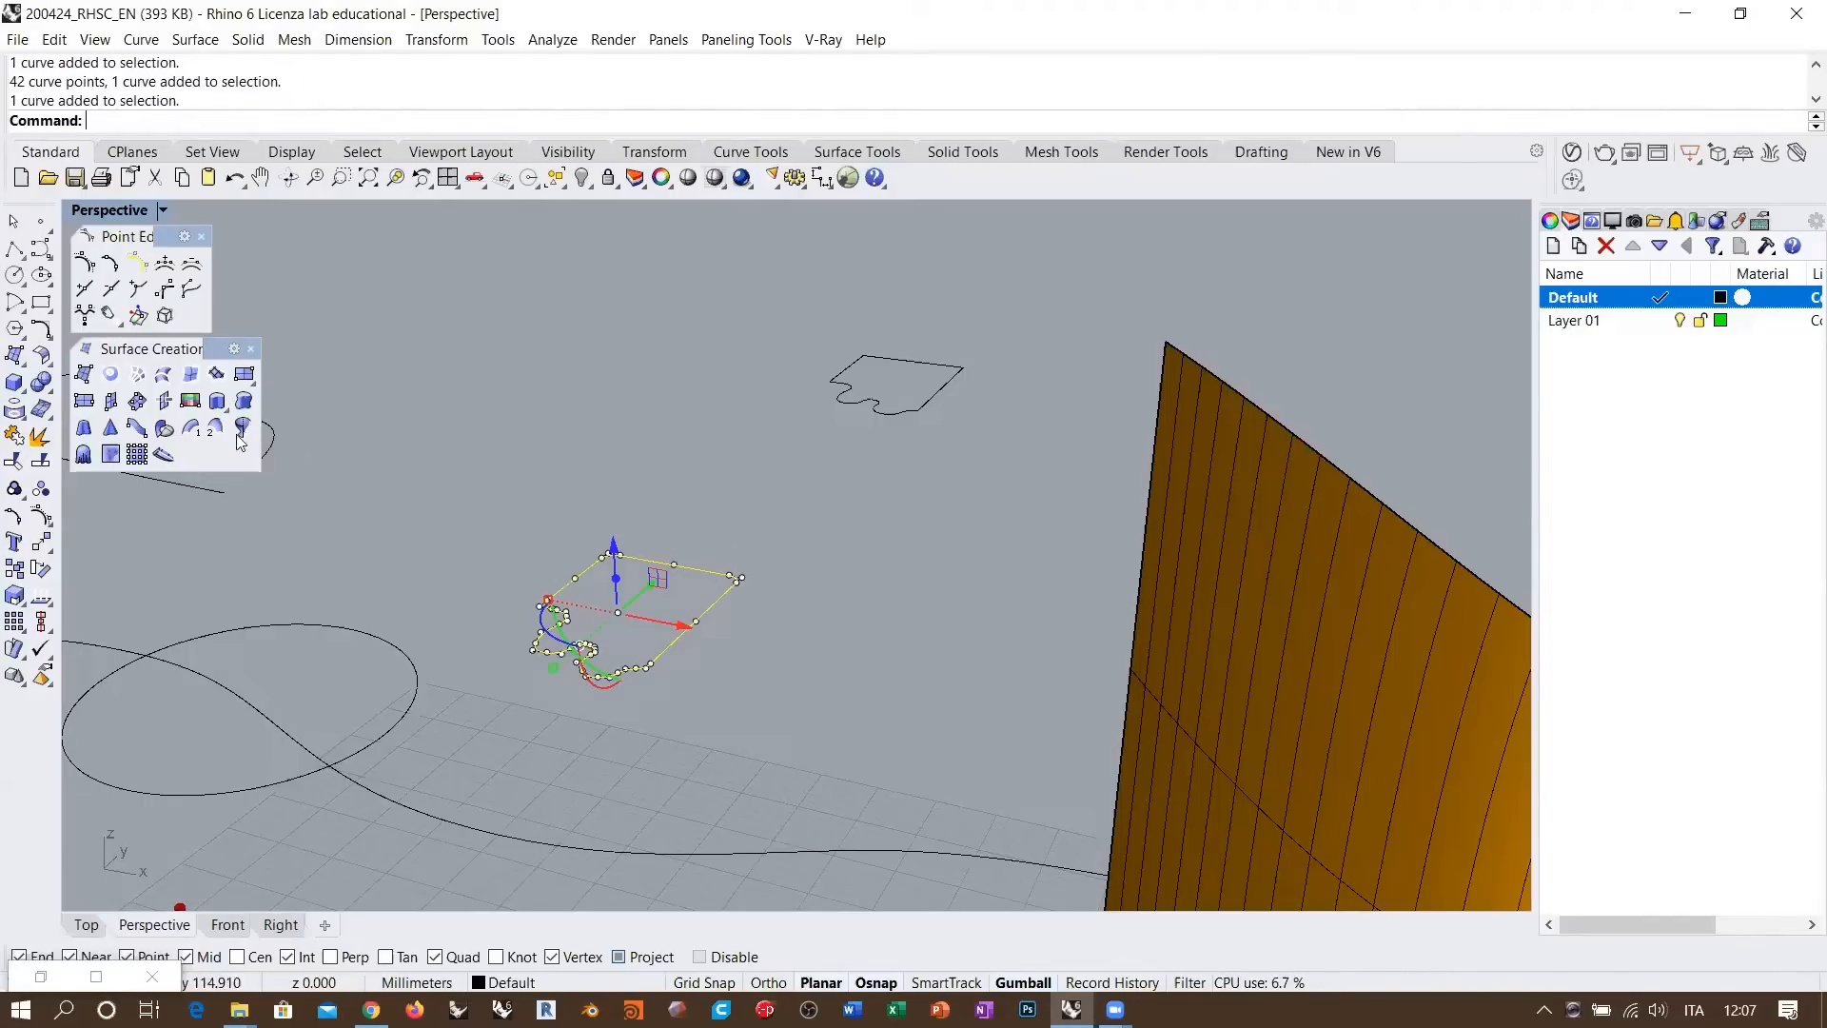
pyautogui.click(217, 401)
pyautogui.click(598, 245)
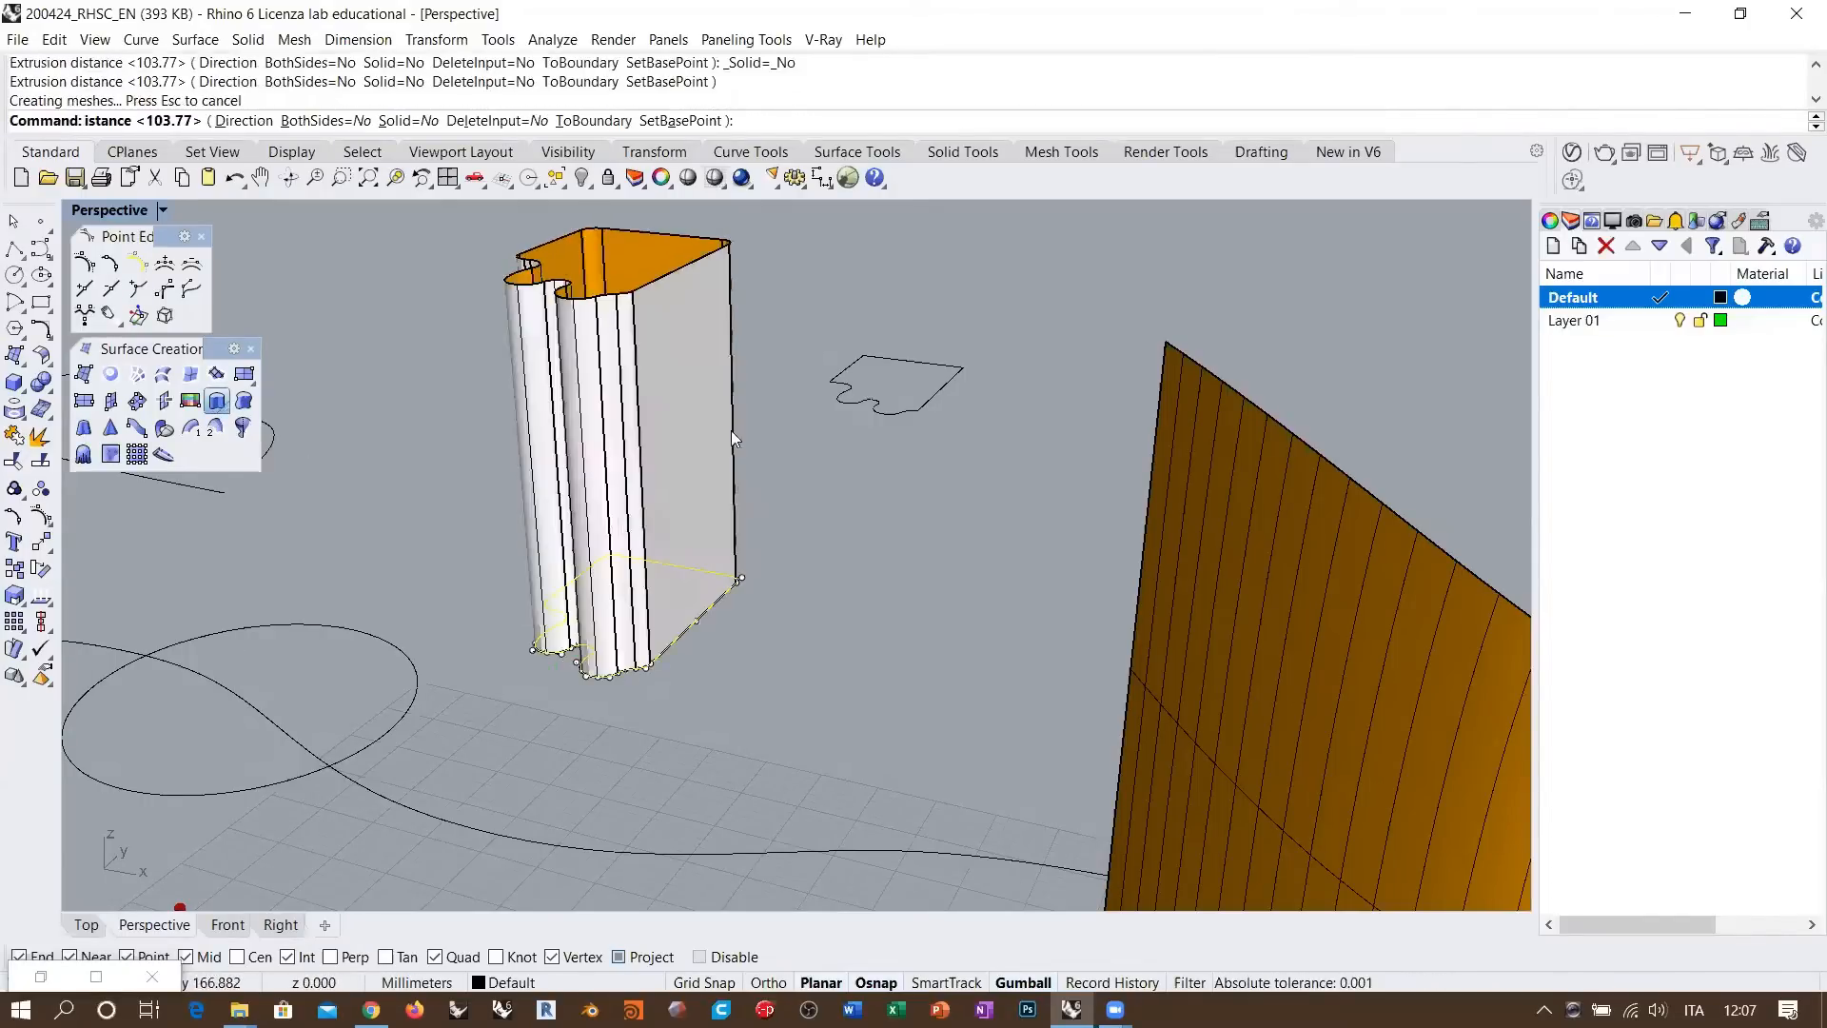
pyautogui.moveTo(693, 452)
pyautogui.mouseDown(button='right')
pyautogui.moveTo(721, 489)
pyautogui.moveTo(663, 475)
pyautogui.mouseUp(button='right')
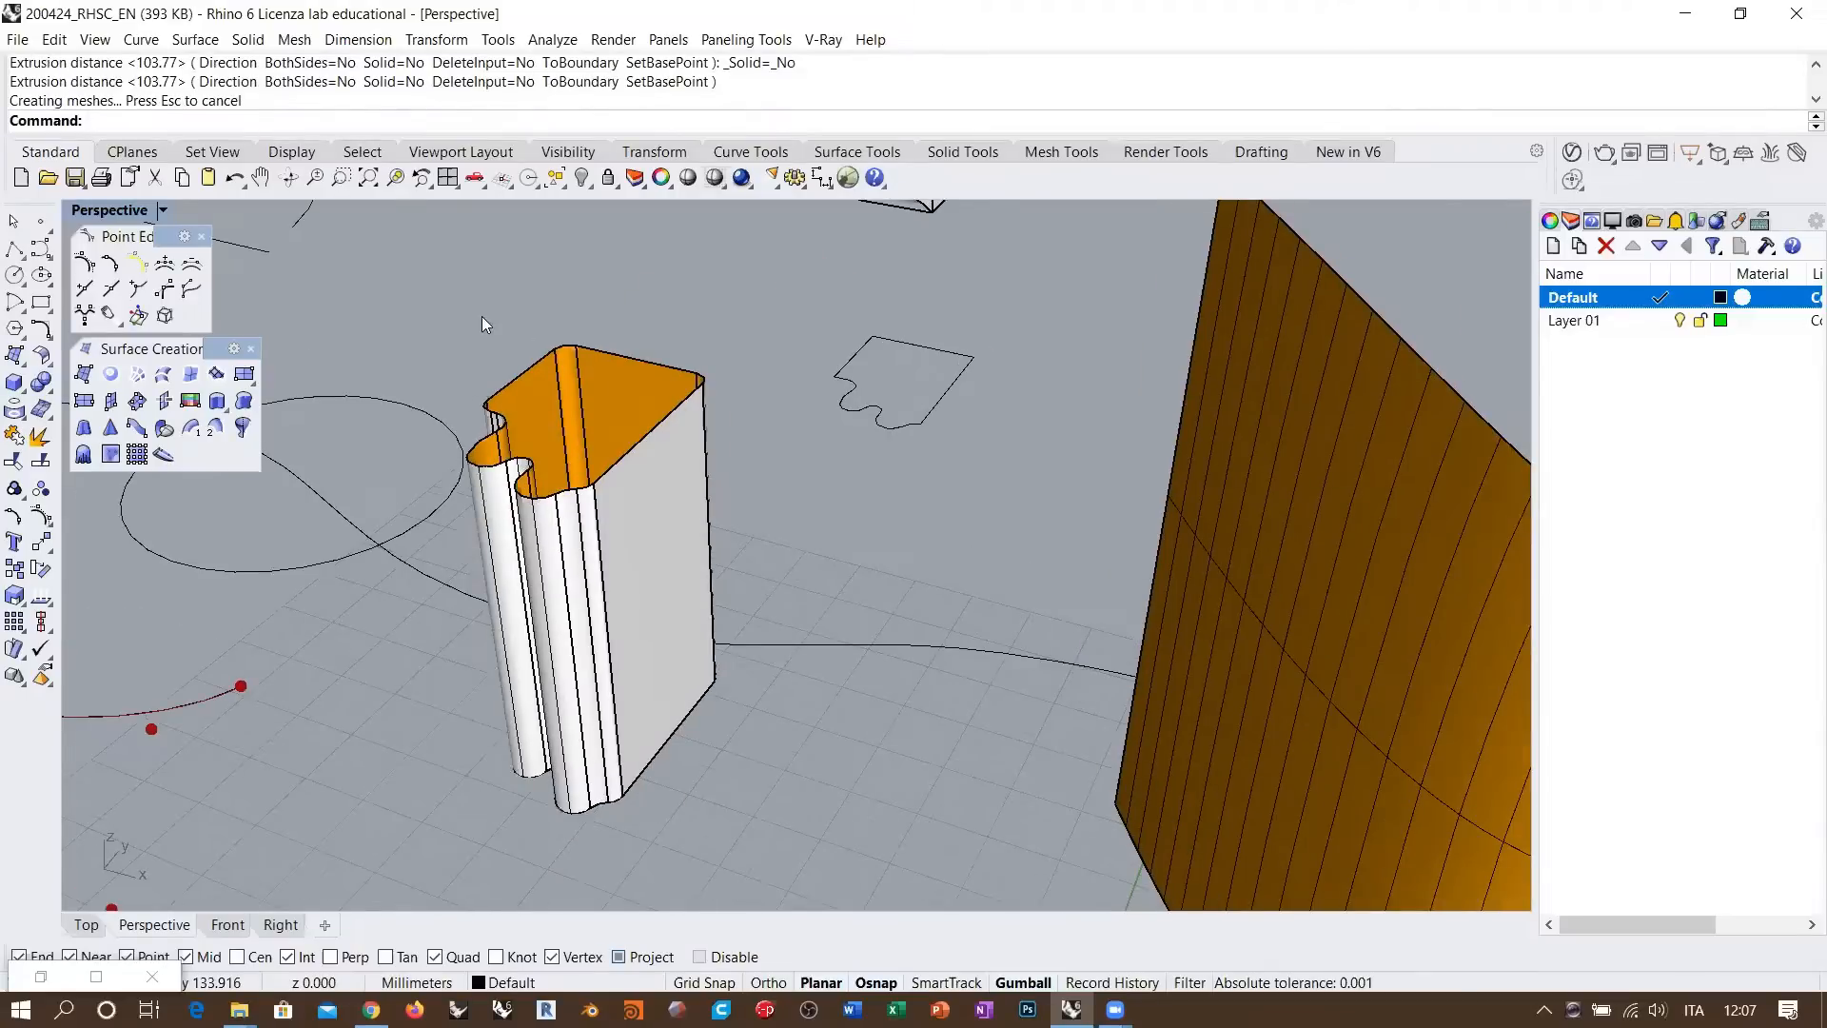
# Inspect the edges along the extrusion's rounded corner and undo the extrusion
pyautogui.scroll(5, 649, 302)
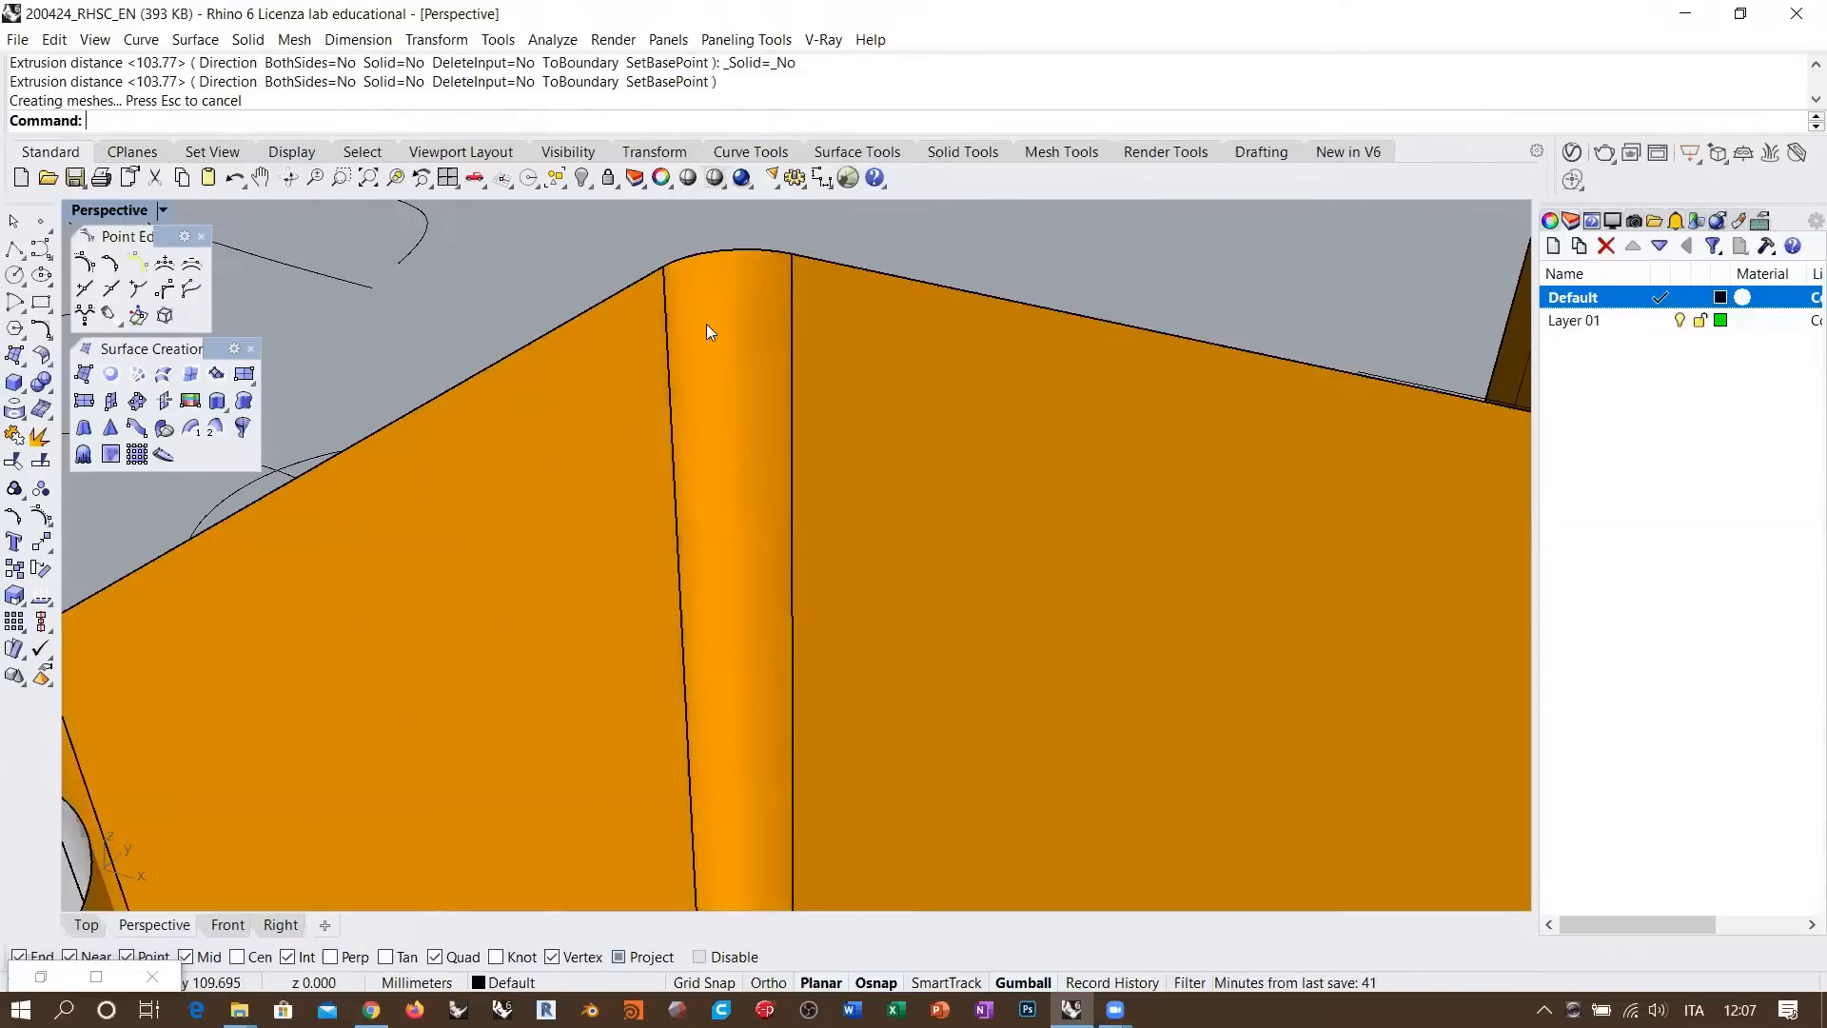
pyautogui.scroll(-5, 737, 282)
pyautogui.click(784, 312)
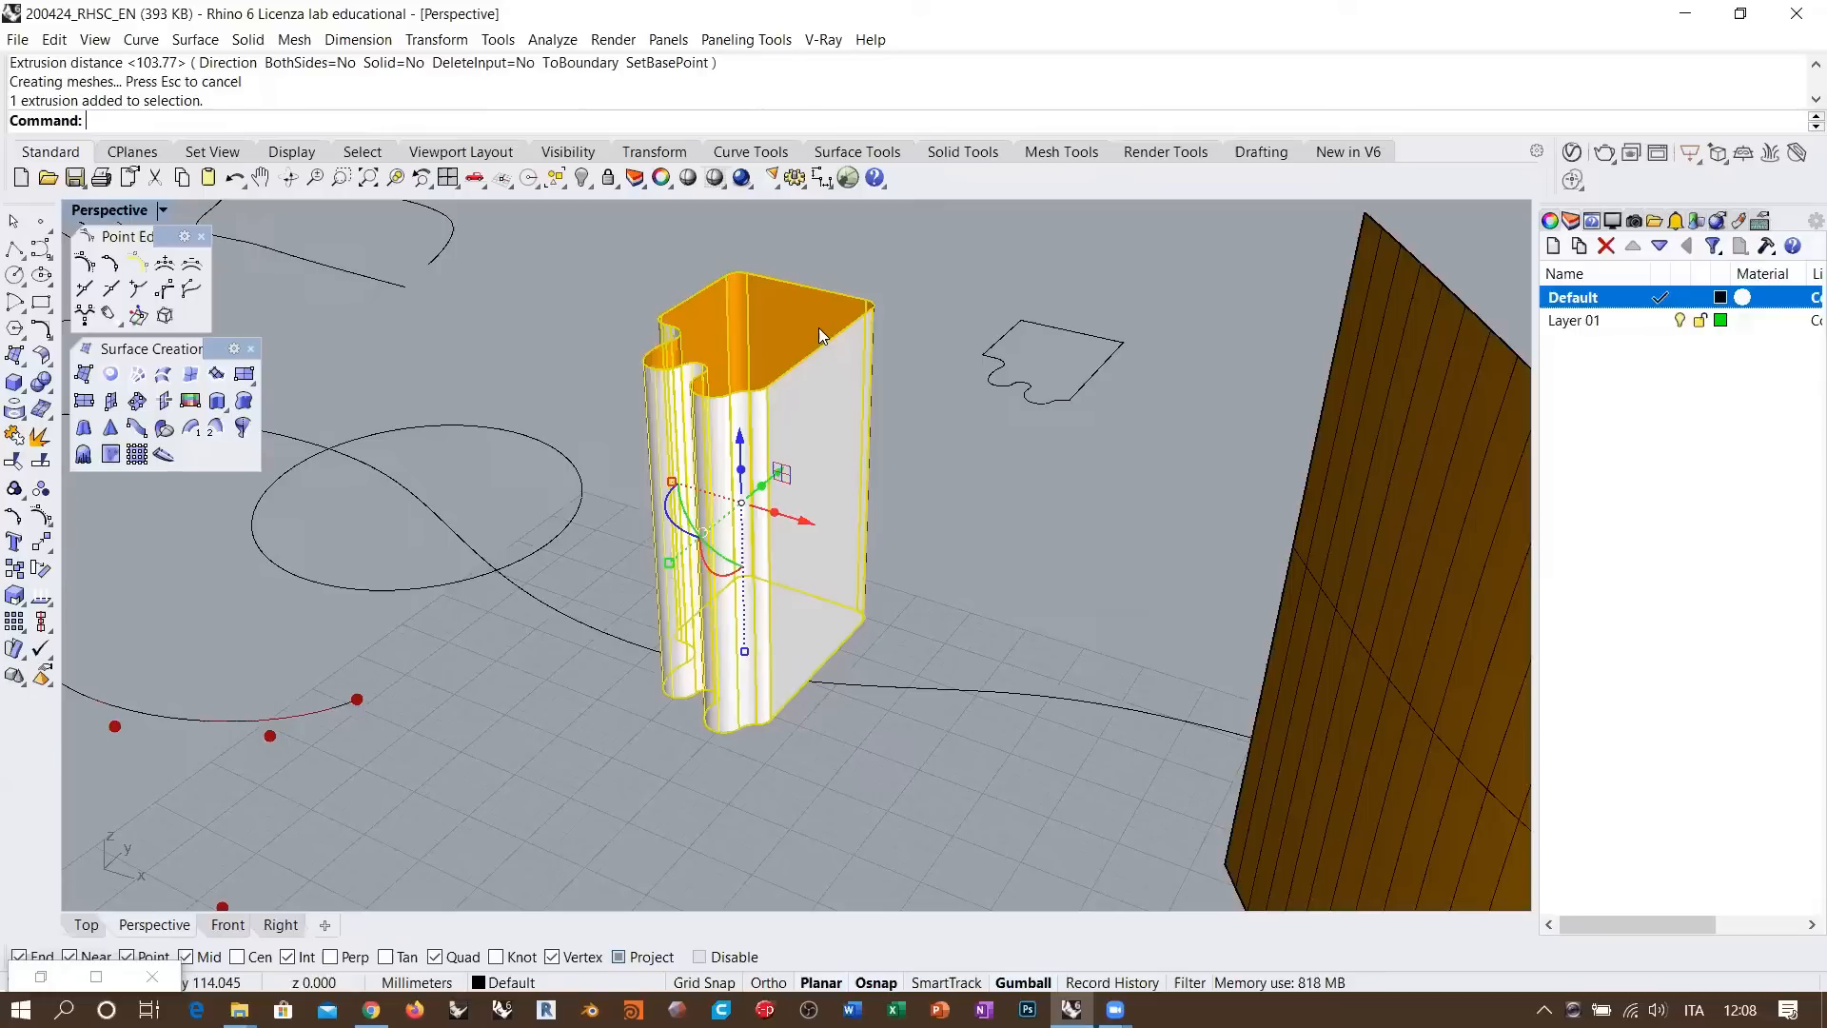
pyautogui.click(917, 373)
pyautogui.moveTo(917, 384)
pyautogui.mouseDown(button='right')
pyautogui.moveTo(837, 498)
pyautogui.moveTo(956, 467)
pyautogui.moveTo(912, 407)
pyautogui.mouseUp(button='right')
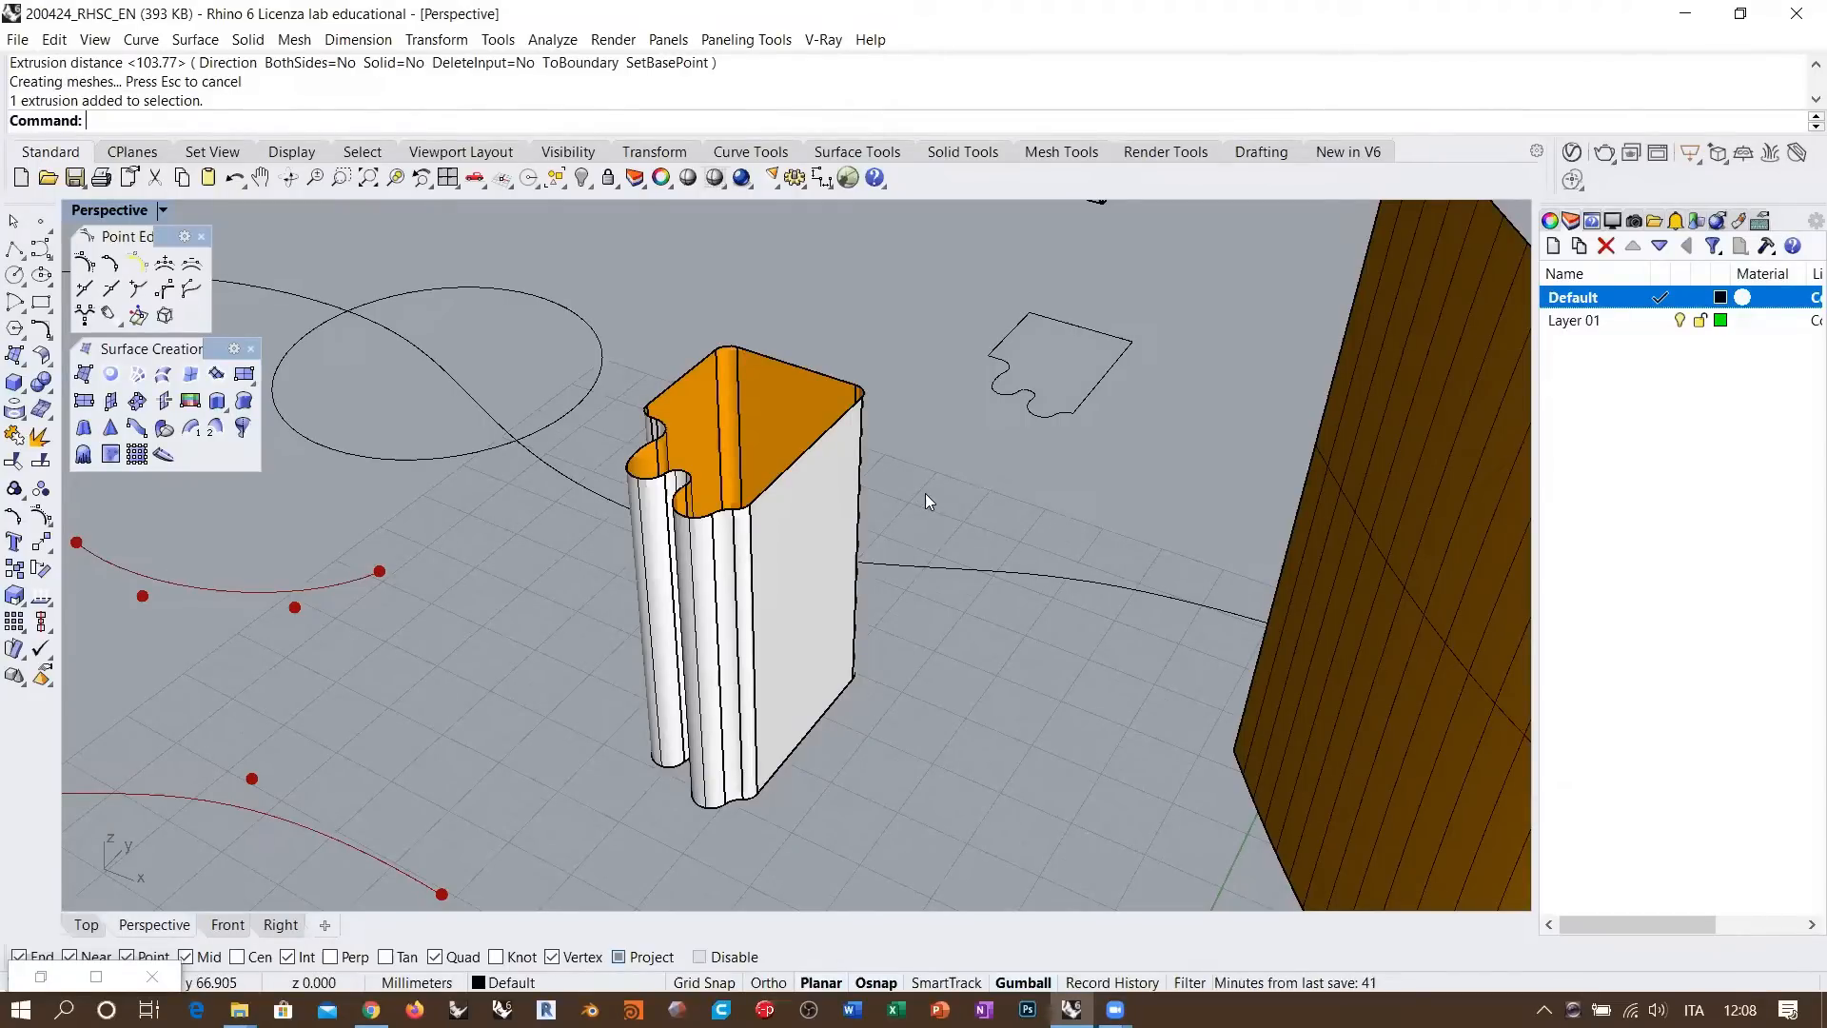
pyautogui.hotkey('ctrl', 'z')
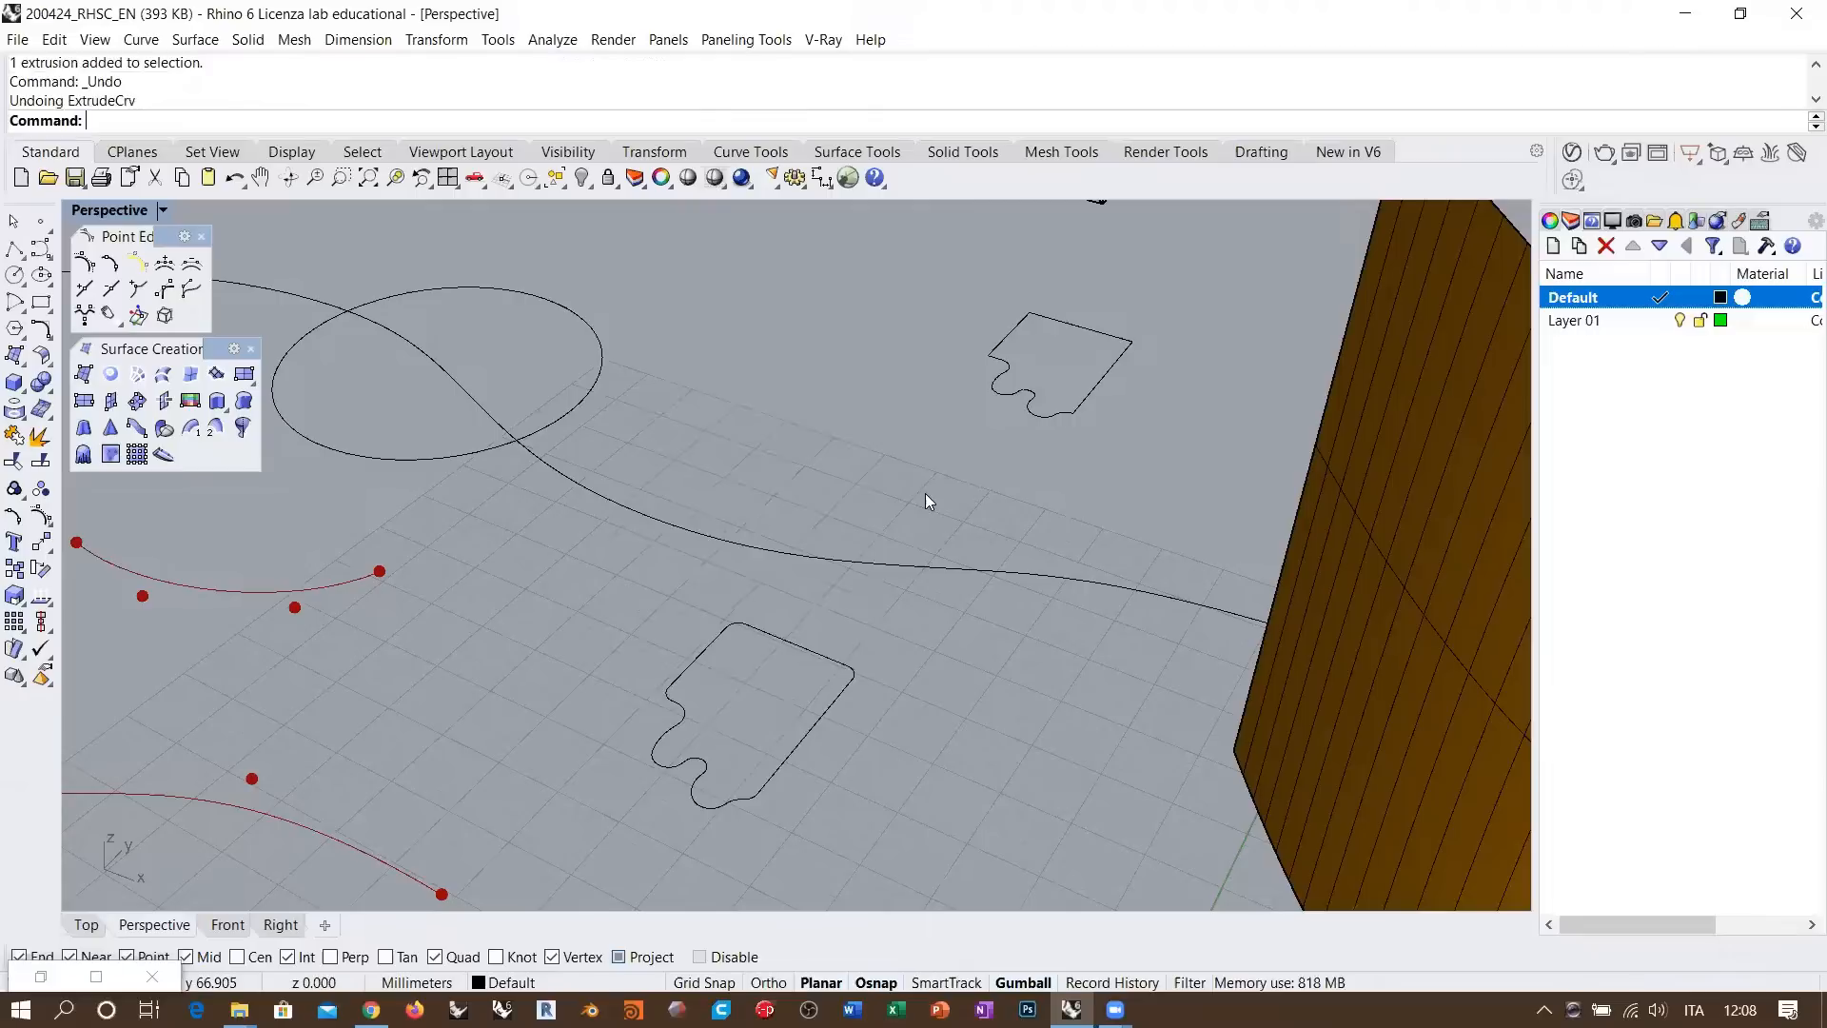
# Rebuild the filleted profile curve with 100 points and degree 3, deleting the input curve
pyautogui.moveTo(833, 704); pyautogui.dragTo(901, 465, button='right')
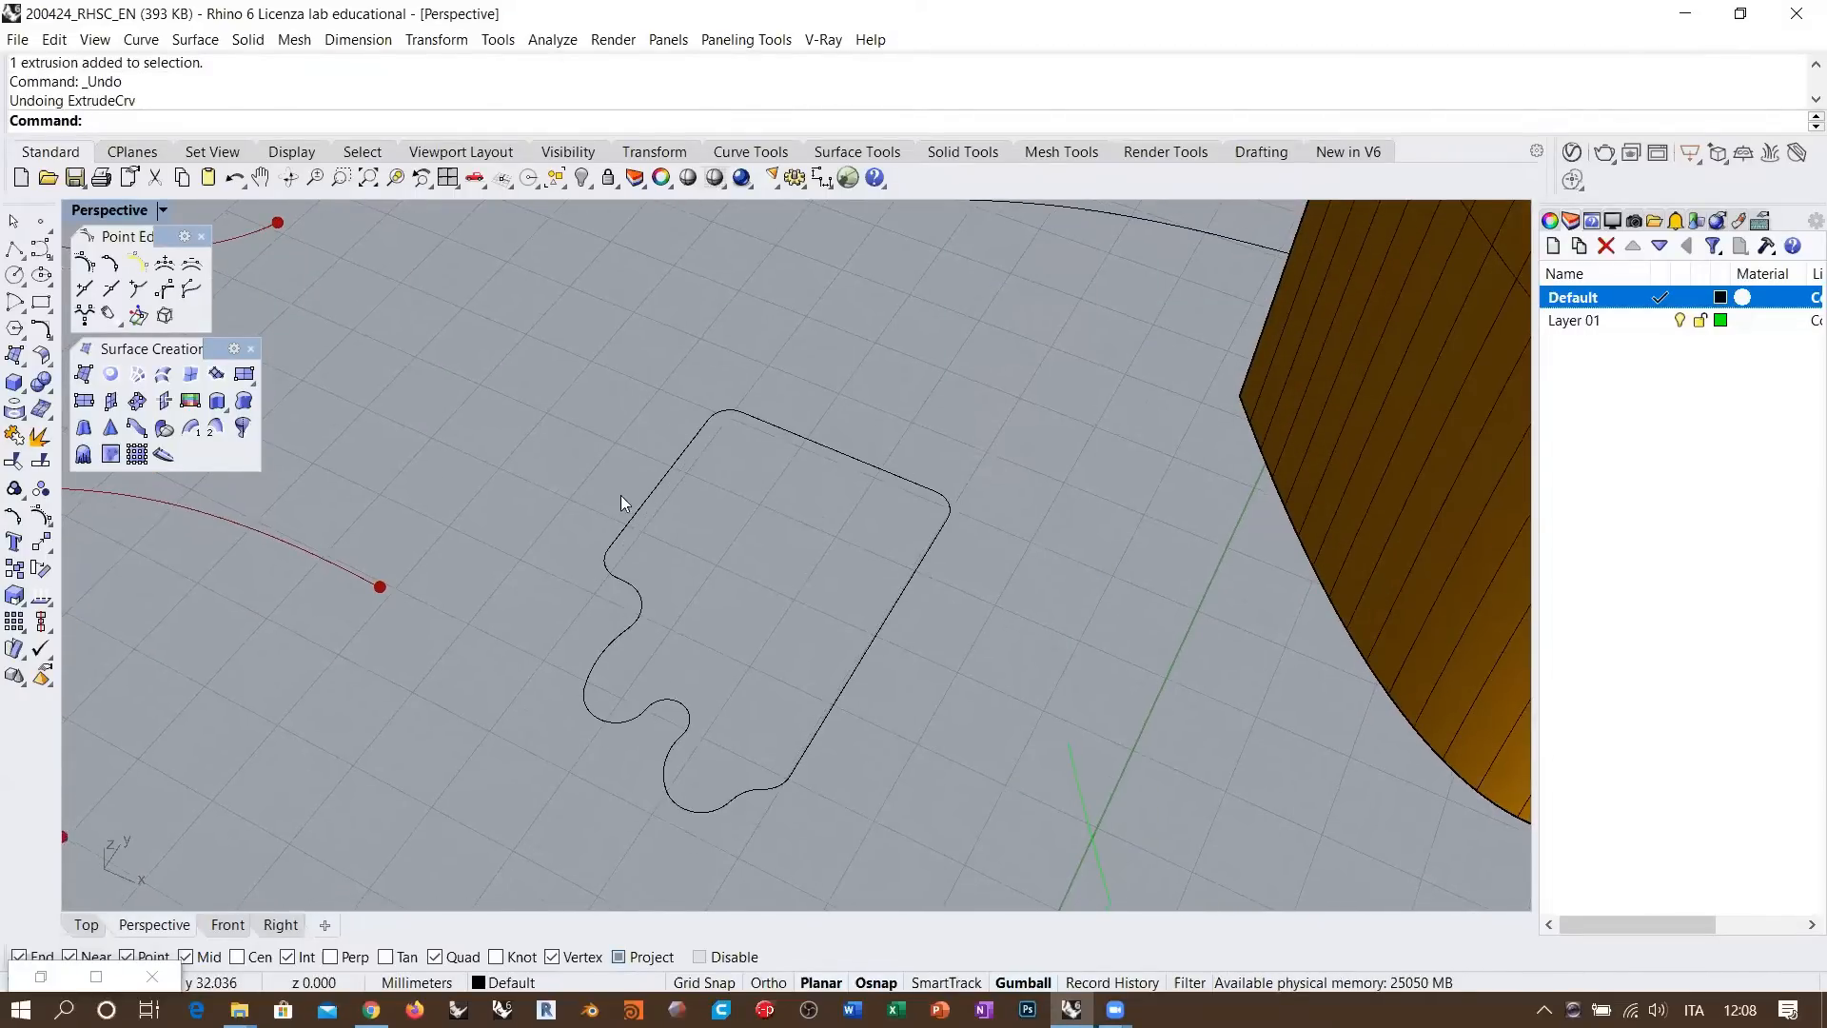
pyautogui.click(899, 599)
pyautogui.write('Rebuild')
pyautogui.press('Return')
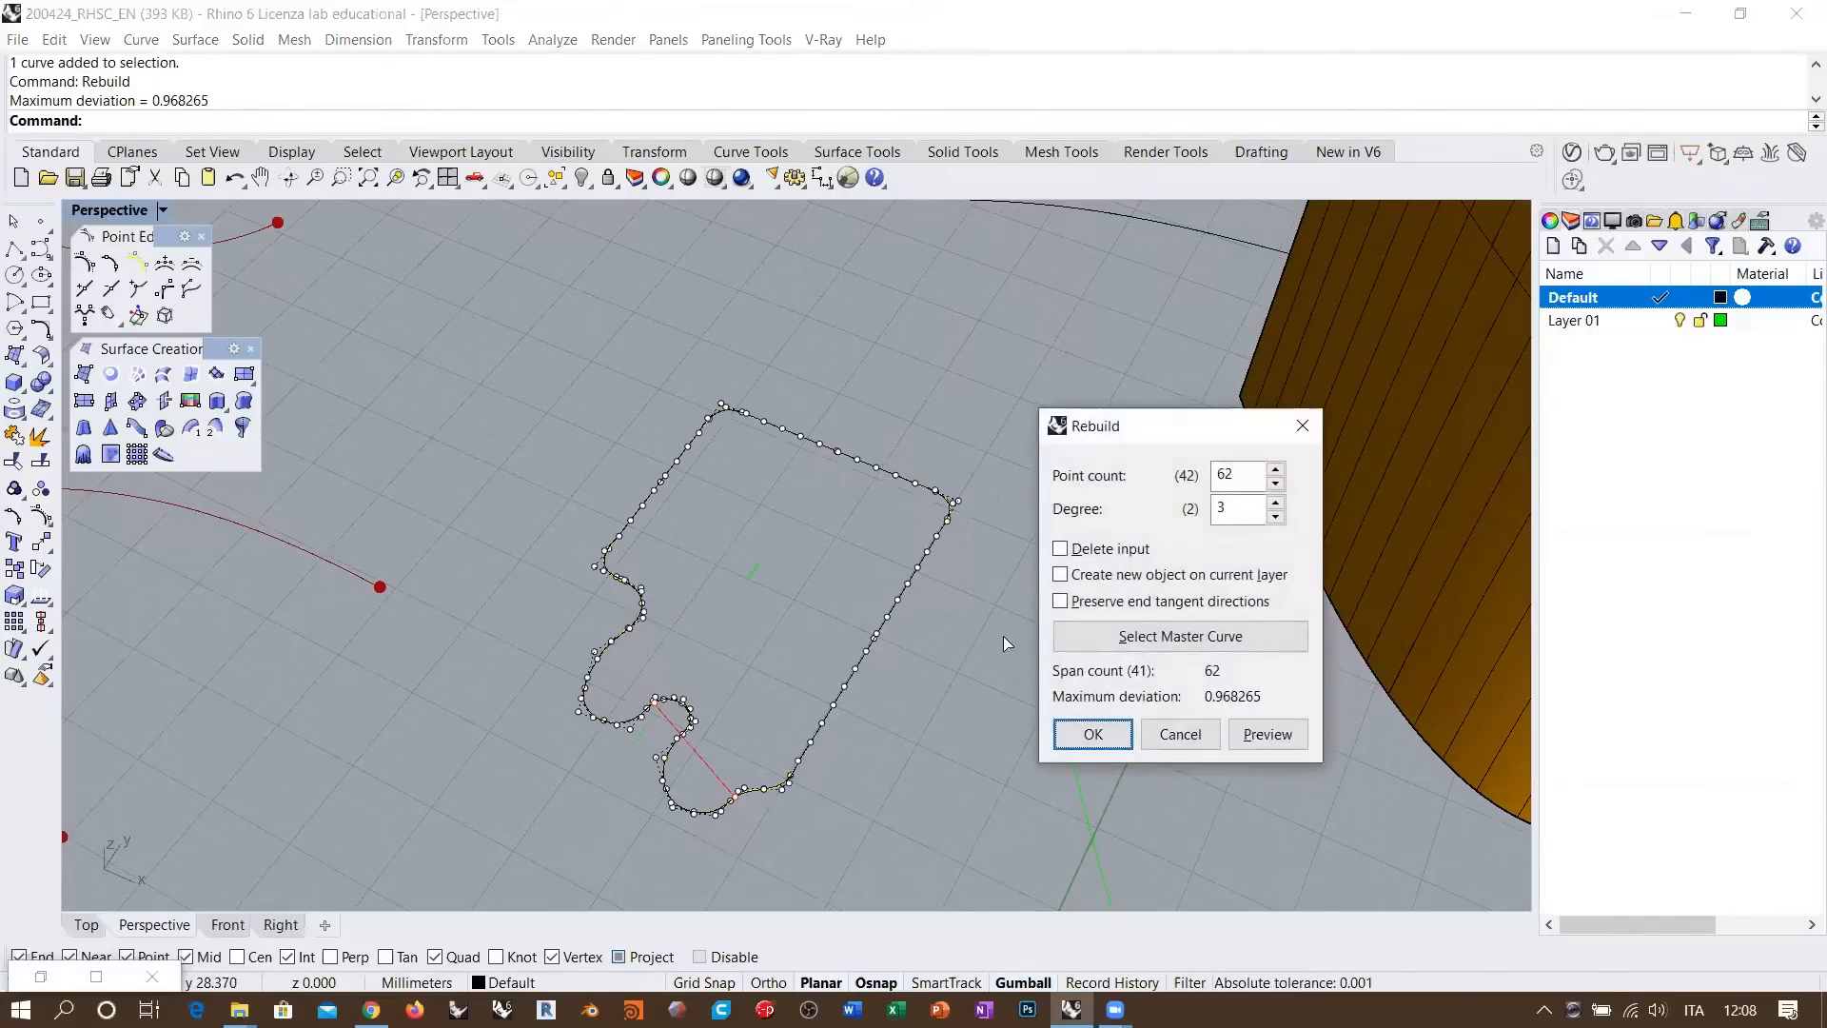
pyautogui.press('Tab')
pyautogui.write('100')
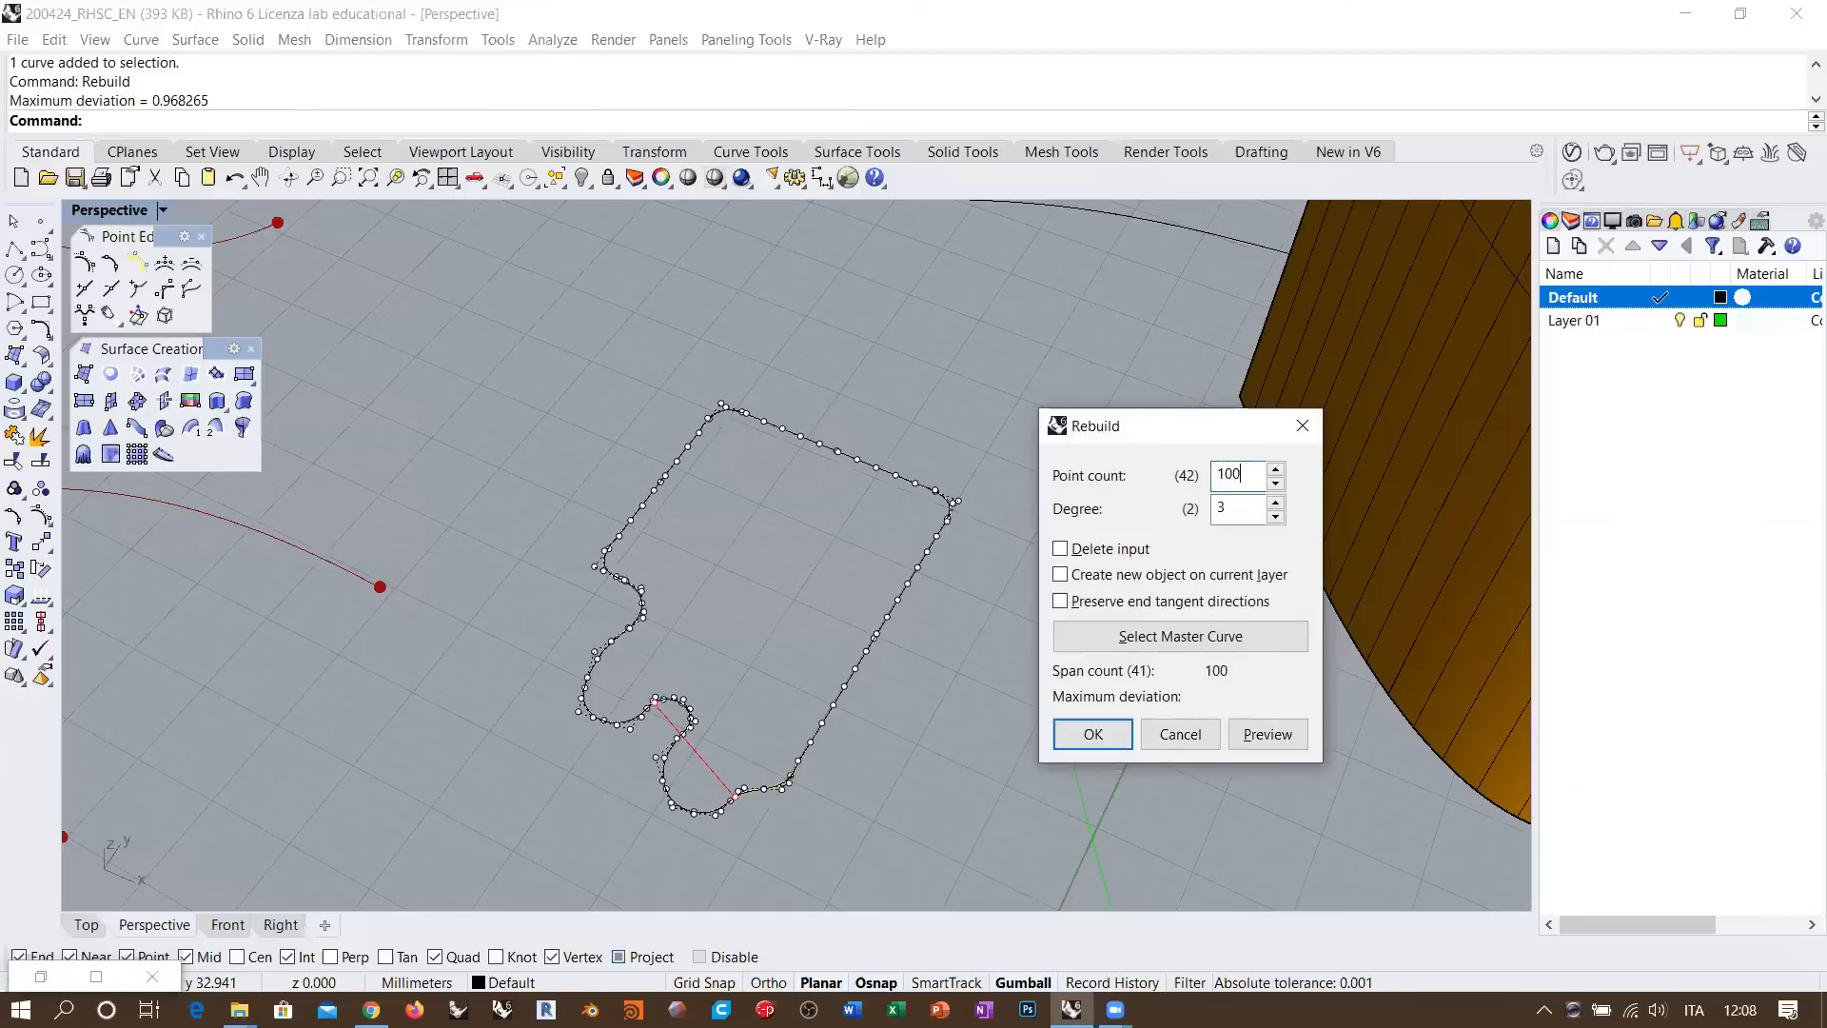
pyautogui.press('Tab')
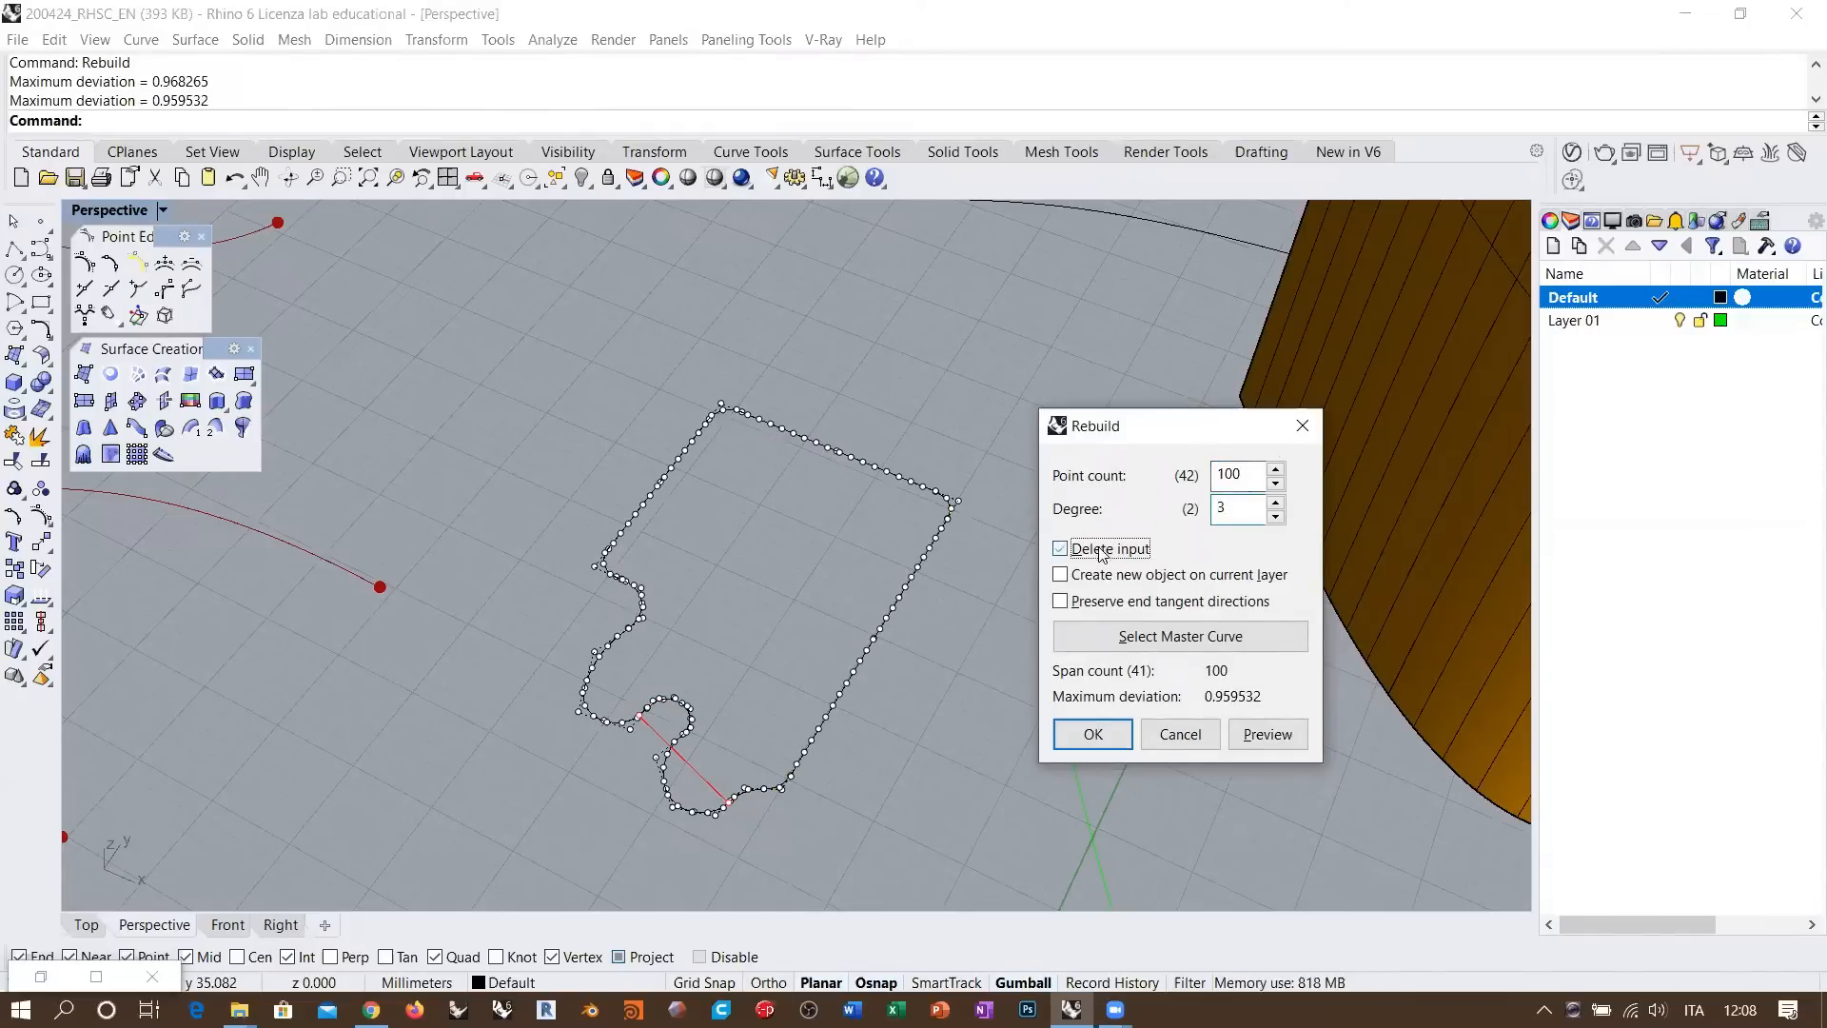
pyautogui.click(1093, 733)
pyautogui.moveTo(815, 723); pyautogui.dragTo(854, 525, button='right')
pyautogui.press('Escape')
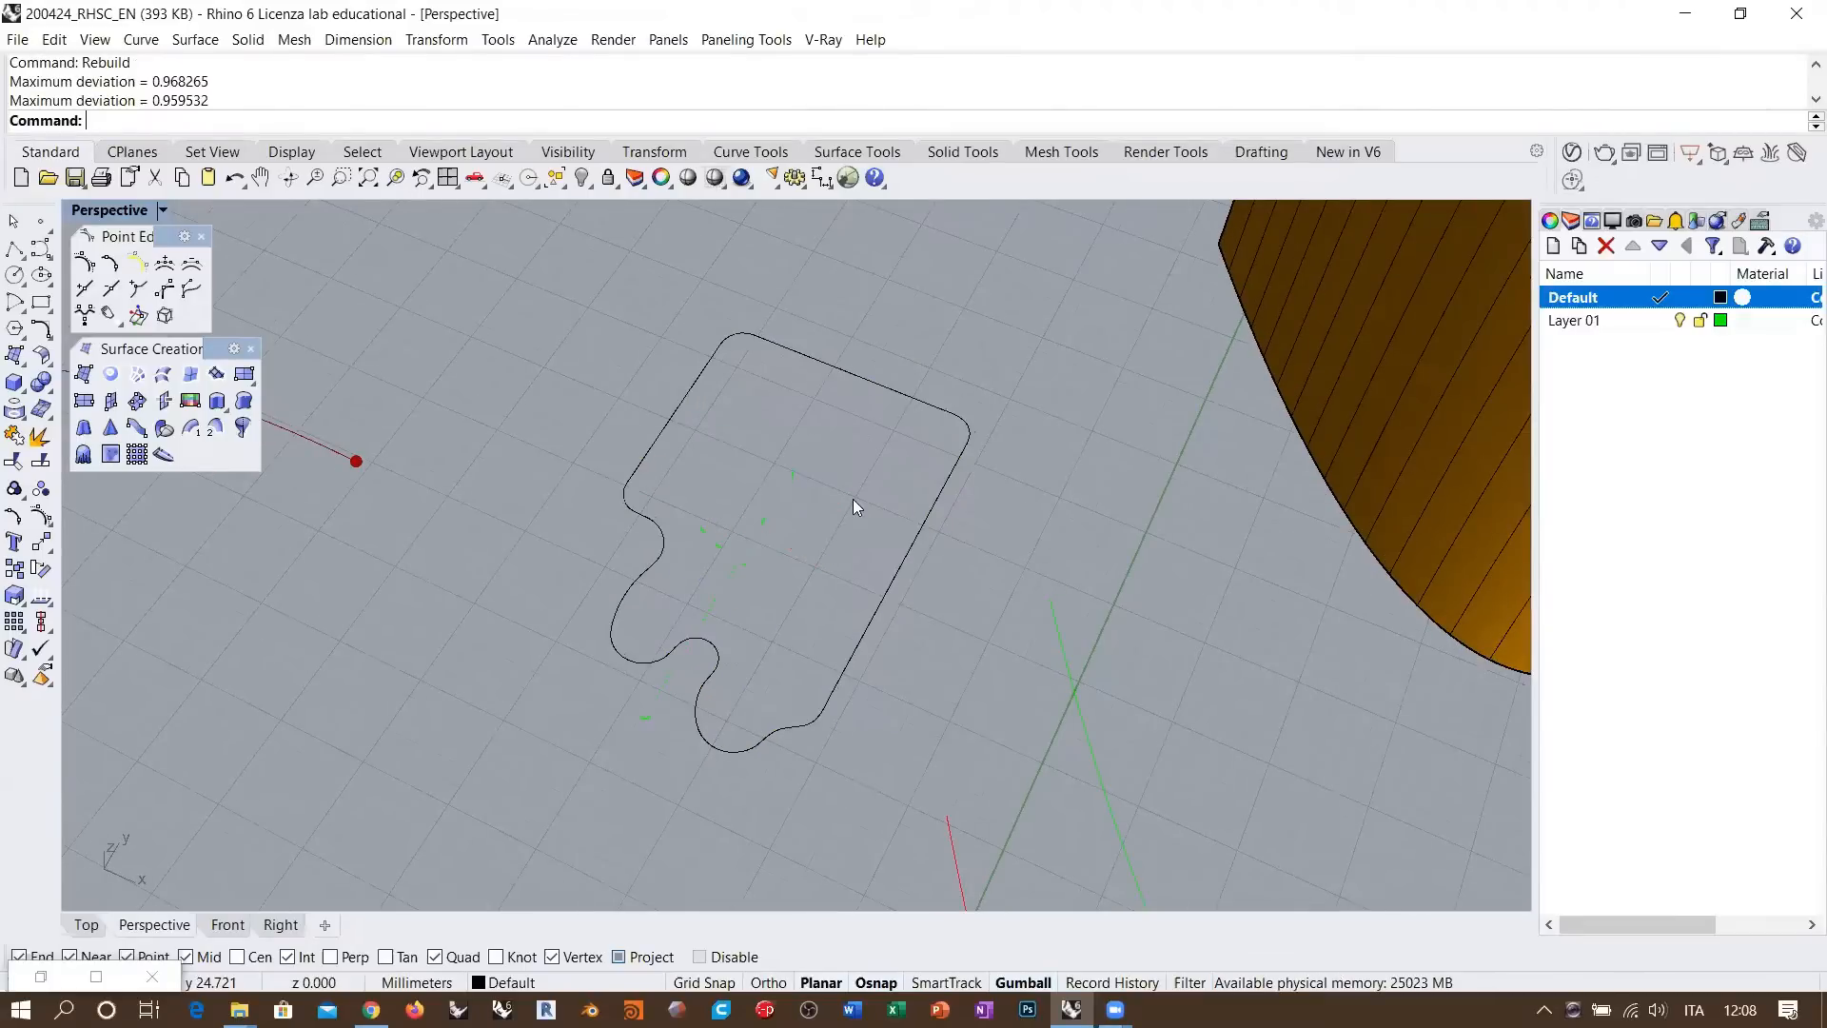
# Extrude the rebuilt profile curve straight up as an open, non-solid surface
pyautogui.click(937, 495)
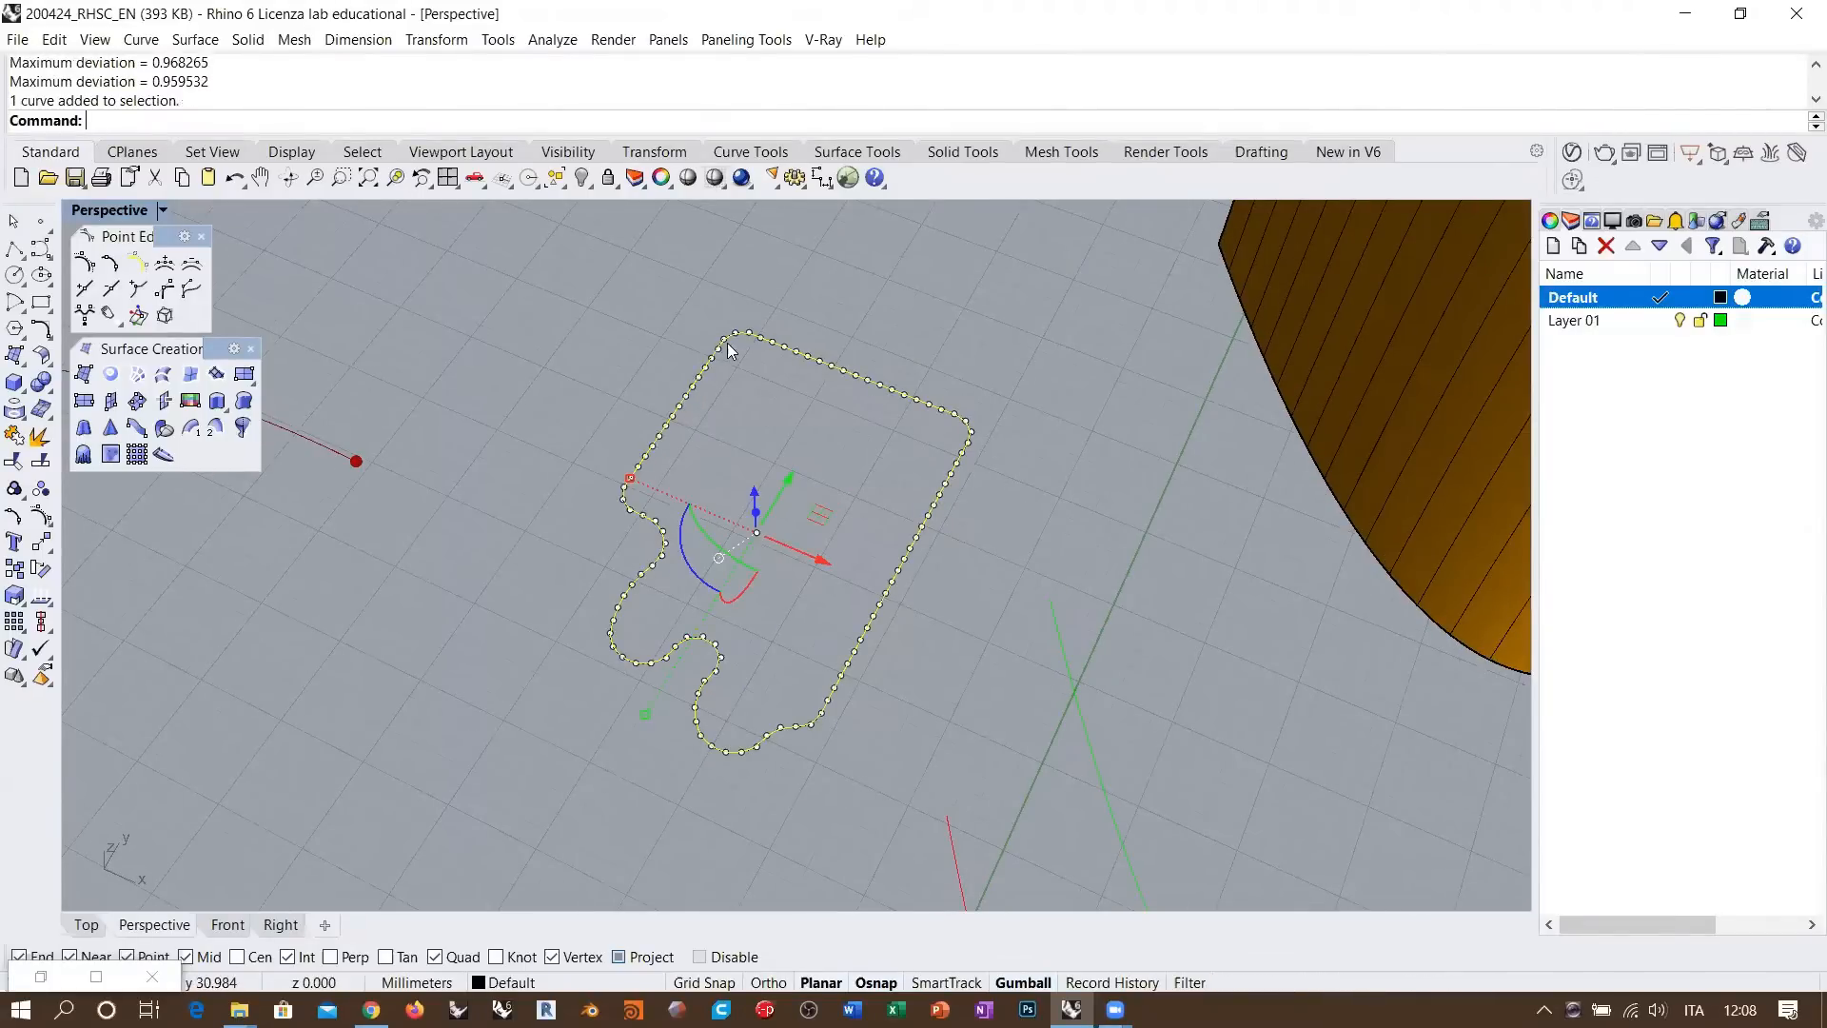
pyautogui.moveTo(885, 729); pyautogui.dragTo(801, 664, button='right')
pyautogui.scroll(-3, 828, 626)
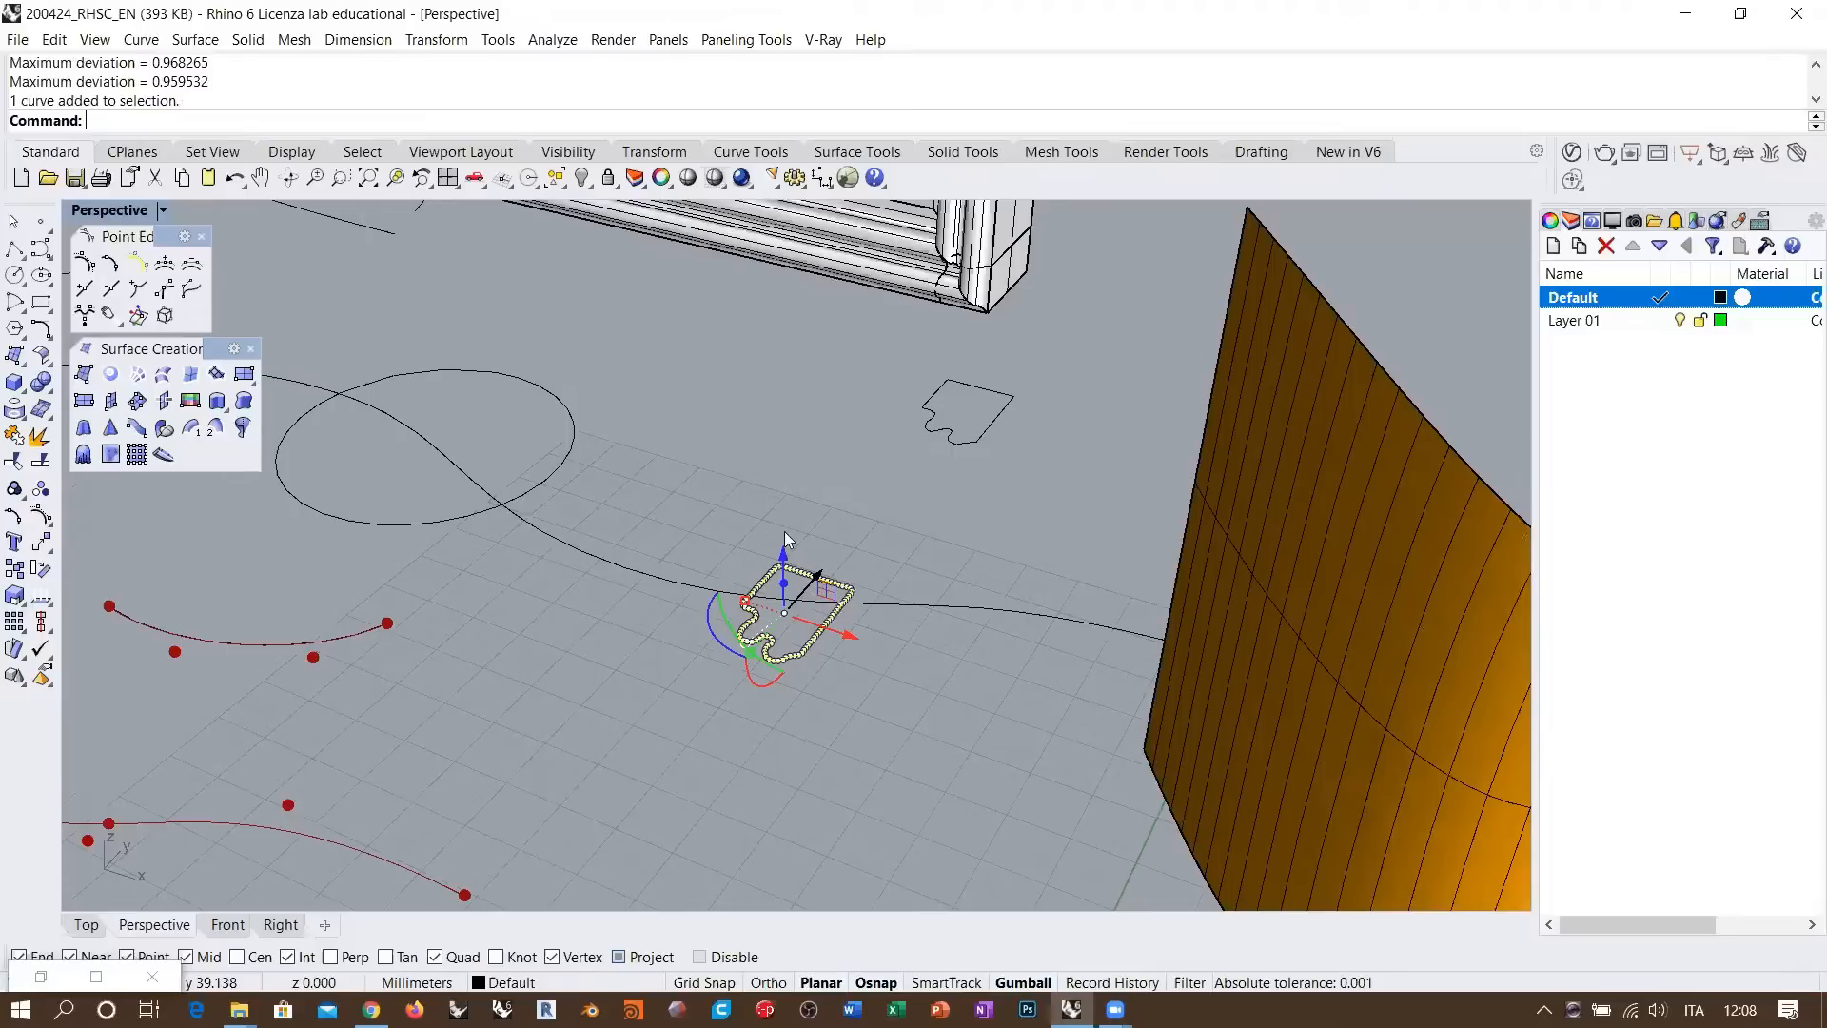
pyautogui.scroll(-2, 790, 542)
pyautogui.click(217, 400)
pyautogui.click(619, 307)
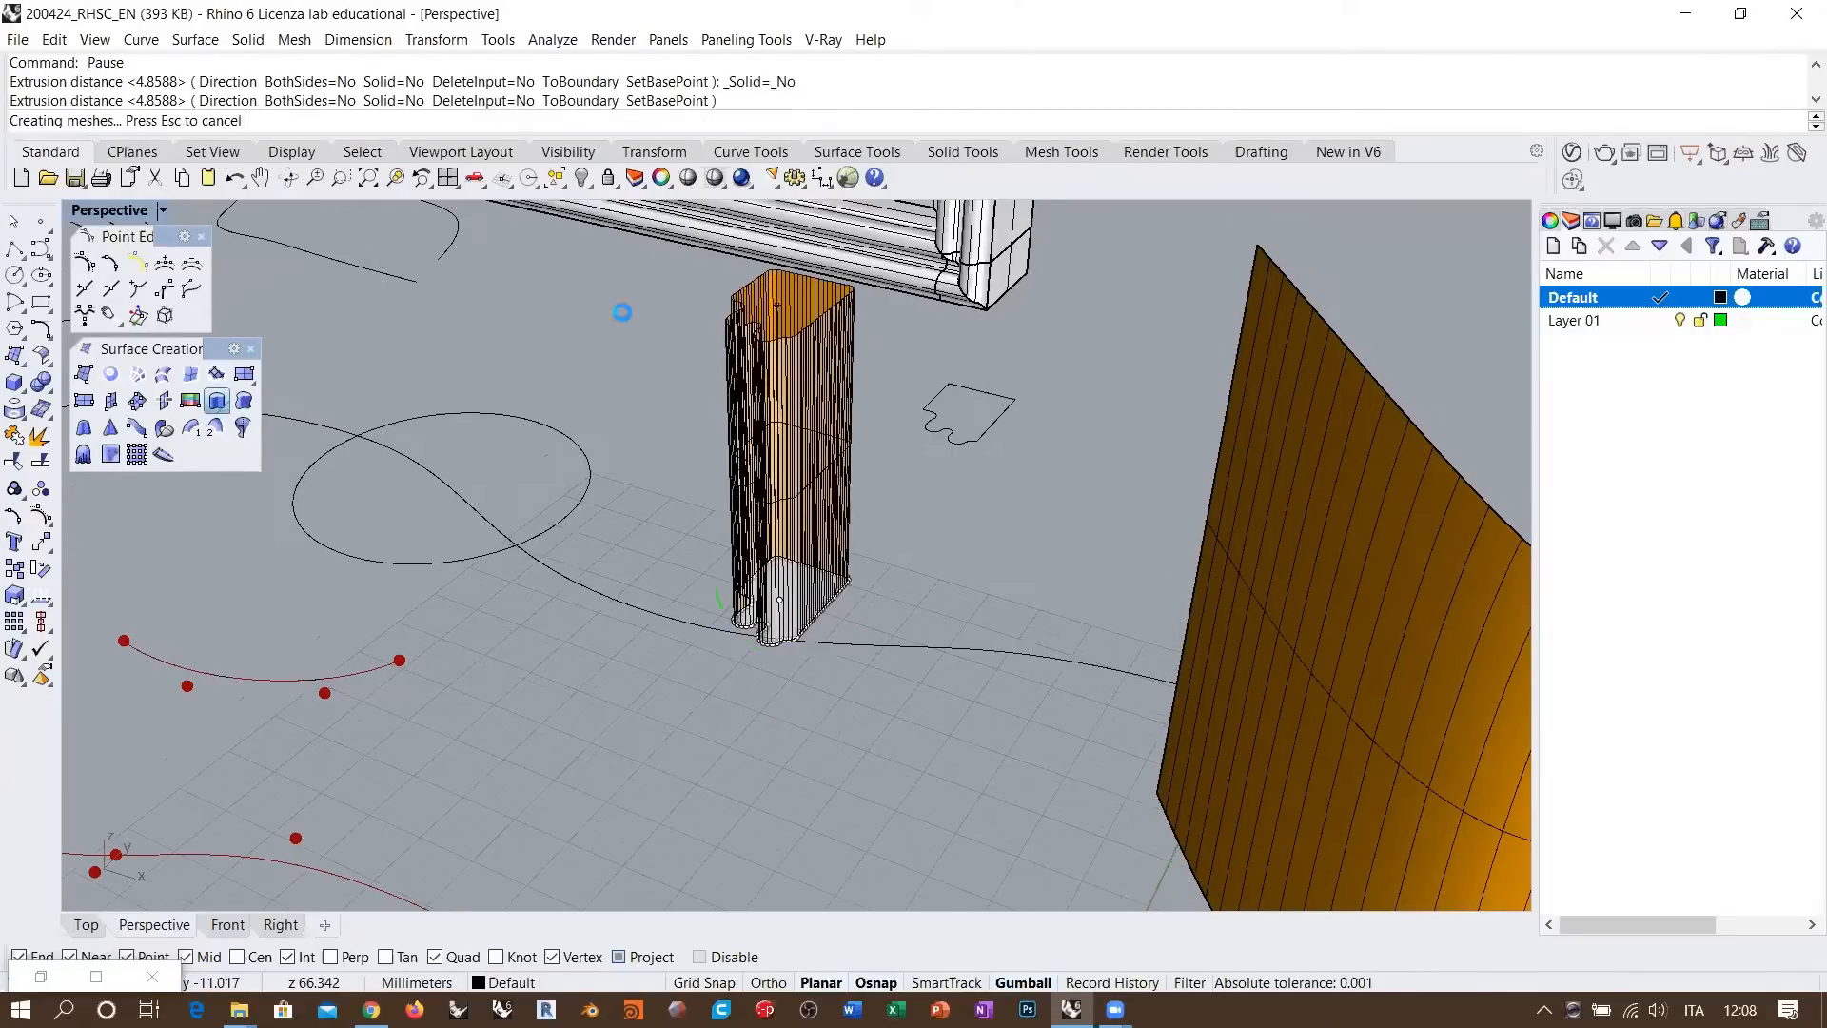
# Explode the extrusion of the rebuilt curve and check its object type in the object properties
pyautogui.scroll(3, 814, 399)
pyautogui.click(816, 406)
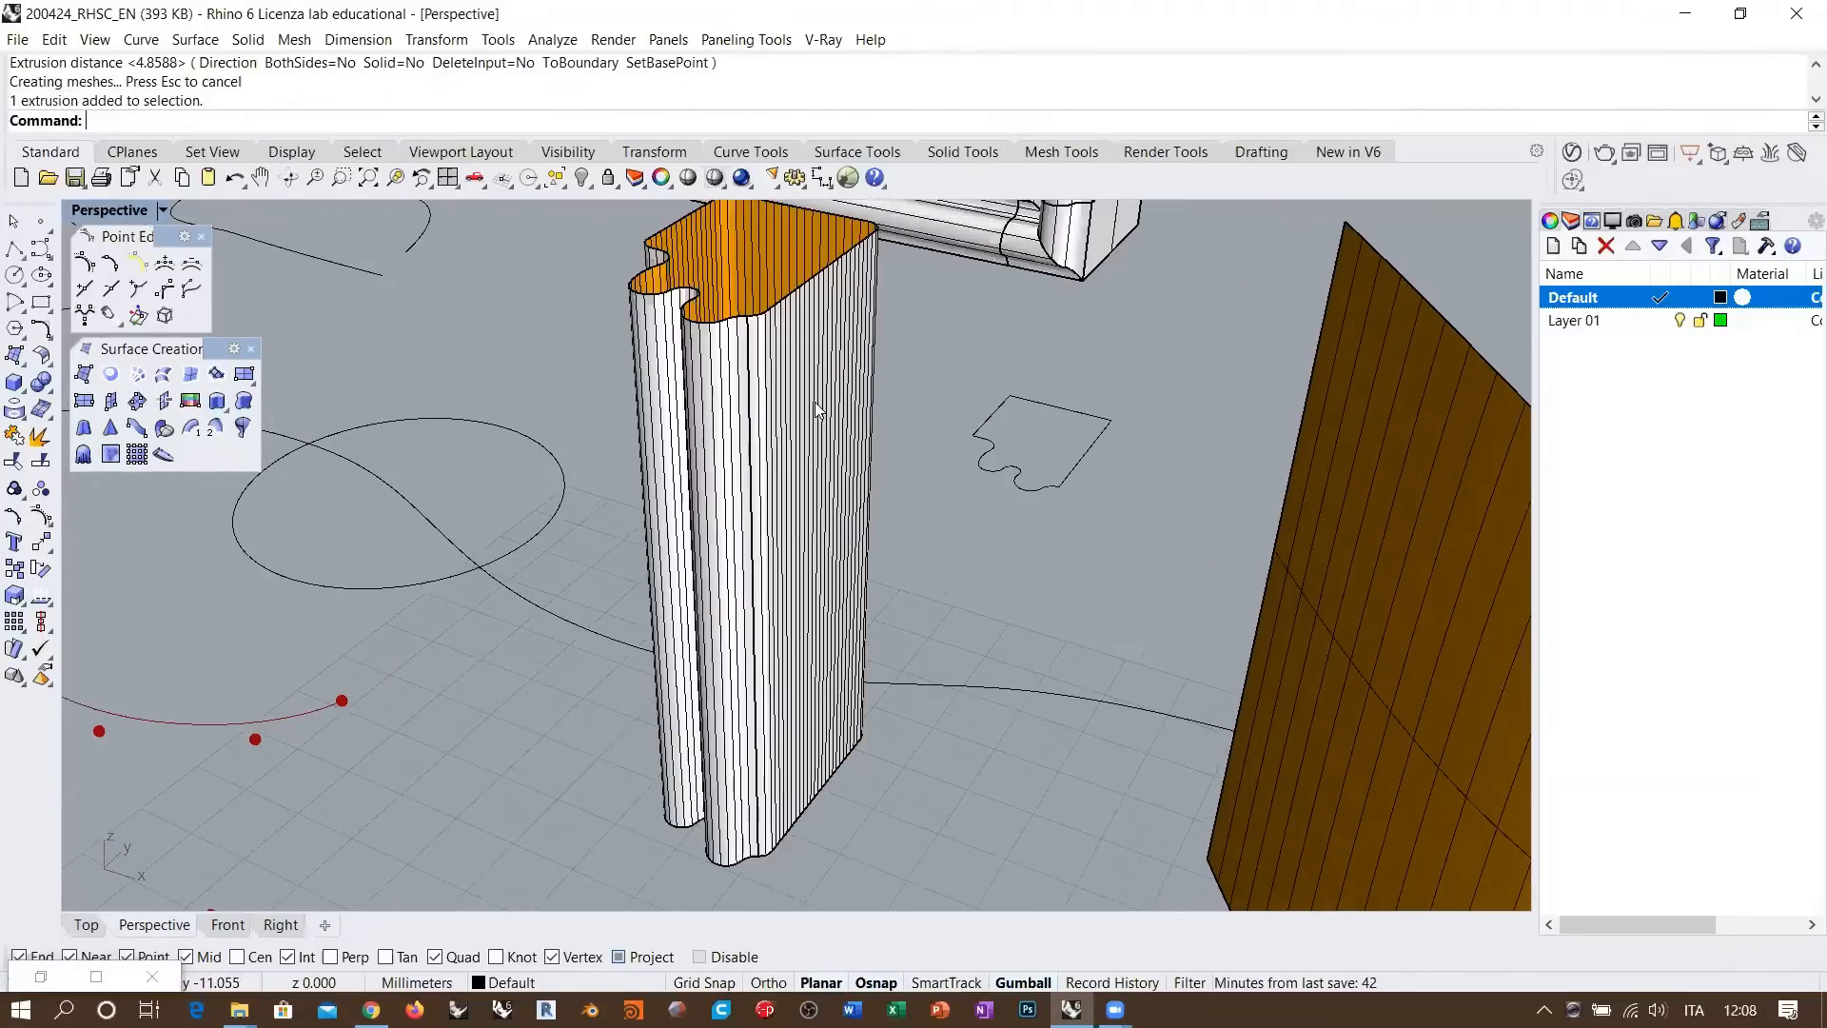
pyautogui.click(43, 436)
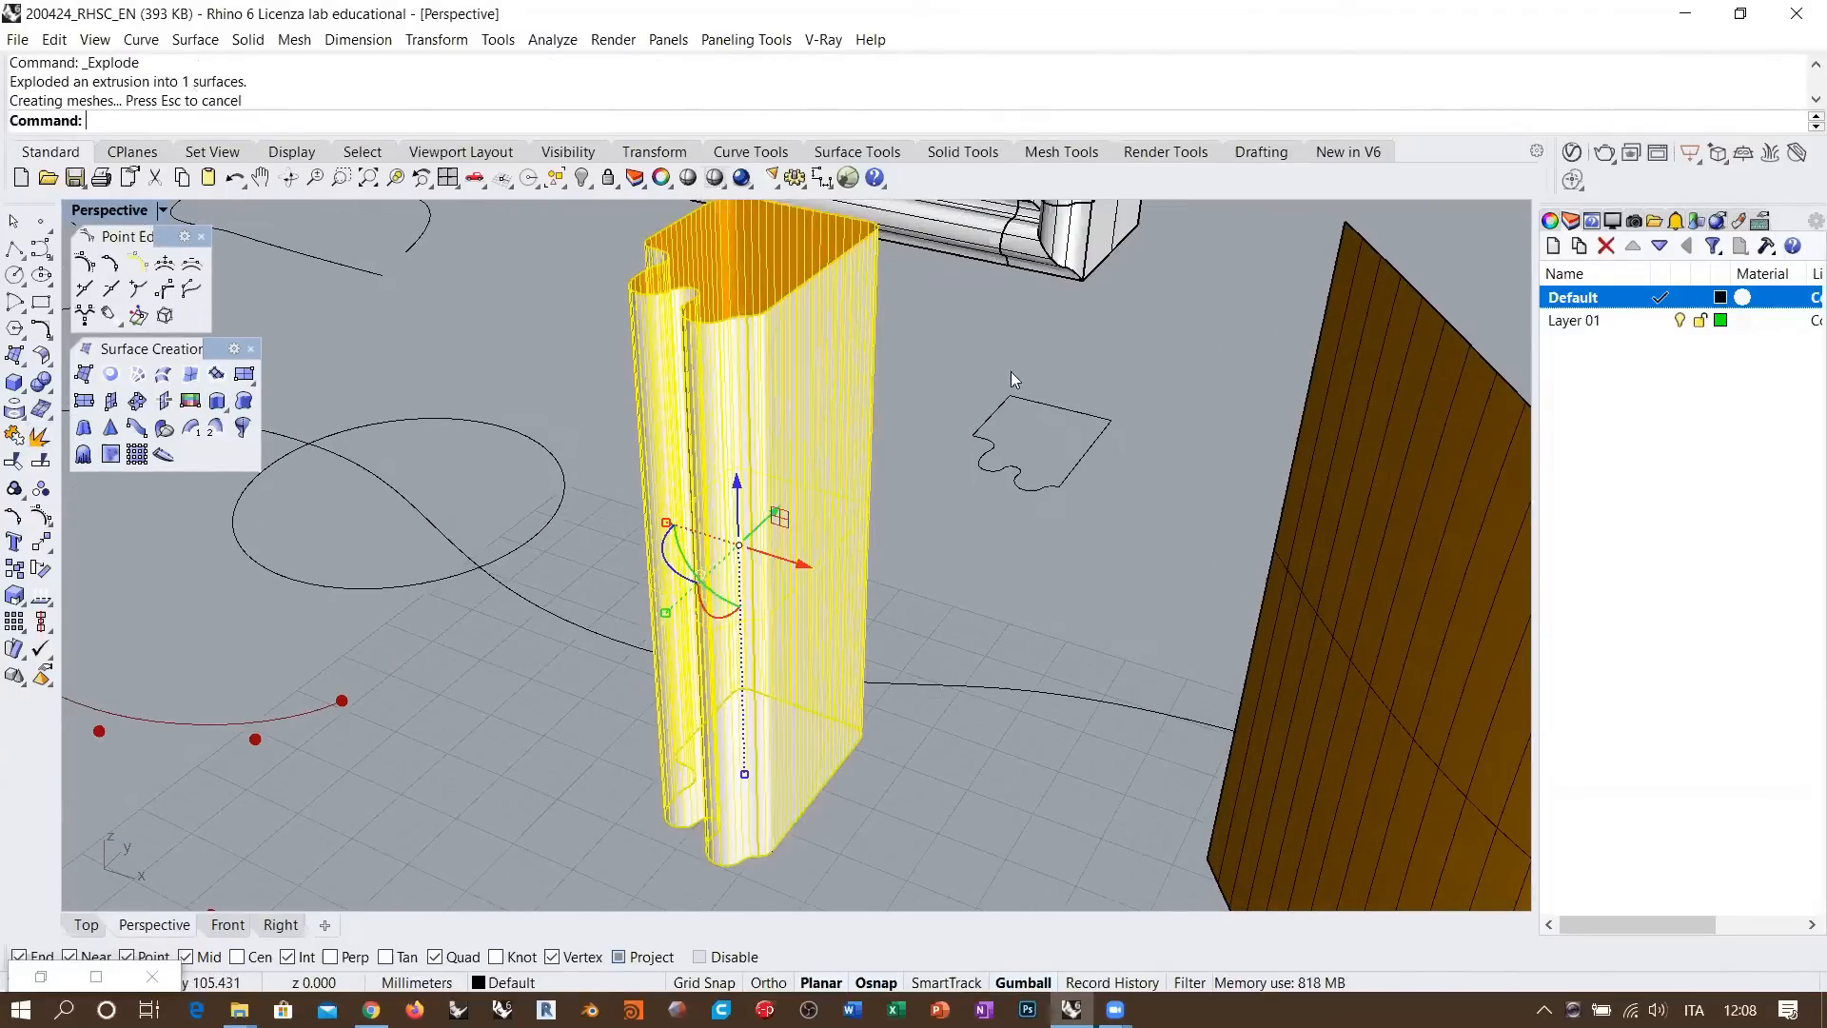
pyautogui.click(1549, 221)
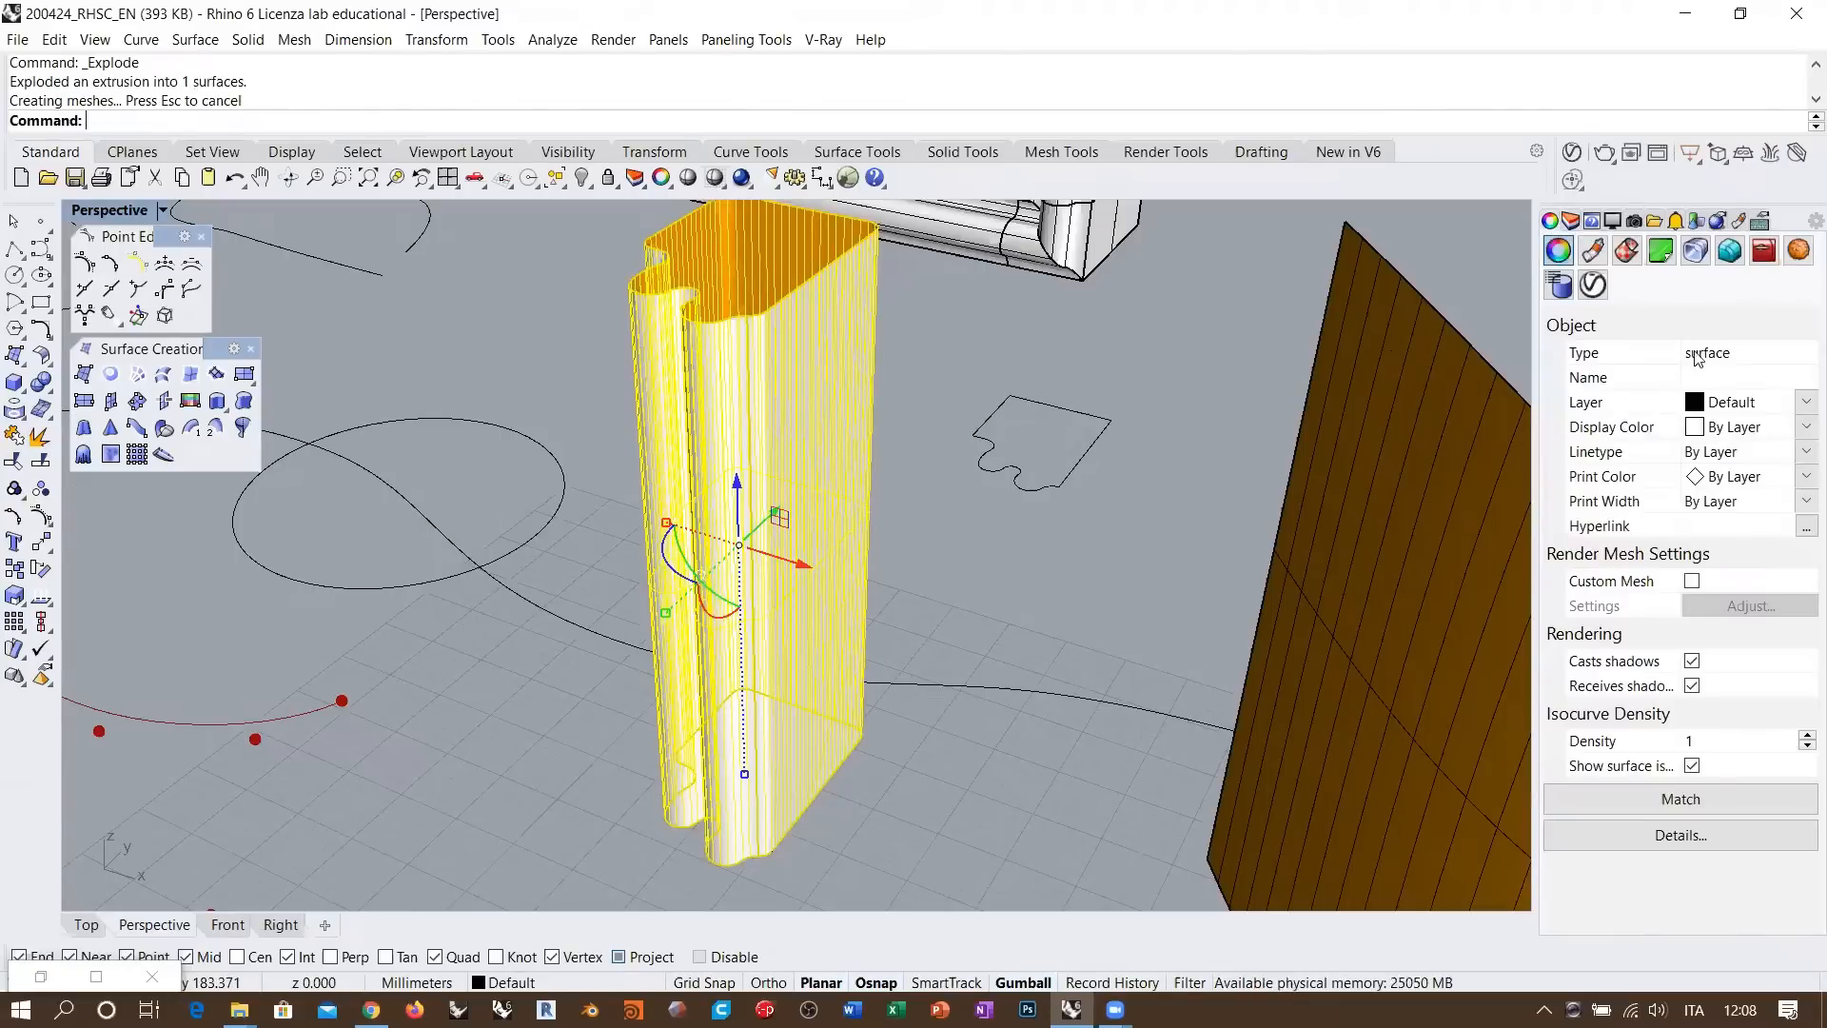
pyautogui.click(963, 623)
# Compare the object properties of the exploded profile surface with those of the frame
pyautogui.scroll(-5, 752, 571)
pyautogui.click(739, 580)
pyautogui.moveTo(738, 580); pyautogui.dragTo(717, 626, button='right')
pyautogui.click(849, 331)
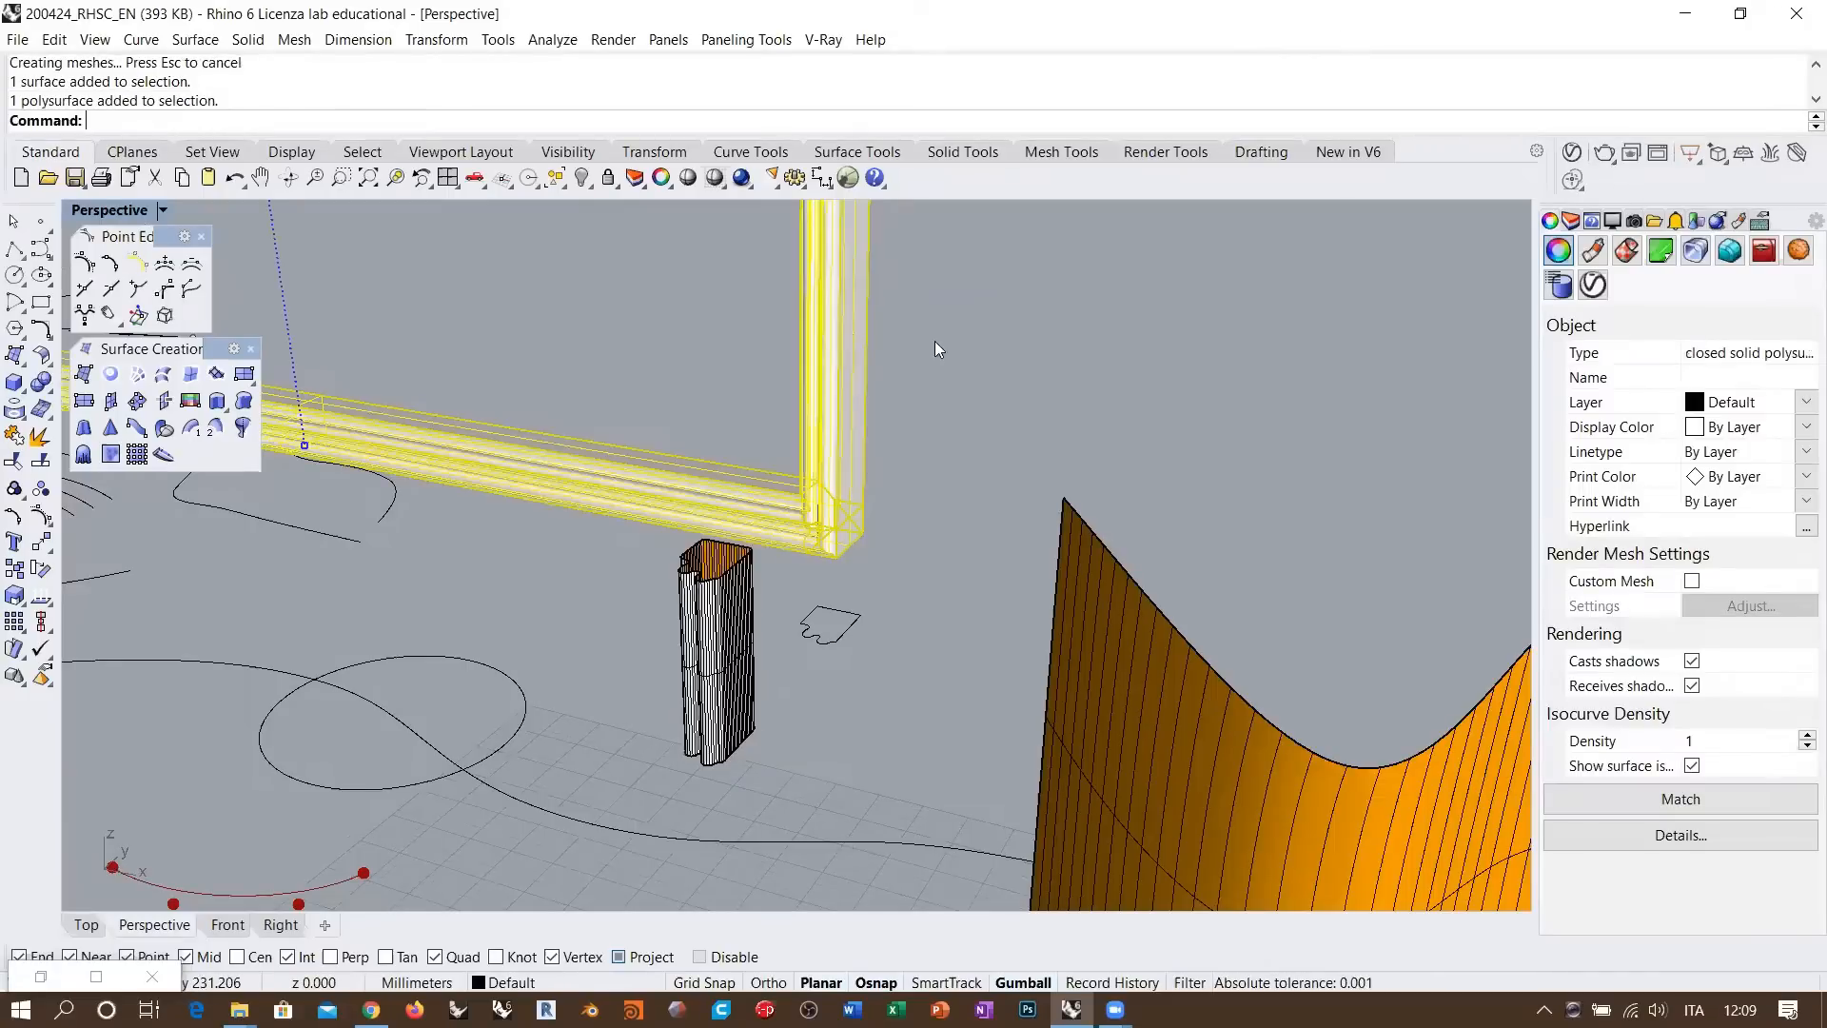
pyautogui.click(939, 344)
pyautogui.moveTo(927, 316); pyautogui.dragTo(927, 356, button='right')
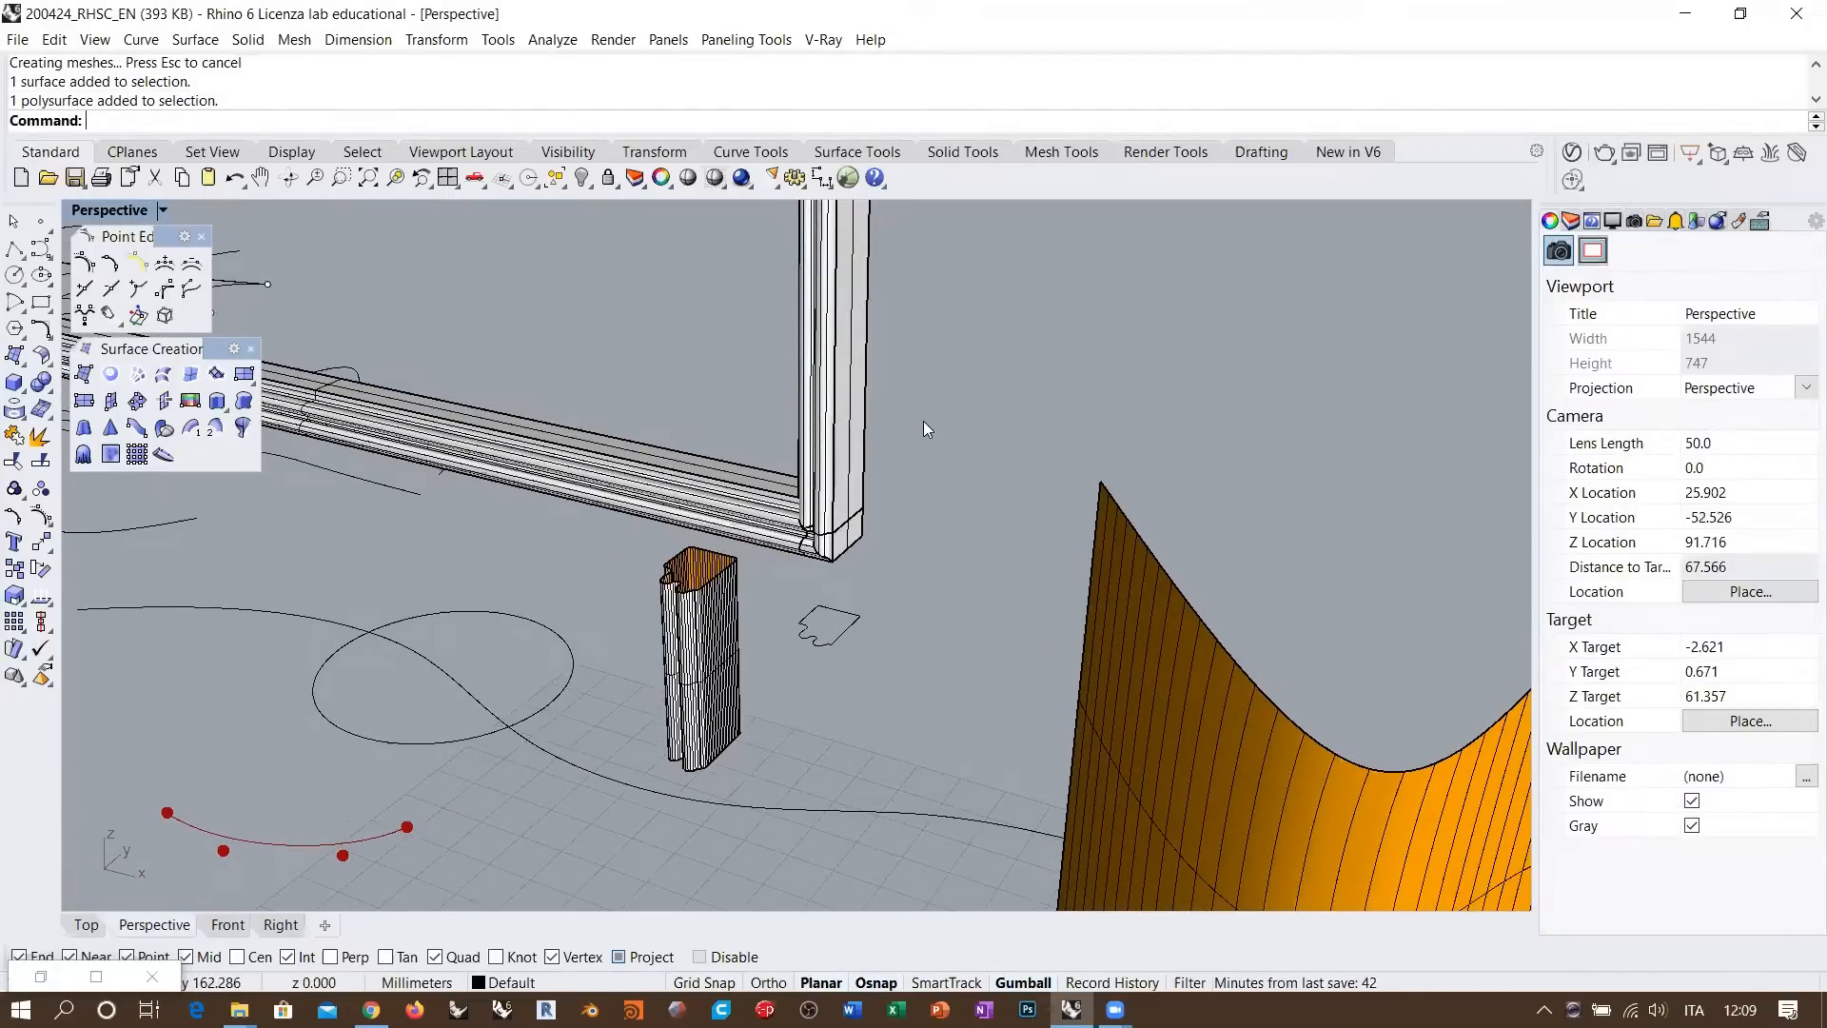
# Check the object type of the extruded profile surface against that of the frame once more in the object properties
pyautogui.click(693, 643)
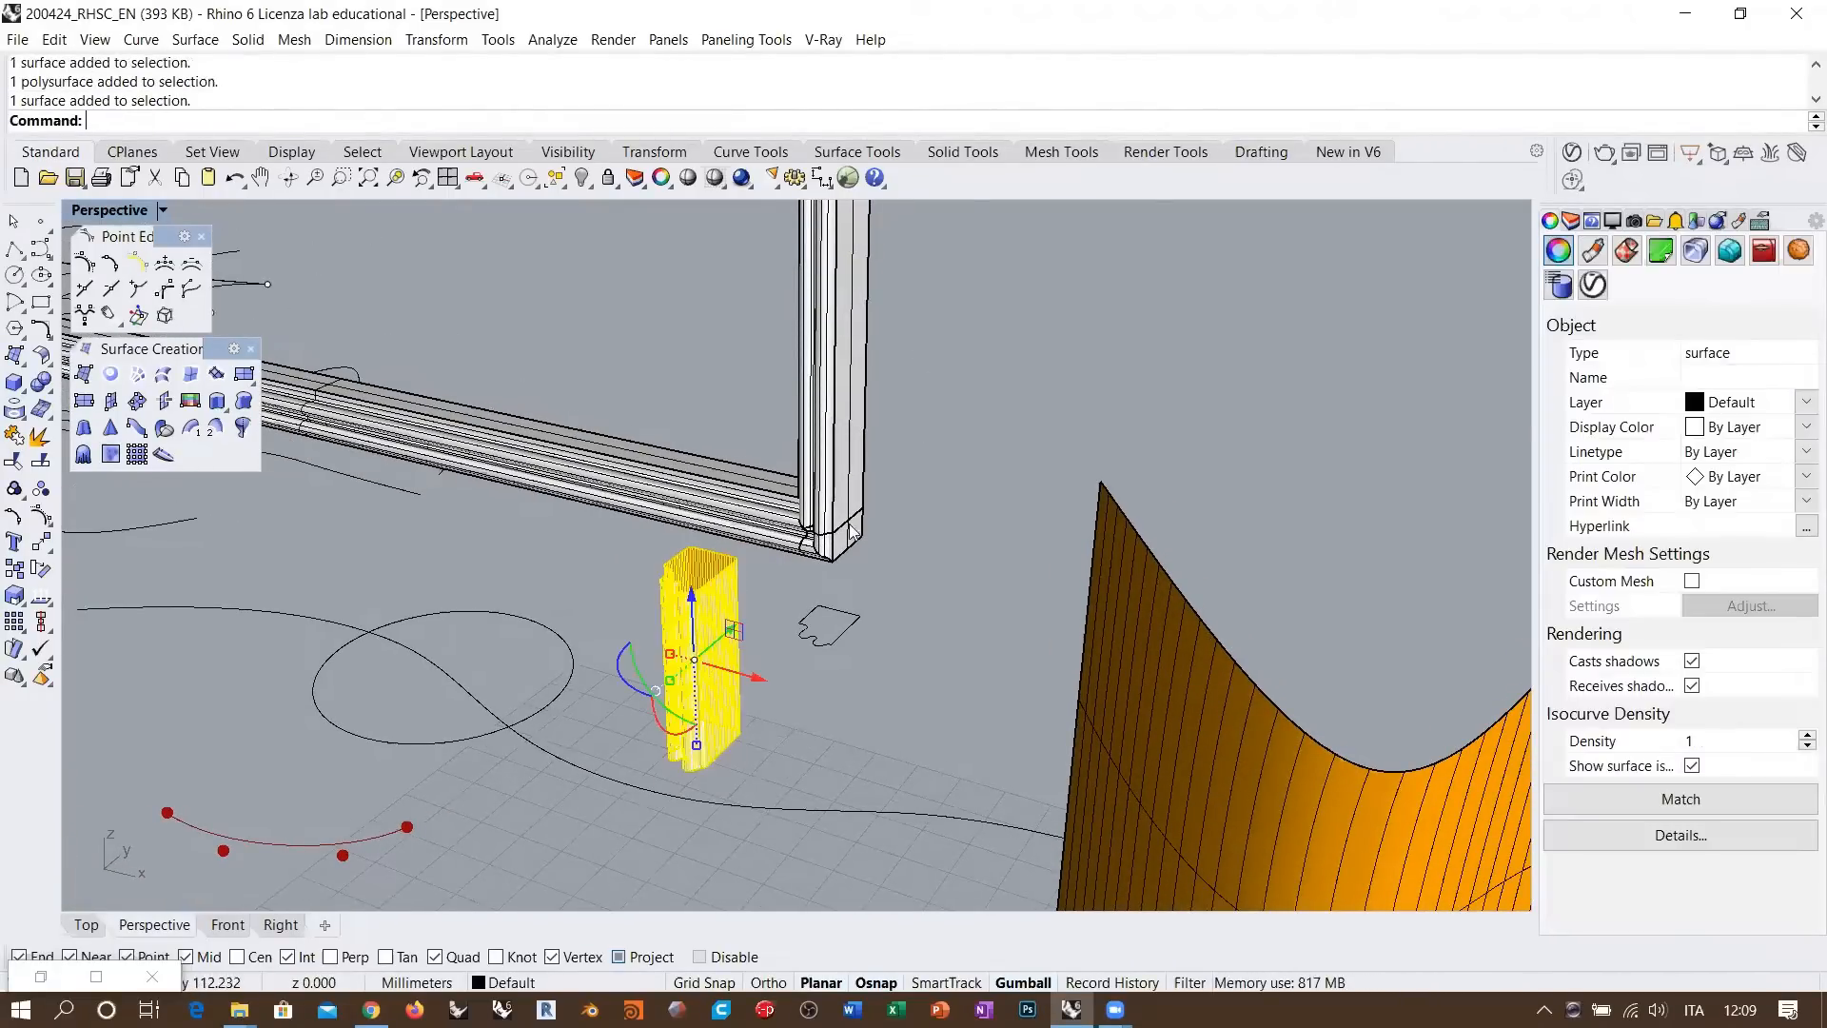
pyautogui.click(851, 415)
pyautogui.click(955, 413)
pyautogui.click(701, 653)
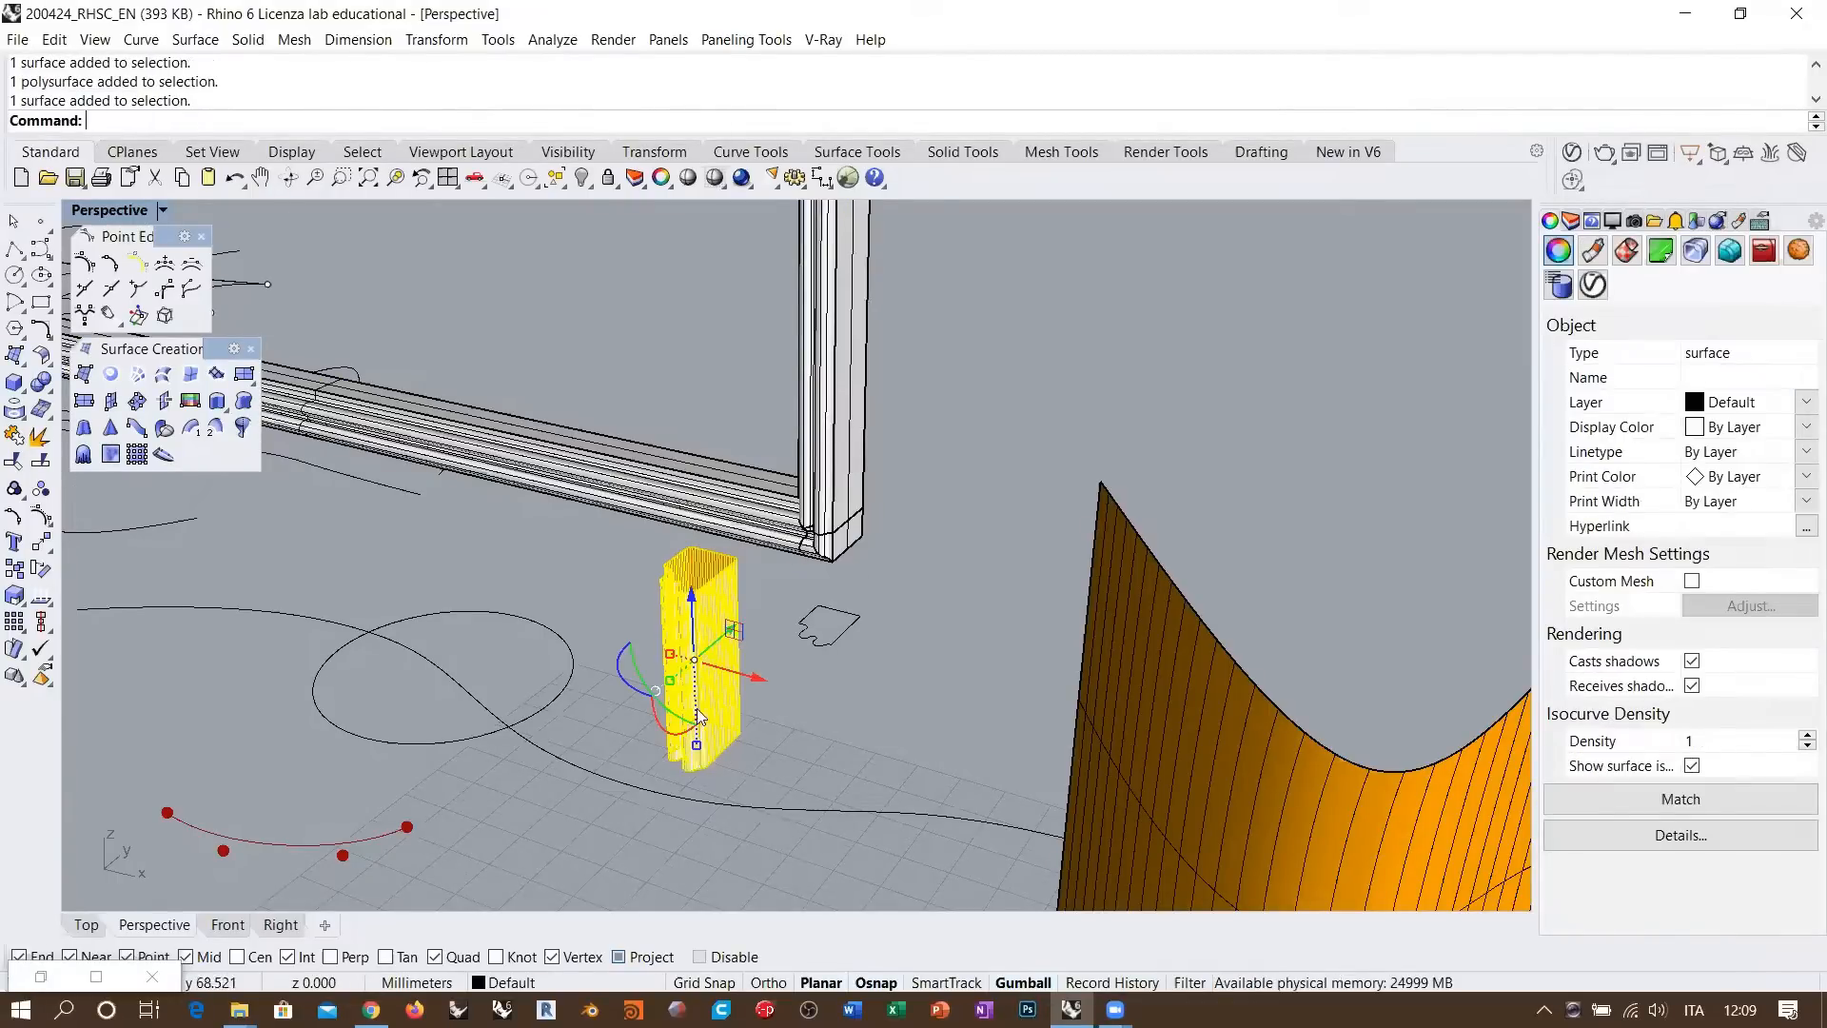
pyautogui.click(805, 685)
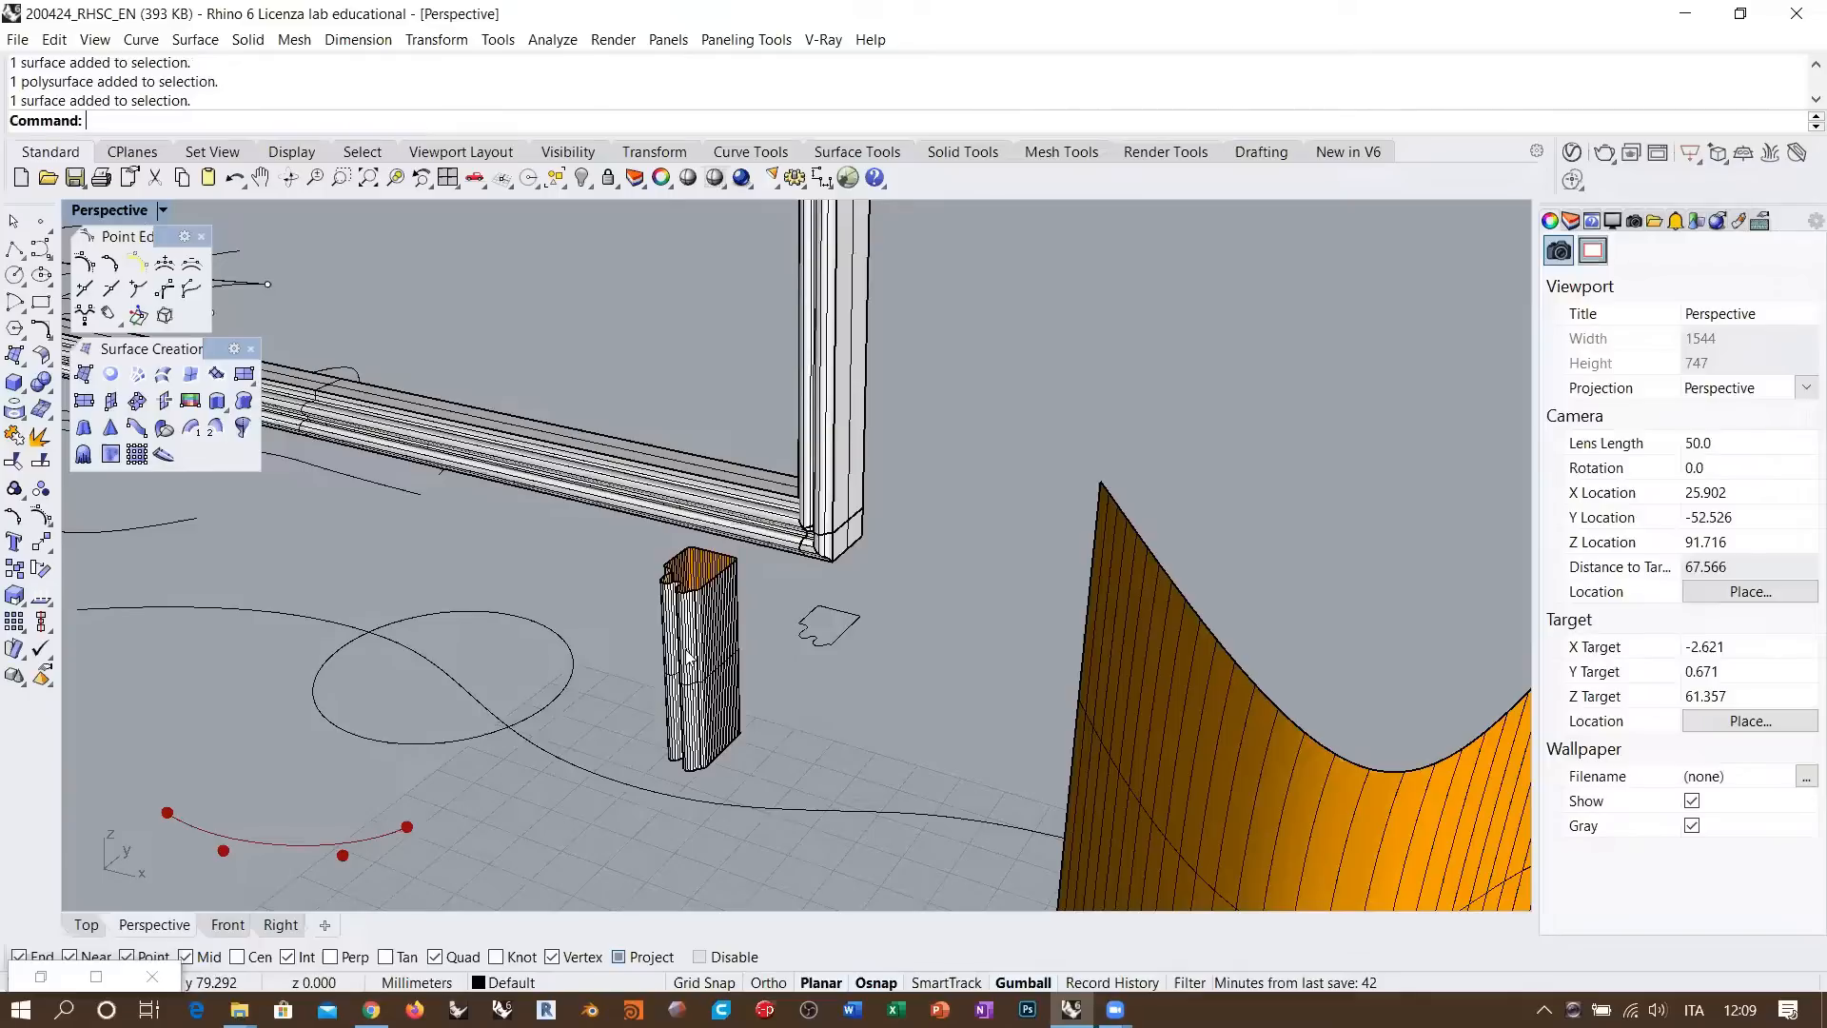
pyautogui.scroll(5, 705, 678)
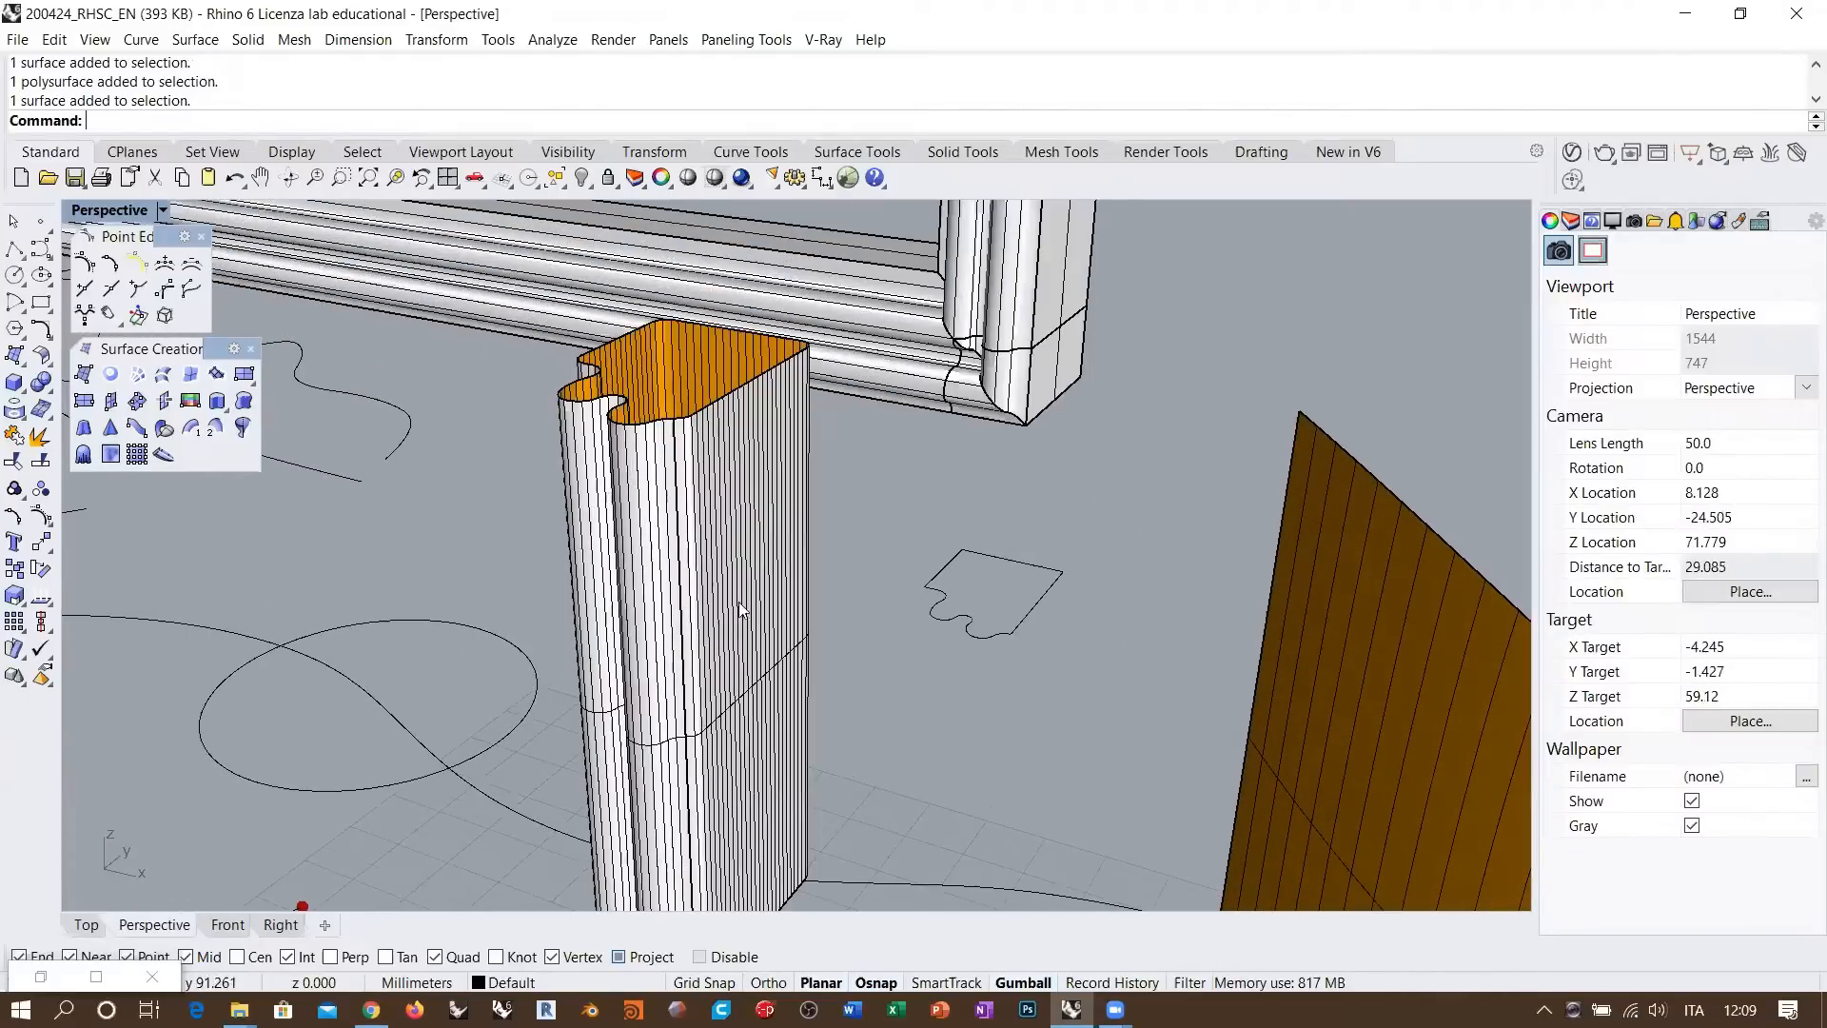
pyautogui.scroll(-3, 752, 557)
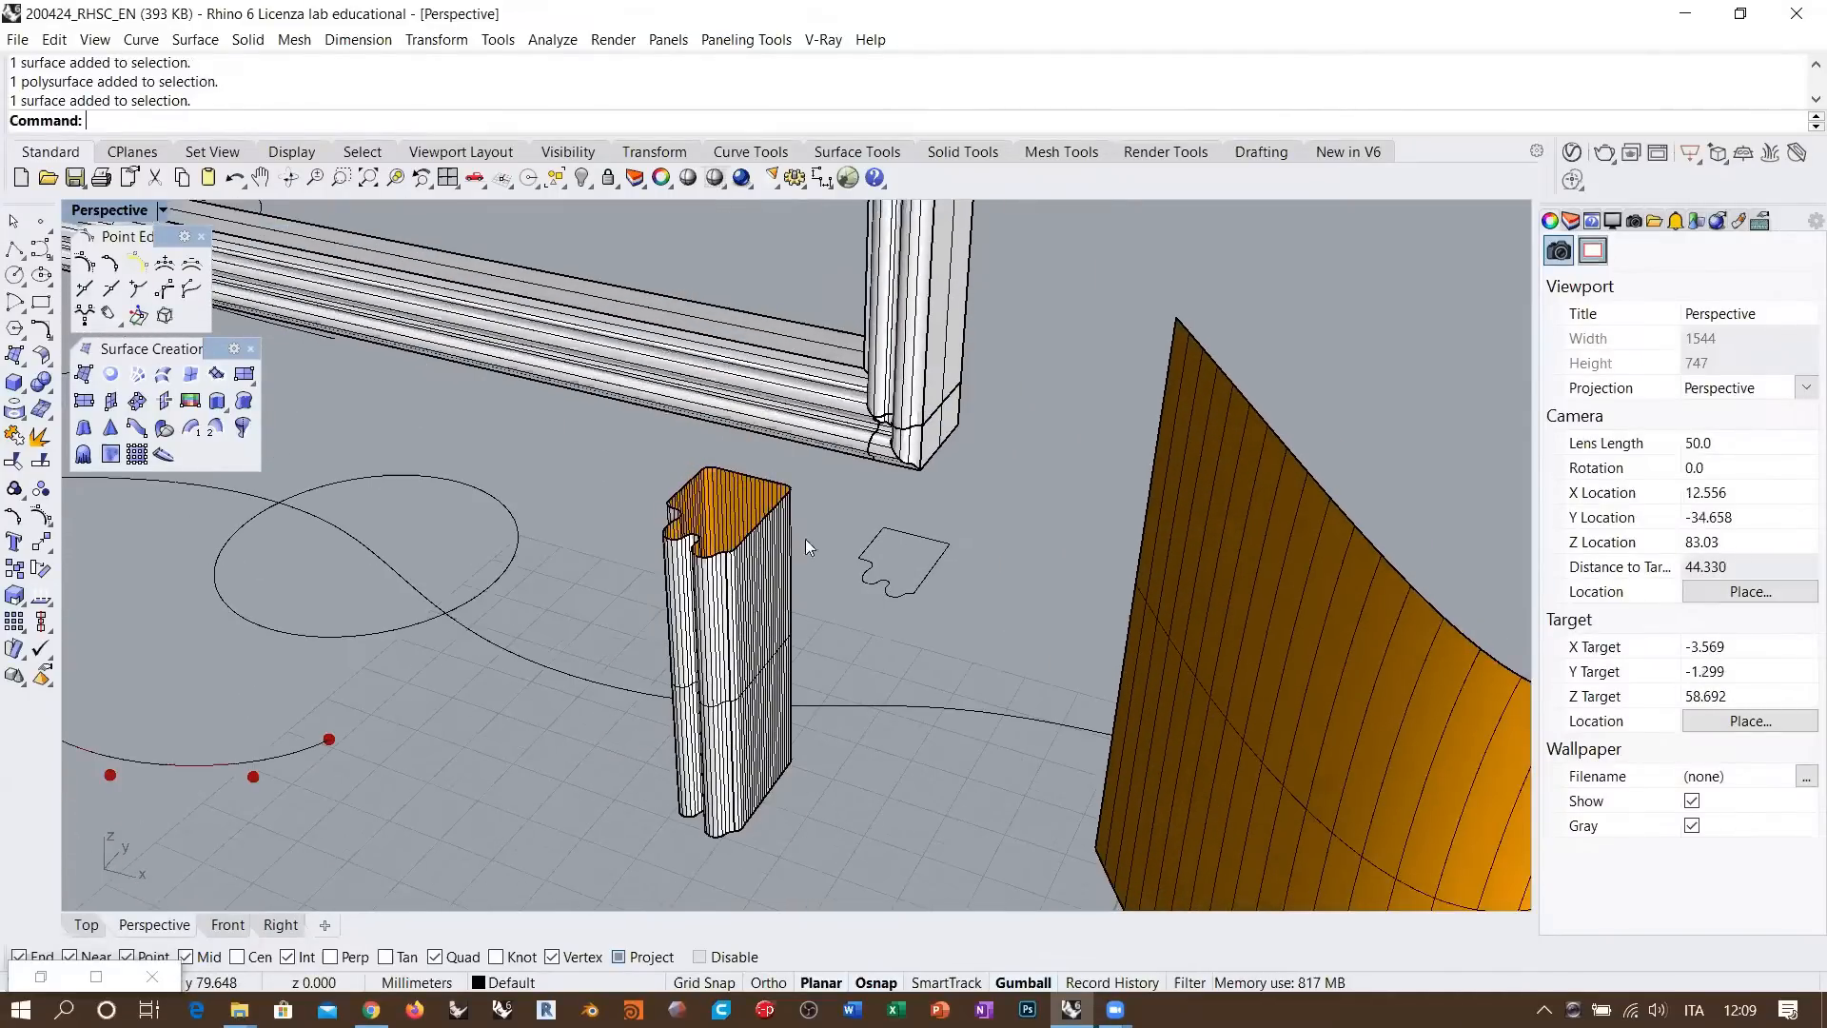
pyautogui.click(733, 598)
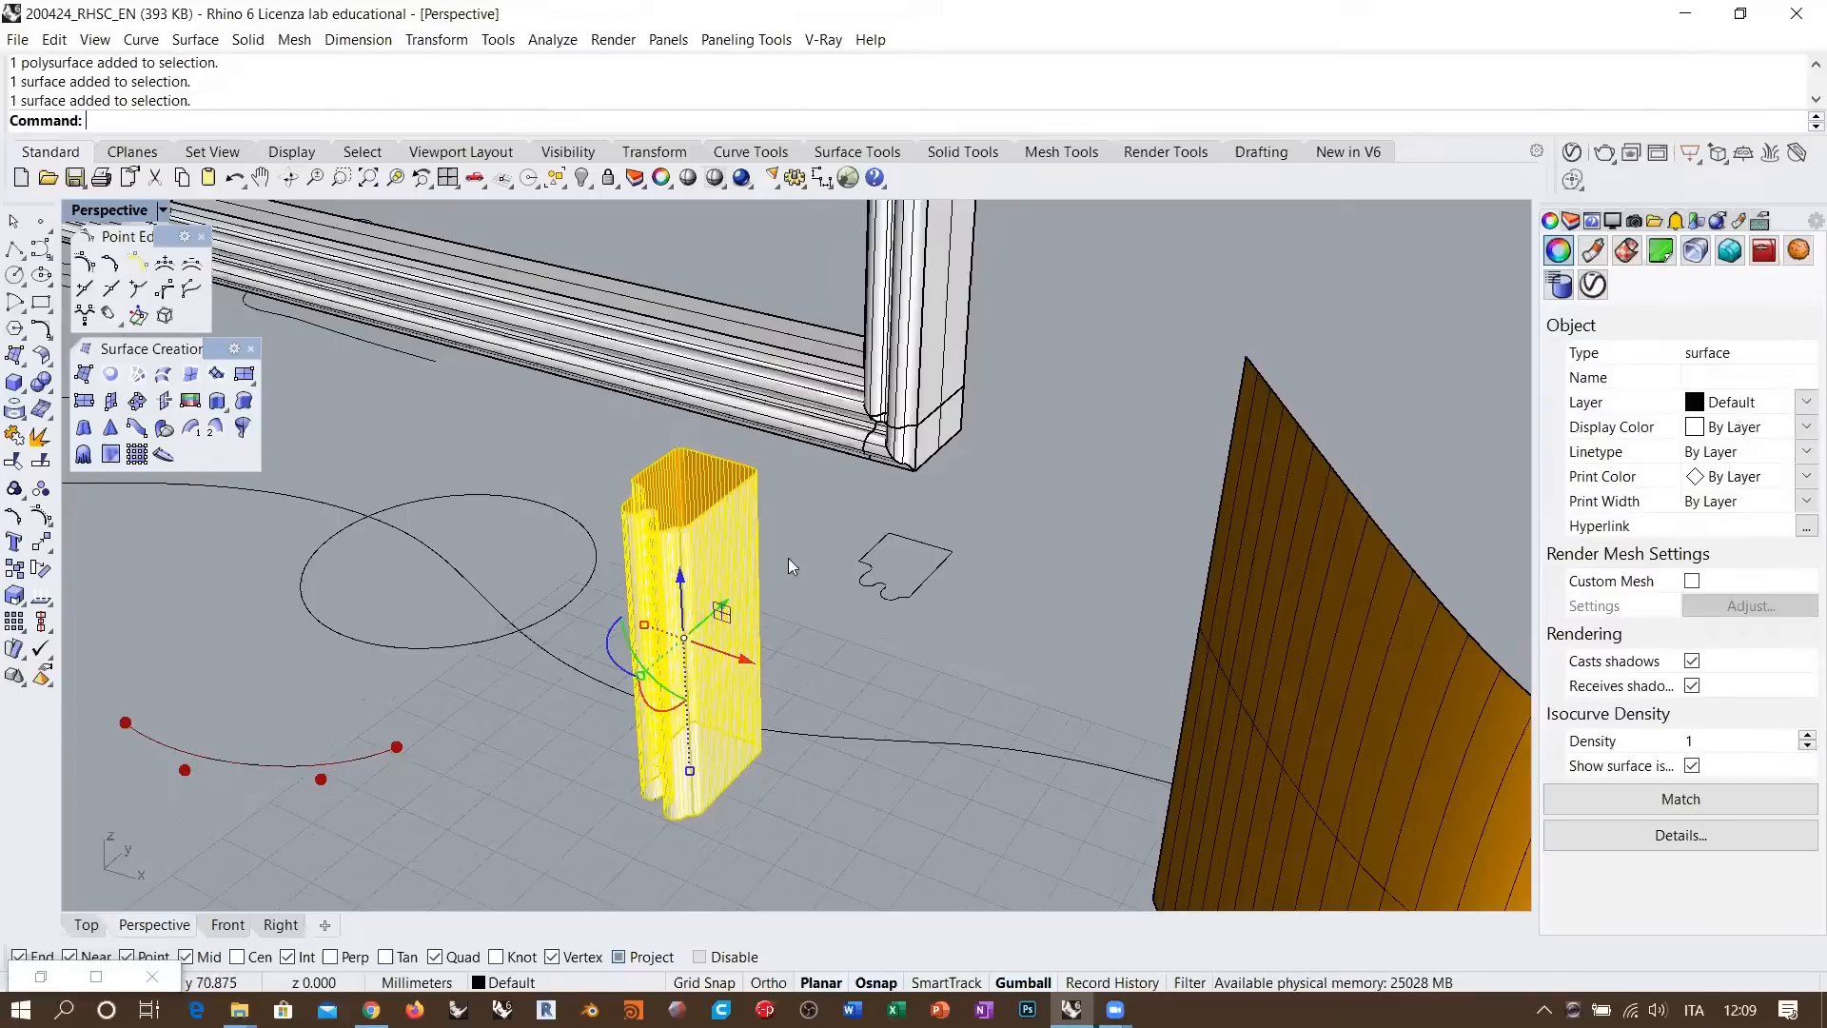
pyautogui.click(910, 312)
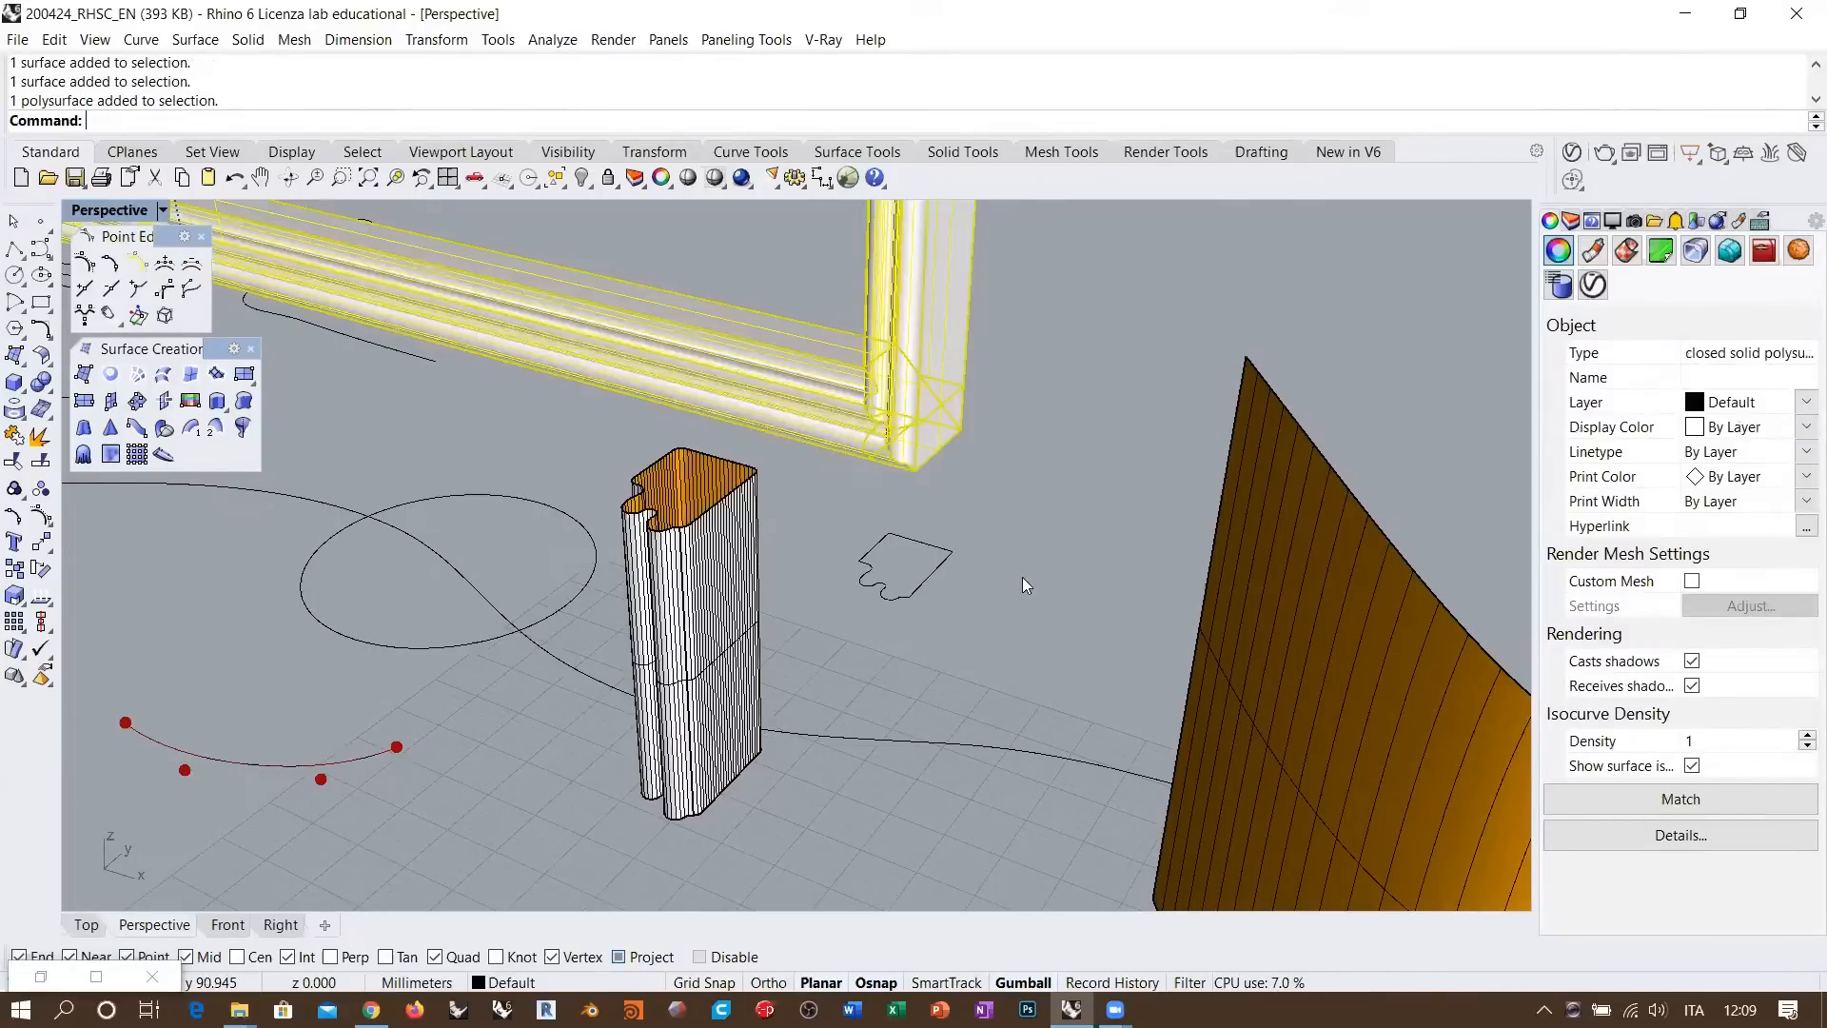
pyautogui.click(1022, 576)
# Examine the isocurves and the vertical seam line of the extruded profile surface up close and from several angles
pyautogui.moveTo(963, 592); pyautogui.dragTo(957, 615, button='right')
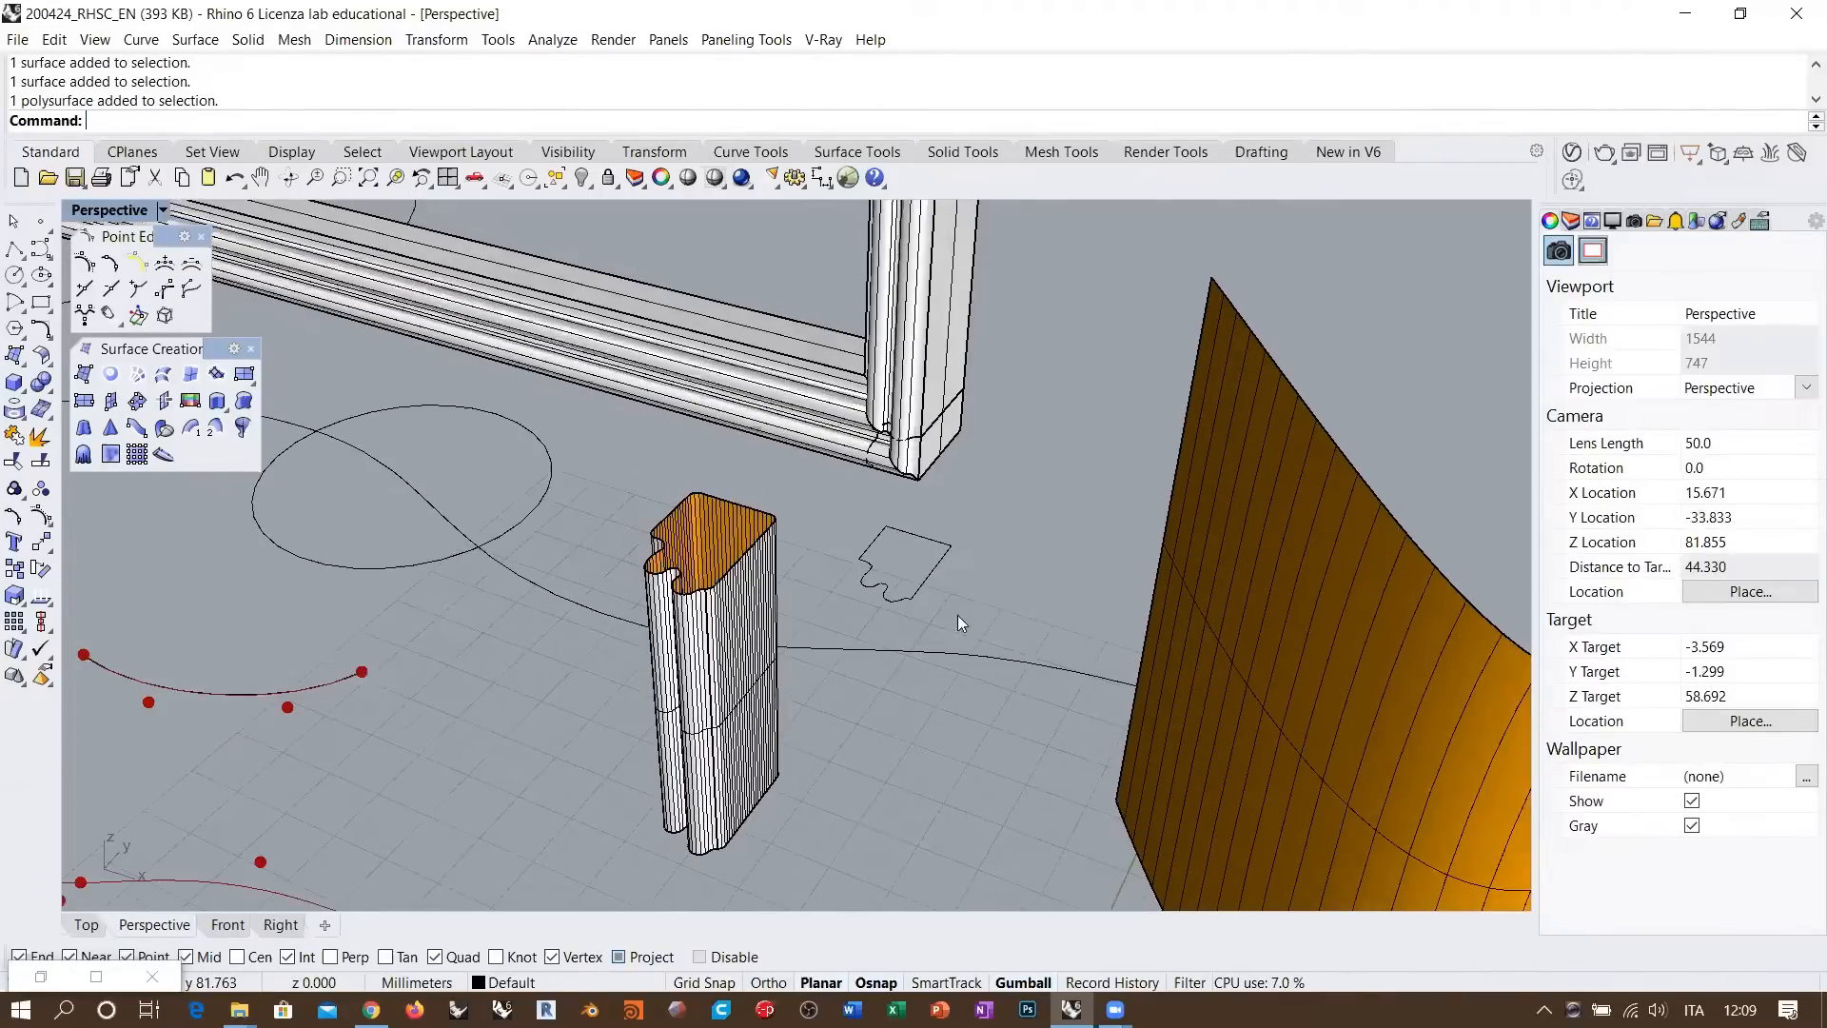
pyautogui.scroll(-4, 814, 599)
pyautogui.moveTo(817, 597); pyautogui.dragTo(828, 575, button='right')
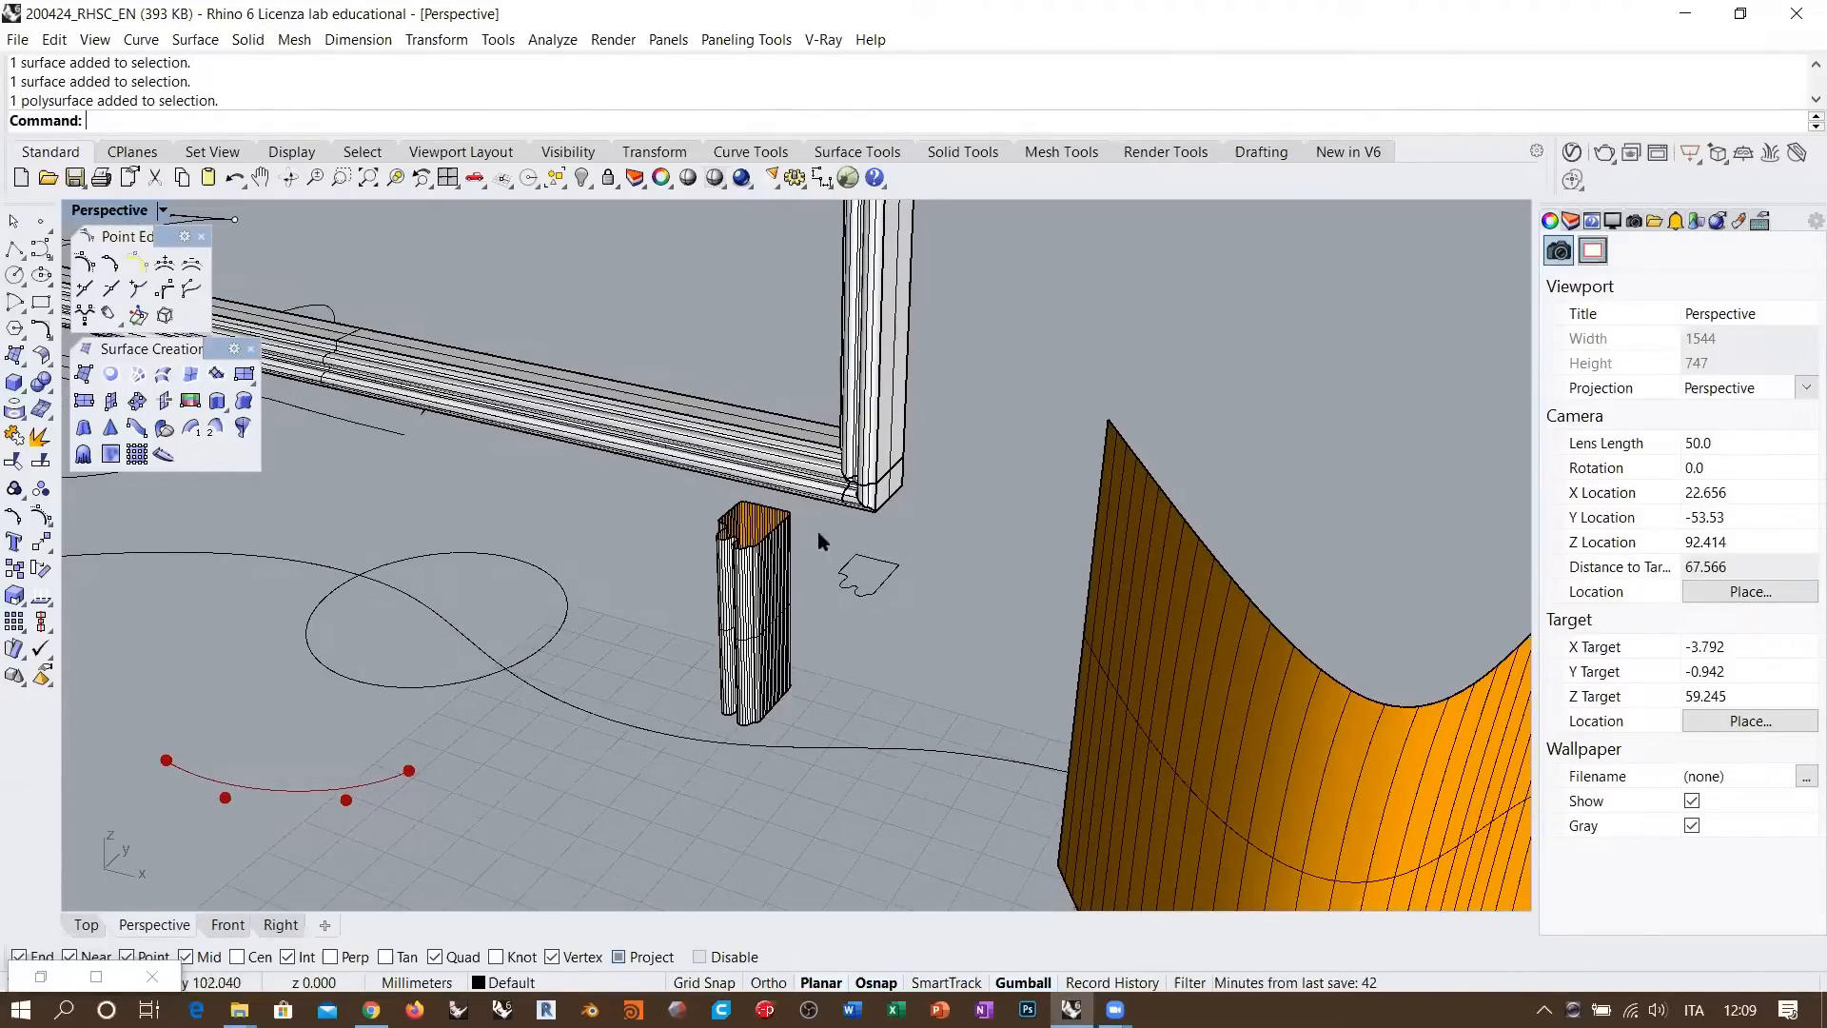
pyautogui.scroll(4, 823, 621)
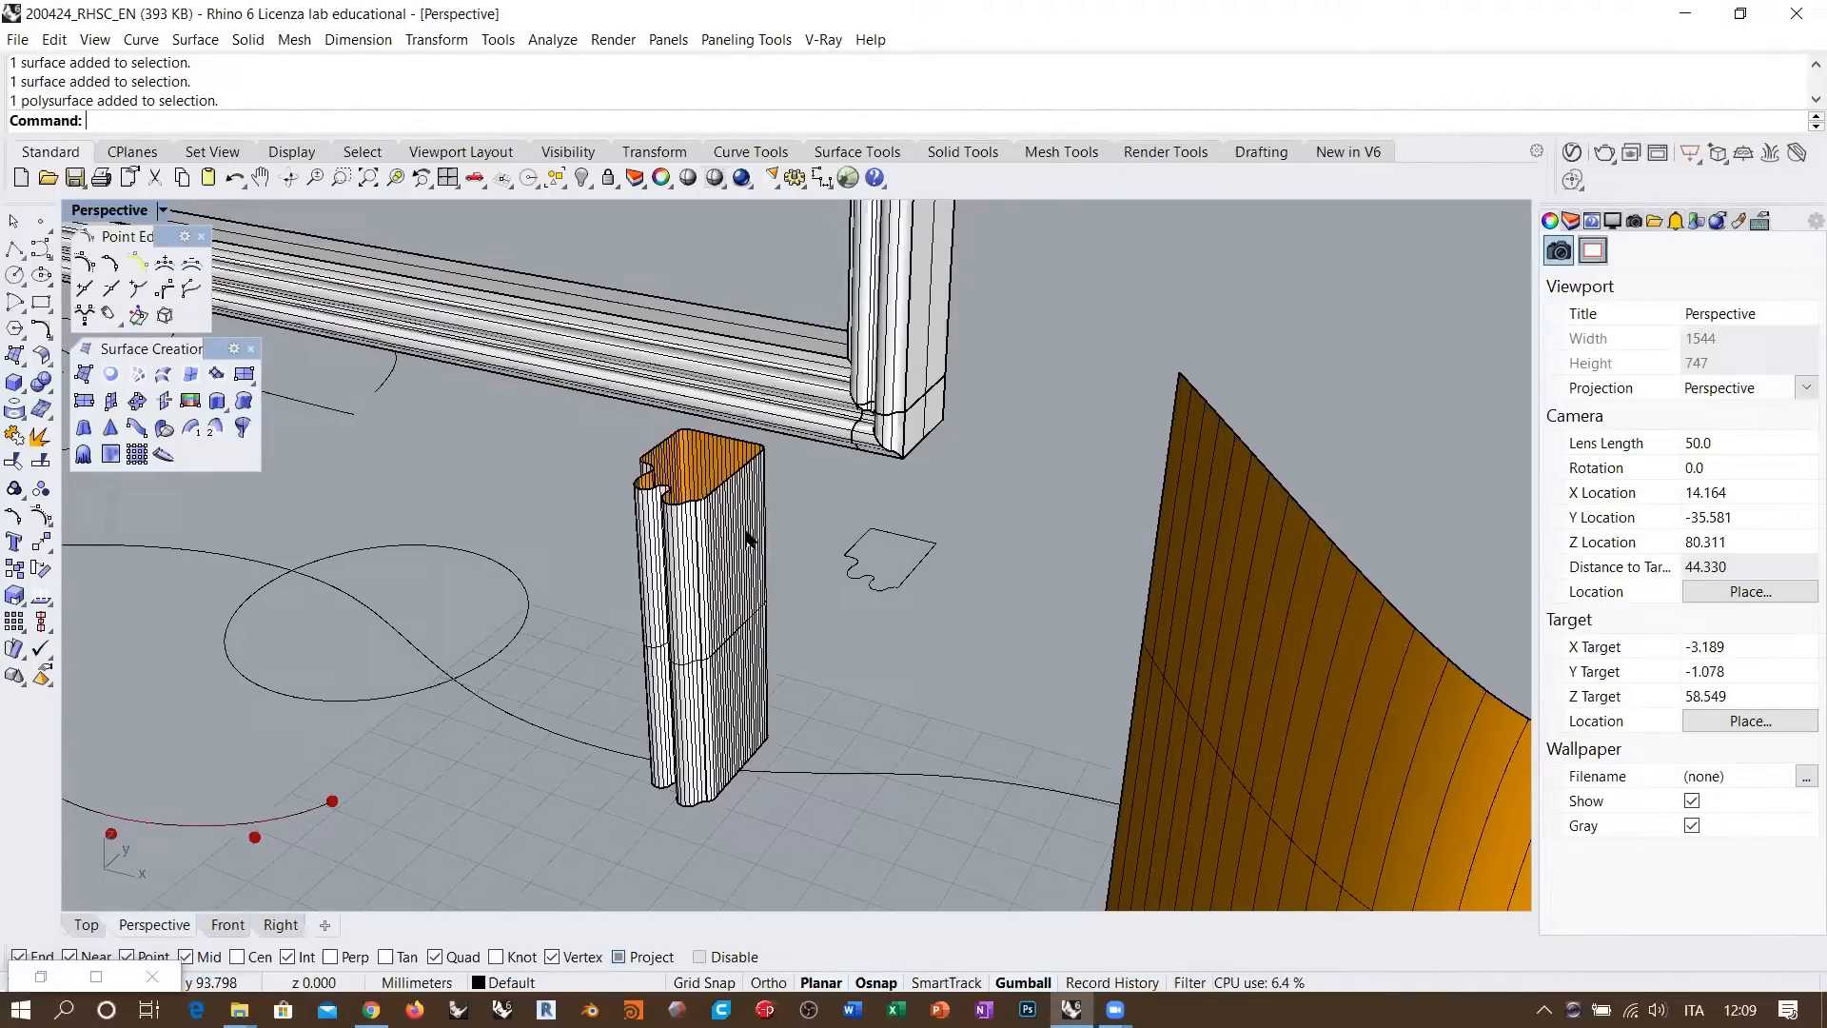
pyautogui.moveTo(753, 547)
pyautogui.mouseDown(button='right')
pyautogui.moveTo(750, 618)
pyautogui.moveTo(761, 526)
pyautogui.mouseUp(button='right')
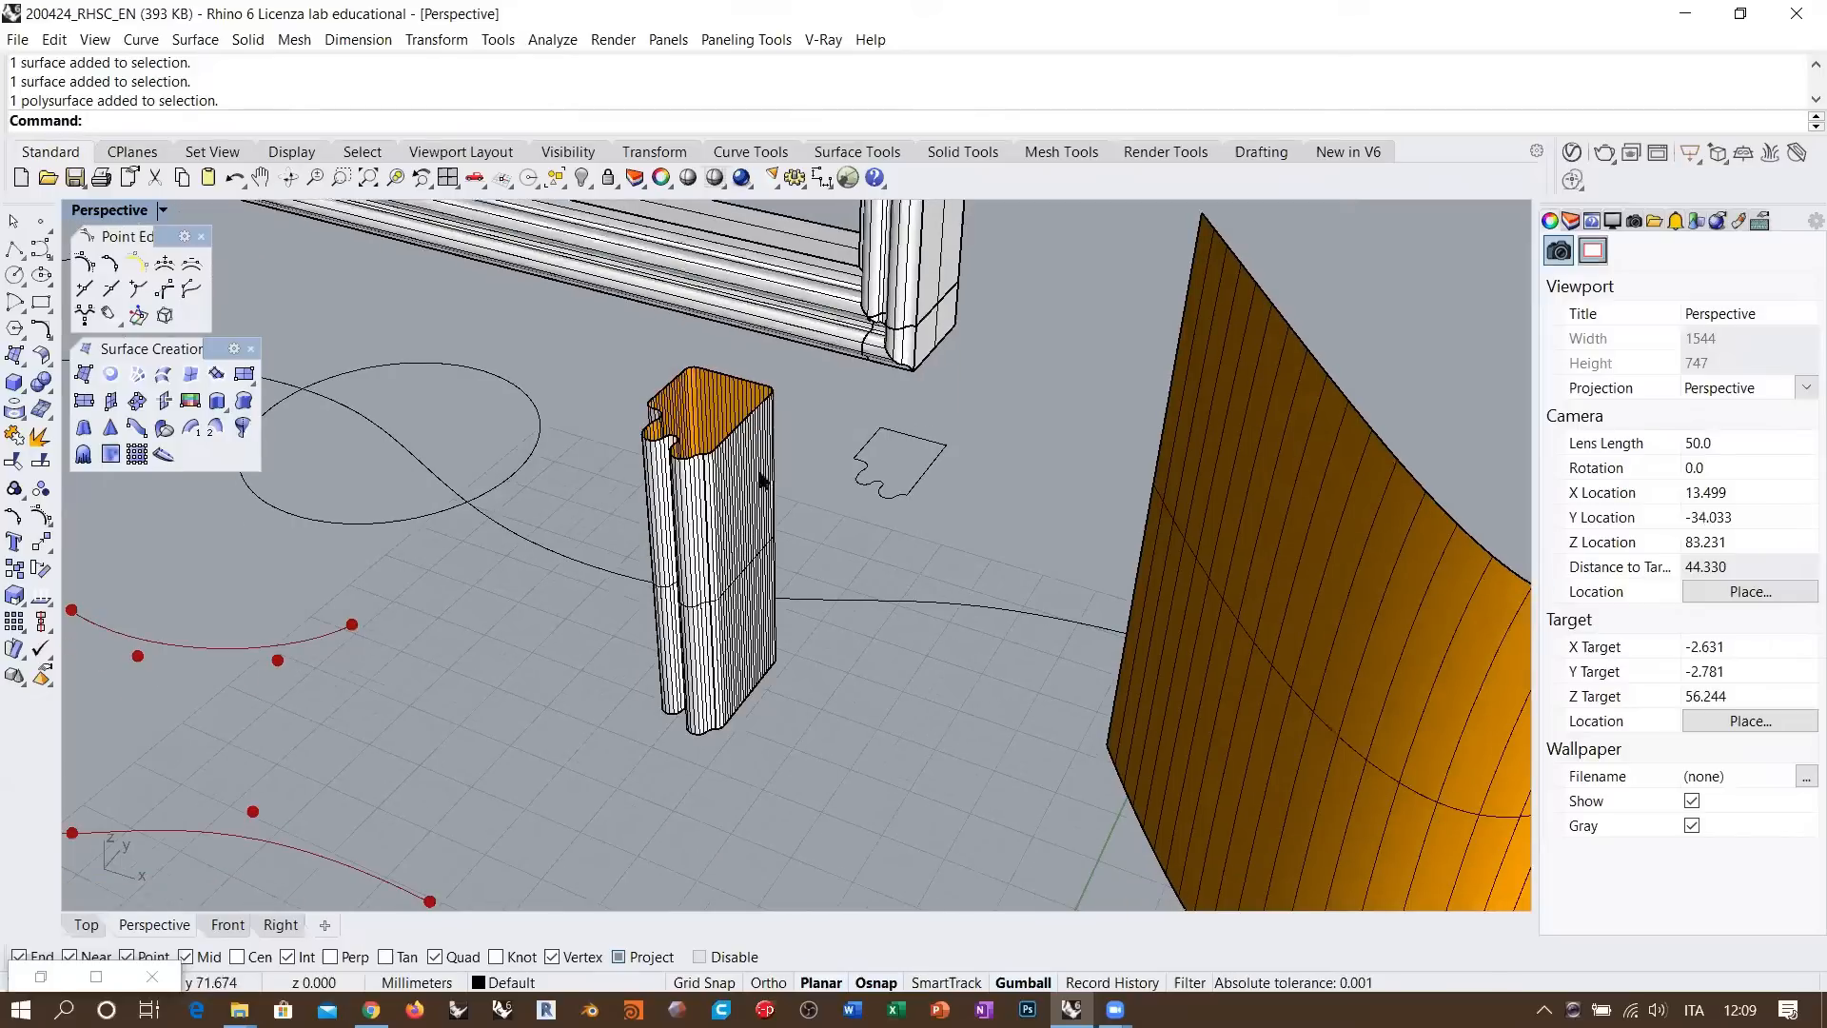
pyautogui.scroll(3, 741, 485)
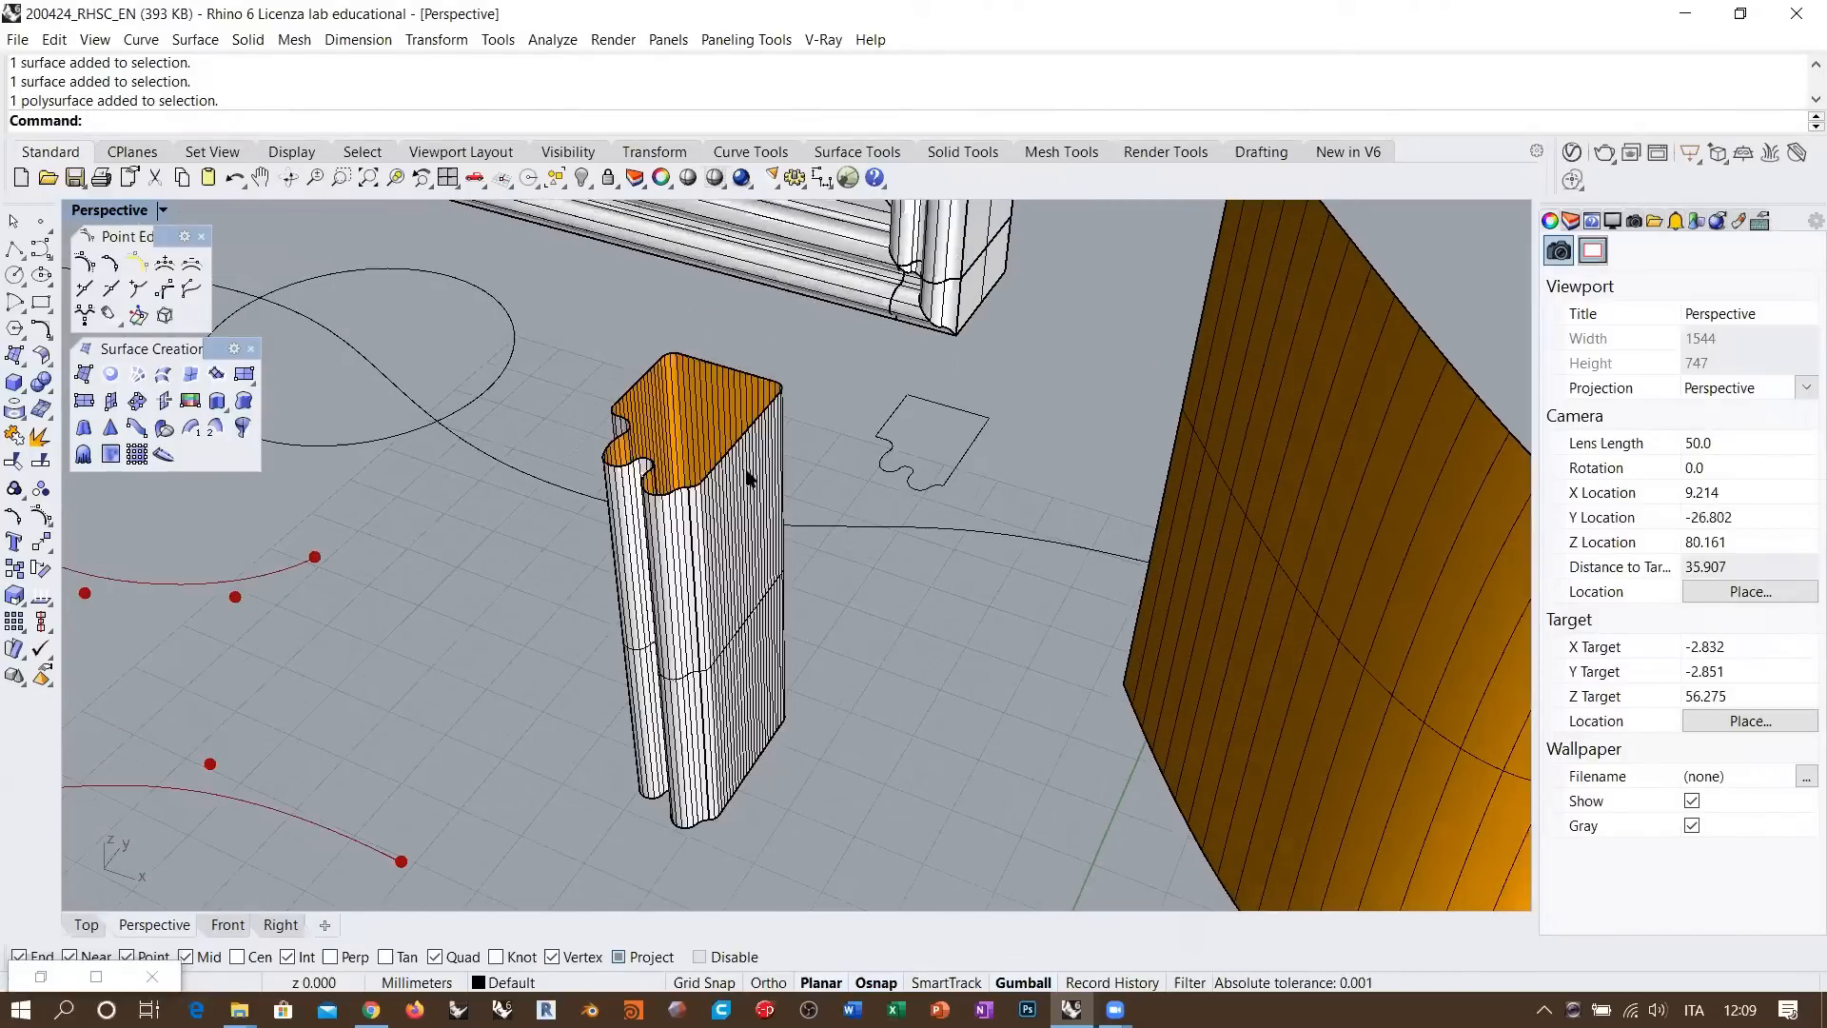
pyautogui.click(751, 480)
pyautogui.click(885, 641)
pyautogui.moveTo(811, 557); pyautogui.dragTo(681, 447, button='right')
pyautogui.scroll(3, 692, 511)
pyautogui.scroll(3, 692, 509)
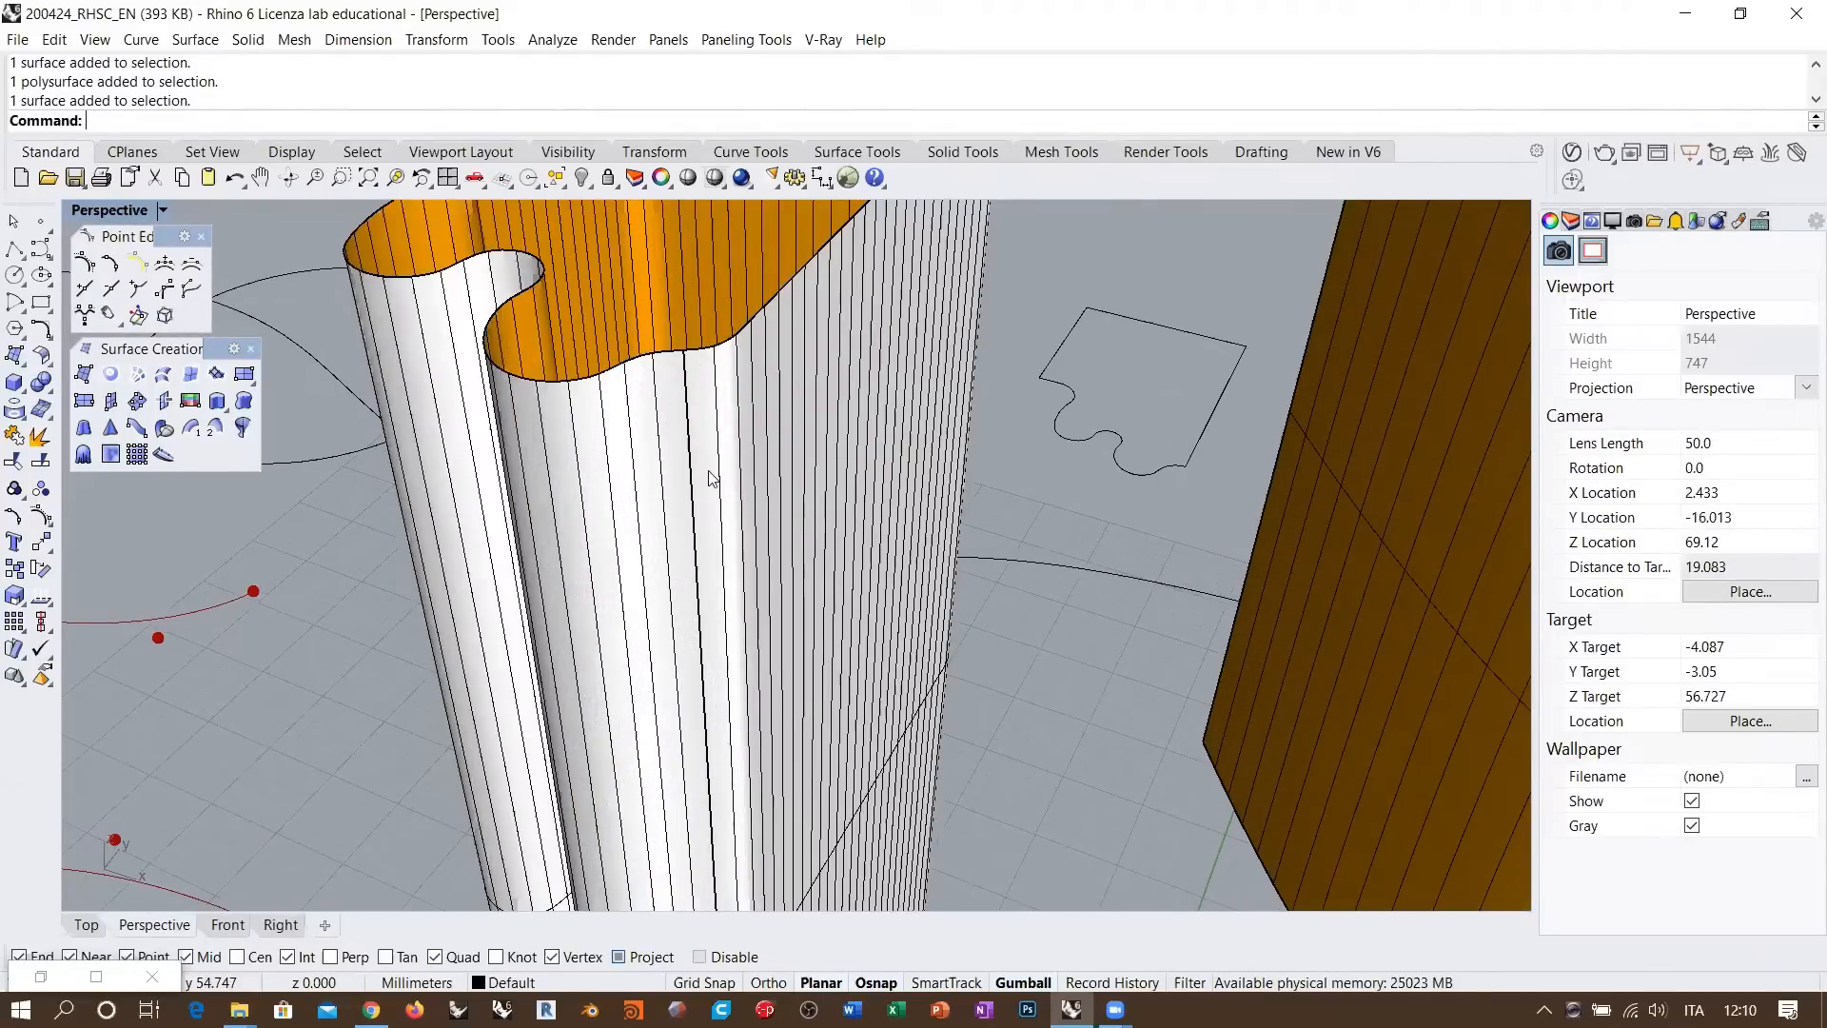
pyautogui.scroll(-3, 715, 471)
pyautogui.scroll(-3, 725, 468)
pyautogui.moveTo(725, 468); pyautogui.dragTo(713, 466, button='right')
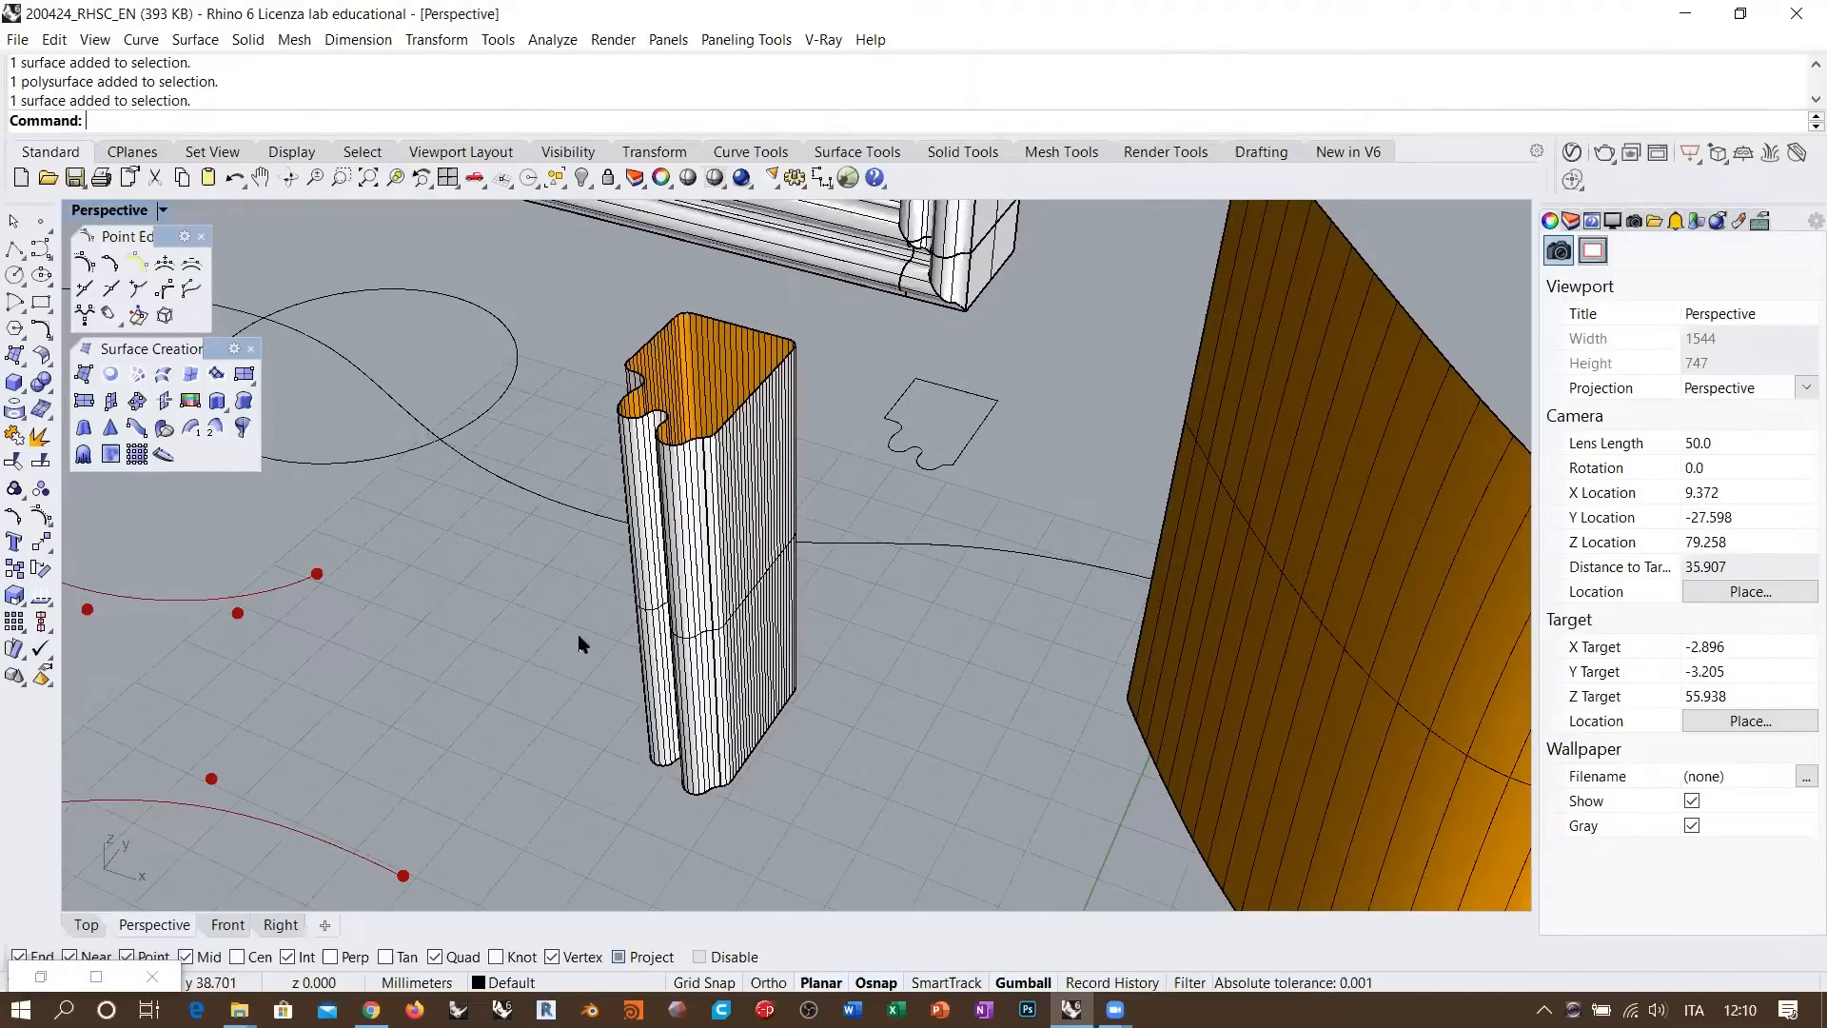
pyautogui.scroll(-10, 581, 641)
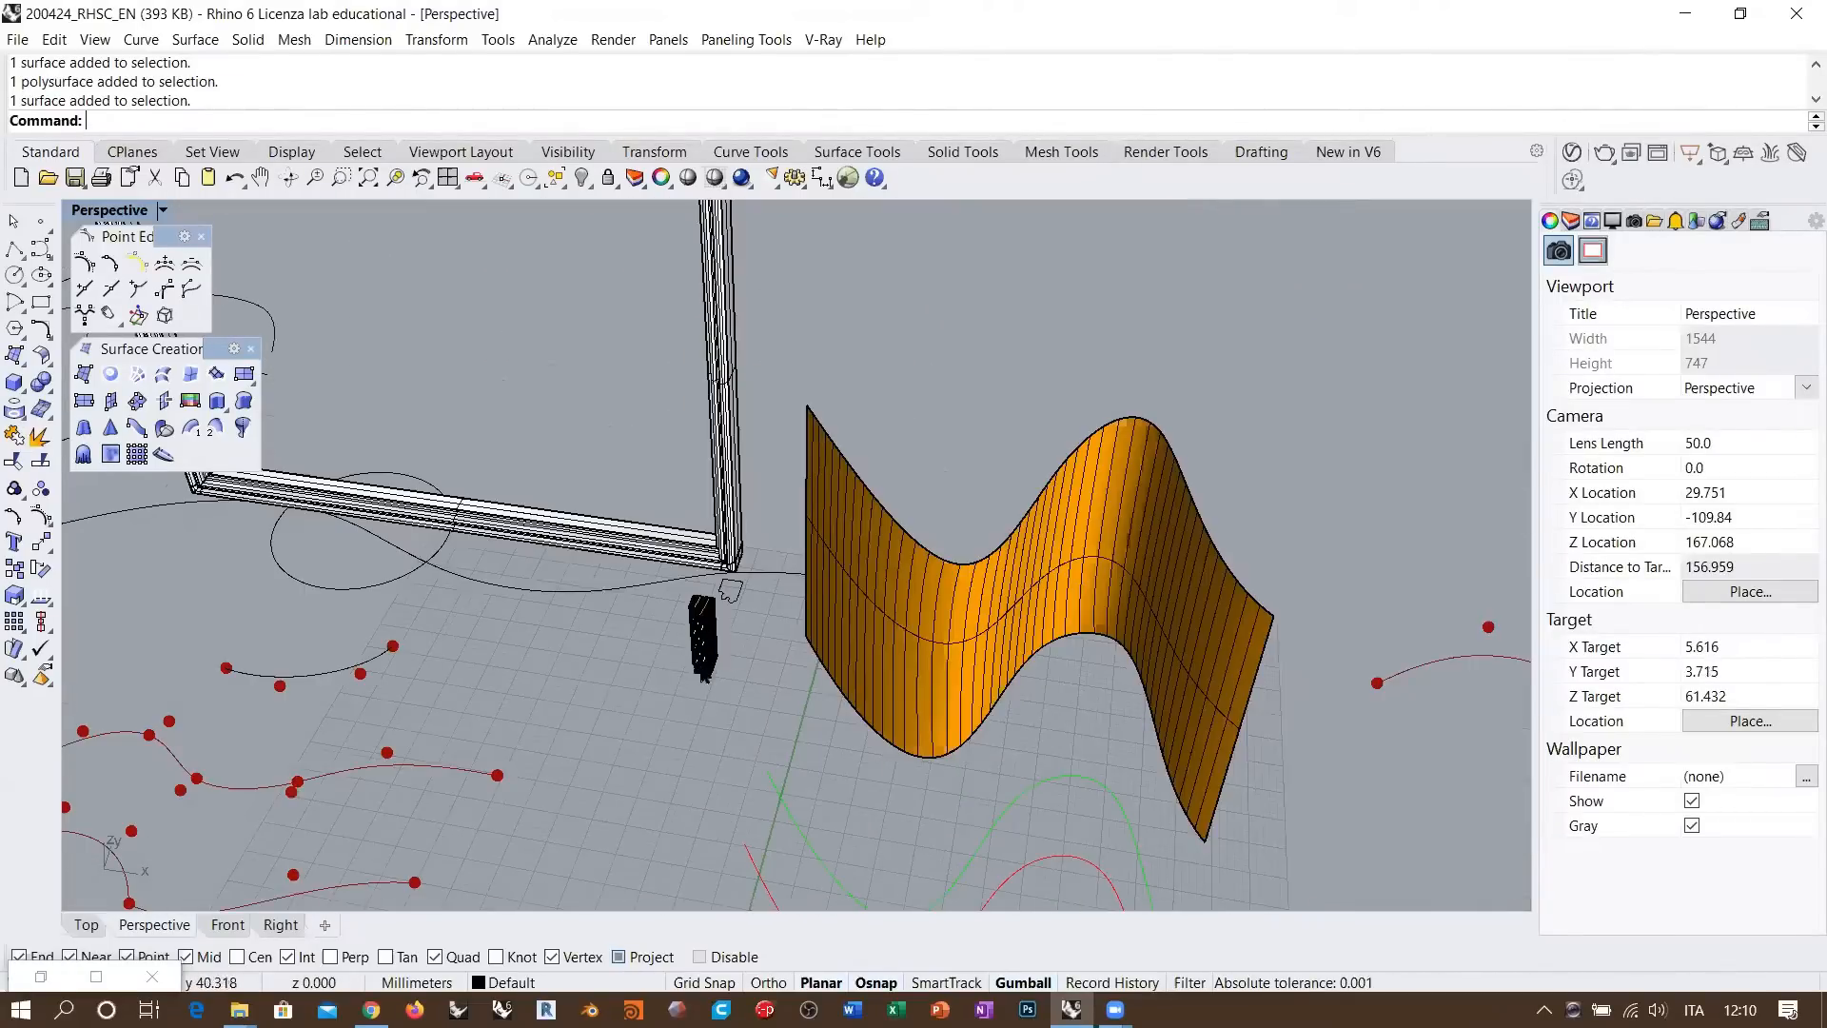
pyautogui.scroll(8, 716, 601)
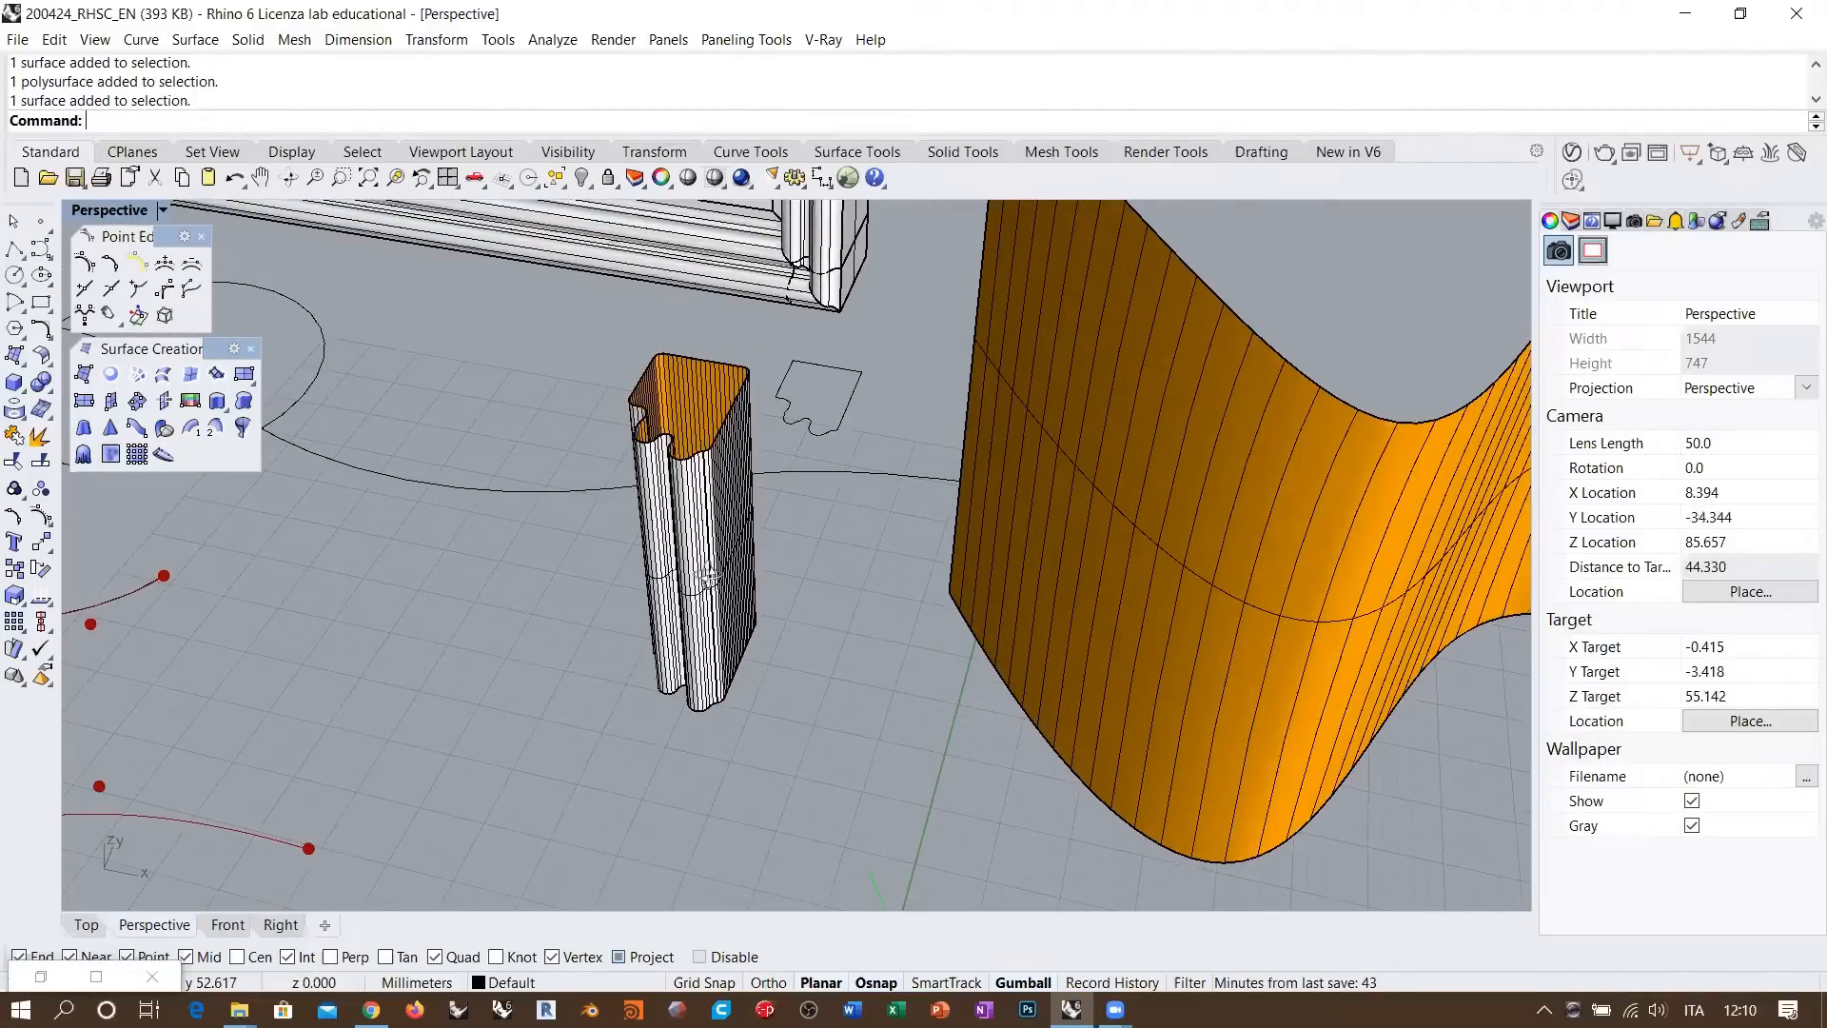
pyautogui.scroll(1, 712, 550)
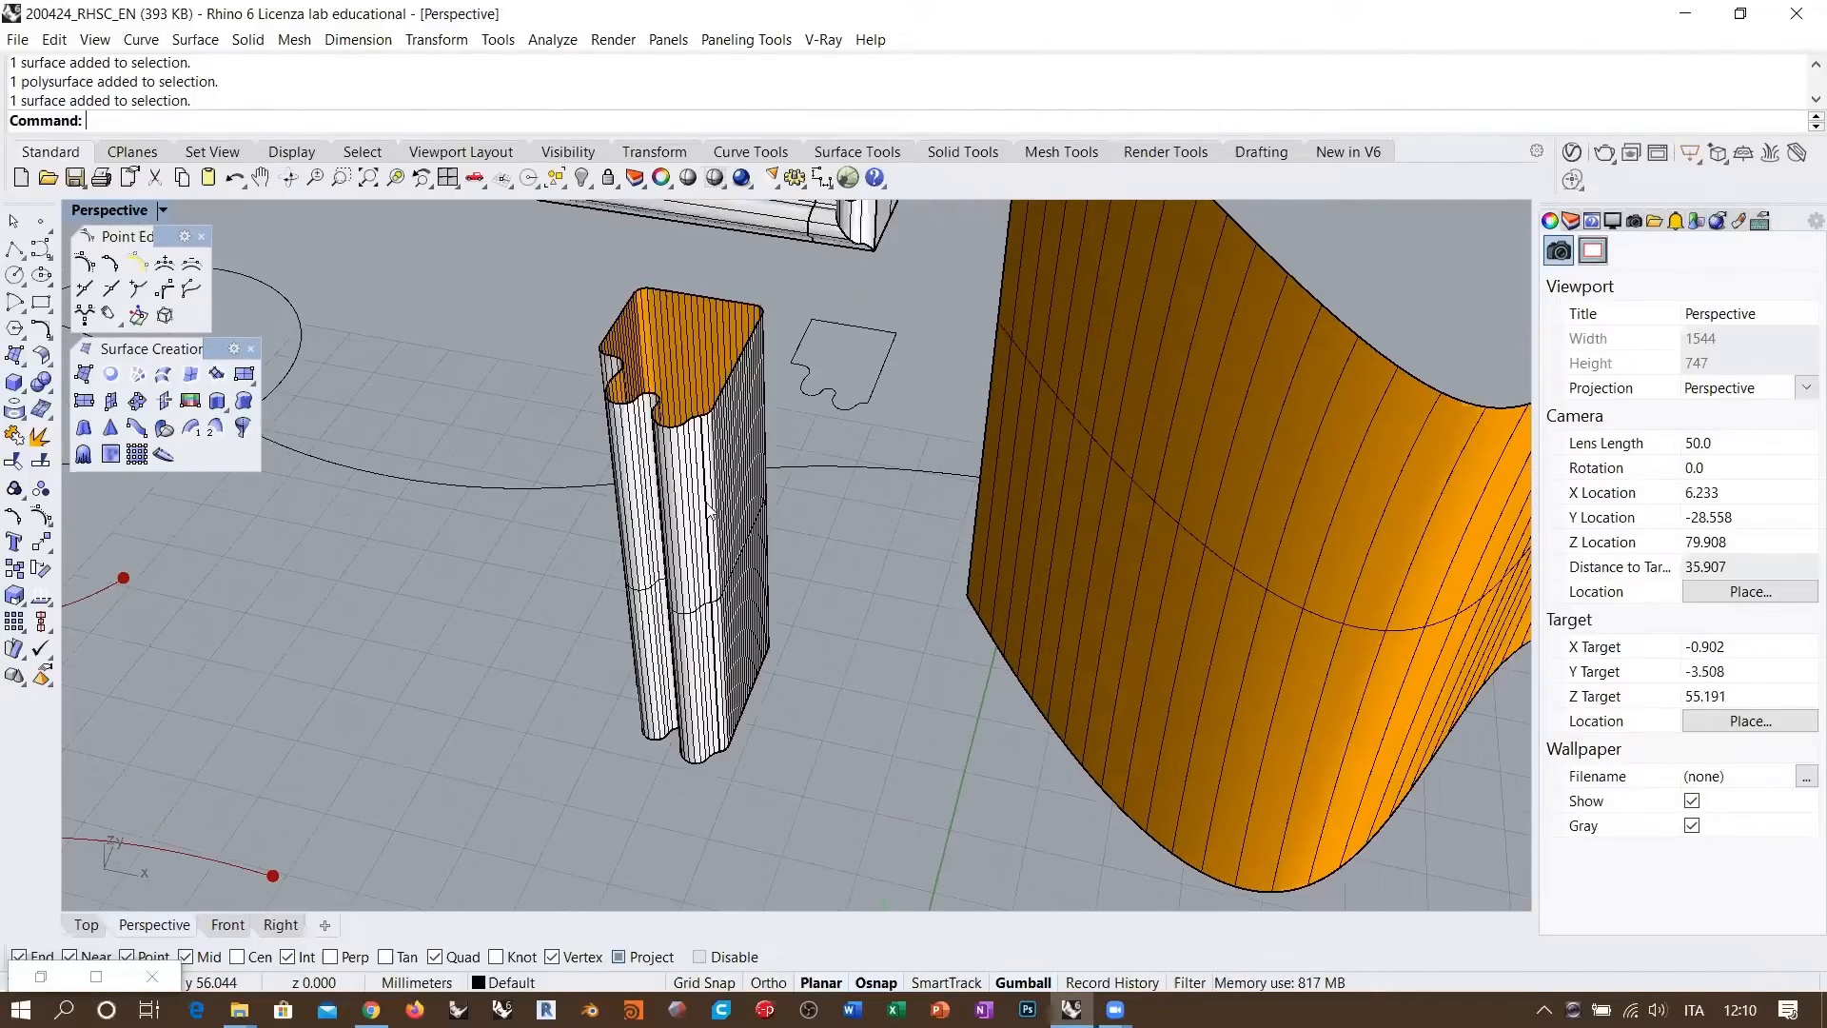
pyautogui.moveTo(706, 519); pyautogui.dragTo(815, 504, button='right')
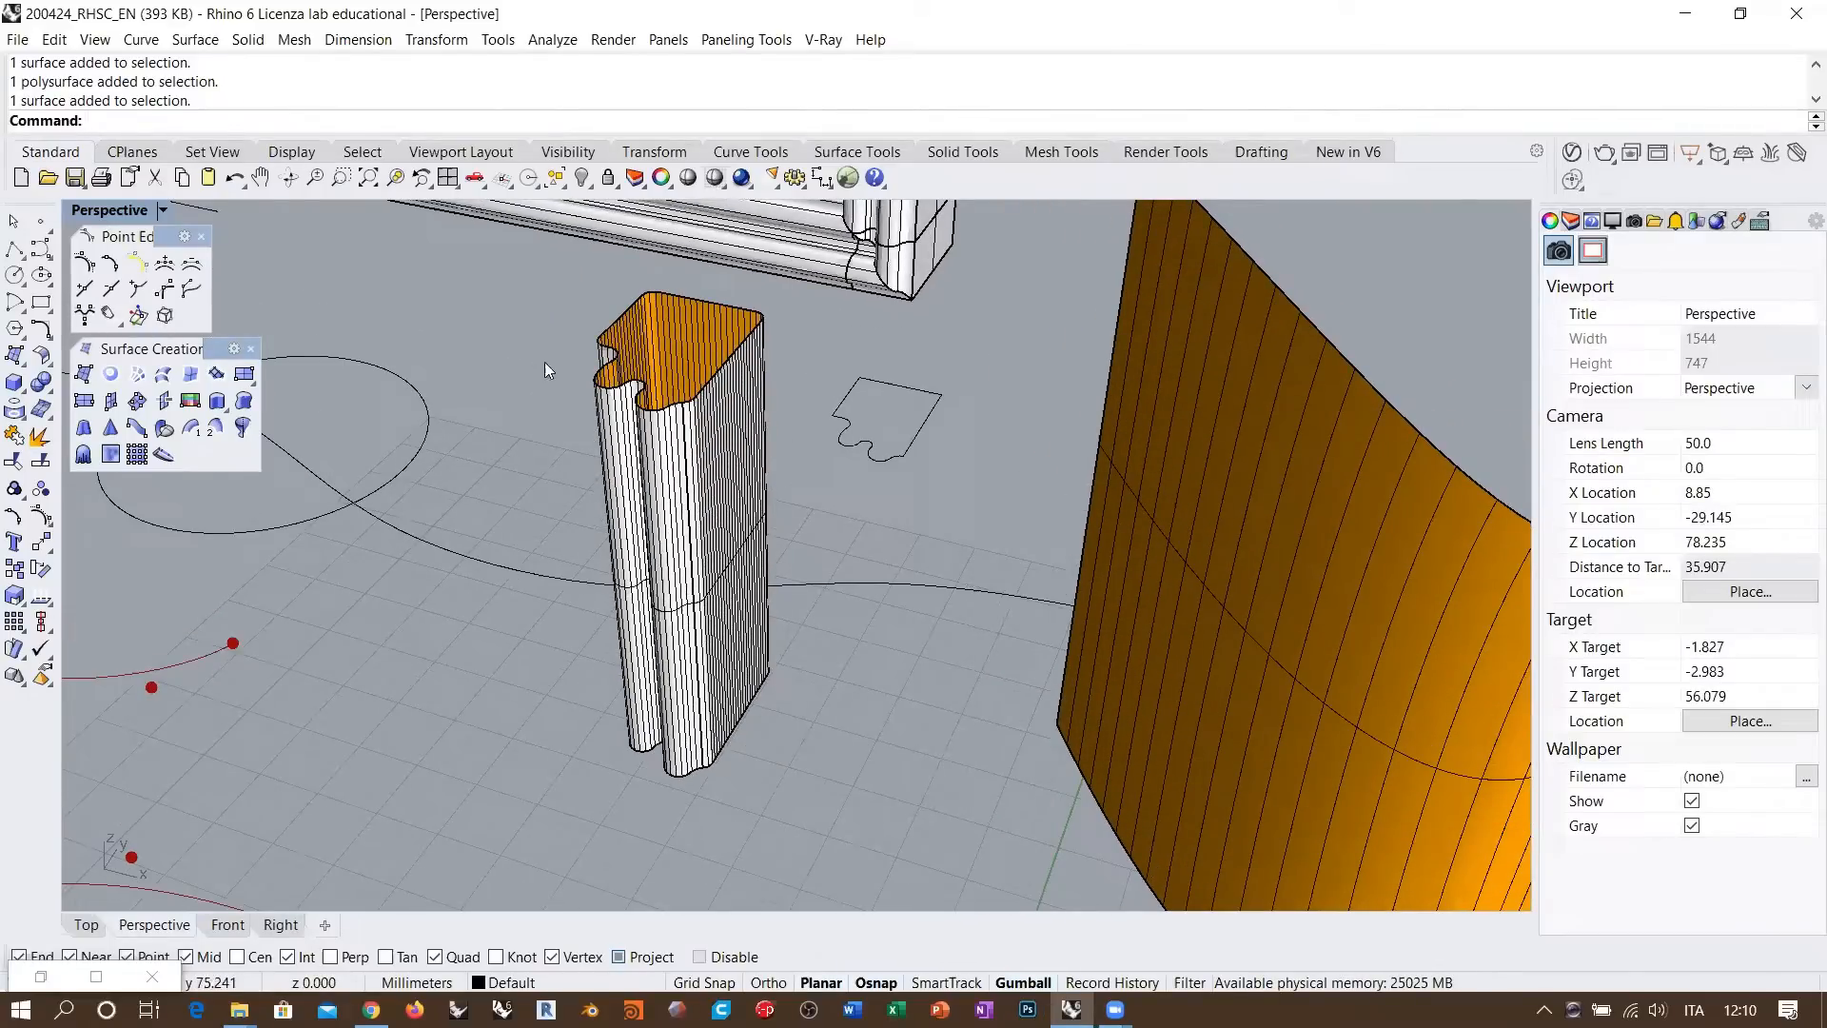
# View the extruded profile in Arctic display mode and in Wireframe display mode
pyautogui.click(114, 209)
pyautogui.click(124, 448)
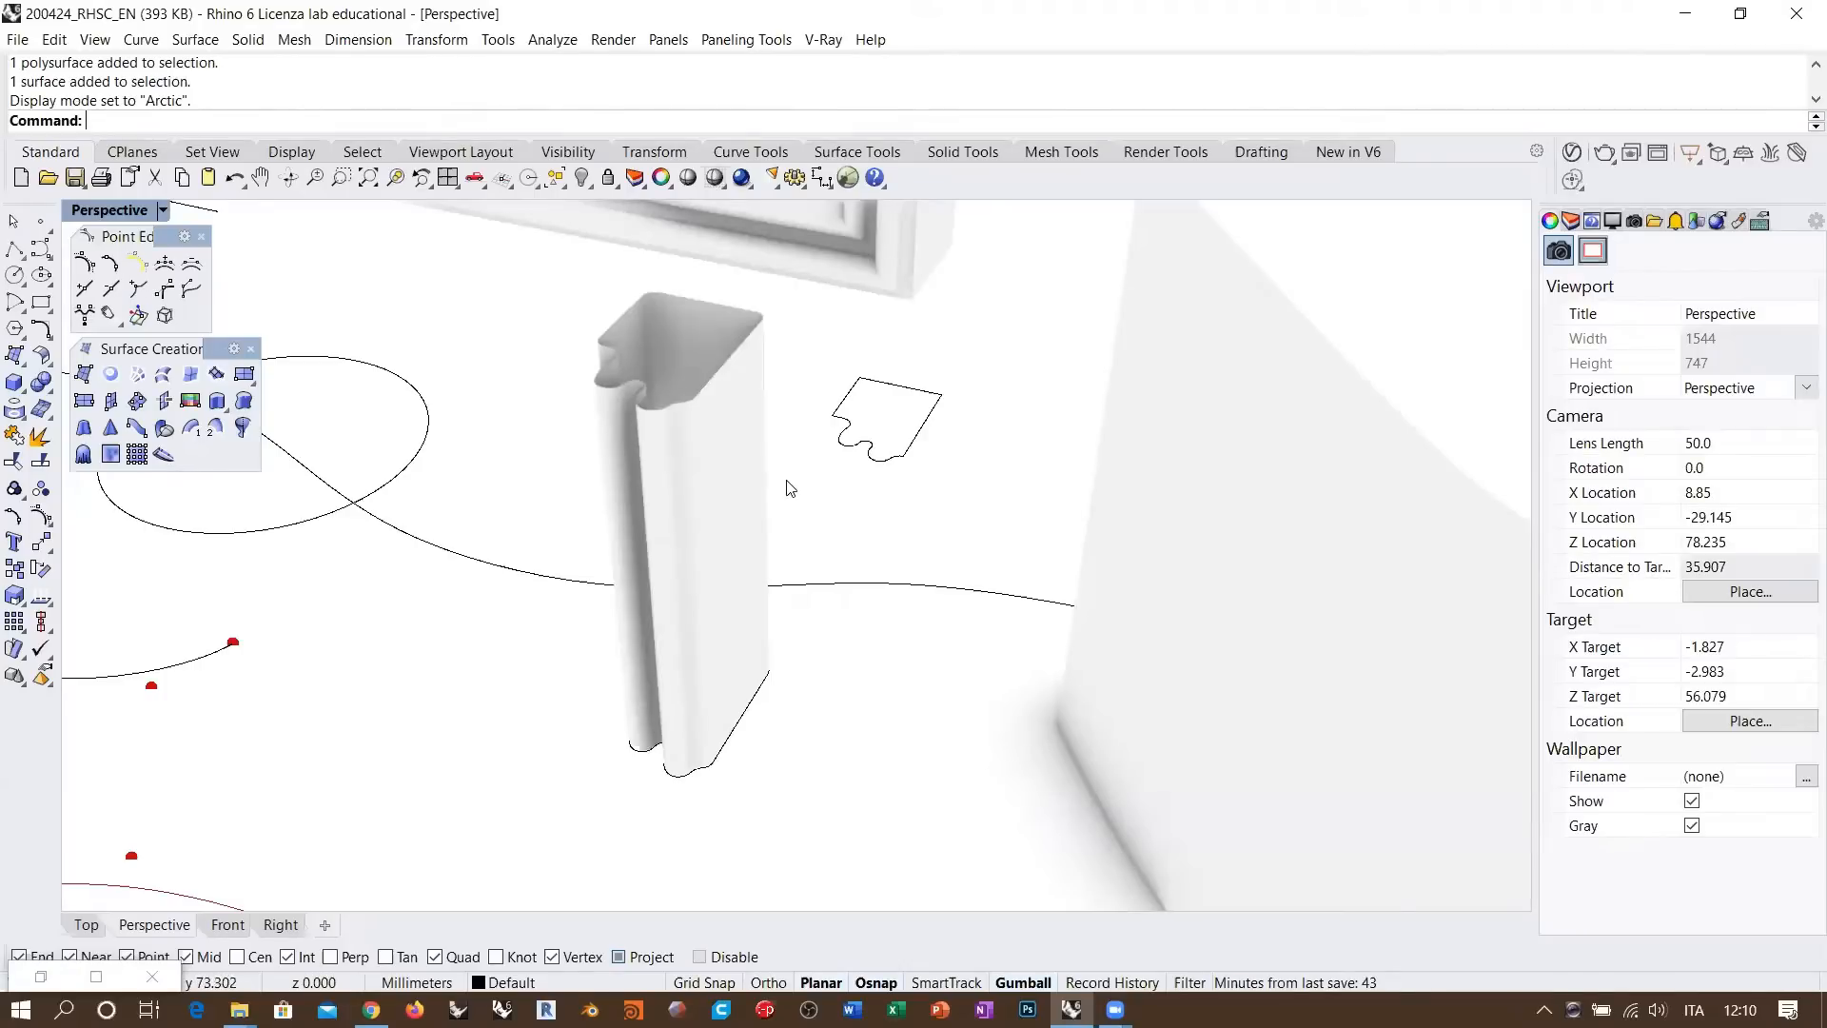
pyautogui.click(688, 178)
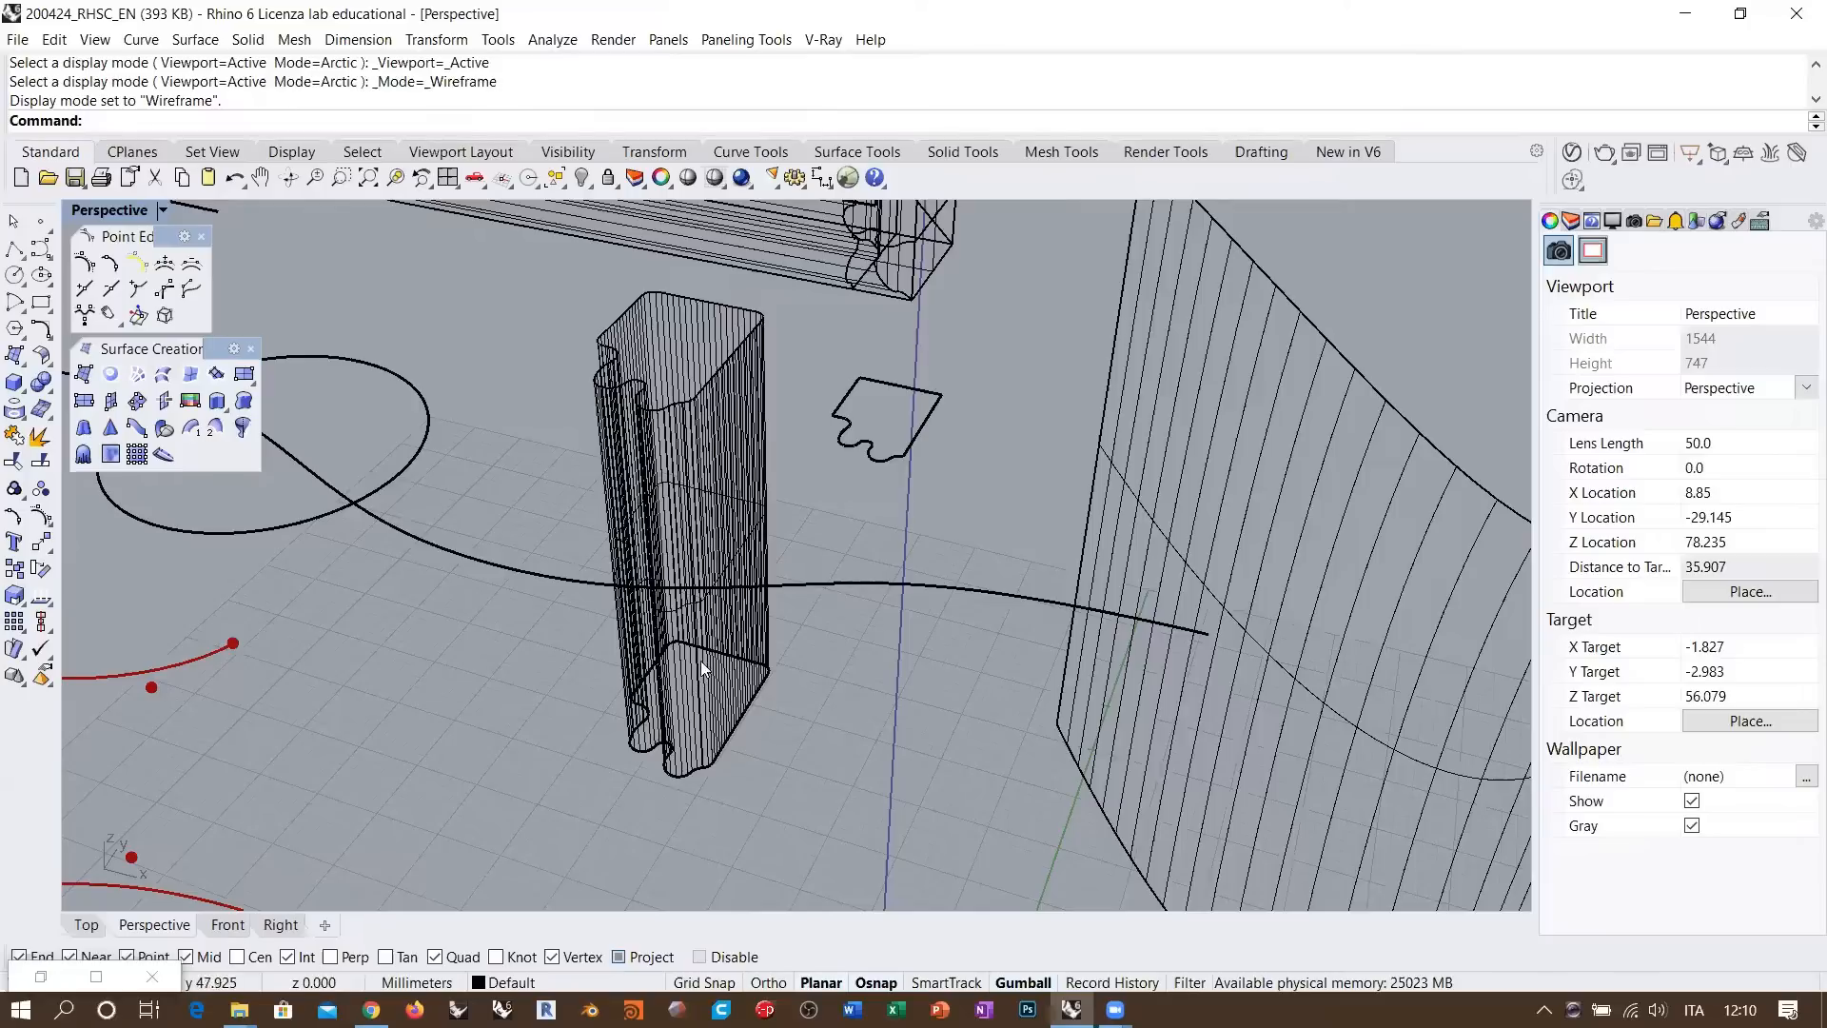
pyautogui.moveTo(732, 595)
pyautogui.mouseDown(button='right')
pyautogui.moveTo(771, 567)
pyautogui.moveTo(734, 569)
pyautogui.mouseUp(button='right')
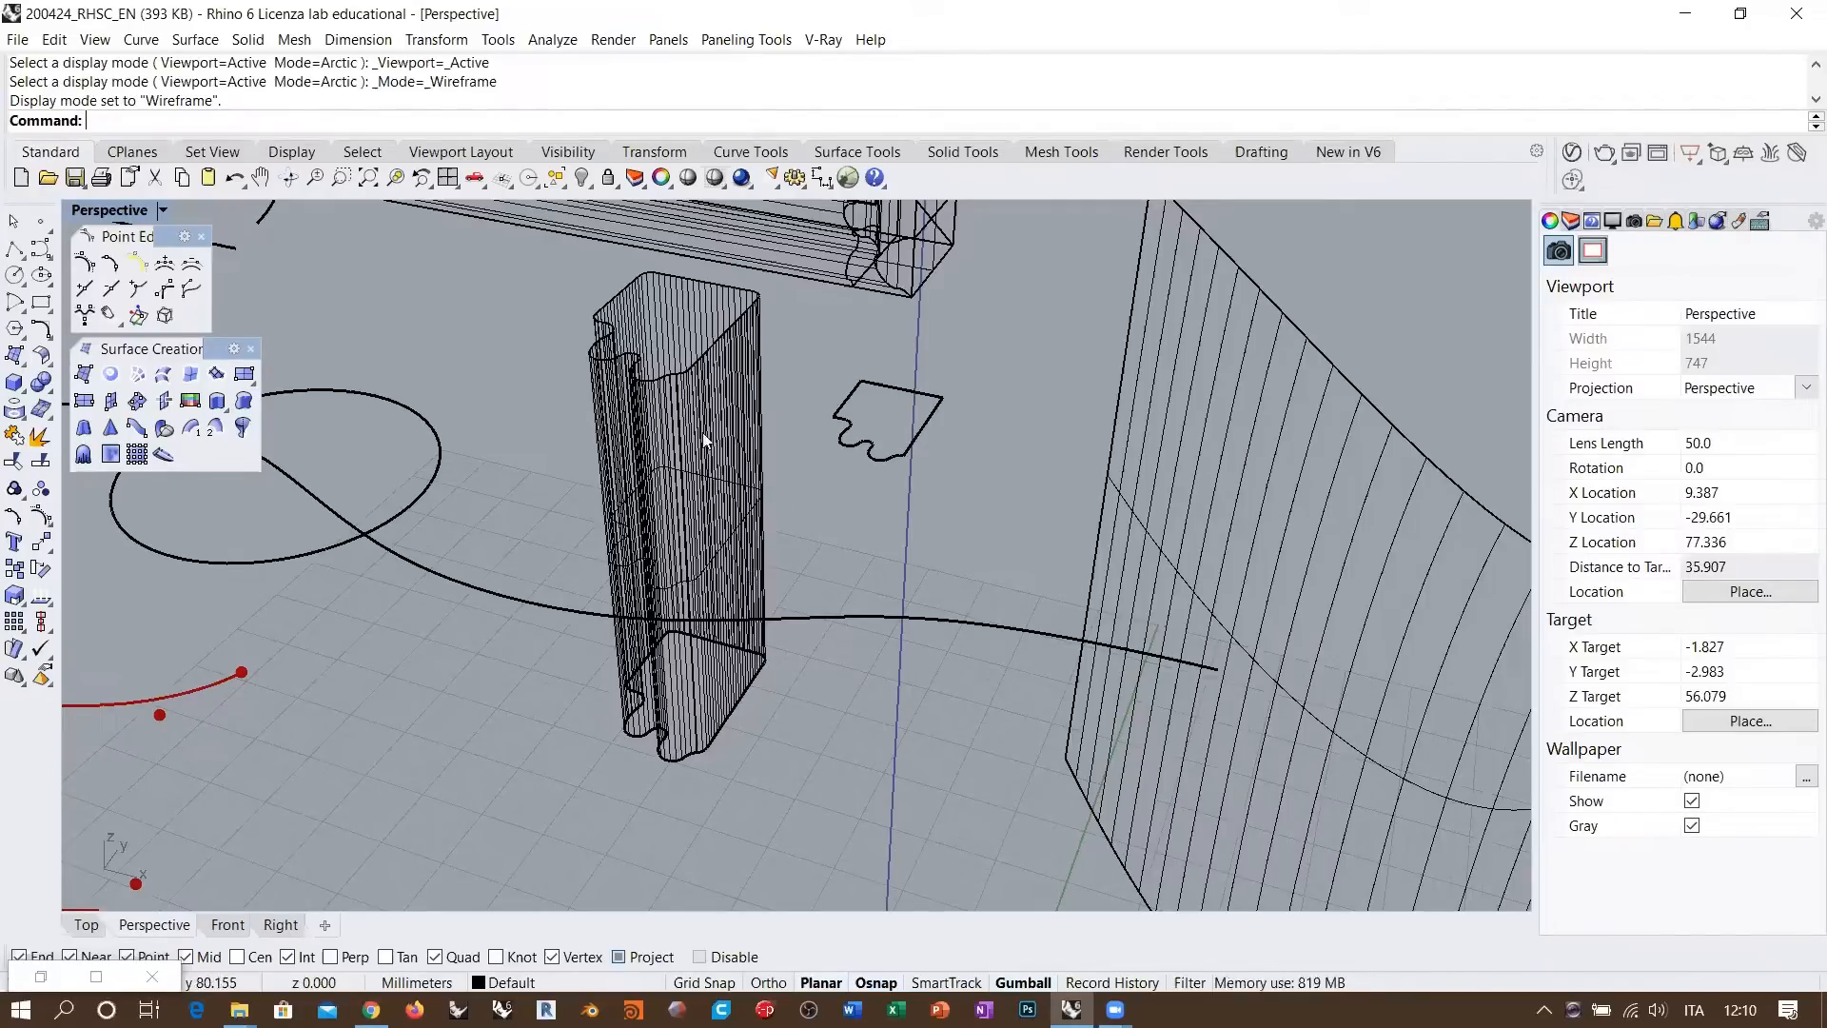
# Float the Surface Tools toolset and relocate the closed profile surface's seam to the middle of its flat back face with SrfSeam
pyautogui.click(48, 363)
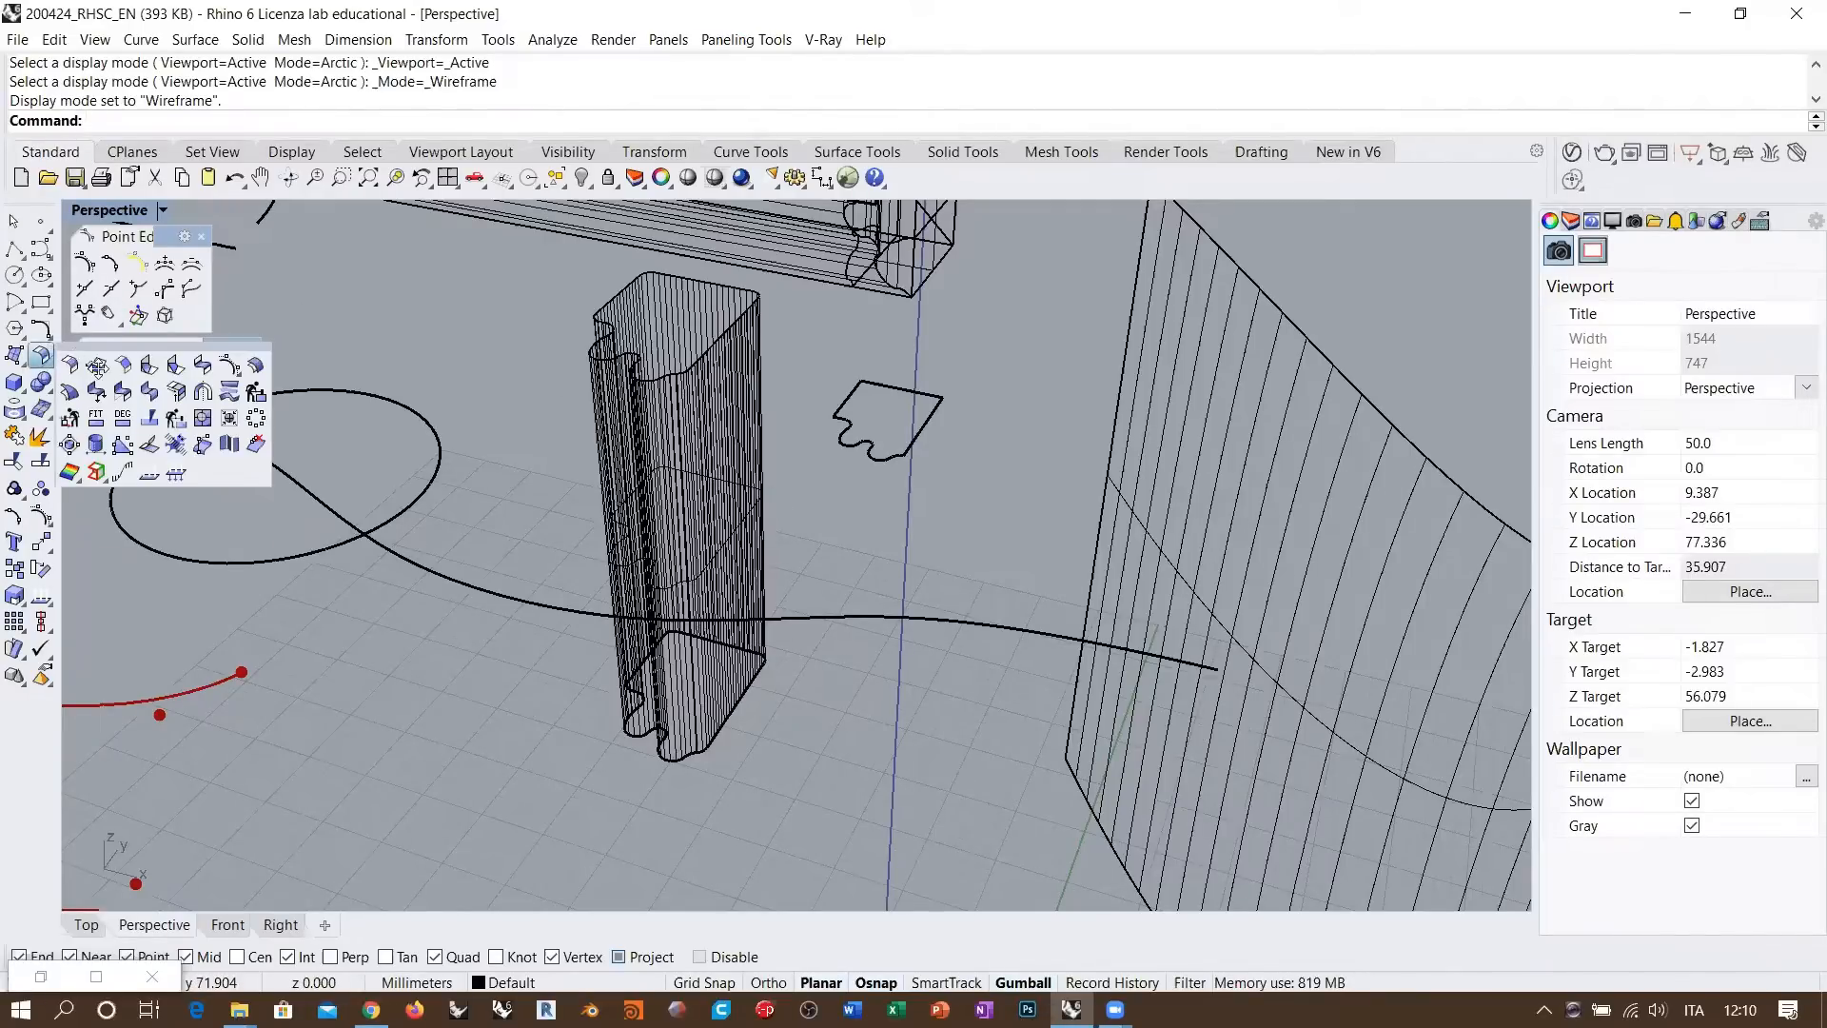
pyautogui.moveTo(83, 347); pyautogui.dragTo(113, 477)
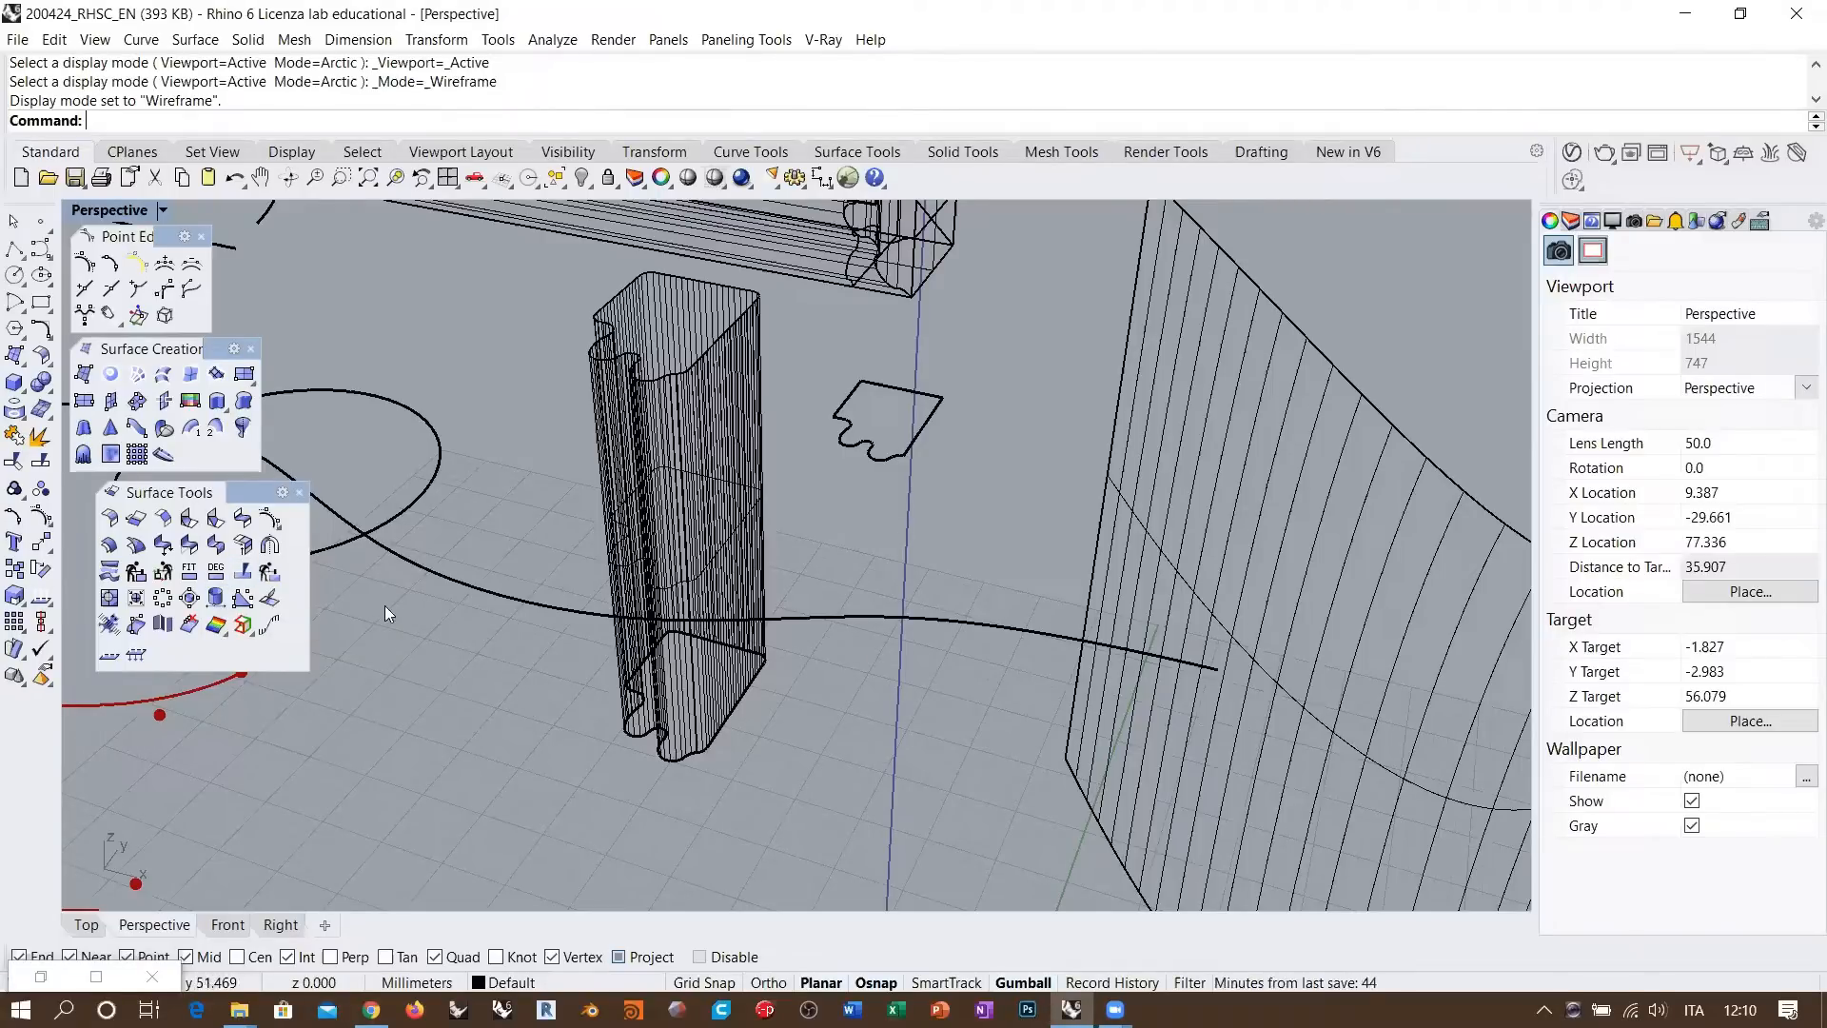
pyautogui.click(215, 596)
pyautogui.click(683, 458)
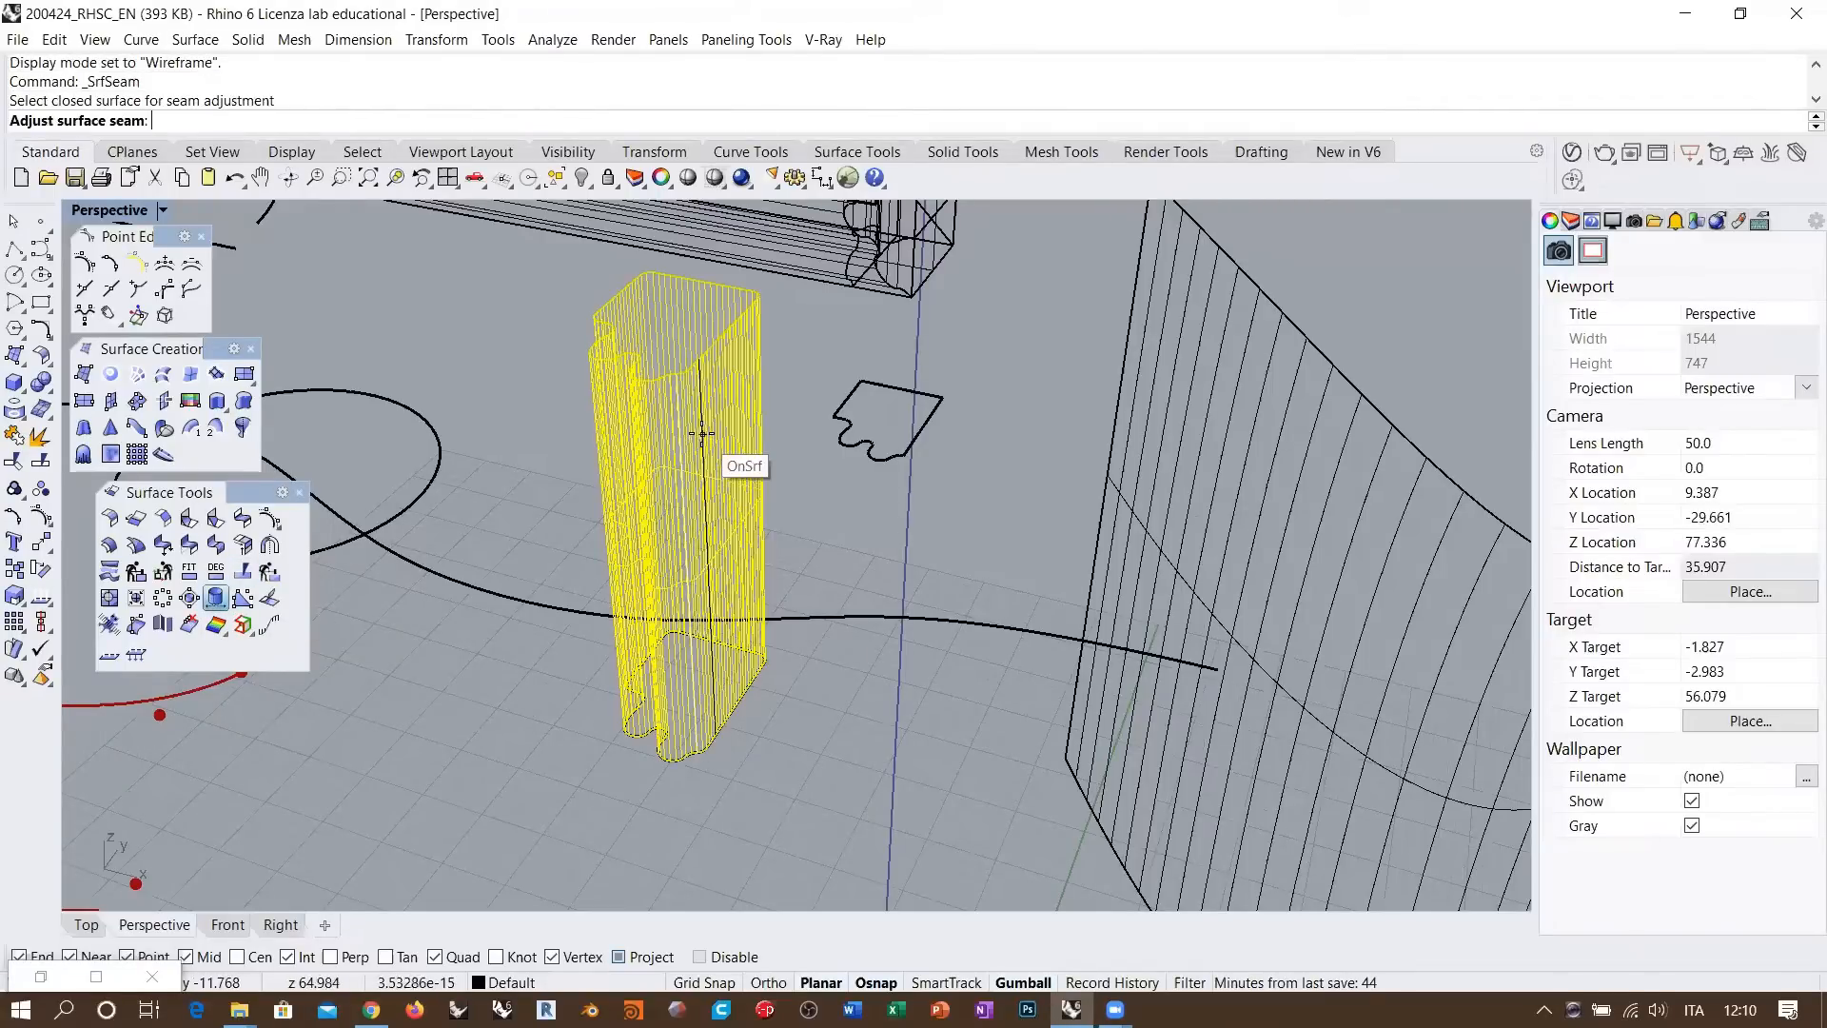
pyautogui.moveTo(701, 434); pyautogui.dragTo(728, 461, button='right')
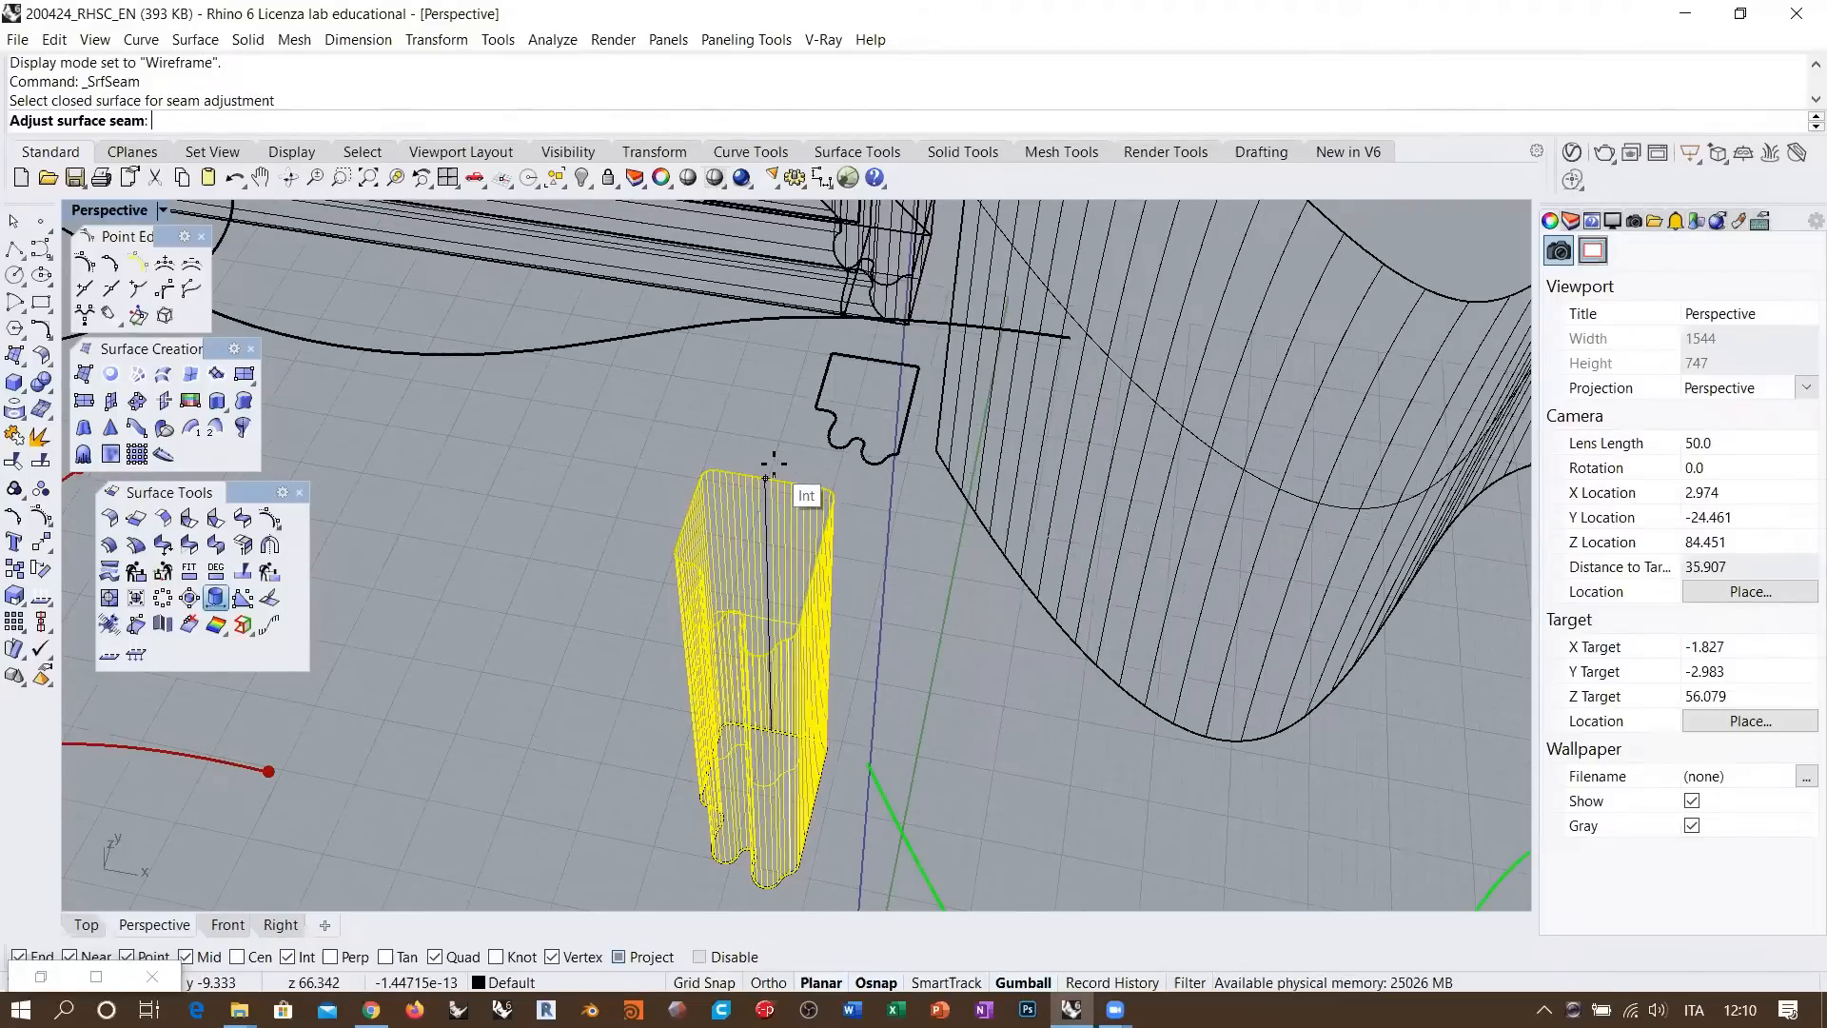
pyautogui.scroll(4, 773, 466)
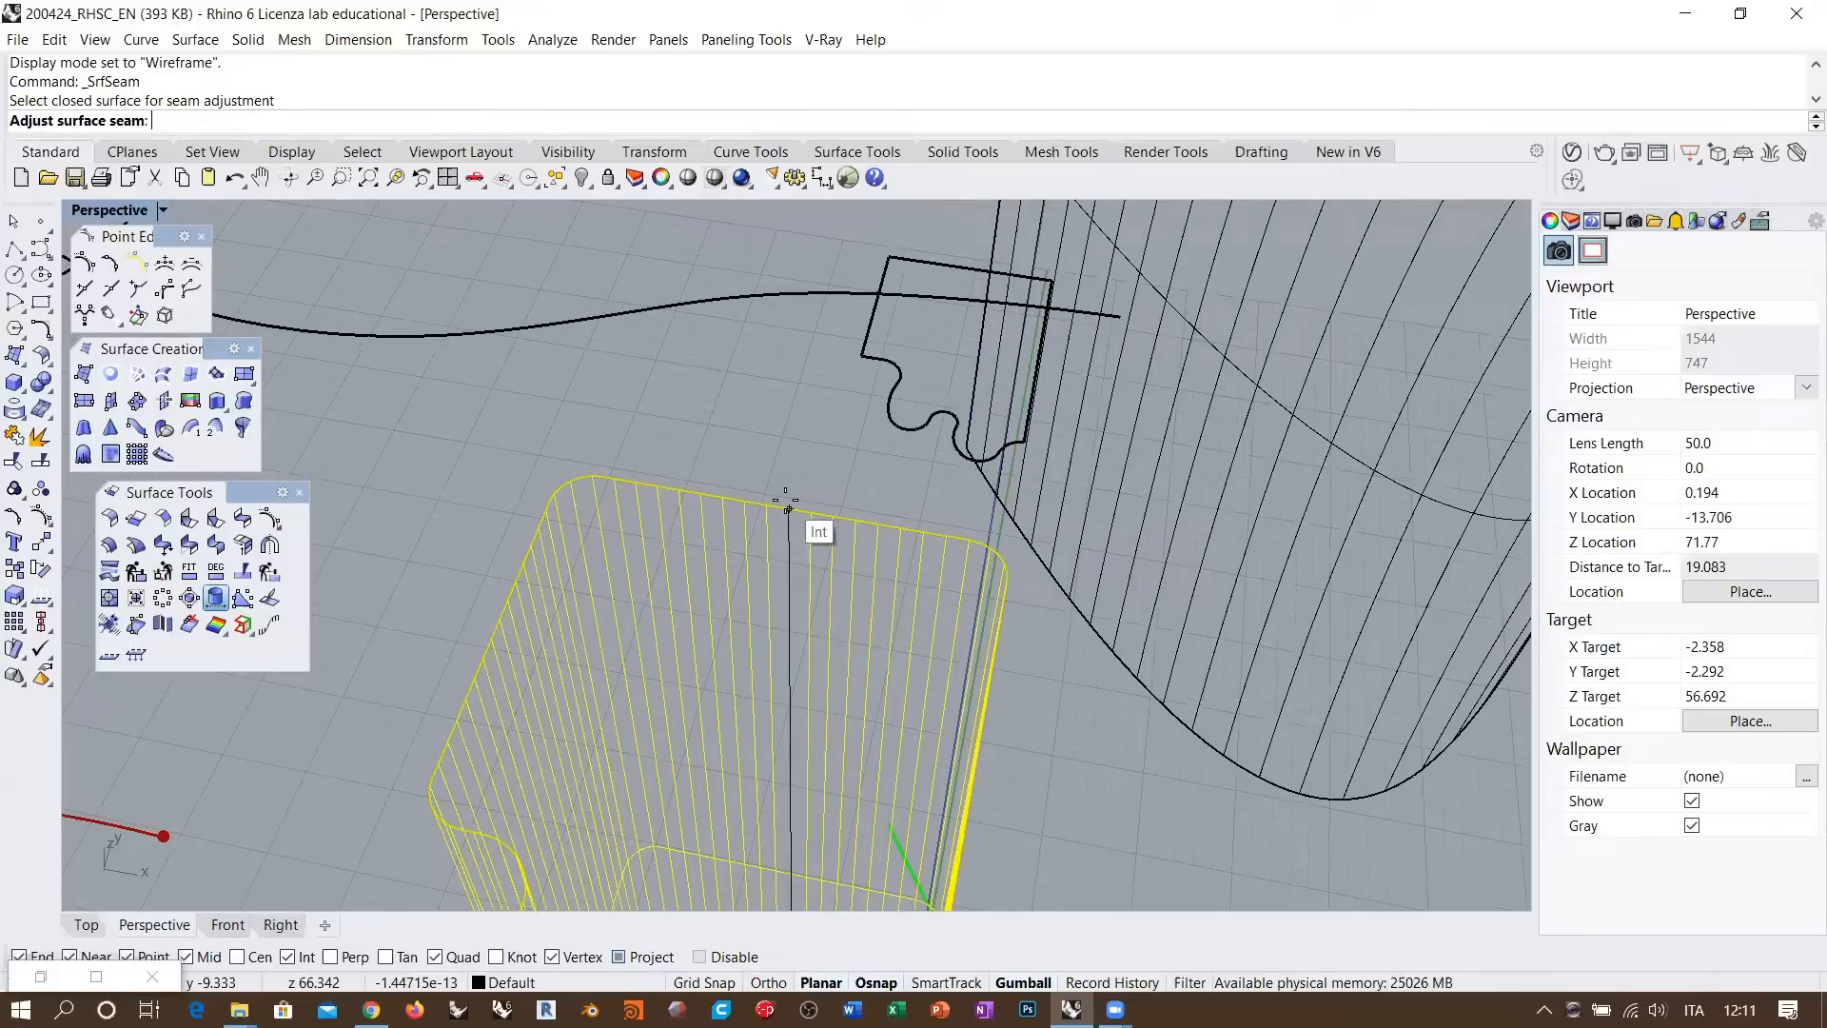
pyautogui.click(786, 500)
pyautogui.scroll(-3, 761, 495)
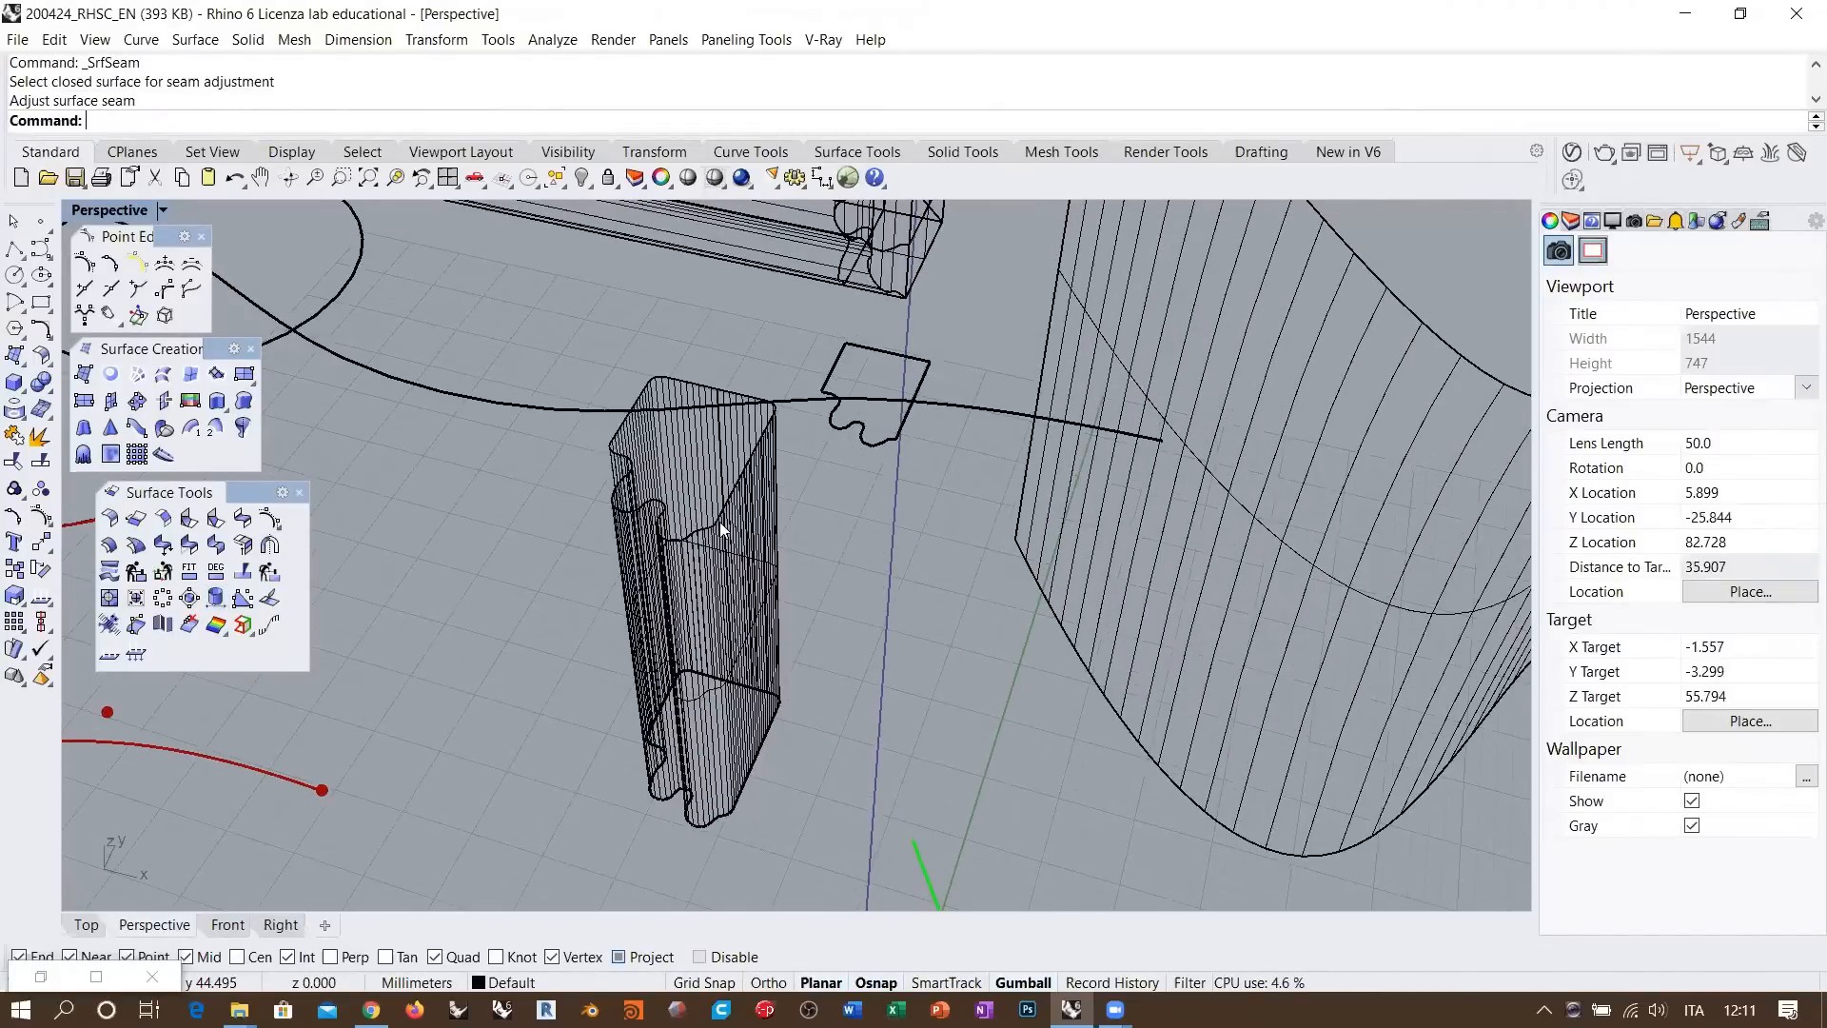
# Set the Perspective viewport to Shaded display and turn off the surface isocurves on the extruded profile
pyautogui.keyDown('shift'); pyautogui.moveTo(803, 533); pyautogui.dragTo(725, 598, button='right'); pyautogui.keyUp('shift')
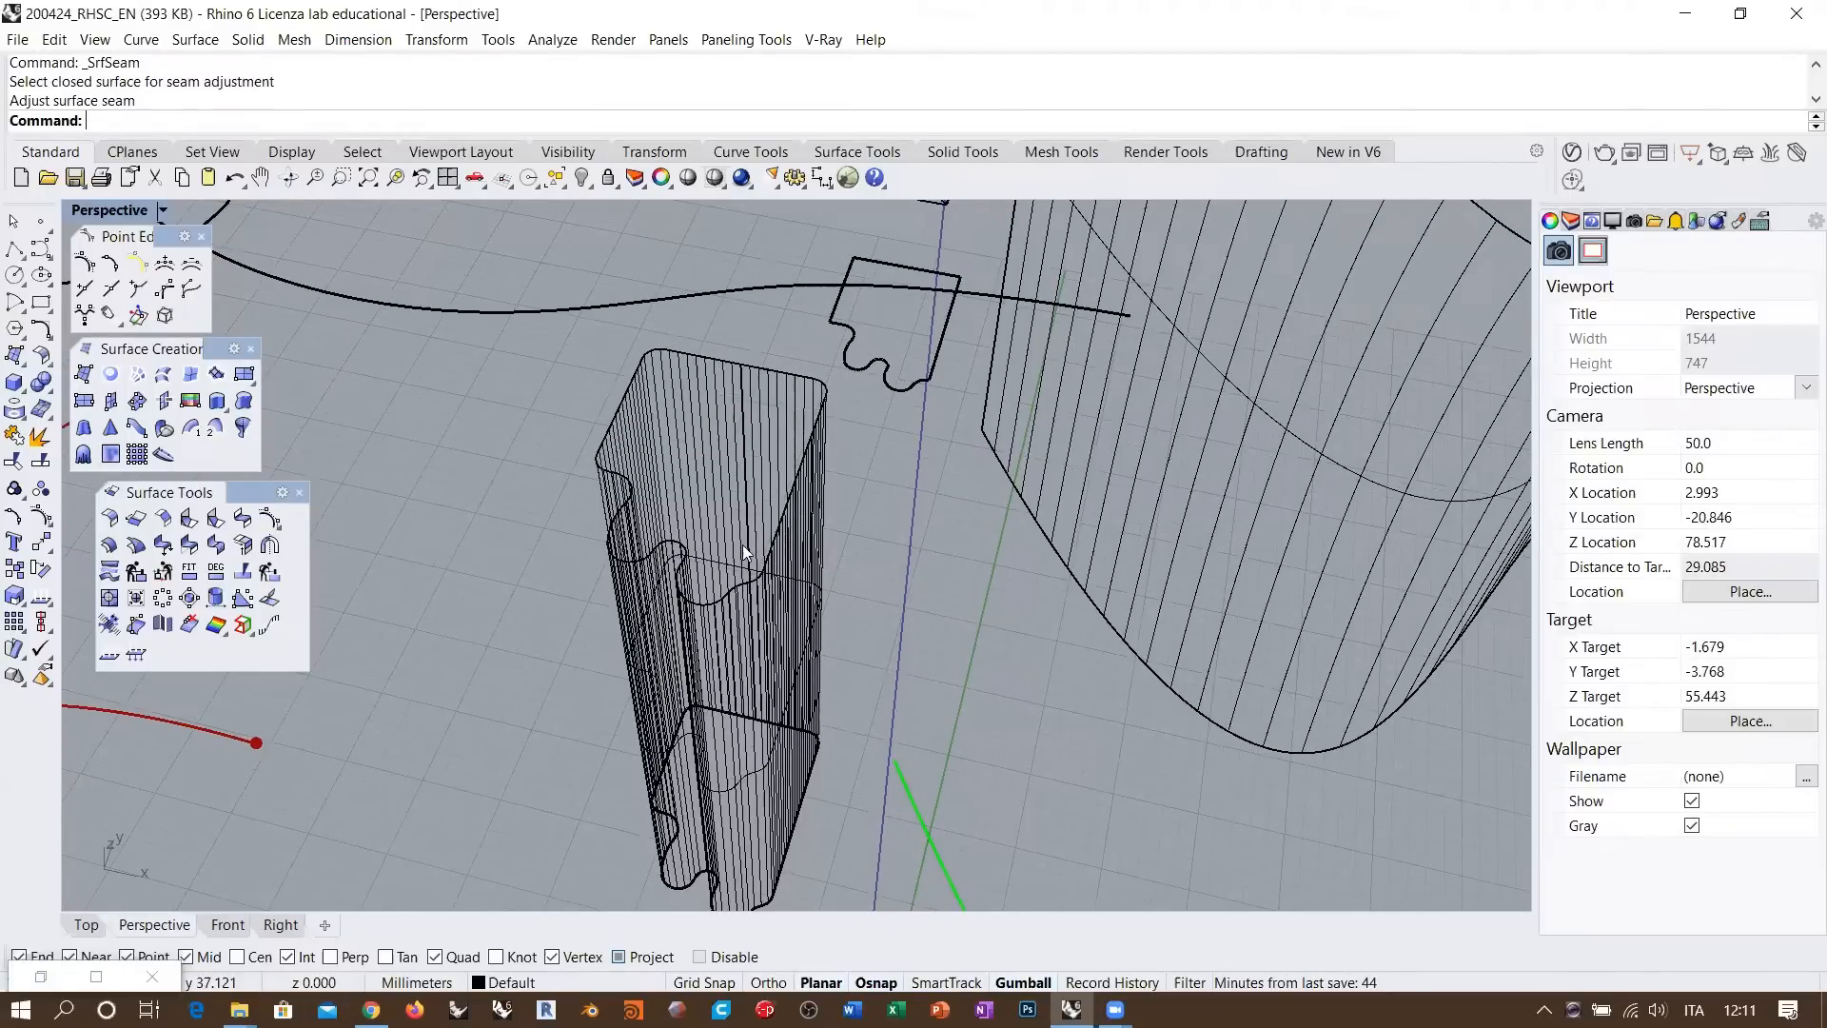
pyautogui.scroll(-8, 742, 544)
pyautogui.moveTo(742, 546); pyautogui.dragTo(879, 399, button='right')
pyautogui.moveTo(706, 438); pyautogui.dragTo(590, 488, button='right')
pyautogui.scroll(6, 715, 396)
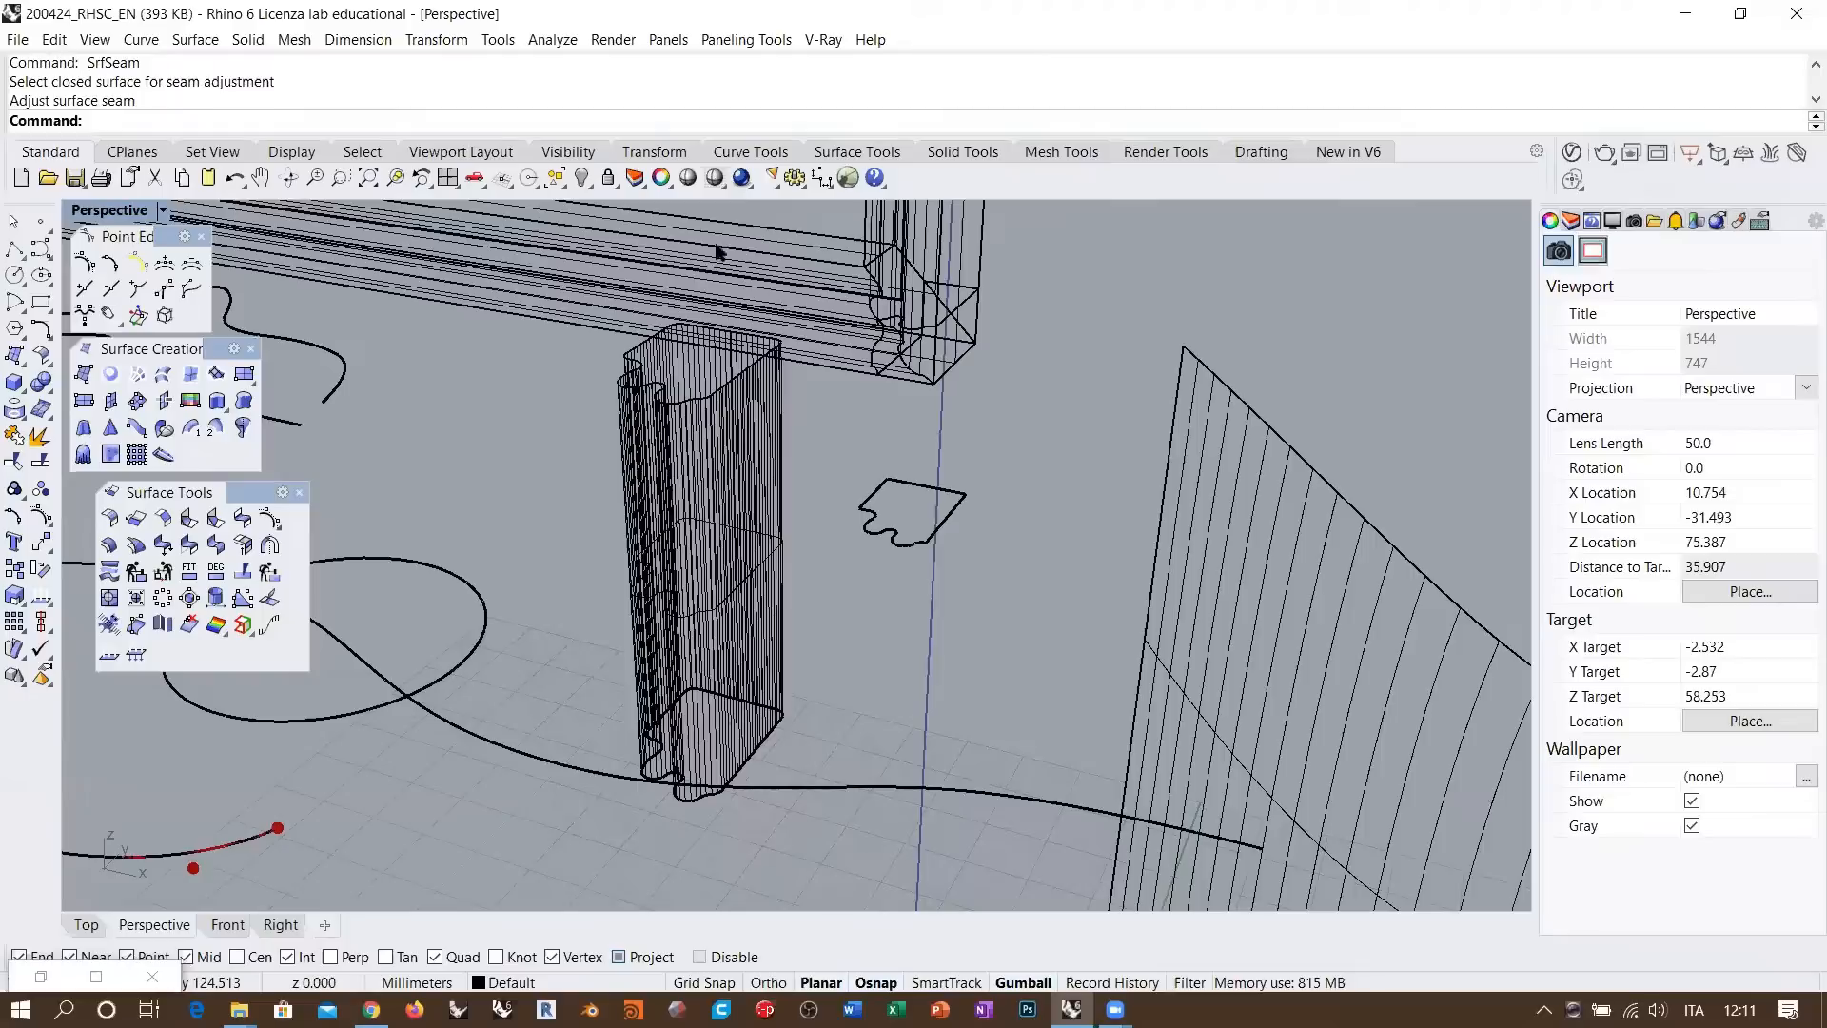
pyautogui.click(714, 177)
pyautogui.moveTo(735, 499); pyautogui.dragTo(767, 480, button='right')
pyautogui.click(767, 481)
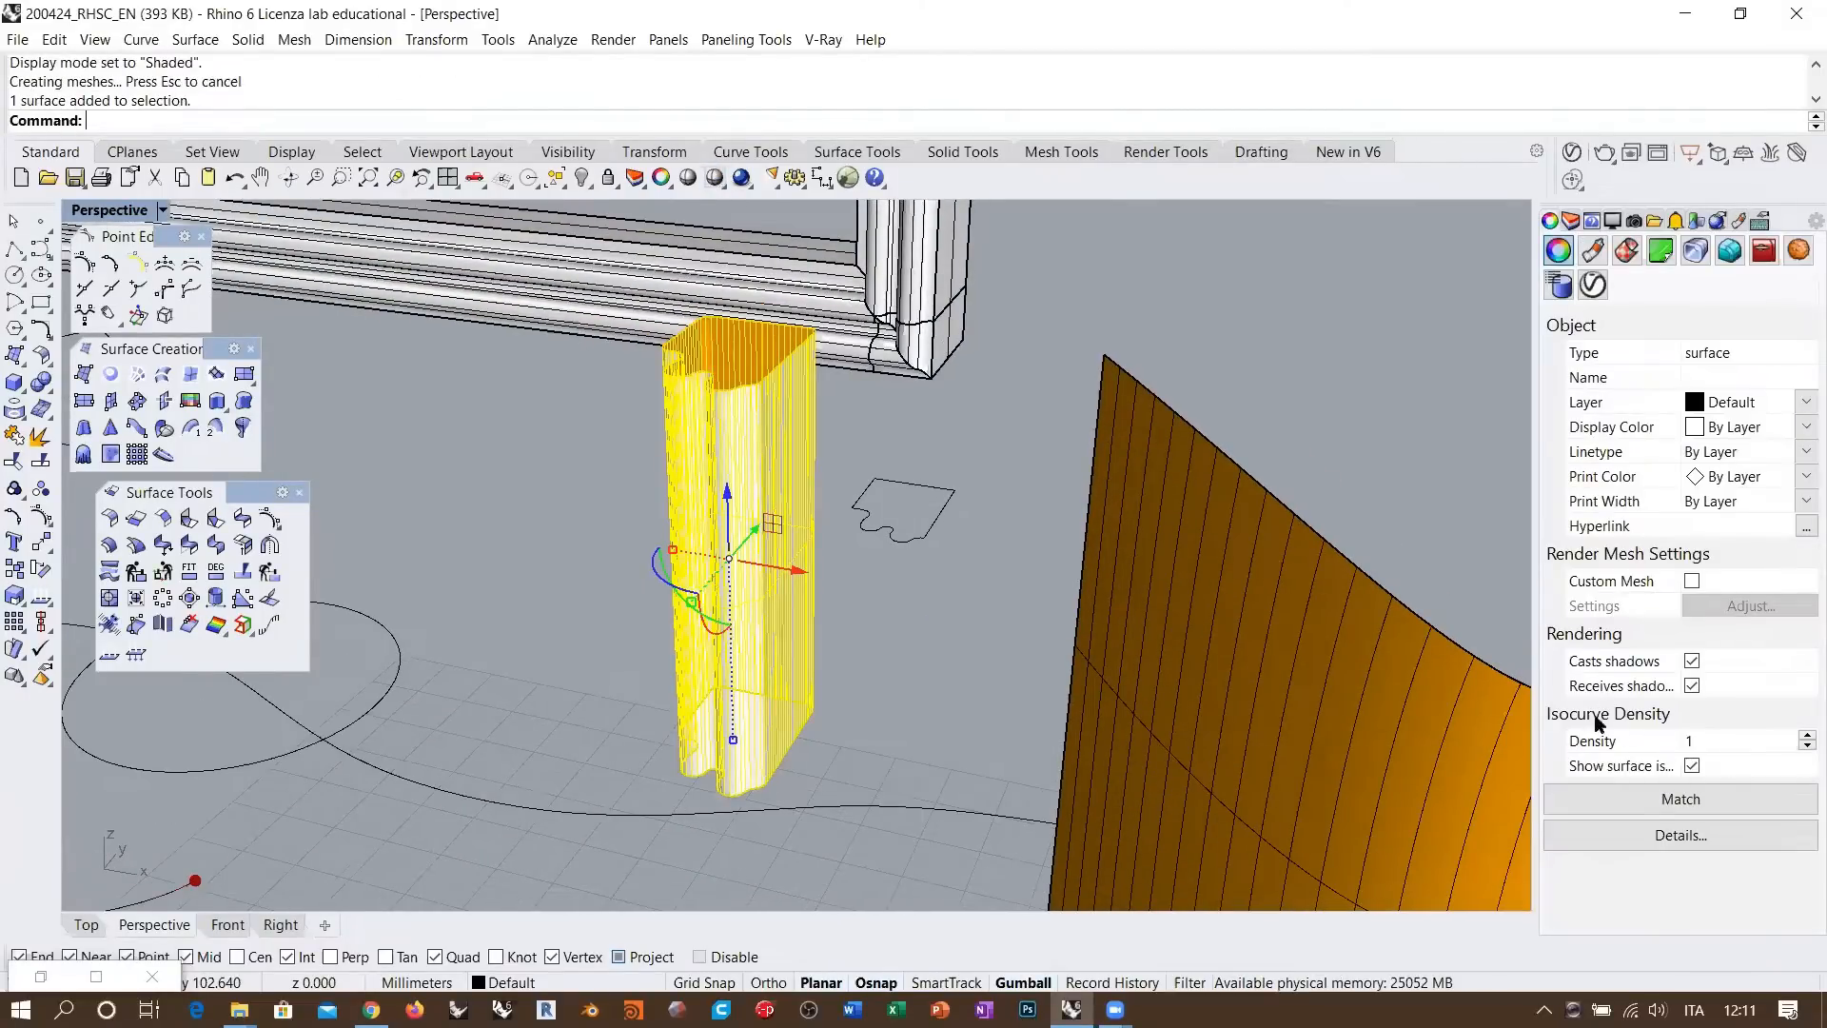
pyautogui.click(1692, 766)
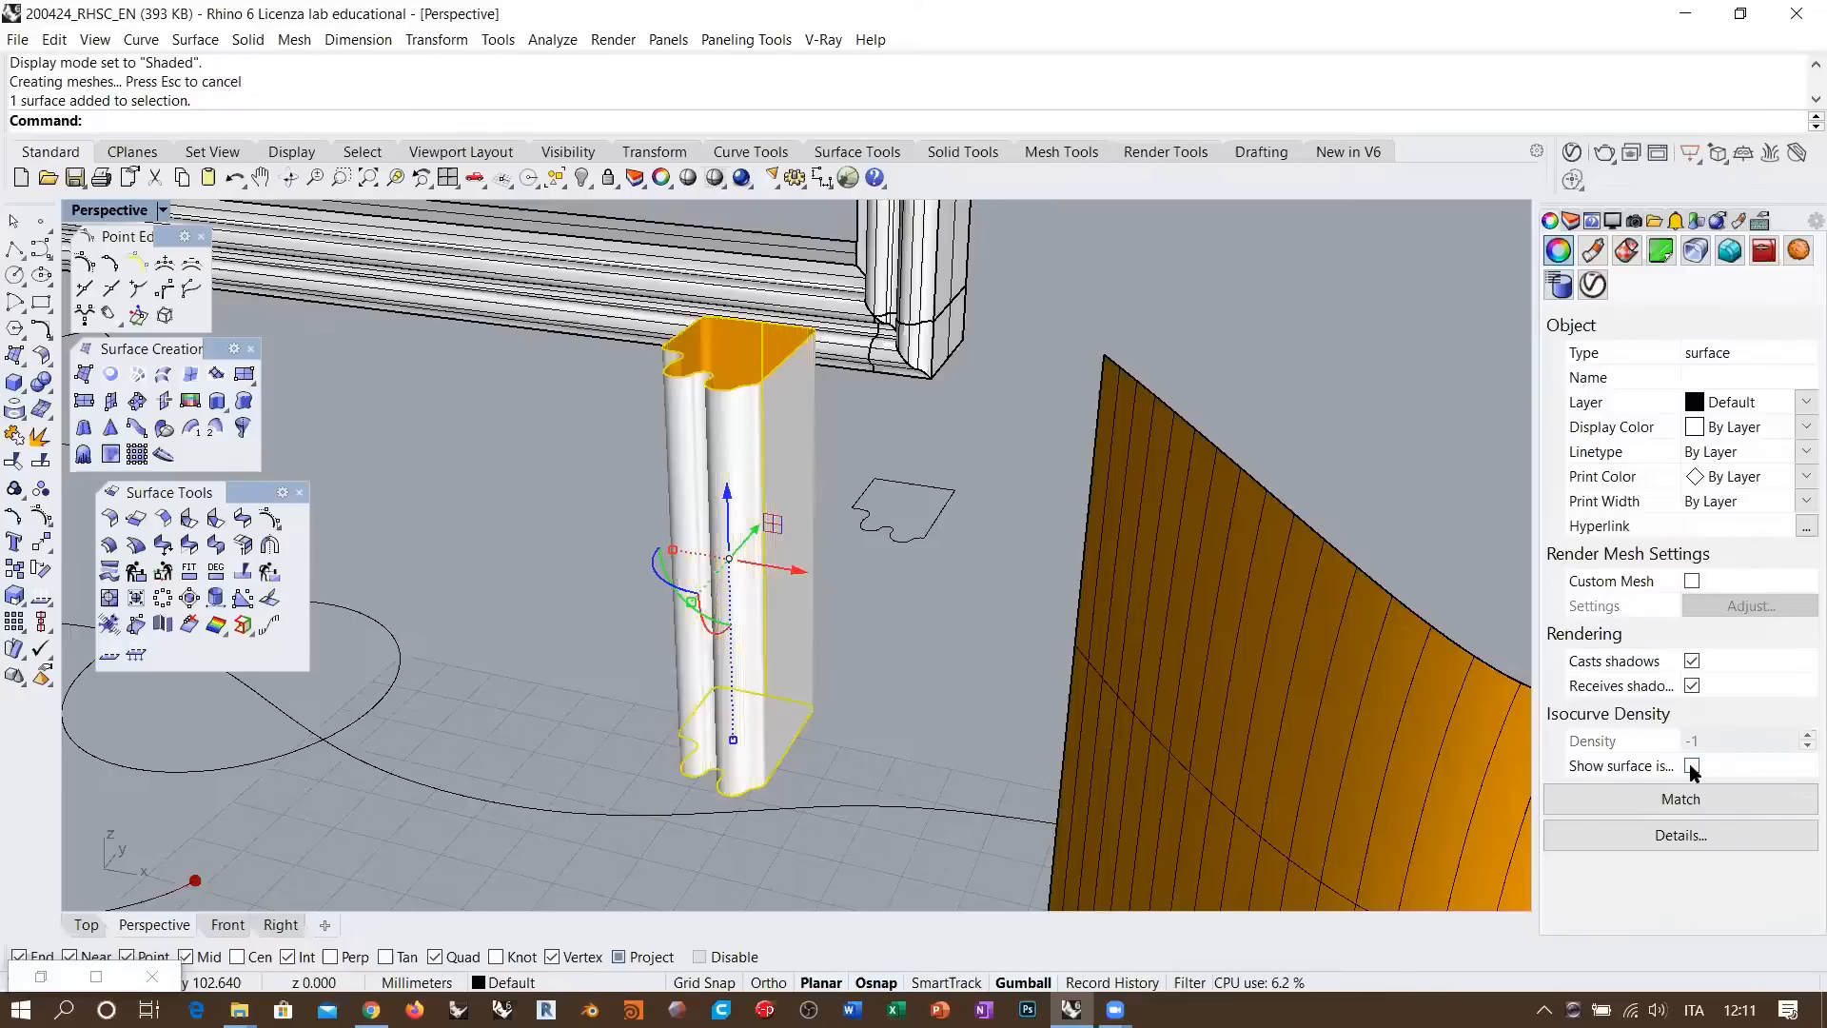
pyautogui.click(982, 643)
# Inspect the extruded profile without isocurves and compare it up close with the lower corner of the frame
pyautogui.moveTo(982, 643); pyautogui.dragTo(898, 609, button='right')
pyautogui.scroll(5, 704, 466)
pyautogui.scroll(-6, 827, 401)
pyautogui.scroll(-12, 860, 562)
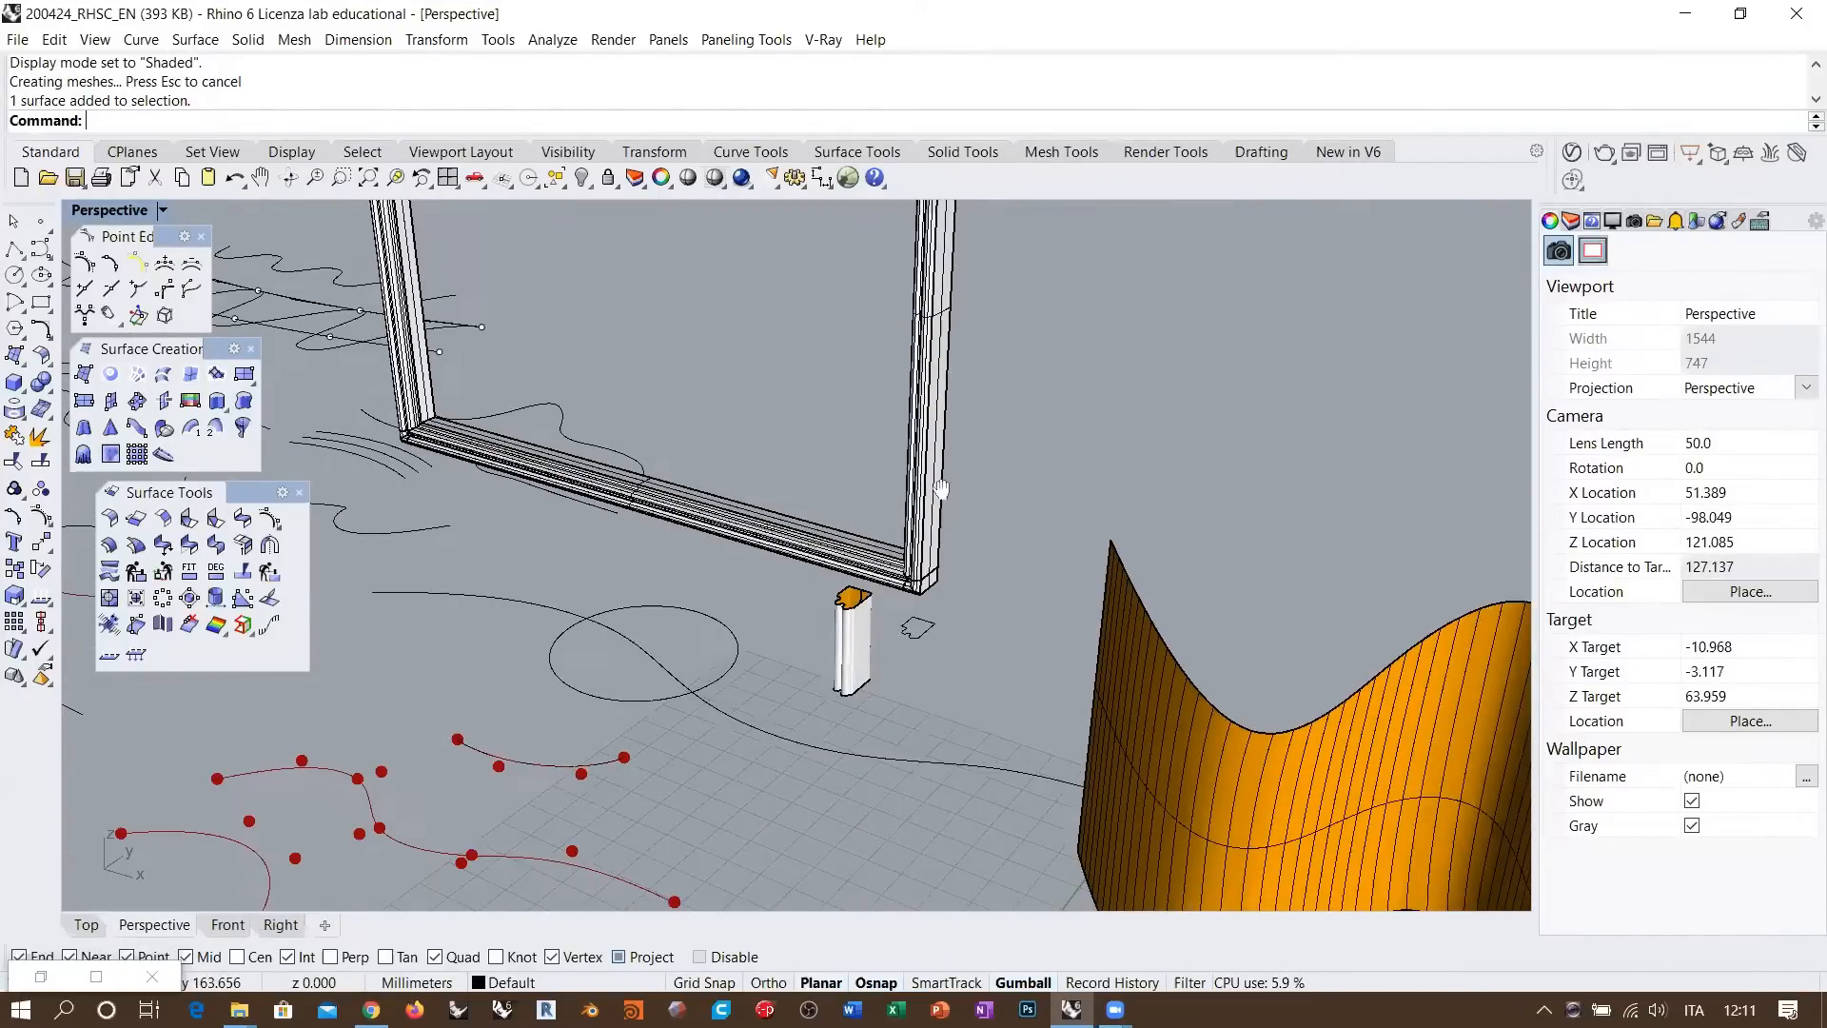
pyautogui.scroll(-3, 857, 676)
pyautogui.scroll(-2, 856, 675)
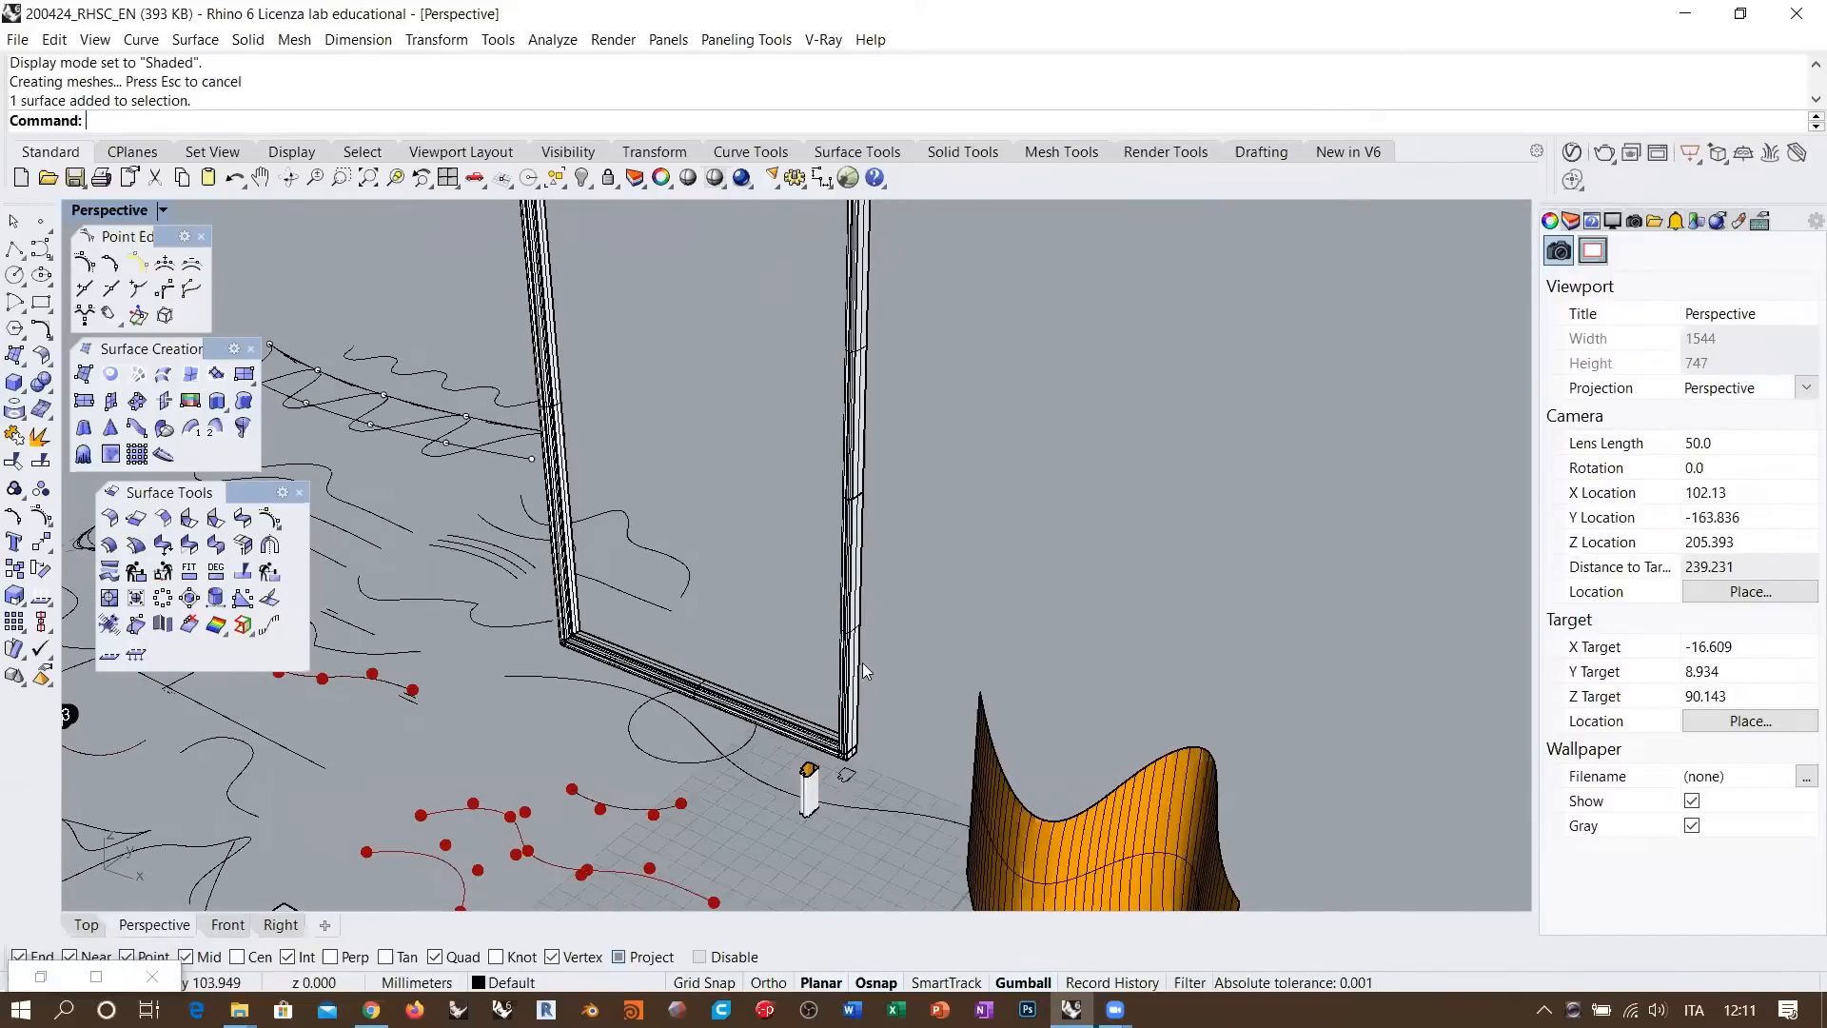
pyautogui.moveTo(862, 663); pyautogui.dragTo(742, 645, button='right')
pyautogui.scroll(5, 846, 799)
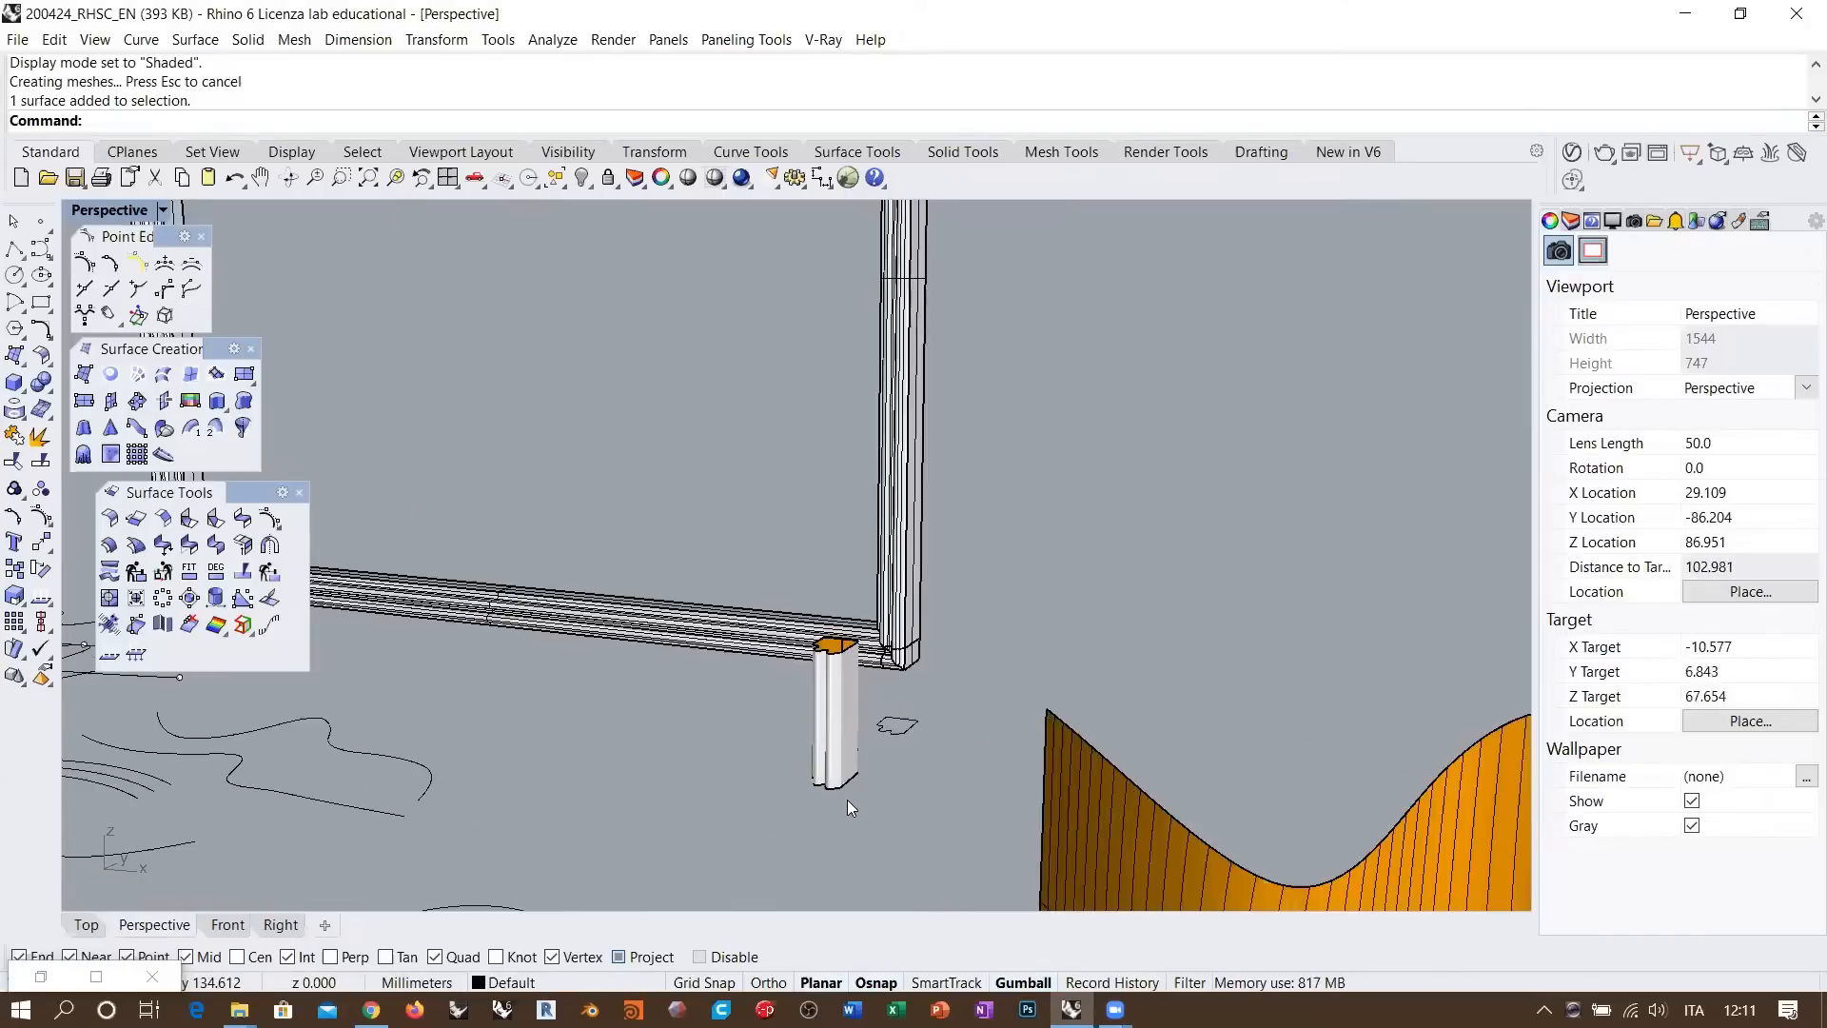
pyautogui.scroll(3, 849, 807)
pyautogui.scroll(4, 937, 620)
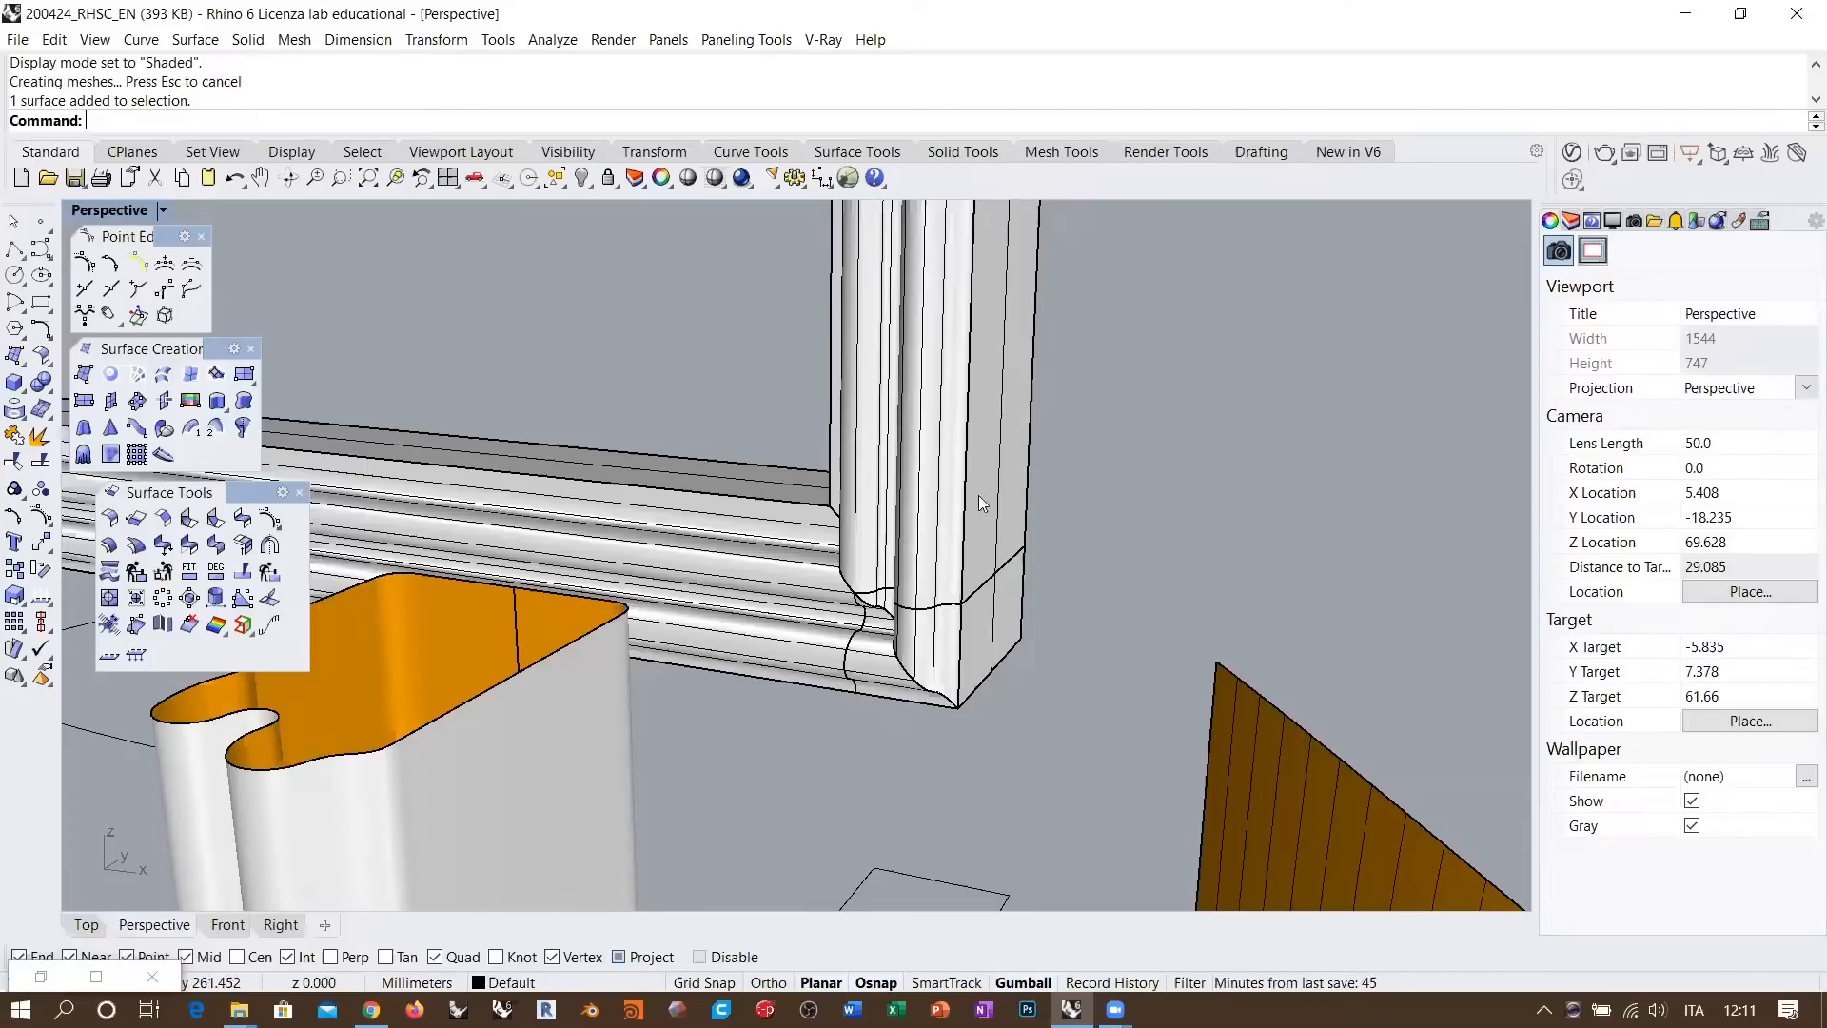
# Examine the frame's lower right corner up close, selecting the frame to check how its moulding faces meet
pyautogui.scroll(-10, 991, 624)
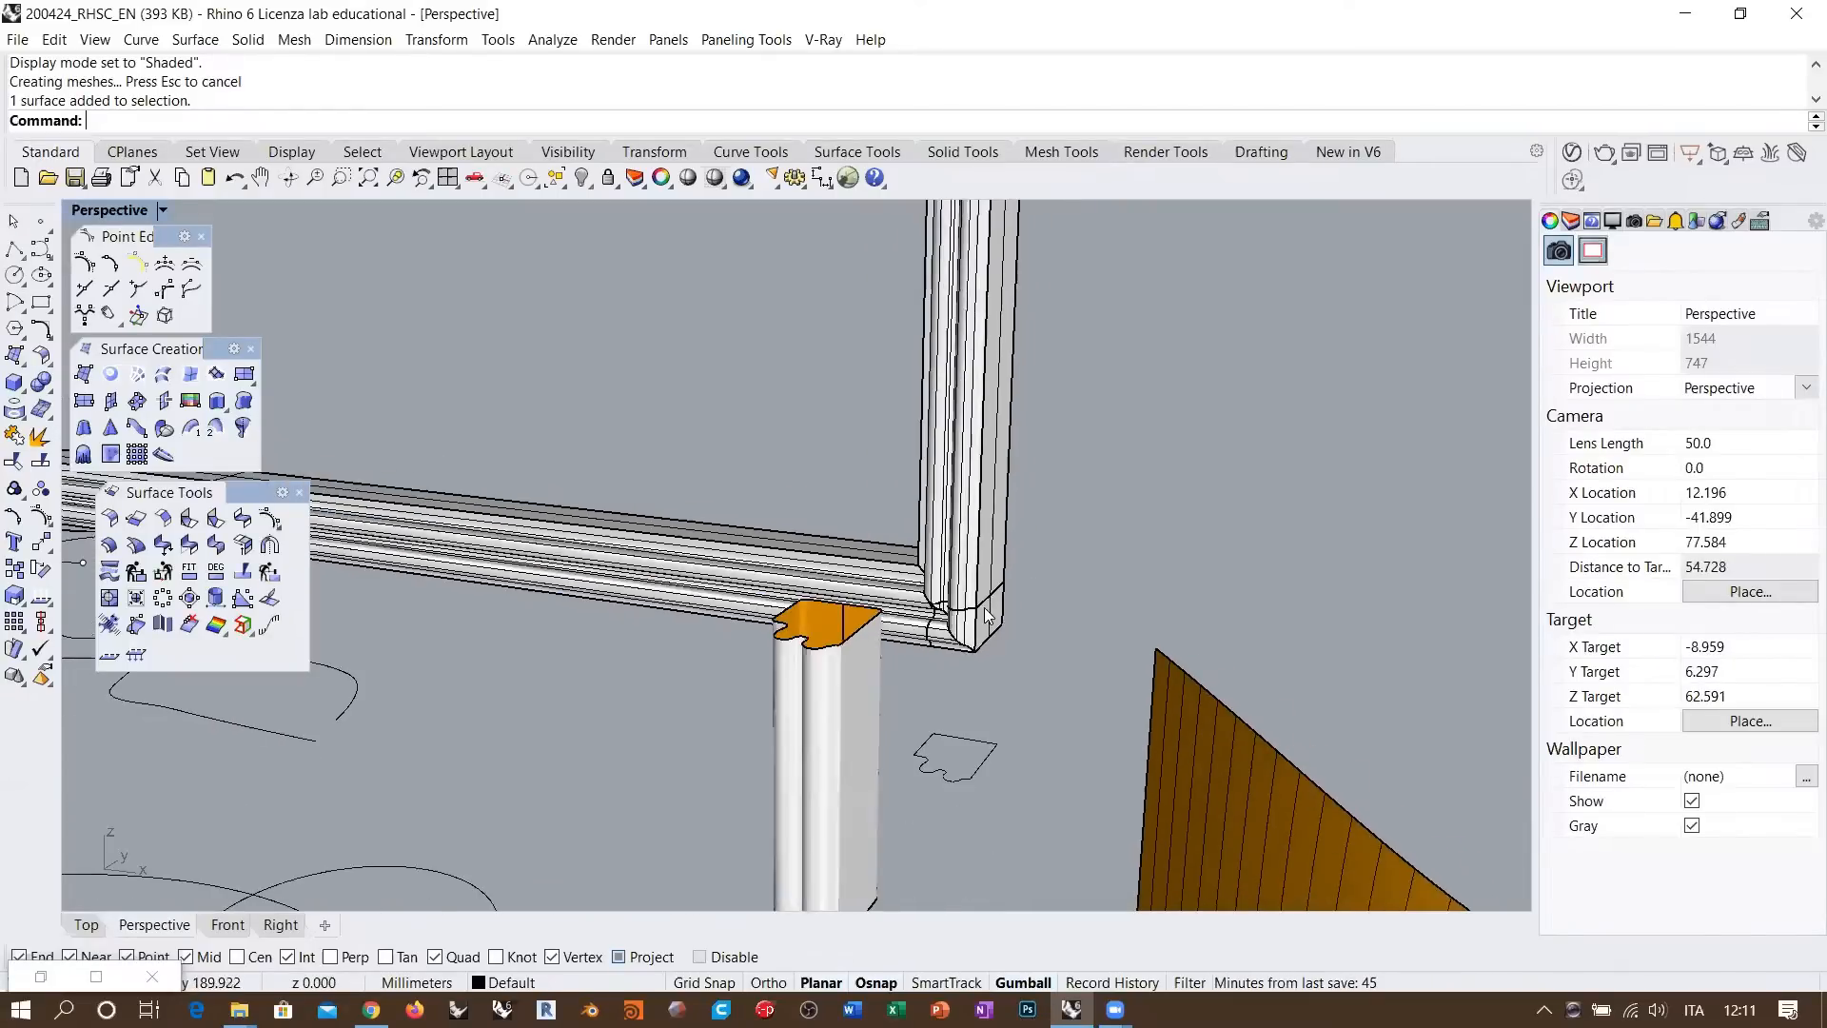
pyautogui.scroll(4, 963, 678)
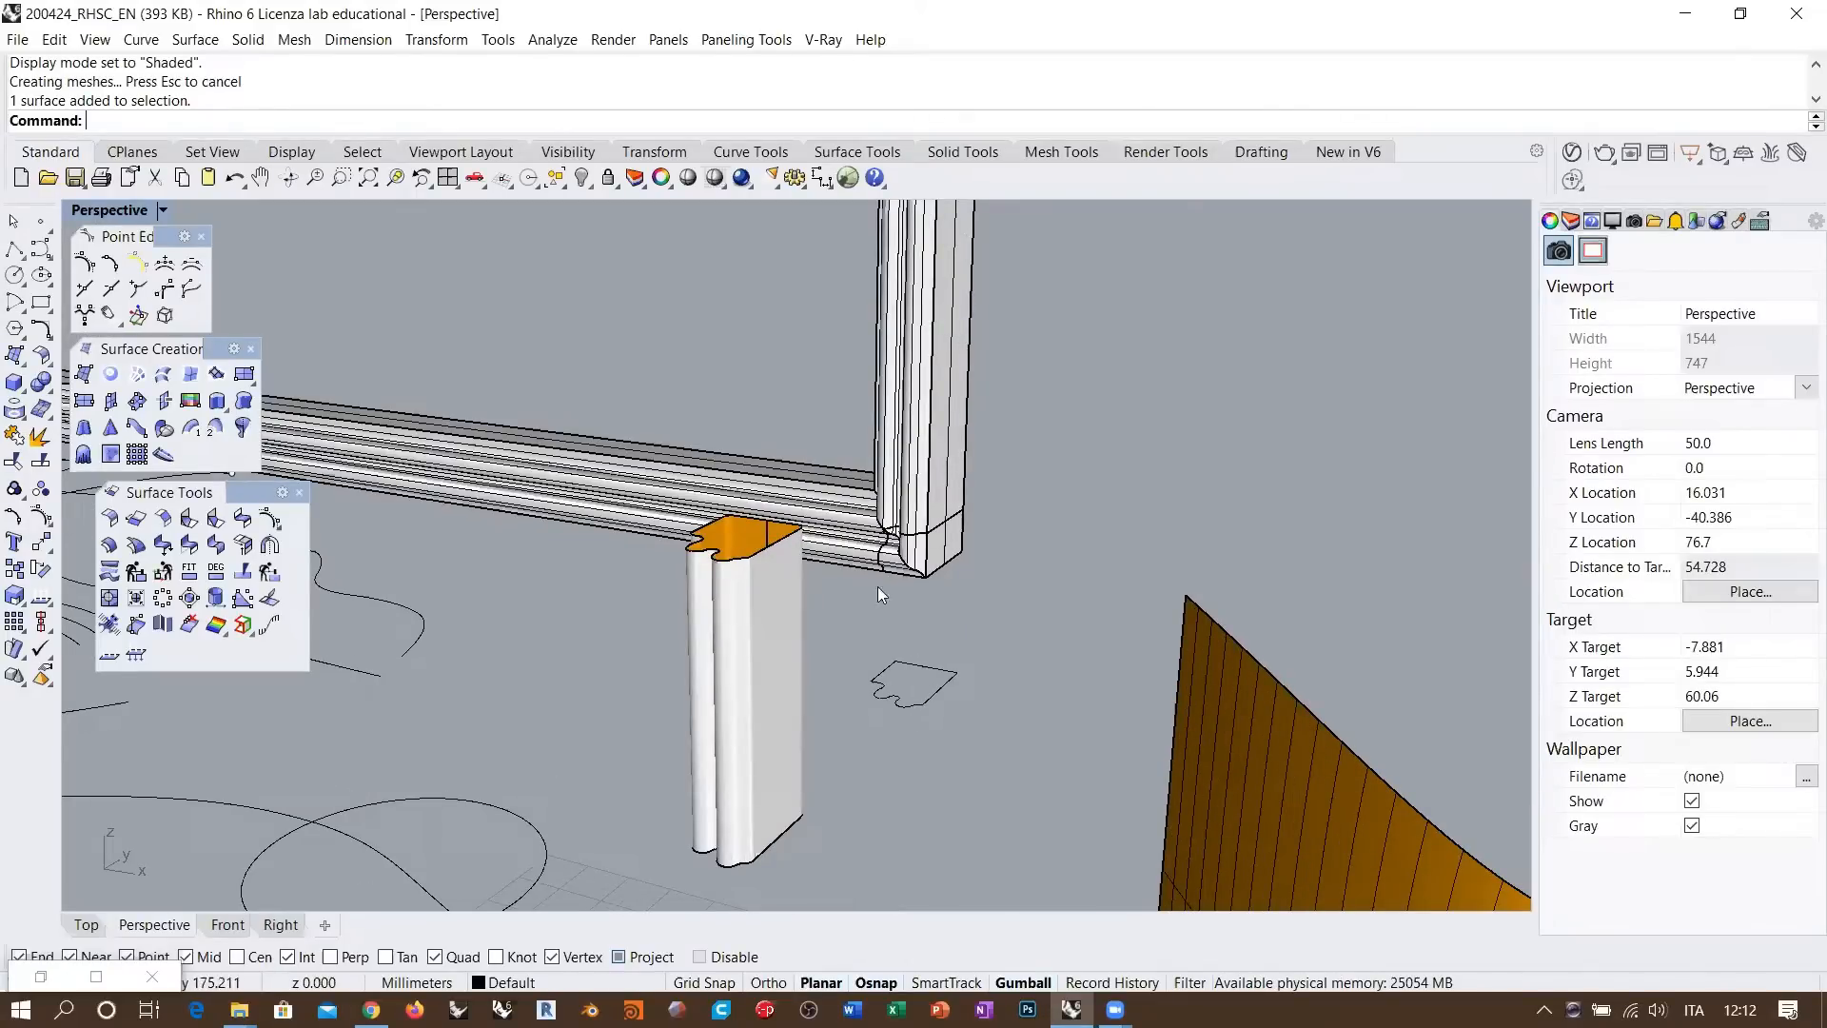
pyautogui.moveTo(906, 583); pyautogui.dragTo(845, 580, button='right')
pyautogui.click(841, 573)
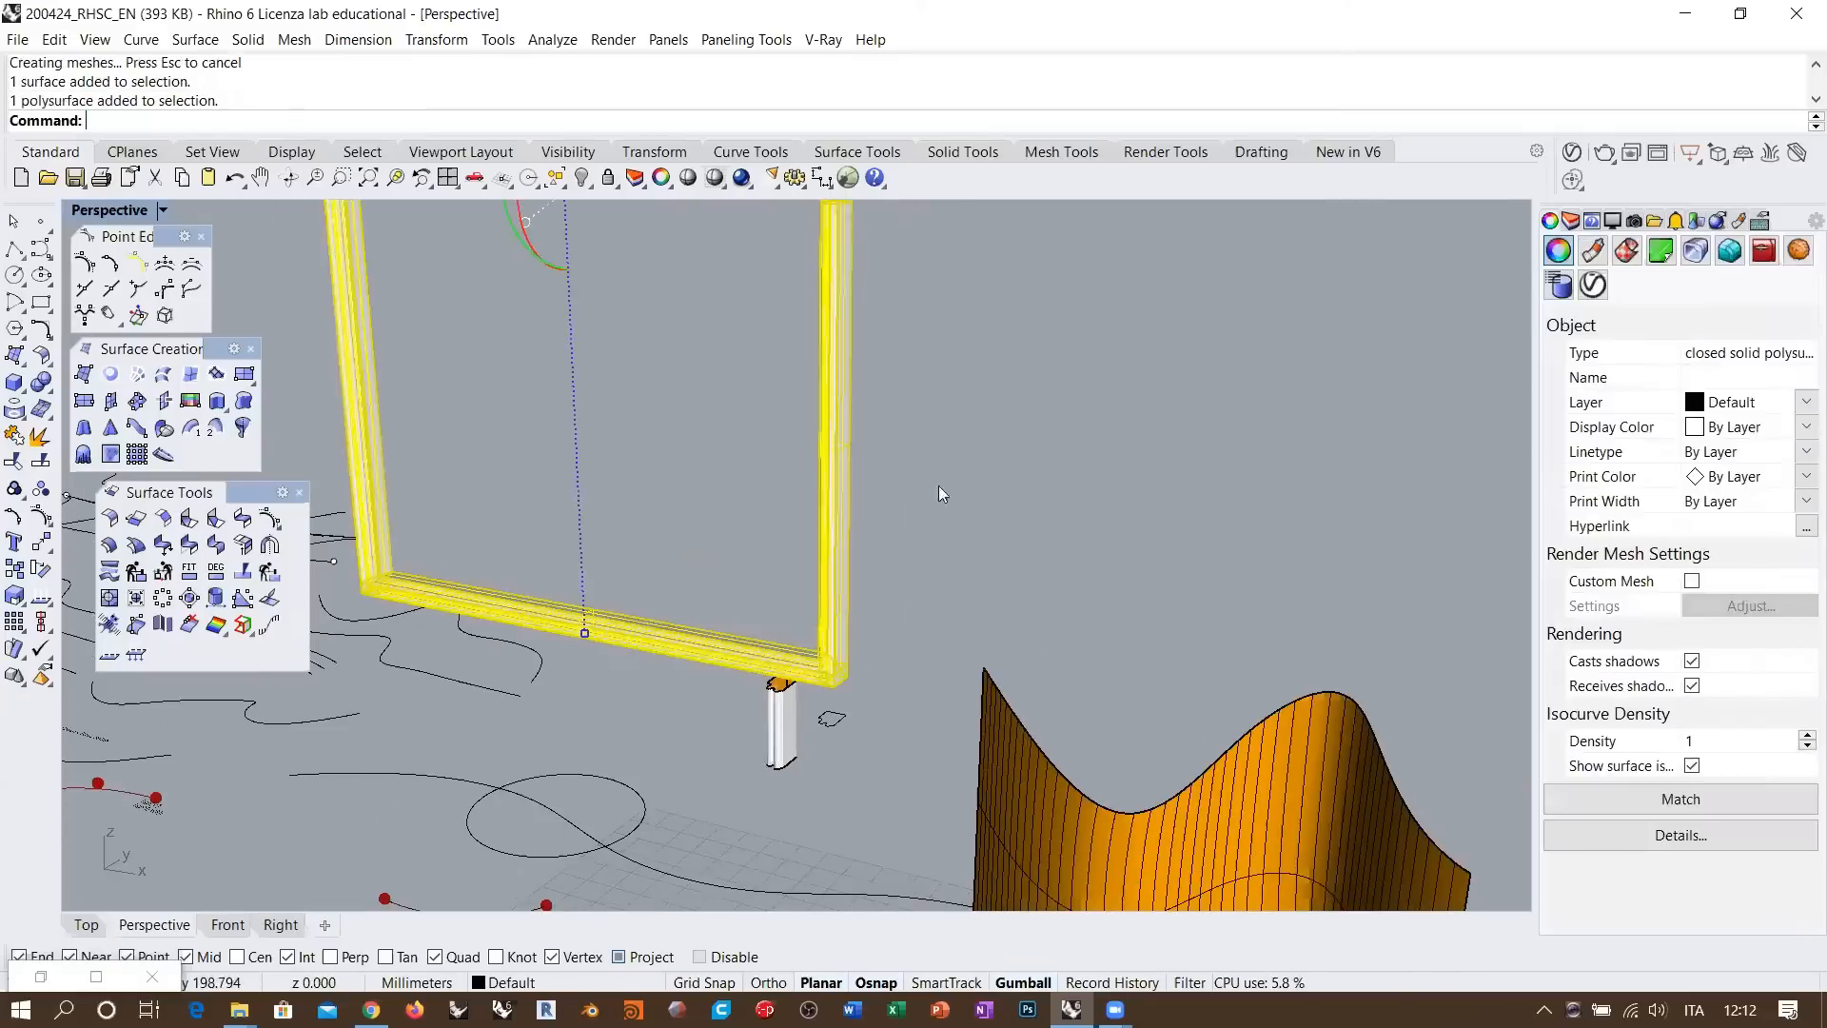
pyautogui.scroll(8, 836, 687)
pyautogui.click(870, 628)
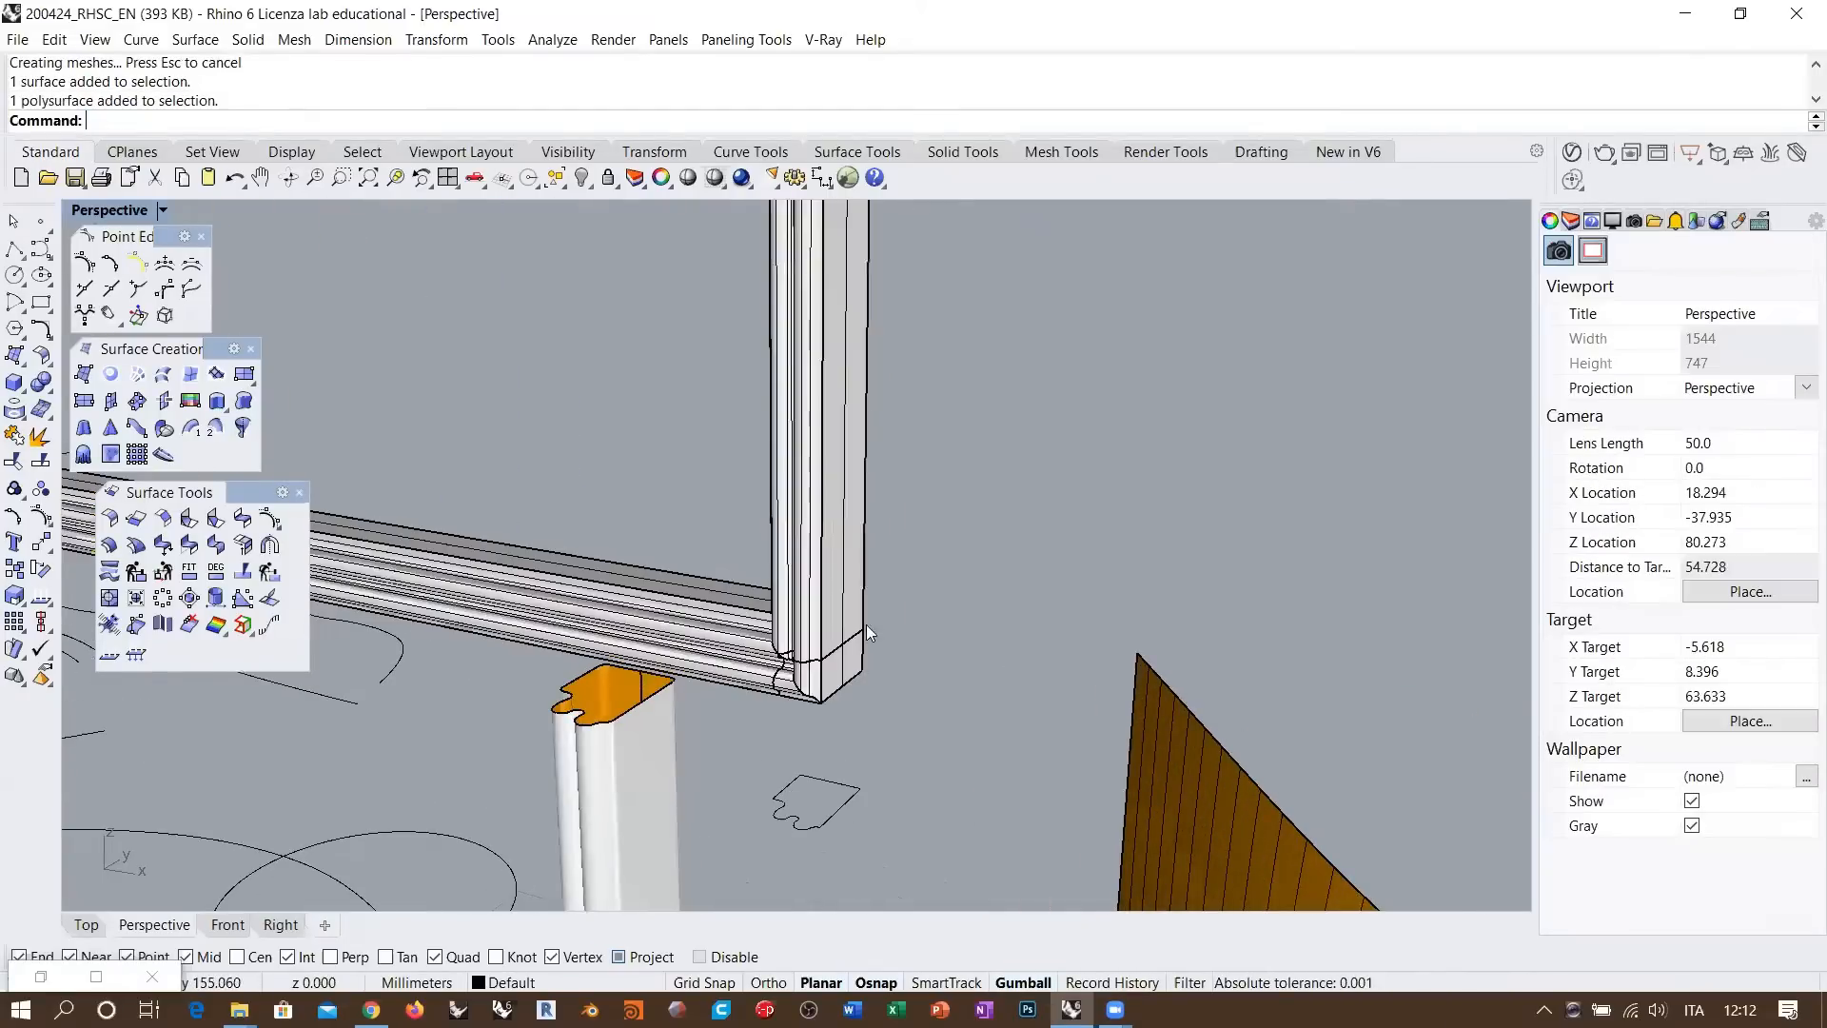
pyautogui.scroll(8, 844, 641)
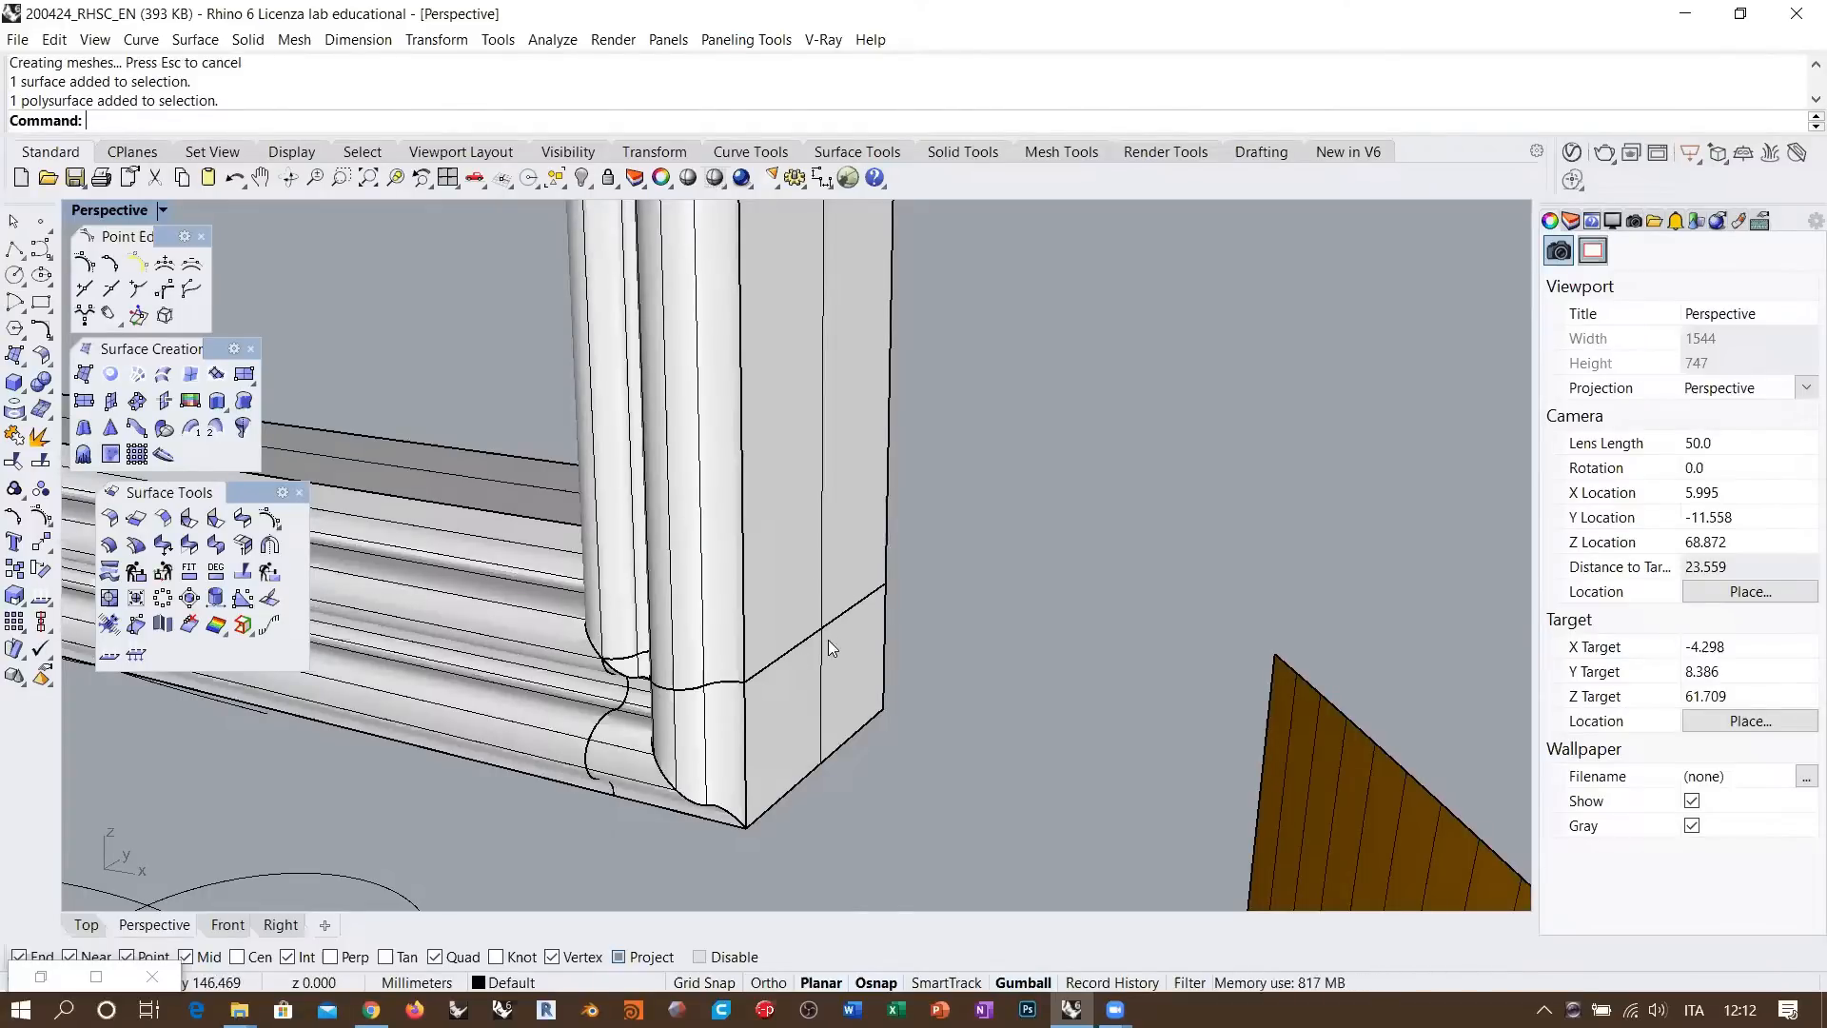
pyautogui.click(806, 702)
pyautogui.scroll(-5, 839, 748)
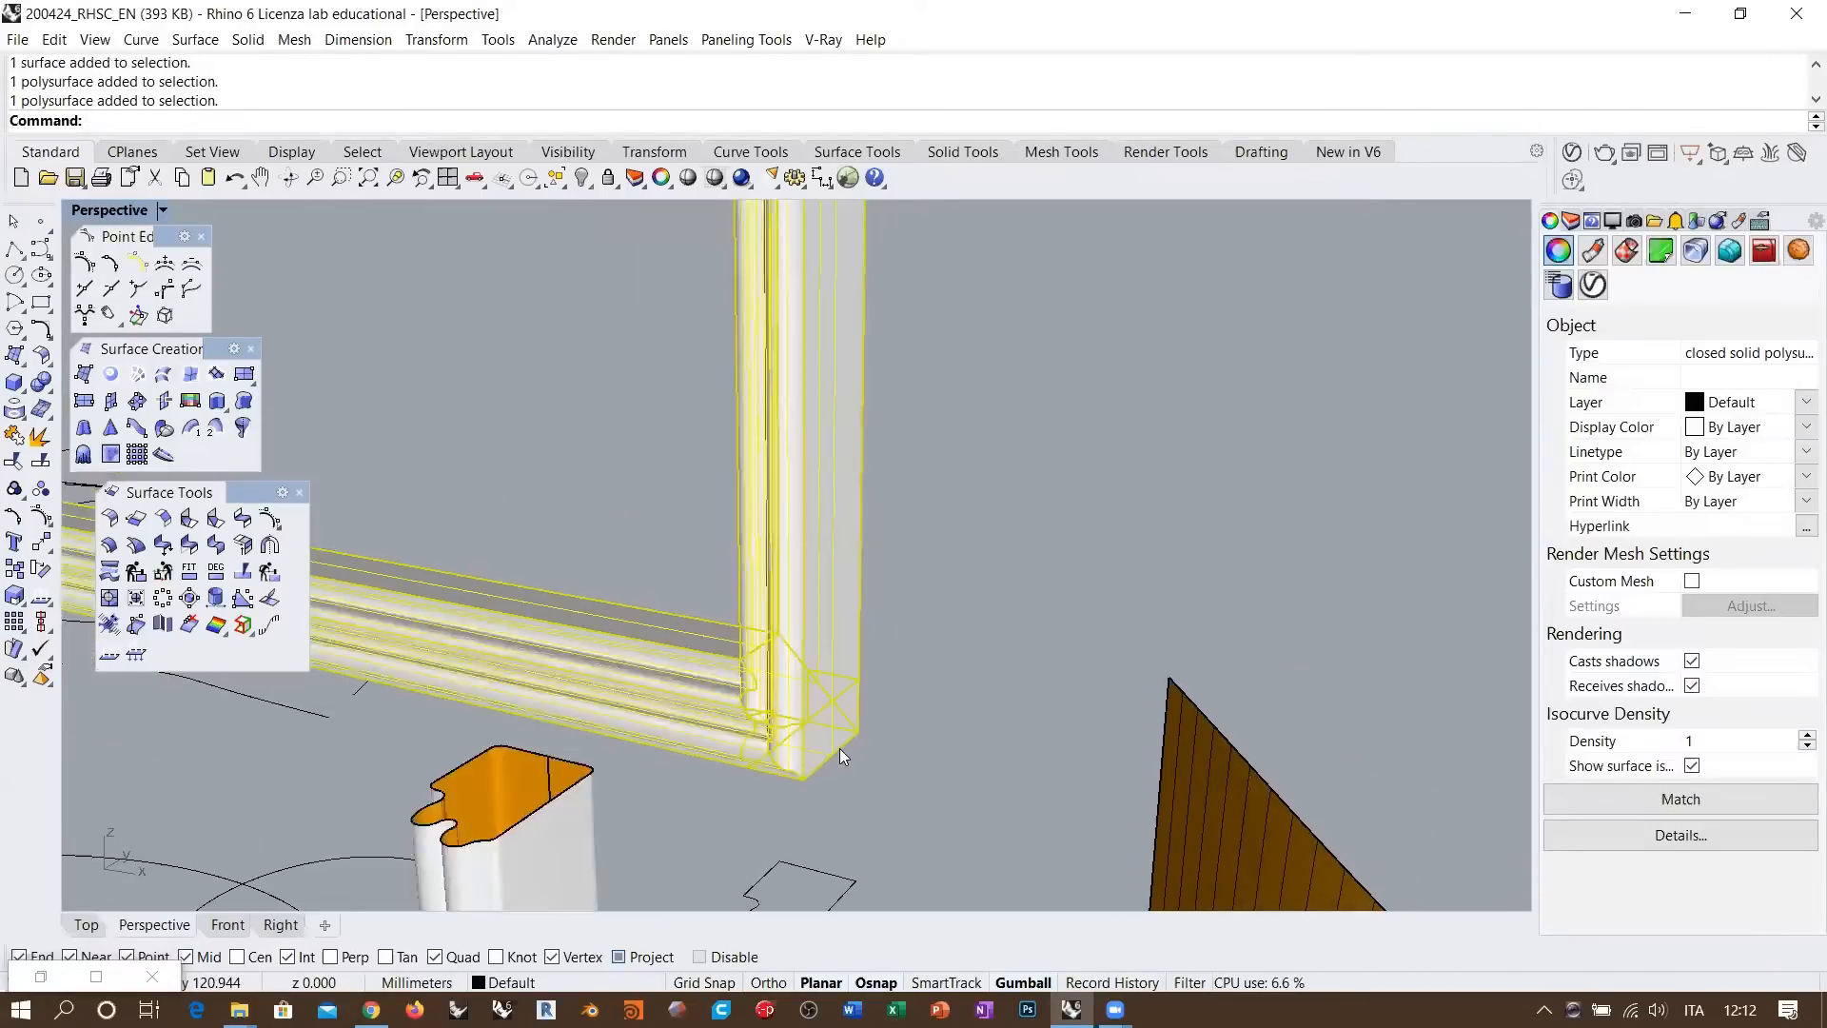
pyautogui.click(898, 718)
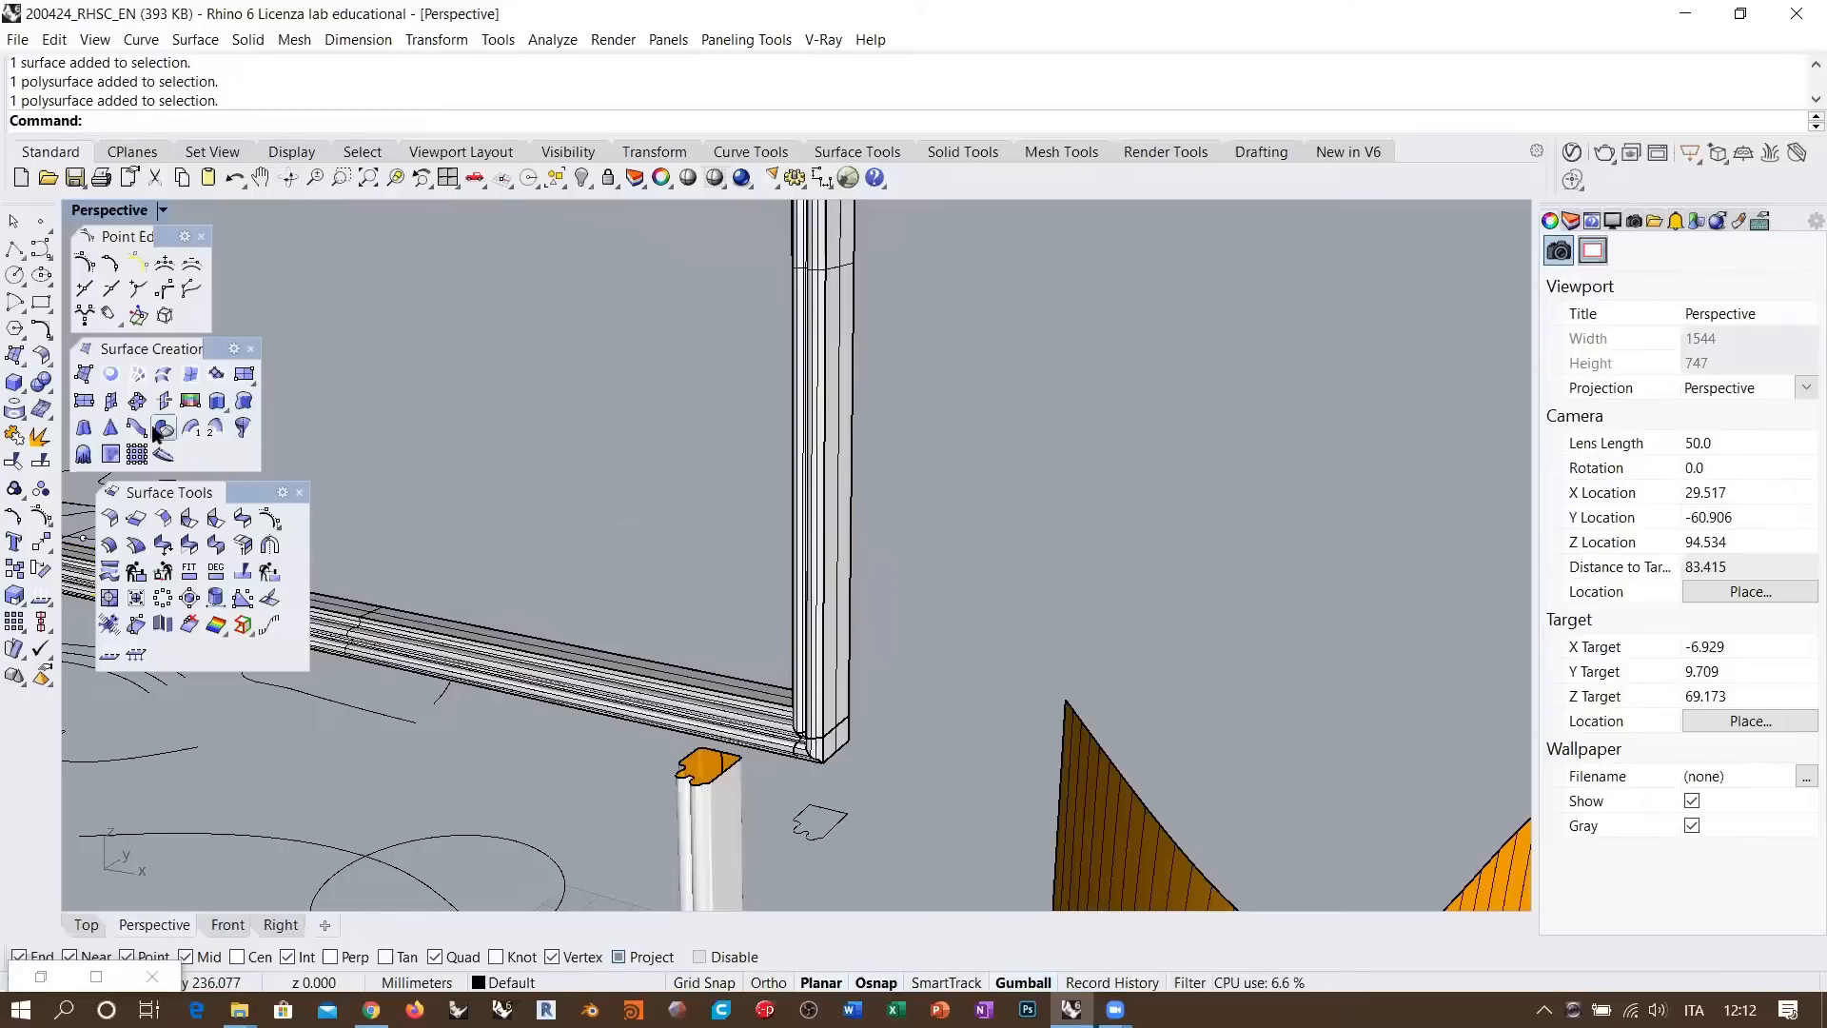
# Float the Solid Tools toolset and extract the four outer side surfaces of the frame's right upright with ExtractSrf
pyautogui.click(42, 381)
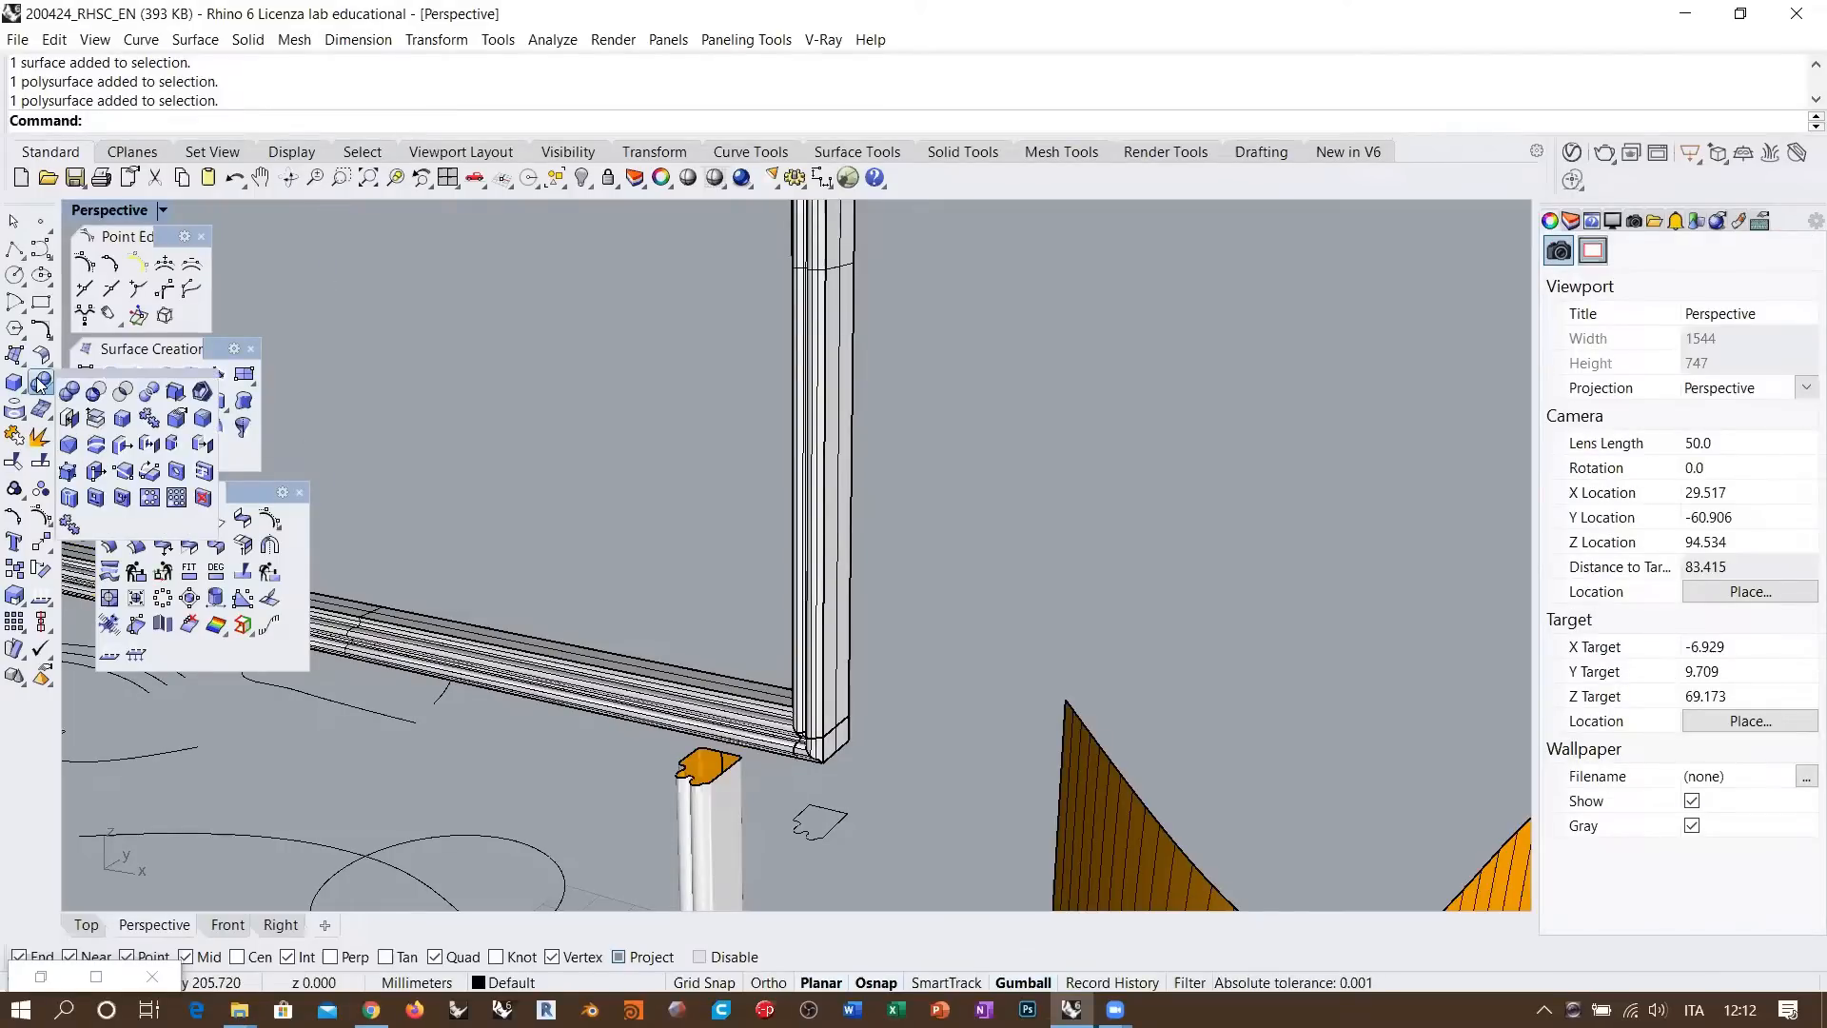
pyautogui.moveTo(69, 383); pyautogui.dragTo(304, 261)
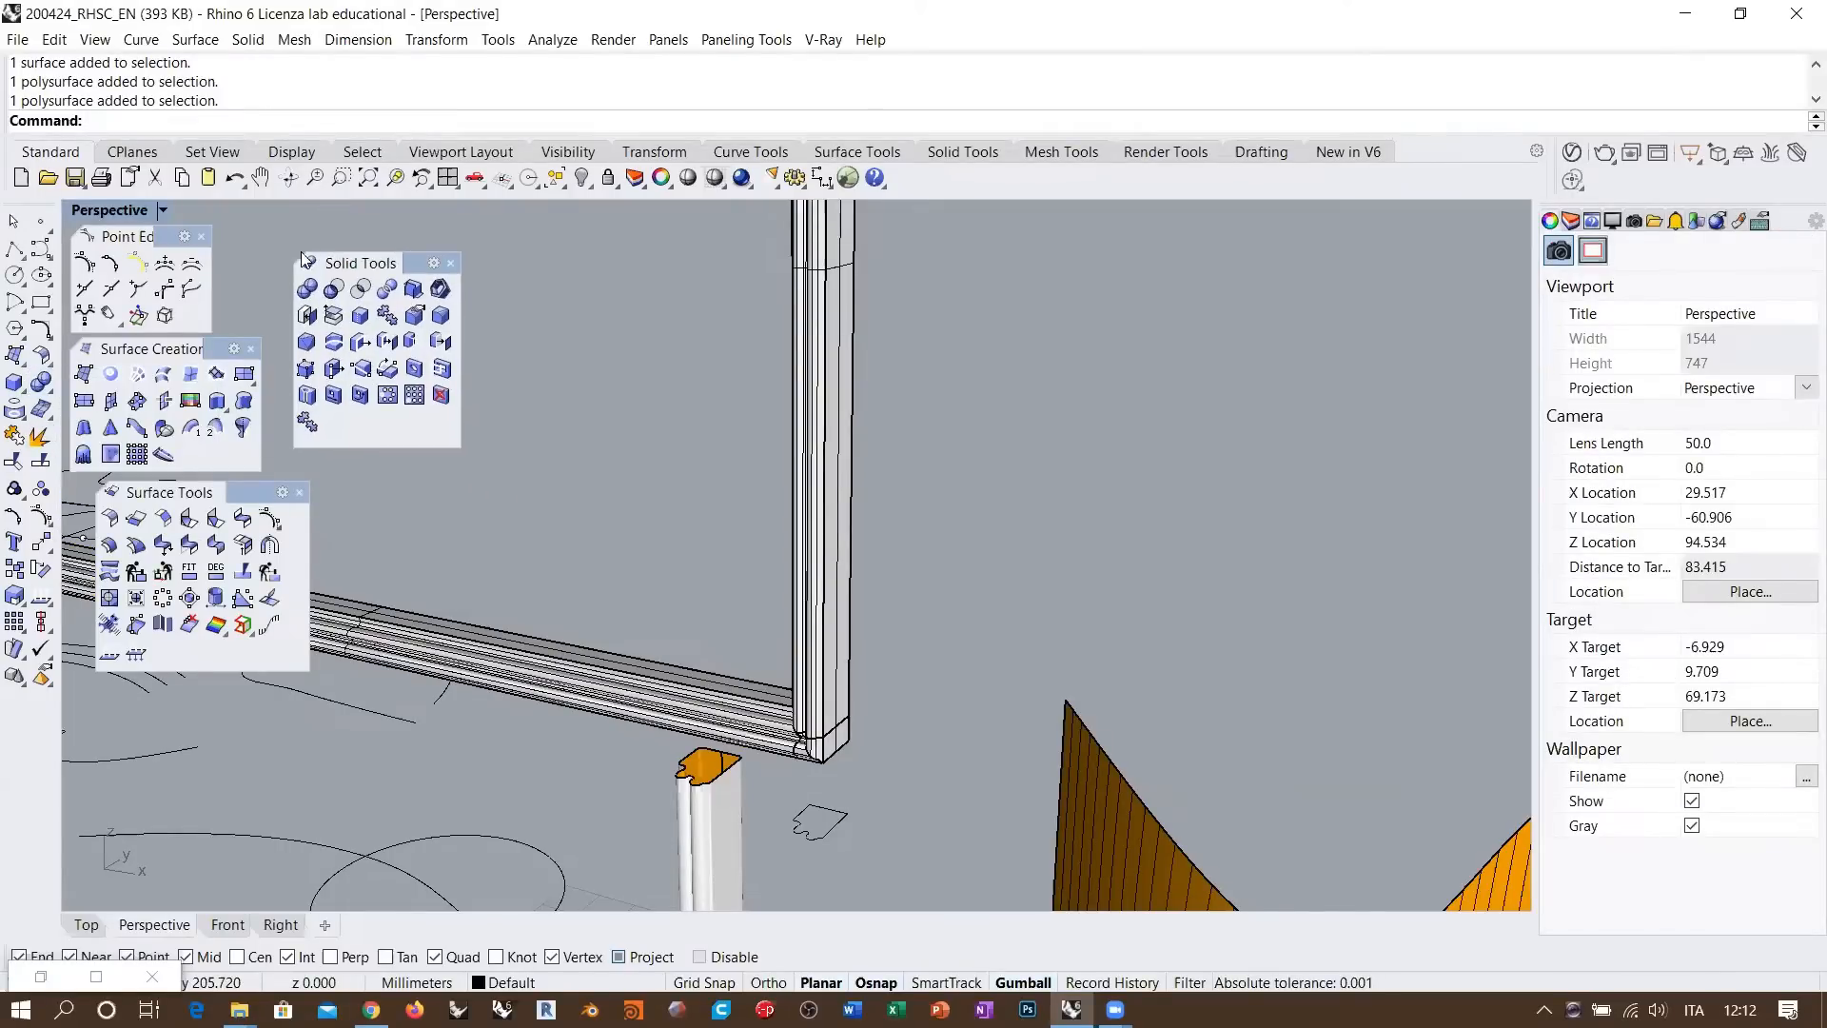
pyautogui.click(332, 315)
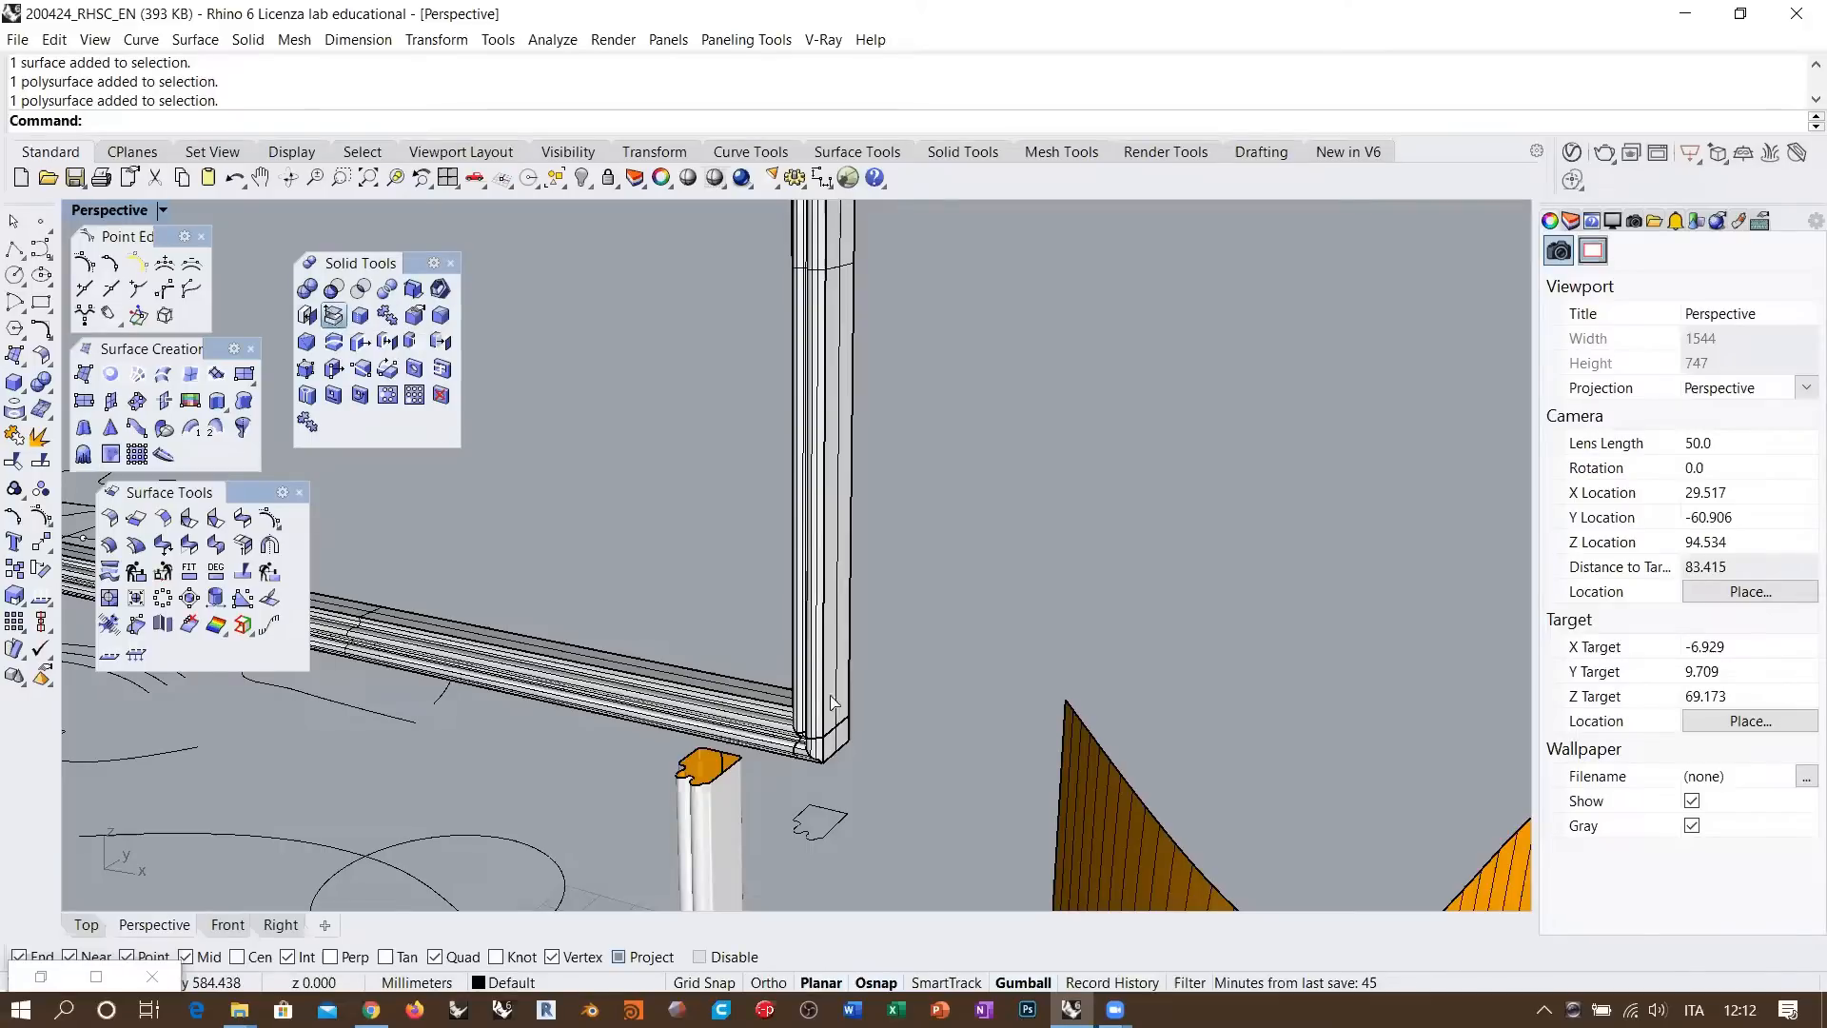
pyautogui.scroll(3, 834, 702)
pyautogui.click(831, 748)
pyautogui.scroll(-8, 792, 812)
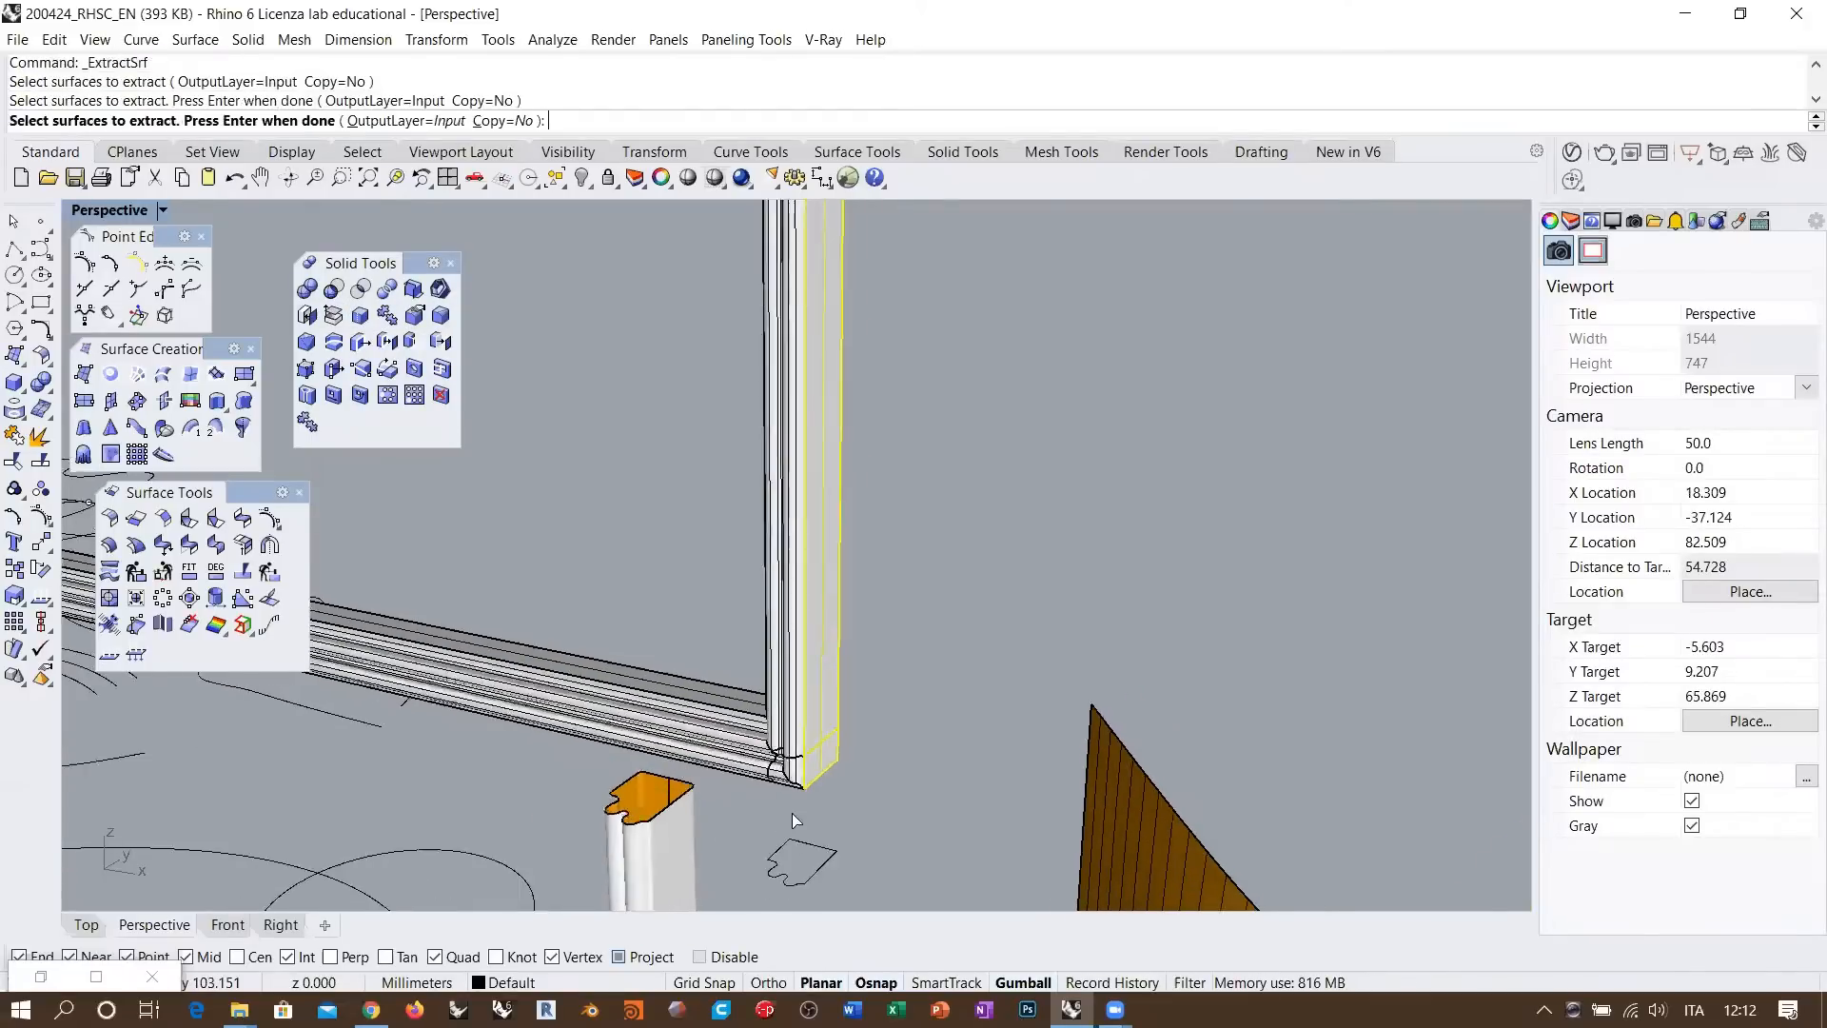
pyautogui.scroll(6, 816, 711)
pyautogui.click(817, 713)
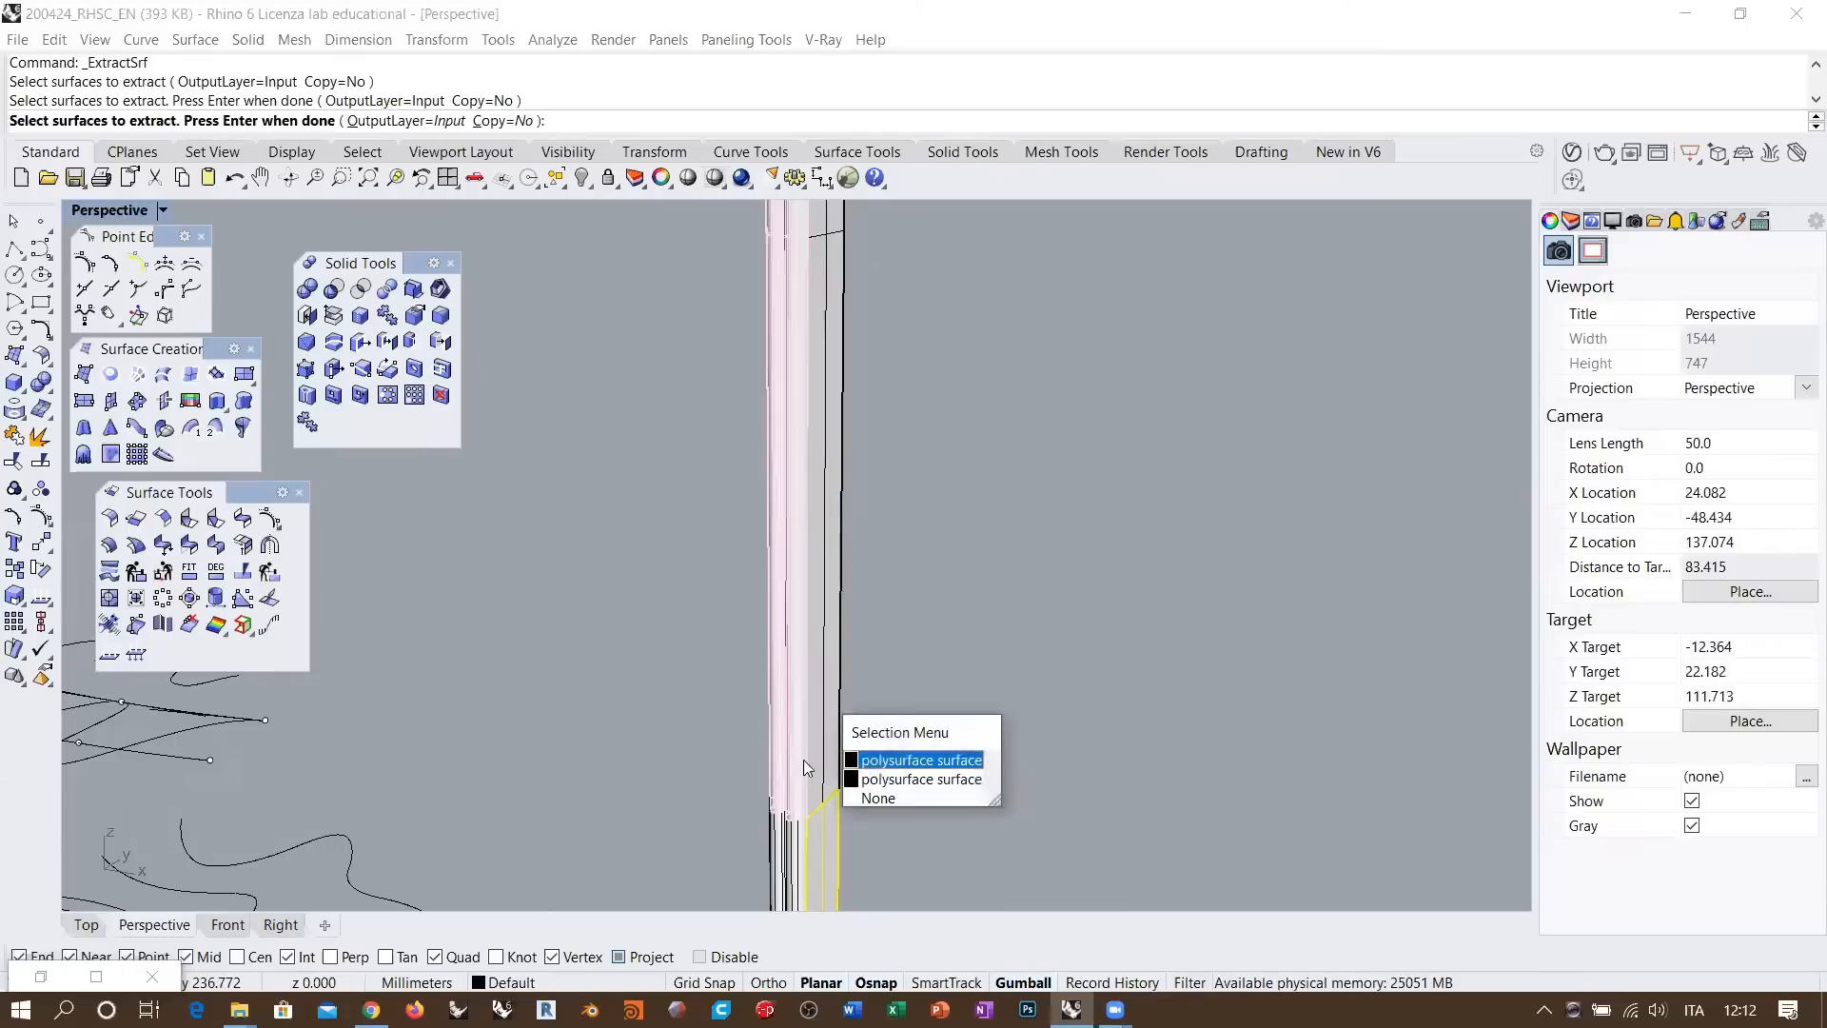
pyautogui.click(867, 778)
pyautogui.keyDown('shift'); pyautogui.moveTo(825, 425); pyautogui.dragTo(808, 808, button='right'); pyautogui.keyUp('shift')
pyautogui.keyDown('shift'); pyautogui.moveTo(801, 304); pyautogui.dragTo(768, 818, button='right'); pyautogui.keyUp('shift')
pyautogui.scroll(6, 758, 556)
pyautogui.click(783, 623)
pyautogui.scroll(-12, 783, 509)
pyautogui.press('Return')
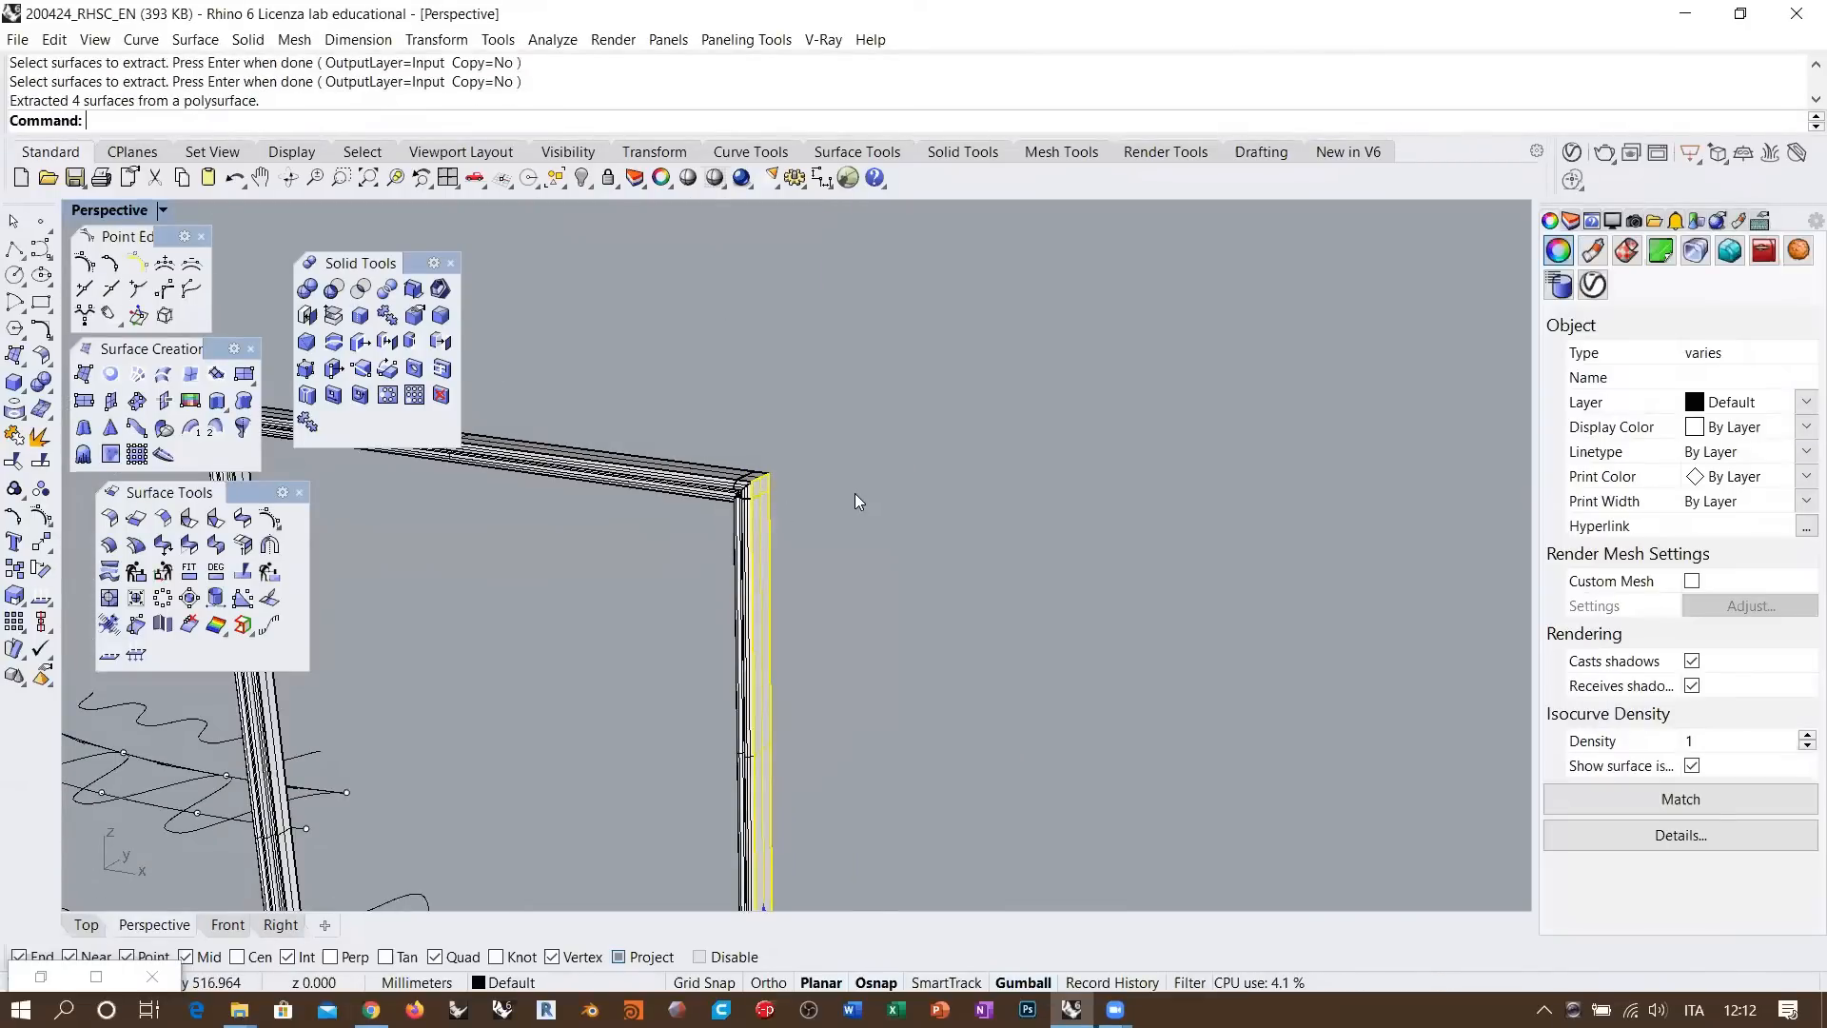
# Delete the extracted side surfaces and close the planar opening in the frame's right upright with Cap
pyautogui.press('Delete')
pyautogui.scroll(-6, 855, 491)
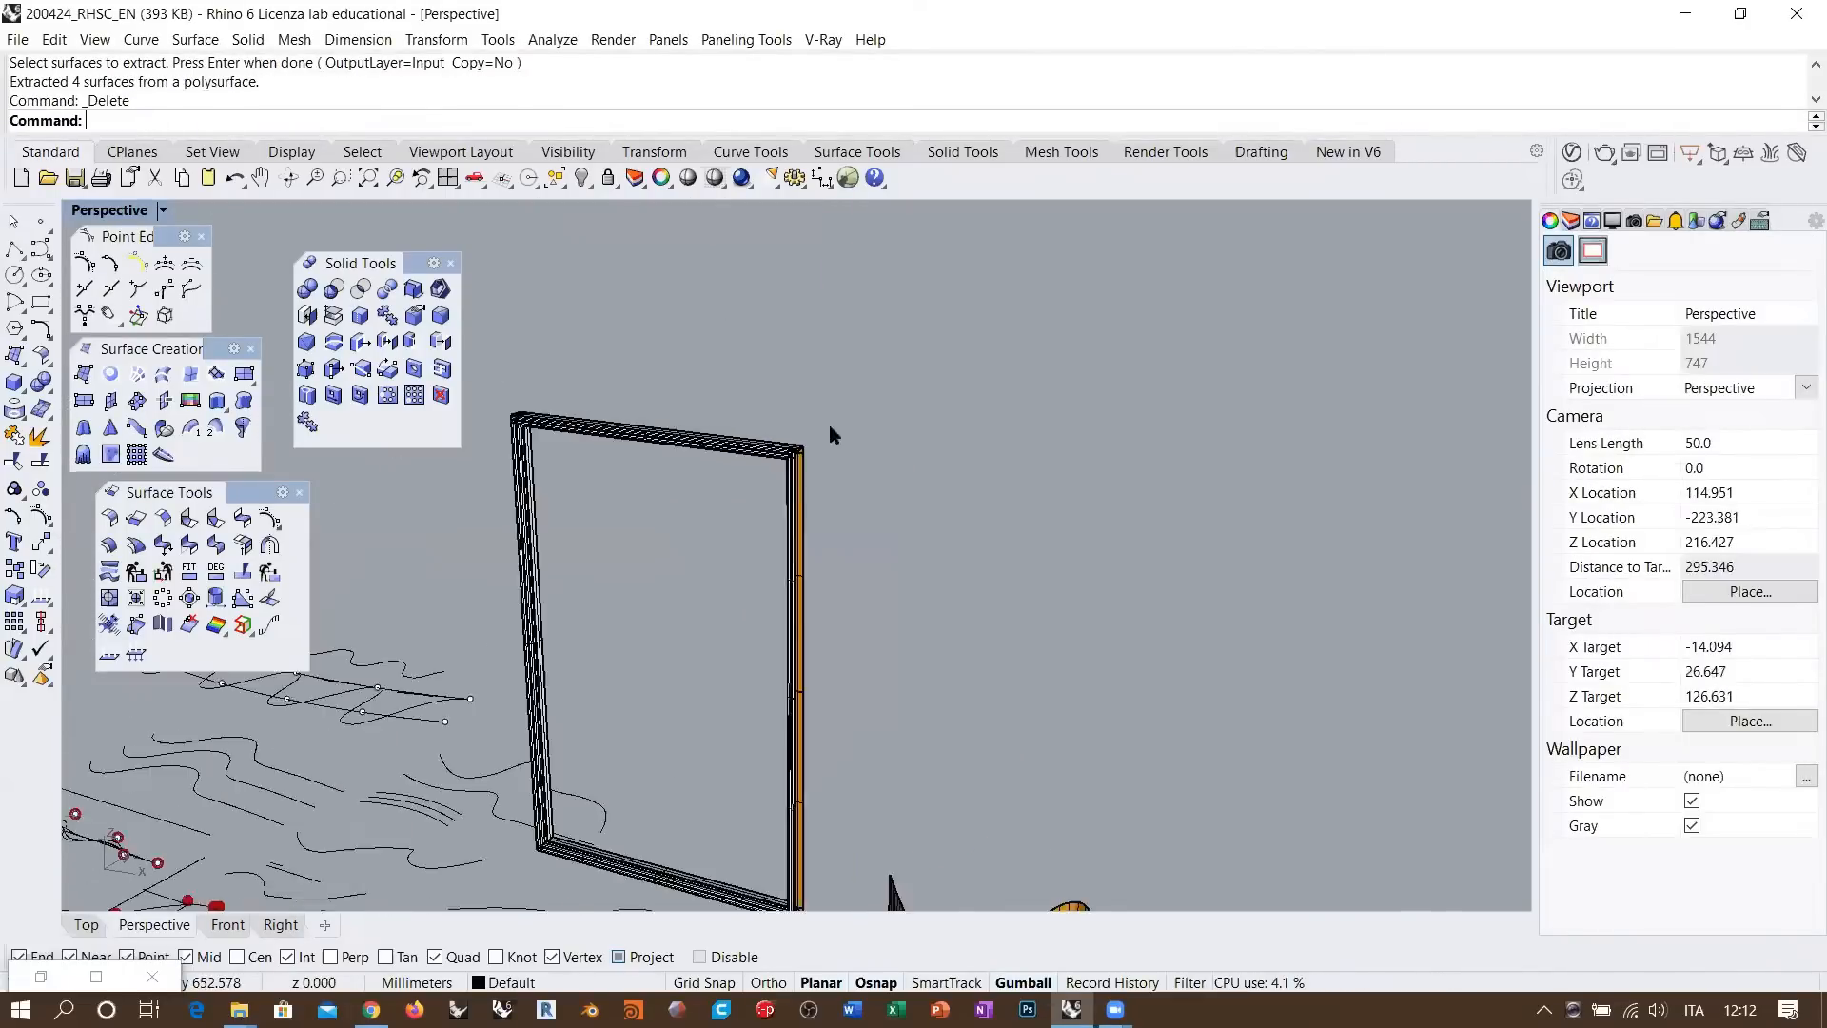
pyautogui.click(717, 448)
pyautogui.scroll(2, 747, 542)
pyautogui.keyDown('shift'); pyautogui.moveTo(901, 559); pyautogui.dragTo(899, 464, button='right'); pyautogui.keyUp('shift')
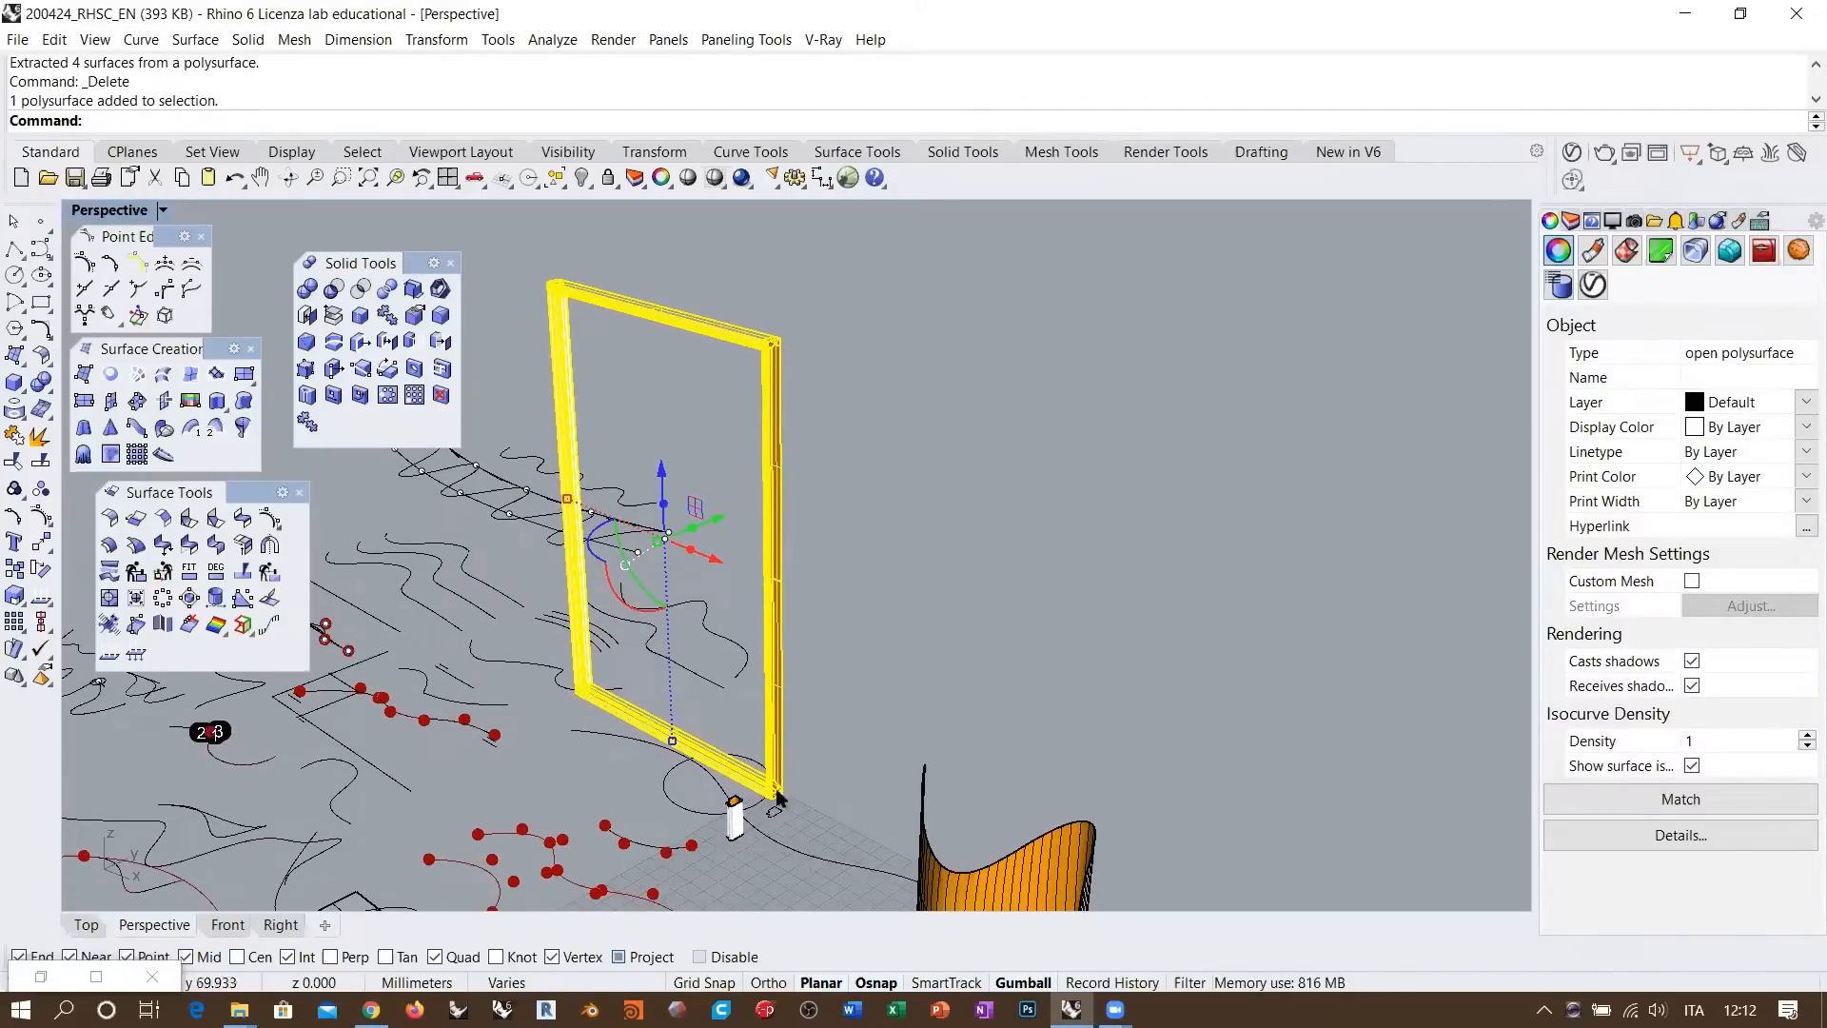
pyautogui.click(306, 317)
pyautogui.click(877, 451)
pyautogui.scroll(3, 766, 352)
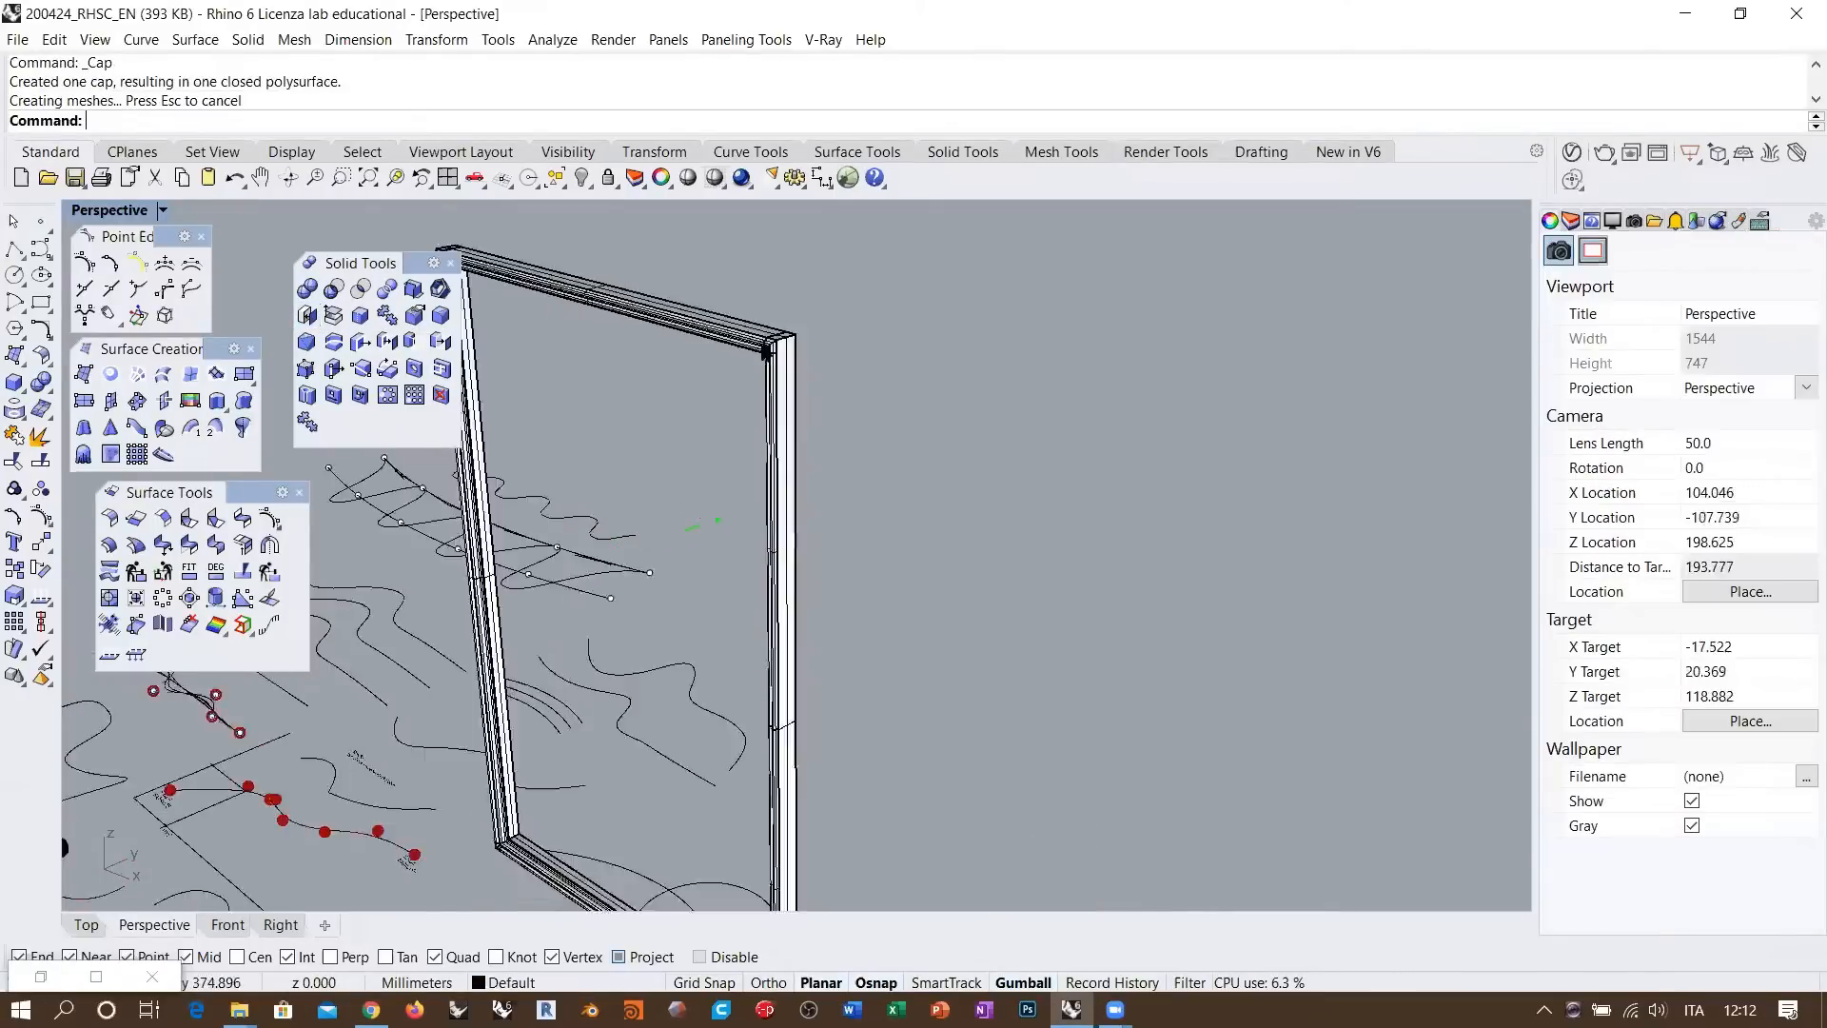
pyautogui.scroll(3, 766, 352)
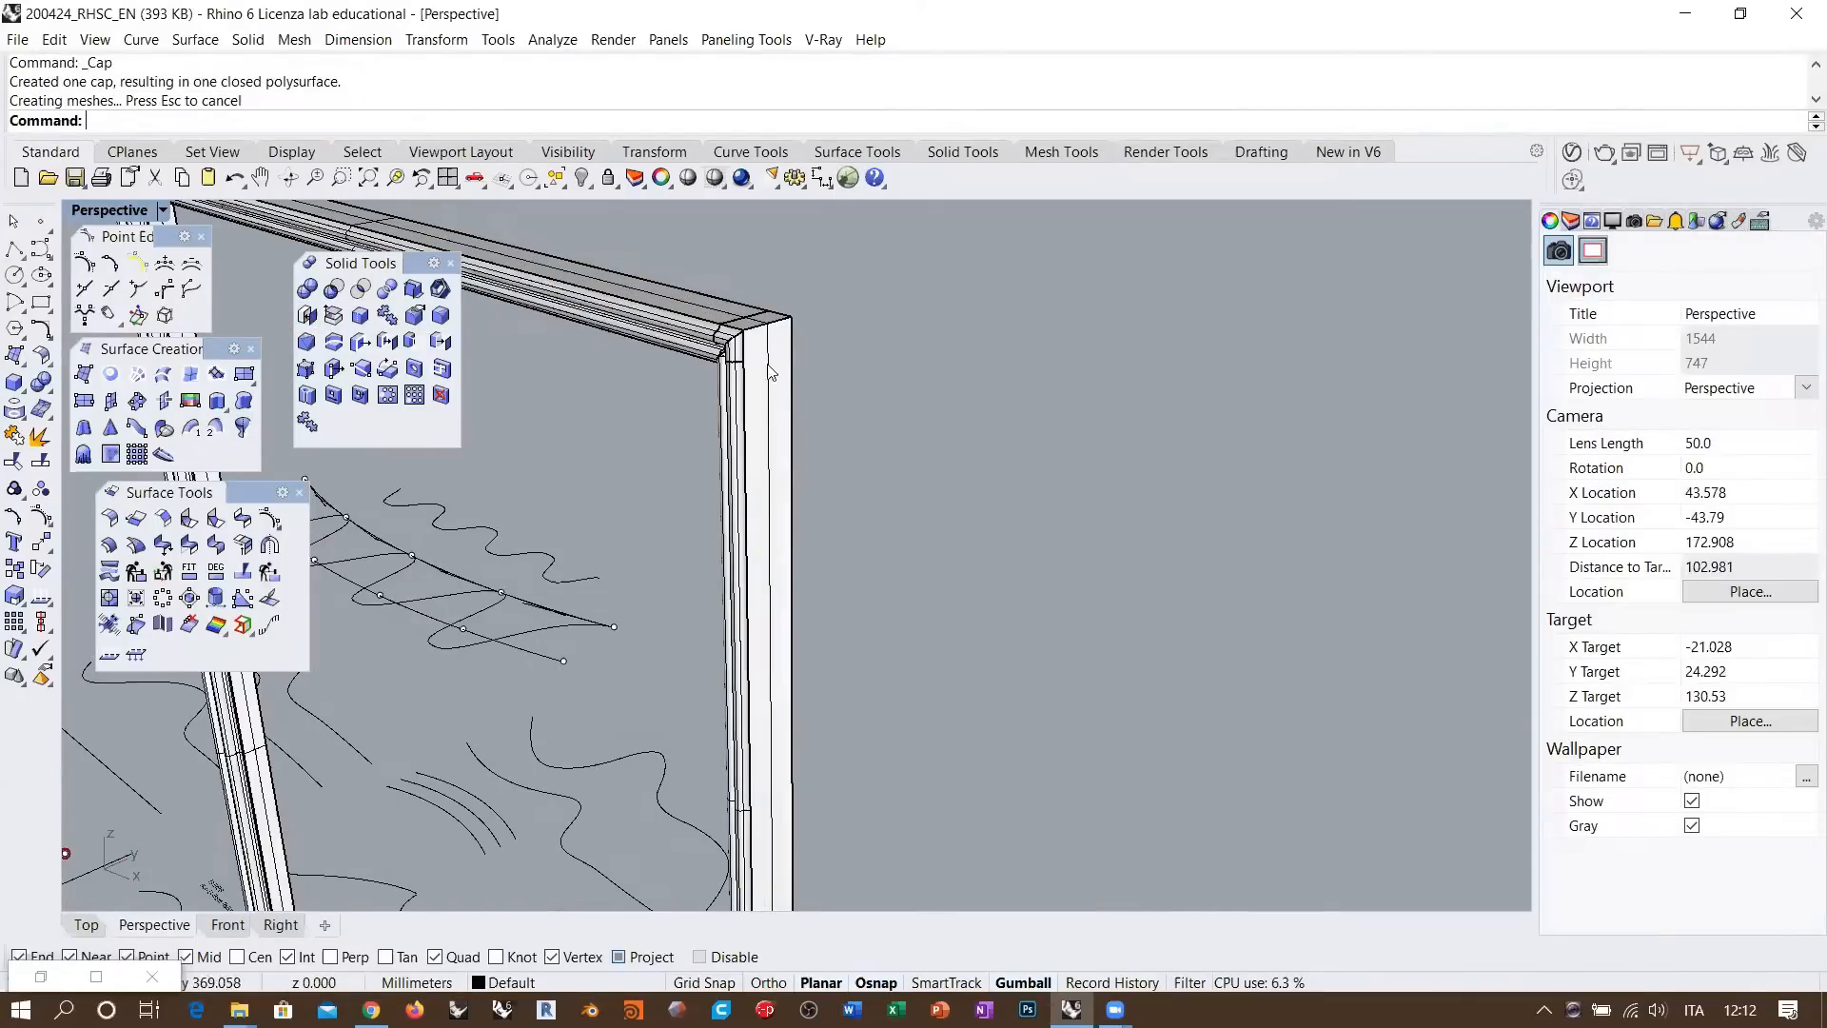
pyautogui.scroll(-7, 778, 640)
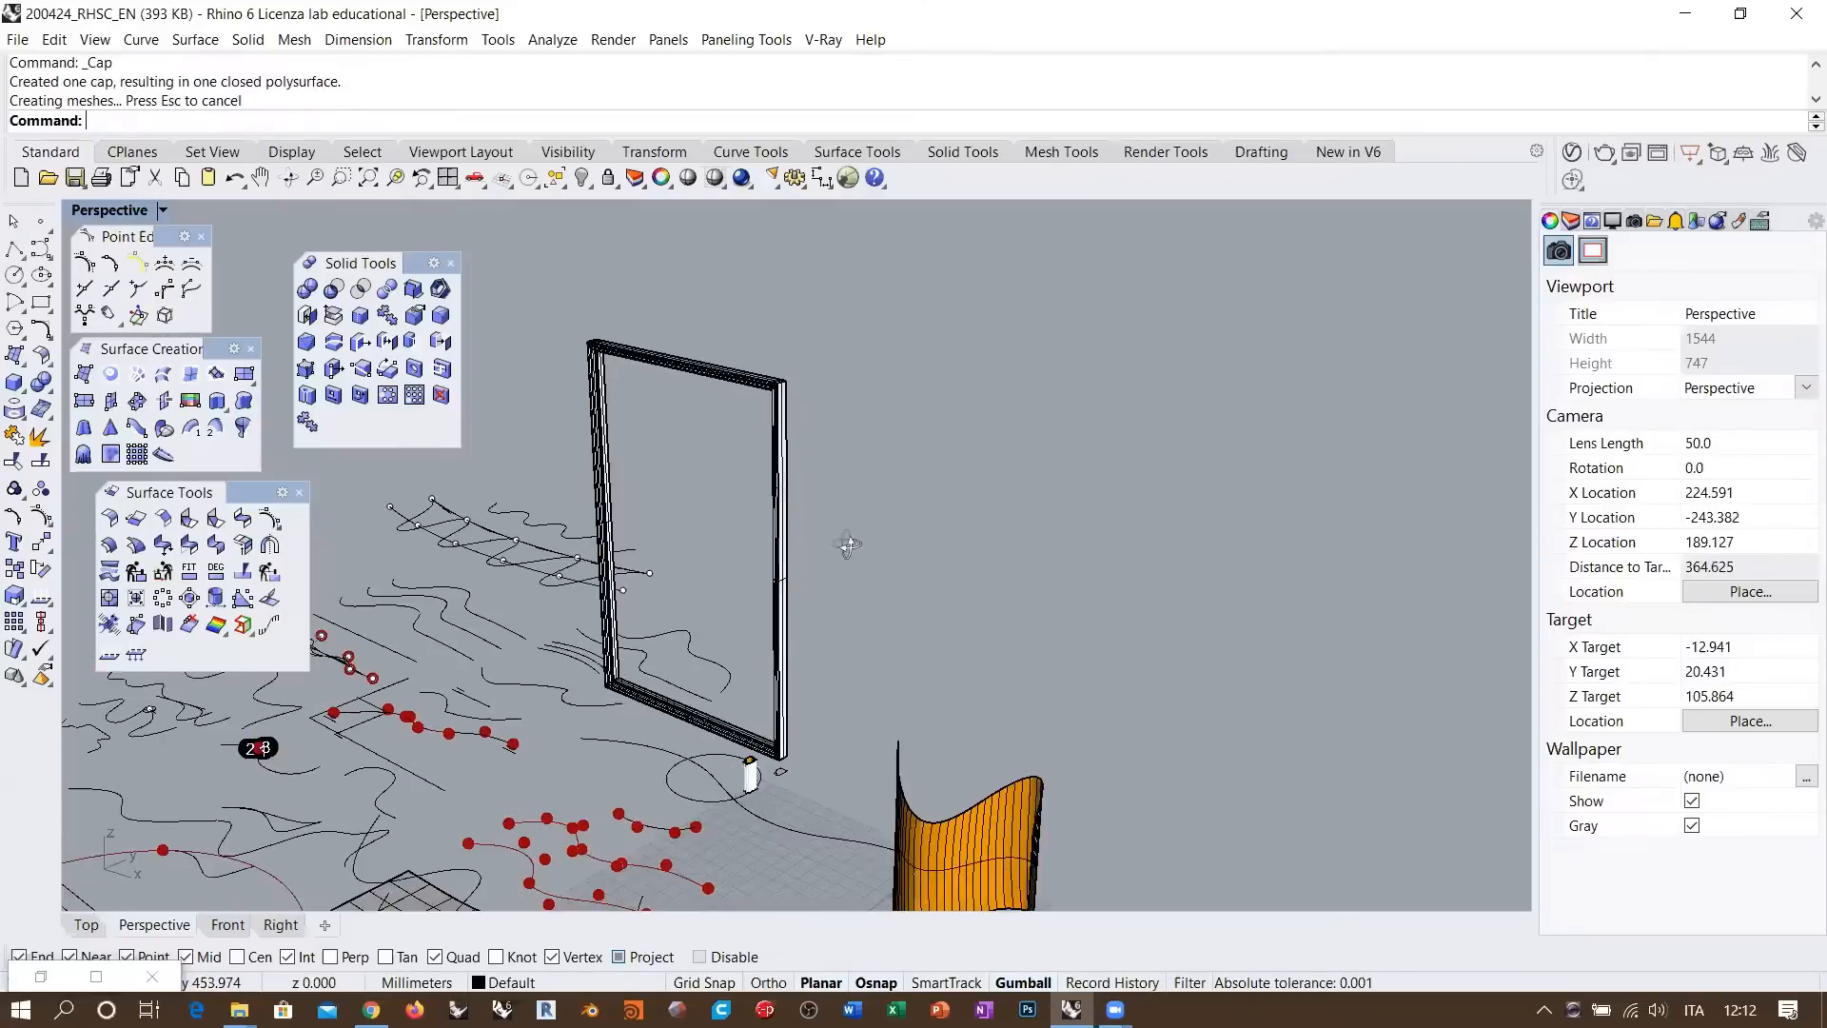
pyautogui.scroll(12, 827, 738)
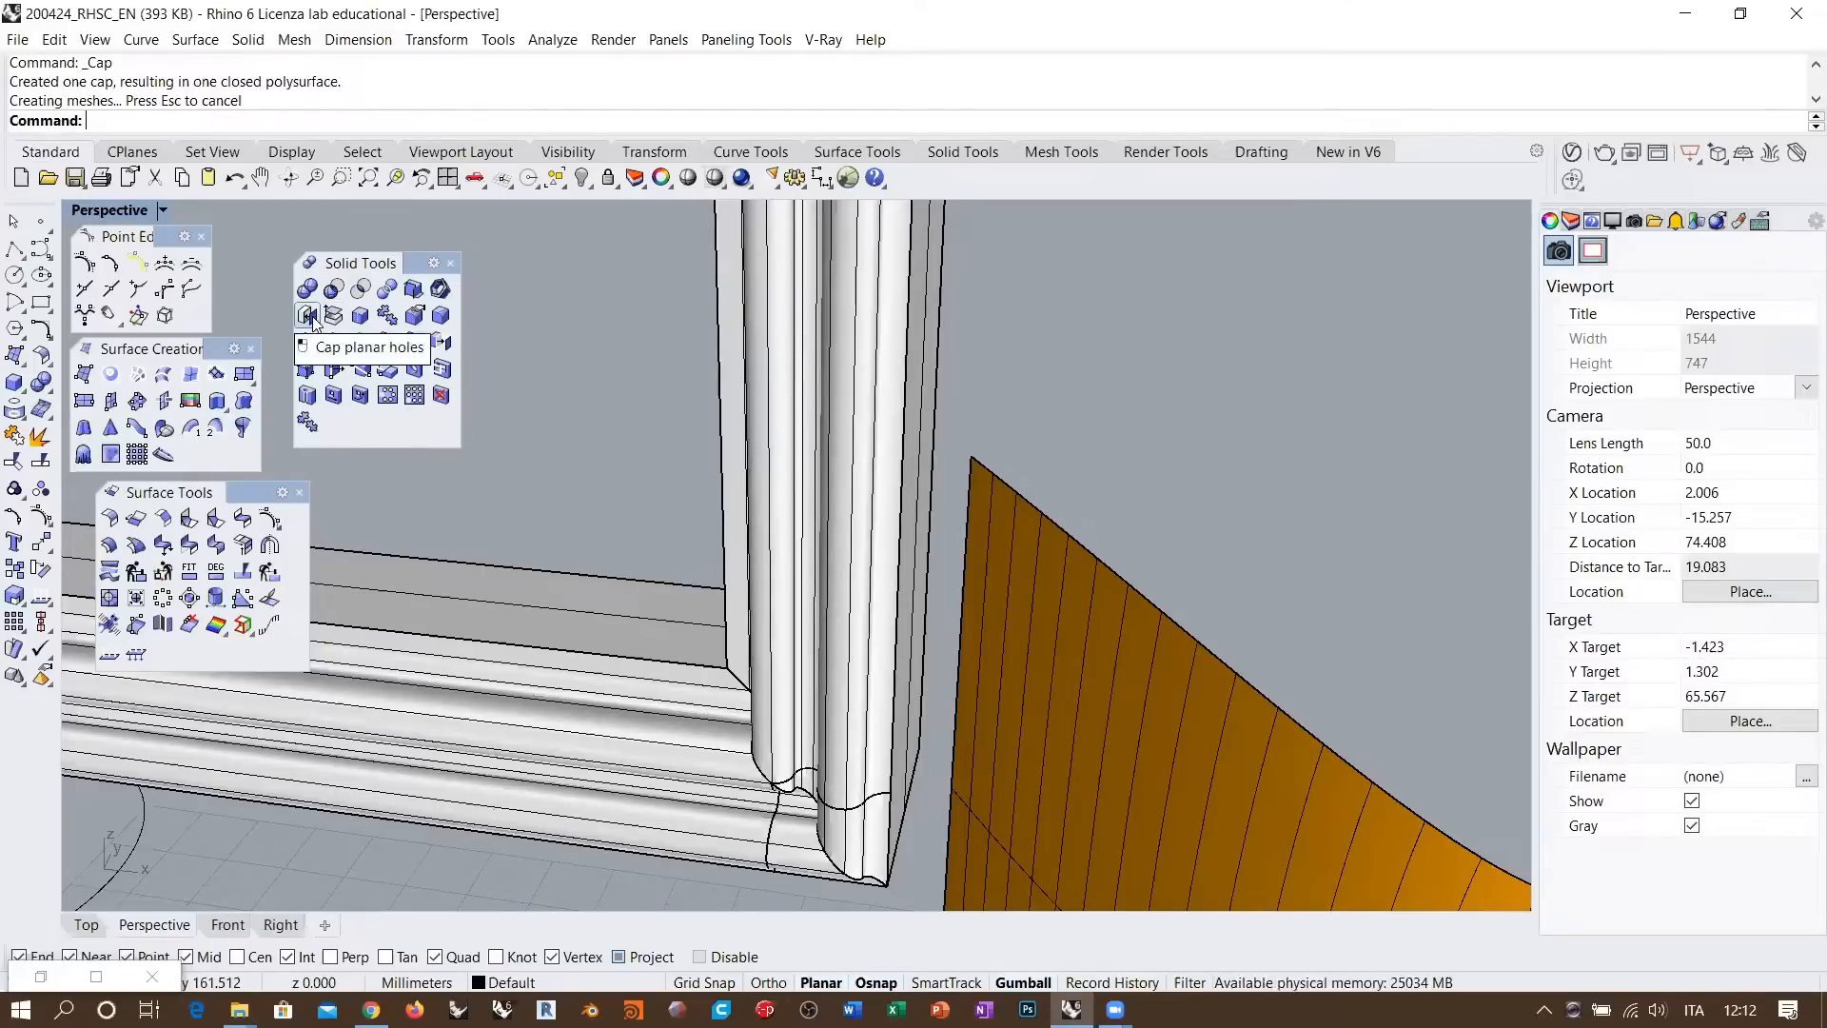
# Extract the four front moulding surfaces of the frame's right upright with ExtractSrf and delete them
pyautogui.moveTo(853, 687); pyautogui.dragTo(829, 582, button='right')
pyautogui.moveTo(829, 582); pyautogui.dragTo(814, 645, button='right')
pyautogui.rightClick(558, 82)
pyautogui.click(623, 196)
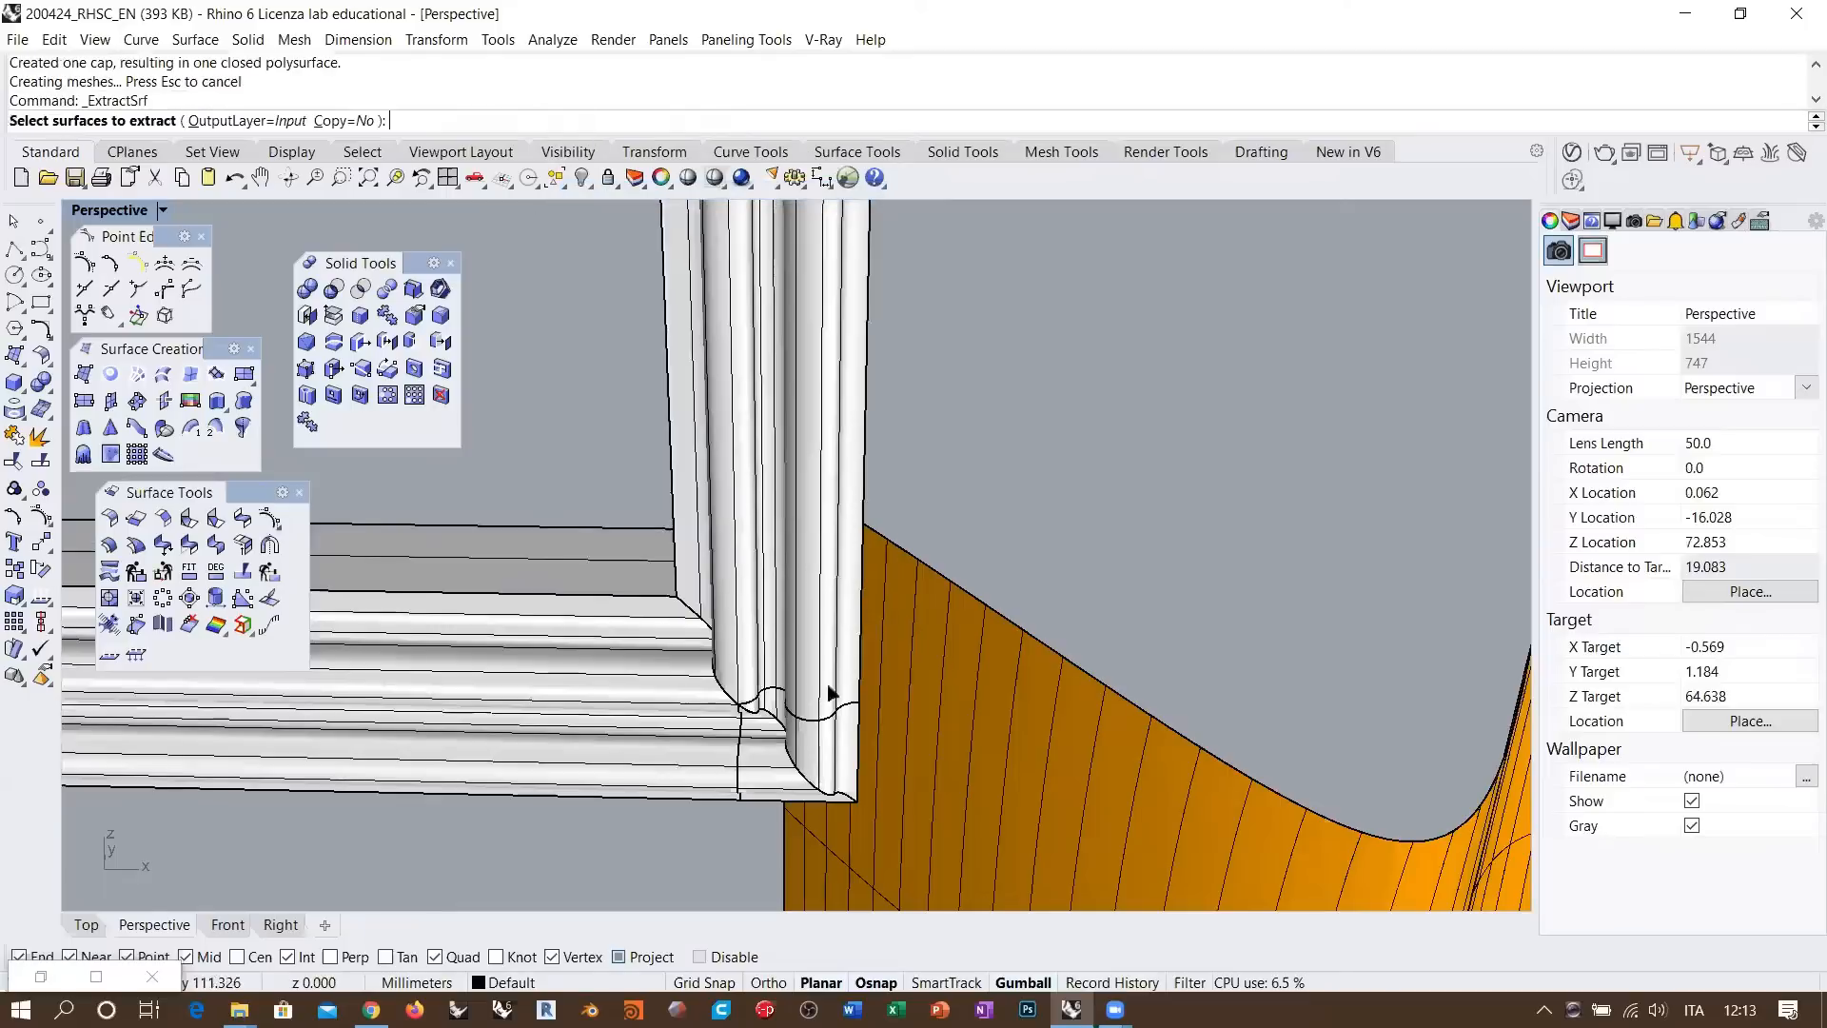
pyautogui.click(833, 752)
pyautogui.click(817, 661)
pyautogui.scroll(-5, 769, 737)
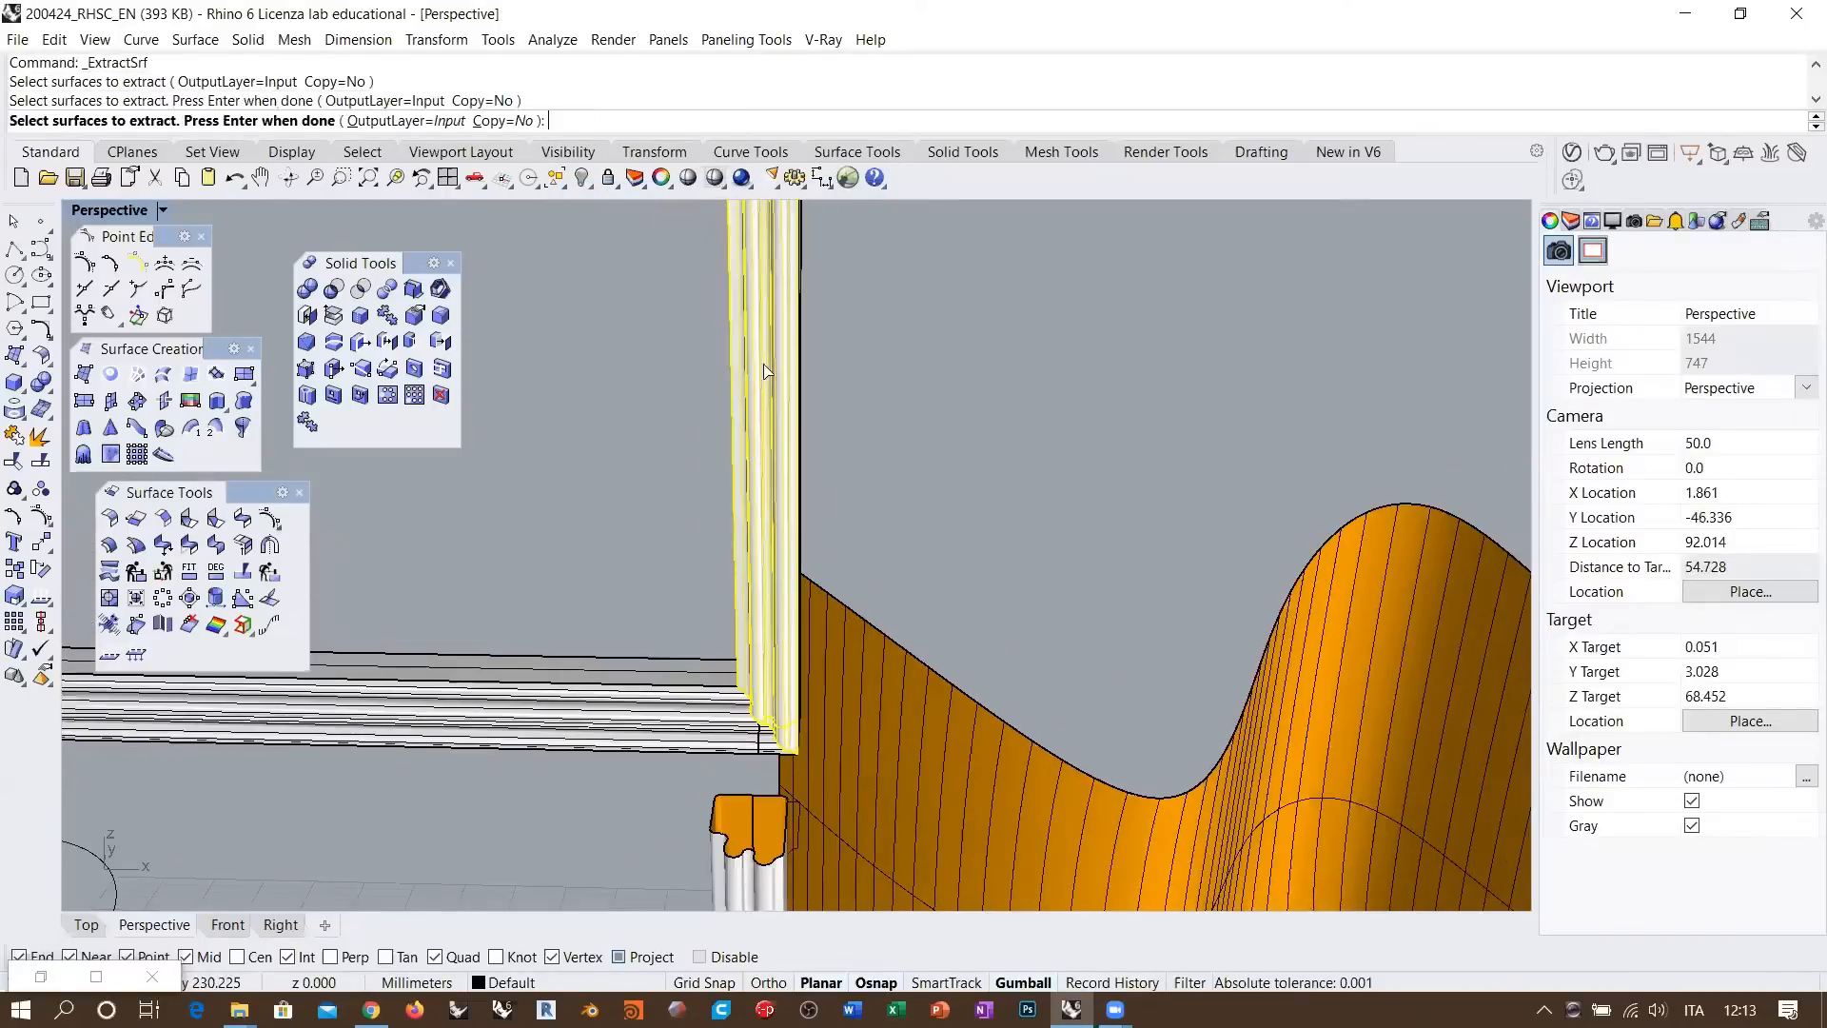
pyautogui.keyDown('shift'); pyautogui.moveTo(764, 371); pyautogui.dragTo(759, 726, button='right'); pyautogui.keyUp('shift')
pyautogui.scroll(-12, 767, 639)
pyautogui.keyDown('shift'); pyautogui.moveTo(774, 636); pyautogui.dragTo(784, 761, button='right'); pyautogui.keyUp('shift')
pyautogui.moveTo(784, 761); pyautogui.dragTo(834, 656, button='right')
pyautogui.scroll(12, 784, 614)
pyautogui.click(731, 617)
pyautogui.scroll(-4, 755, 661)
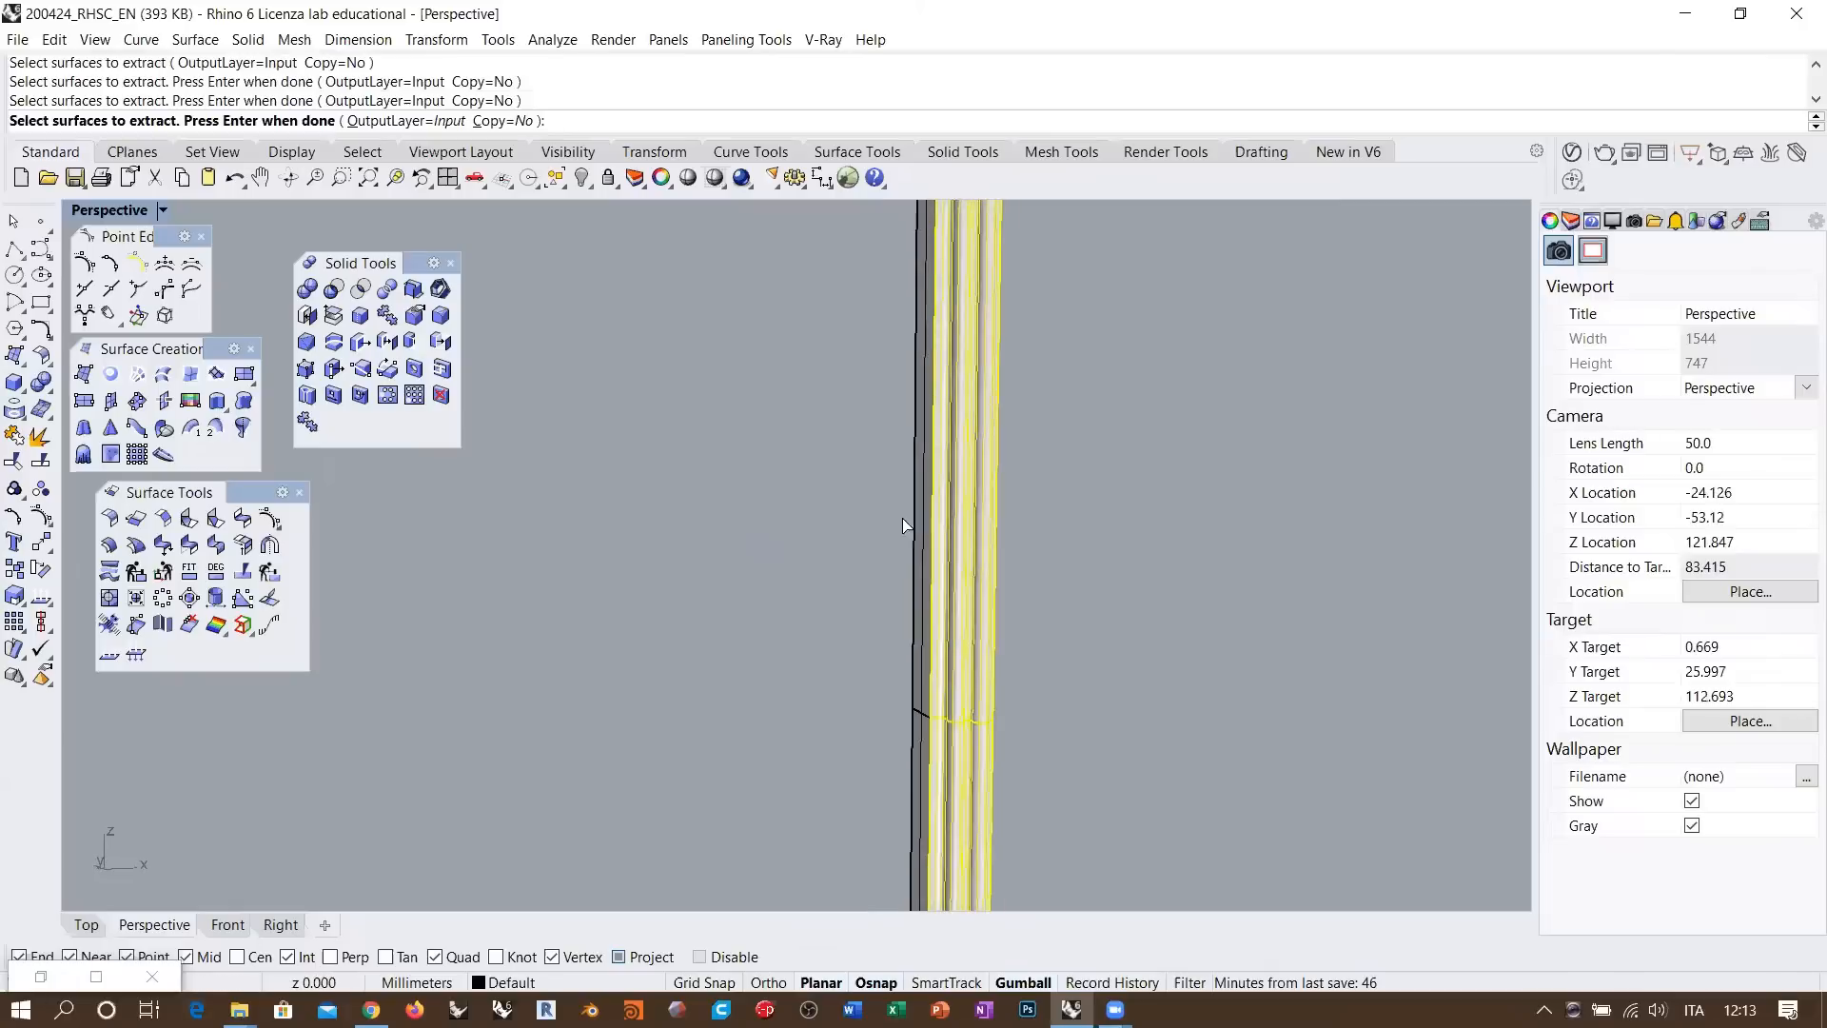
pyautogui.keyDown('shift'); pyautogui.moveTo(942, 266); pyautogui.dragTo(865, 481, button='right'); pyautogui.keyUp('shift')
pyautogui.scroll(6, 811, 474)
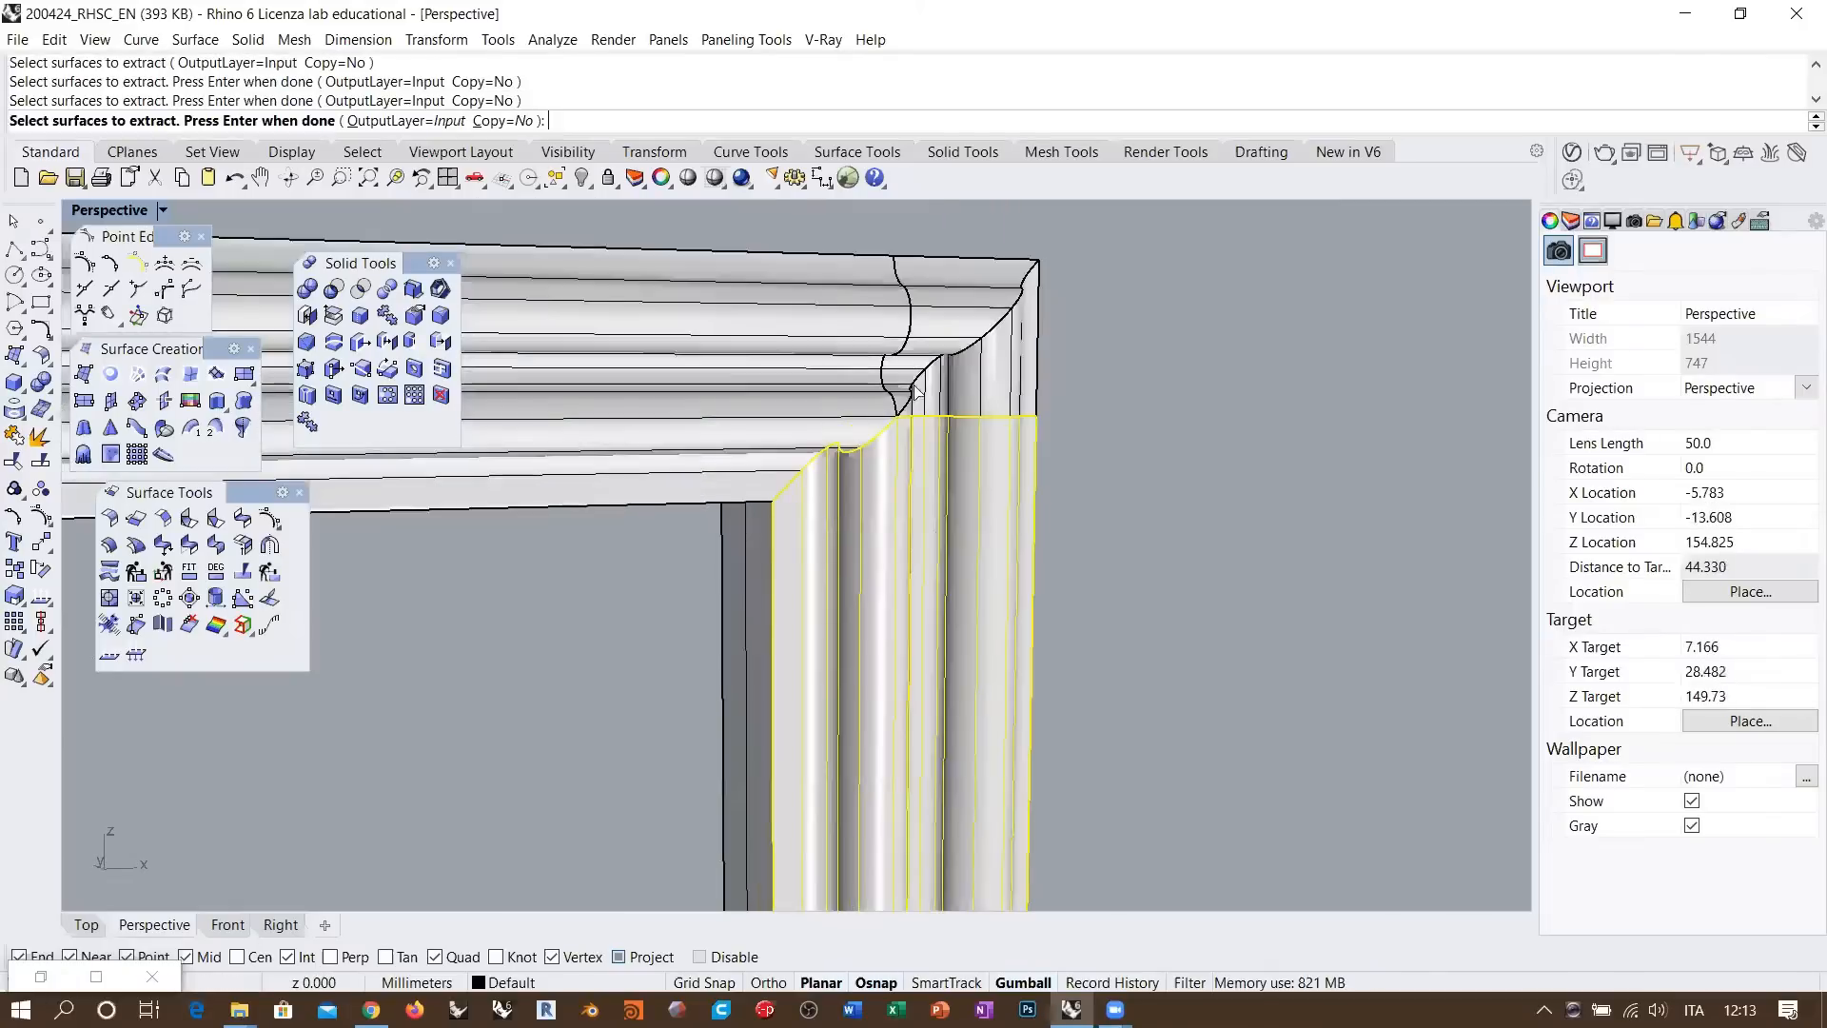
pyautogui.click(955, 386)
pyautogui.rightClick(915, 357)
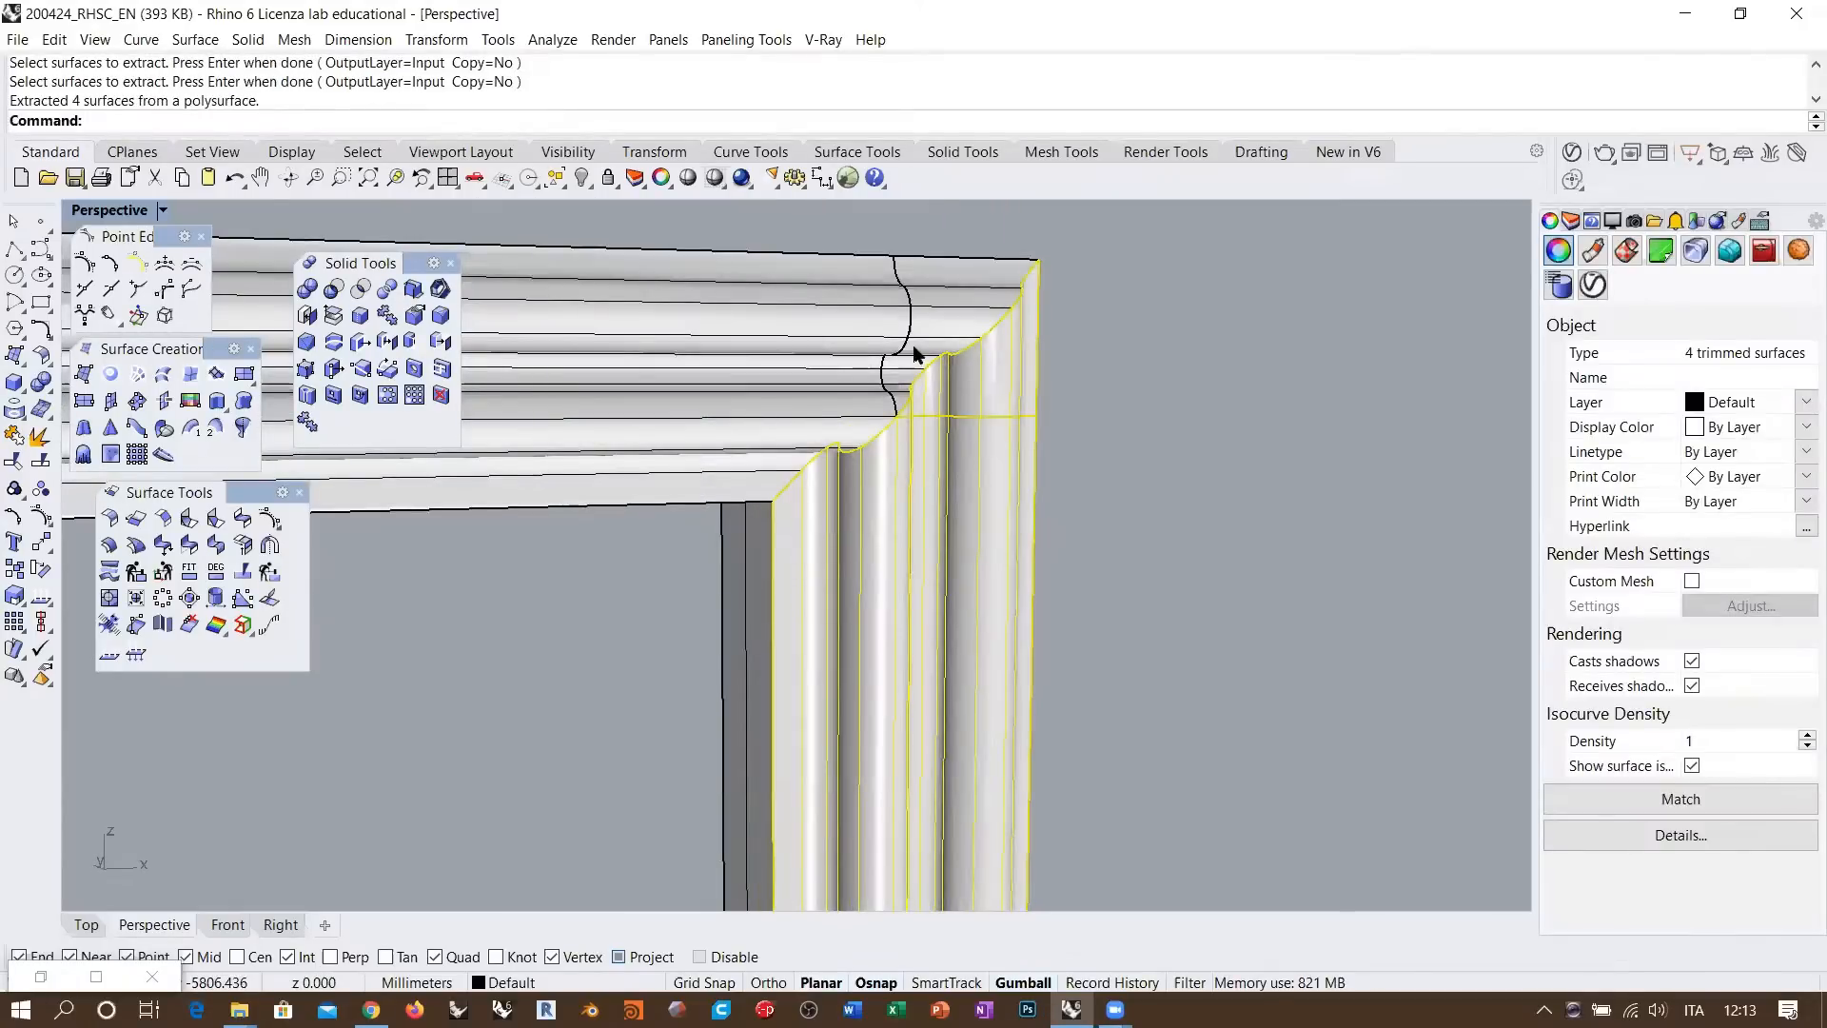
pyautogui.press('Delete')
# Examine the opened front of the frame's right upright and the curved profile edges at its lower corner
pyautogui.scroll(-10, 913, 354)
pyautogui.moveTo(938, 476); pyautogui.dragTo(894, 428, button='right')
pyautogui.scroll(-4, 856, 390)
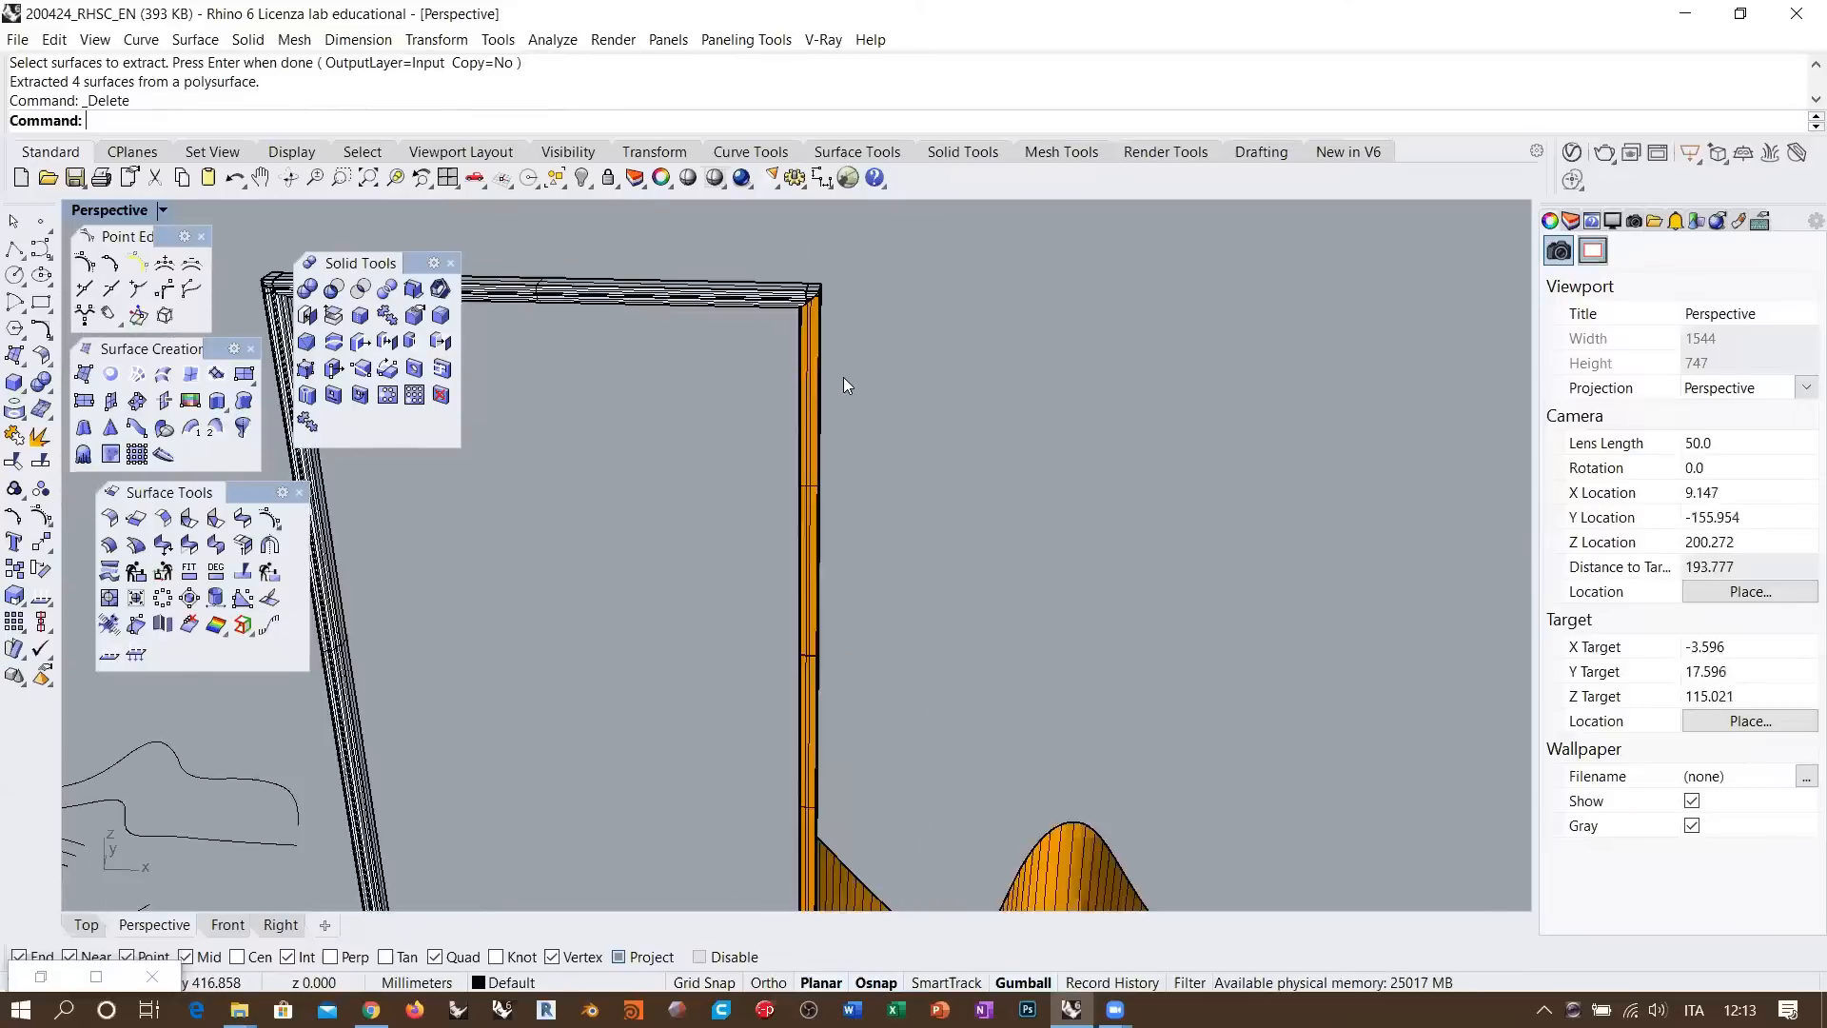
pyautogui.scroll(-3, 828, 371)
pyautogui.scroll(5, 815, 367)
pyautogui.scroll(-7, 828, 428)
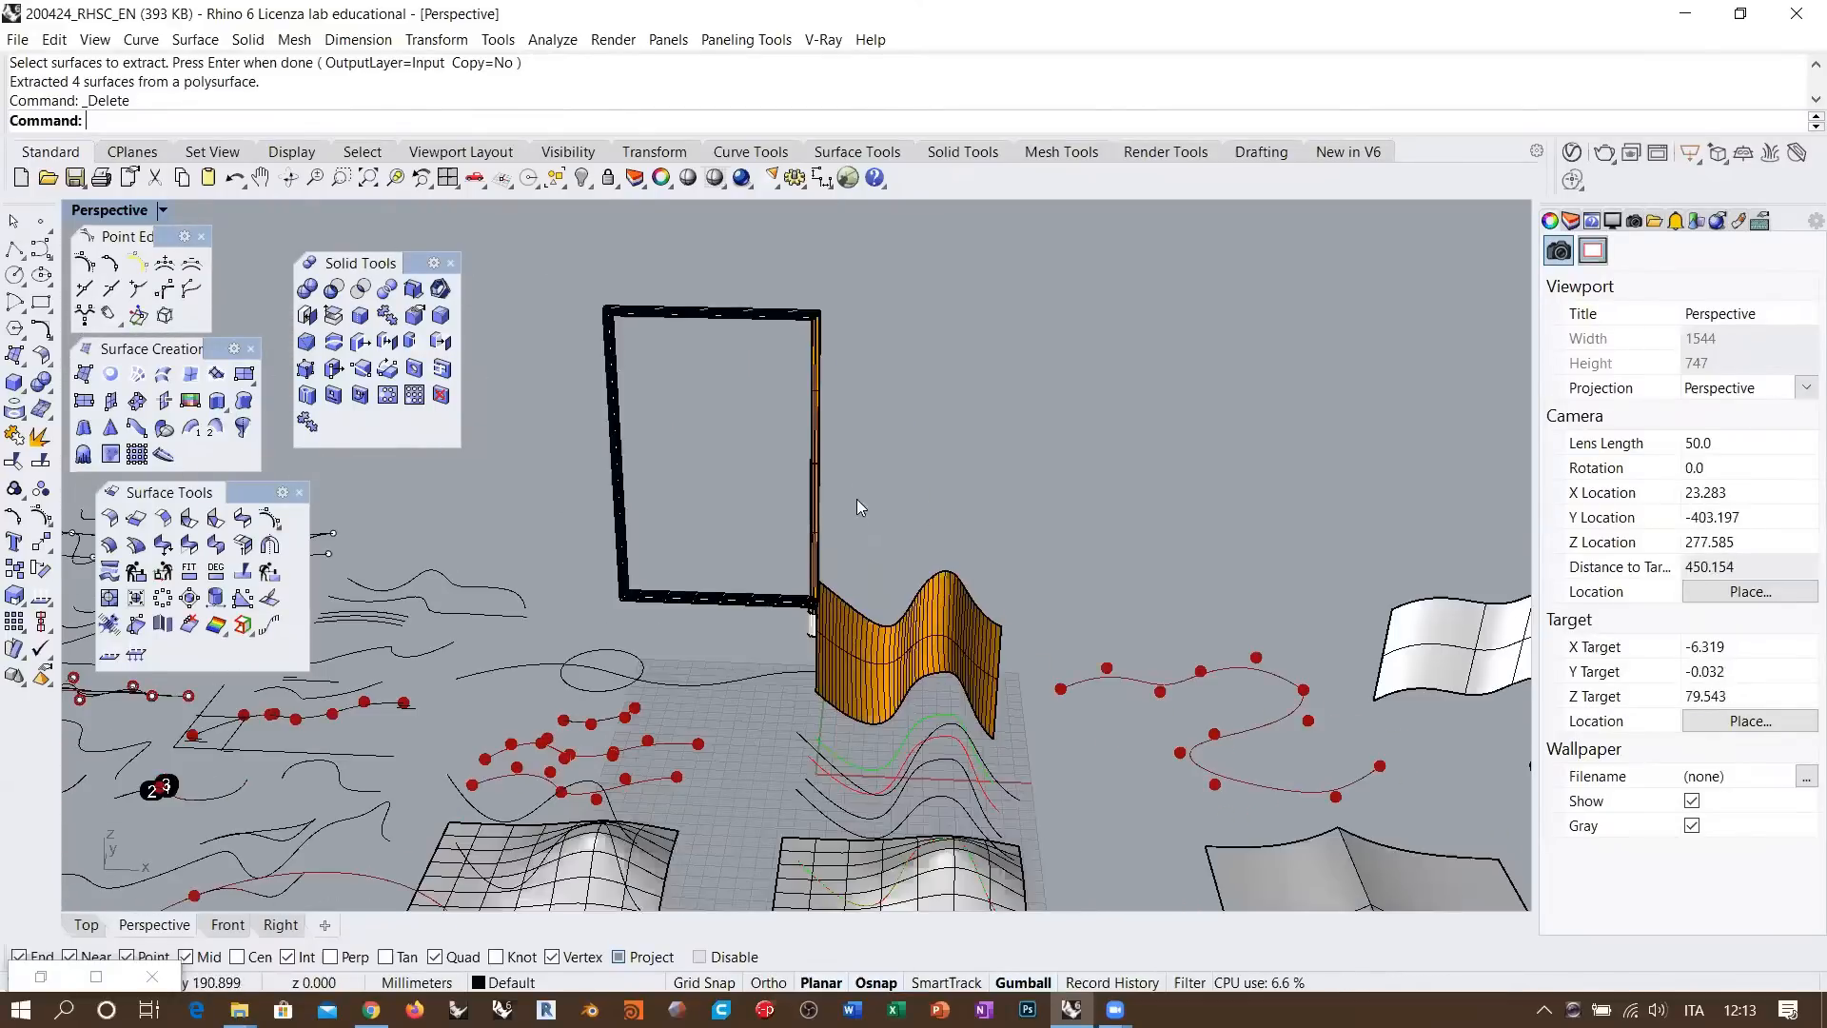
pyautogui.moveTo(856, 499); pyautogui.dragTo(817, 593, button='right')
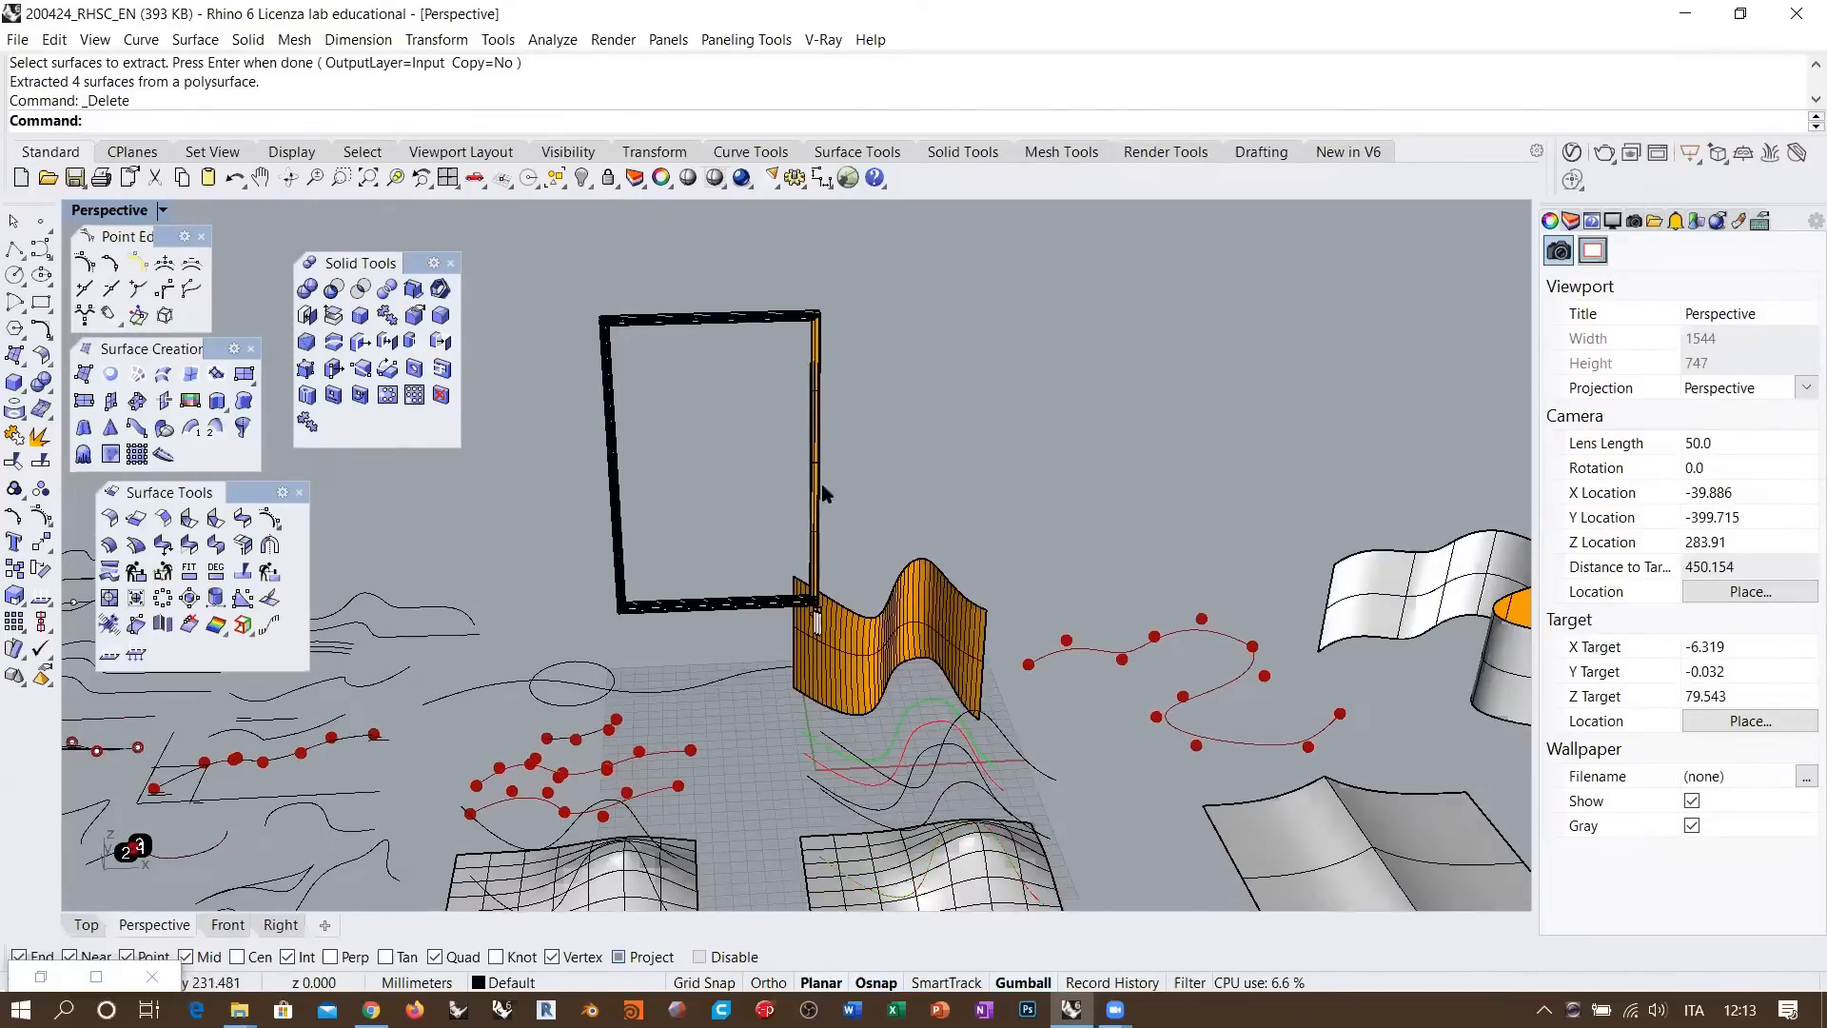
pyautogui.scroll(15, 819, 609)
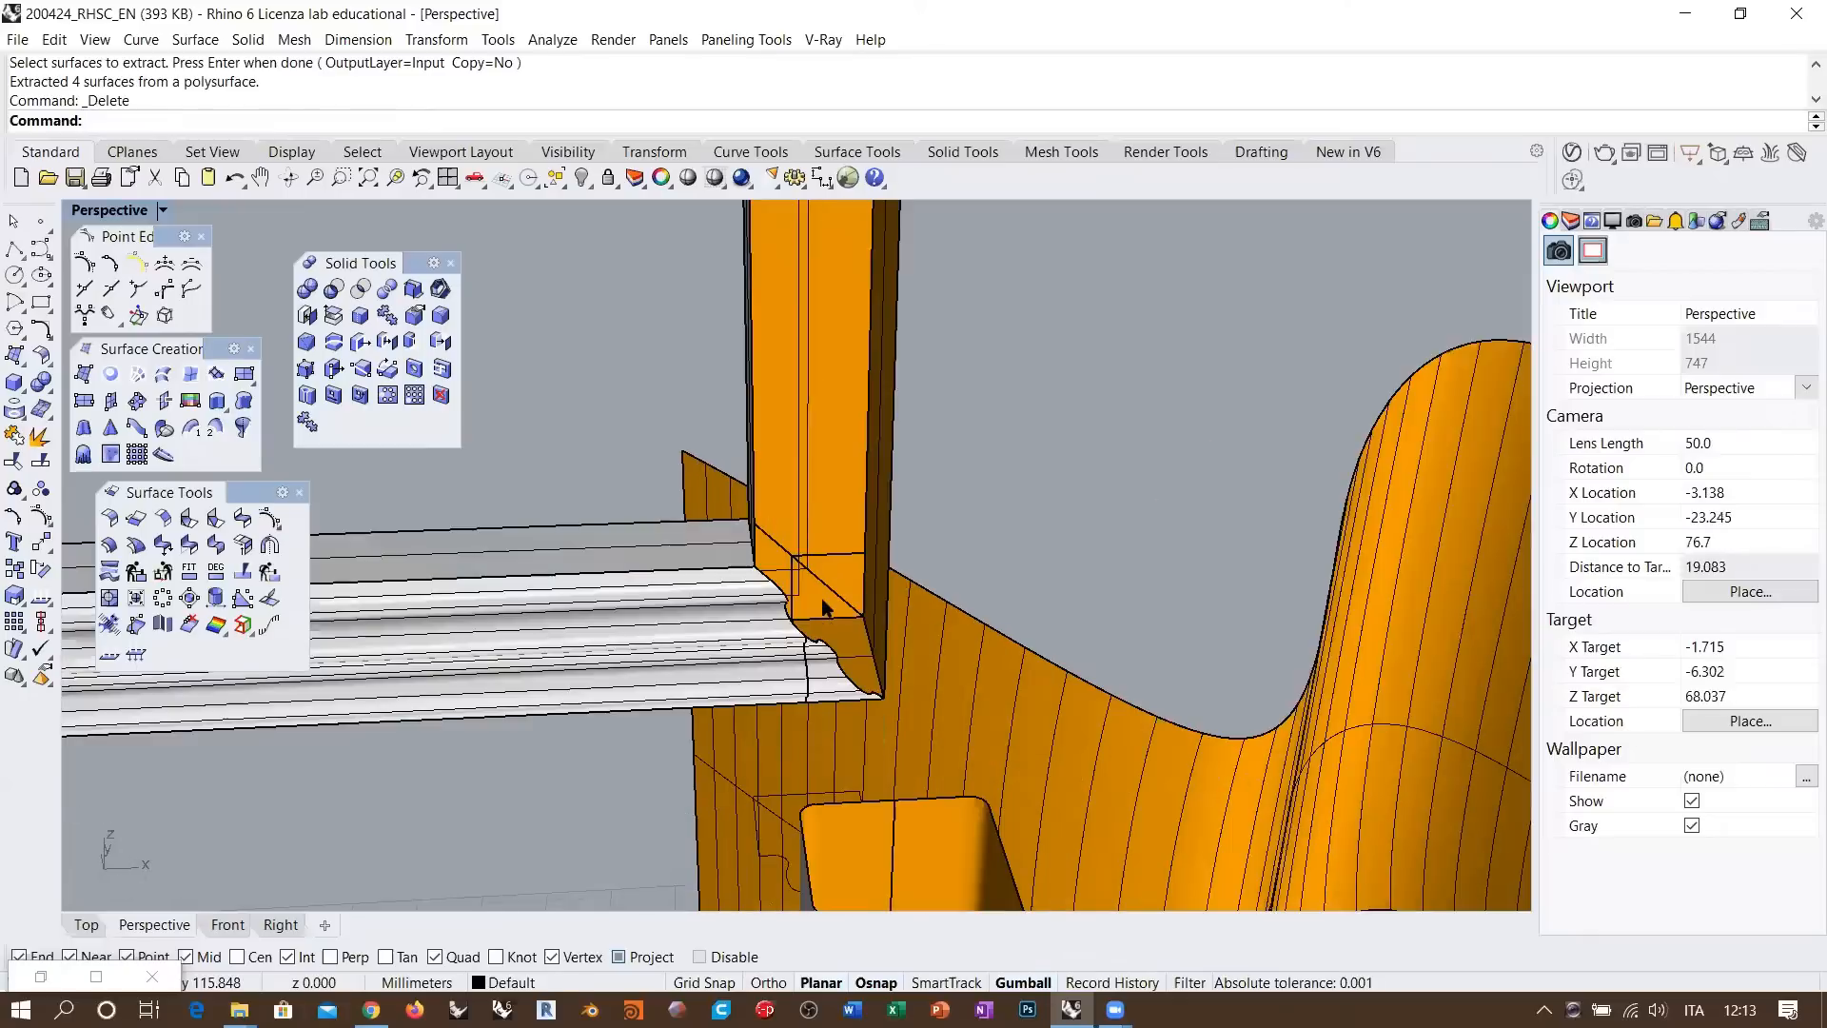
pyautogui.scroll(4, 828, 616)
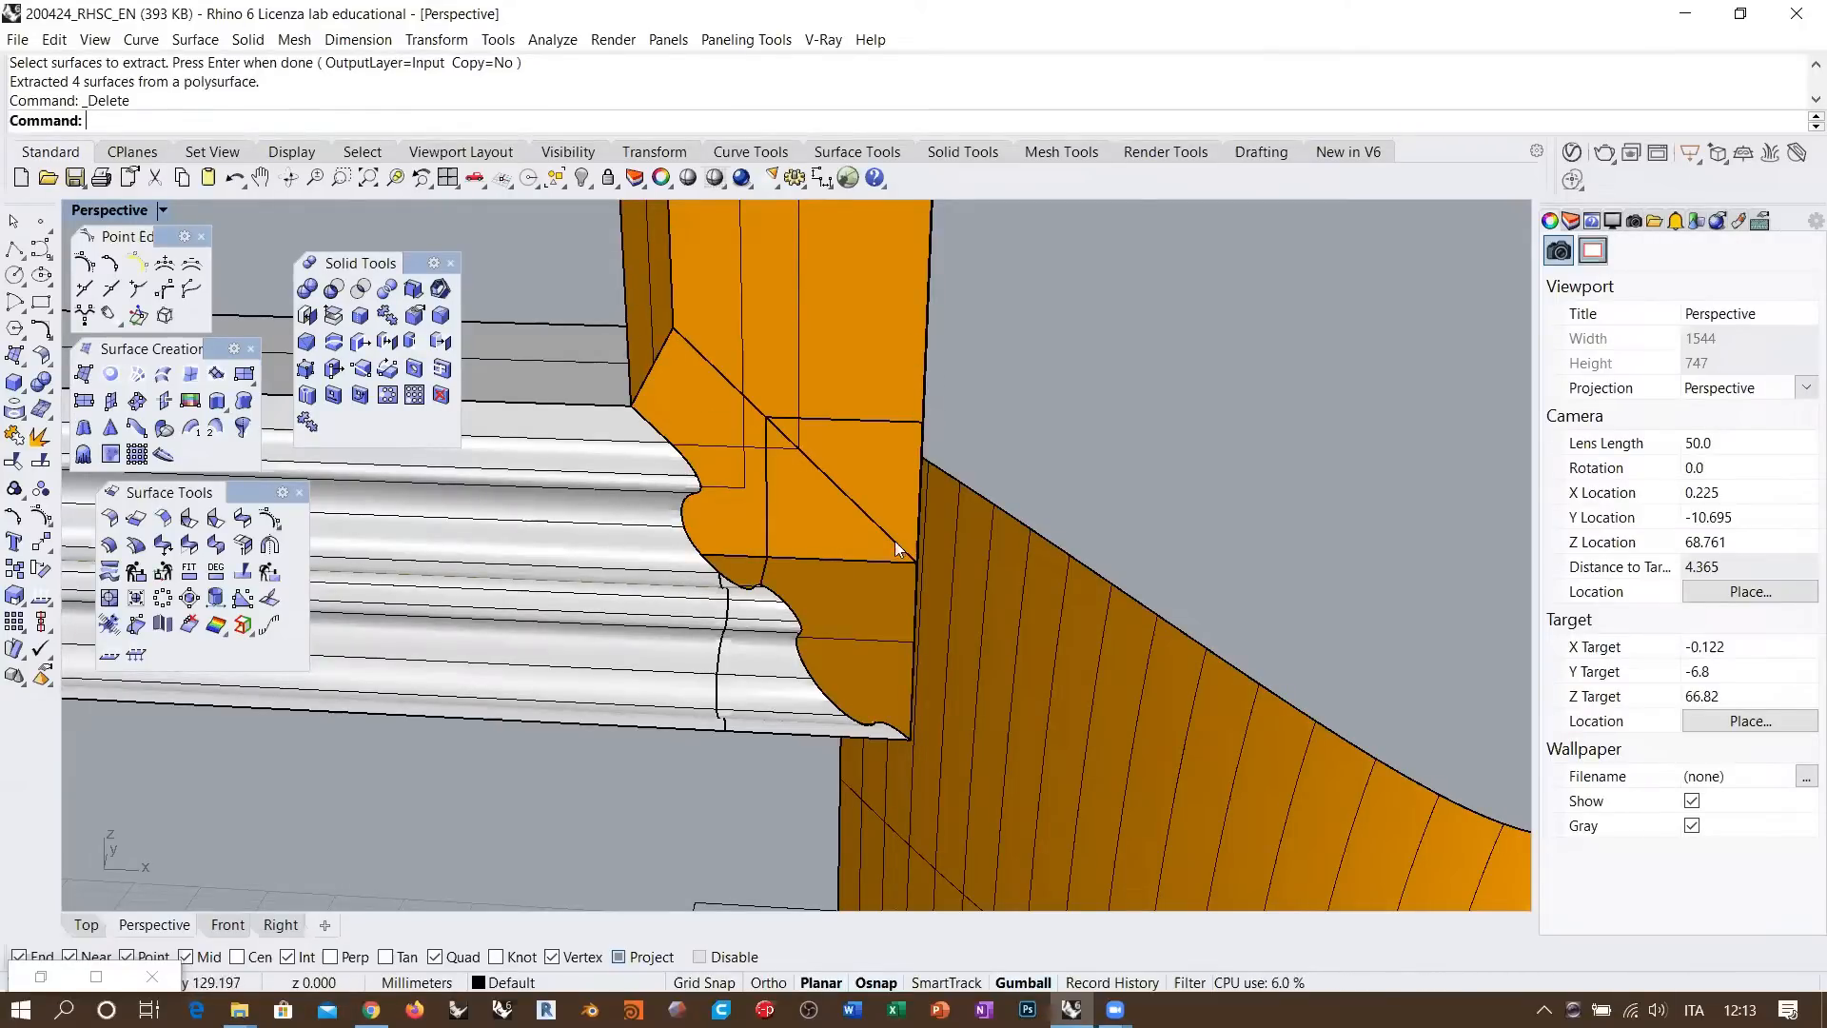
pyautogui.moveTo(896, 540); pyautogui.dragTo(713, 636, button='right')
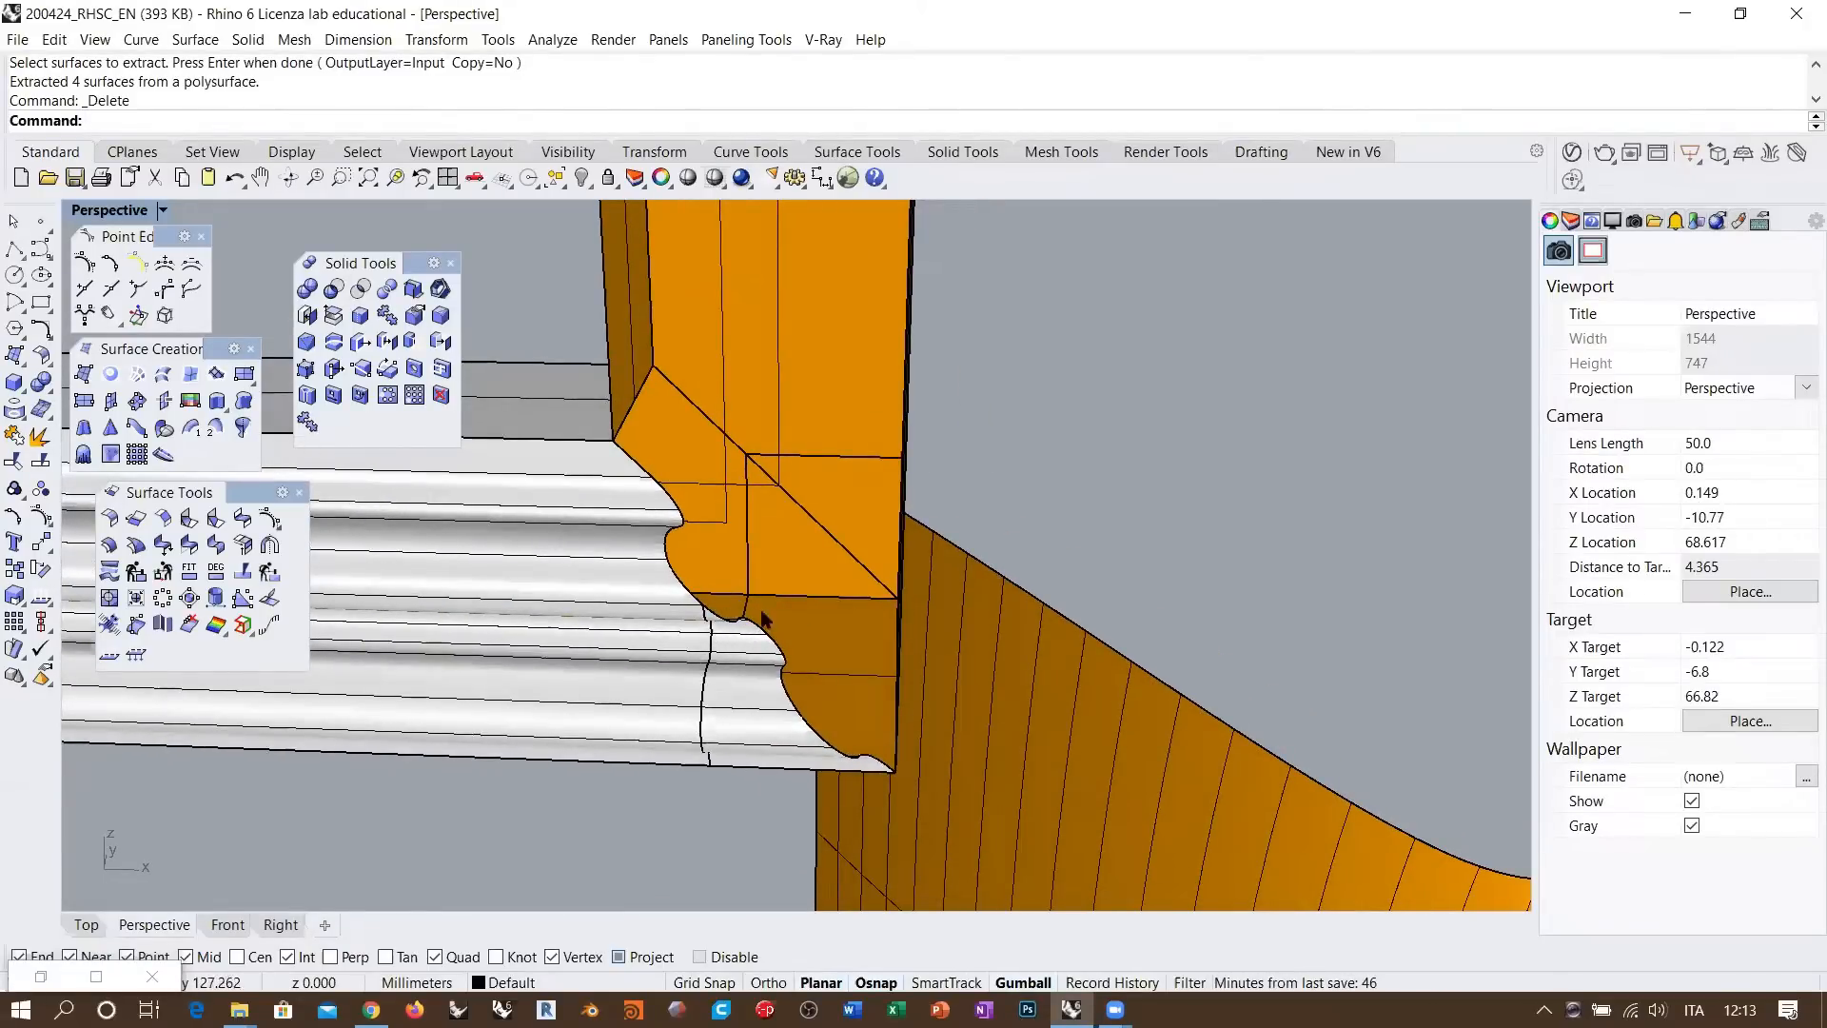
pyautogui.moveTo(761, 618); pyautogui.dragTo(812, 580, button='right')
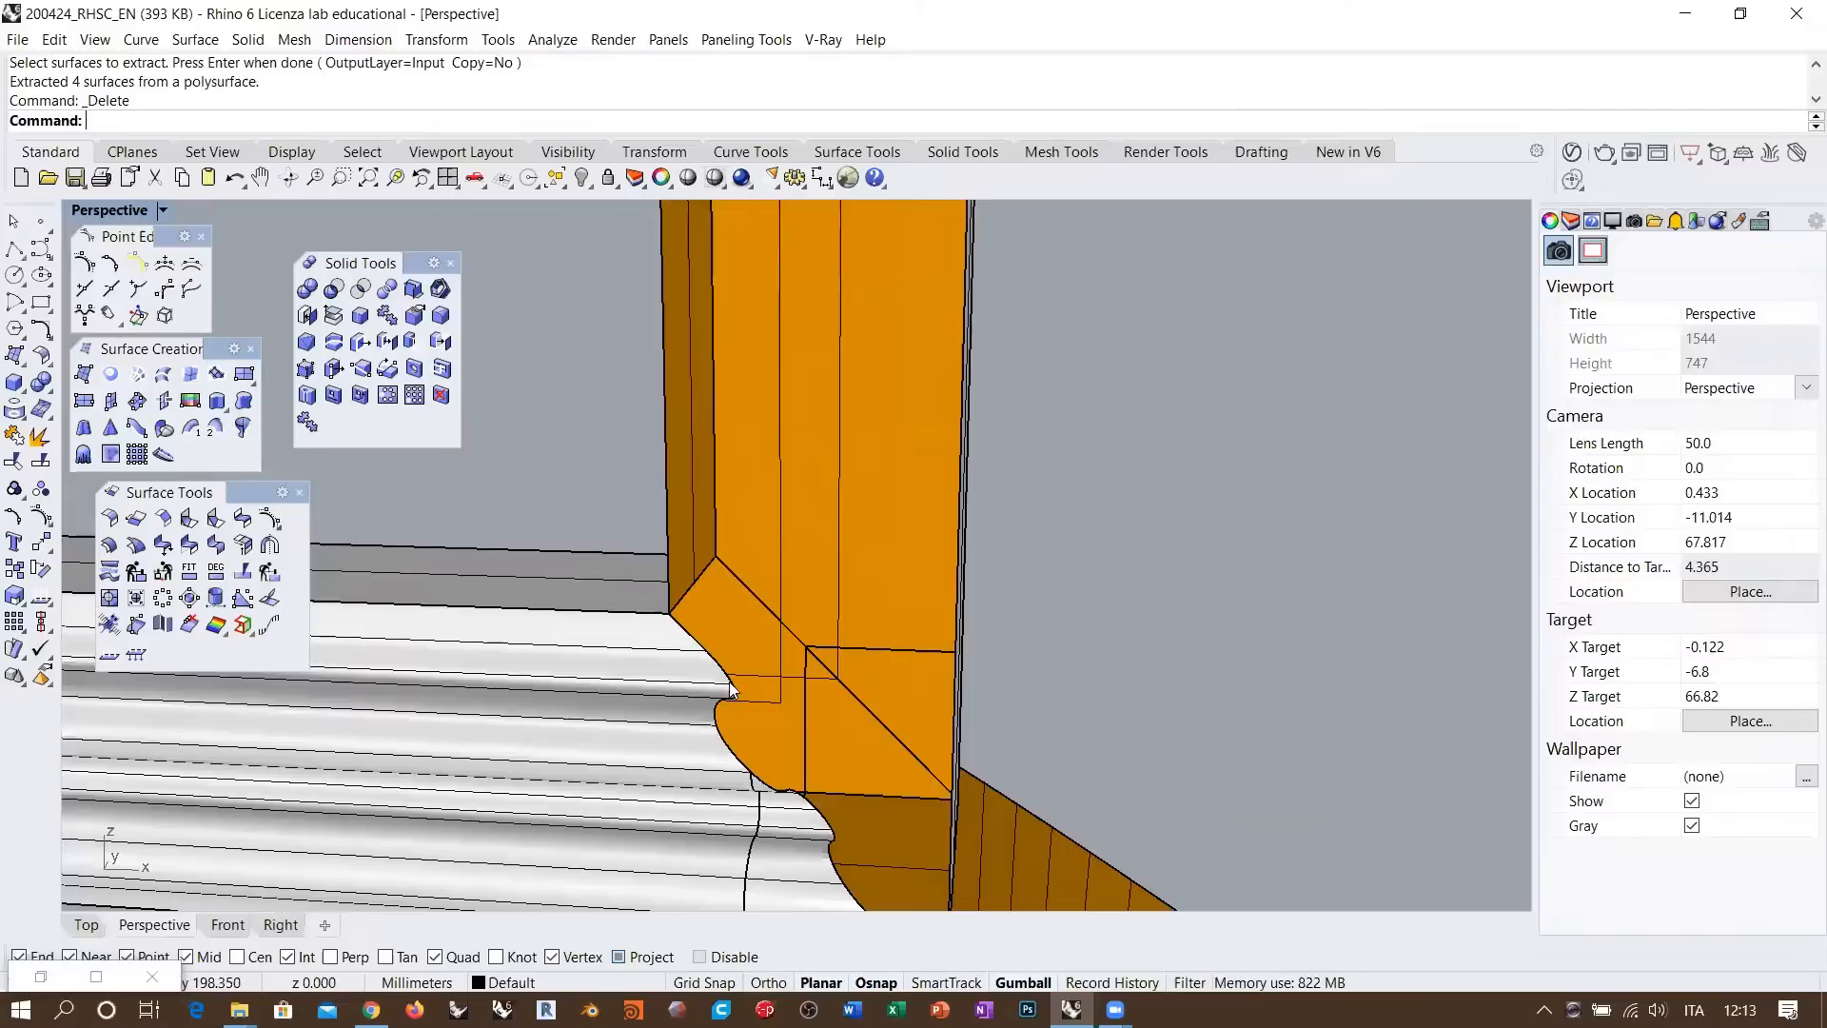
pyautogui.keyDown('shift'); pyautogui.moveTo(797, 772); pyautogui.dragTo(763, 663, button='right'); pyautogui.keyUp('shift')
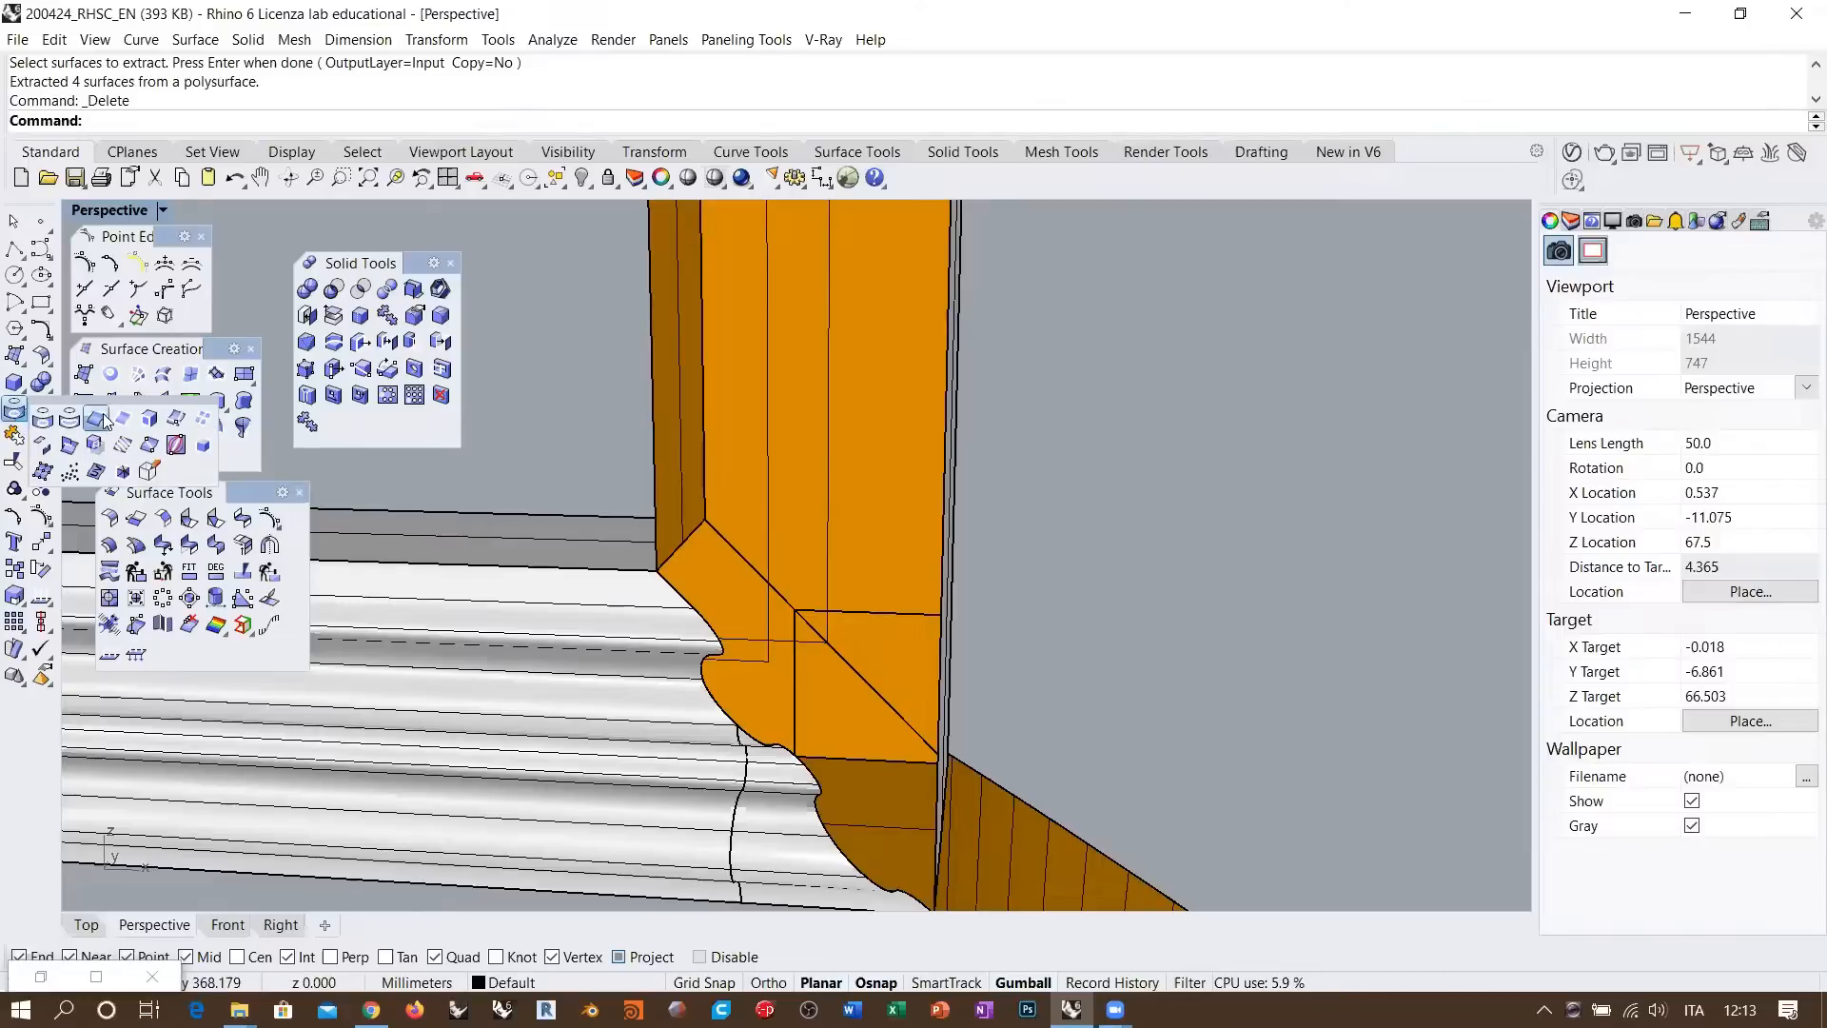
# Start DupEdge and pick all curved profile edges along the lower corner of the frame's opened right upright
pyautogui.click(708, 628)
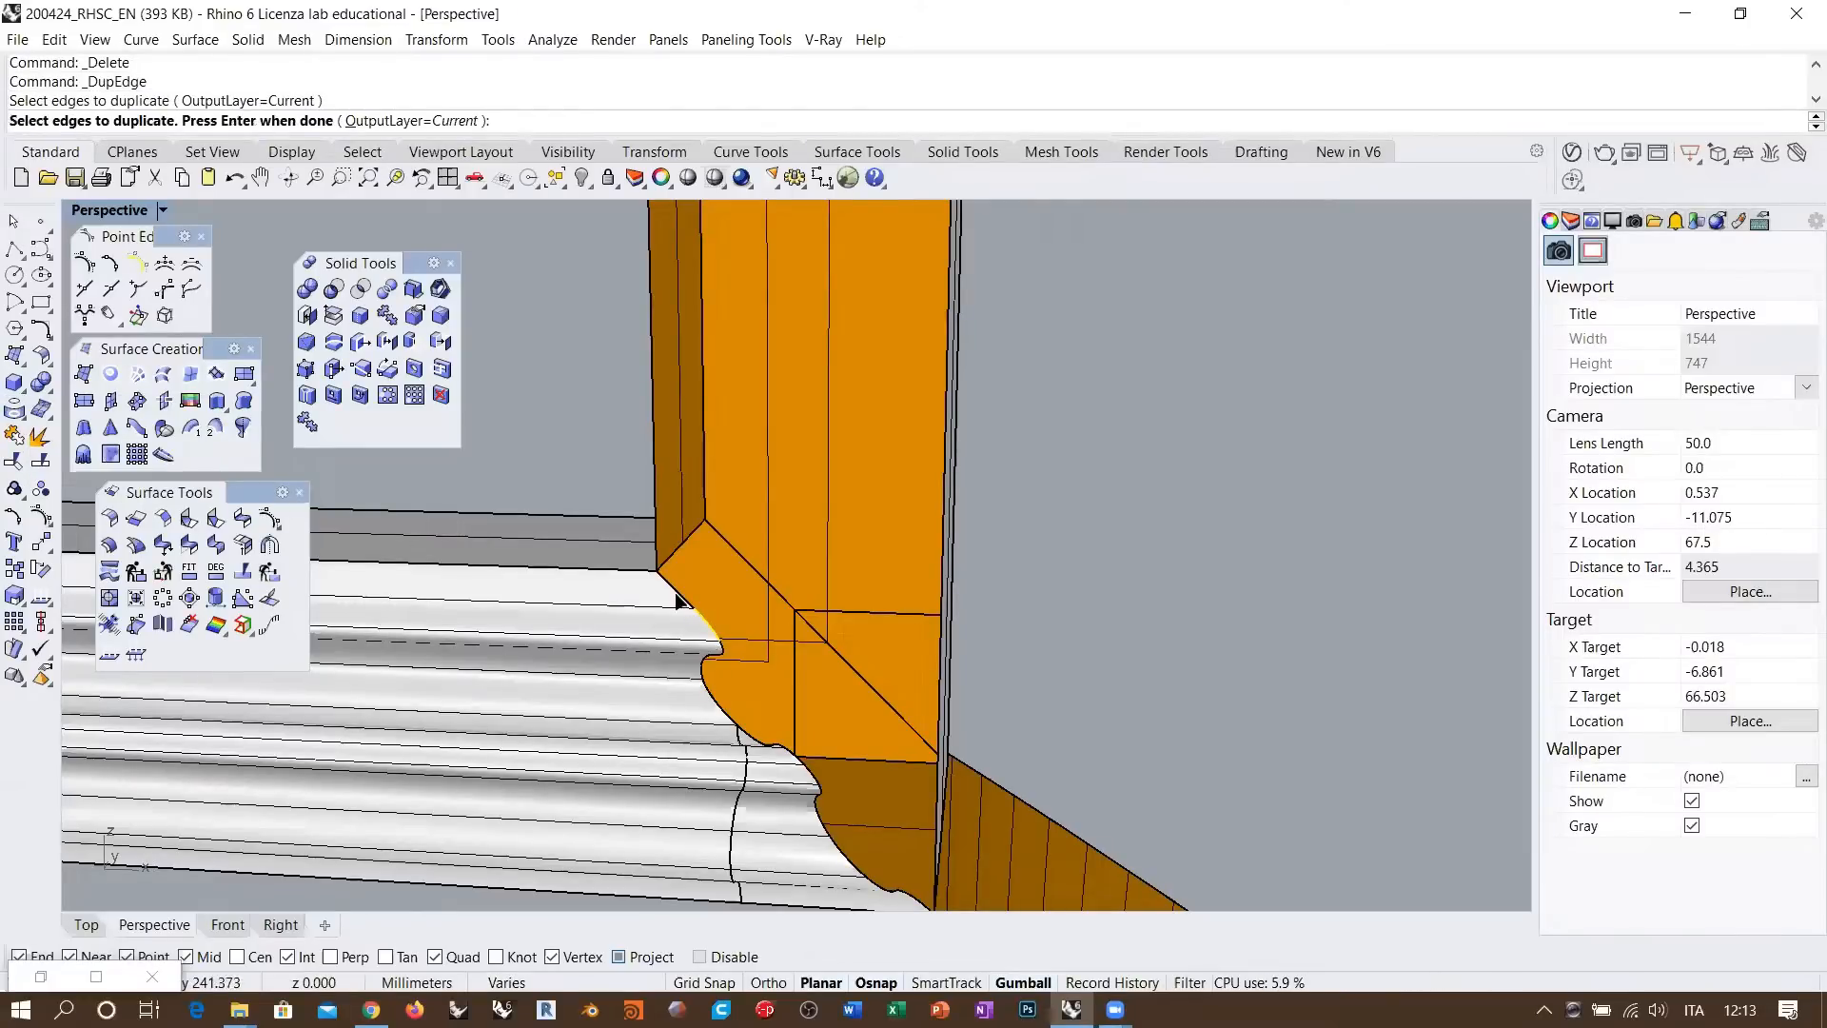
pyautogui.click(678, 599)
pyautogui.scroll(5, 704, 633)
pyautogui.click(719, 659)
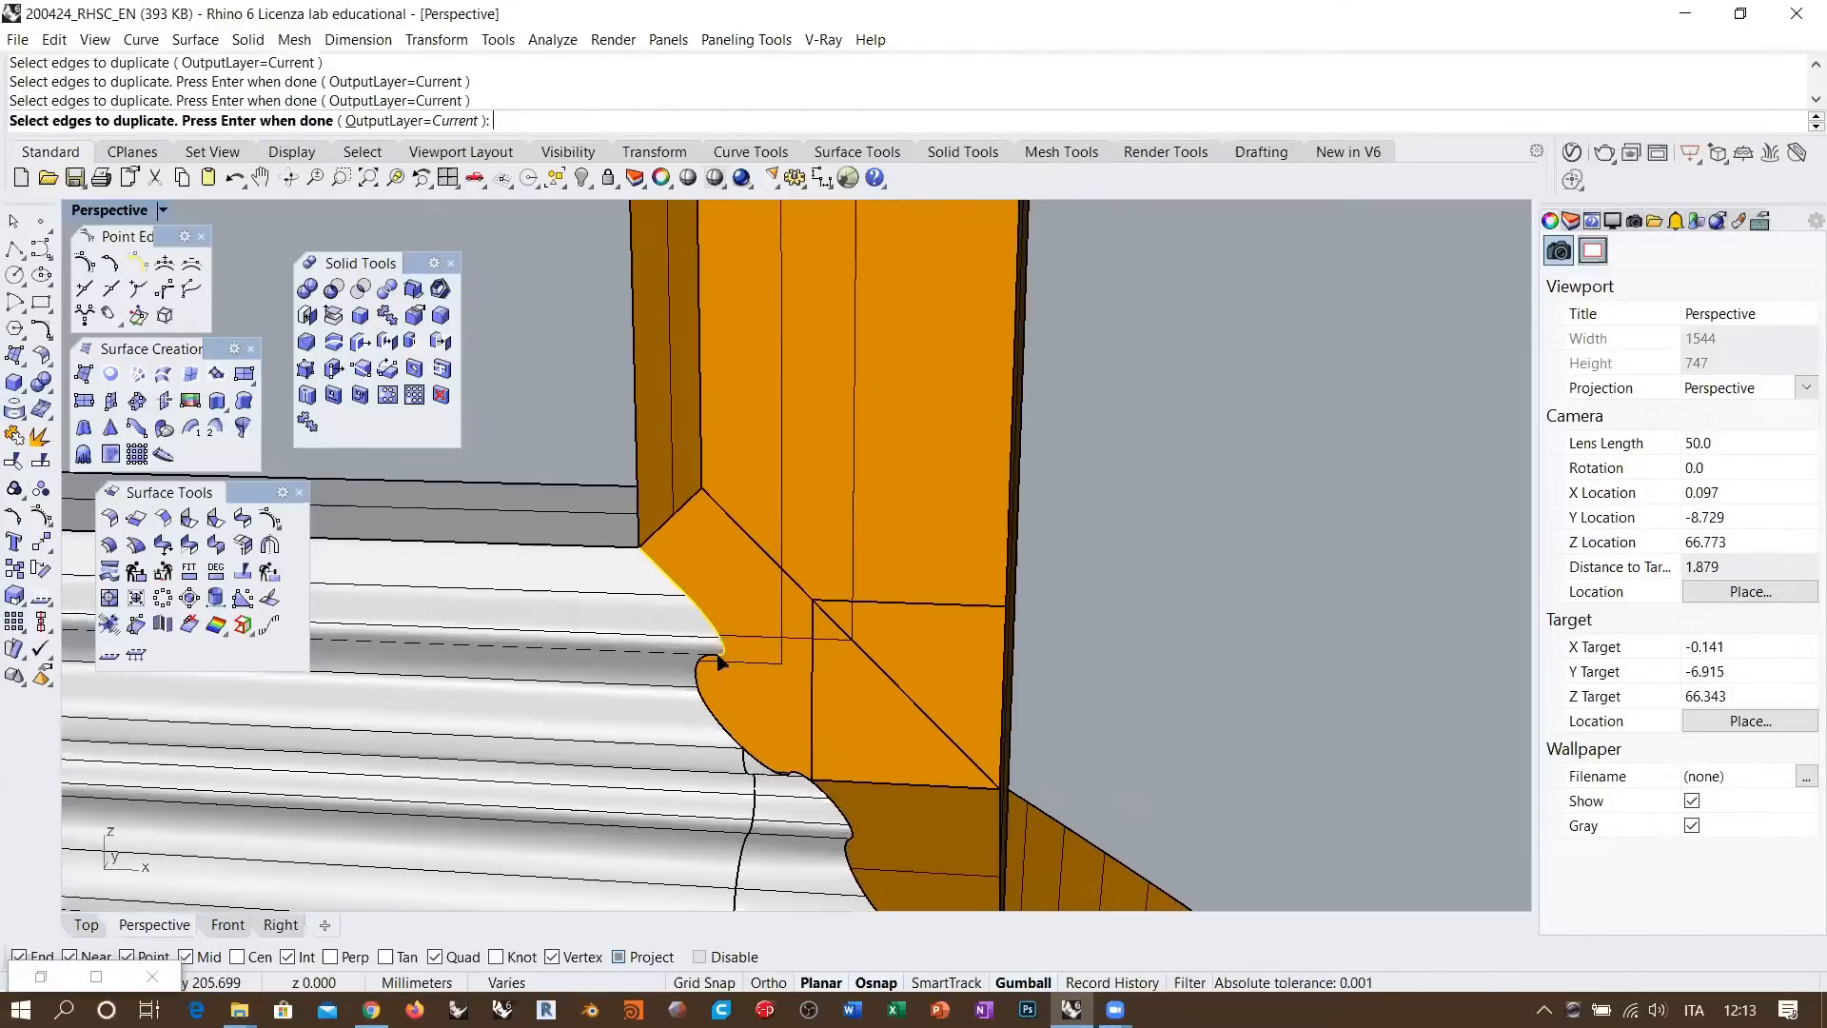
pyautogui.click(704, 668)
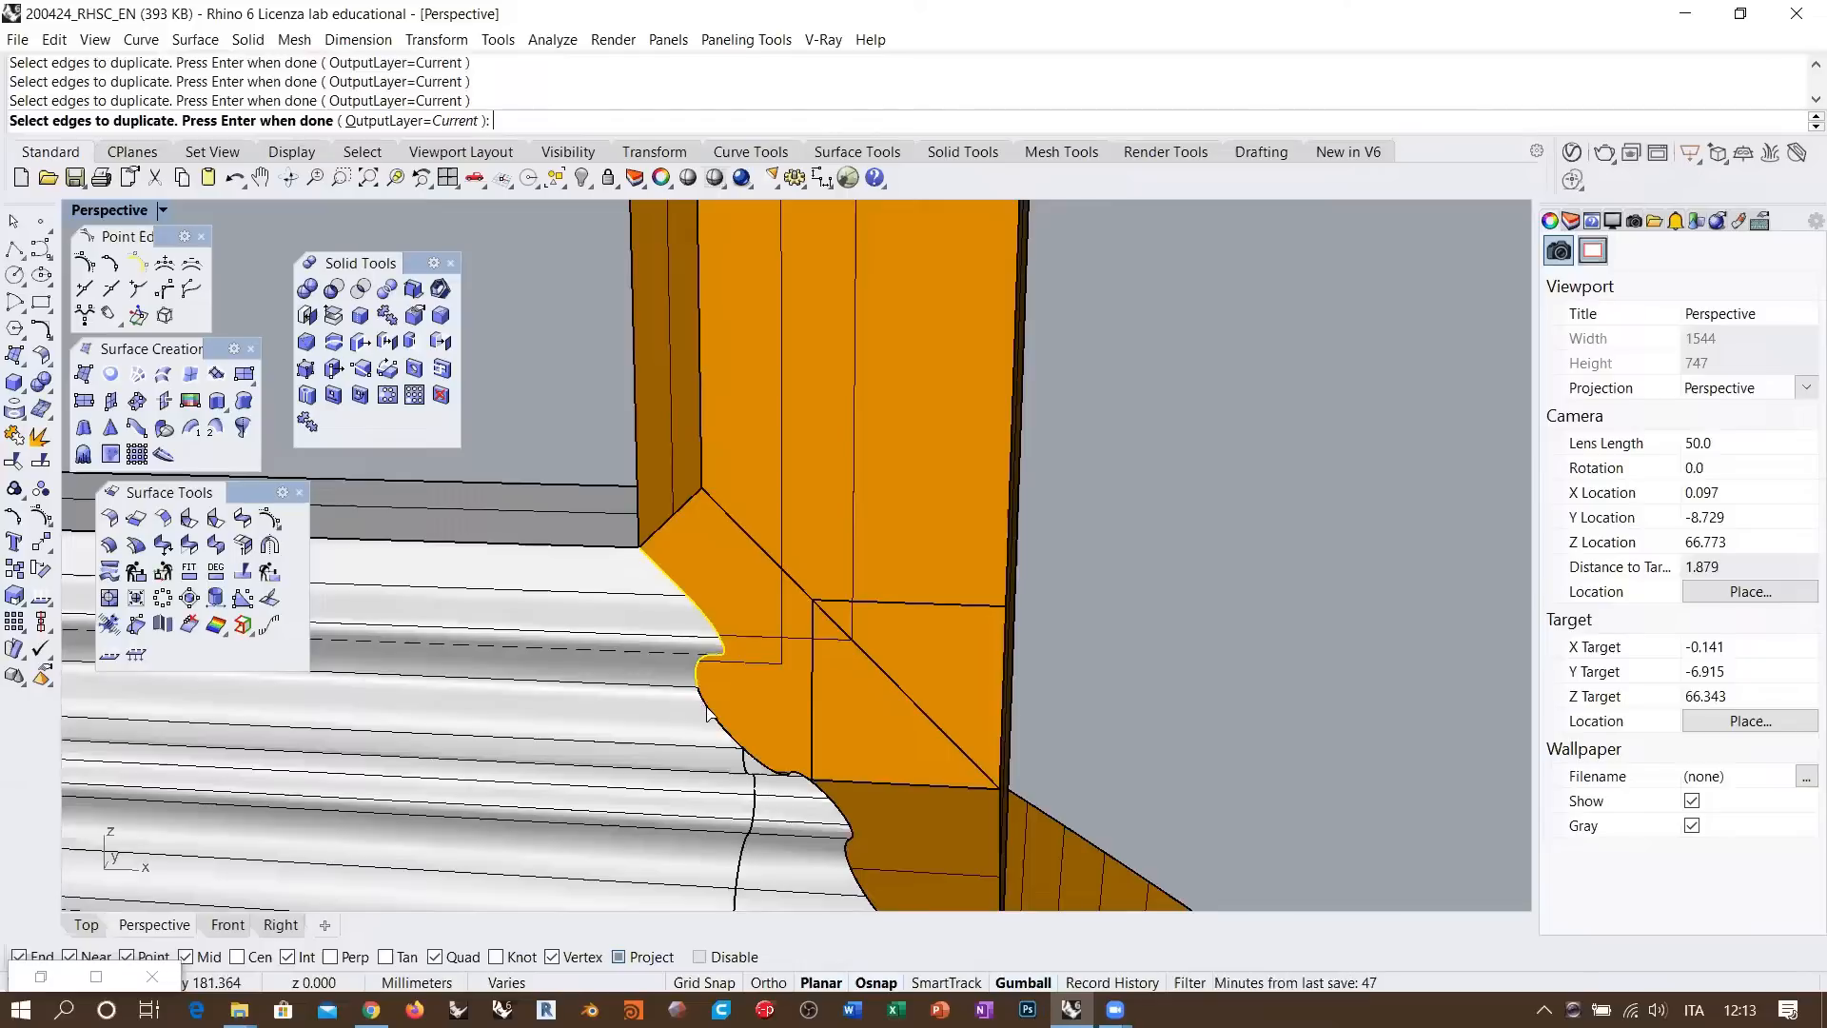
pyautogui.click(760, 761)
pyautogui.keyDown('shift'); pyautogui.moveTo(801, 787); pyautogui.dragTo(759, 723, button='right'); pyautogui.keyUp('shift')
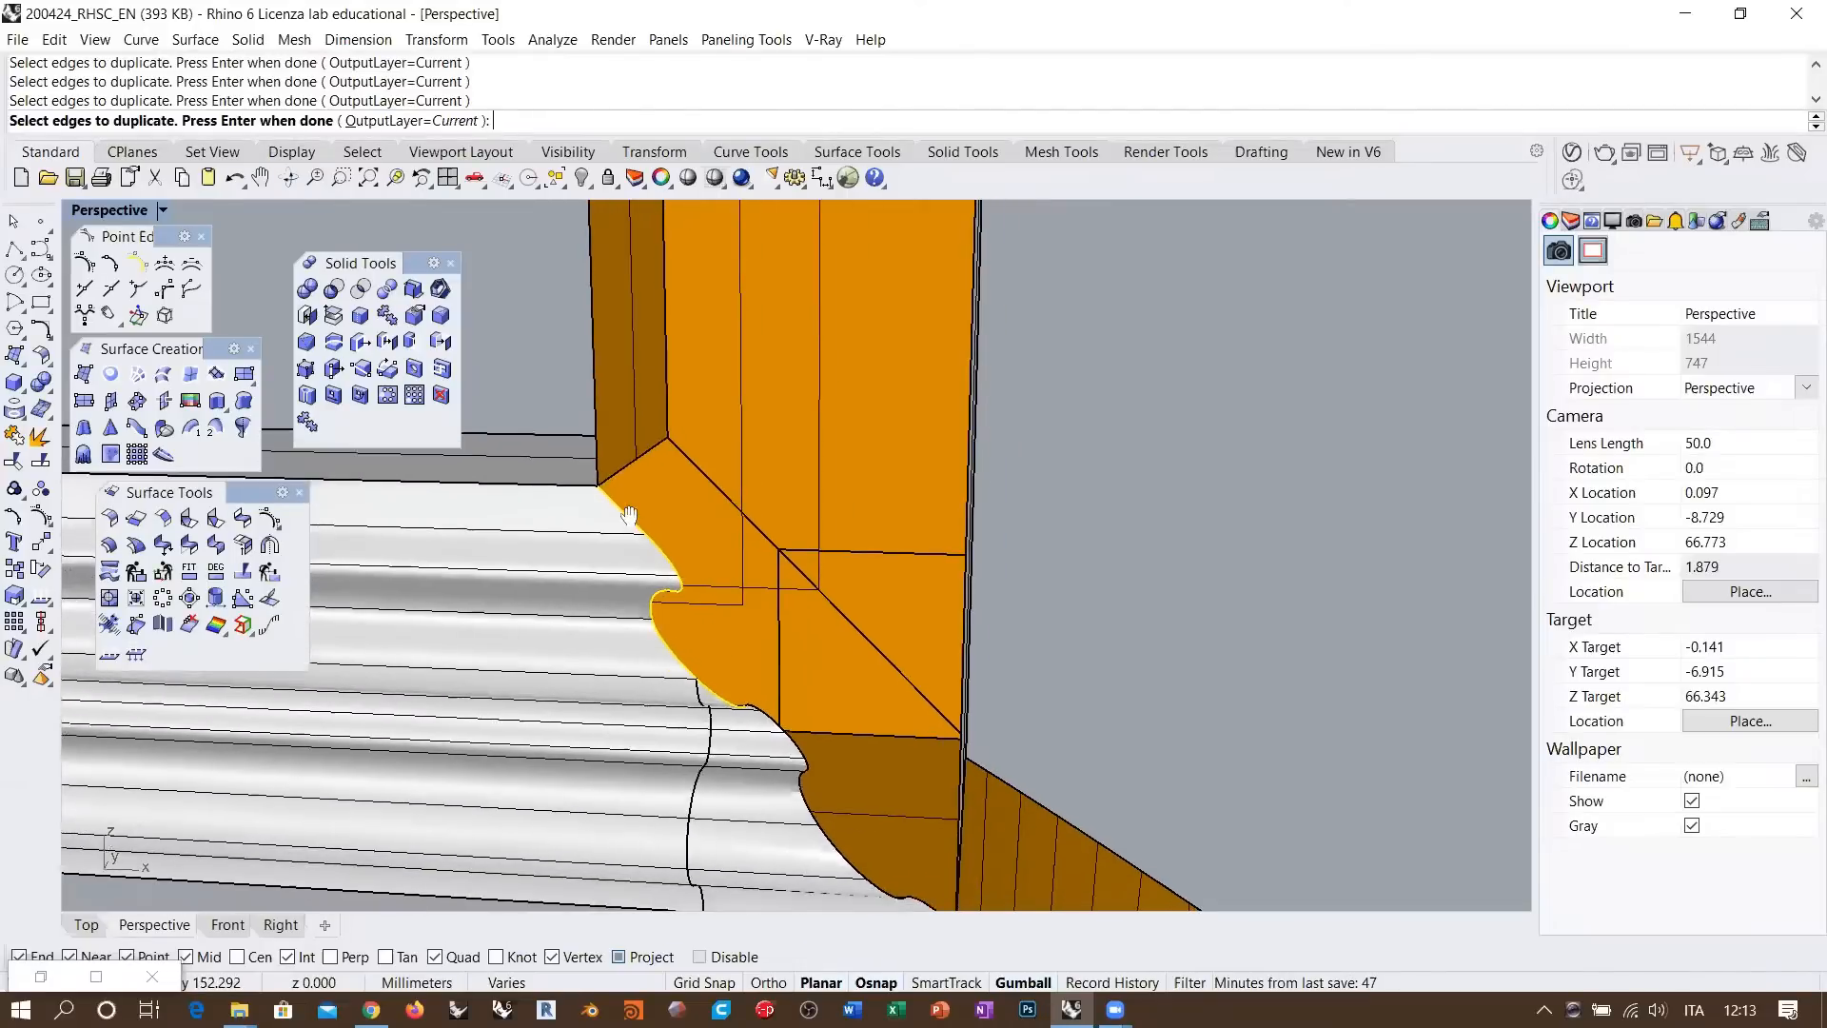
pyautogui.click(771, 715)
pyautogui.click(801, 772)
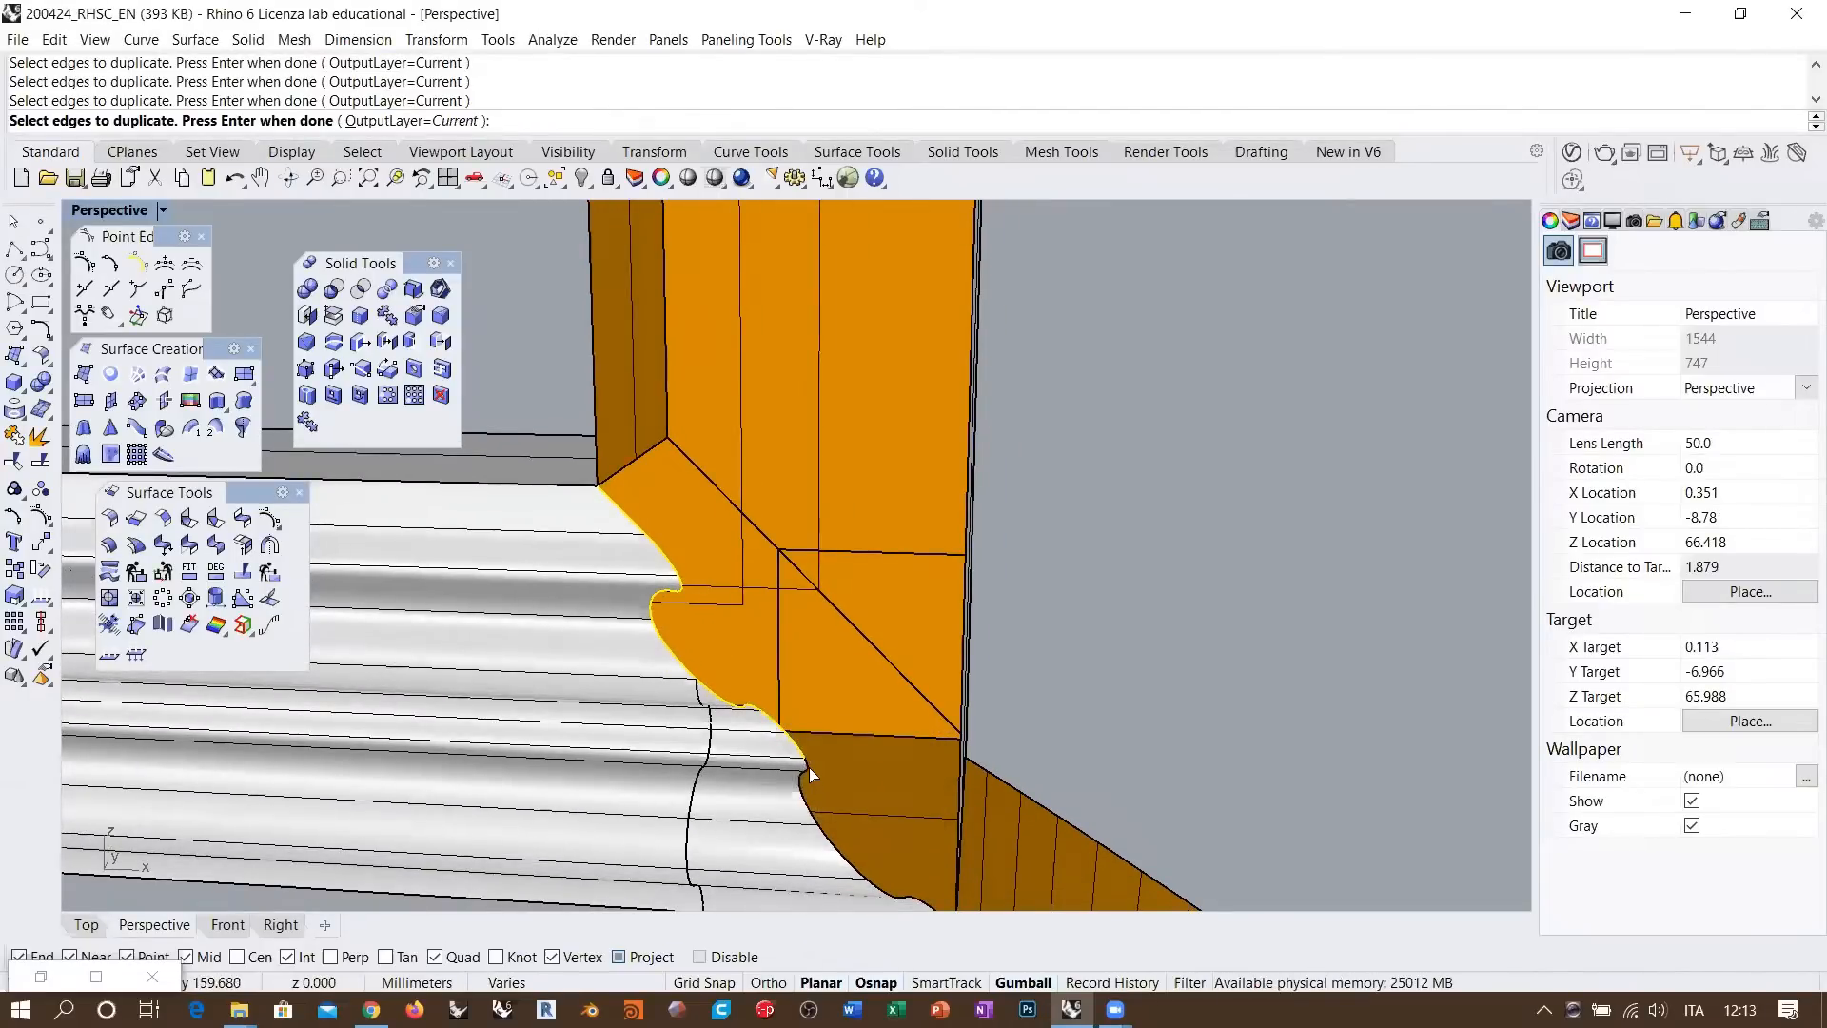
pyautogui.click(814, 796)
pyautogui.keyDown('shift'); pyautogui.moveTo(885, 821); pyautogui.dragTo(692, 422, button='right'); pyautogui.keyUp('shift')
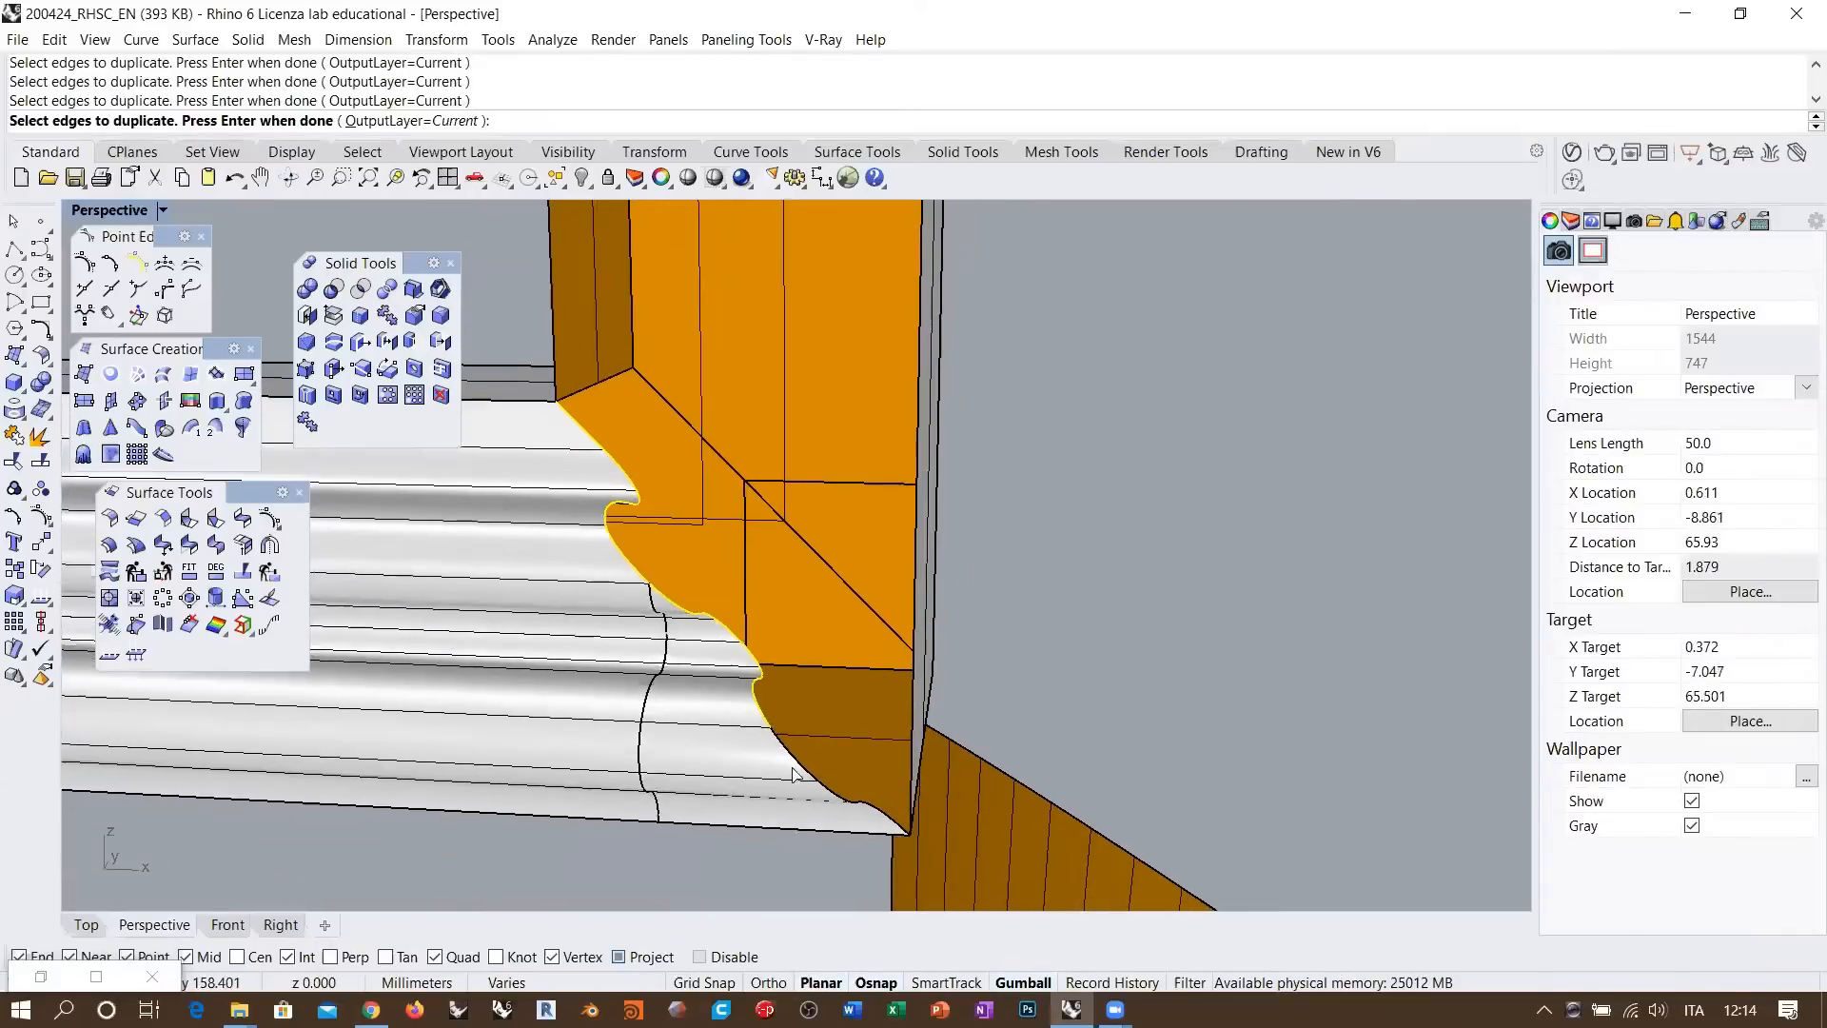
pyautogui.click(893, 829)
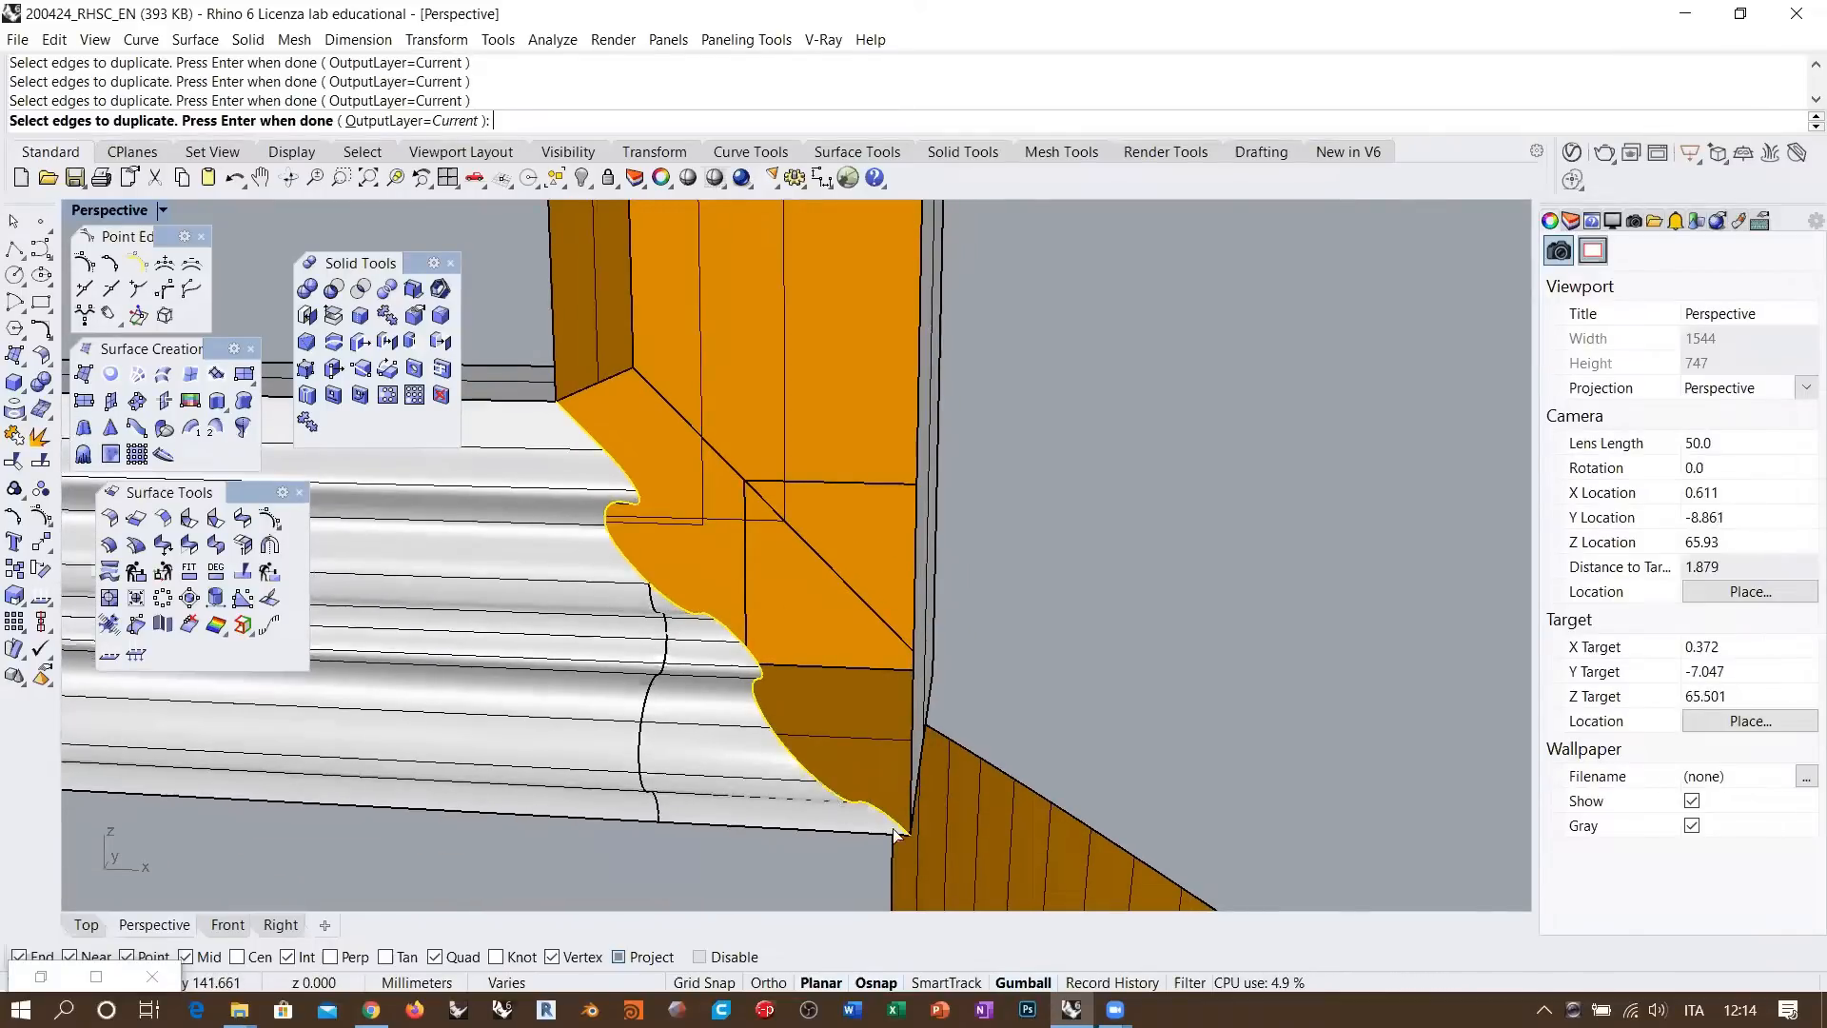
# Add the curved profile edges at the upright's upper corner to the duplication and join all the duplicated curves
pyautogui.scroll(-8, 847, 807)
pyautogui.moveTo(847, 807); pyautogui.dragTo(785, 833, button='right')
pyautogui.keyDown('shift'); pyautogui.moveTo(885, 647); pyautogui.dragTo(729, 698, button='right'); pyautogui.keyUp('shift')
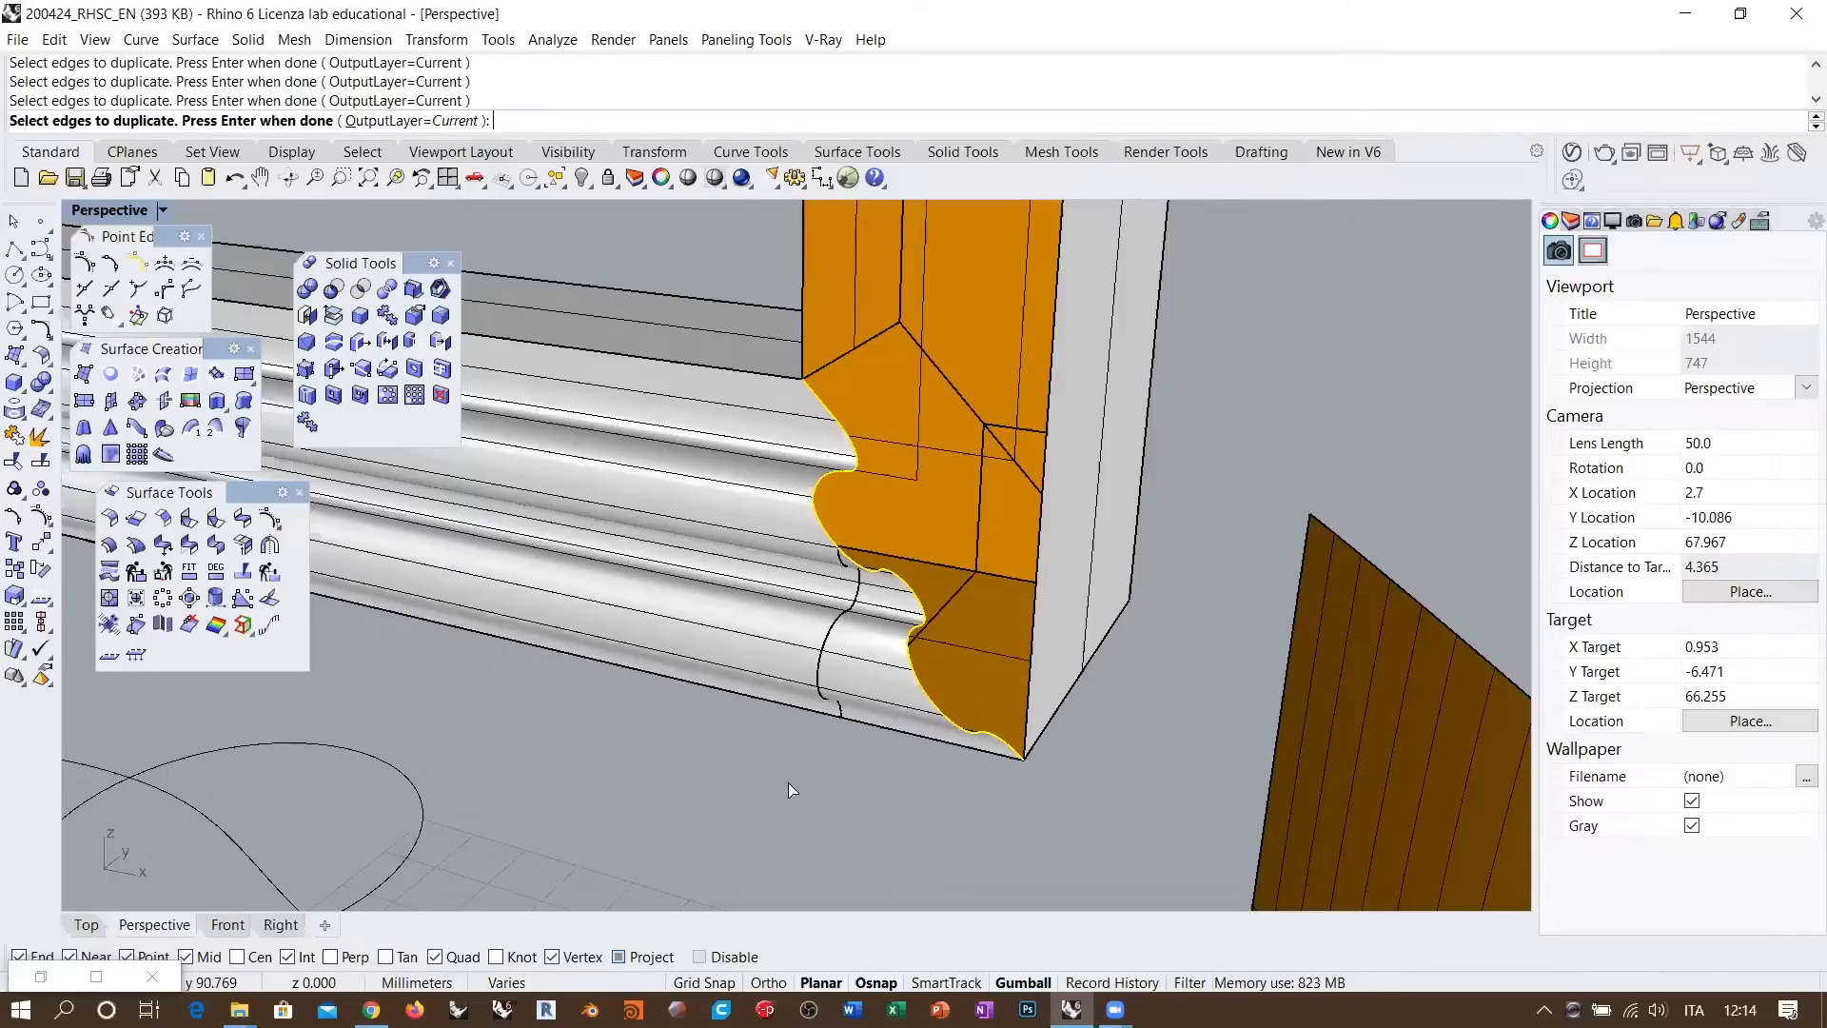
pyautogui.scroll(-15, 826, 806)
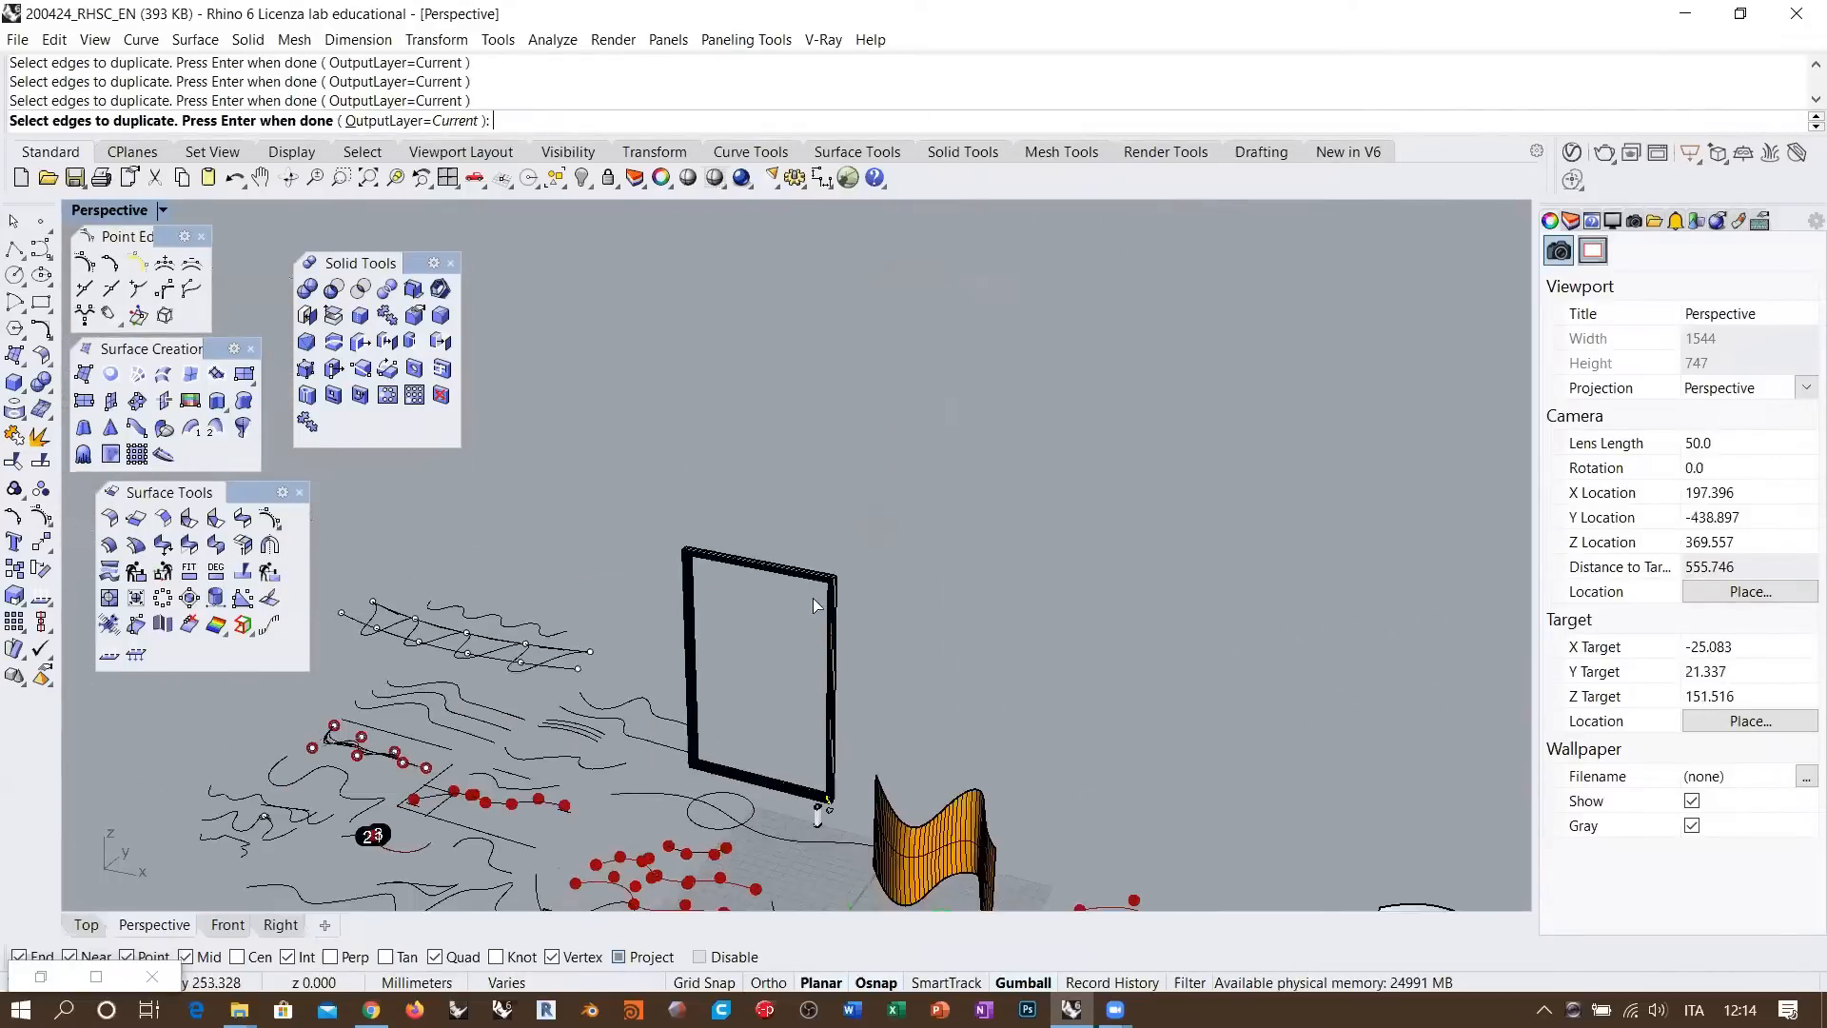
pyautogui.scroll(12, 861, 522)
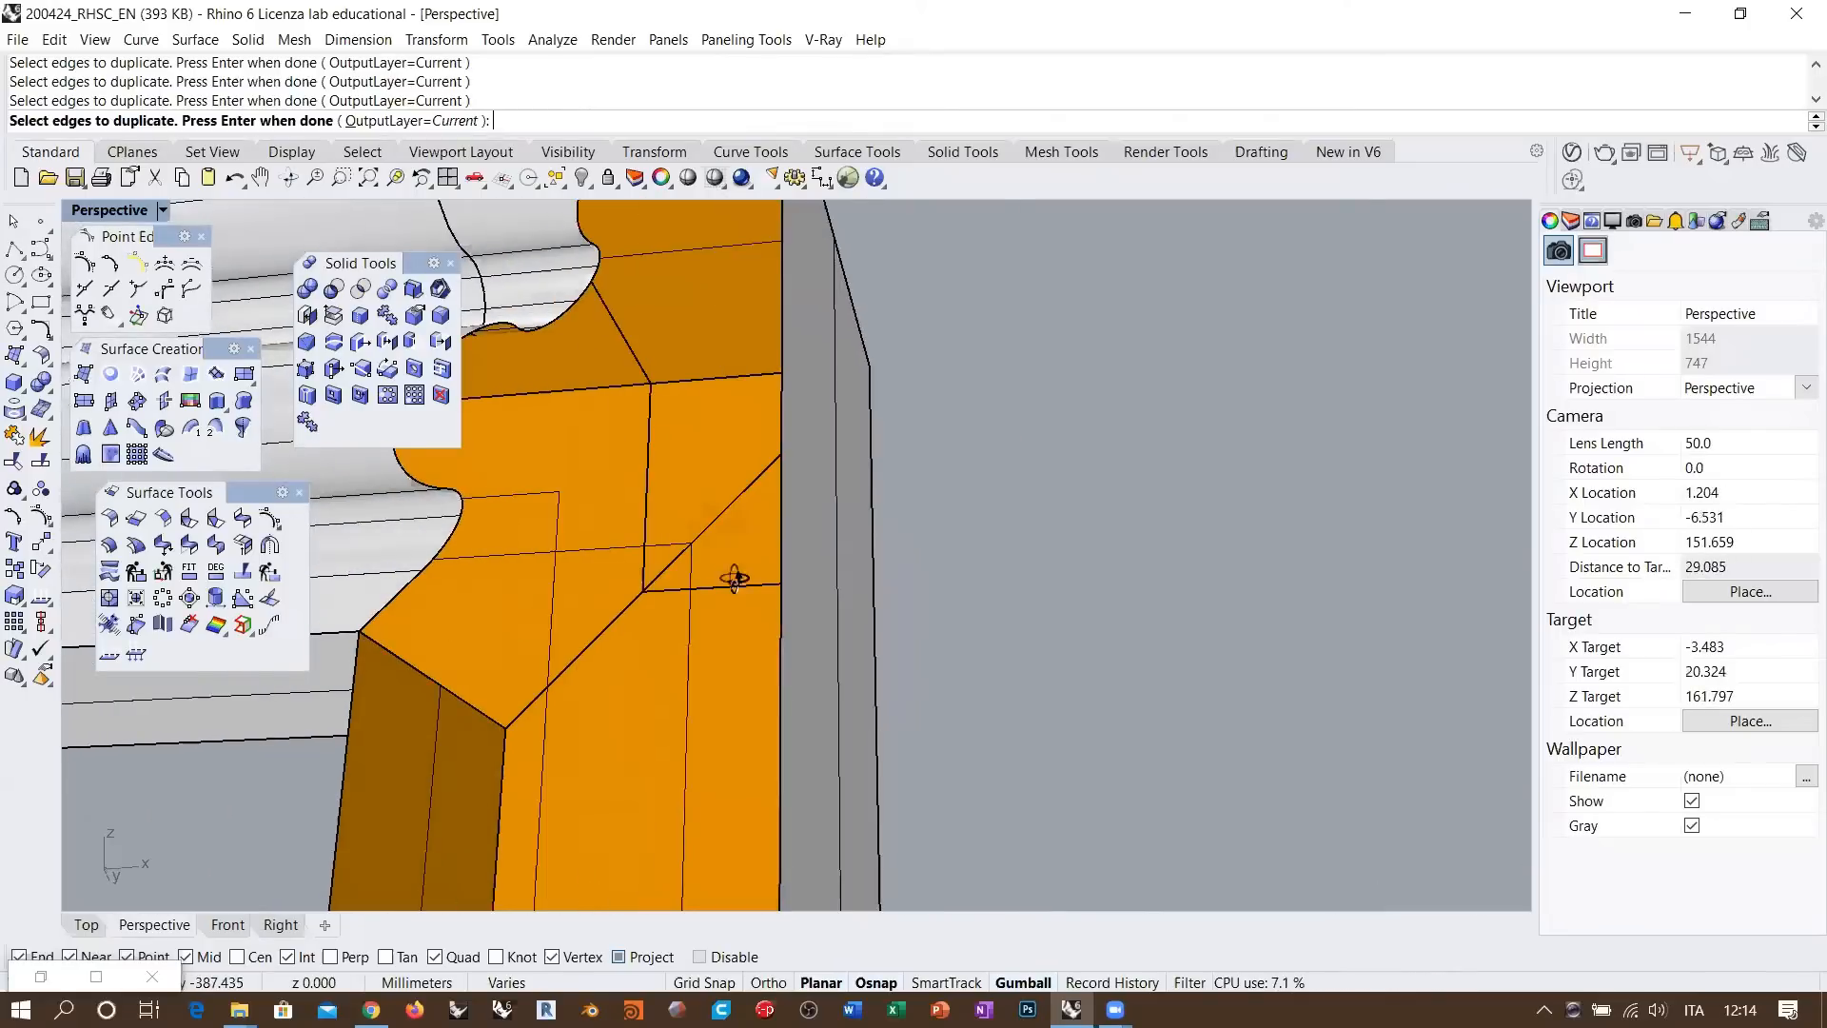
pyautogui.keyDown('shift'); pyautogui.moveTo(655, 557); pyautogui.dragTo(662, 588, button='right'); pyautogui.keyUp('shift')
pyautogui.click(495, 712)
pyautogui.click(537, 667)
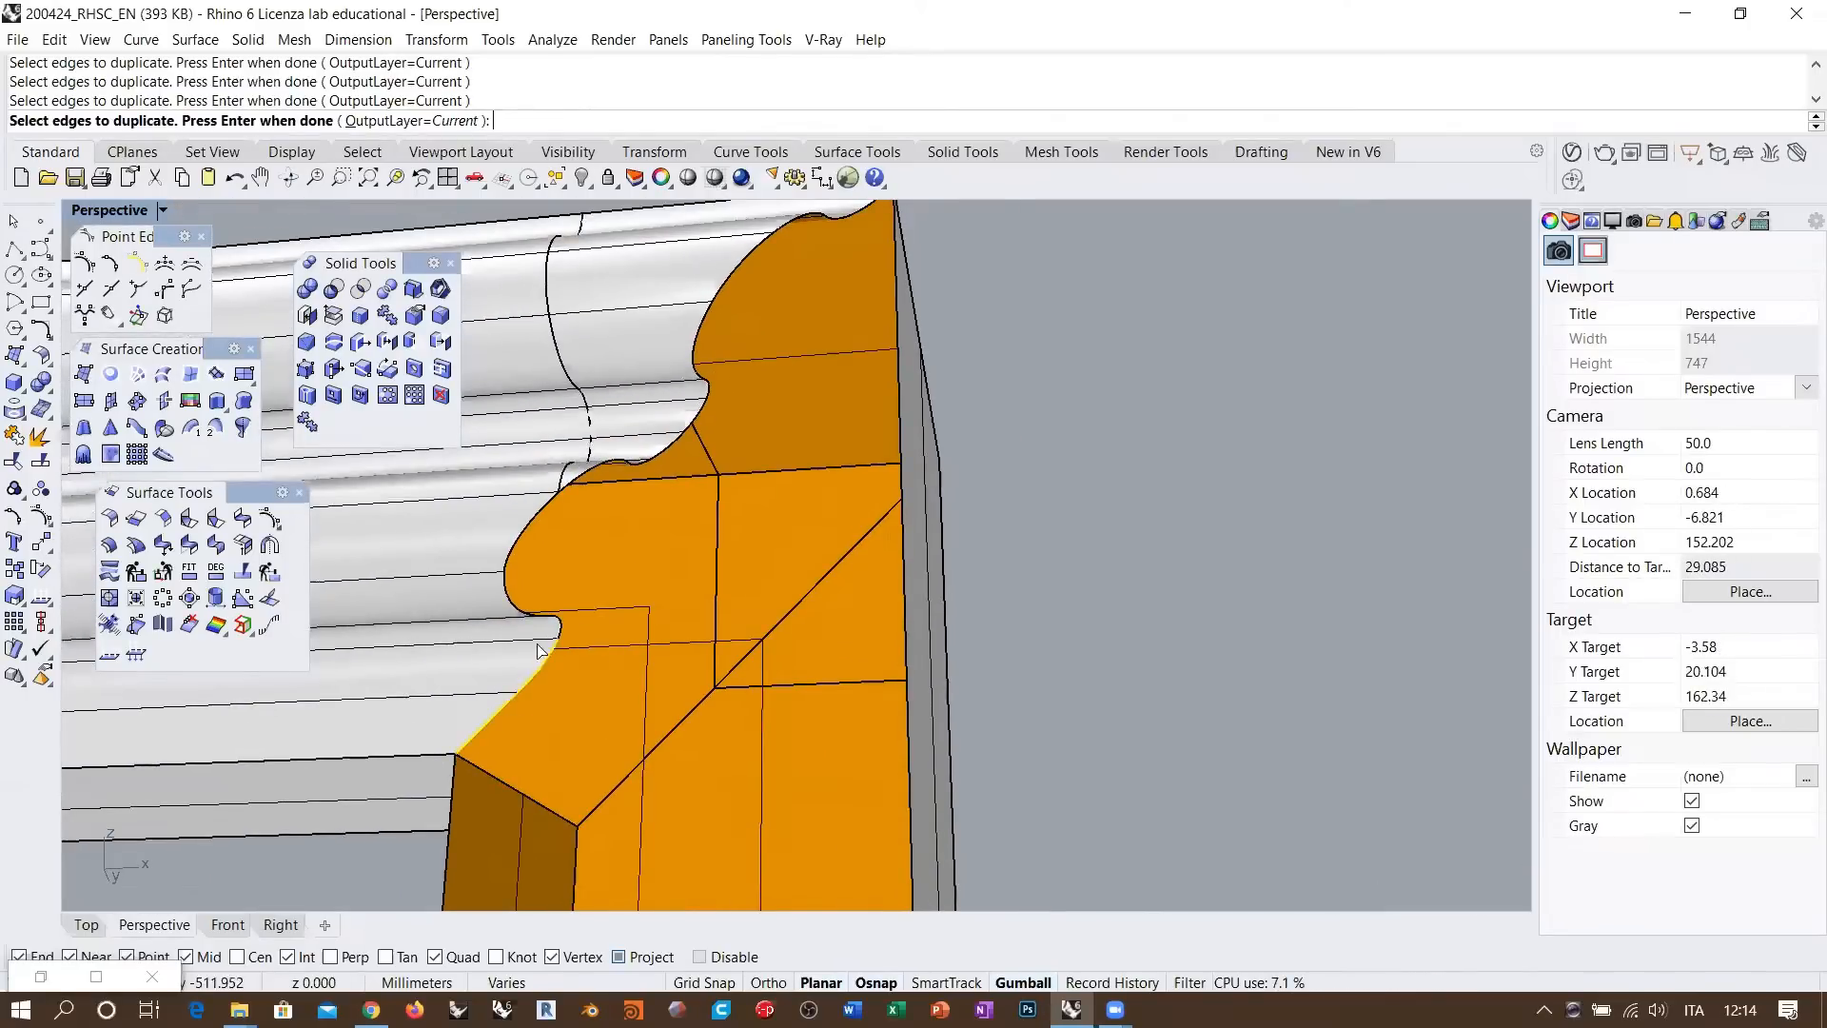
pyautogui.click(561, 627)
pyautogui.click(524, 611)
pyautogui.click(506, 552)
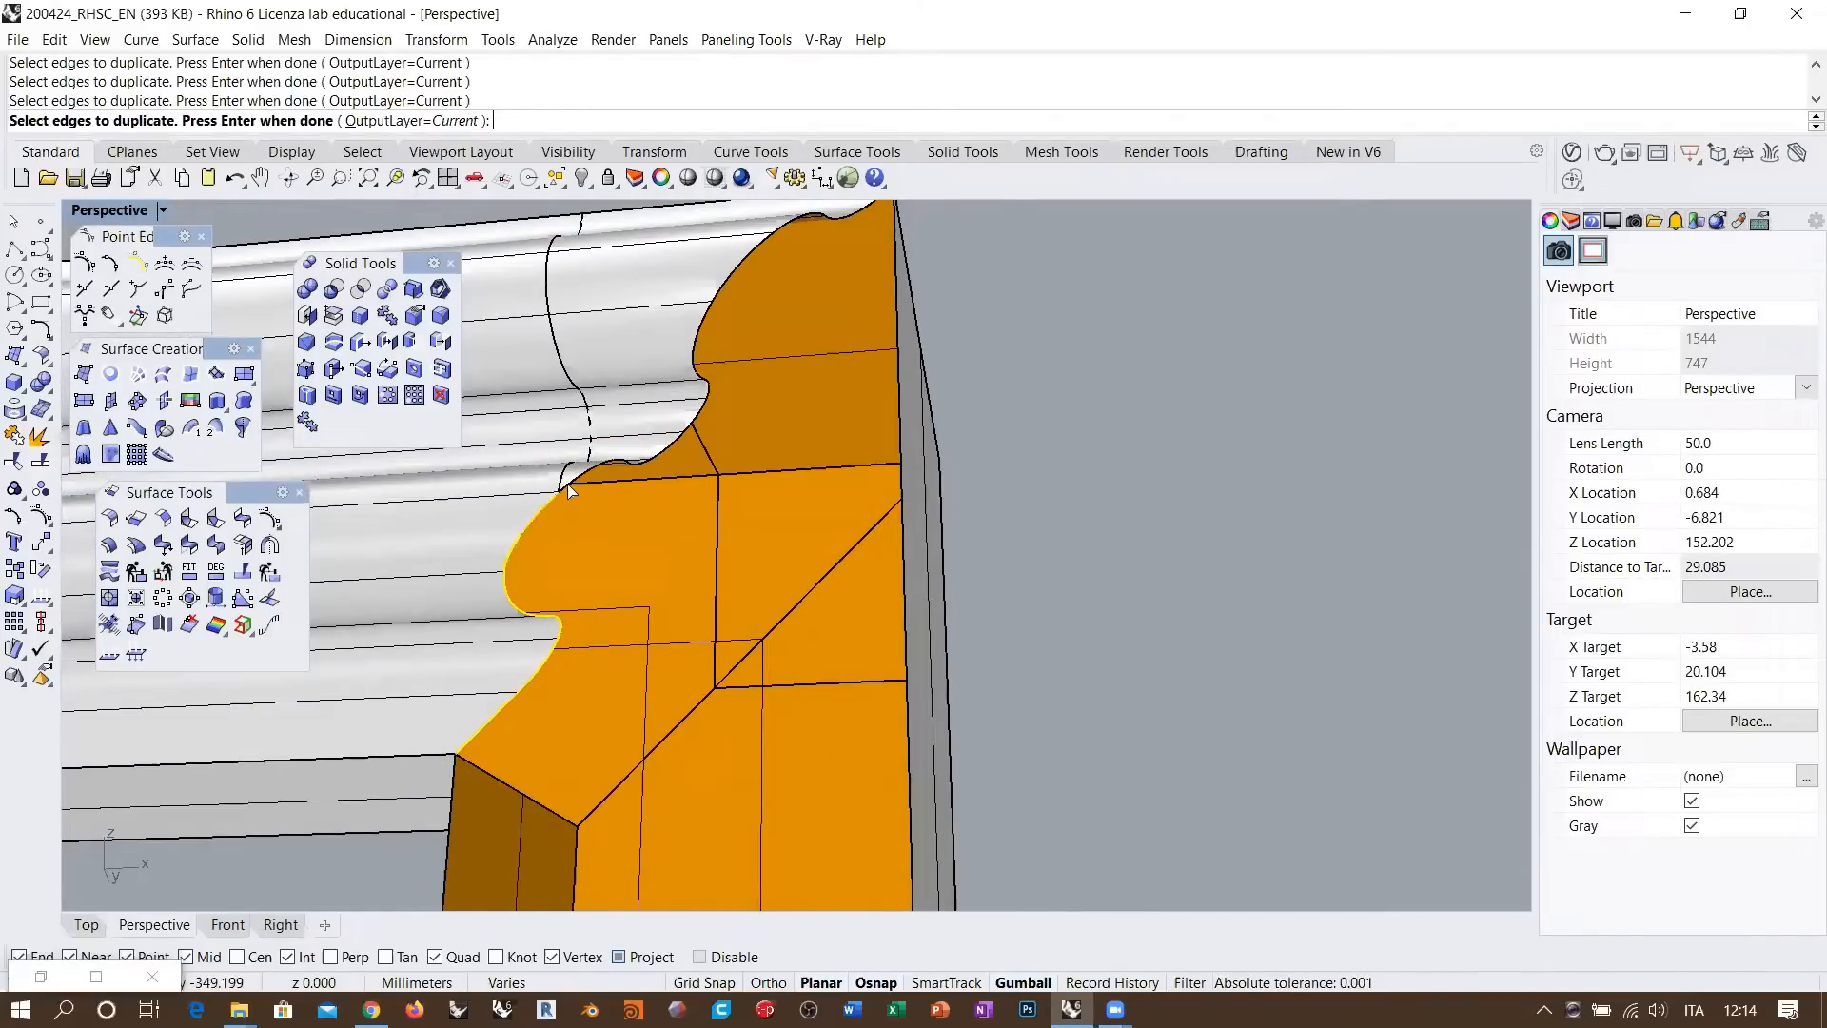
pyautogui.click(574, 478)
pyautogui.click(635, 461)
pyautogui.click(677, 439)
pyautogui.click(700, 413)
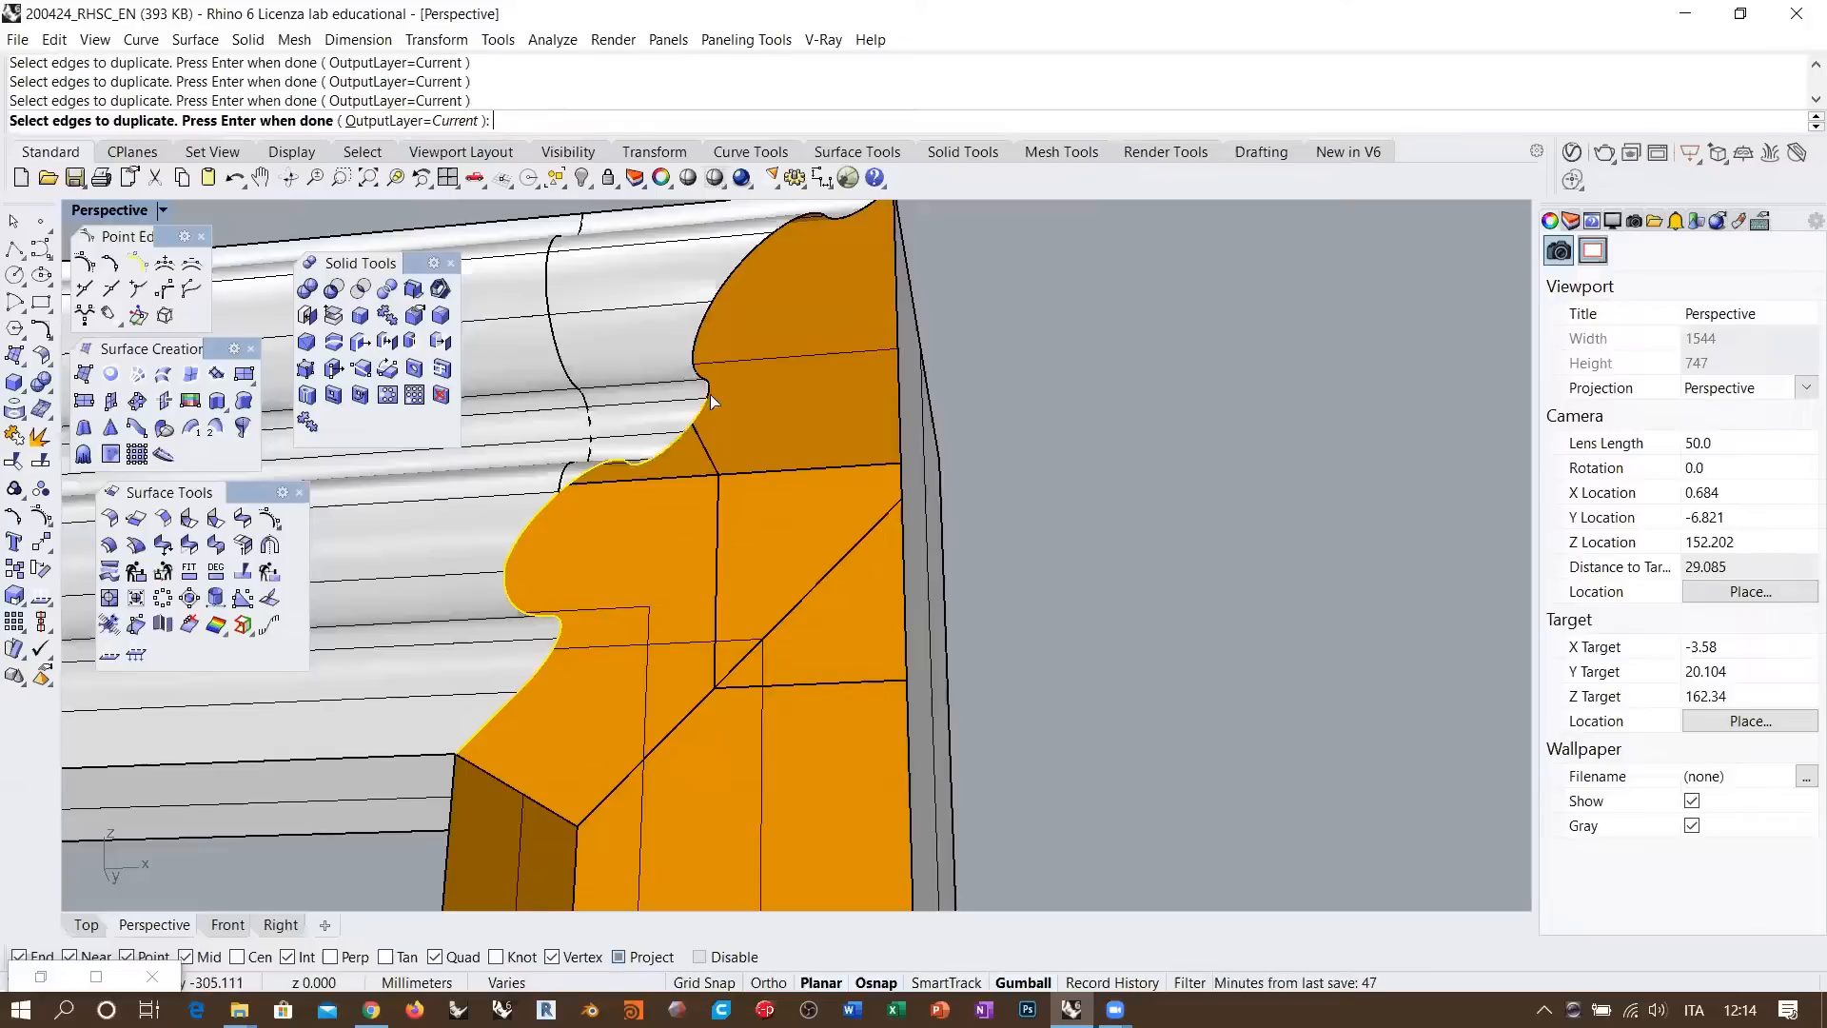
pyautogui.click(699, 377)
pyautogui.click(723, 303)
pyautogui.click(789, 231)
pyautogui.scroll(-4, 839, 222)
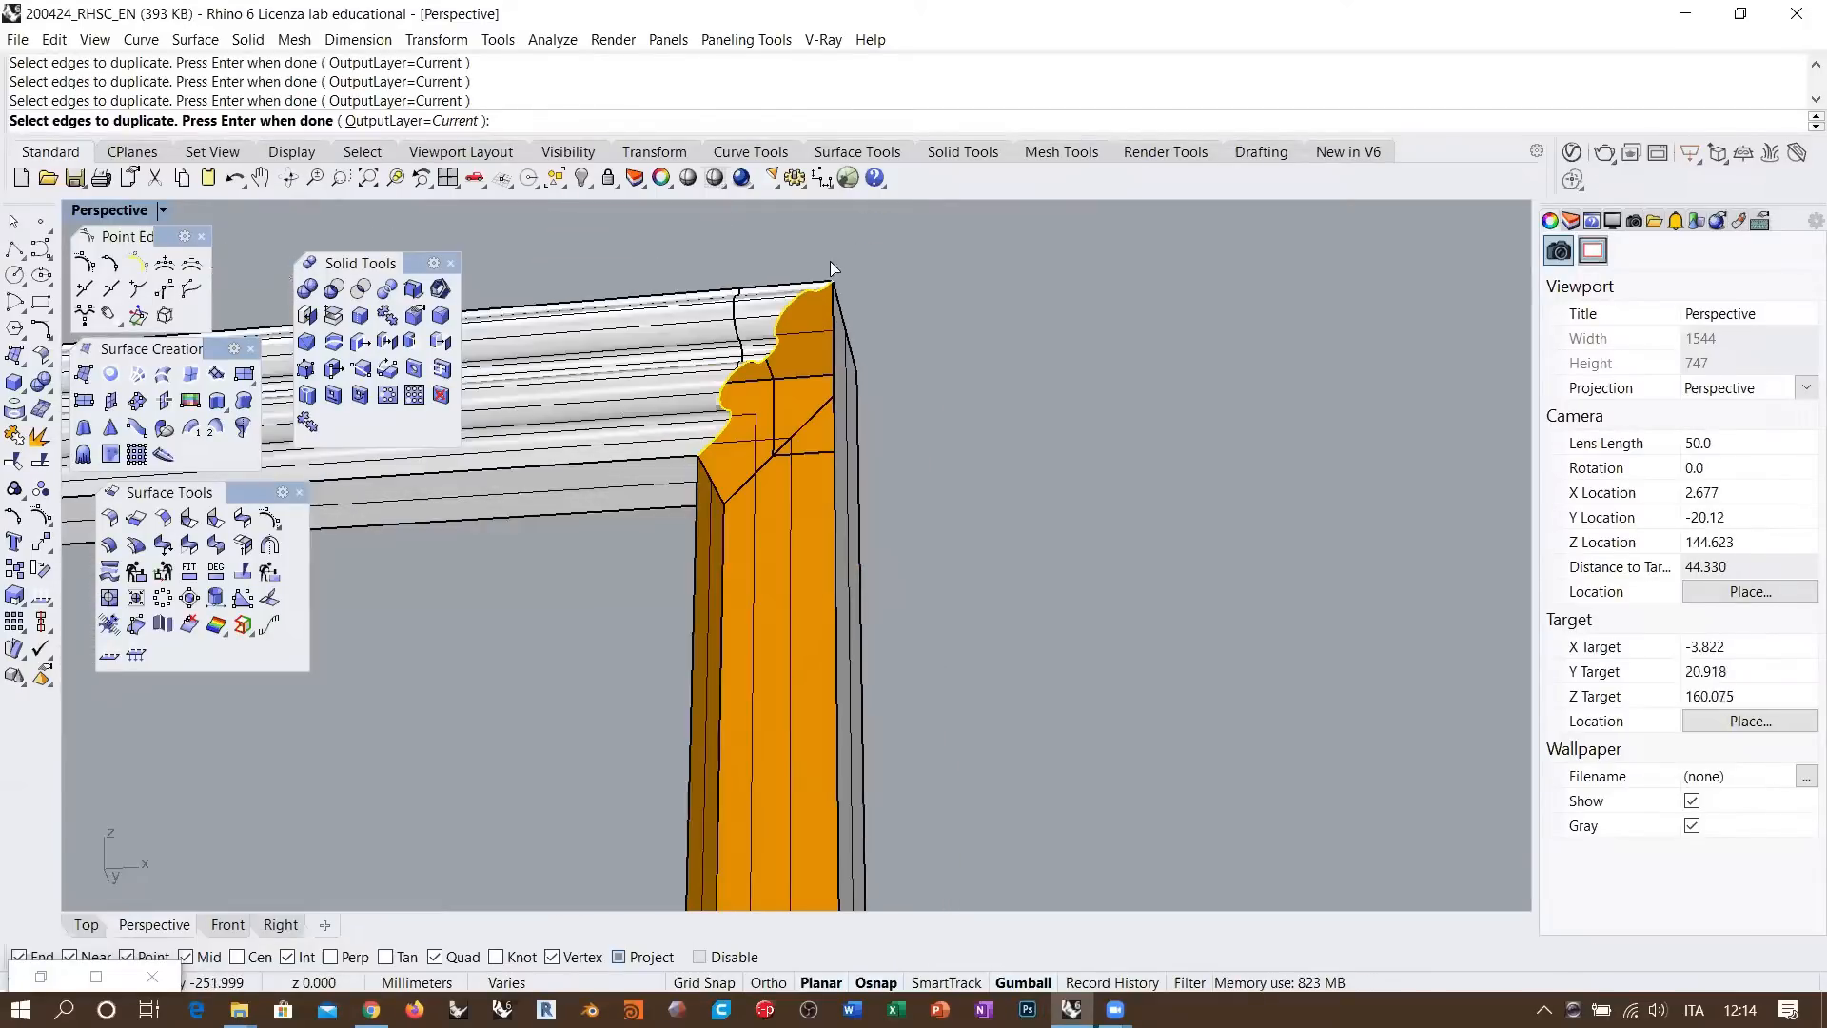
pyautogui.press('Return')
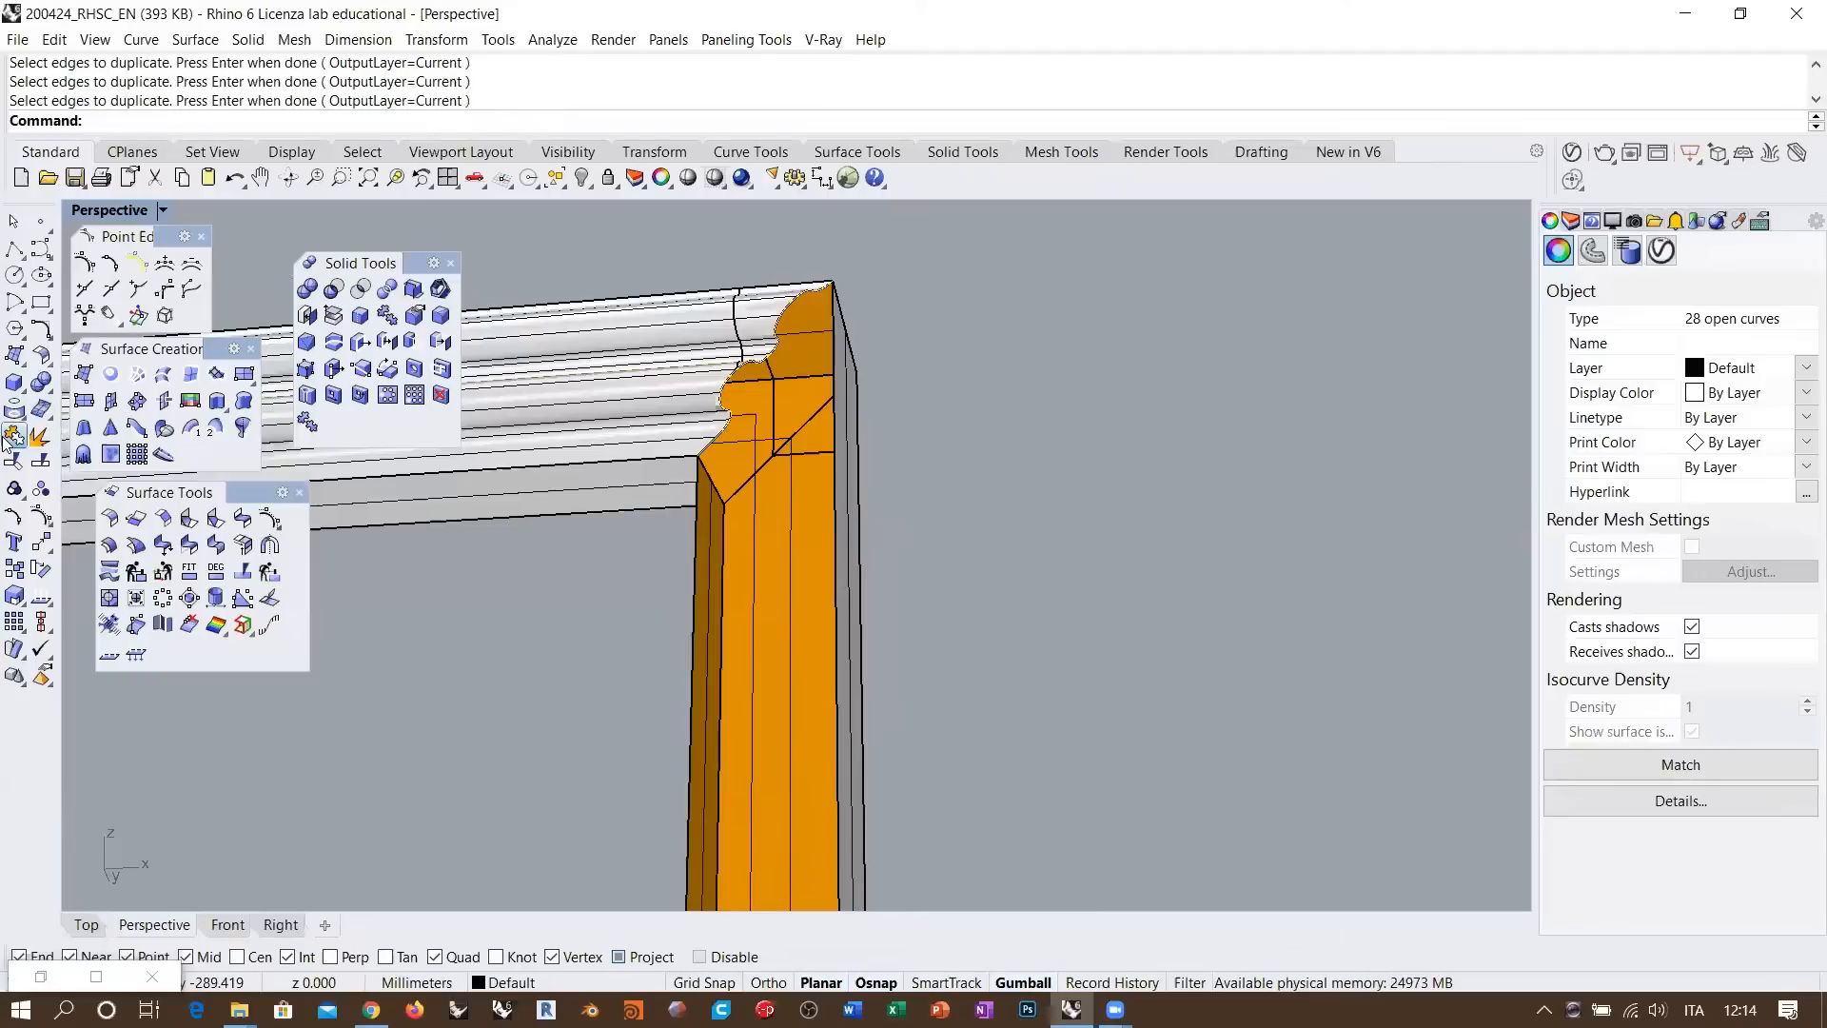
pyautogui.click(11, 437)
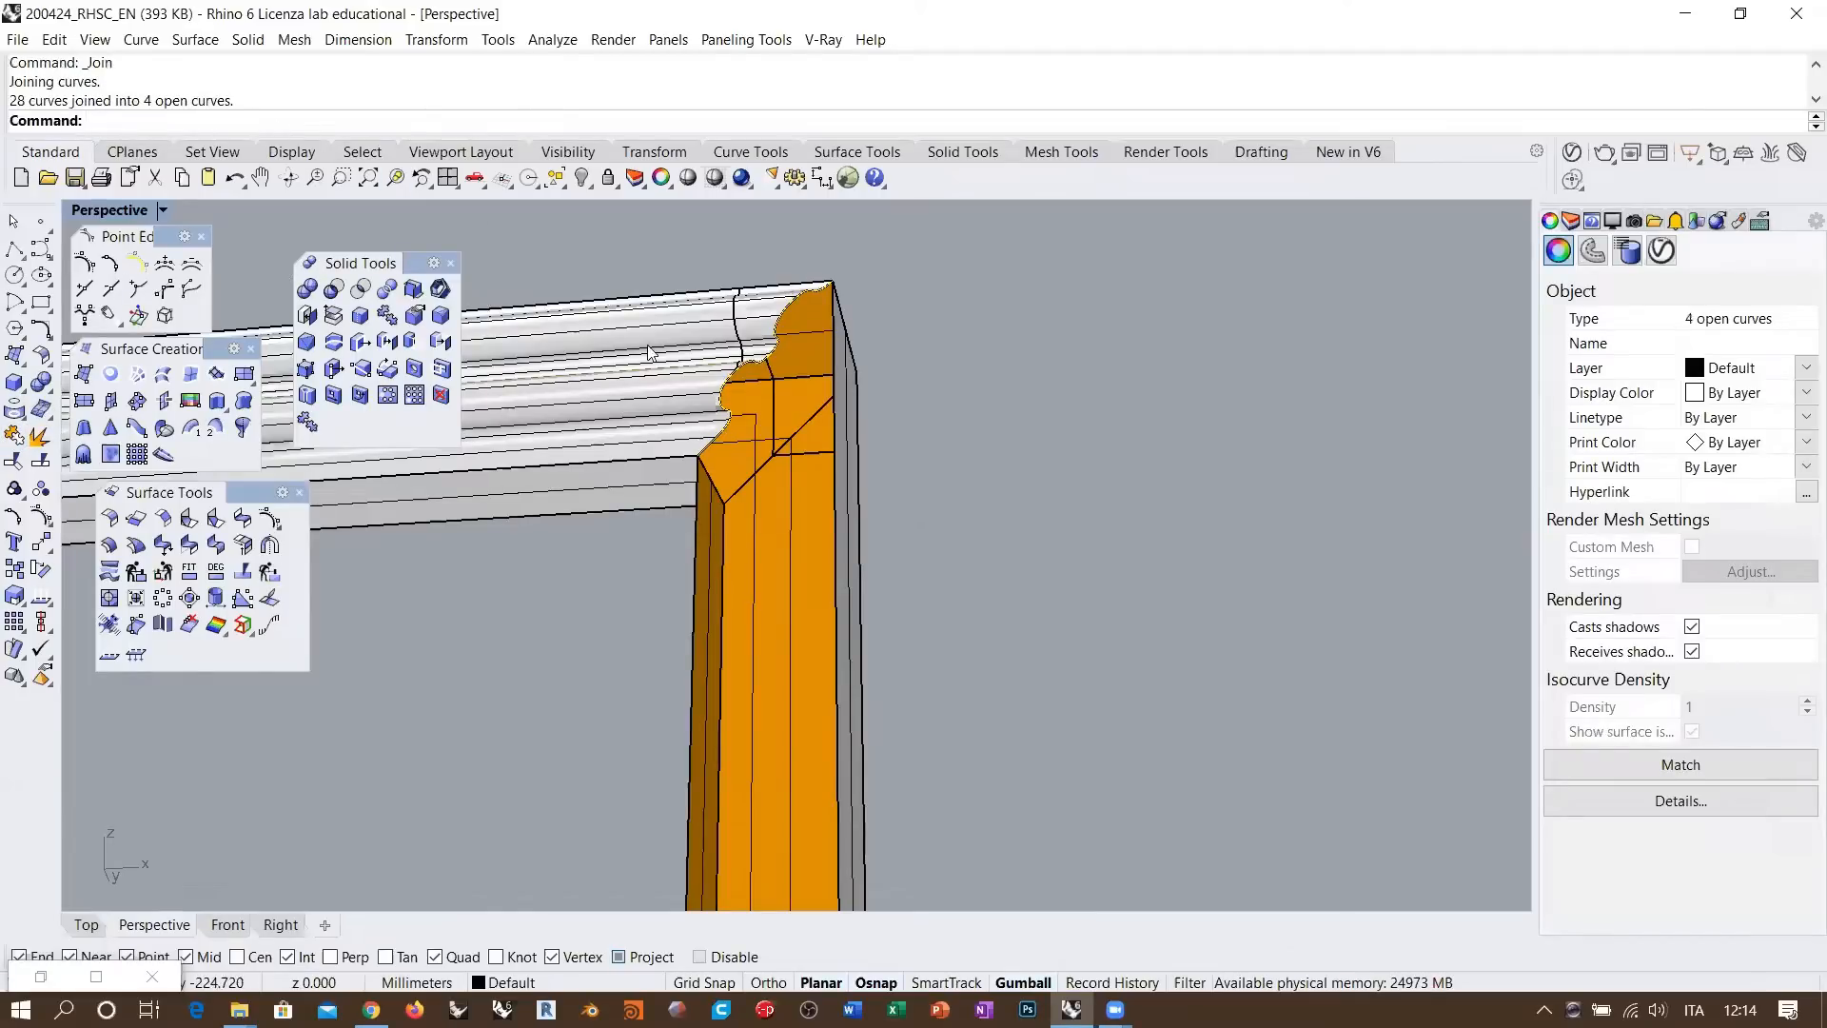
# Select the two joined profile curves at the upper corner and examine the gap between them in Wireframe display
pyautogui.scroll(10, 742, 371)
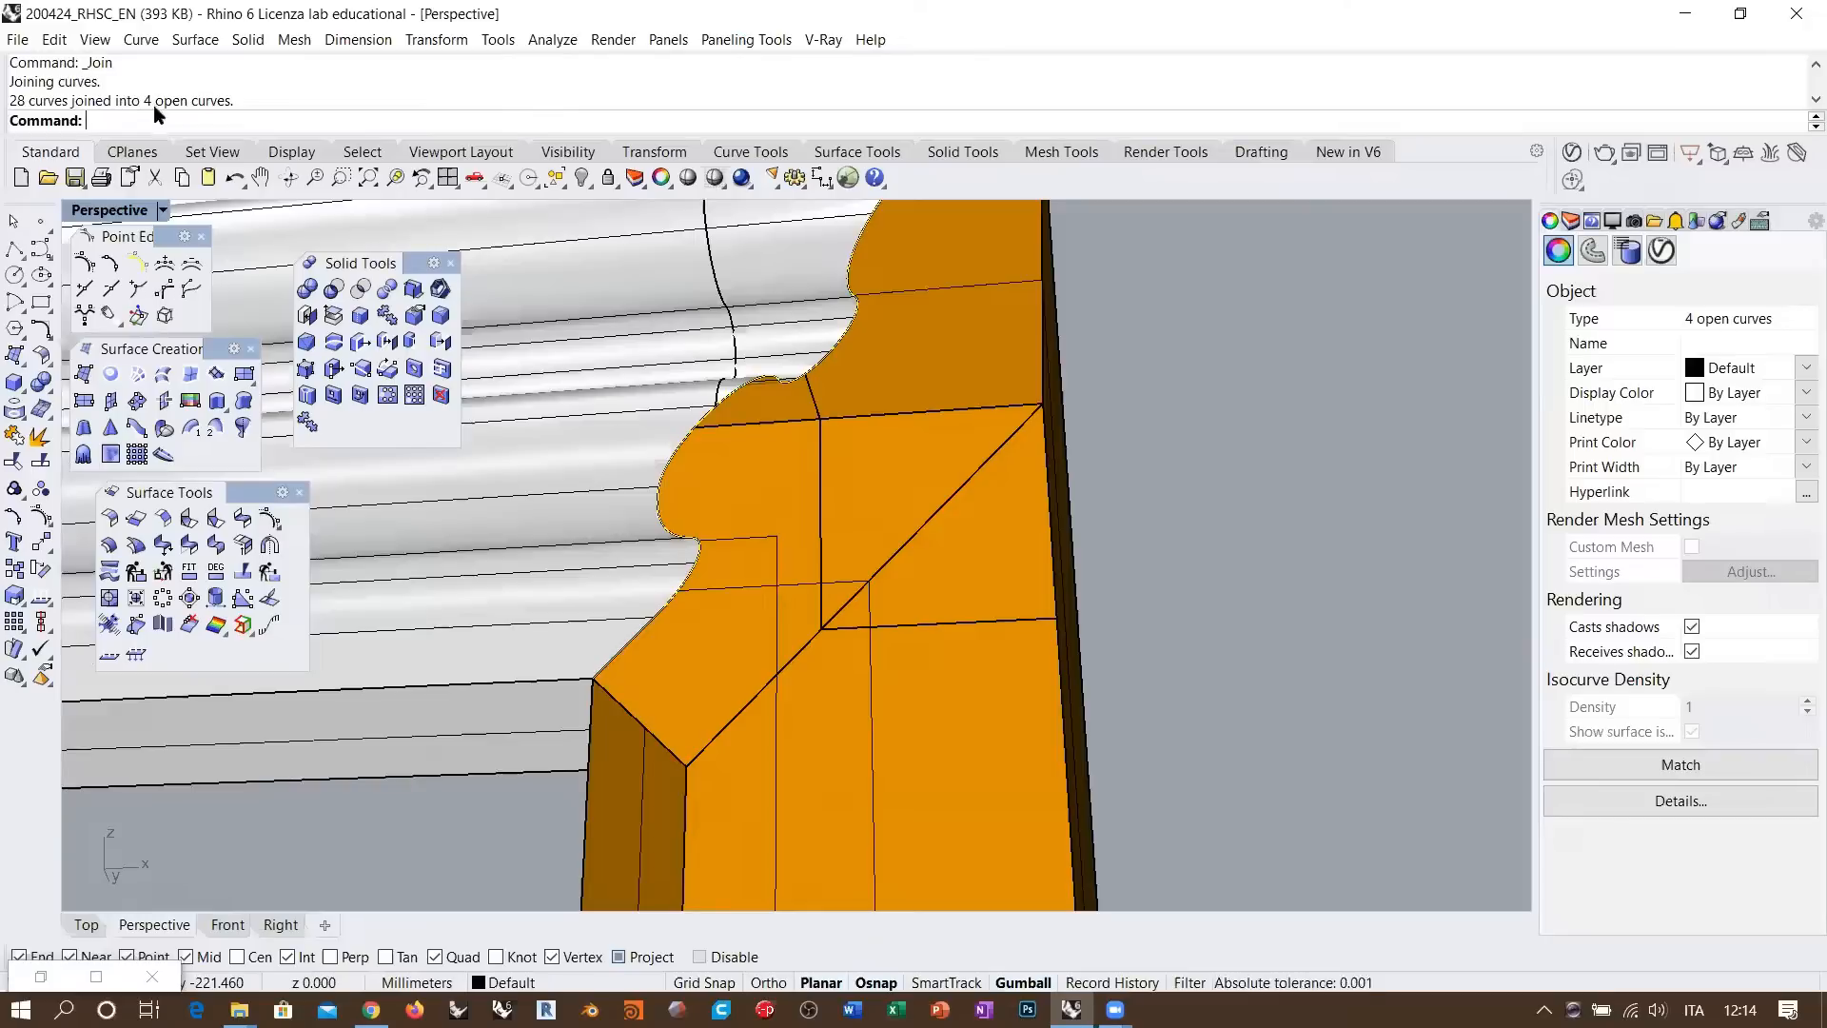
pyautogui.click(1275, 479)
pyautogui.click(681, 440)
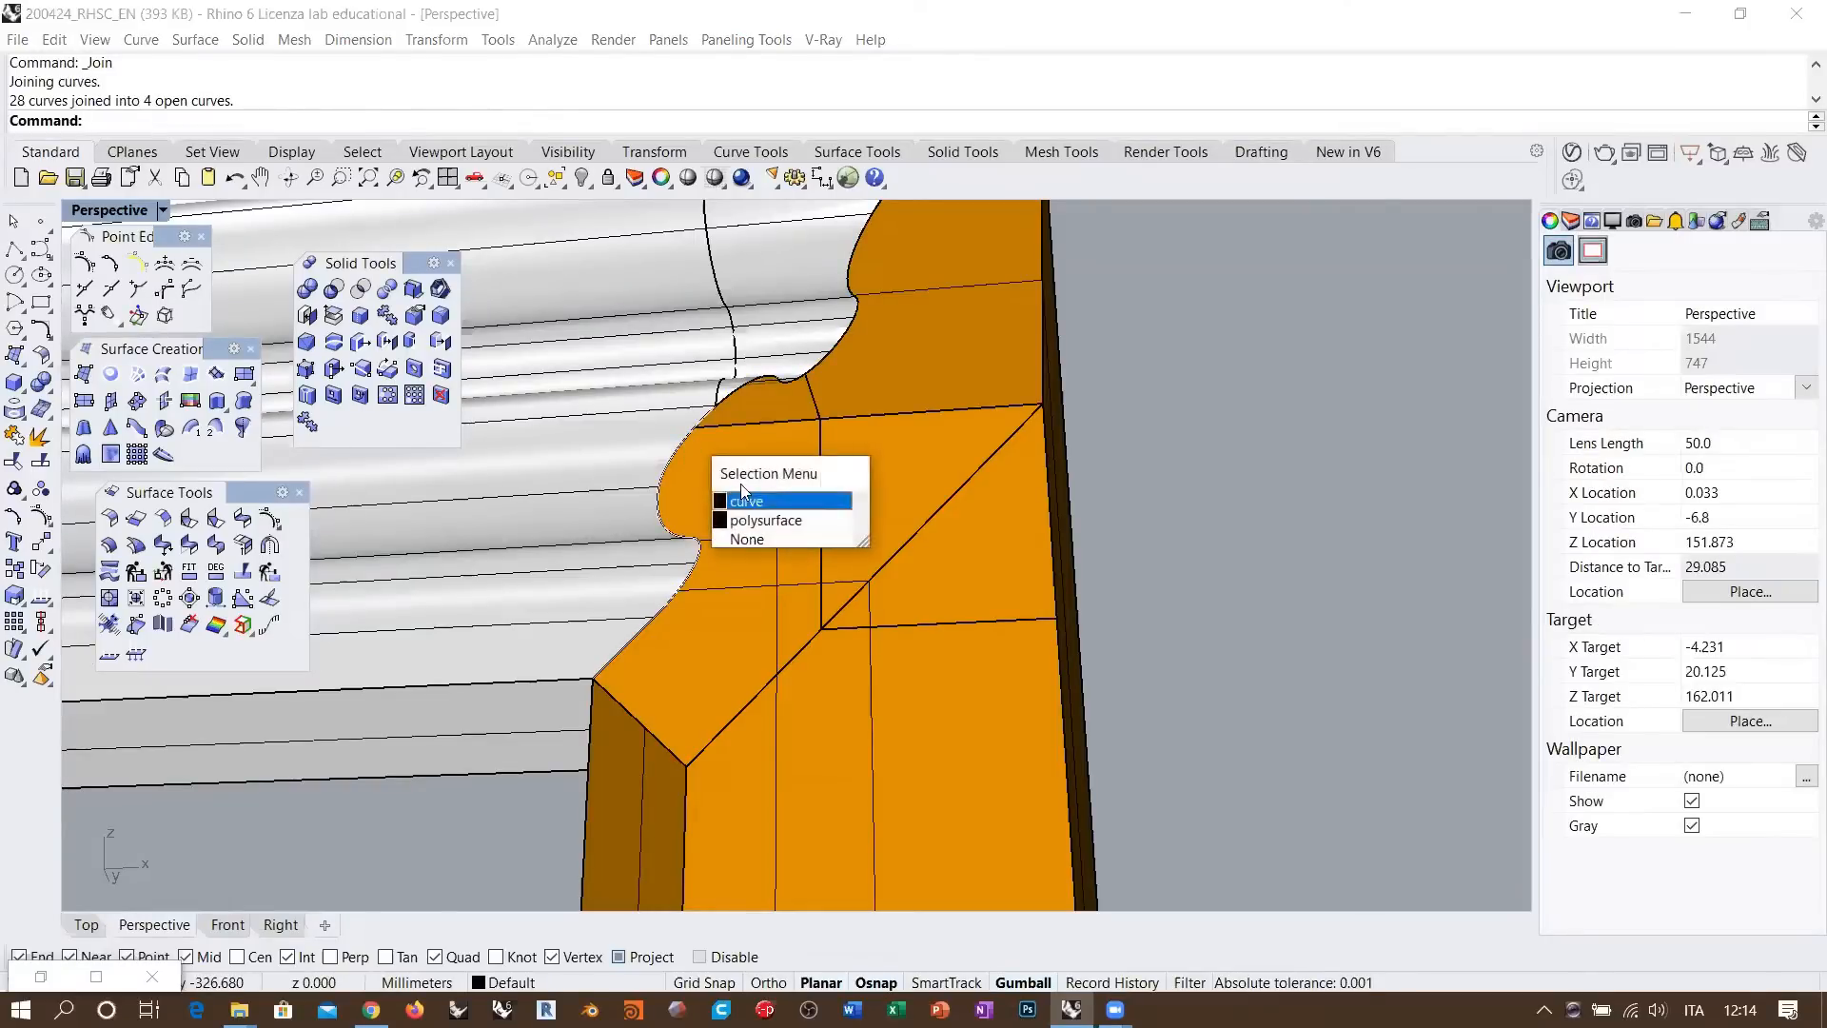
pyautogui.click(740, 498)
pyautogui.click(729, 394)
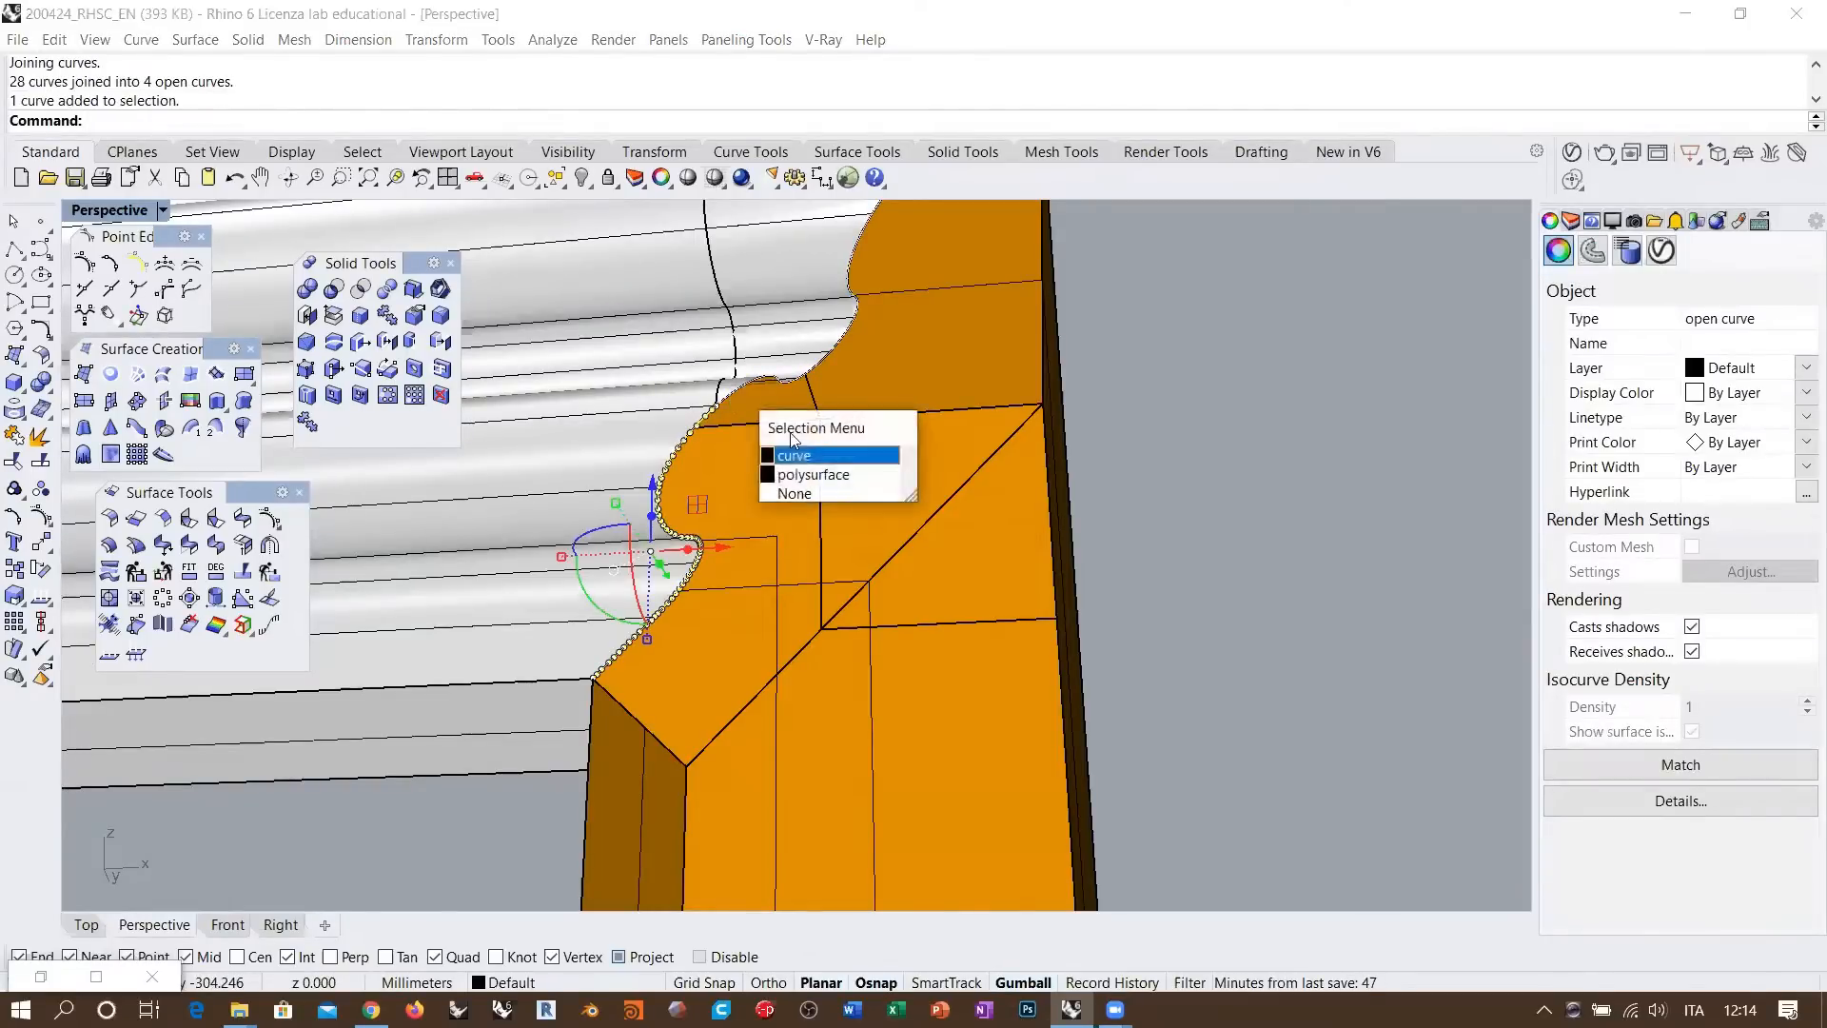
pyautogui.click(804, 461)
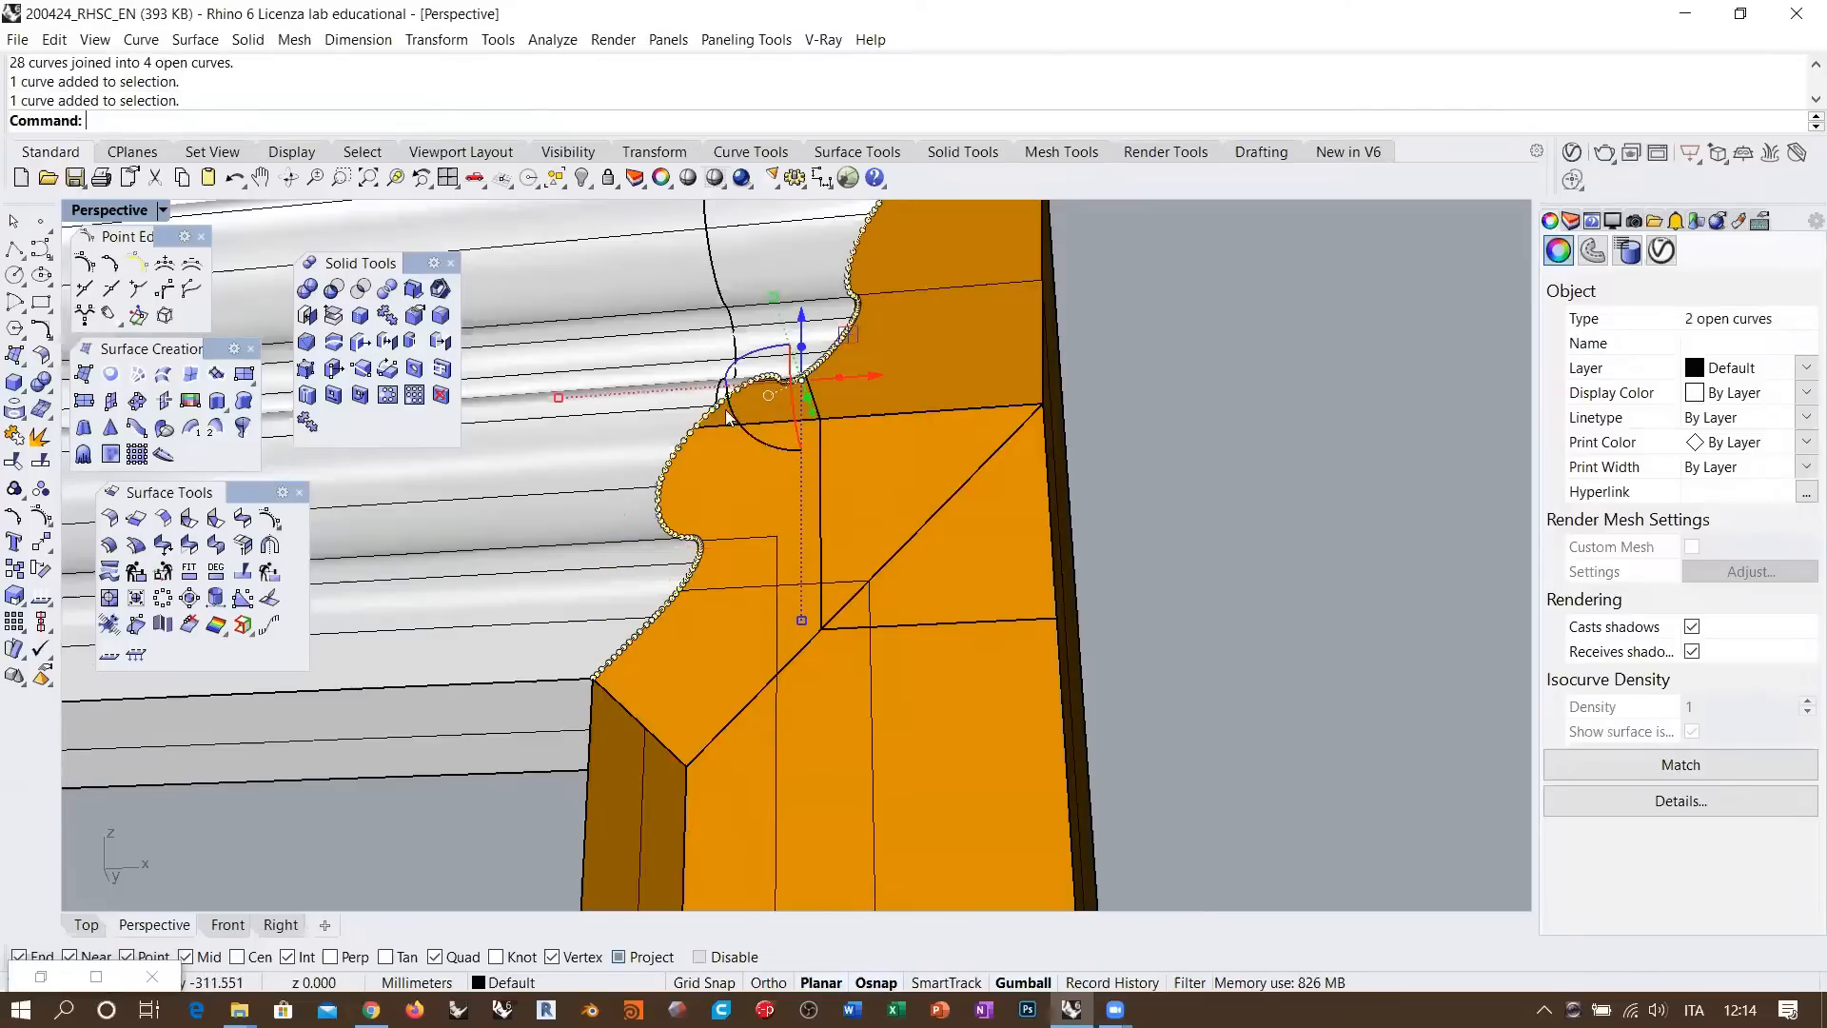
pyautogui.click(713, 178)
pyautogui.moveTo(704, 468); pyautogui.dragTo(740, 384)
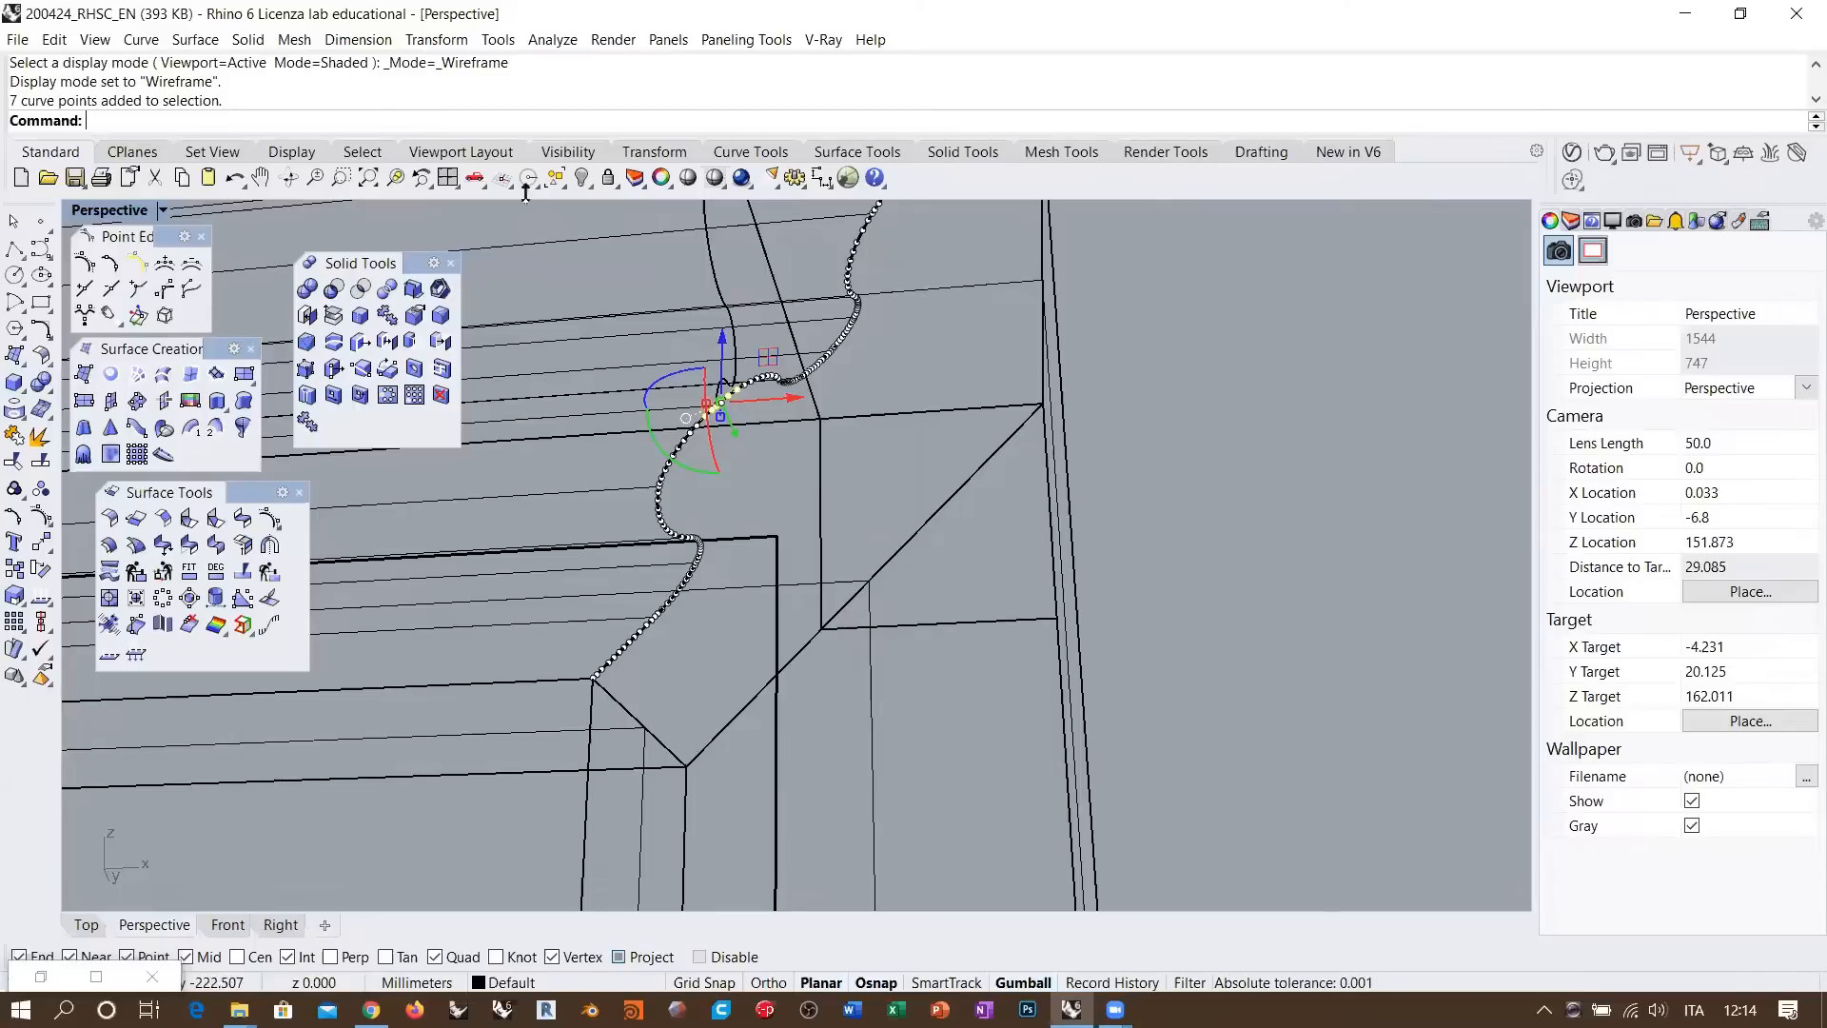
pyautogui.click(396, 179)
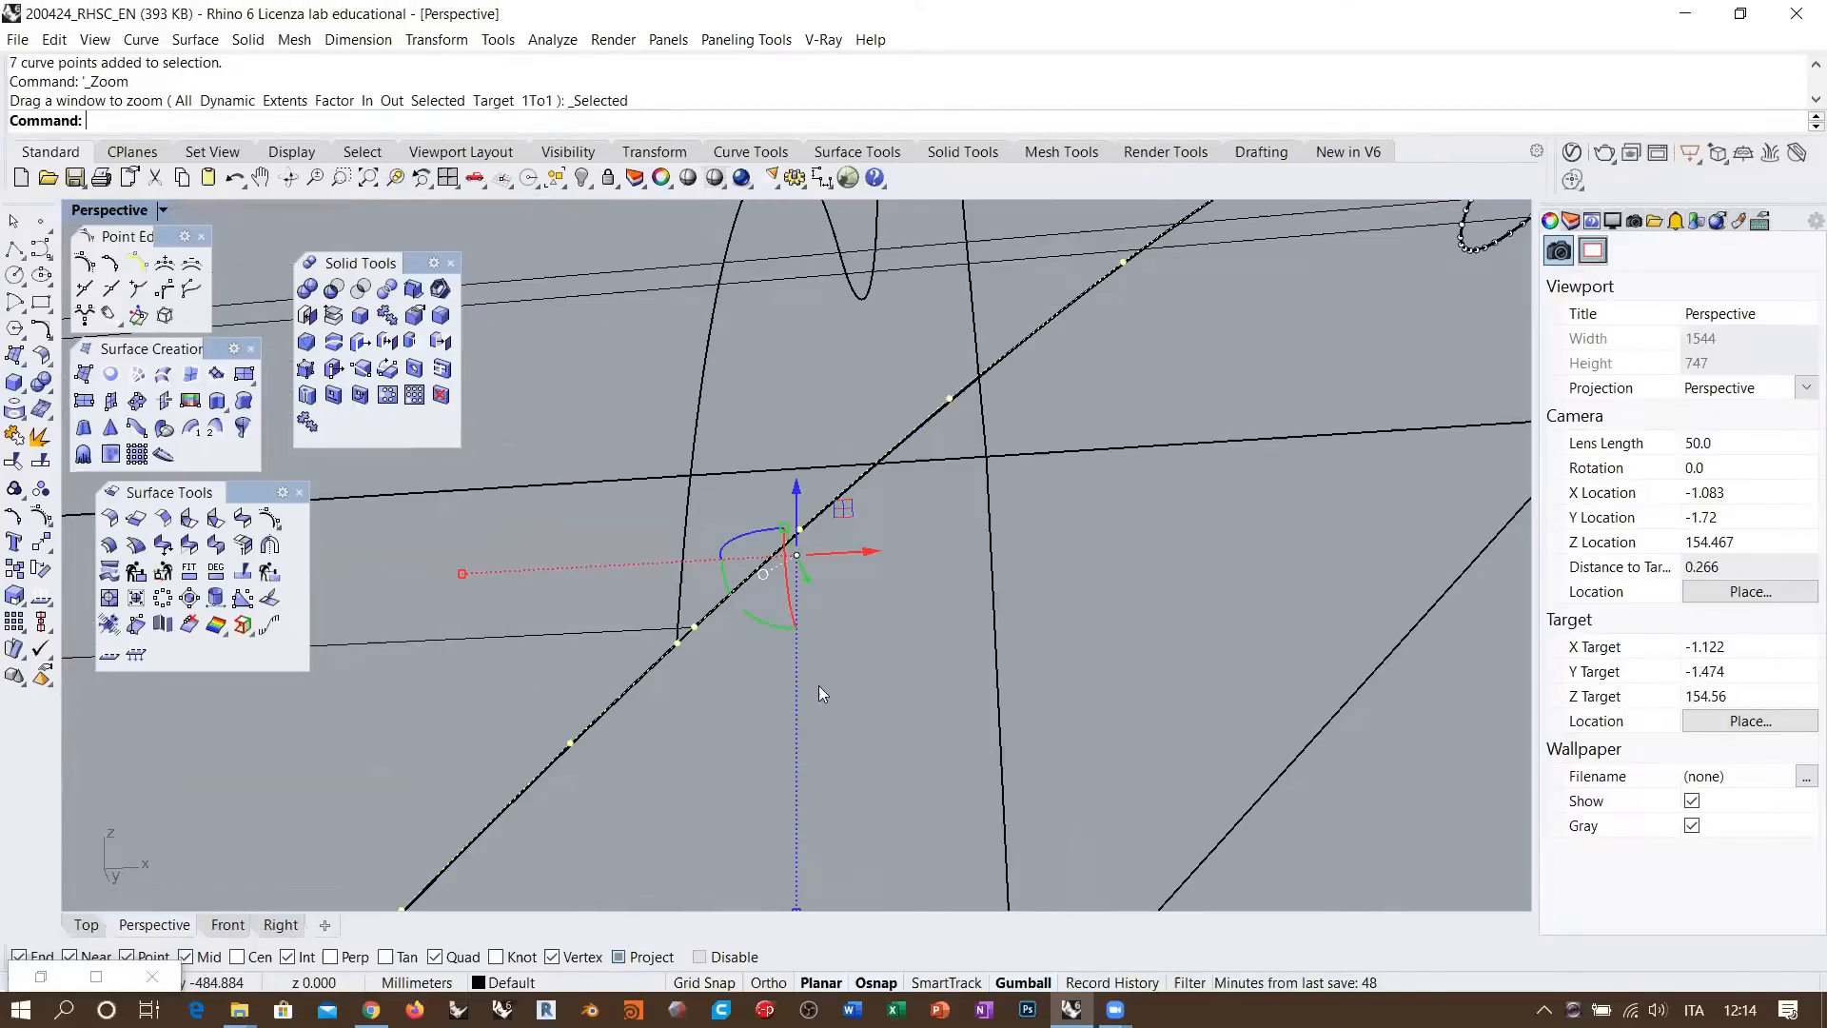
pyautogui.moveTo(818, 685); pyautogui.dragTo(668, 613, button='right')
pyautogui.click(668, 614)
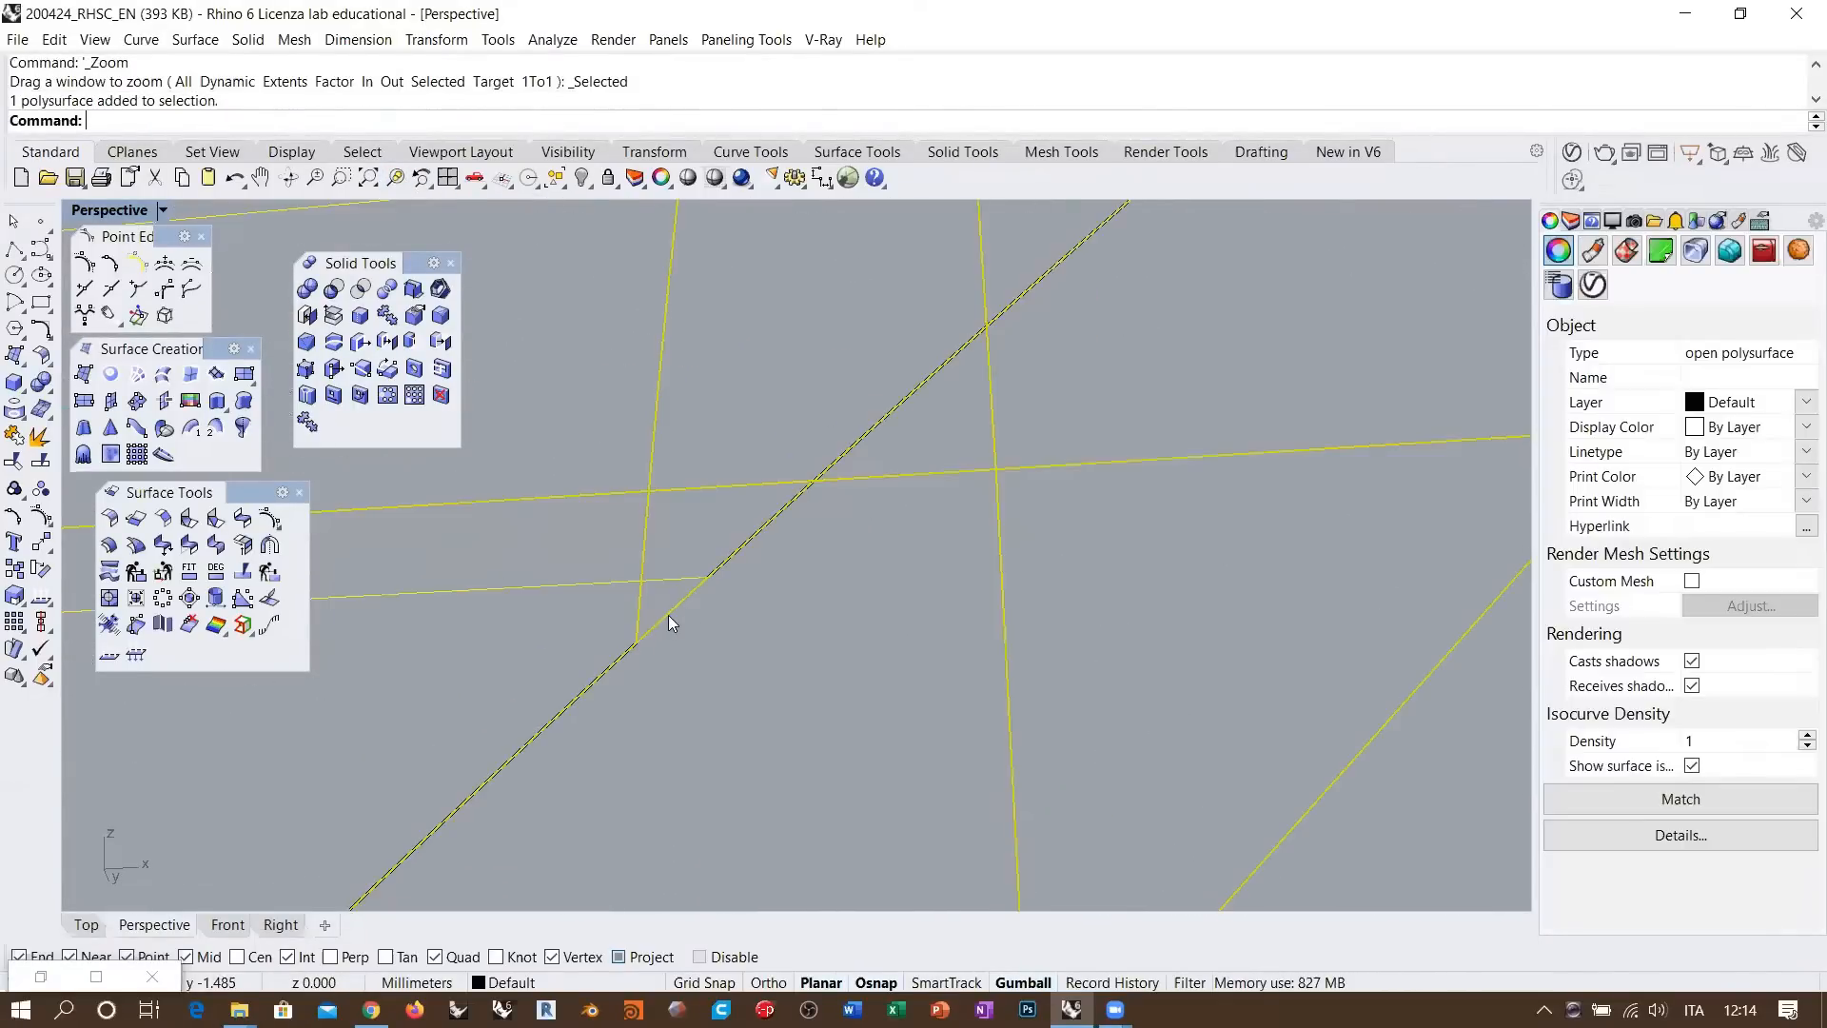
pyautogui.click(708, 650)
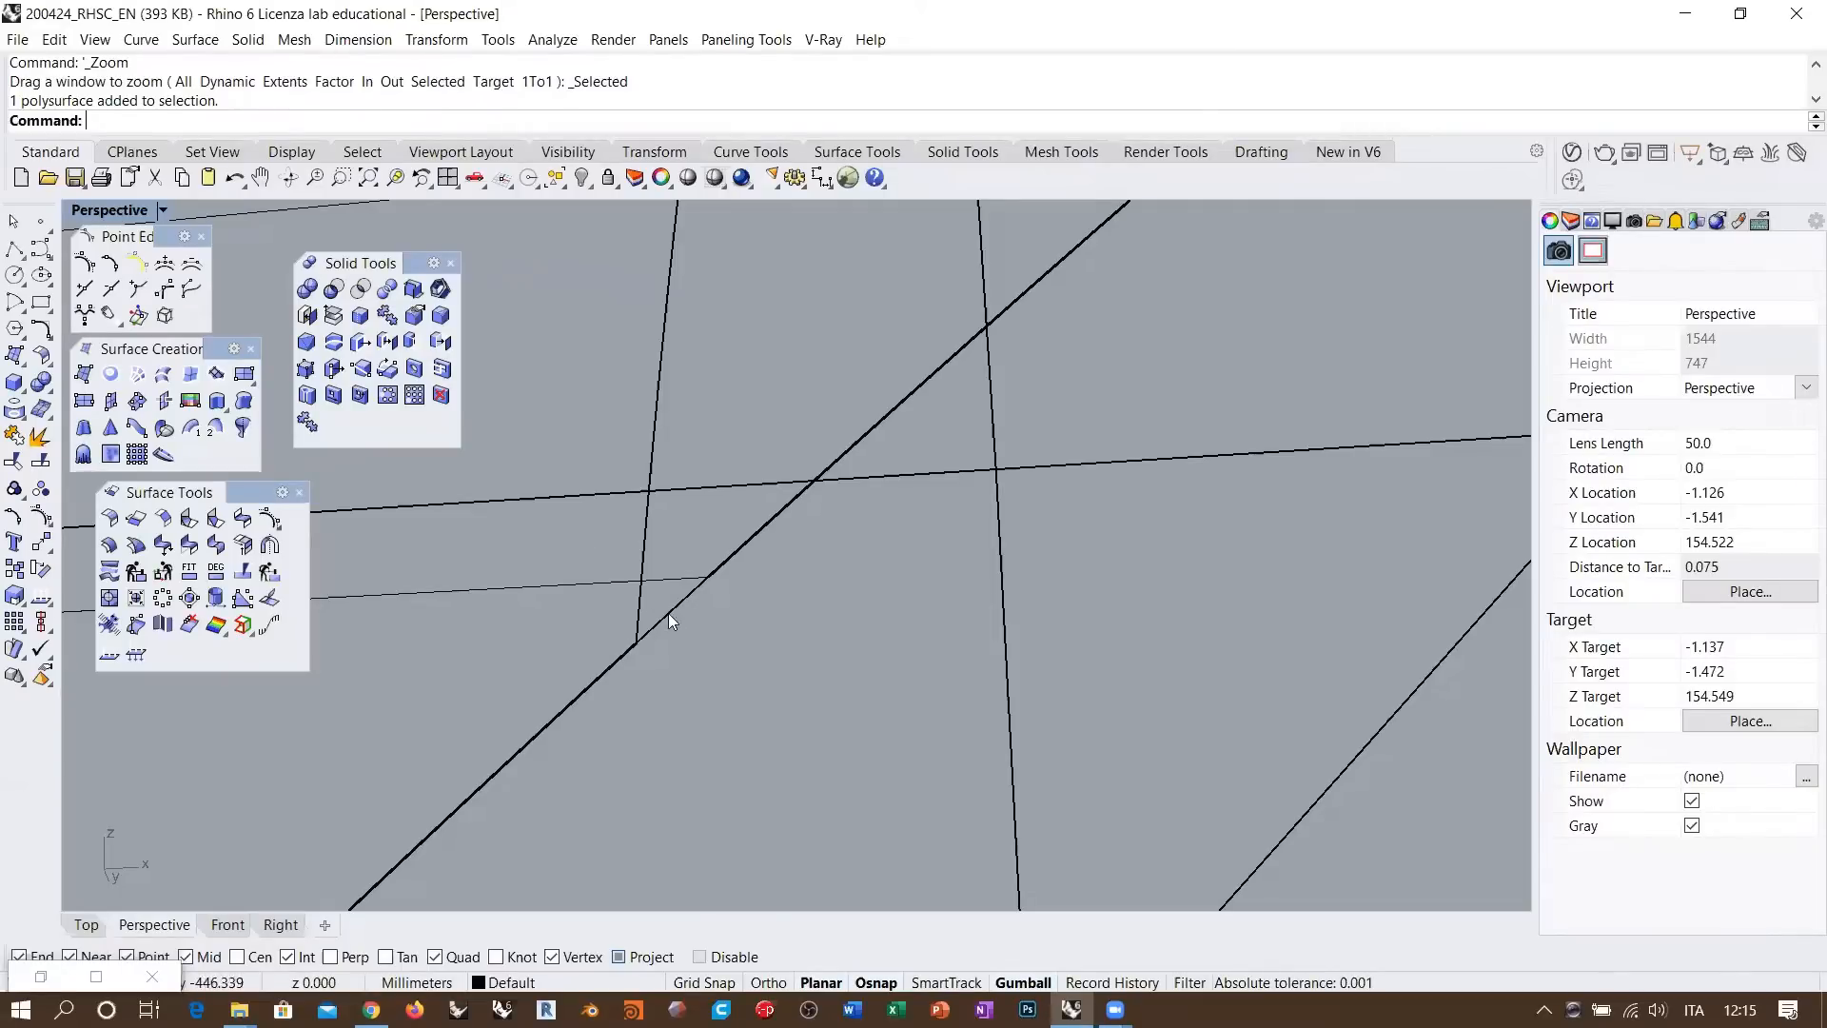
# Run DupEdge again and pick the short missing edge between the two profile curves at the upper corner
pyautogui.click(15, 408)
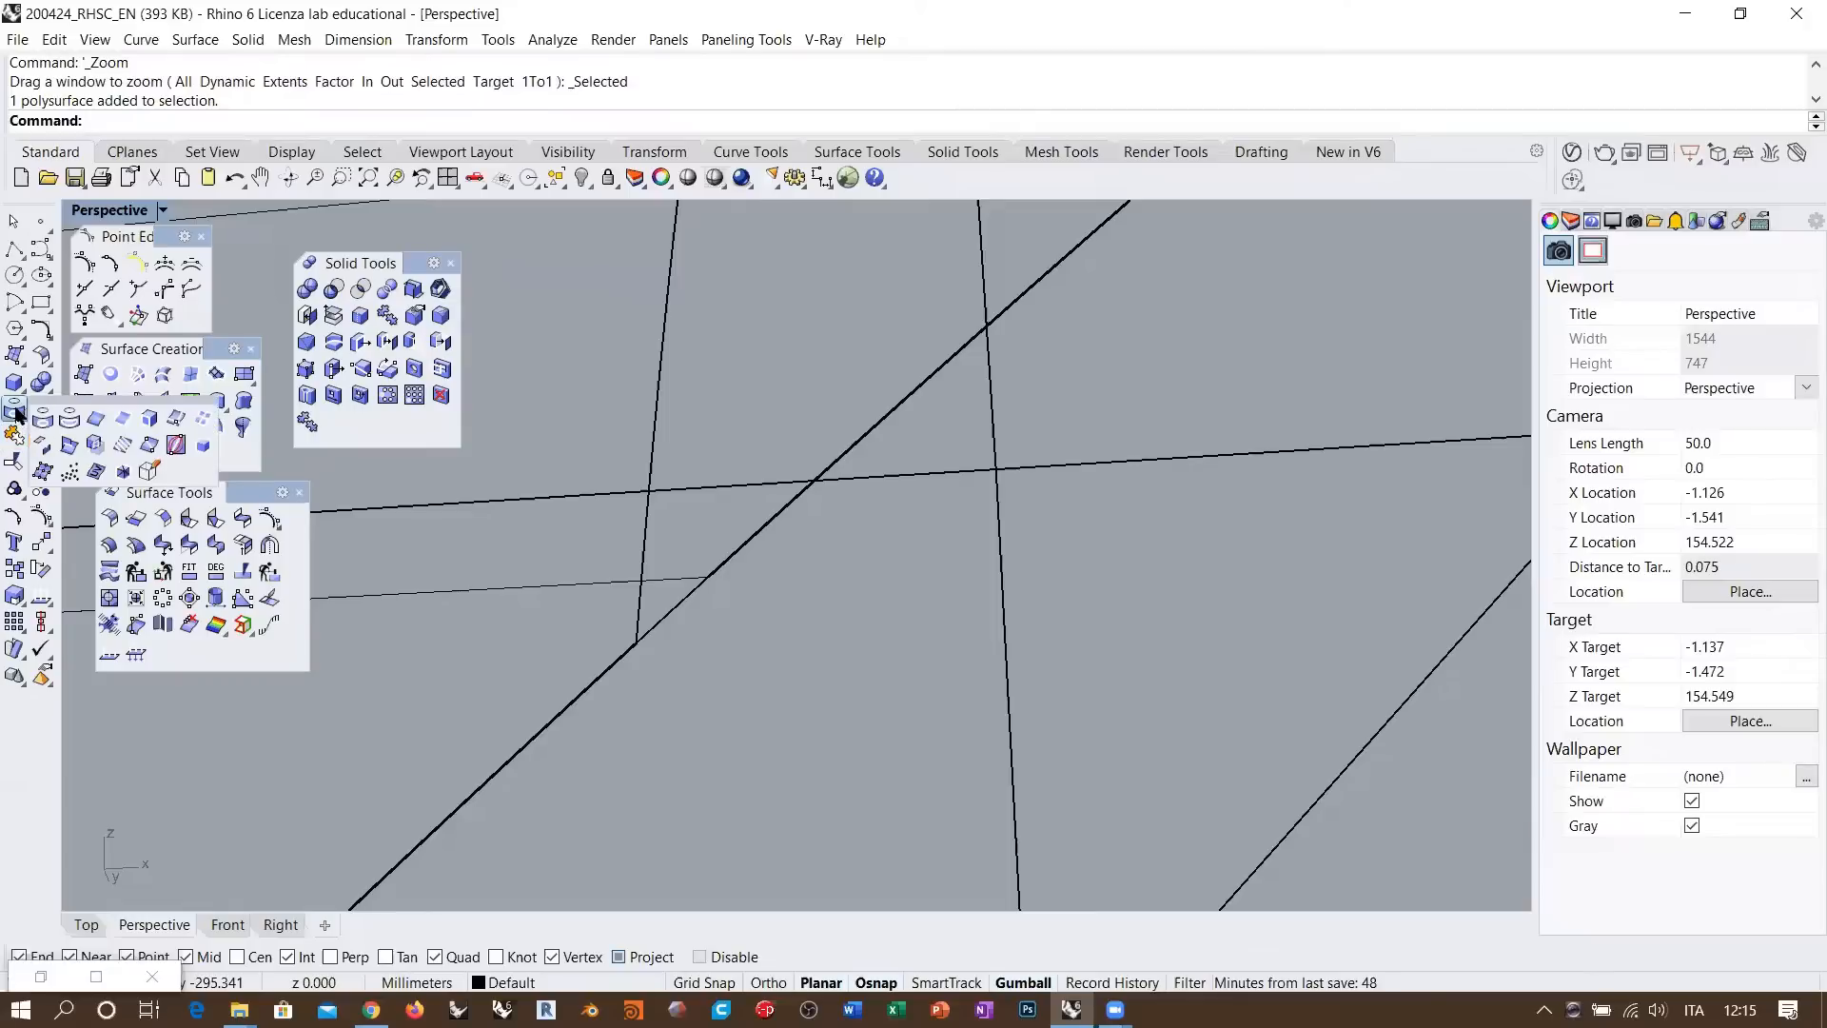
pyautogui.click(121, 418)
pyautogui.click(666, 628)
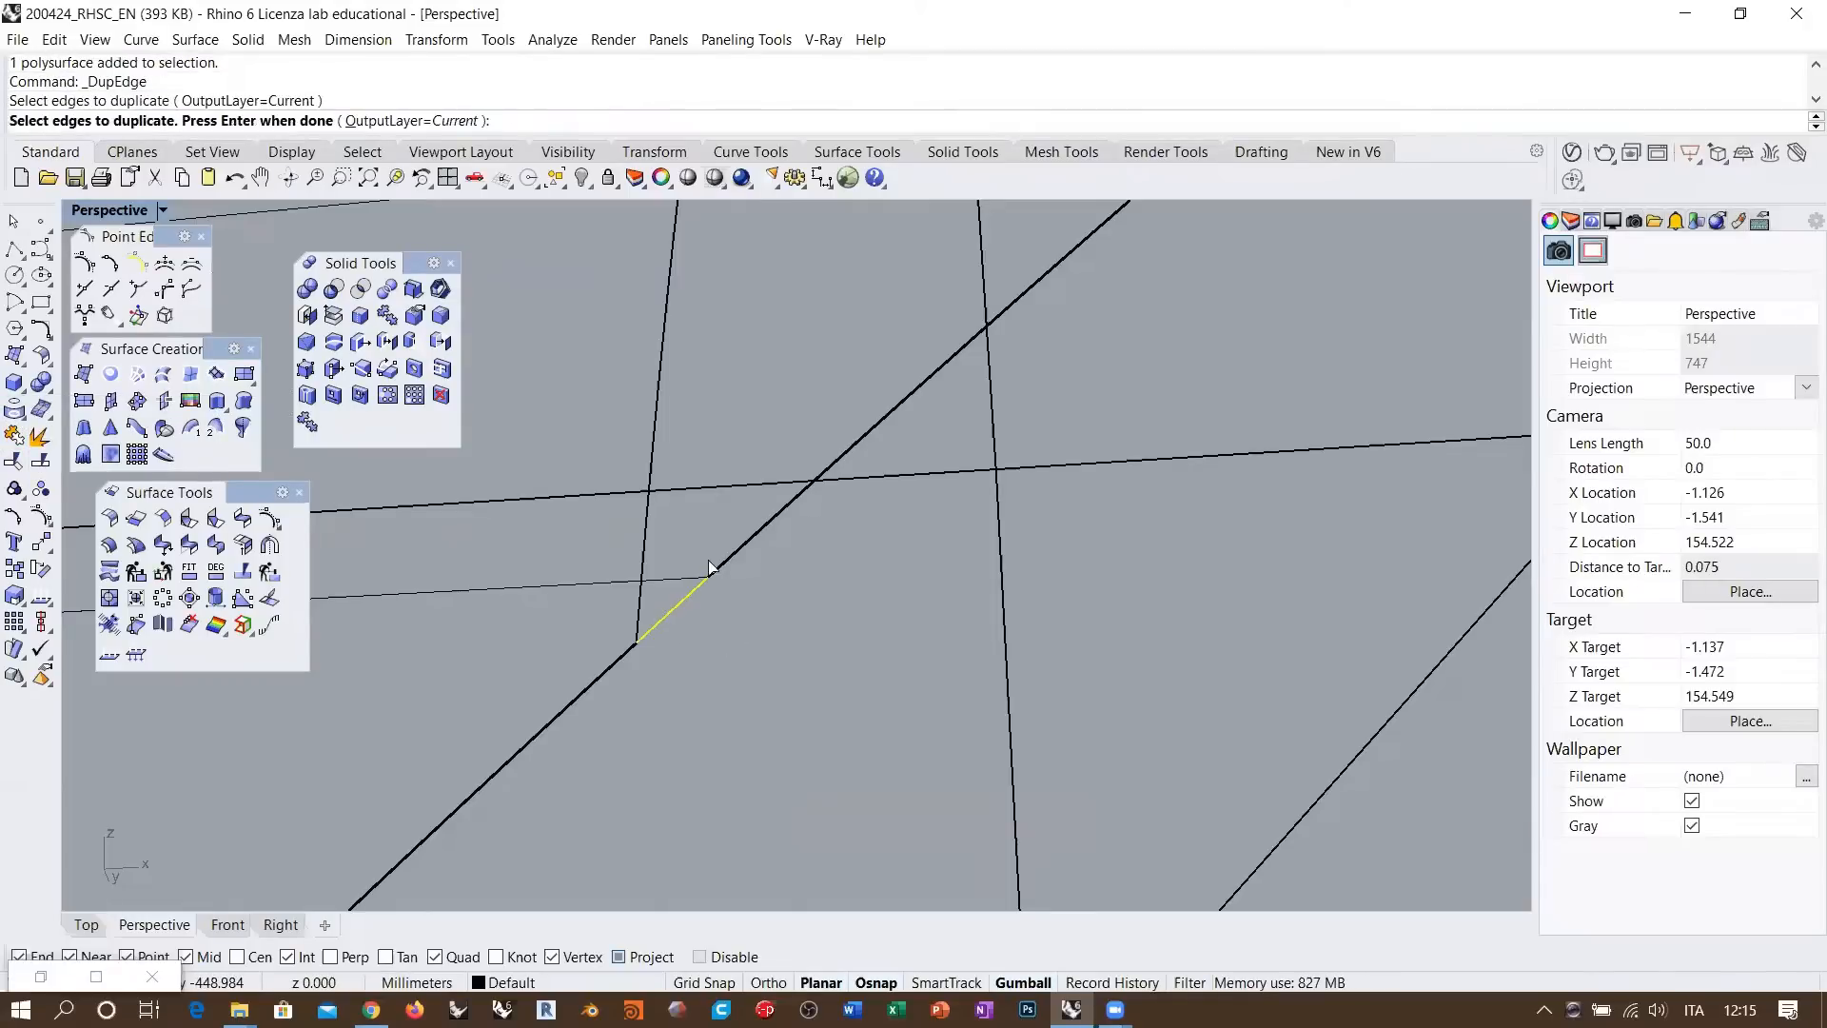
# Add the matching short missing edge at the upright's lower corner and finish duplicating both edges
pyautogui.scroll(-15, 709, 568)
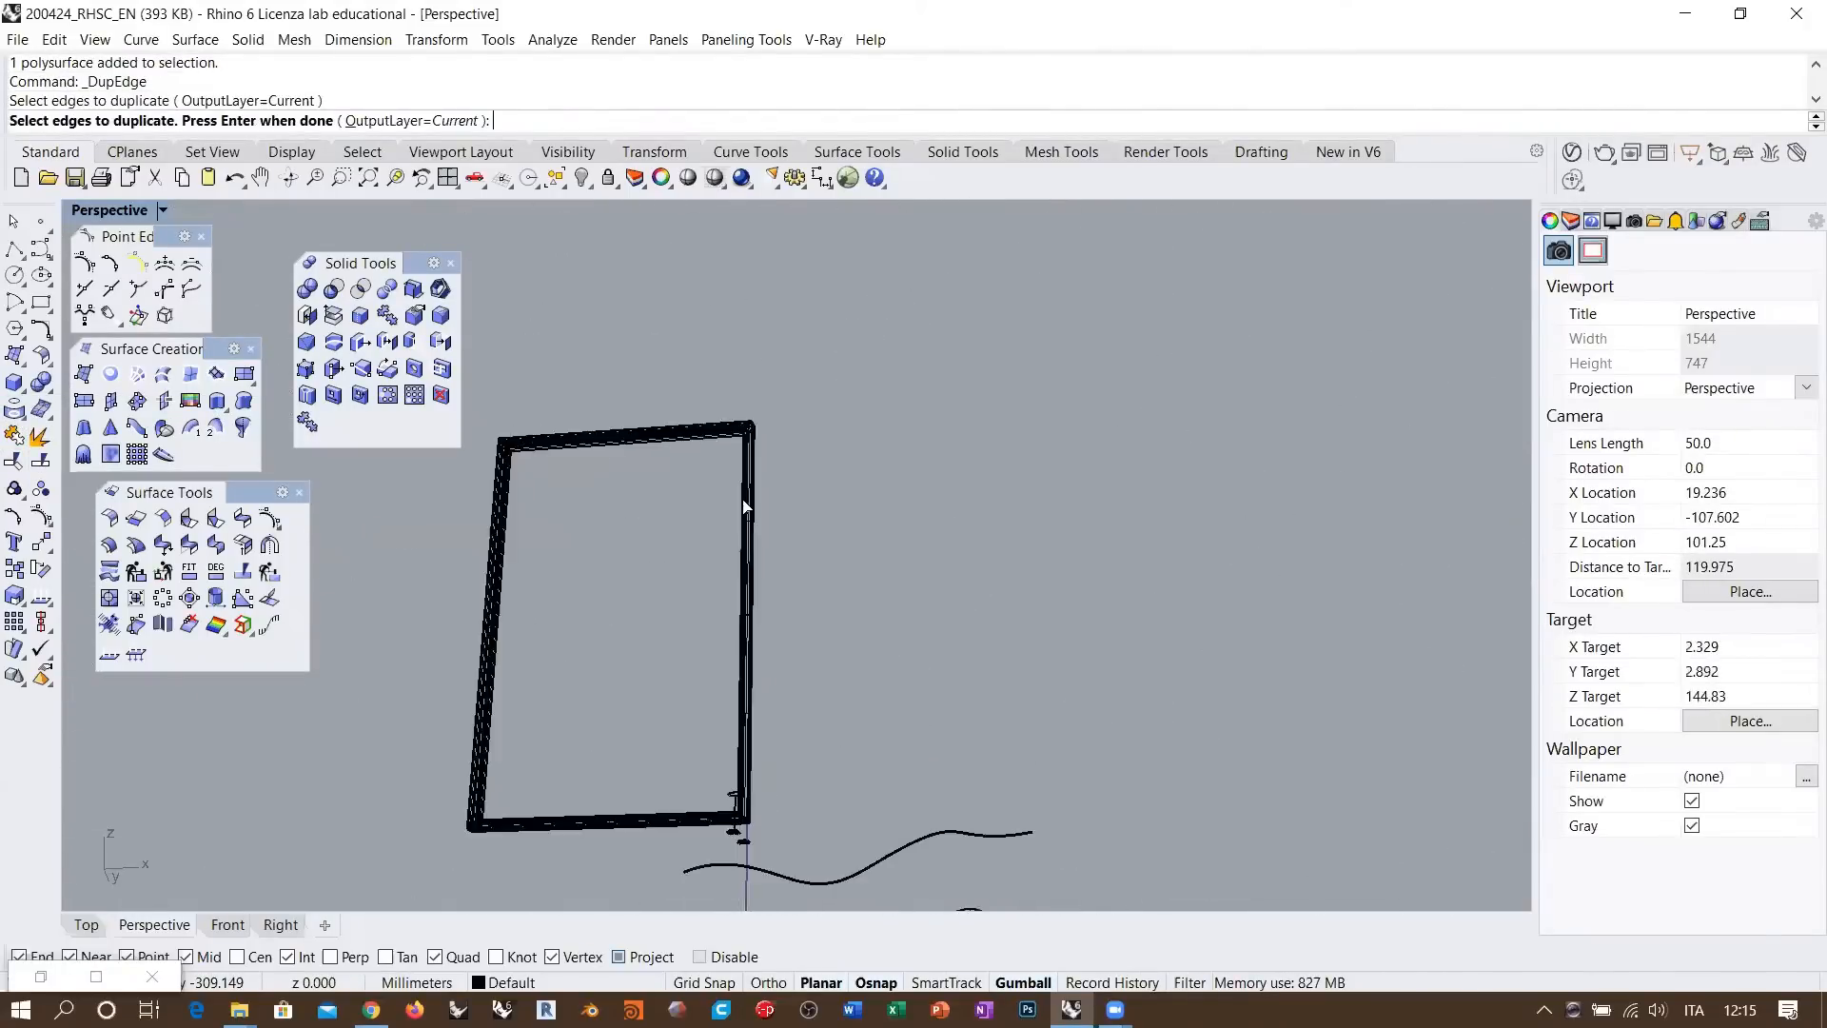
pyautogui.scroll(-3, 745, 506)
pyautogui.scroll(12, 761, 728)
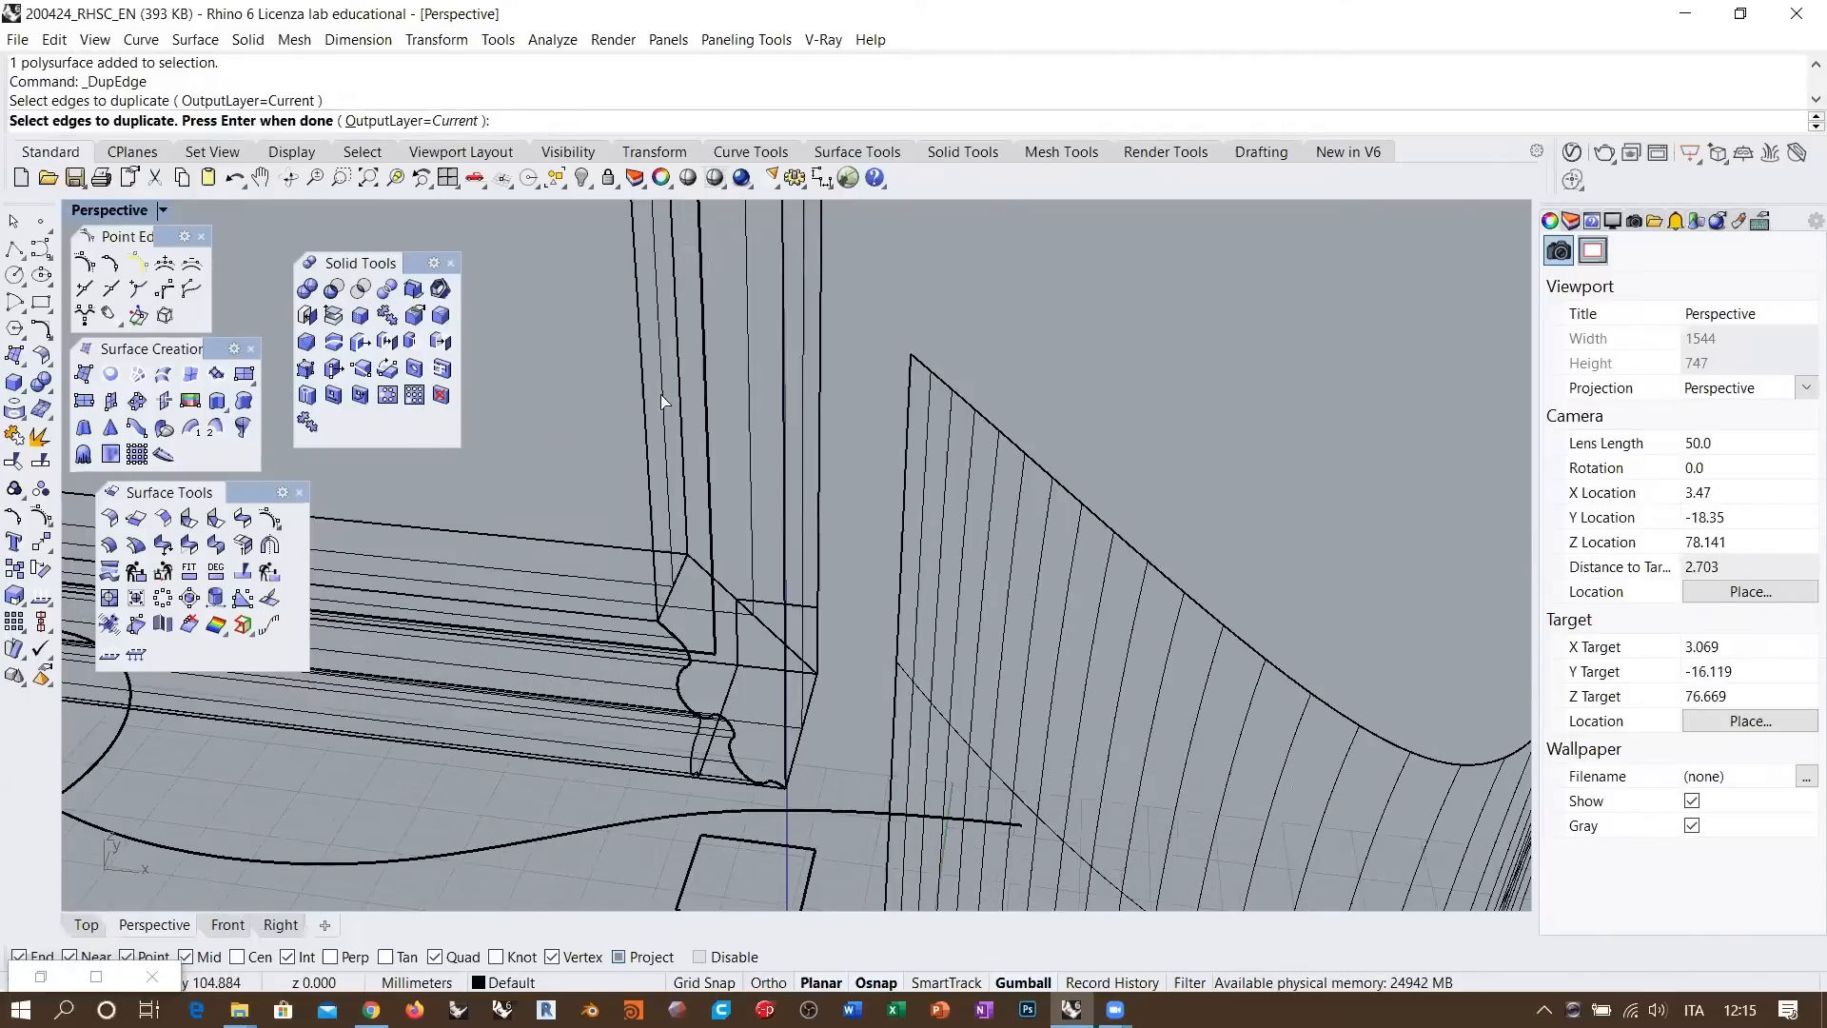
pyautogui.click(368, 178)
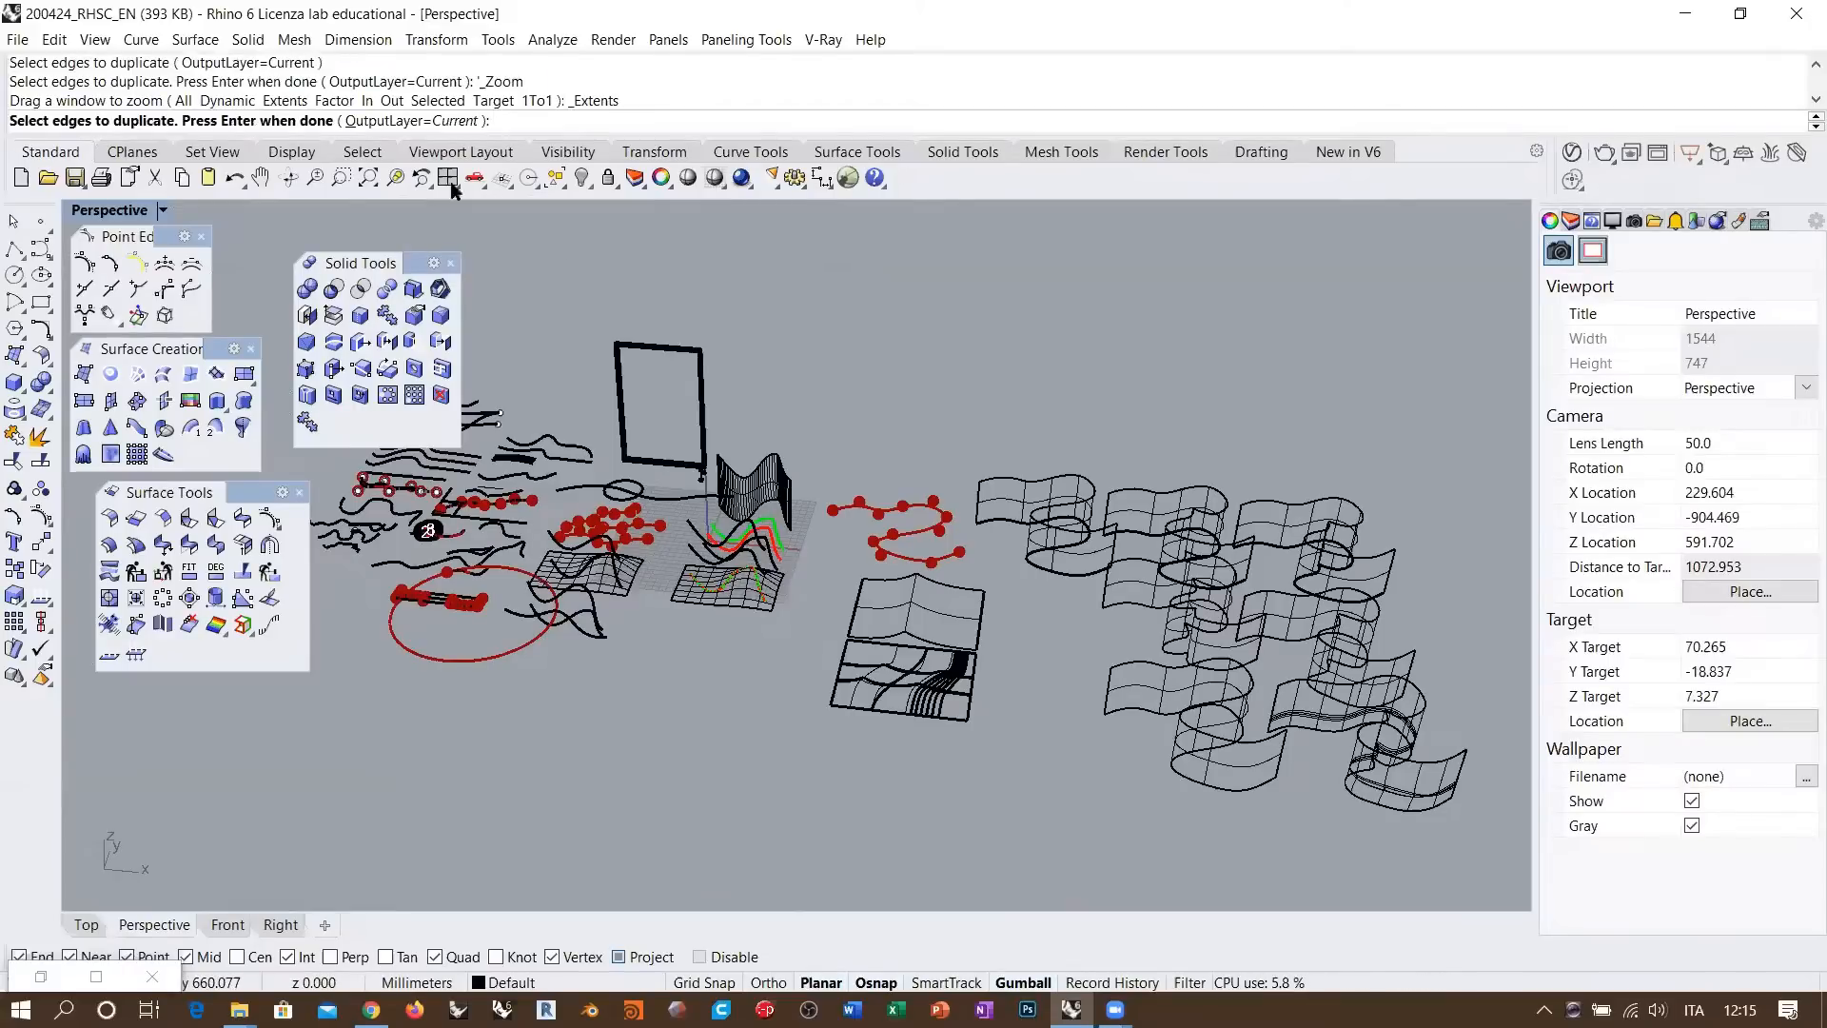
pyautogui.scroll(8, 759, 582)
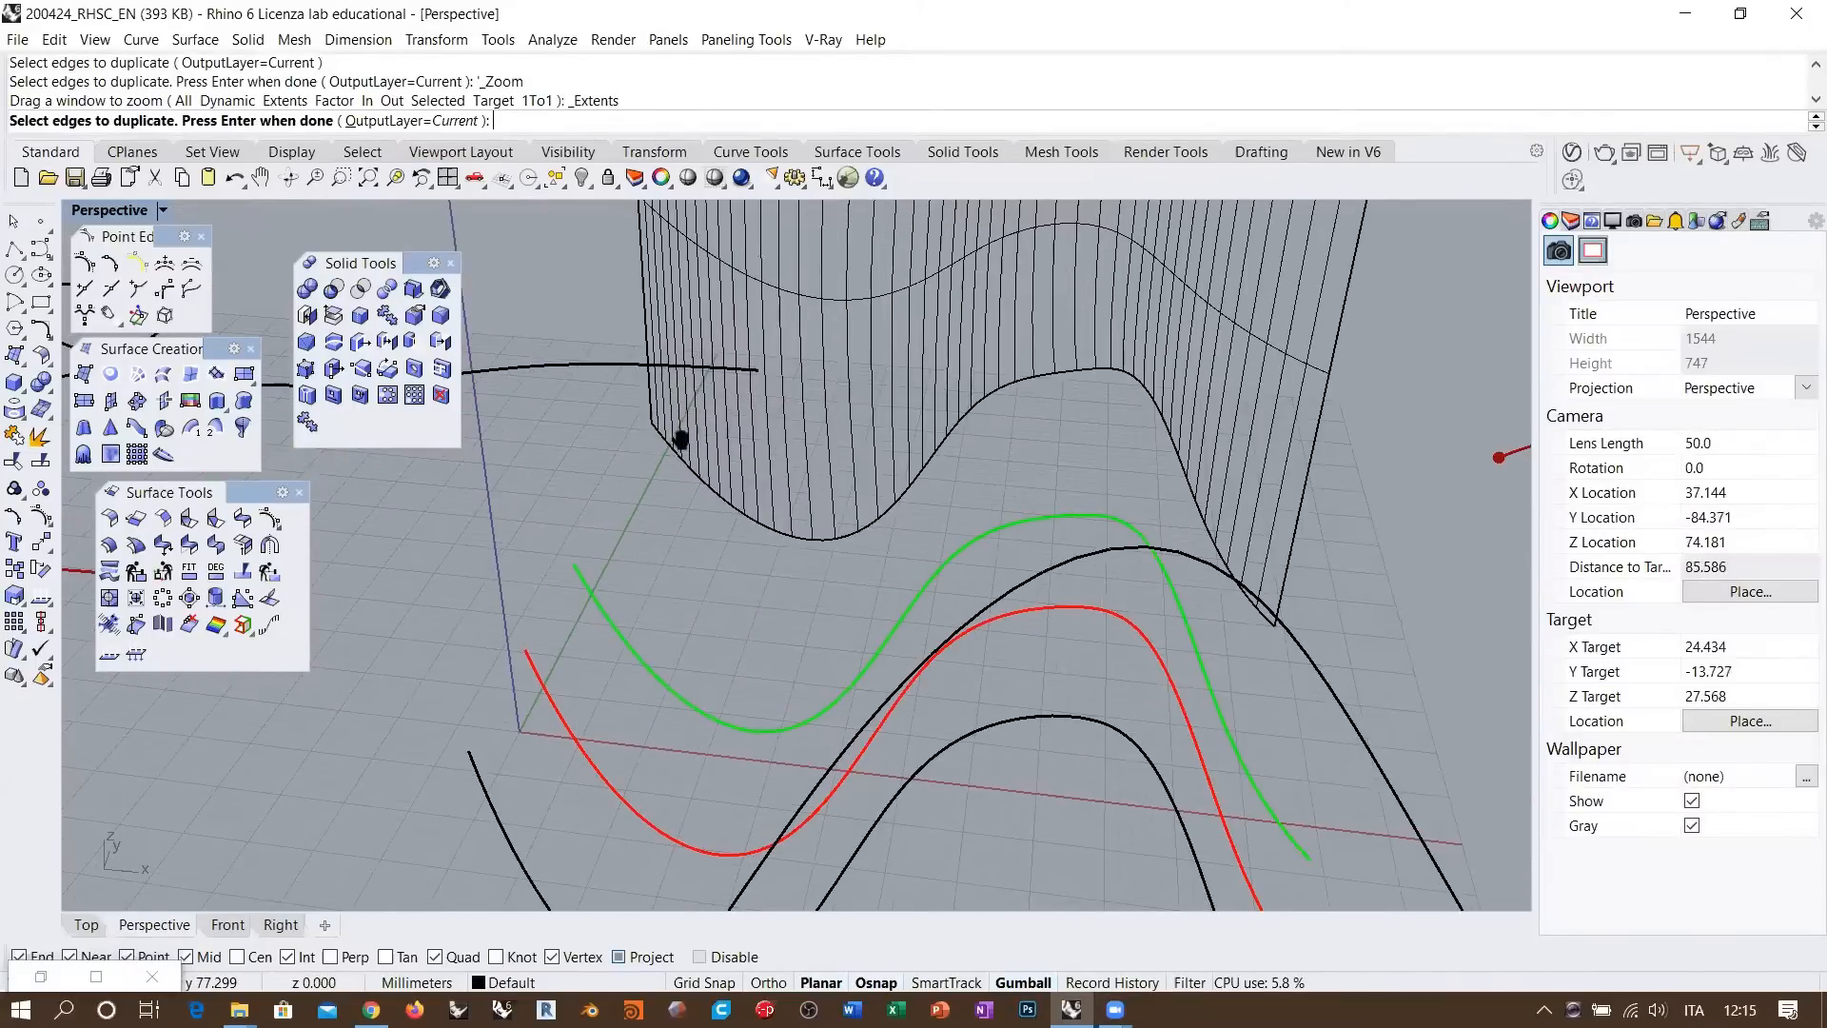
pyautogui.scroll(6, 723, 376)
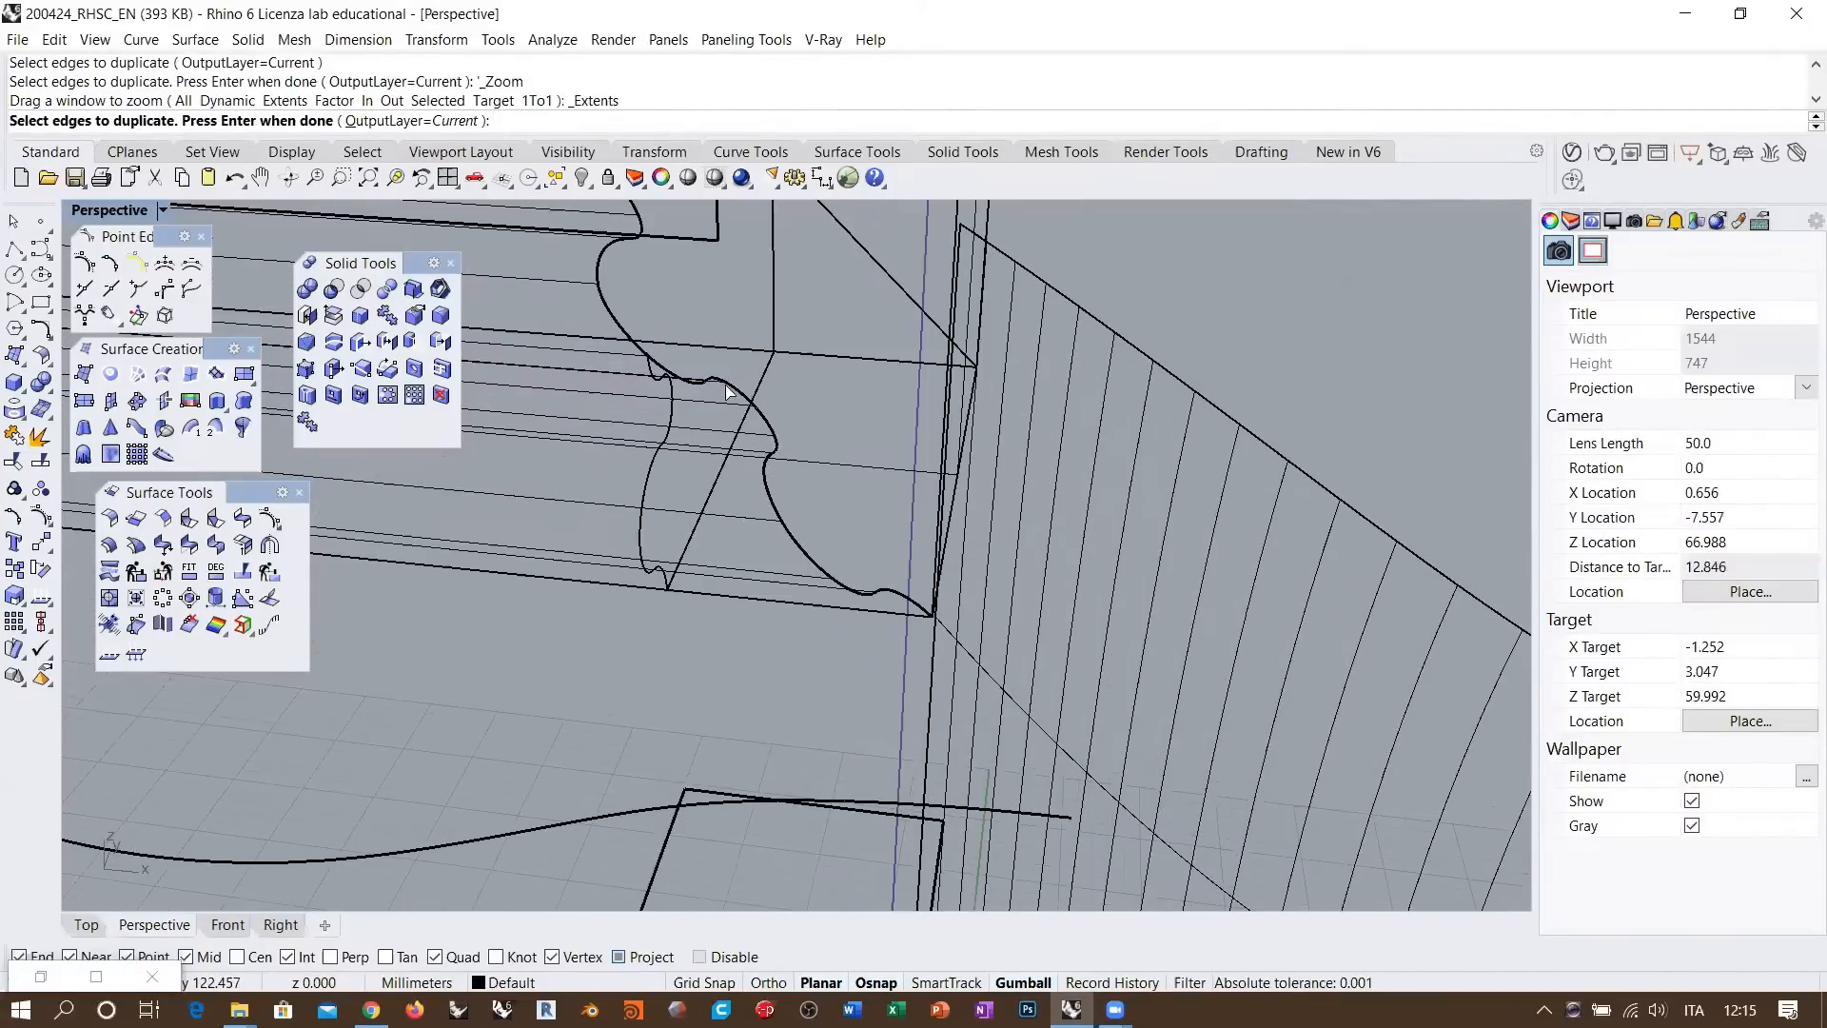
pyautogui.scroll(3, 702, 319)
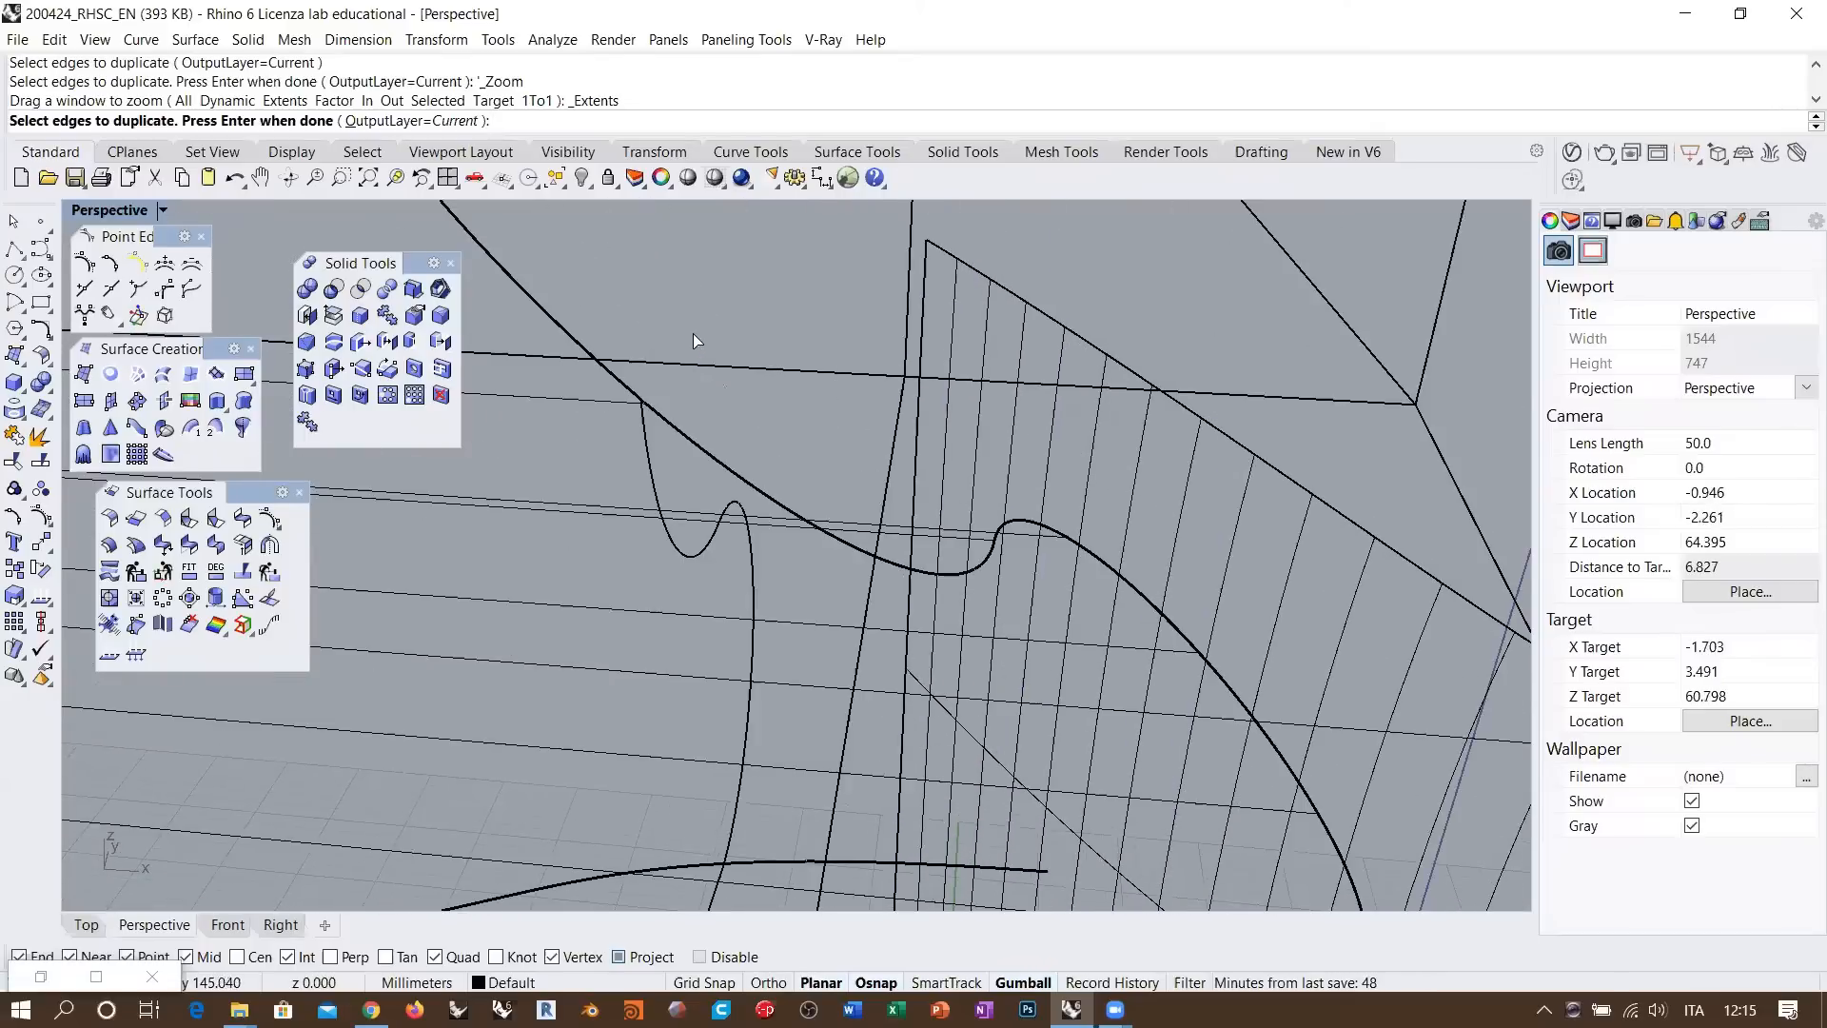
pyautogui.scroll(1, 657, 394)
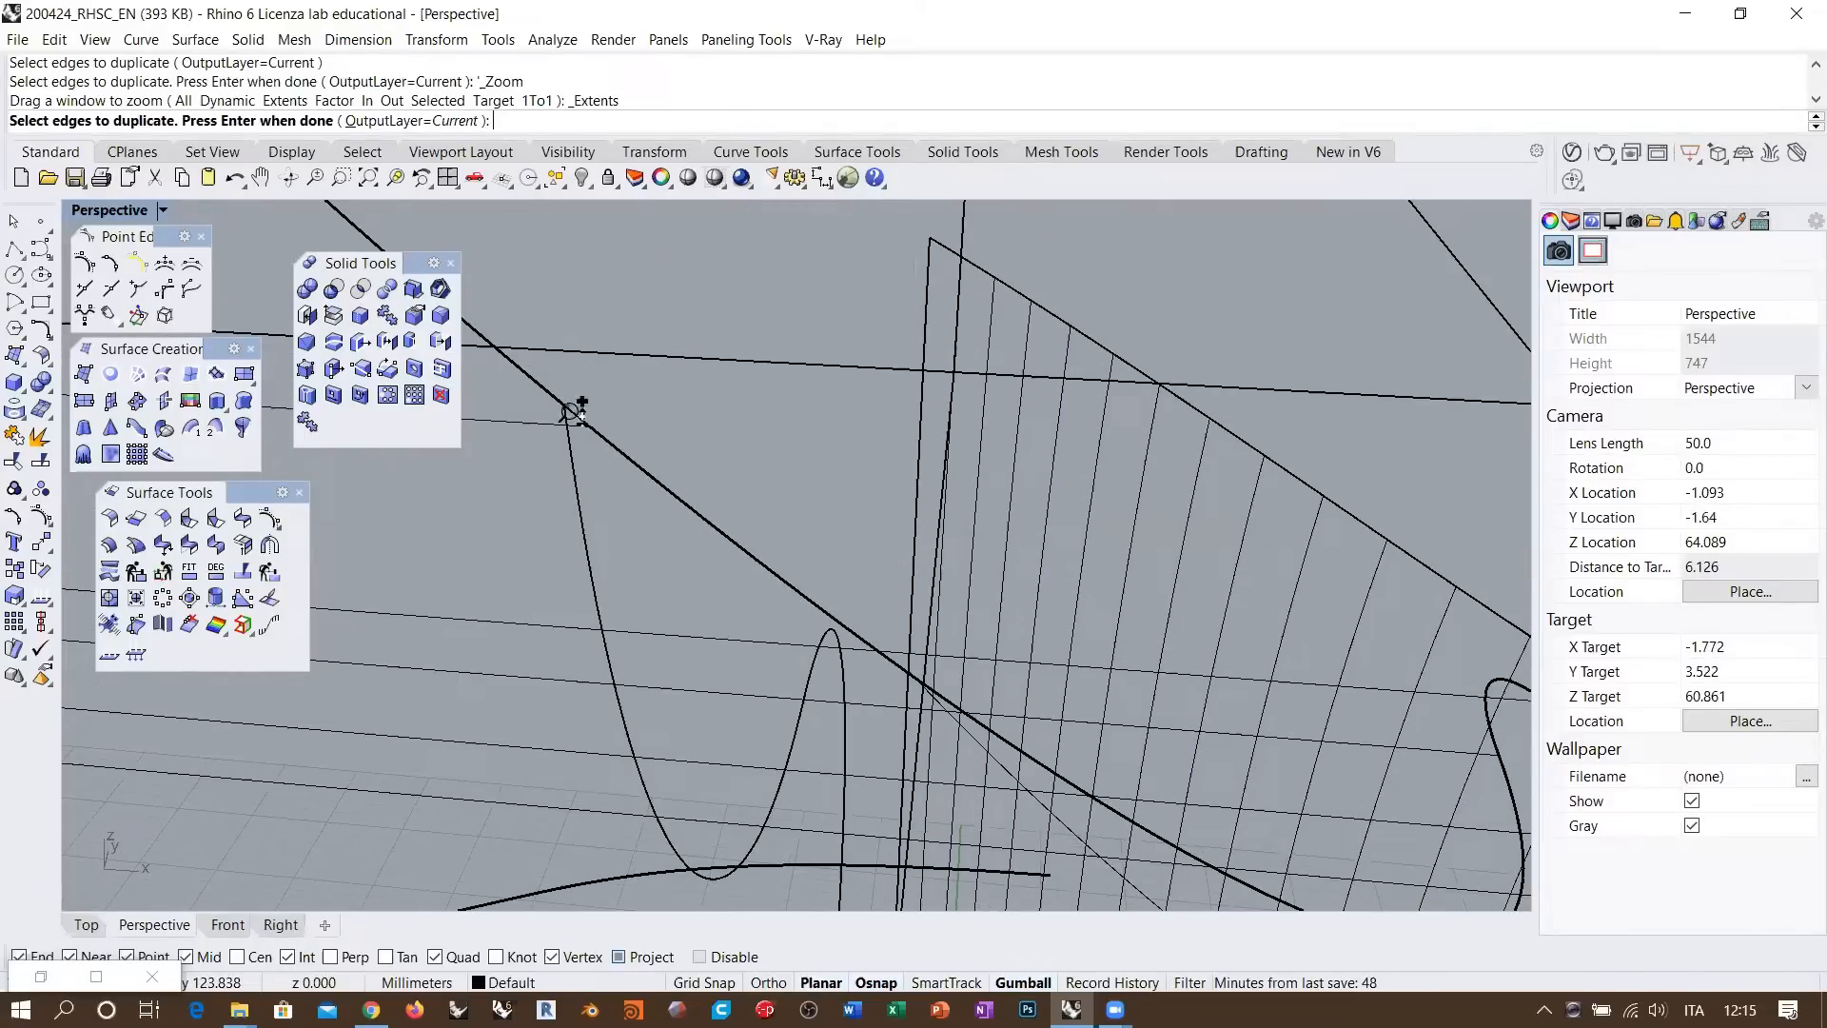
pyautogui.scroll(1, 574, 411)
pyautogui.scroll(-1, 574, 411)
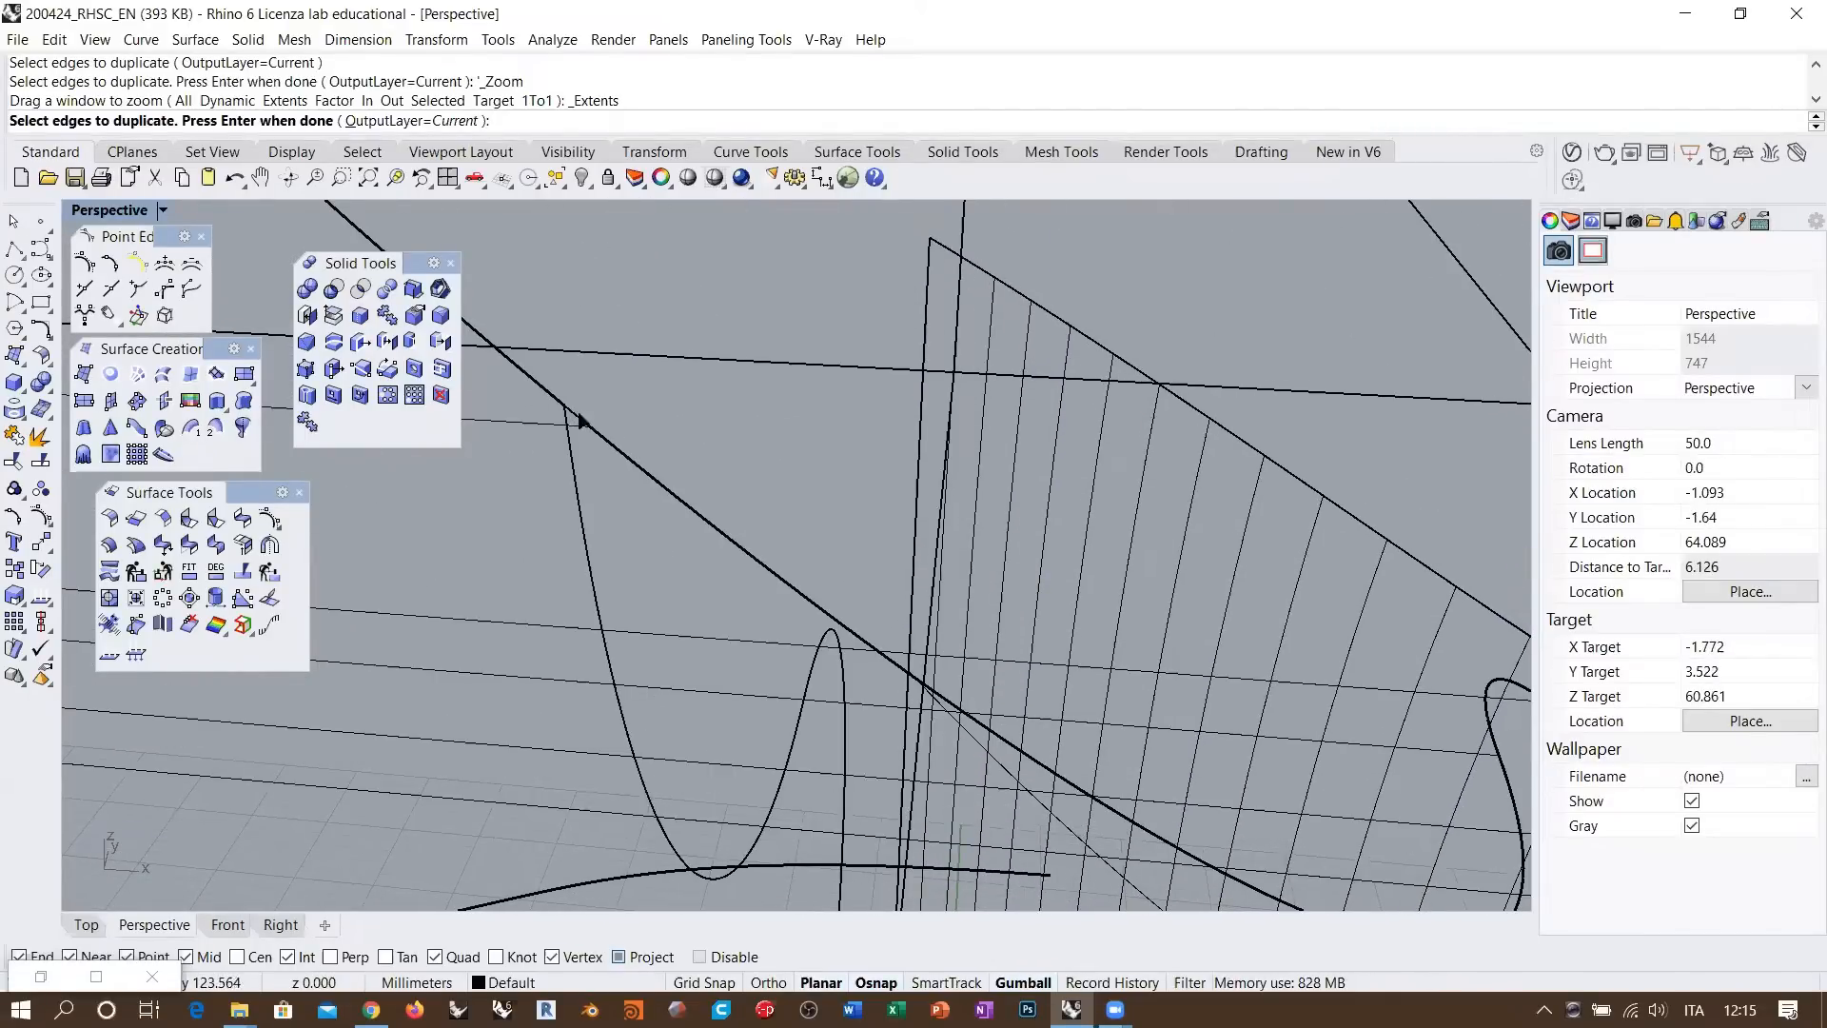
pyautogui.click(579, 416)
pyautogui.press('Return')
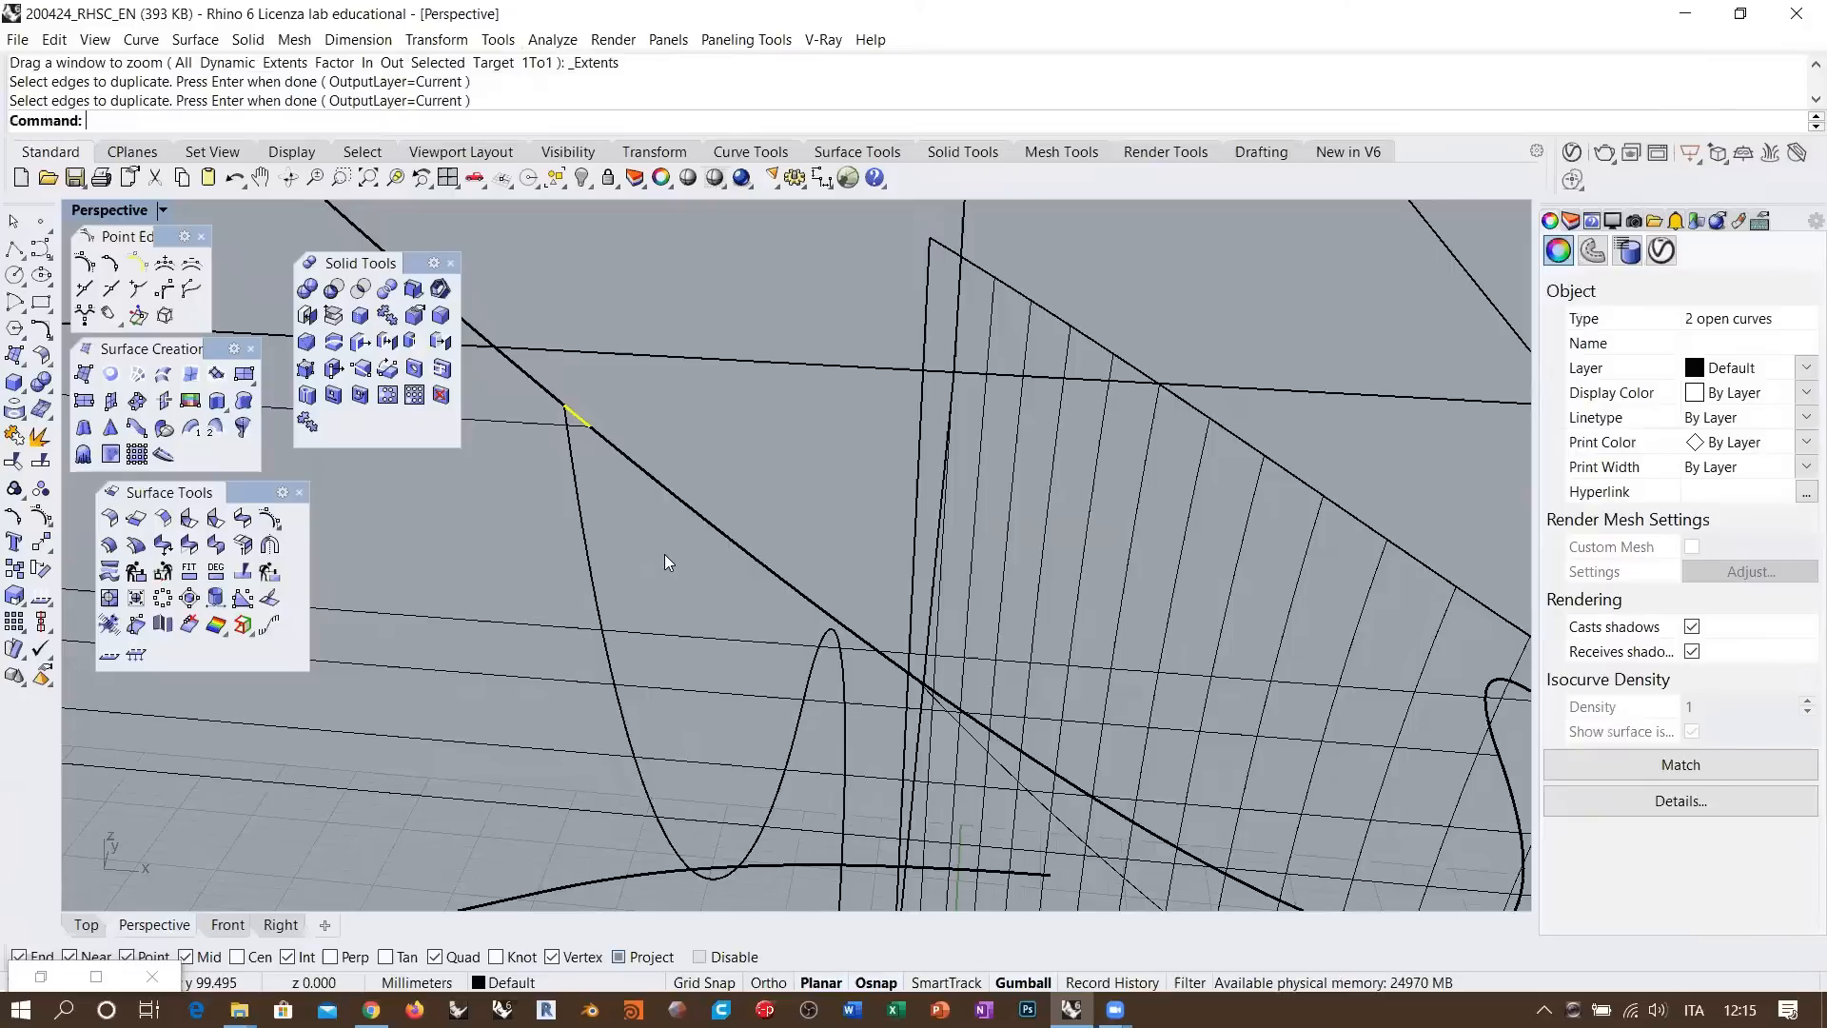
# Select the six duplicated curve pieces at the upright's lower and upper corners and join them into two profile curves
pyautogui.click(547, 392)
pyautogui.click(618, 444)
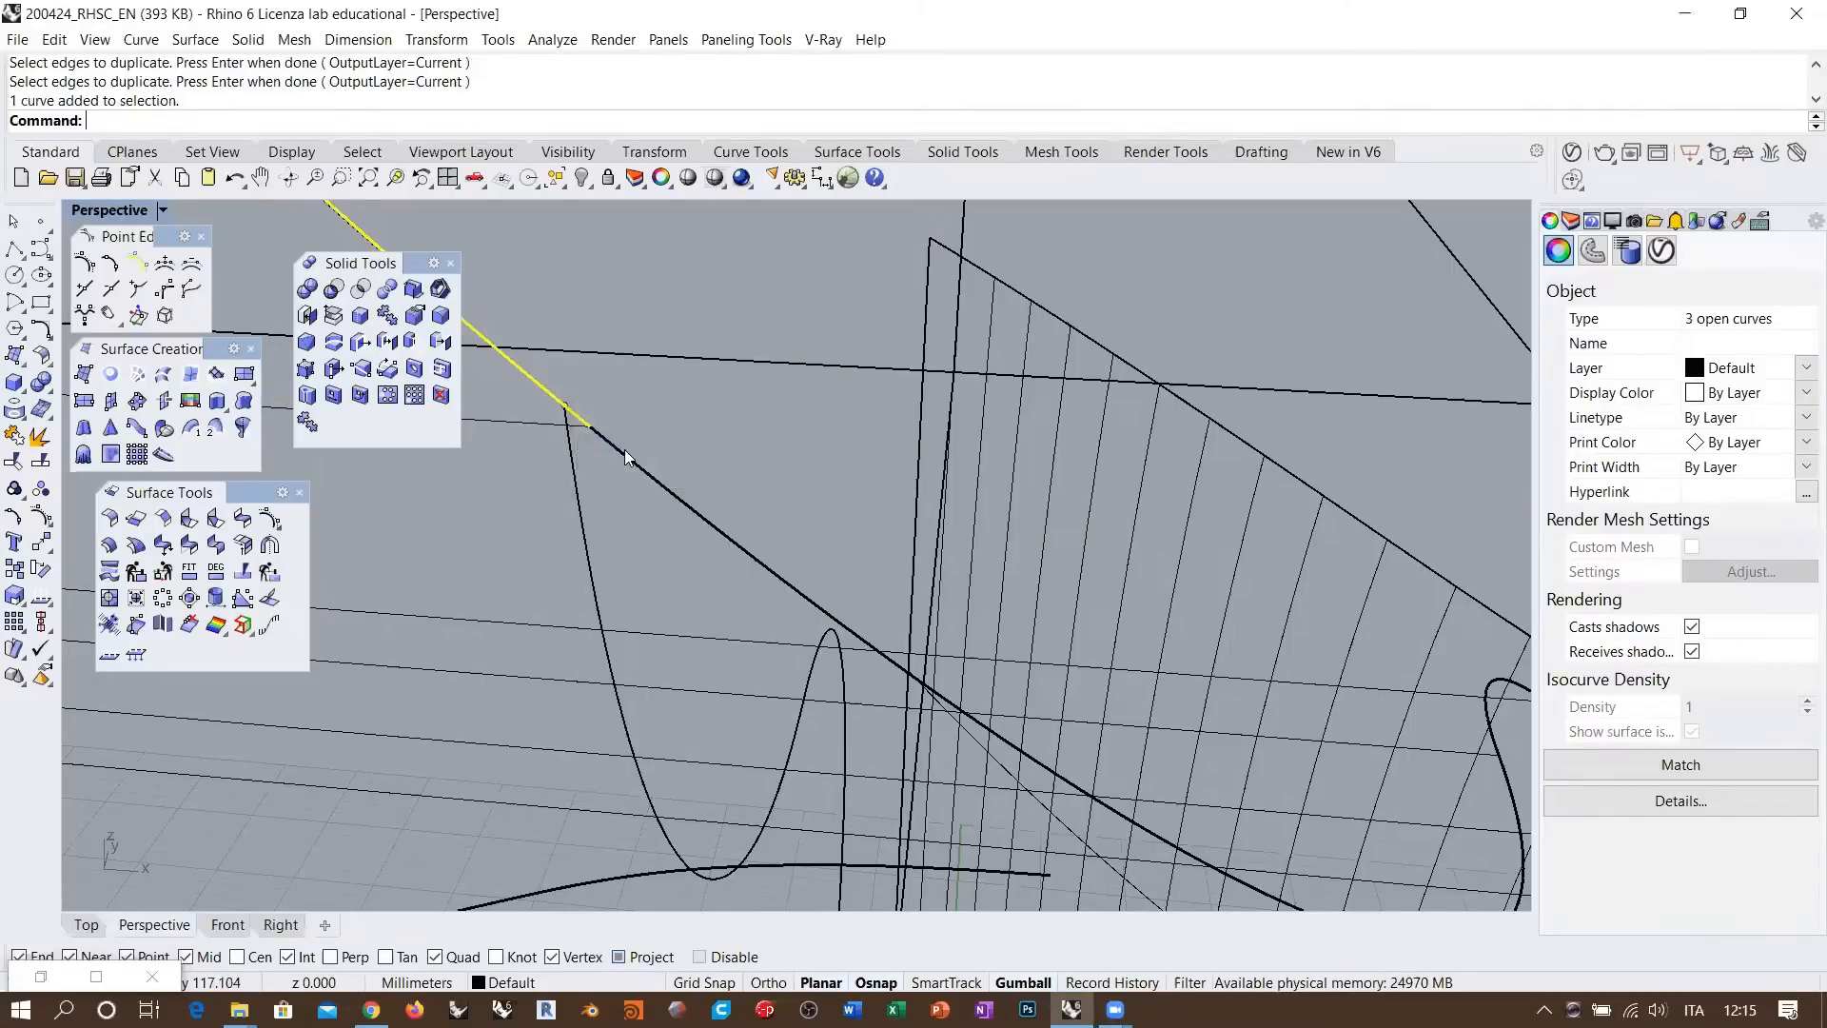
pyautogui.click(630, 454)
pyautogui.click(687, 512)
pyautogui.scroll(-10, 756, 625)
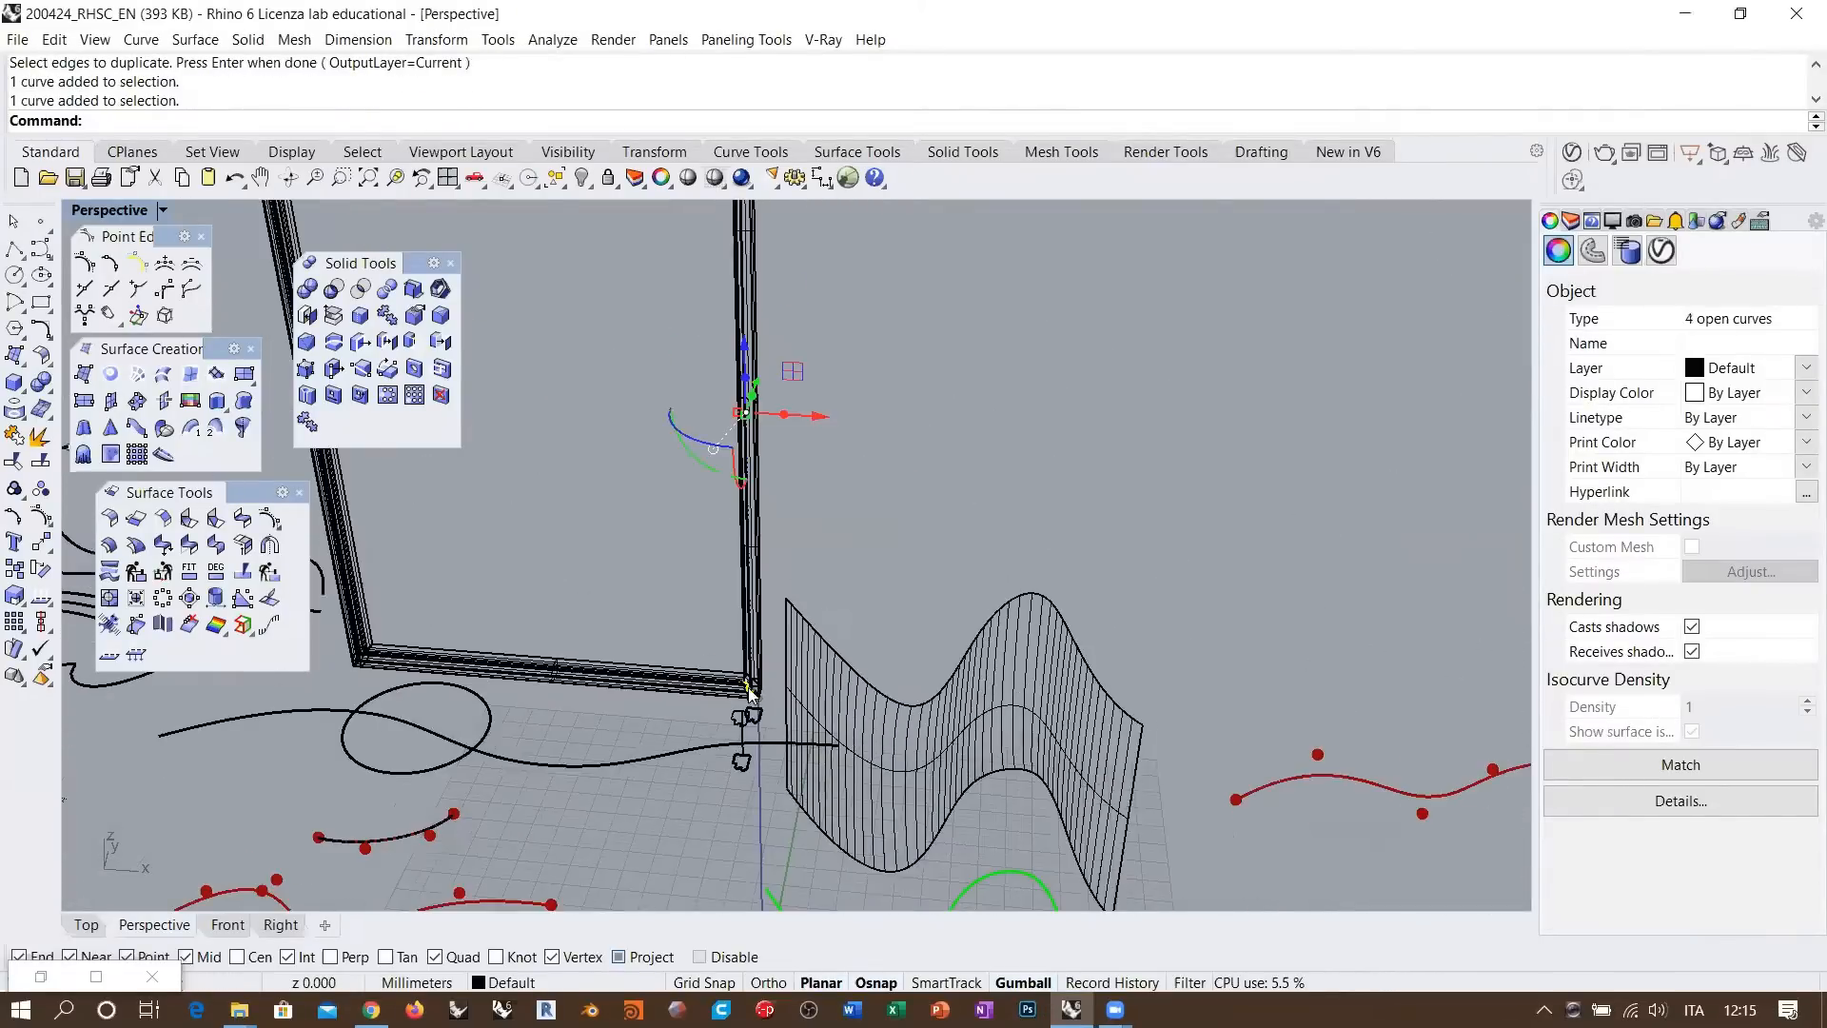
pyautogui.scroll(10, 756, 625)
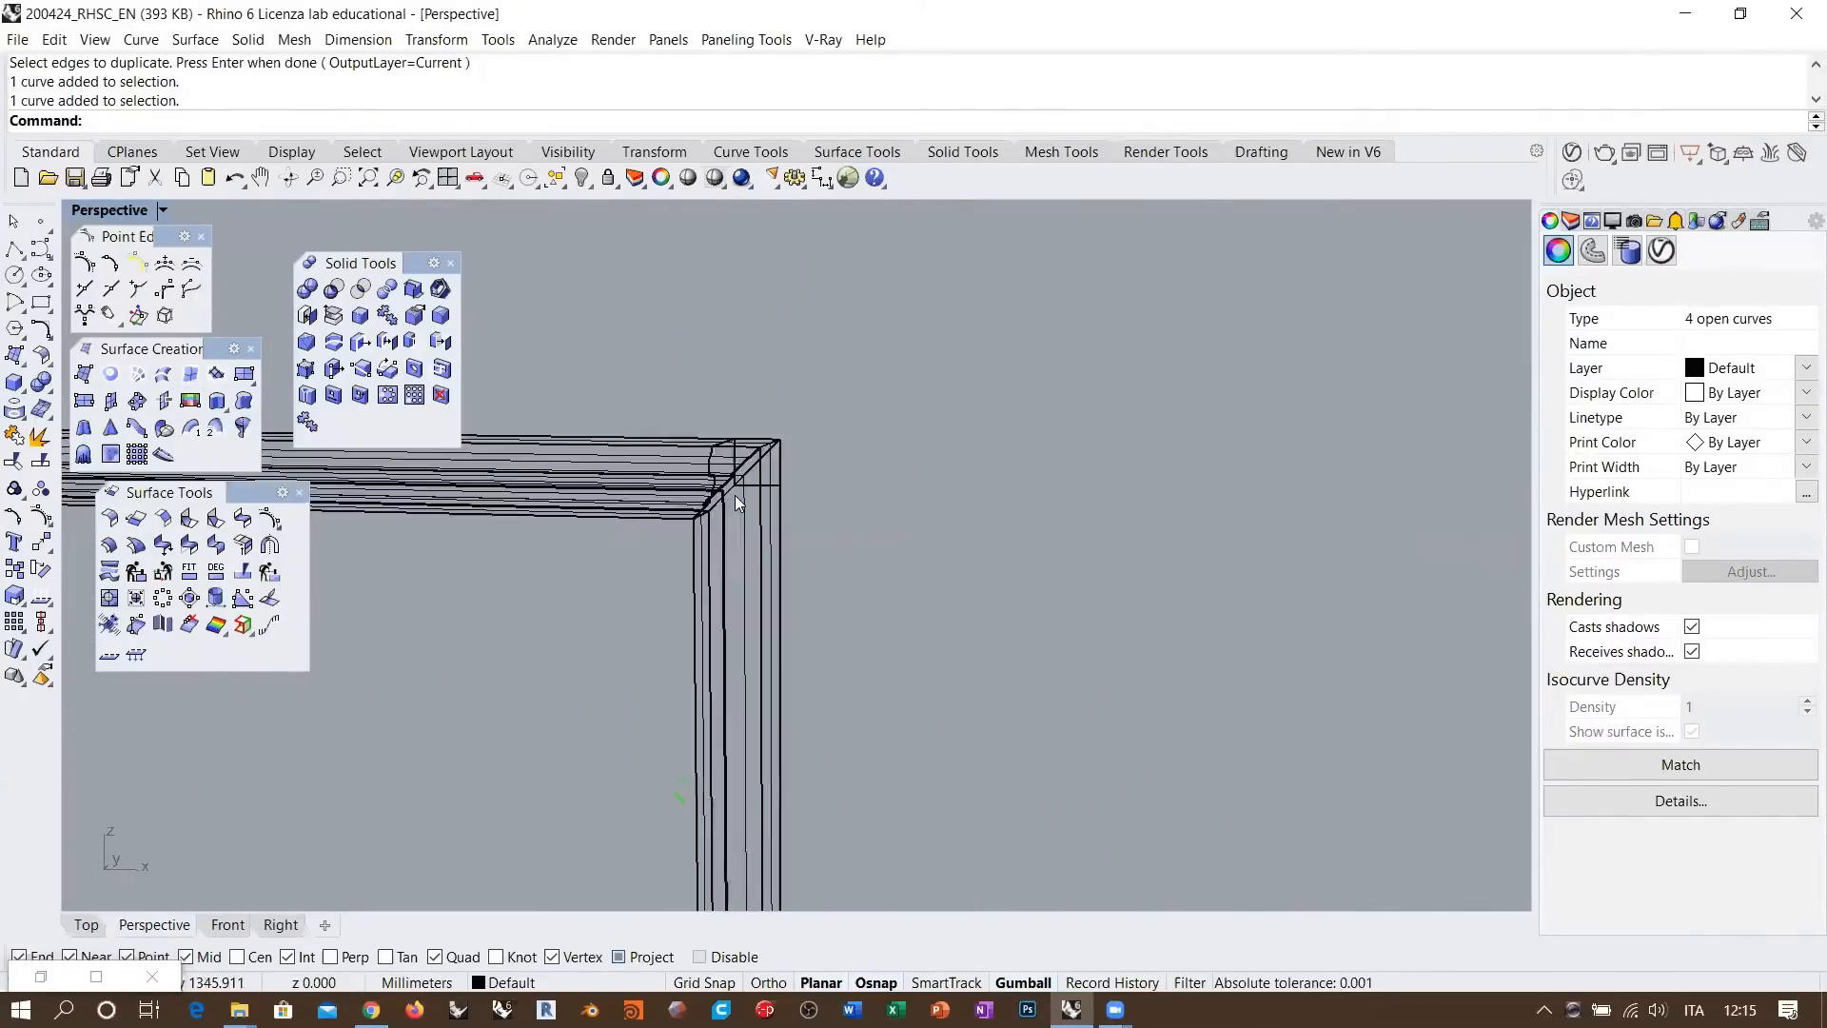
pyautogui.click(612, 518)
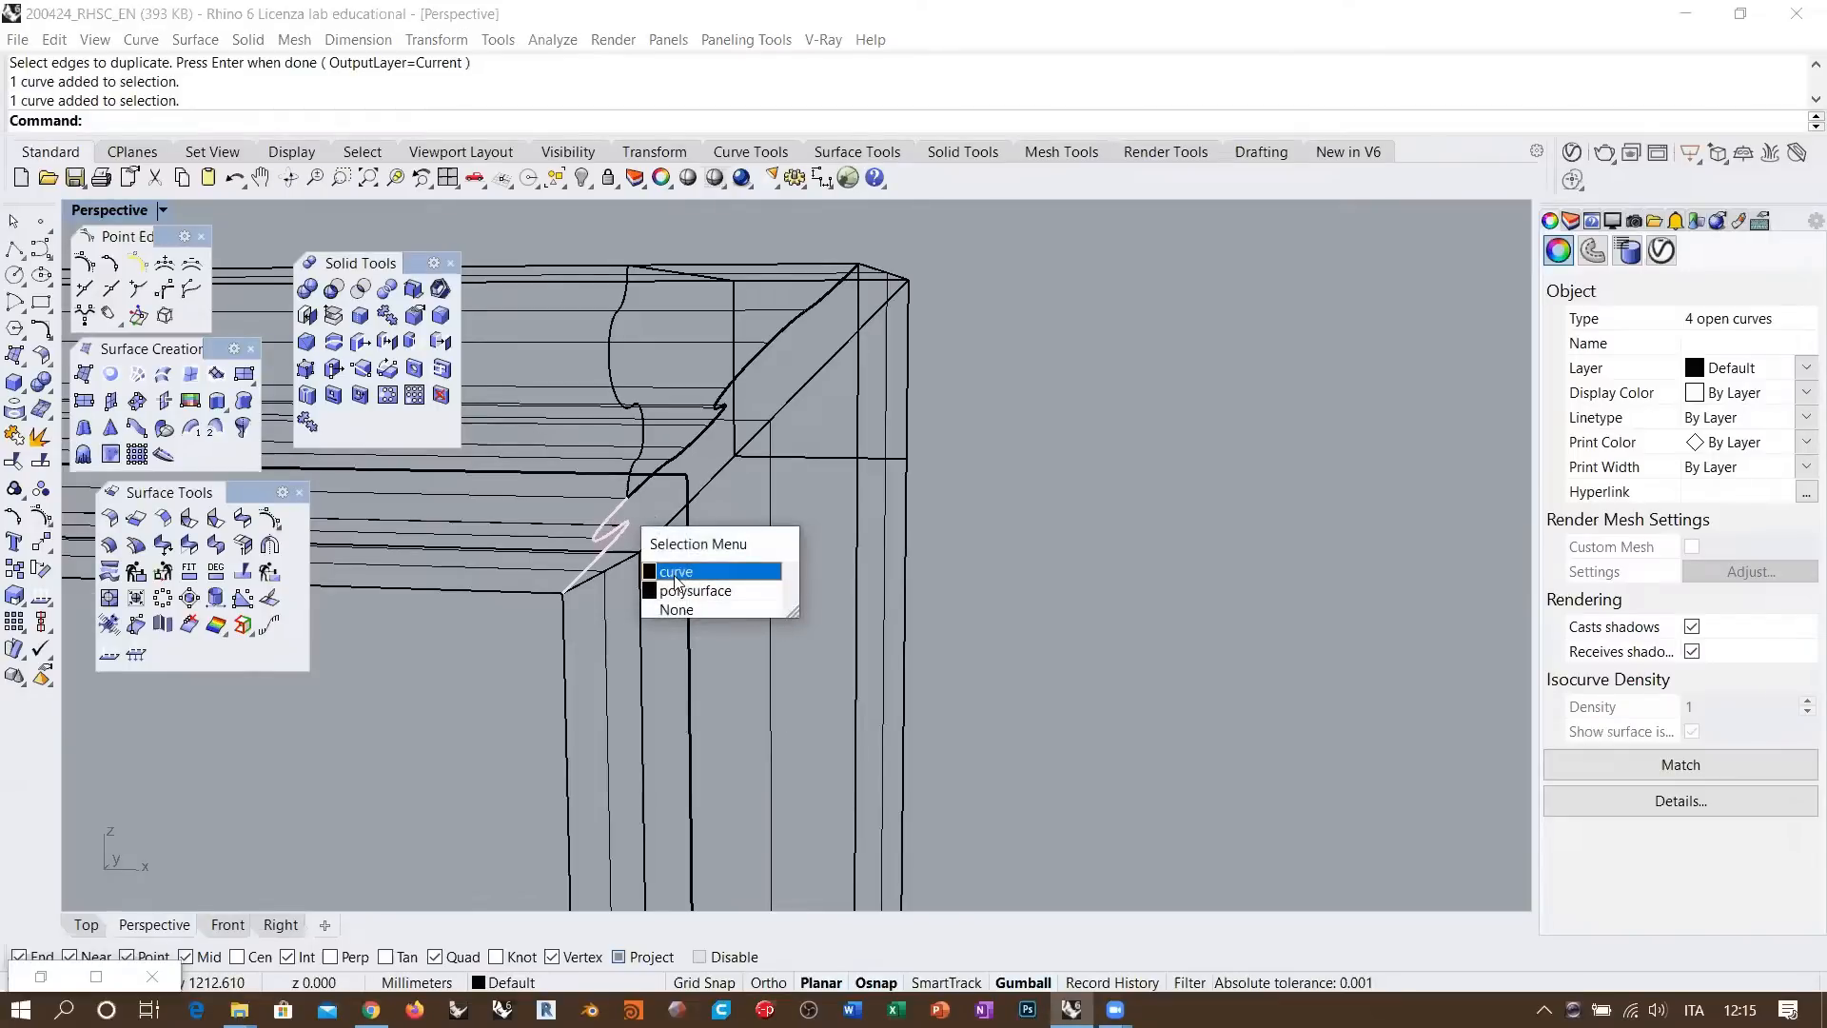
pyautogui.click(676, 573)
pyautogui.click(641, 503)
pyautogui.click(697, 545)
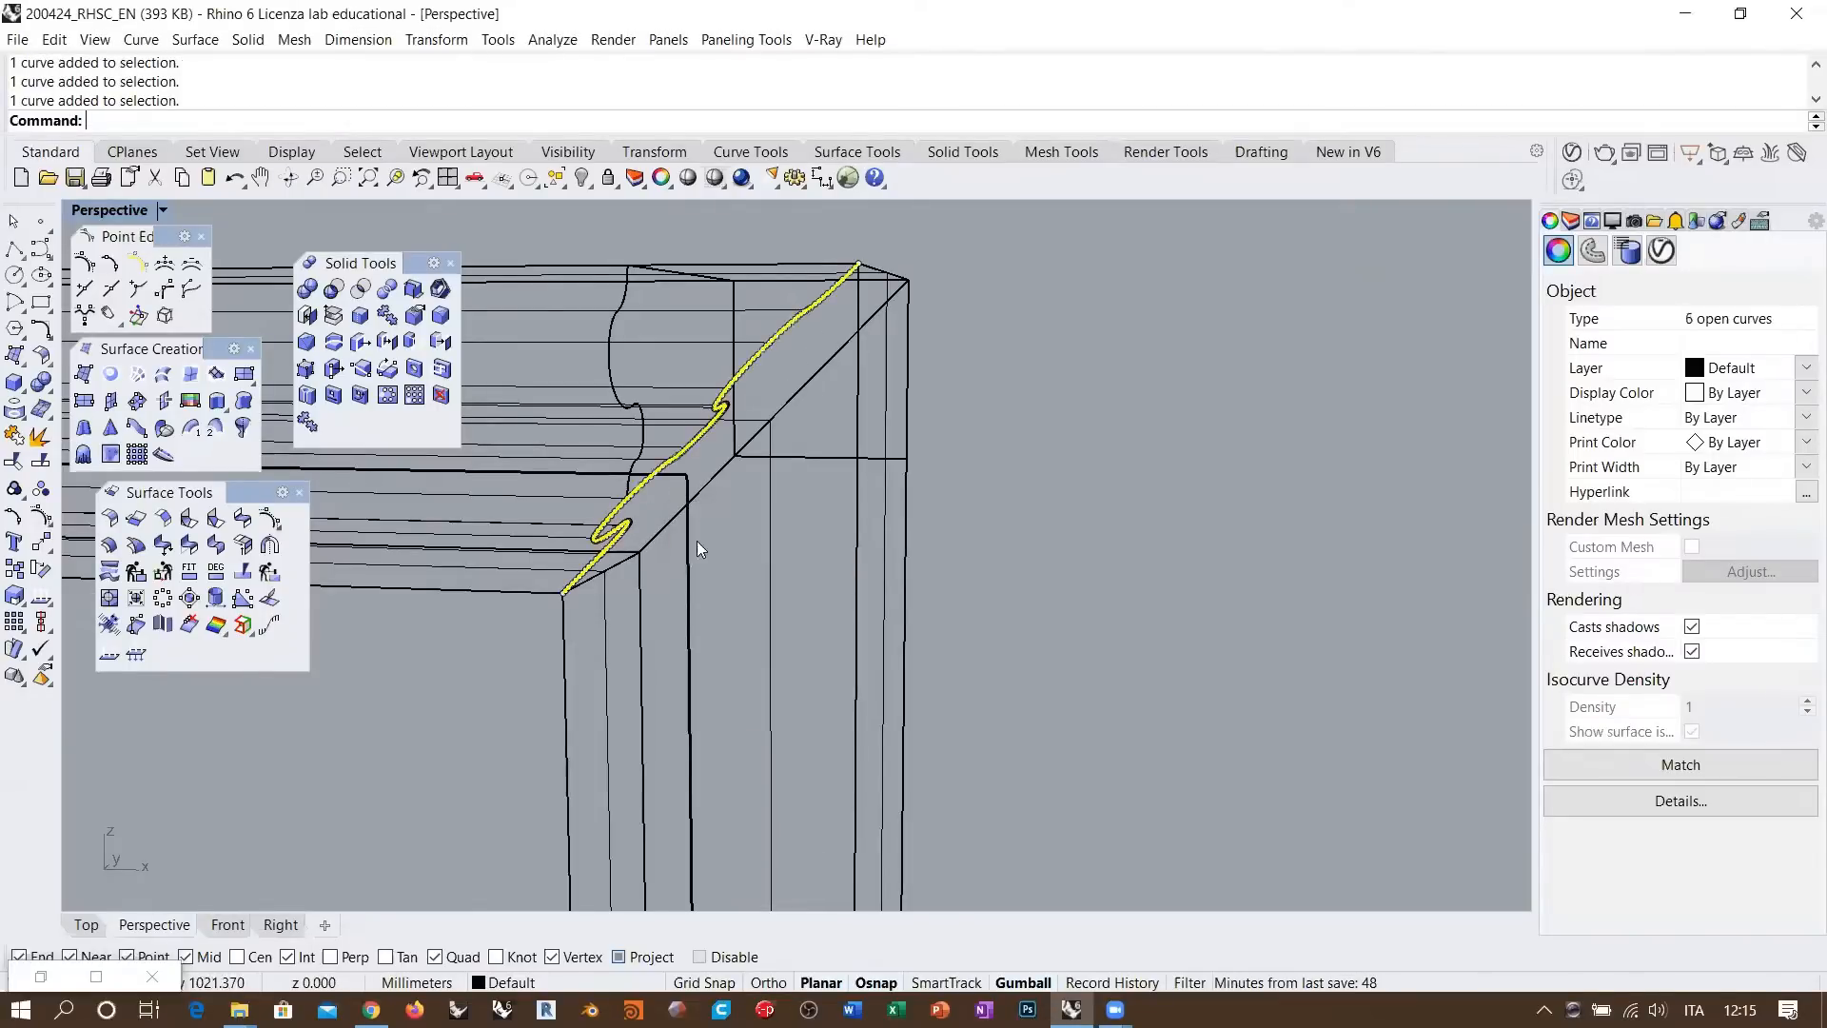
pyautogui.click(15, 436)
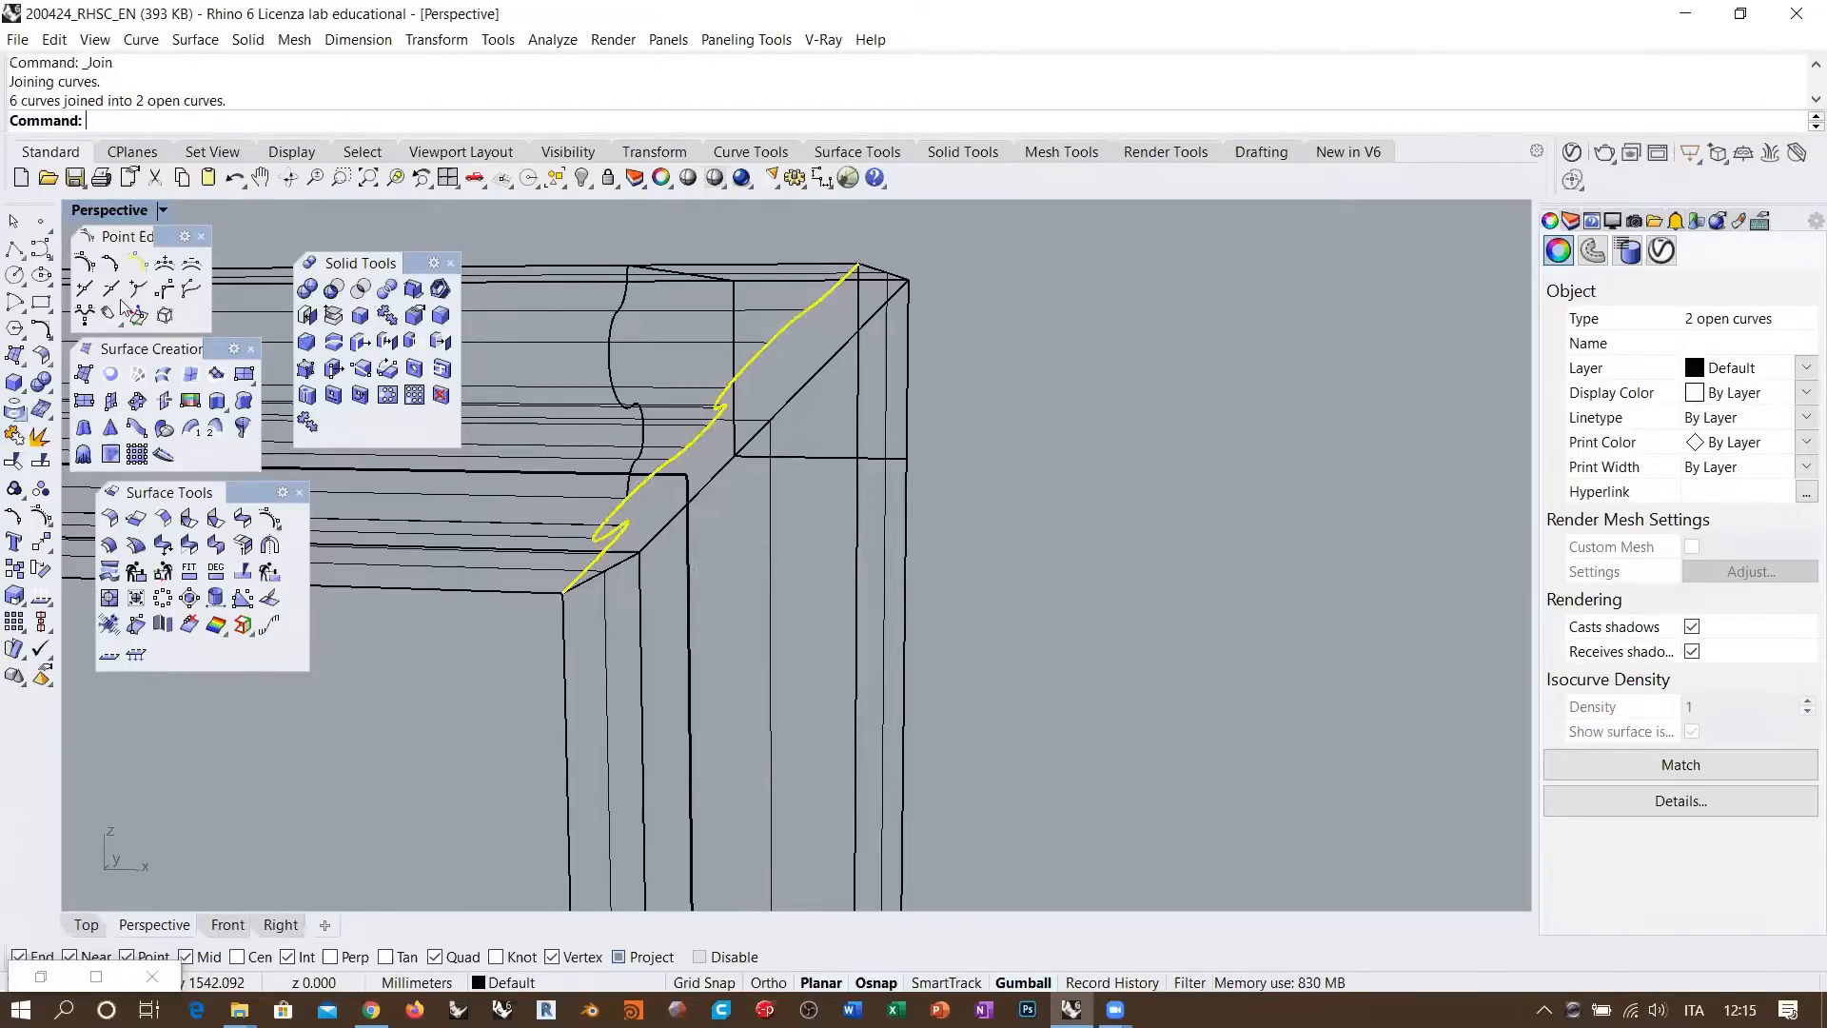
# Examine the joined profile curves at both ends of the frame's right upright, especially at the lower corner
pyautogui.moveTo(709, 563); pyautogui.dragTo(747, 471, button='right')
pyautogui.scroll(-15, 788, 432)
pyautogui.moveTo(810, 529); pyautogui.dragTo(784, 514, button='right')
pyautogui.scroll(3, 782, 512)
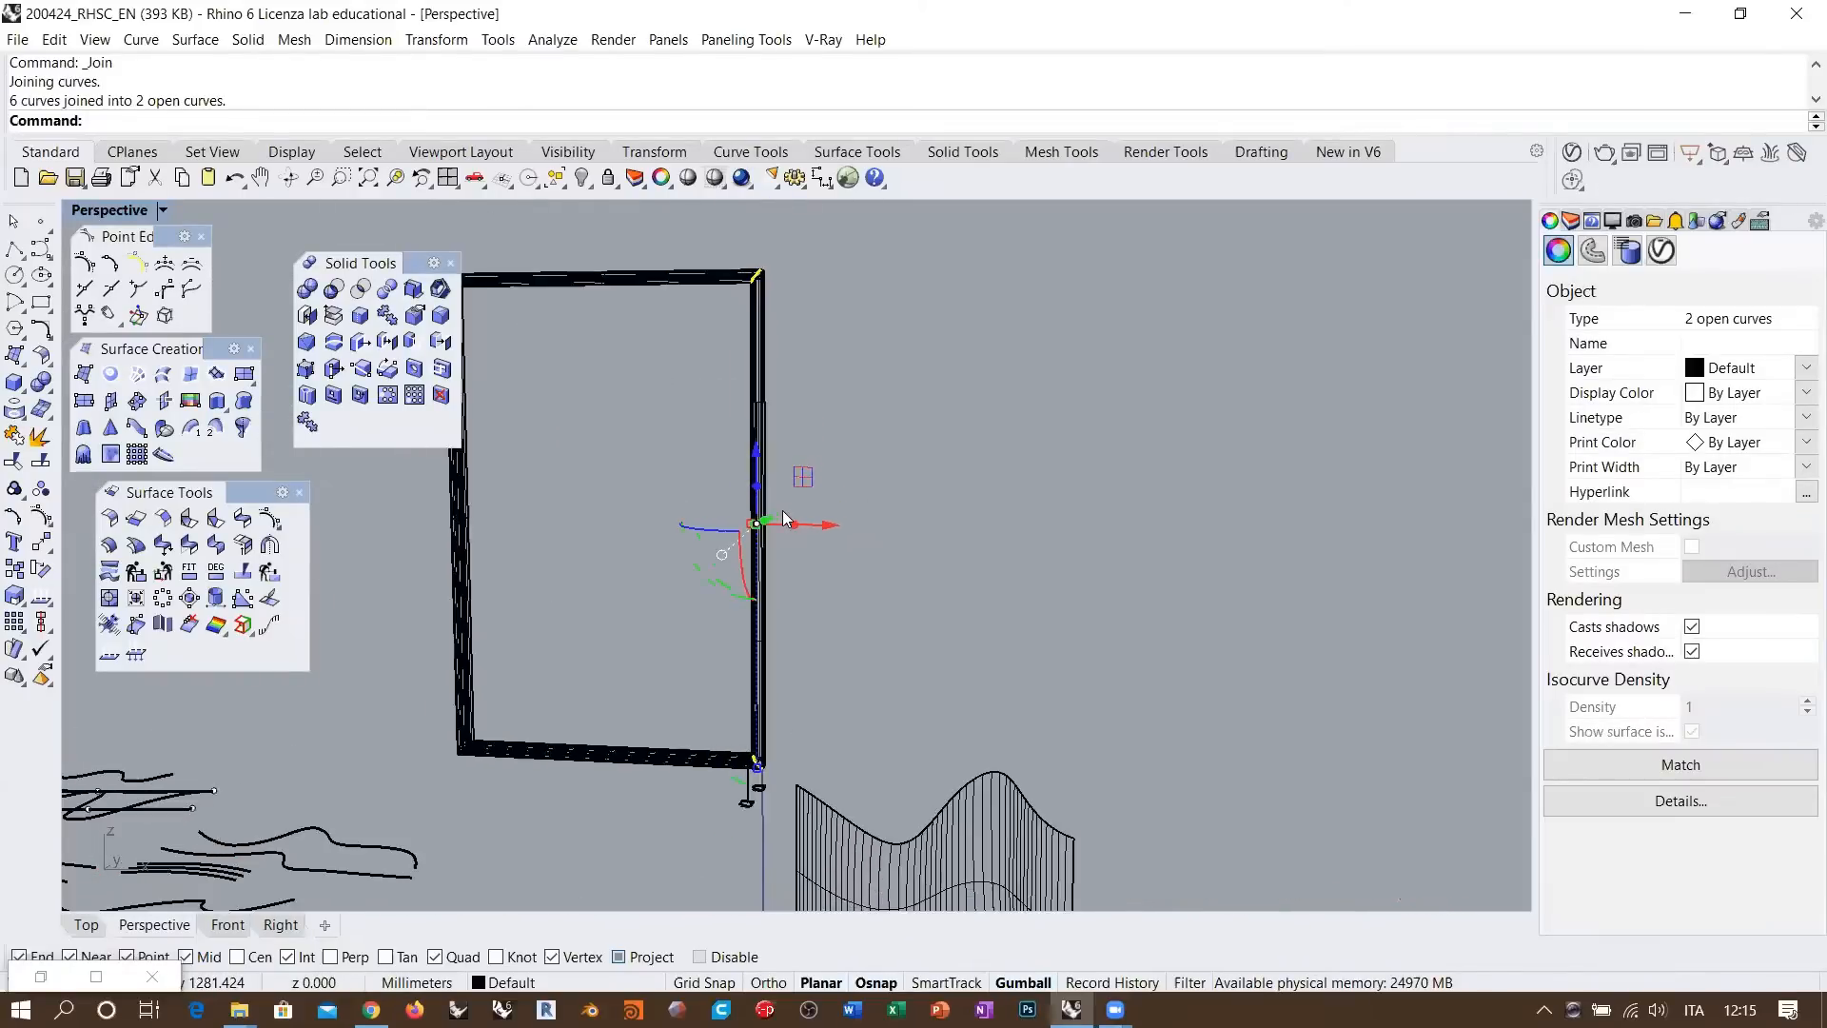
pyautogui.scroll(3, 782, 512)
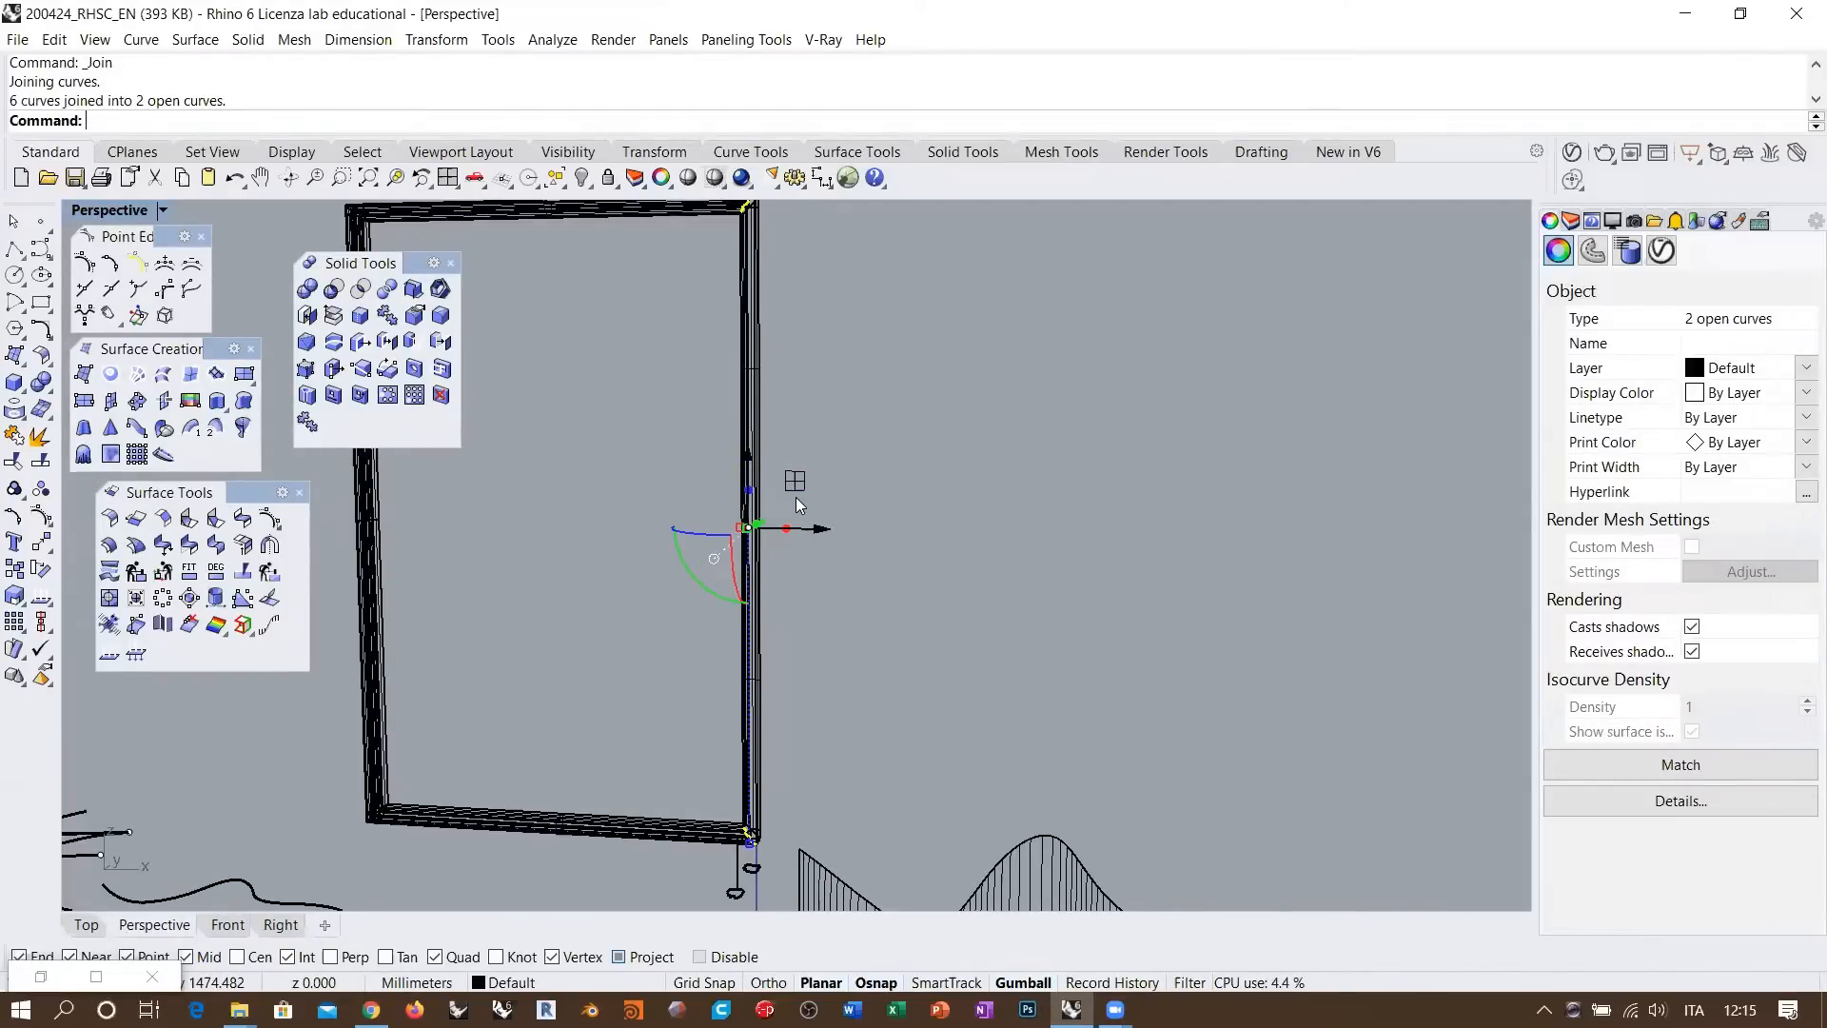
pyautogui.scroll(8, 741, 772)
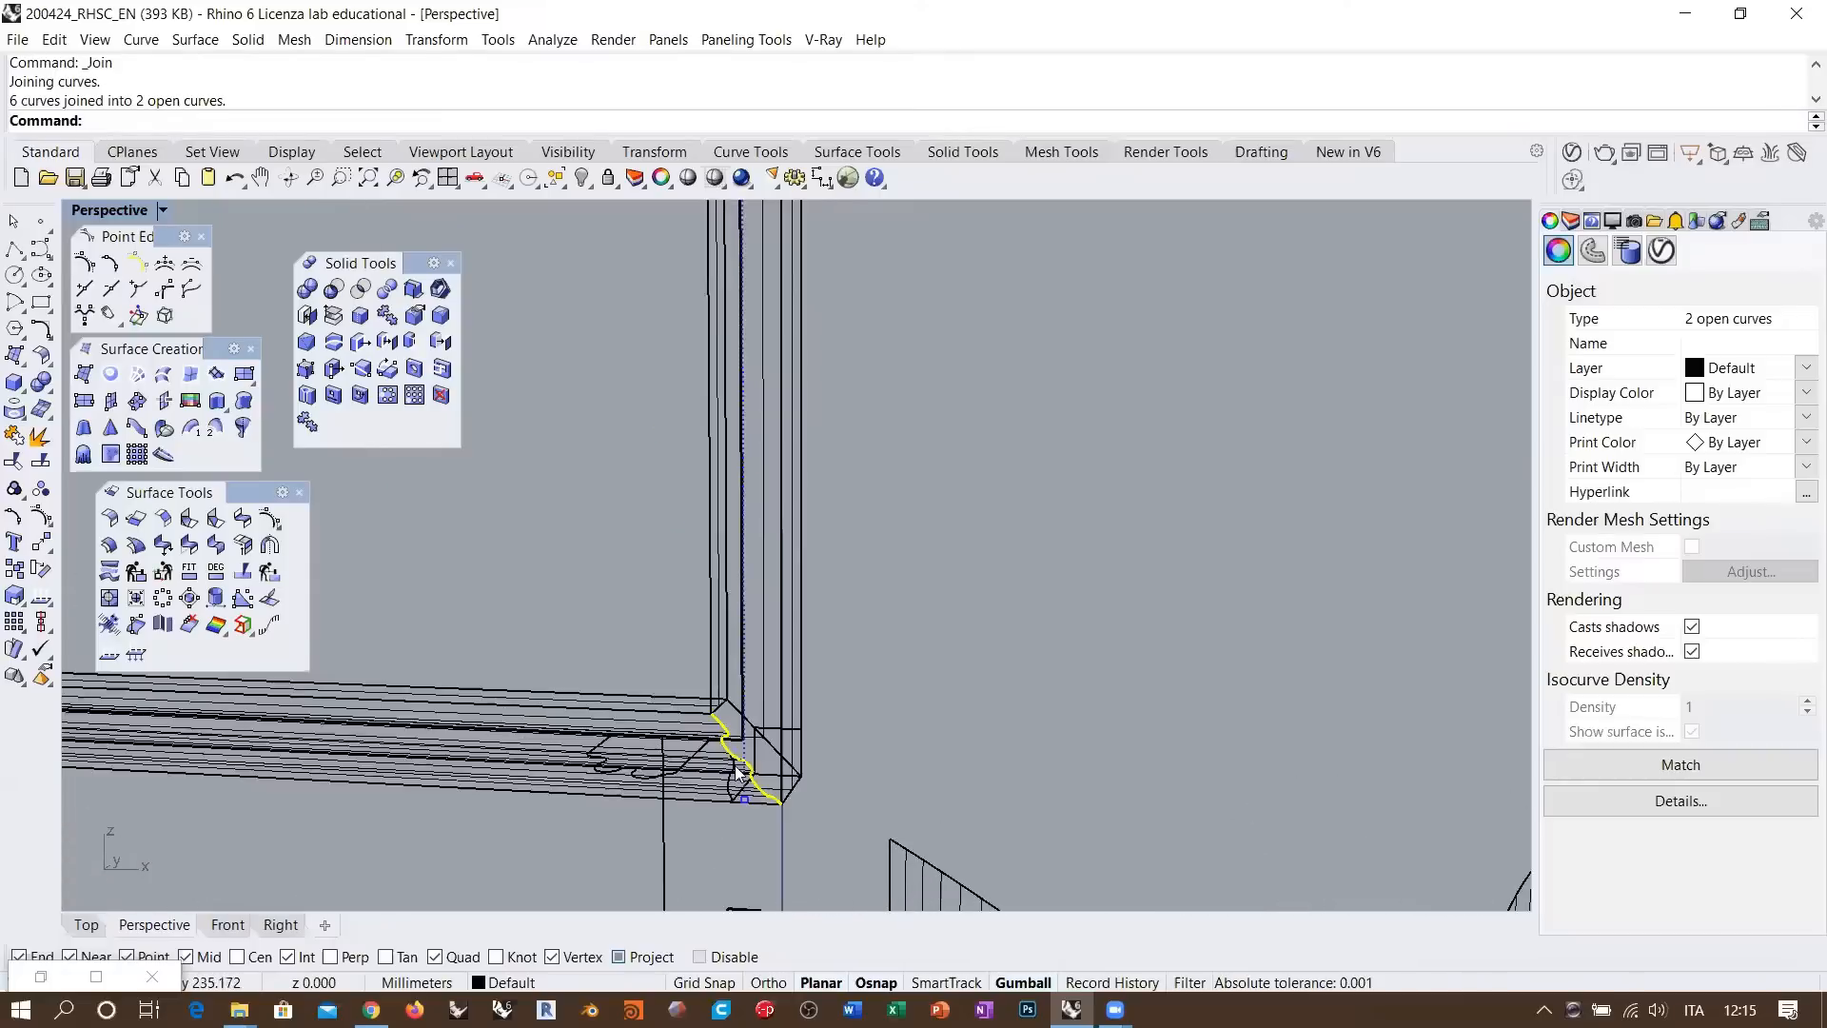
pyautogui.scroll(2, 740, 773)
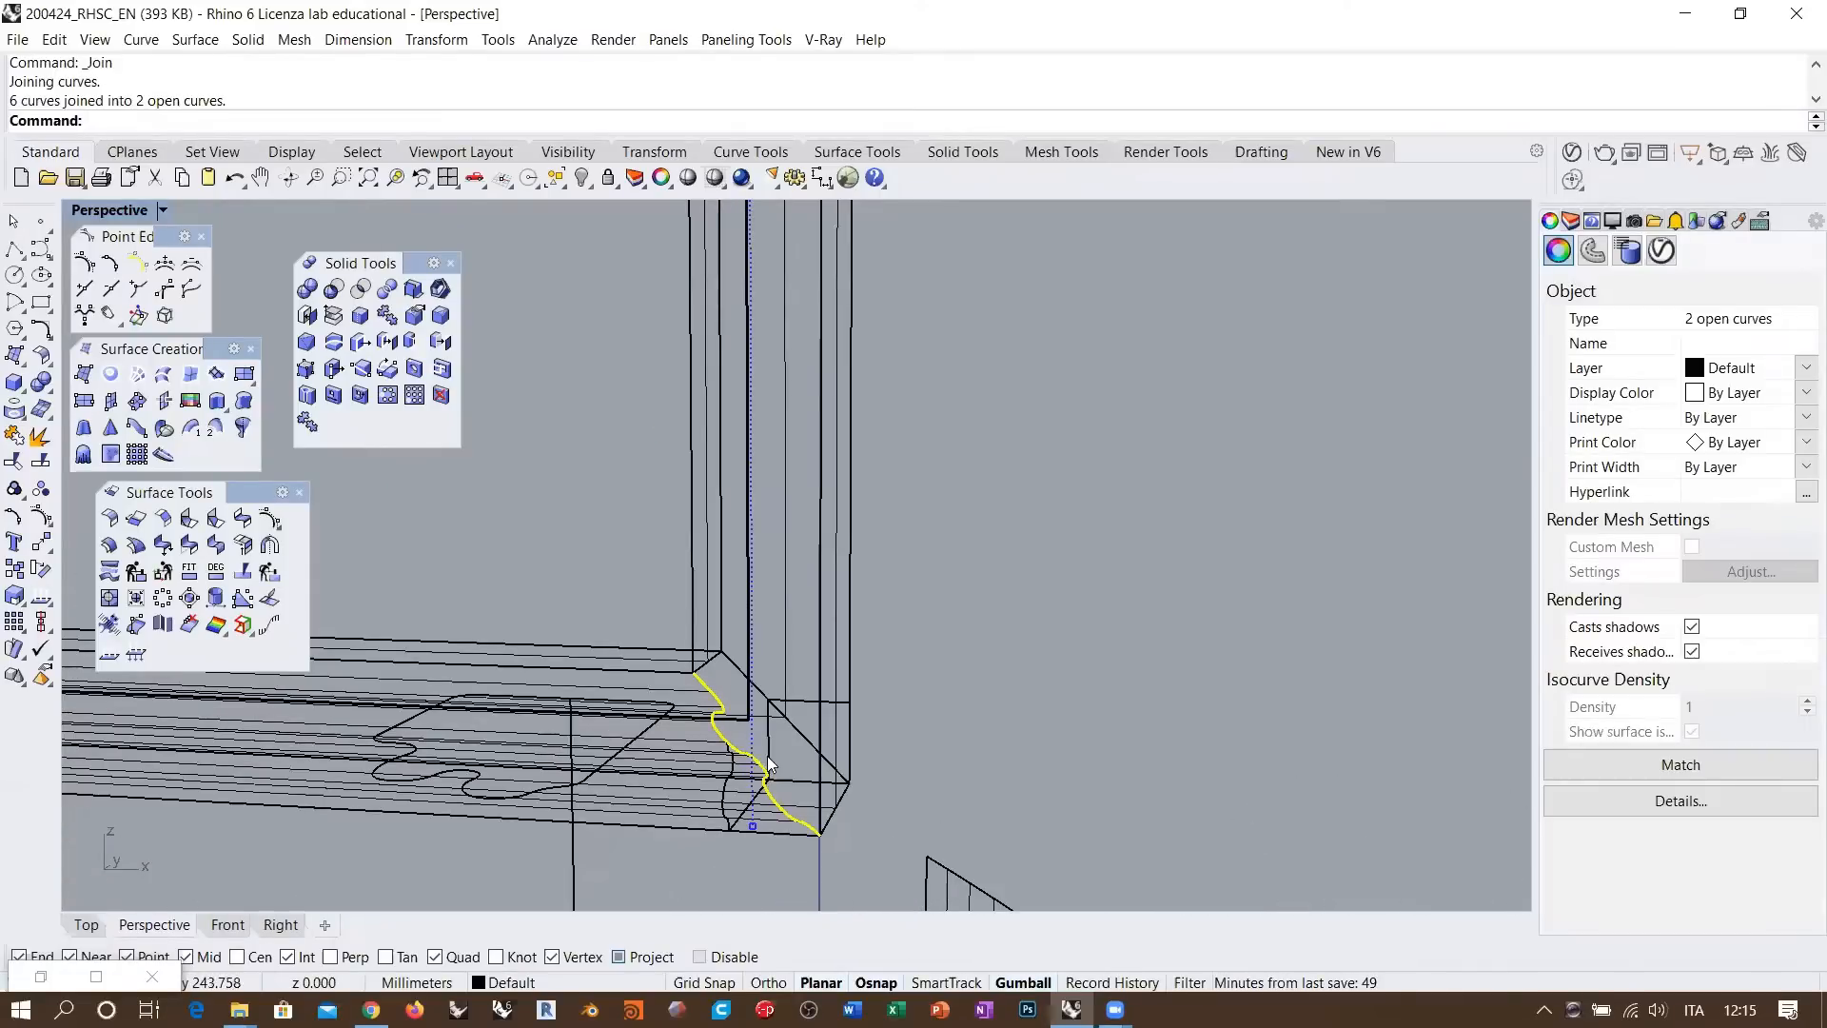
pyautogui.moveTo(763, 771); pyautogui.dragTo(721, 747, button='right')
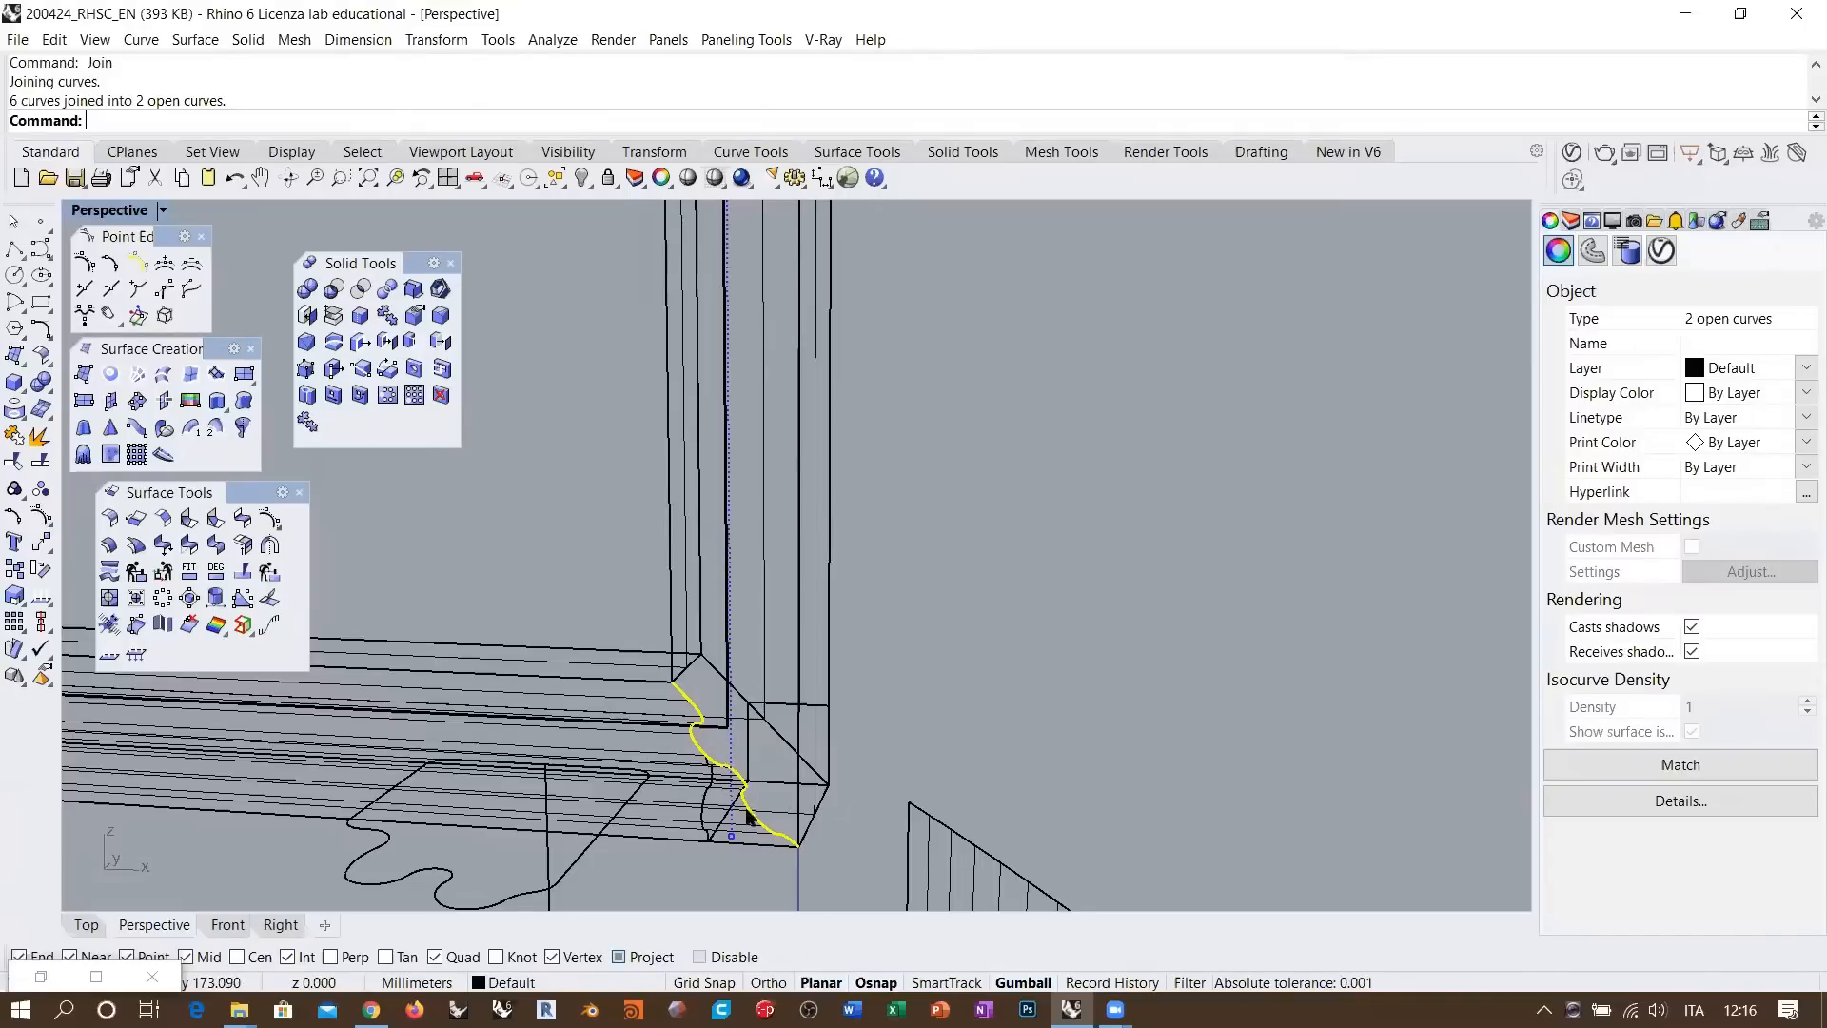
pyautogui.scroll(3, 747, 802)
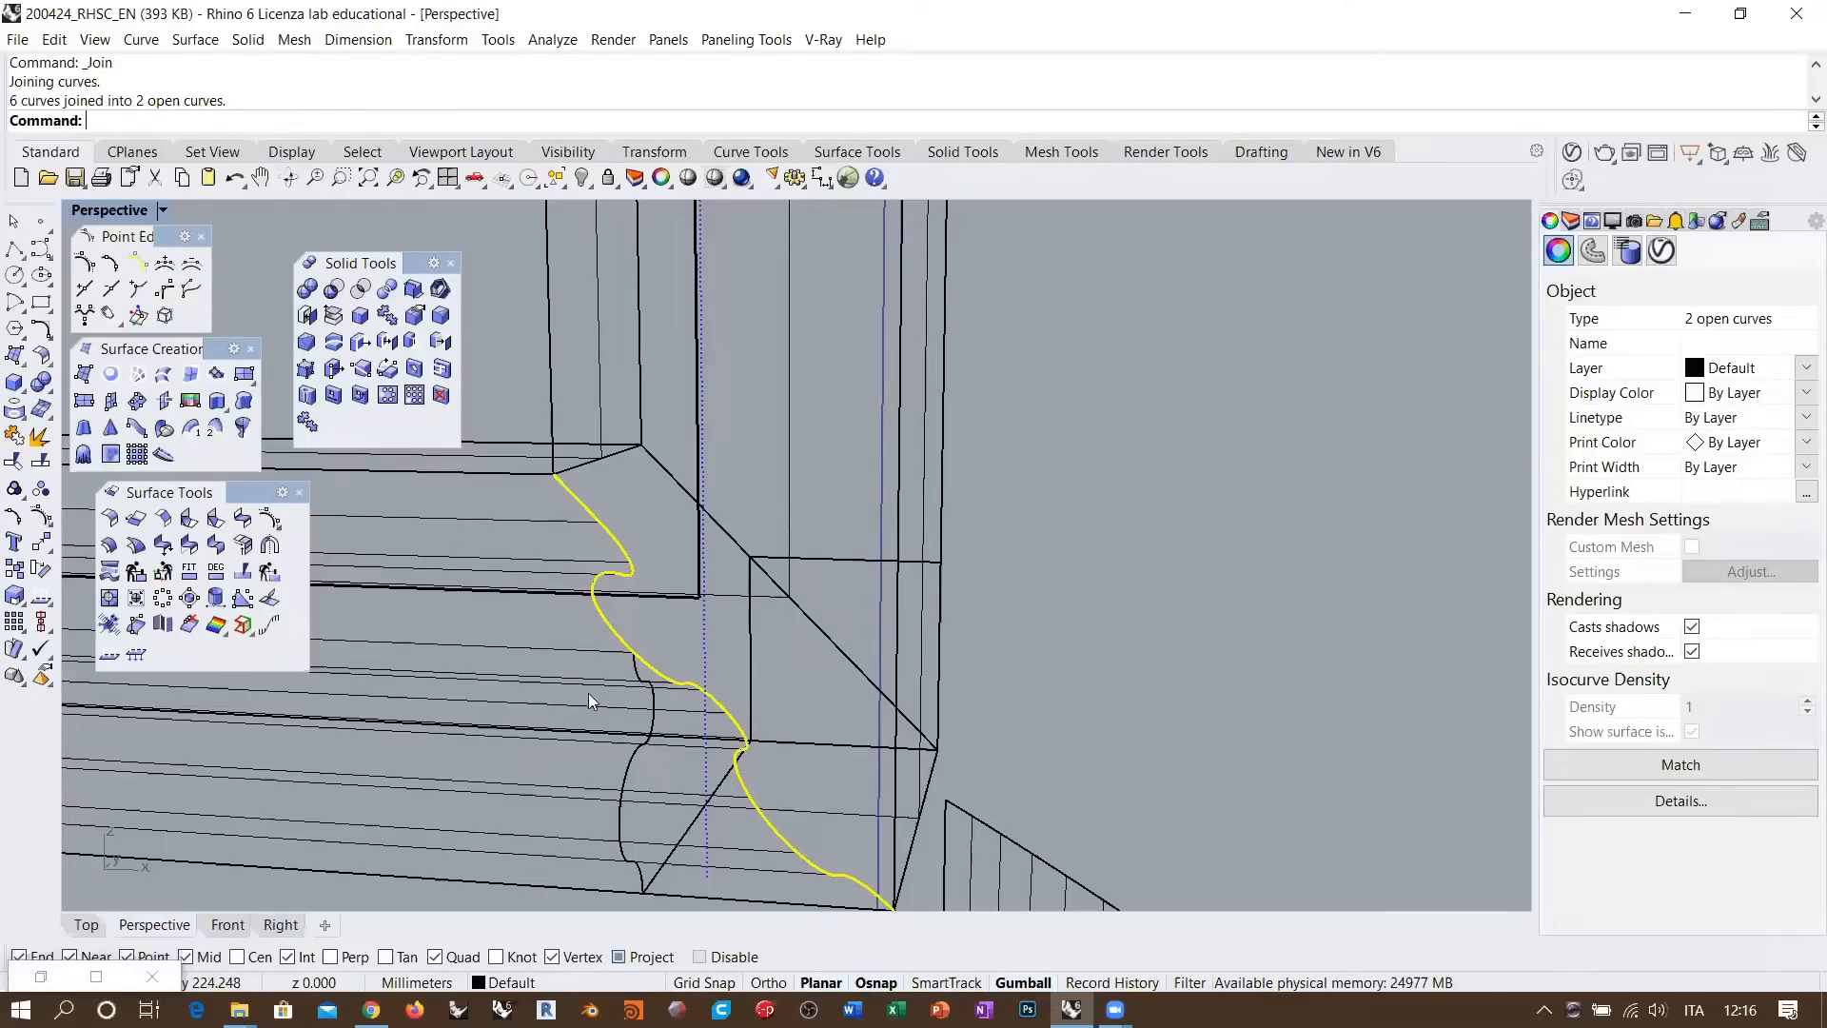
pyautogui.scroll(-5, 729, 681)
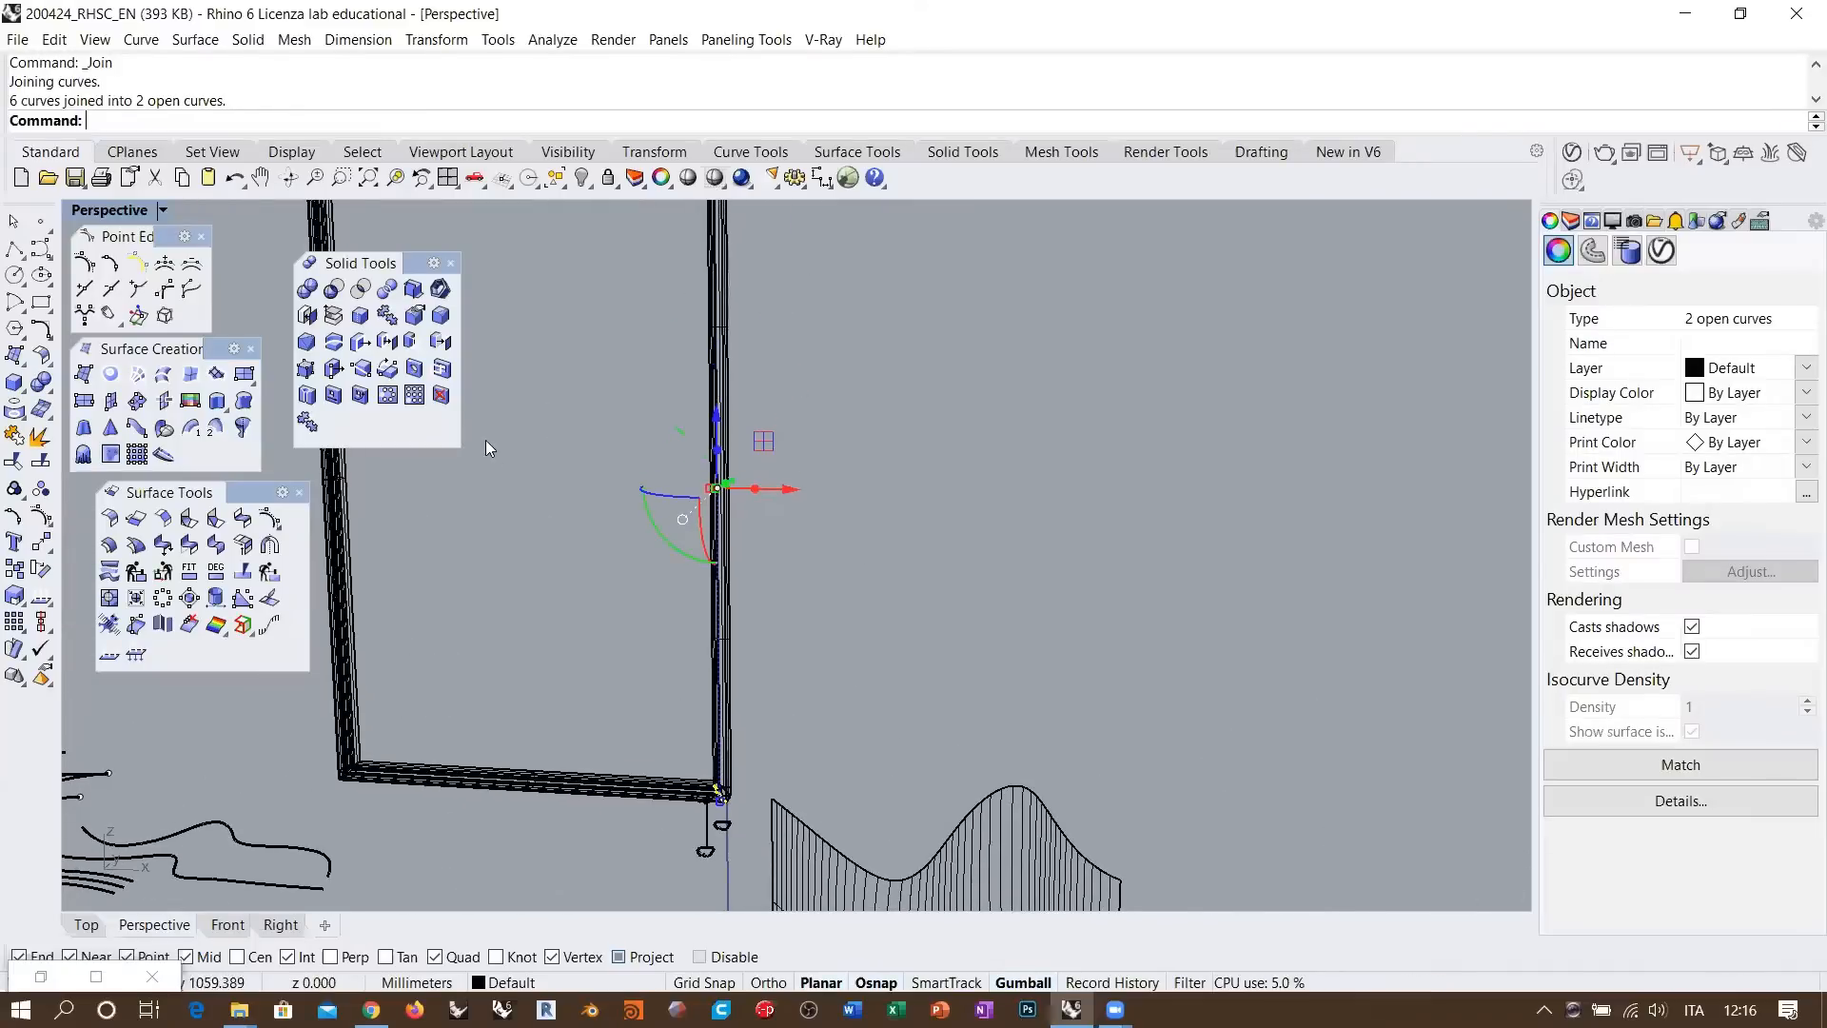
# Loft a surface between the two joined profile curves with Normal style and Do not simplify
pyautogui.click(162, 376)
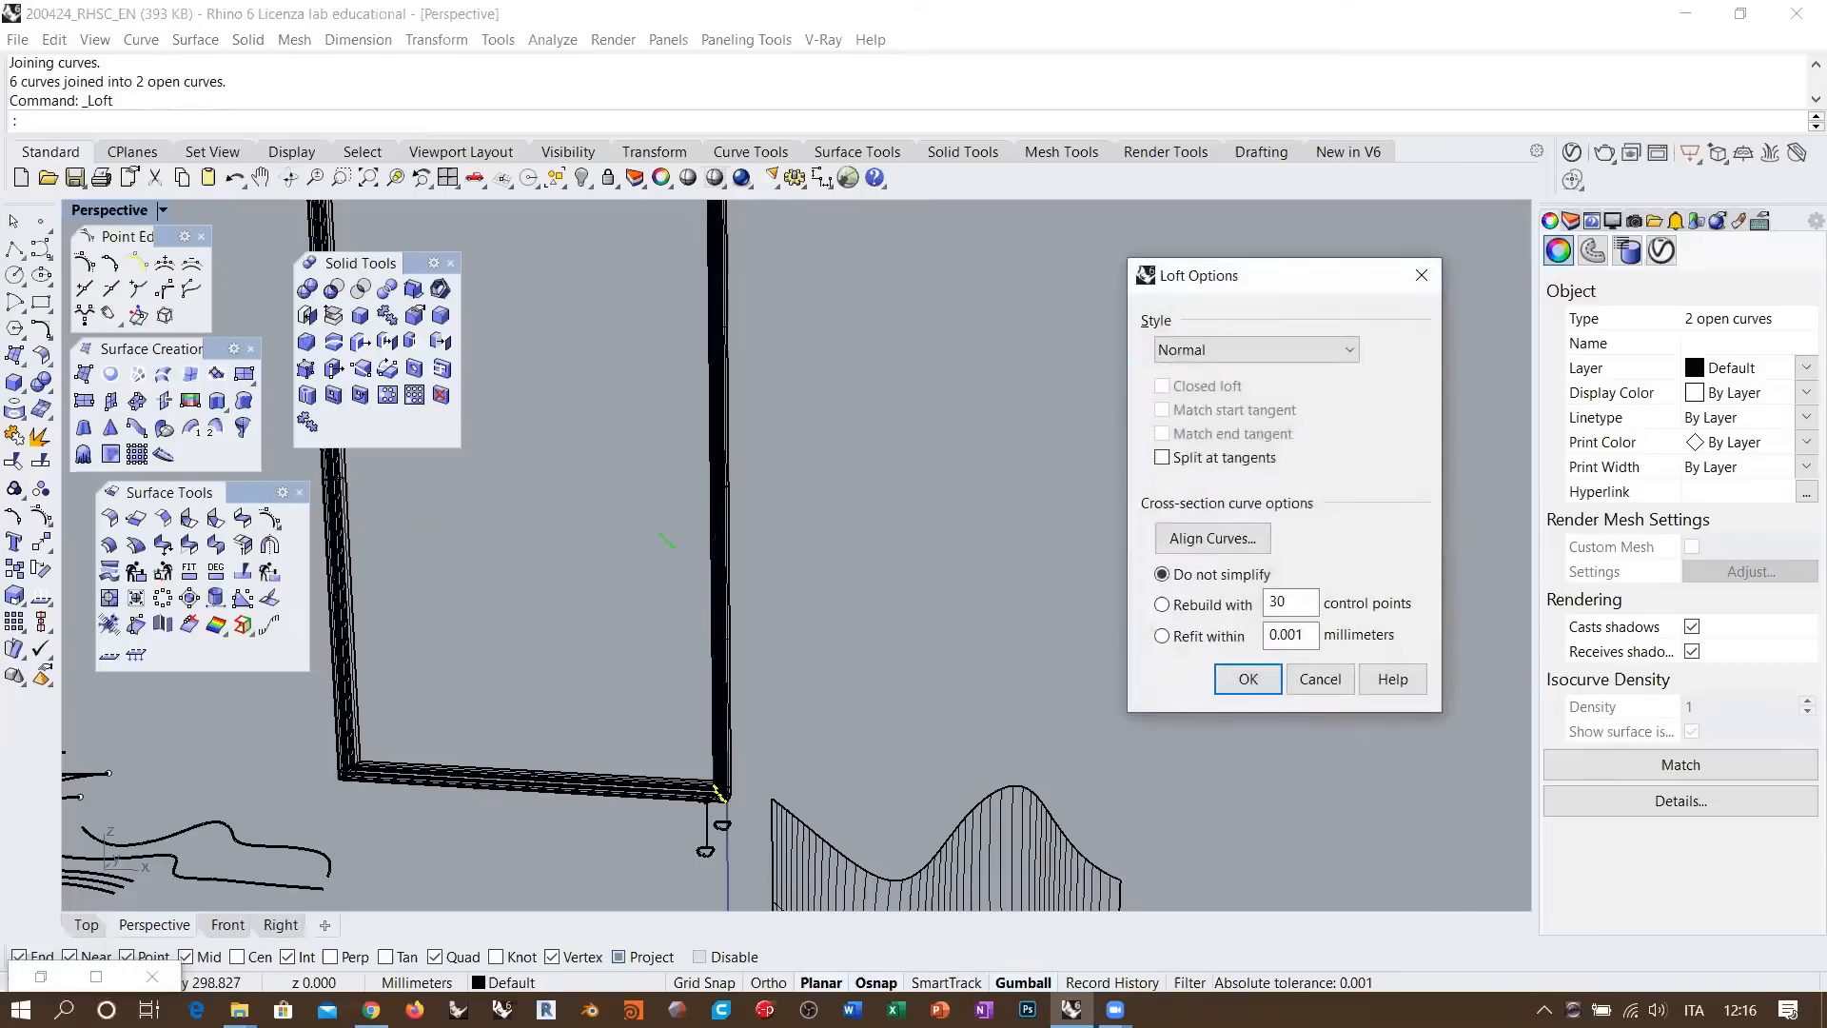
pyautogui.scroll(8, 744, 747)
pyautogui.scroll(-6, 746, 542)
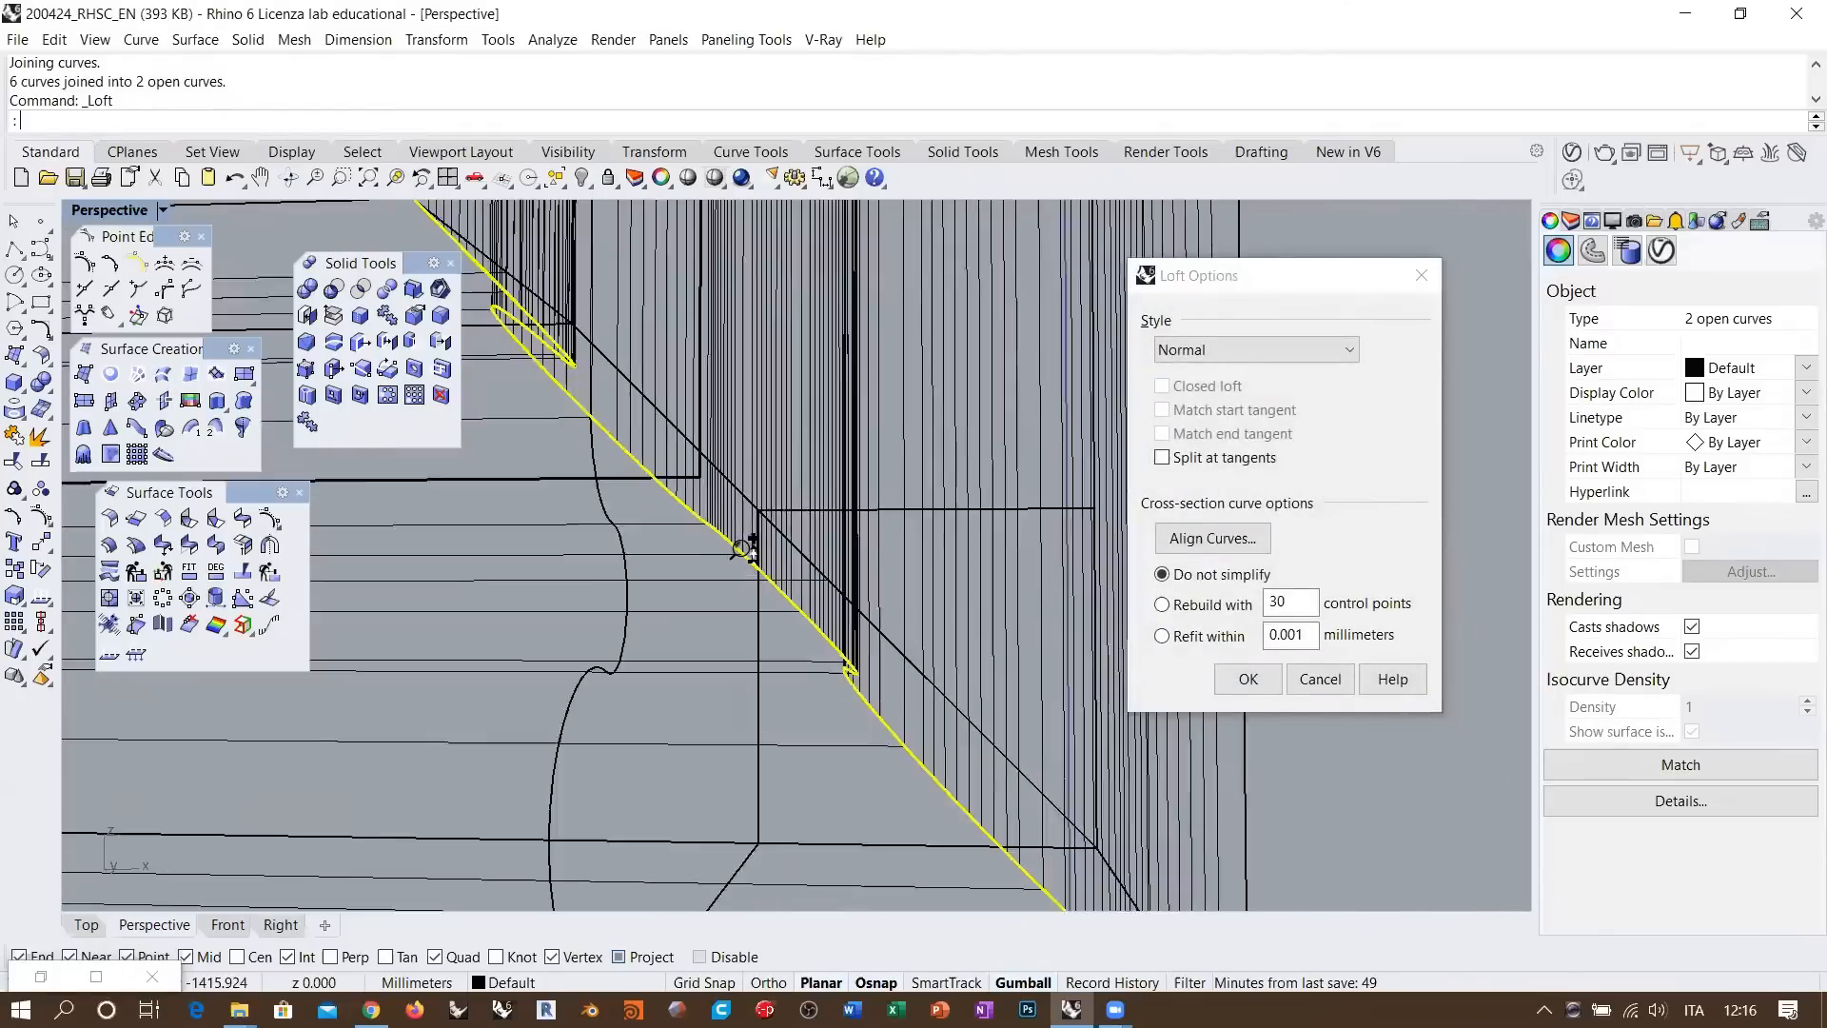
pyautogui.click(1216, 580)
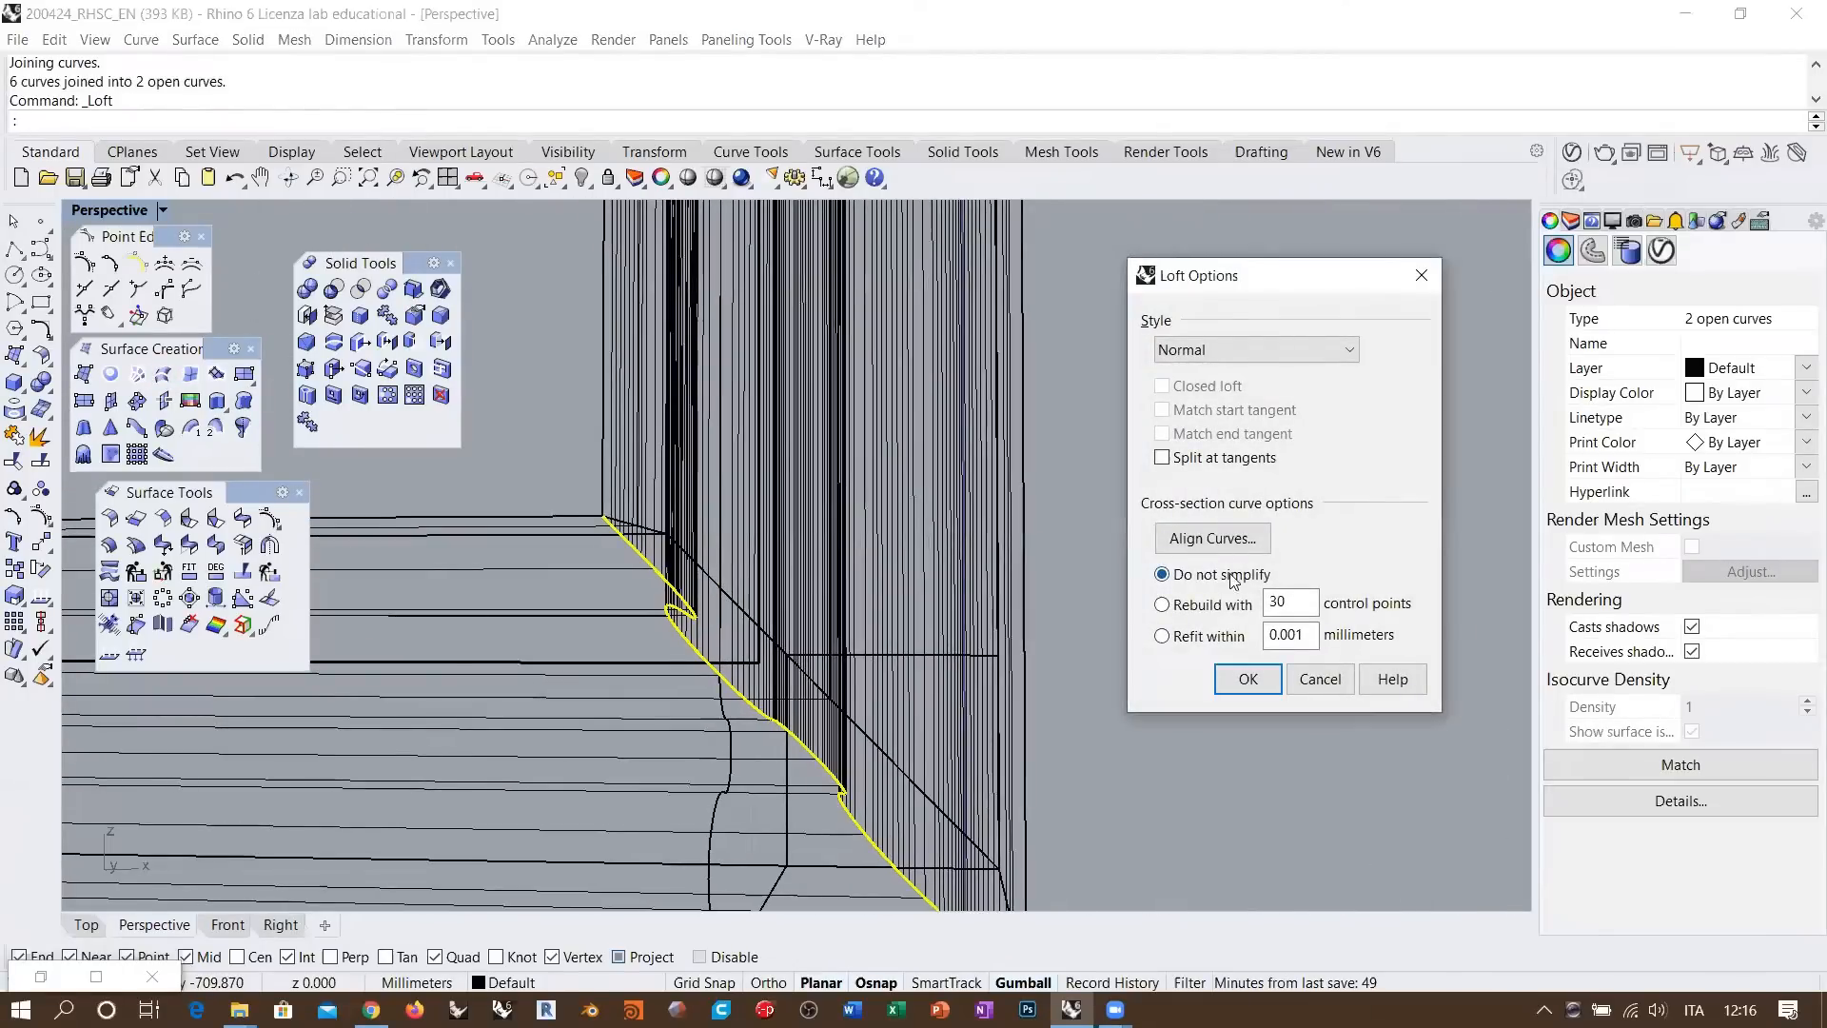
pyautogui.moveTo(772, 548); pyautogui.dragTo(775, 533, button='right')
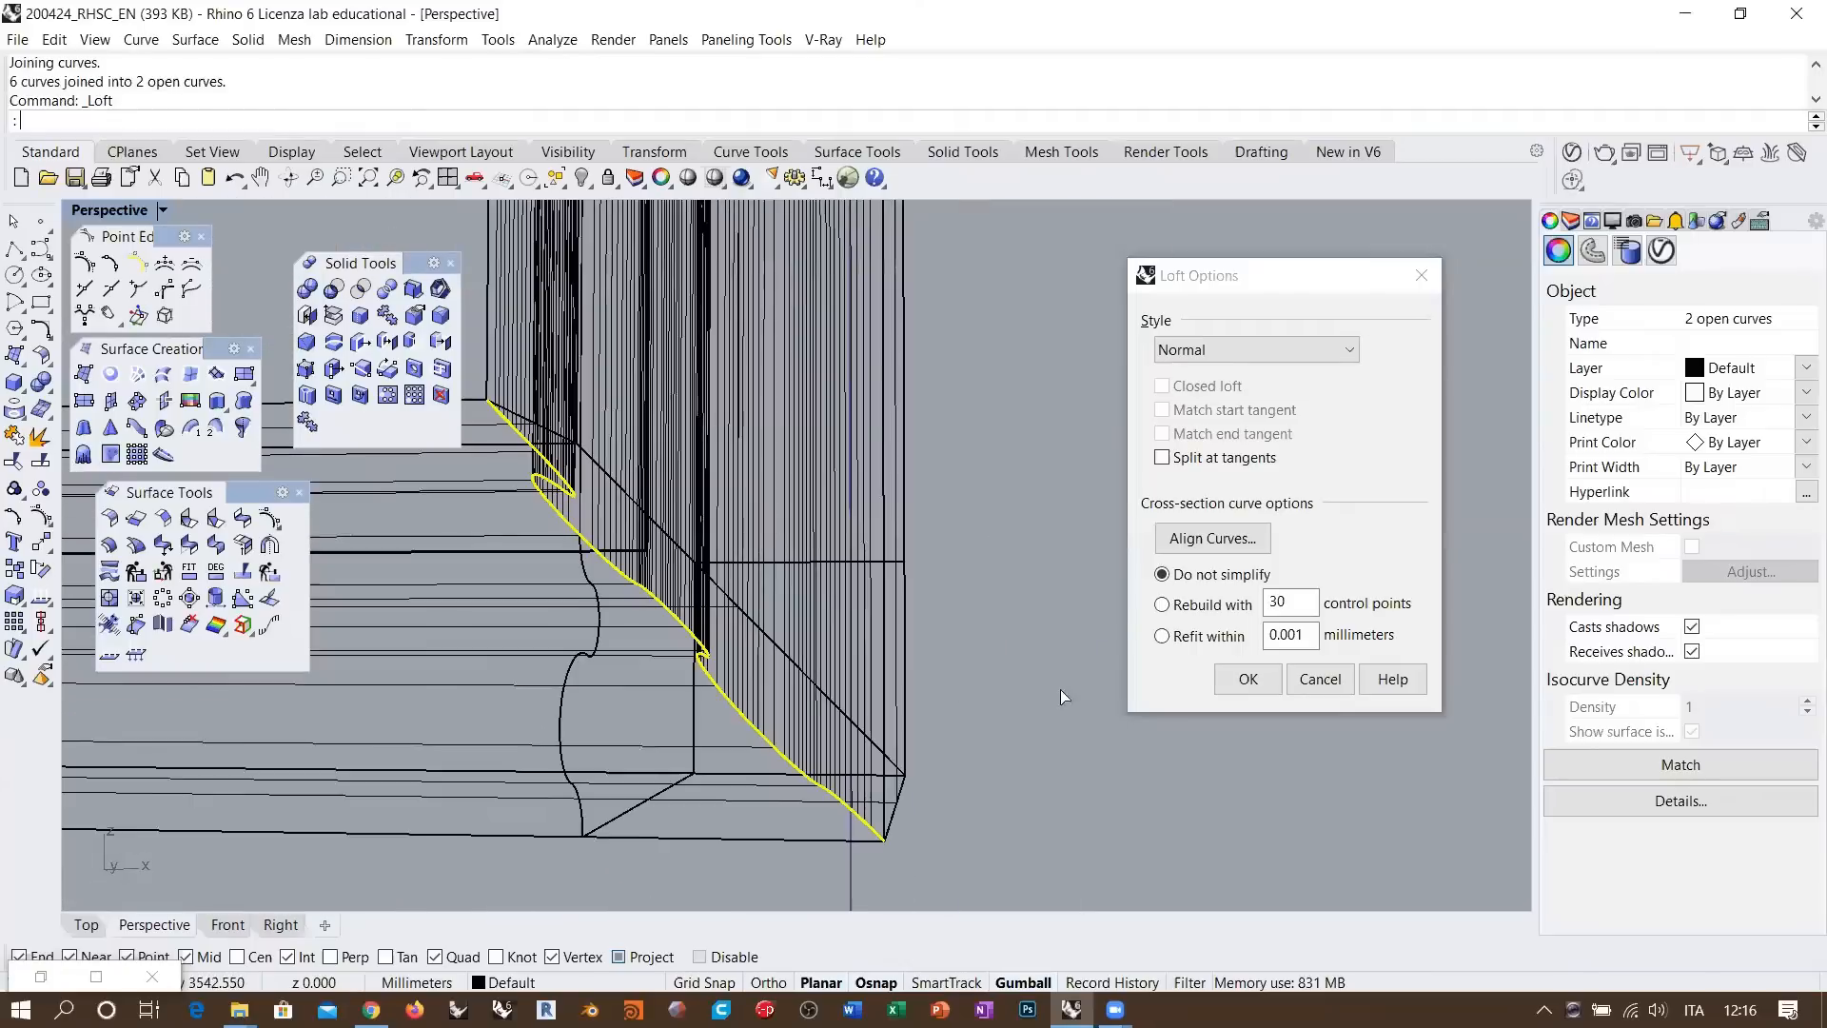
pyautogui.click(1248, 679)
pyautogui.click(1035, 689)
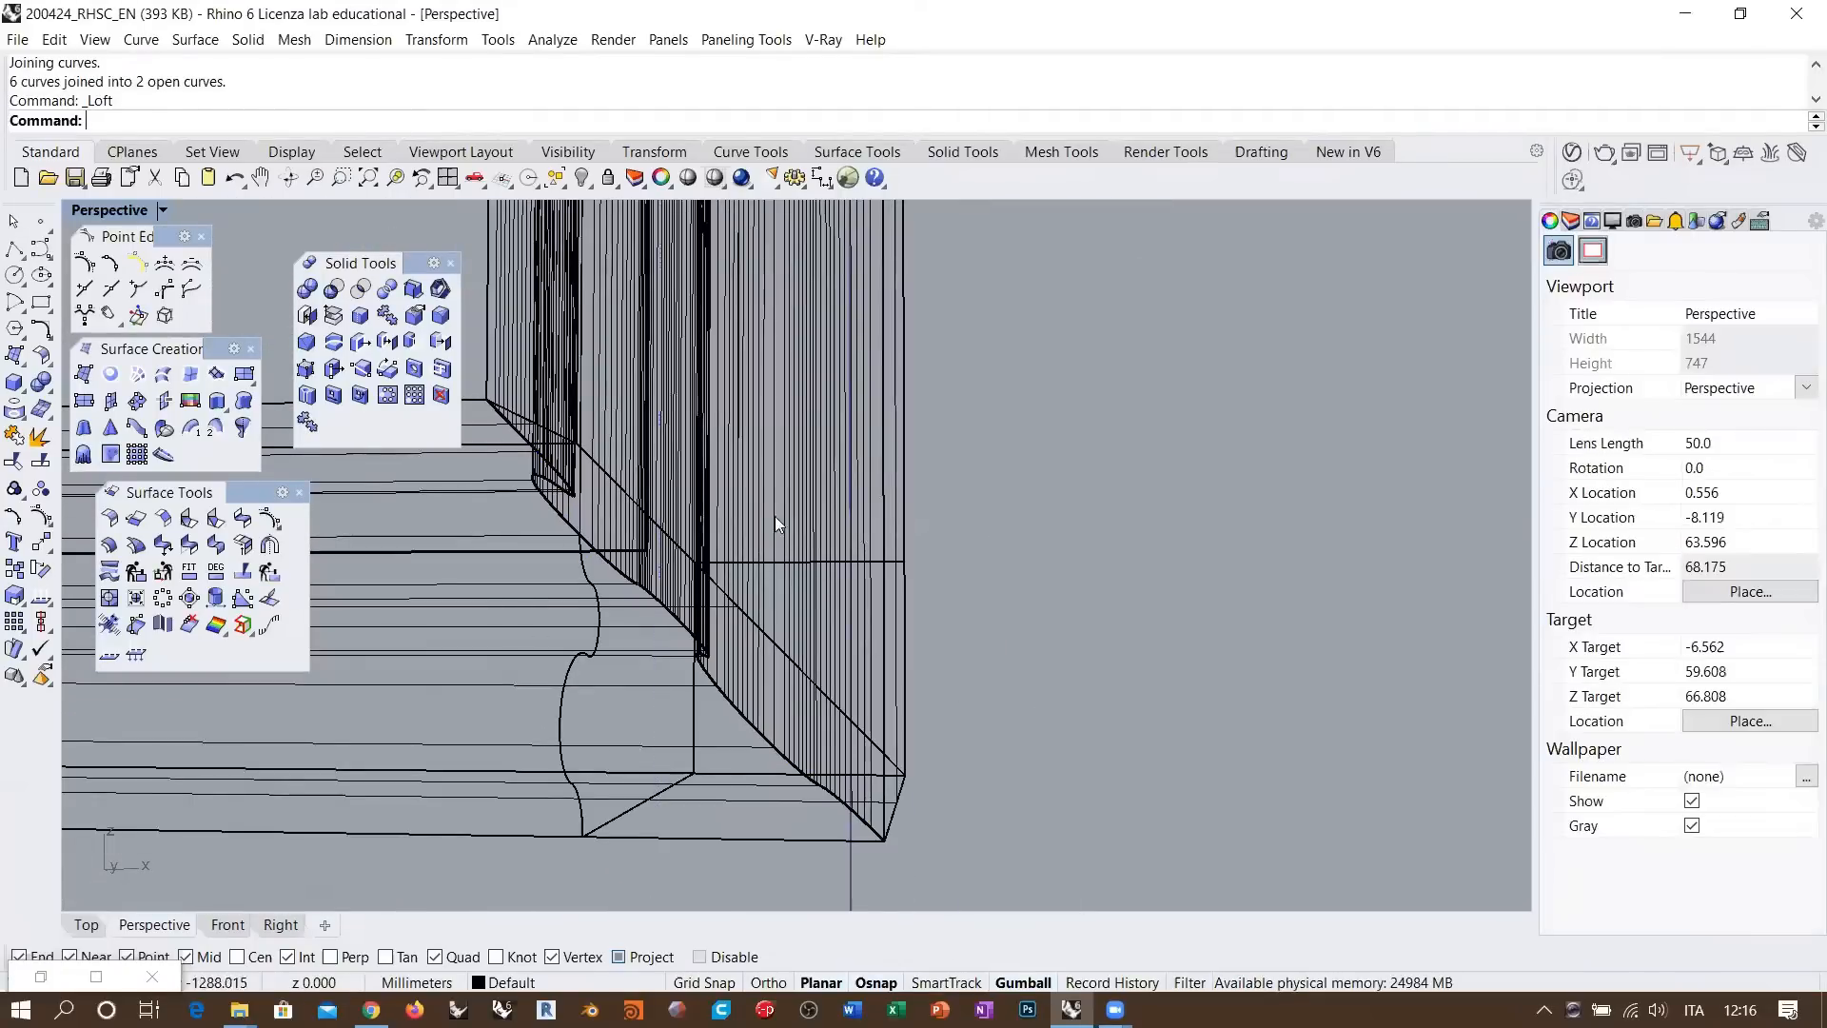
# Select the lofted front surface of the upright and inspect how it meets the profile at the frame's corners
pyautogui.click(785, 617)
pyautogui.scroll(-8, 788, 609)
pyautogui.moveTo(791, 586); pyautogui.dragTo(837, 592, button='right')
pyautogui.scroll(-5, 848, 620)
pyautogui.scroll(5, 839, 533)
pyautogui.scroll(6, 850, 350)
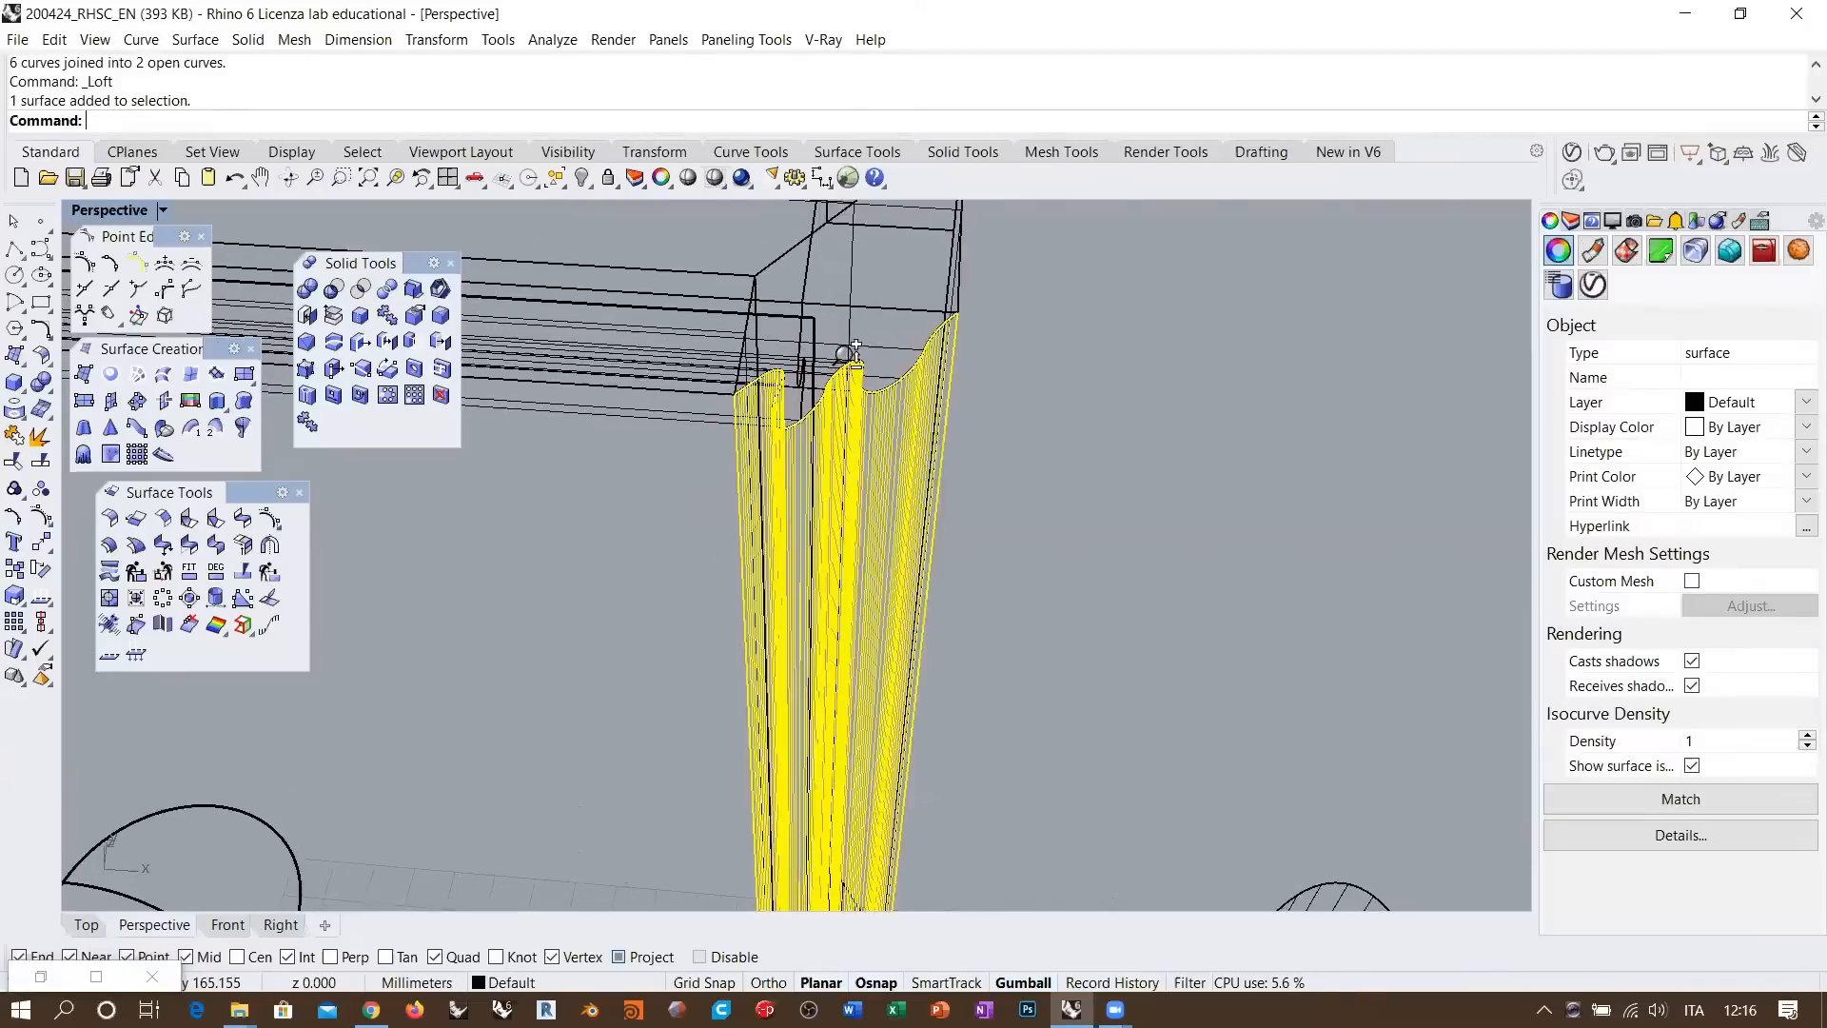
pyautogui.scroll(-8, 850, 348)
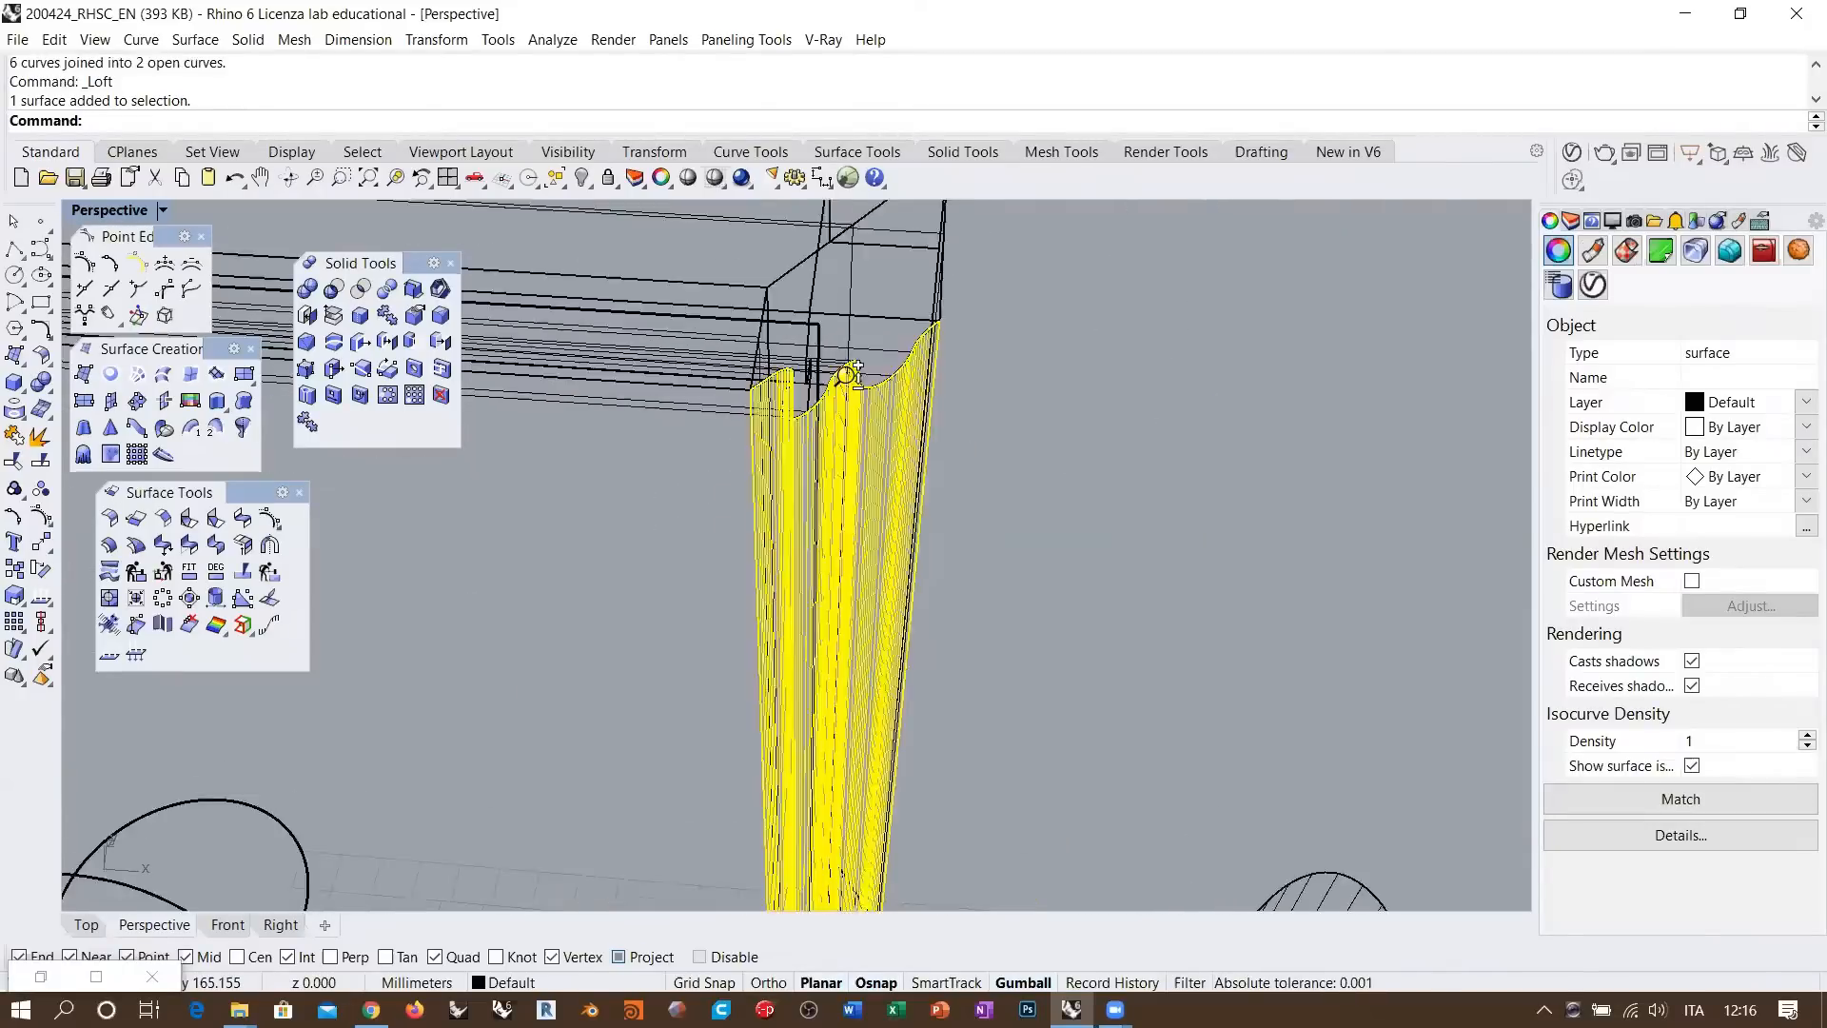
pyautogui.moveTo(871, 597); pyautogui.dragTo(816, 509, button='right')
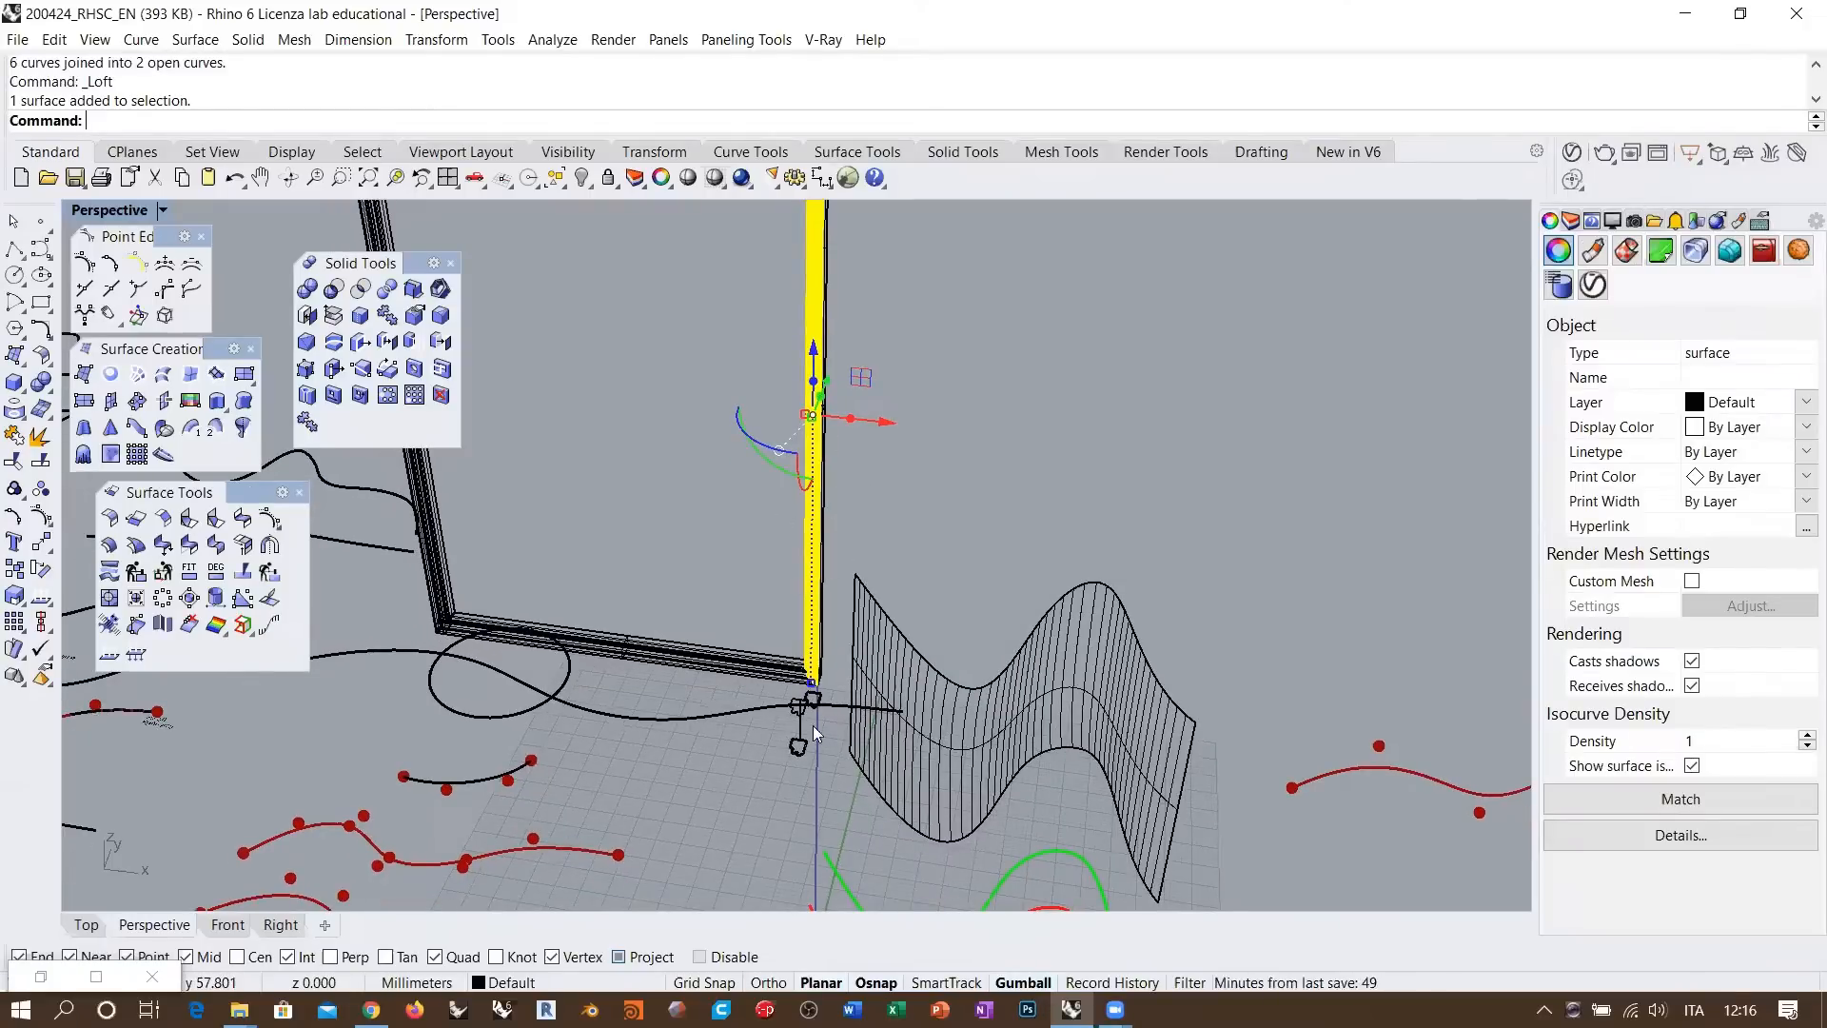
# Turn on the surface isocurves for the short profile extrusion below the frame's corner
pyautogui.scroll(10, 812, 725)
pyautogui.click(704, 637)
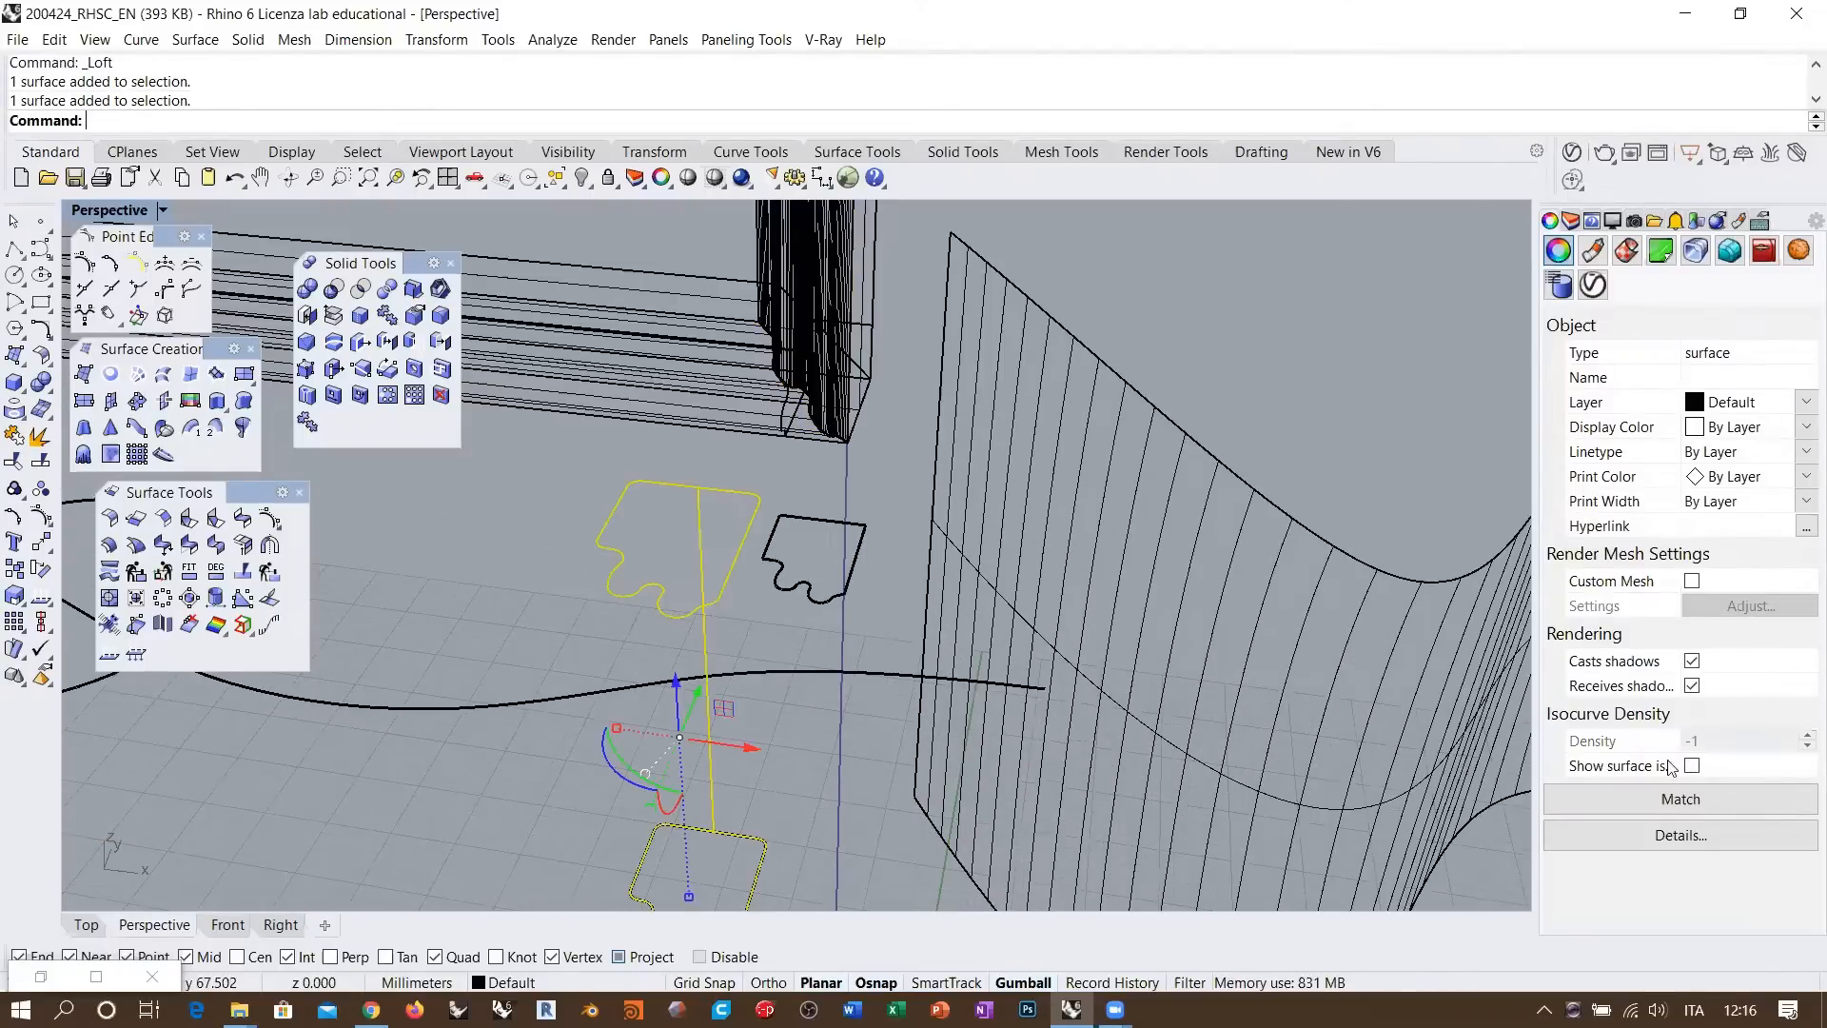
pyautogui.click(1692, 764)
pyautogui.click(458, 571)
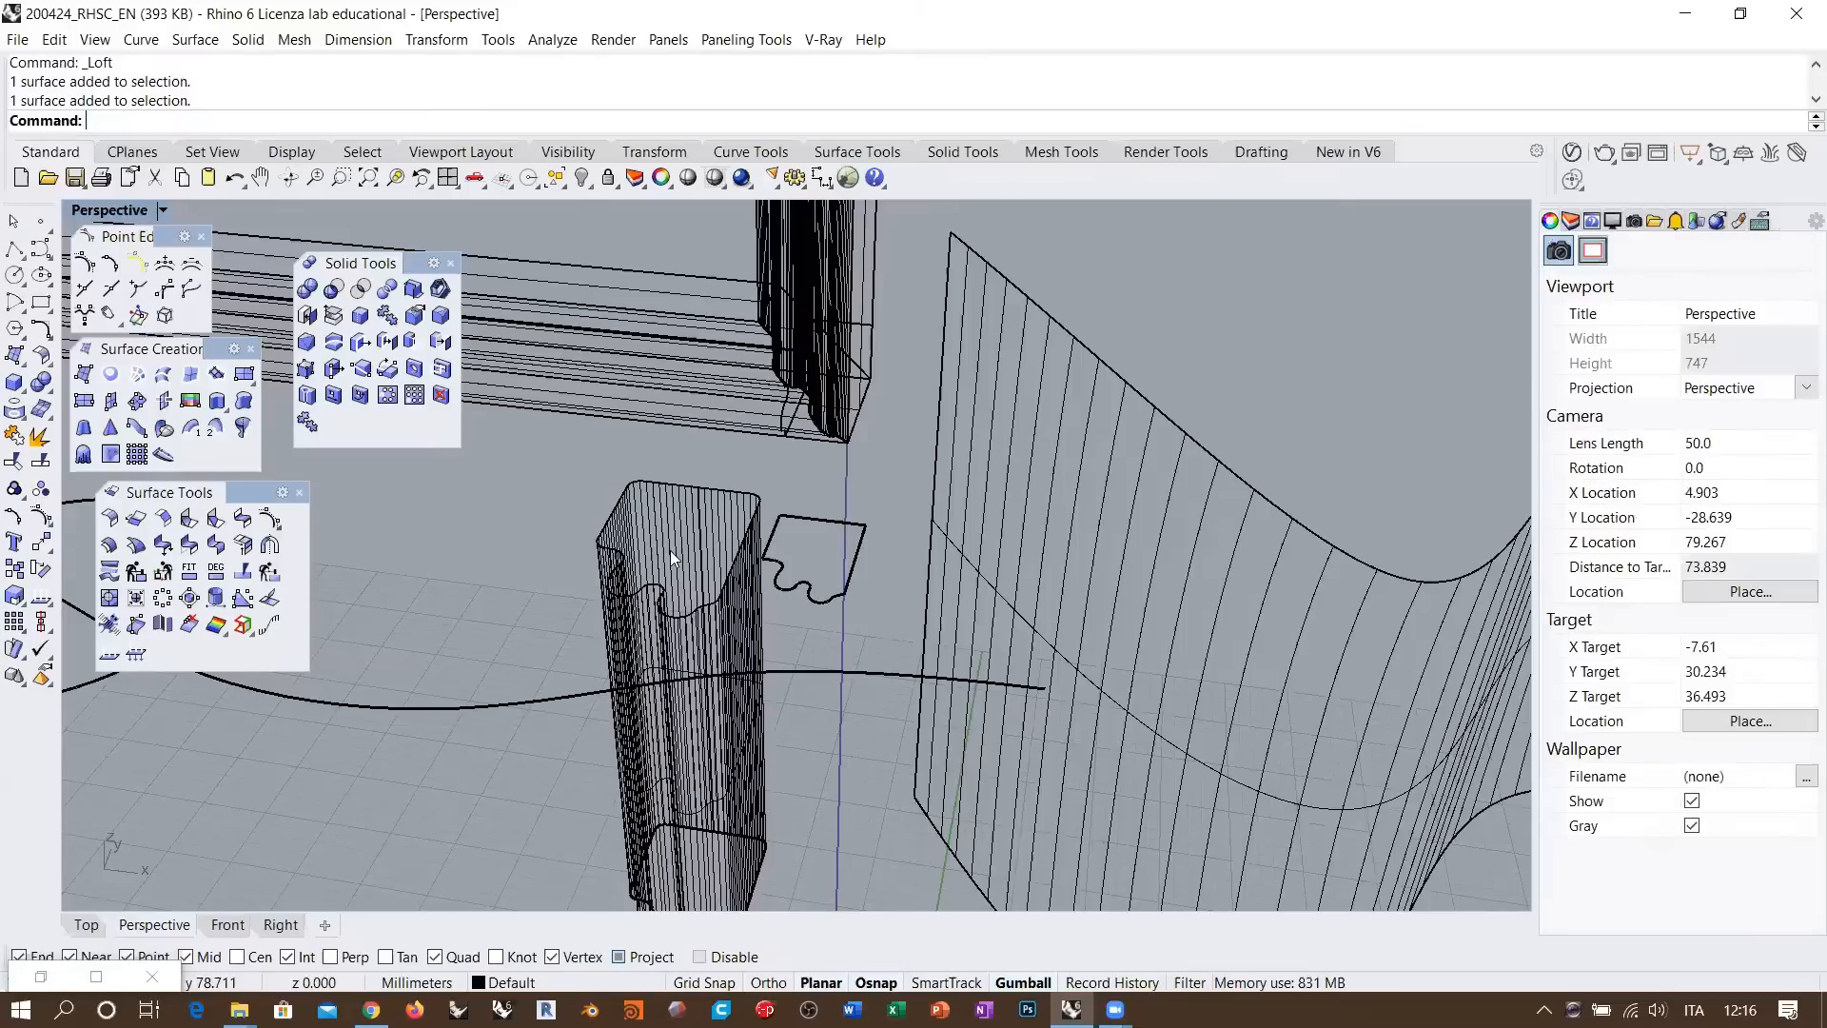
pyautogui.keyDown('shift'); pyautogui.moveTo(739, 443); pyautogui.dragTo(746, 463, button='right'); pyautogui.keyUp('shift')
pyautogui.keyDown('shift'); pyautogui.moveTo(768, 573); pyautogui.dragTo(767, 551, button='right'); pyautogui.keyUp('shift')
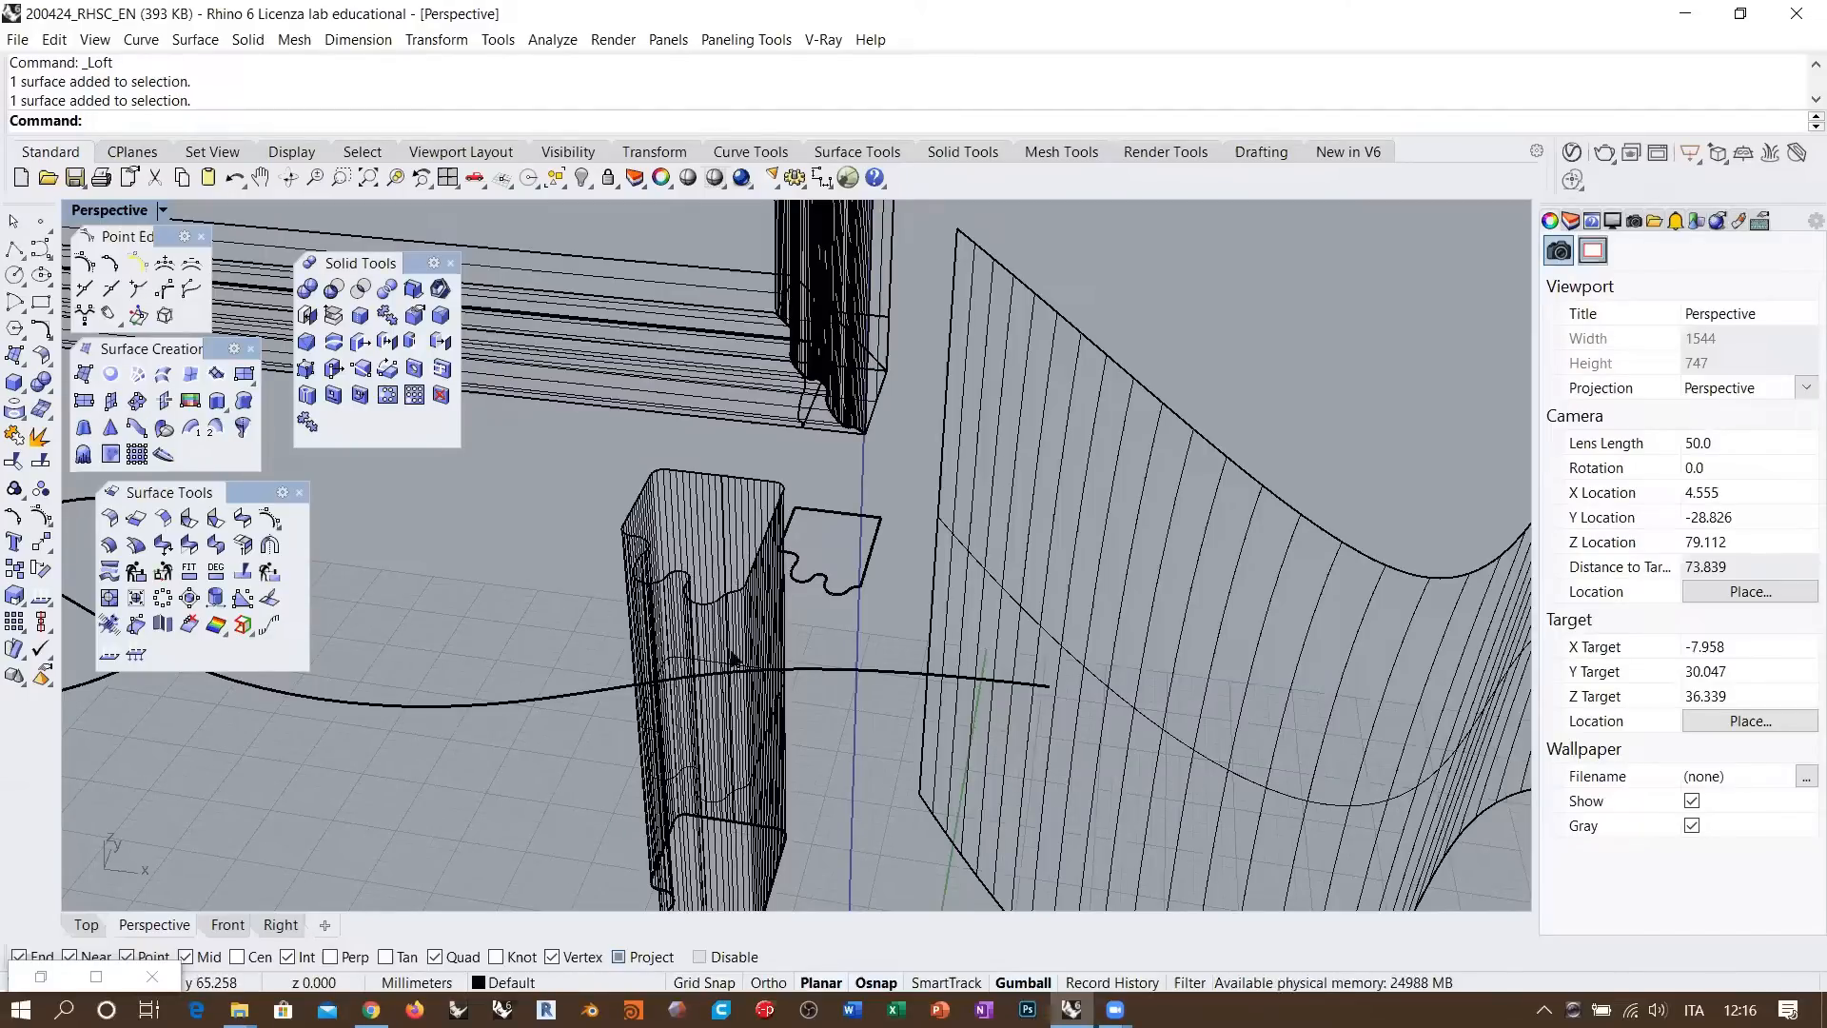
# Examine the whole frame from several angles and select the upright's lofted surface to check its isocurve density
pyautogui.scroll(-8, 885, 731)
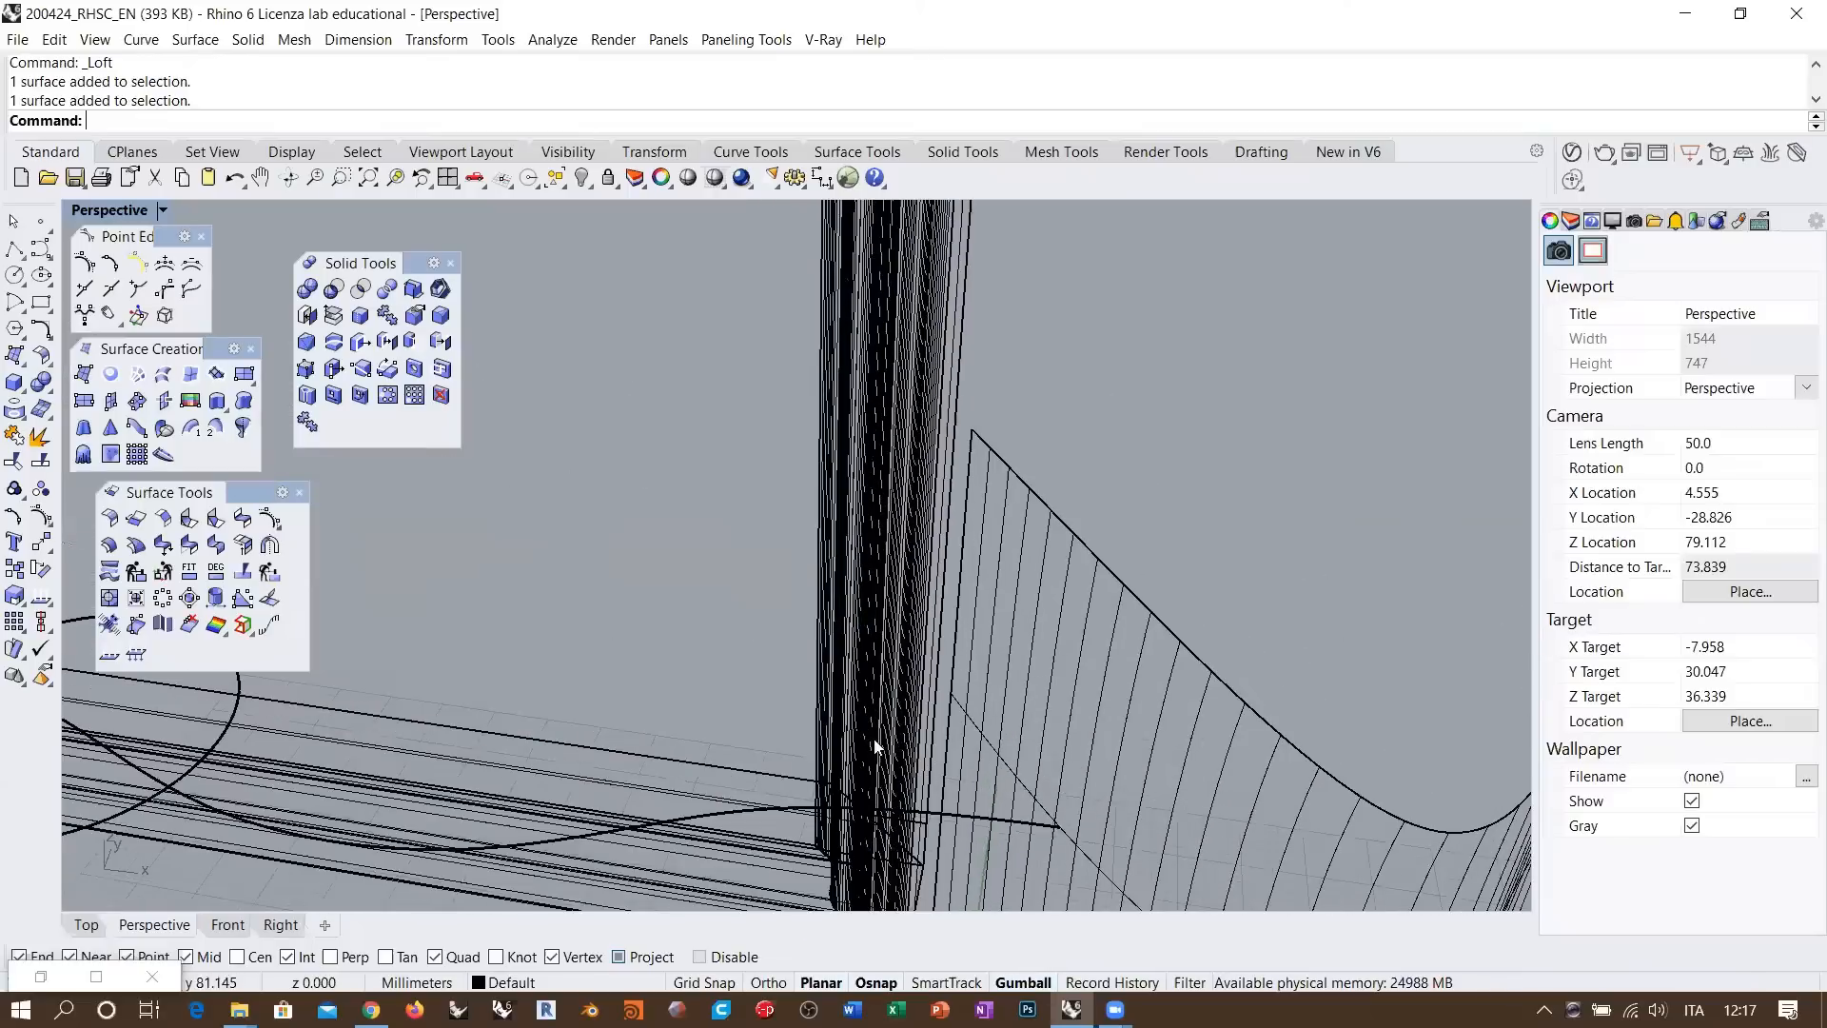
pyautogui.scroll(-4, 885, 730)
pyautogui.moveTo(902, 630); pyautogui.dragTo(847, 658, button='right')
pyautogui.keyDown('shift'); pyautogui.moveTo(820, 565); pyautogui.dragTo(848, 618, button='right'); pyautogui.keyUp('shift')
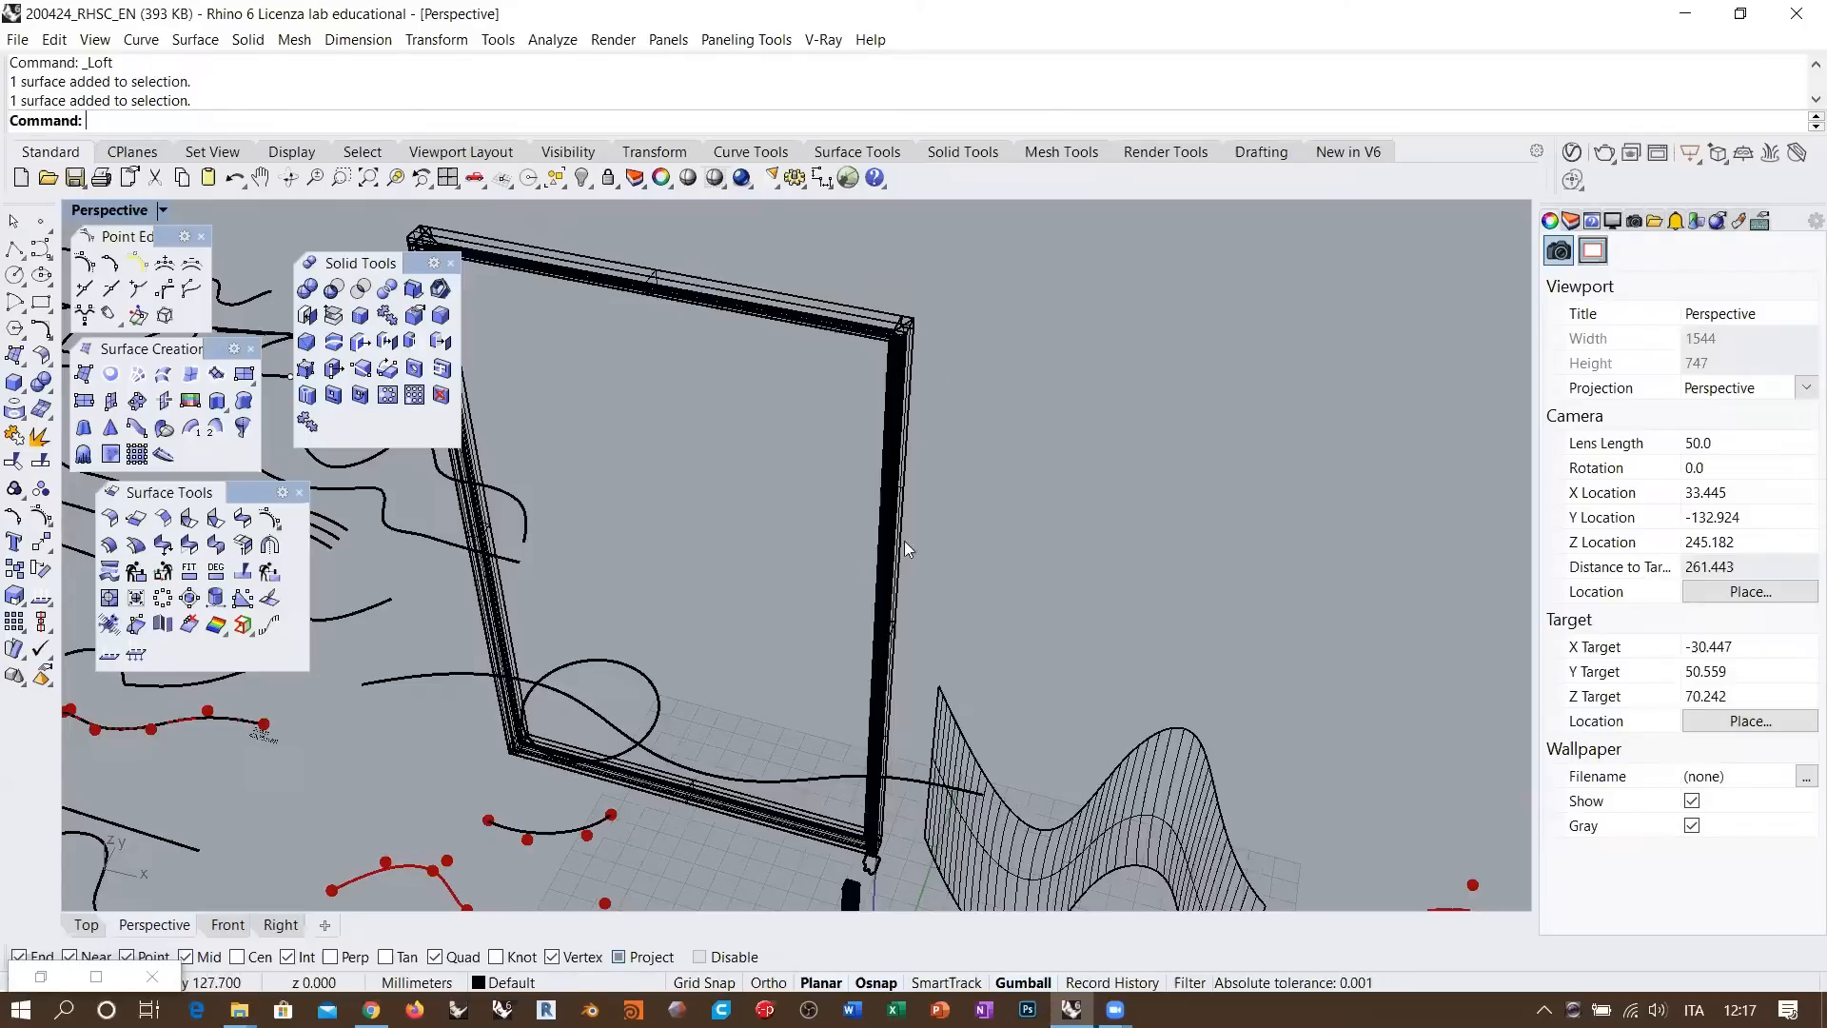
pyautogui.moveTo(891, 565); pyautogui.dragTo(920, 518, button='right')
pyautogui.scroll(-2, 921, 507)
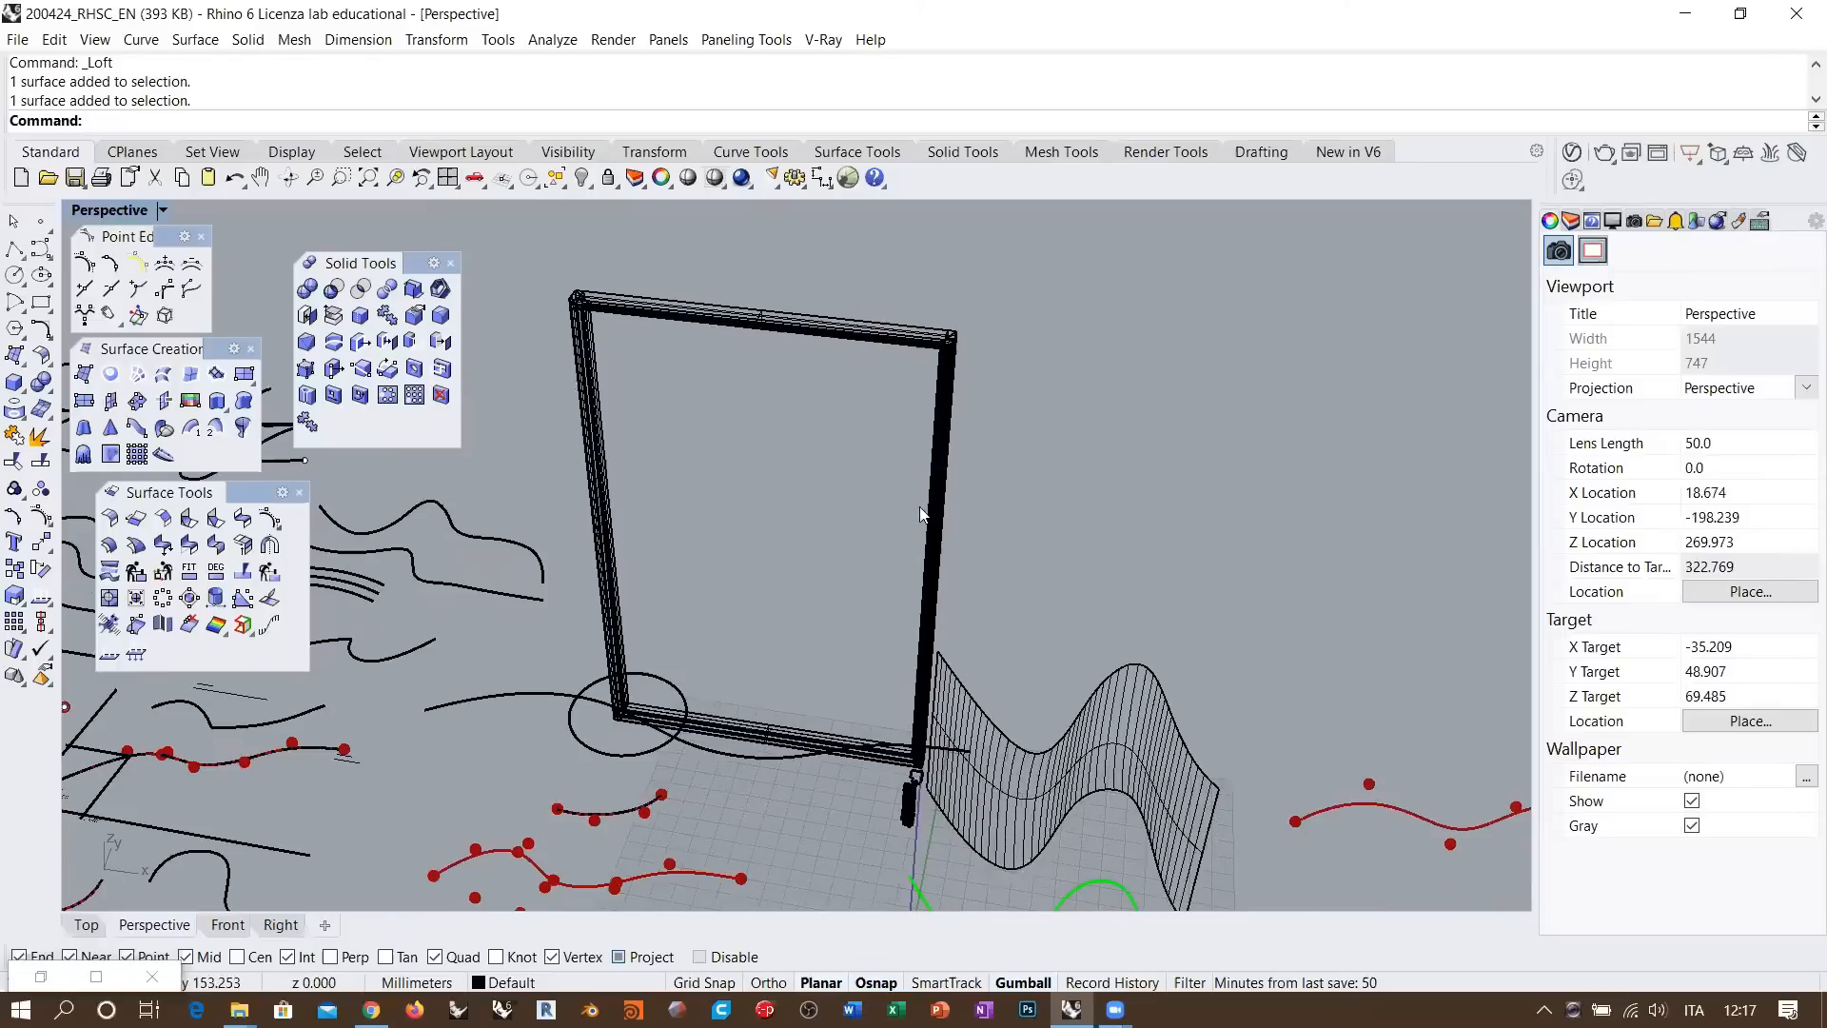
pyautogui.moveTo(921, 393); pyautogui.dragTo(927, 314, button='right')
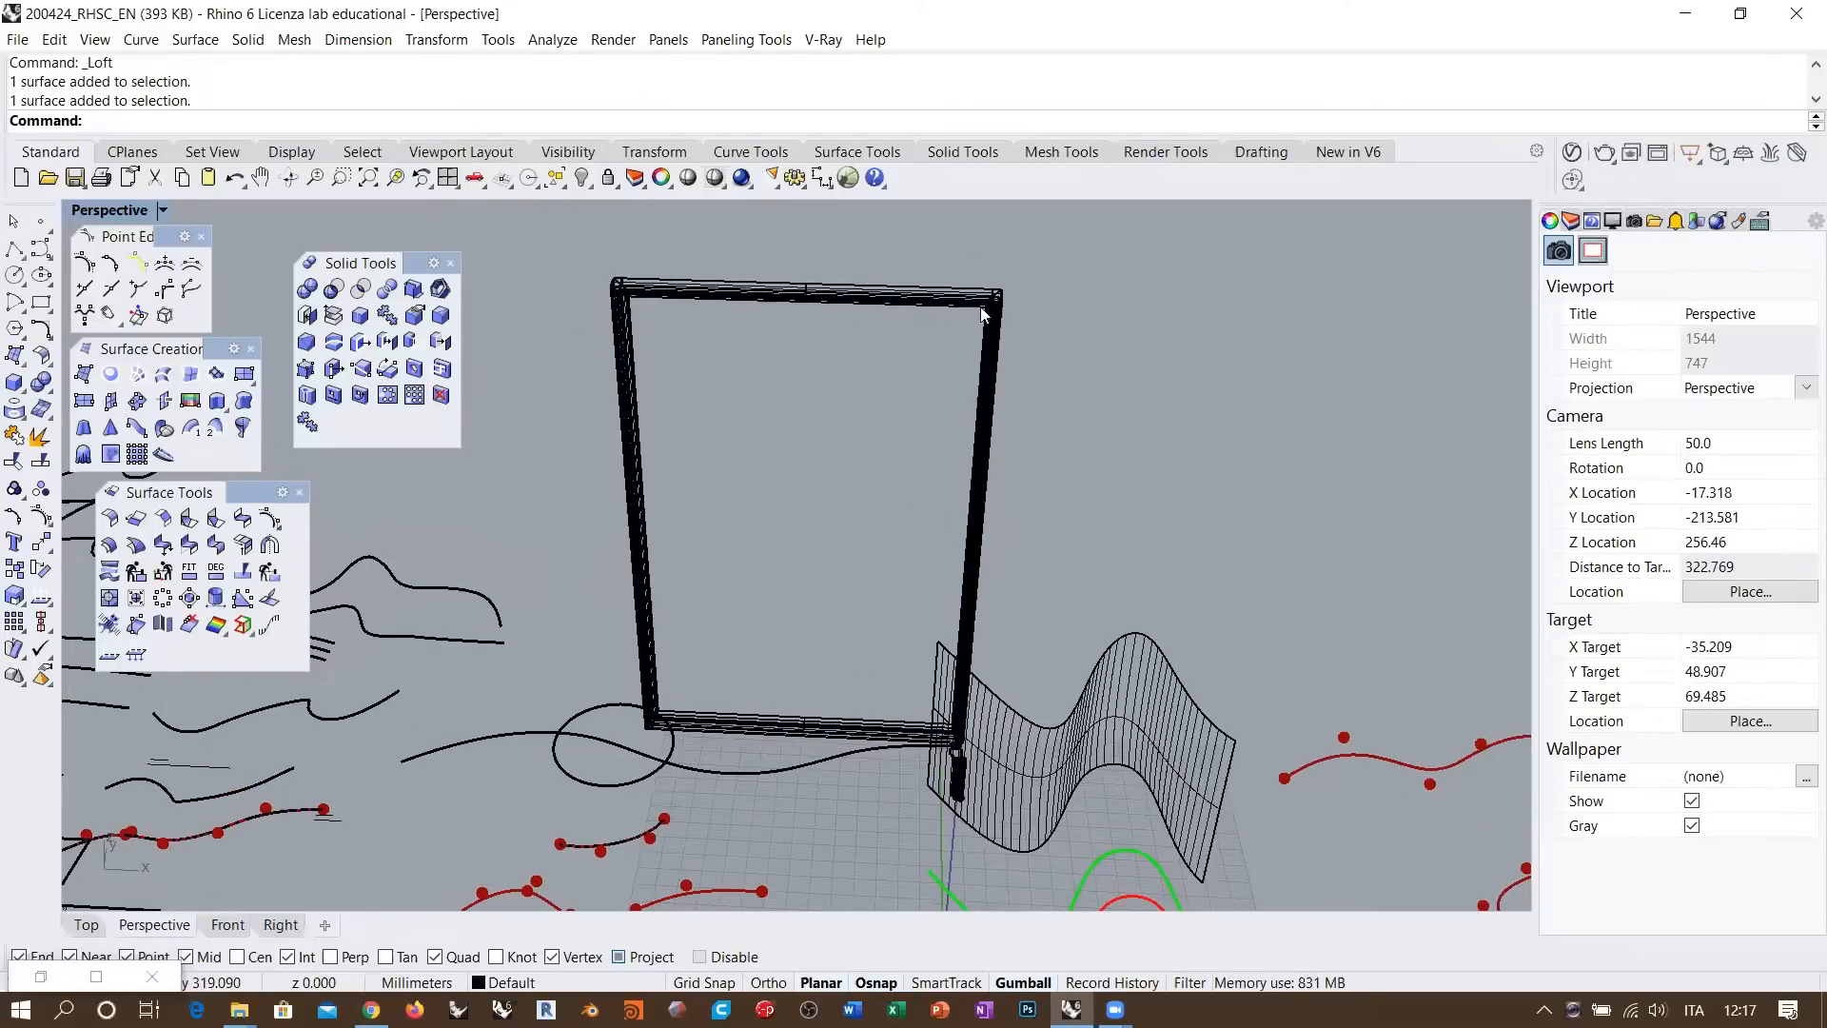
pyautogui.click(989, 337)
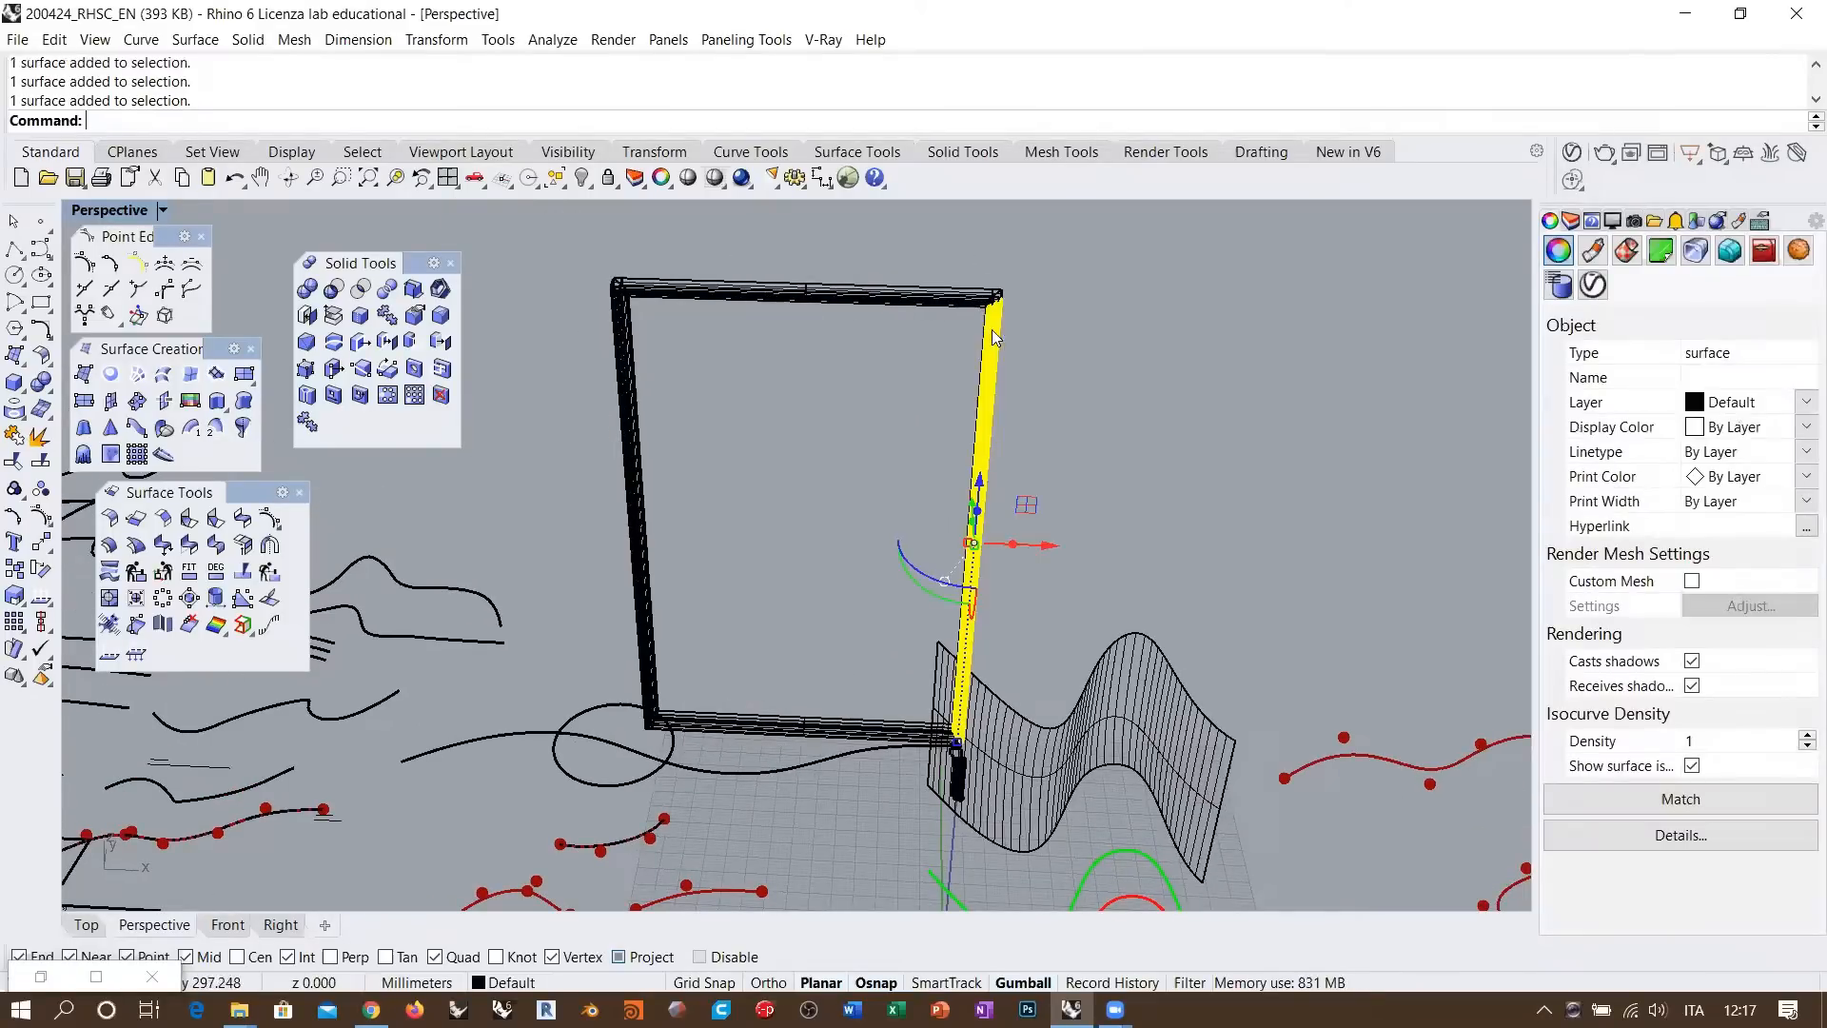
pyautogui.click(845, 319)
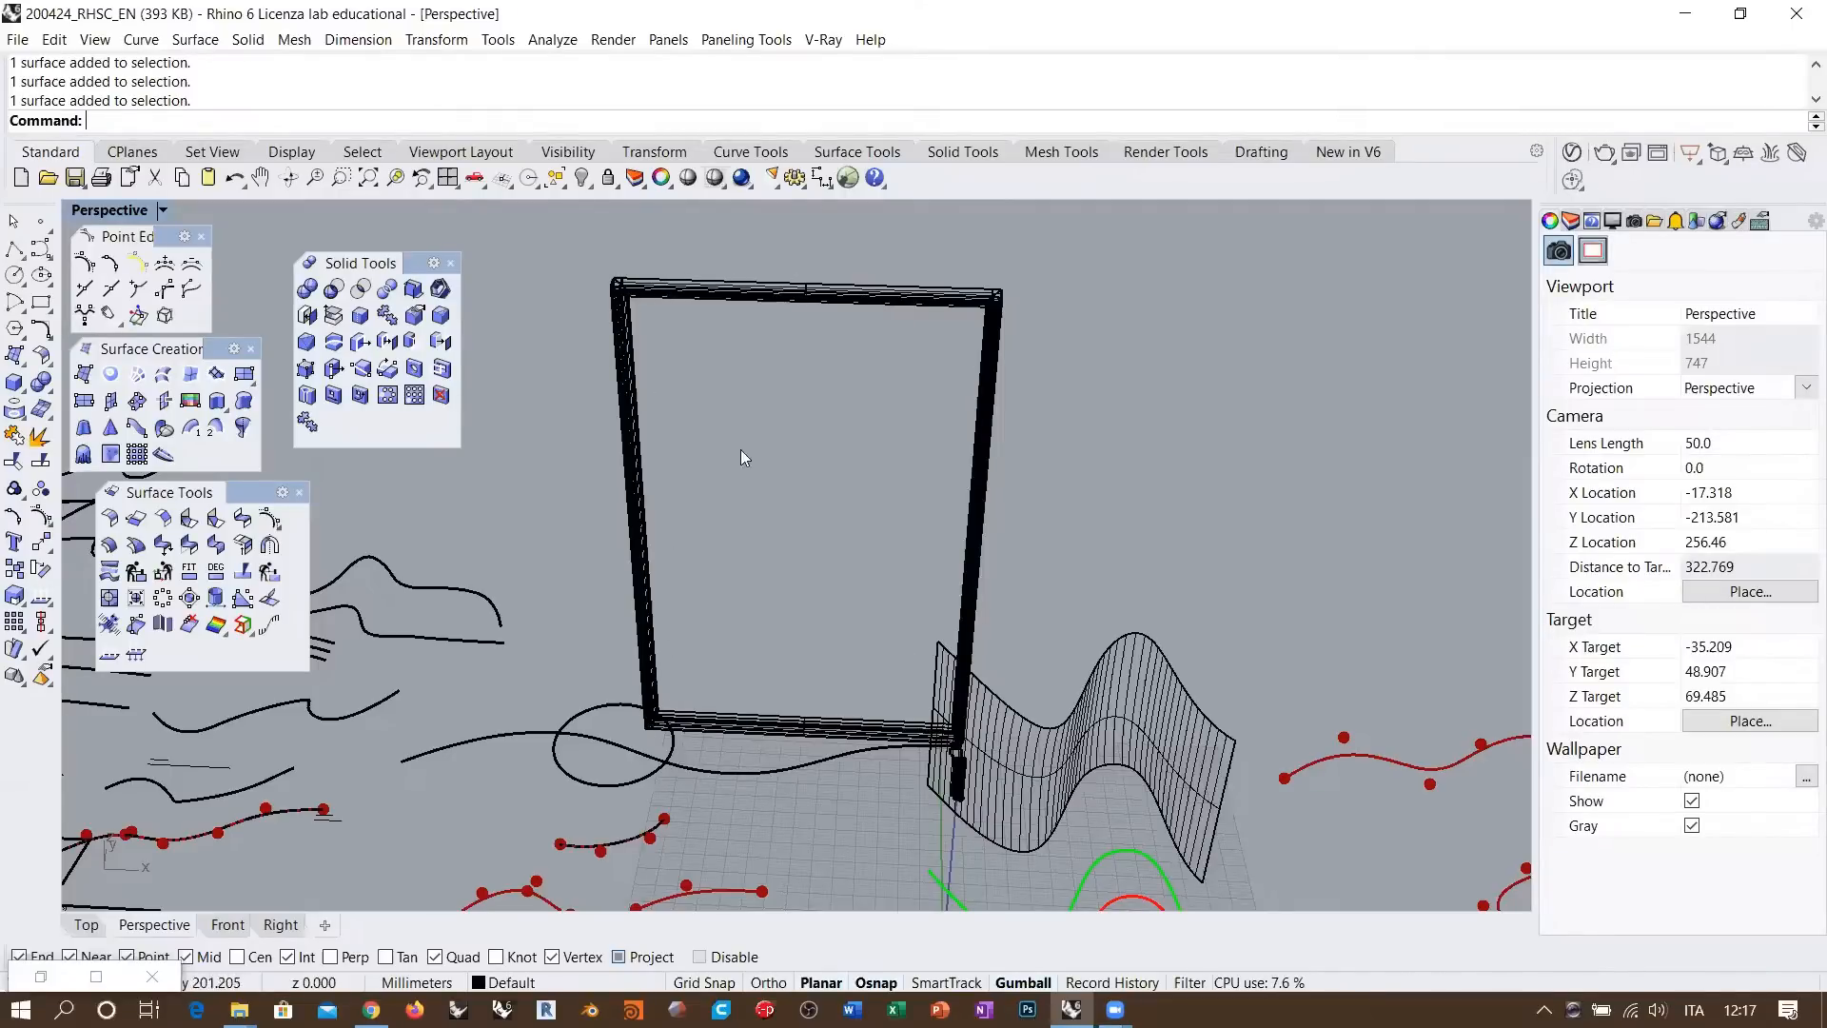
pyautogui.moveTo(740, 449); pyautogui.dragTo(891, 352, button='right')
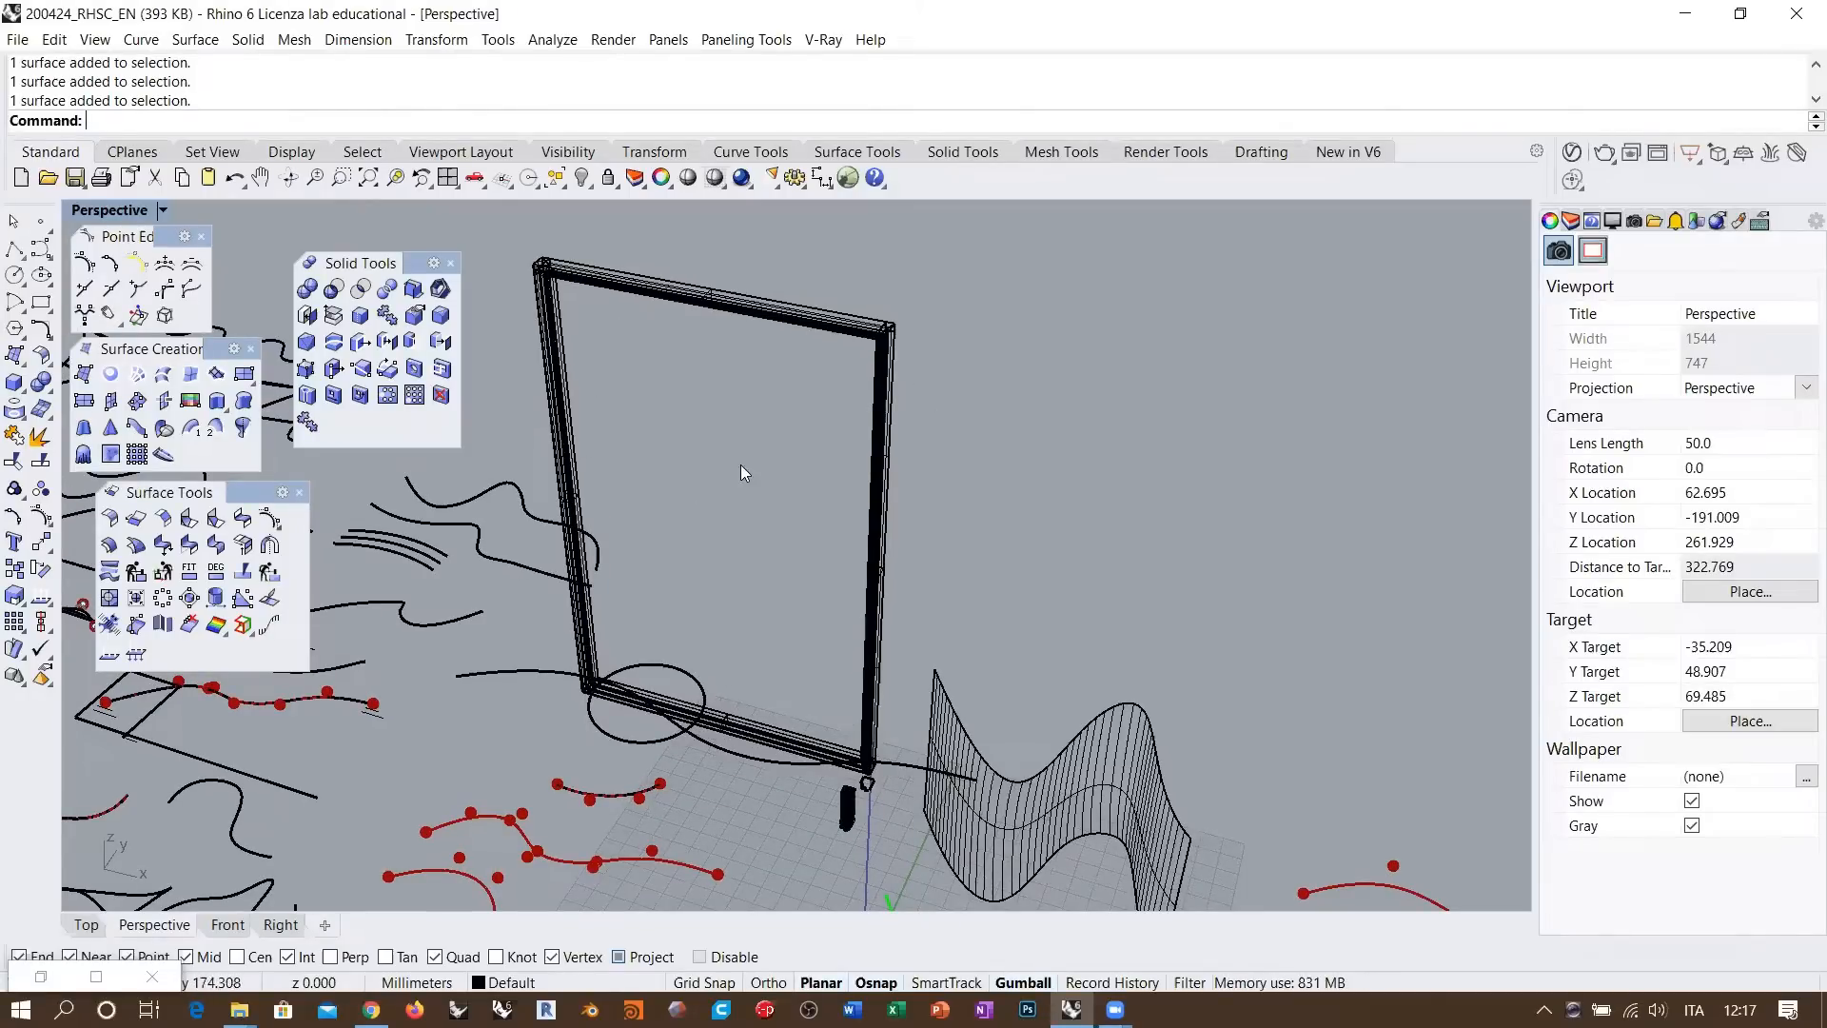
pyautogui.moveTo(742, 466); pyautogui.dragTo(778, 453, button='right')
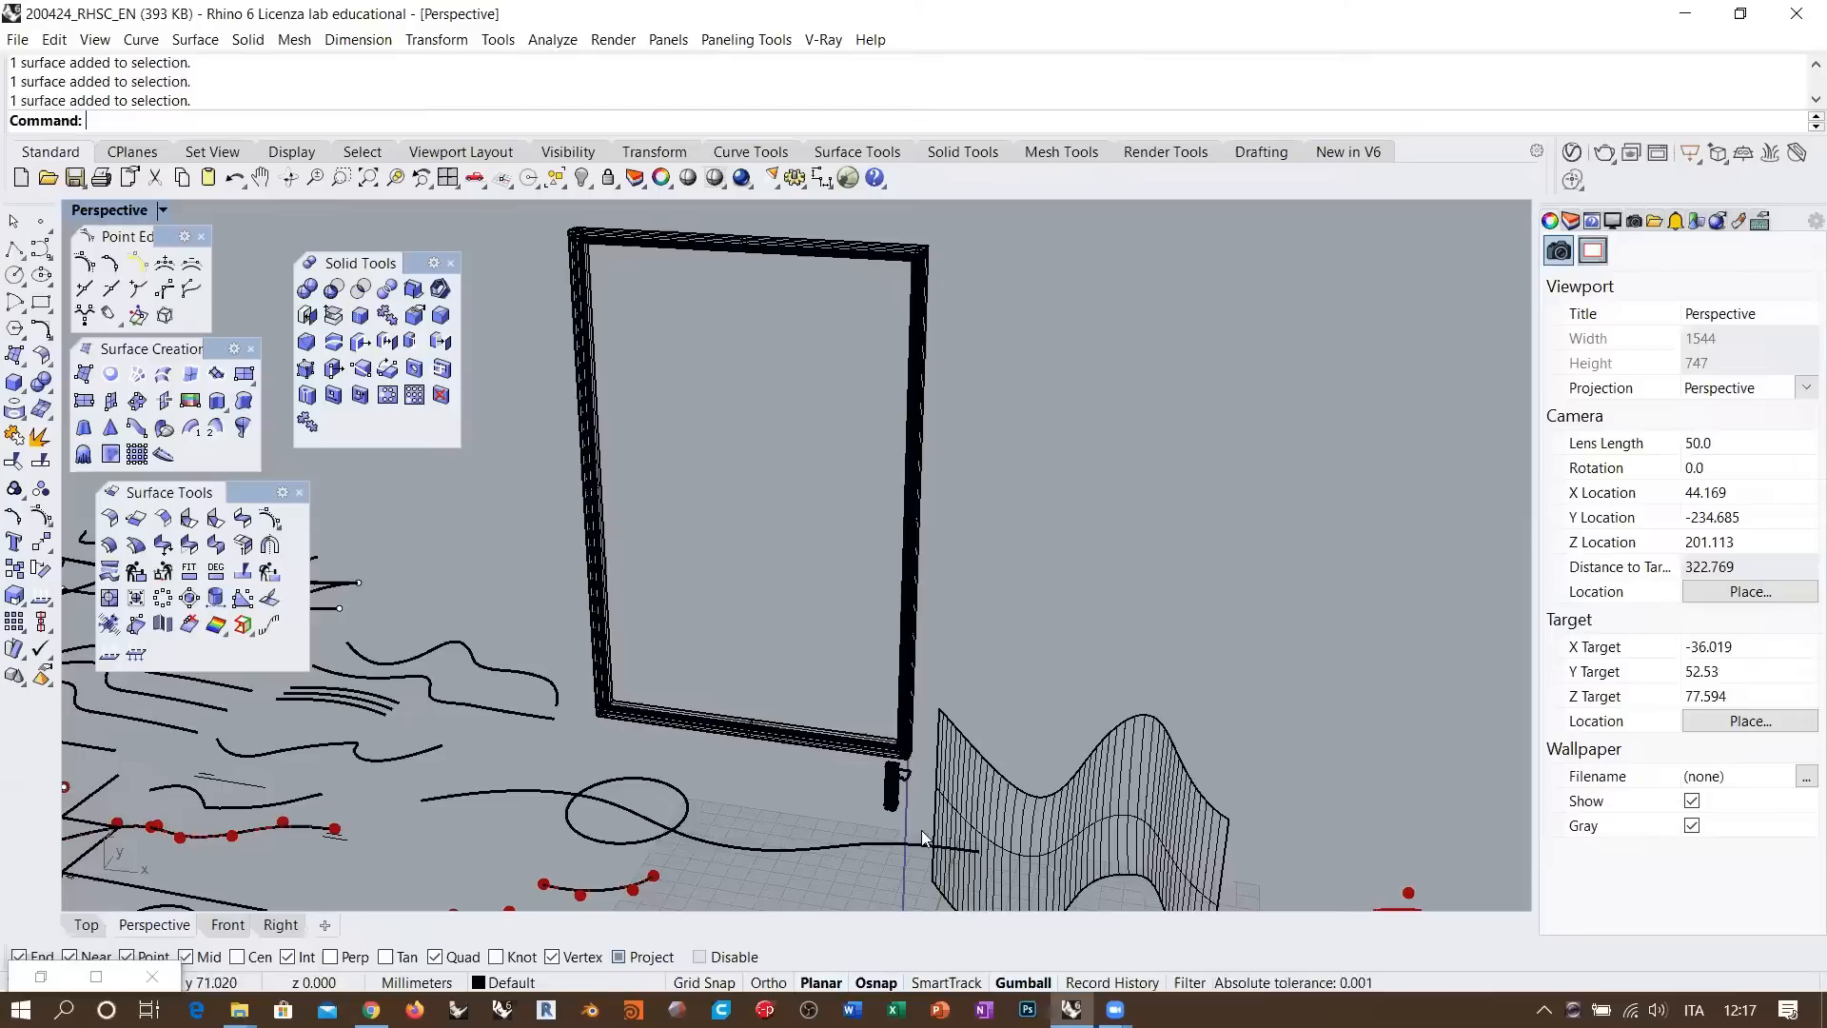
# Inspect the isocurves of the short profile extrusion below the frame and compare them with the lofted upright
pyautogui.scroll(8, 885, 826)
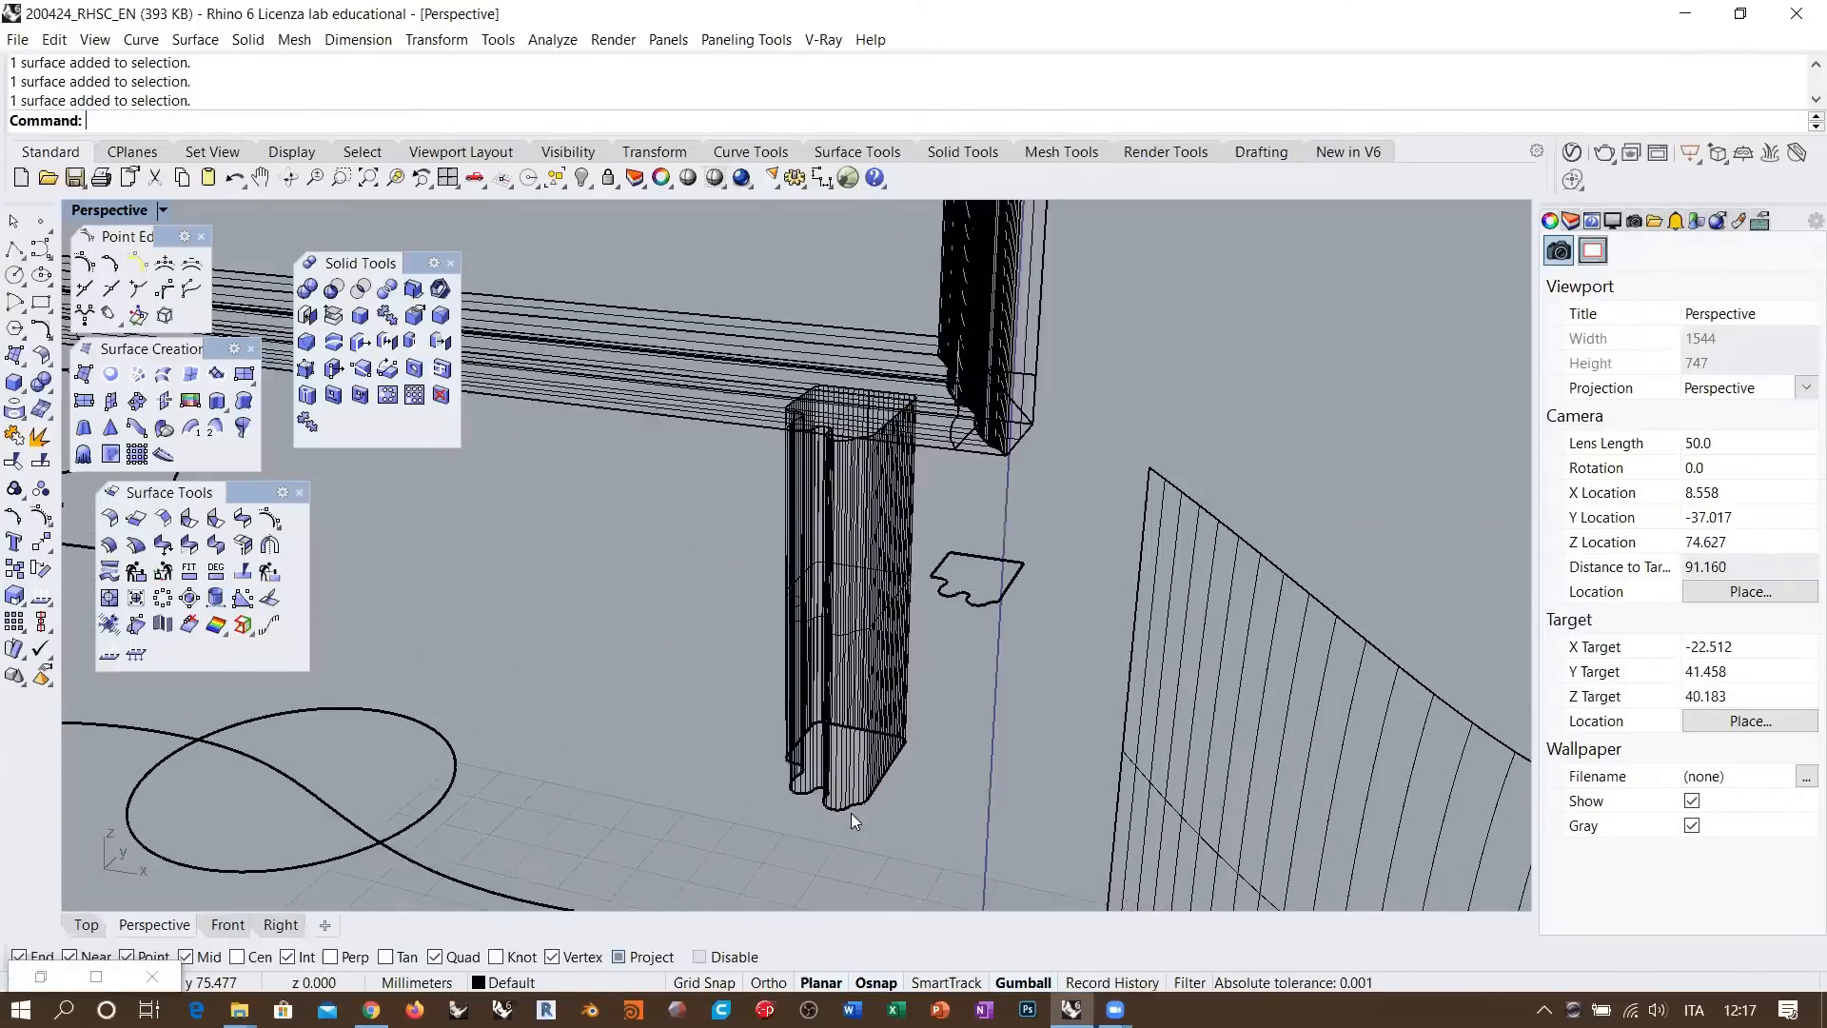
pyautogui.scroll(2, 850, 812)
pyautogui.scroll(-2, 905, 609)
pyautogui.keyDown('shift'); pyautogui.moveTo(896, 565); pyautogui.dragTo(883, 605, button='right'); pyautogui.keyUp('shift')
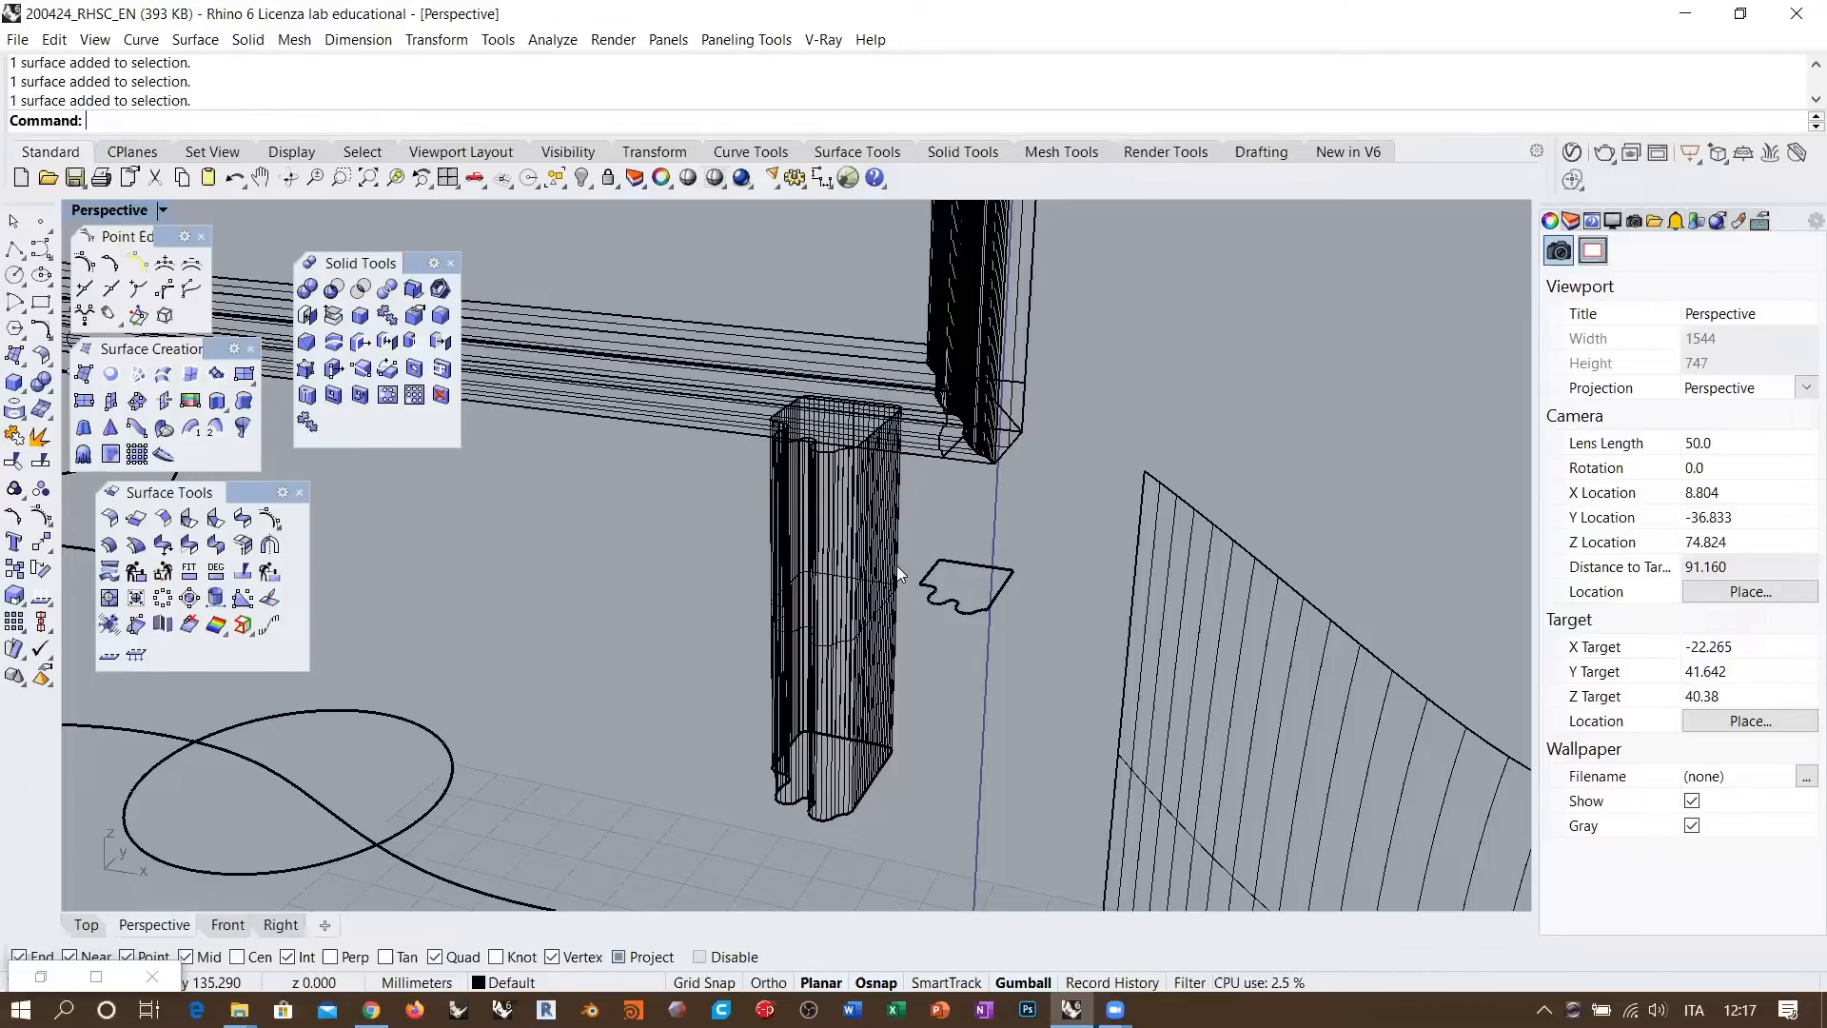
pyautogui.scroll(-3, 882, 643)
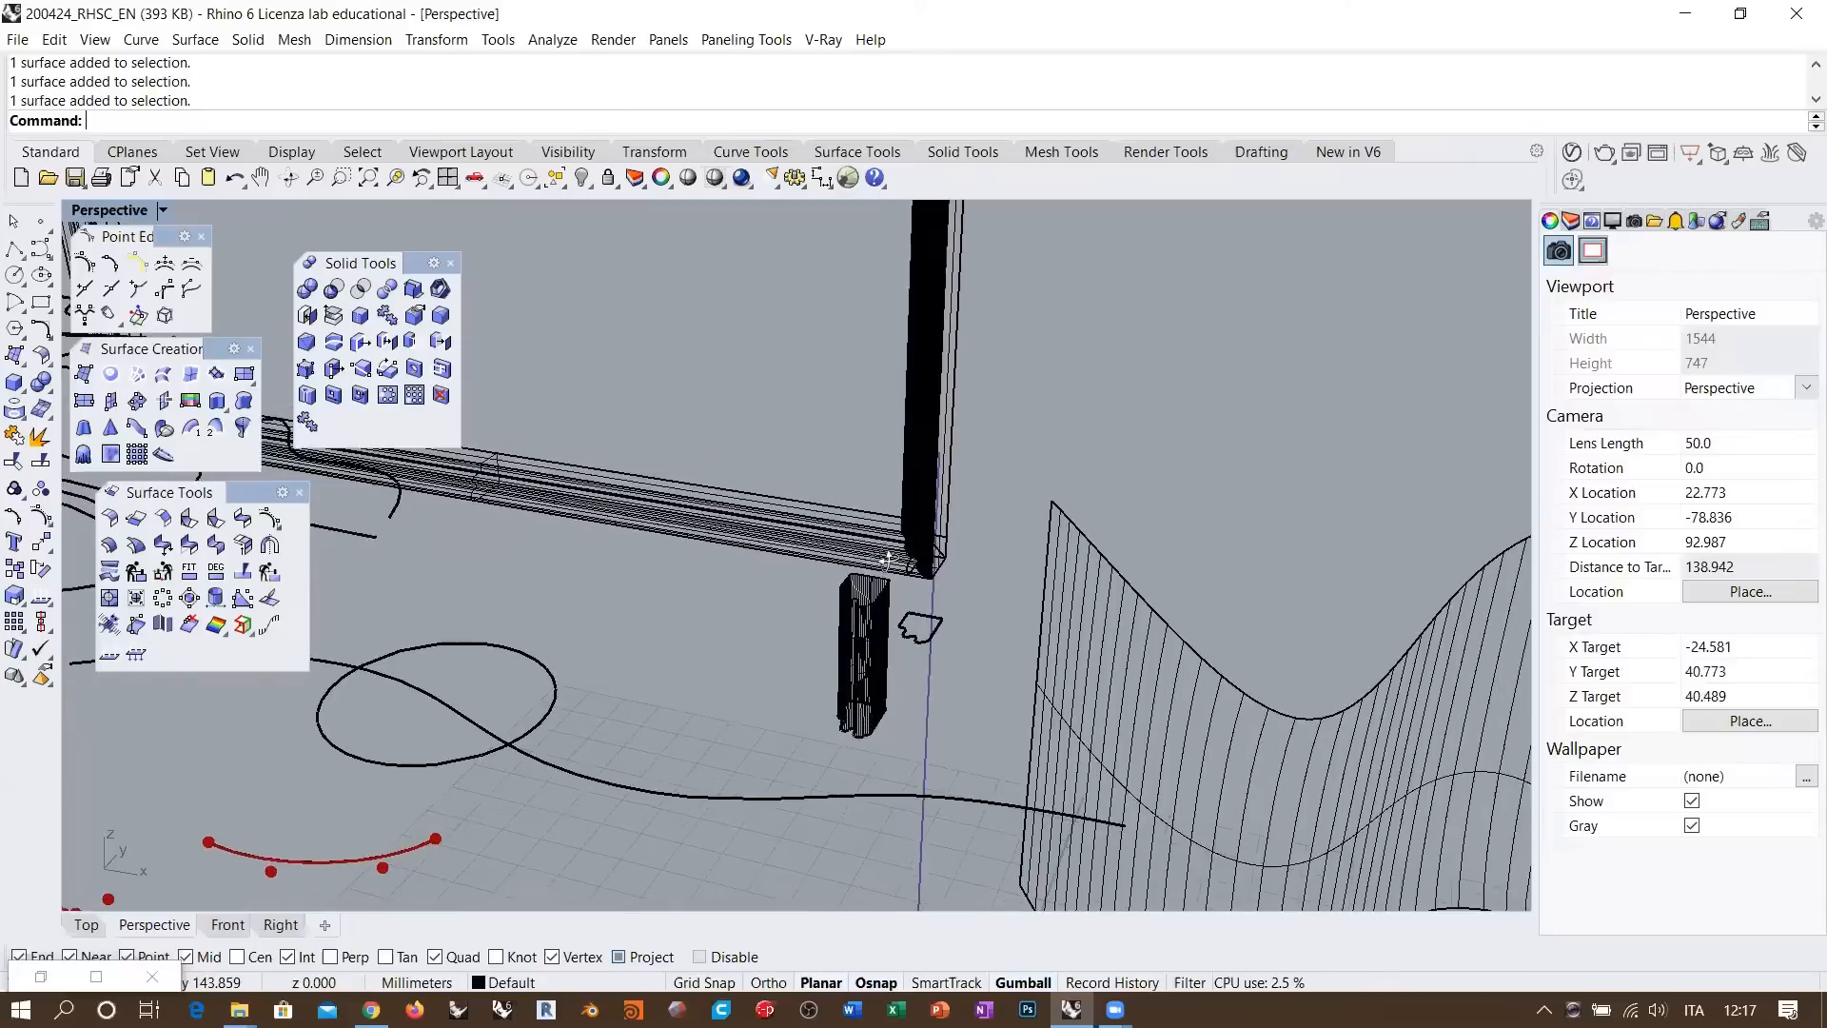
# Examine the whole frame together with the extrusion below its corner, selecting the frame polysurface and the small closed profile curve
pyautogui.scroll(2, 882, 644)
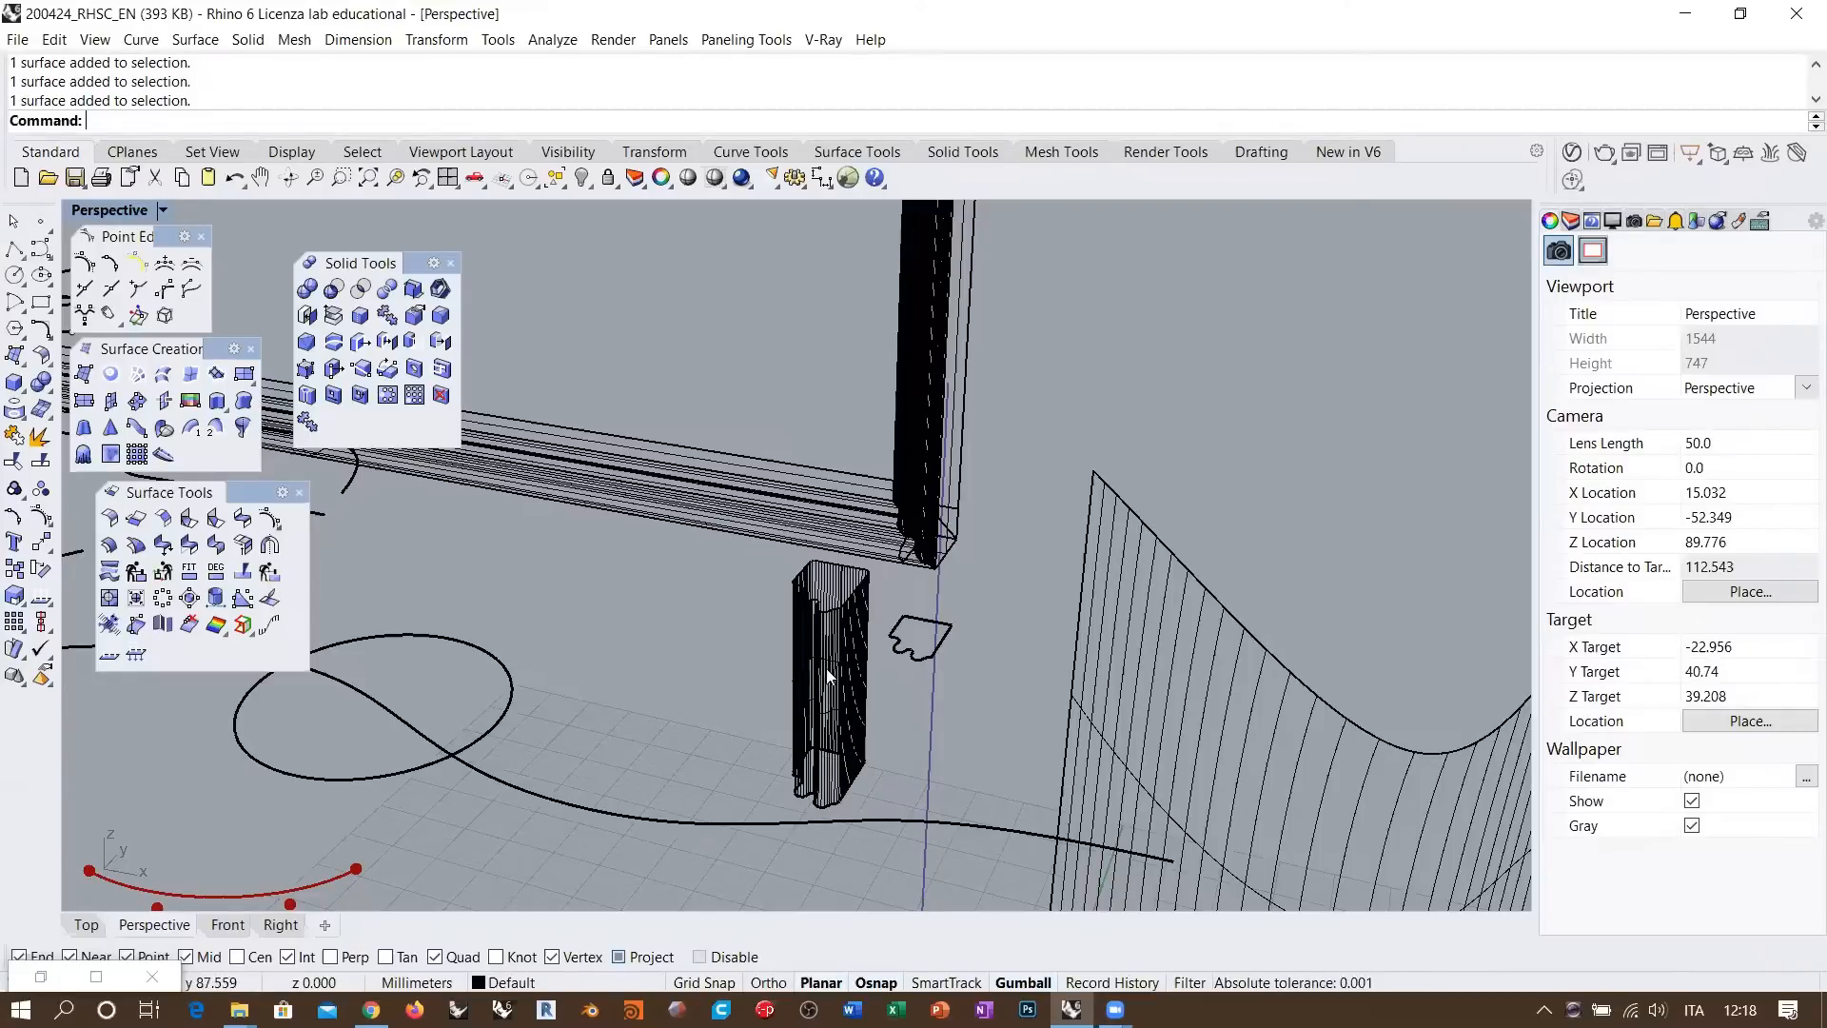
pyautogui.scroll(-10, 857, 651)
pyautogui.keyDown('shift'); pyautogui.moveTo(884, 619); pyautogui.dragTo(820, 714, button='right'); pyautogui.keyUp('shift')
pyautogui.moveTo(799, 625)
pyautogui.mouseDown(button='right')
pyautogui.moveTo(830, 689)
pyautogui.moveTo(811, 600)
pyautogui.mouseUp(button='right')
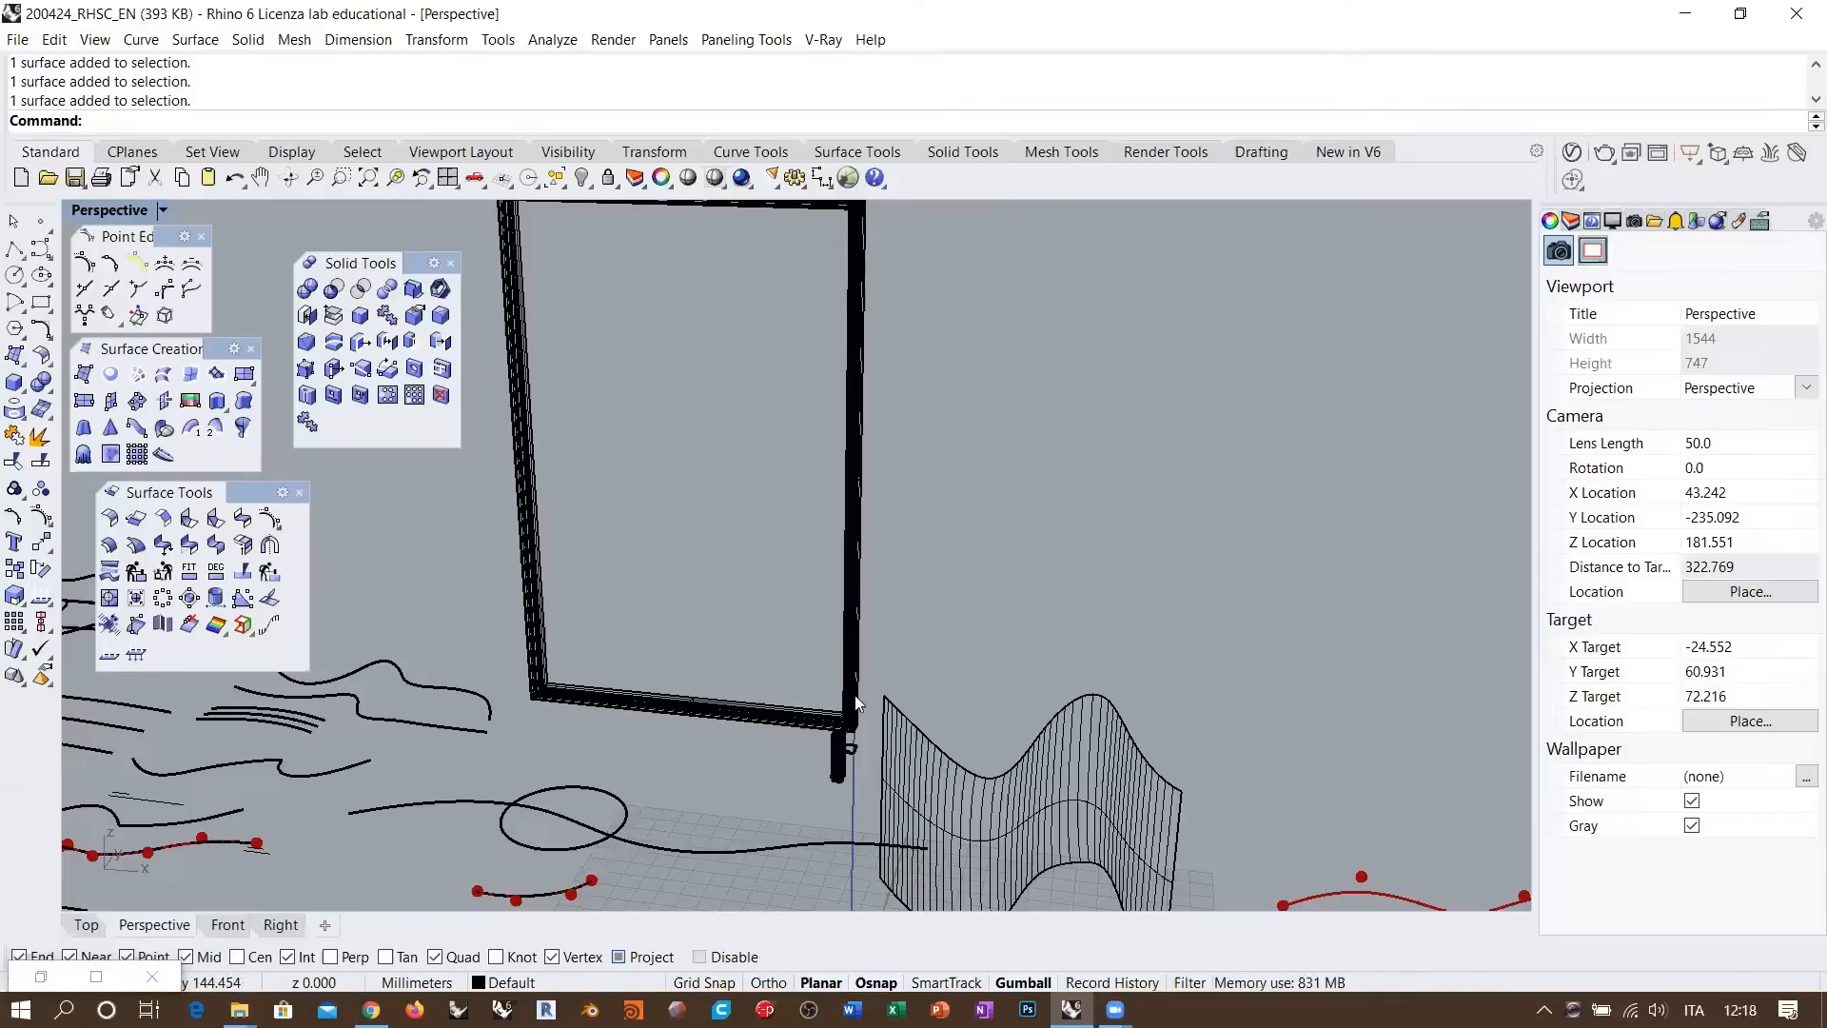
pyautogui.moveTo(744, 606)
pyautogui.mouseDown(button='right')
pyautogui.moveTo(746, 587)
pyautogui.moveTo(748, 605)
pyautogui.mouseUp(button='right')
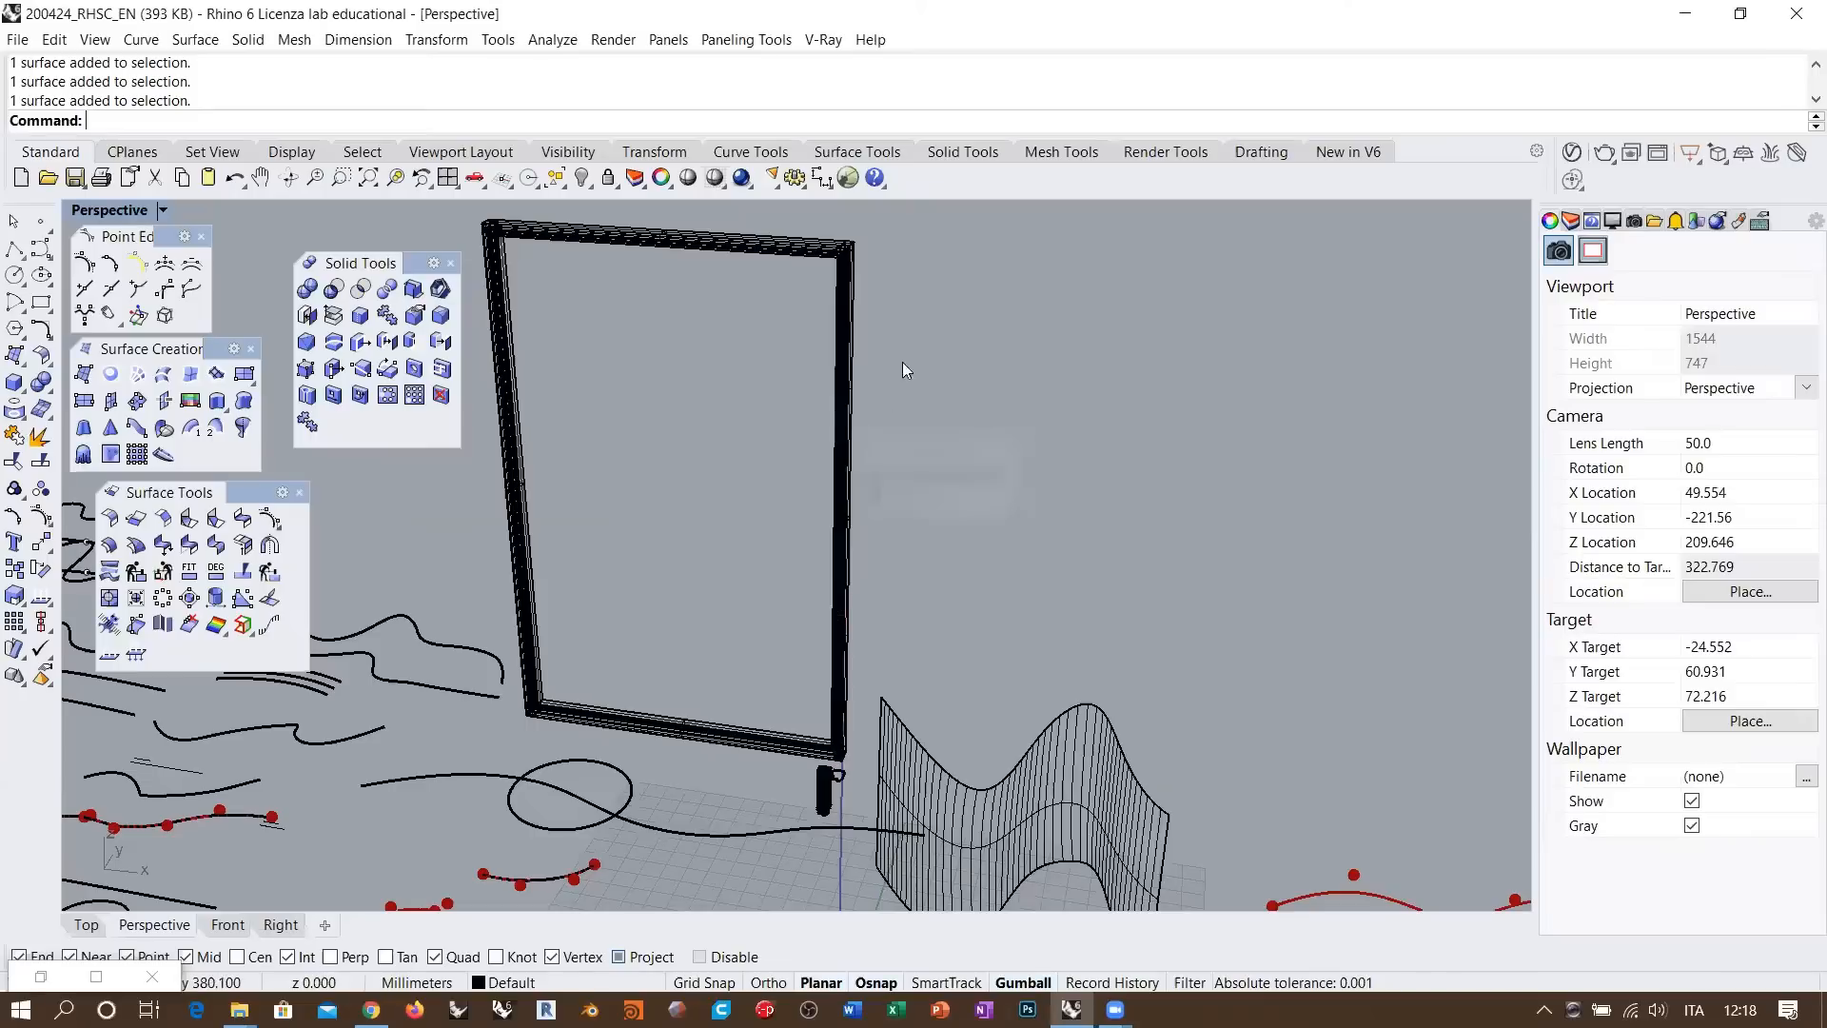
pyautogui.click(587, 251)
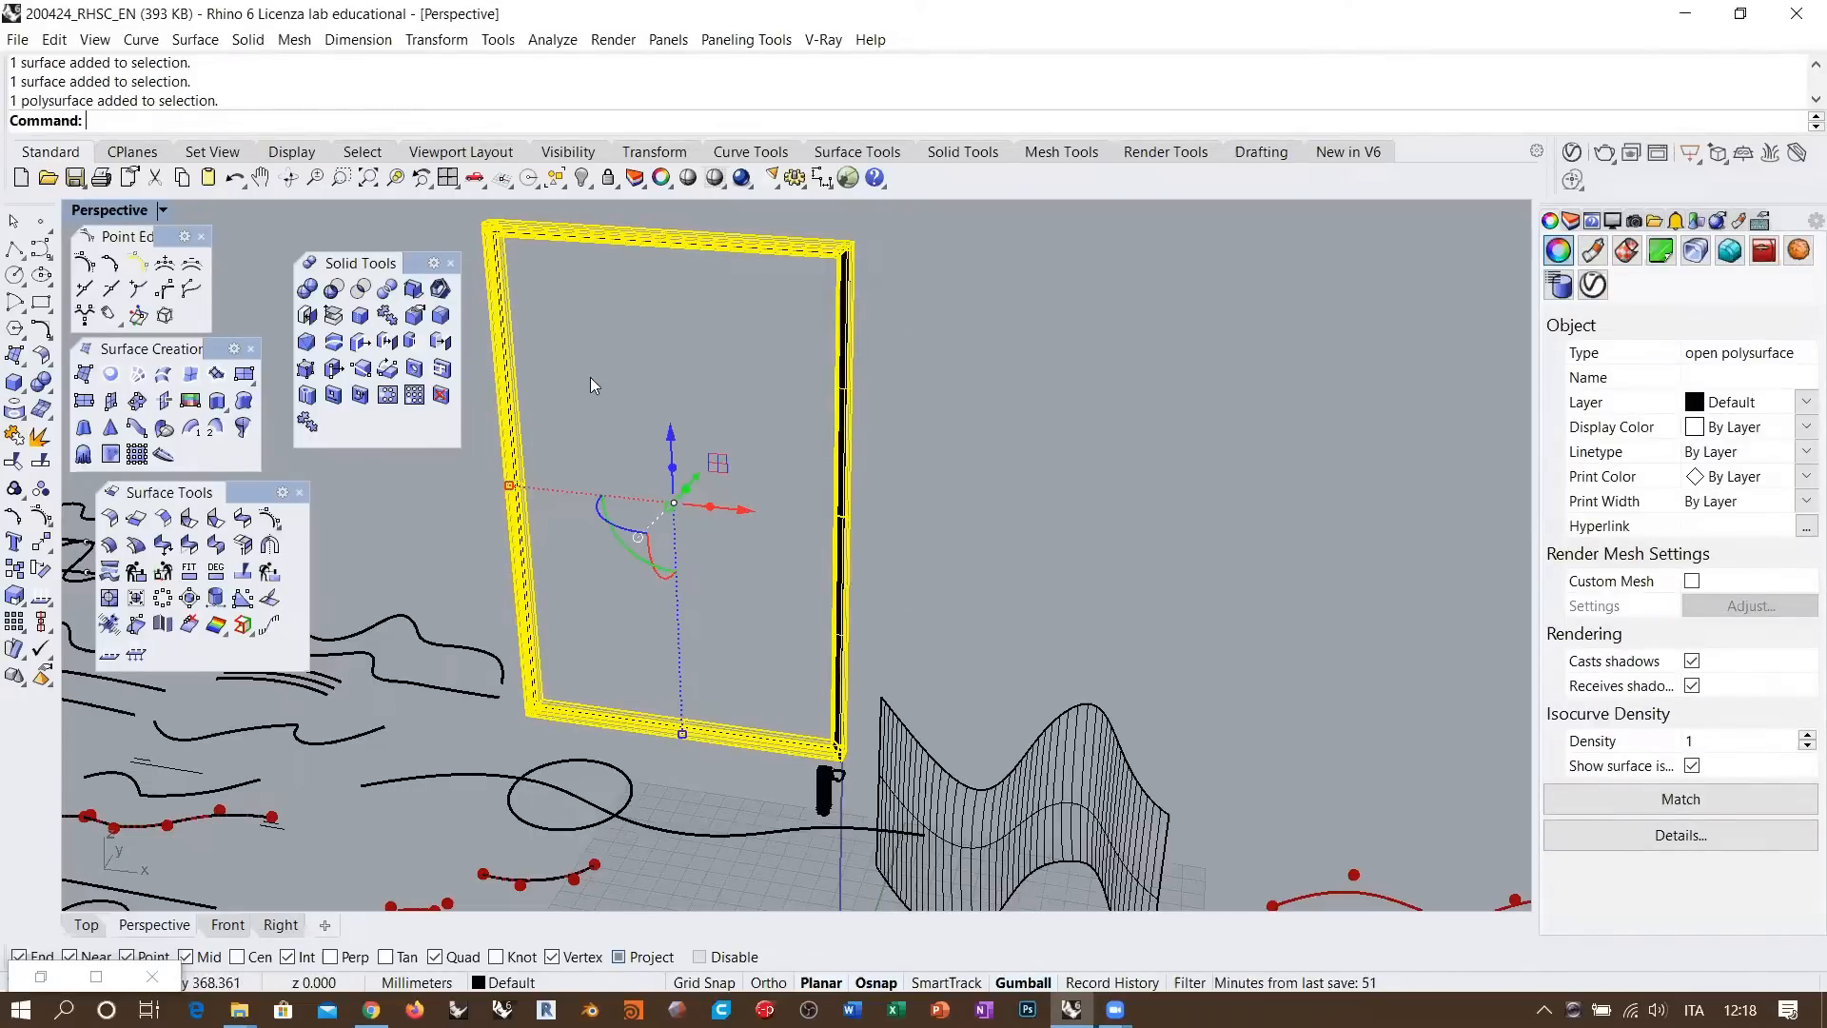
pyautogui.press('Escape')
pyautogui.click(841, 776)
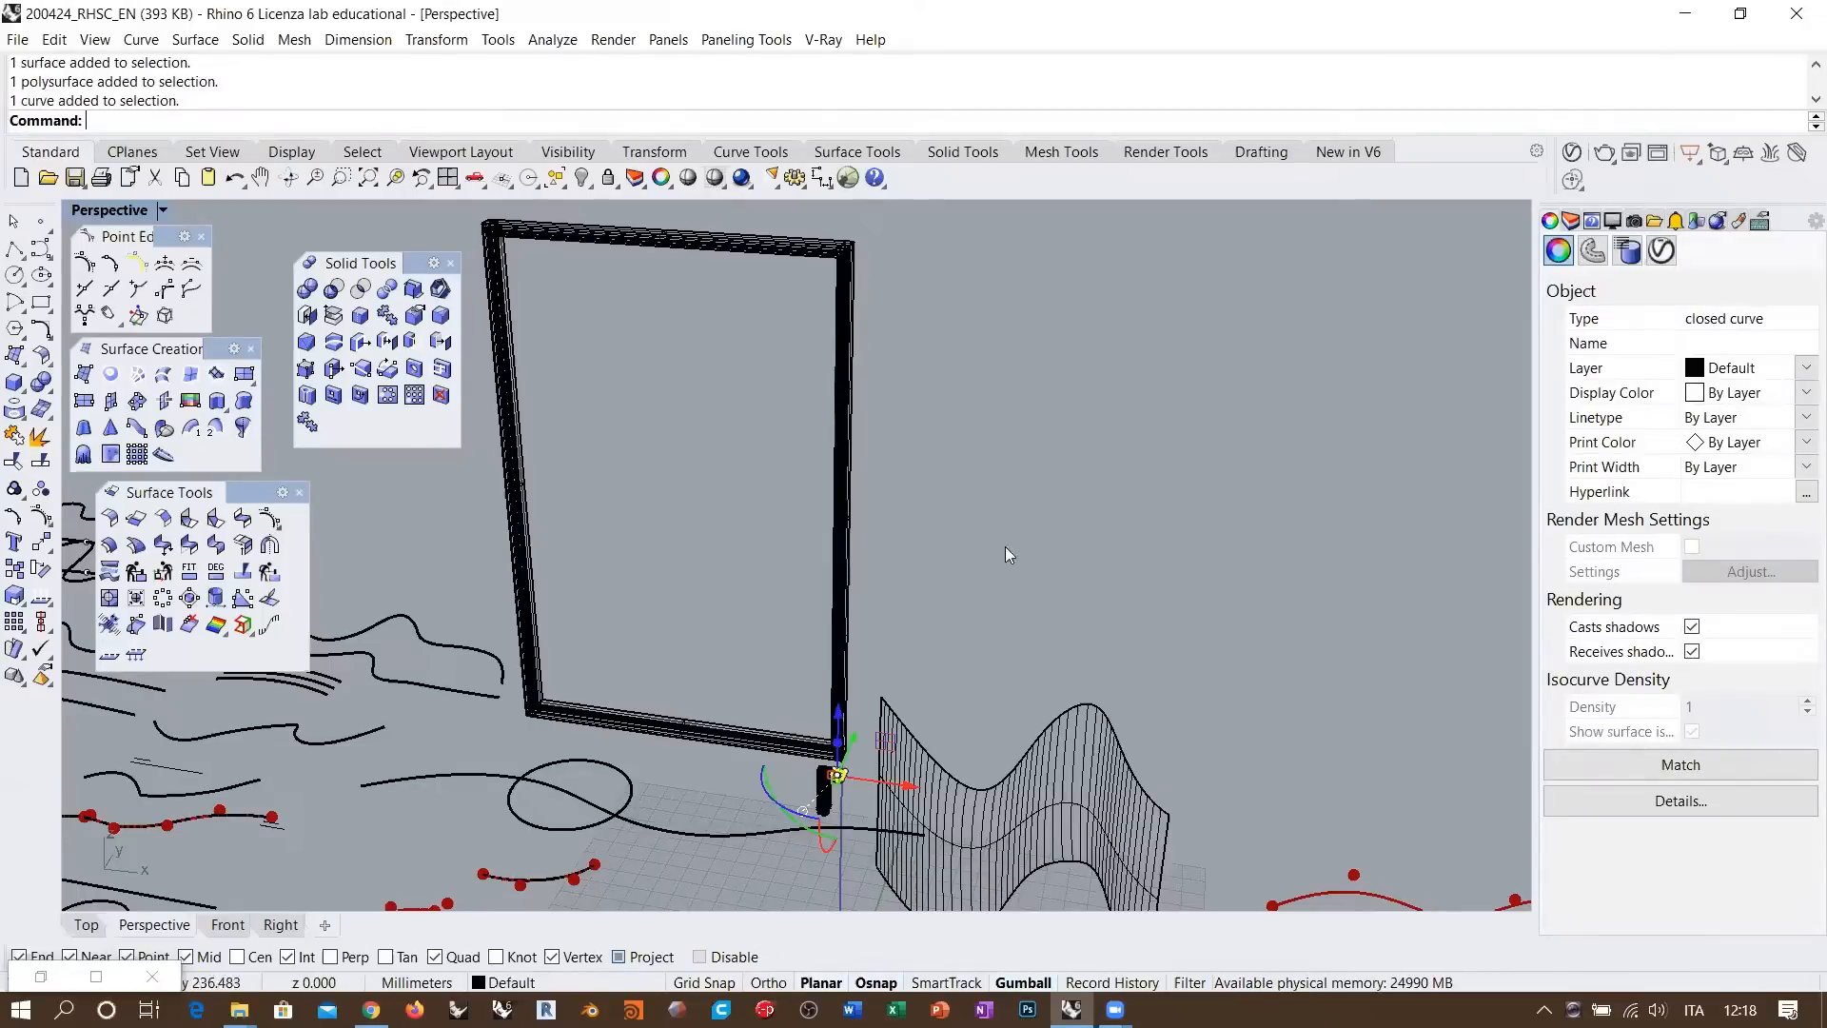
pyautogui.press('Escape')
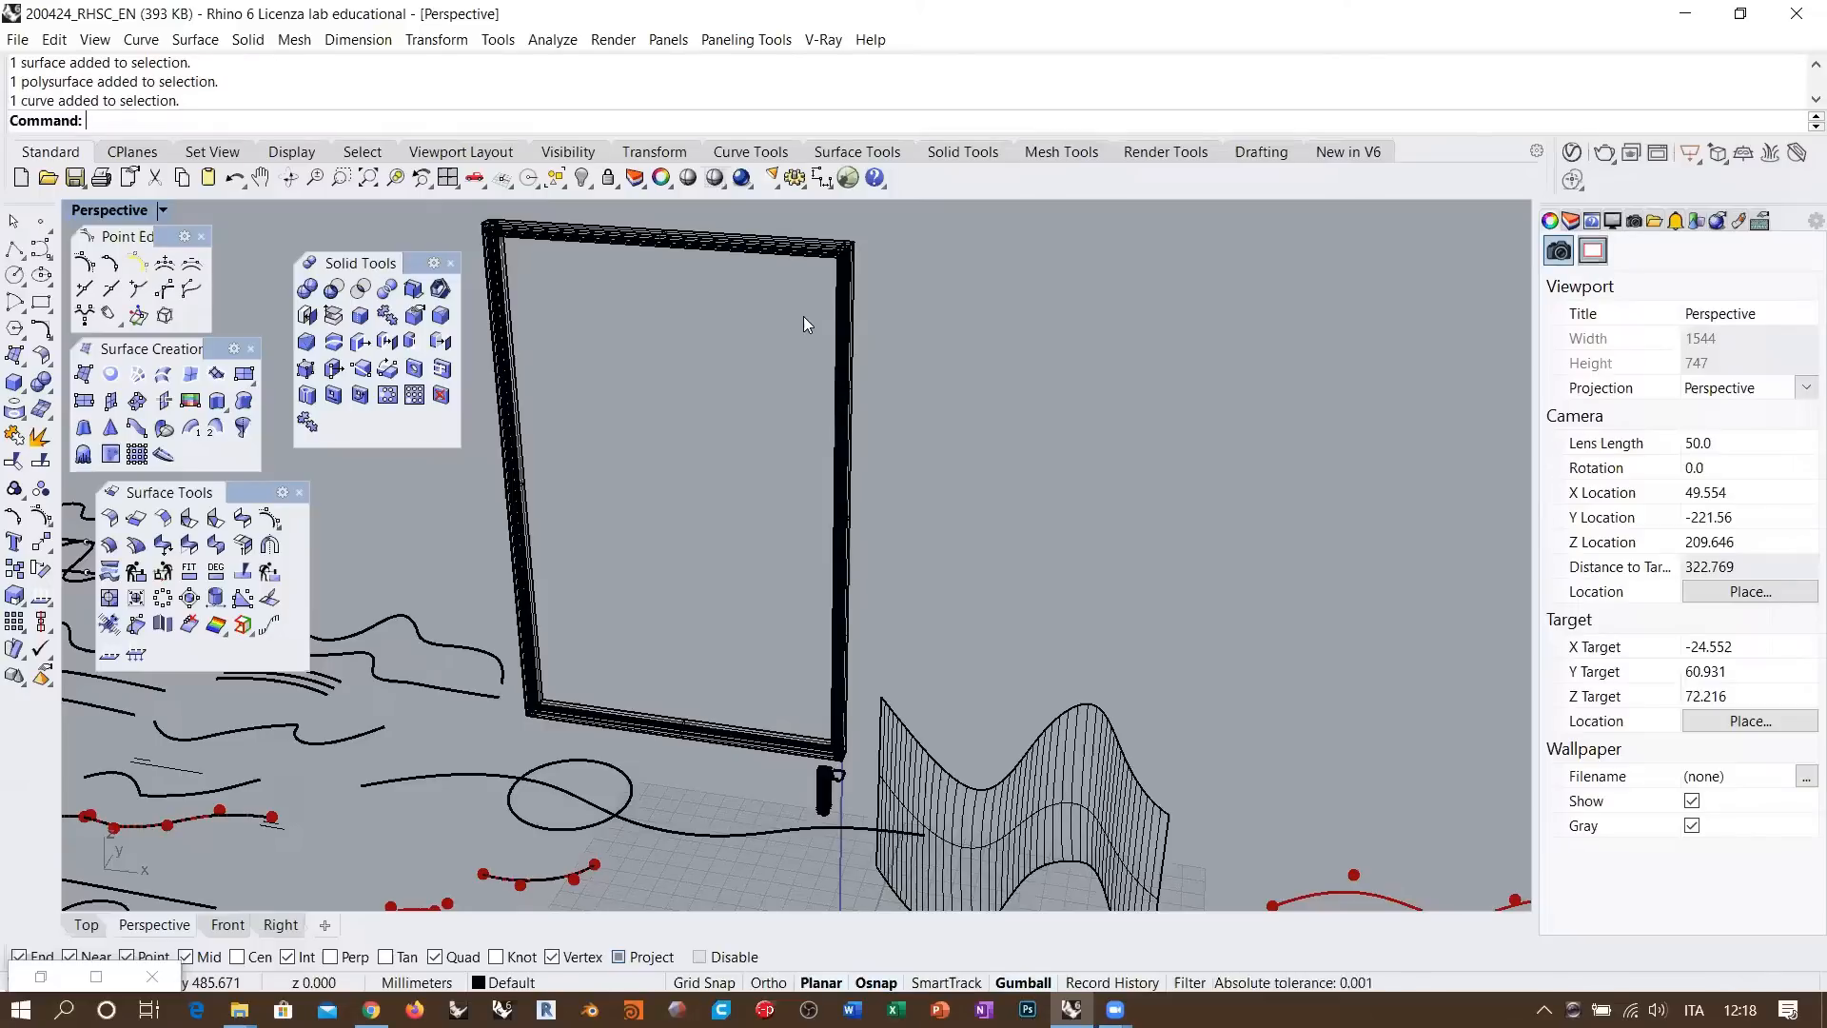
# Draw an open, wavy degree-3 control point curve with eight points in the empty area beyond the grid
pyautogui.scroll(-2, 745, 514)
pyautogui.moveTo(746, 514); pyautogui.dragTo(753, 557, button='right')
pyautogui.keyDown('shift'); pyautogui.moveTo(820, 744); pyautogui.dragTo(889, 829, button='right'); pyautogui.keyUp('shift')
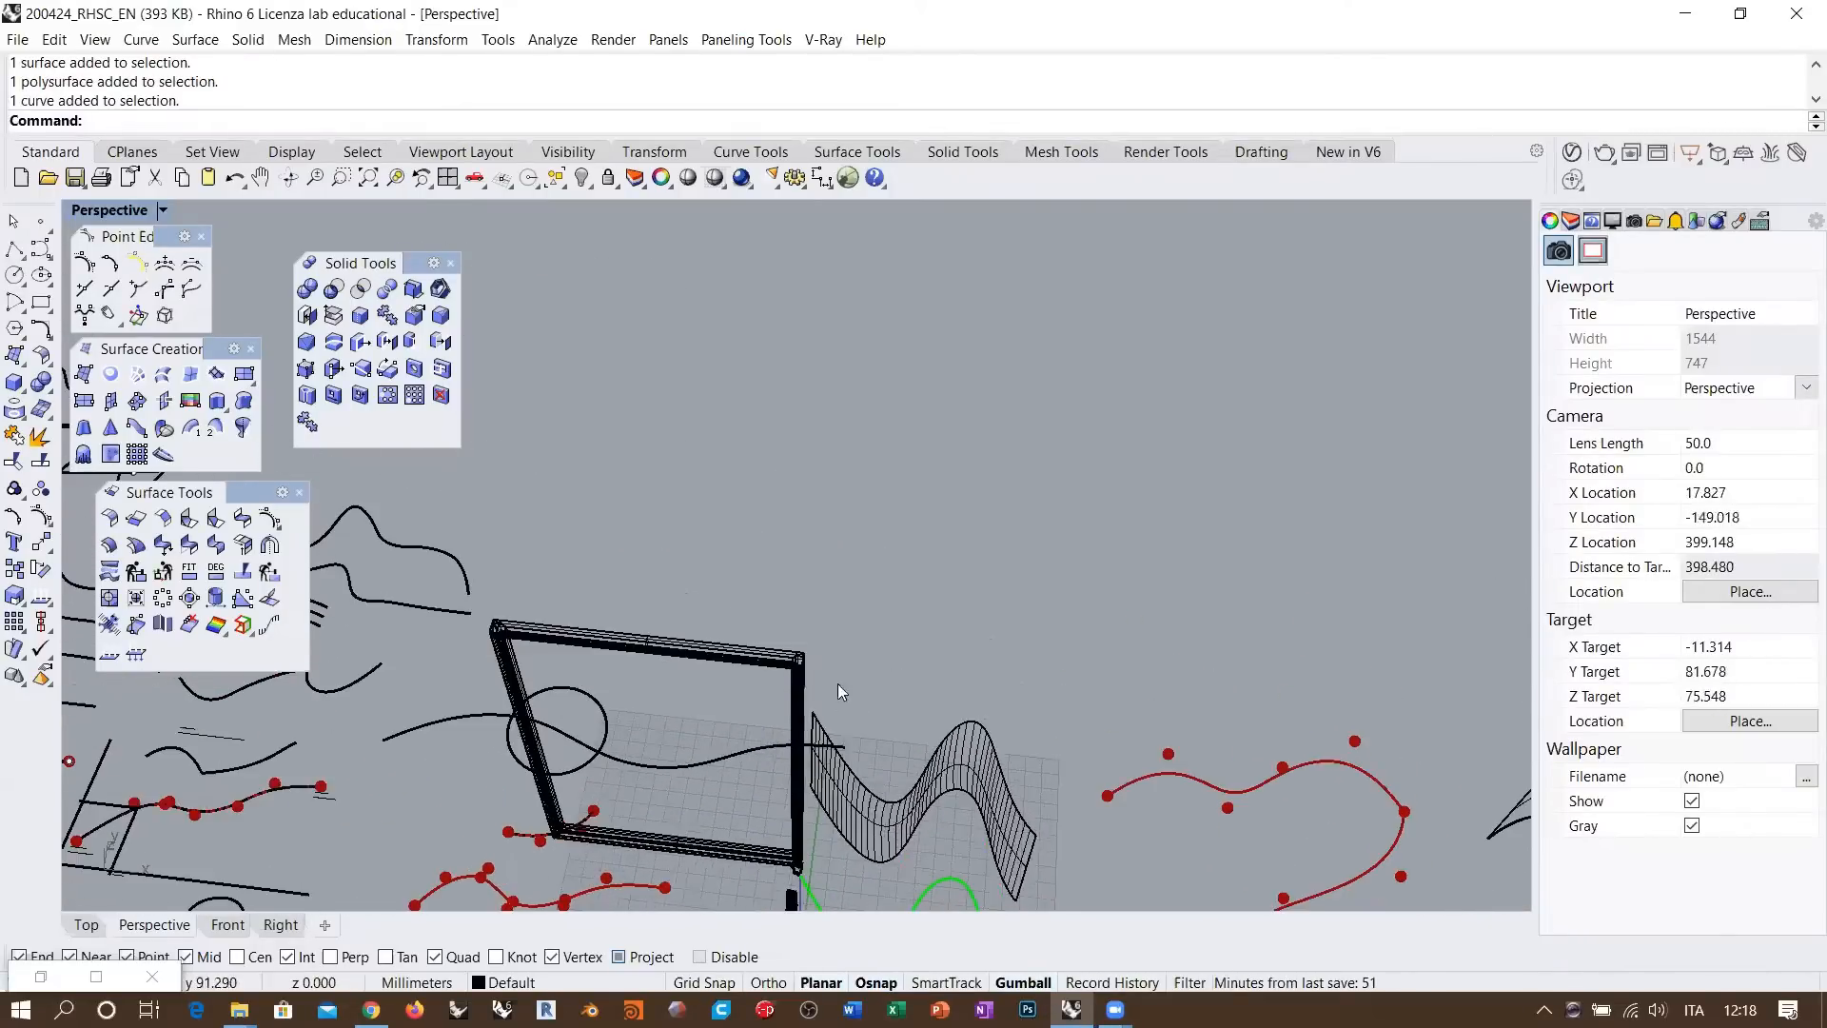
pyautogui.moveTo(916, 638); pyautogui.dragTo(989, 691, button='right')
pyautogui.scroll(8, 643, 613)
pyautogui.keyDown('shift'); pyautogui.moveTo(754, 632); pyautogui.dragTo(688, 617, button='right'); pyautogui.keyUp('shift')
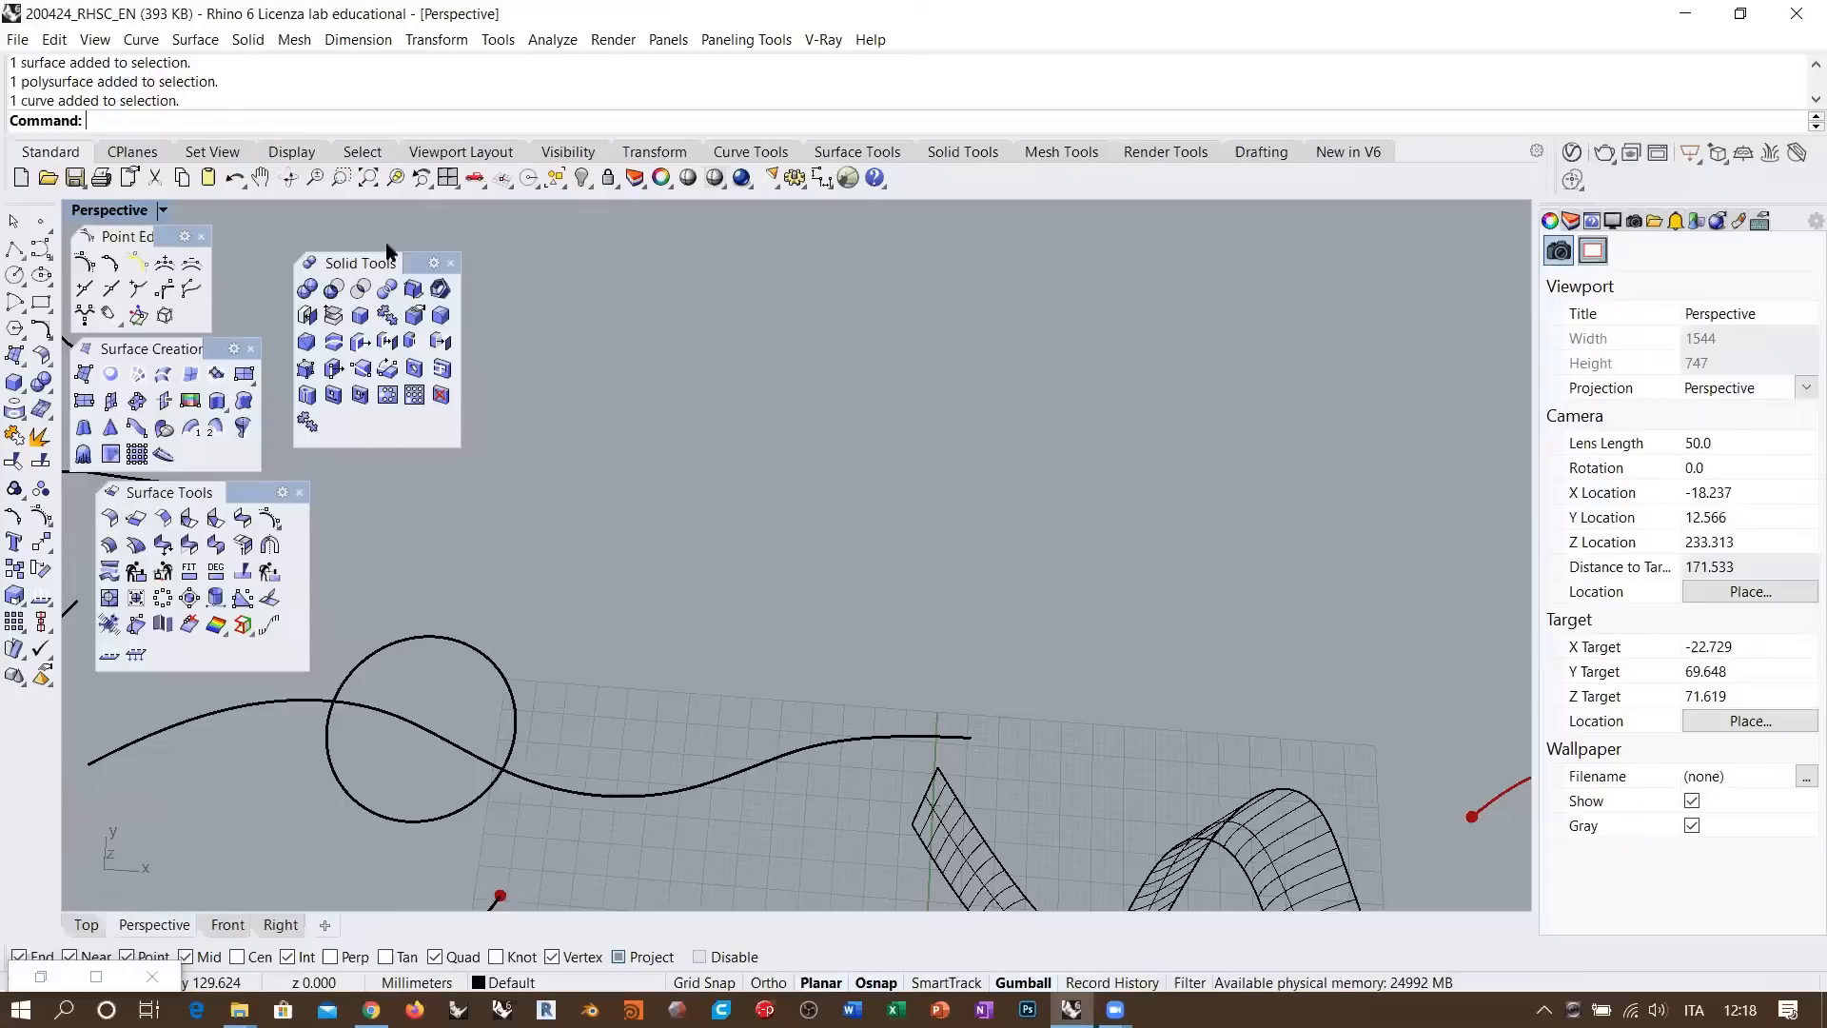
pyautogui.click(41, 250)
pyautogui.click(548, 524)
pyautogui.click(741, 460)
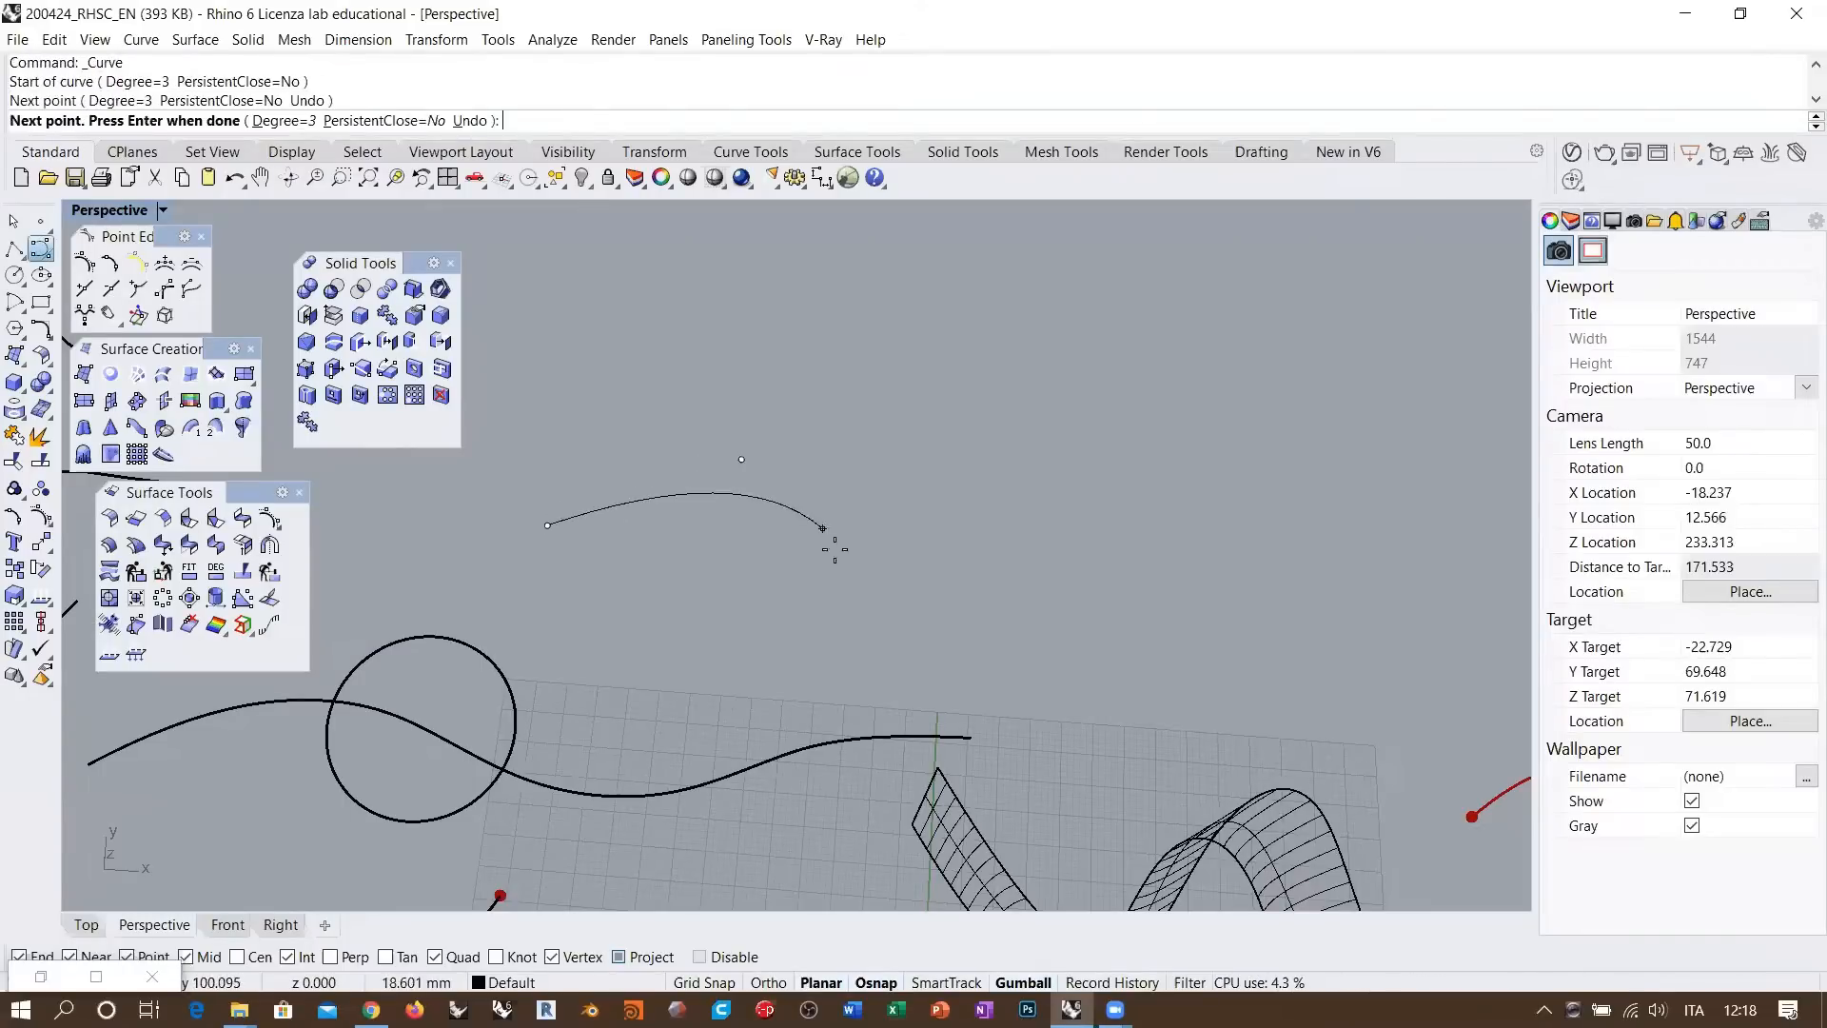
pyautogui.click(827, 536)
pyautogui.click(987, 643)
pyautogui.click(1095, 568)
pyautogui.click(1180, 426)
pyautogui.click(1336, 453)
pyautogui.click(1459, 527)
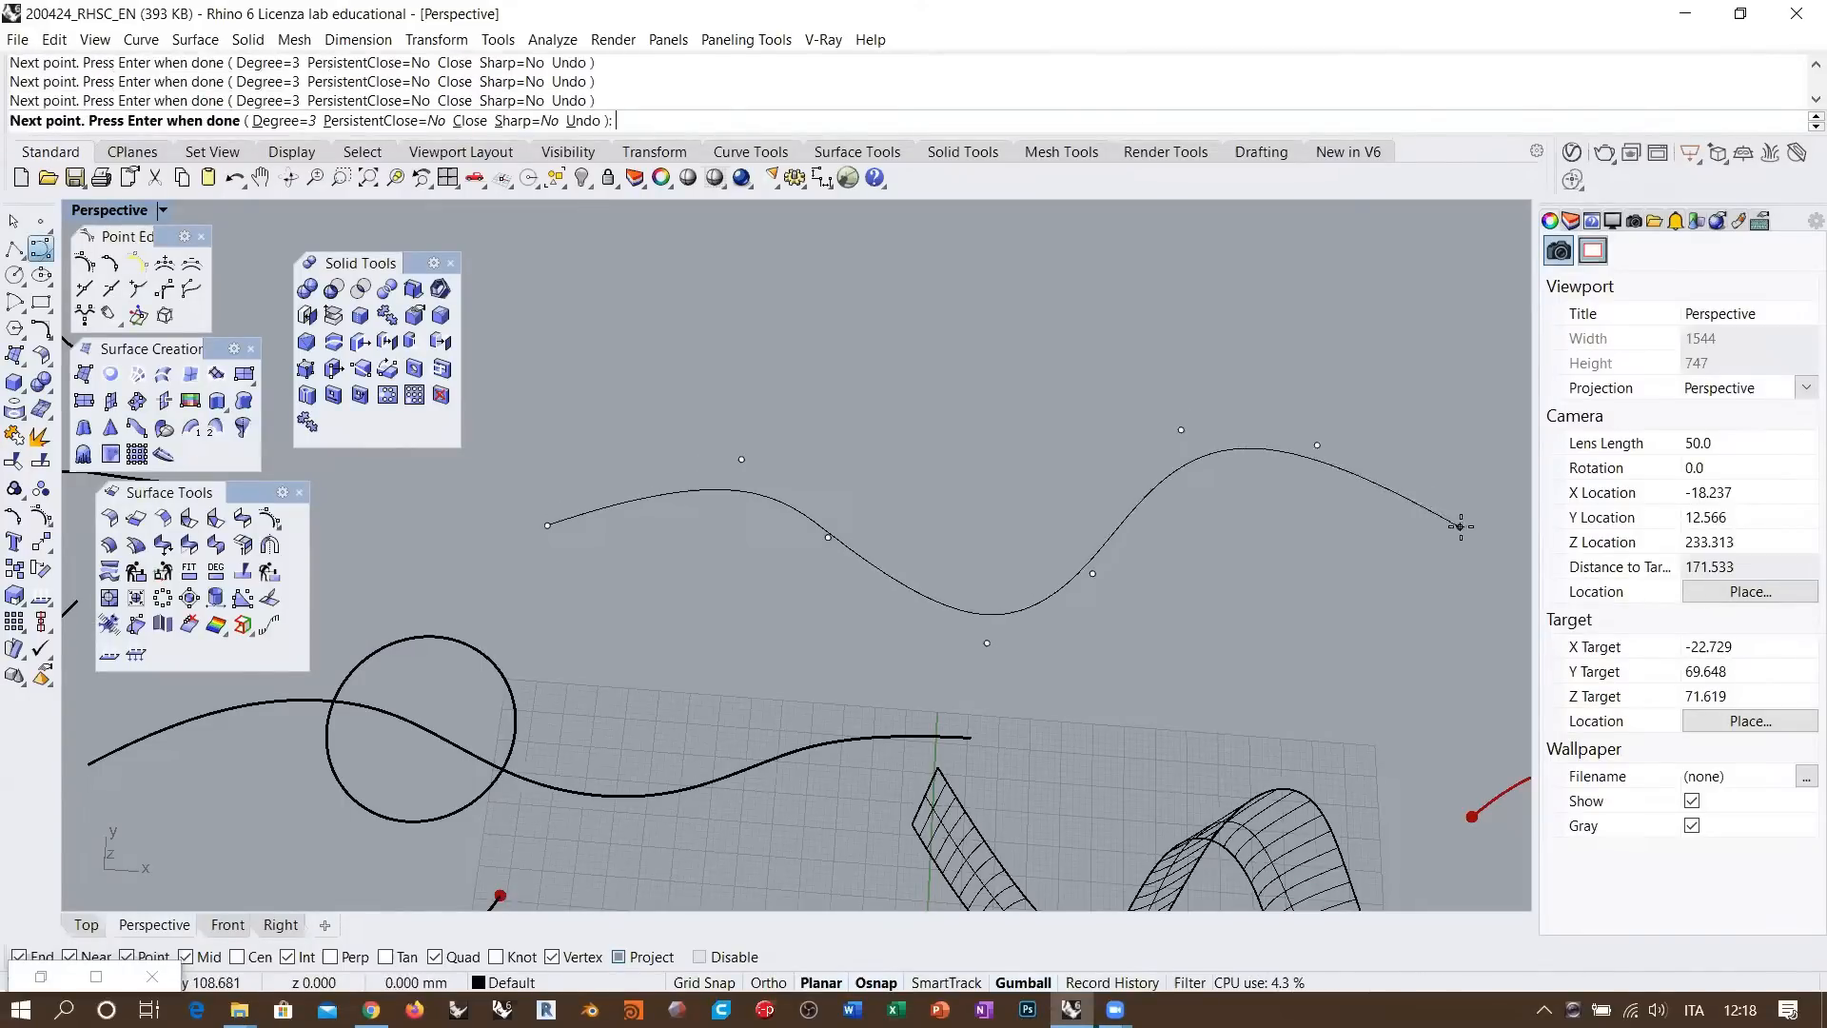
pyautogui.rightClick(1459, 526)
# Raise one control point of the new wavy curve and lower another vertically to shape it into a three-dimensional loop
pyautogui.click(865, 563)
pyautogui.moveTo(786, 462); pyautogui.dragTo(1032, 475, button='right')
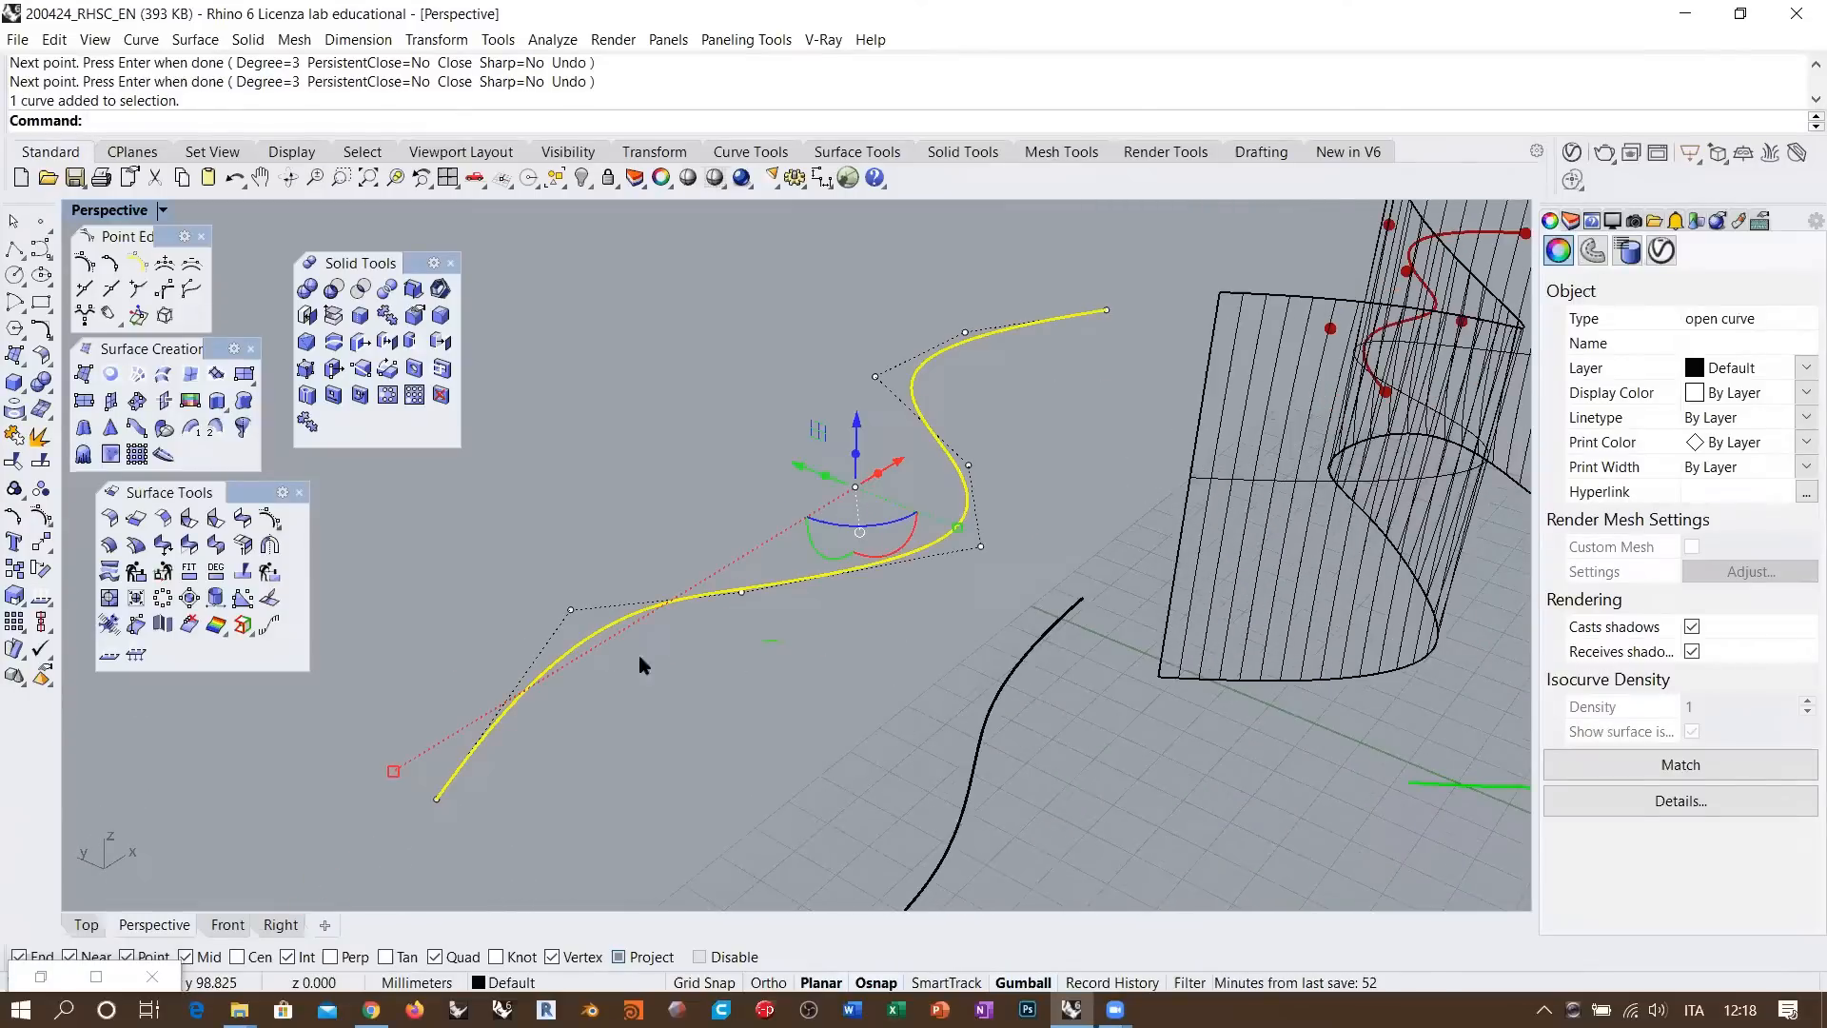
pyautogui.click(741, 597)
pyautogui.moveTo(744, 599); pyautogui.dragTo(758, 535, button='right')
pyautogui.moveTo(736, 639); pyautogui.dragTo(739, 432)
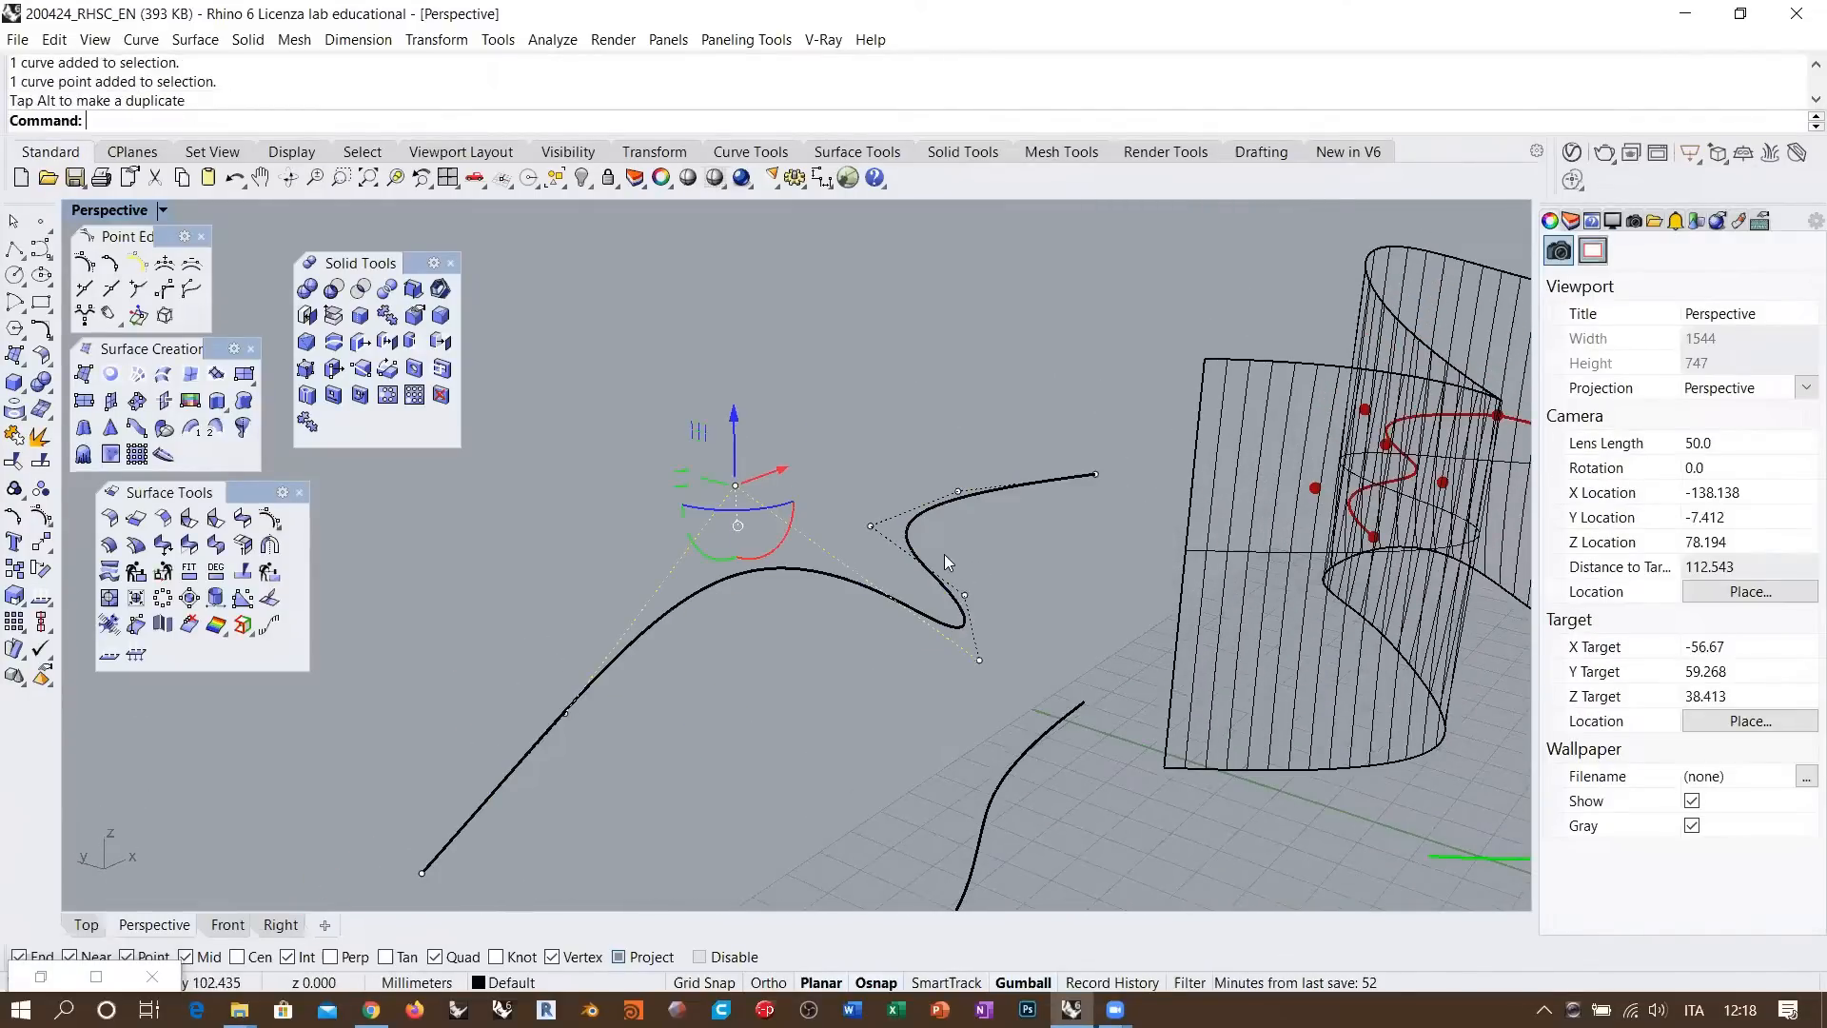
pyautogui.moveTo(959, 559); pyautogui.dragTo(976, 647)
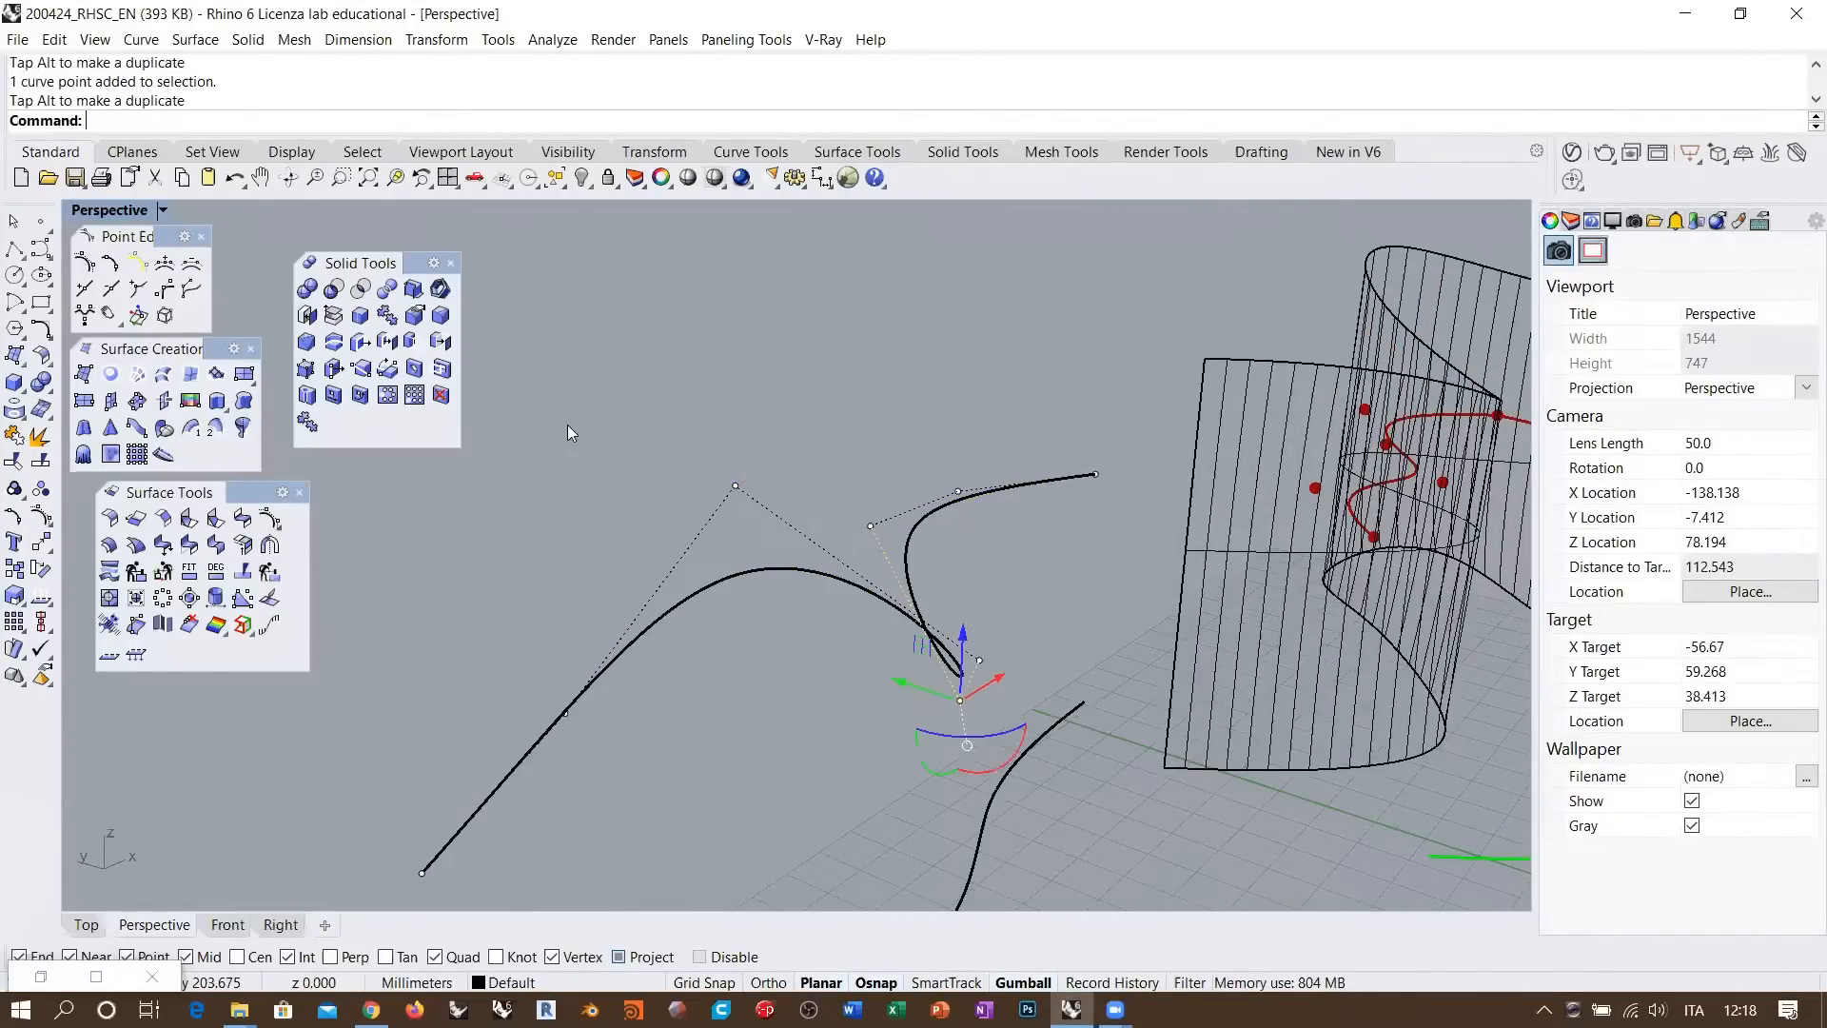
pyautogui.click(885, 544)
# Draw a short degree-3 control point curve with six points, starting at the lower end of the looping curve
pyautogui.moveTo(883, 542); pyautogui.dragTo(769, 576, button='right')
pyautogui.scroll(-12, 744, 480)
pyautogui.scroll(8, 647, 571)
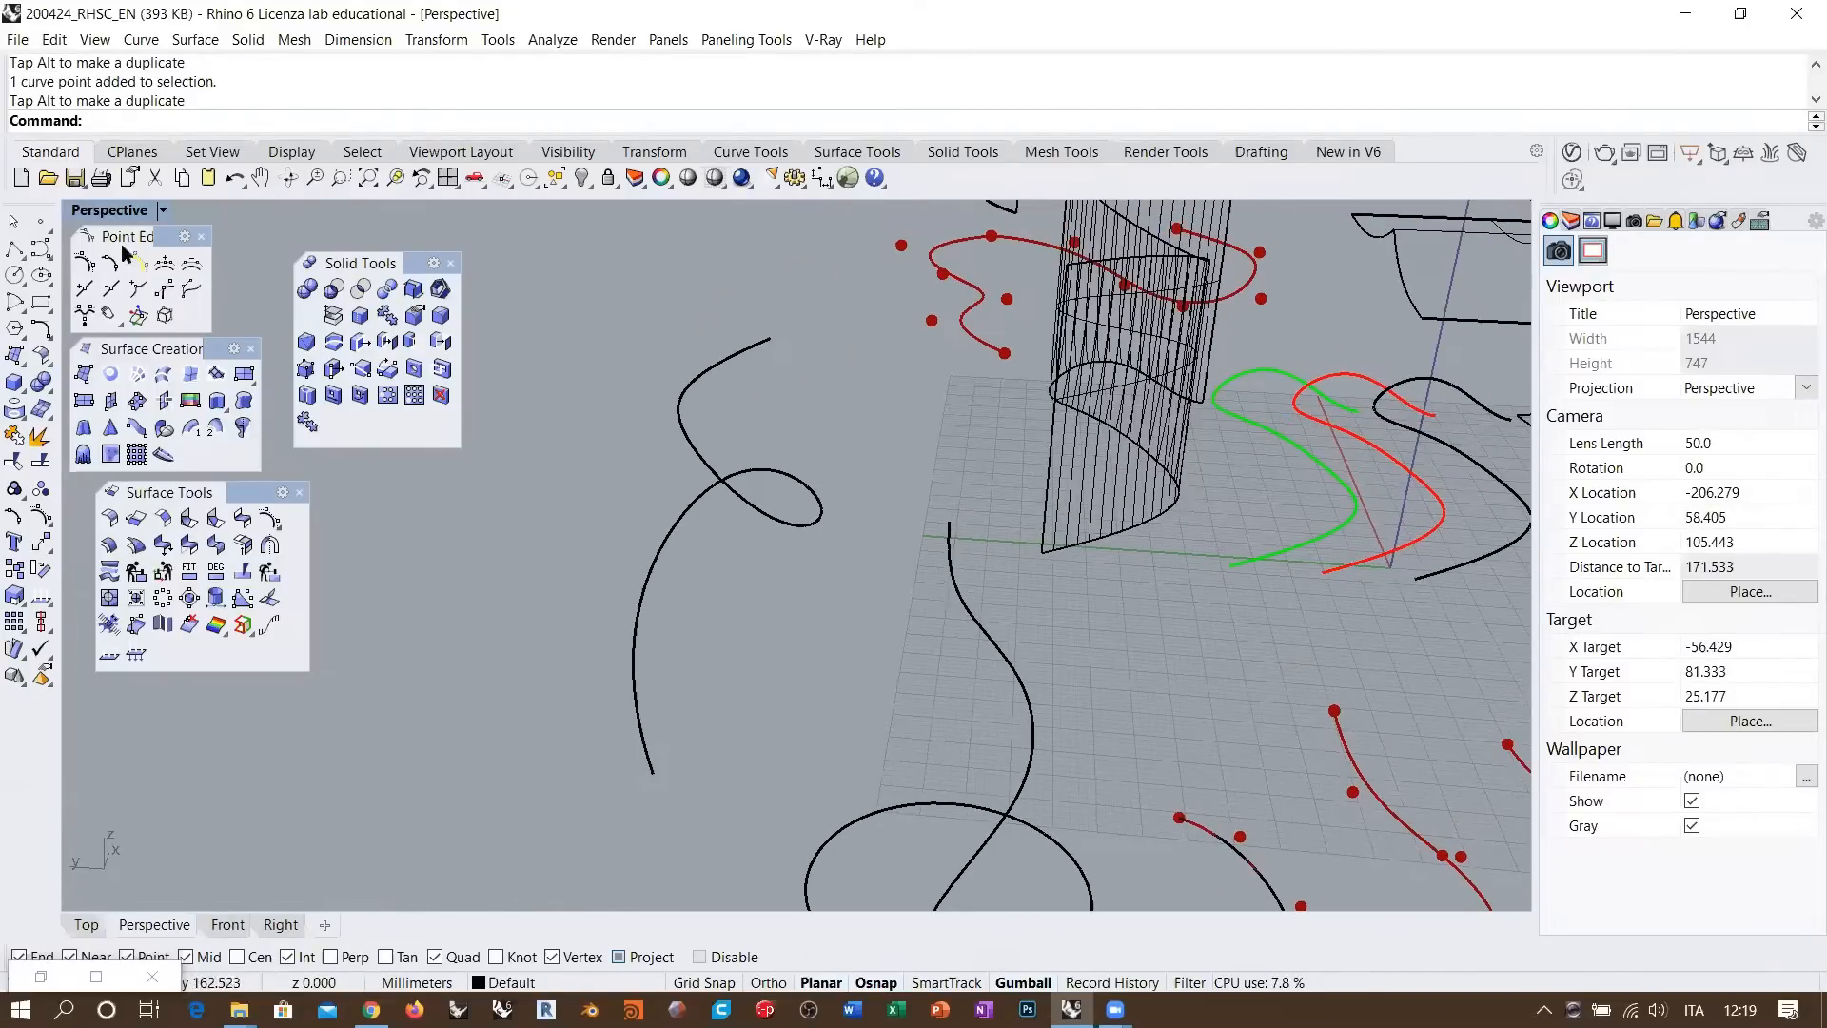
pyautogui.click(41, 250)
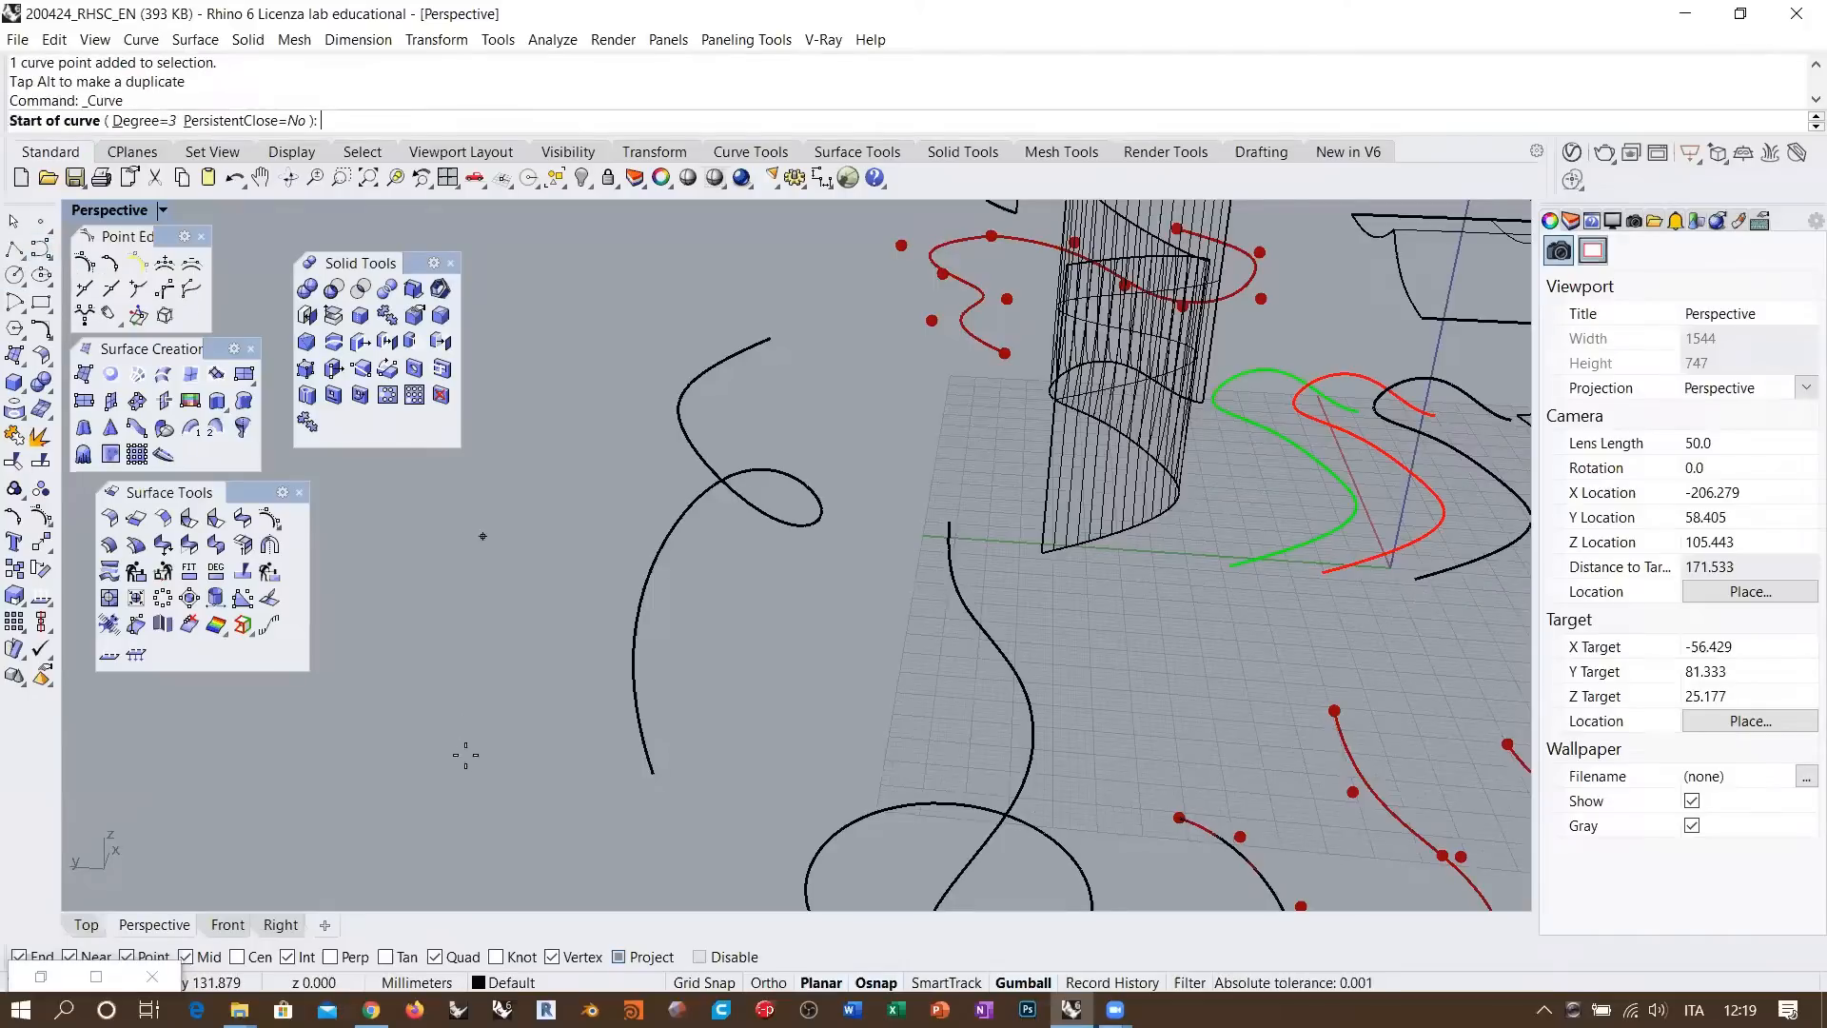
pyautogui.click(652, 773)
pyautogui.click(621, 788)
pyautogui.click(603, 776)
pyautogui.click(568, 778)
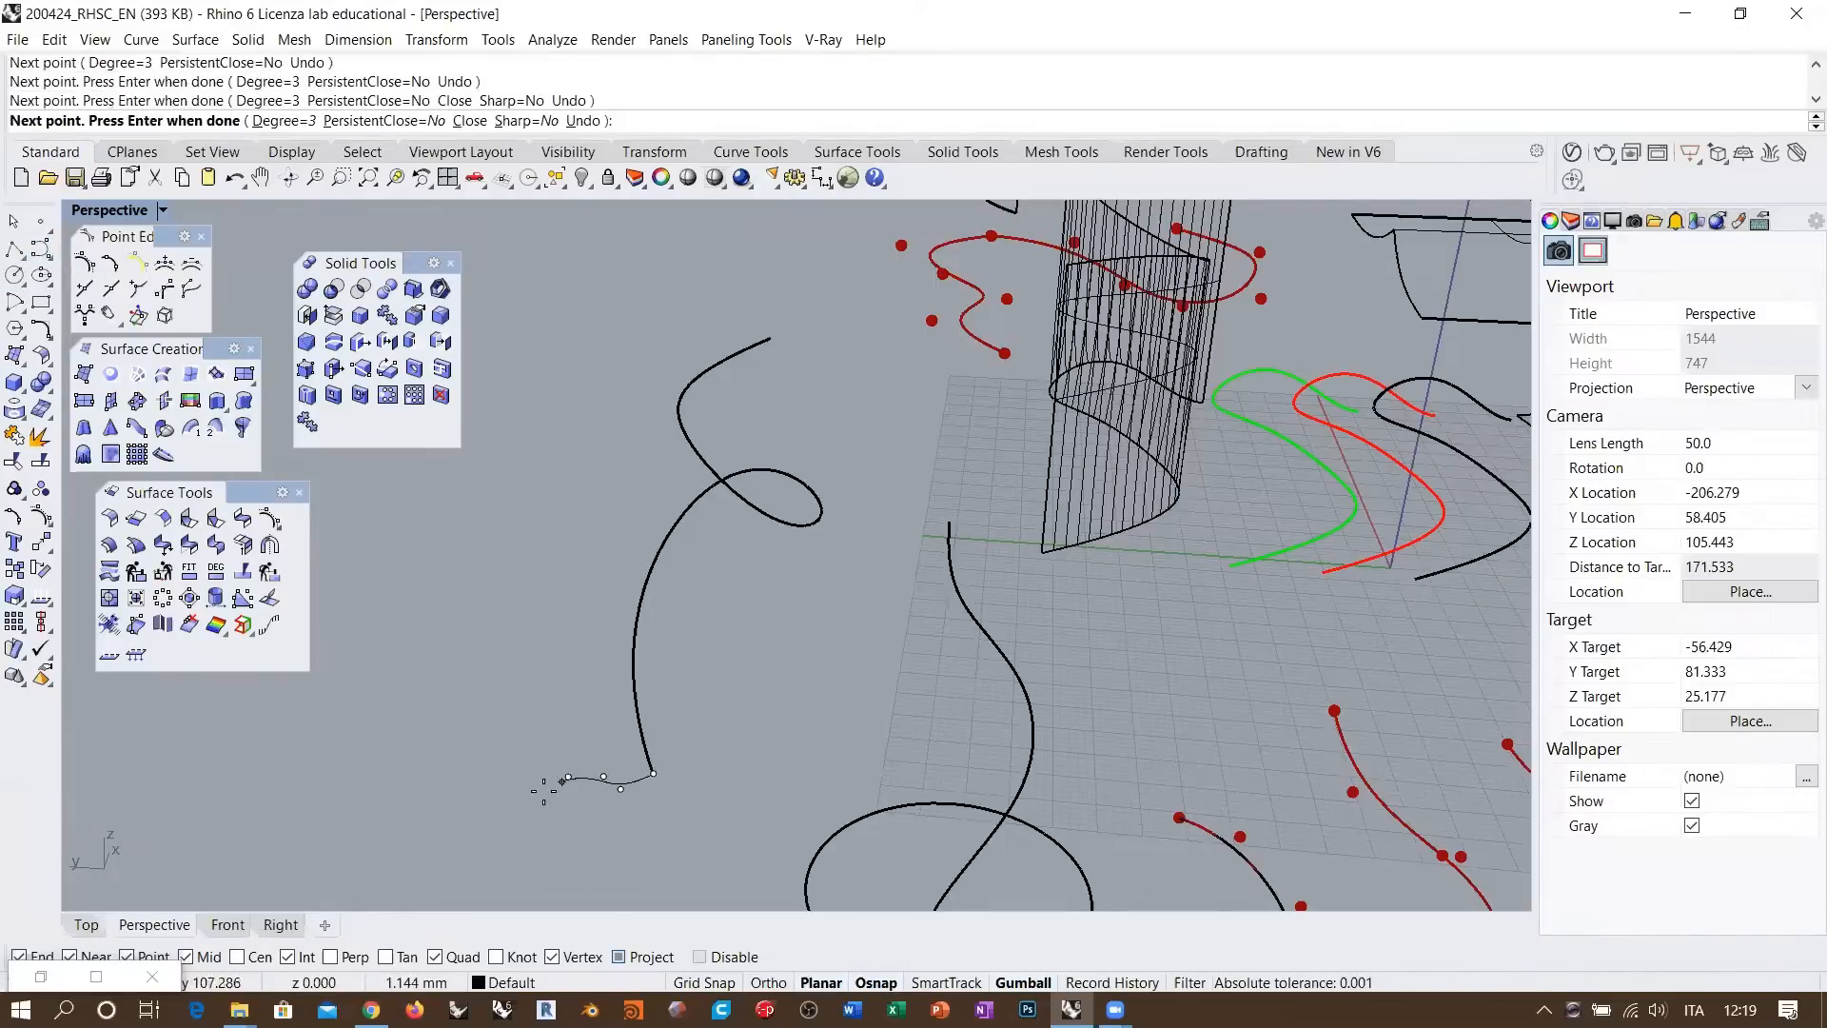
pyautogui.click(543, 791)
pyautogui.click(503, 803)
pyautogui.rightClick(552, 821)
# Show the short curve's control points and raise its three middle points vertically to form a hump
pyautogui.moveTo(552, 821); pyautogui.dragTo(586, 713, button='right')
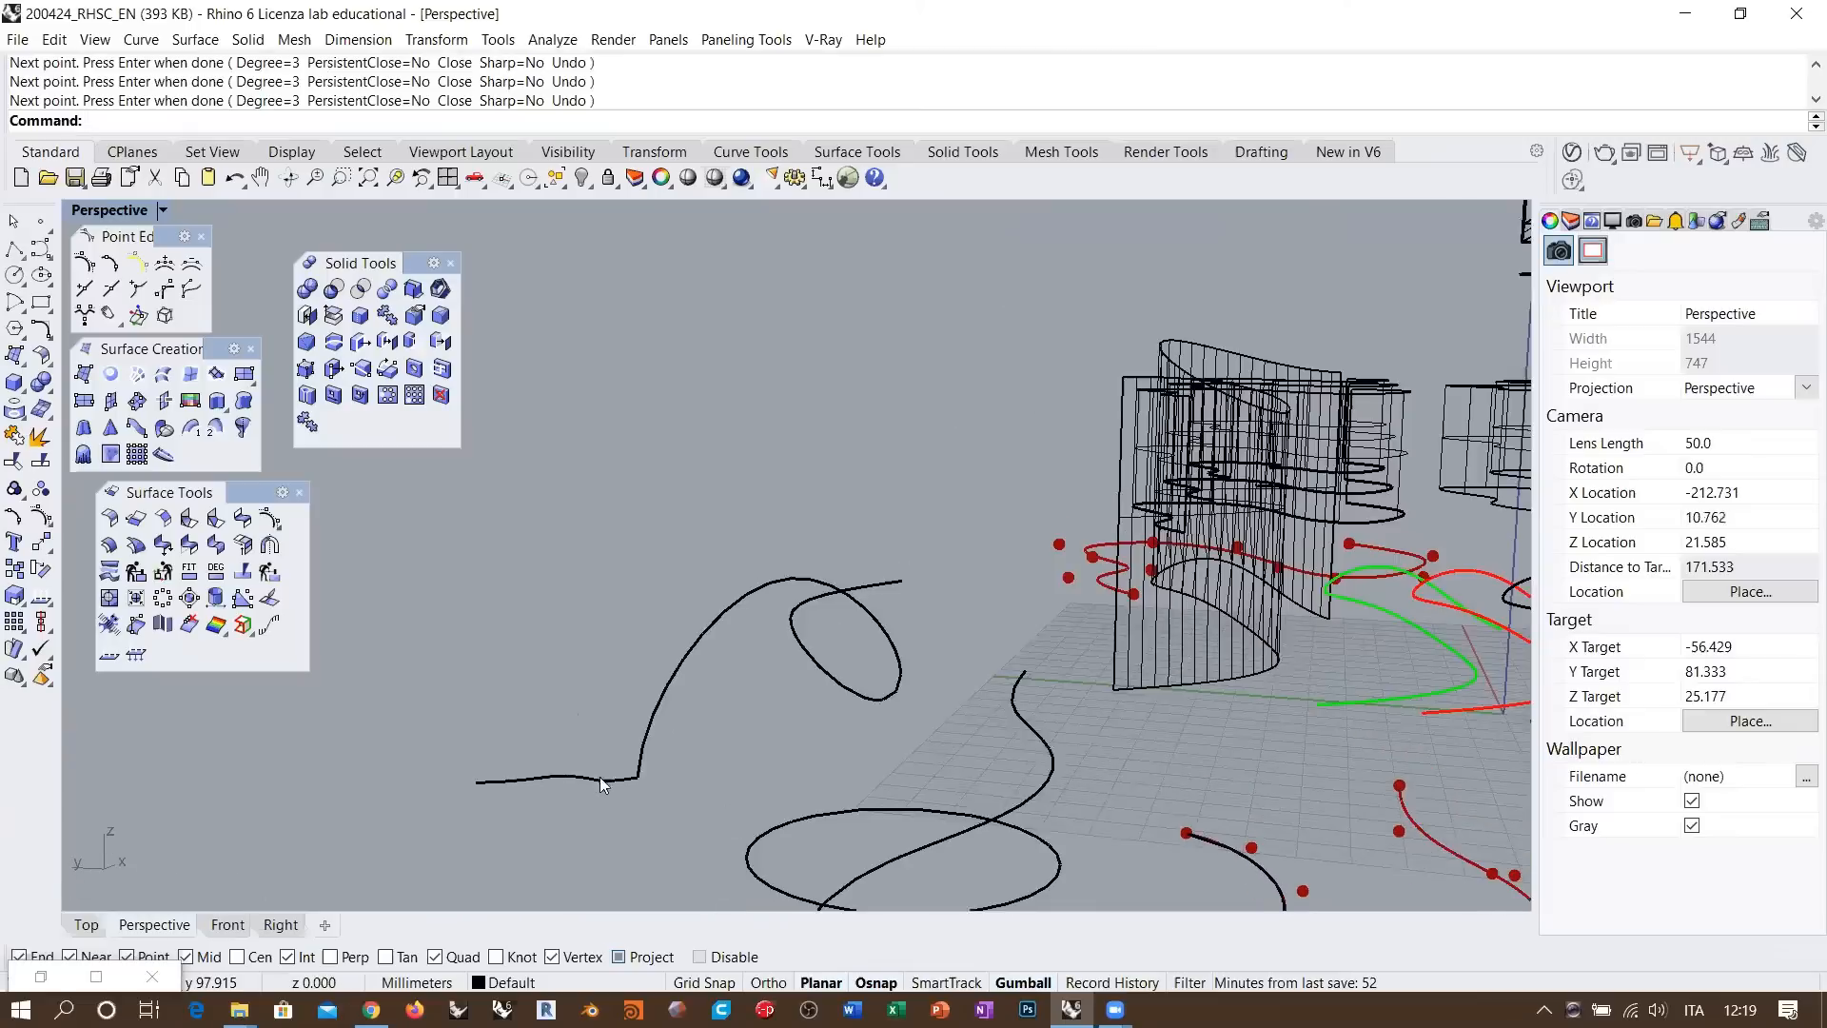
pyautogui.scroll(6, 592, 780)
pyautogui.moveTo(590, 778)
pyautogui.mouseDown(button='right')
pyautogui.moveTo(586, 793)
pyautogui.moveTo(570, 780)
pyautogui.mouseUp(button='right')
pyautogui.click(582, 770)
pyautogui.press('F10')
pyautogui.moveTo(457, 709); pyautogui.dragTo(607, 792)
pyautogui.moveTo(522, 698); pyautogui.dragTo(523, 659)
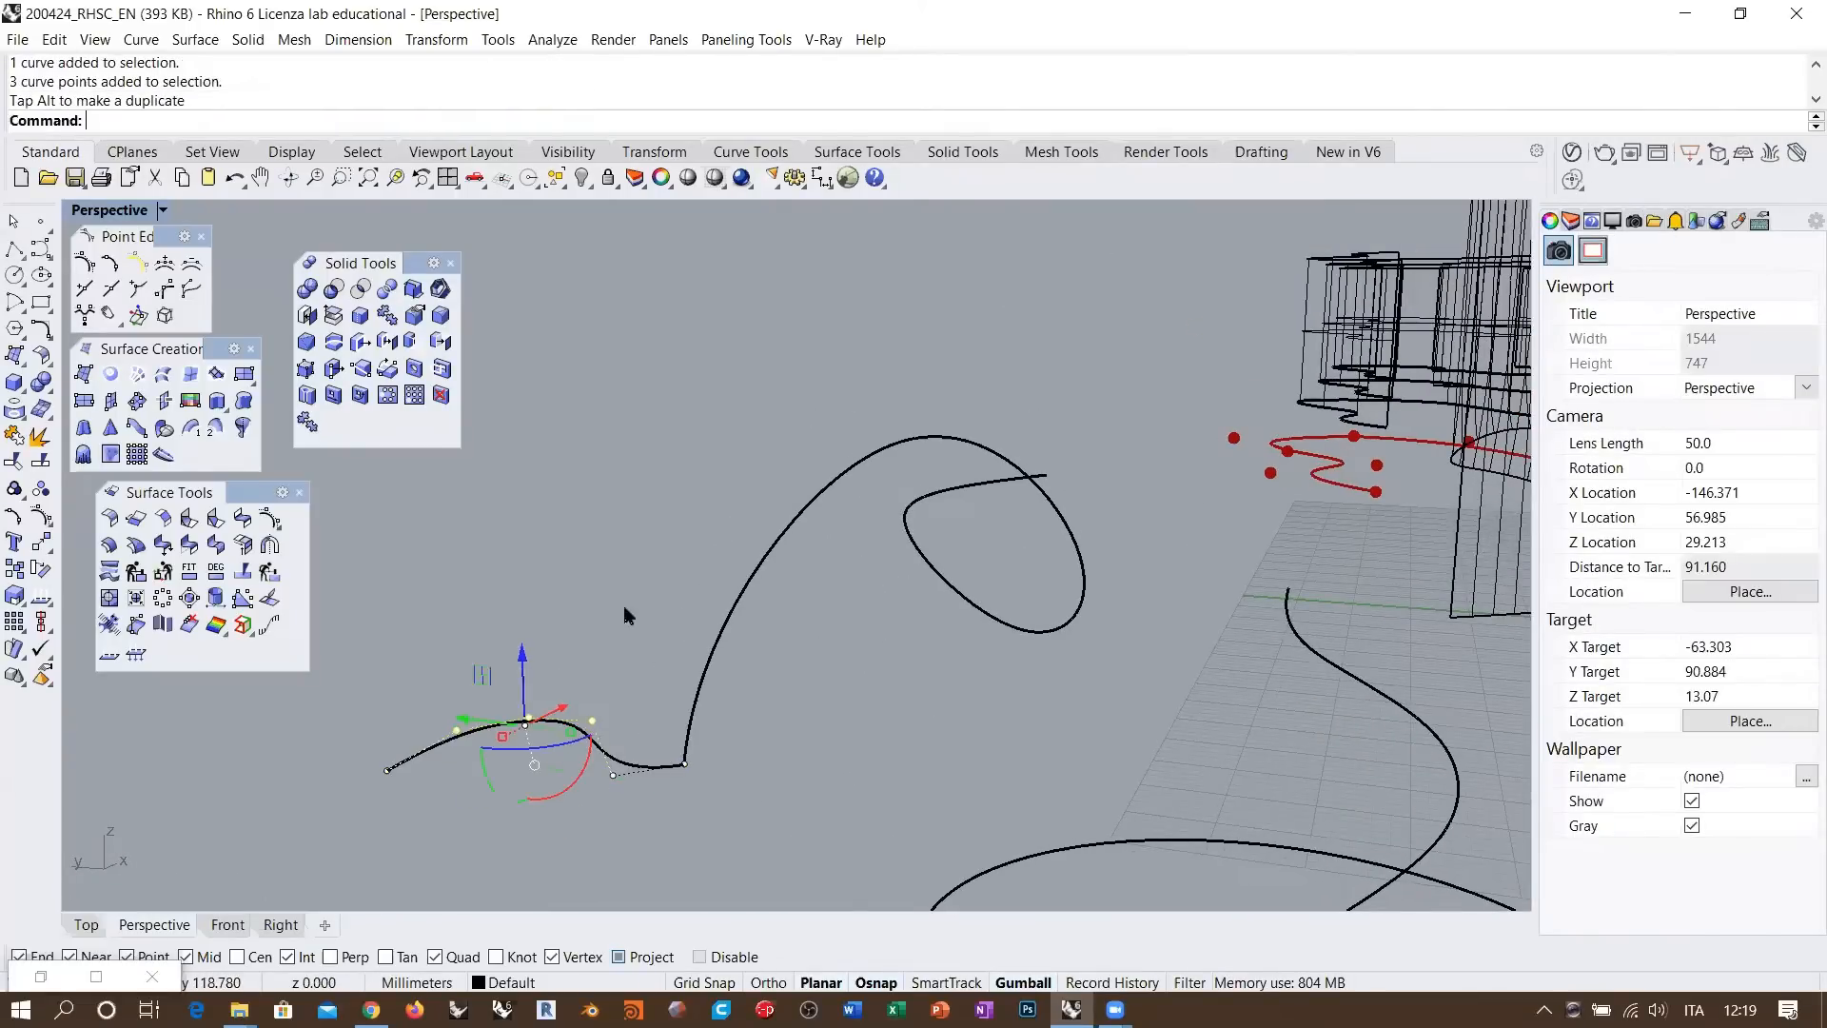
pyautogui.press('Escape')
pyautogui.press('Escape')
# Try a one-rail sweep with the looping curve as rail and the short humped curve as cross section
pyautogui.moveTo(625, 639); pyautogui.dragTo(556, 689, button='right')
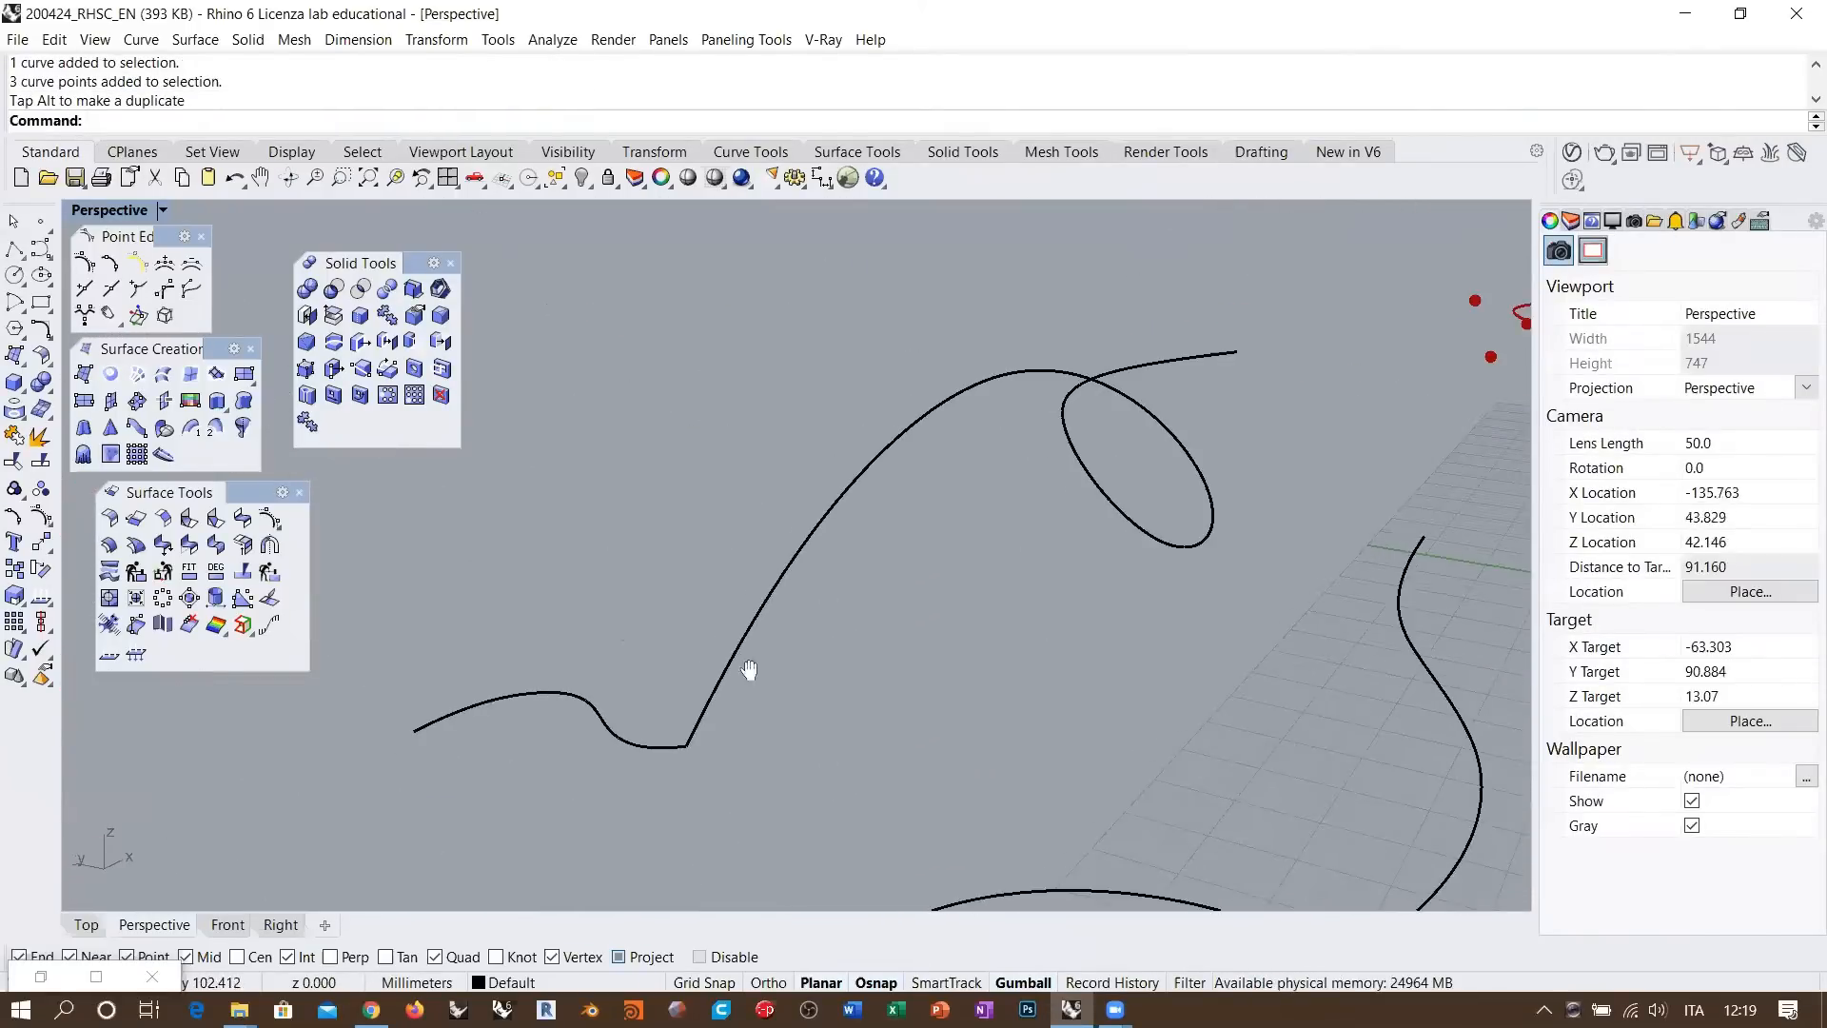
pyautogui.keyDown('shift'); pyautogui.moveTo(749, 670); pyautogui.dragTo(703, 696, button='right'); pyautogui.keyUp('shift')
pyautogui.click(190, 427)
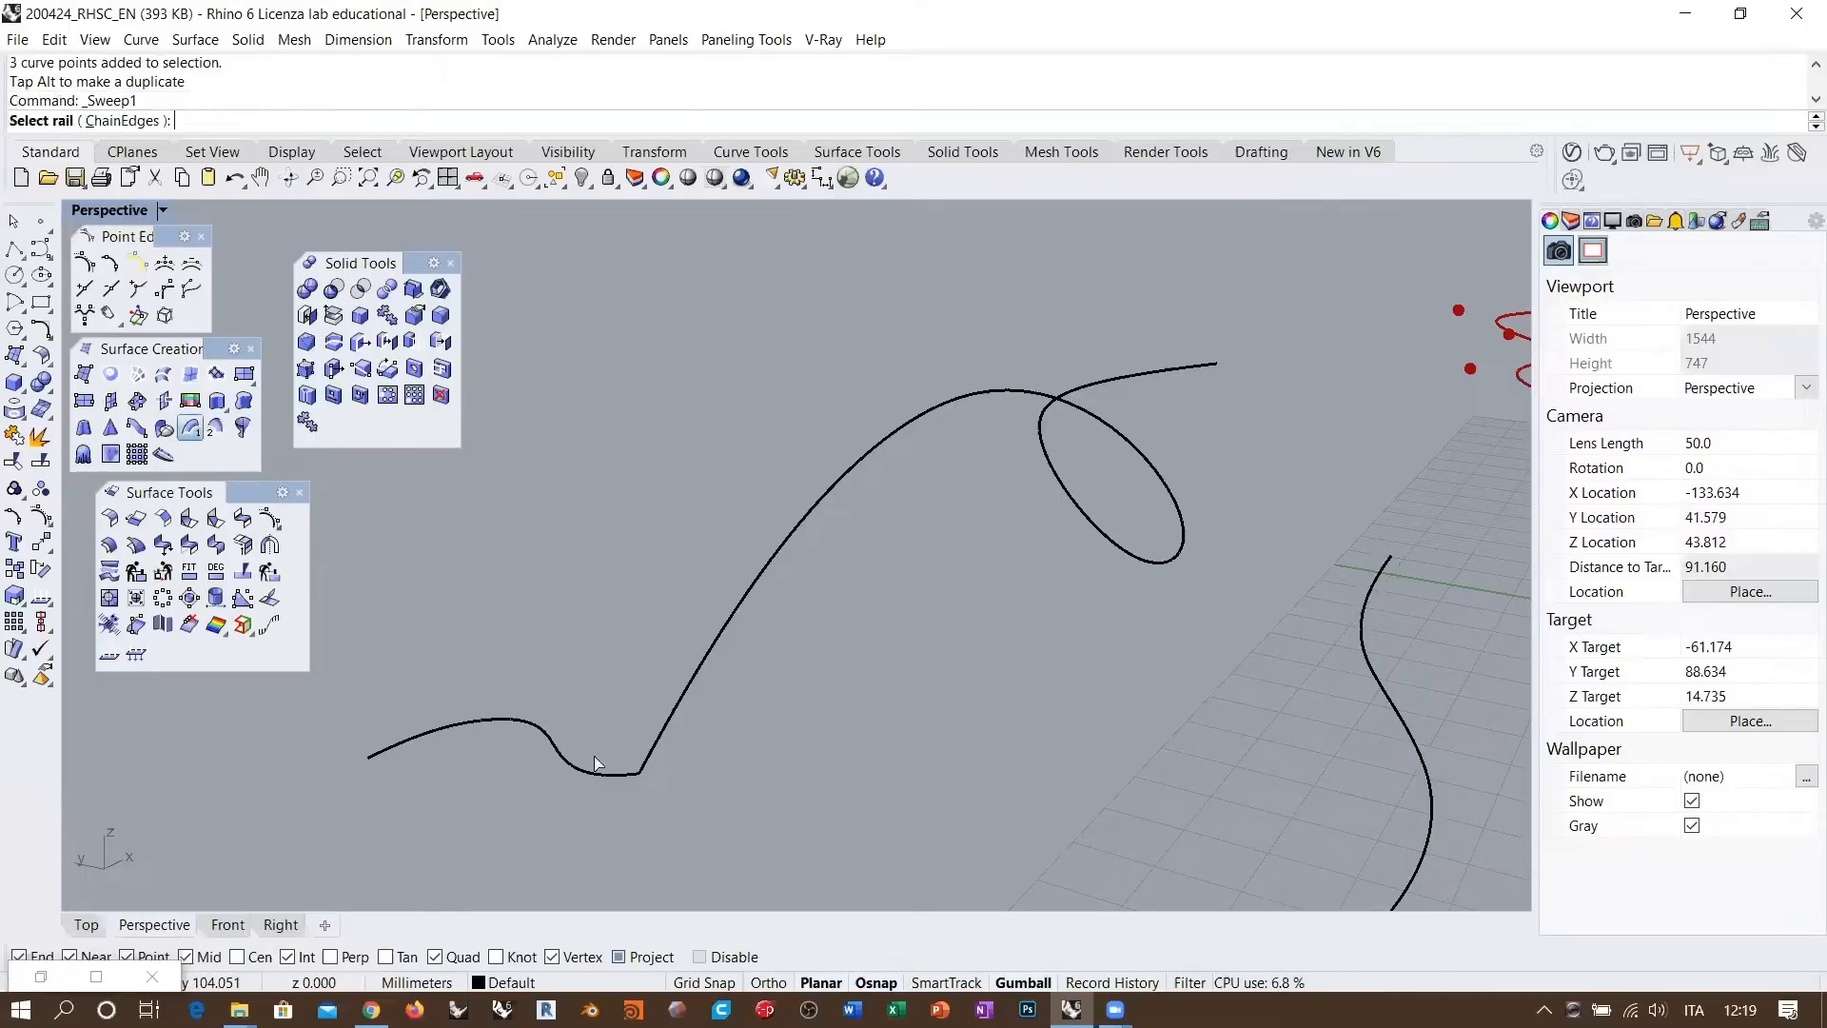
pyautogui.click(636, 771)
pyautogui.press('Return')
pyautogui.moveTo(603, 778); pyautogui.dragTo(786, 524, button='right')
# Set the viewport to Shaded, examine the Freeform sweep preview from several angles and cancel the sweep
pyautogui.click(687, 179)
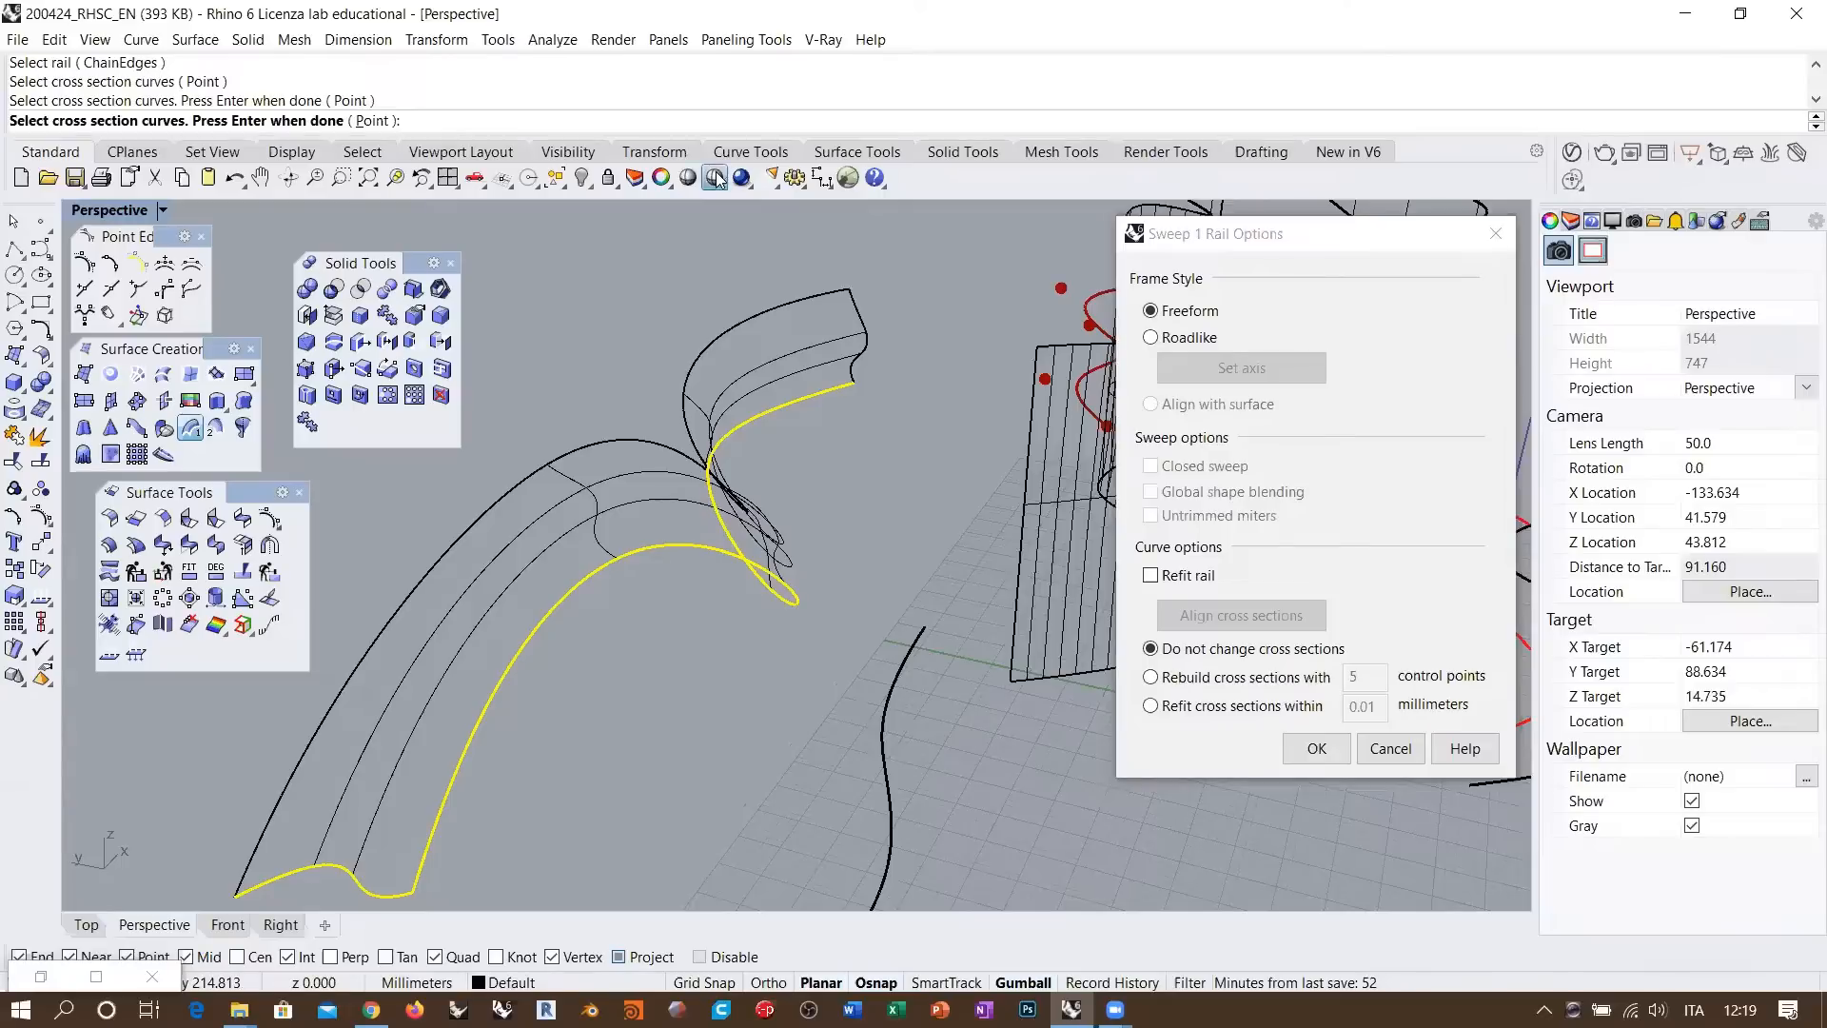
pyautogui.moveTo(723, 552)
pyautogui.mouseDown(button='right')
pyautogui.moveTo(755, 571)
pyautogui.moveTo(935, 481)
pyautogui.moveTo(836, 523)
pyautogui.moveTo(913, 480)
pyautogui.mouseUp(button='right')
pyautogui.moveTo(1249, 253); pyautogui.dragTo(1473, 330)
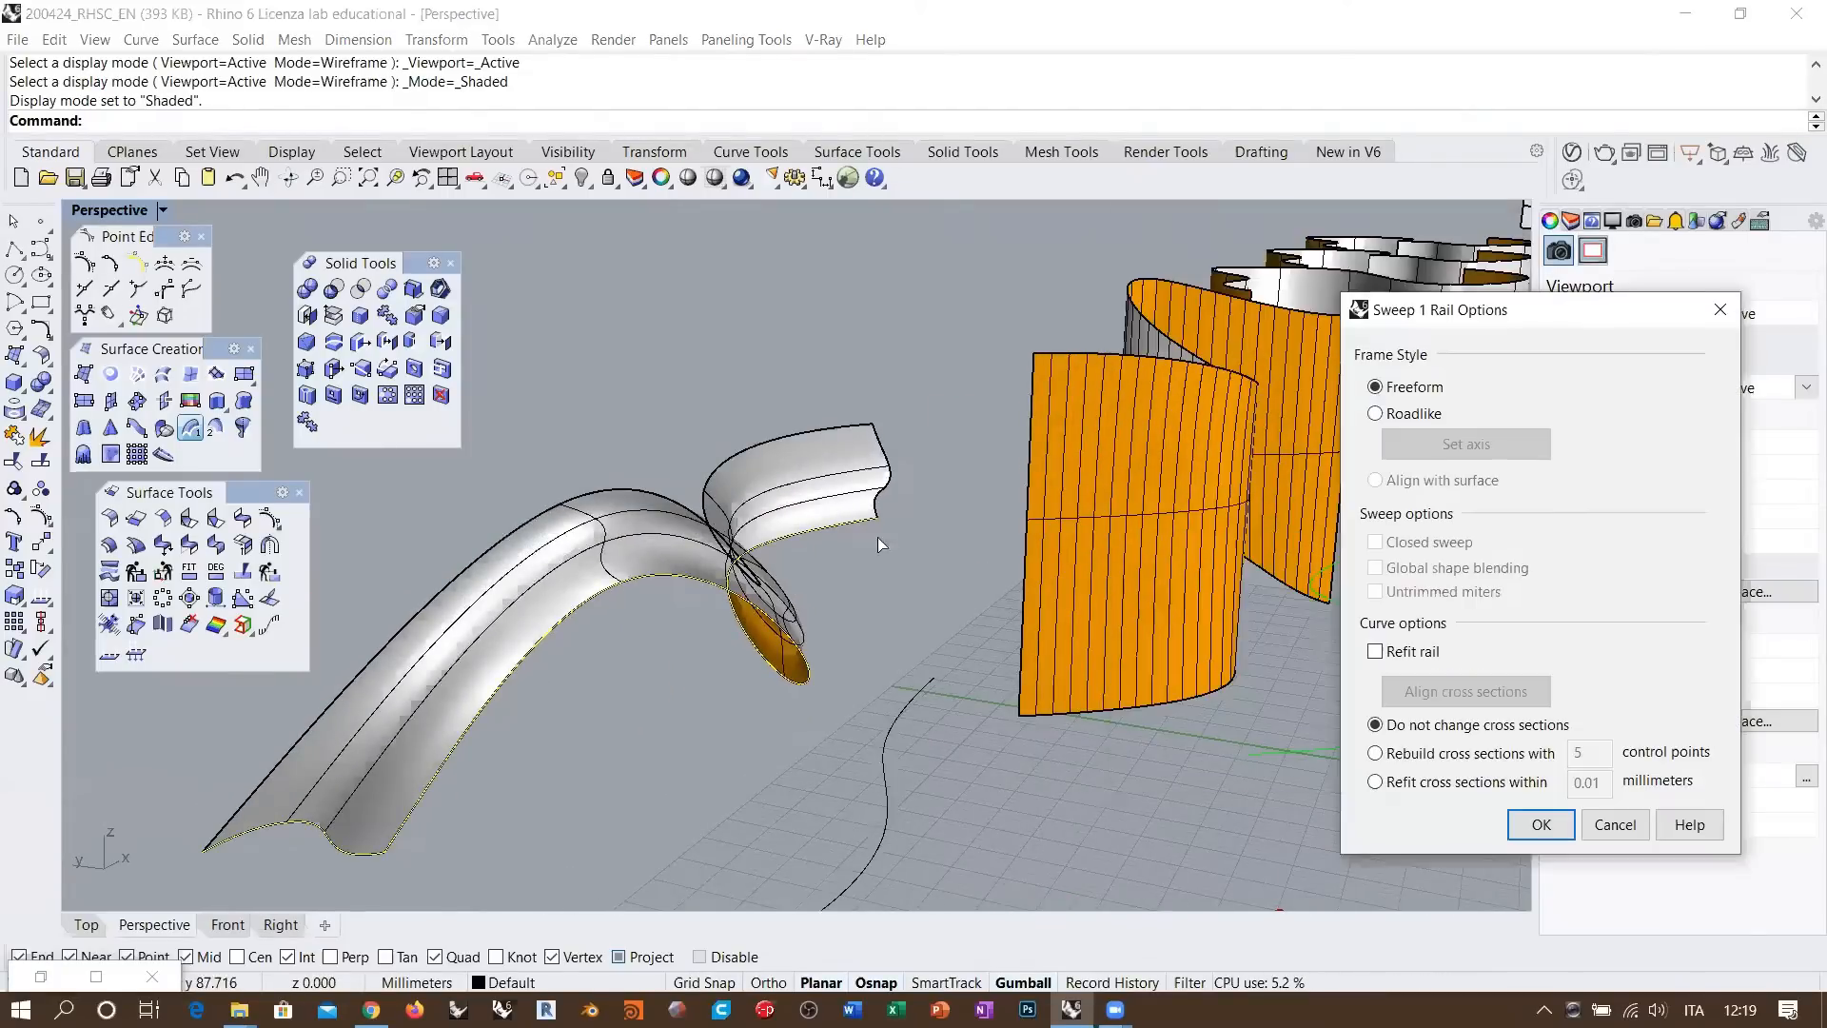
pyautogui.moveTo(878, 537); pyautogui.dragTo(878, 453, button='right')
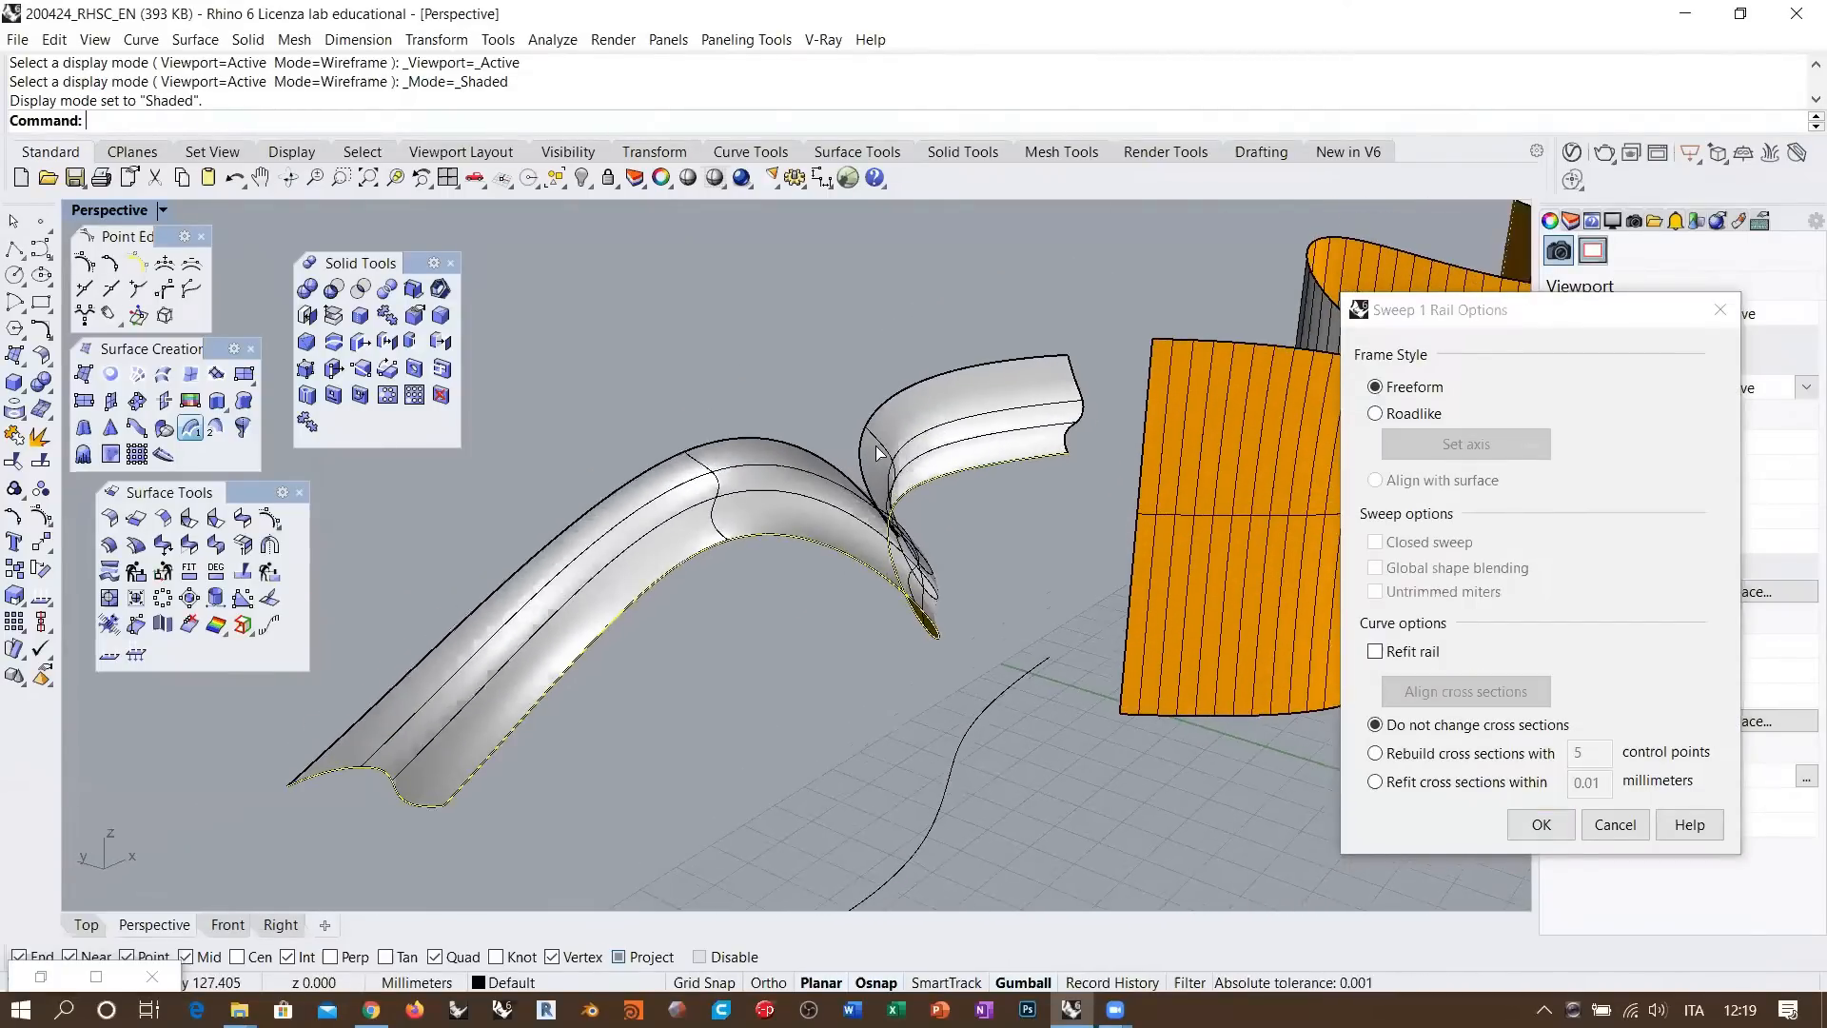
pyautogui.moveTo(859, 546); pyautogui.dragTo(899, 466, button='right')
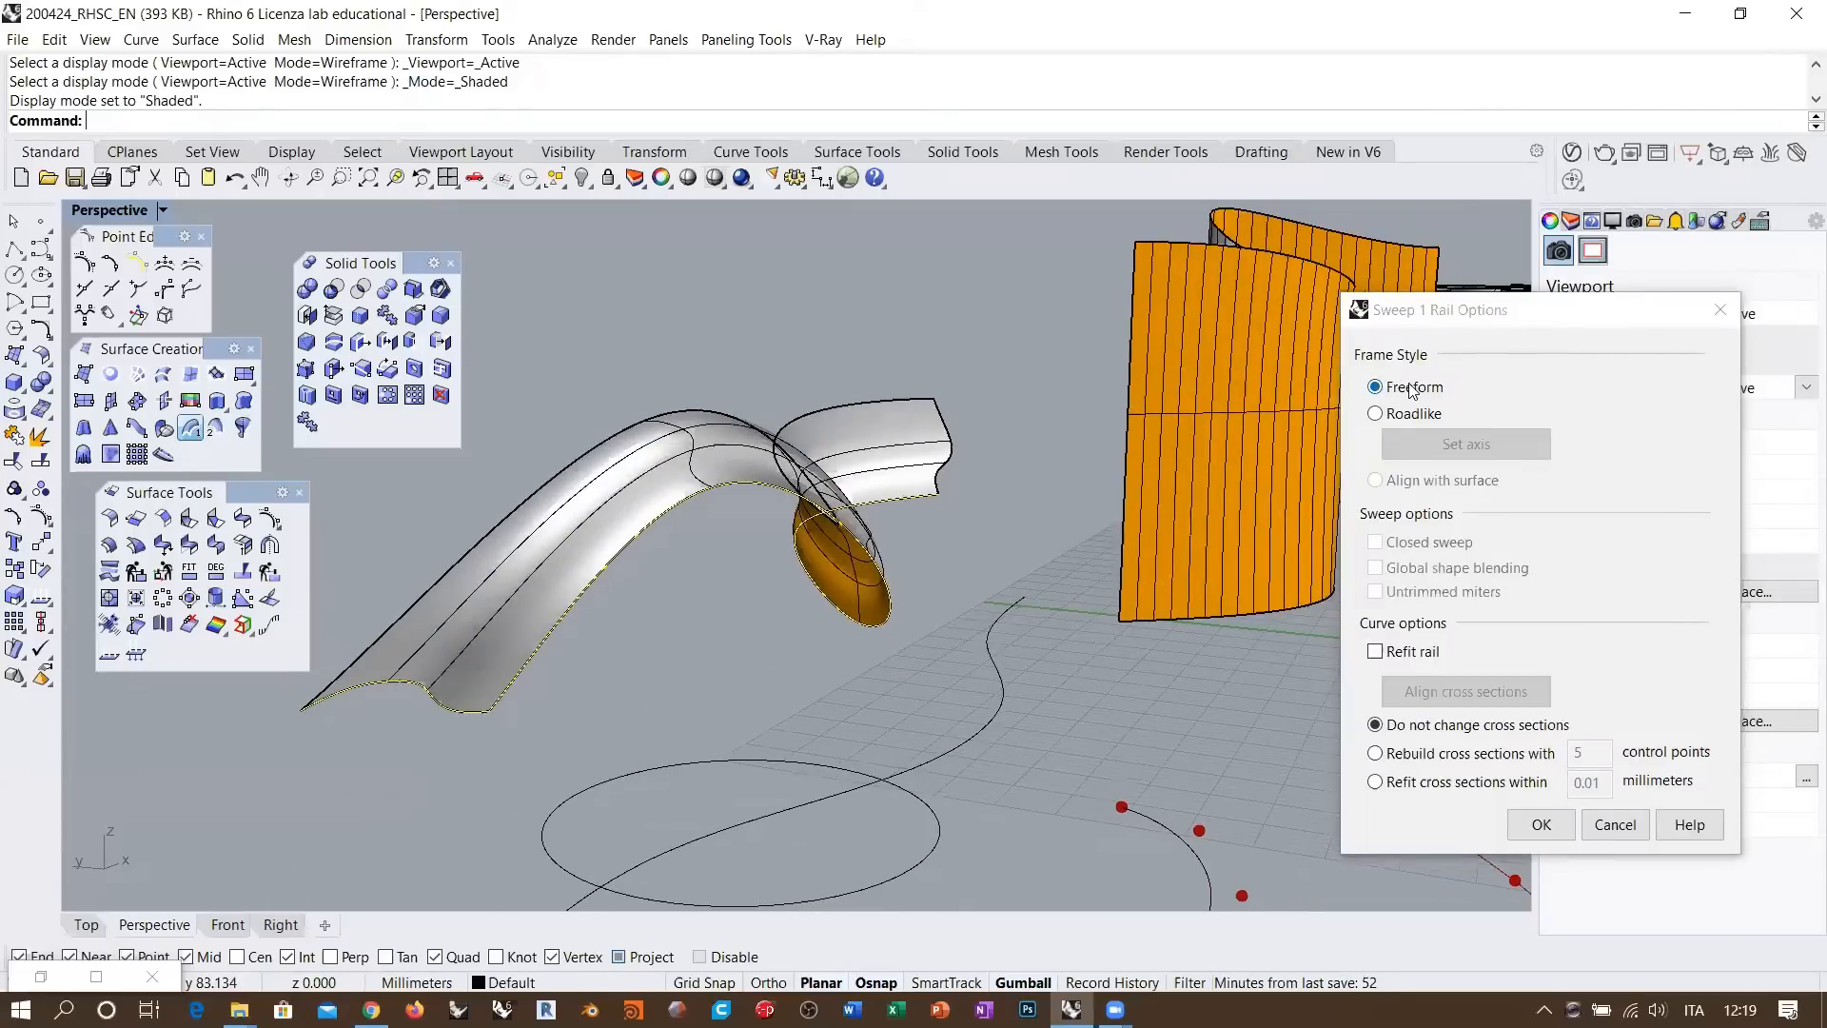
pyautogui.moveTo(861, 529)
pyautogui.mouseDown(button='right')
pyautogui.moveTo(894, 503)
pyautogui.moveTo(849, 522)
pyautogui.mouseUp(button='right')
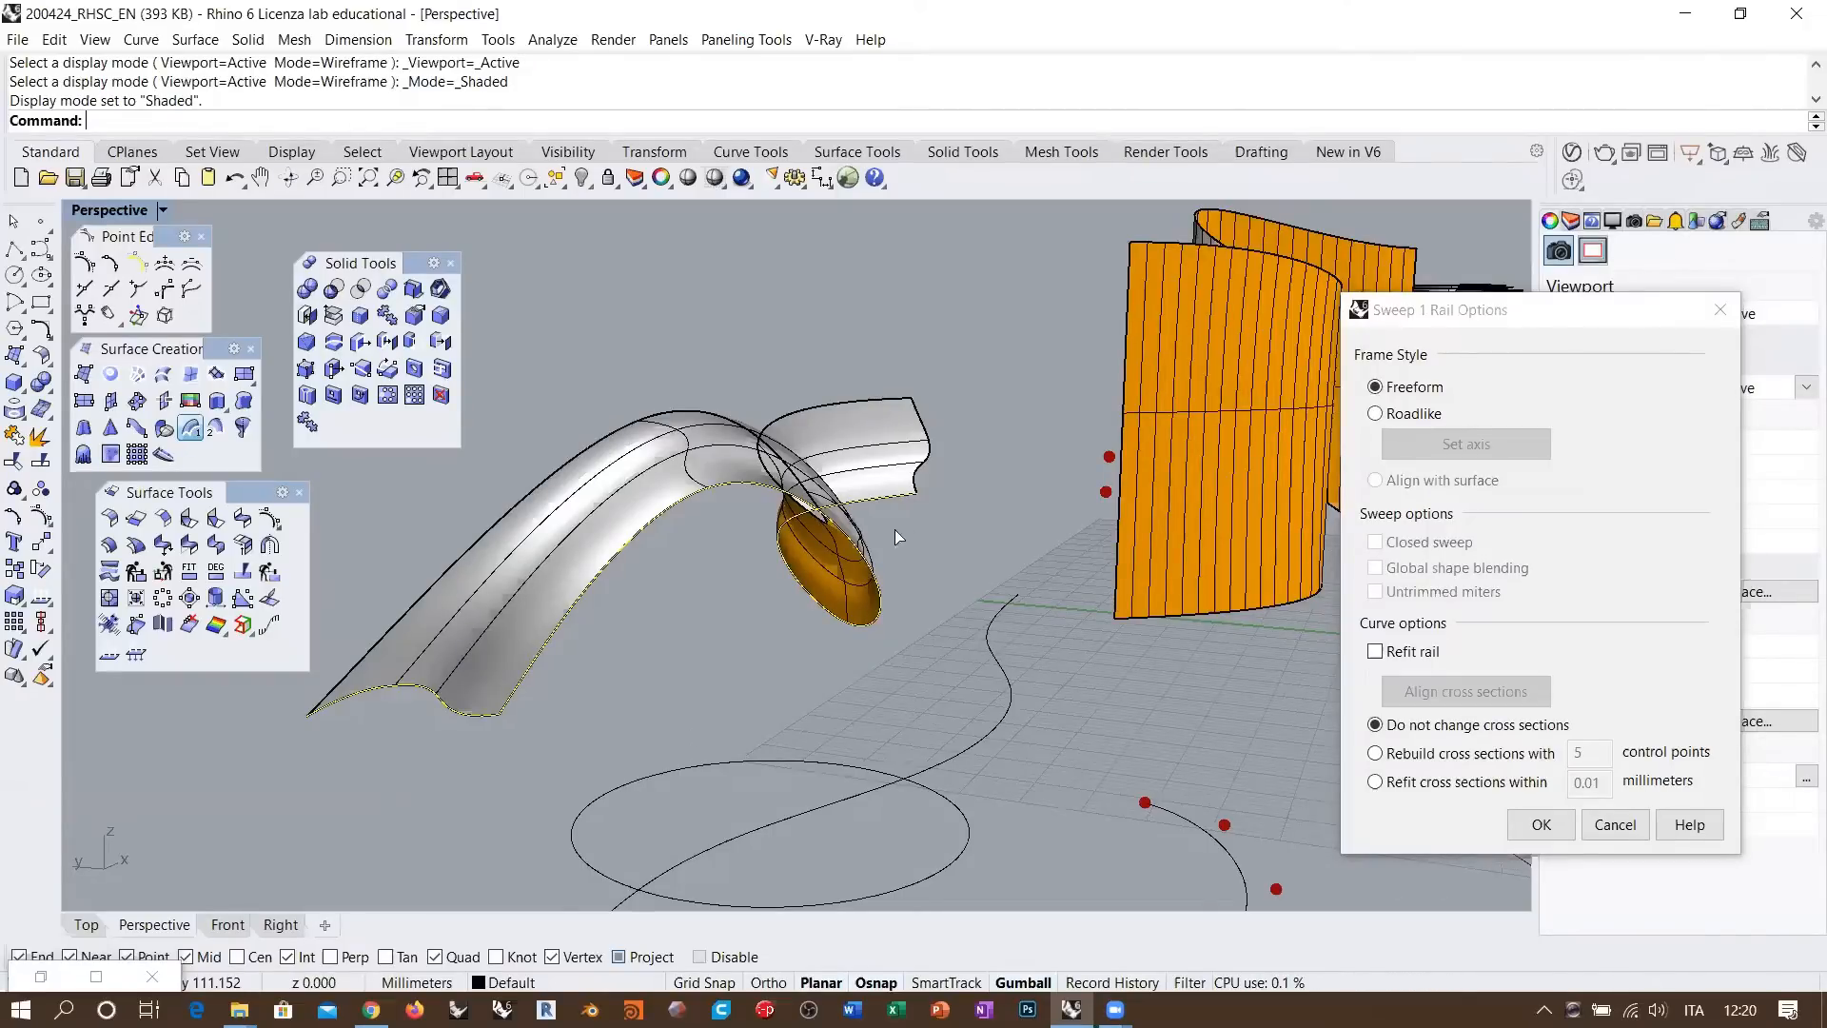
pyautogui.moveTo(894, 539); pyautogui.dragTo(846, 563, button='right')
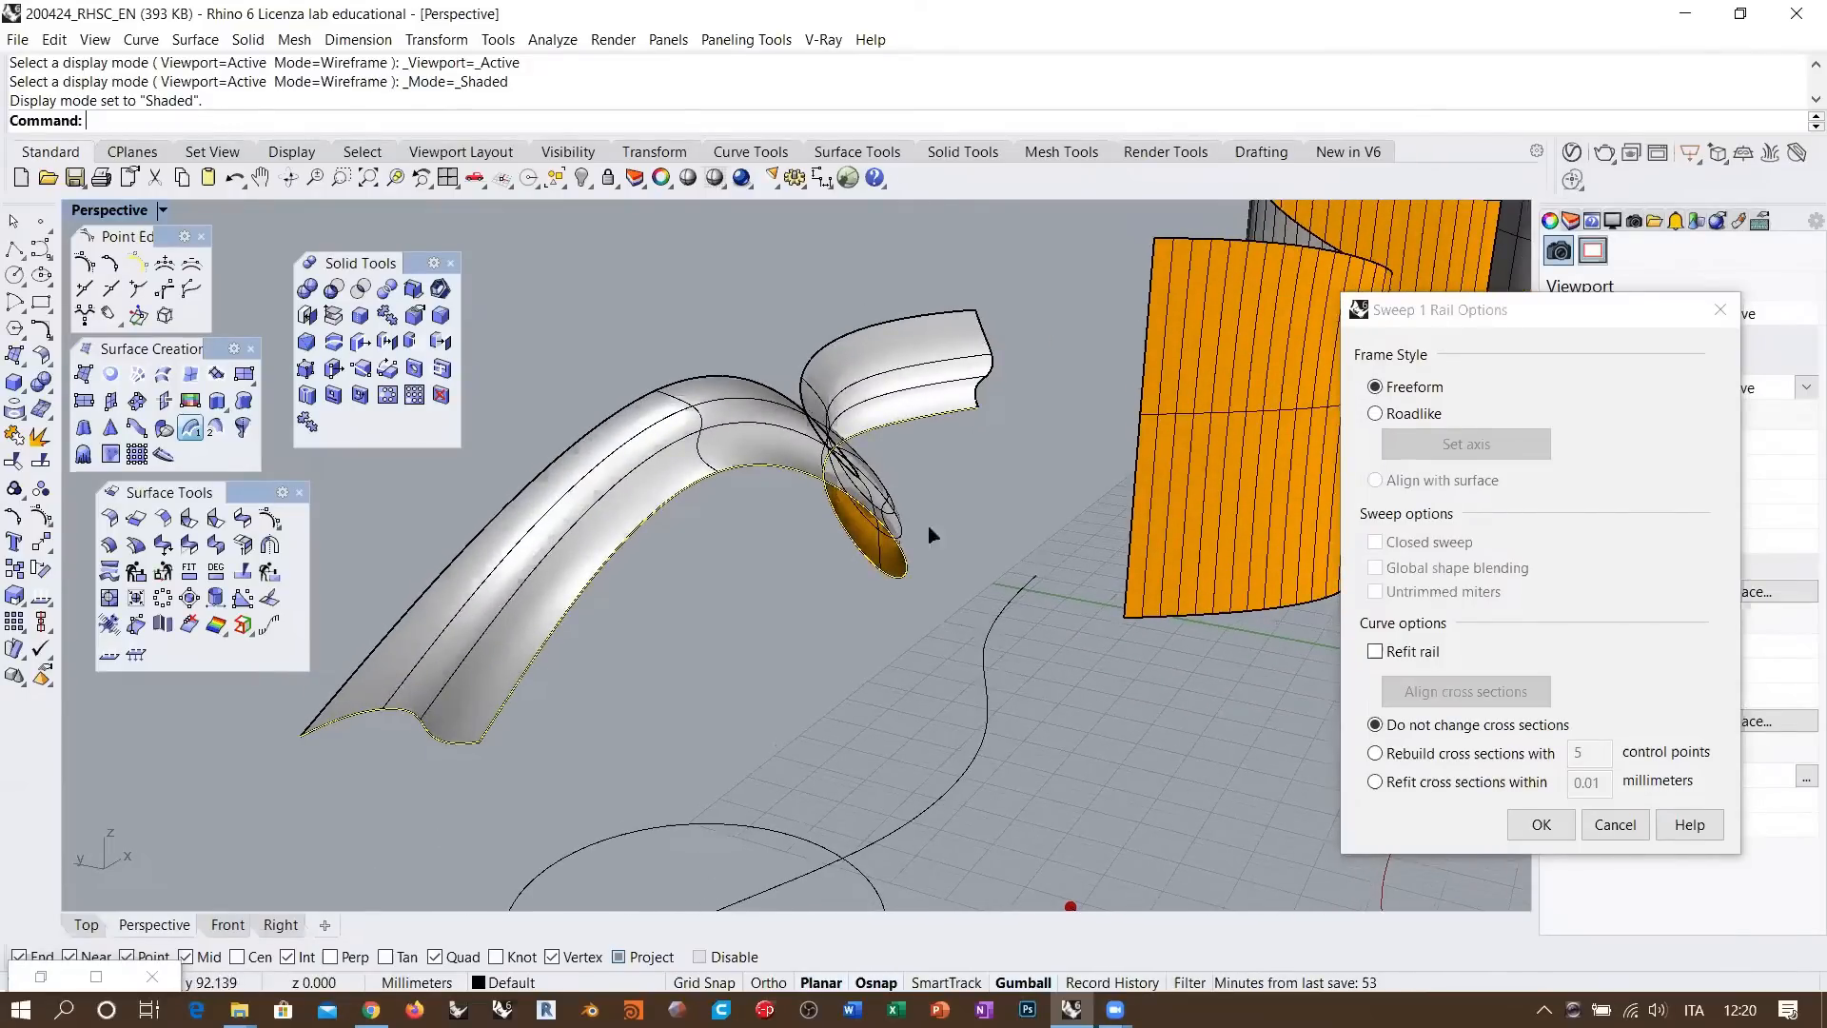
pyautogui.moveTo(826, 510); pyautogui.dragTo(839, 535, button='right')
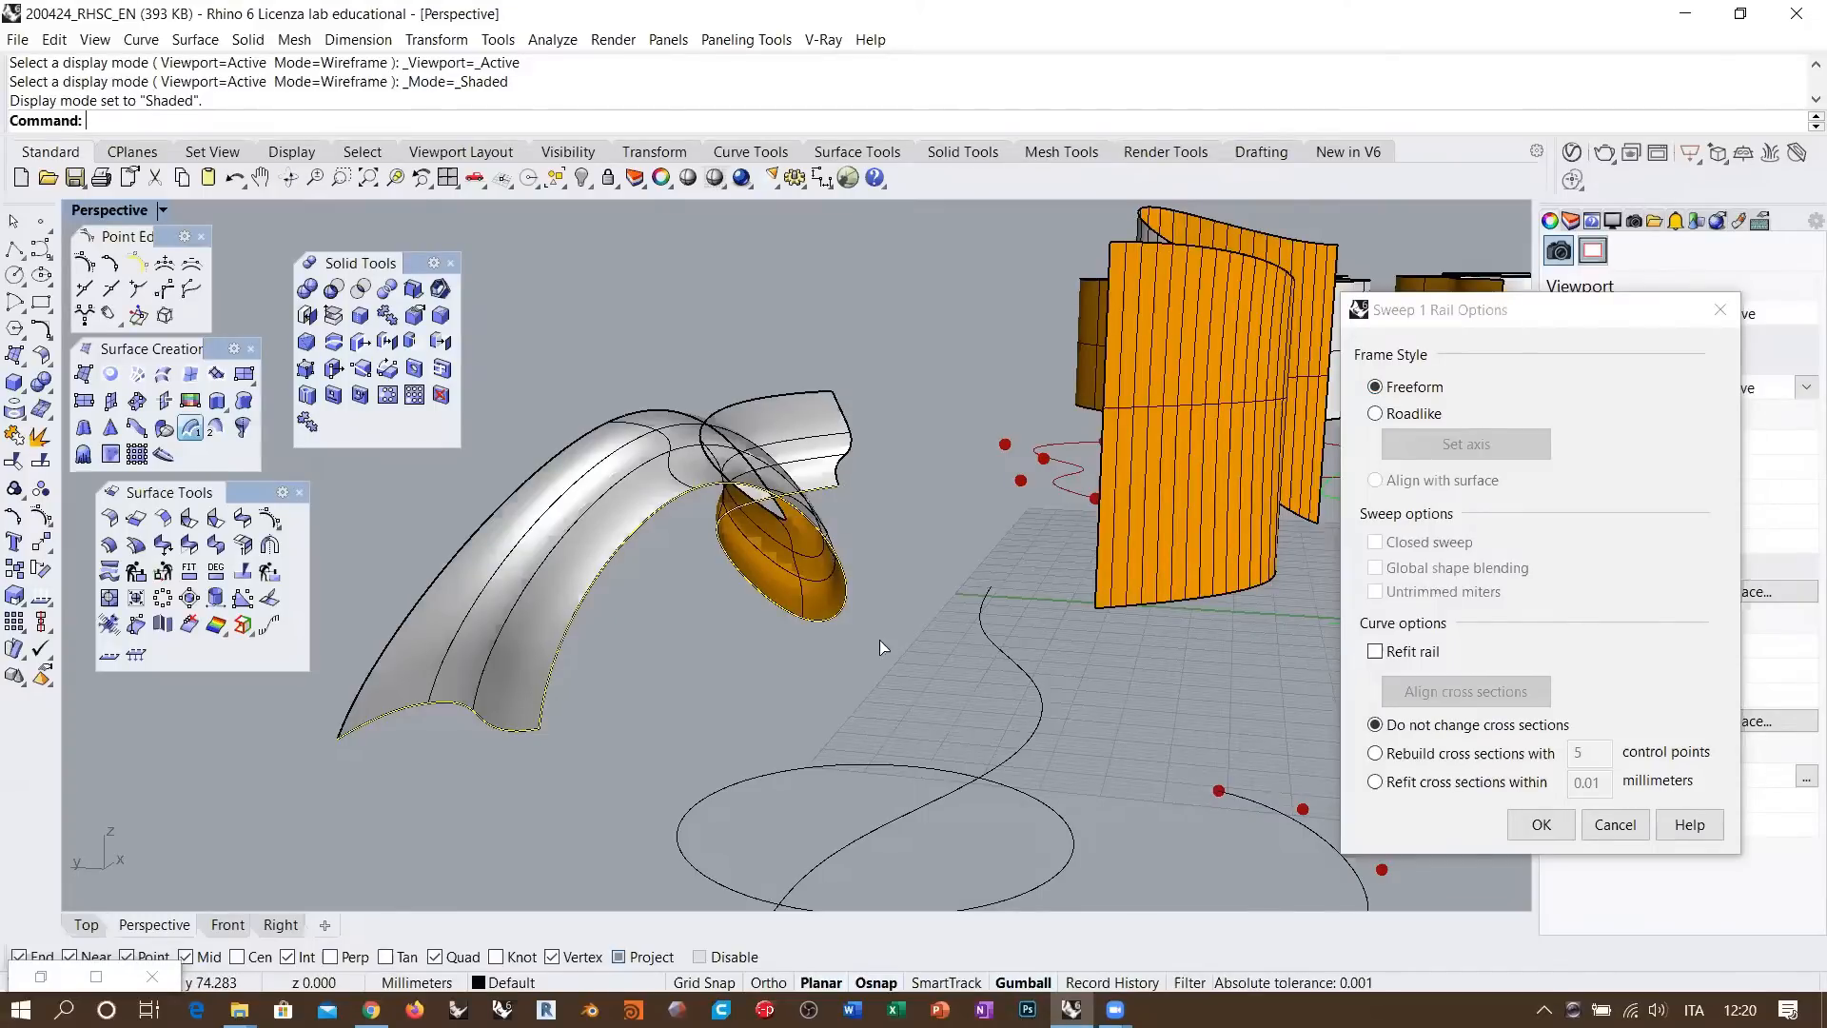
pyautogui.moveTo(880, 647); pyautogui.dragTo(802, 421, button='right')
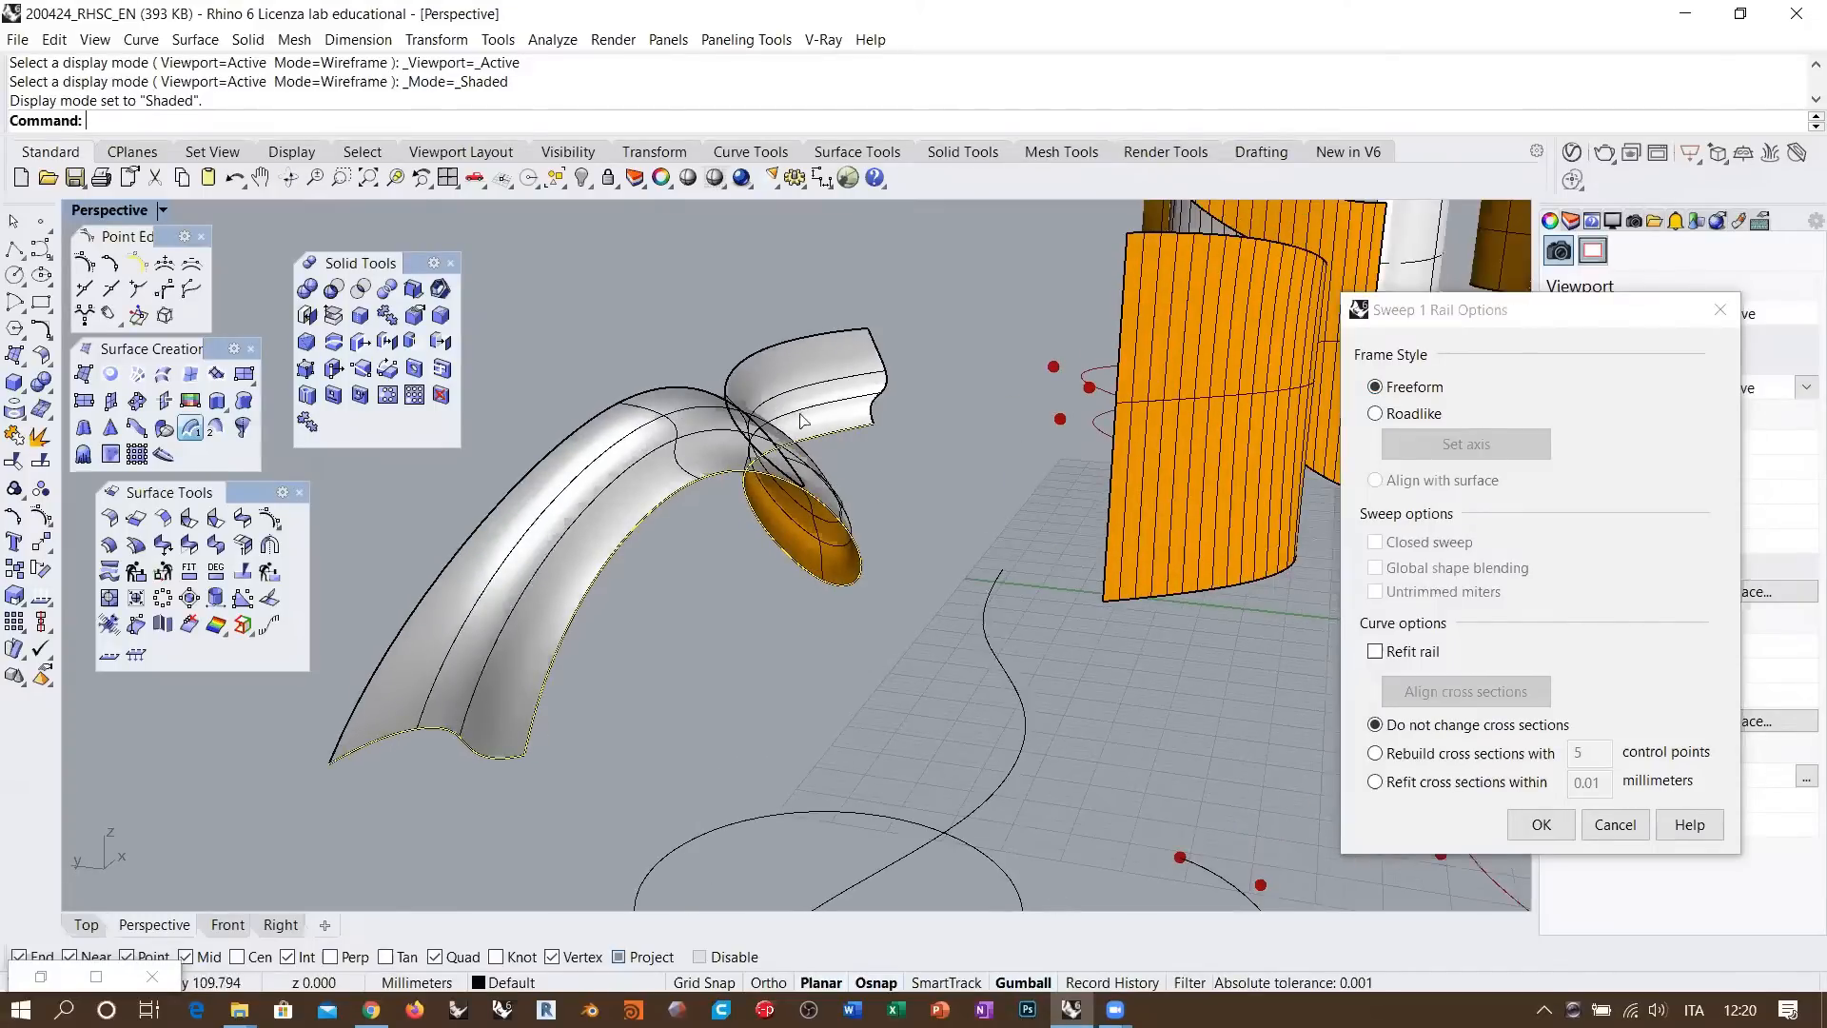
pyautogui.click(1615, 824)
# Display the curvature graph of the looping rail curve at display scale 116 and examine it from above
pyautogui.click(658, 514)
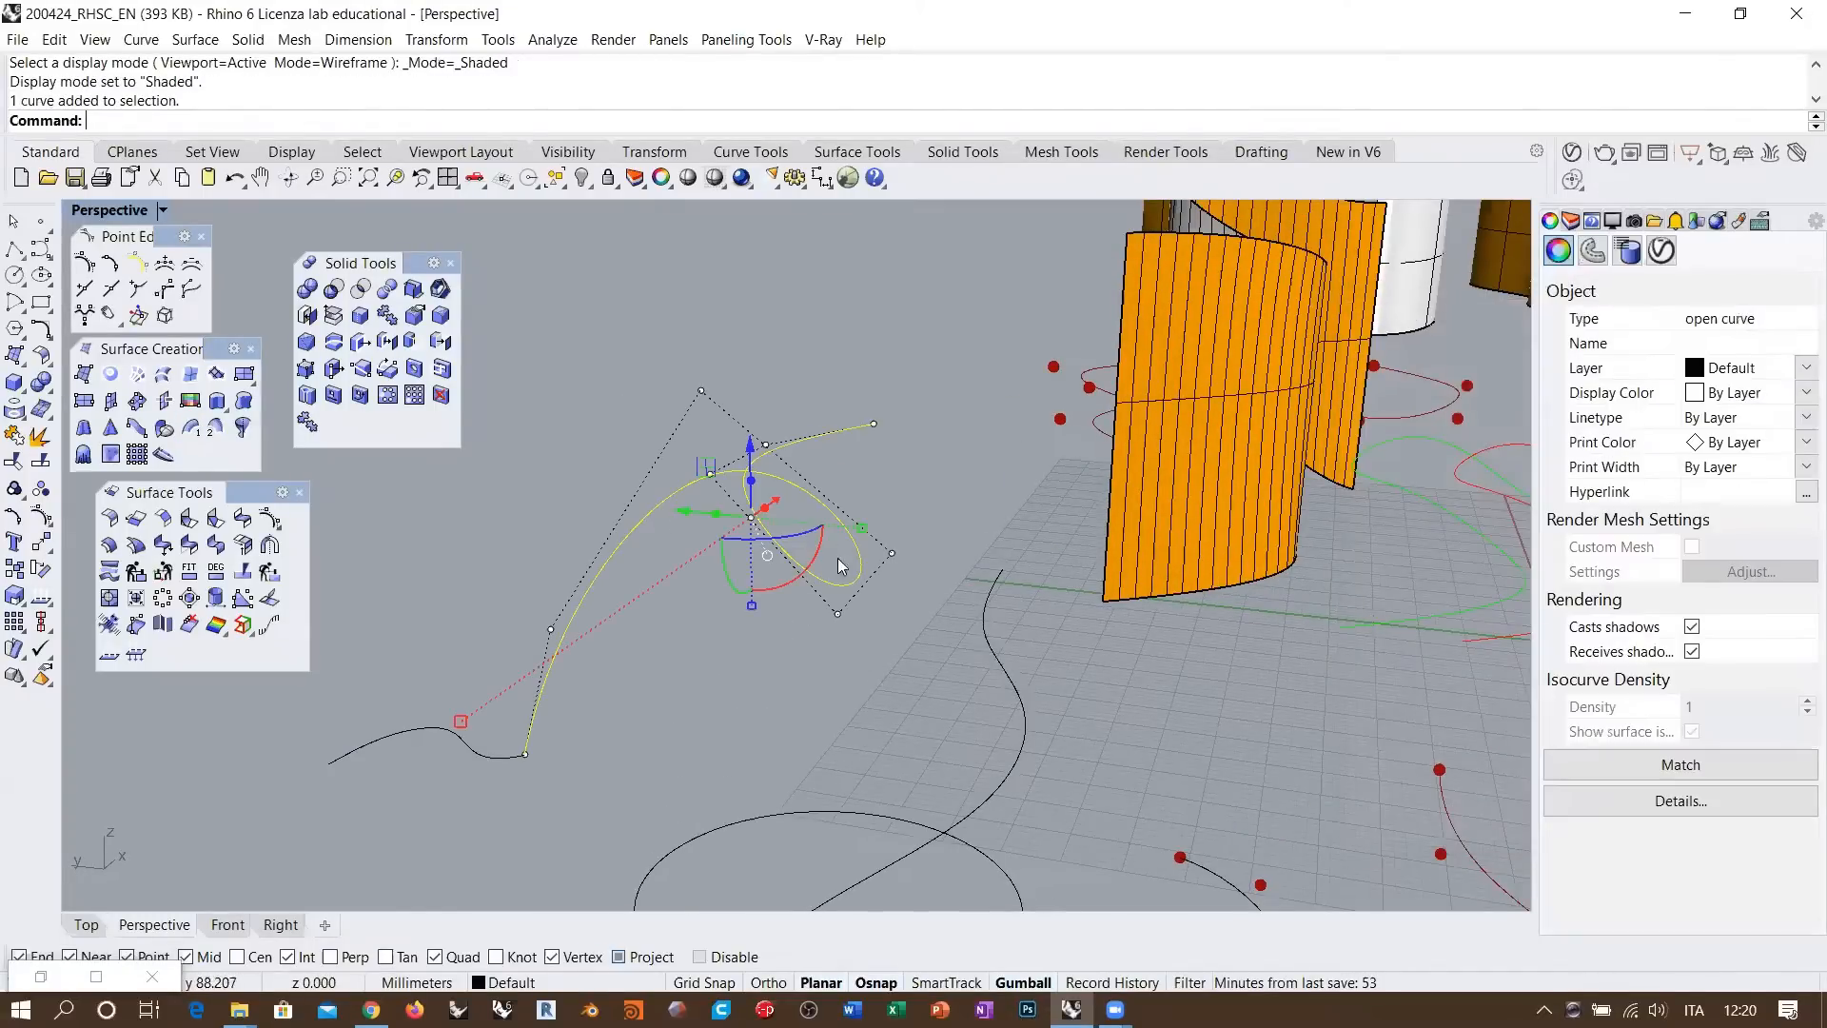
pyautogui.click(906, 619)
pyautogui.click(609, 540)
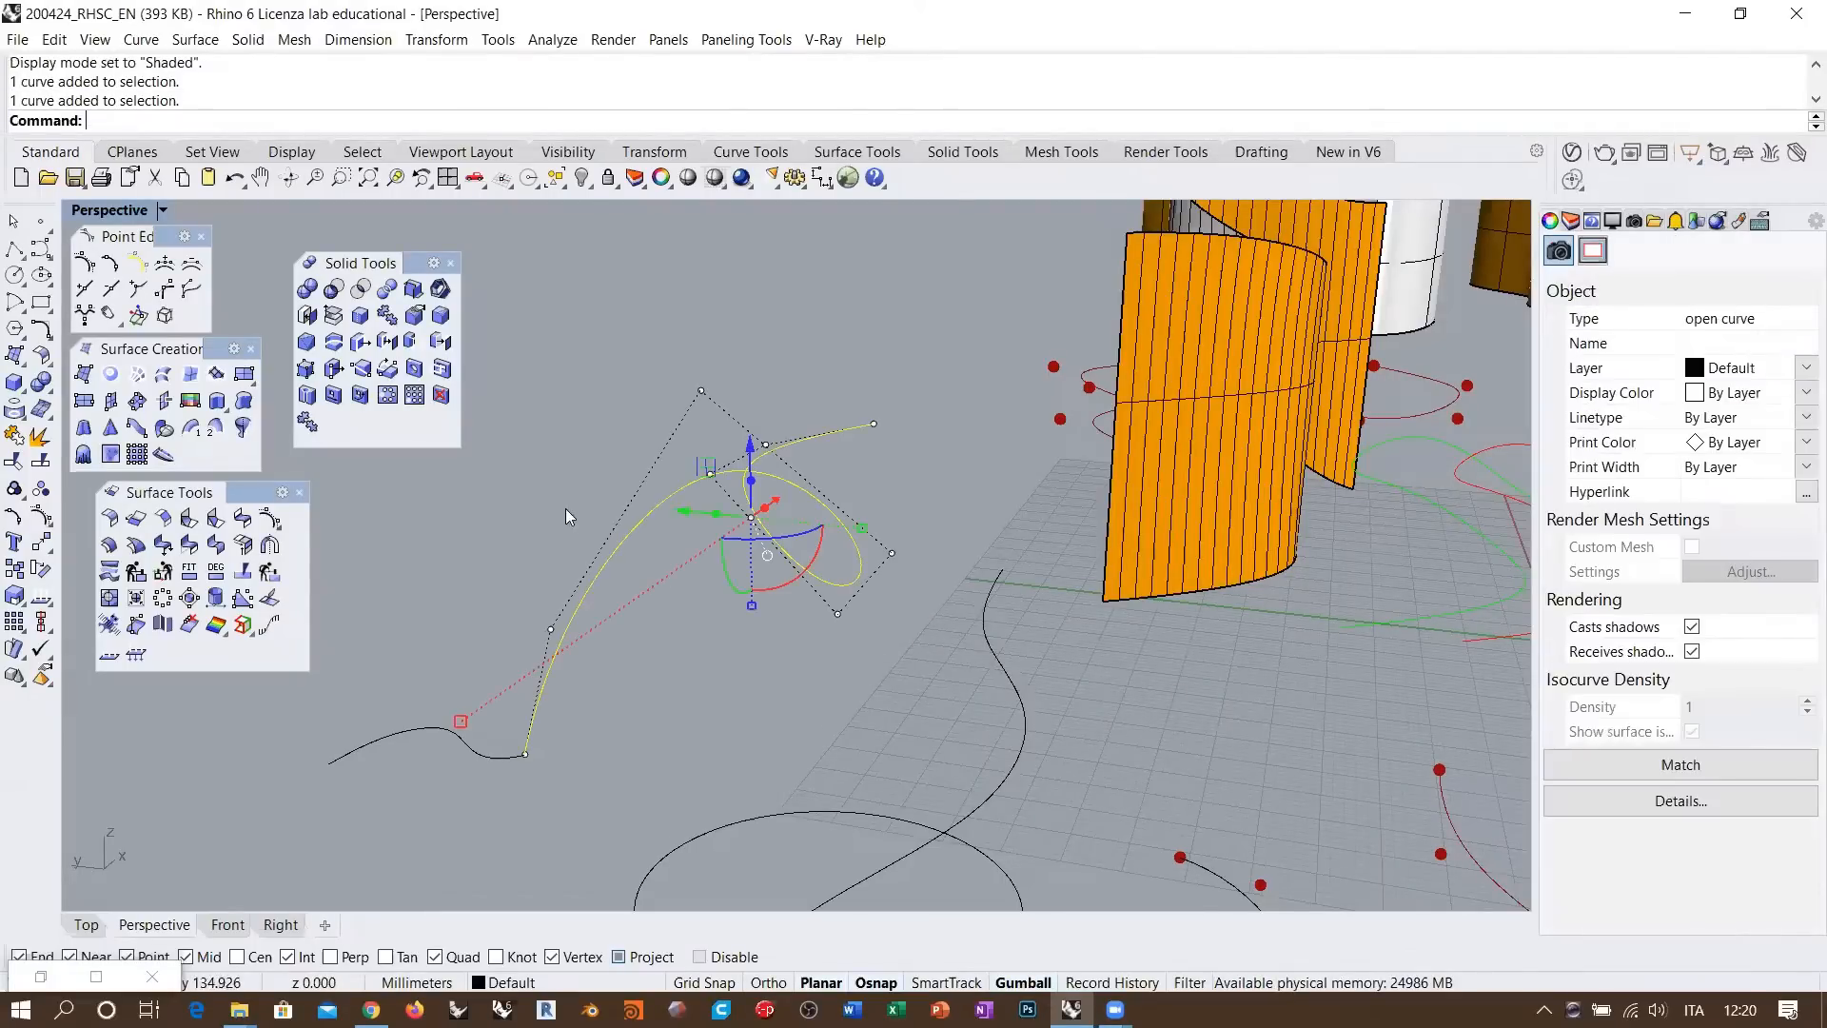
pyautogui.click(42, 599)
pyautogui.click(110, 624)
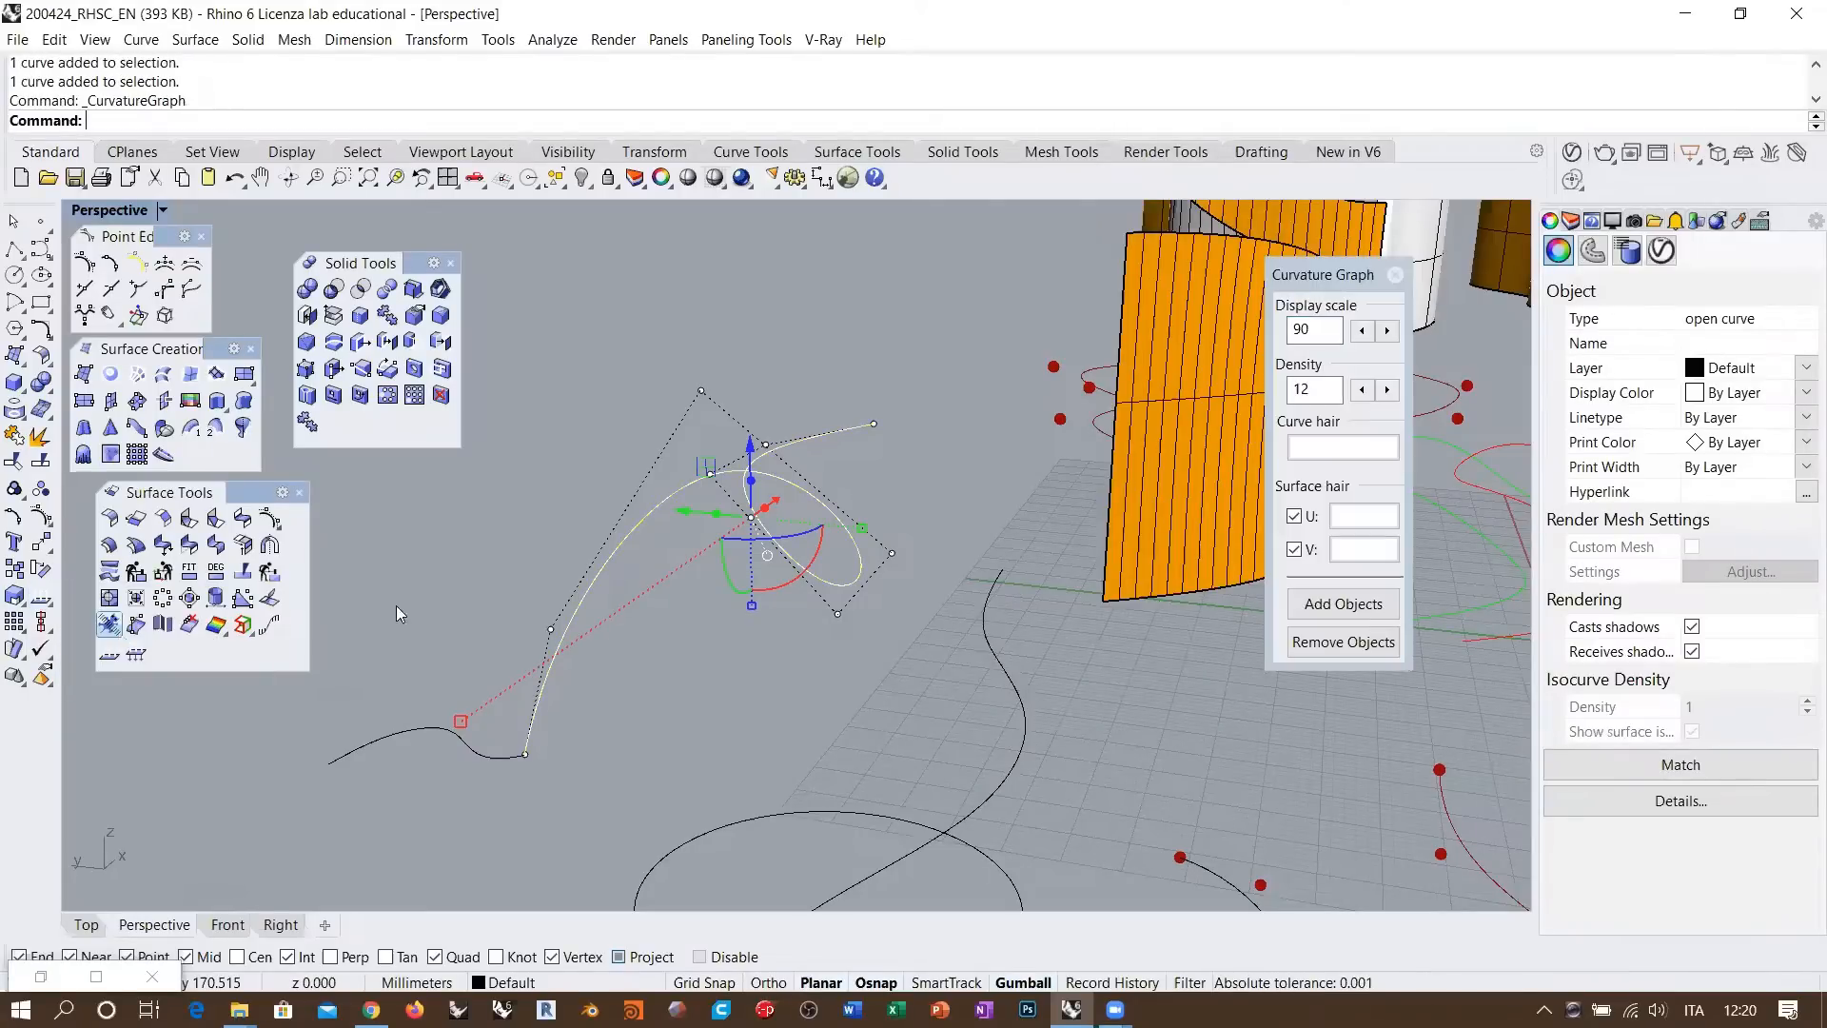
pyautogui.click(1387, 331)
pyautogui.click(1387, 337)
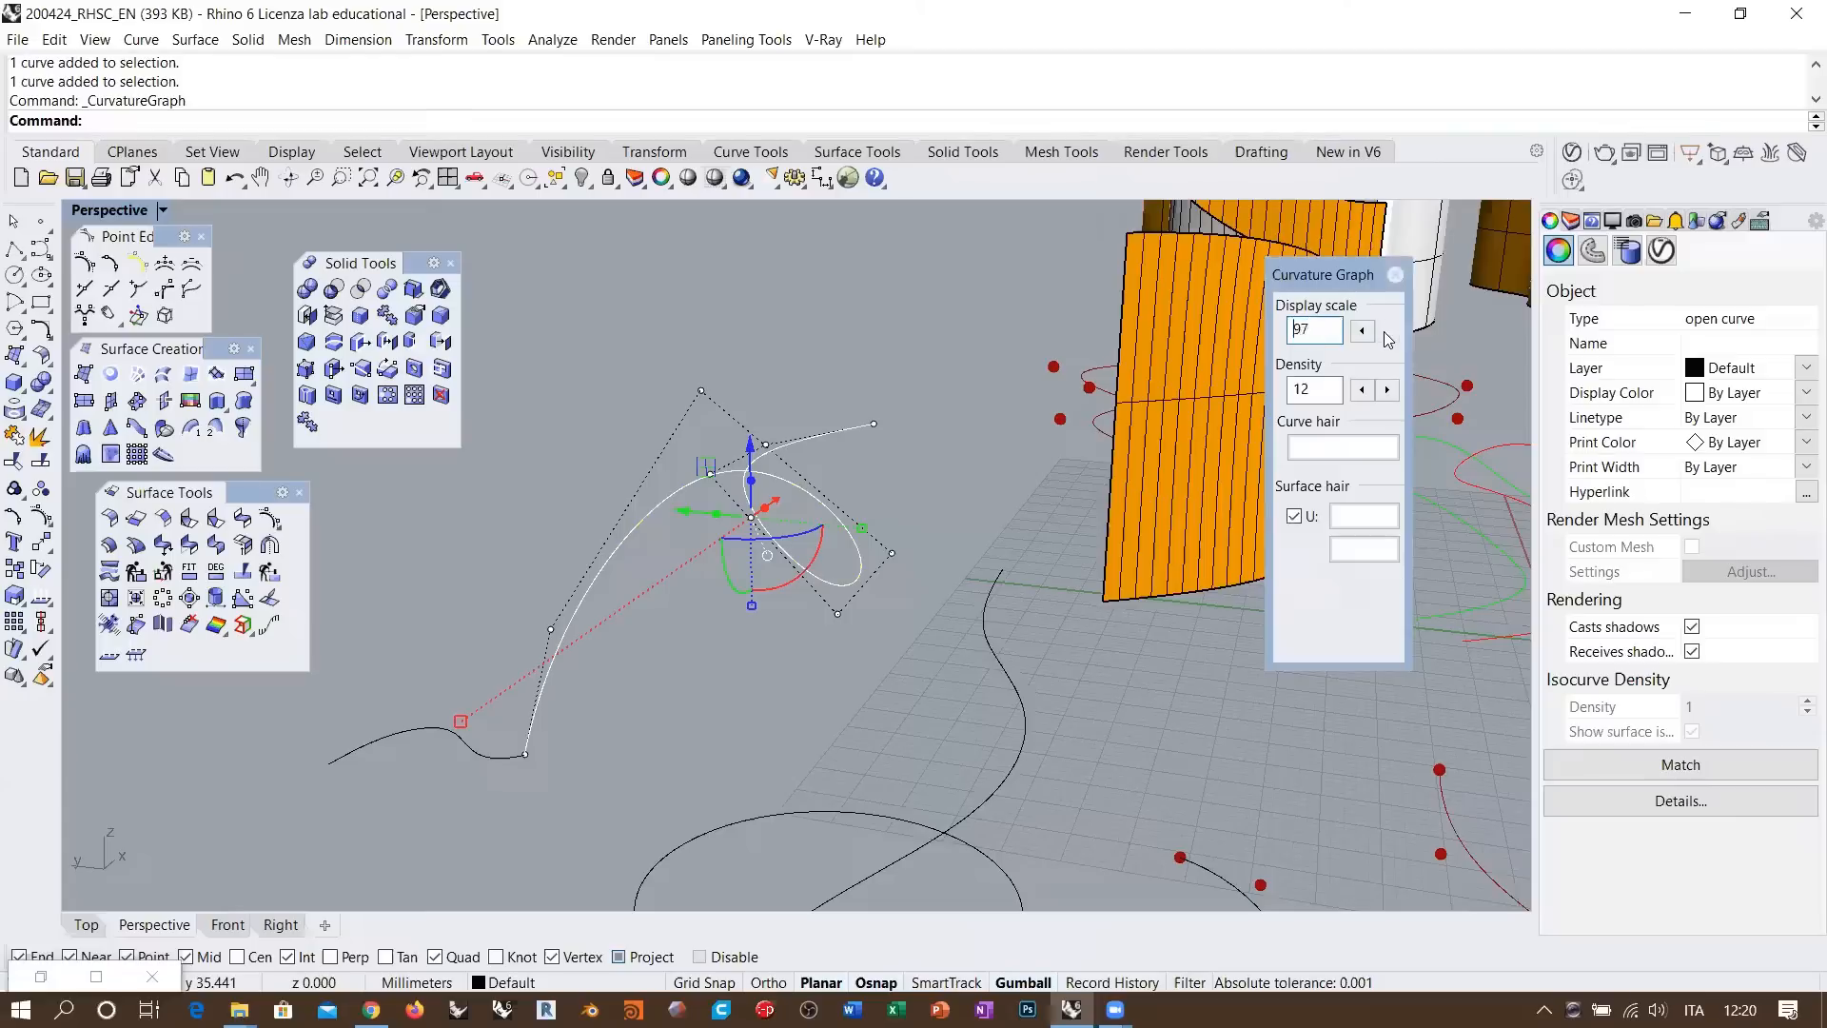
pyautogui.click(1388, 333)
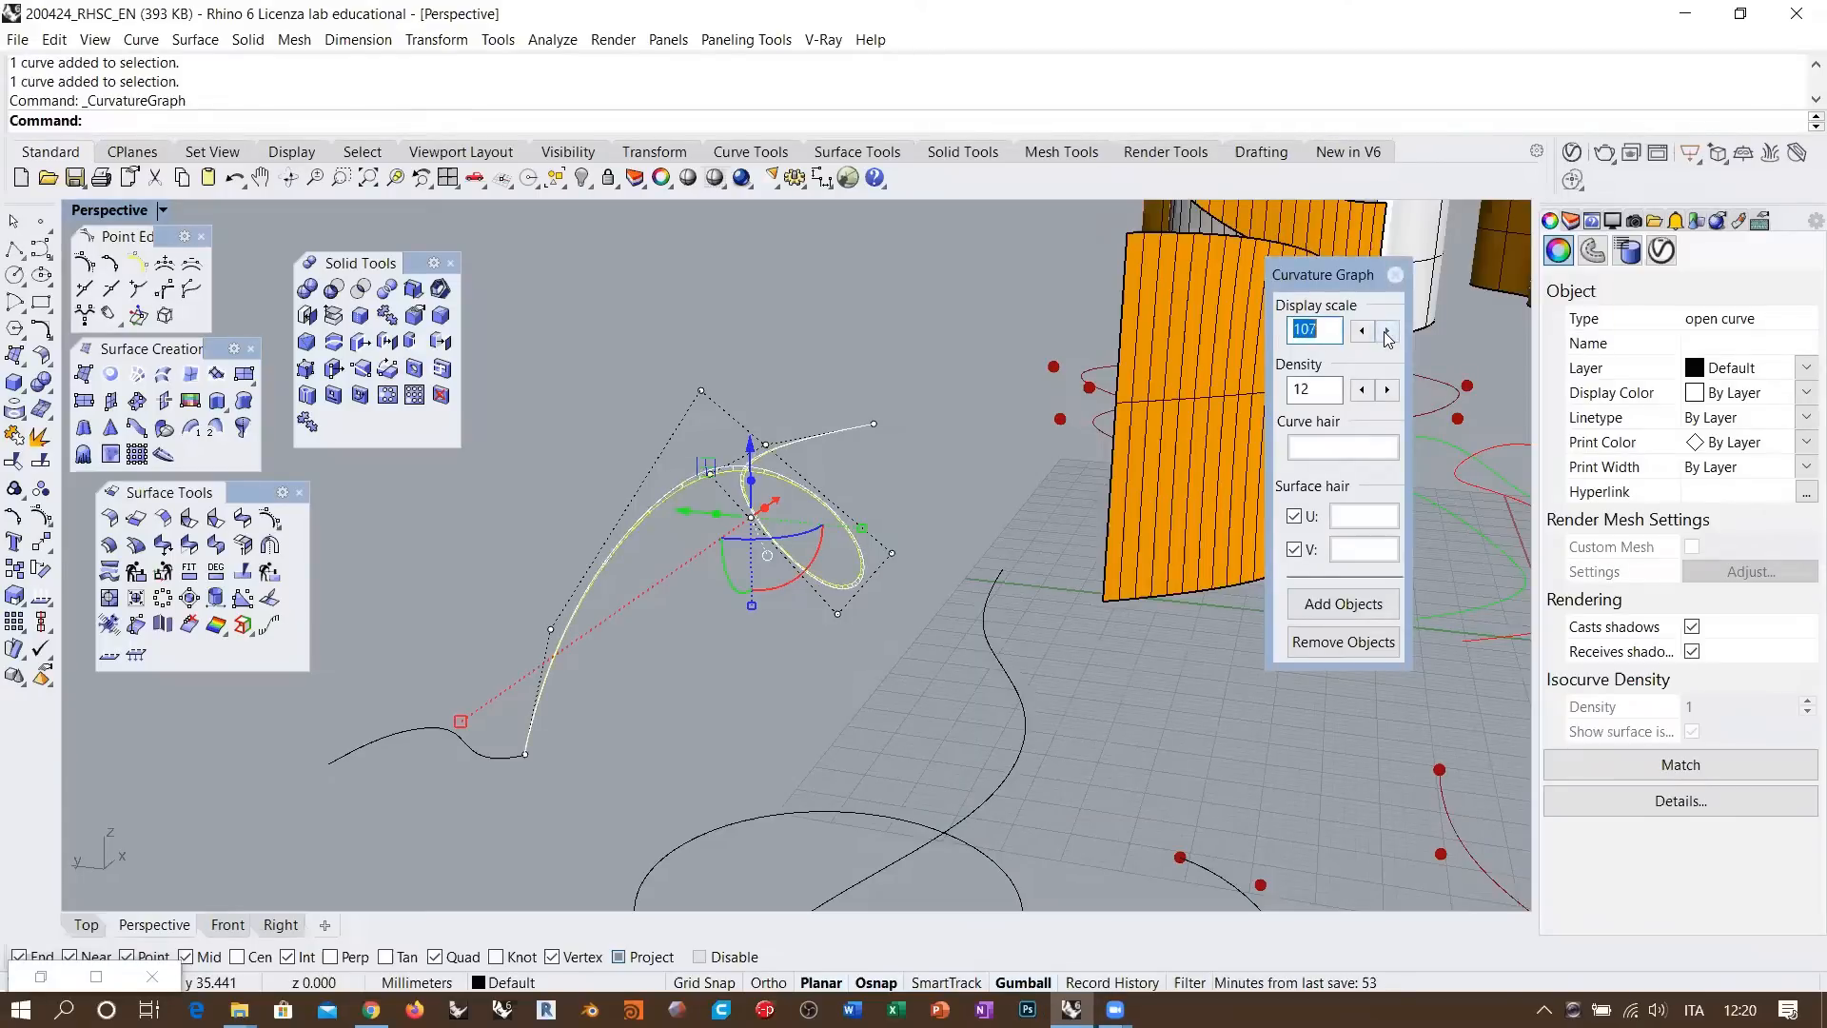
pyautogui.click(1387, 331)
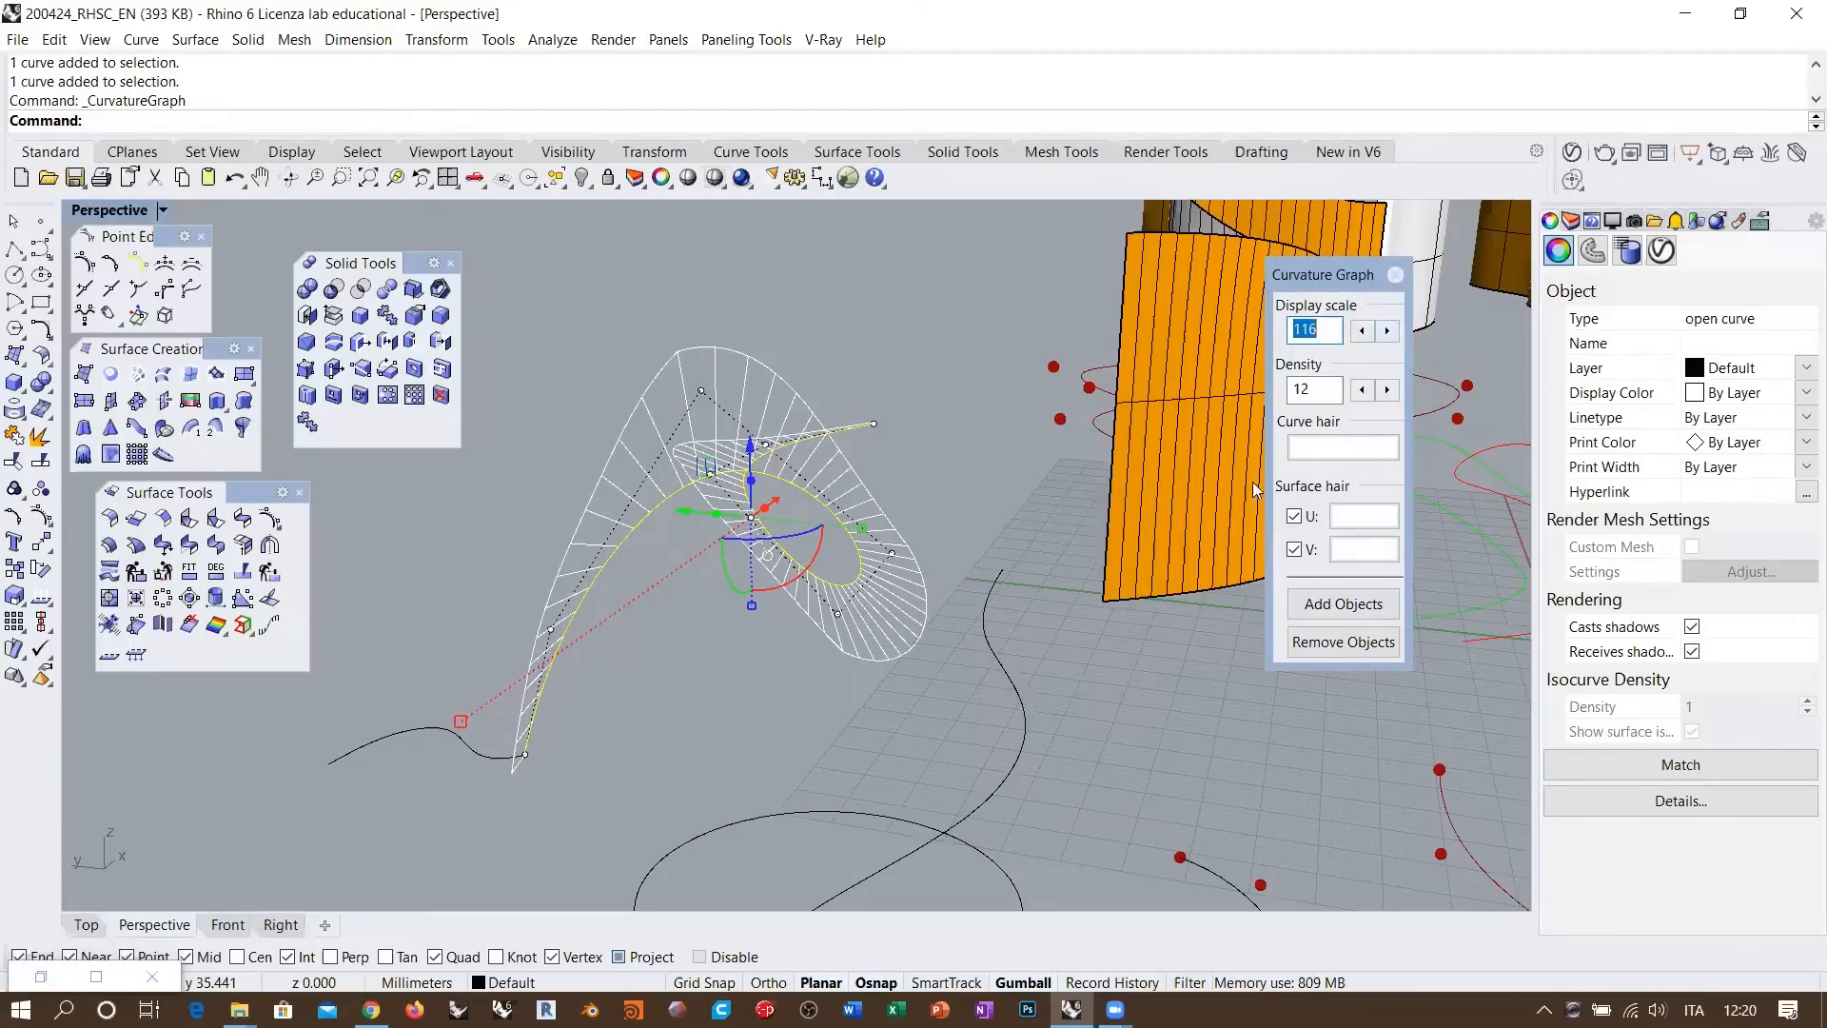
pyautogui.moveTo(1252, 482); pyautogui.dragTo(837, 369, button='right')
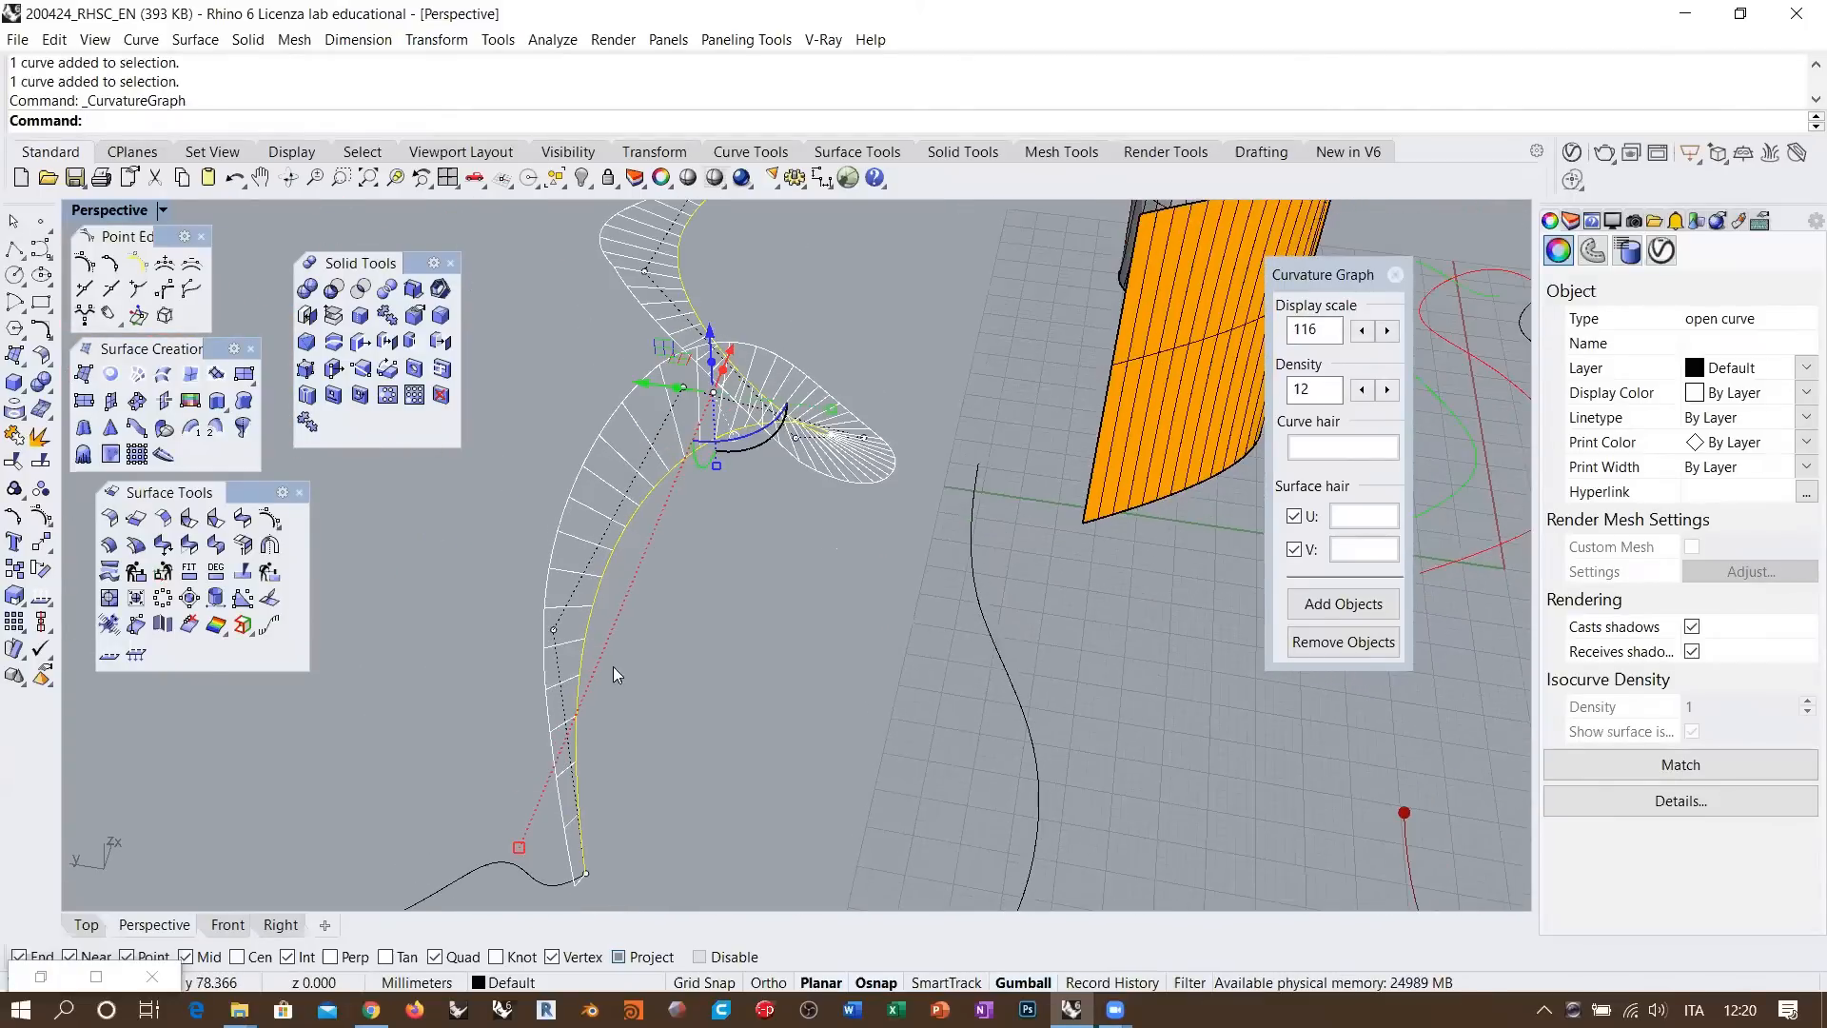
# Examine the looping rail's curvature graph from several angles
pyautogui.moveTo(768, 569); pyautogui.dragTo(876, 487, button='right')
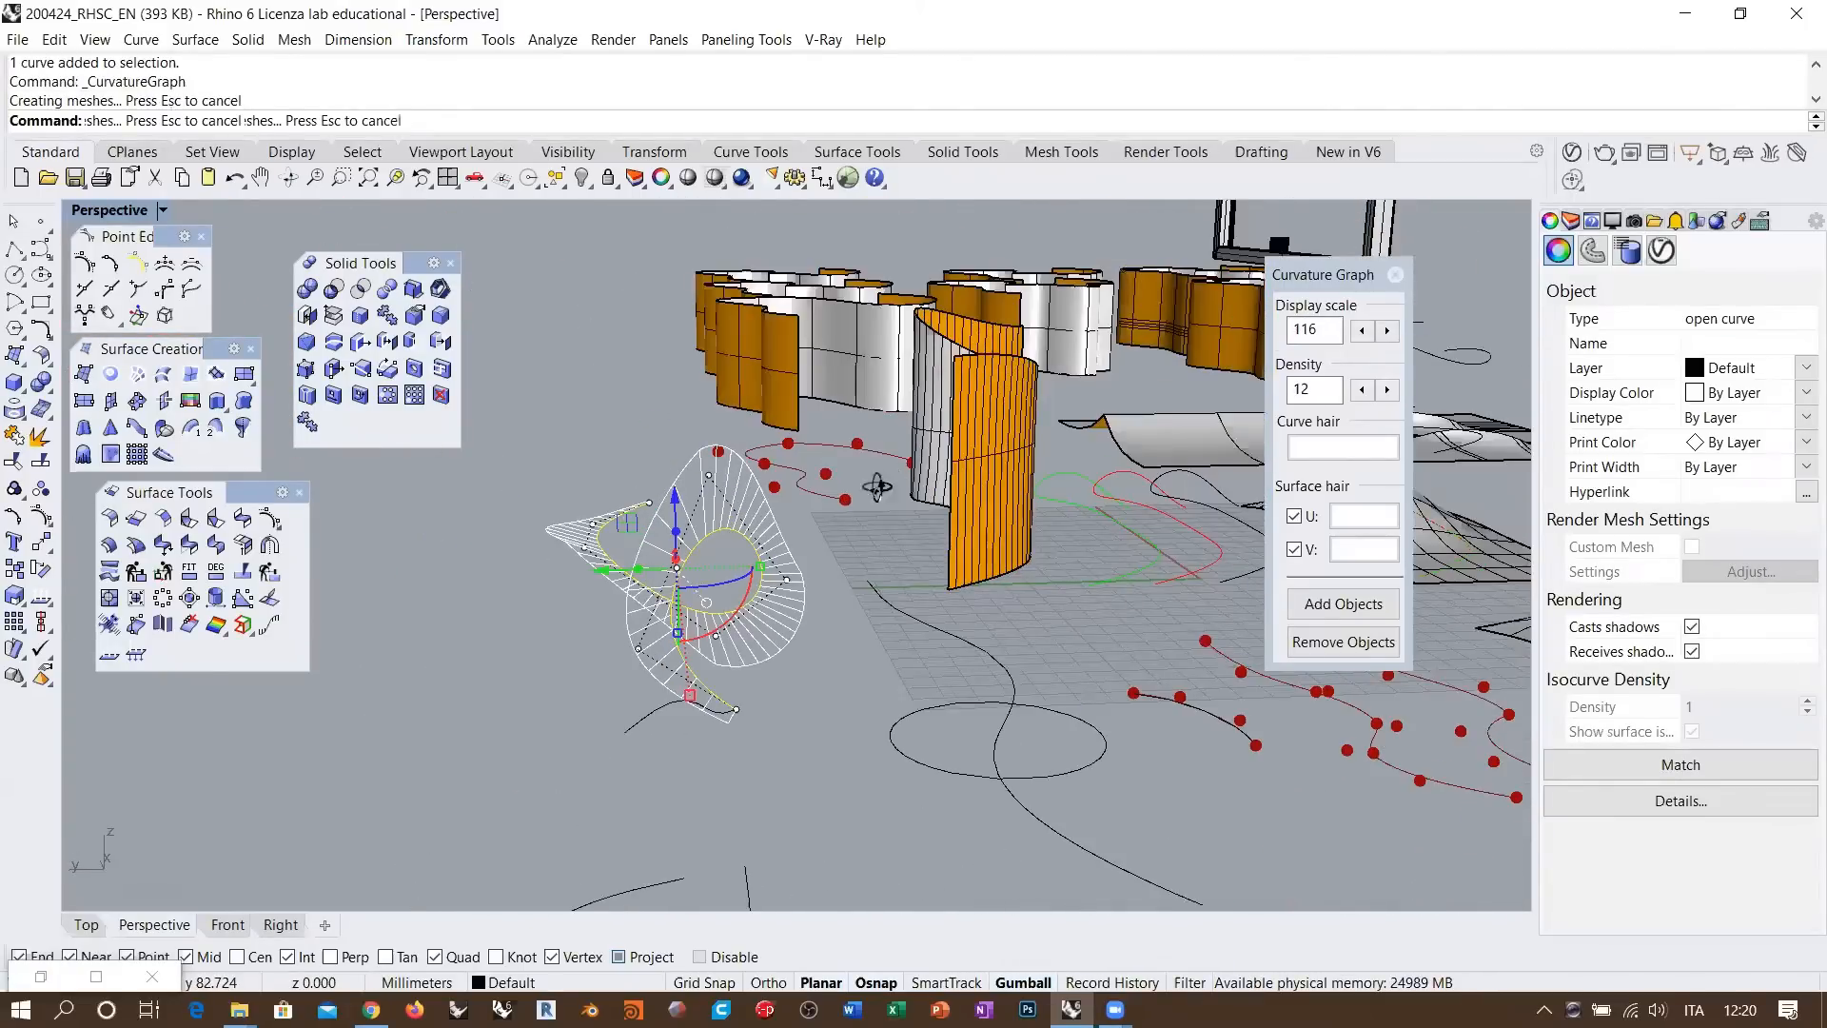
pyautogui.moveTo(743, 554); pyautogui.dragTo(928, 585, button='right')
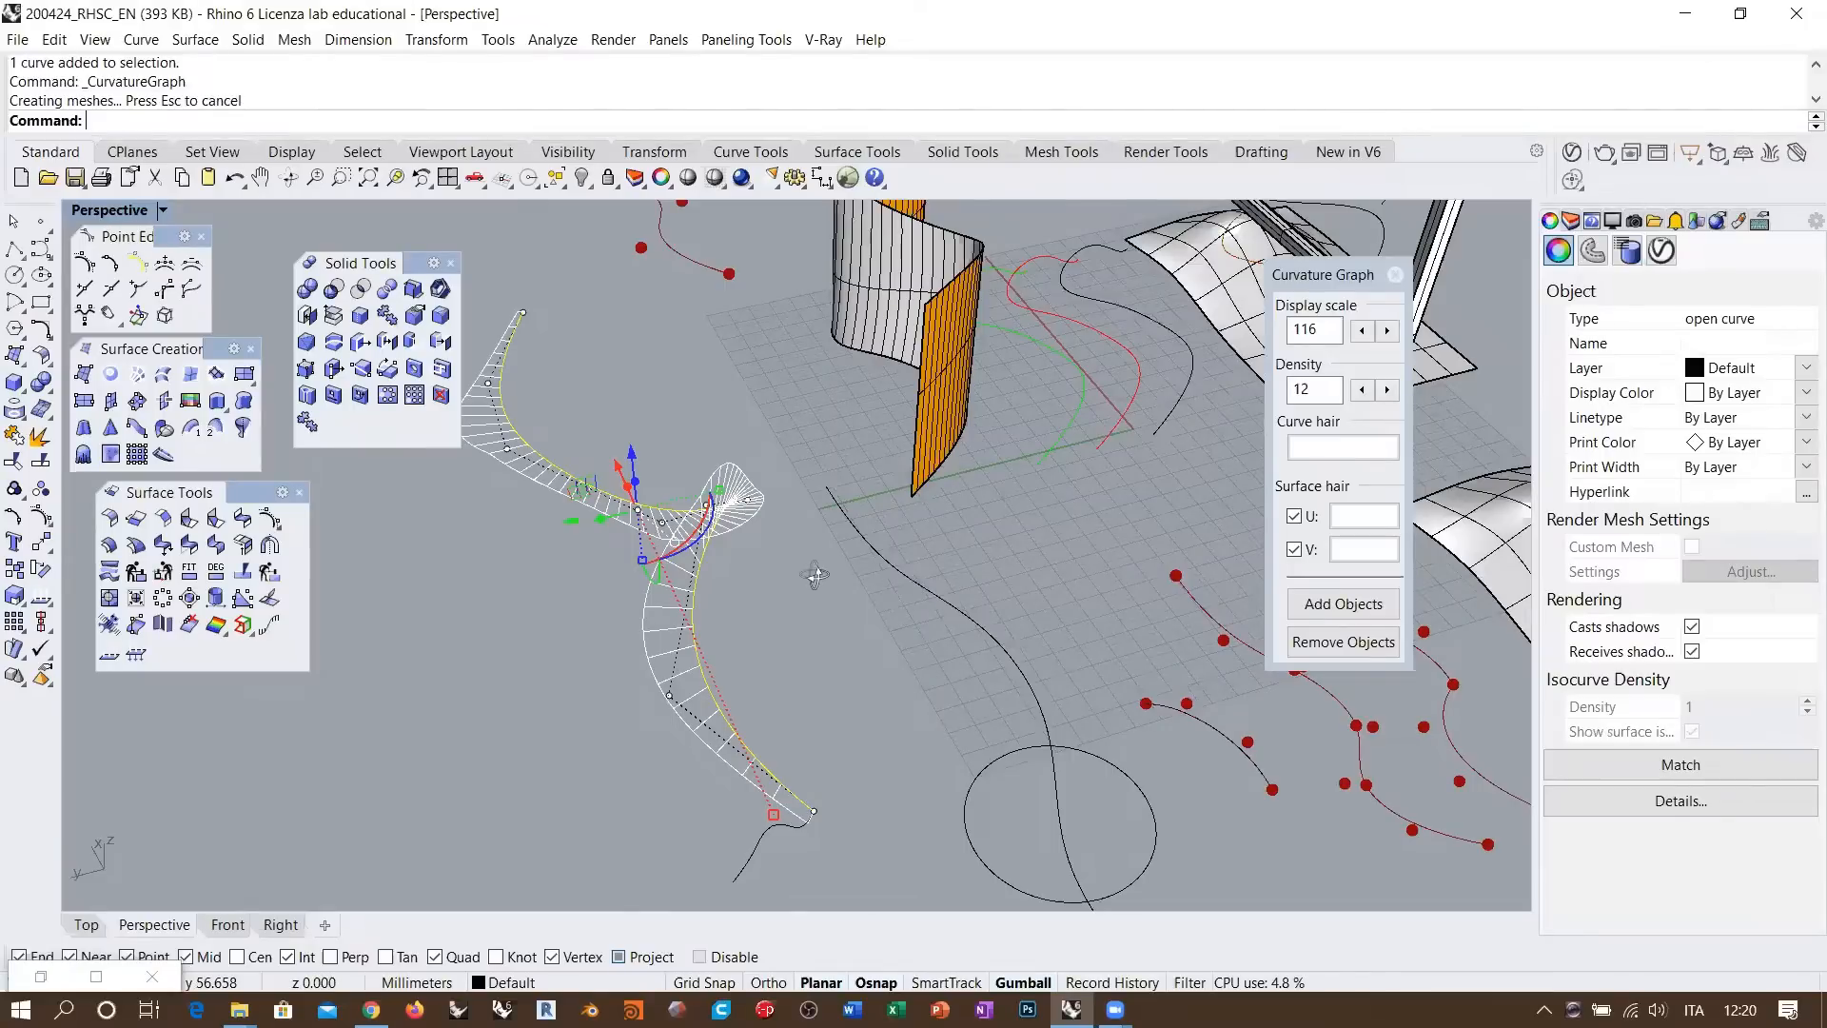
pyautogui.moveTo(809, 567); pyautogui.dragTo(835, 688, button='right')
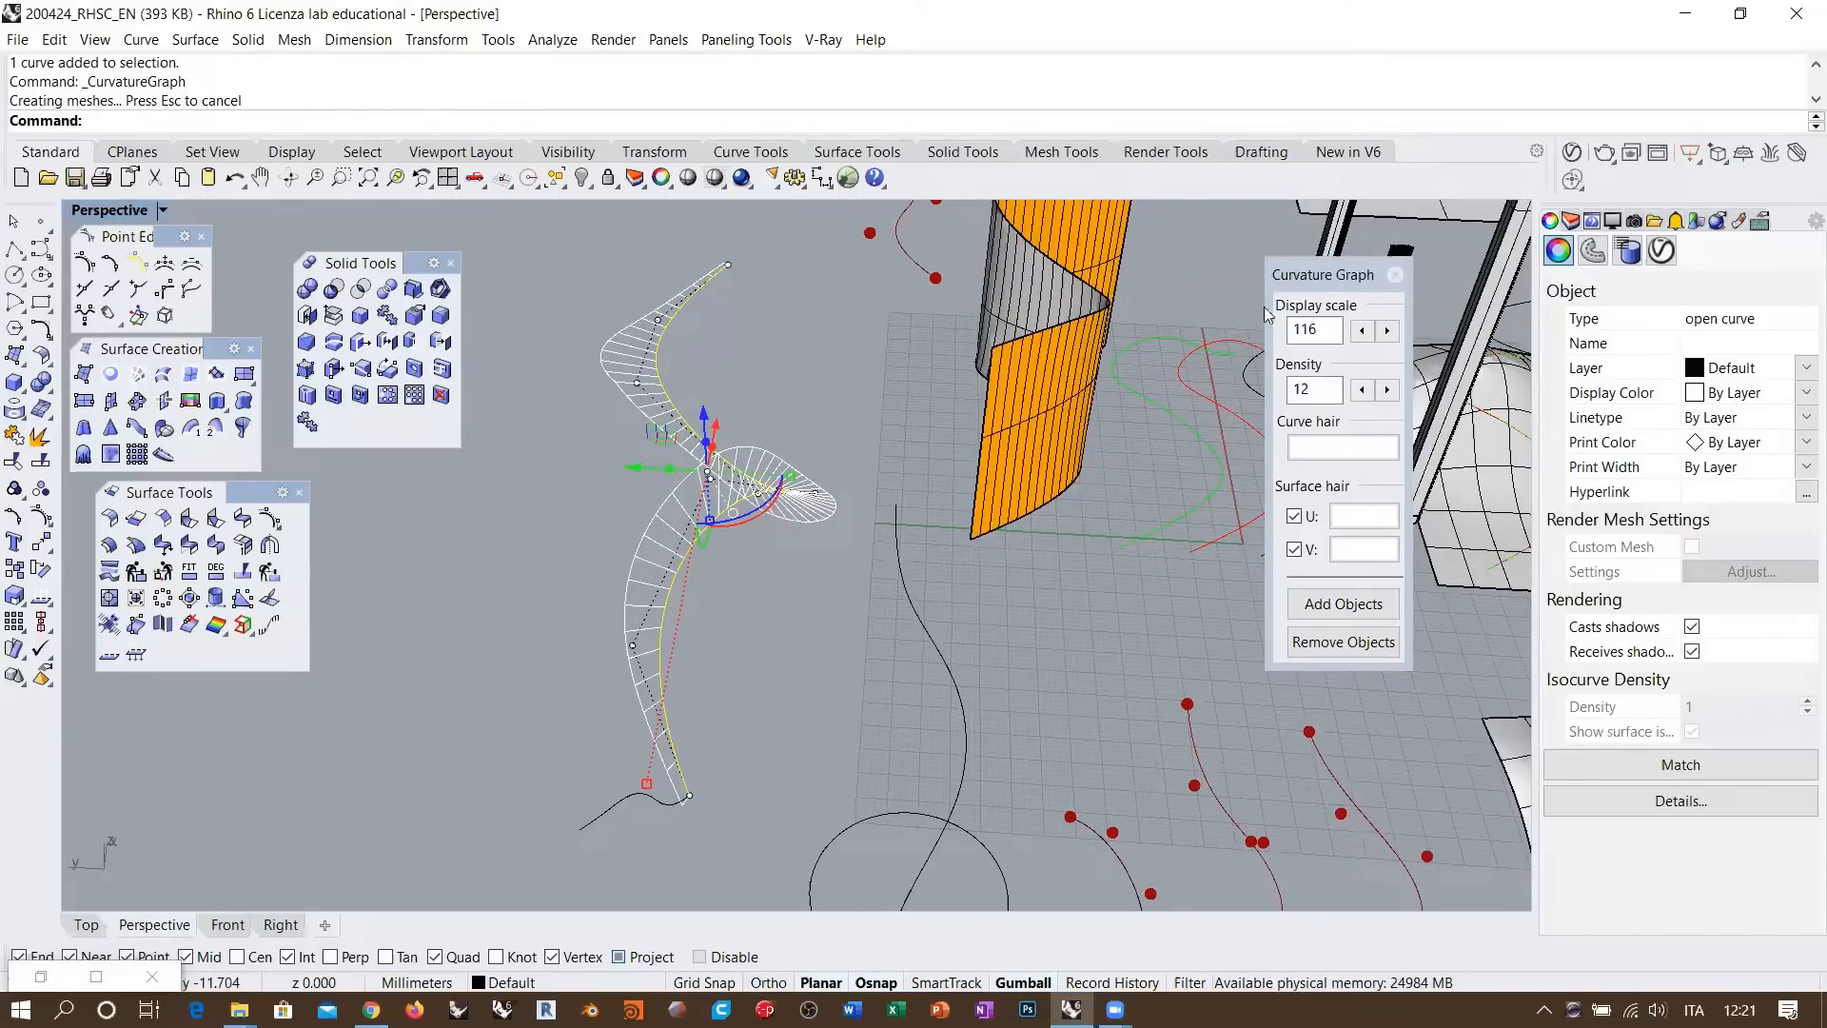
pyautogui.moveTo(874, 495); pyautogui.dragTo(837, 509, button='right')
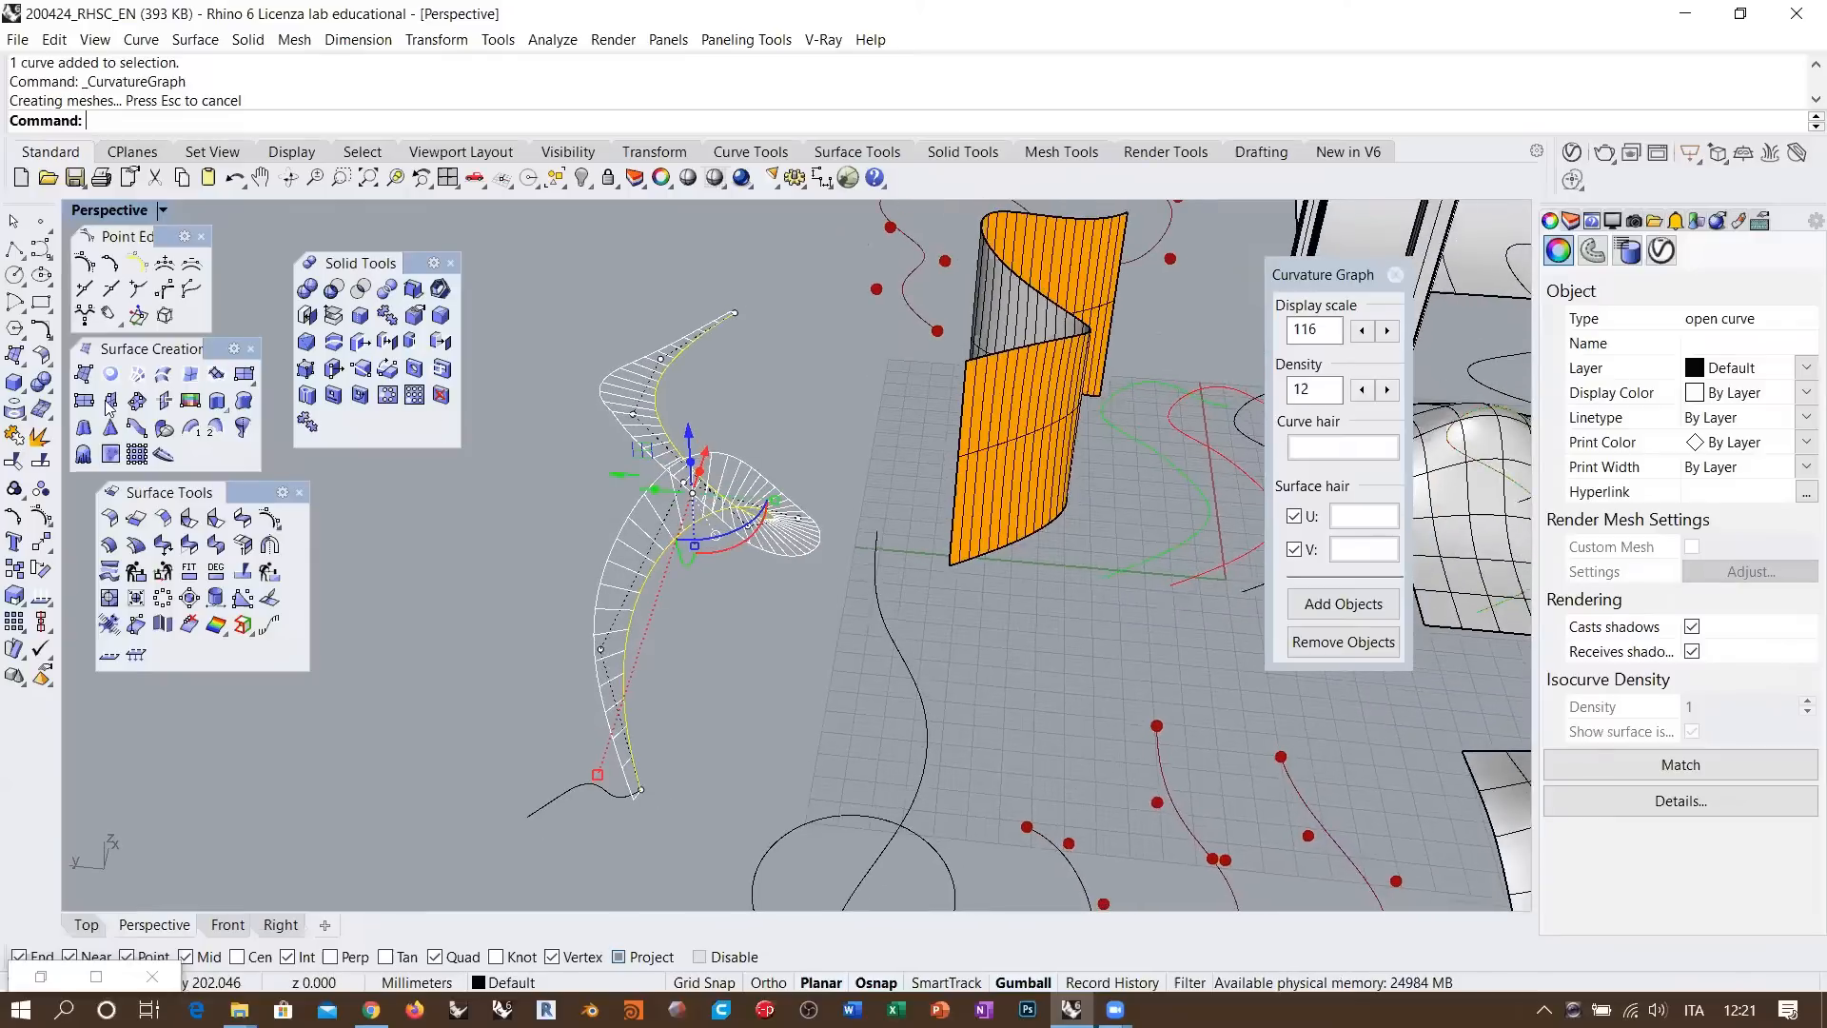
# Inspect the curvature circle along the looping rail with object snaps disabled, and remove the curvature graph
pyautogui.click(41, 595)
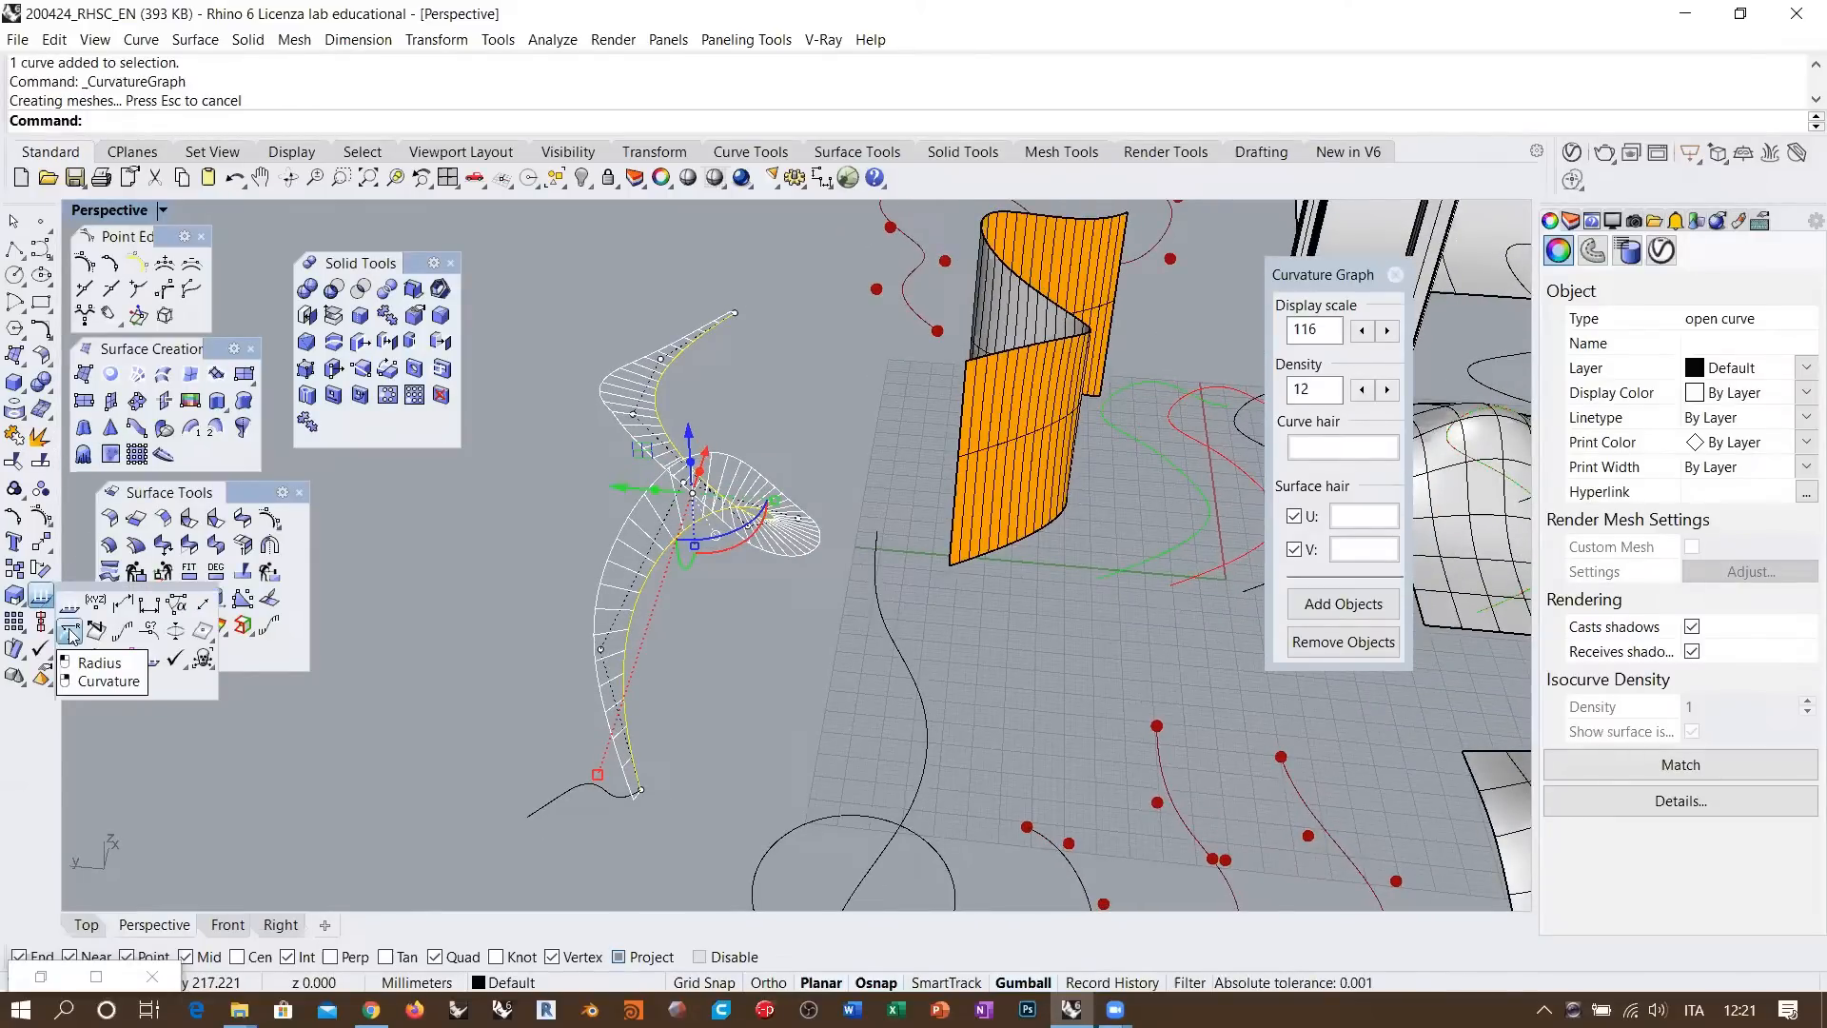
pyautogui.click(69, 633)
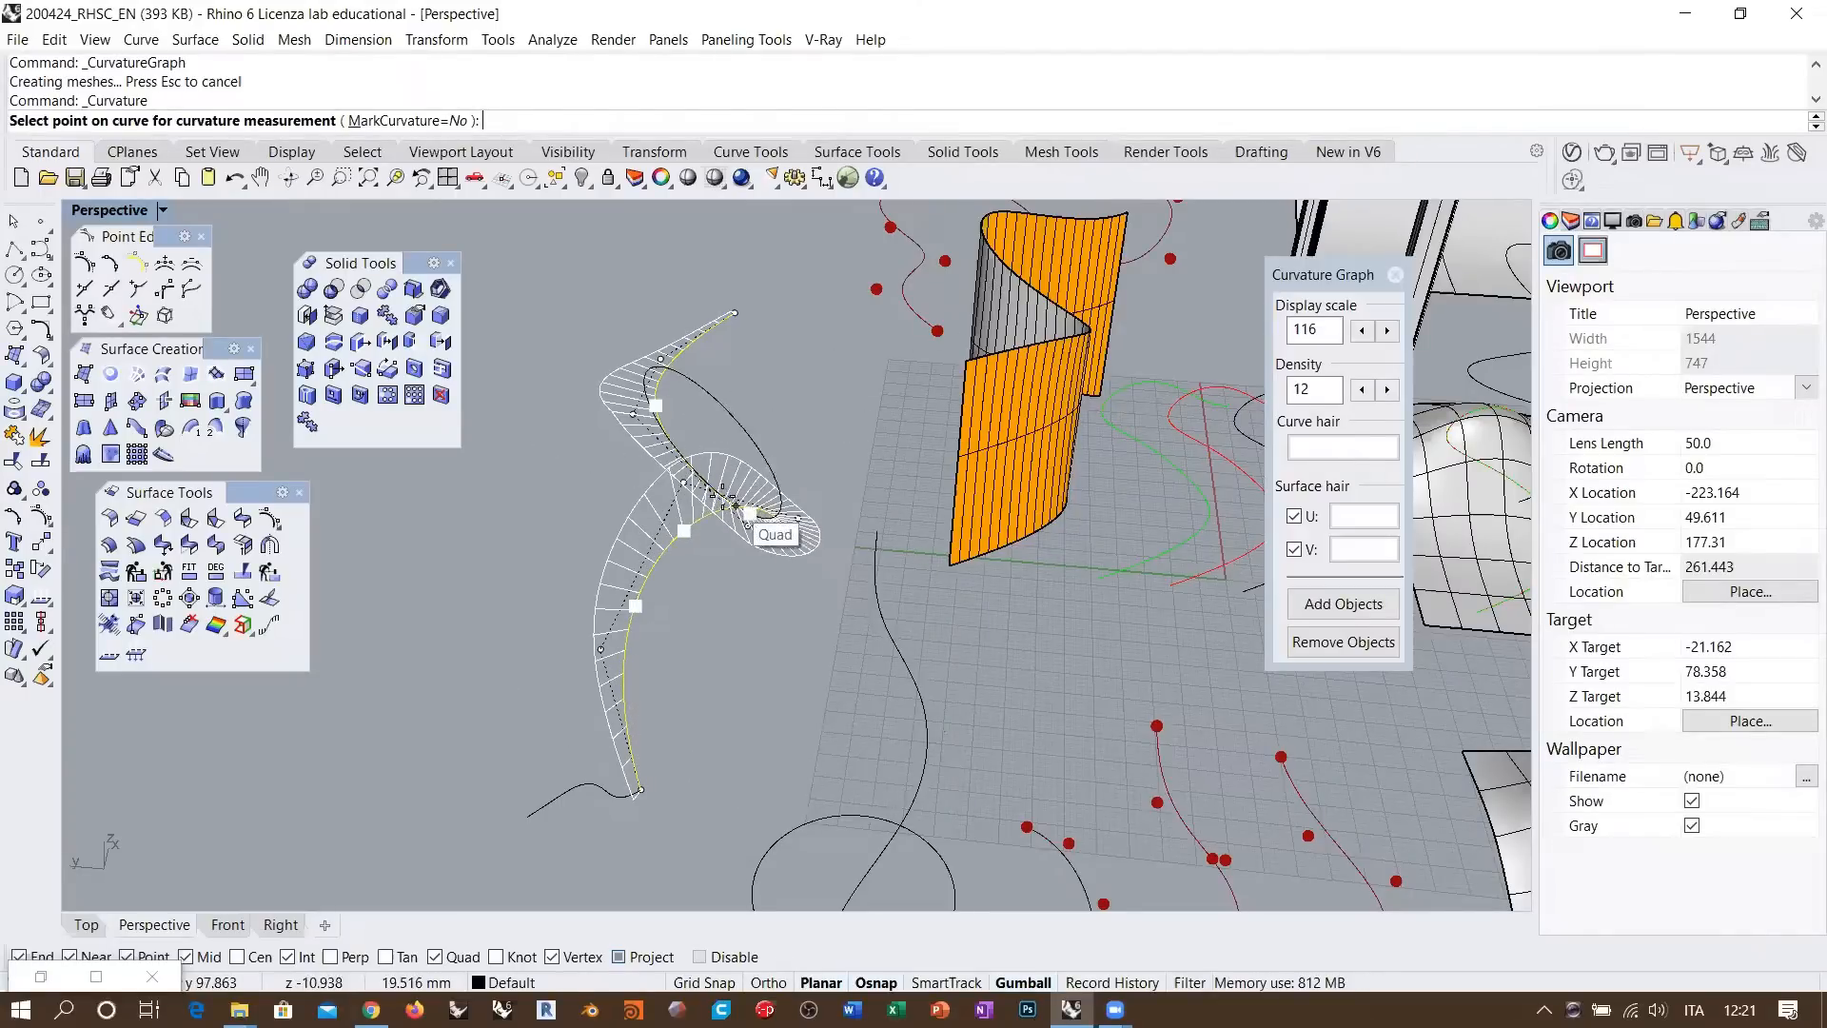
pyautogui.click(717, 956)
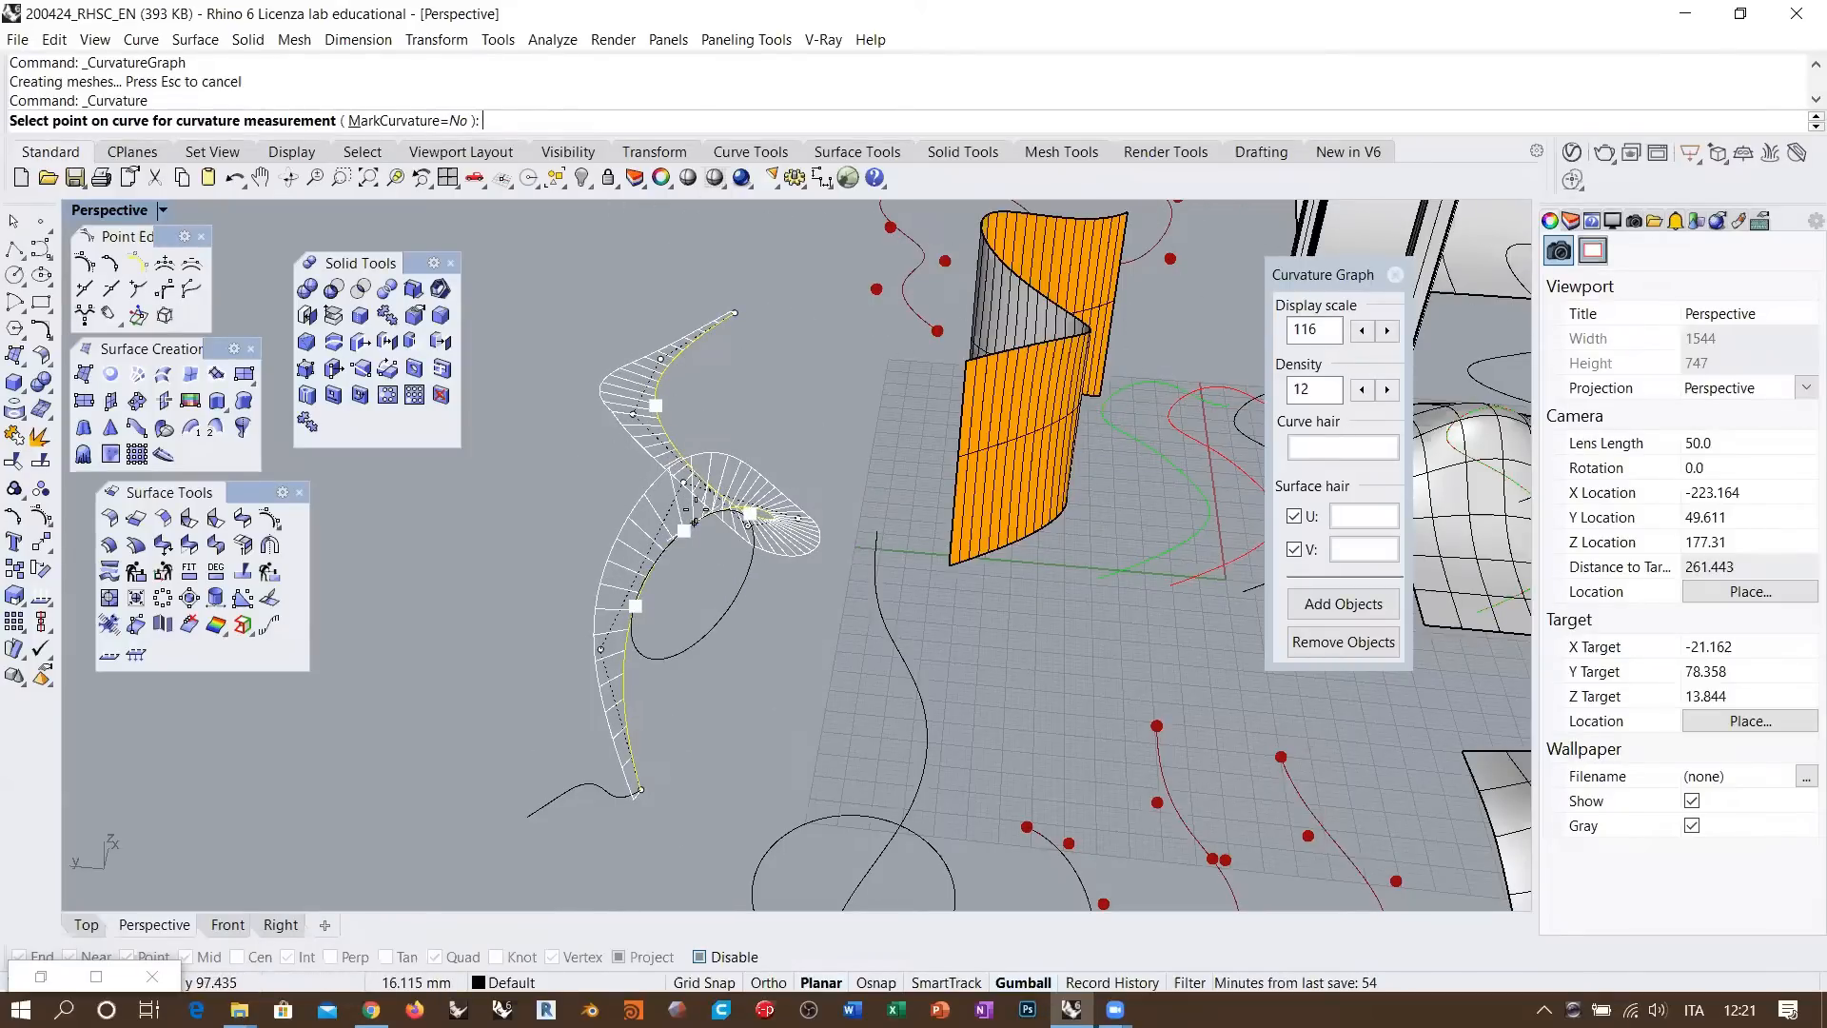
pyautogui.moveTo(748, 517)
pyautogui.mouseDown(button='right')
pyautogui.moveTo(702, 547)
pyautogui.moveTo(715, 526)
pyautogui.mouseUp(button='right')
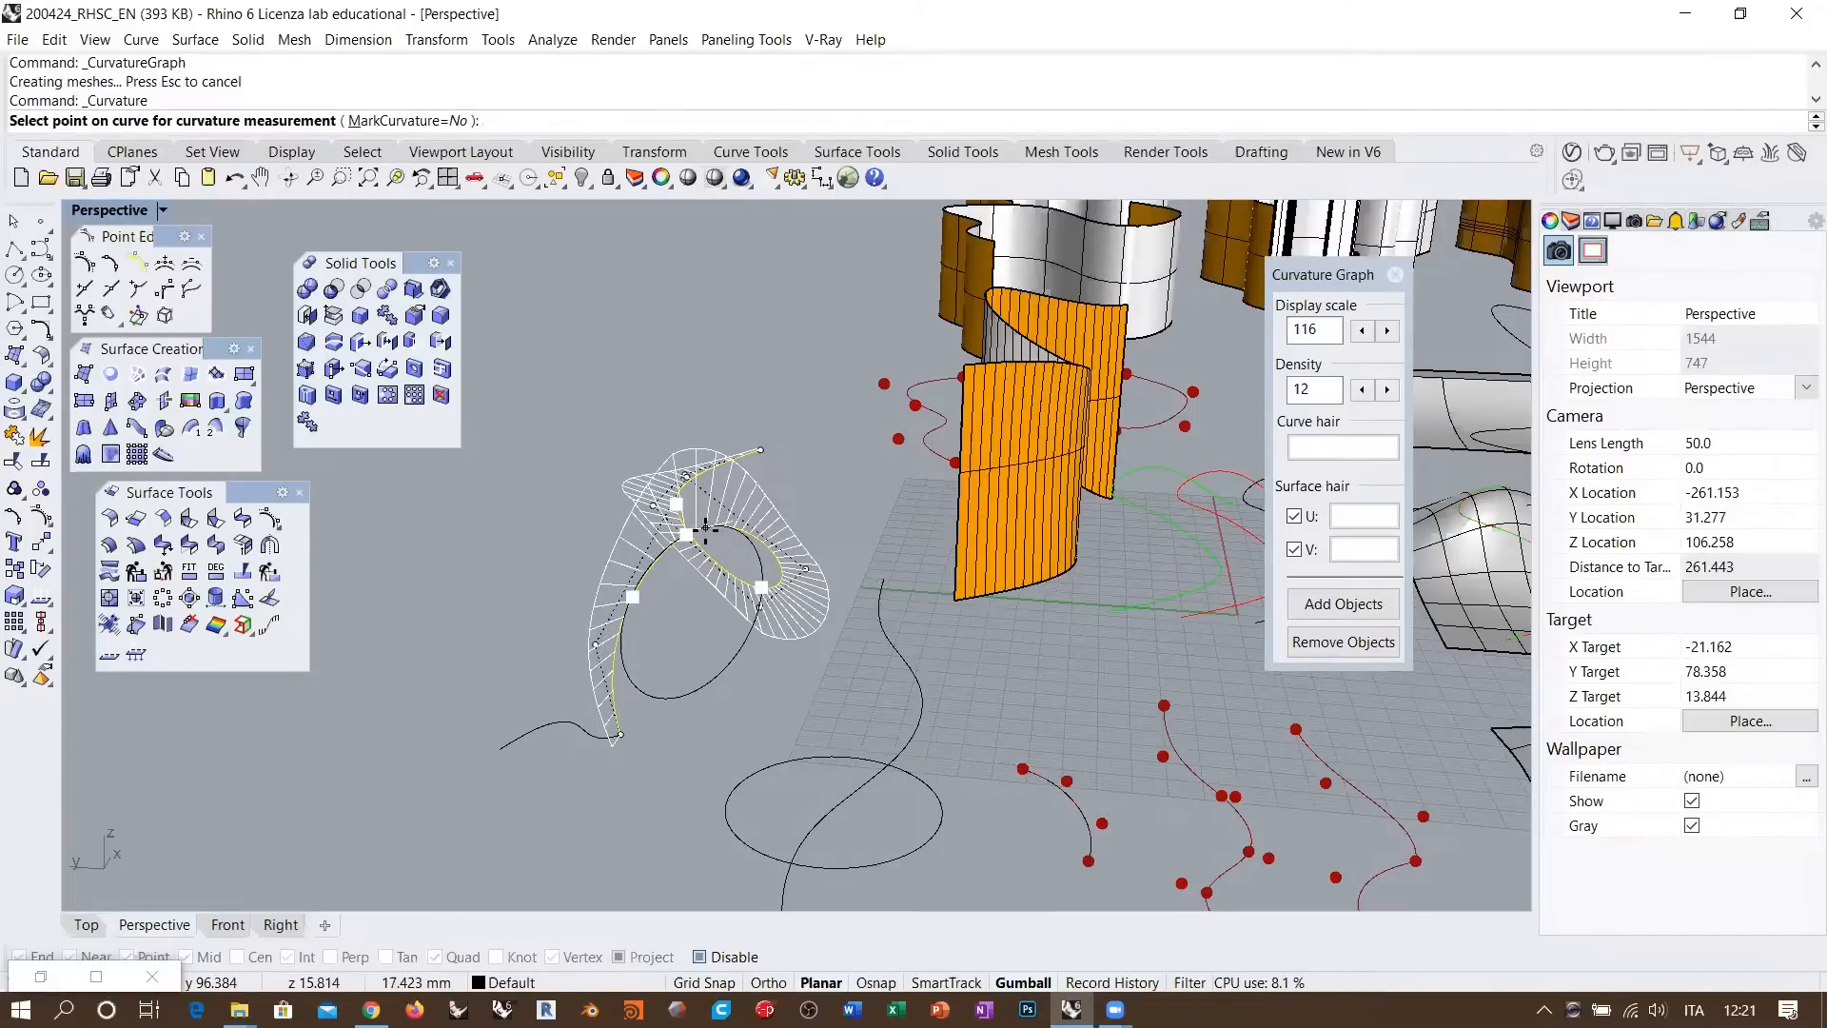
pyautogui.press('Escape')
pyautogui.moveTo(824, 540); pyautogui.dragTo(440, 708, button='right')
pyautogui.click(1395, 275)
# Examine the looping rail together with the short section curve, with both curves' control points displayed, and clear the selection
pyautogui.scroll(2, 747, 516)
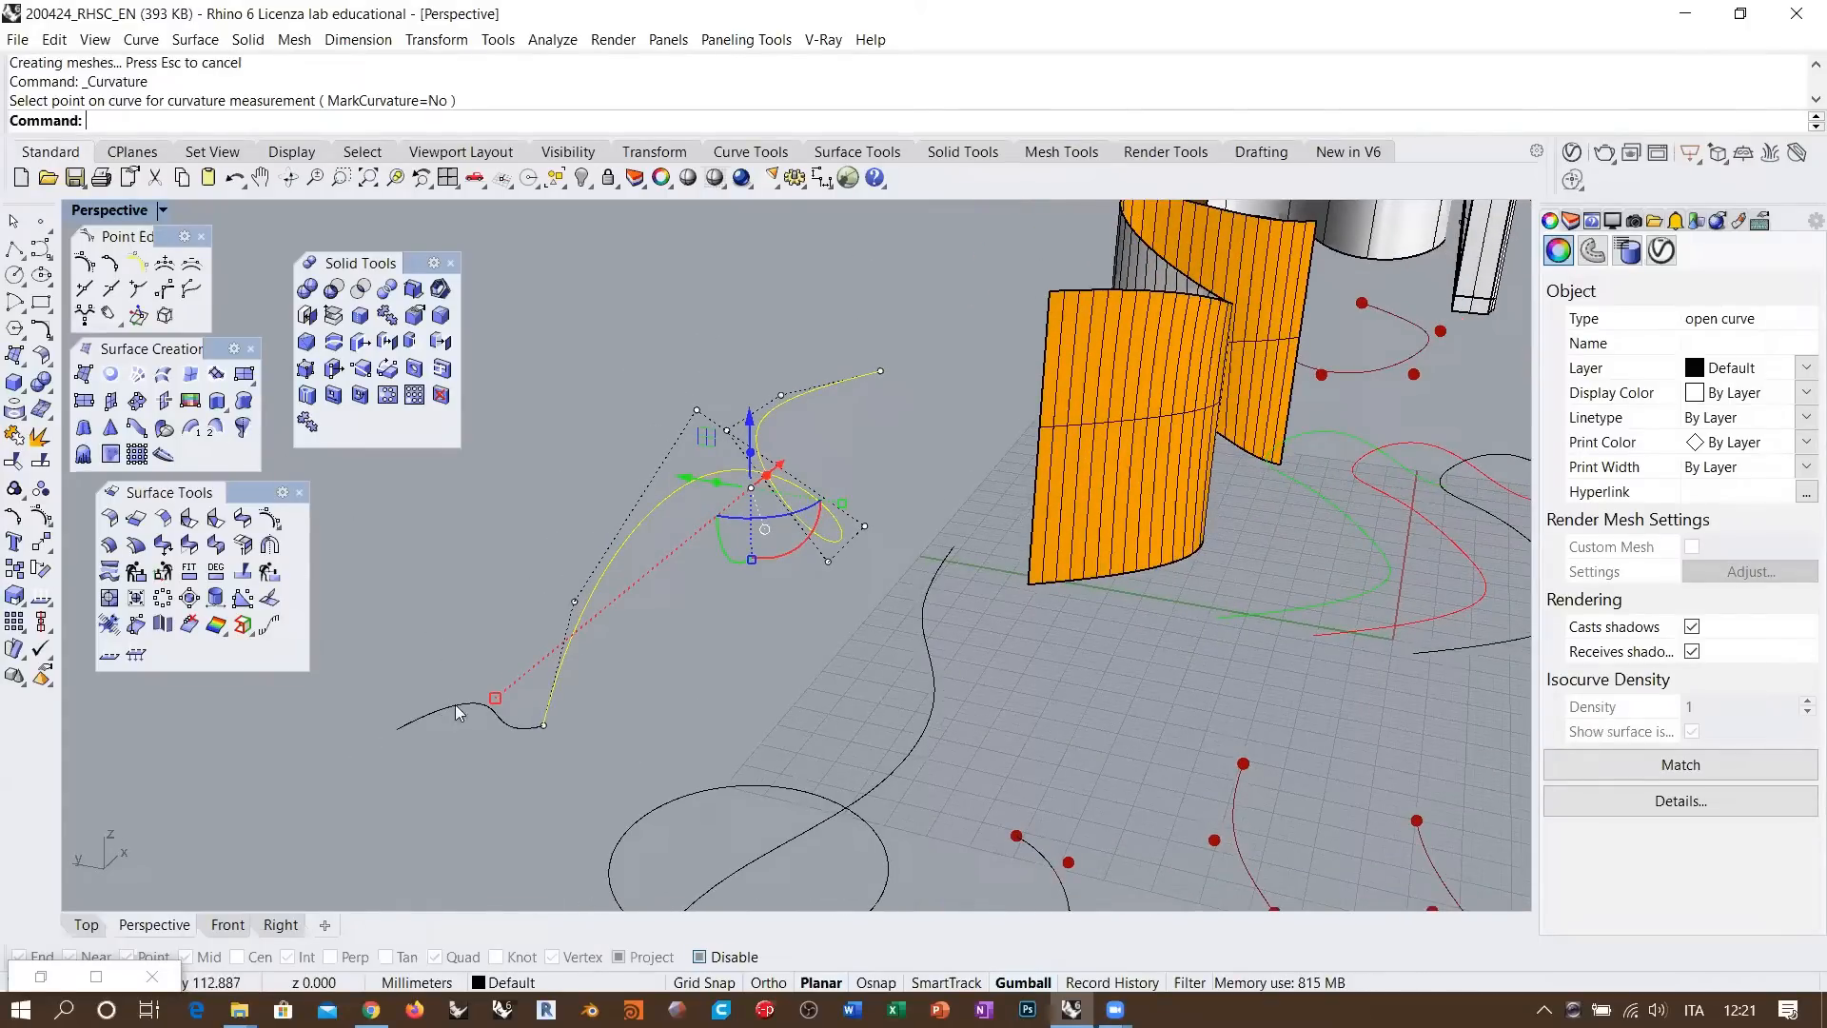
pyautogui.keyDown('shift'); pyautogui.click(459, 709); pyautogui.keyUp('shift')
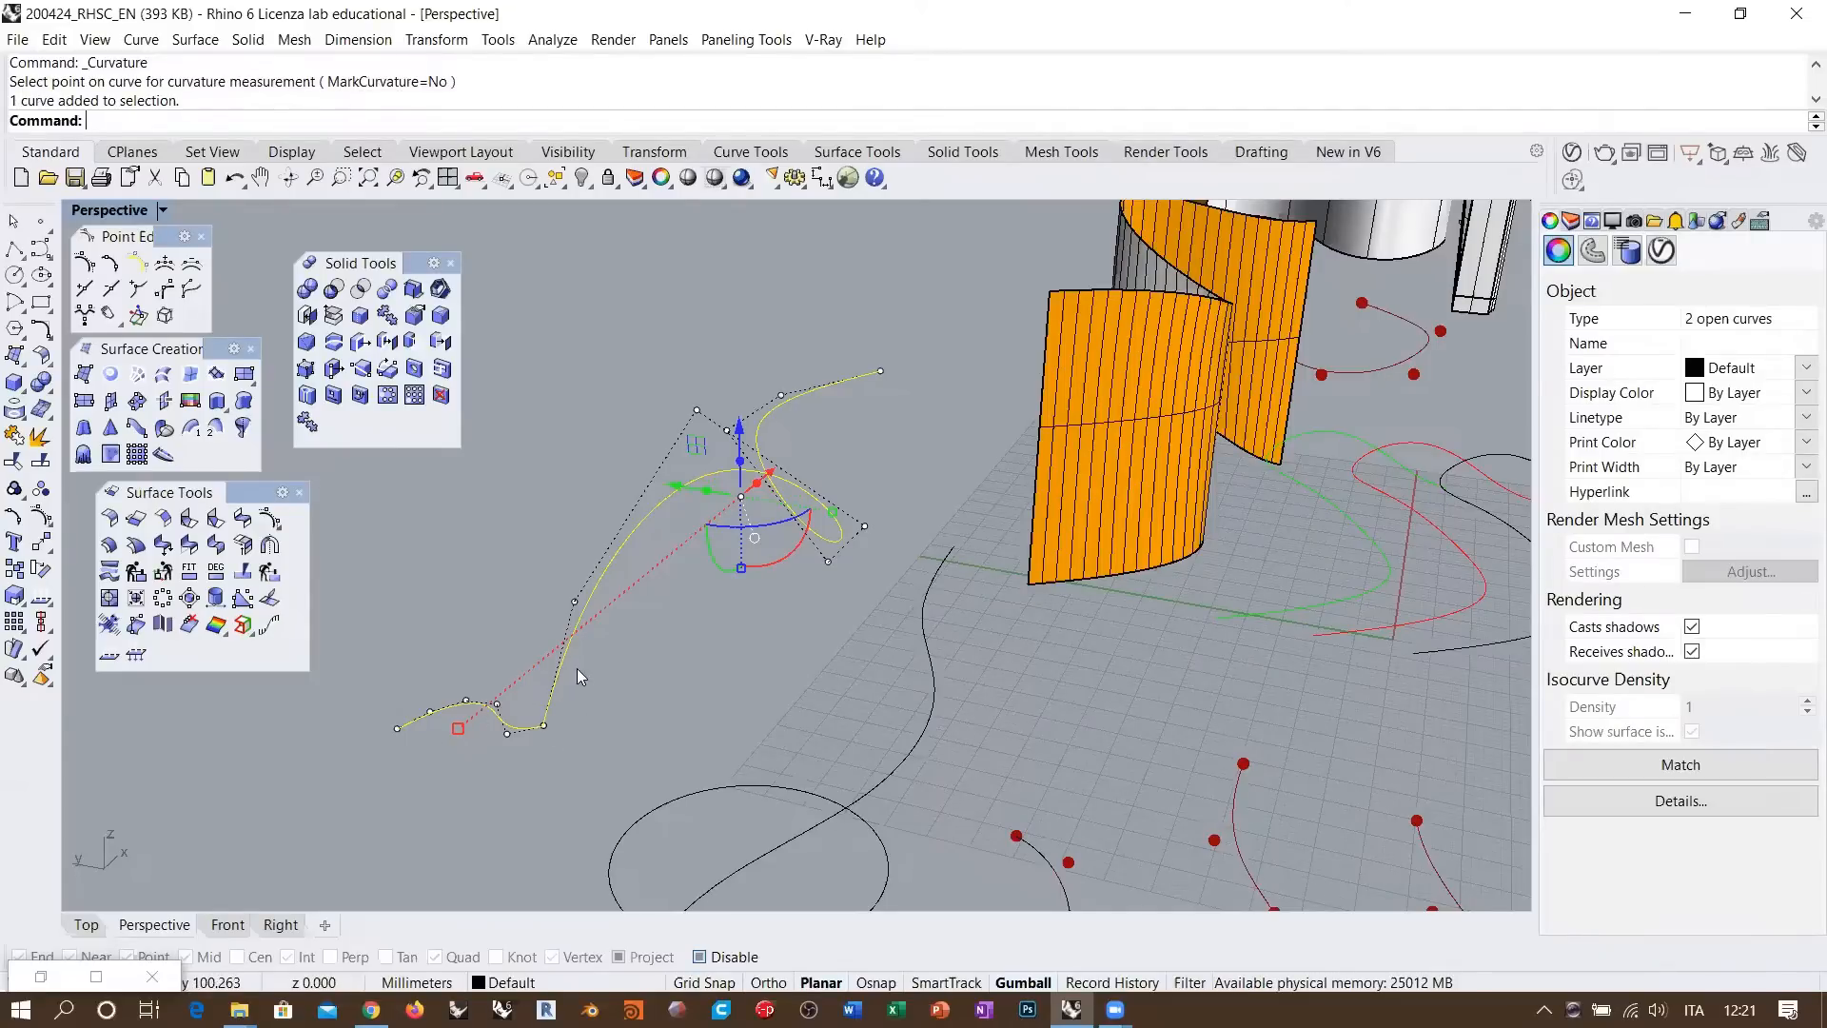
pyautogui.moveTo(577, 667); pyautogui.dragTo(575, 590, button='right')
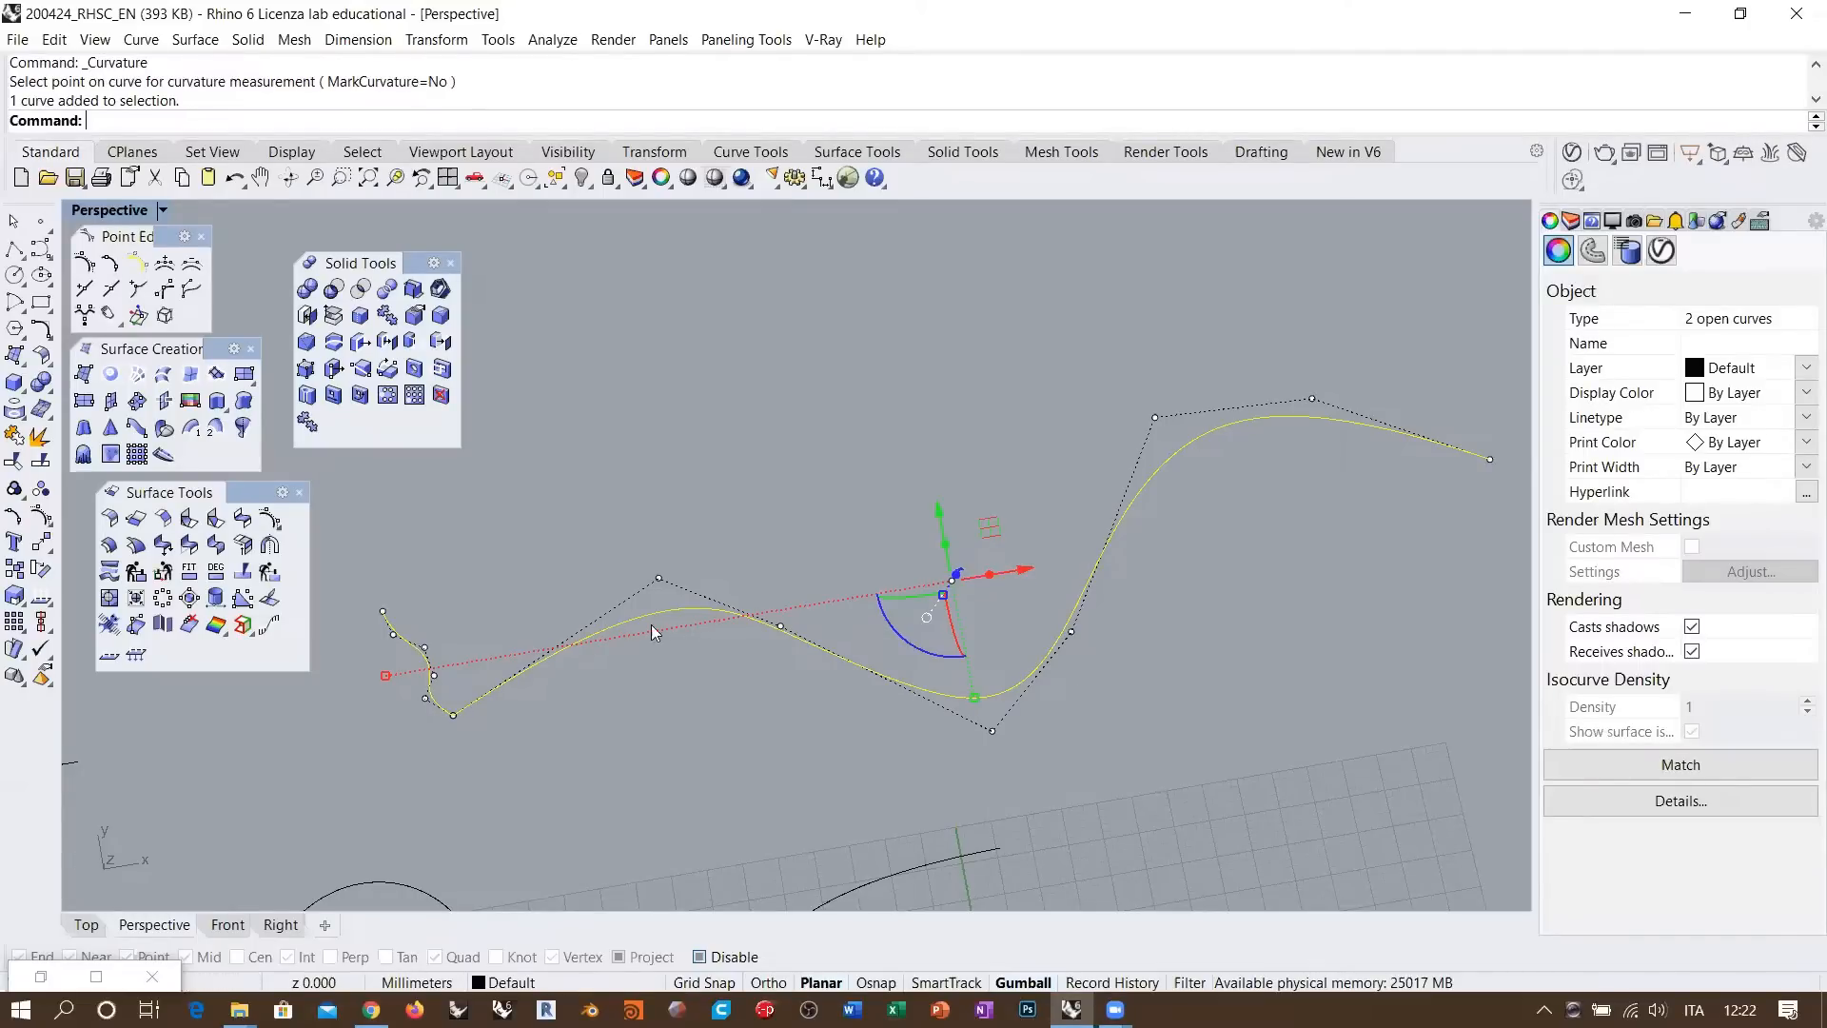
pyautogui.moveTo(626, 639); pyautogui.dragTo(687, 592, button='right')
pyautogui.scroll(4, 687, 701)
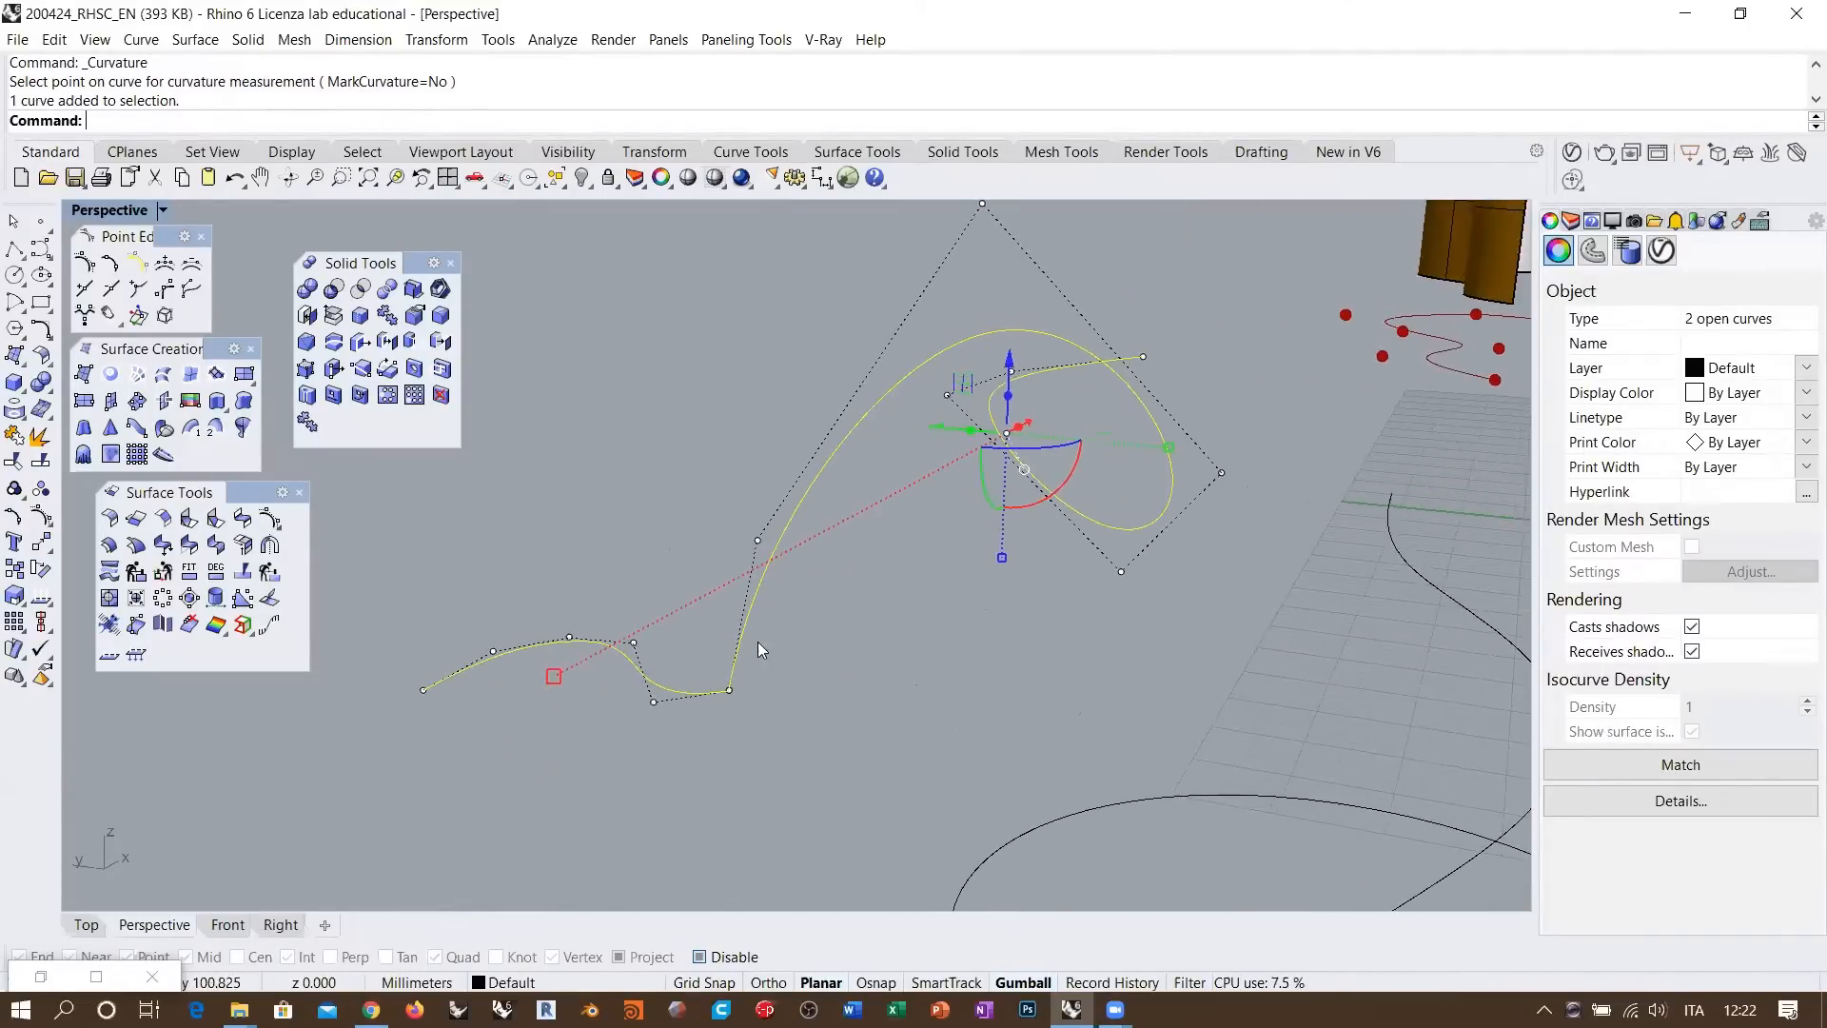
pyautogui.moveTo(774, 603); pyautogui.dragTo(732, 607, button='right')
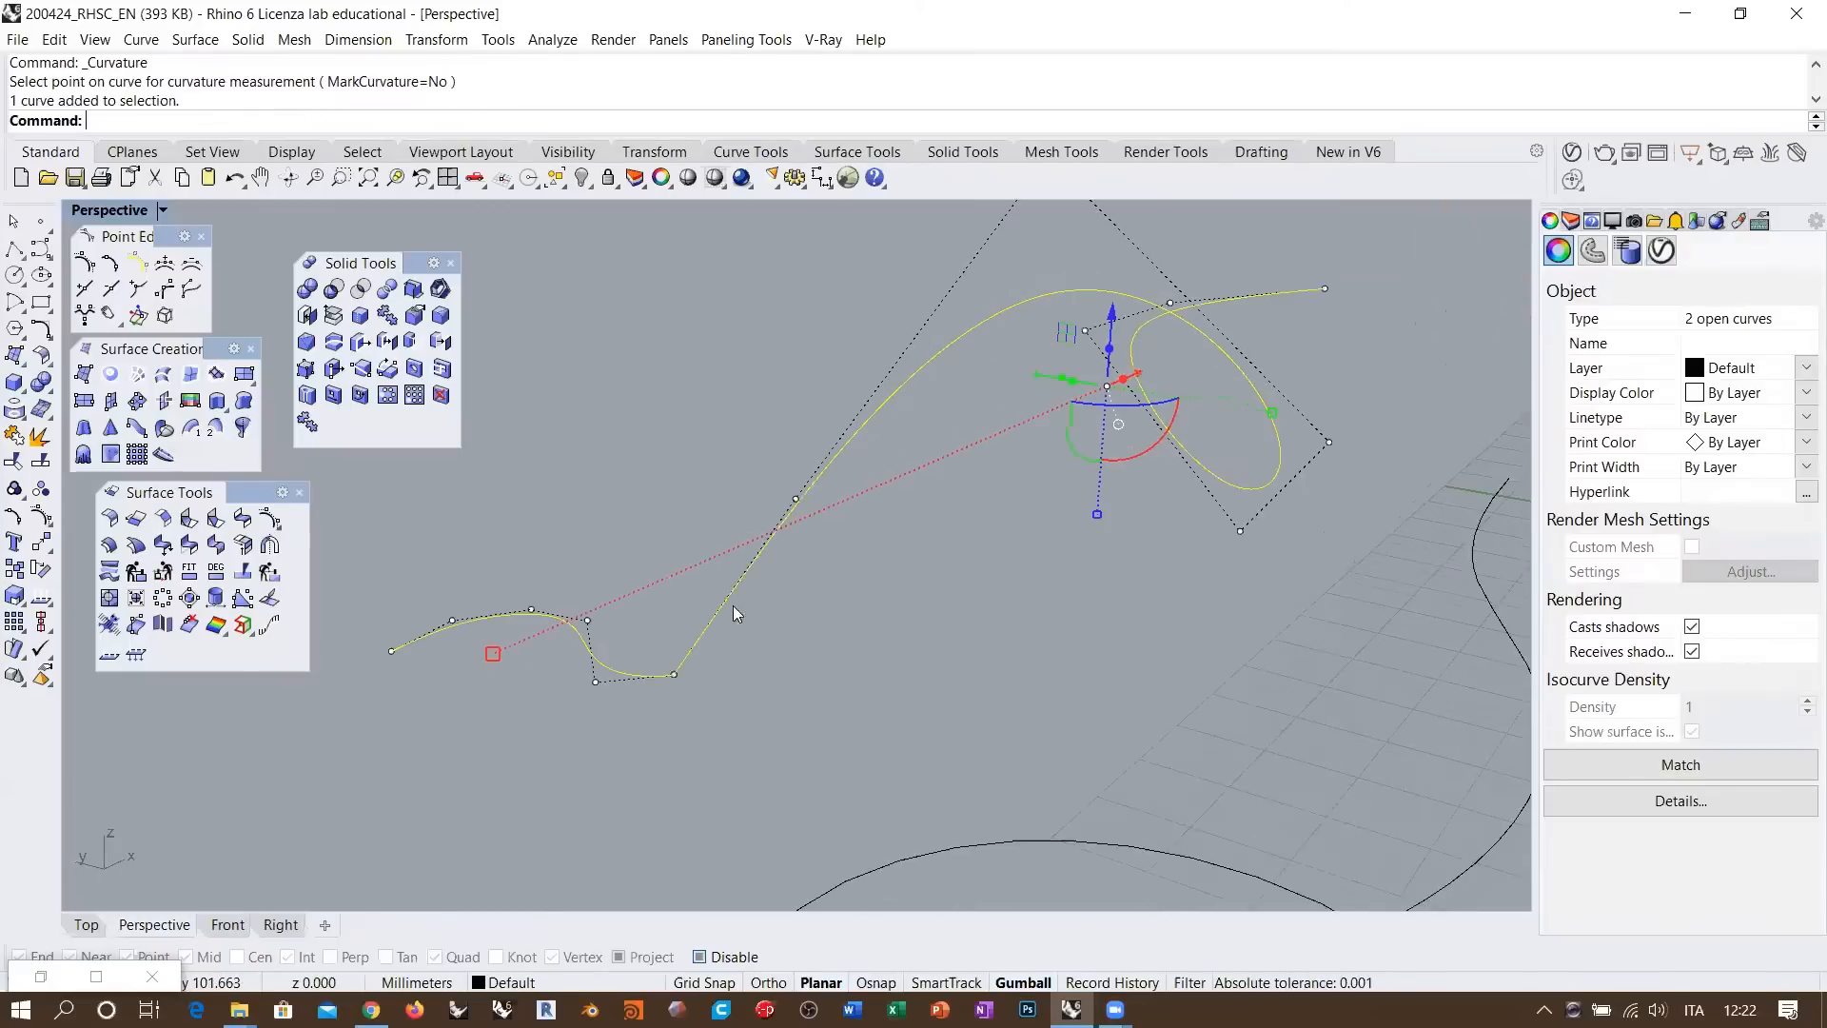
pyautogui.press('Escape')
# Switch to Grasshopper and reference the looping rail in a new Curve parameter on an empty part of the canvas
pyautogui.click(40, 976)
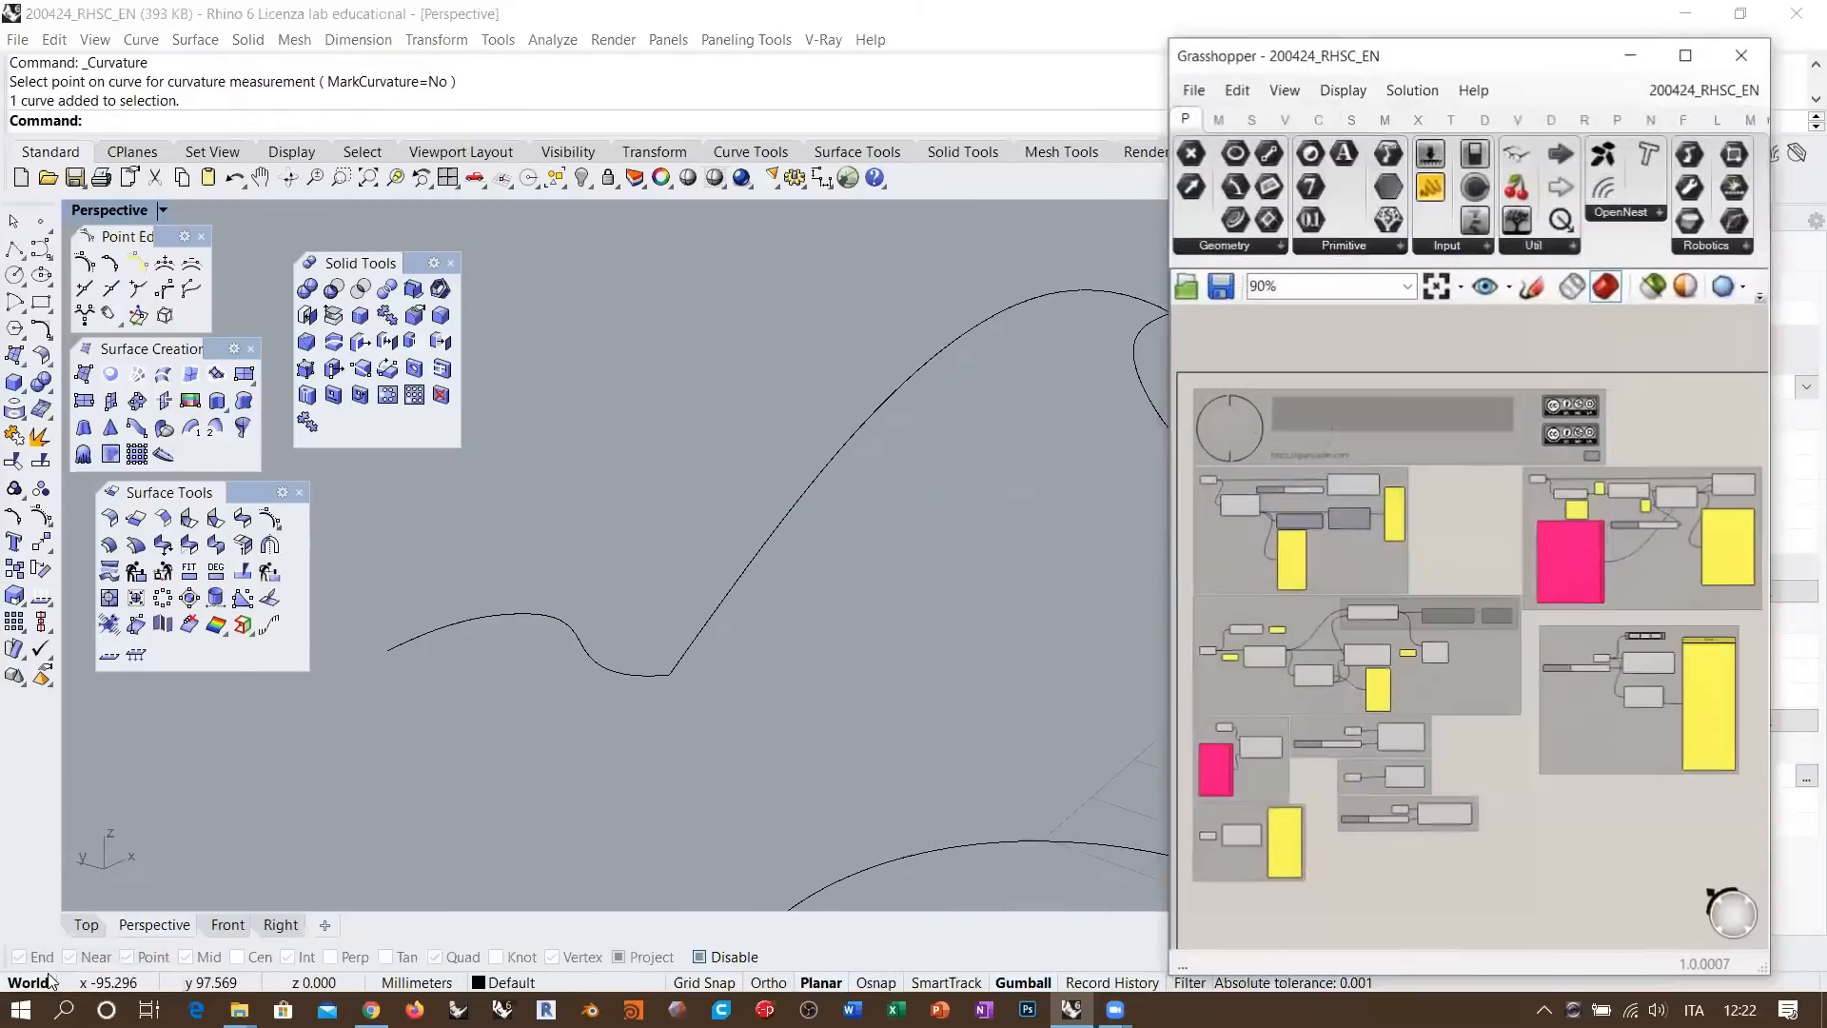
pyautogui.moveTo(1450, 809); pyautogui.dragTo(1450, 535, button='right')
pyautogui.moveTo(1594, 563); pyautogui.dragTo(1393, 574, button='right')
pyautogui.scroll(2, 1387, 574)
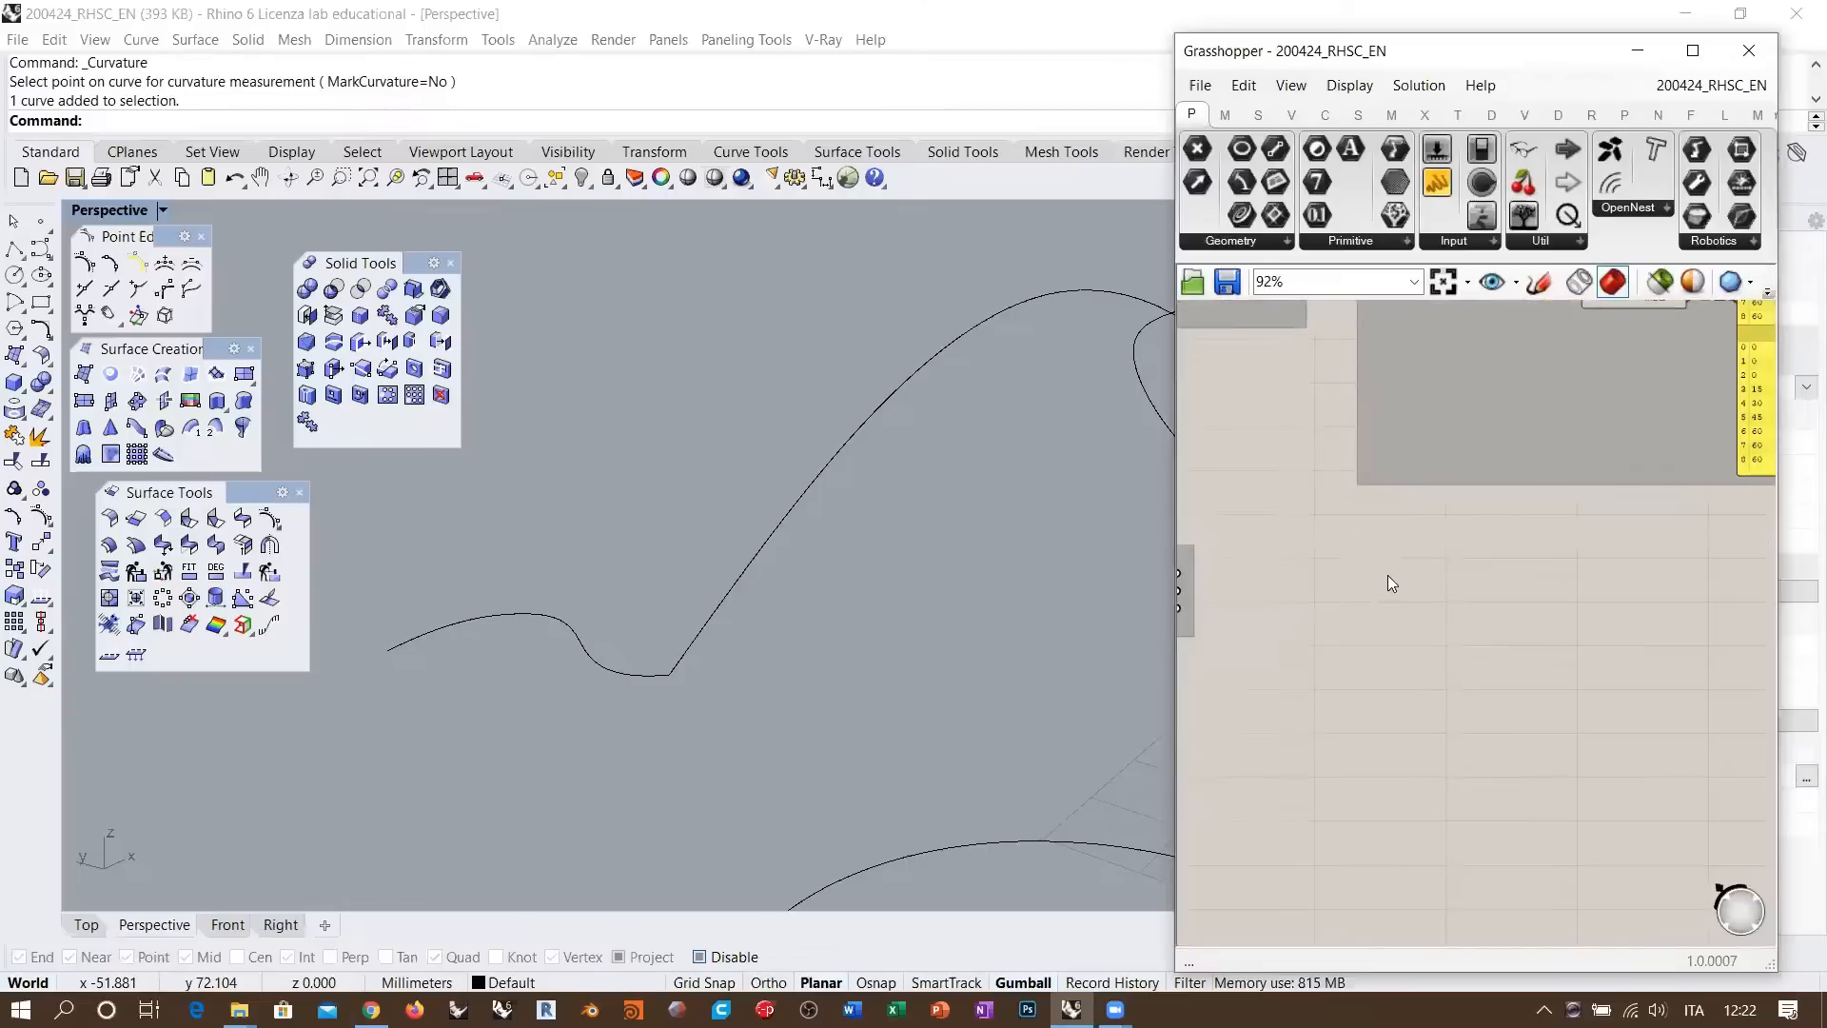
pyautogui.doubleClick(1387, 575)
pyautogui.write('crv')
pyautogui.click(1318, 518)
pyautogui.rightClick(1393, 577)
pyautogui.click(1433, 816)
pyautogui.click(689, 647)
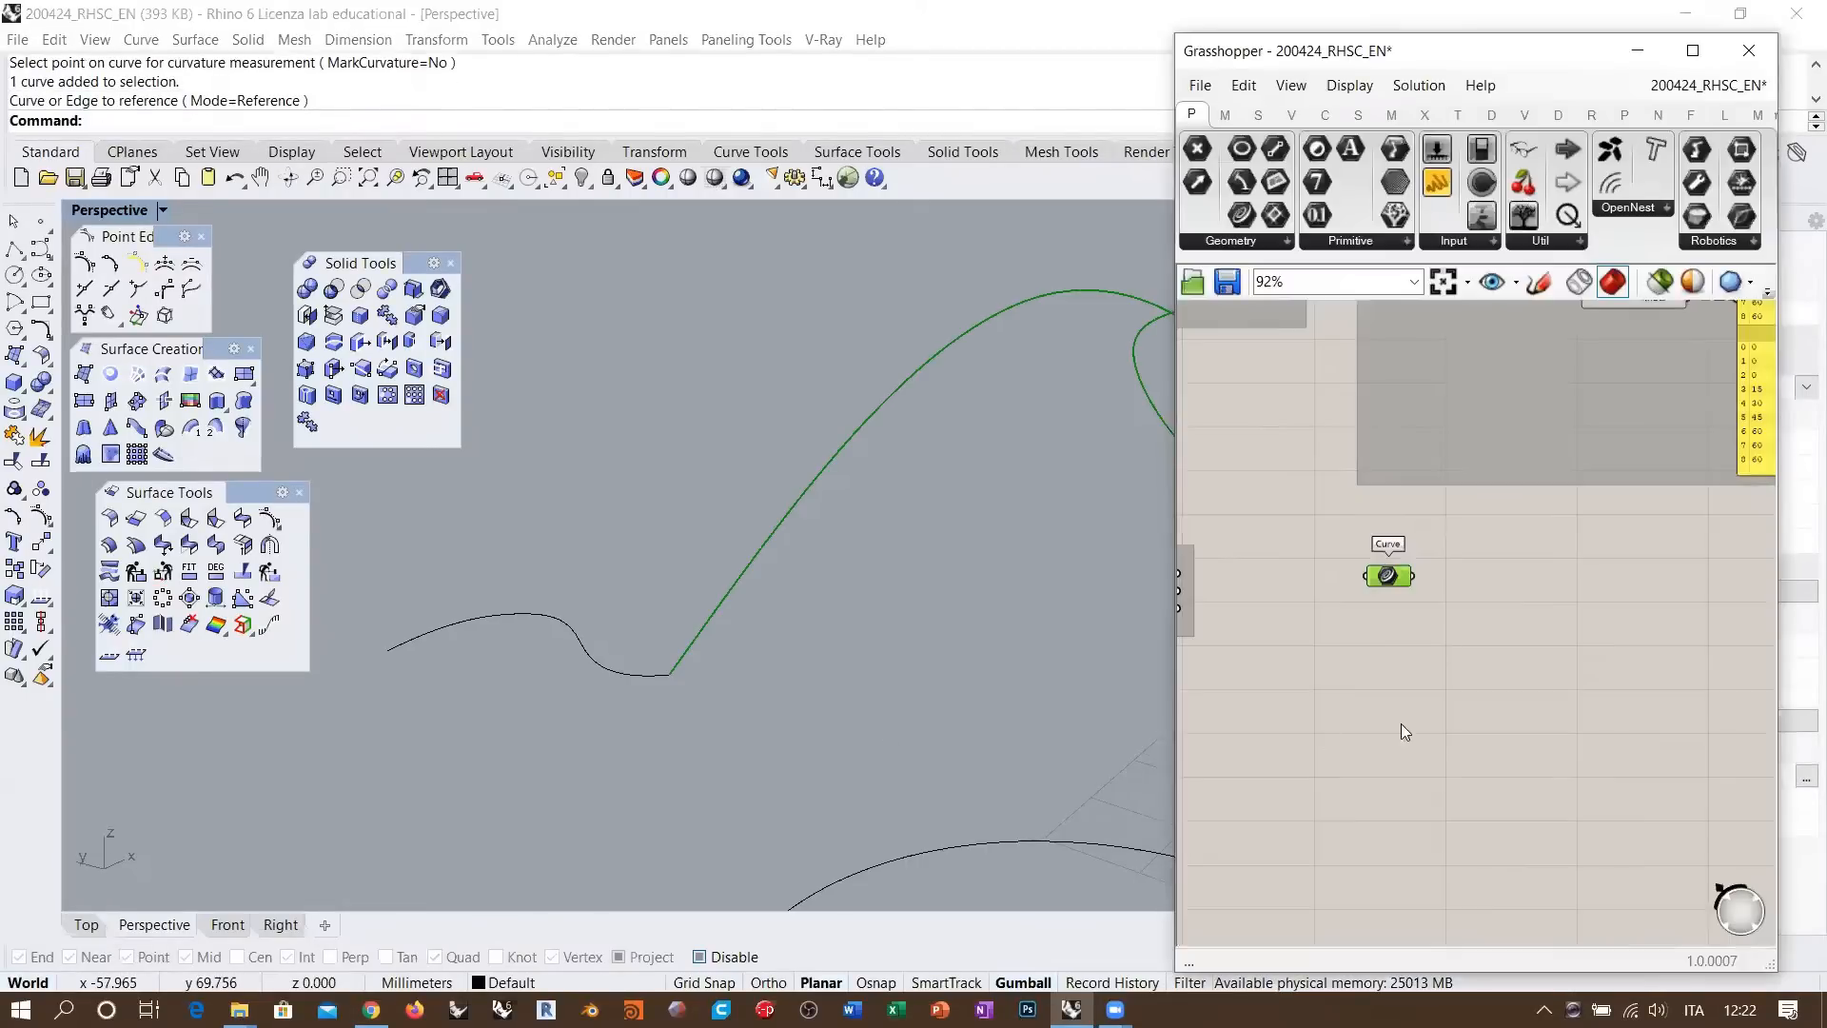
# Add a Perp Frame component fed by the Curve parameter and reparameterize its Curve input
pyautogui.scroll(2, 1427, 597)
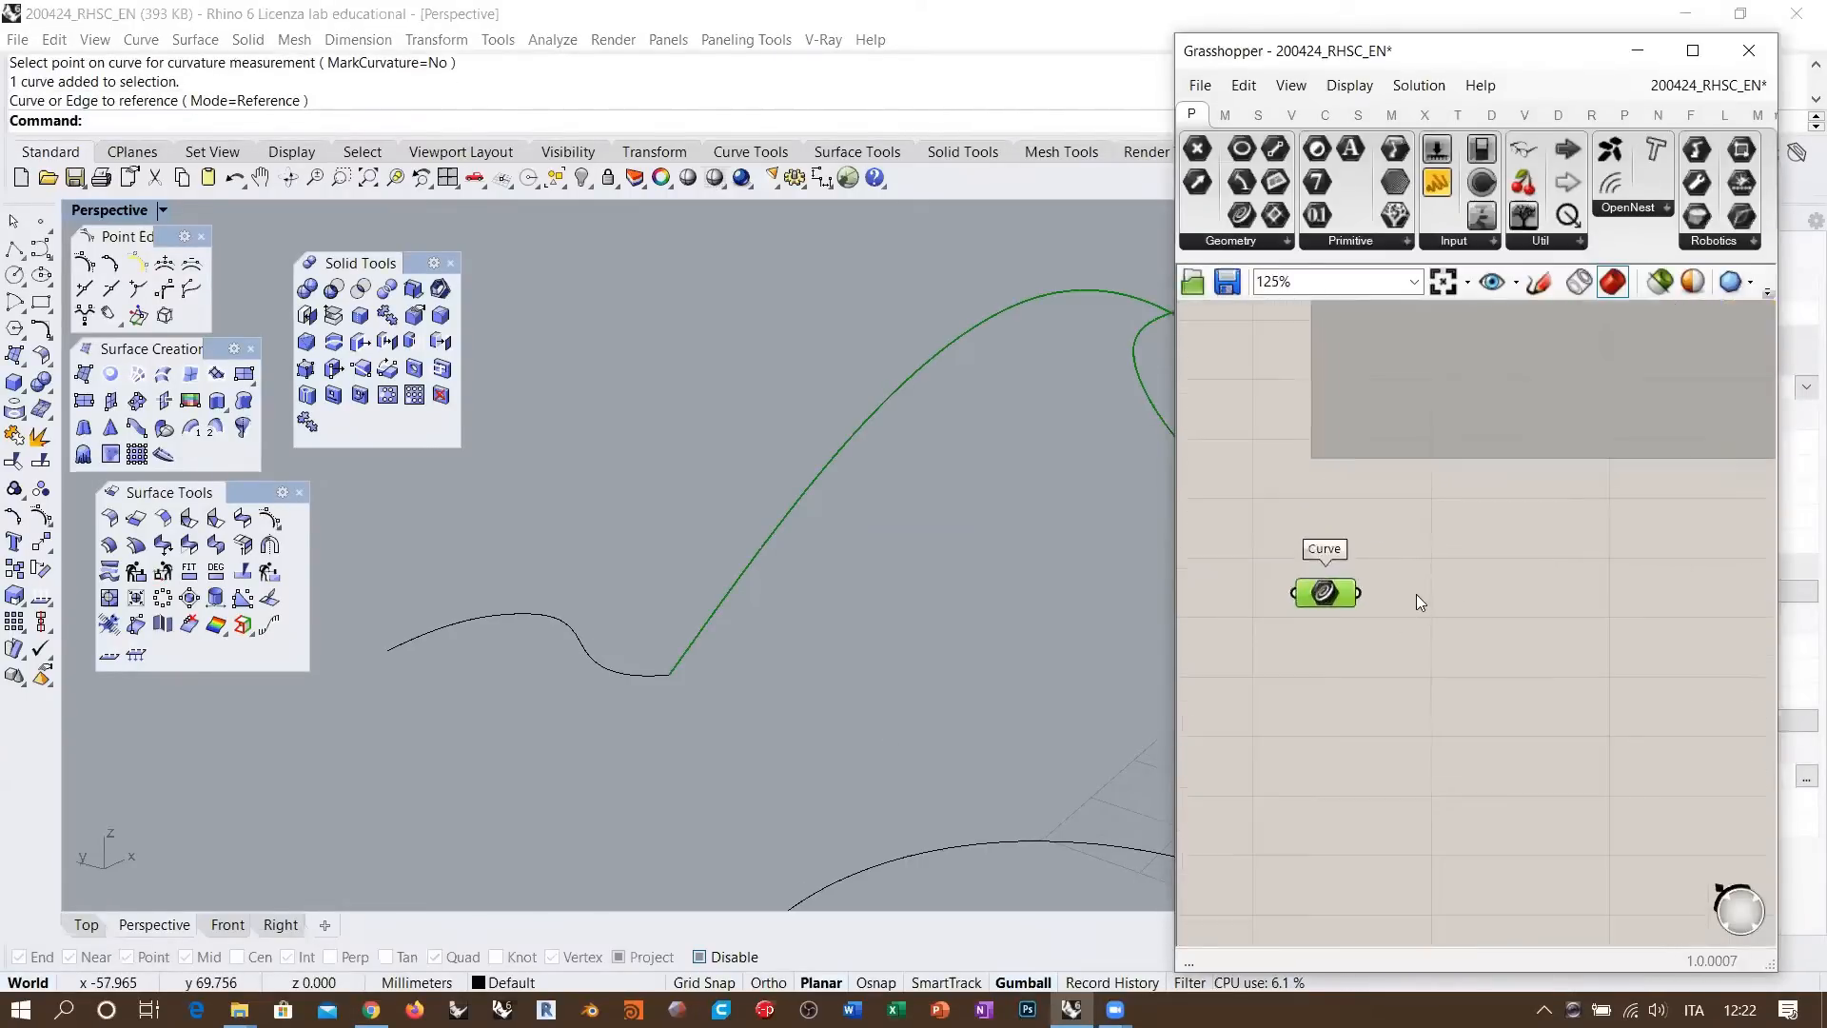
pyautogui.scroll(2, 1418, 597)
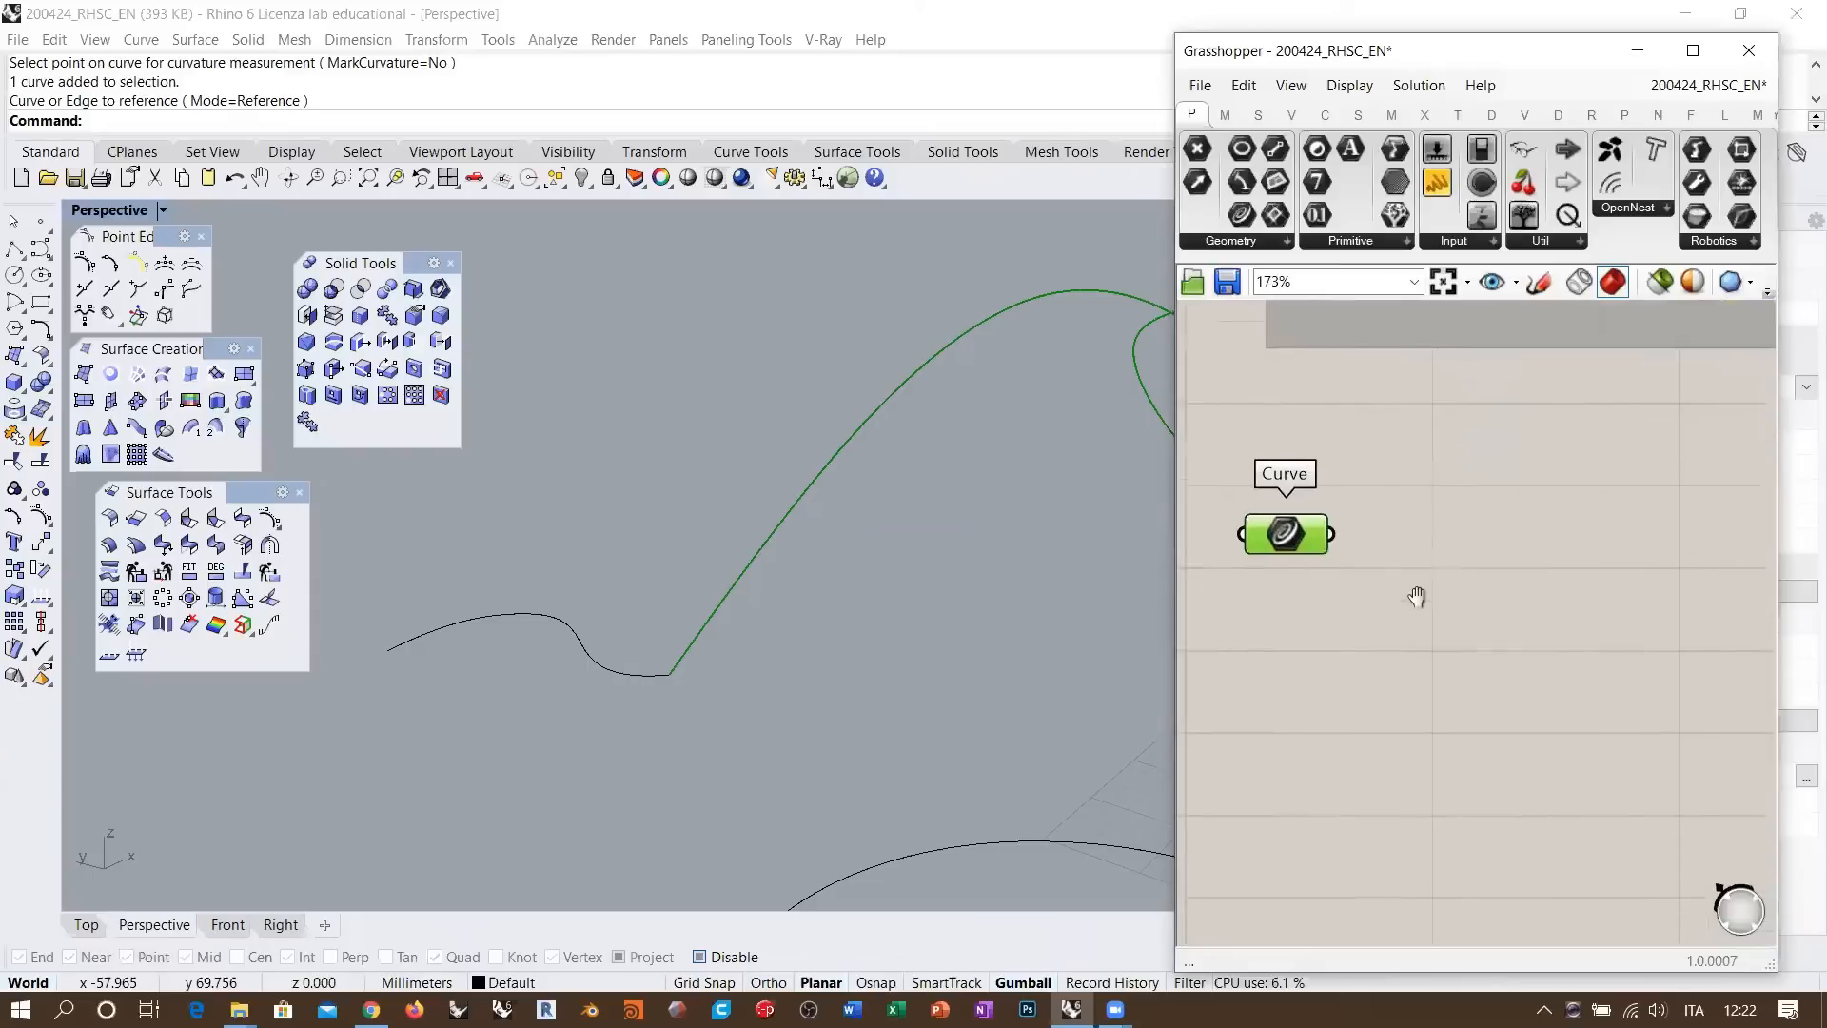
pyautogui.doubleClick(1503, 547)
pyautogui.write('P')
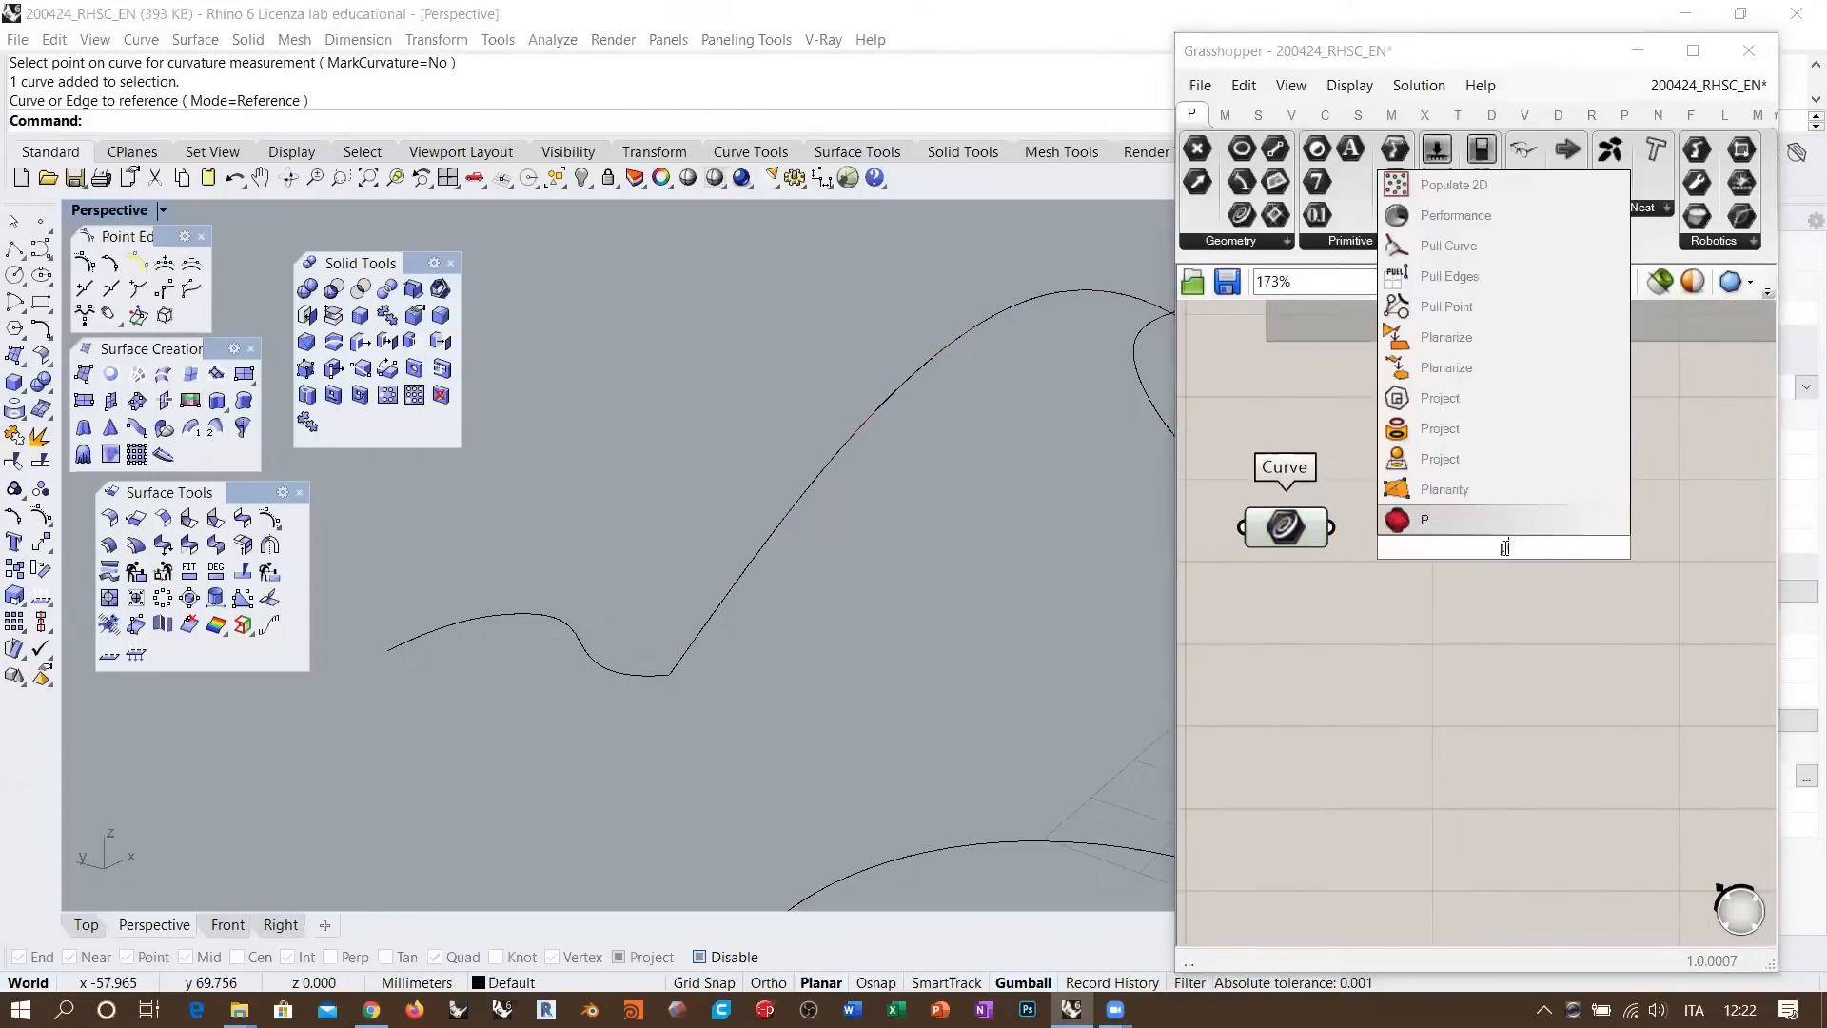
pyautogui.write('erp')
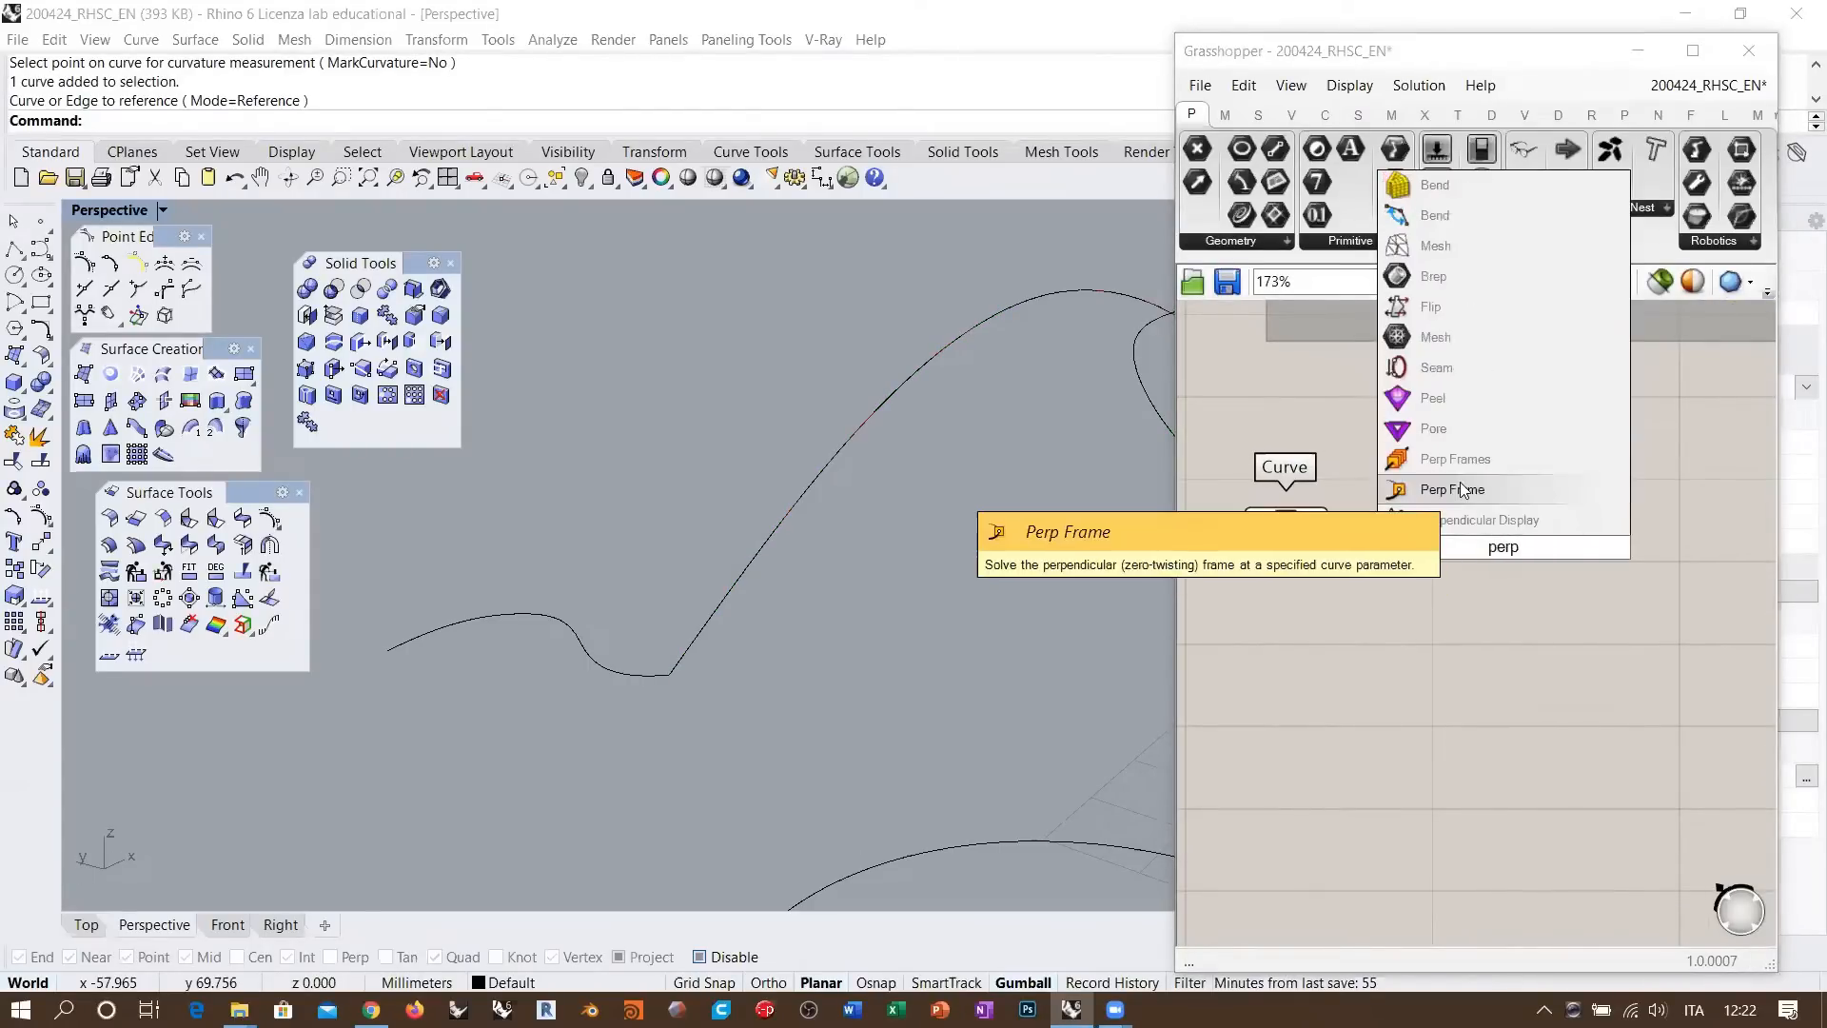
pyautogui.click(1463, 489)
pyautogui.moveTo(1339, 533); pyautogui.dragTo(1572, 533)
pyautogui.rightClick(1457, 527)
pyautogui.click(1545, 767)
# Add a number slider with value 0.000 and connect it to the Perp Frame's Parameter input
pyautogui.doubleClick(1379, 591)
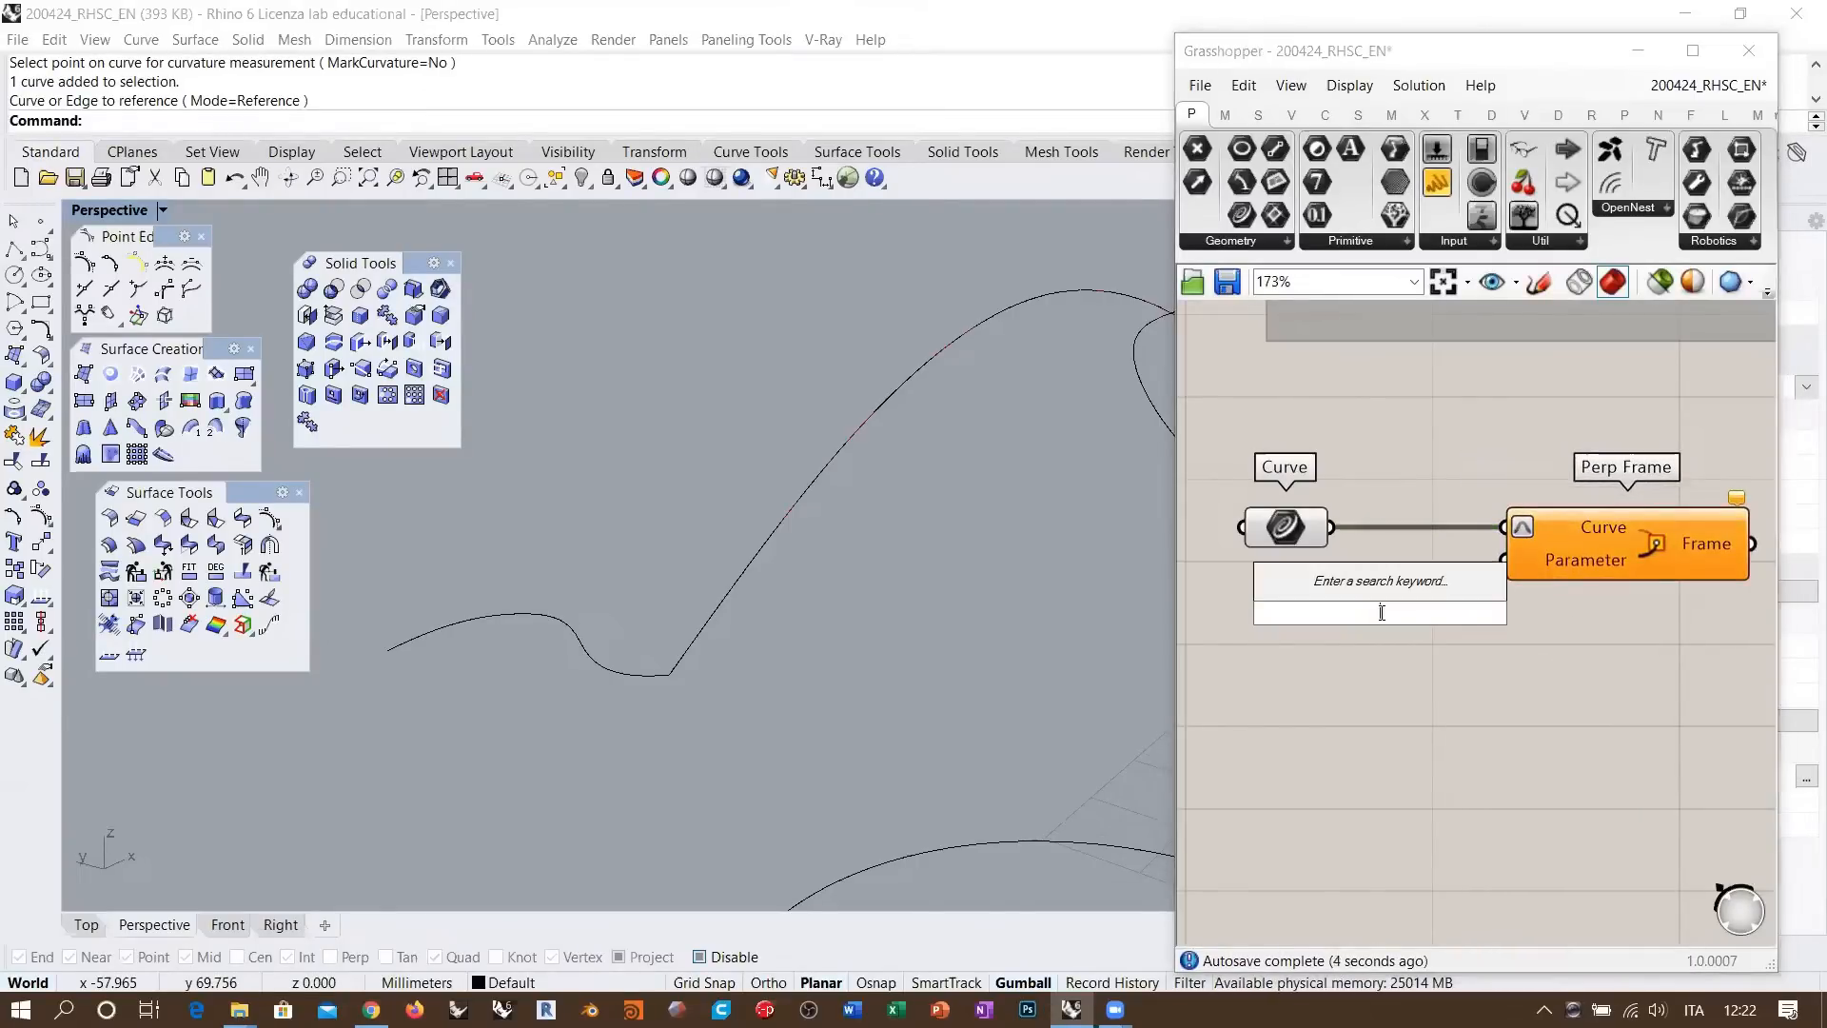
pyautogui.write('0.0')
pyautogui.press('Return')
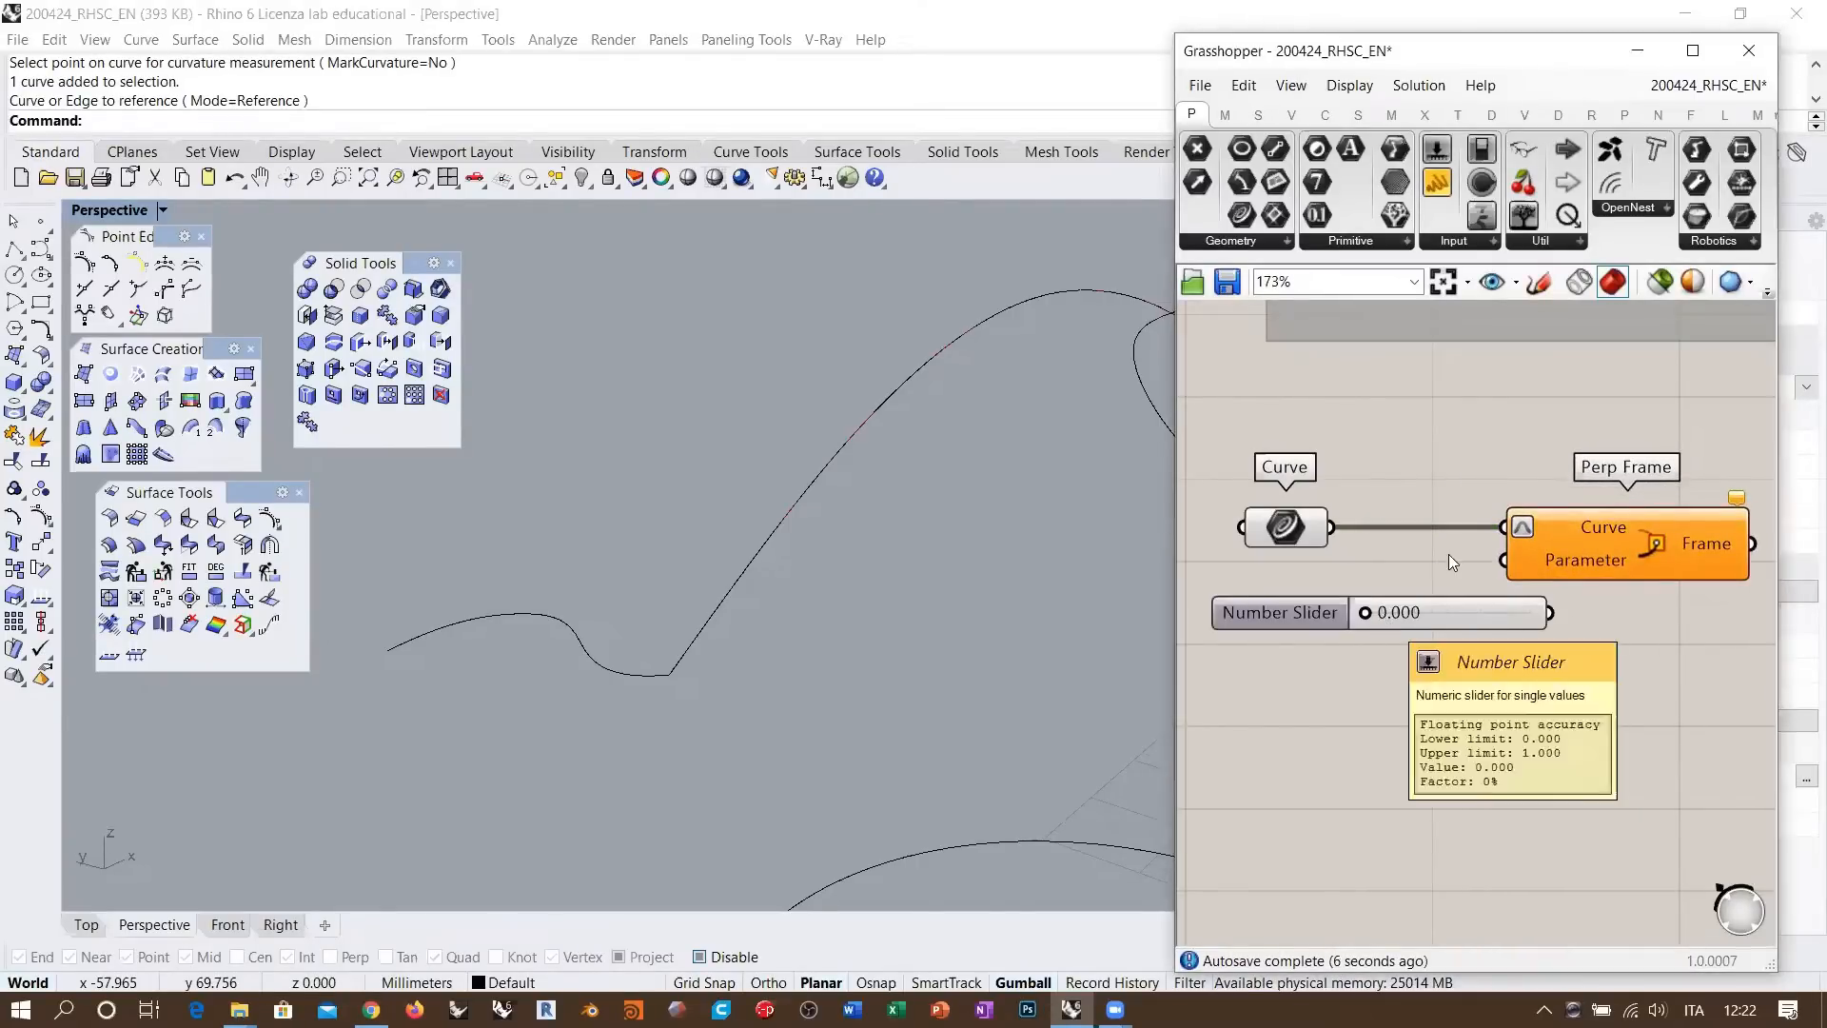
pyautogui.moveTo(1504, 561); pyautogui.dragTo(1398, 601)
pyautogui.moveTo(1567, 573); pyautogui.dragTo(1562, 609)
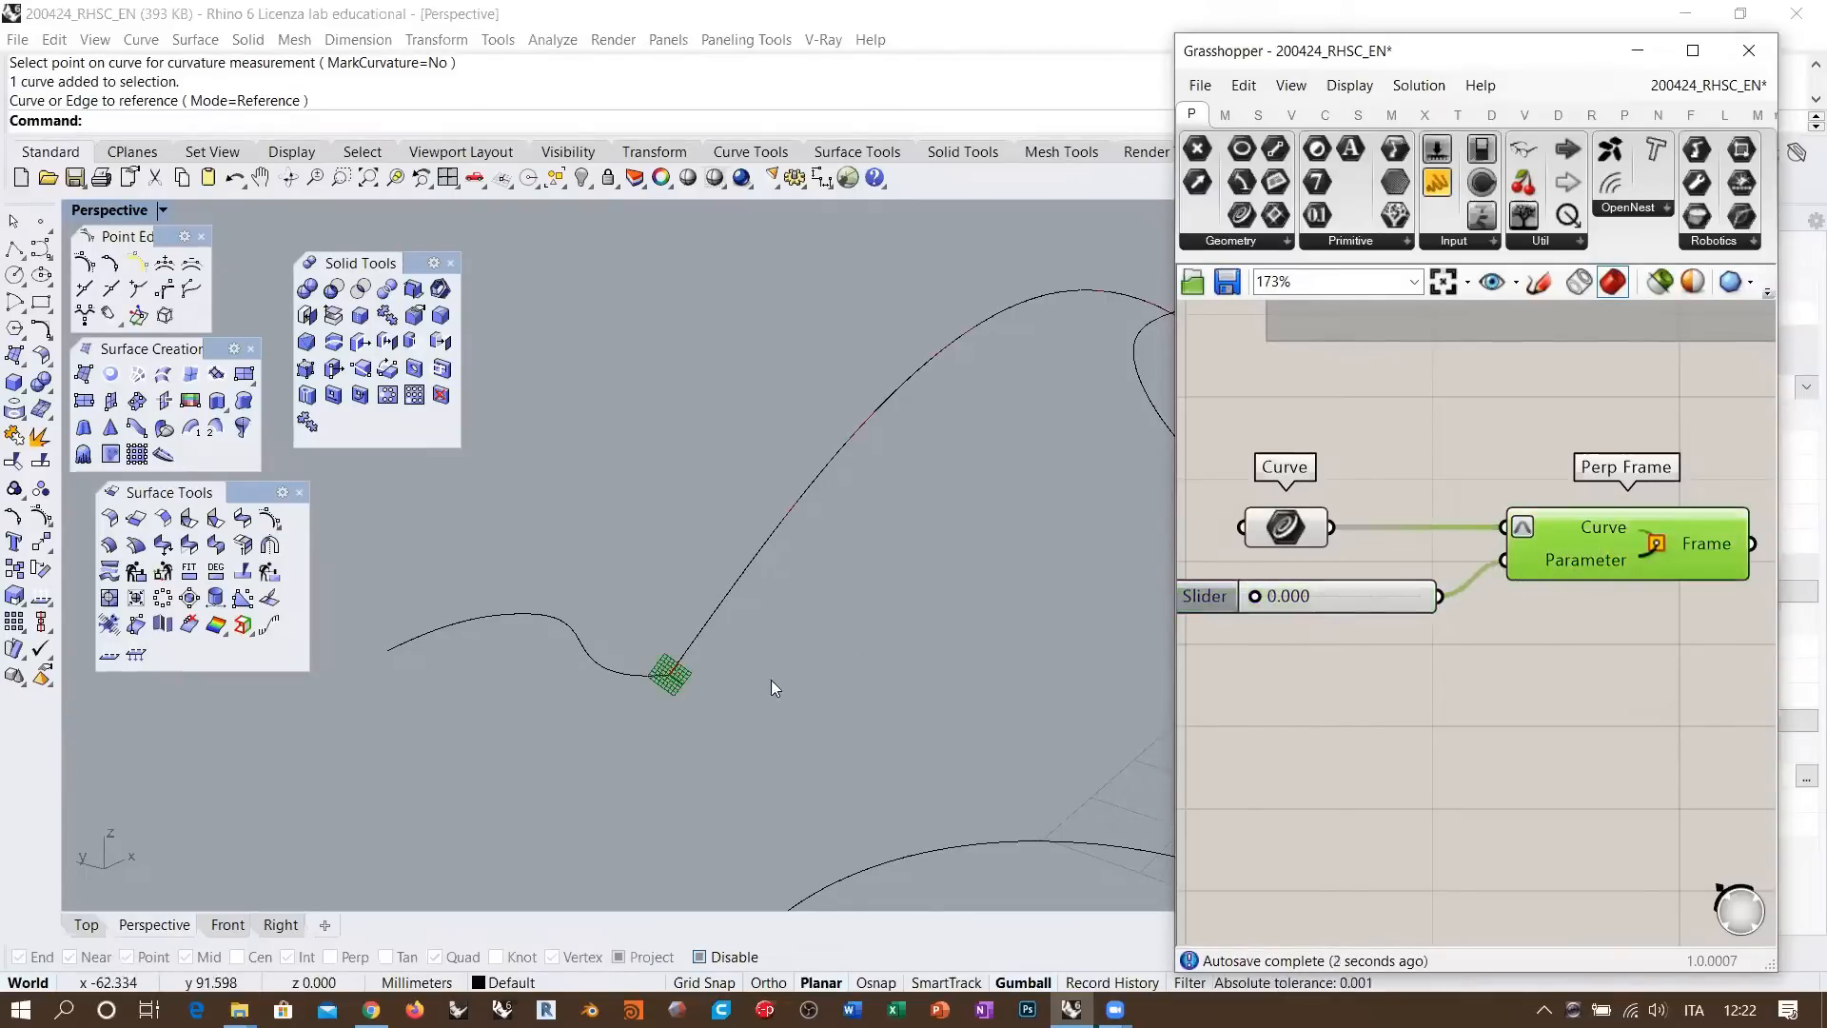
# Try moving the looping rail's second control point to change the perpendicular frame at the rail's start
pyautogui.moveTo(693, 678); pyautogui.dragTo(610, 609, button='right')
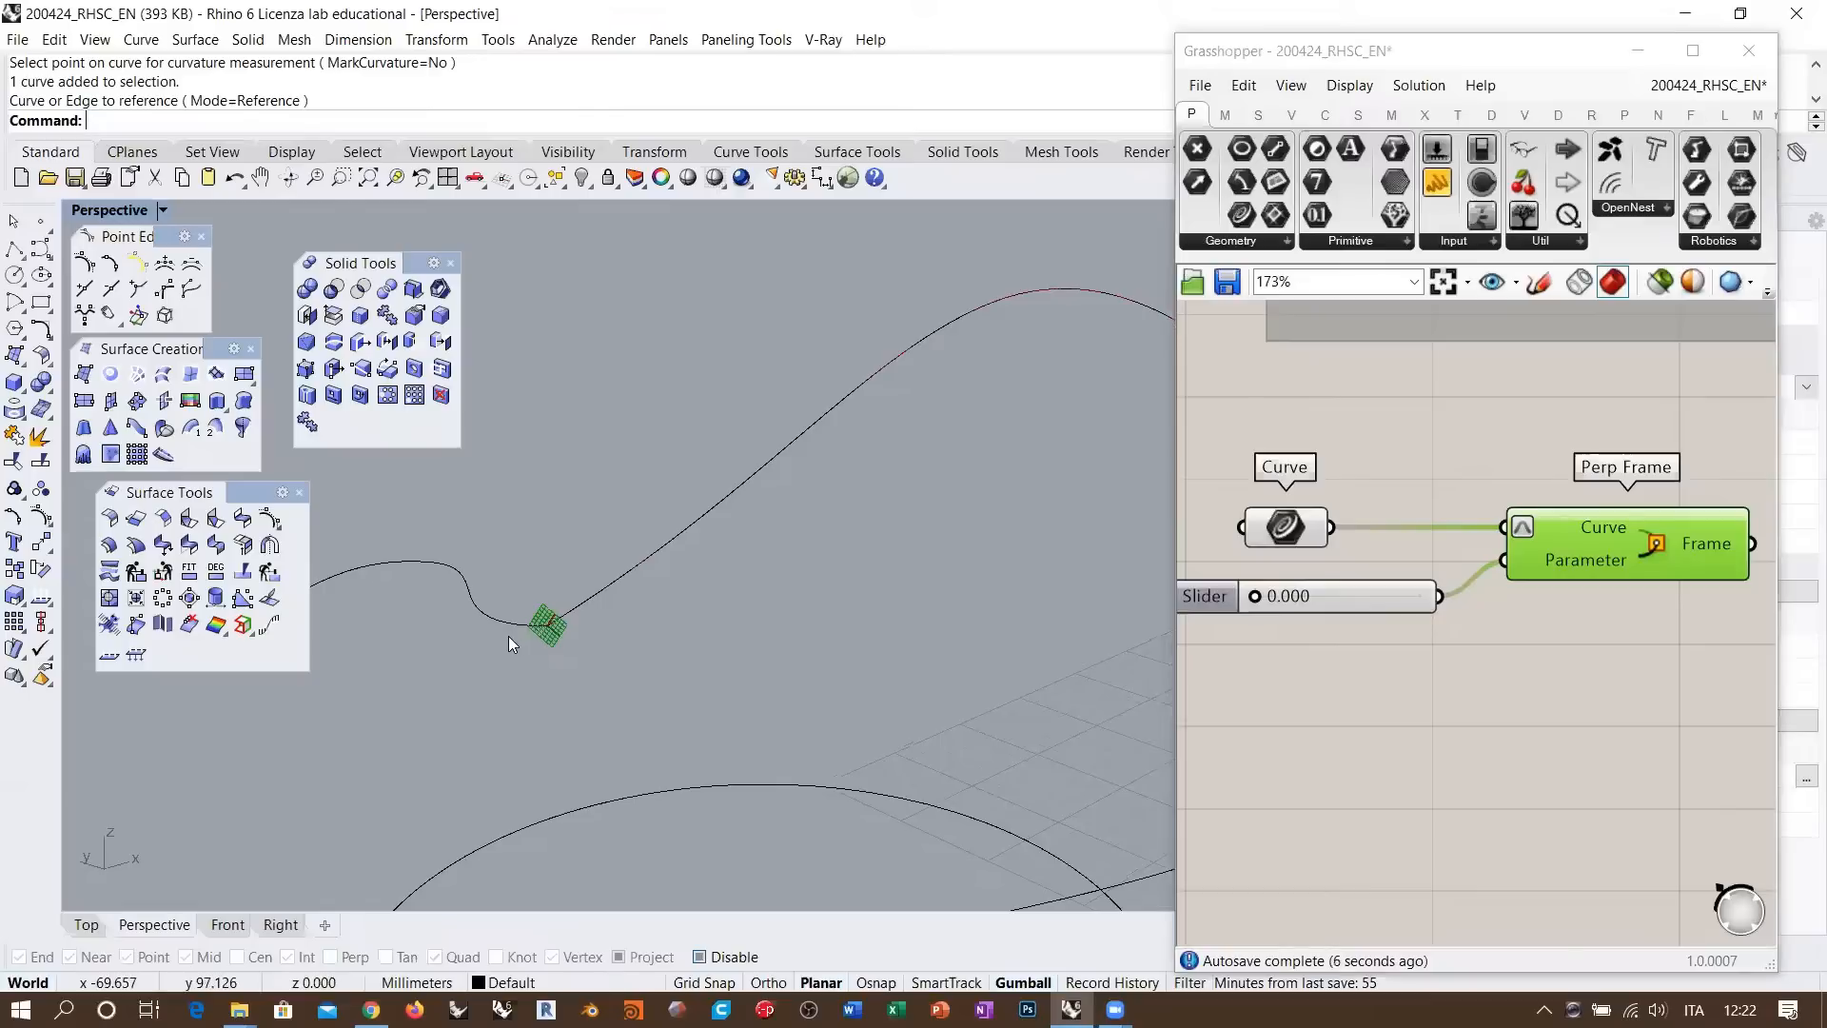
pyautogui.moveTo(508, 643); pyautogui.dragTo(778, 620, button='right')
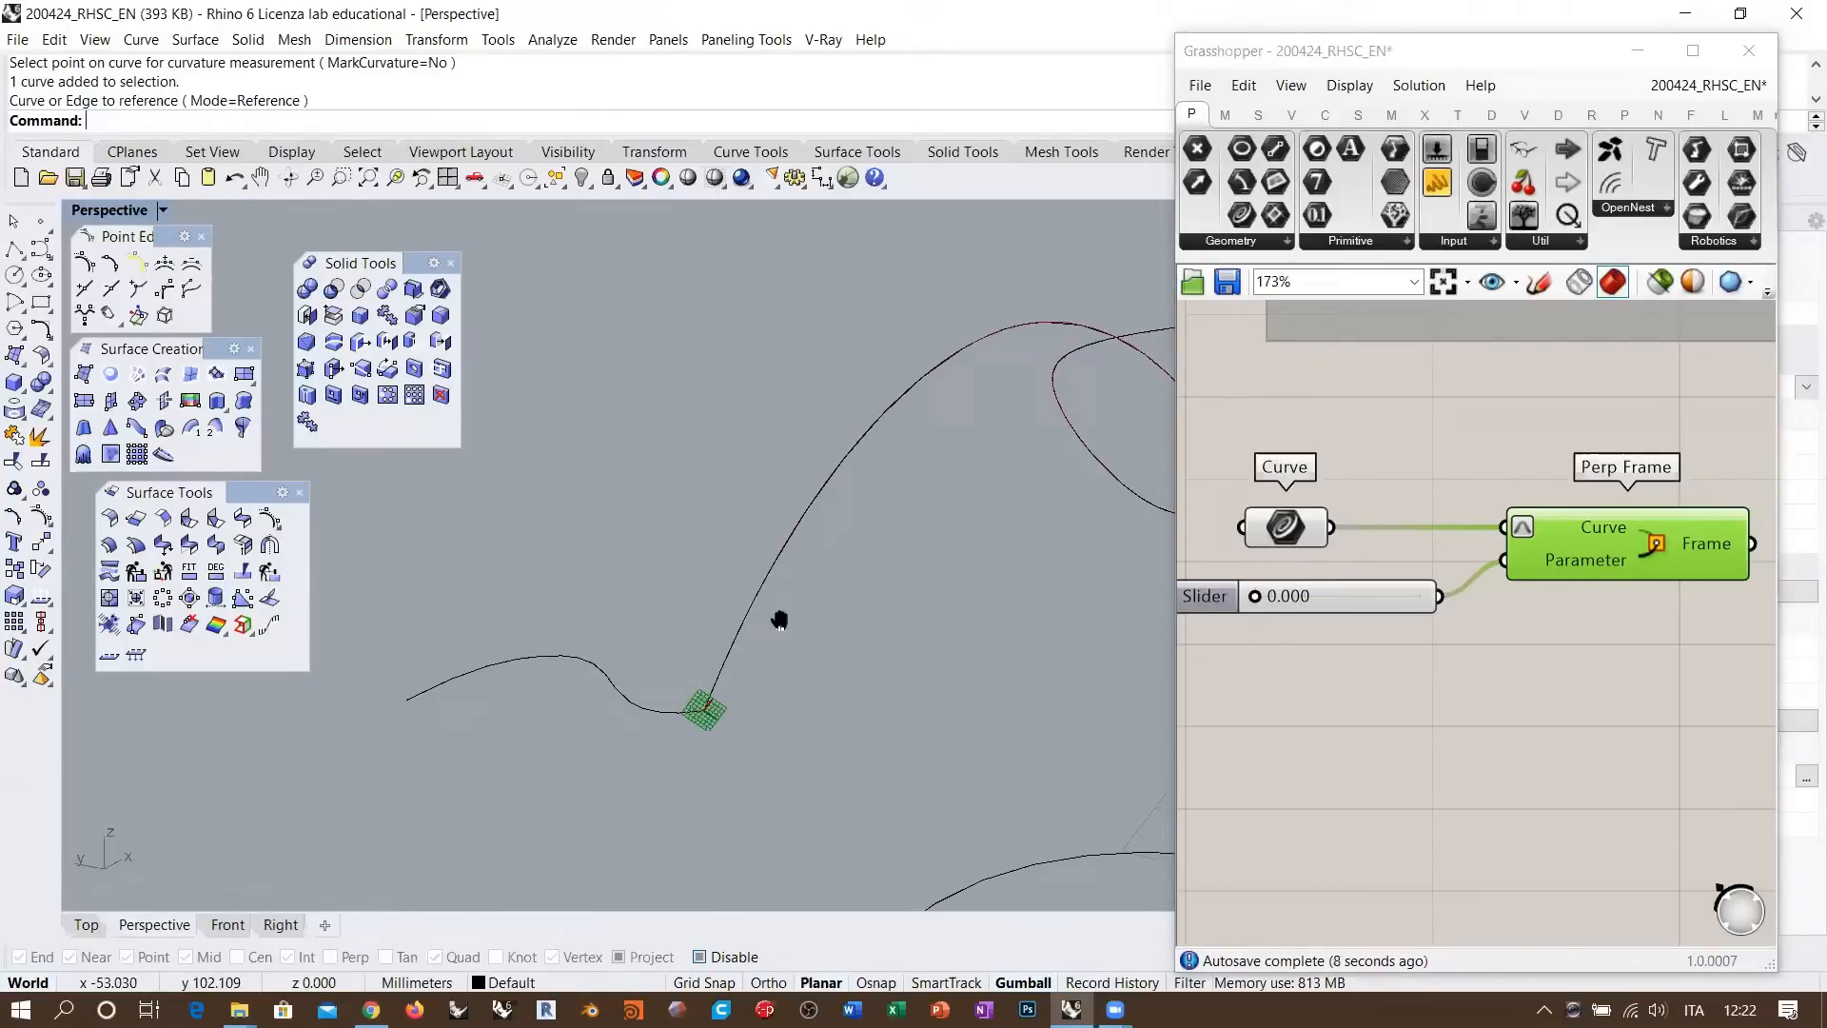
pyautogui.click(801, 518)
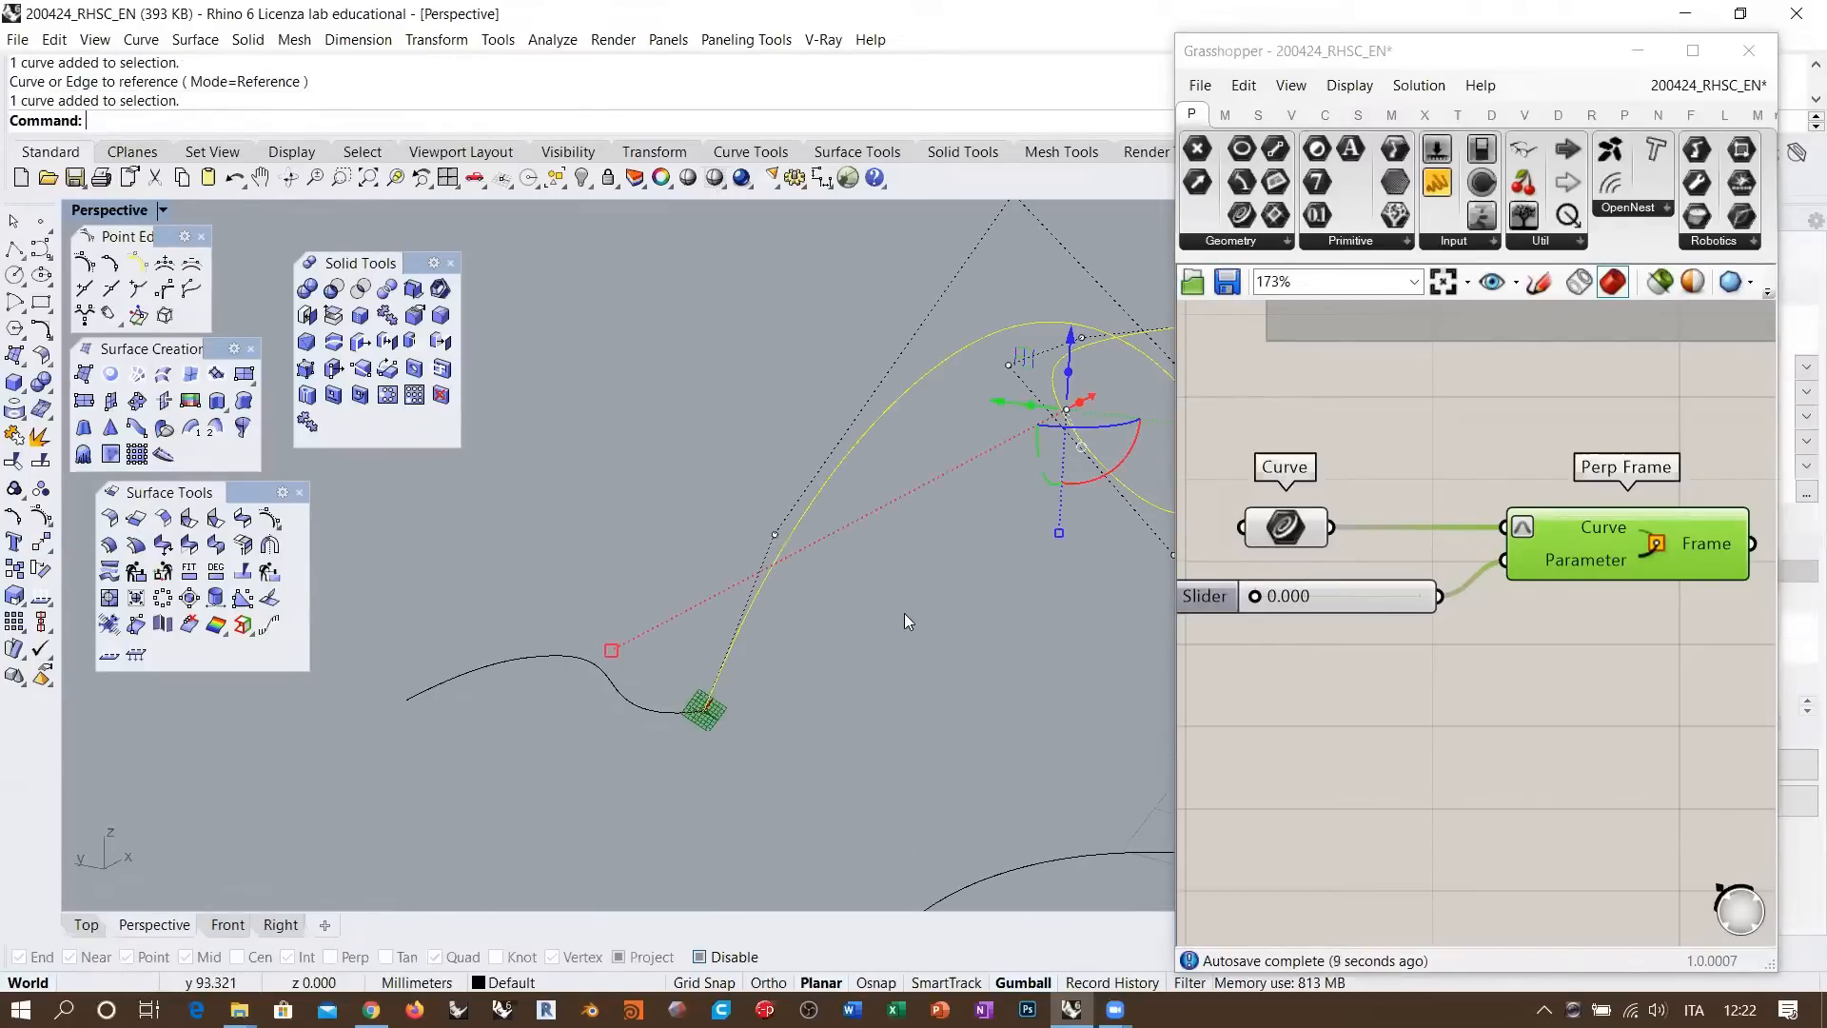
pyautogui.click(774, 533)
pyautogui.moveTo(828, 623); pyautogui.dragTo(869, 601, button='right')
pyautogui.scroll(3, 860, 529)
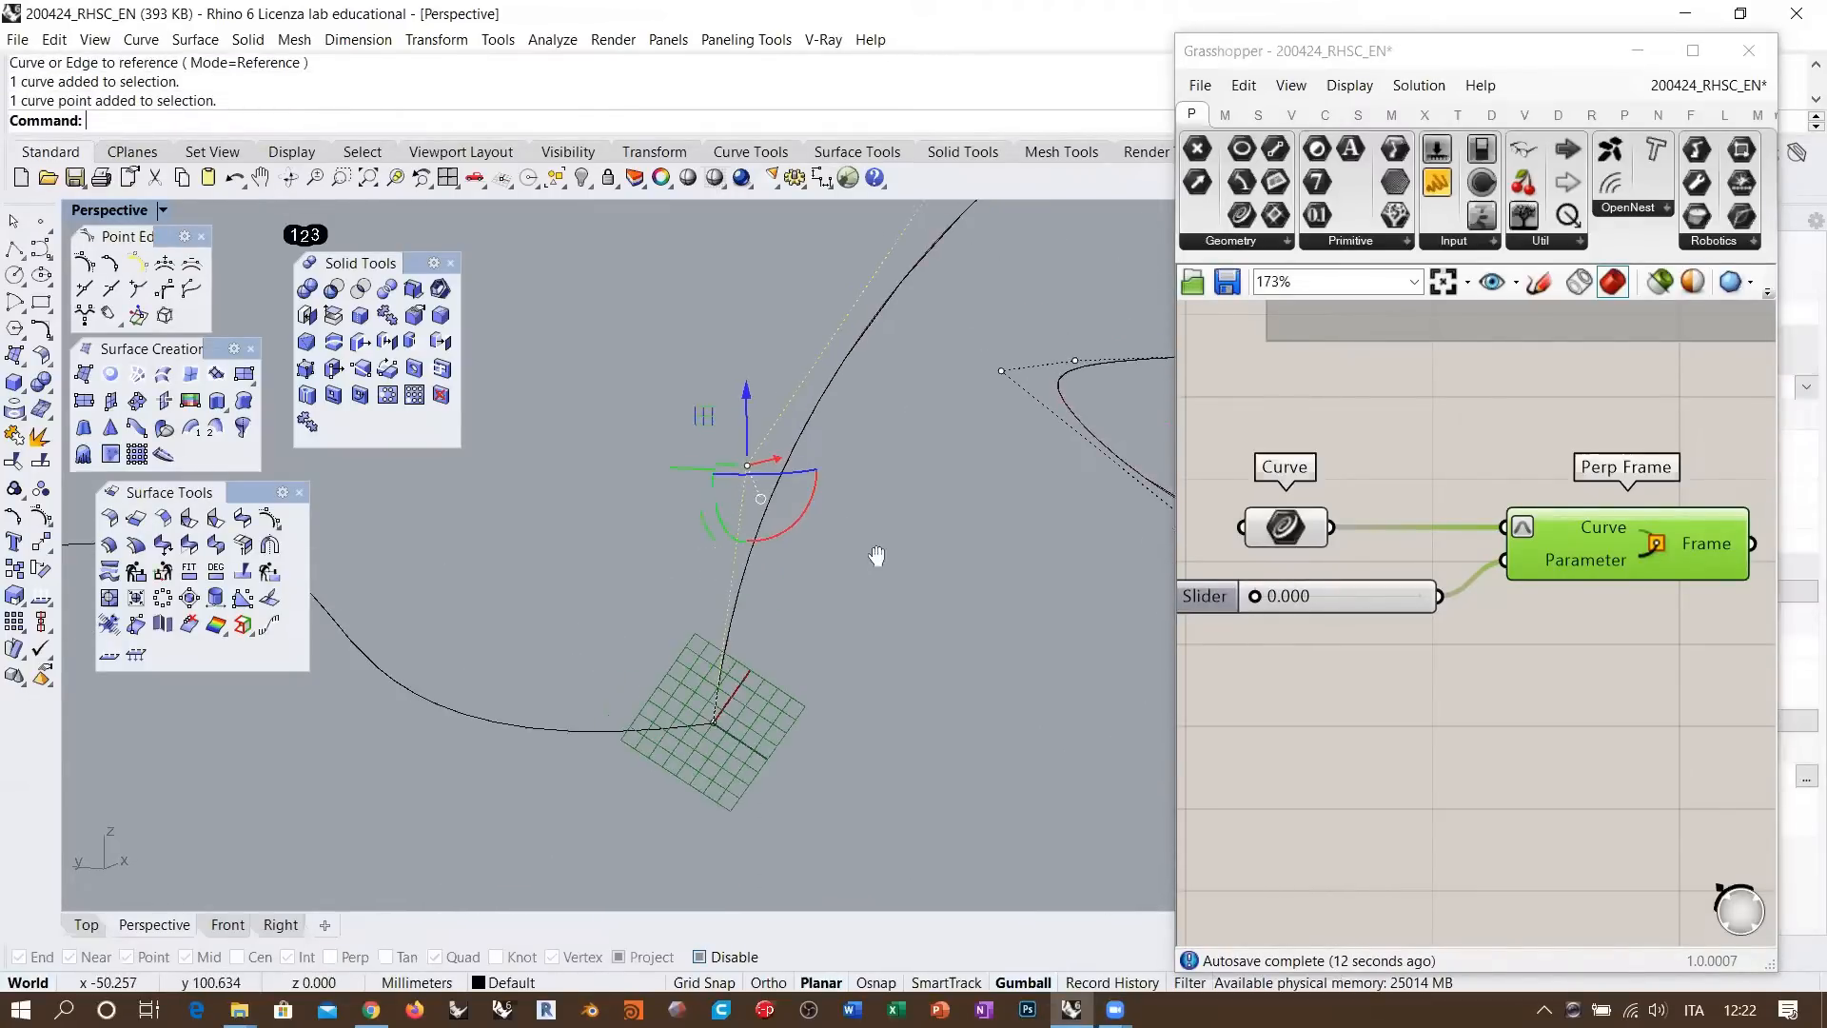
pyautogui.moveTo(723, 415); pyautogui.dragTo(663, 382)
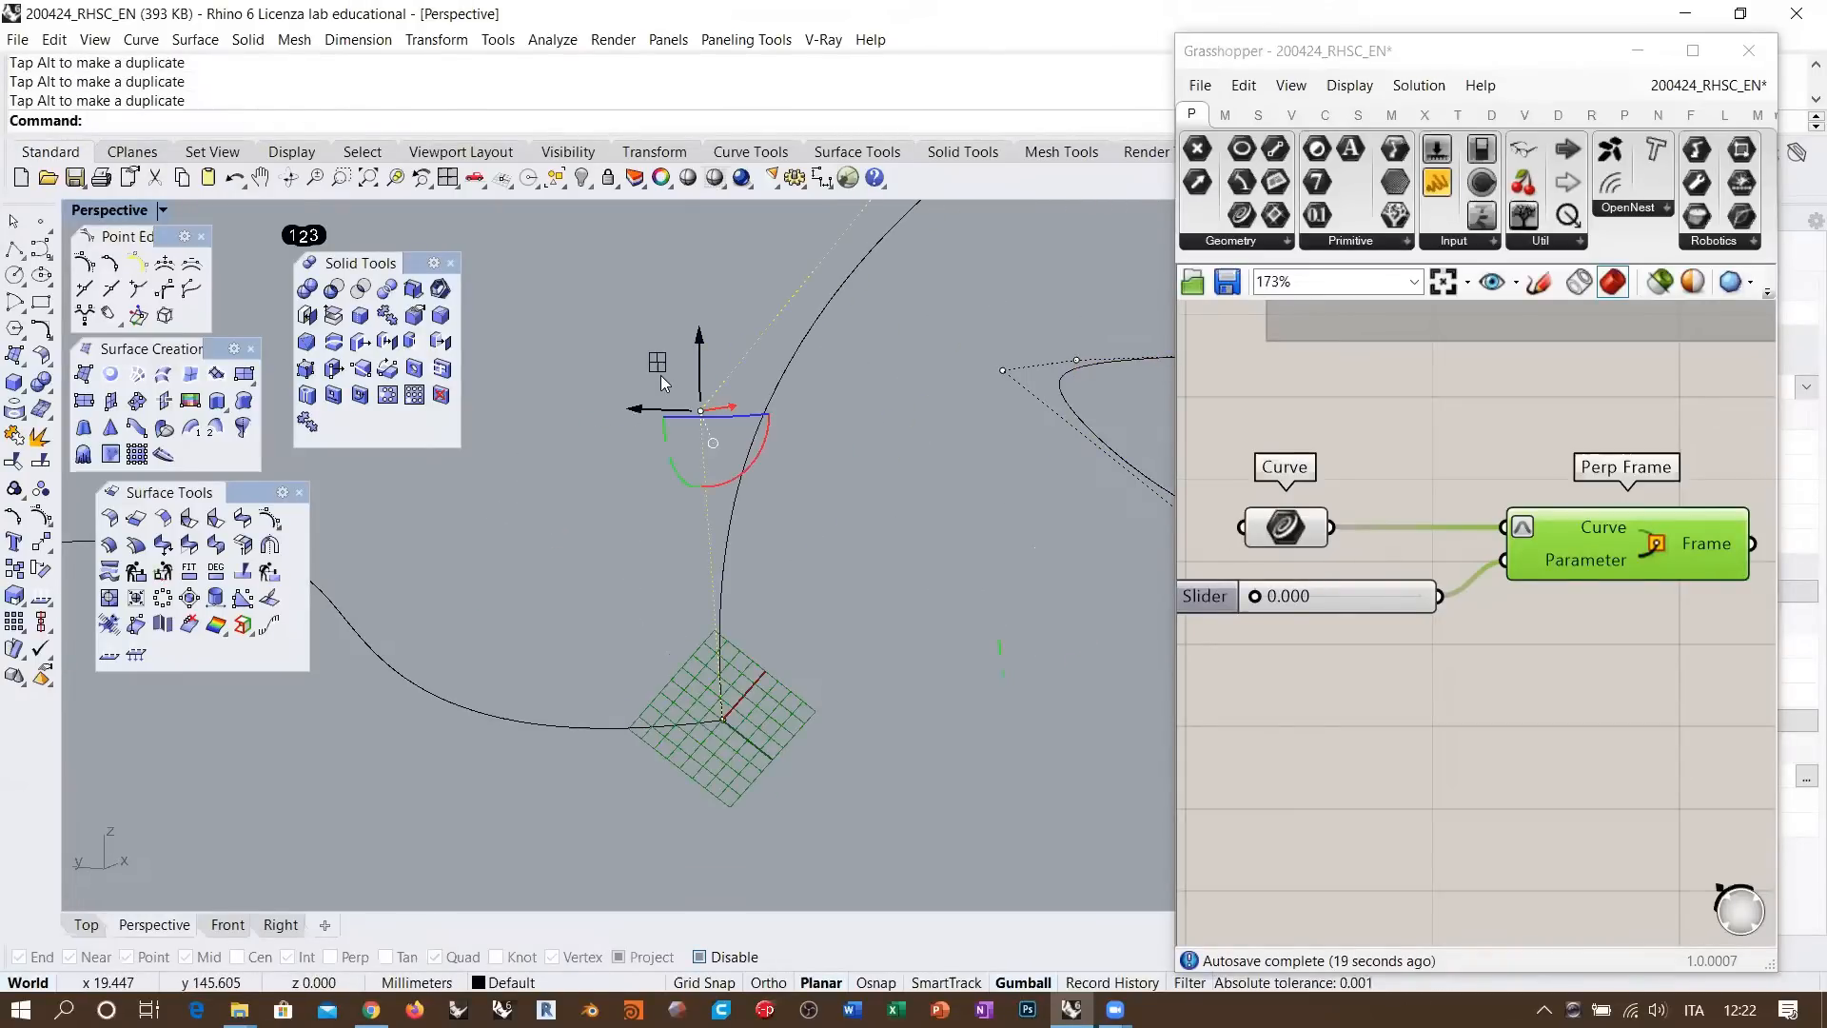
# Undo the moves of the rail's second control point
pyautogui.hotkey('ctrl', 'z')
pyautogui.hotkey('ctrl', 'z')
pyautogui.hotkey('ctrl', 'z')
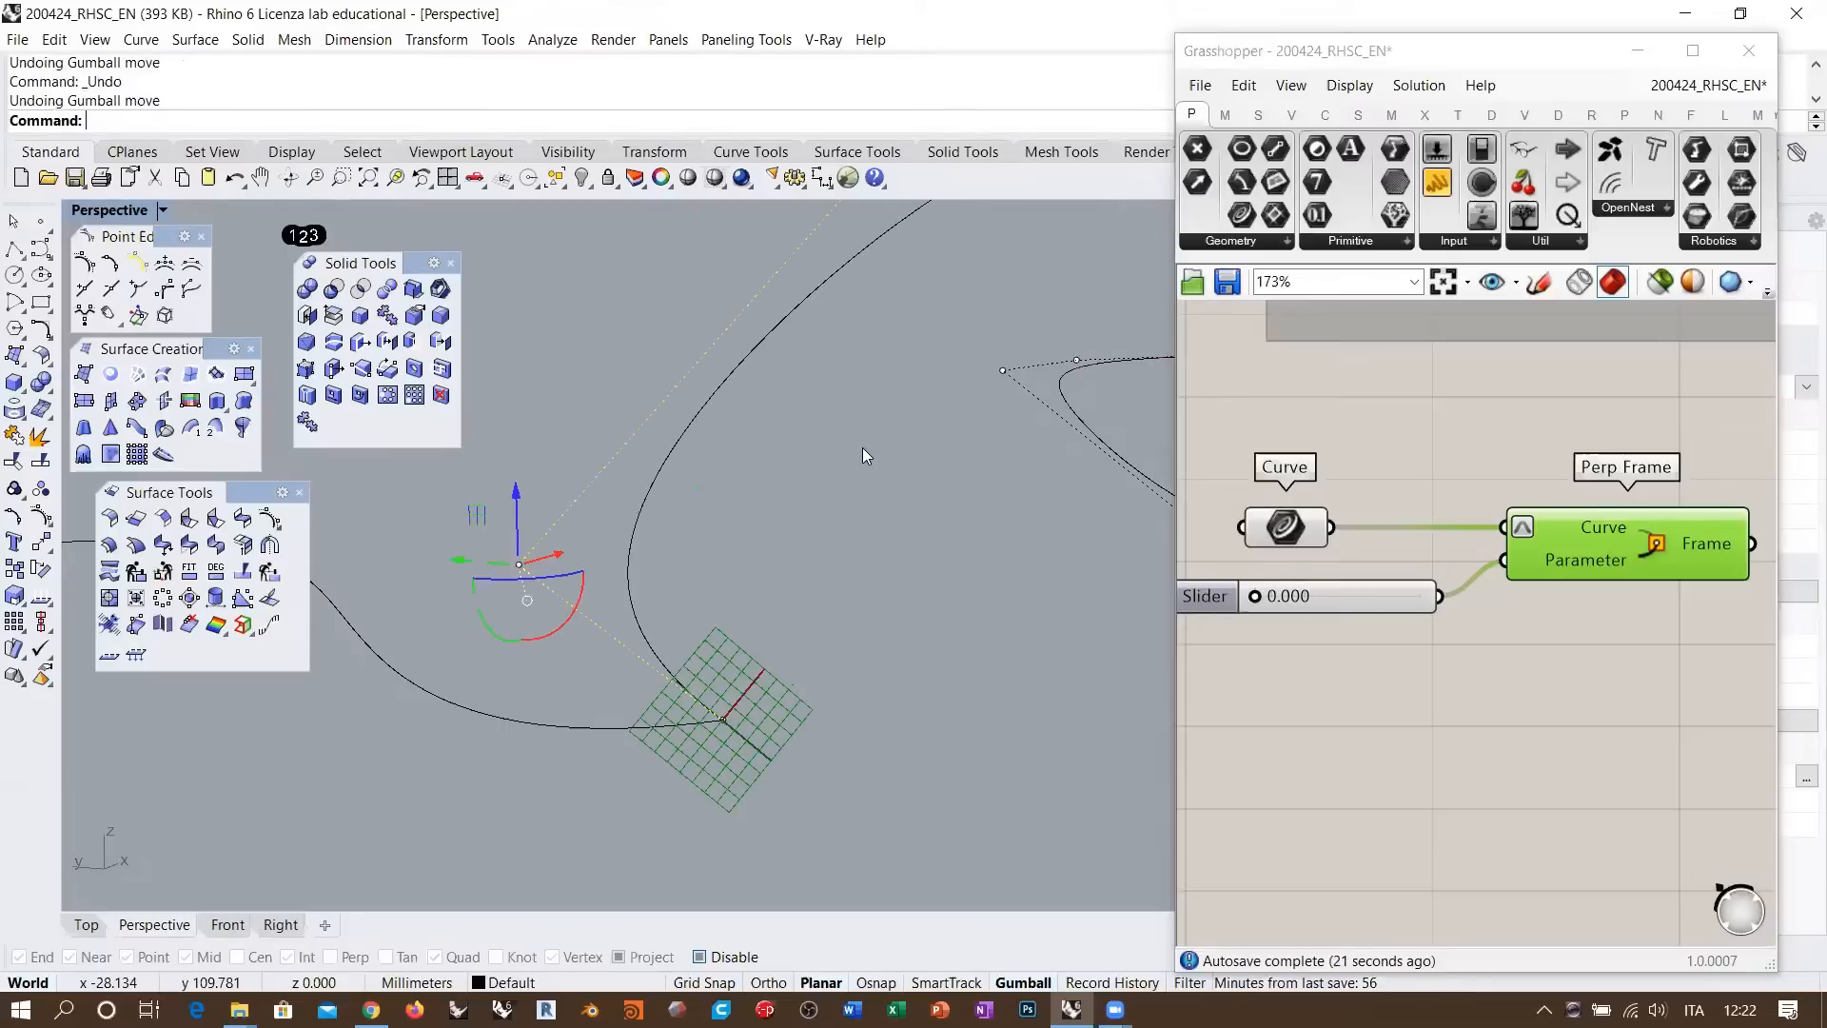
pyautogui.hotkey('ctrl', 'z')
pyautogui.hotkey('ctrl', 'z')
pyautogui.hotkey('ctrl', 'z')
pyautogui.hotkey('ctrl', 'z')
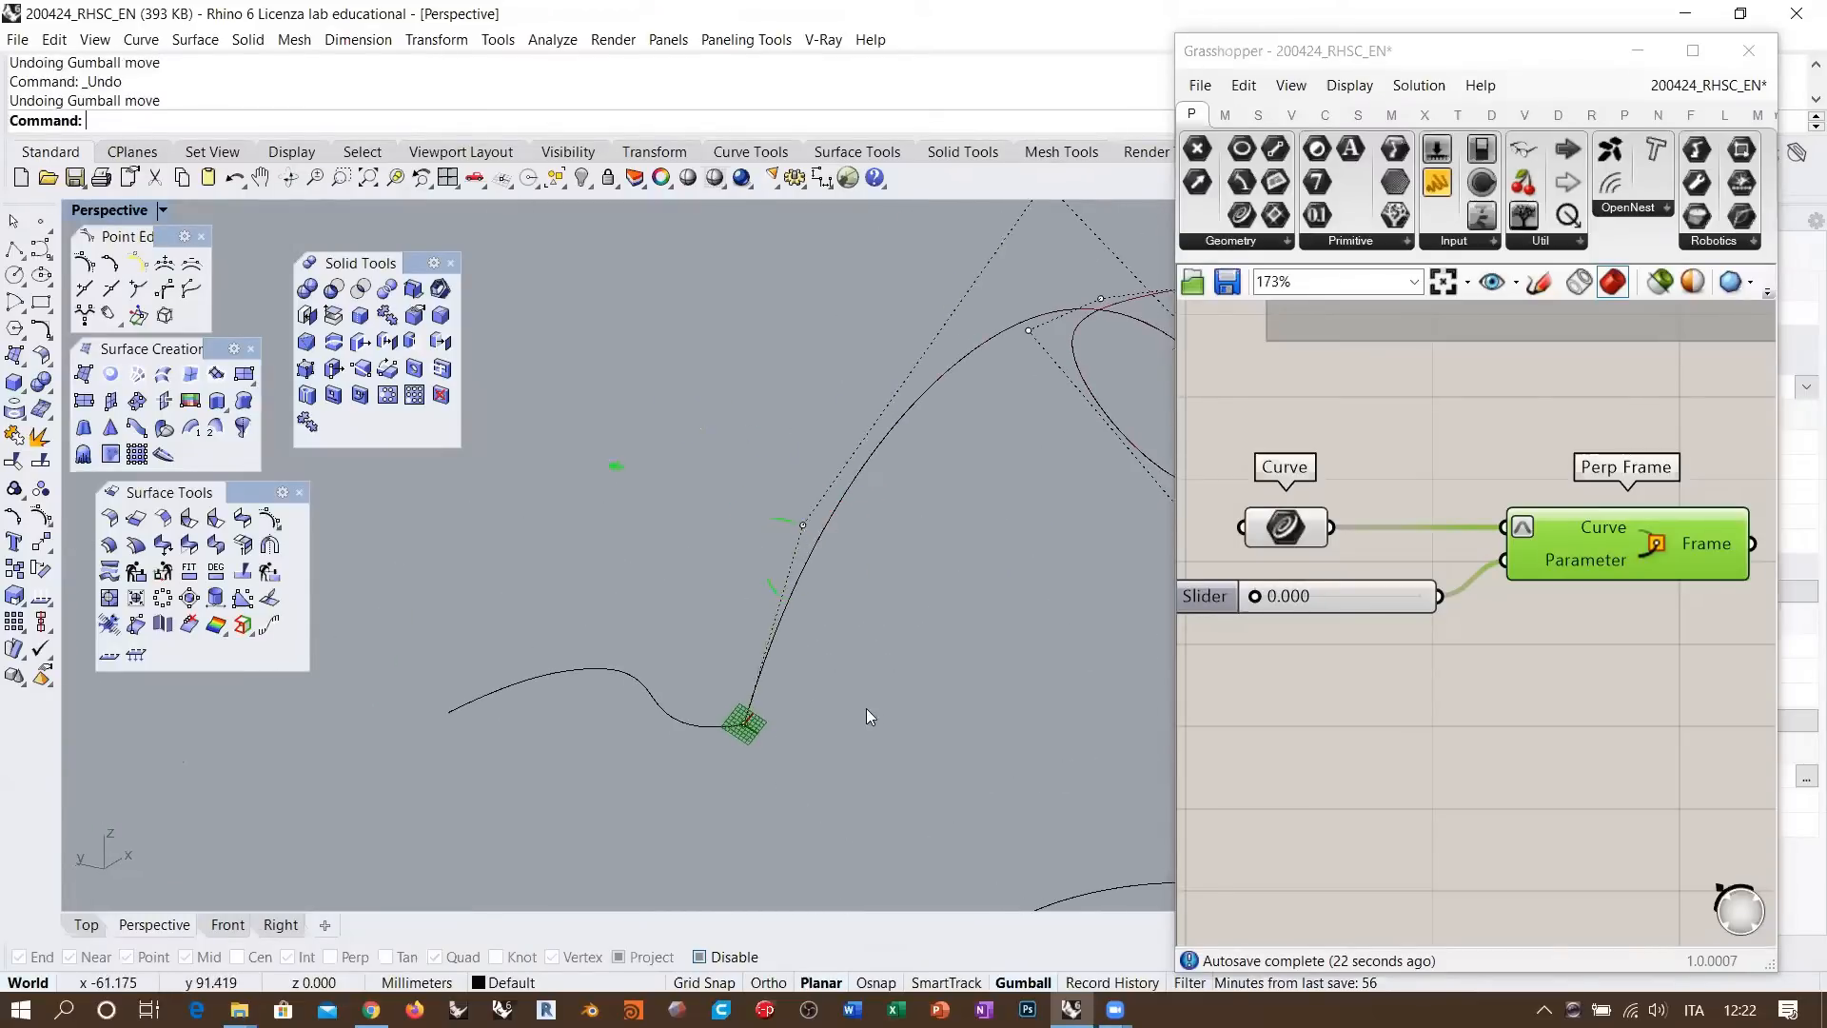
pyautogui.hotkey('ctrl', 'z')
# Examine how the short section curve meets the rail and the perpendicular frame at the rail's start
pyautogui.click(696, 655)
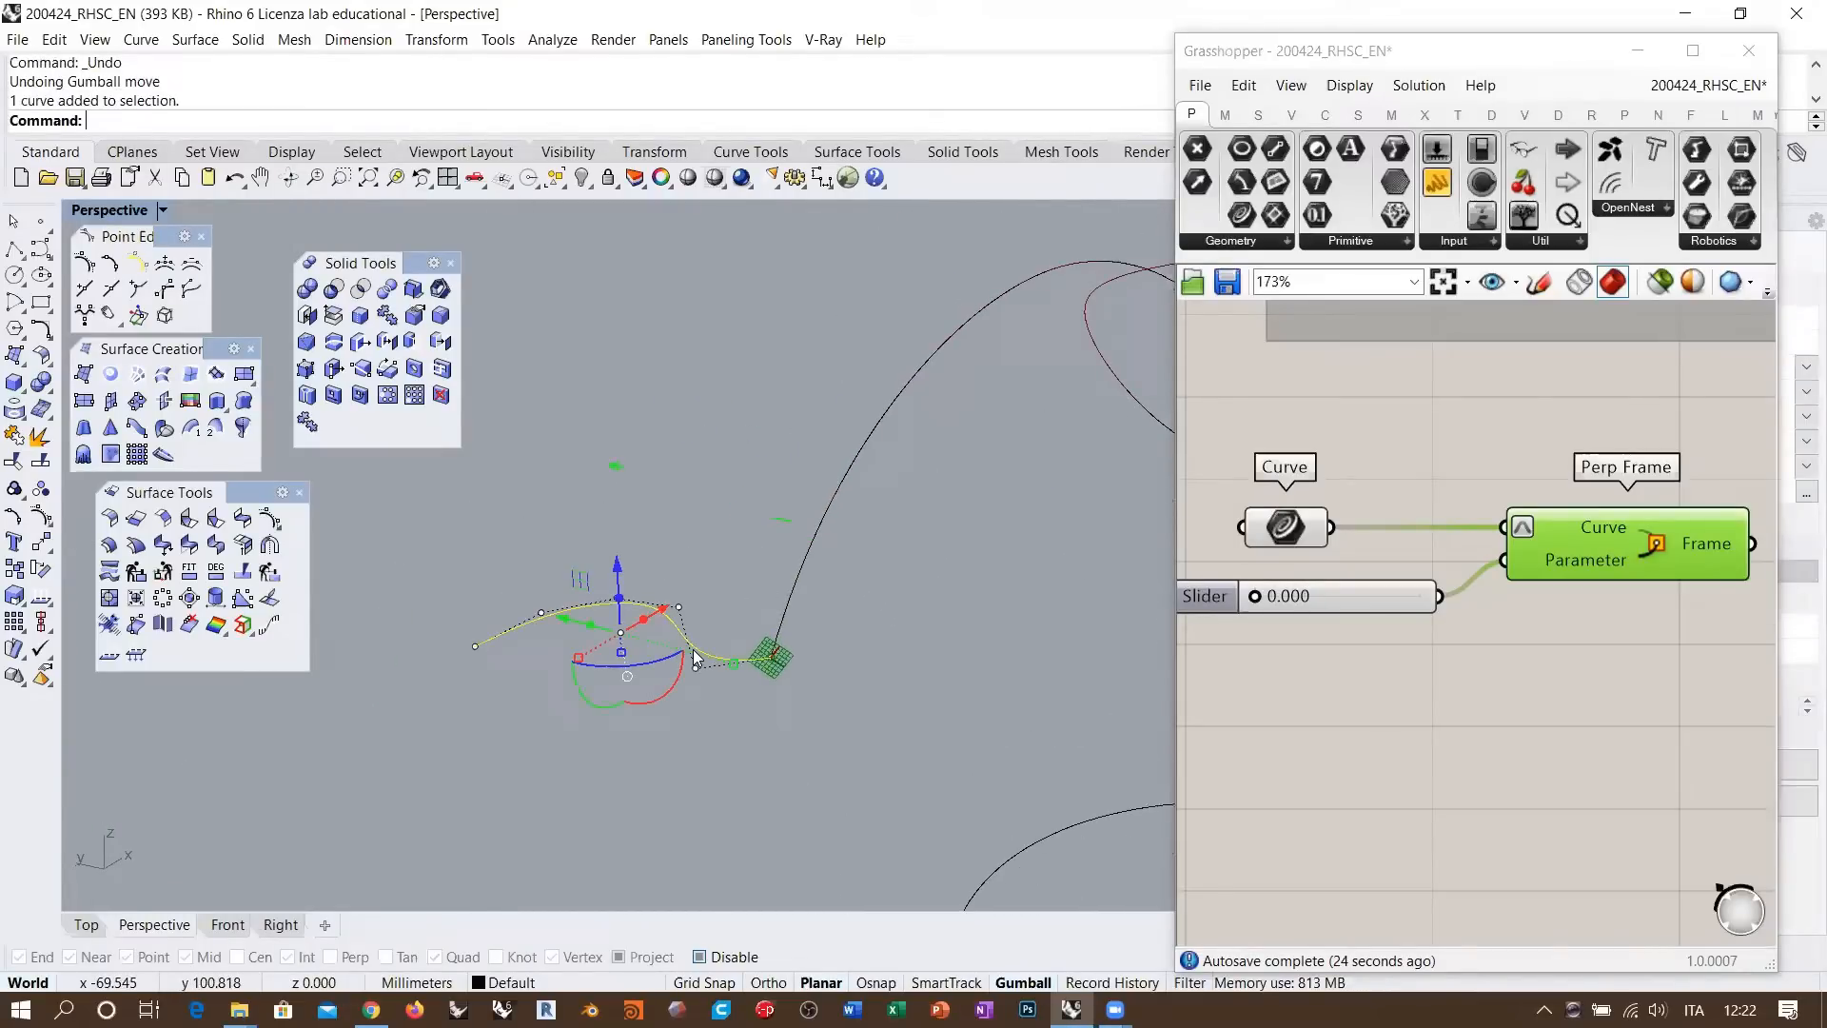
pyautogui.keyDown('shift'); pyautogui.click(792, 581); pyautogui.keyUp('shift')
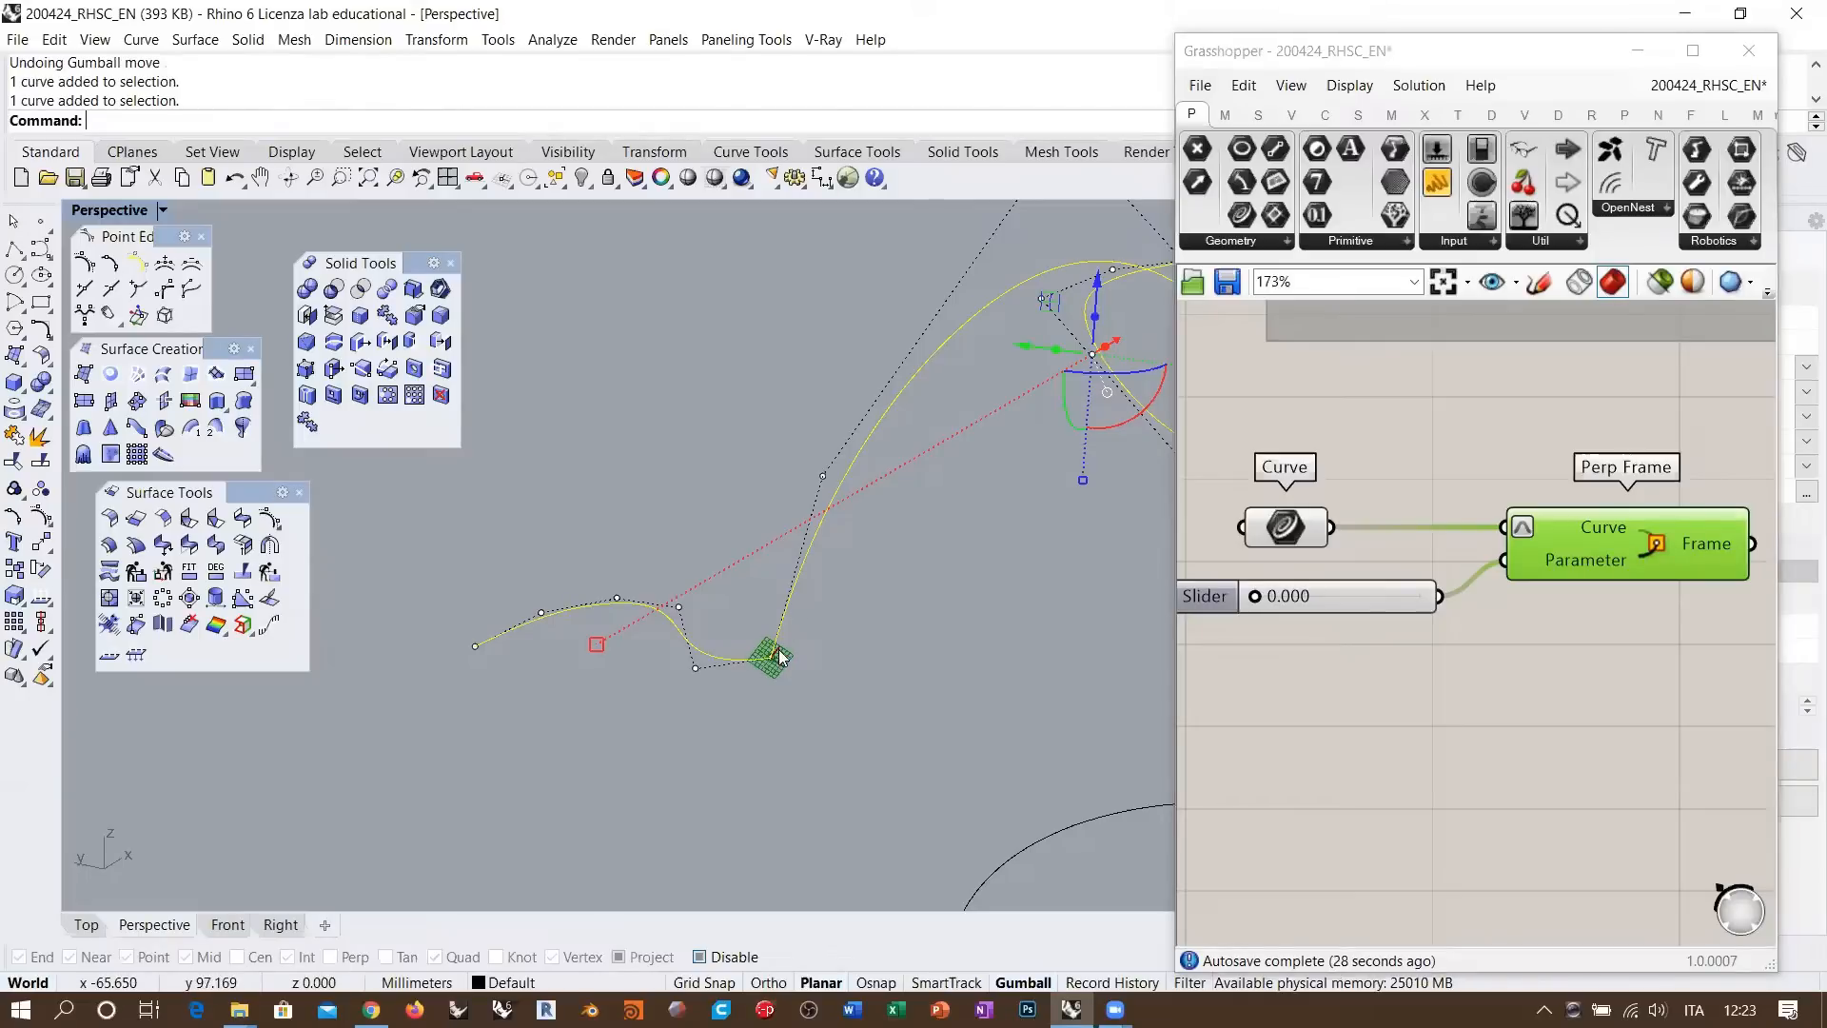
pyautogui.scroll(4, 778, 631)
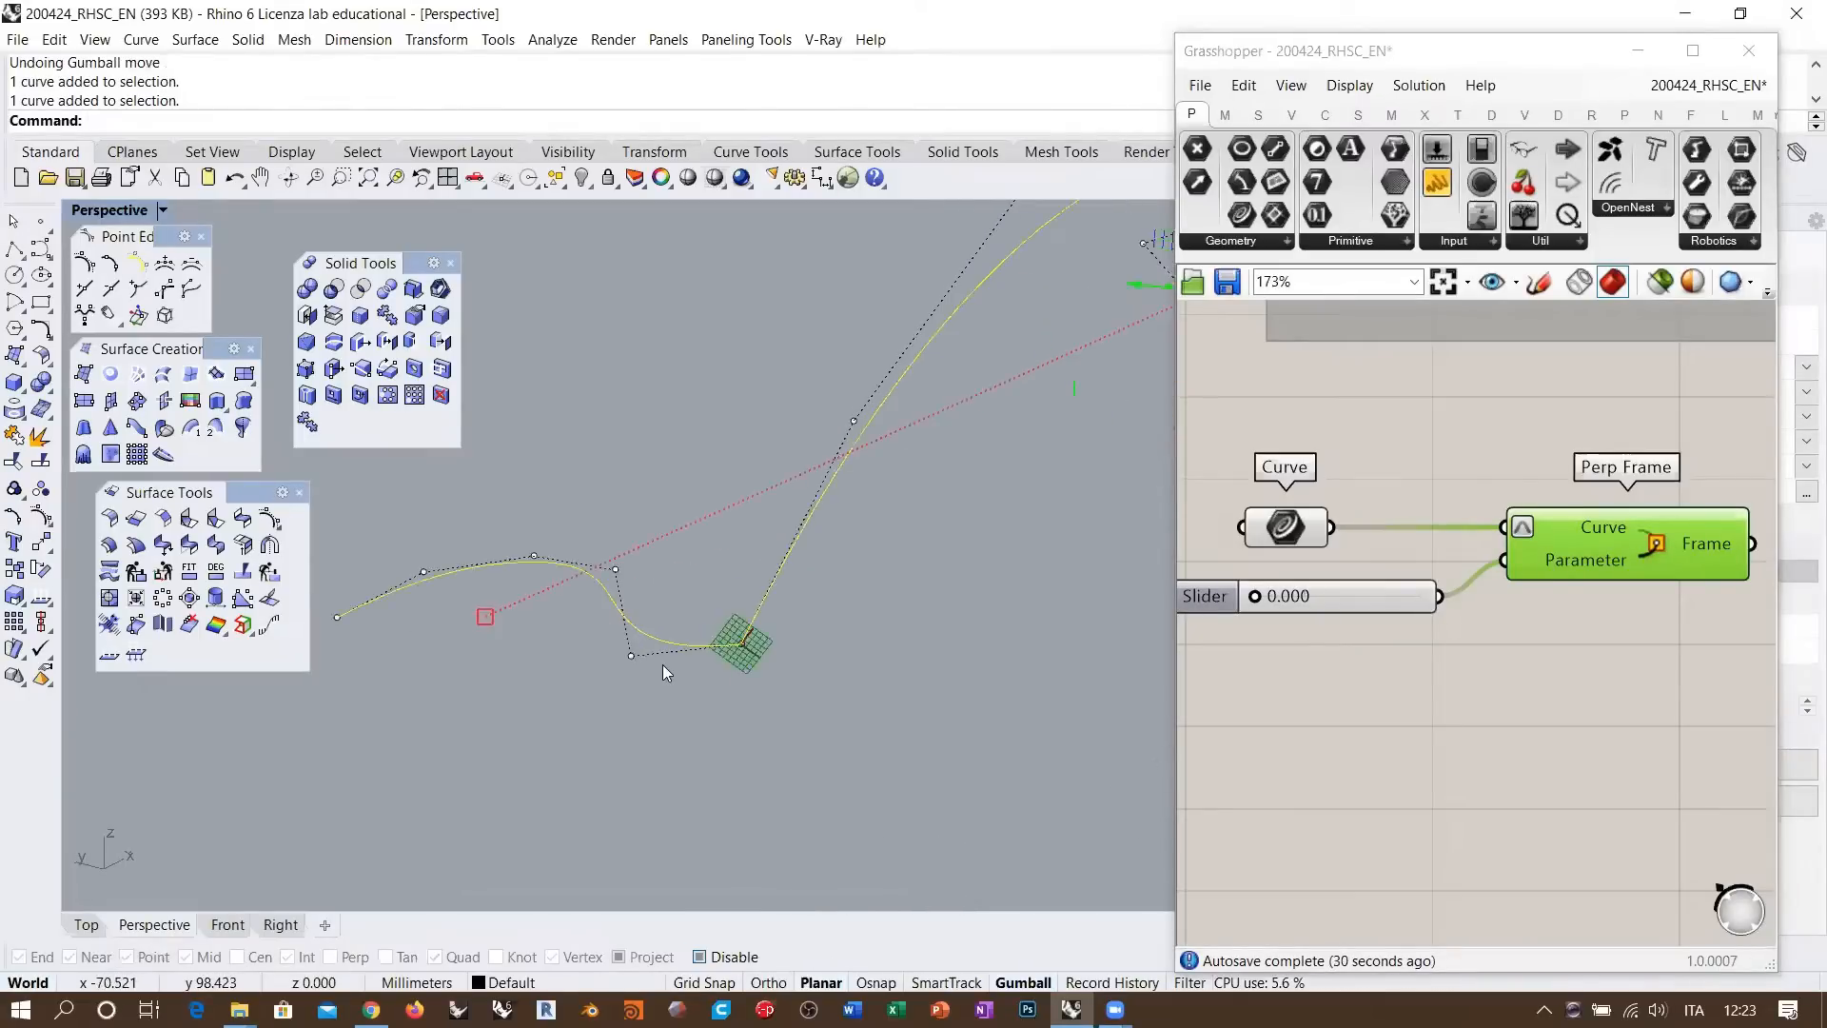
pyautogui.click(685, 637)
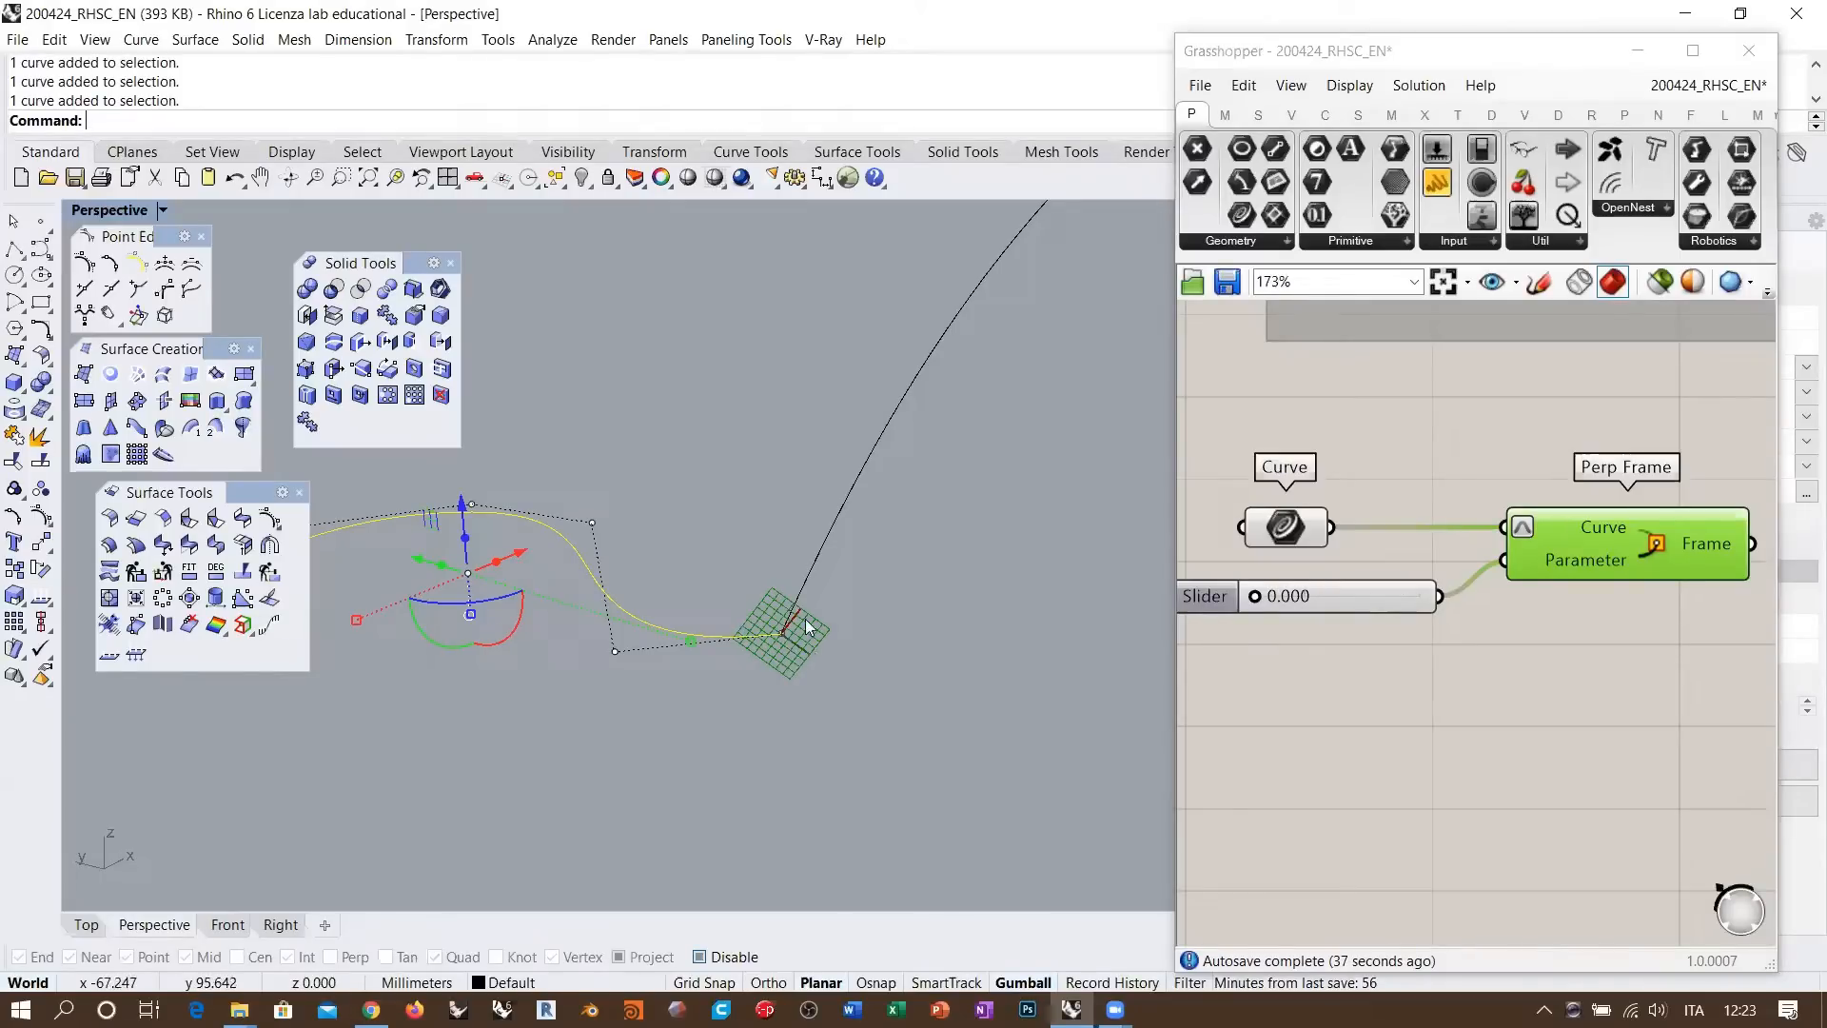
pyautogui.scroll(5, 758, 619)
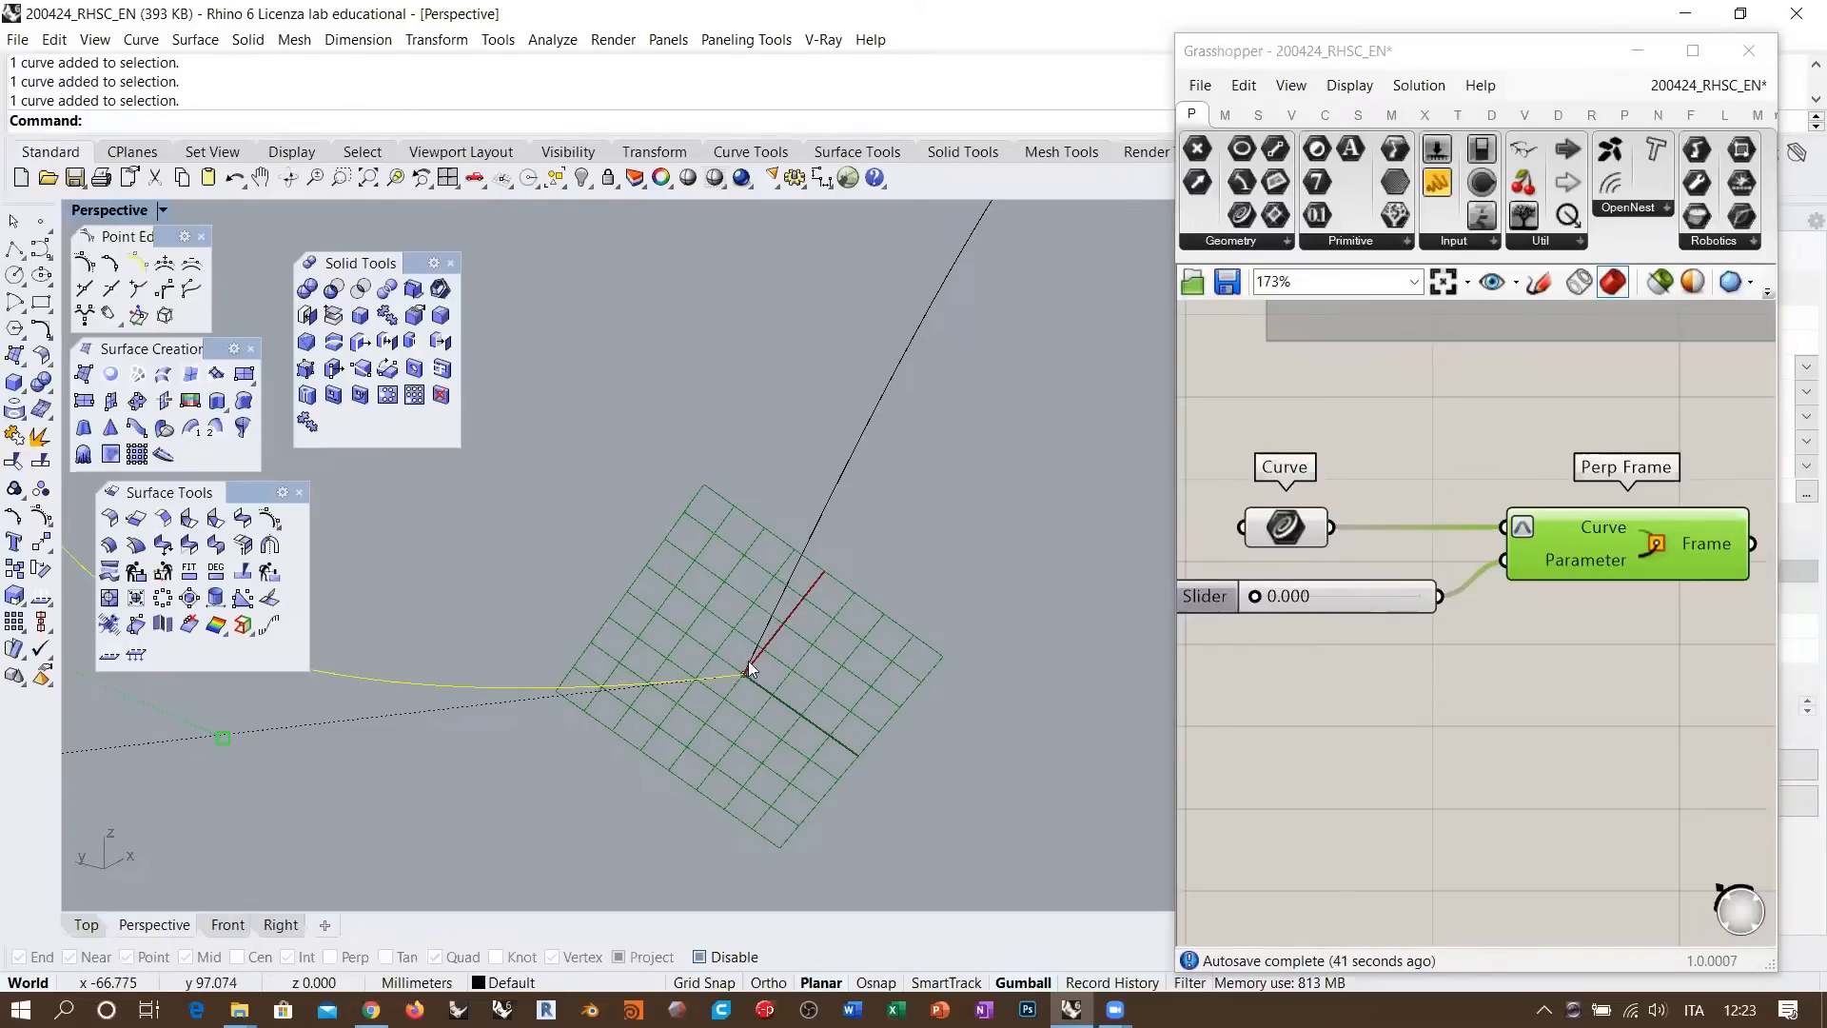
# Set Grasshopper's preview plane size to 10 to enlarge the perpendicular frame display
pyautogui.scroll(-10, 746, 647)
pyautogui.moveTo(738, 615); pyautogui.dragTo(746, 514, button='right')
pyautogui.keyDown('shift'); pyautogui.moveTo(746, 514); pyautogui.dragTo(588, 597, button='right'); pyautogui.keyUp('shift')
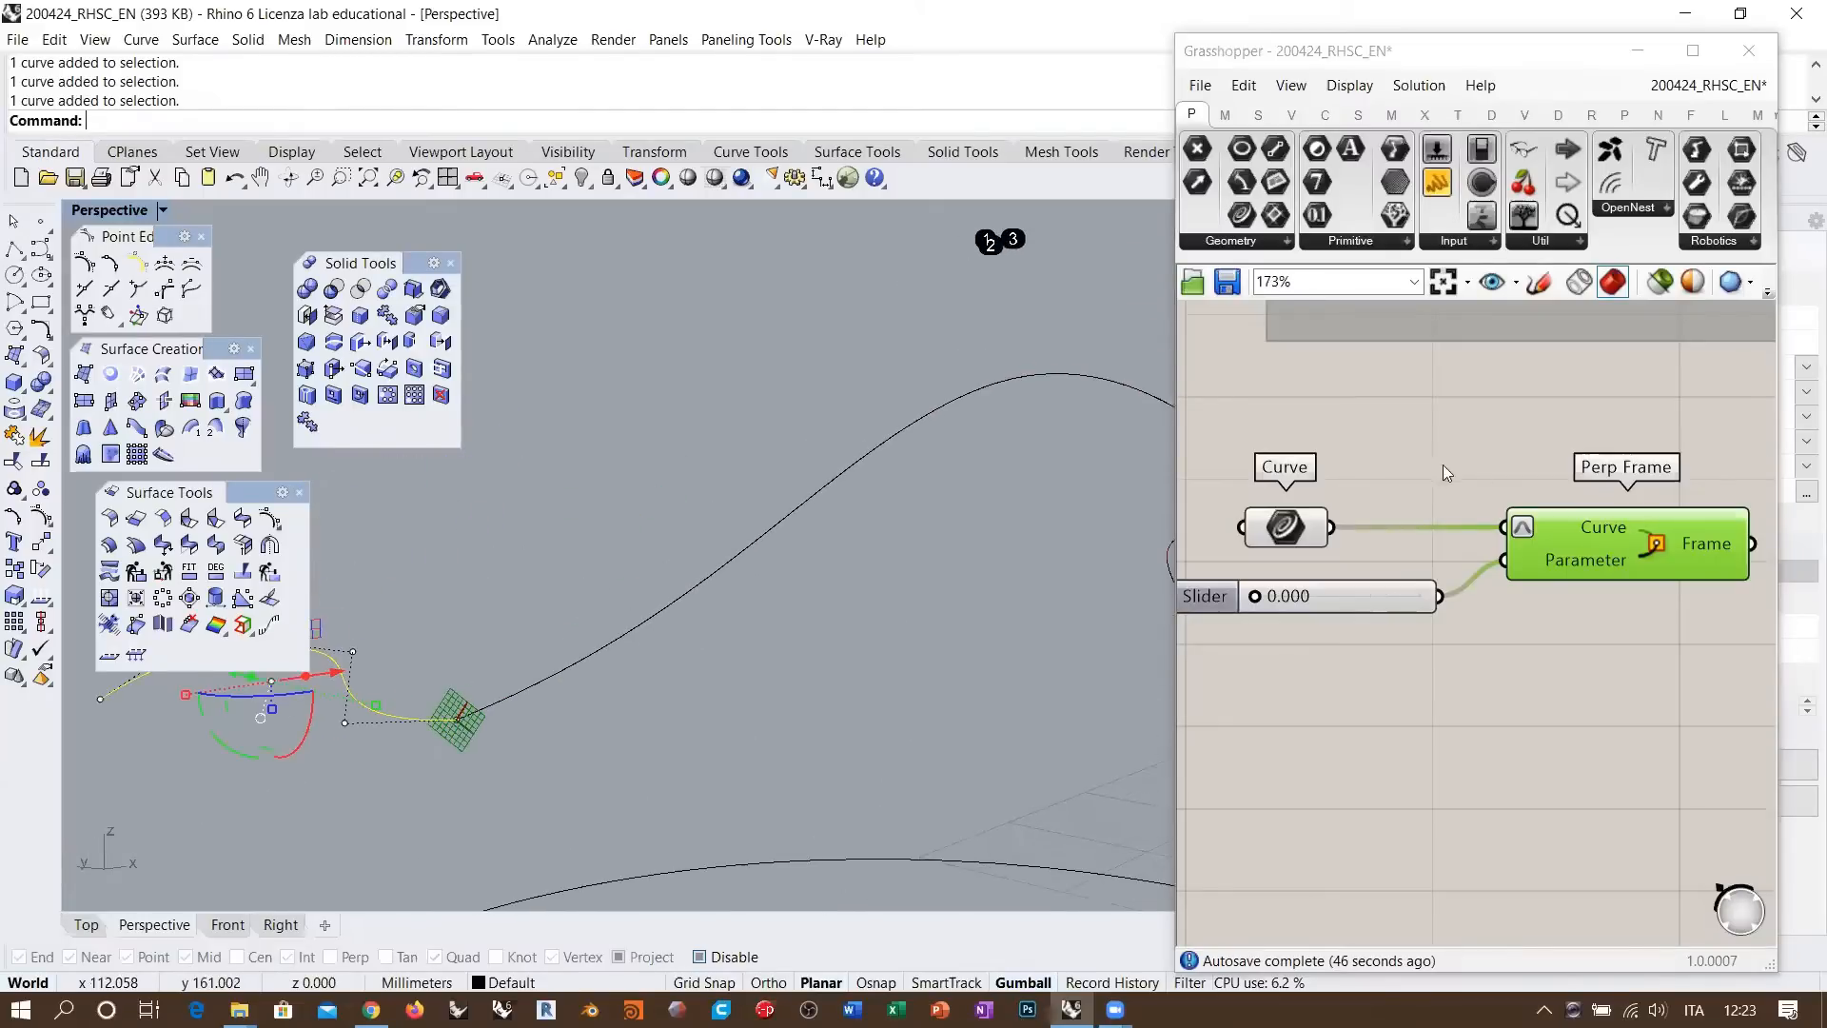
pyautogui.click(1291, 85)
pyautogui.moveTo(1335, 89)
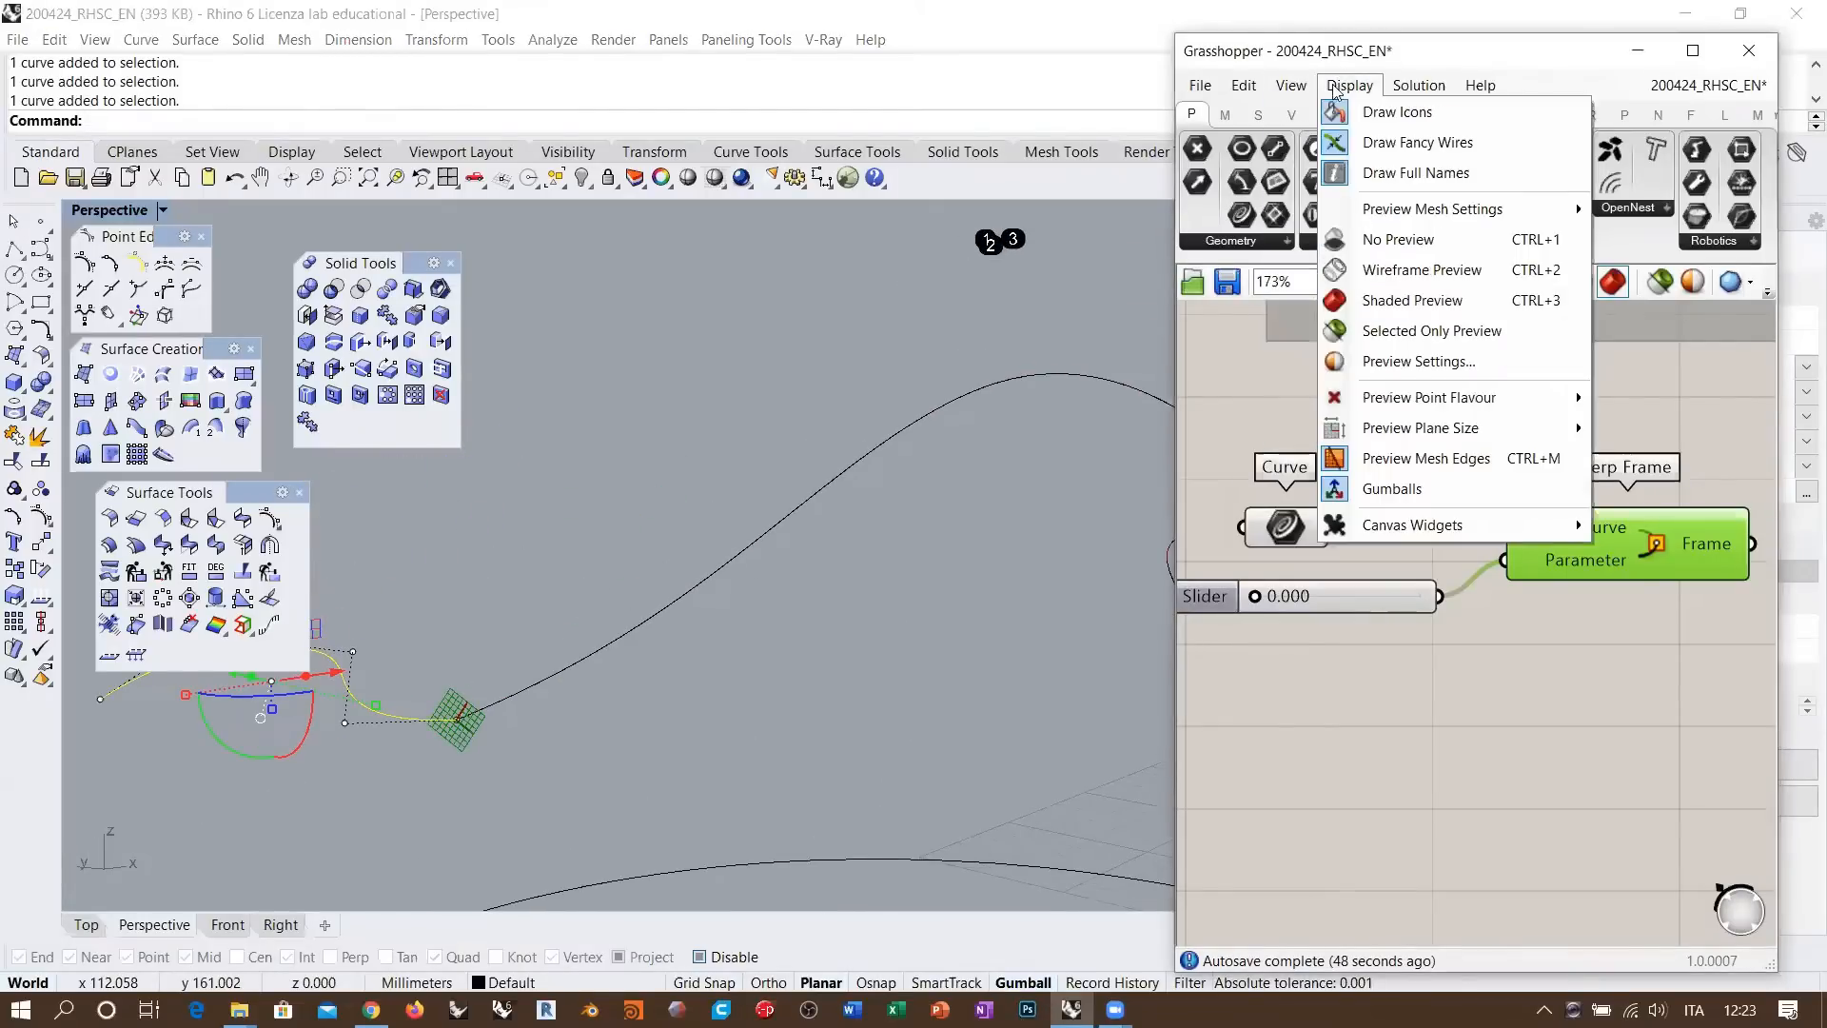
pyautogui.moveTo(1427, 428)
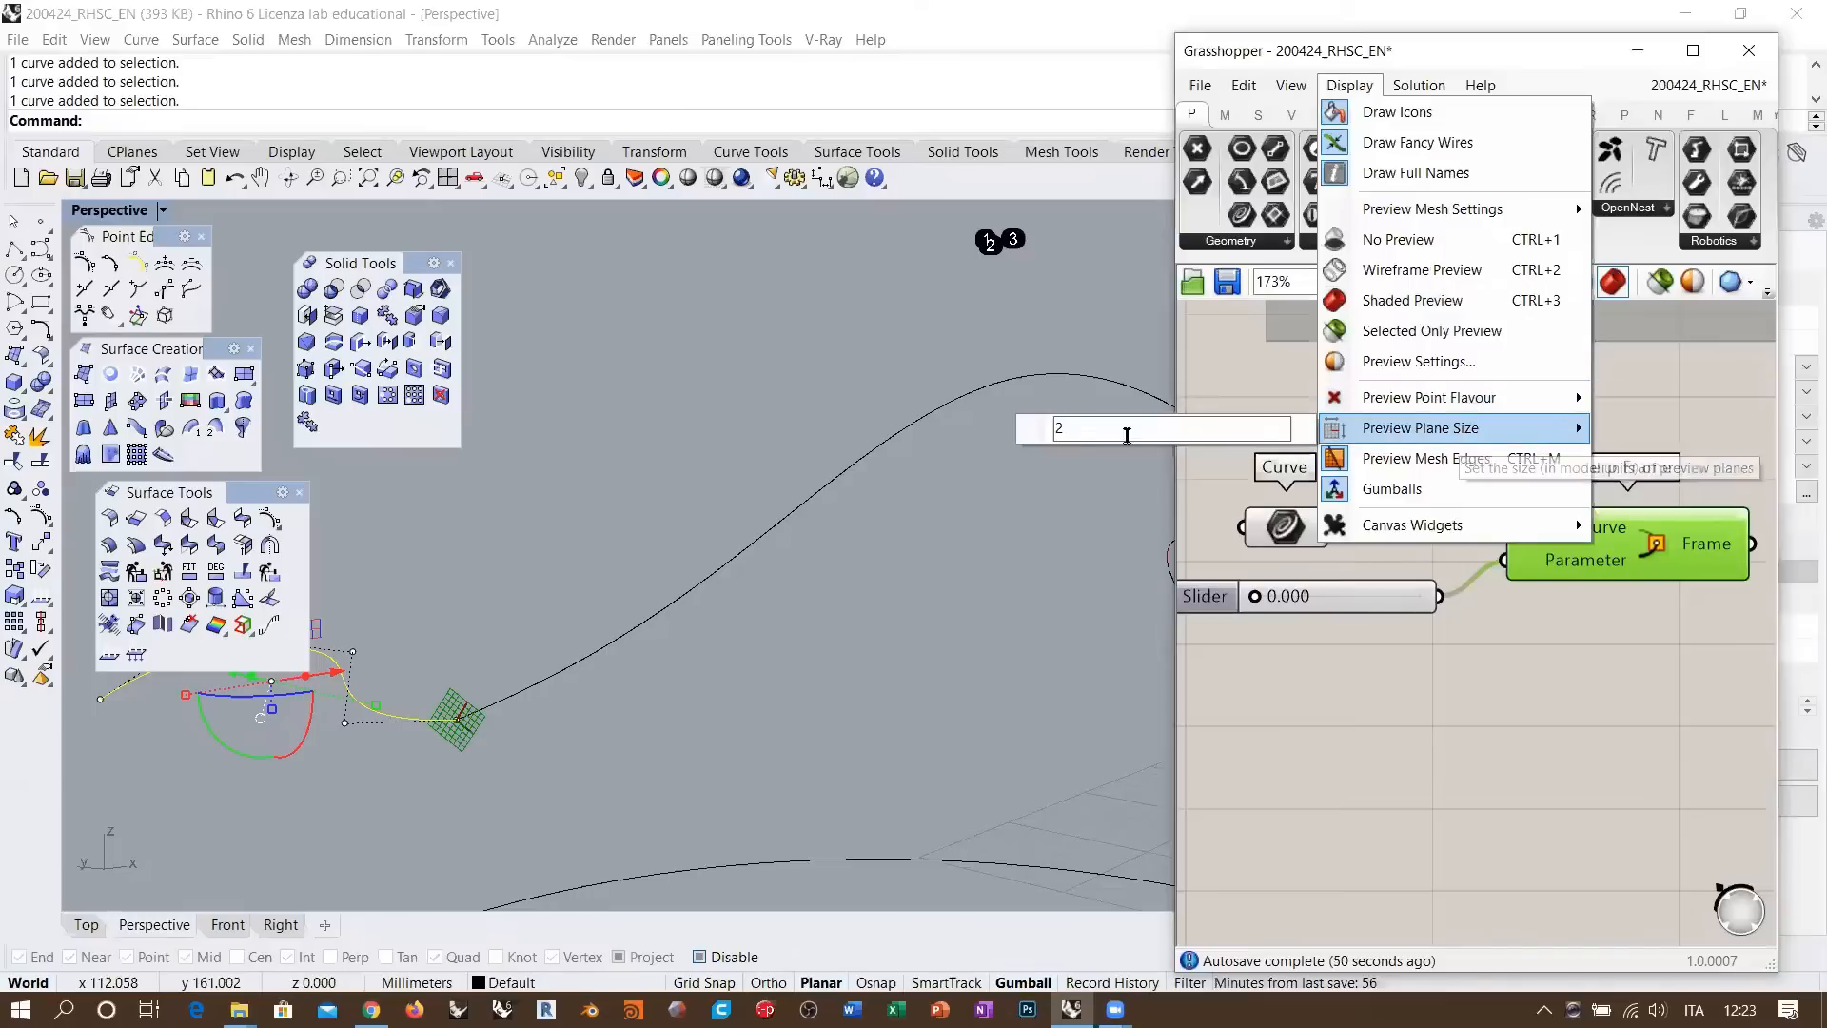
pyautogui.press('BackSpace')
pyautogui.write('10')
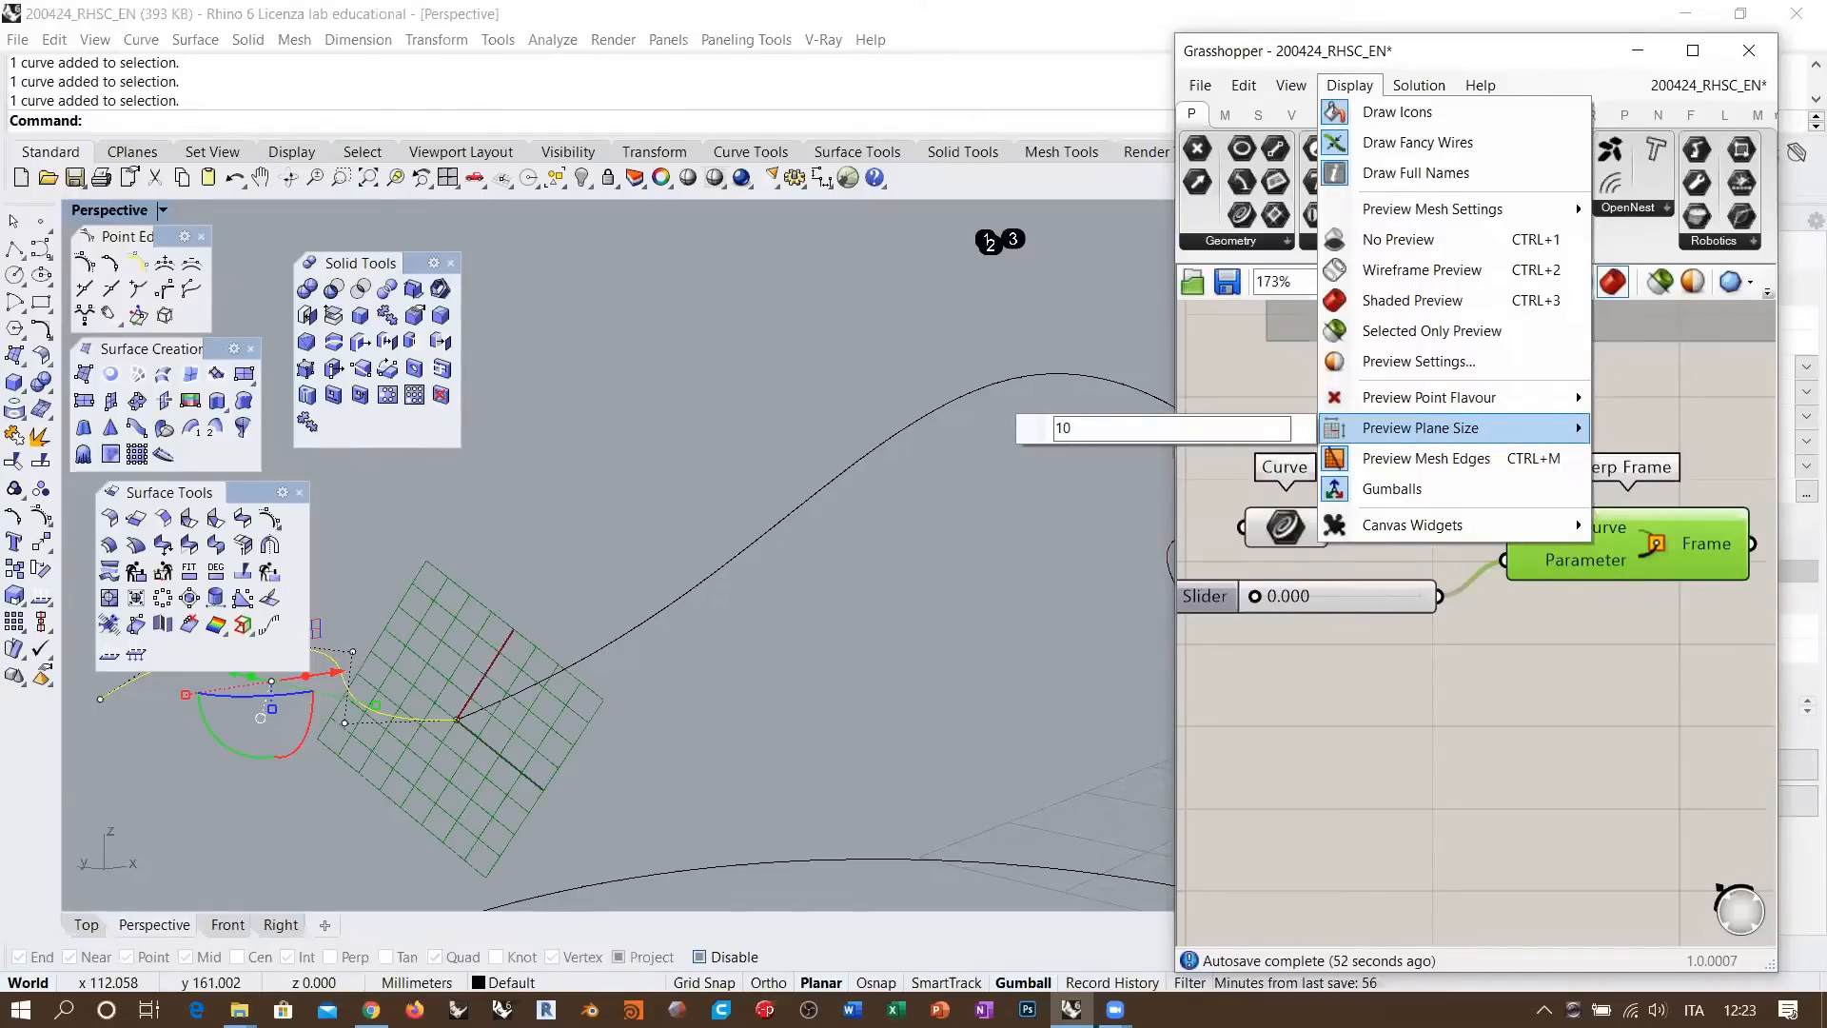
pyautogui.moveTo(629, 569); pyautogui.dragTo(690, 571, button='right')
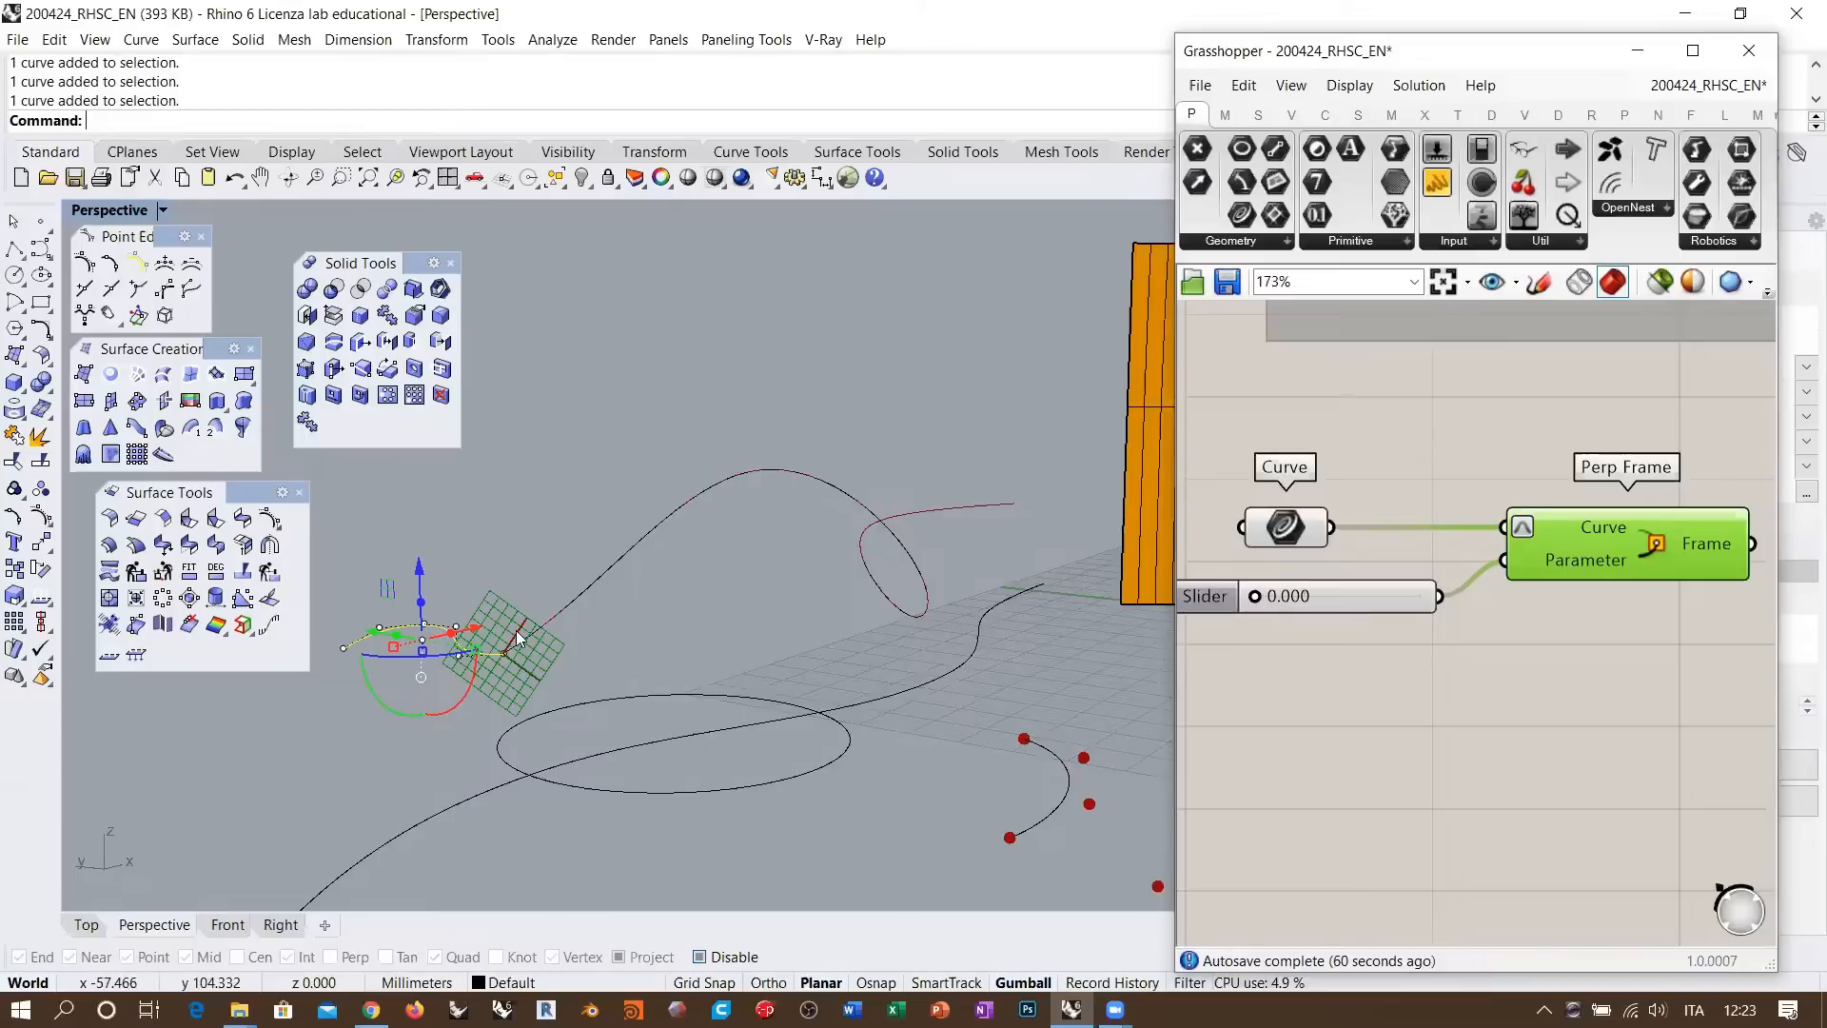
# Run the Perp Frame's parameter slider between 0.000 and 1.000 and back to compare the frames at both ends of the looping rail
pyautogui.moveTo(1256, 597); pyautogui.dragTo(1421, 589)
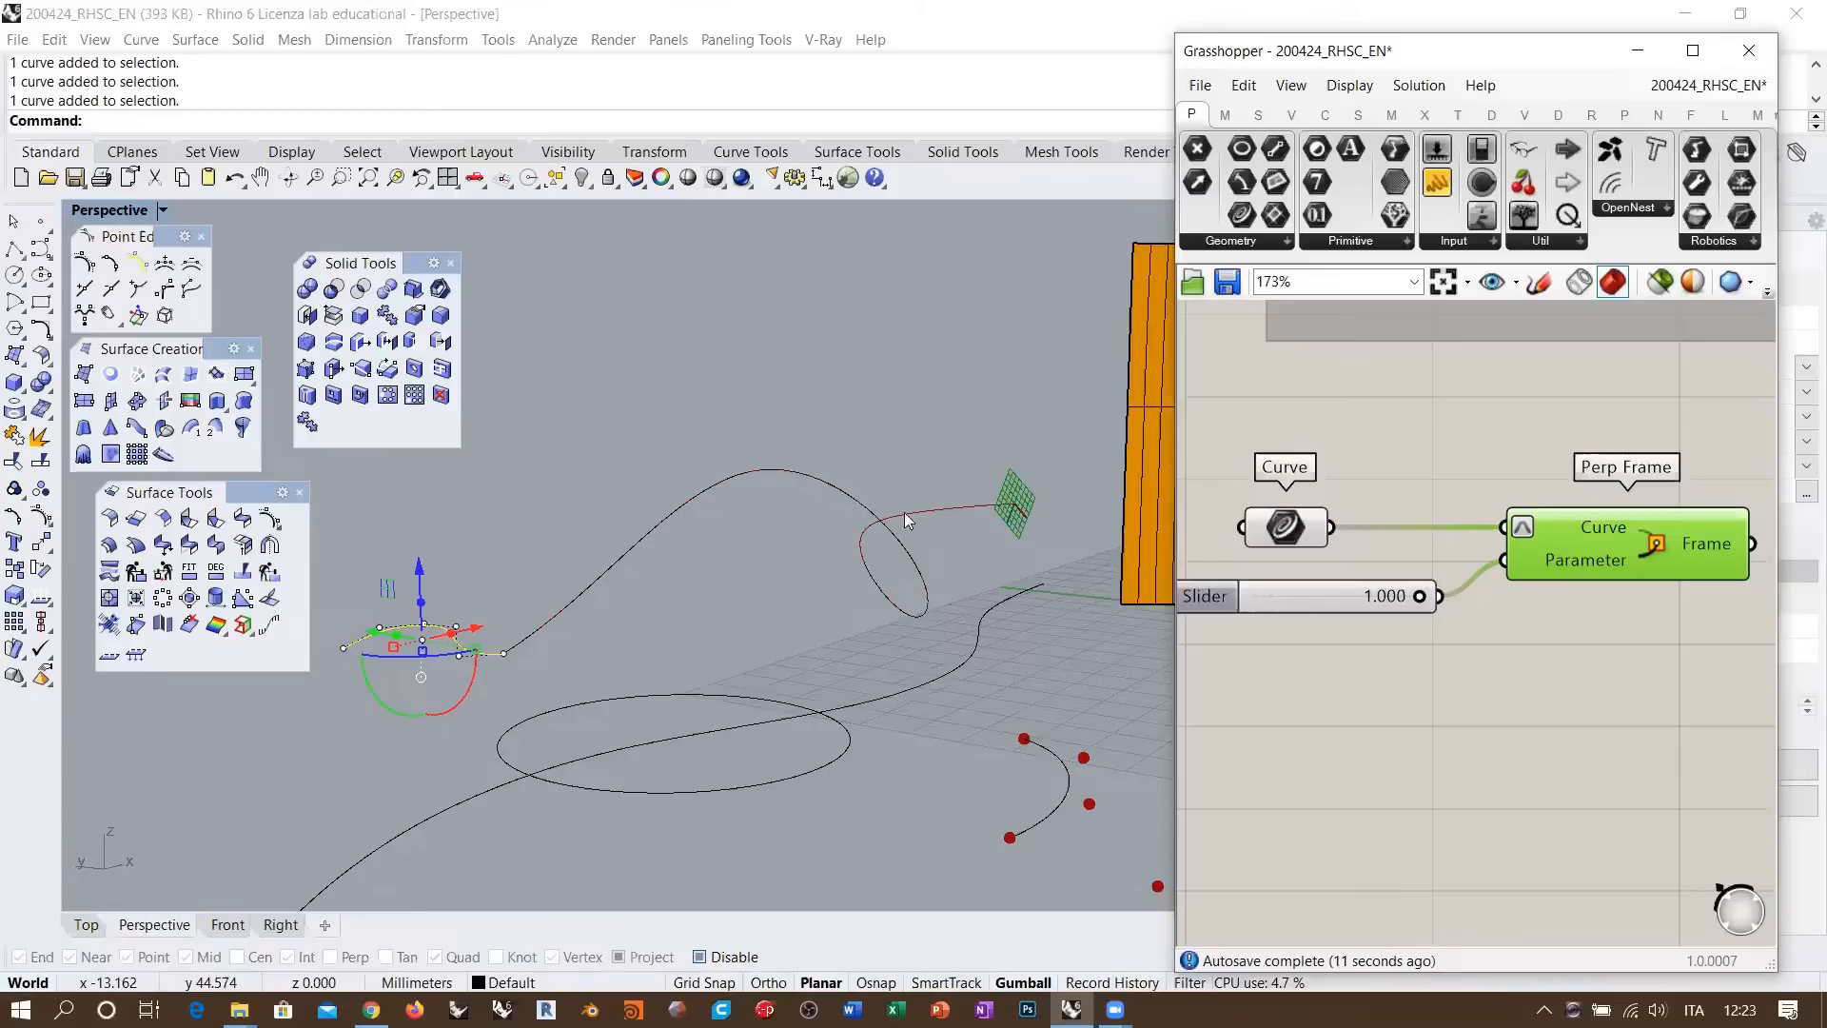
pyautogui.moveTo(902, 513); pyautogui.dragTo(956, 529, button='right')
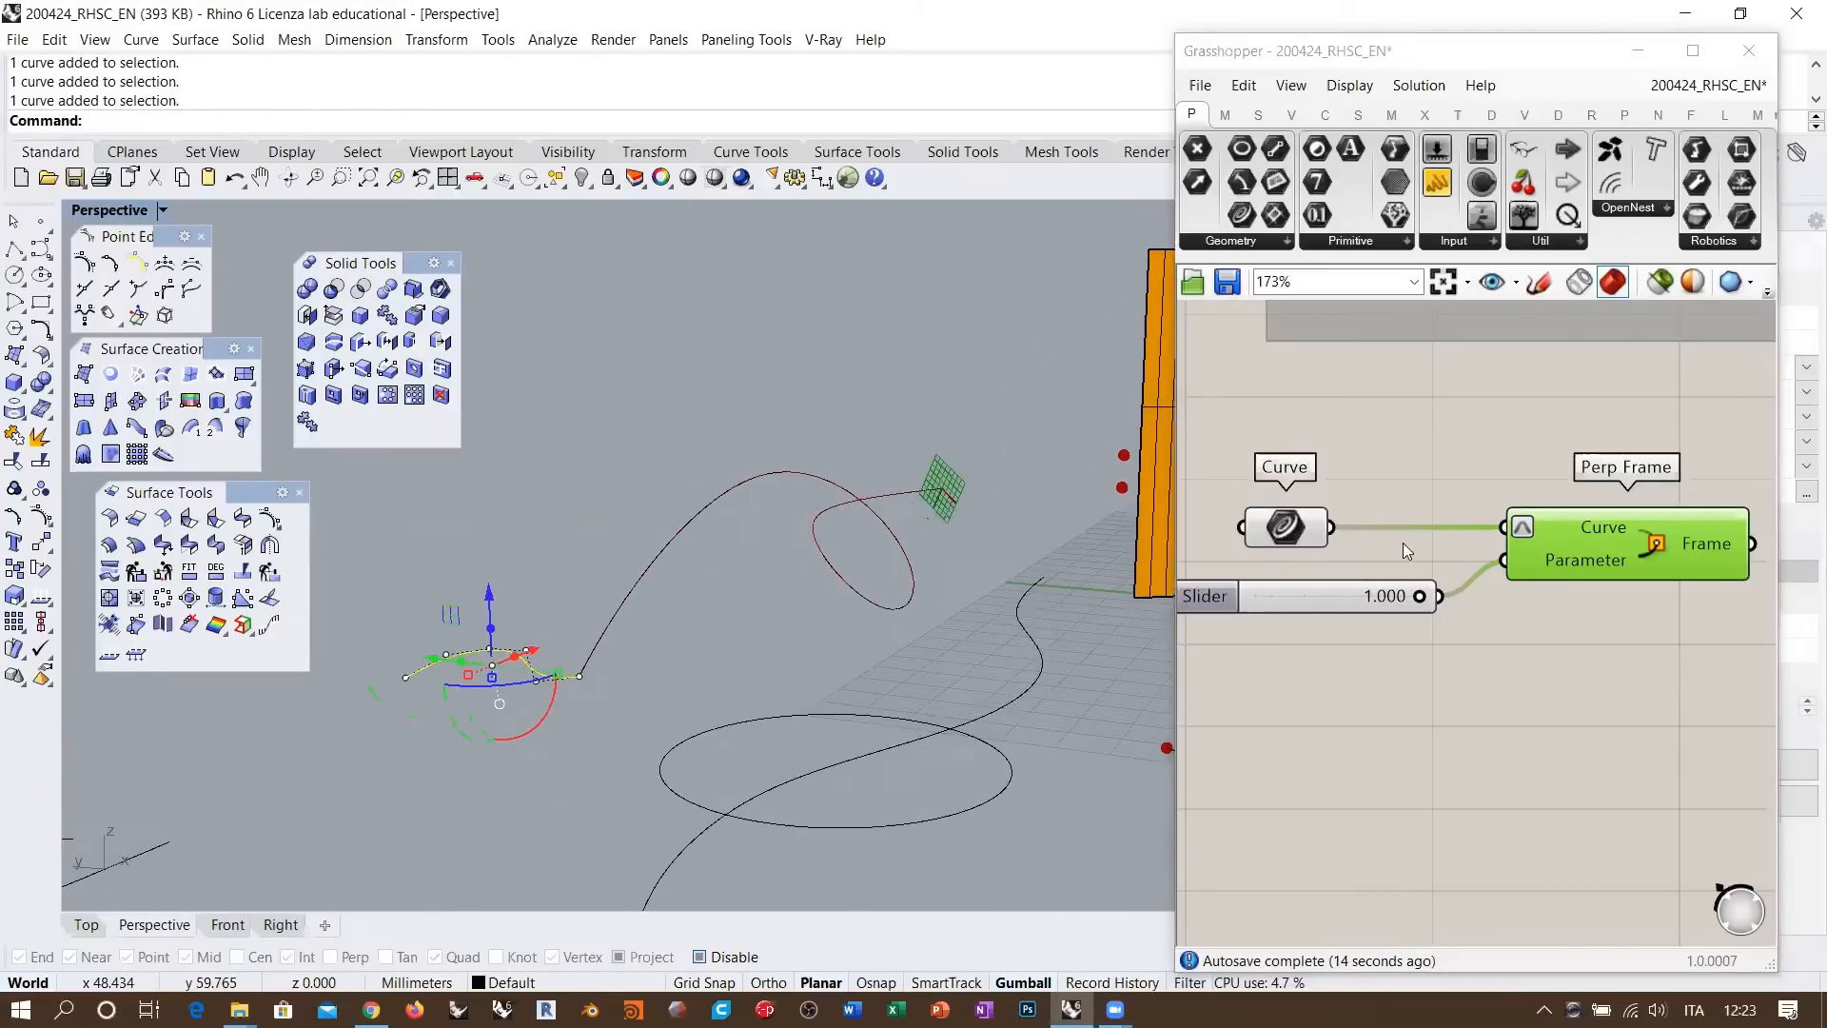
pyautogui.moveTo(1417, 595); pyautogui.dragTo(1254, 595)
pyautogui.moveTo(561, 666); pyautogui.dragTo(599, 626, button='right')
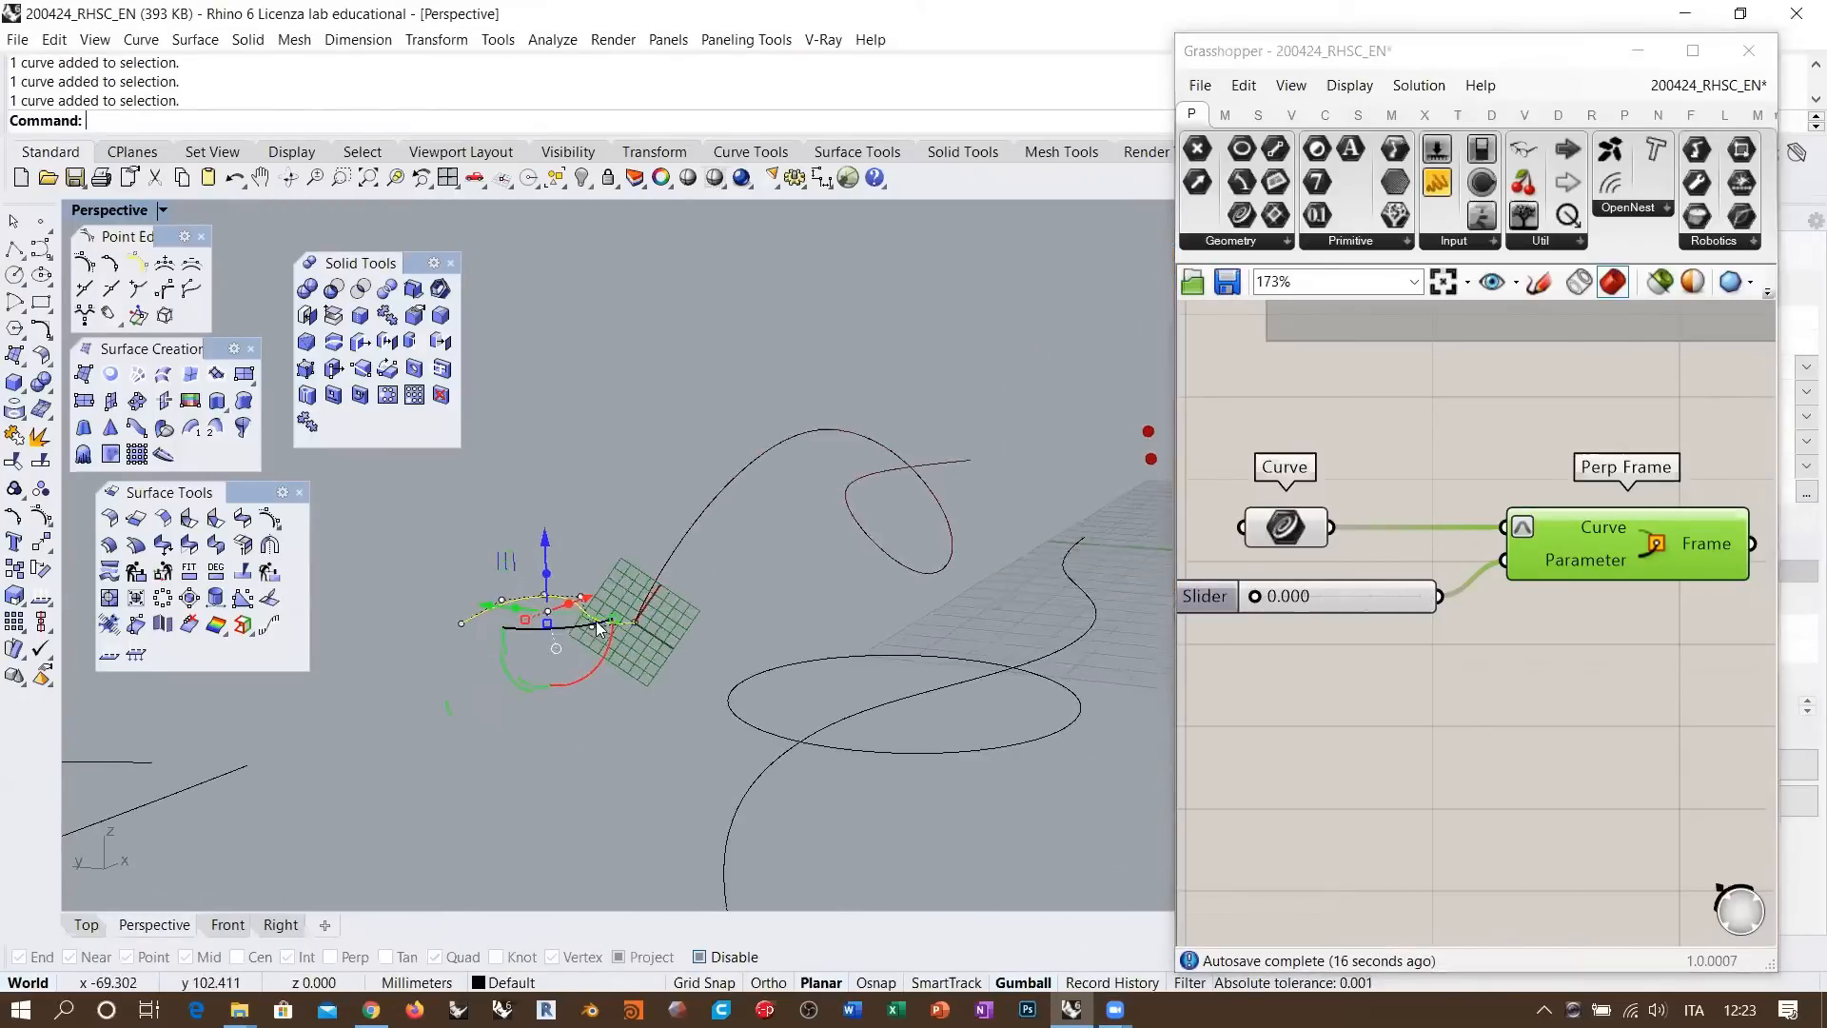
pyautogui.scroll(4, 597, 621)
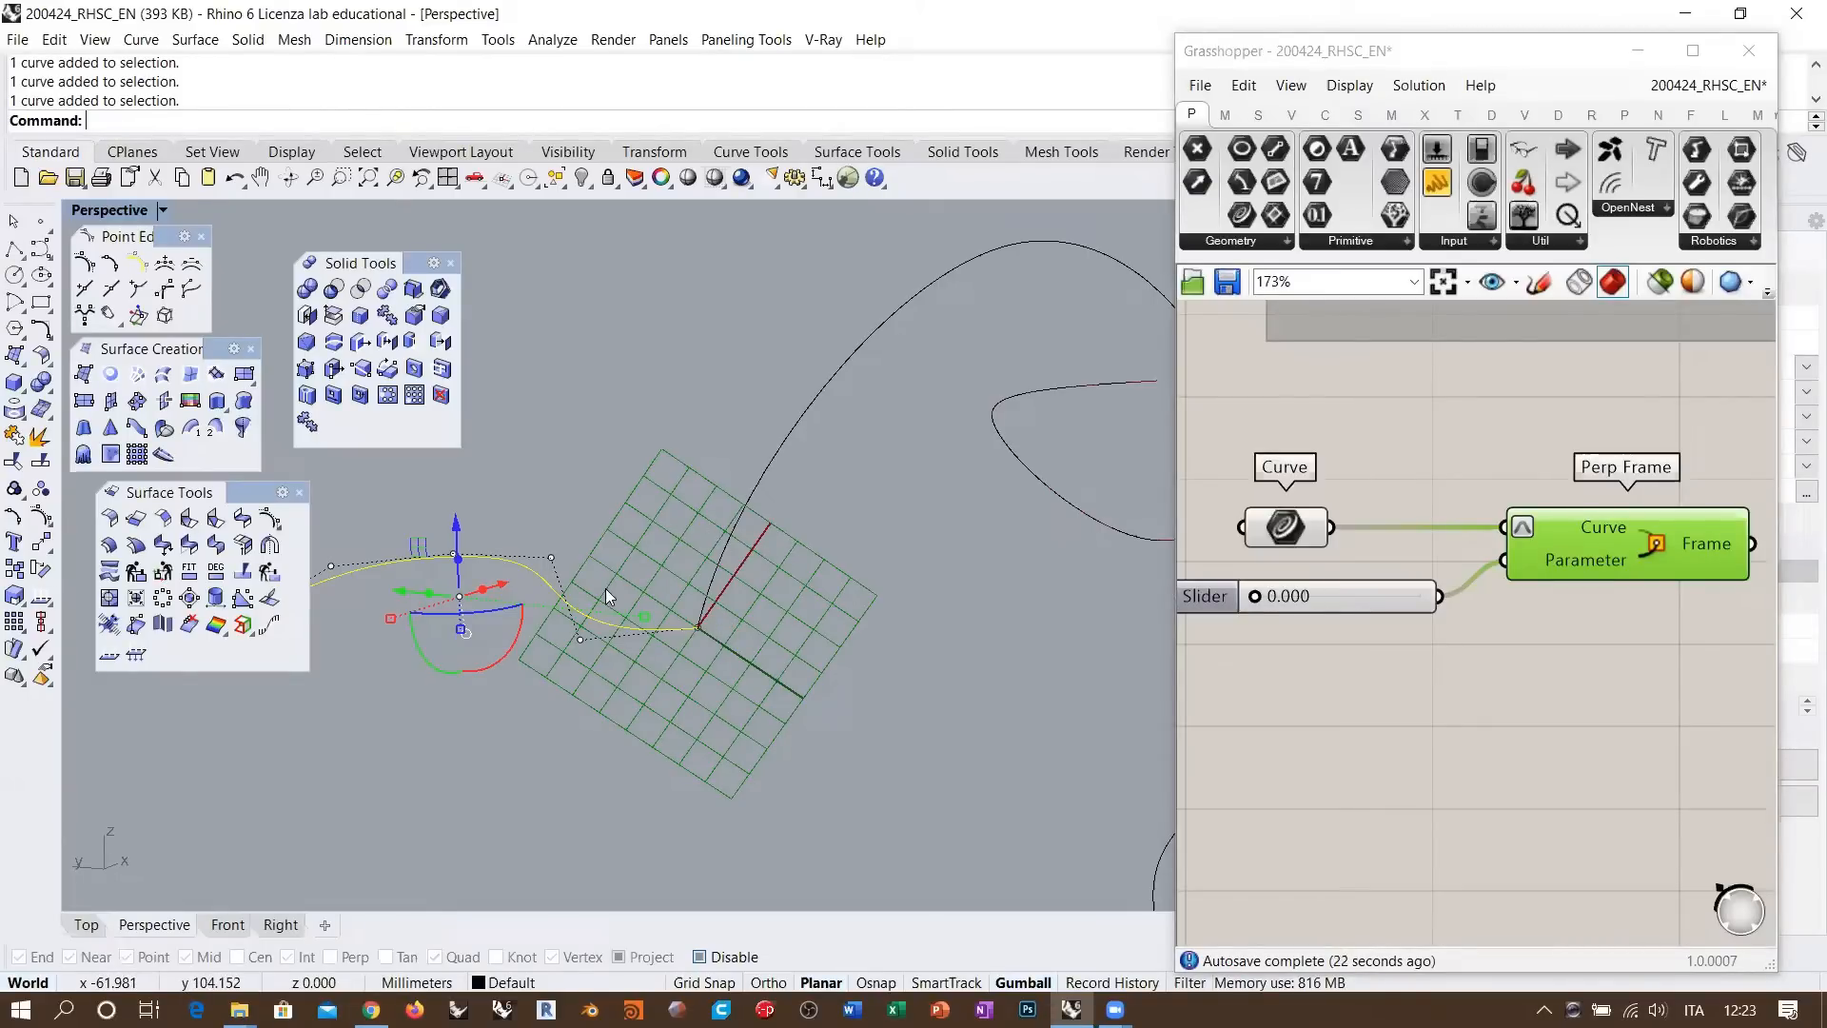
pyautogui.scroll(-4, 571, 655)
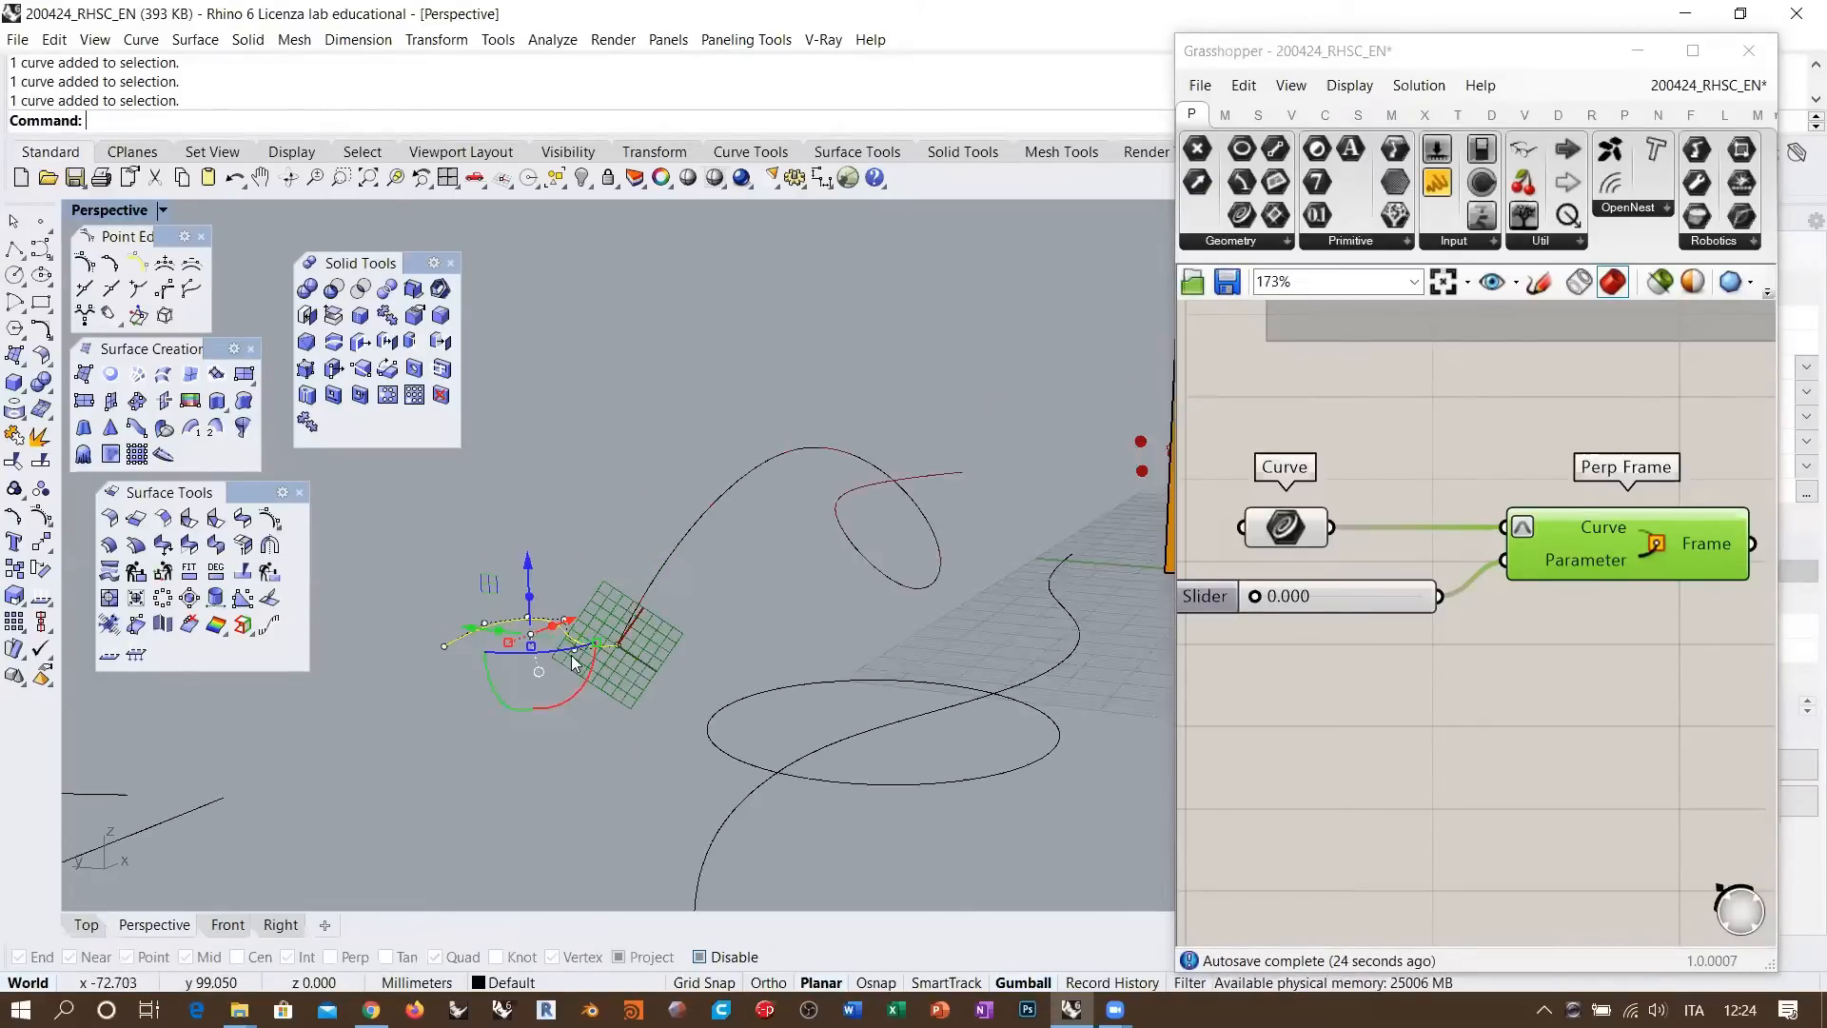
pyautogui.moveTo(1254, 595); pyautogui.dragTo(1419, 595)
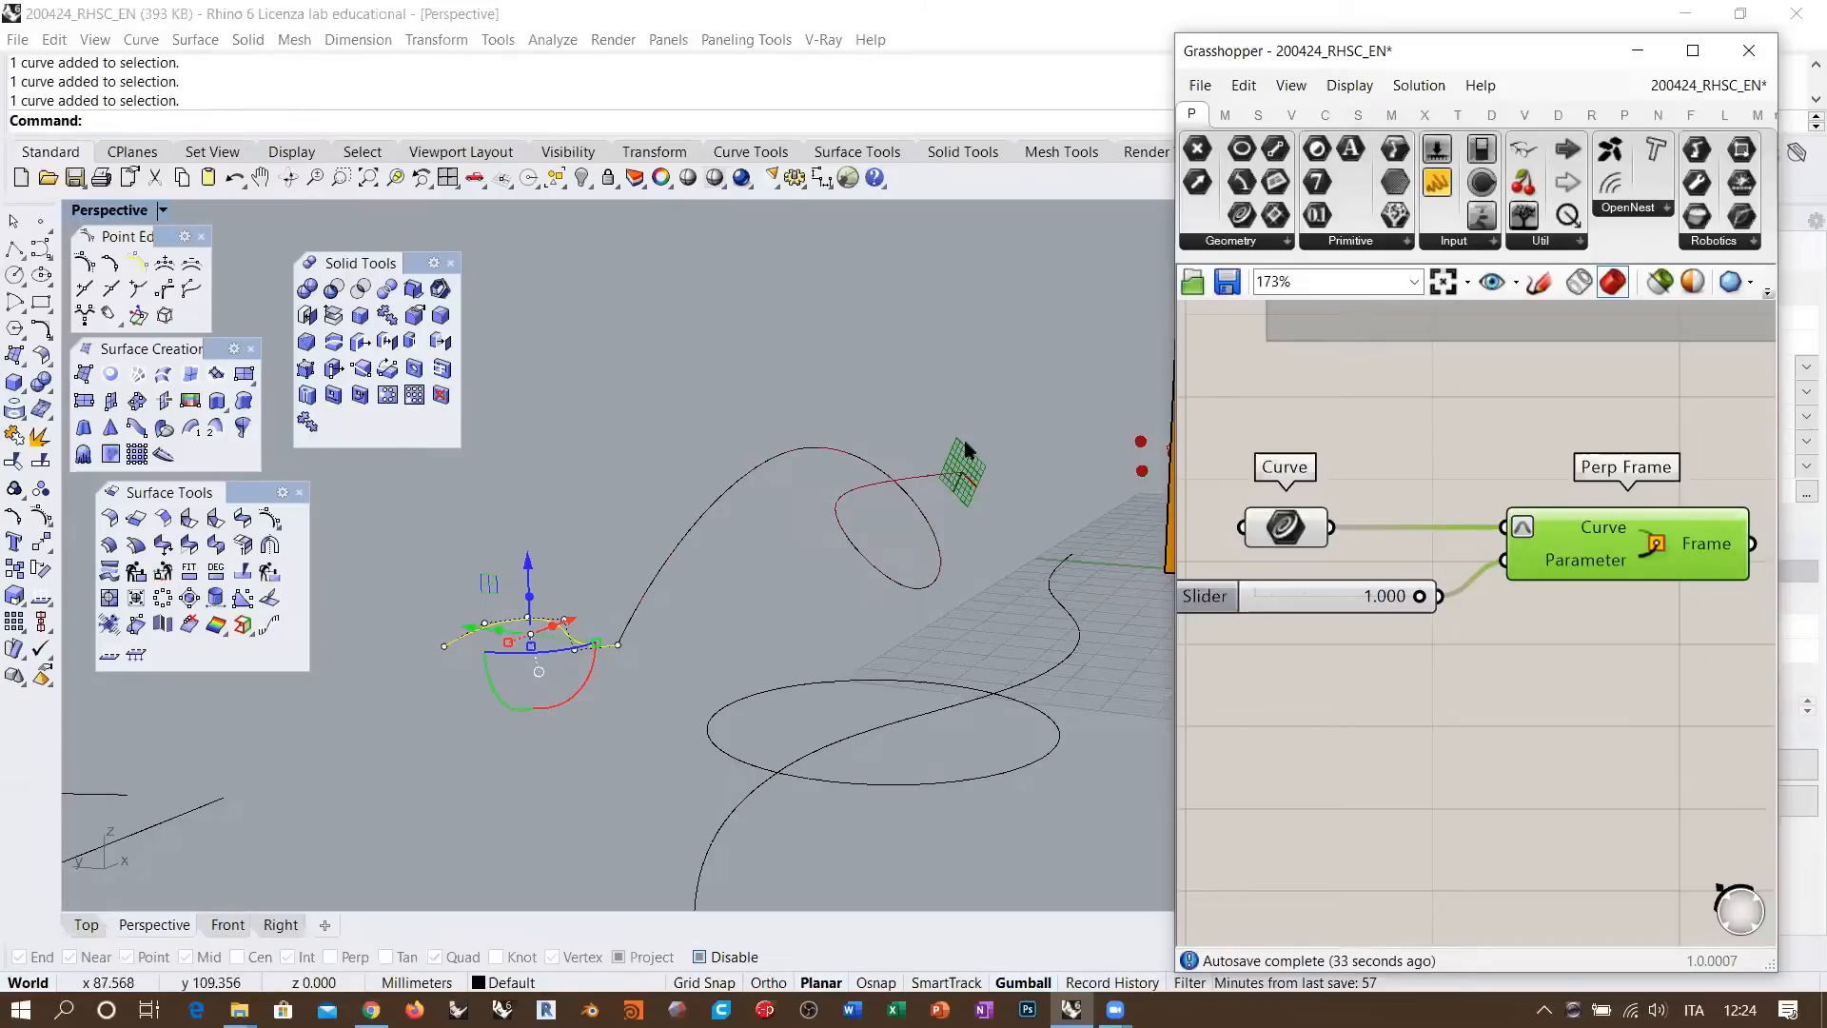
pyautogui.moveTo(1418, 595); pyautogui.dragTo(1254, 596)
pyautogui.keyDown('shift'); pyautogui.moveTo(836, 611); pyautogui.dragTo(677, 565, button='right'); pyautogui.keyUp('shift')
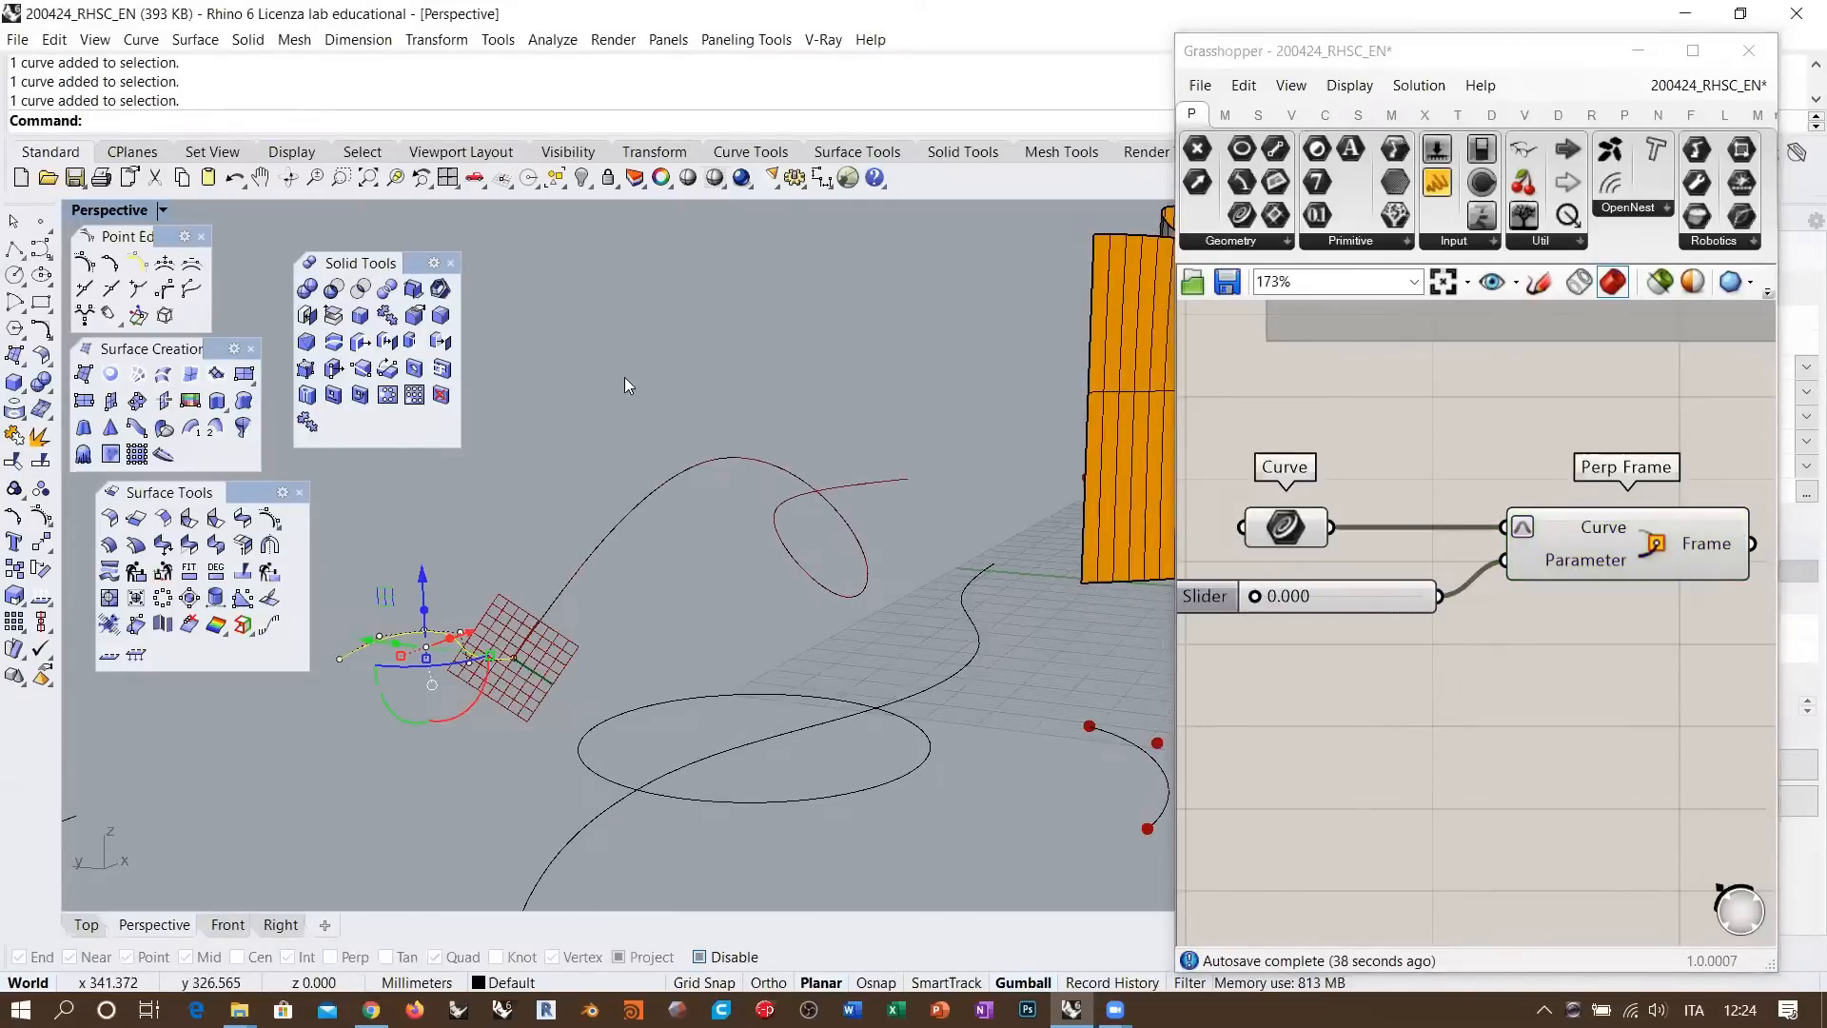
# Set up a one-rail sweep with the looping curve as rail and the short curve at its start as cross section
pyautogui.click(190, 428)
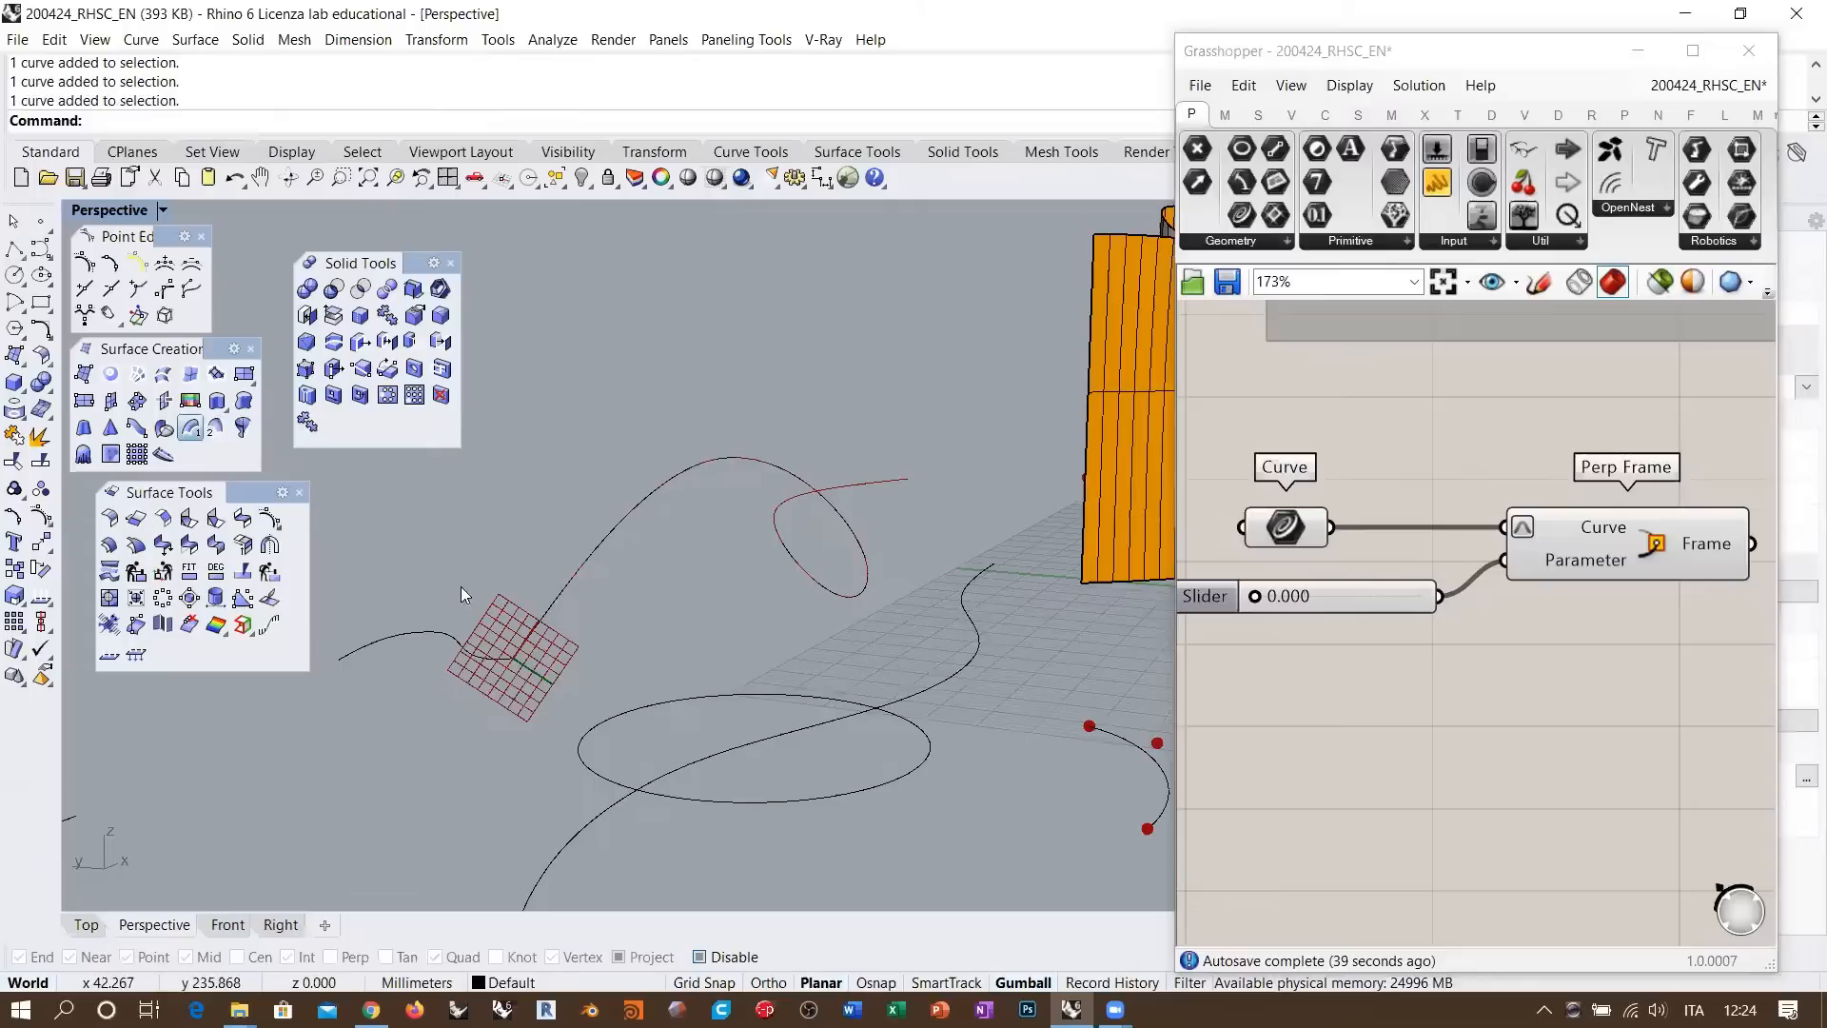
pyautogui.click(530, 644)
pyautogui.click(479, 655)
pyautogui.press('Return')
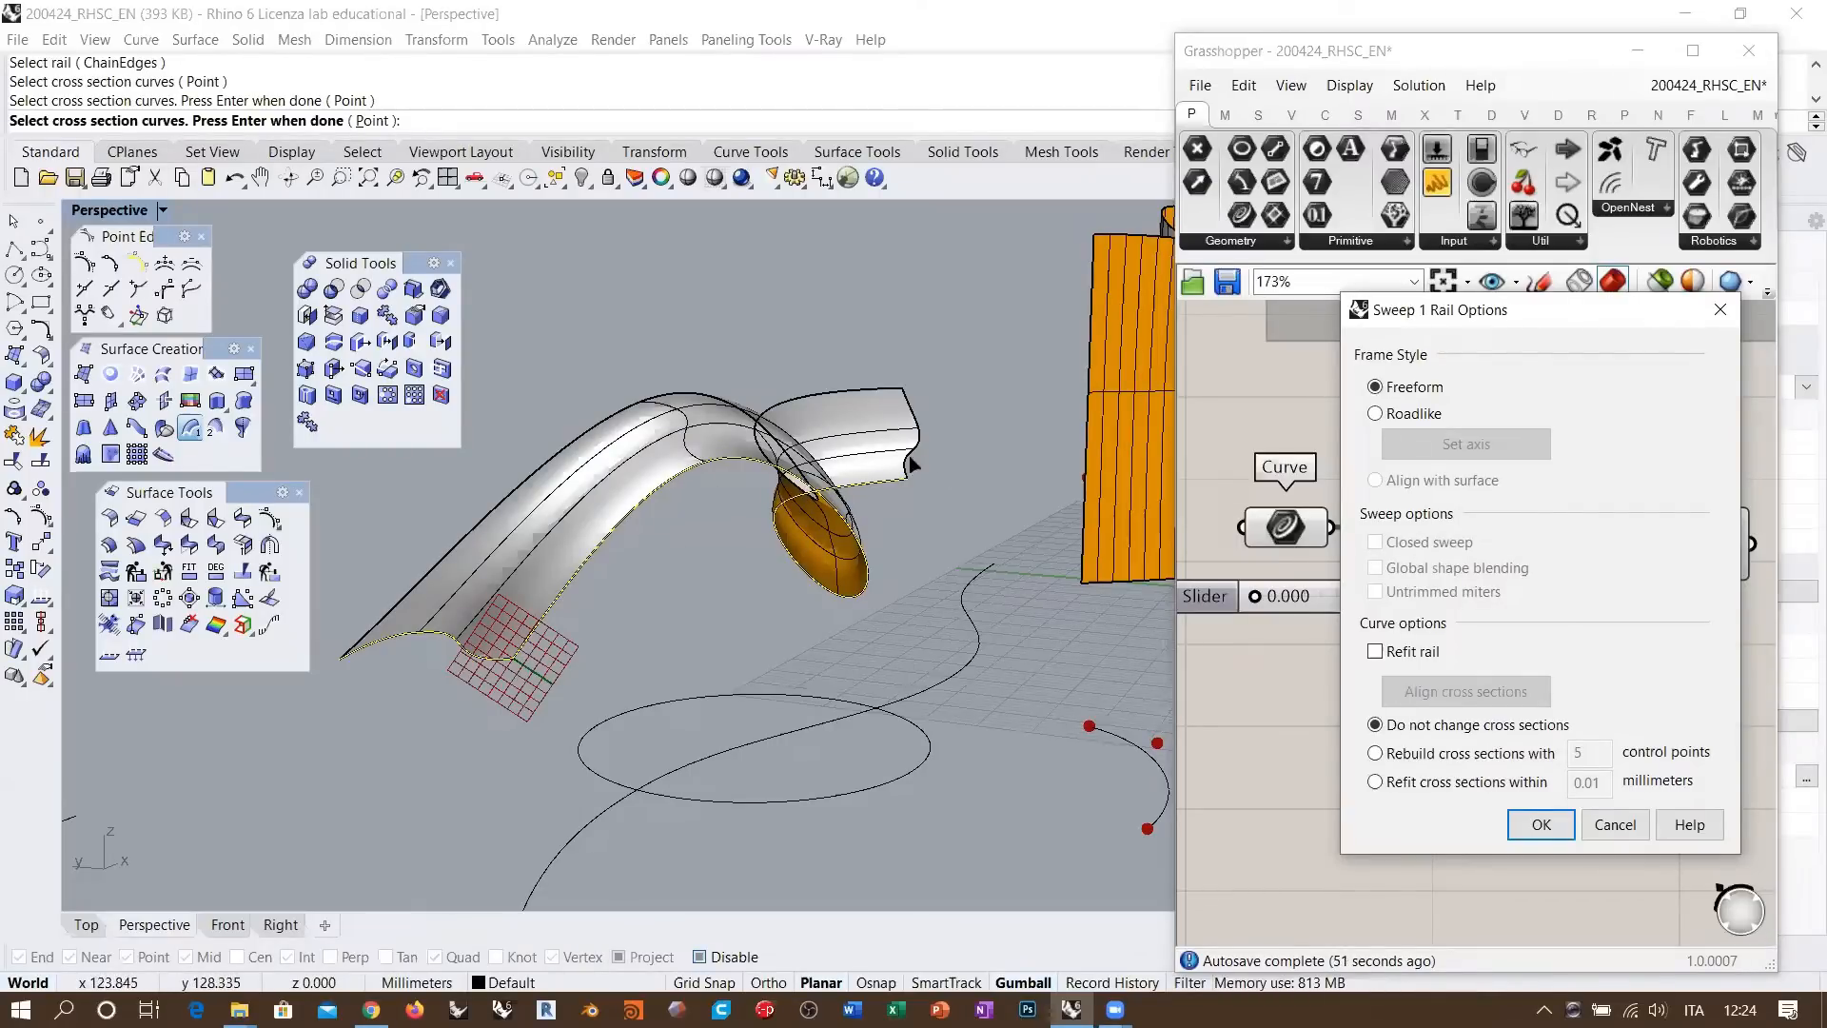
# Examine the Freeform sweep preview around the rail's loop and compare it with the corner of the large rectangular frame
pyautogui.moveTo(939, 507)
pyautogui.mouseDown(button='right')
pyautogui.moveTo(941, 531)
pyautogui.moveTo(1018, 513)
pyautogui.moveTo(875, 540)
pyautogui.moveTo(952, 533)
pyautogui.mouseUp(button='right')
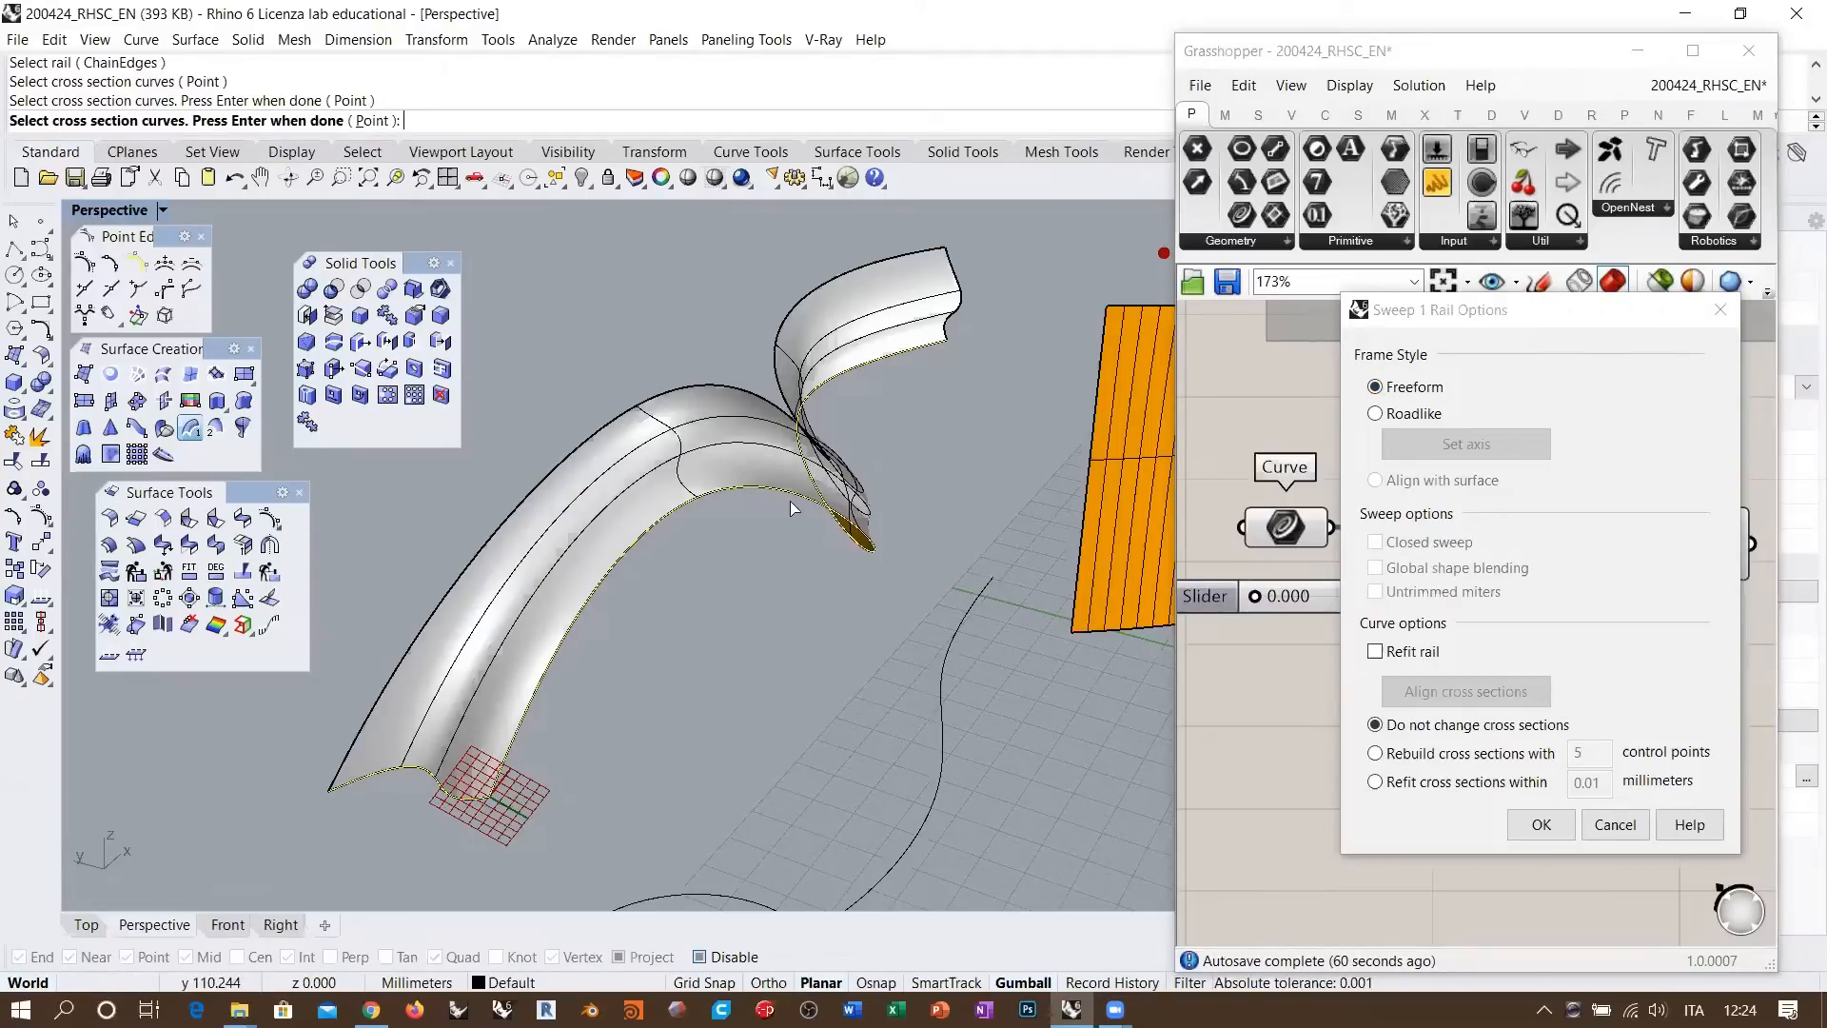
pyautogui.moveTo(428, 795); pyautogui.dragTo(753, 351, button='right')
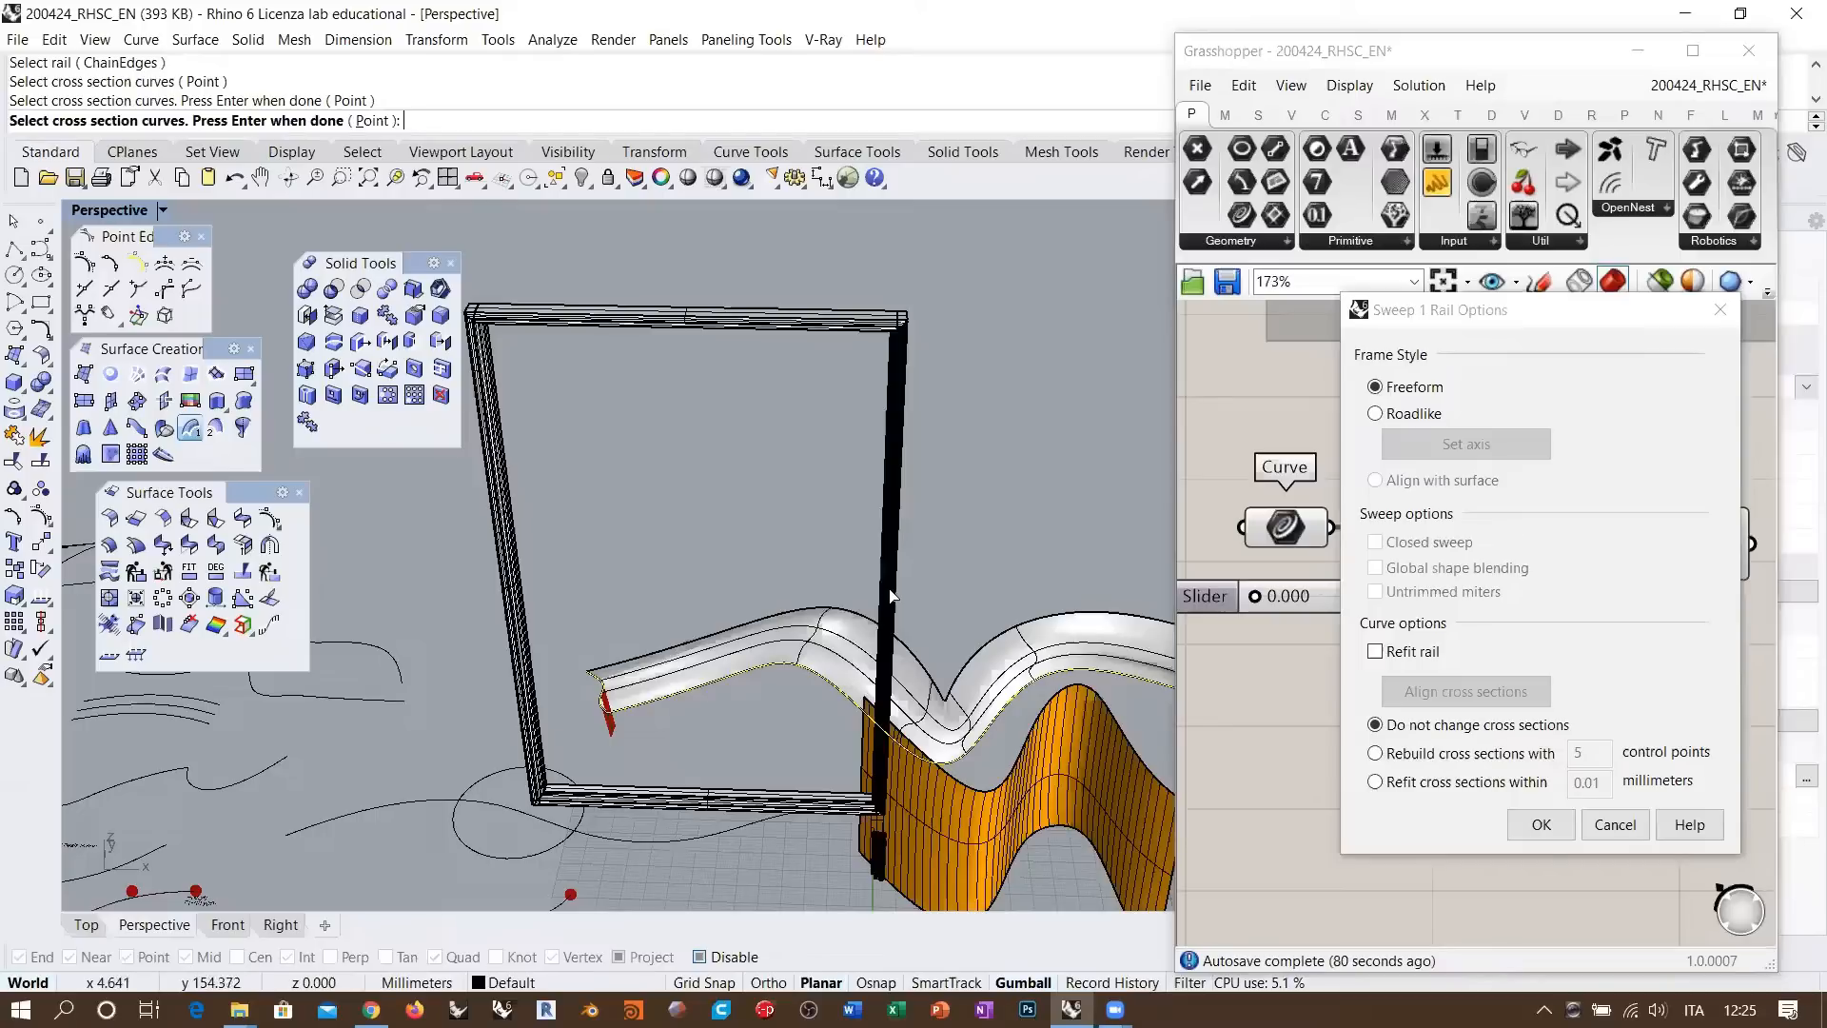
pyautogui.moveTo(897, 623); pyautogui.dragTo(890, 514, button='right')
pyautogui.scroll(8, 865, 421)
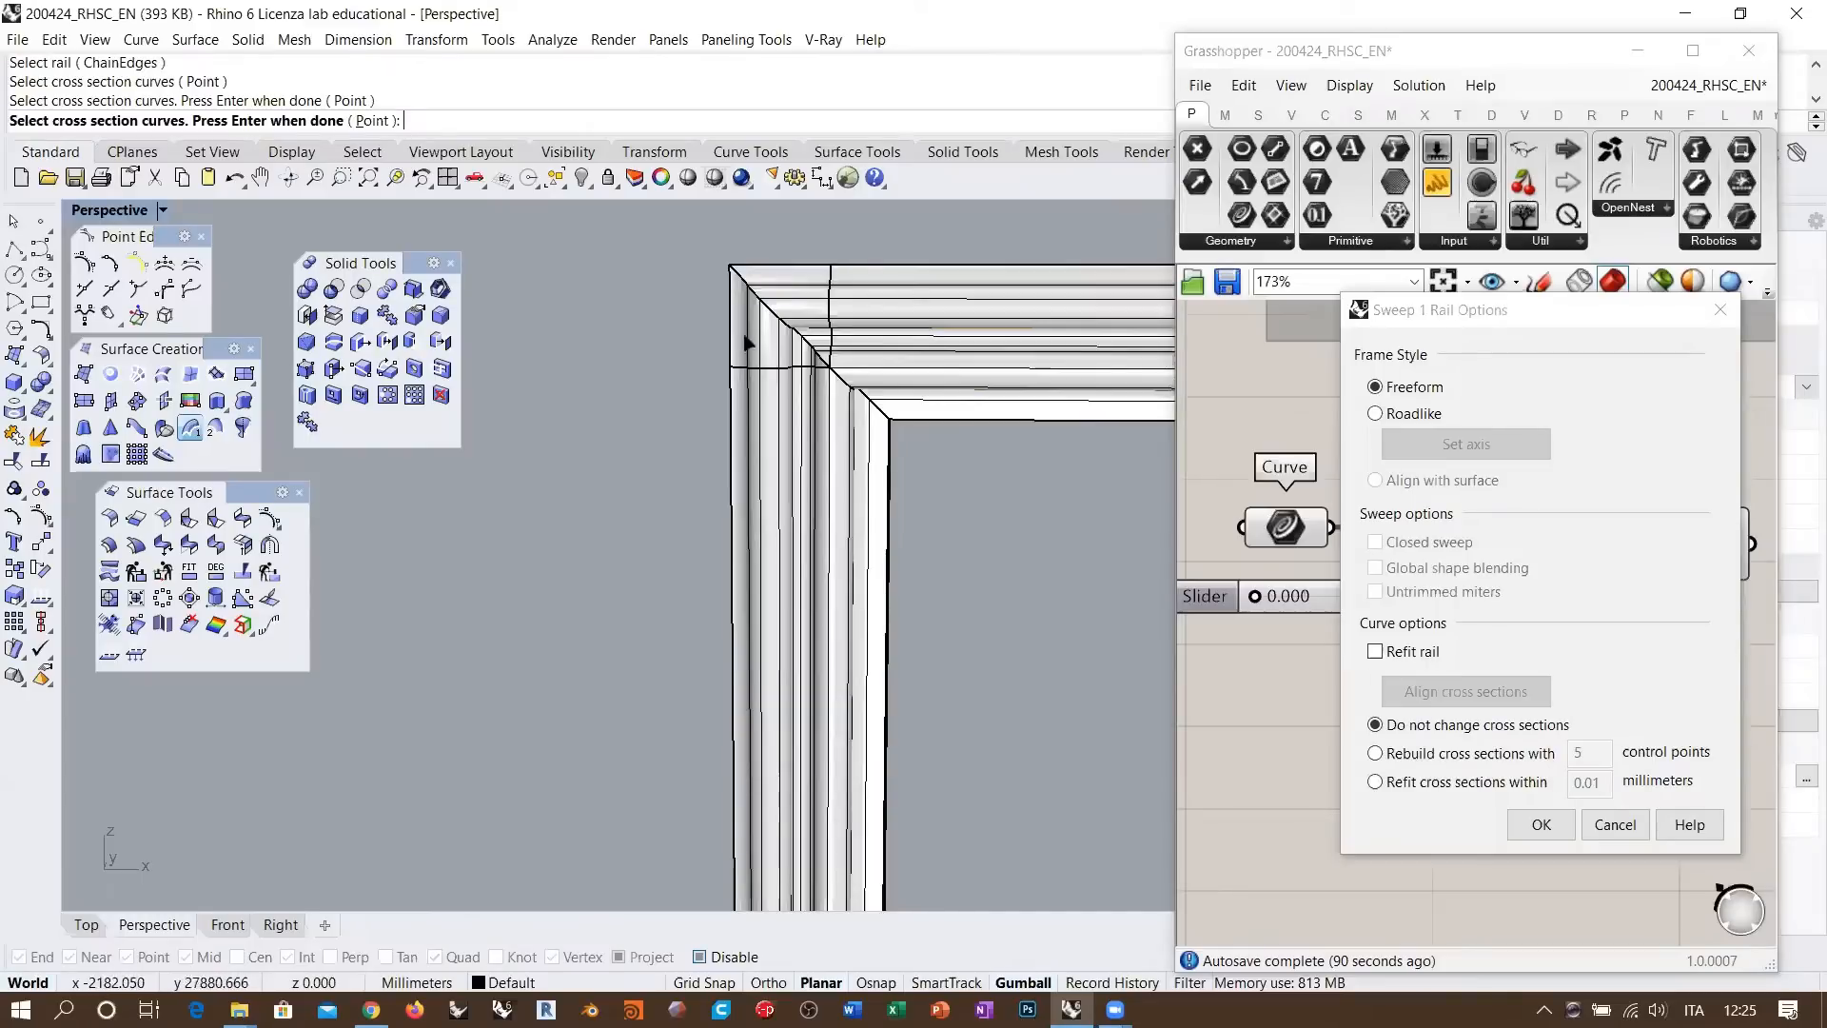
pyautogui.scroll(-10, 828, 342)
pyautogui.scroll(15, 879, 420)
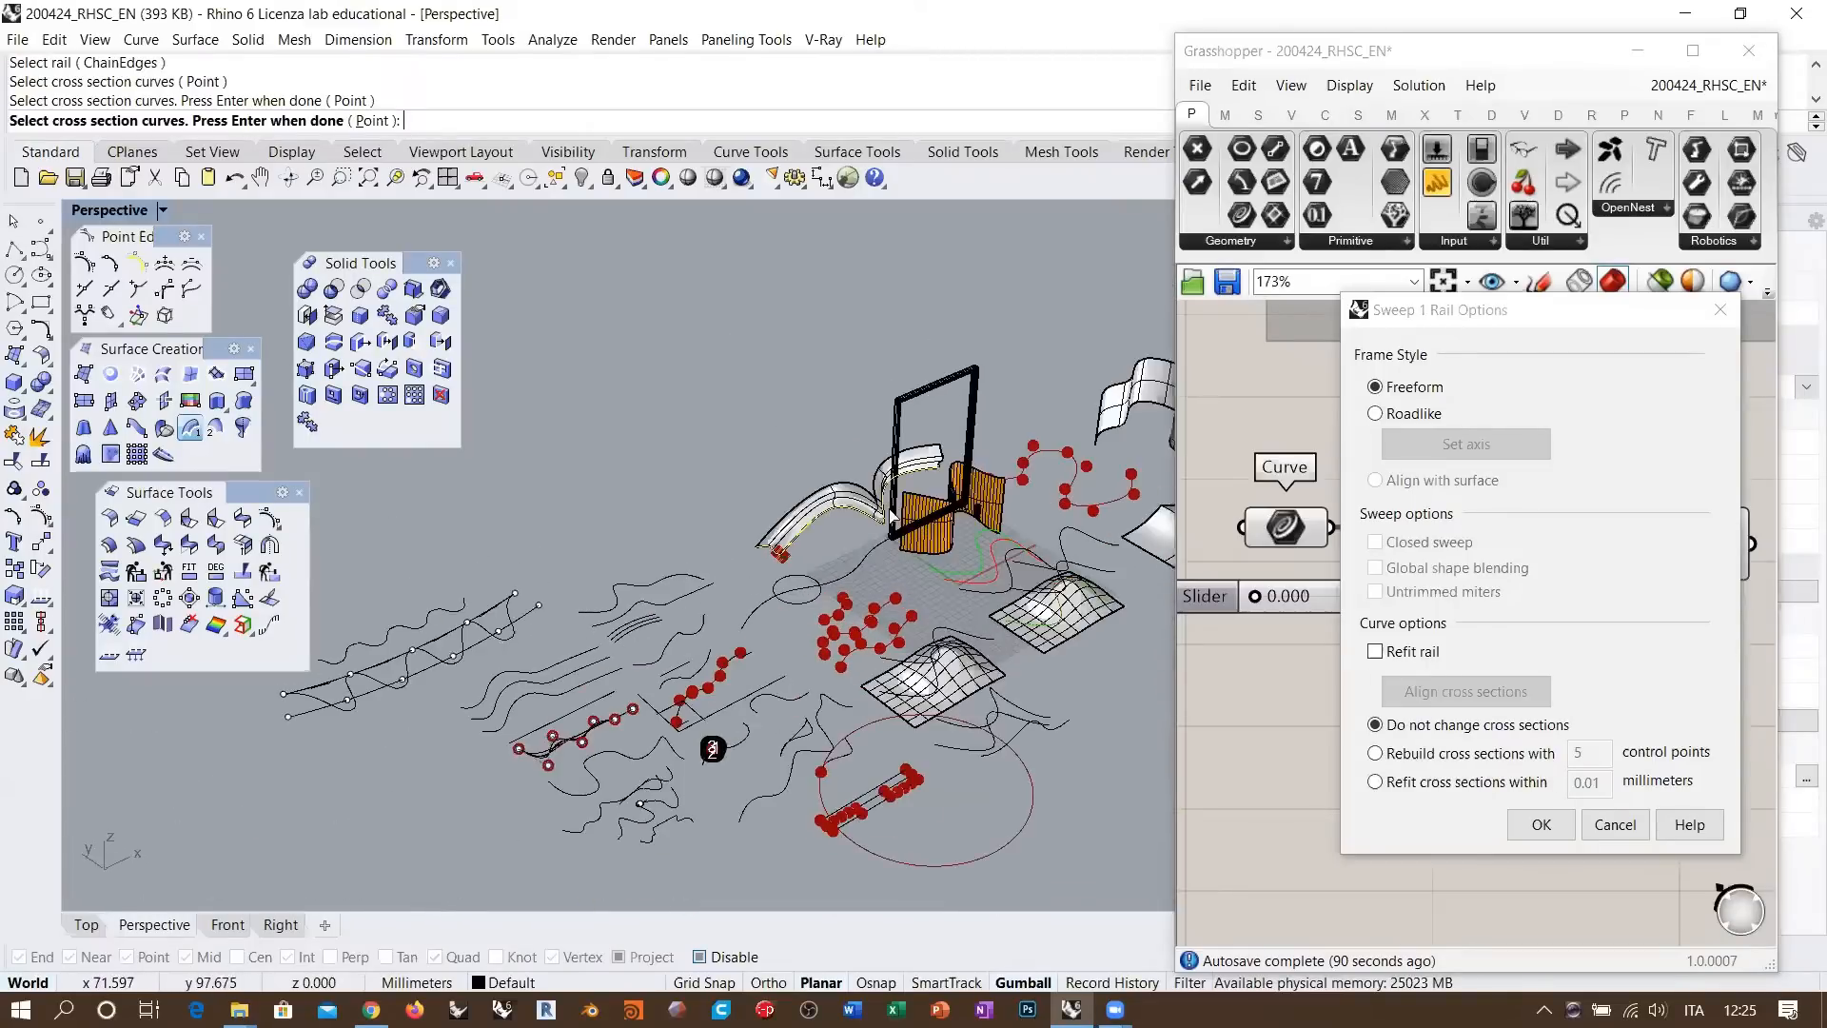
pyautogui.keyDown('shift'); pyautogui.moveTo(922, 446); pyautogui.dragTo(963, 398, button='right'); pyautogui.keyUp('shift')
pyautogui.moveTo(956, 409); pyautogui.dragTo(737, 516, button='right')
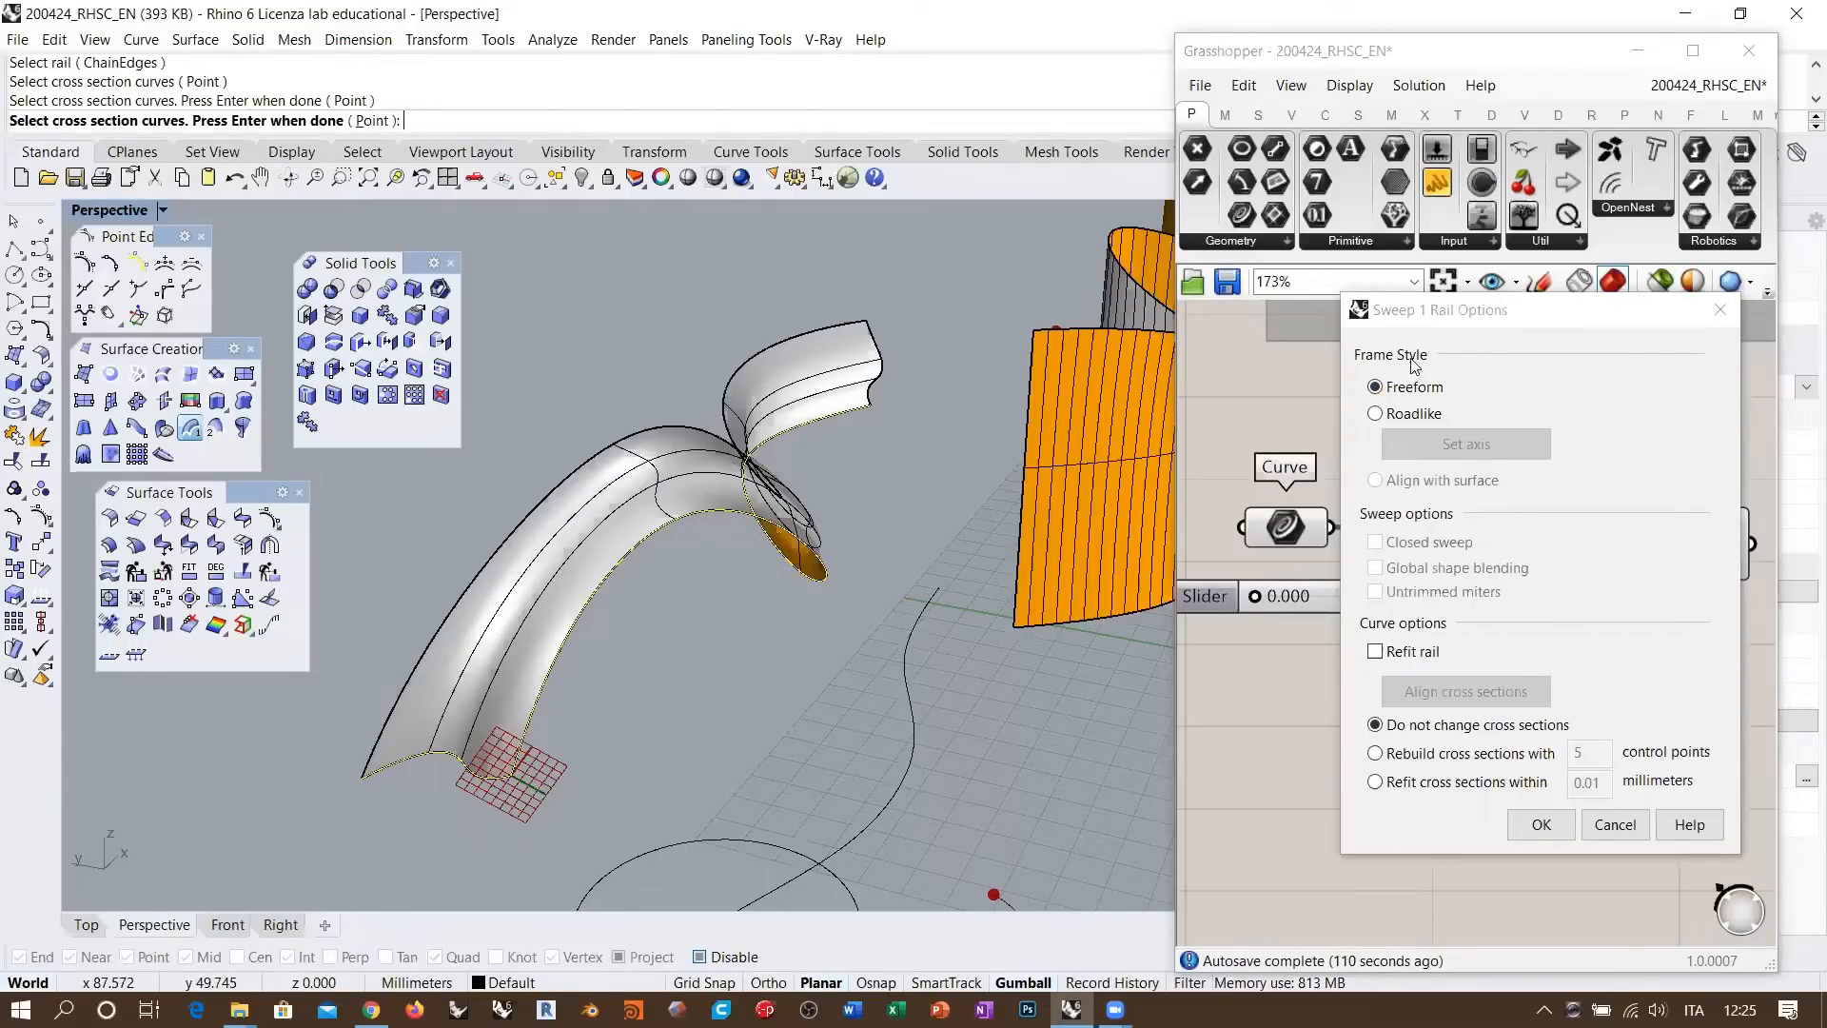
pyautogui.moveTo(887, 506); pyautogui.dragTo(838, 502, button='right')
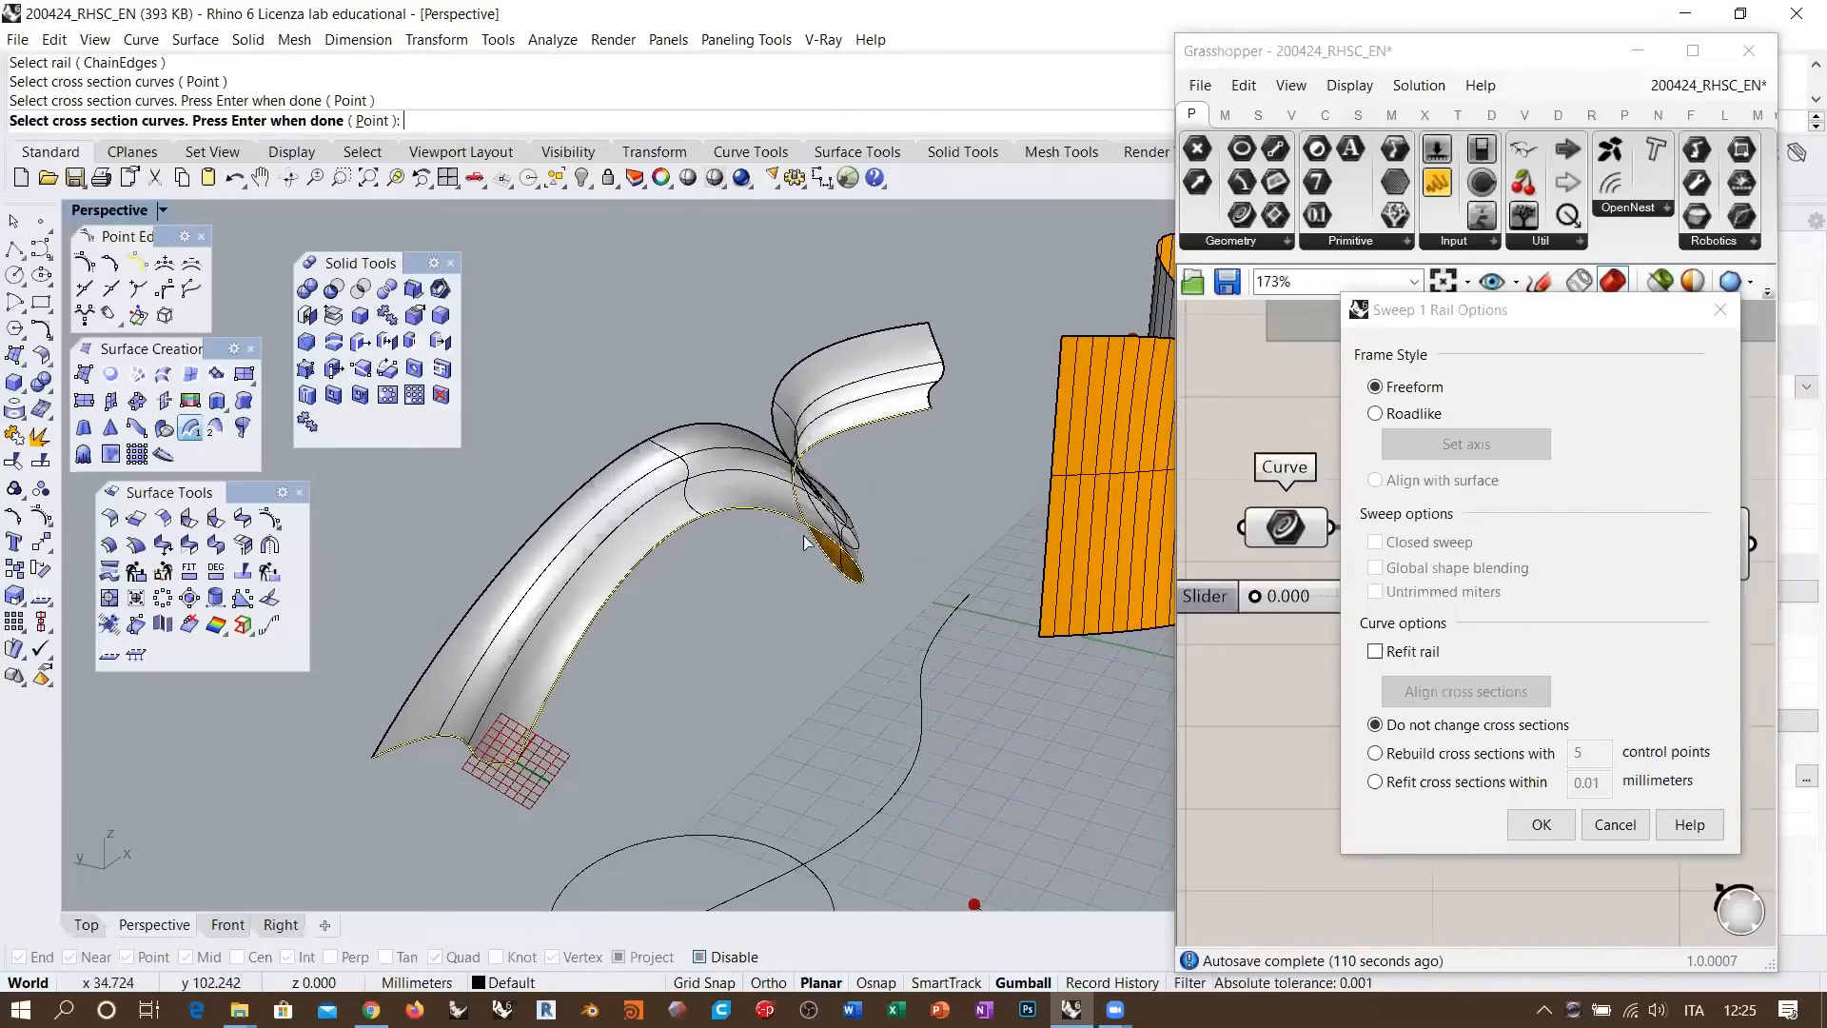
pyautogui.moveTo(828, 487); pyautogui.dragTo(858, 430, button='right')
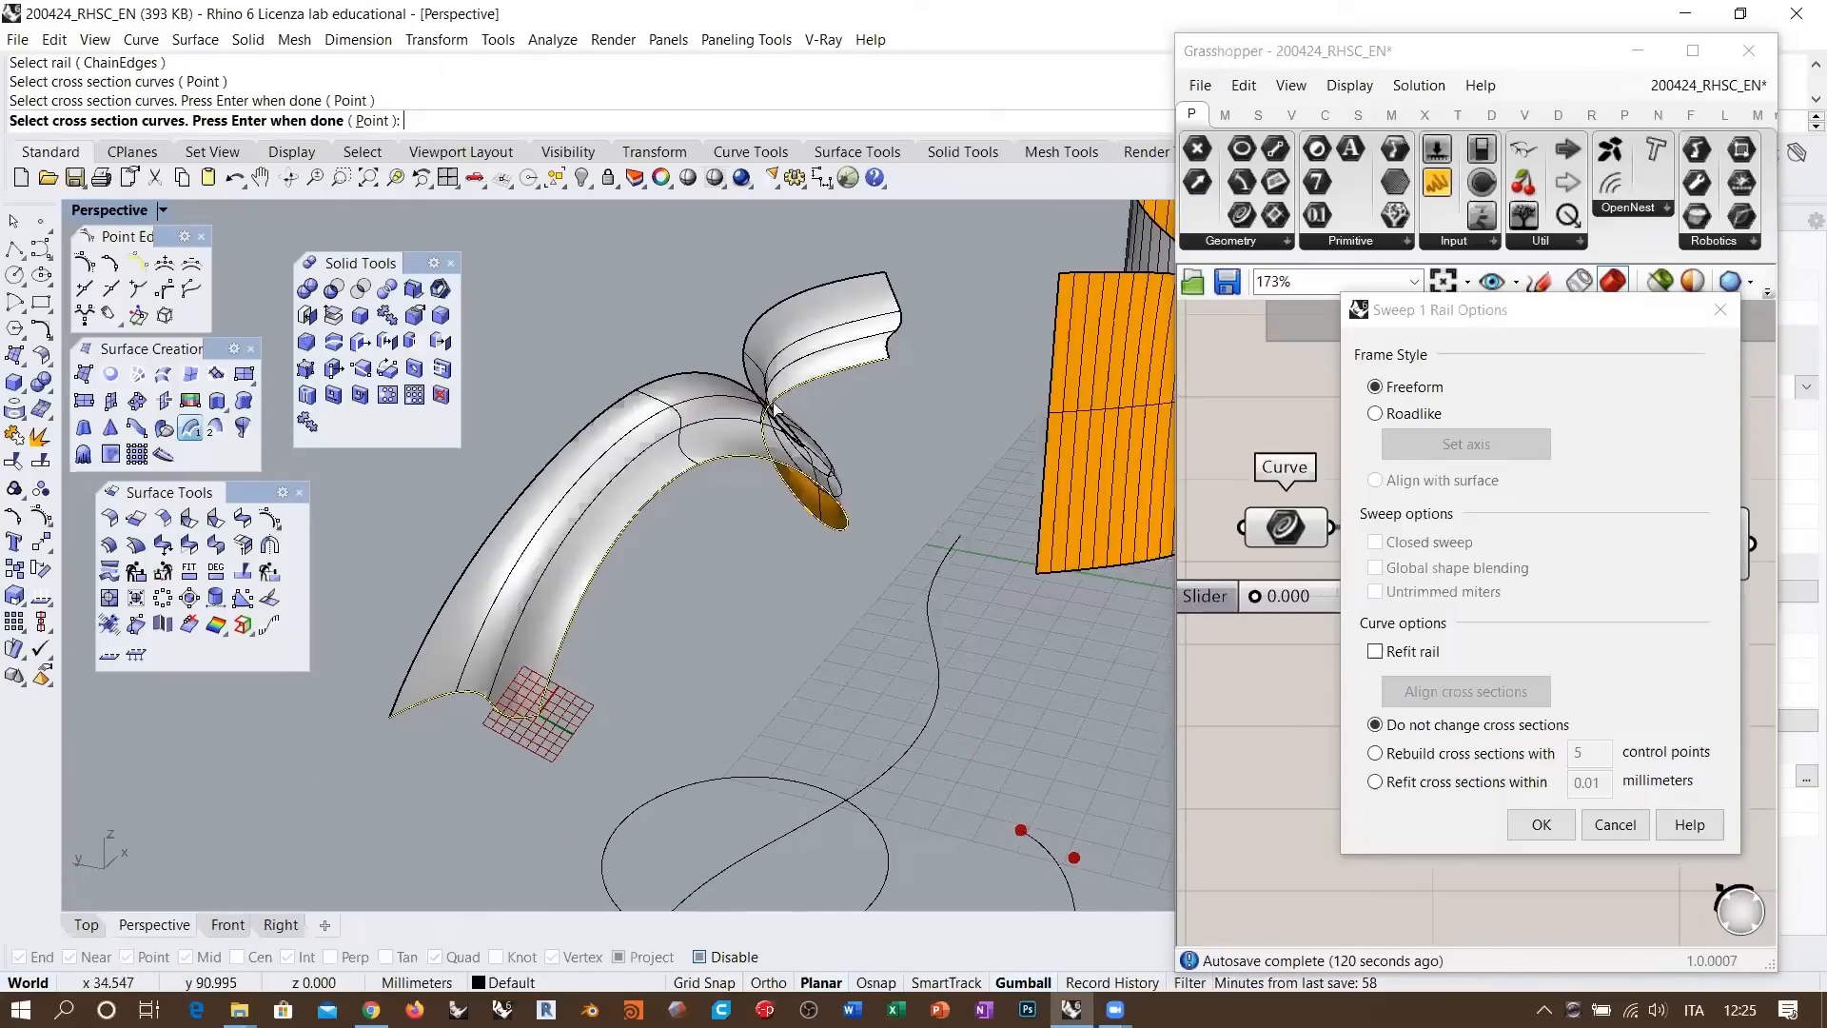
pyautogui.moveTo(793, 527); pyautogui.dragTo(795, 545, button='right')
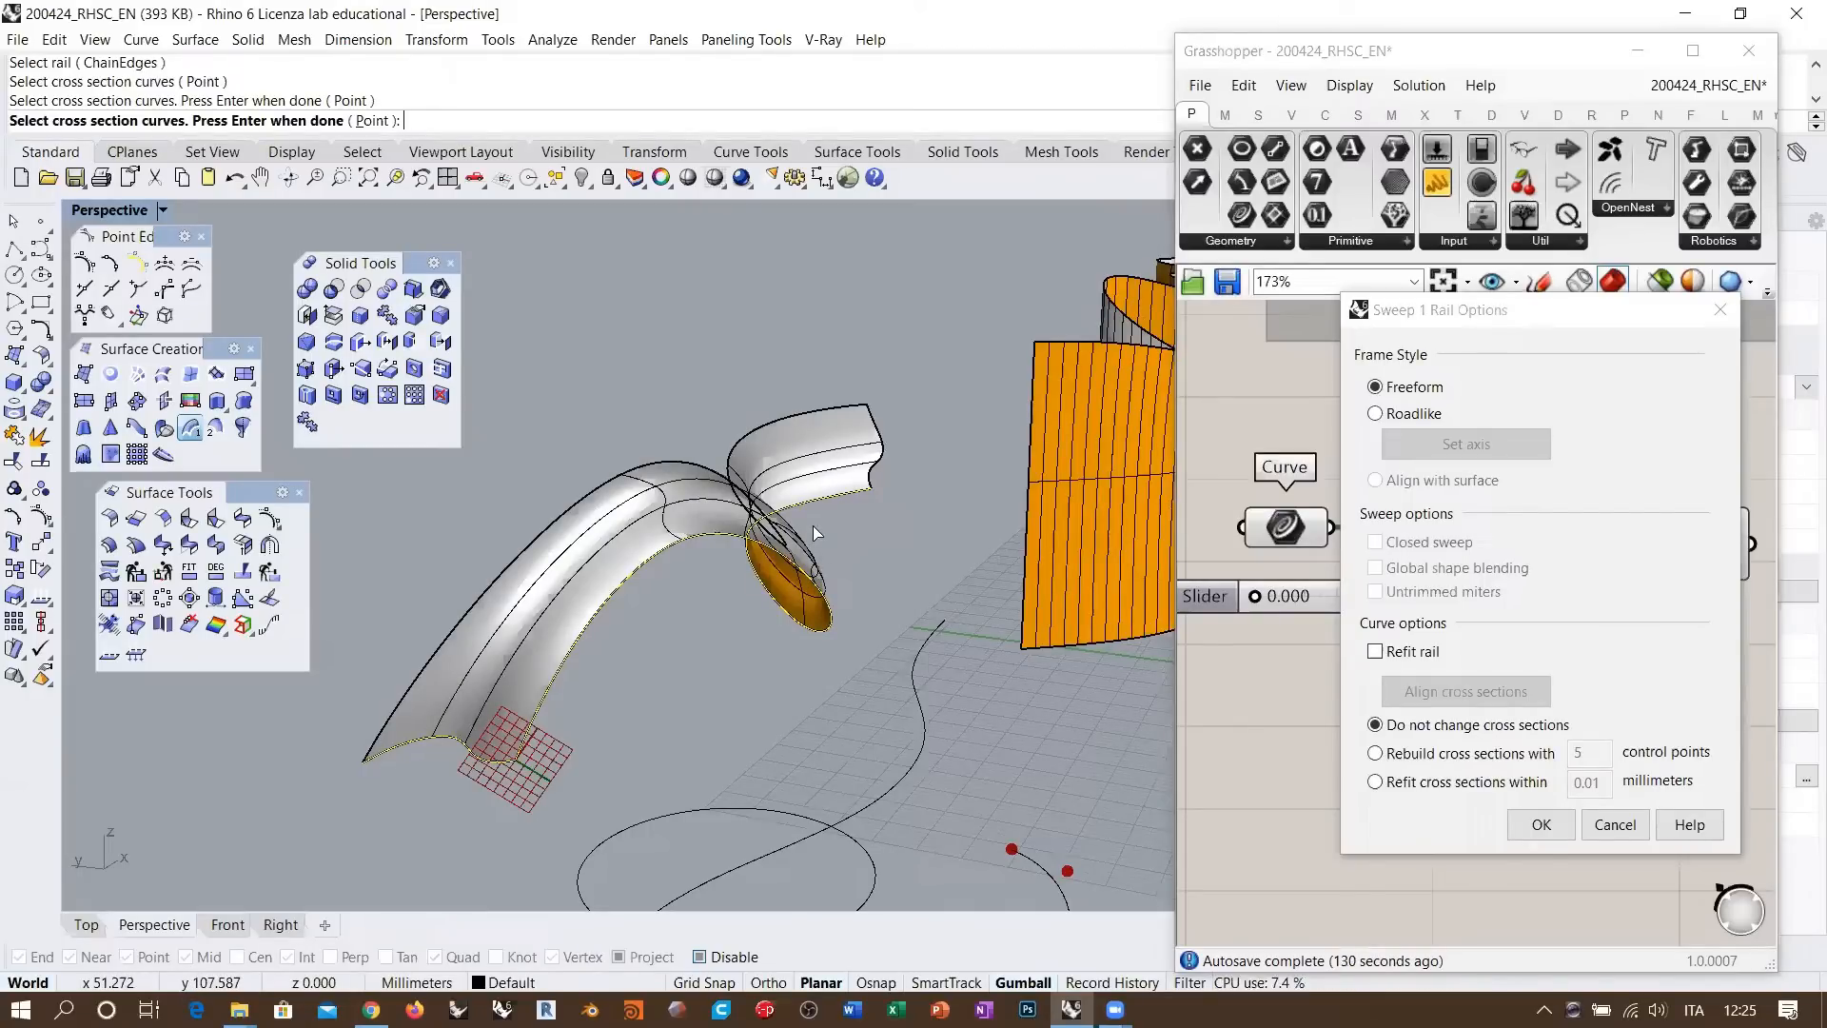
# Switch the sweep's frame style to Roadlike
pyautogui.click(1375, 413)
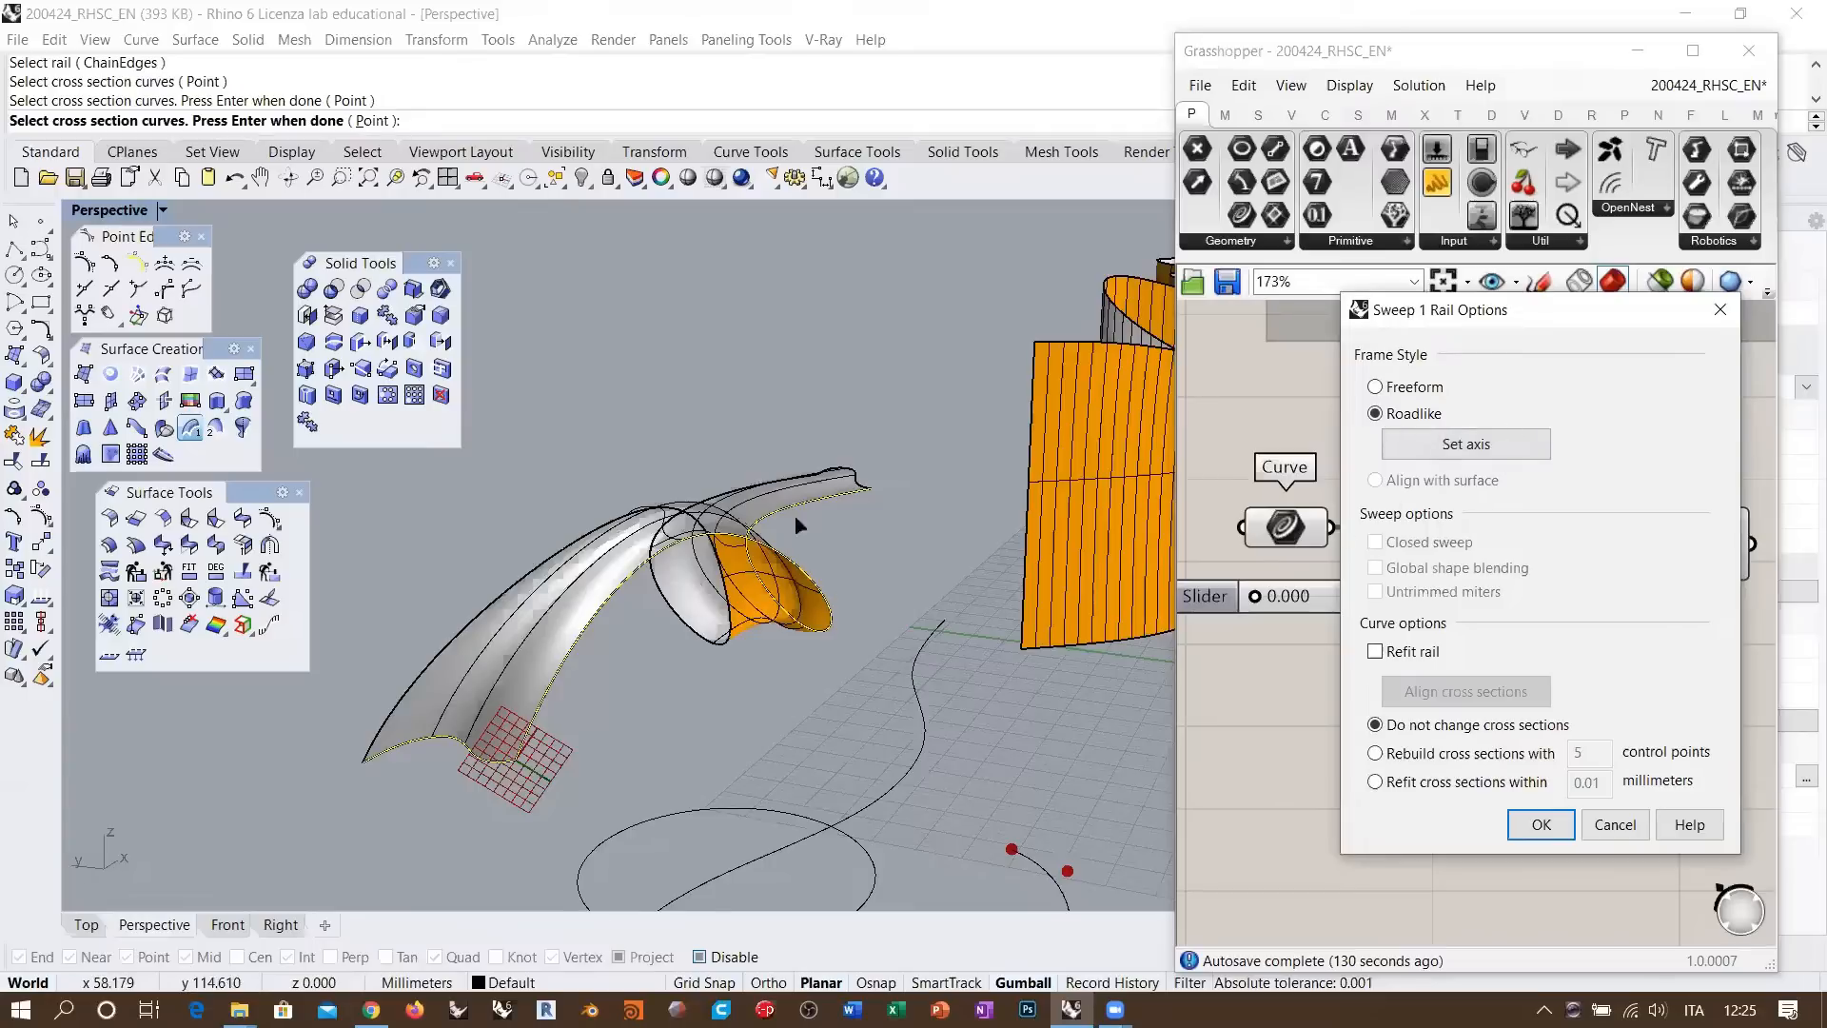
pyautogui.moveTo(796, 515); pyautogui.dragTo(775, 554, button='right')
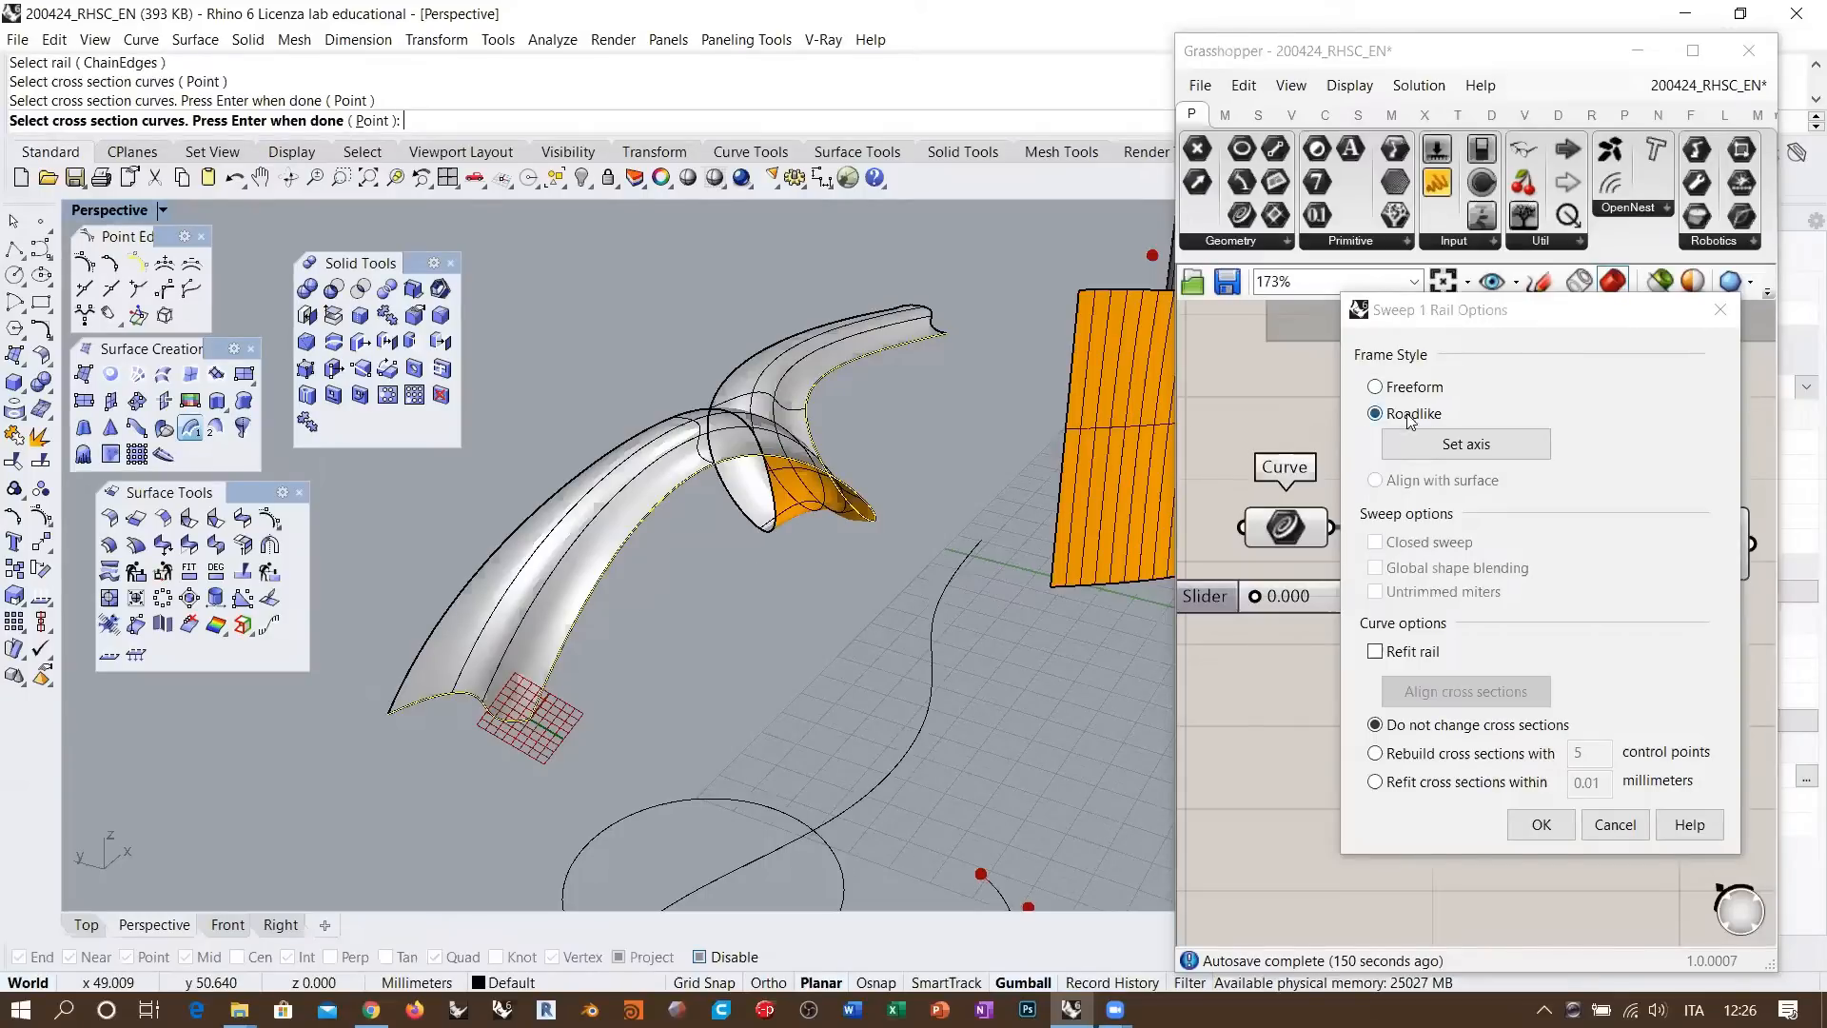
pyautogui.moveTo(694, 571); pyautogui.dragTo(773, 591, button='right')
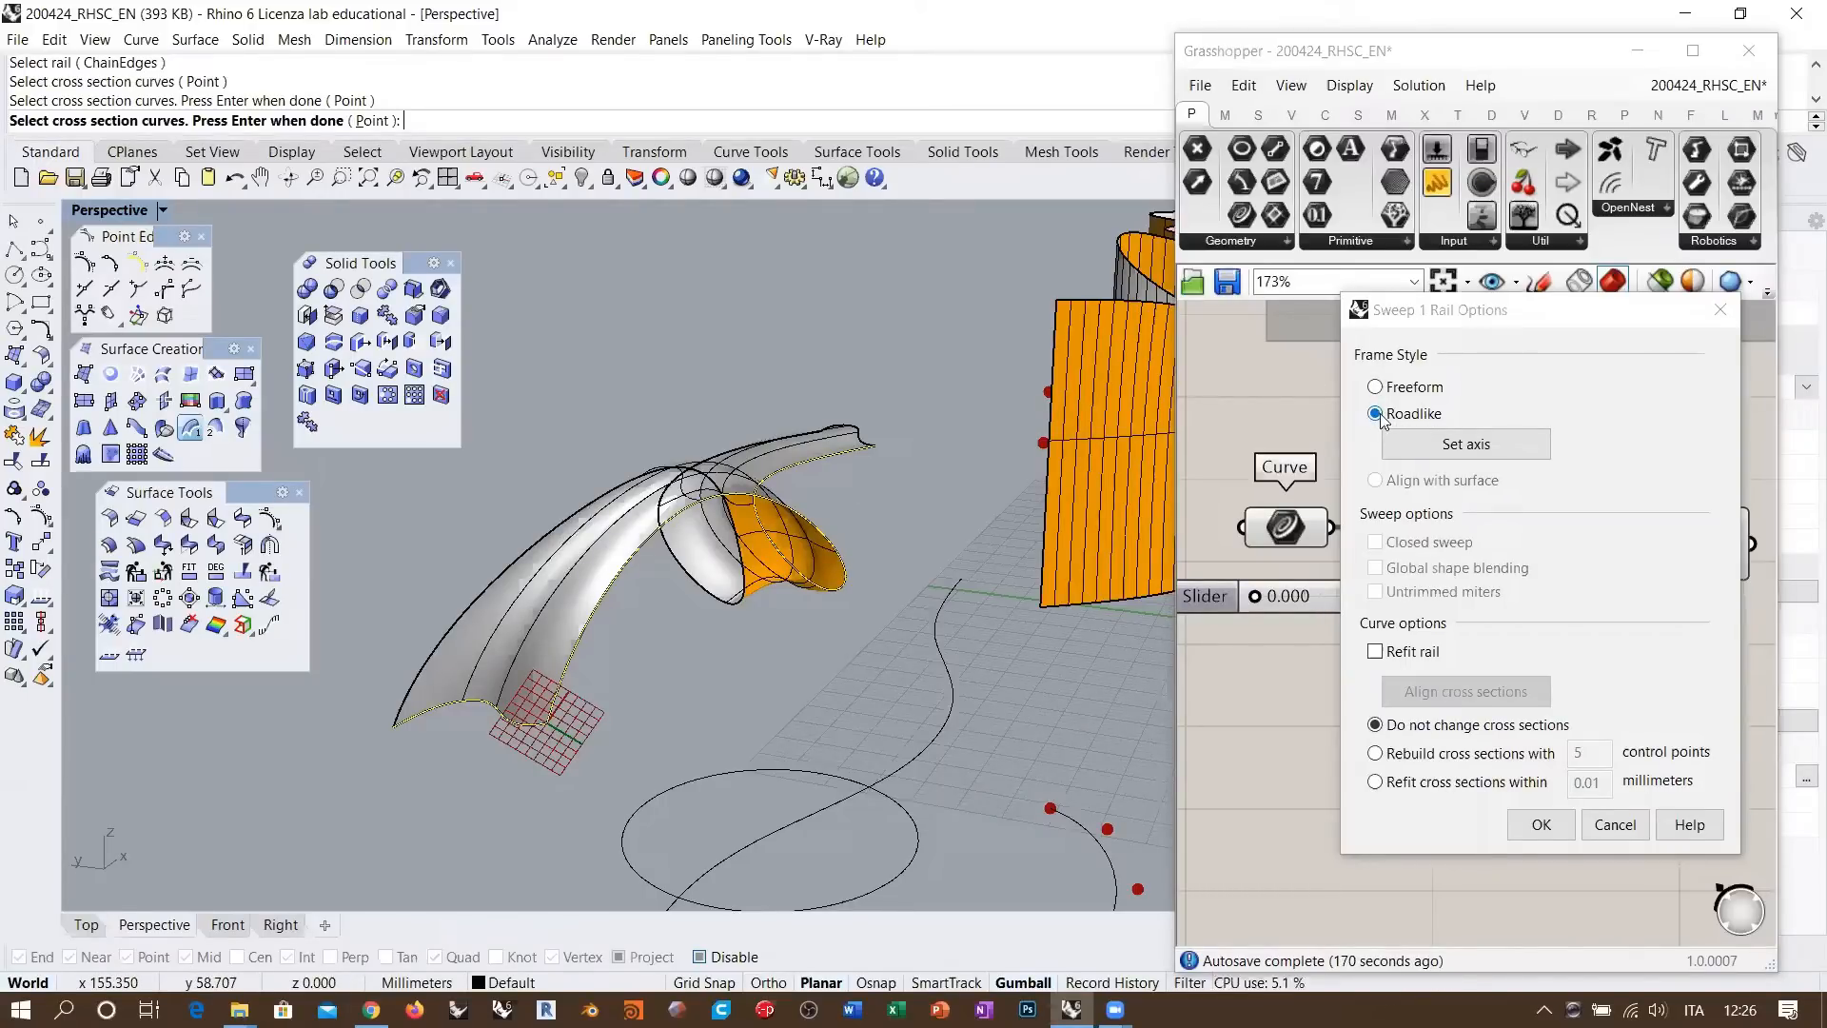
# Examine the Roadlike sweep preview from several sides, especially how the section's orientation follows the rail through the loop
pyautogui.moveTo(704, 680); pyautogui.dragTo(985, 607, button='right')
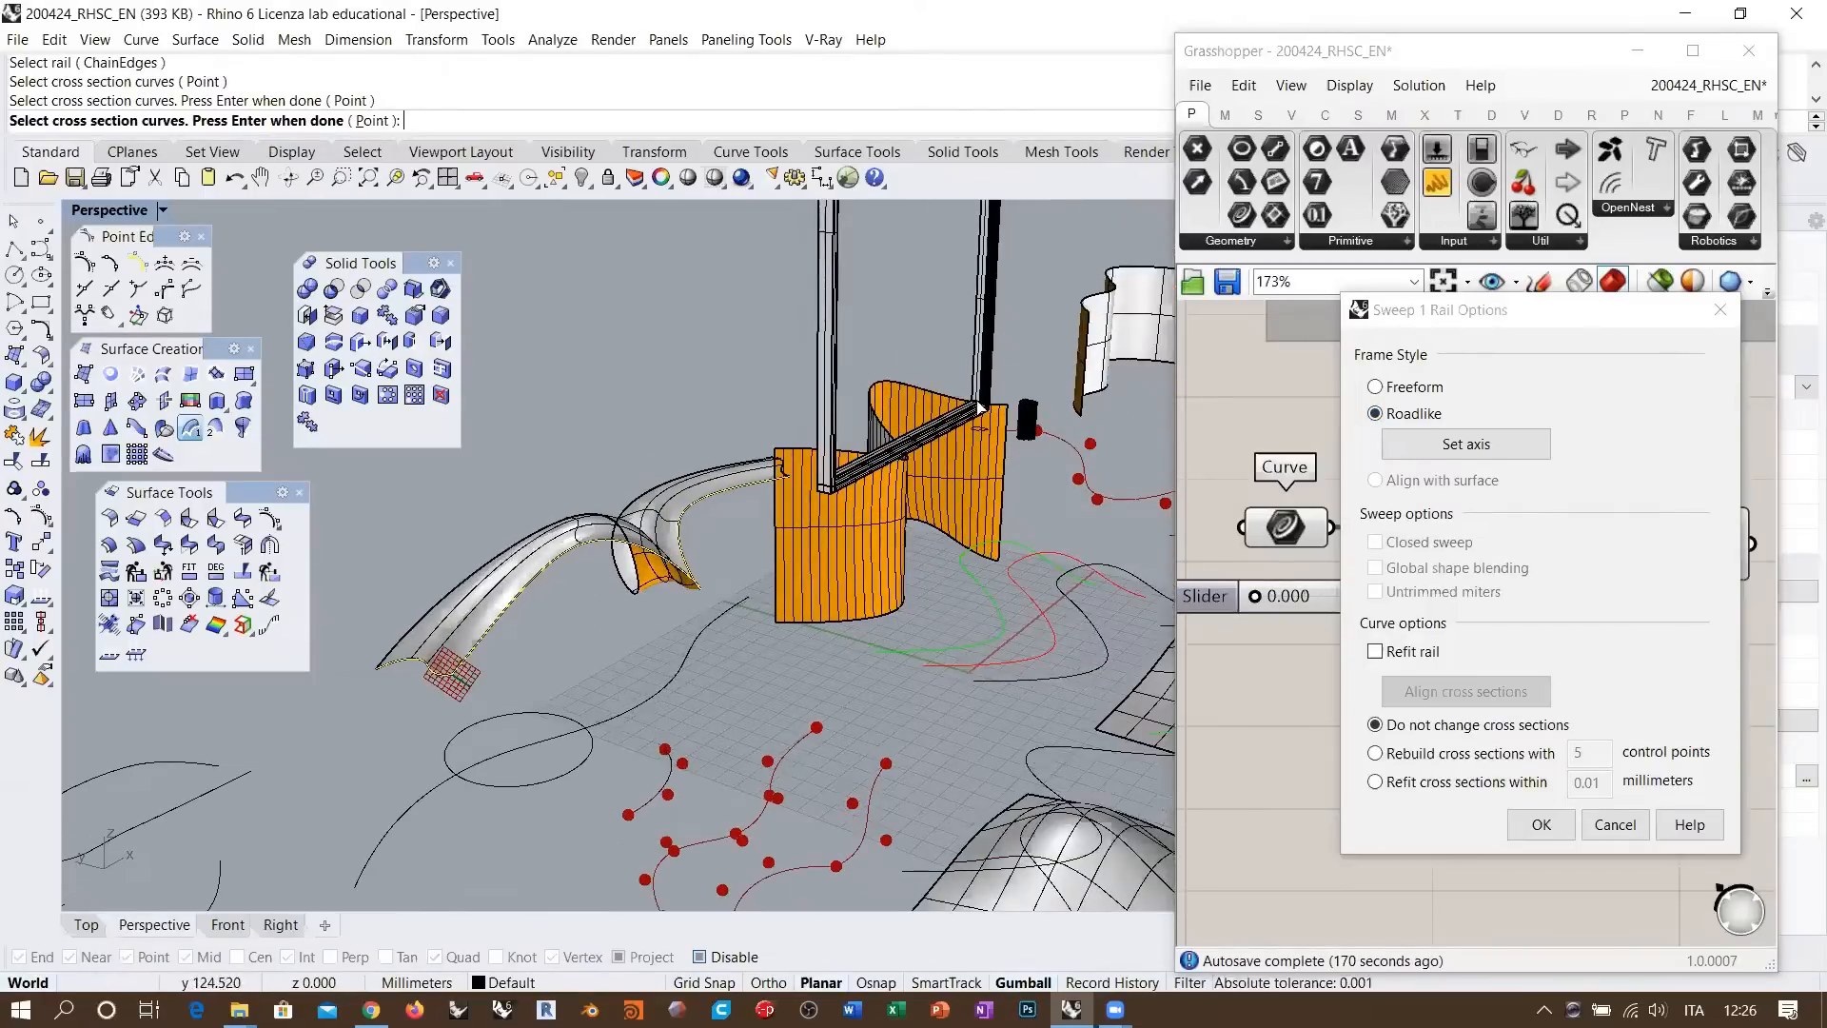
pyautogui.keyDown('shift'); pyautogui.moveTo(869, 655); pyautogui.dragTo(1032, 607, button='right'); pyautogui.keyUp('shift')
pyautogui.scroll(5, 624, 625)
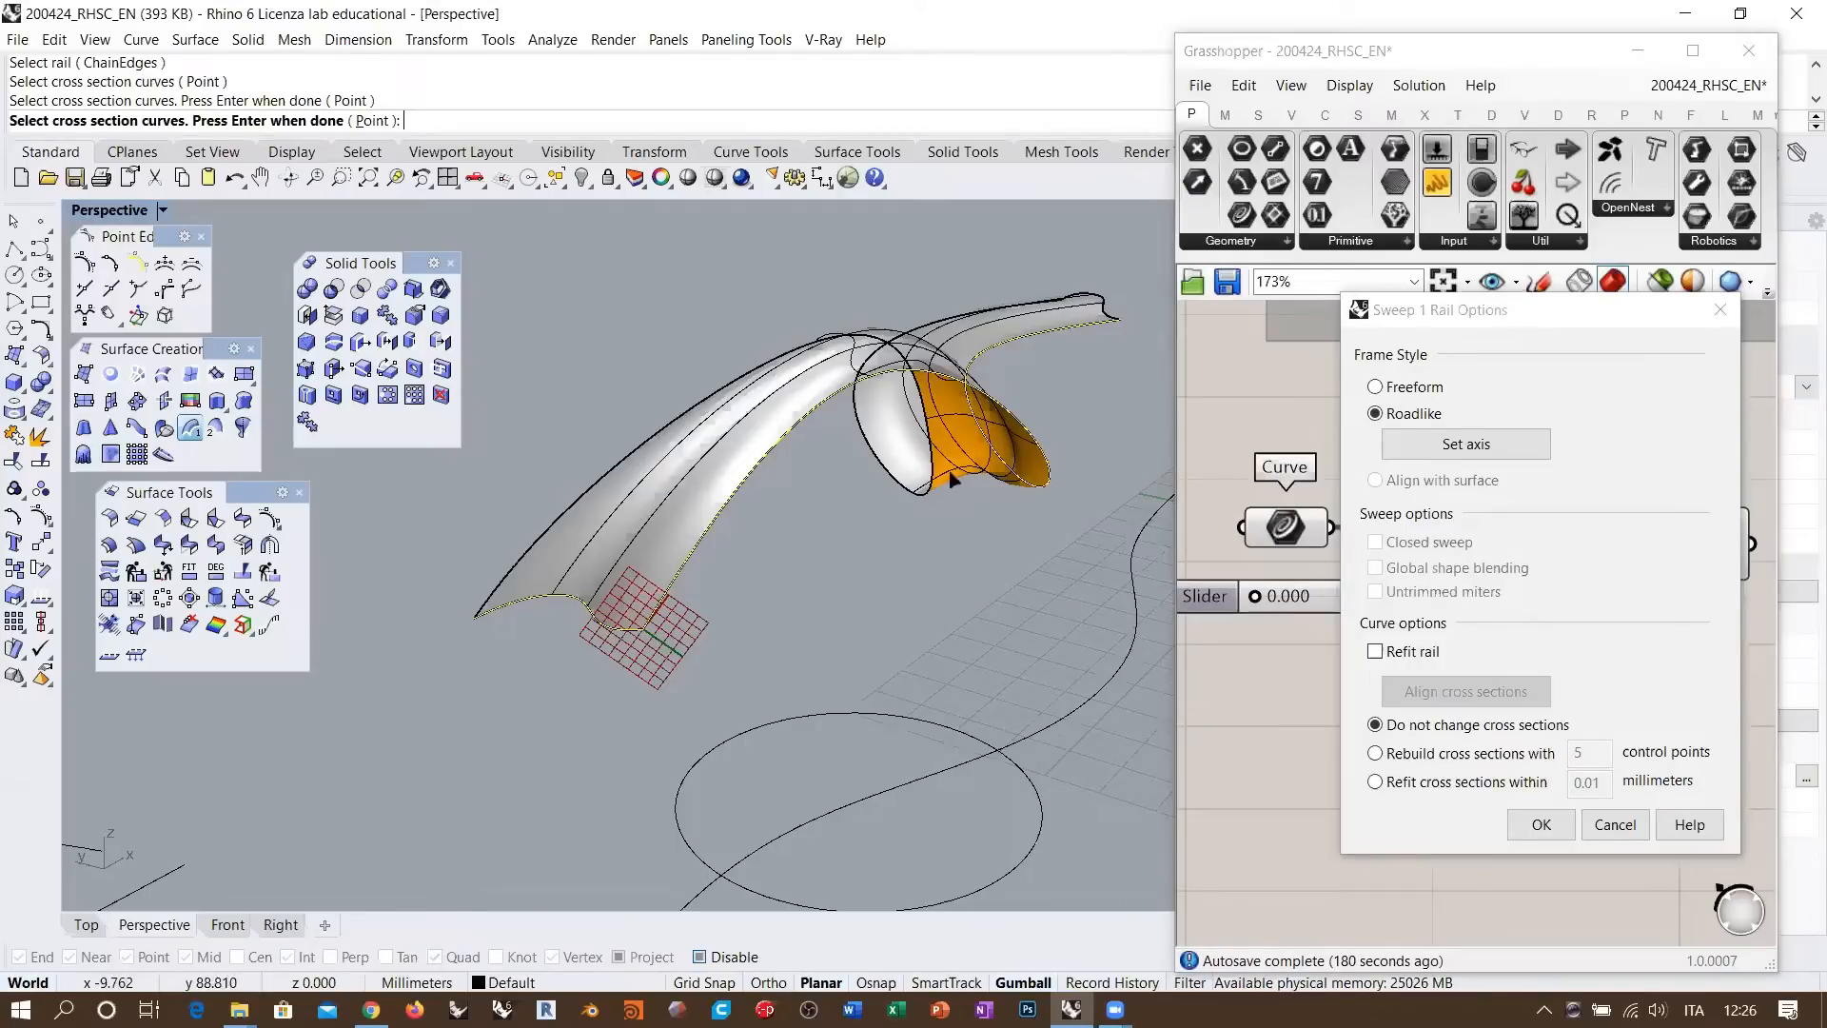
pyautogui.moveTo(1092, 324); pyautogui.dragTo(725, 607, button='right')
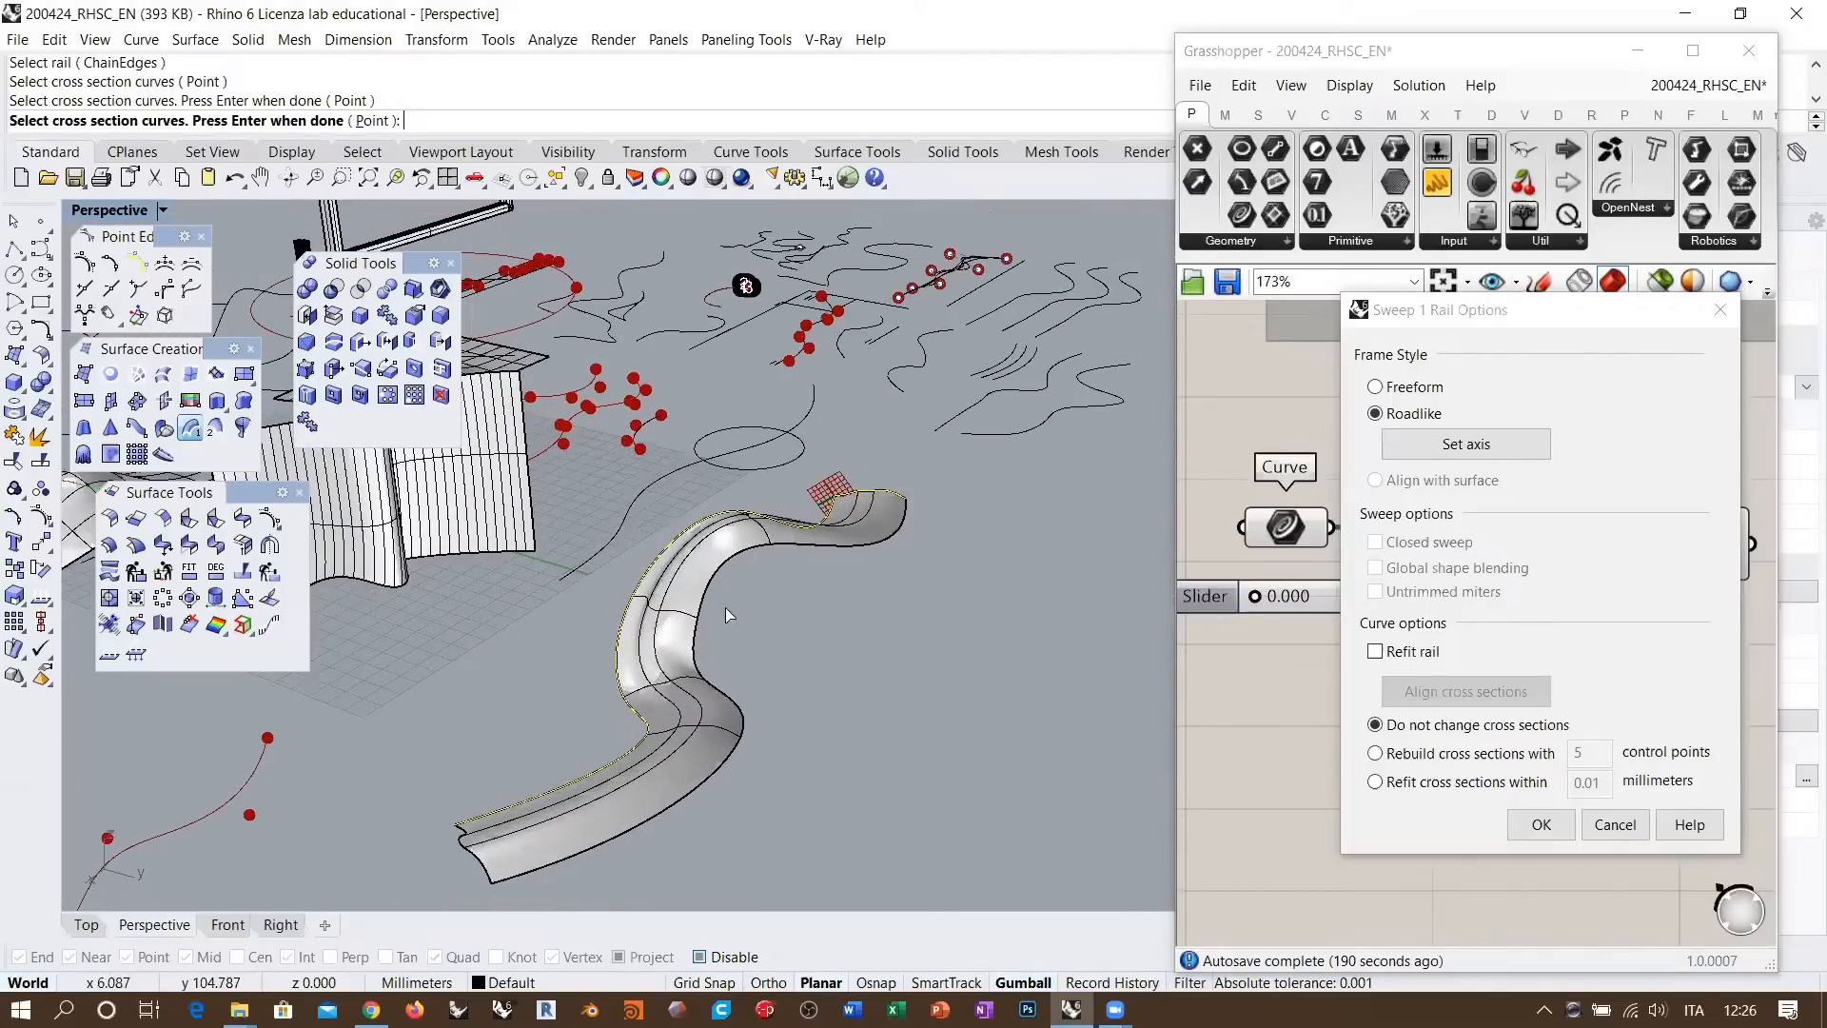
pyautogui.moveTo(658, 504); pyautogui.dragTo(816, 519, button='right')
pyautogui.moveTo(741, 699); pyautogui.dragTo(1037, 530, button='right')
pyautogui.moveTo(679, 605); pyautogui.dragTo(988, 597, button='right')
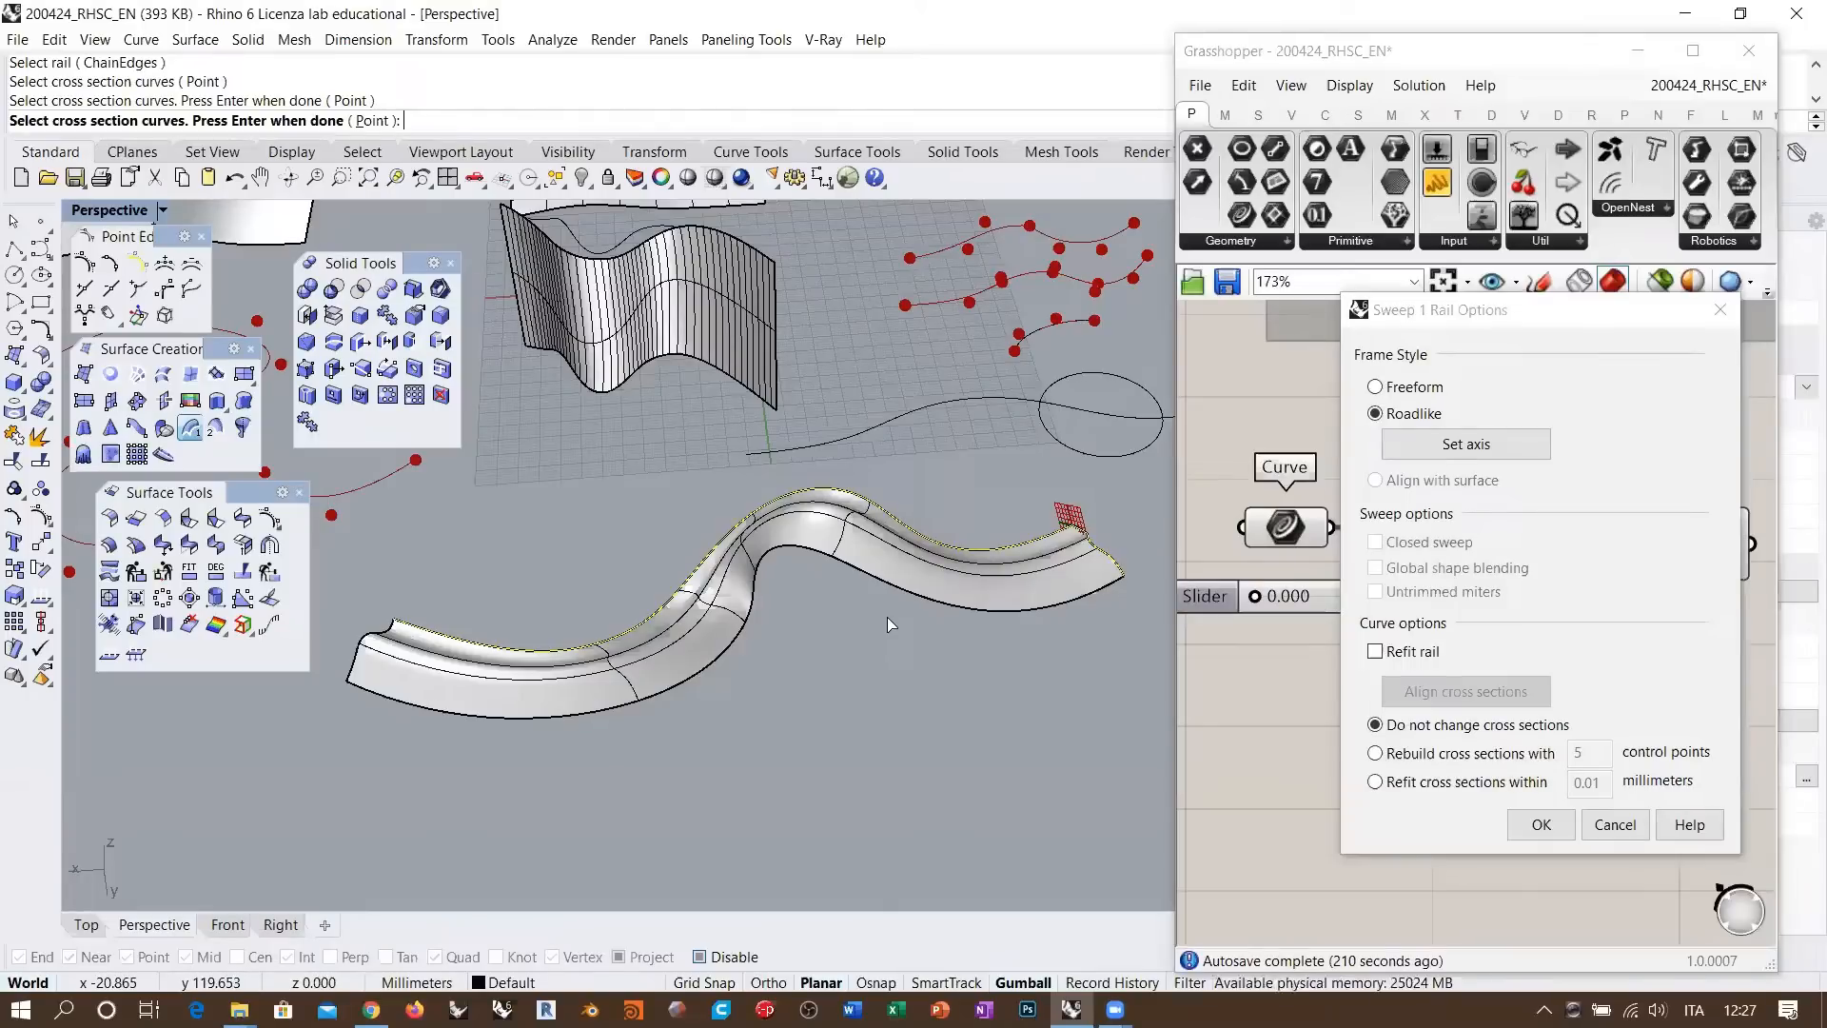
pyautogui.moveTo(818, 633); pyautogui.dragTo(911, 495, button='right')
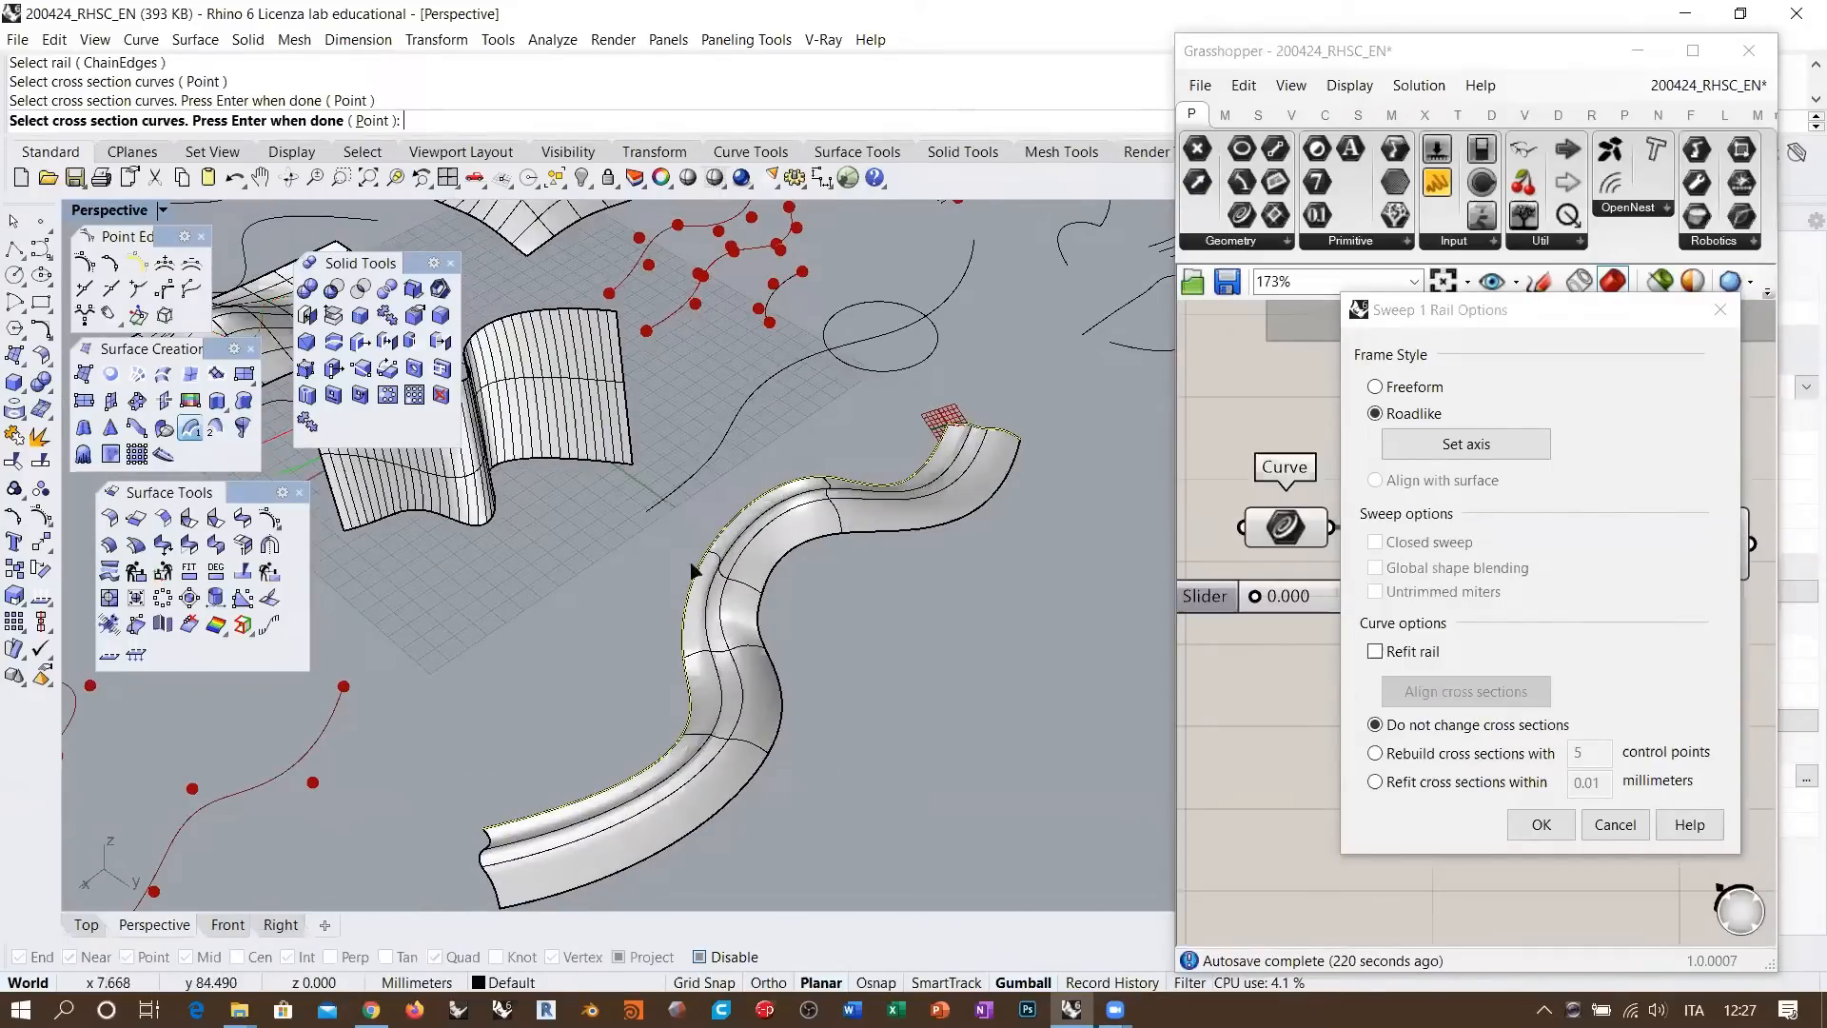
pyautogui.moveTo(692, 617); pyautogui.dragTo(723, 554, button='right')
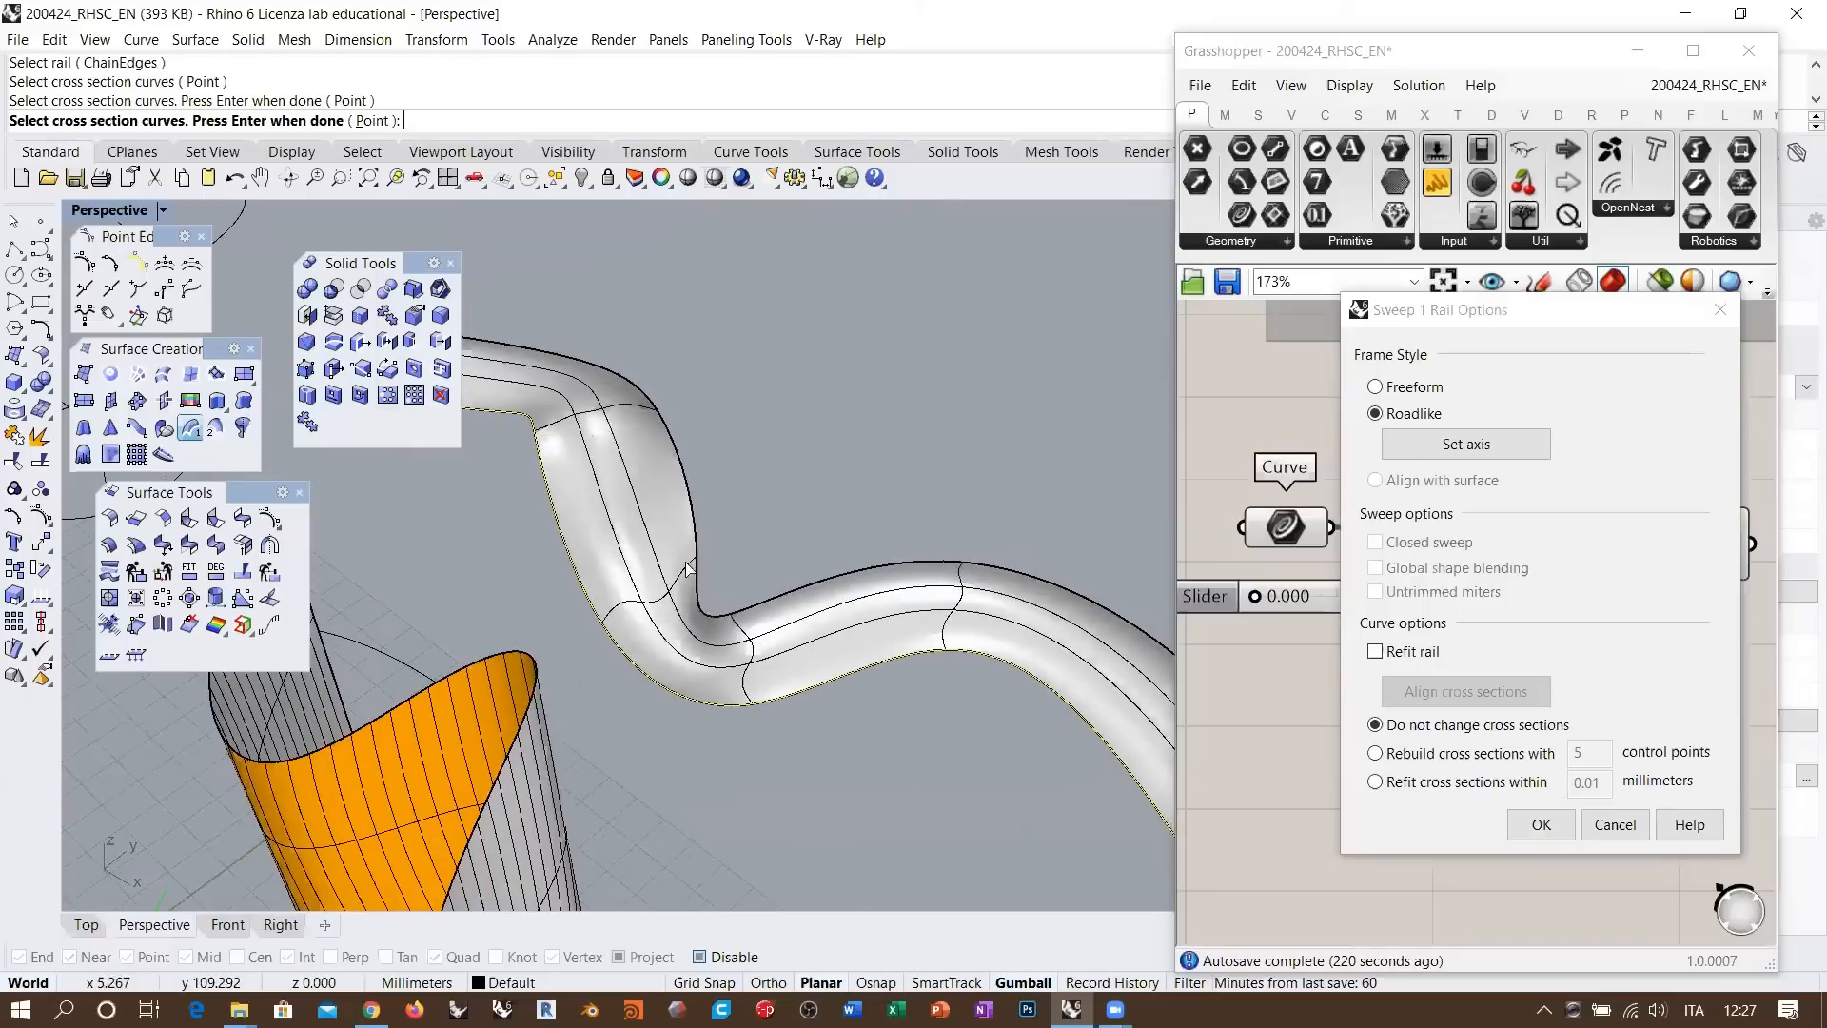
pyautogui.moveTo(740, 630)
pyautogui.mouseDown(button='right')
pyautogui.moveTo(748, 599)
pyautogui.moveTo(687, 598)
pyautogui.moveTo(743, 604)
pyautogui.mouseUp(button='right')
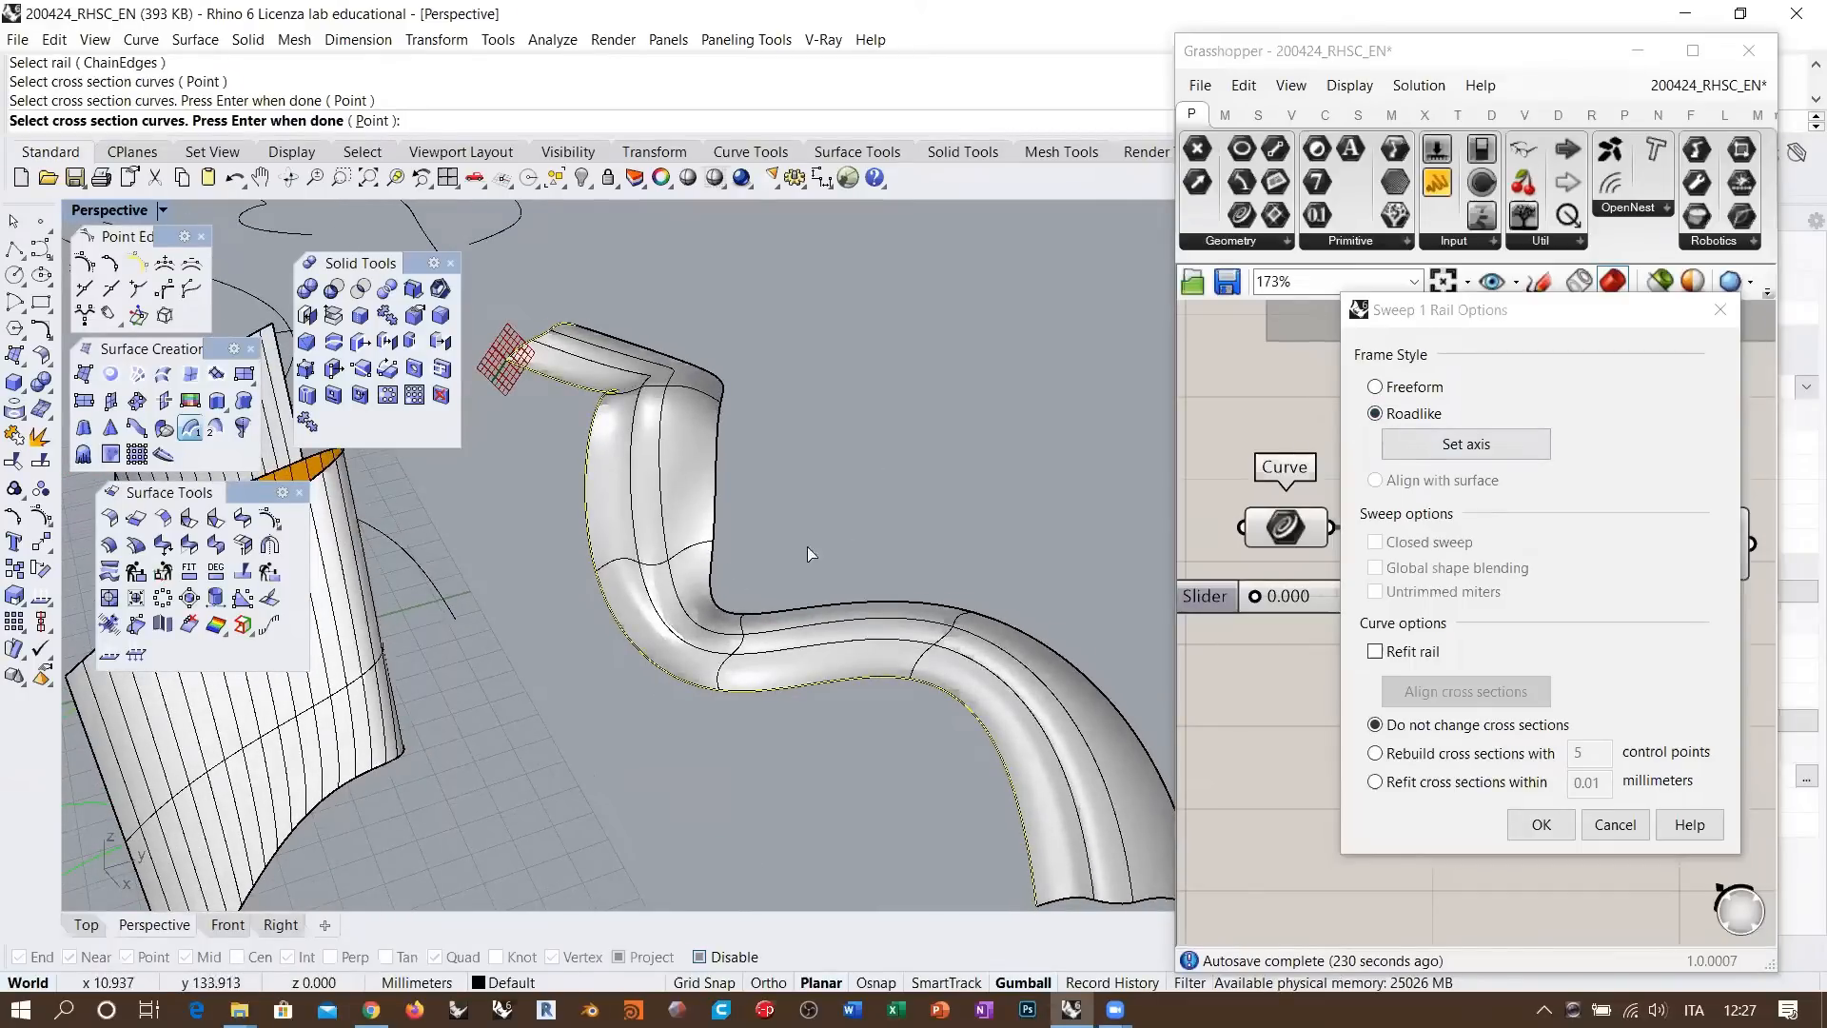
pyautogui.moveTo(807, 548); pyautogui.dragTo(713, 600, button='right')
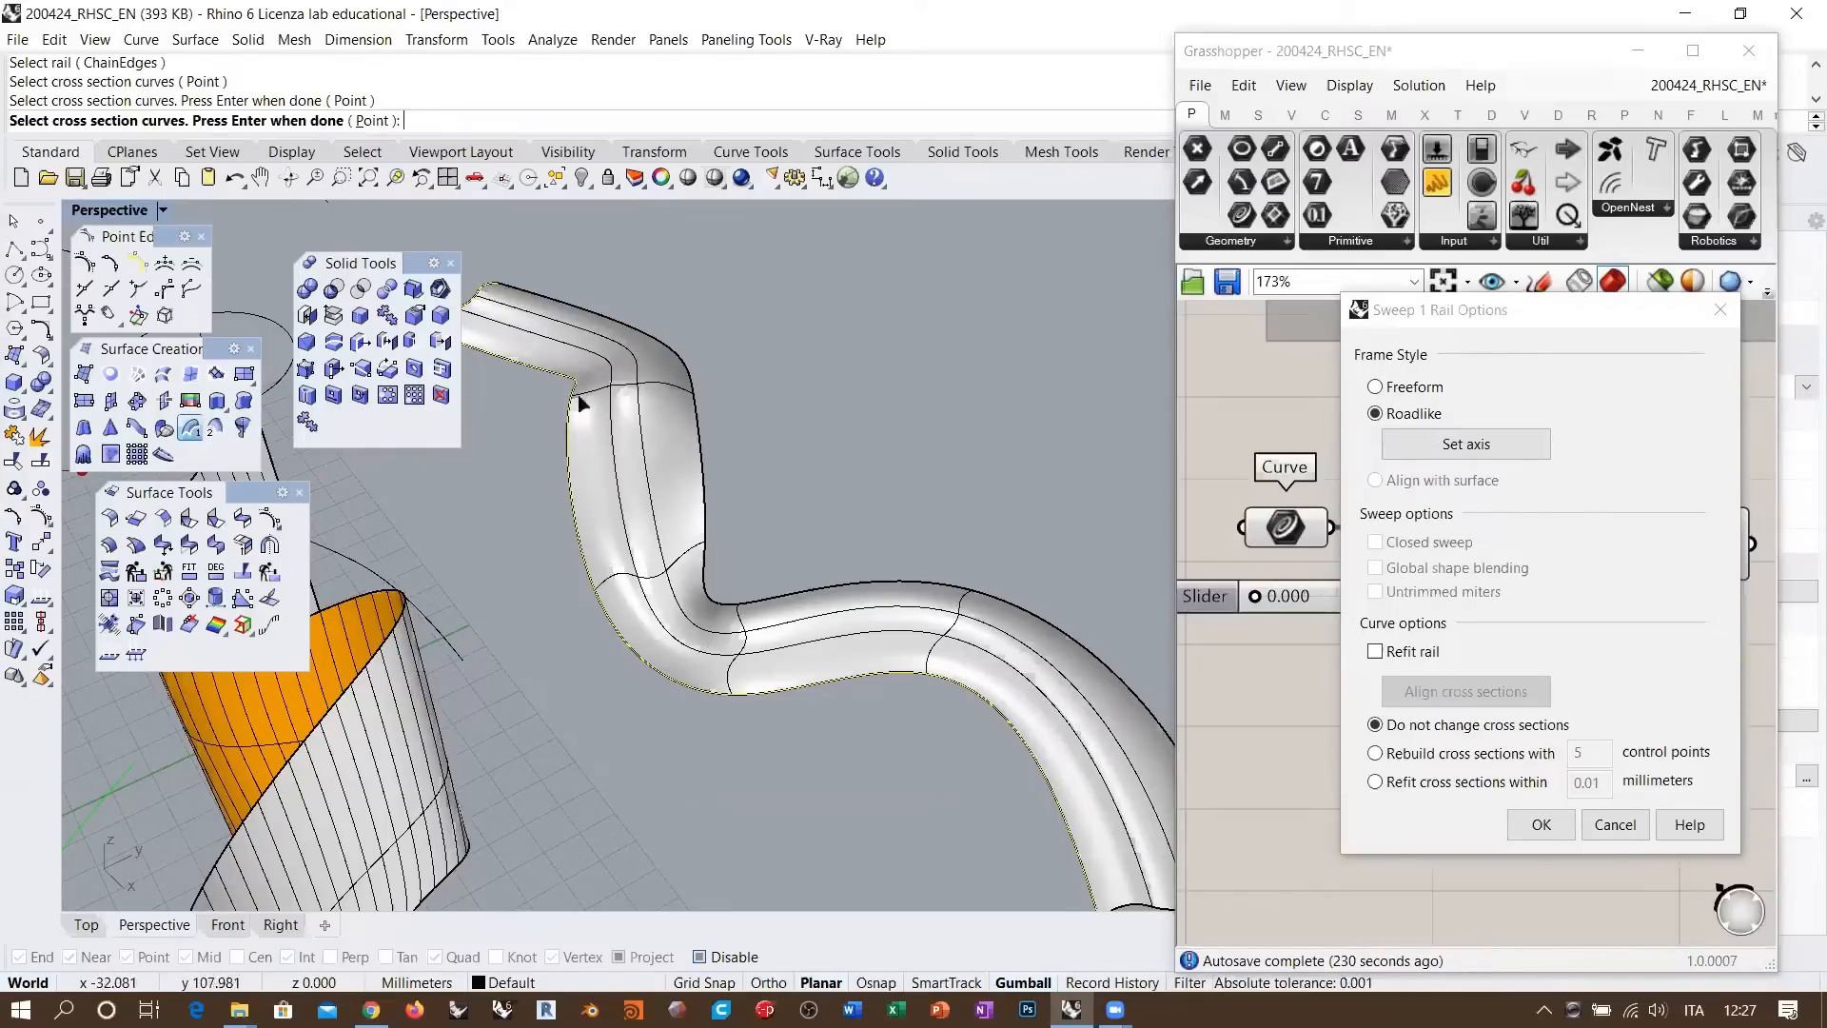
# Create the one-rail sweep surface with the Roadlike frame style and cross sections left unchanged
pyautogui.moveTo(728, 640); pyautogui.dragTo(766, 610, button='right')
pyautogui.press('Return')
pyautogui.moveTo(775, 528); pyautogui.dragTo(752, 495, button='right')
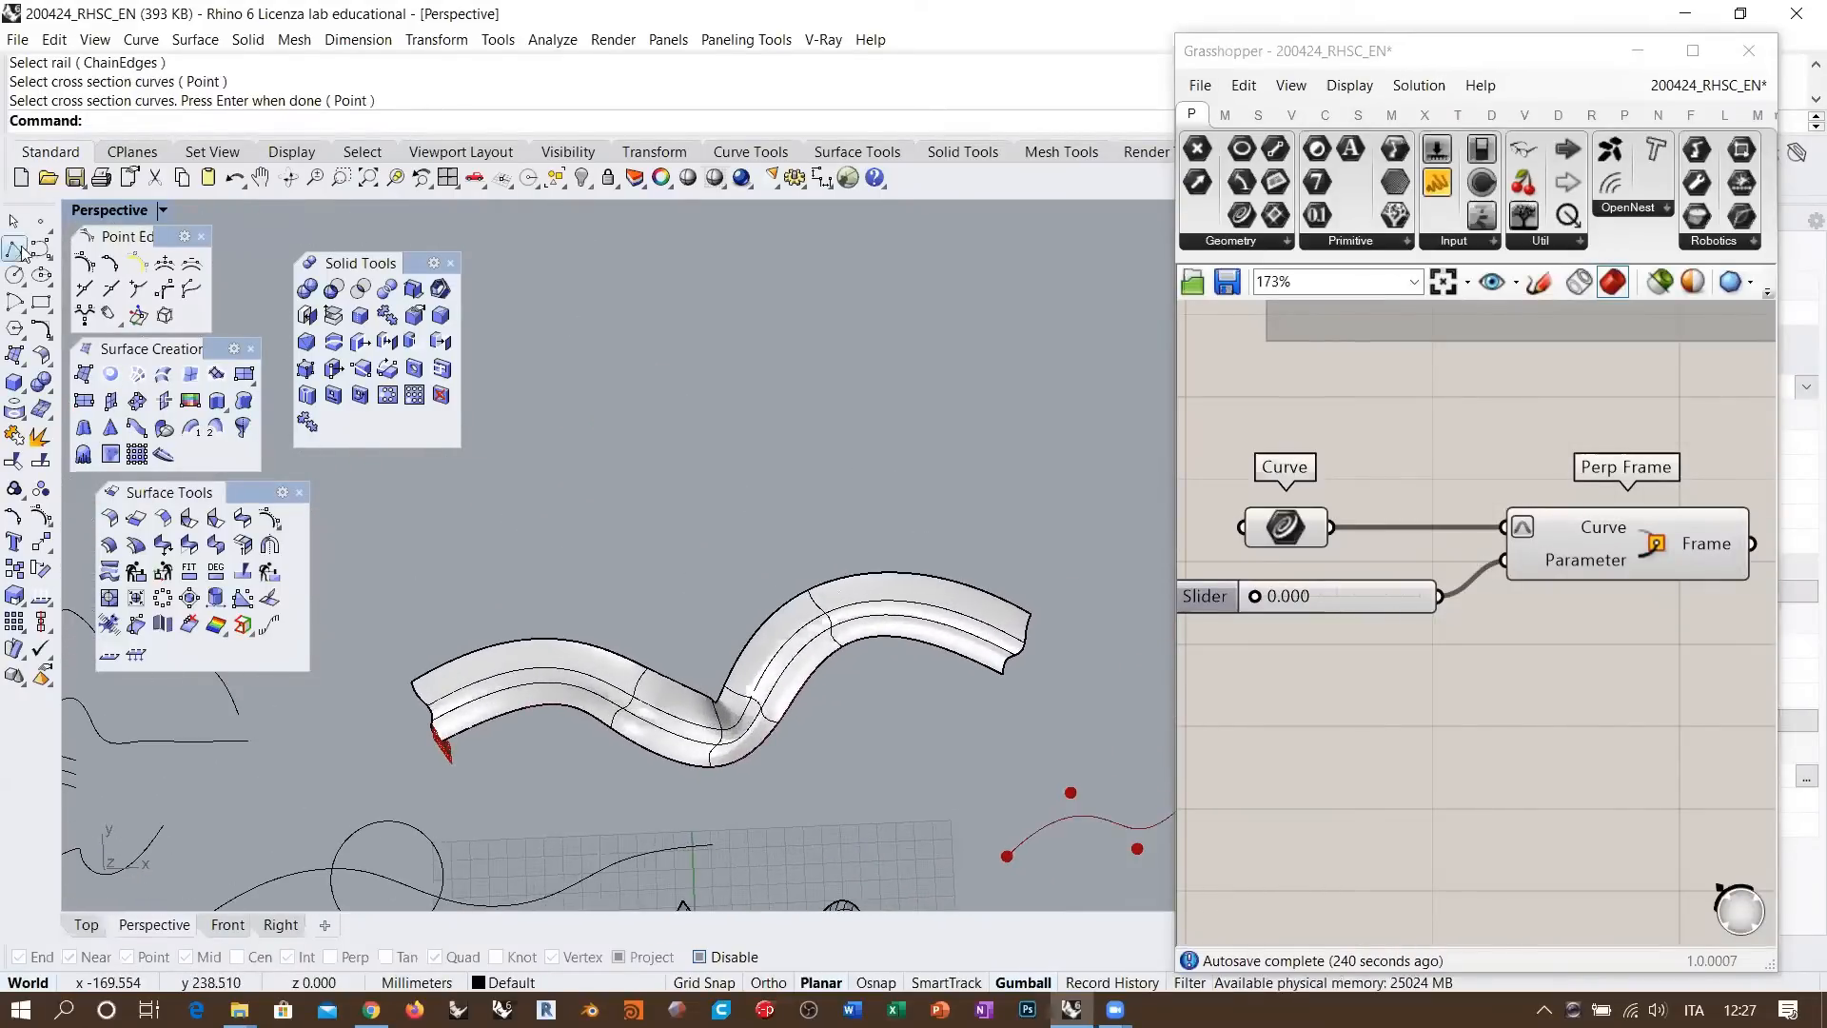
# Draw a degree-3 control-point curve beyond the swept surface, nearly straight at both ends with one dip in the middle
pyautogui.click(41, 250)
pyautogui.keyDown('shift'); pyautogui.moveTo(561, 488); pyautogui.dragTo(575, 514, button='right'); pyautogui.keyUp('shift')
pyautogui.click(394, 477)
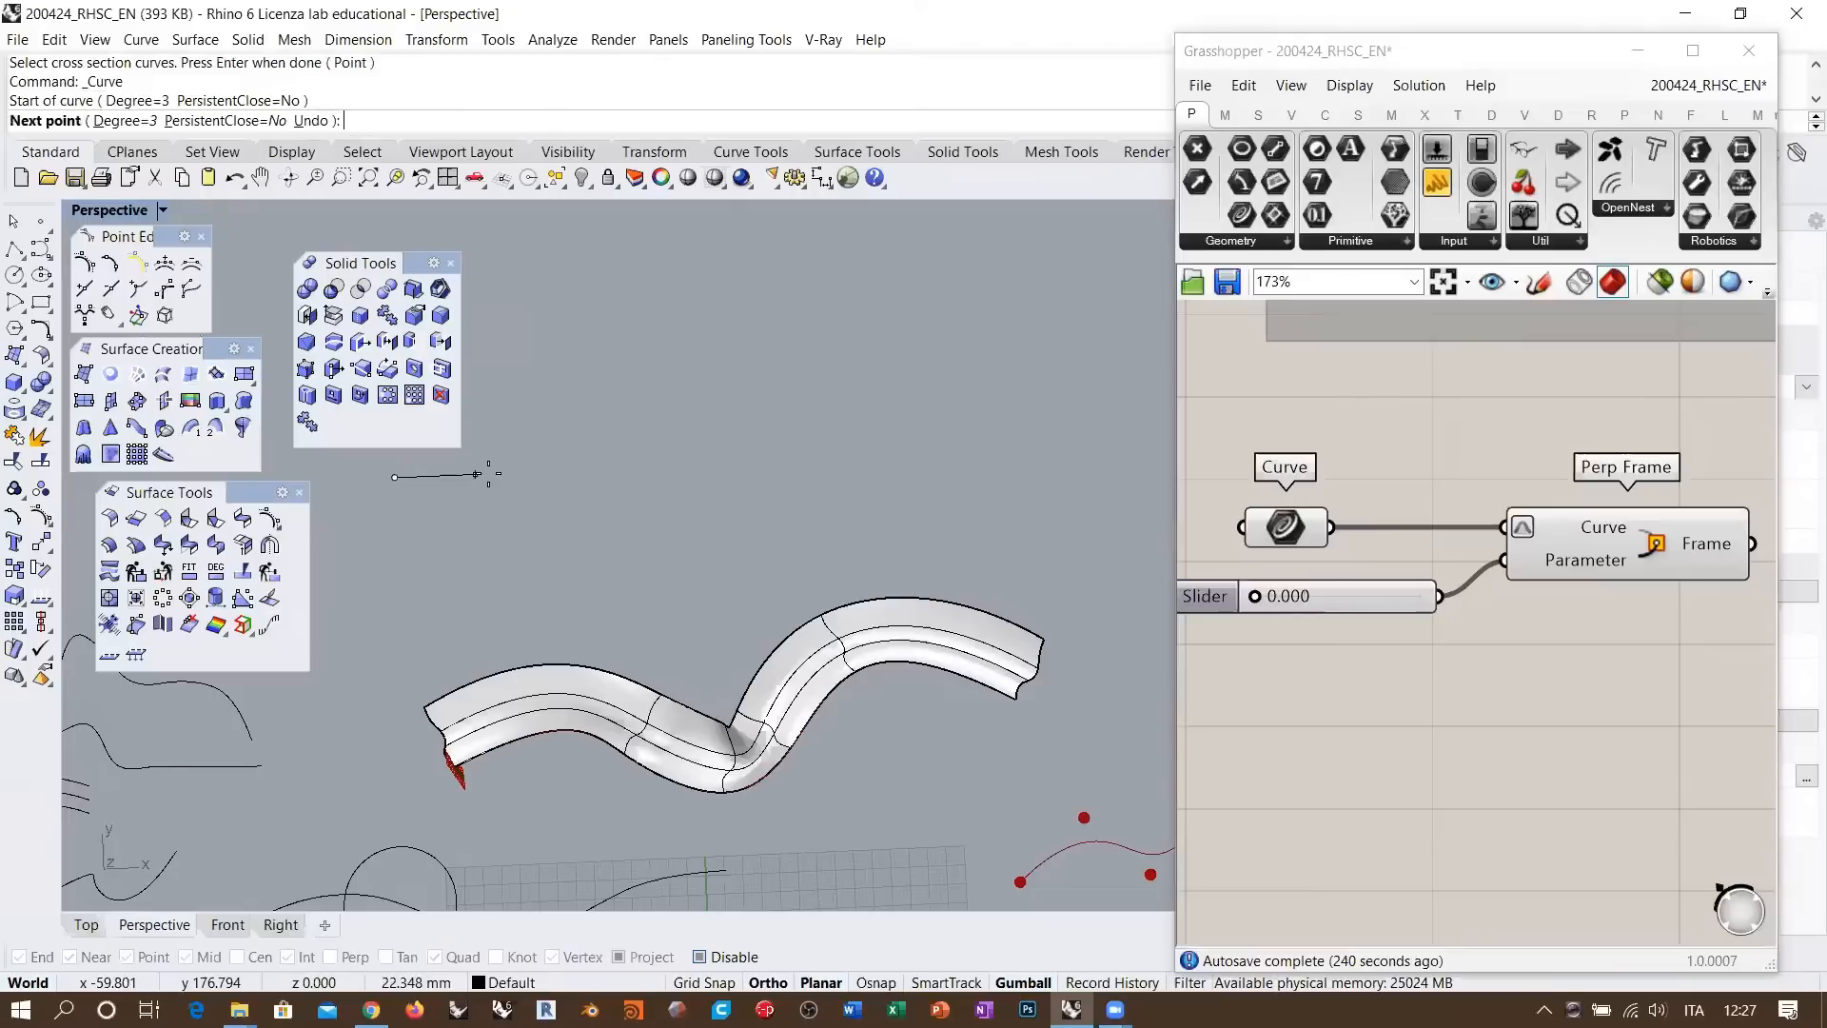
pyautogui.click(518, 473)
pyautogui.click(650, 467)
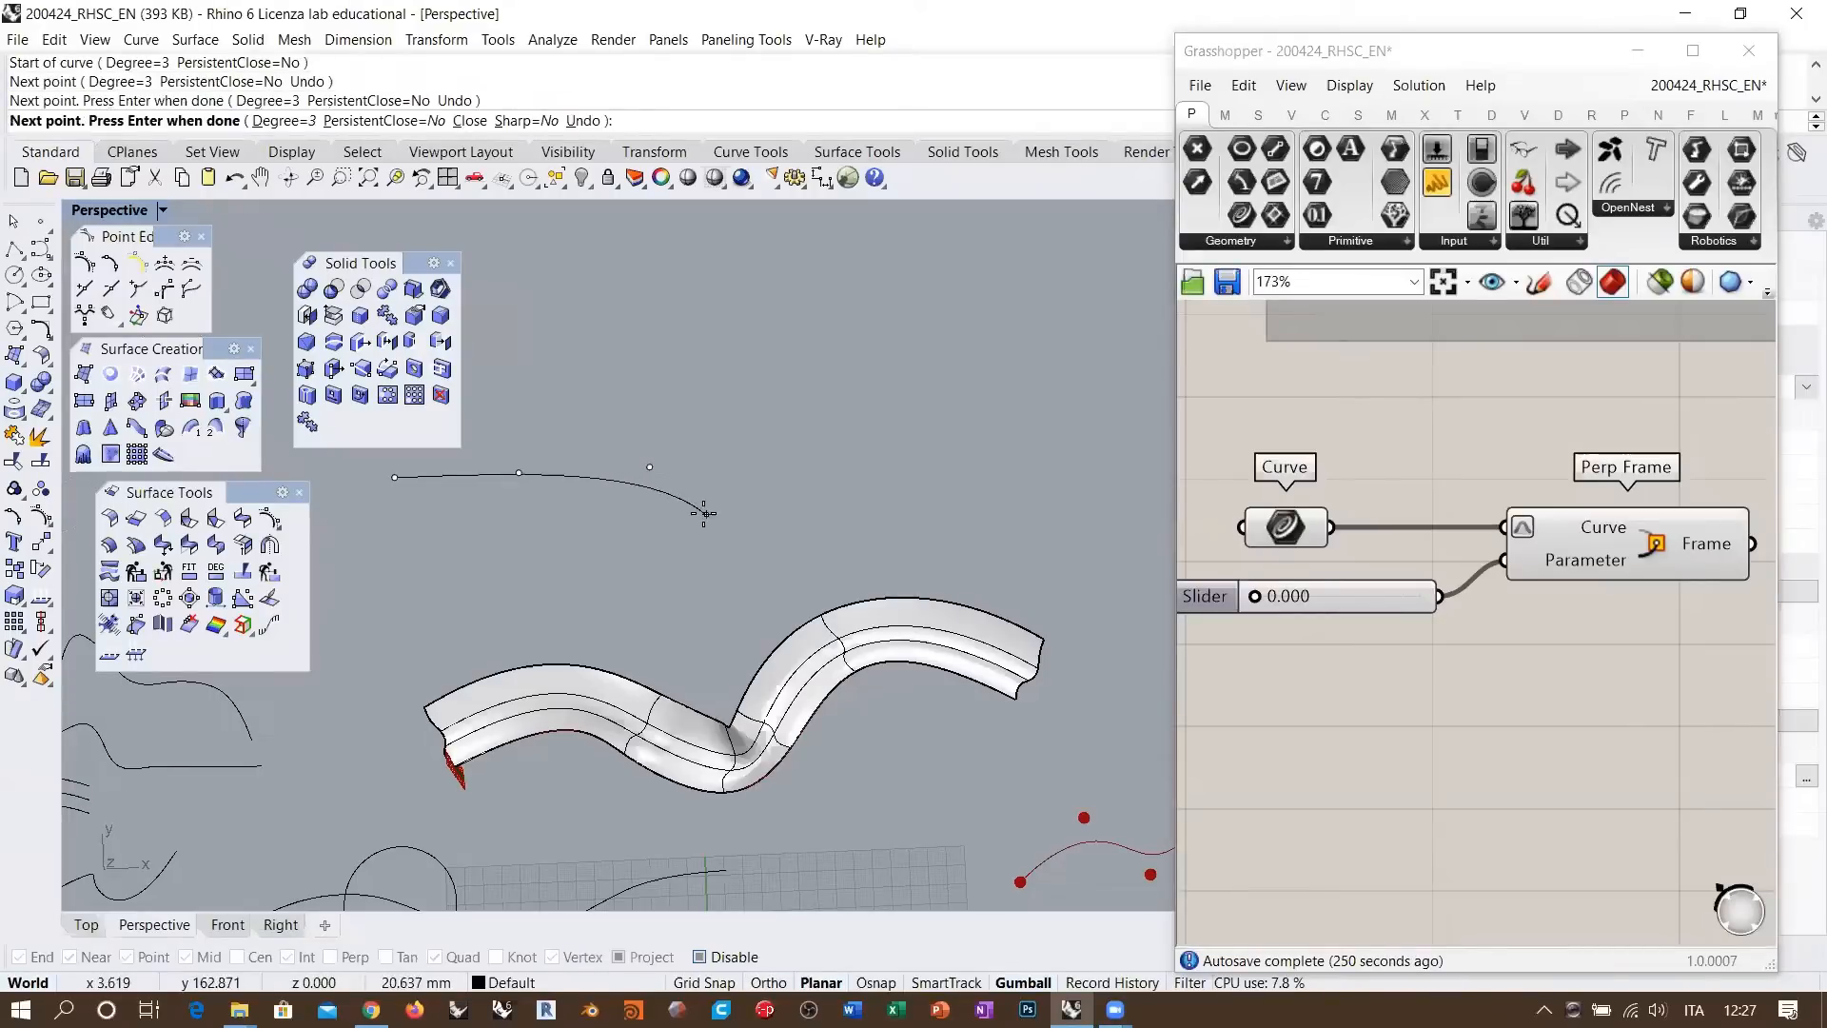
pyautogui.click(700, 502)
pyautogui.click(745, 547)
pyautogui.click(790, 509)
pyautogui.click(815, 474)
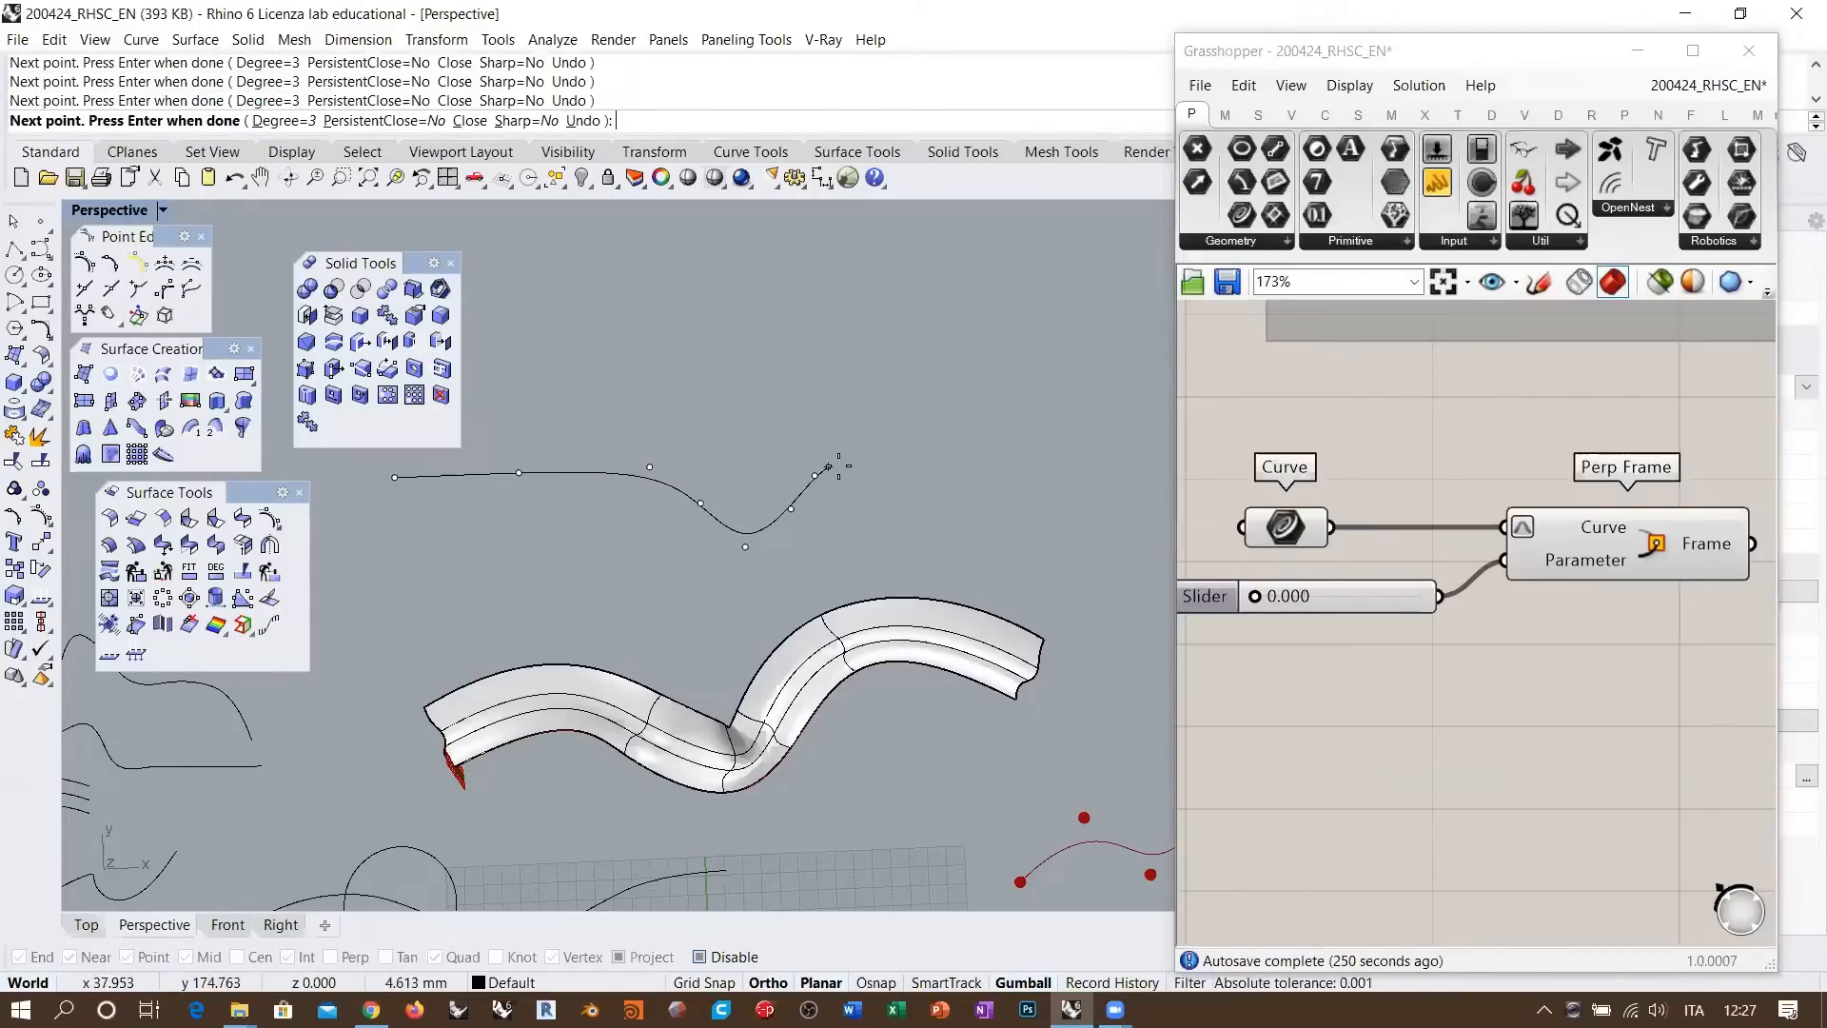
pyautogui.click(891, 472)
pyautogui.click(1025, 466)
pyautogui.keyDown('shift'); pyautogui.click(1101, 465); pyautogui.keyUp('shift')
pyautogui.rightClick(1096, 467)
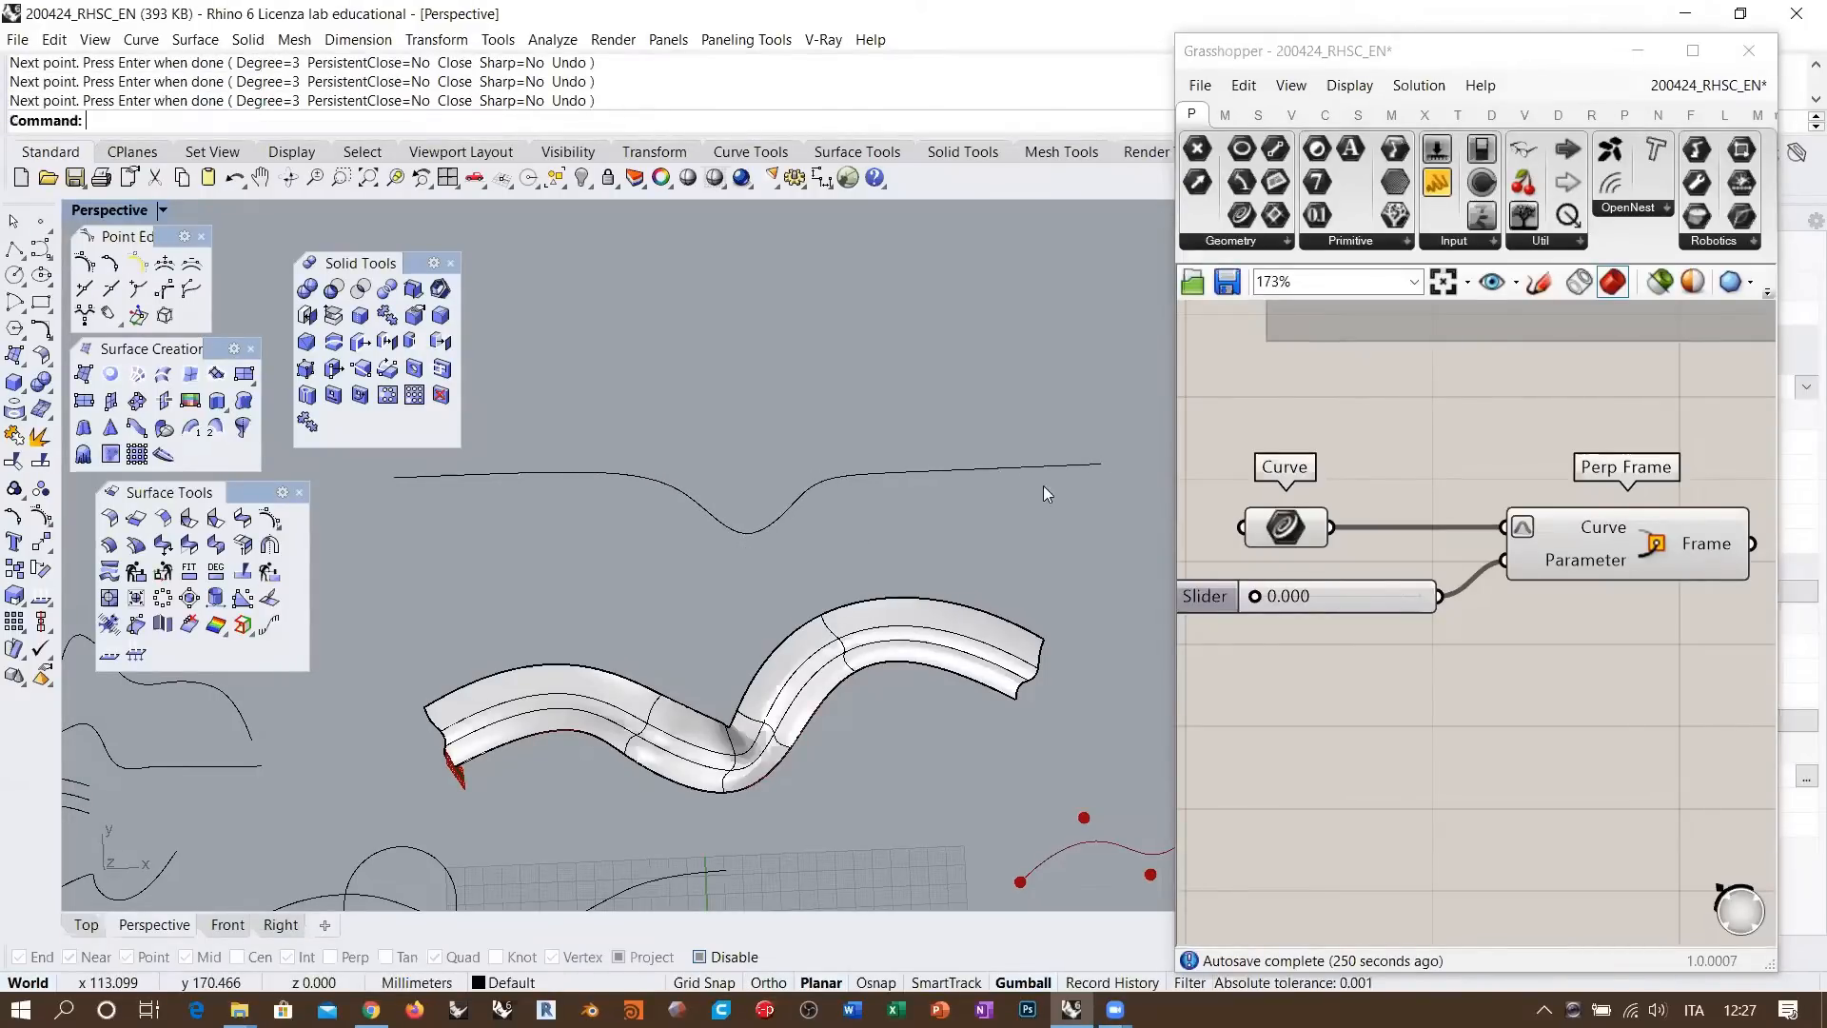
# Enable object snaps and draw a straight single-segment polyline in Line mode from the new curve's end, at right angles to it
pyautogui.moveTo(742, 583)
pyautogui.mouseDown(button='right')
pyautogui.moveTo(737, 603)
pyautogui.moveTo(926, 428)
pyautogui.moveTo(1033, 366)
pyautogui.moveTo(647, 666)
pyautogui.moveTo(747, 556)
pyautogui.mouseUp(button='right')
pyautogui.scroll(6, 588, 613)
pyautogui.click(14, 248)
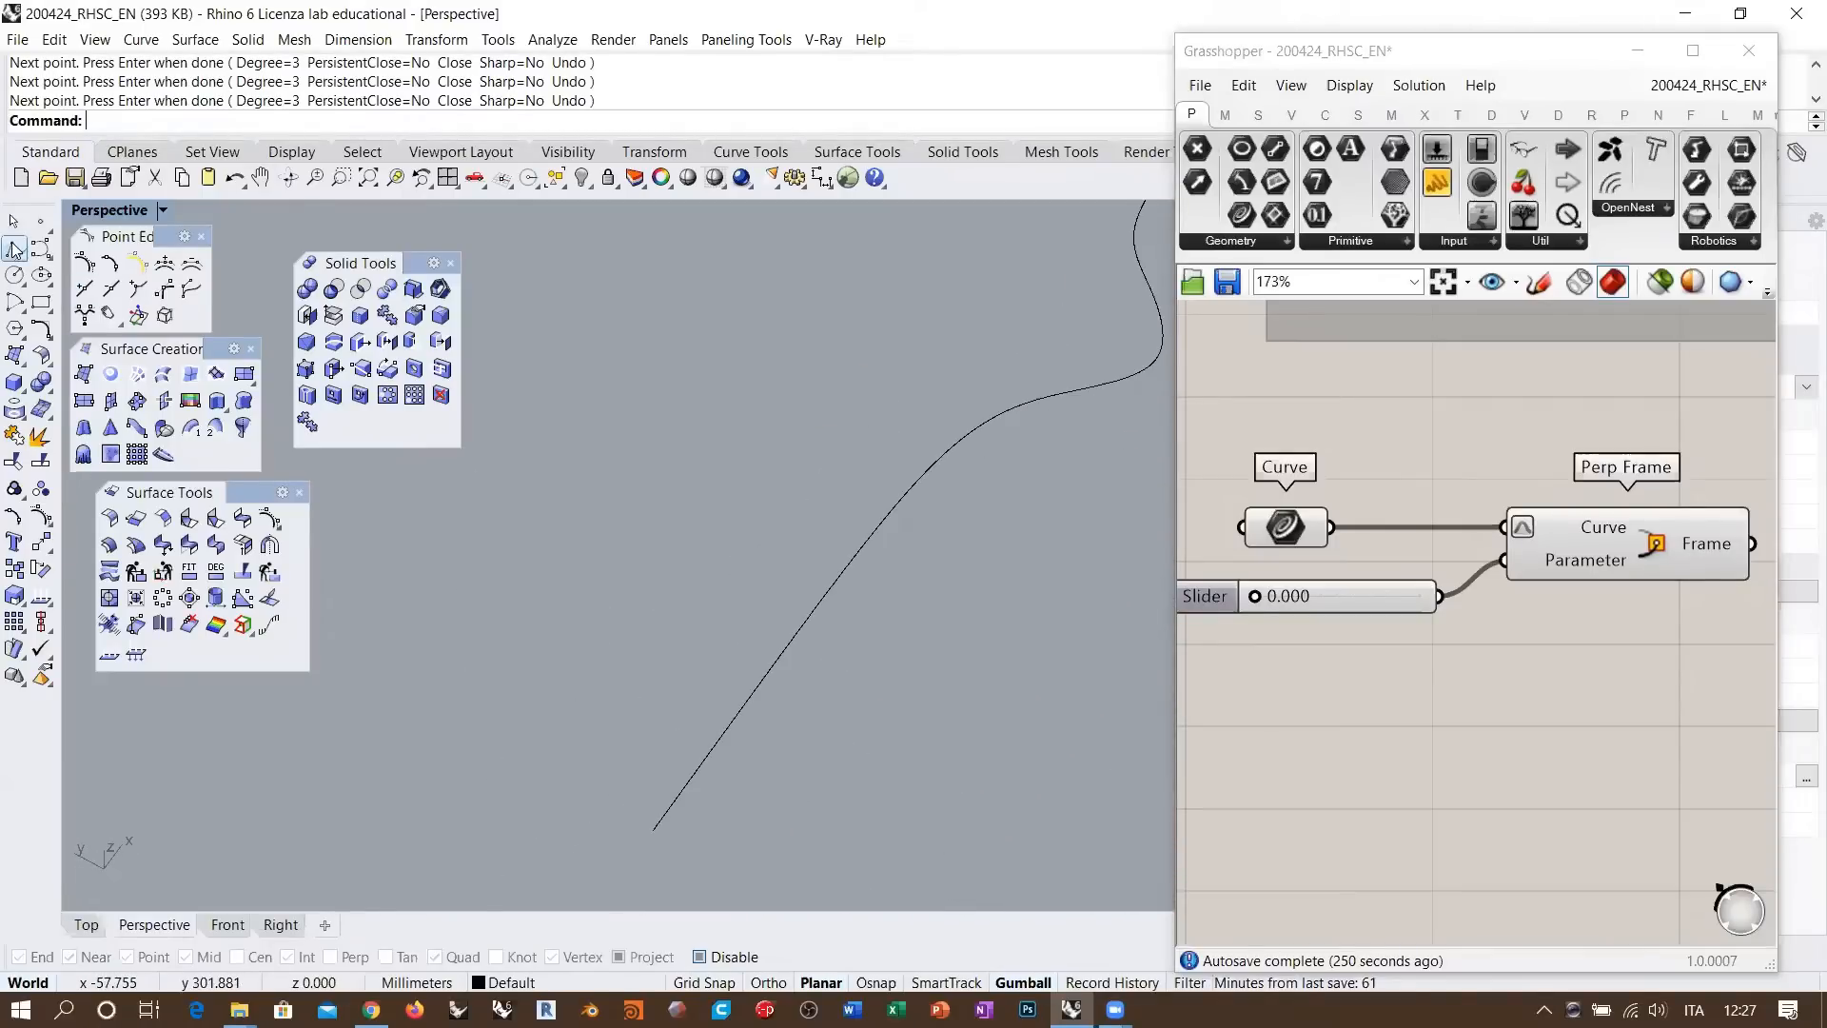
pyautogui.click(737, 956)
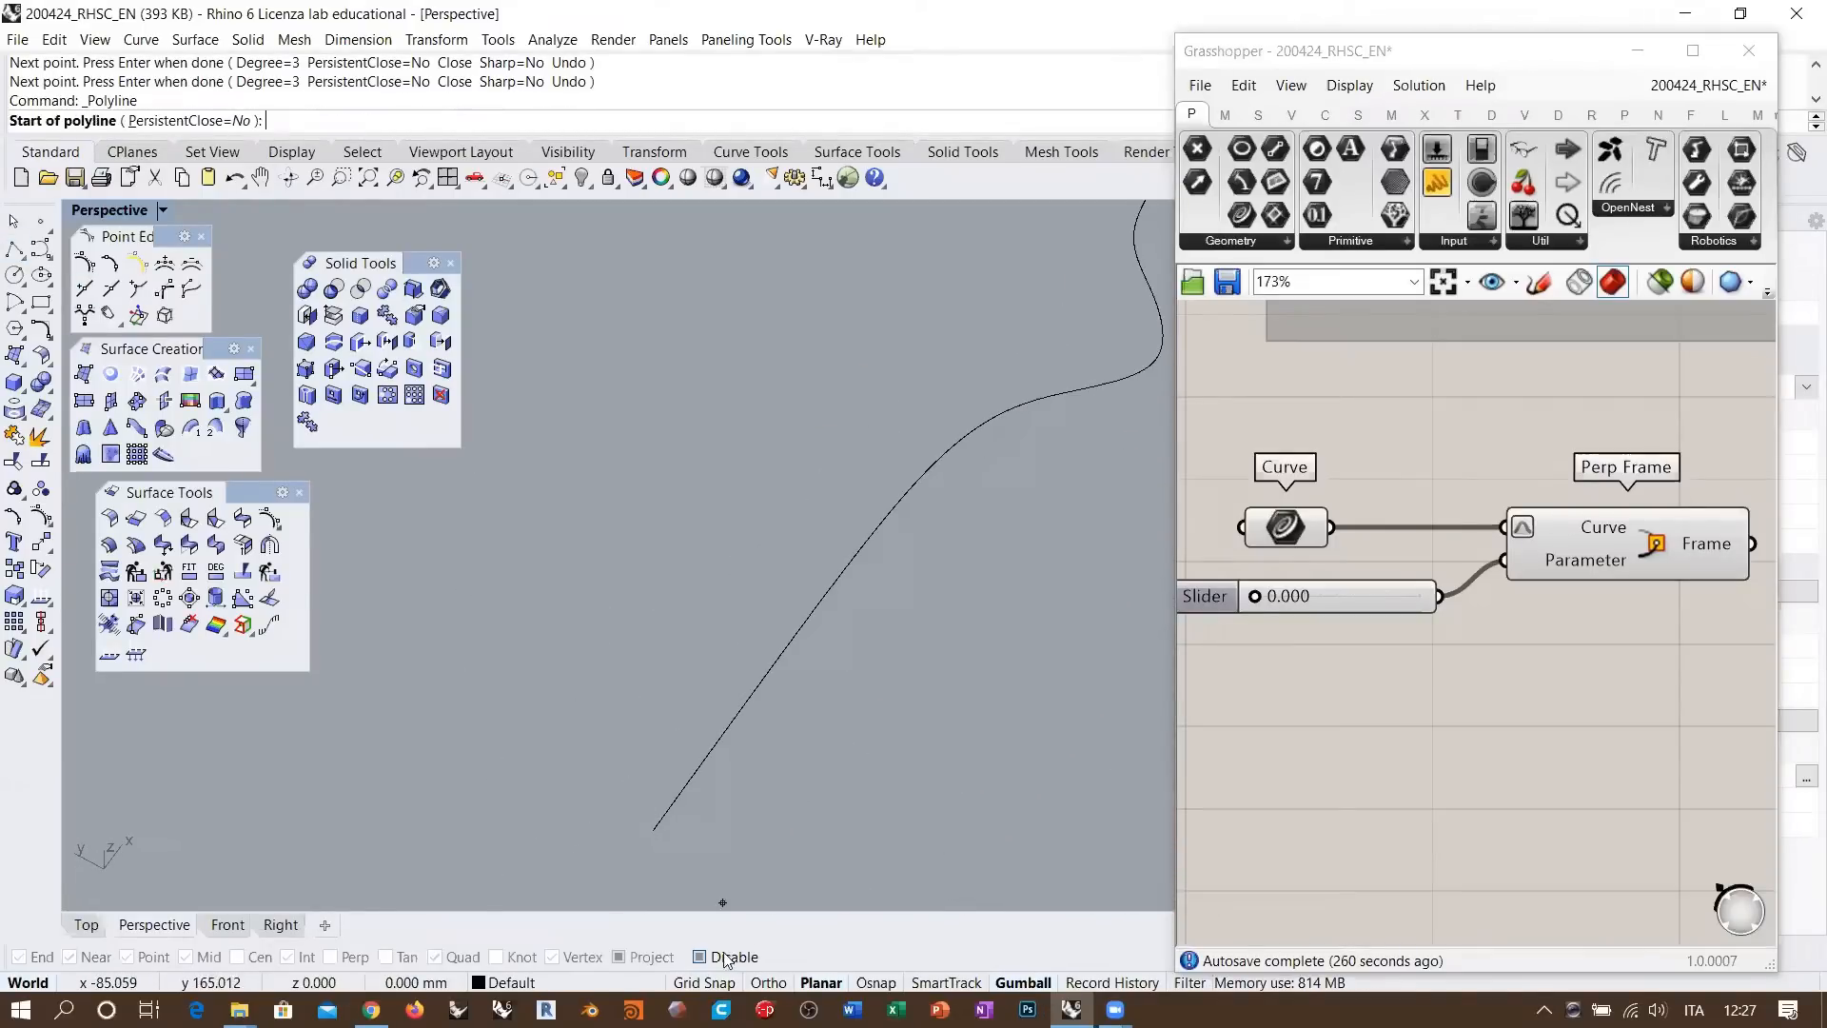
pyautogui.click(653, 830)
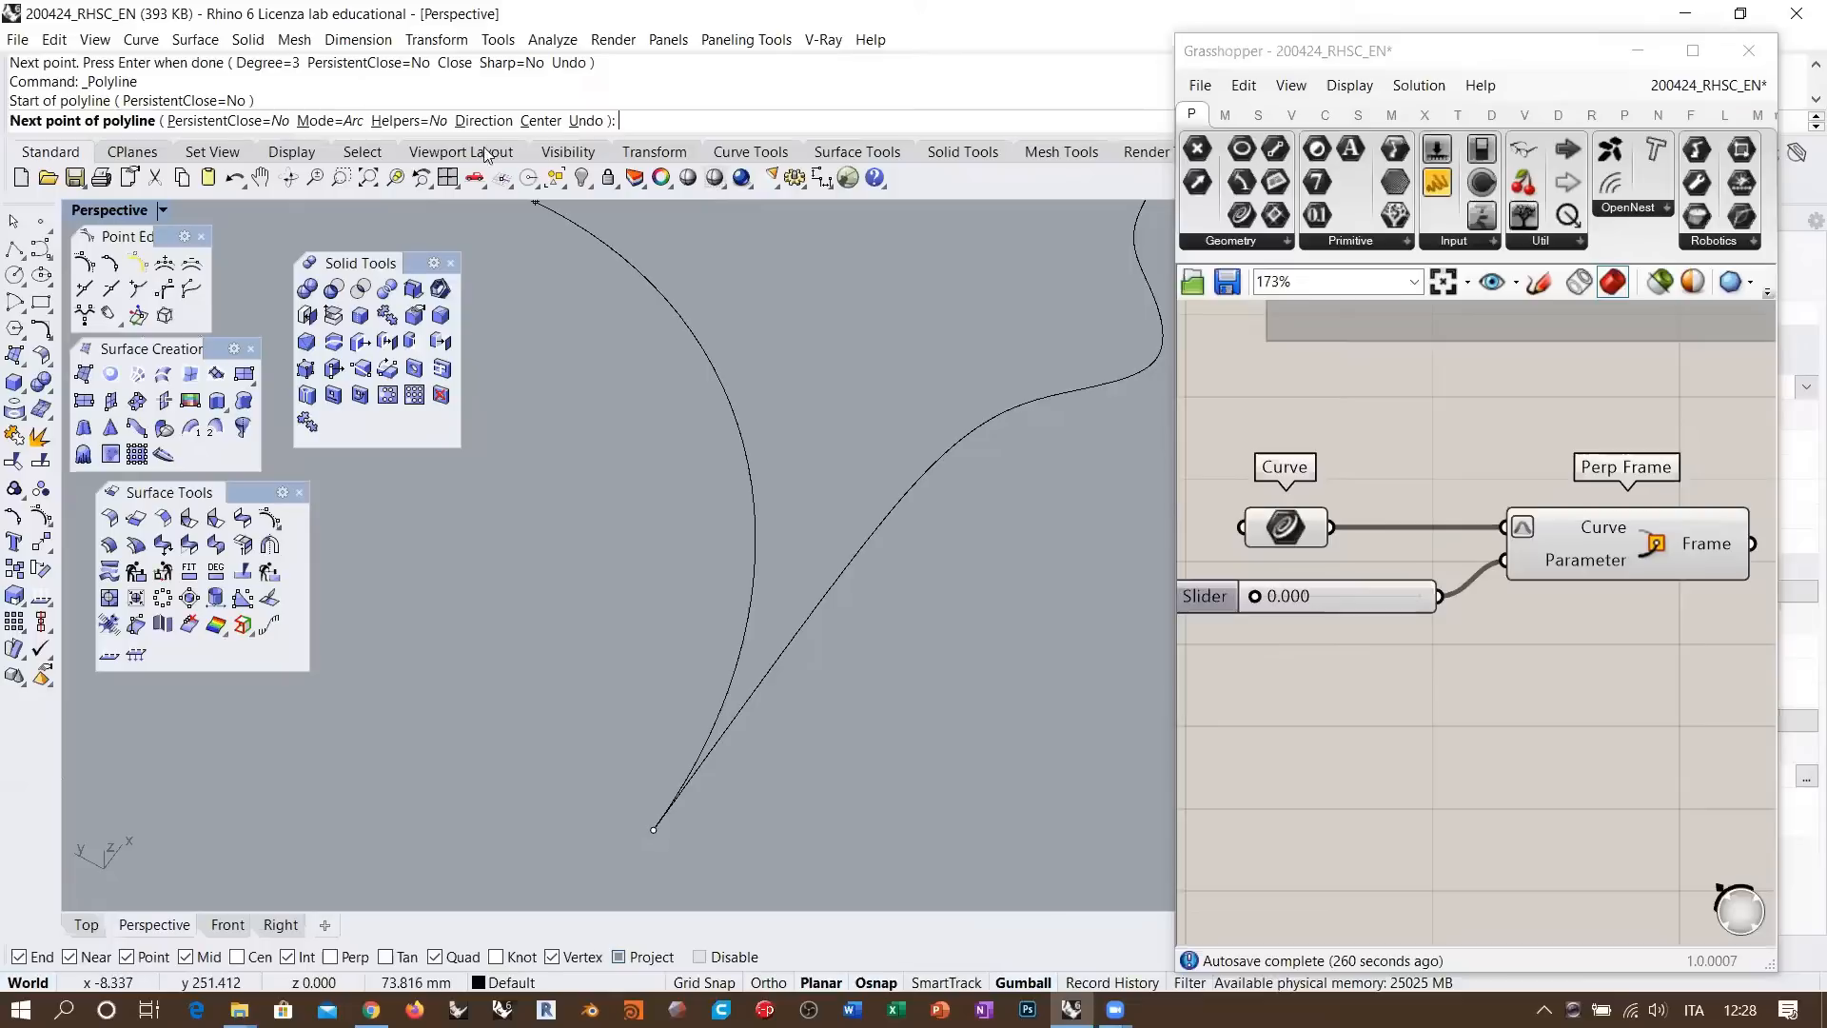
pyautogui.click(329, 121)
pyautogui.press('F8')
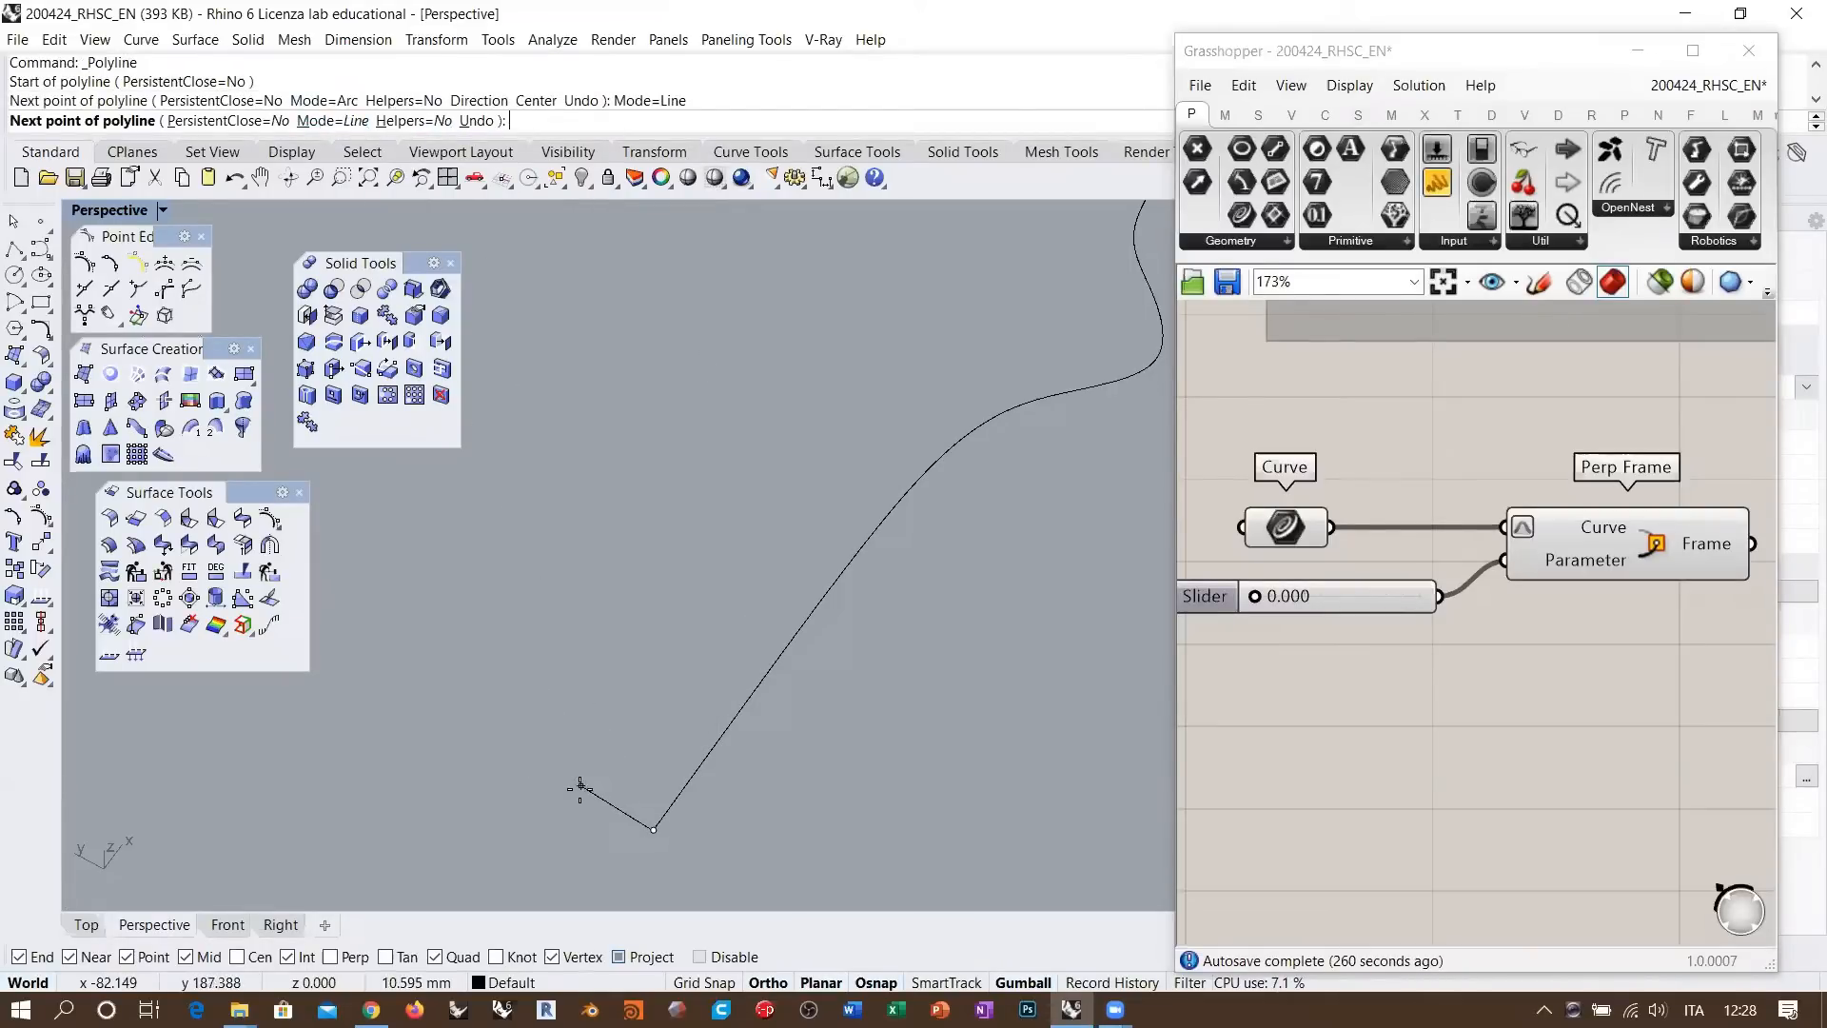
pyautogui.keyDown('shift'); pyautogui.click(510, 747); pyautogui.keyUp('shift')
pyautogui.moveTo(787, 750); pyautogui.dragTo(592, 663, button='right')
pyautogui.rightClick(632, 752)
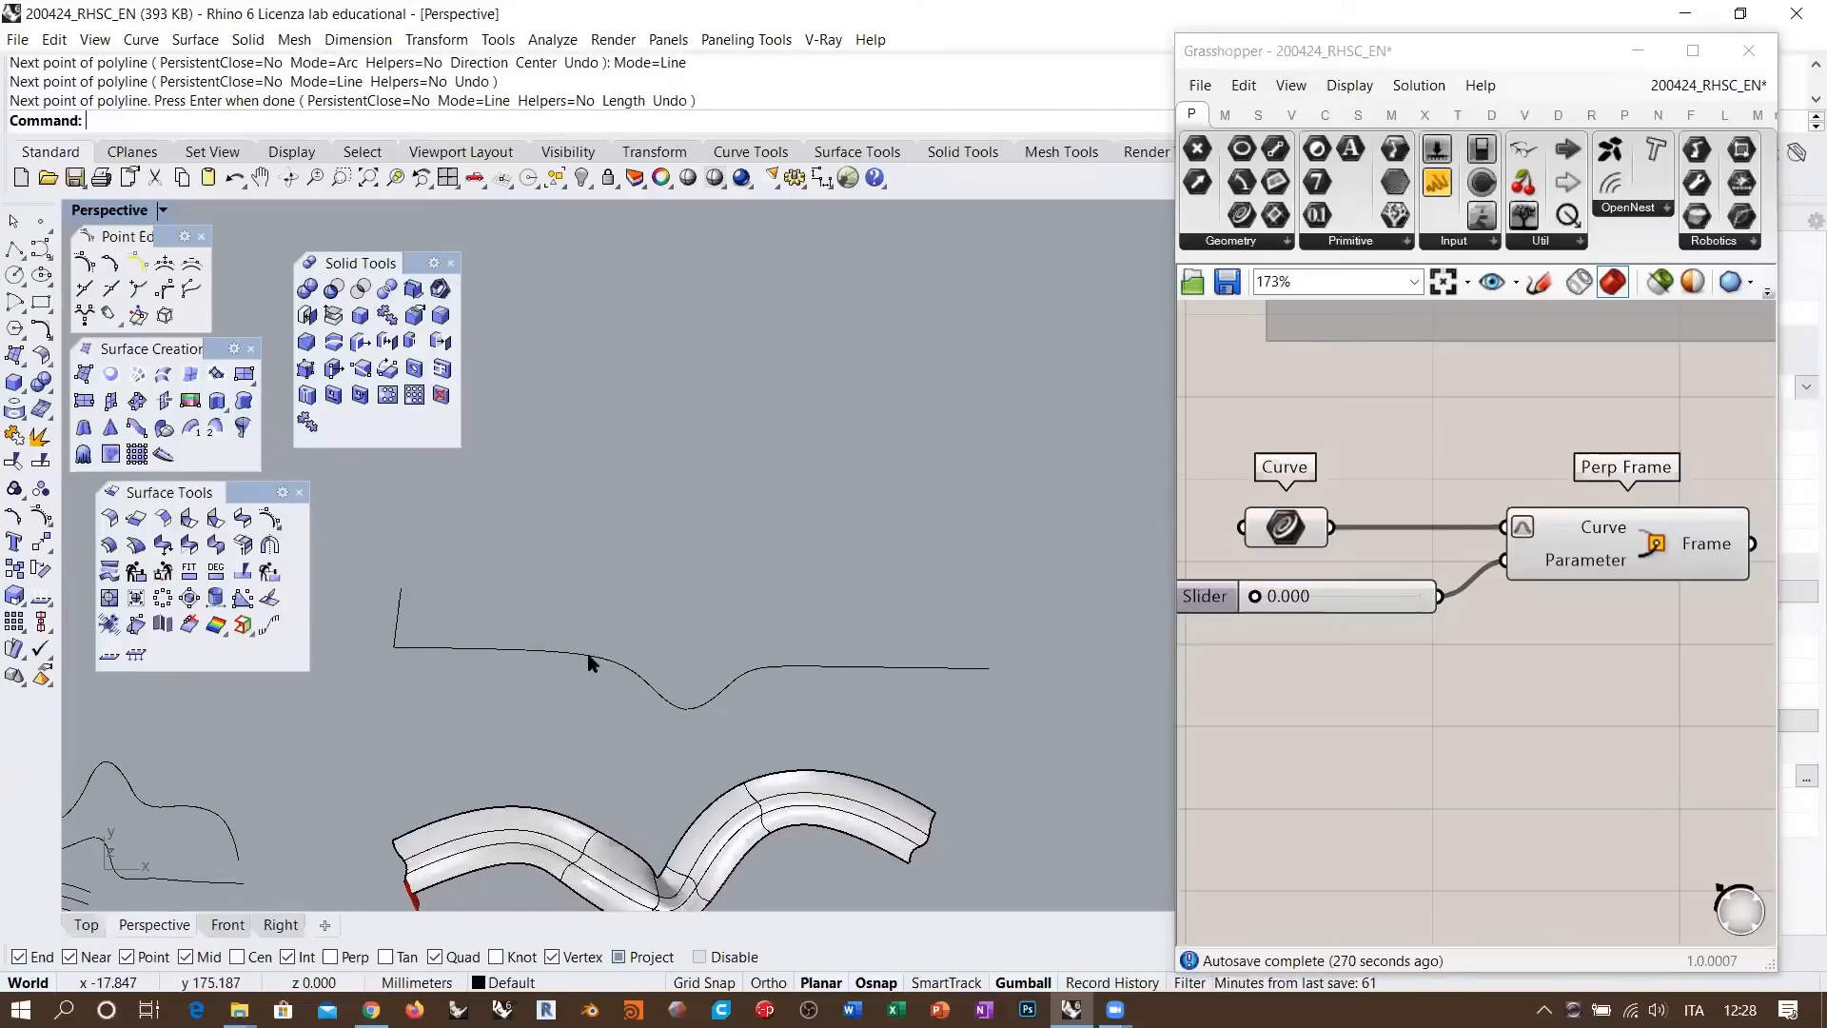
# Display the curvature graph of the dipped curve, examine its curvature through the bend, and close the graph
pyautogui.click(590, 659)
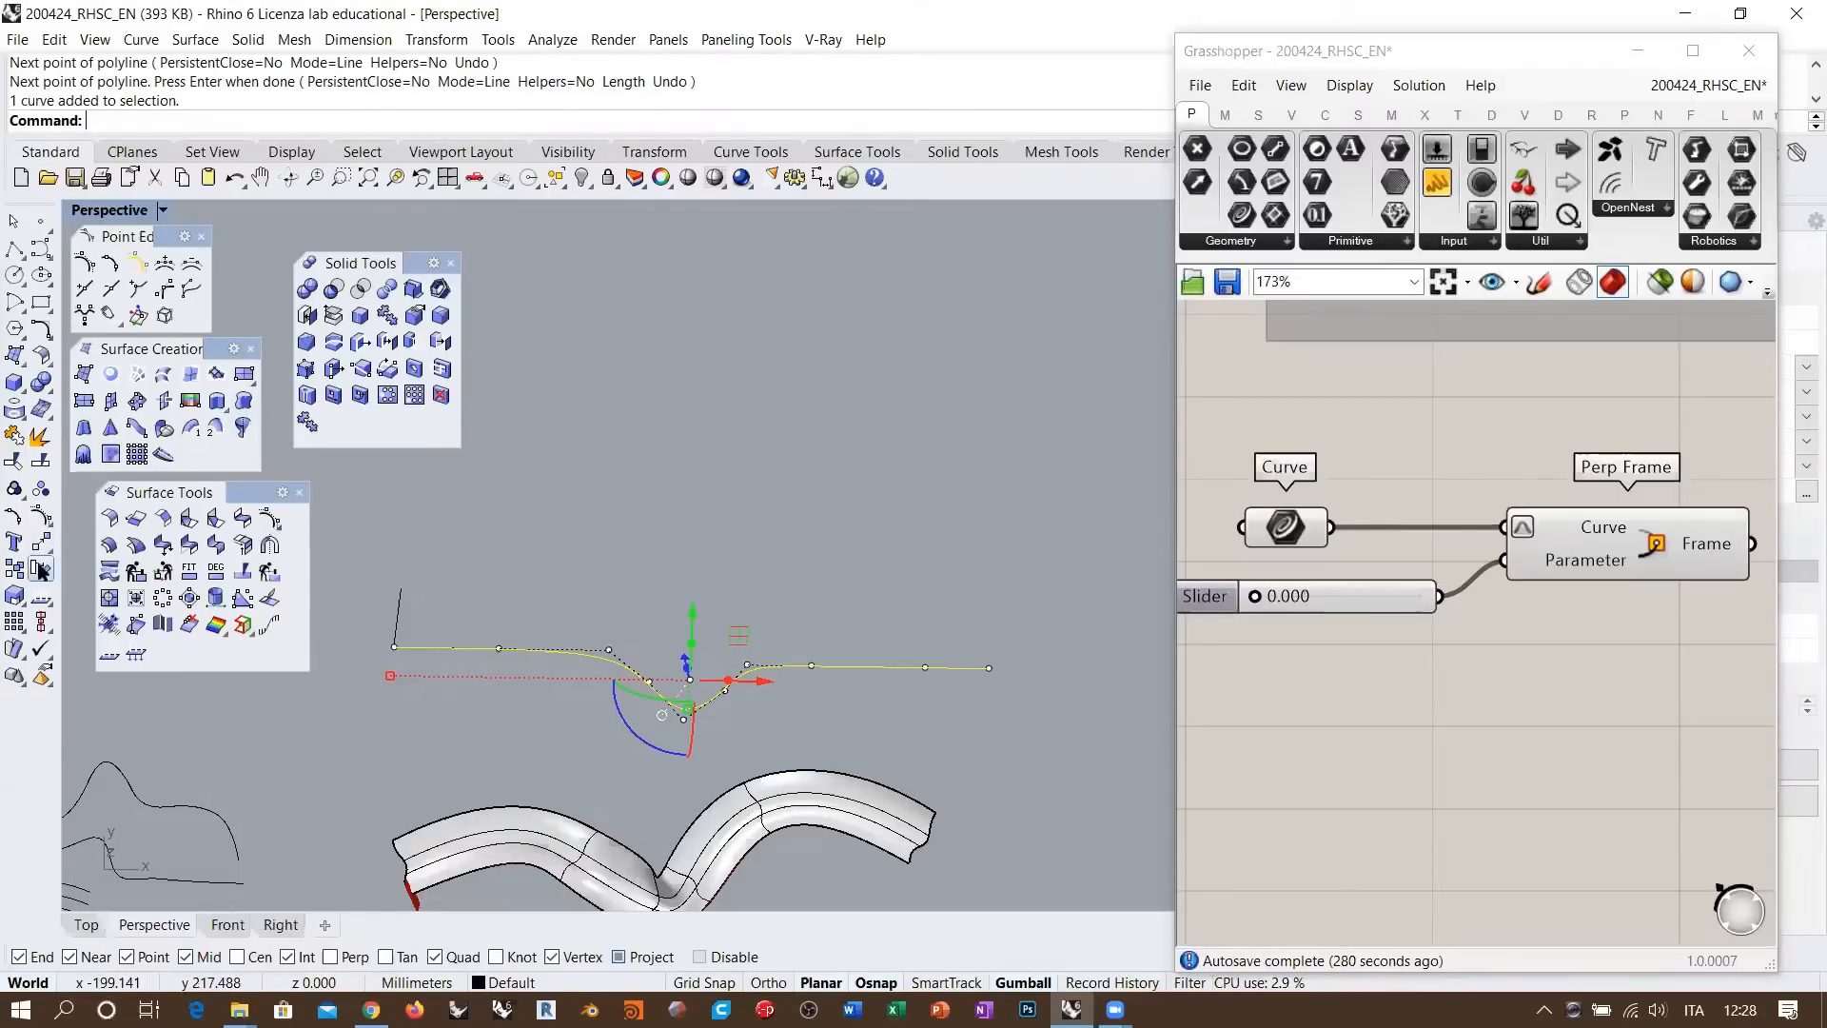
pyautogui.click(41, 595)
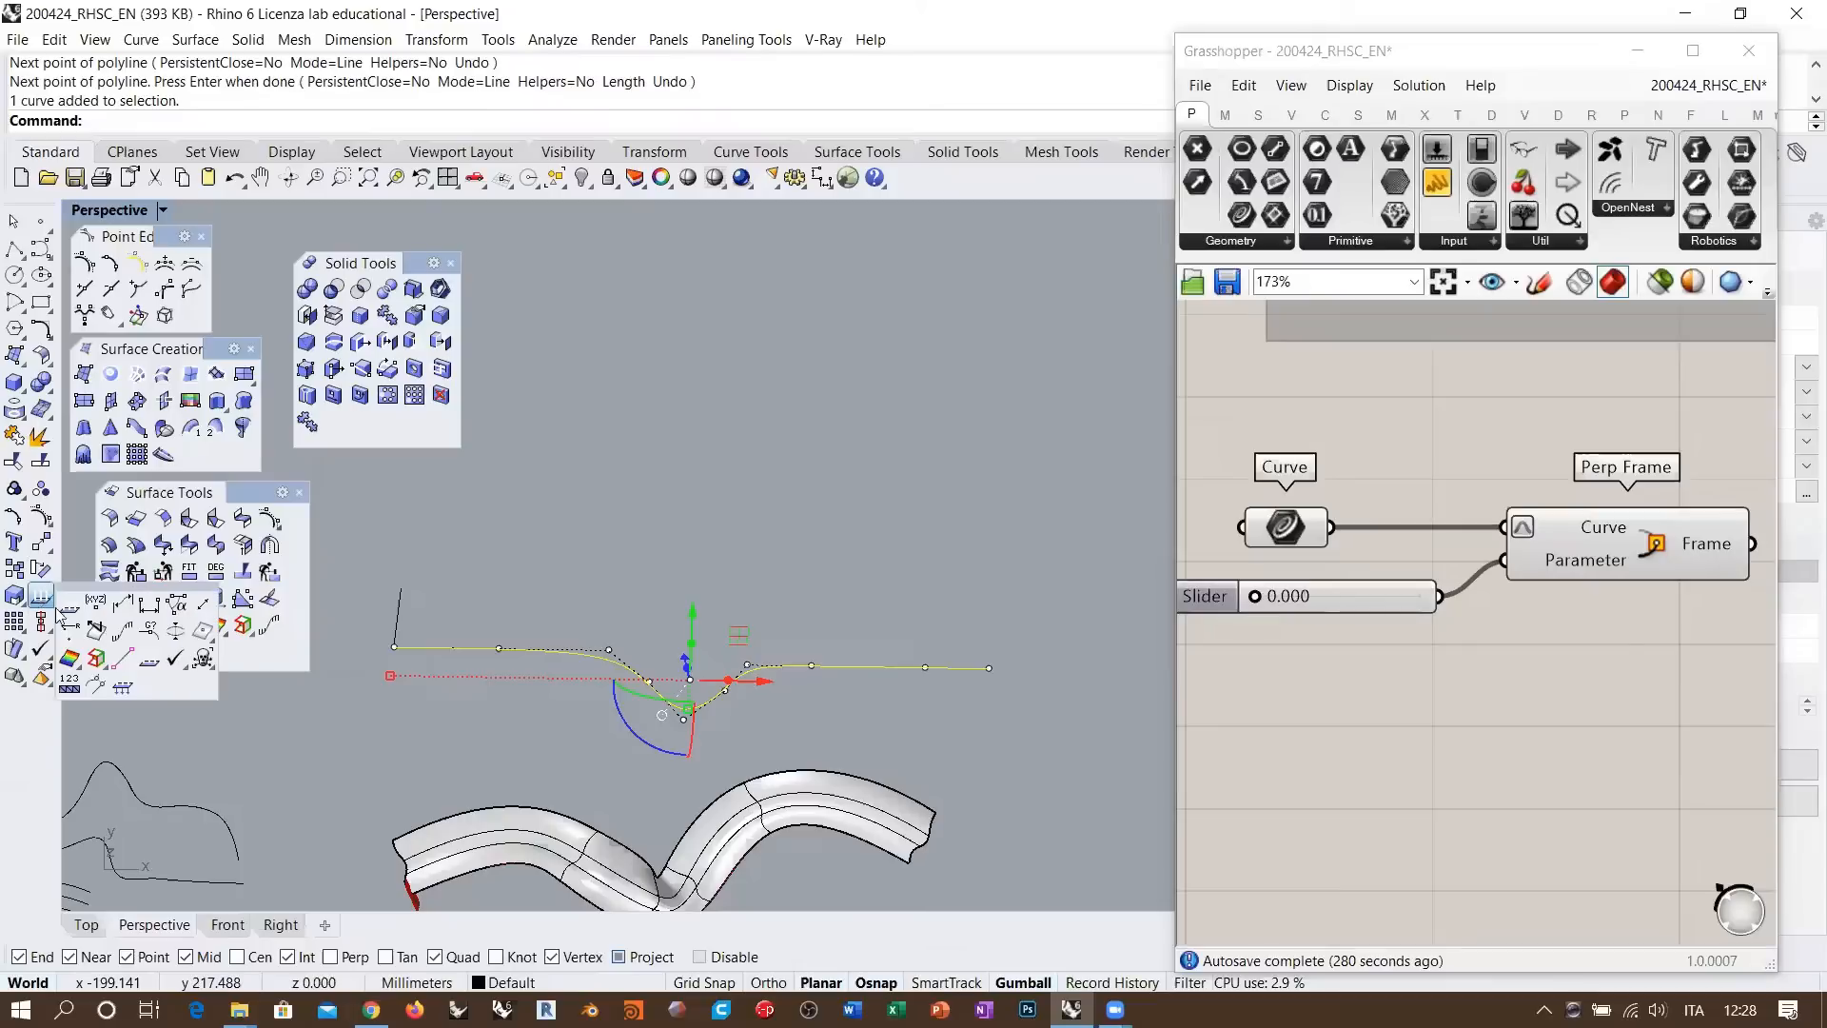
pyautogui.click(121, 631)
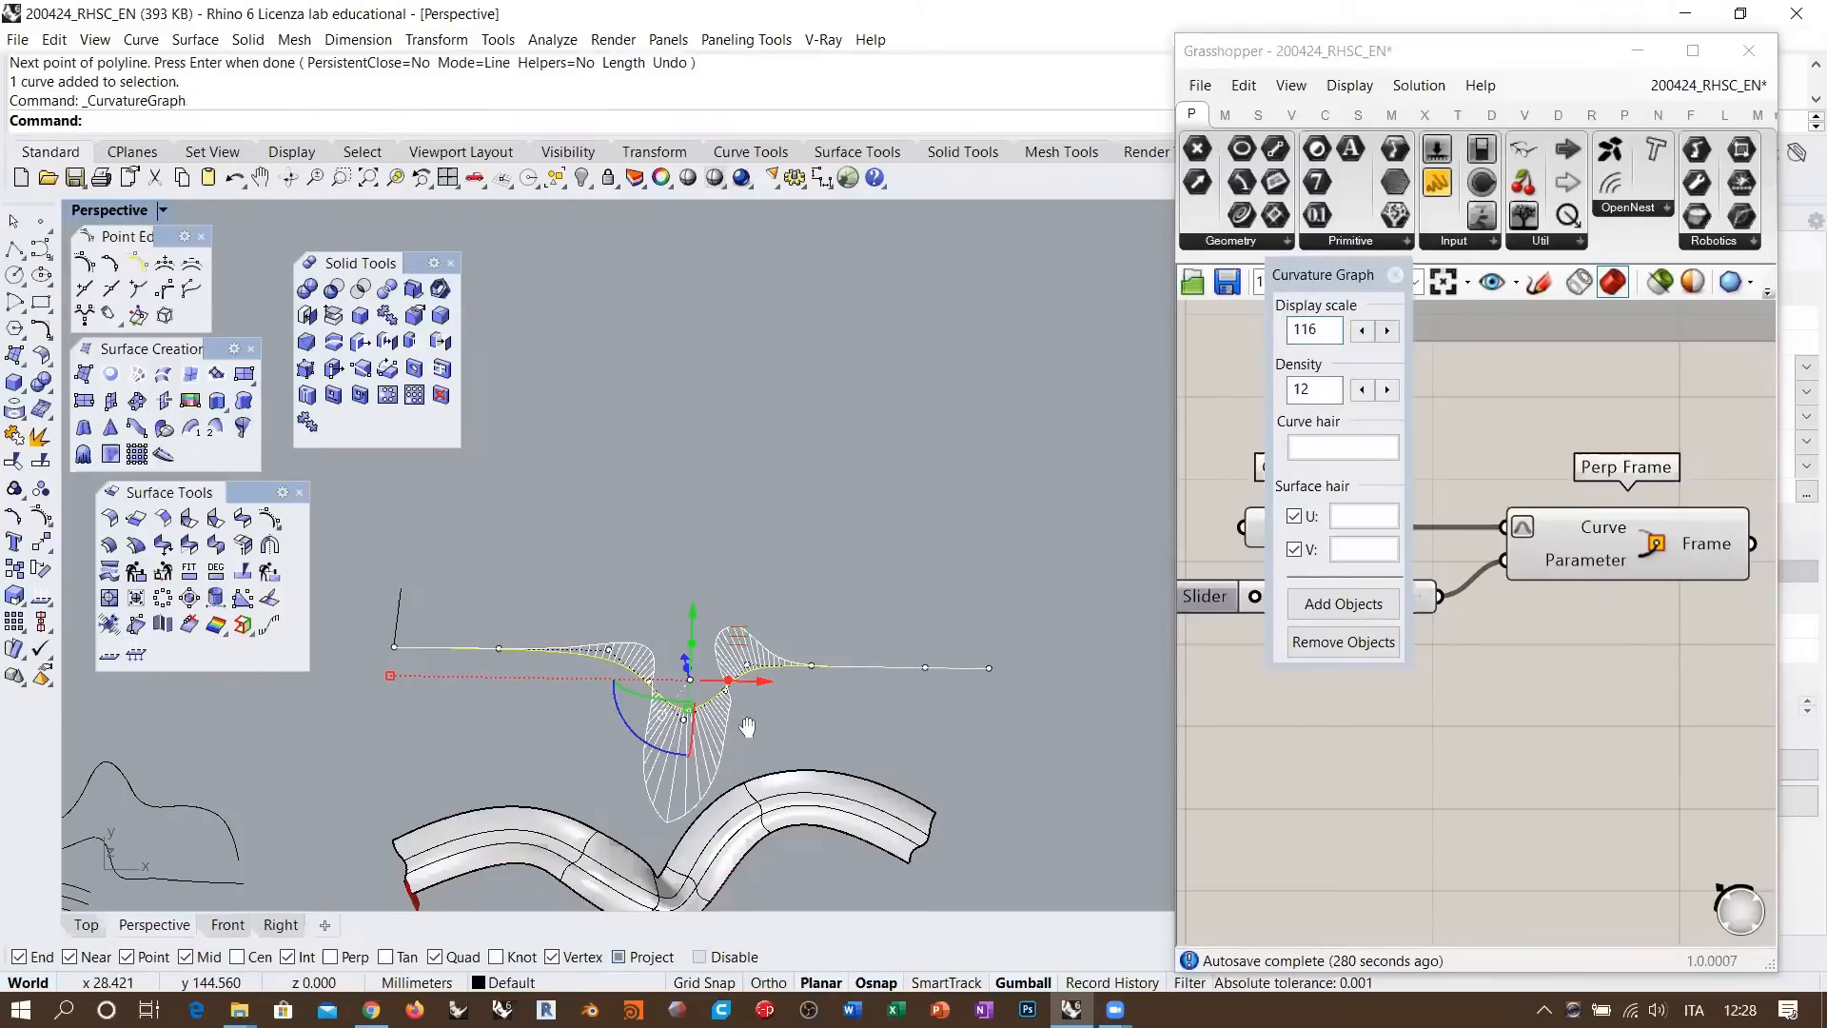
pyautogui.moveTo(745, 727); pyautogui.dragTo(811, 659, button='right')
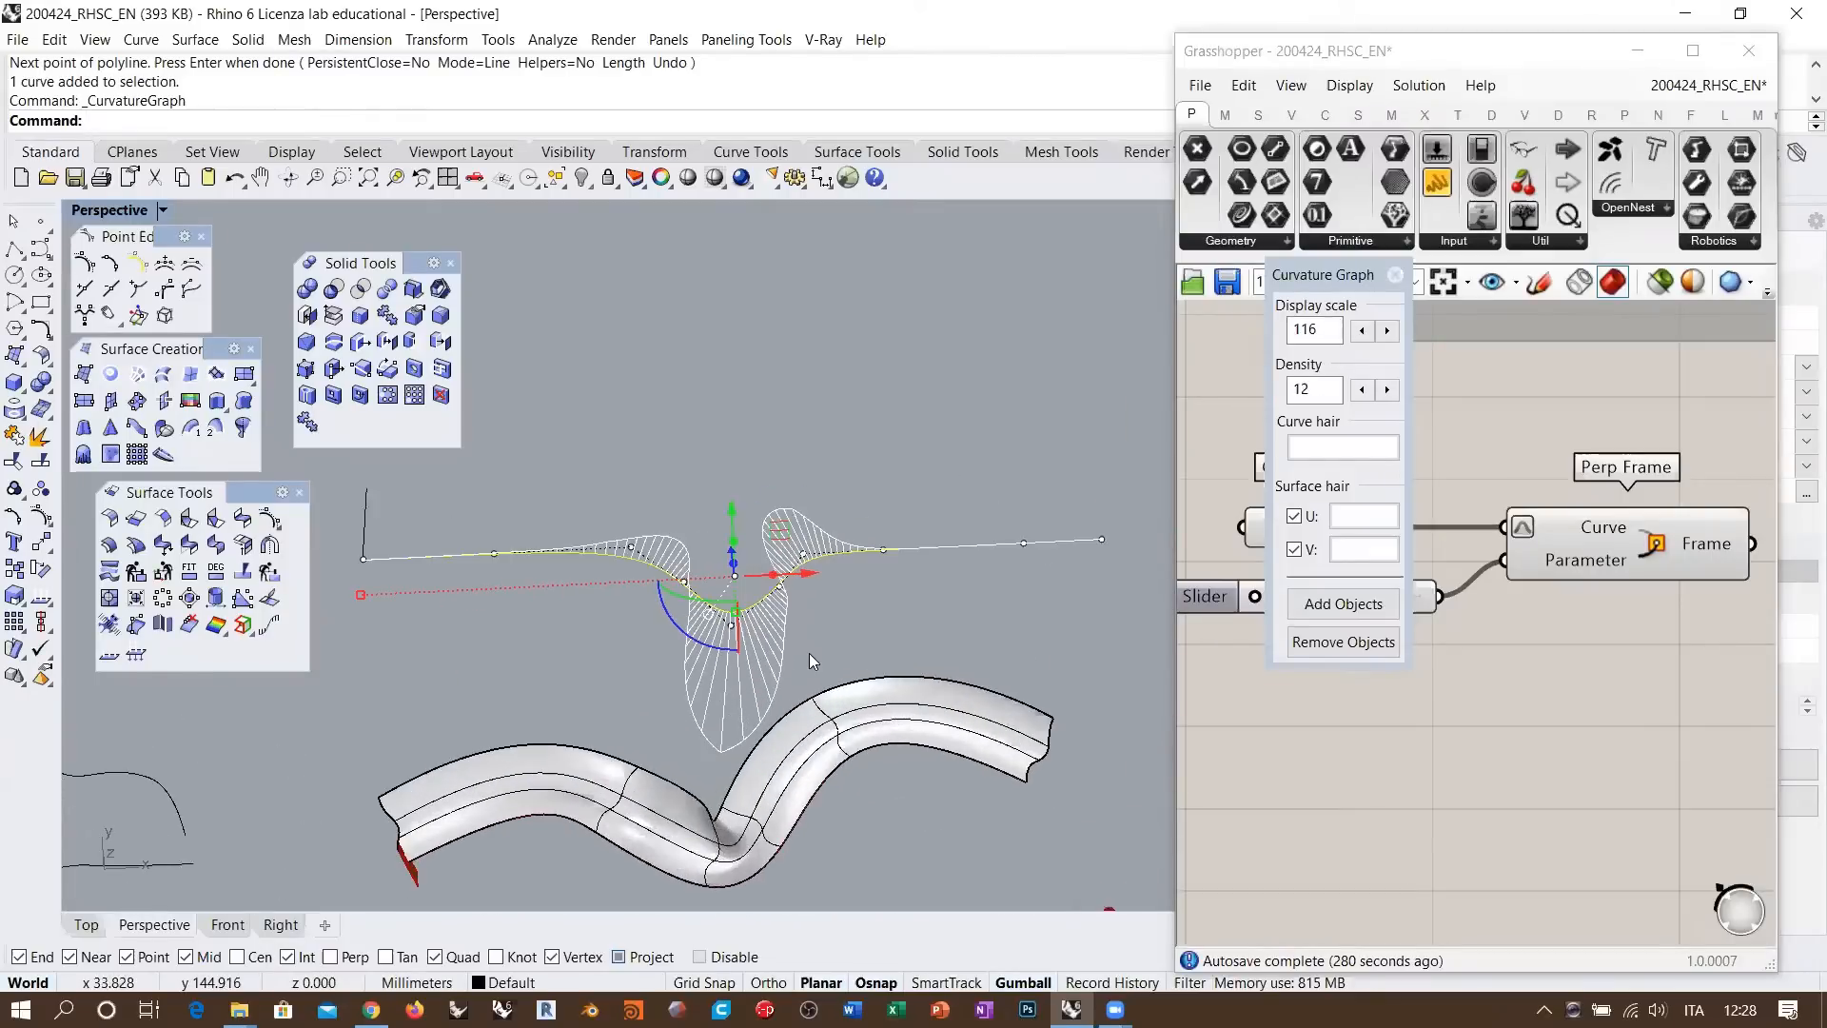
pyautogui.click(1395, 275)
pyautogui.keyDown('shift'); pyautogui.moveTo(552, 546); pyautogui.dragTo(654, 495, button='right'); pyautogui.keyUp('shift')
pyautogui.keyDown('shift'); pyautogui.moveTo(1022, 469); pyautogui.dragTo(934, 528, button='right'); pyautogui.keyUp('shift')
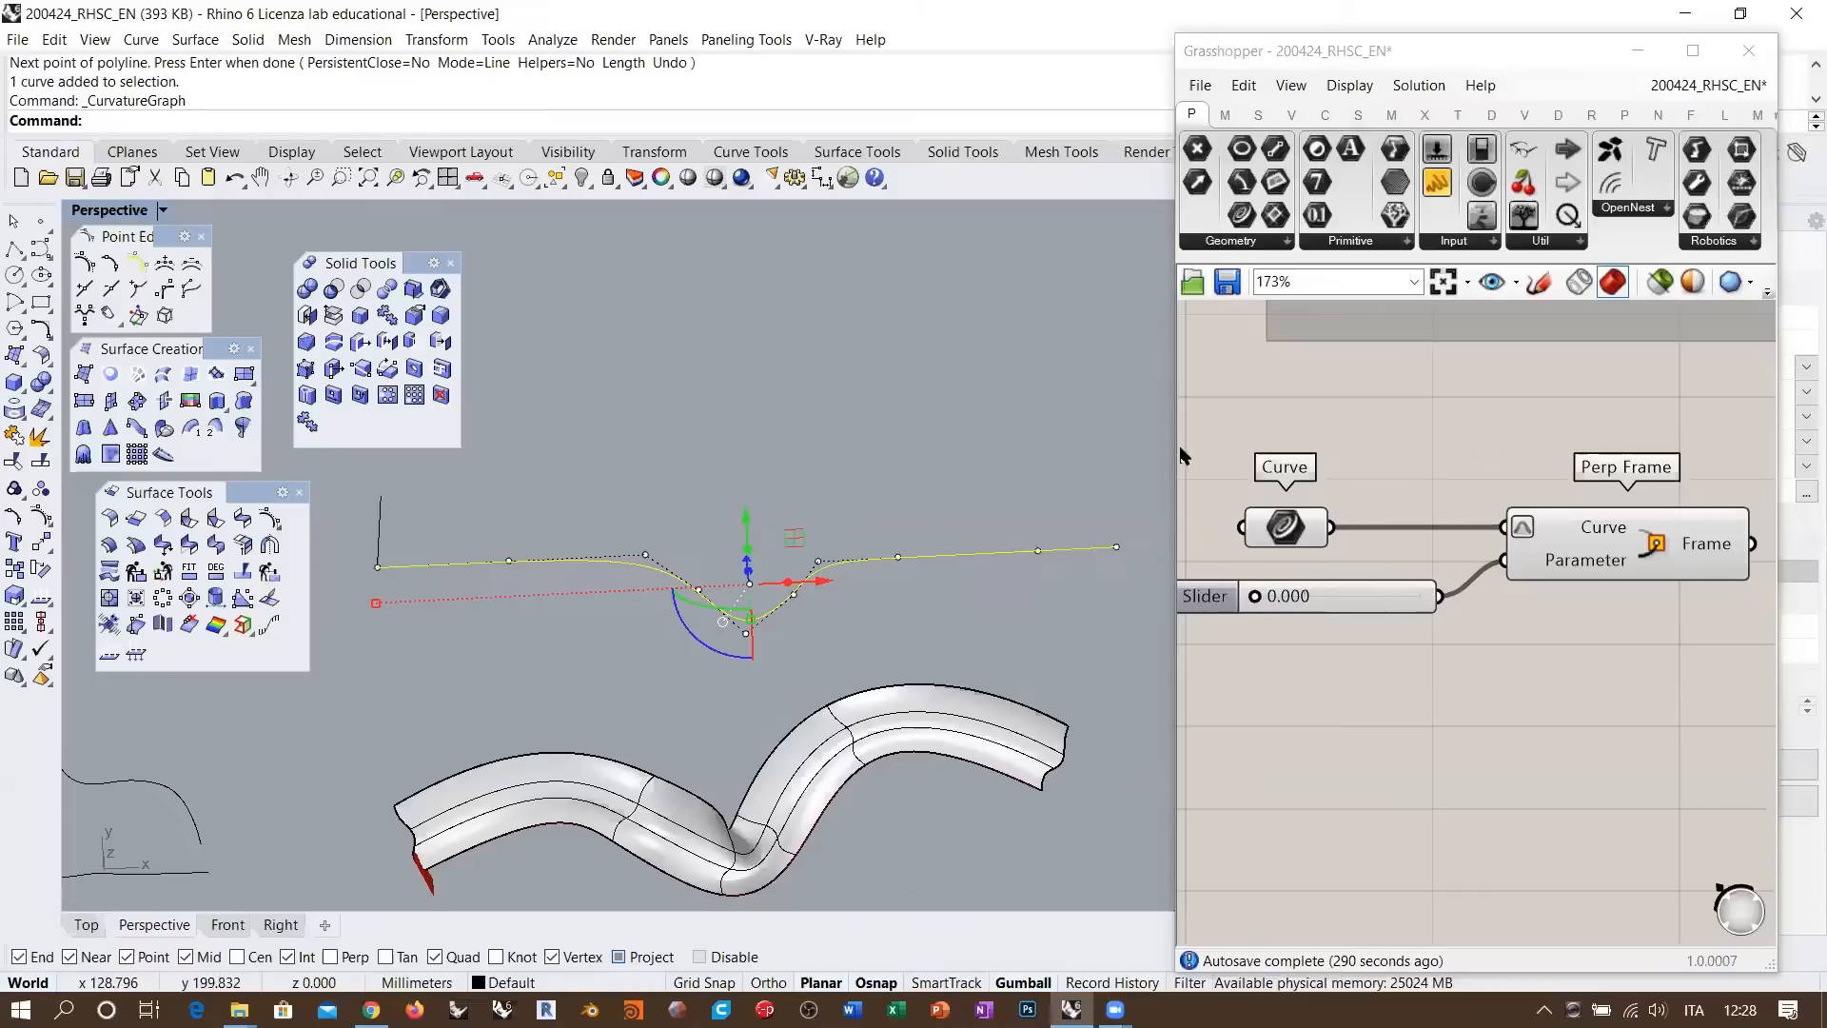
# Narrow the Grasshopper window to enlarge the visible Perspective view, and deselect the dipped curve
pyautogui.moveTo(1173, 447); pyautogui.dragTo(1399, 452)
pyautogui.keyDown('shift'); pyautogui.moveTo(622, 641); pyautogui.dragTo(774, 574, button='right'); pyautogui.keyUp('shift')
pyautogui.click(808, 479)
pyautogui.moveTo(814, 486); pyautogui.dragTo(826, 523, button='right')
pyautogui.keyDown('shift'); pyautogui.moveTo(825, 523); pyautogui.dragTo(733, 649, button='right'); pyautogui.keyUp('shift')
pyautogui.scroll(2, 732, 647)
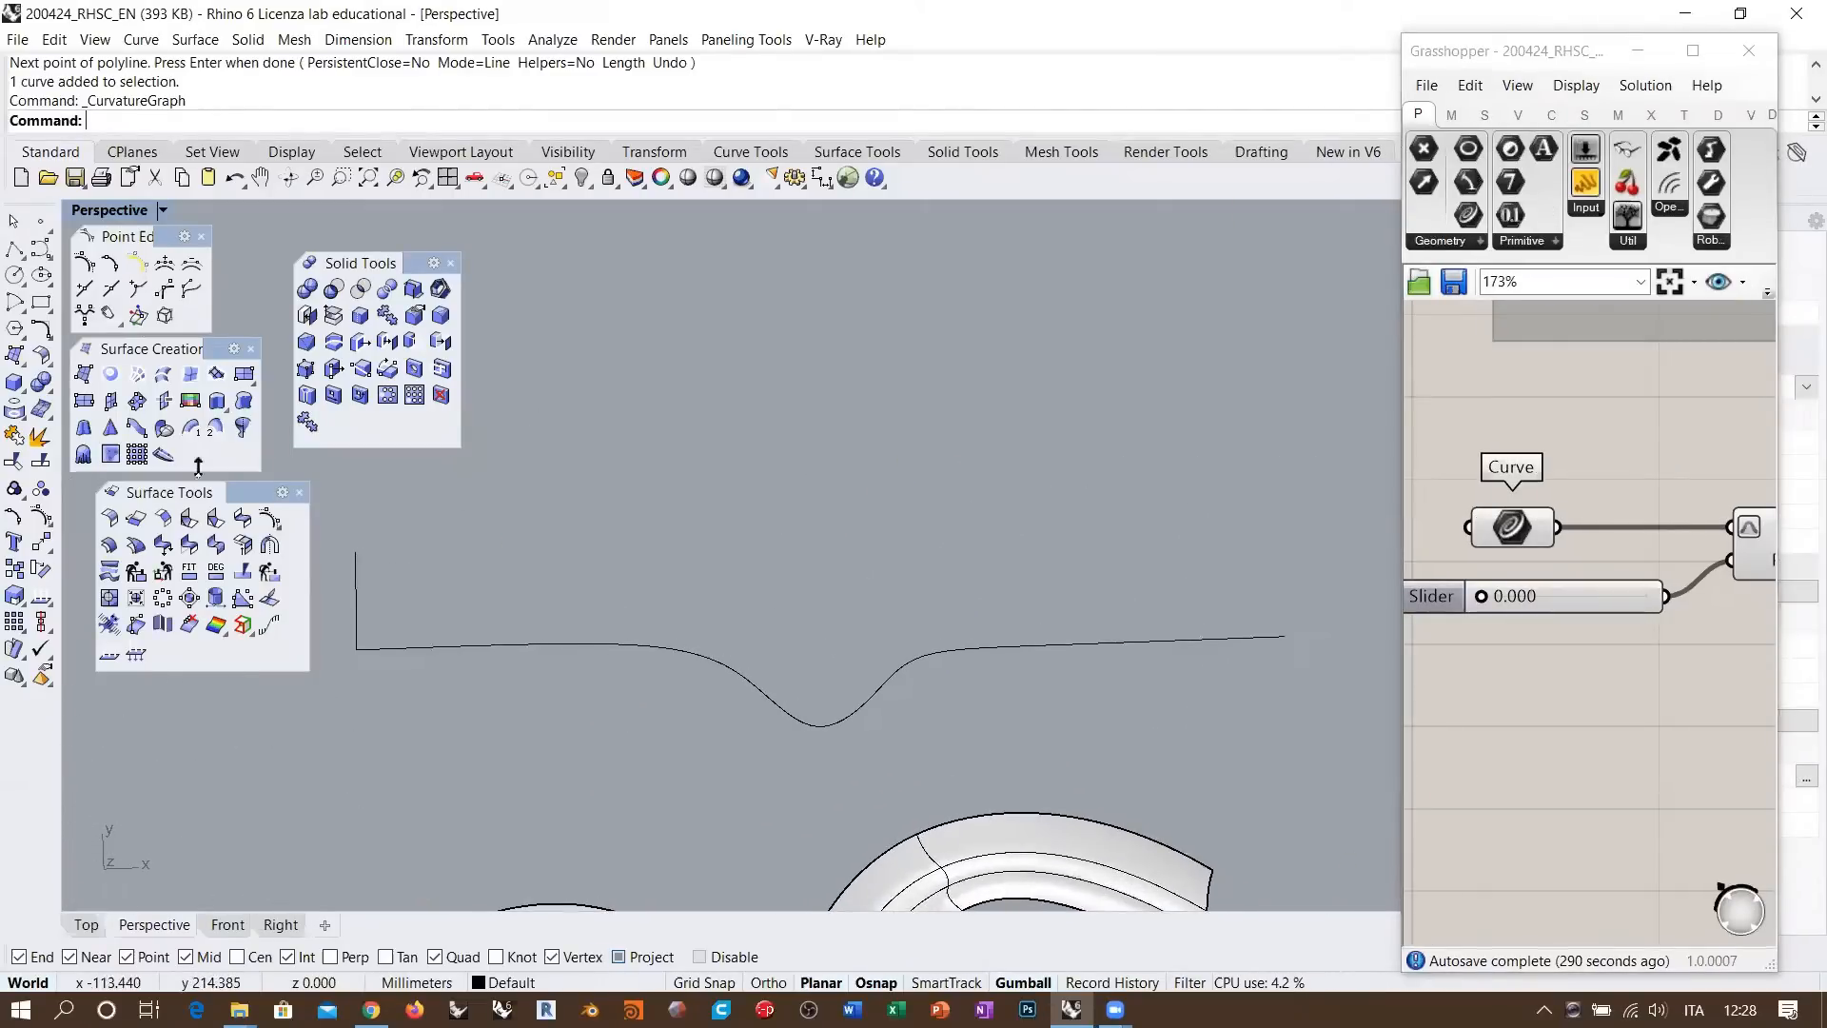
# Sweep the short straight line along the dipped rail with the Roadlike frame style and cross sections left unchanged
pyautogui.click(191, 427)
pyautogui.click(390, 647)
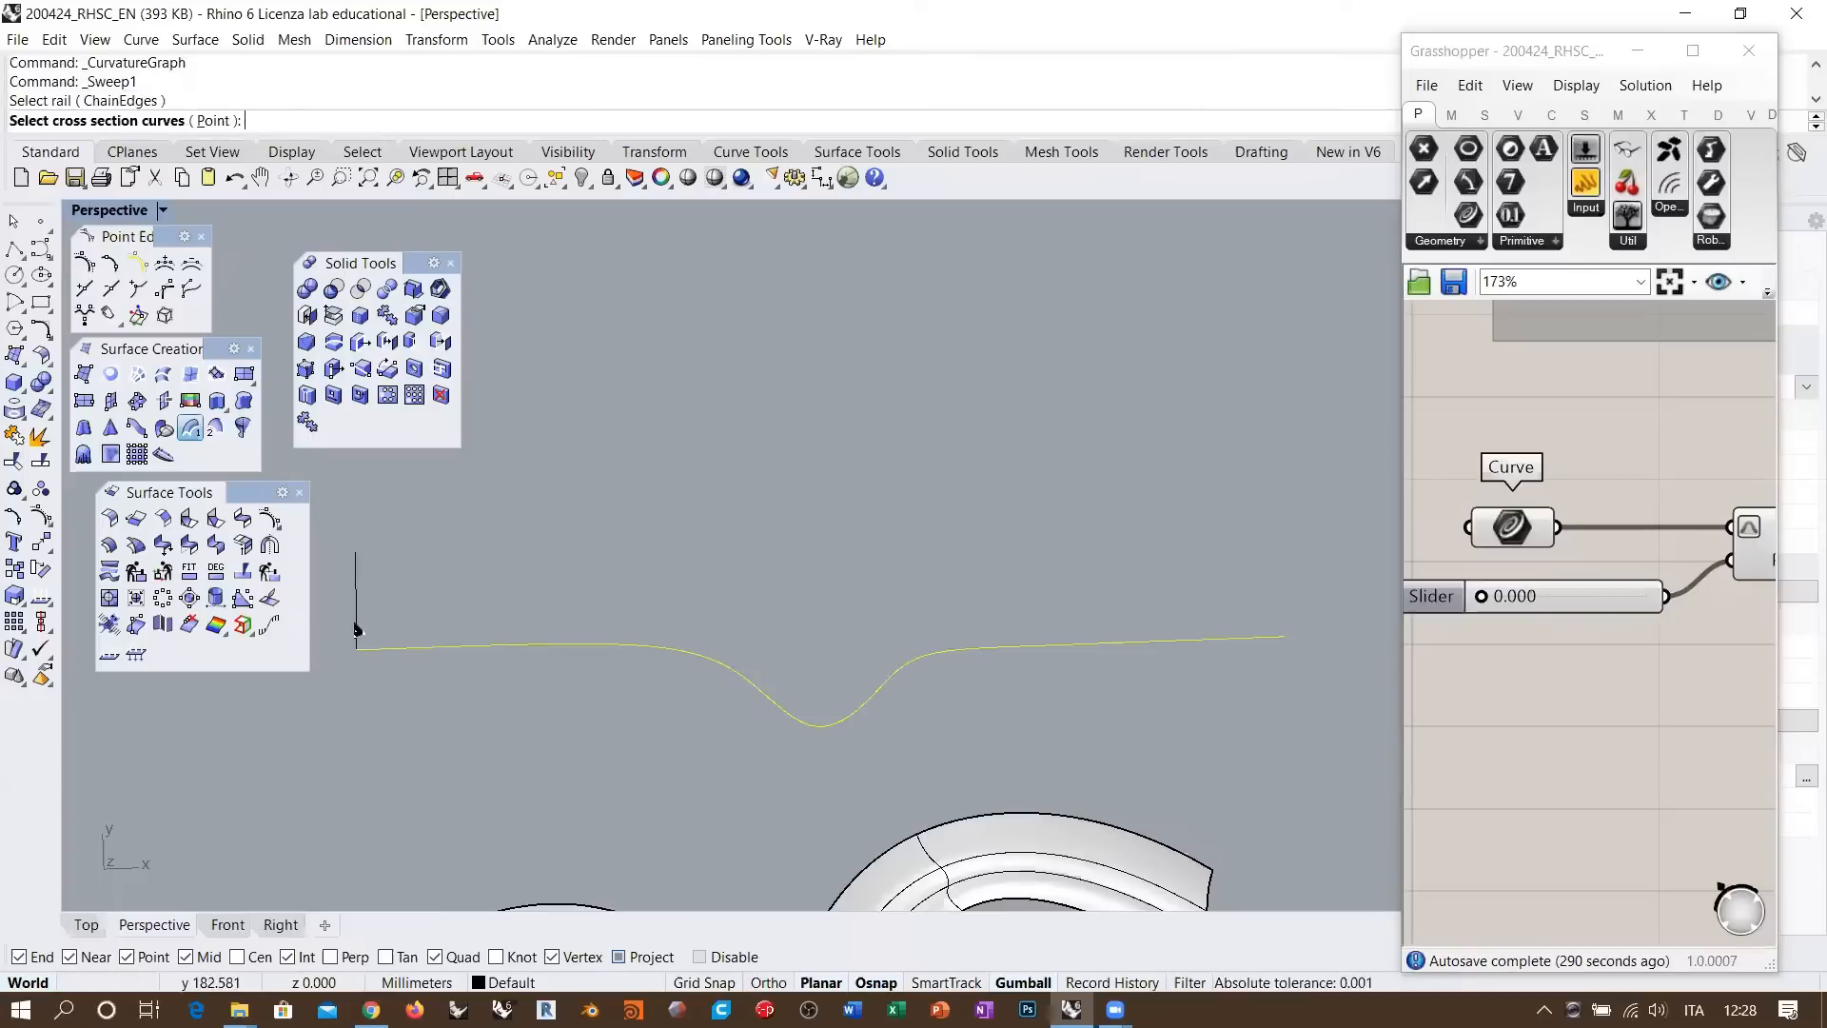
pyautogui.click(357, 629)
pyautogui.press('Return')
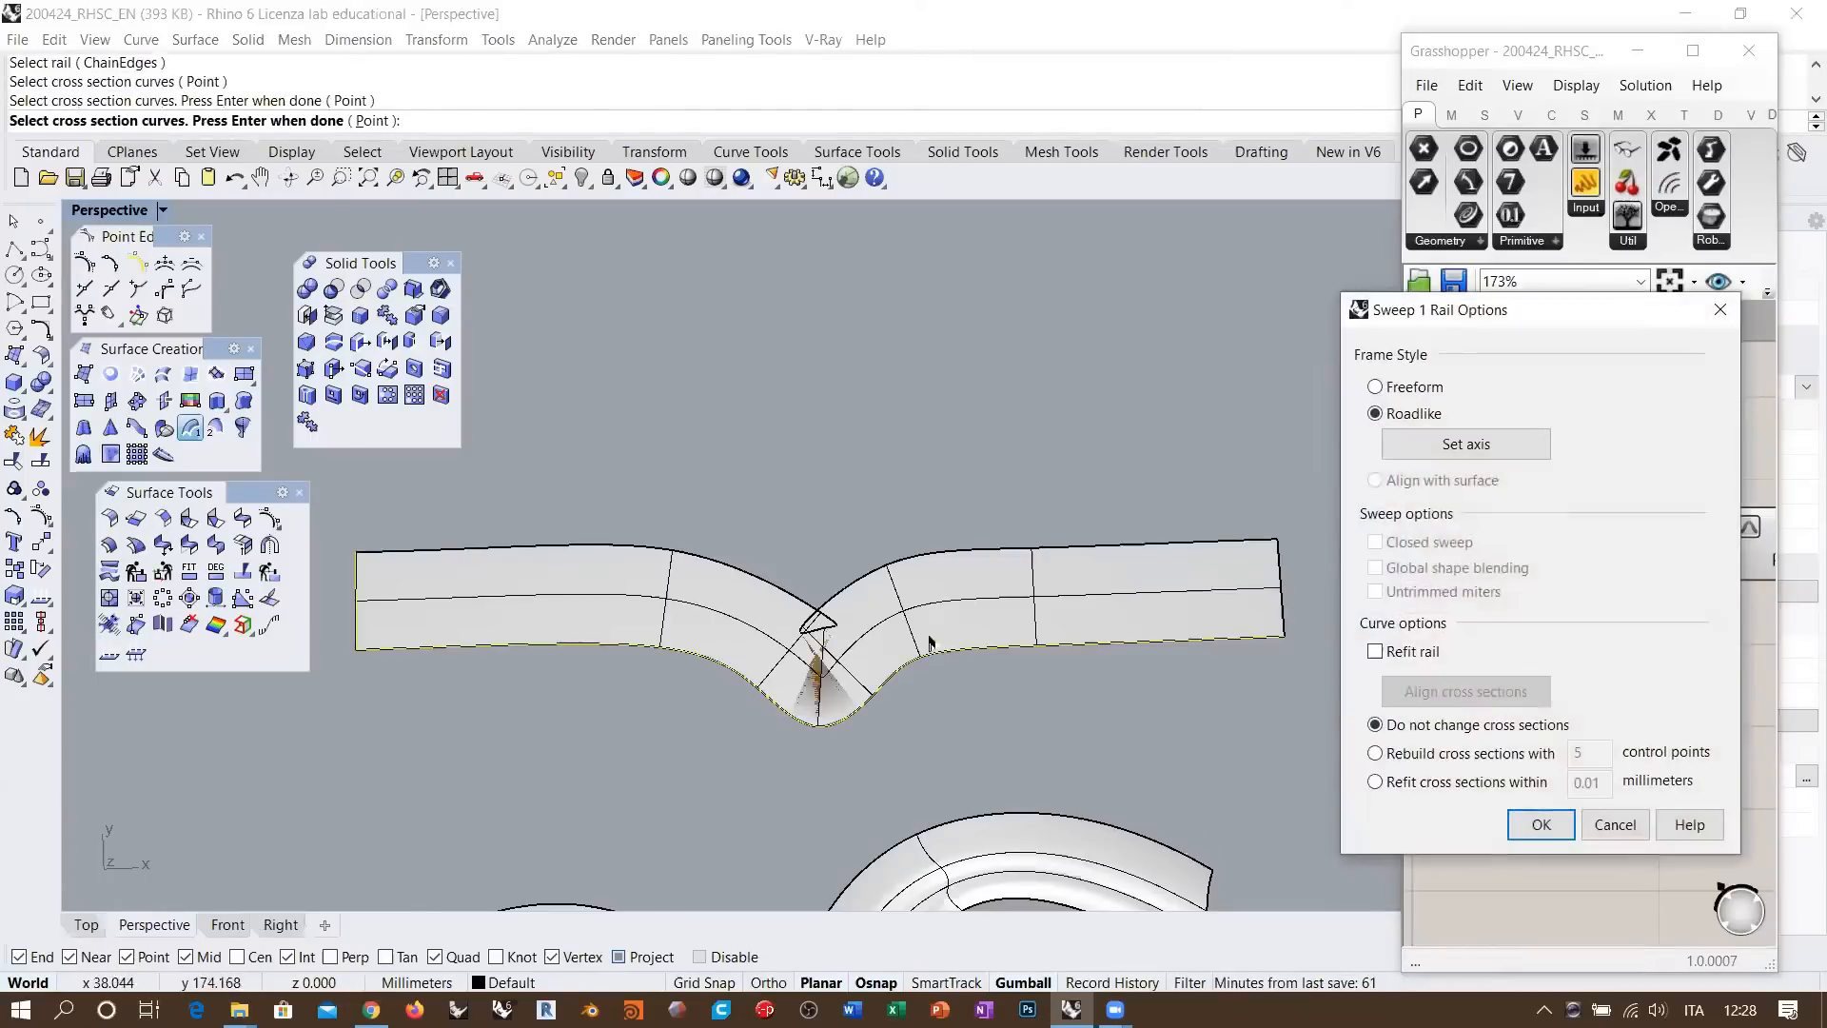
pyautogui.press('Return')
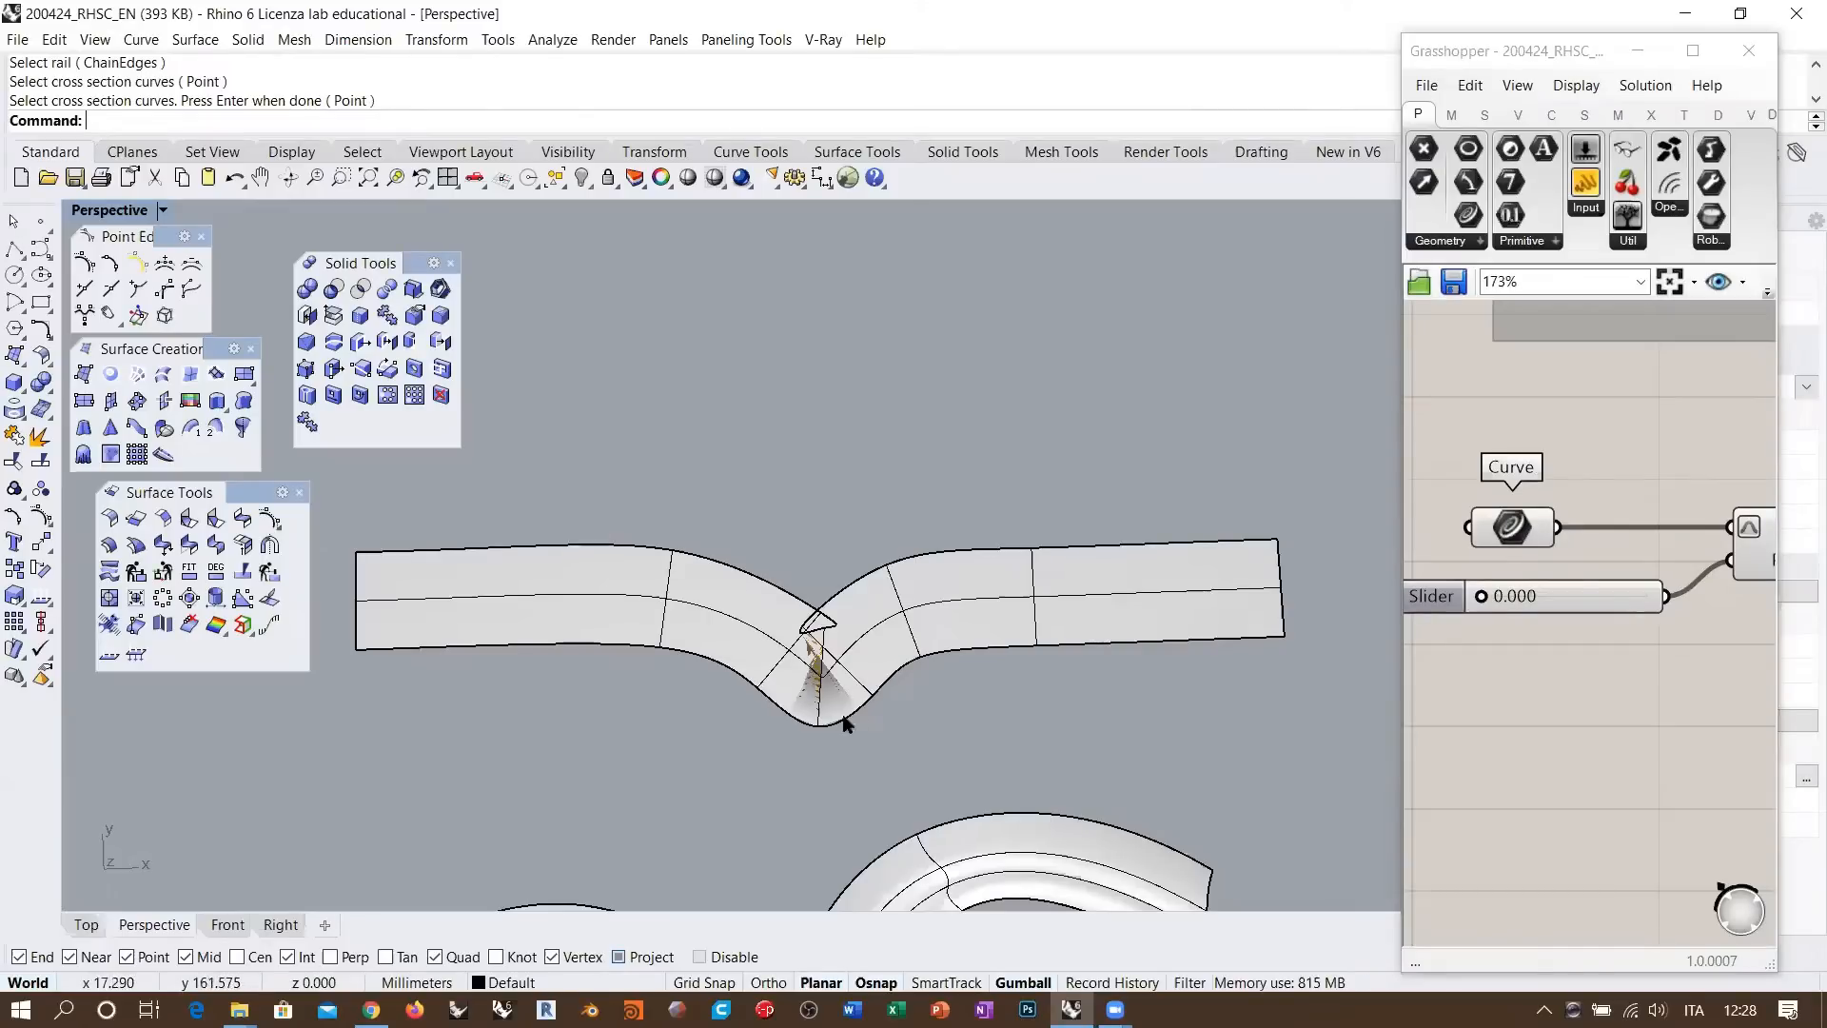
# Annotate the swept strip with section lines across its width, from the straight part into the dip
pyautogui.scroll(3, 837, 677)
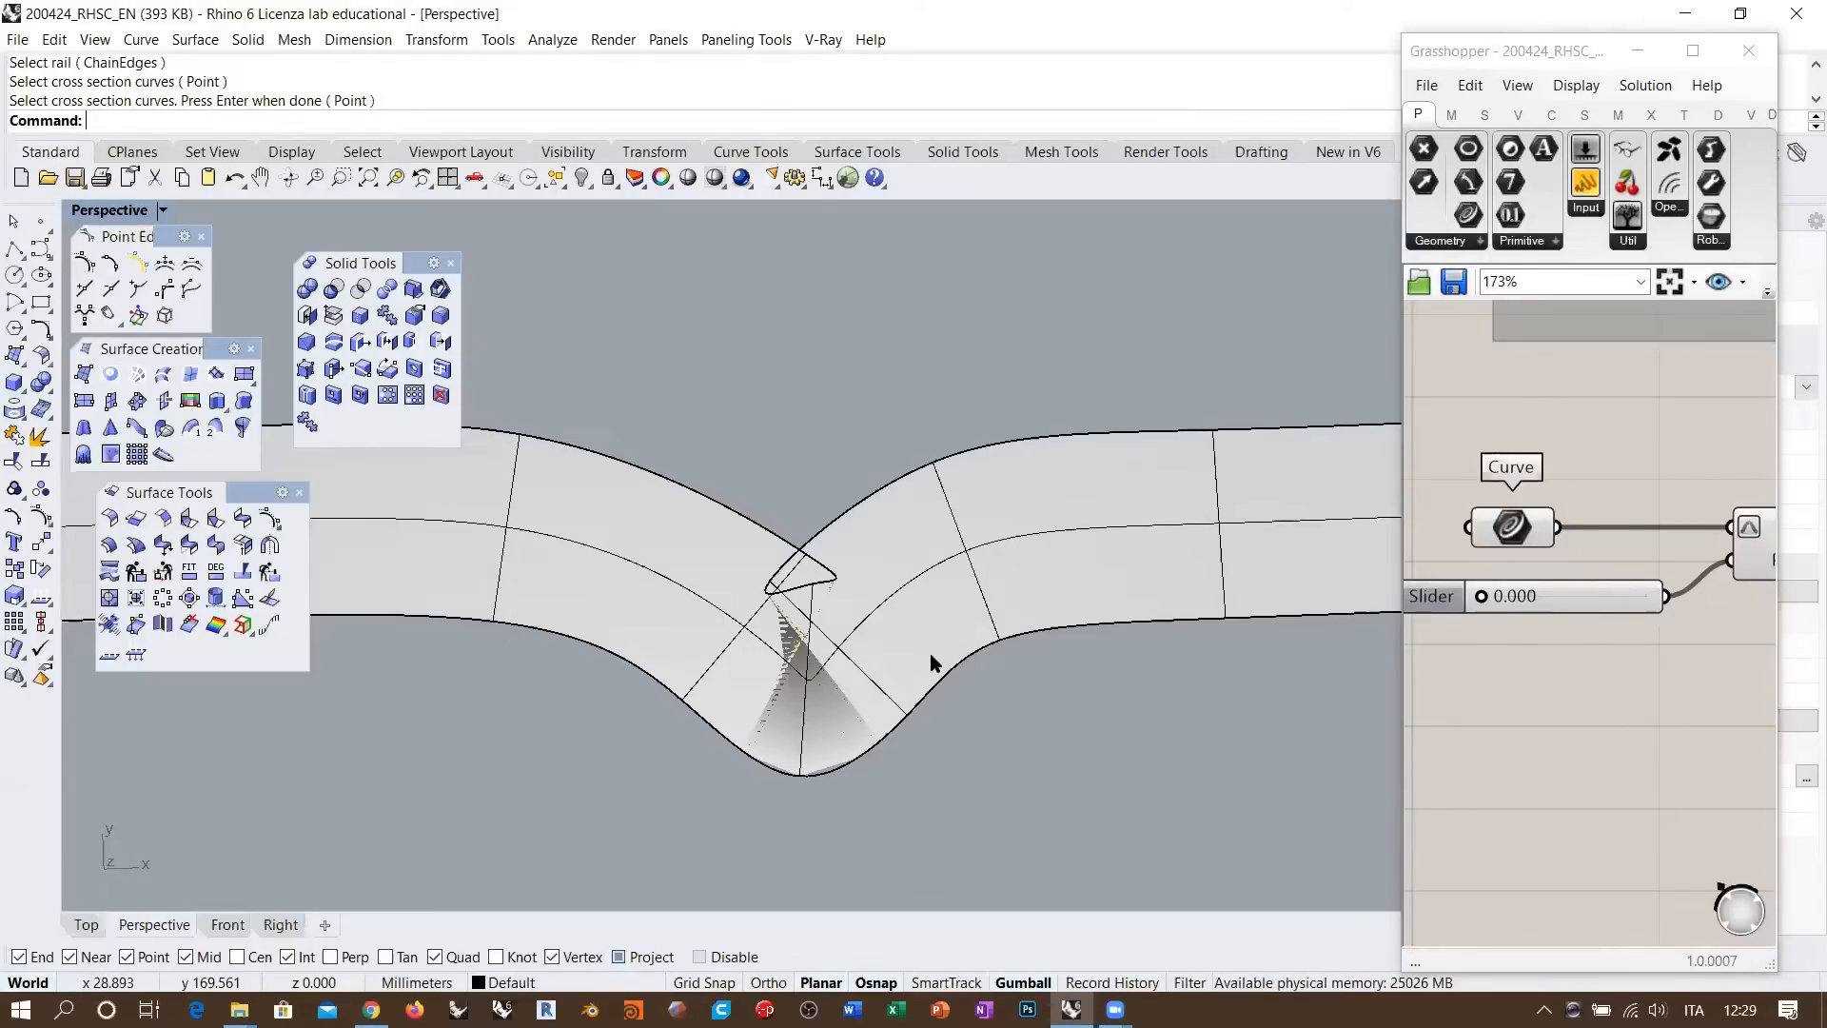
pyautogui.keyDown('shift'); pyautogui.moveTo(811, 592); pyautogui.dragTo(793, 553, button='right'); pyautogui.keyUp('shift')
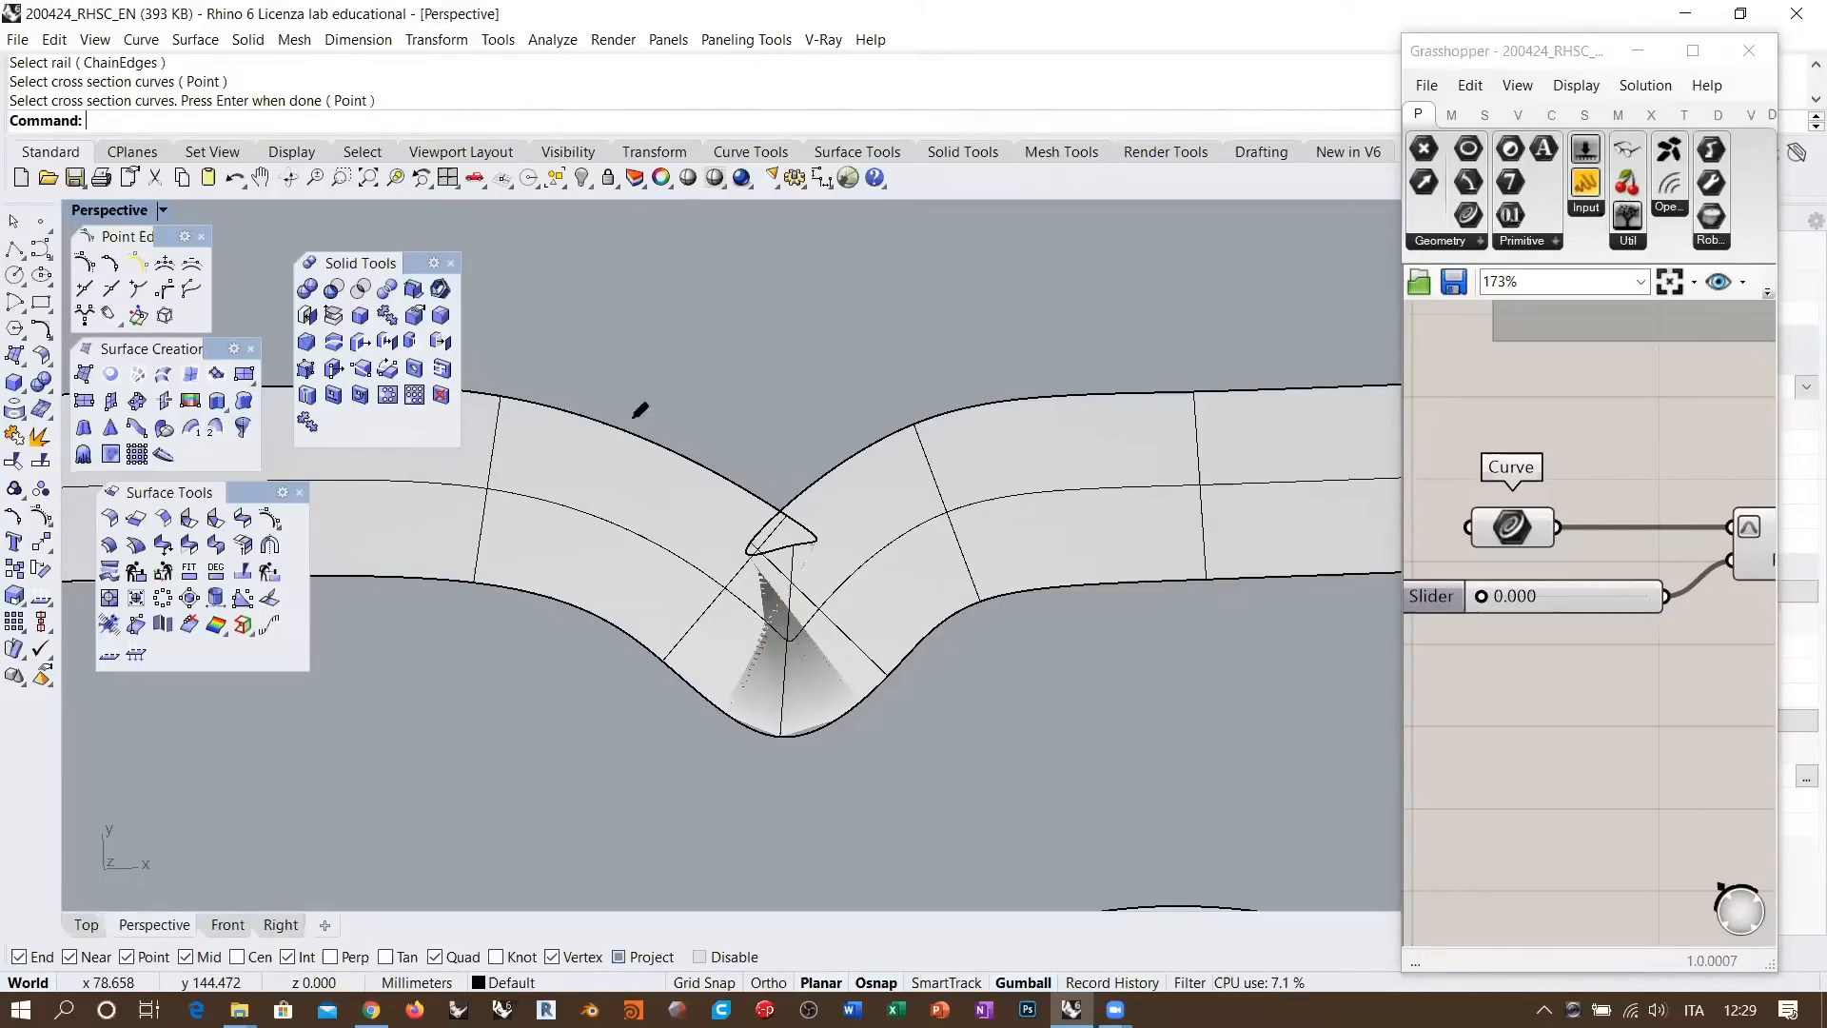
pyautogui.moveTo(501, 390); pyautogui.dragTo(473, 577)
pyautogui.moveTo(182, 385); pyautogui.dragTo(175, 577)
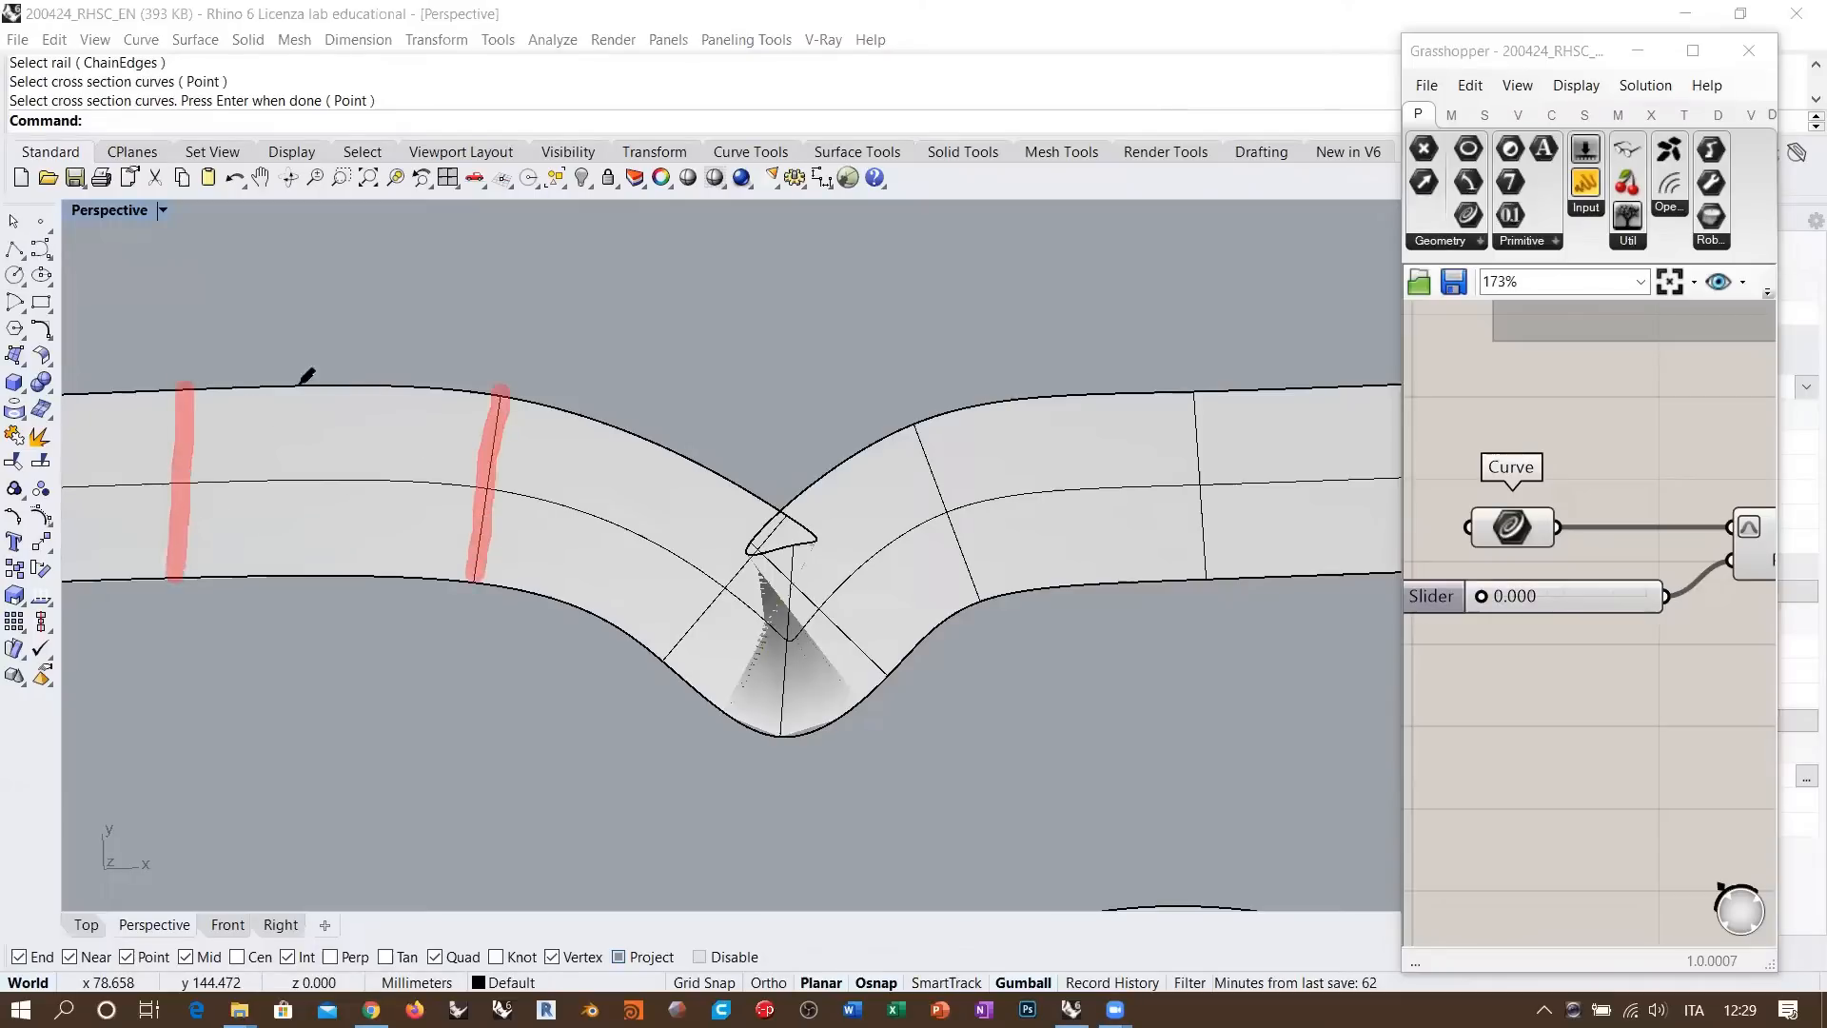
pyautogui.moveTo(343, 382); pyautogui.dragTo(340, 582)
pyautogui.moveTo(431, 389); pyautogui.dragTo(425, 504)
pyautogui.moveTo(585, 415); pyautogui.dragTo(529, 599)
pyautogui.moveTo(685, 447); pyautogui.dragTo(590, 612)
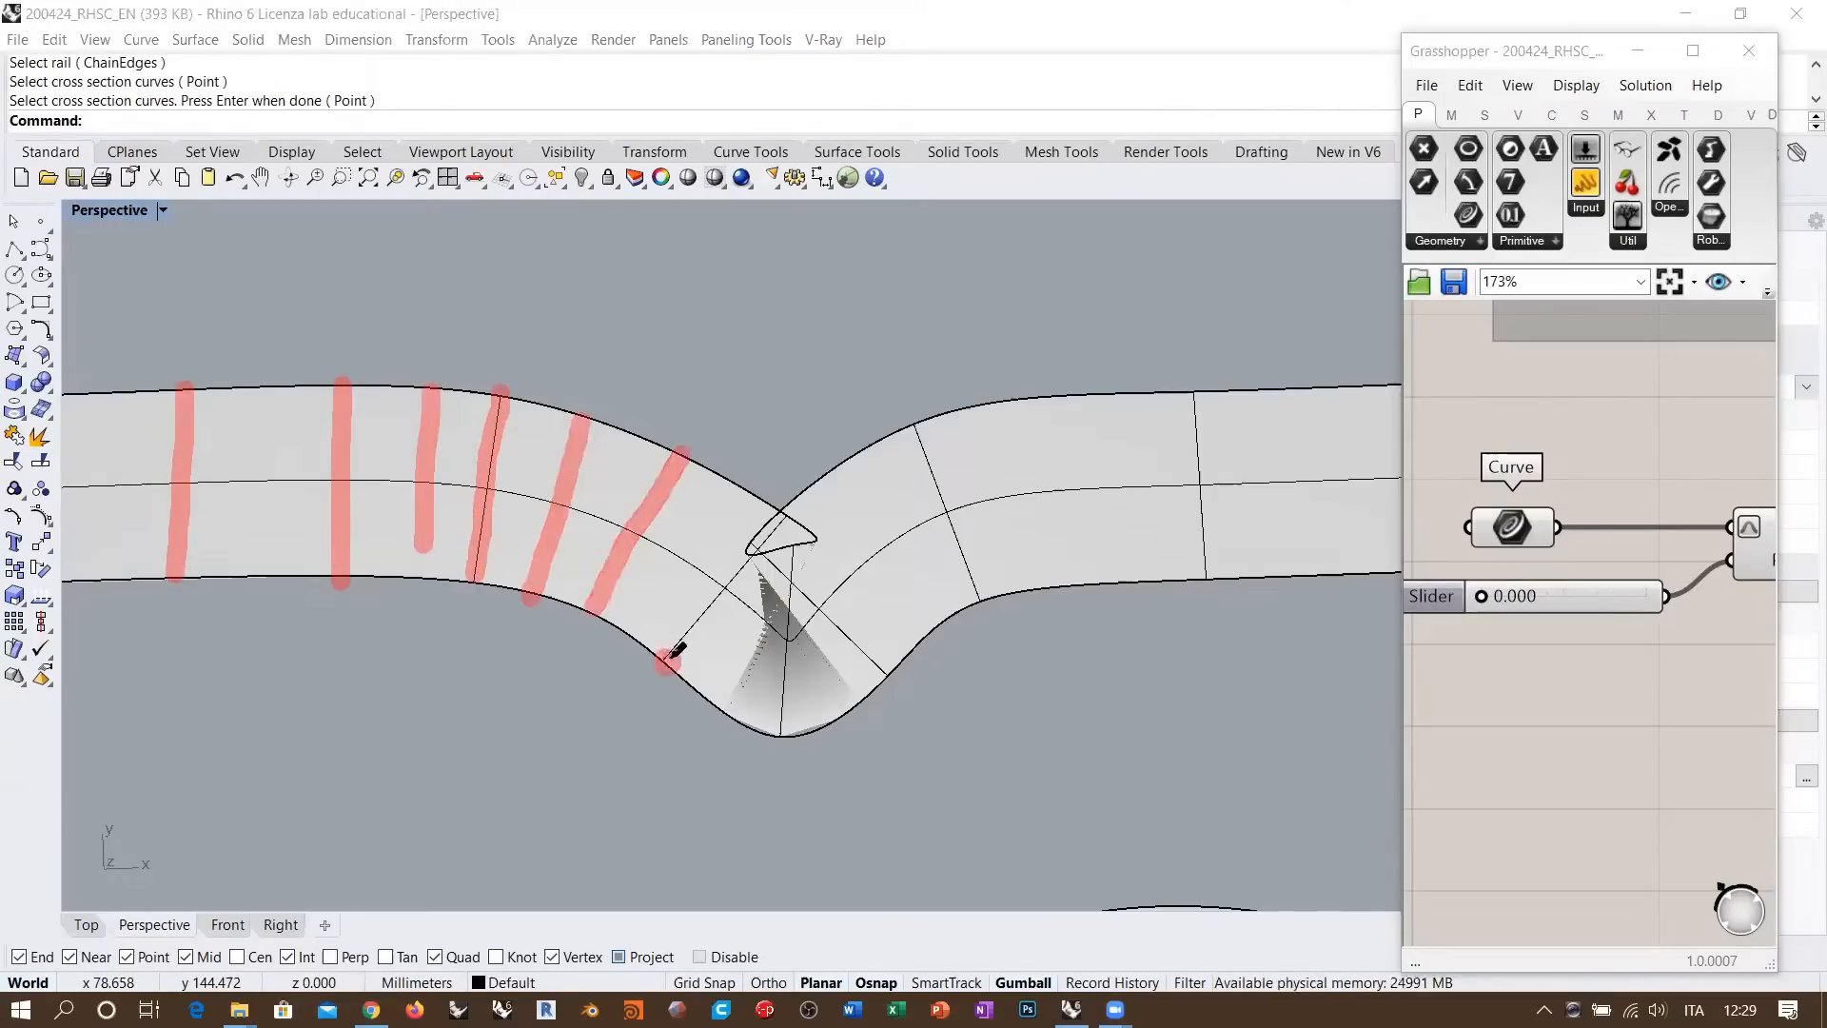
pyautogui.moveTo(666, 664); pyautogui.dragTo(780, 515)
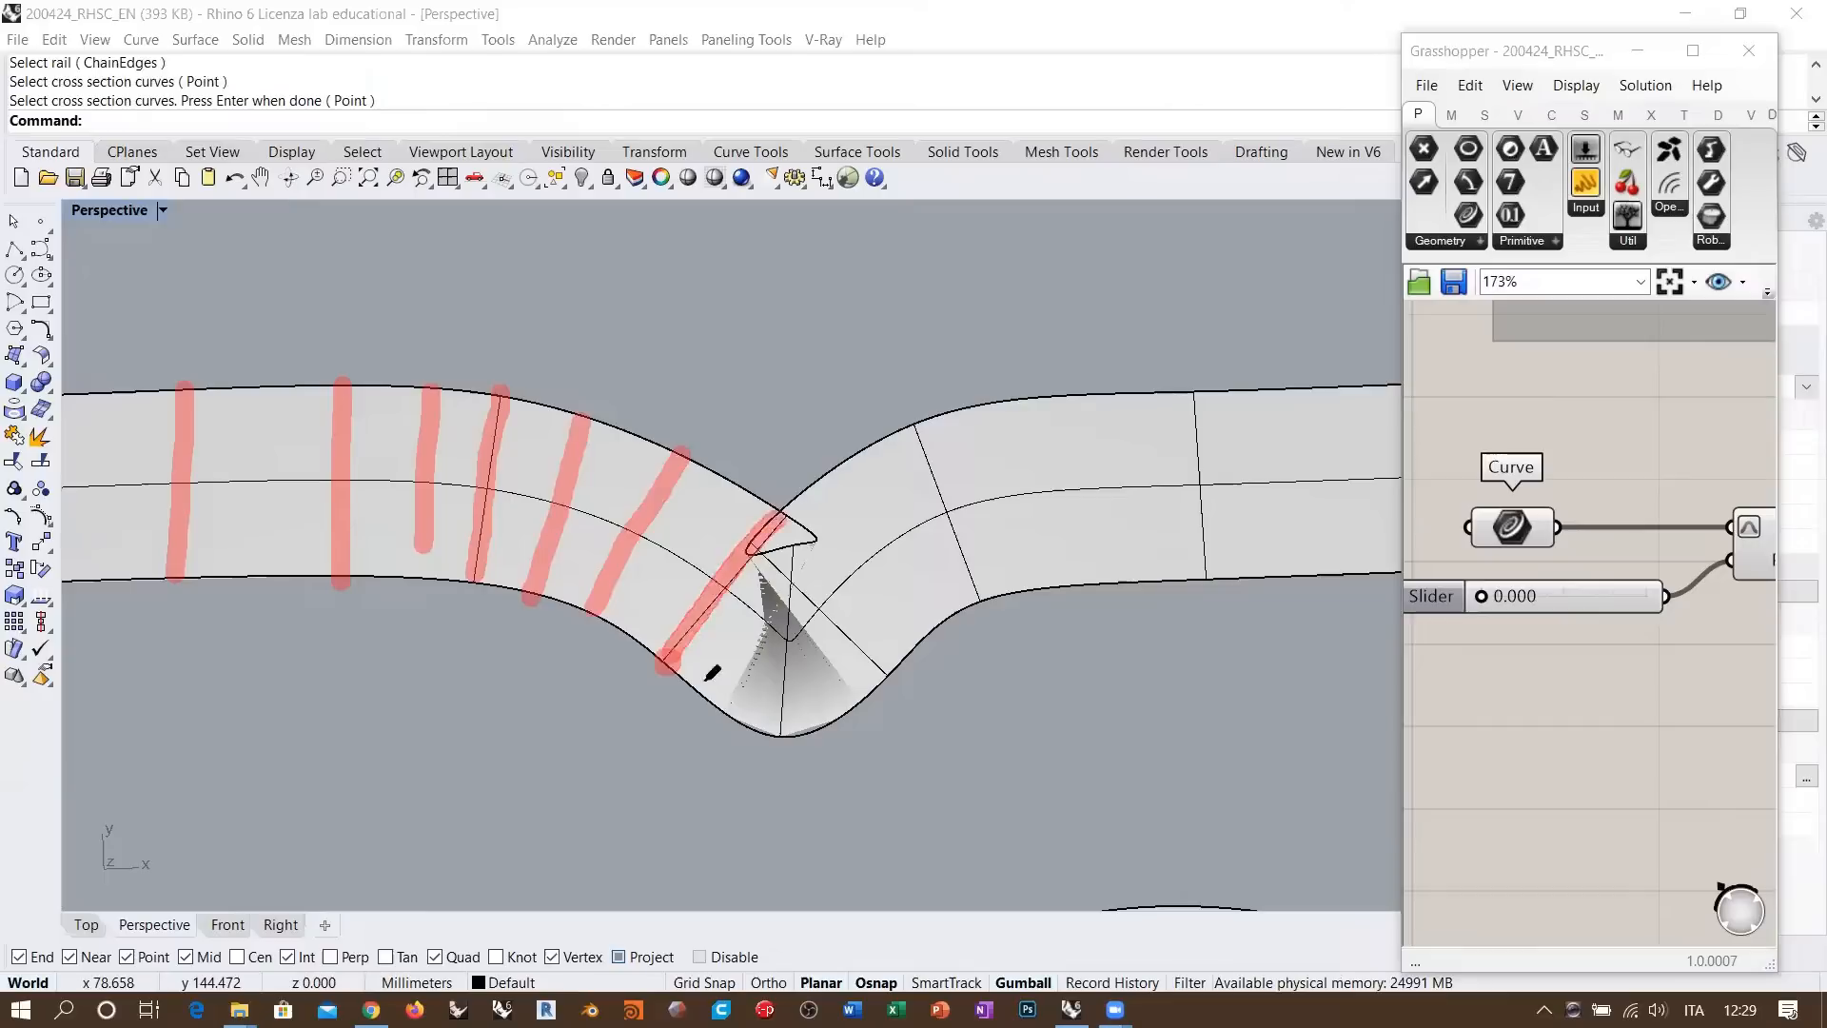
pyautogui.moveTo(689, 688); pyautogui.dragTo(815, 538)
# Mark tangent lines on the rail around the dip and the crossing sections perpendicular to them
pyautogui.moveTo(618, 638); pyautogui.dragTo(758, 752)
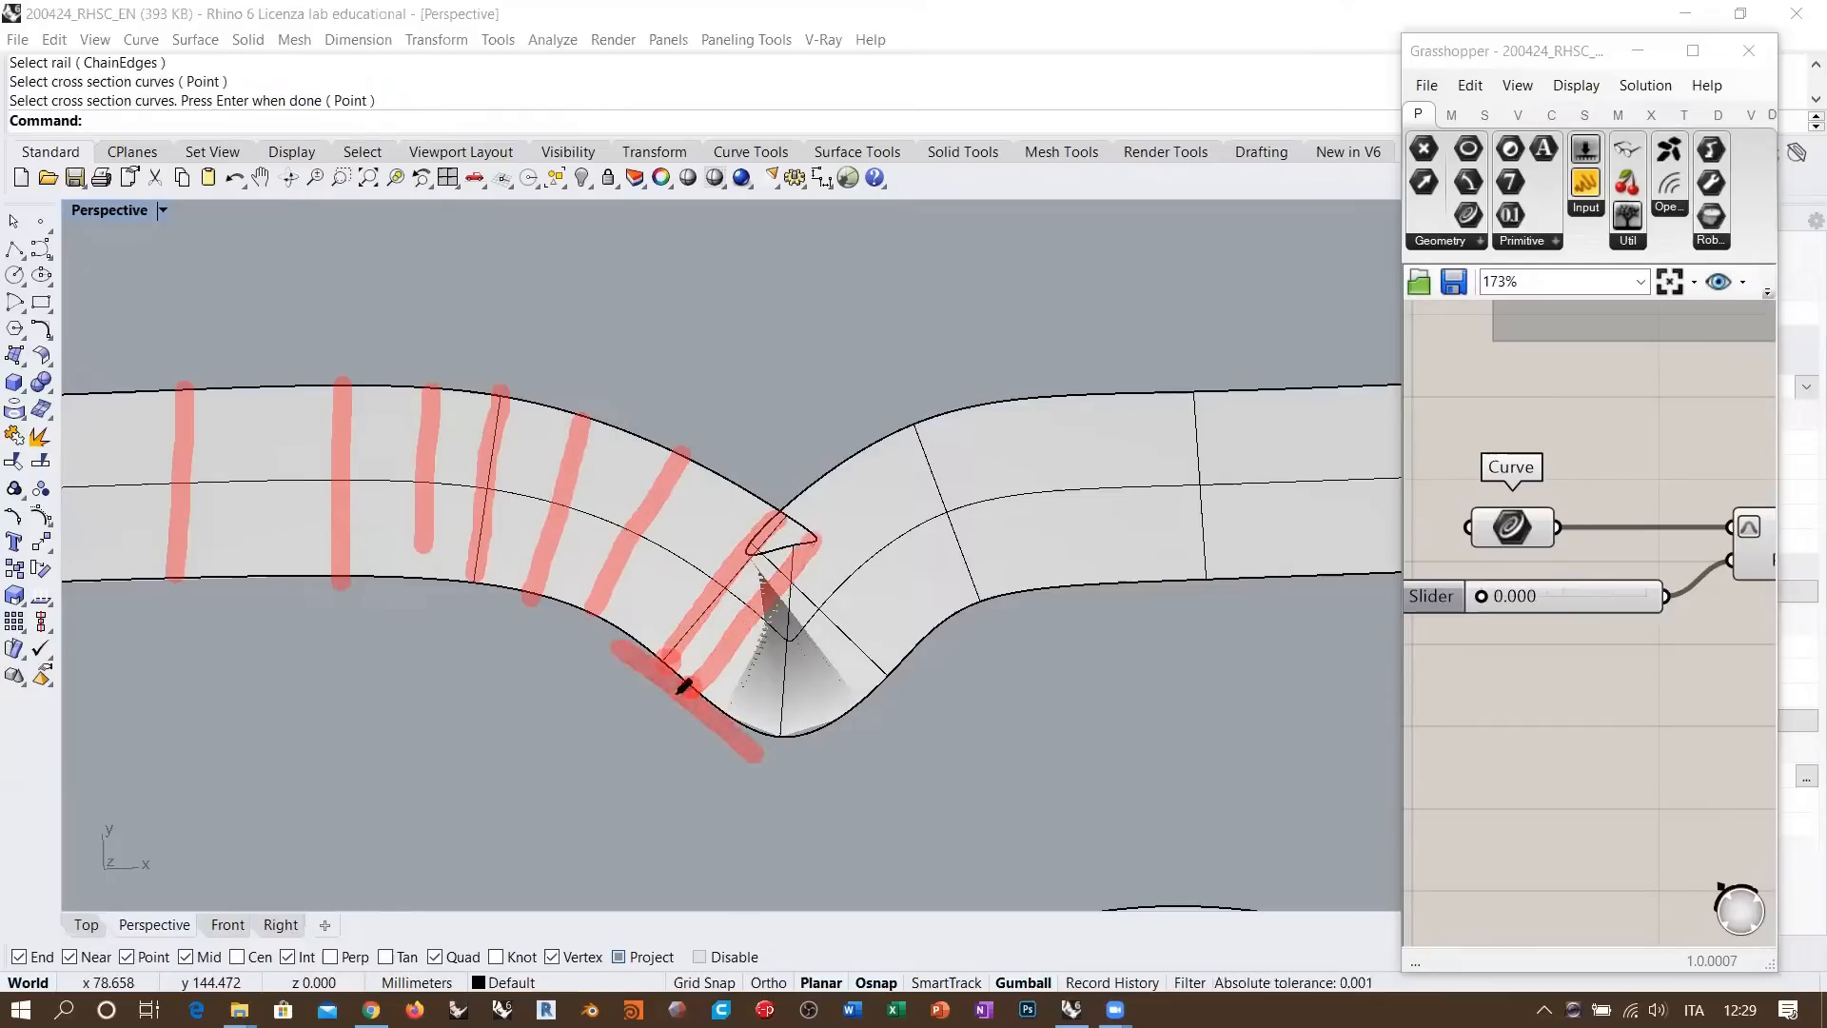
pyautogui.moveTo(635, 643); pyautogui.dragTo(748, 753)
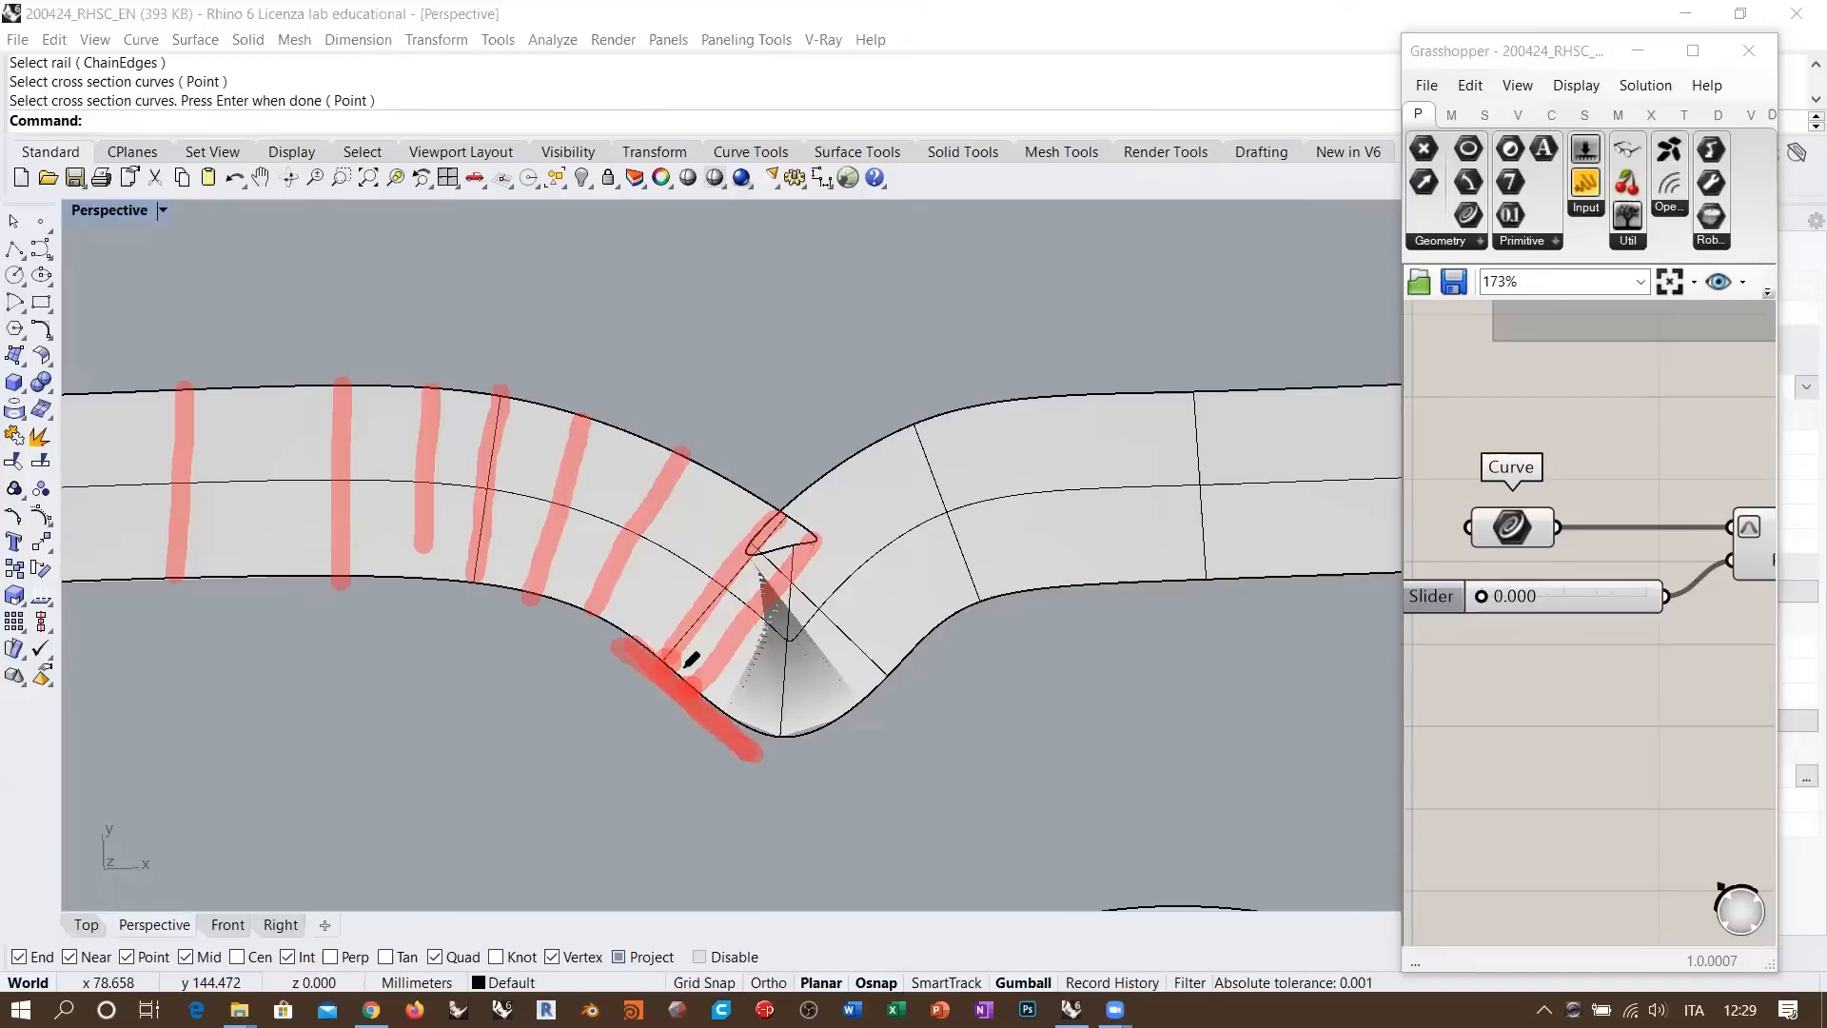
pyautogui.moveTo(121, 574); pyautogui.dragTo(262, 574)
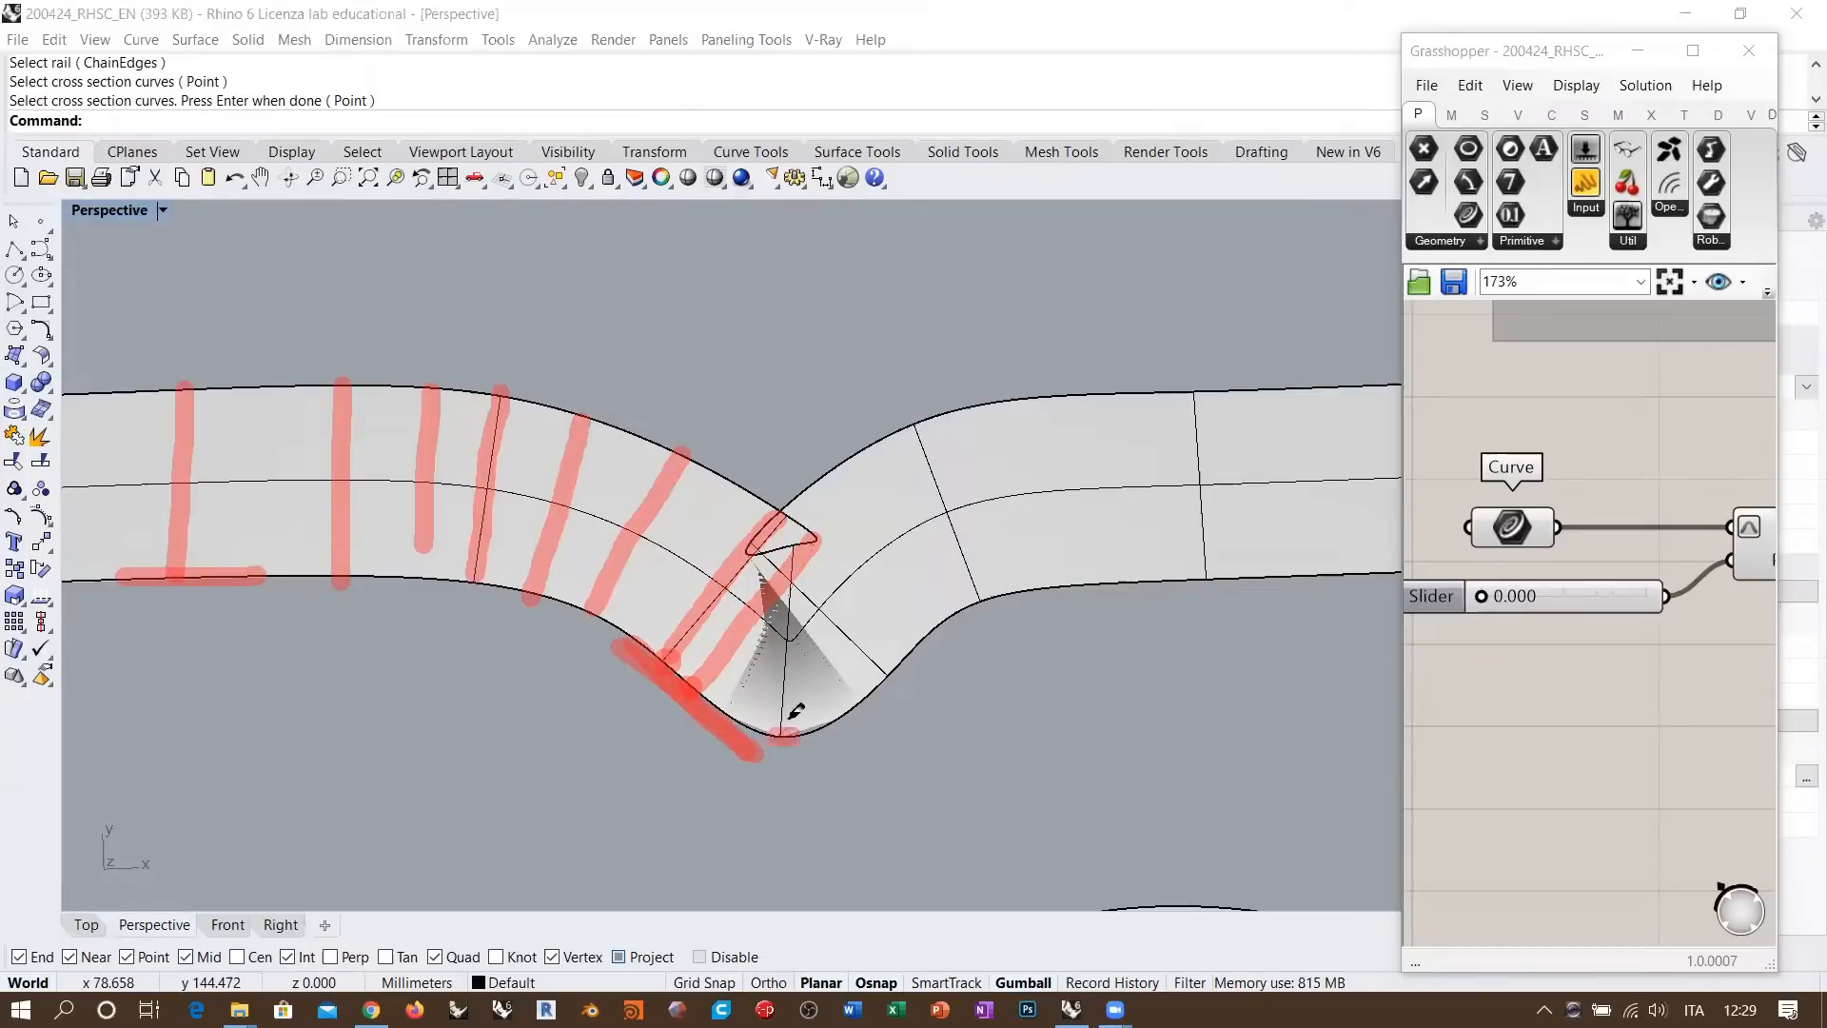
pyautogui.moveTo(666, 738); pyautogui.dragTo(904, 740)
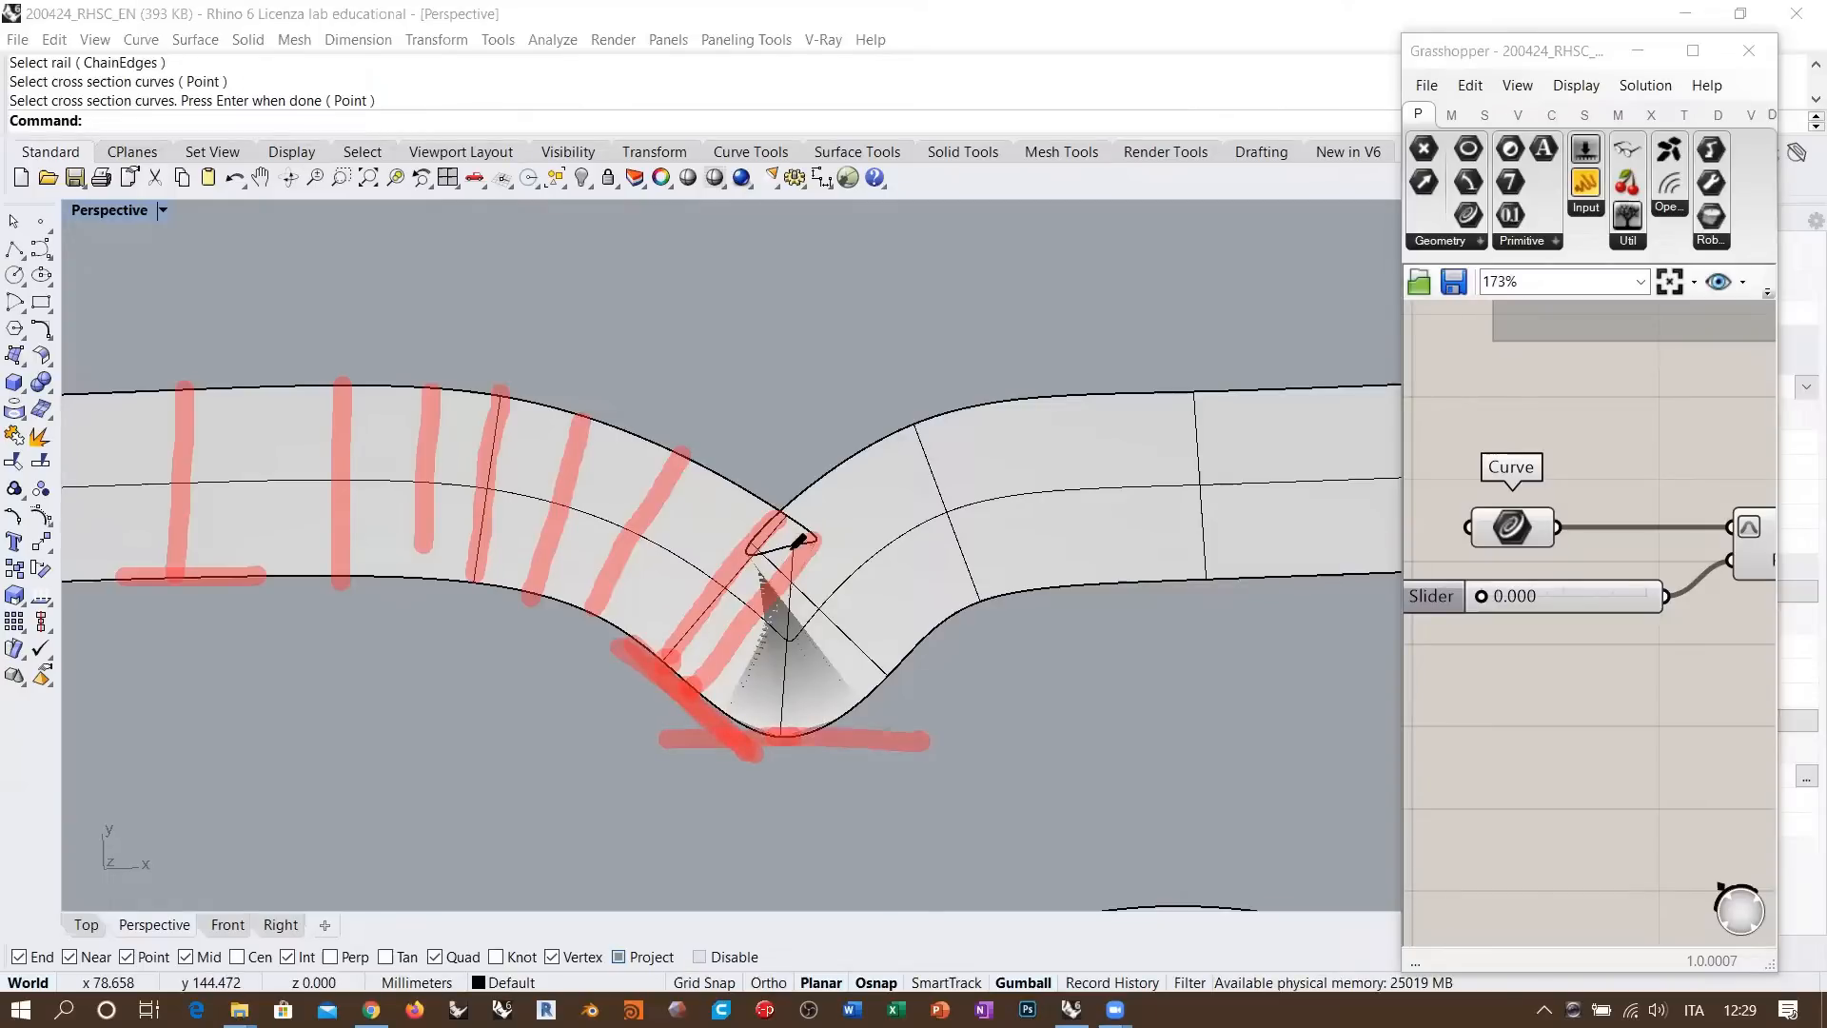
pyautogui.moveTo(783, 504); pyautogui.dragTo(790, 733)
pyautogui.moveTo(927, 645)
pyautogui.mouseDown()
pyautogui.moveTo(861, 719)
pyautogui.moveTo(809, 578)
pyautogui.moveTo(714, 496)
pyautogui.mouseUp()
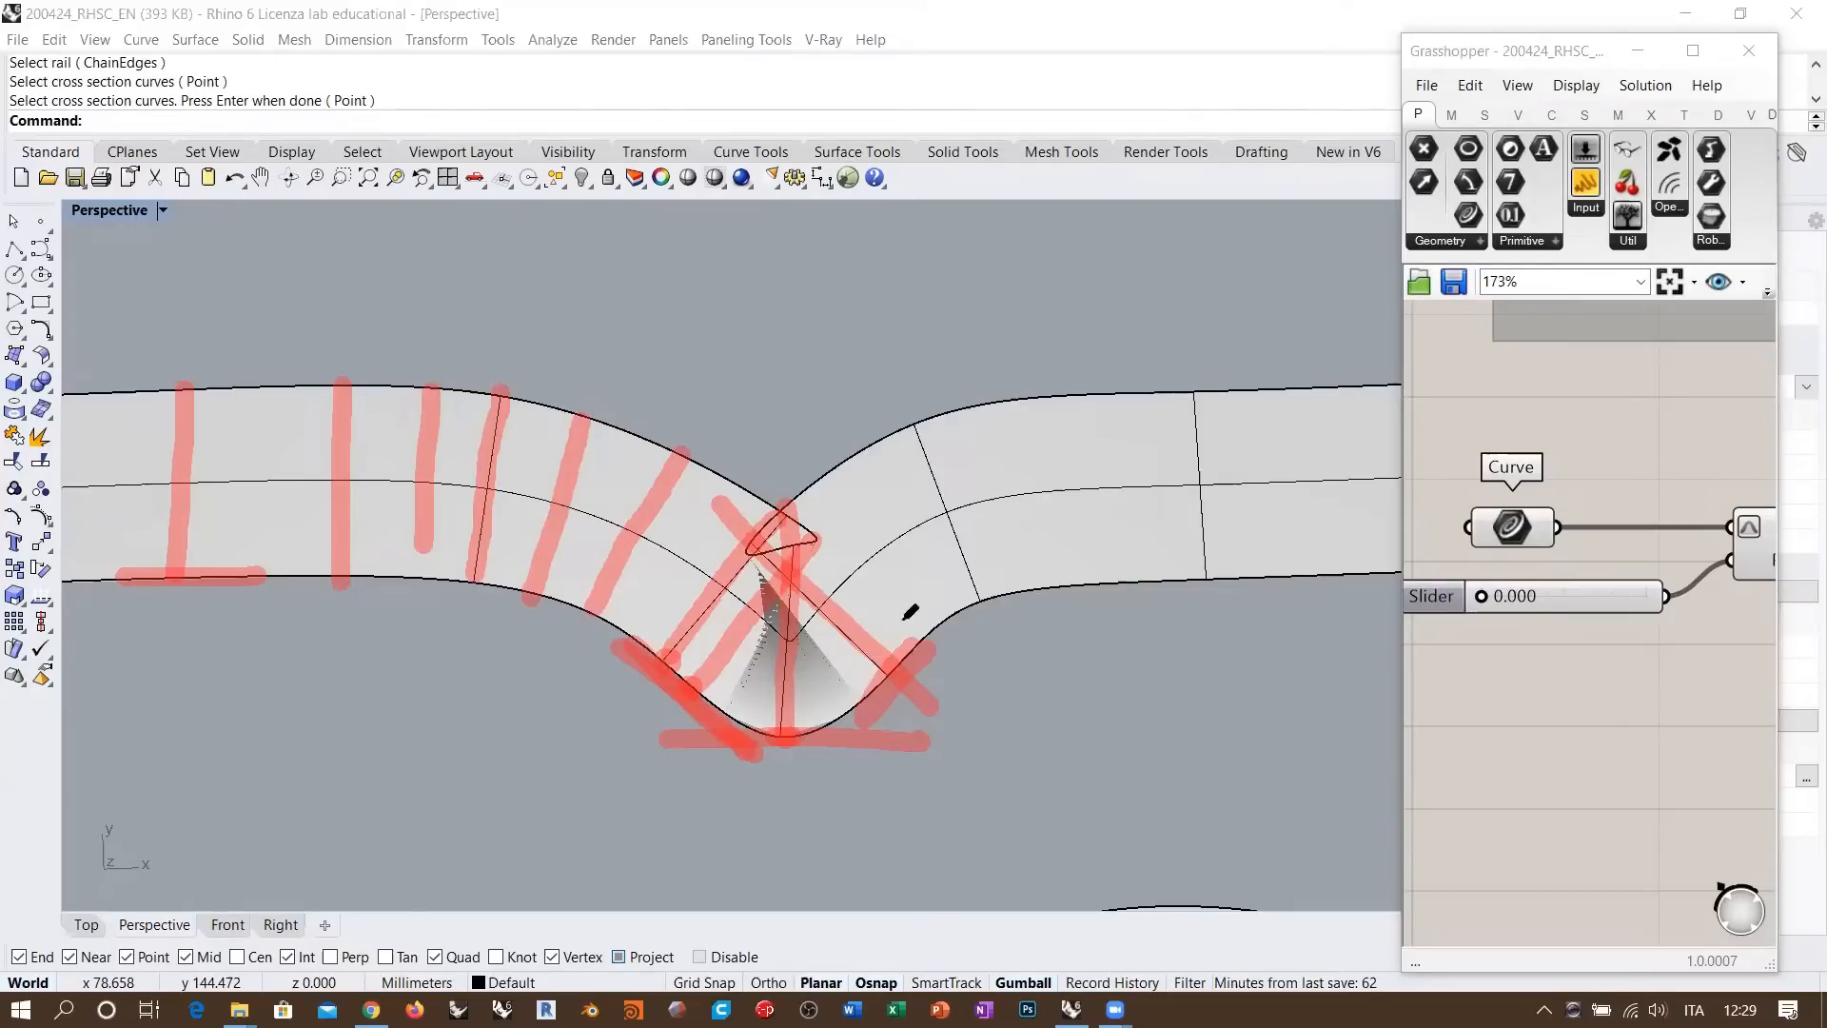
# Trace and circle the overlap at the sweep's inner bend with warning marks beside it, and clear all annotations
pyautogui.moveTo(721, 468)
pyautogui.mouseDown()
pyautogui.moveTo(818, 518)
pyautogui.moveTo(820, 541)
pyautogui.moveTo(752, 549)
pyautogui.moveTo(930, 428)
pyautogui.mouseUp()
pyautogui.moveTo(625, 429)
pyautogui.mouseDown()
pyautogui.moveTo(764, 498)
pyautogui.moveTo(784, 552)
pyautogui.moveTo(816, 484)
pyautogui.moveTo(931, 424)
pyautogui.moveTo(734, 554)
pyautogui.moveTo(693, 436)
pyautogui.moveTo(815, 538)
pyautogui.mouseUp()
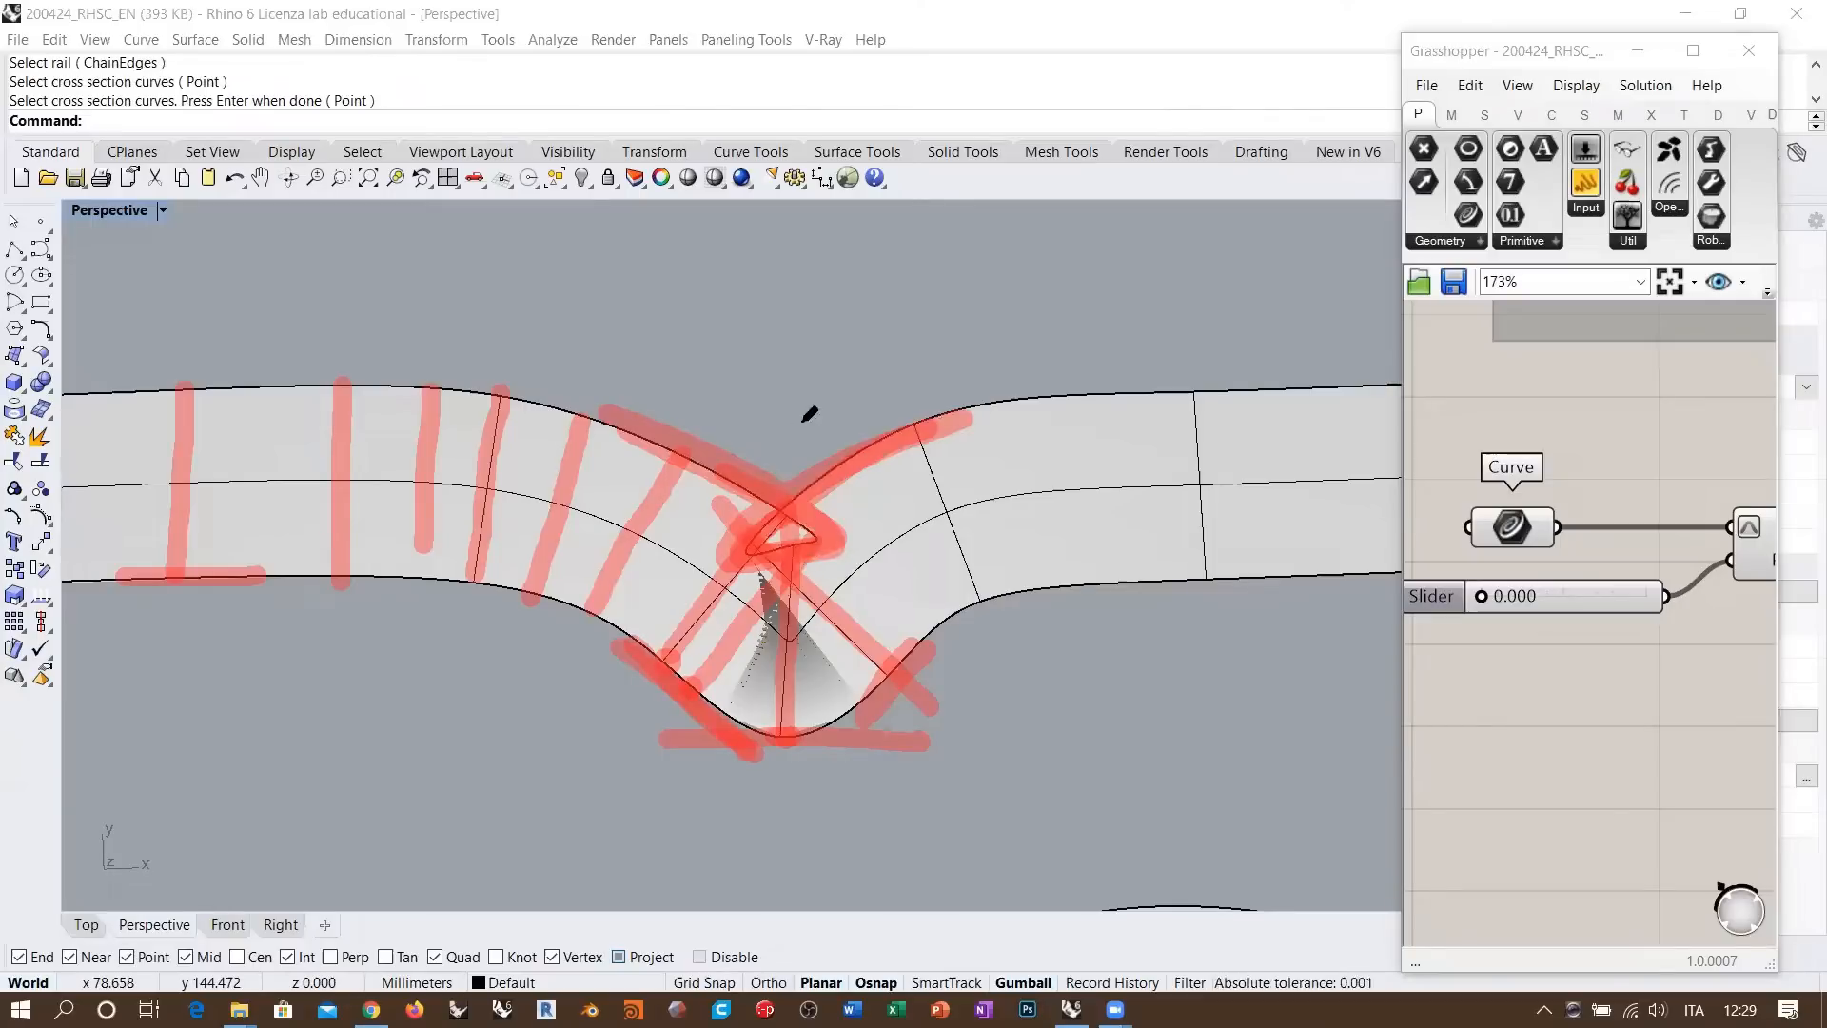
pyautogui.moveTo(808, 408)
pyautogui.mouseDown()
pyautogui.moveTo(656, 739)
pyautogui.moveTo(990, 493)
pyautogui.moveTo(814, 381)
pyautogui.mouseUp()
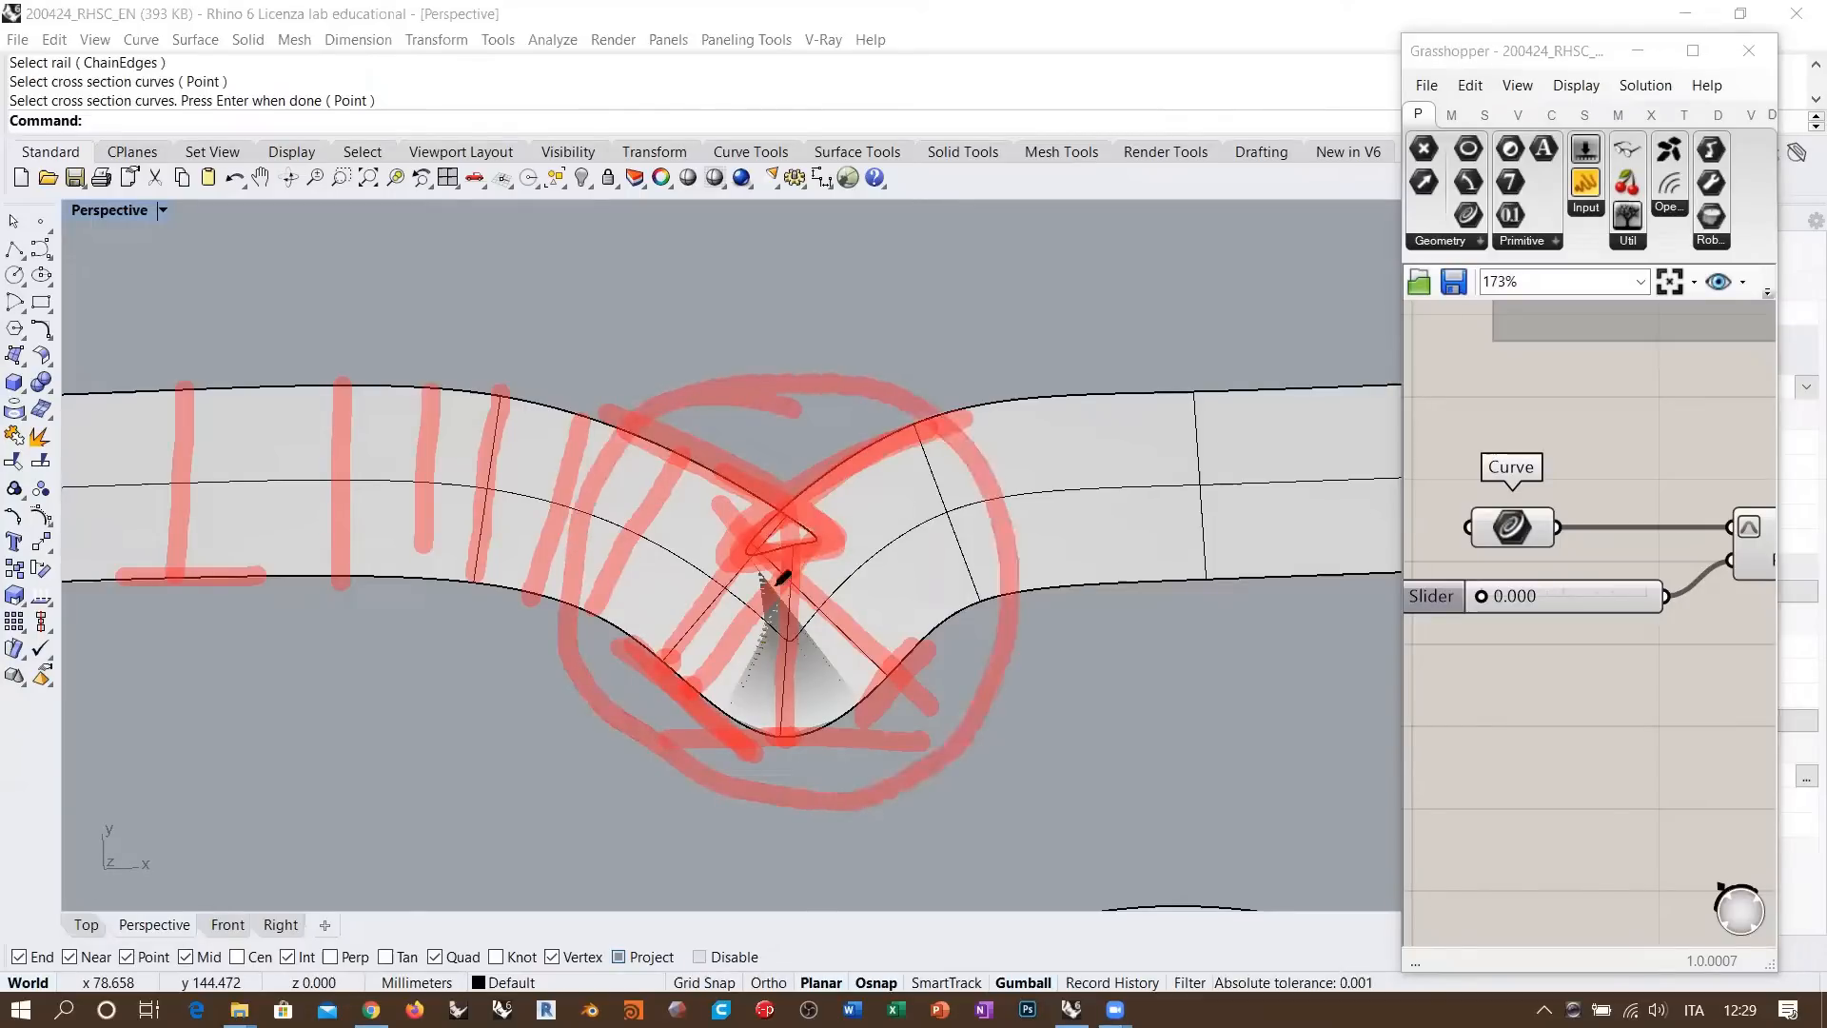
pyautogui.moveTo(1197, 362)
pyautogui.mouseDown()
pyautogui.moveTo(1150, 482)
pyautogui.moveTo(1147, 656)
pyautogui.mouseUp()
pyautogui.moveTo(1289, 324); pyautogui.dragTo(1304, 590)
pyautogui.click(1313, 645)
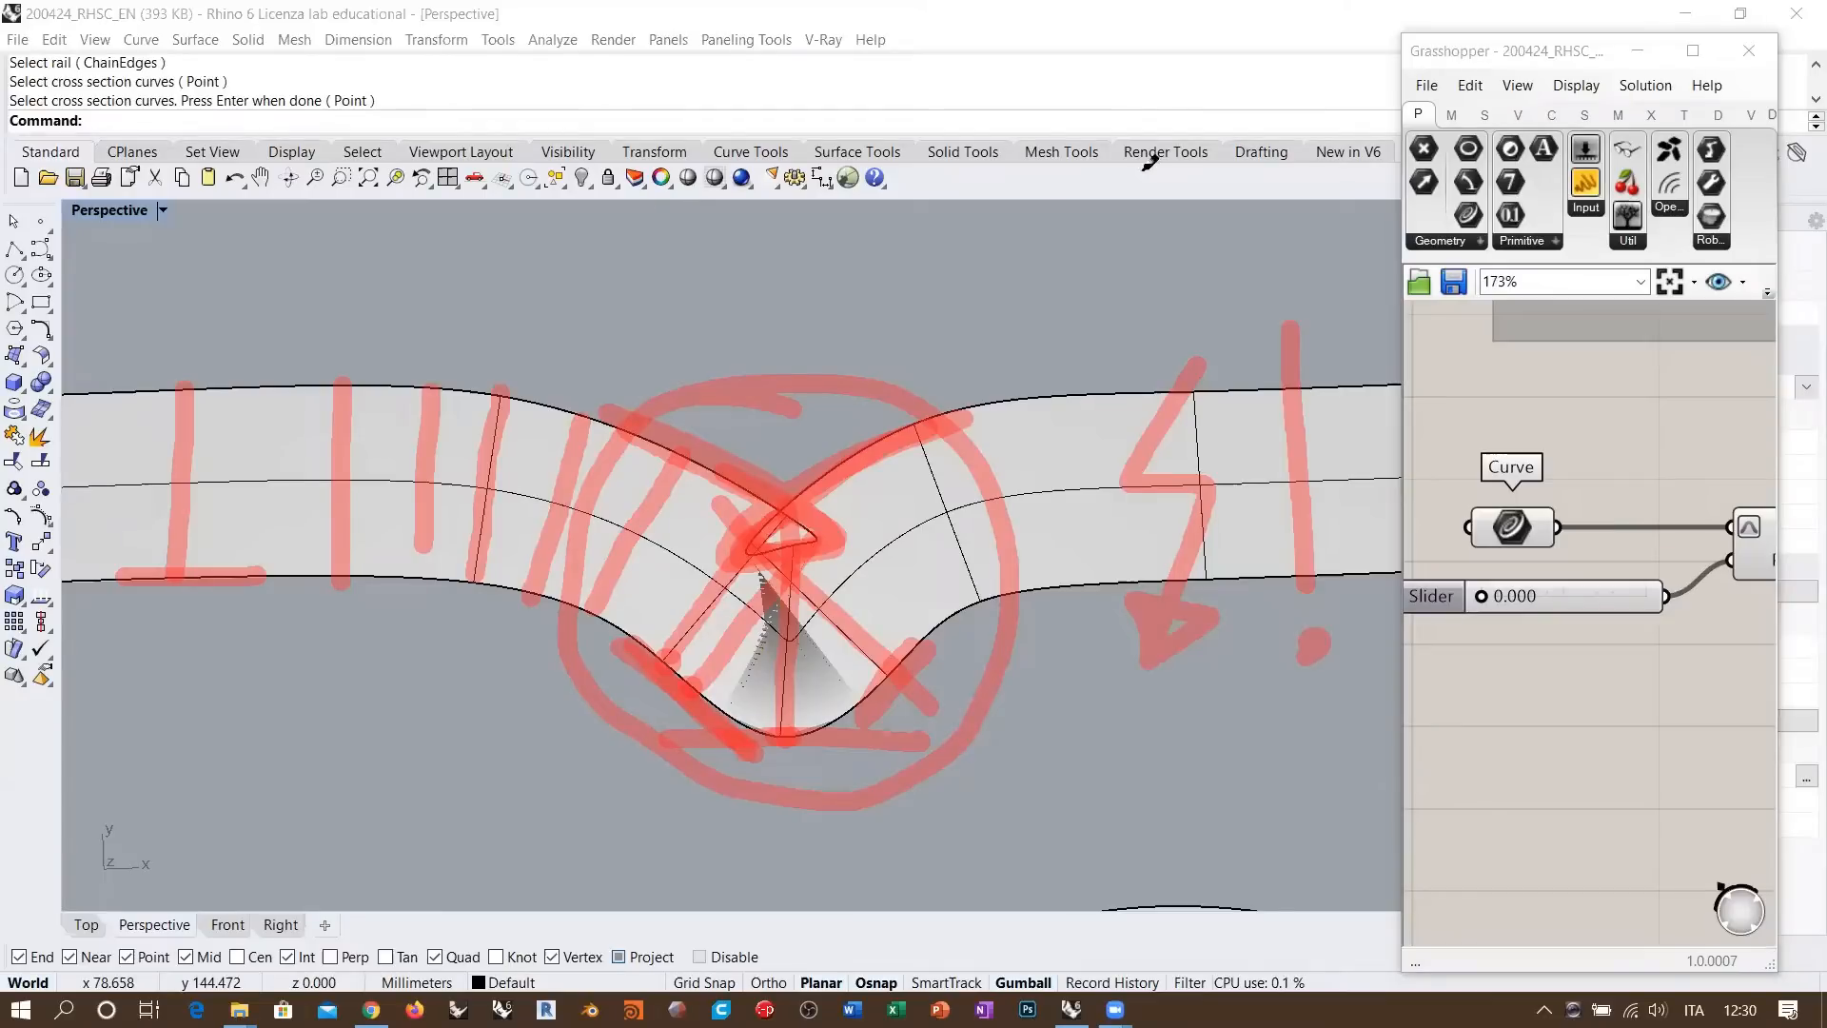
pyautogui.click(1256, 173)
# Delete the self-intersecting sweep surface, keeping its dipped rail and straight section line
pyautogui.keyDown('shift'); pyautogui.moveTo(760, 569); pyautogui.dragTo(846, 567, button='right'); pyautogui.keyUp('shift')
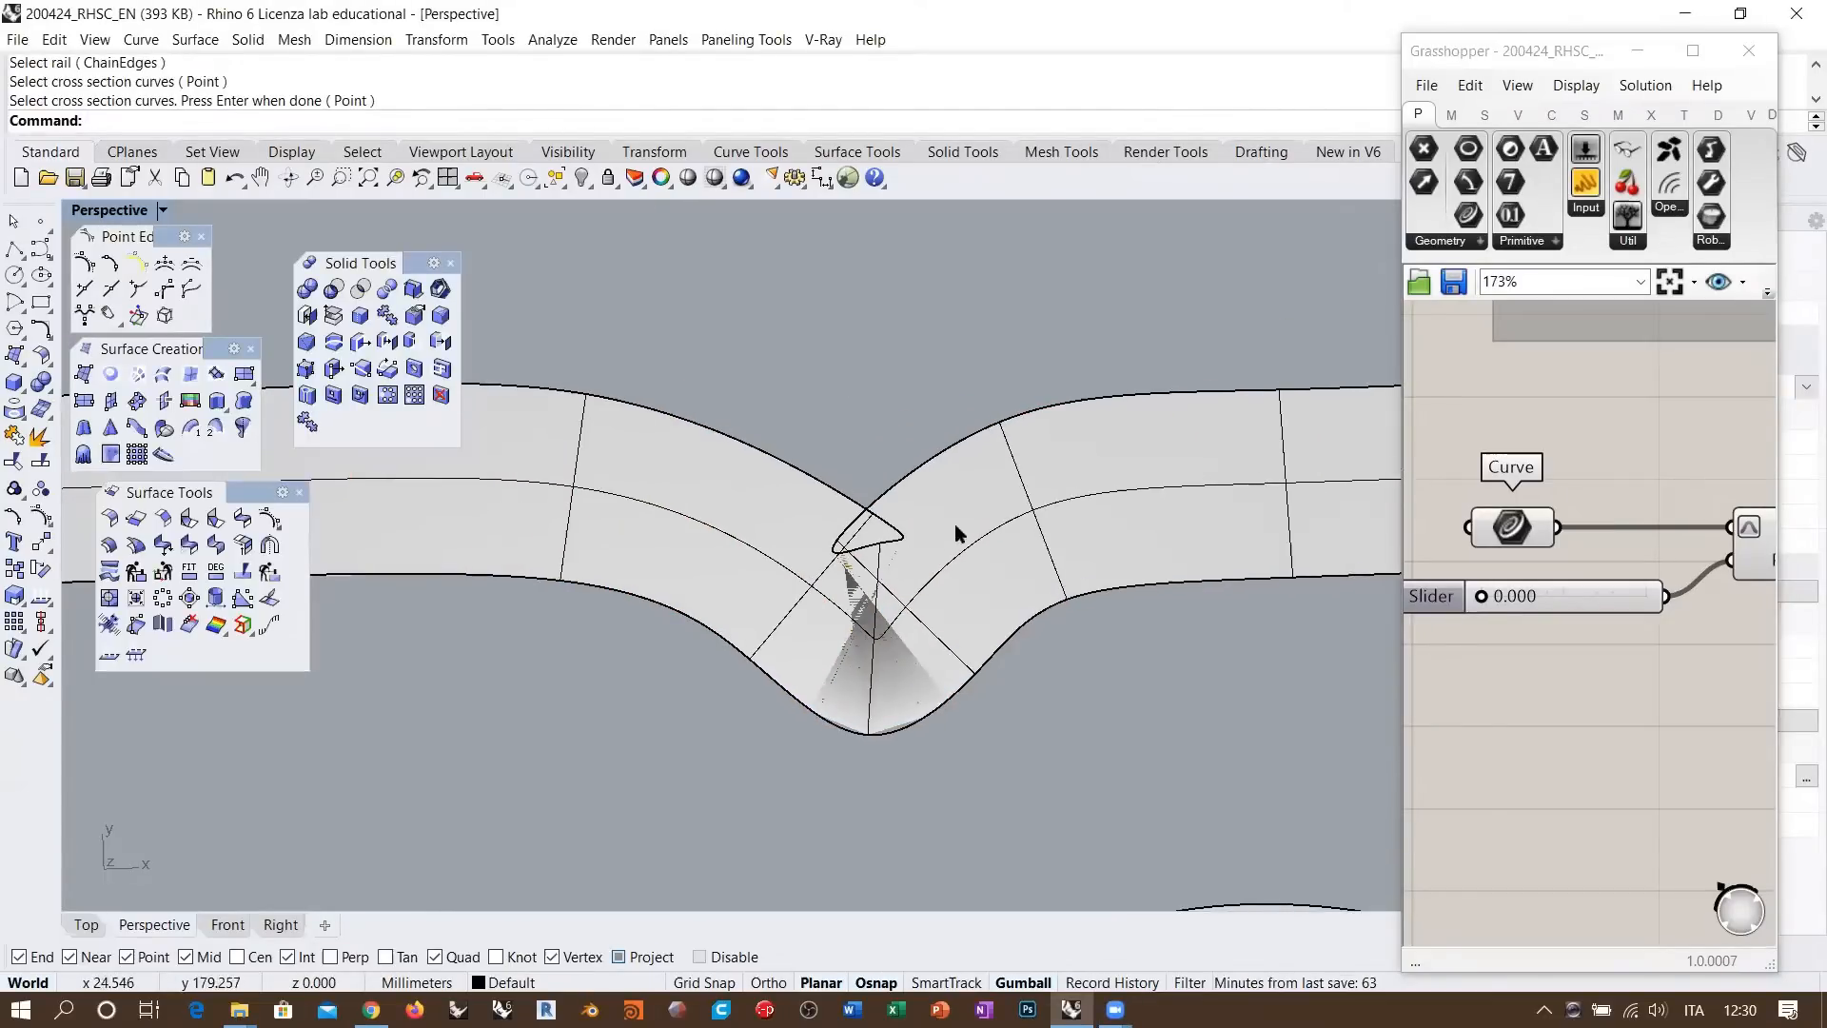
pyautogui.scroll(-8, 983, 484)
pyautogui.keyDown('shift'); pyautogui.moveTo(1000, 521); pyautogui.dragTo(937, 592, button='right'); pyautogui.keyUp('shift')
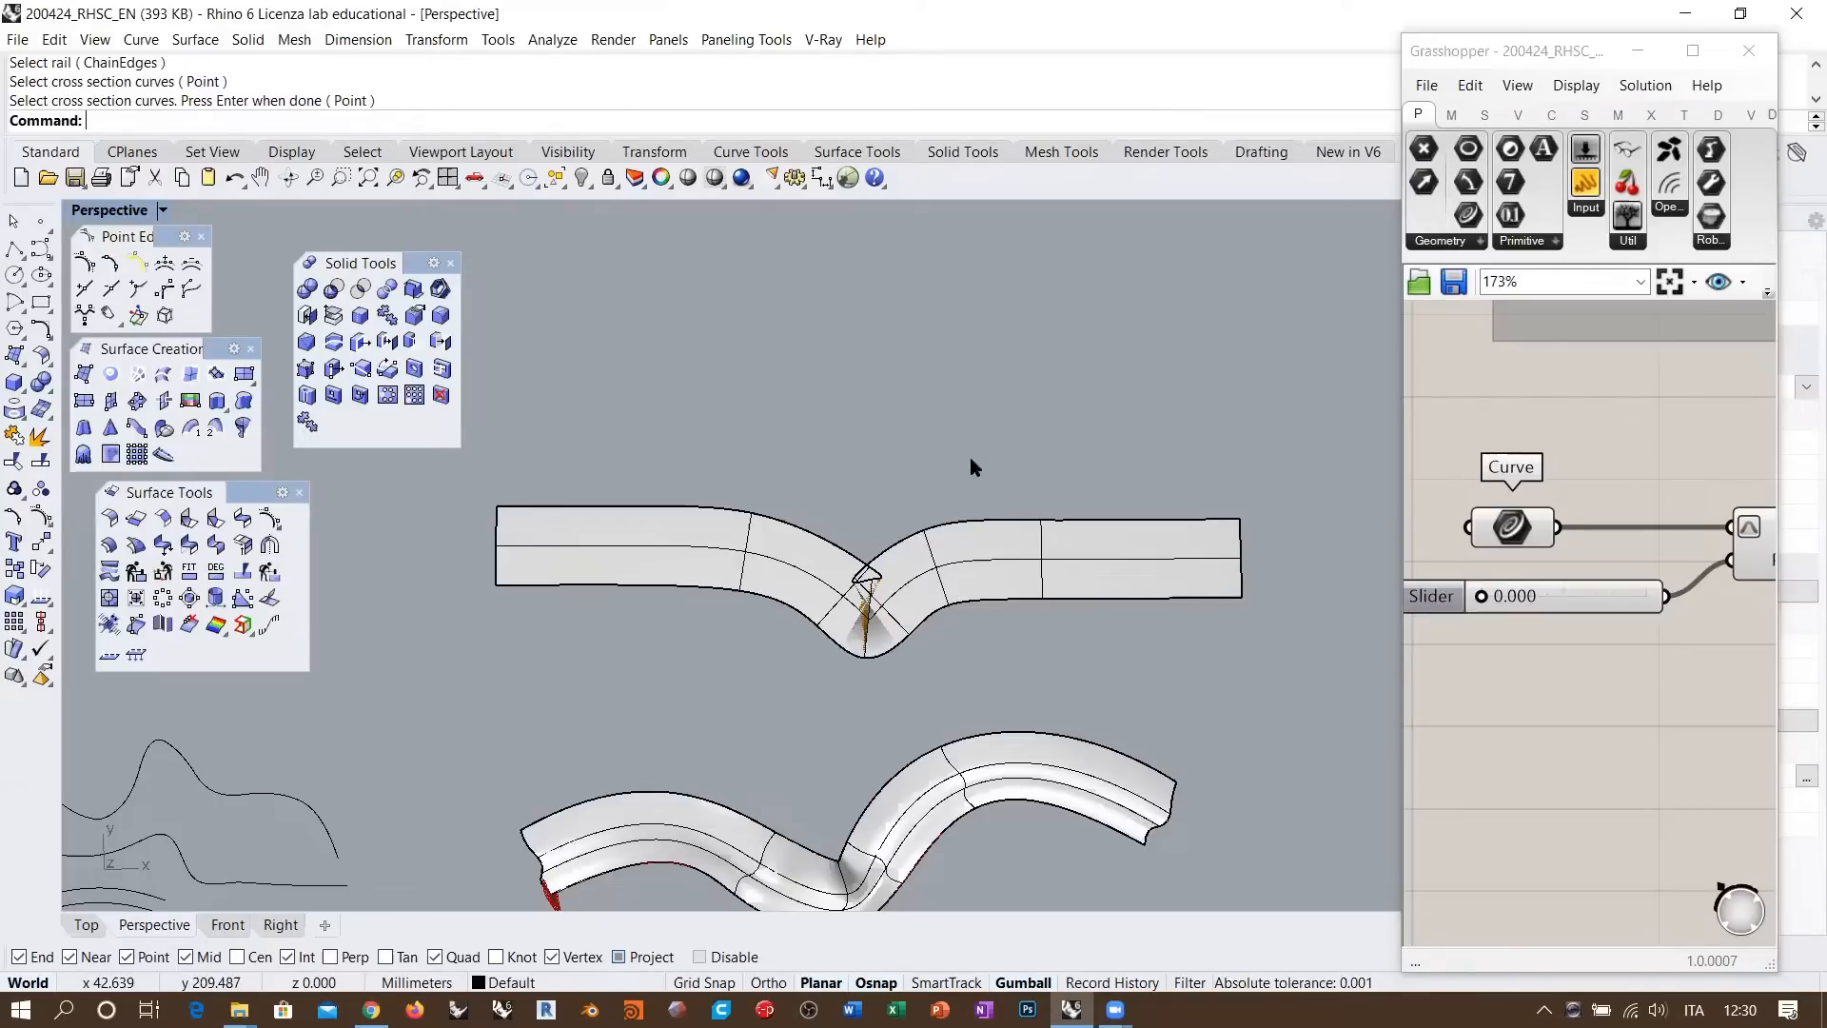
pyautogui.click(807, 582)
pyautogui.press('Delete')
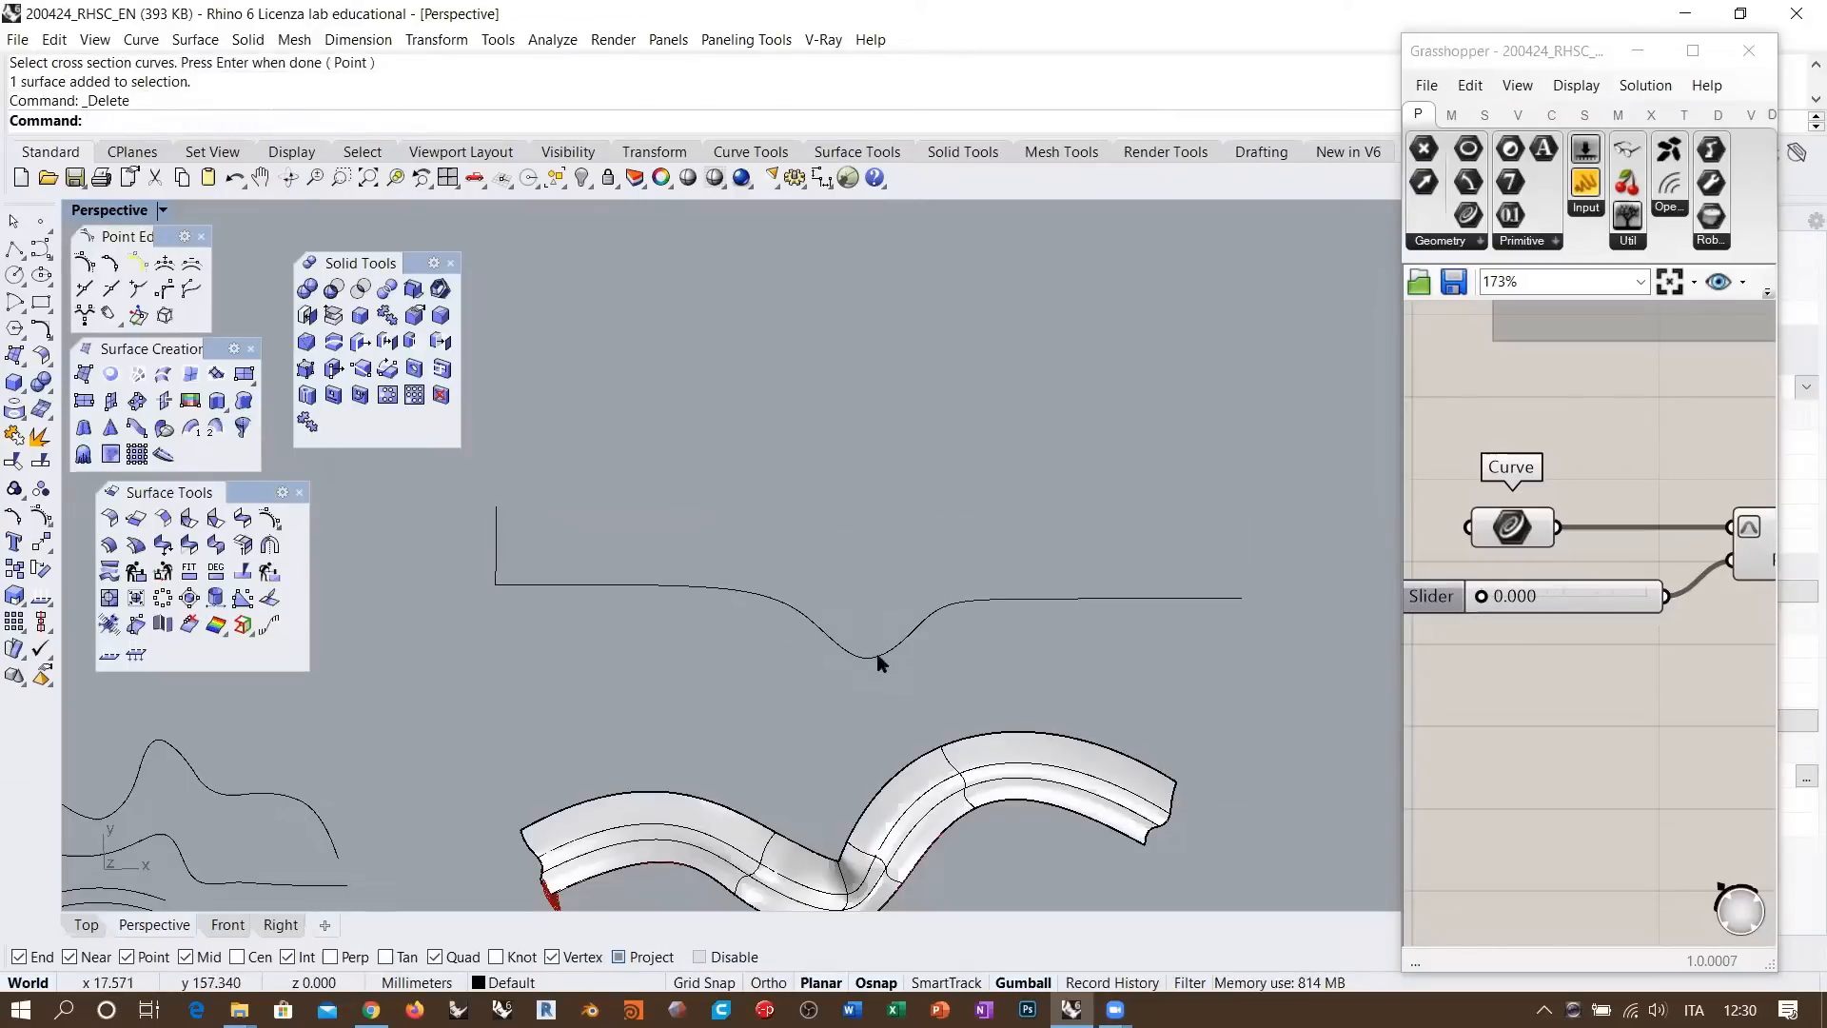
pyautogui.scroll(2, 927, 656)
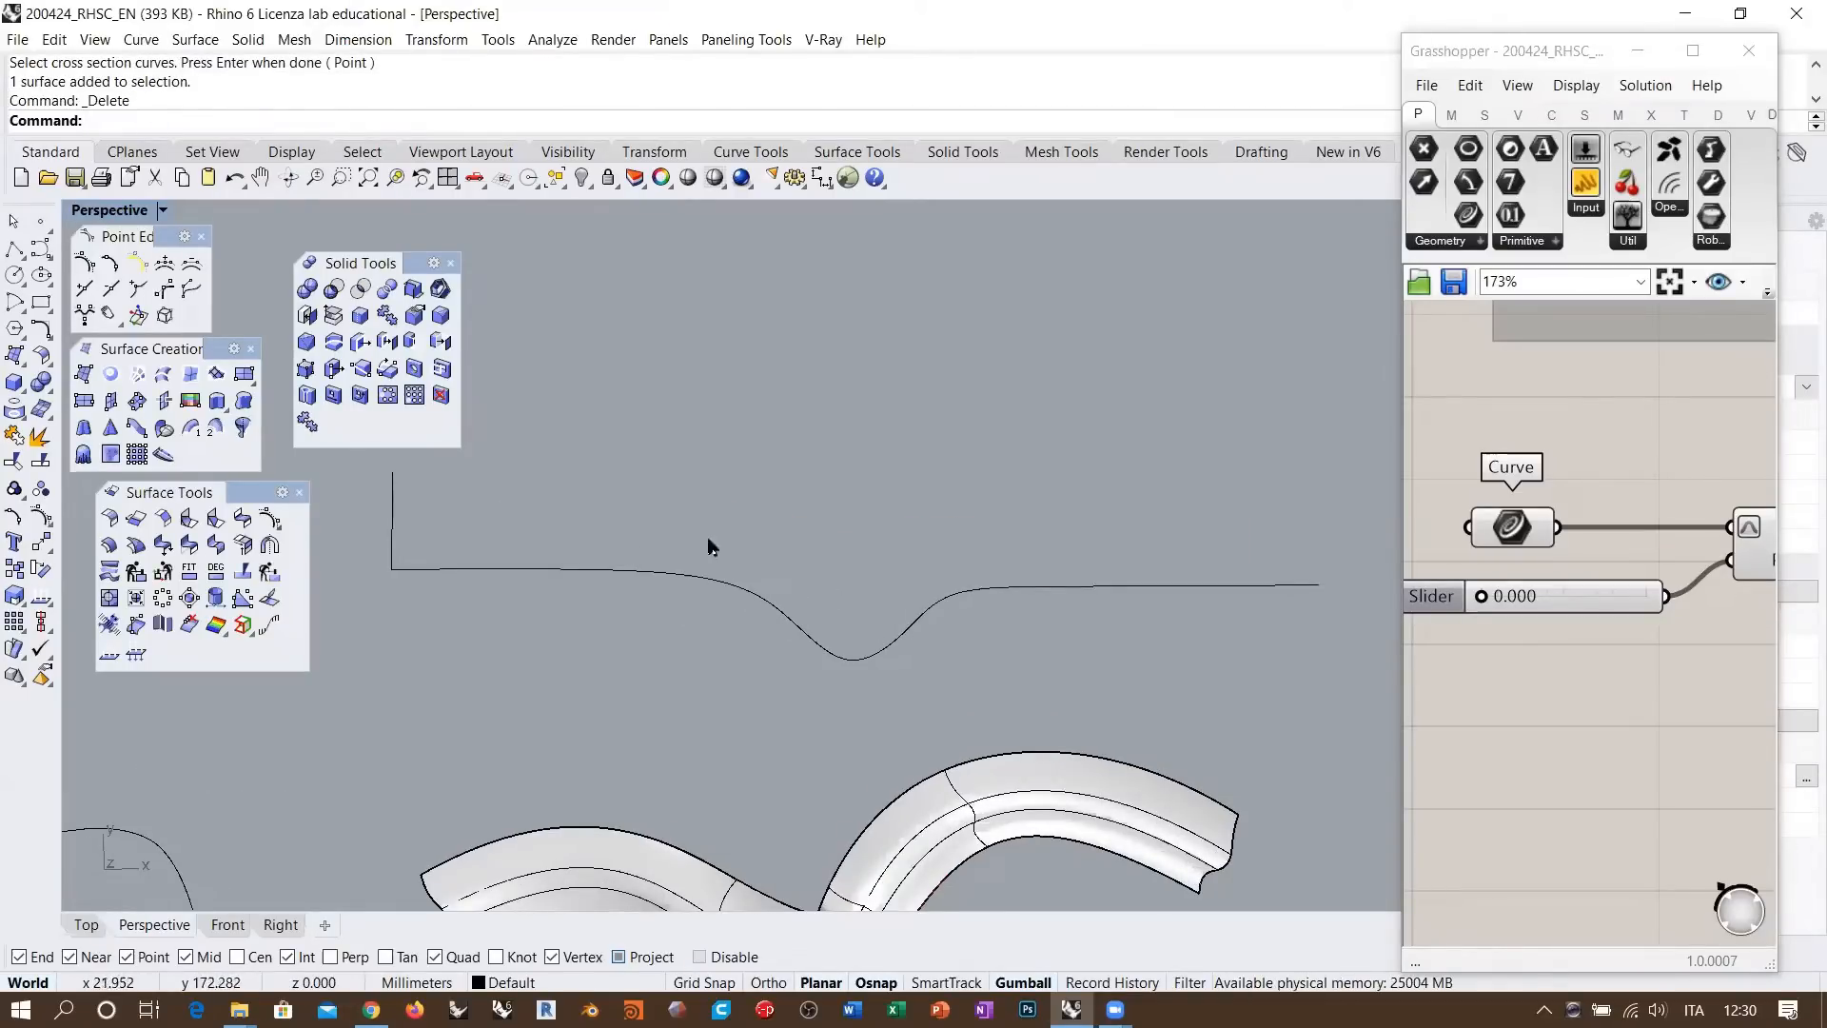
# Try offsetting the dipped rail about 12 mm toward the inside of the dip with the ThroughPoint option, and undo the offset
pyautogui.click(42, 331)
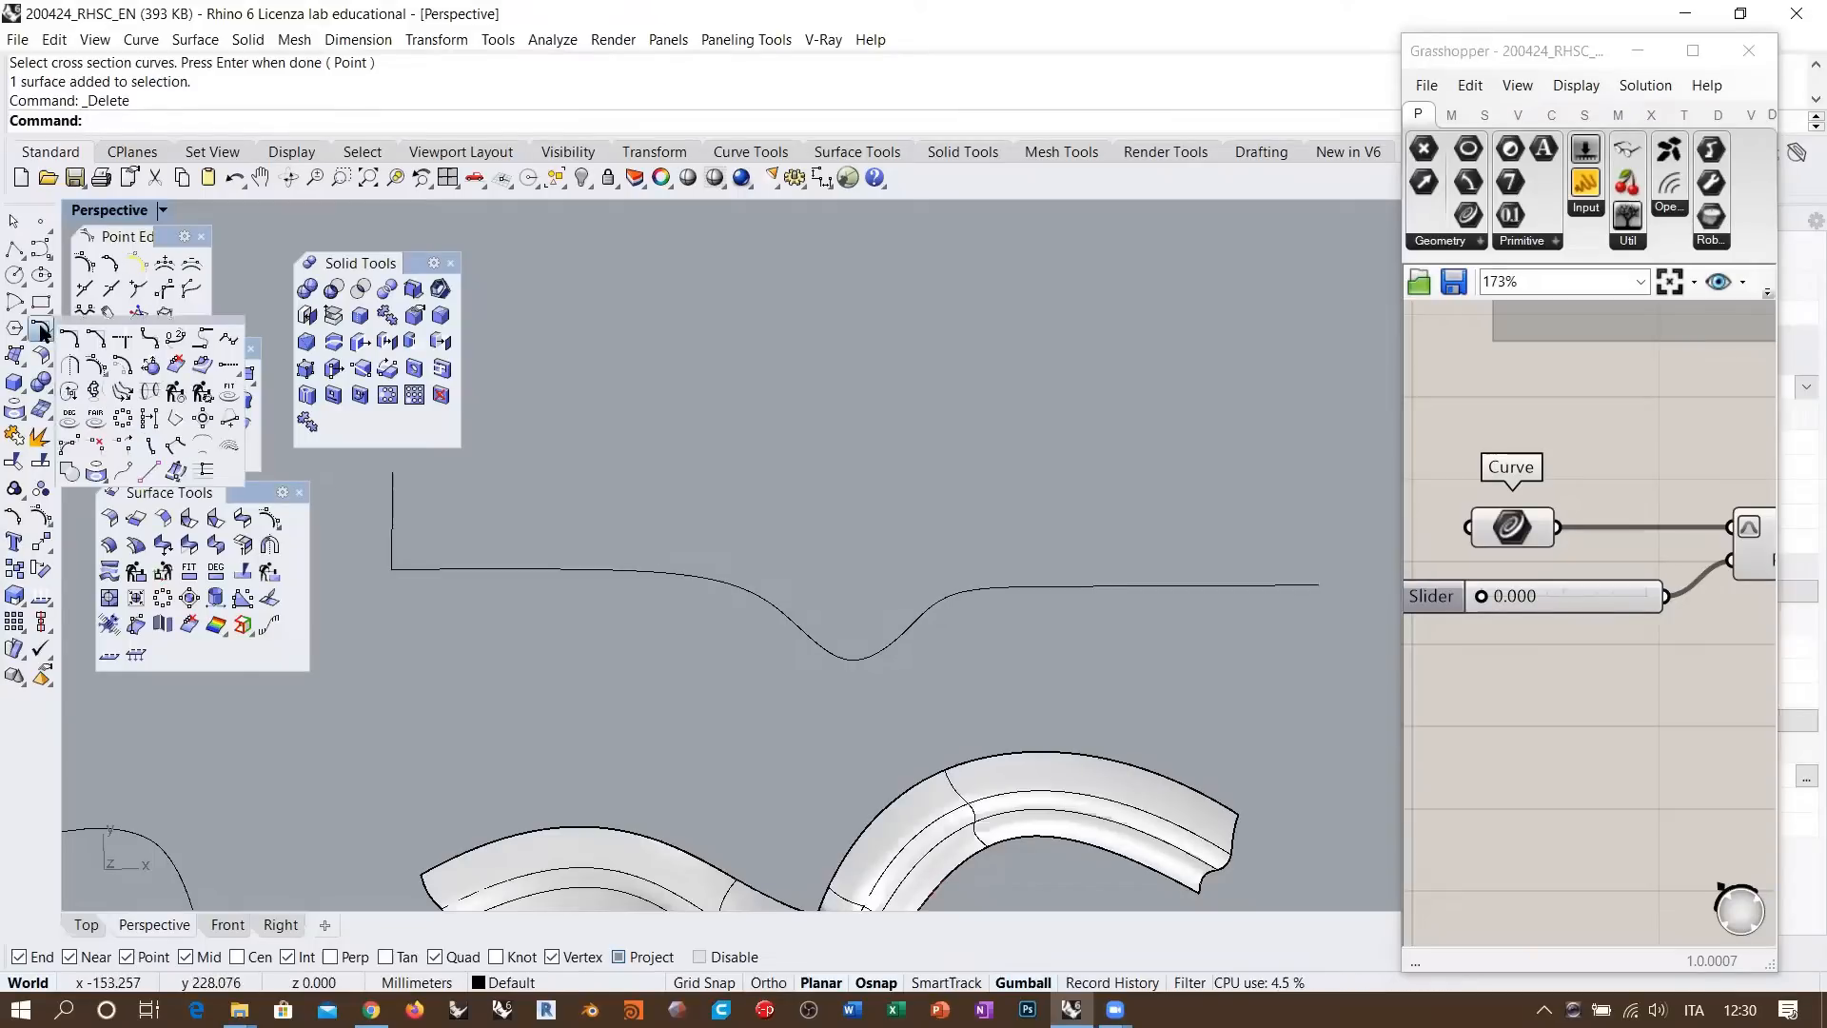
pyautogui.click(95, 365)
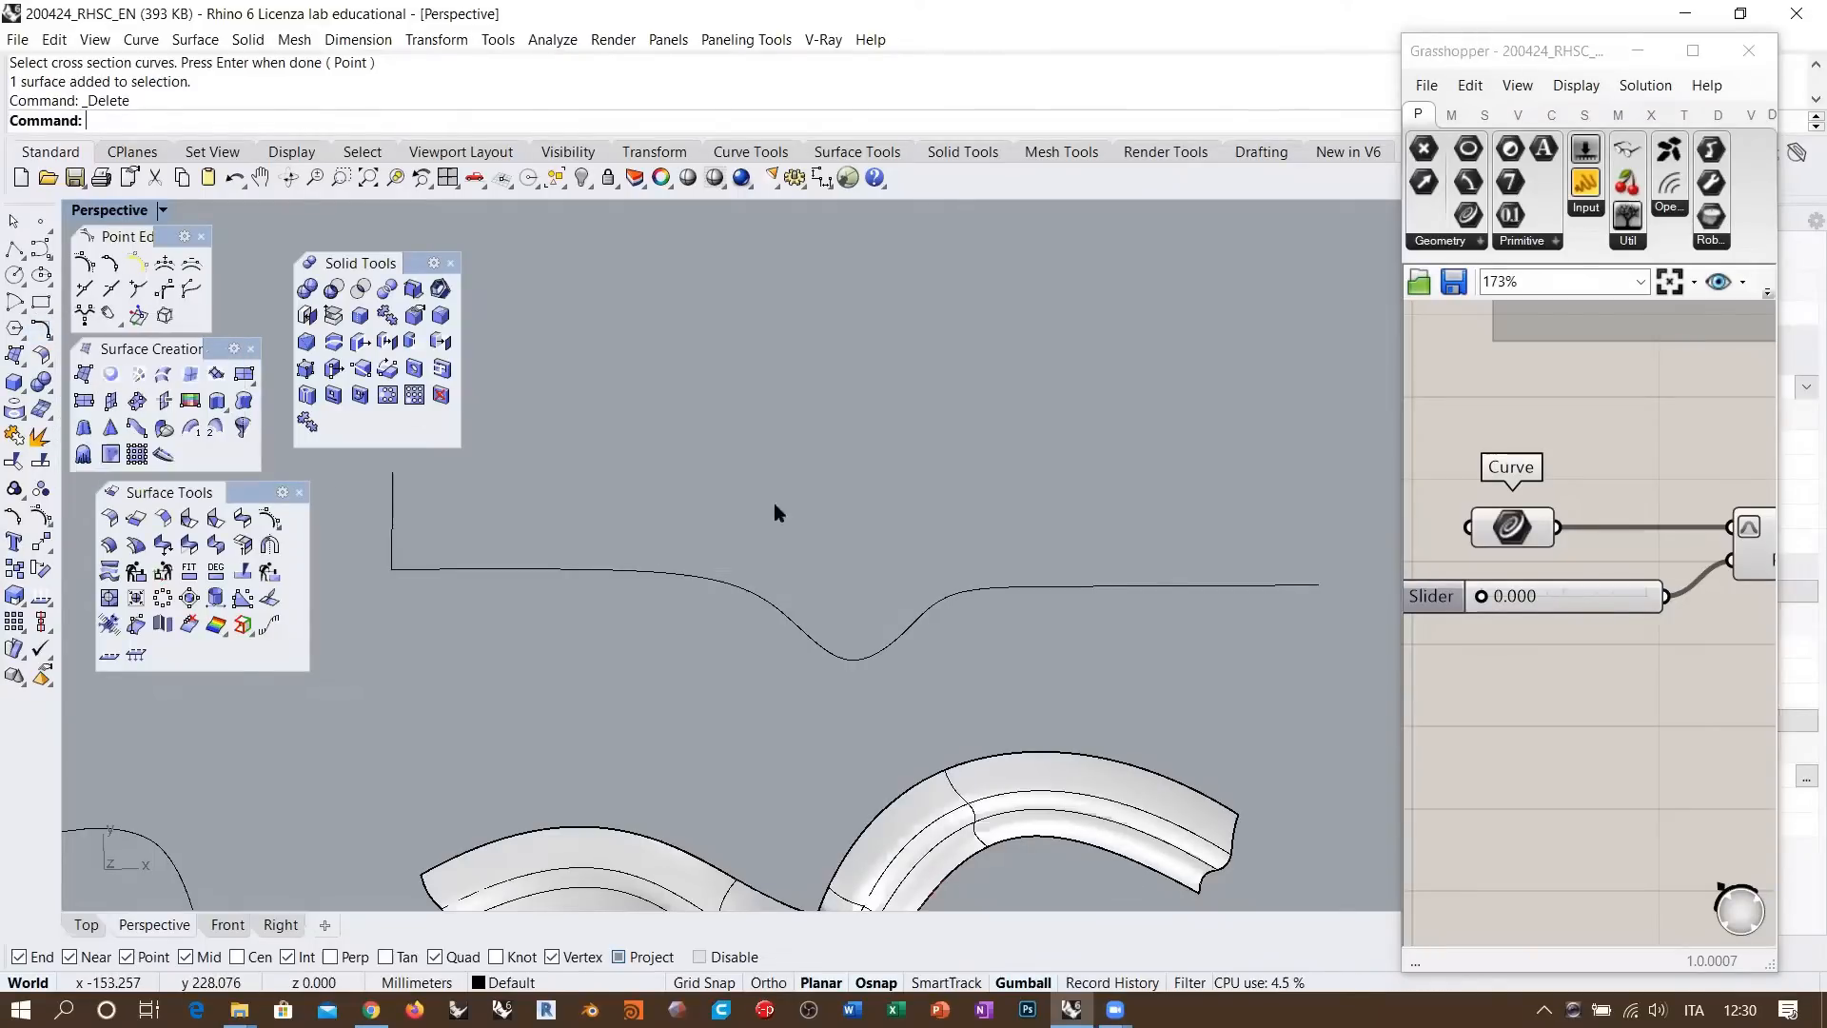
pyautogui.click(807, 635)
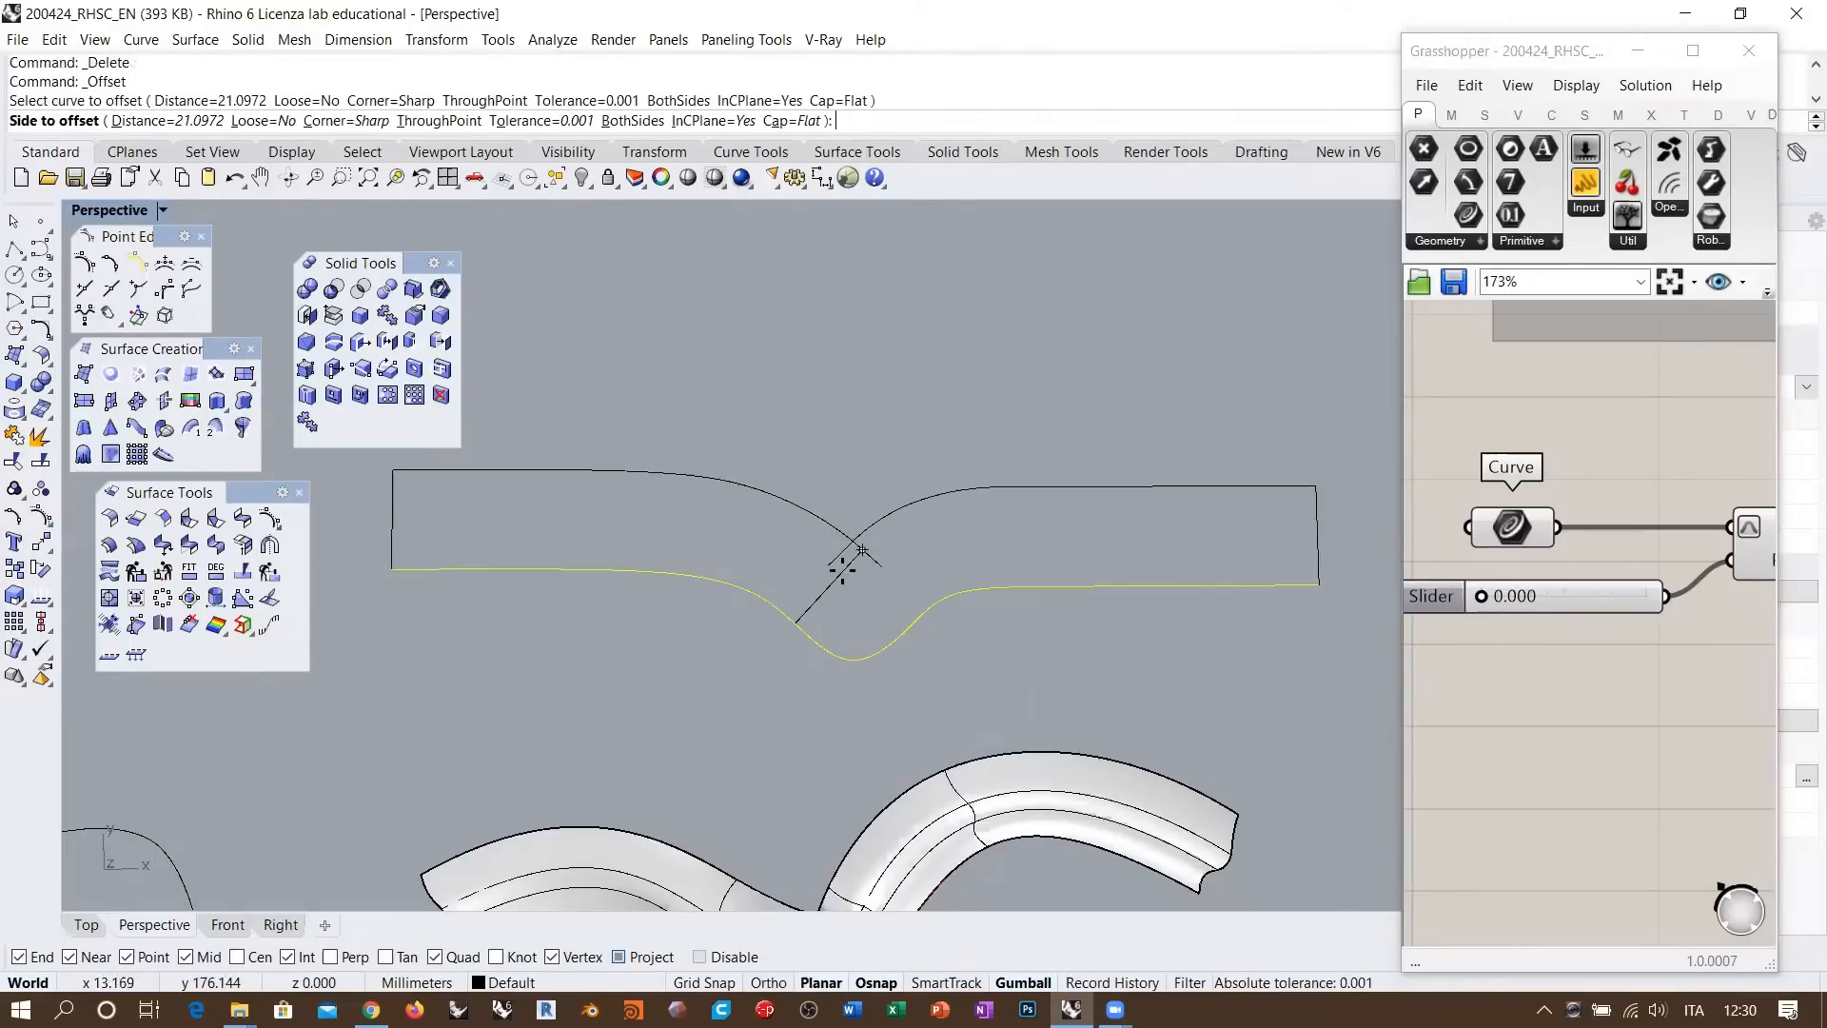
pyautogui.click(416, 121)
pyautogui.scroll(4, 811, 438)
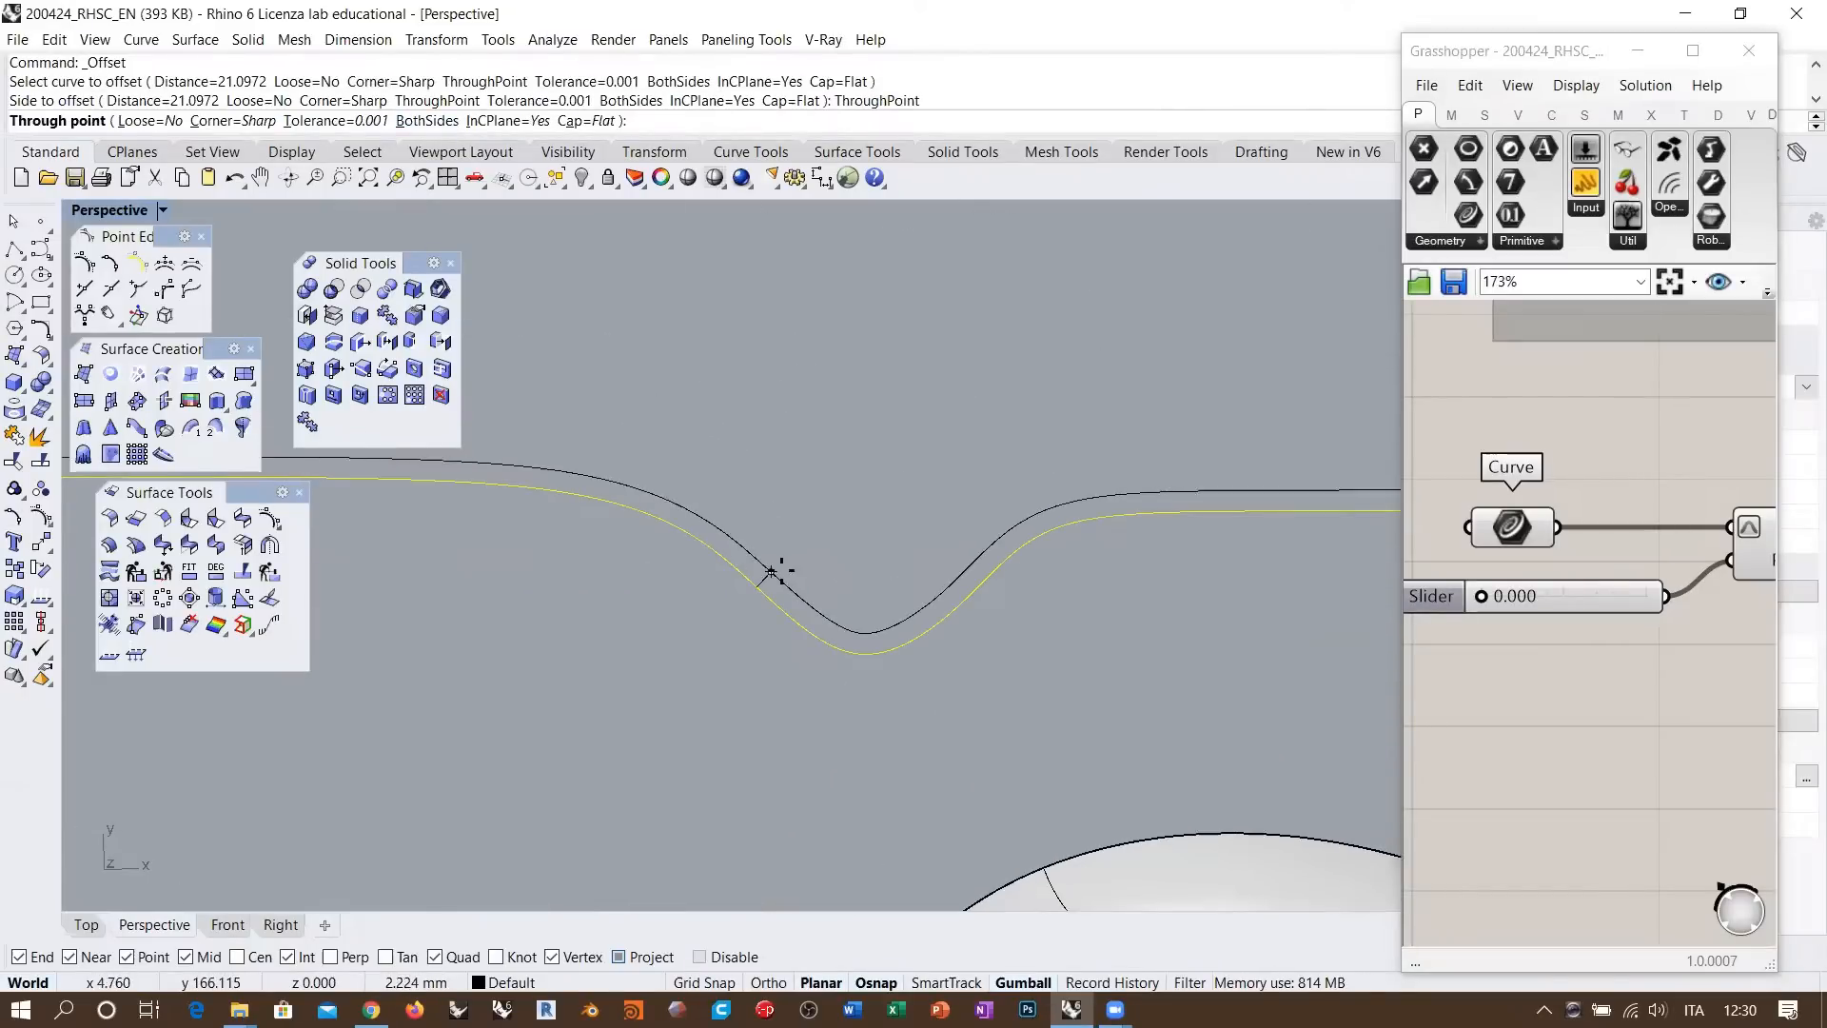
pyautogui.scroll(4, 791, 585)
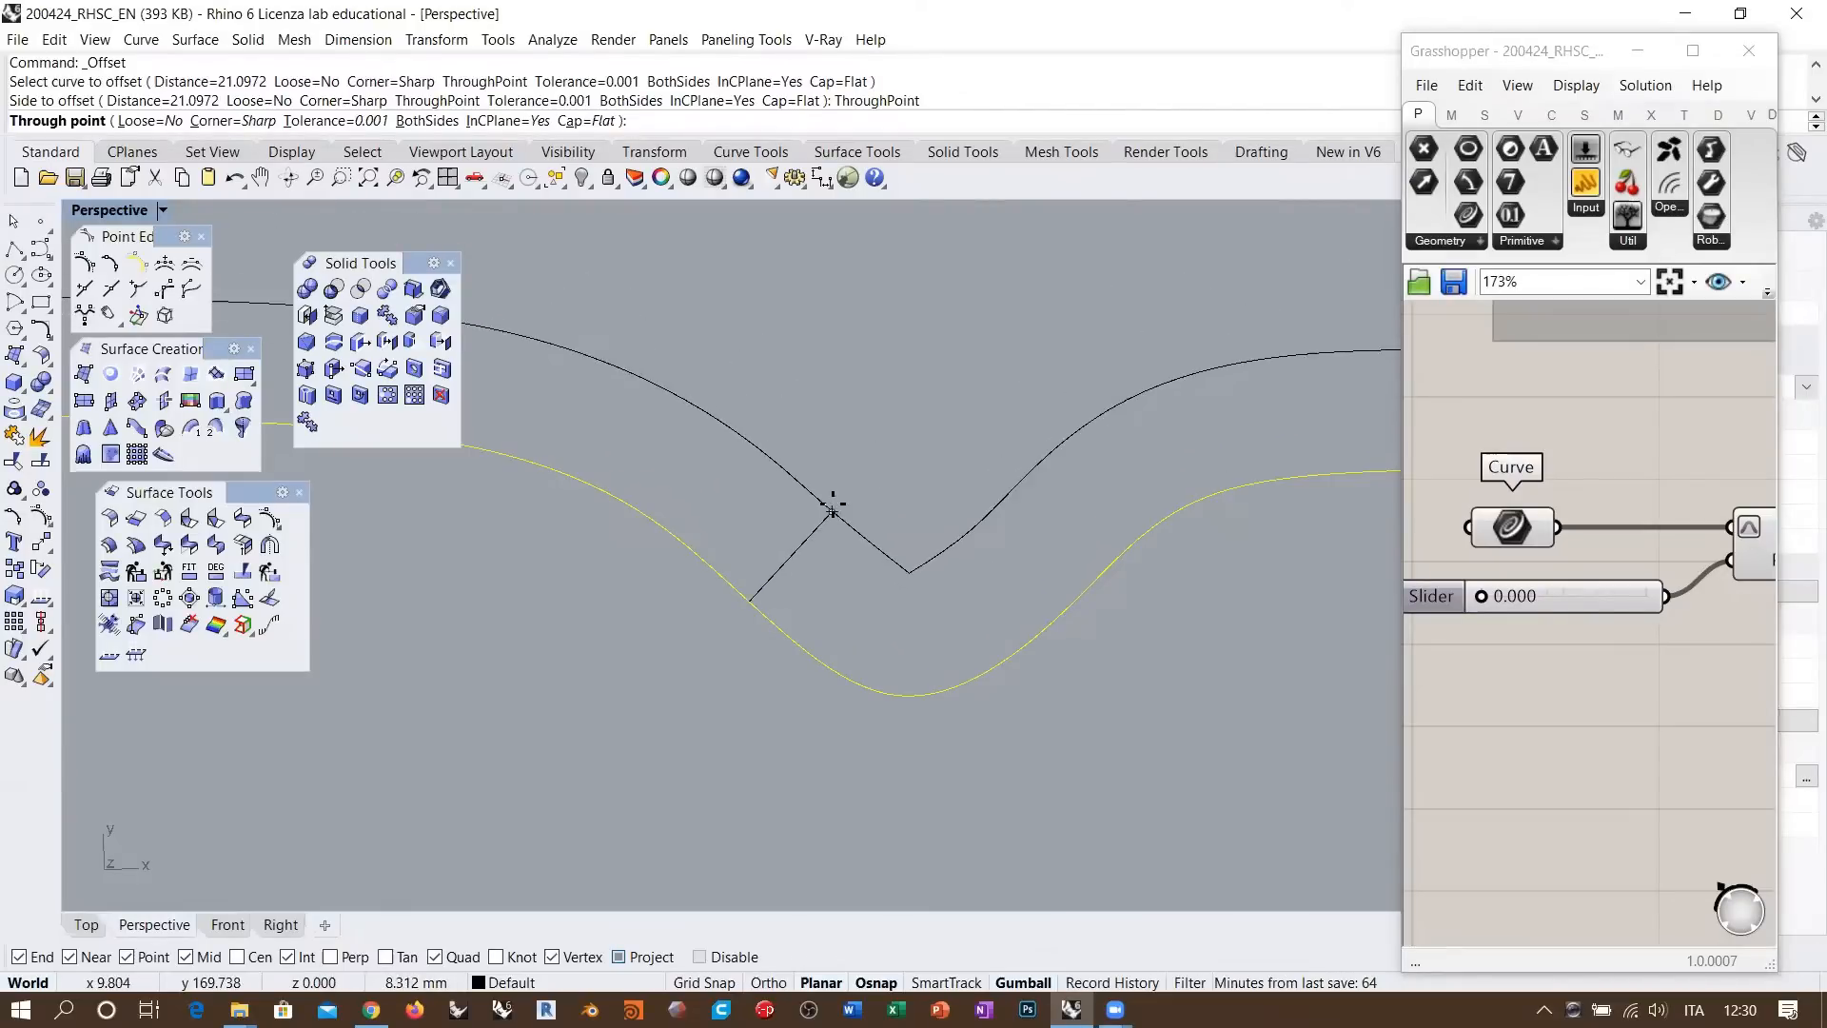
pyautogui.click(853, 464)
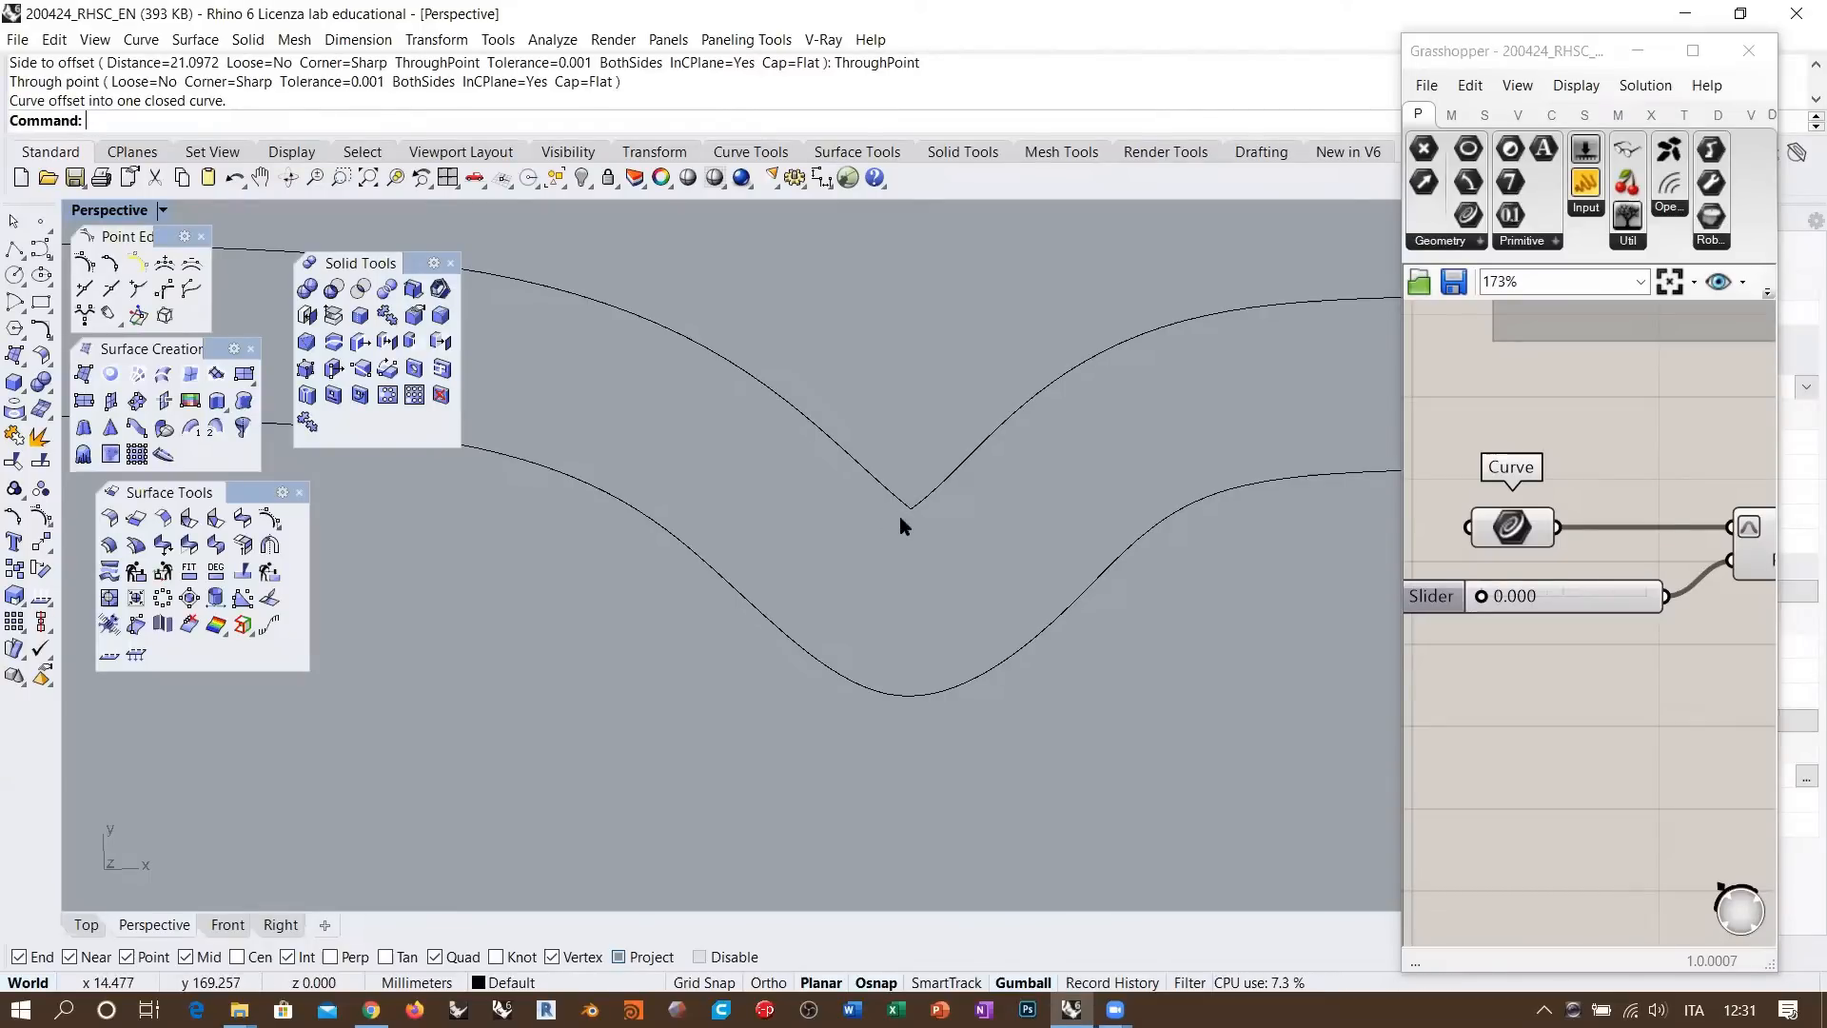
pyautogui.hotkey('ctrl', 'z')
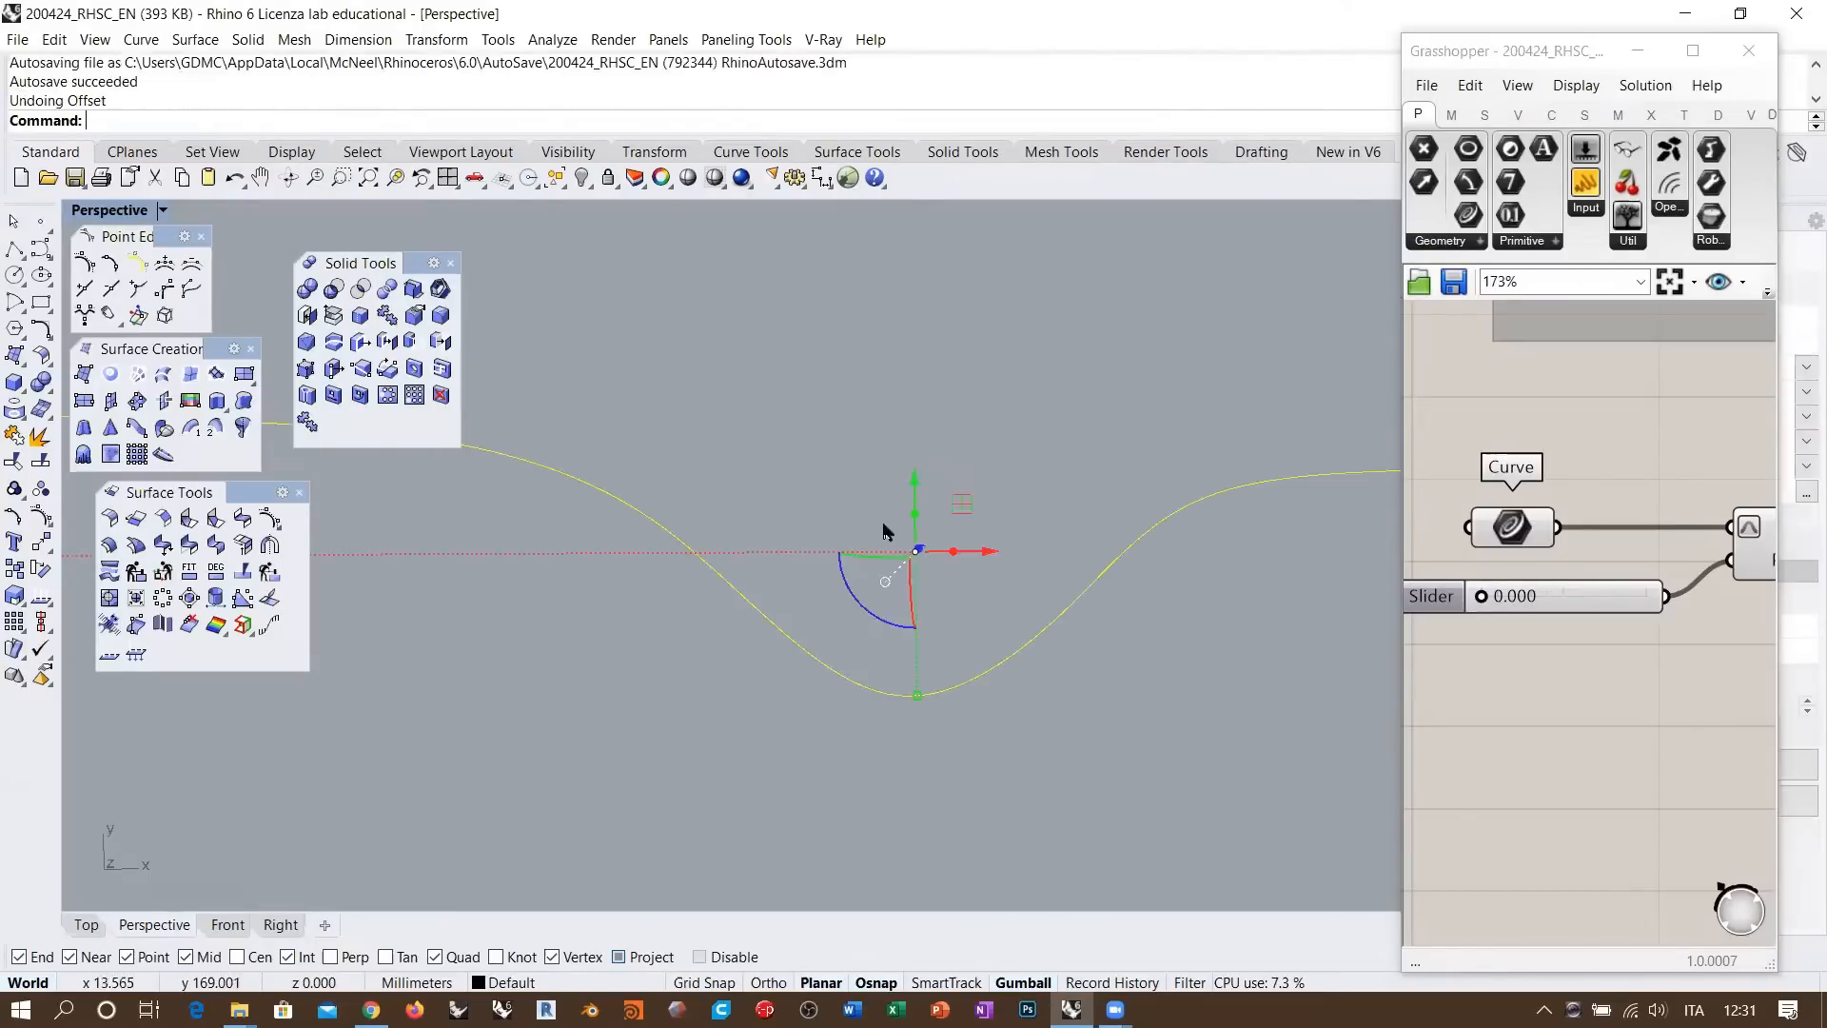
pyautogui.click(761, 482)
pyautogui.rightClick(727, 510)
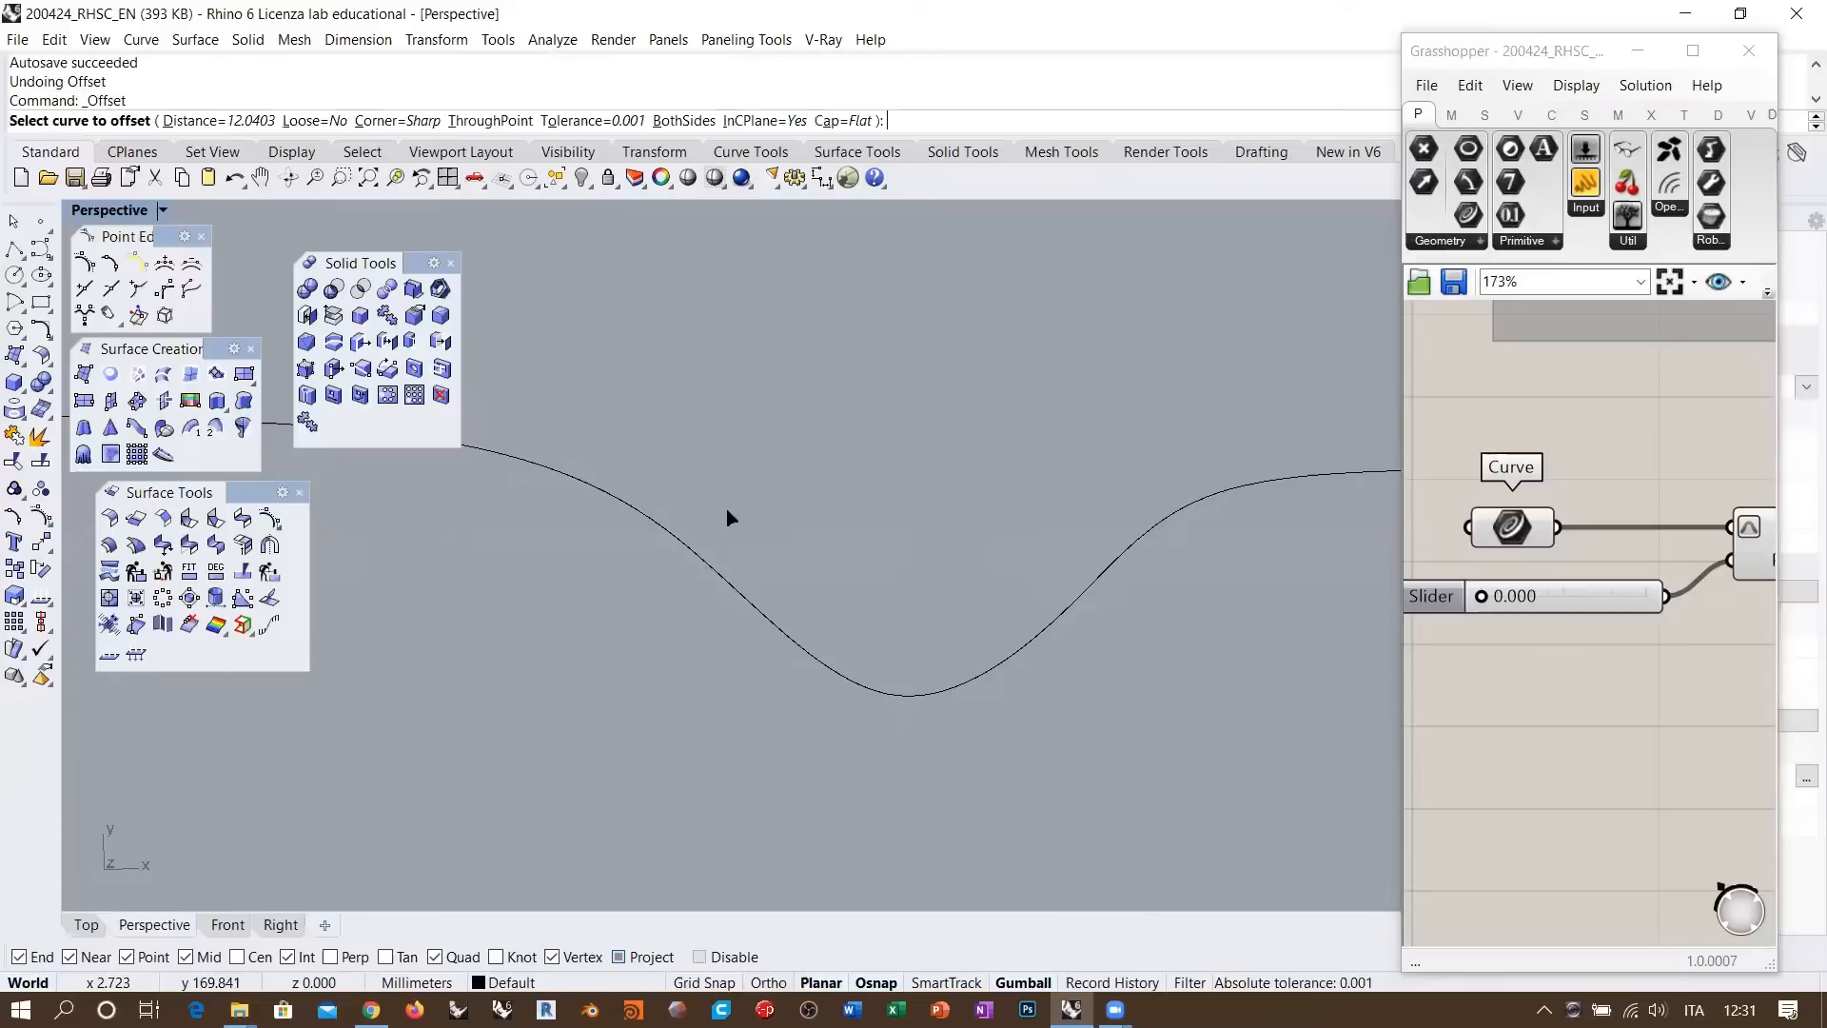
pyautogui.click(711, 568)
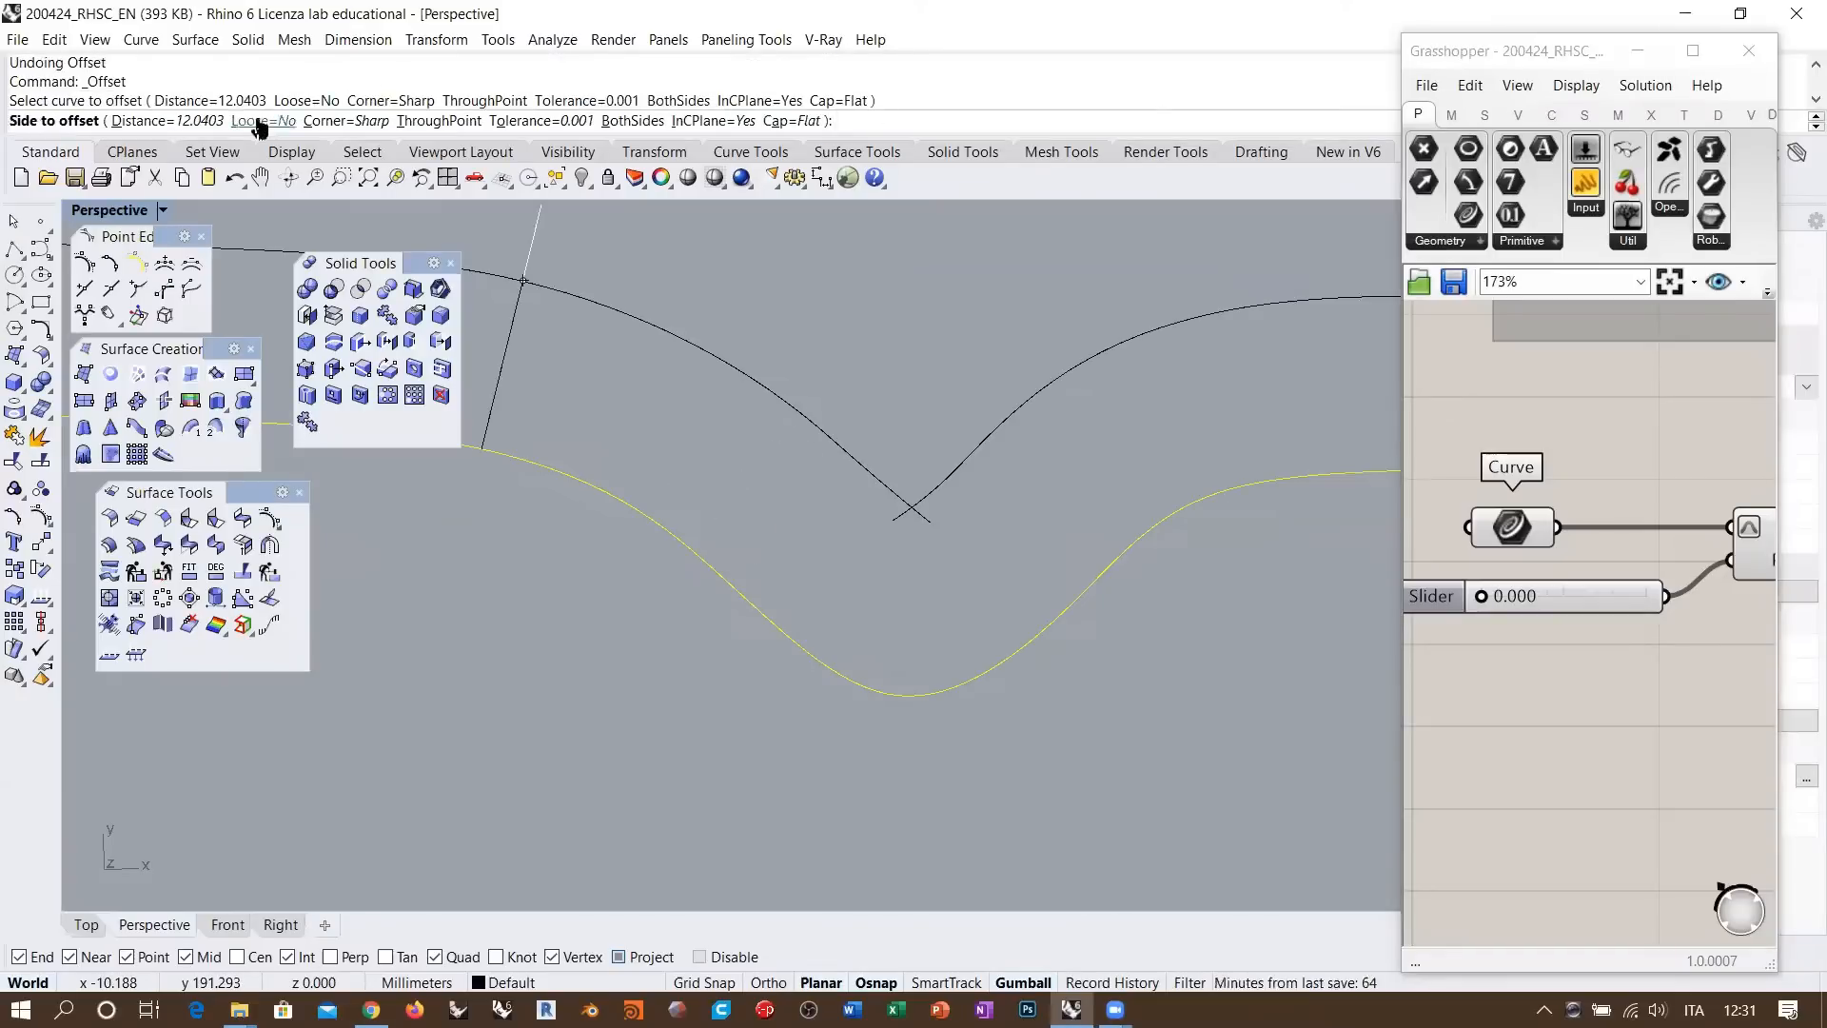
pyautogui.click(414, 122)
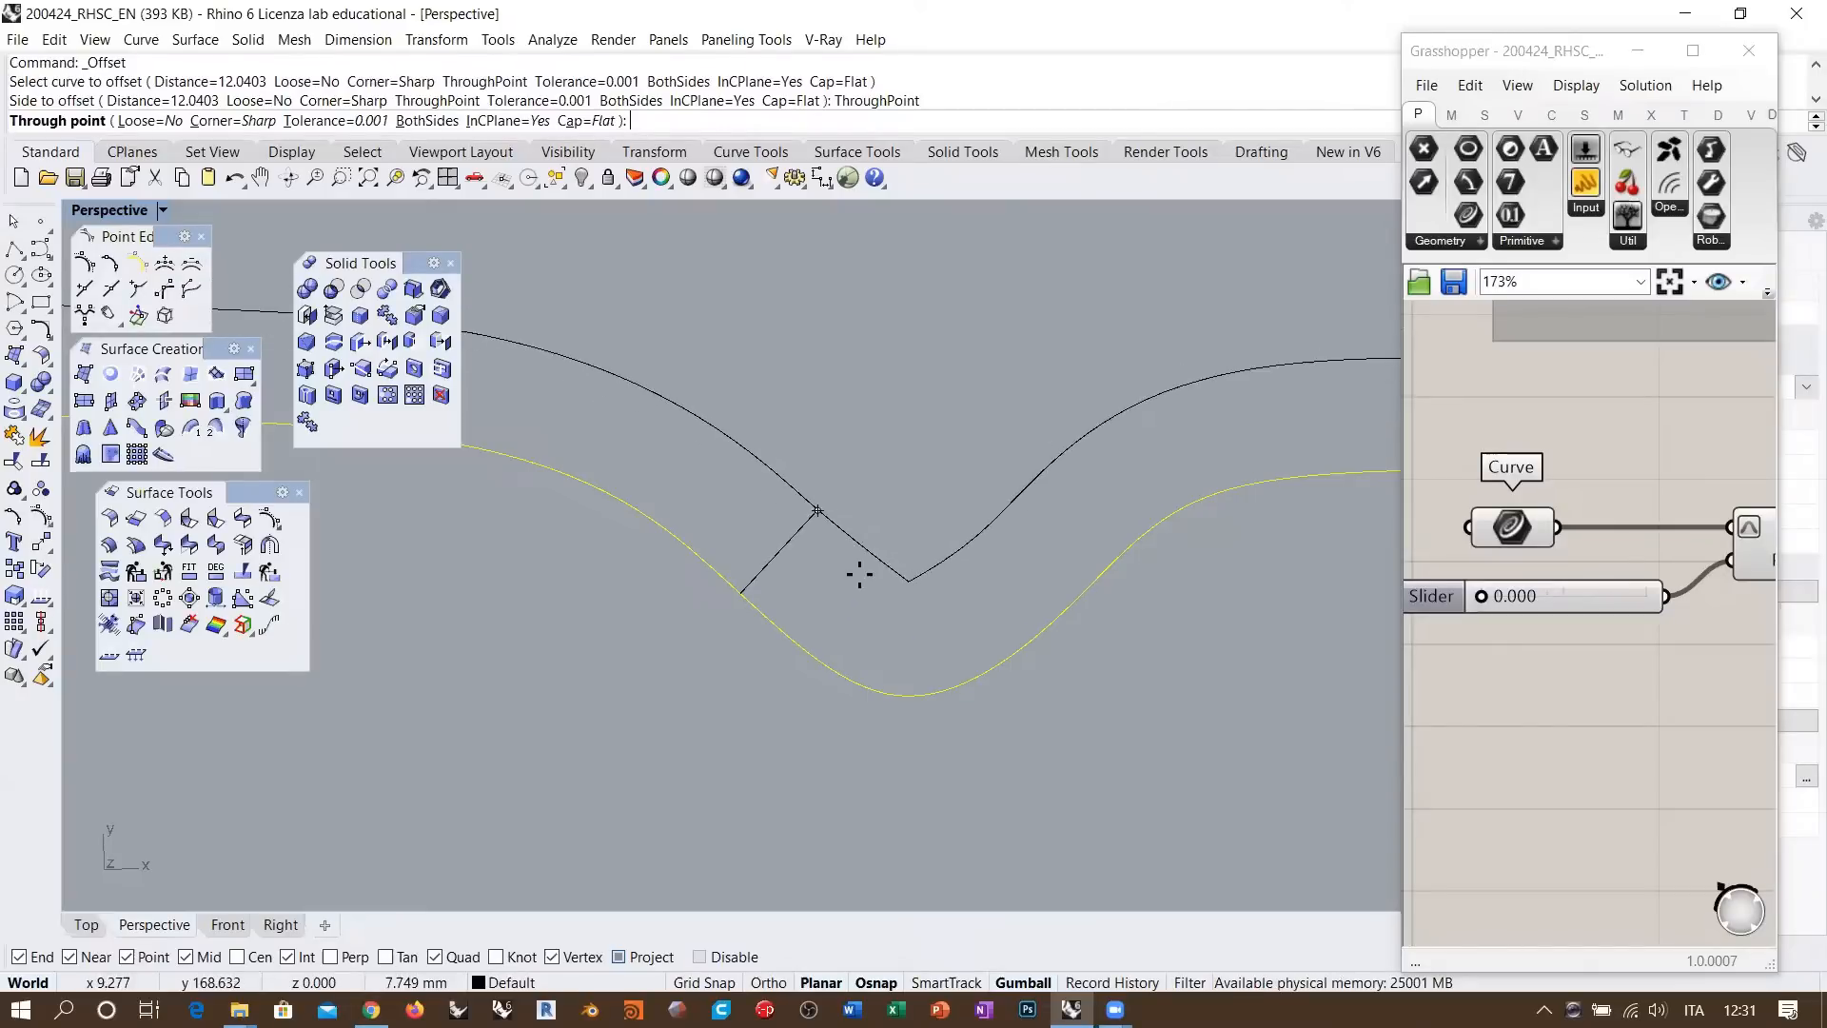
pyautogui.press('Escape')
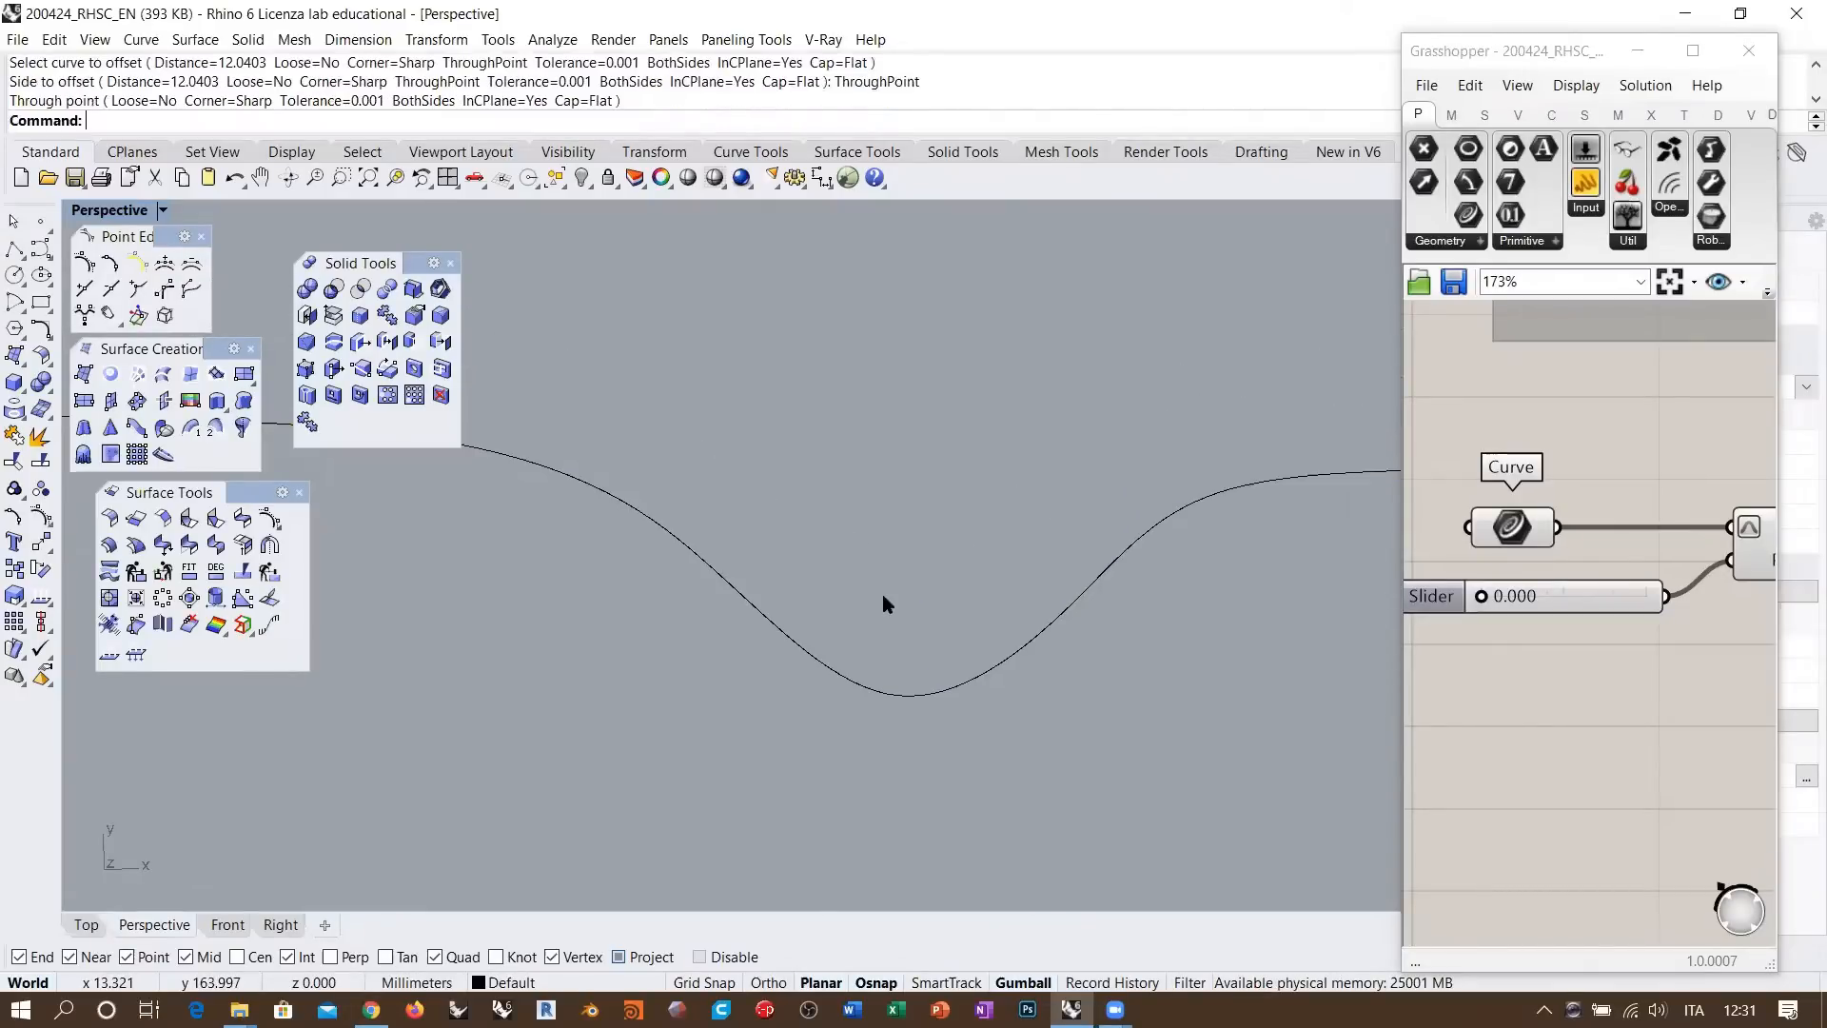
# Run the Curvature analysis on the dipped rail and examine the curvature circle along the bend leading into the dip
pyautogui.moveTo(811, 573); pyautogui.dragTo(617, 659)
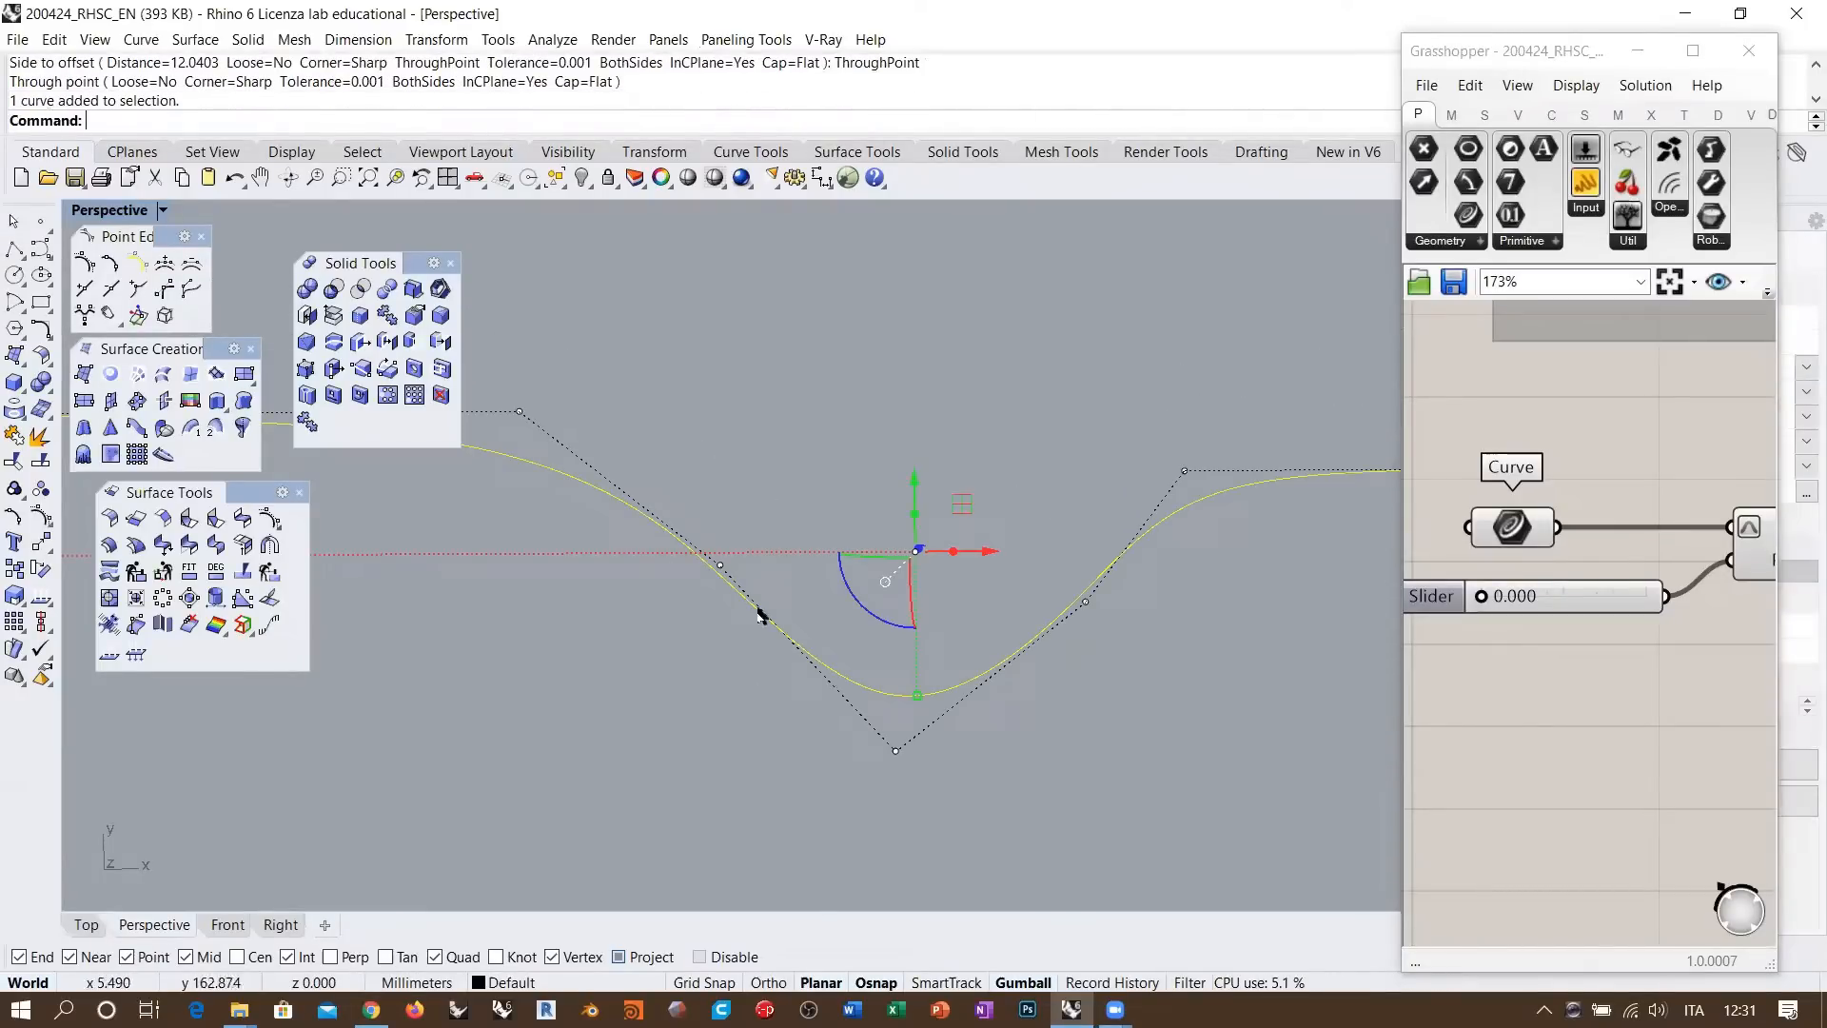
pyautogui.click(40, 595)
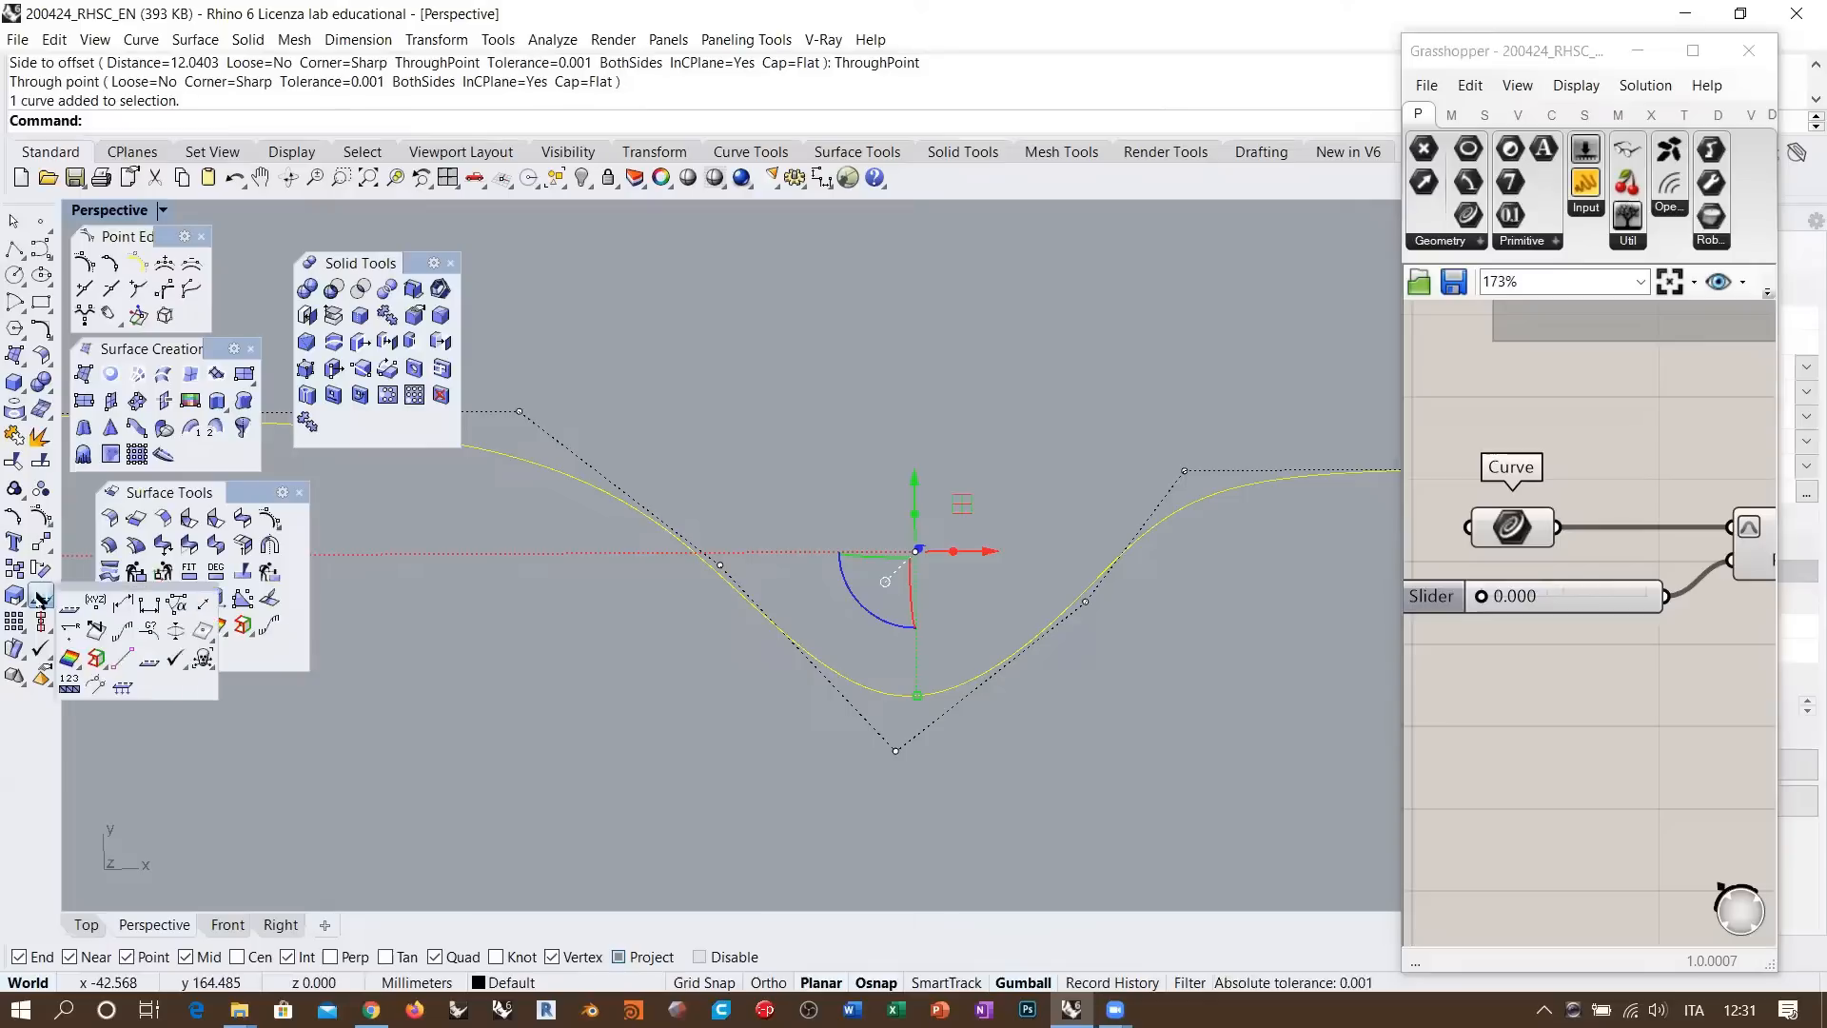
pyautogui.rightClick(70, 632)
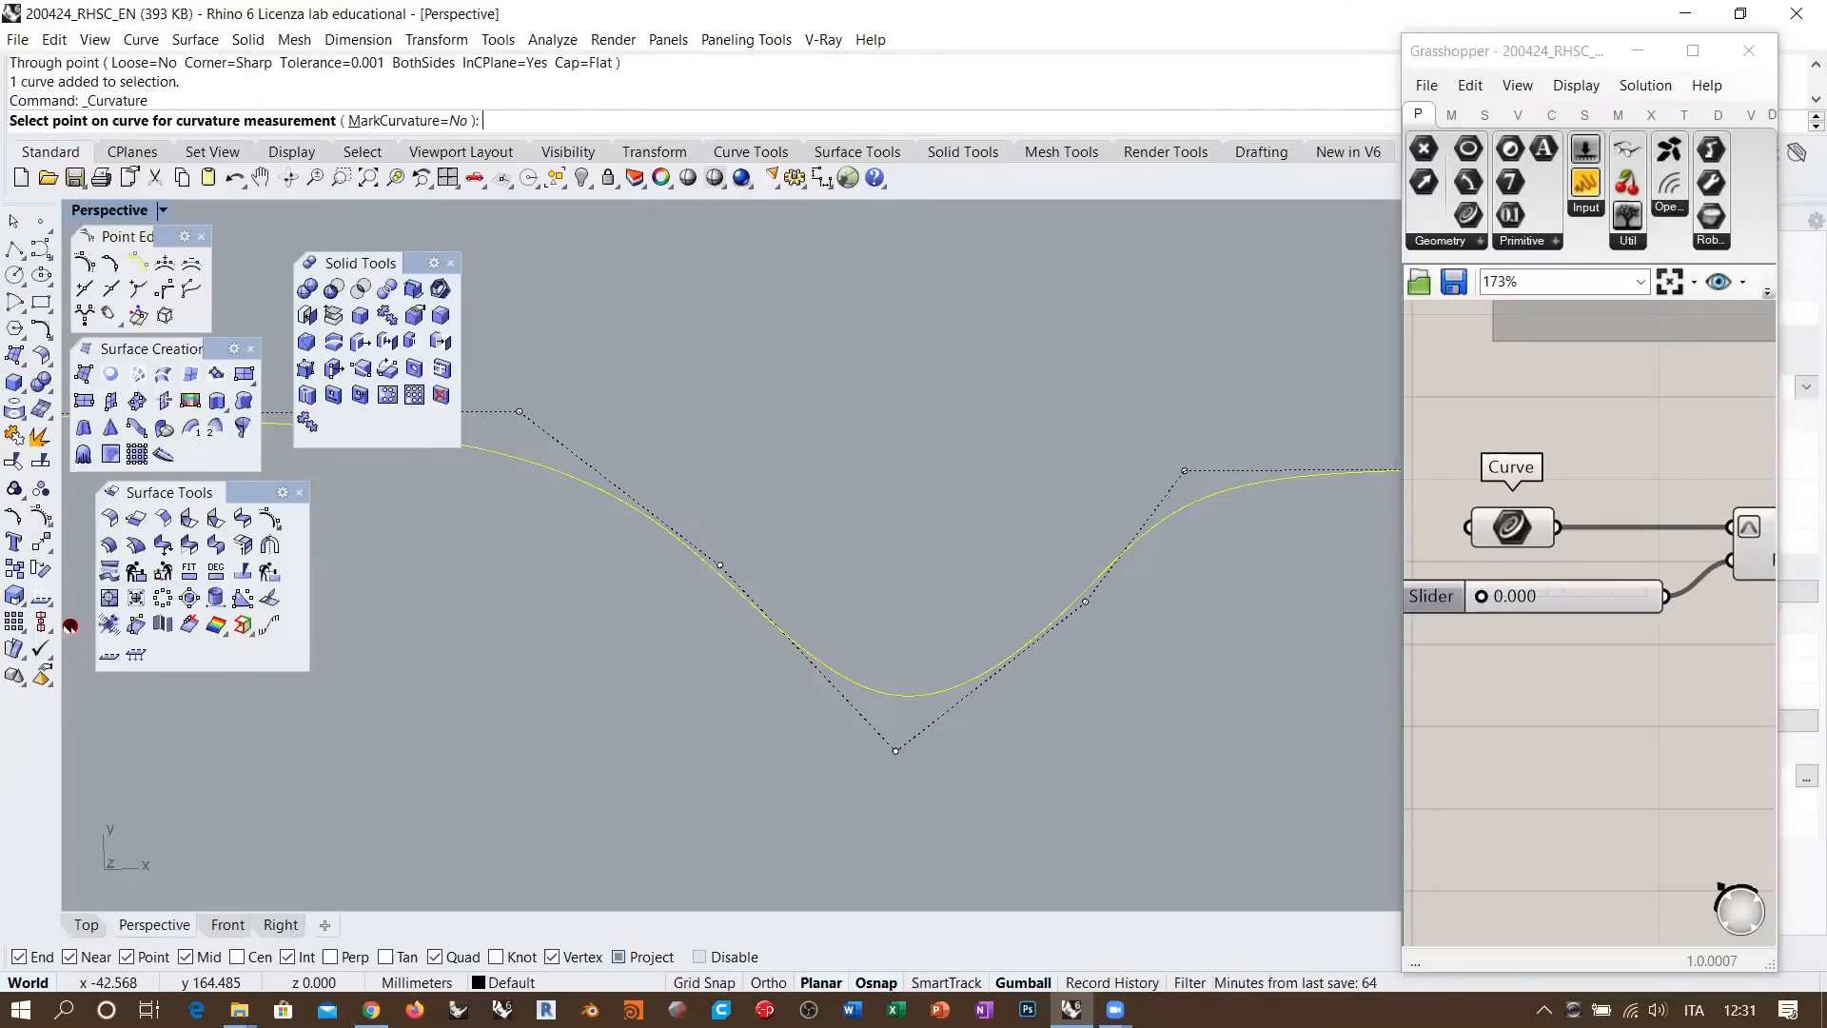
pyautogui.scroll(-12, 685, 733)
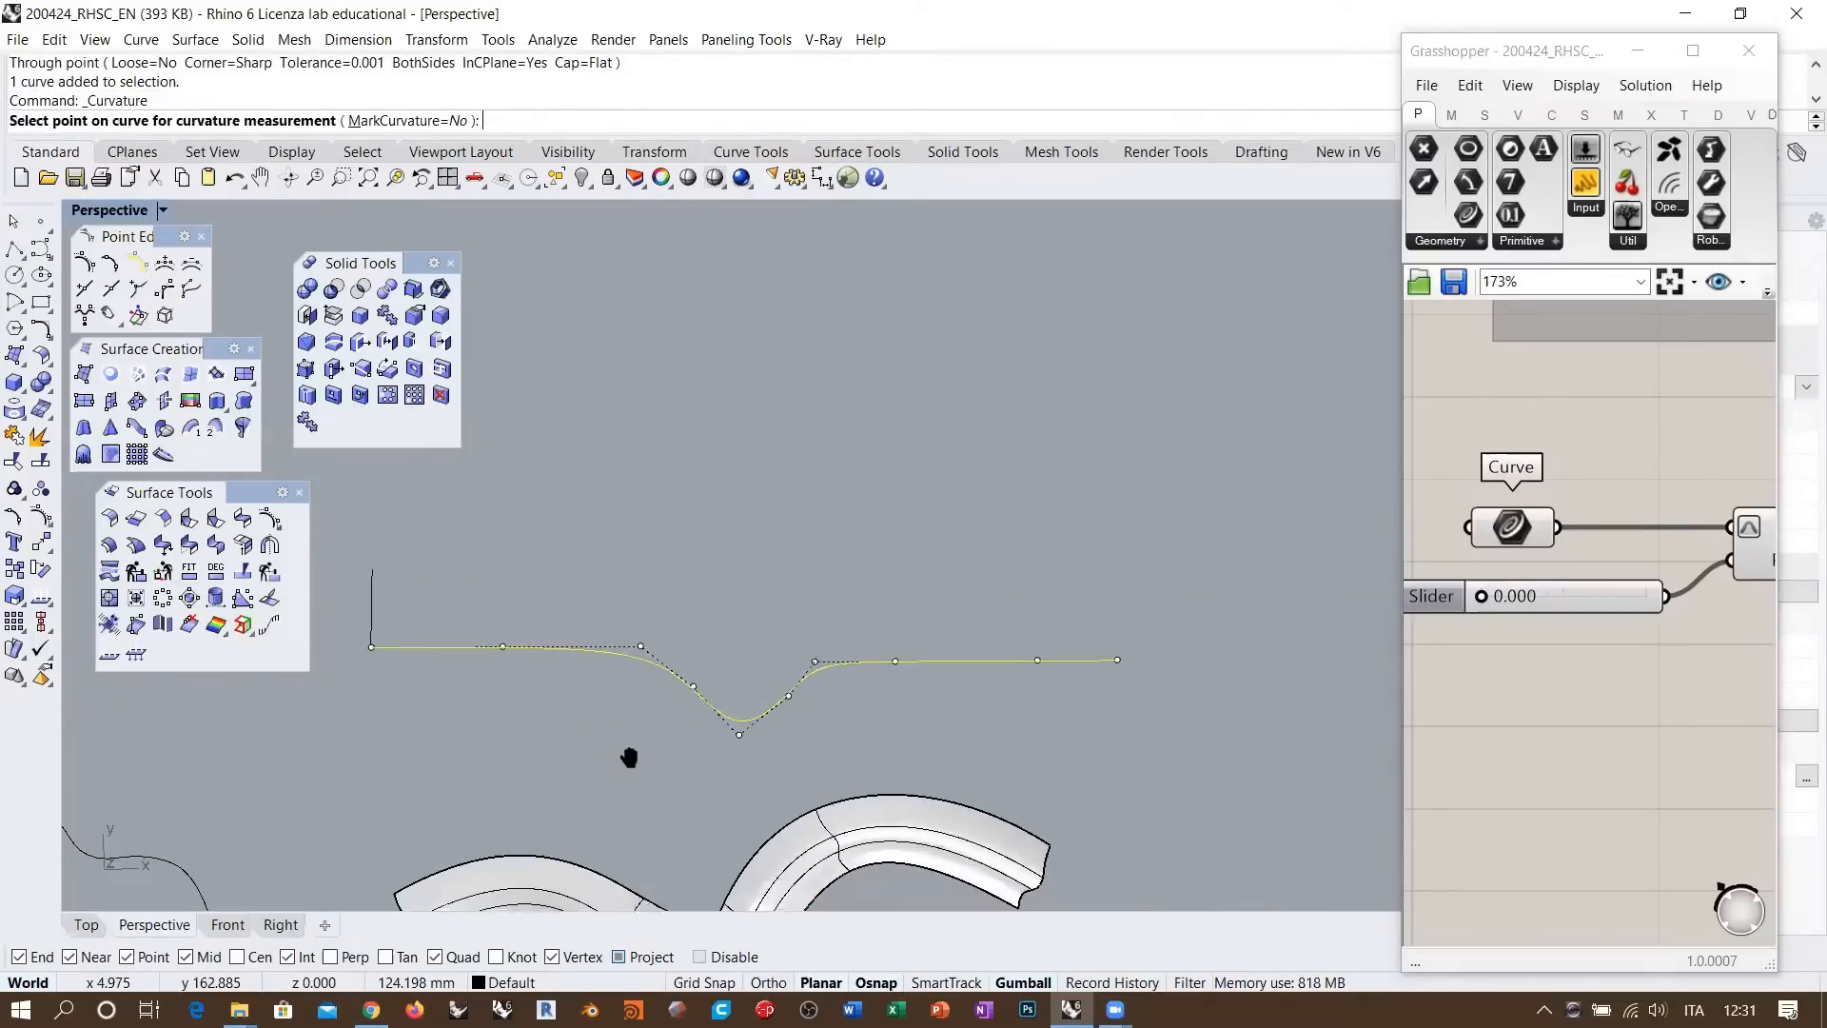
pyautogui.keyDown('shift'); pyautogui.moveTo(628, 755); pyautogui.dragTo(739, 693, button='right'); pyautogui.keyUp('shift')
pyautogui.scroll(4, 642, 585)
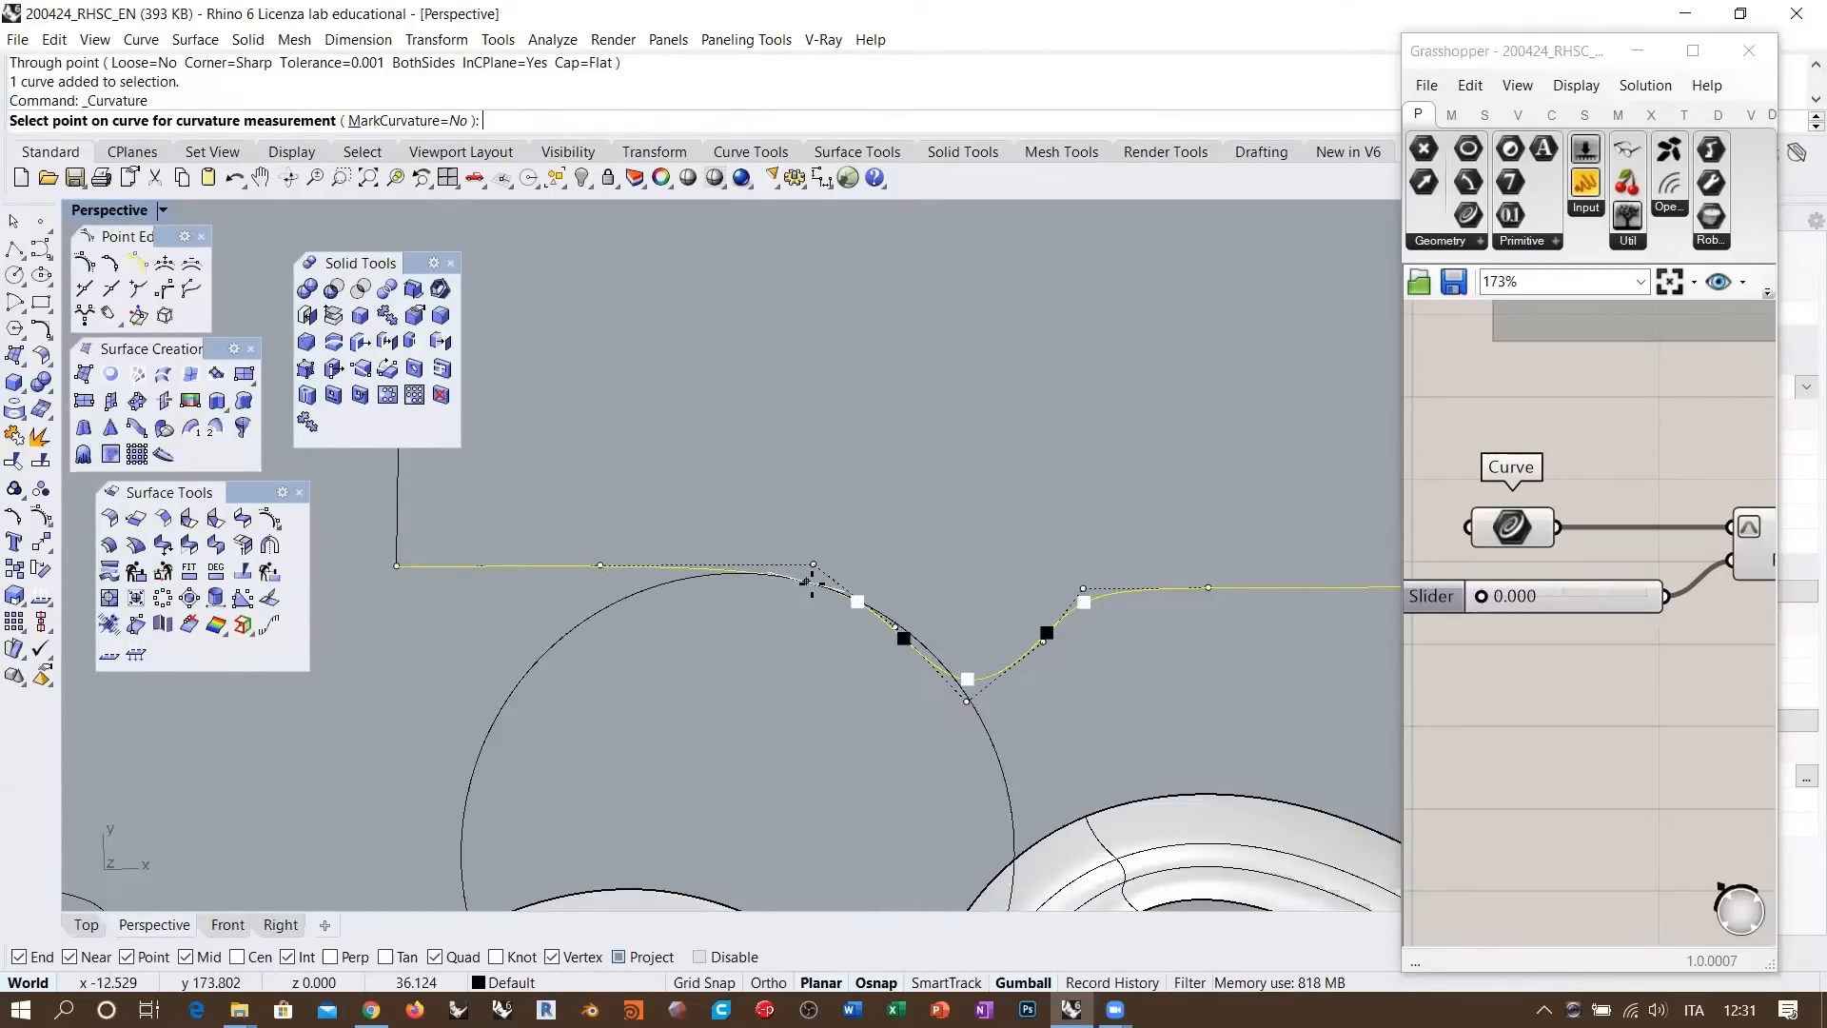
pyautogui.scroll(5, 642, 538)
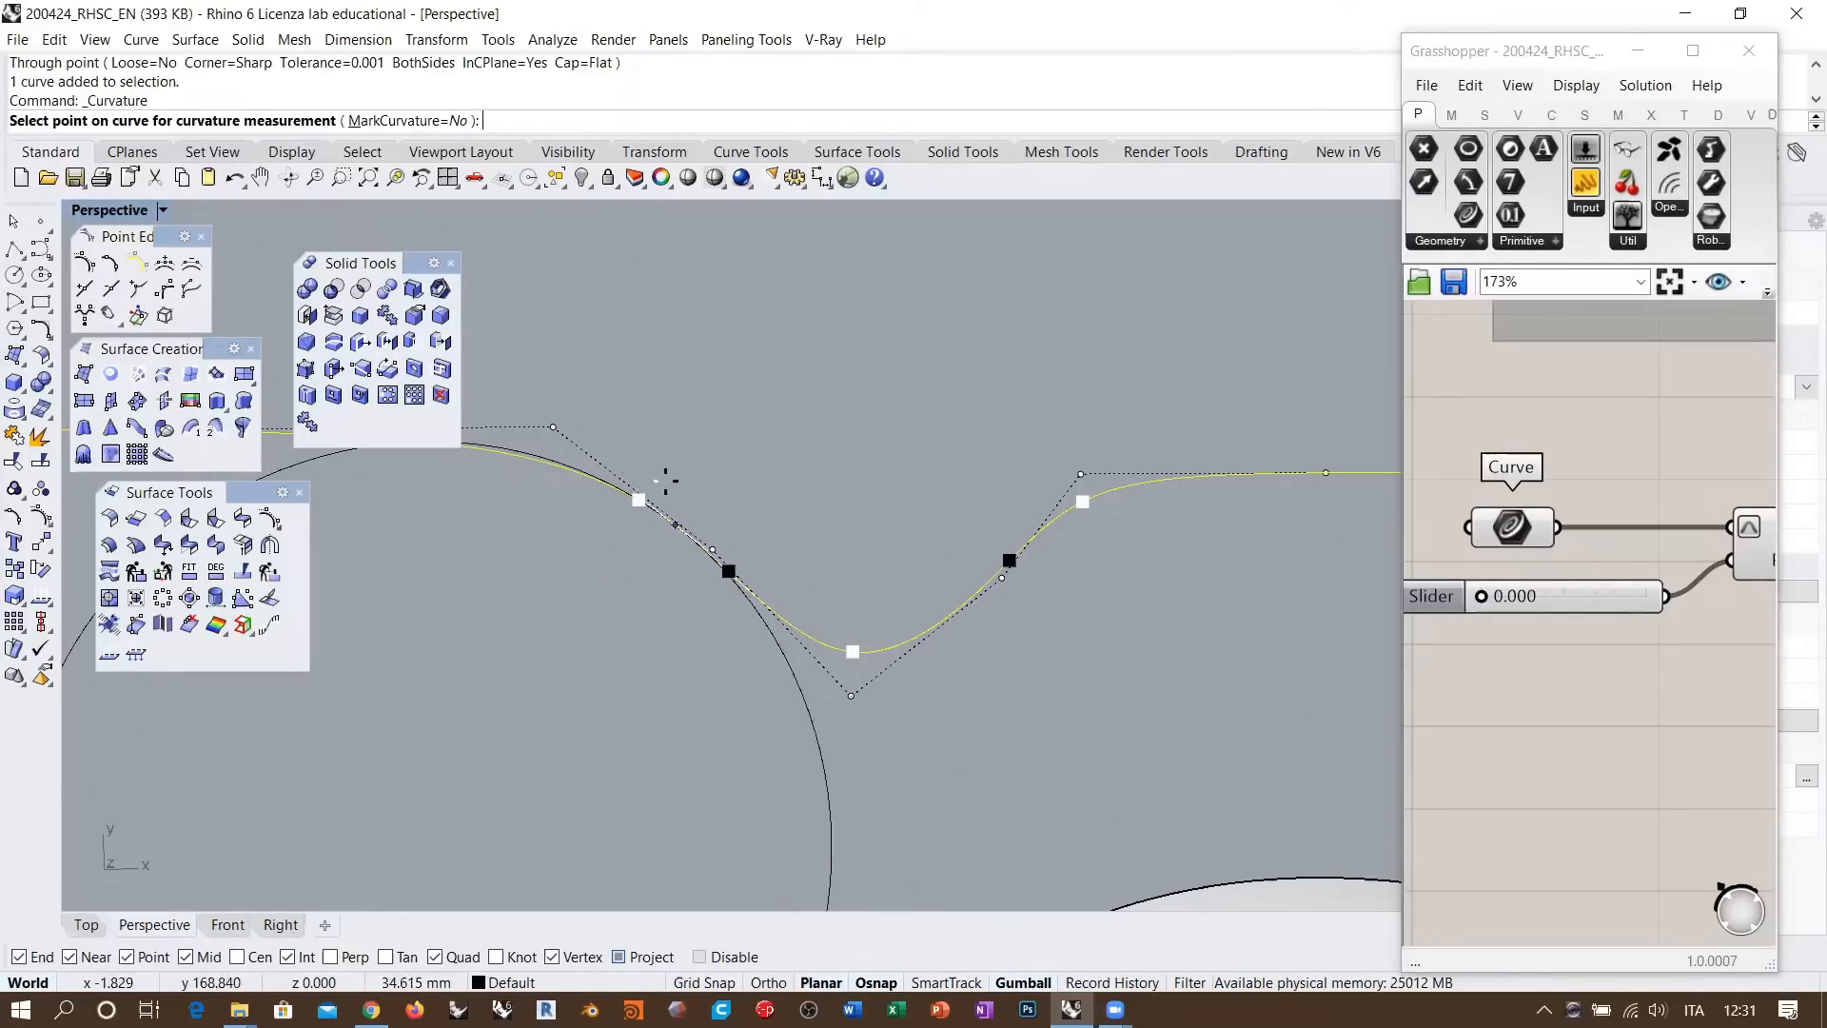
# Examine the curvature circle around the rail's inflection beyond the dip, and measure the radius of curvature at the dip's lowest point
pyautogui.moveTo(727, 492); pyautogui.dragTo(933, 489, button='right')
pyautogui.scroll(-4, 933, 489)
pyautogui.scroll(-2, 932, 489)
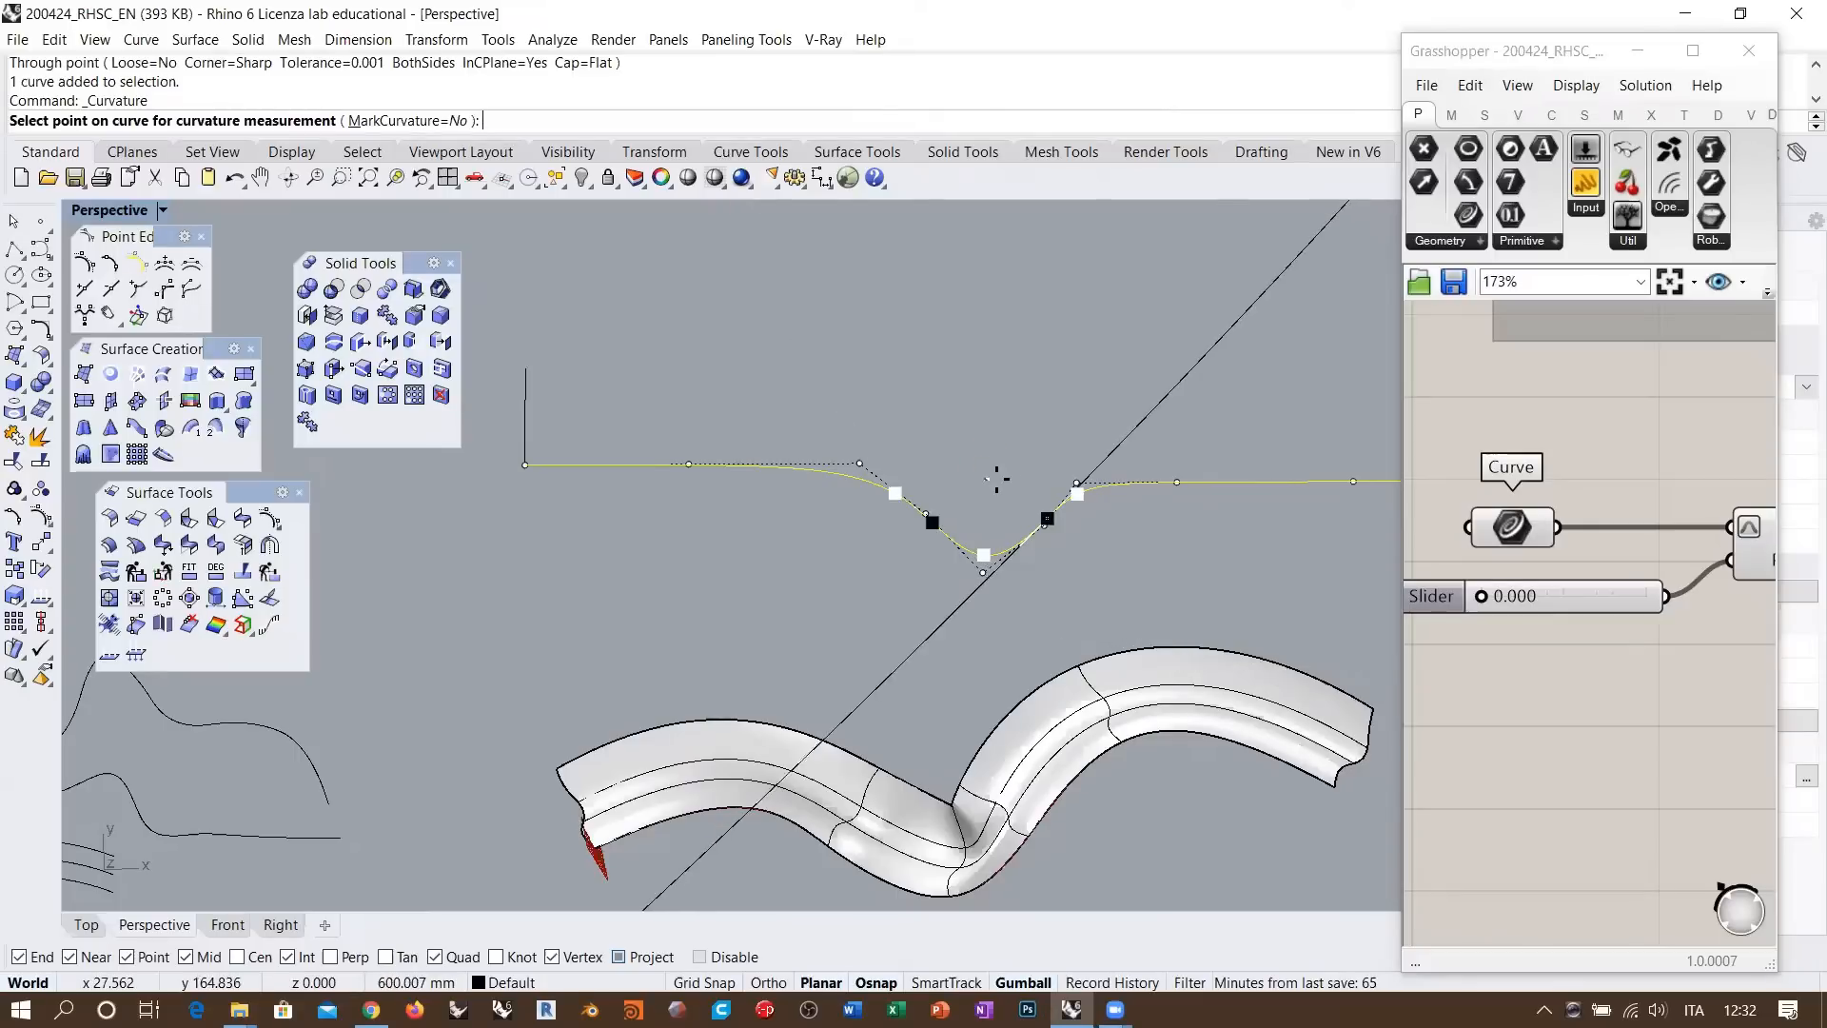
pyautogui.keyDown('shift'); pyautogui.moveTo(1002, 477); pyautogui.dragTo(870, 482, button='right'); pyautogui.keyUp('shift')
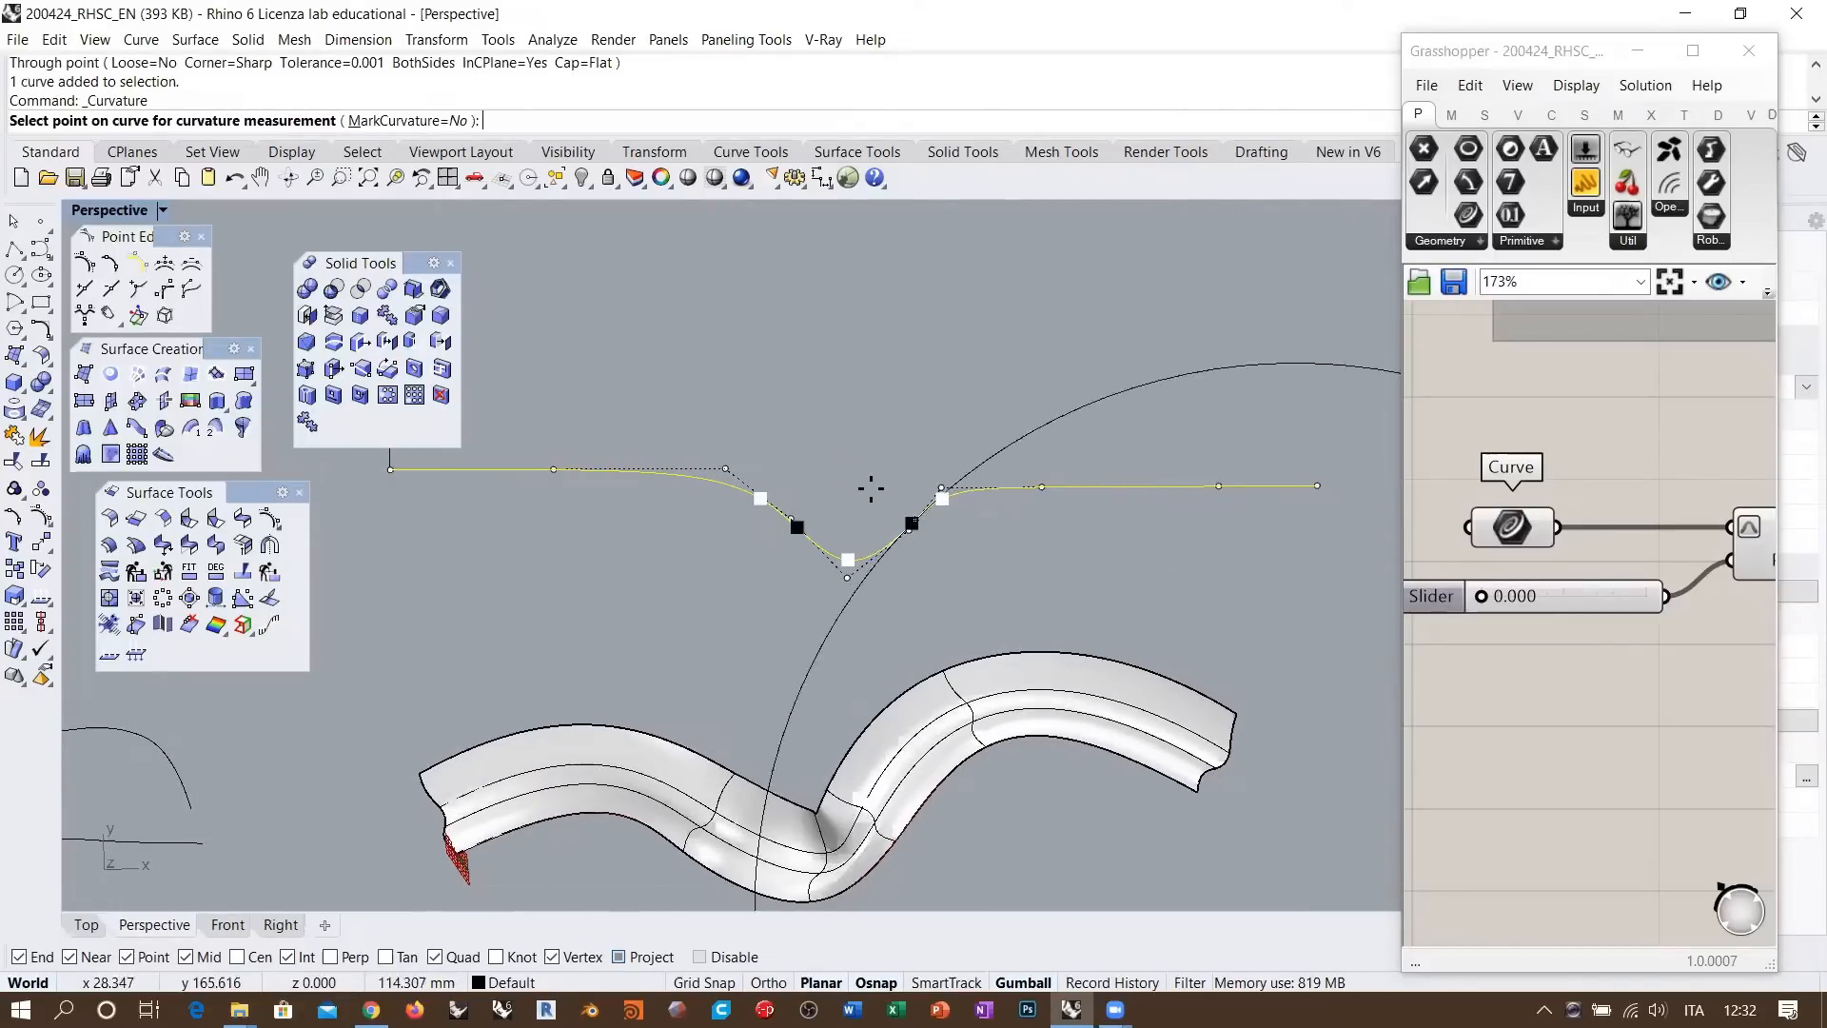
pyautogui.scroll(3, 837, 585)
pyautogui.scroll(3, 837, 585)
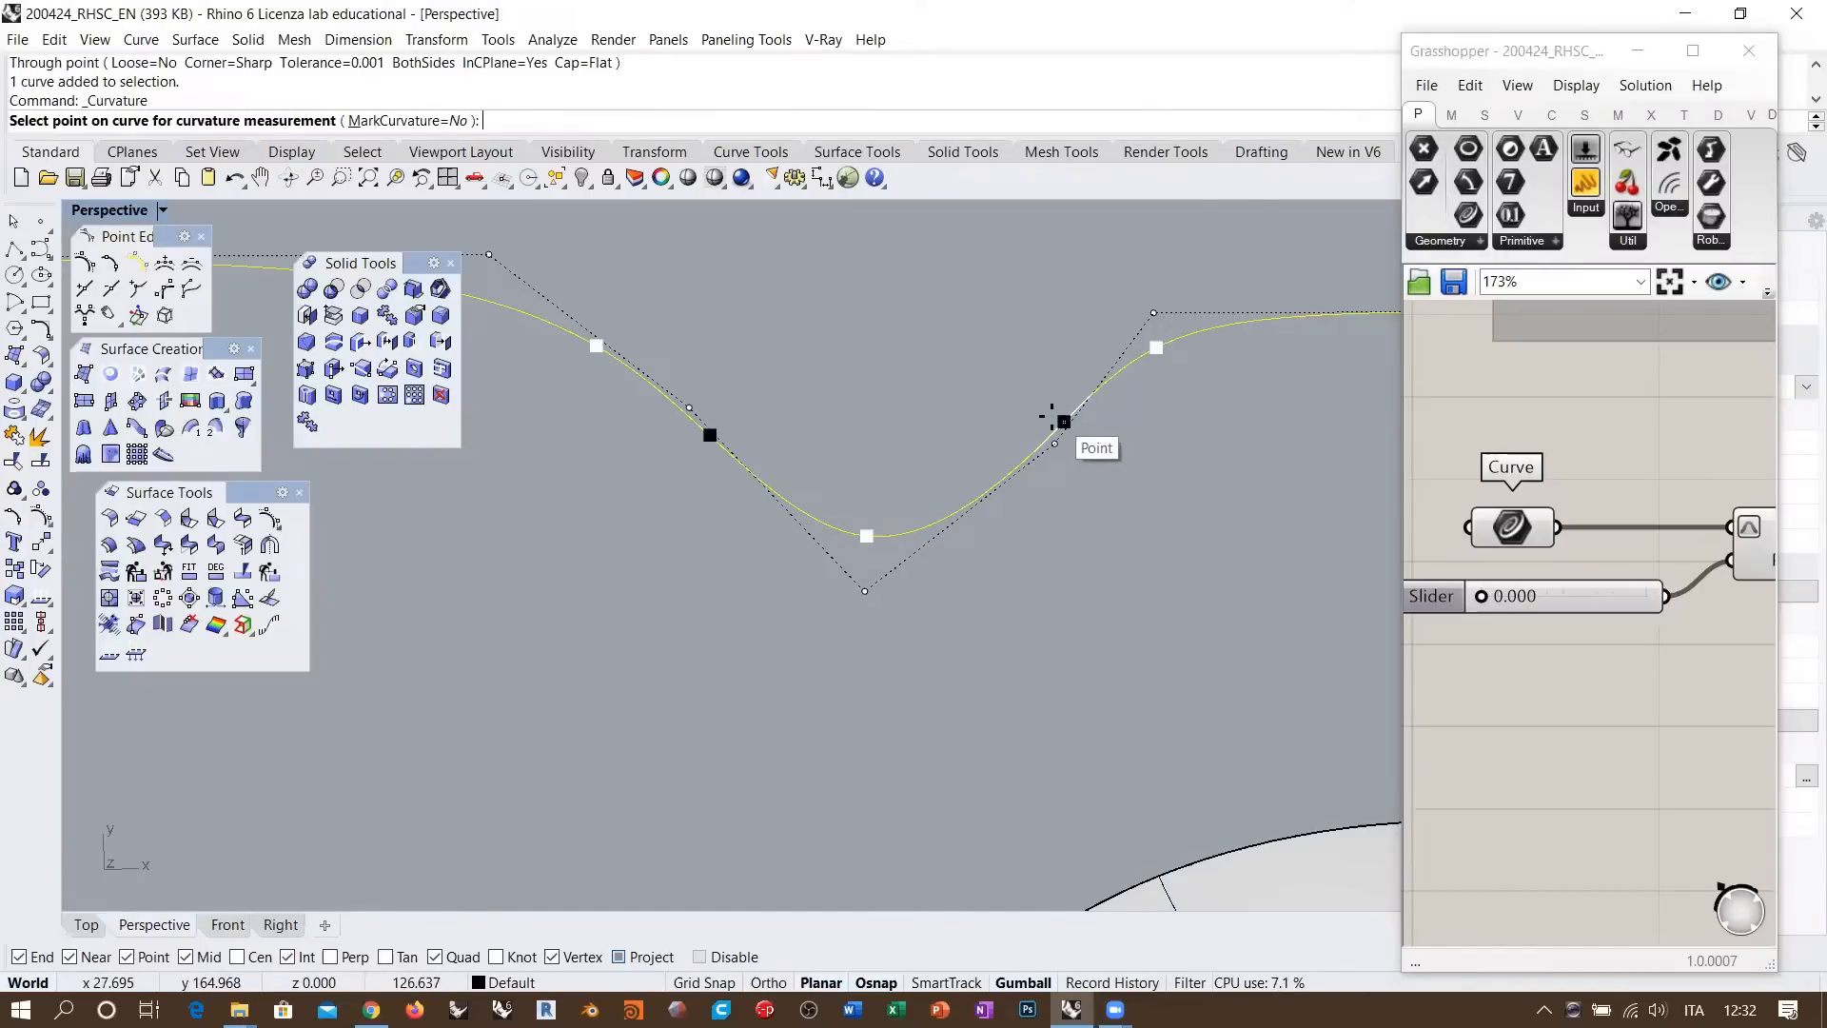
pyautogui.click(866, 536)
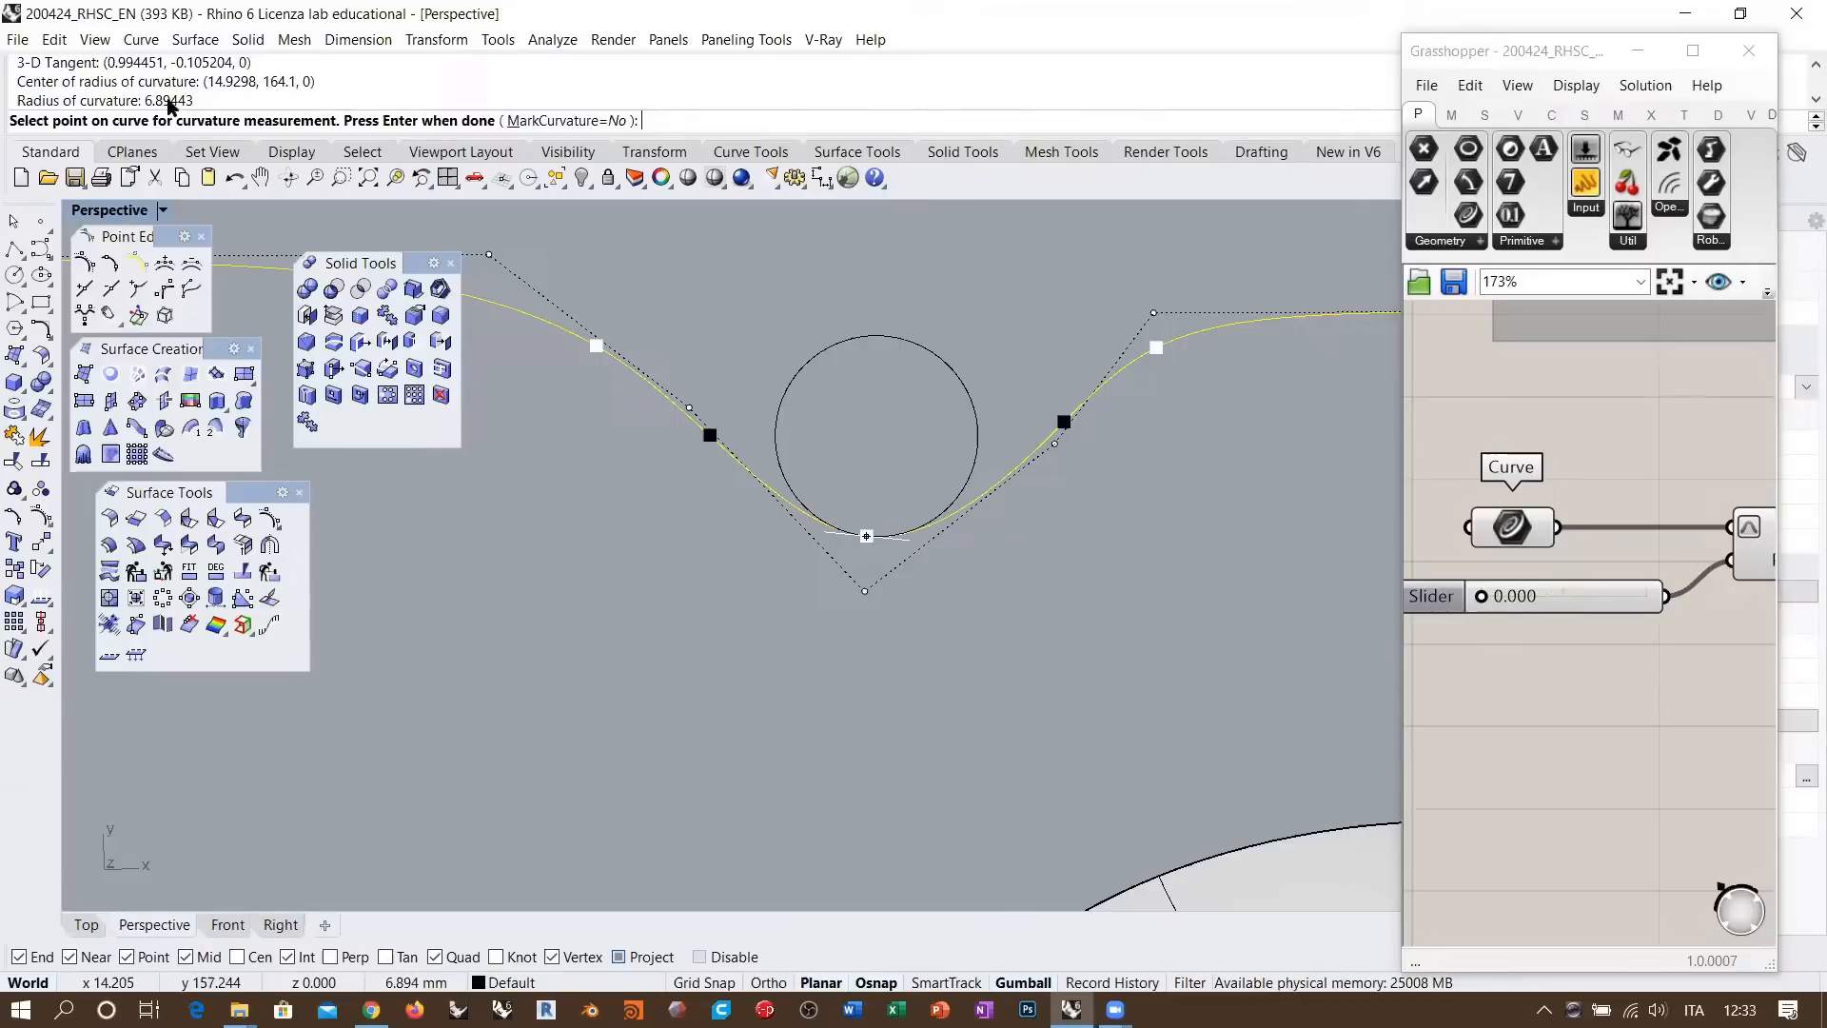
# Finish the curvature measurement and offset the wavy curve 6 mm toward the inside of its dip
pyautogui.press('Return')
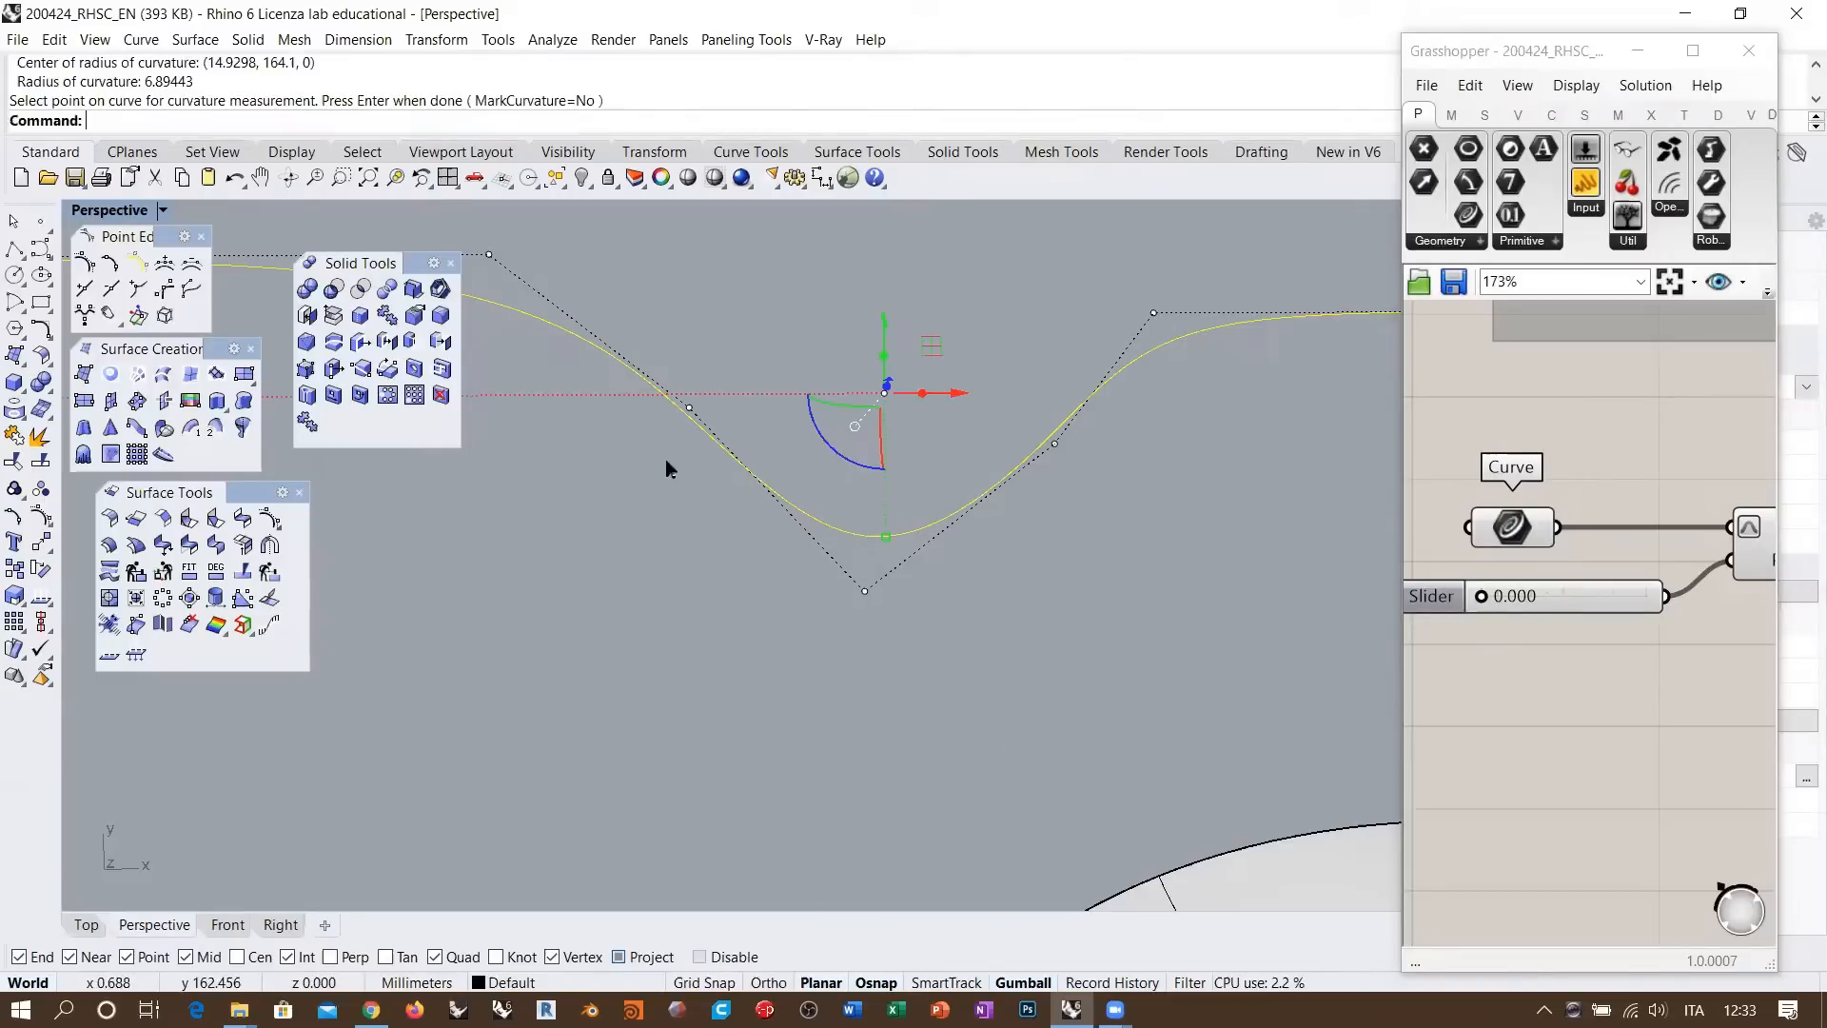
pyautogui.keyDown('shift'); pyautogui.moveTo(780, 520); pyautogui.dragTo(719, 576, button='right'); pyautogui.keyUp('shift')
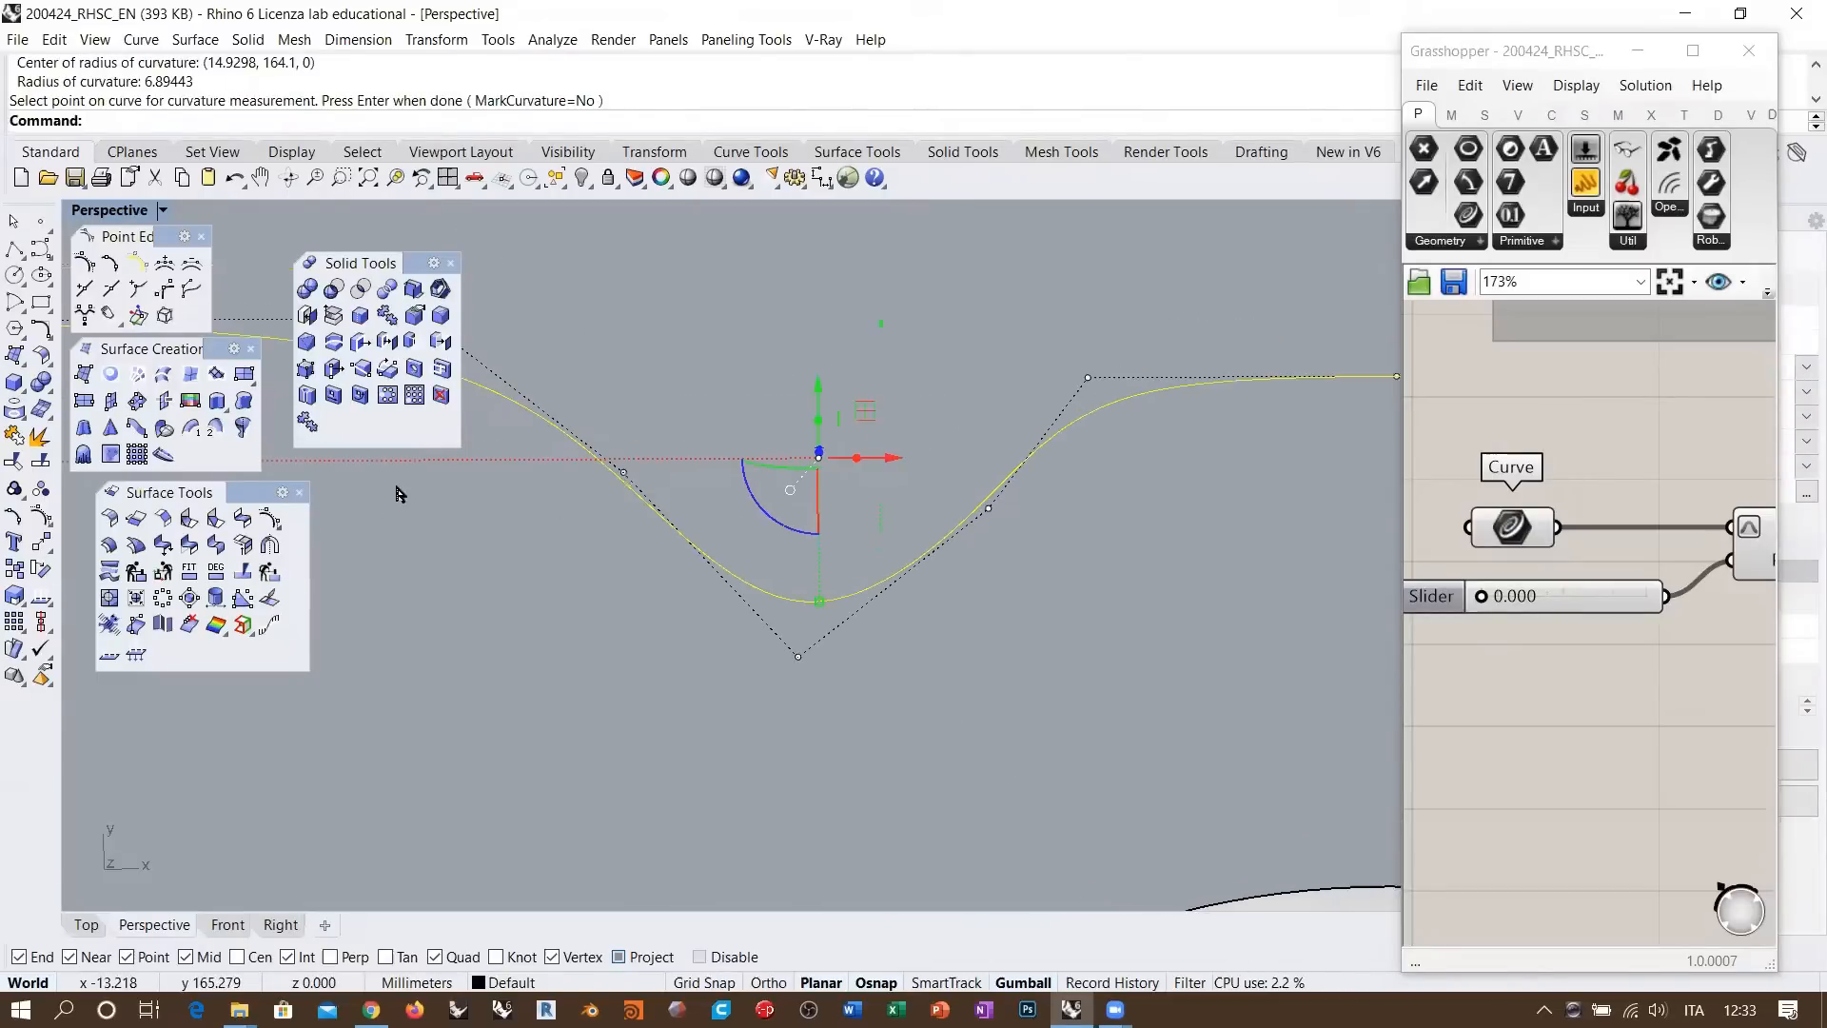
pyautogui.rightClick(270, 110)
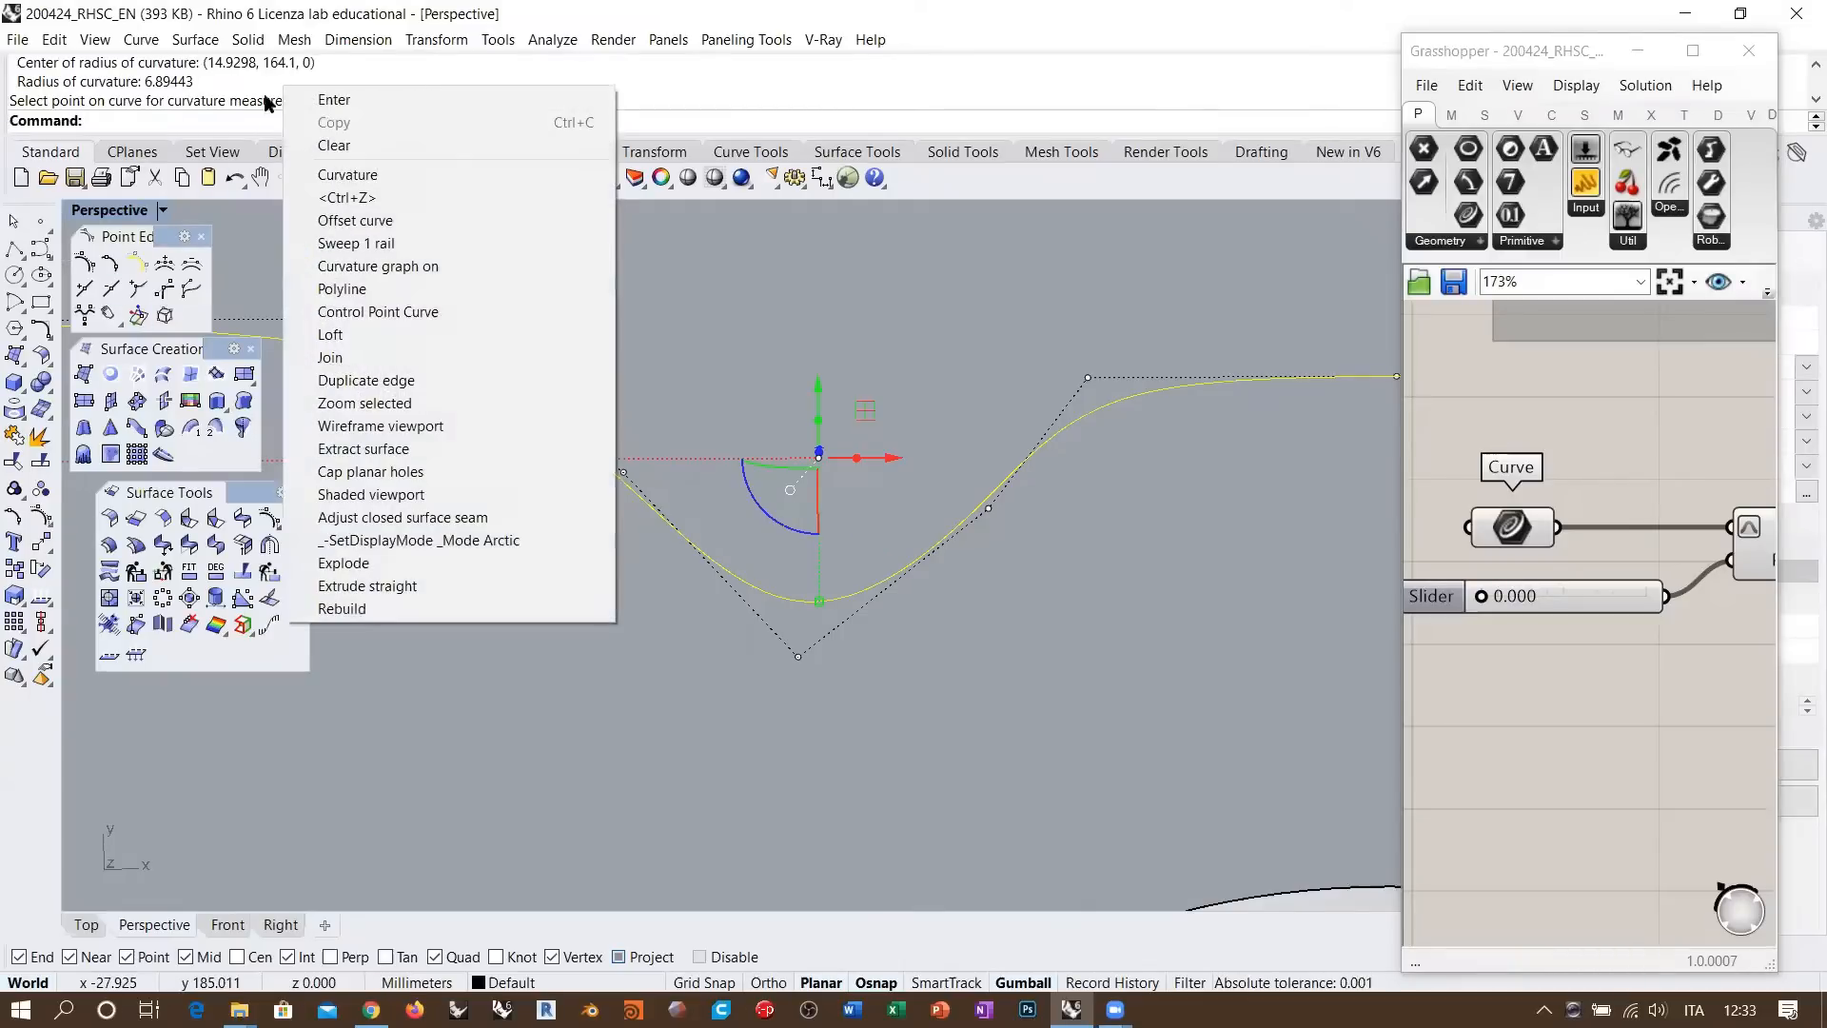
pyautogui.click(329, 219)
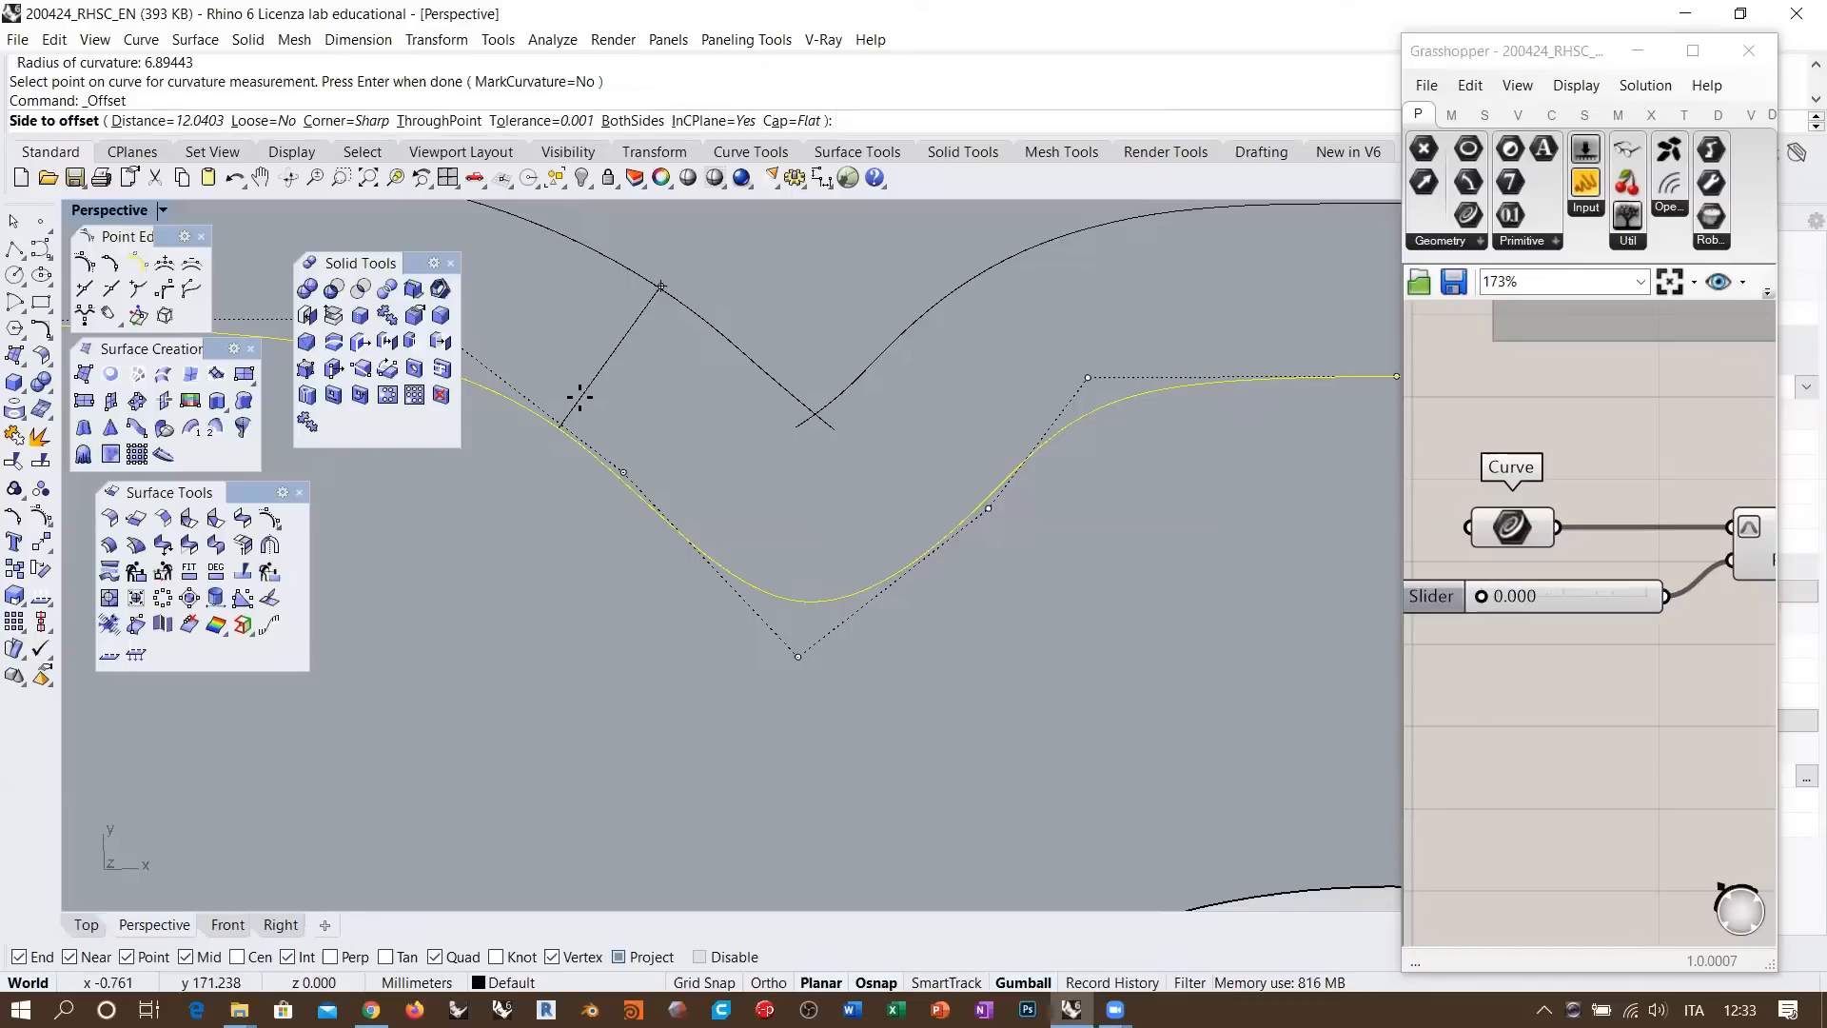
pyautogui.write('6')
pyautogui.press('Return')
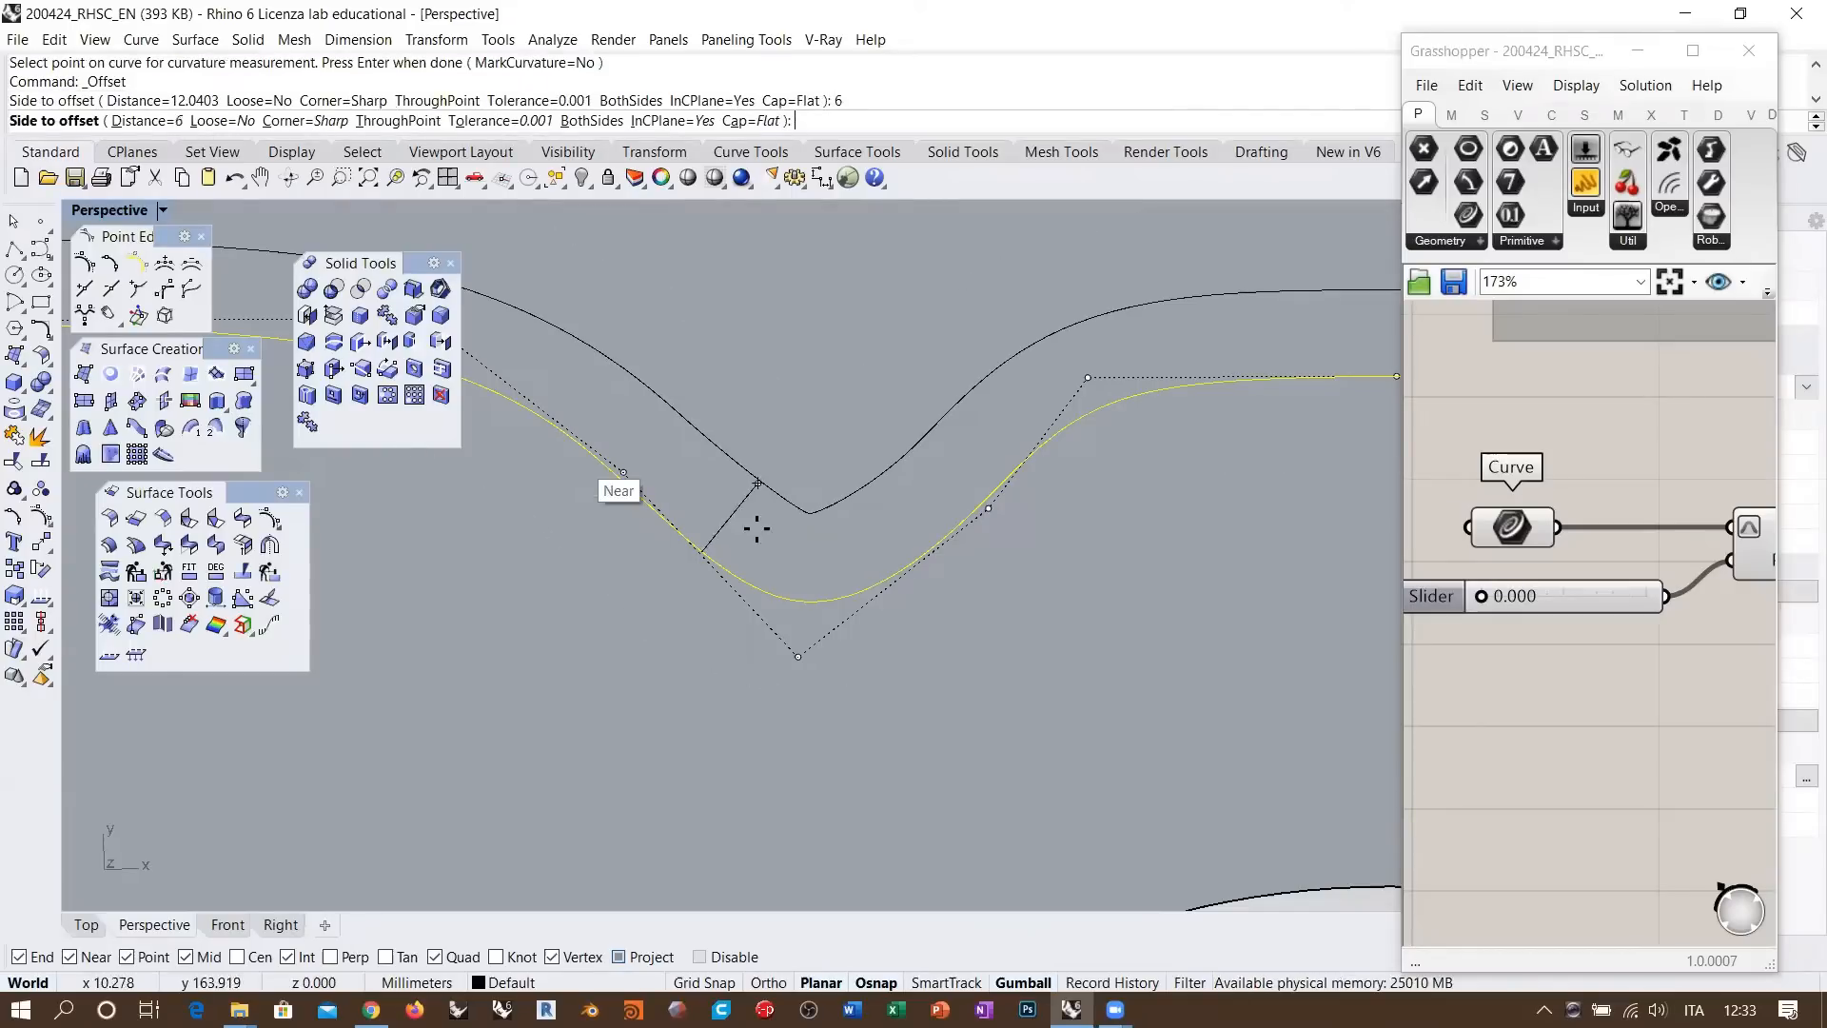
pyautogui.click(730, 519)
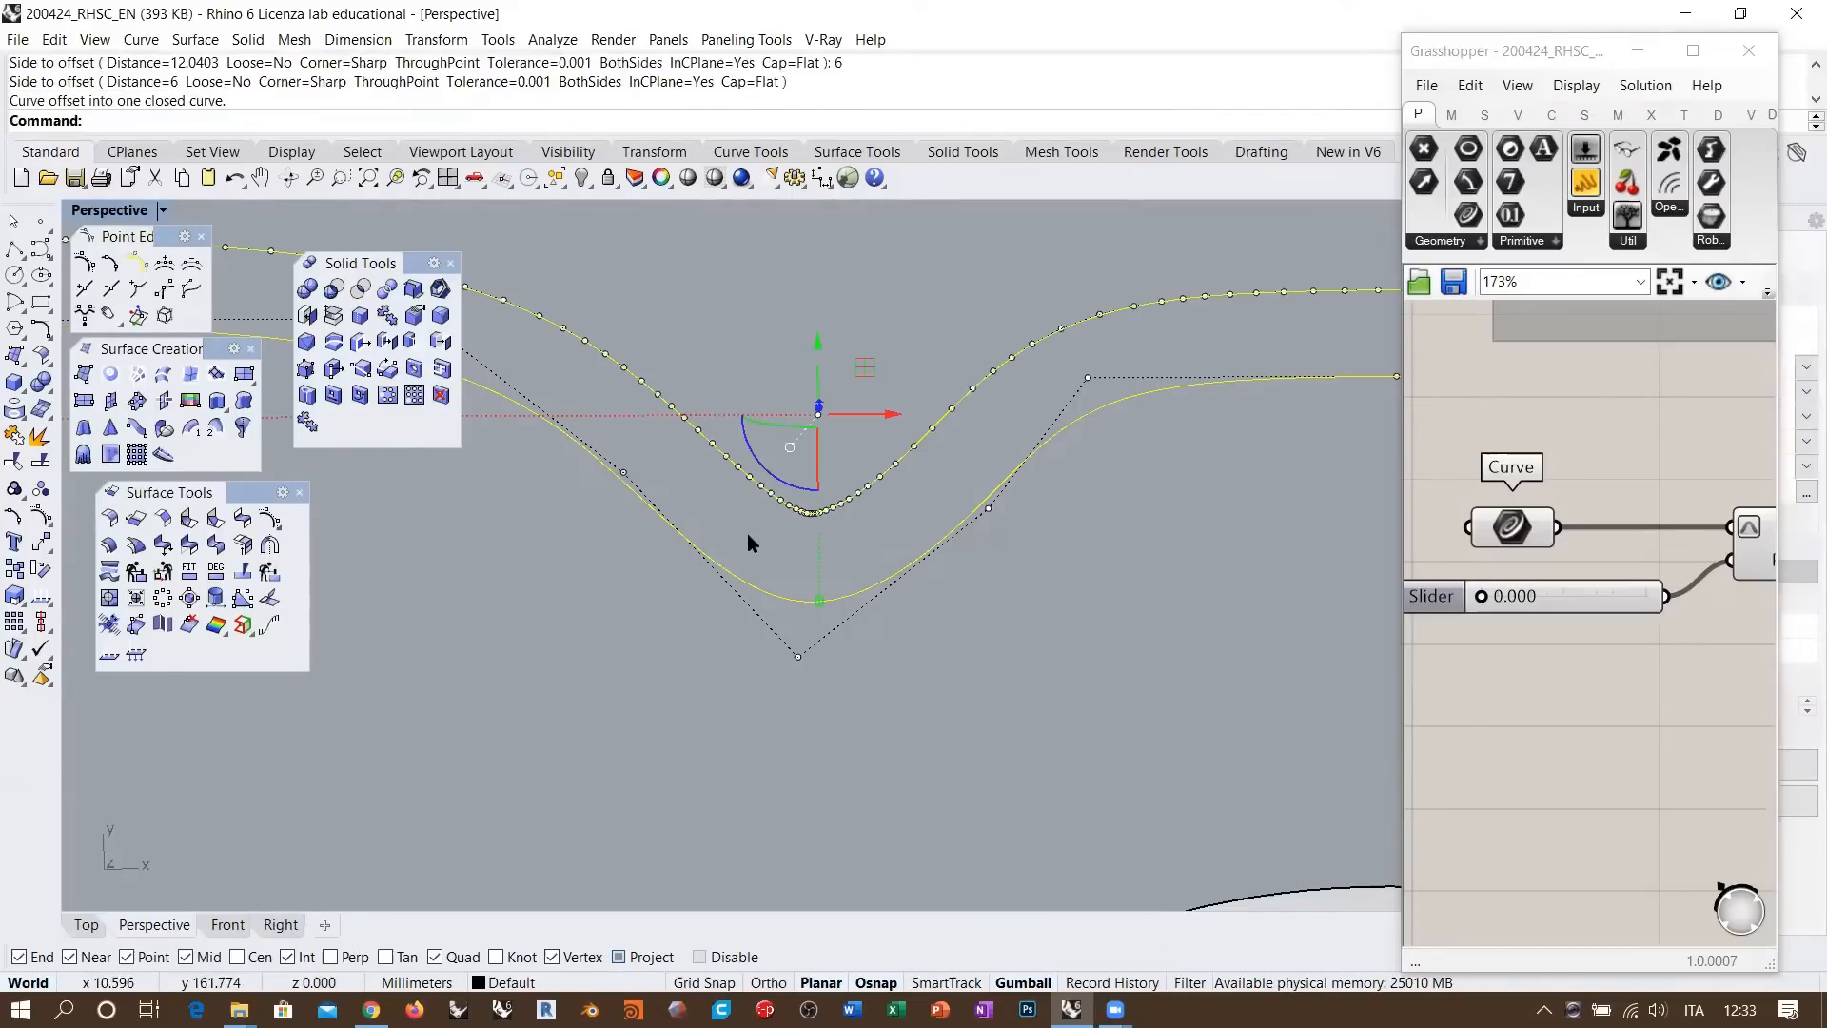
# Inspect the offset curve's control points at the lowest part of the dip
pyautogui.scroll(4, 813, 519)
pyautogui.scroll(5, 808, 505)
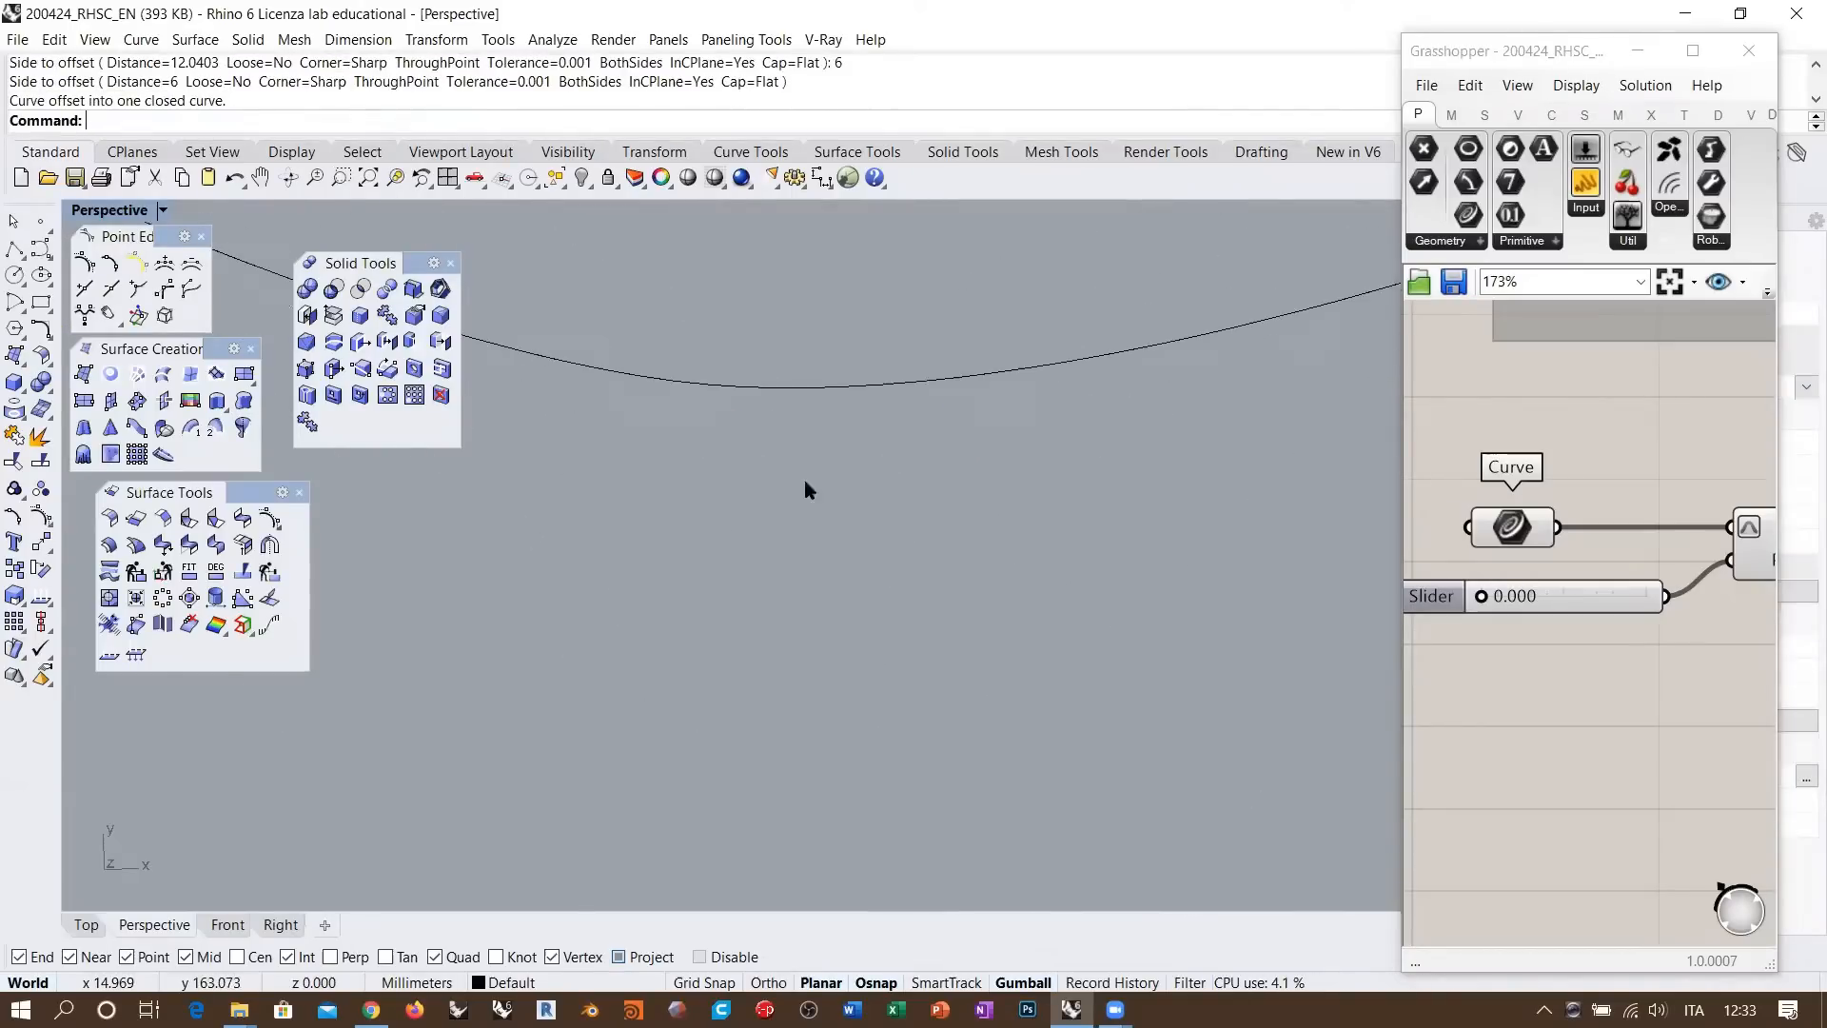
pyautogui.click(785, 388)
pyautogui.scroll(-5, 844, 457)
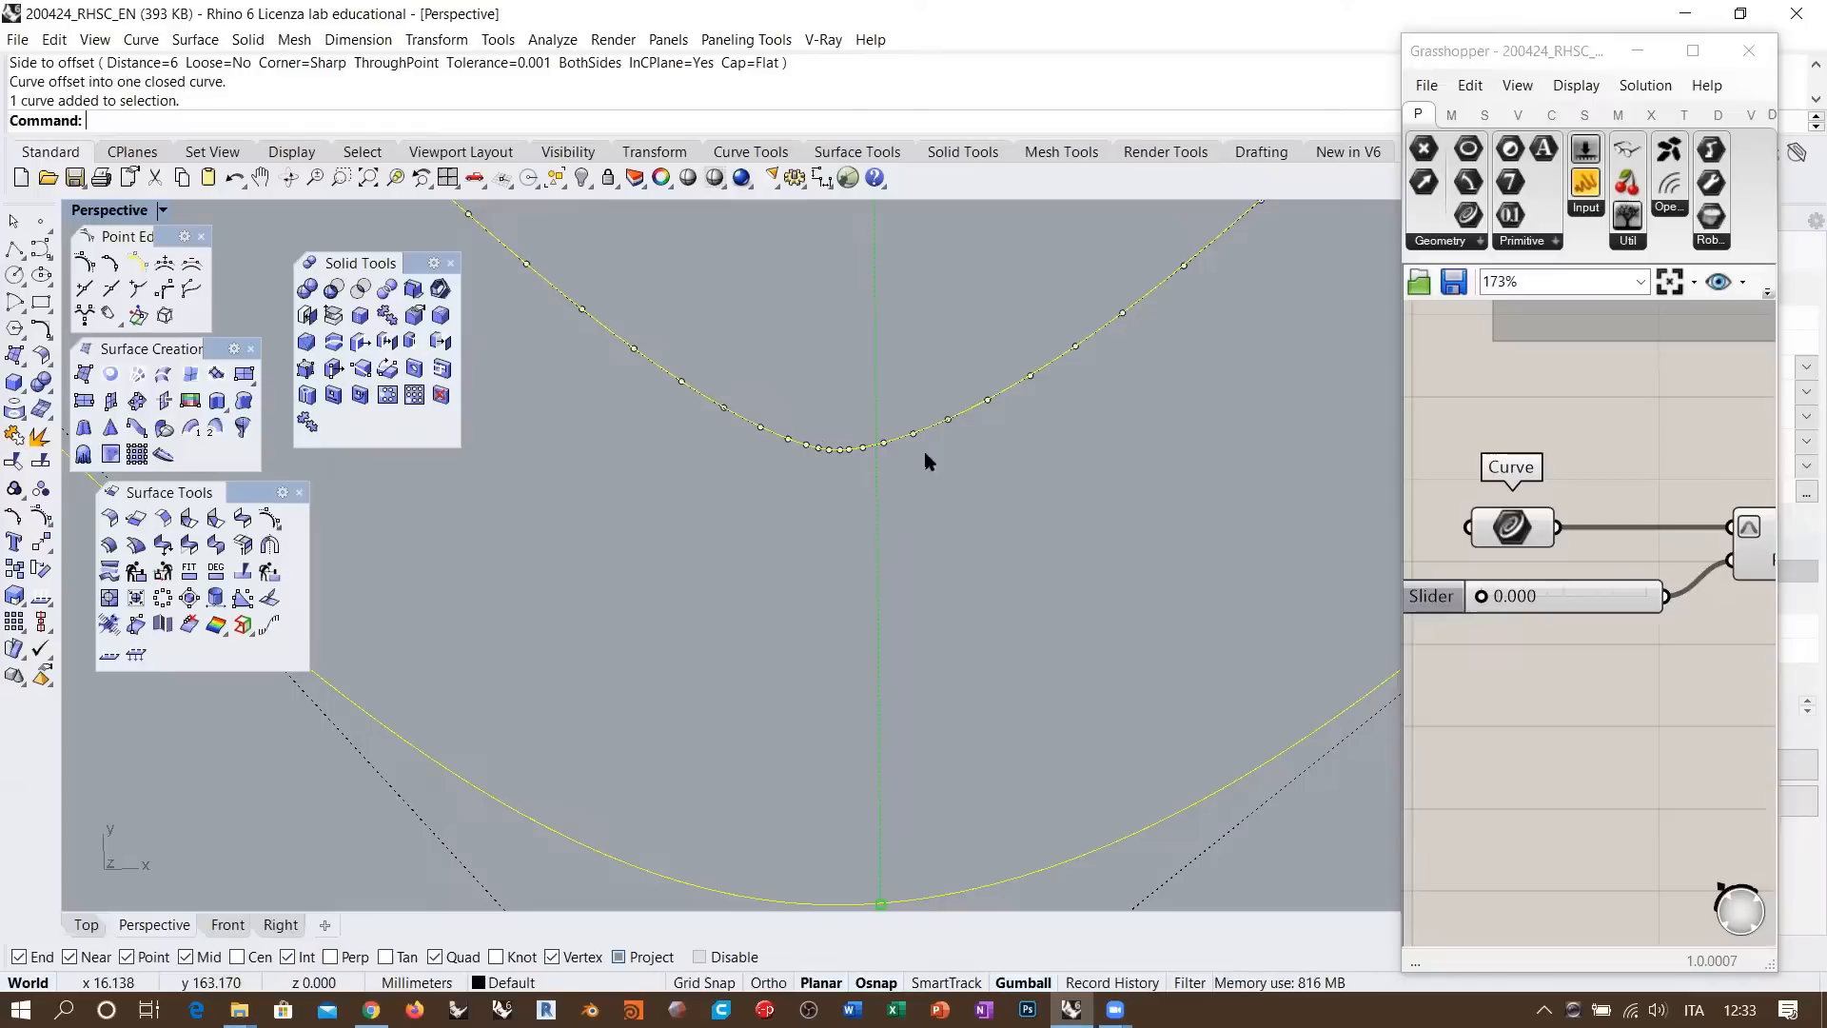
pyautogui.scroll(-5, 799, 536)
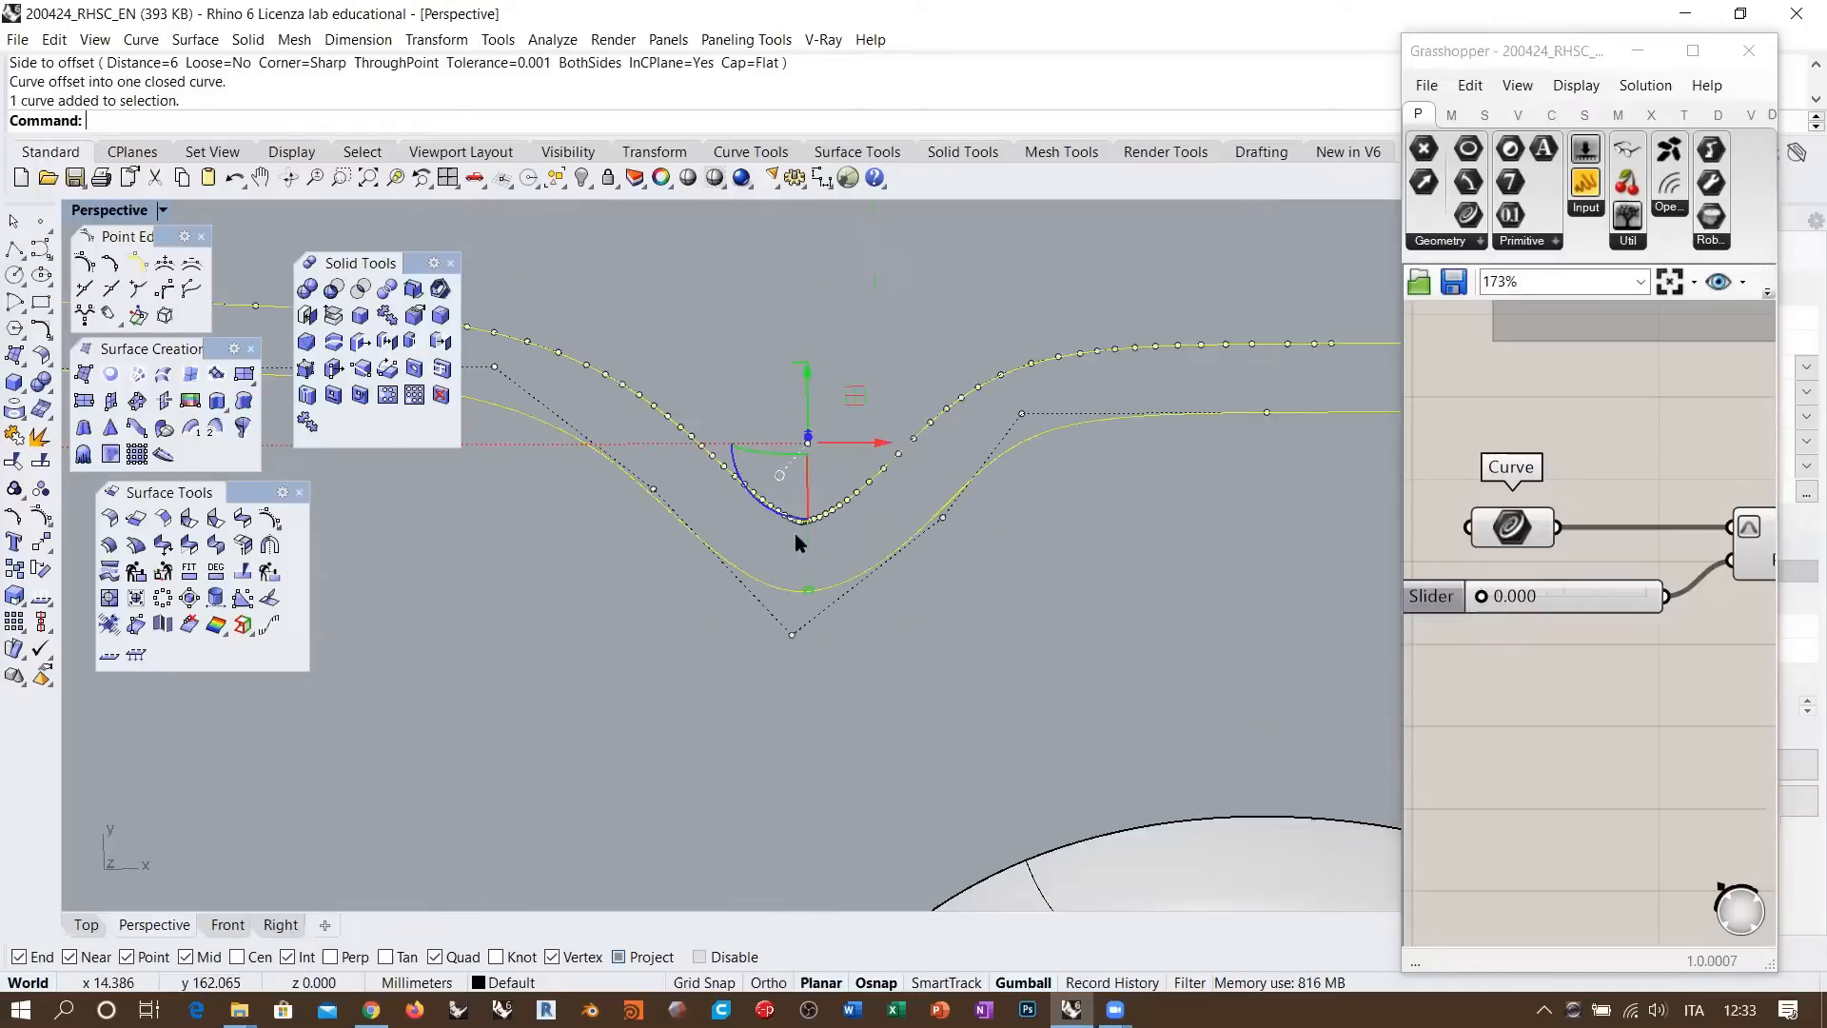
pyautogui.click(1002, 570)
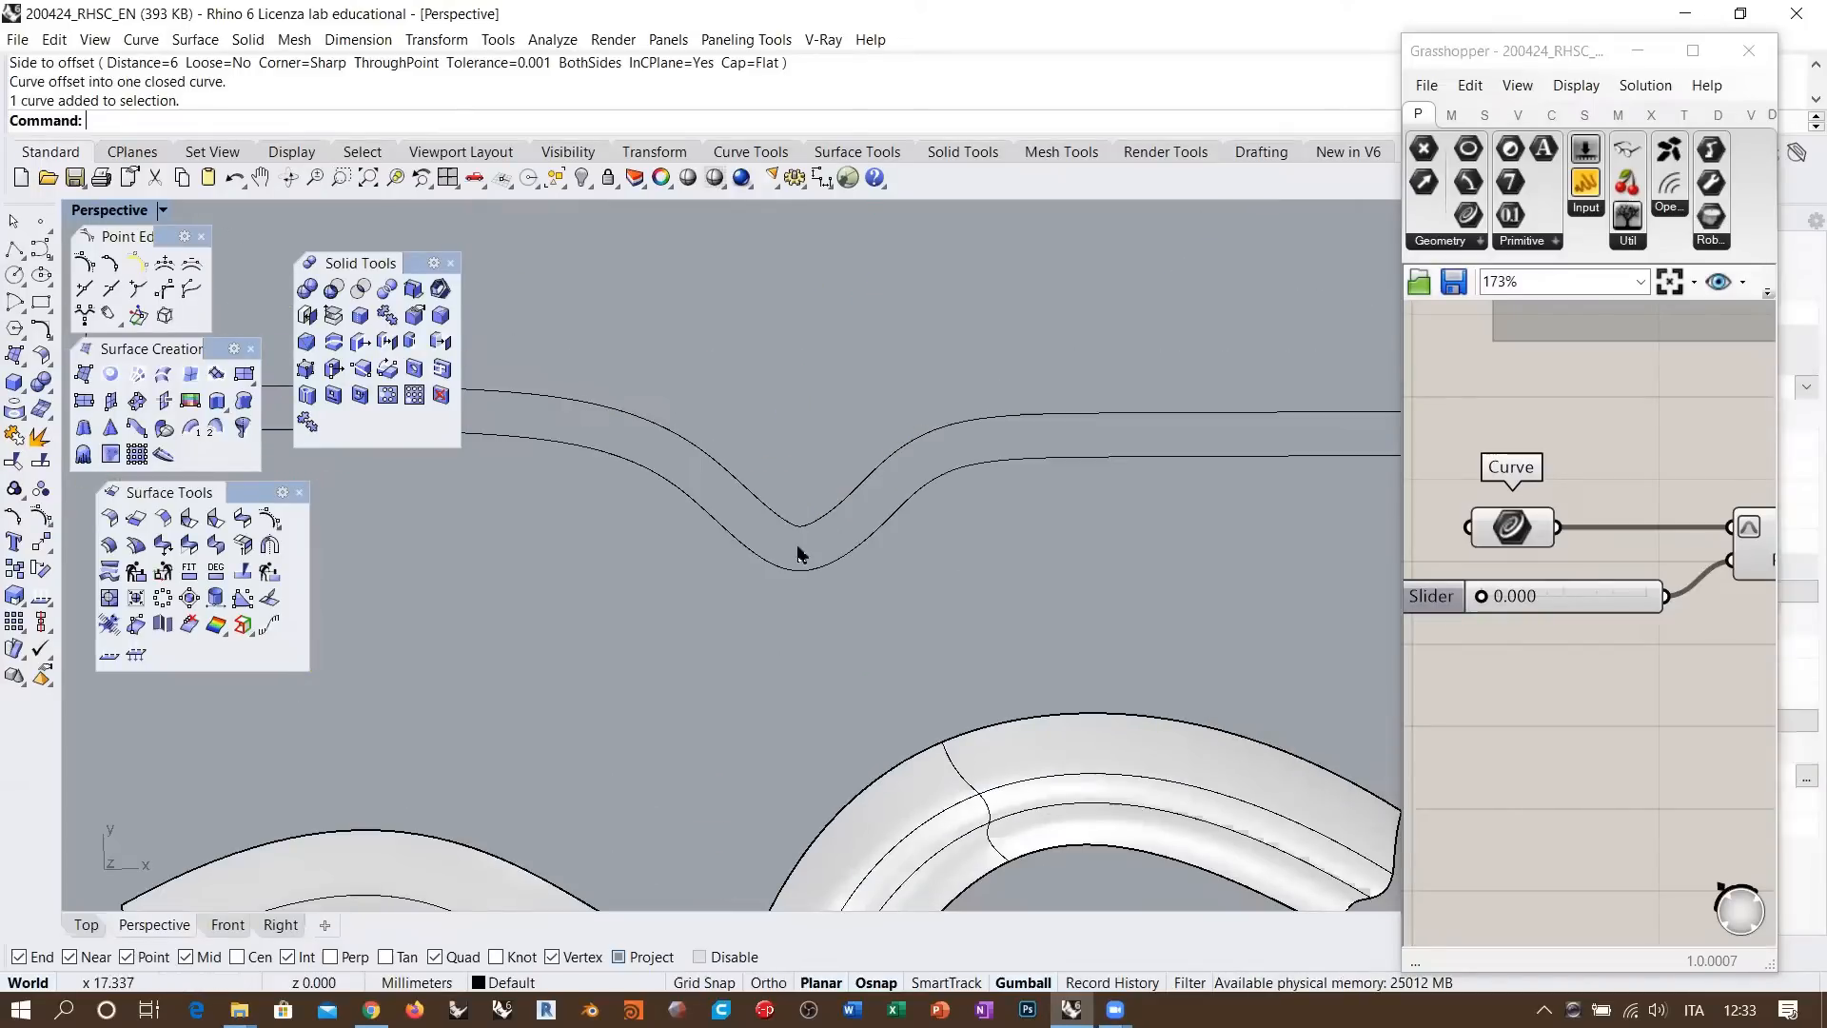
# Cancel the repeated offset and undo the 6 mm offset made with flat caps
pyautogui.scroll(5, 799, 547)
pyautogui.click(749, 585)
pyautogui.press('Return')
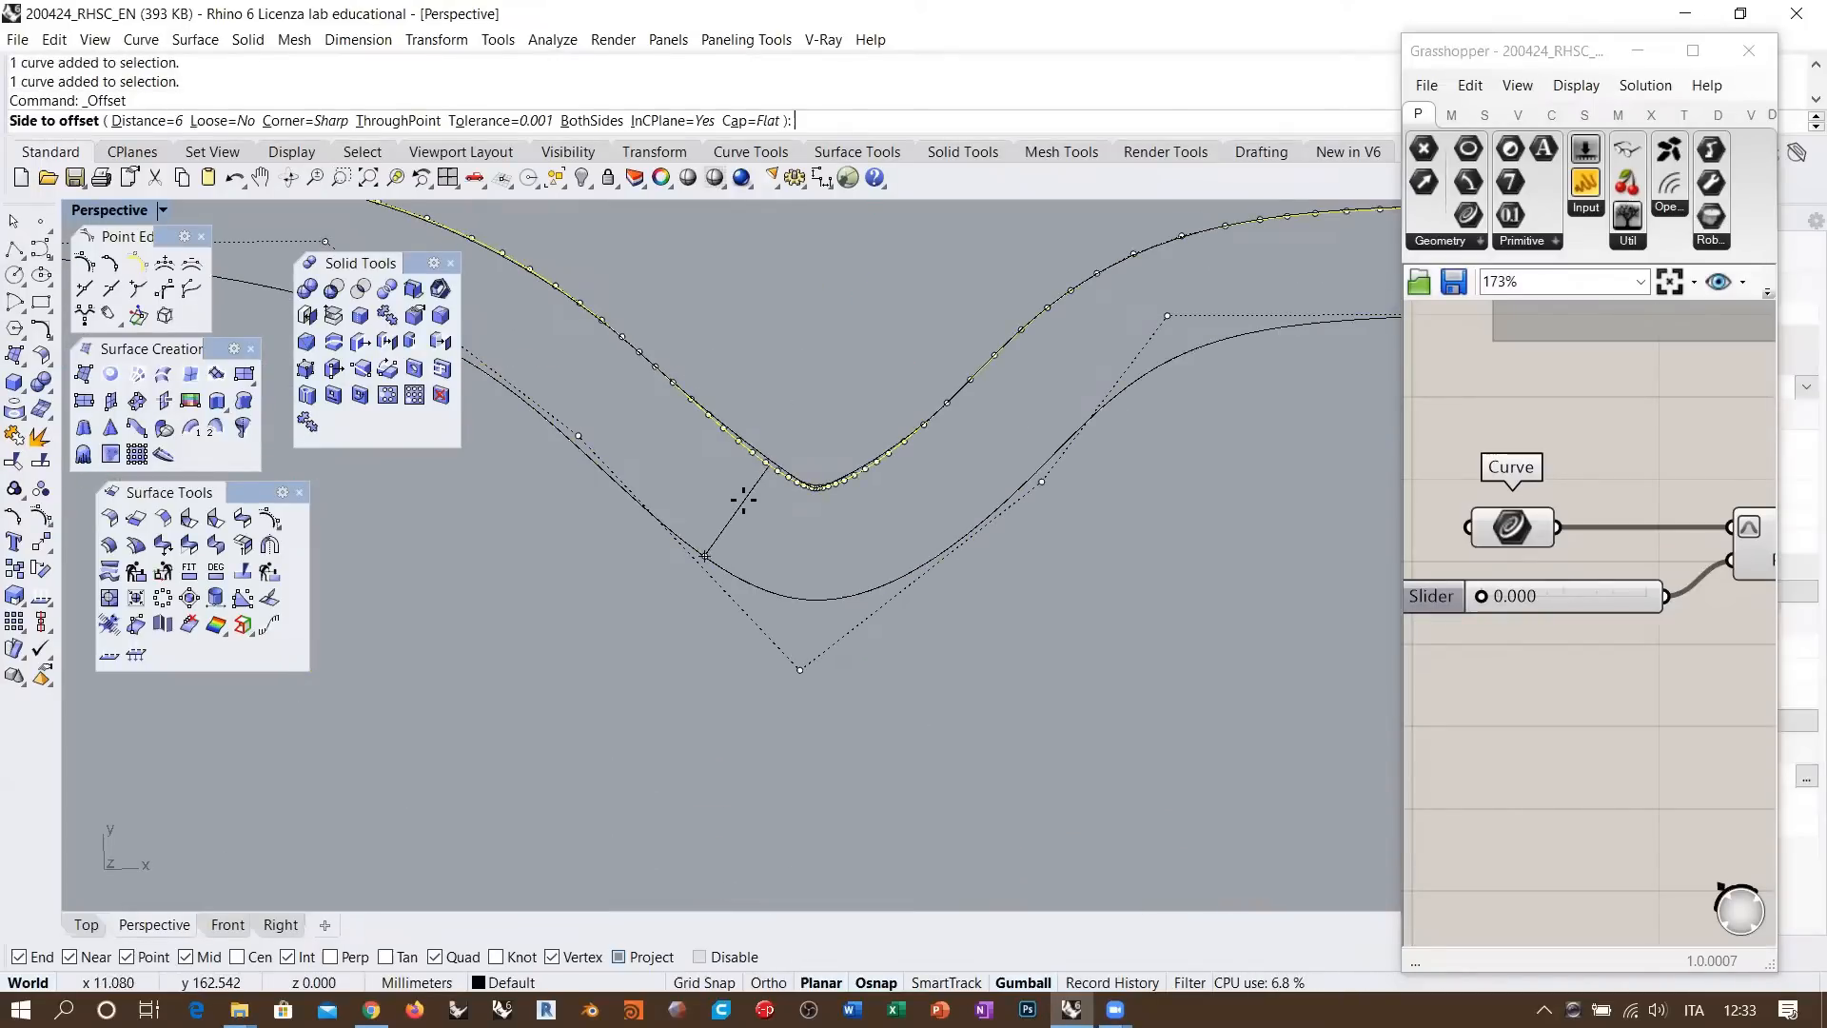
pyautogui.press('Escape')
pyautogui.scroll(-5, 780, 494)
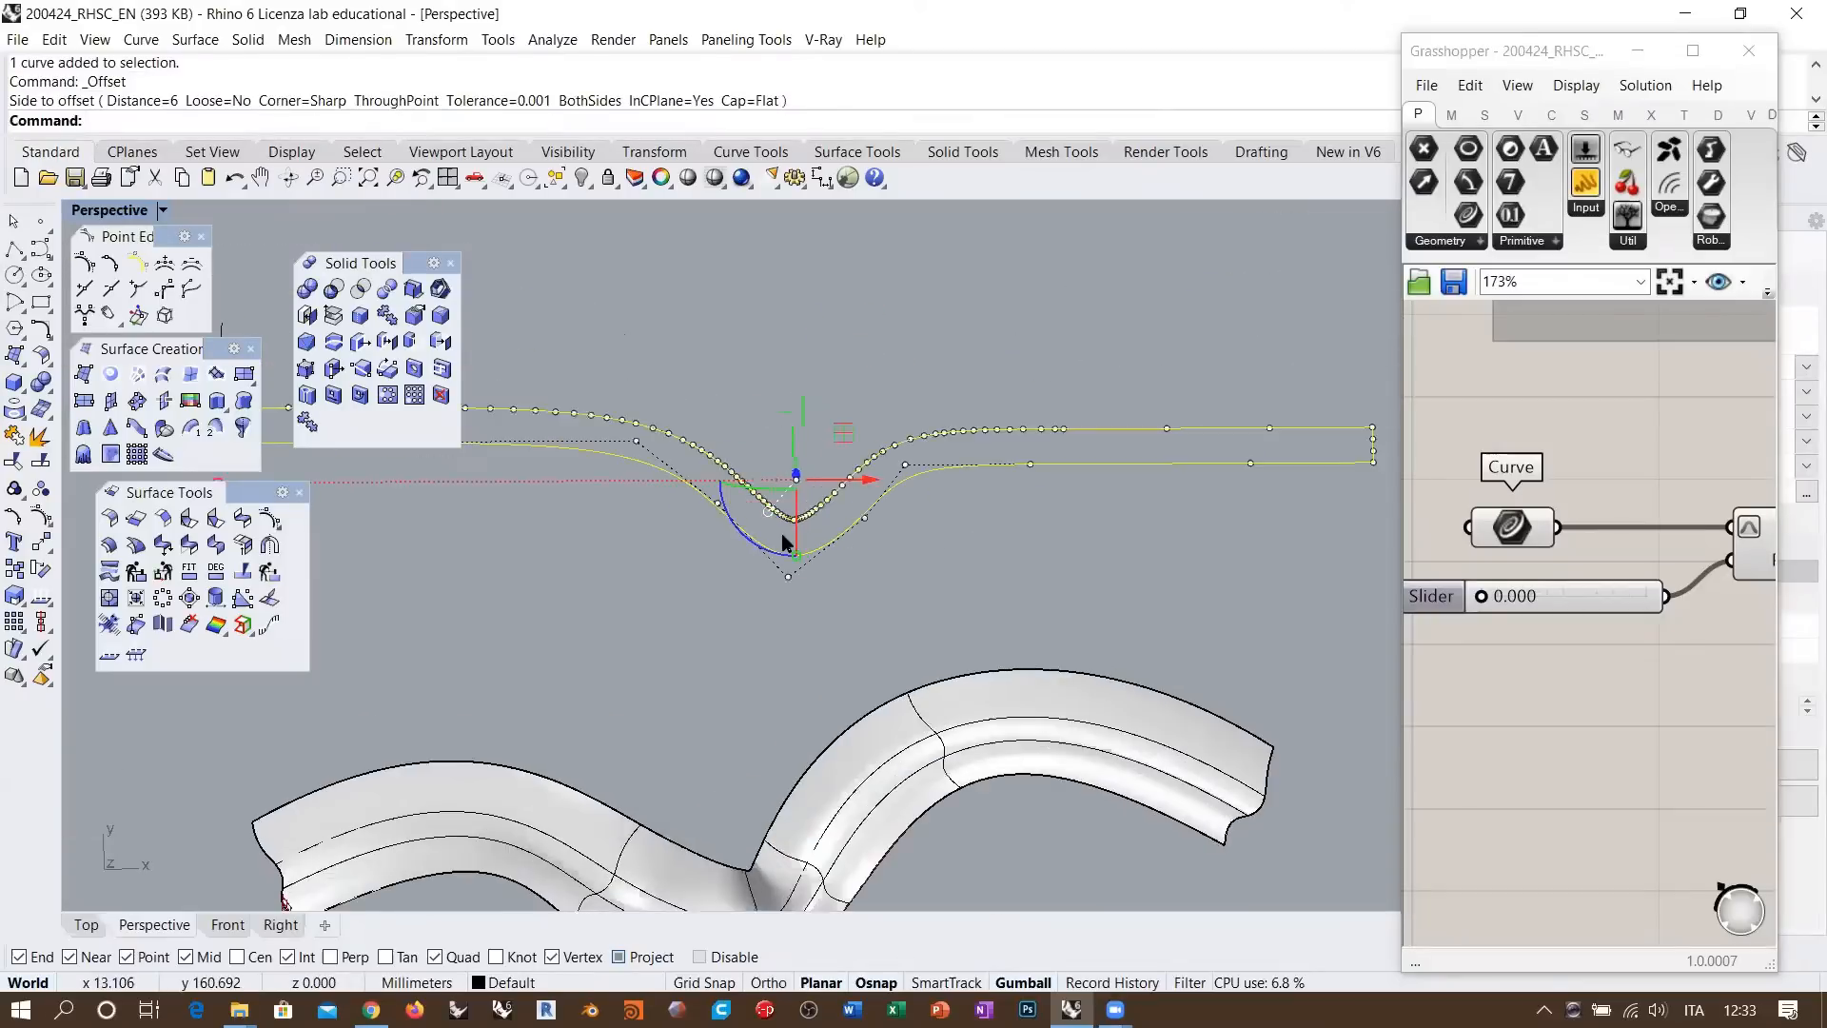
pyautogui.hotkey('ctrl', 'z')
# Offset the original wavy curve 6 mm toward the inside of the dip with Cap set to None
pyautogui.scroll(5, 847, 486)
pyautogui.press('Return')
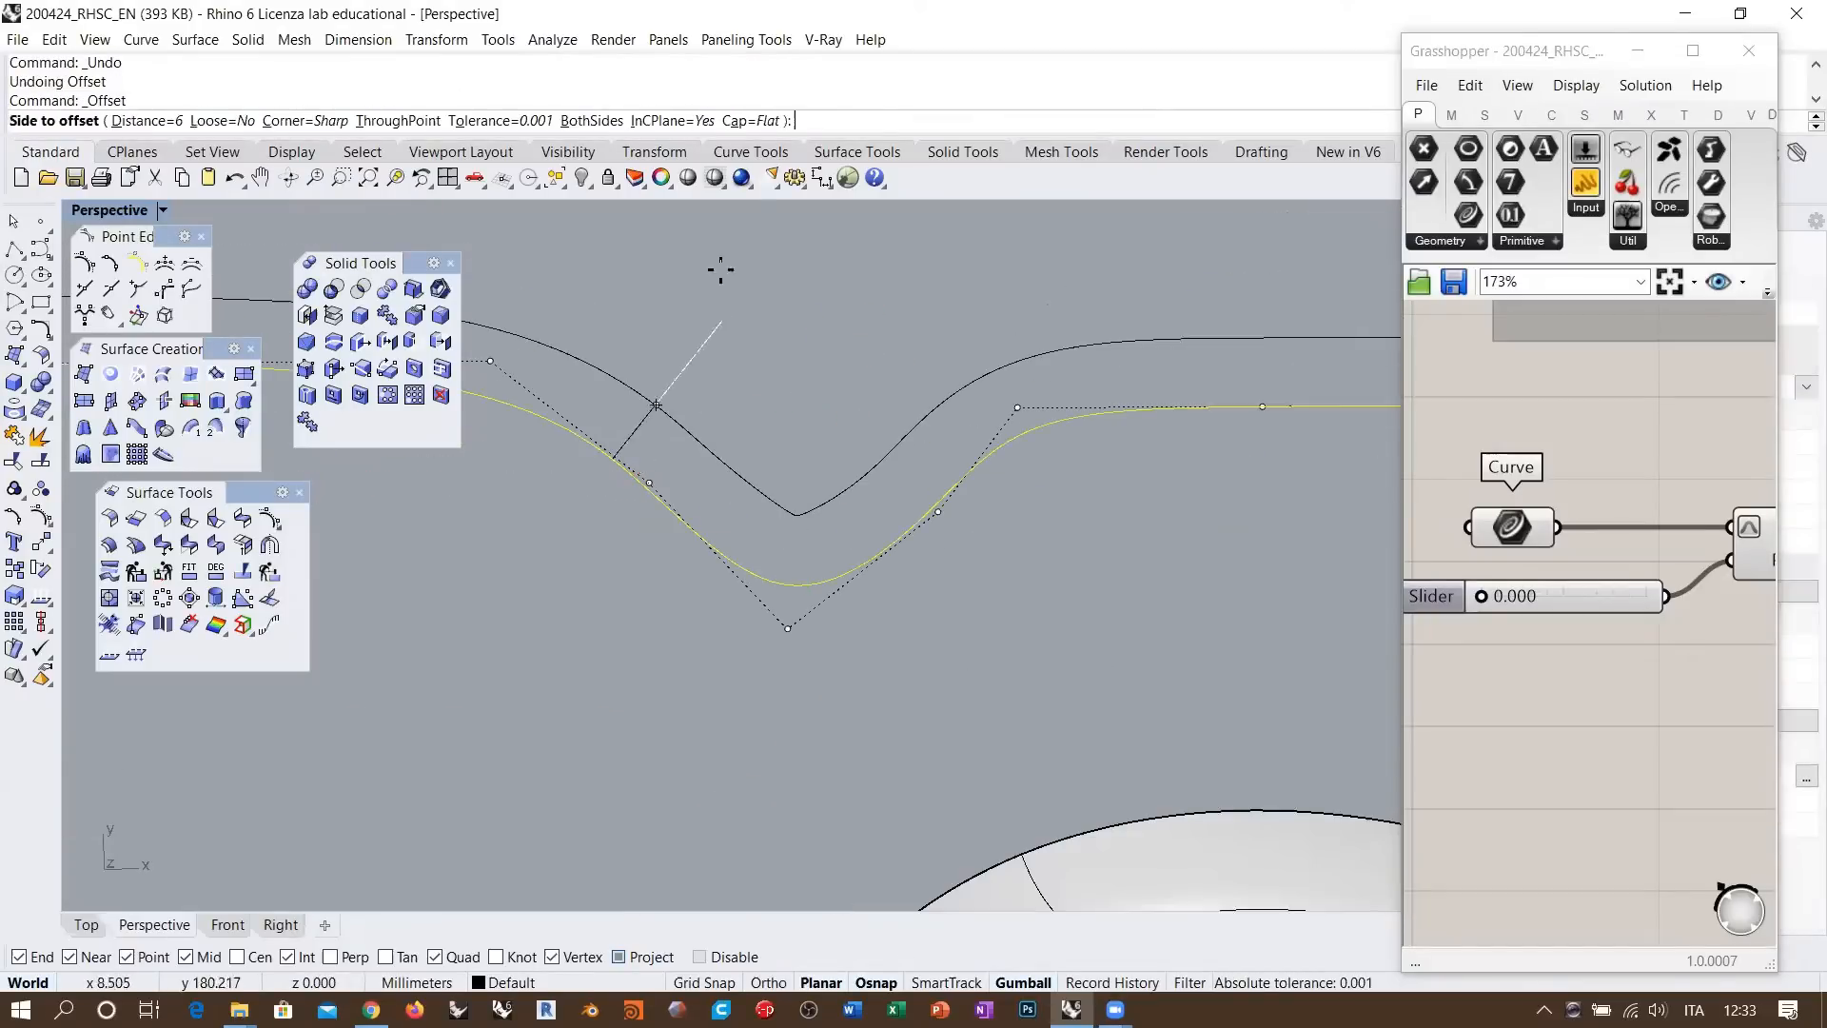
pyautogui.click(752, 121)
pyautogui.click(134, 121)
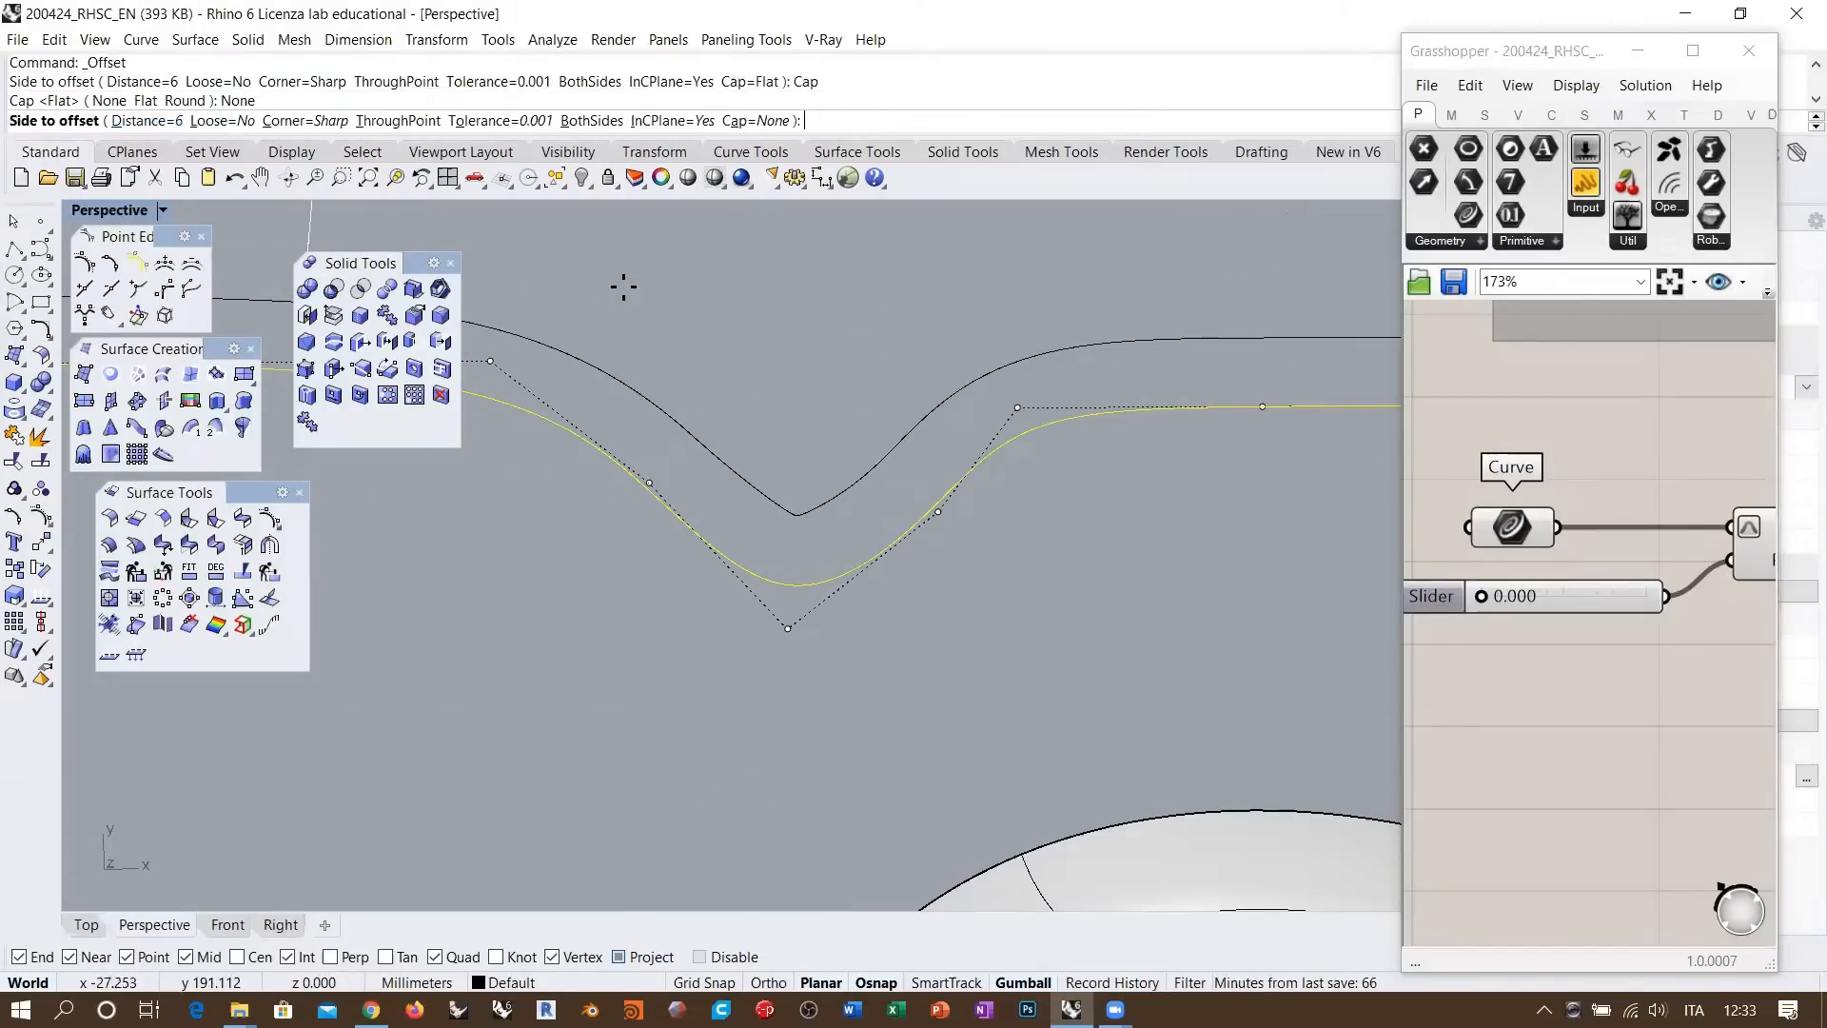
pyautogui.click(813, 485)
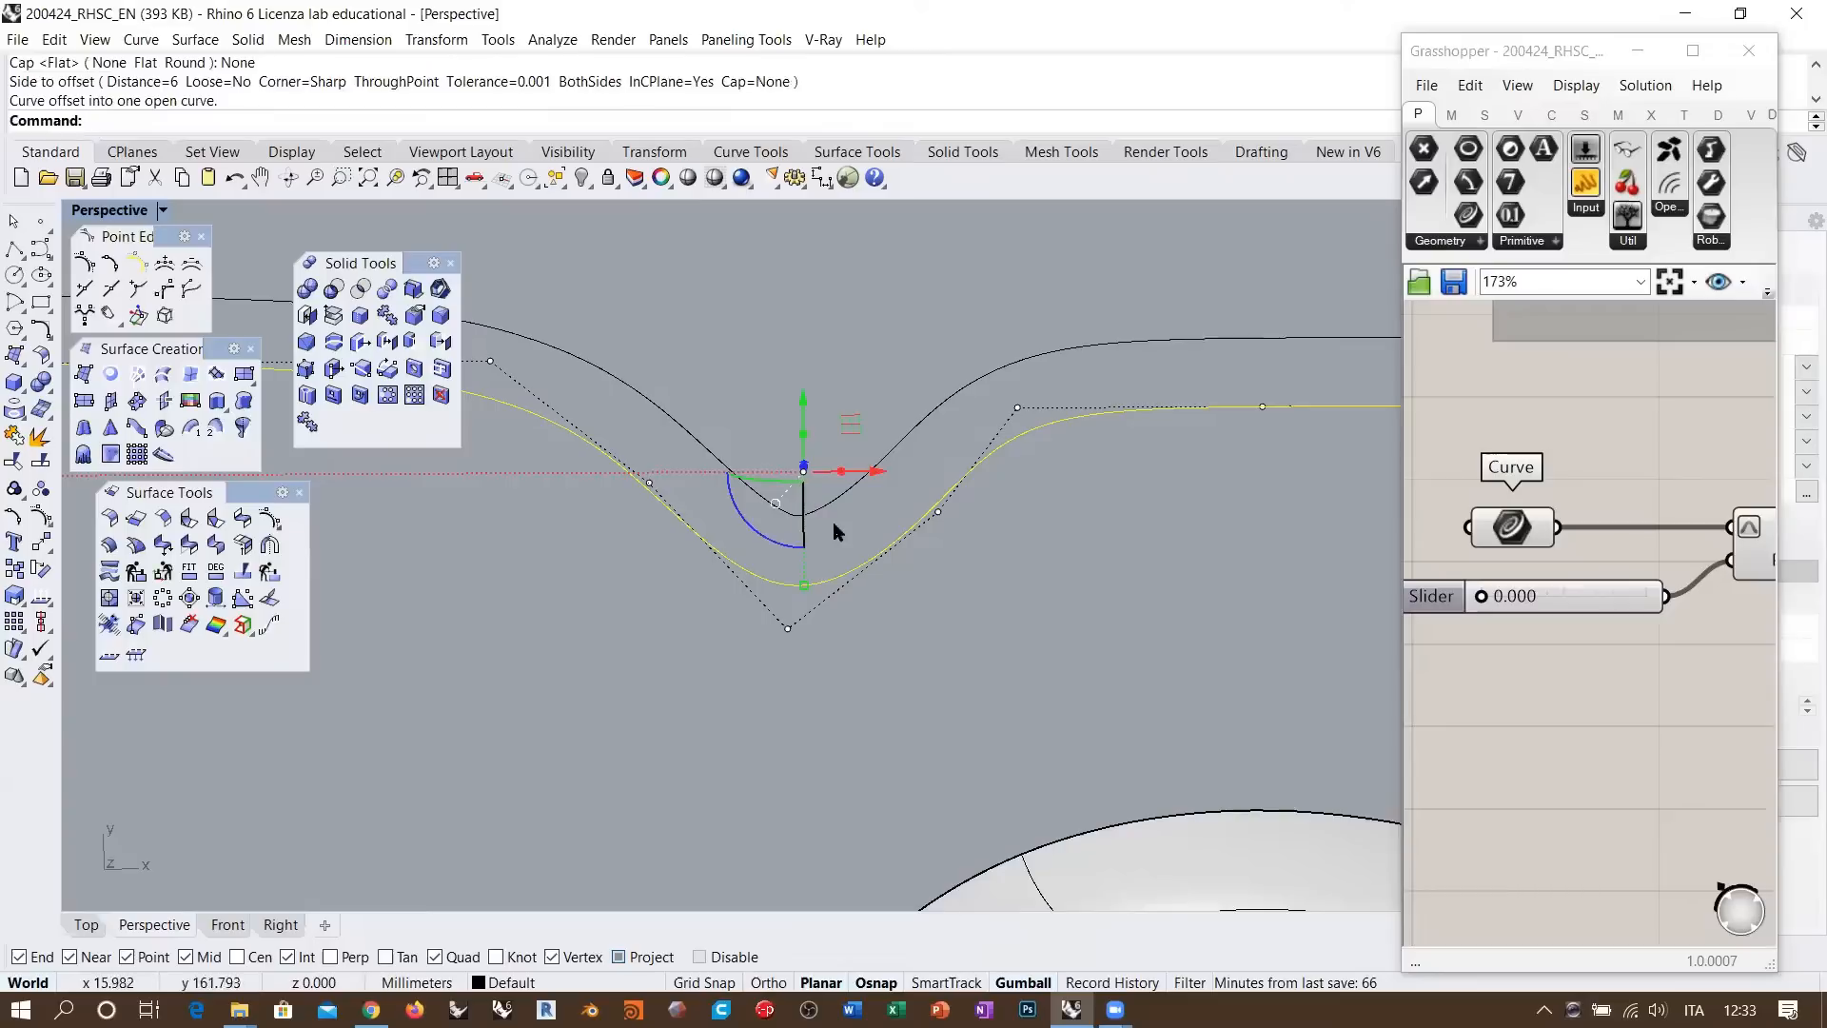
# Offset the original wavy curve 7 mm to the same side, without caps
pyautogui.scroll(4, 769, 495)
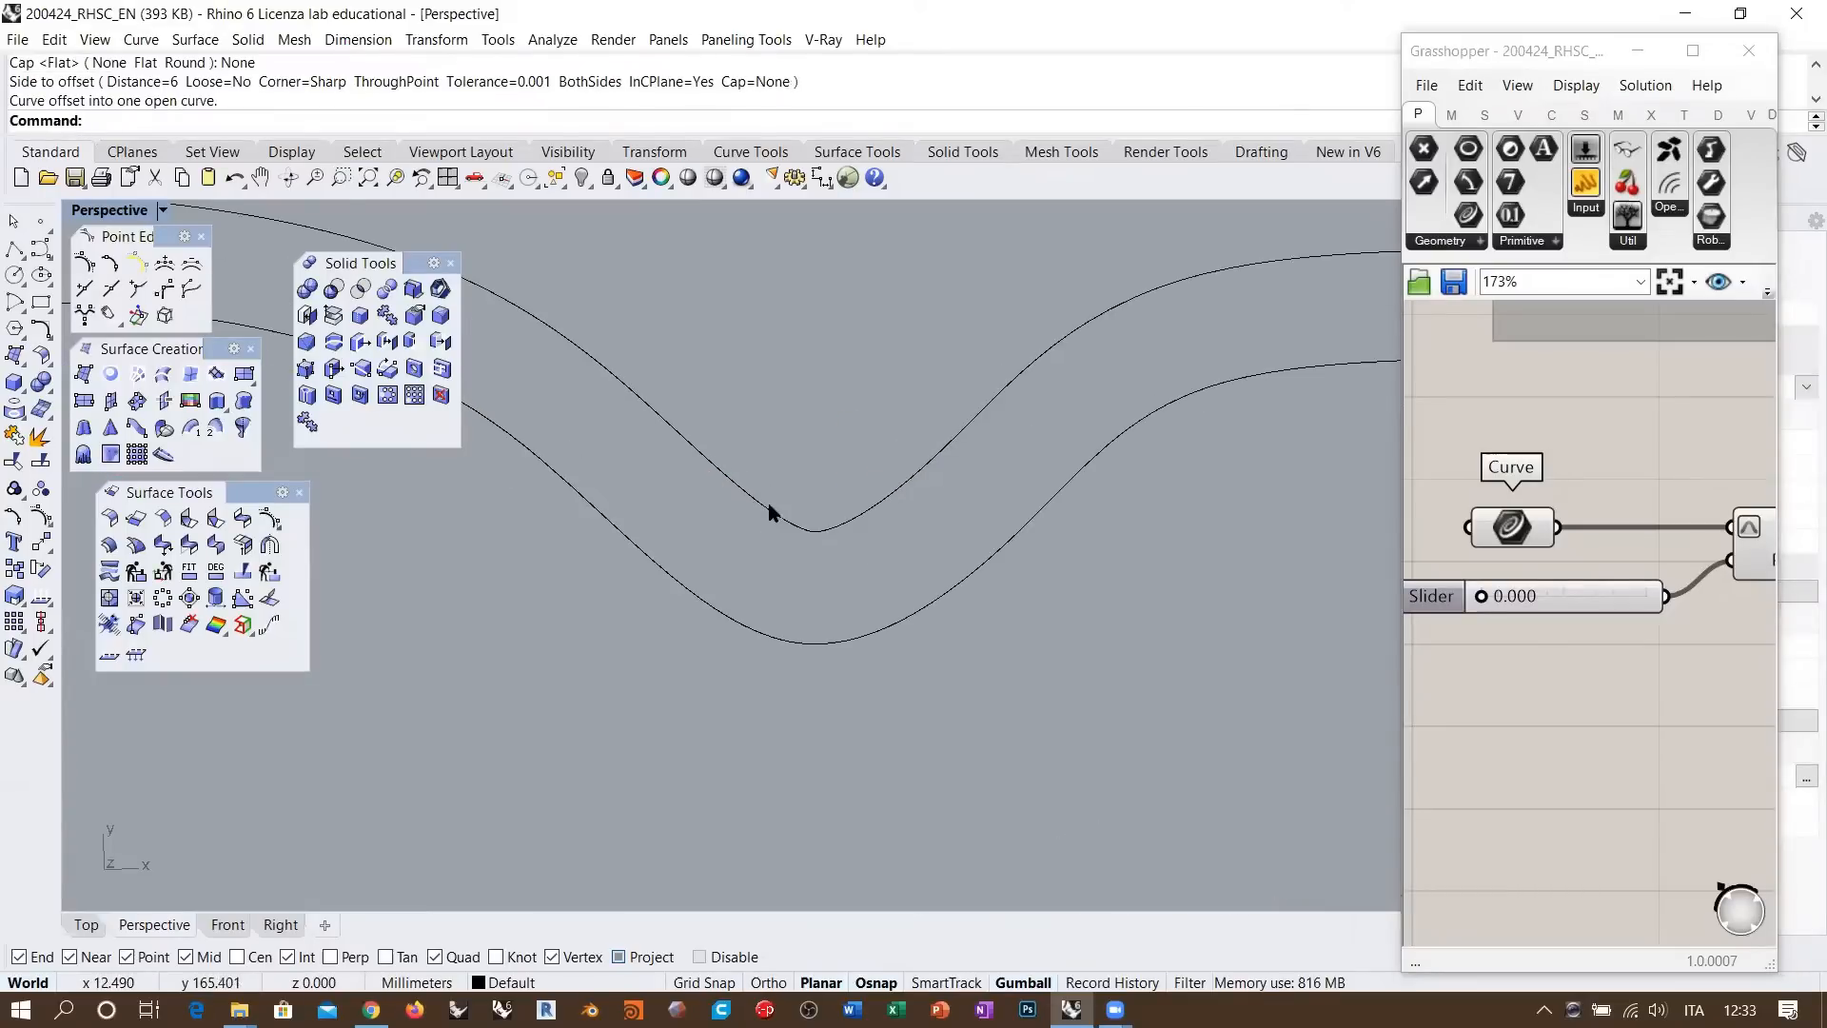
pyautogui.click(737, 621)
pyautogui.rightClick(739, 563)
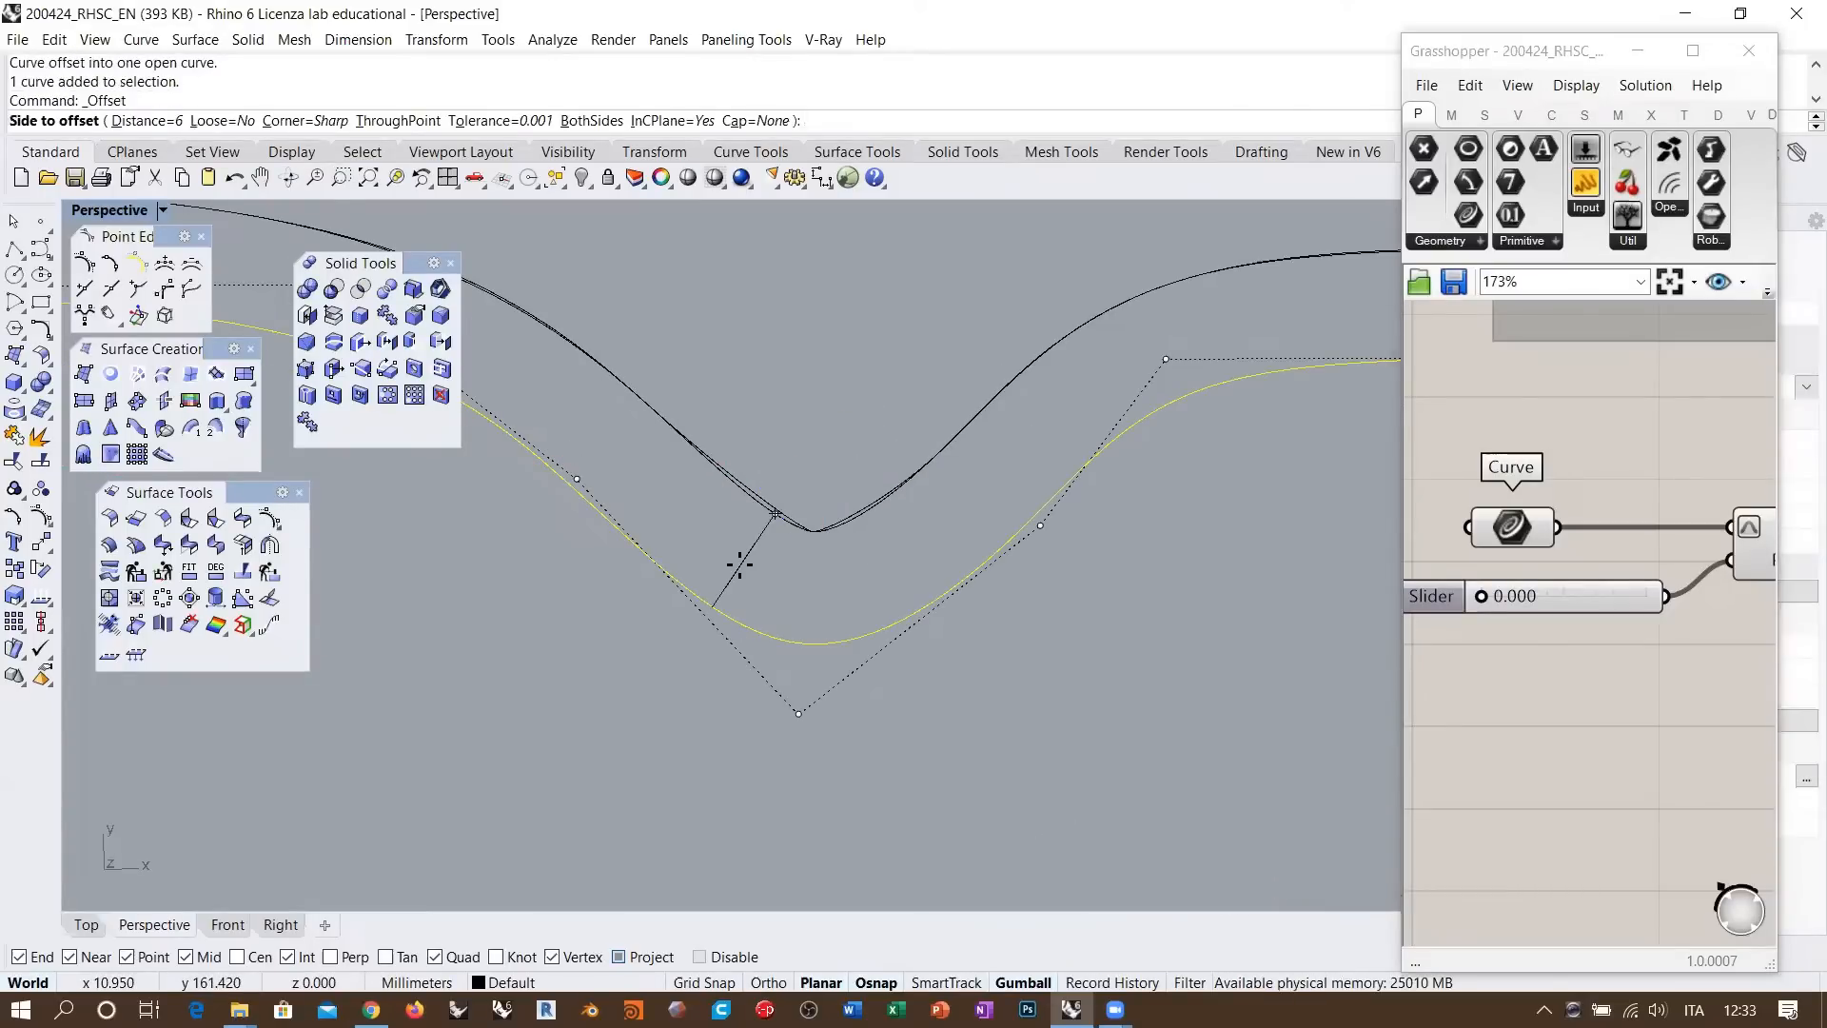
pyautogui.write('7')
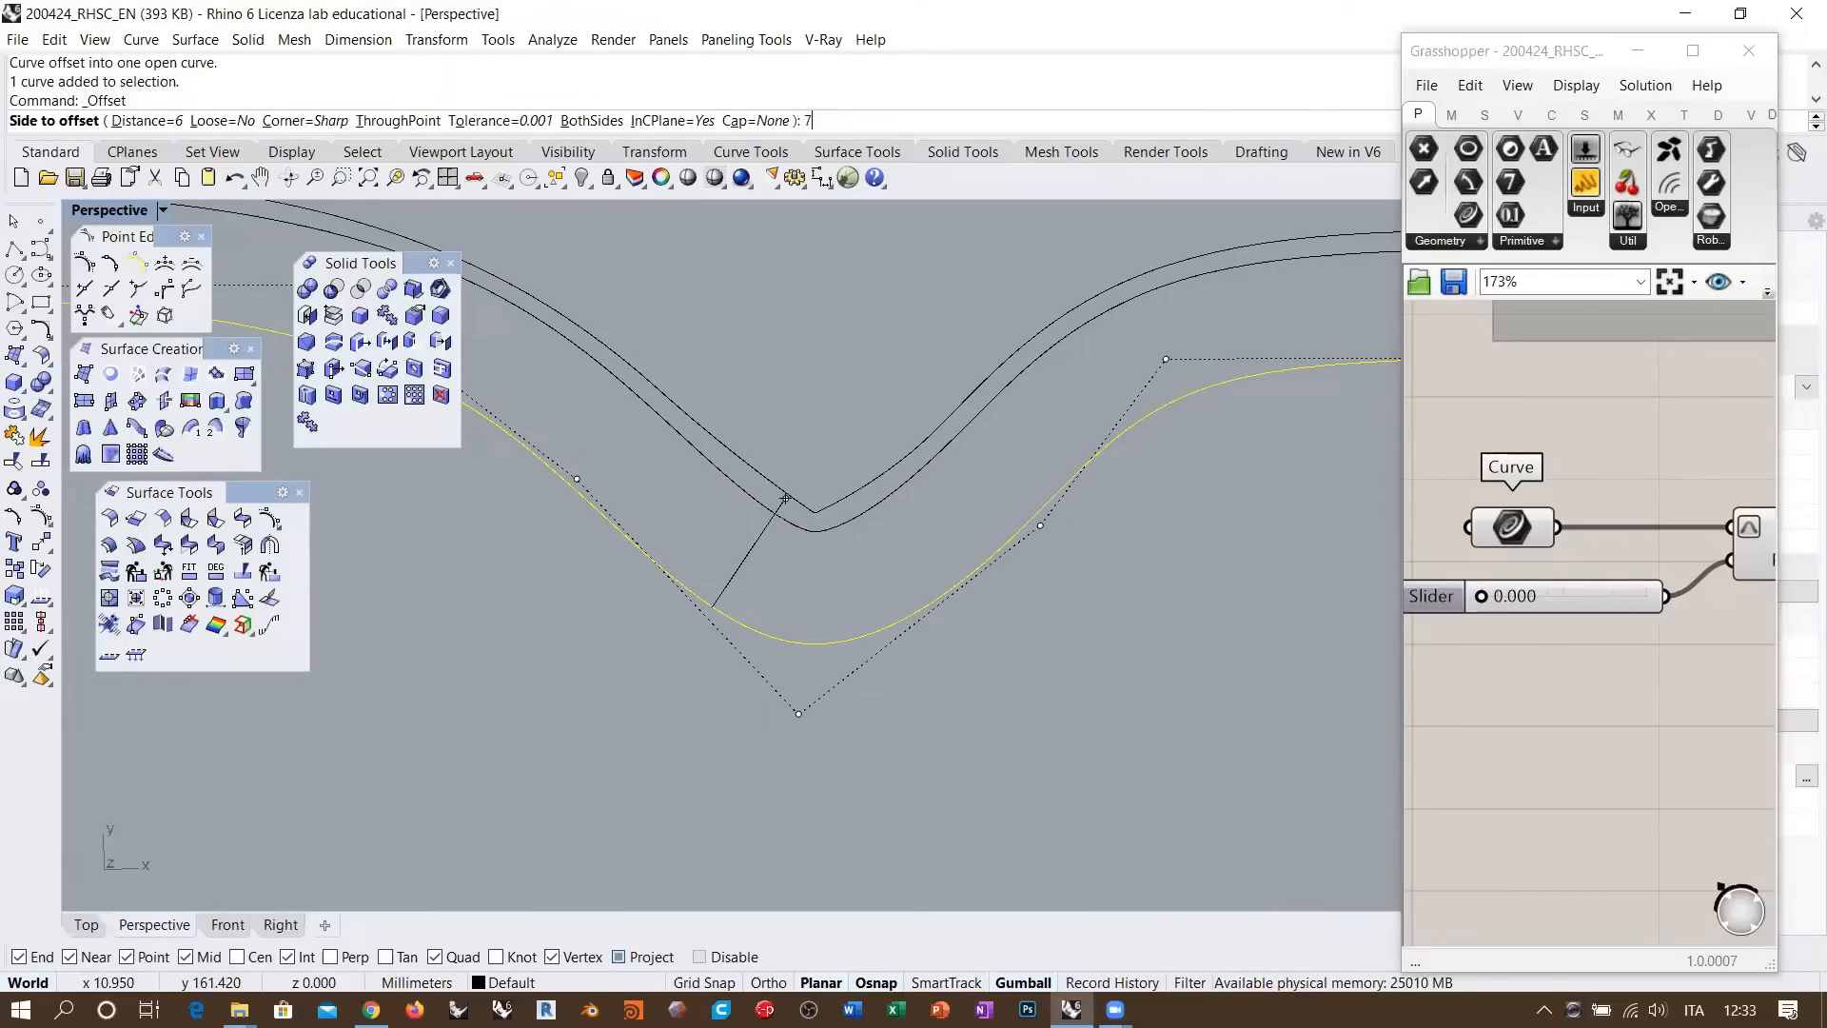
pyautogui.press('Return')
pyautogui.click(775, 524)
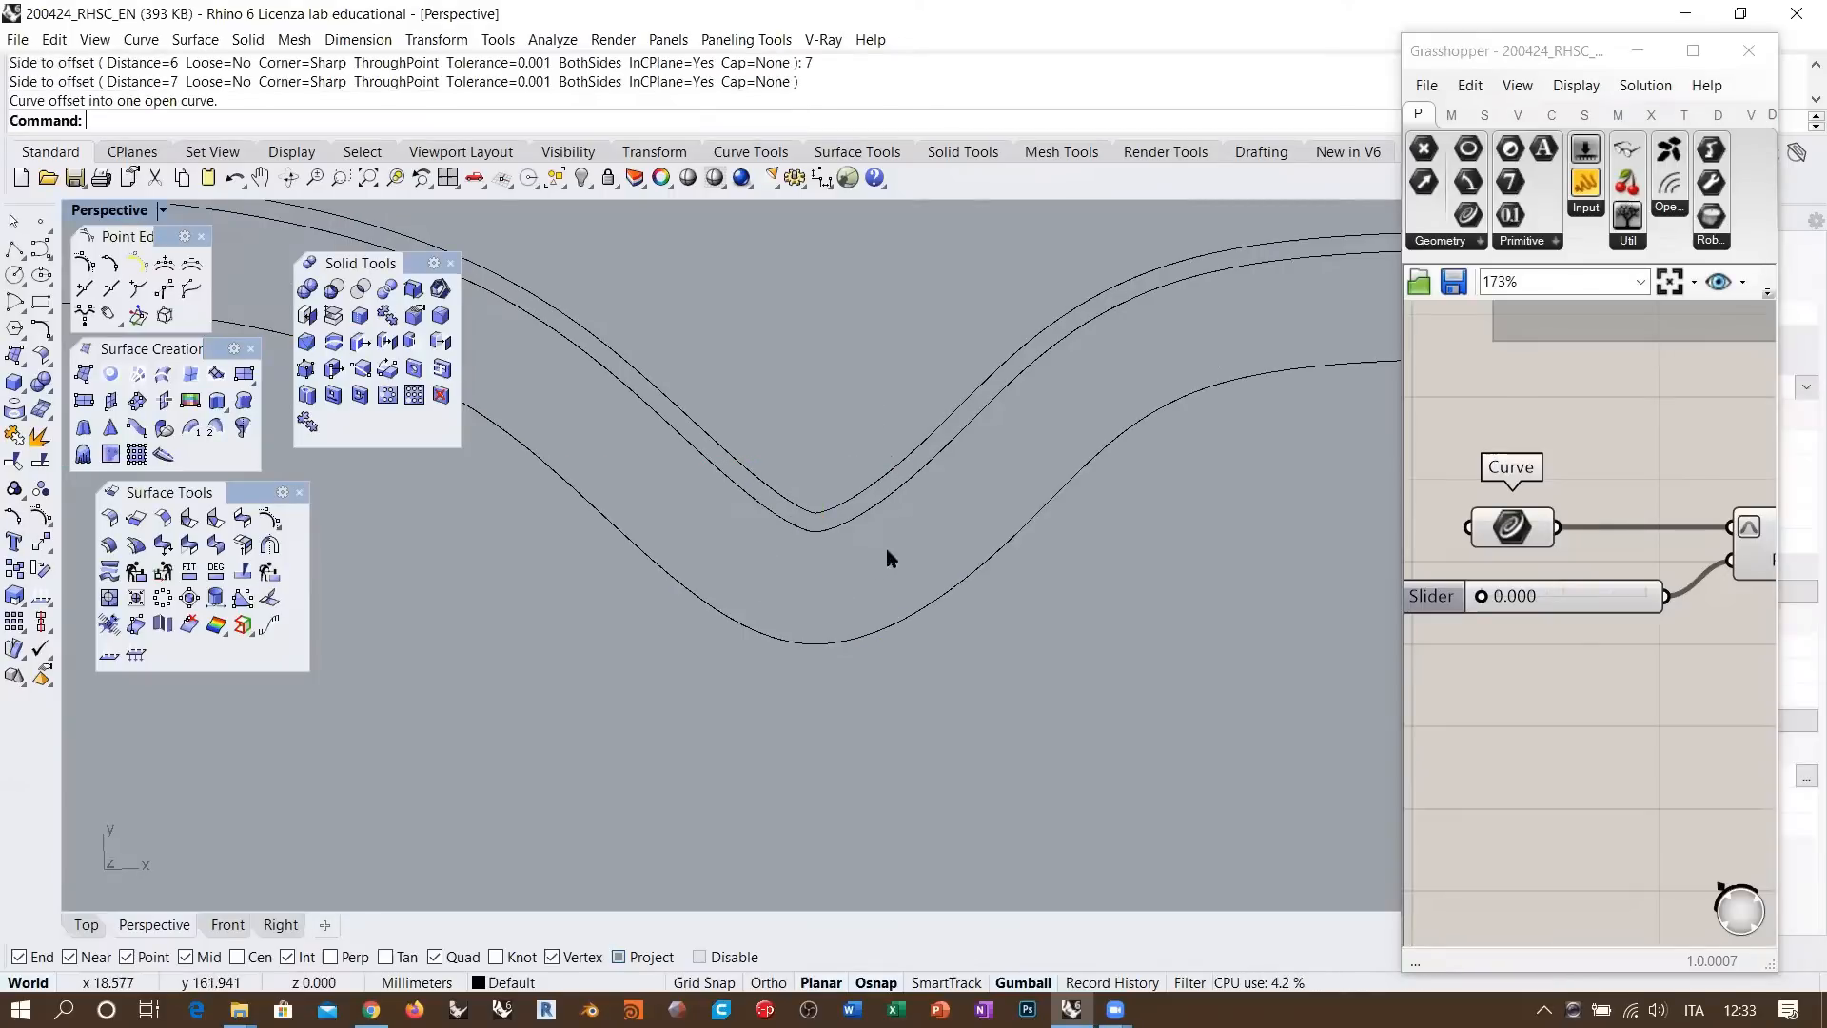
# Try to pull a control point at the dip of the 7 mm offset curve downward, then undo the move
pyautogui.click(824, 525)
pyautogui.press('Delete')
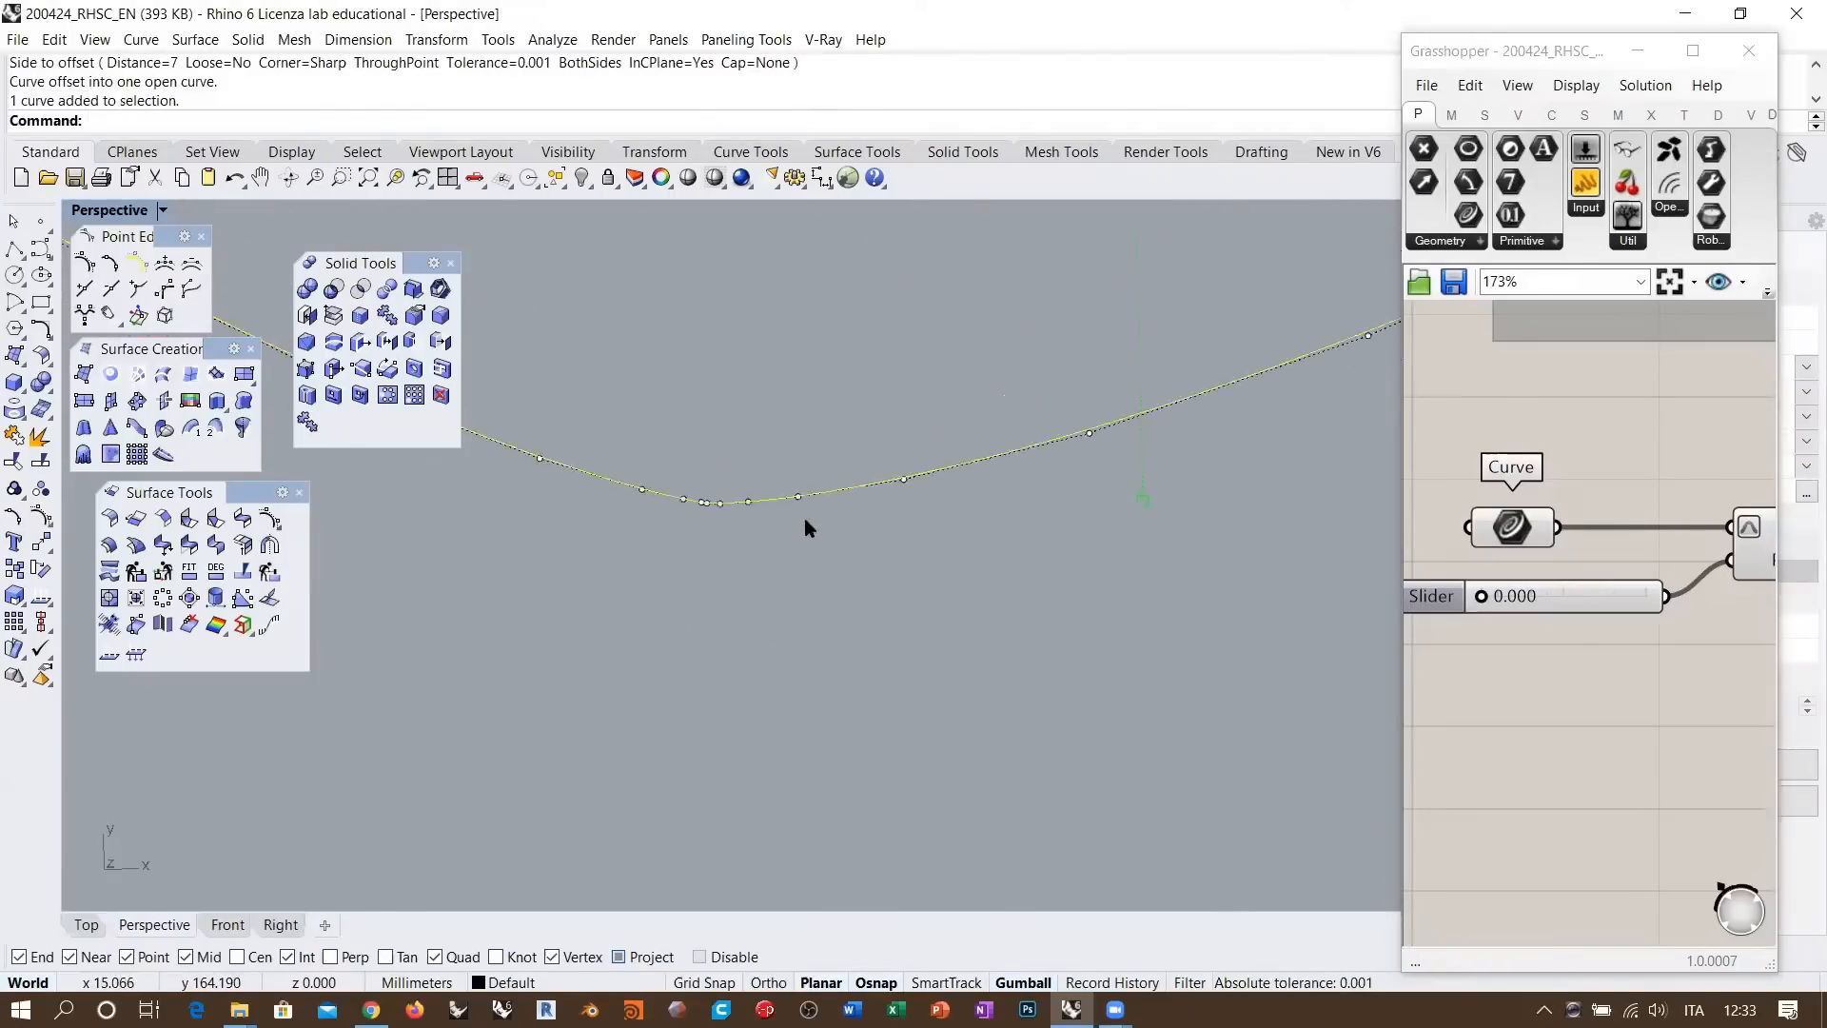
pyautogui.keyDown('ctrl'); pyautogui.moveTo(922, 514); pyautogui.dragTo(922, 481, button='right'); pyautogui.keyUp('ctrl')
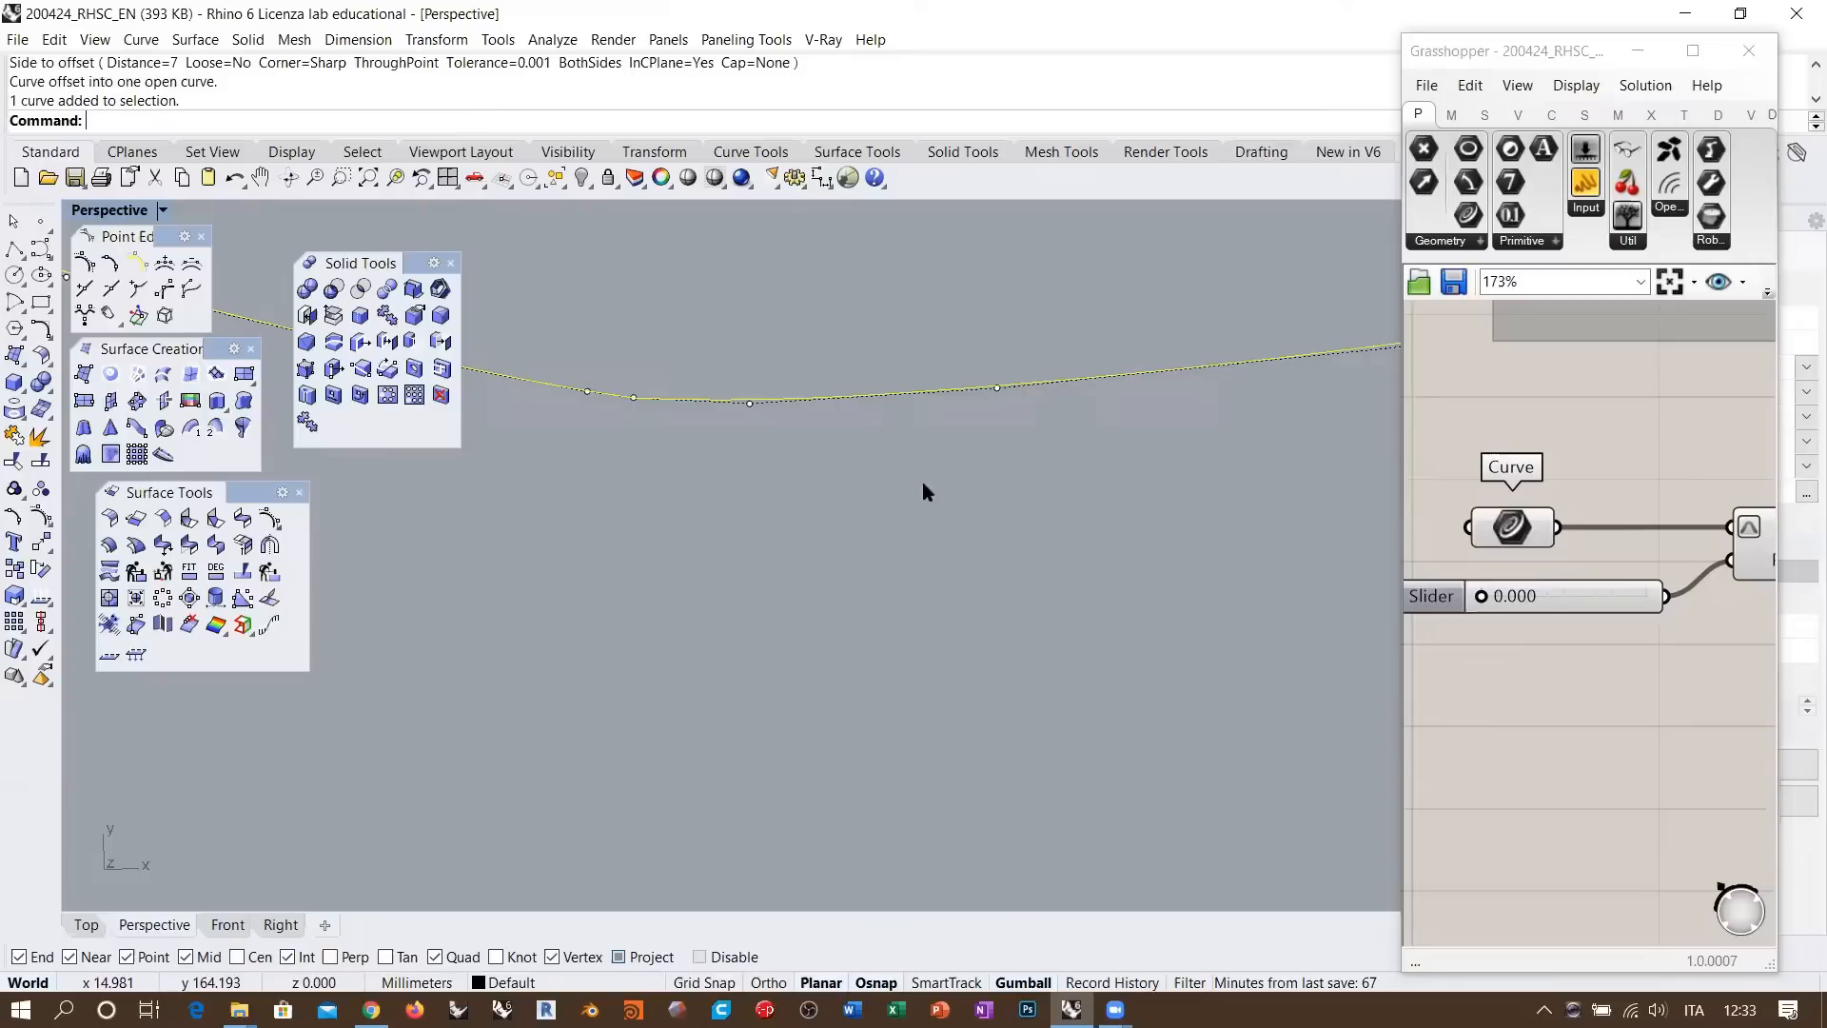
pyautogui.click(633, 399)
pyautogui.moveTo(635, 343); pyautogui.dragTo(656, 594)
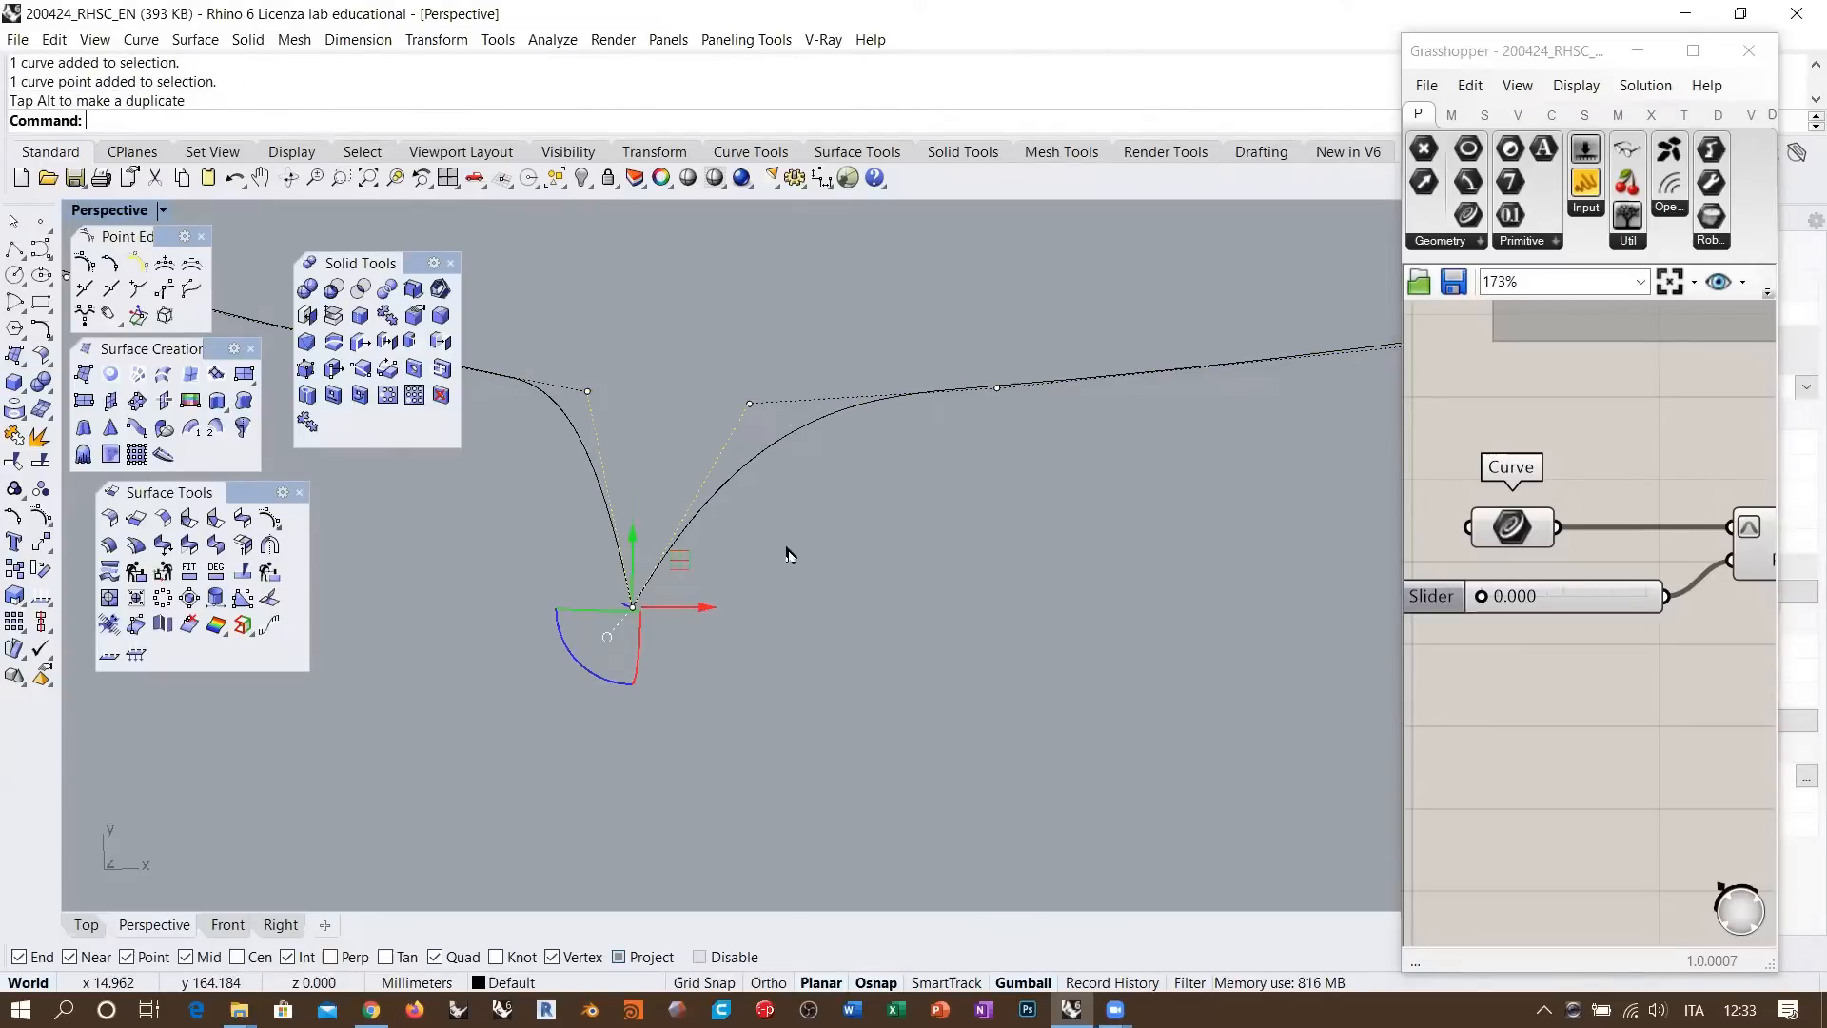
pyautogui.hotkey('ctrl', 'z')
pyautogui.scroll(-12, 824, 478)
pyautogui.scroll(6, 824, 479)
pyautogui.press('Escape')
pyautogui.press('Escape')
pyautogui.keyDown('shift'); pyautogui.moveTo(824, 501); pyautogui.dragTo(807, 569, button='right'); pyautogui.keyUp('shift')
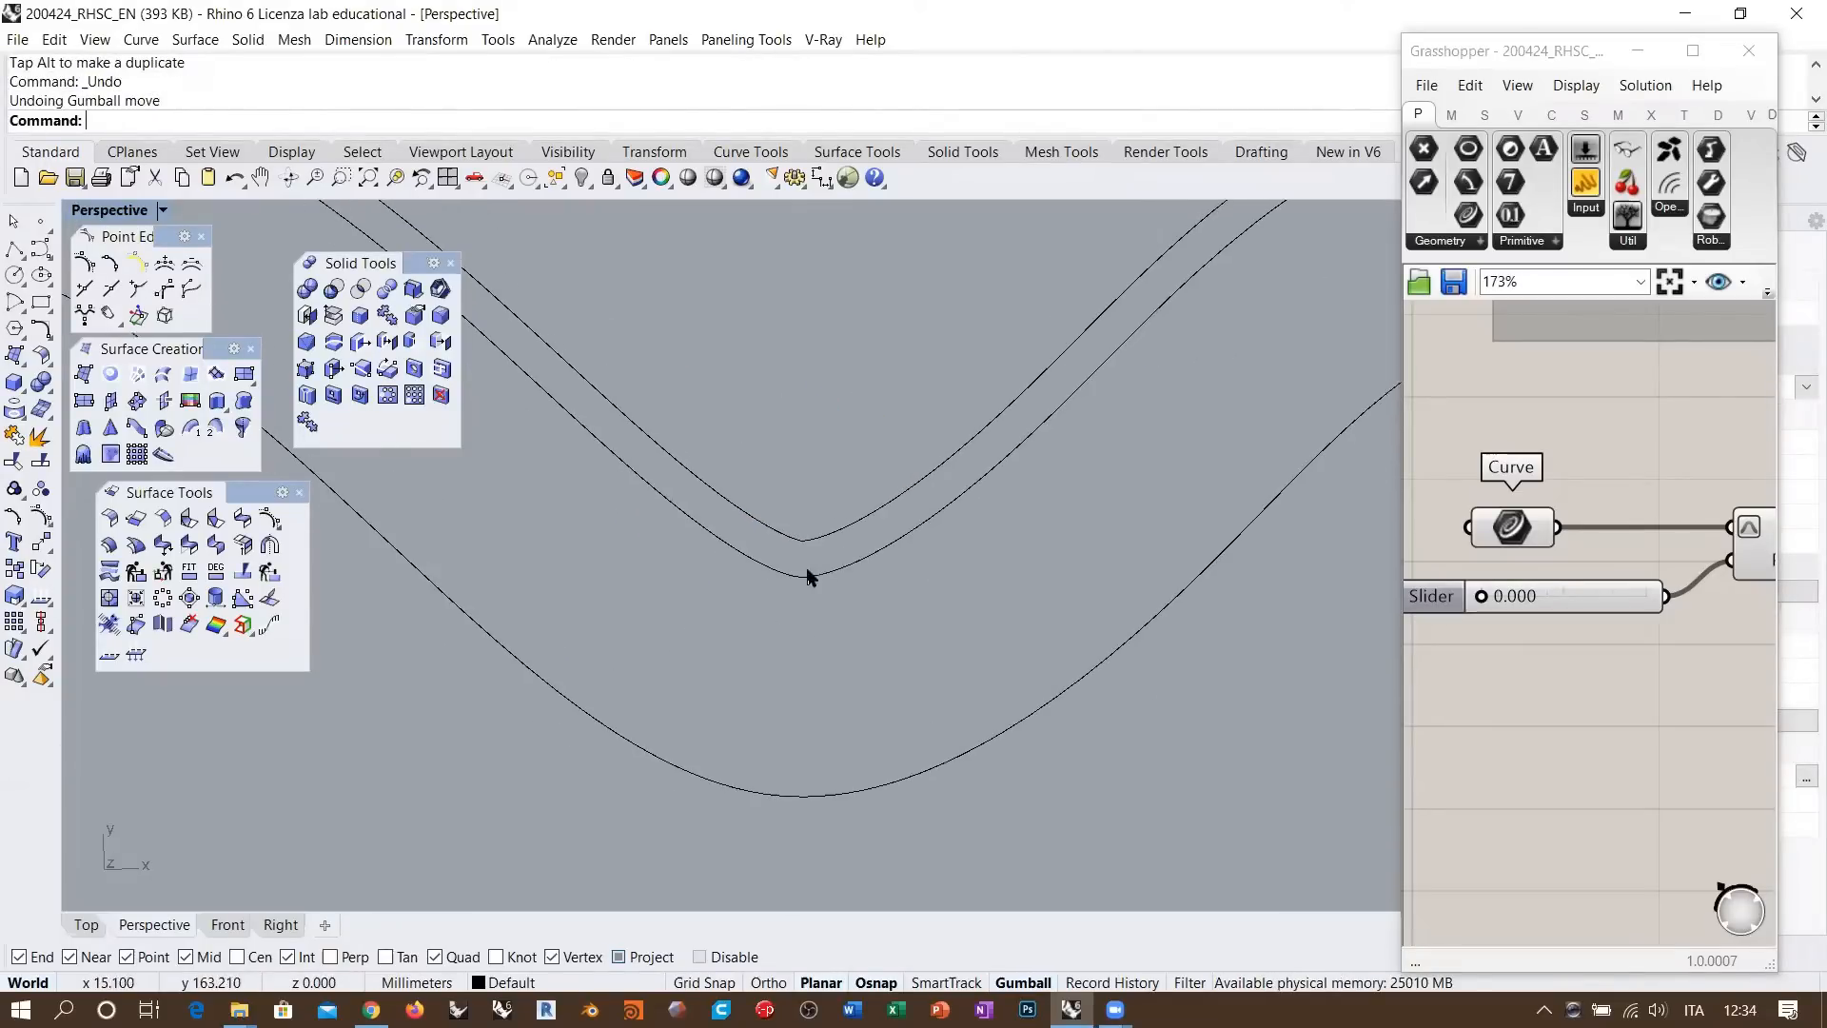
# Check the length of the vertical line at the curves' end in its object details
pyautogui.scroll(-6, 761, 609)
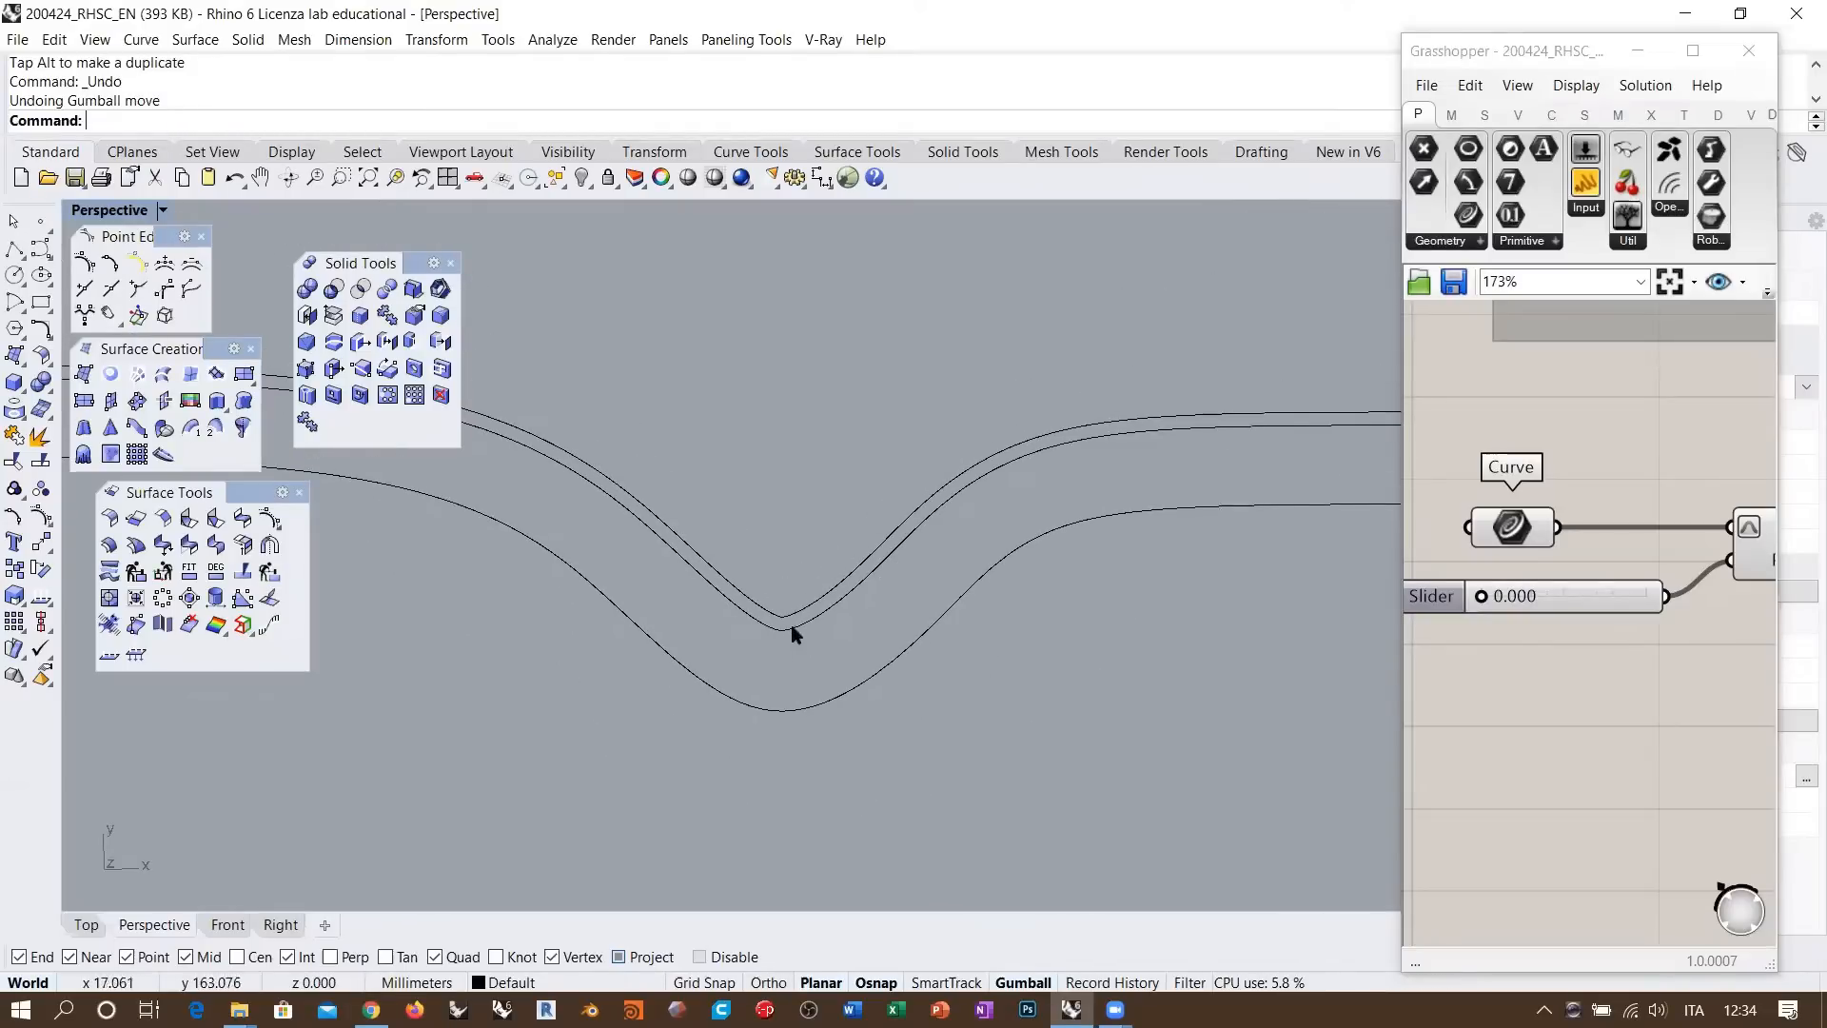
pyautogui.scroll(-8, 894, 560)
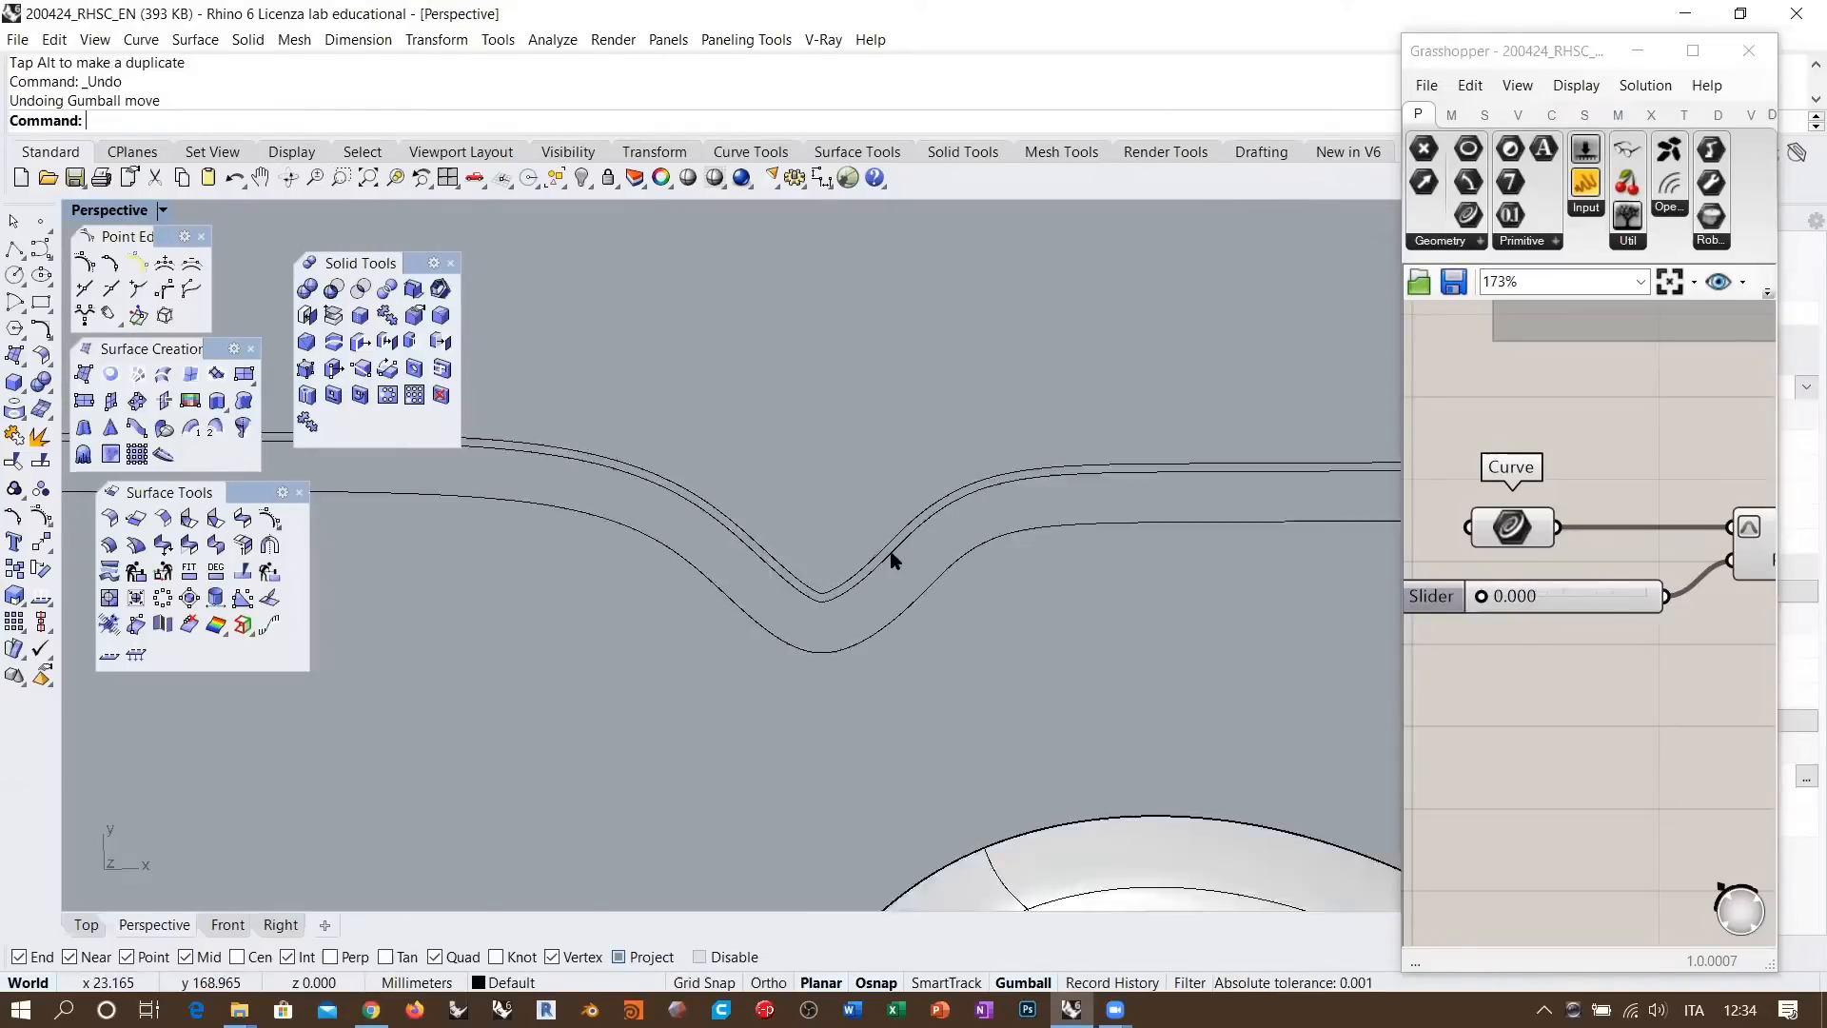
pyautogui.moveTo(813, 580); pyautogui.dragTo(918, 620, button='right')
pyautogui.scroll(-1, 880, 591)
pyautogui.scroll(-1, 875, 587)
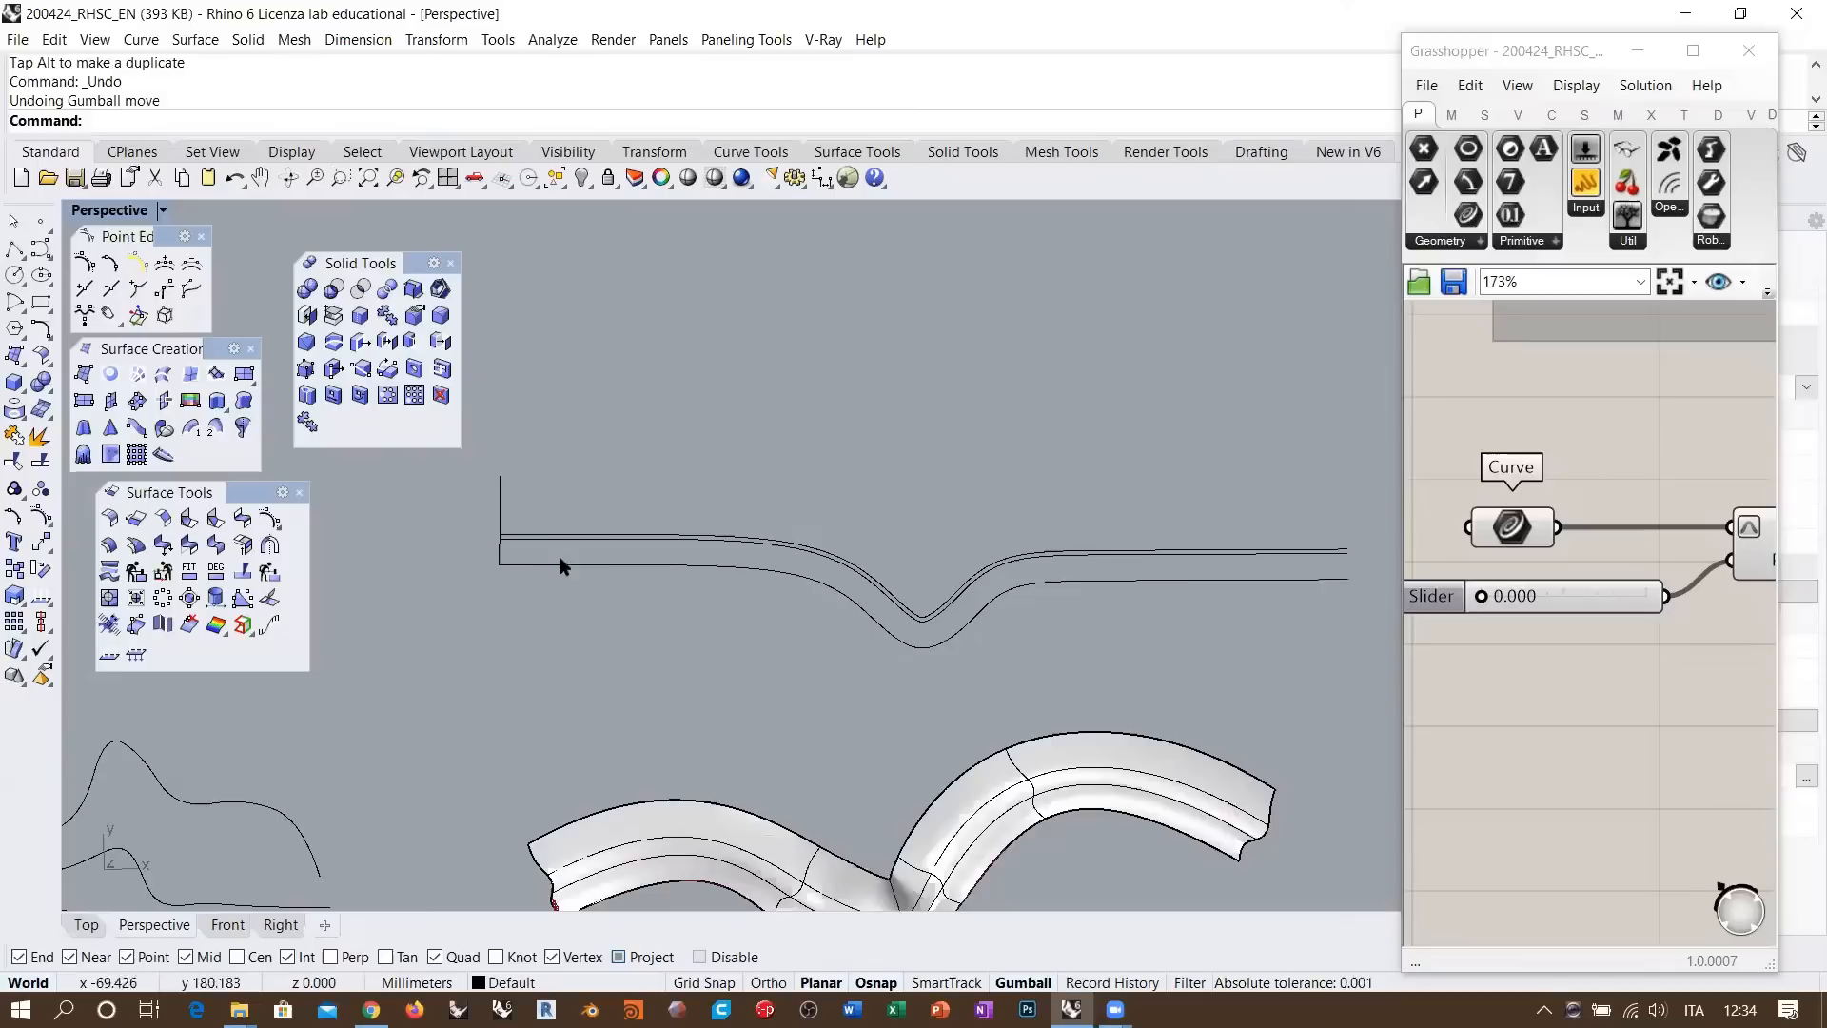
pyautogui.click(519, 524)
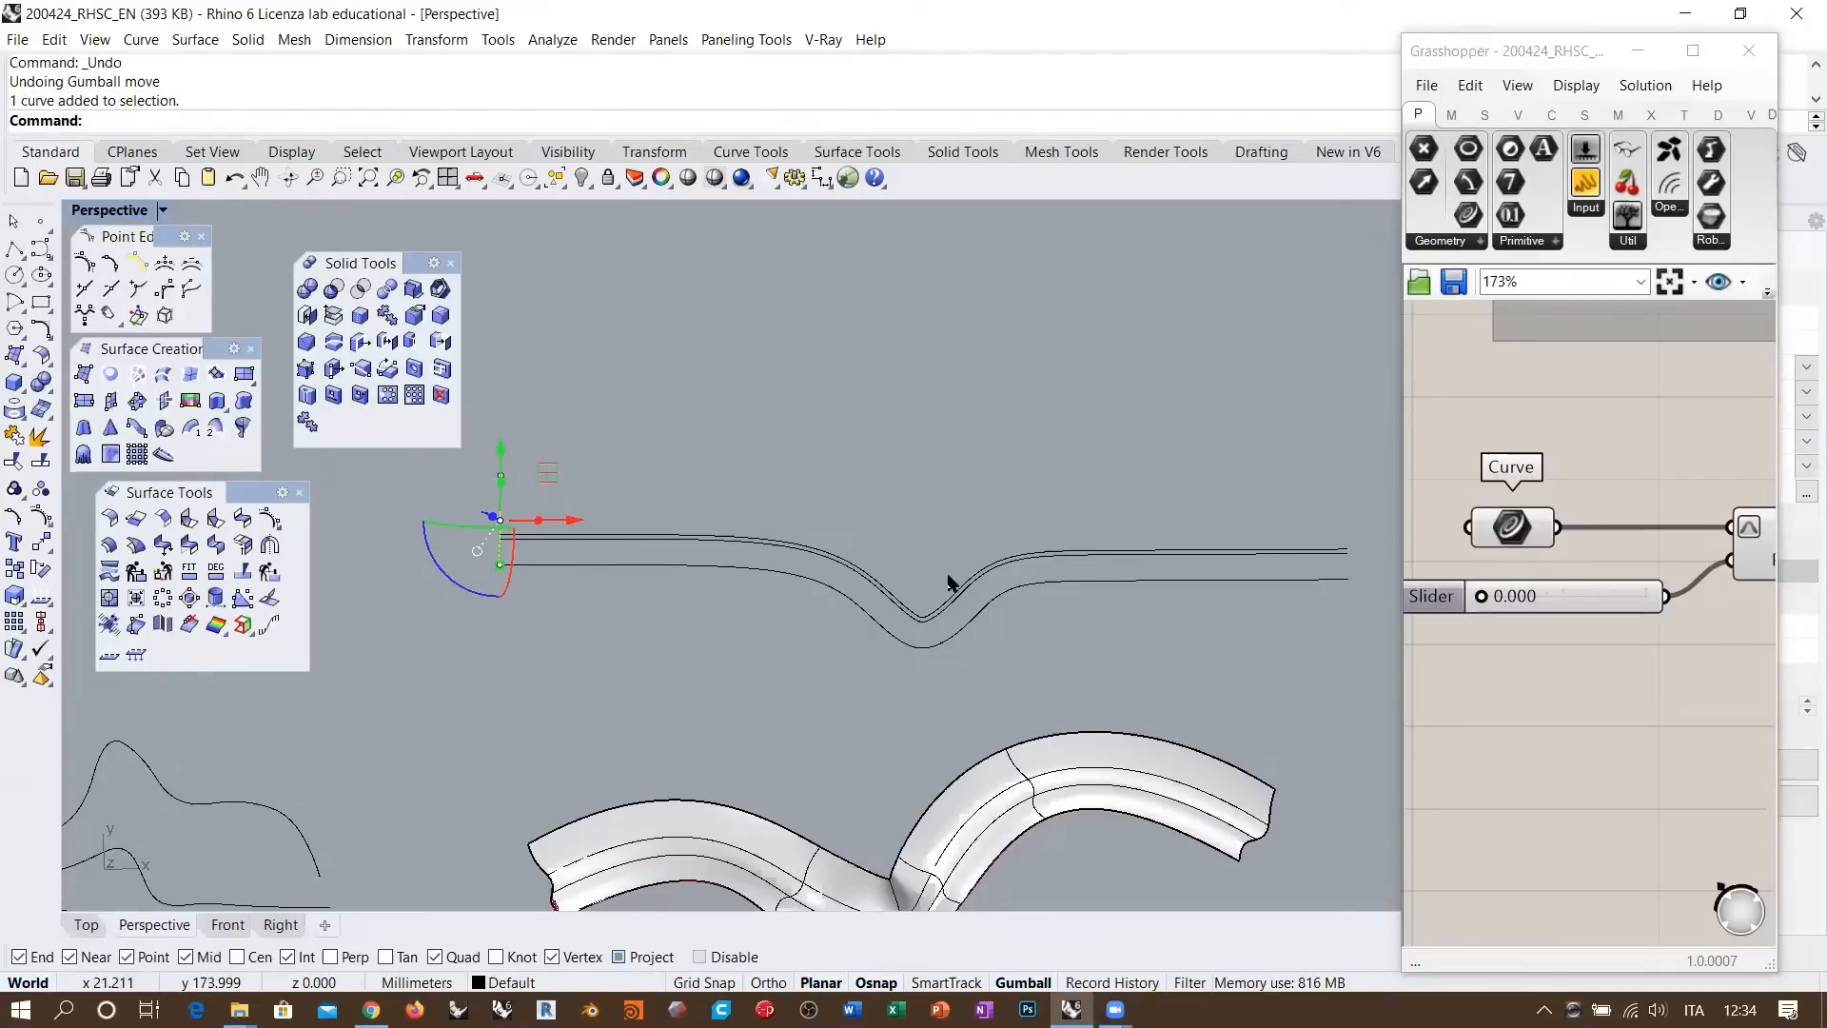
pyautogui.moveTo(1525, 57); pyautogui.dragTo(1243, 36)
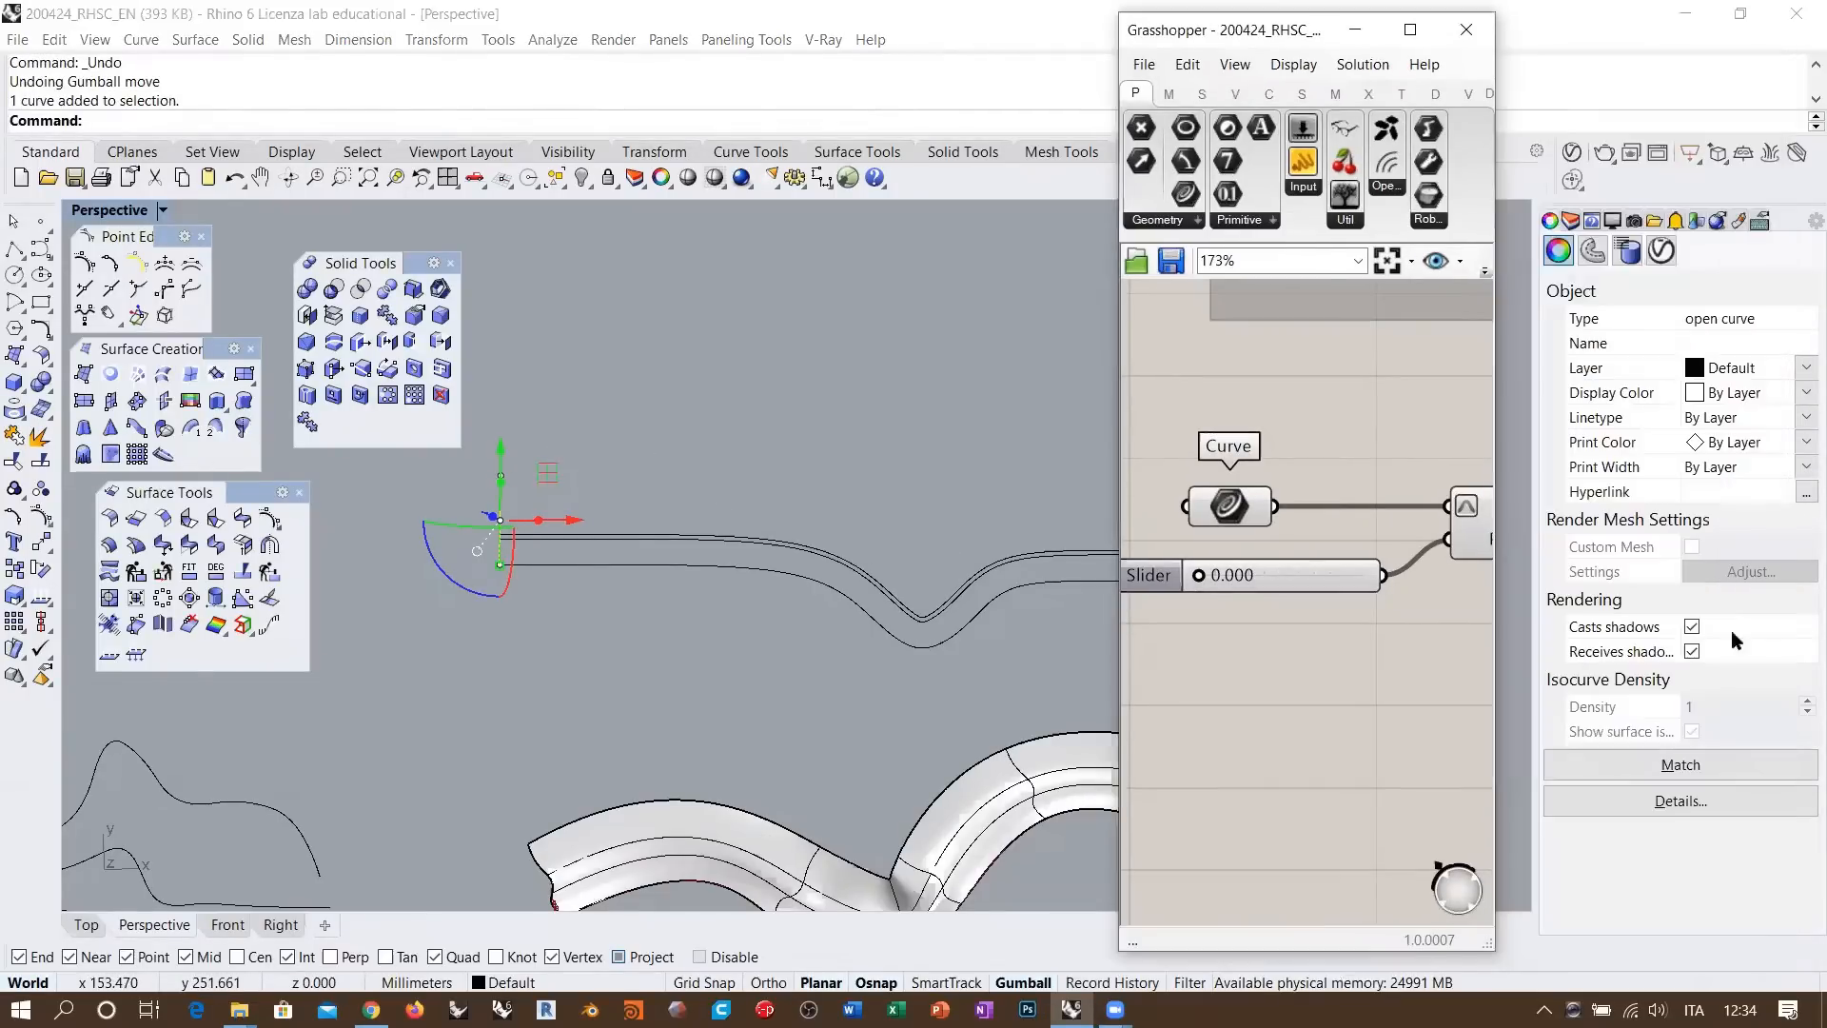
pyautogui.click(1680, 800)
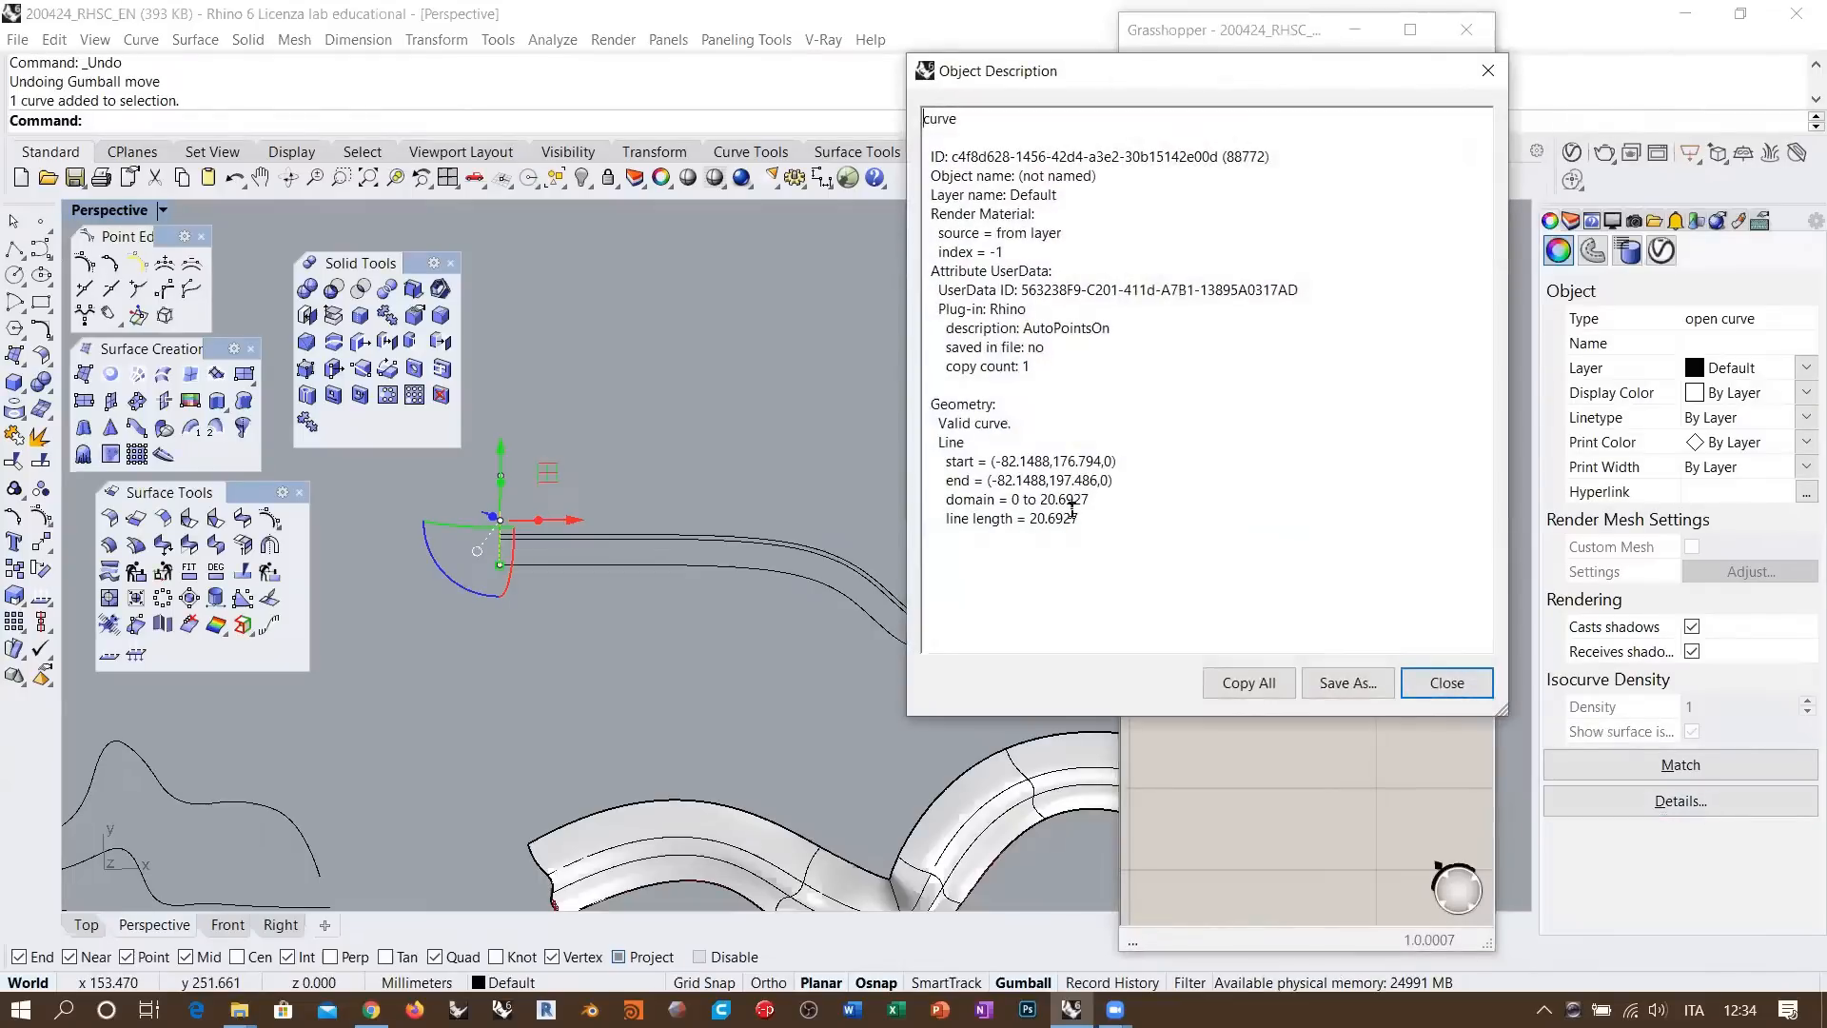
pyautogui.moveTo(1031, 518); pyautogui.dragTo(1090, 556)
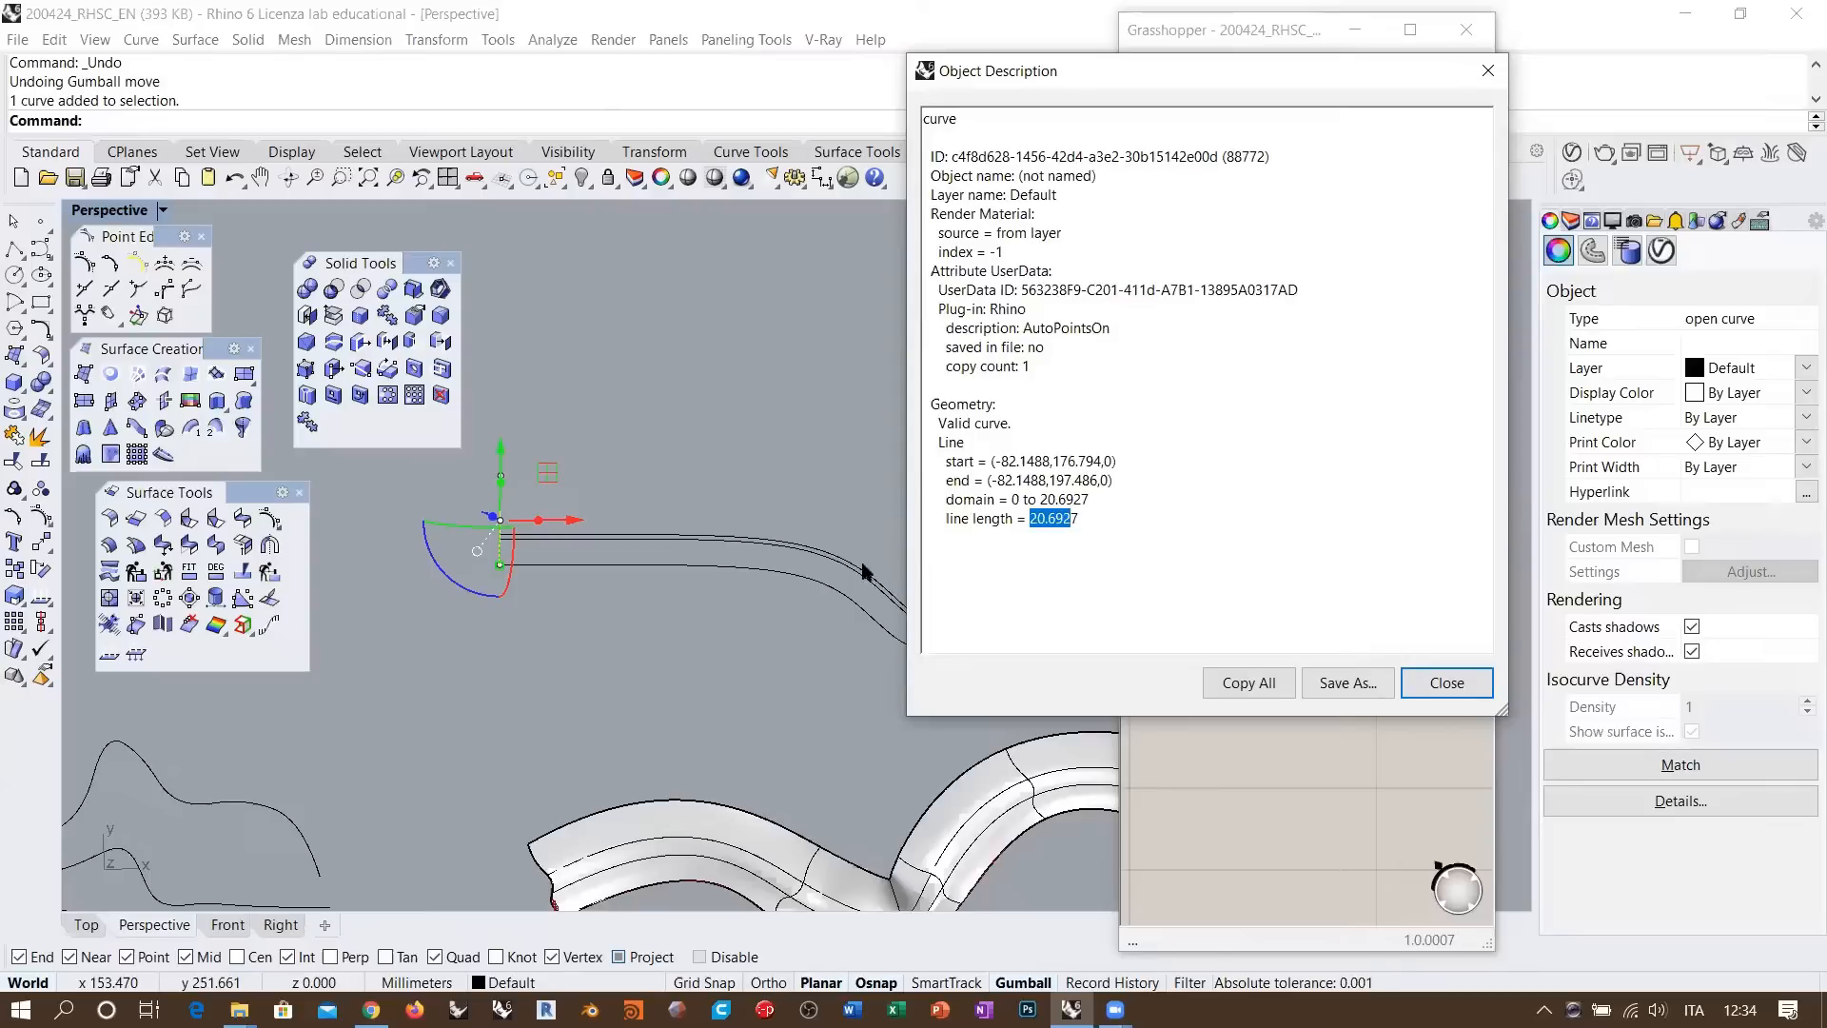
pyautogui.click(1445, 682)
pyautogui.press('Escape')
# Trim away the part of the vertical line above the 6 mm offset curve, using that curve as the cutter
pyautogui.scroll(4, 549, 533)
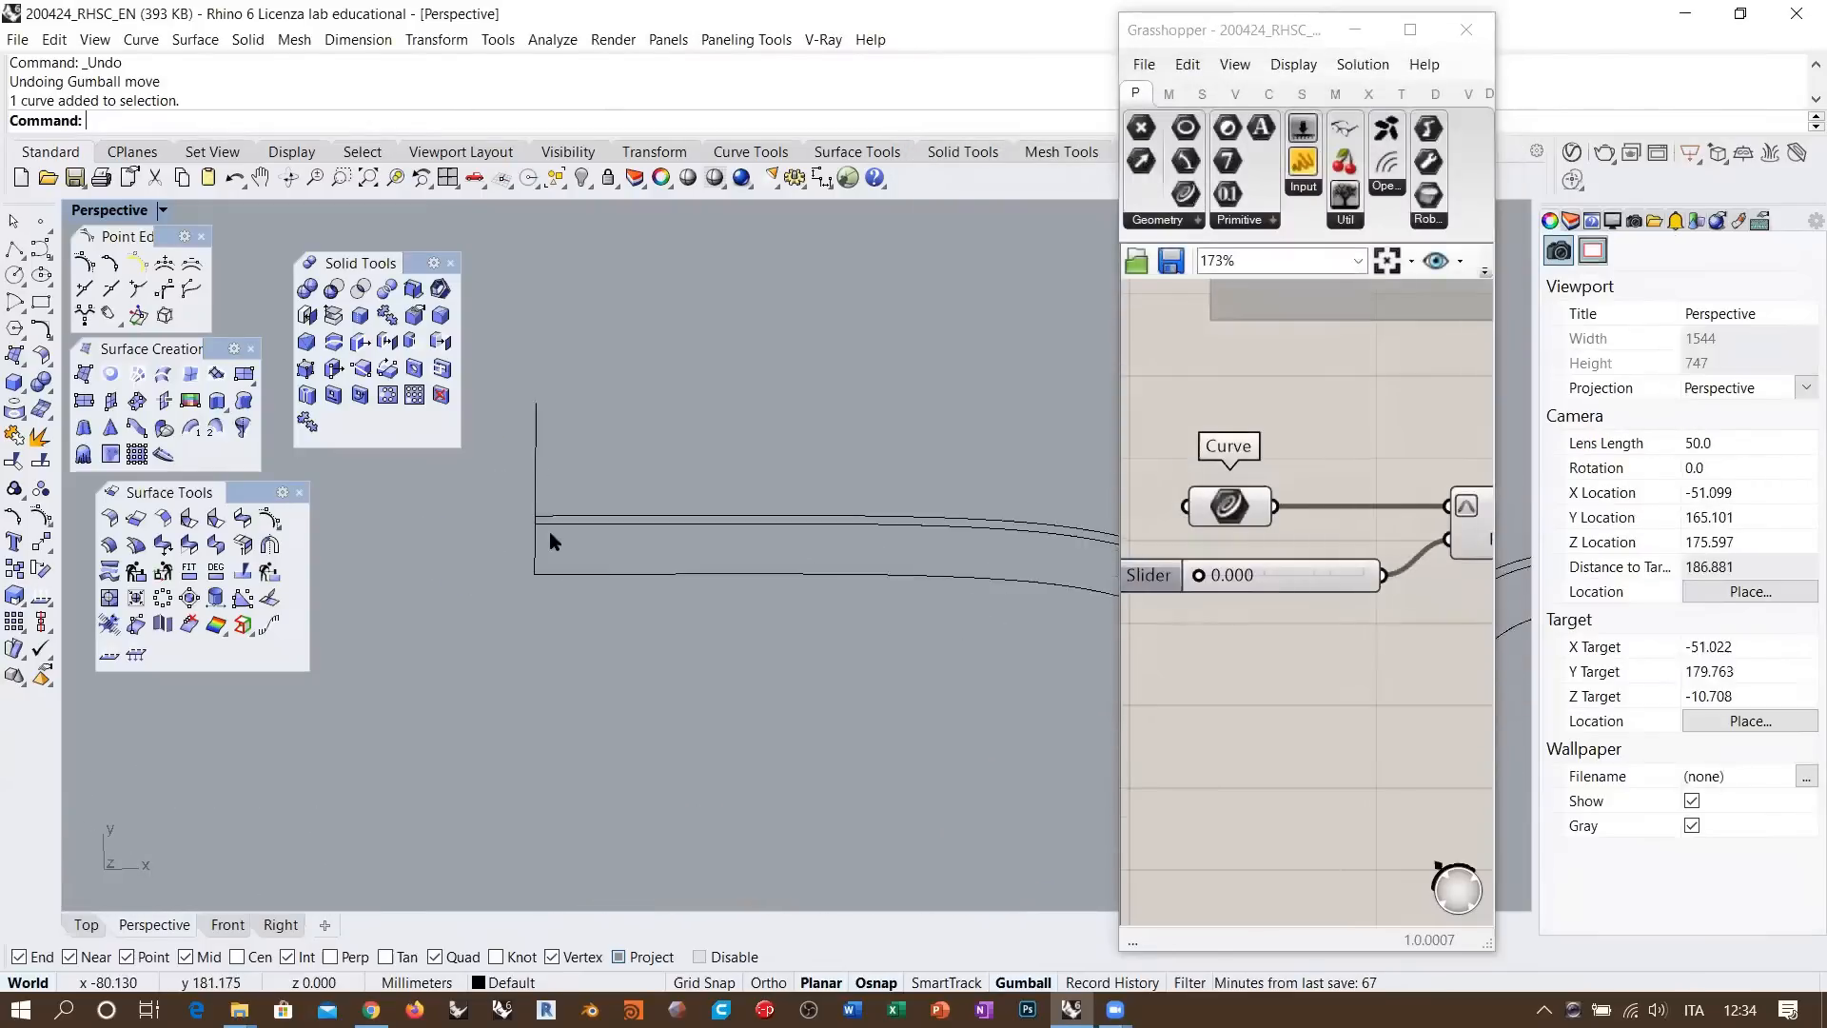
pyautogui.scroll(2, 544, 523)
pyautogui.click(549, 515)
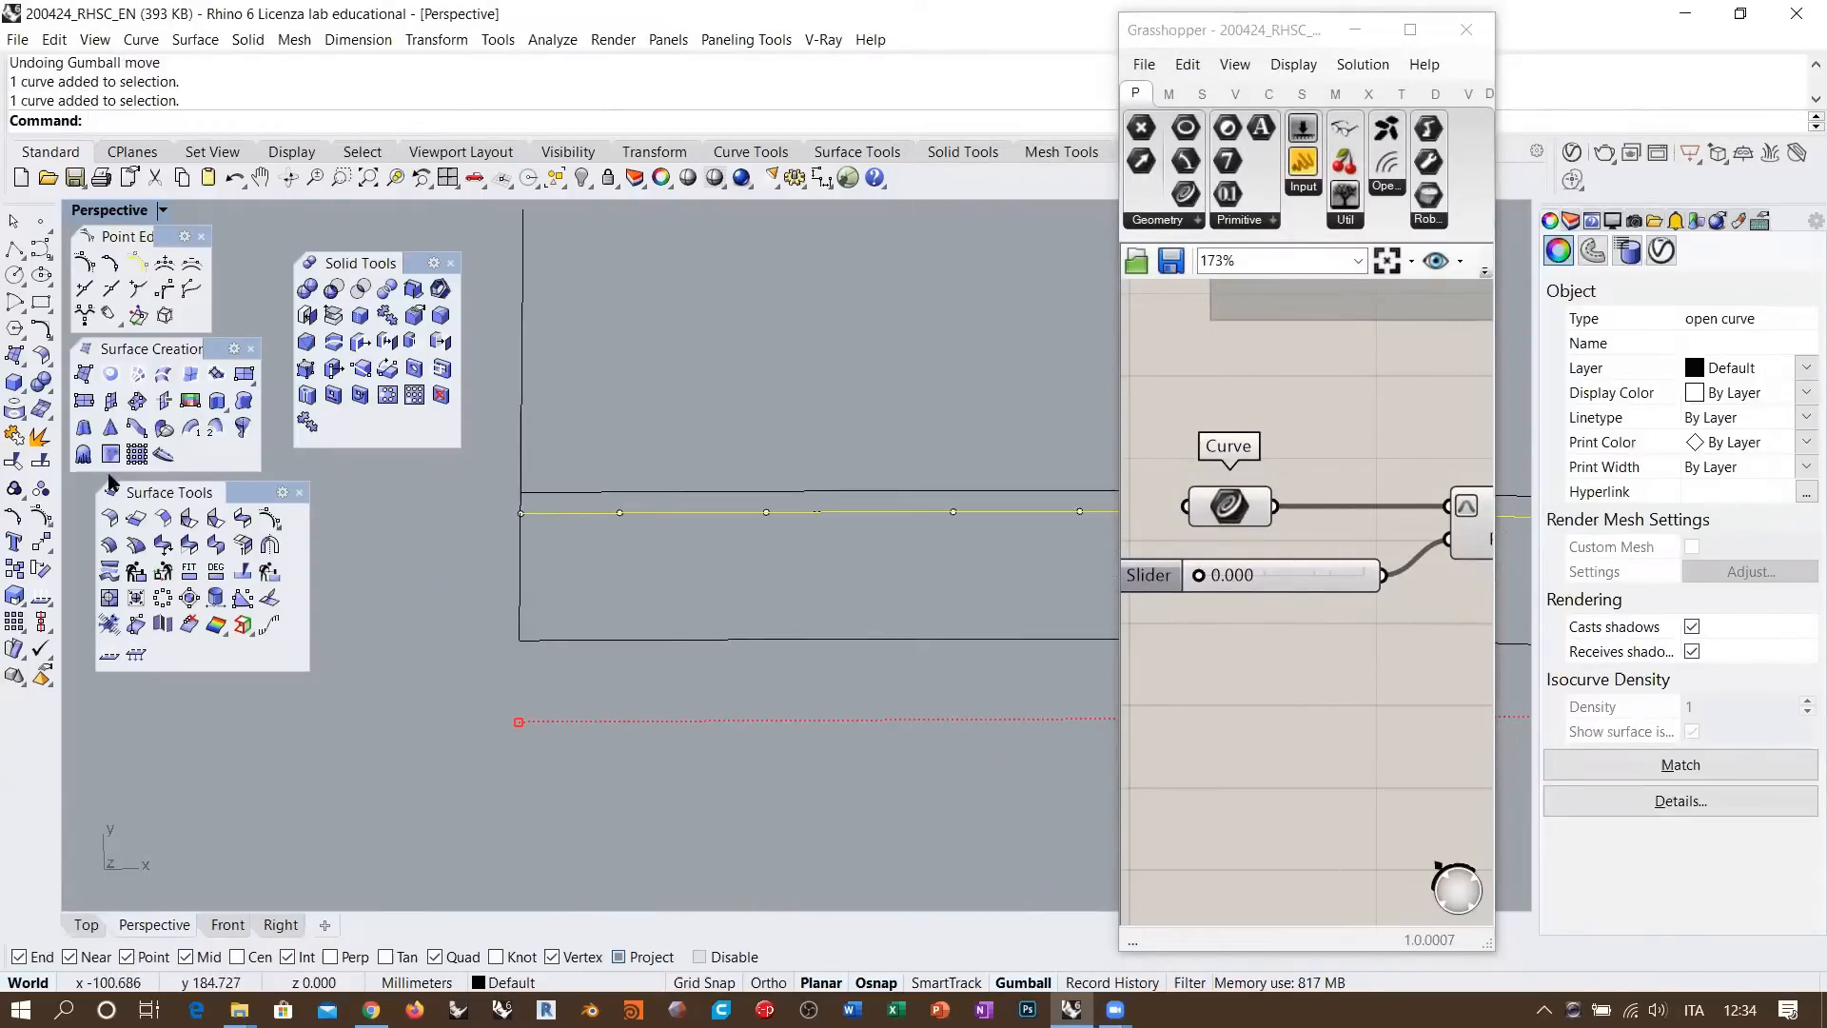
pyautogui.click(14, 460)
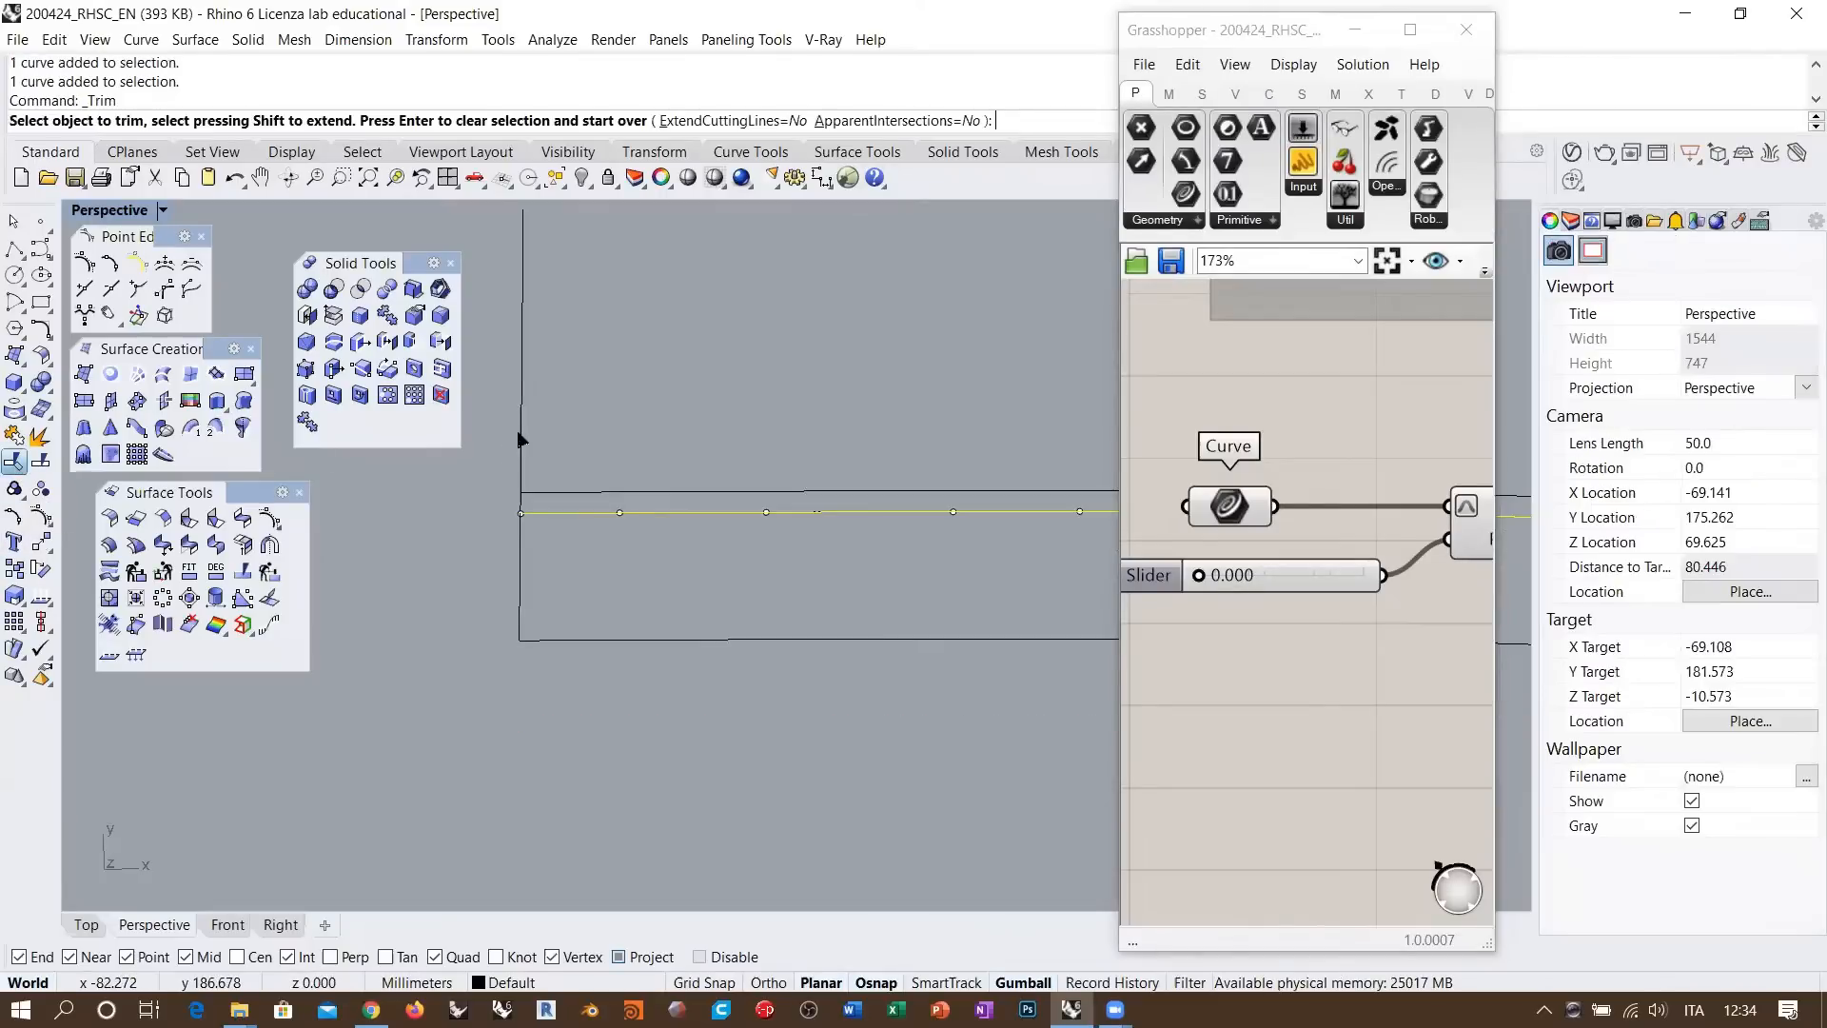
pyautogui.press('Return')
# Sweep the trimmed vertical line along the original wavy curve as the single rail
pyautogui.scroll(-3, 528, 531)
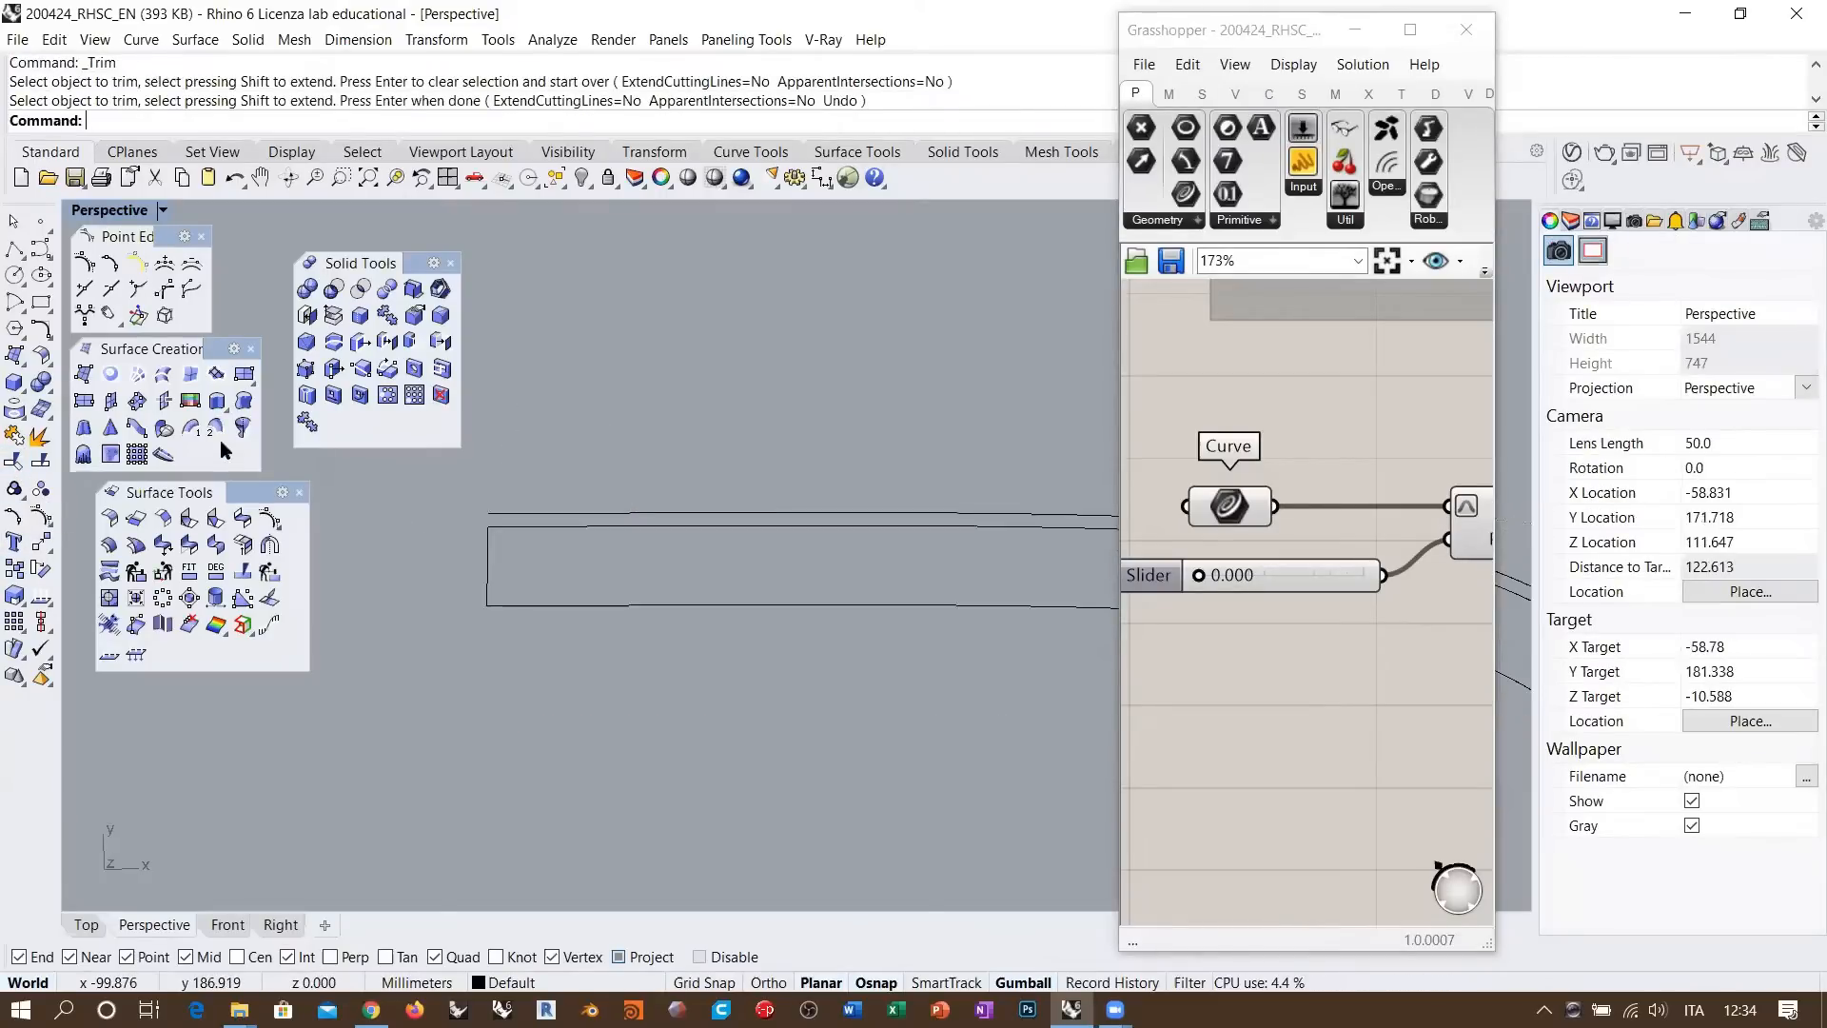
pyautogui.click(194, 430)
pyautogui.click(522, 606)
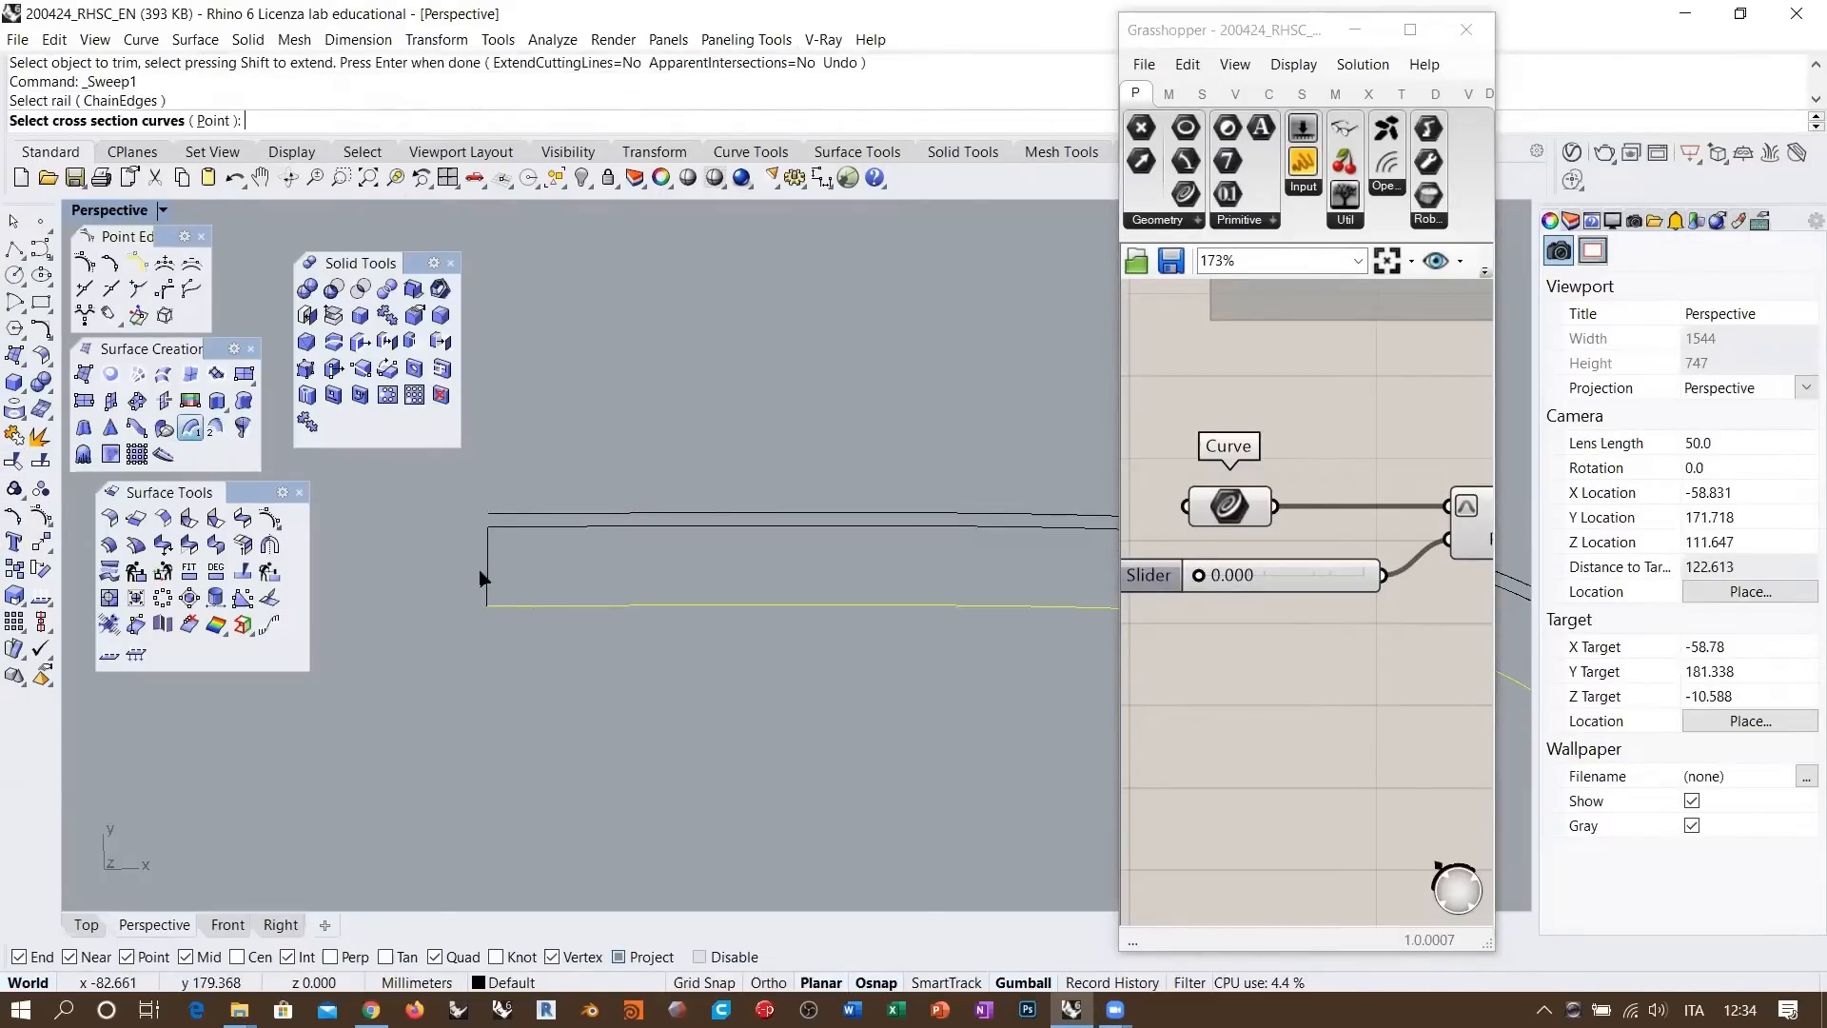
pyautogui.scroll(-2, 423, 575)
pyautogui.scroll(-5, 424, 575)
pyautogui.press('Return')
pyautogui.press('Return')
# Examine the swept strip's inner edge at the dip of the wave against the offset curves
pyautogui.scroll(5, 739, 618)
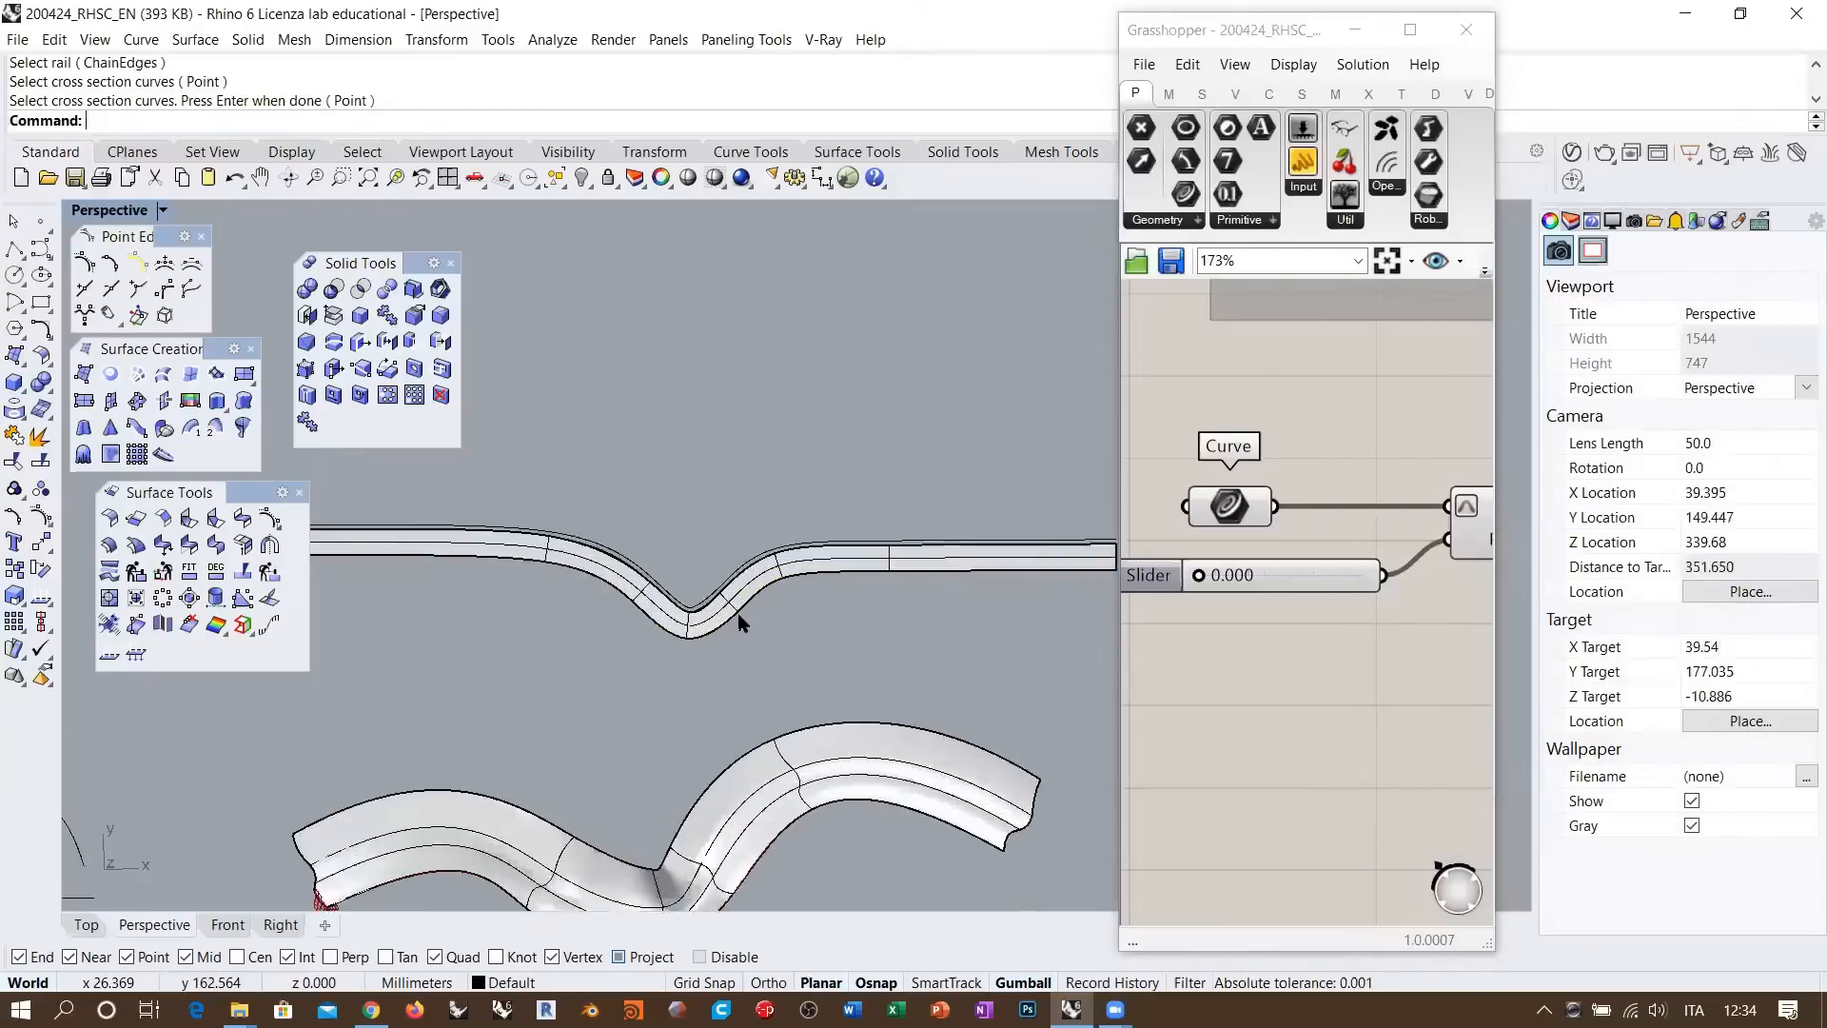
pyautogui.scroll(4, 663, 642)
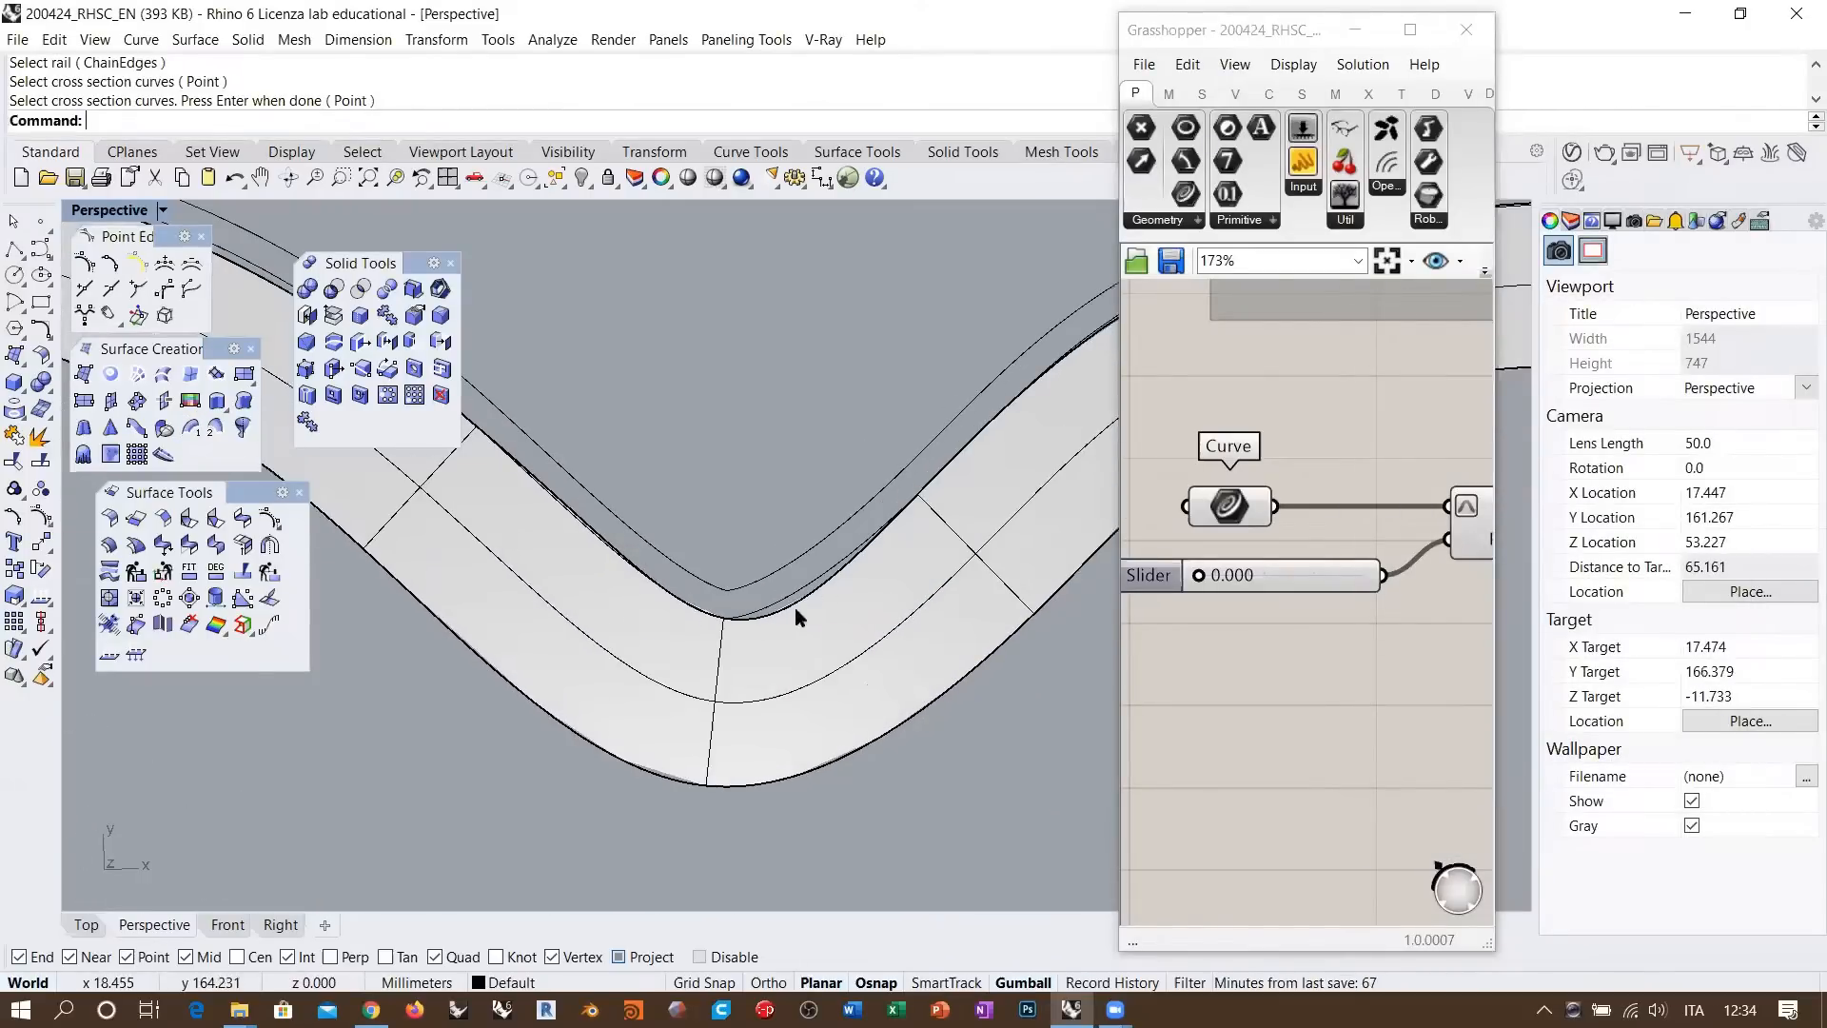
pyautogui.click(786, 601)
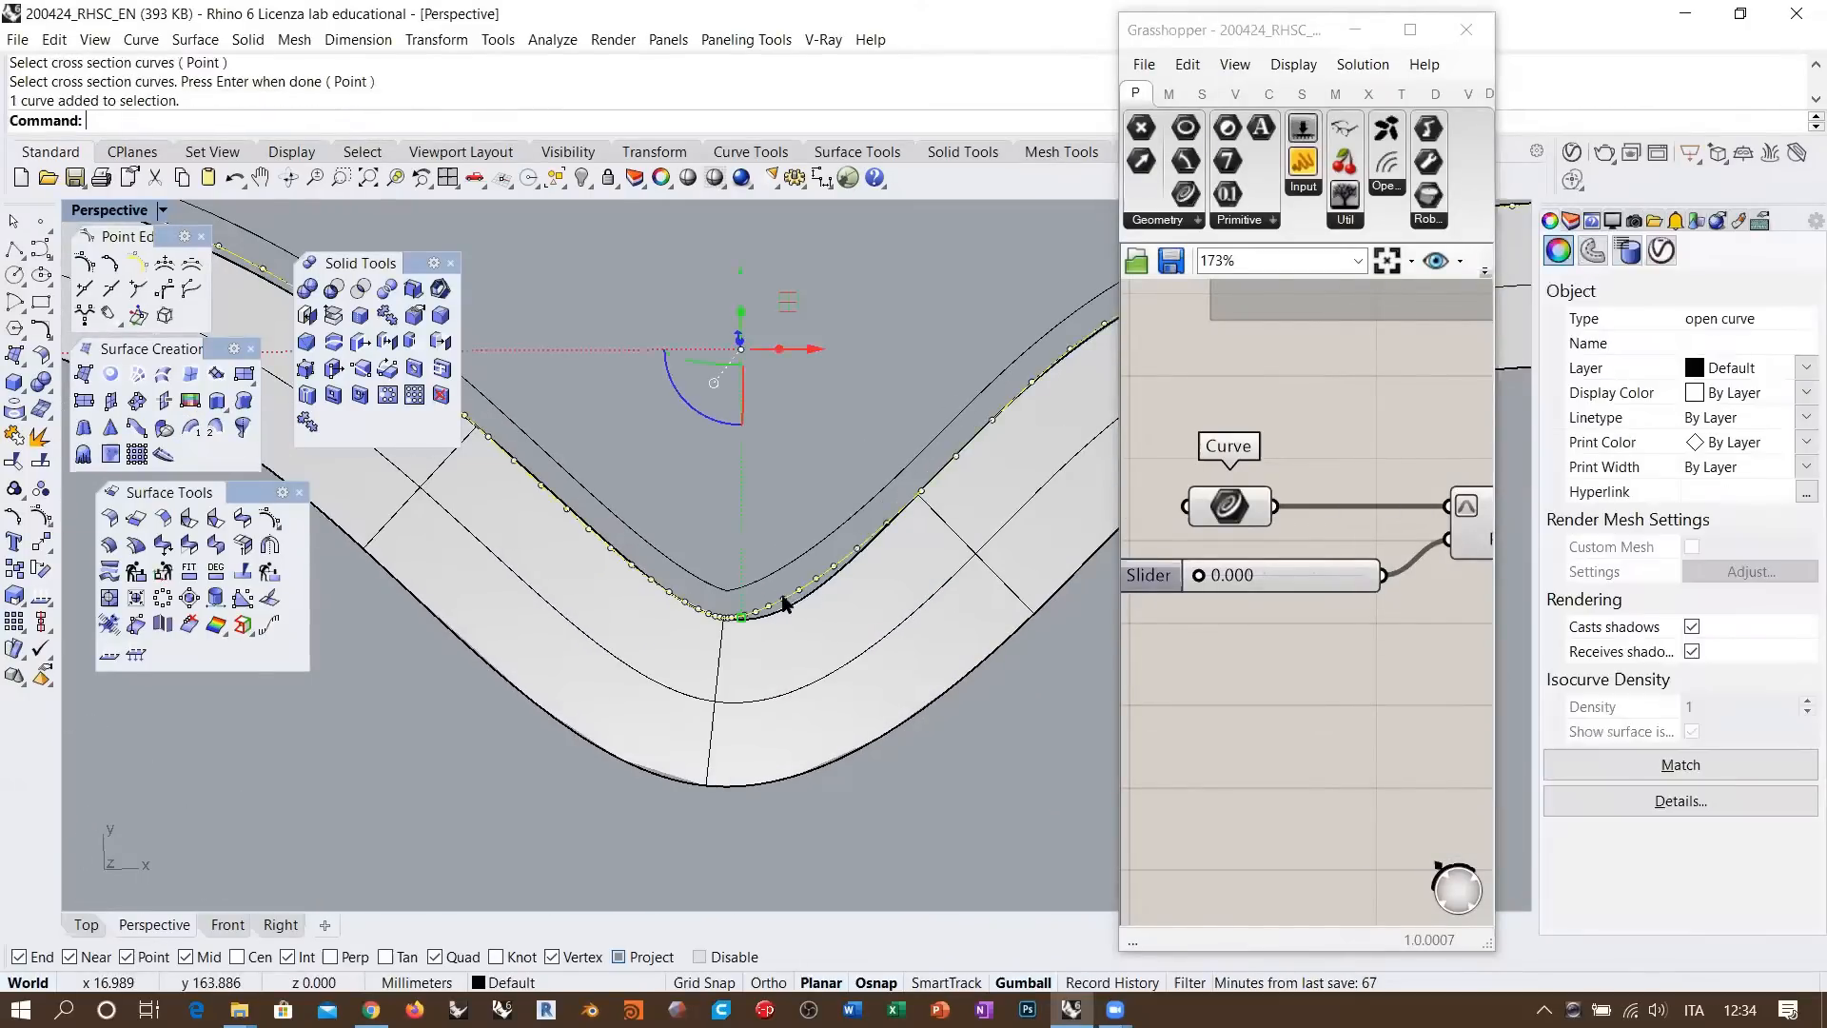
pyautogui.click(956, 734)
pyautogui.scroll(-4, 853, 619)
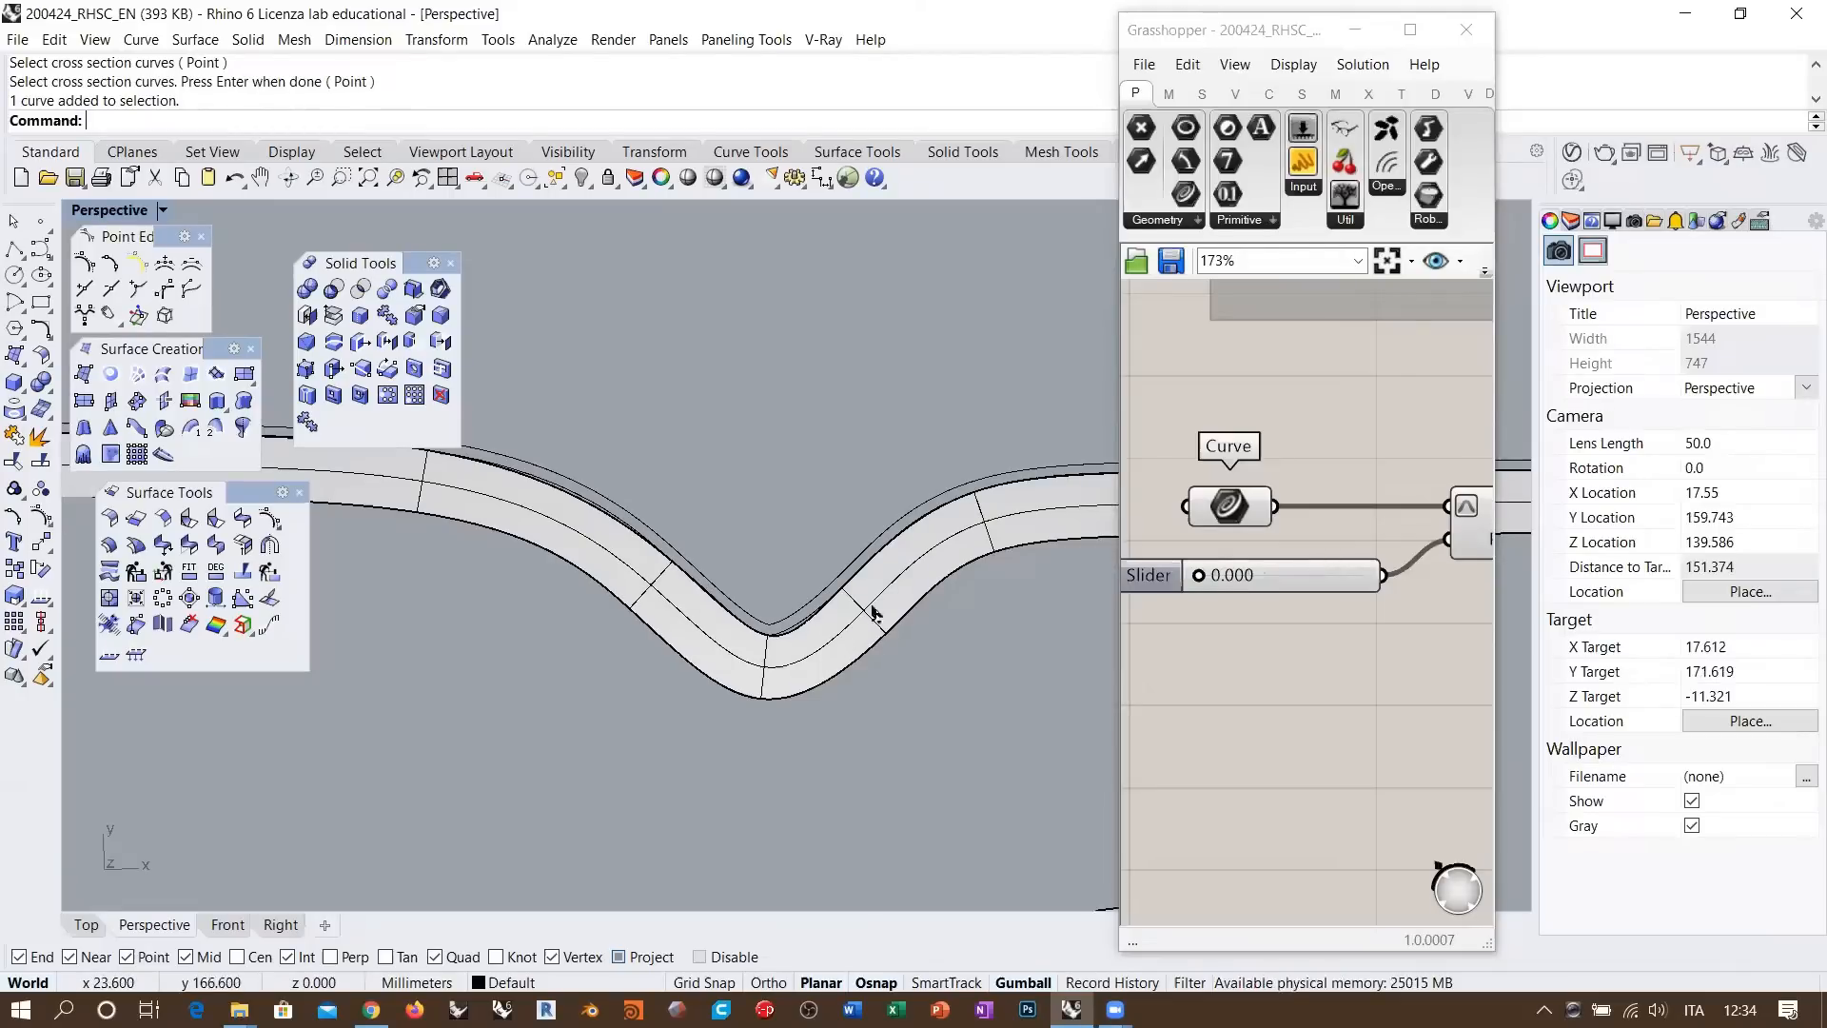
pyautogui.scroll(3, 815, 659)
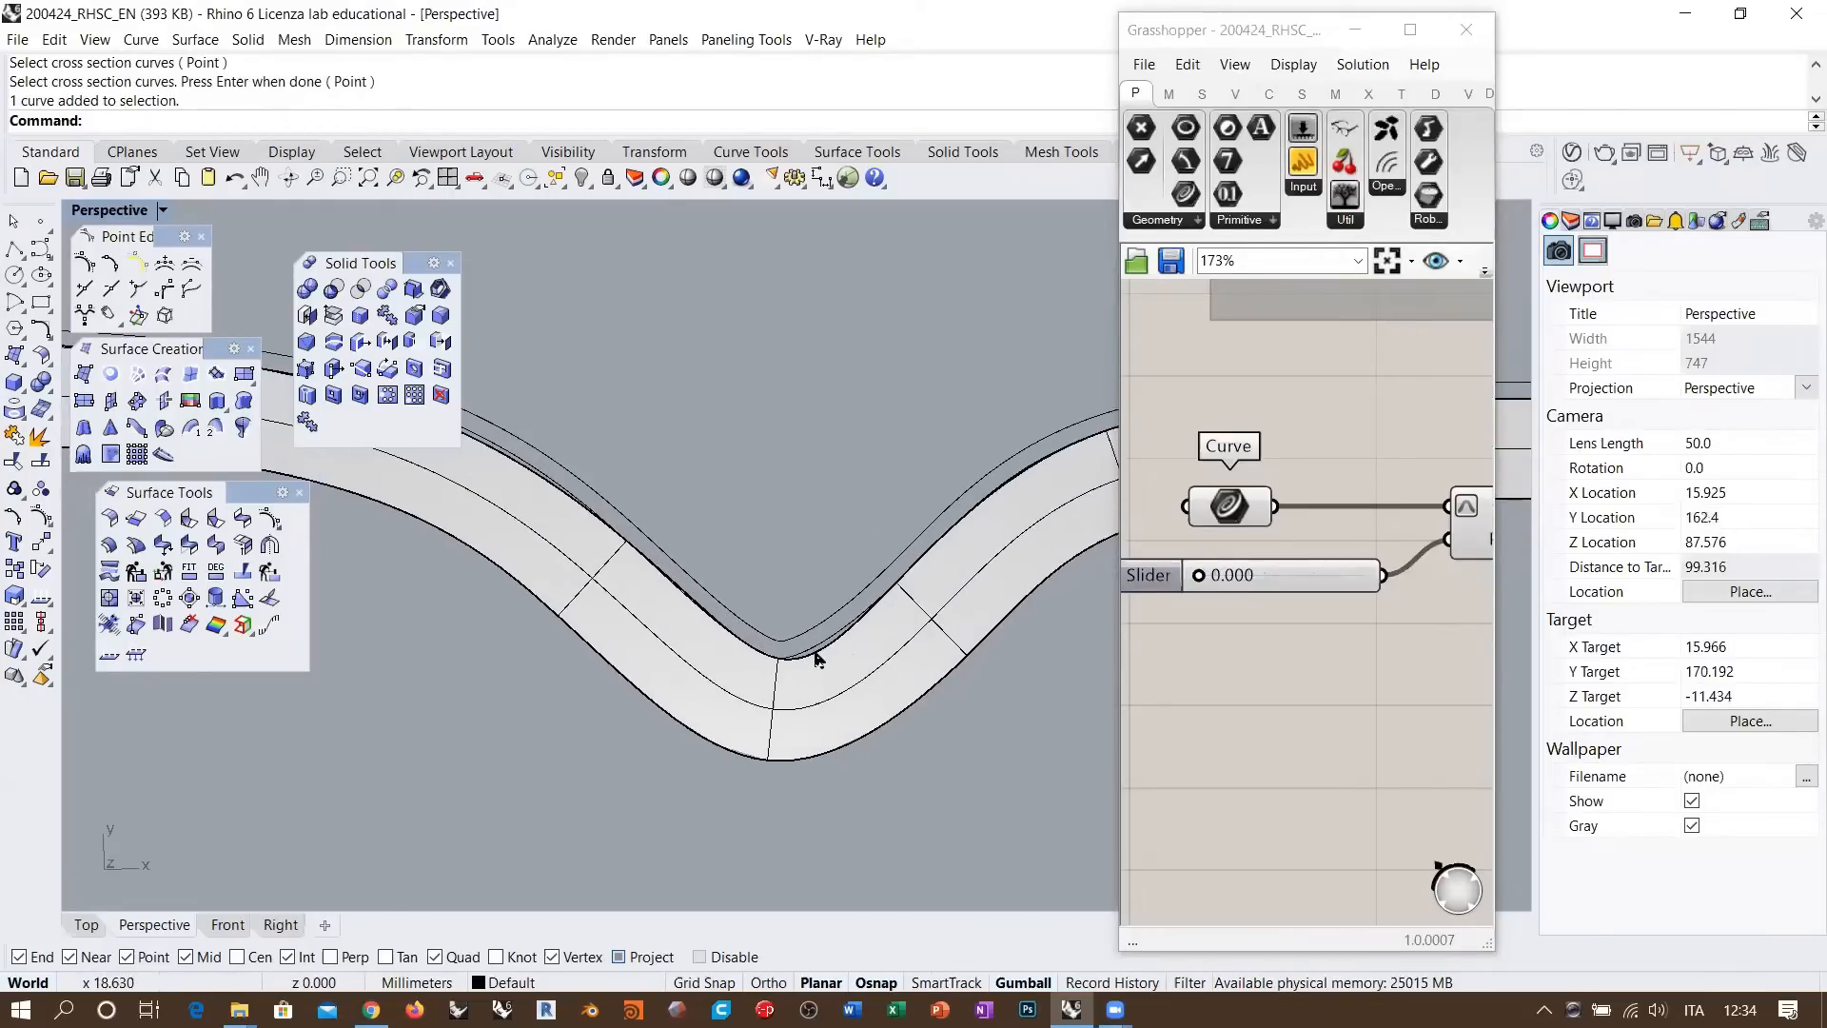
pyautogui.click(831, 752)
pyautogui.click(865, 786)
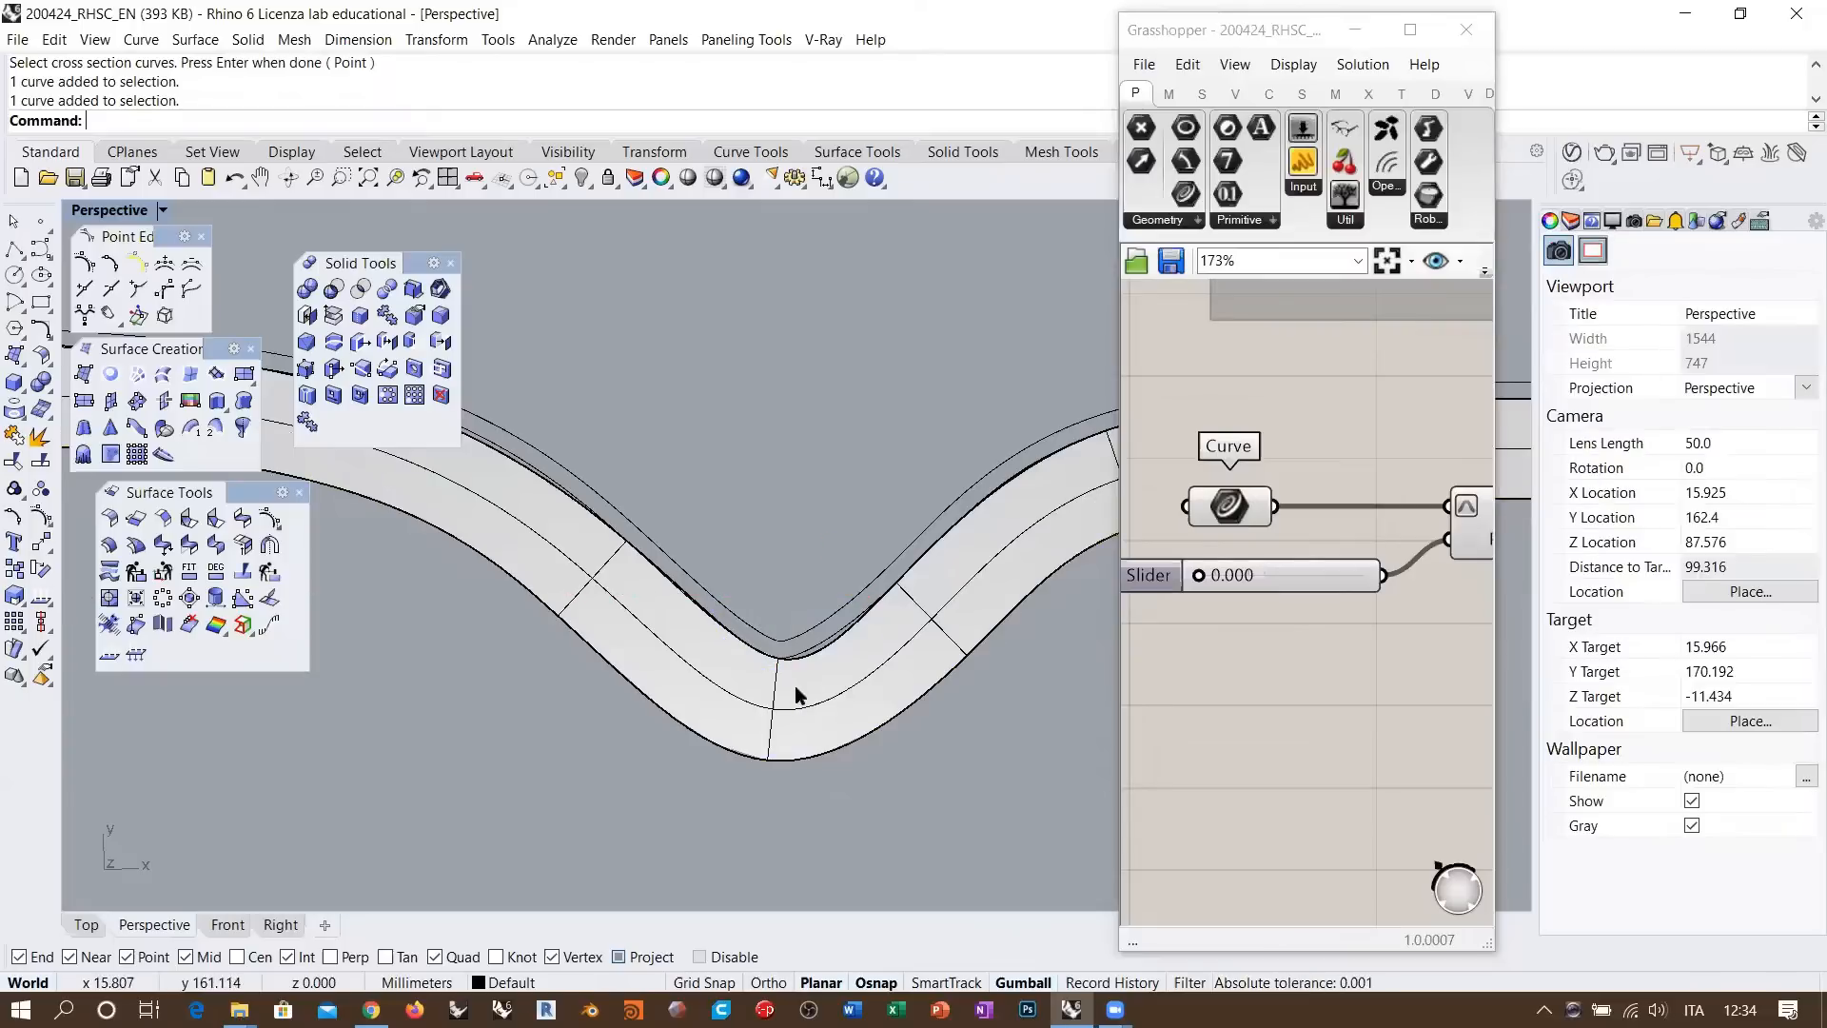
pyautogui.scroll(-7, 857, 681)
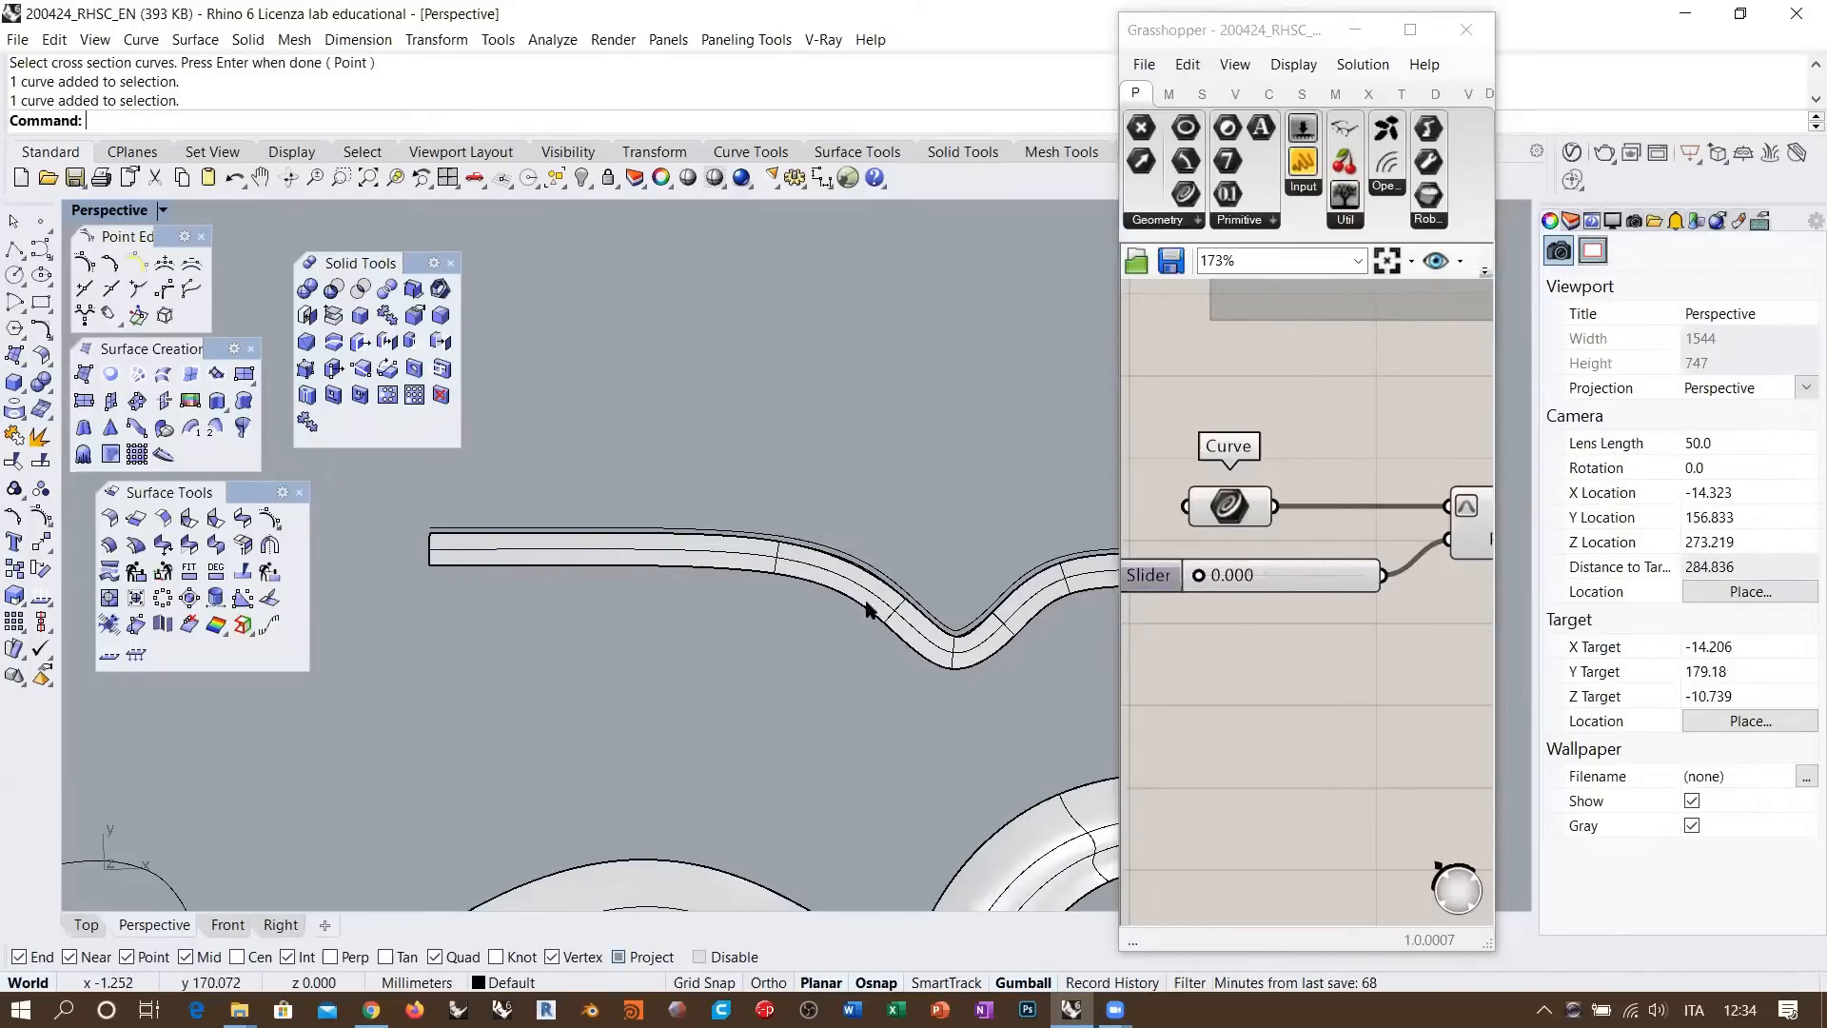
pyautogui.keyDown('shift'); pyautogui.moveTo(941, 668); pyautogui.dragTo(894, 647, button='right'); pyautogui.keyUp('shift')
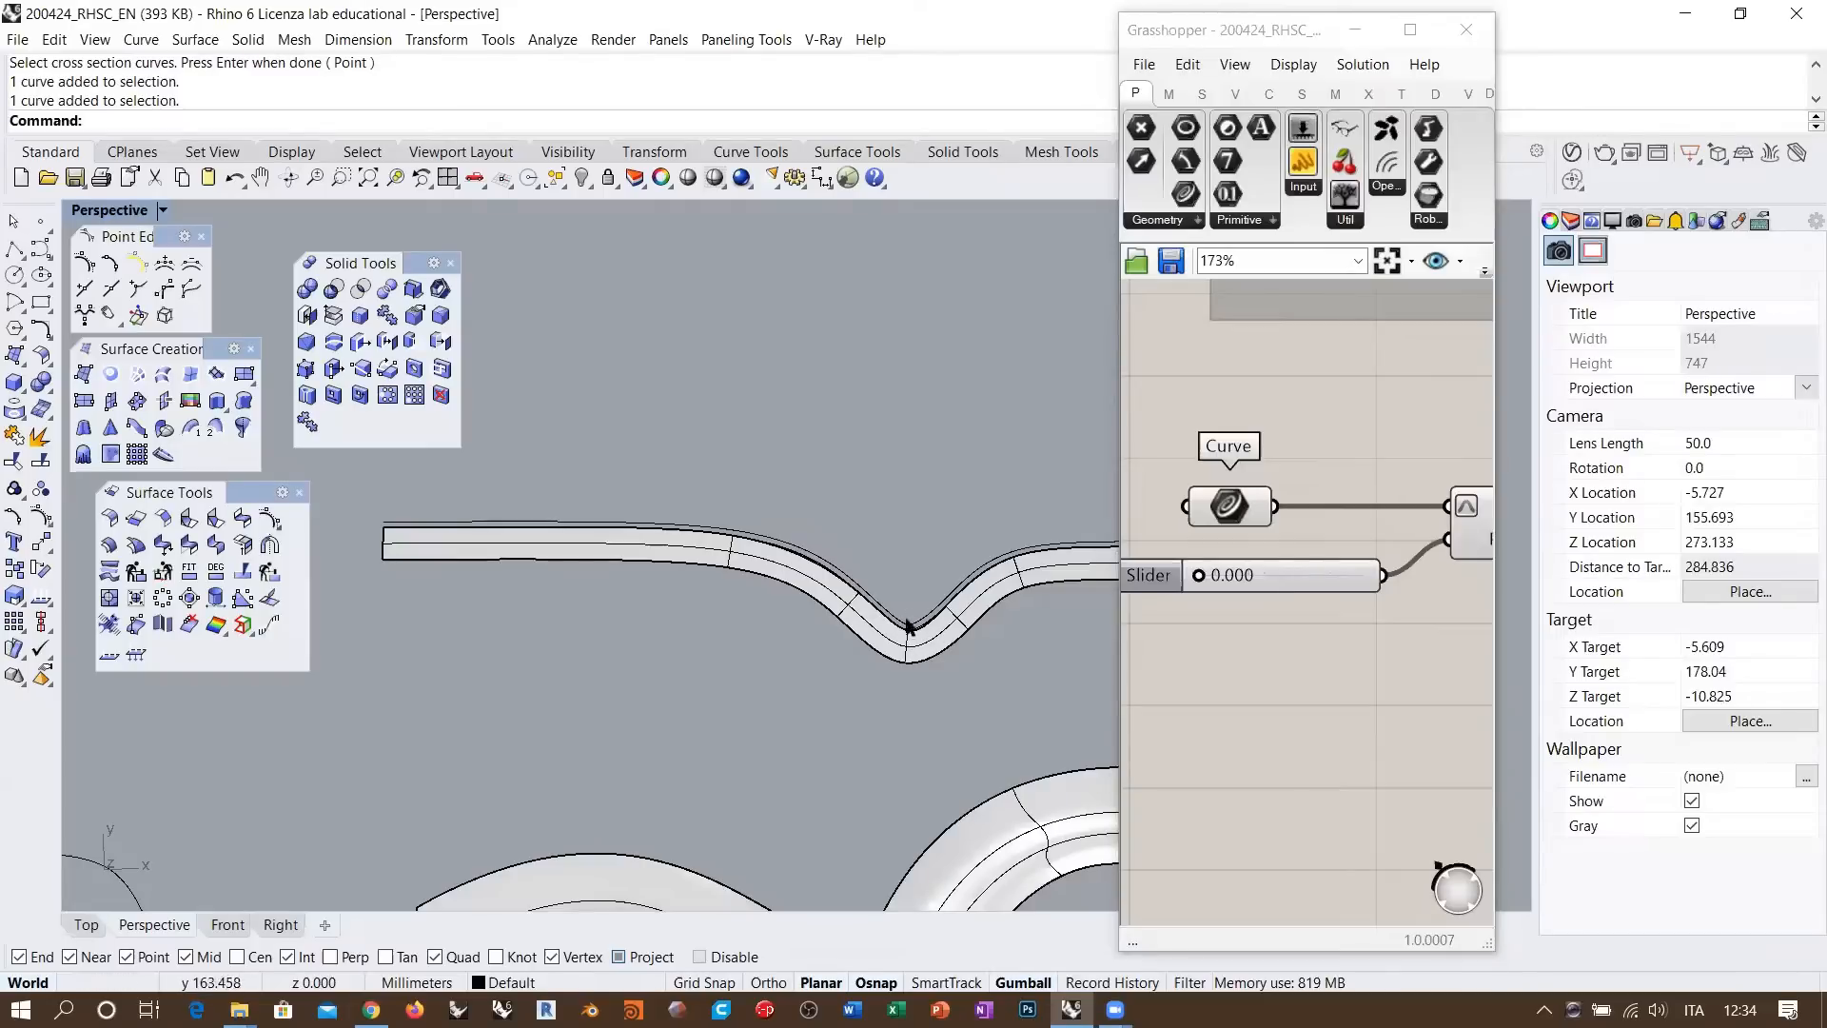
pyautogui.scroll(-6, 907, 626)
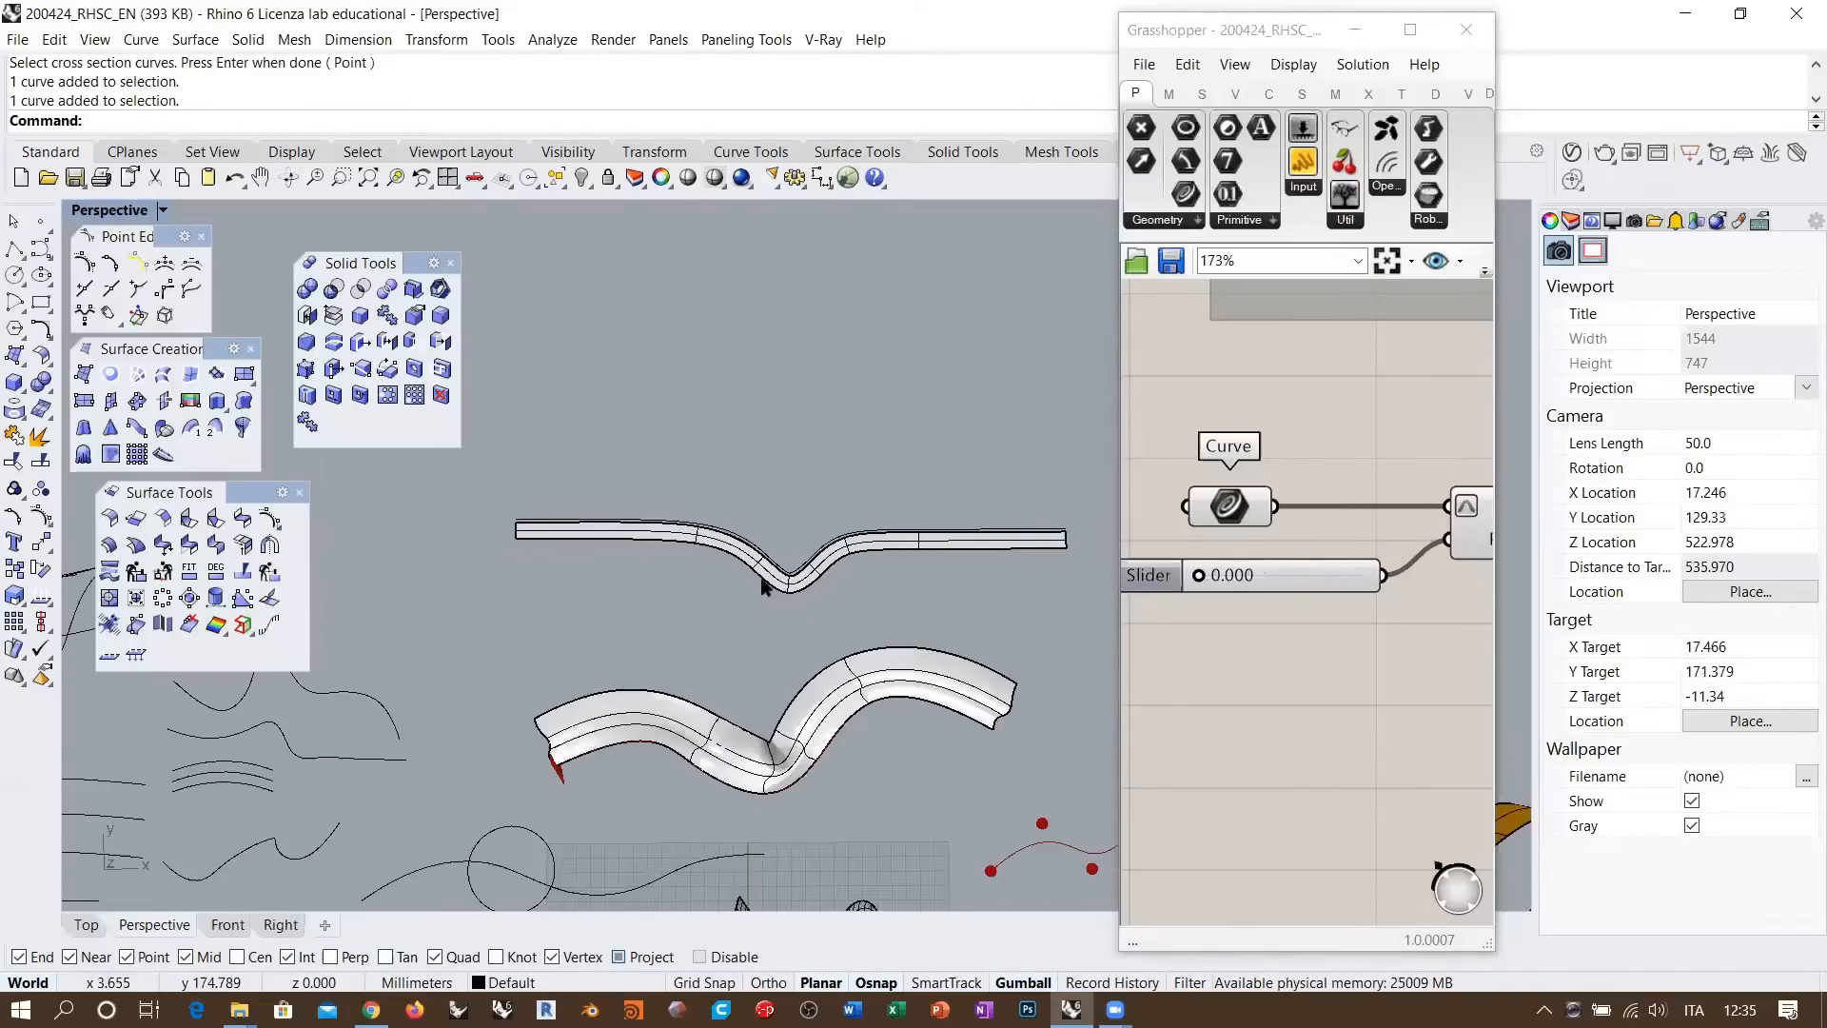
pyautogui.moveTo(761, 586); pyautogui.dragTo(833, 494, button='right')
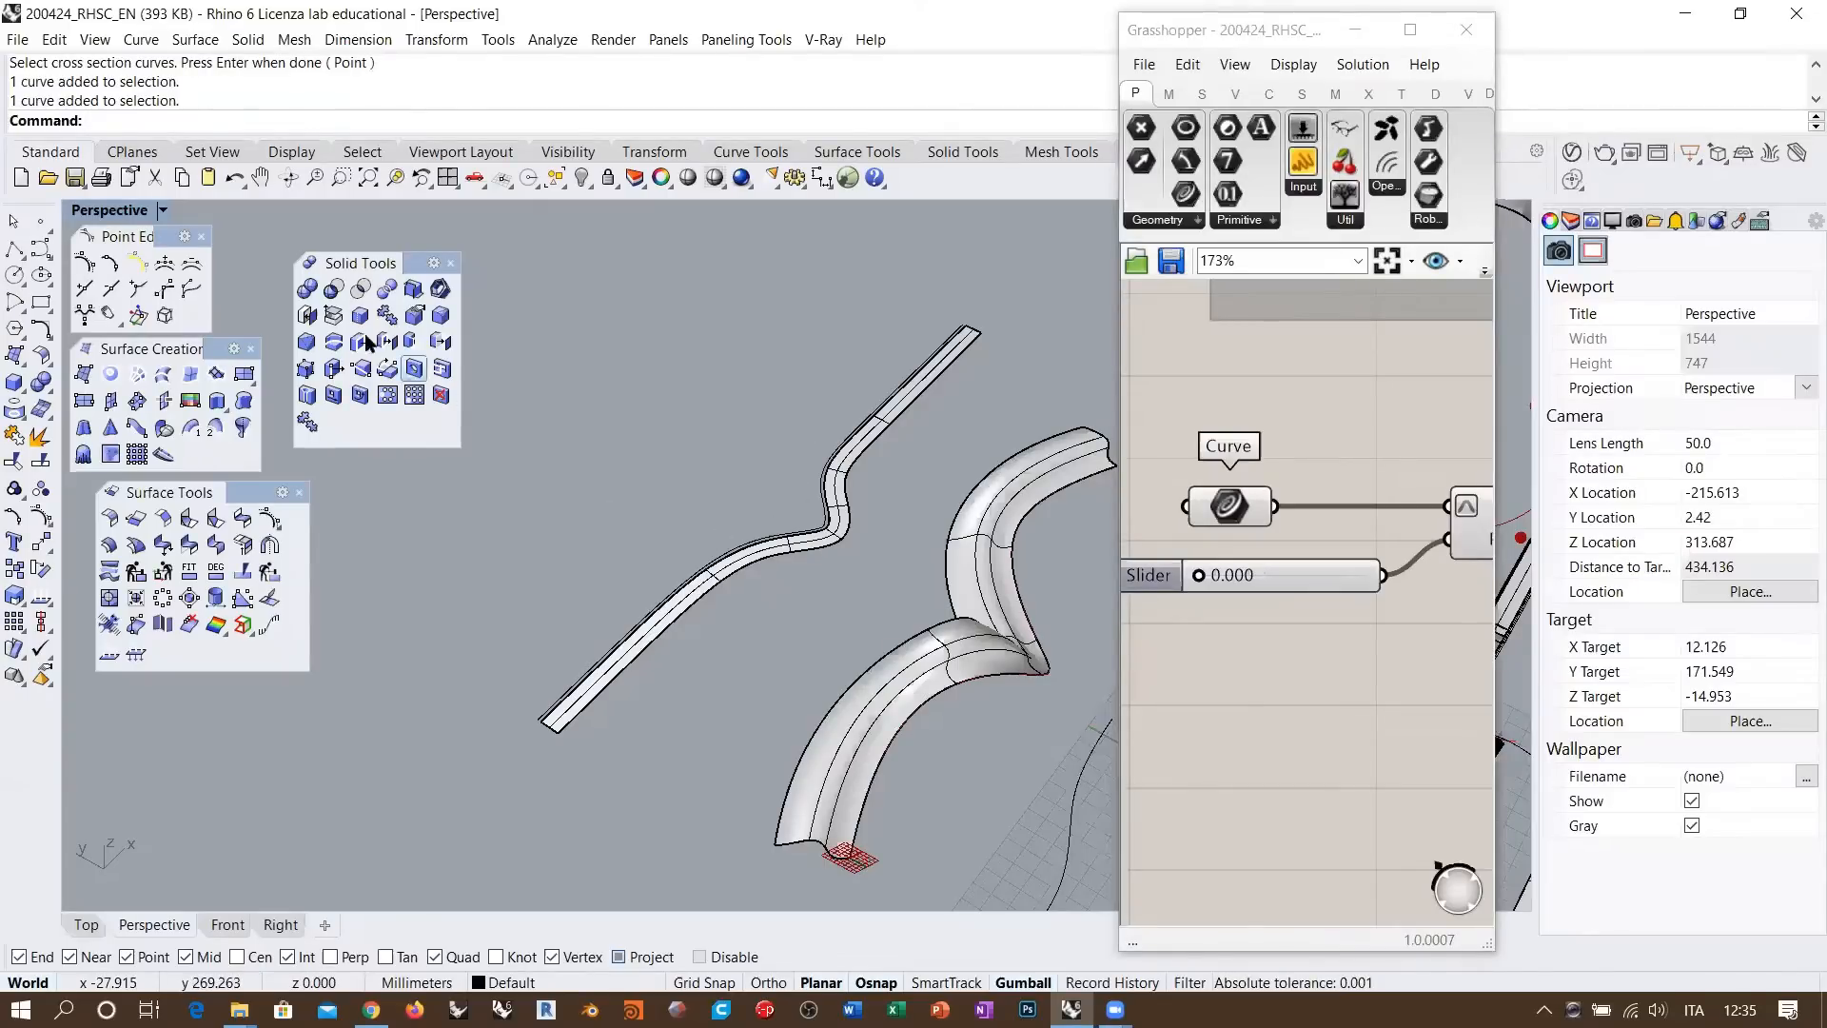
pyautogui.click(40, 356)
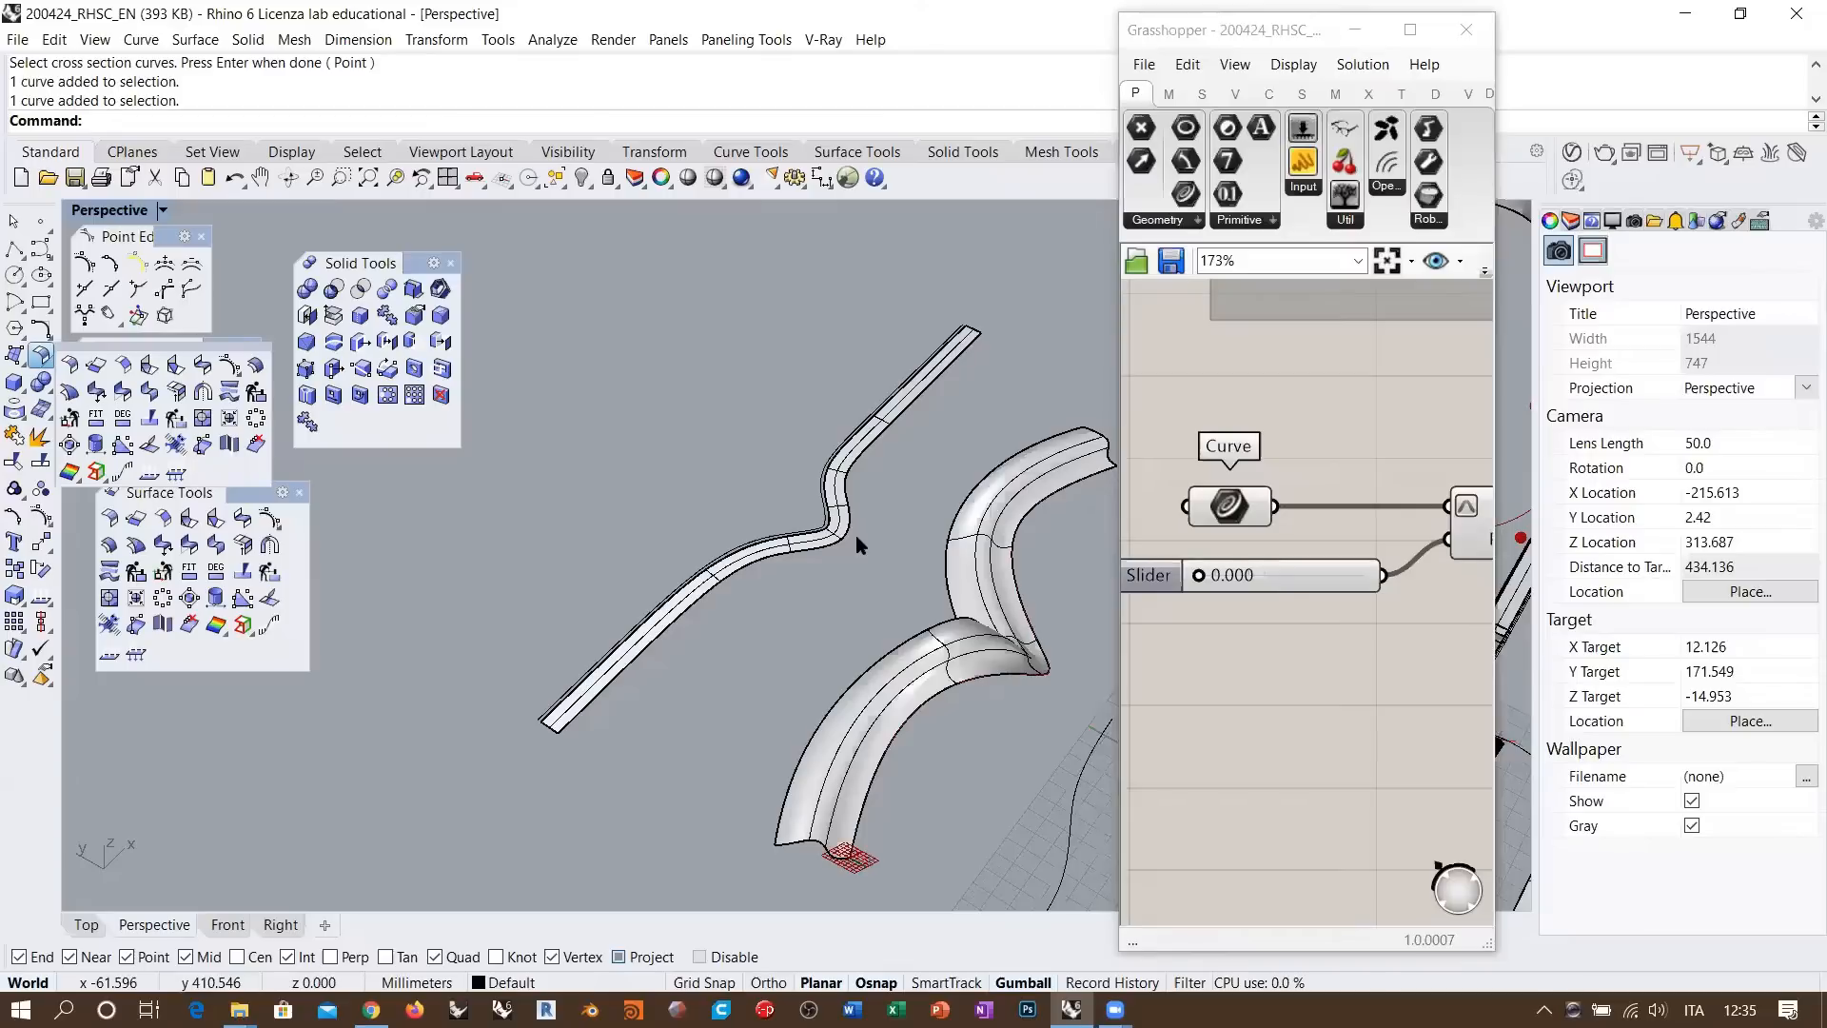
pyautogui.moveTo(854, 533); pyautogui.dragTo(932, 502, button='right')
pyautogui.scroll(6, 607, 494)
pyautogui.moveTo(702, 494); pyautogui.dragTo(770, 530, button='right')
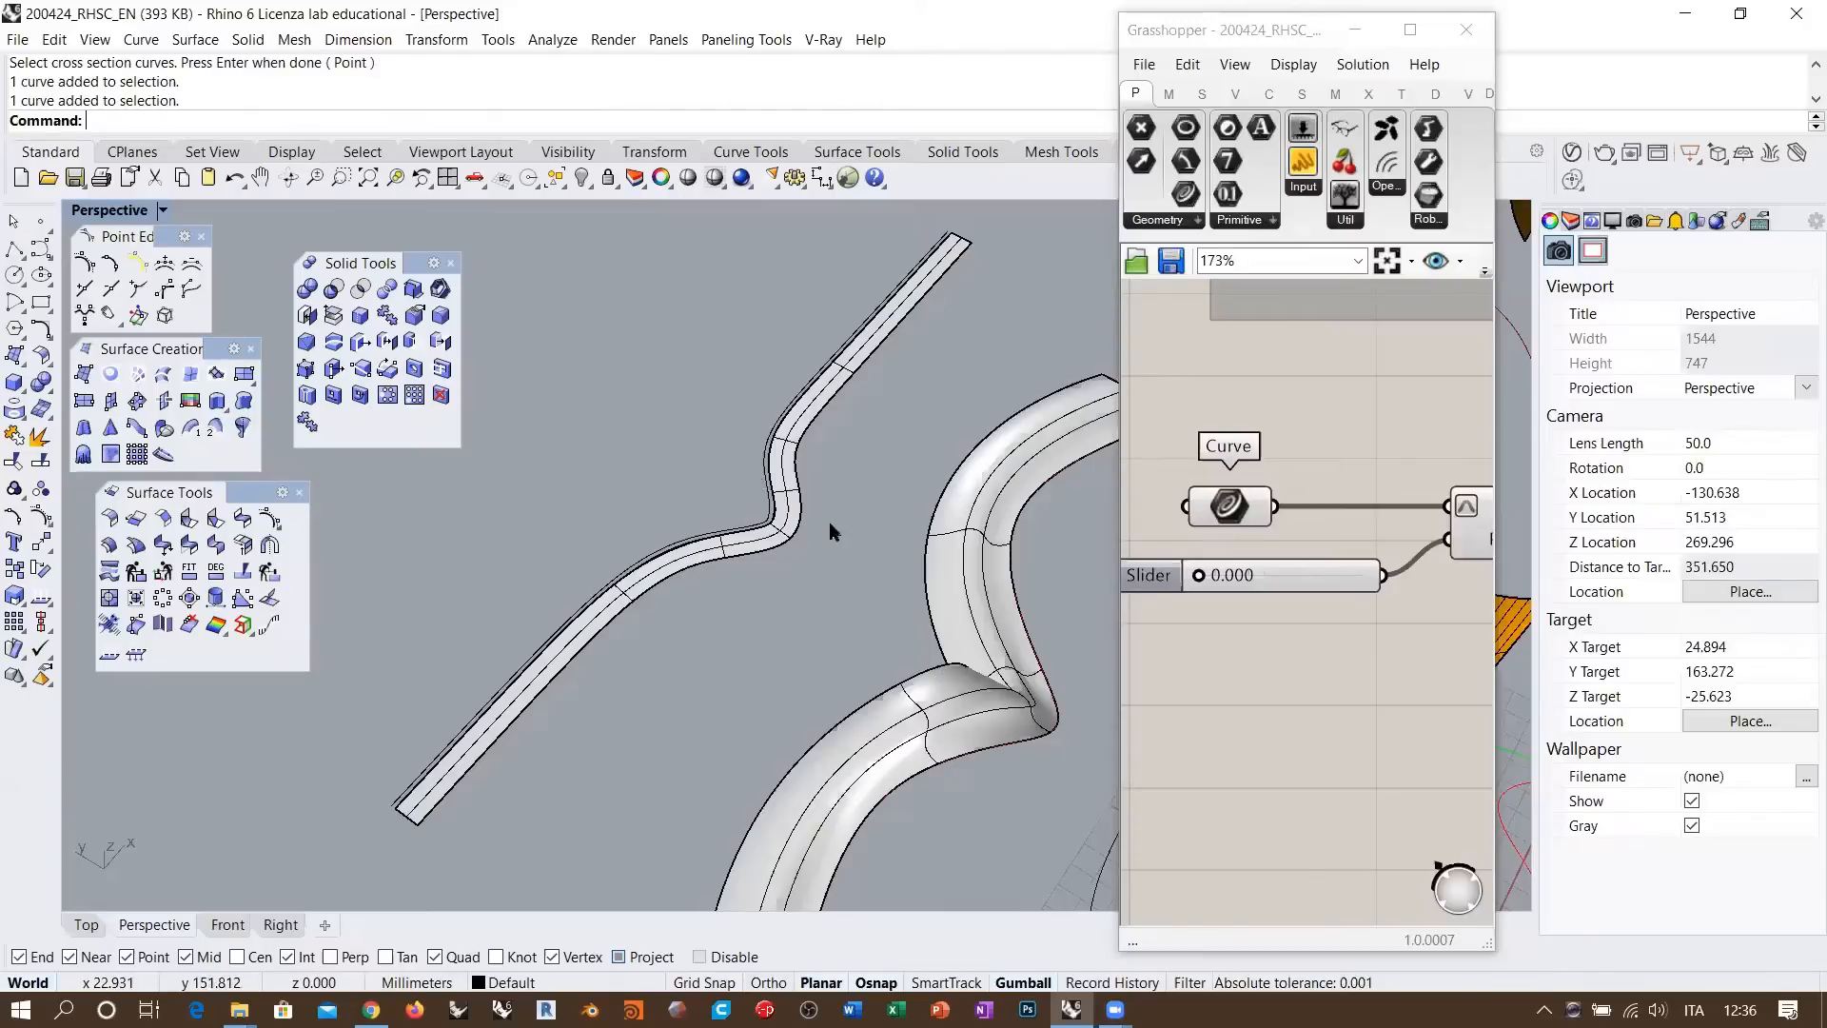
pyautogui.moveTo(829, 521); pyautogui.dragTo(771, 428, button='right')
pyautogui.scroll(-6, 868, 413)
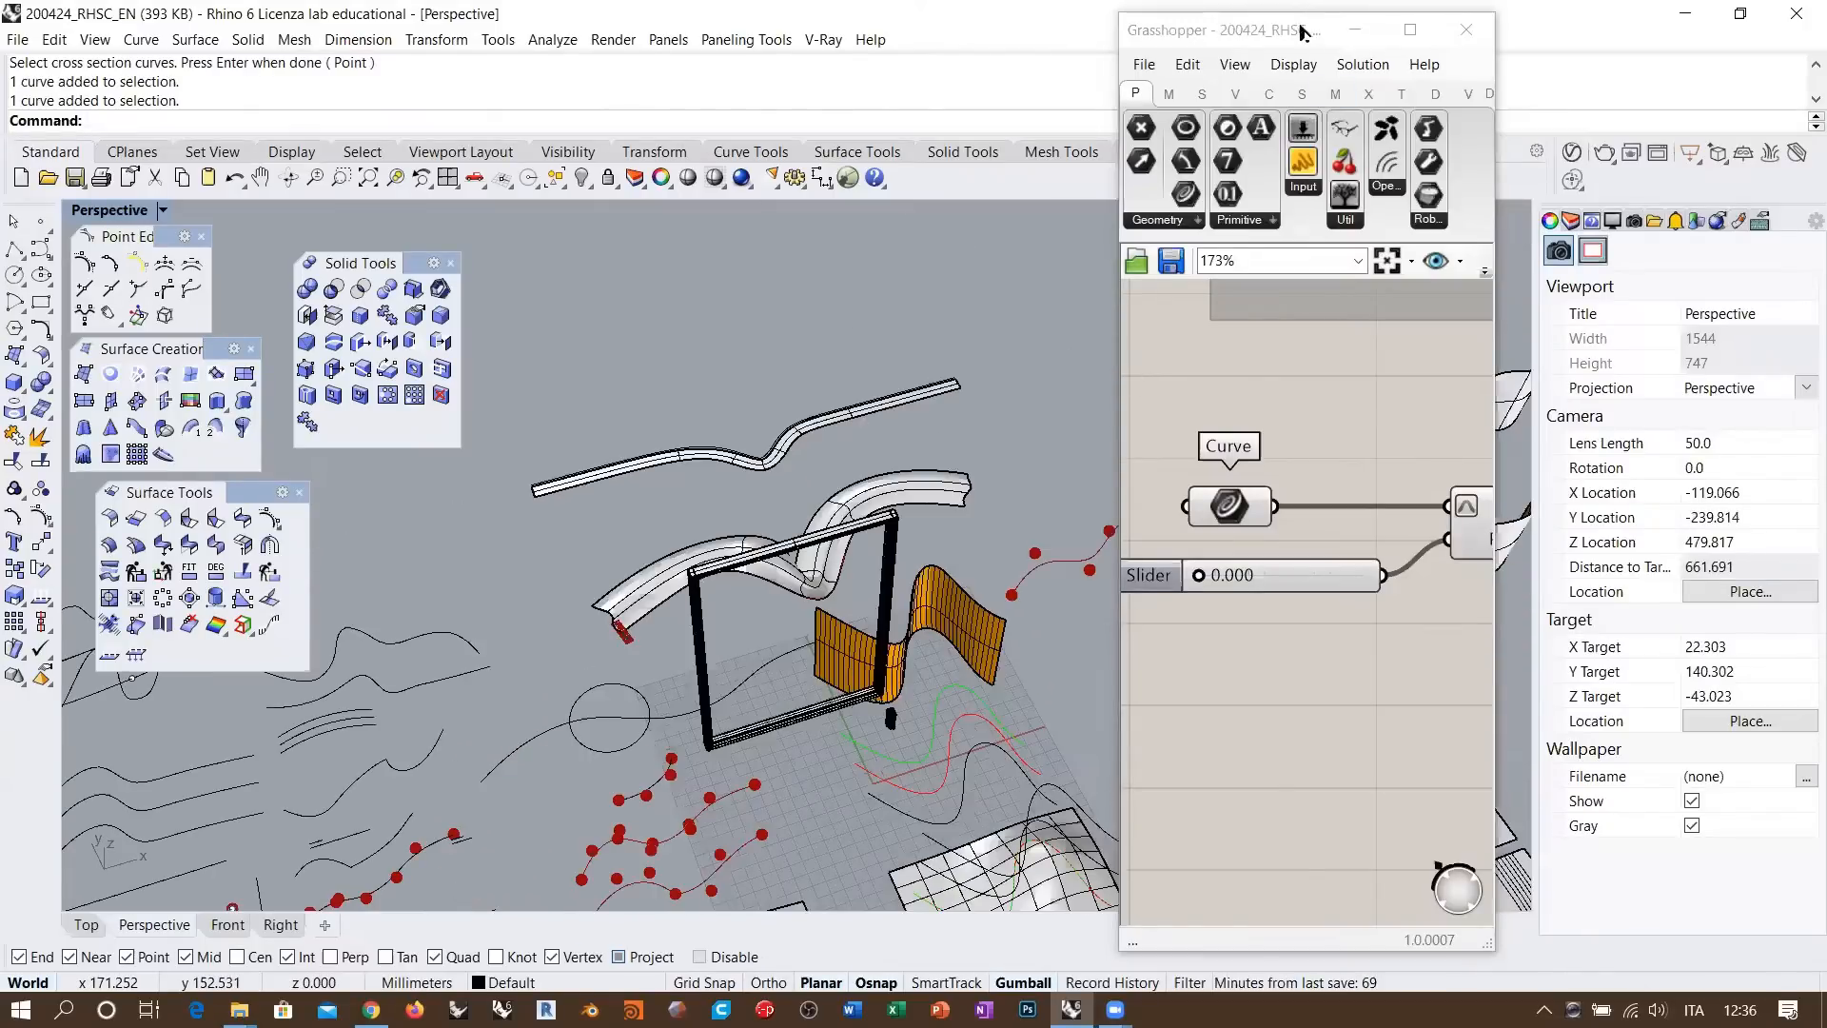
# Move the Grasshopper window aside and widen it until the whole Perp Frame component is in view
pyautogui.moveTo(1334, 42); pyautogui.dragTo(1649, 56)
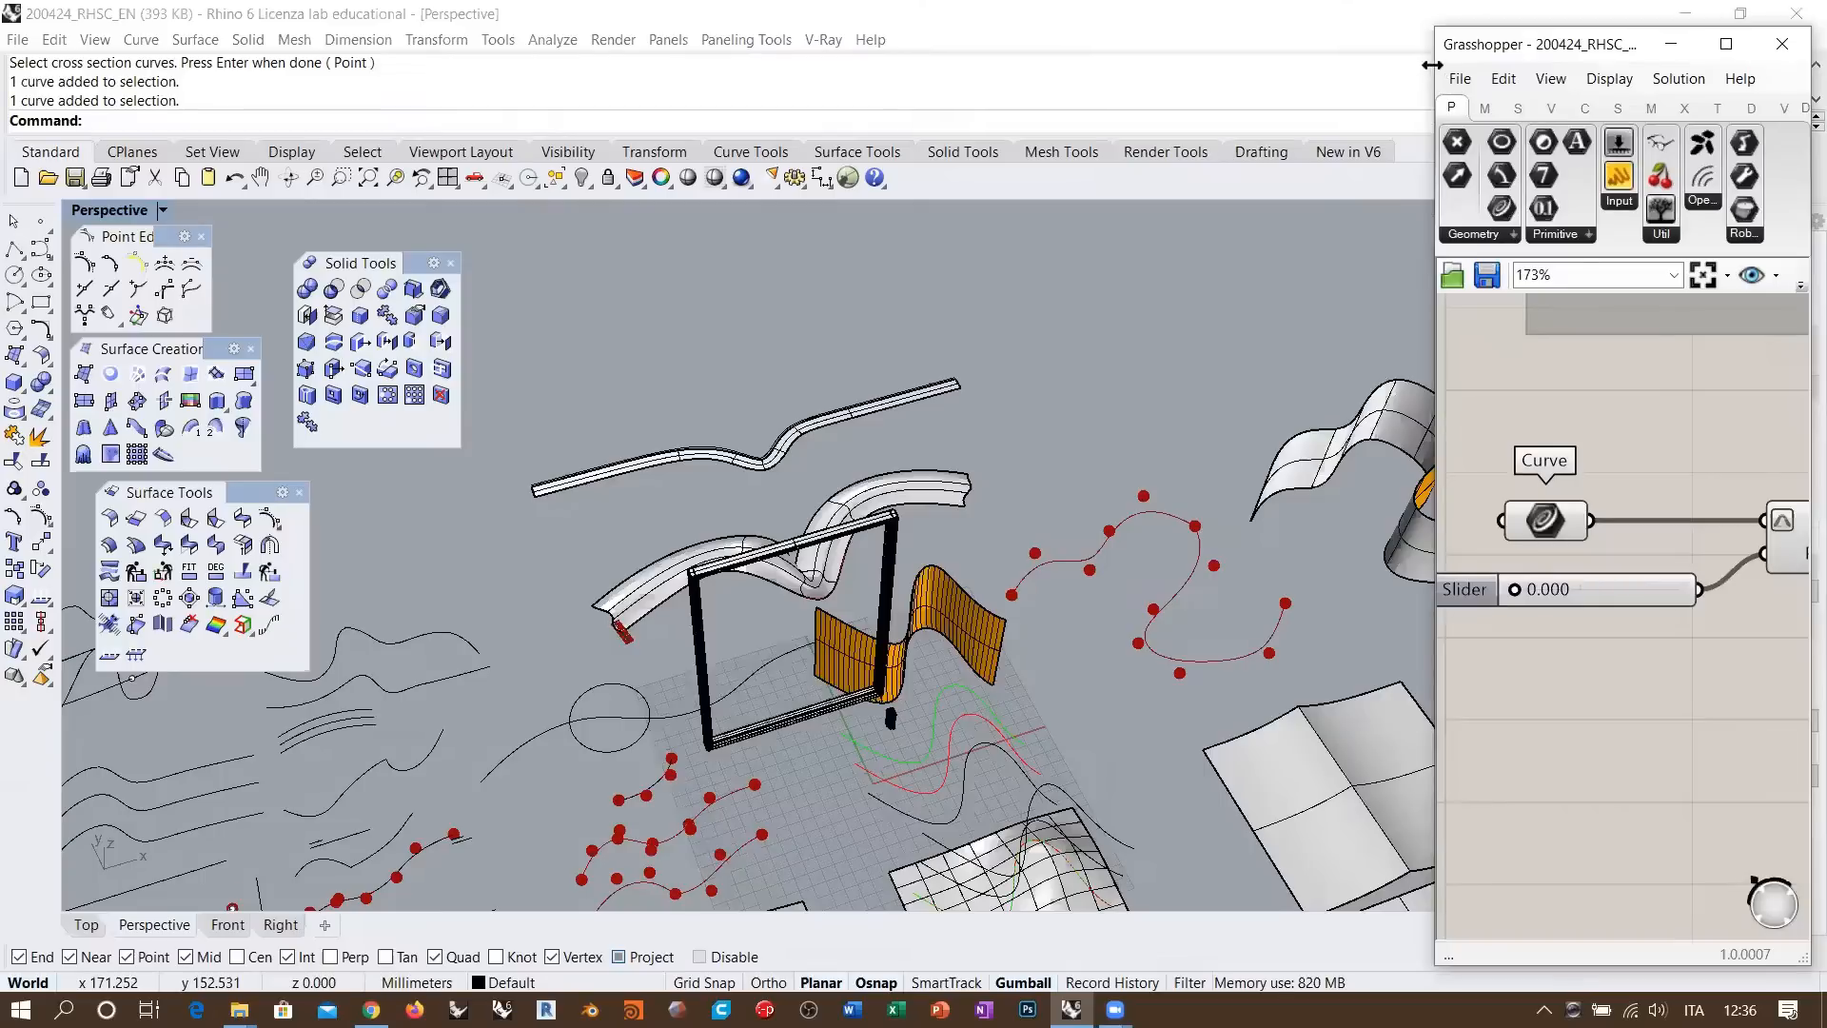
pyautogui.moveTo(1432, 65); pyautogui.dragTo(1189, 65)
pyautogui.moveTo(723, 571); pyautogui.dragTo(862, 463, button='right')
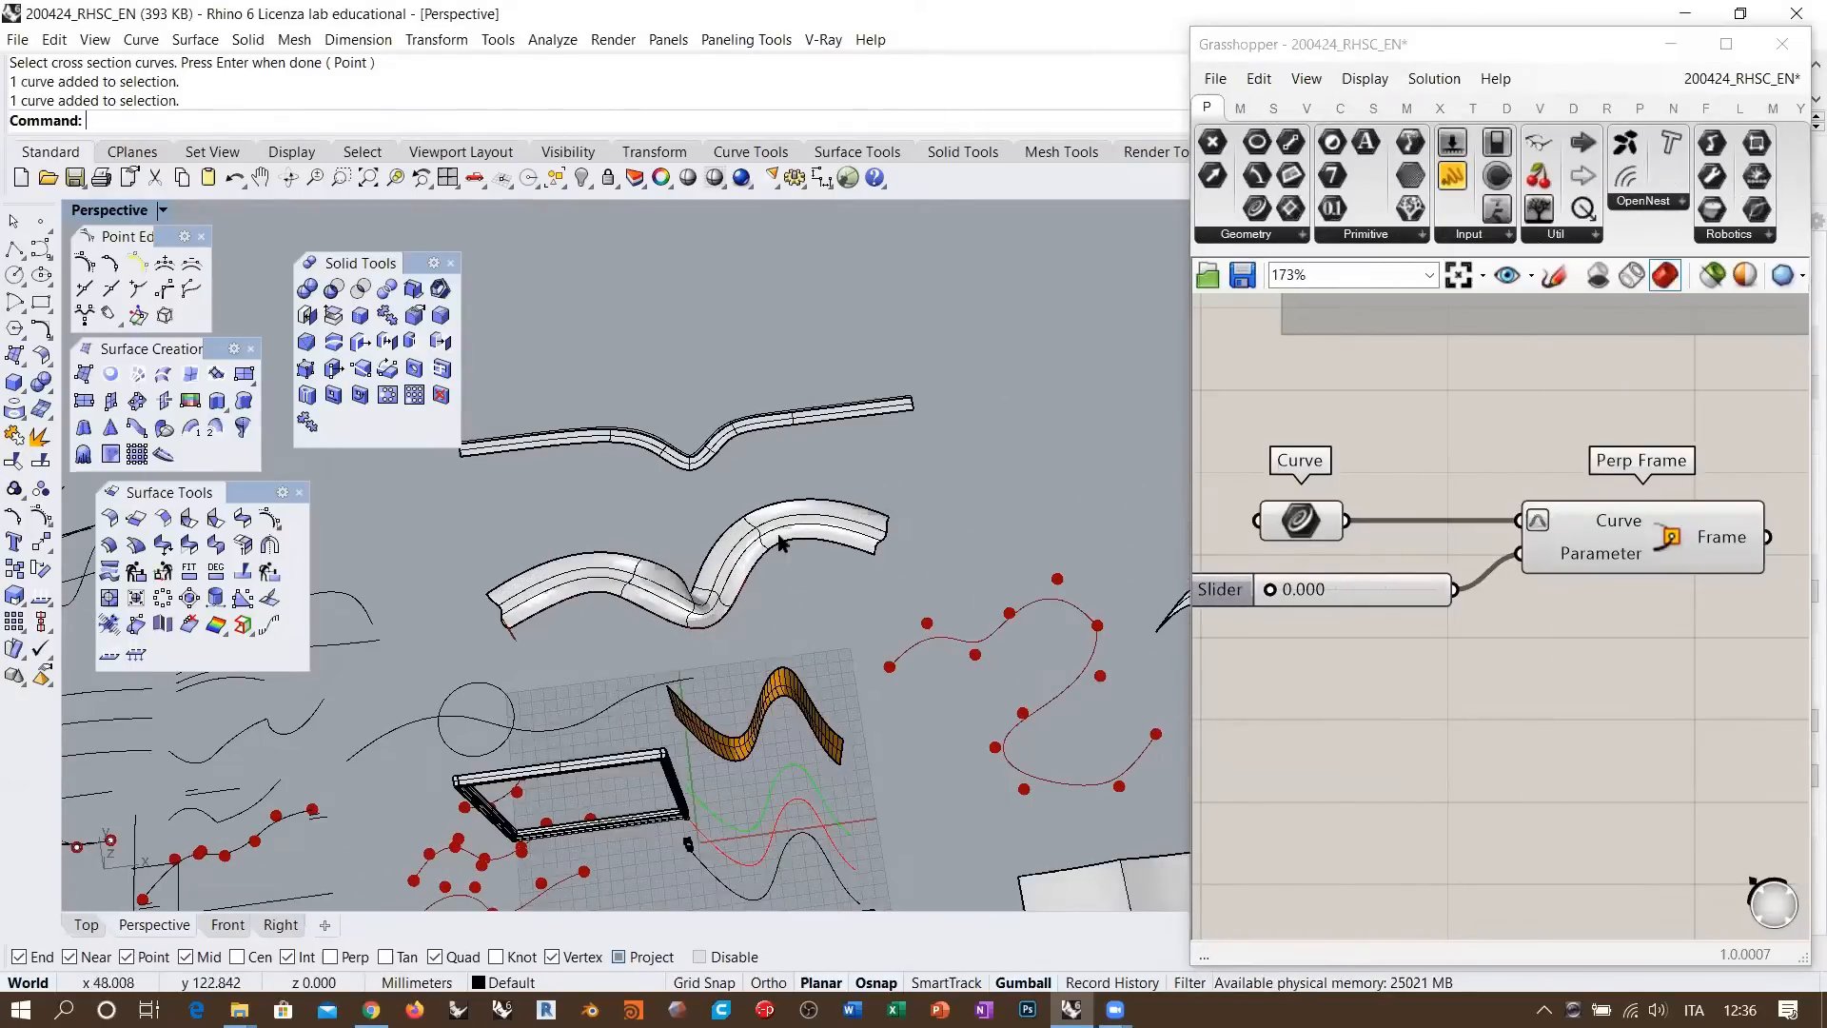
pyautogui.keyDown('shift'); pyautogui.moveTo(709, 506); pyautogui.dragTo(885, 525, button='right'); pyautogui.keyUp('shift')
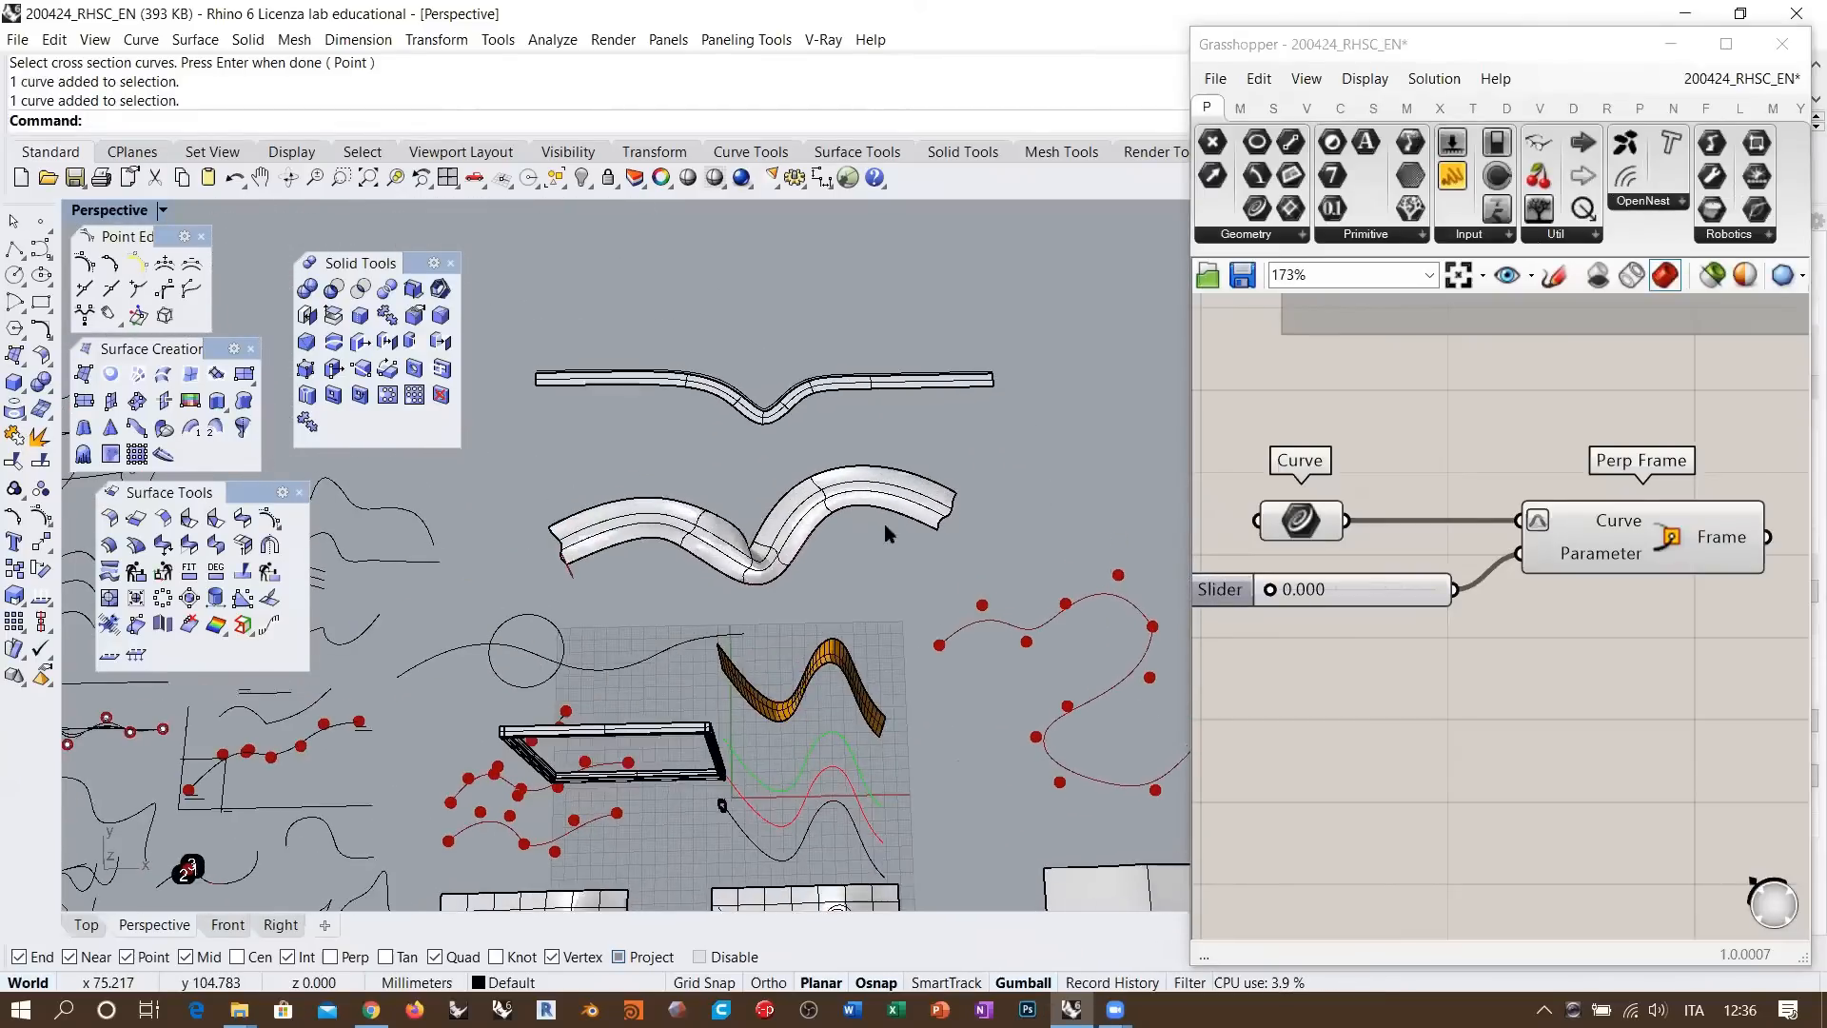
pyautogui.keyDown('shift'); pyautogui.moveTo(806, 436); pyautogui.dragTo(843, 523, button='right'); pyautogui.keyUp('shift')
pyautogui.scroll(5, 694, 556)
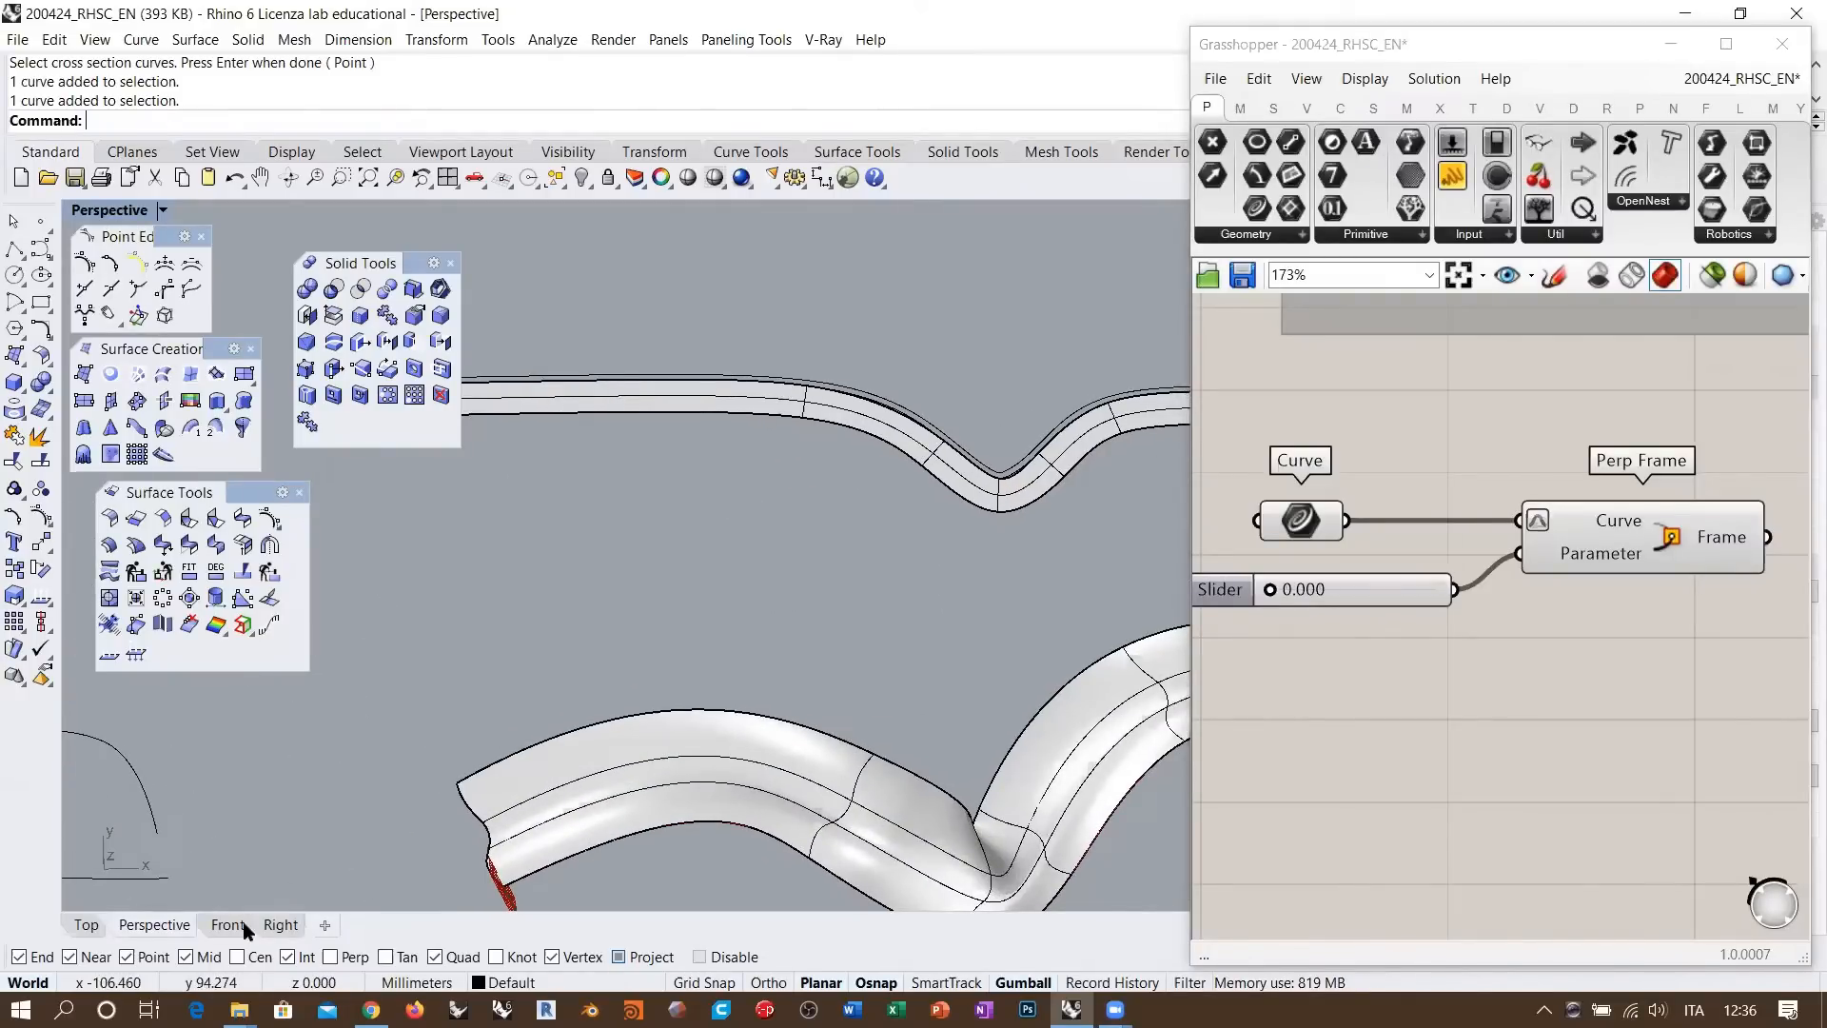
# In the Top view, draw a horizontal line about 70 mm long in the empty space below the swept strip
pyautogui.click(86, 924)
pyautogui.scroll(-20, 631, 666)
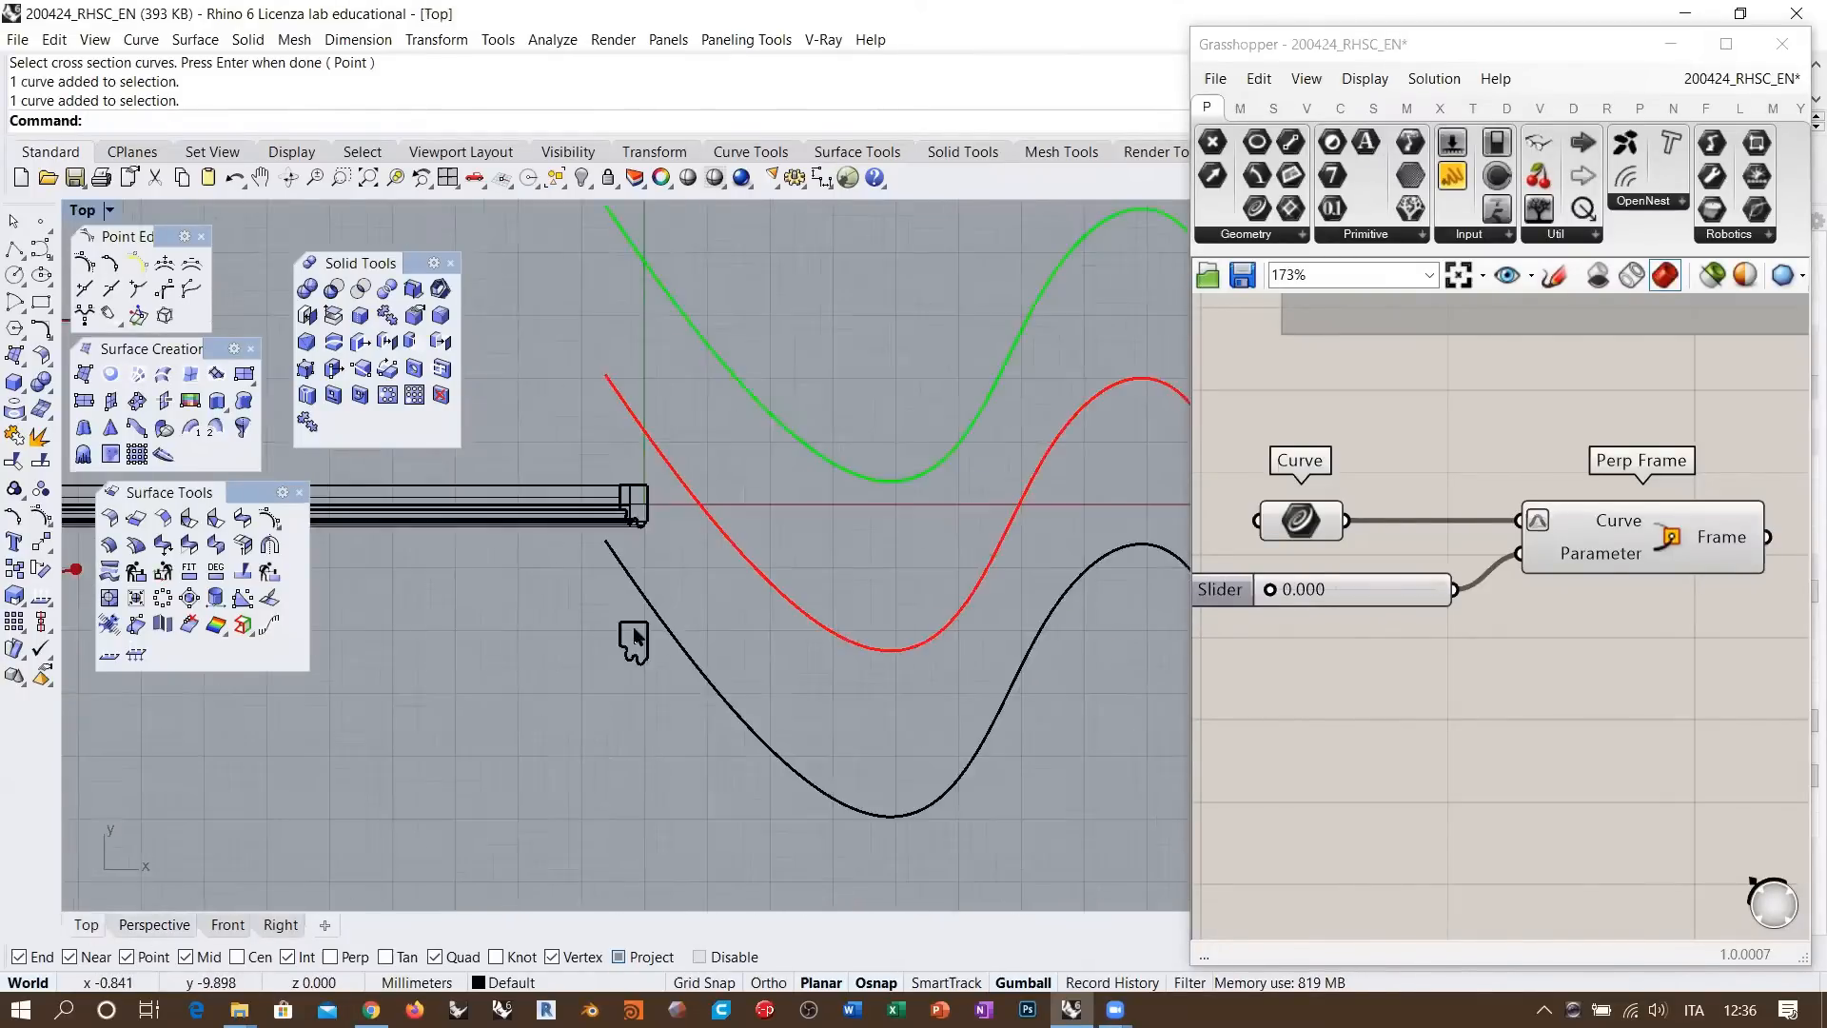
pyautogui.moveTo(673, 624); pyautogui.dragTo(868, 799, button='right')
pyautogui.moveTo(563, 432); pyautogui.dragTo(809, 660, button='right')
pyautogui.scroll(3, 809, 661)
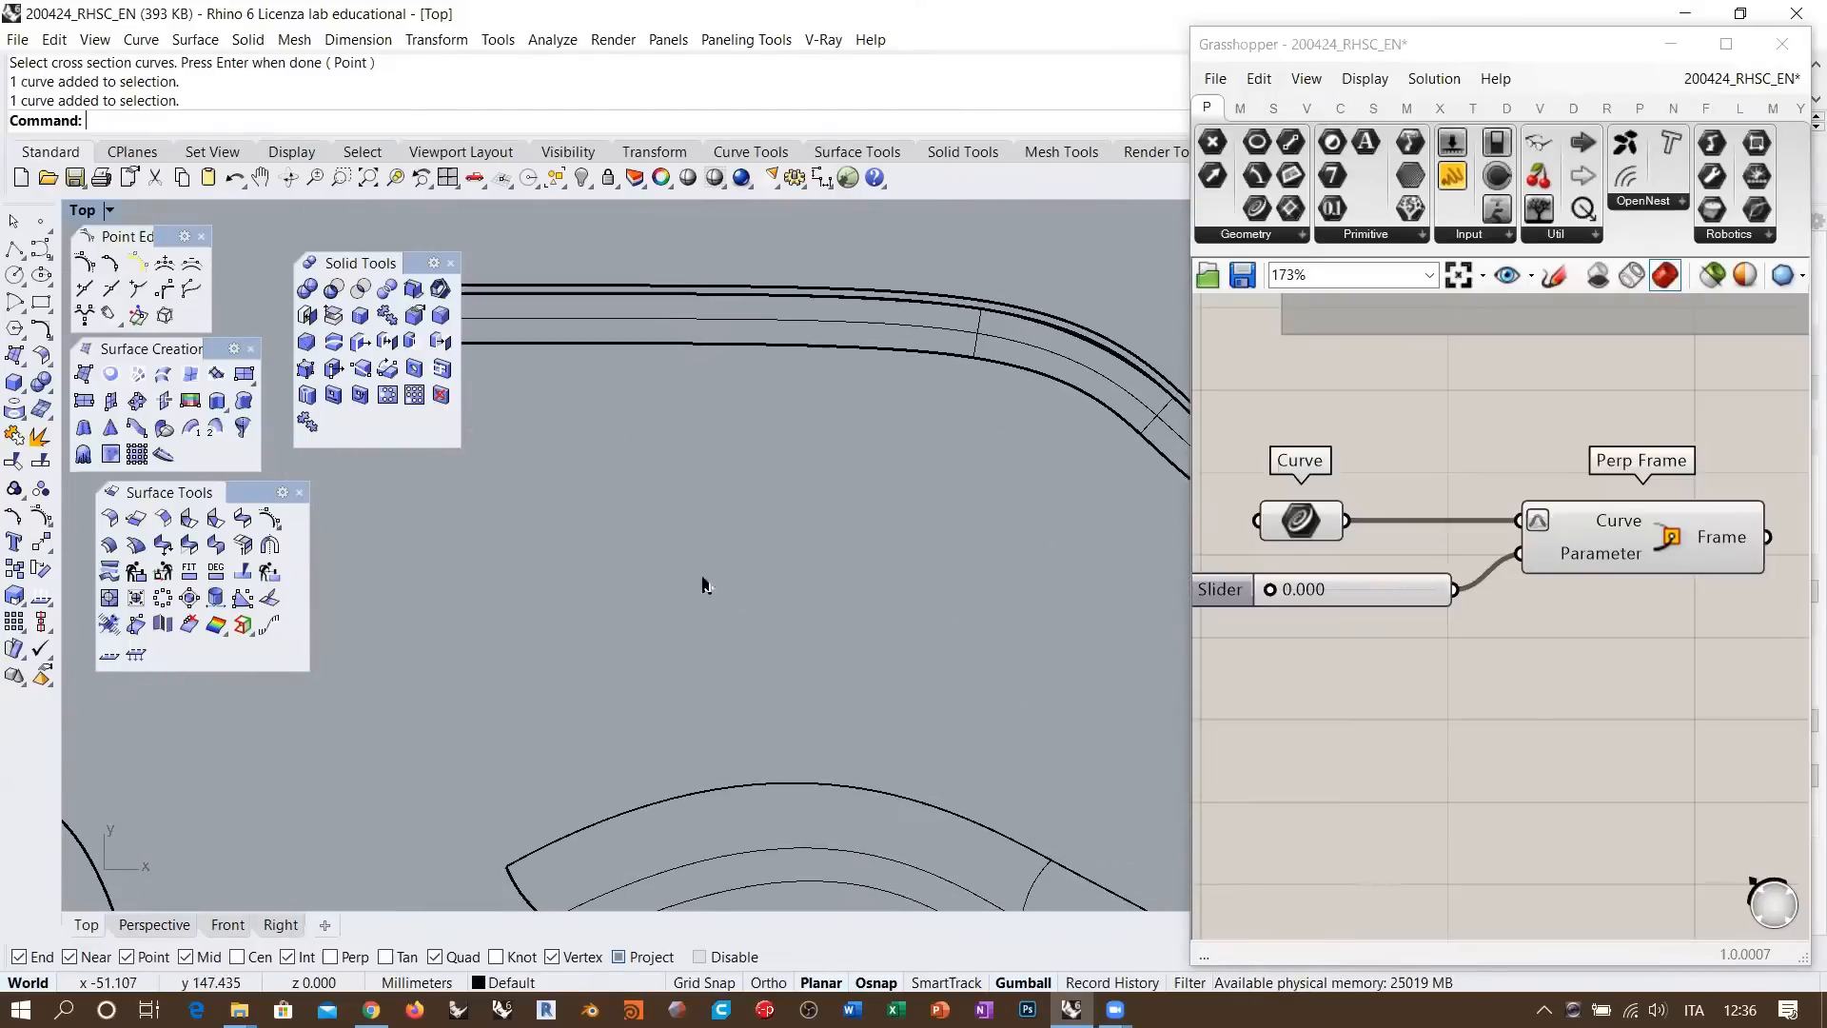
pyautogui.click(14, 249)
pyautogui.click(425, 648)
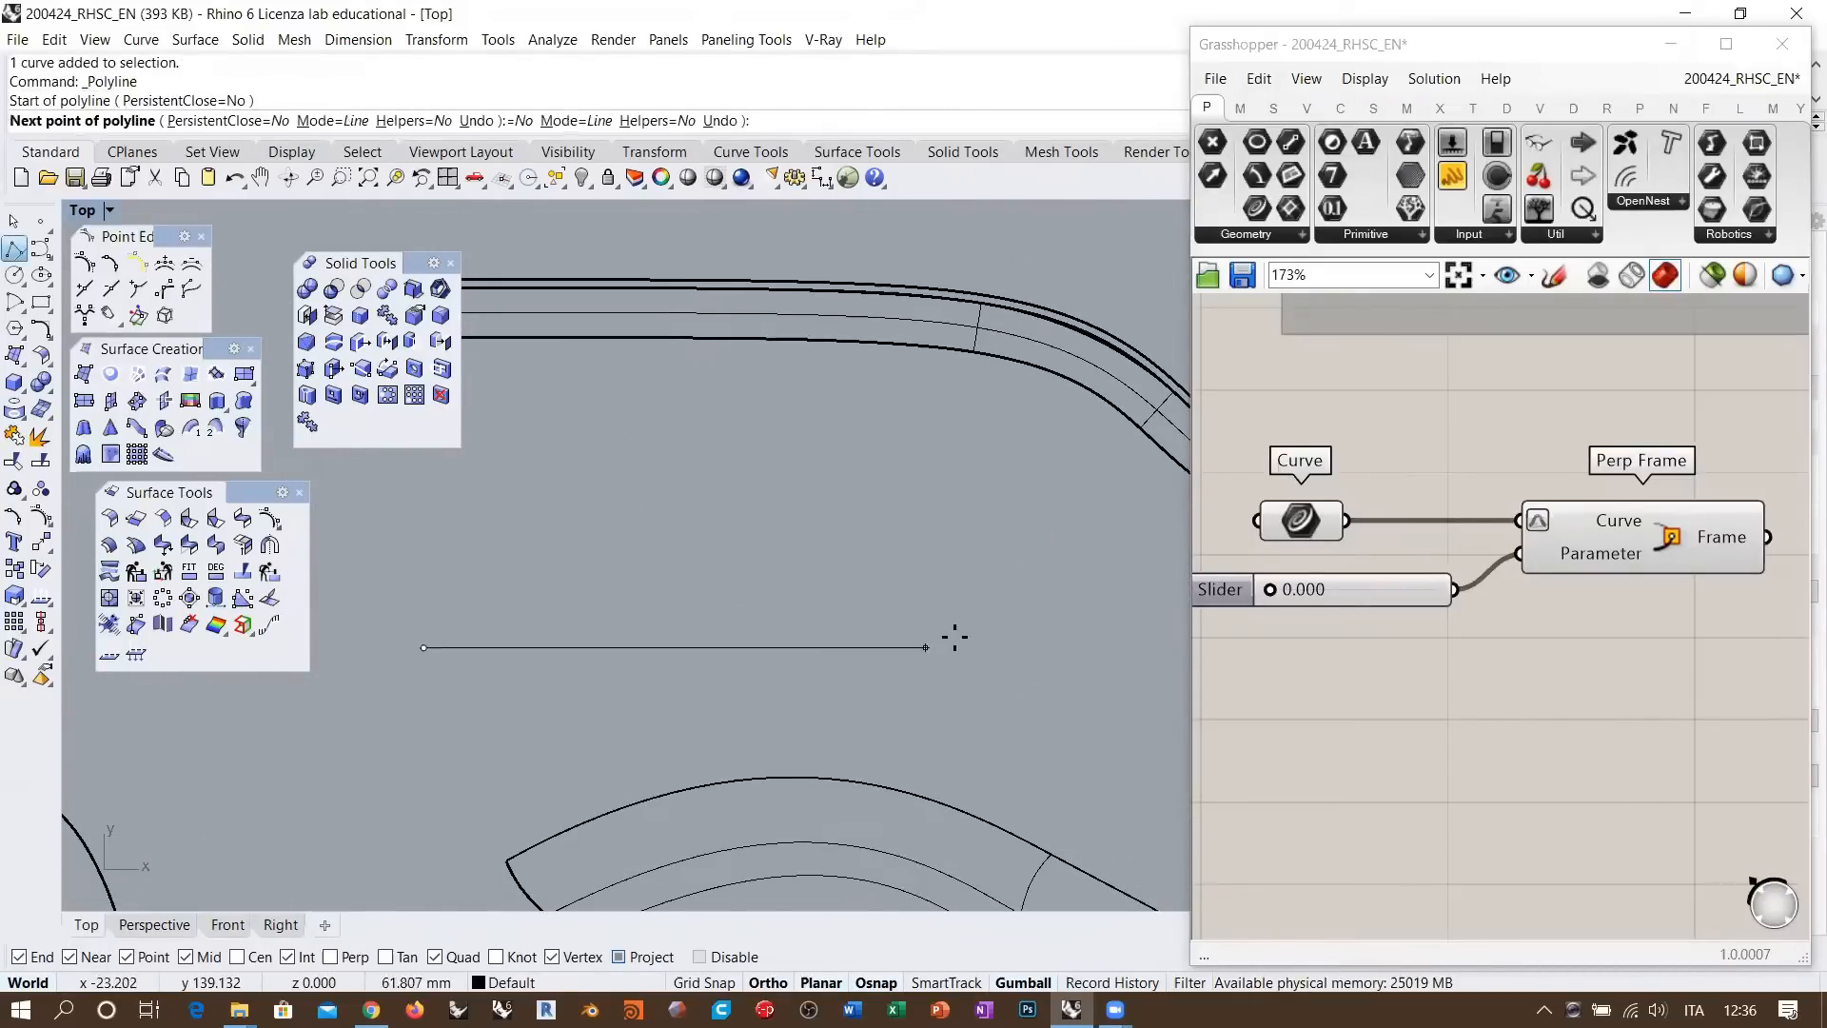
pyautogui.click(999, 648)
pyautogui.press('Return')
# Draw two vertical lines upward from the horizontal line's ends, a longer one at its start and a shorter one at its far end
pyautogui.press('Return')
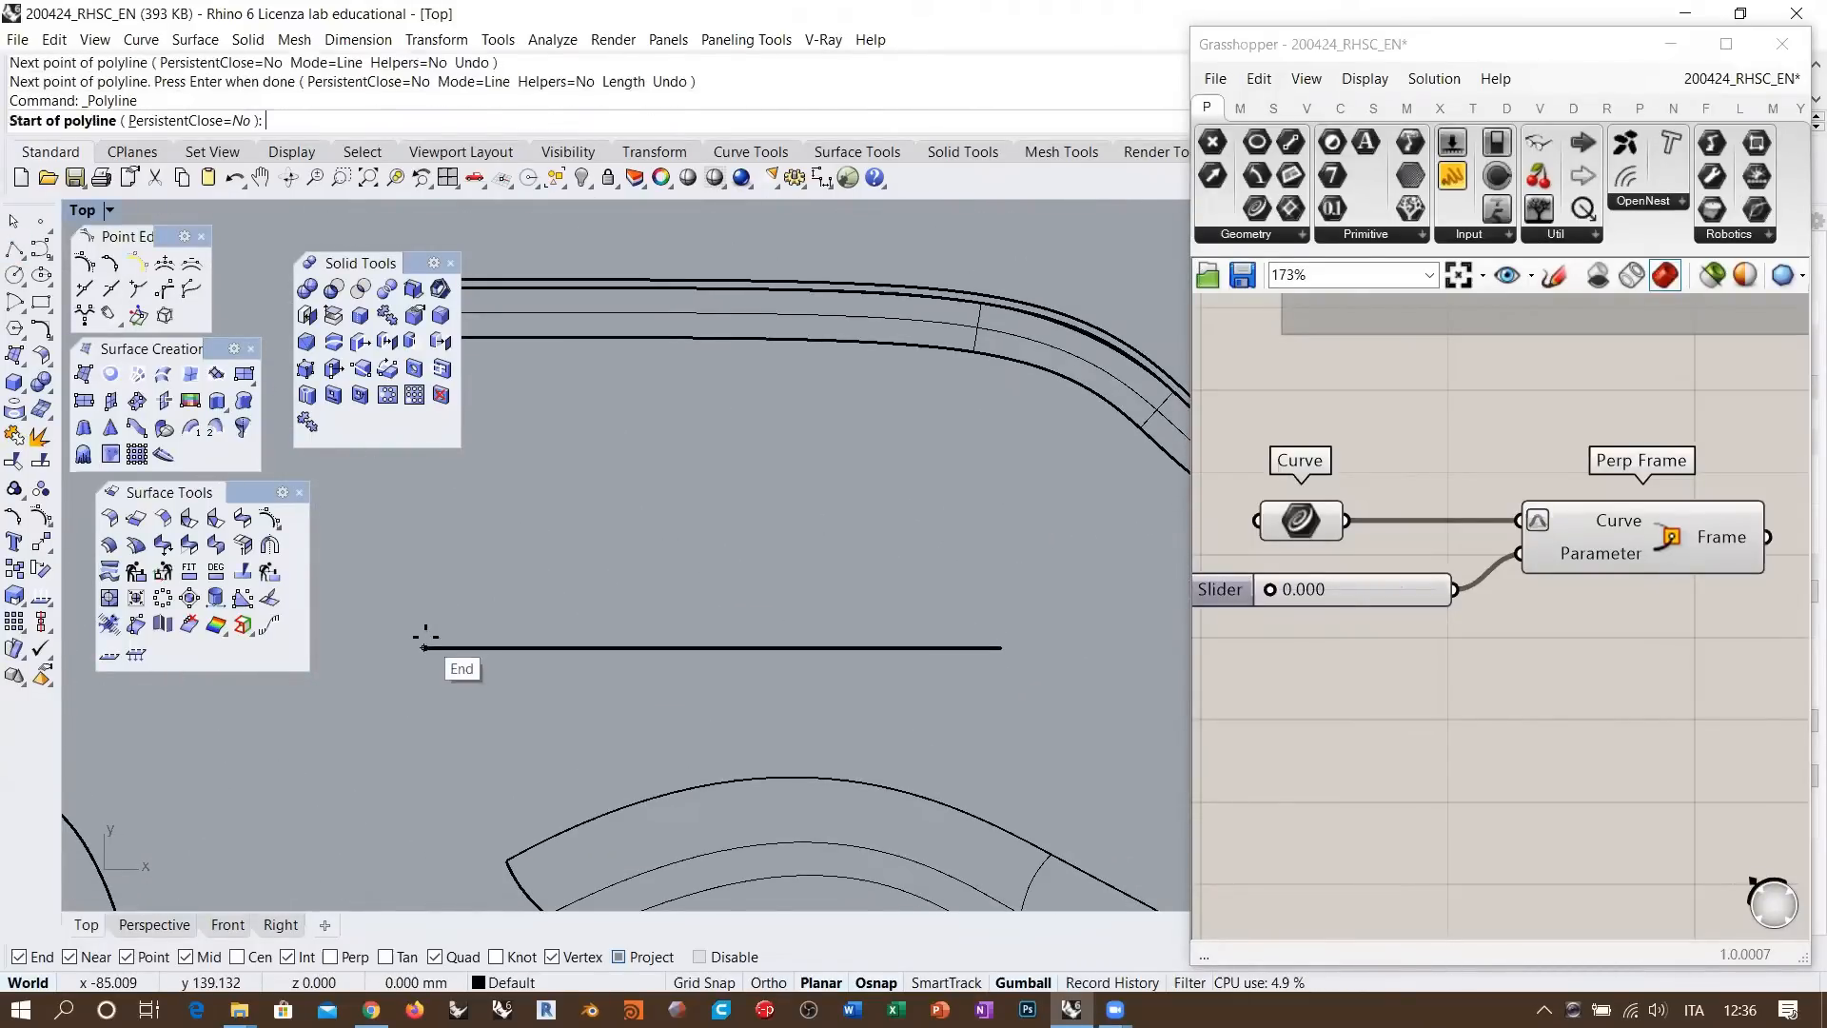
pyautogui.click(425, 648)
pyautogui.click(424, 476)
pyautogui.press('Return')
pyautogui.press('Return')
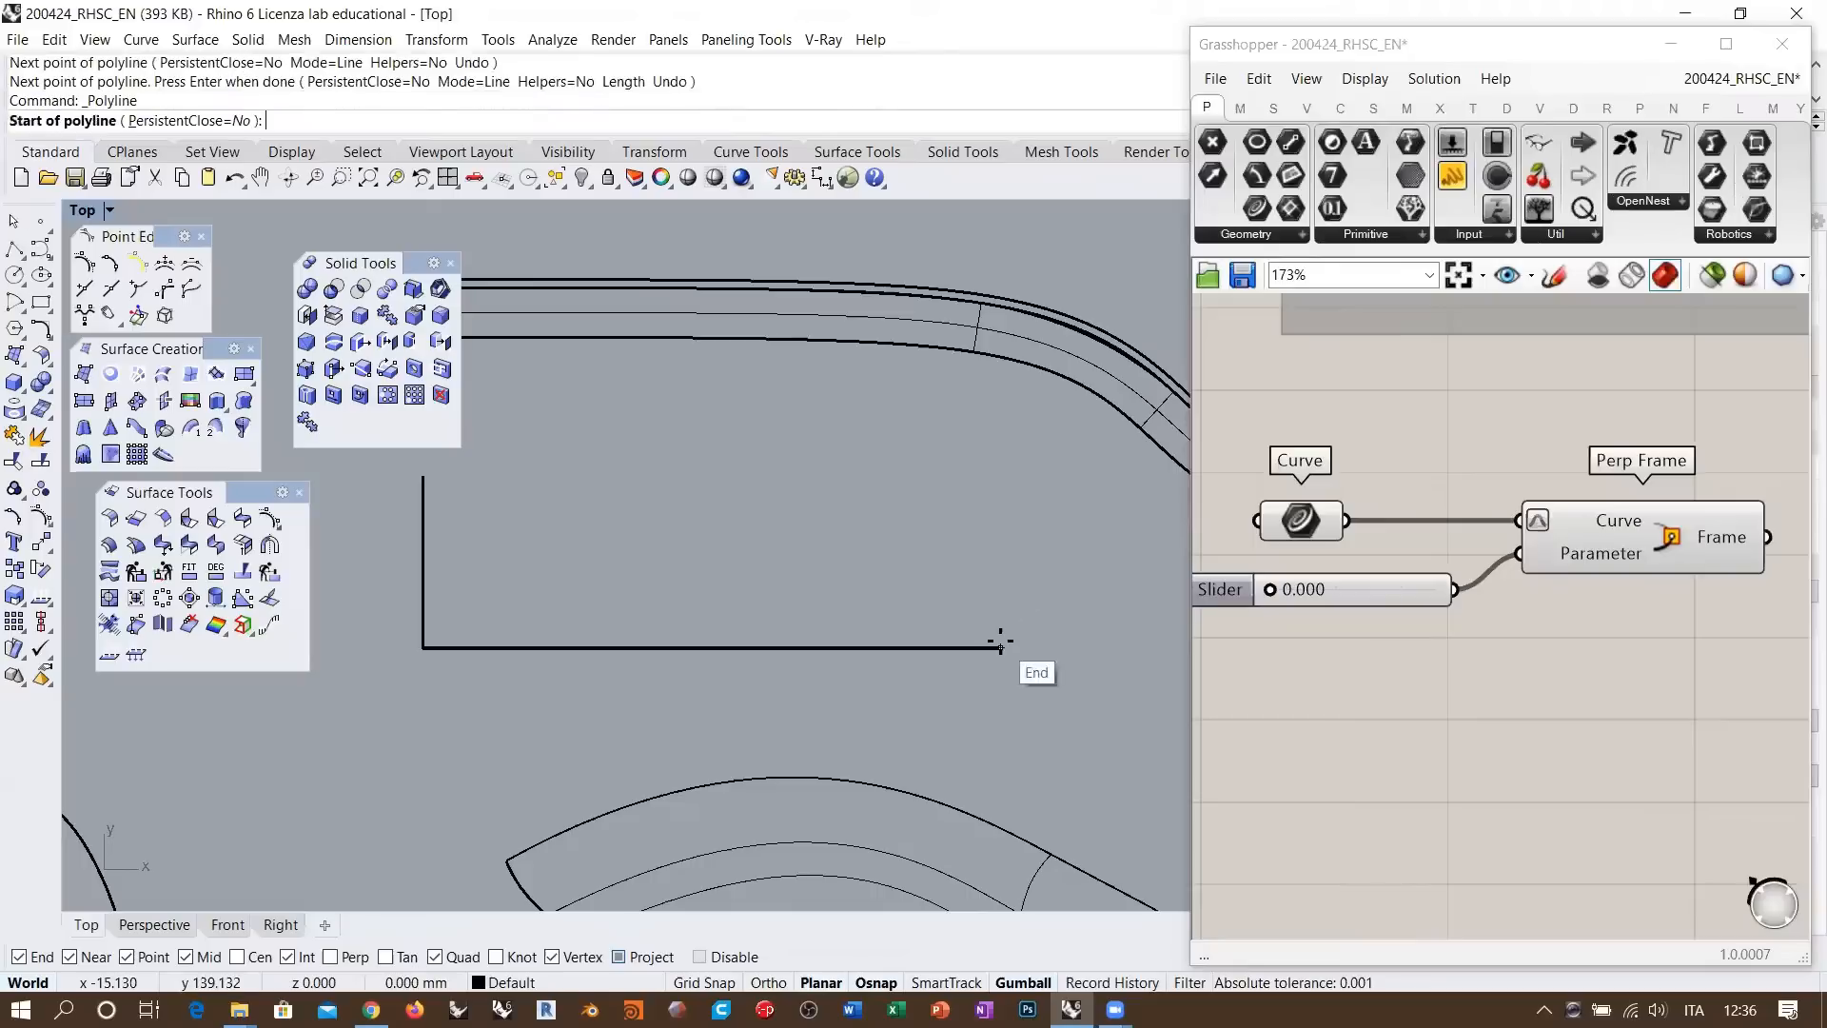
pyautogui.click(1000, 648)
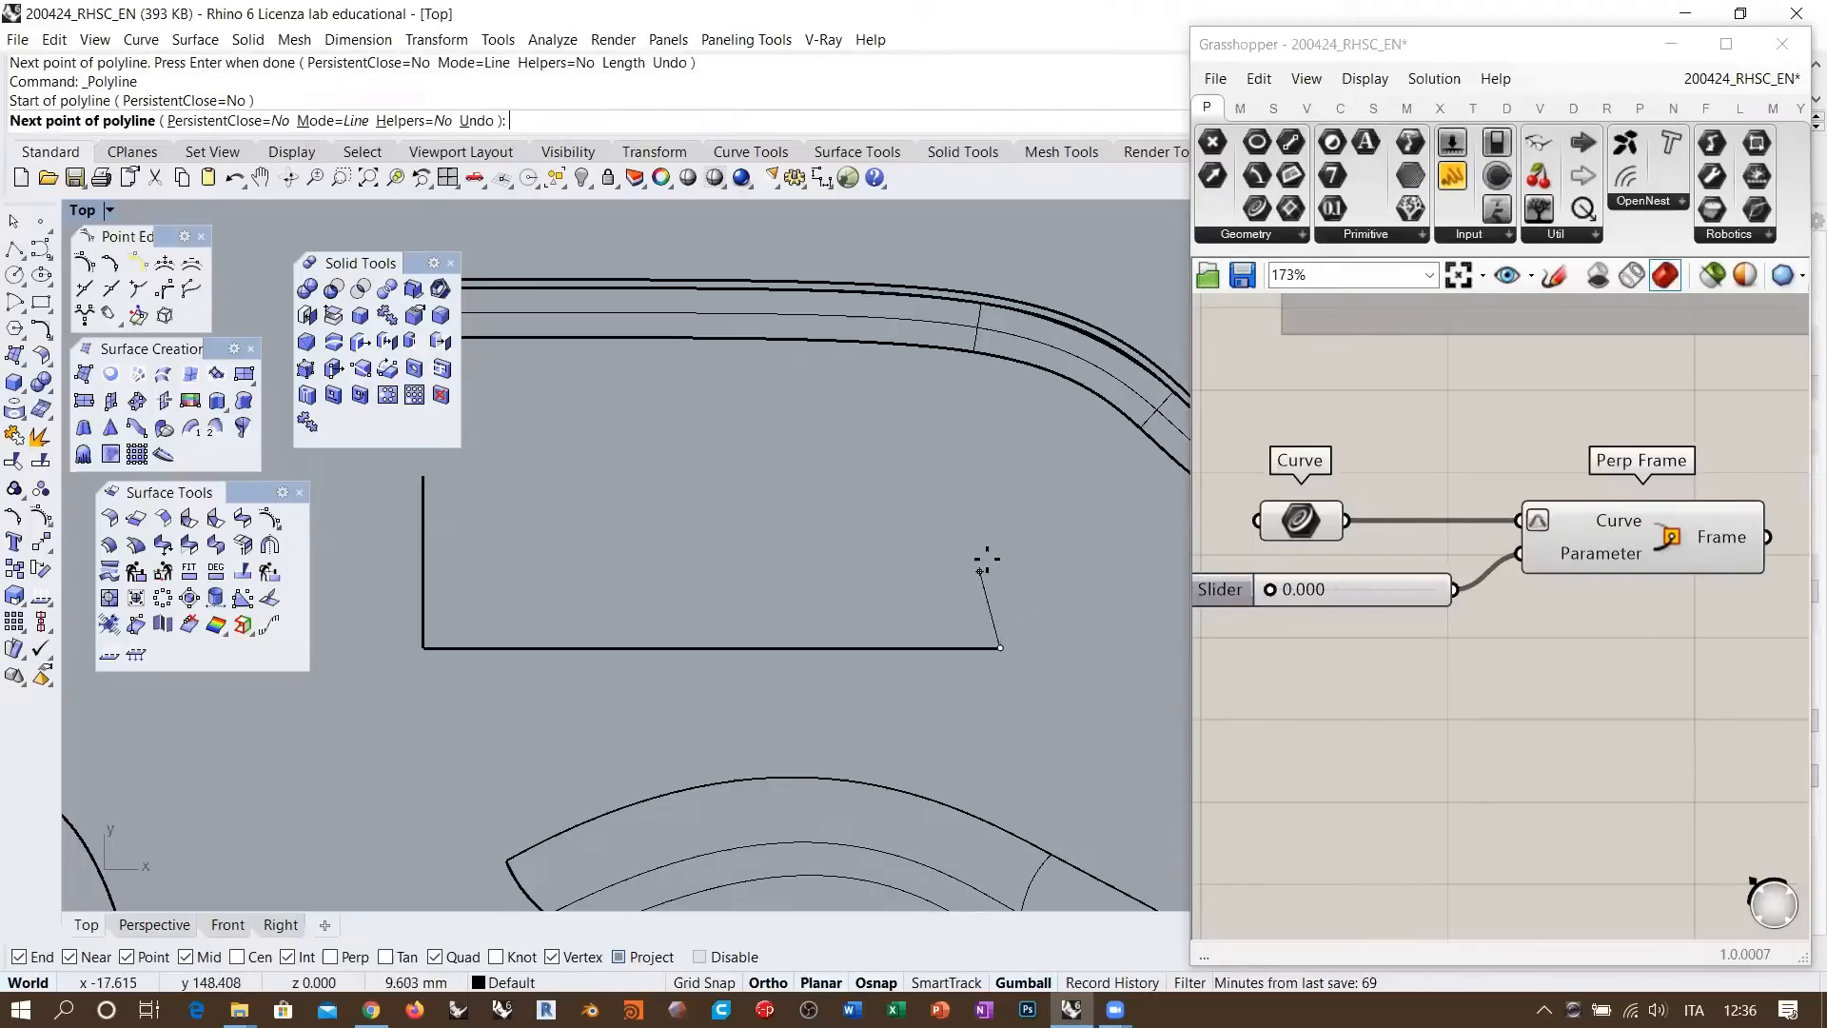
pyautogui.click(999, 575)
pyautogui.press('Return')
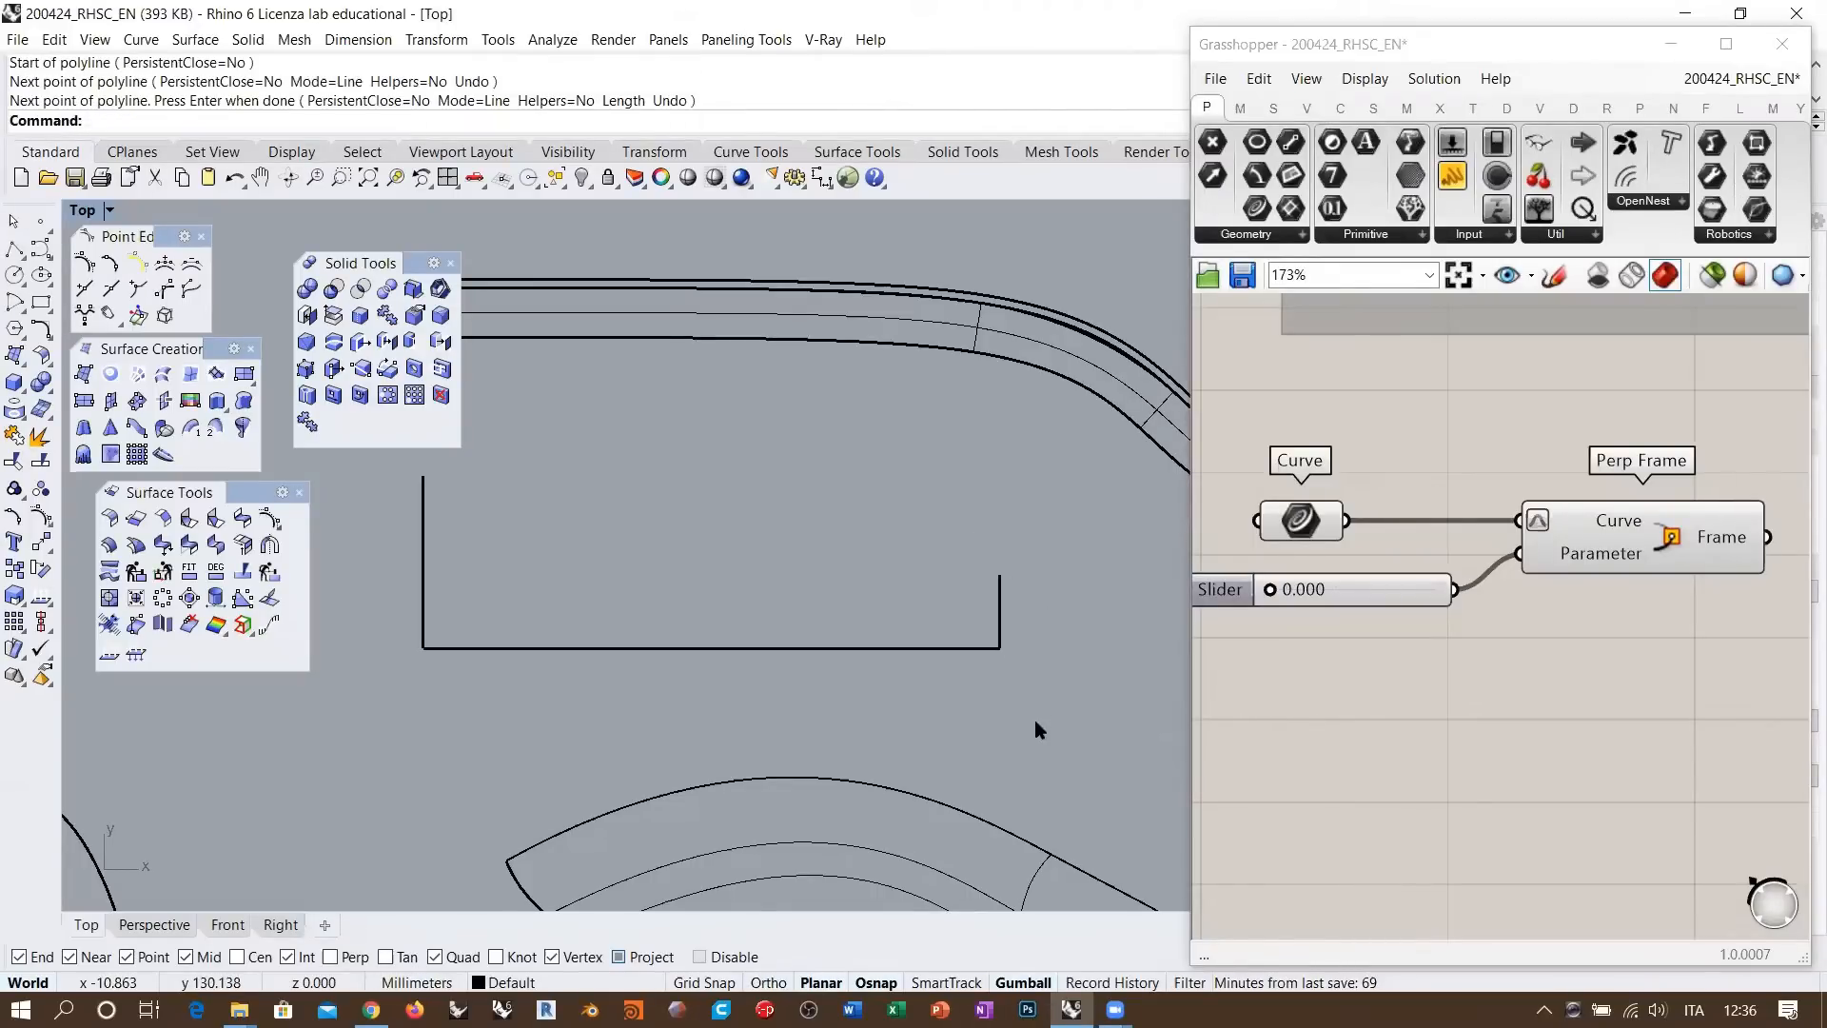
# Sweep the two vertical lines along the horizontal line as rail, with Freeform frame style and unchanged cross sections
pyautogui.click(191, 427)
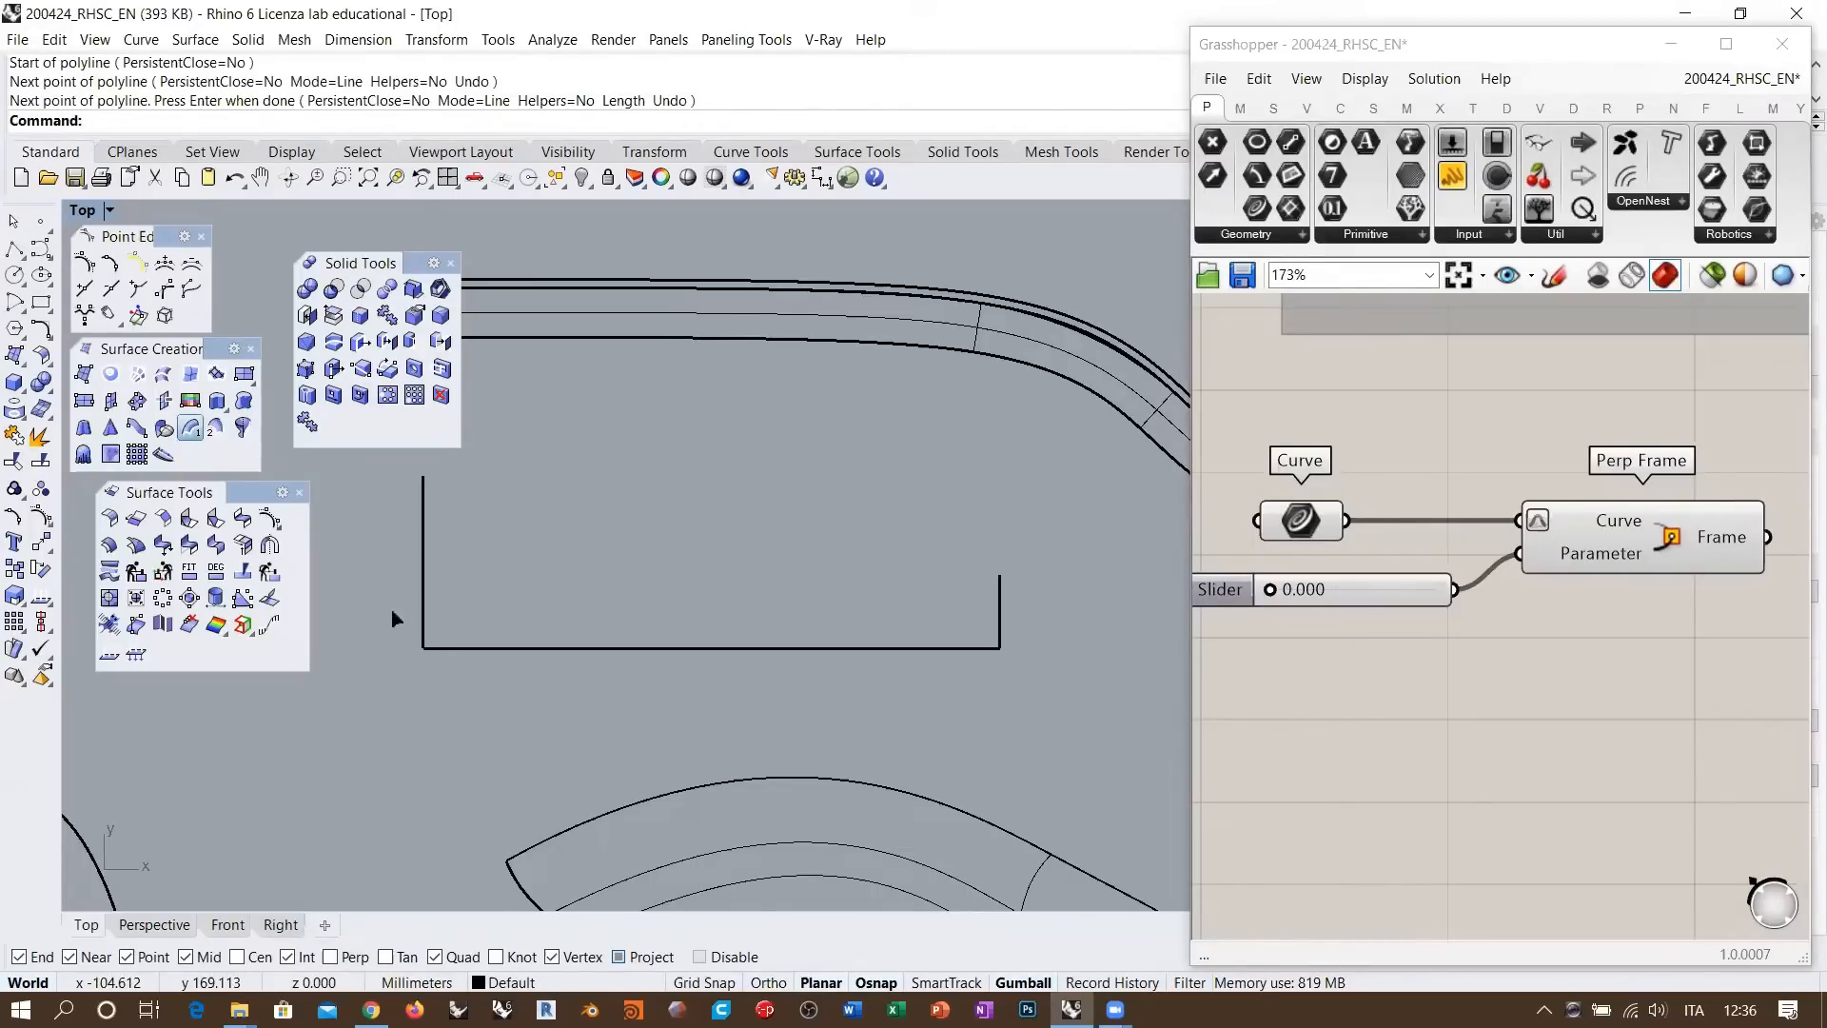
pyautogui.click(452, 651)
pyautogui.click(998, 639)
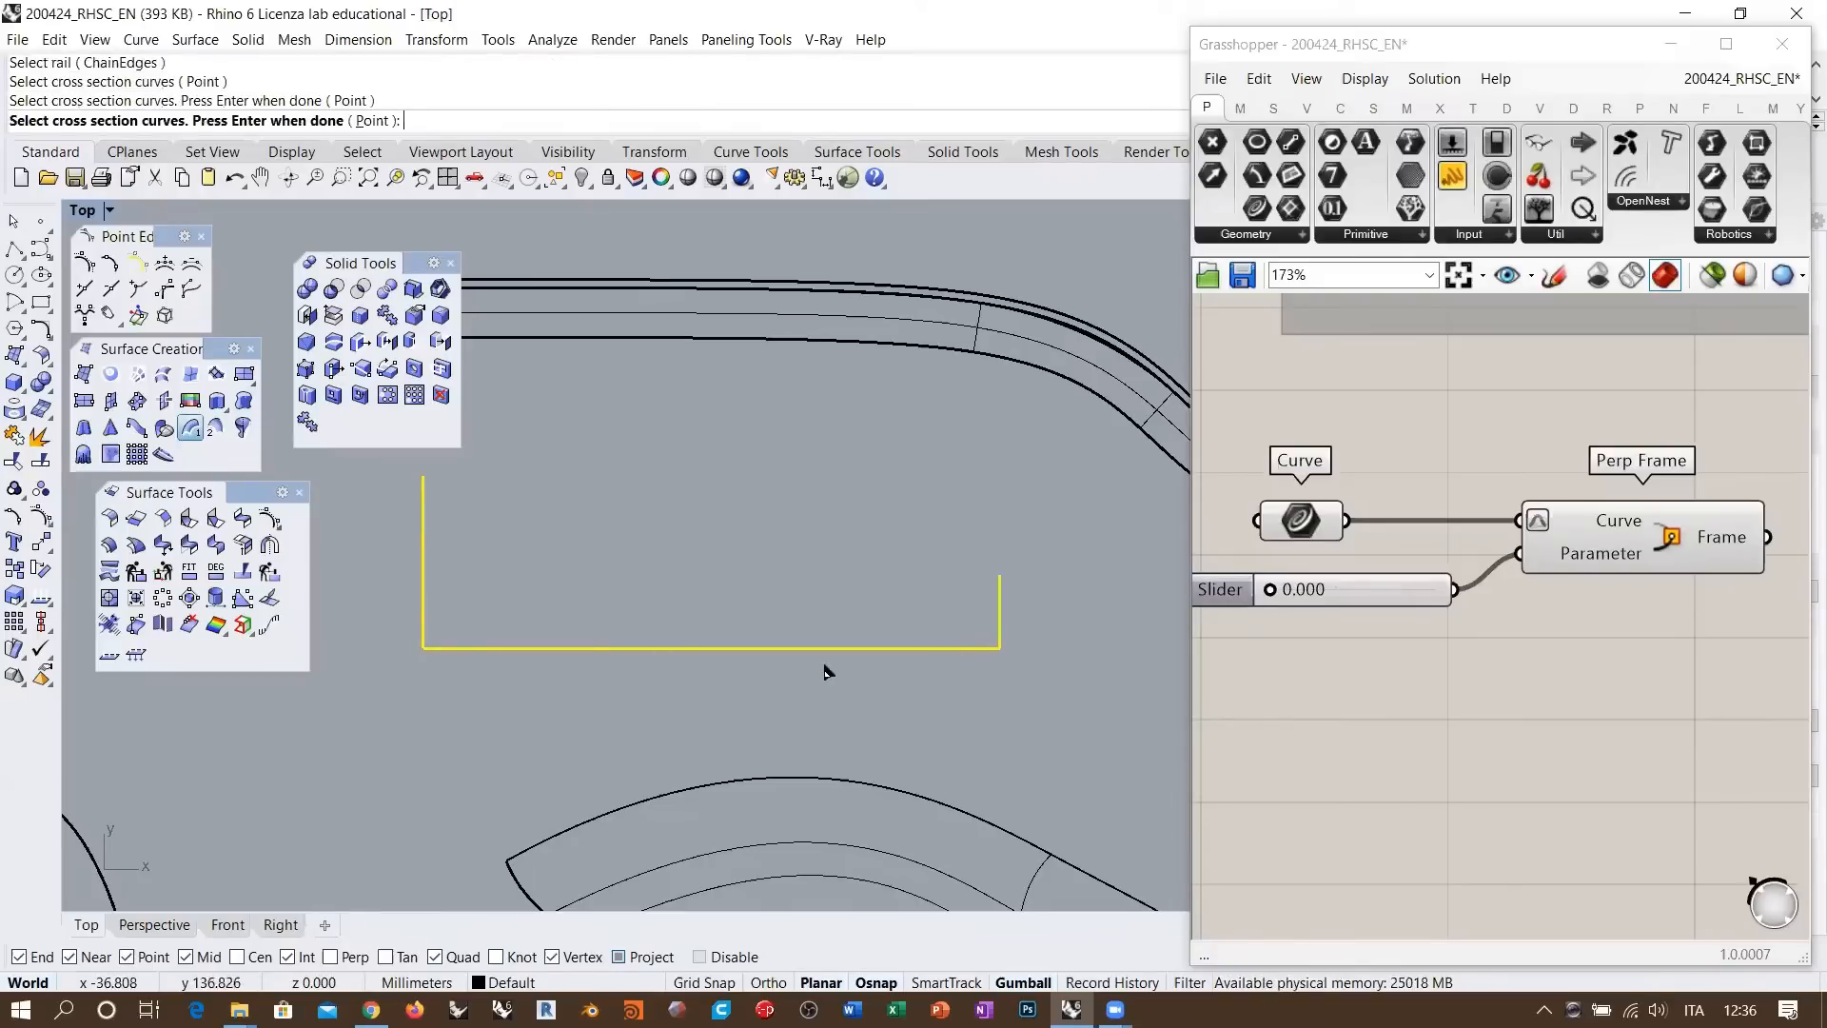
pyautogui.press('Return')
pyautogui.moveTo(1472, 321); pyautogui.dragTo(1248, 302)
pyautogui.click(1326, 388)
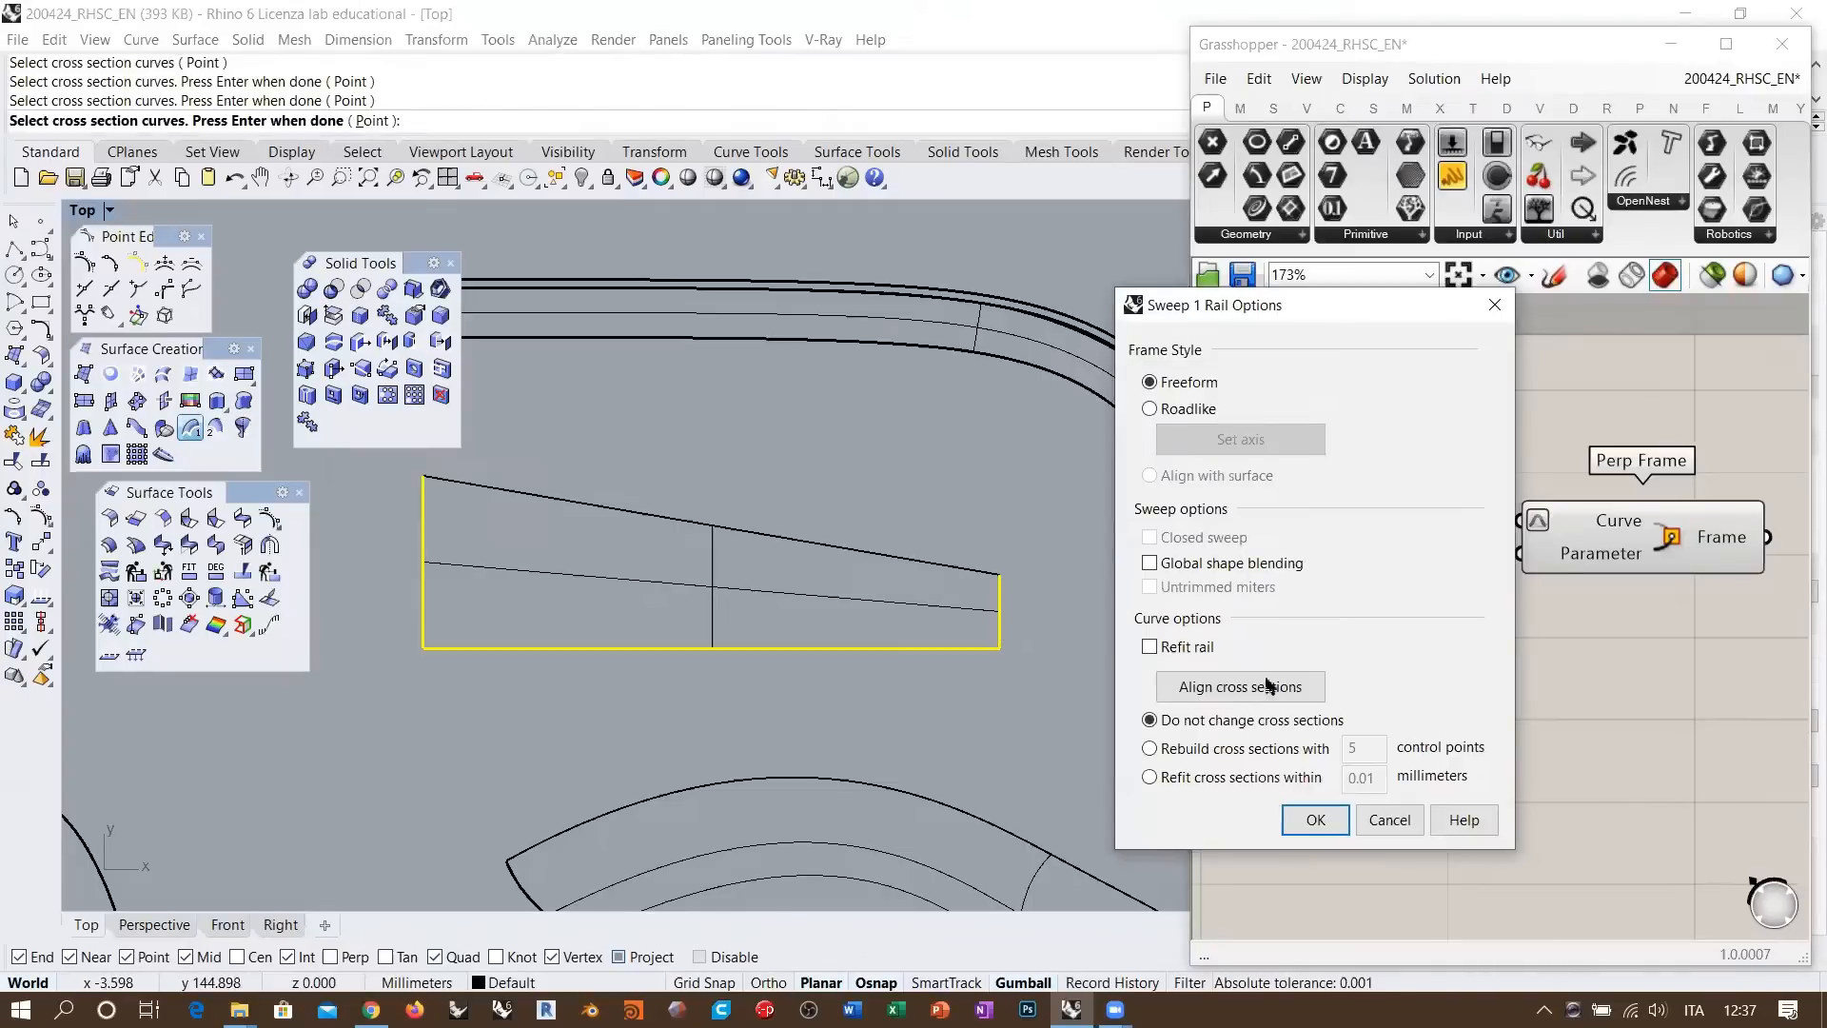
pyautogui.click(1323, 822)
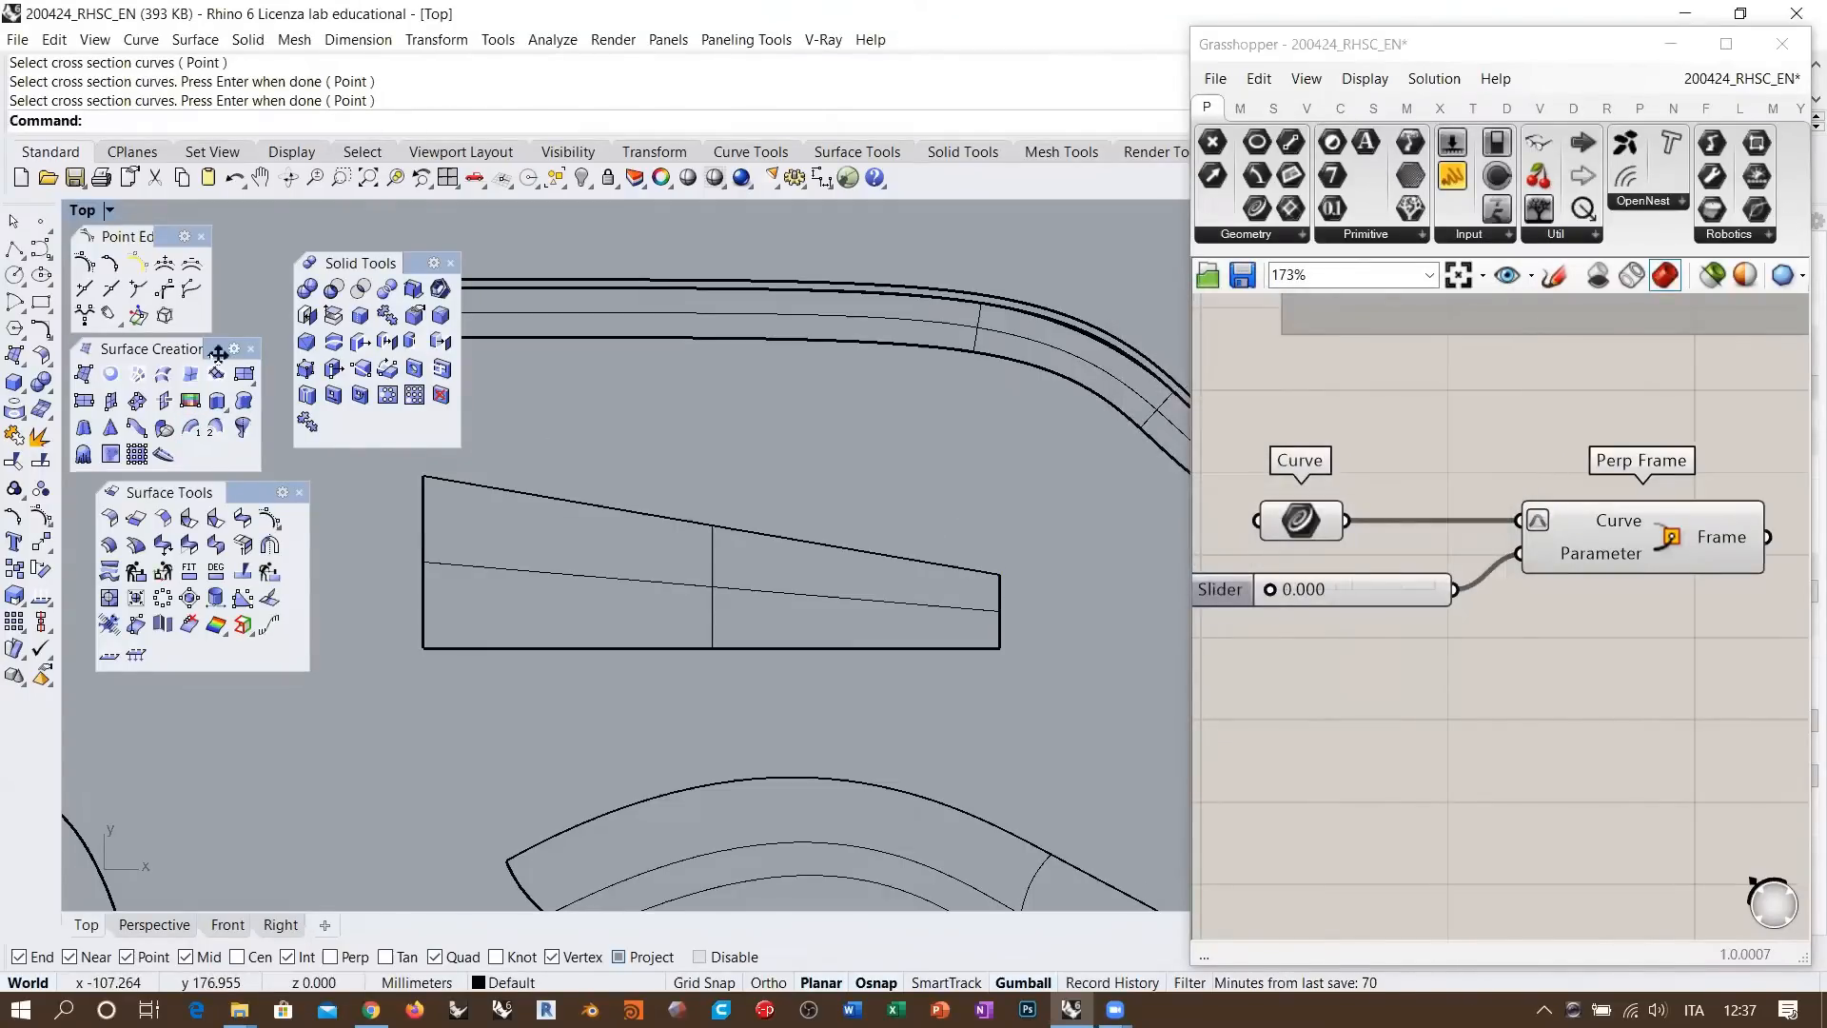
# Try building an edge-curve surface between the two vertical lines, then undo it
pyautogui.click(191, 374)
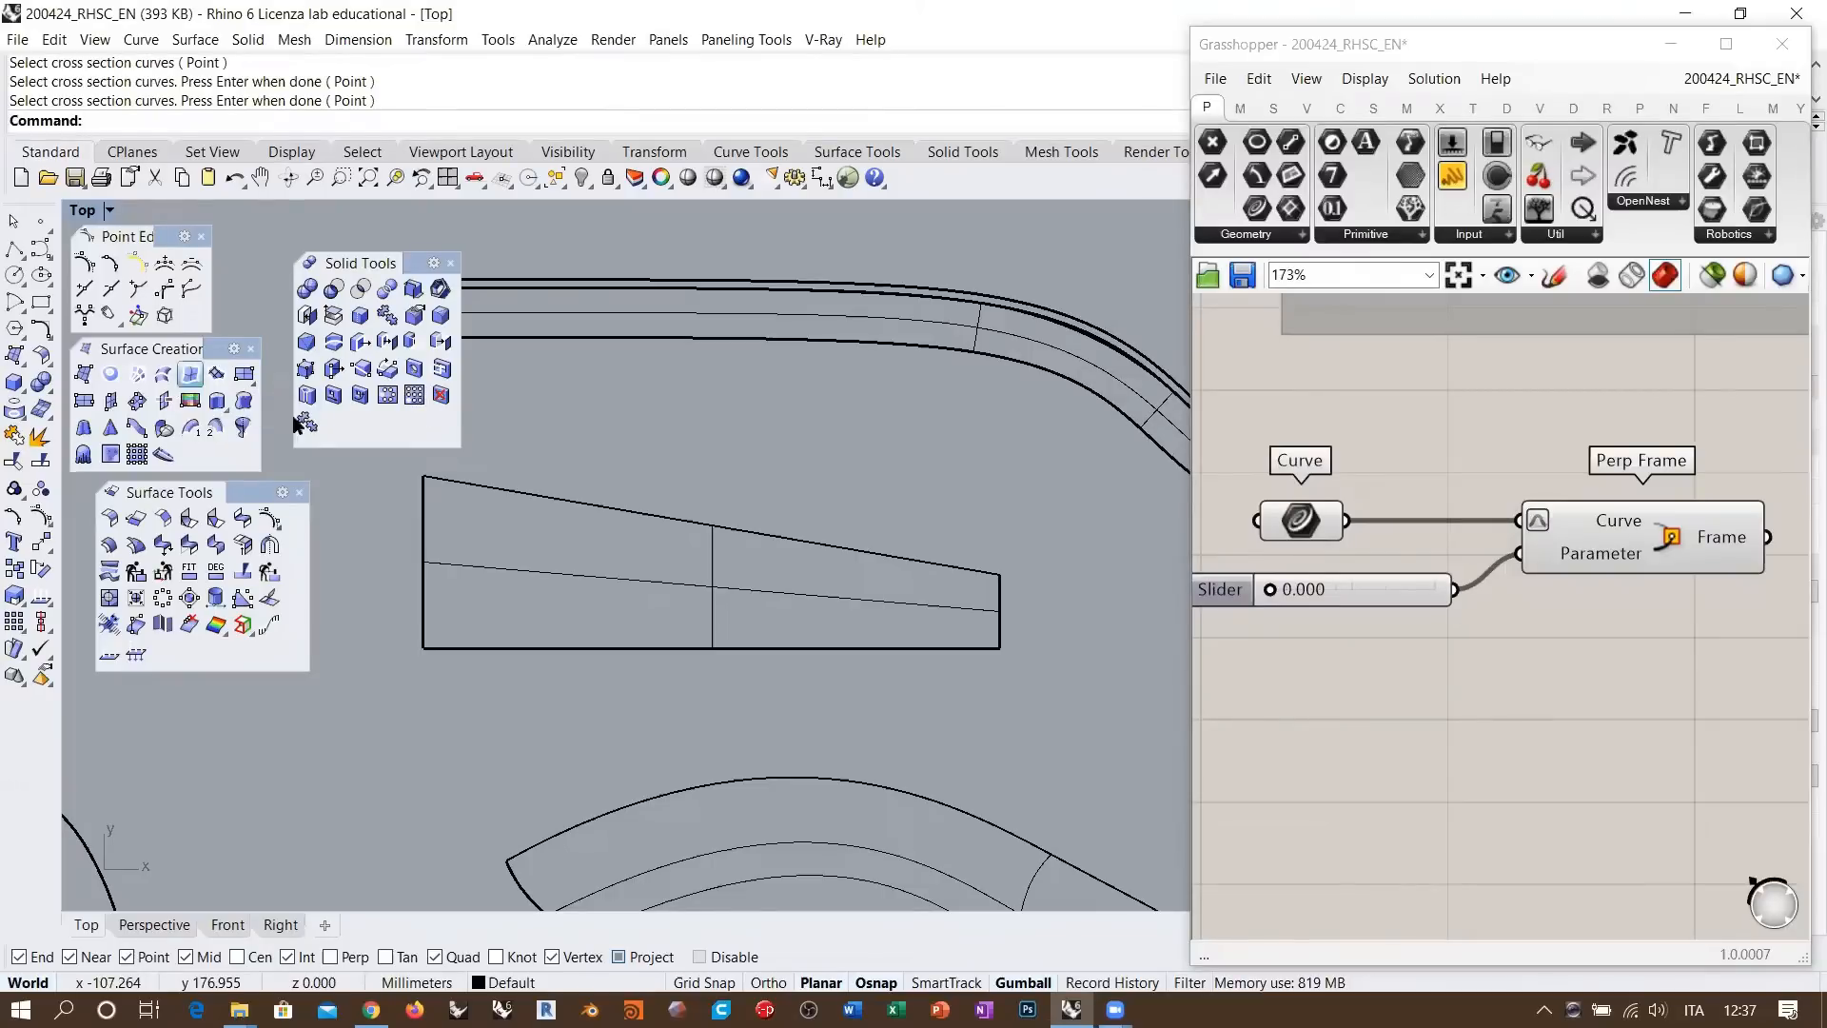
pyautogui.click(424, 563)
pyautogui.click(514, 606)
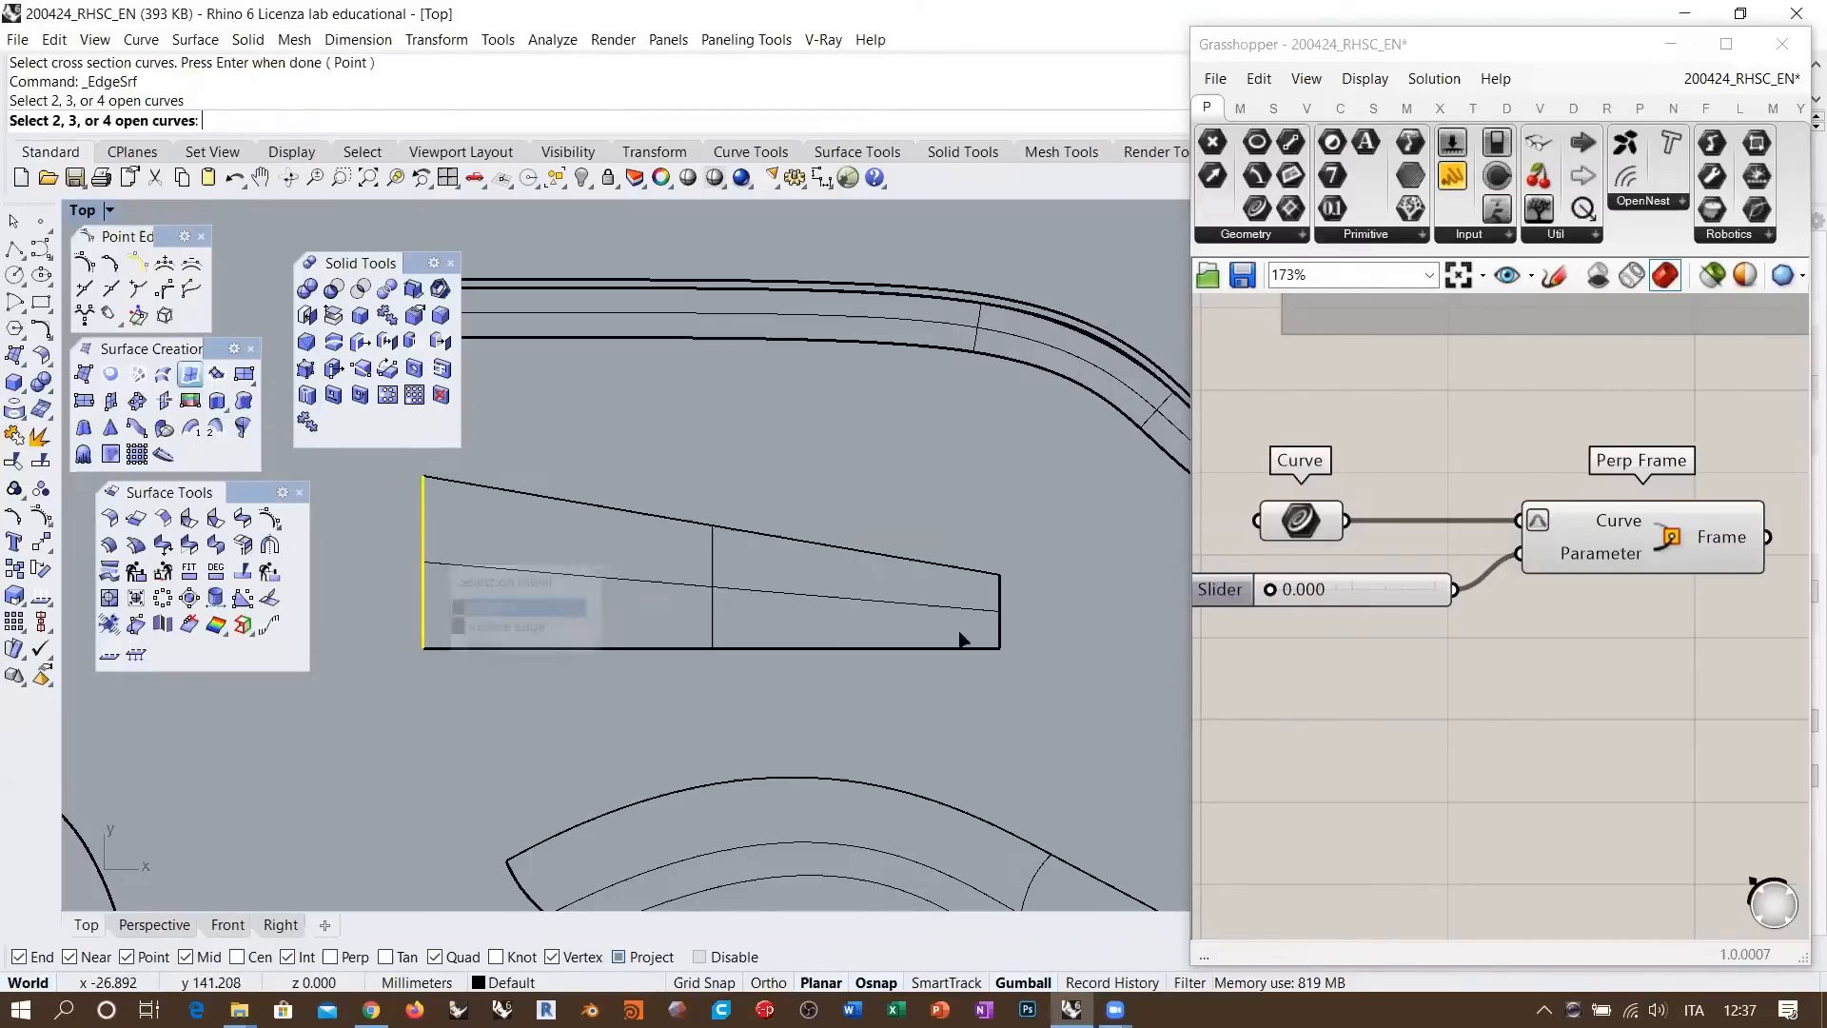
pyautogui.click(998, 604)
pyautogui.click(1061, 647)
pyautogui.press('Return')
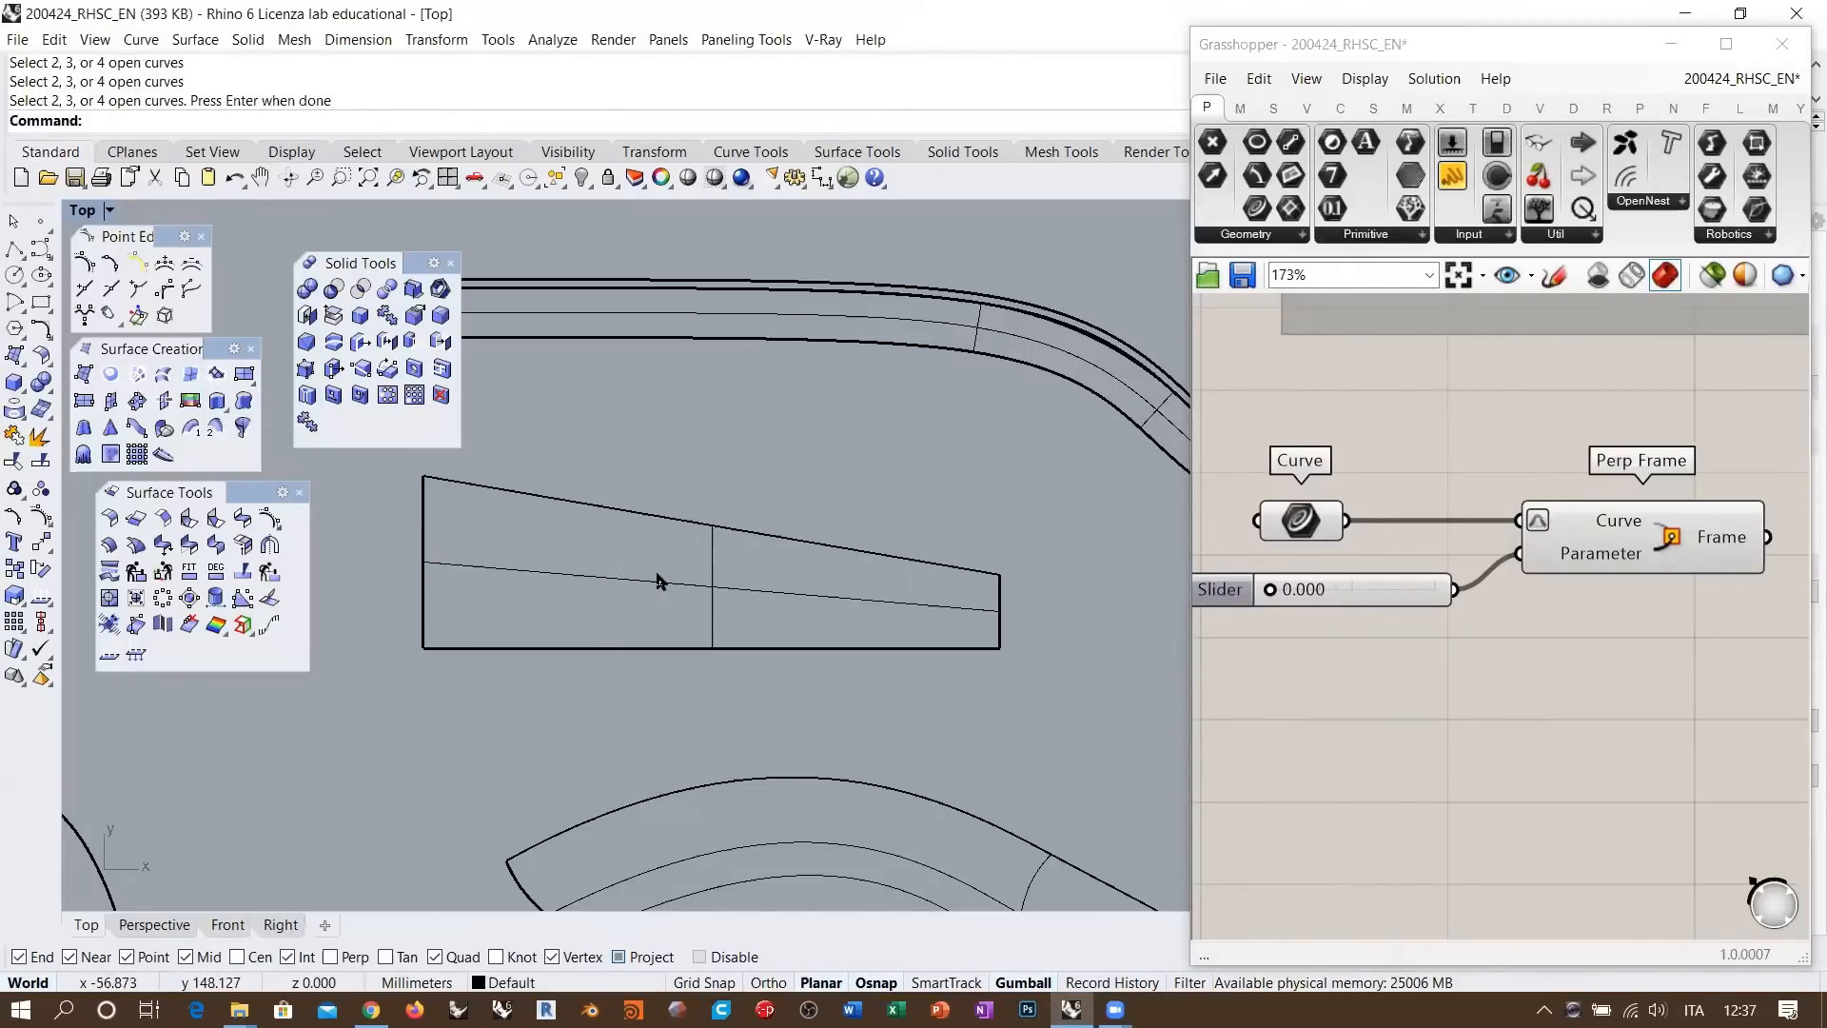
pyautogui.click(692, 587)
pyautogui.press('Escape')
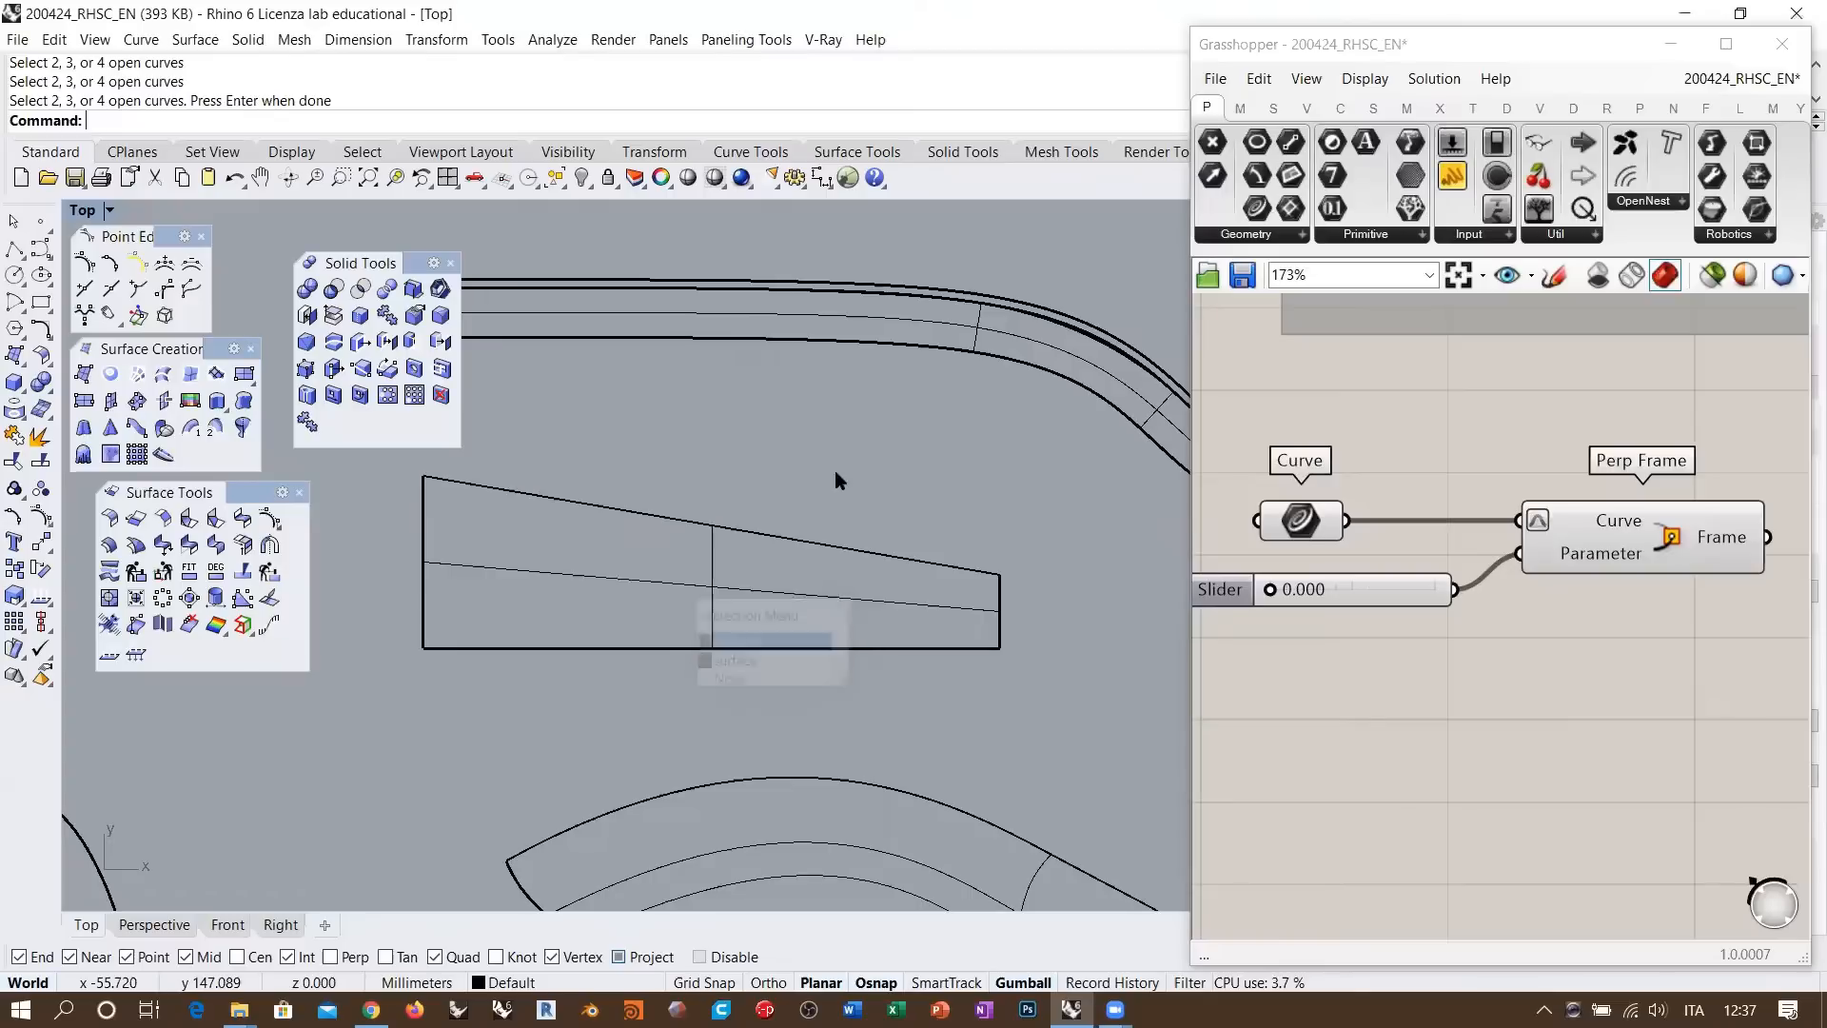
pyautogui.hotkey('ctrl', 'z')
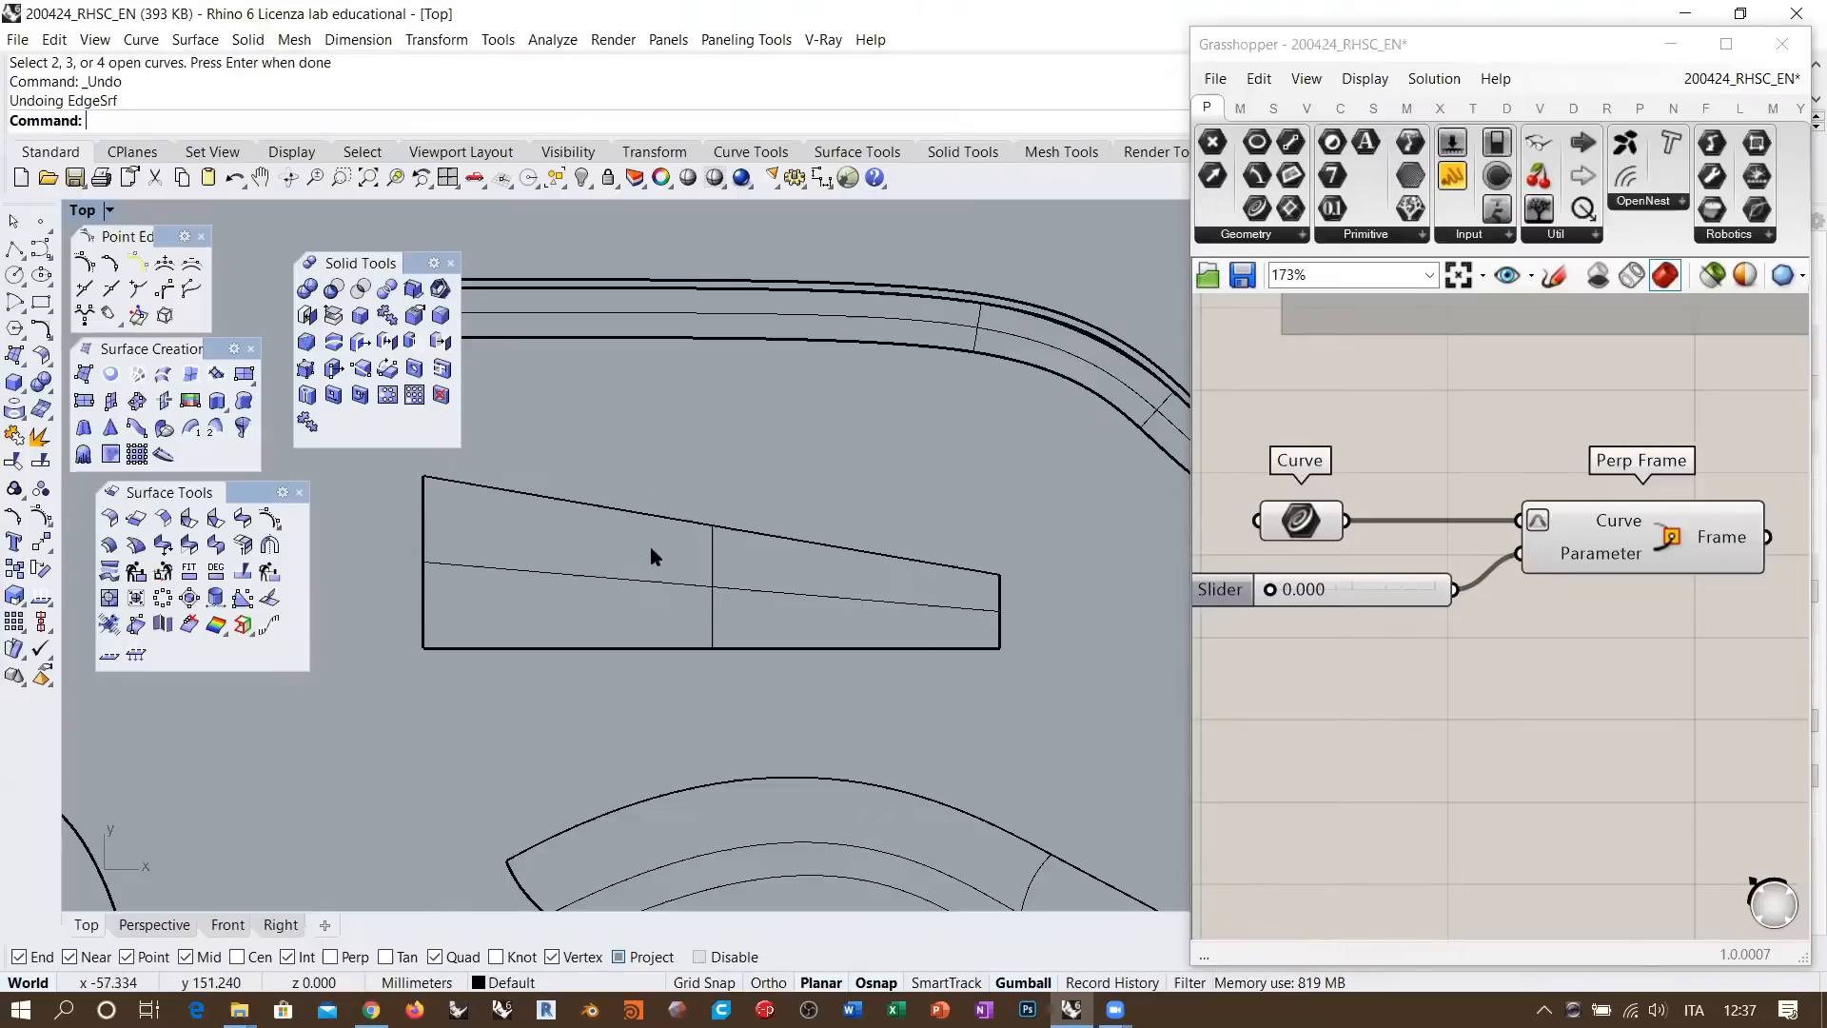
# Turn on the control points of the tapered swept surface and select its four corner points
pyautogui.click(848, 596)
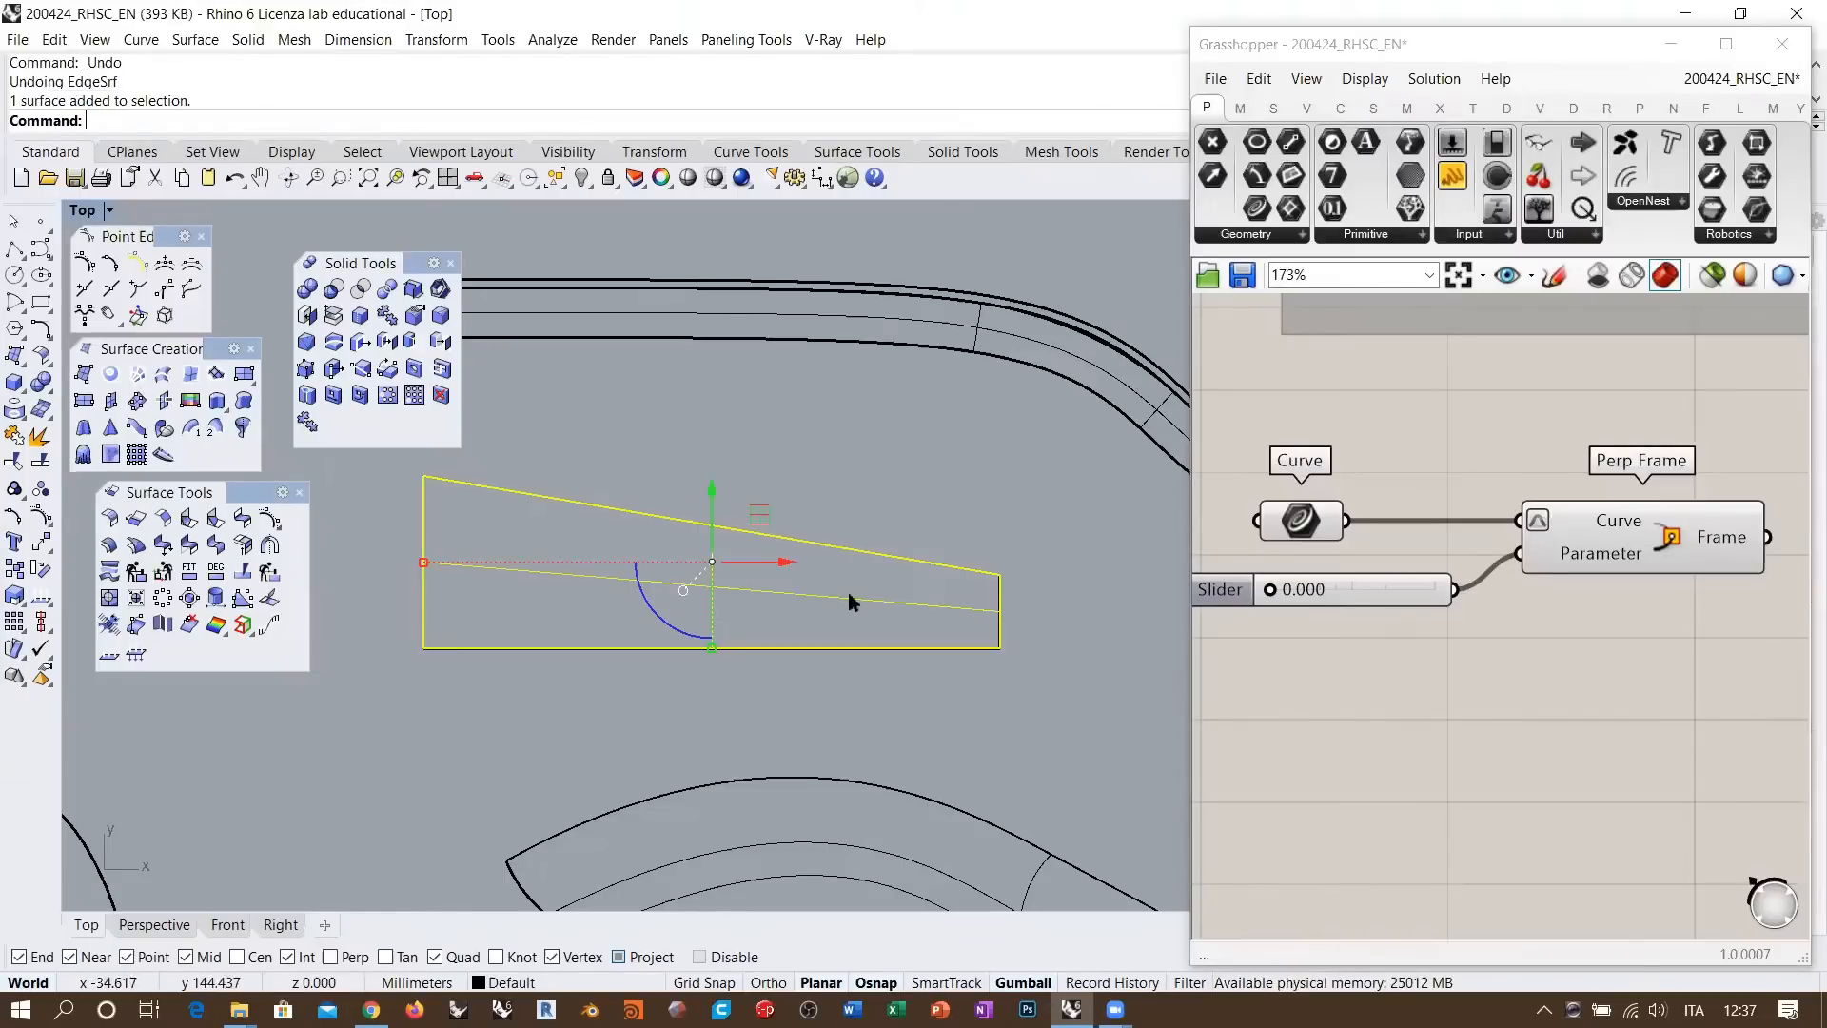
pyautogui.click(41, 515)
pyautogui.moveTo(394, 457); pyautogui.dragTo(517, 697)
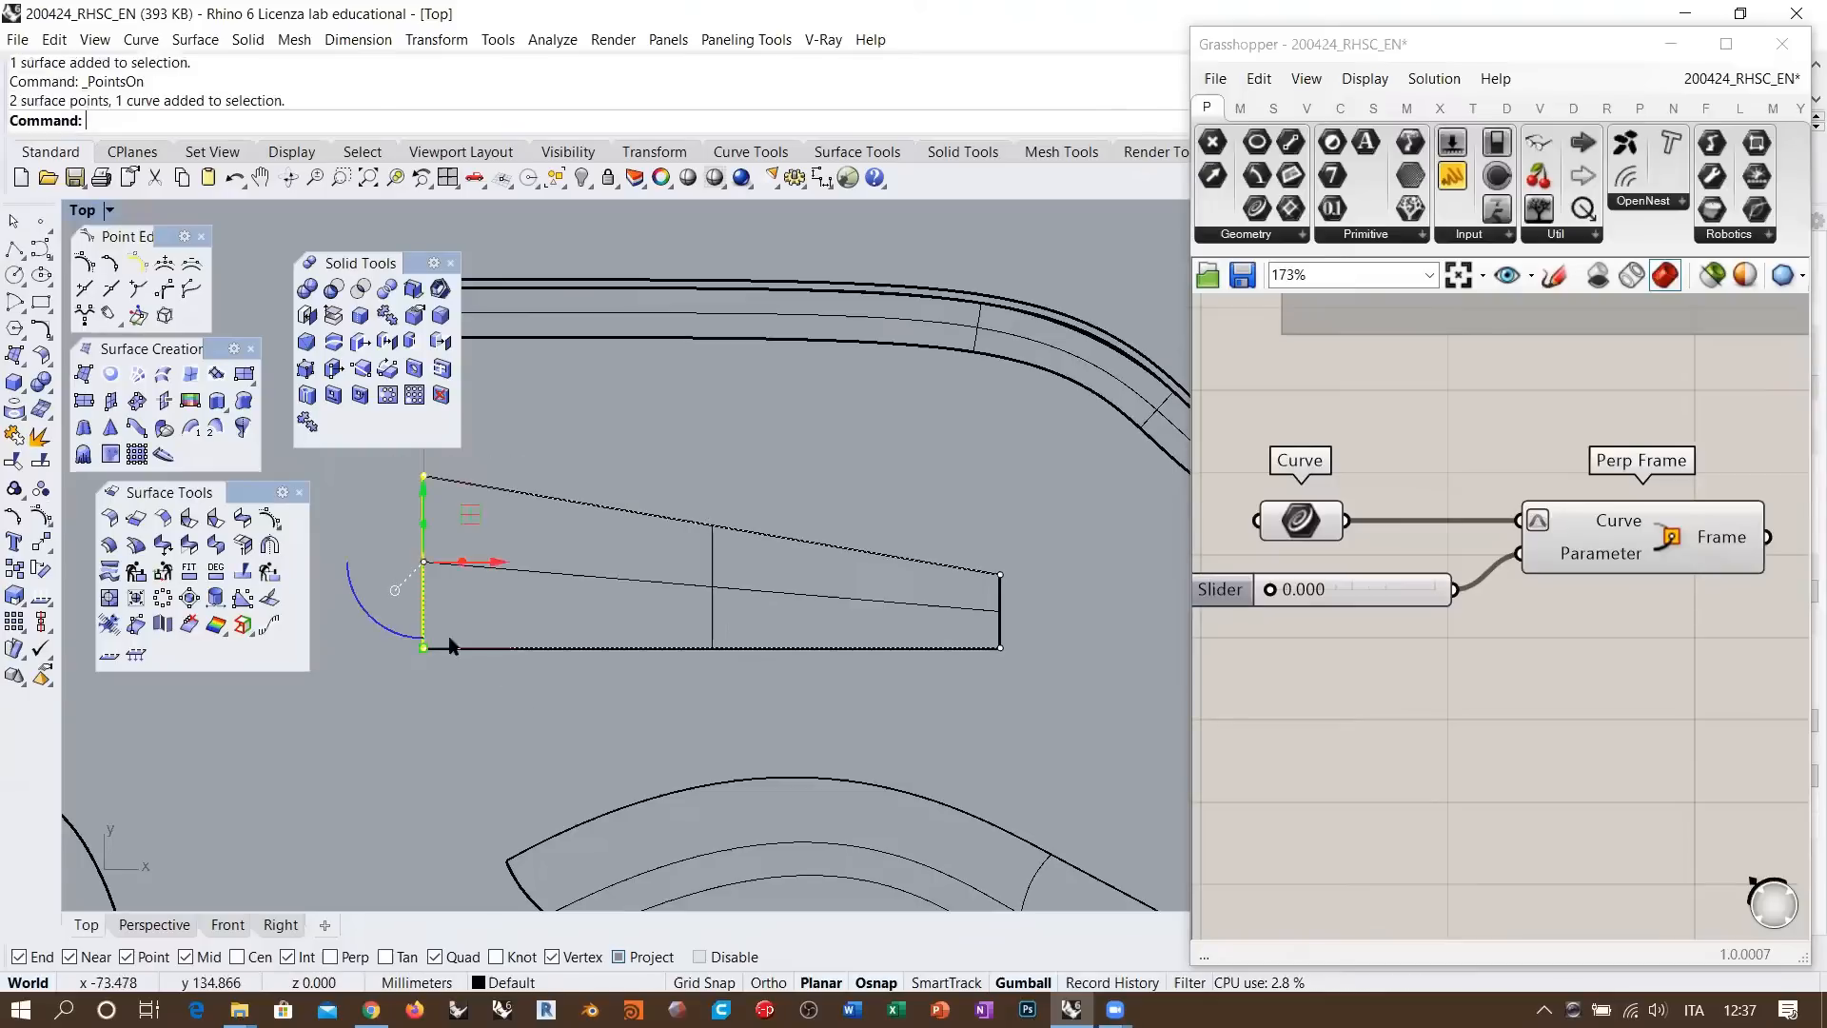
pyautogui.click(371, 686)
pyautogui.moveTo(371, 686); pyautogui.dragTo(507, 589)
pyautogui.keyDown('shift'); pyautogui.moveTo(411, 512); pyautogui.dragTo(462, 464); pyautogui.keyUp('shift')
pyautogui.keyDown('shift'); pyautogui.moveTo(922, 511); pyautogui.dragTo(1076, 625); pyautogui.keyUp('shift')
pyautogui.keyDown('shift'); pyautogui.moveTo(961, 700); pyautogui.dragTo(1062, 623); pyautogui.keyUp('shift')
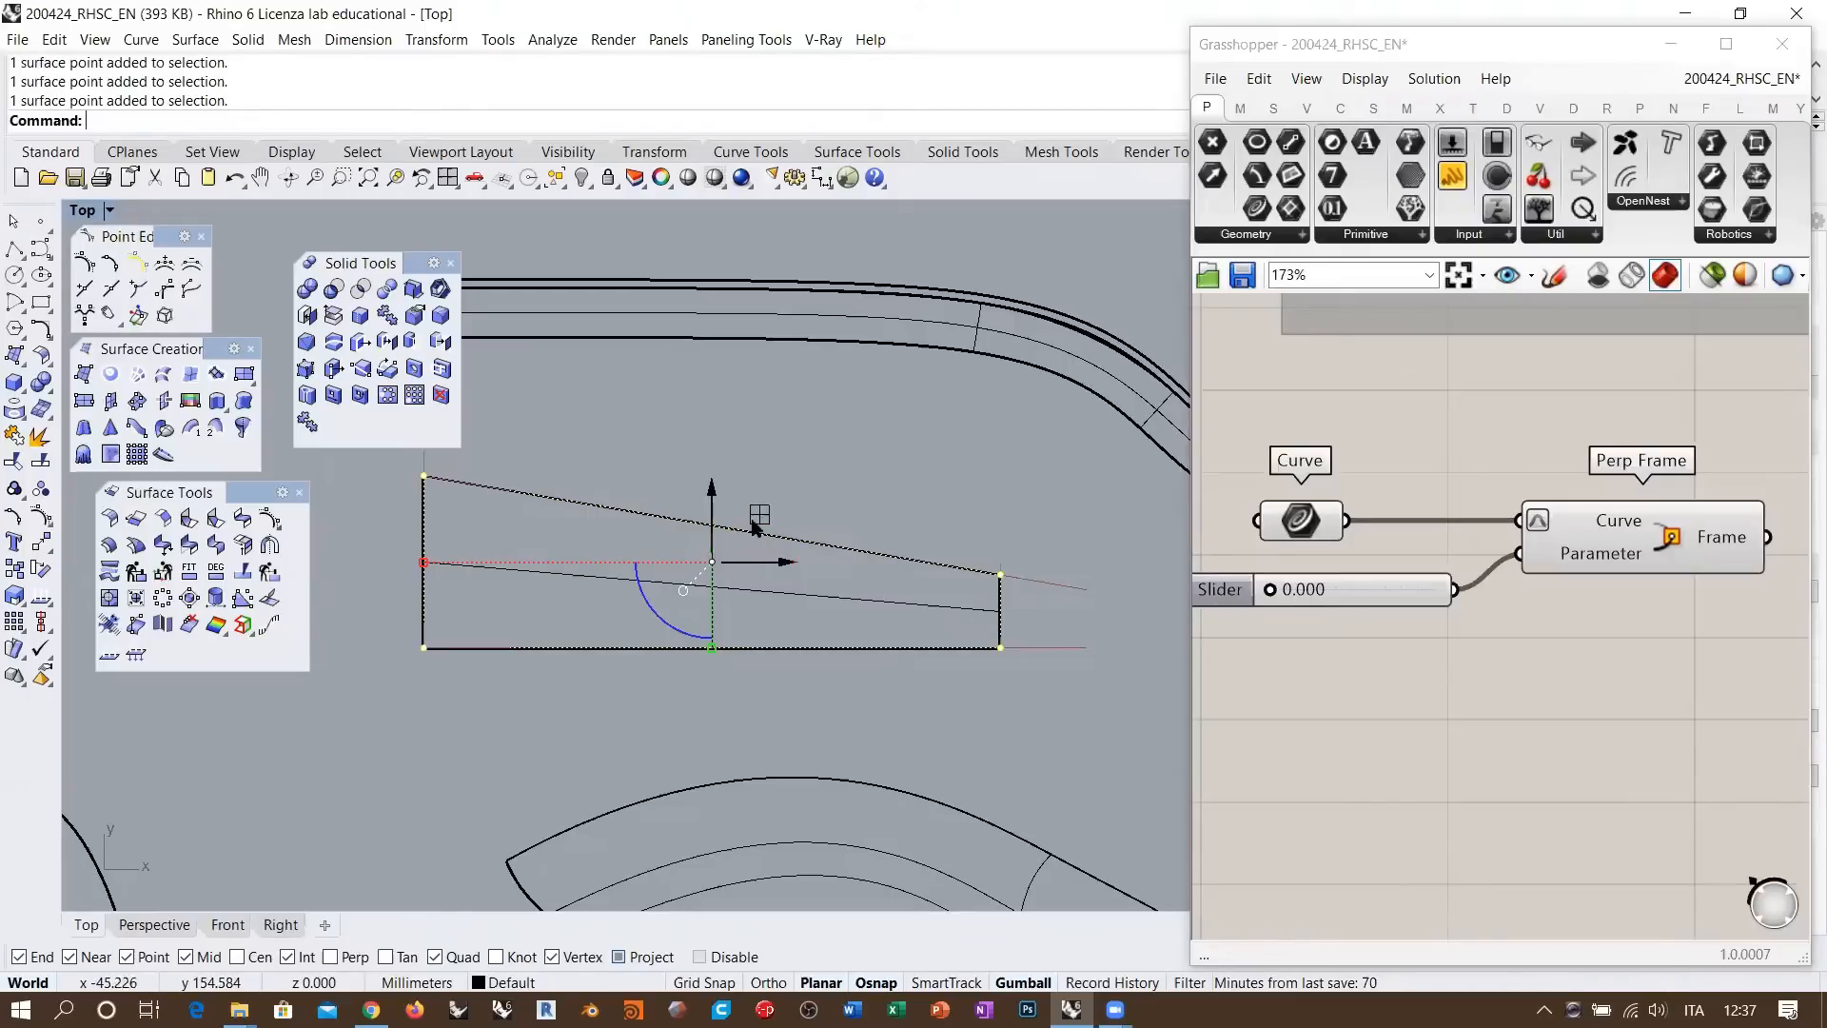
# Move the tapered surface above the swept strip and pull its two upper corner points inward and upward to reshape it
pyautogui.scroll(-2, 778, 568)
pyautogui.scroll(-4, 778, 568)
pyautogui.moveTo(778, 568); pyautogui.dragTo(817, 624, button='right')
pyautogui.moveTo(835, 574); pyautogui.dragTo(793, 325)
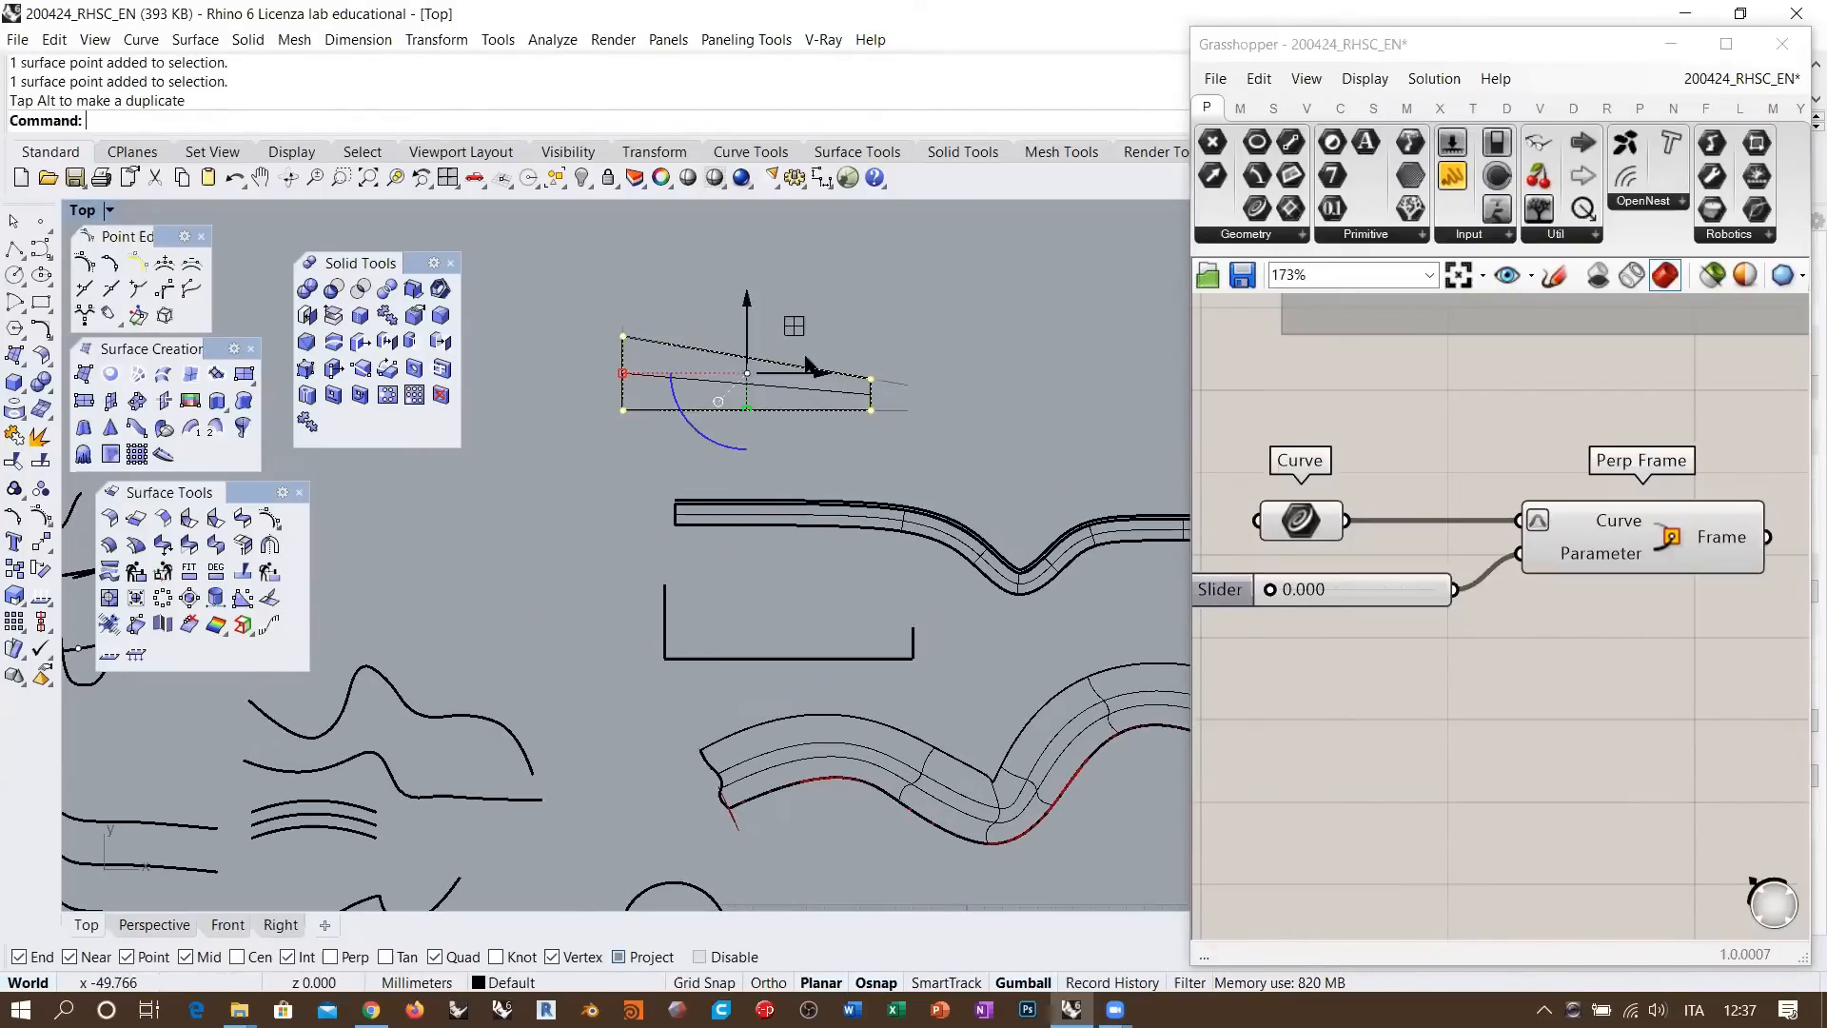
pyautogui.scroll(6, 701, 326)
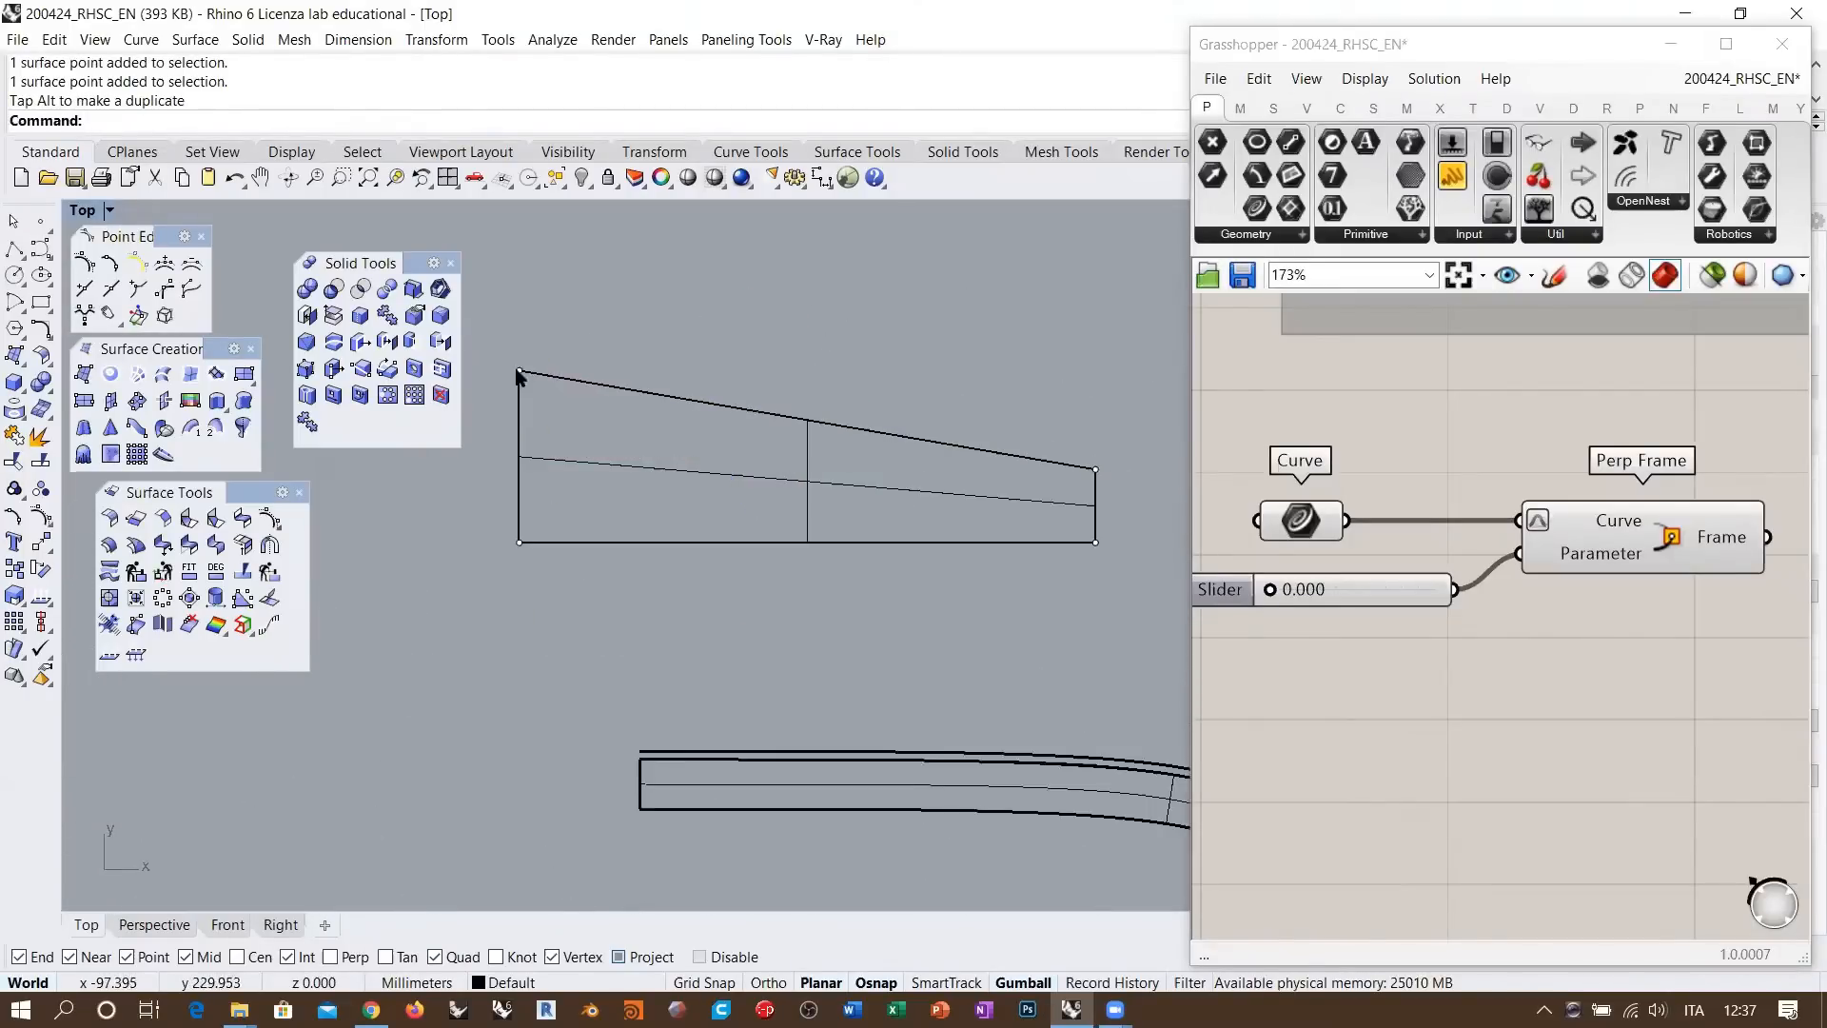
pyautogui.moveTo(517, 374); pyautogui.dragTo(545, 267)
pyautogui.moveTo(1095, 469); pyautogui.dragTo(923, 353)
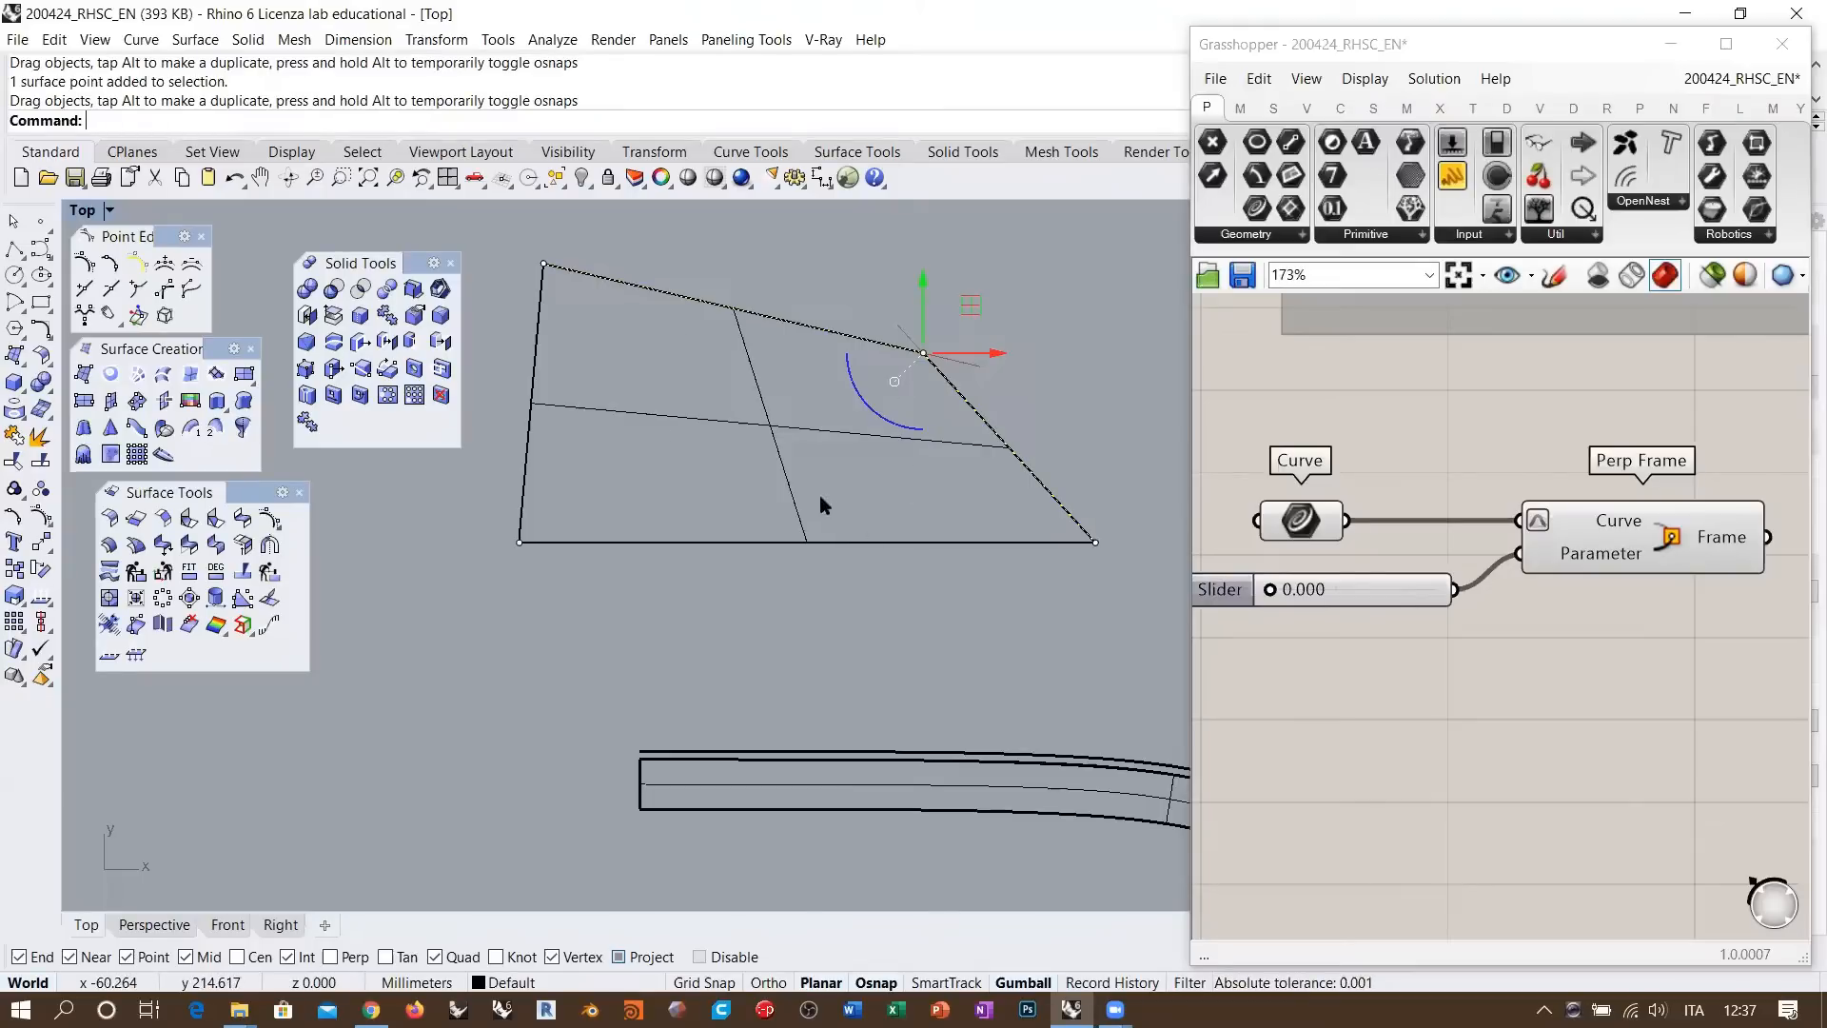
# Undo both corner point drags and the move of the tapered surface
pyautogui.hotkey('ctrl', 'z')
pyautogui.hotkey('ctrl', 'z')
pyautogui.scroll(-8, 802, 399)
pyautogui.hotkey('ctrl', 'z')
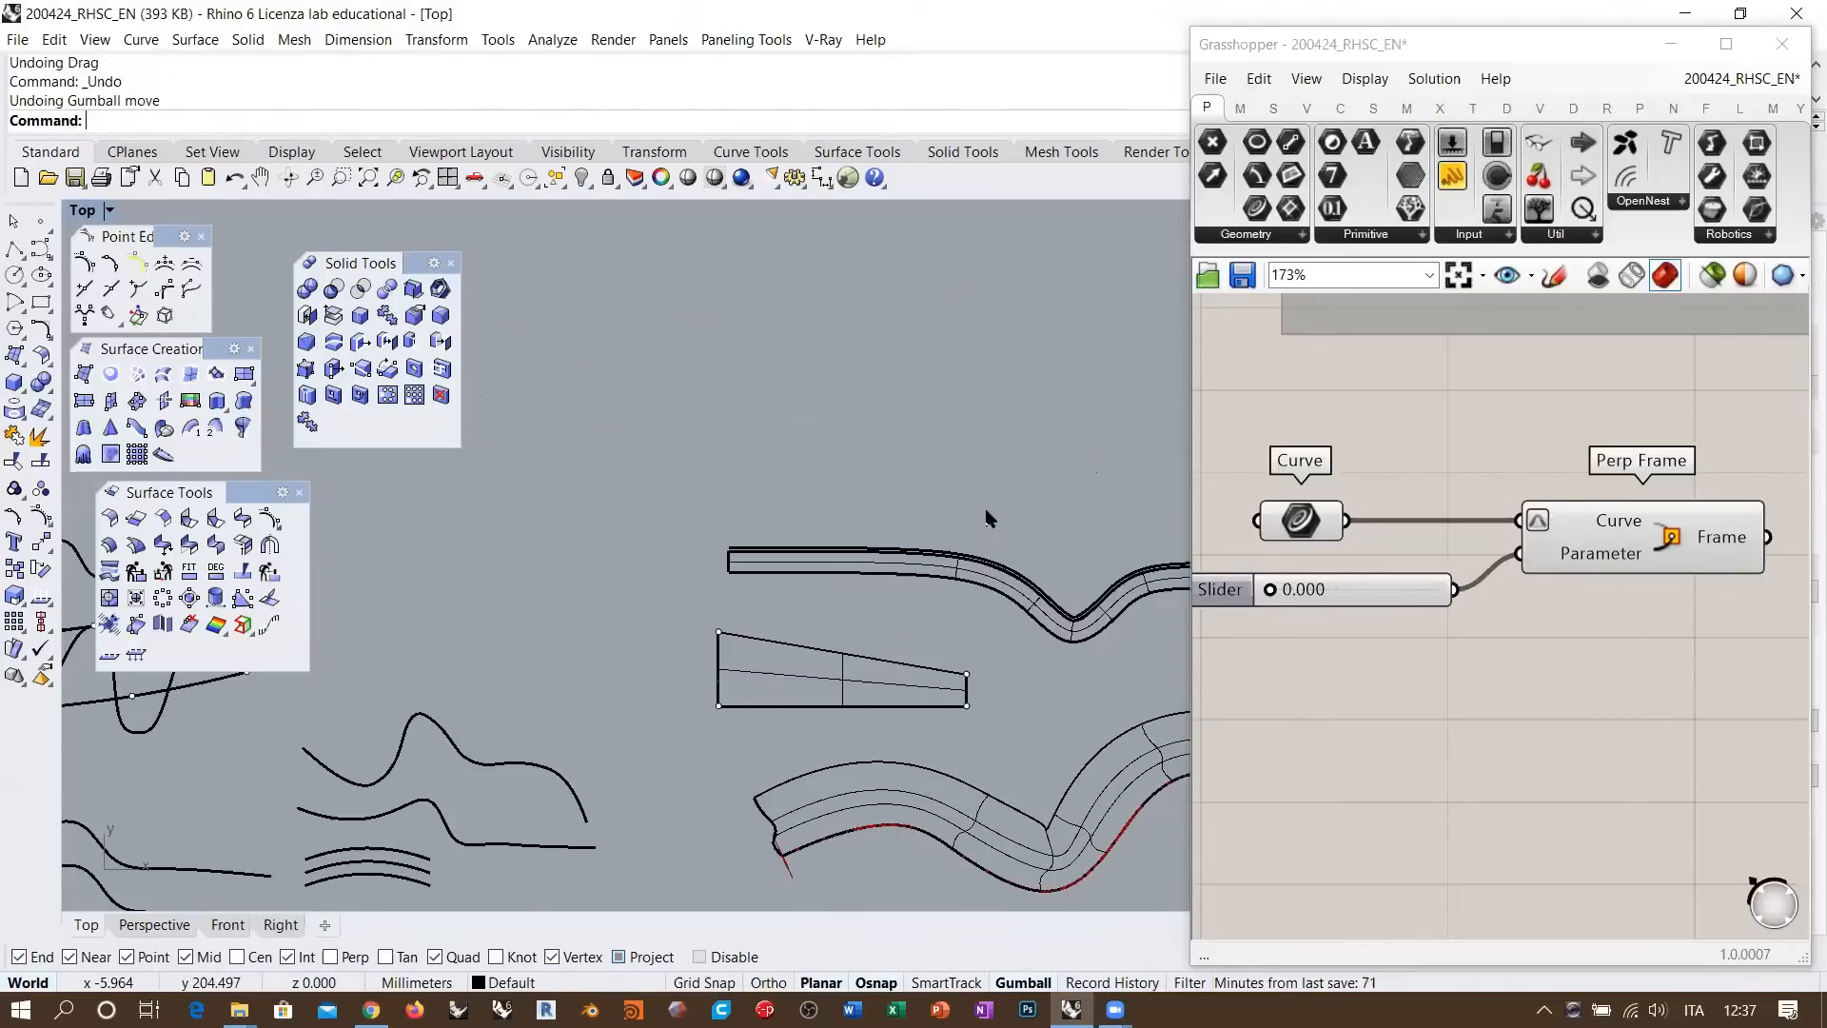
pyautogui.moveTo(861, 666); pyautogui.dragTo(812, 562, button='right')
pyautogui.scroll(5, 814, 569)
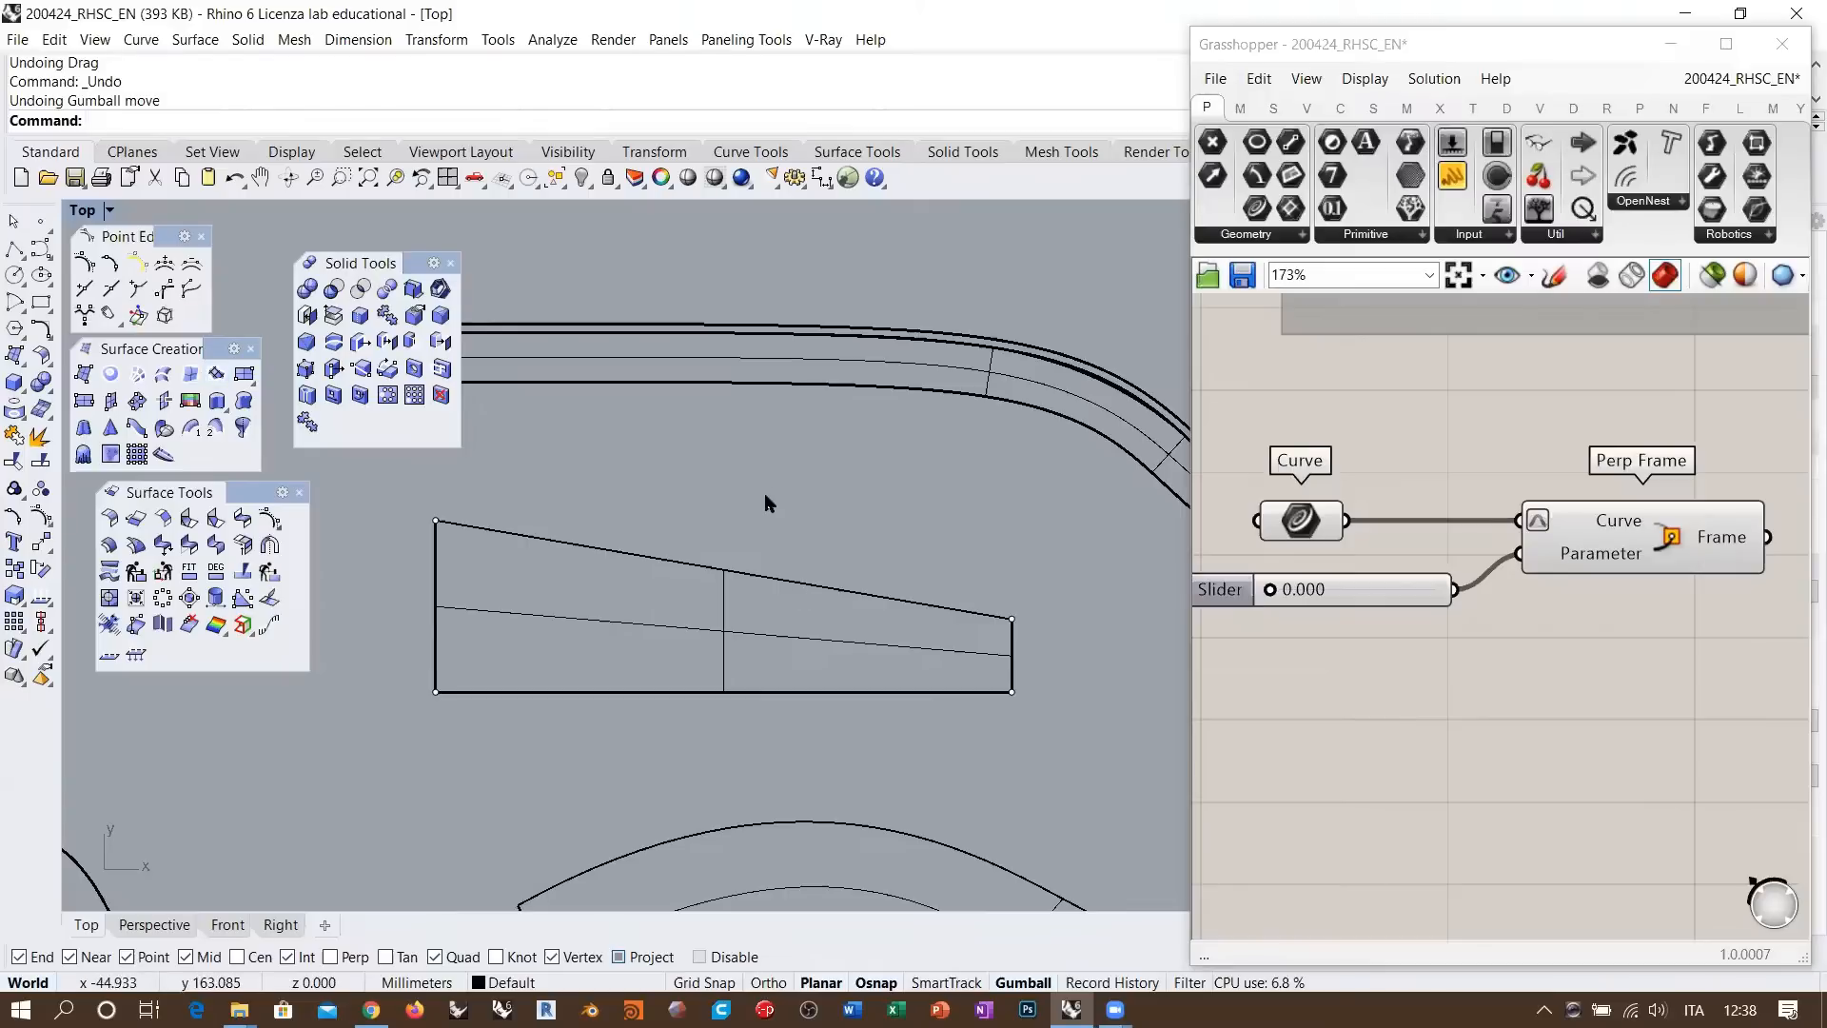
# Delete the tapered surface and draw a vertical line about 4.6 mm long upward from the horizontal line's midpoint
pyautogui.click(746, 637)
pyautogui.press('Delete')
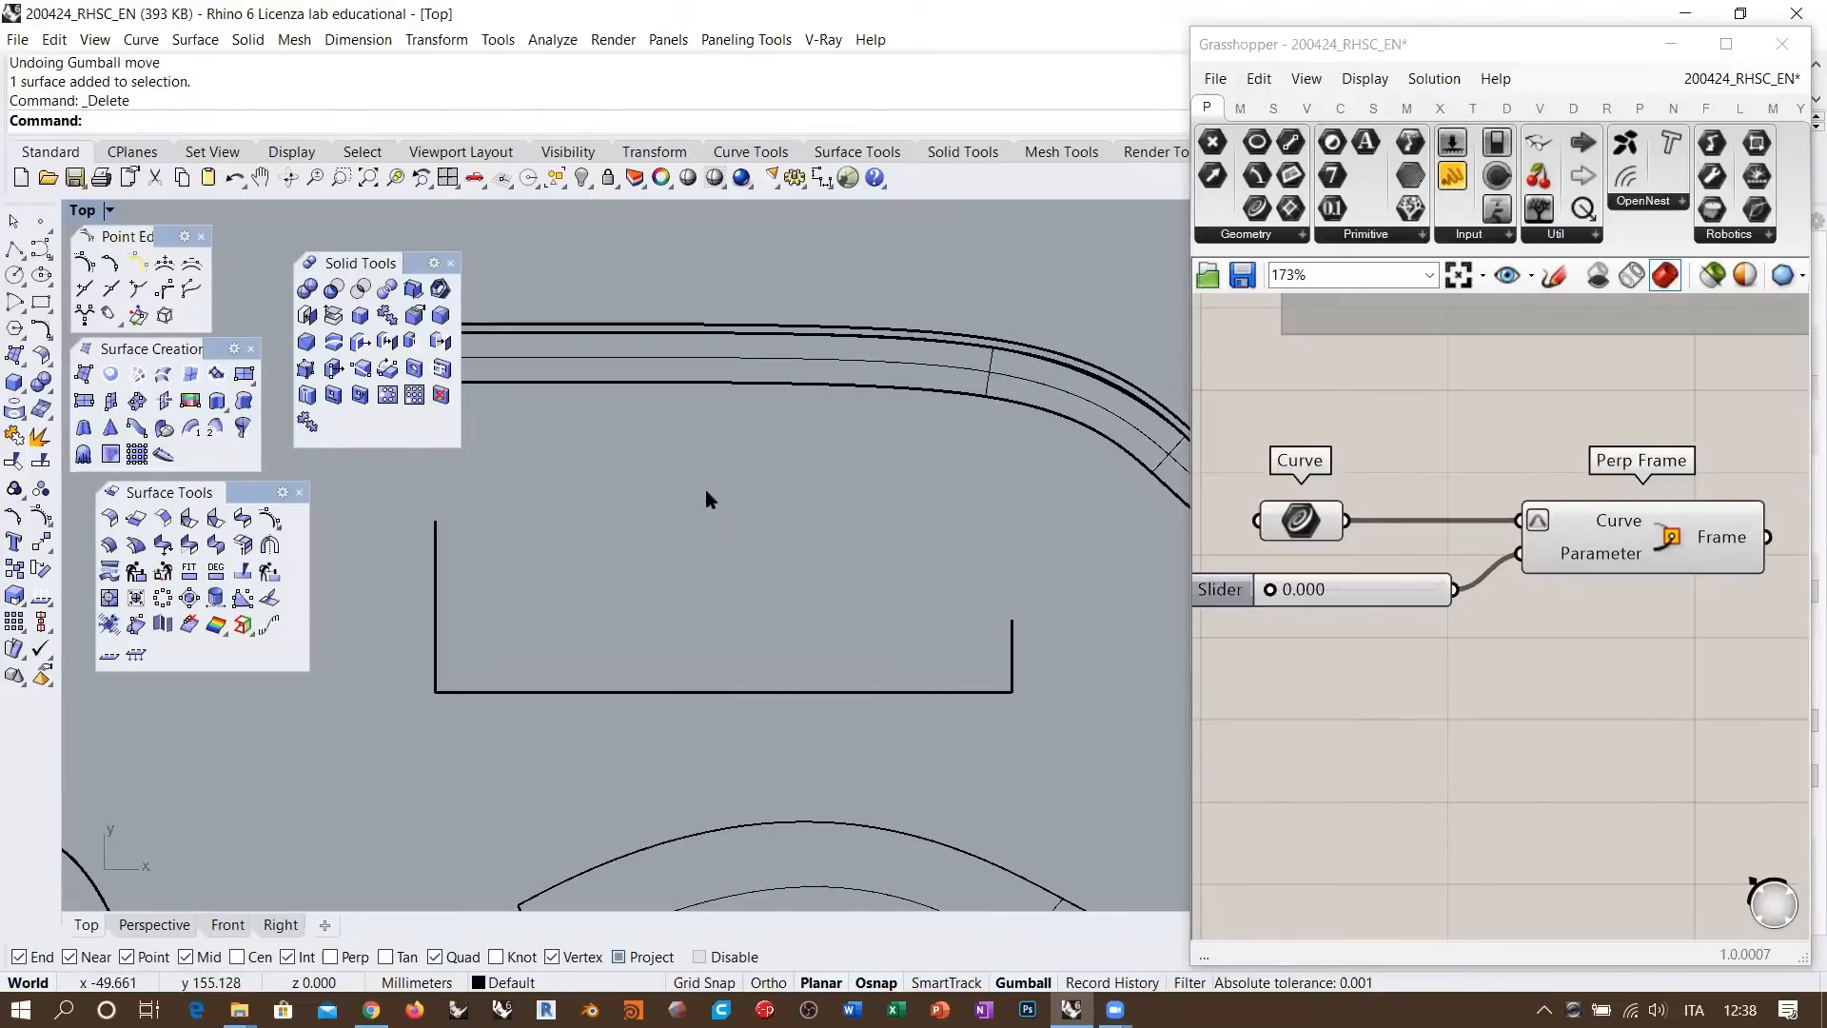
pyautogui.click(15, 249)
pyautogui.click(730, 695)
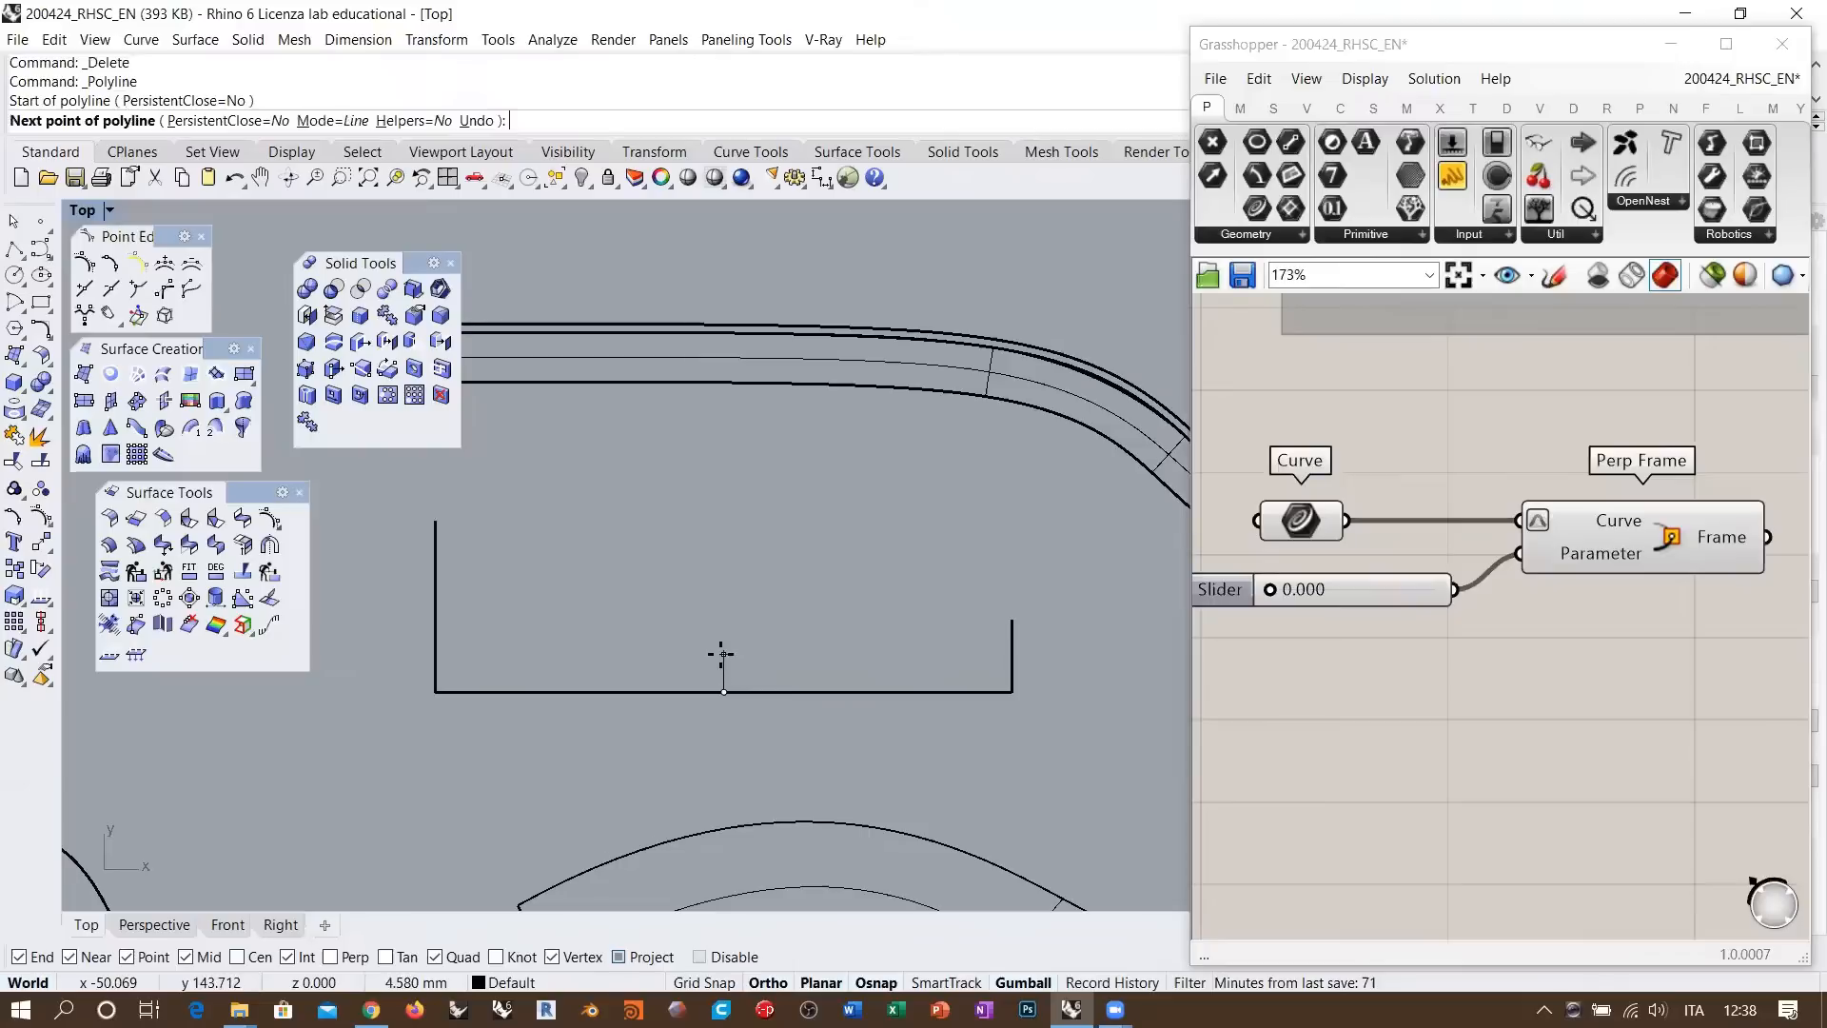
pyautogui.click(723, 655)
pyautogui.press('Return')
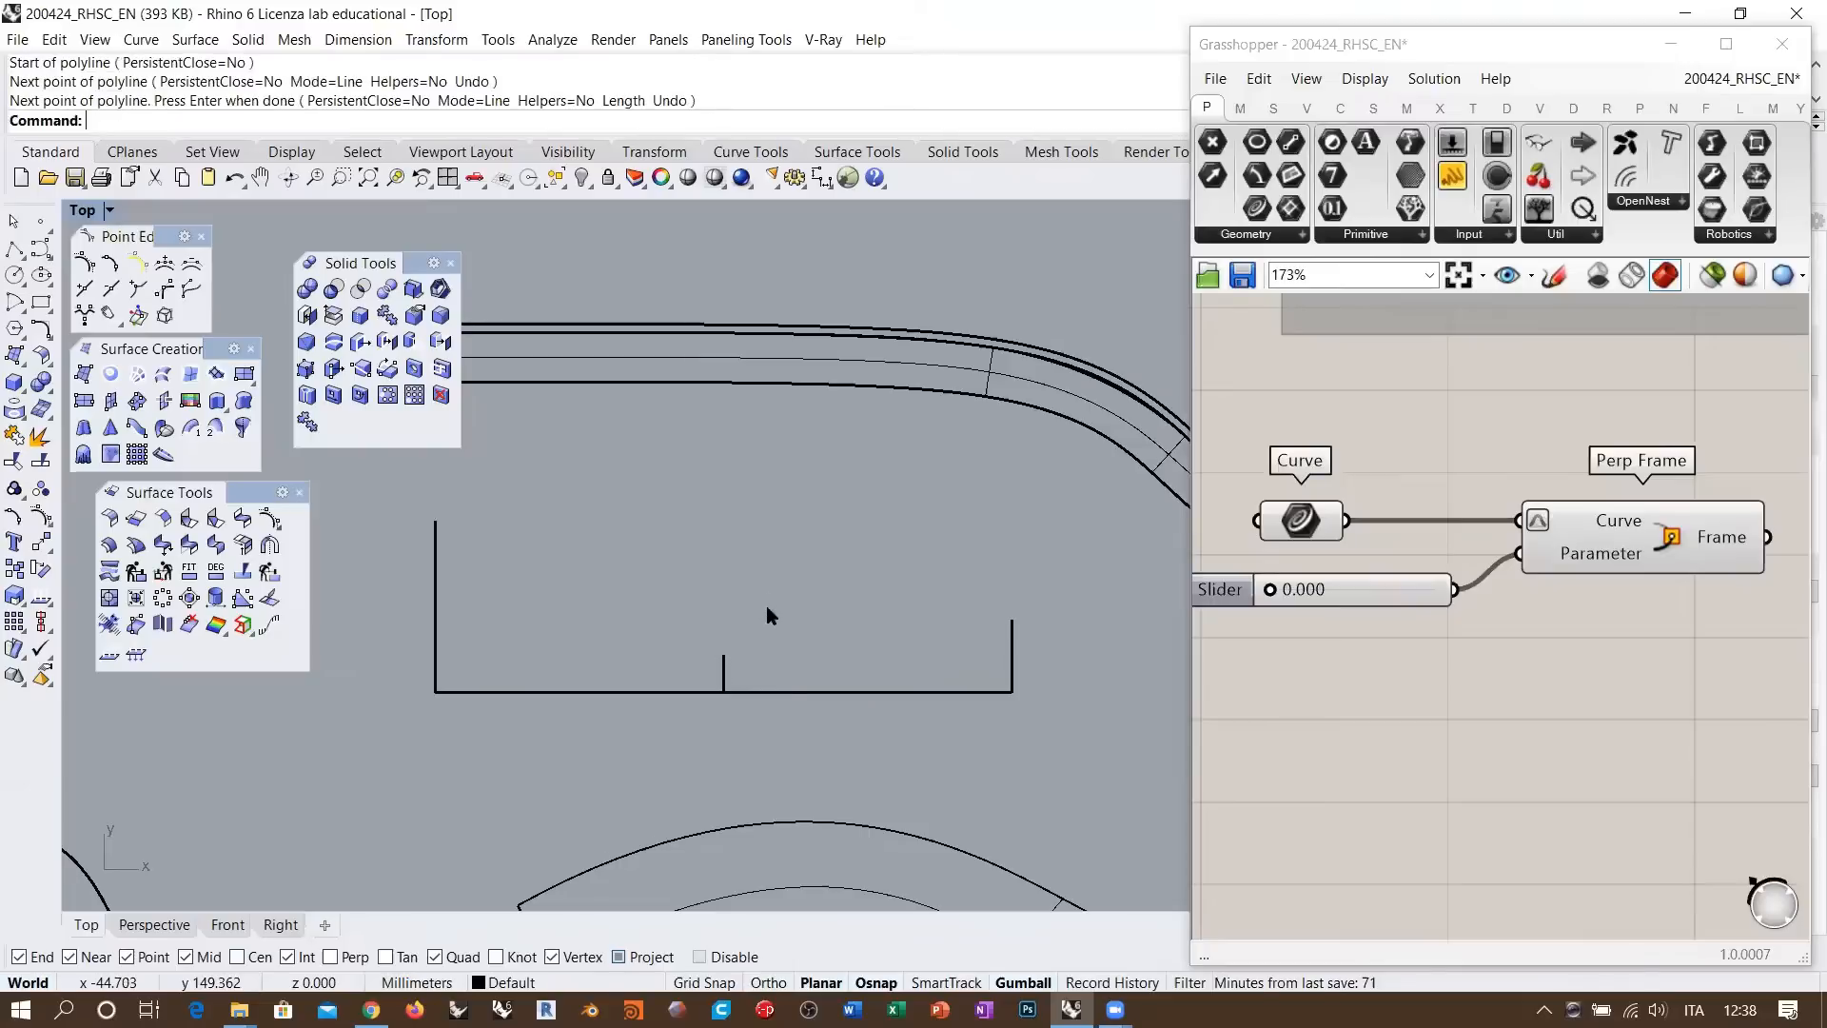
# Set up a one-rail sweep along the horizontal line using all three vertical lines as cross sections
pyautogui.click(190, 427)
pyautogui.click(490, 691)
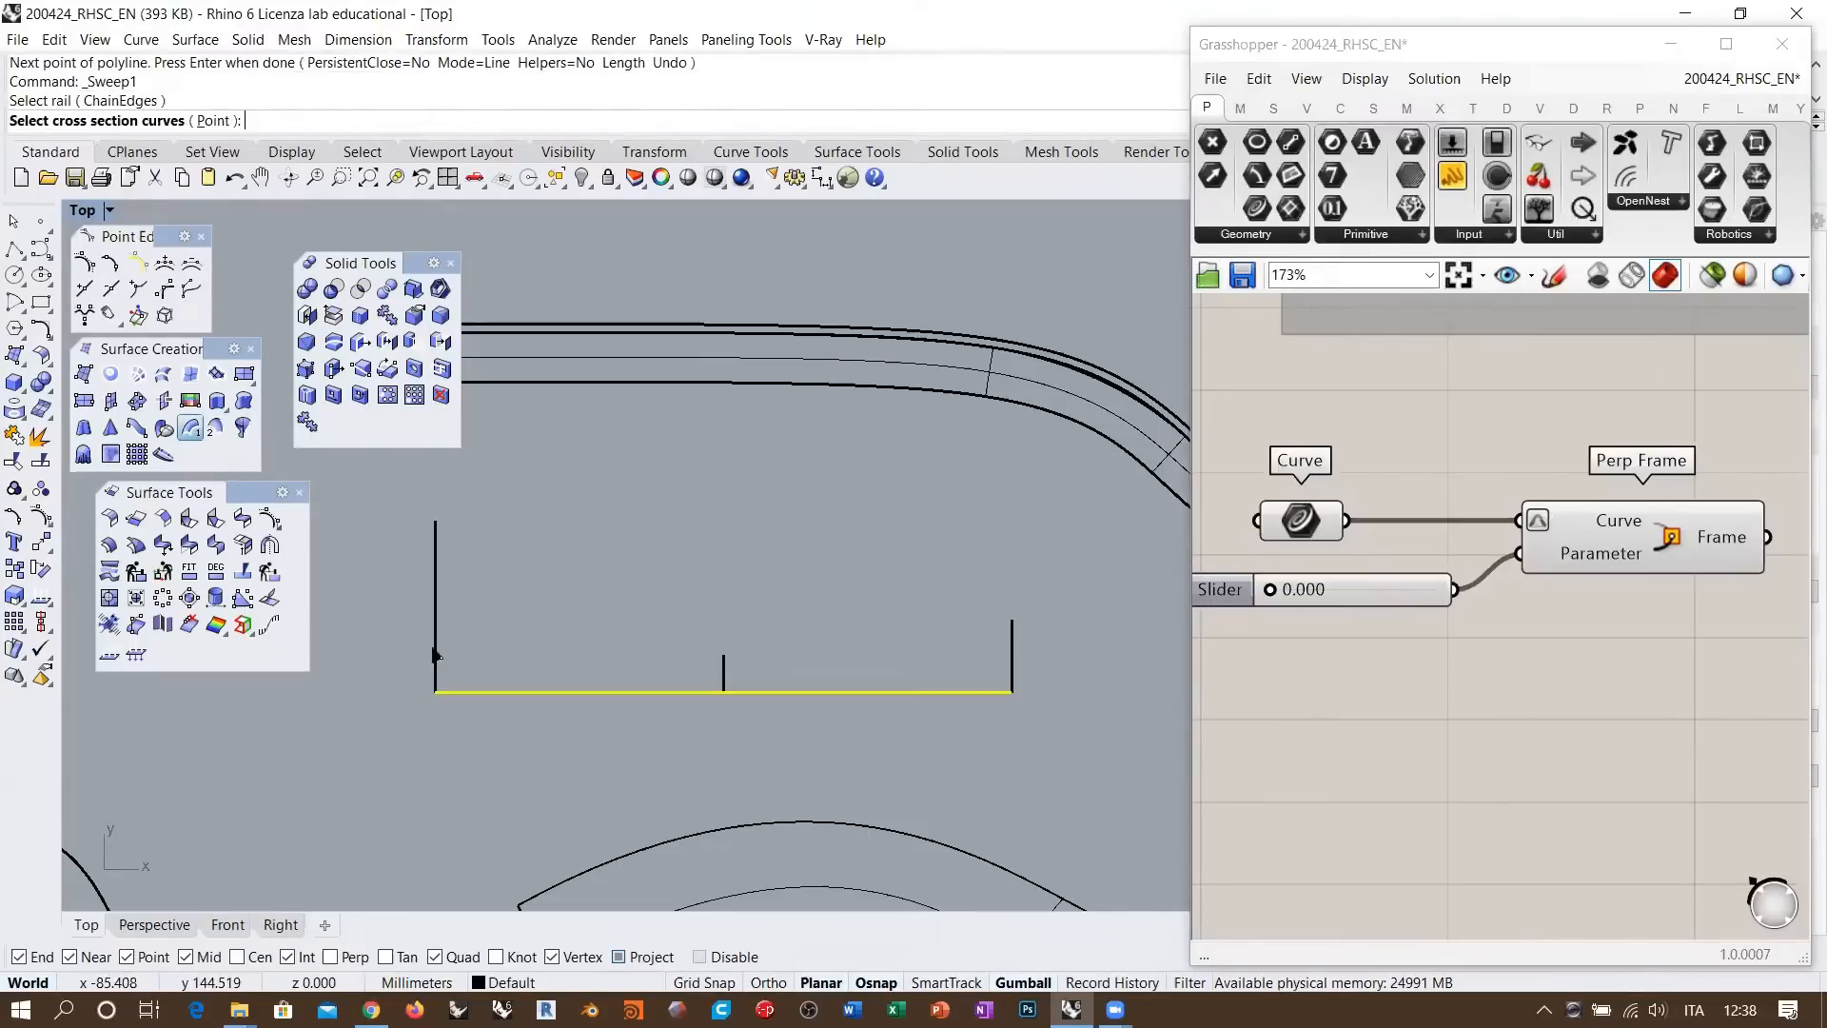
pyautogui.click(723, 677)
pyautogui.click(1012, 670)
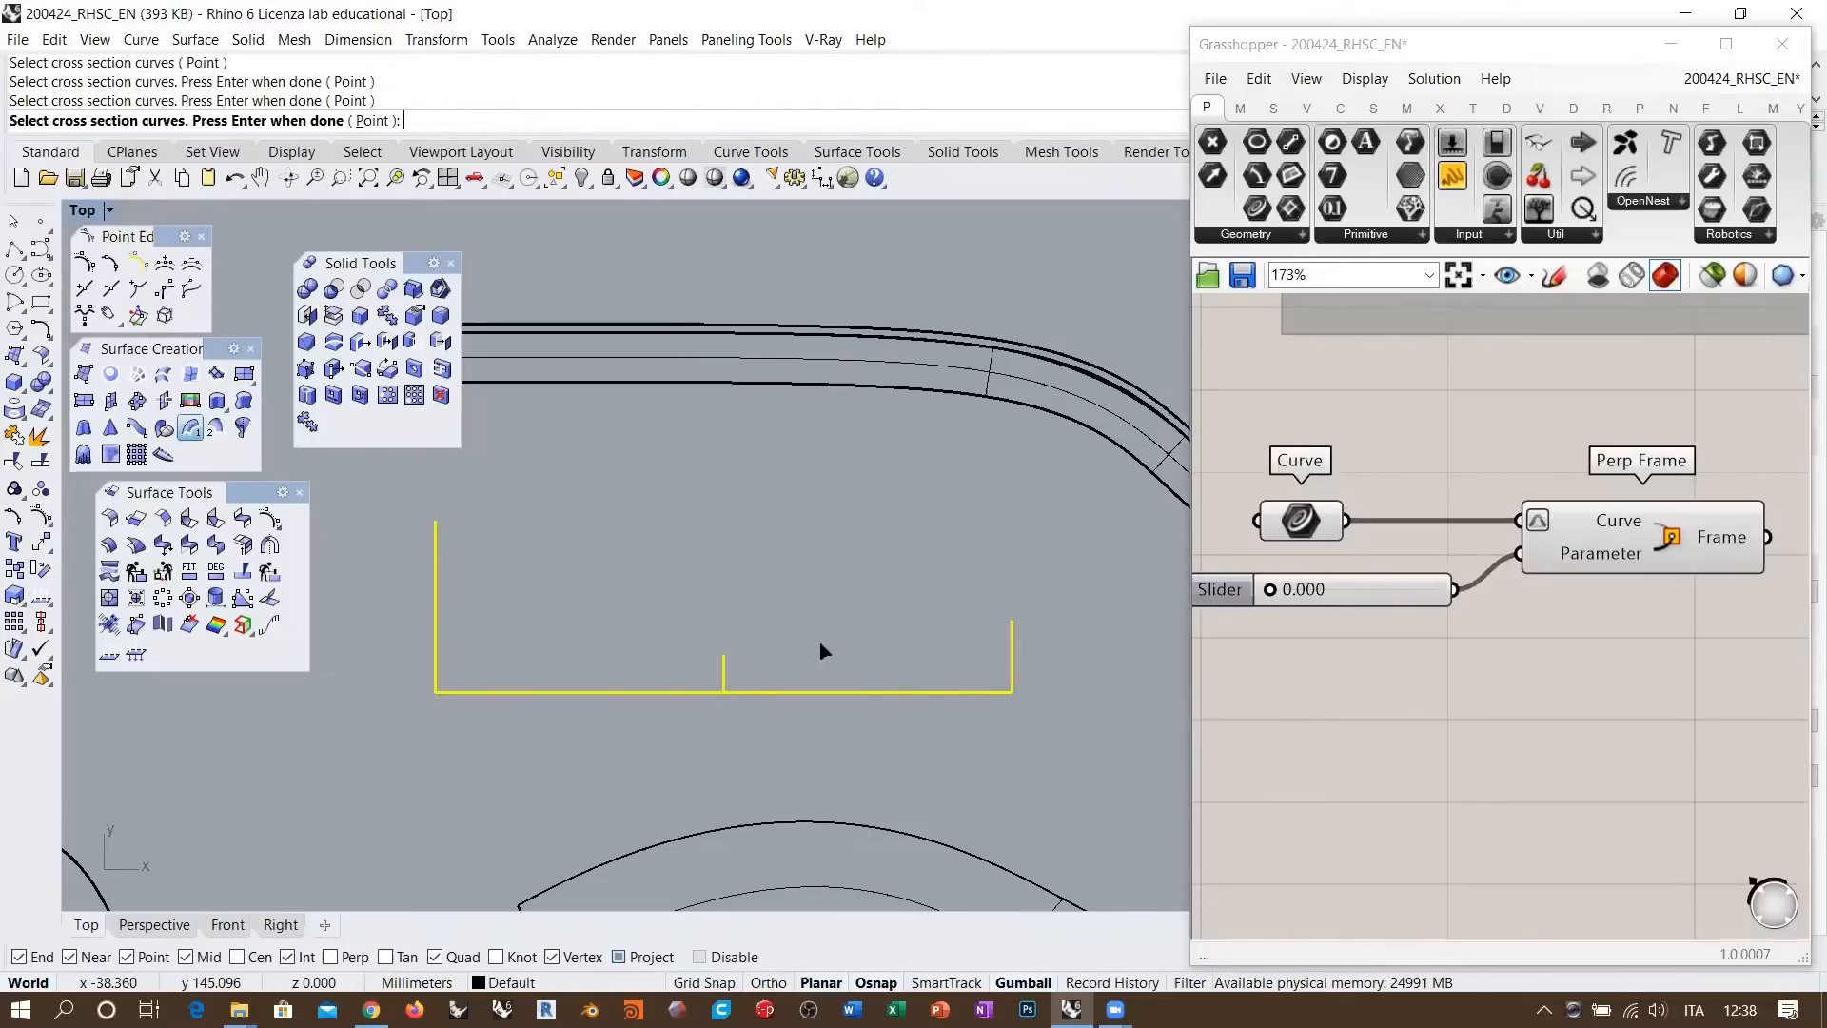
pyautogui.press('Return')
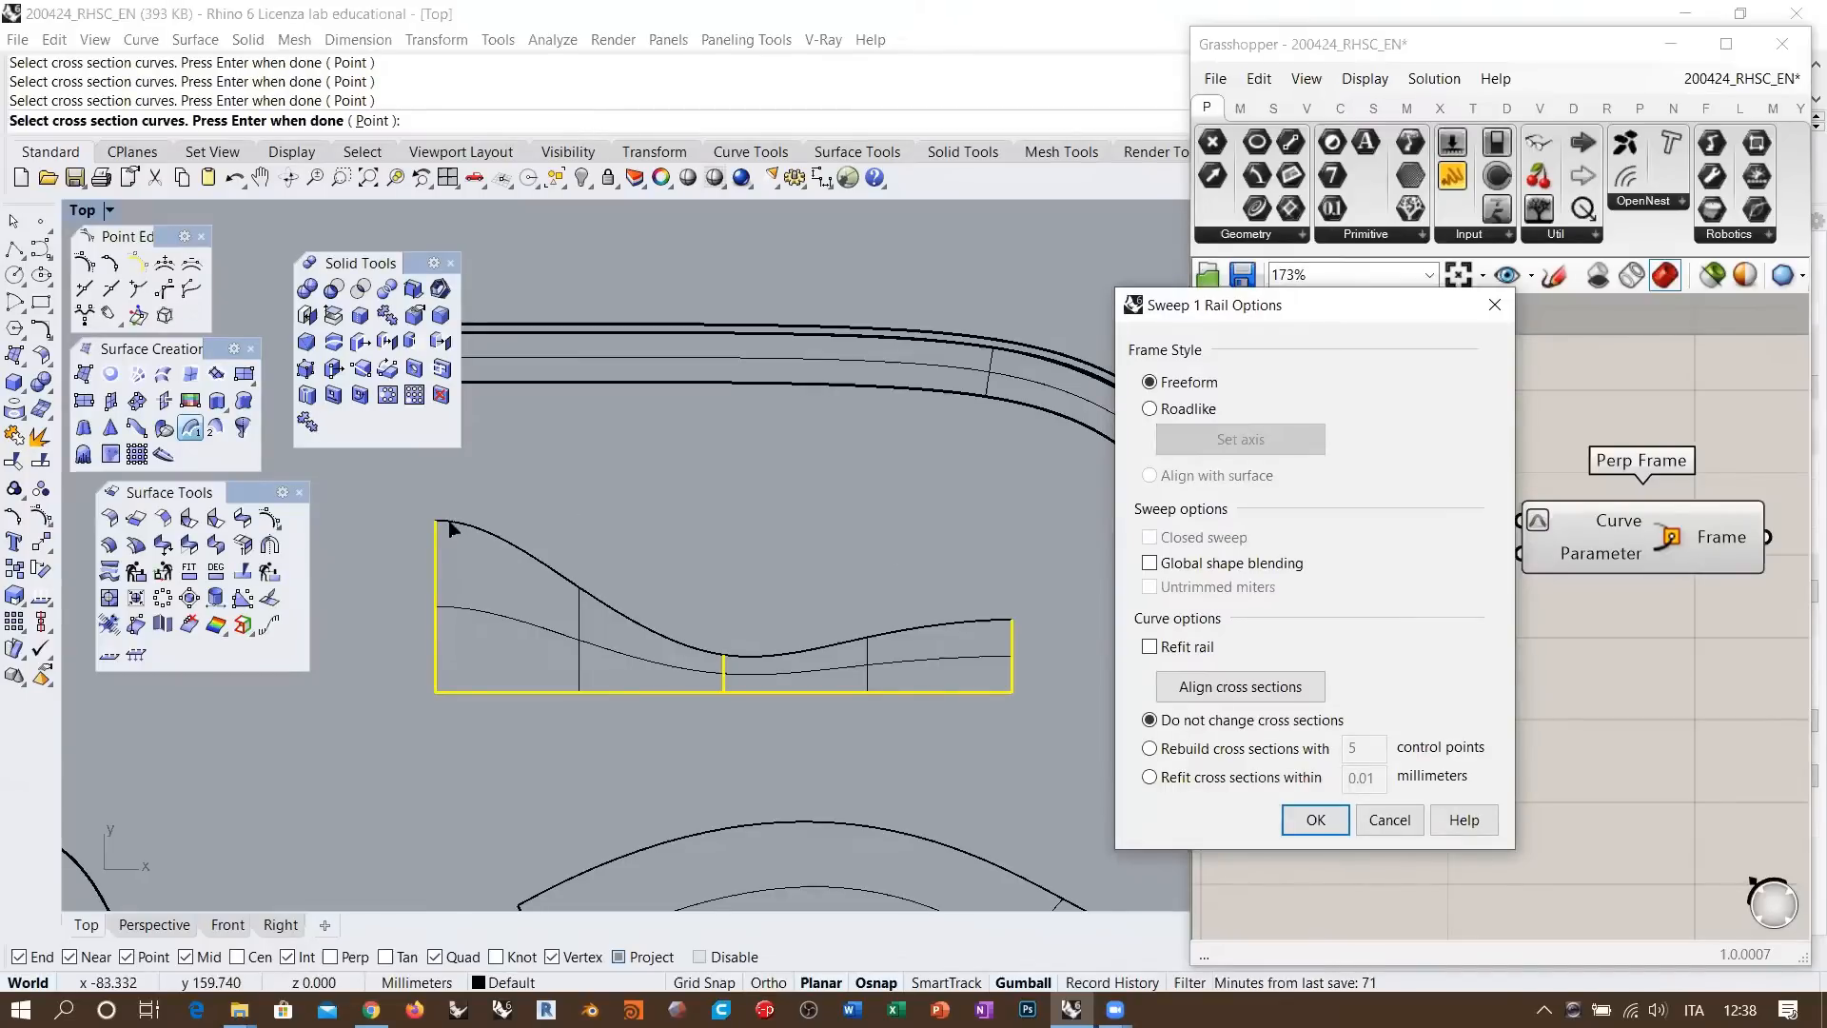
# Preview the sweep with Global shape blending and with Refit rail, switching each option off again
pyautogui.click(41, 249)
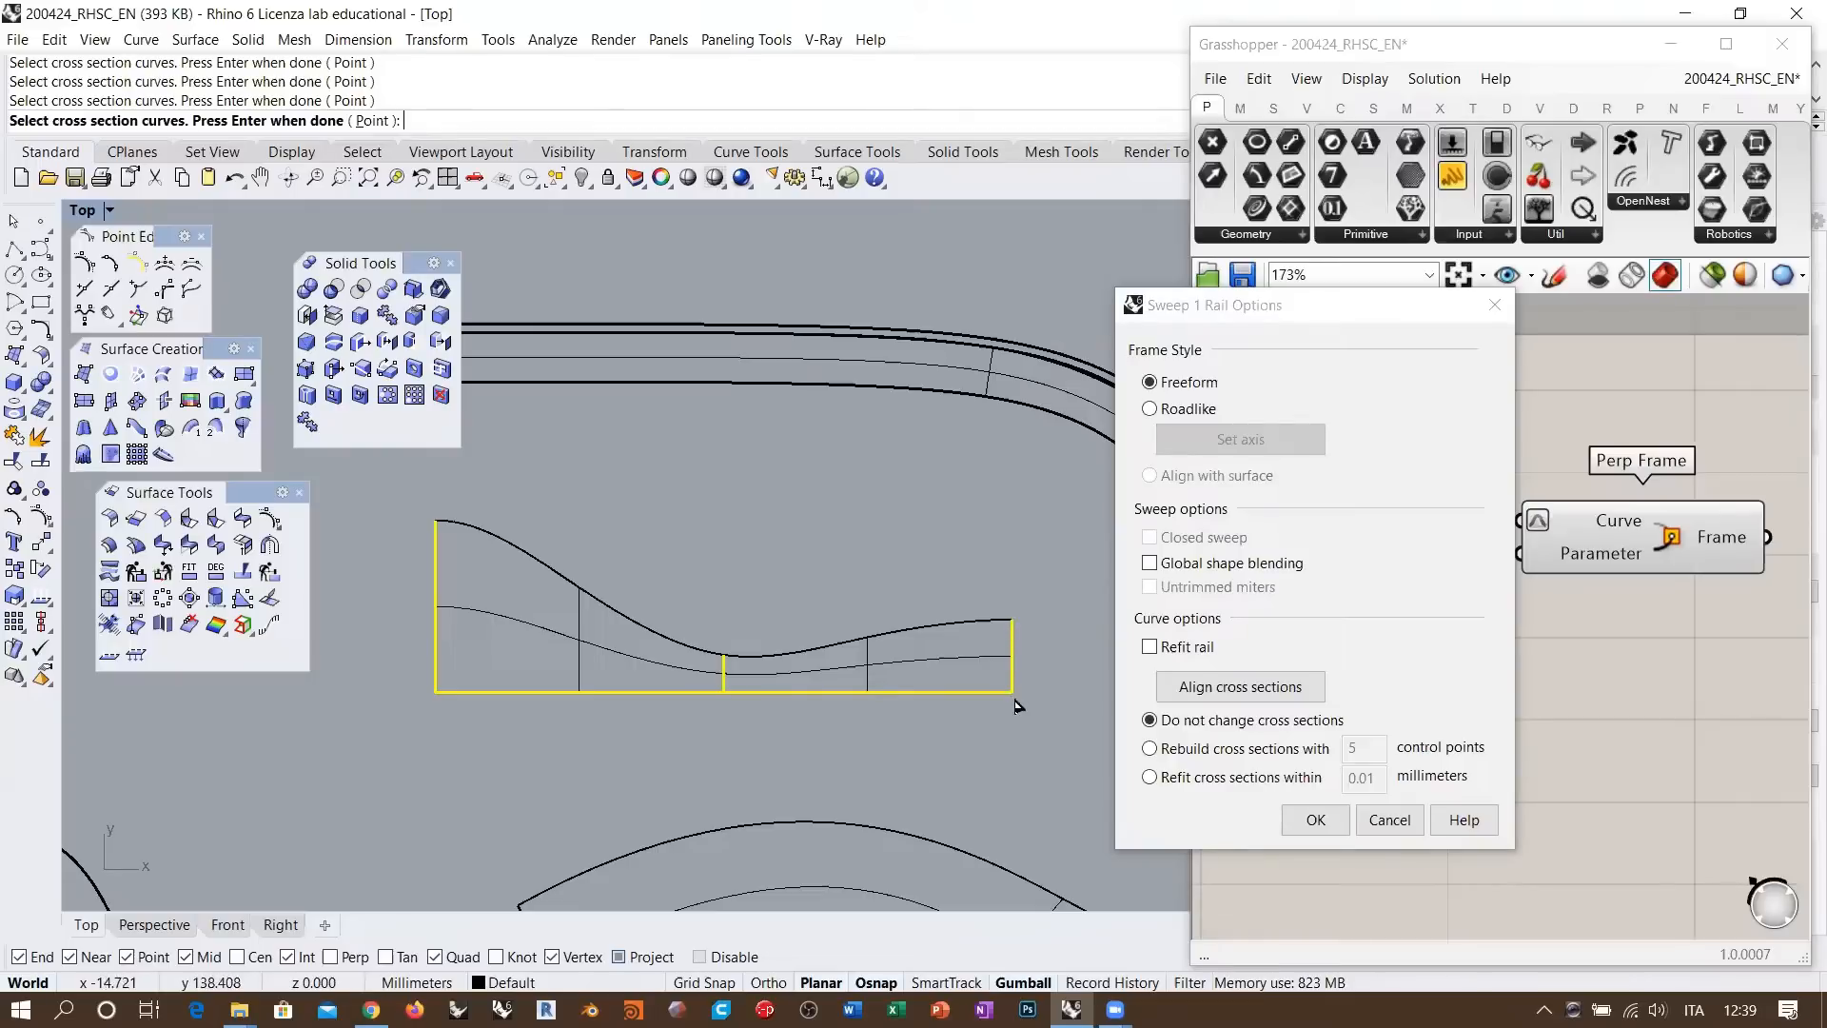
pyautogui.click(1150, 563)
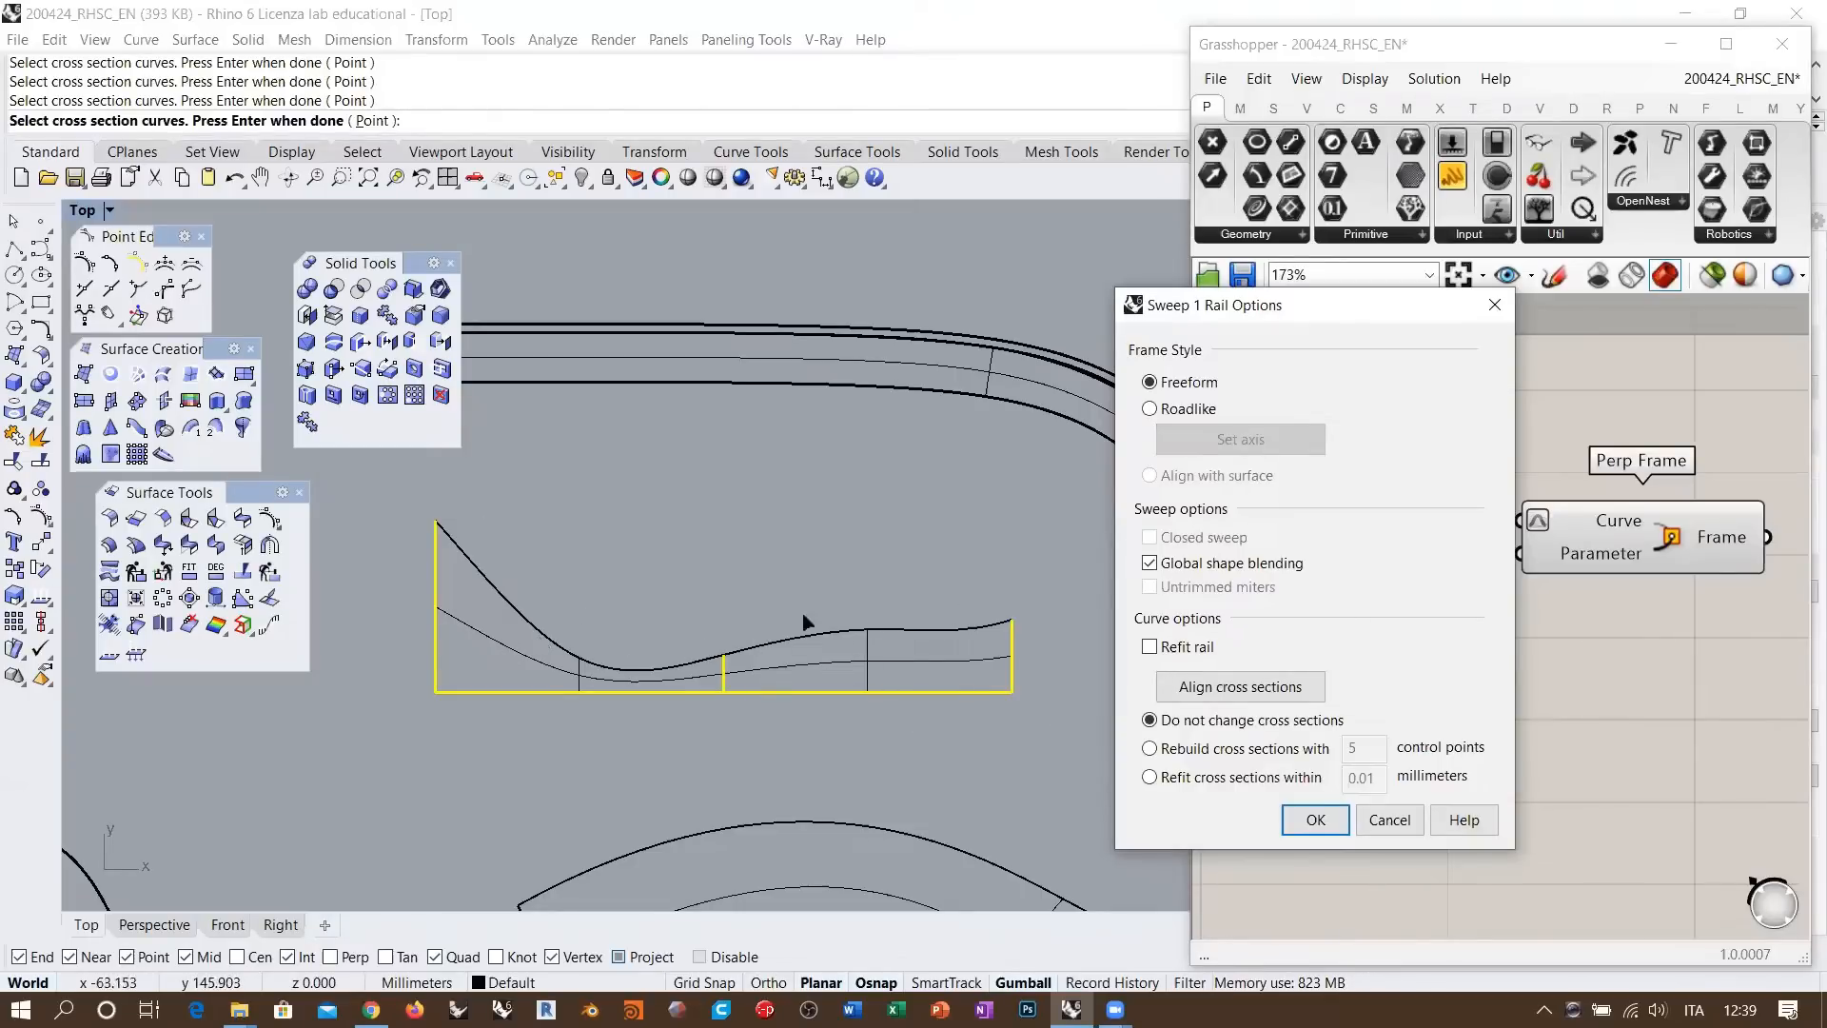
pyautogui.click(1180, 562)
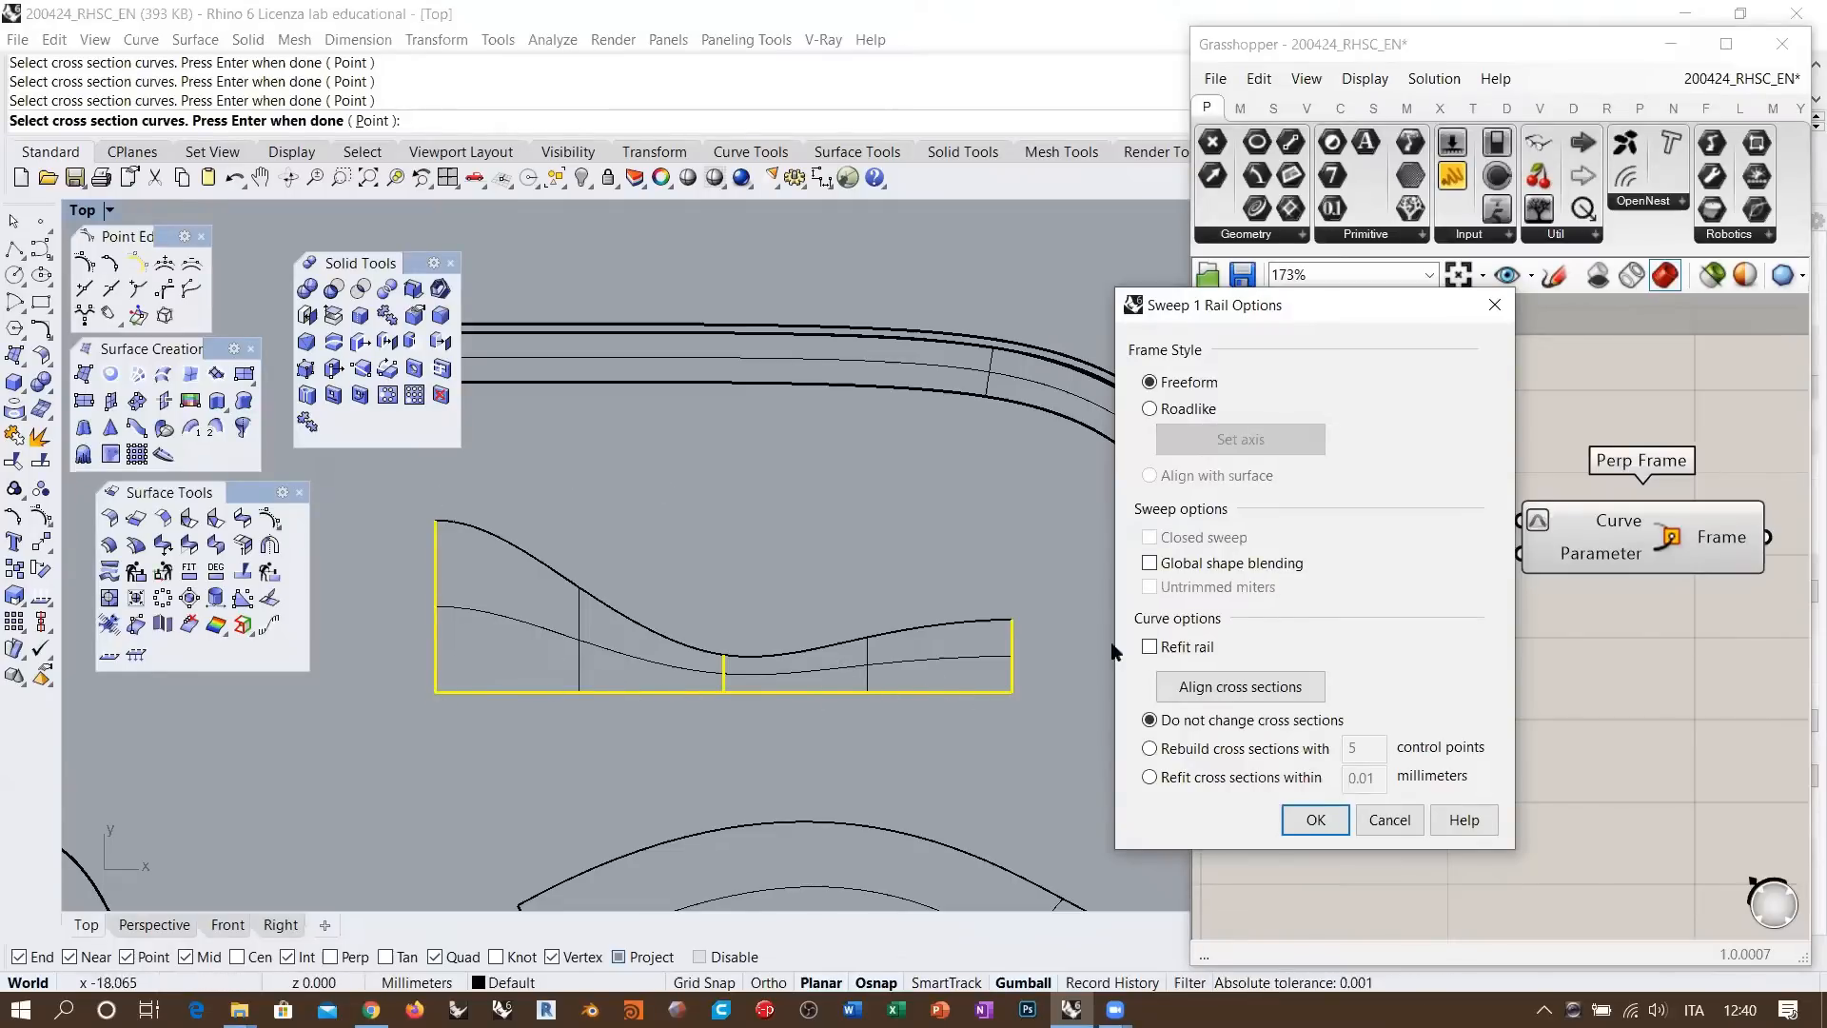
pyautogui.click(1149, 647)
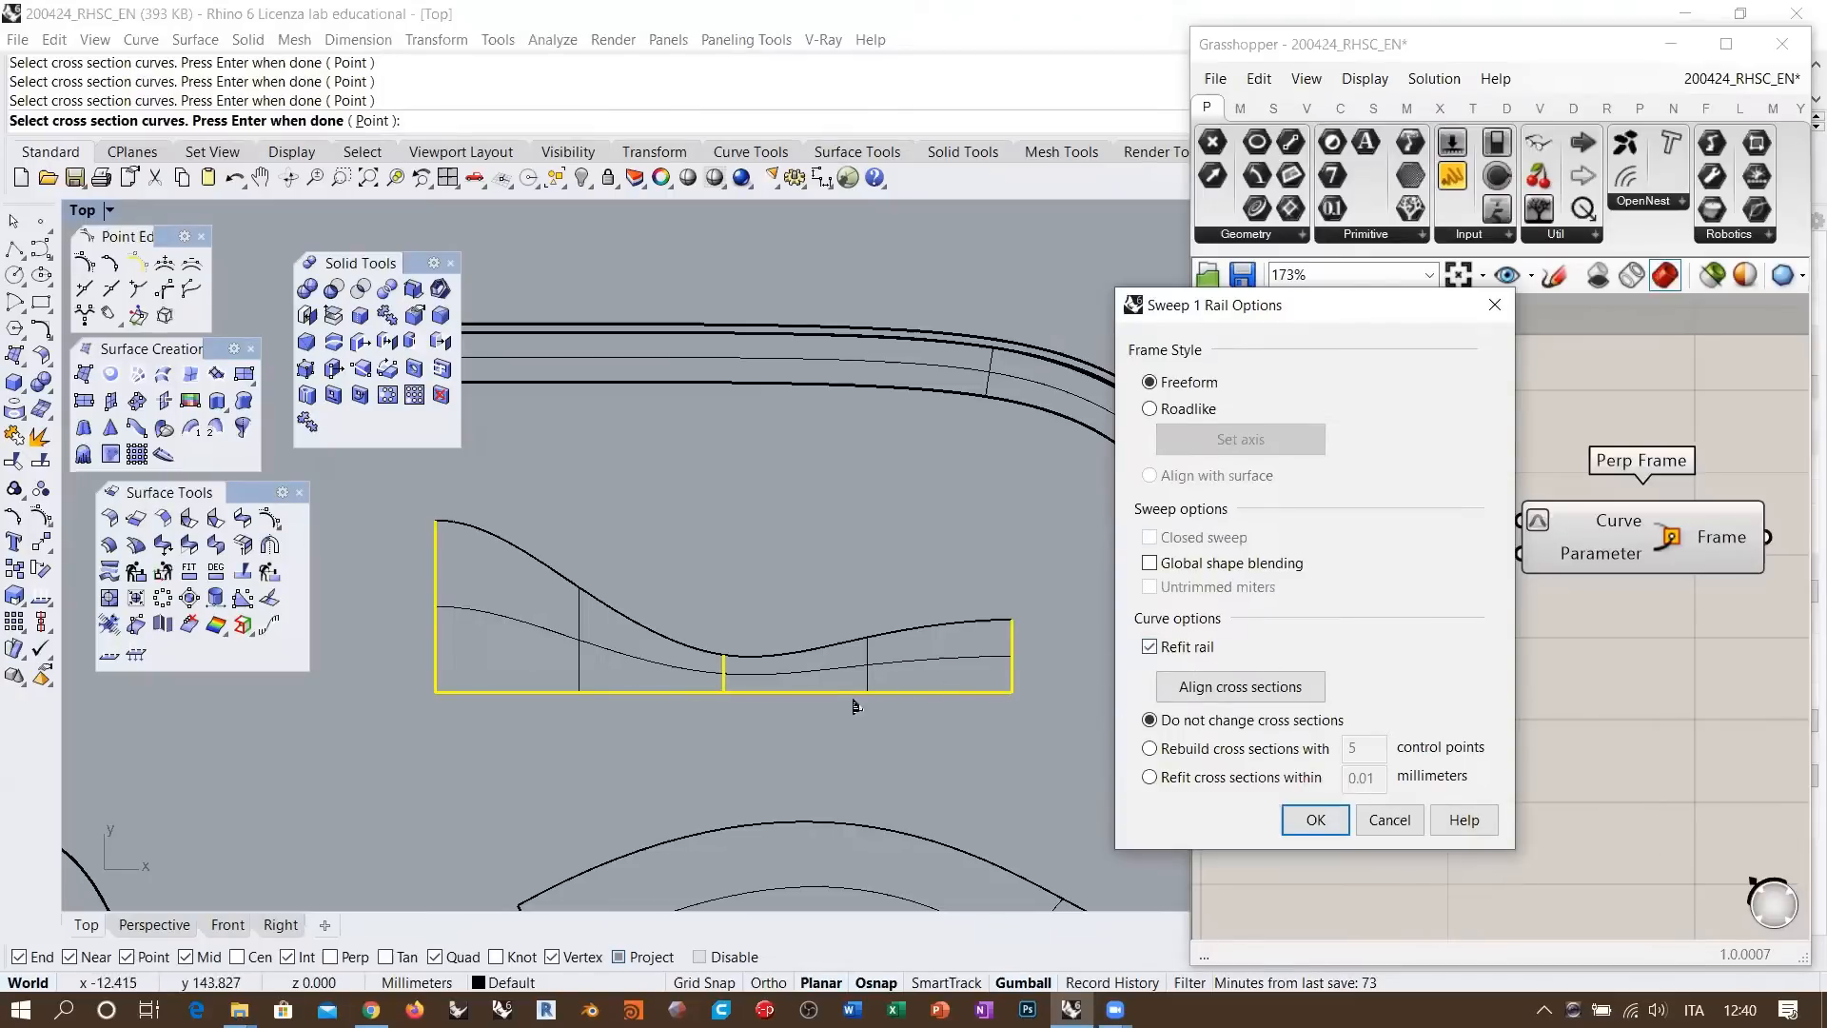
pyautogui.click(1149, 647)
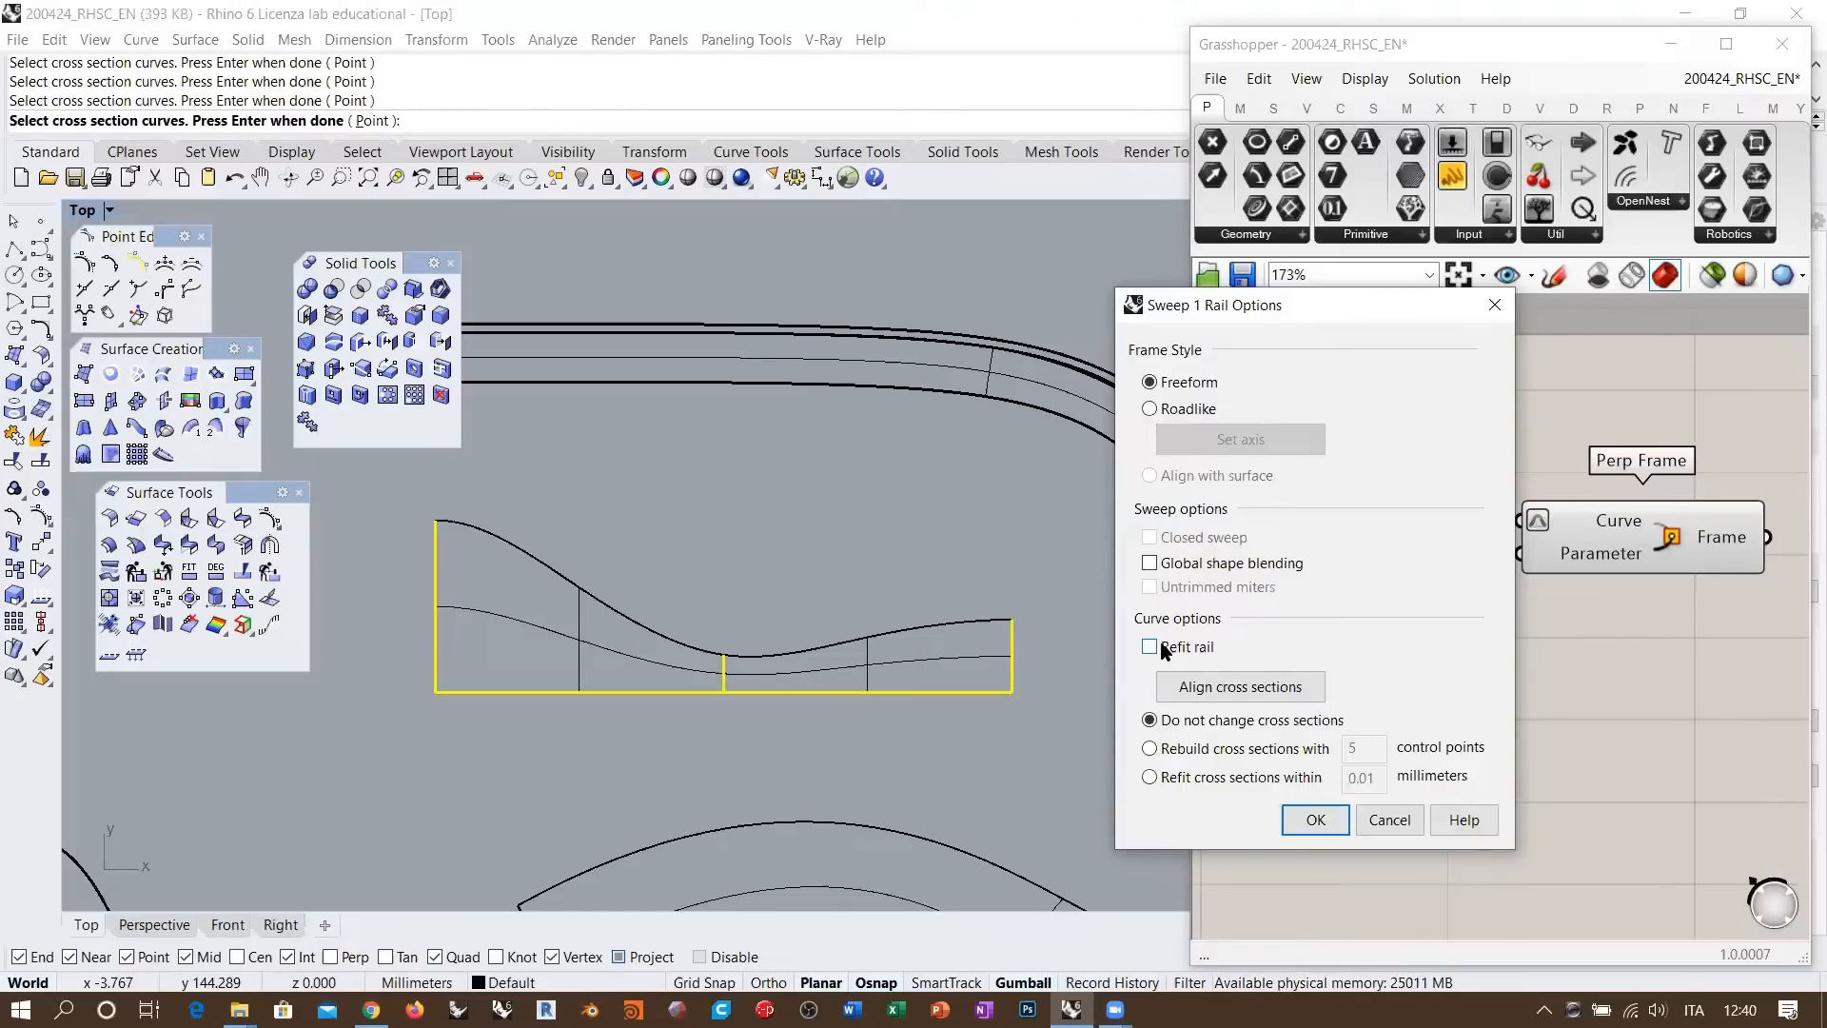
pyautogui.click(40, 328)
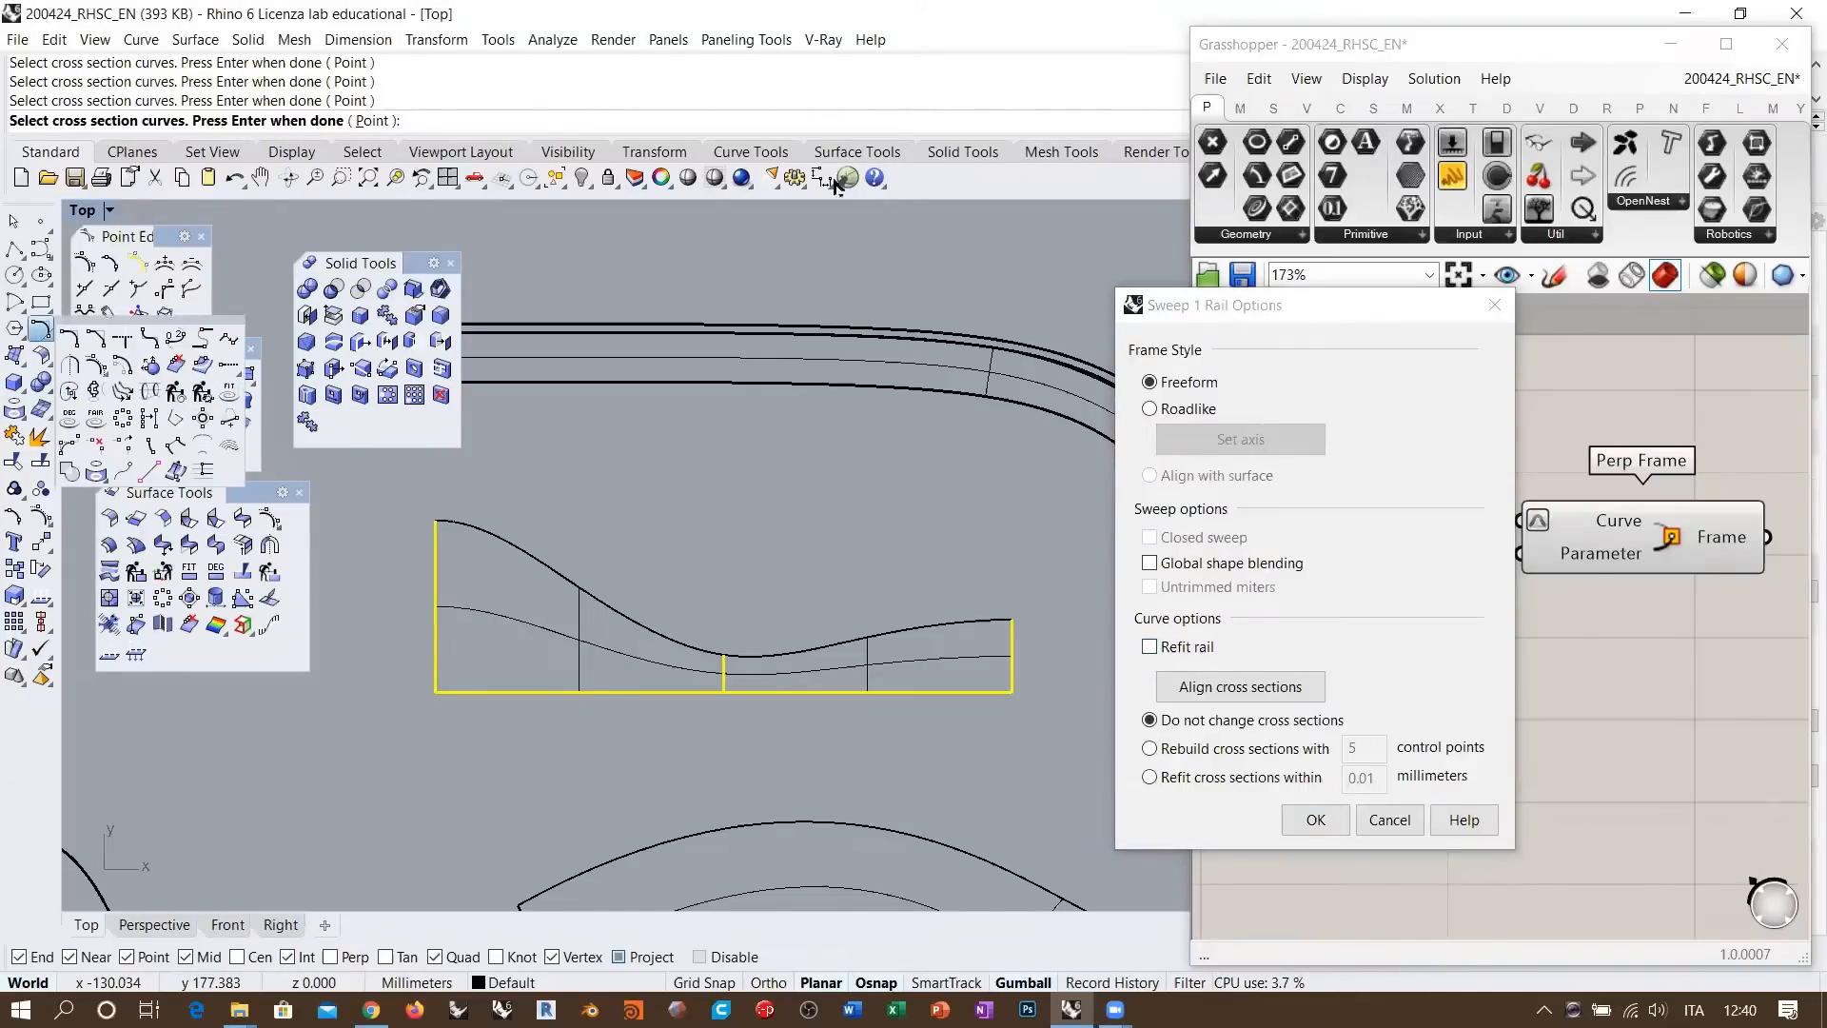
pyautogui.click(846, 20)
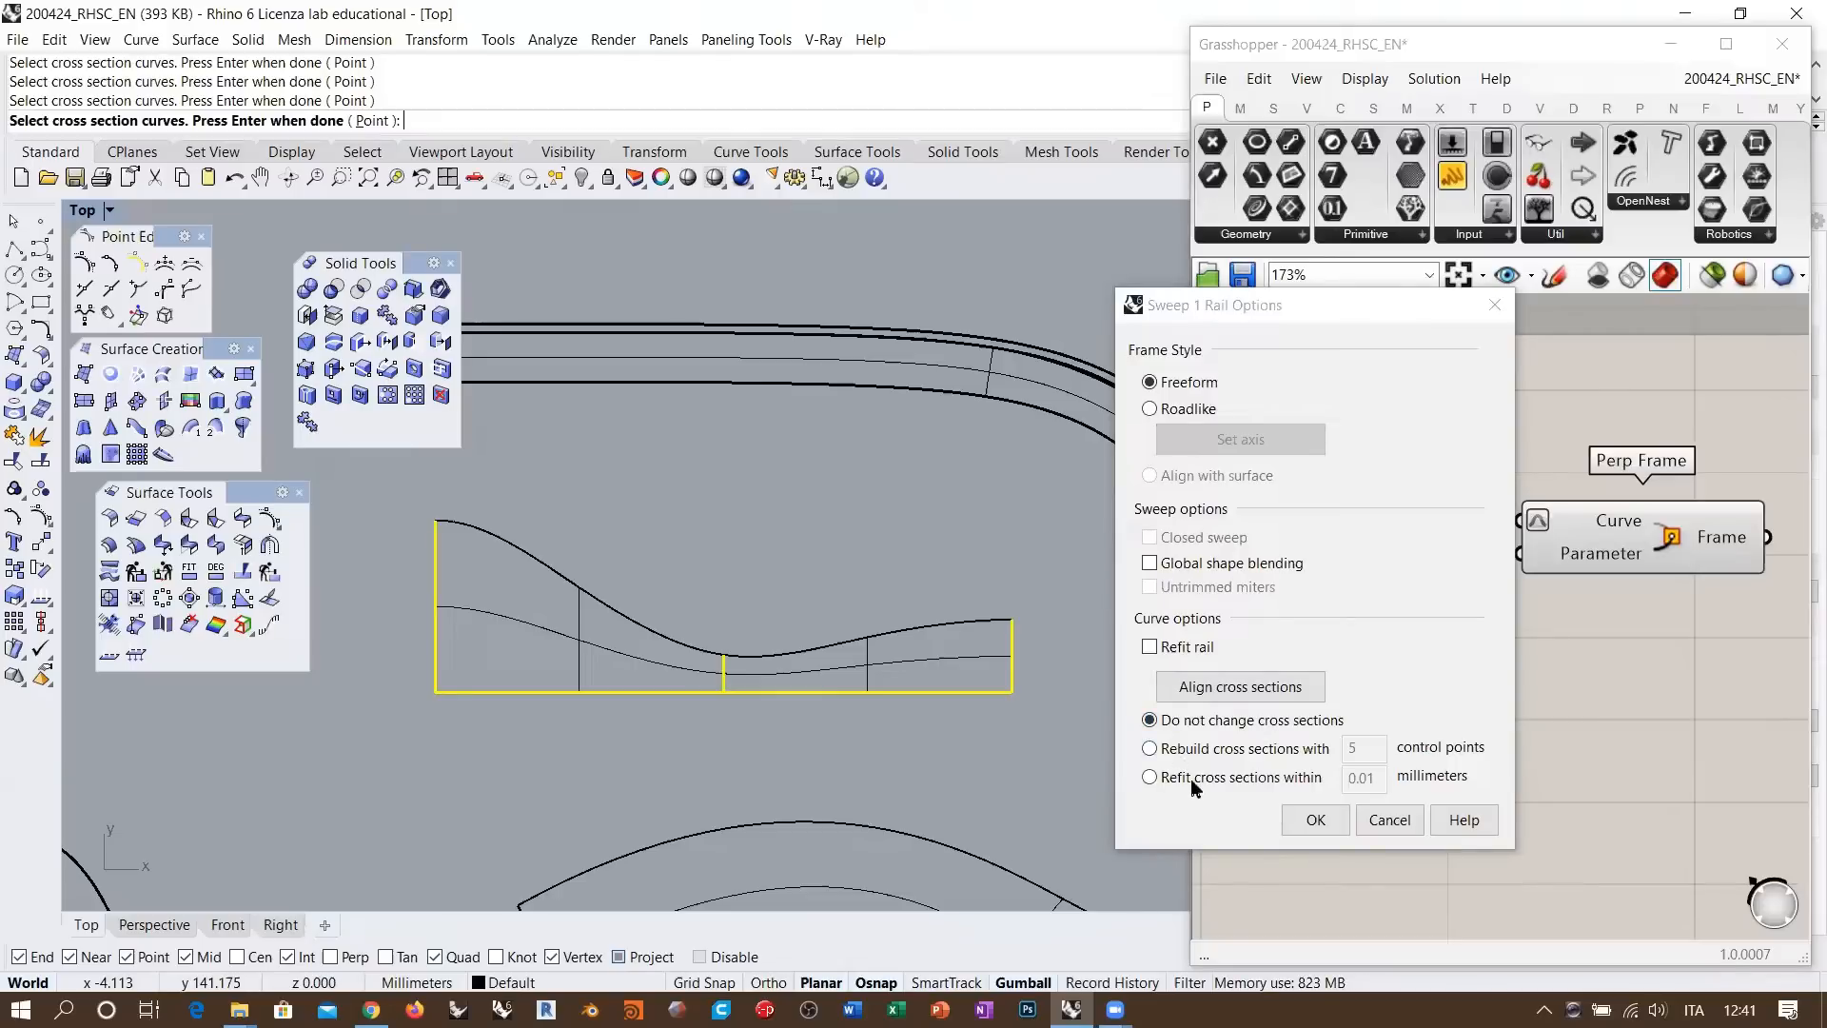
# Rebuild the cross sections with 10 control points and complete the sweep
pyautogui.click(1176, 748)
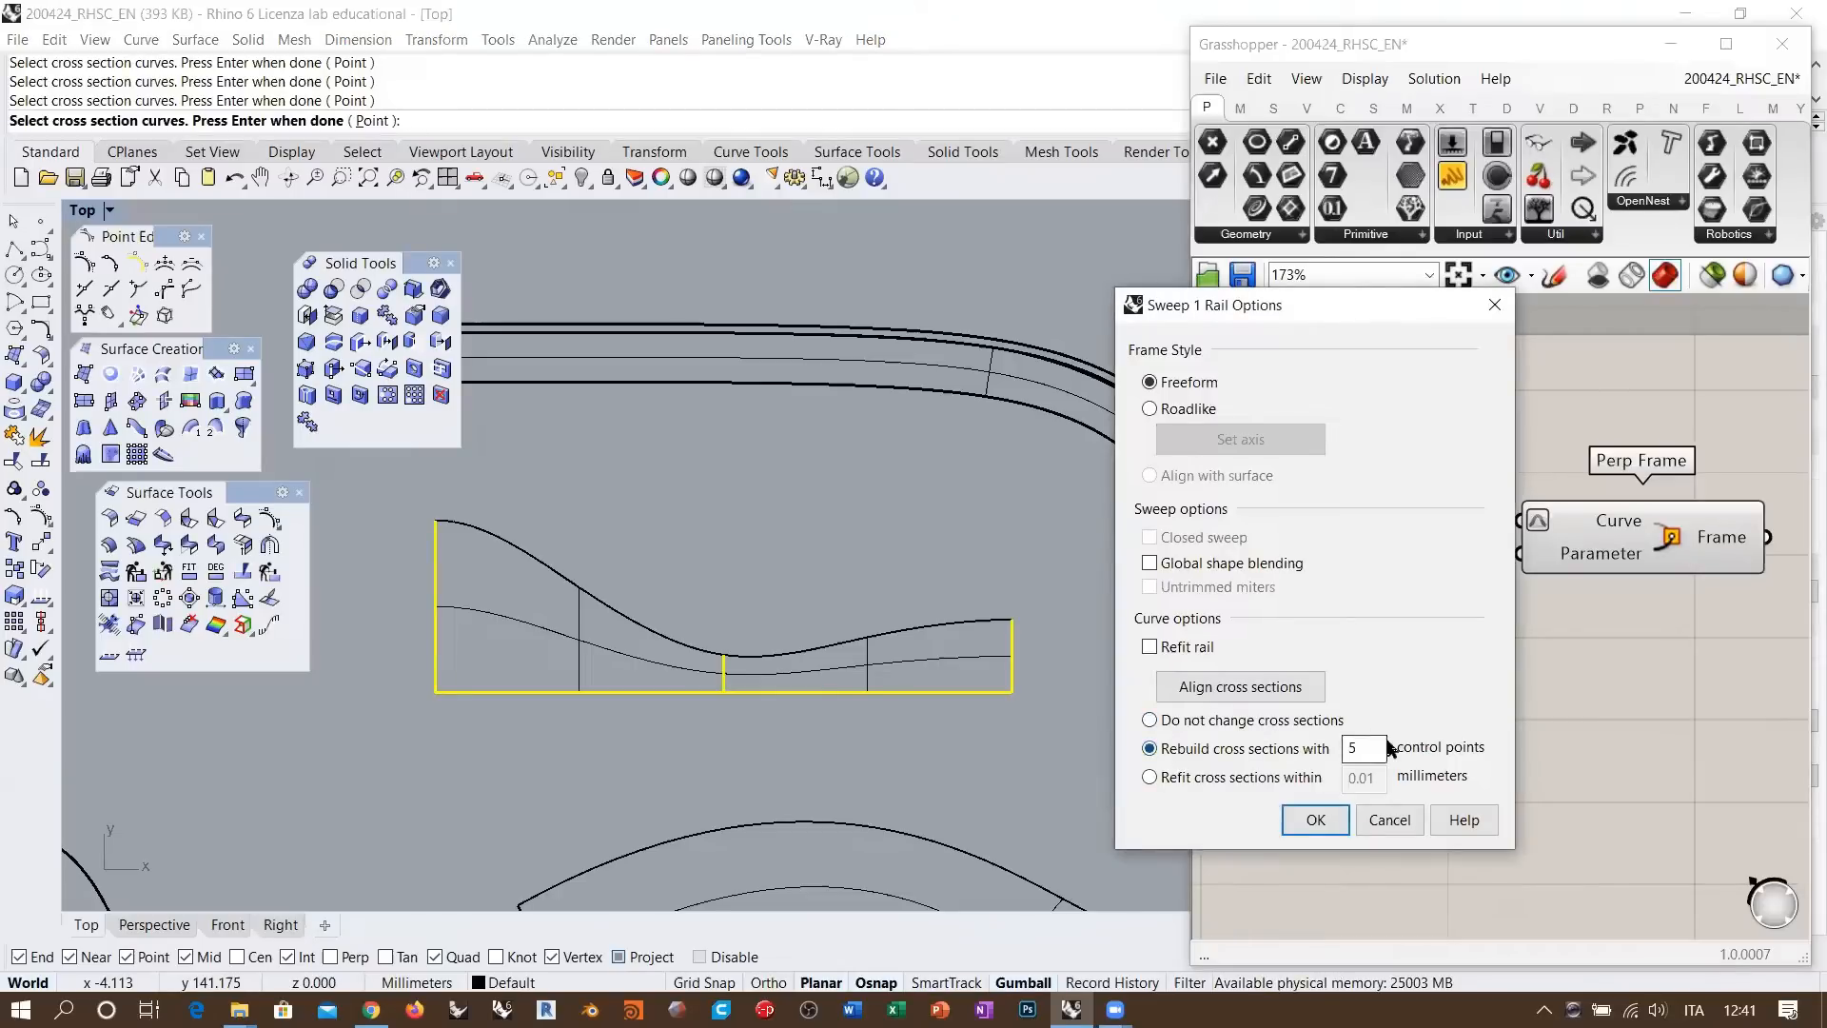
pyautogui.doubleClick(1359, 746)
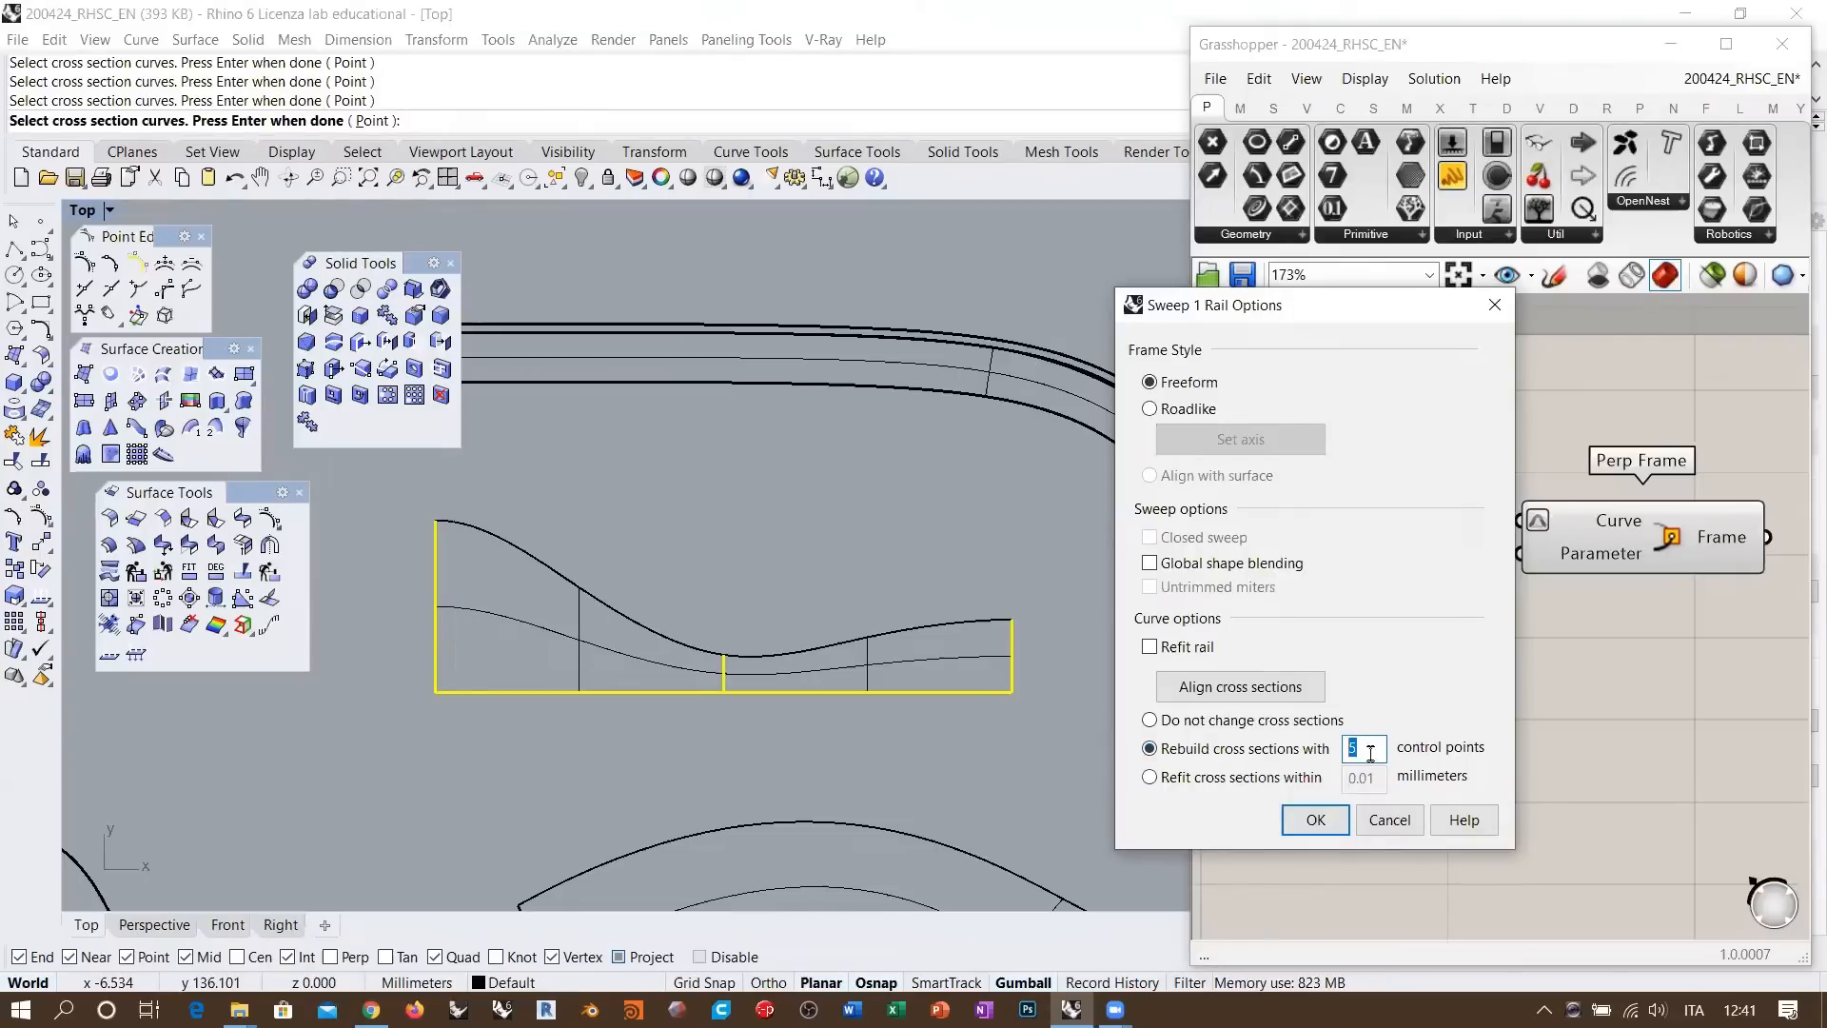
pyautogui.write('10')
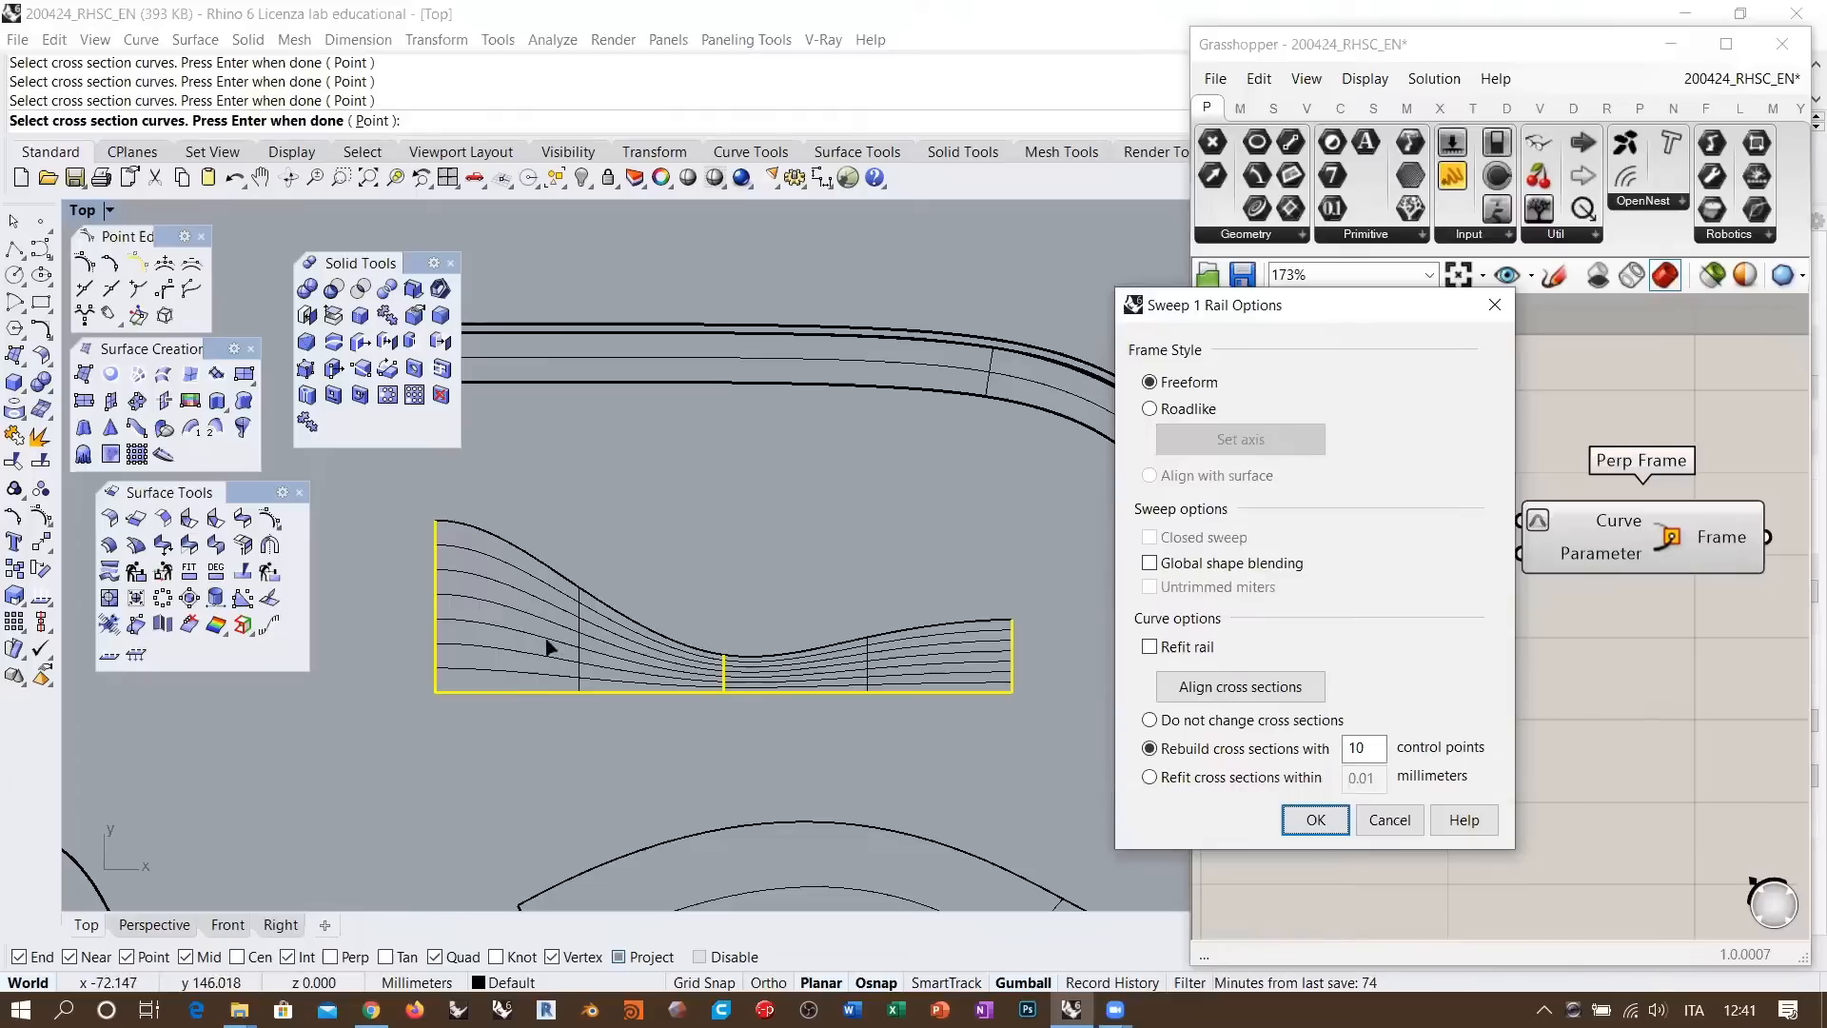
pyautogui.scroll(3, 752, 640)
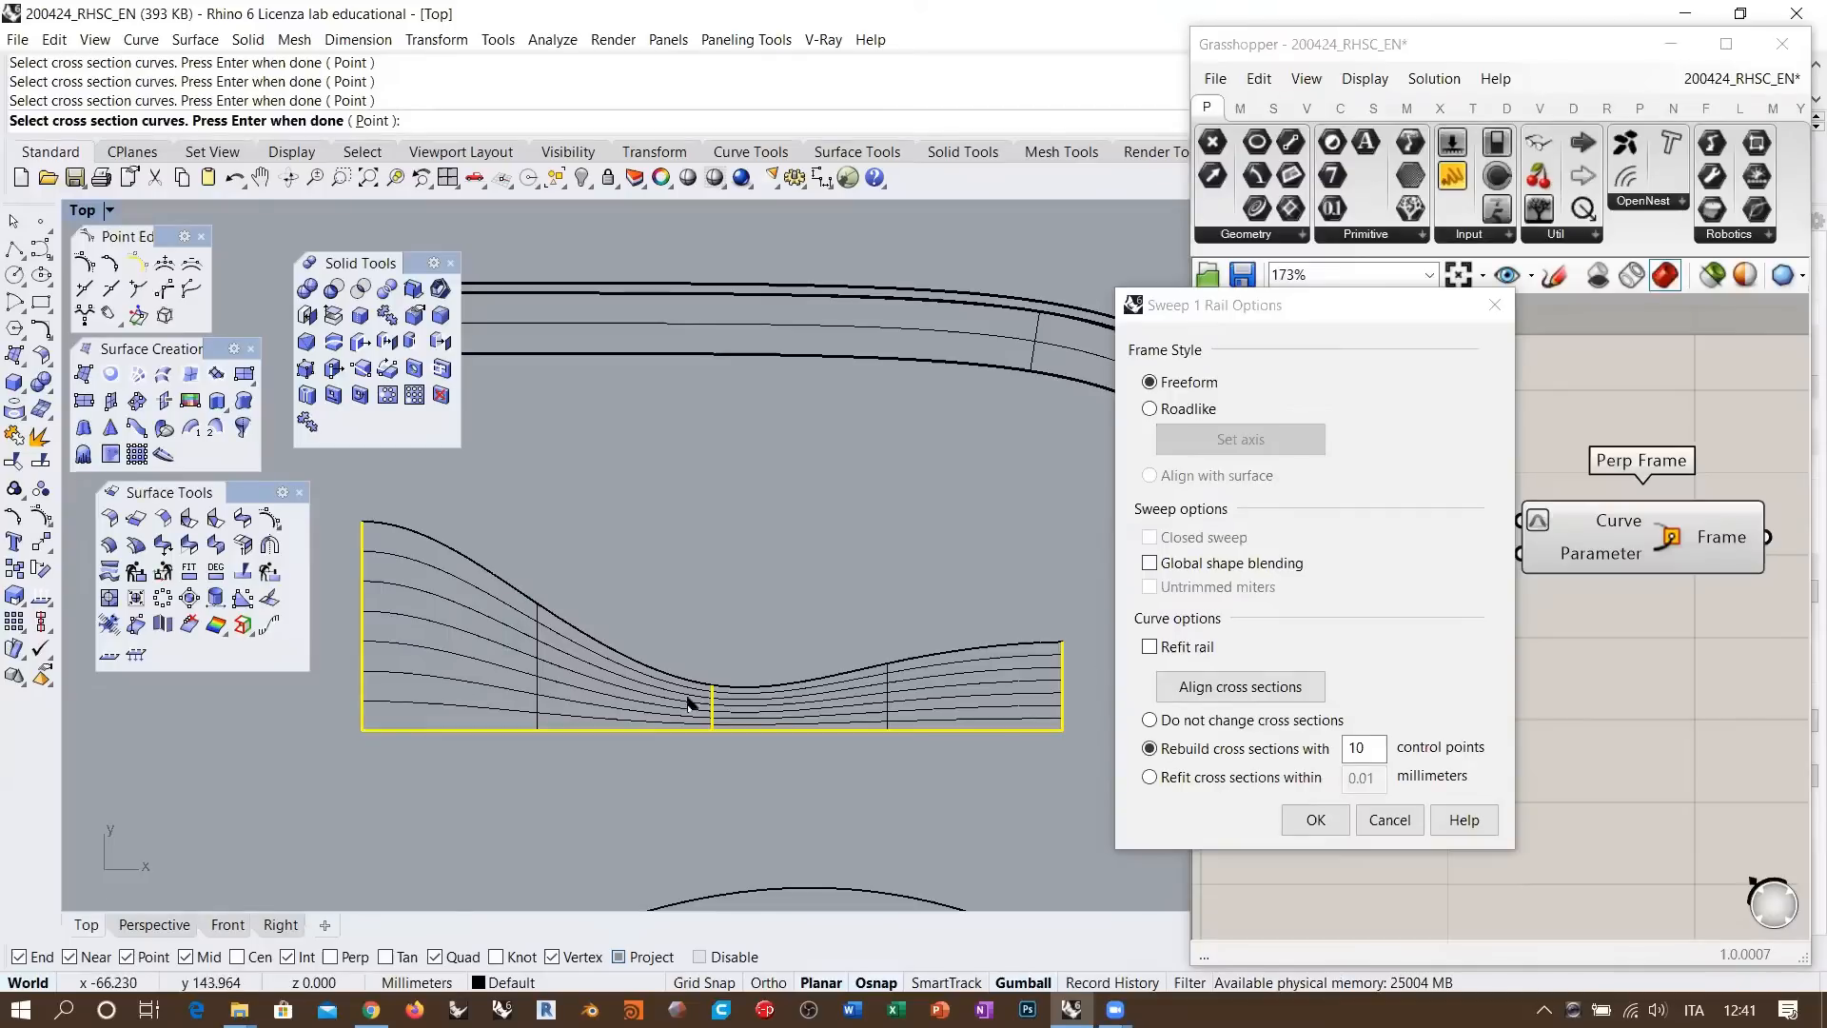
pyautogui.click(1313, 819)
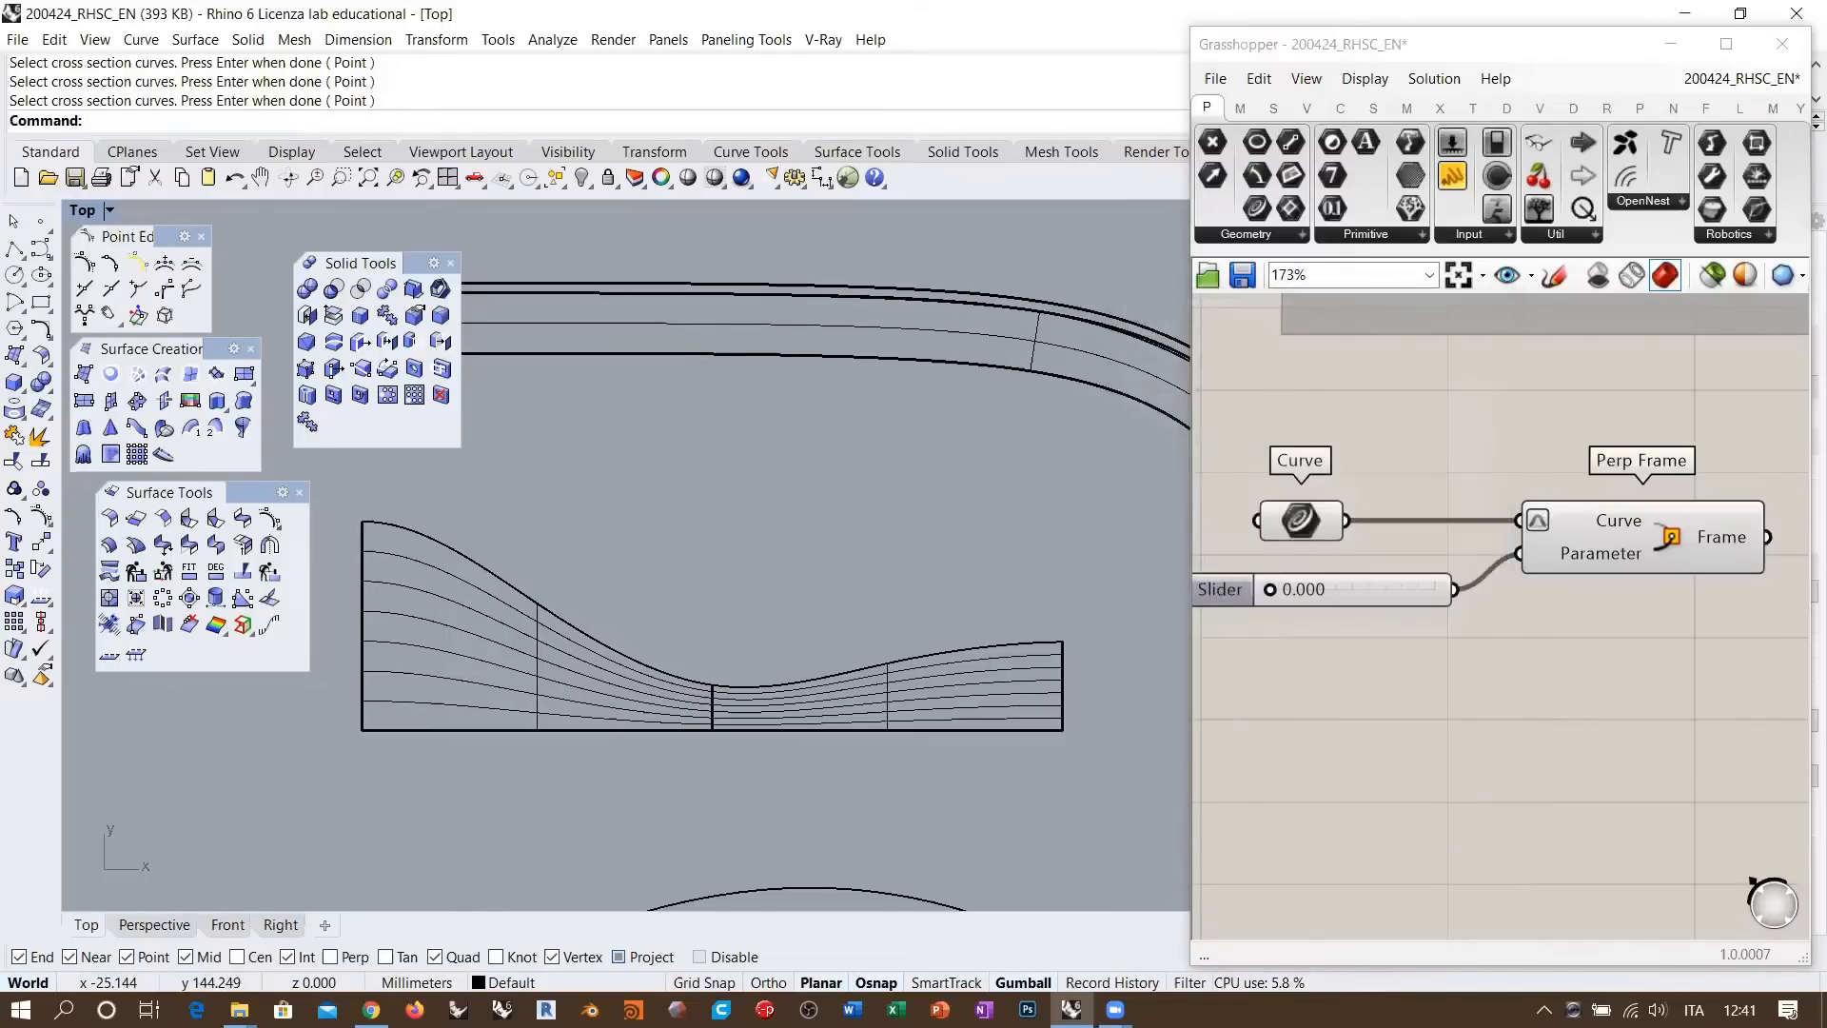
# Turn on the new surface's control points and select an upper and a lower point in the second column from its tall end
pyautogui.click(1009, 731)
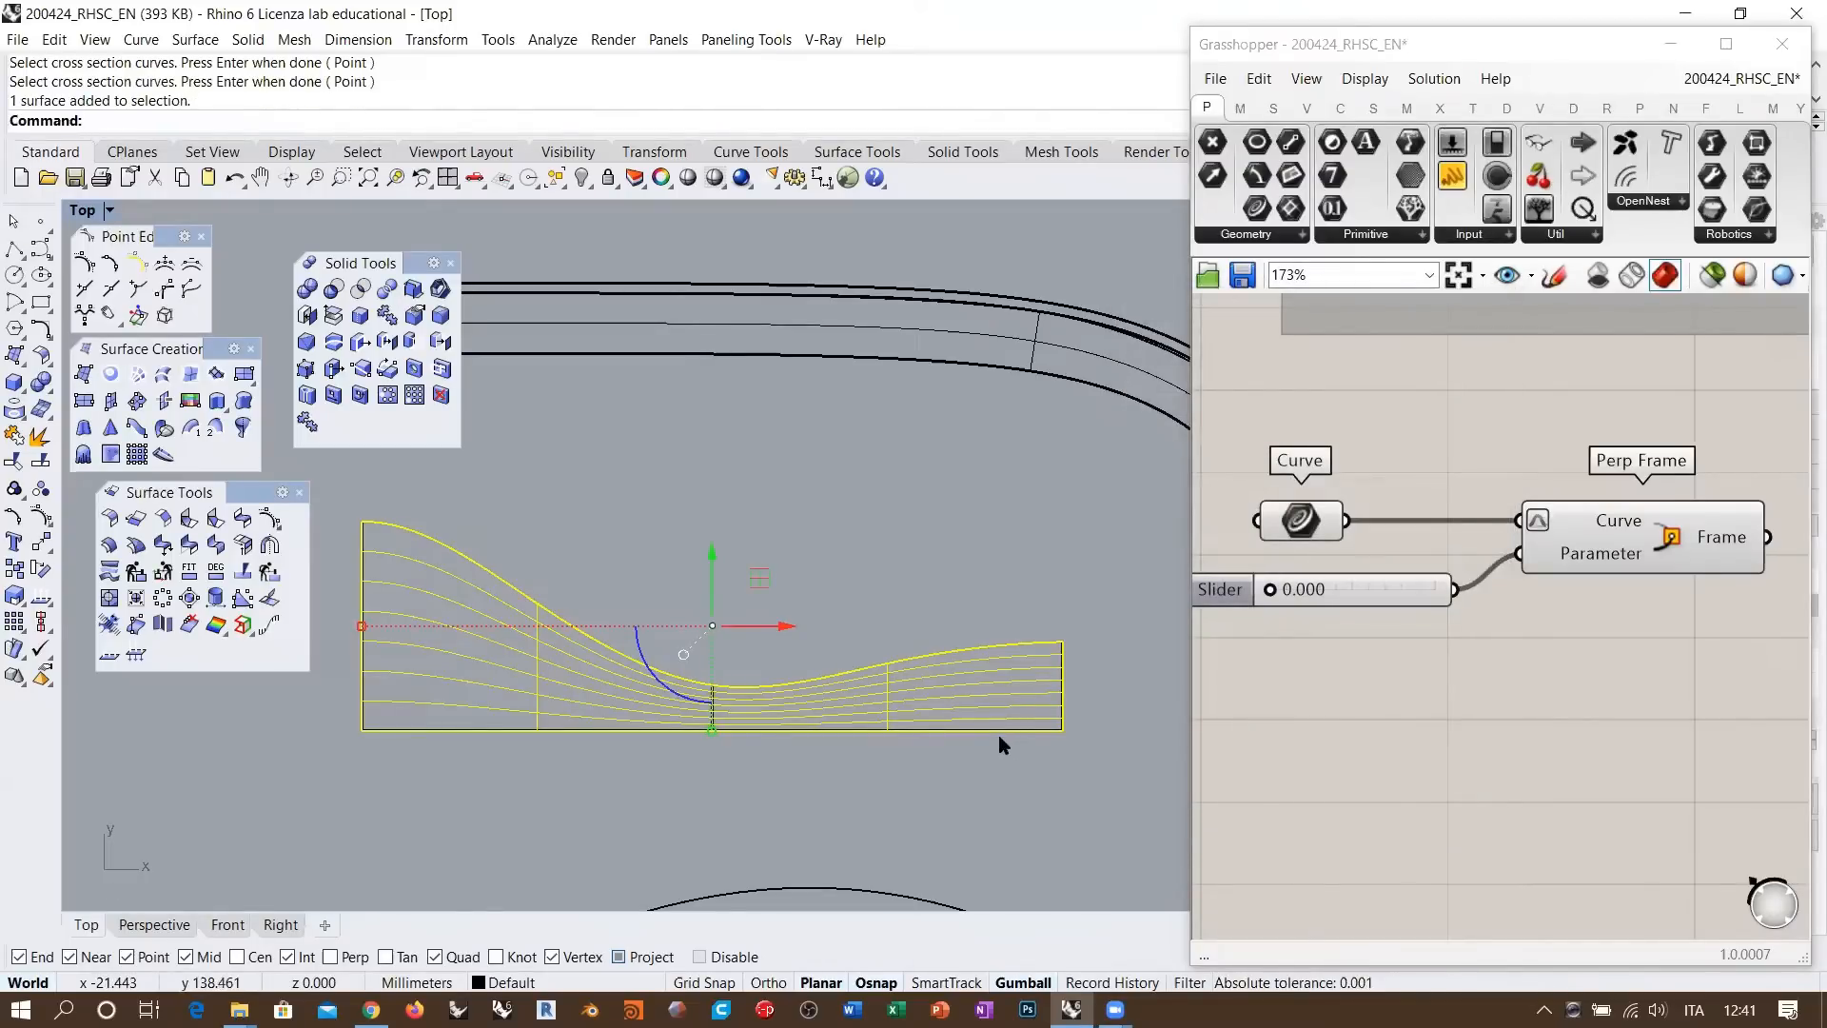
pyautogui.press('F10')
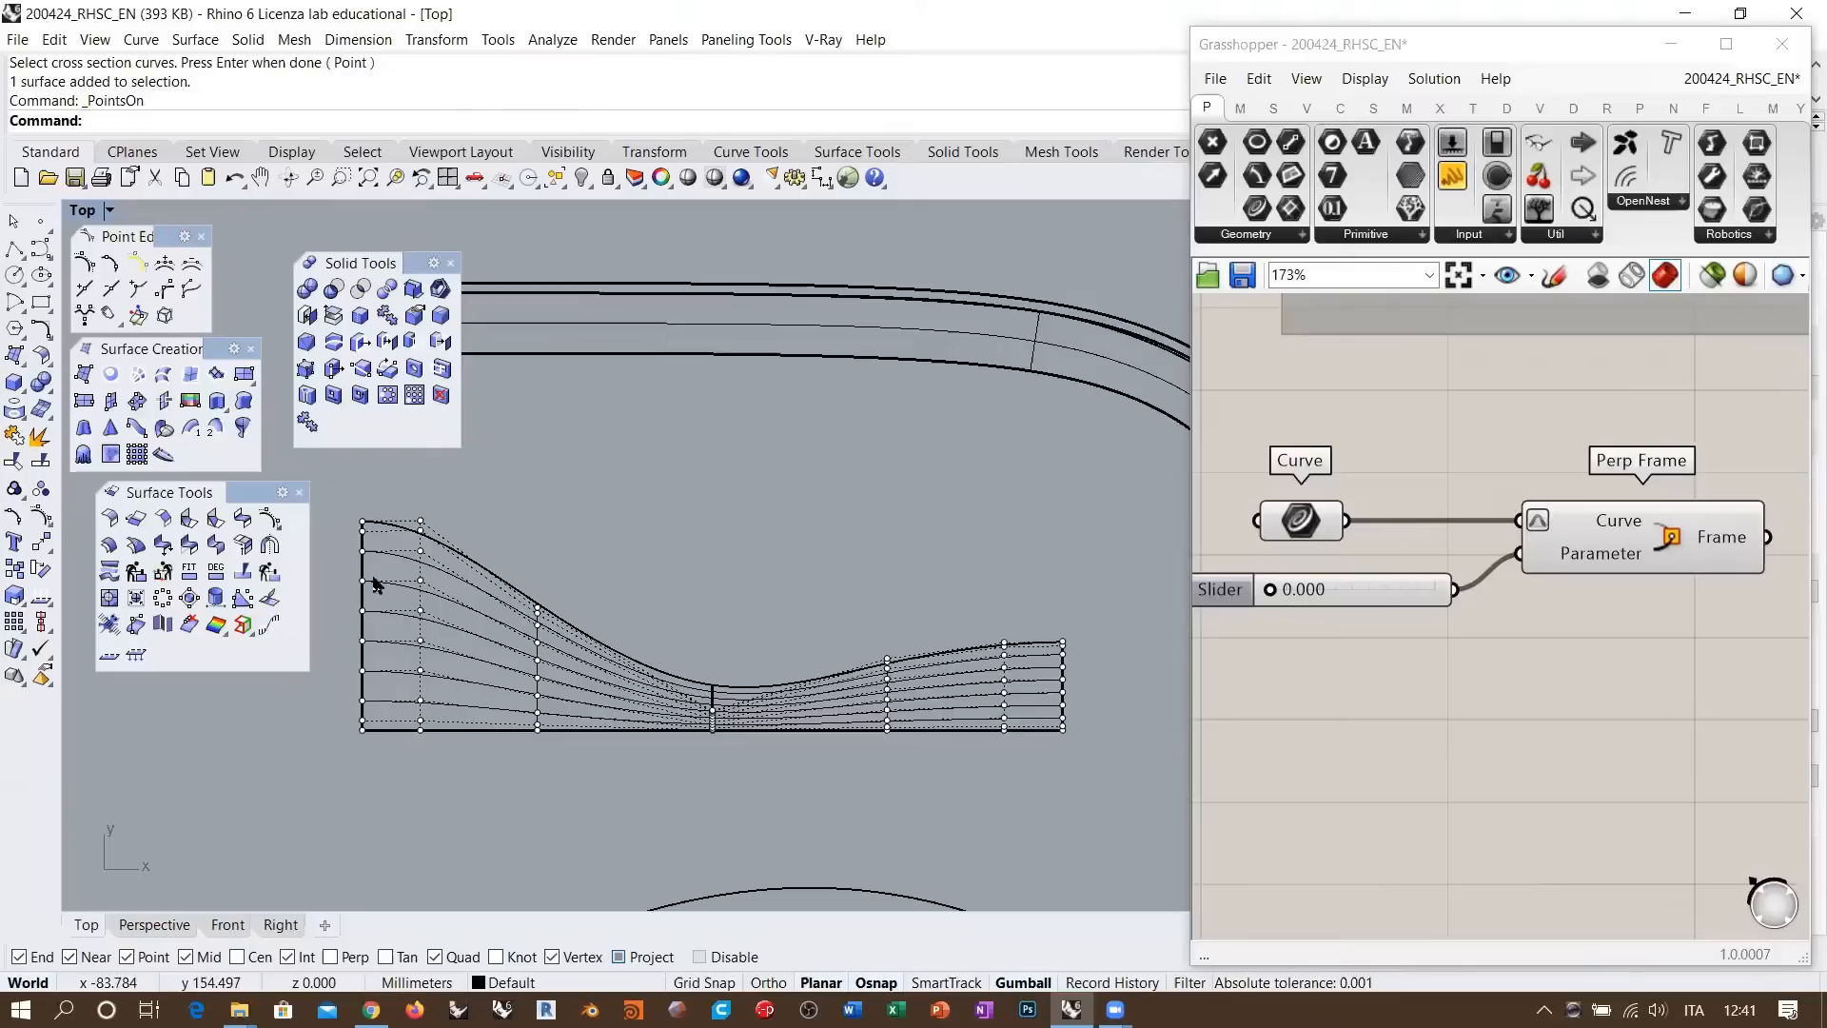
pyautogui.scroll(2, 369, 564)
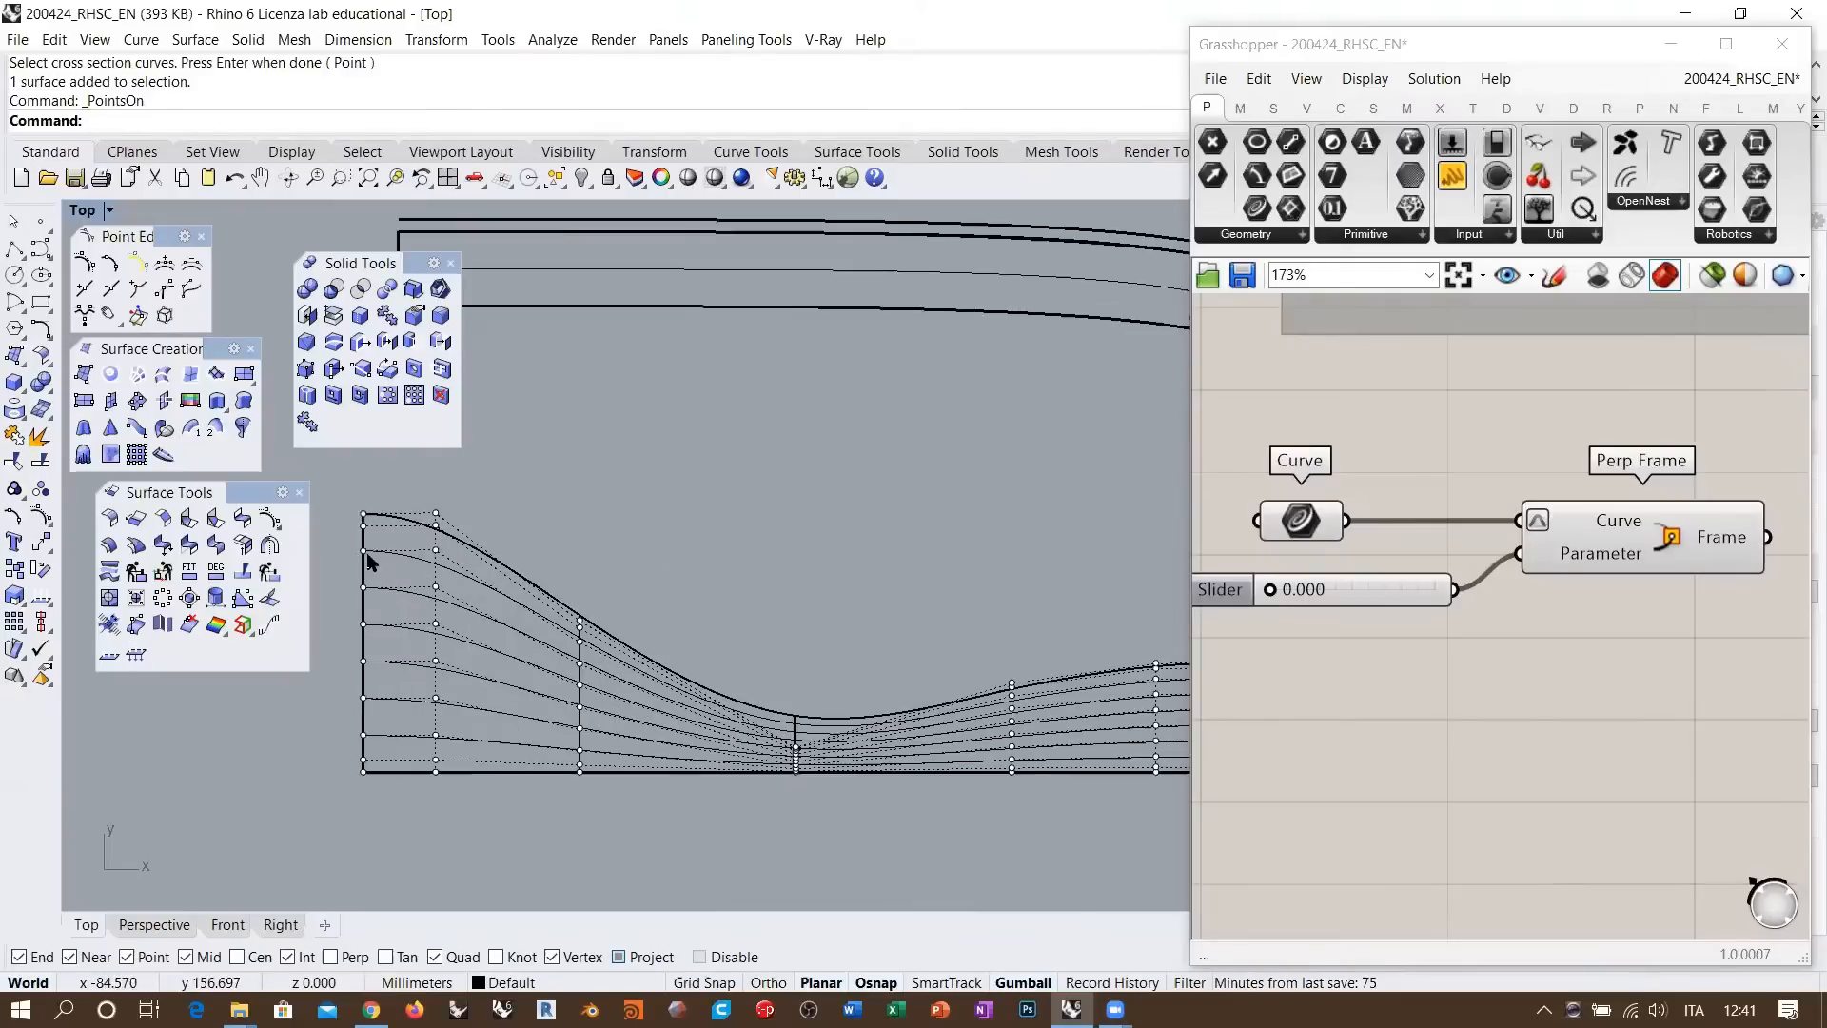
pyautogui.click(435, 550)
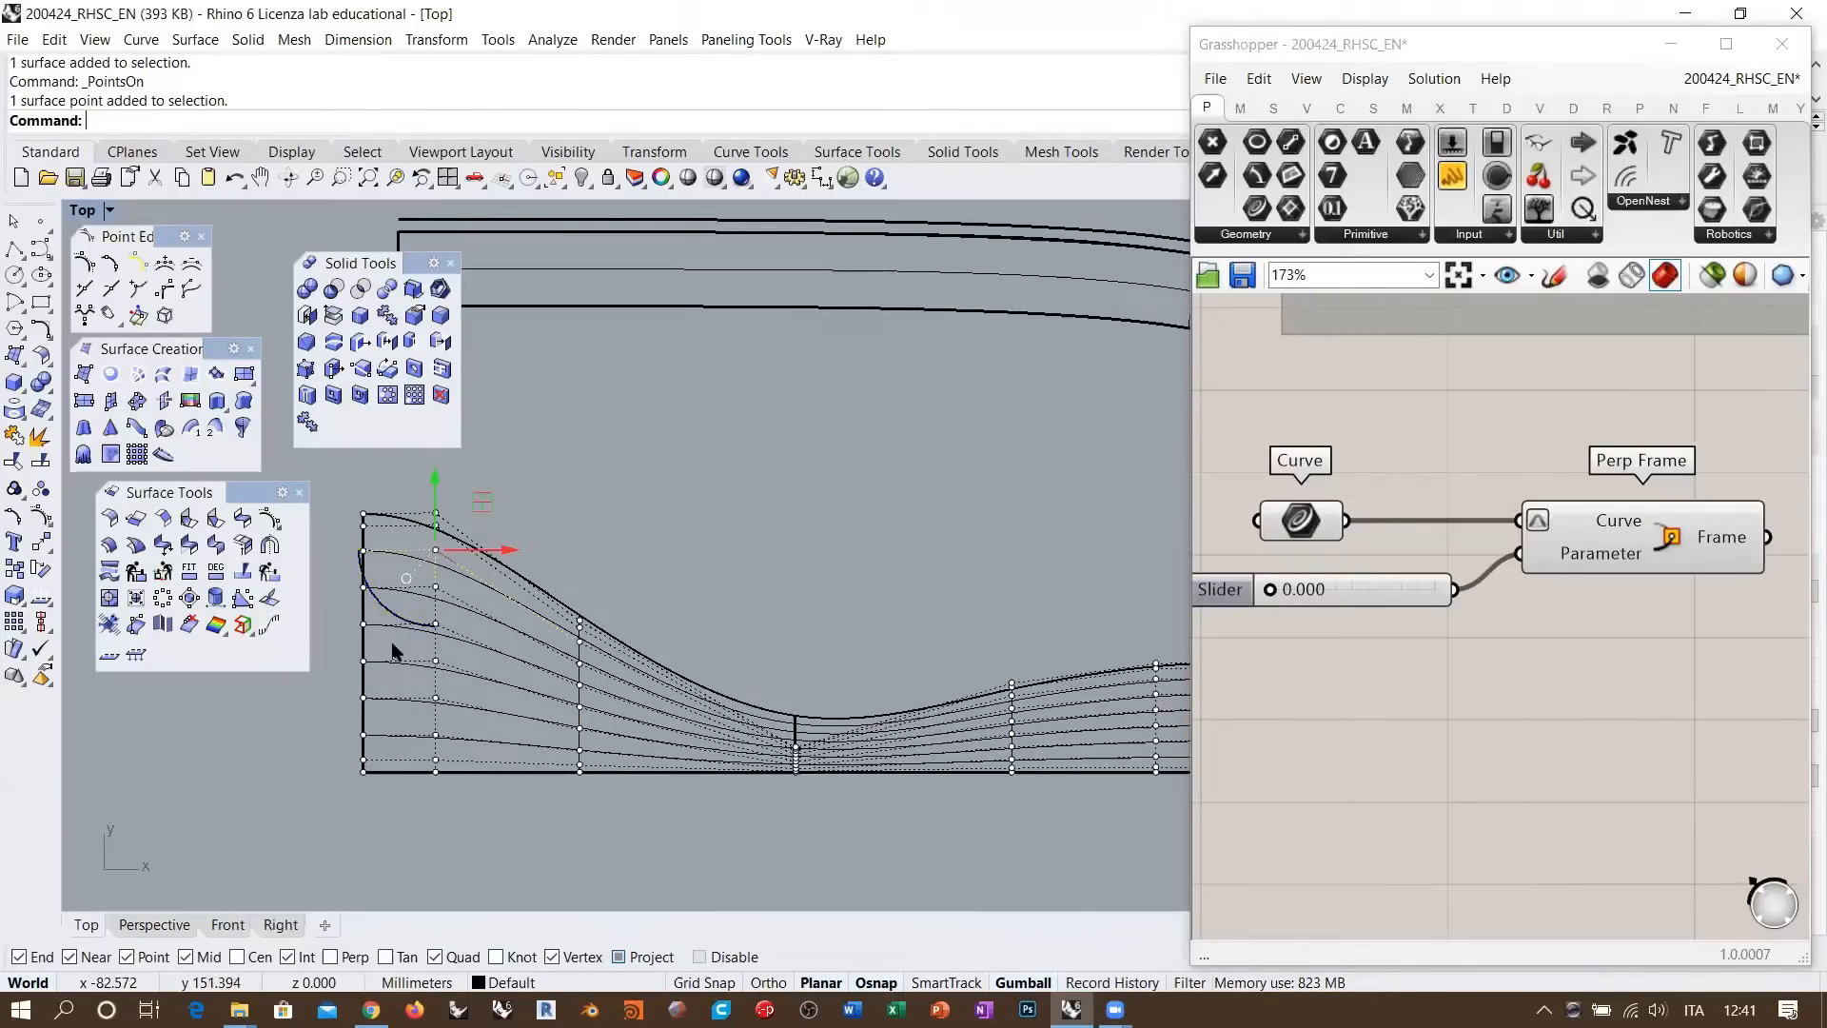
pyautogui.keyDown('shift'); pyautogui.click(434, 735); pyautogui.keyUp('shift')
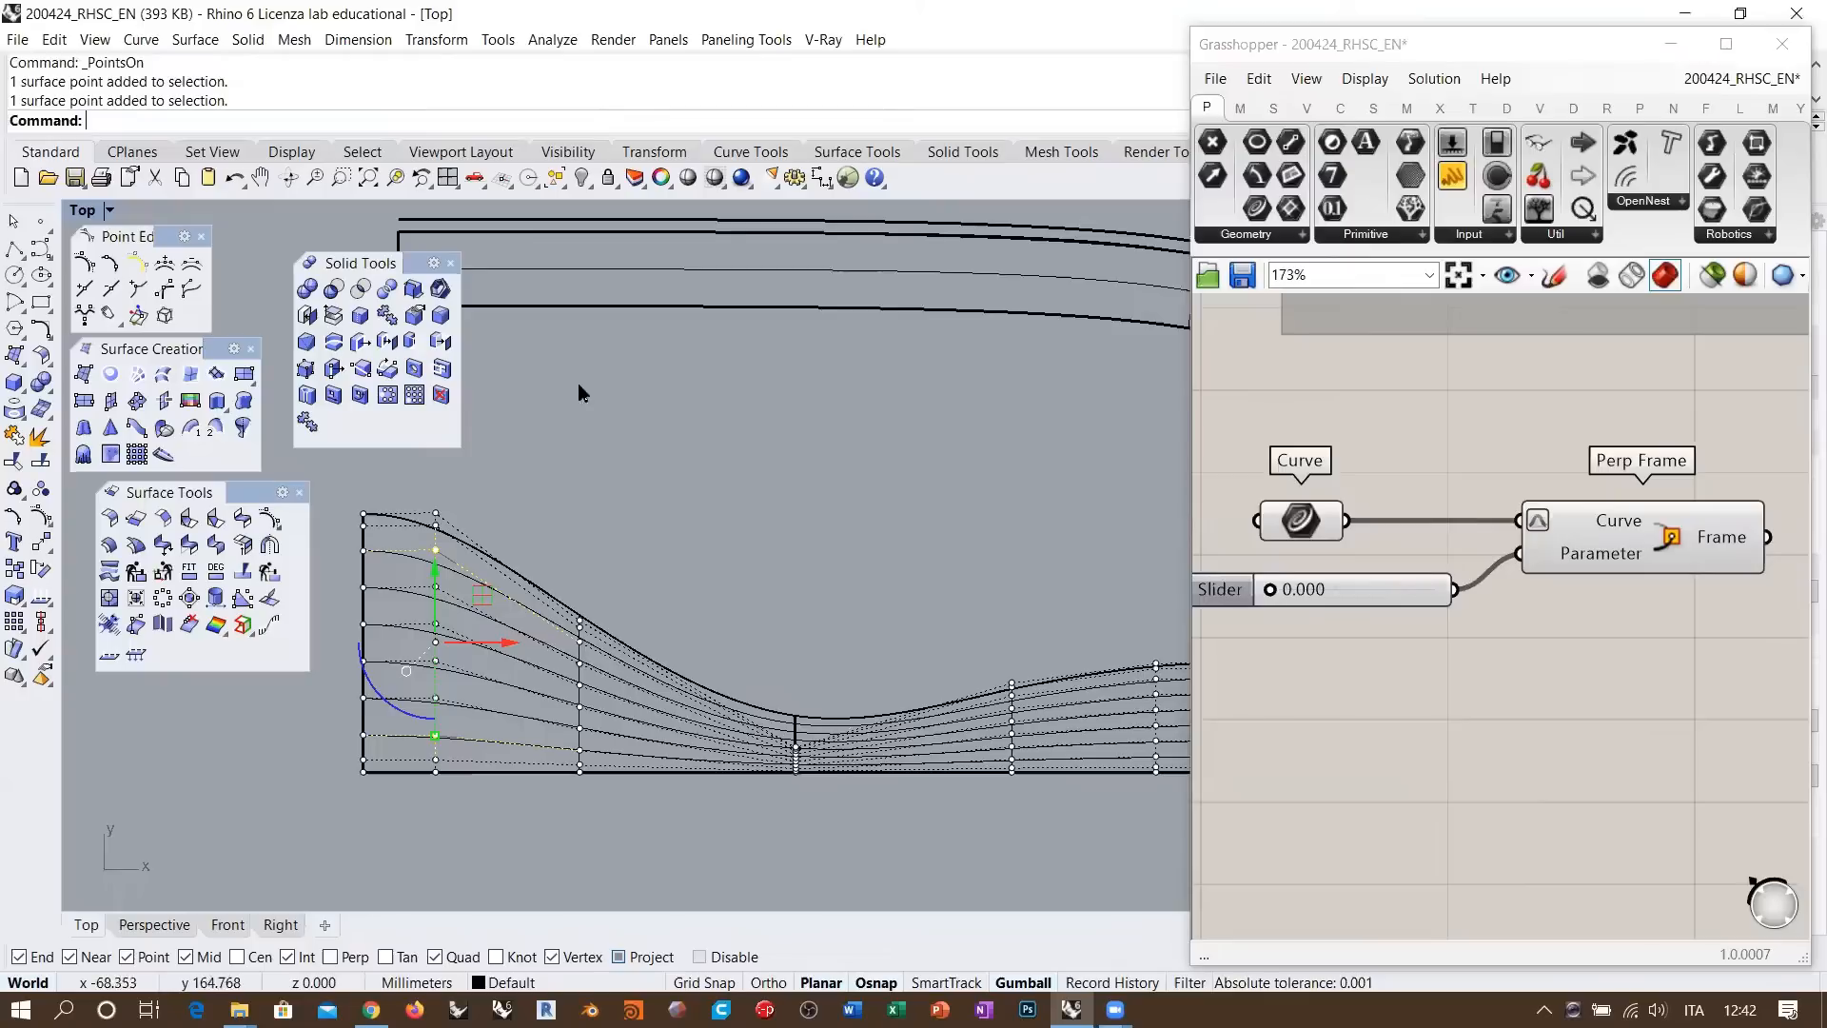
# Extend the selection to the complete U rows of both control points with Select U and show the surface in the Perspective view
pyautogui.click(558, 181)
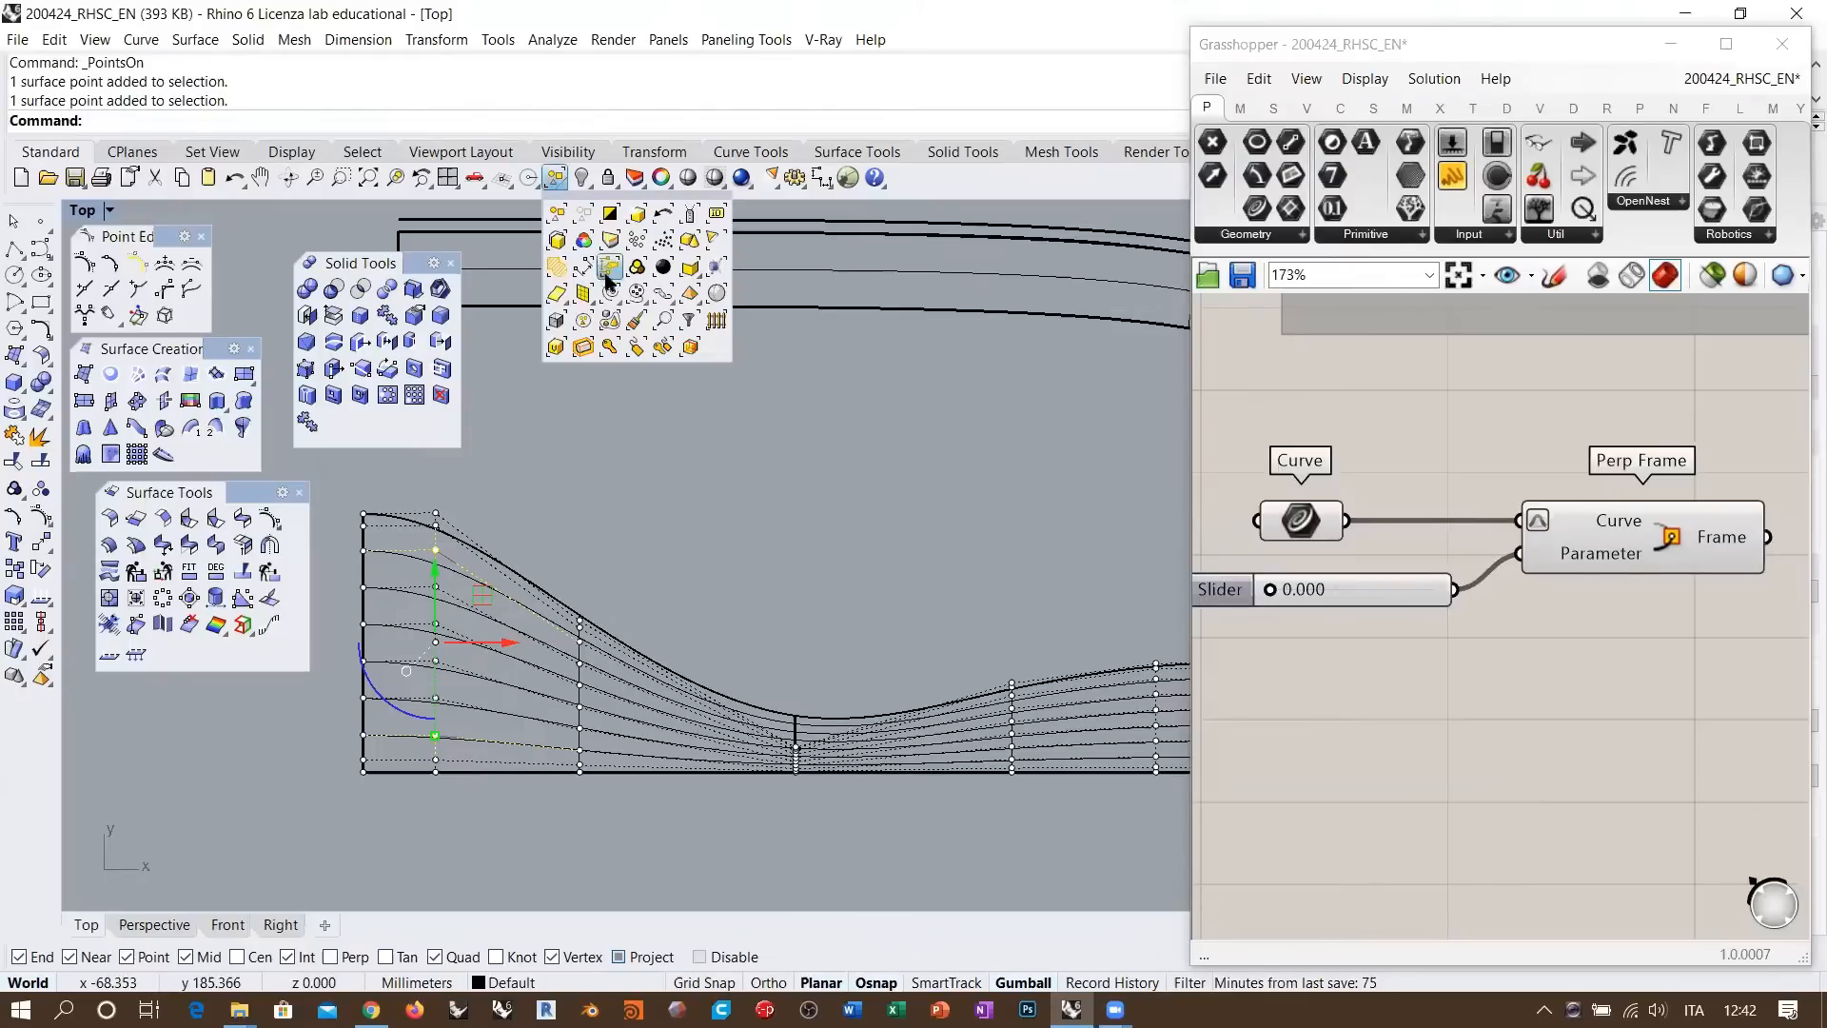
pyautogui.click(637, 294)
pyautogui.moveTo(650, 309); pyautogui.dragTo(539, 425)
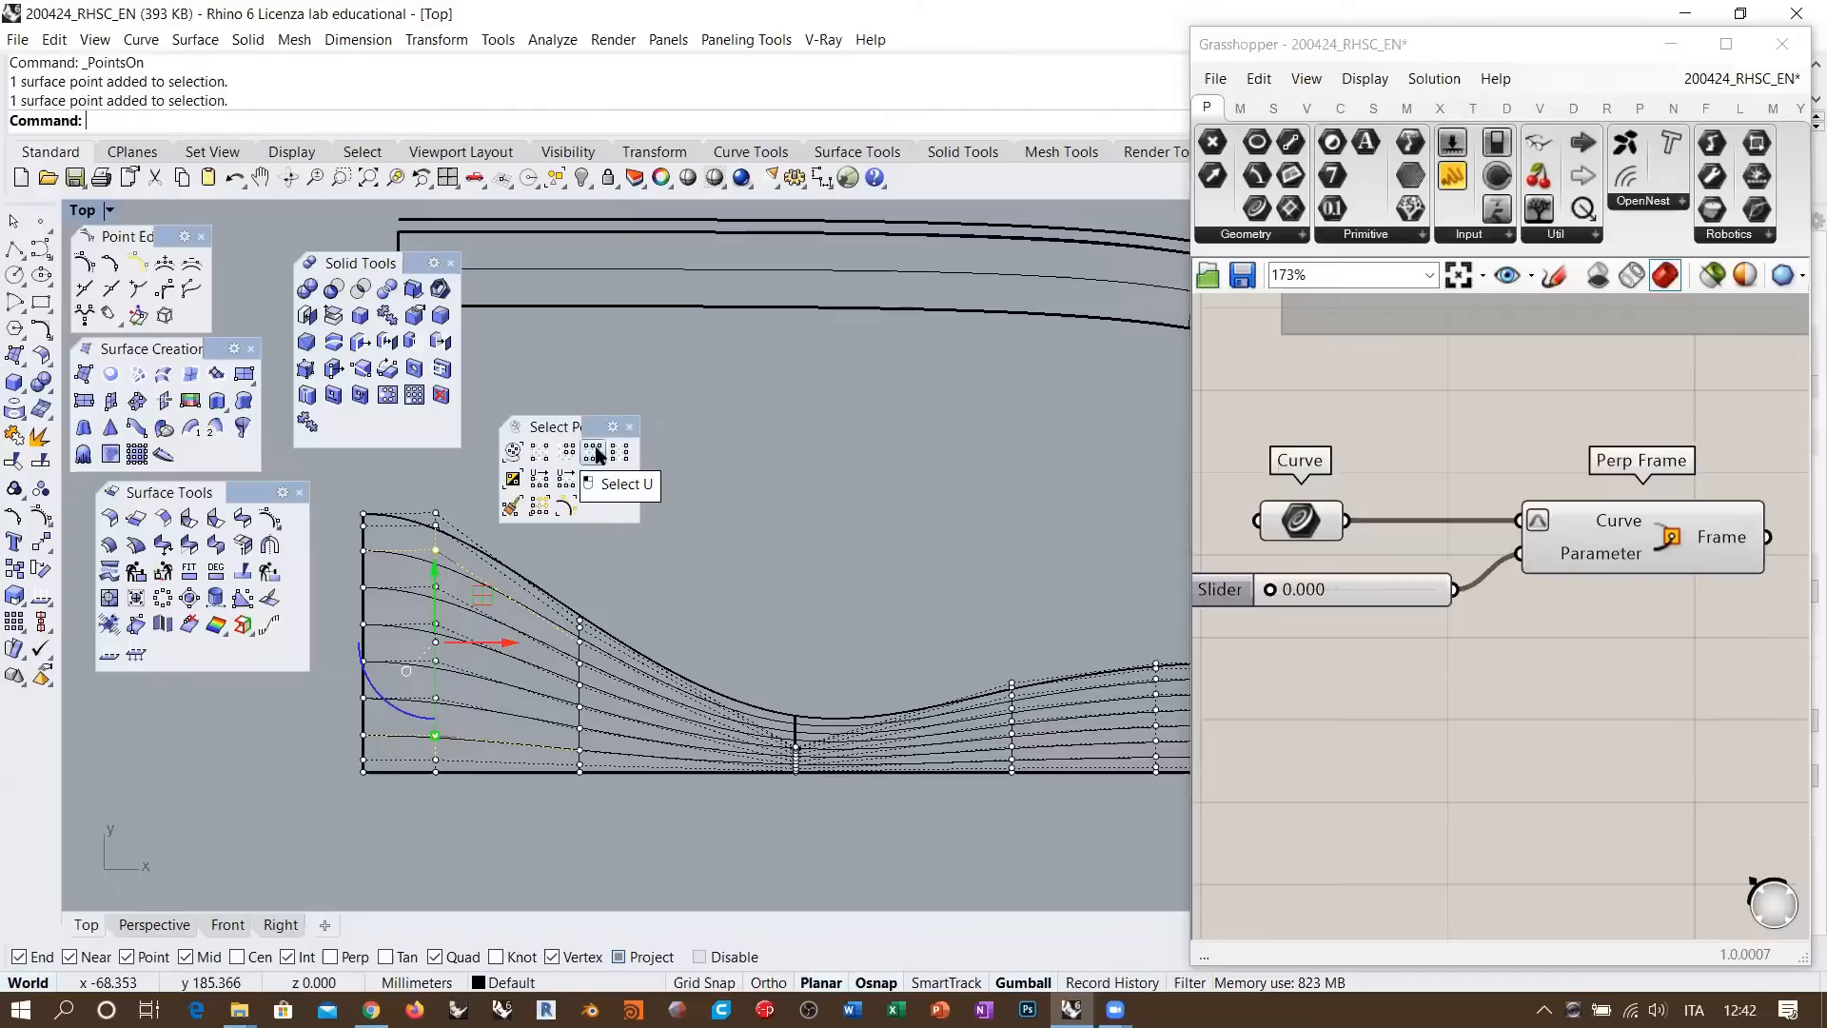
pyautogui.click(596, 455)
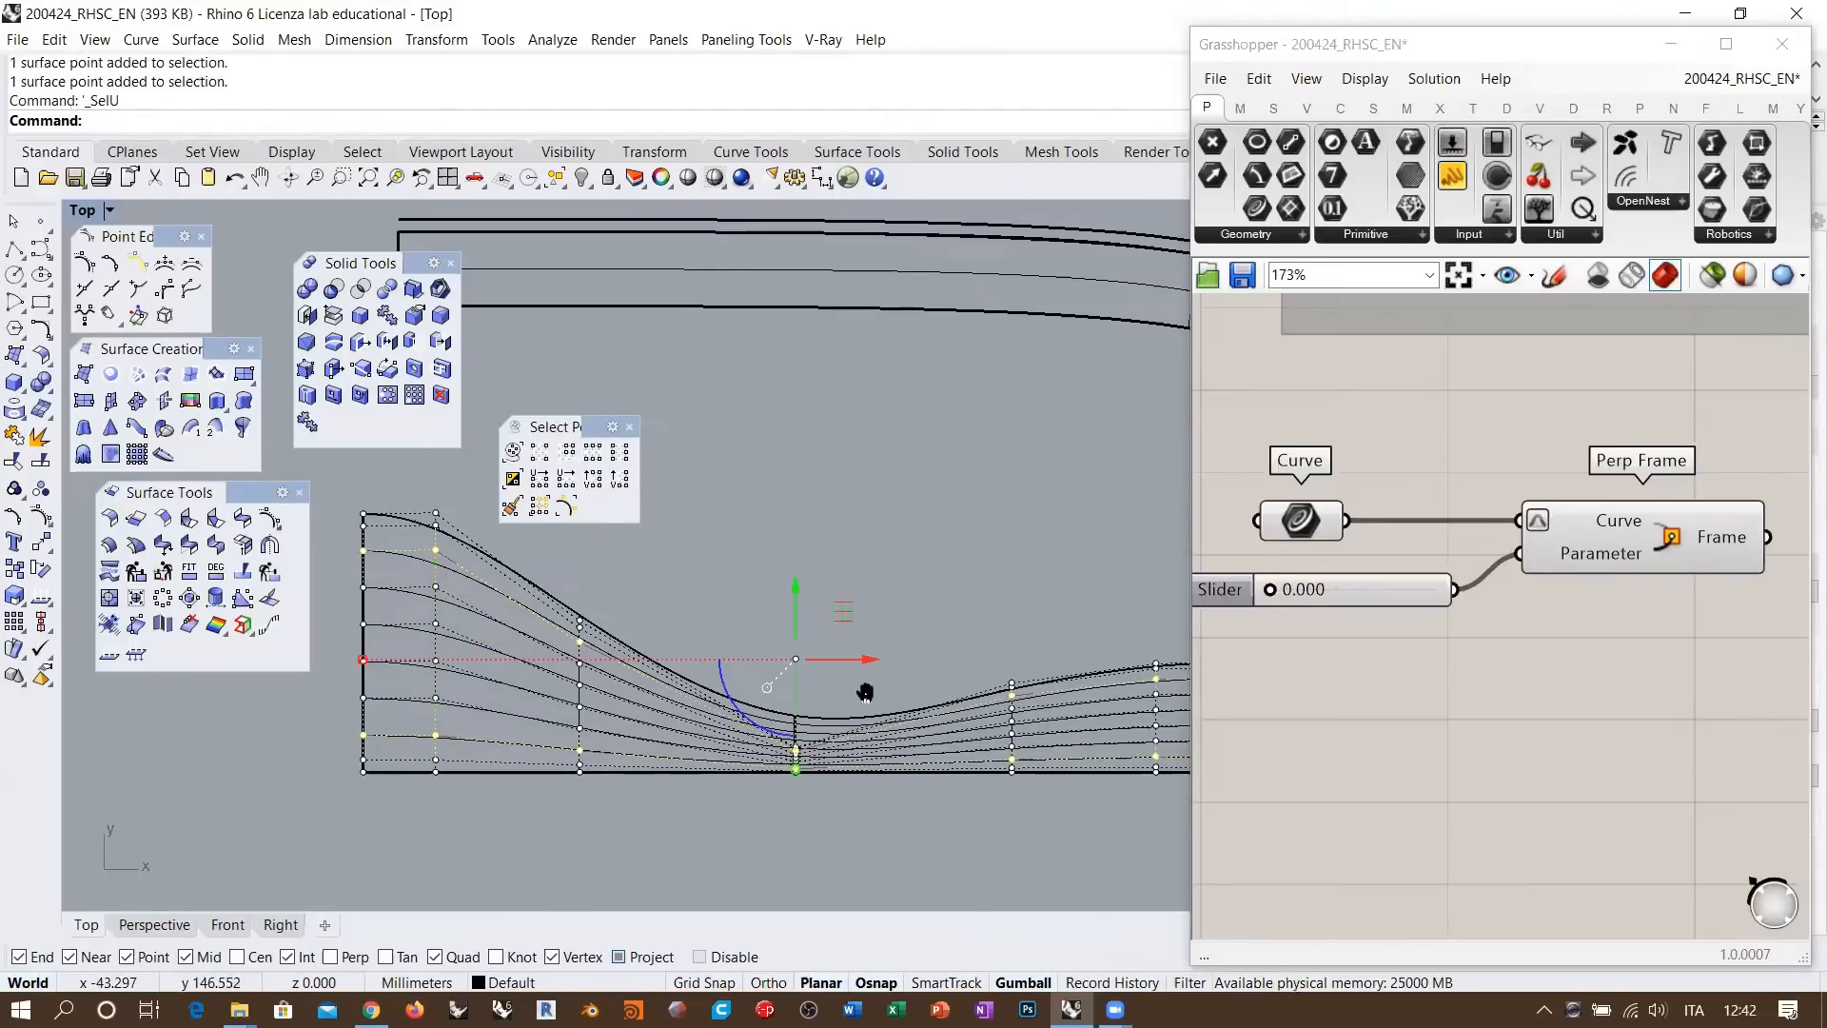
pyautogui.moveTo(864, 686); pyautogui.dragTo(842, 521, button='right')
pyautogui.click(178, 931)
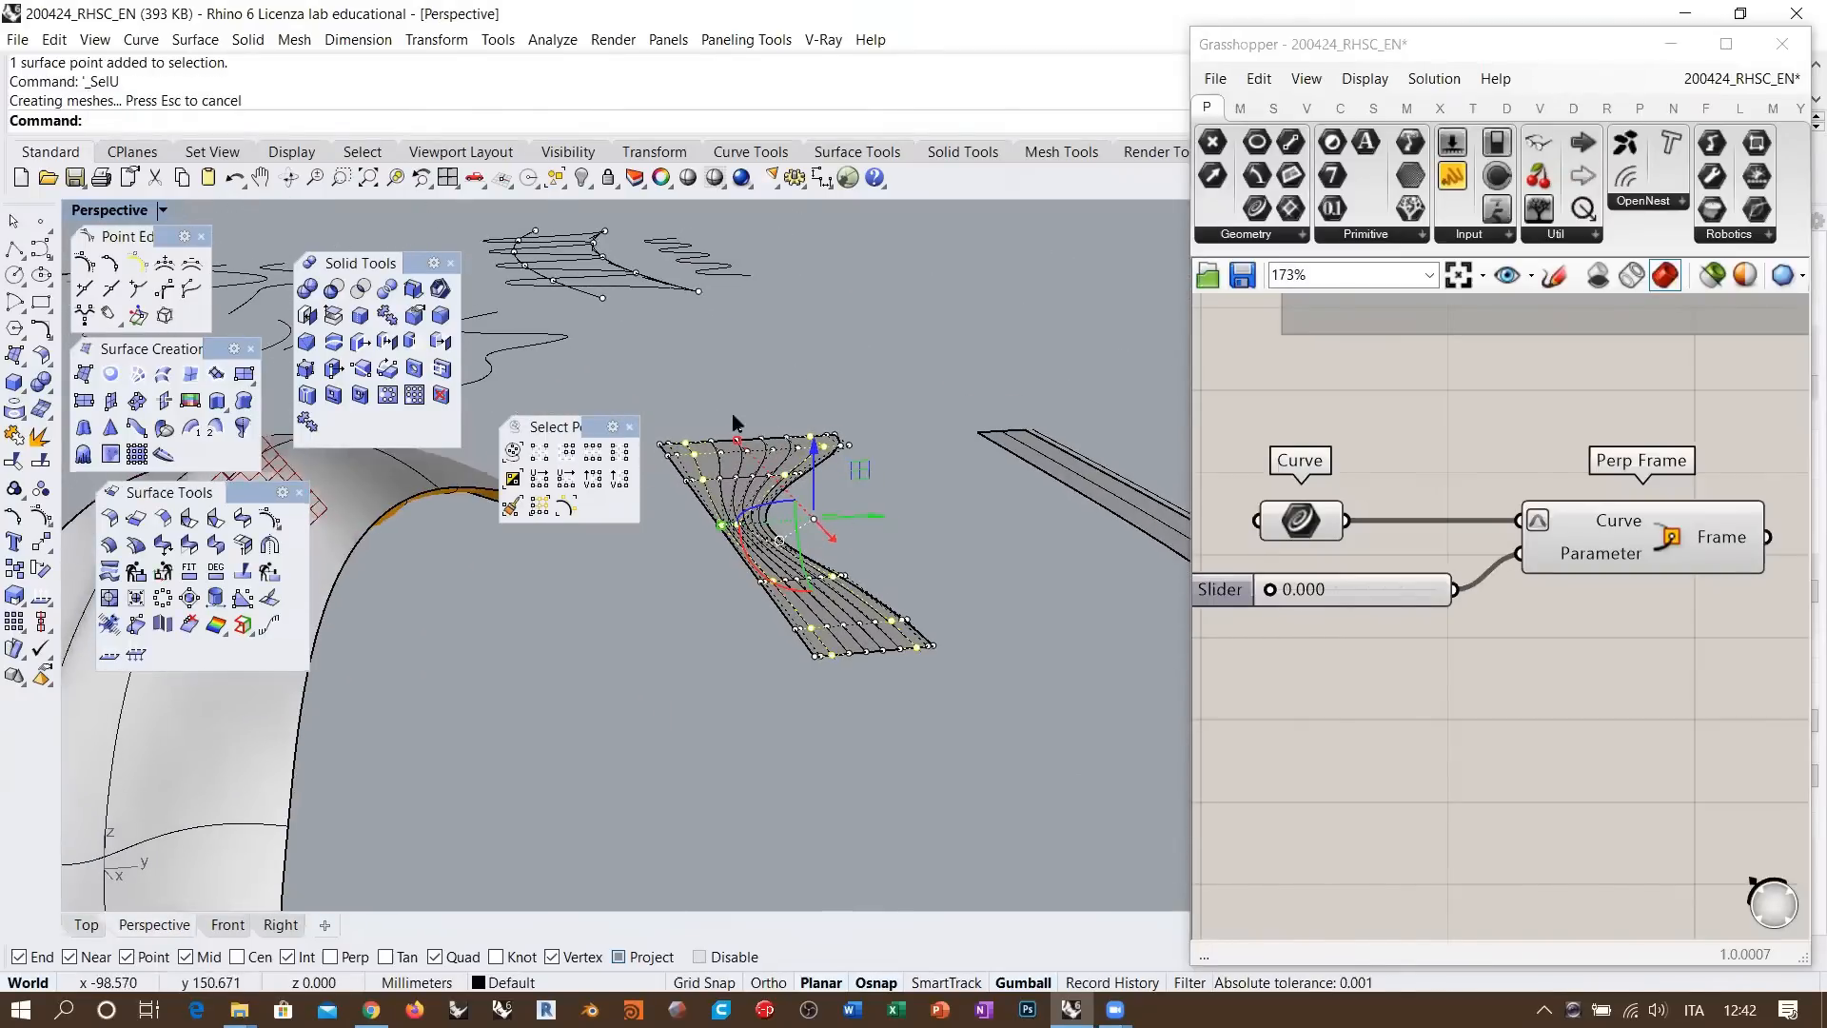
# Raise the selected rows of surface control points about 4.7 mm vertically and check the reshaped sweep from several angles
pyautogui.moveTo(815, 466); pyautogui.dragTo(811, 420)
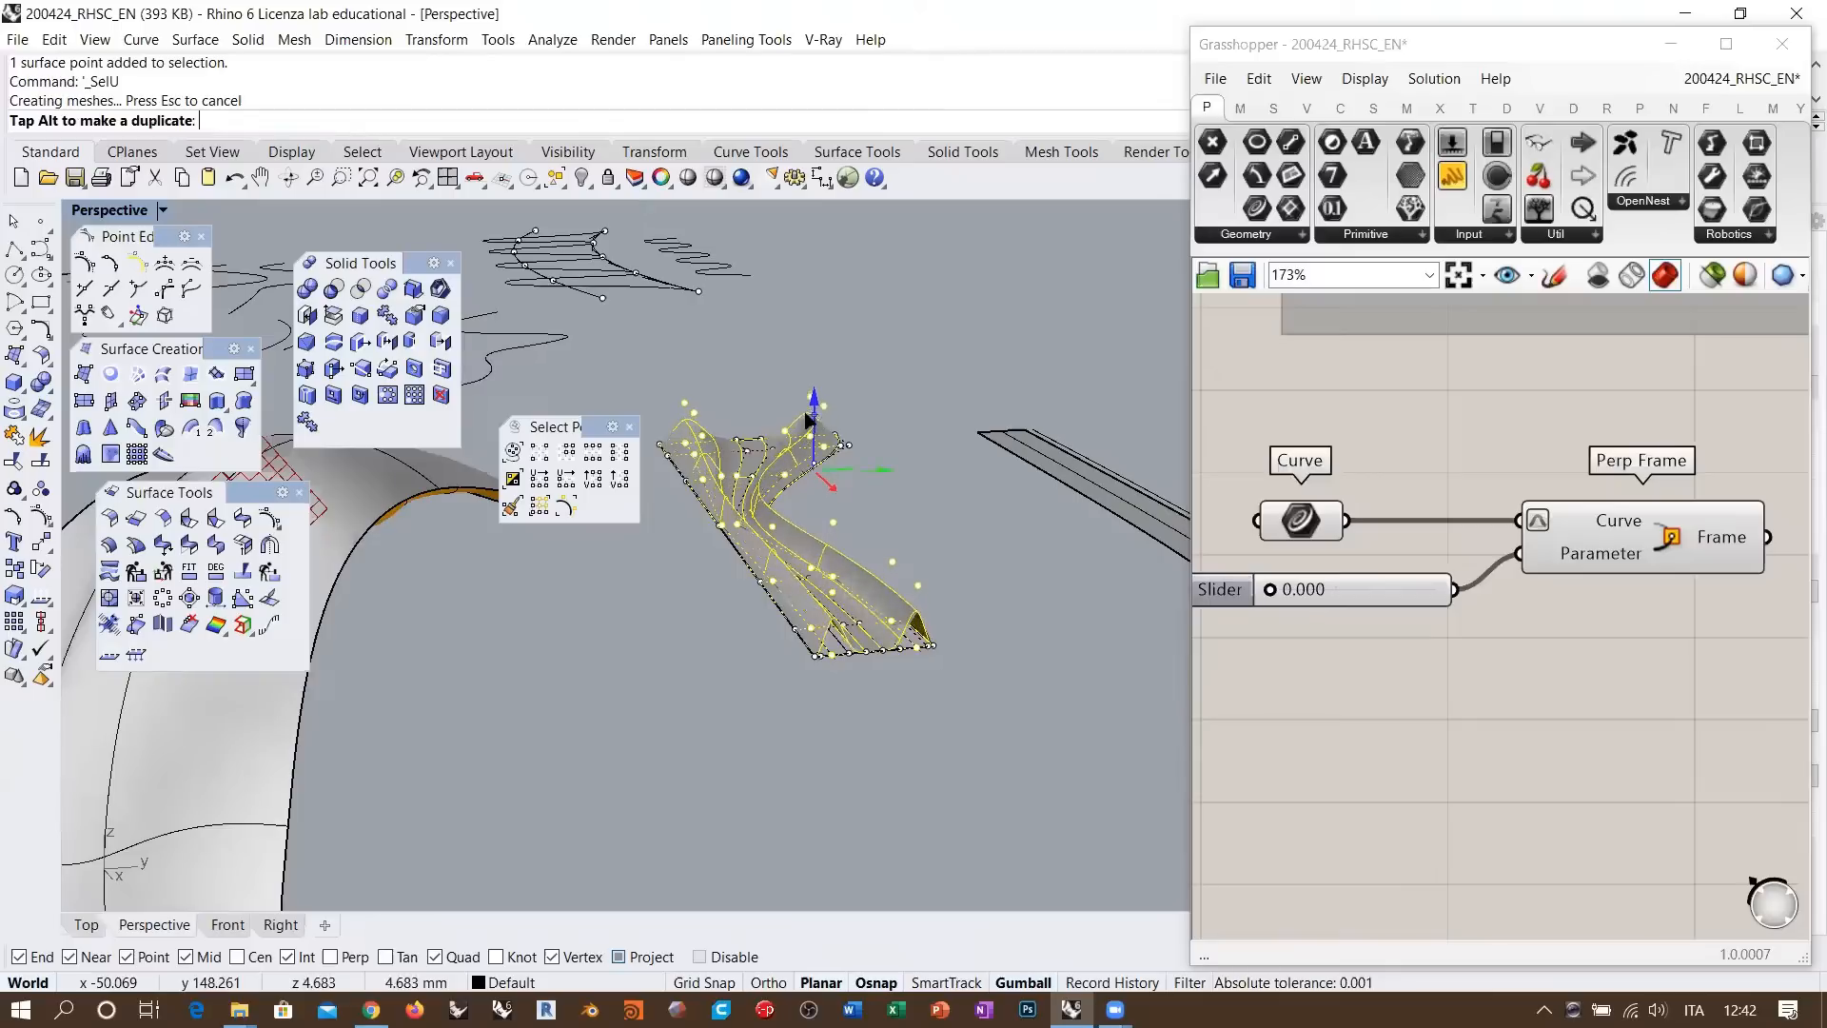
pyautogui.click(834, 471)
pyautogui.moveTo(833, 471); pyautogui.dragTo(938, 568, button='right')
pyautogui.scroll(-2, 808, 551)
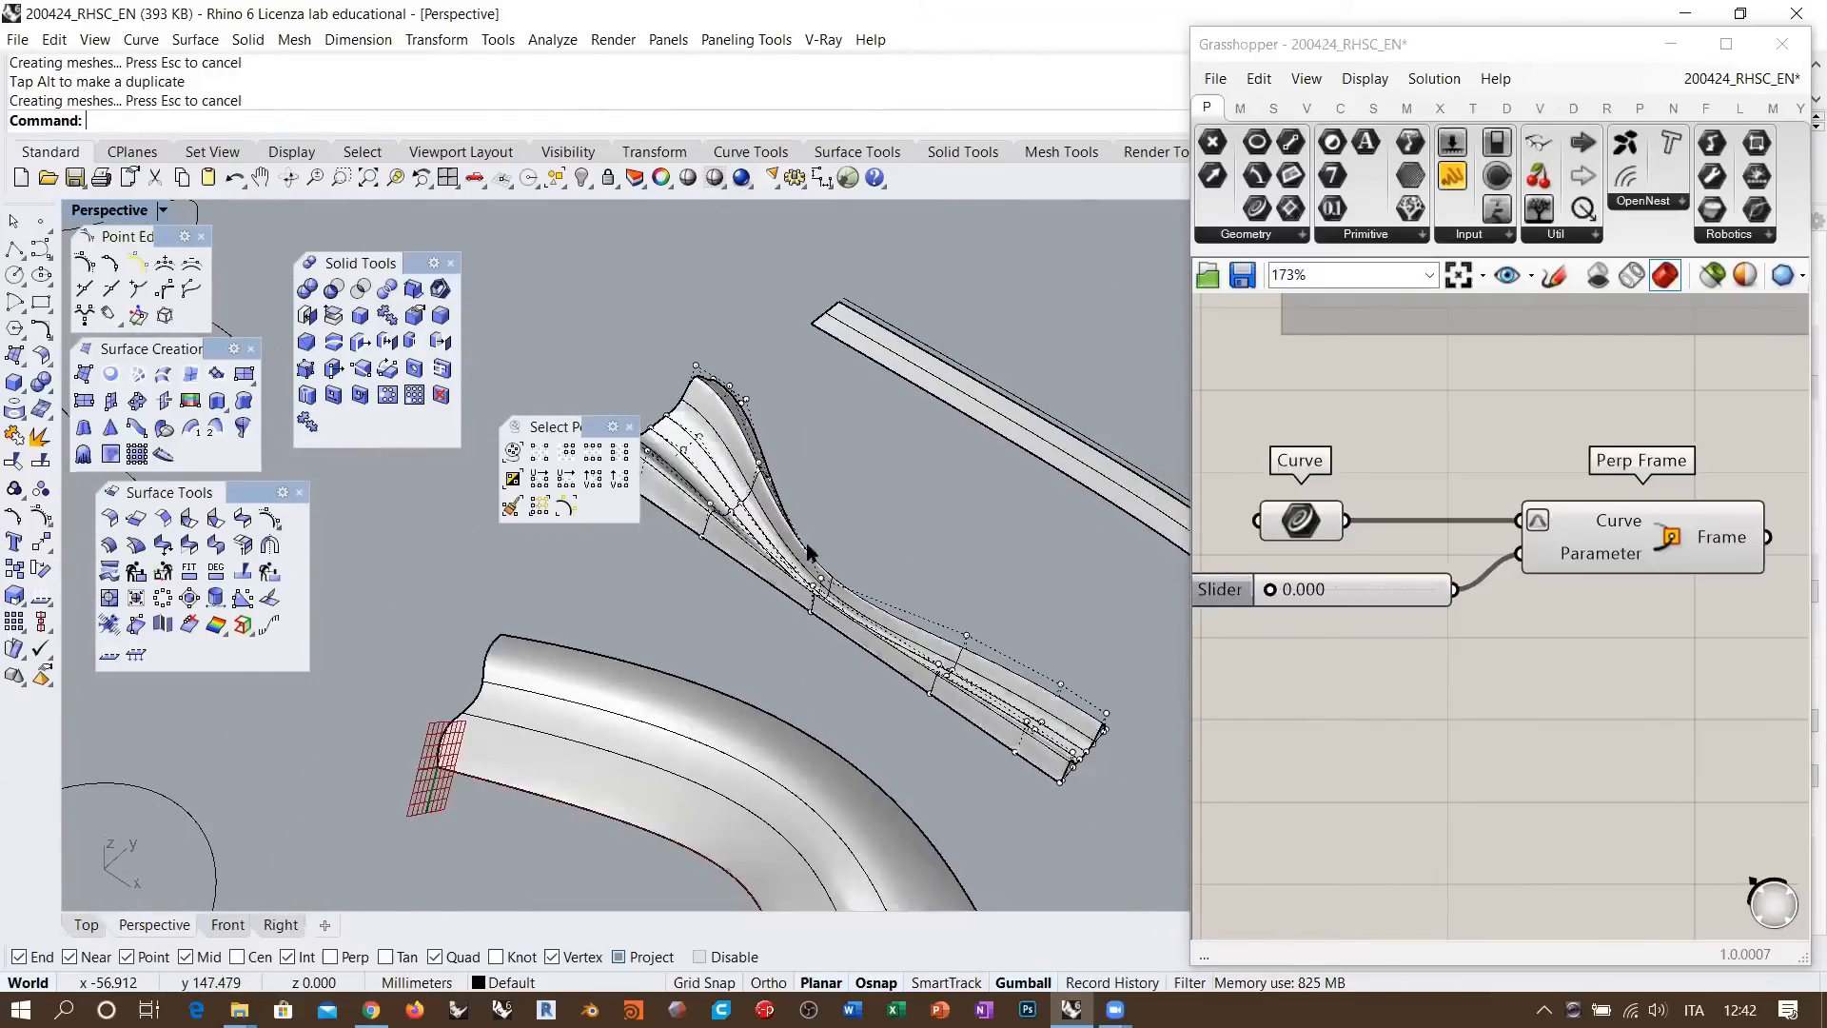
pyautogui.moveTo(808, 551); pyautogui.dragTo(850, 575, button='right')
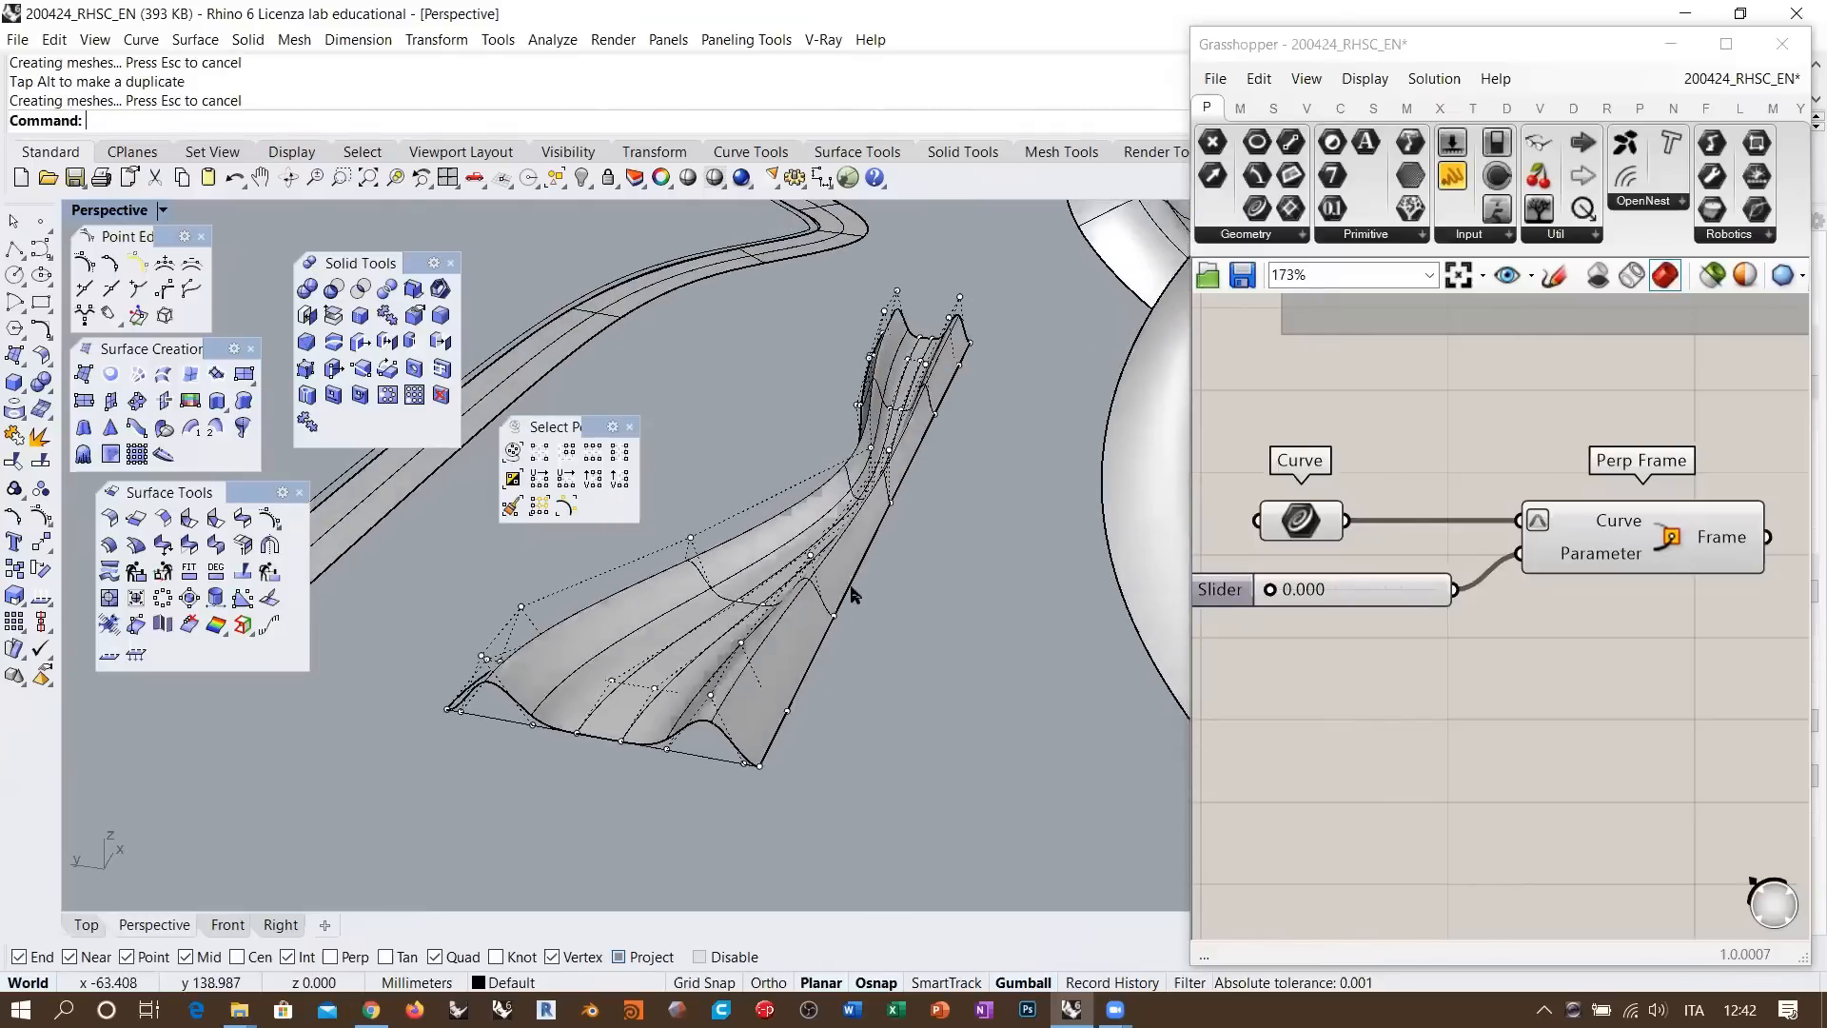
# Turn off the surface's control points and park the floating Select Points toolbar below Surface Tools
pyautogui.press('Escape')
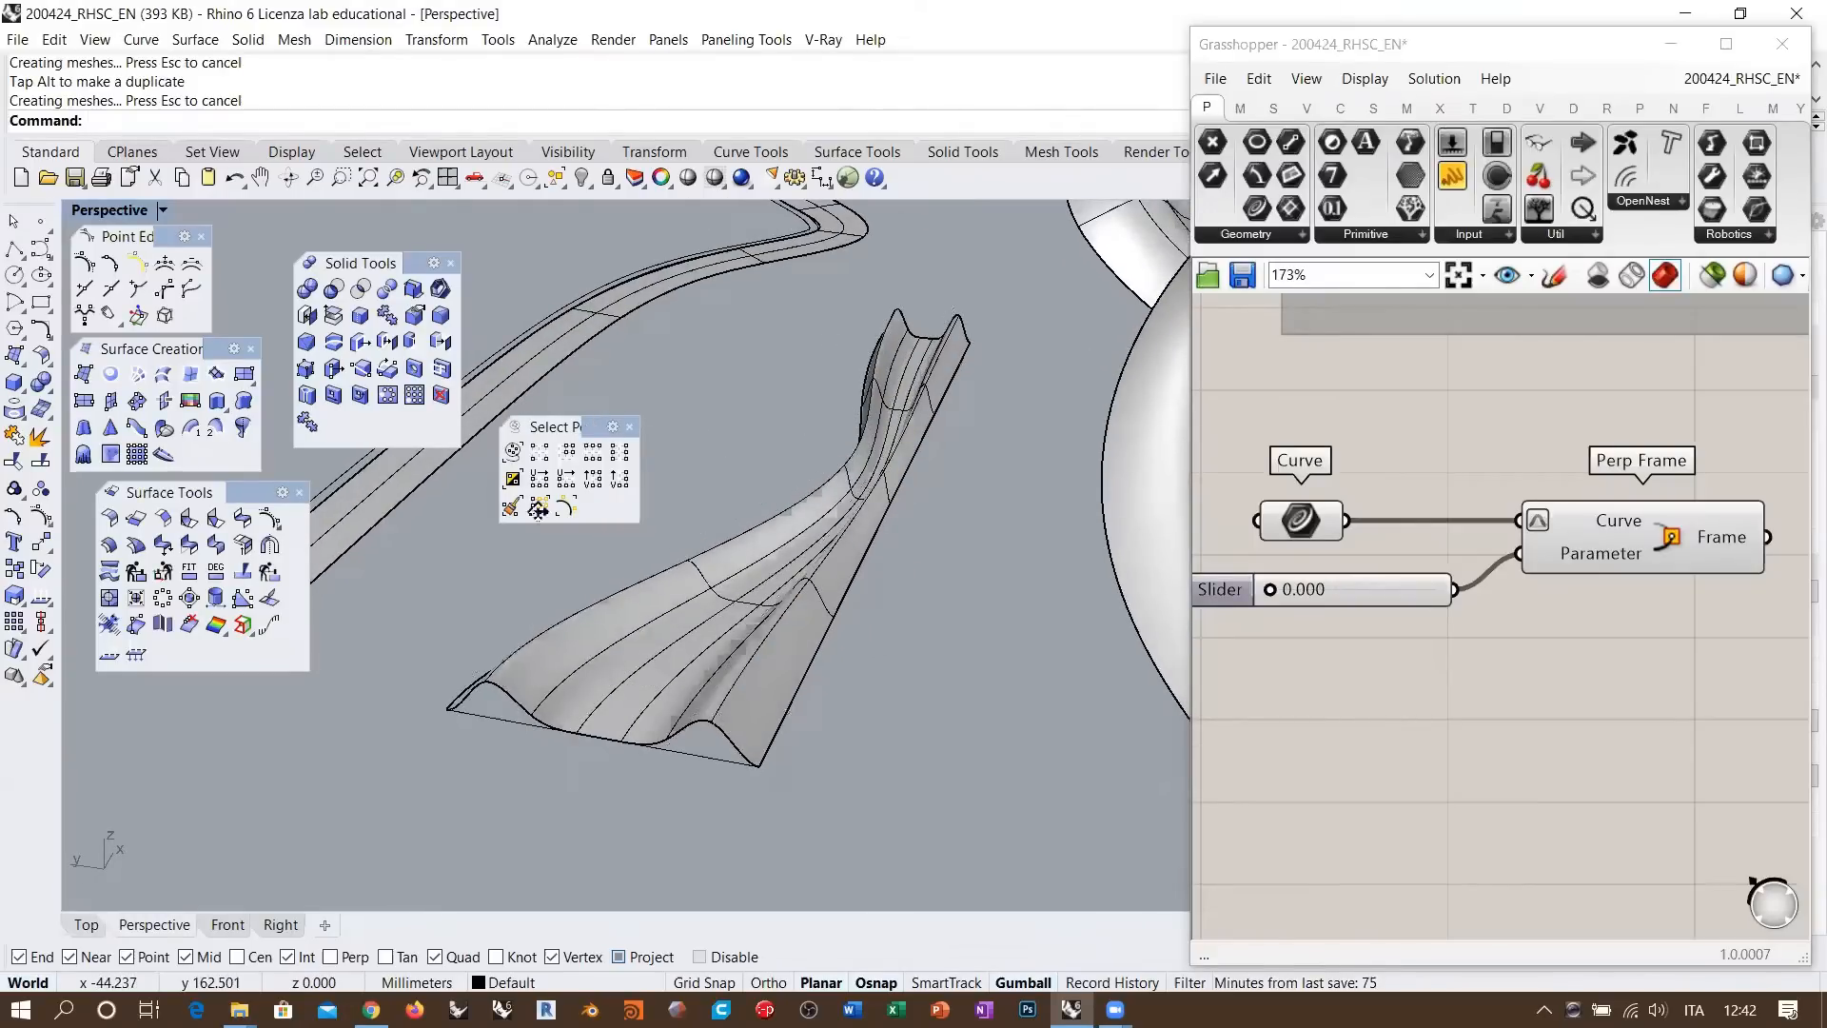
pyautogui.moveTo(589, 427); pyautogui.dragTo(204, 711)
pyautogui.moveTo(575, 501); pyautogui.dragTo(808, 619, button='right')
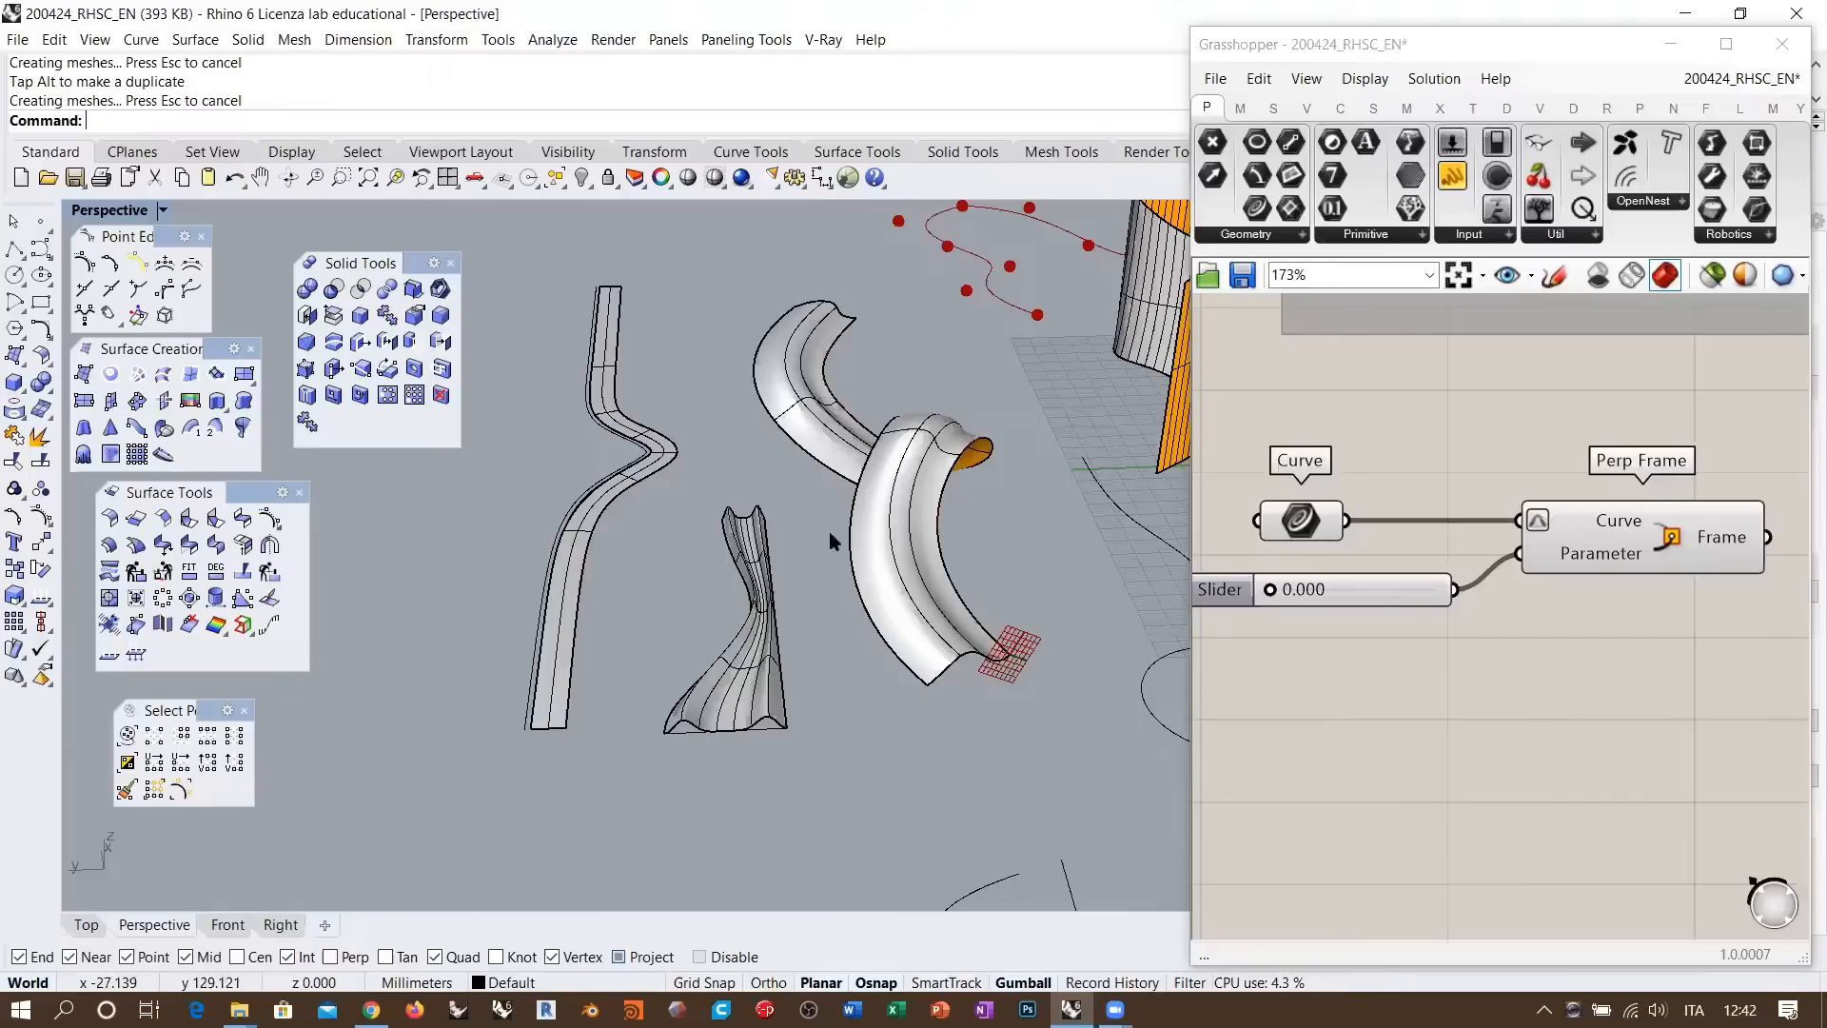
# Move the curved swept surface off its rail so the rail curve with the perpendicular frame is exposed
pyautogui.moveTo(830, 531); pyautogui.dragTo(841, 623, button='right')
pyautogui.scroll(3, 809, 614)
pyautogui.scroll(-6, 751, 592)
pyautogui.click(730, 571)
pyautogui.moveTo(714, 430); pyautogui.dragTo(857, 470)
pyautogui.click(809, 596)
pyautogui.scroll(2, 804, 595)
pyautogui.moveTo(796, 582); pyautogui.dragTo(764, 490, button='right')
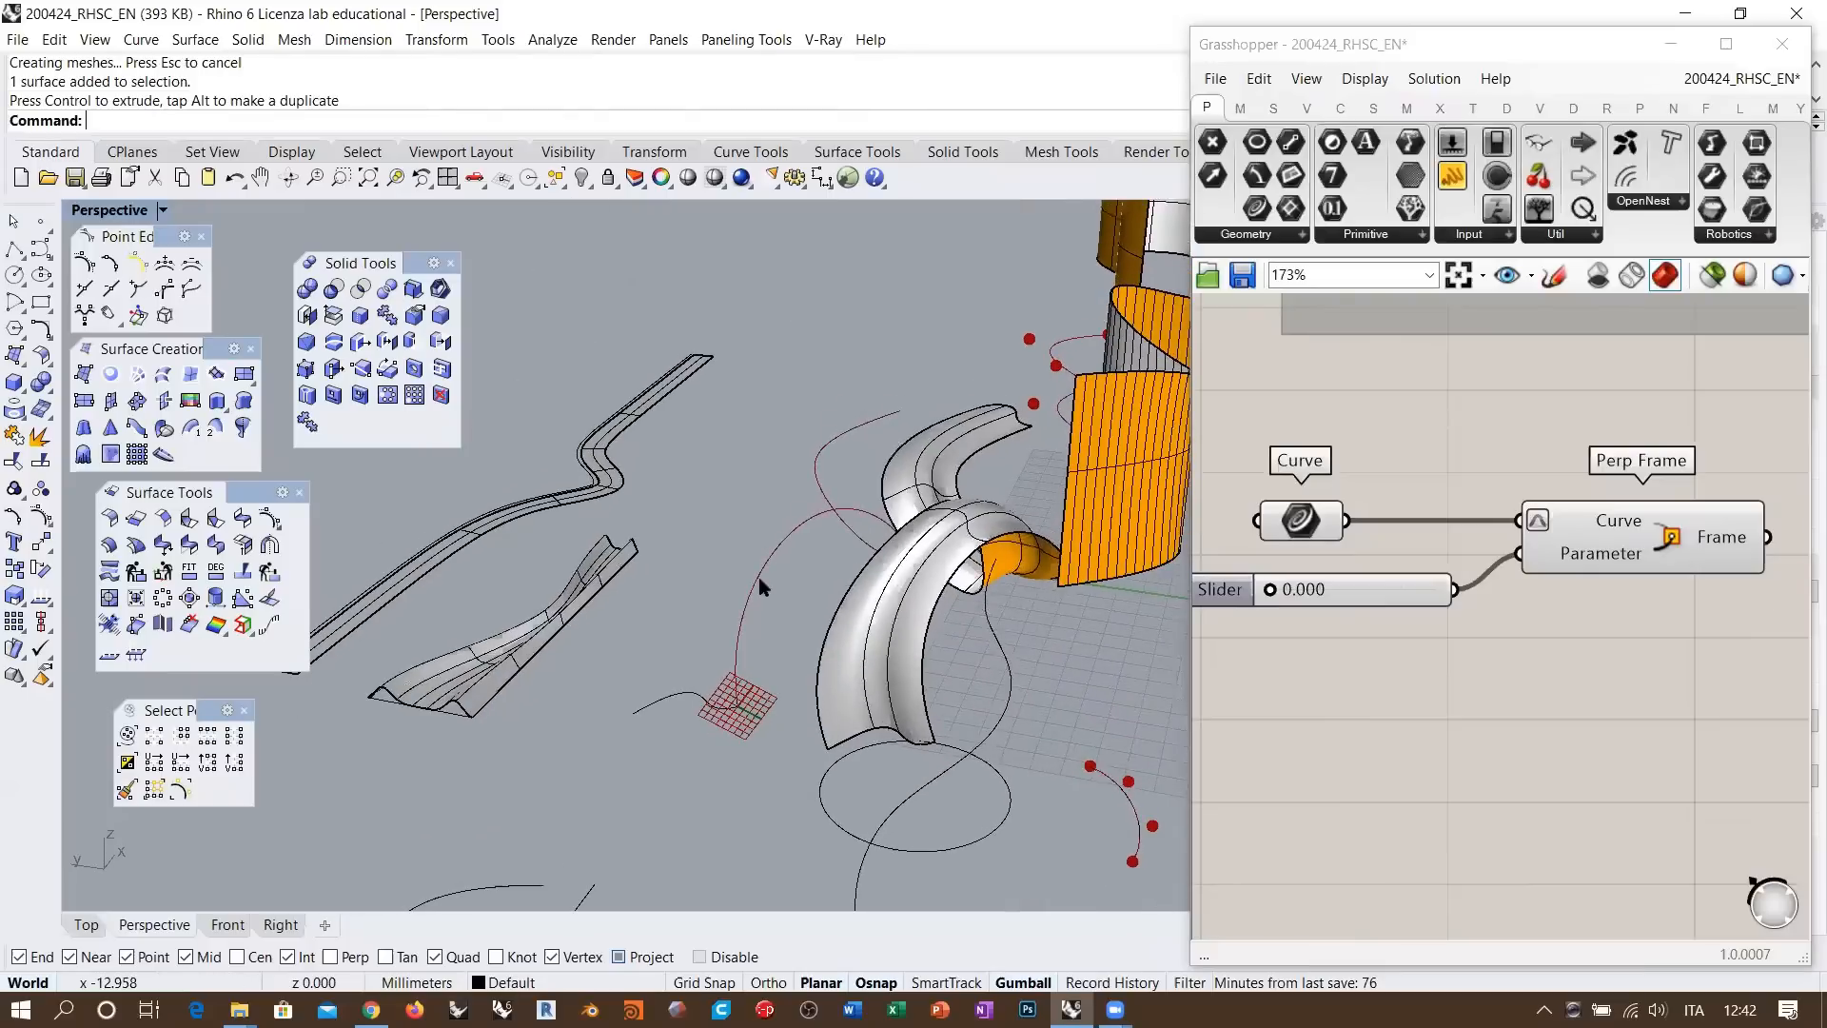
# Preview a one-rail sweep along the exposed rail using the cross section curve at its perpendicular frame
pyautogui.click(757, 582)
pyautogui.click(684, 546)
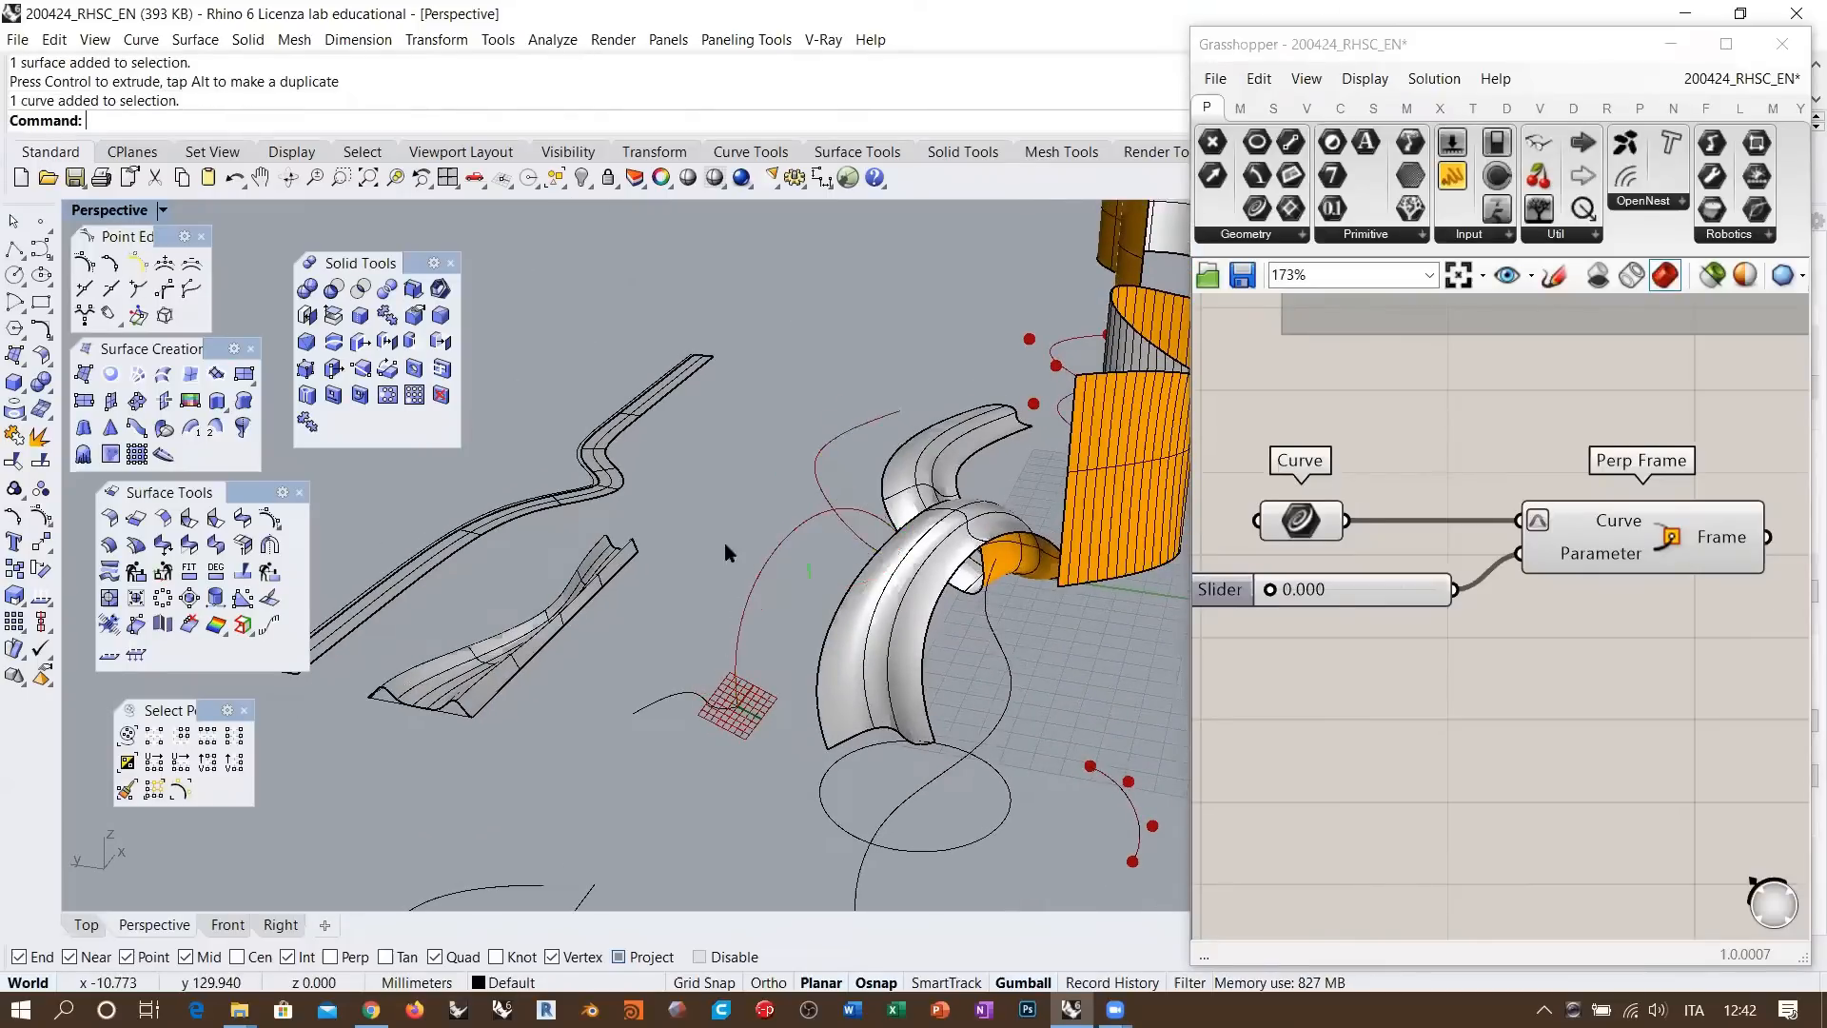
pyautogui.click(751, 585)
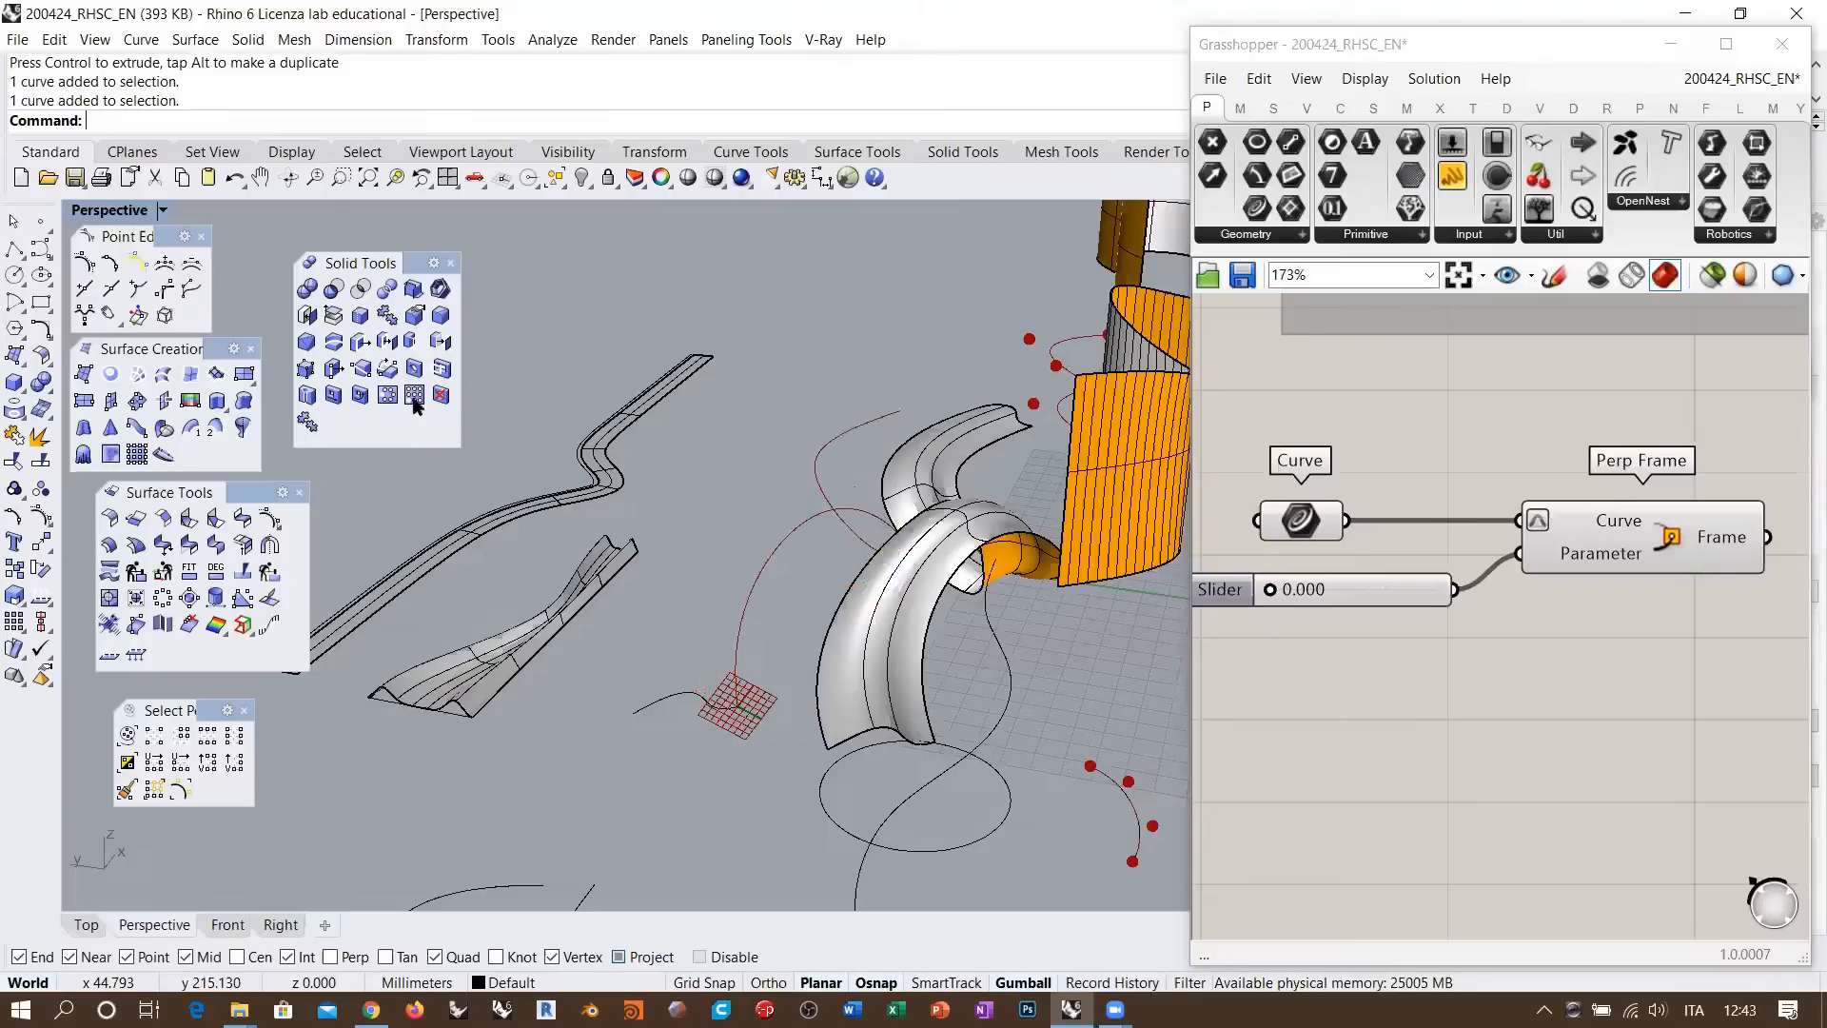
pyautogui.click(190, 427)
pyautogui.click(734, 674)
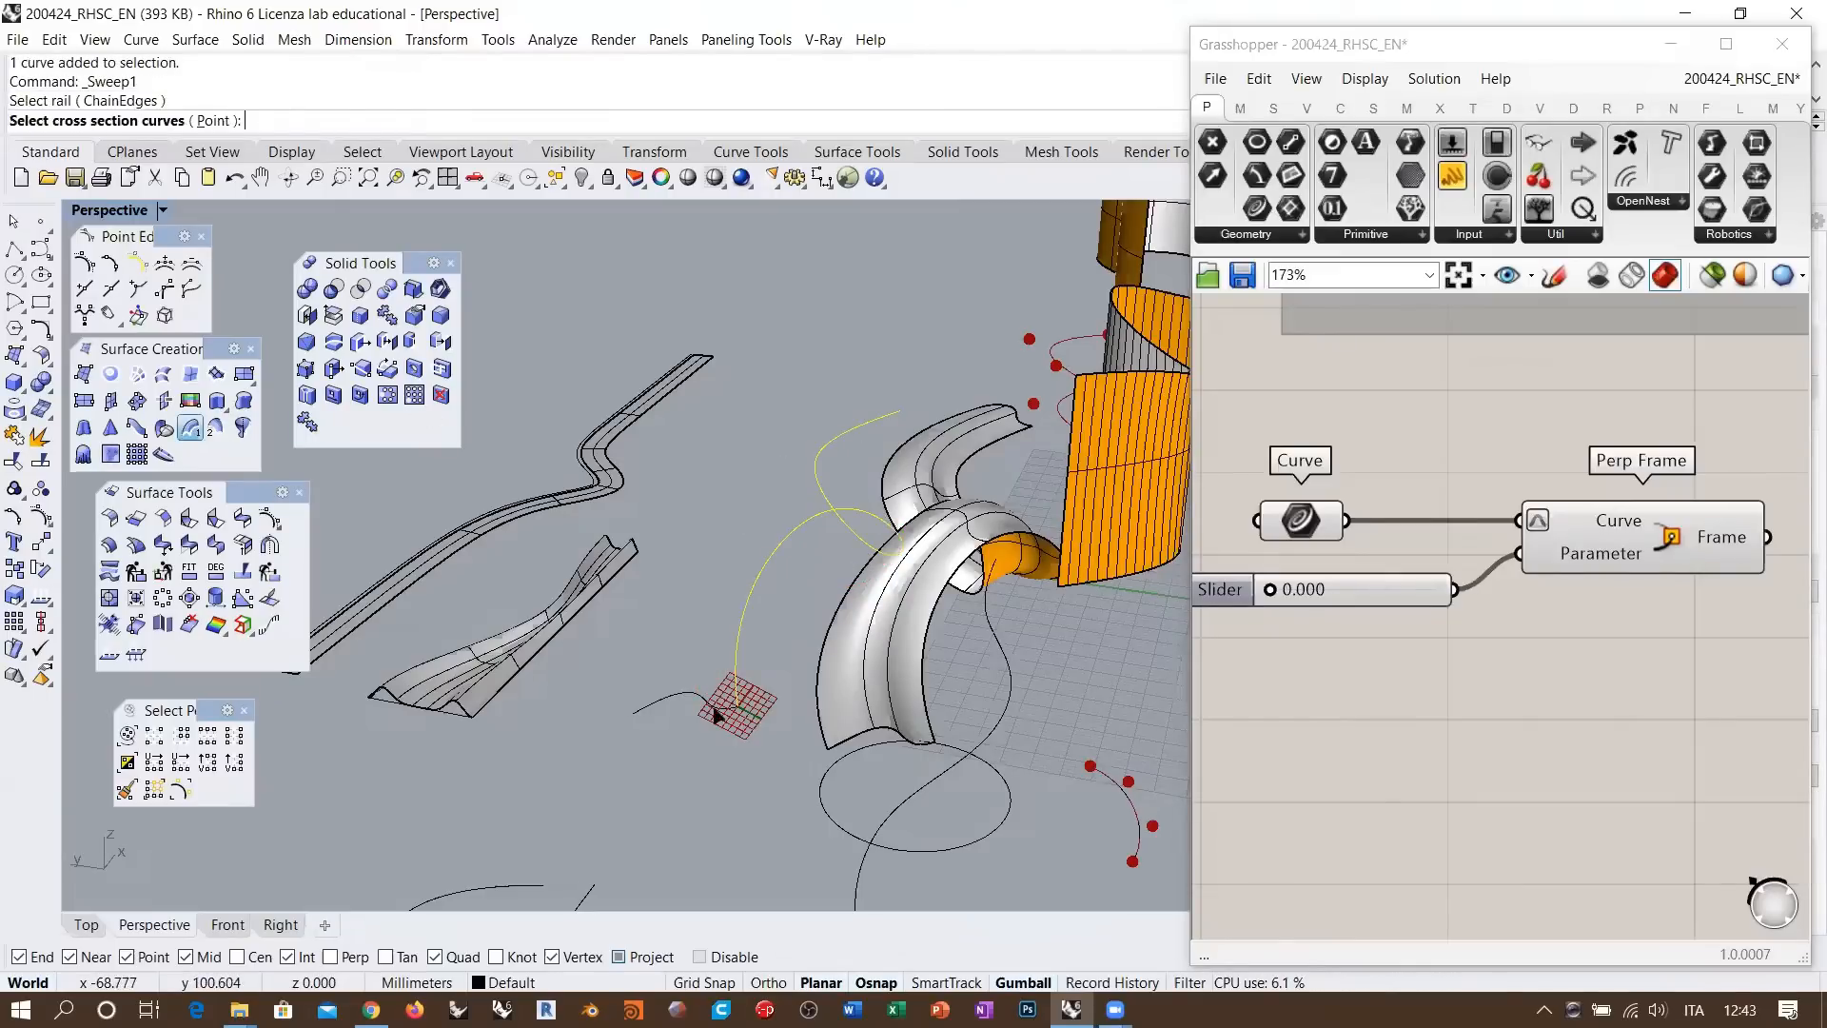
pyautogui.click(712, 705)
pyautogui.rightClick(683, 615)
pyautogui.moveTo(790, 583)
pyautogui.mouseDown(button='right')
pyautogui.moveTo(590, 651)
pyautogui.moveTo(821, 582)
pyautogui.mouseUp(button='right')
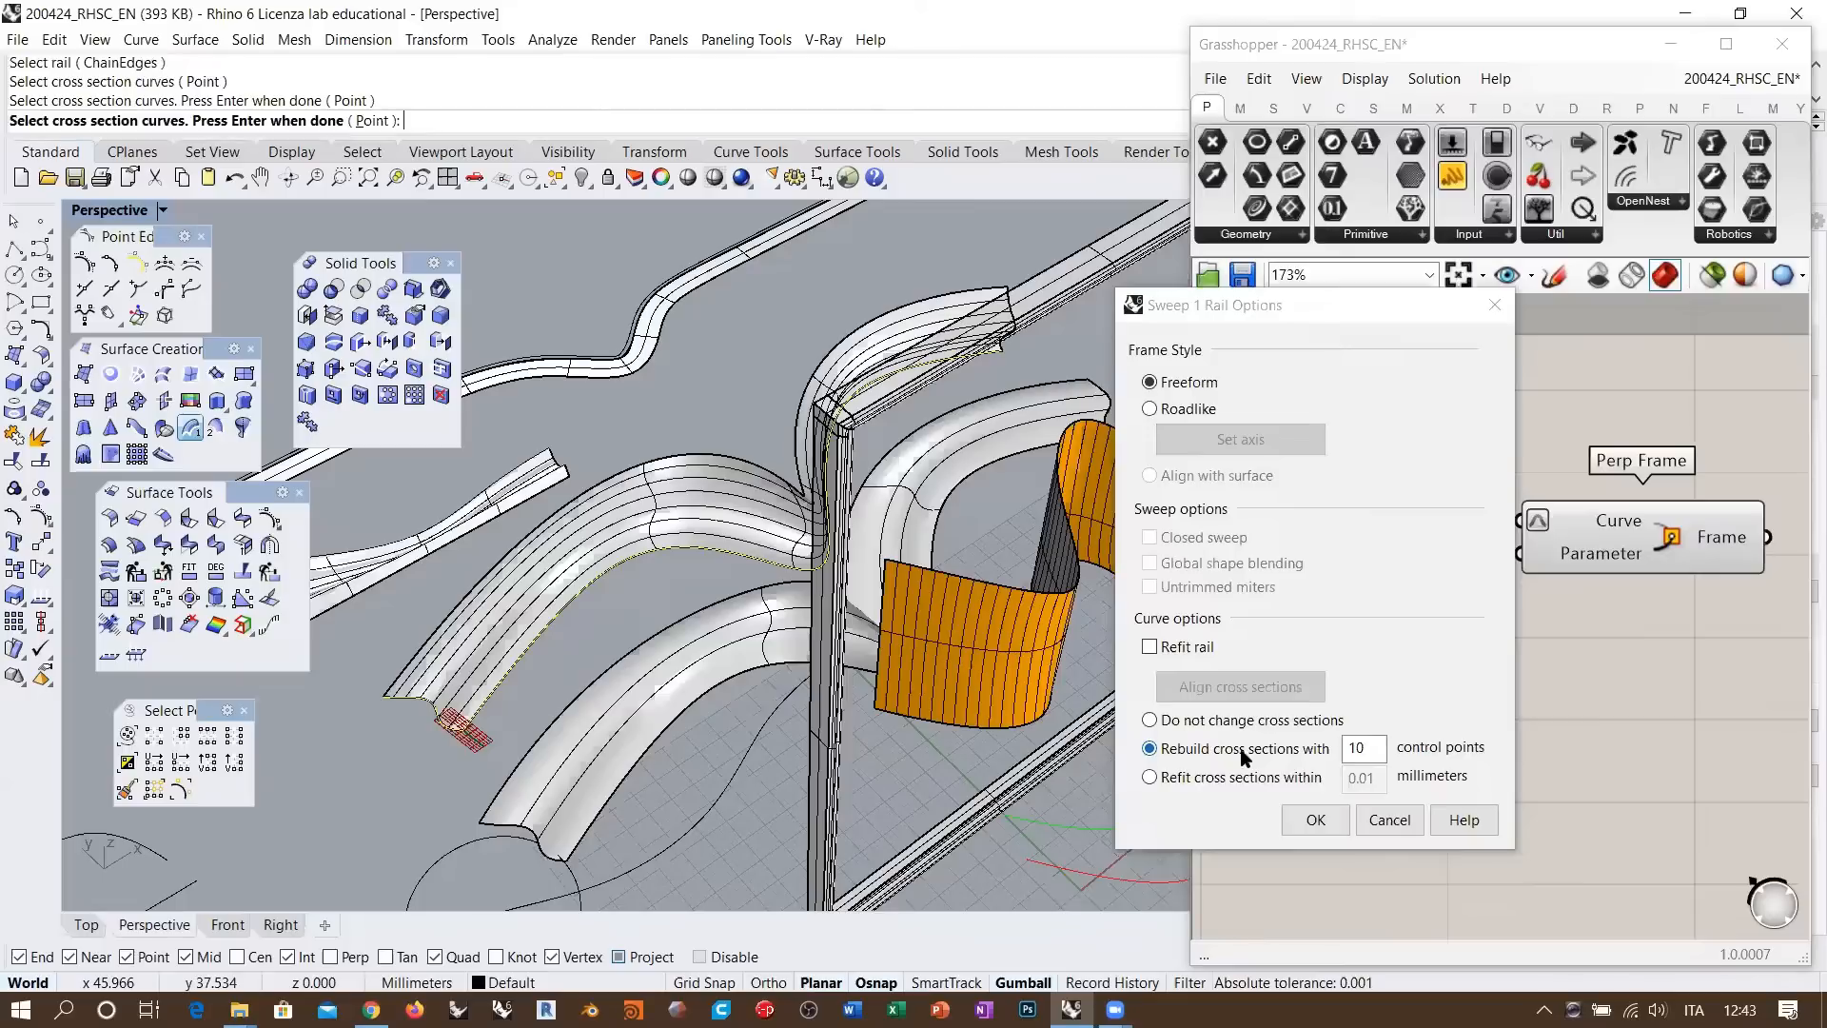
# Preview the sweep with Refit rail on and cross sections rebuilt with 10 control points, inspect its isocurve density, and cancel it
pyautogui.click(1149, 647)
pyautogui.moveTo(723, 533); pyautogui.dragTo(692, 563, button='right')
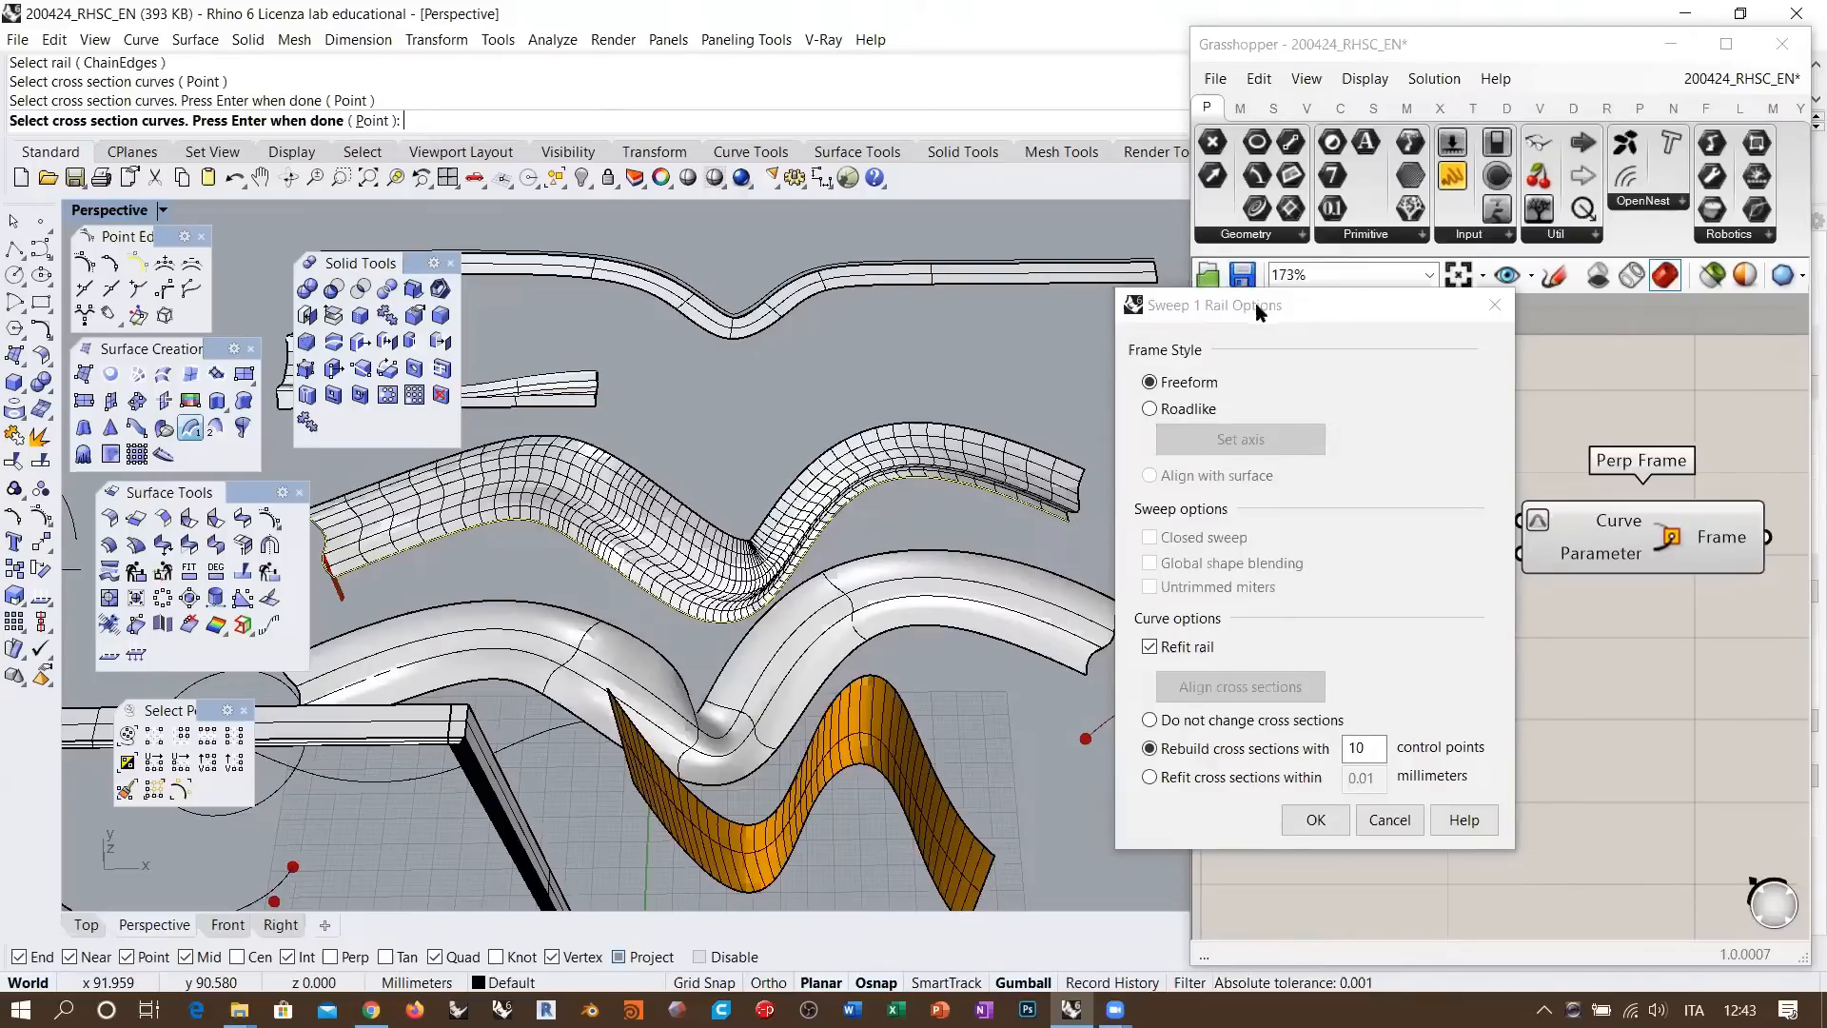
pyautogui.moveTo(1302, 302); pyautogui.dragTo(1247, 207)
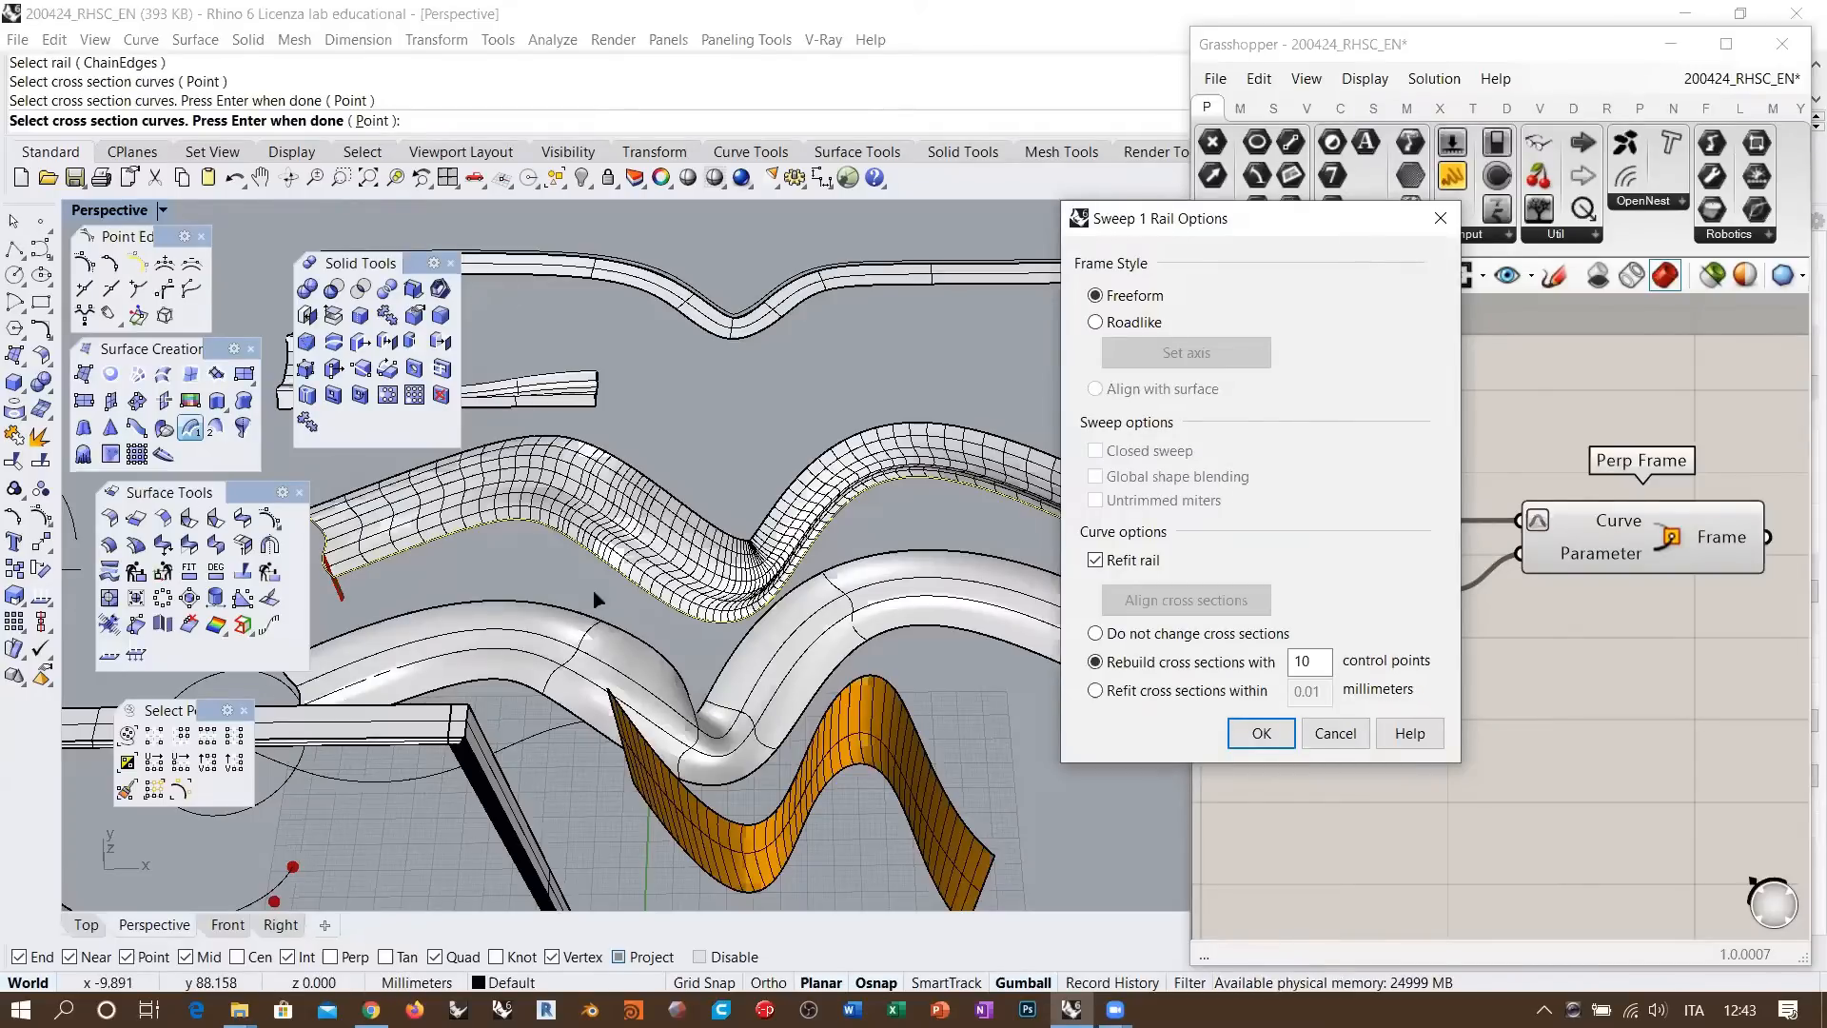
pyautogui.scroll(5, 626, 561)
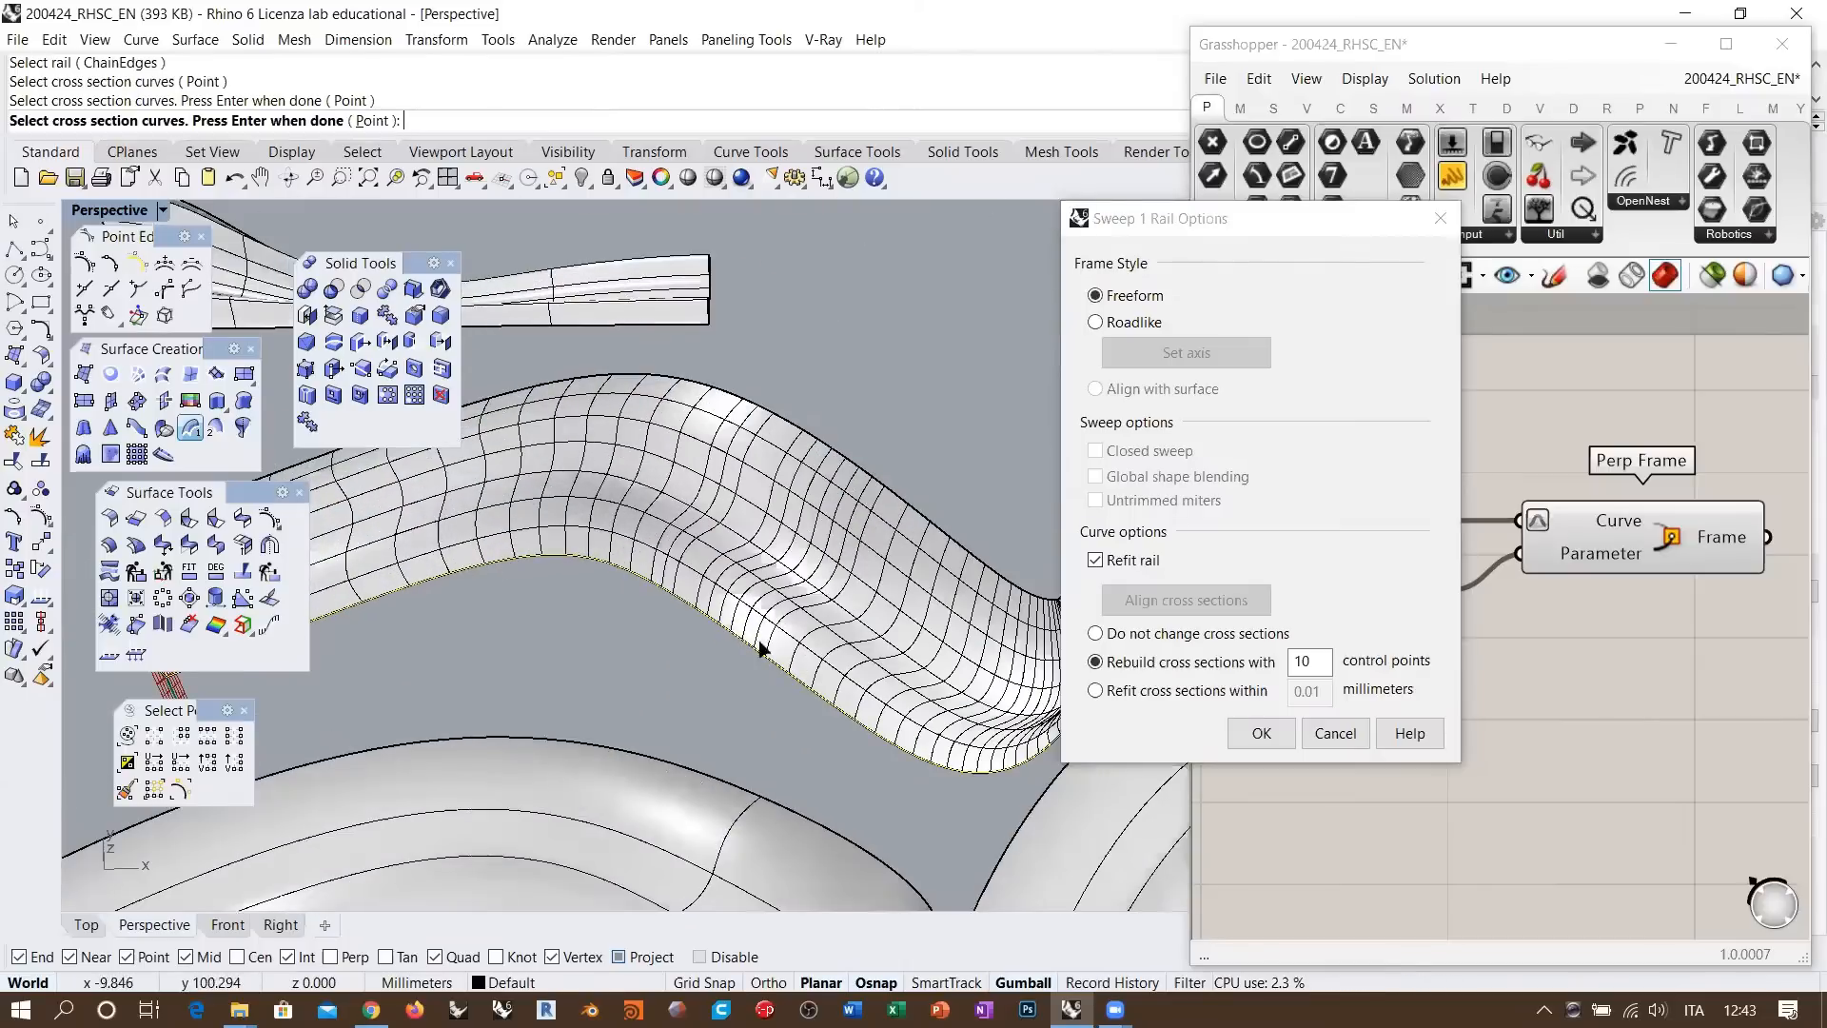
pyautogui.moveTo(942, 750); pyautogui.dragTo(751, 670, button='right')
pyautogui.scroll(-6, 750, 672)
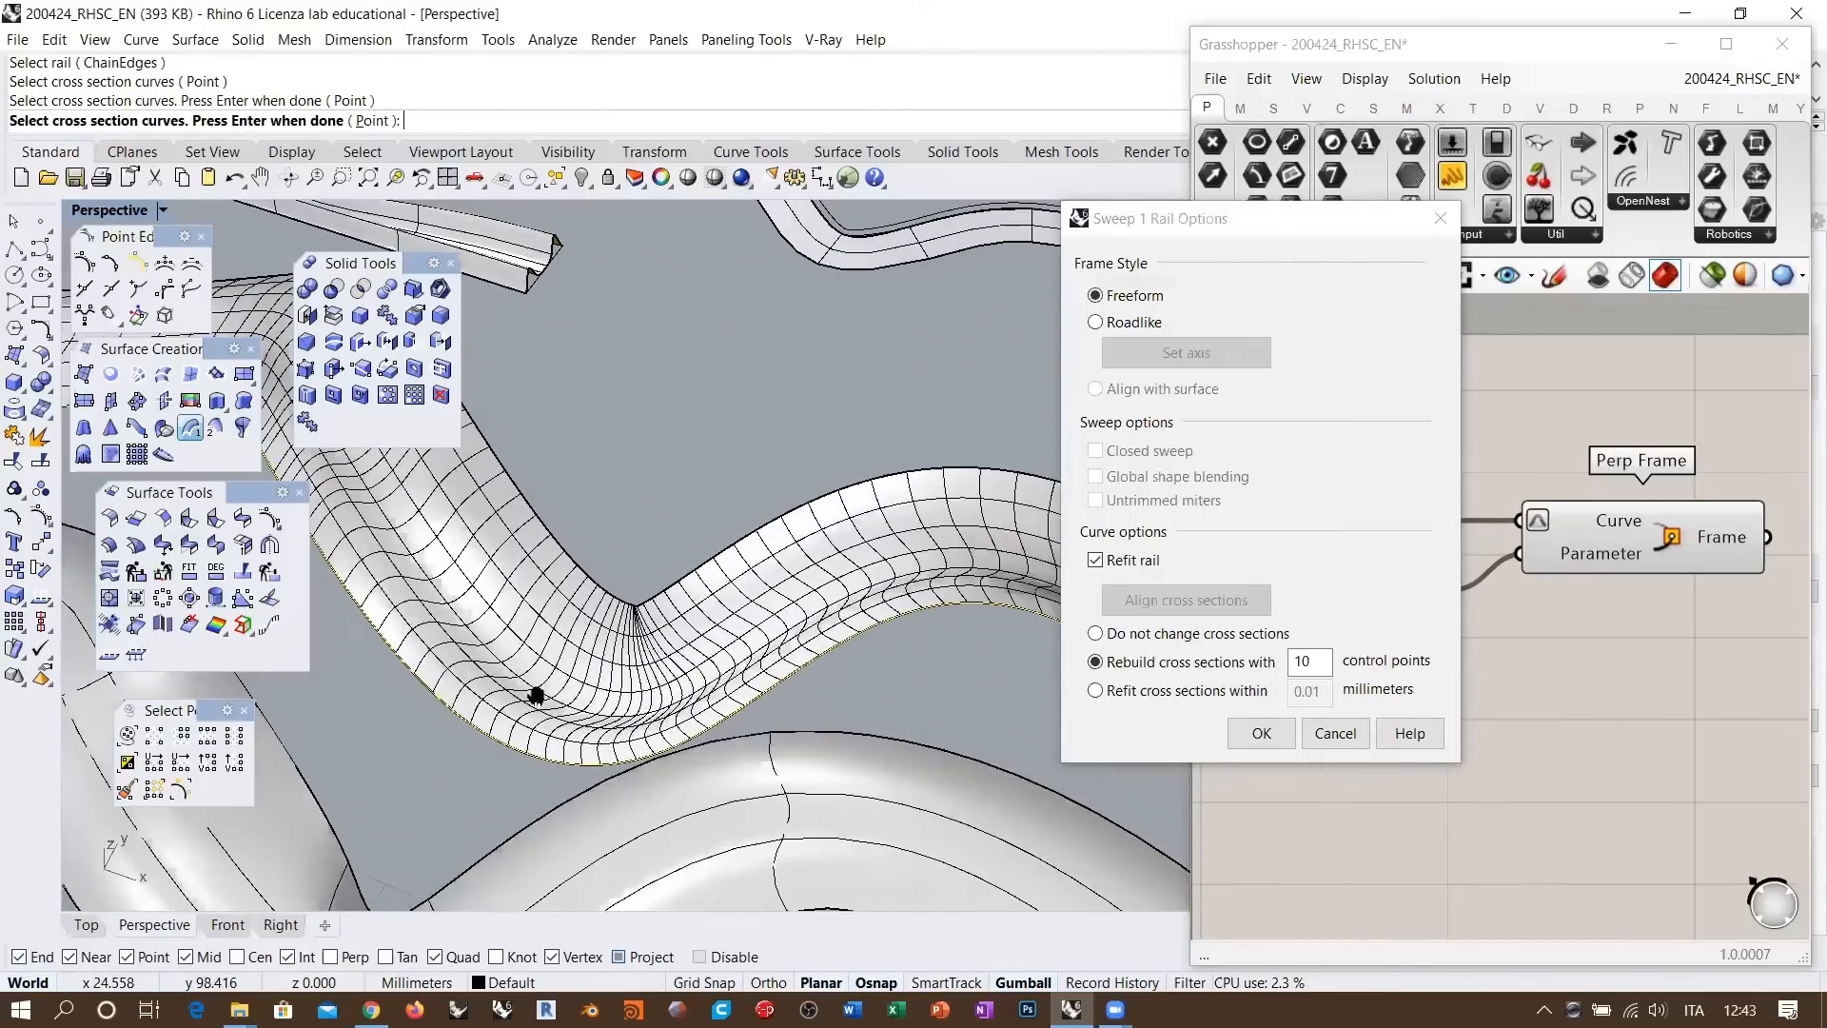
pyautogui.moveTo(539, 611); pyautogui.dragTo(630, 608, button='right')
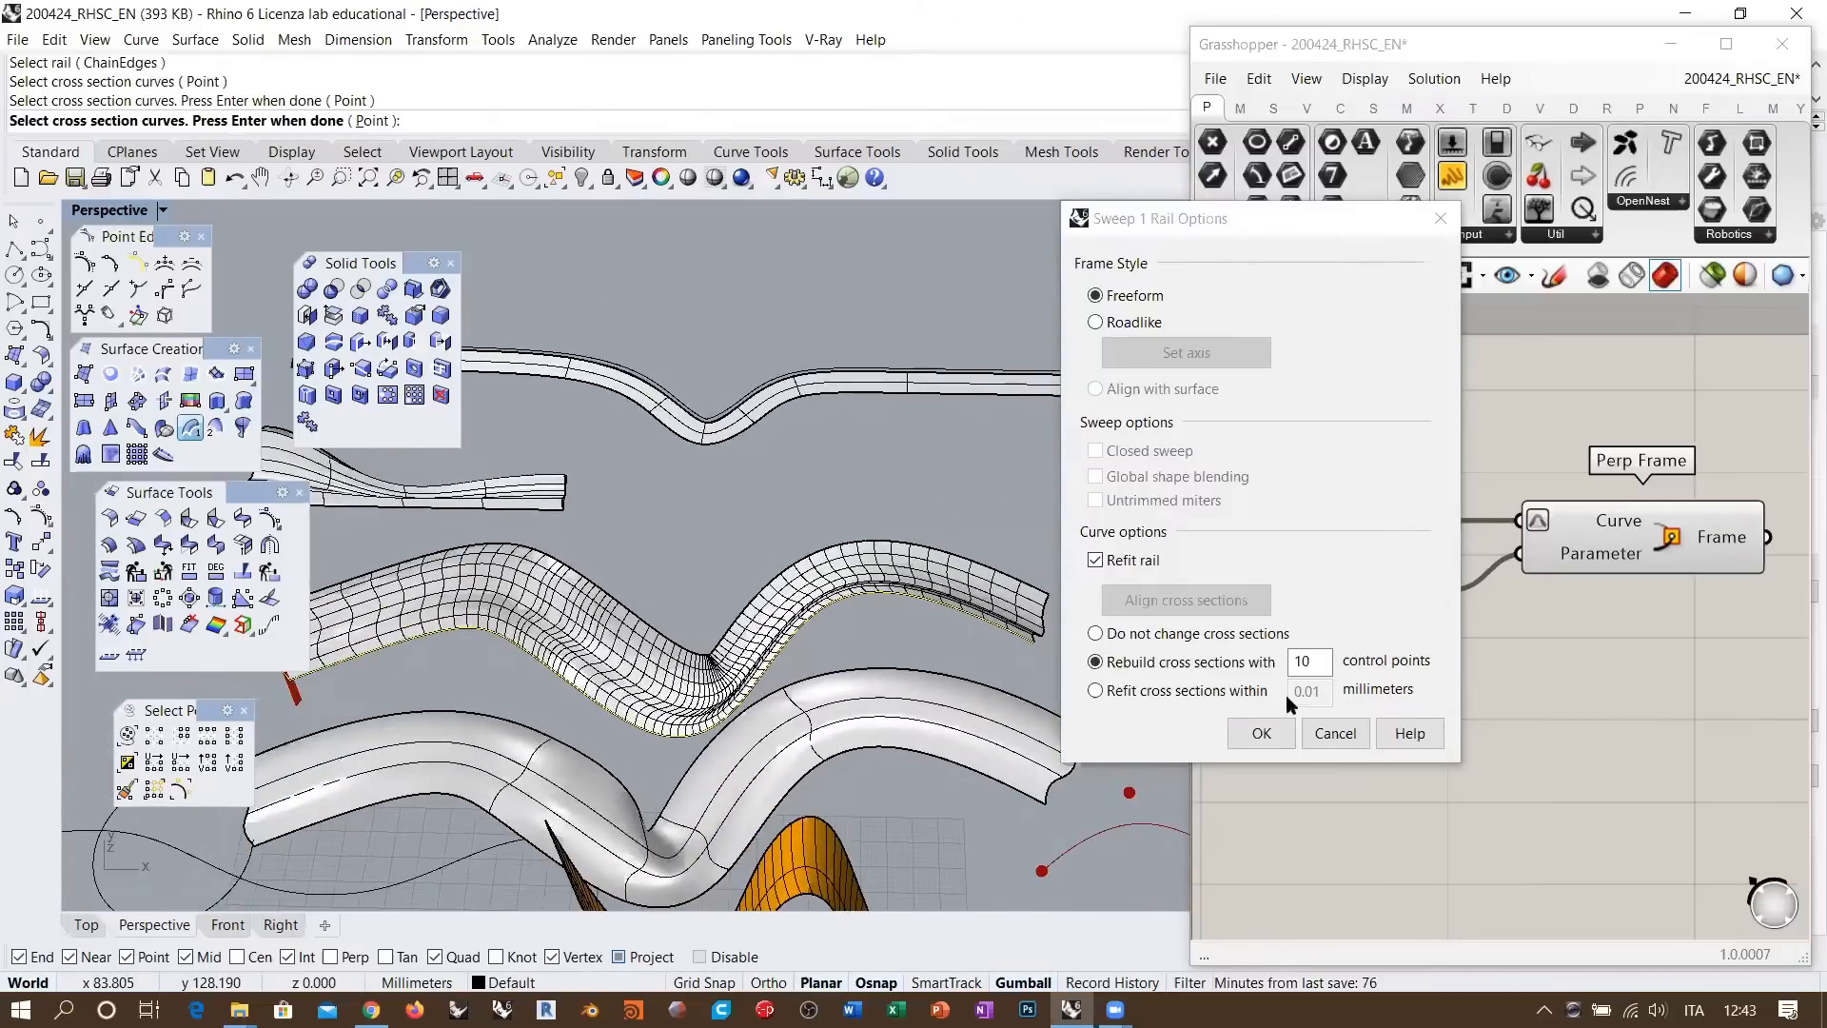
pyautogui.click(1338, 736)
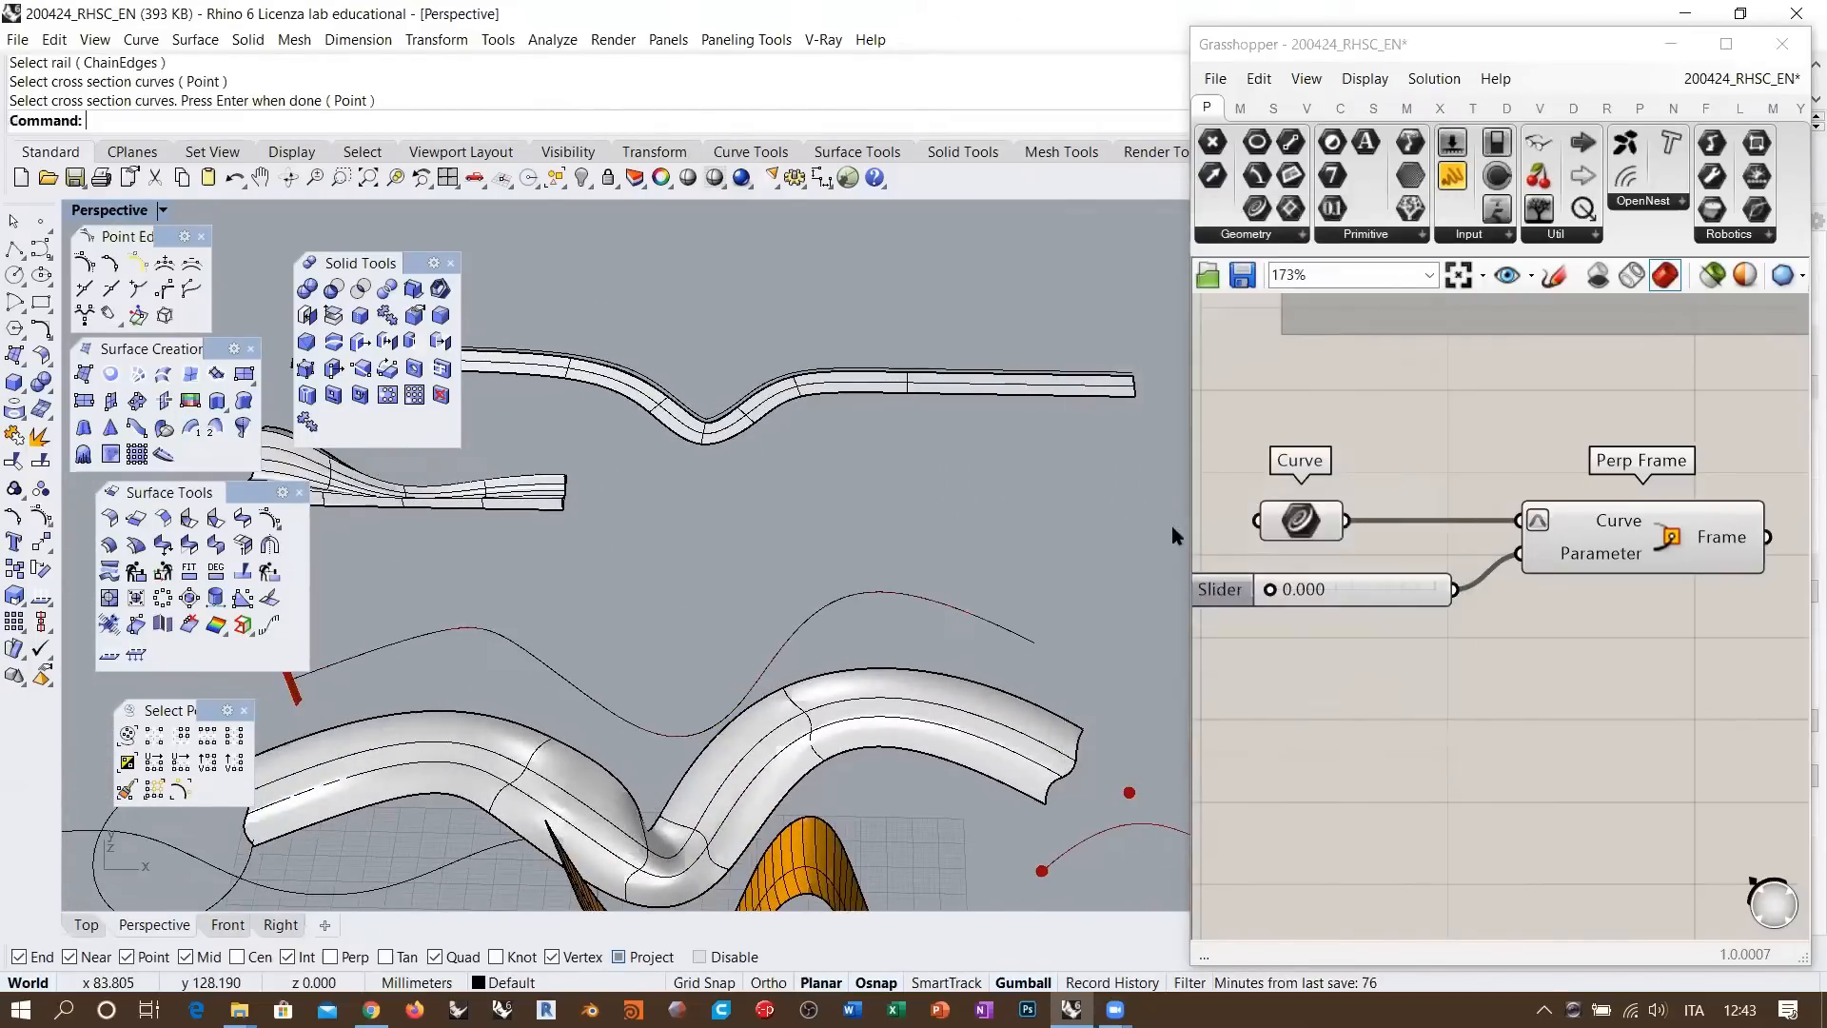
# Set the model's absolute tolerance to 1 in the document unit settings
pyautogui.moveTo(564, 588); pyautogui.dragTo(656, 573, button='right')
pyautogui.click(418, 983)
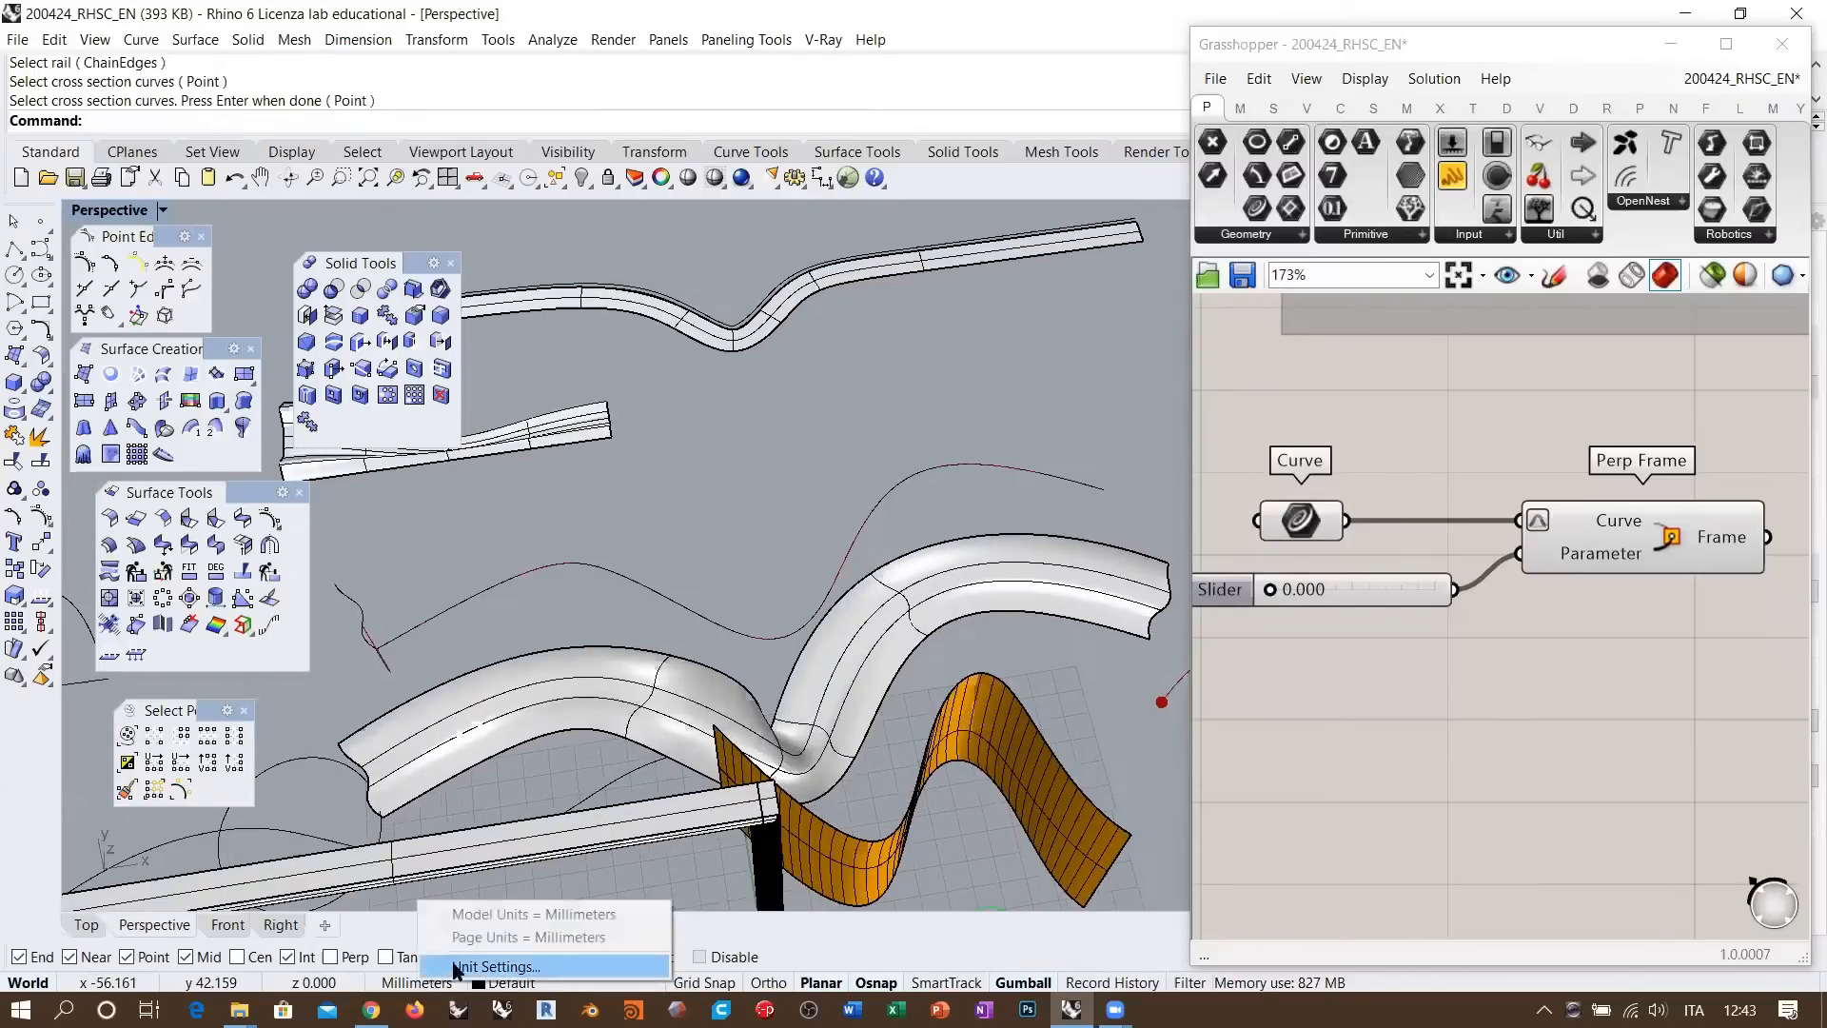
pyautogui.click(456, 966)
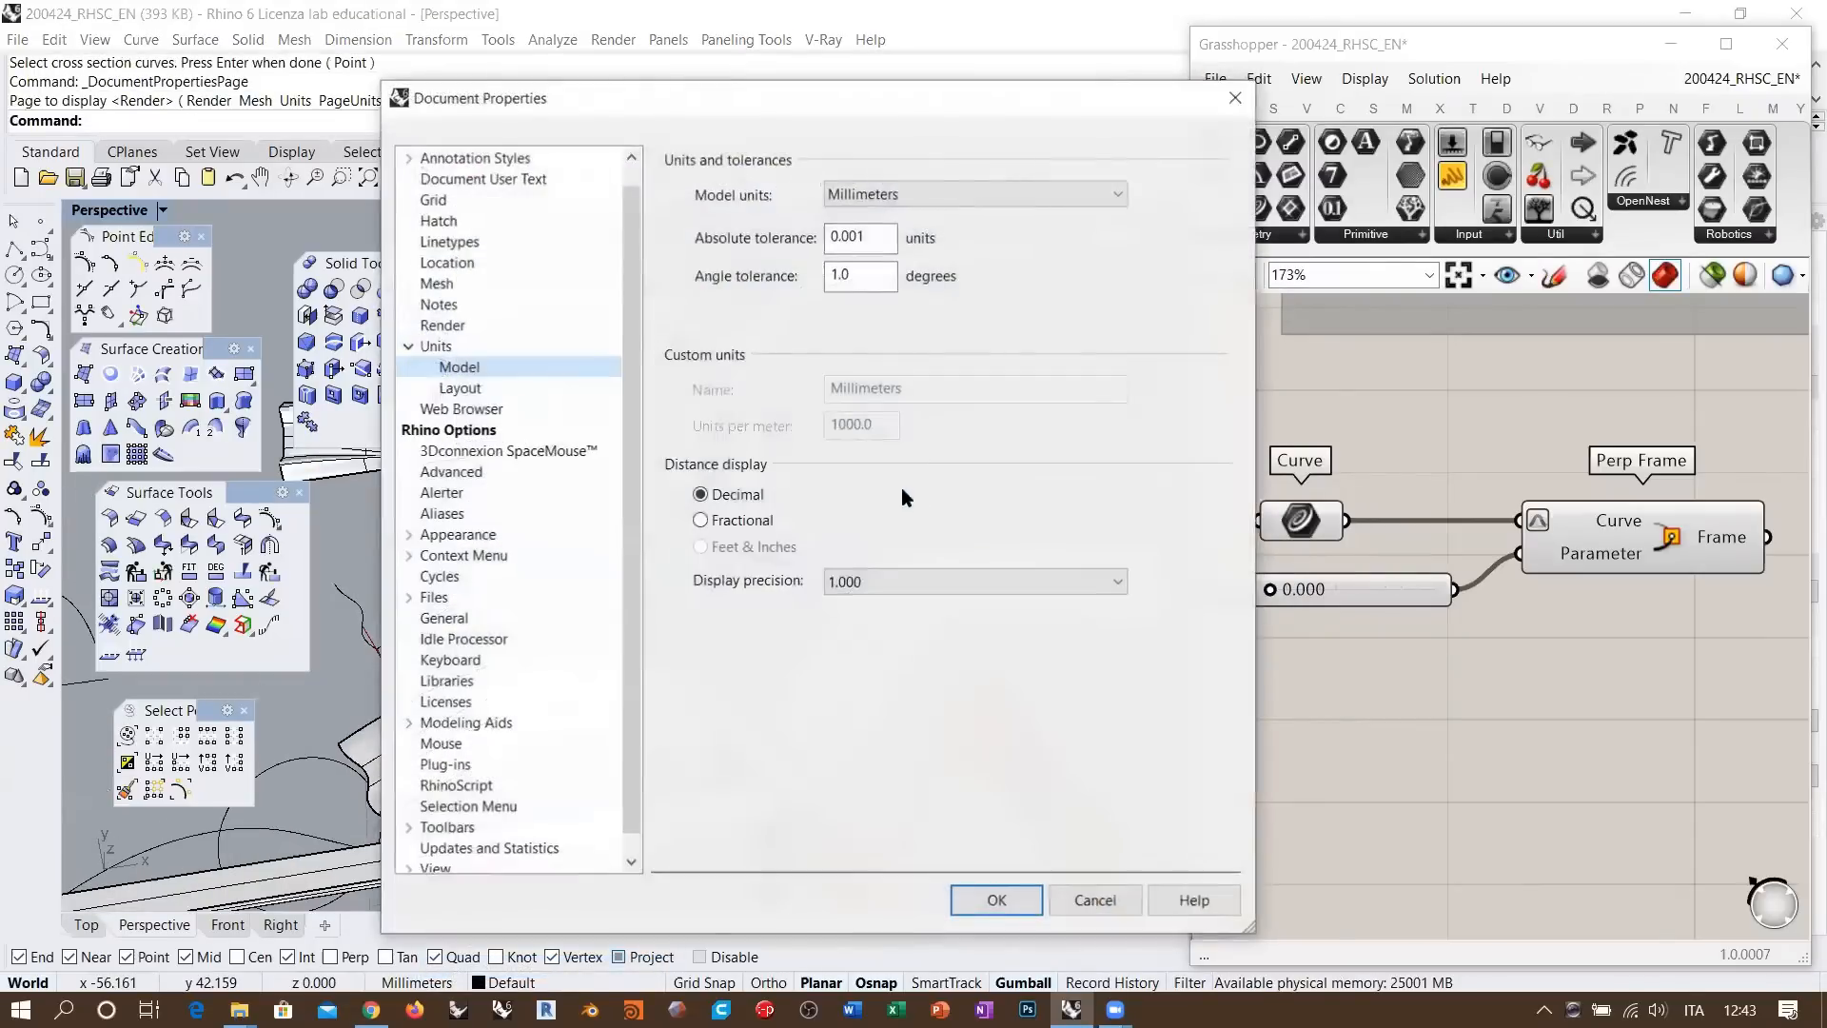
pyautogui.doubleClick(859, 237)
pyautogui.write('1')
pyautogui.press('Tab')
pyautogui.click(996, 900)
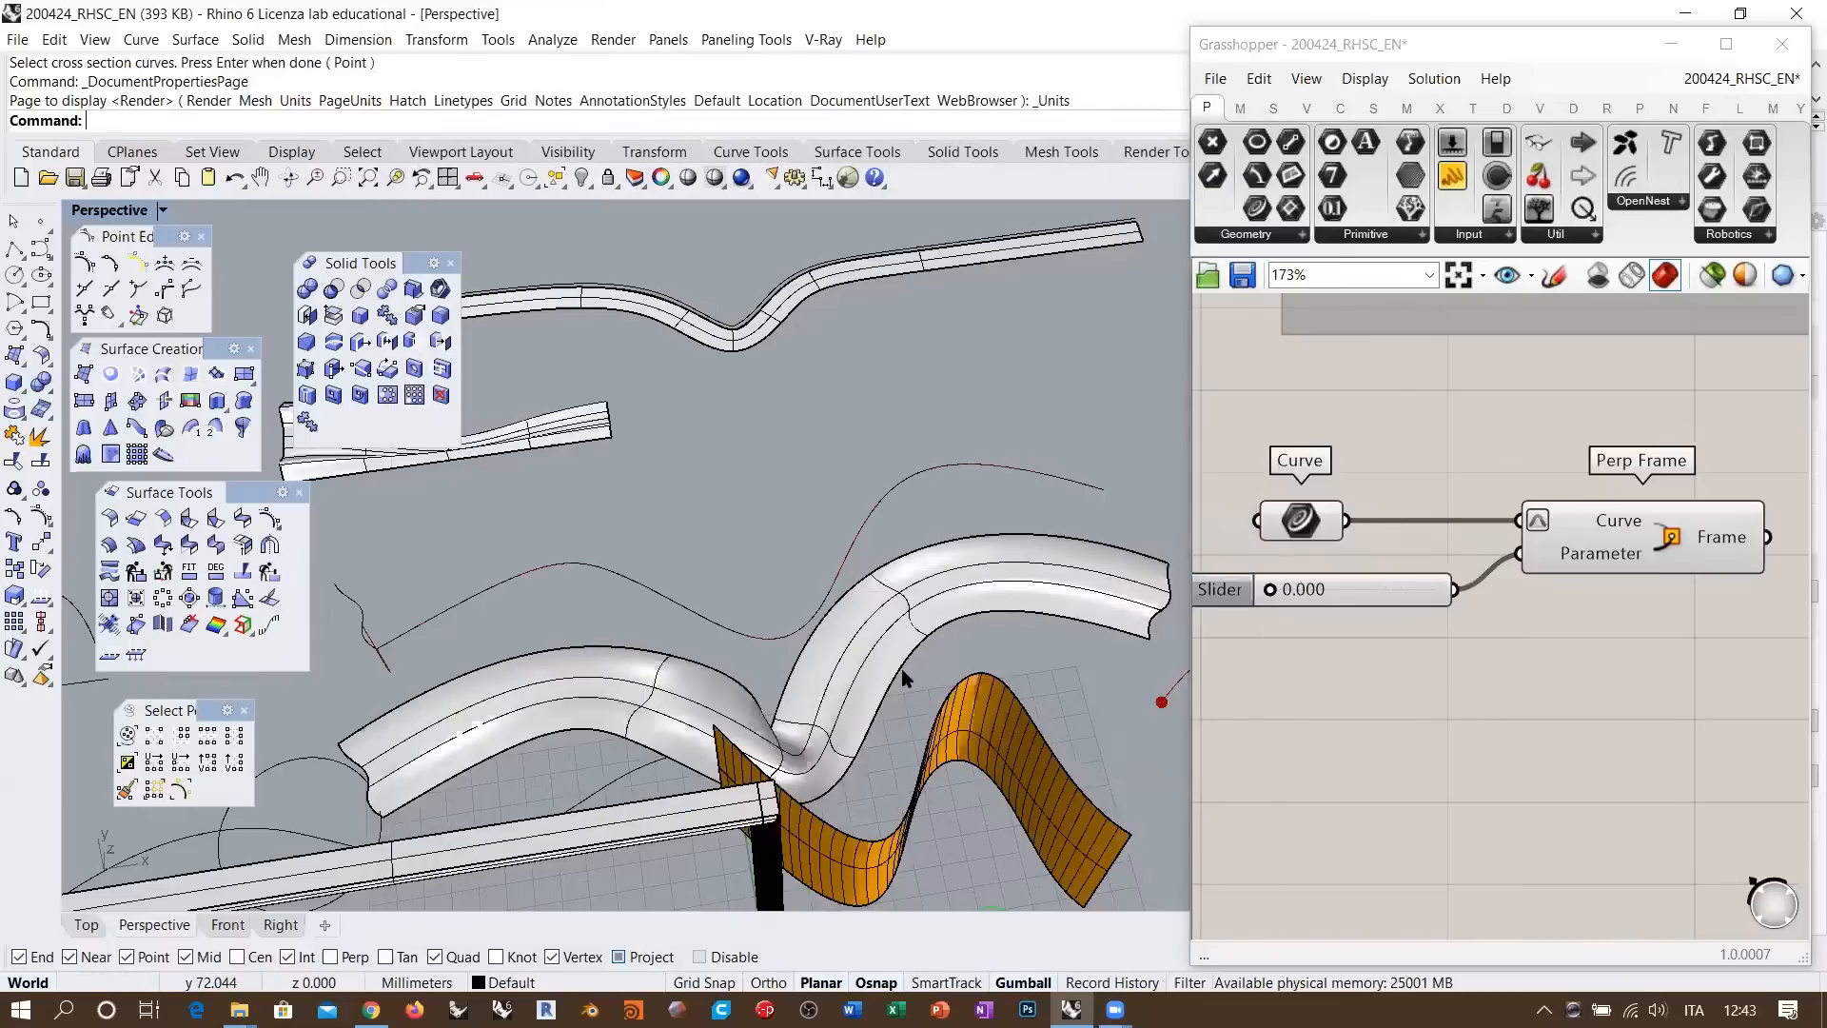
# Preview the one-rail sweep again at the coarser tolerance, using the same exposed rail and cross section curve
pyautogui.moveTo(900, 668); pyautogui.dragTo(599, 628, button='right')
pyautogui.click(190, 427)
pyautogui.click(623, 682)
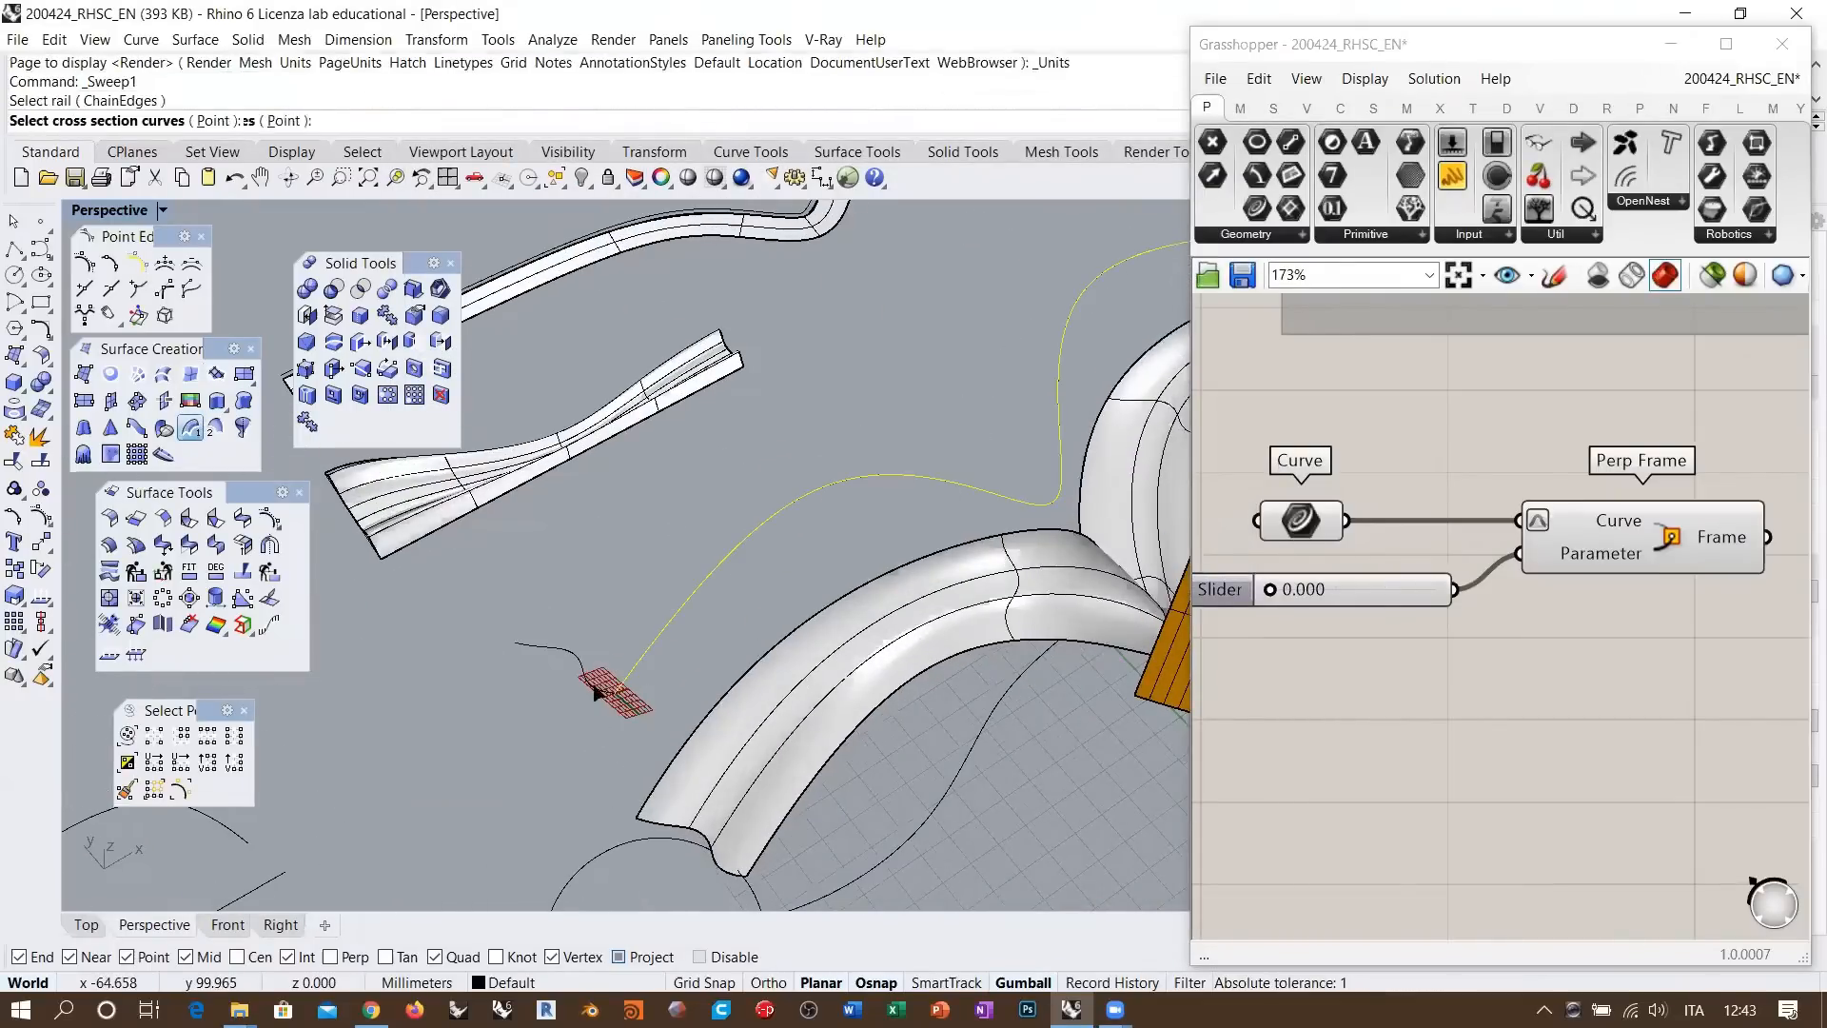
pyautogui.click(591, 684)
pyautogui.rightClick(594, 685)
pyautogui.keyDown('shift'); pyautogui.moveTo(765, 629); pyautogui.dragTo(623, 673, button='right'); pyautogui.keyUp('shift')
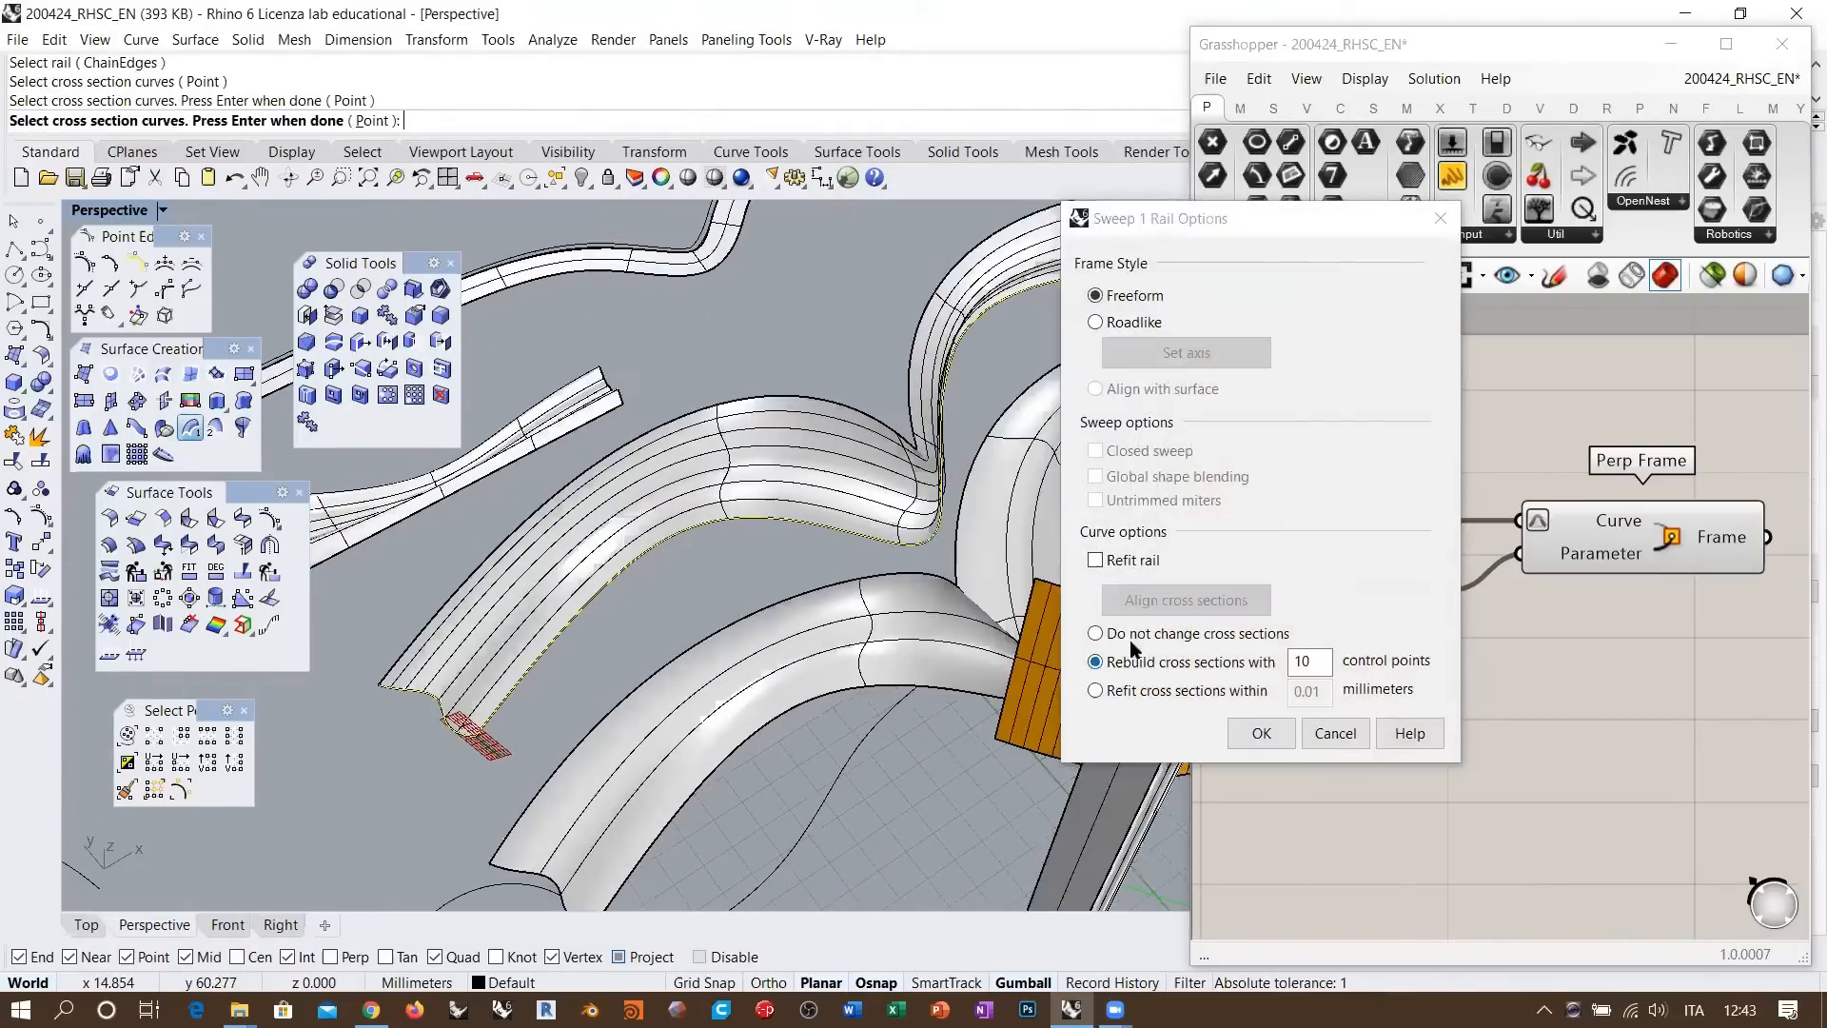
# Preview Refit rail on the coarser-tolerance sweep, examine its isocurves around the bends, and close the sweep without keeping a surface
pyautogui.click(1117, 563)
pyautogui.moveTo(808, 595); pyautogui.dragTo(709, 574, button='right')
pyautogui.scroll(-3, 765, 563)
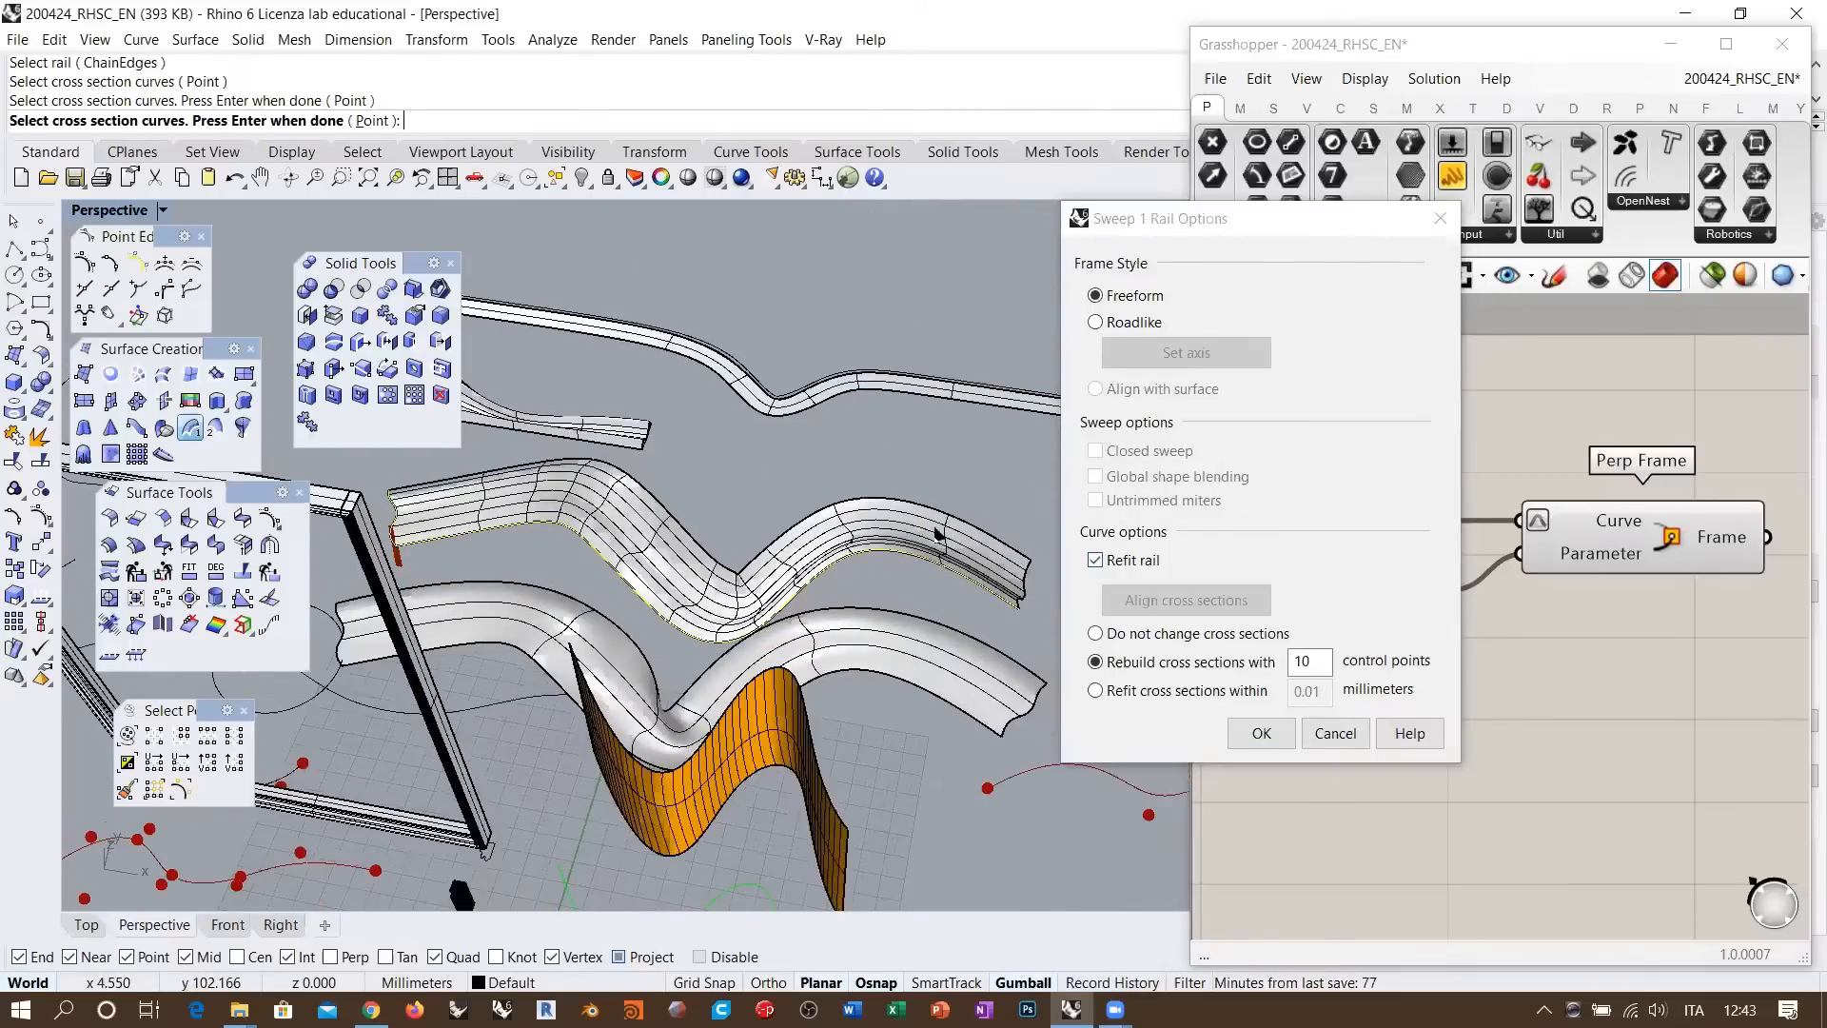
pyautogui.moveTo(939, 533); pyautogui.dragTo(894, 549, button='right')
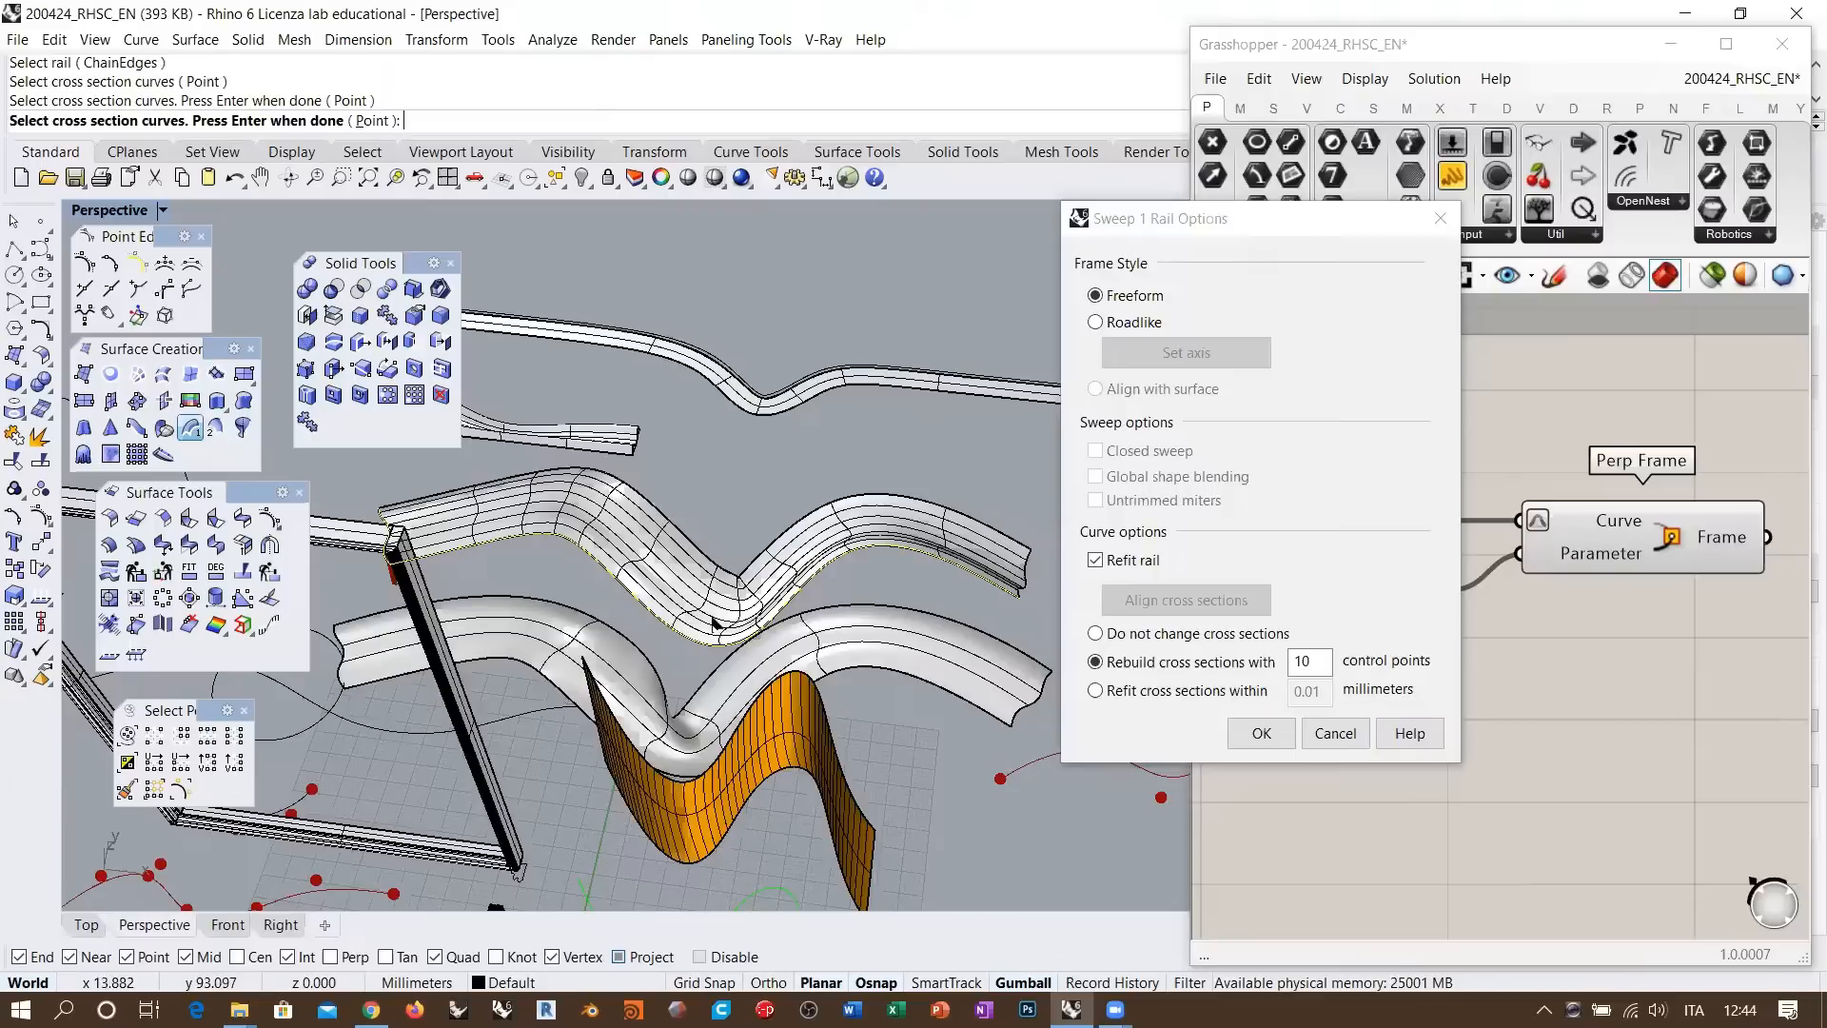
pyautogui.click(1262, 732)
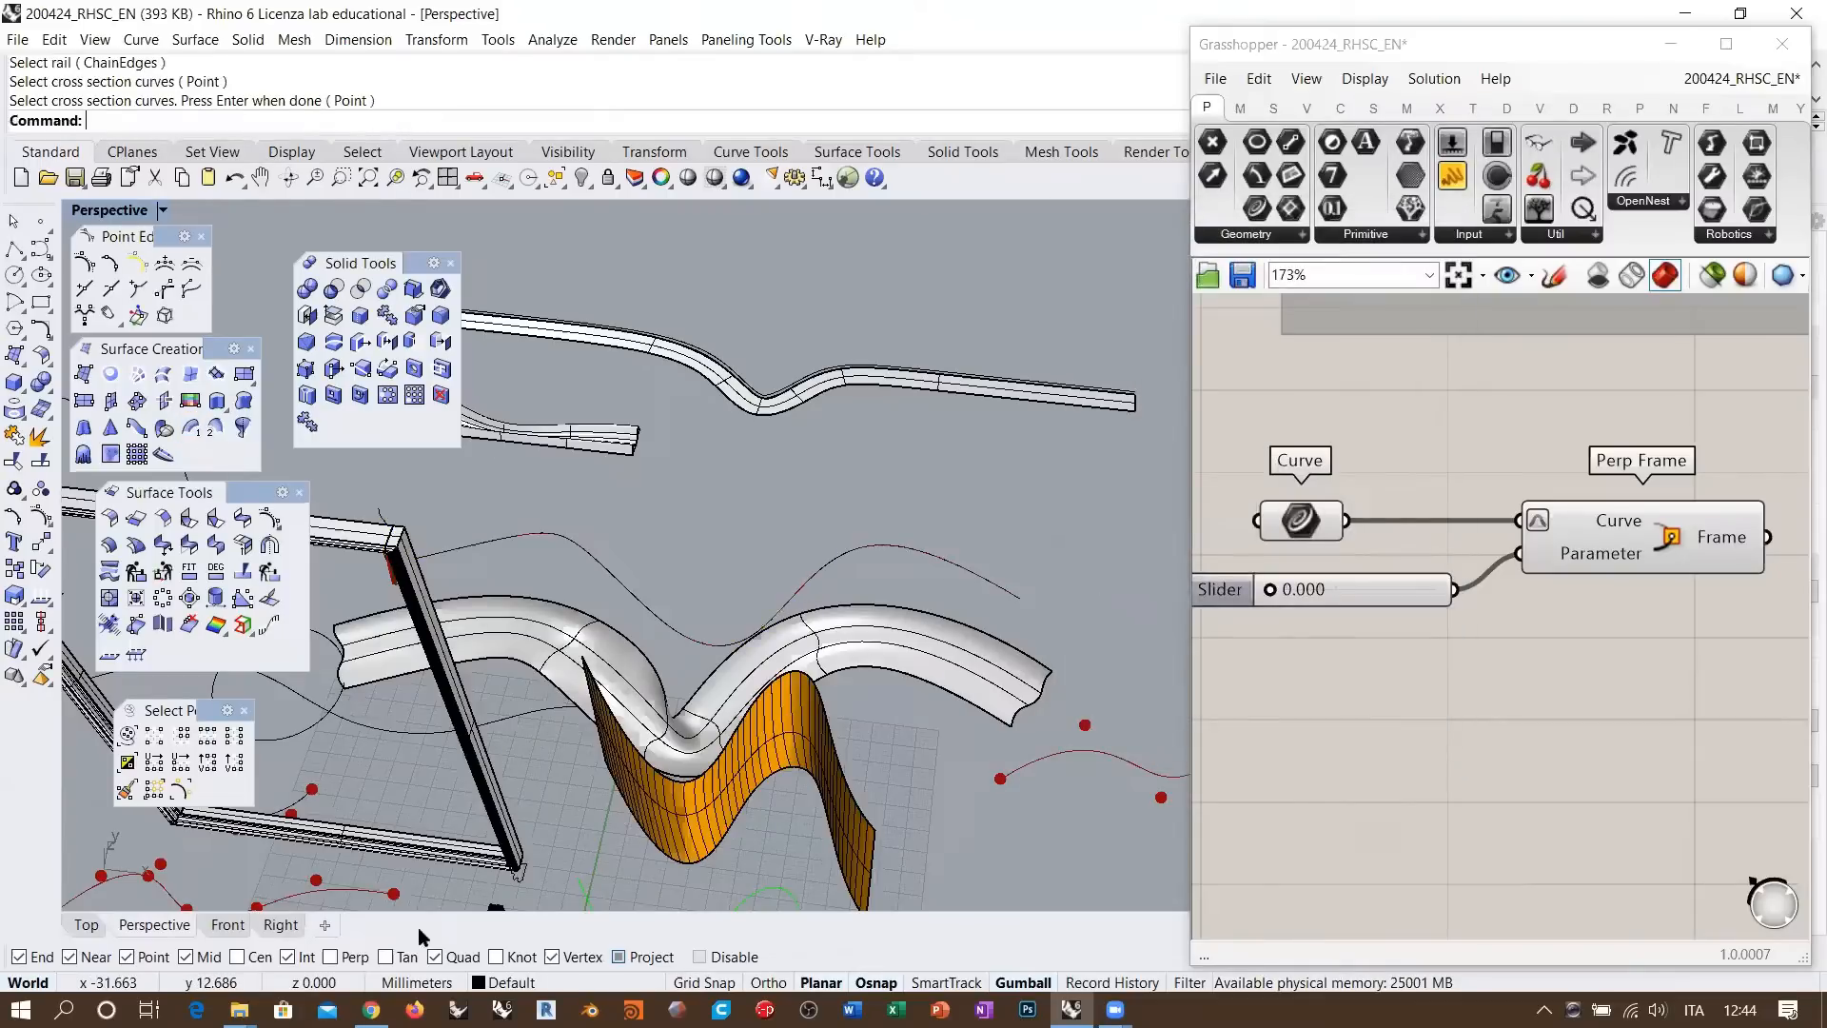
# Set the model's absolute tolerance back to 0.001 in the document unit settings
pyautogui.click(438, 982)
pyautogui.click(504, 968)
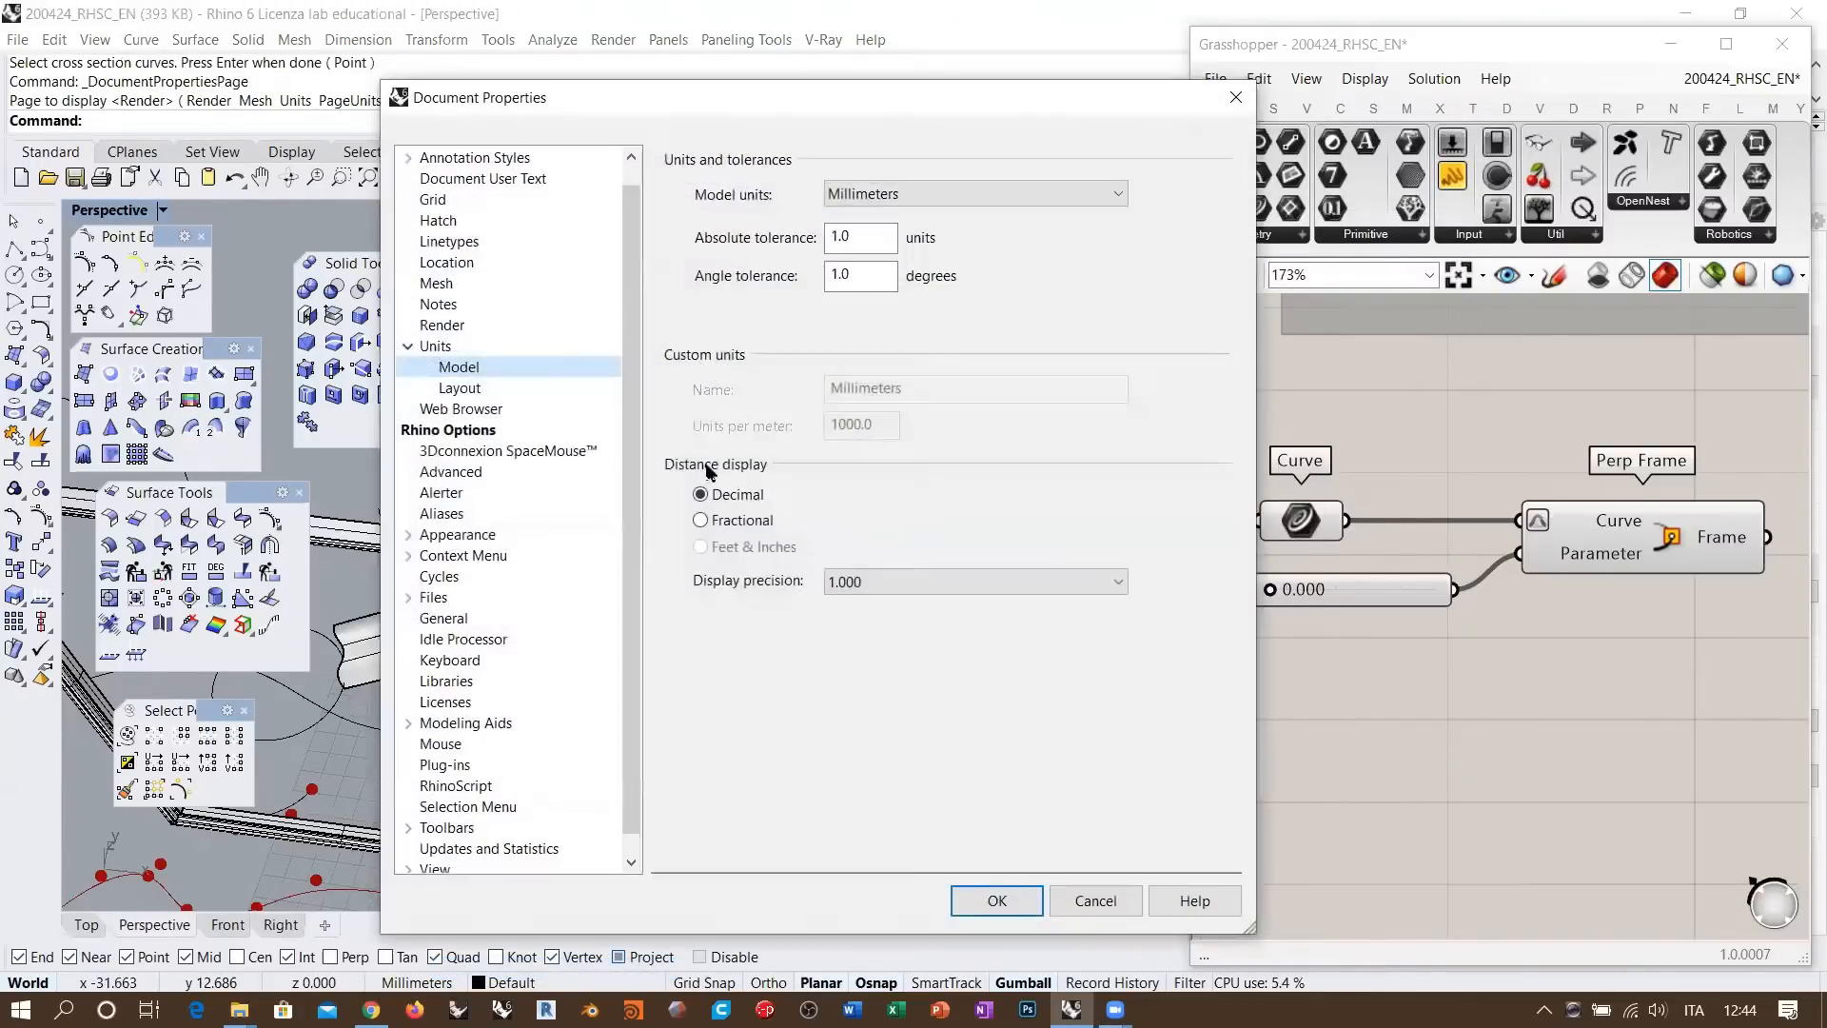
pyautogui.doubleClick(881, 236)
pyautogui.write('0.001')
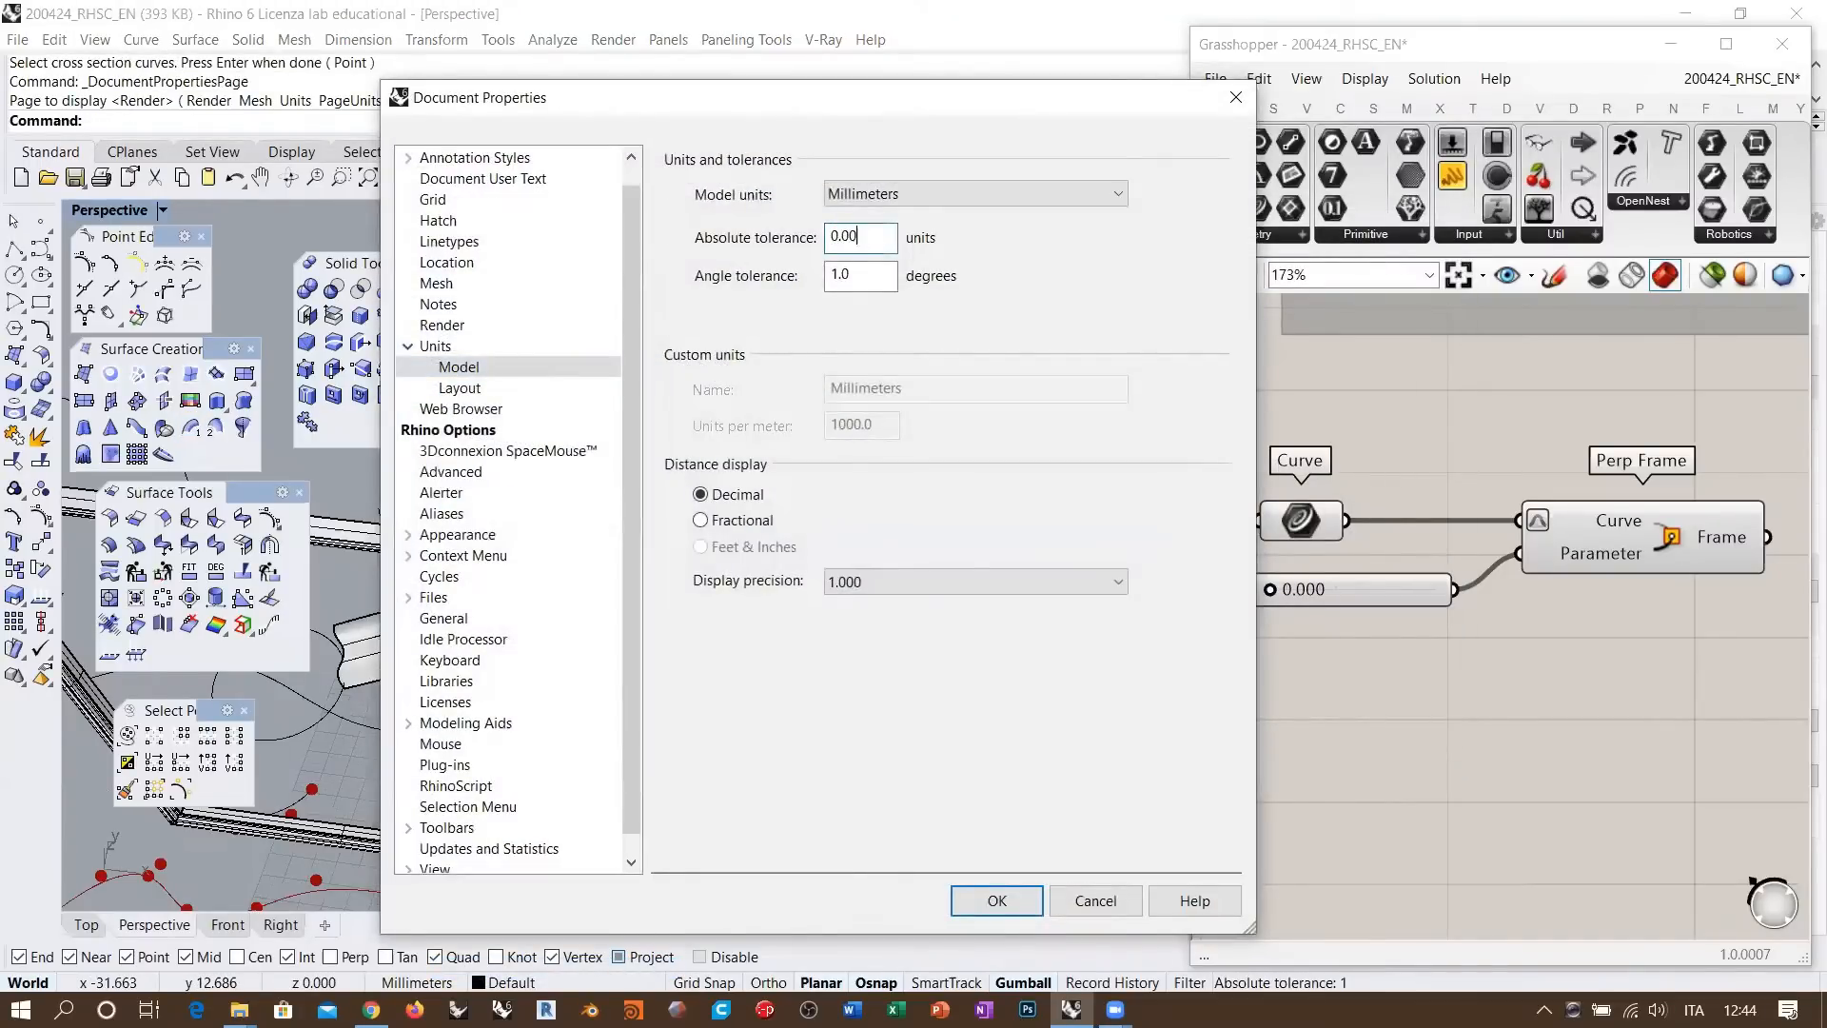
pyautogui.press('Return')
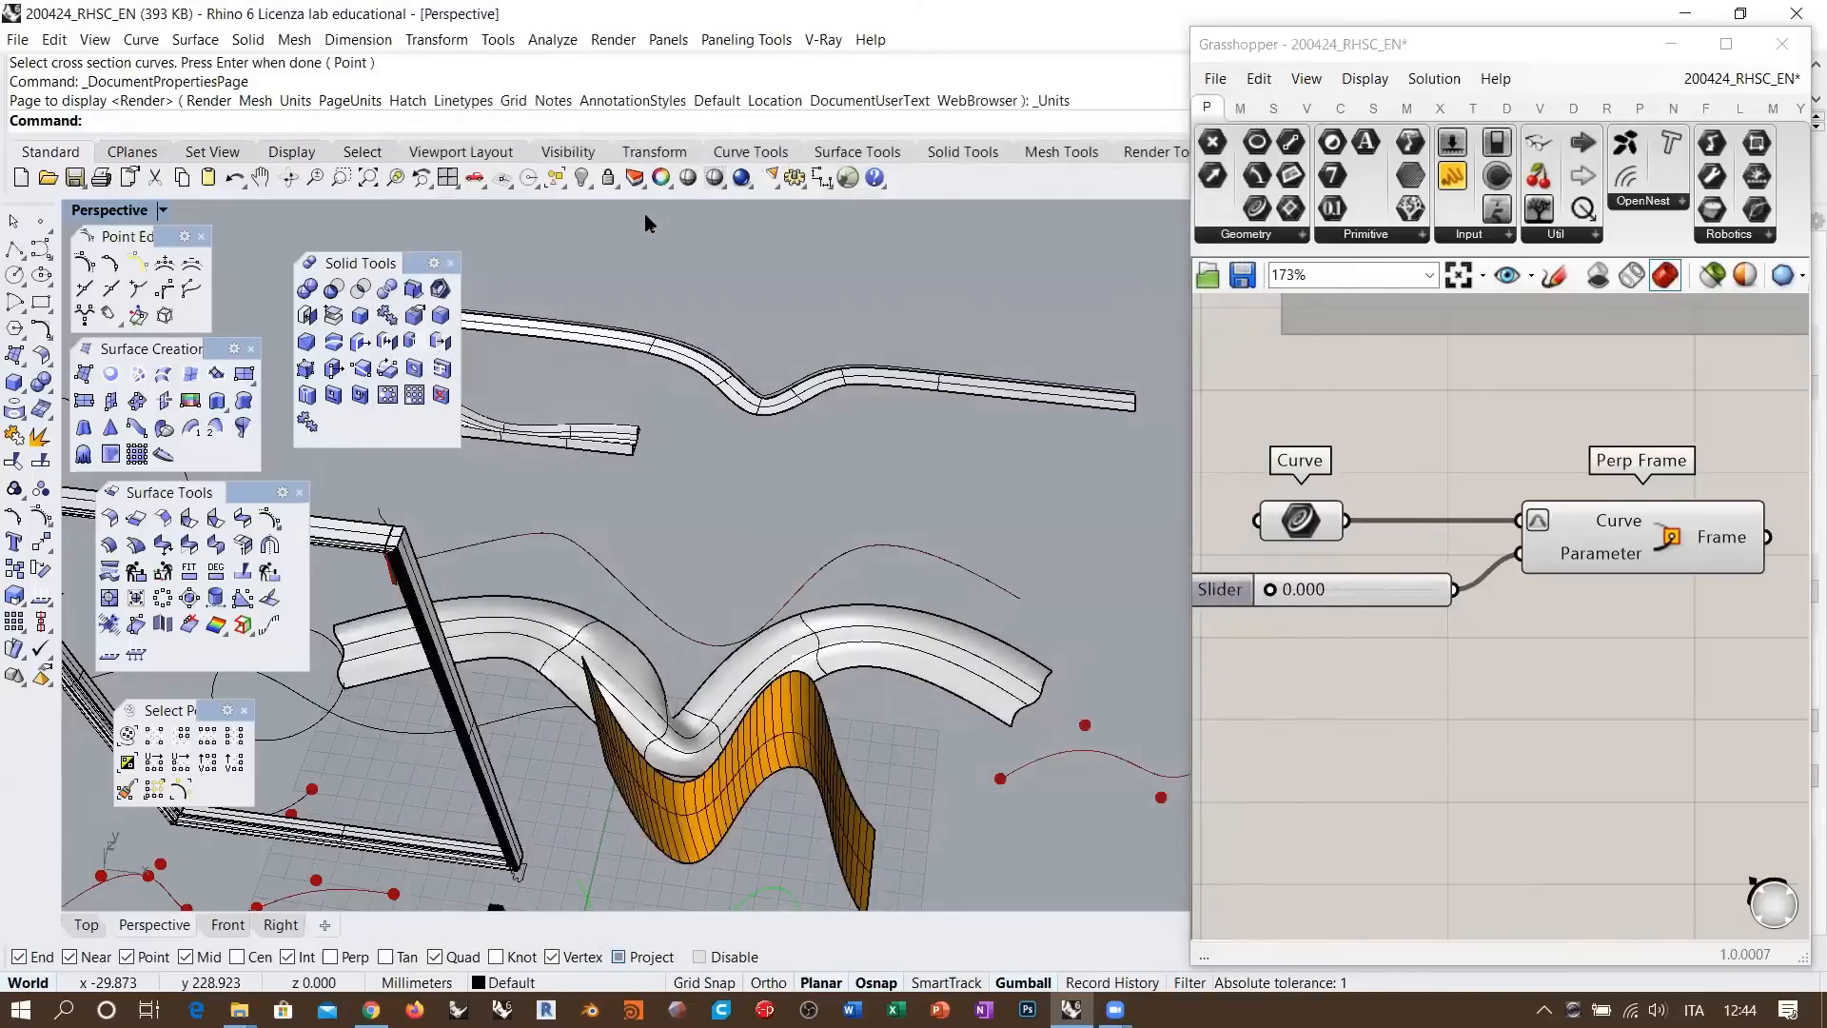
pyautogui.moveTo(645, 215); pyautogui.dragTo(818, 238, button='right')
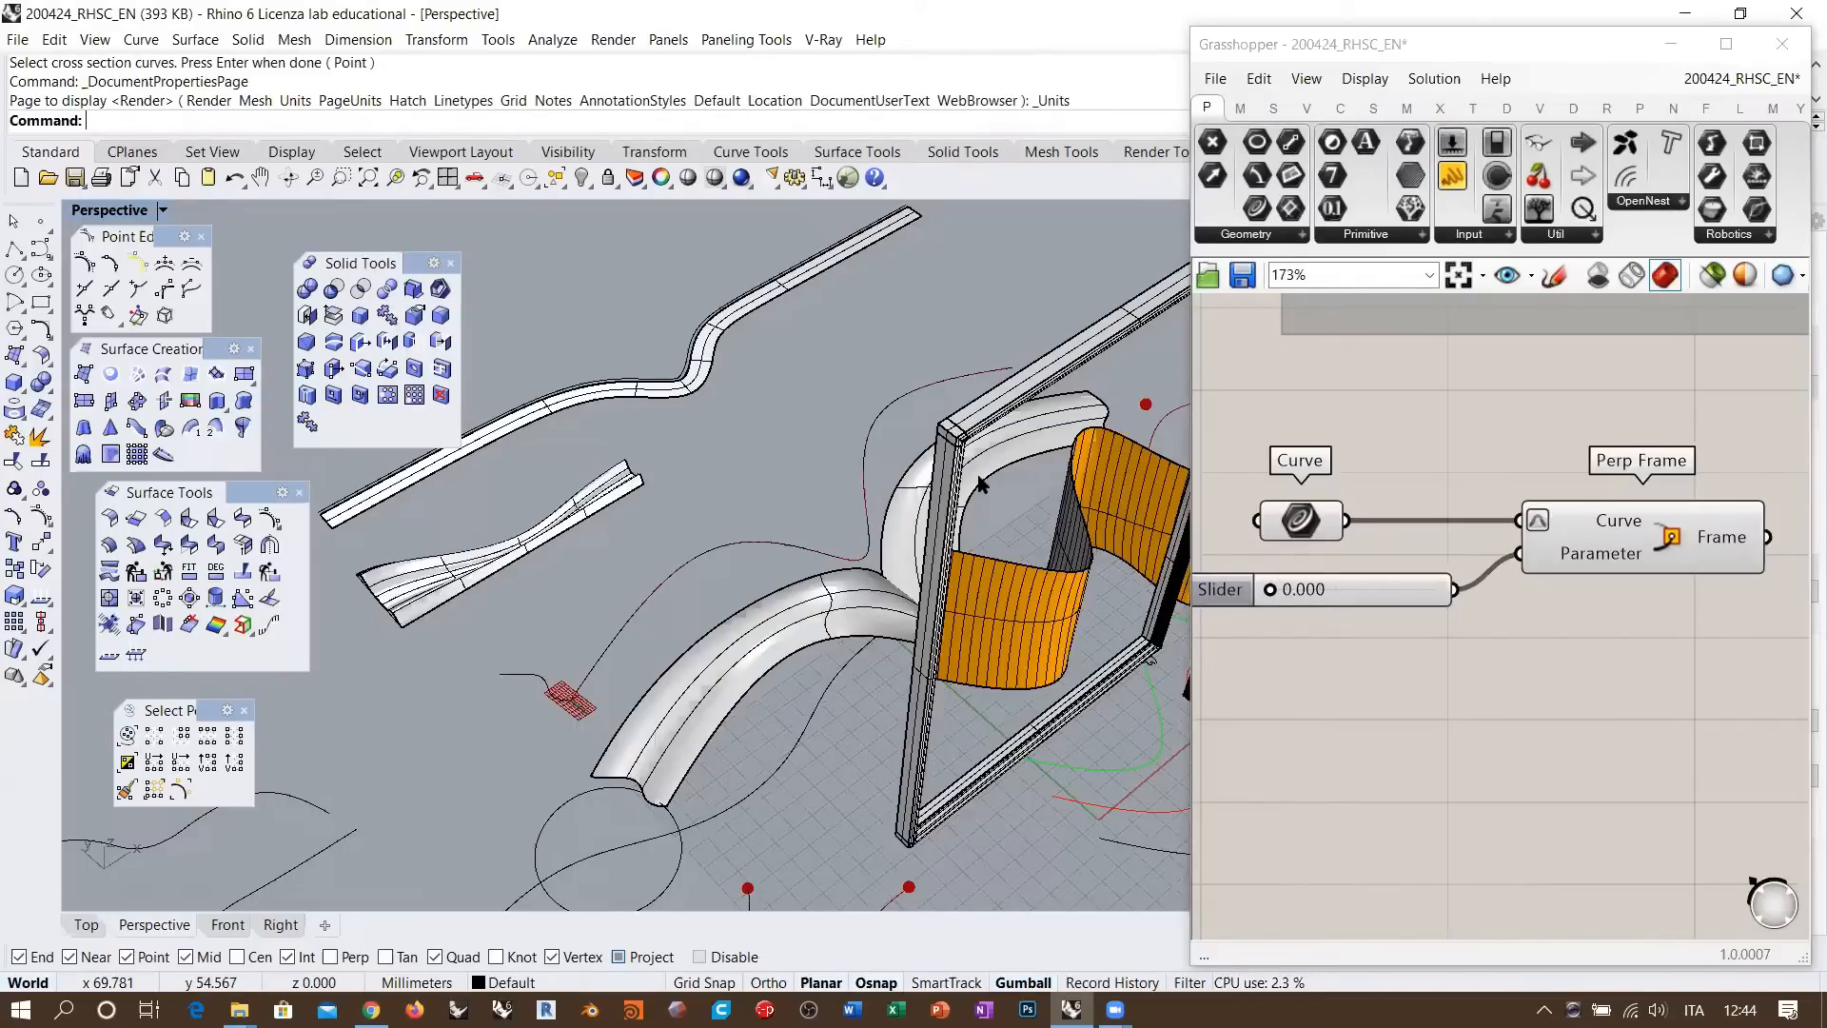
pyautogui.moveTo(712, 528); pyautogui.dragTo(738, 575, button='right')
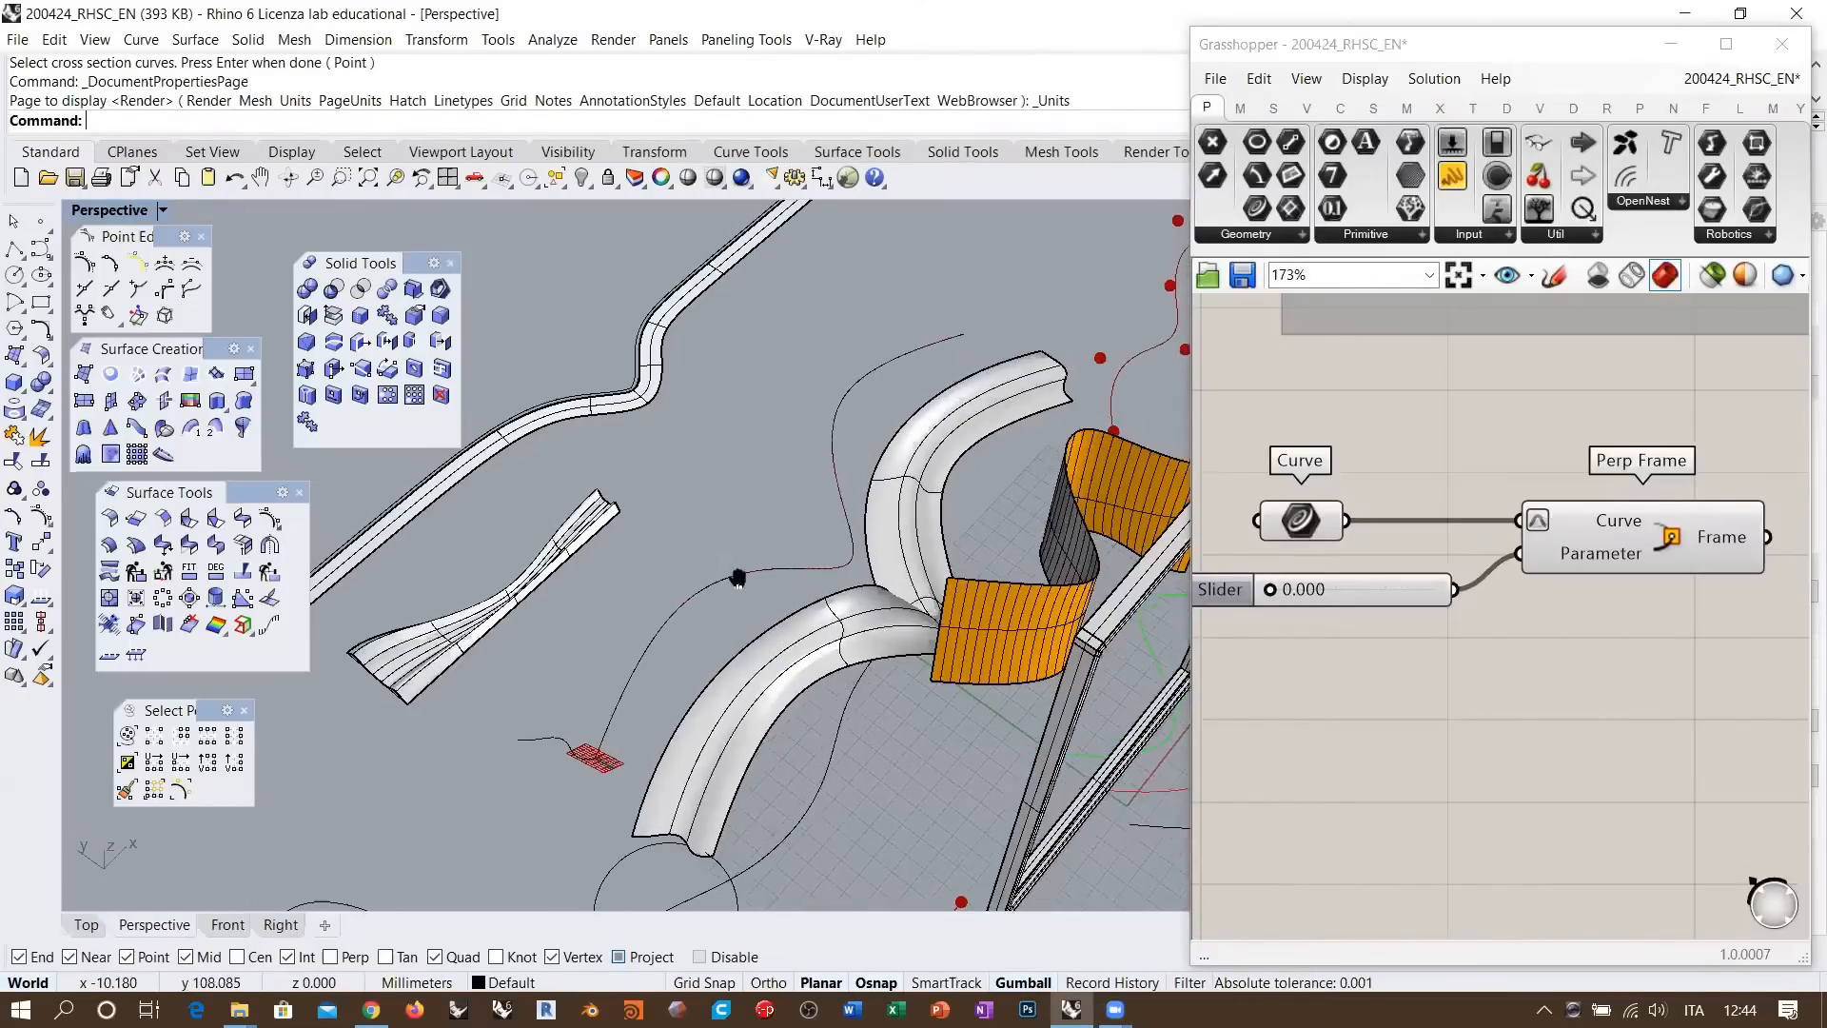
pyautogui.scroll(-2, 630, 579)
pyautogui.scroll(-5, 1395, 632)
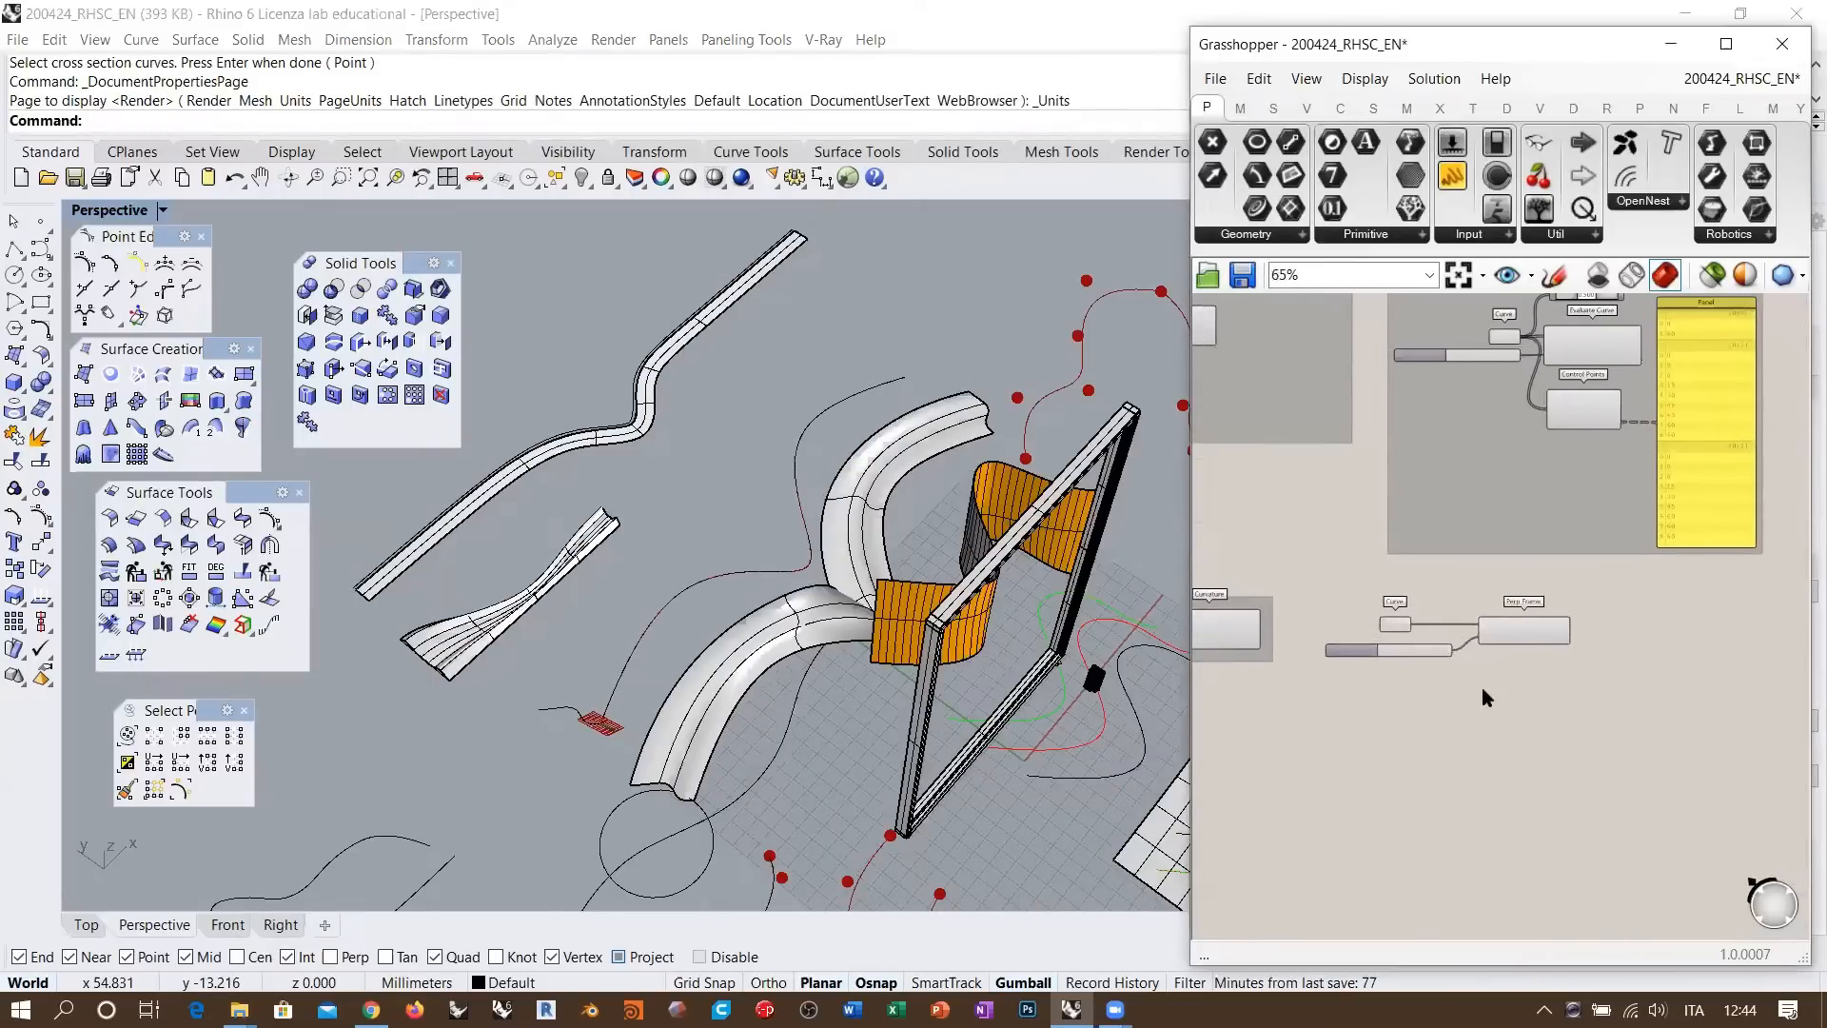
pyautogui.moveTo(1305, 711); pyautogui.dragTo(1538, 668, button='right')
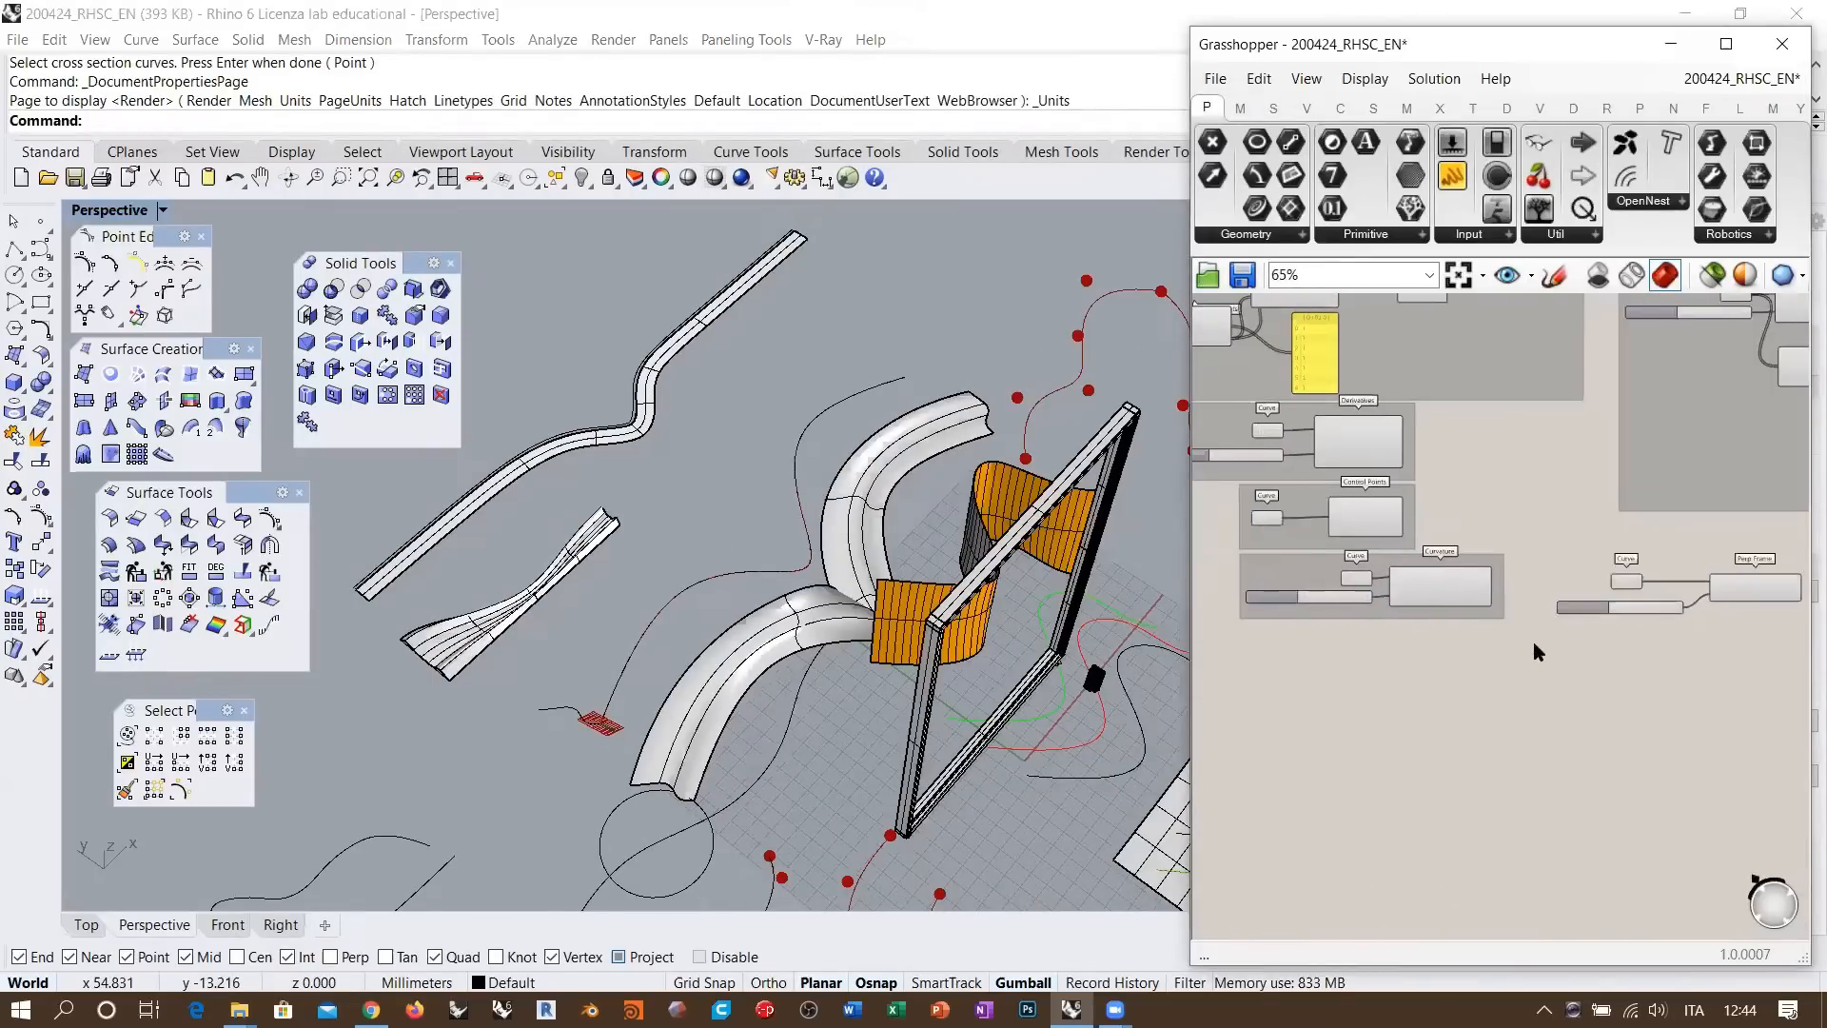
pyautogui.moveTo(836, 551)
pyautogui.mouseDown(button='right')
pyautogui.moveTo(825, 518)
pyautogui.moveTo(847, 528)
pyautogui.mouseUp(button='right')
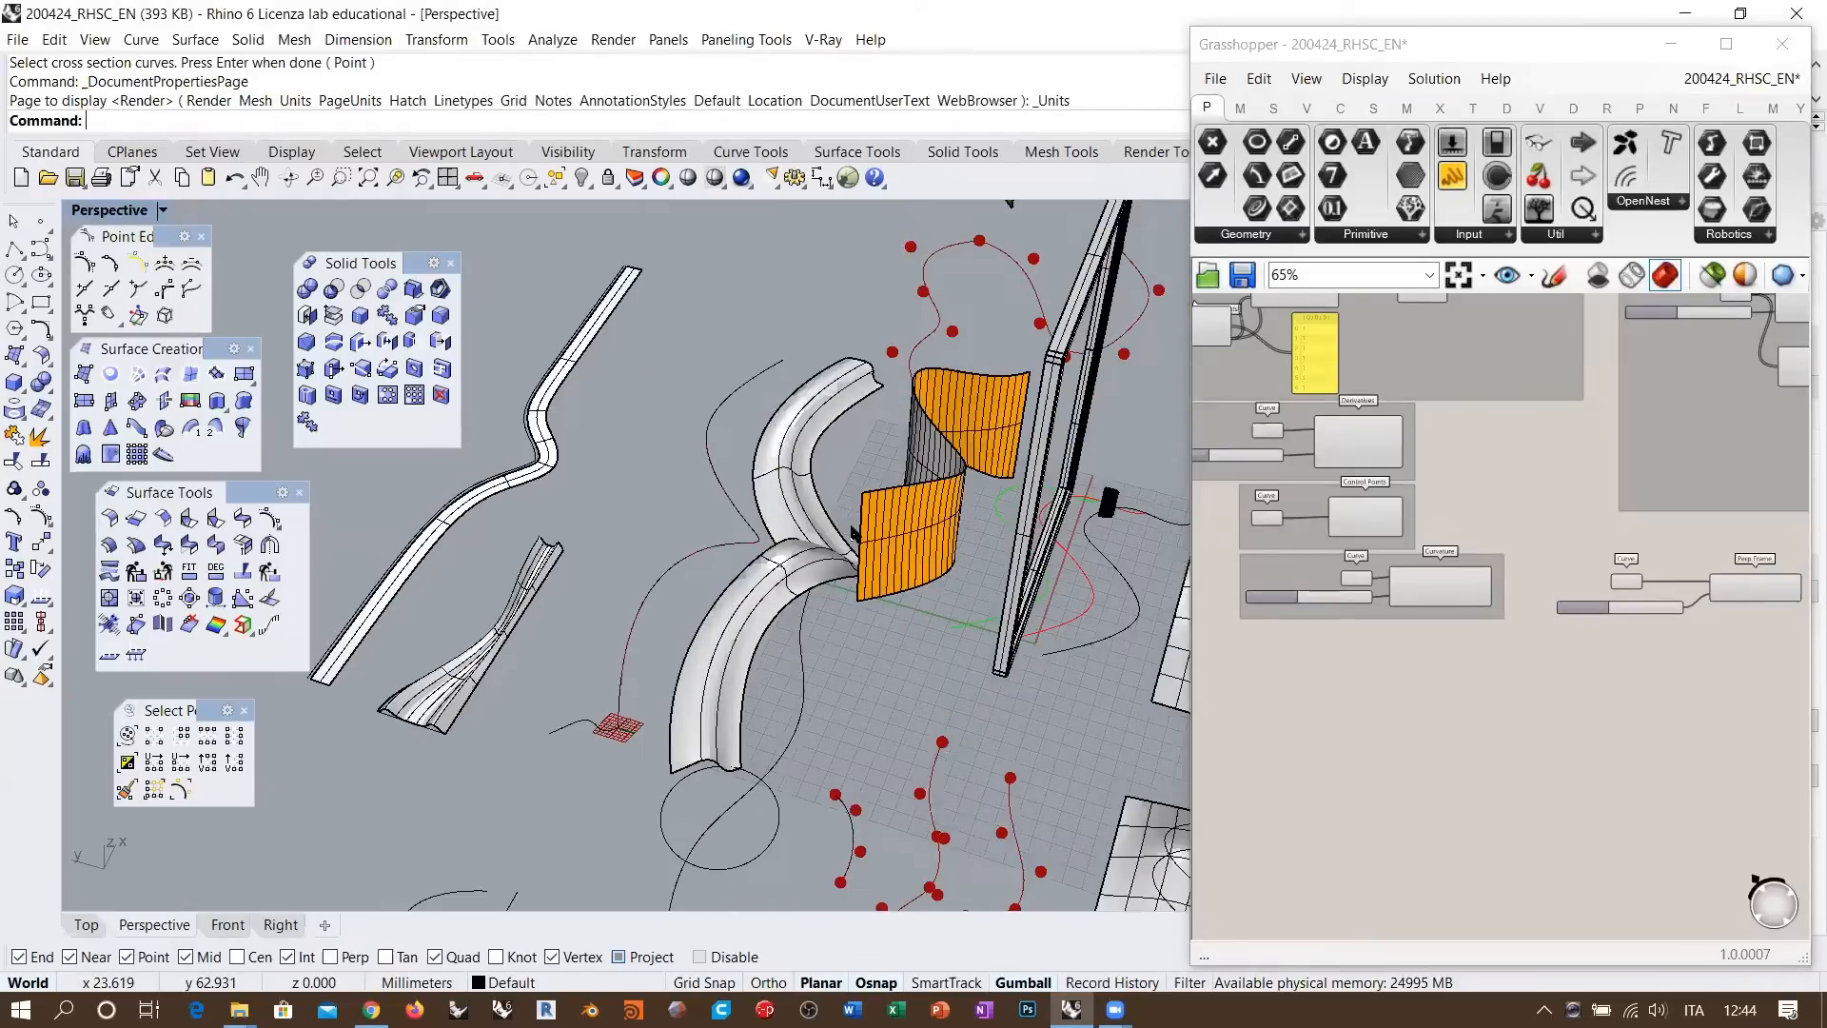
pyautogui.click(1421, 715)
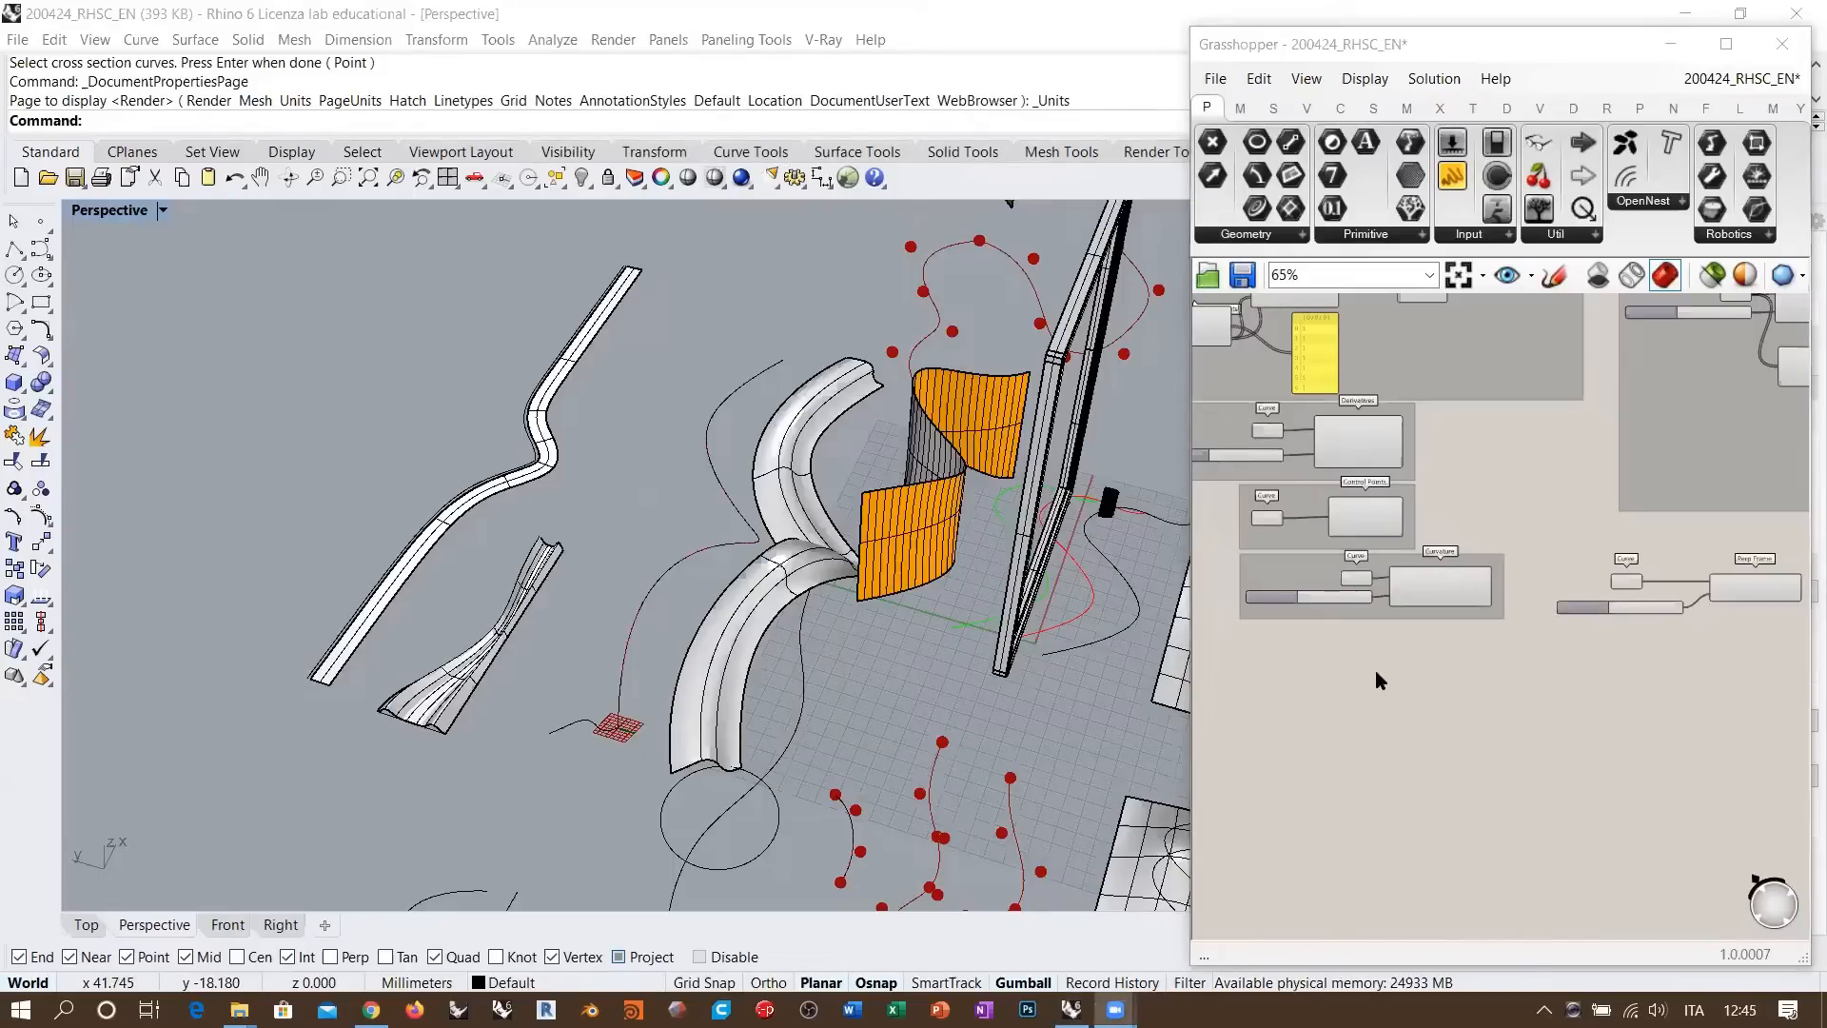
pyautogui.moveTo(873, 679); pyautogui.dragTo(724, 580, button='right')
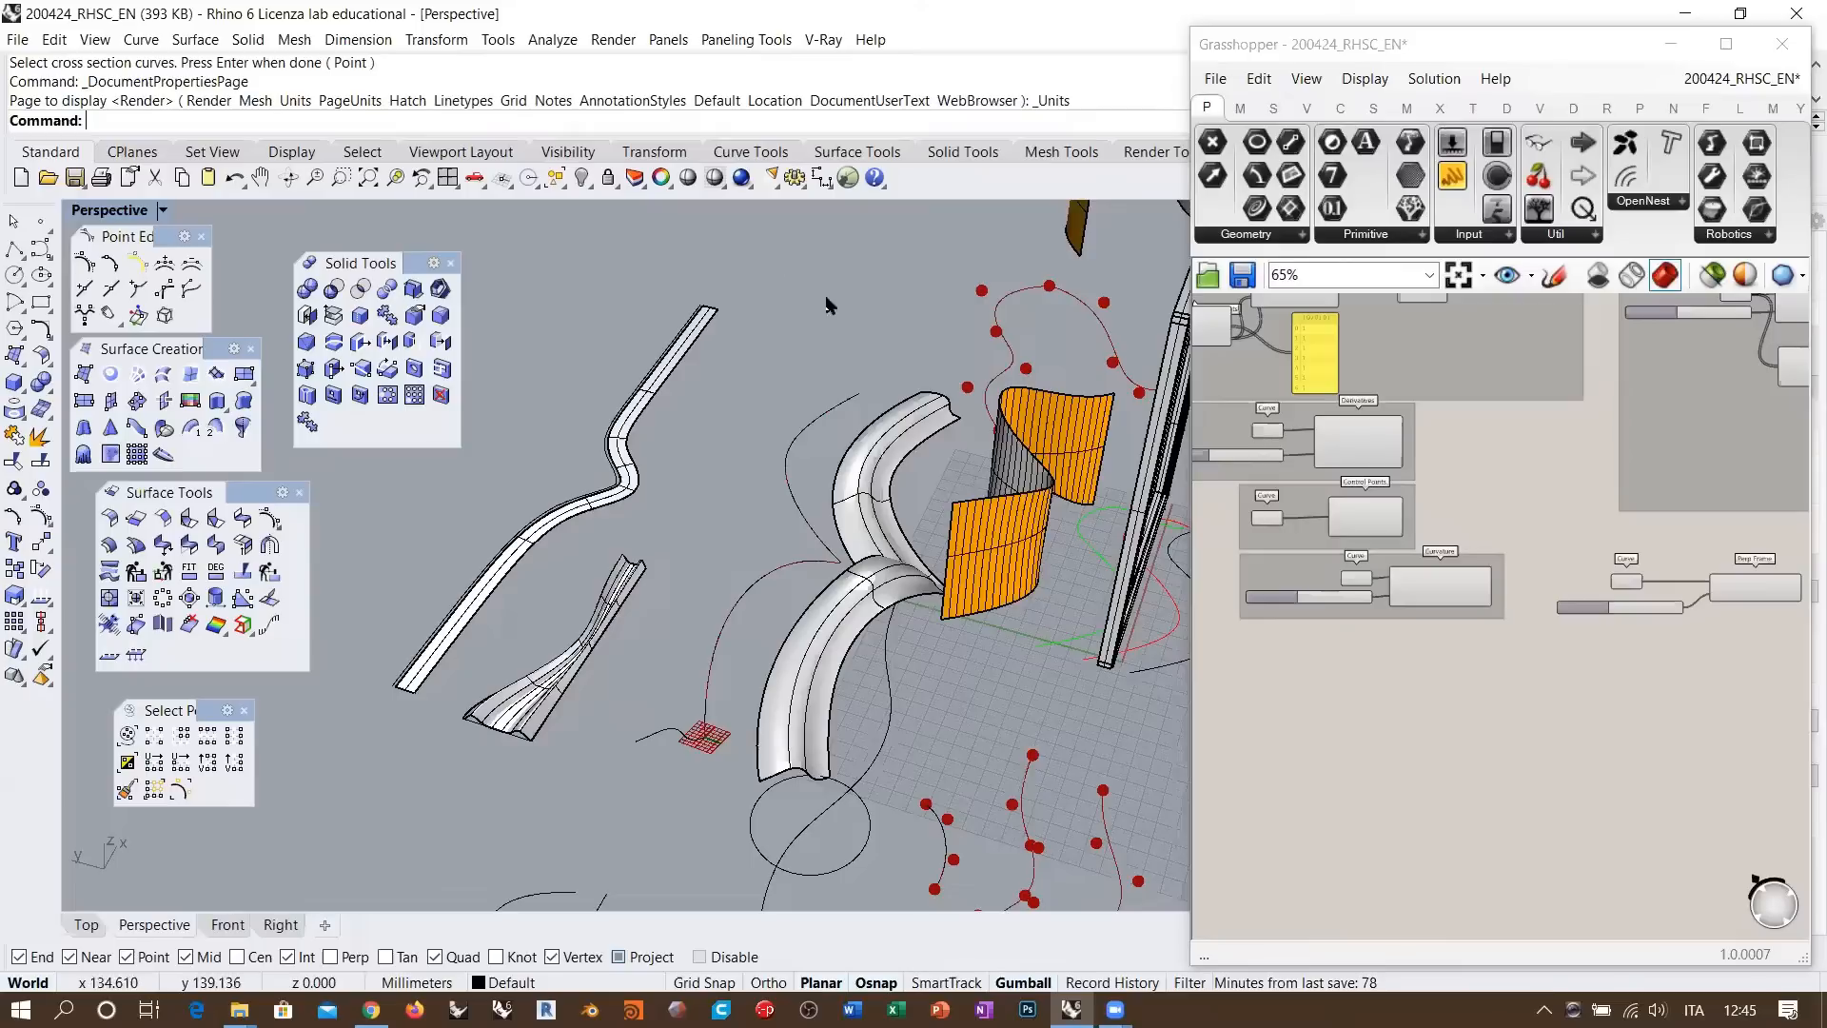
pyautogui.scroll(6, 746, 570)
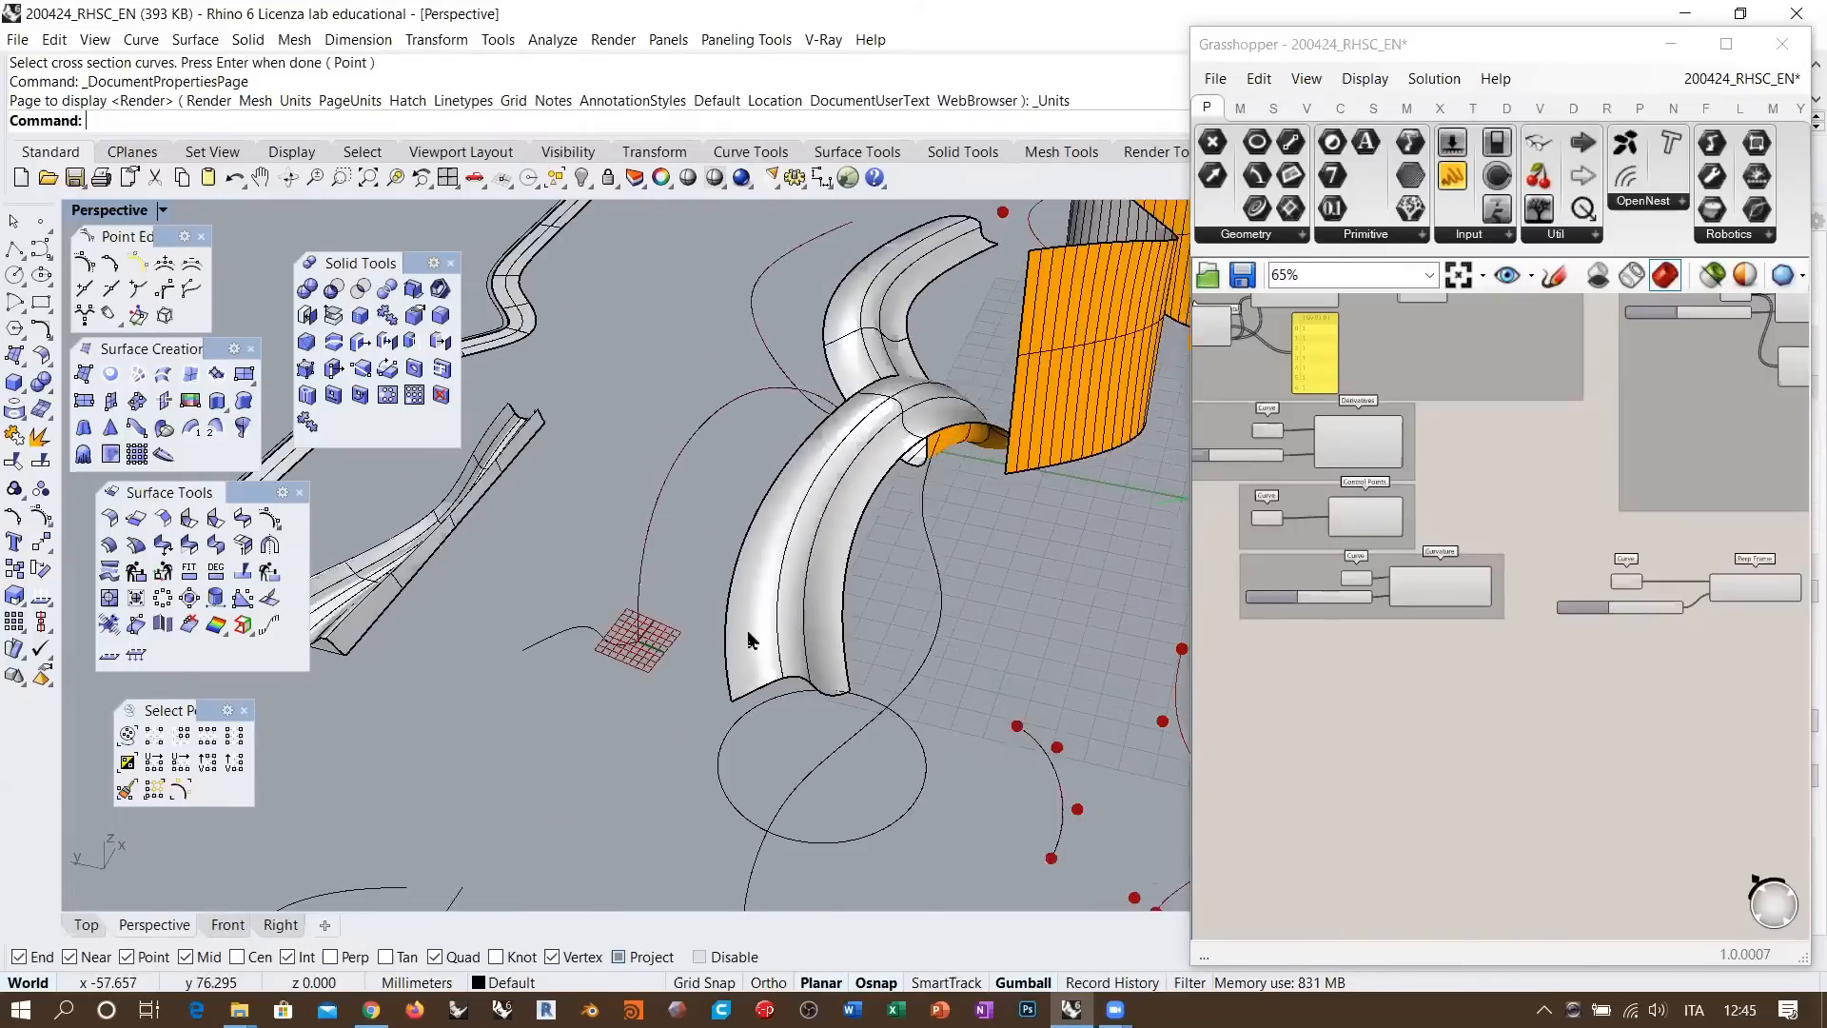
# Move the wide curved sweep surface by its profile's end corner onto the original rail start at the small red grid
pyautogui.scroll(2, 748, 639)
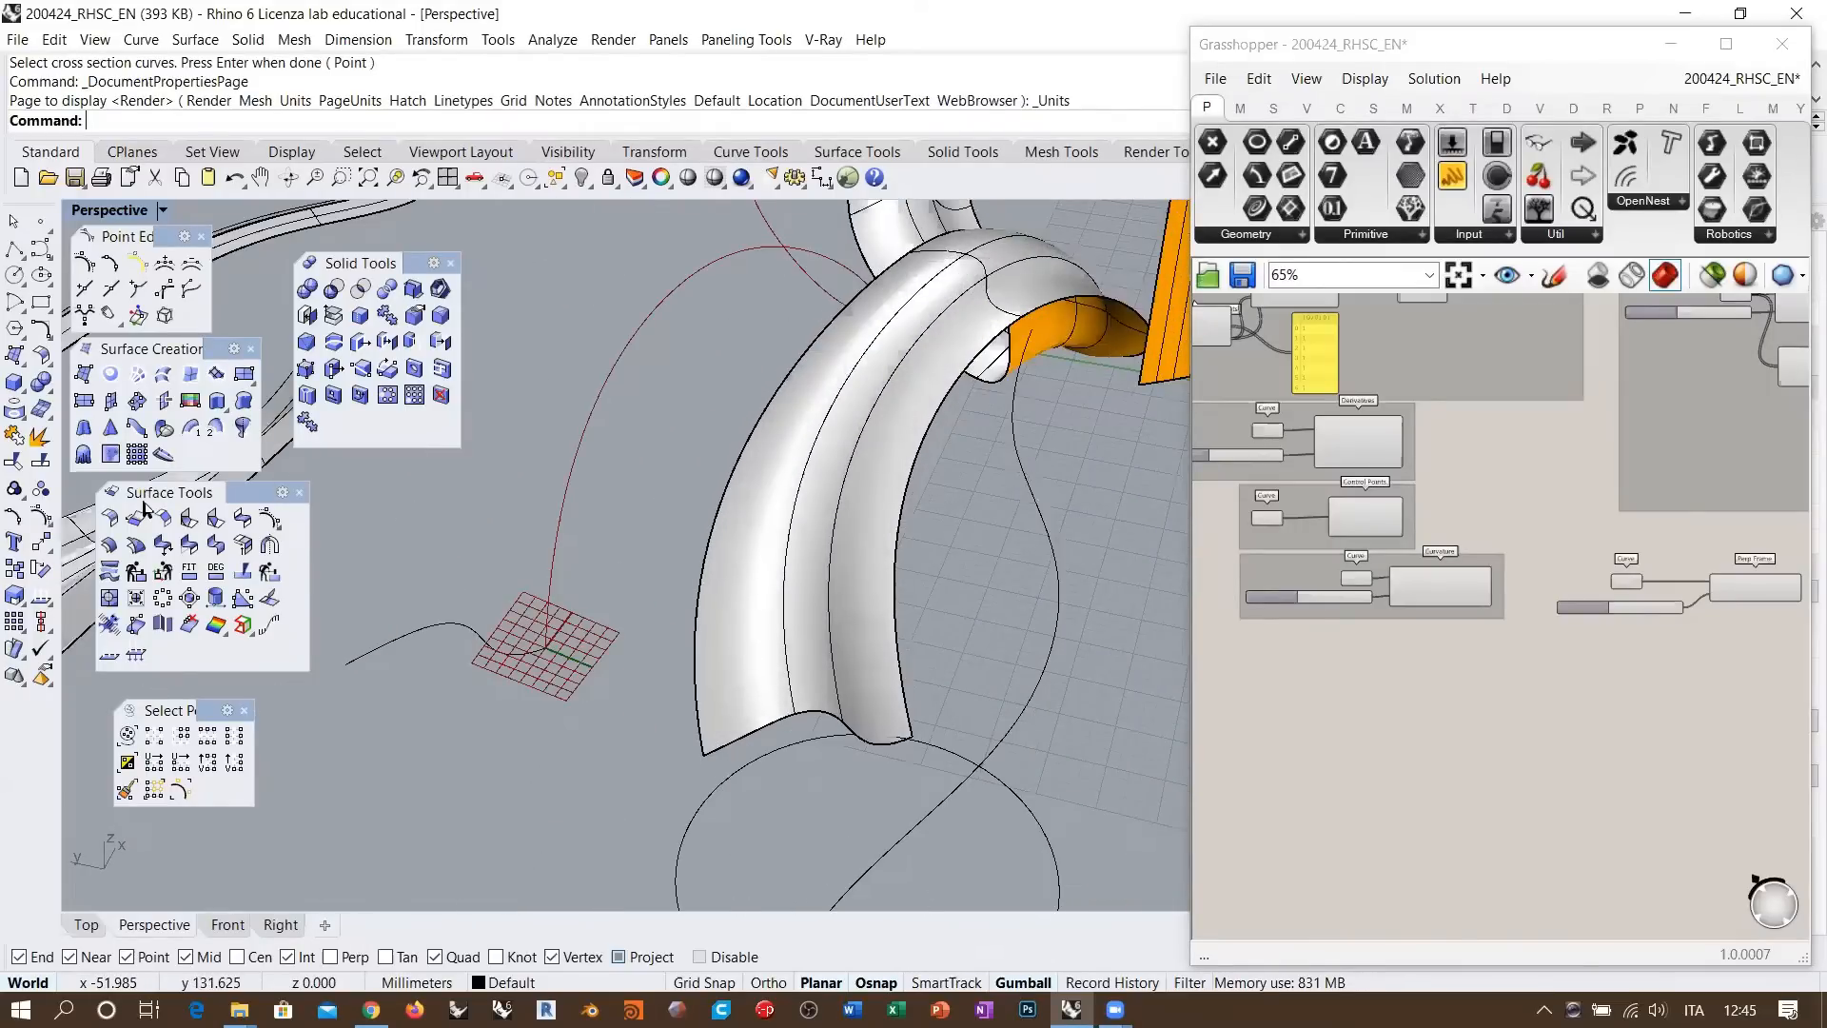
pyautogui.click(41, 541)
pyautogui.click(894, 709)
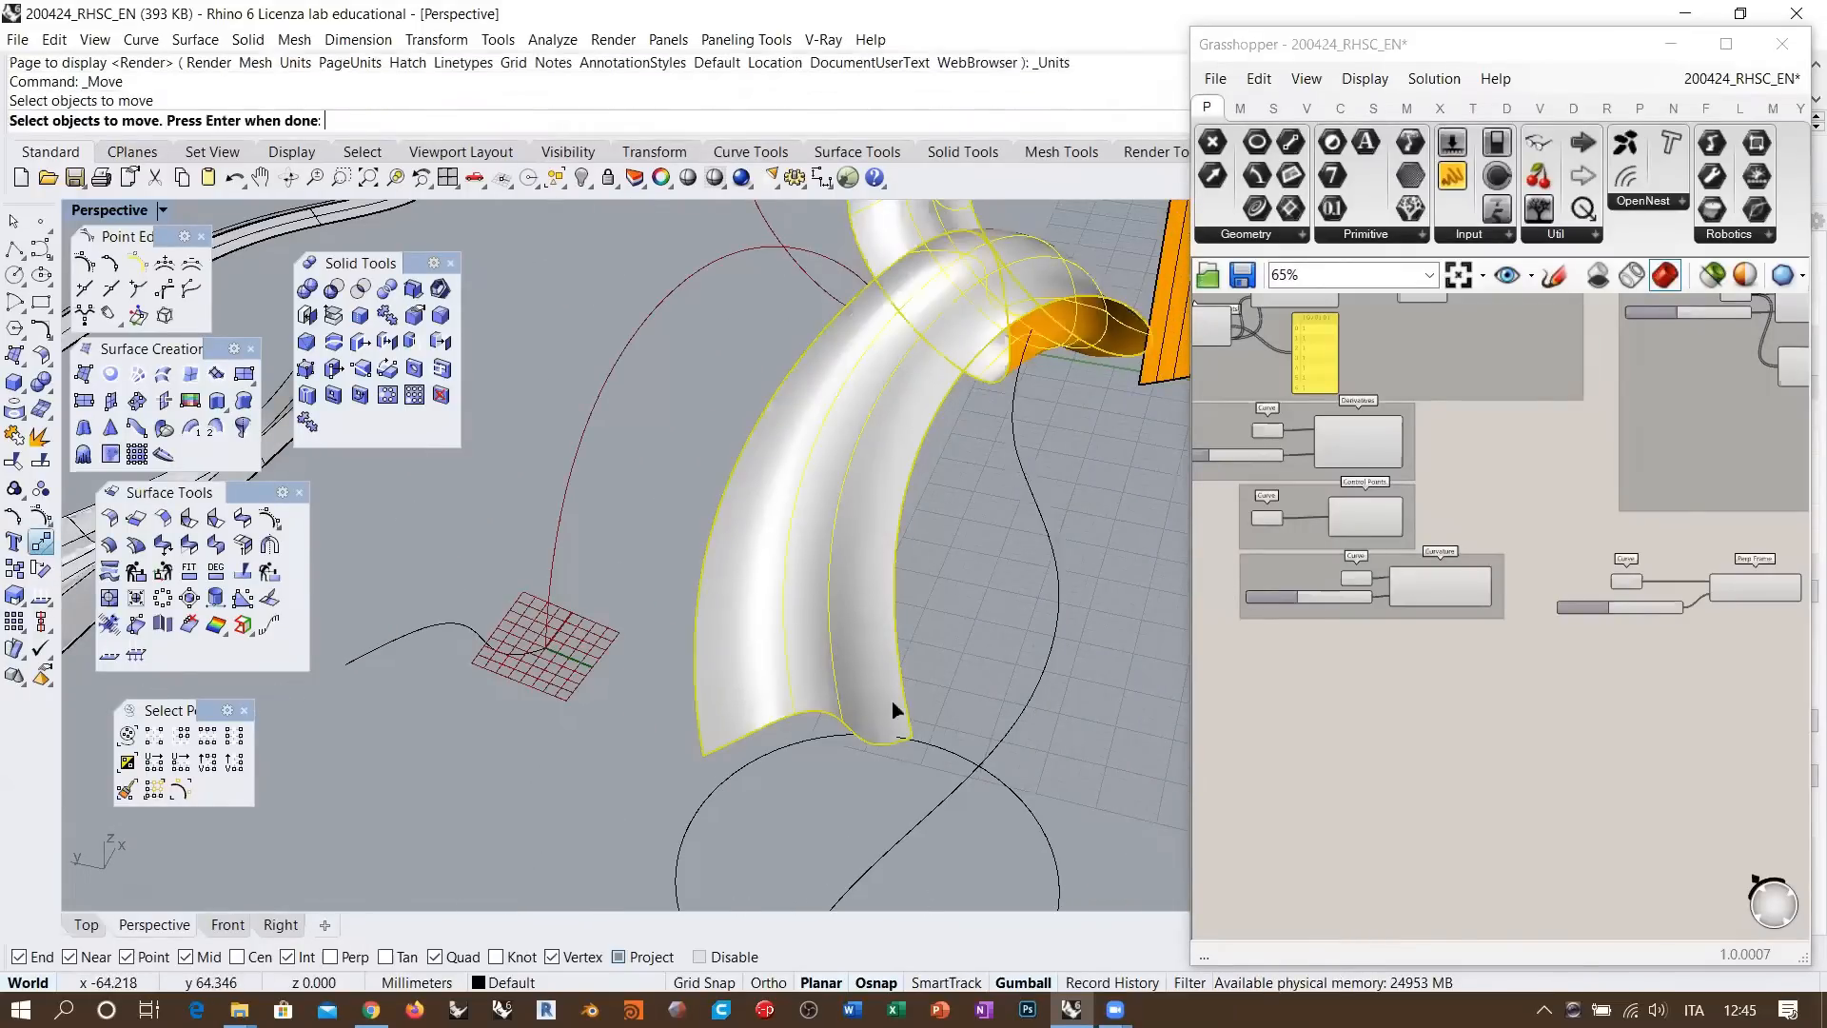
pyautogui.press('Return')
pyautogui.click(905, 741)
pyautogui.click(557, 661)
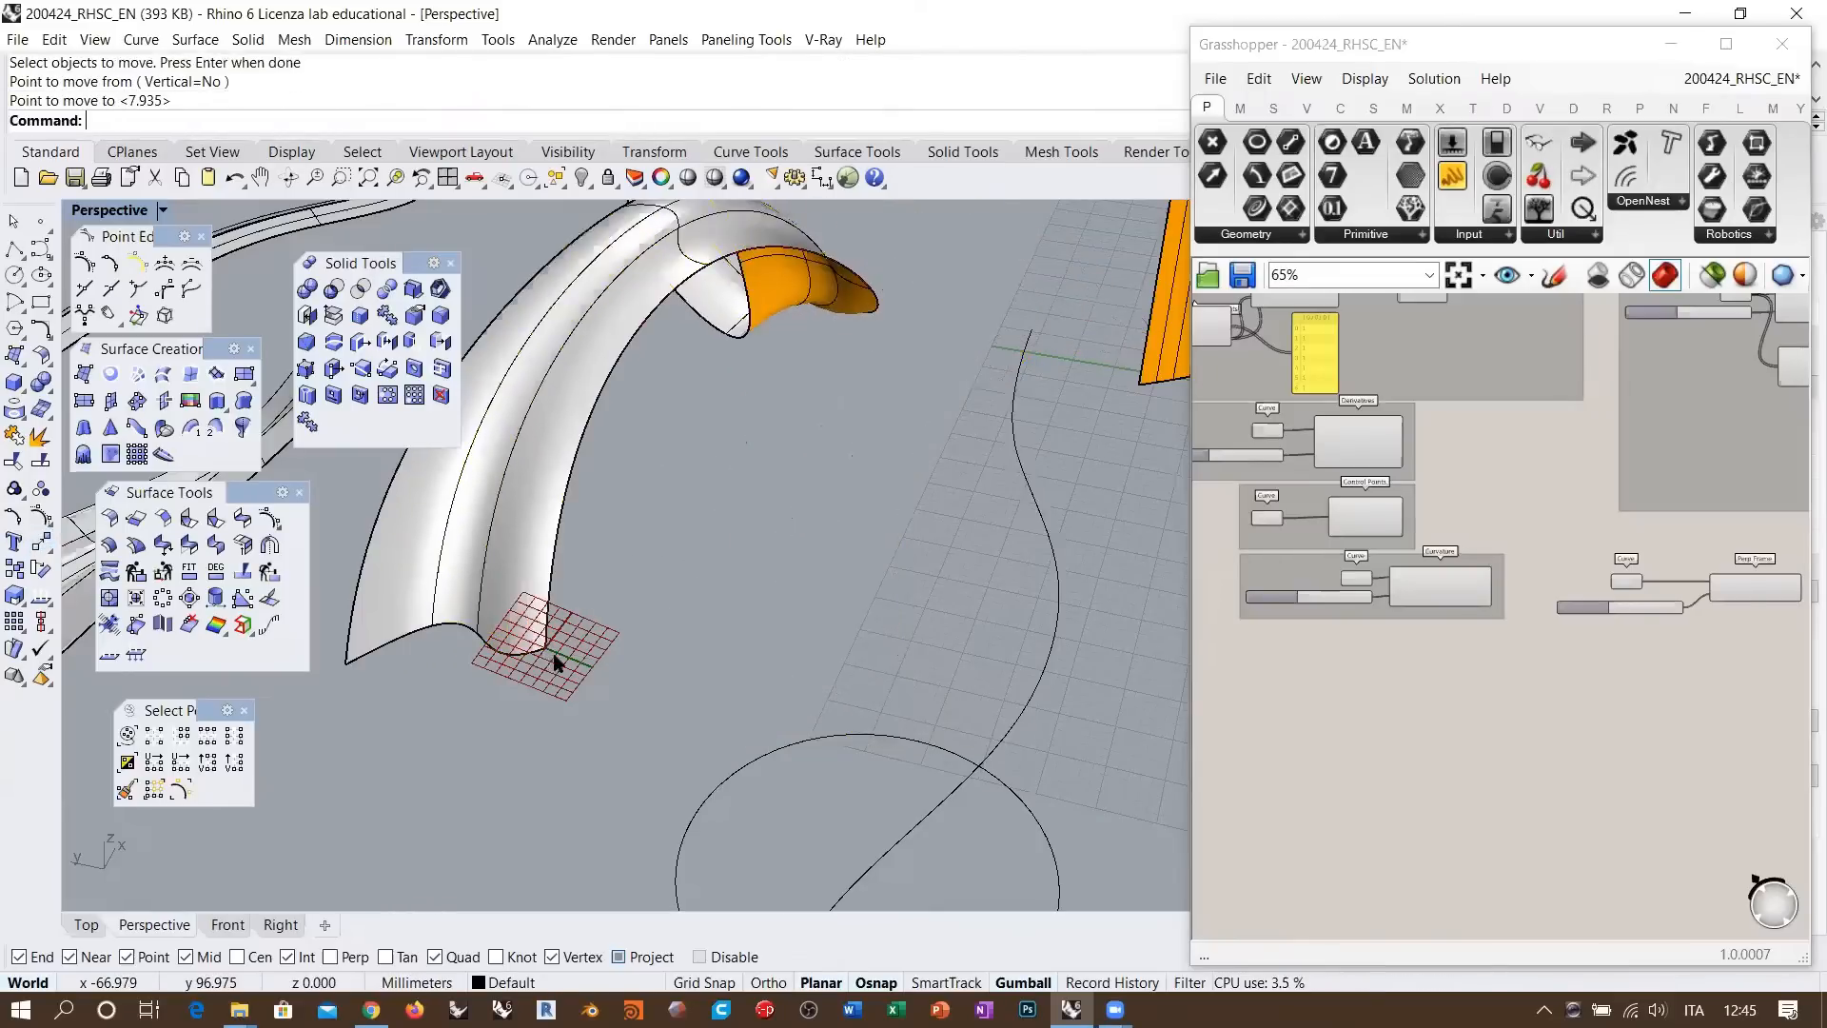
# Draw a deformable rectangular plane with degree 3 and 10 points in U and V in the empty area above the sweeps
pyautogui.scroll(-5, 721, 694)
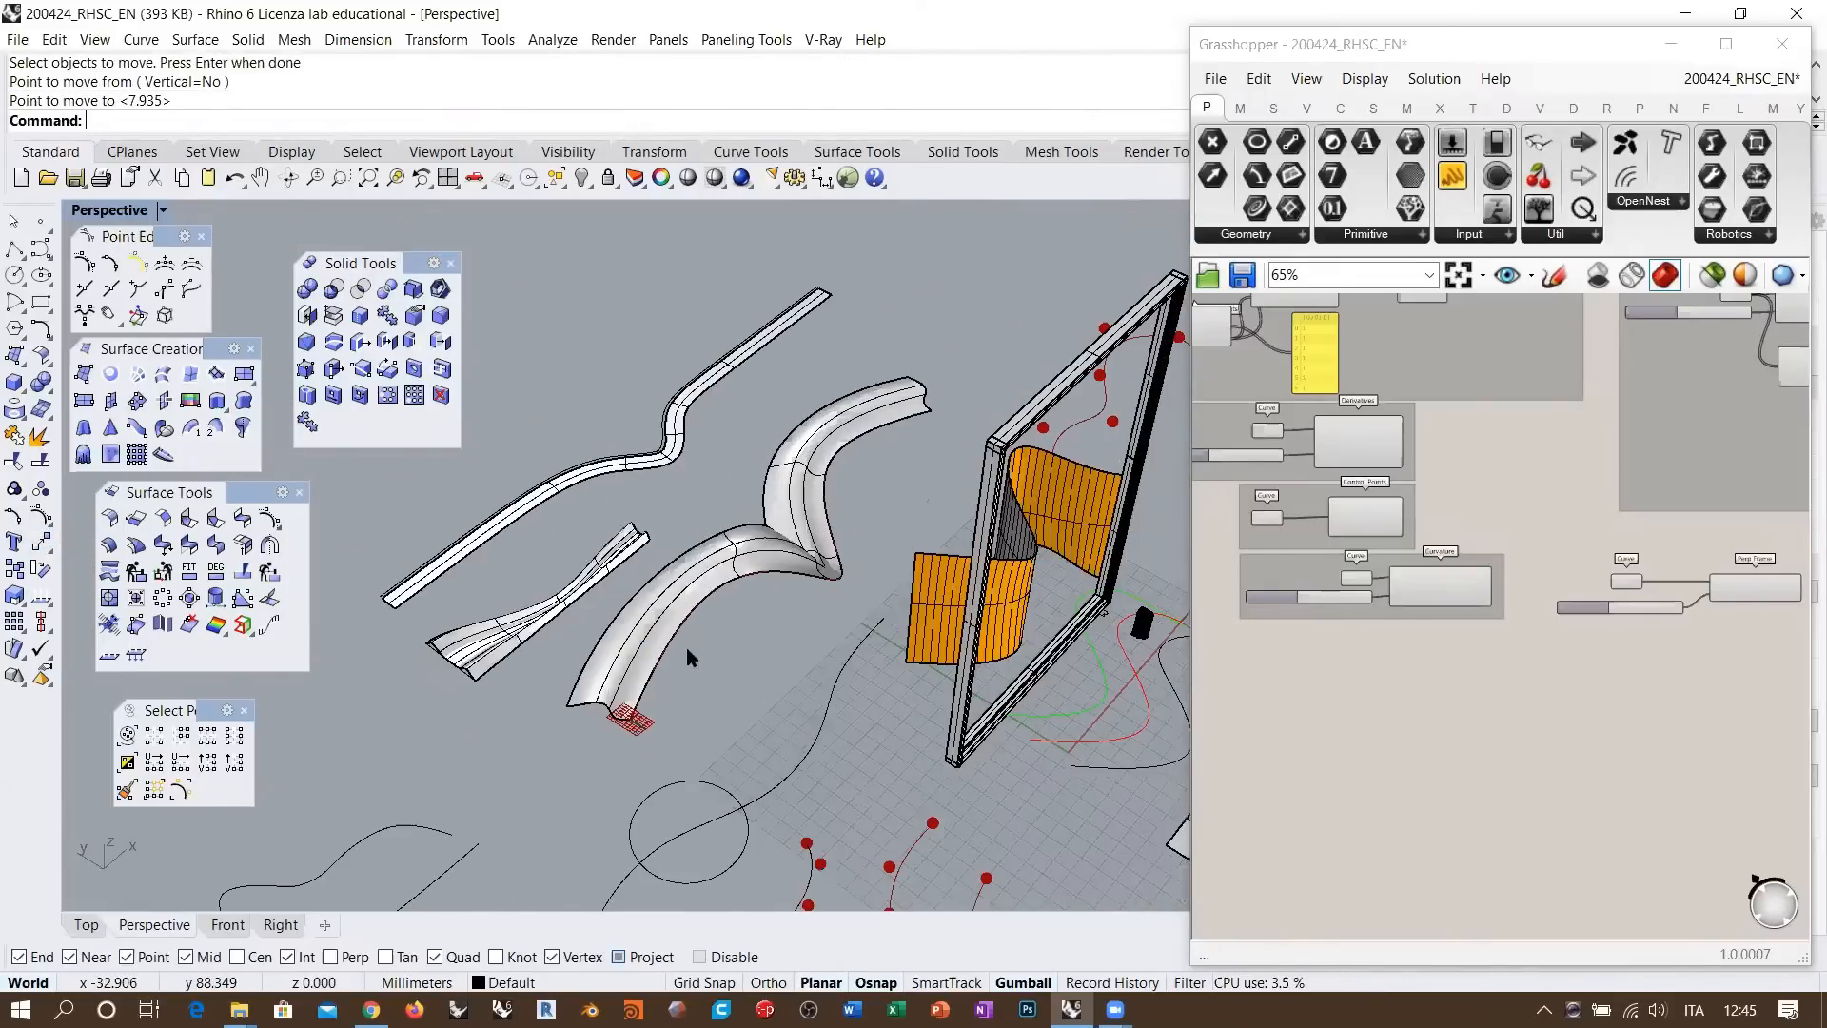
pyautogui.scroll(-12, 749, 487)
pyautogui.moveTo(749, 487); pyautogui.dragTo(609, 592, button='right')
pyautogui.scroll(-5, 608, 594)
pyautogui.moveTo(807, 621); pyautogui.dragTo(767, 636, button='right')
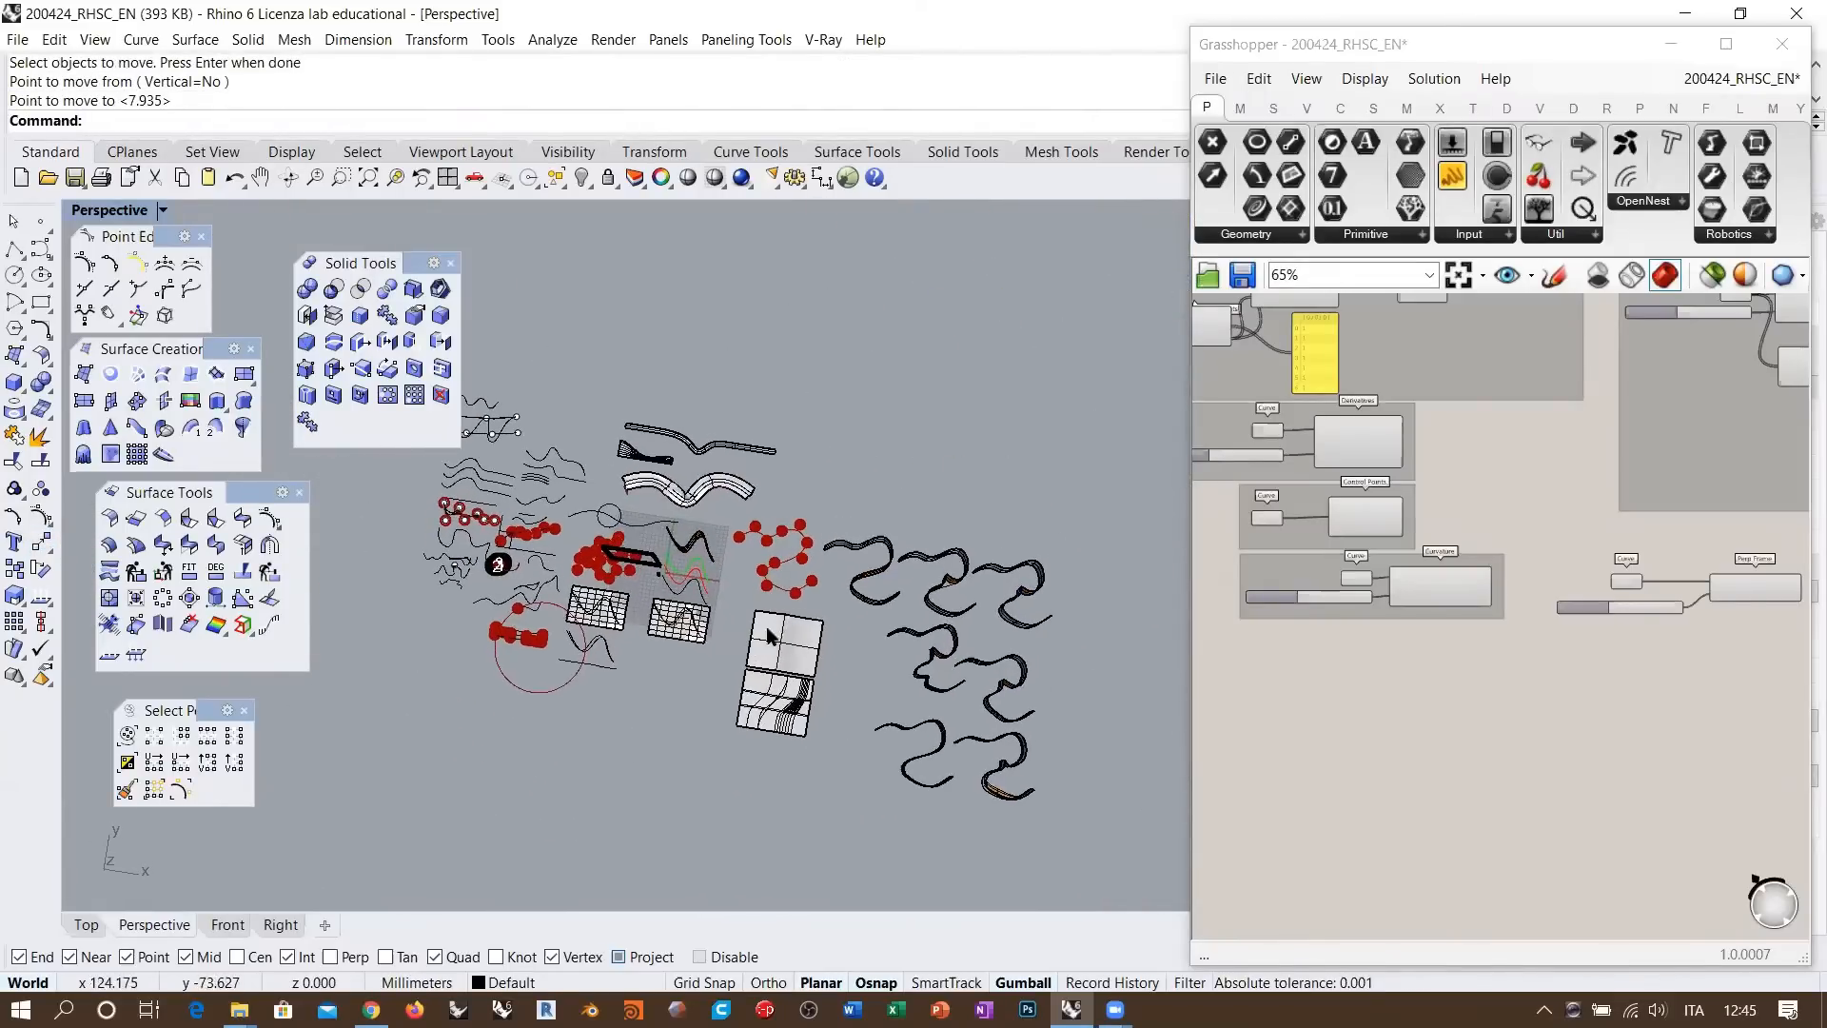
pyautogui.scroll(3, 769, 636)
pyautogui.scroll(2, 719, 621)
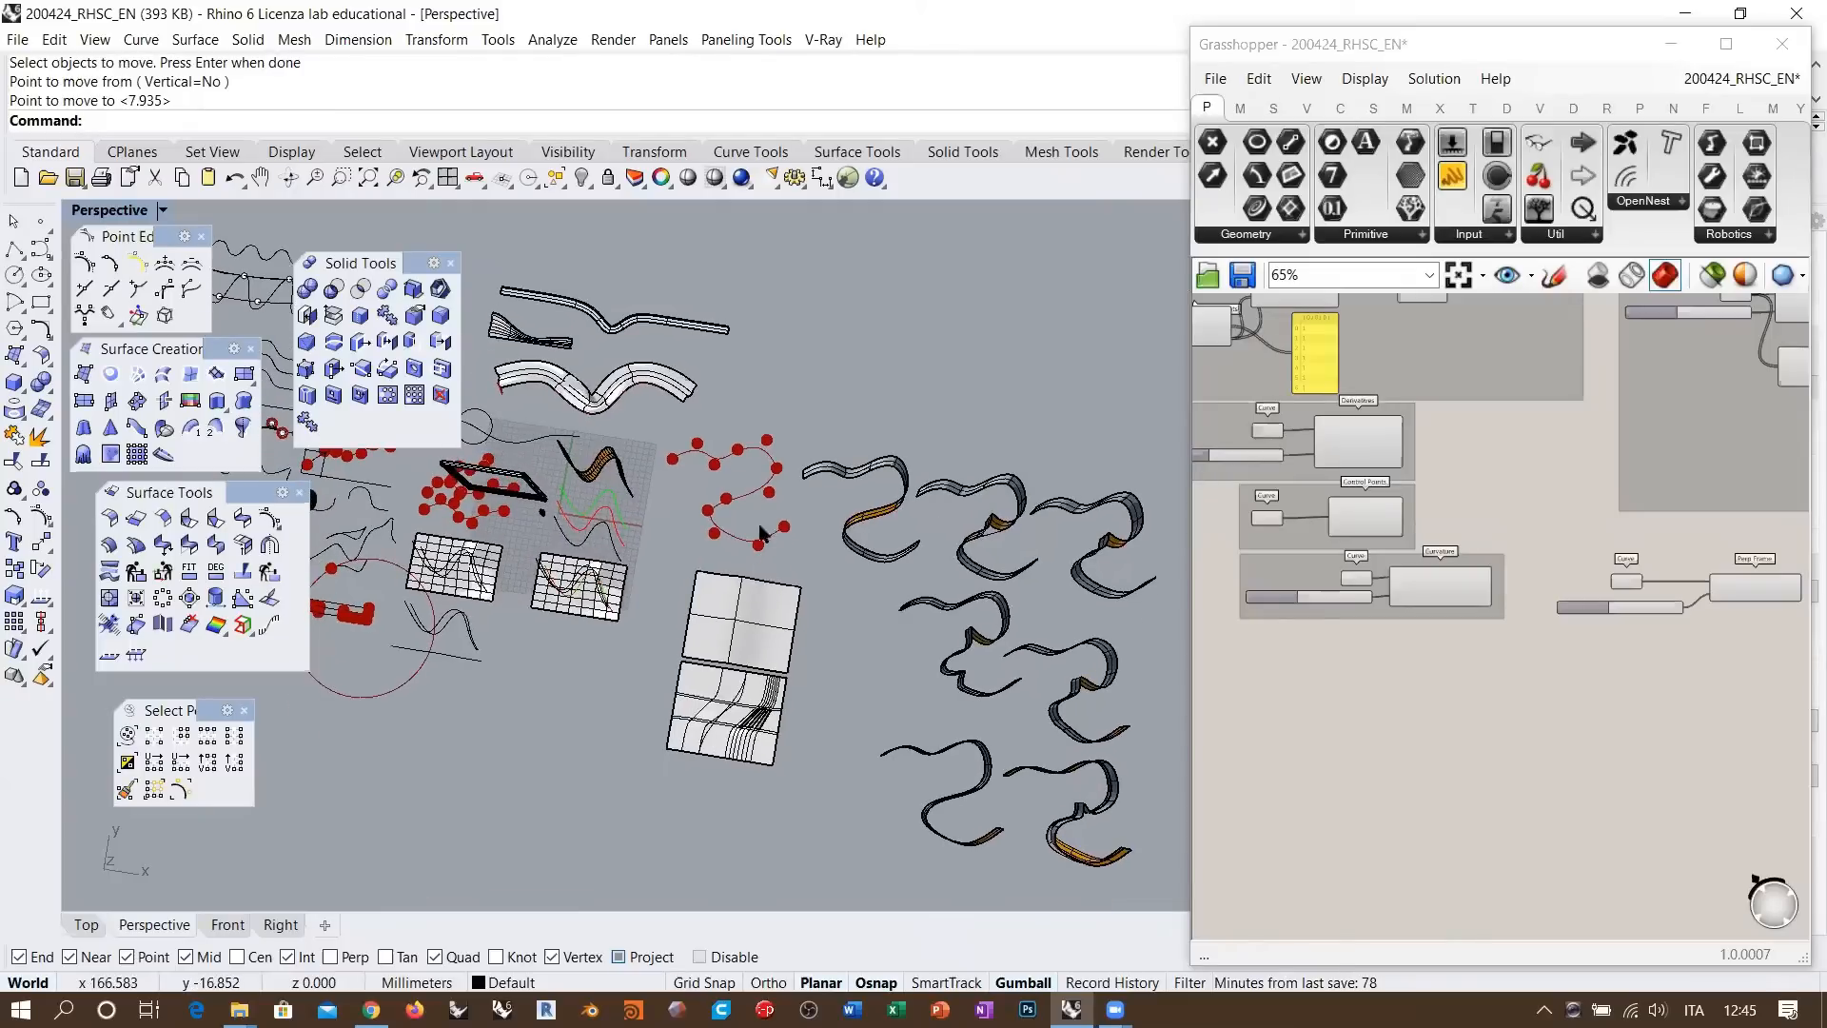
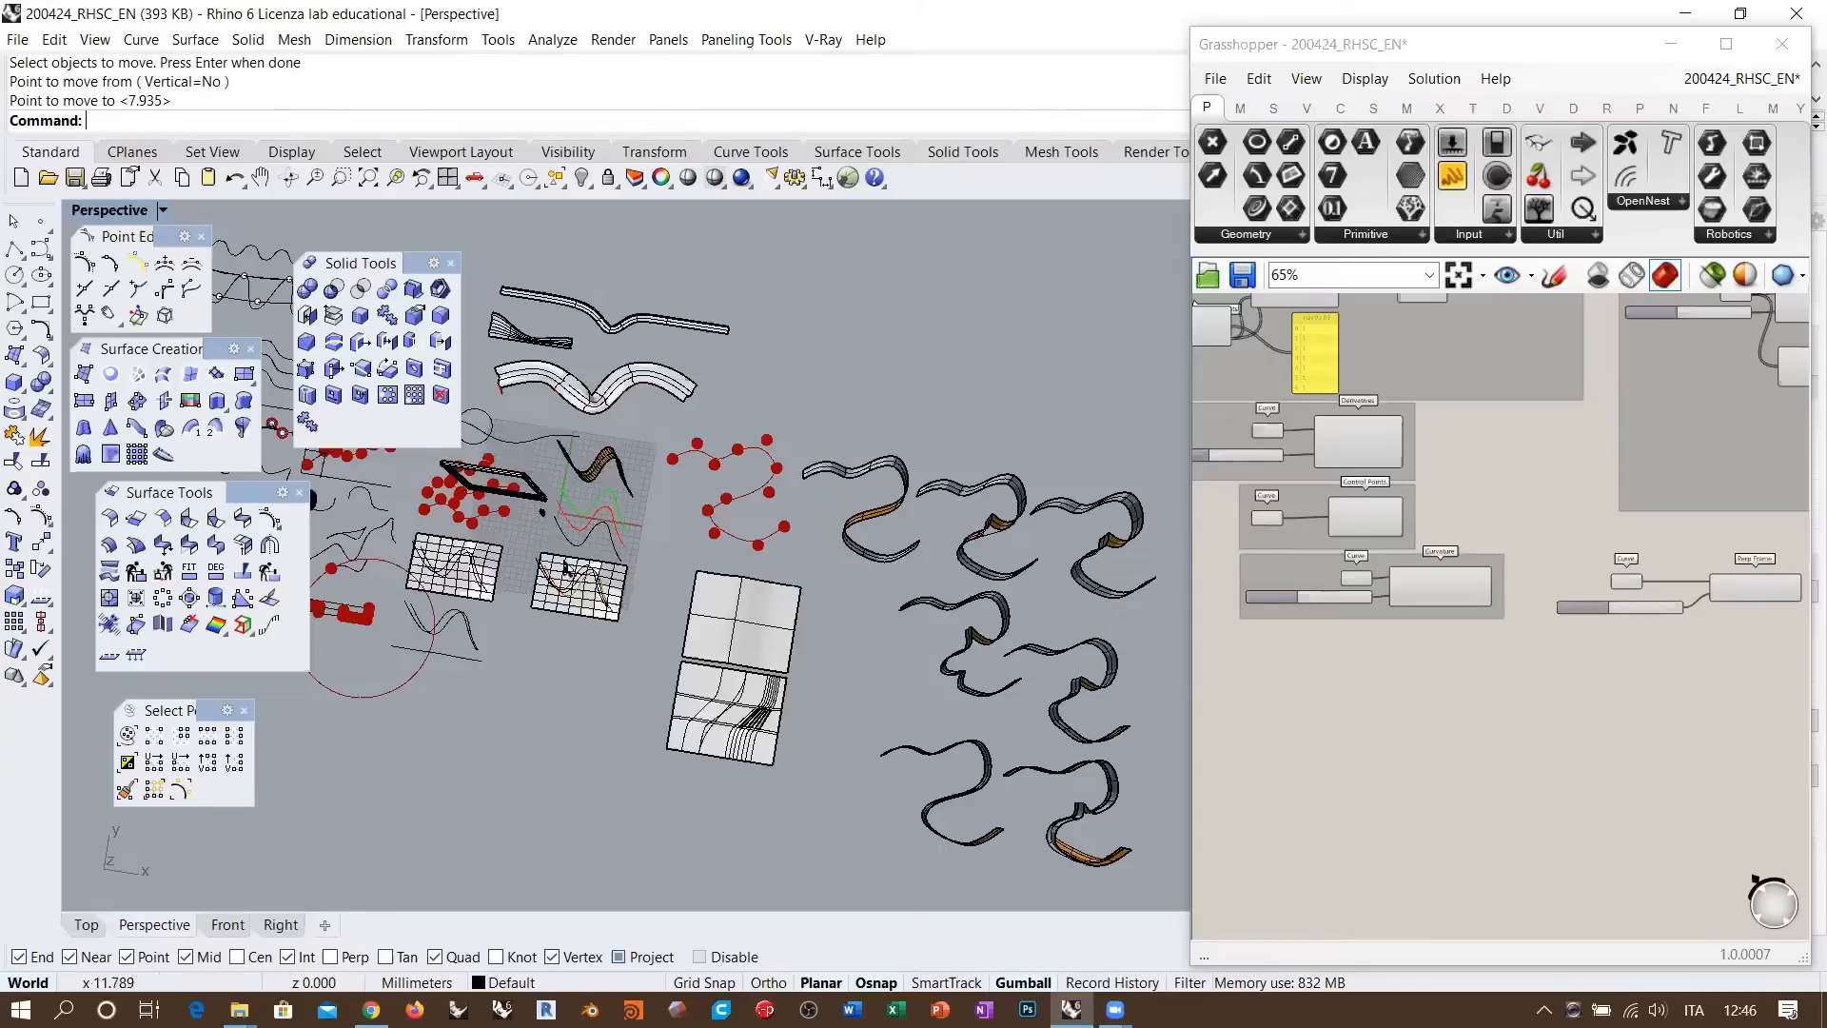
pyautogui.moveTo(759, 439)
pyautogui.keyDown('shift'); pyautogui.mouseDown(button='right')
pyautogui.moveTo(745, 548)
pyautogui.moveTo(750, 499)
pyautogui.moveTo(841, 518)
pyautogui.moveTo(799, 571)
pyautogui.moveTo(786, 512)
pyautogui.mouseUp(button='right'); pyautogui.keyUp('shift')
pyautogui.scroll(12, 746, 495)
pyautogui.scroll(-6, 839, 518)
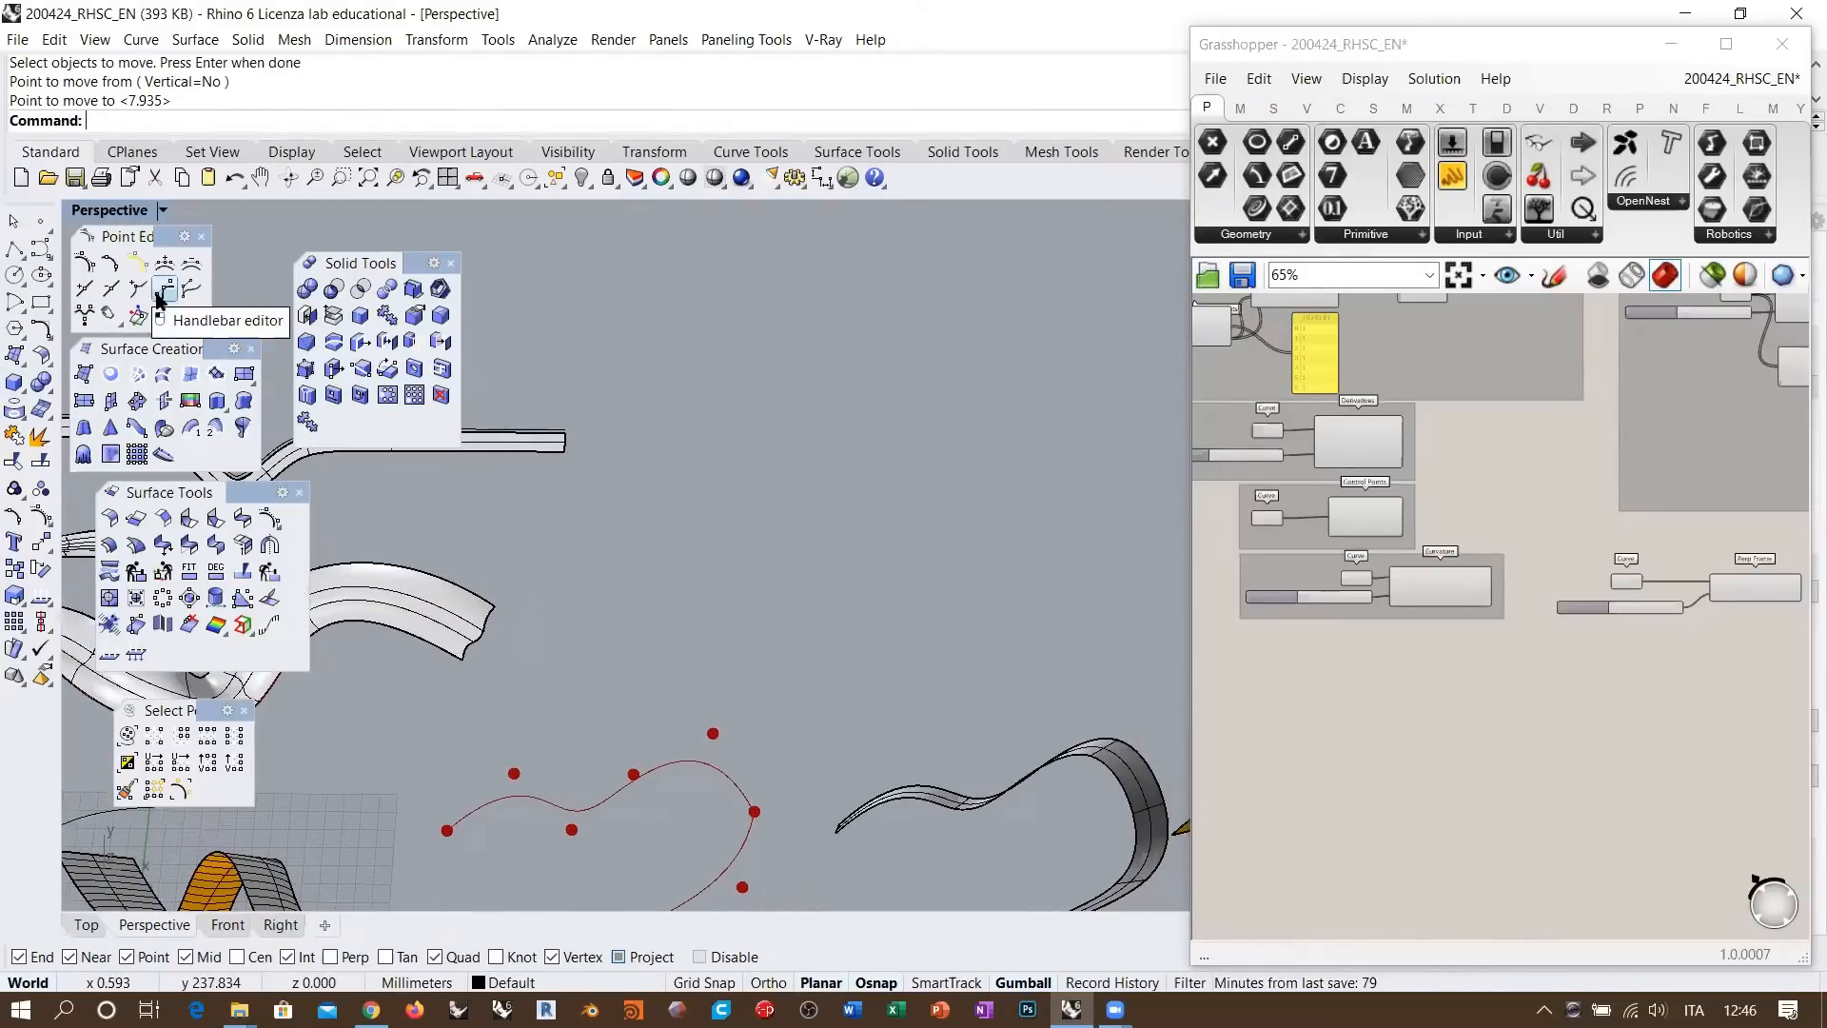
pyautogui.middleClick(725, 459)
pyautogui.click(716, 430)
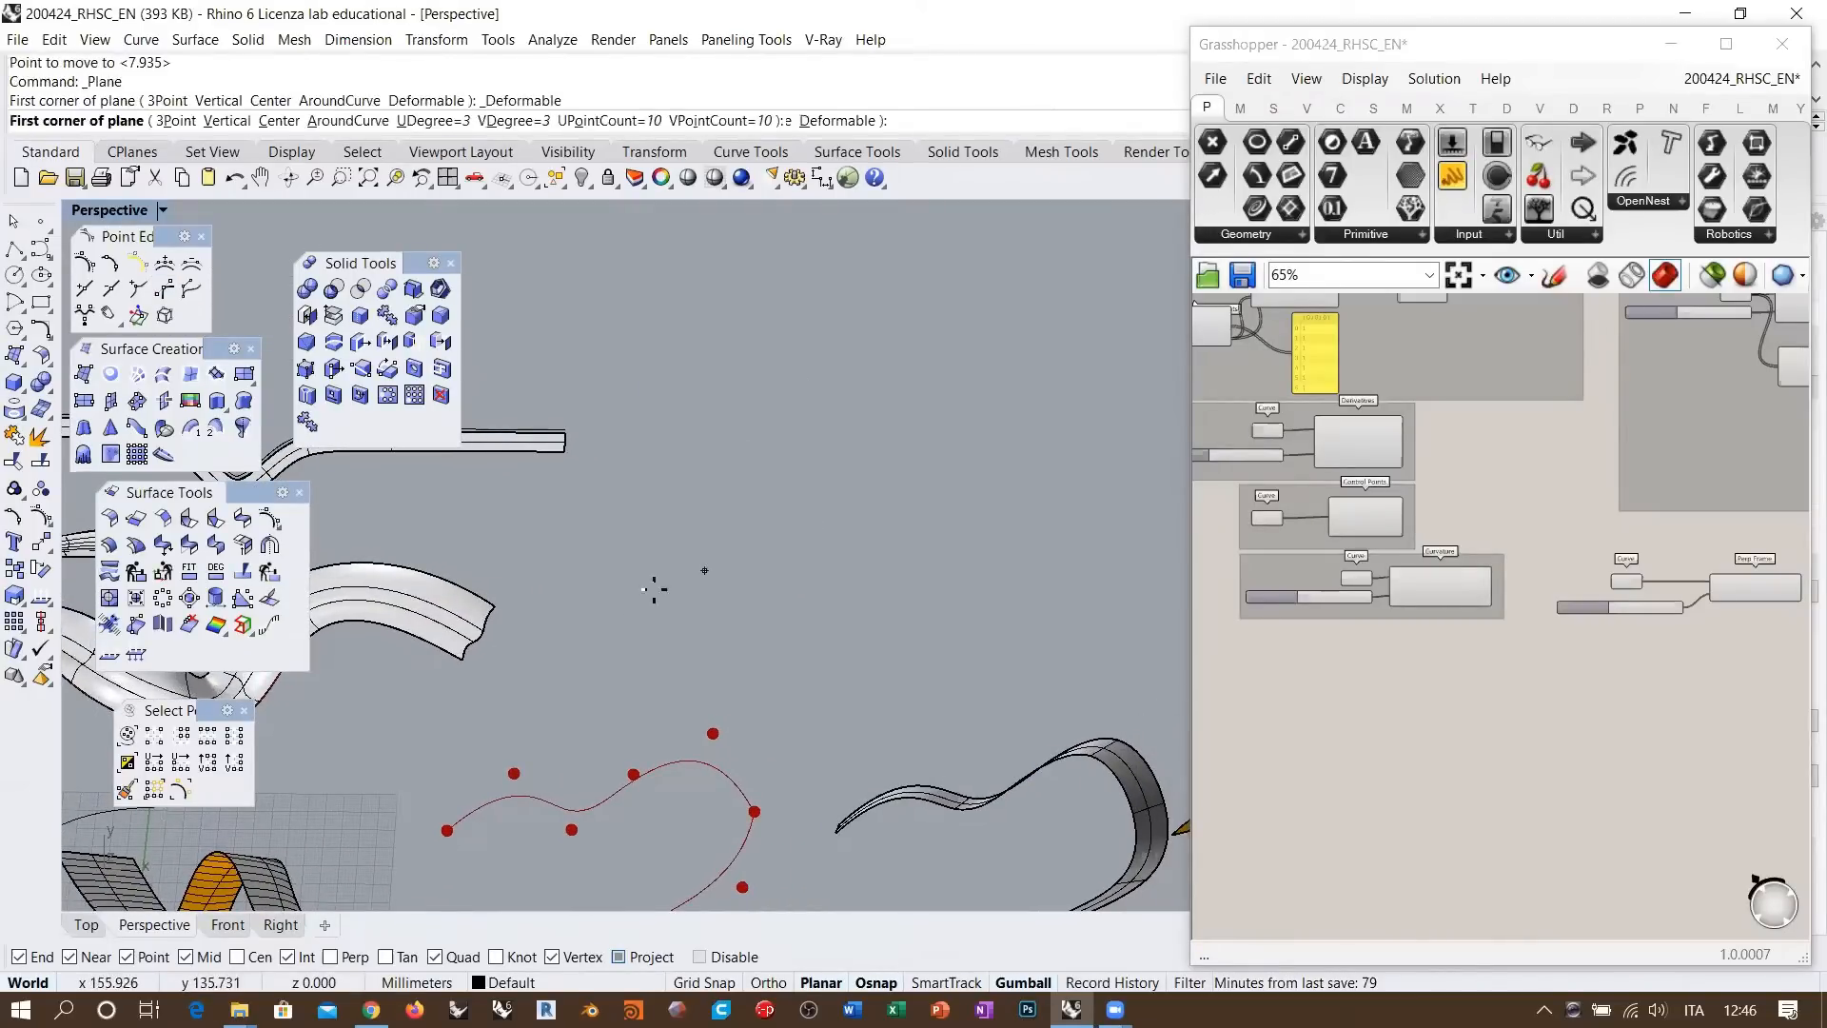
pyautogui.click(621, 611)
pyautogui.click(942, 374)
# Duplicate the plane and place the copy beside it along X, leaving a gap between their facing edges
pyautogui.keyDown('shift'); pyautogui.moveTo(951, 567); pyautogui.dragTo(699, 563, button='right'); pyautogui.keyUp('shift')
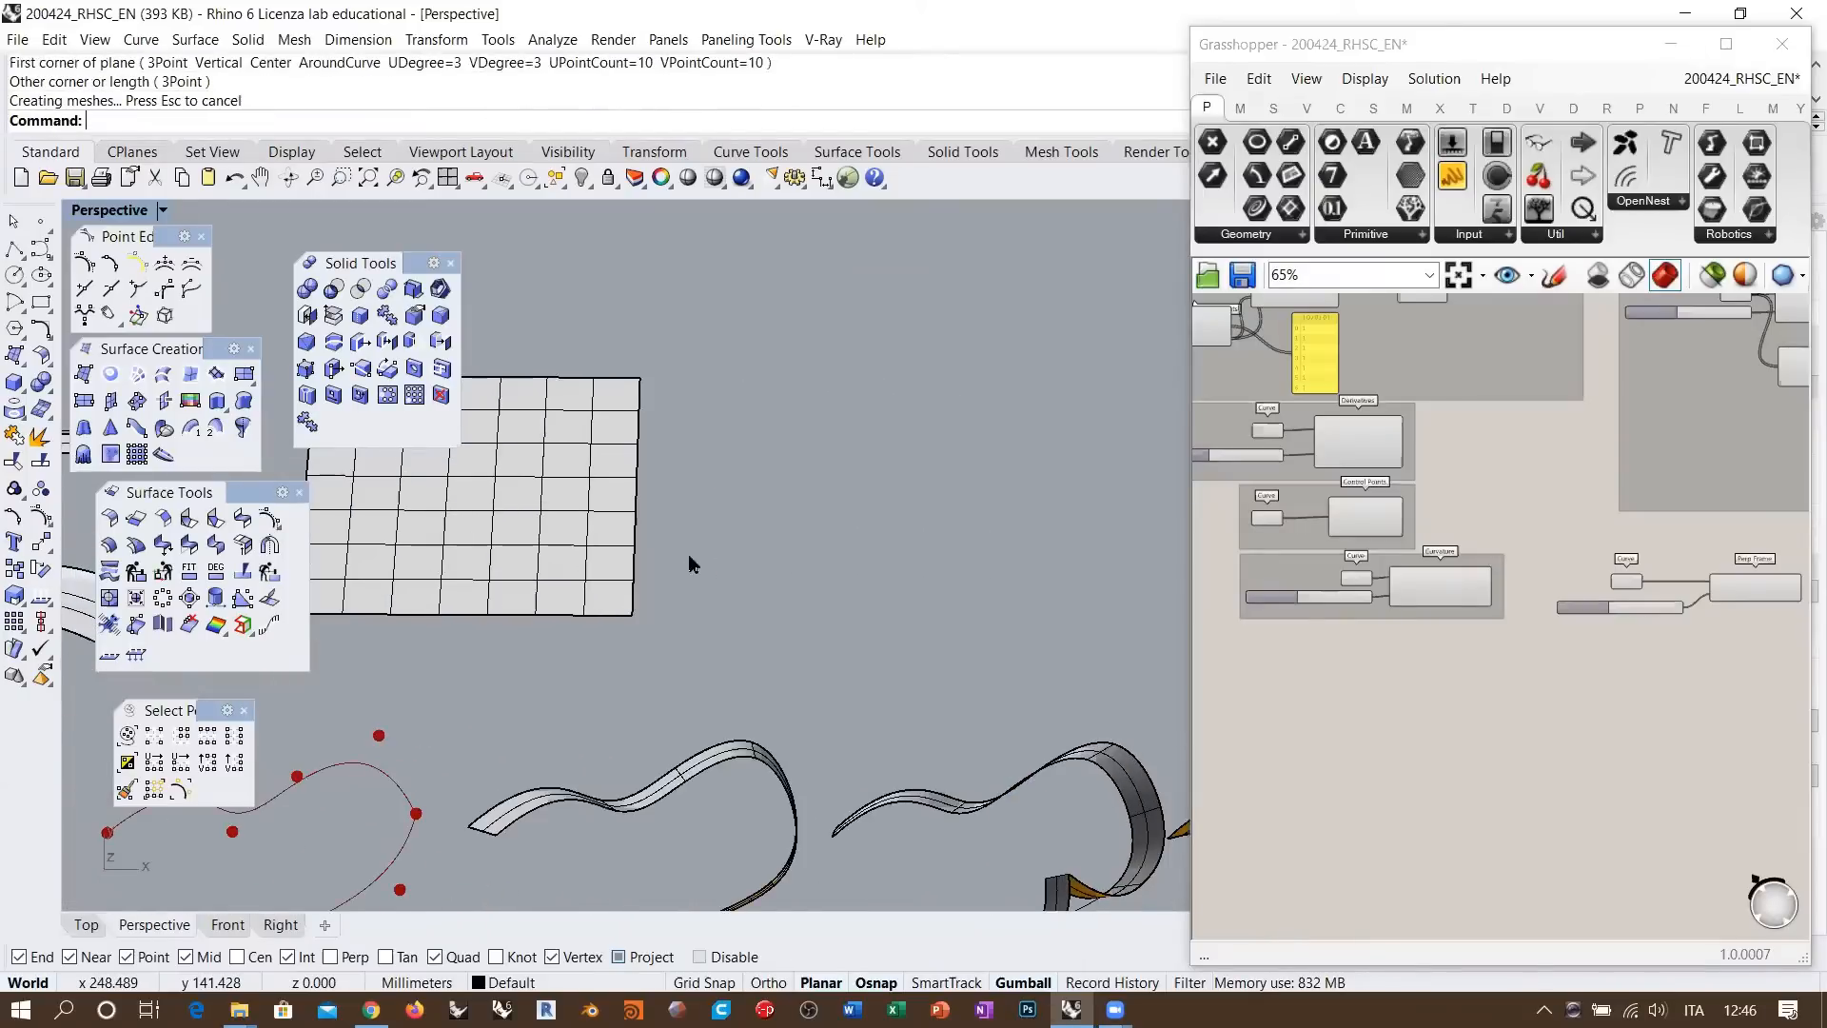
pyautogui.click(510, 527)
pyautogui.scroll(-4, 511, 518)
pyautogui.moveTo(535, 505); pyautogui.dragTo(843, 524)
pyautogui.press('alt')
pyautogui.press('Escape')
# Show the control points of the original plane and select all of them, leaving the surface itself unselected
pyautogui.scroll(5, 739, 551)
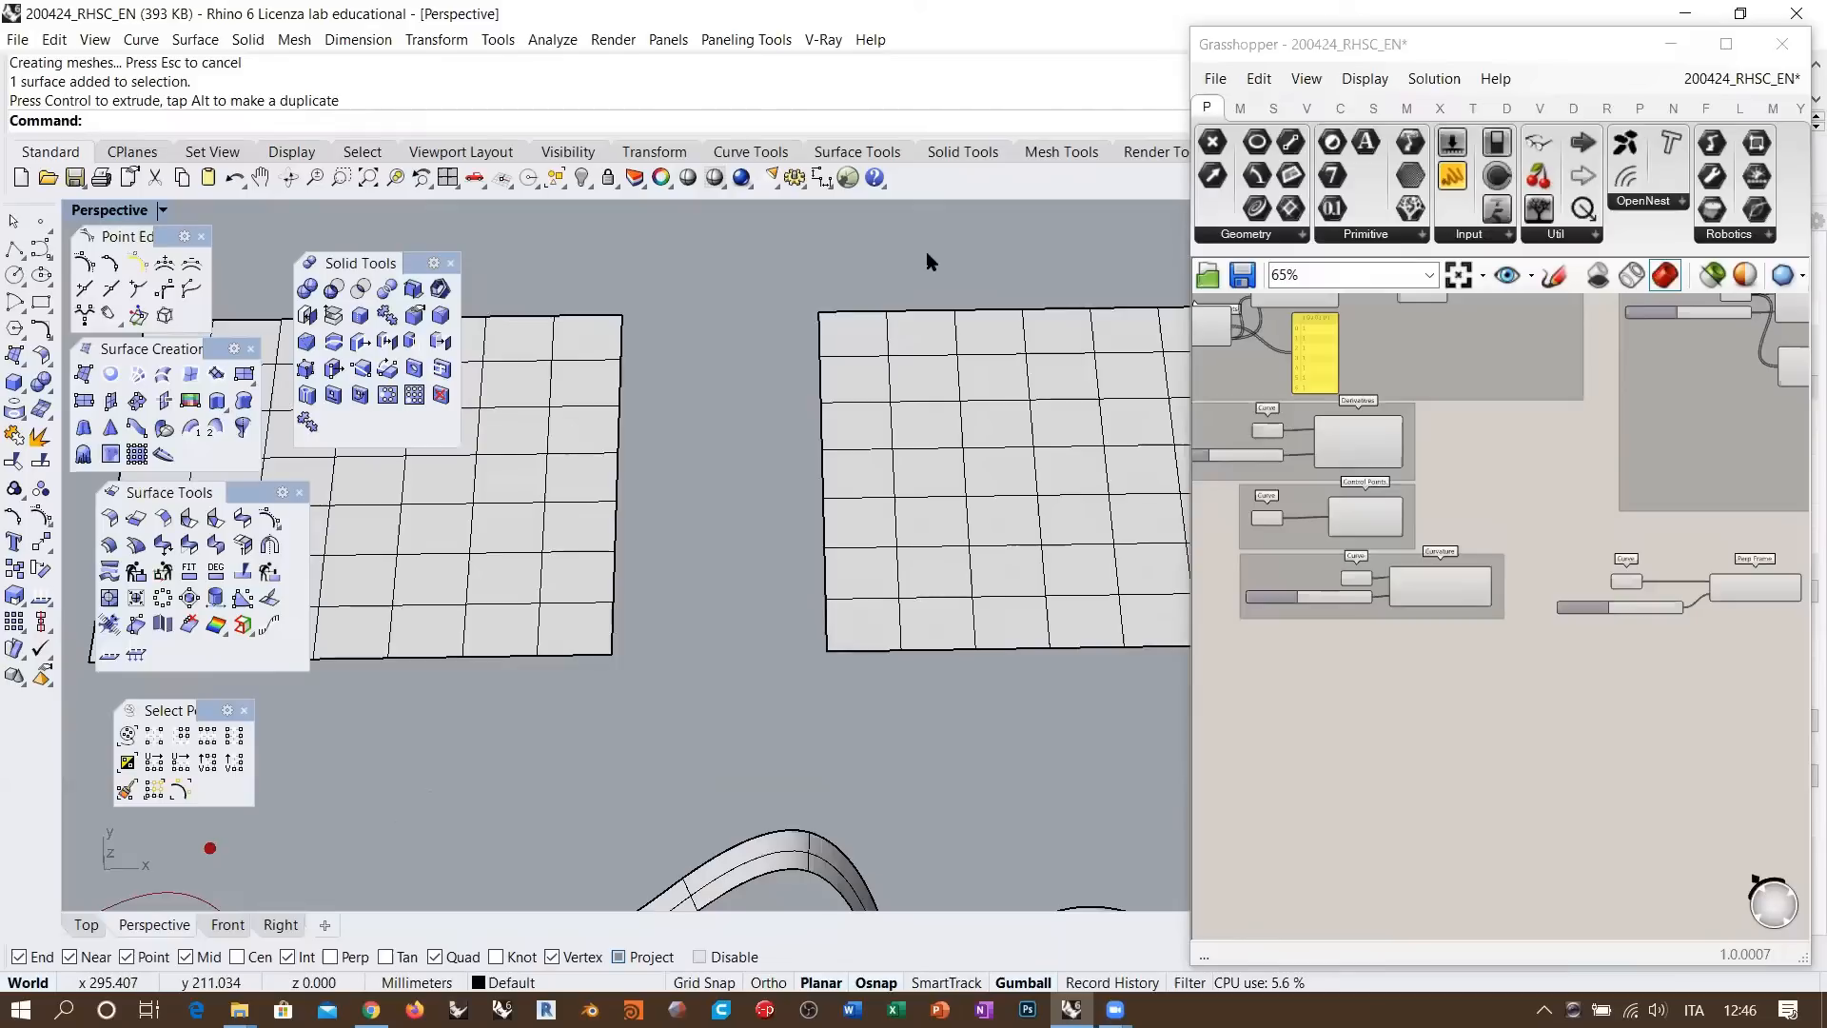
pyautogui.keyDown('shift'); pyautogui.moveTo(681, 483); pyautogui.dragTo(887, 472, button='right'); pyautogui.keyUp('shift')
pyautogui.click(682, 555)
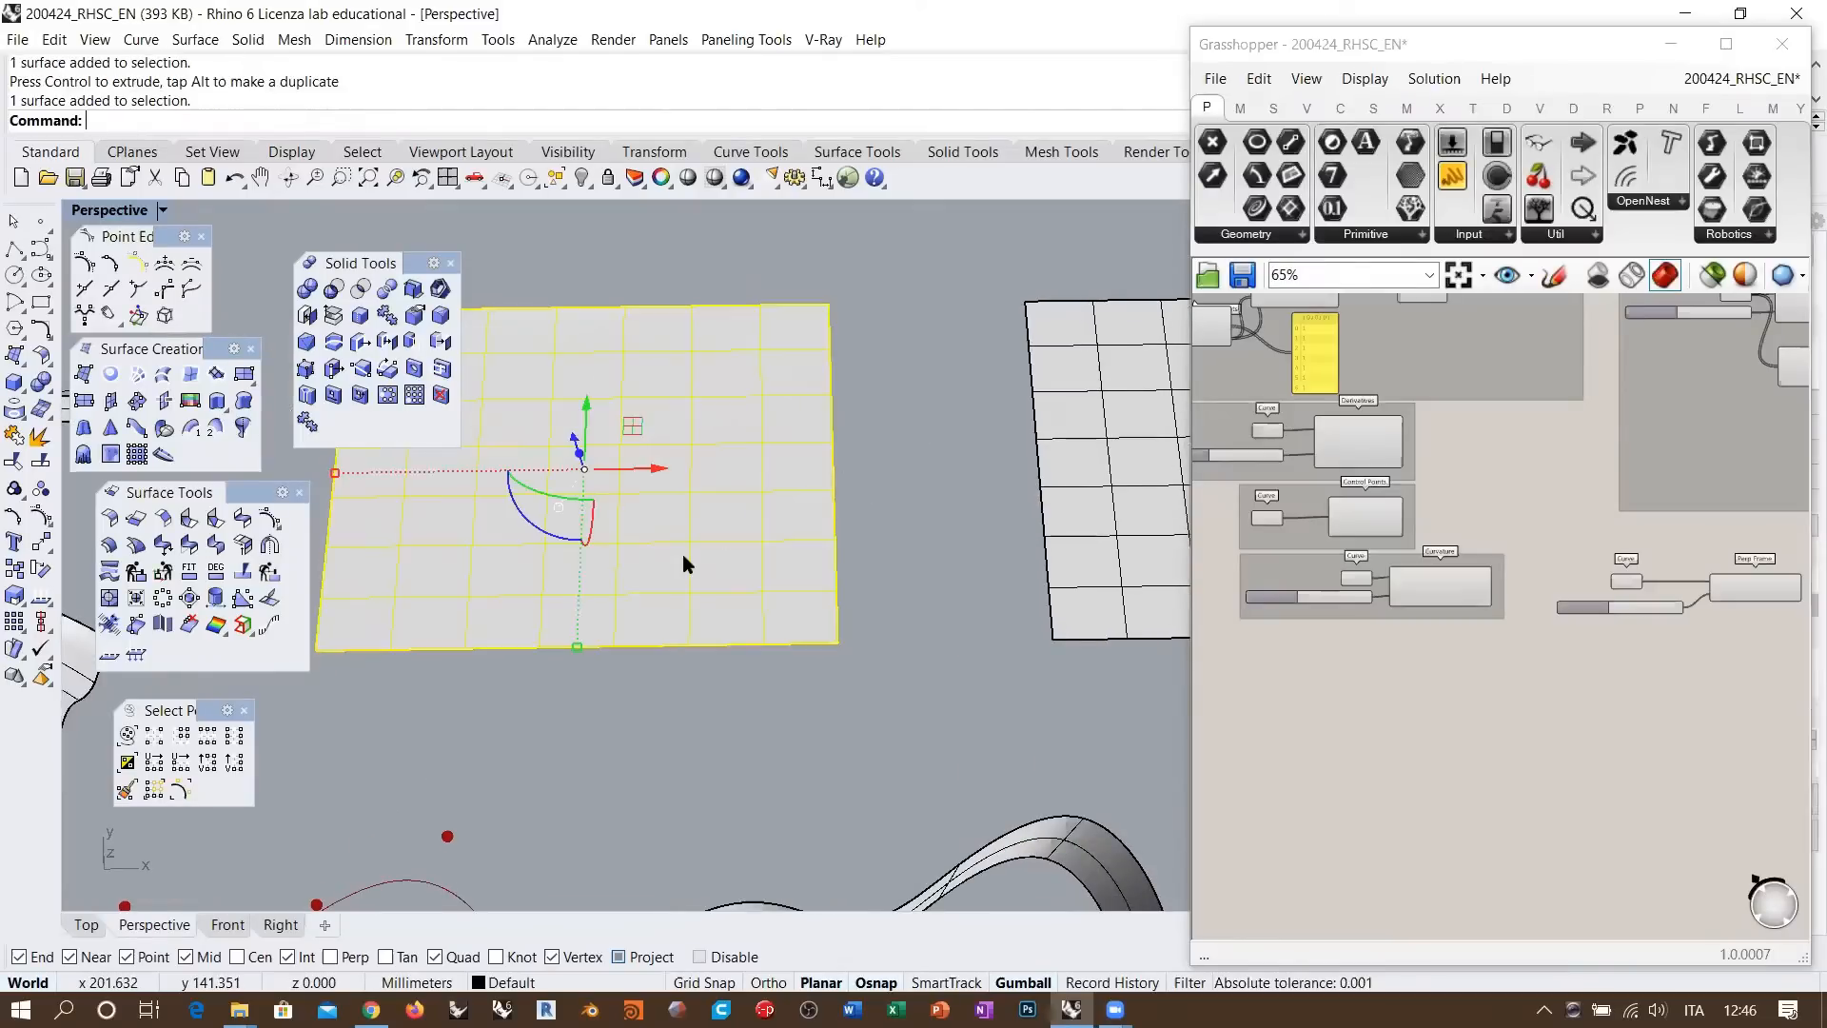
pyautogui.press('F10')
pyautogui.scroll(-4, 914, 567)
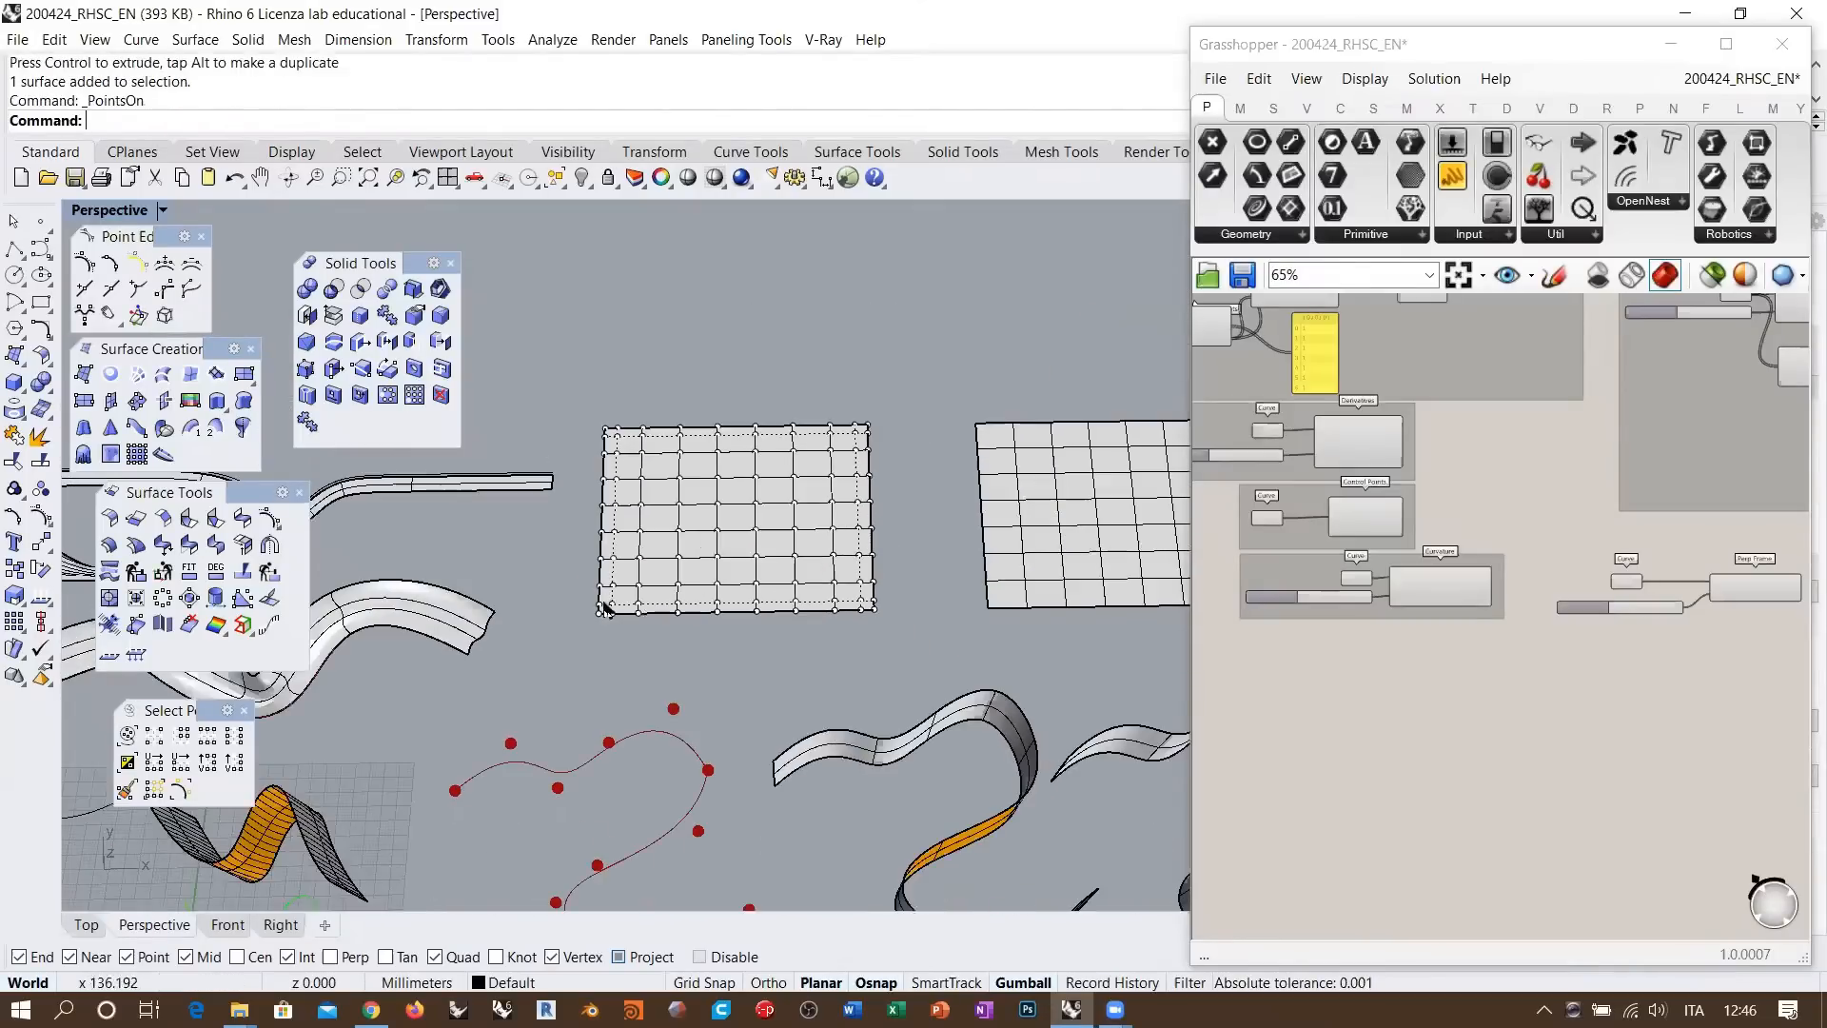
pyautogui.moveTo(558, 646); pyautogui.dragTo(866, 363)
pyautogui.scroll(5, 770, 519)
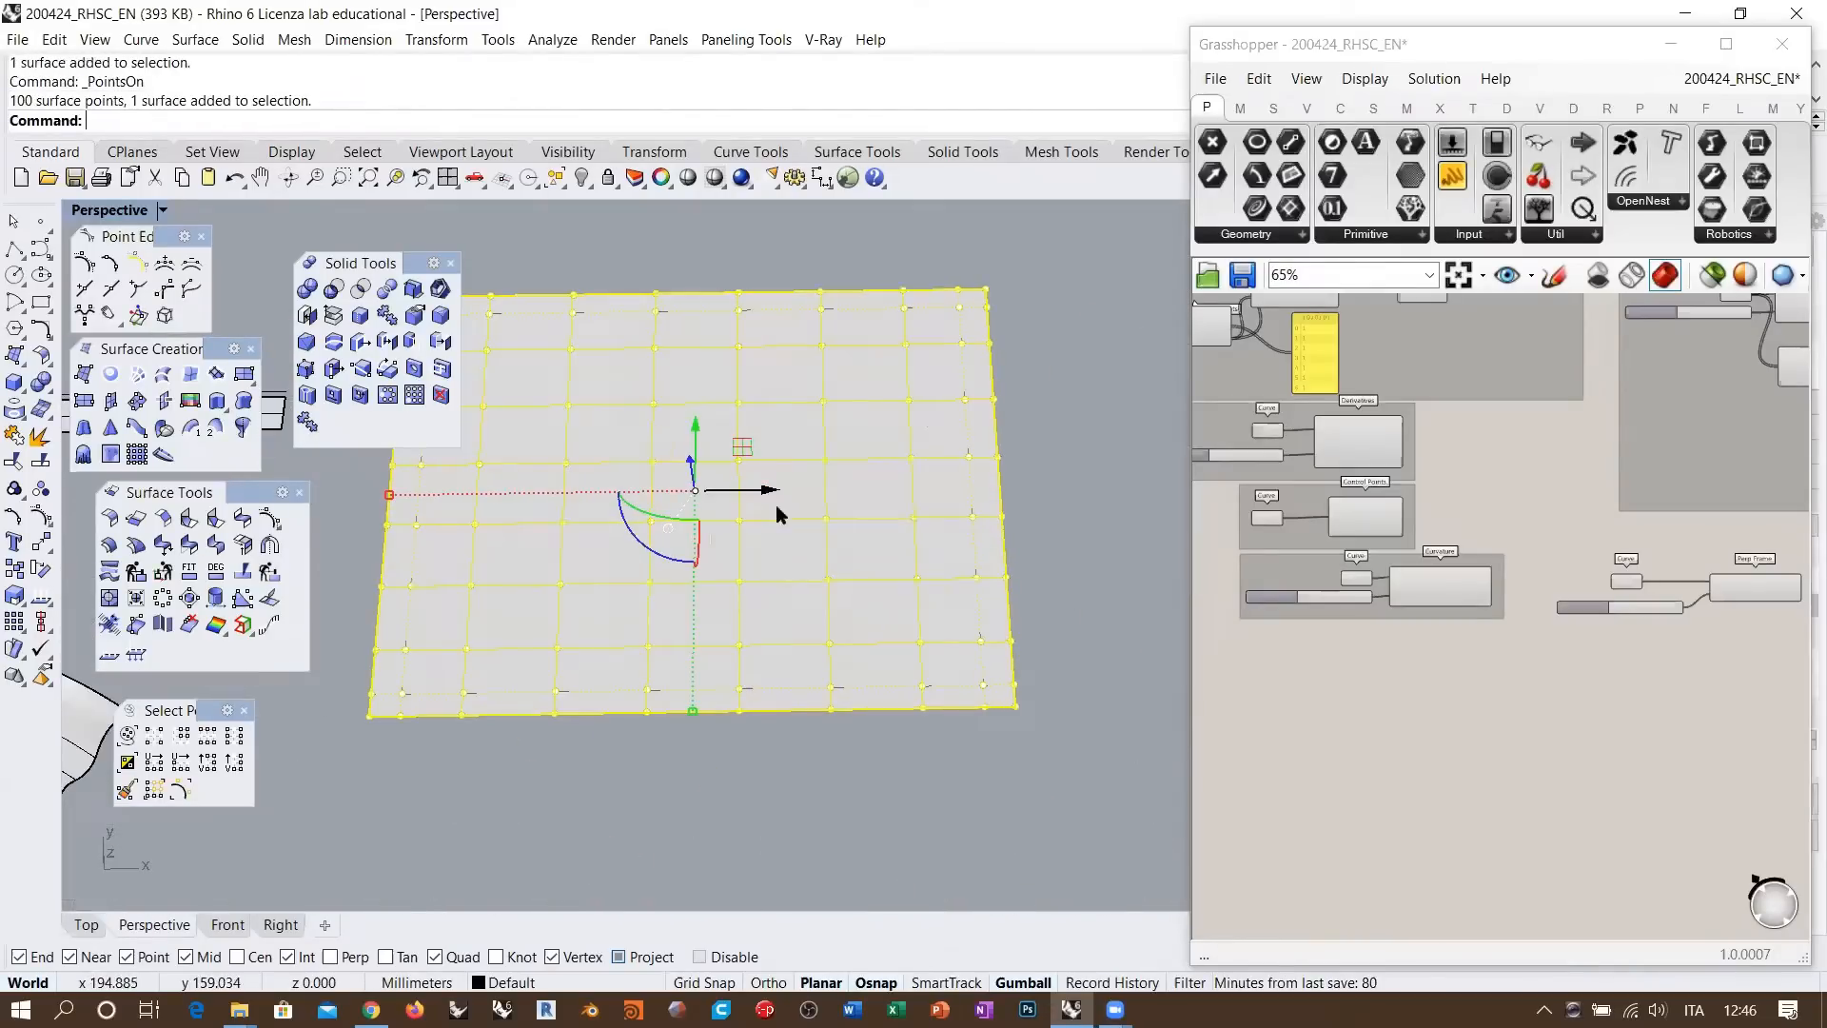
pyautogui.keyDown('ctrl'); pyautogui.click(864, 495); pyautogui.keyUp('ctrl')
pyautogui.keyDown('shift'); pyautogui.moveTo(856, 518); pyautogui.dragTo(725, 546, button='right'); pyautogui.keyUp('shift')
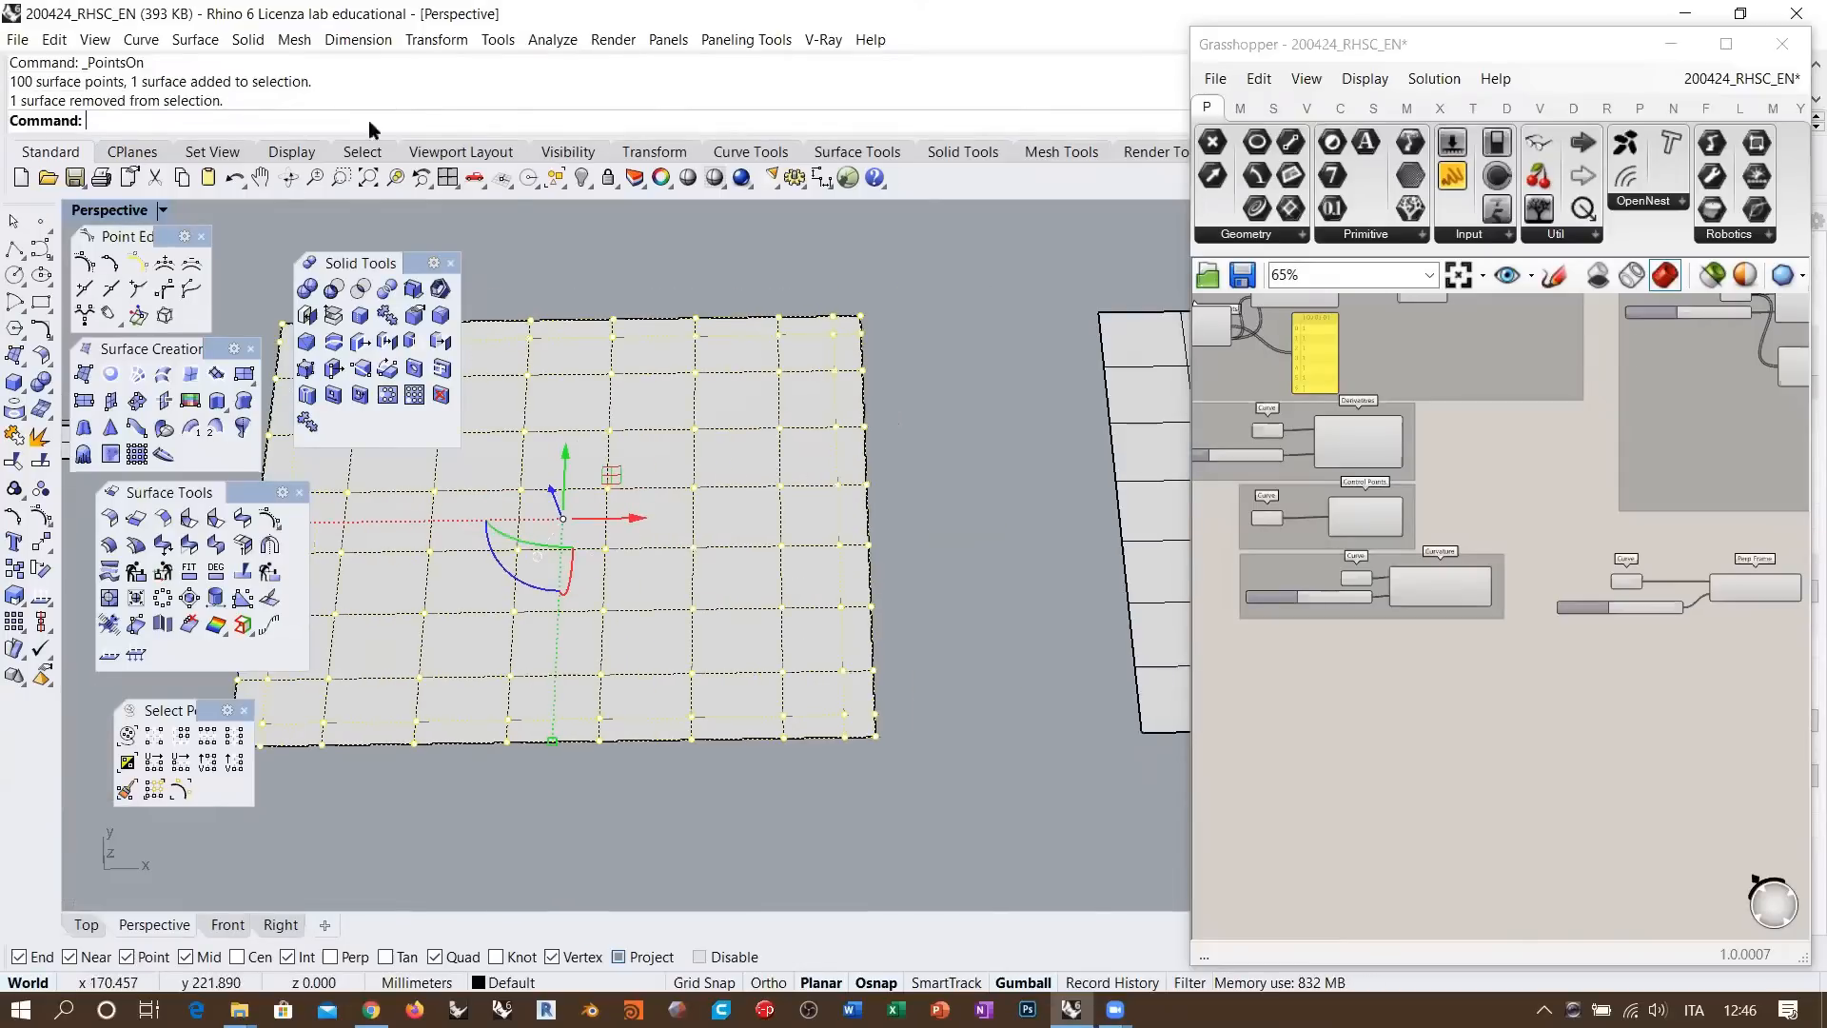
# Soft move the selected points vertically upward about 30 mm, centred on a point of the edge facing the copied plane
pyautogui.click(43, 543)
pyautogui.click(96, 555)
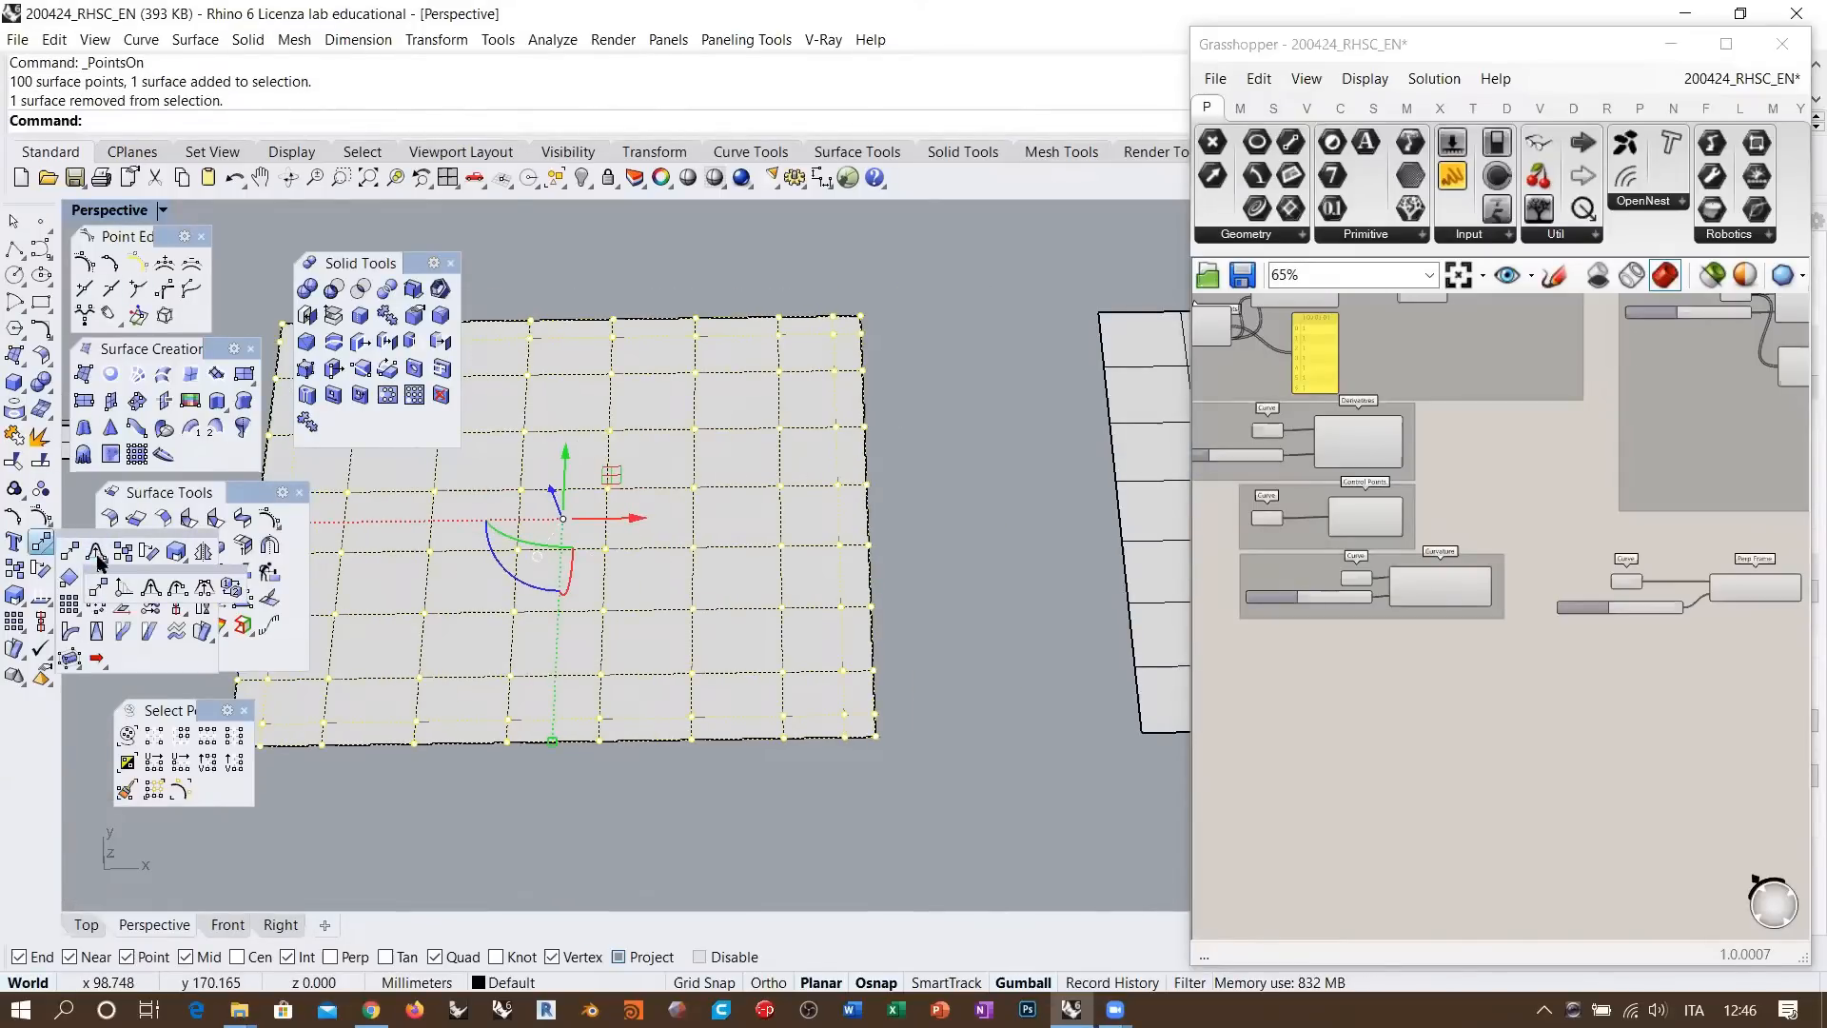
pyautogui.click(125, 589)
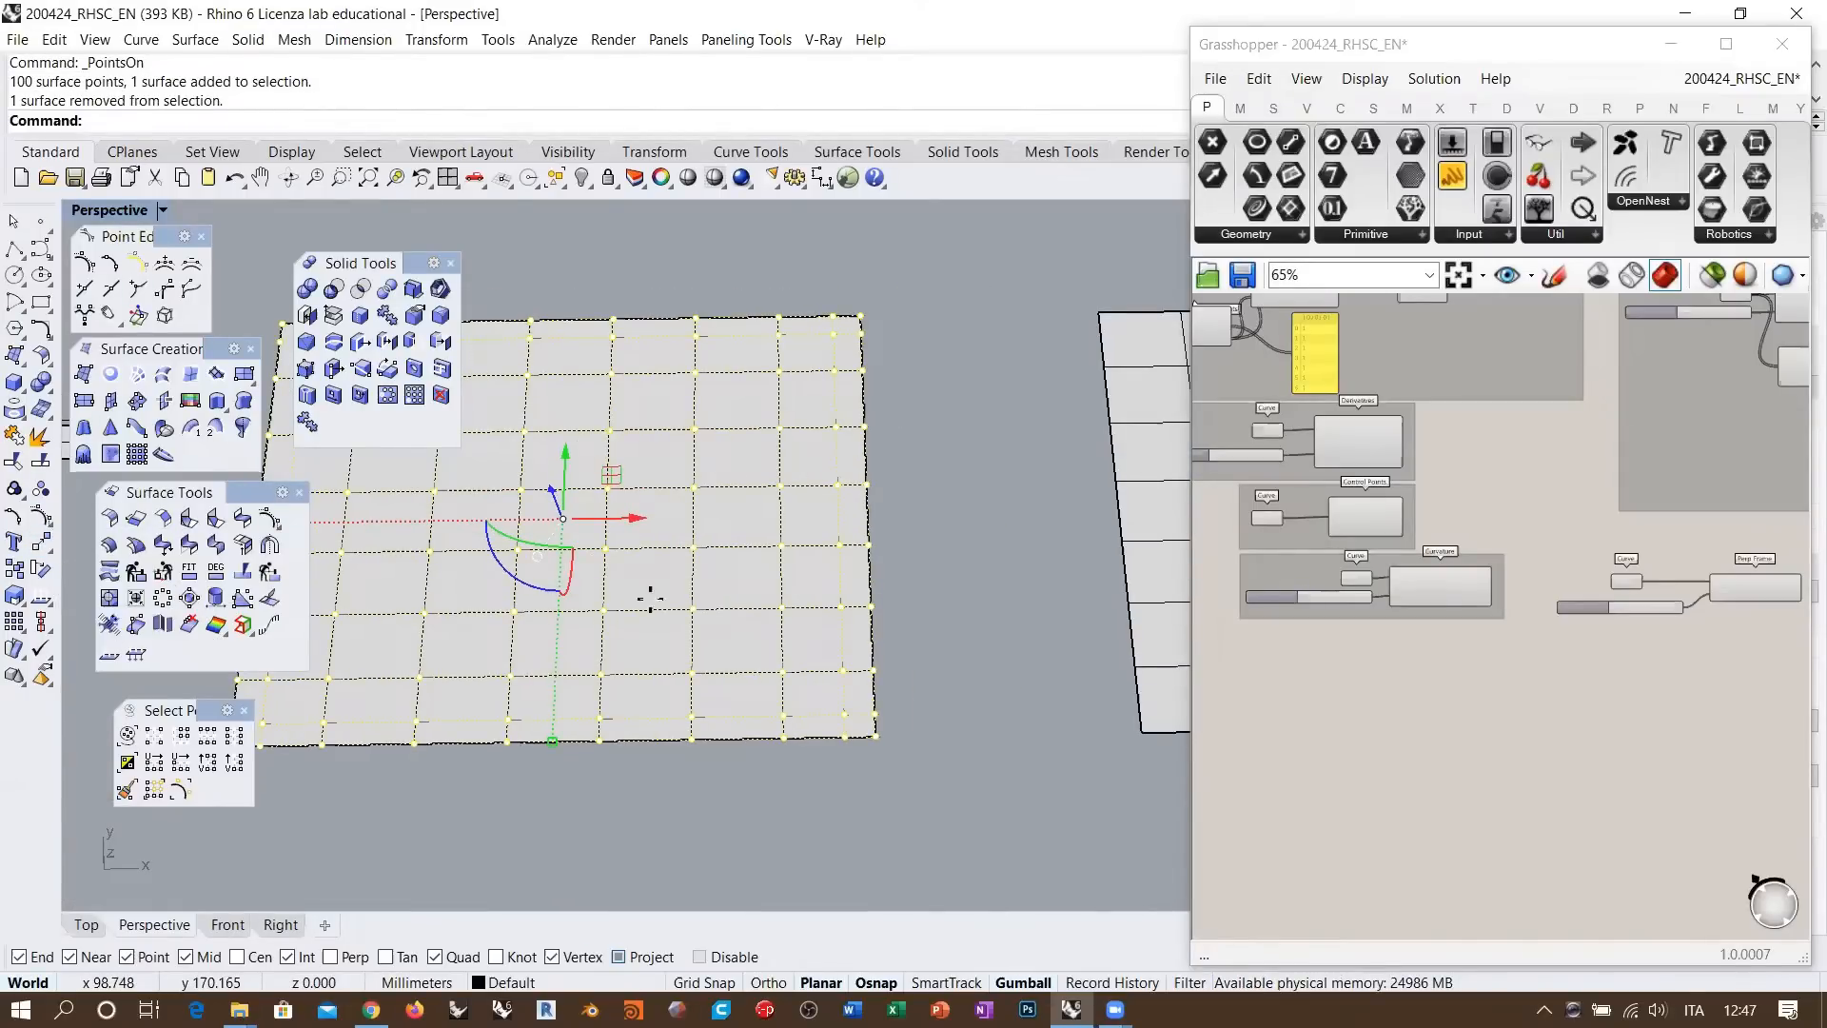
pyautogui.click(862, 427)
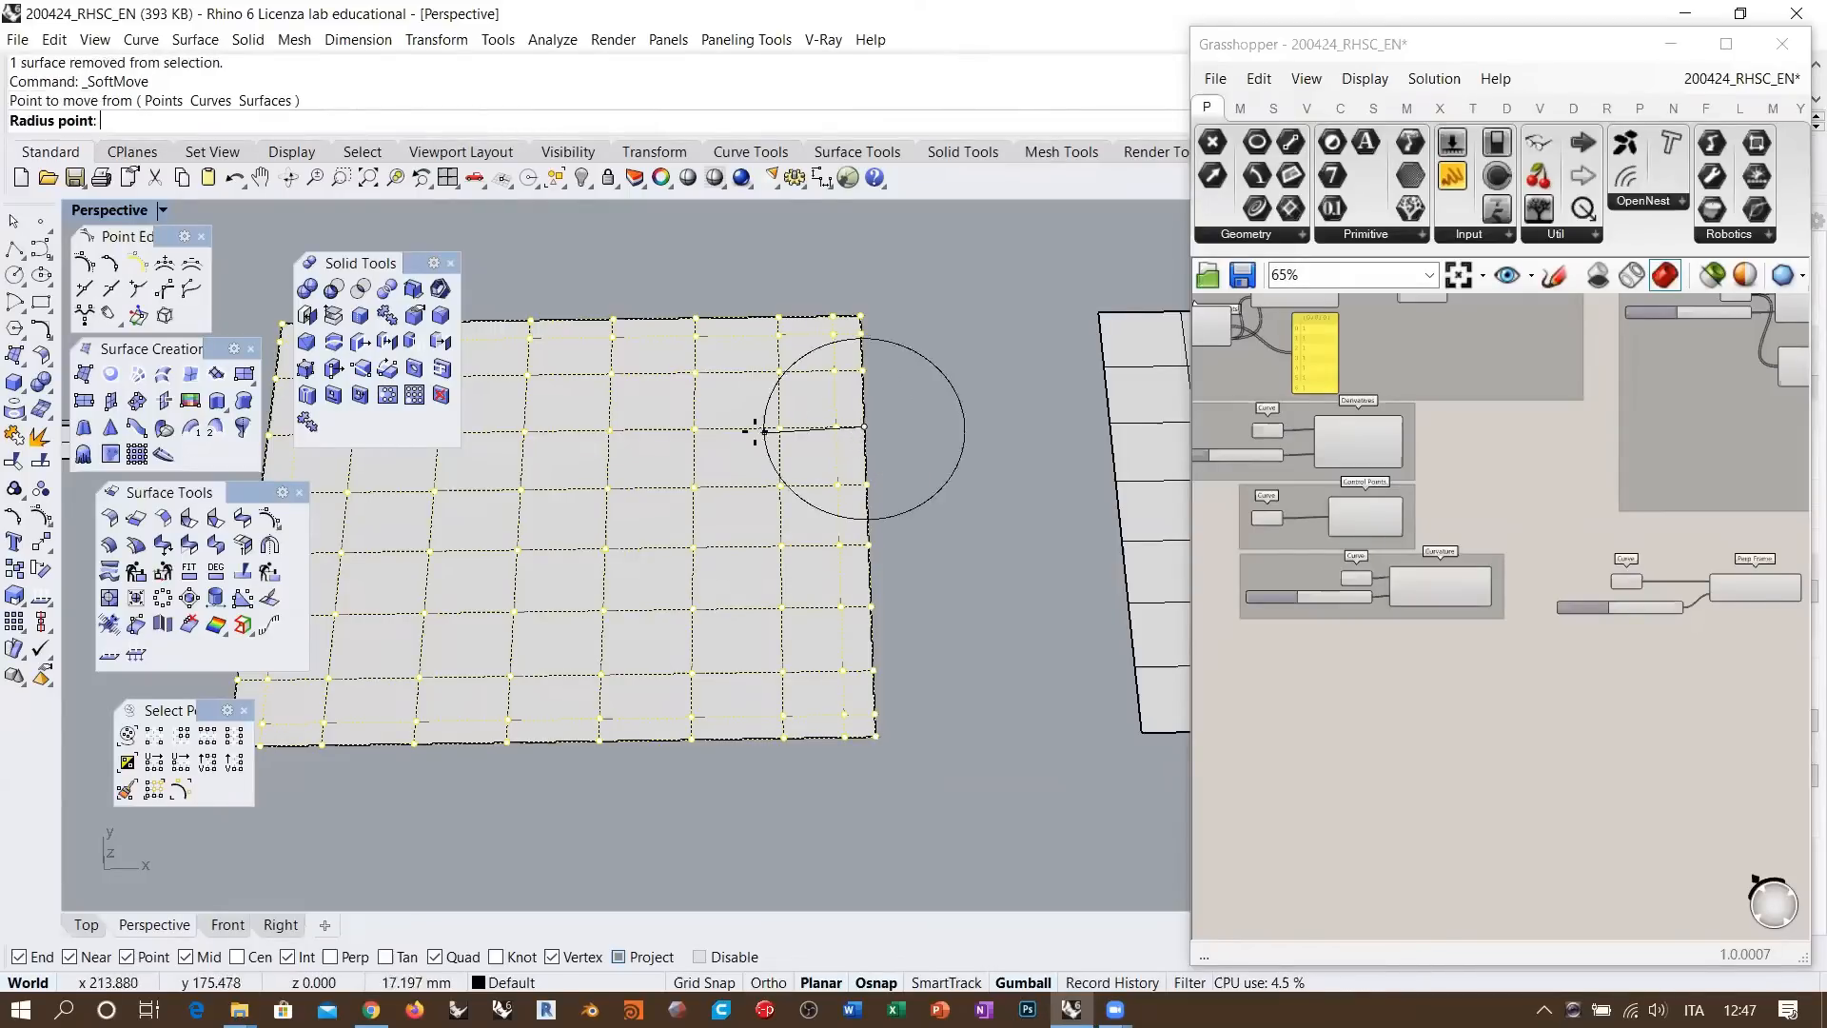
pyautogui.click(609, 428)
pyautogui.moveTo(775, 481); pyautogui.dragTo(838, 415, button='right')
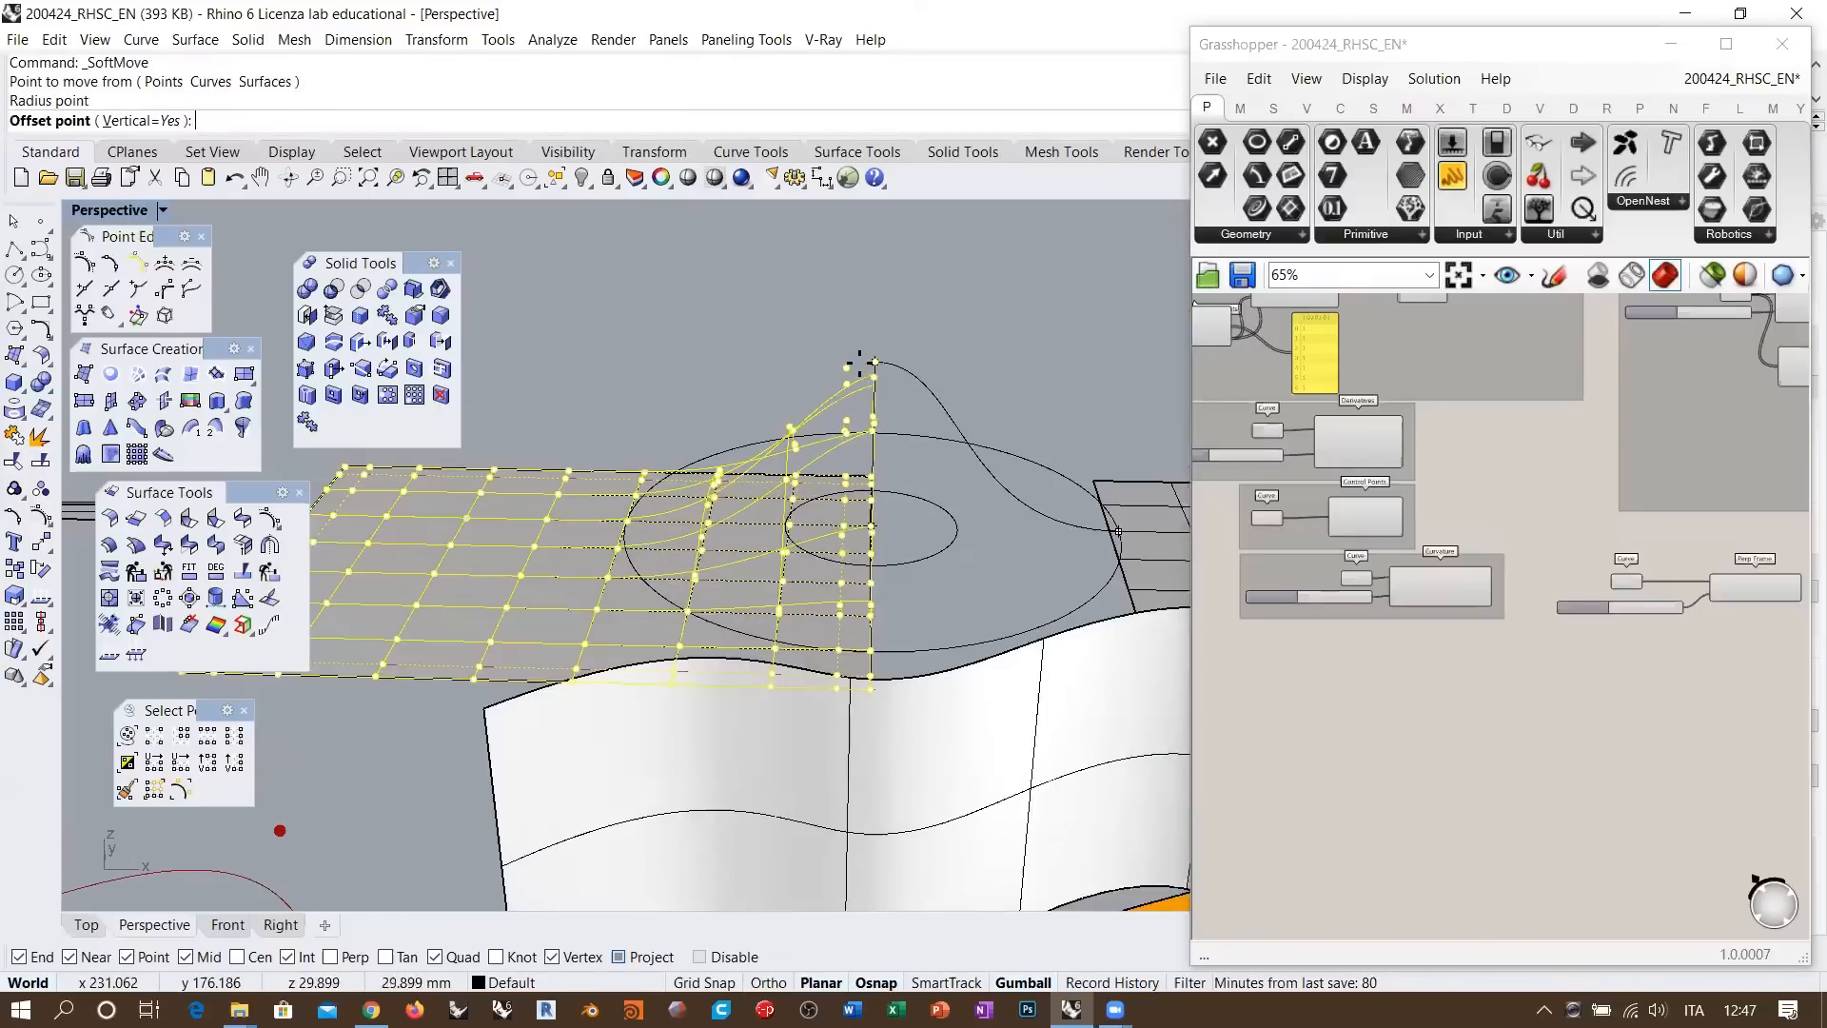
pyautogui.click(859, 363)
pyautogui.press('Return')
# Show the copied plane's control points and select all of them without the surface
pyautogui.moveTo(728, 416); pyautogui.dragTo(752, 518, button='right')
pyautogui.click(806, 485)
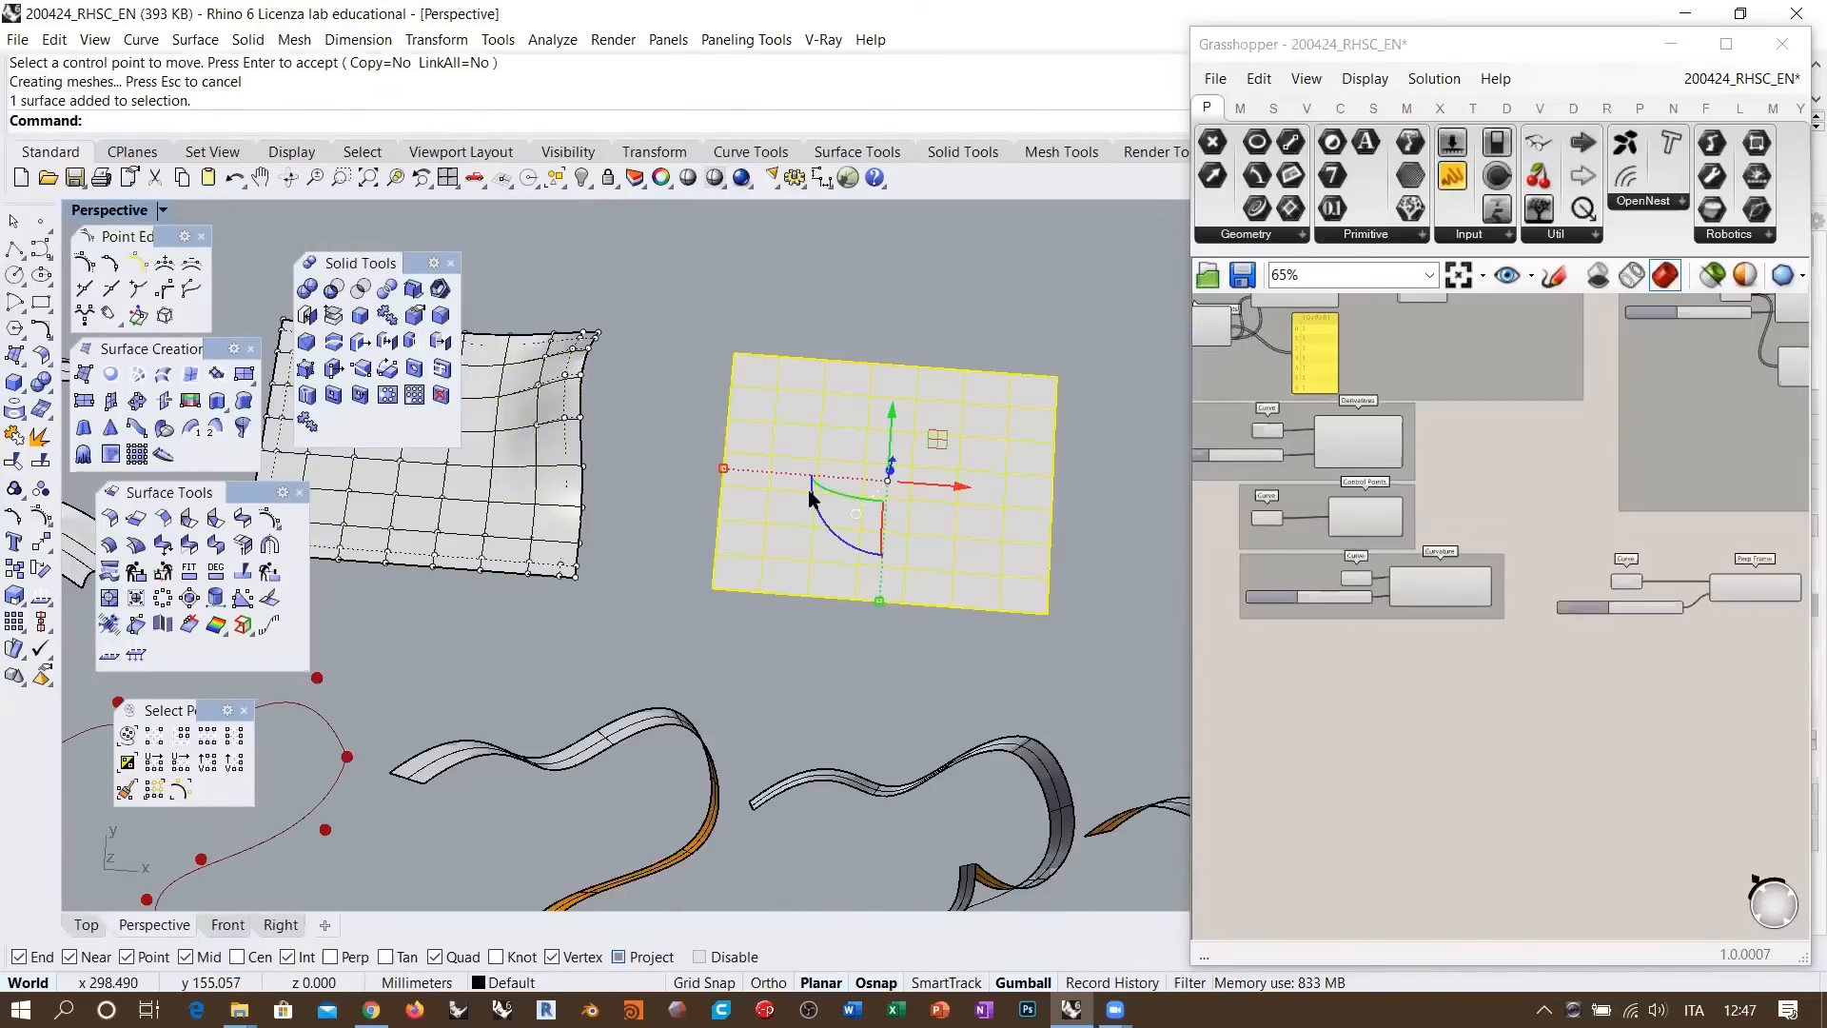
pyautogui.press('F10')
pyautogui.moveTo(665, 647); pyautogui.dragTo(1118, 301)
pyautogui.keyDown('ctrl'); pyautogui.click(847, 447); pyautogui.keyUp('ctrl')
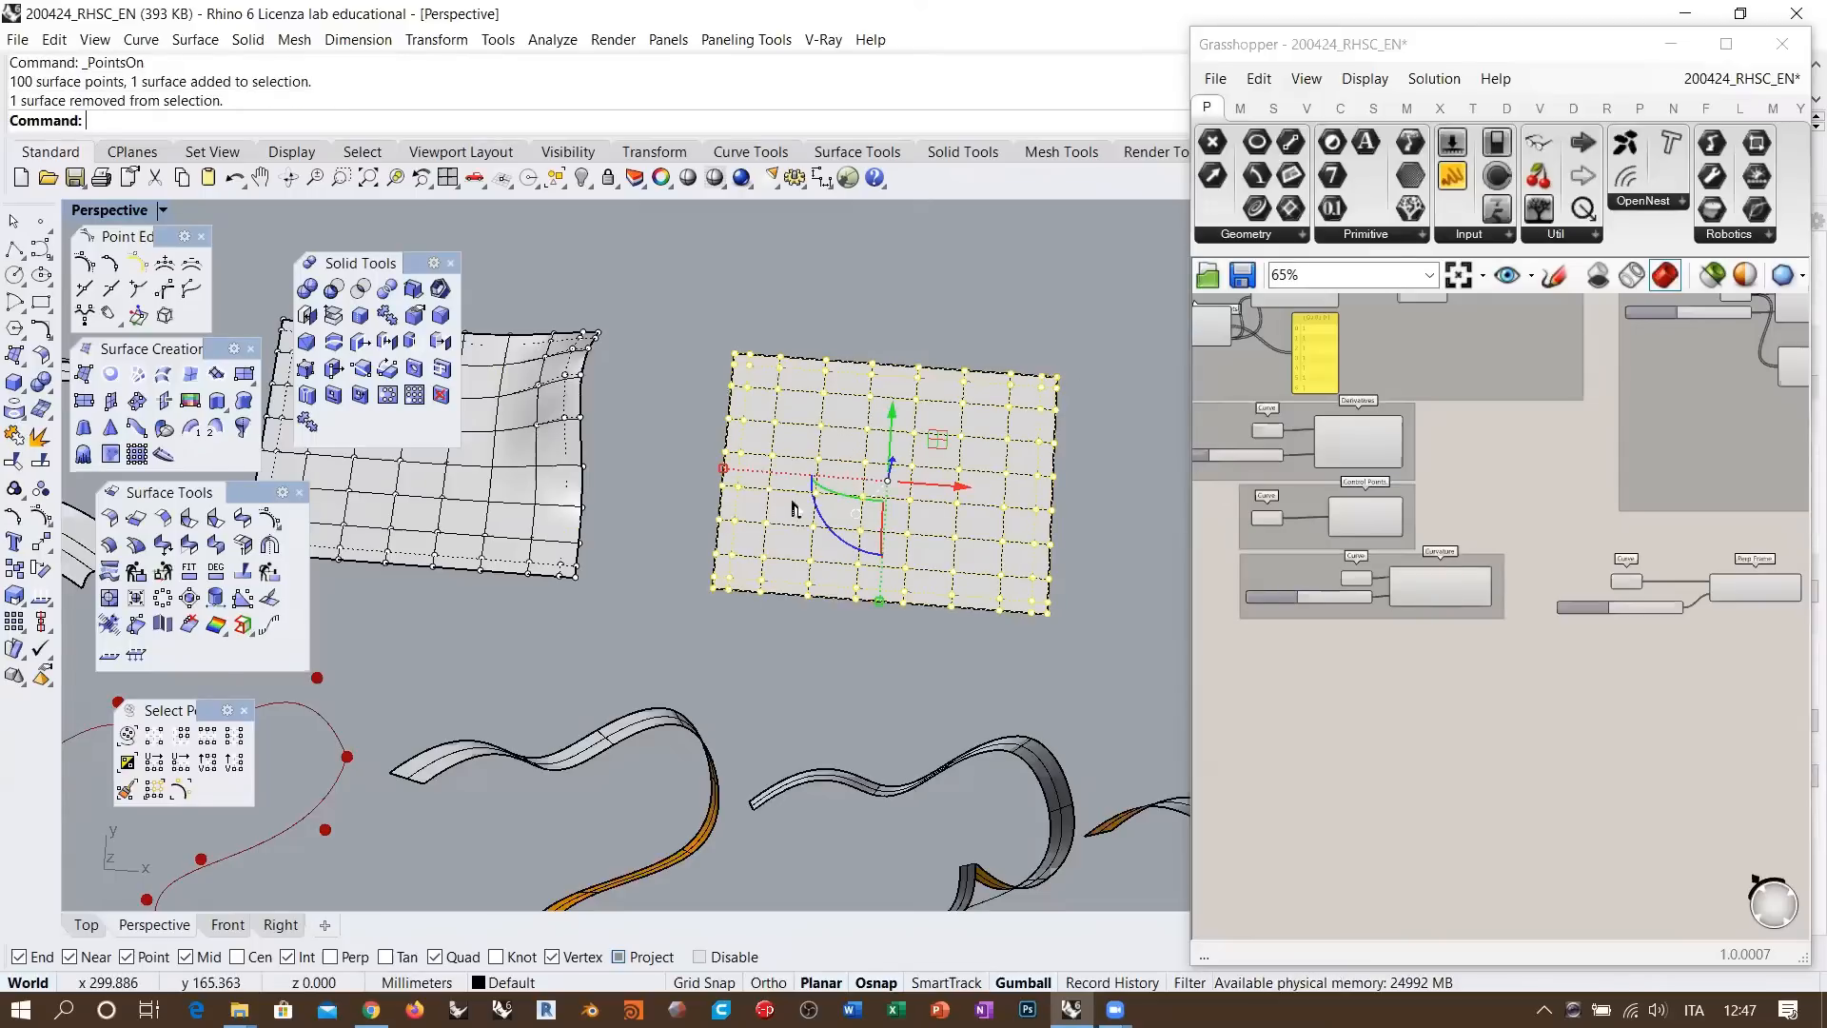
pyautogui.moveTo(847, 448); pyautogui.dragTo(583, 407, button='right')
# Soft move the copied plane's points vertically downward about 14 mm, centred on a point of the edge facing the original plane
pyautogui.rightClick(521, 89)
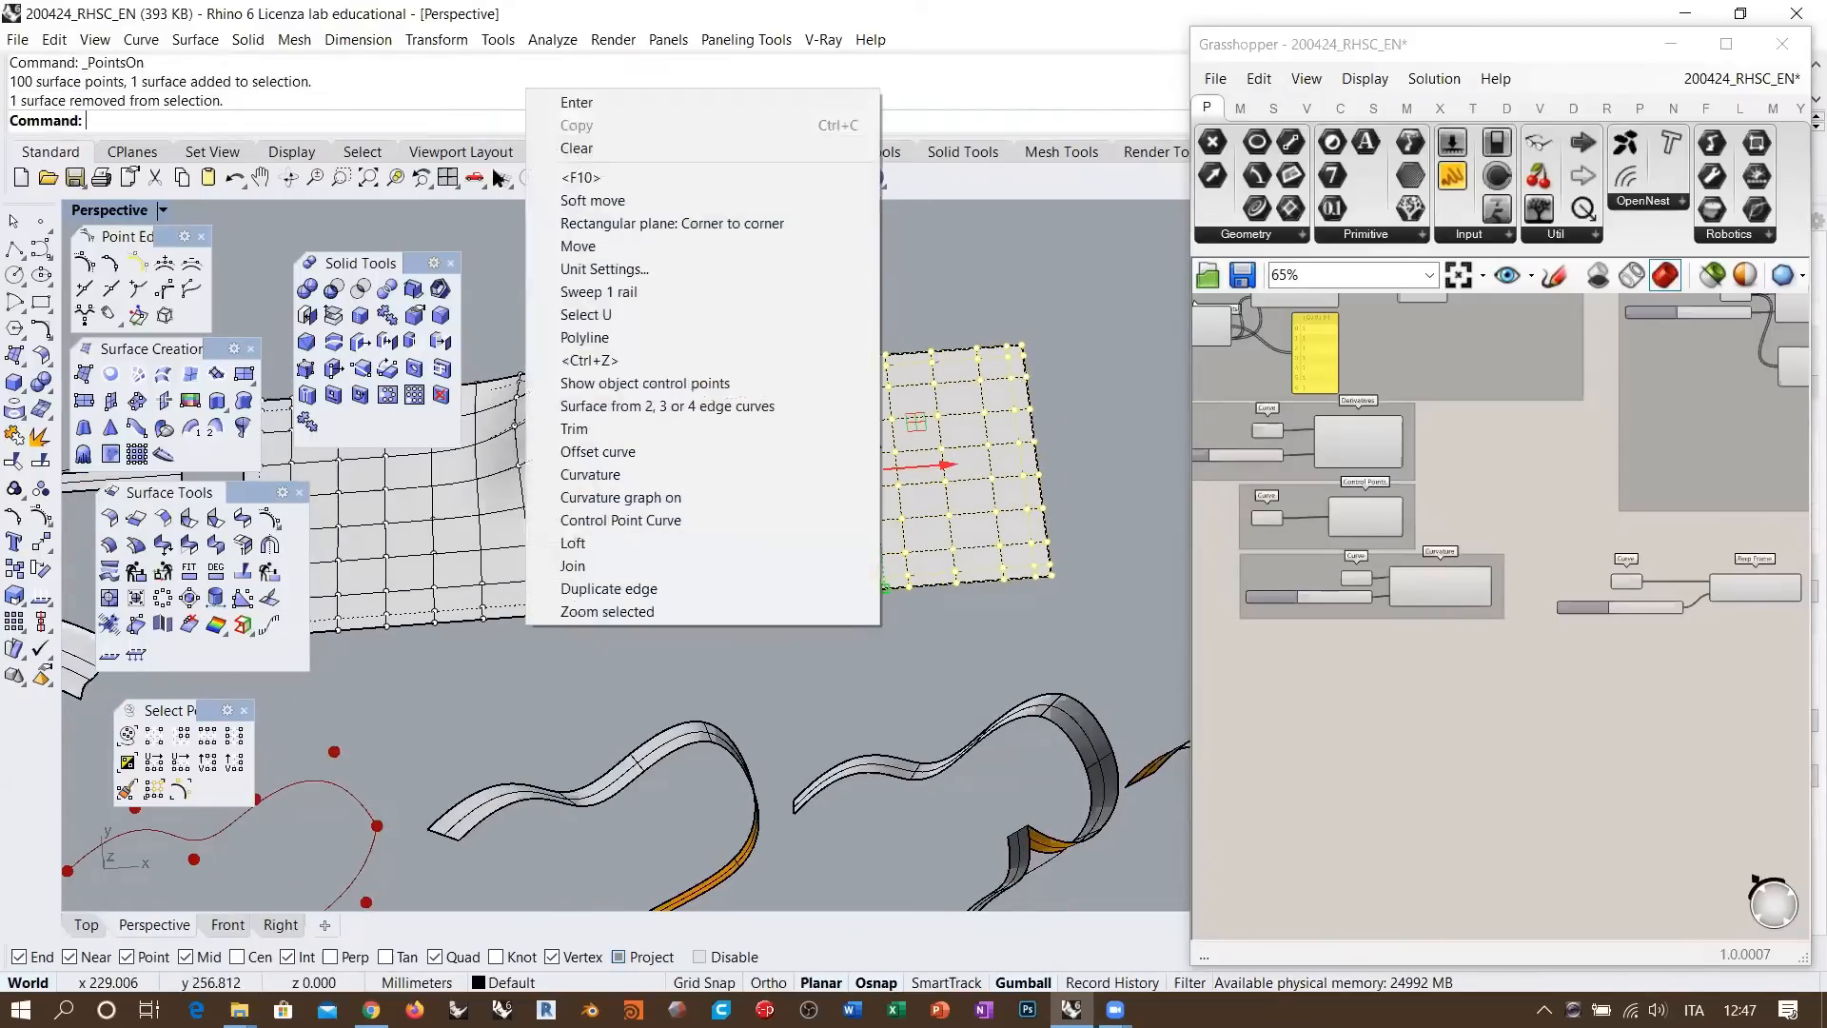
pyautogui.click(577, 199)
pyautogui.moveTo(826, 536); pyautogui.dragTo(745, 533, button='right')
pyautogui.scroll(5, 745, 547)
pyautogui.click(697, 513)
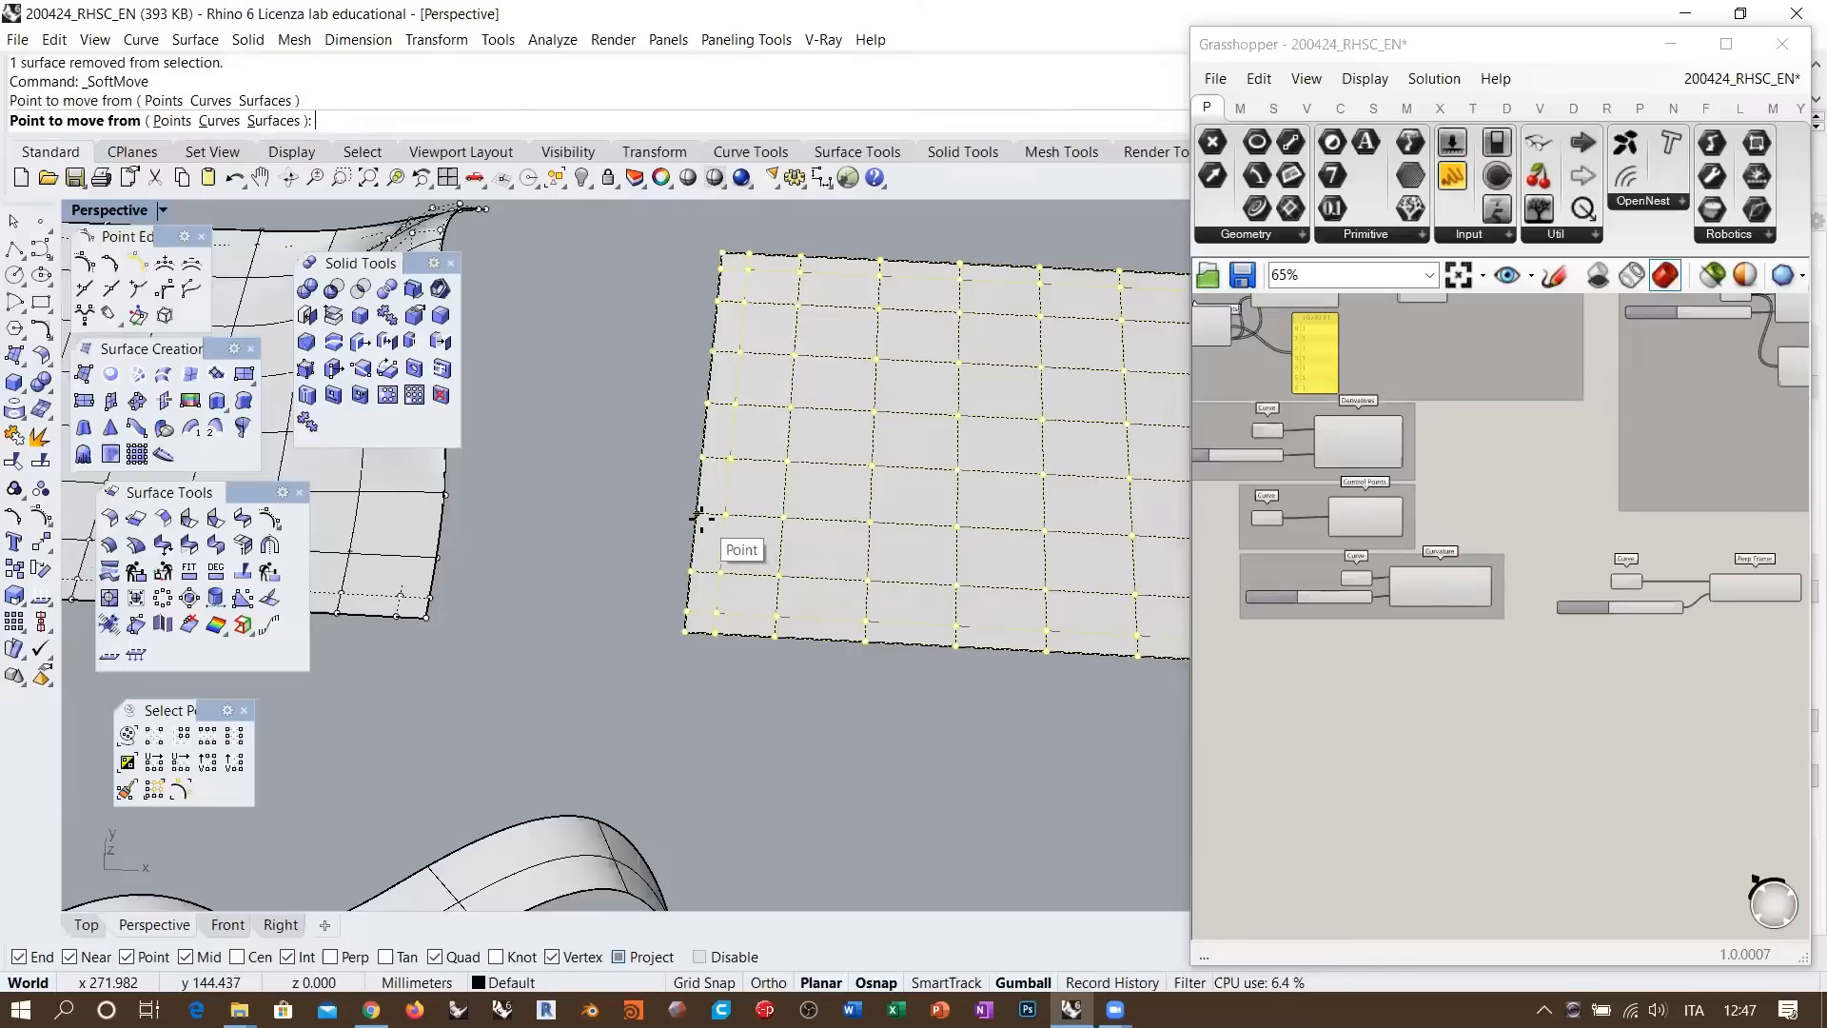
pyautogui.click(869, 522)
pyautogui.moveTo(870, 522); pyautogui.dragTo(853, 361, button='right')
pyautogui.moveTo(733, 522); pyautogui.dragTo(728, 613, button='right')
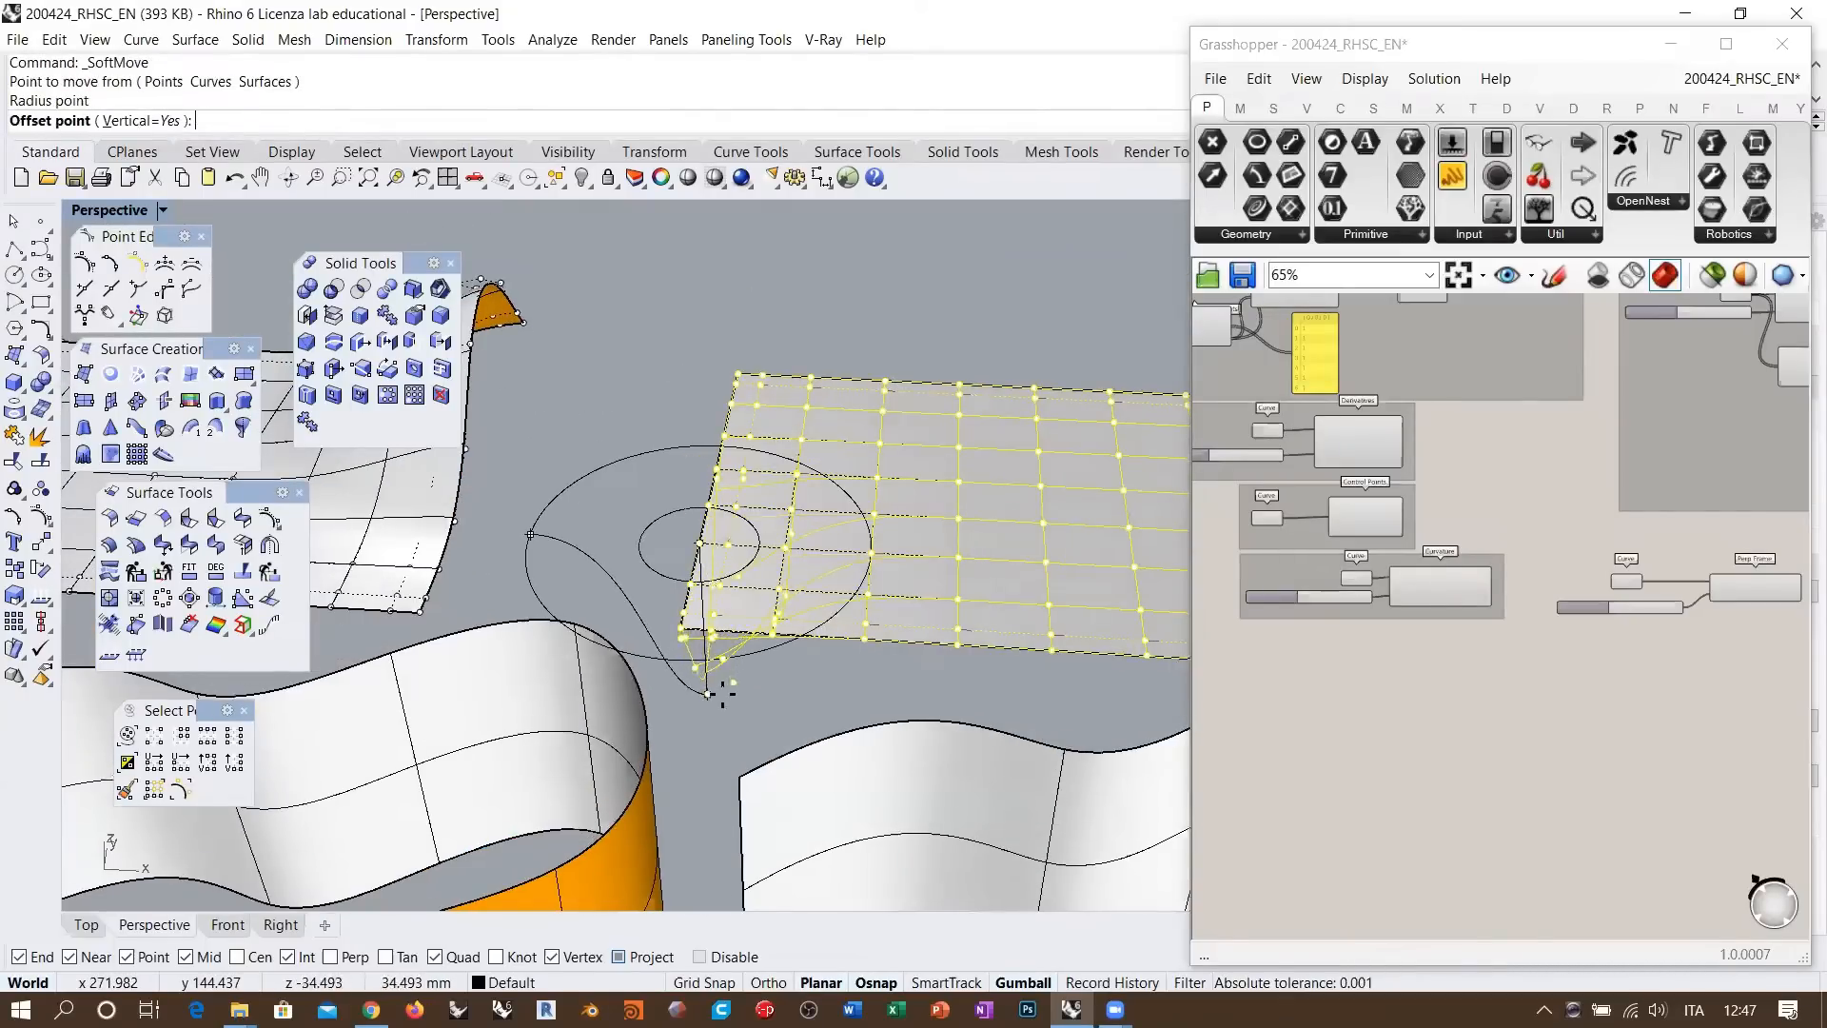
pyautogui.moveTo(723, 695); pyautogui.dragTo(865, 705, button='right')
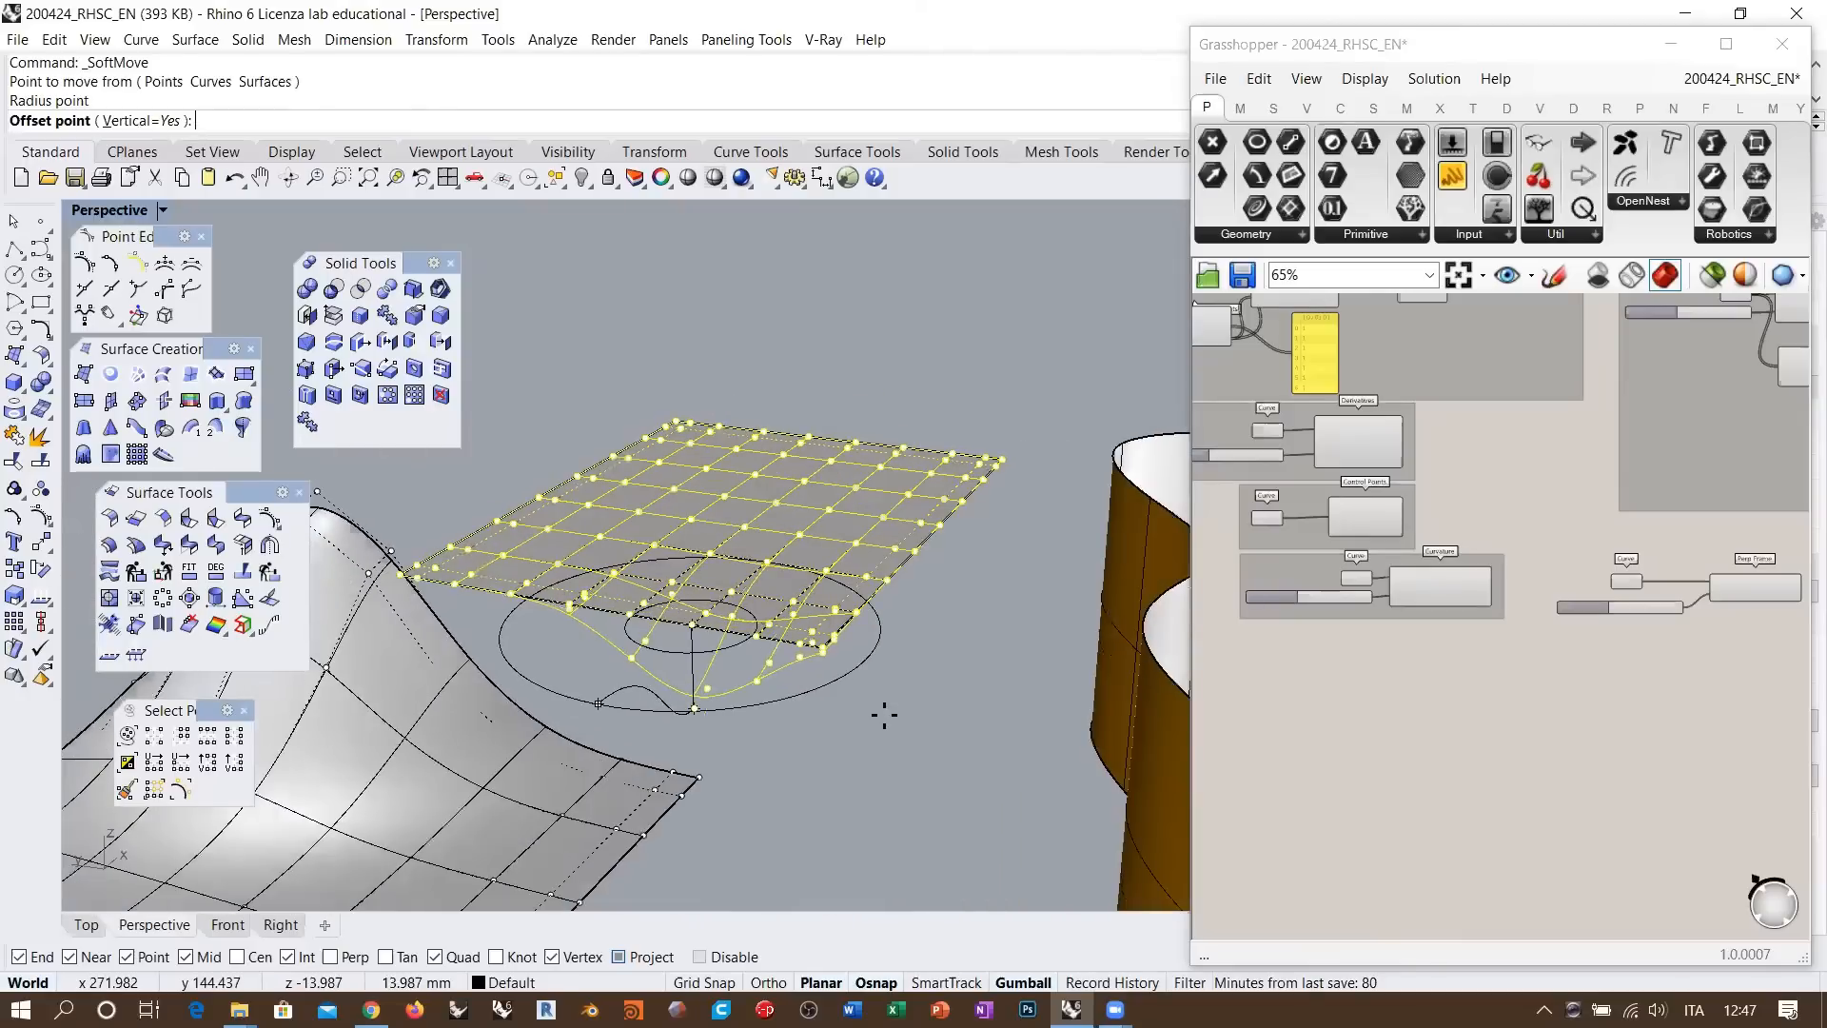
pyautogui.click(884, 714)
pyautogui.rightClick(885, 712)
# Hide the control points of both deformed planes and examine their facing edges and the gap between them
pyautogui.moveTo(876, 546); pyautogui.dragTo(641, 499, button='right')
pyautogui.click(632, 395)
pyautogui.scroll(-5, 633, 397)
pyautogui.keyDown('shift'); pyautogui.moveTo(634, 403); pyautogui.dragTo(803, 575, button='right'); pyautogui.keyUp('shift')
pyautogui.moveTo(815, 636)
pyautogui.mouseDown(button='right')
pyautogui.moveTo(620, 448)
pyautogui.moveTo(634, 501)
pyautogui.mouseUp(button='right')
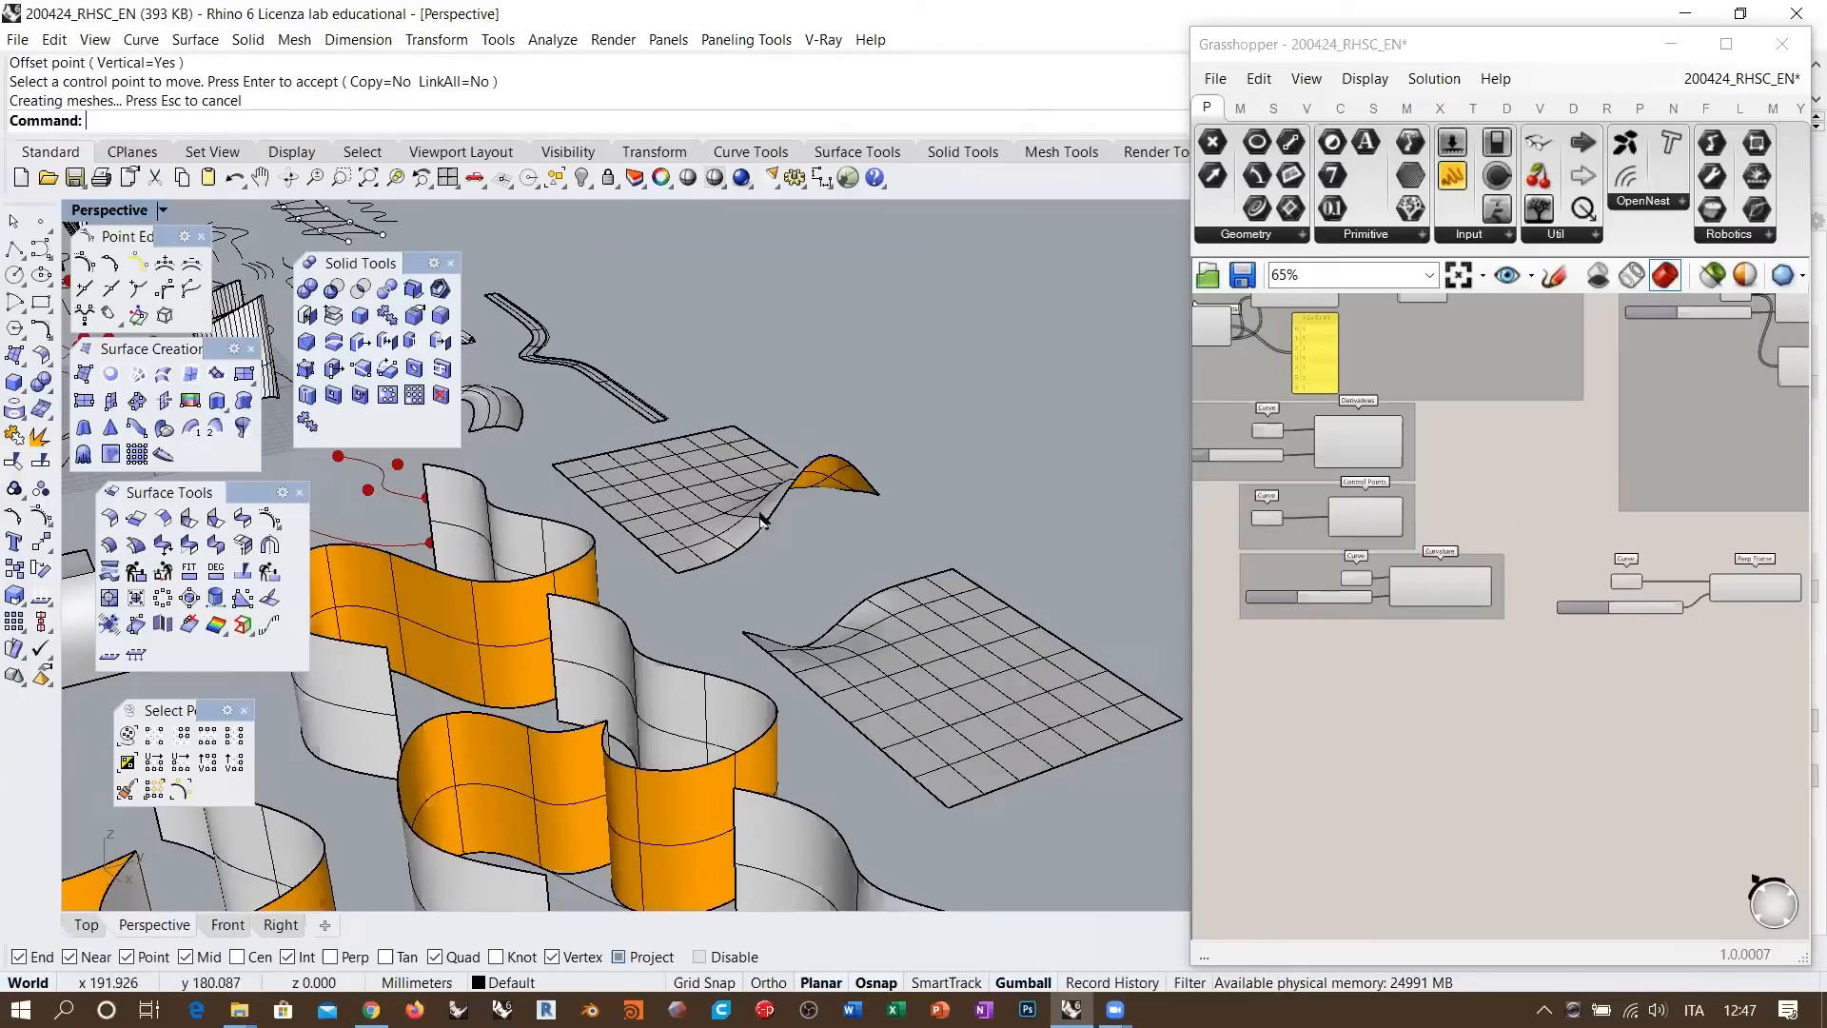
pyautogui.moveTo(823, 523)
pyautogui.mouseDown(button='right')
pyautogui.moveTo(761, 462)
pyautogui.moveTo(813, 550)
pyautogui.moveTo(951, 571)
pyautogui.moveTo(940, 522)
pyautogui.moveTo(774, 546)
pyautogui.moveTo(861, 534)
pyautogui.moveTo(746, 644)
pyautogui.moveTo(715, 602)
pyautogui.moveTo(743, 532)
pyautogui.mouseUp(button='right')
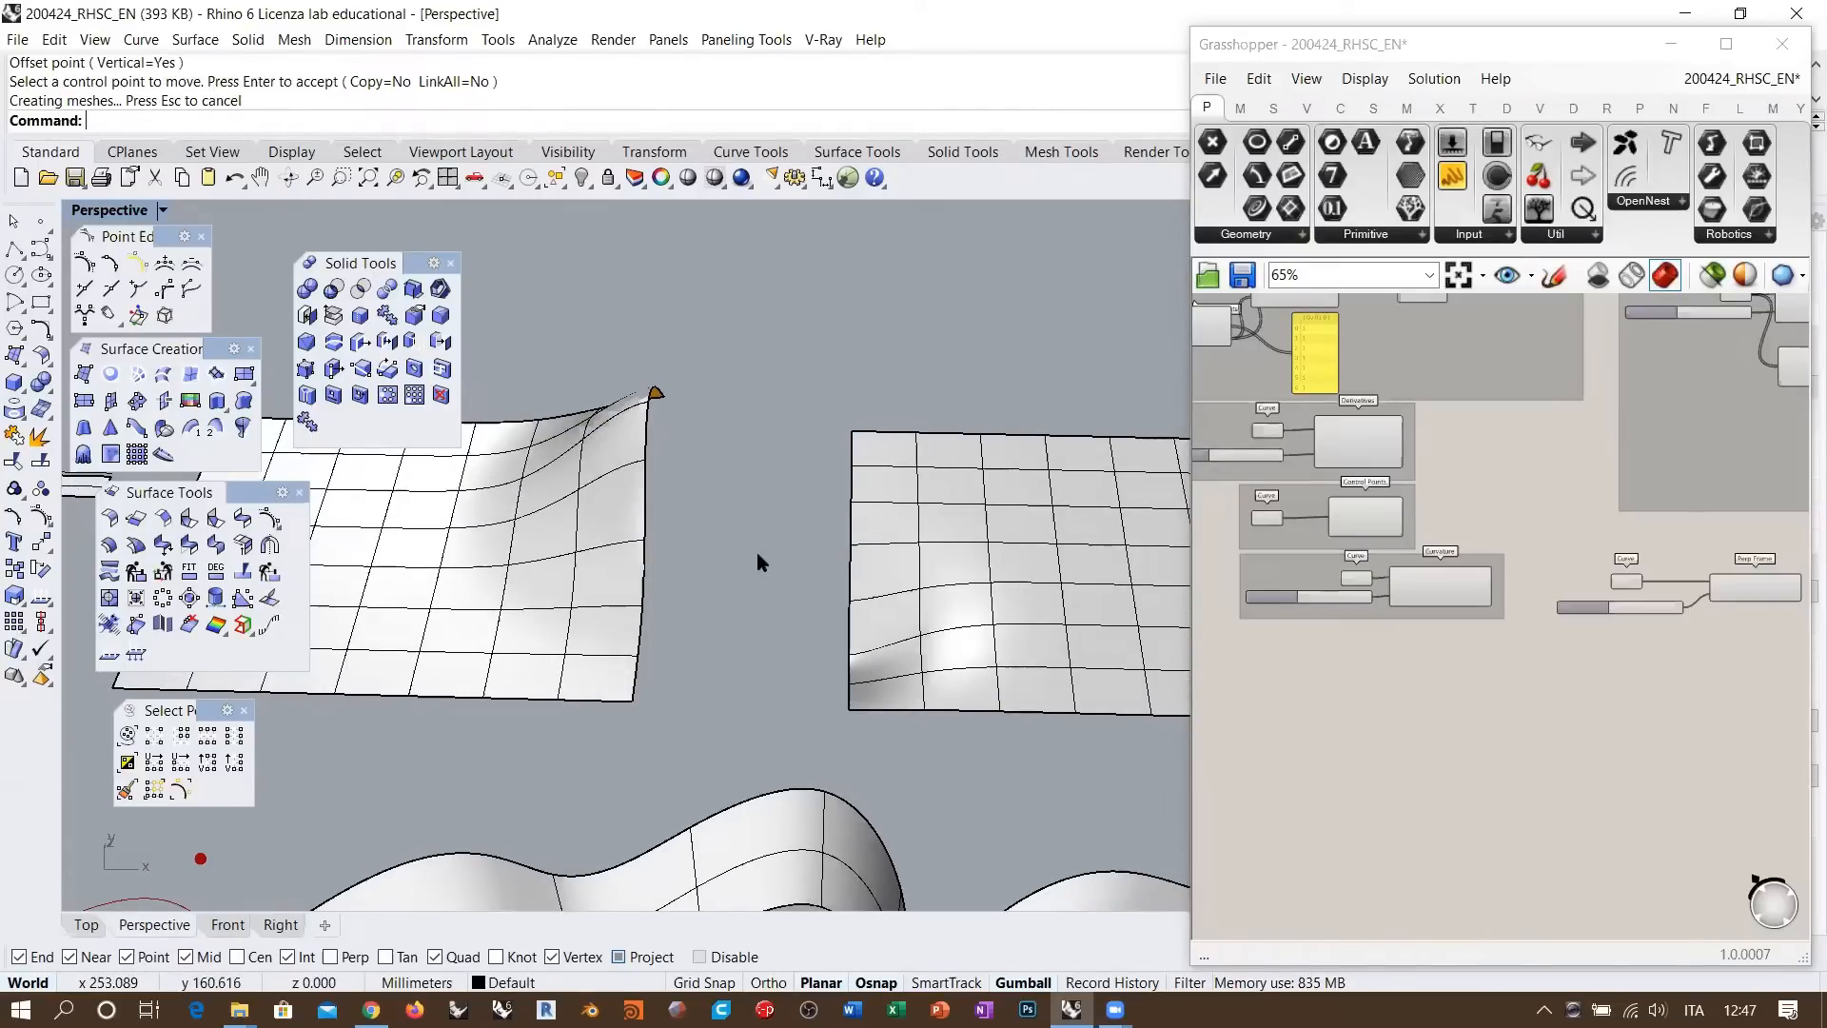
pyautogui.moveTo(757, 551)
pyautogui.mouseDown(button='right')
pyautogui.moveTo(759, 531)
pyautogui.moveTo(721, 551)
pyautogui.moveTo(653, 481)
pyautogui.moveTo(659, 562)
pyautogui.mouseUp(button='right')
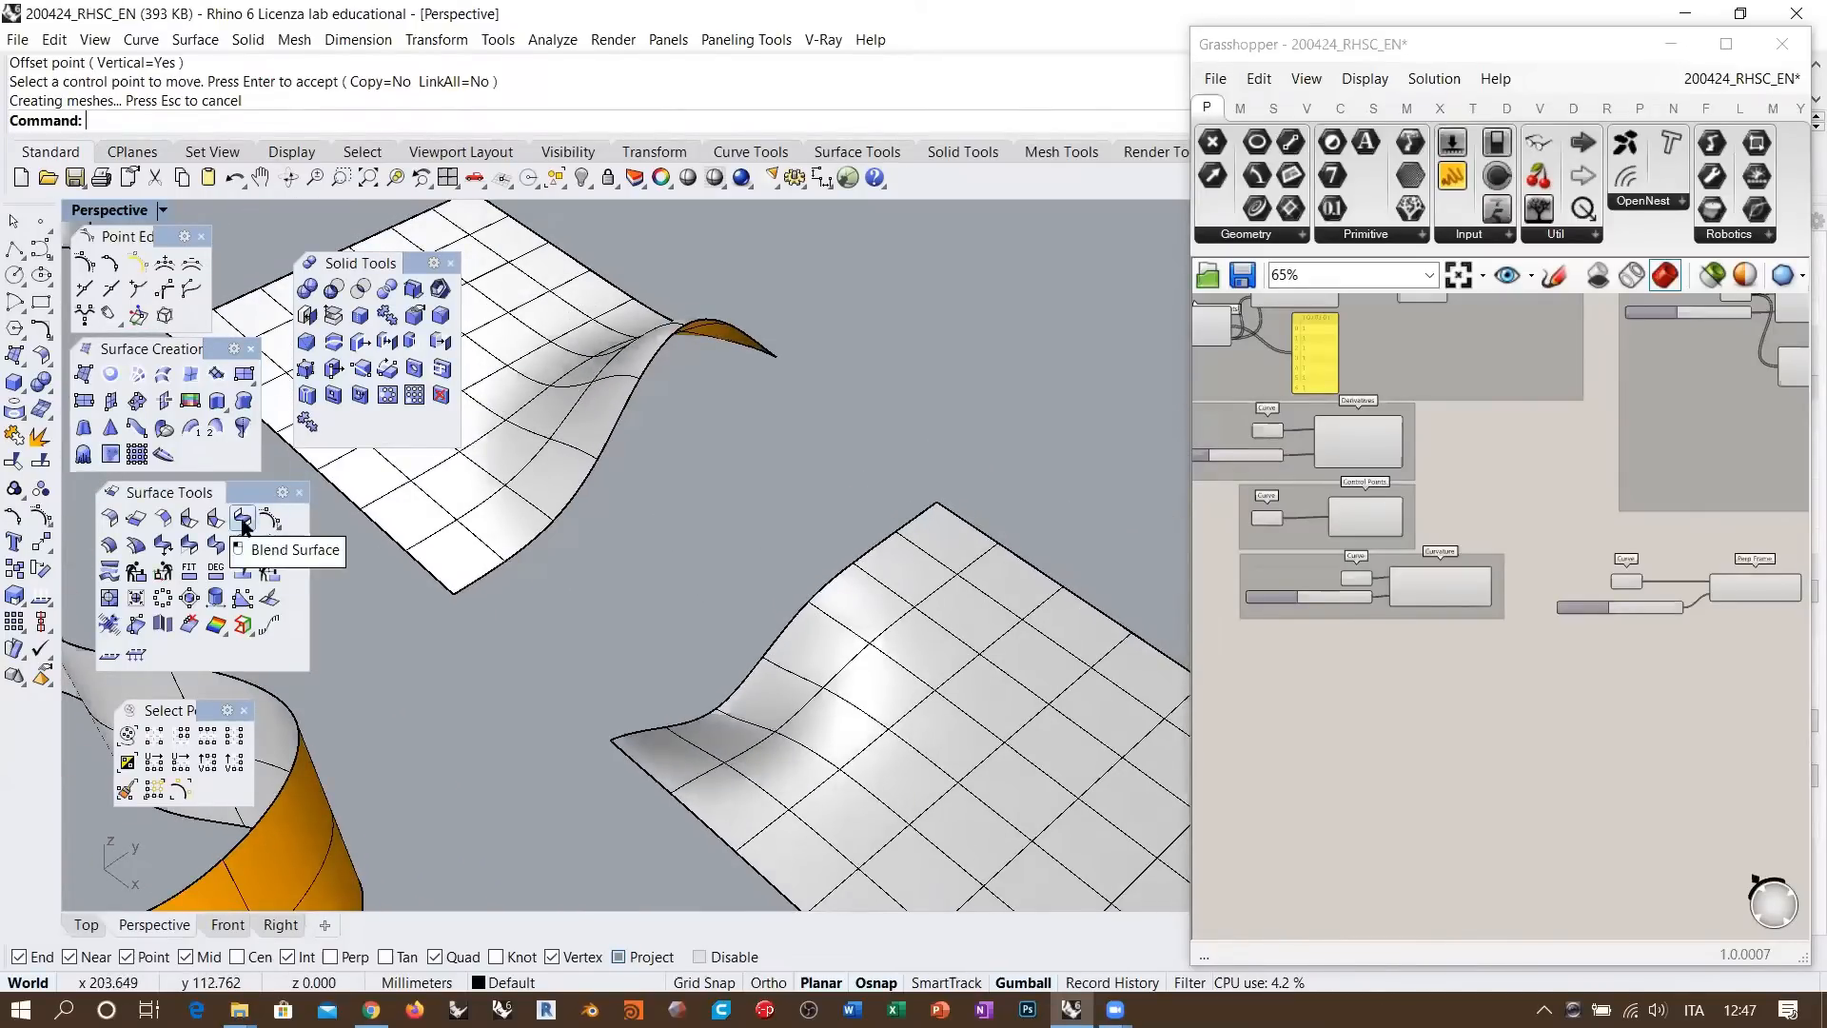
# Select the short curves connecting the wavy study curves and examine how their control points bridge the ends
pyautogui.moveTo(709, 582); pyautogui.dragTo(850, 577, button='right')
pyautogui.scroll(-12, 928, 398)
pyautogui.scroll(15, 849, 577)
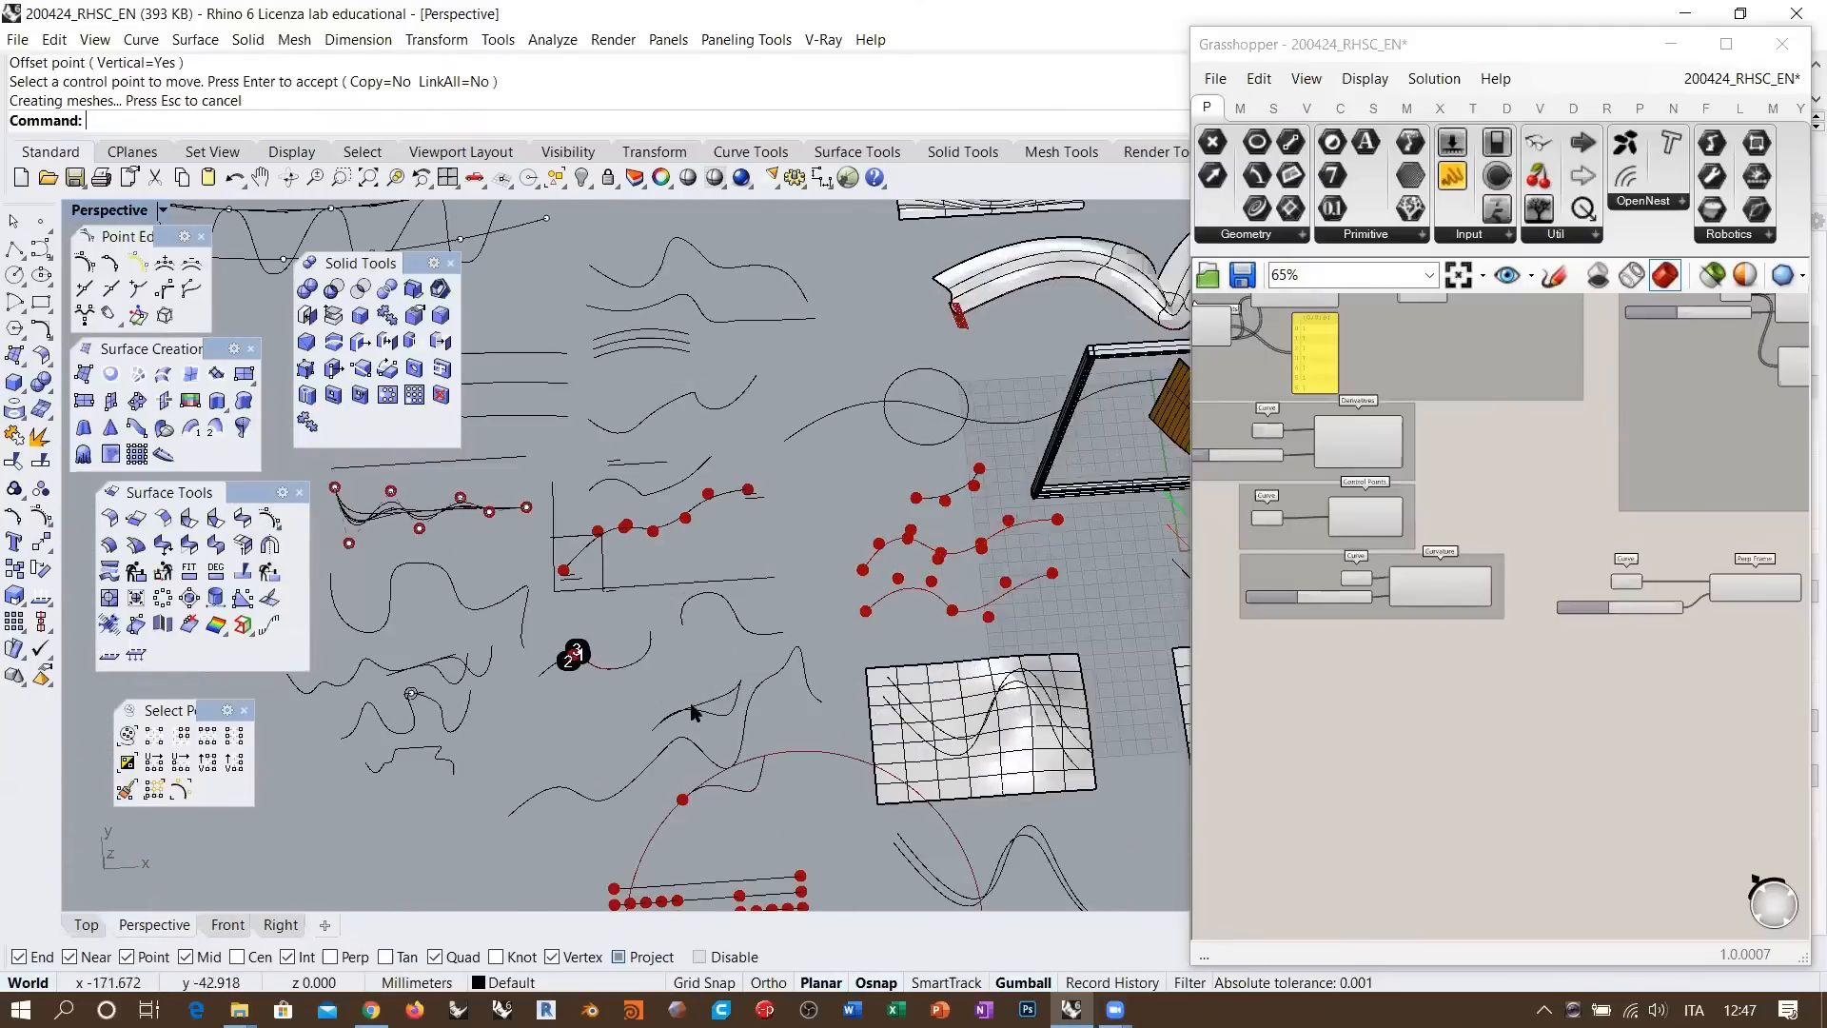
pyautogui.click(717, 713)
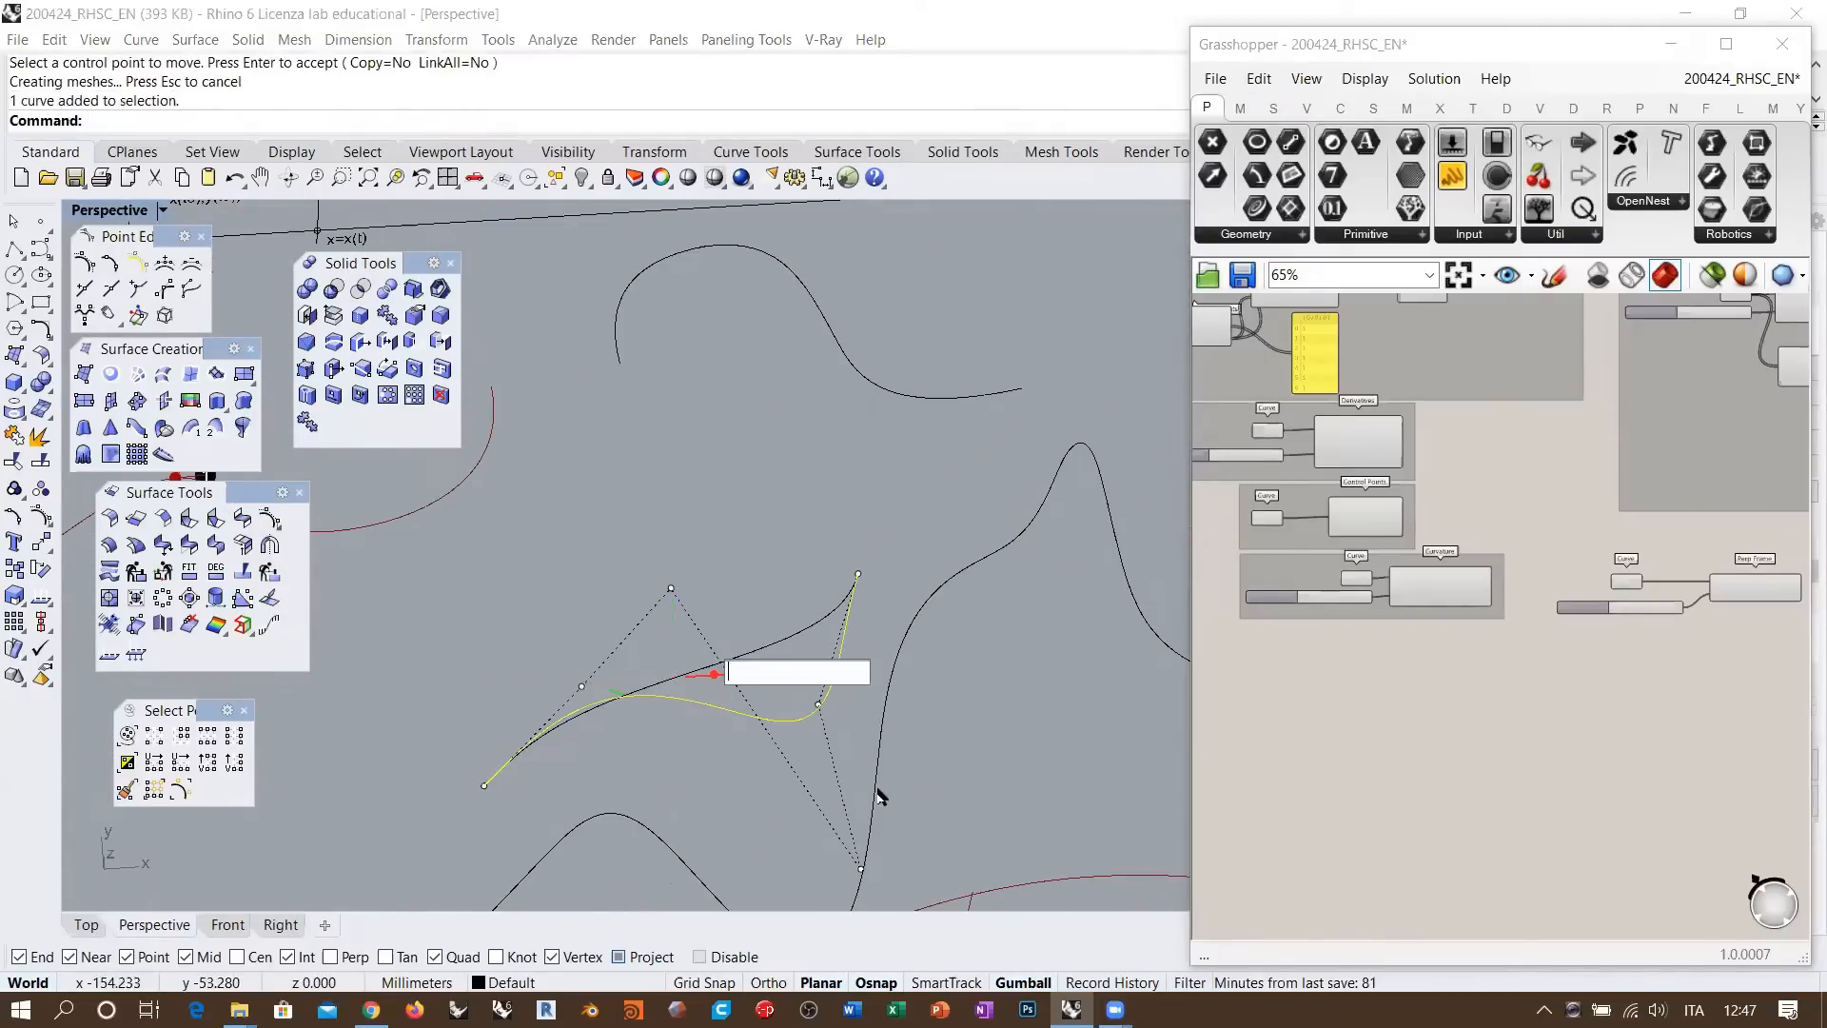
pyautogui.scroll(-3, 836, 656)
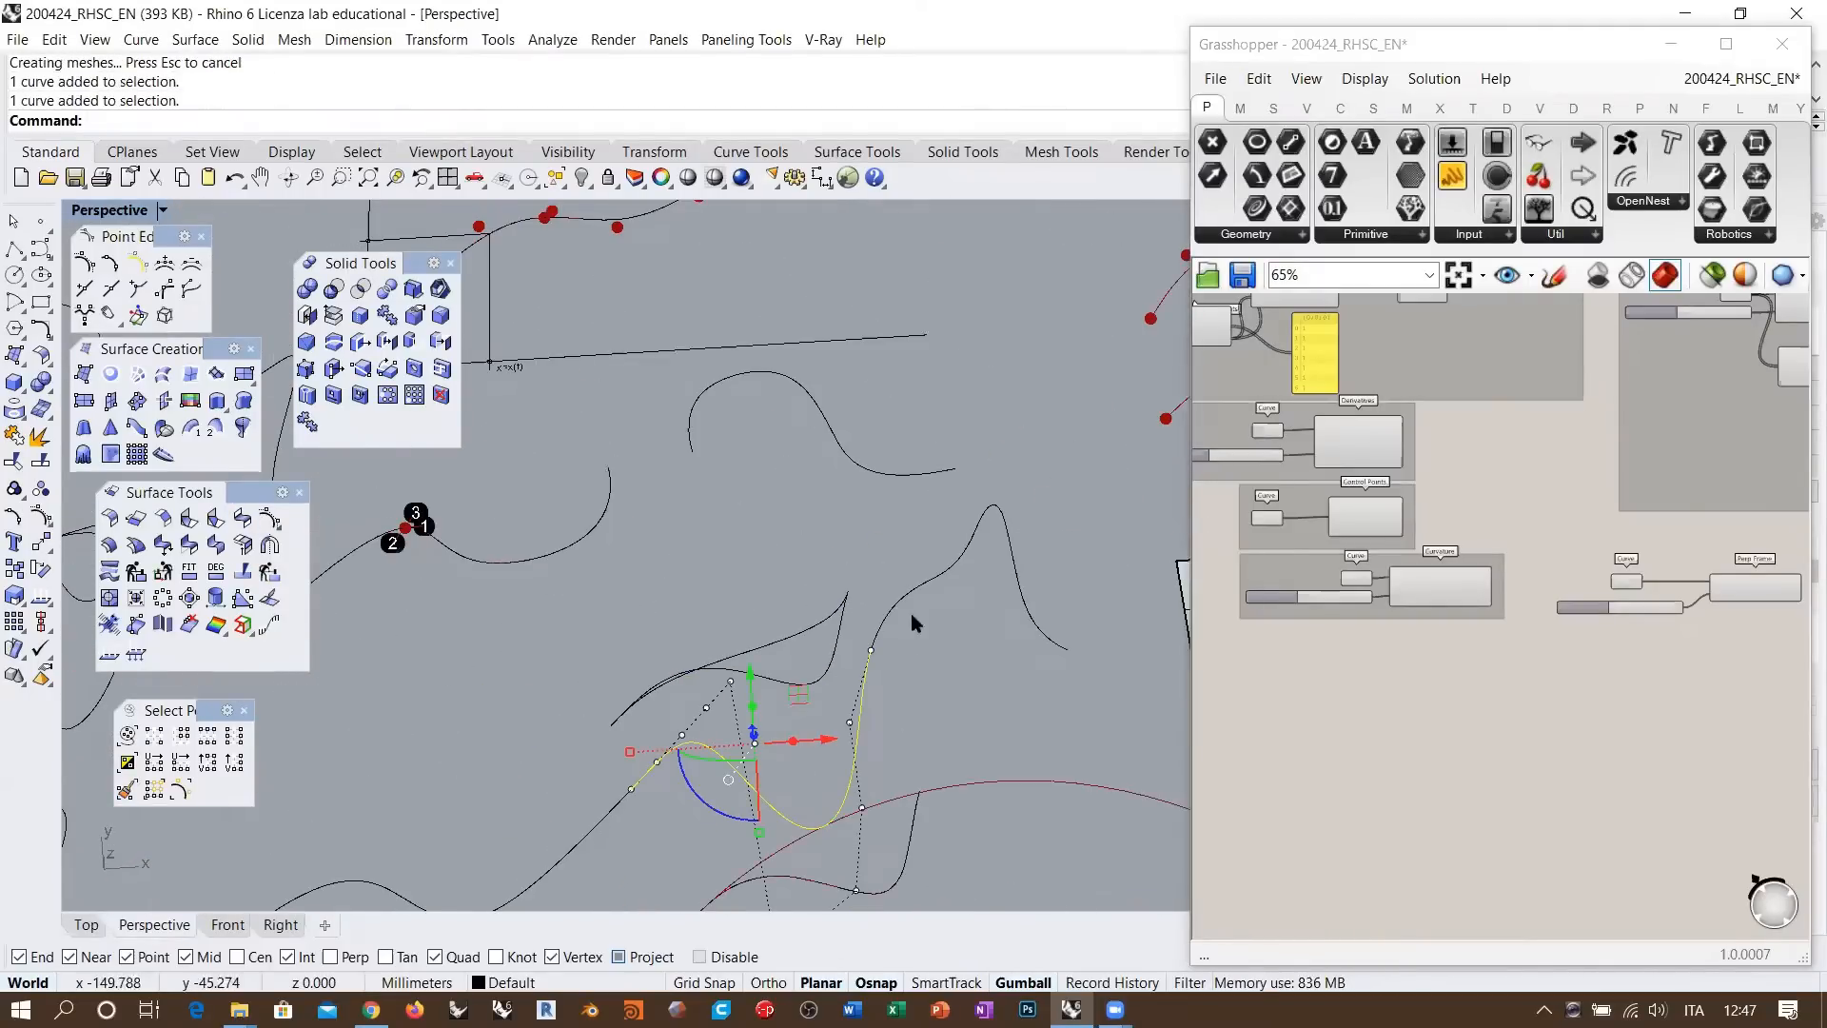
pyautogui.click(954, 695)
pyautogui.scroll(-10, 428, 700)
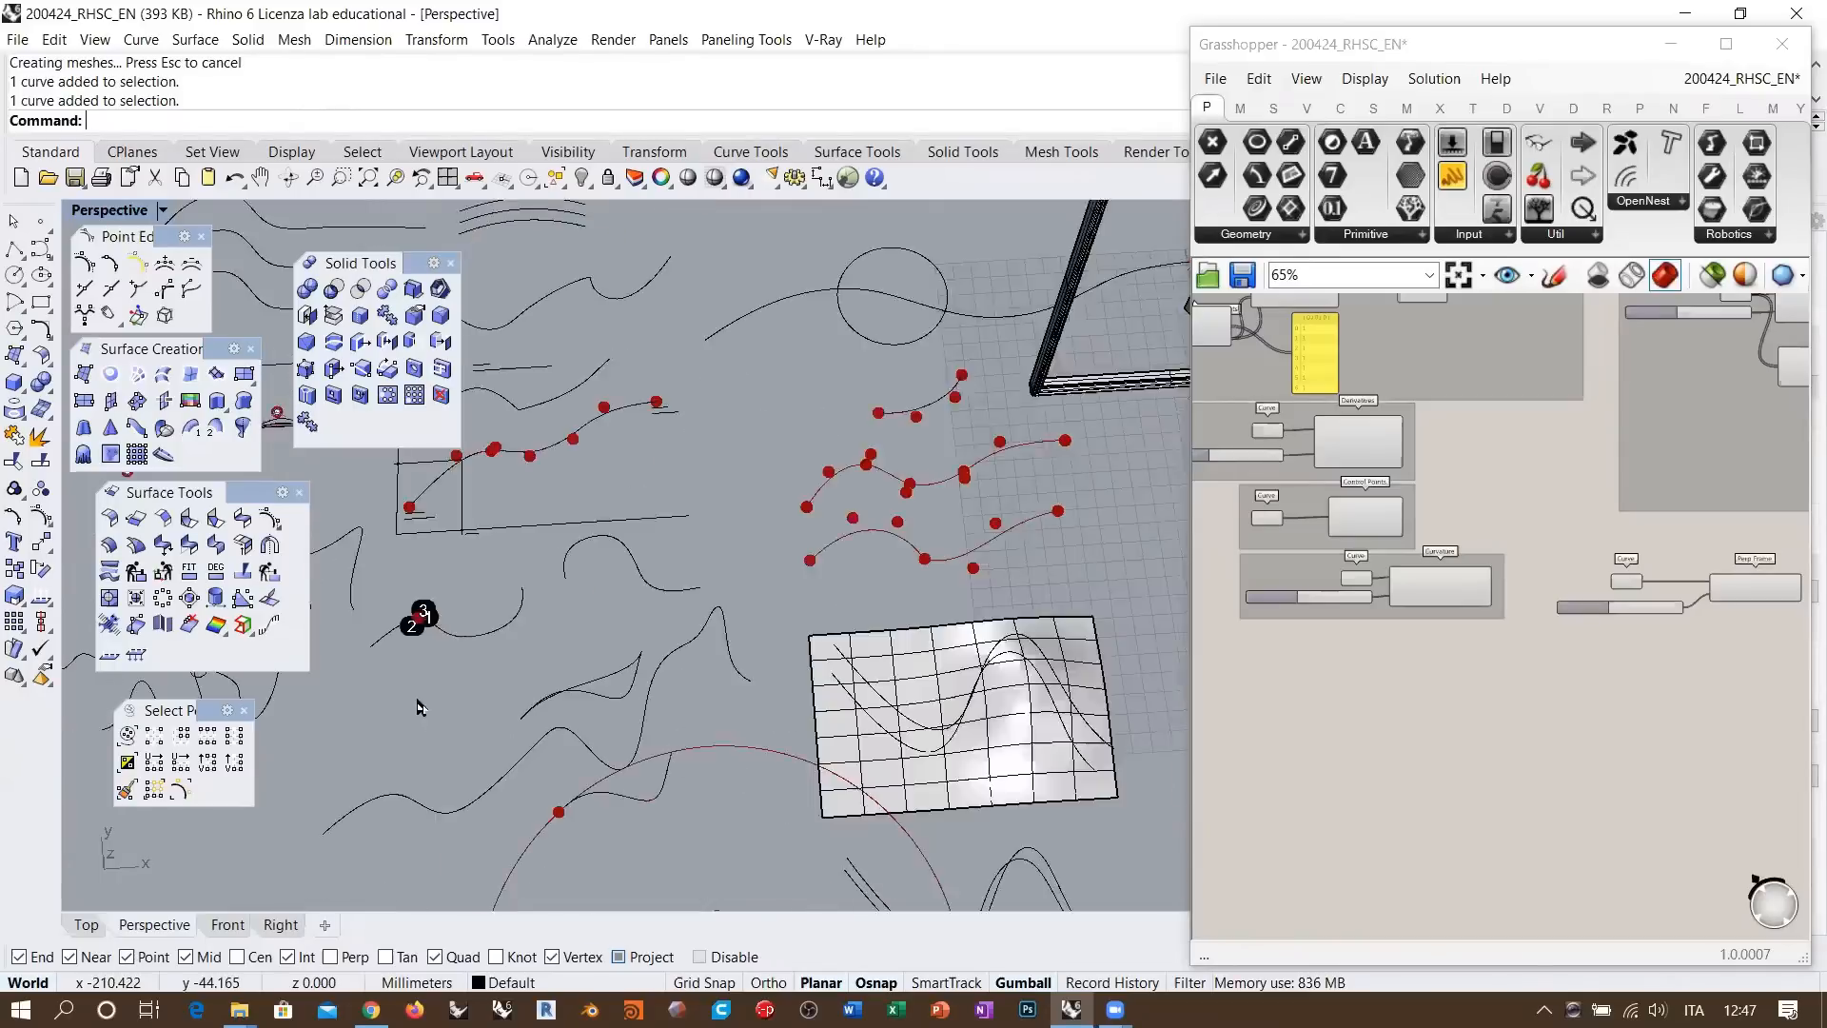
# Start a Blend Surface between the facing edges of the two deformed planes
pyautogui.moveTo(705, 538); pyautogui.dragTo(752, 511, button='right')
pyautogui.scroll(5, 816, 506)
pyautogui.scroll(8, 818, 511)
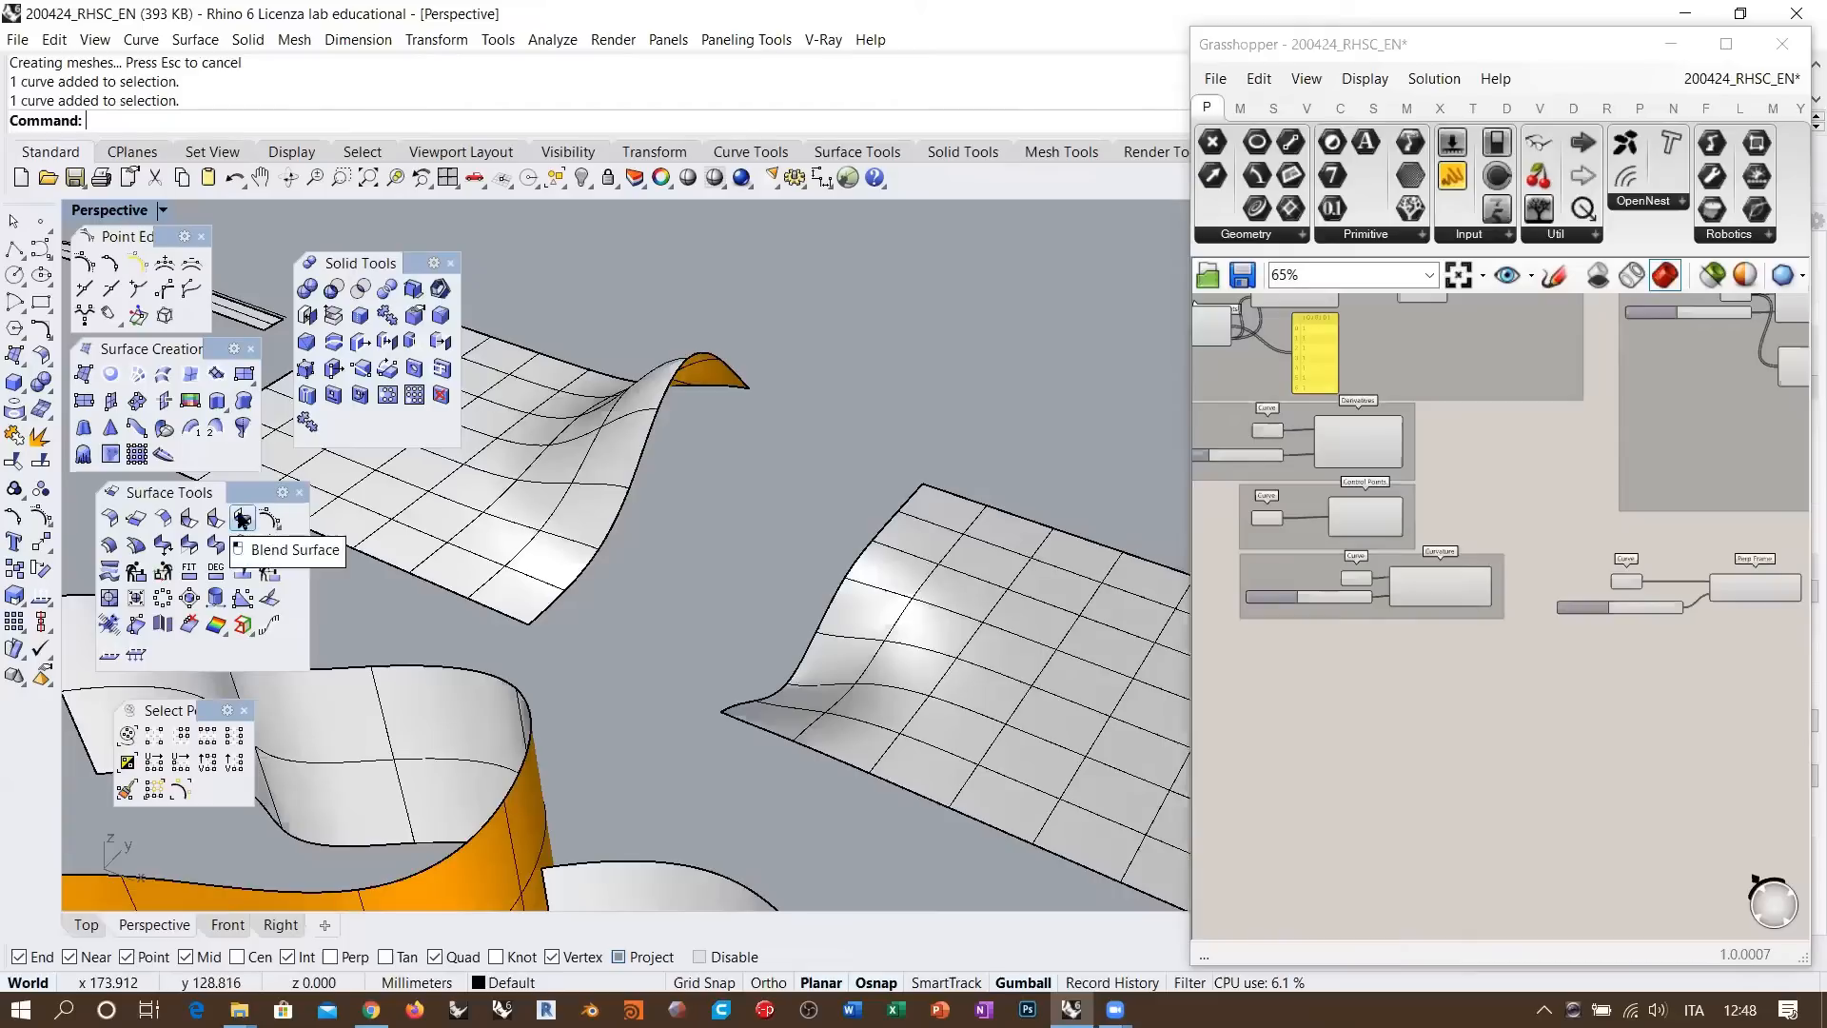
pyautogui.click(273, 517)
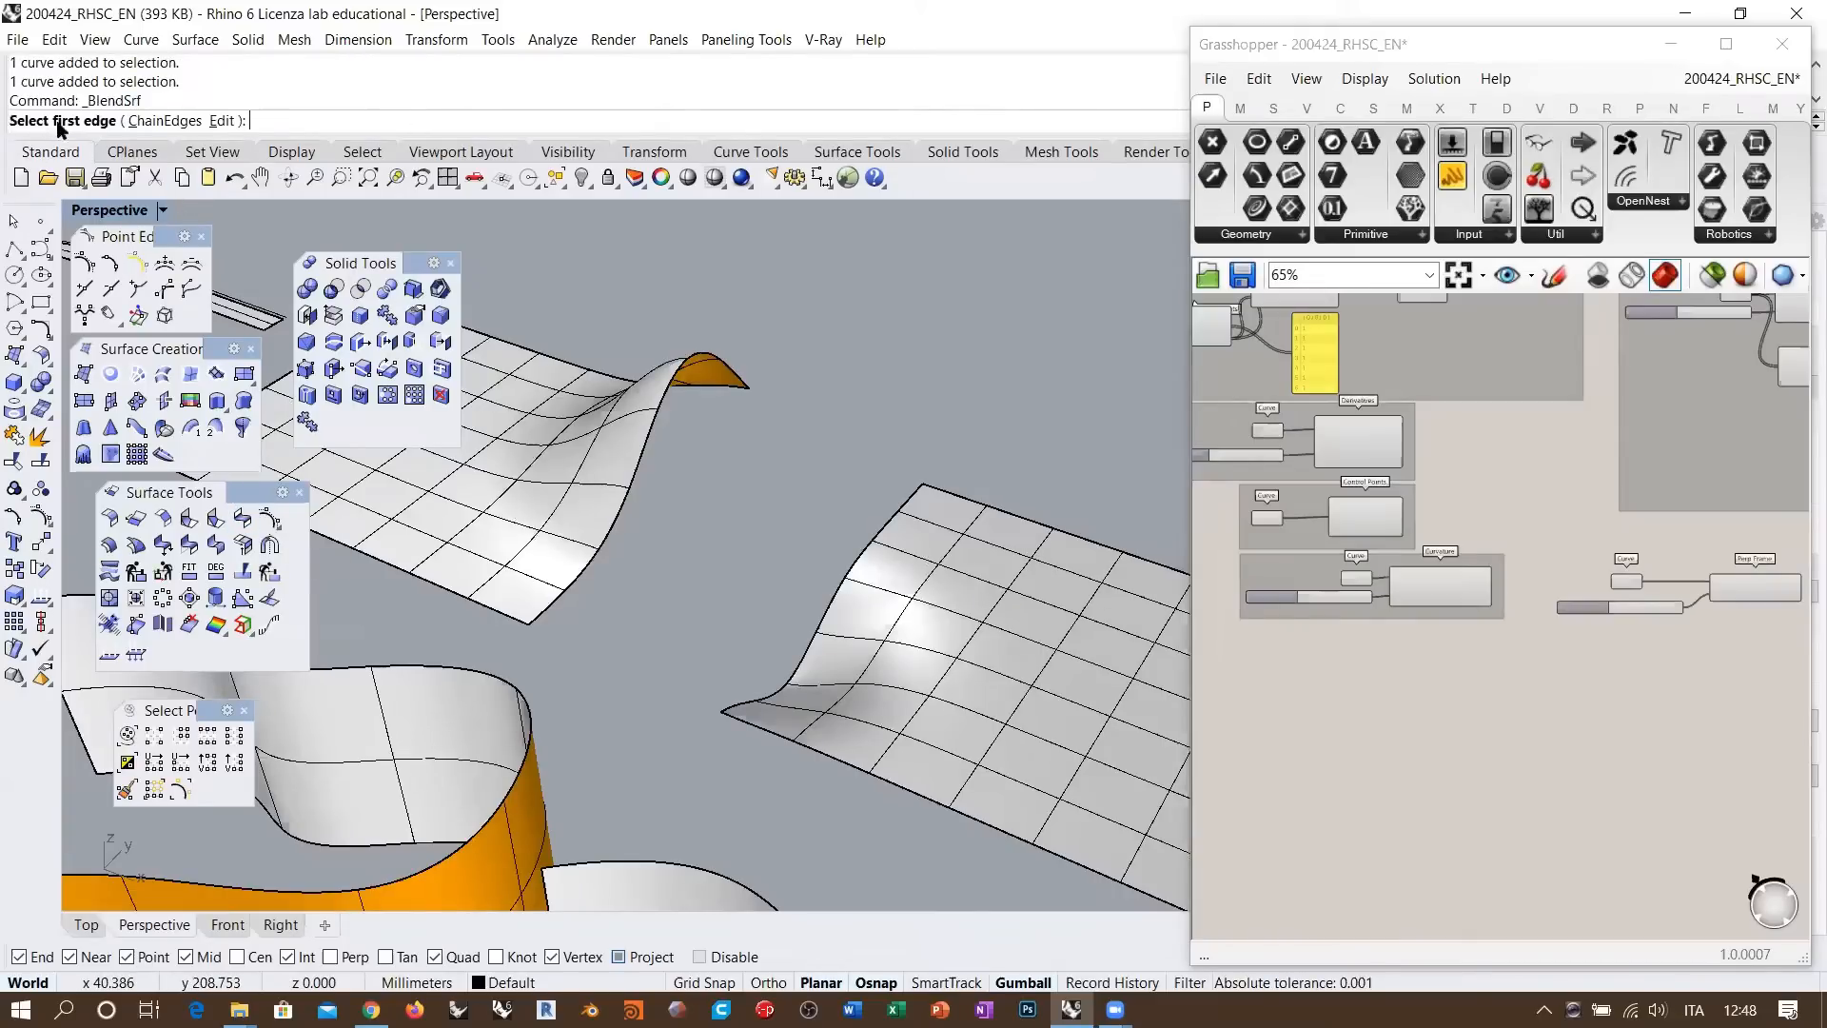
pyautogui.click(580, 582)
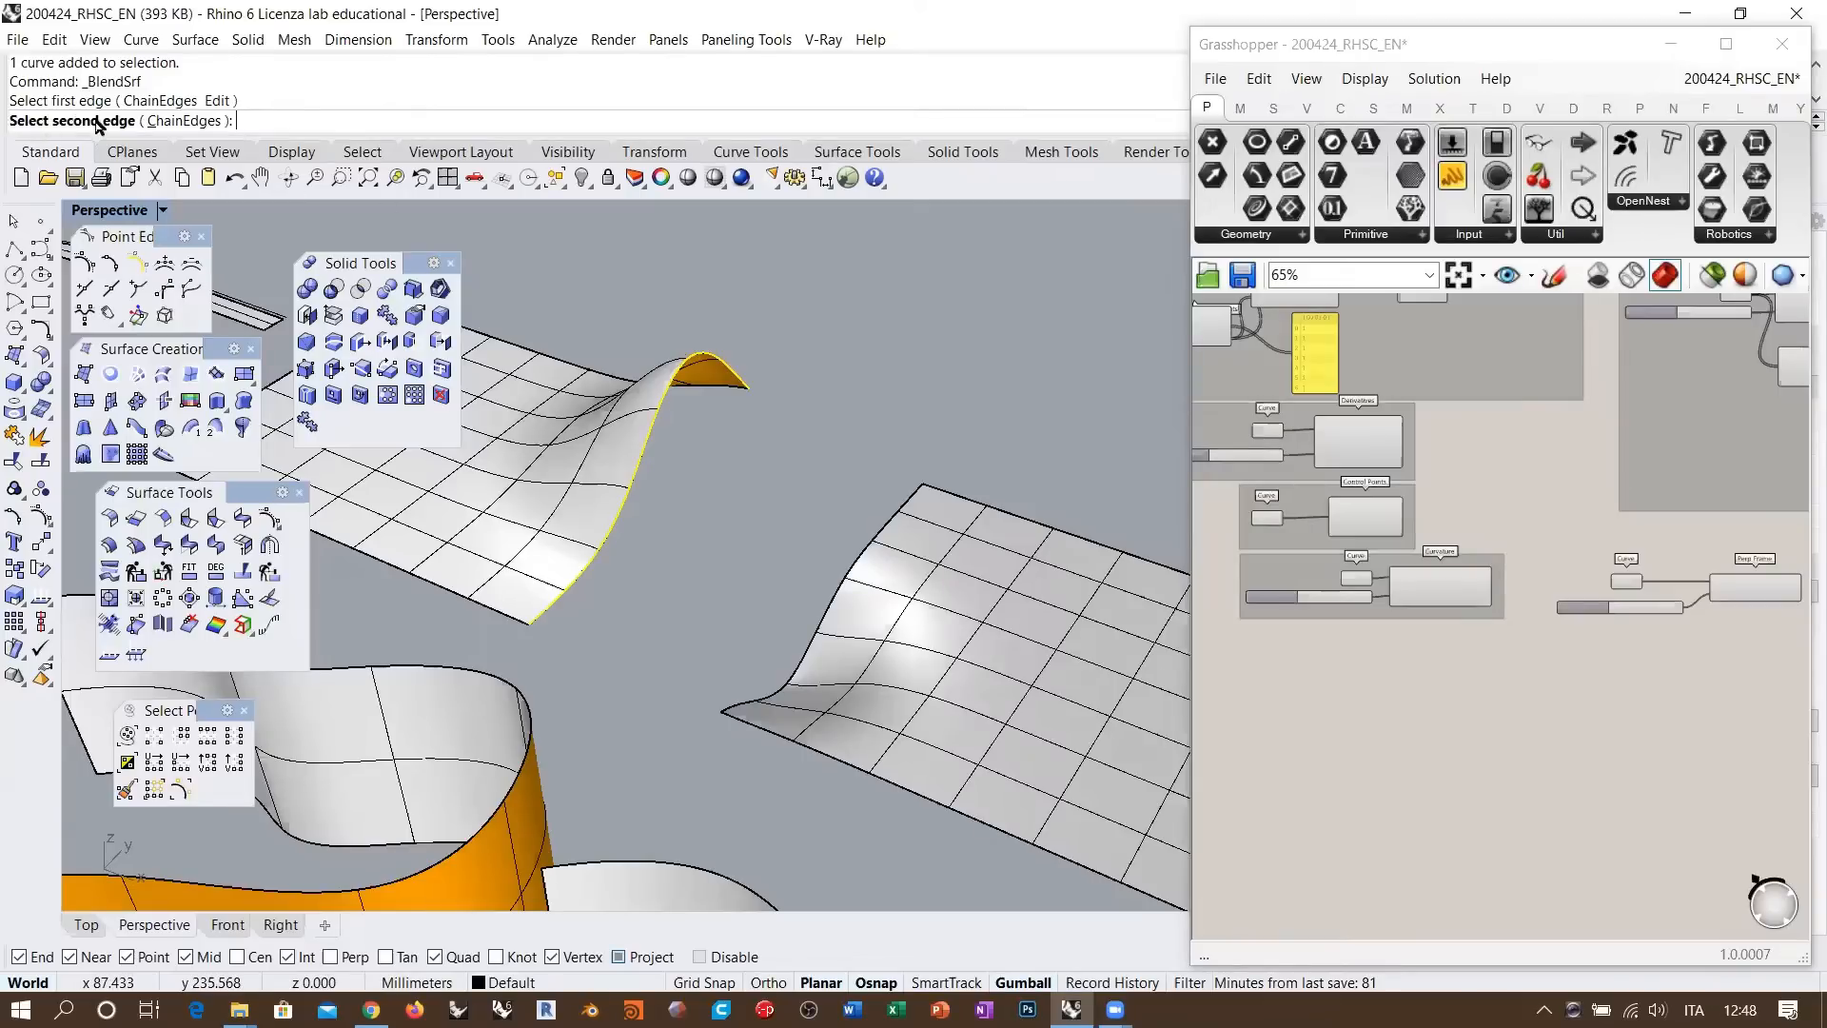
pyautogui.click(766, 702)
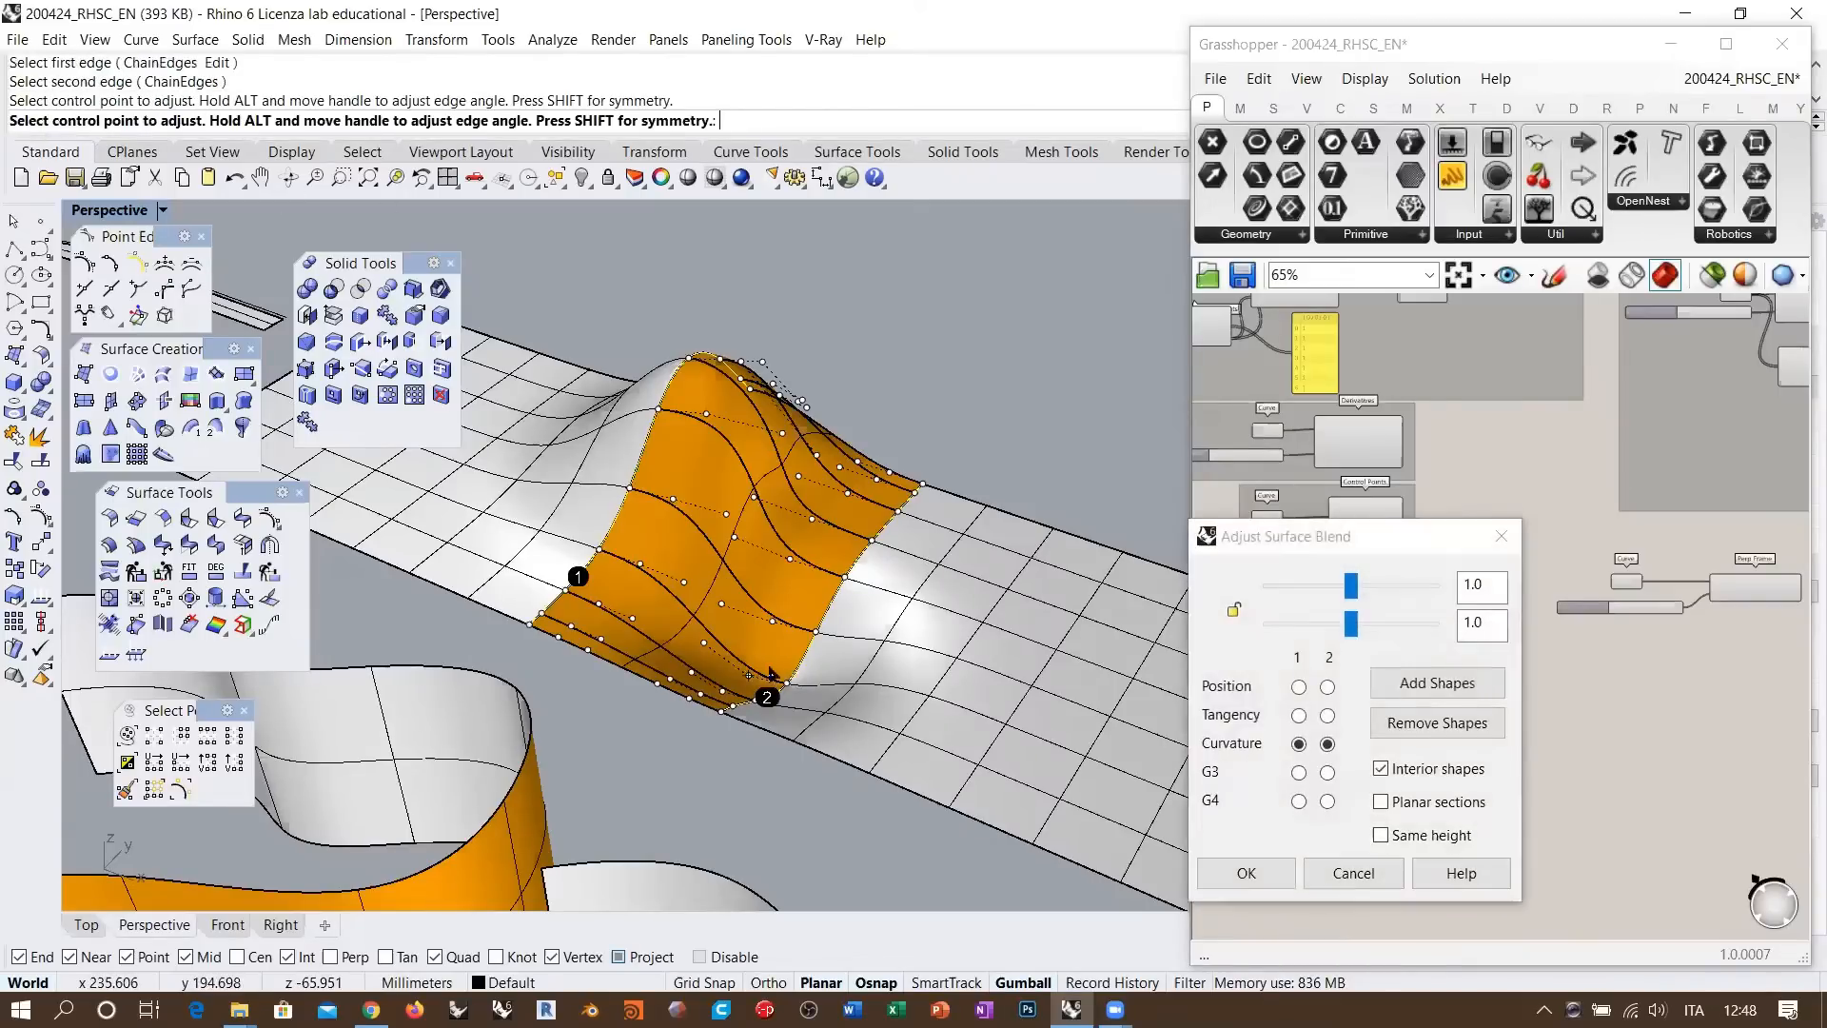
pyautogui.moveTo(769, 695); pyautogui.dragTo(902, 446, button='right')
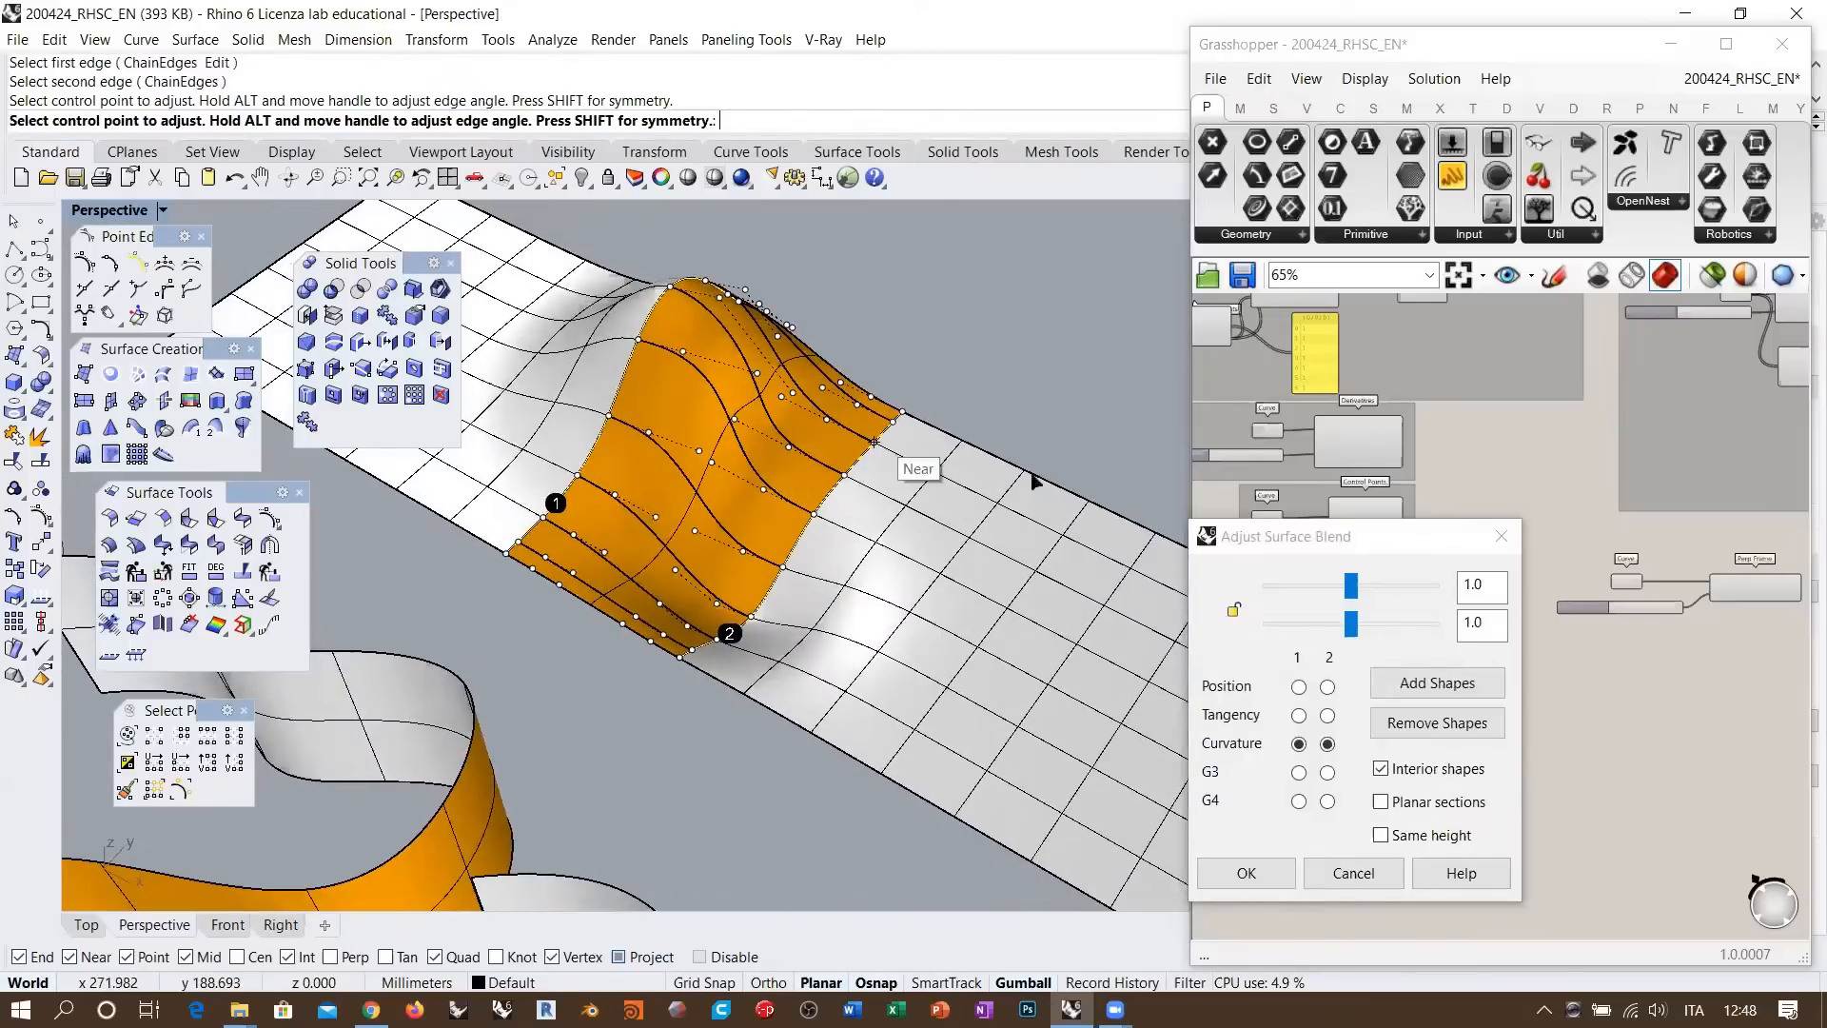
# Set the blend continuity to Position at both edges and examine the resulting transition to the planes
pyautogui.click(1300, 689)
pyautogui.click(1327, 687)
pyautogui.moveTo(842, 547); pyautogui.dragTo(773, 474, button='right')
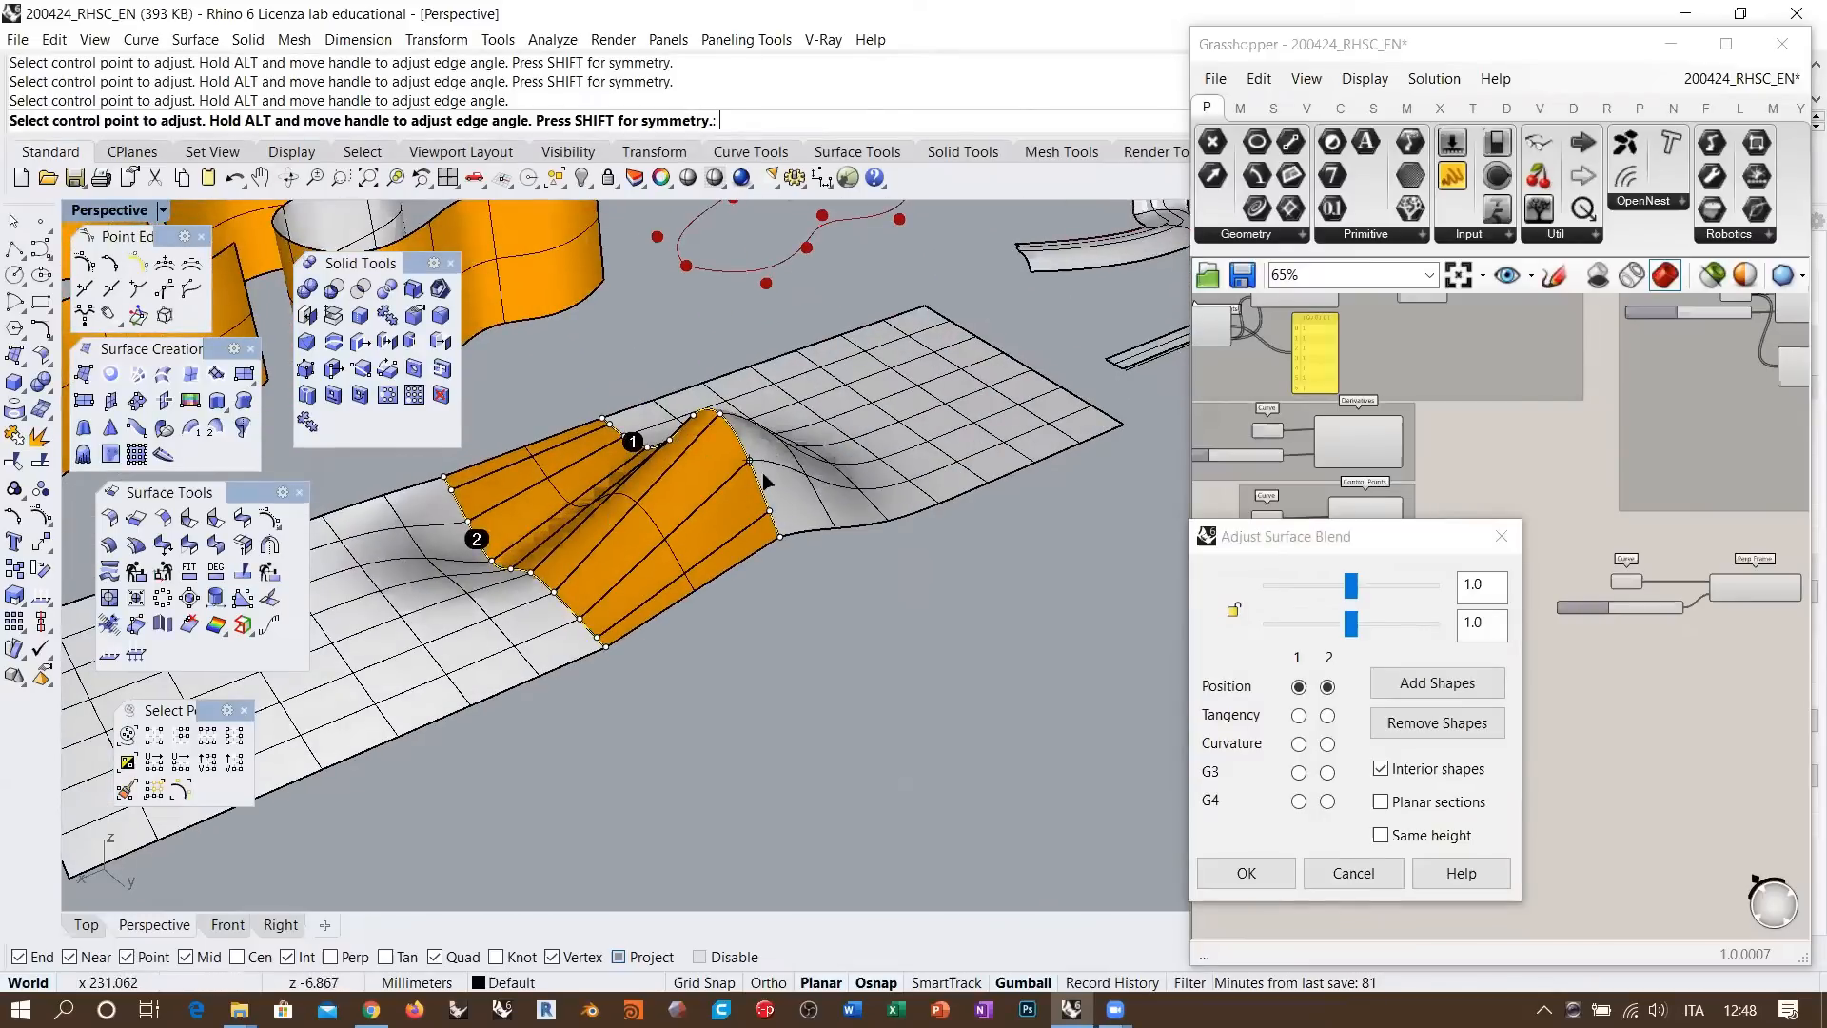
pyautogui.moveTo(553, 591); pyautogui.dragTo(904, 489, button='right')
pyautogui.moveTo(847, 604); pyautogui.dragTo(897, 572, button='right')
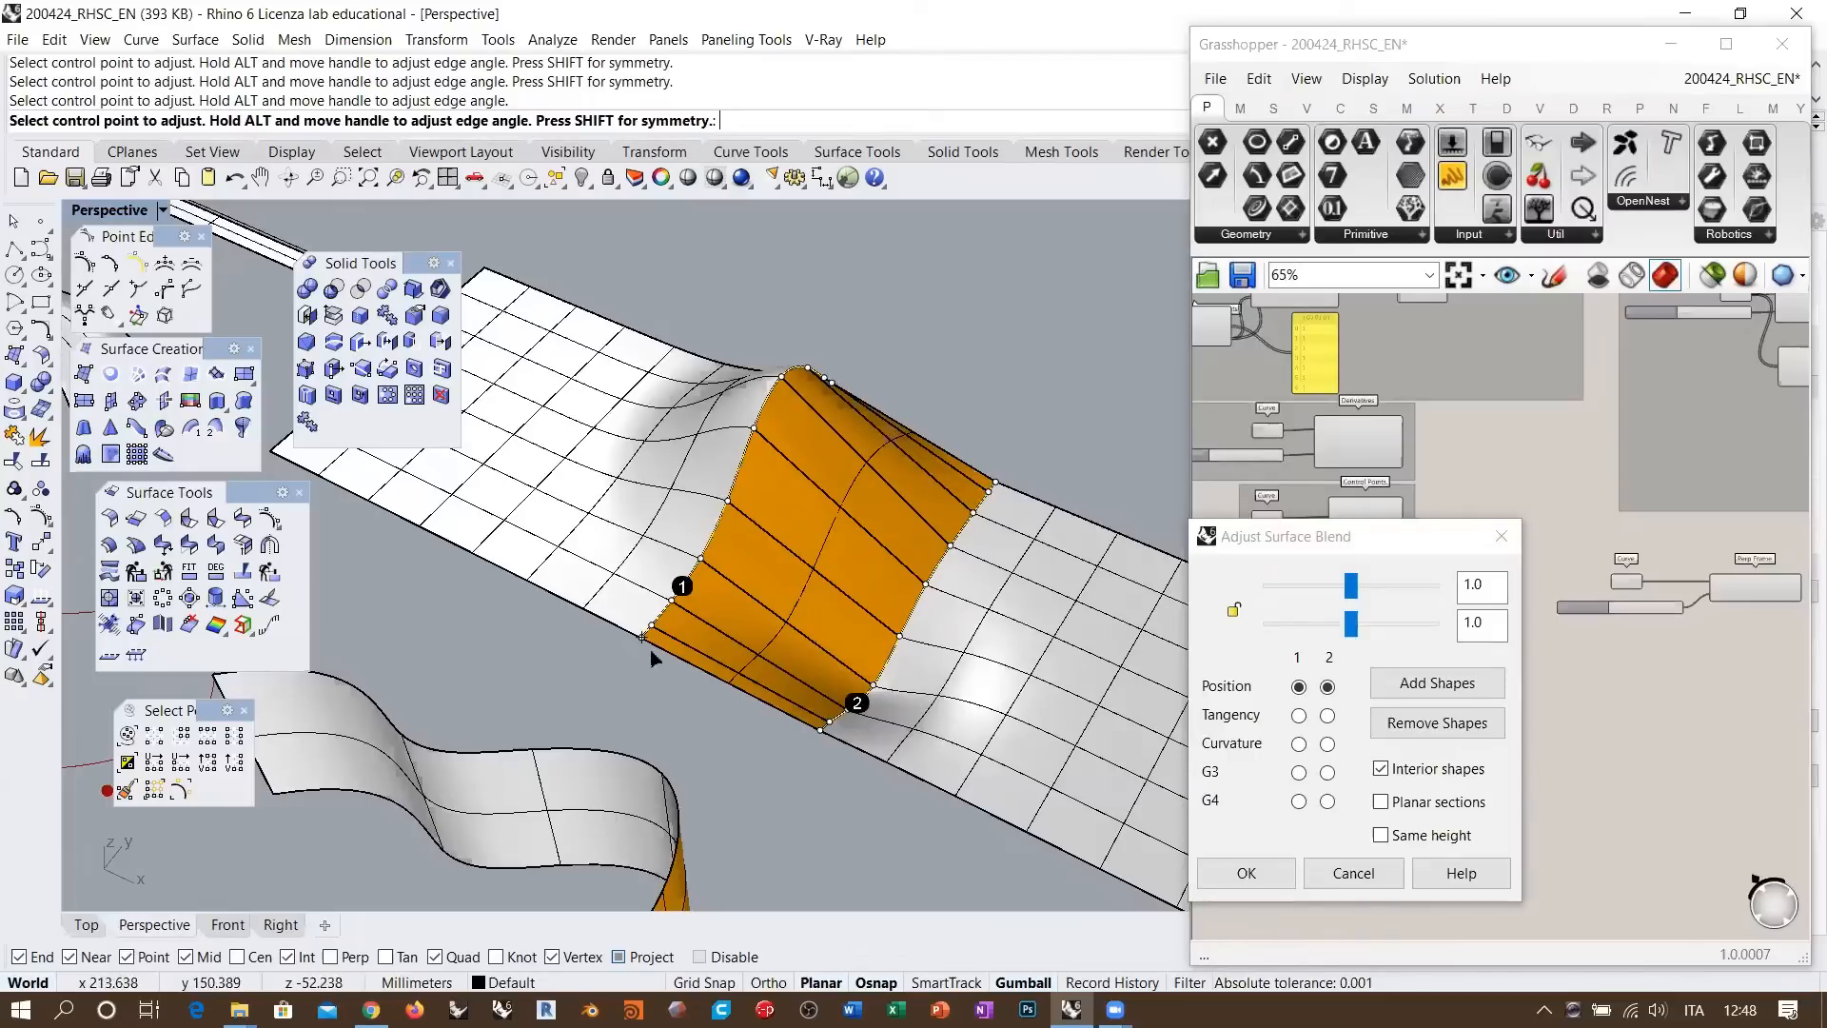
pyautogui.moveTo(878, 601); pyautogui.dragTo(815, 556, button='right')
pyautogui.scroll(2, 751, 506)
pyautogui.moveTo(776, 495)
pyautogui.keyDown('shift'); pyautogui.mouseDown(button='right')
pyautogui.moveTo(779, 530)
pyautogui.moveTo(785, 517)
pyautogui.mouseUp(button='right'); pyautogui.keyUp('shift')
# Set the blend continuity to Tangency at both edges, check the transition and create the blend surface
pyautogui.click(1299, 715)
pyautogui.click(1327, 715)
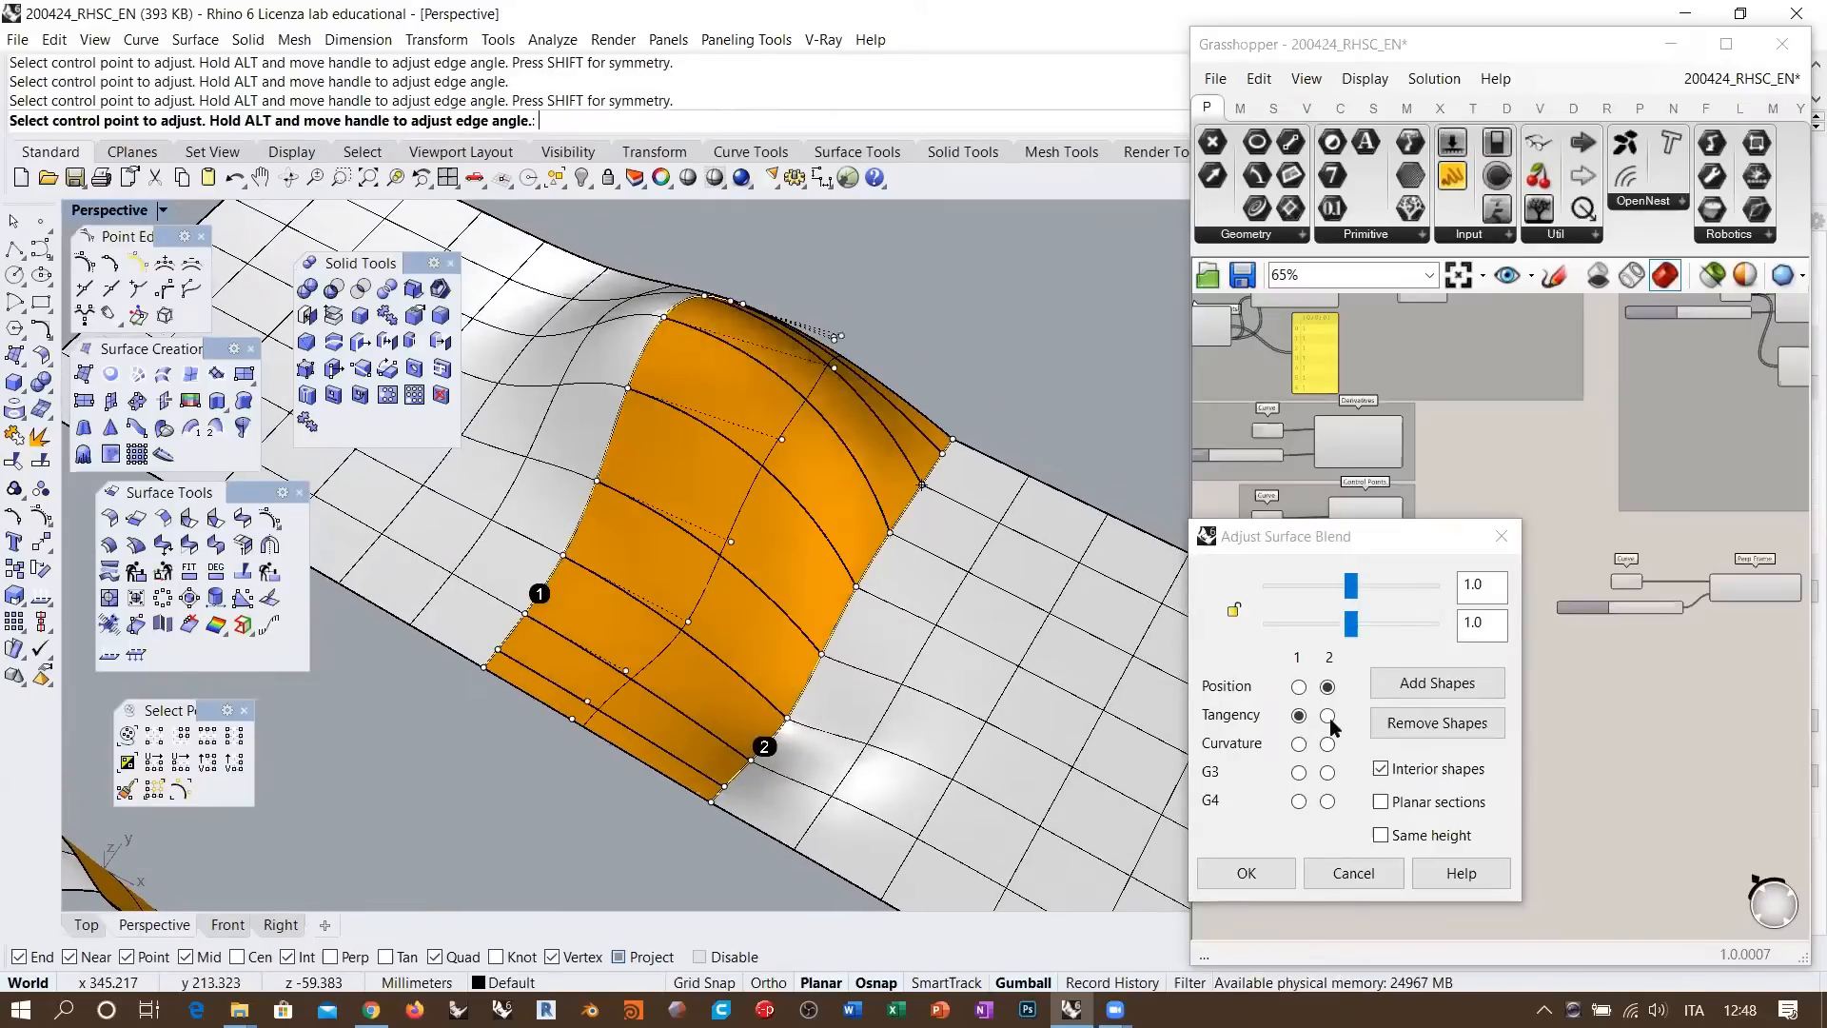
pyautogui.moveTo(761, 559); pyautogui.dragTo(826, 449, button='right')
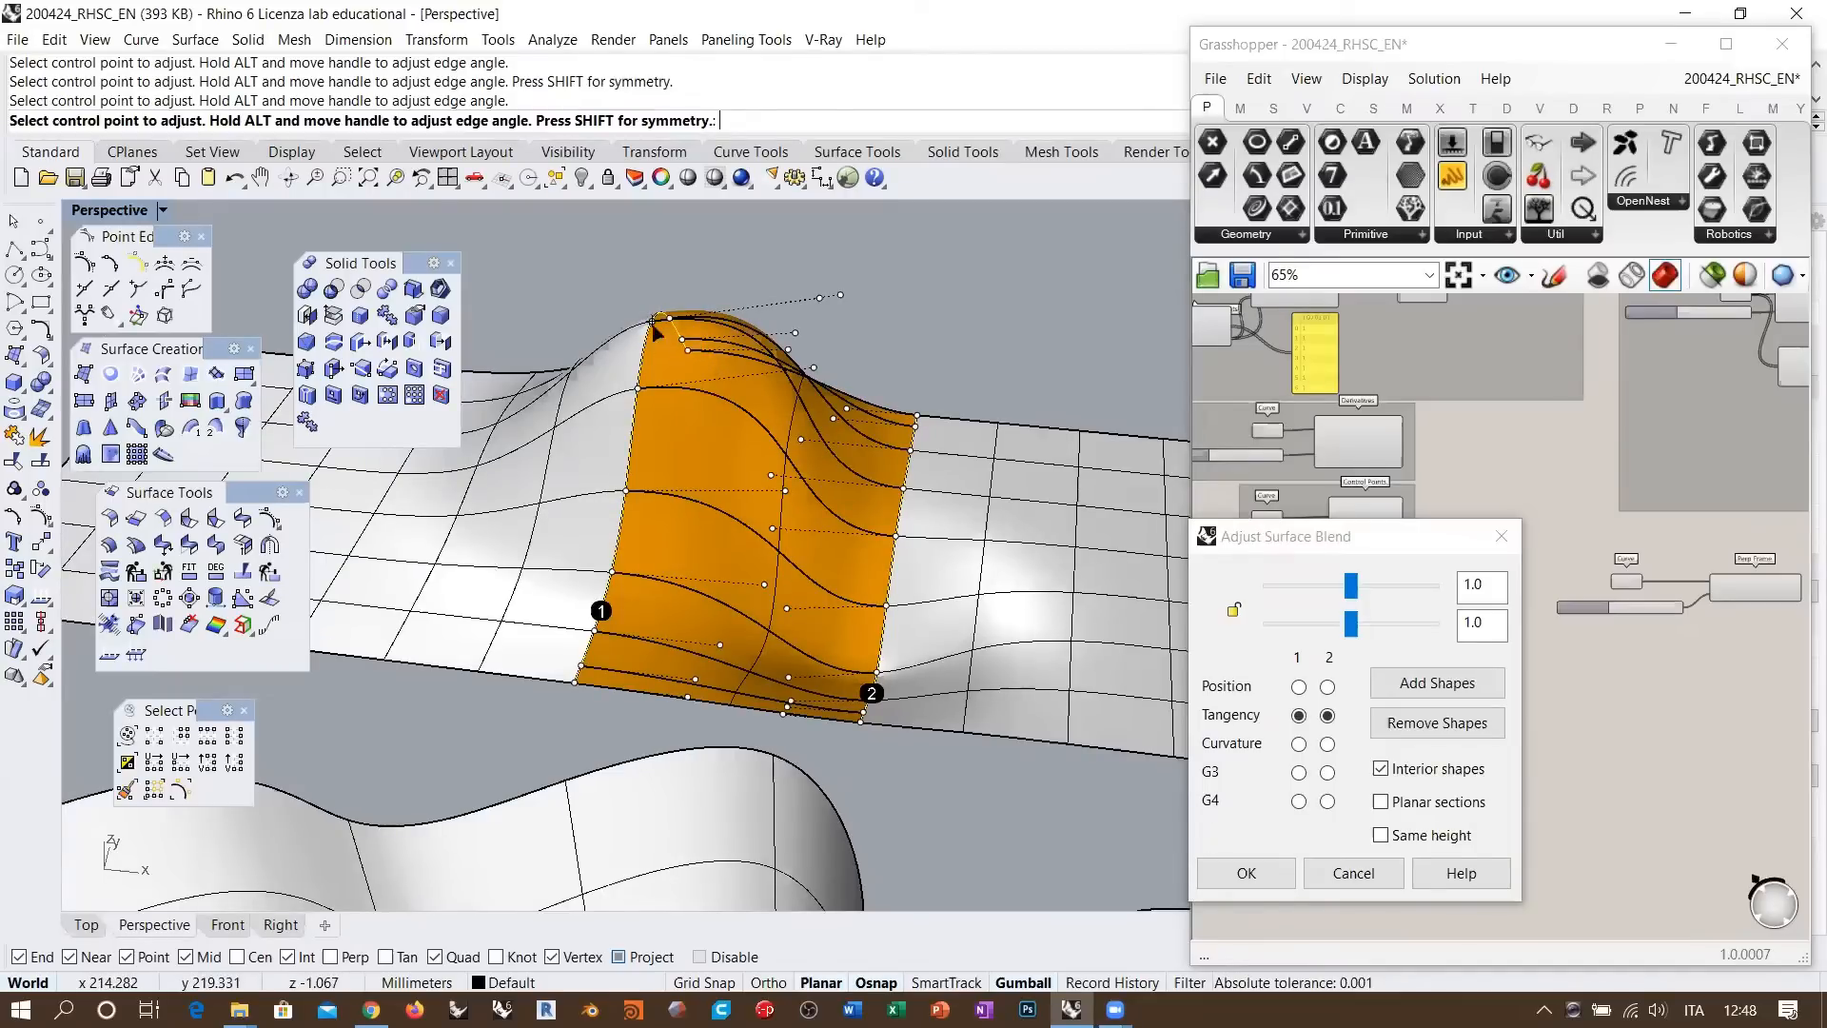
pyautogui.moveTo(653, 328); pyautogui.dragTo(873, 288)
pyautogui.moveTo(799, 312); pyautogui.dragTo(805, 286, button='right')
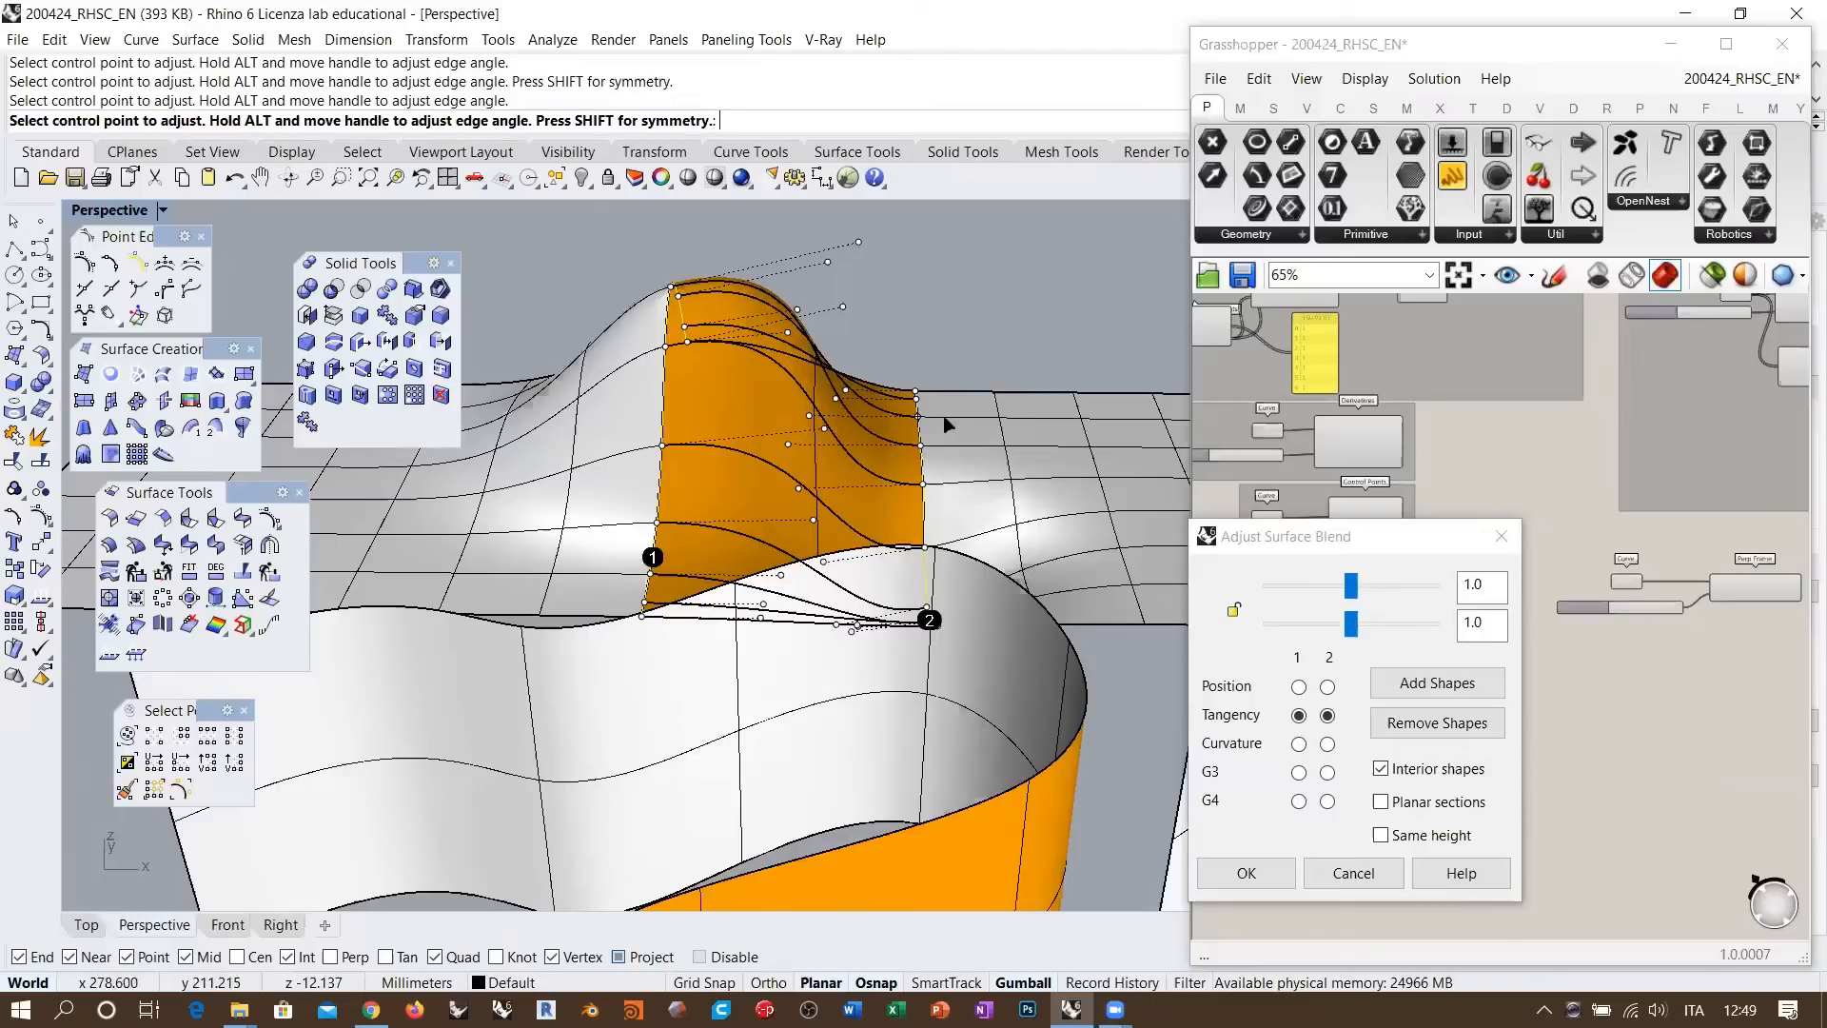
pyautogui.moveTo(961, 414); pyautogui.dragTo(930, 316, button='right')
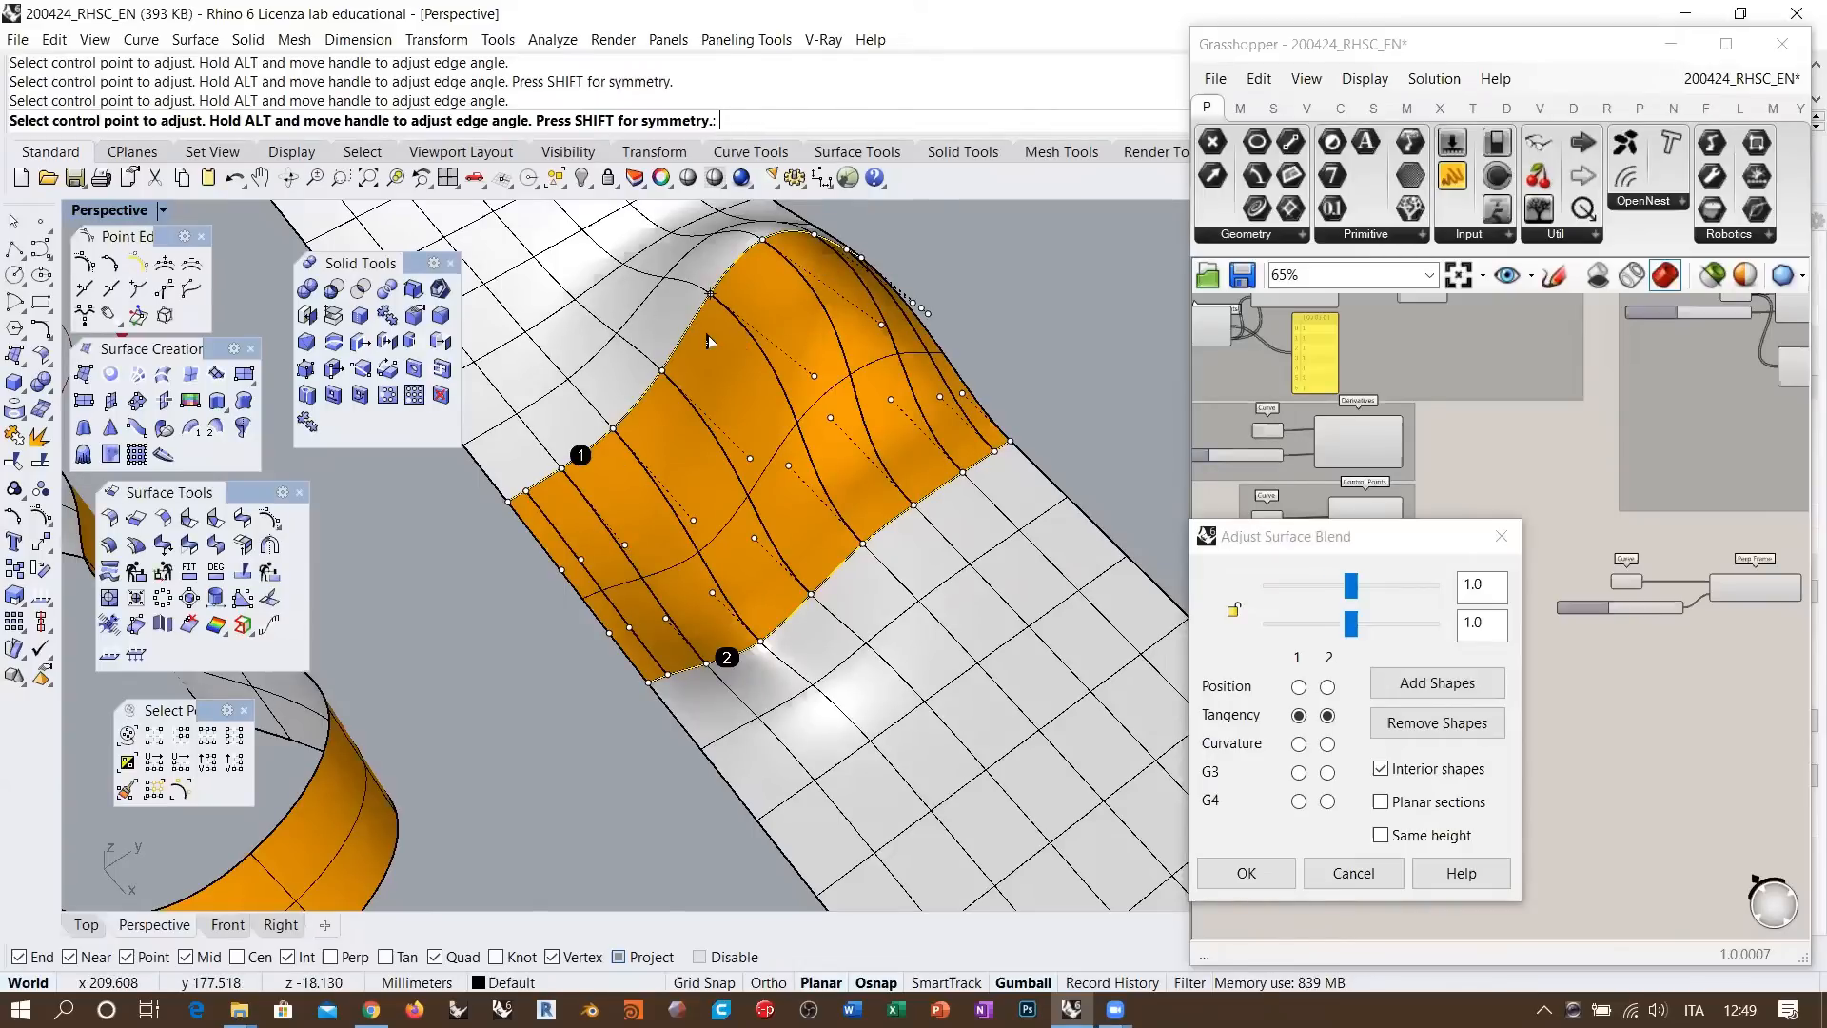
pyautogui.moveTo(734, 359); pyautogui.dragTo(975, 485, button='right')
pyautogui.click(1248, 873)
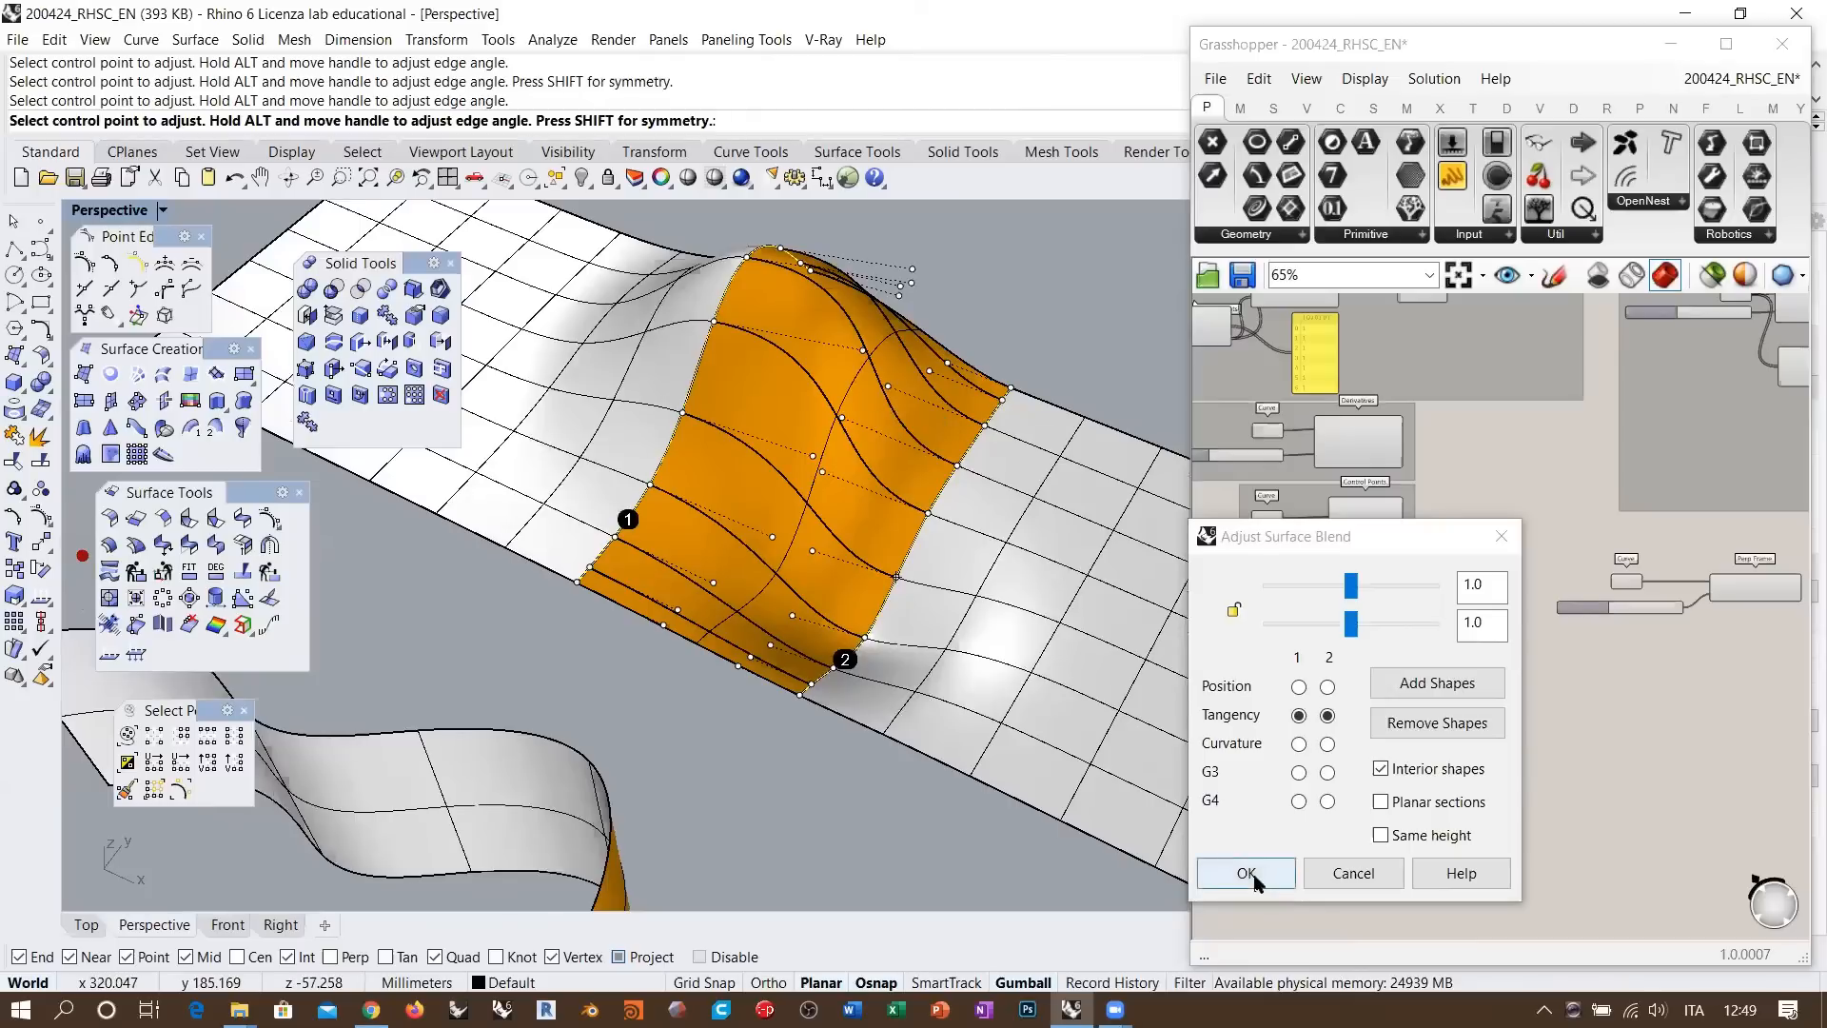
# Turn on the control points of the new blend surface and select one of them
pyautogui.moveTo(898, 404); pyautogui.dragTo(704, 377, button='right')
pyautogui.click(678, 337)
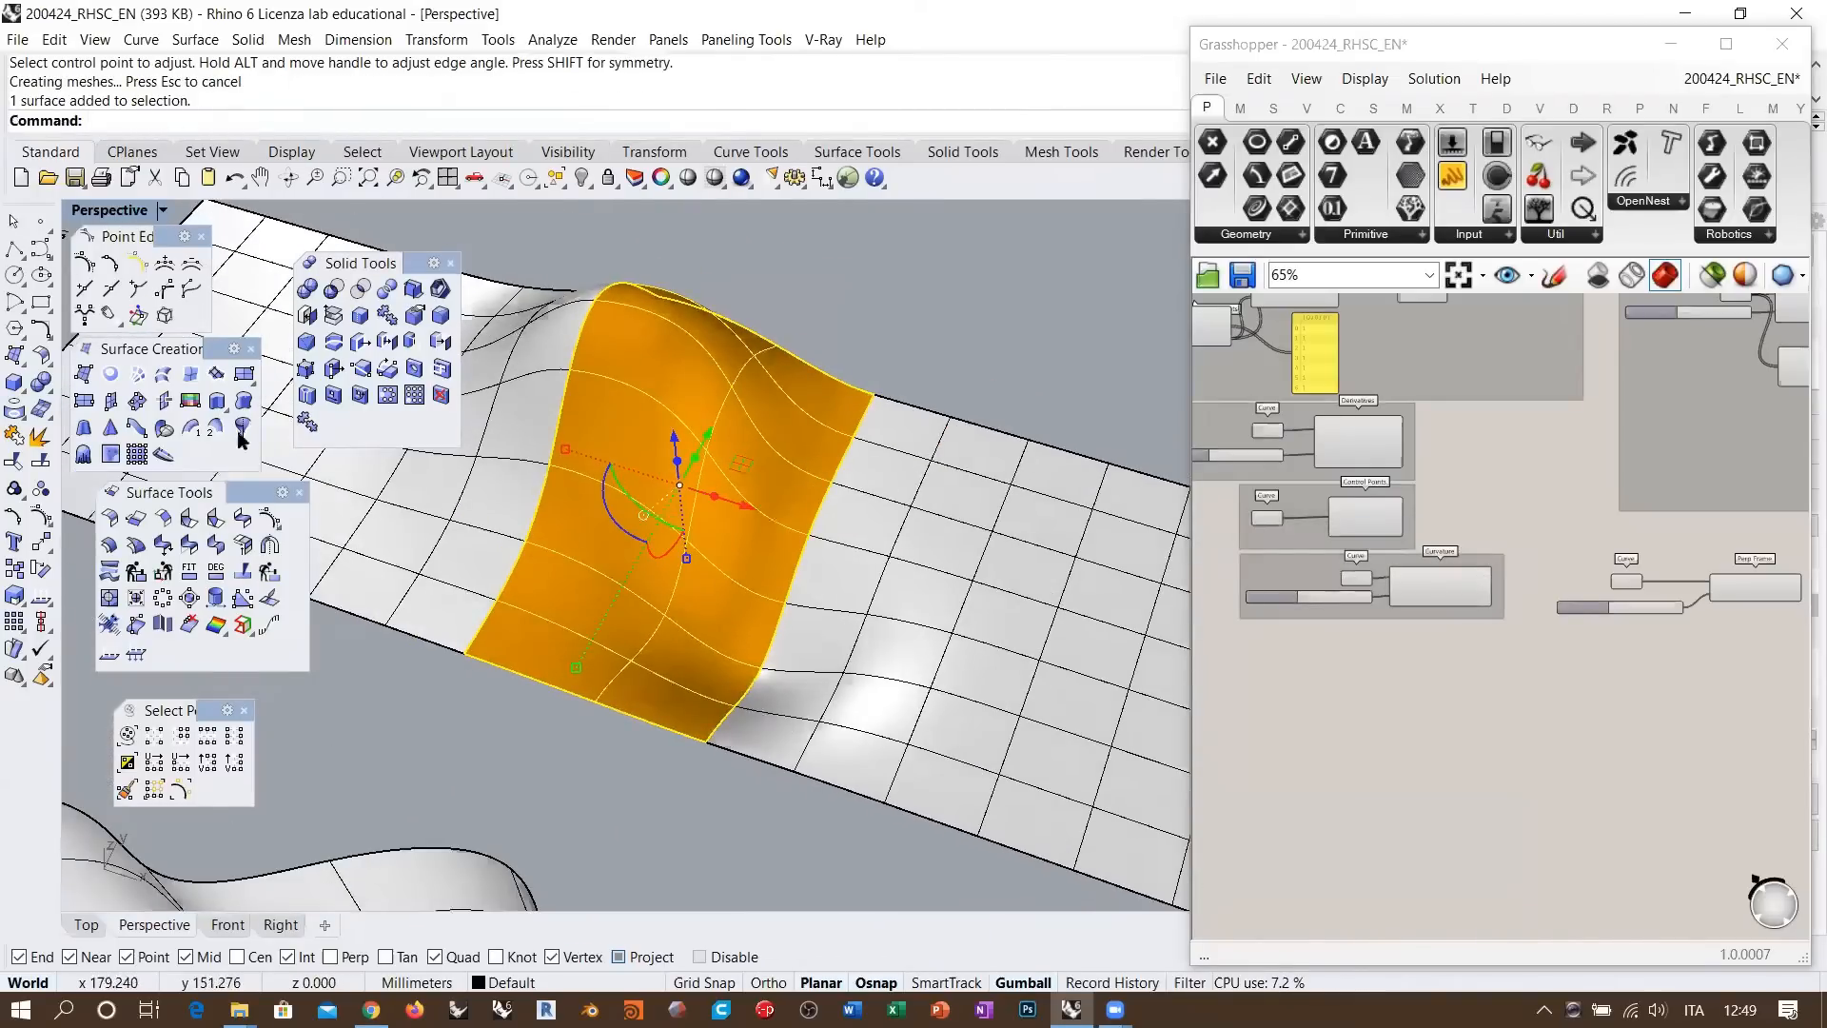
pyautogui.click(41, 517)
pyautogui.moveTo(419, 469); pyautogui.dragTo(849, 322, button='right')
pyautogui.click(786, 296)
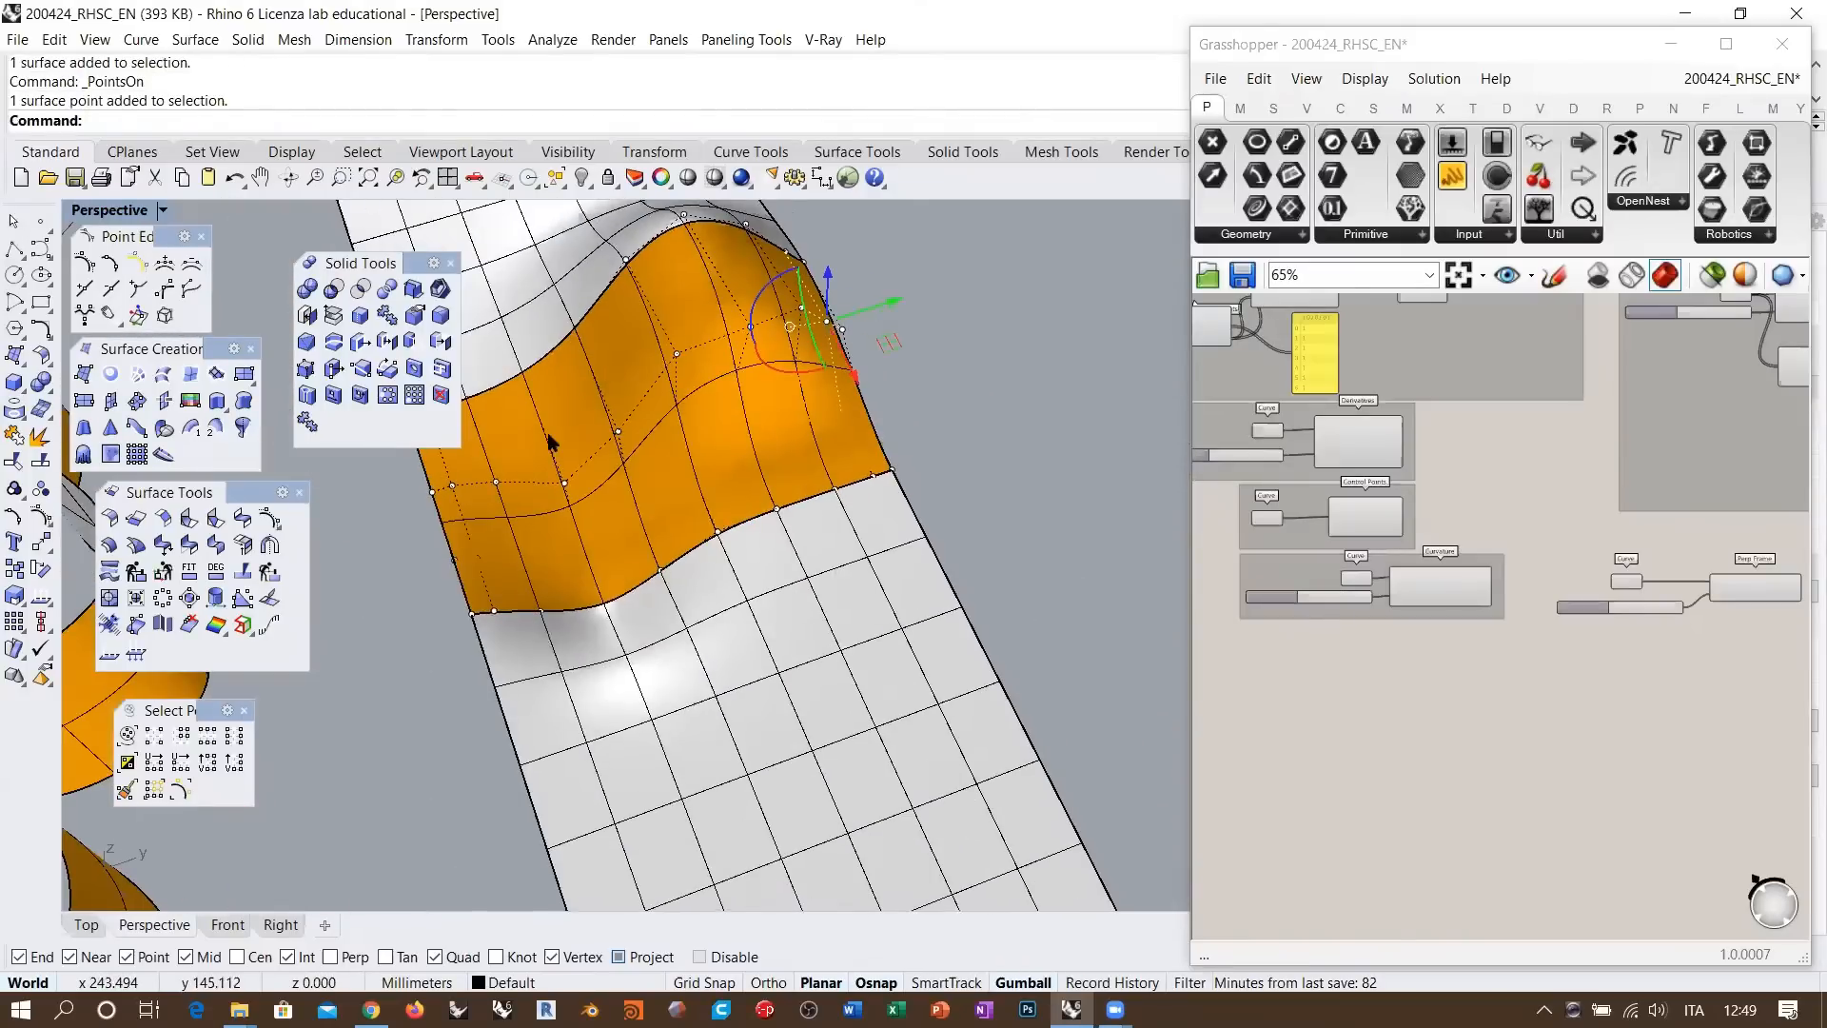
# Examine how the blend surface's control point rows are arranged between the two joined edges
pyautogui.moveTo(550, 440); pyautogui.dragTo(757, 356, button='right')
pyautogui.moveTo(748, 445)
pyautogui.mouseDown(button='right')
pyautogui.moveTo(751, 518)
pyautogui.moveTo(799, 523)
pyautogui.moveTo(811, 409)
pyautogui.moveTo(766, 562)
pyautogui.moveTo(758, 461)
pyautogui.moveTo(820, 418)
pyautogui.moveTo(784, 428)
pyautogui.mouseUp(button='right')
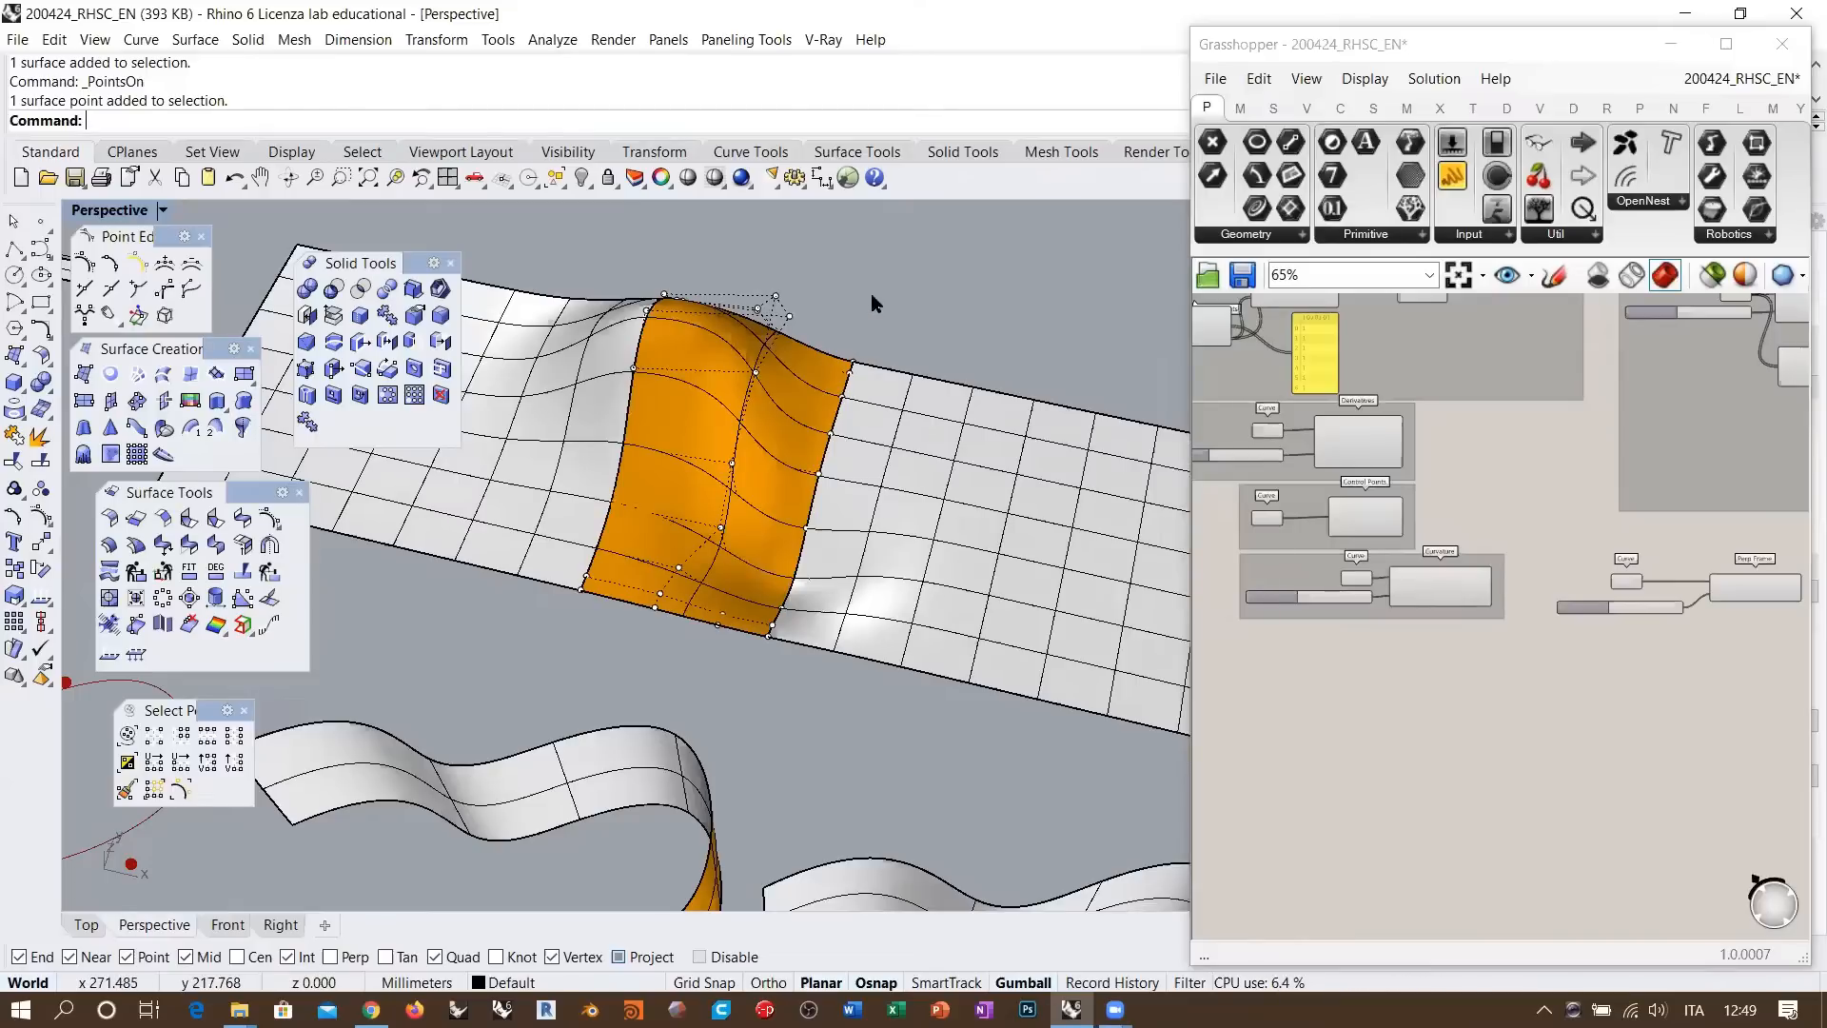
pyautogui.moveTo(815, 334)
pyautogui.mouseDown(button='right')
pyautogui.moveTo(790, 396)
pyautogui.moveTo(803, 342)
pyautogui.moveTo(771, 365)
pyautogui.mouseUp(button='right')
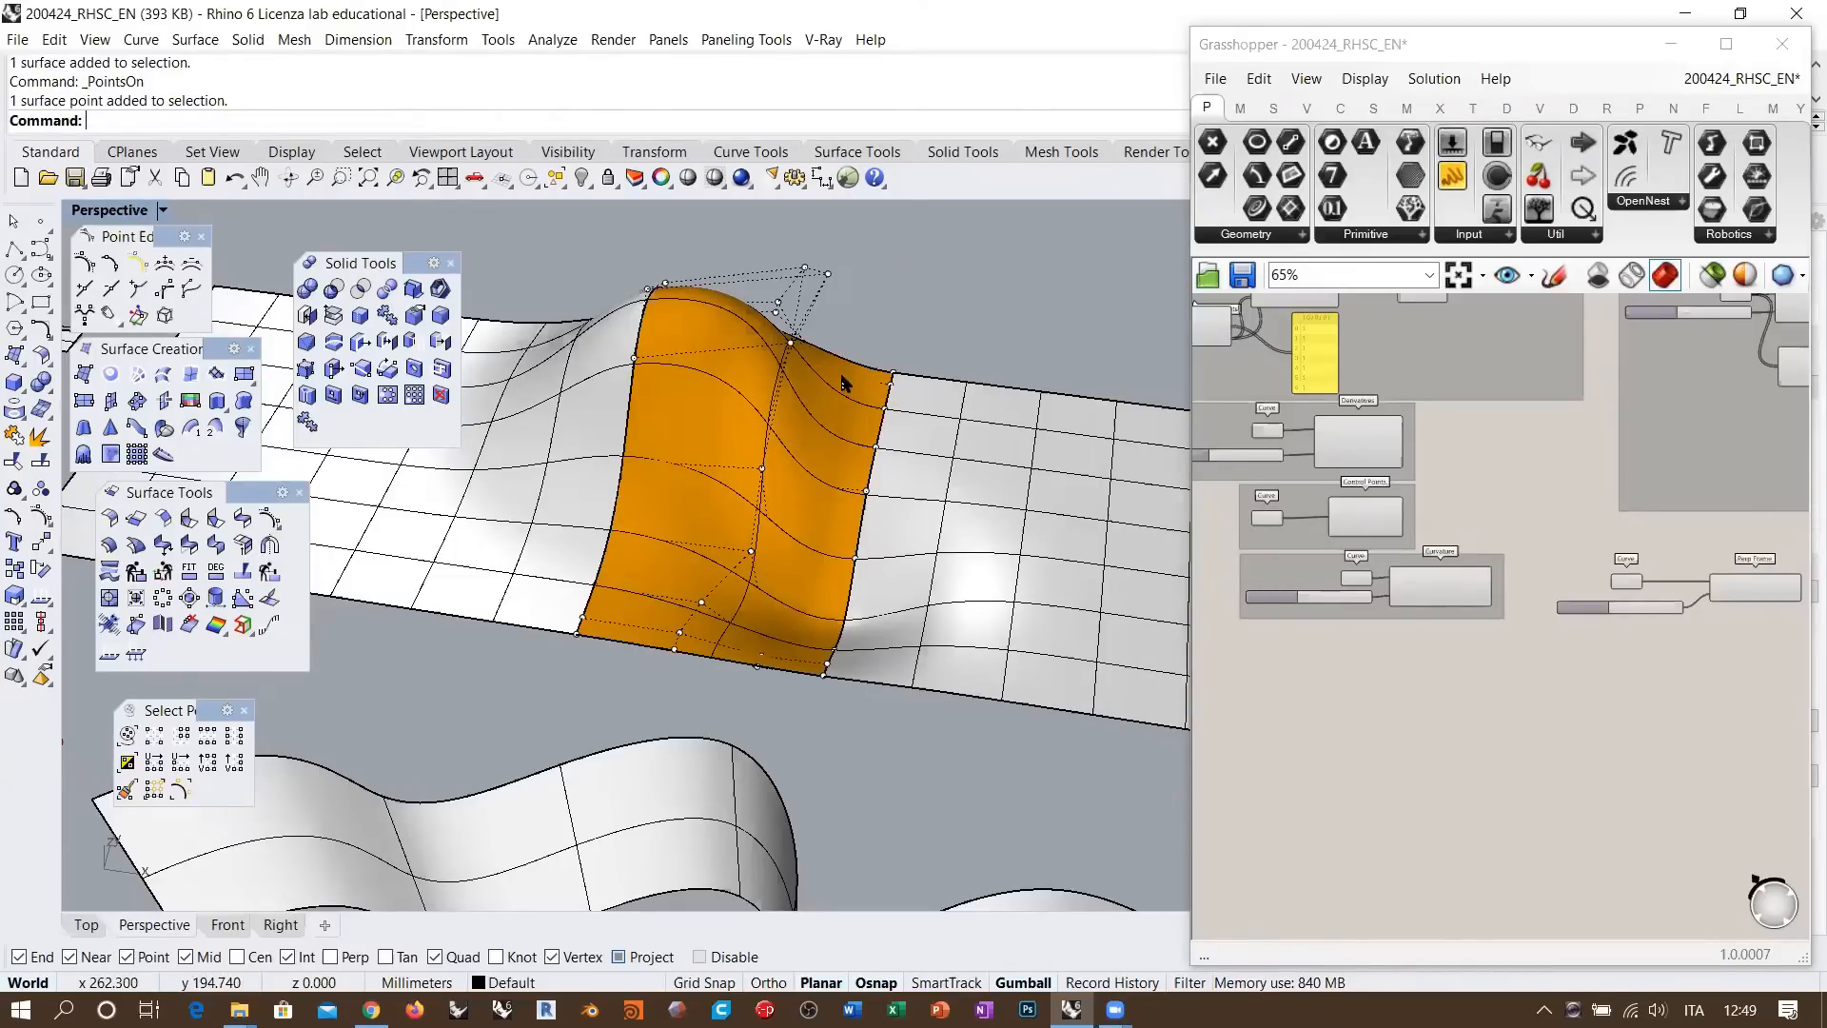
pyautogui.moveTo(836, 379)
pyautogui.mouseDown(button='right')
pyautogui.moveTo(962, 326)
pyautogui.moveTo(881, 334)
pyautogui.moveTo(866, 375)
pyautogui.mouseUp(button='right')
pyautogui.click(727, 358)
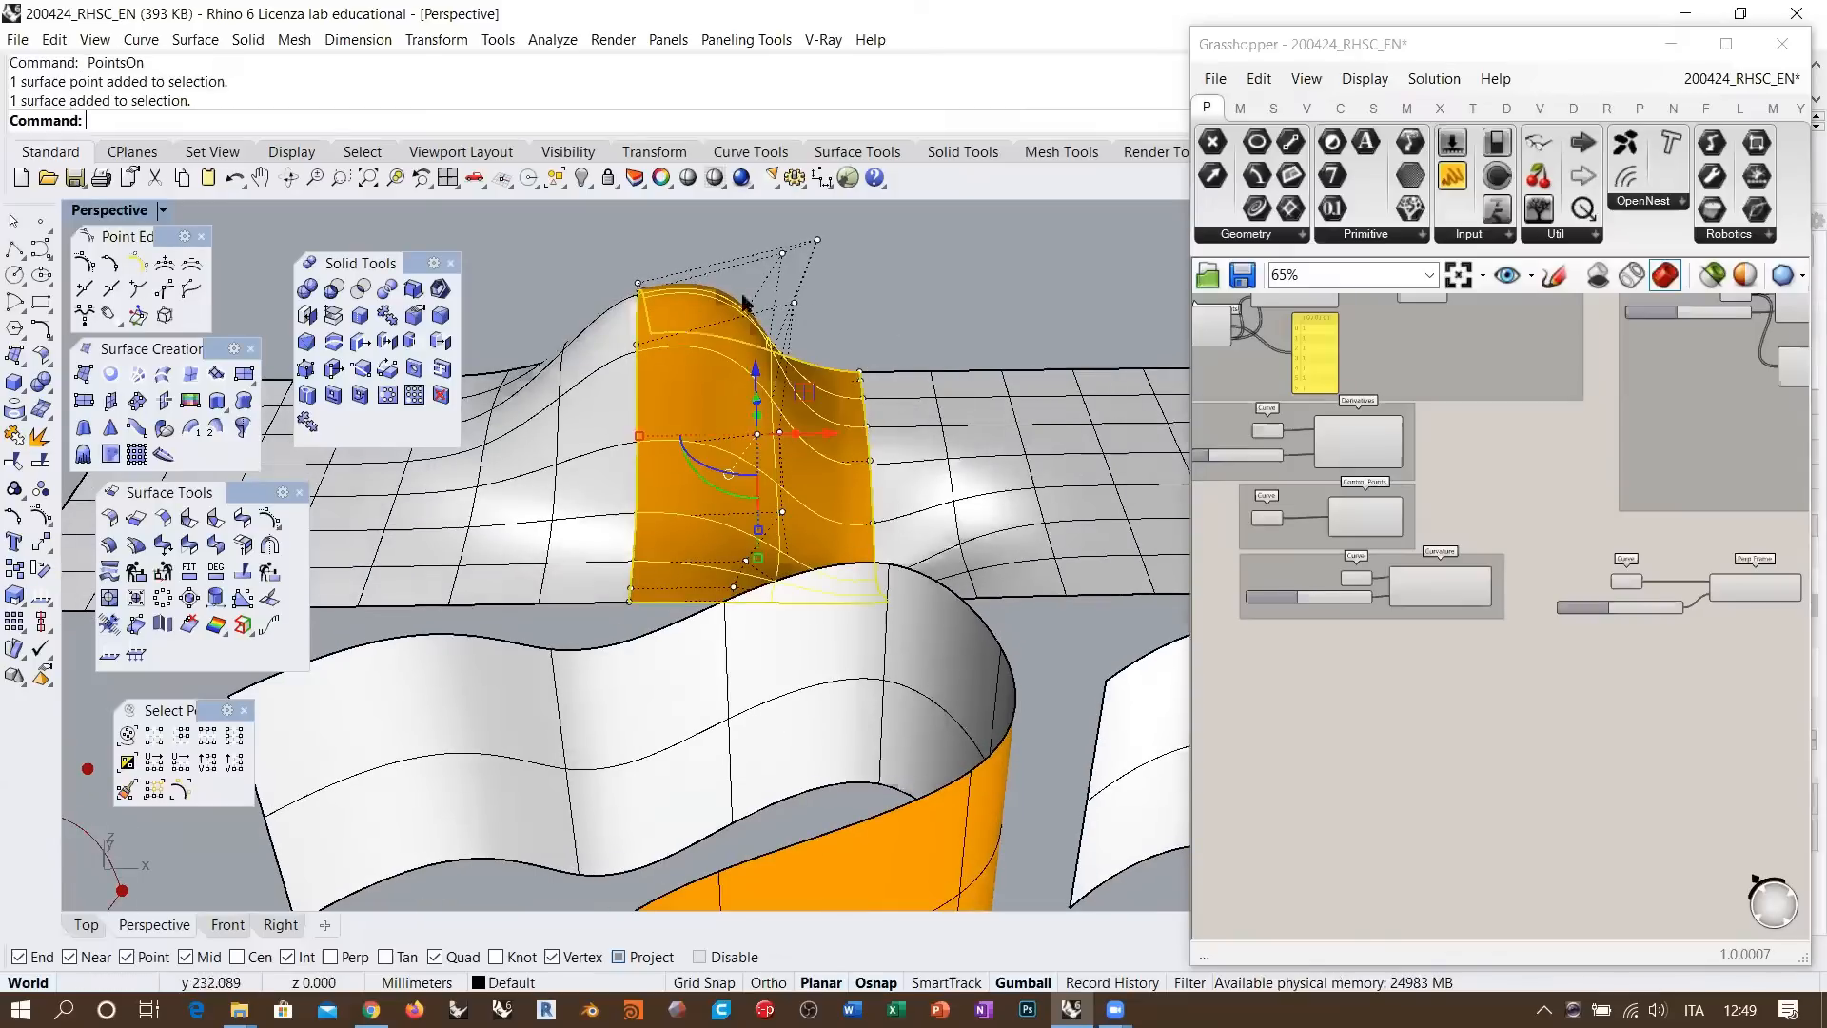
pyautogui.click(863, 295)
pyautogui.moveTo(866, 299); pyautogui.dragTo(850, 350, button='right')
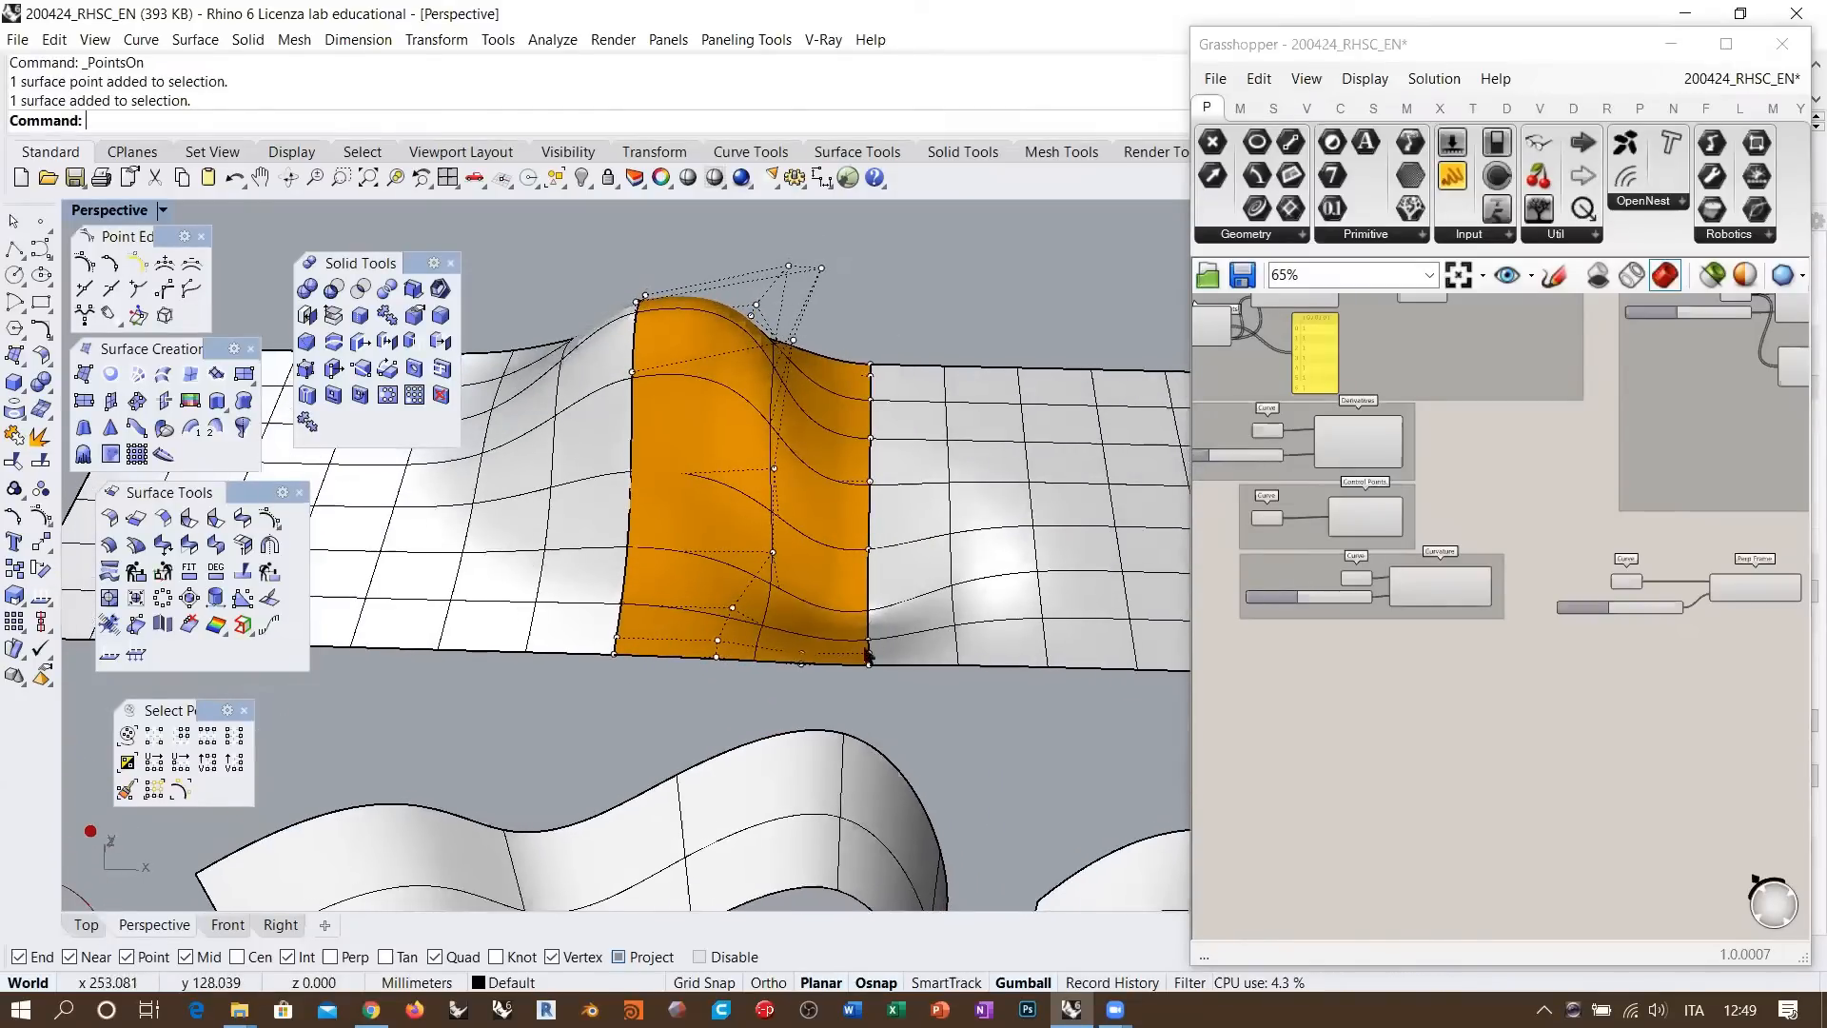
pyautogui.moveTo(748, 472); pyautogui.dragTo(685, 399, button='right')
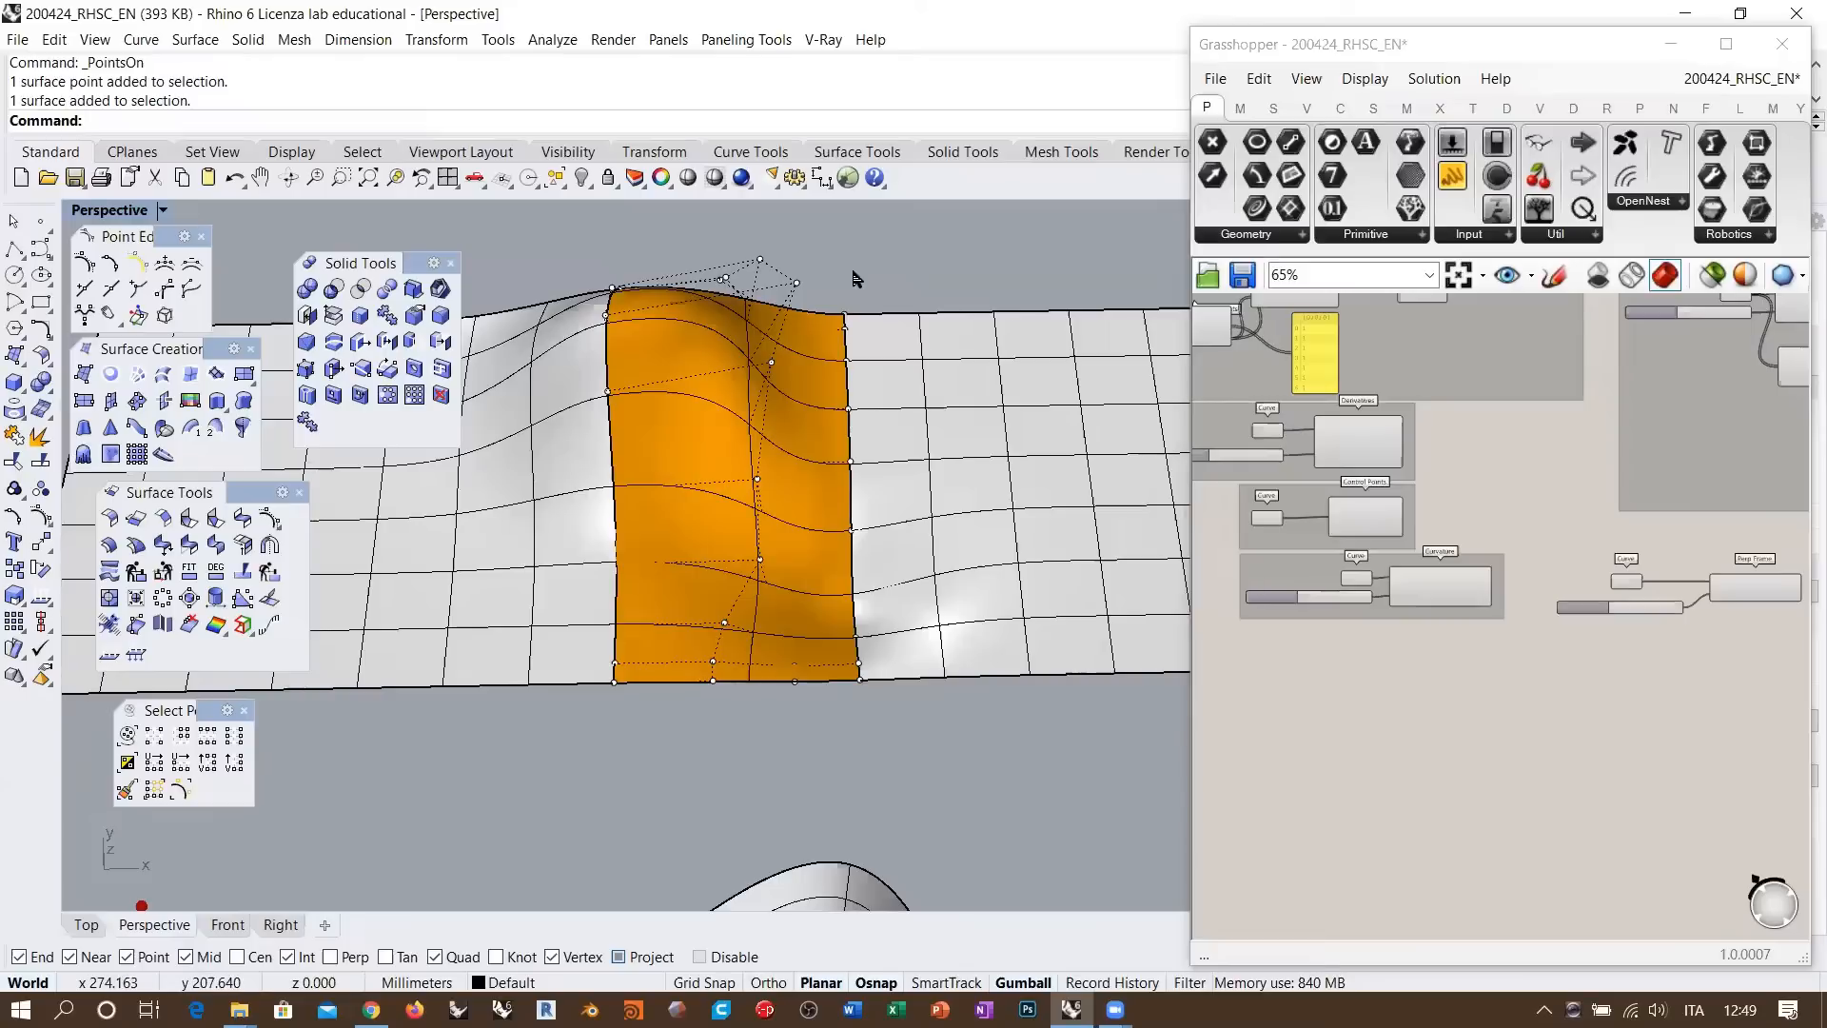
# Look over the swept ribbons near the planes, then select the blend surface and examine its shape again
pyautogui.scroll(-8, 698, 316)
pyautogui.keyDown('shift'); pyautogui.moveTo(818, 495); pyautogui.dragTo(733, 466, button='right'); pyautogui.keyUp('shift')
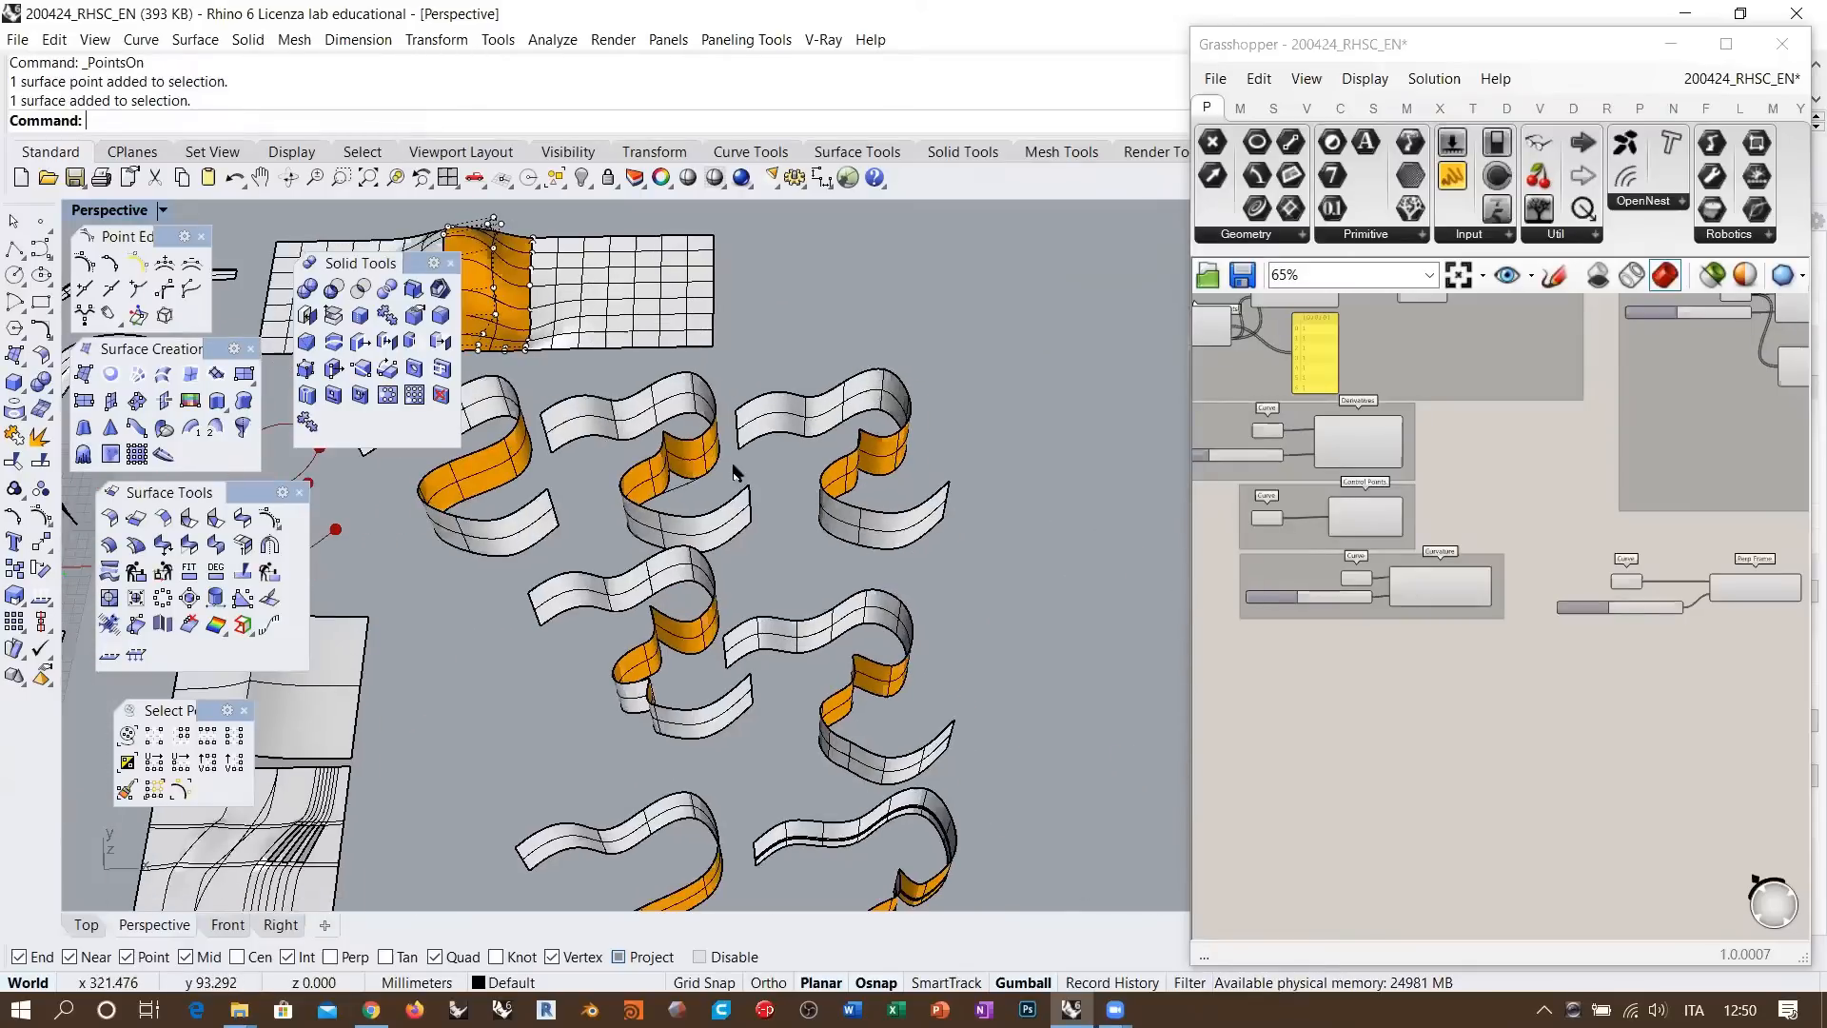
pyautogui.scroll(3, 766, 458)
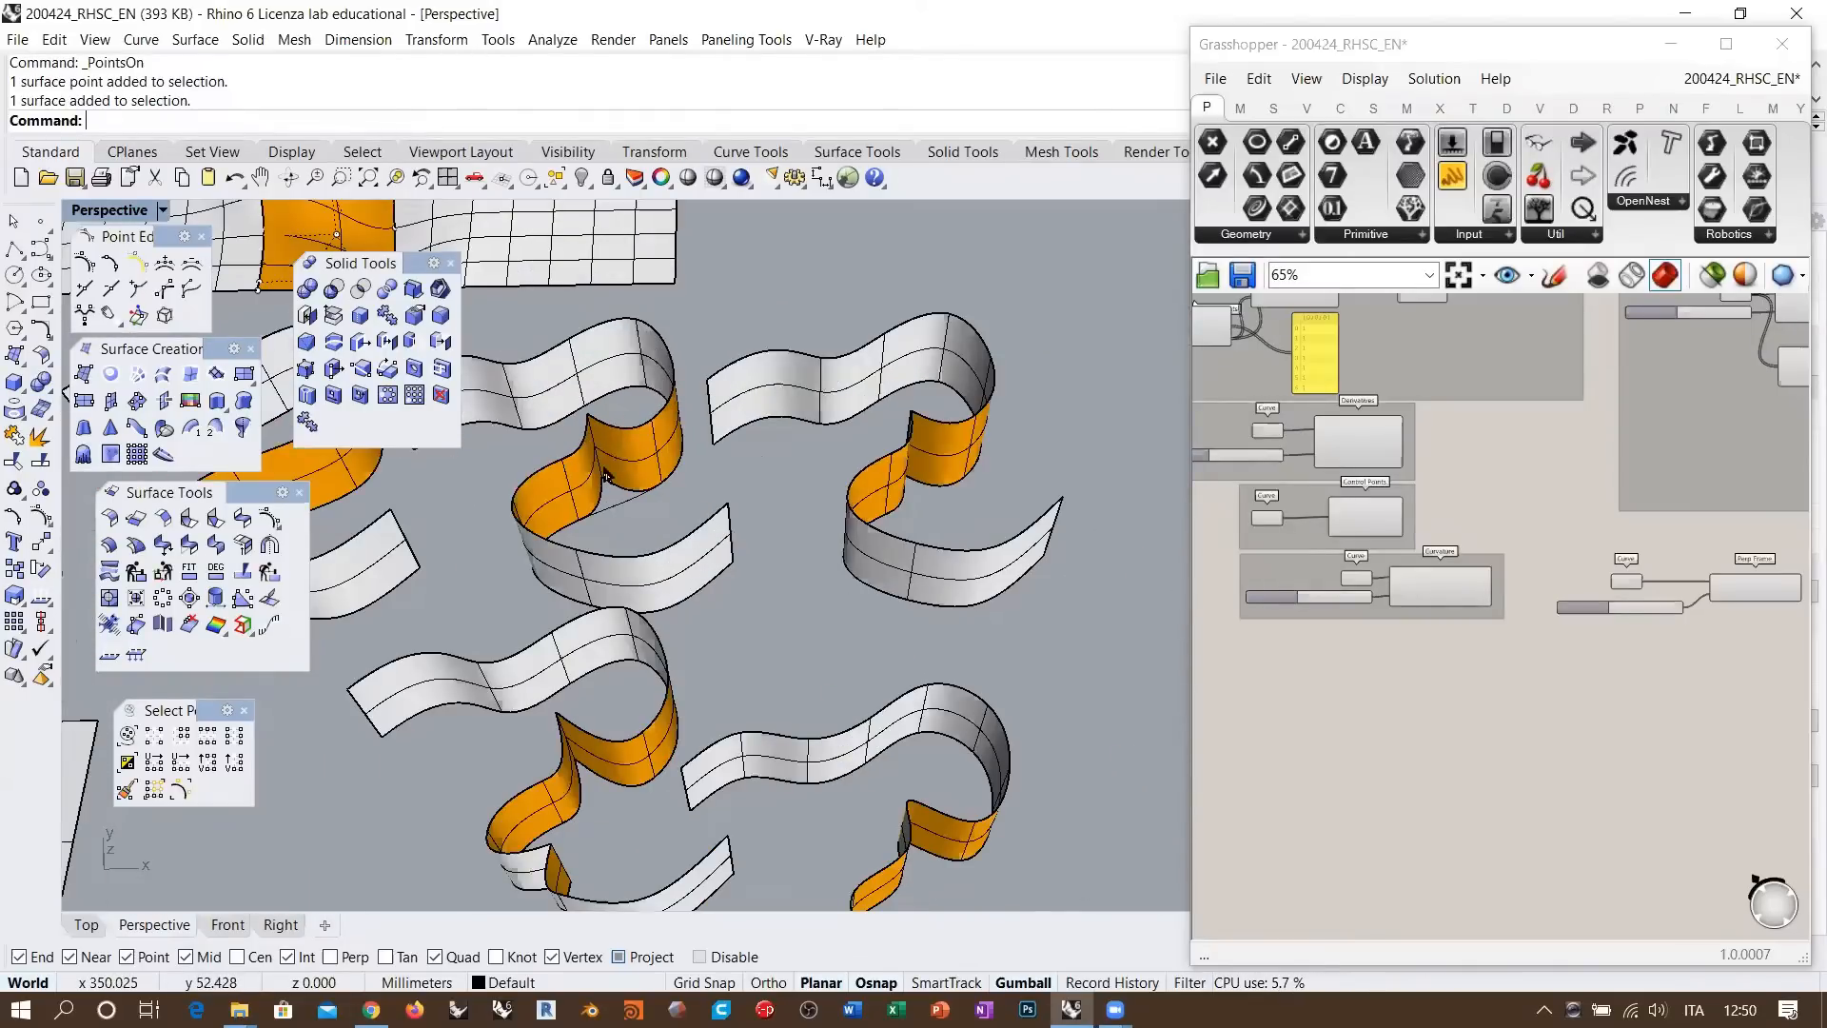
pyautogui.scroll(10, 606, 476)
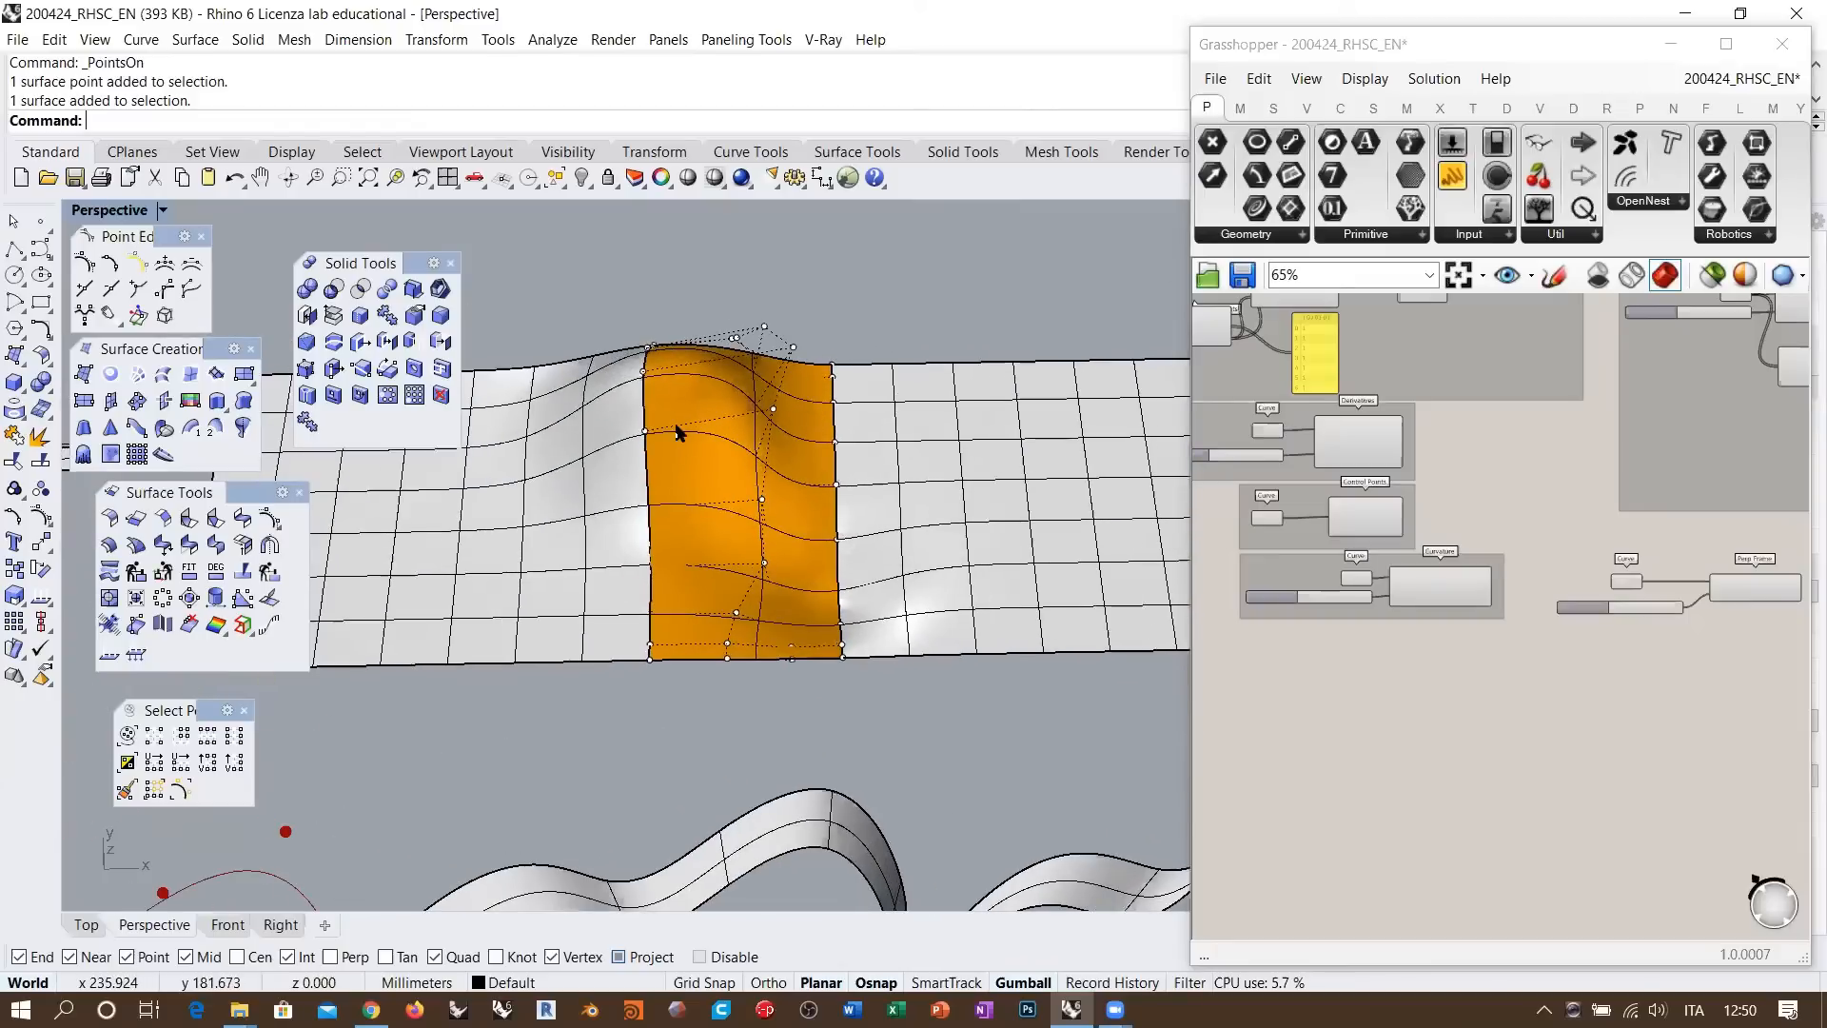
pyautogui.moveTo(775, 466); pyautogui.dragTo(693, 411, button='right')
pyautogui.scroll(2, 733, 411)
pyautogui.click(696, 414)
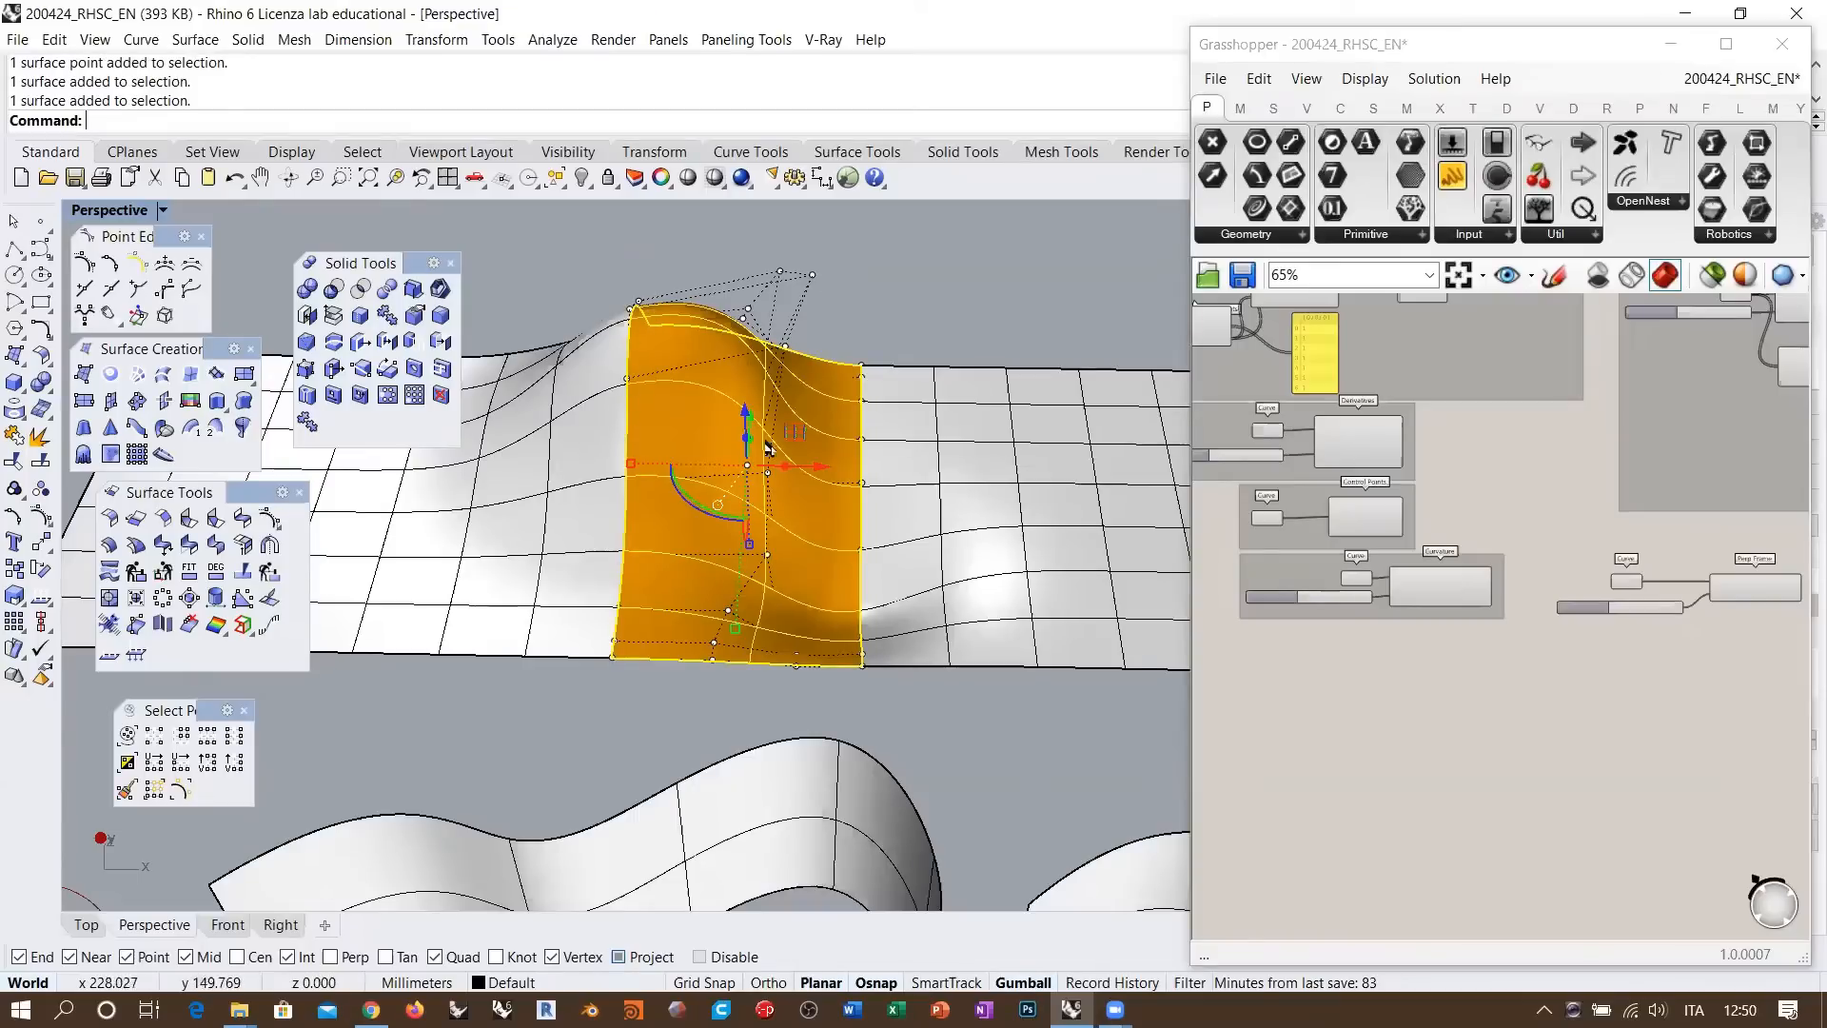
pyautogui.moveTo(842, 567); pyautogui.dragTo(860, 295, button='right')
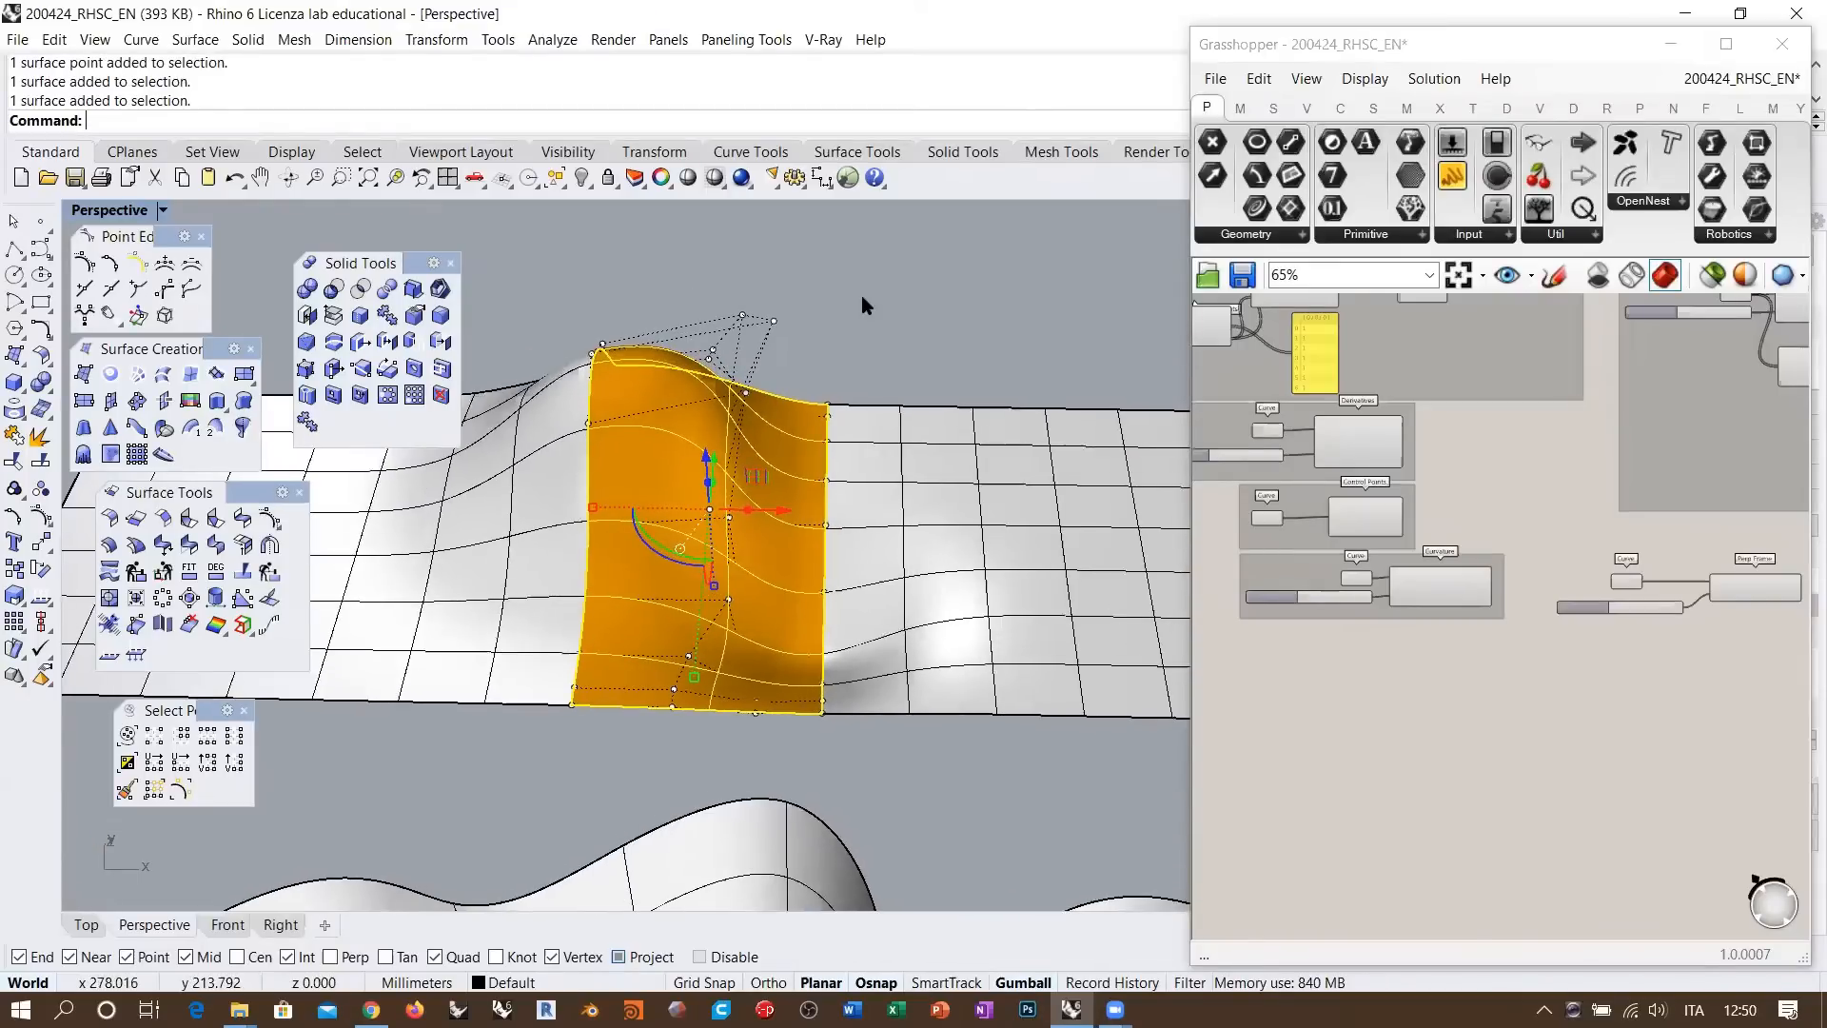
# Minimise the Grasshopper window and check the deformed planes on either side of the blend surface
pyautogui.click(1679, 47)
pyautogui.moveTo(805, 561); pyautogui.dragTo(810, 445, button='right')
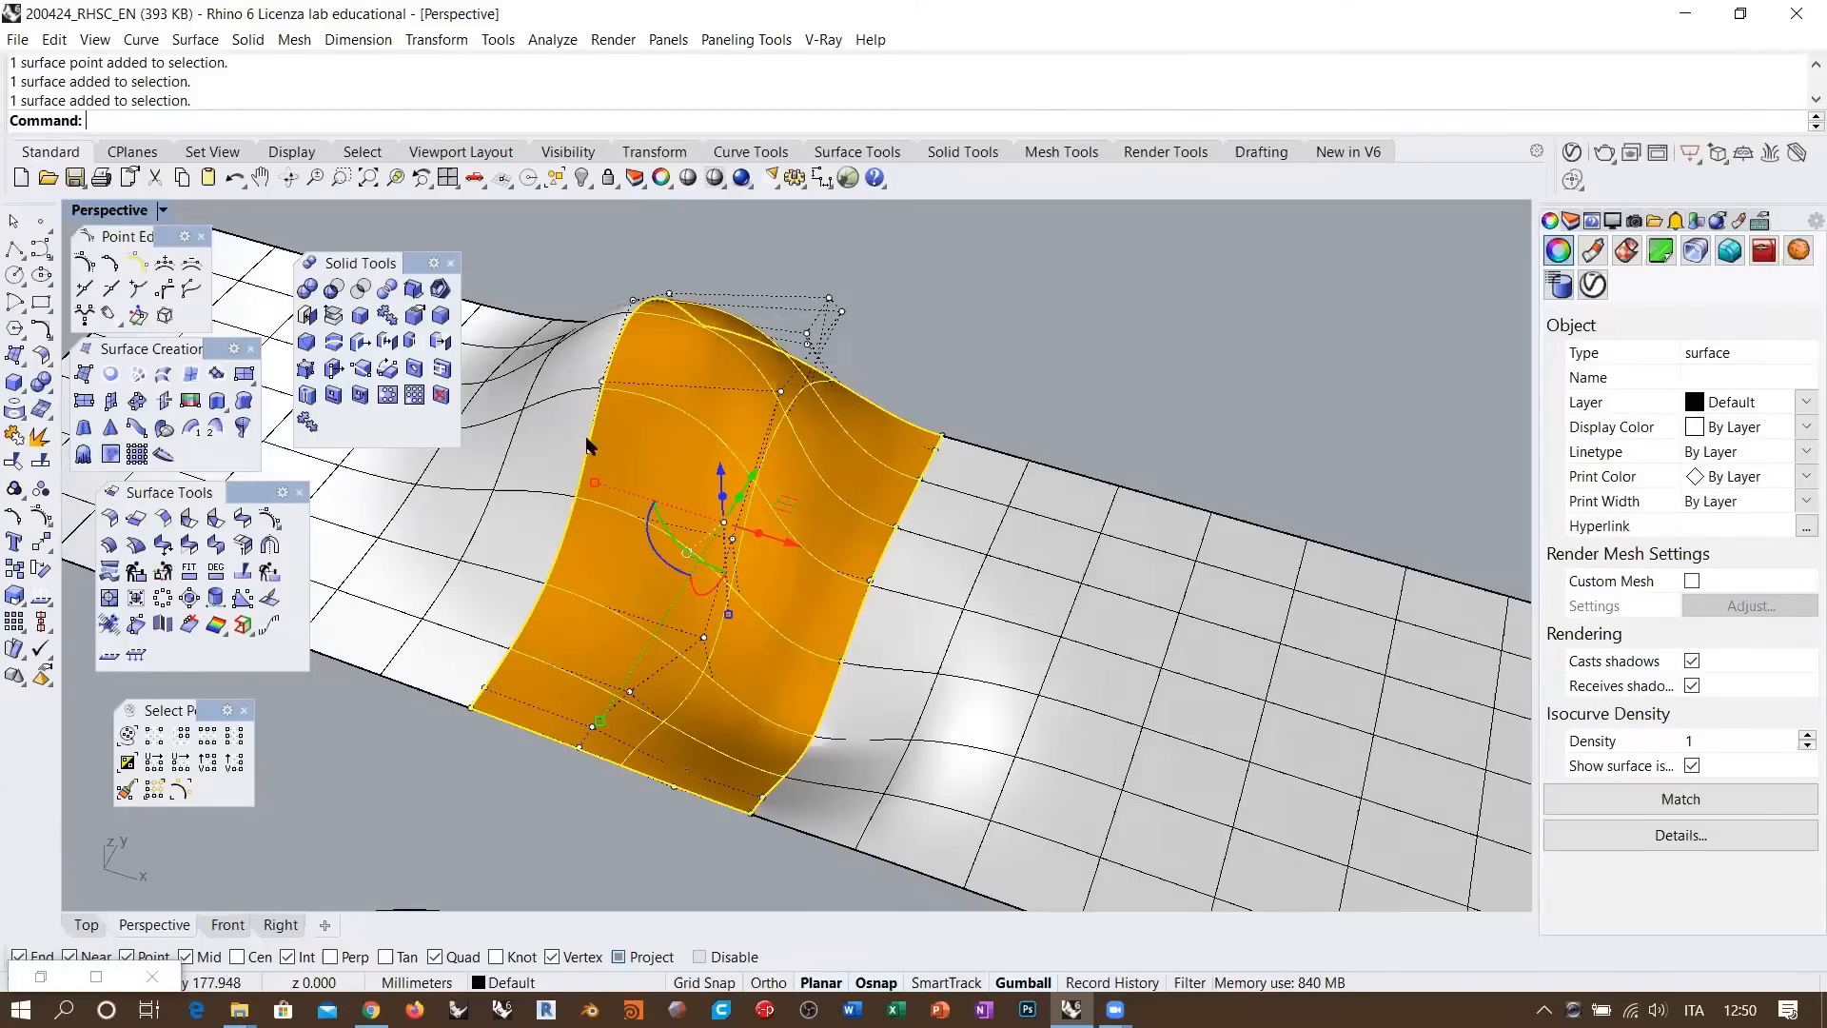
pyautogui.click(554, 459)
pyautogui.click(1019, 610)
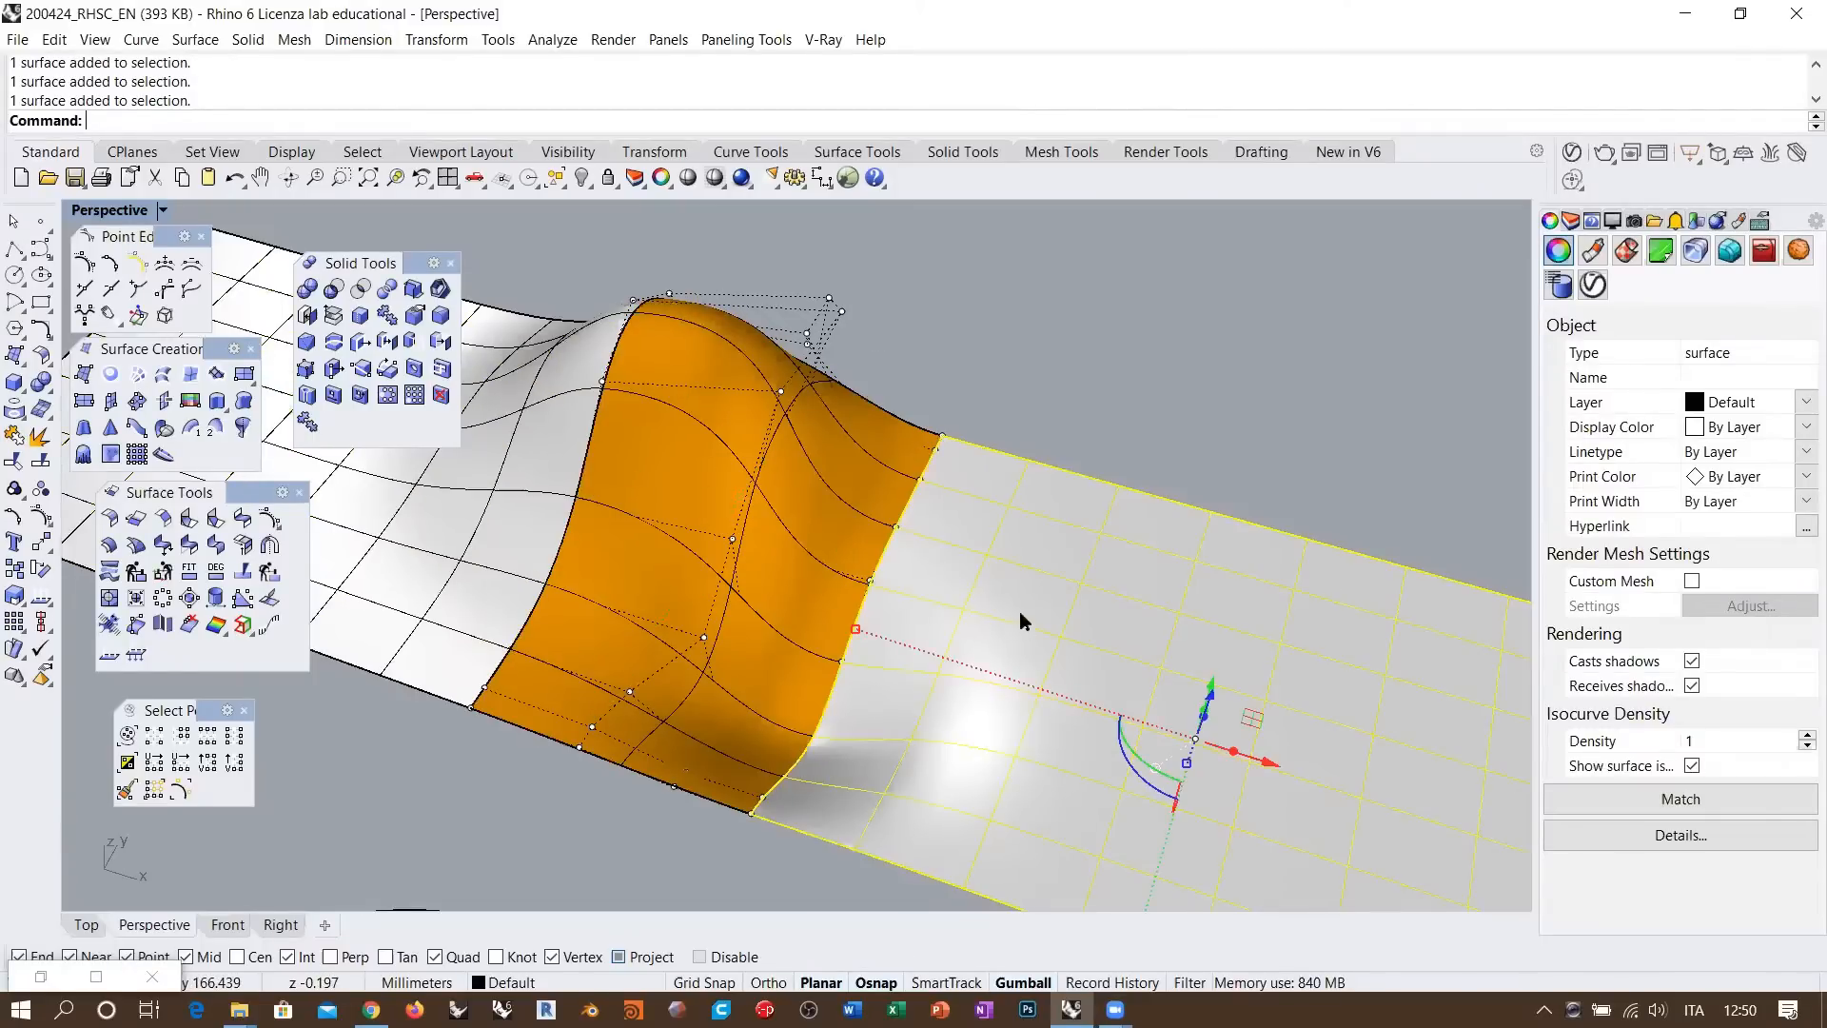
pyautogui.press('Escape')
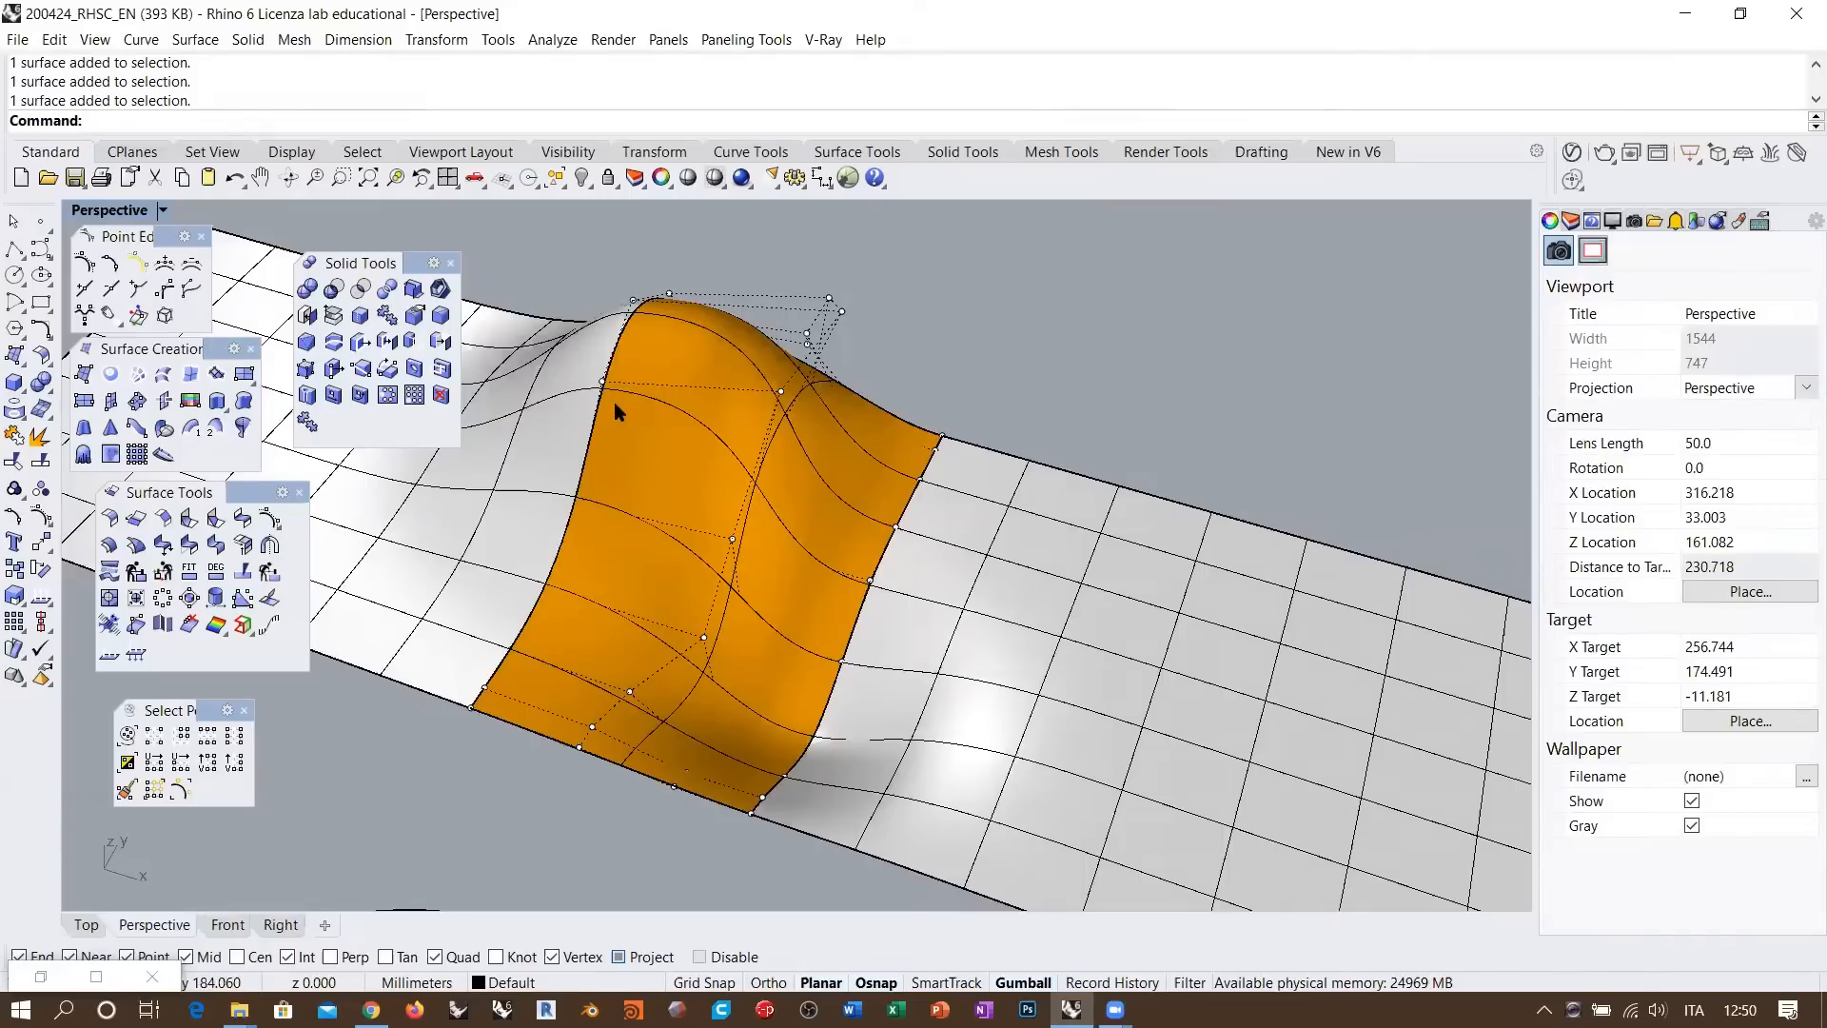
# Run a Zebra stripe analysis on the blend surface and both adjoining deformed planes
pyautogui.click(218, 626)
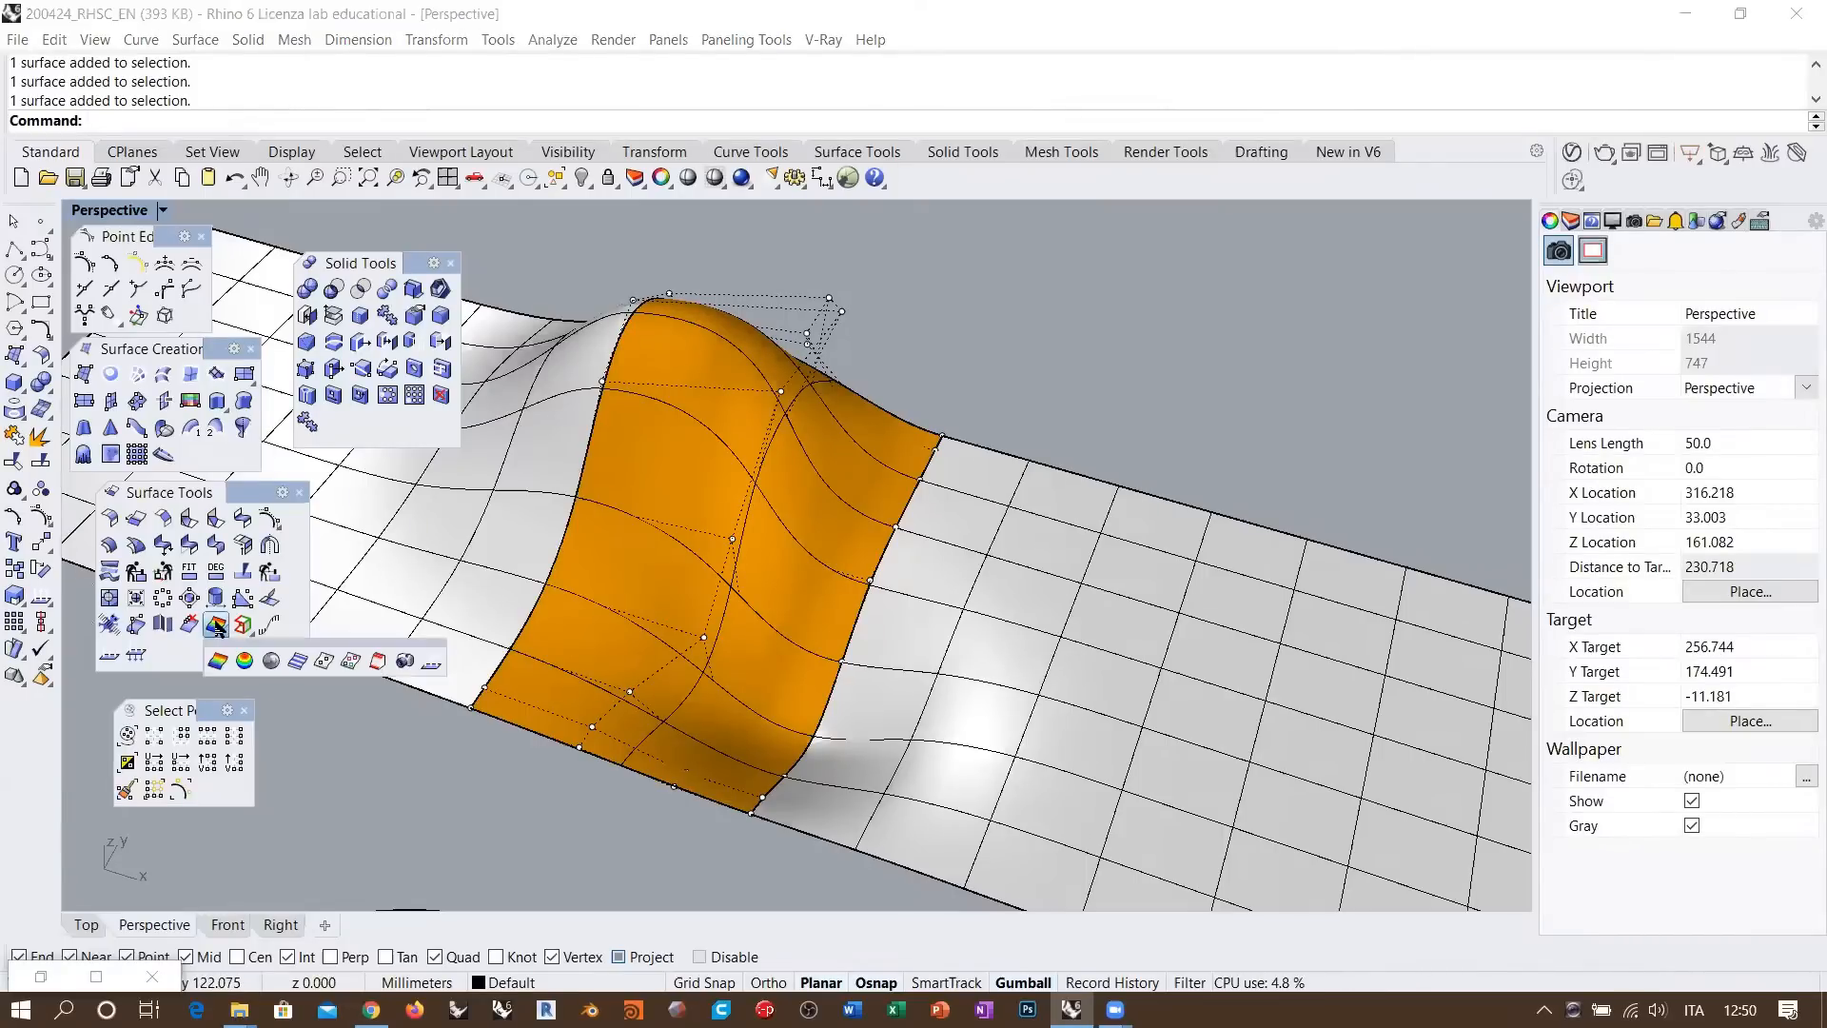
pyautogui.click(296, 662)
pyautogui.click(742, 399)
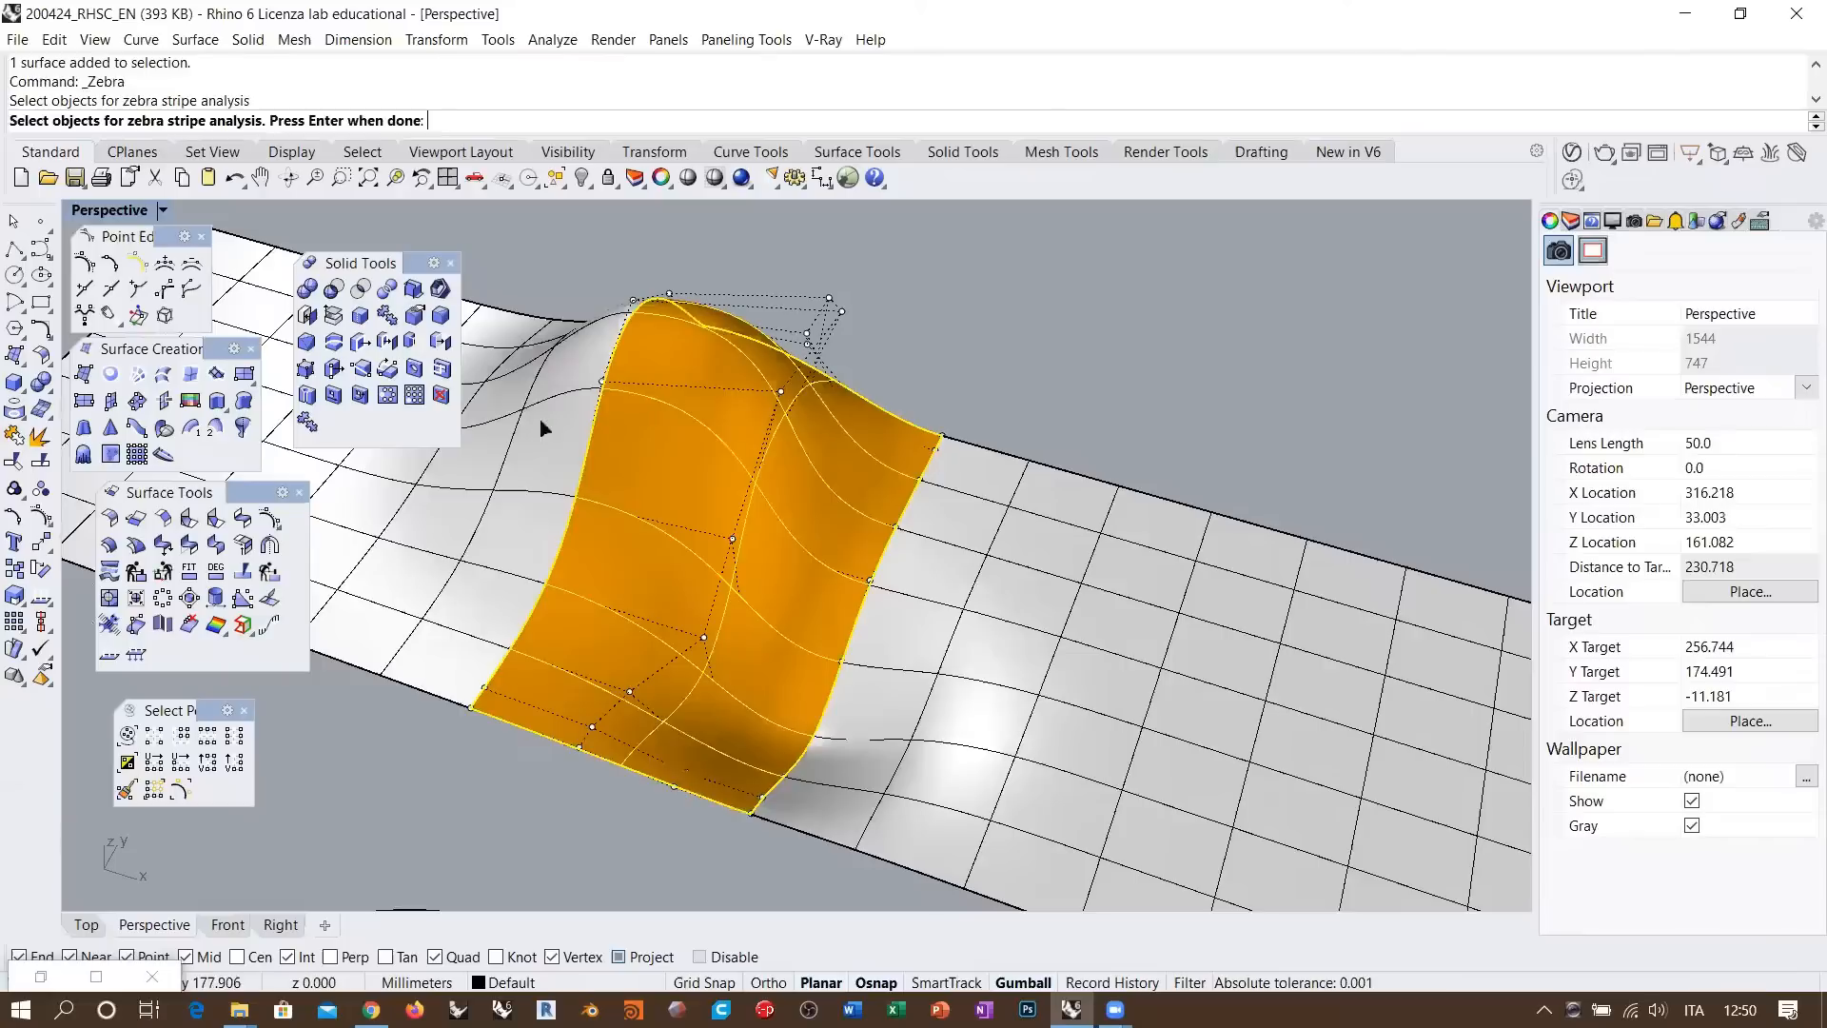
pyautogui.click(542, 420)
pyautogui.click(1031, 611)
pyautogui.press('Return')
pyautogui.moveTo(792, 428); pyautogui.dragTo(826, 437, button='right')
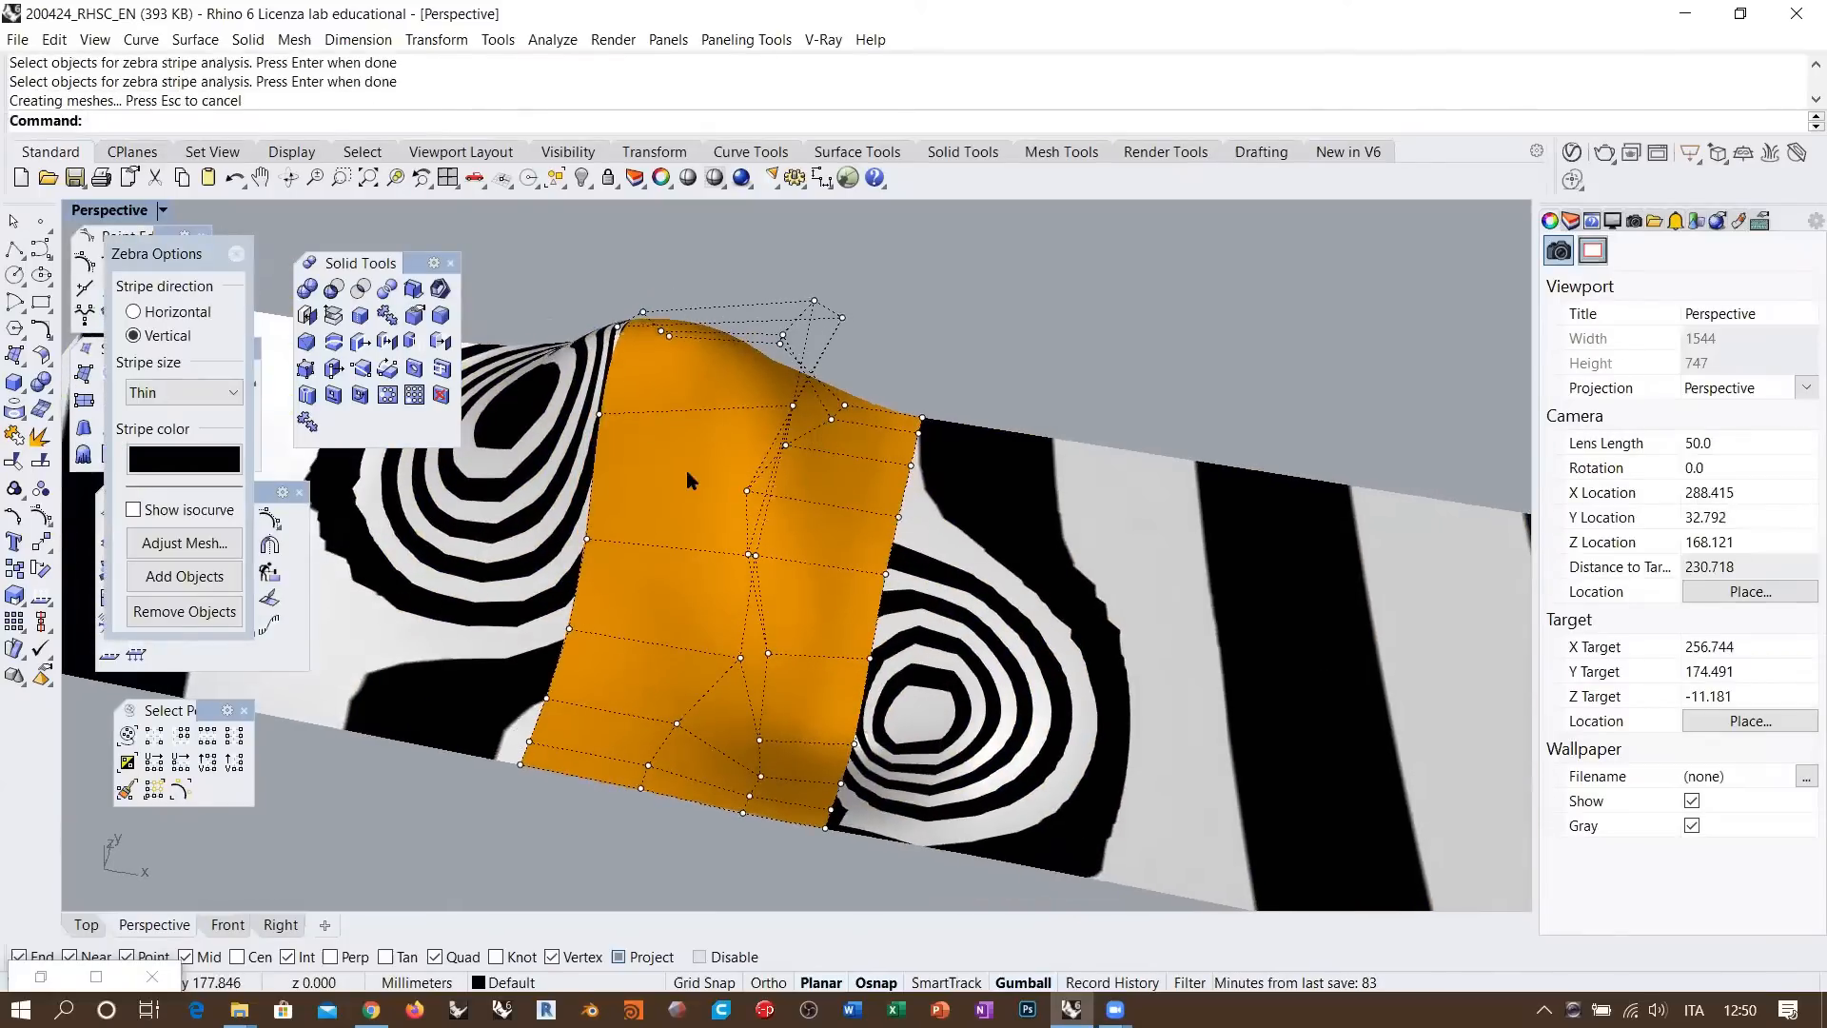
# Flip the normal direction of the blend surface so it faces the same way as the planes
pyautogui.click(686, 470)
pyautogui.write('Flip')
pyautogui.press('Return')
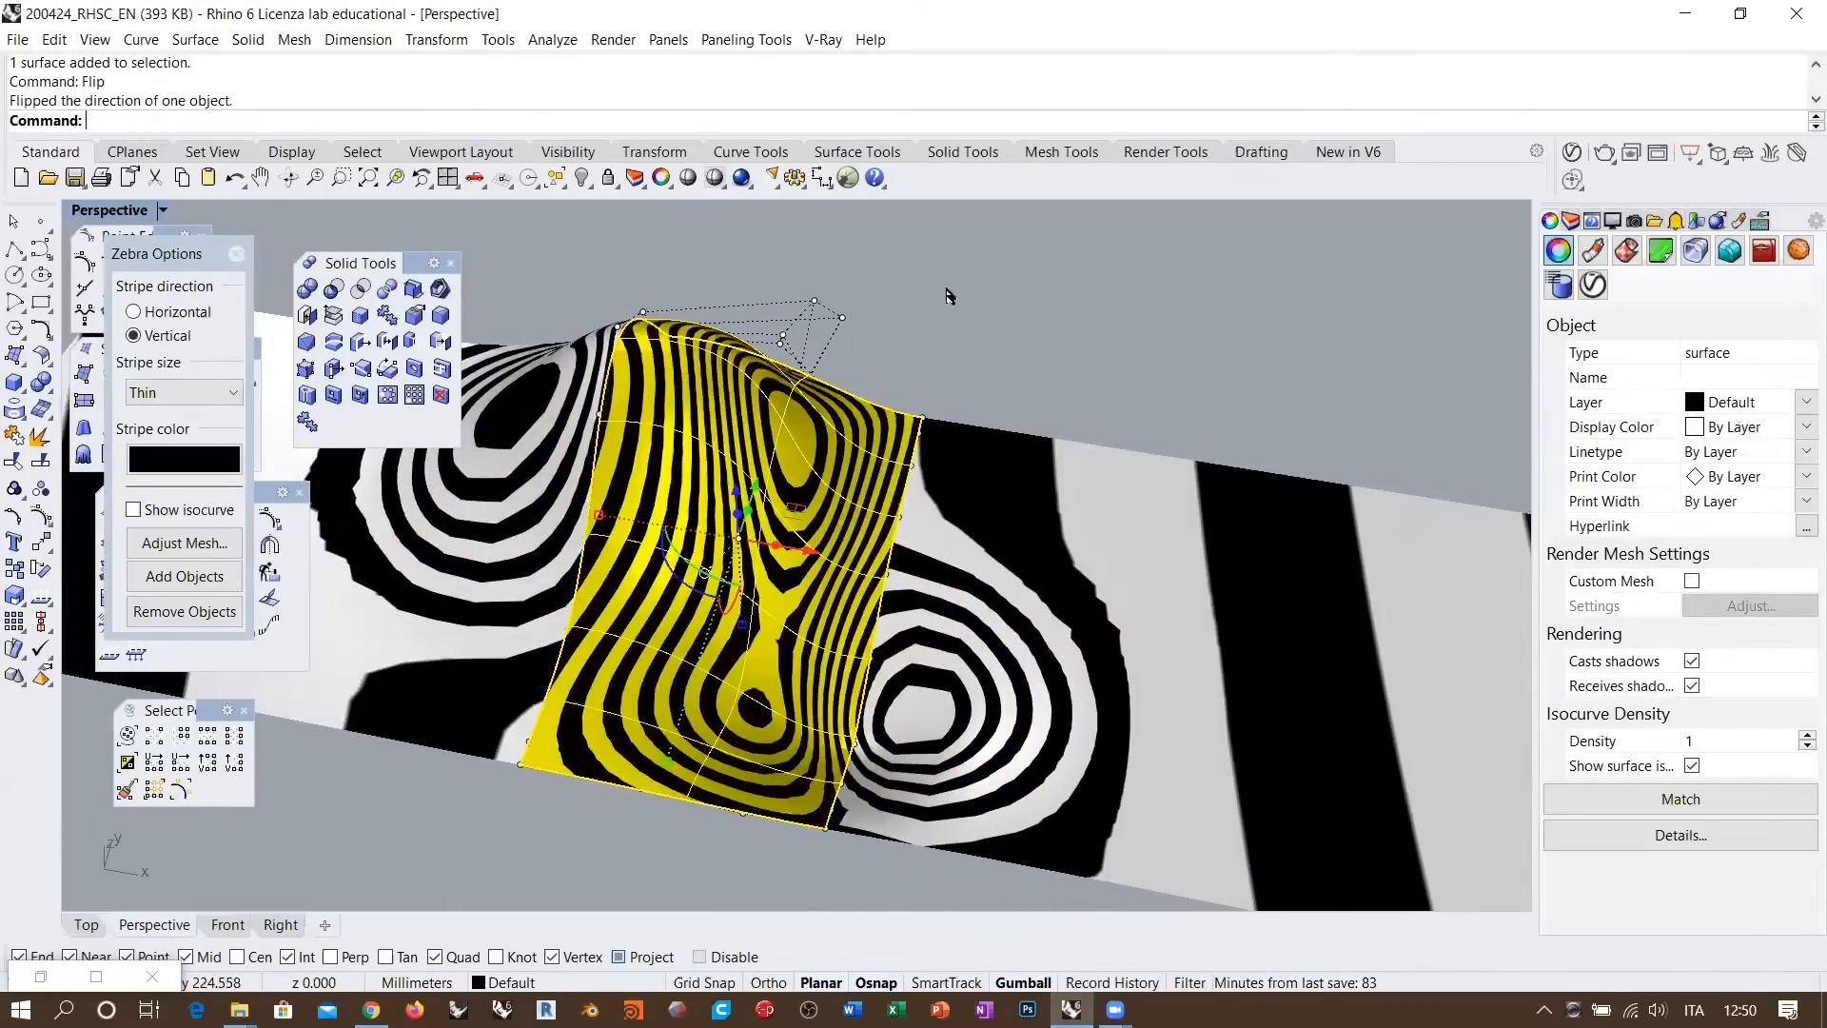
pyautogui.click(953, 289)
pyautogui.moveTo(918, 465); pyautogui.dragTo(748, 461, button='right')
# Move the Zebra options clear of the surfaces and refine the analysis mesh to the most polygons
pyautogui.moveTo(157, 251); pyautogui.dragTo(1366, 250)
pyautogui.moveTo(823, 497)
pyautogui.keyDown('shift'); pyautogui.mouseDown(button='right')
pyautogui.moveTo(862, 449)
pyautogui.moveTo(810, 520)
pyautogui.mouseUp(button='right'); pyautogui.keyUp('shift')
pyautogui.moveTo(810, 519); pyautogui.dragTo(772, 512, button='right')
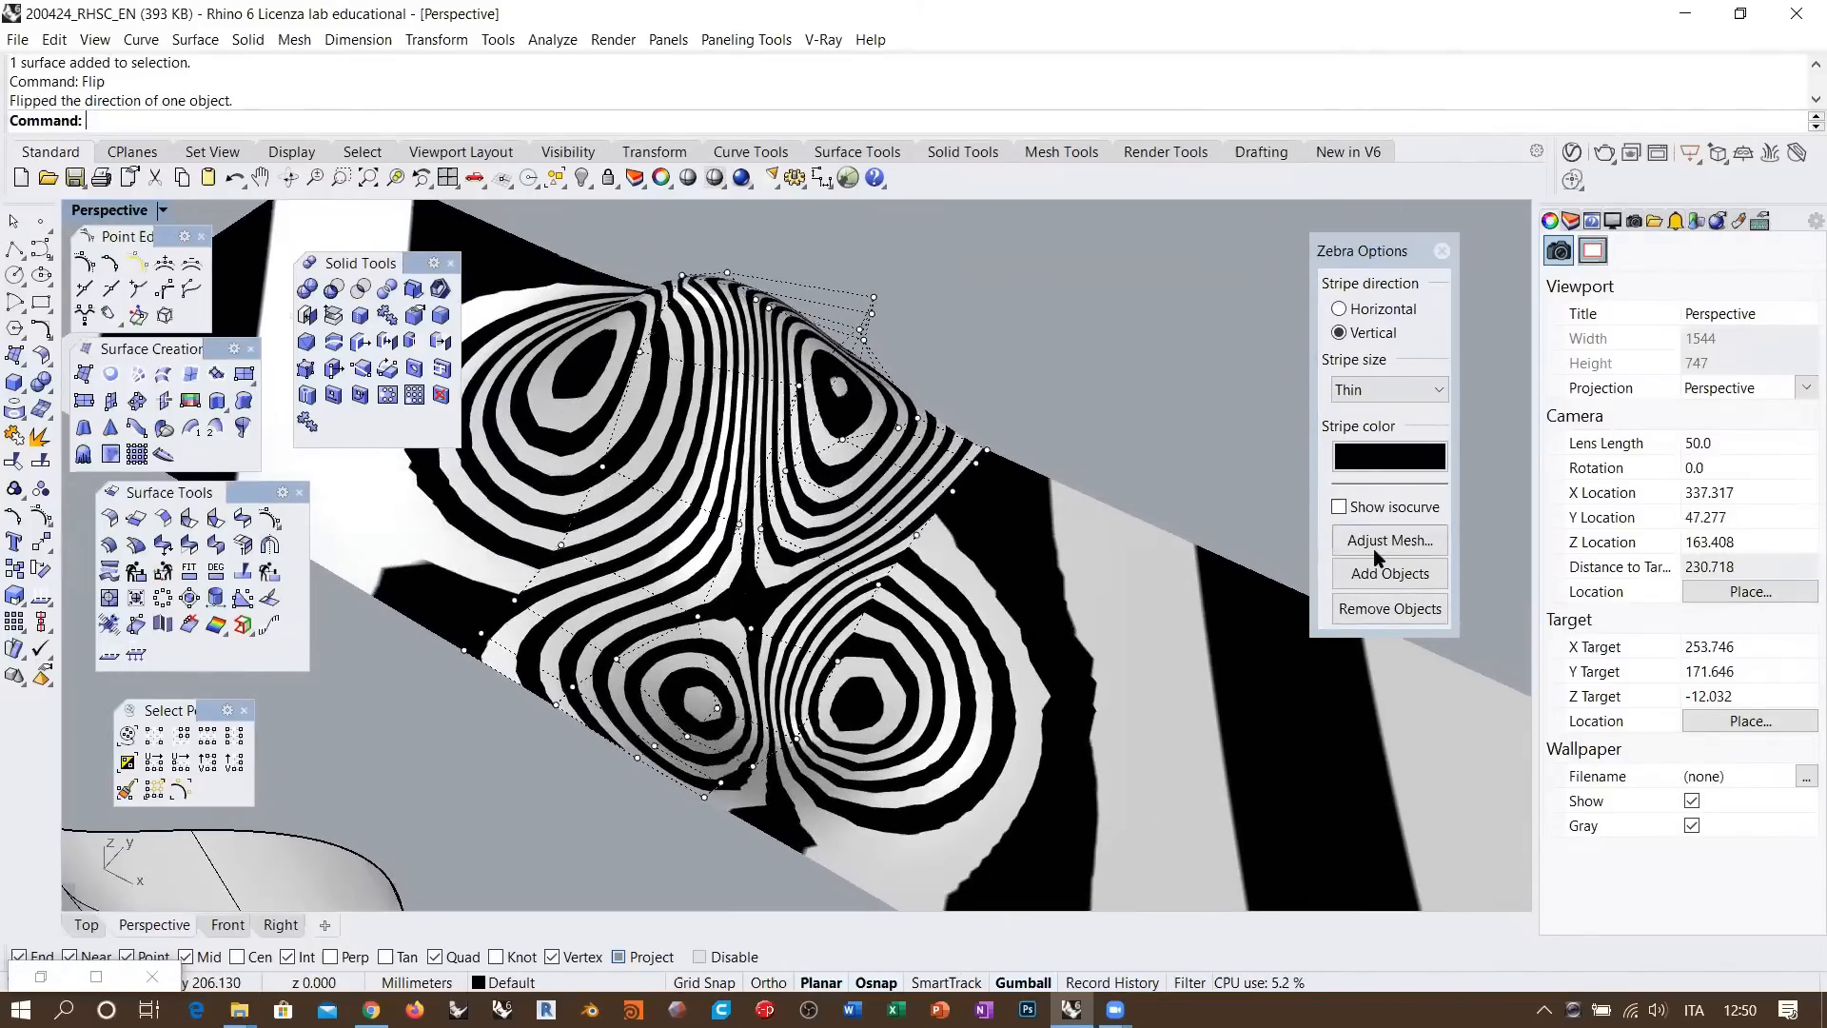
pyautogui.click(1375, 554)
pyautogui.click(1416, 628)
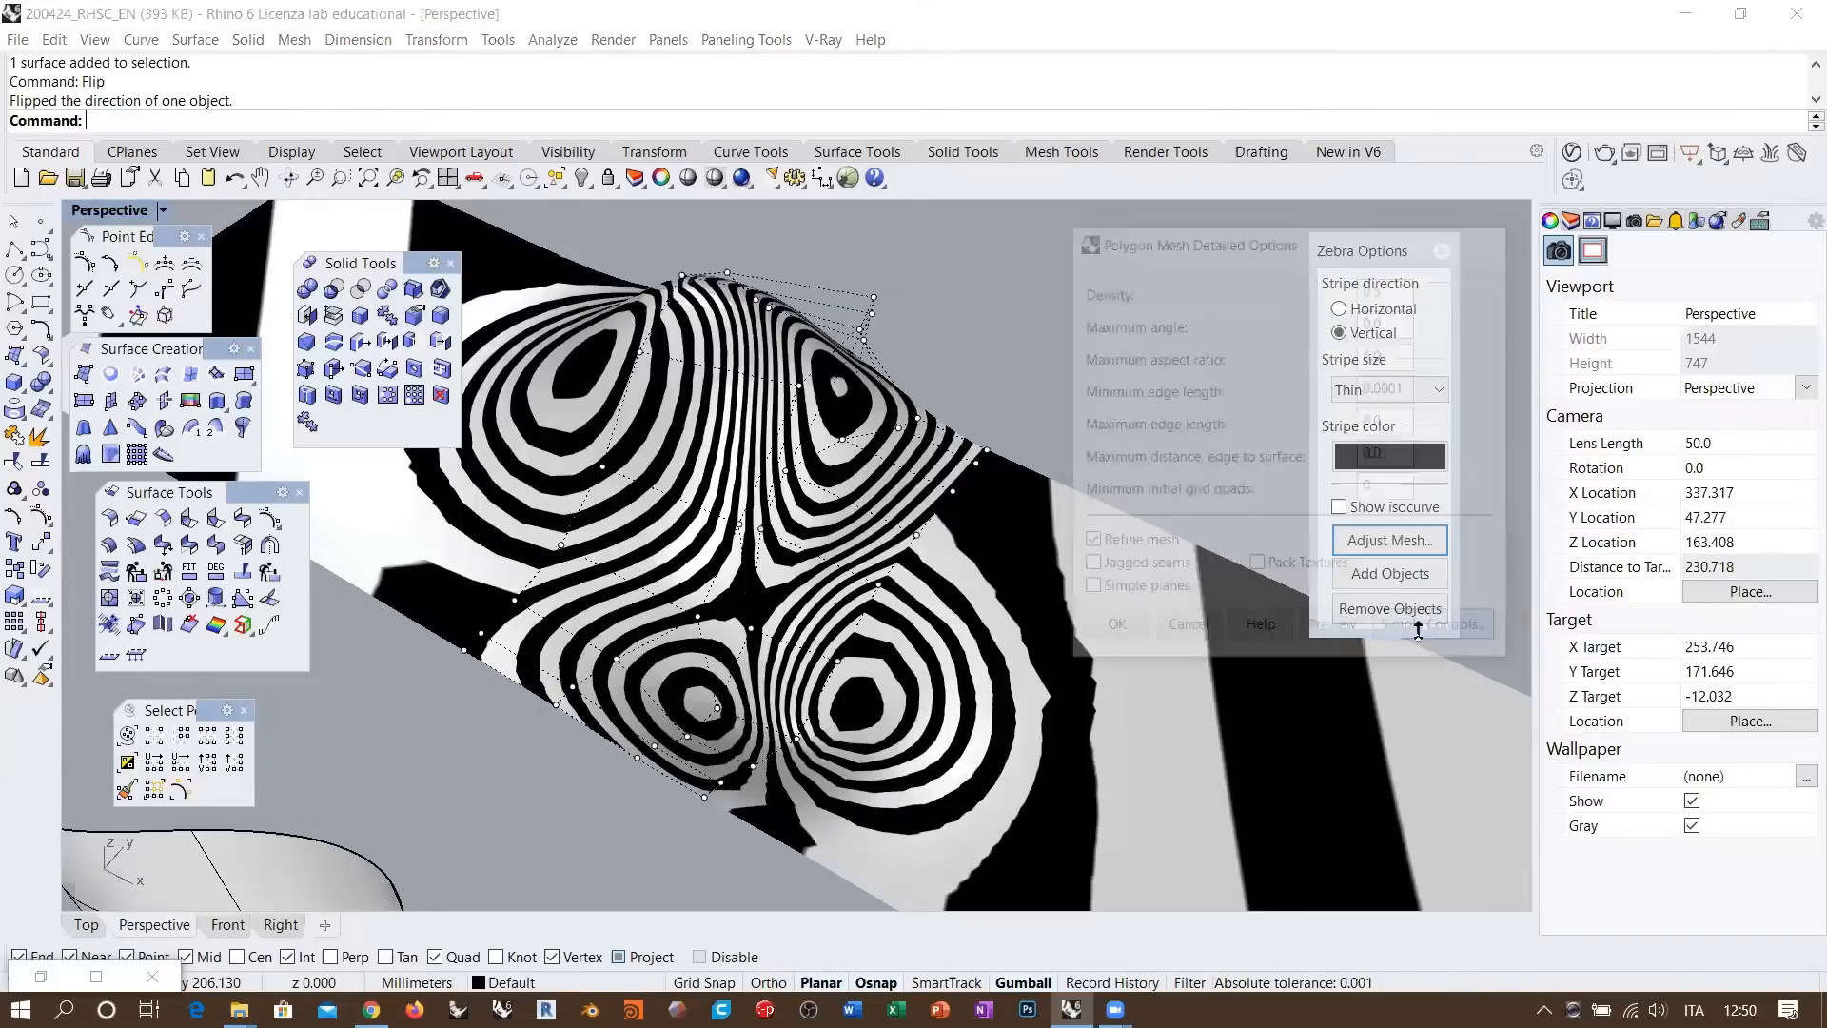
pyautogui.click(1376, 348)
pyautogui.click(1284, 408)
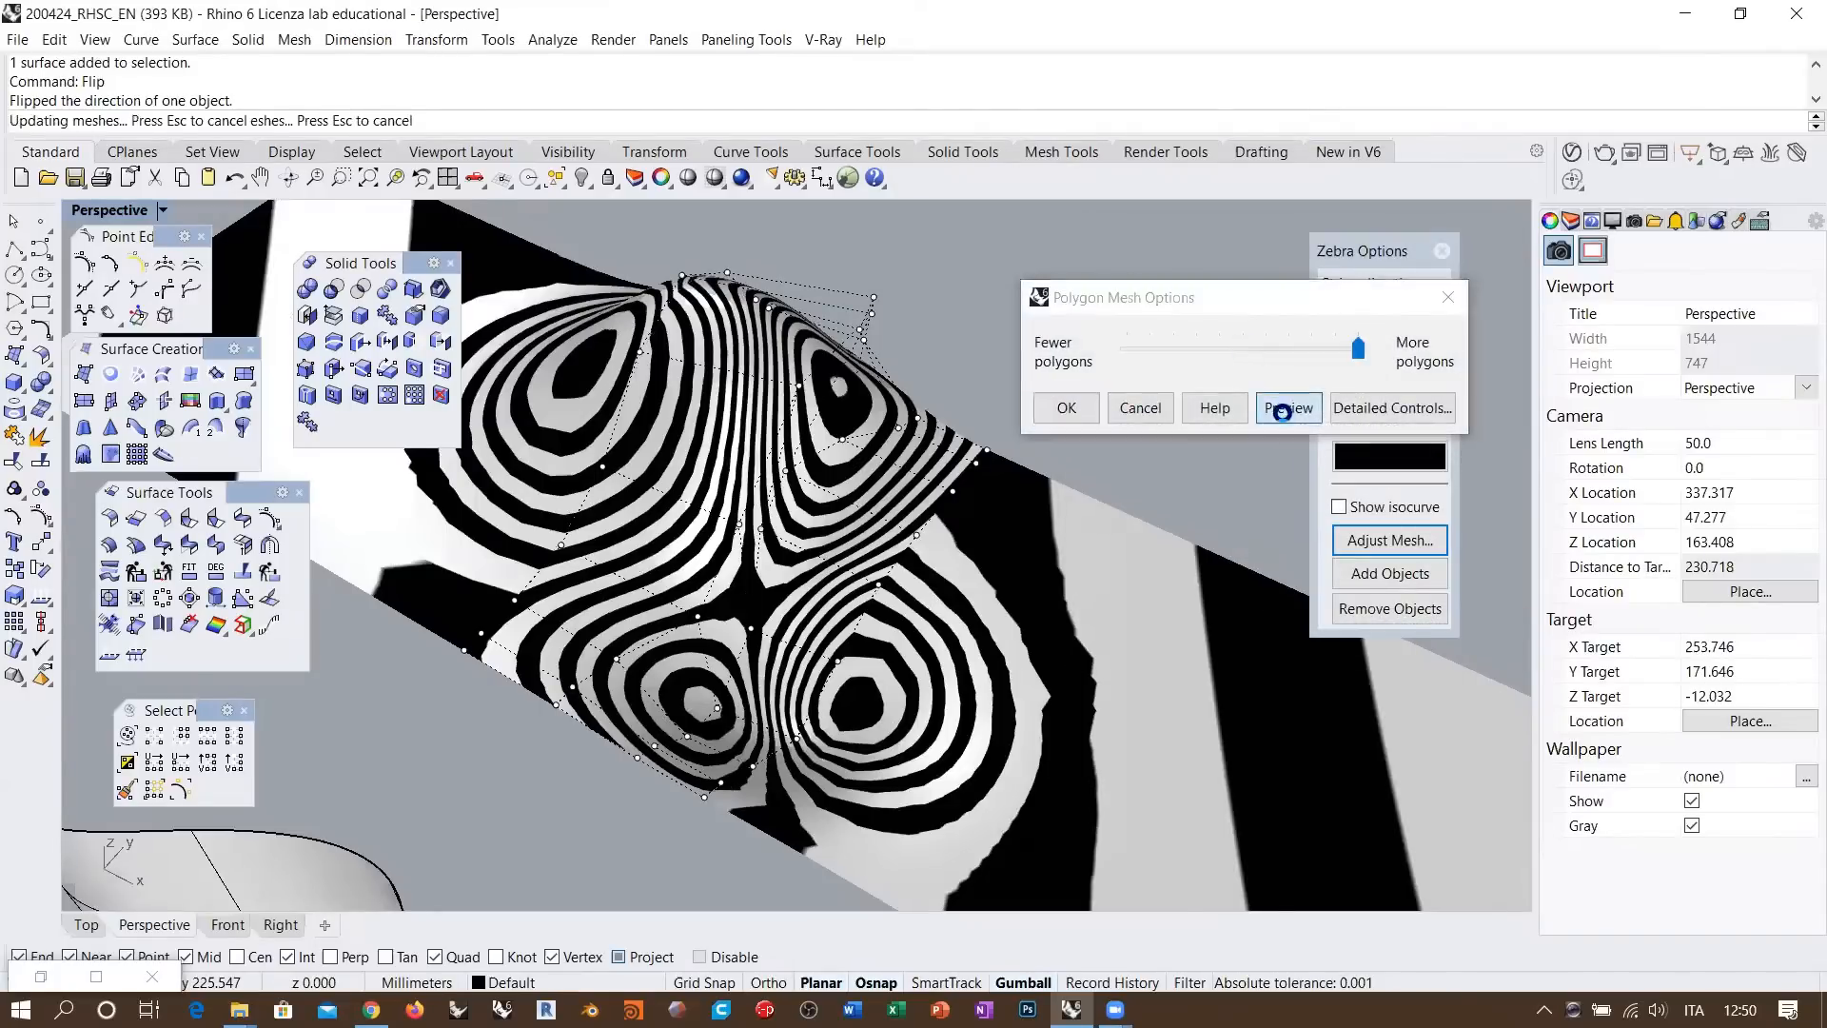
pyautogui.click(1066, 409)
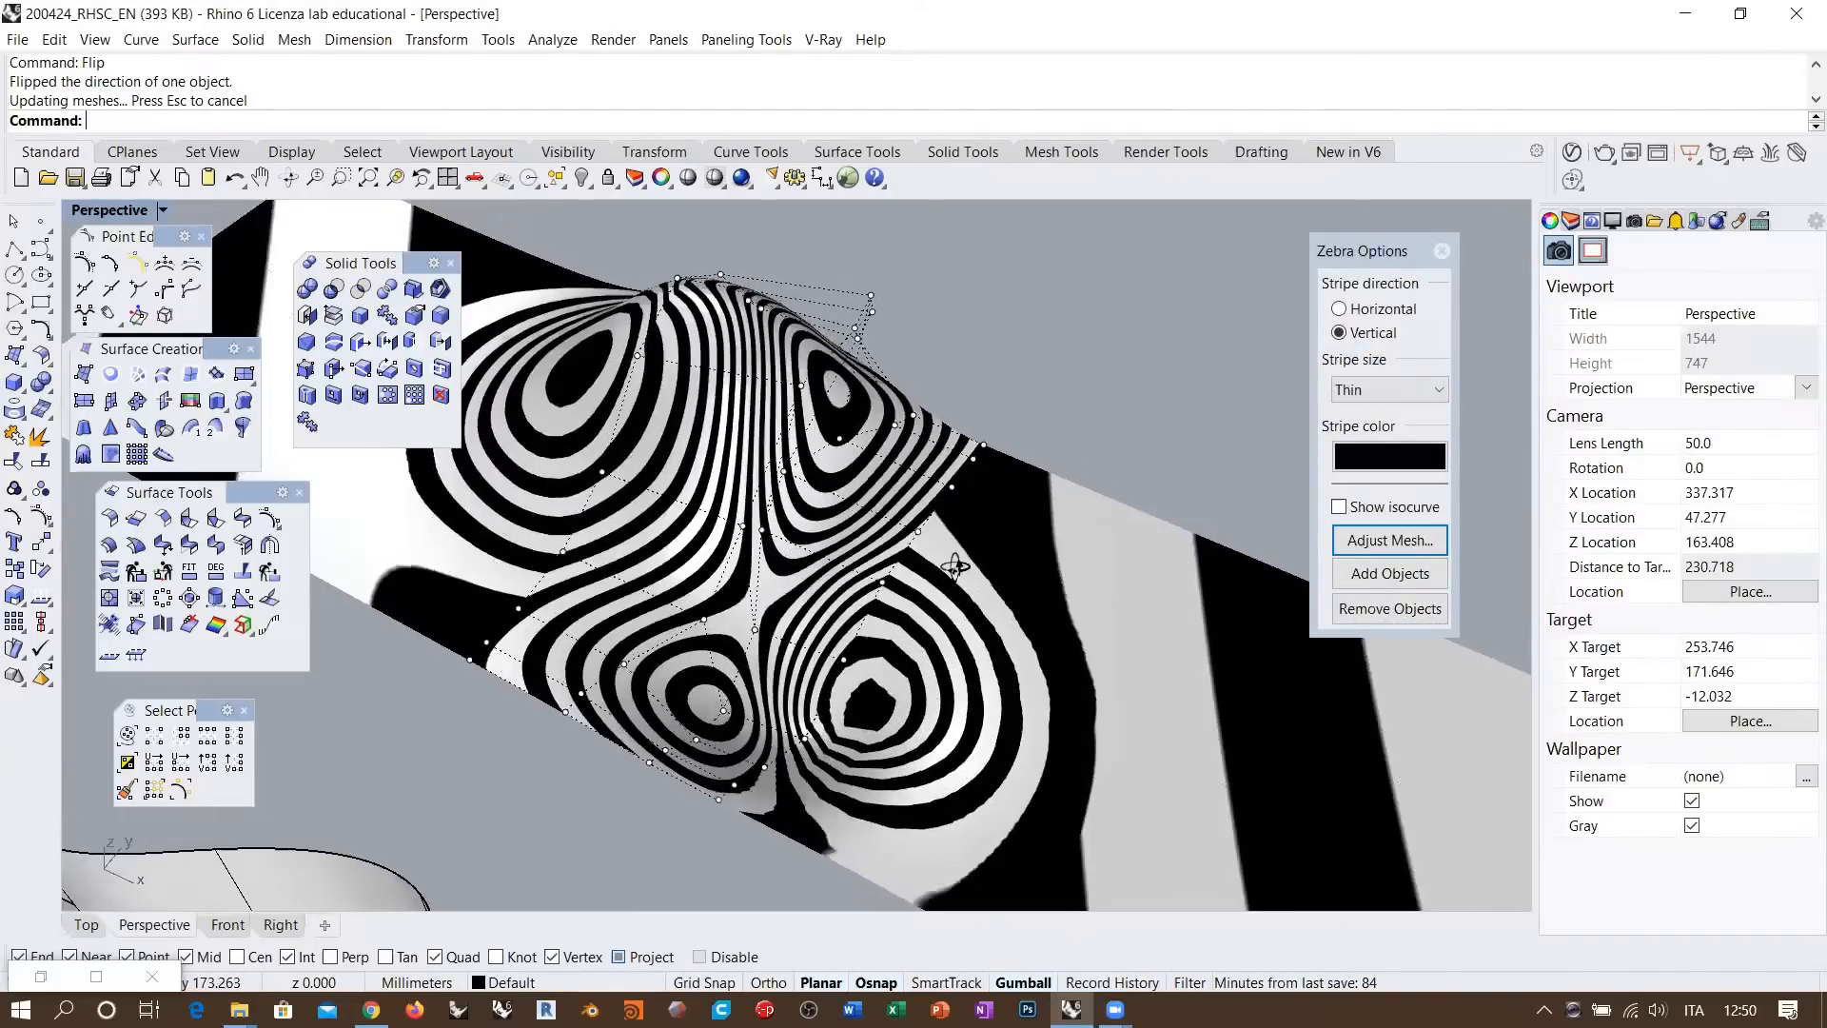
# Examine the zebra stripes across both joins of the blend surface from several angles and end the Zebra analysis
pyautogui.moveTo(955, 568); pyautogui.dragTo(943, 521, button='right')
pyautogui.scroll(2, 942, 537)
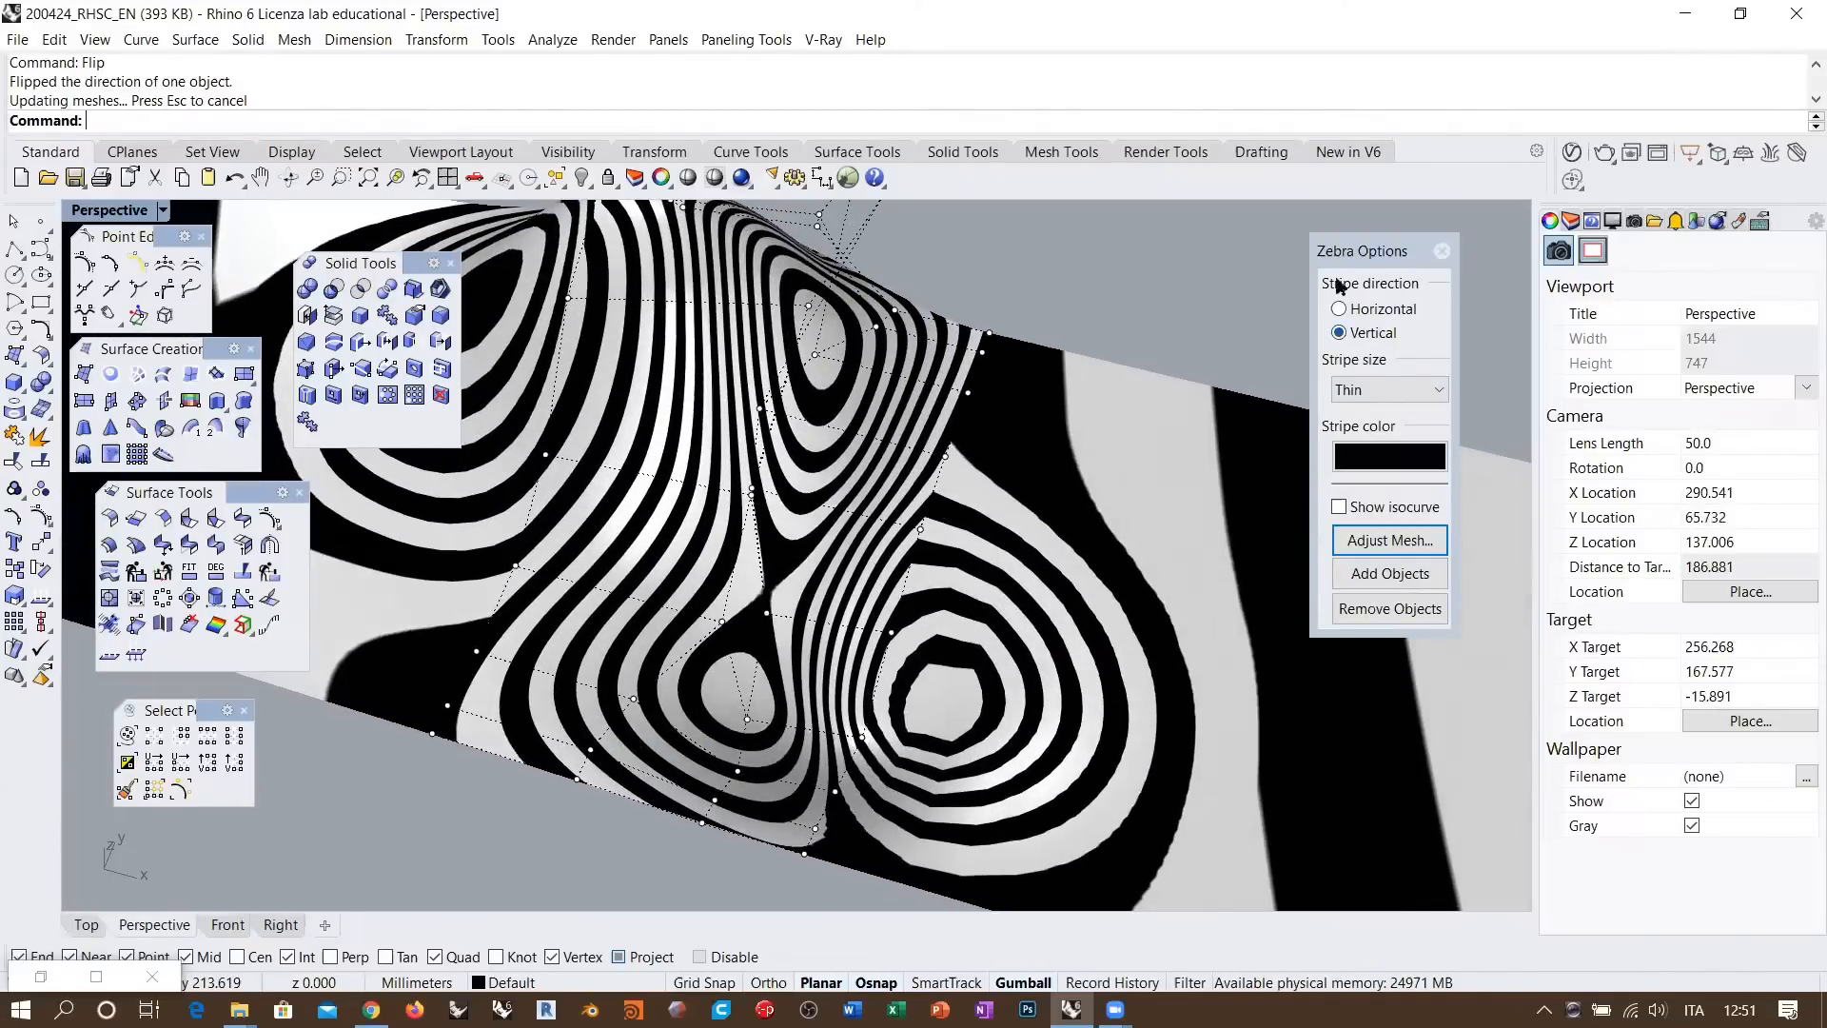
pyautogui.moveTo(1355, 257); pyautogui.dragTo(1414, 237)
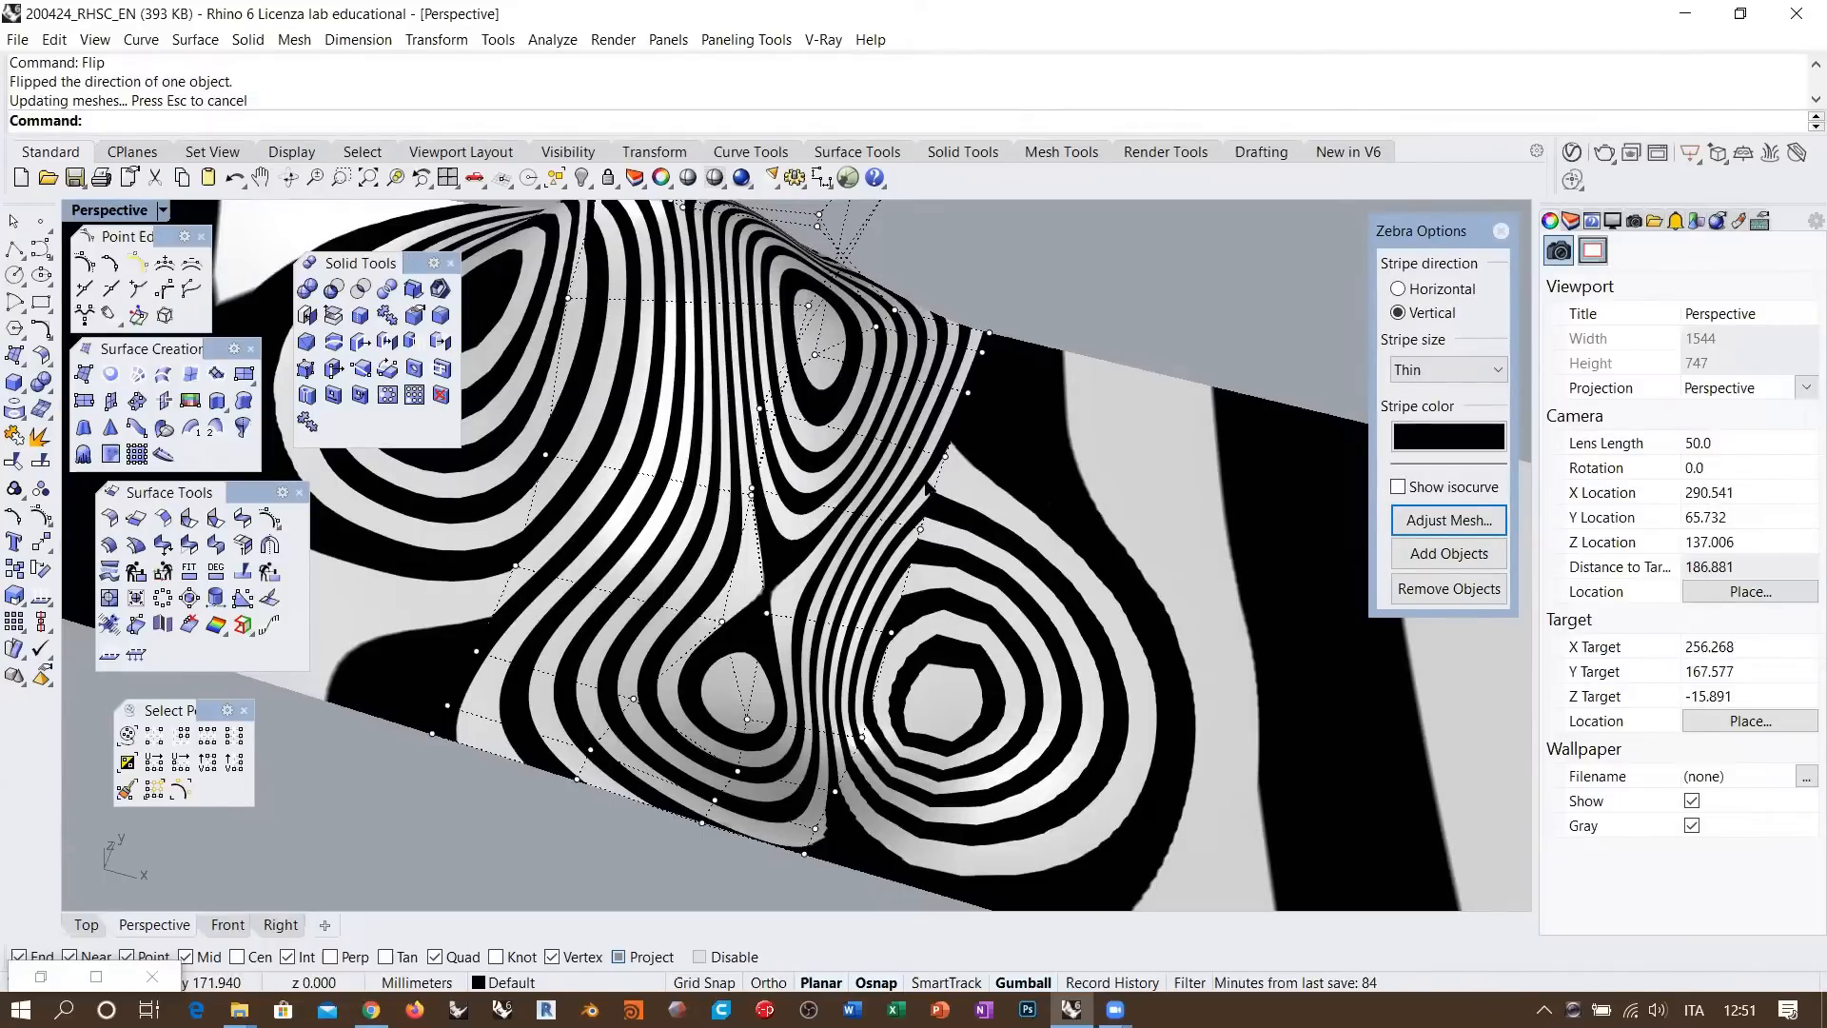
pyautogui.scroll(5, 913, 561)
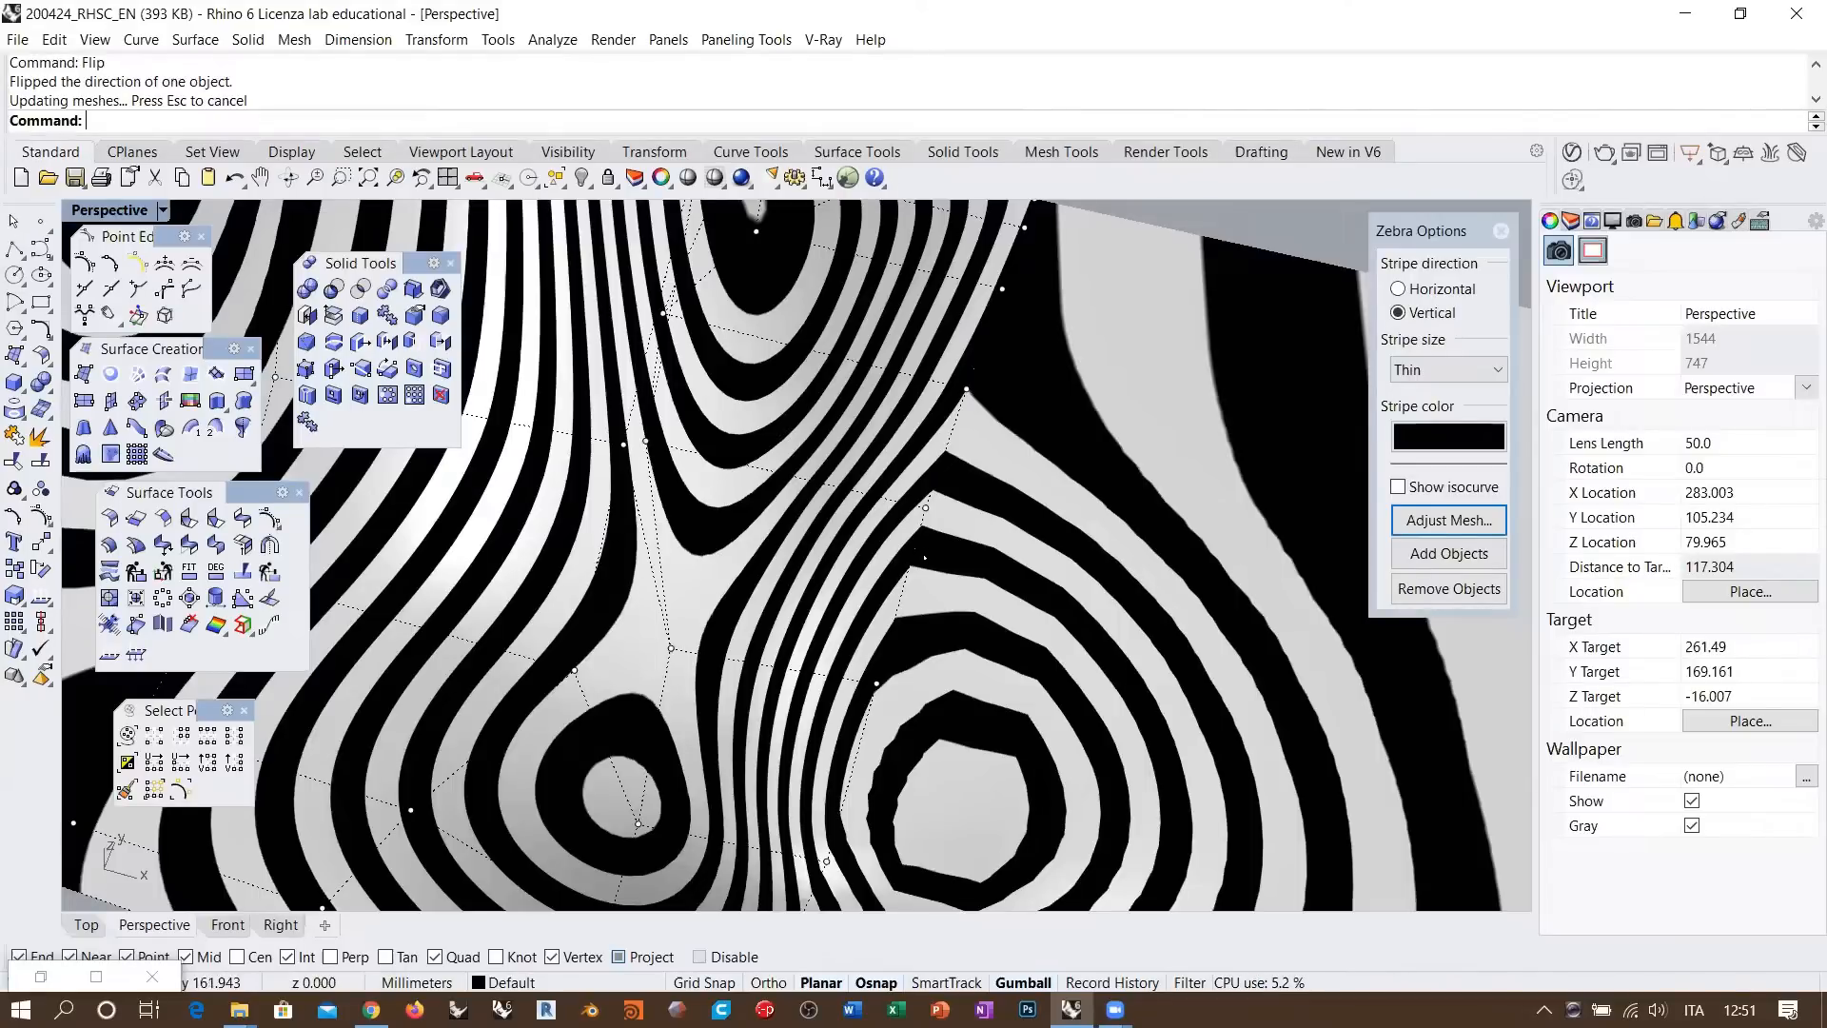
pyautogui.moveTo(933, 565); pyautogui.dragTo(949, 582, button='right')
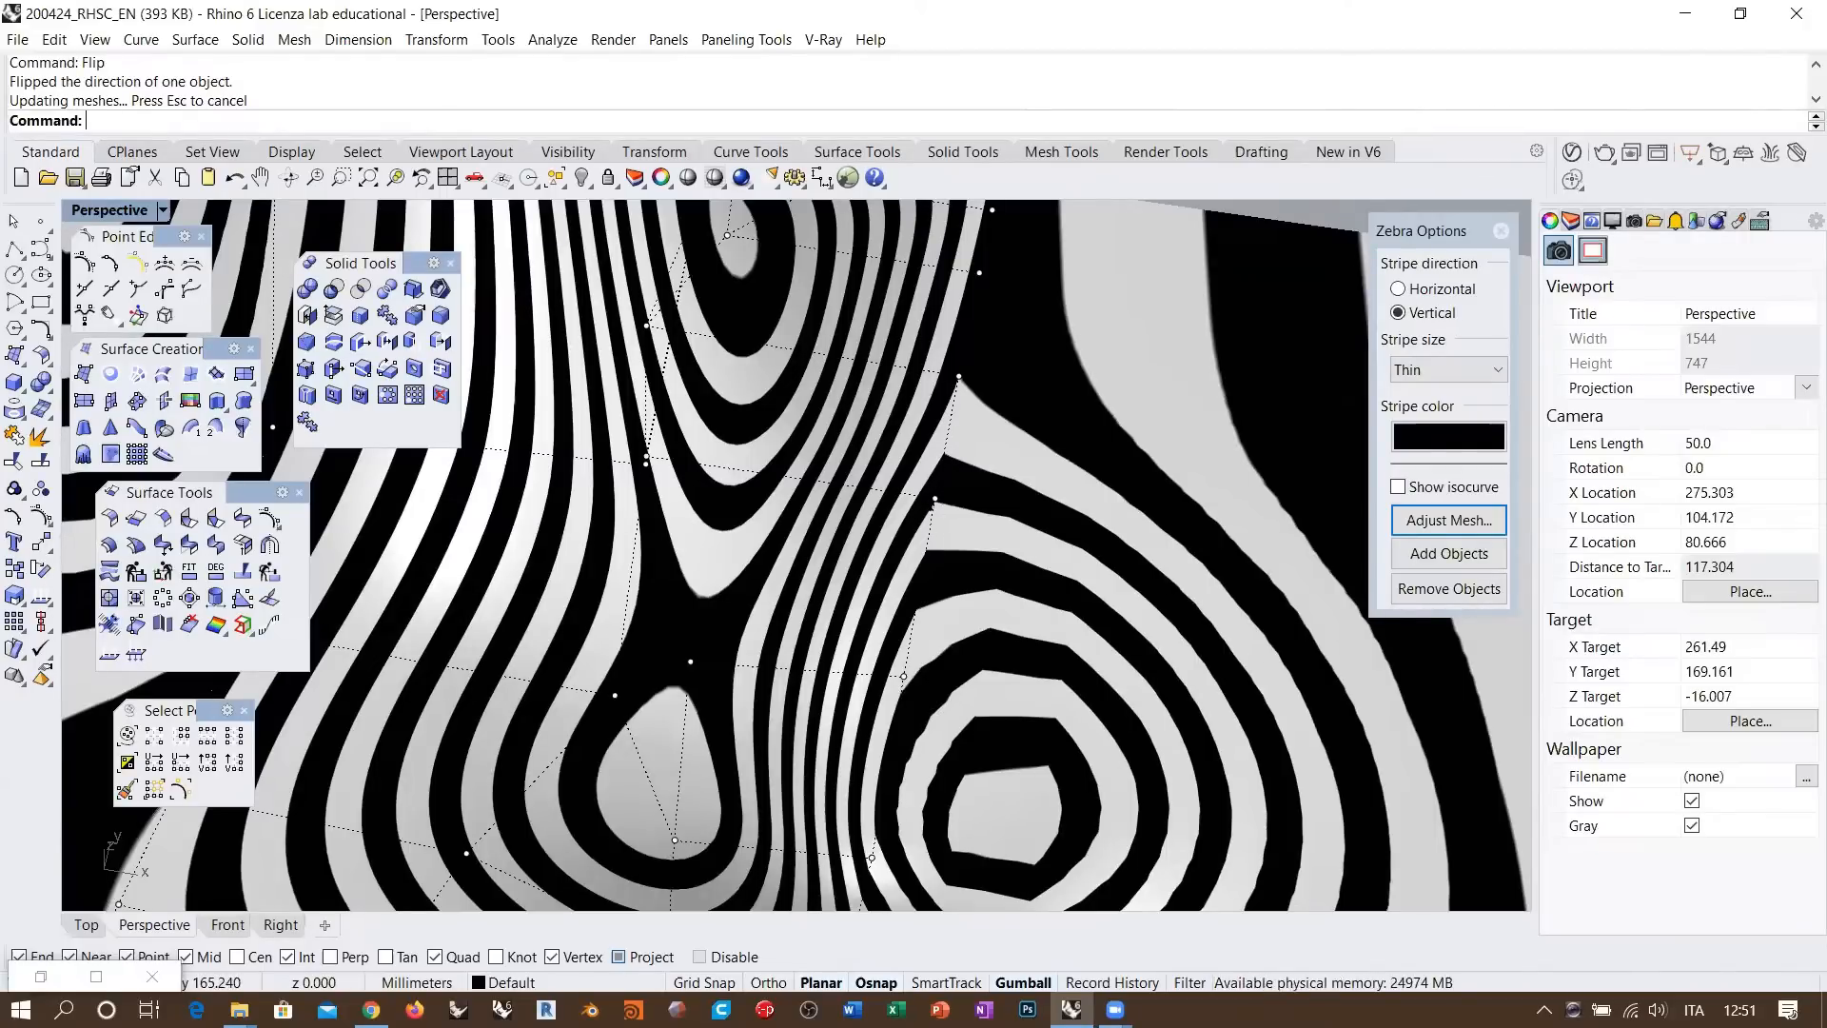
pyautogui.scroll(-6, 967, 516)
pyautogui.moveTo(919, 515); pyautogui.dragTo(867, 542, button='right')
pyautogui.moveTo(867, 543); pyautogui.dragTo(884, 574, button='right')
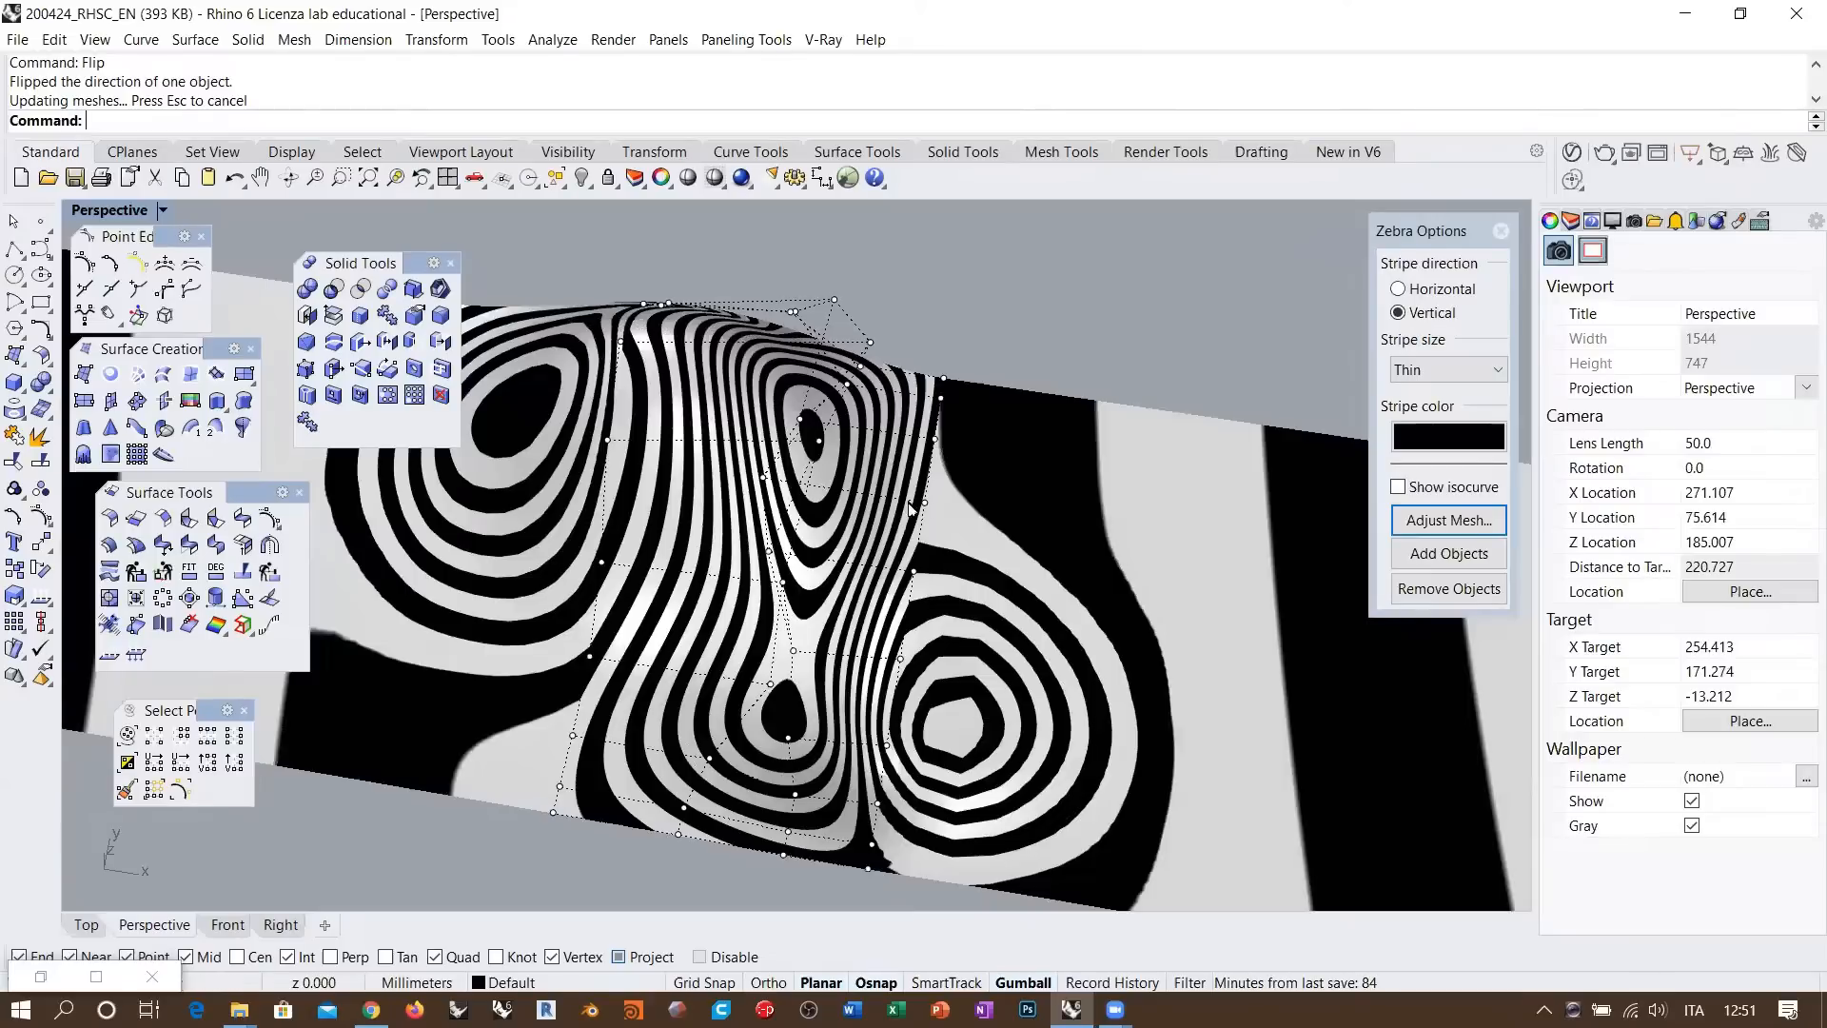
pyautogui.moveTo(1048, 579); pyautogui.dragTo(855, 525, button='right')
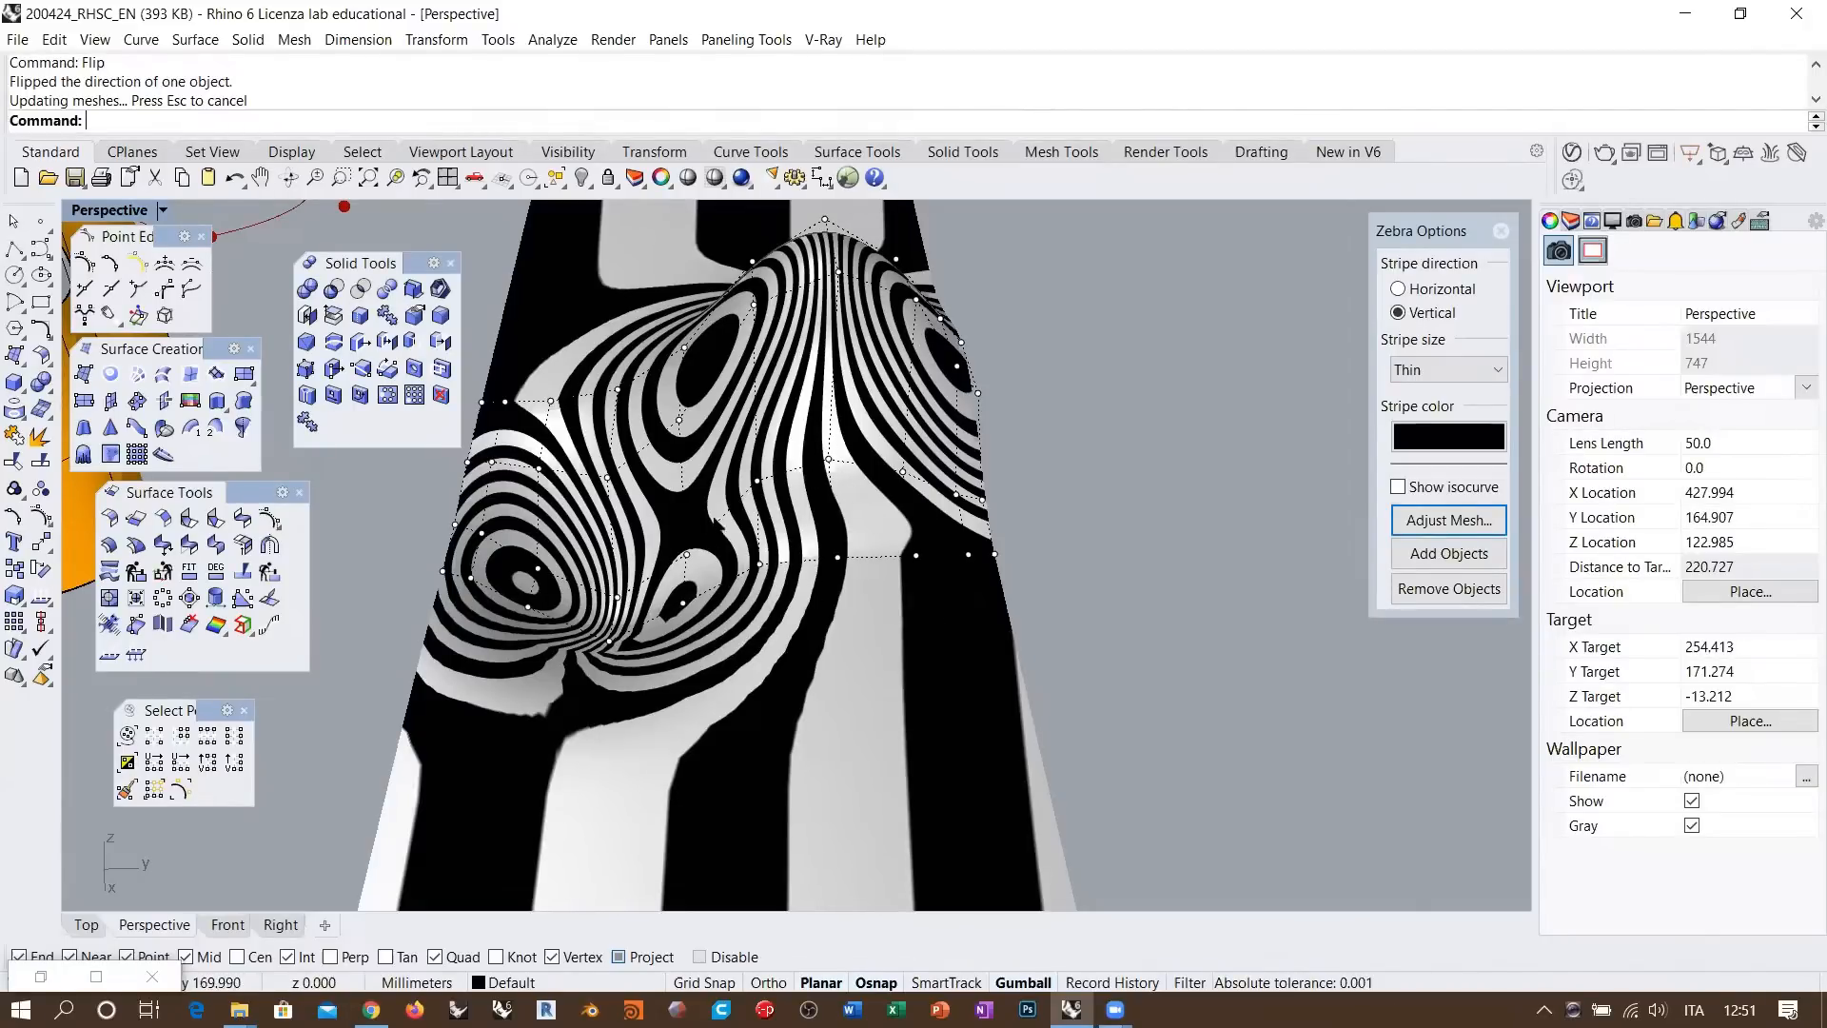
pyautogui.moveTo(601, 400); pyautogui.dragTo(815, 490, button='right')
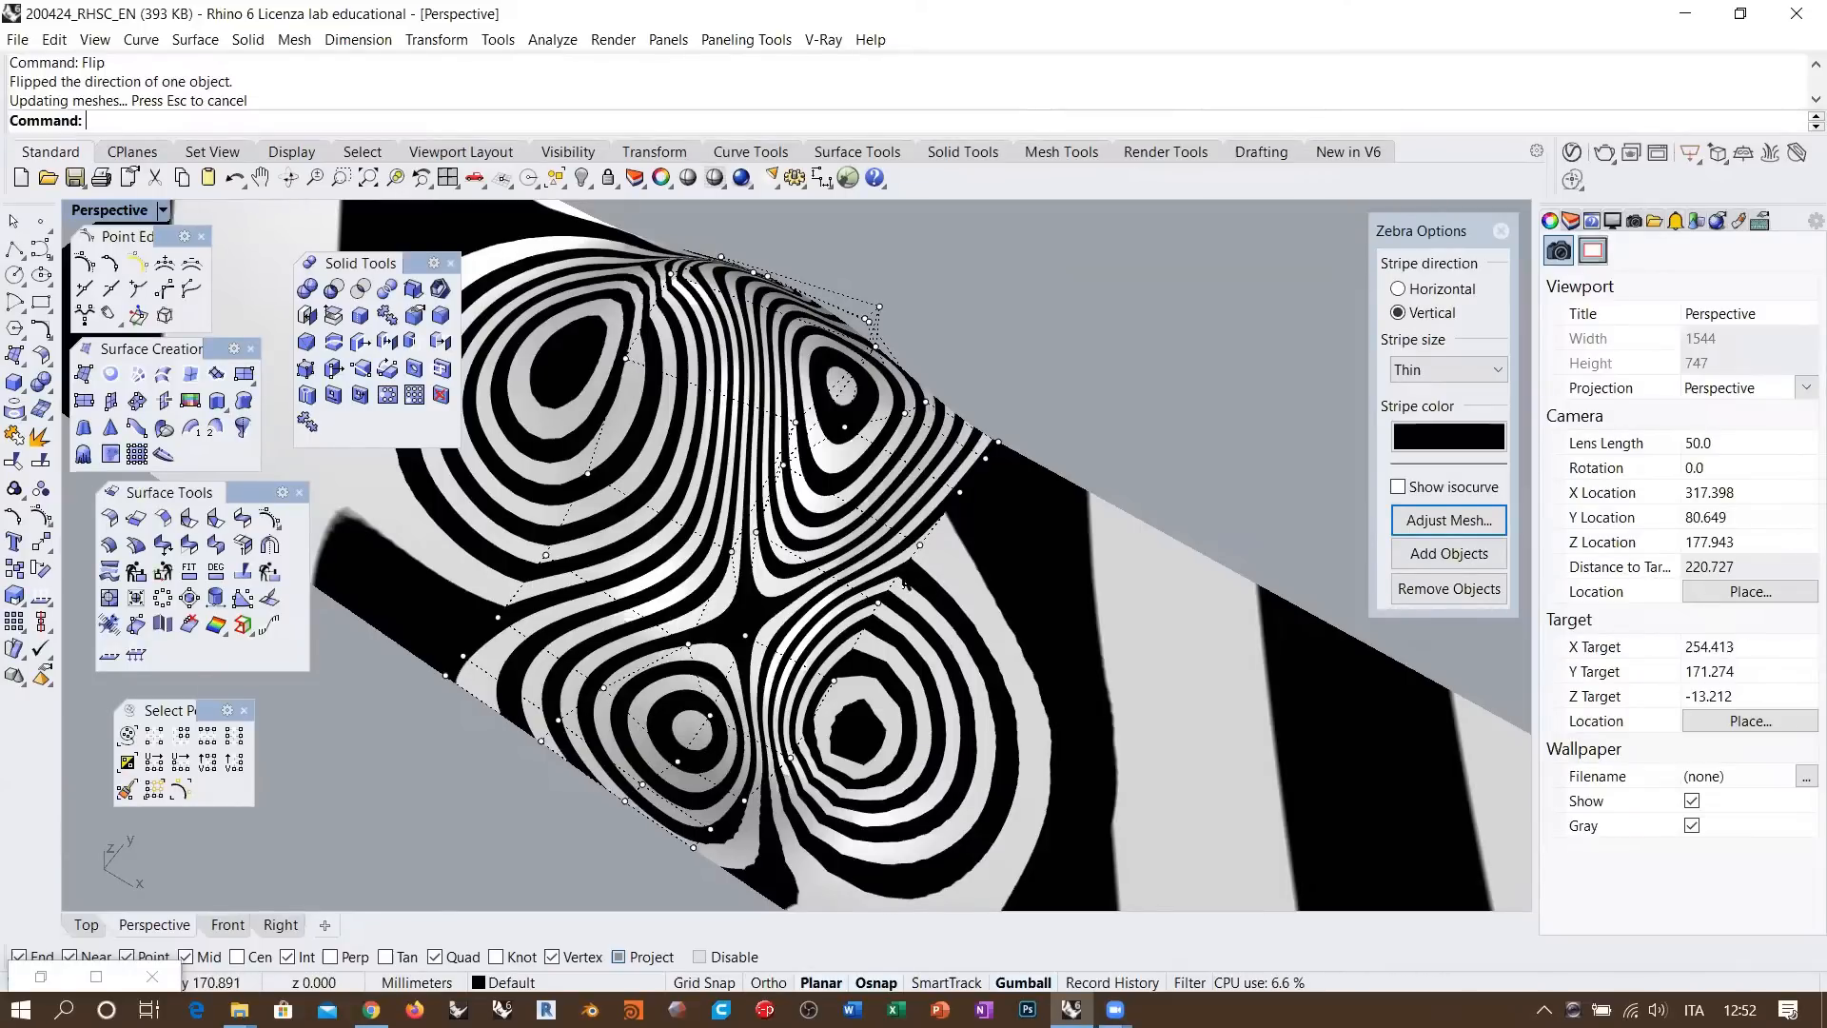
pyautogui.click(1502, 232)
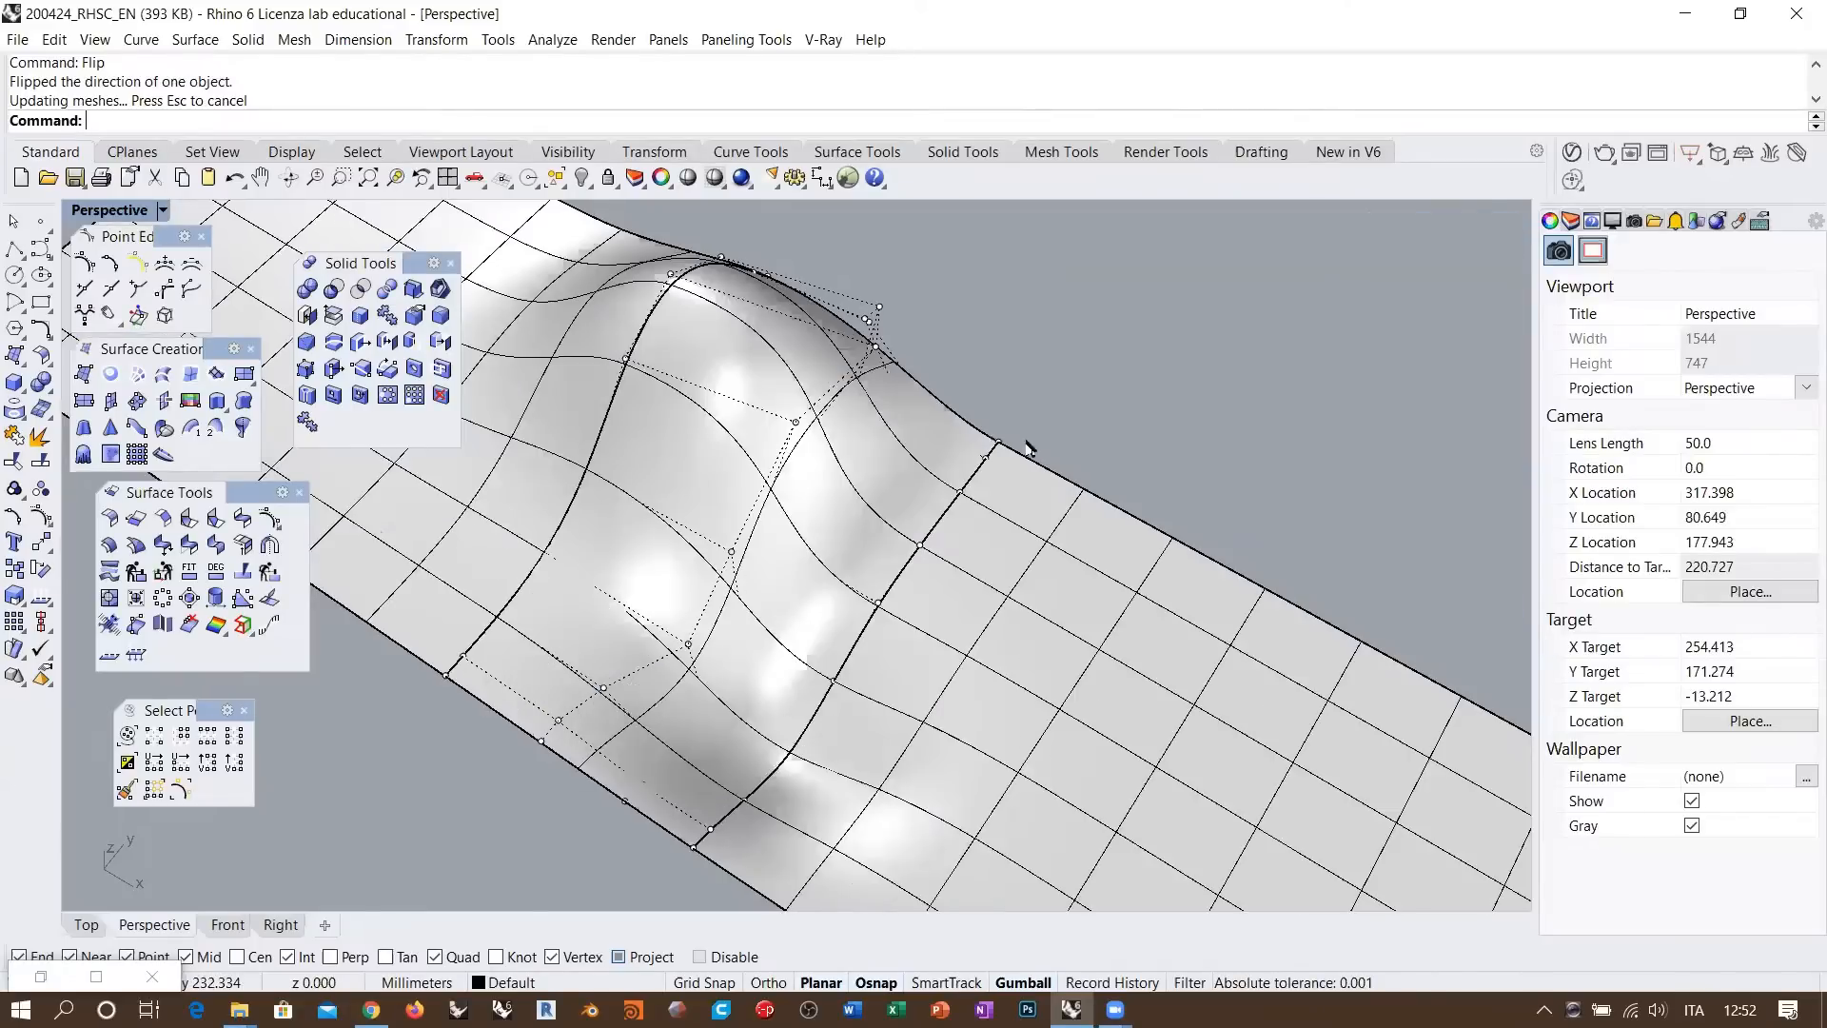
pyautogui.moveTo(914, 493); pyautogui.dragTo(986, 465, button='right')
pyautogui.click(743, 461)
pyautogui.moveTo(748, 487); pyautogui.dragTo(834, 449, button='right')
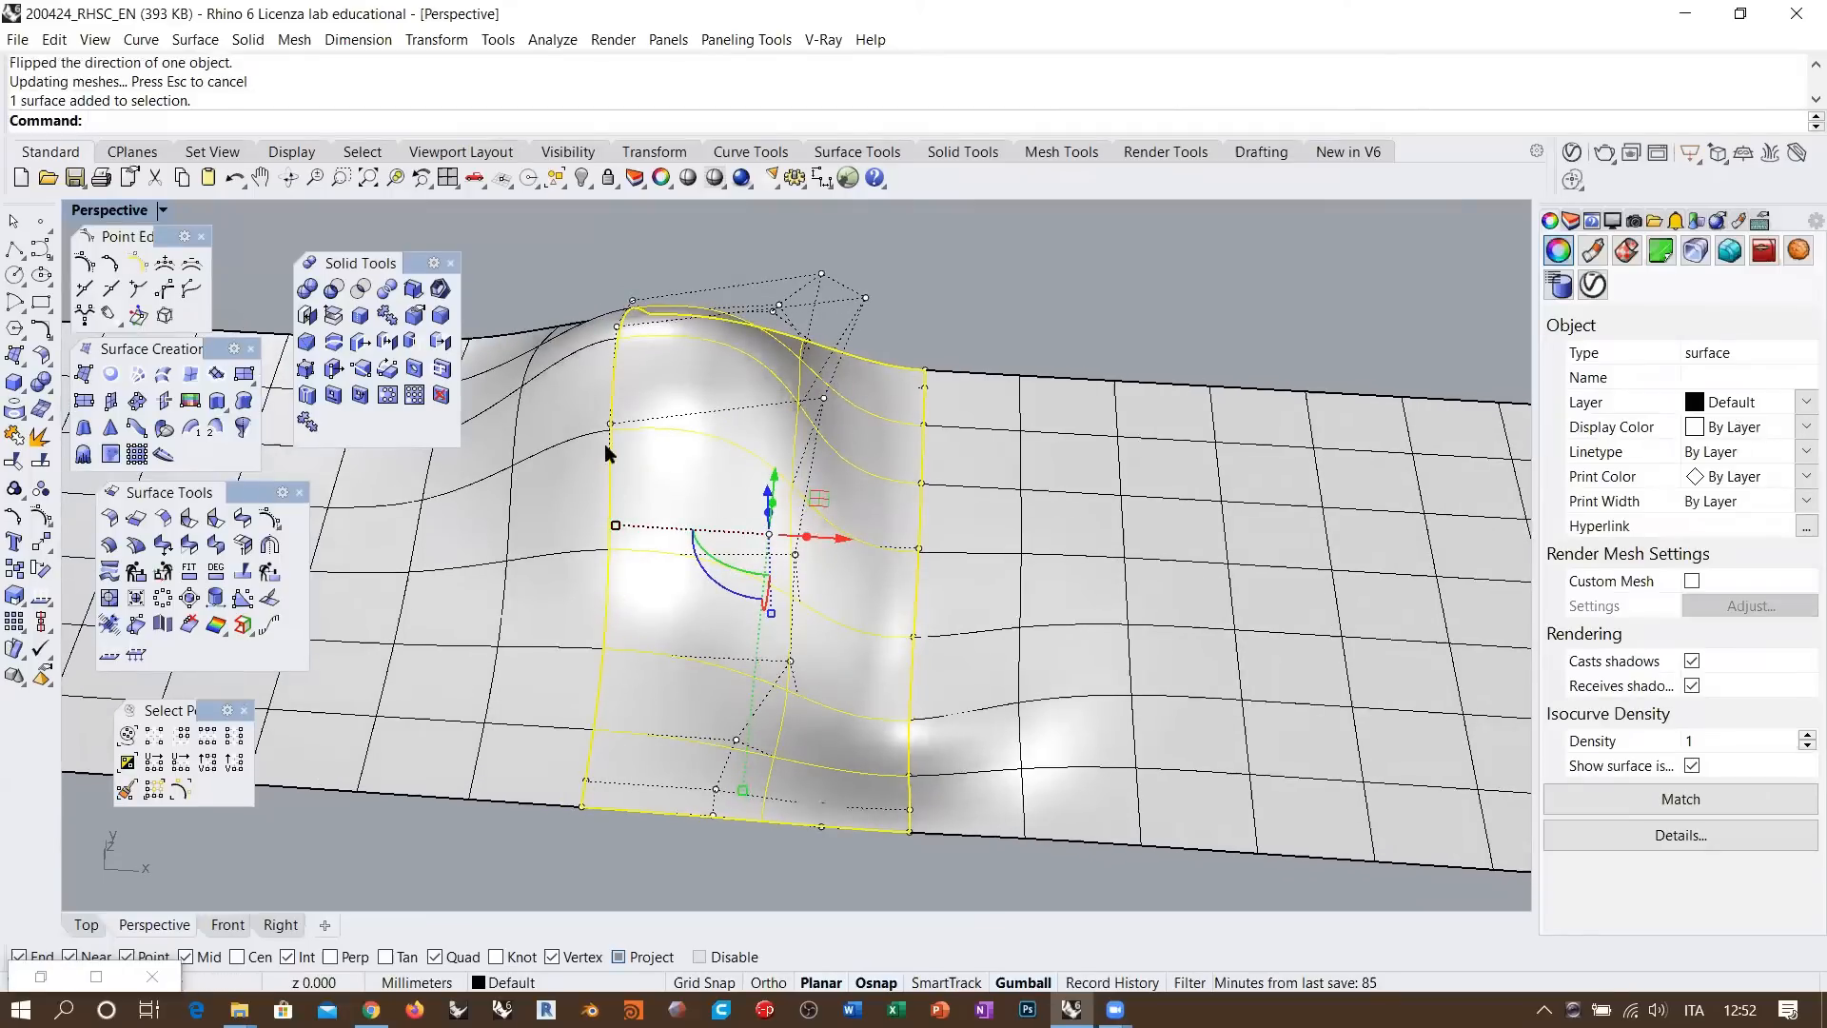
pyautogui.click(988, 564)
pyautogui.keyDown('shift'); pyautogui.click(556, 519); pyautogui.keyUp('shift')
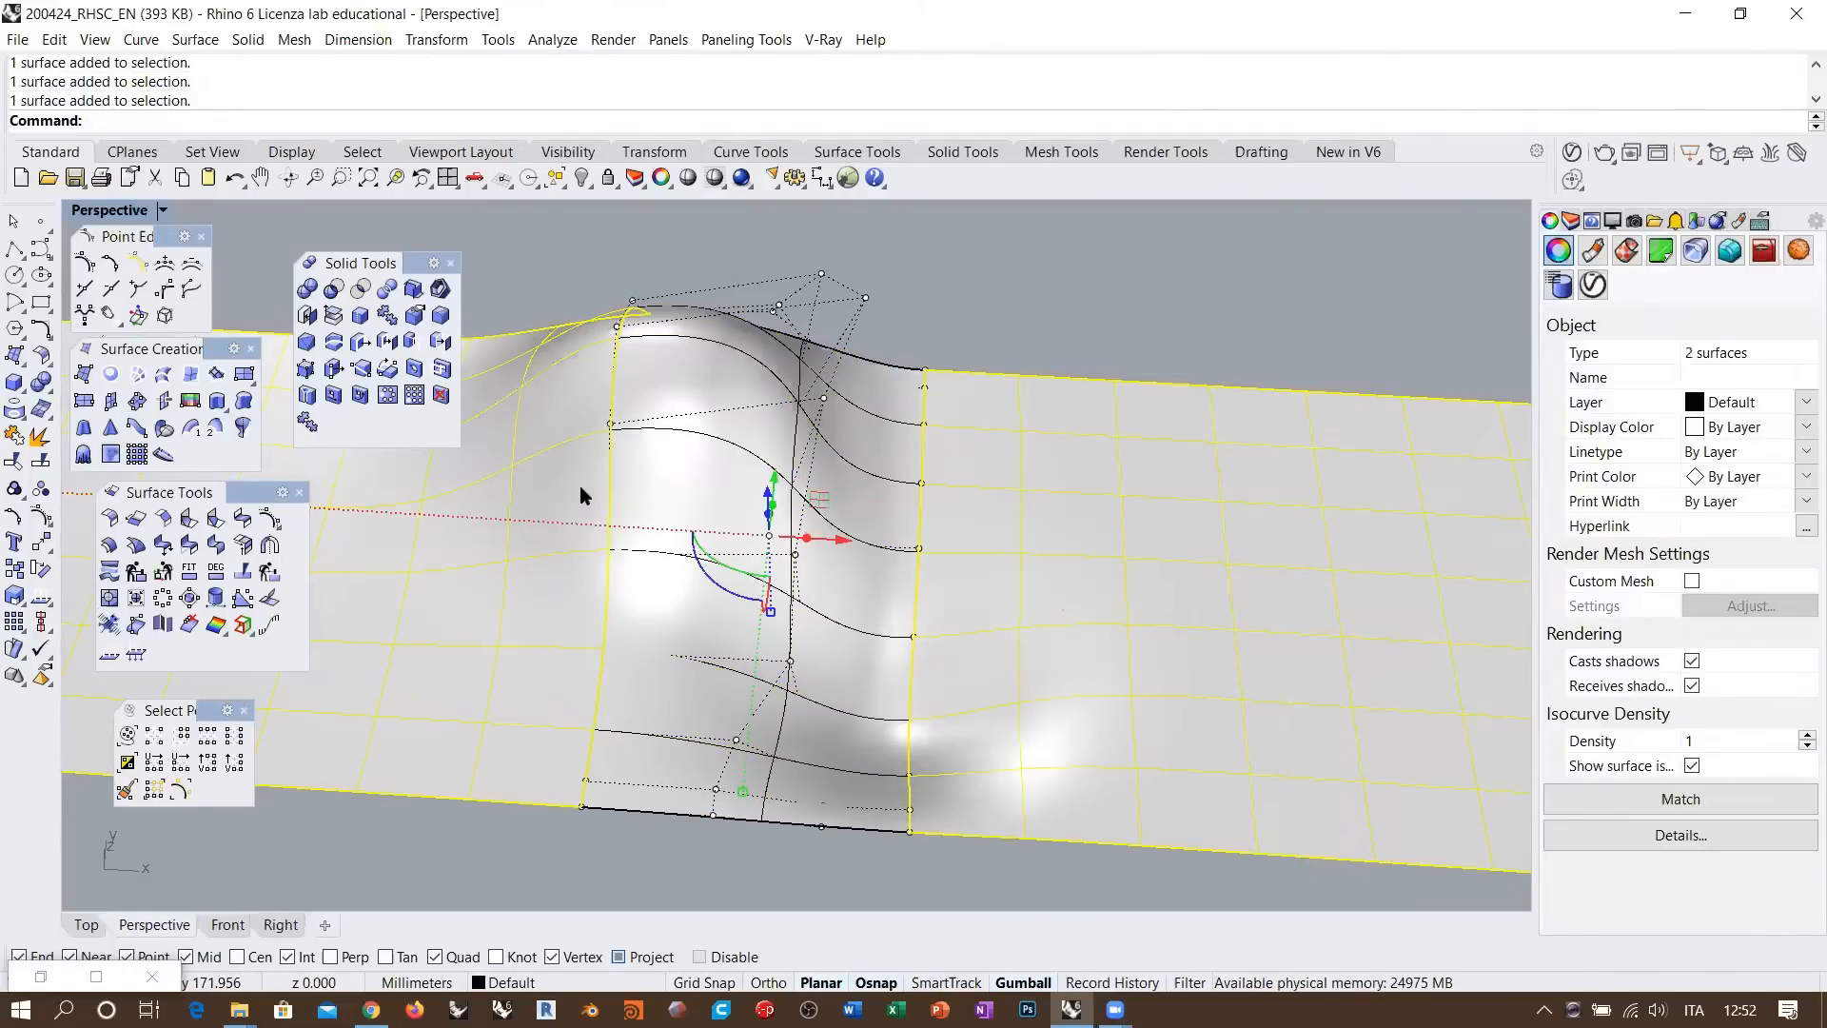
pyautogui.click(990, 293)
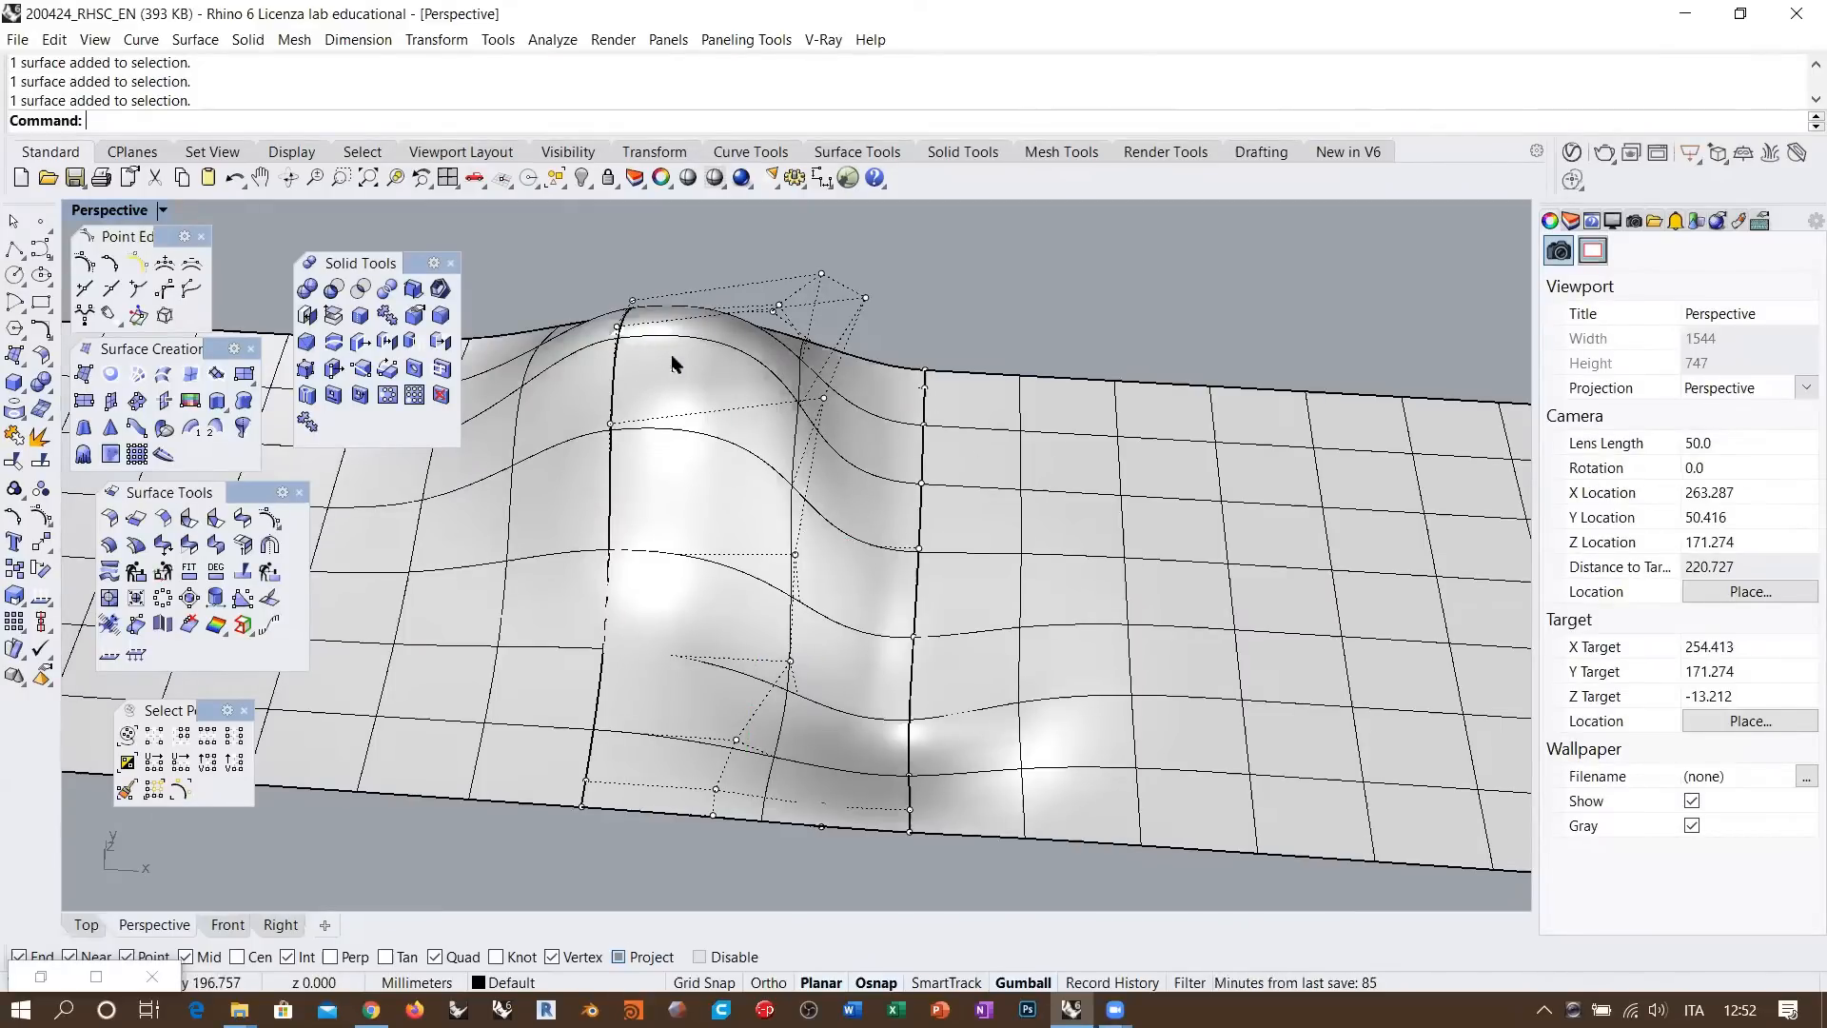
# Try rebuilding the blend surface with 18 U points, 4 V points and degree 3 in both directions
pyautogui.click(729, 384)
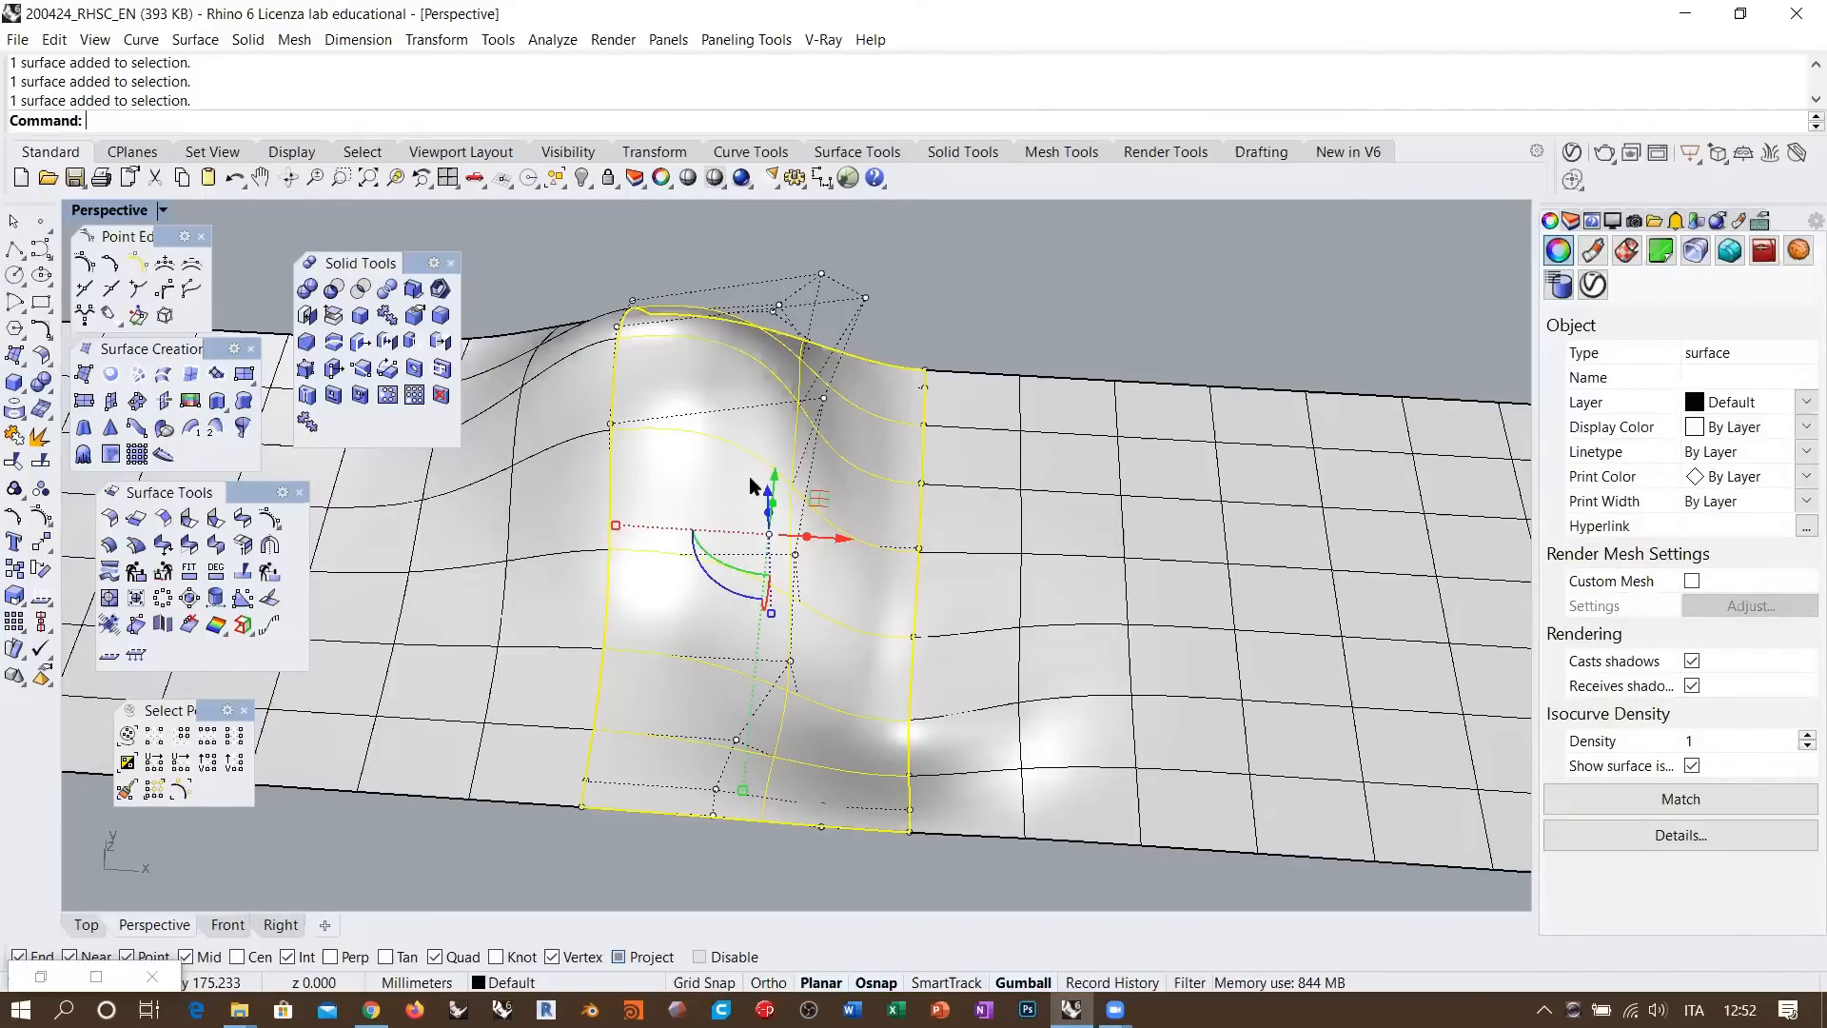
pyautogui.write('Rebuild')
pyautogui.press('Return')
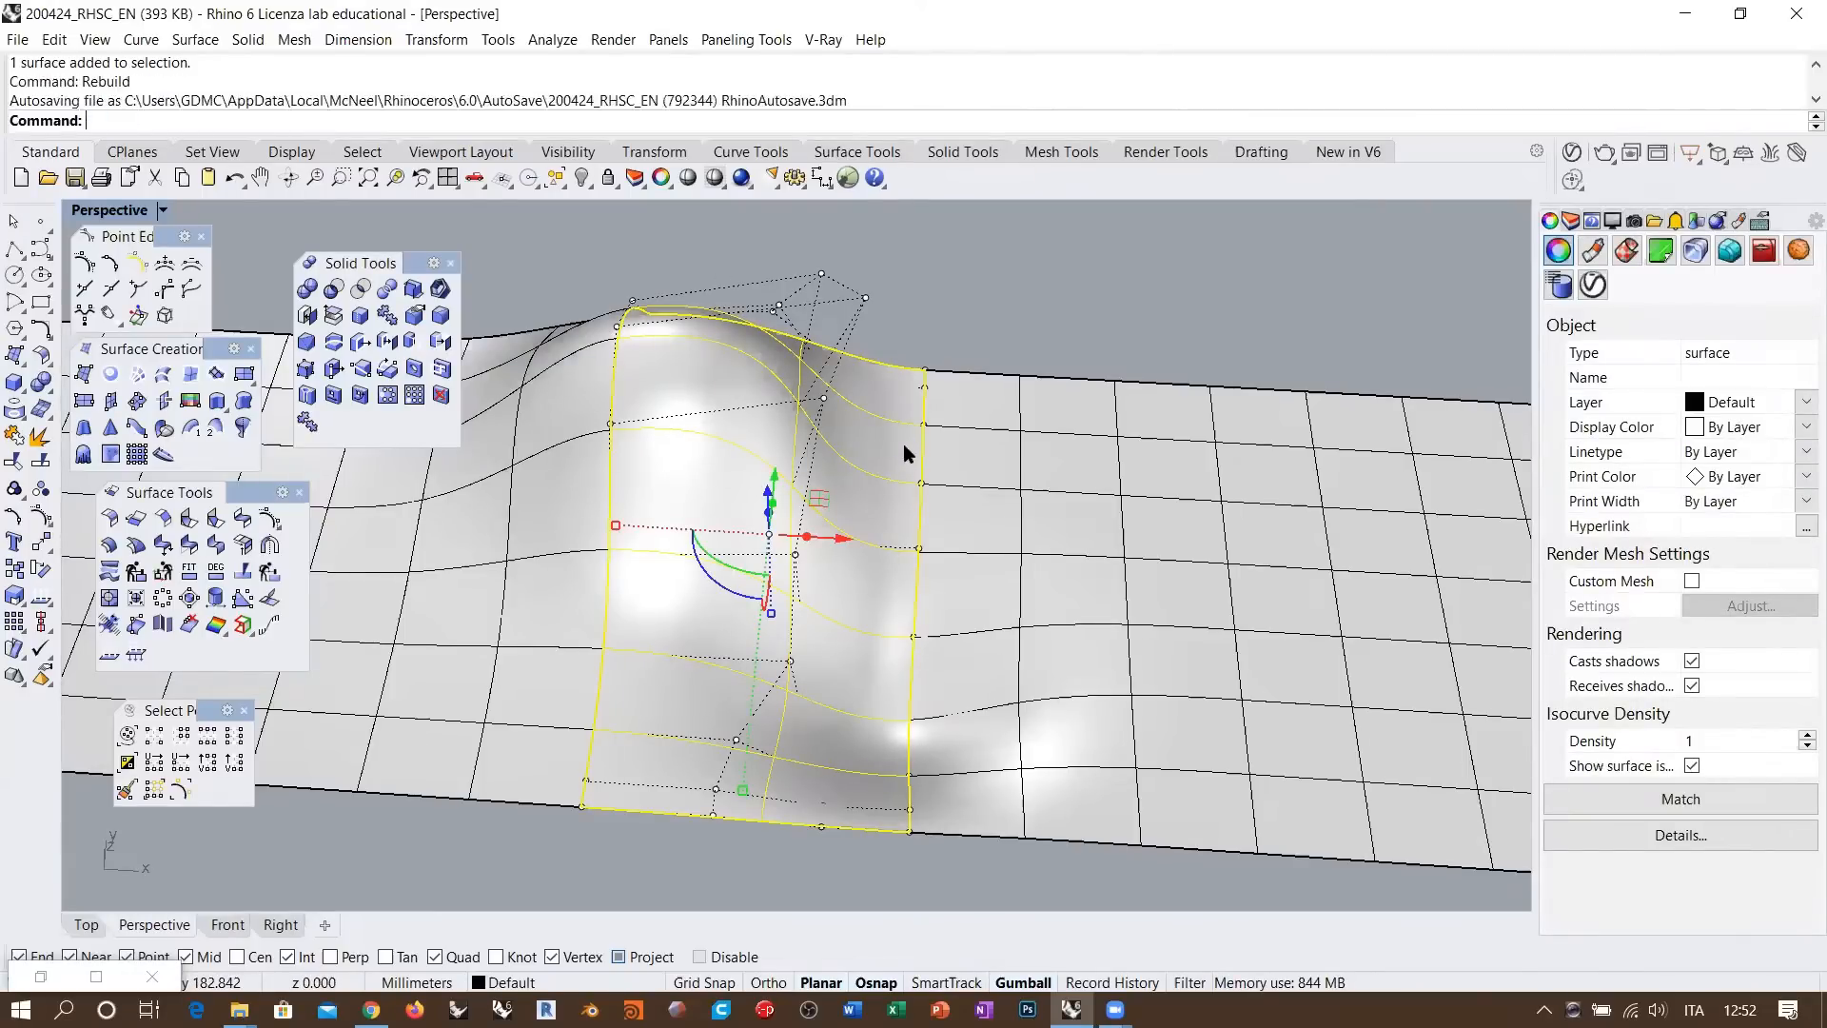
pyautogui.moveTo(1173, 274); pyautogui.dragTo(1262, 261)
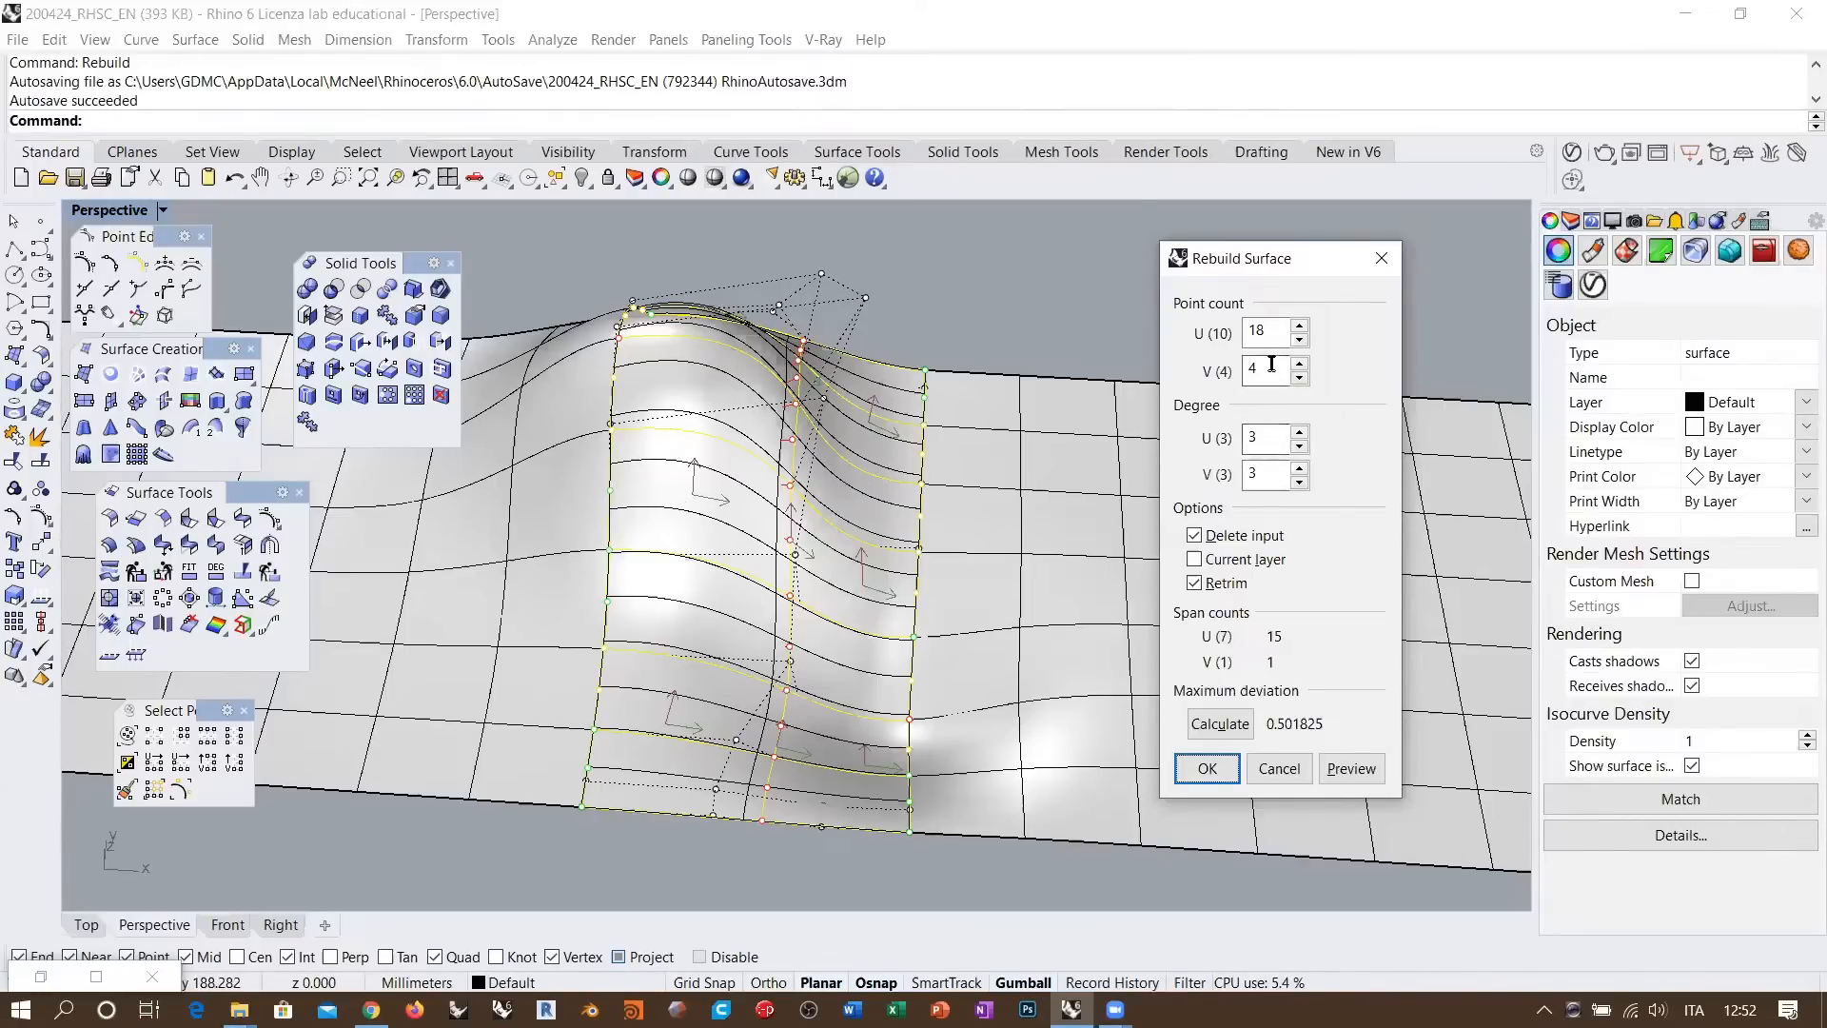
pyautogui.moveTo(1270, 369); pyautogui.dragTo(1103, 490)
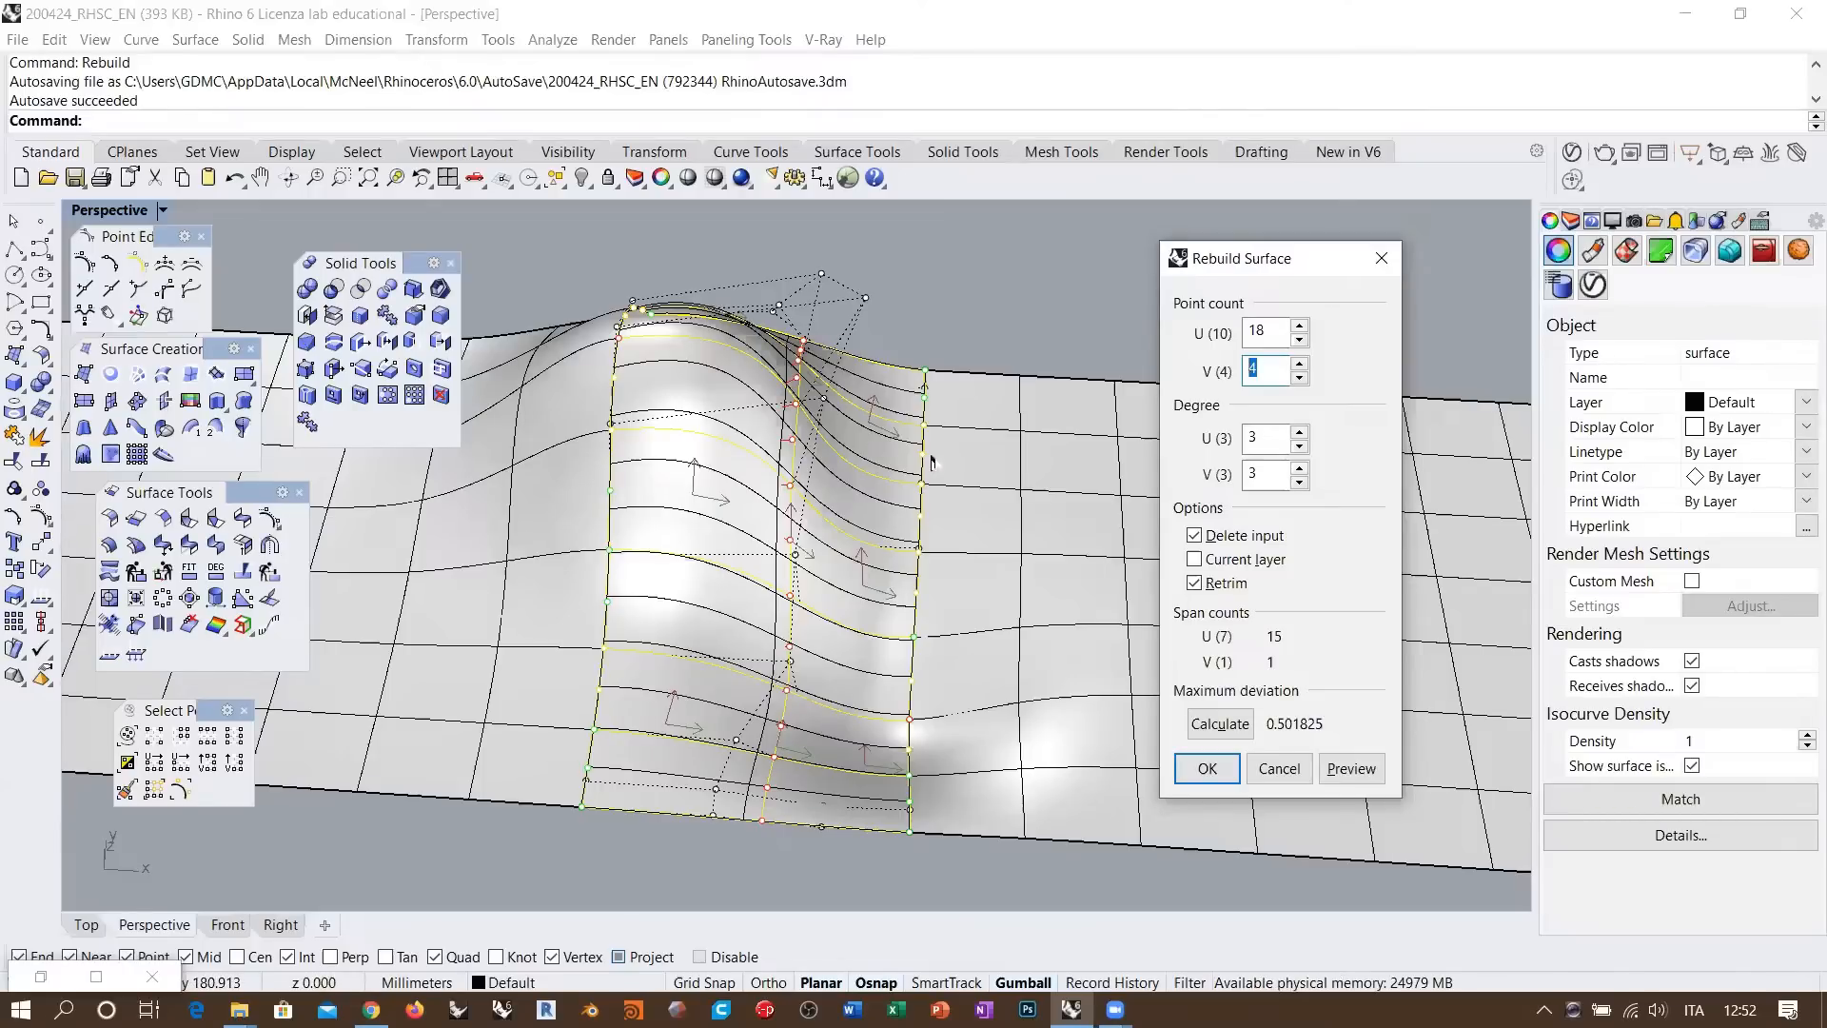
pyautogui.press('Tab')
pyautogui.press('Tab')
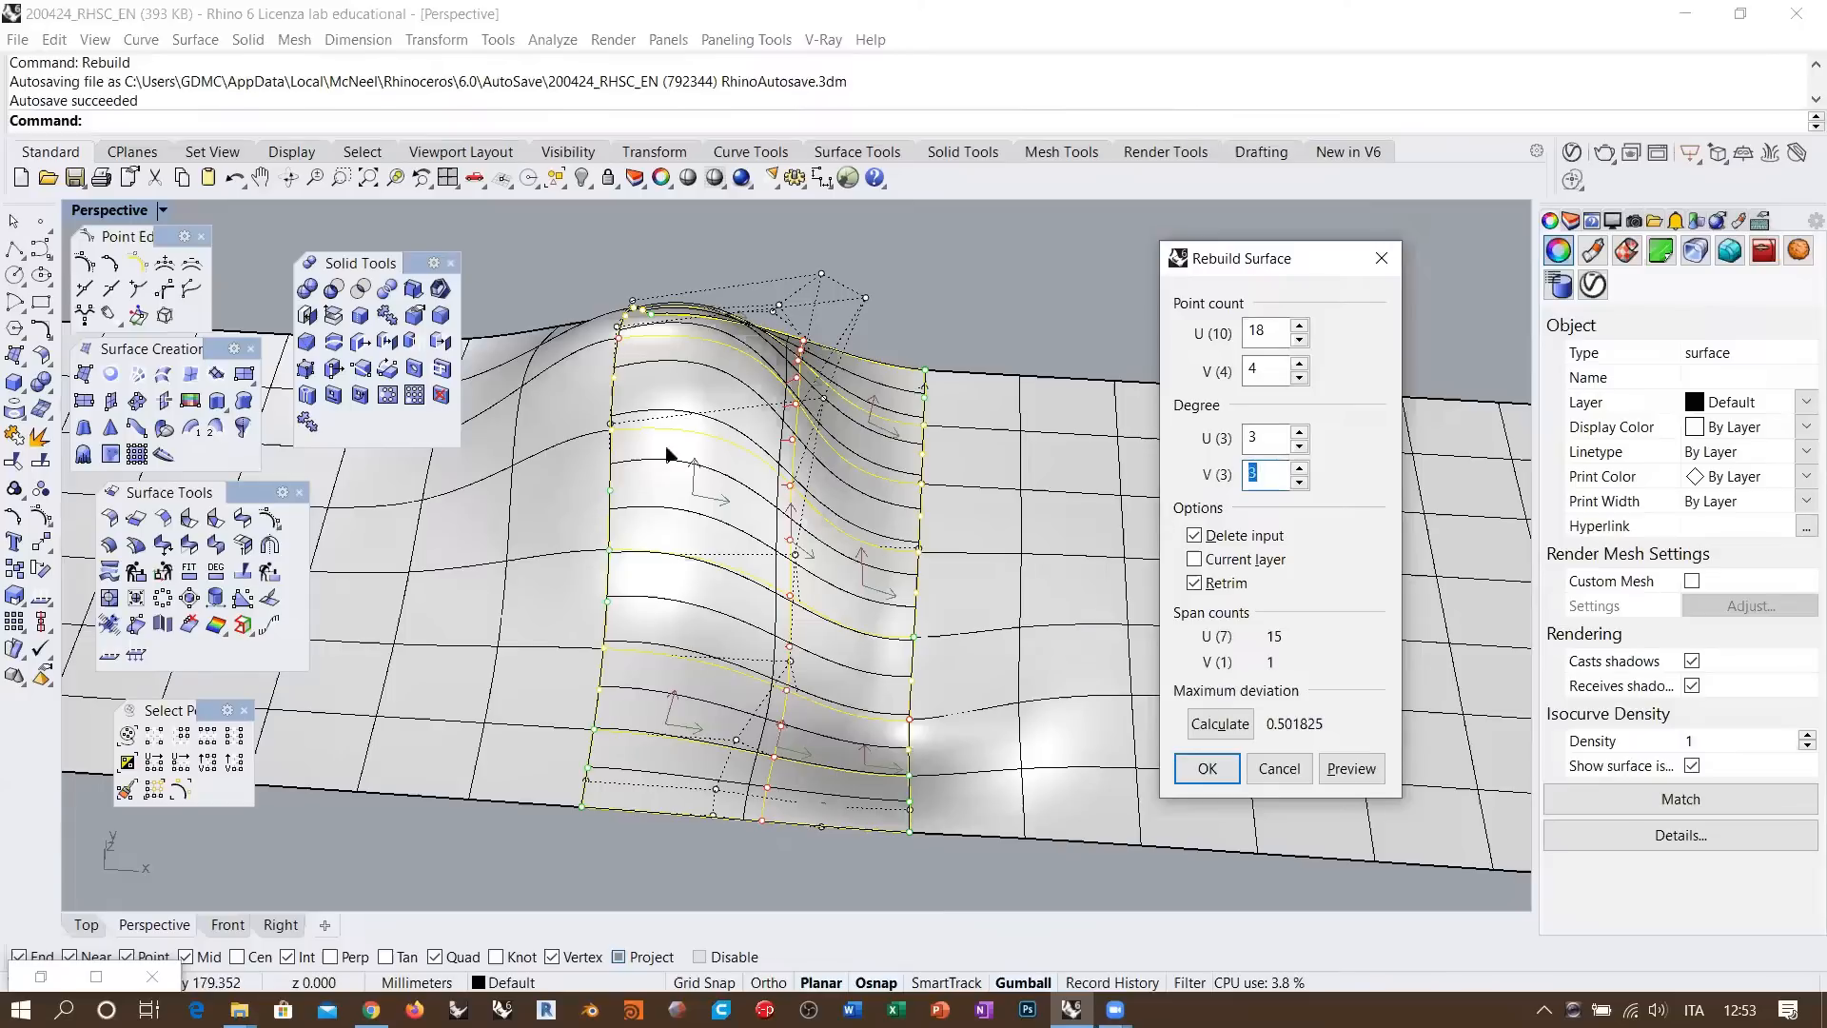
pyautogui.click(1287, 772)
# Turn off the blend surface's control points and duplicate it with both adjoining planes along the Y axis, clear of the originals
pyautogui.moveTo(893, 440); pyautogui.dragTo(848, 533, button='right')
pyautogui.press('Escape')
pyautogui.press('Escape')
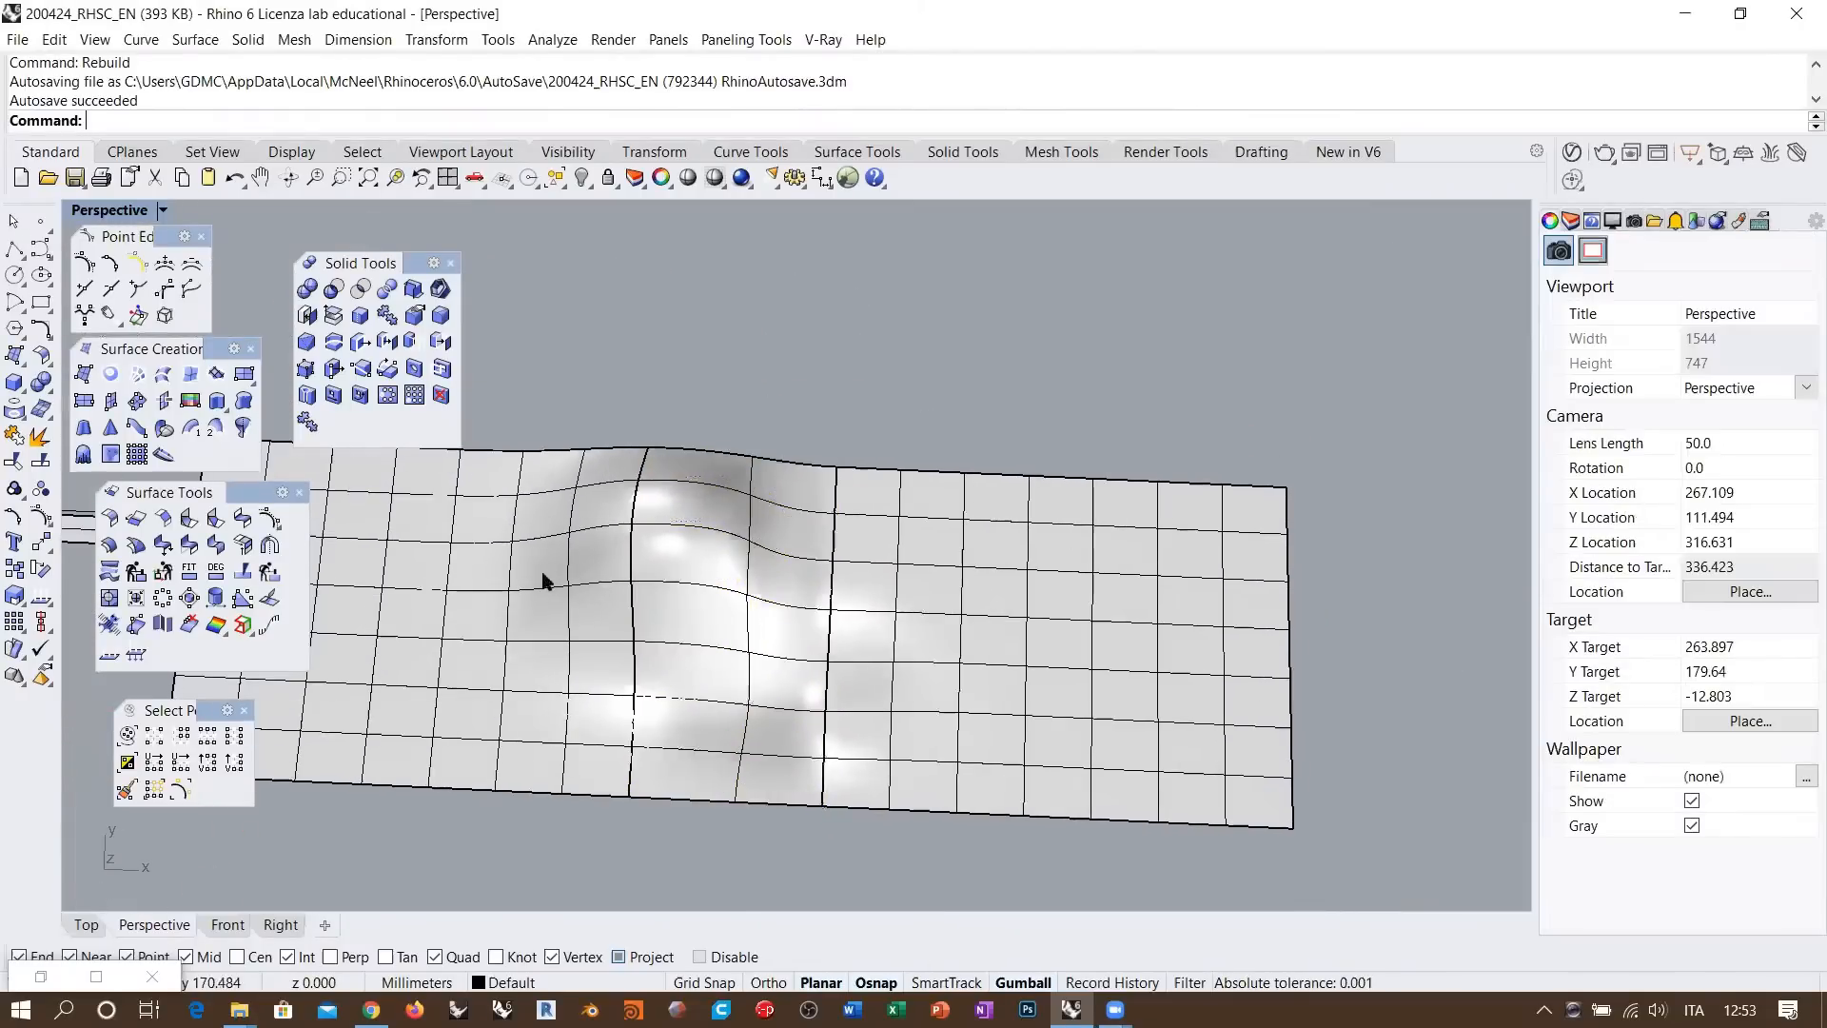
pyautogui.click(542, 573)
pyautogui.keyDown('shift'); pyautogui.click(752, 607); pyautogui.keyUp('shift')
pyautogui.keyDown('shift'); pyautogui.click(885, 631); pyautogui.keyUp('shift')
pyautogui.moveTo(741, 561); pyautogui.dragTo(797, 282)
pyautogui.scroll(-5, 797, 282)
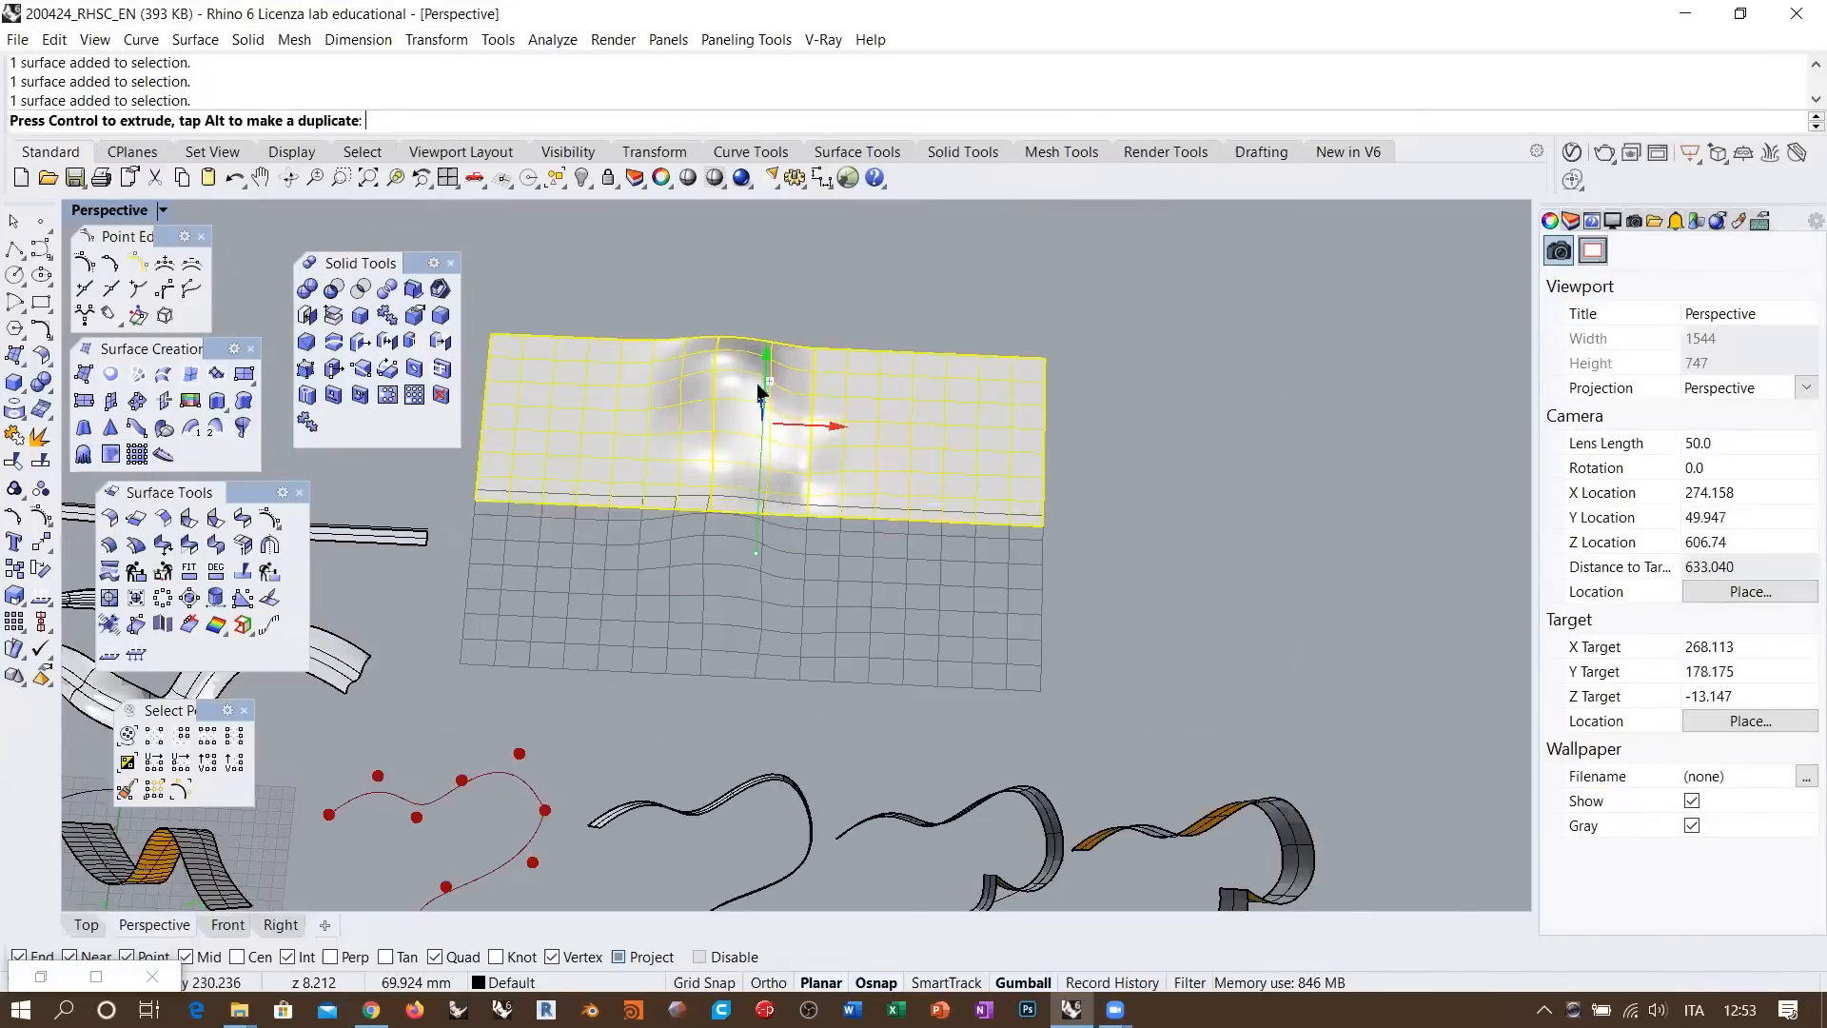
pyautogui.scroll(5, 771, 399)
# Replace the original set's blend surface by deleting it and starting a new Blend Surface between the planes' facing edges
pyautogui.click(795, 514)
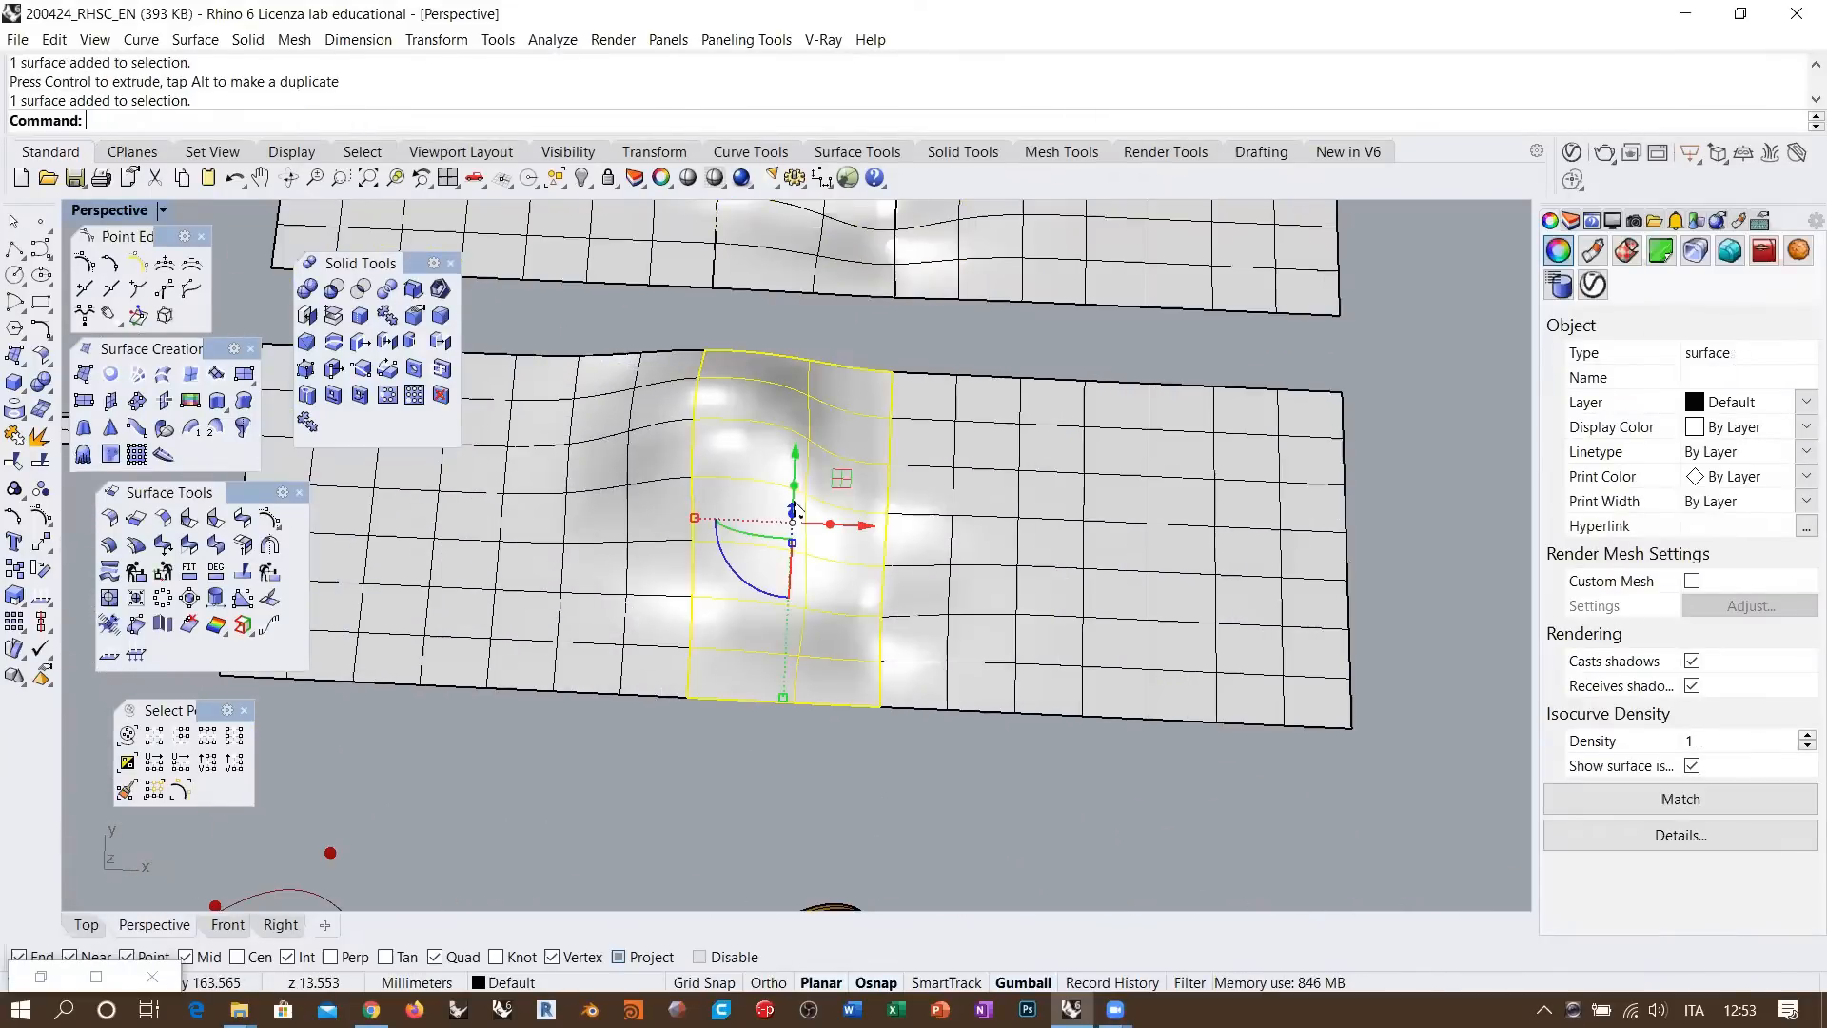
pyautogui.press('Delete')
pyautogui.scroll(3, 790, 475)
pyautogui.rightClick(669, 92)
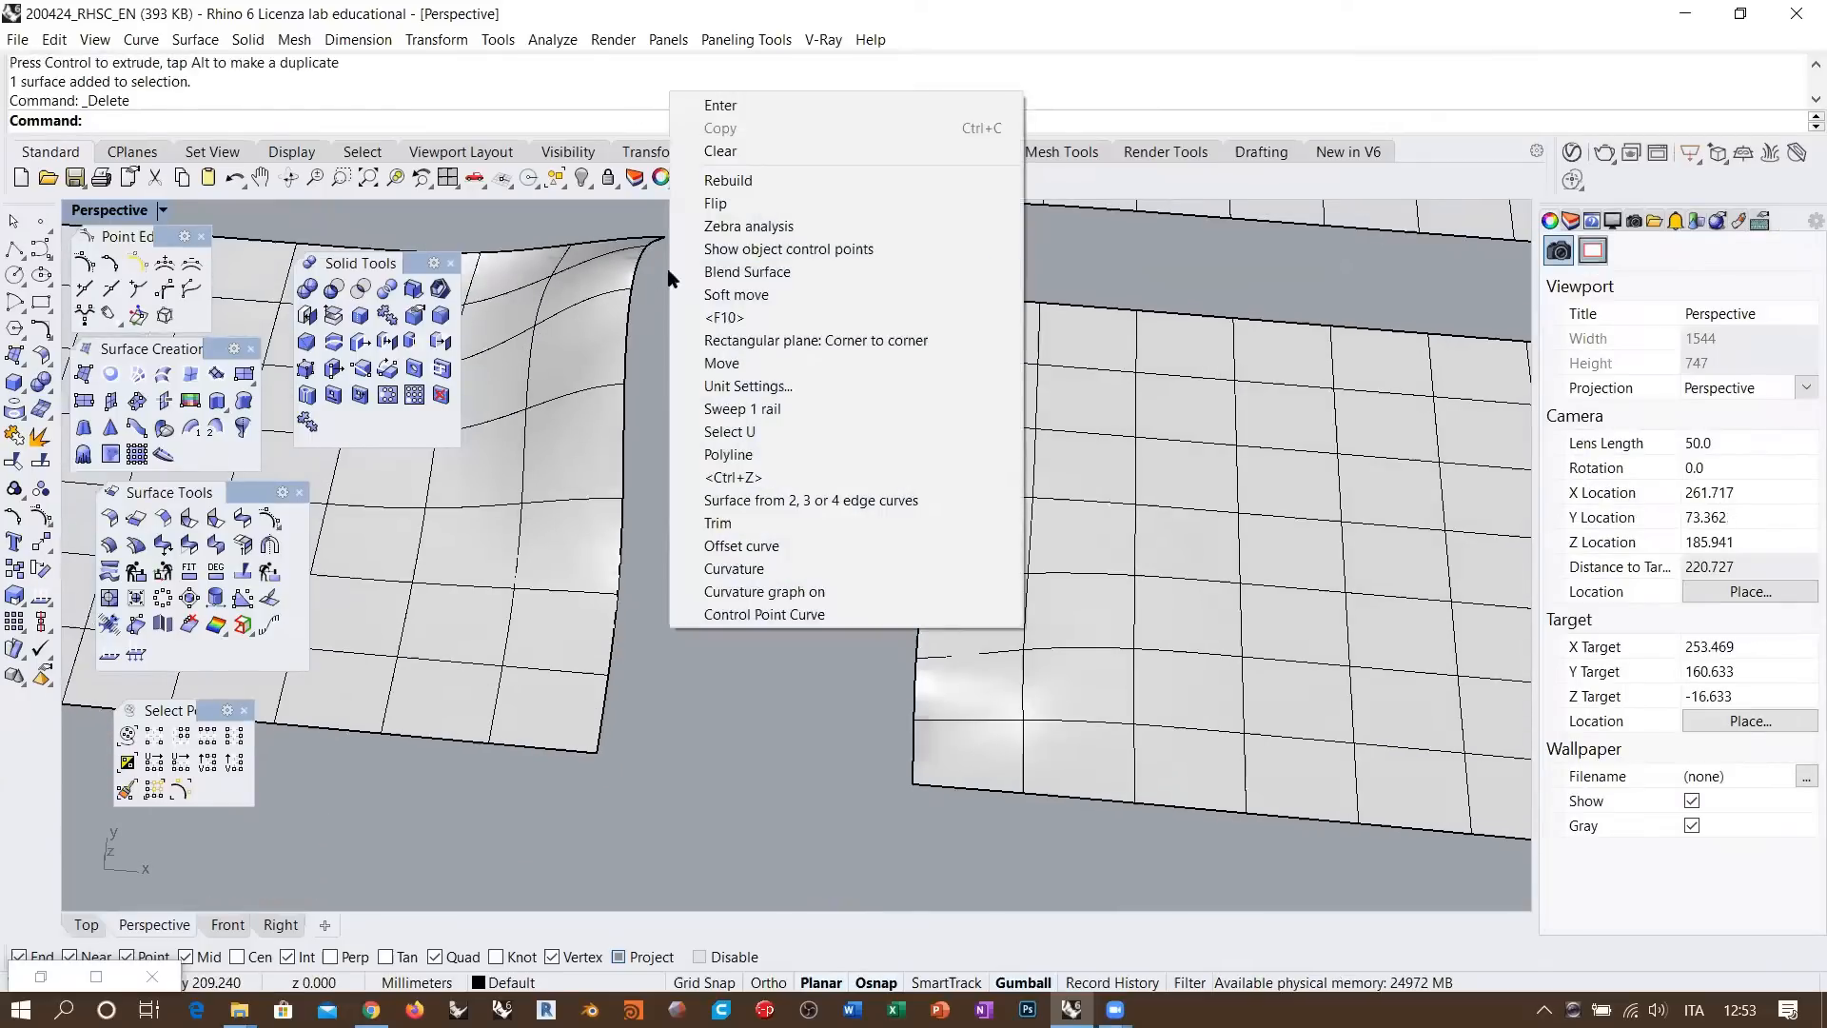
pyautogui.click(723, 273)
pyautogui.click(614, 669)
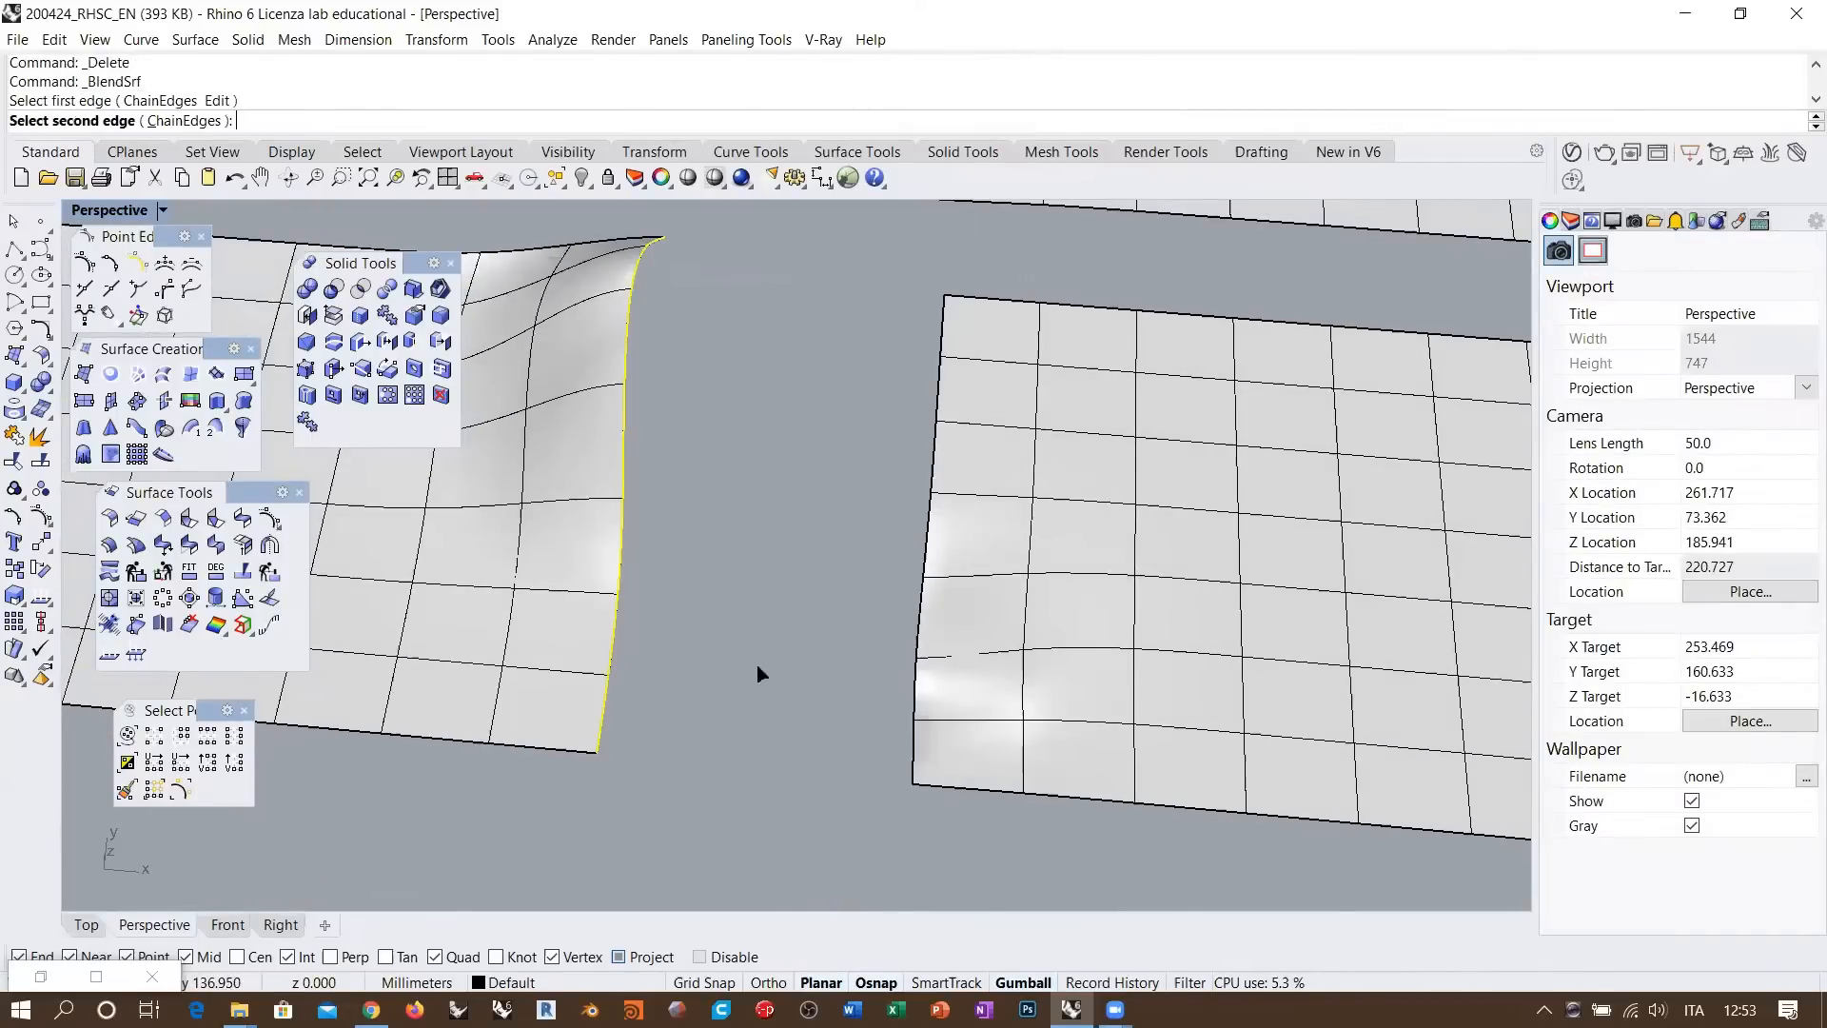
pyautogui.click(915, 710)
pyautogui.moveTo(822, 506)
pyautogui.keyDown('shift'); pyautogui.mouseDown(button='right')
pyautogui.moveTo(804, 548)
pyautogui.moveTo(806, 512)
pyautogui.mouseUp(button='right'); pyautogui.keyUp('shift')
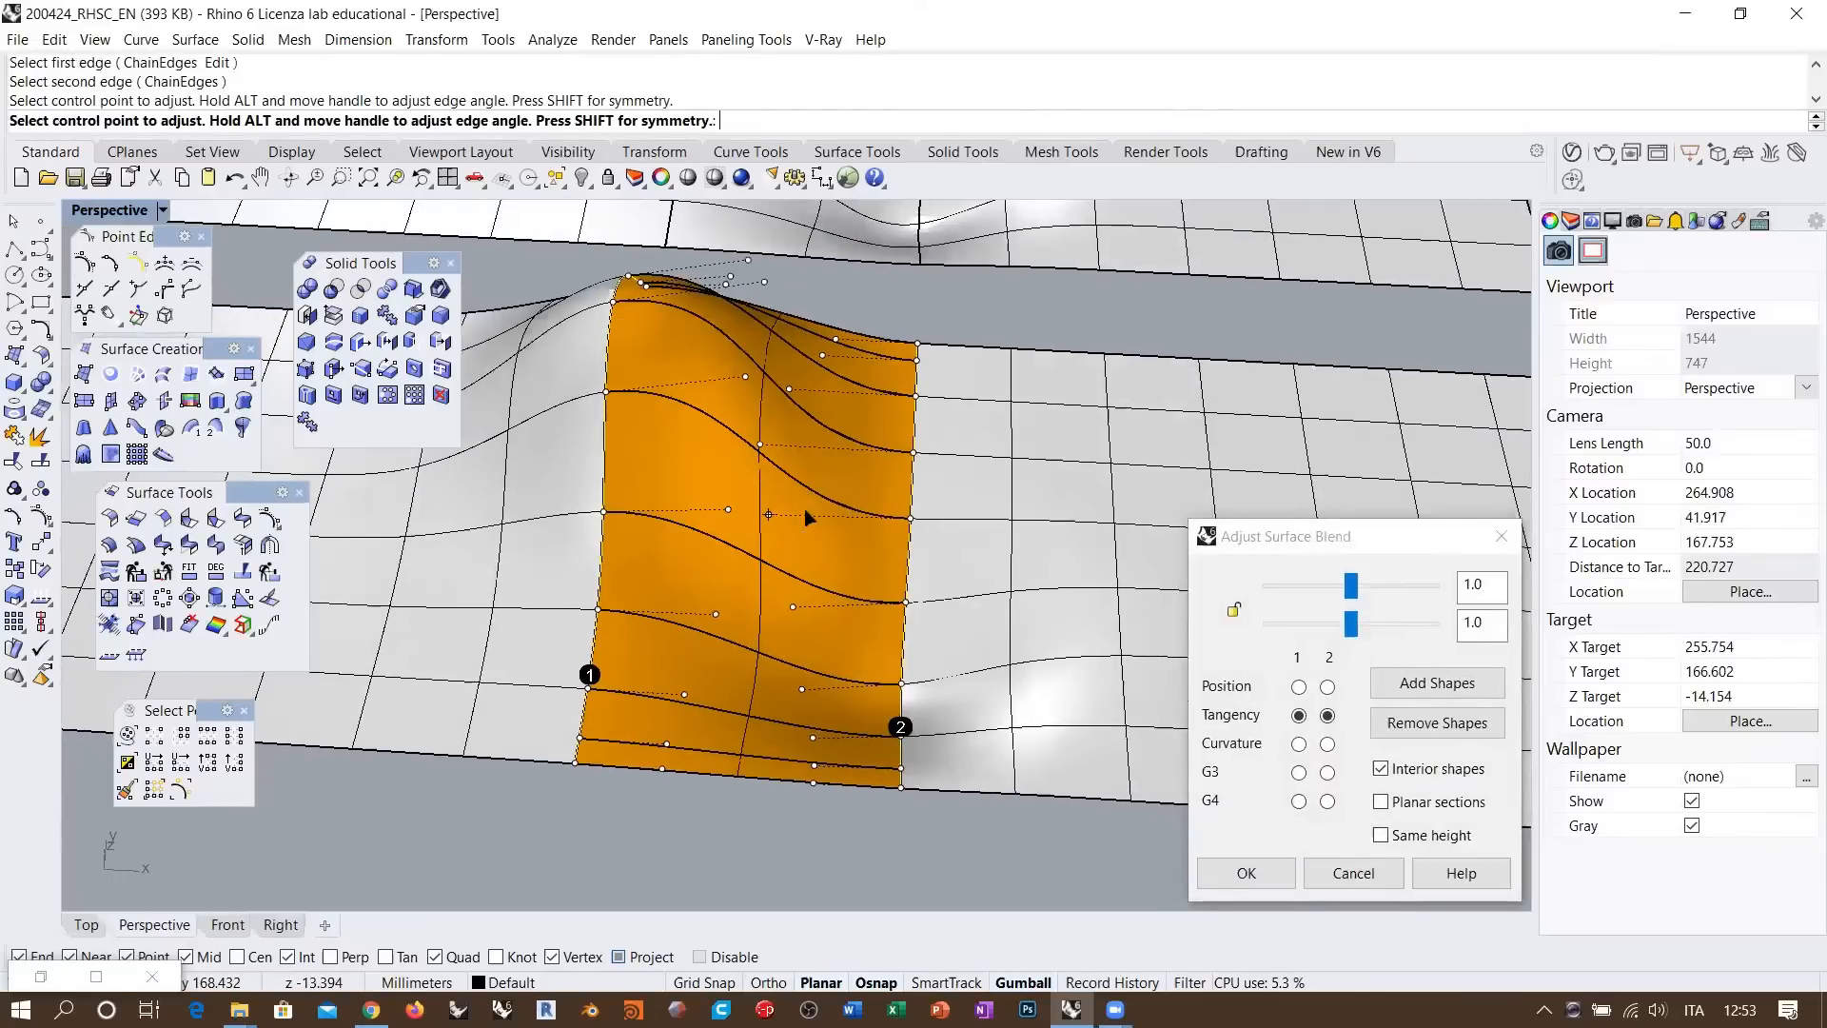
# Compare the surface blend preview with Interior shapes turned off and back on
pyautogui.click(1381, 769)
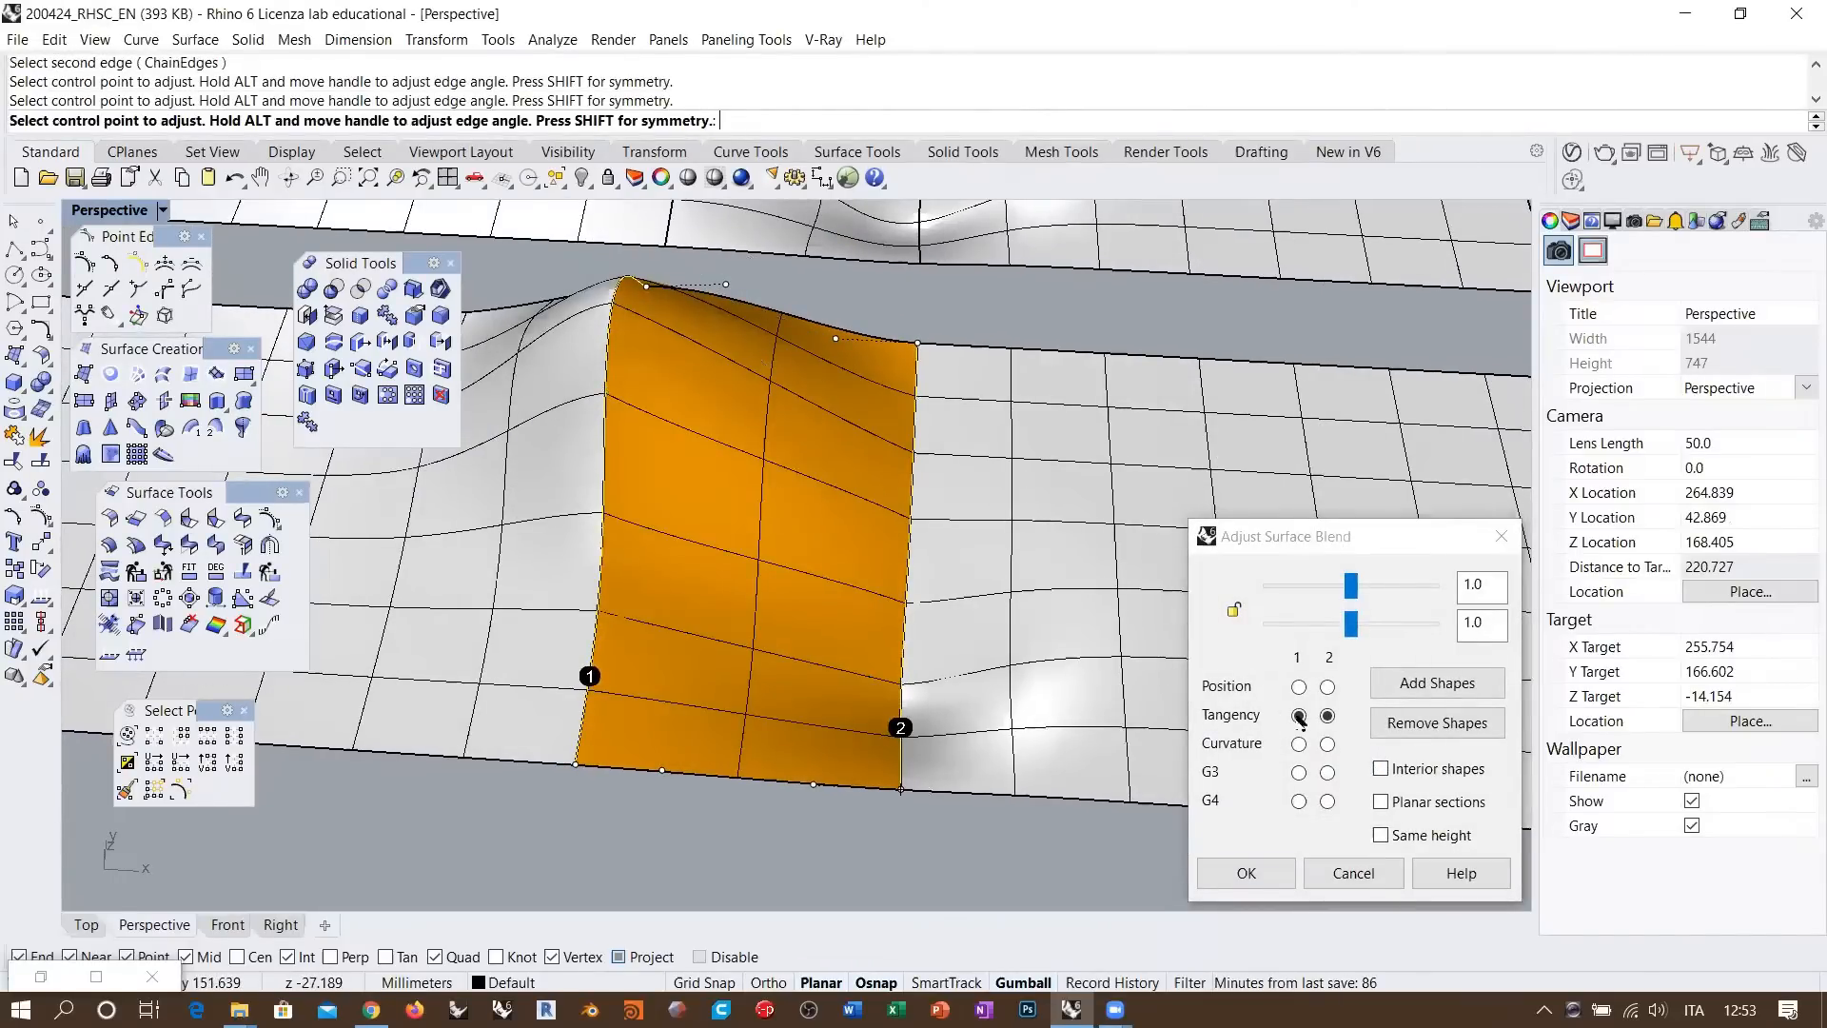
pyautogui.moveTo(841, 568)
pyautogui.mouseDown(button='right')
pyautogui.moveTo(847, 470)
pyautogui.moveTo(844, 544)
pyautogui.mouseUp(button='right')
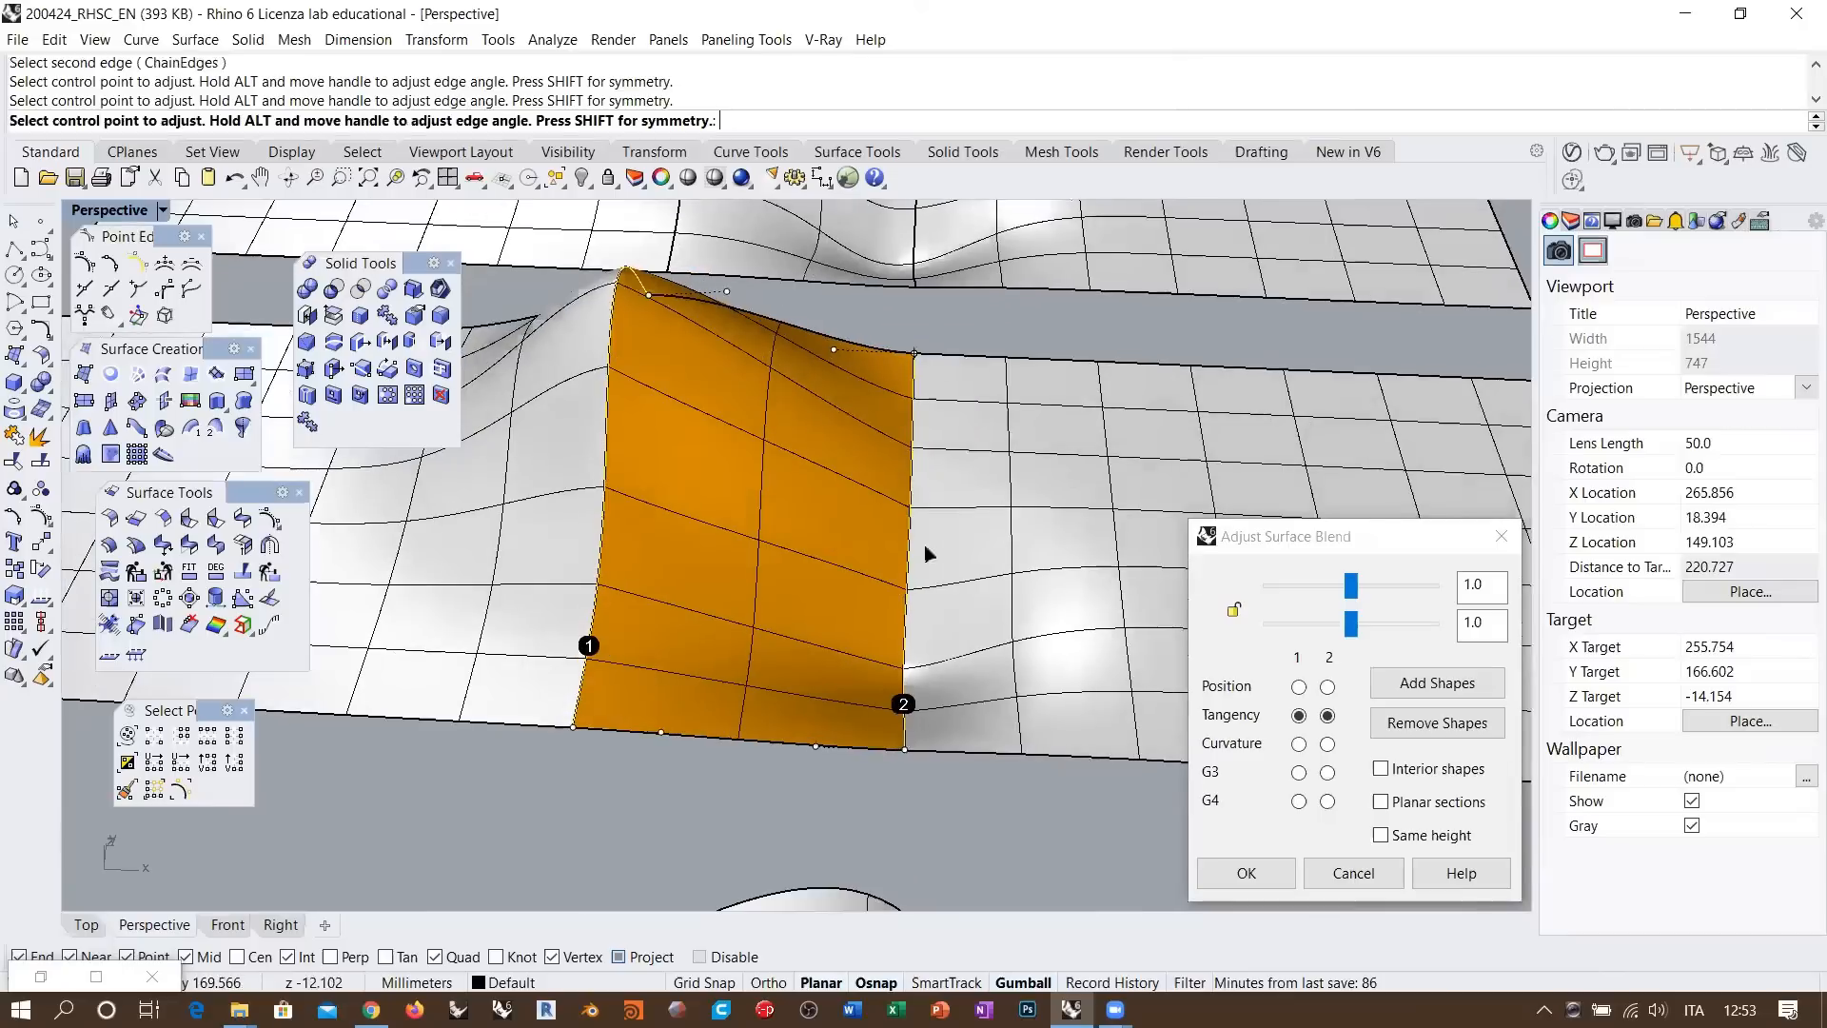
pyautogui.click(1381, 769)
pyautogui.moveTo(885, 533); pyautogui.dragTo(745, 530, button='right')
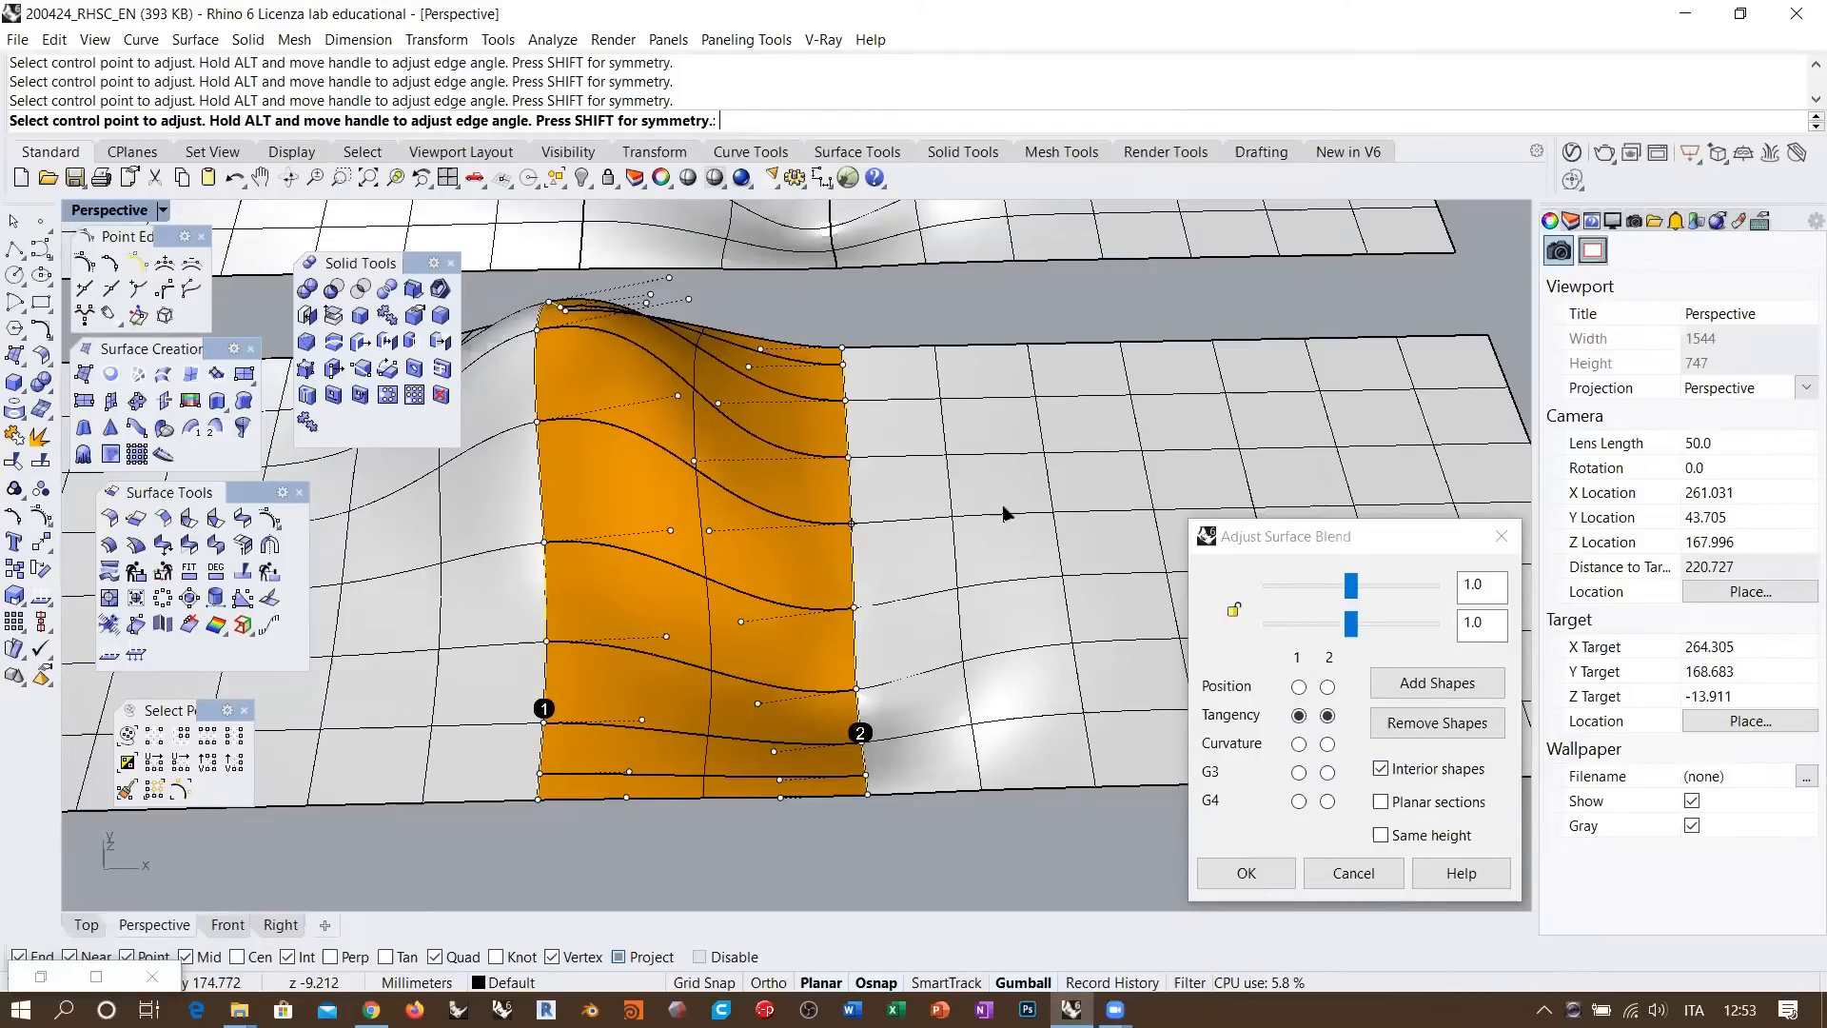
pyautogui.moveTo(1040, 488); pyautogui.dragTo(999, 538, button='right')
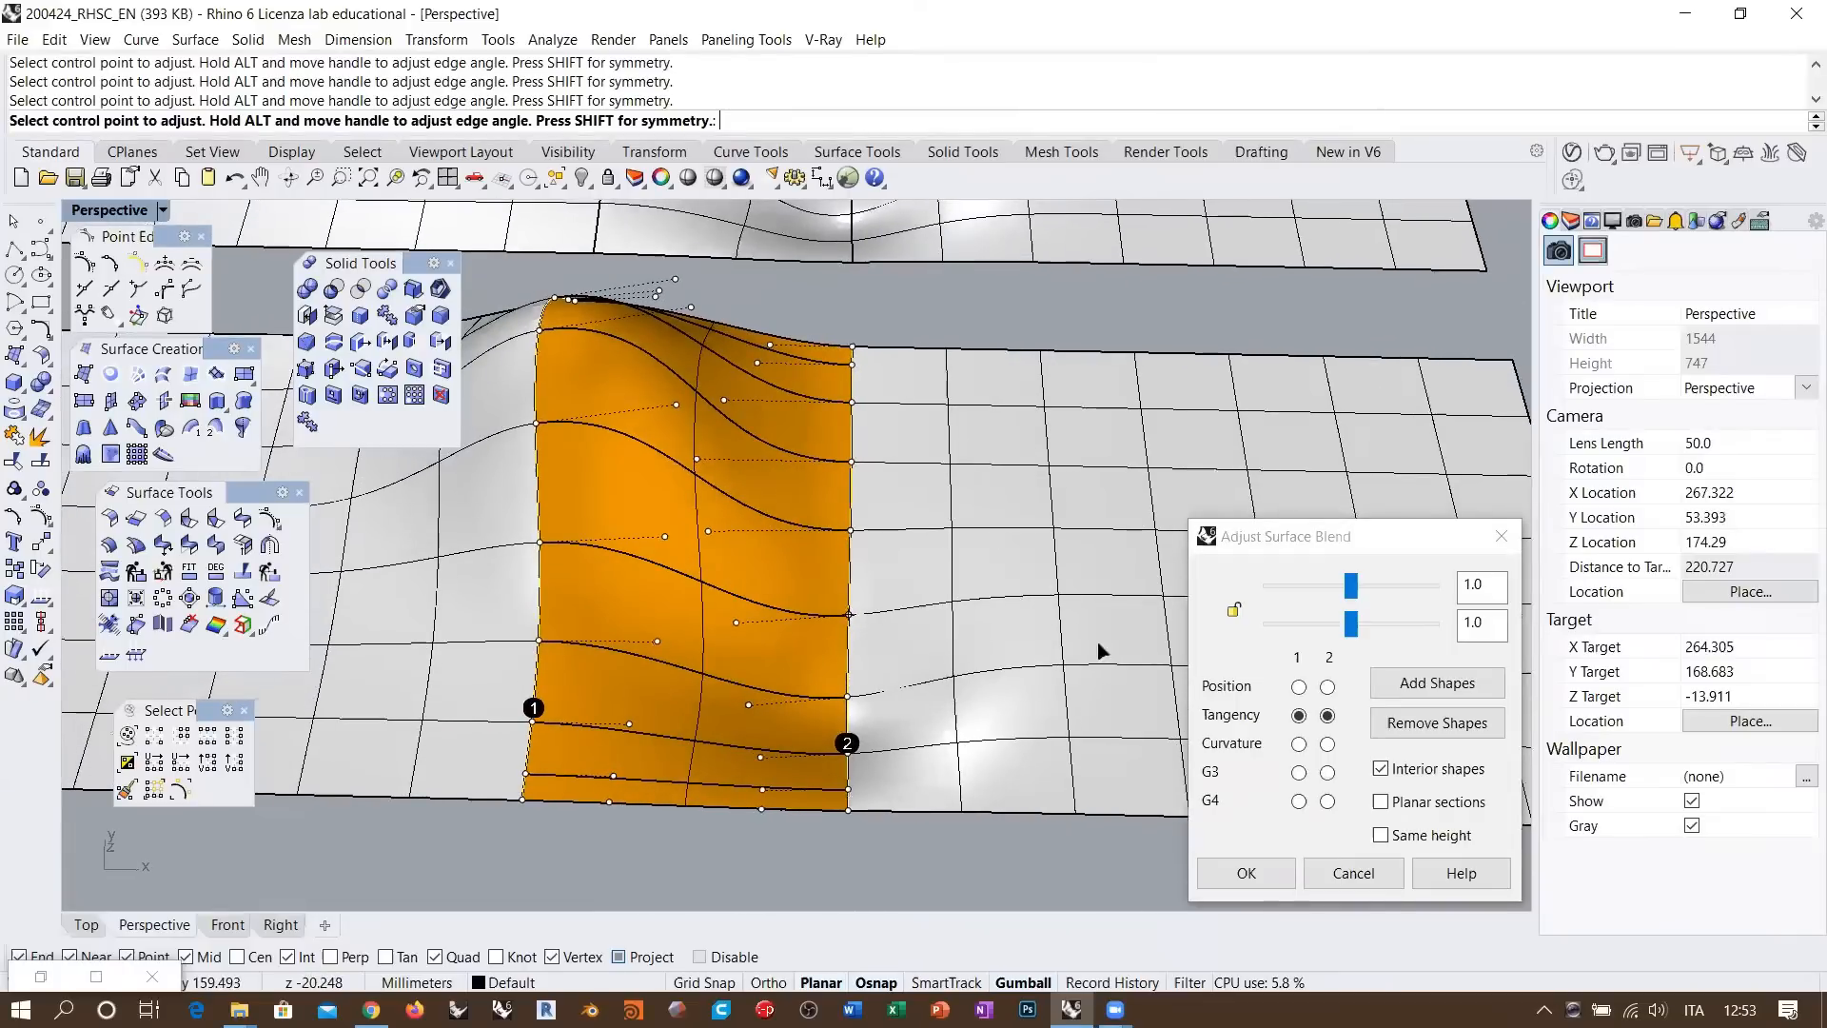
# Set the blend to Curvature continuity at edge 1, keeping Tangency at edge 2, and create the surface
pyautogui.click(1299, 744)
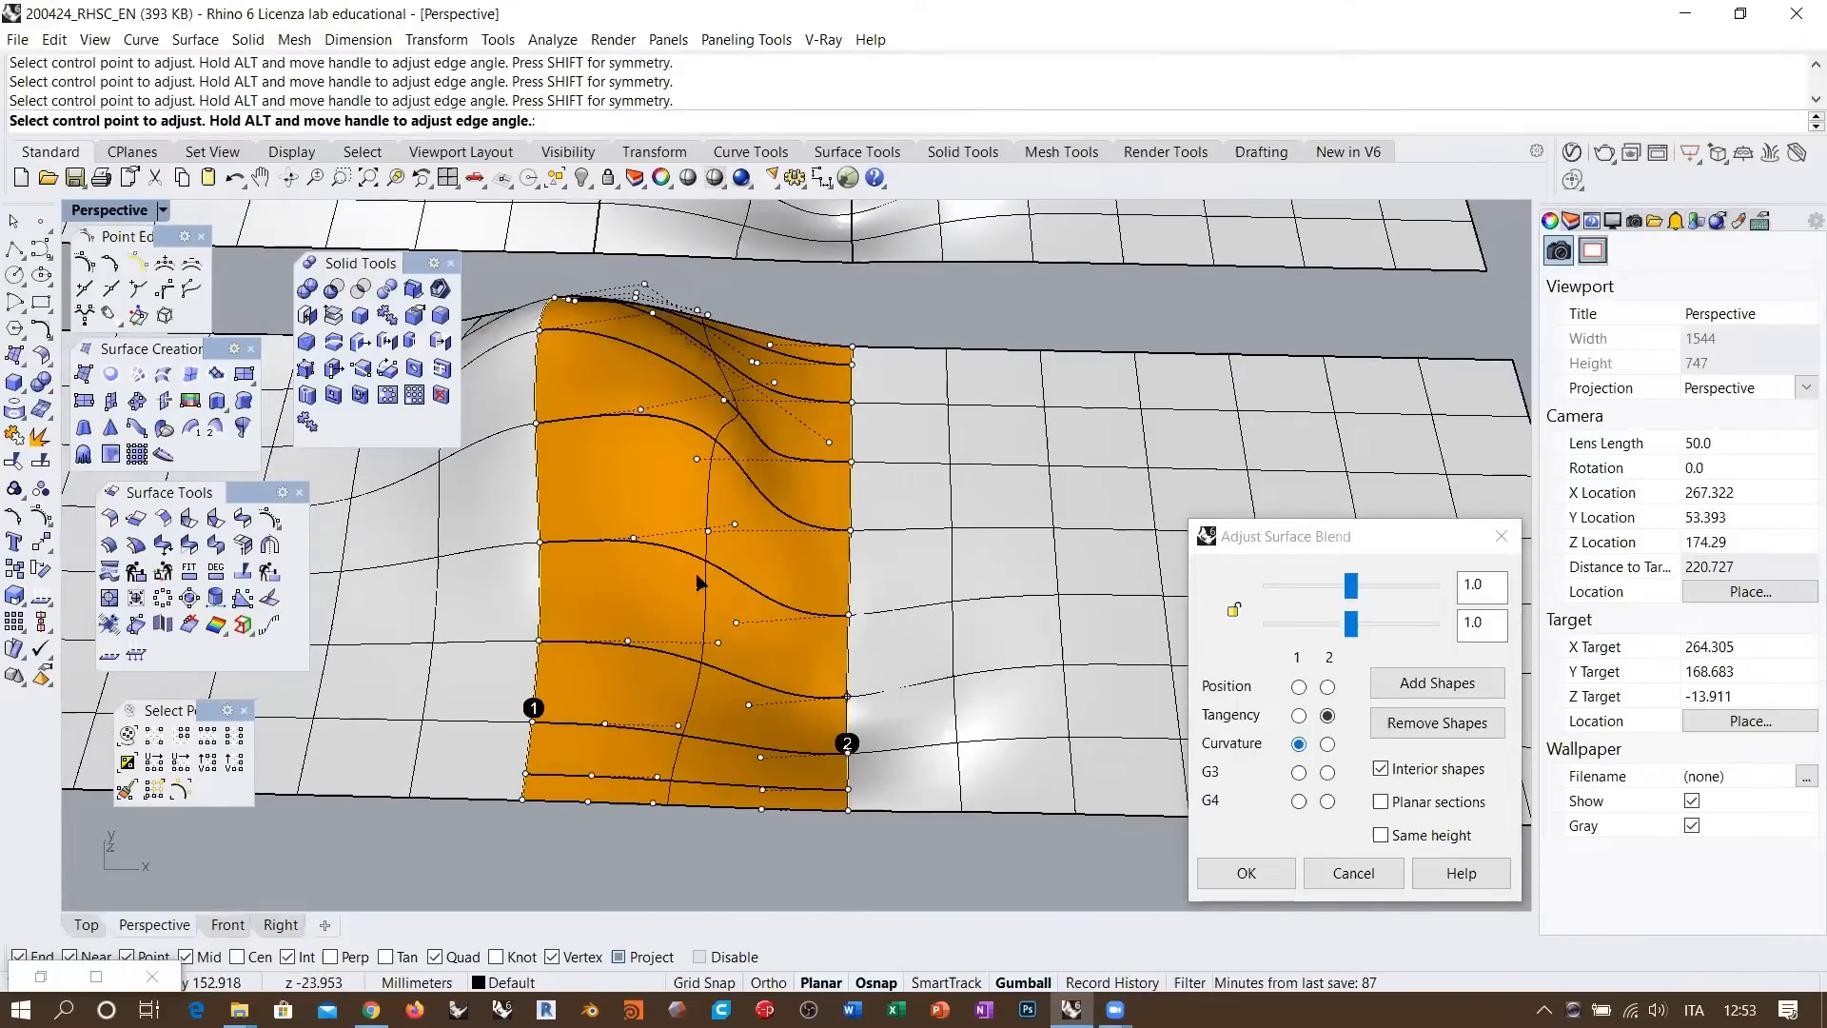
pyautogui.moveTo(698, 583); pyautogui.dragTo(780, 466, button='right')
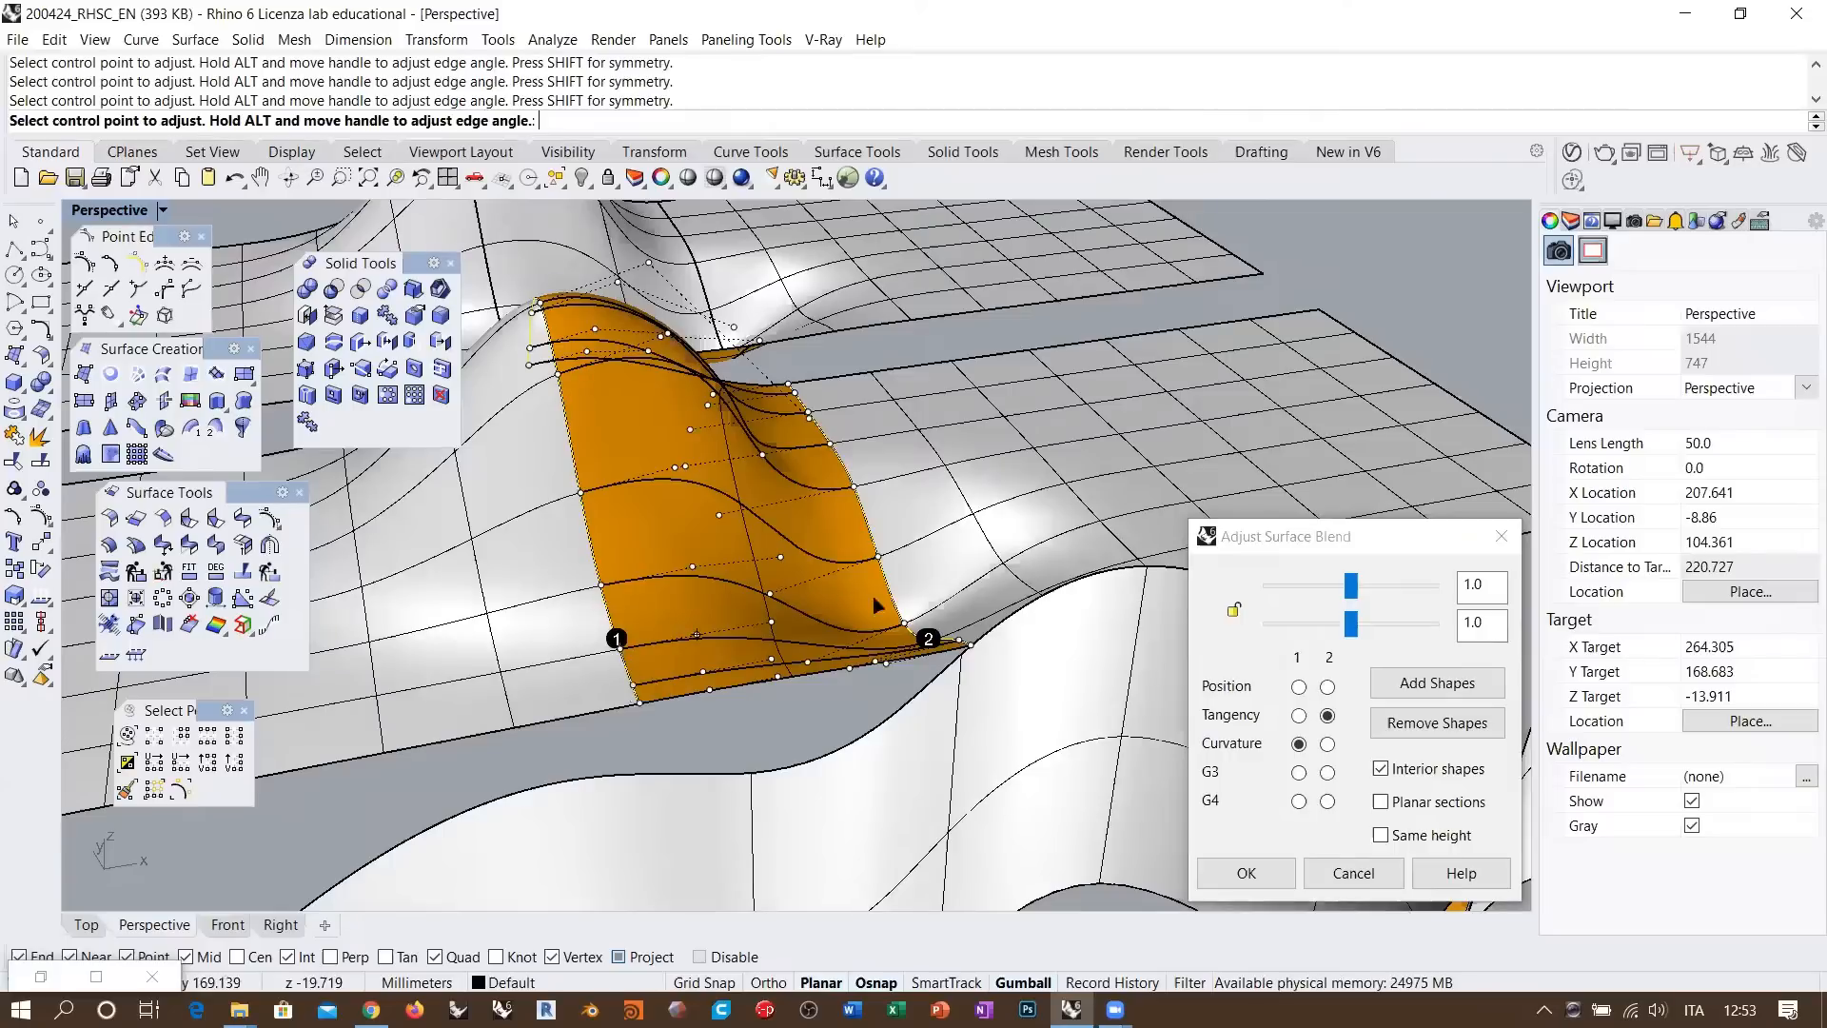
pyautogui.moveTo(965, 540); pyautogui.dragTo(886, 585, button='right')
pyautogui.click(1246, 872)
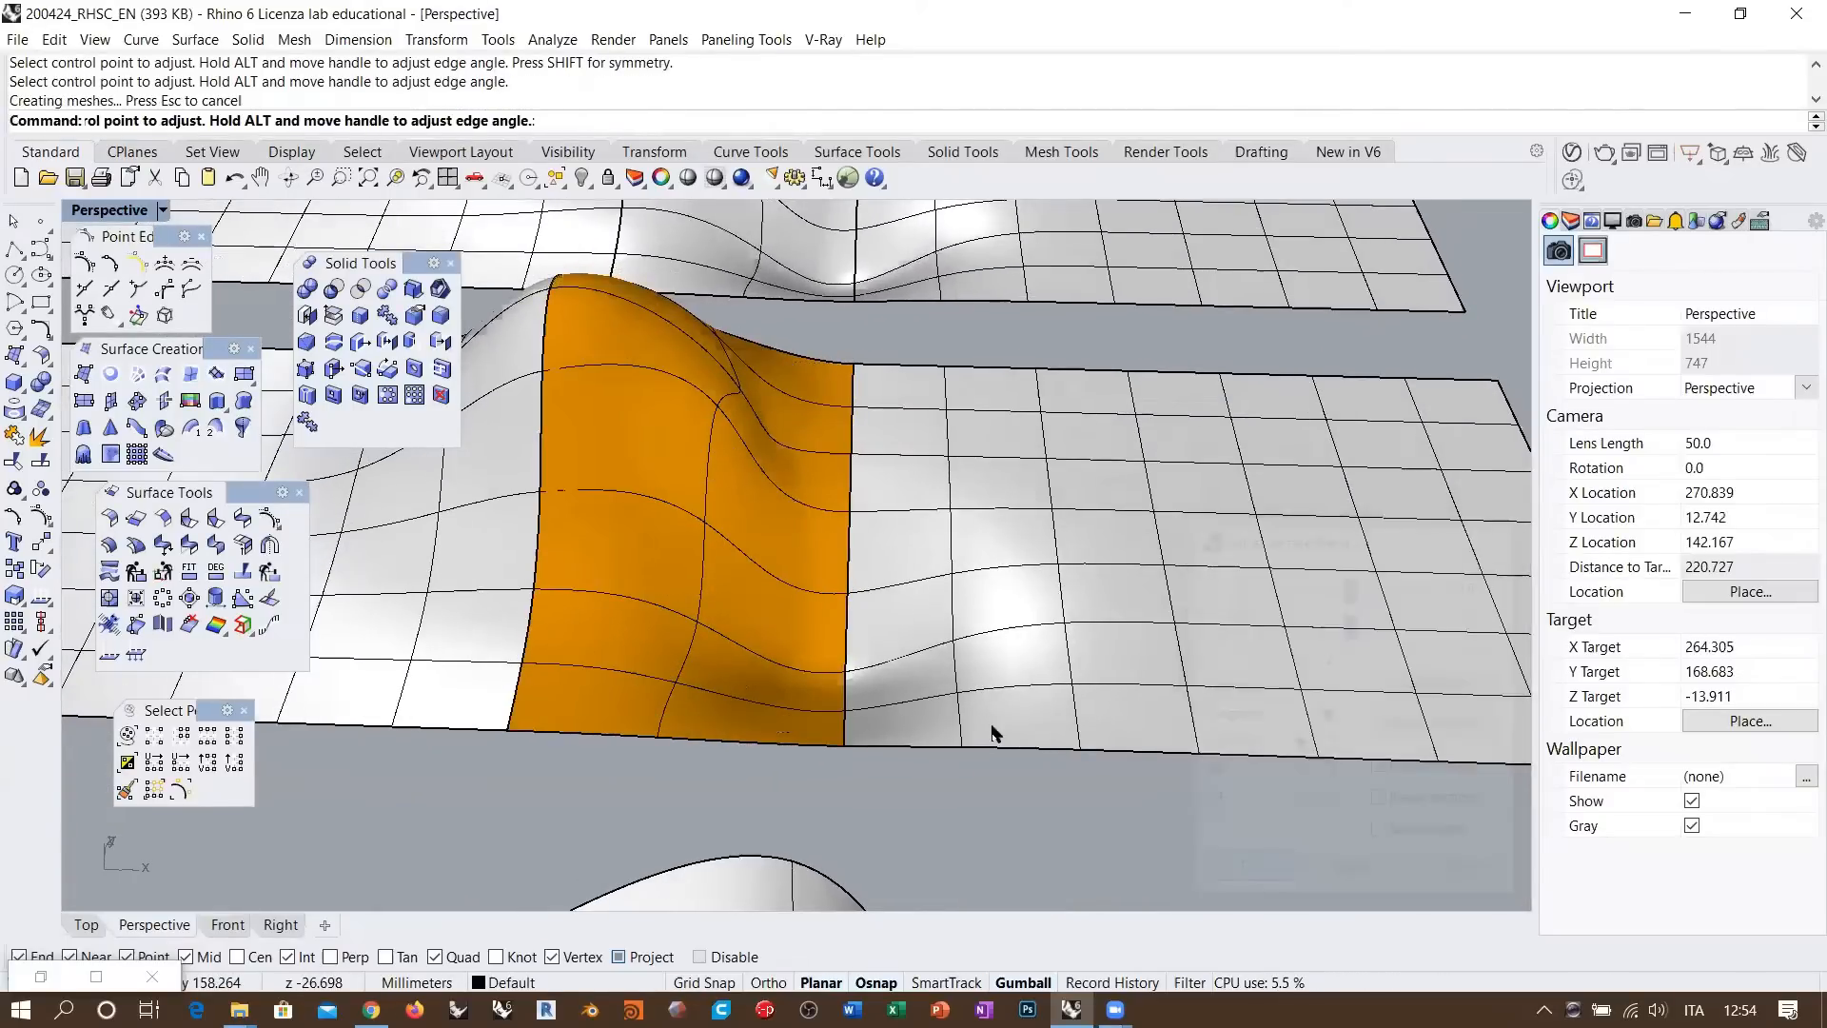
# Try to show the control points of the new blend surface
pyautogui.moveTo(990, 733); pyautogui.dragTo(685, 481, button='right')
pyautogui.click(725, 531)
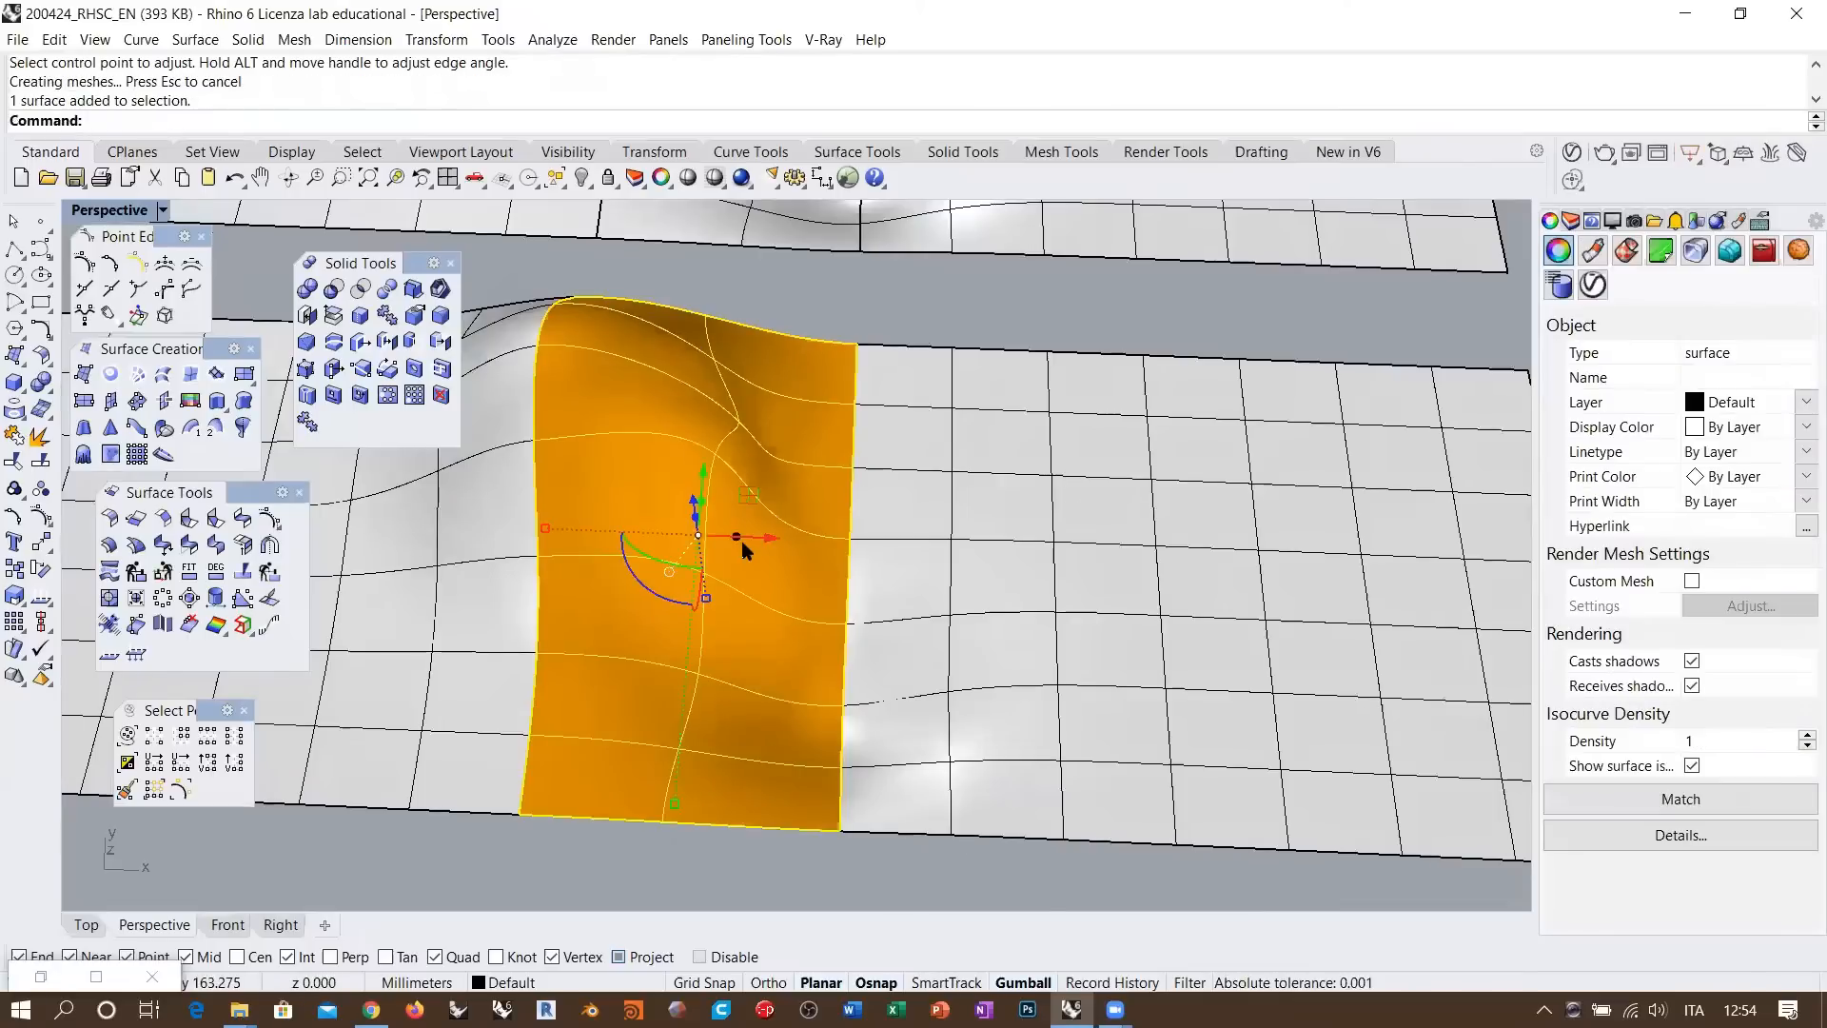
pyautogui.press('F10')
pyautogui.moveTo(759, 520)
pyautogui.mouseDown(button='right')
pyautogui.moveTo(776, 427)
pyautogui.moveTo(779, 542)
pyautogui.mouseUp(button='right')
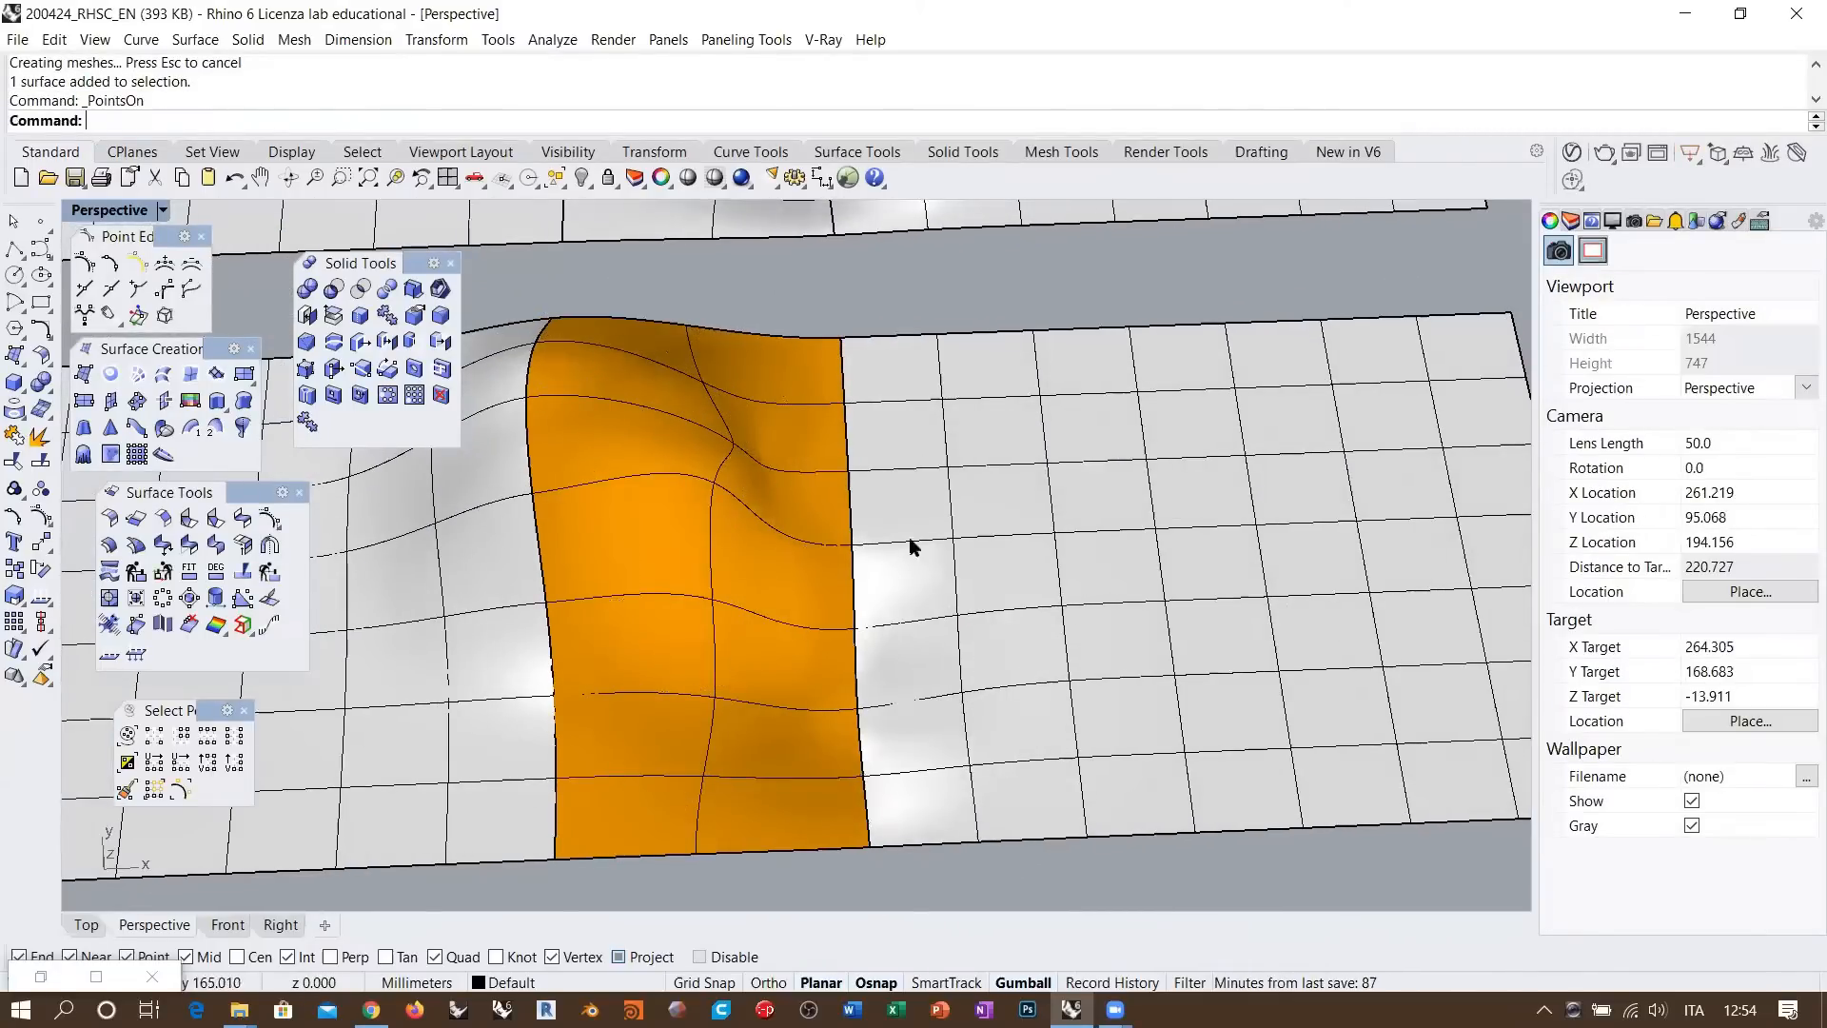
# Flip the normal direction of the new blend surface so it faces the same way as the adjoining planes
pyautogui.click(720, 569)
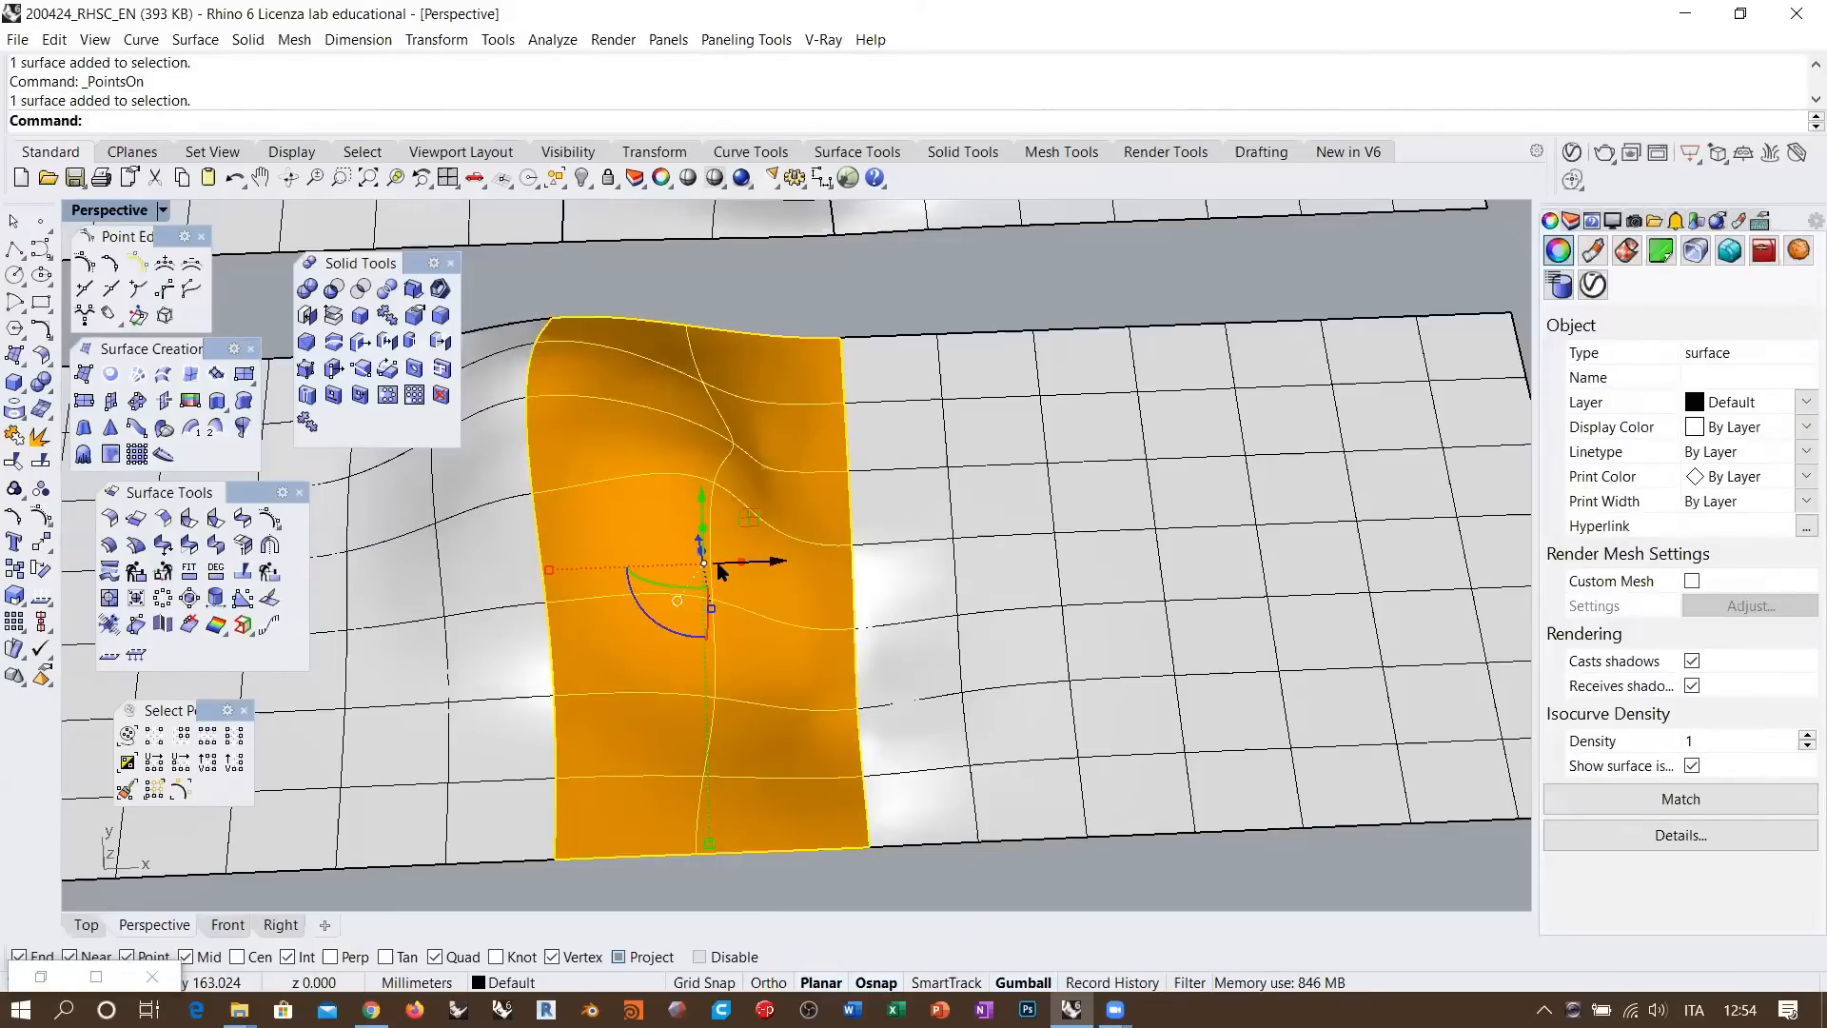
pyautogui.write('Flip')
pyautogui.press('Return')
pyautogui.click(894, 326)
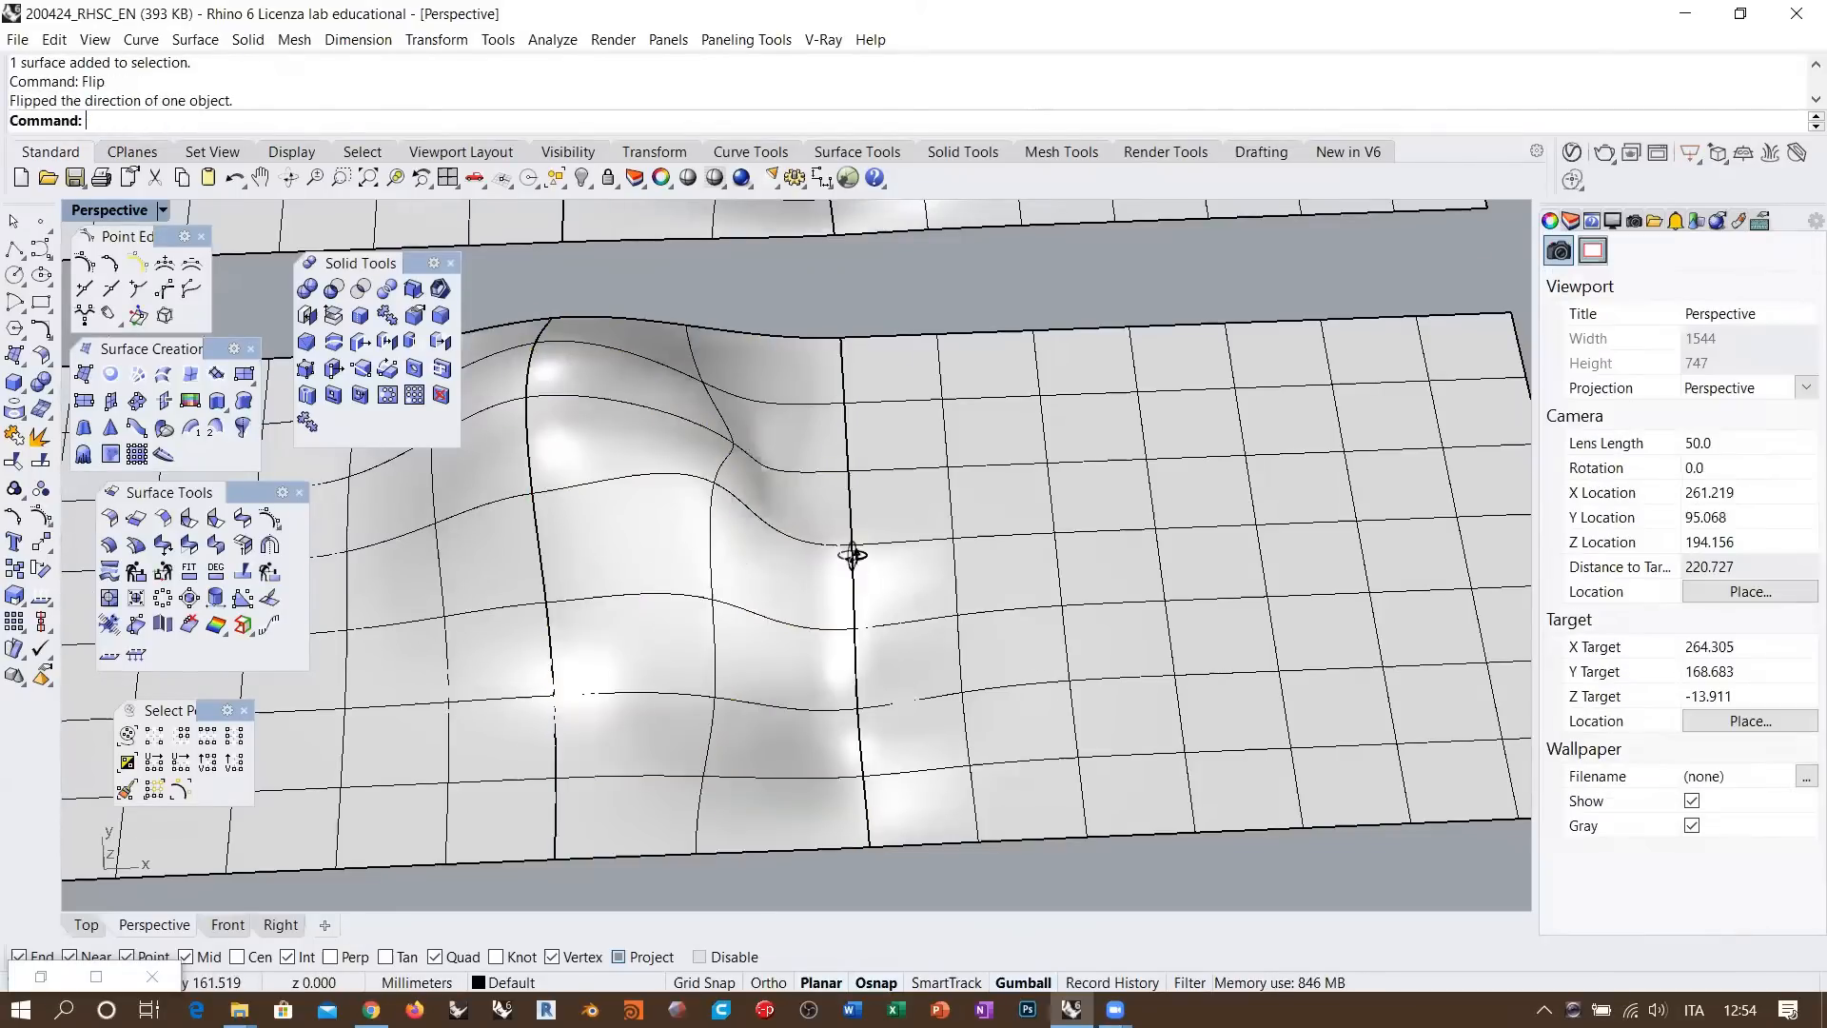
pyautogui.moveTo(856, 558); pyautogui.dragTo(766, 504, button='right')
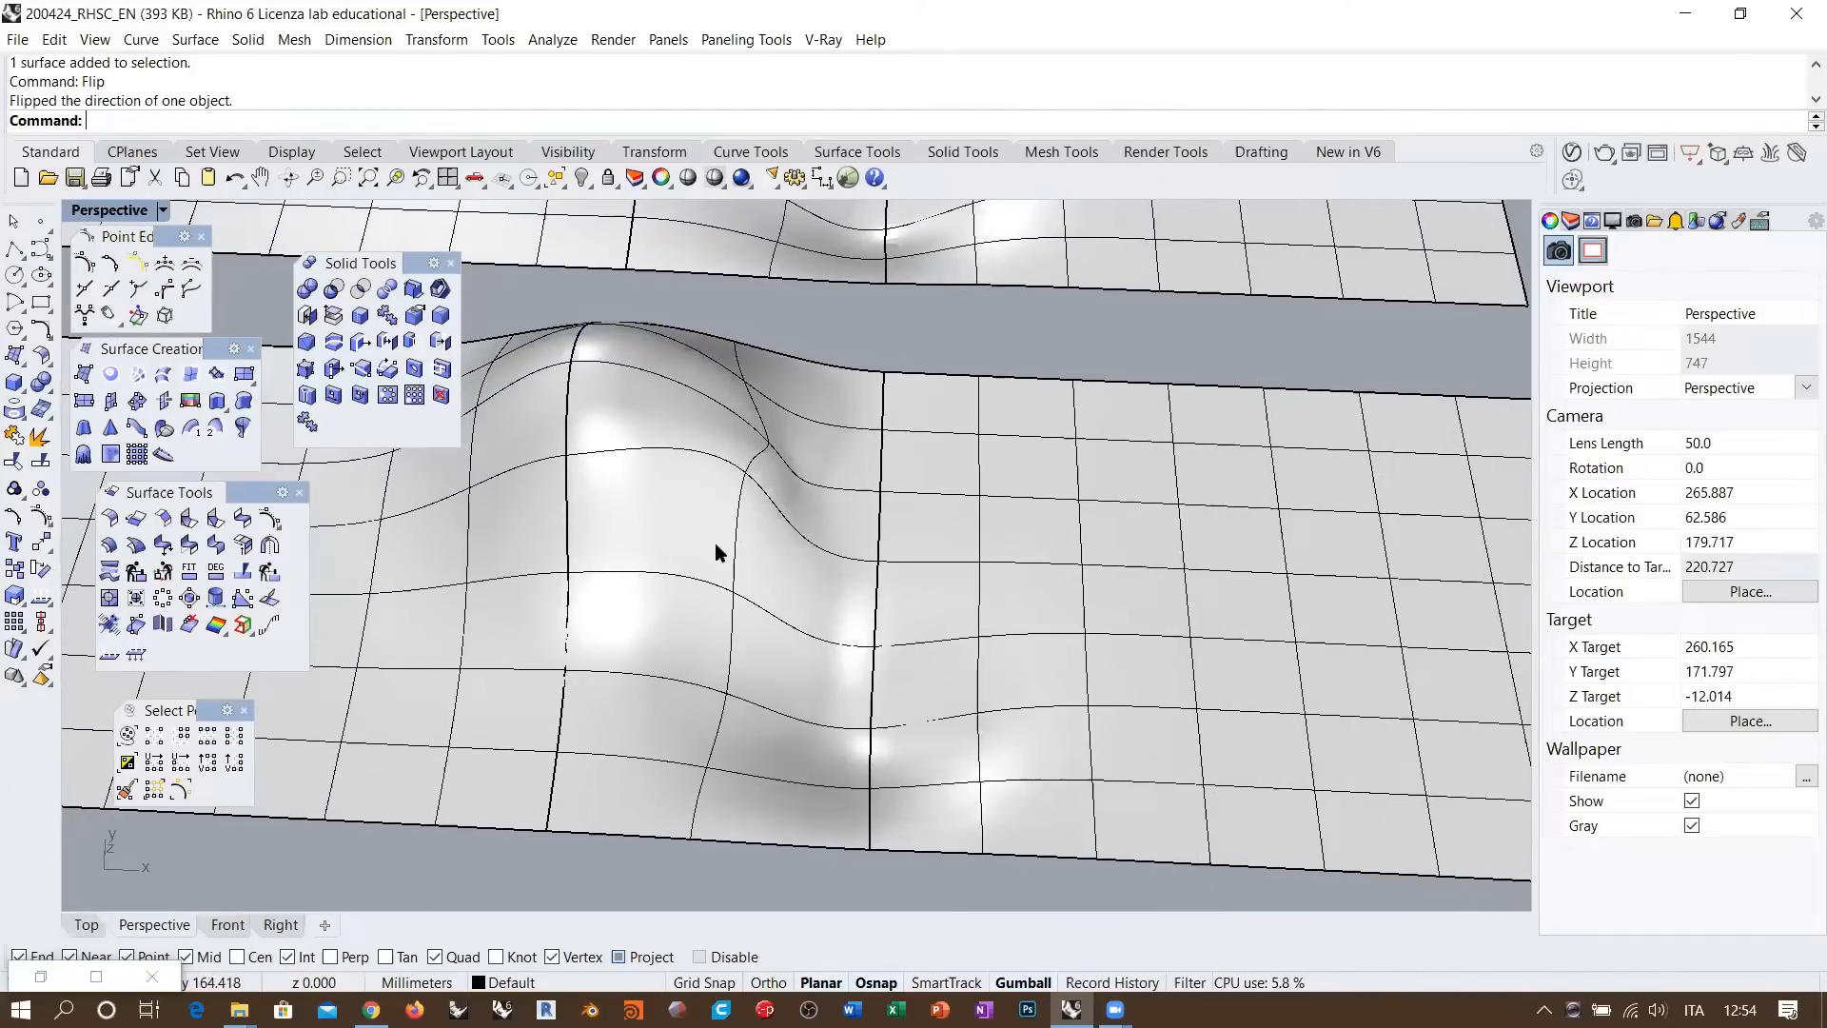
pyautogui.scroll(-6, 695, 513)
pyautogui.moveTo(742, 454); pyautogui.dragTo(826, 548, button='right')
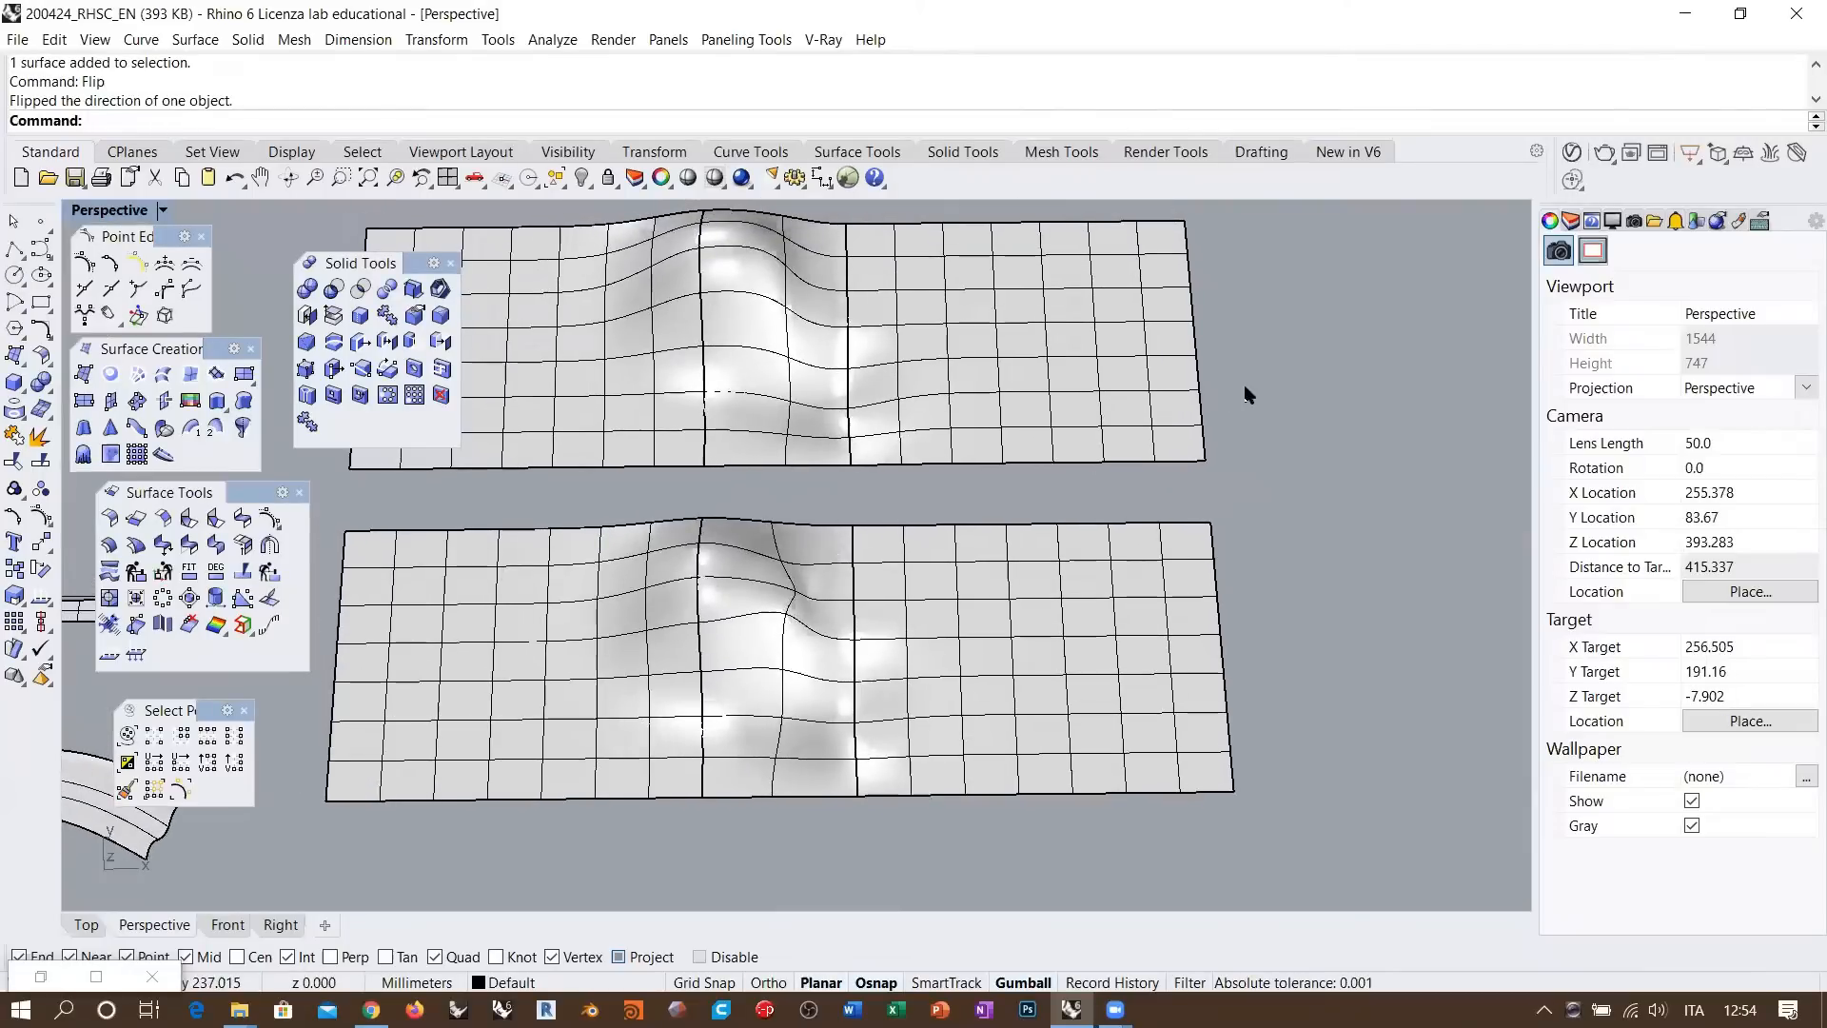
# Run Zebra analysis on all six surfaces of the two rows of blended planes
pyautogui.moveTo(1246, 385); pyautogui.dragTo(538, 650)
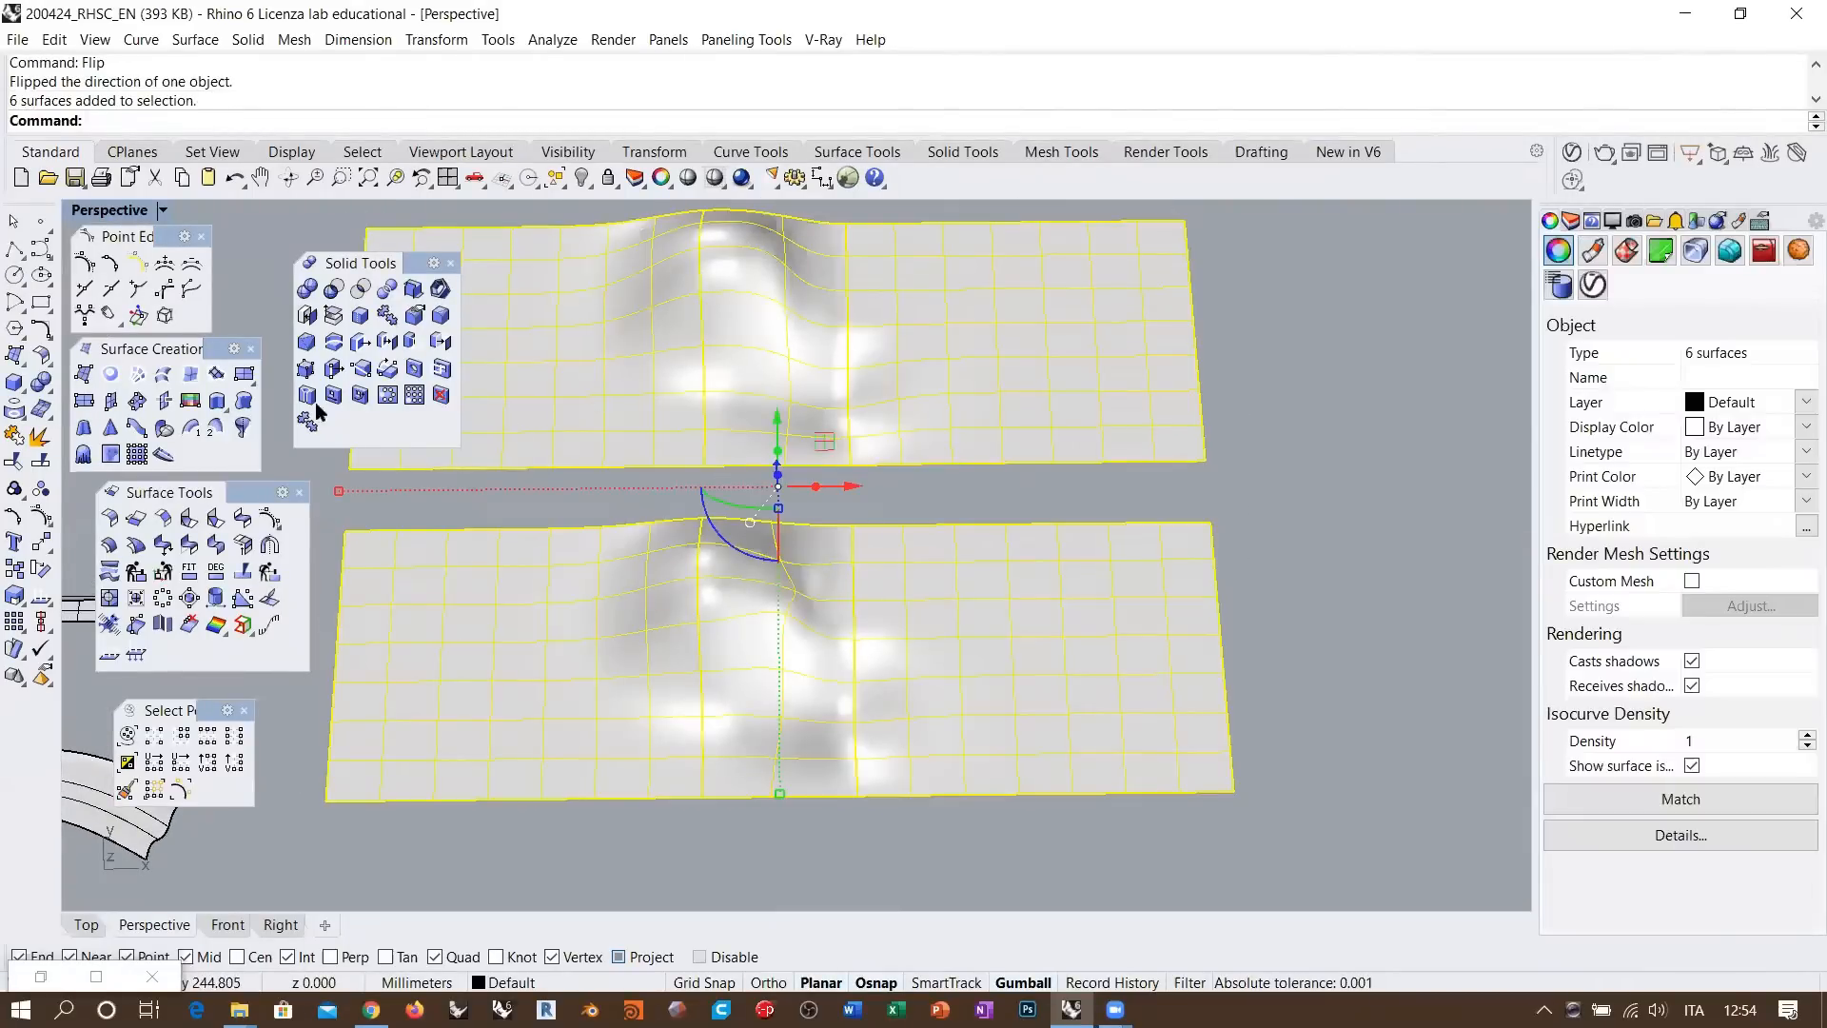
pyautogui.rightClick(535, 76)
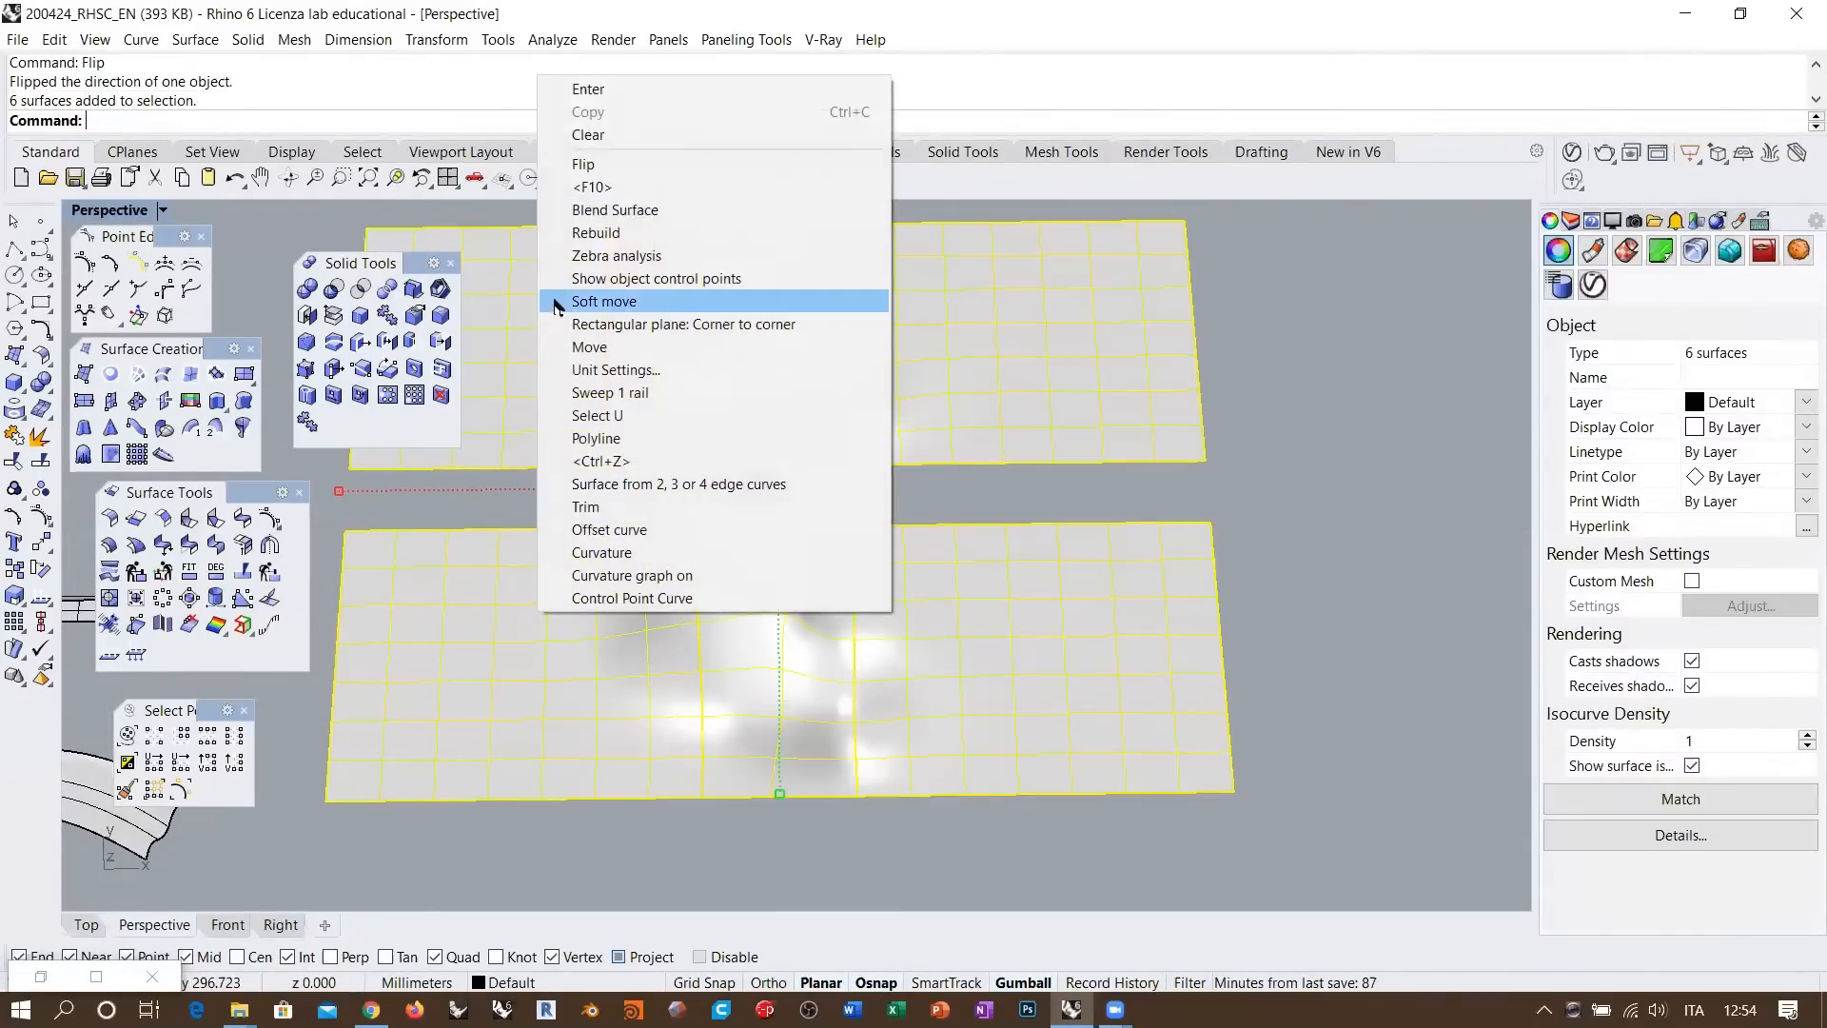
pyautogui.click(608, 255)
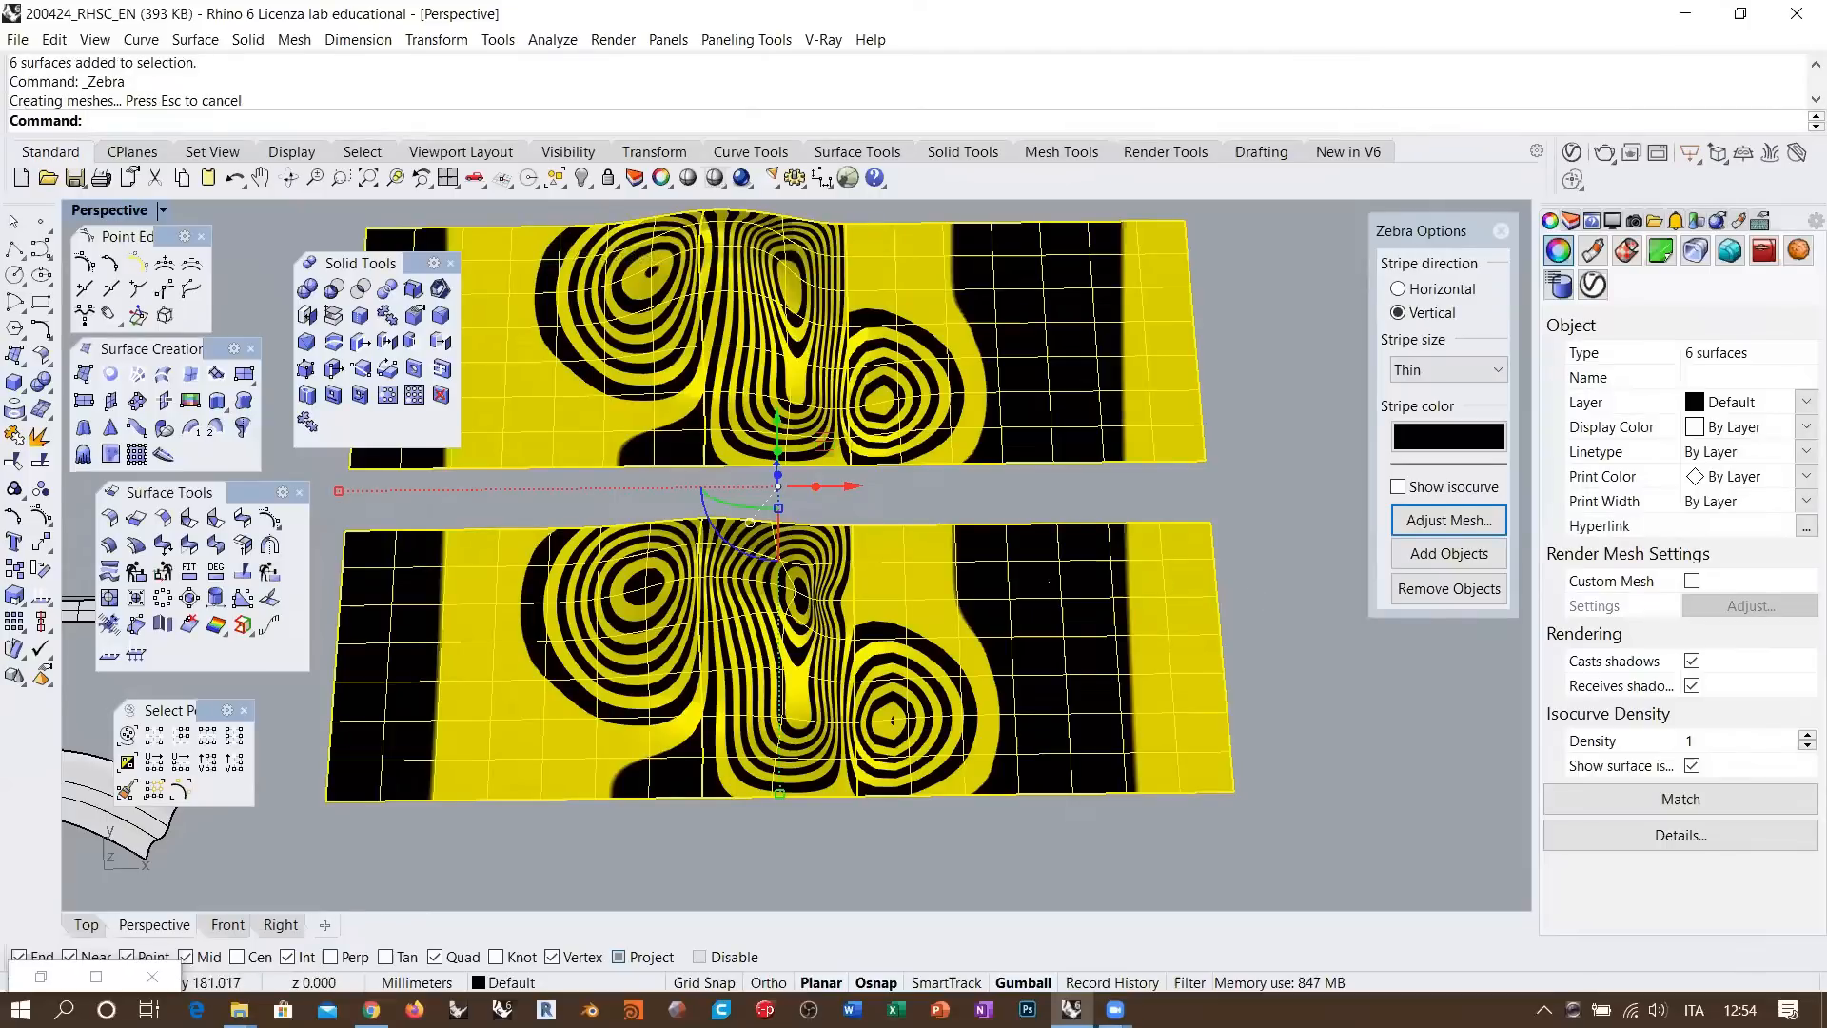
pyautogui.moveTo(1048, 582); pyautogui.dragTo(1192, 671, button='right')
pyautogui.click(965, 564)
pyautogui.moveTo(965, 564); pyautogui.dragTo(727, 597, button='right')
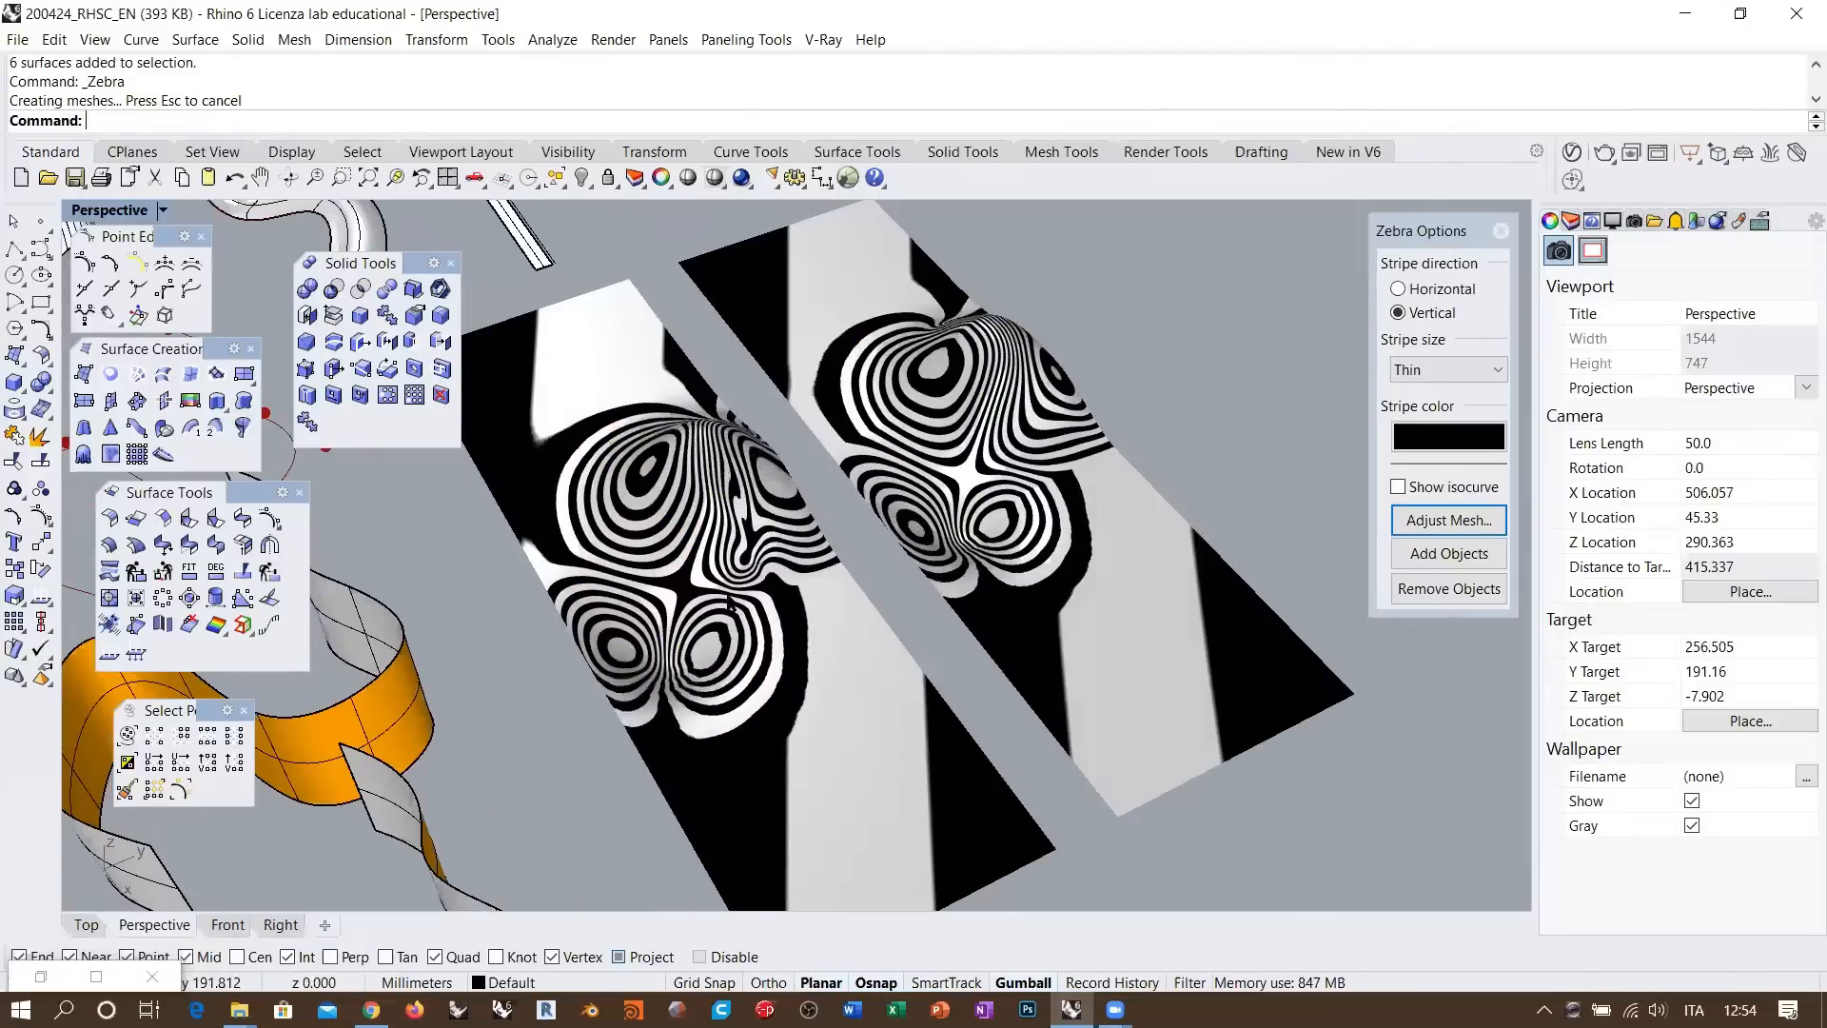
pyautogui.scroll(4, 729, 603)
pyautogui.scroll(2, 956, 556)
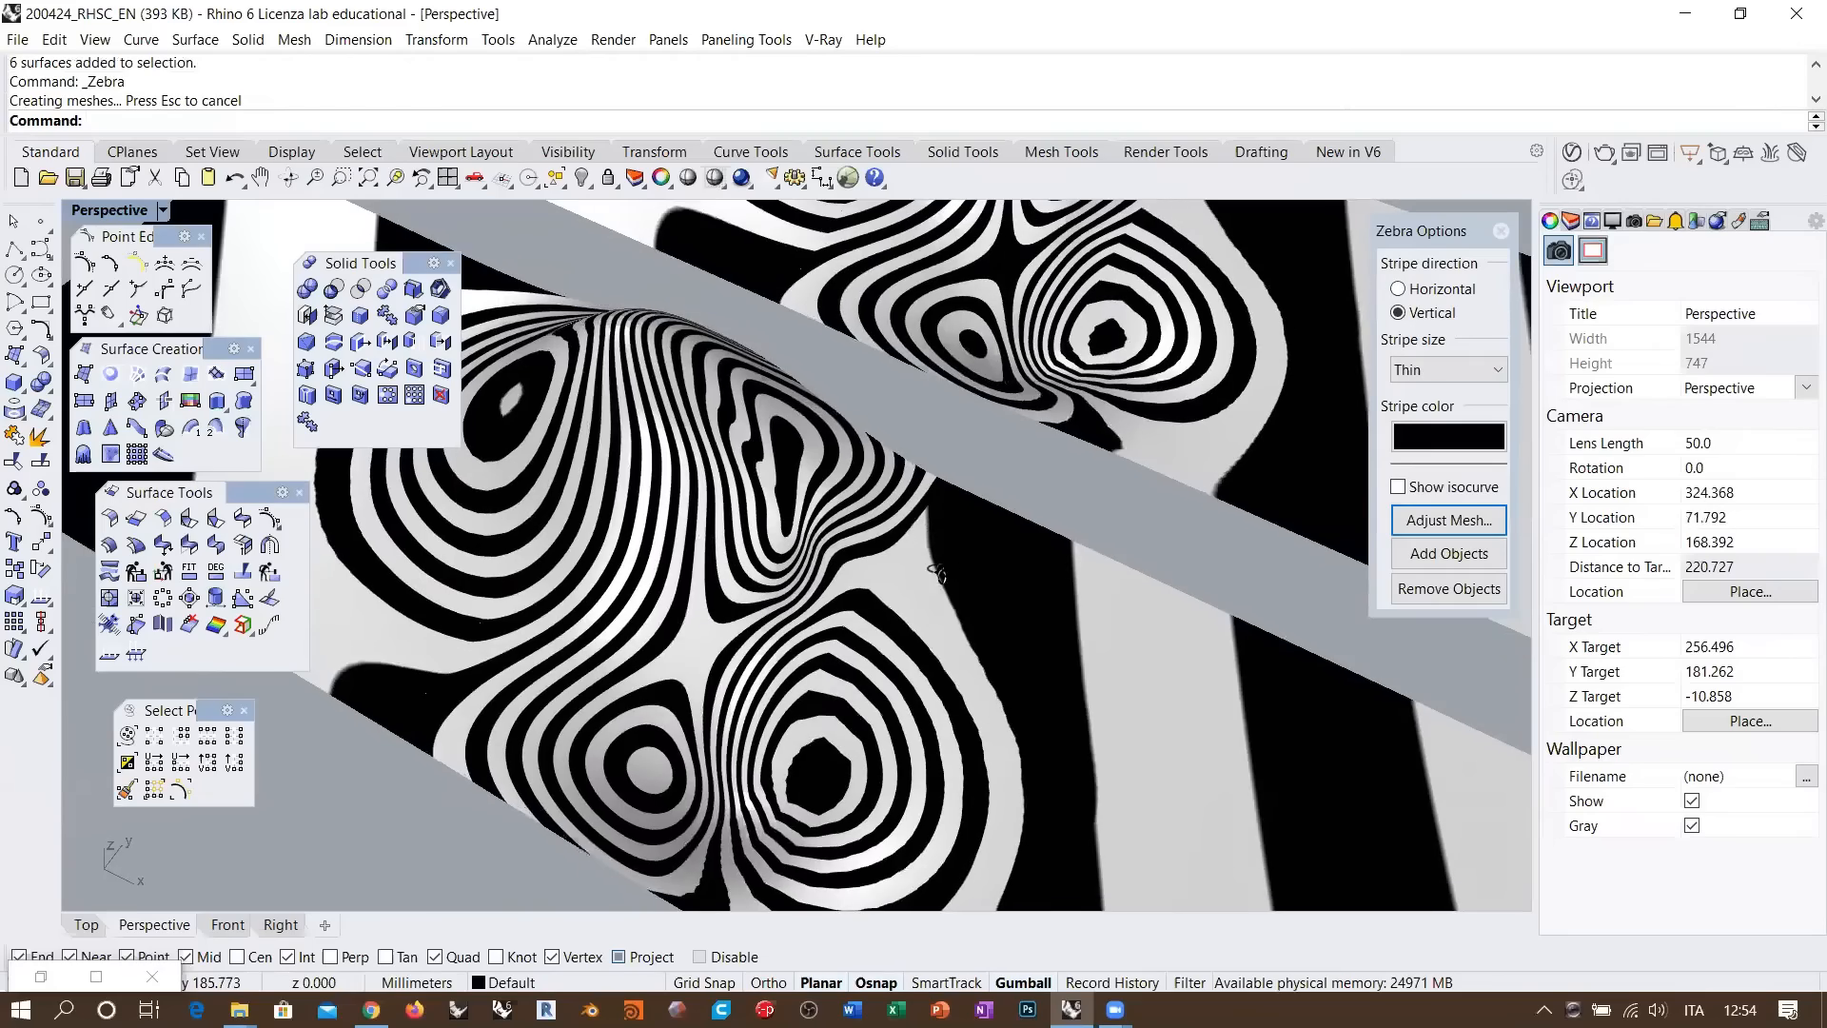
# Examine the zebra stripes across the blend joins of the front row from several angles, then end the Zebra analysis
pyautogui.moveTo(937, 572); pyautogui.dragTo(696, 726, button='right')
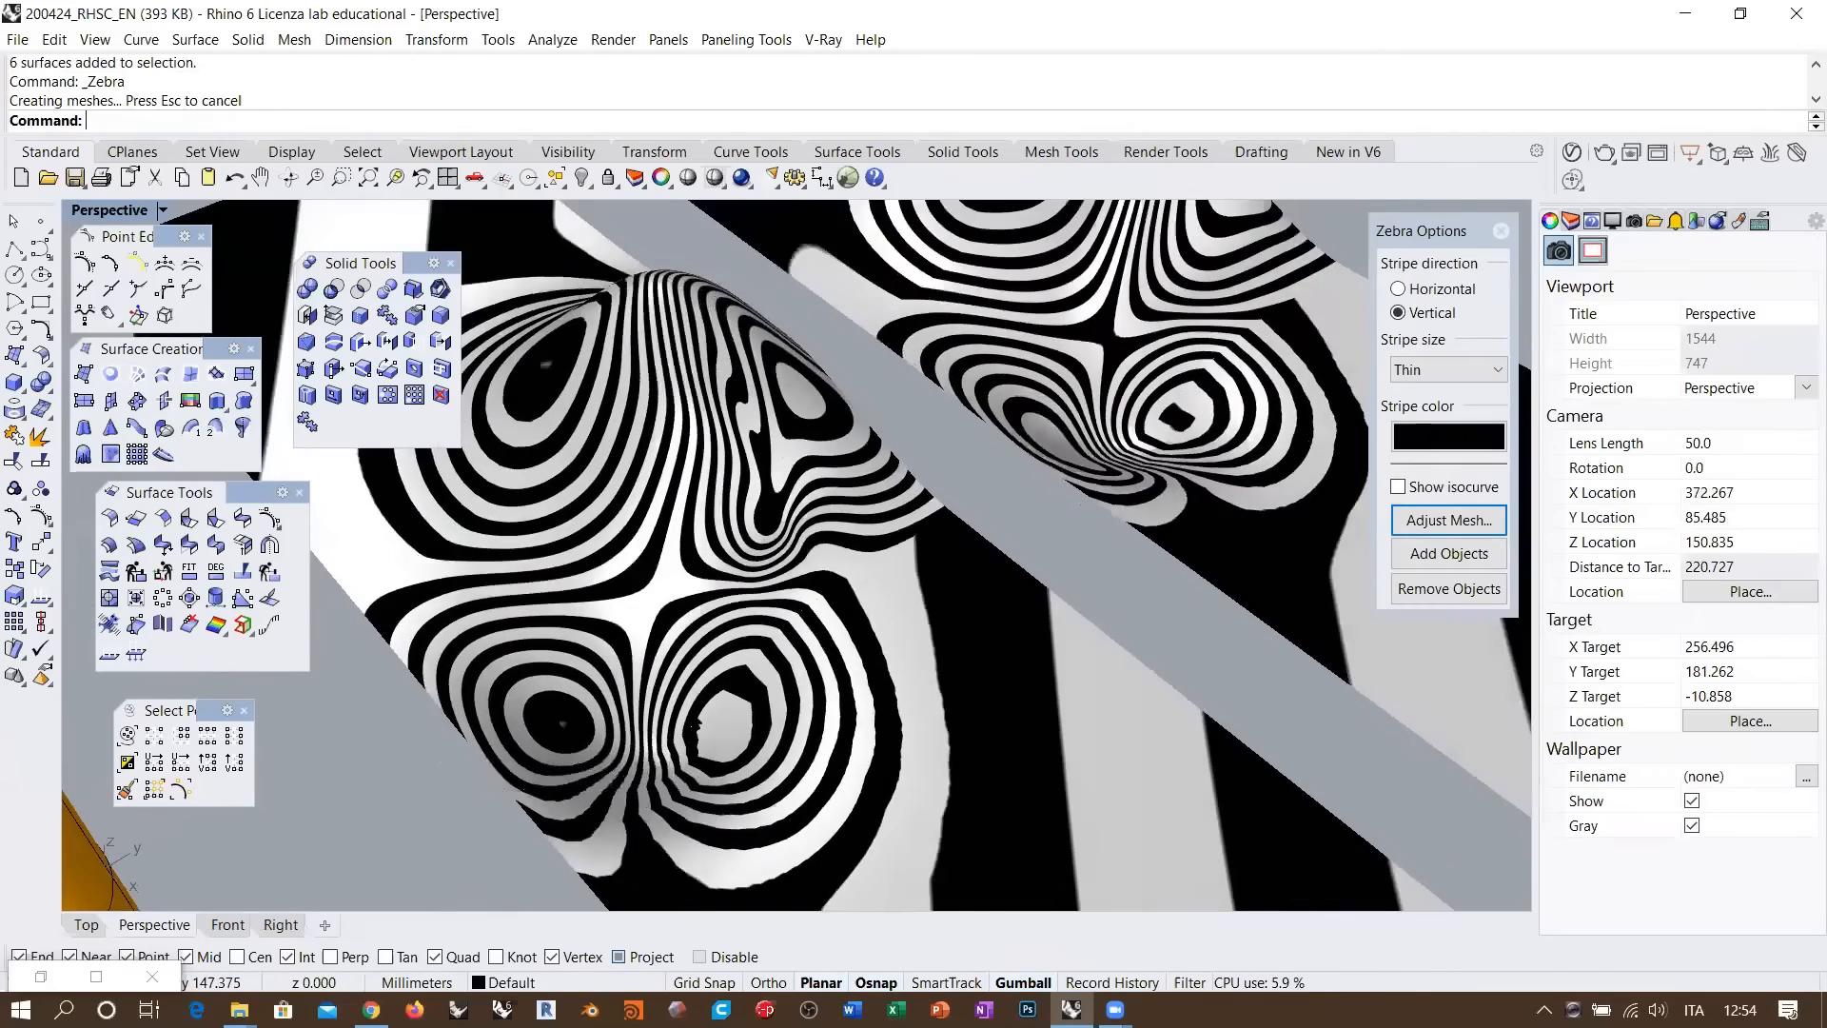
pyautogui.scroll(4, 695, 726)
pyautogui.moveTo(852, 652); pyautogui.dragTo(769, 719, button='right')
pyautogui.keyDown('shift'); pyautogui.moveTo(768, 719); pyautogui.dragTo(650, 445, button='right'); pyautogui.keyUp('shift')
pyautogui.scroll(-6, 753, 624)
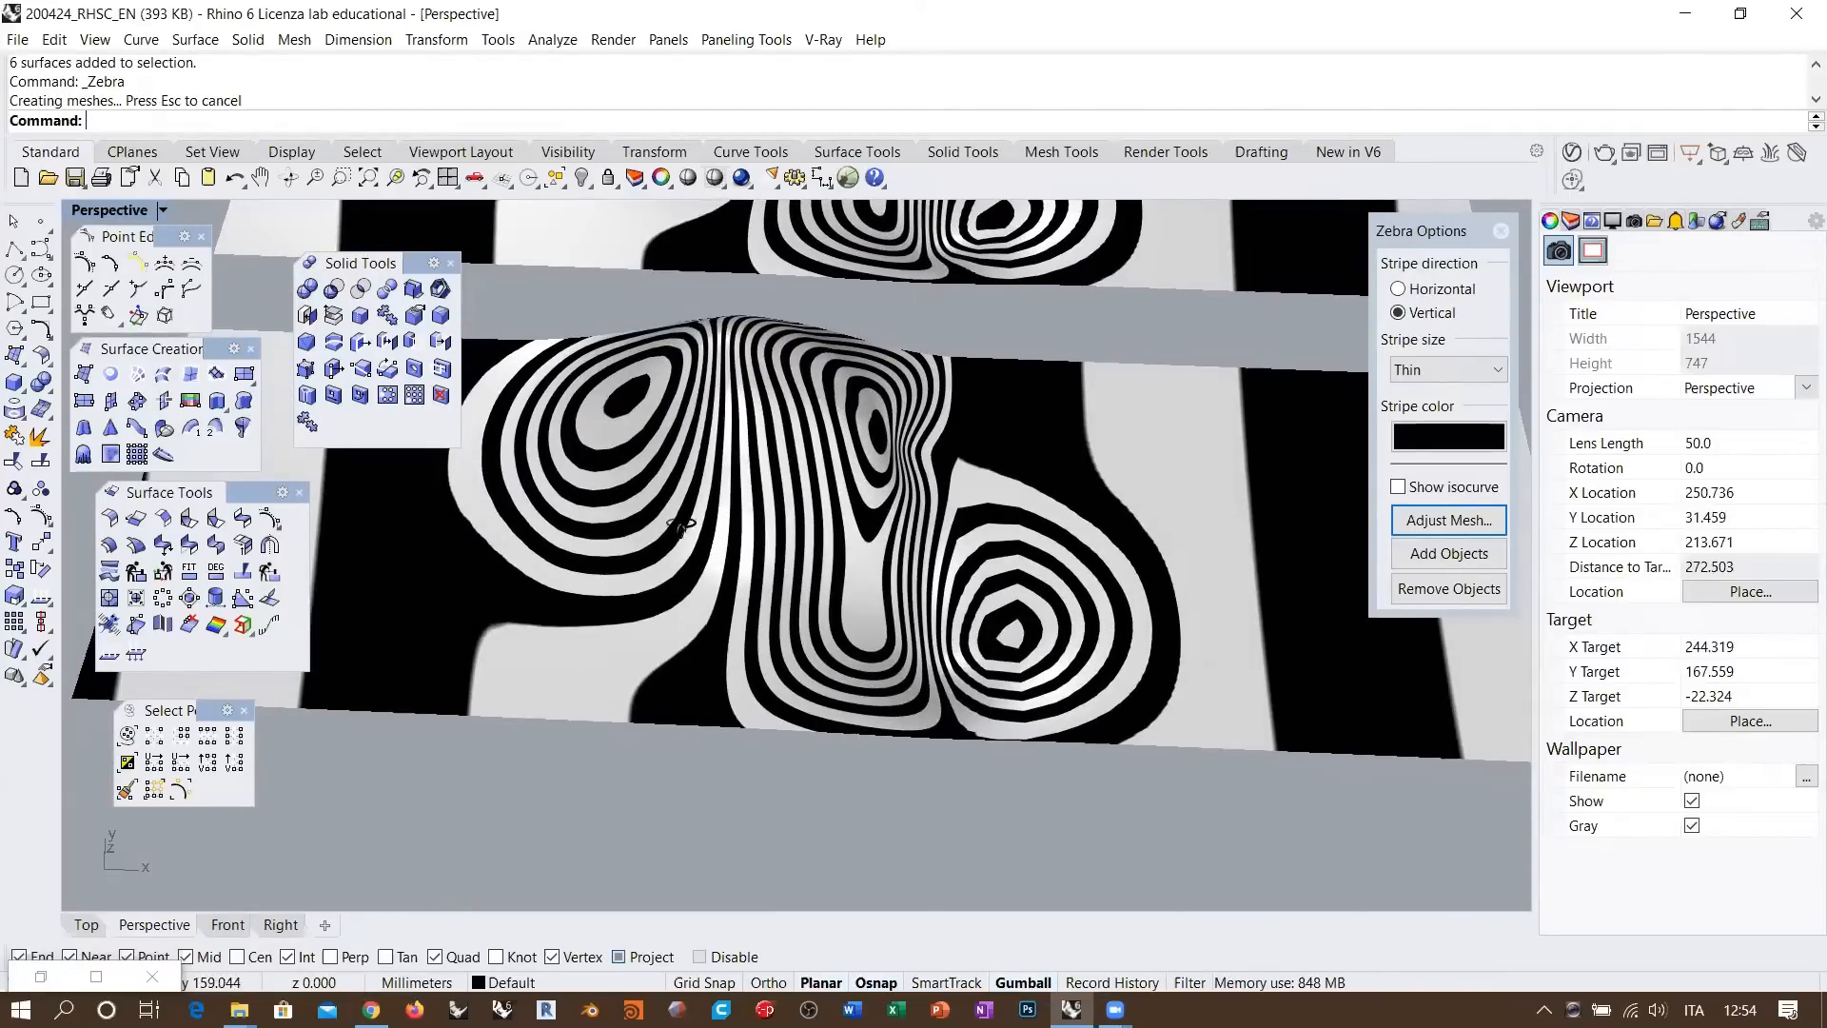
pyautogui.moveTo(687, 528); pyautogui.dragTo(552, 644, button='right')
pyautogui.scroll(6, 776, 628)
pyautogui.scroll(-4, 551, 645)
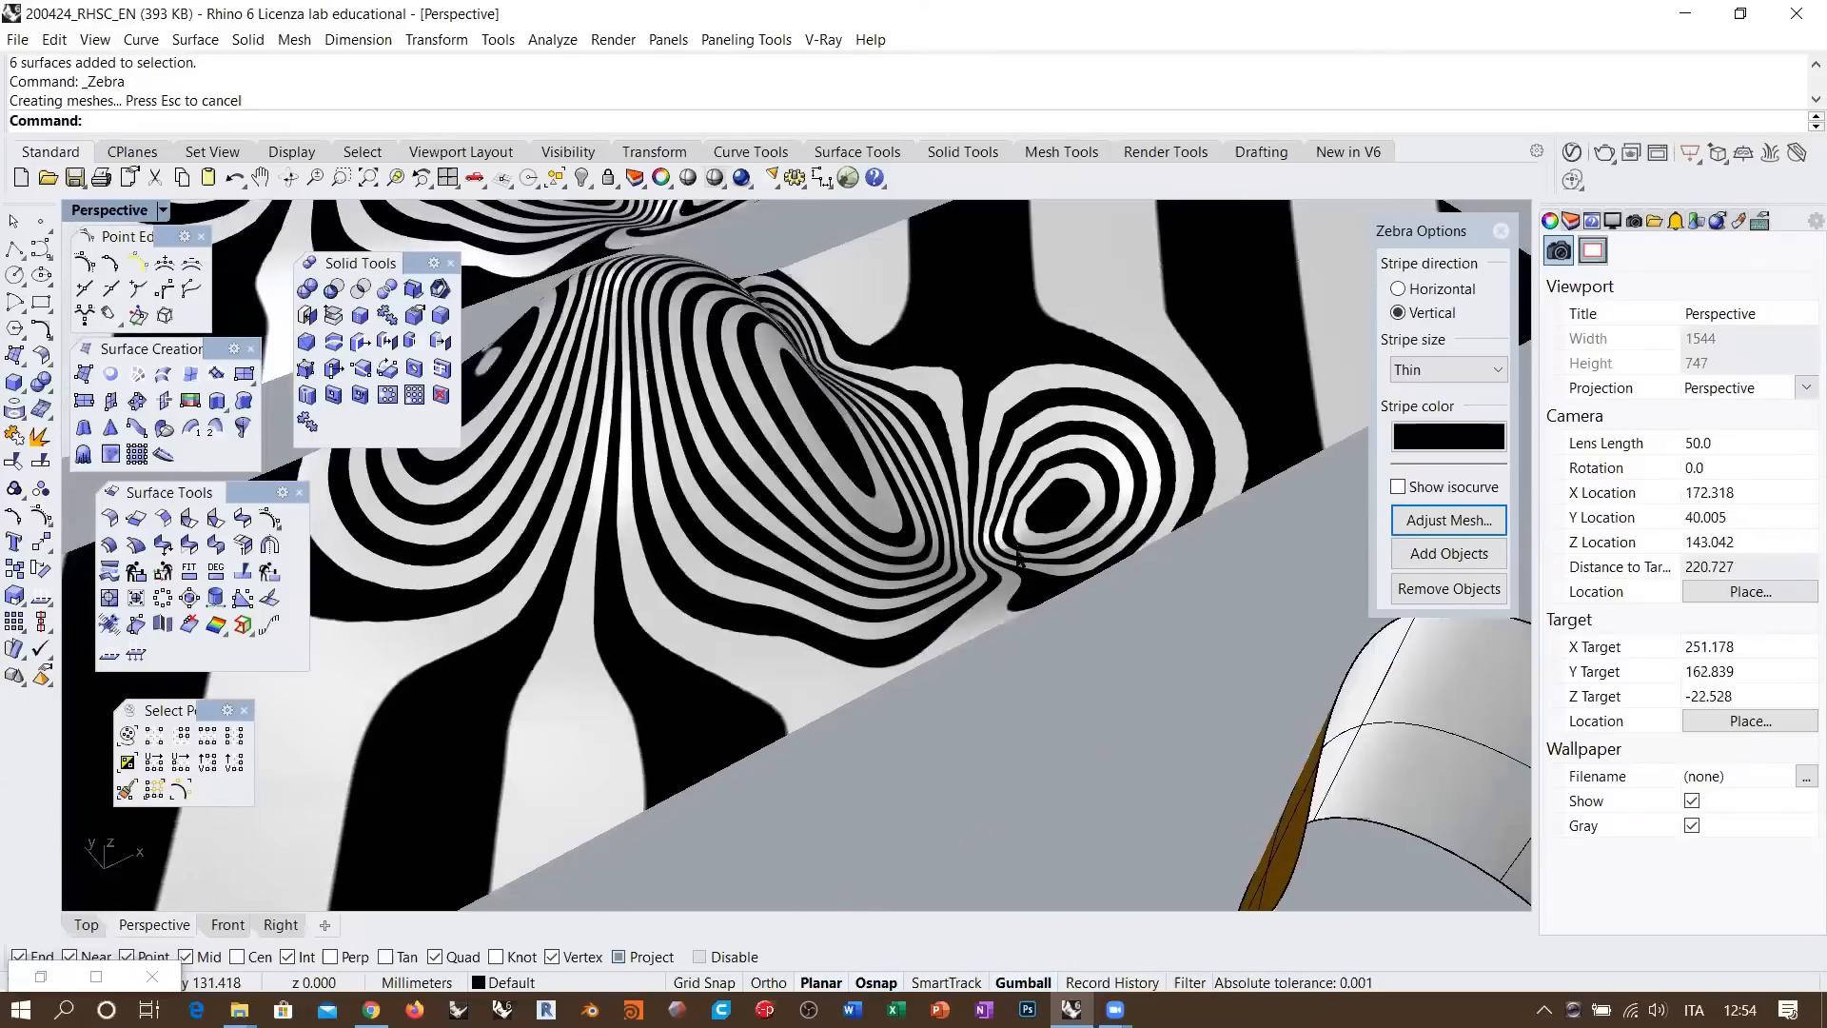
pyautogui.moveTo(1160, 494); pyautogui.dragTo(954, 442, button='right')
pyautogui.scroll(4, 952, 468)
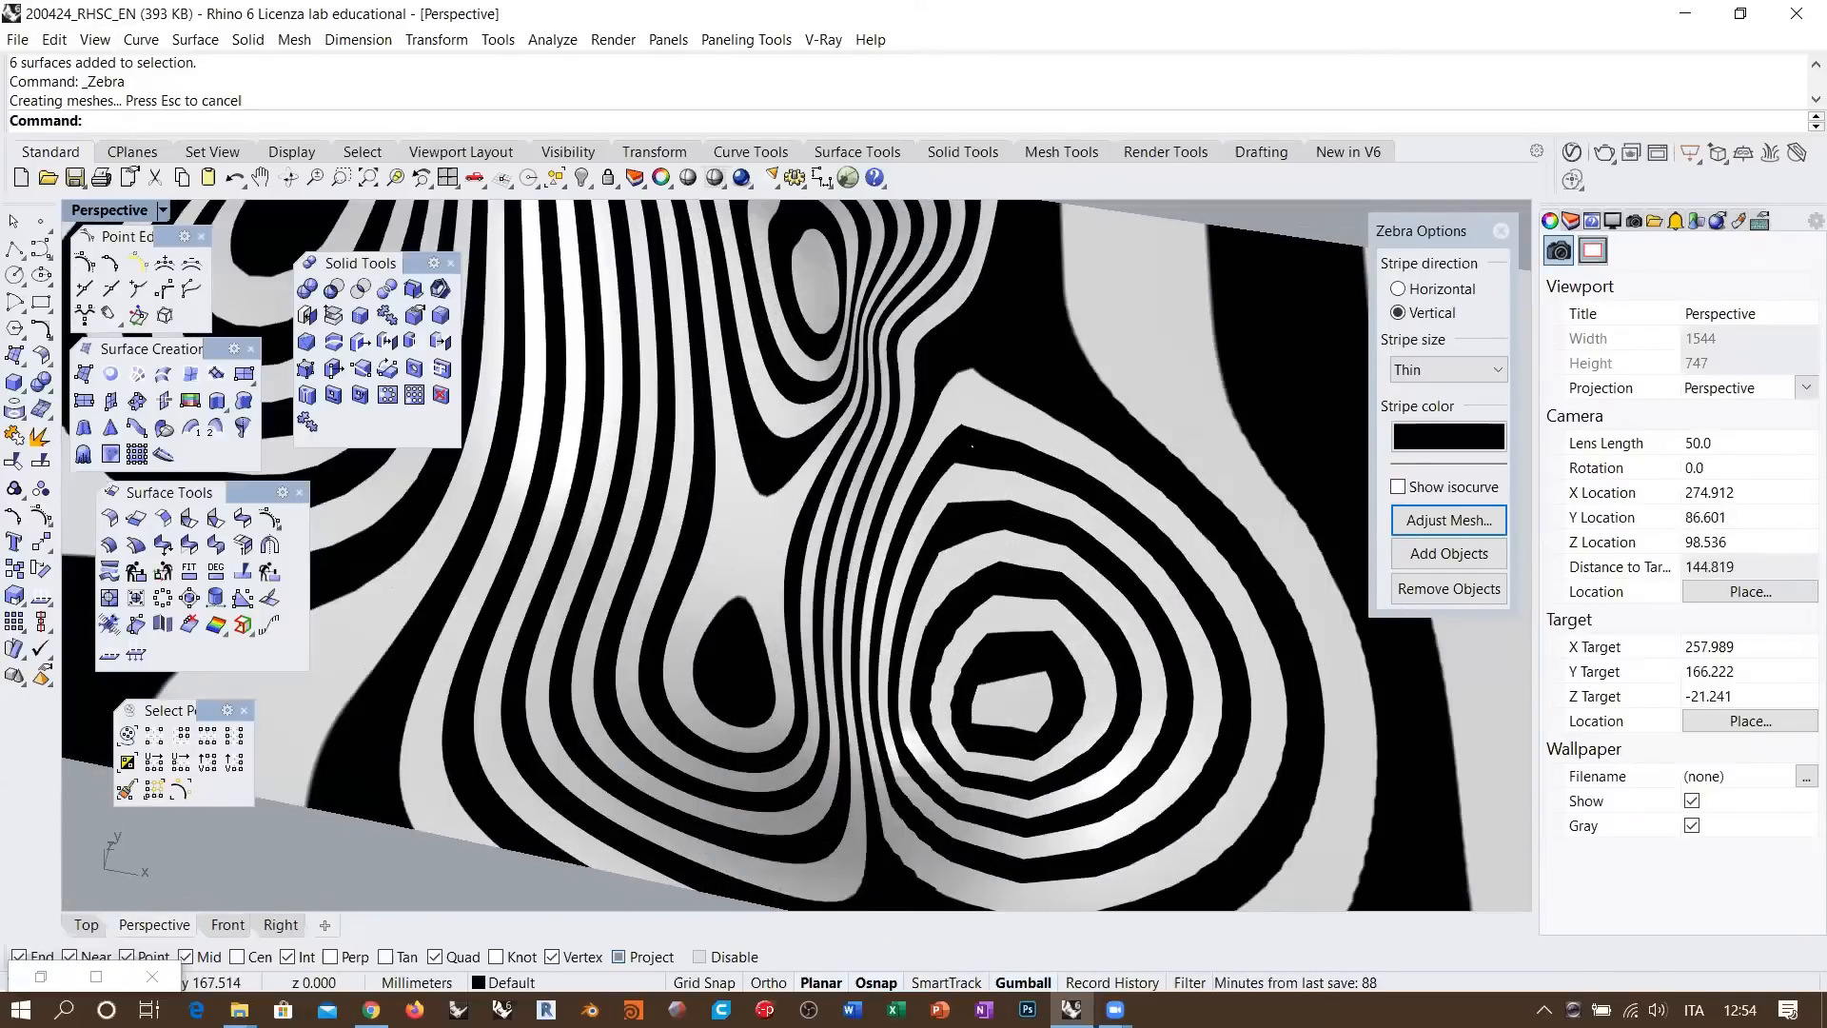
pyautogui.scroll(-8, 907, 645)
pyautogui.moveTo(835, 521); pyautogui.dragTo(816, 567, button='right')
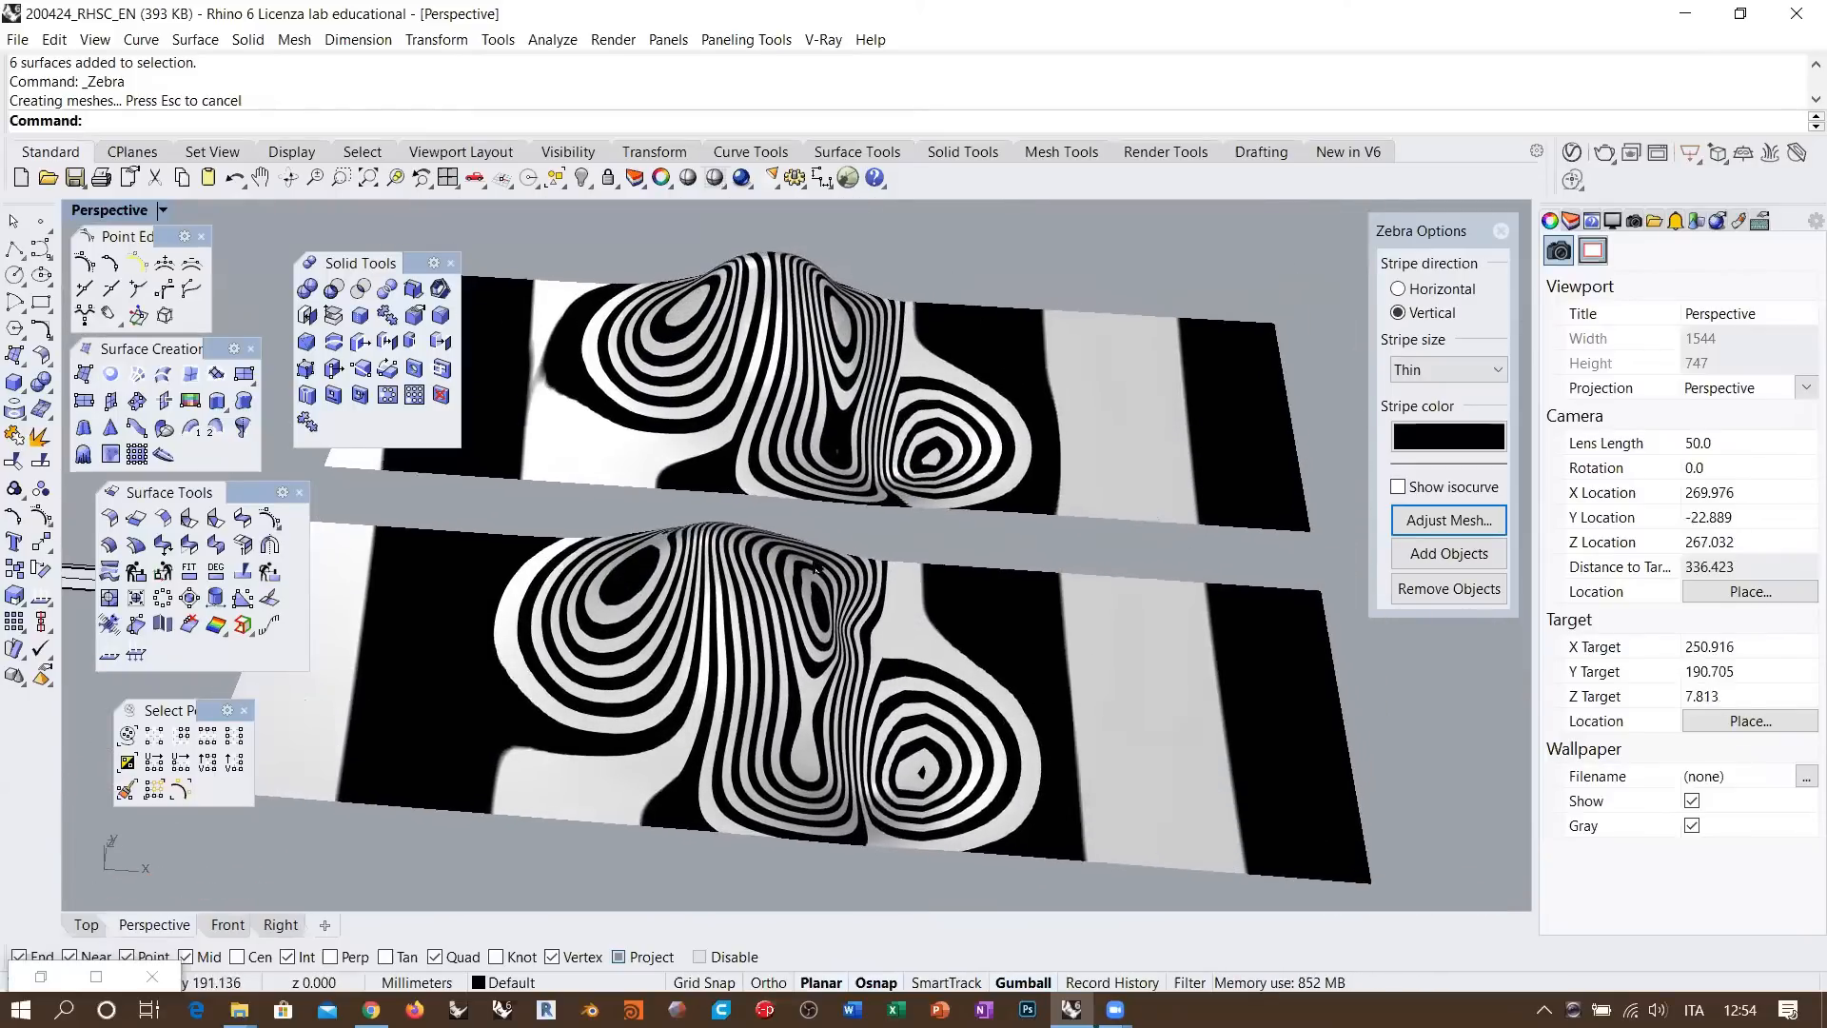
pyautogui.click(1500, 232)
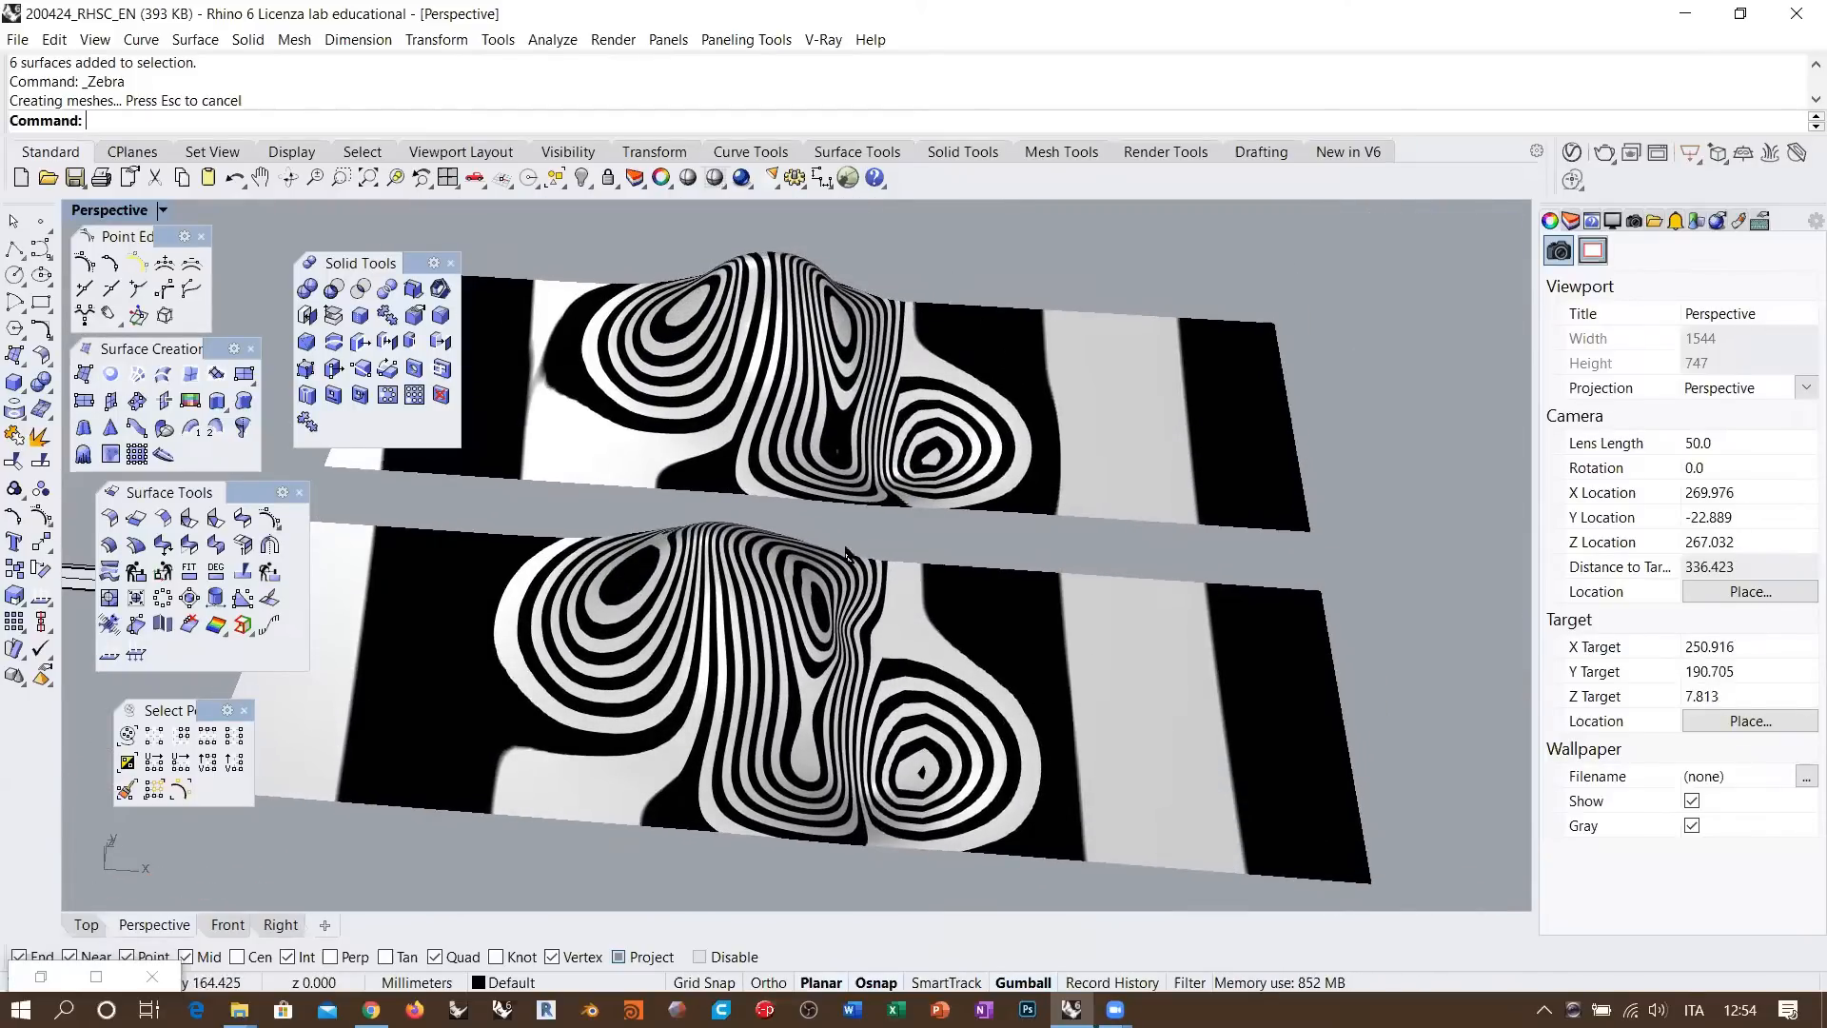
# Check the front blend surface's degree and point count in the Rebuild options without rebuilding it
pyautogui.moveTo(842, 561); pyautogui.dragTo(829, 550, button='right')
pyautogui.scroll(6, 844, 571)
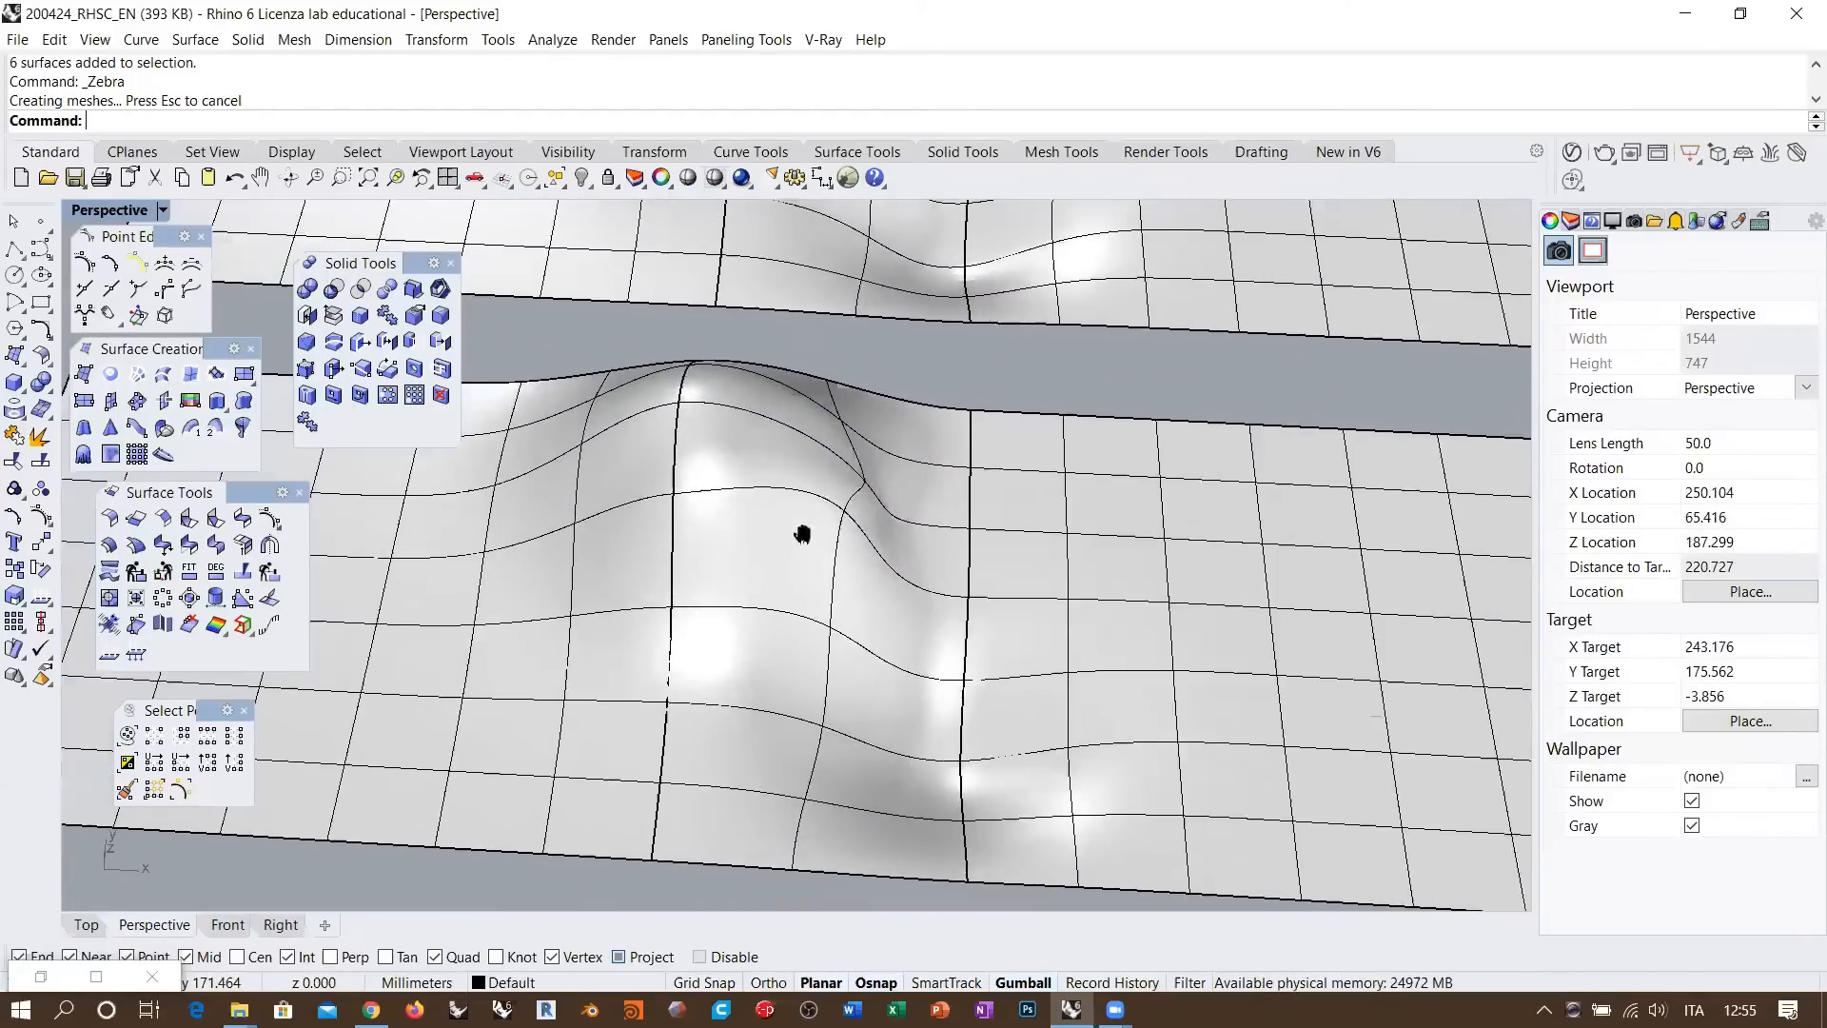
pyautogui.click(762, 482)
pyautogui.write('Rebuild')
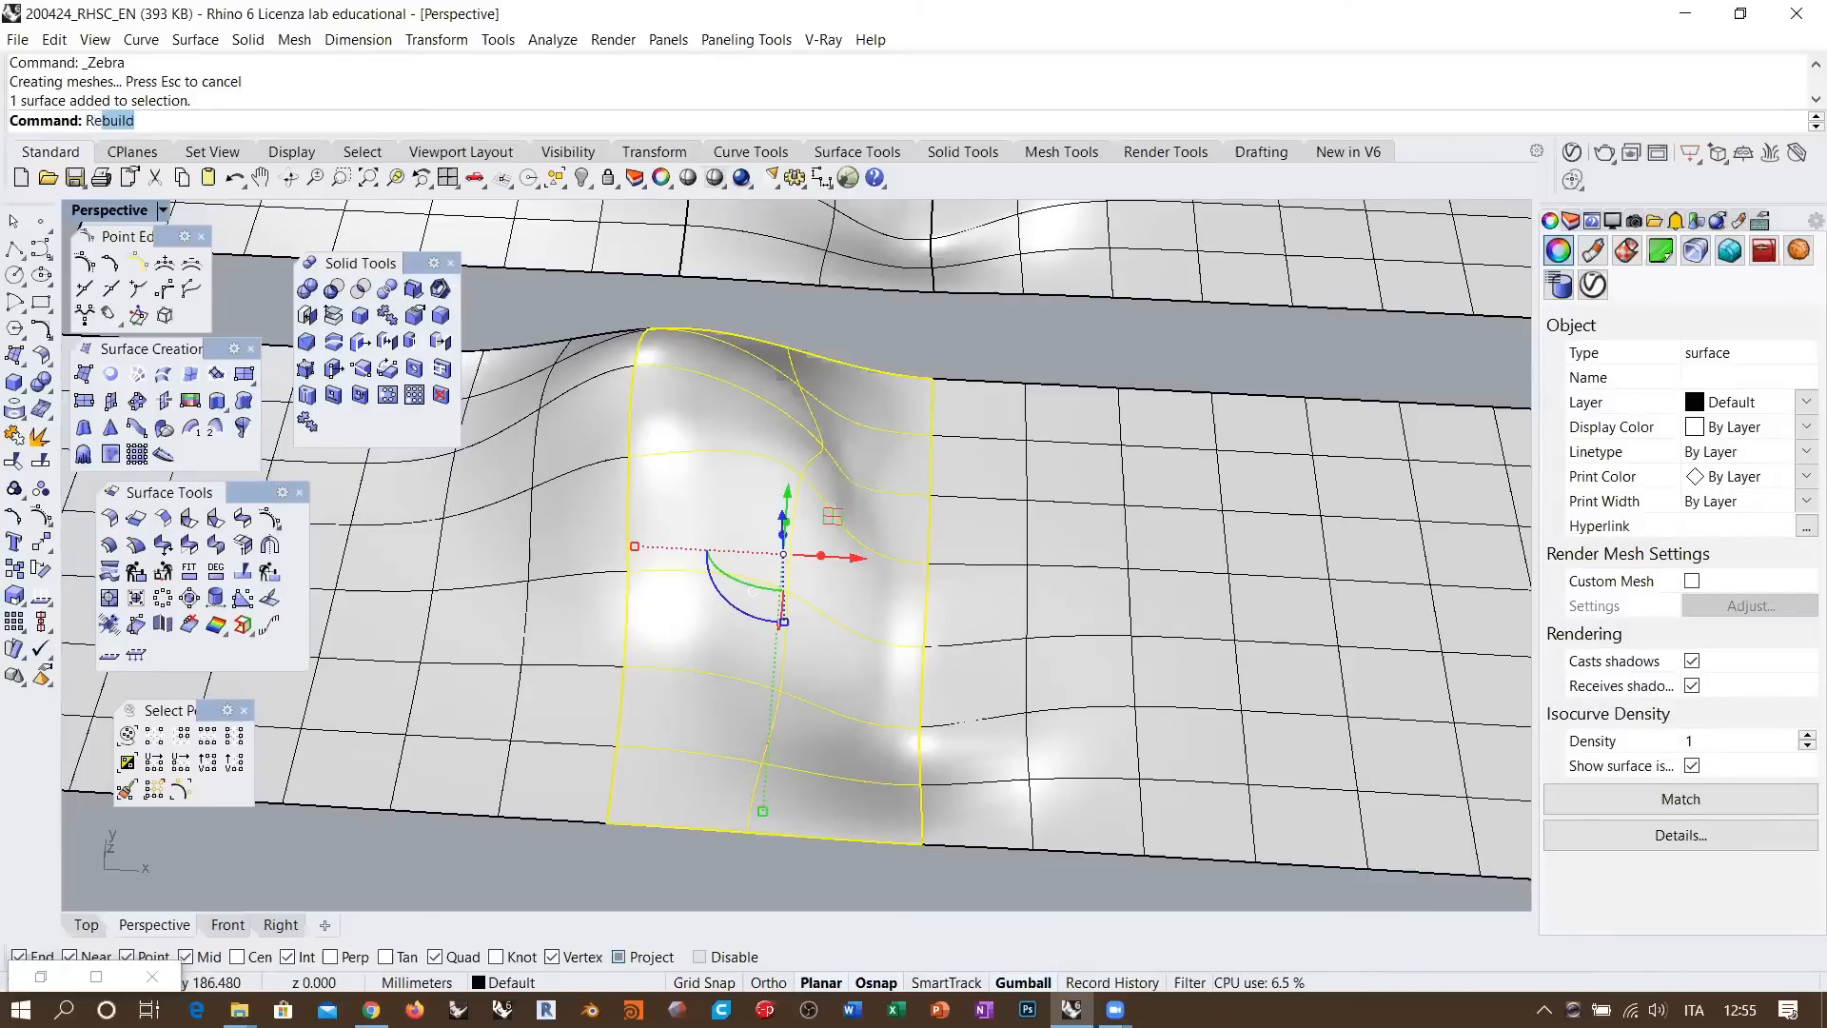
pyautogui.press('Return')
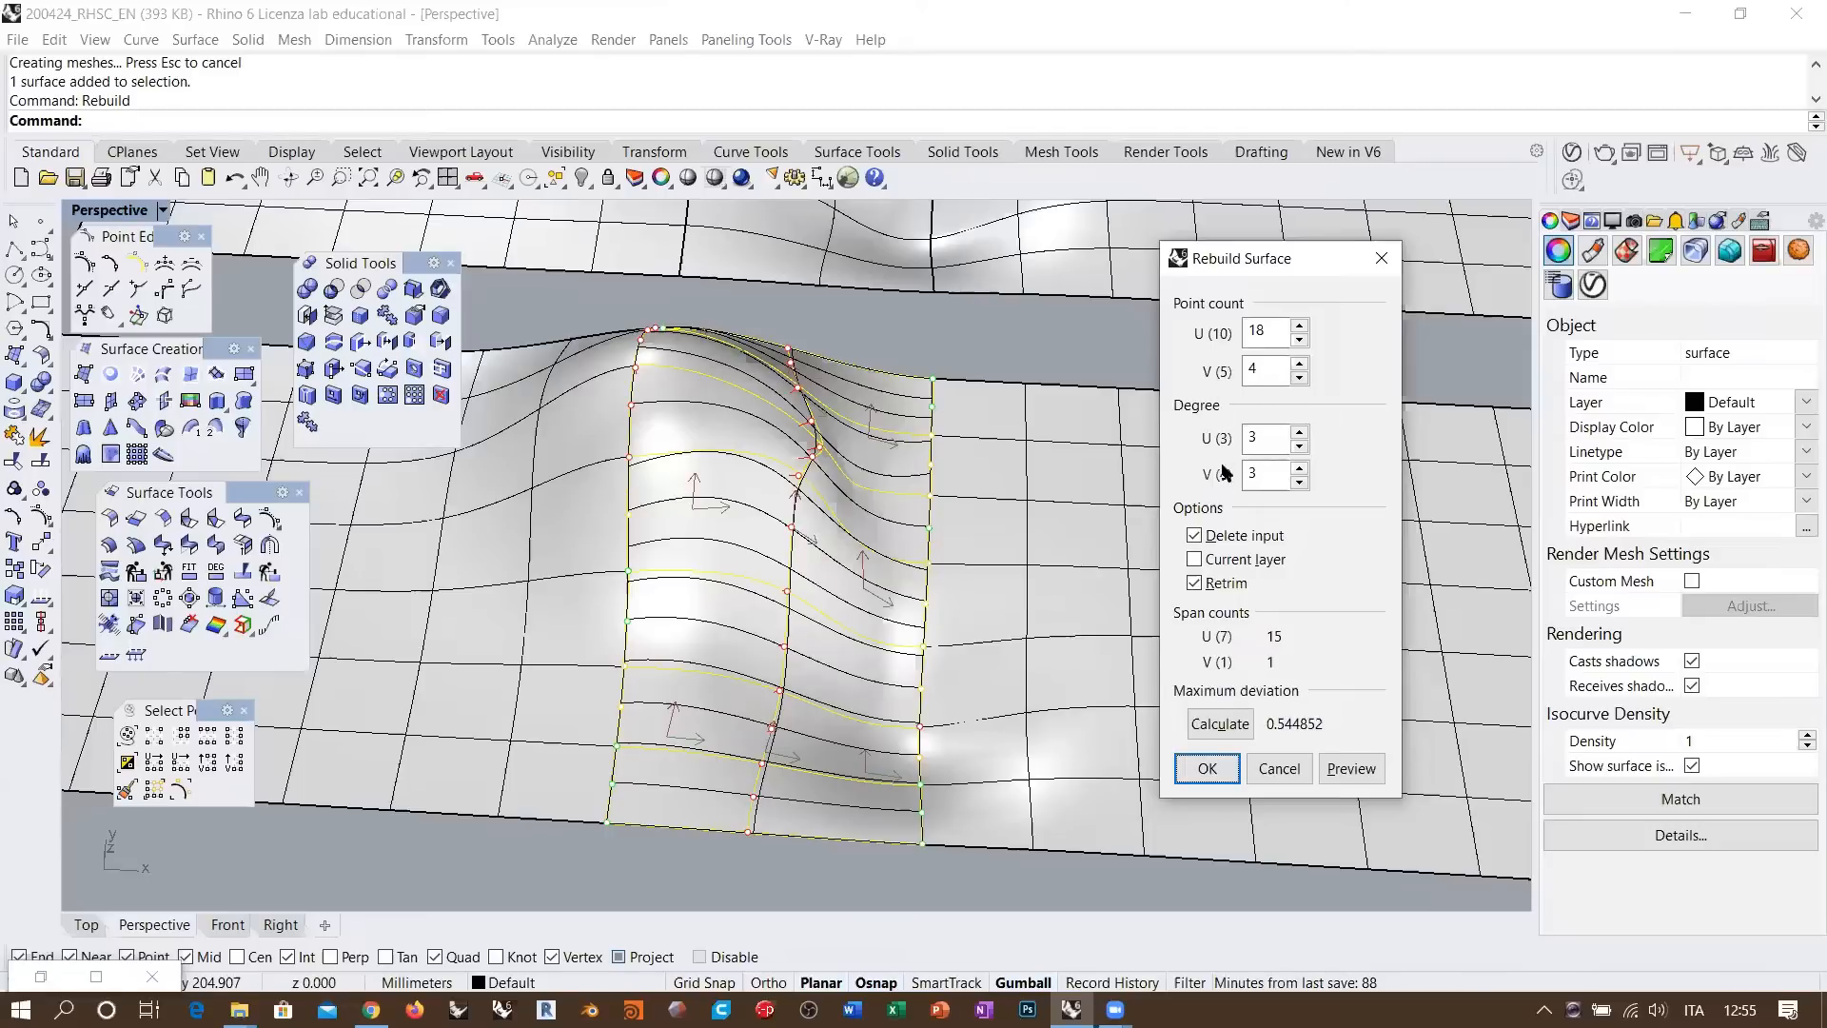
pyautogui.click(1279, 770)
# Delete the front row's blend surface and start a new Blend Surface between the two planes' facing edges
pyautogui.scroll(-5, 813, 542)
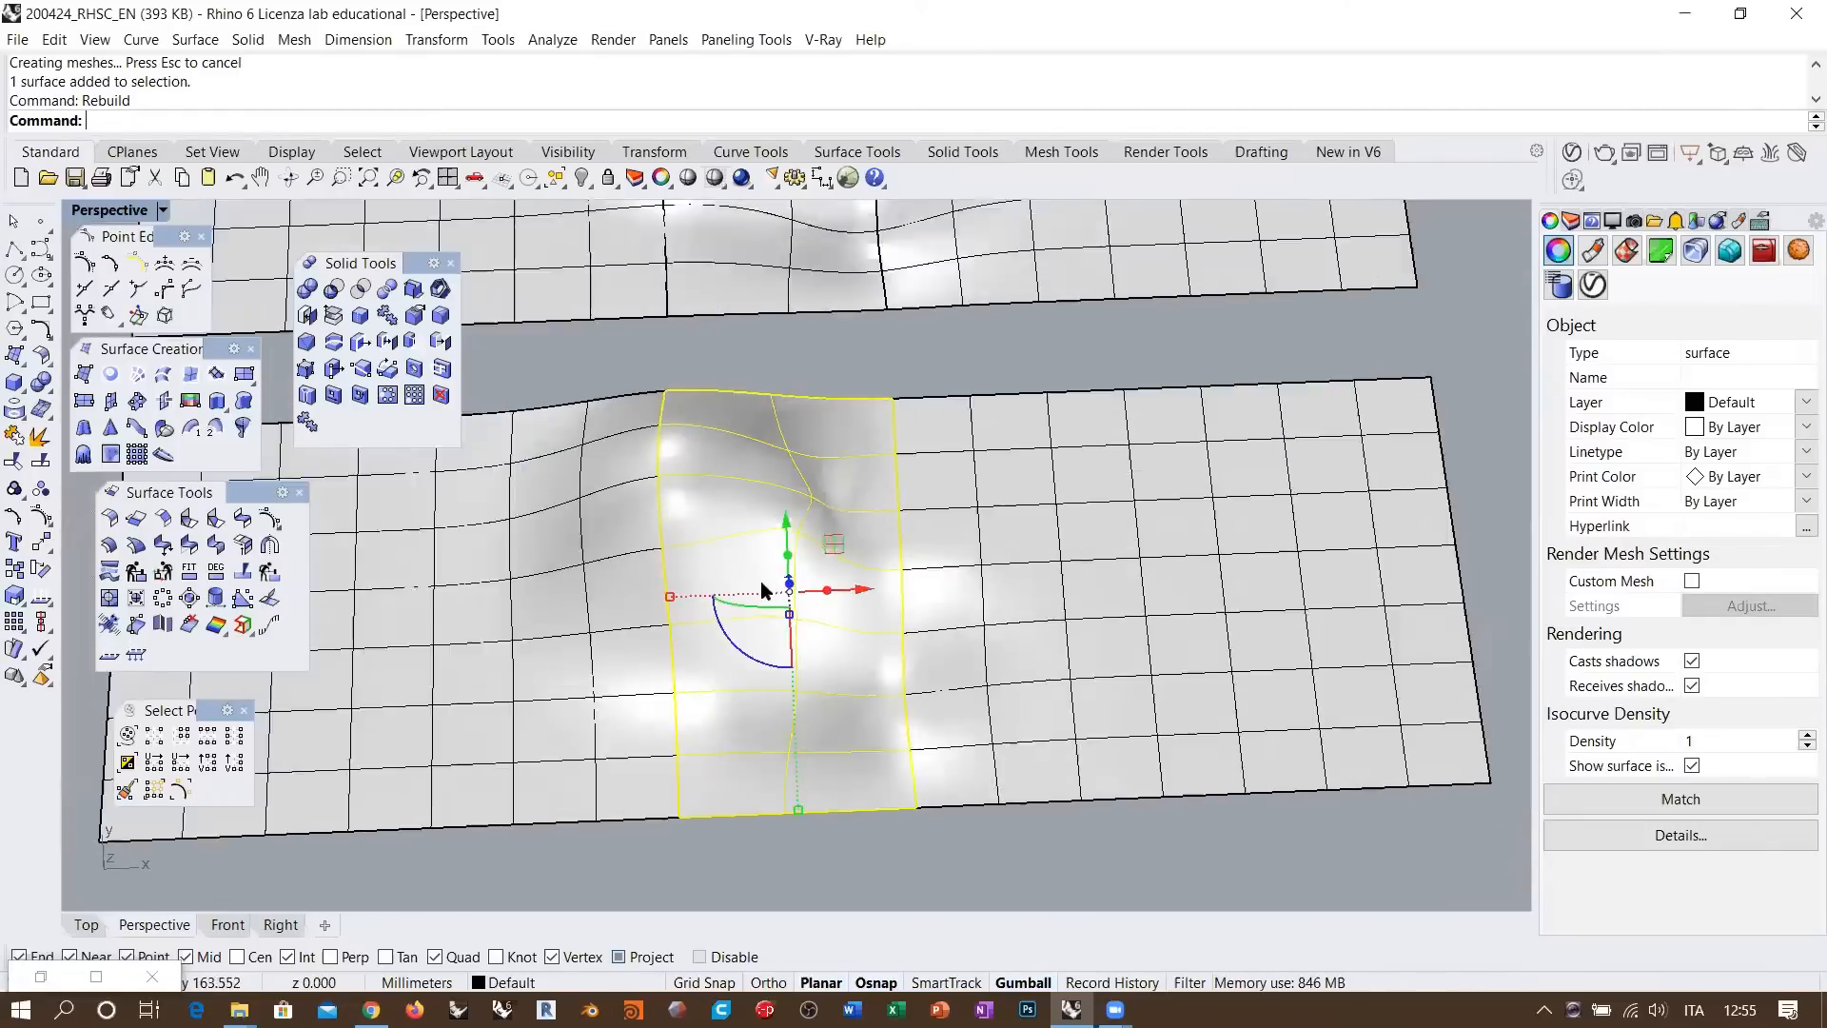
pyautogui.press('Delete')
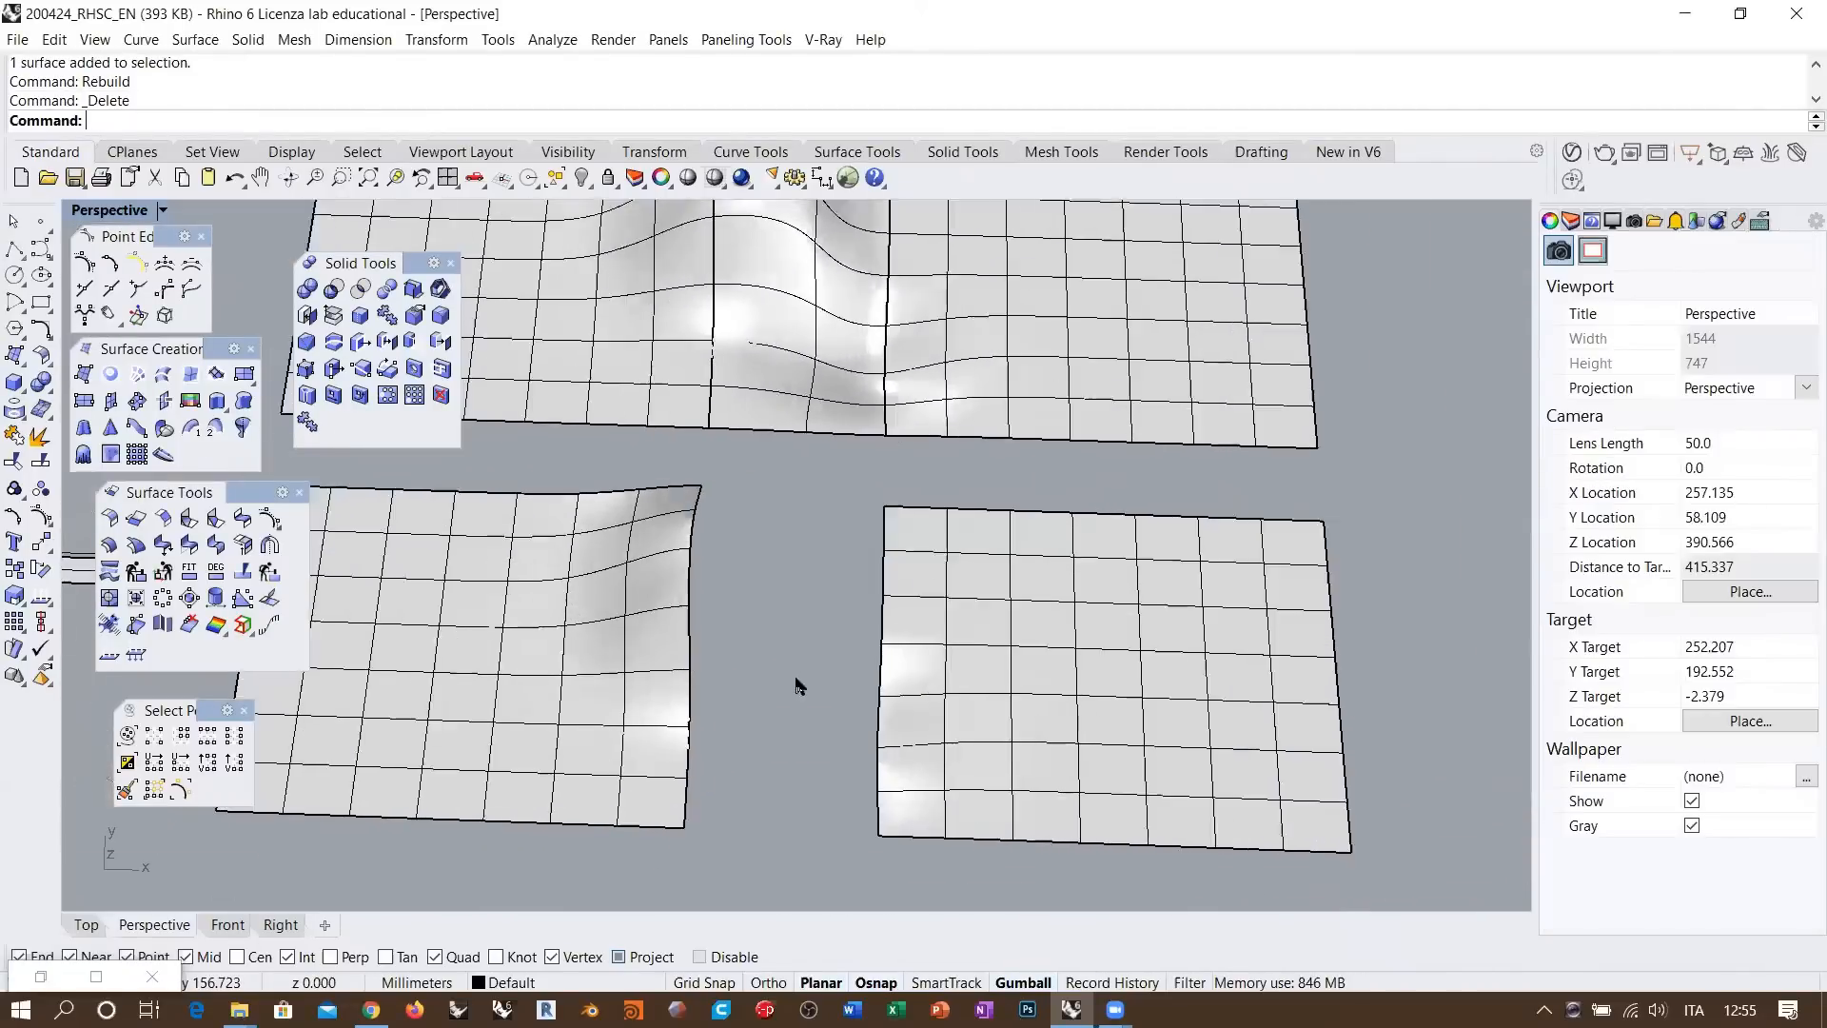
pyautogui.scroll(5, 624, 387)
pyautogui.rightClick(518, 78)
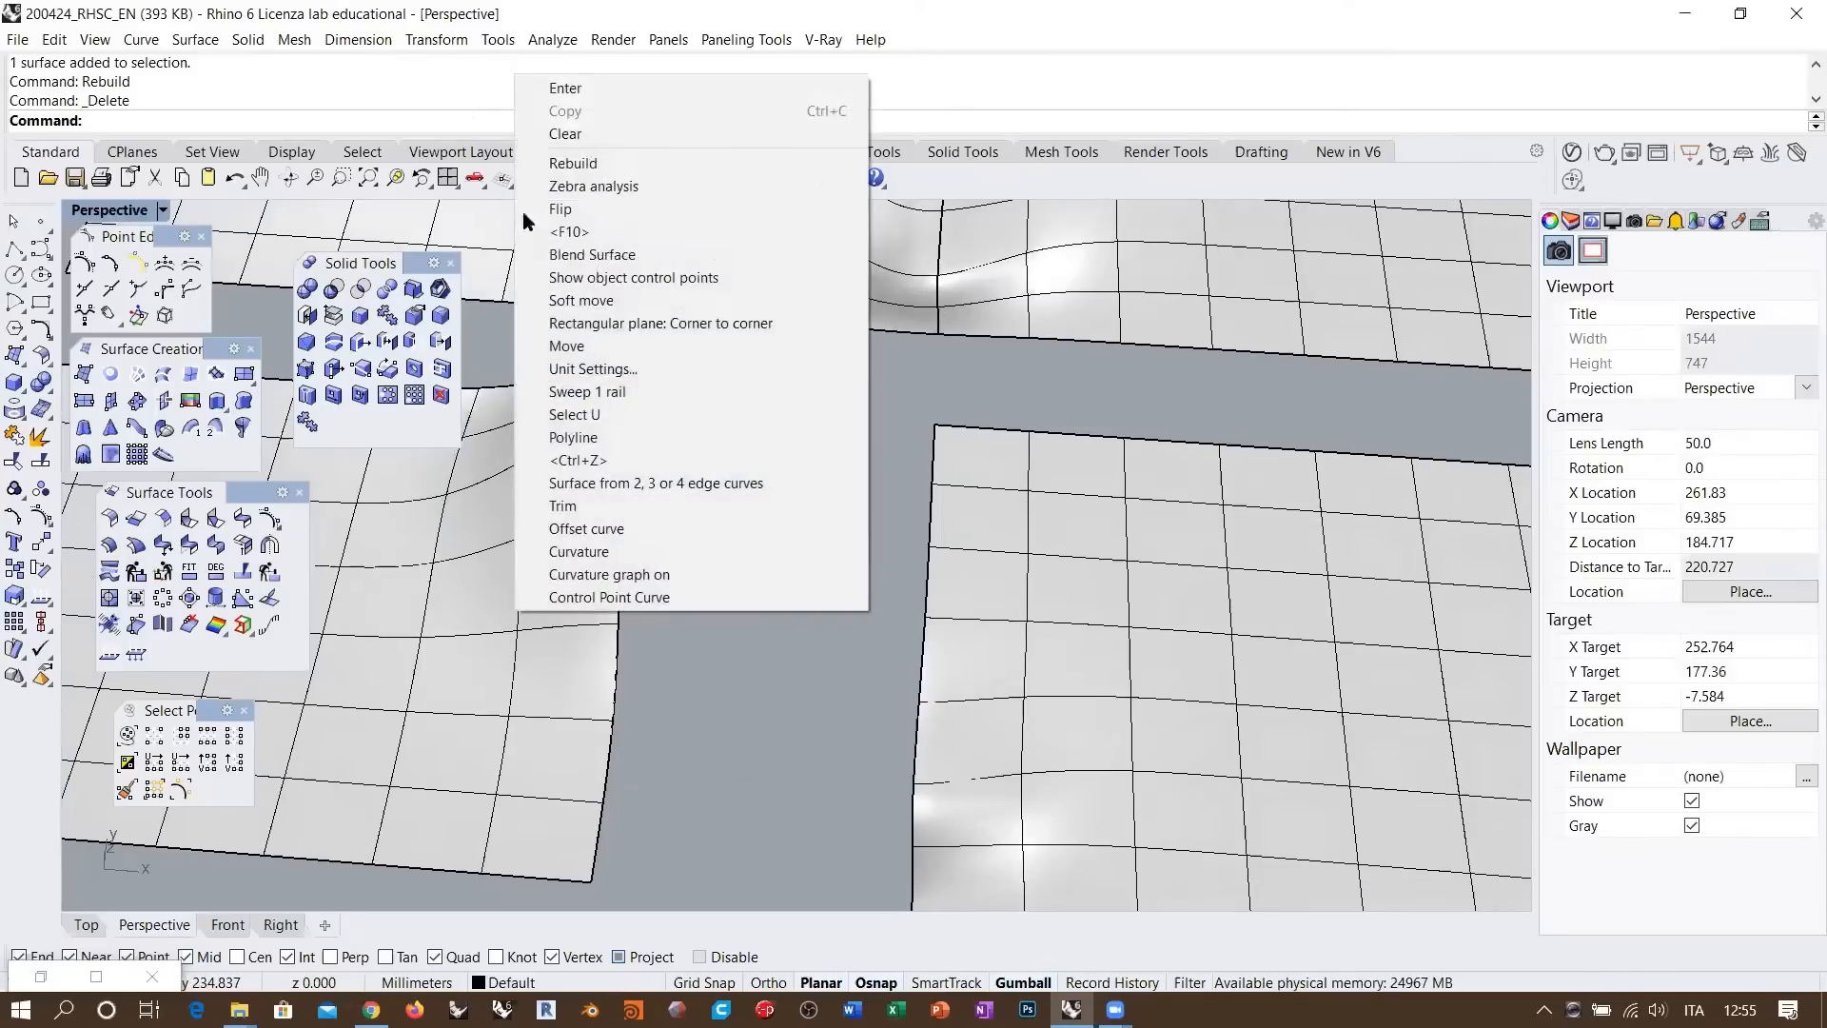
pyautogui.click(592, 254)
pyautogui.click(622, 476)
pyautogui.click(932, 547)
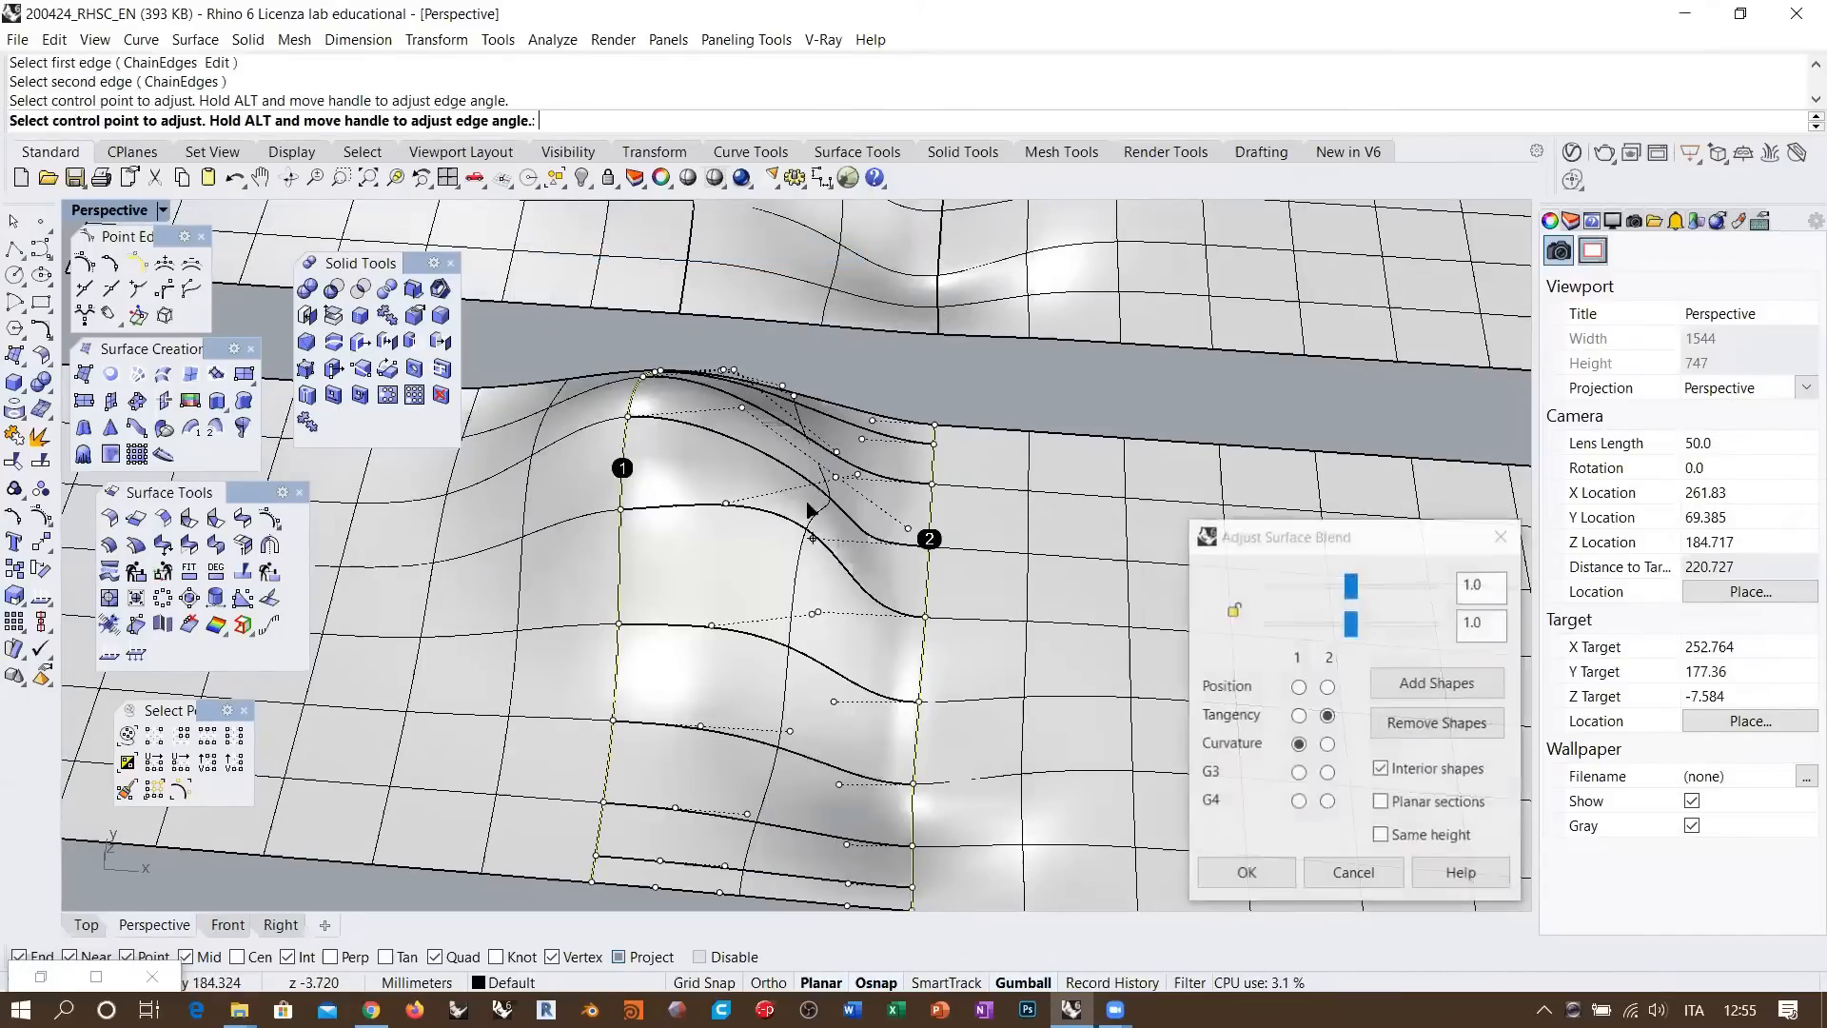
# Set G4 continuity at both edges, adjust the blend bulges to 0.607 at edge 1 and 0.697 at edge 2, and create the surface
pyautogui.keyDown('shift'); pyautogui.moveTo(855, 486); pyautogui.dragTo(805, 430, button='right'); pyautogui.keyUp('shift')
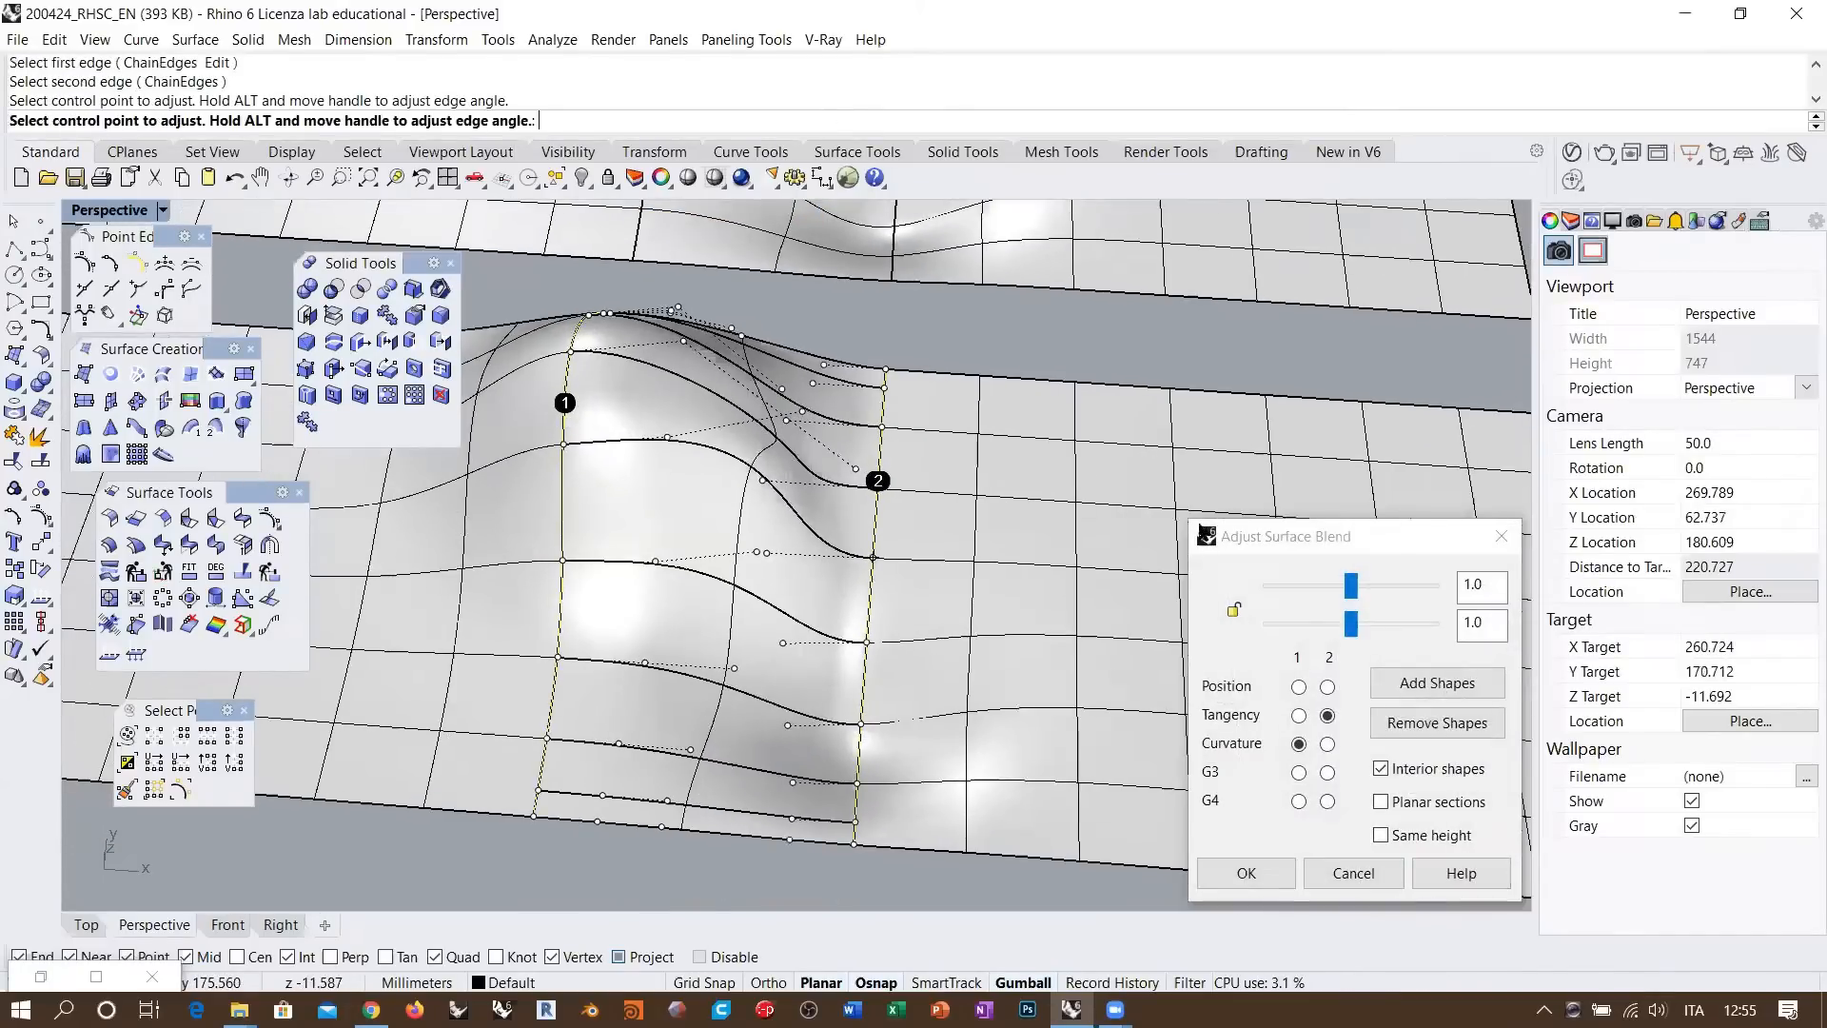
pyautogui.click(1299, 801)
pyautogui.click(1328, 801)
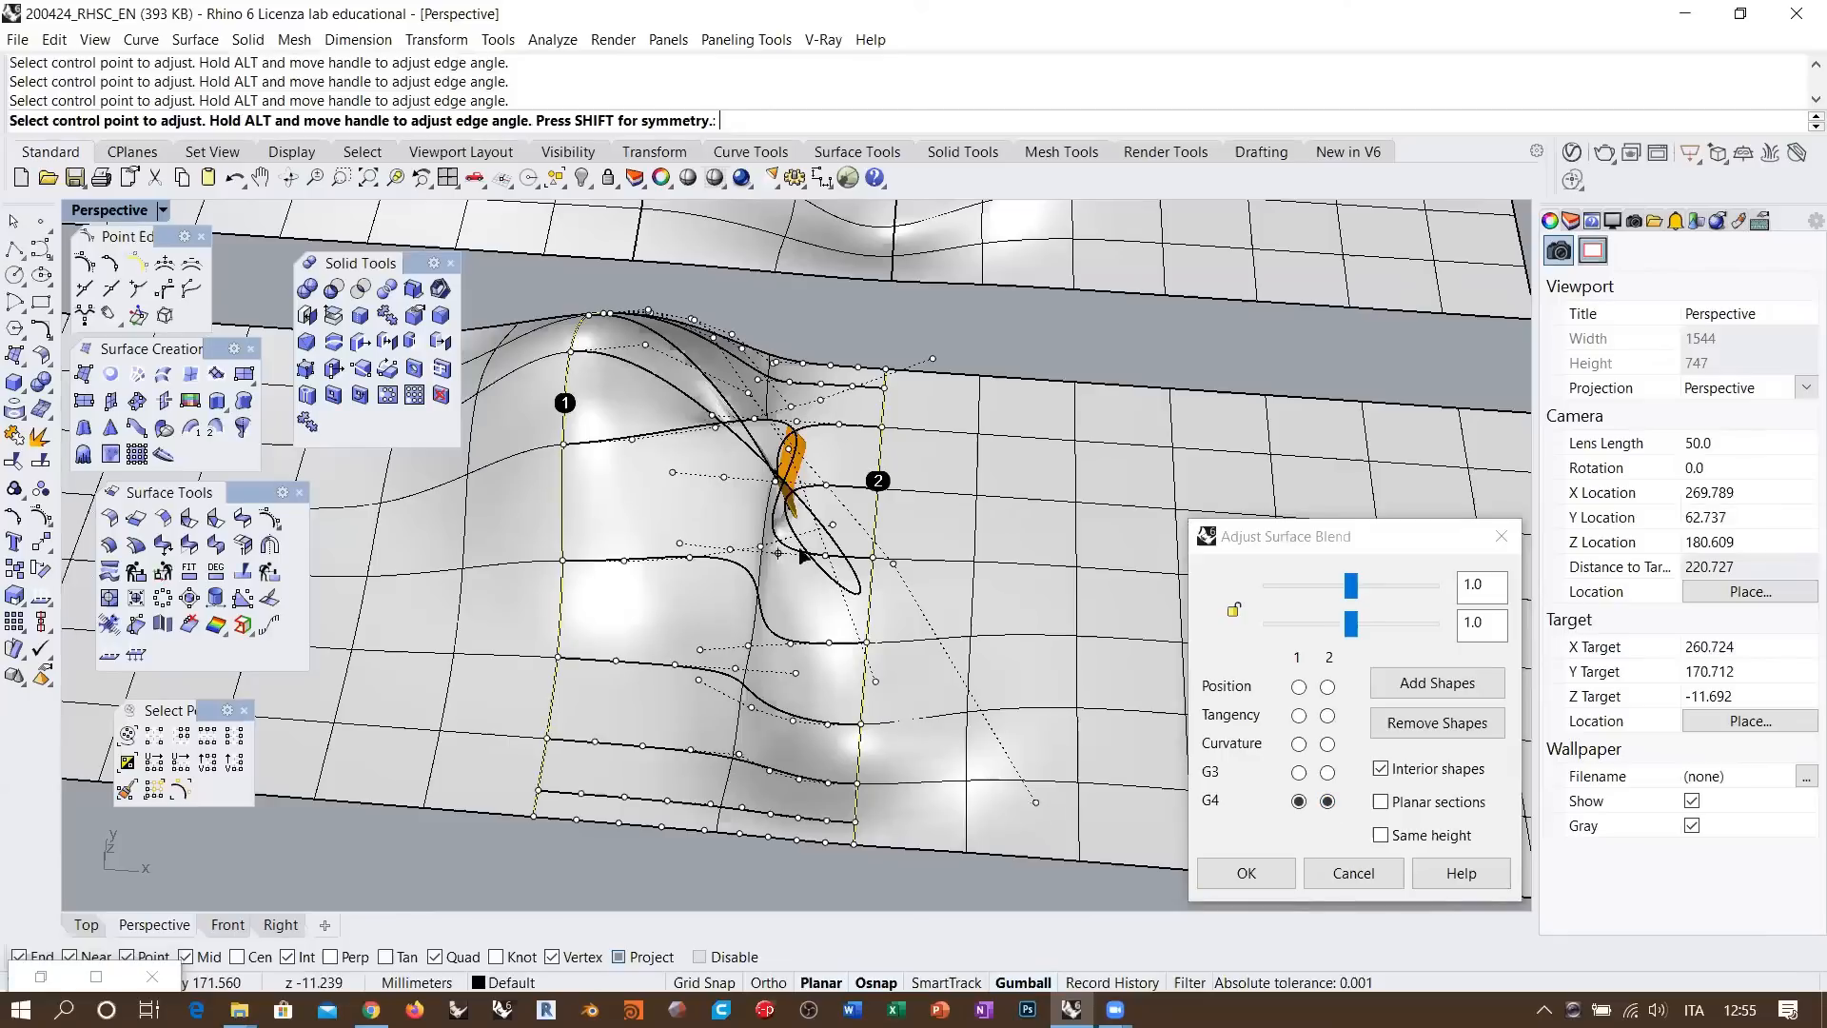
pyautogui.moveTo(1351, 585); pyautogui.dragTo(1328, 626)
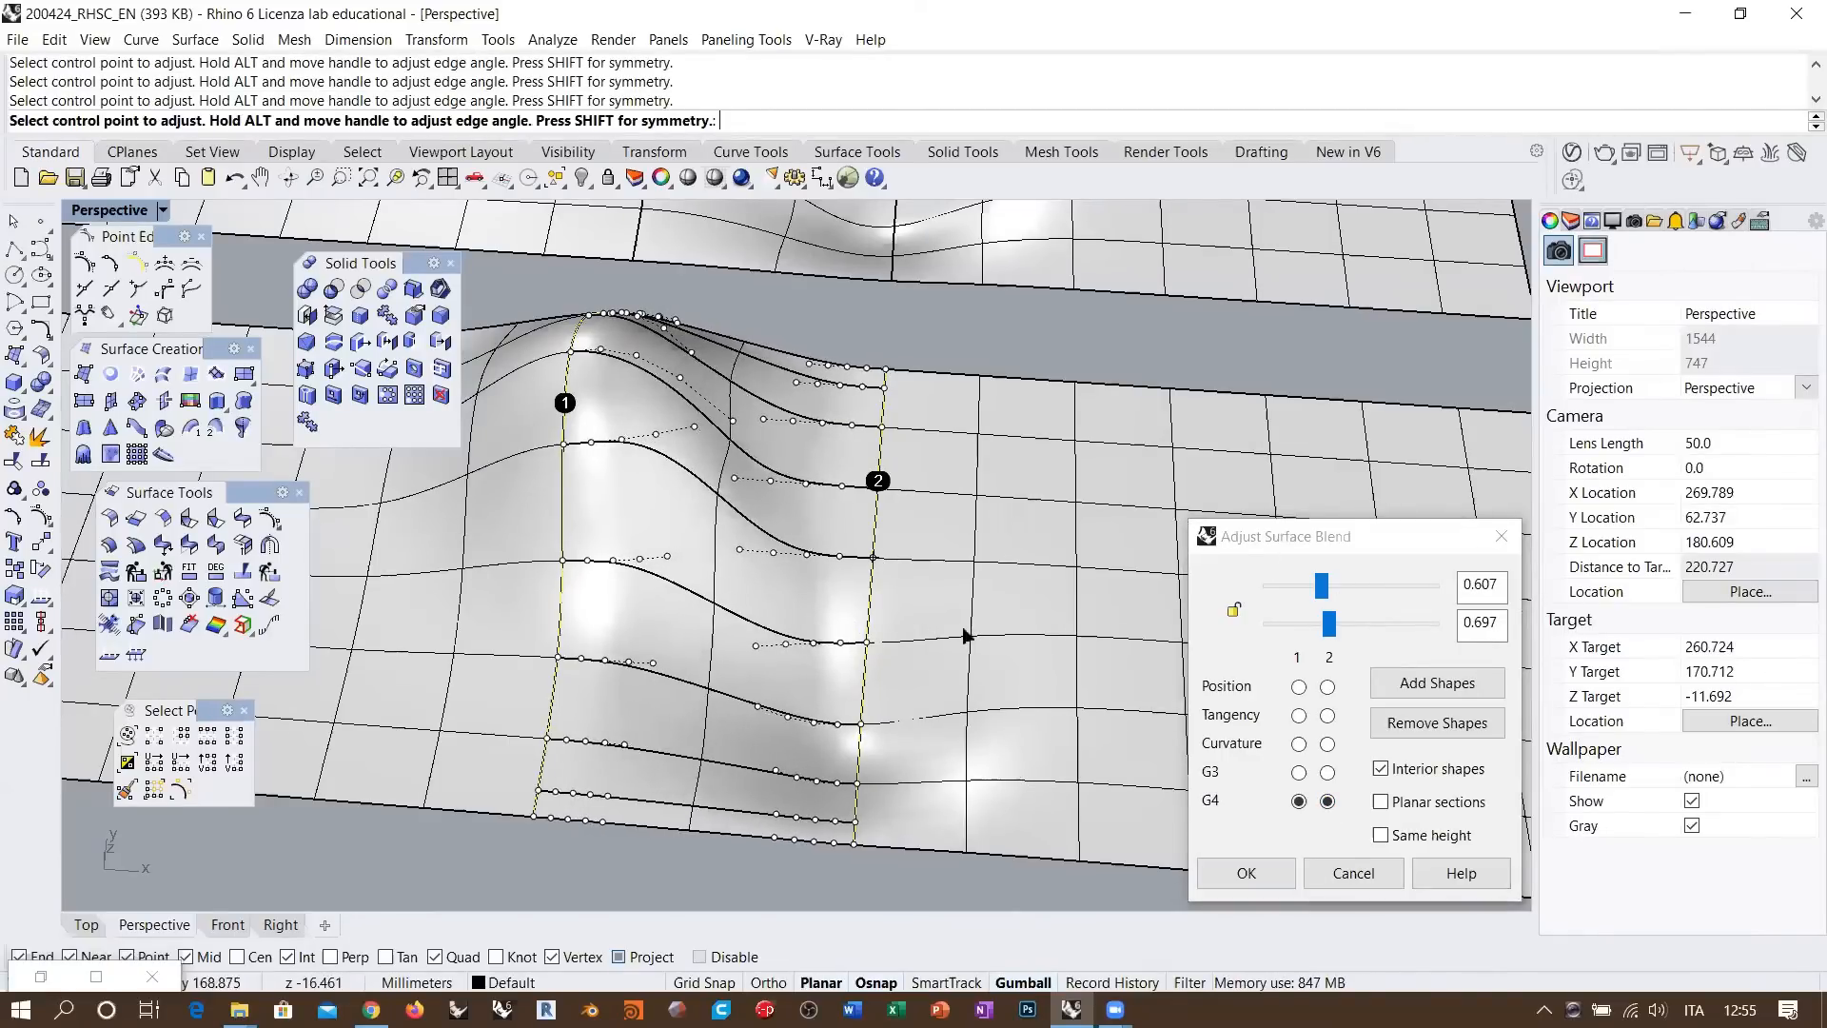
pyautogui.moveTo(966, 635); pyautogui.dragTo(580, 352, button='right')
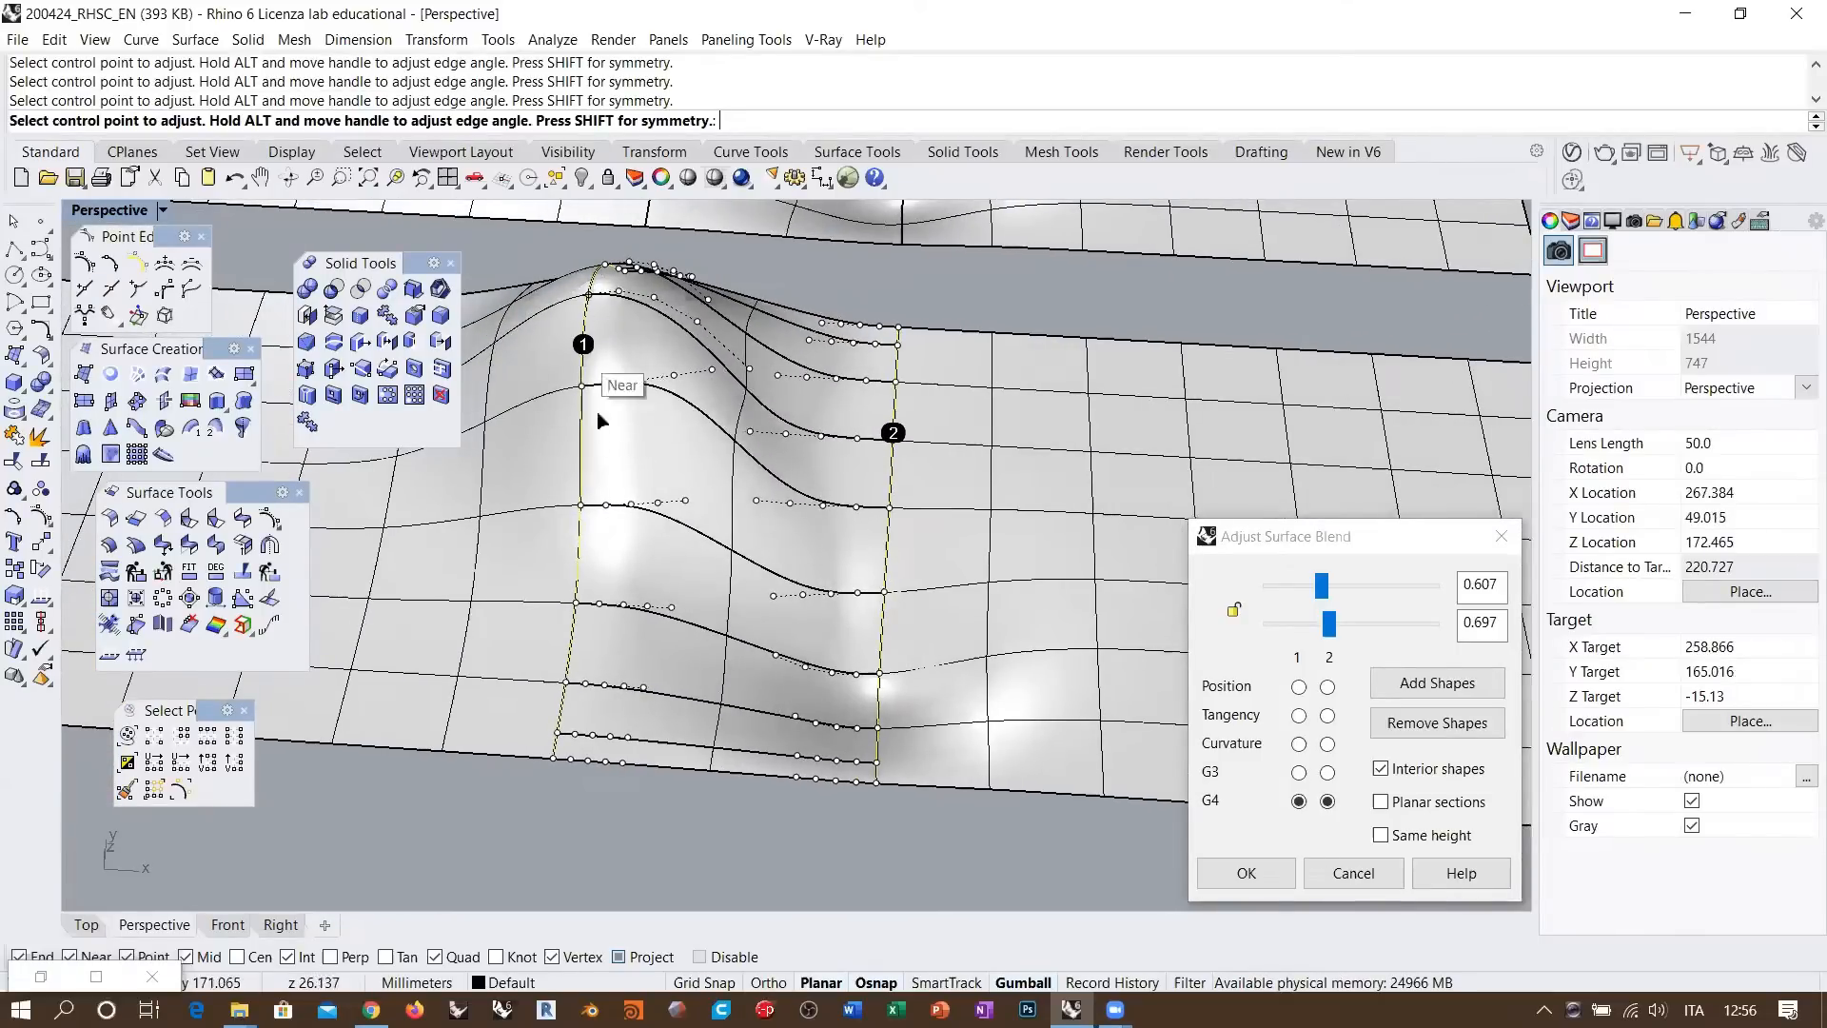
pyautogui.moveTo(770, 446); pyautogui.dragTo(662, 461, button='right')
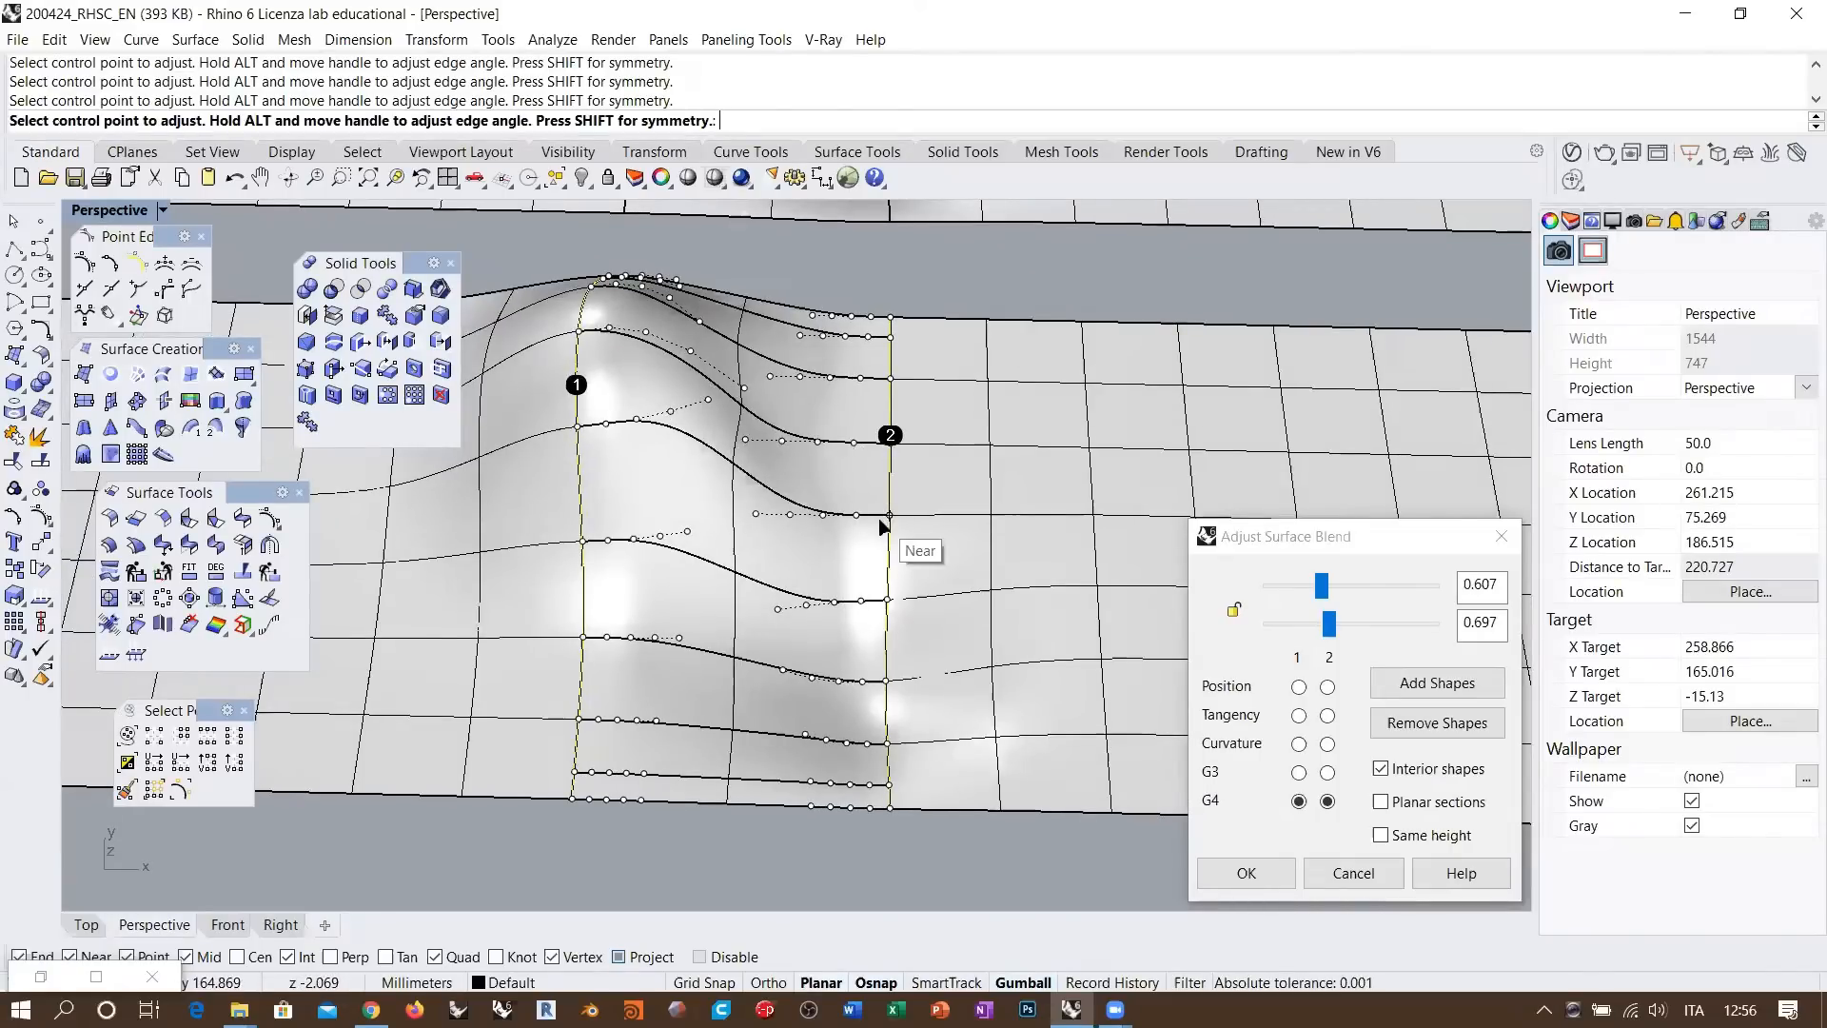
pyautogui.click(1283, 870)
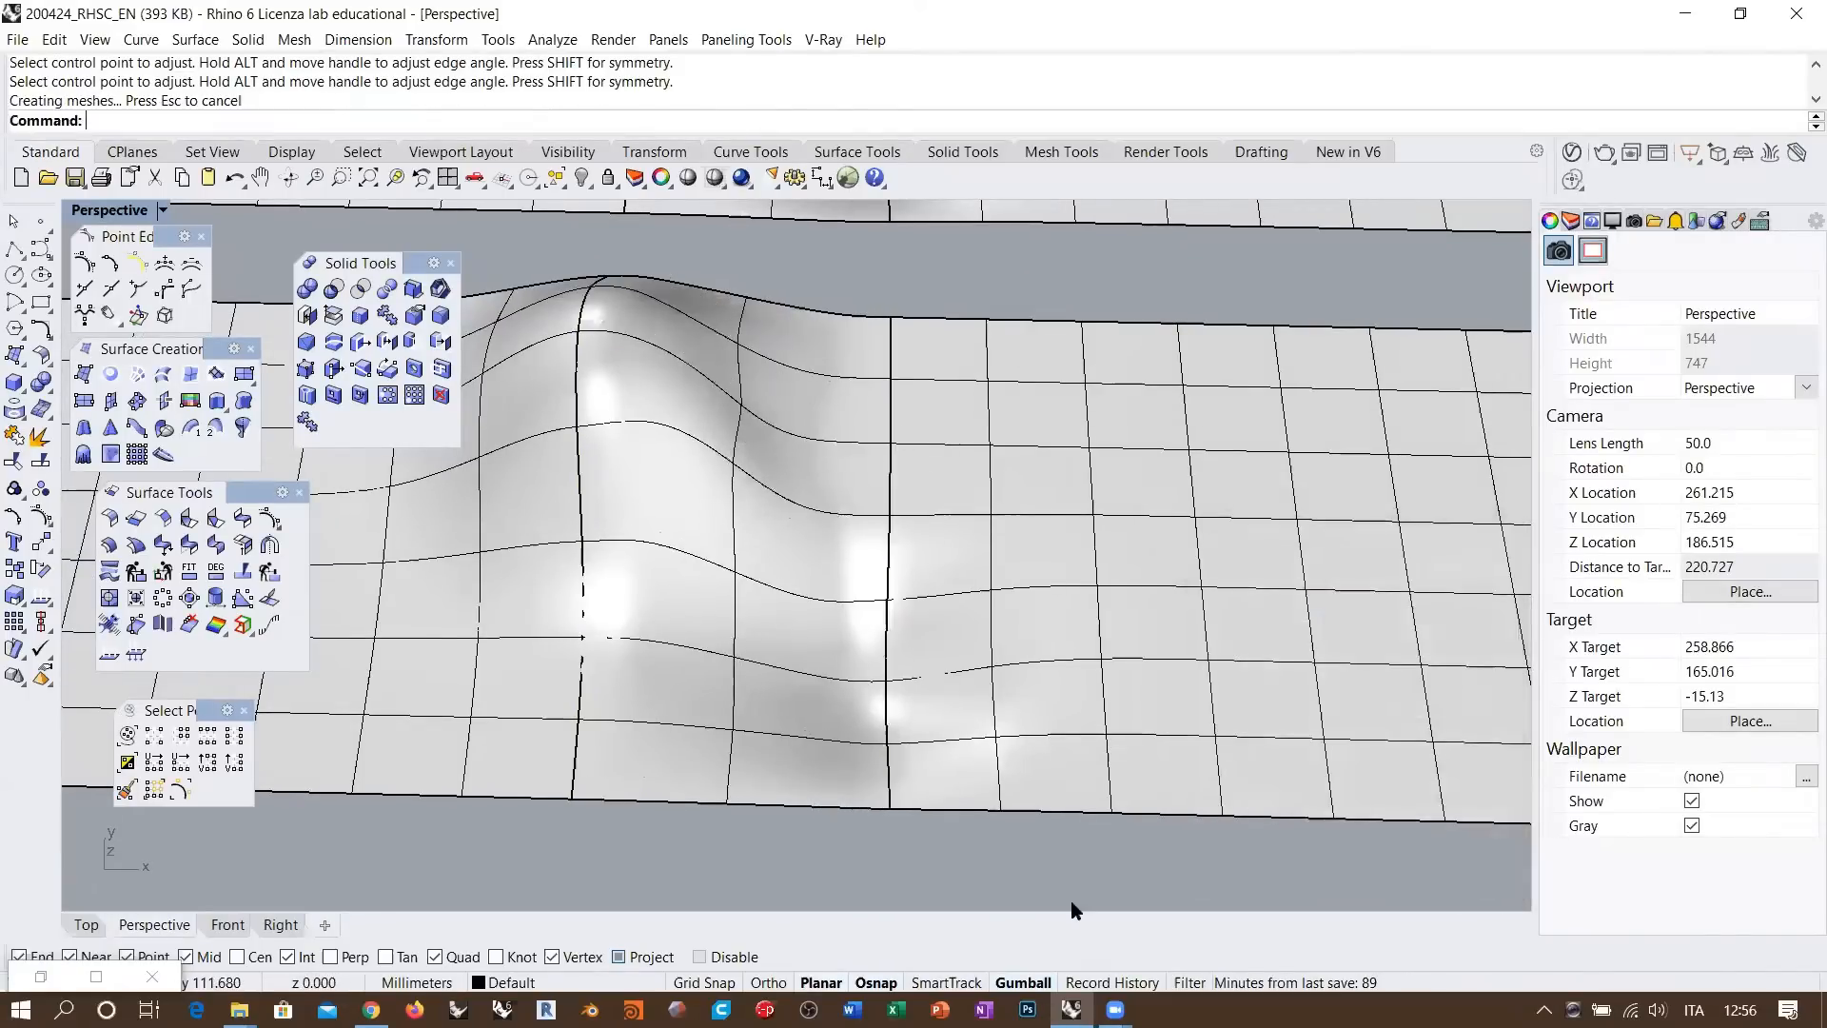
# Run Zebra analysis on the front row's two planes and the new G4 blend between them
pyautogui.scroll(-4, 767, 662)
pyautogui.moveTo(767, 662); pyautogui.dragTo(787, 628, button='right')
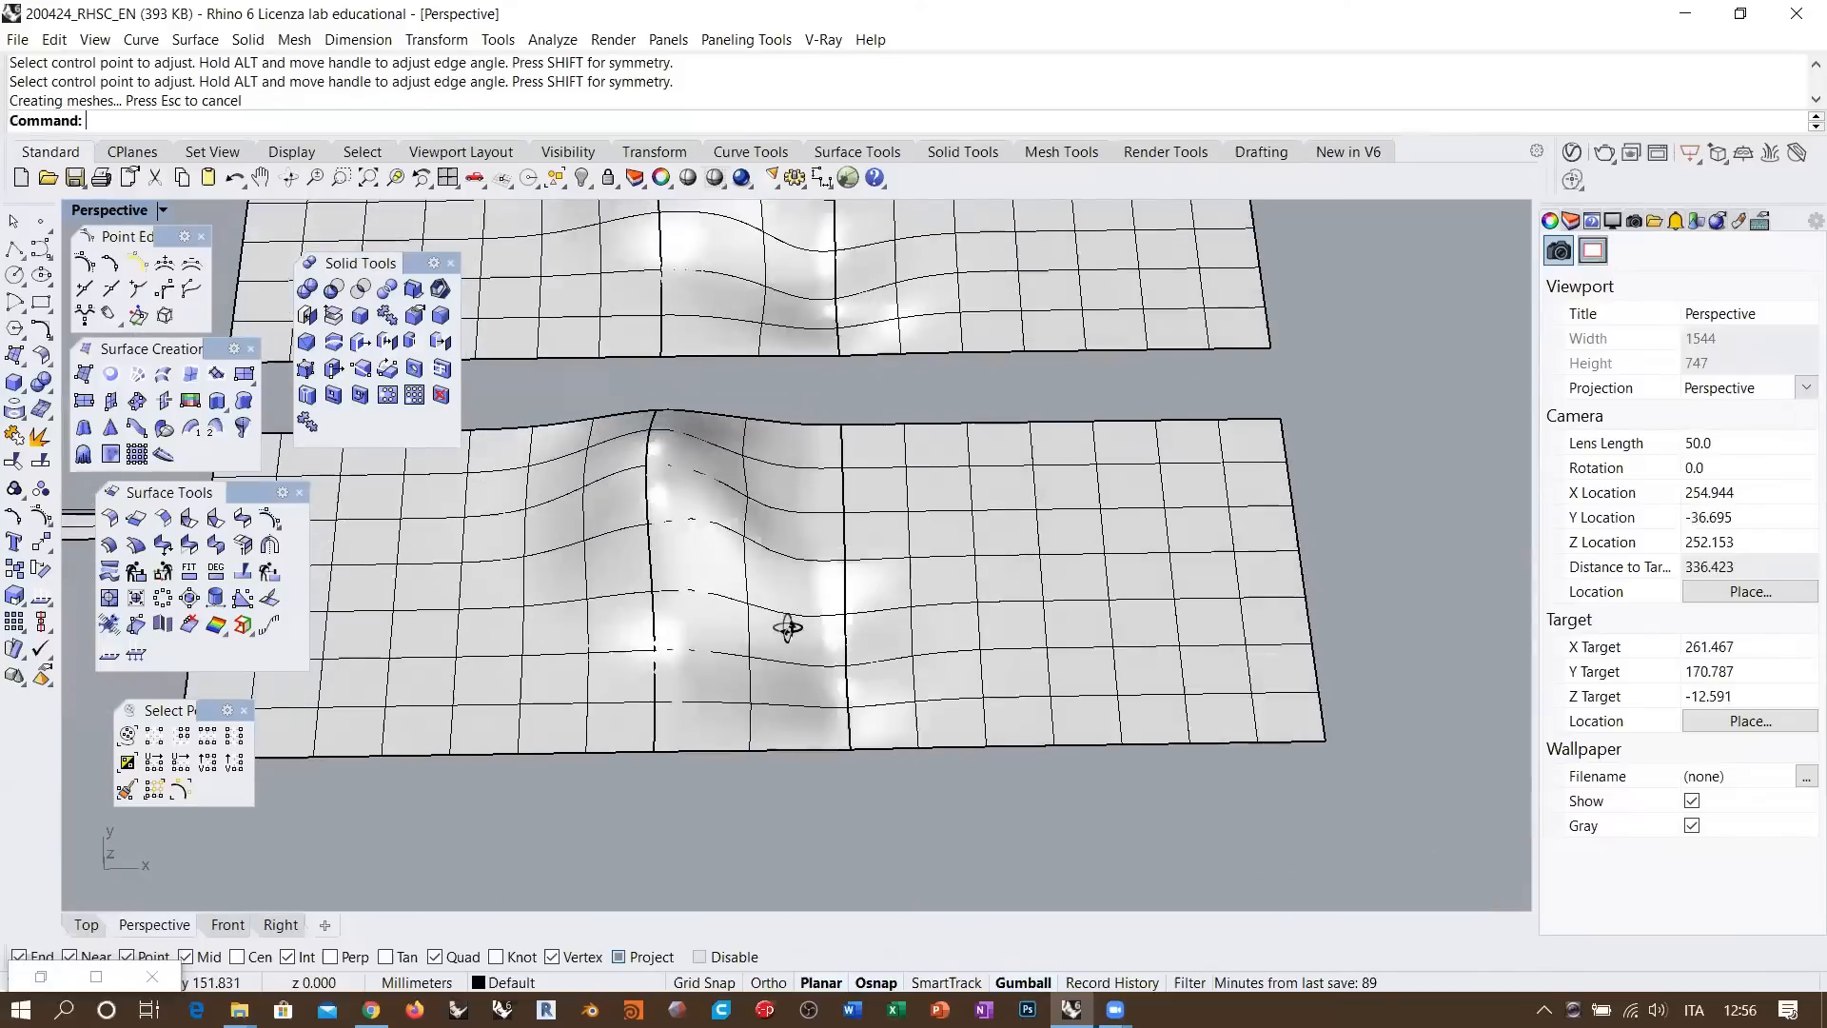
pyautogui.click(957, 527)
pyautogui.keyDown('shift'); pyautogui.click(734, 496); pyautogui.keyUp('shift')
pyautogui.keyDown('shift'); pyautogui.click(580, 507); pyautogui.keyUp('shift')
pyautogui.moveTo(786, 529); pyautogui.dragTo(809, 477, button='right')
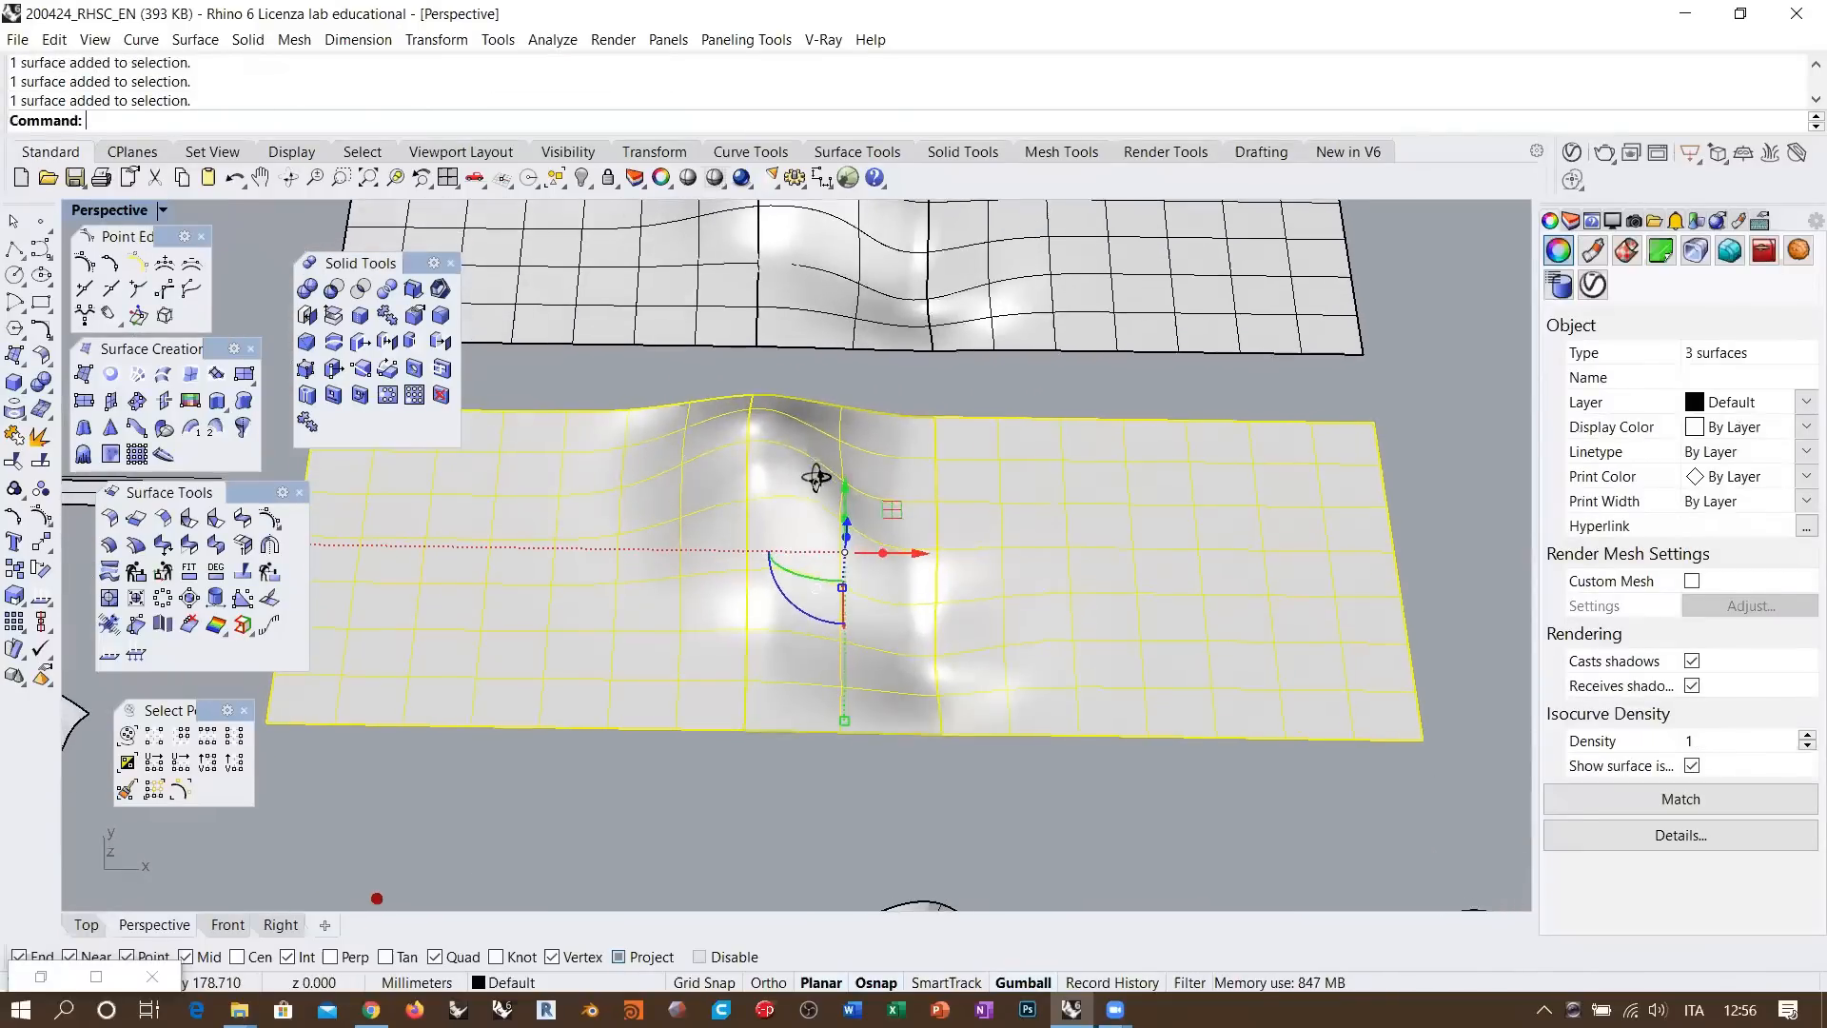
pyautogui.rightClick(706, 76)
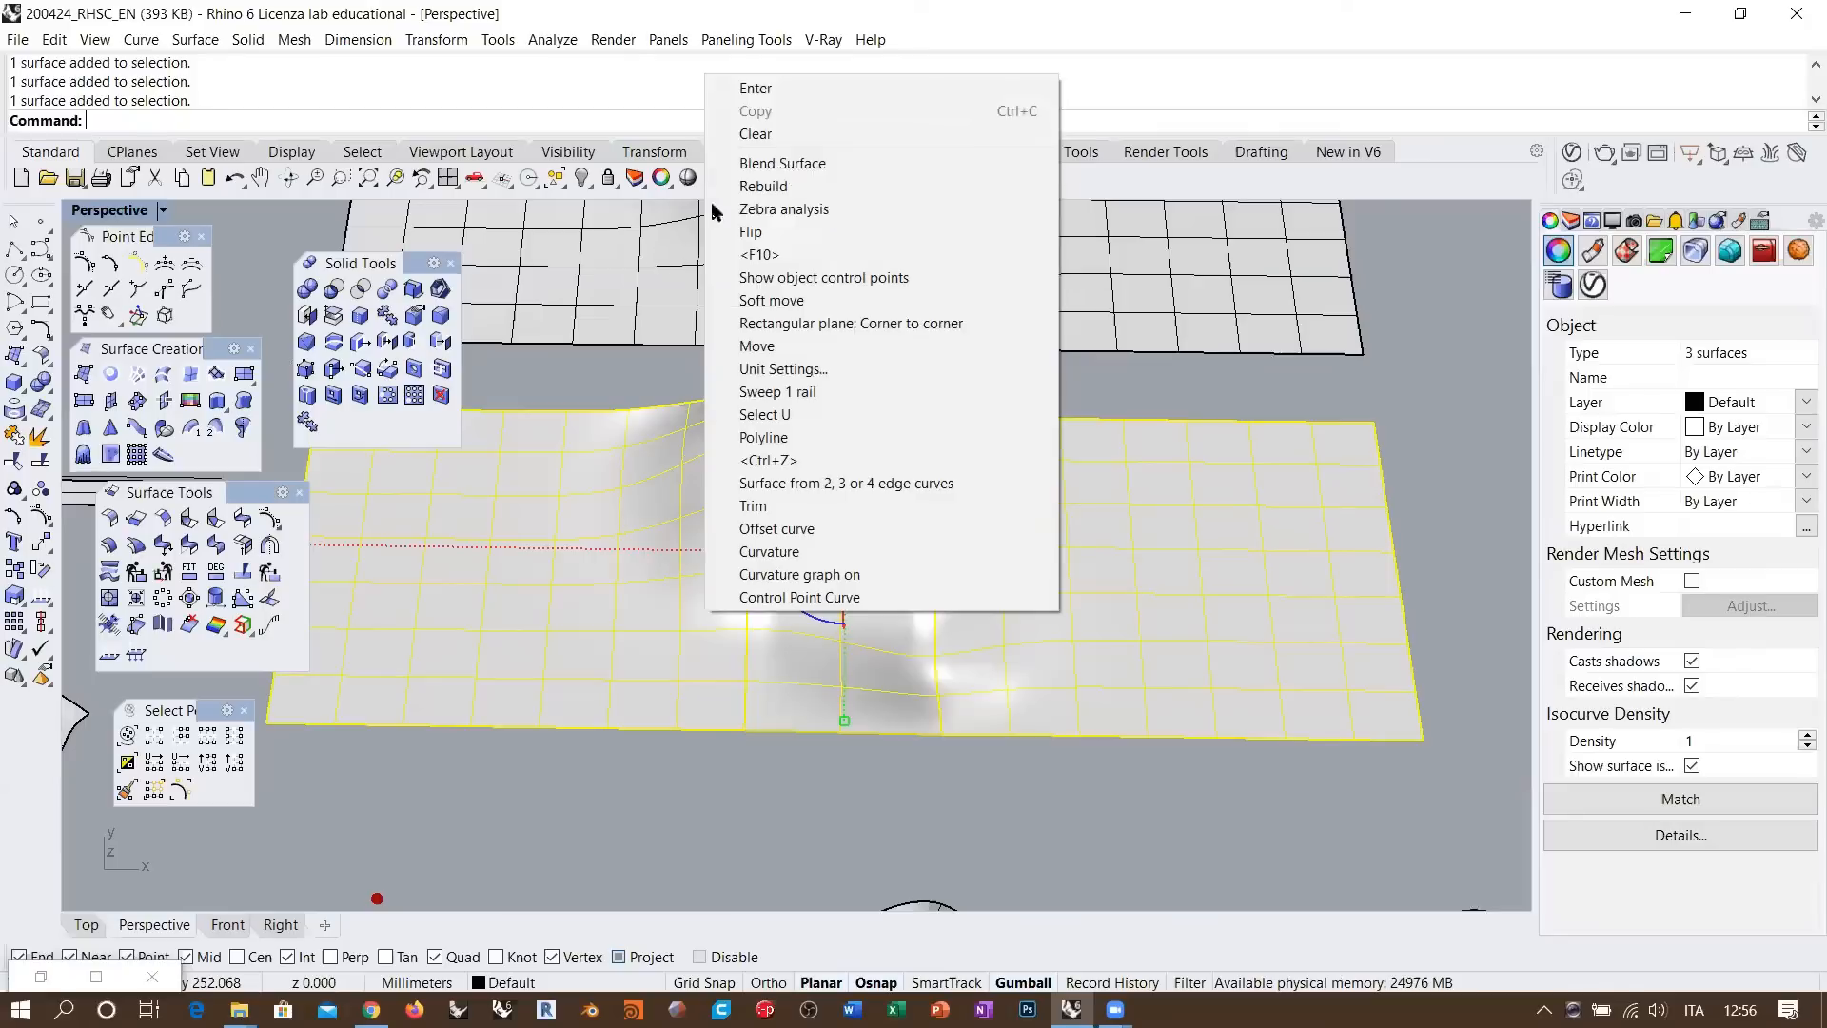
pyautogui.click(783, 208)
# Examine the zebra stripes across the G4 blend's joins up close, then end the analysis
pyautogui.click(942, 404)
pyautogui.moveTo(950, 408); pyautogui.dragTo(907, 474, button='right')
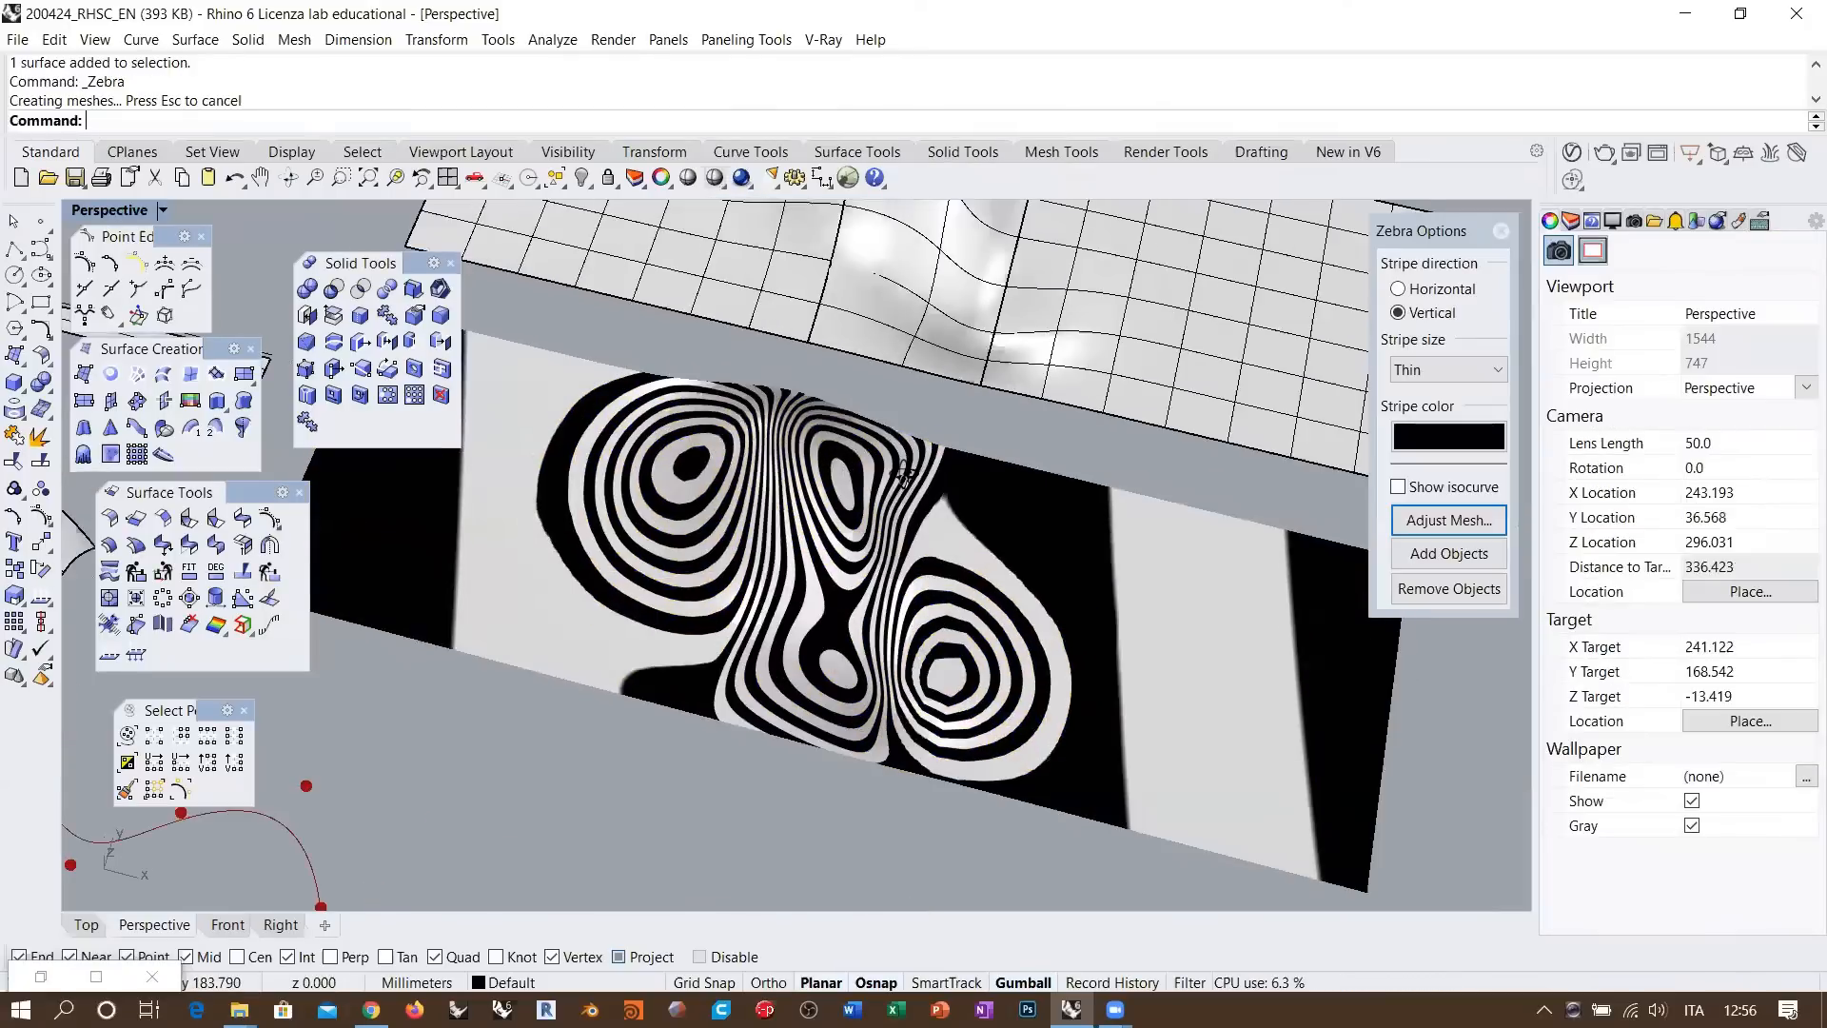
pyautogui.scroll(5, 921, 581)
pyautogui.moveTo(926, 583); pyautogui.dragTo(773, 456, button='right')
pyautogui.press('Escape')
# Try rebuilding the G4 blend surface with 18 U and 4 V points at degree 3 in both directions
pyautogui.click(794, 504)
pyautogui.scroll(-3, 761, 447)
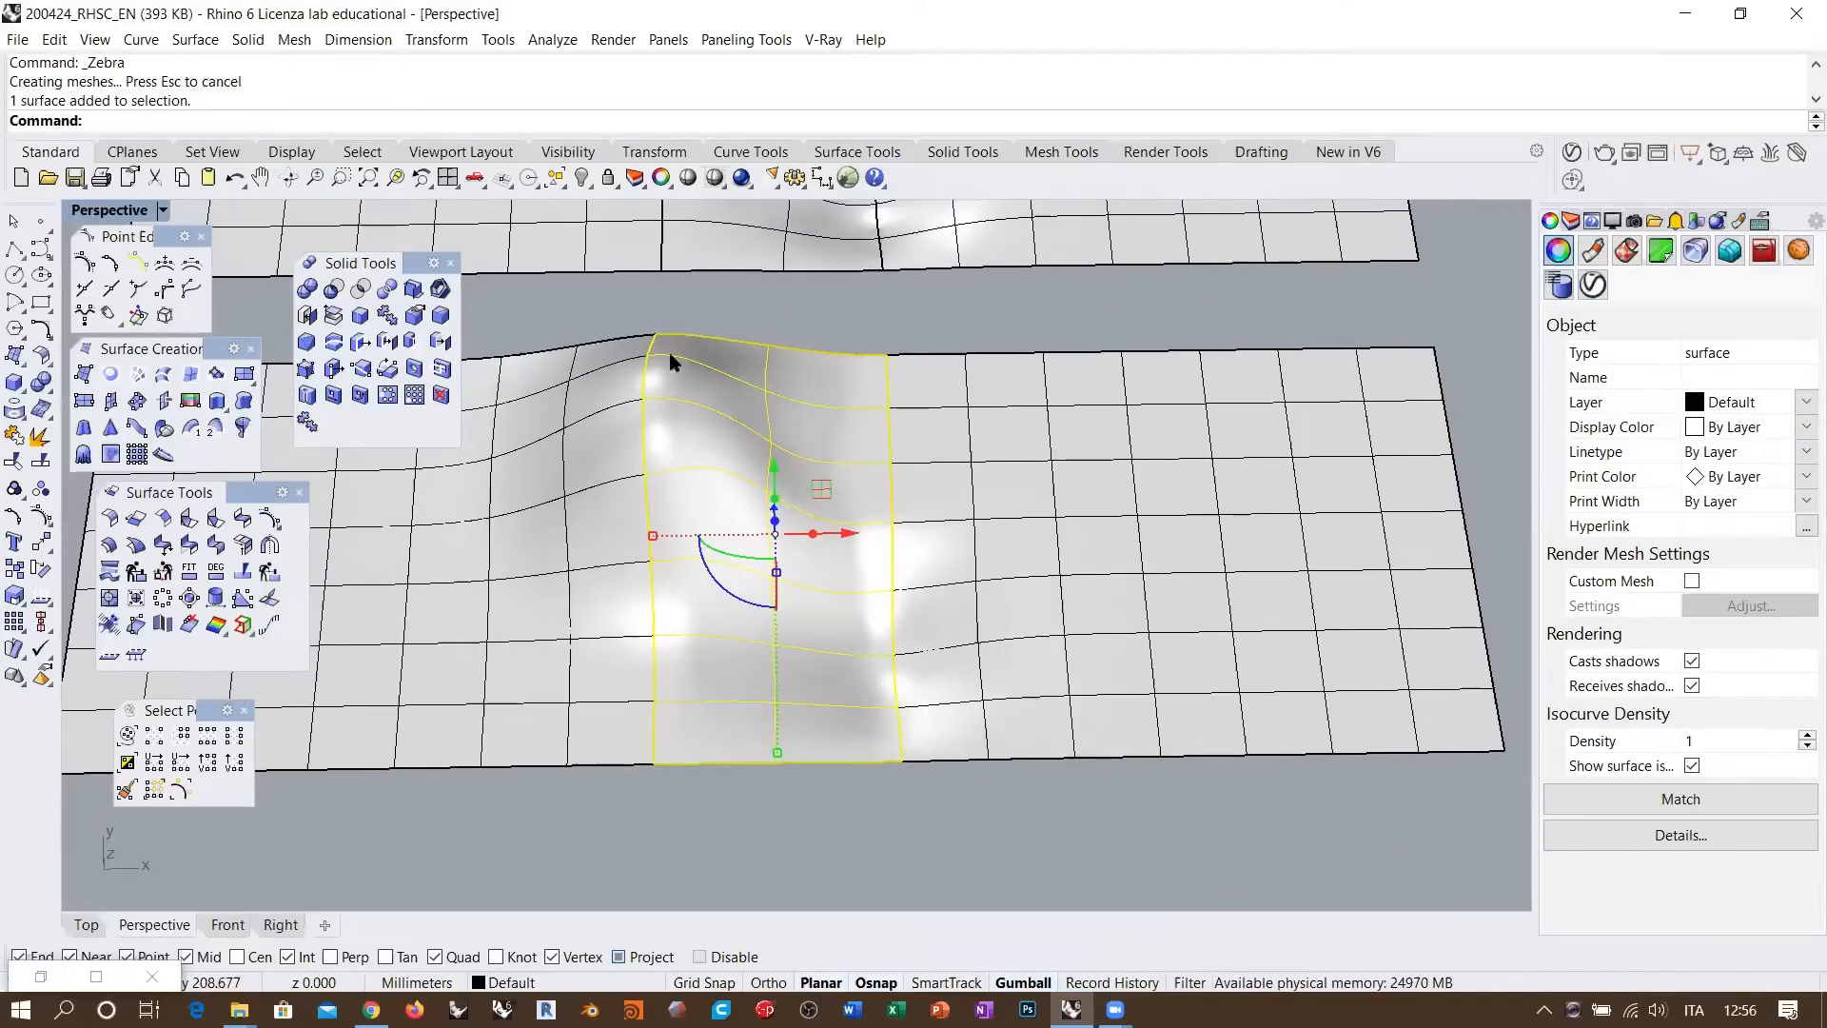
pyautogui.write('Re')
pyautogui.press('Return')
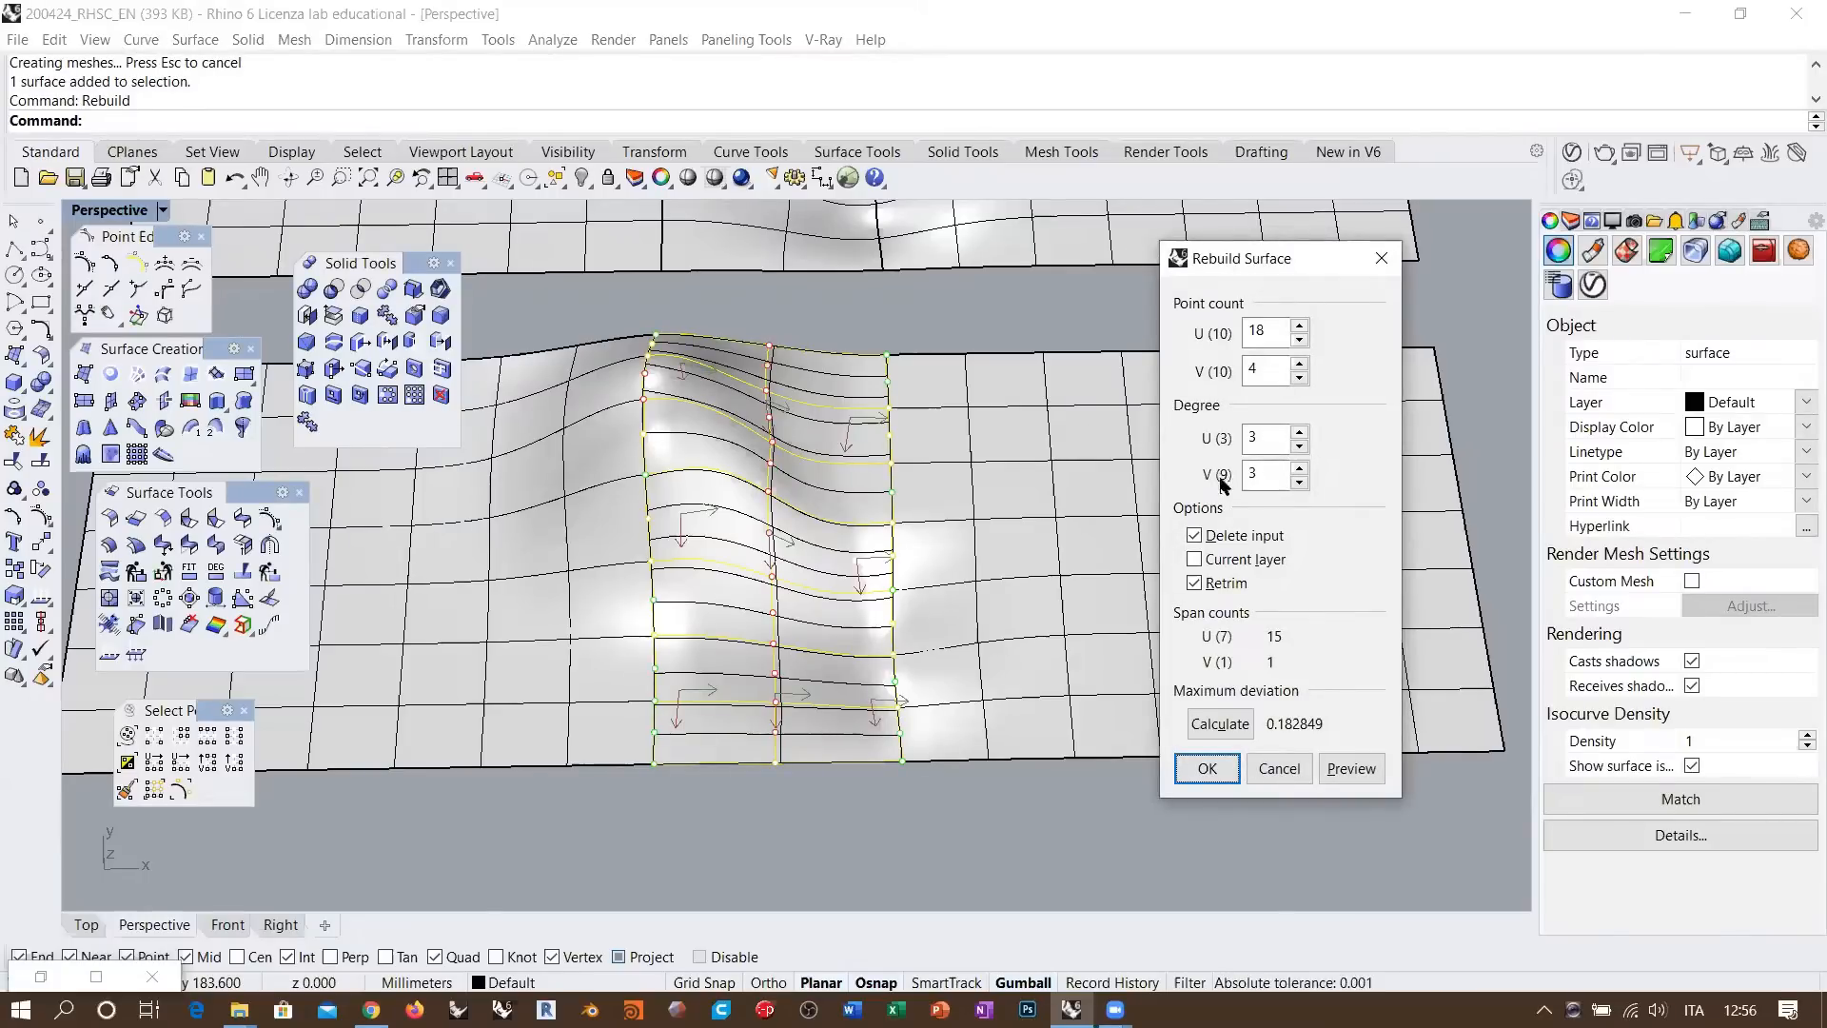
pyautogui.click(1206, 768)
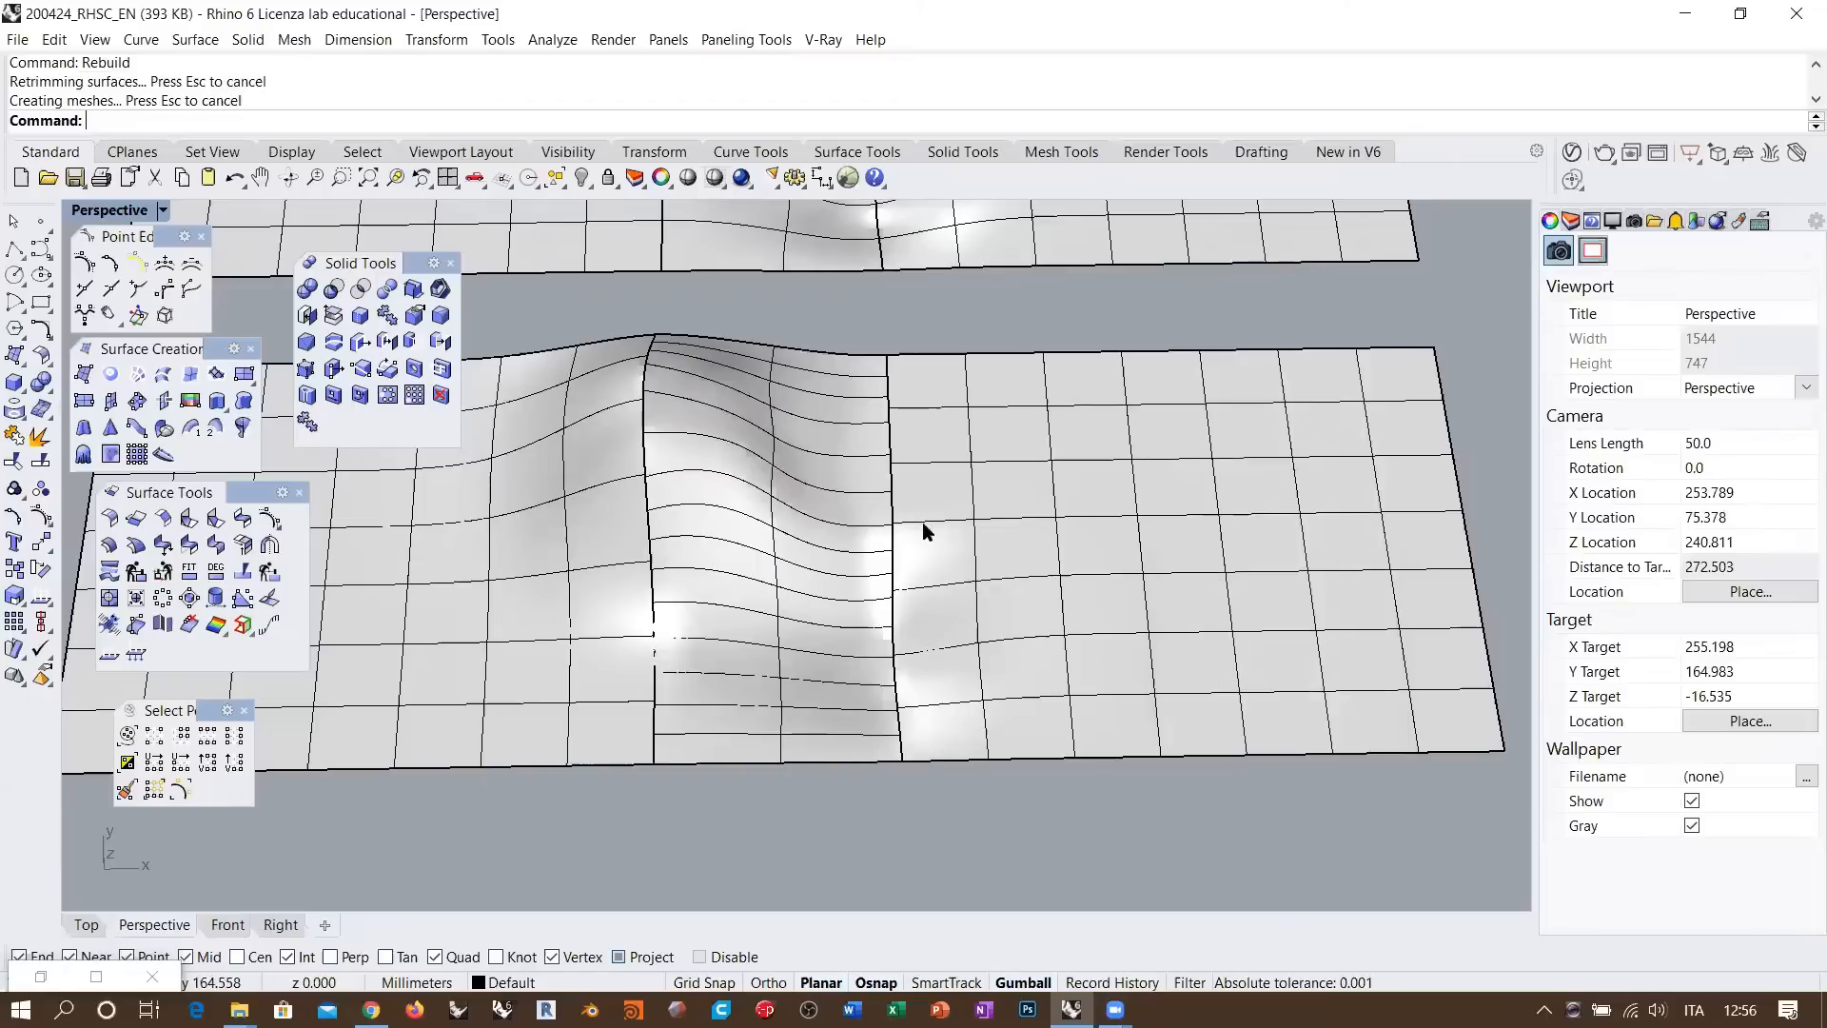
# Inspect the rebuilt surface's joins, undo the rebuild of the G4 blend surface and clear the selection
pyautogui.moveTo(949, 564); pyautogui.dragTo(792, 493, button='right')
pyautogui.scroll(-2, 798, 497)
pyautogui.hotkey('ctrl', 'z')
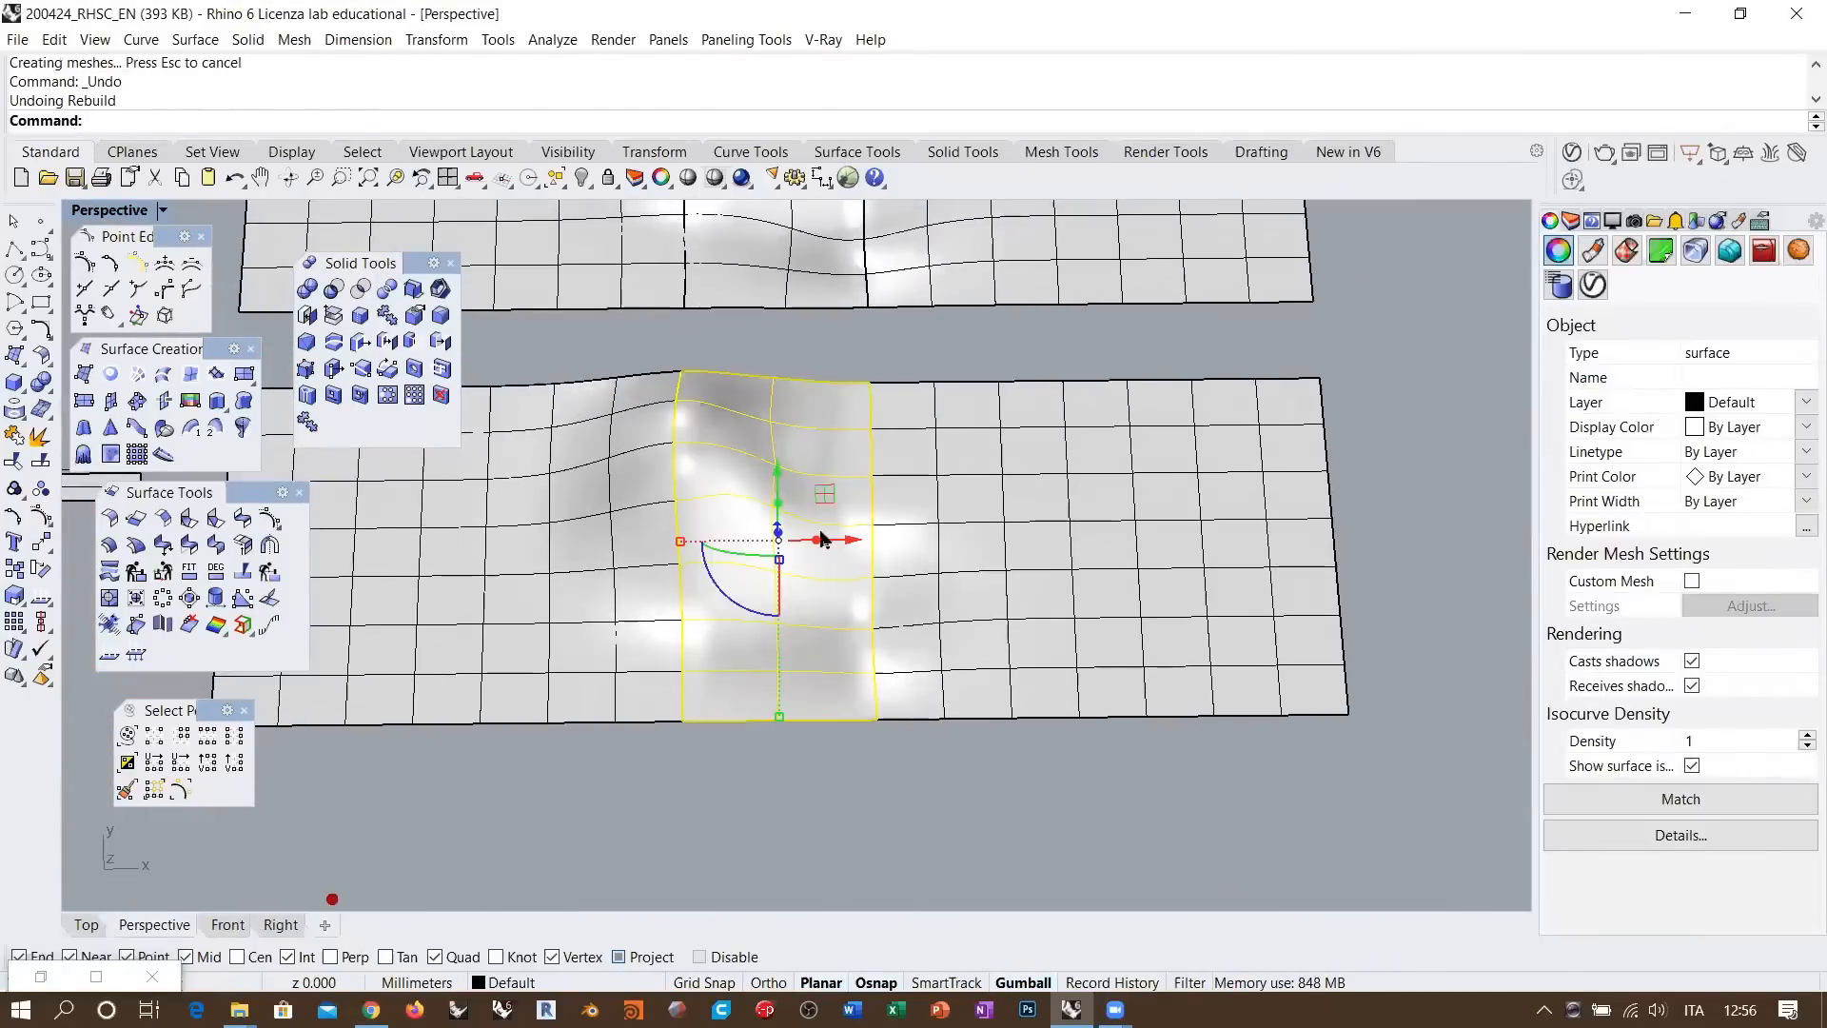
pyautogui.scroll(-2, 811, 475)
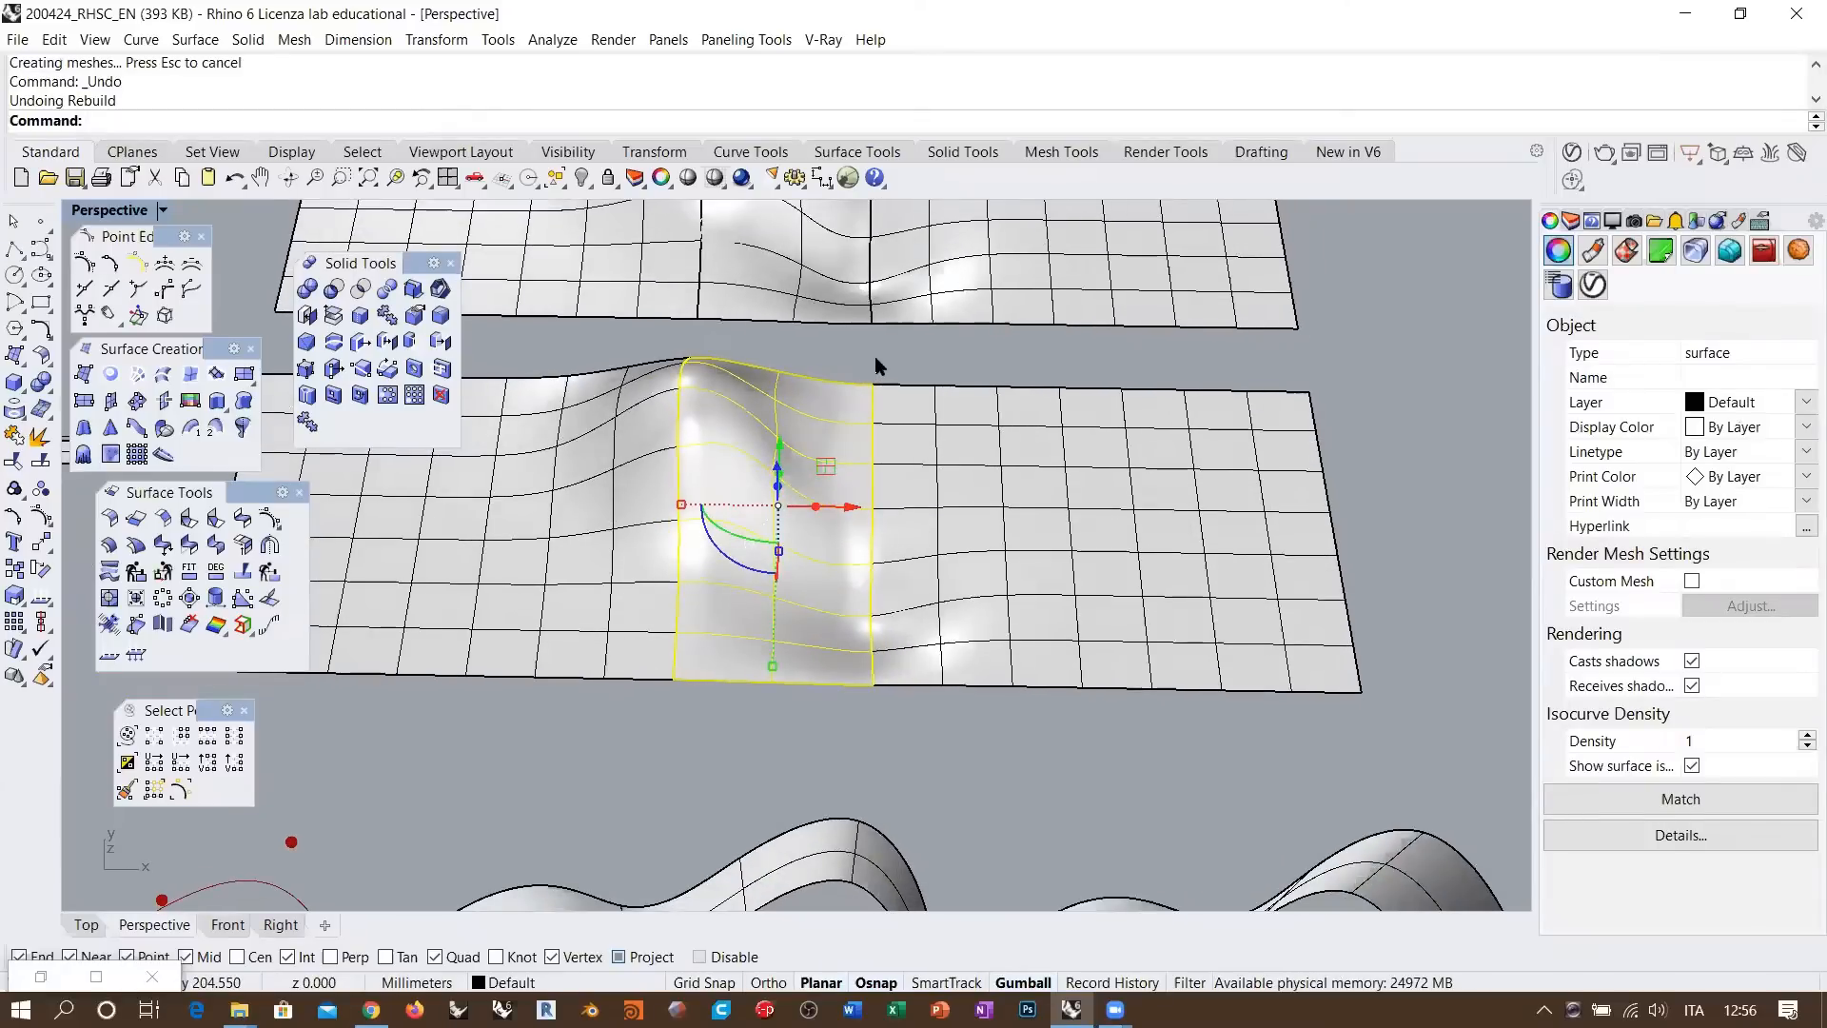
pyautogui.keyDown('shift'); pyautogui.moveTo(870, 395); pyautogui.dragTo(850, 440, button='right'); pyautogui.keyUp('shift')
pyautogui.press('Escape')
pyautogui.moveTo(765, 487); pyautogui.dragTo(816, 511, button='right')
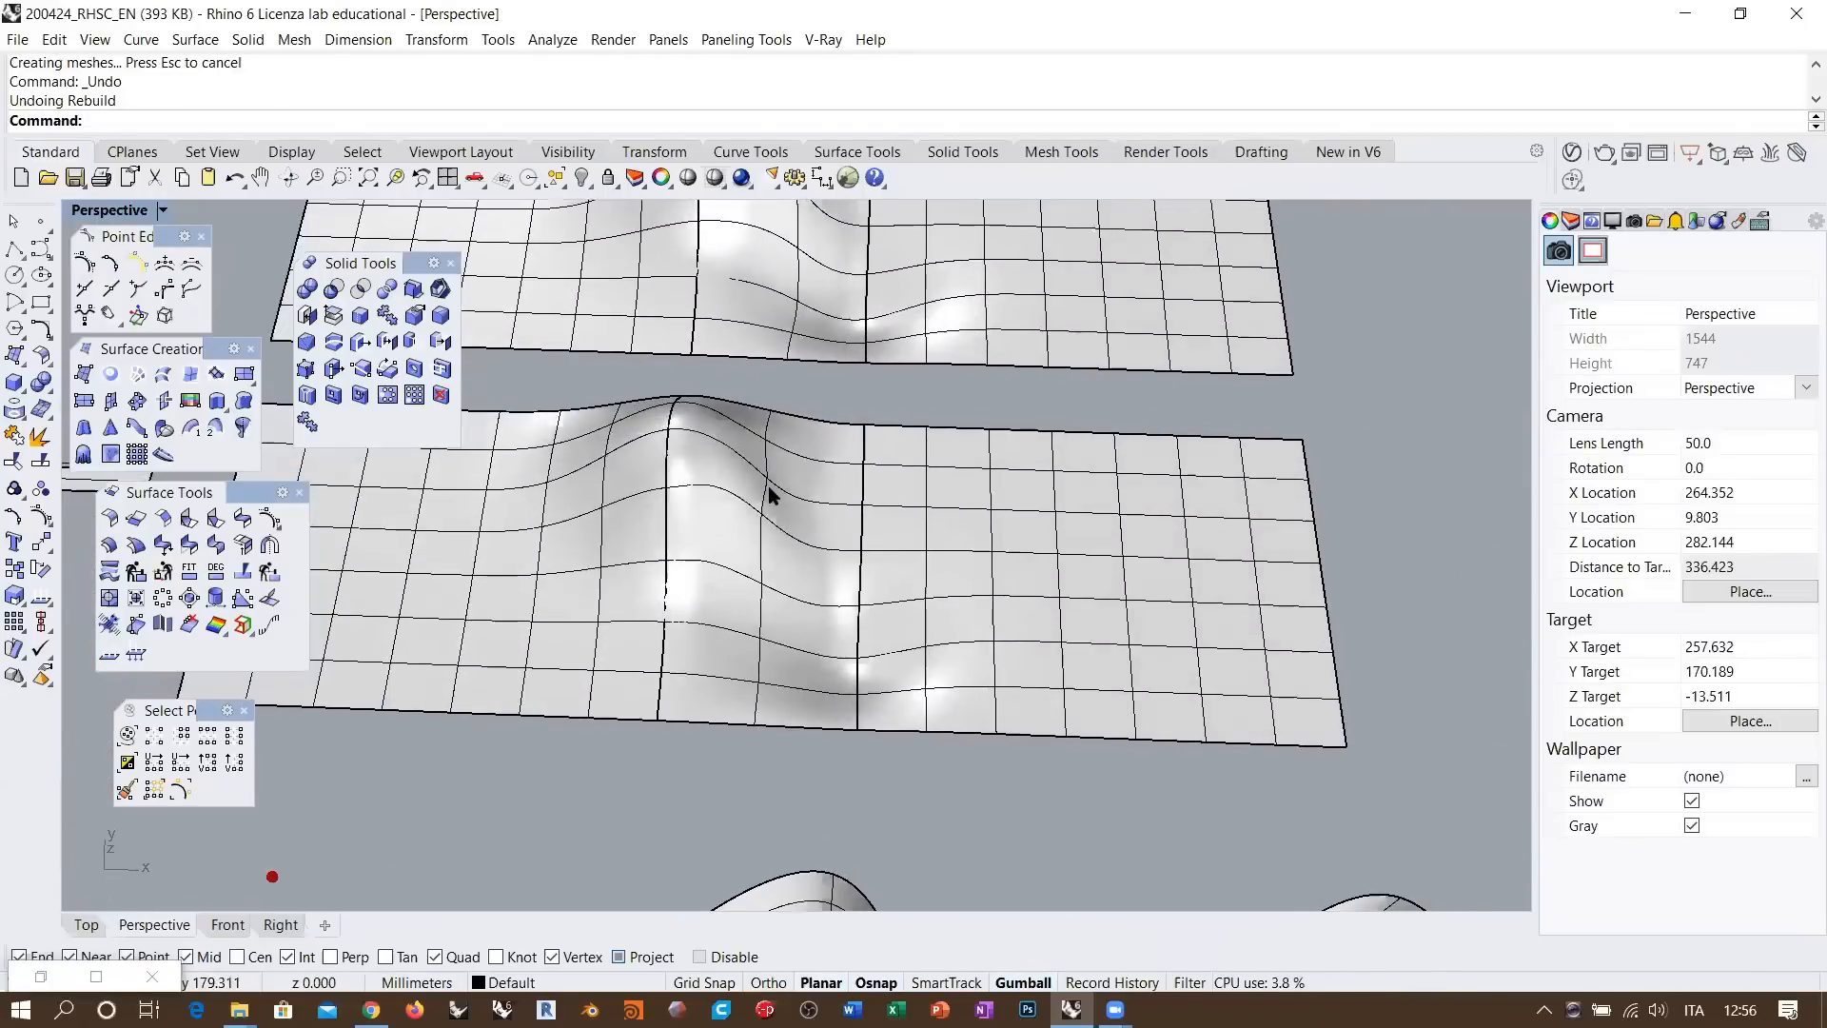
pyautogui.click(771, 491)
pyautogui.press('Escape')
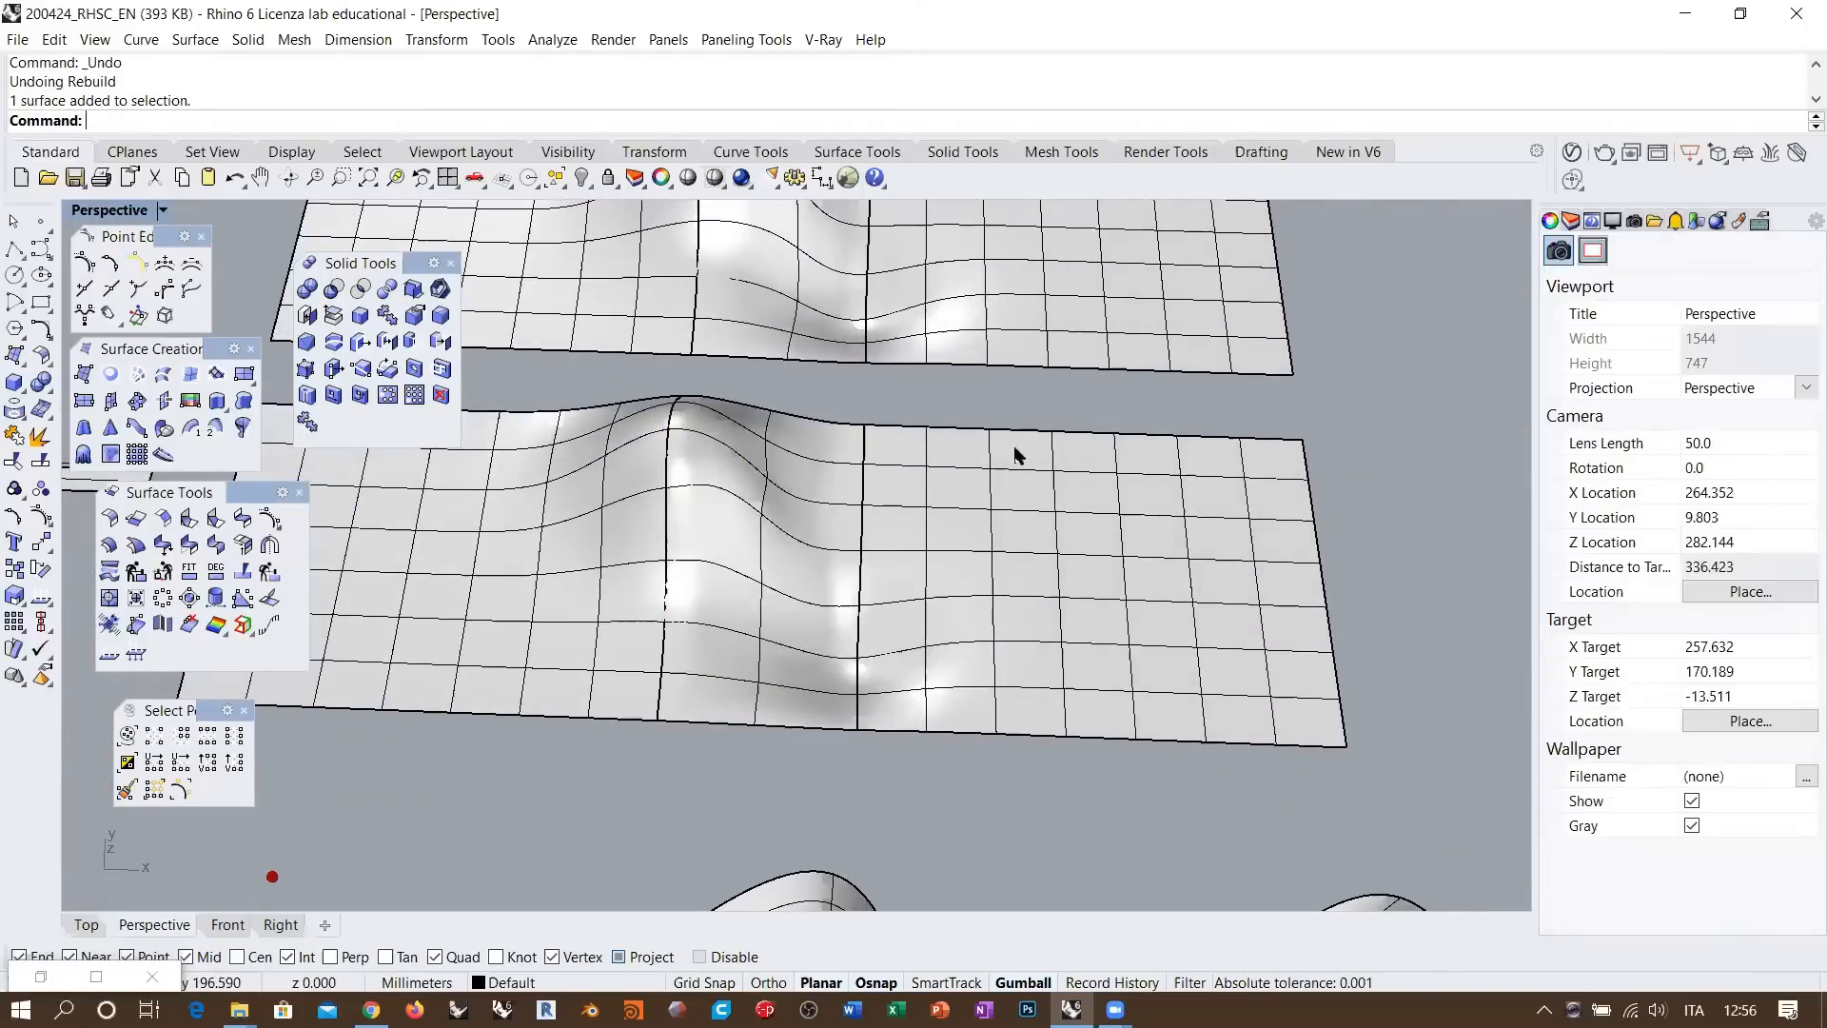
# Look over the curve examples elsewhere in the model and return to the two rows of blended planes
pyautogui.moveTo(985, 460); pyautogui.dragTo(985, 423, button='right')
pyautogui.scroll(-18, 985, 423)
pyautogui.scroll(13, 763, 551)
pyautogui.moveTo(756, 499); pyautogui.dragTo(937, 692, button='right')
pyautogui.scroll(8, 625, 522)
pyautogui.keyDown('shift'); pyautogui.moveTo(628, 522); pyautogui.dragTo(859, 406, button='right'); pyautogui.keyUp('shift')
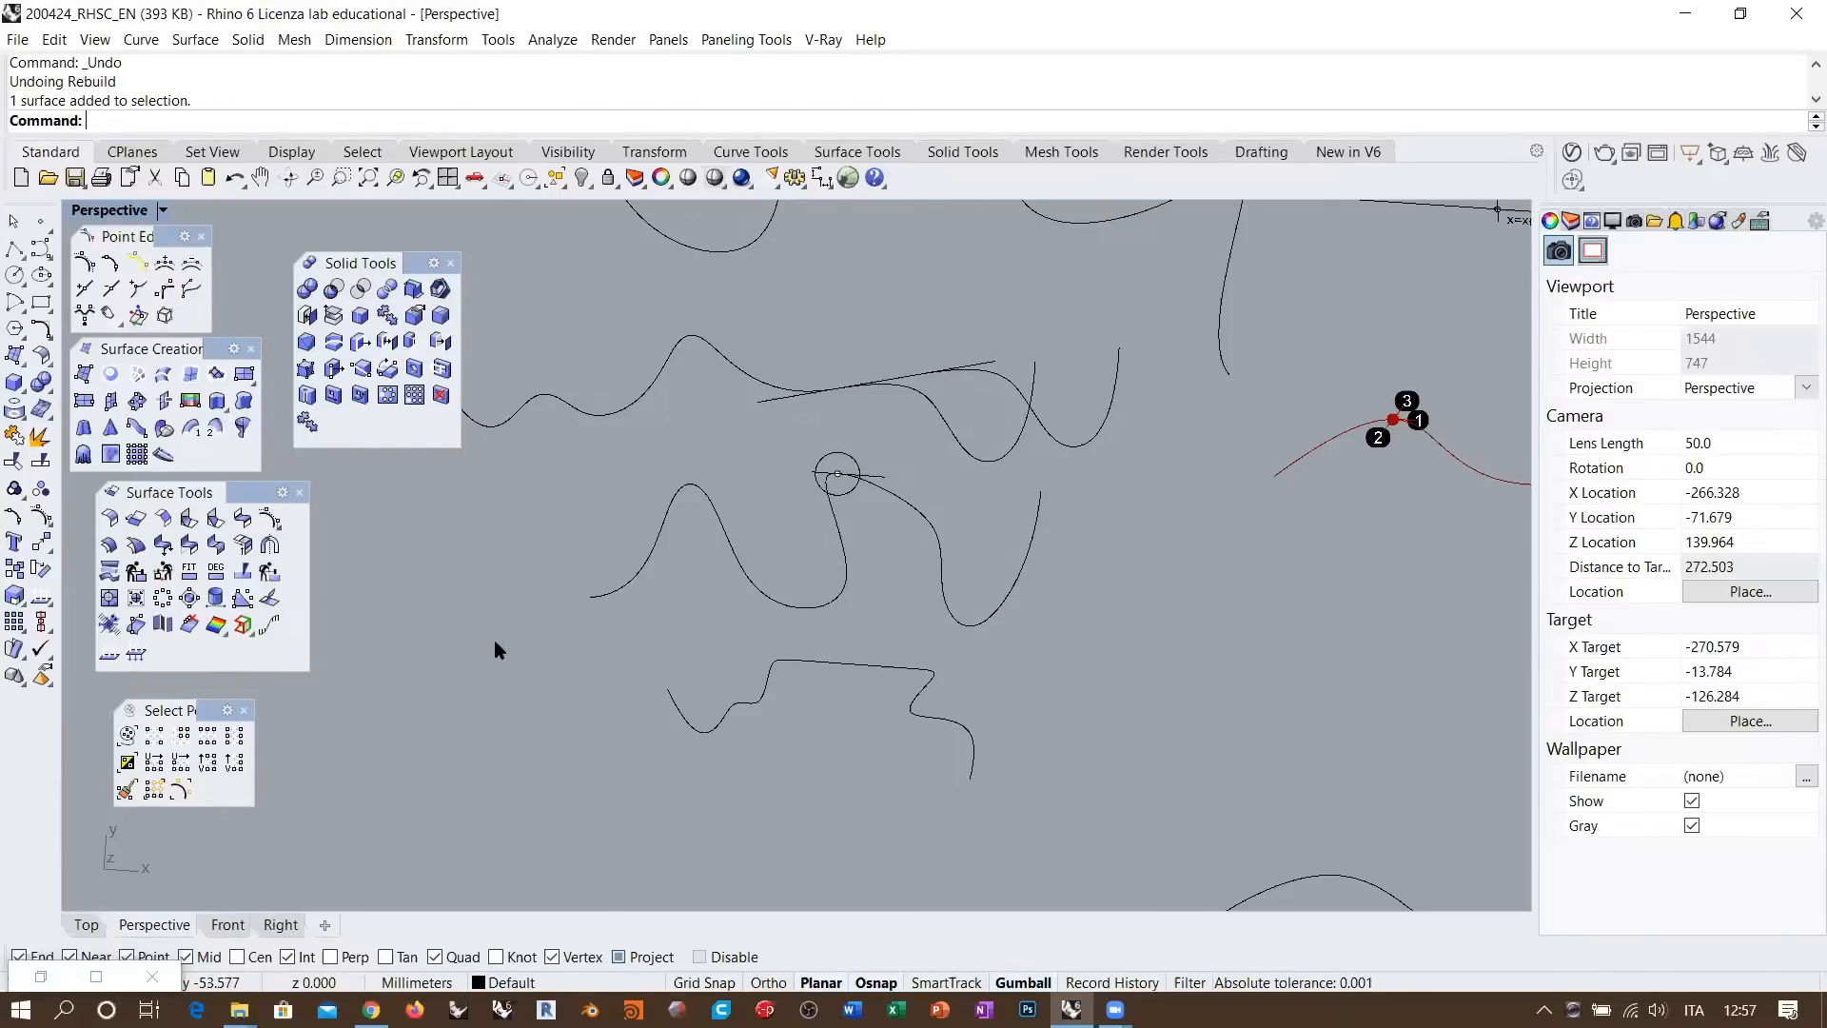
pyautogui.scroll(-5, 493, 639)
pyautogui.keyDown('shift'); pyautogui.moveTo(1049, 554); pyautogui.dragTo(909, 587, button='right'); pyautogui.keyUp('shift')
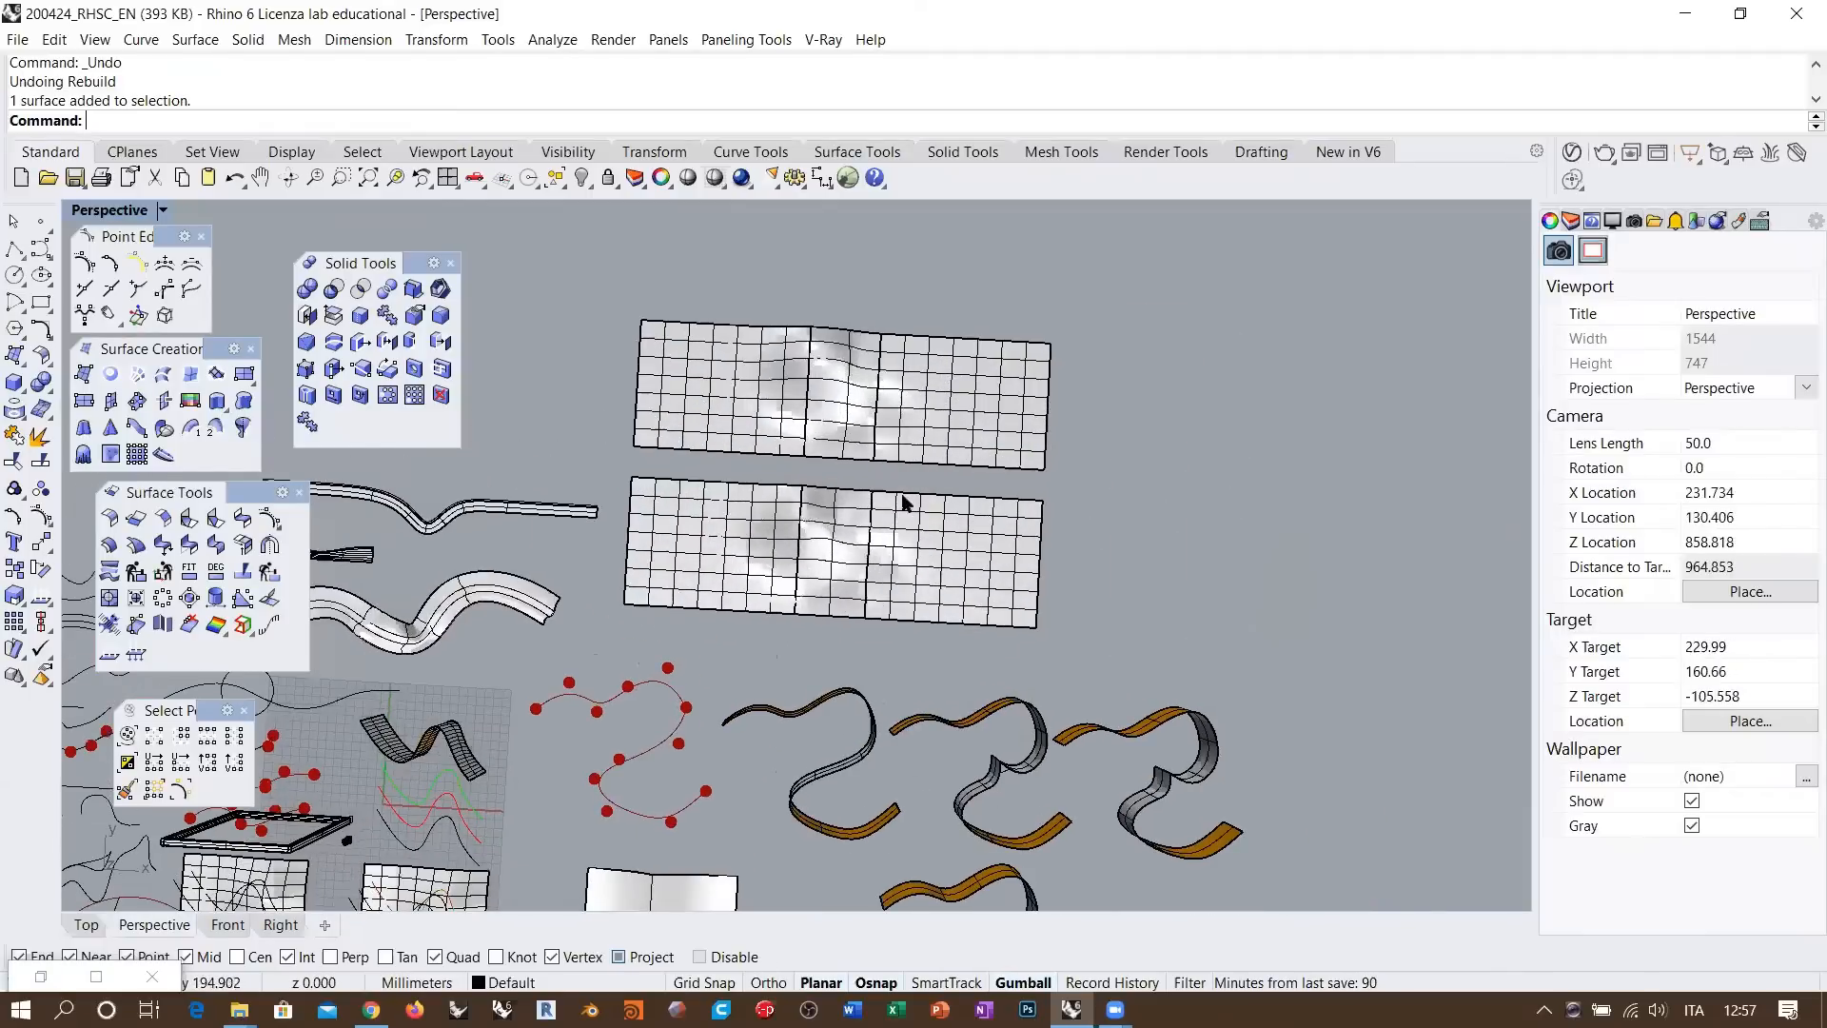
# Undo the blend surface between the front row's two planes and clear space beside them for a new example
pyautogui.scroll(2, 905, 500)
pyautogui.moveTo(908, 500); pyautogui.dragTo(913, 428, button='right')
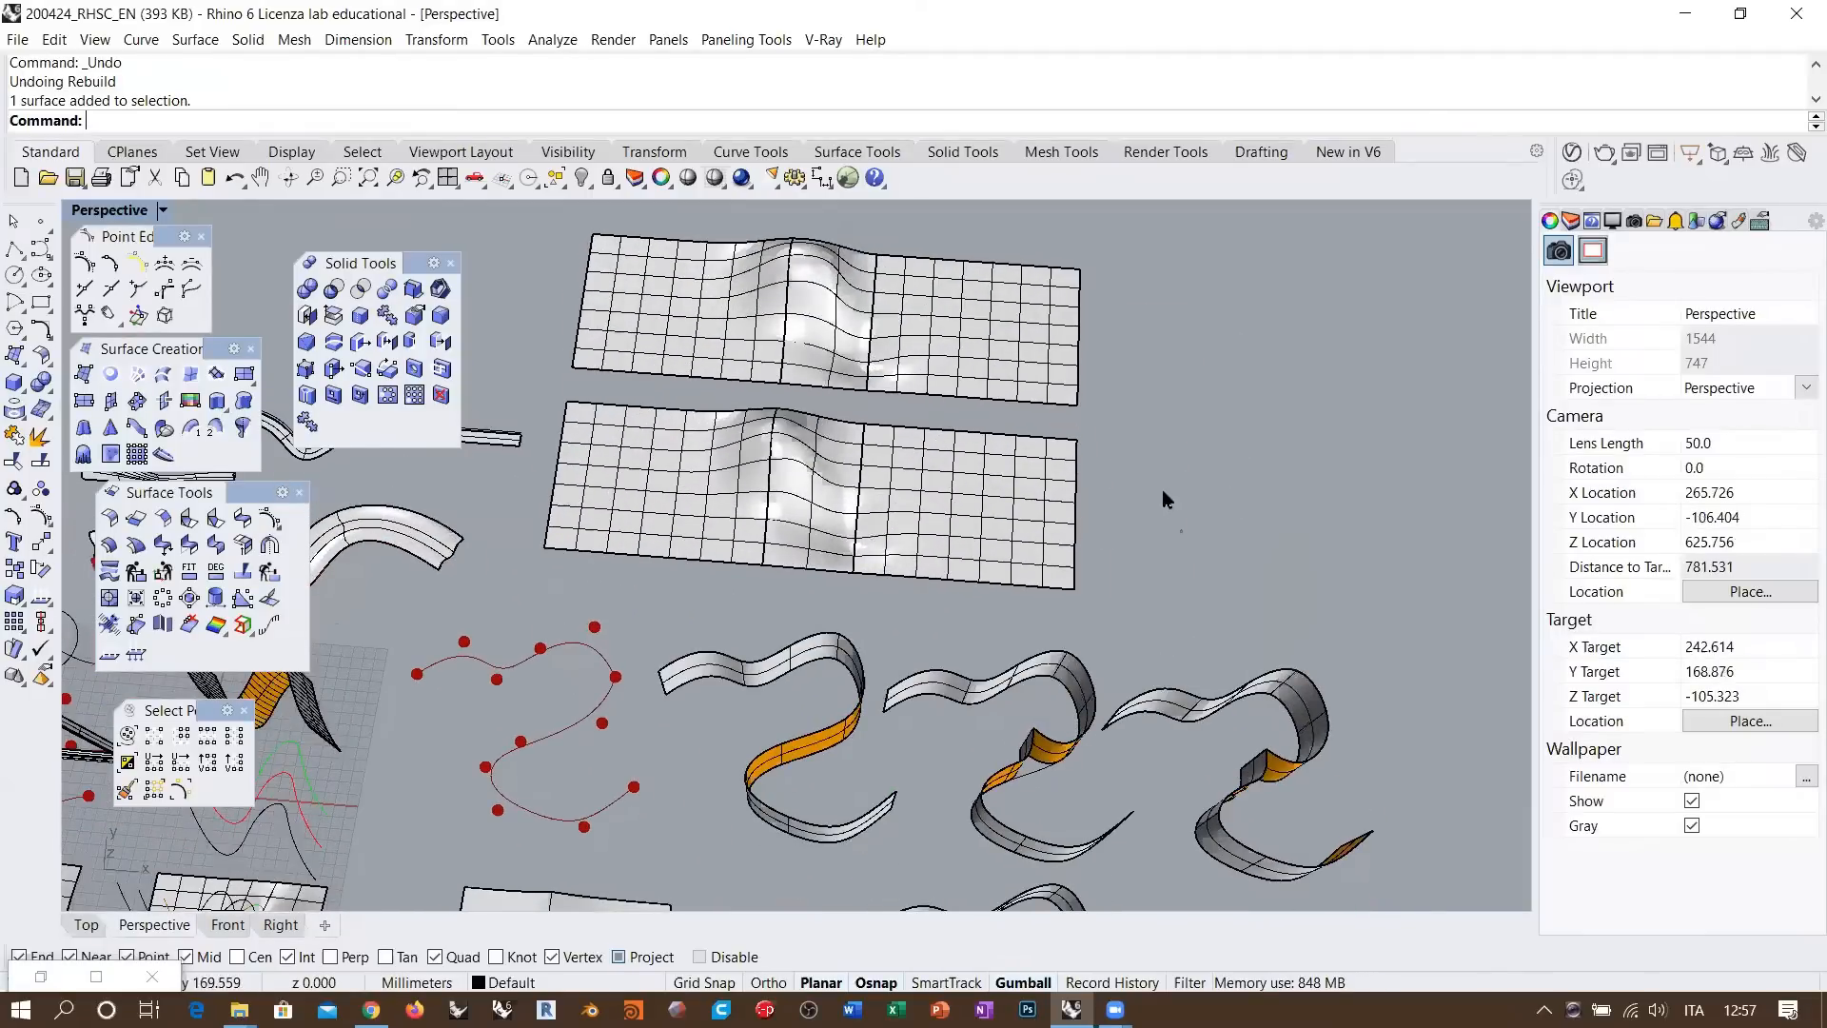
pyautogui.hotkey('ctrl', 'z')
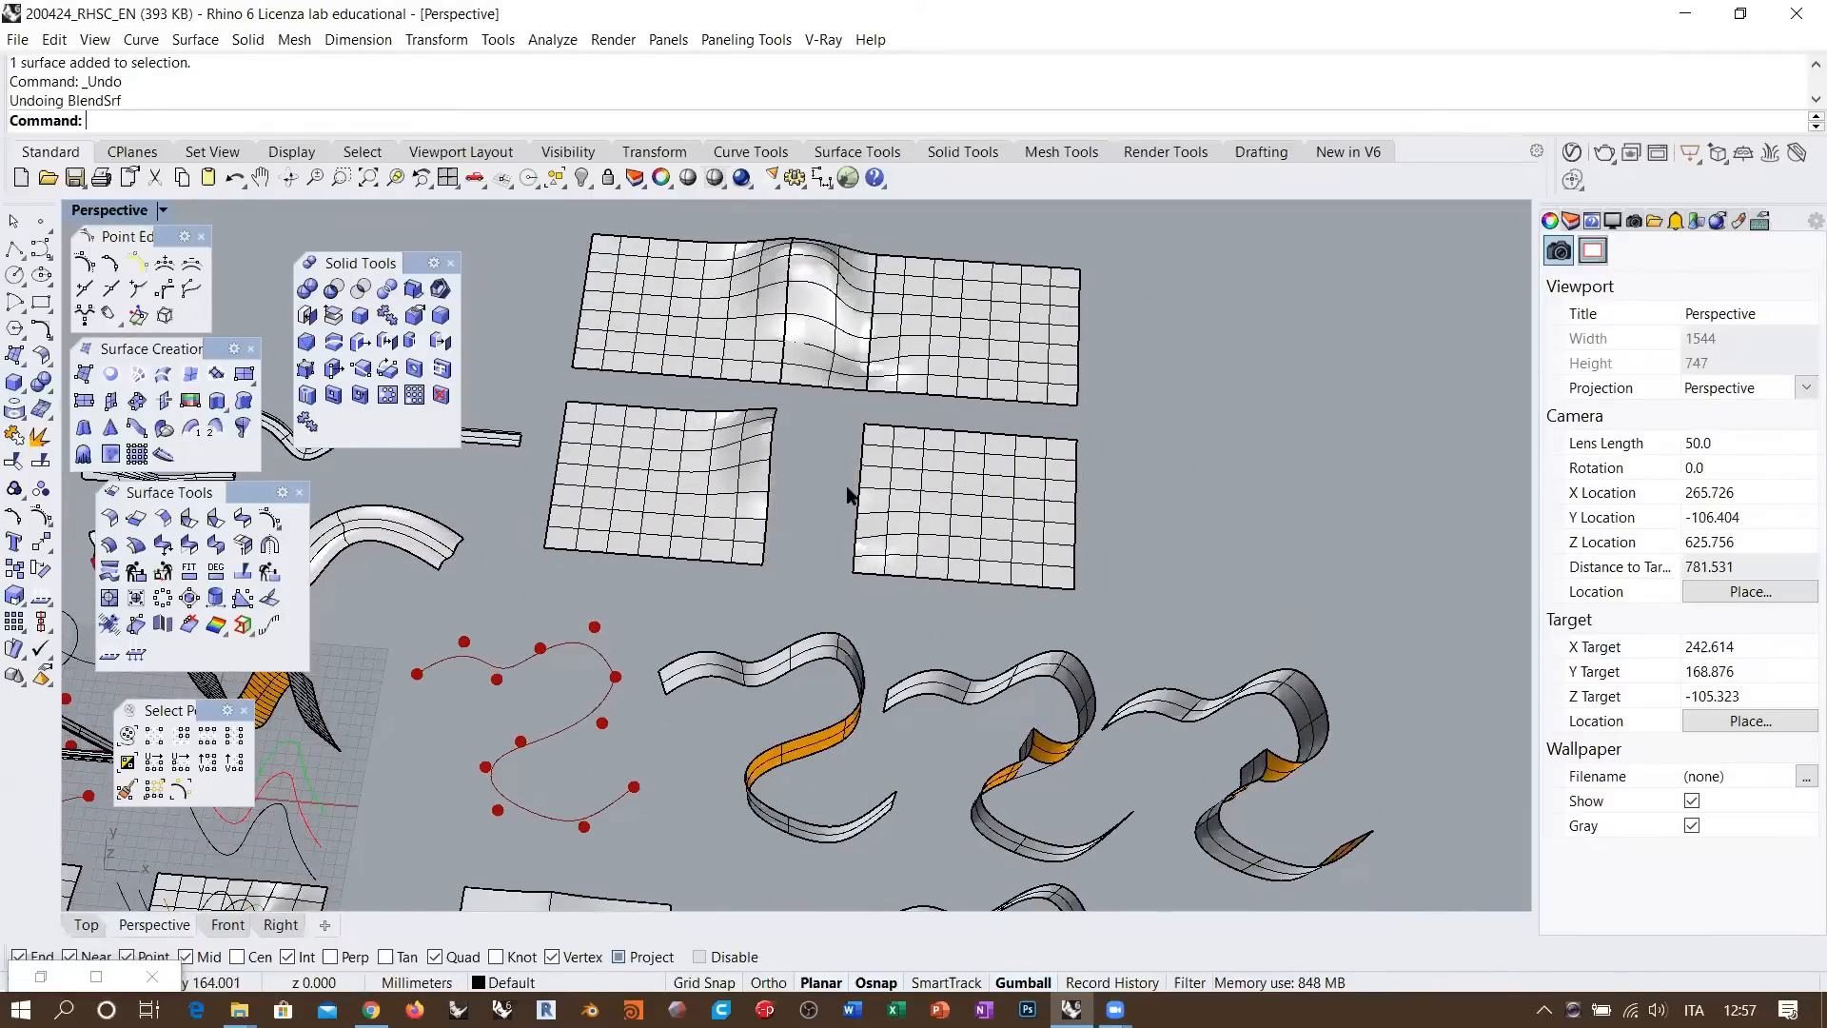
pyautogui.keyDown('shift'); pyautogui.moveTo(1031, 558); pyautogui.dragTo(716, 605, button='right'); pyautogui.keyUp('shift')
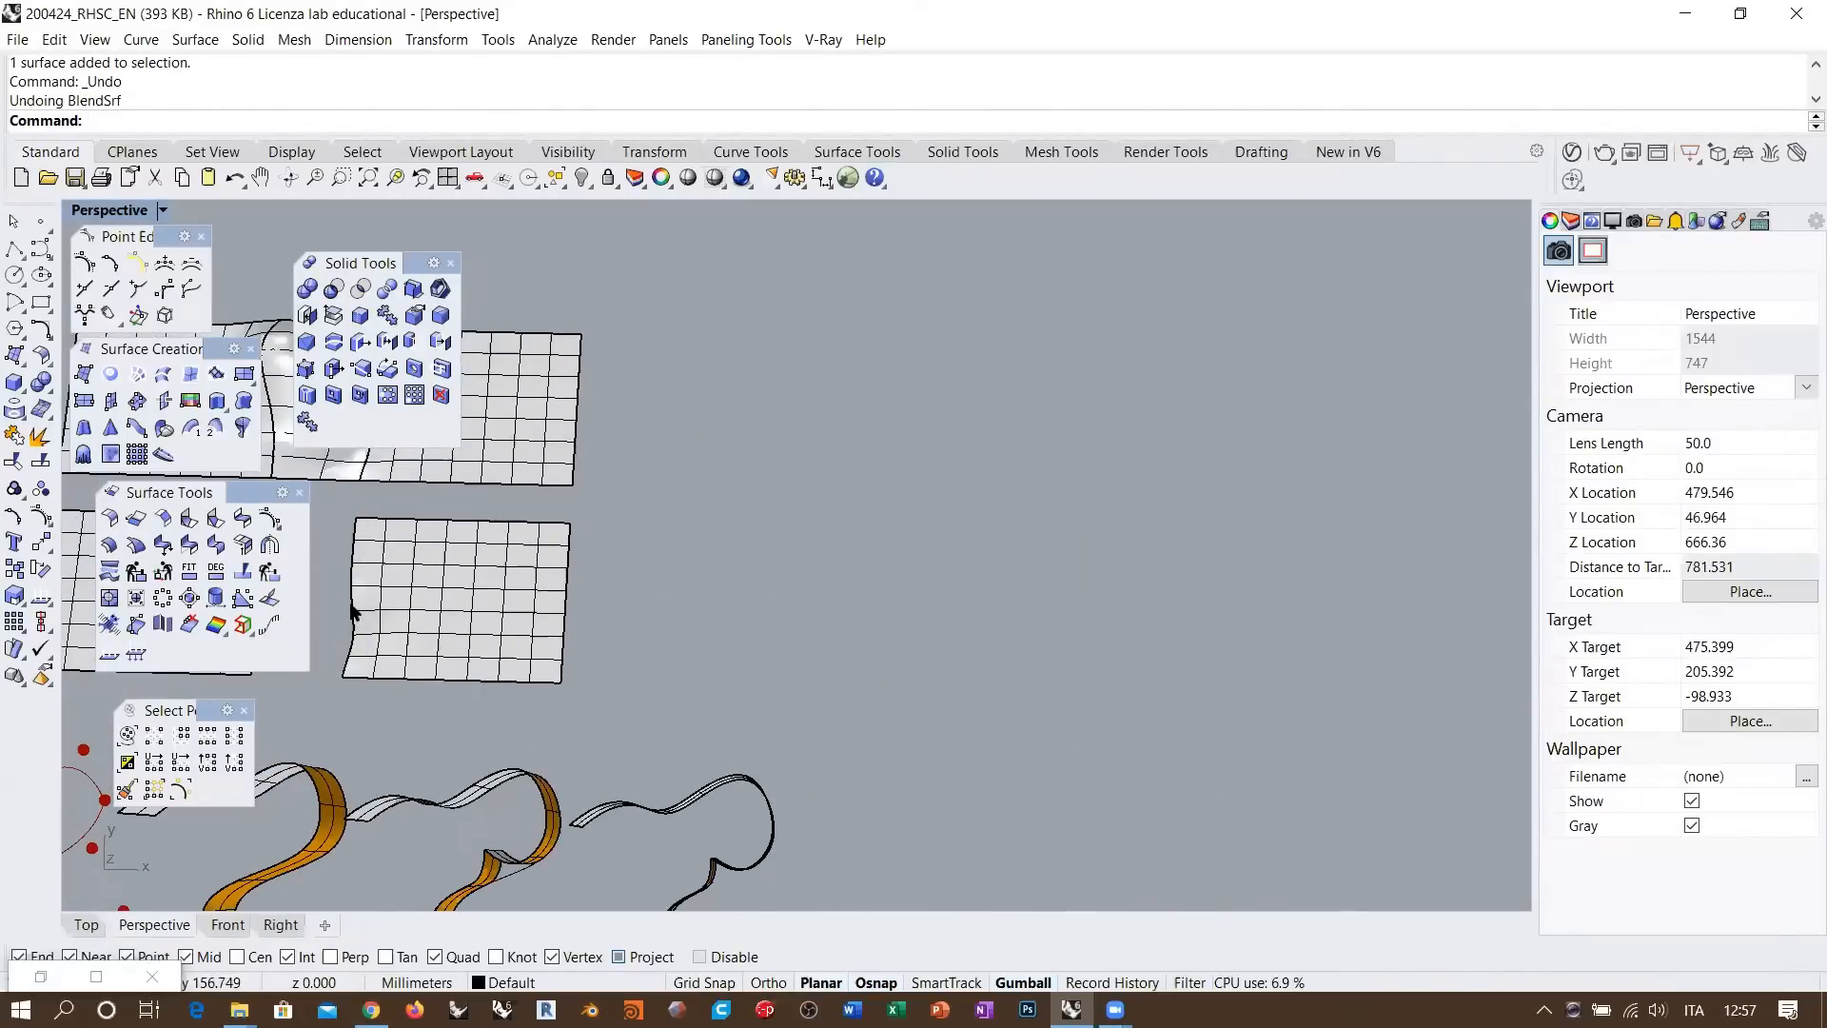
pyautogui.moveTo(307, 596); pyautogui.dragTo(286, 603)
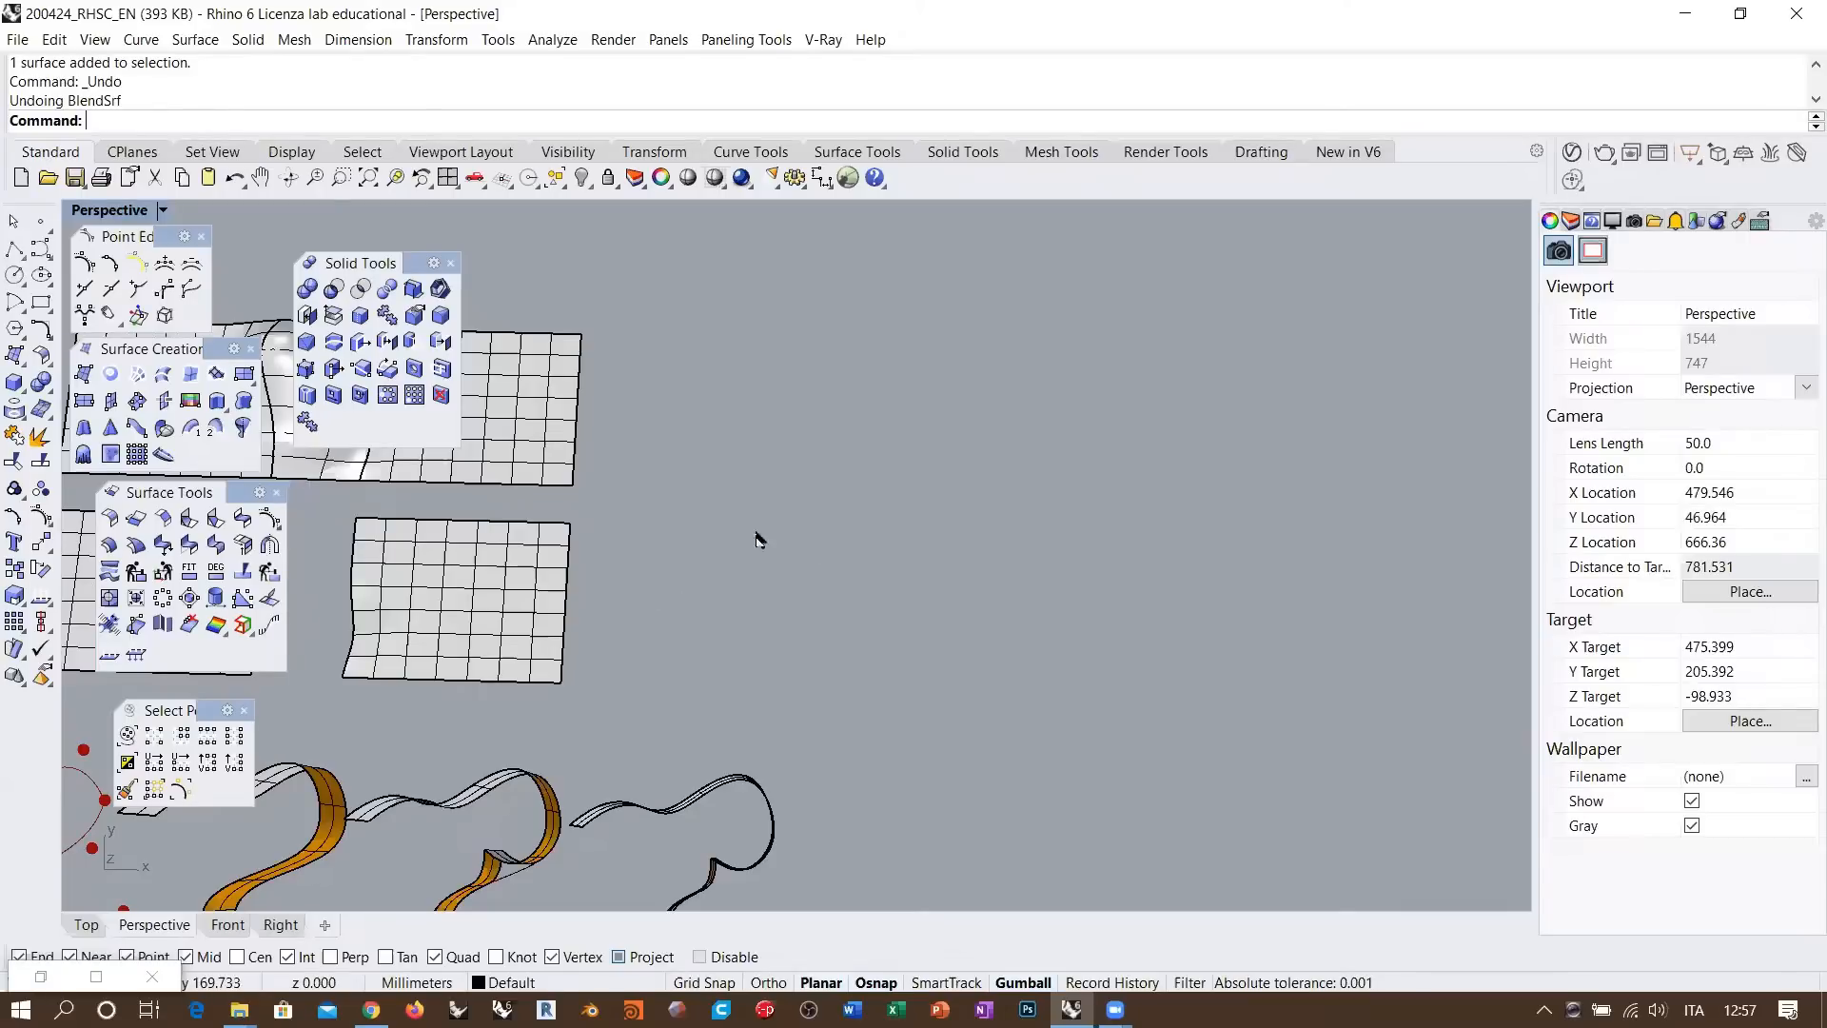
# Draw a straight horizontal degree 3 control-point curve with seven points in the empty area beside the planes
pyautogui.scroll(4, 758, 539)
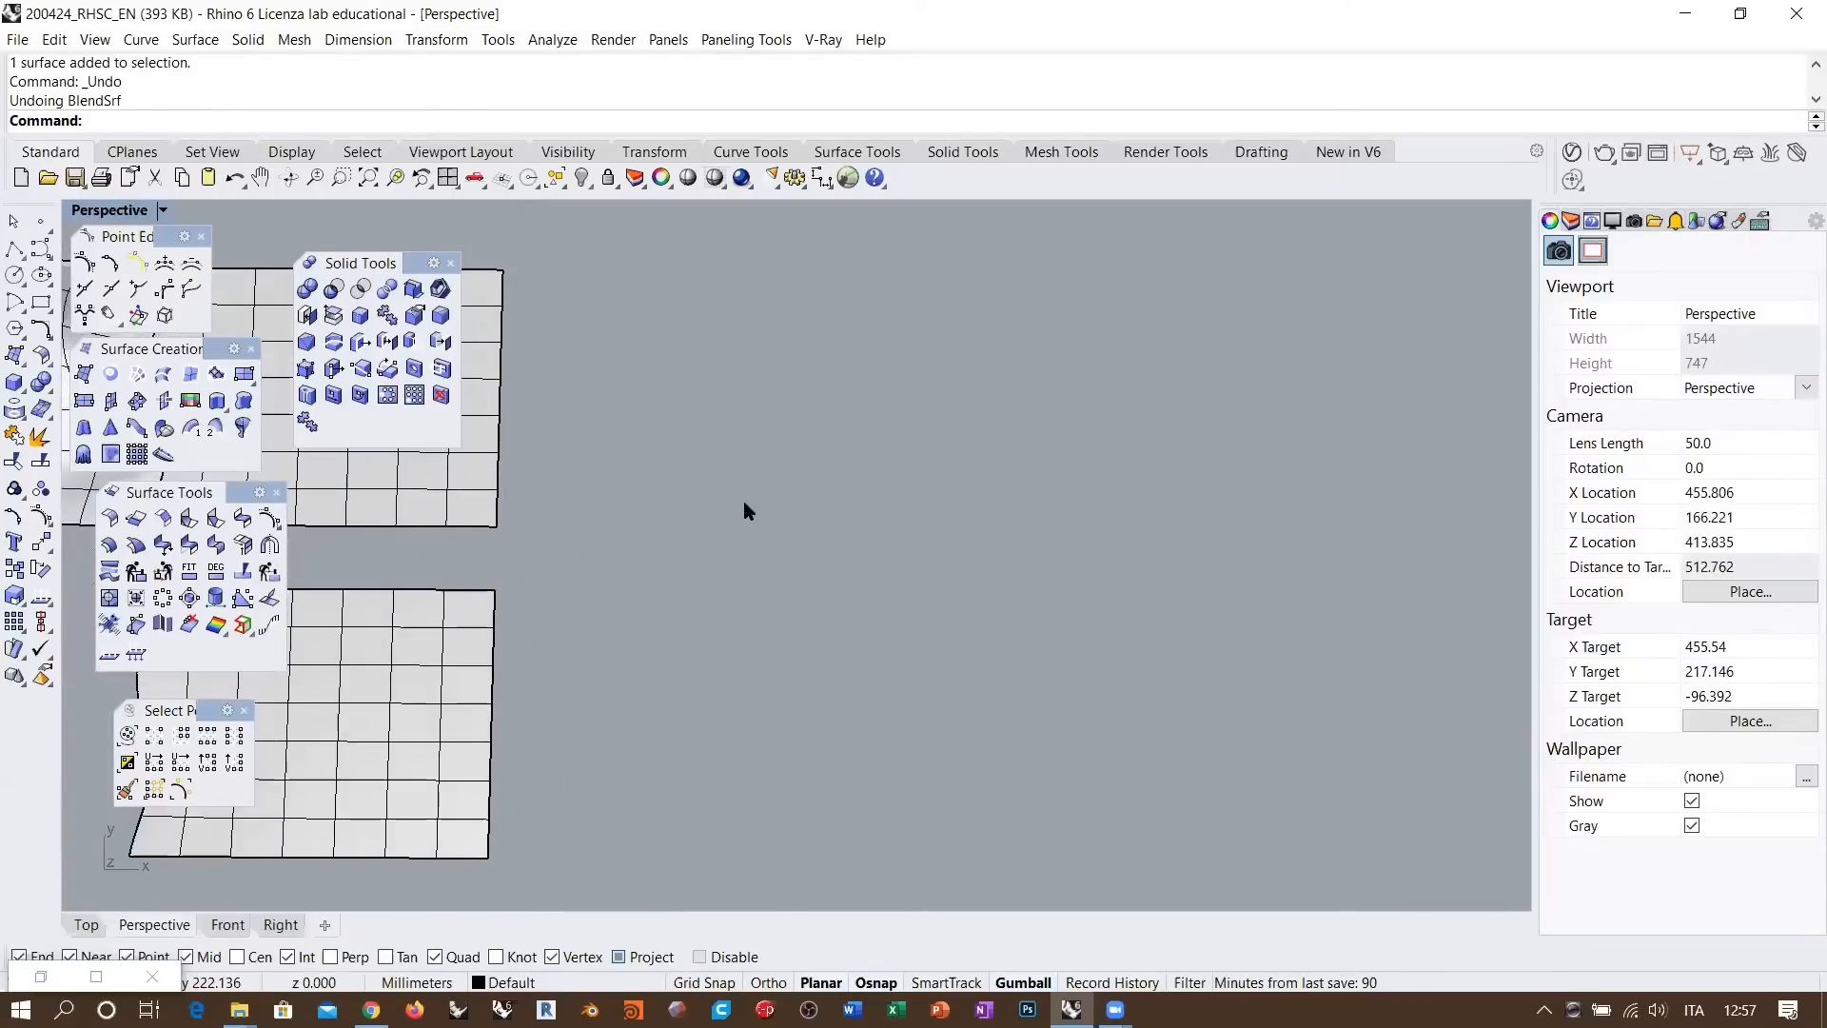
pyautogui.click(40, 249)
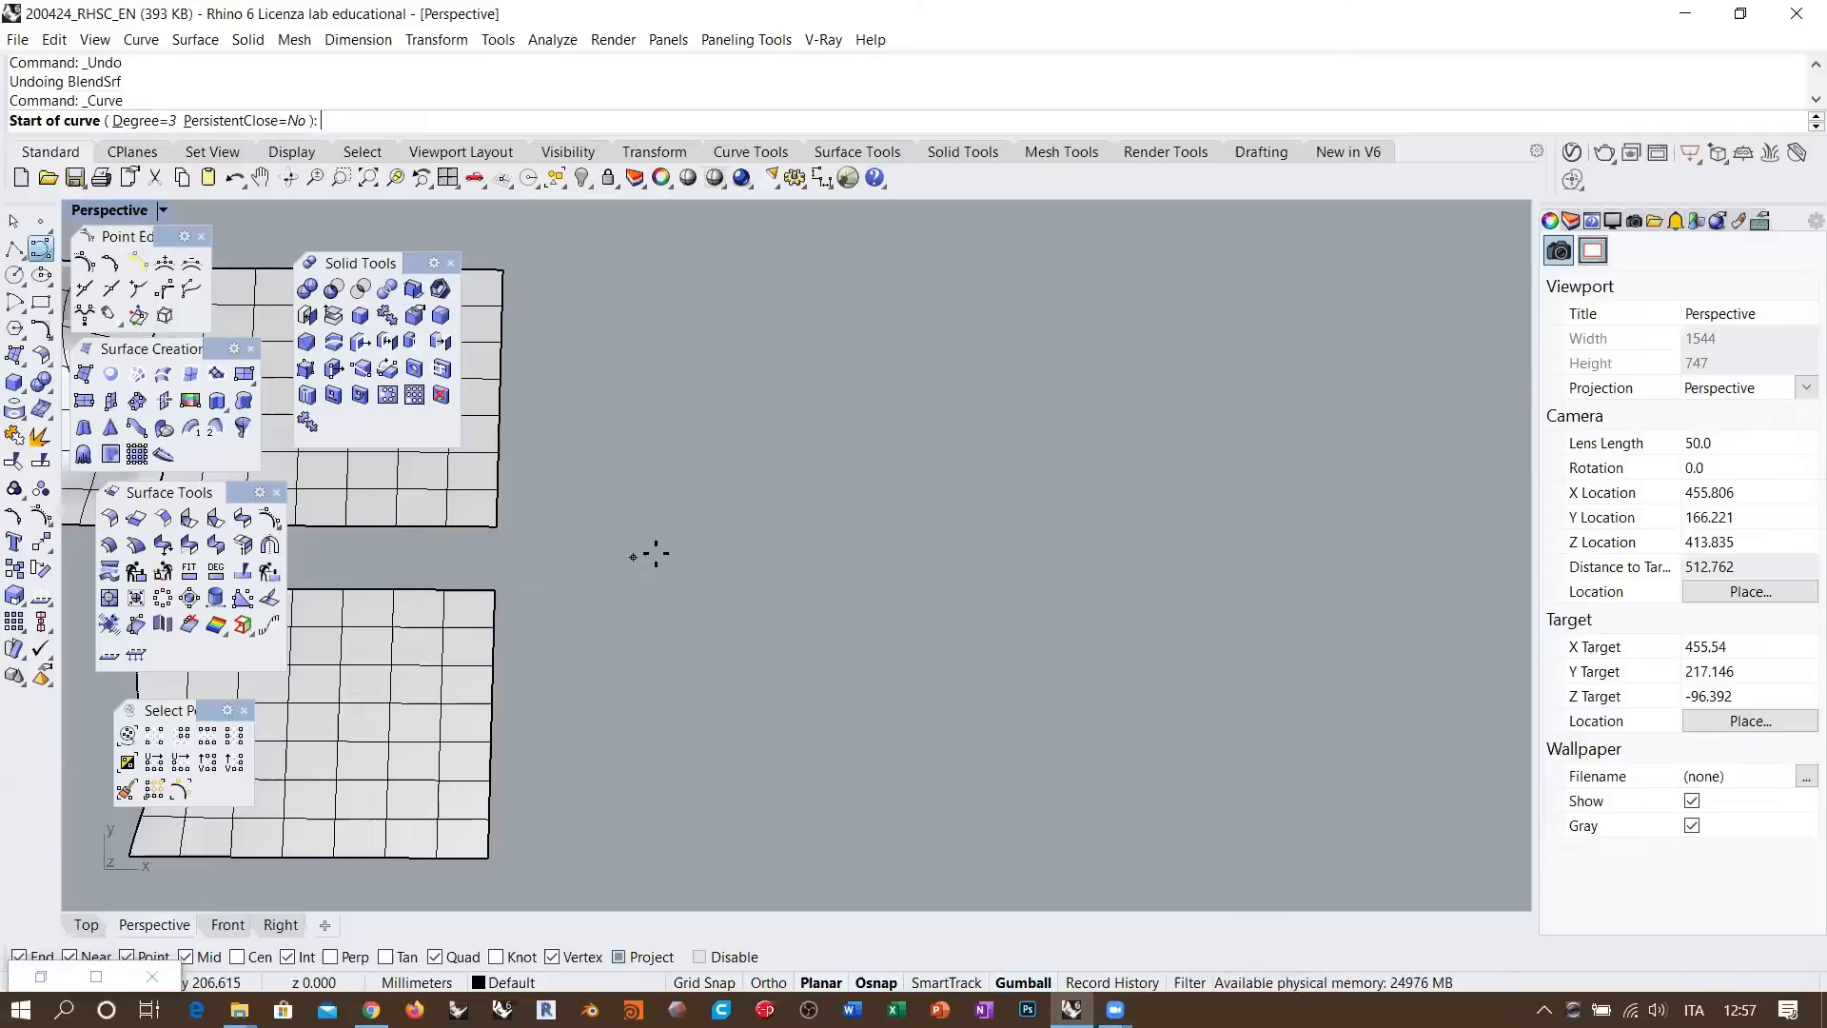
pyautogui.click(577, 551)
pyautogui.click(674, 552)
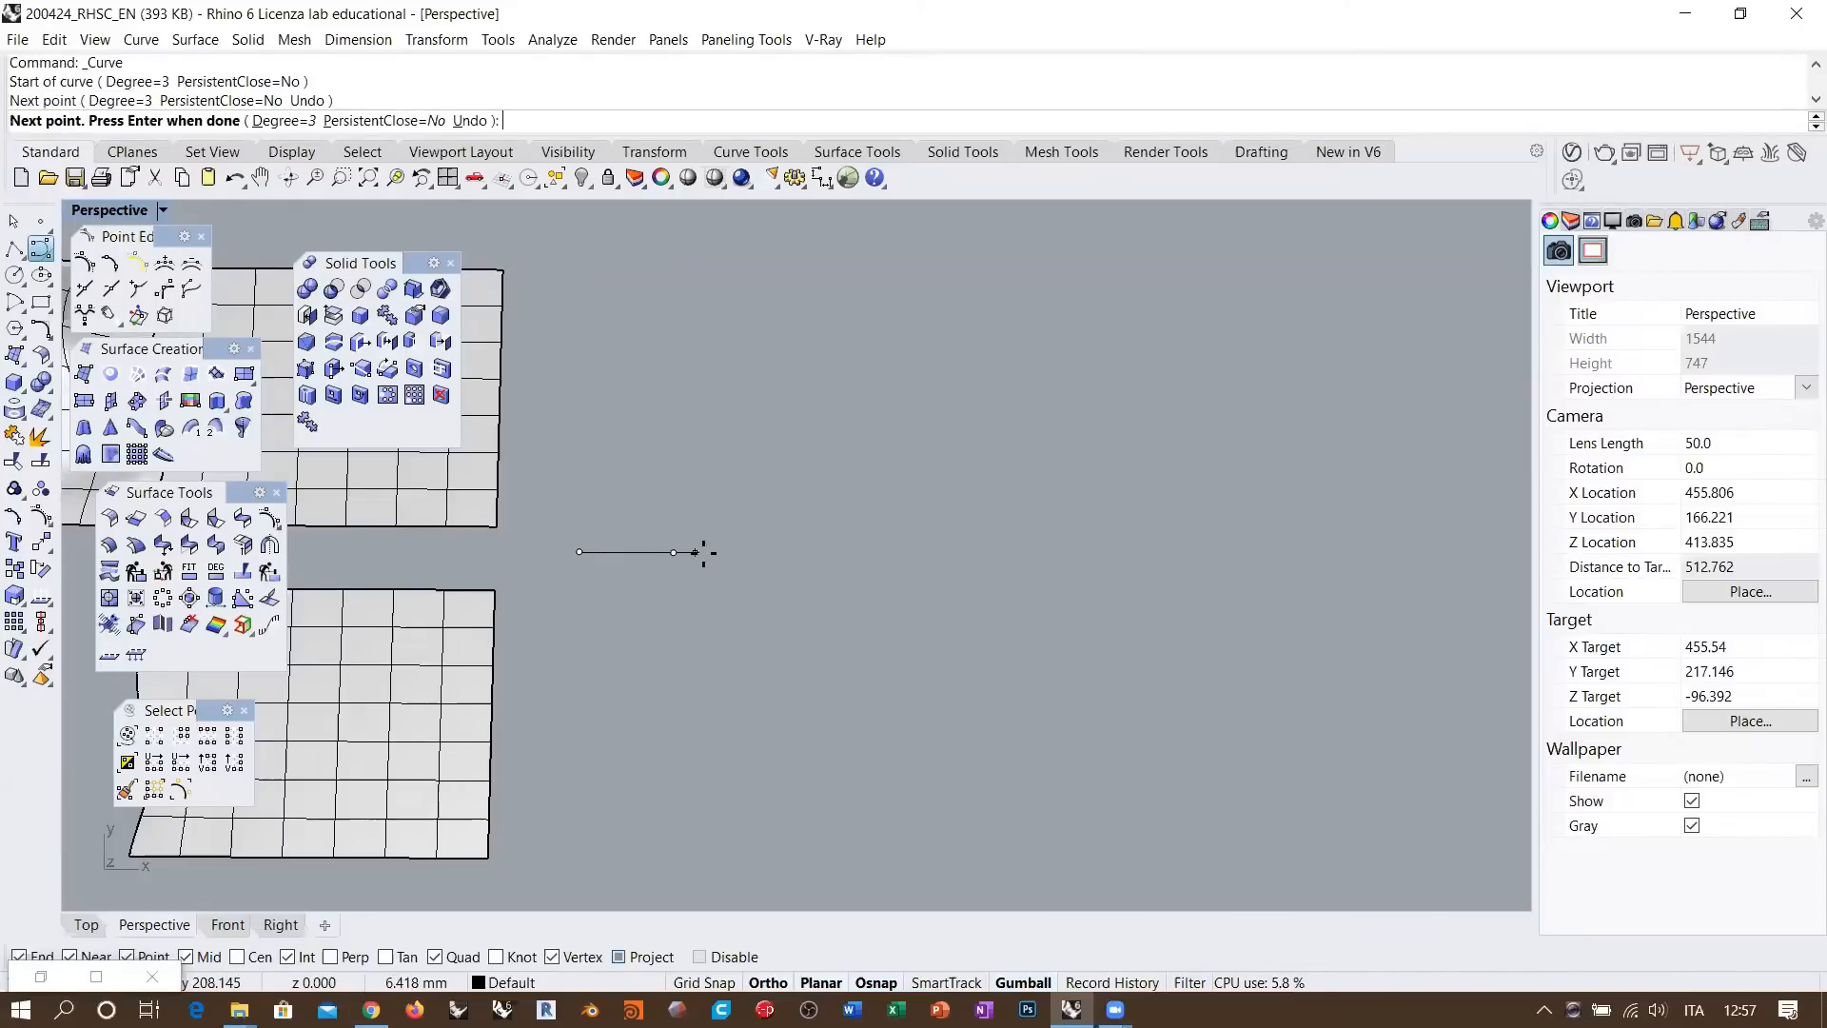
pyautogui.click(781, 553)
pyautogui.click(895, 554)
pyautogui.click(1006, 554)
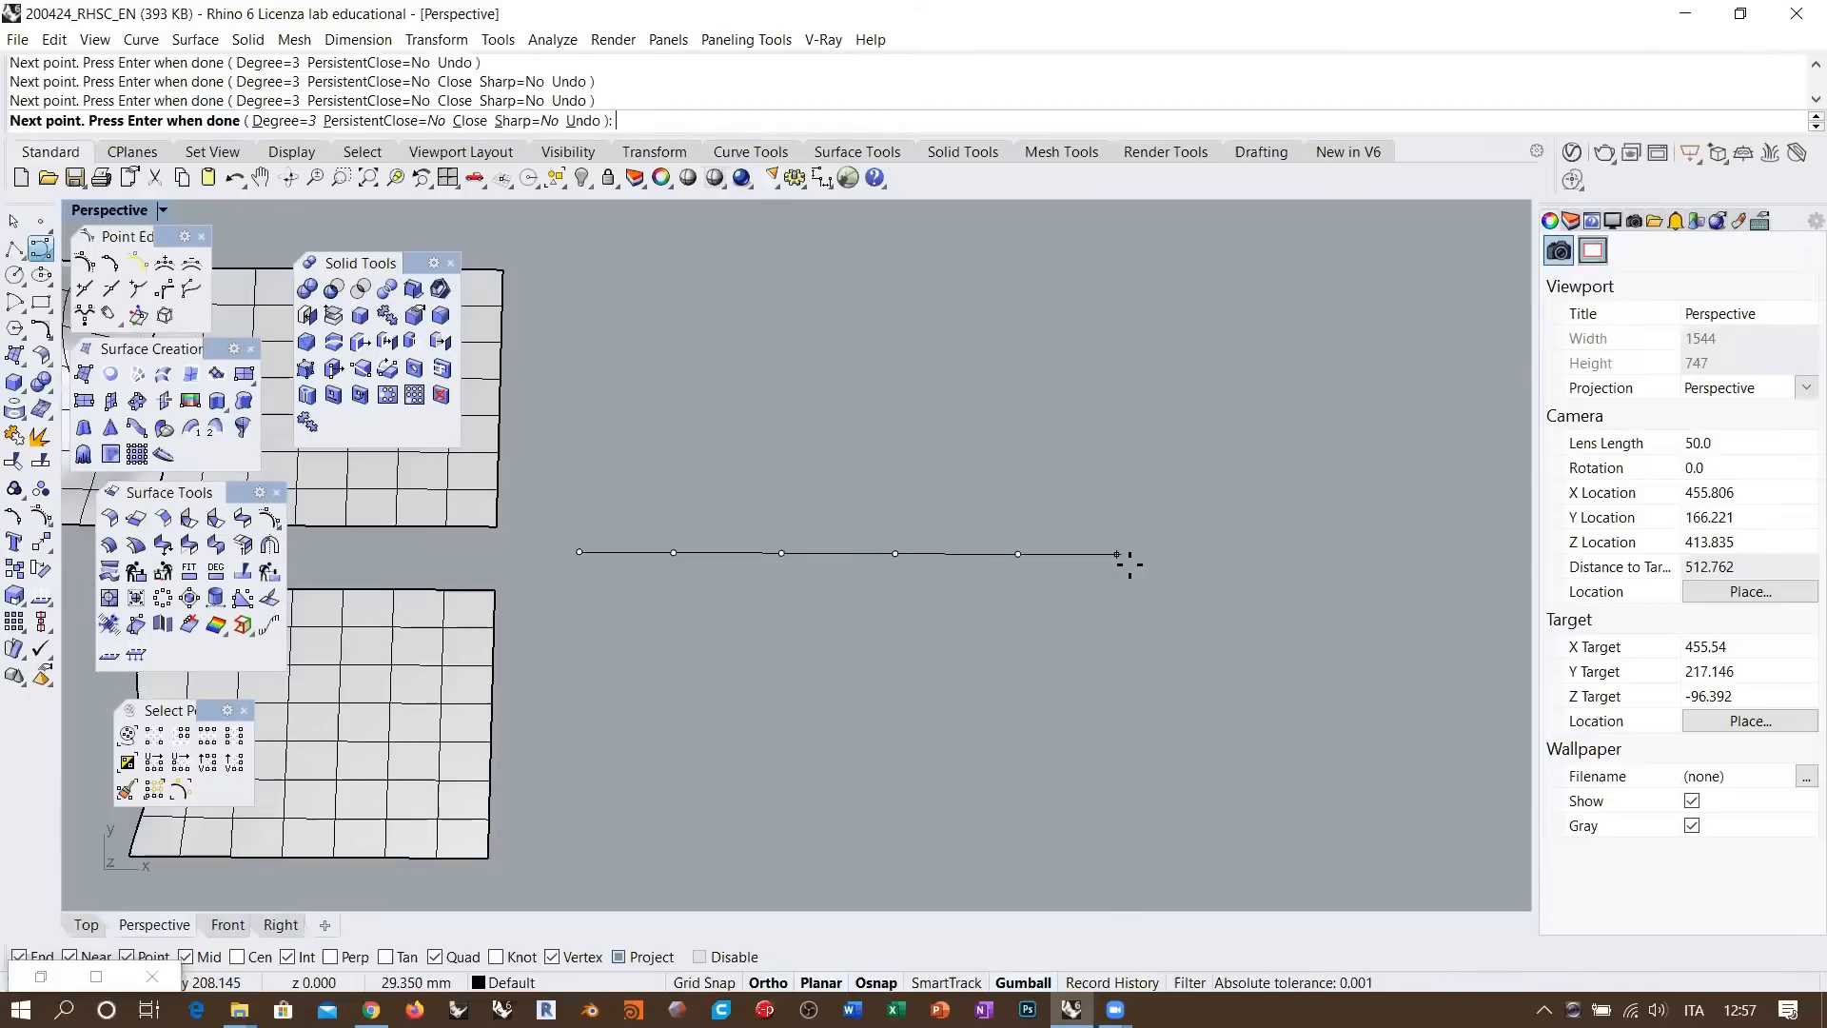
pyautogui.click(1268, 555)
pyautogui.press('Return')
# Try raising the three middle control points of the degree 3 curve along the Y axis, and undo the move
pyautogui.click(999, 558)
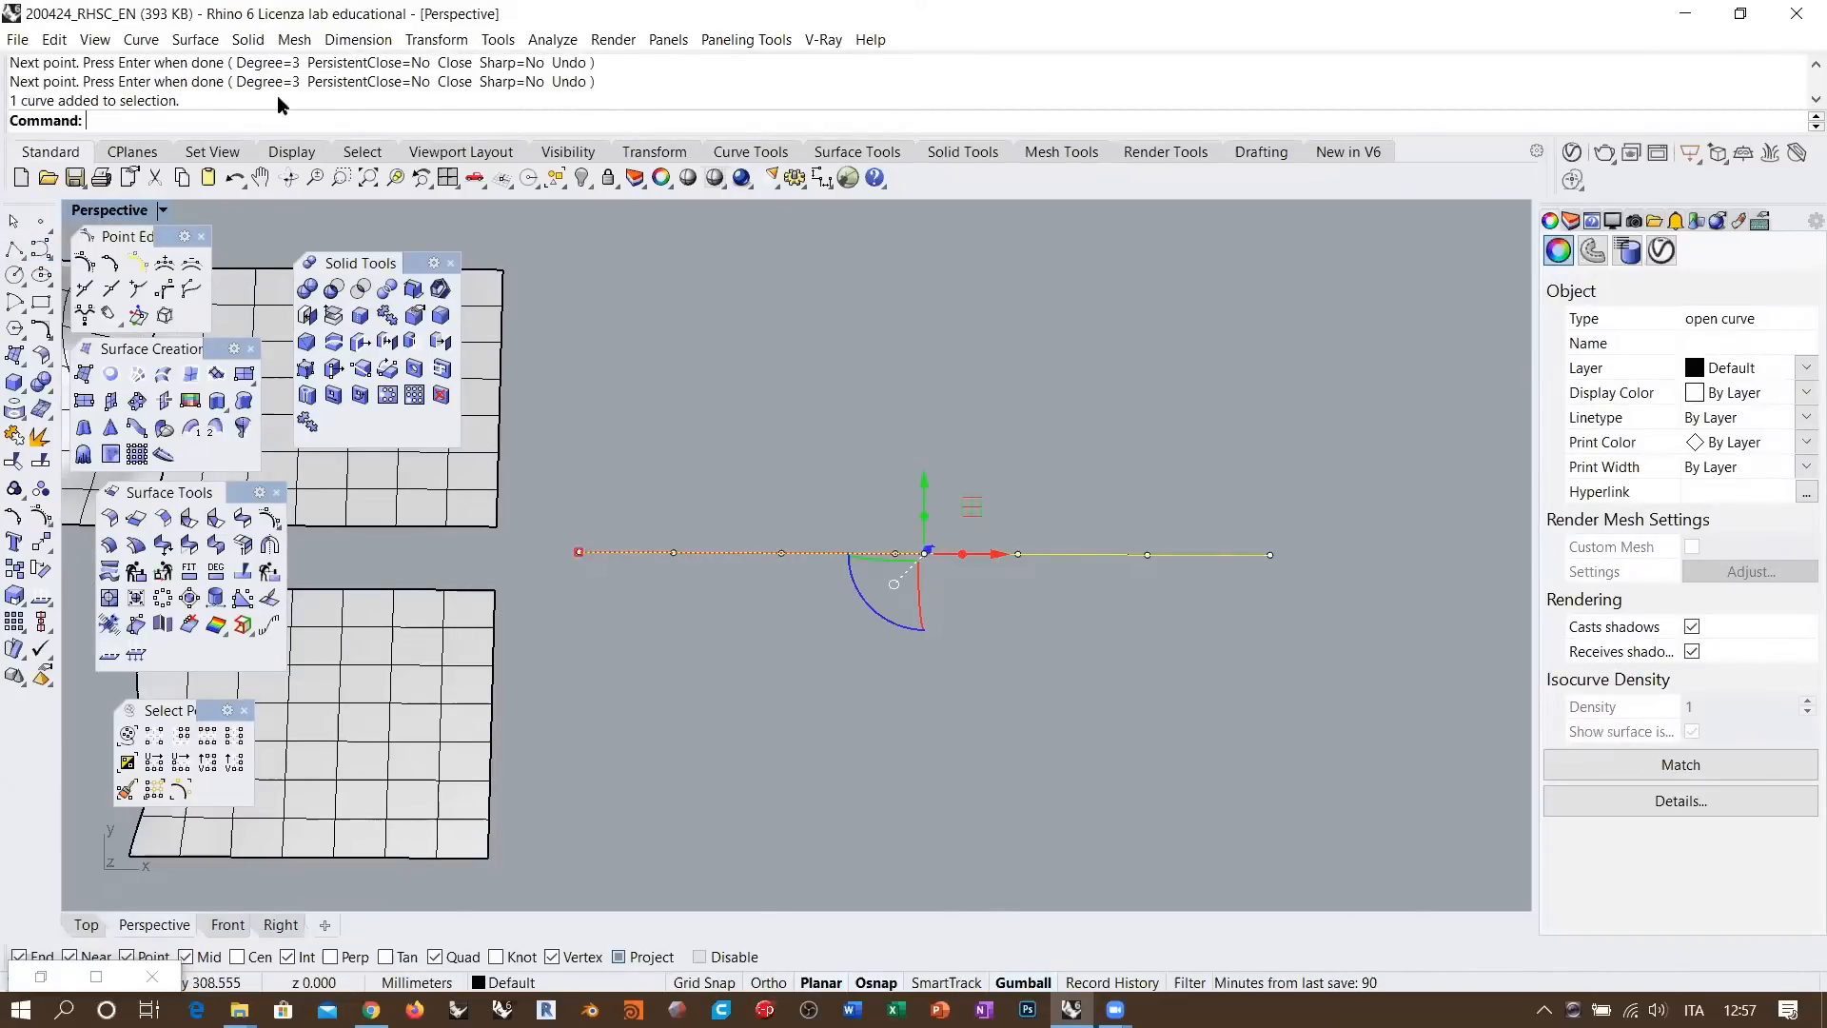
pyautogui.moveTo(750, 514); pyautogui.dragTo(1032, 628)
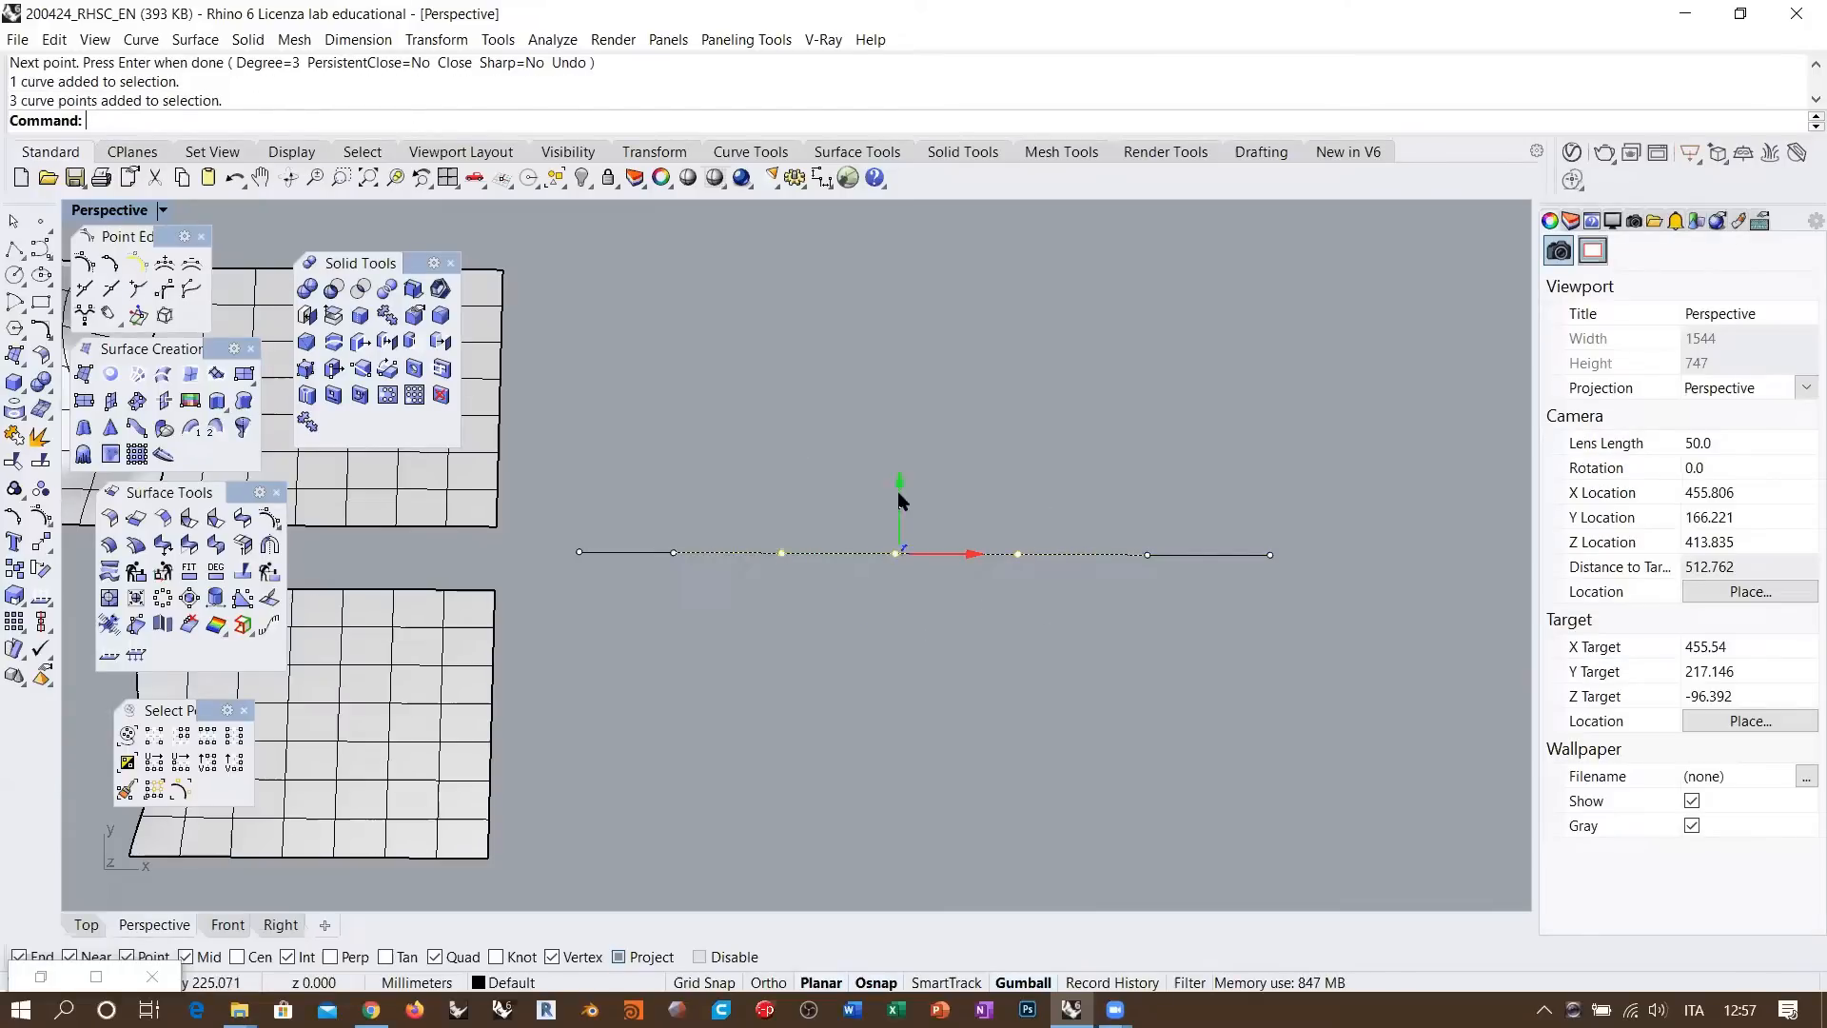
pyautogui.moveTo(899, 496); pyautogui.dragTo(942, 371)
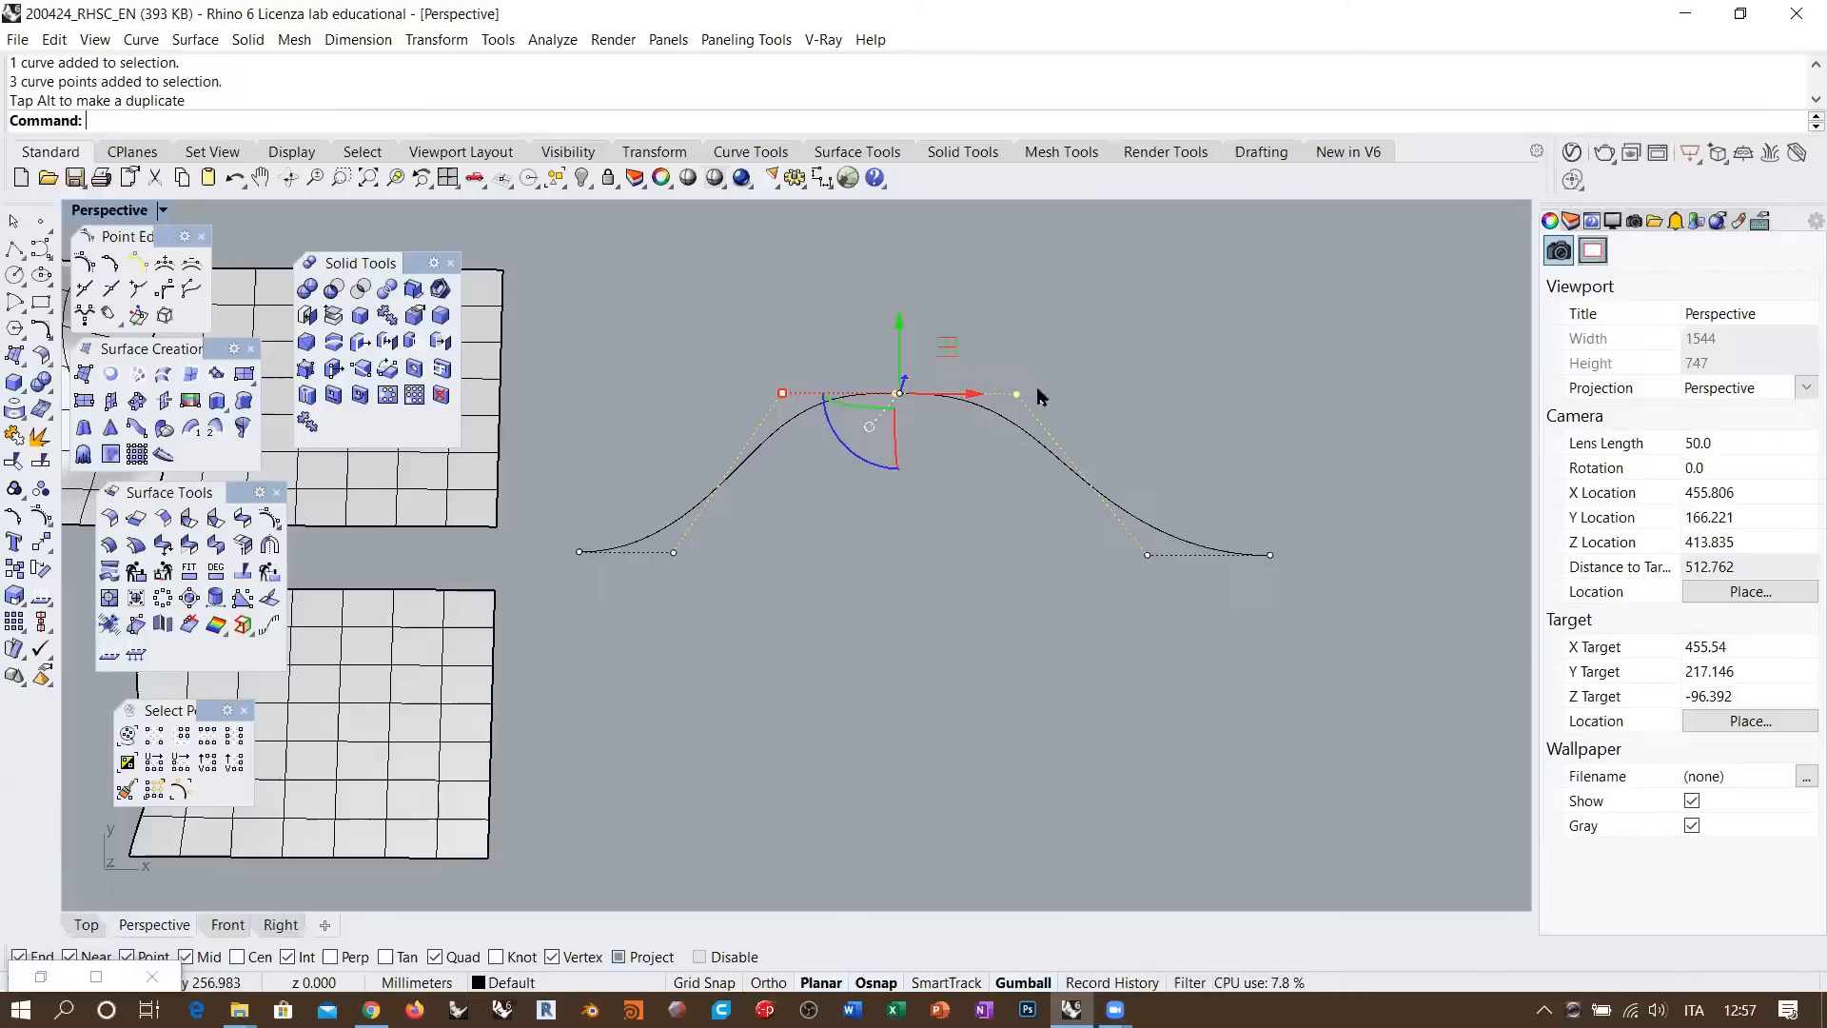
pyautogui.press('Escape')
pyautogui.press('Escape')
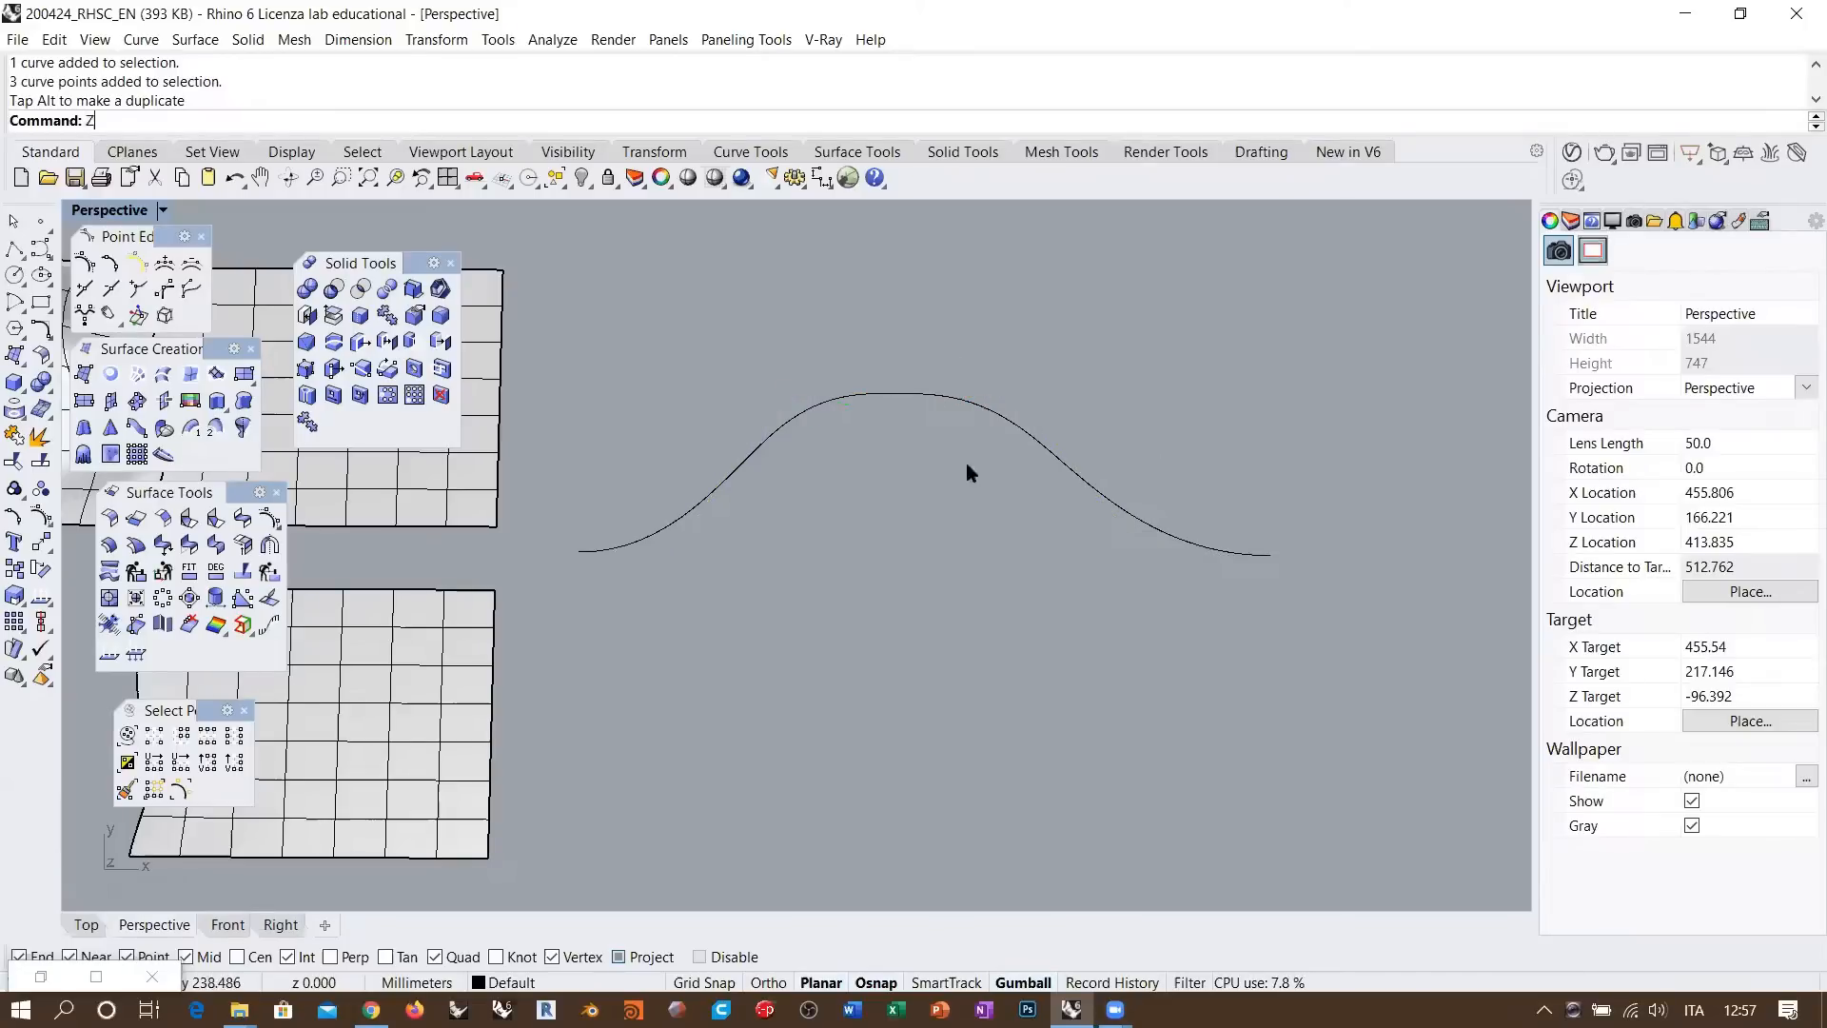
pyautogui.hotkey('ctrl', 'z')
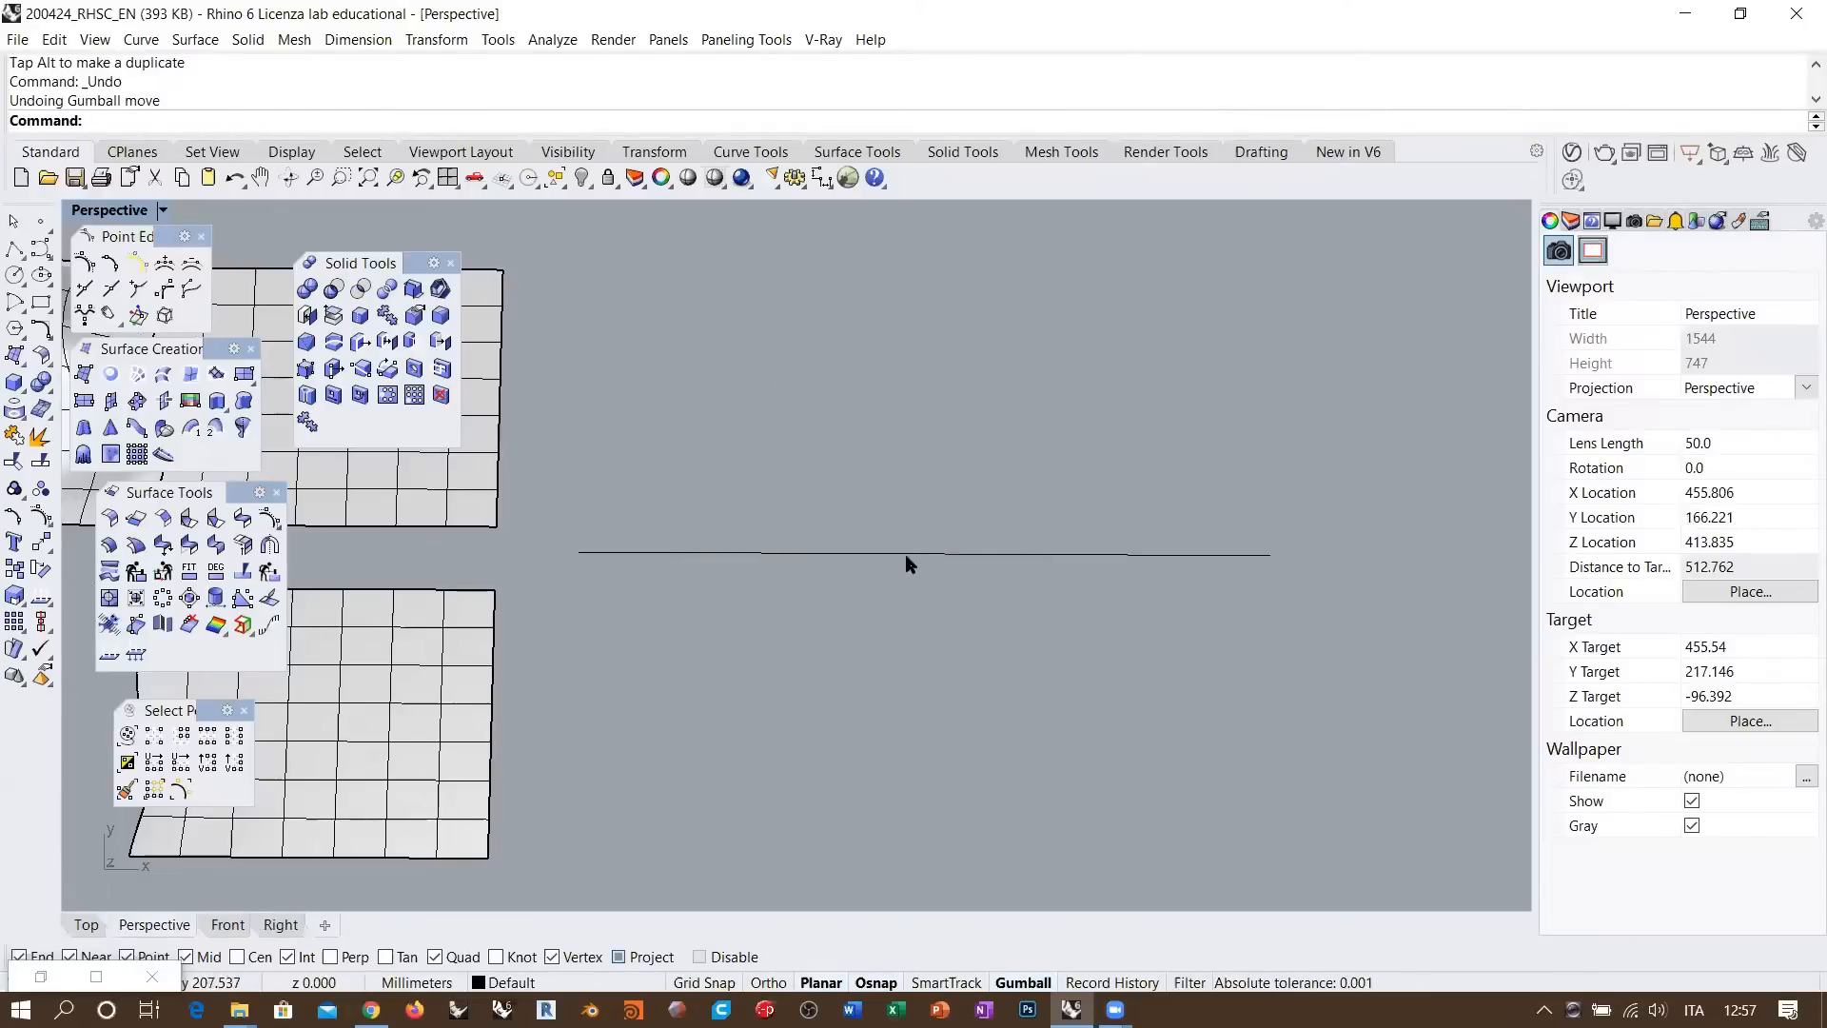
# Place a single reference point object above the middle of the straight curve
pyautogui.click(41, 221)
pyautogui.click(862, 388)
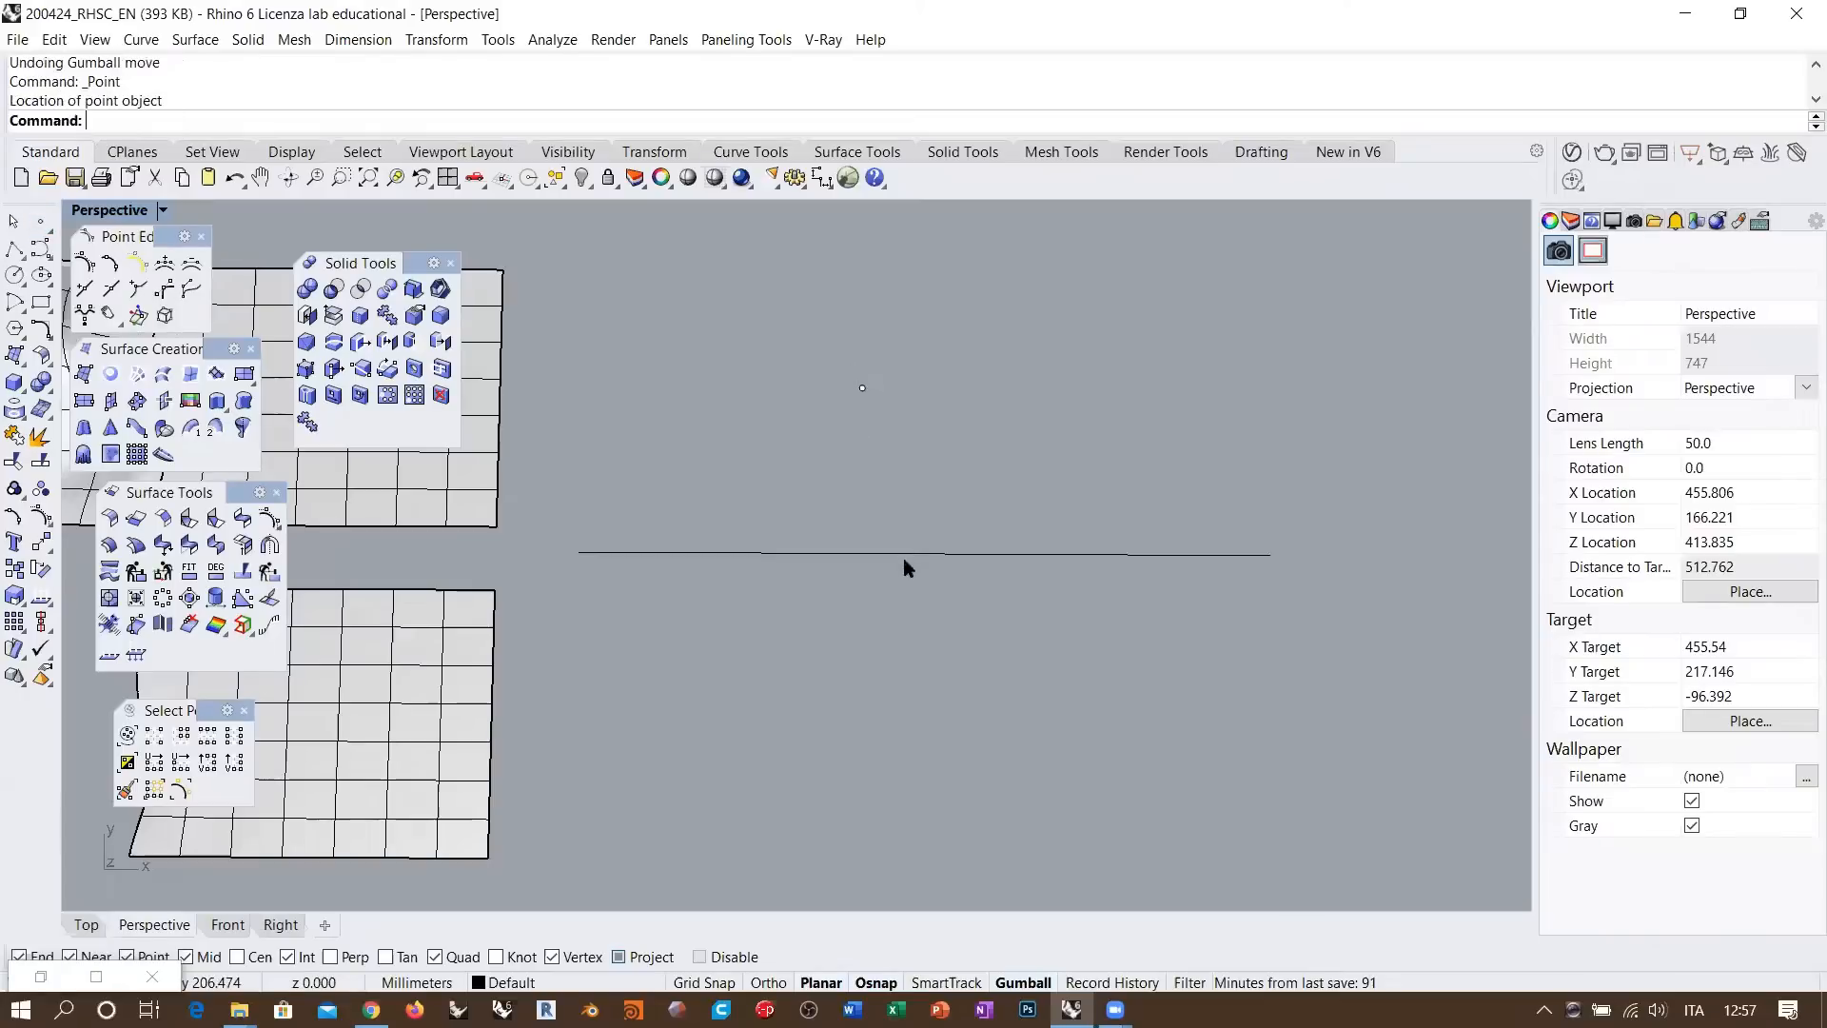
pyautogui.moveTo(904, 560); pyautogui.dragTo(889, 540, button='right')
# Try raising the degree 3 curve's three middle control points to the height of the reference point
pyautogui.moveTo(999, 560); pyautogui.dragTo(849, 645)
pyautogui.moveTo(850, 645); pyautogui.dragTo(880, 636, button='right')
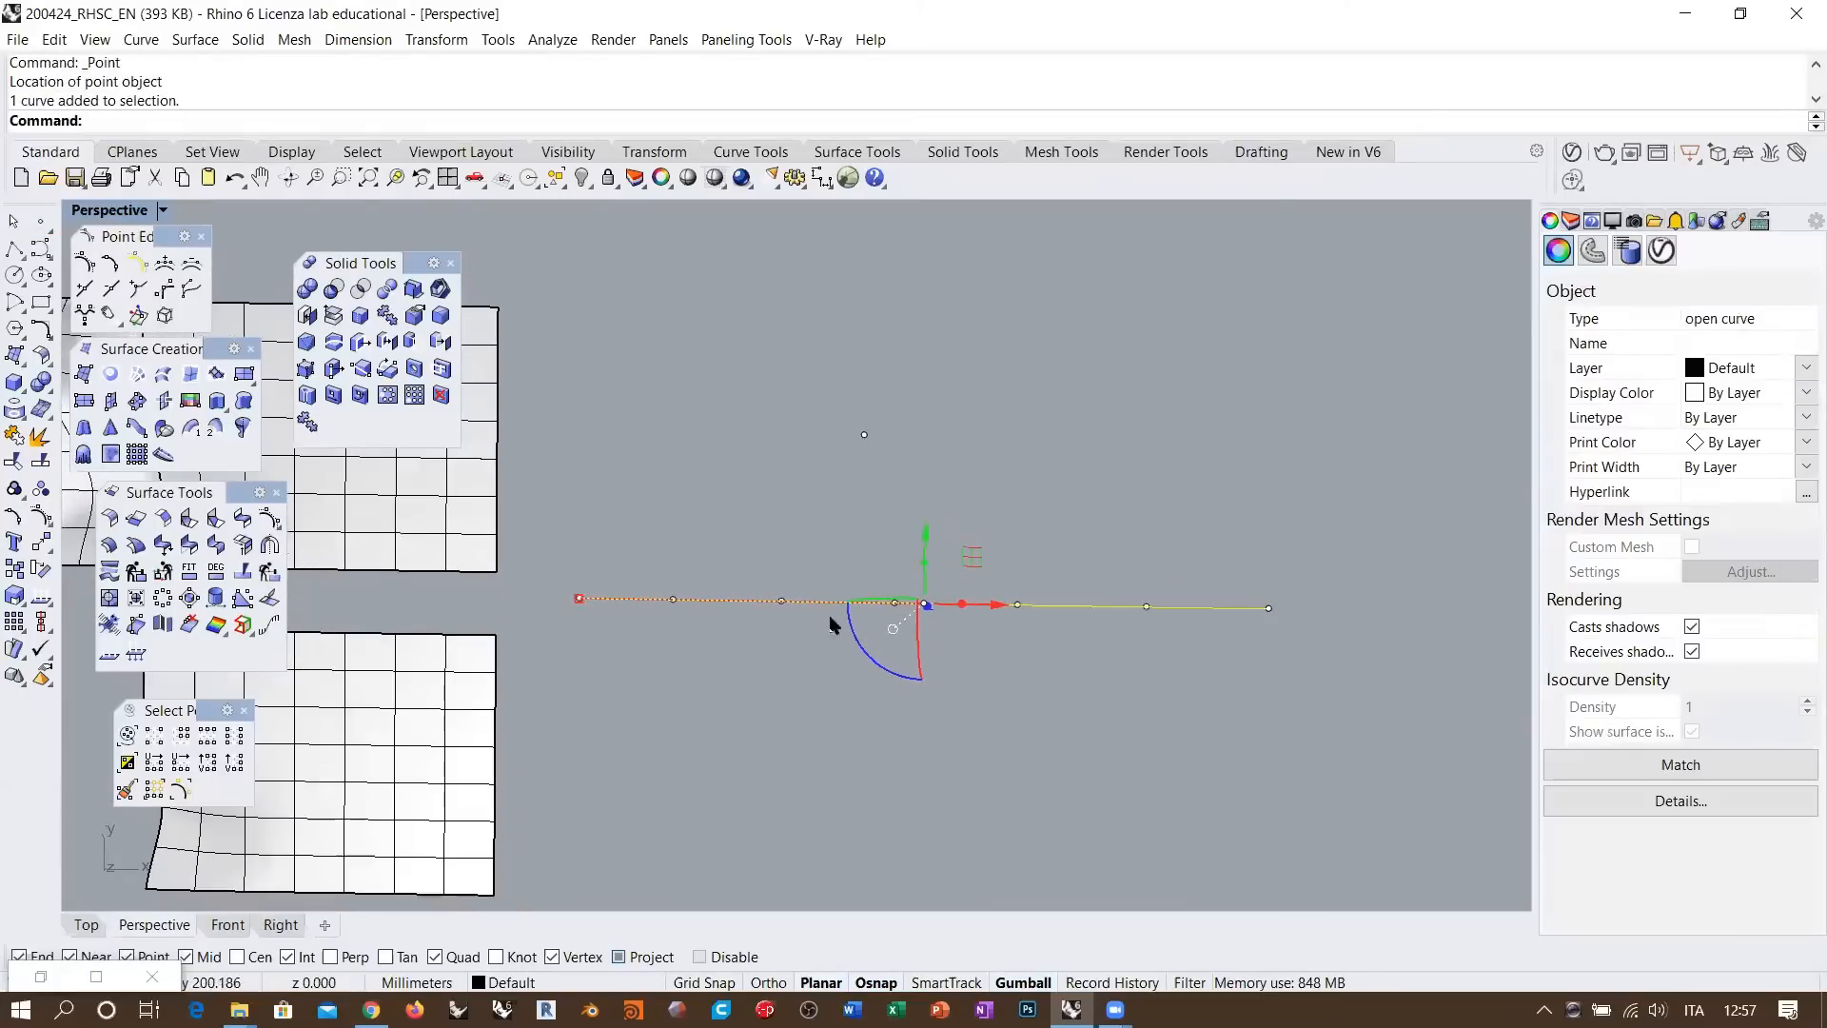
pyautogui.moveTo(742, 560); pyautogui.dragTo(1025, 645)
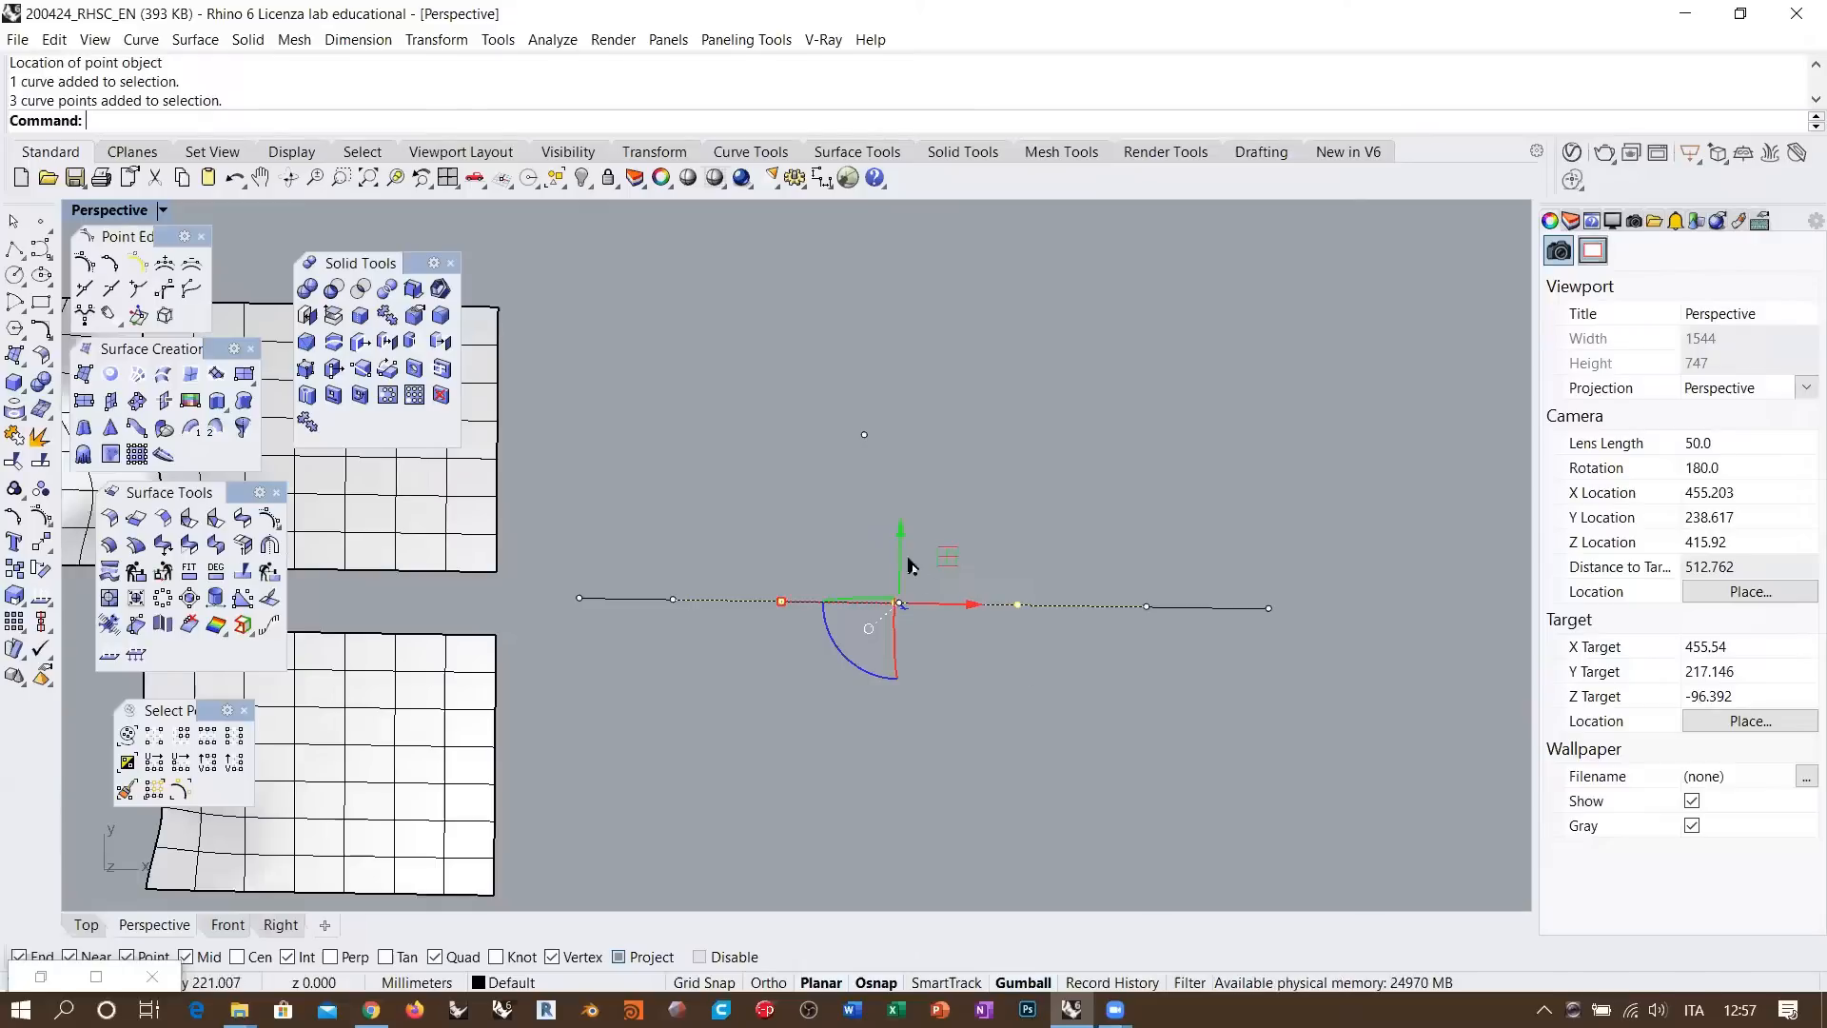
pyautogui.moveTo(900, 537); pyautogui.dragTo(887, 403)
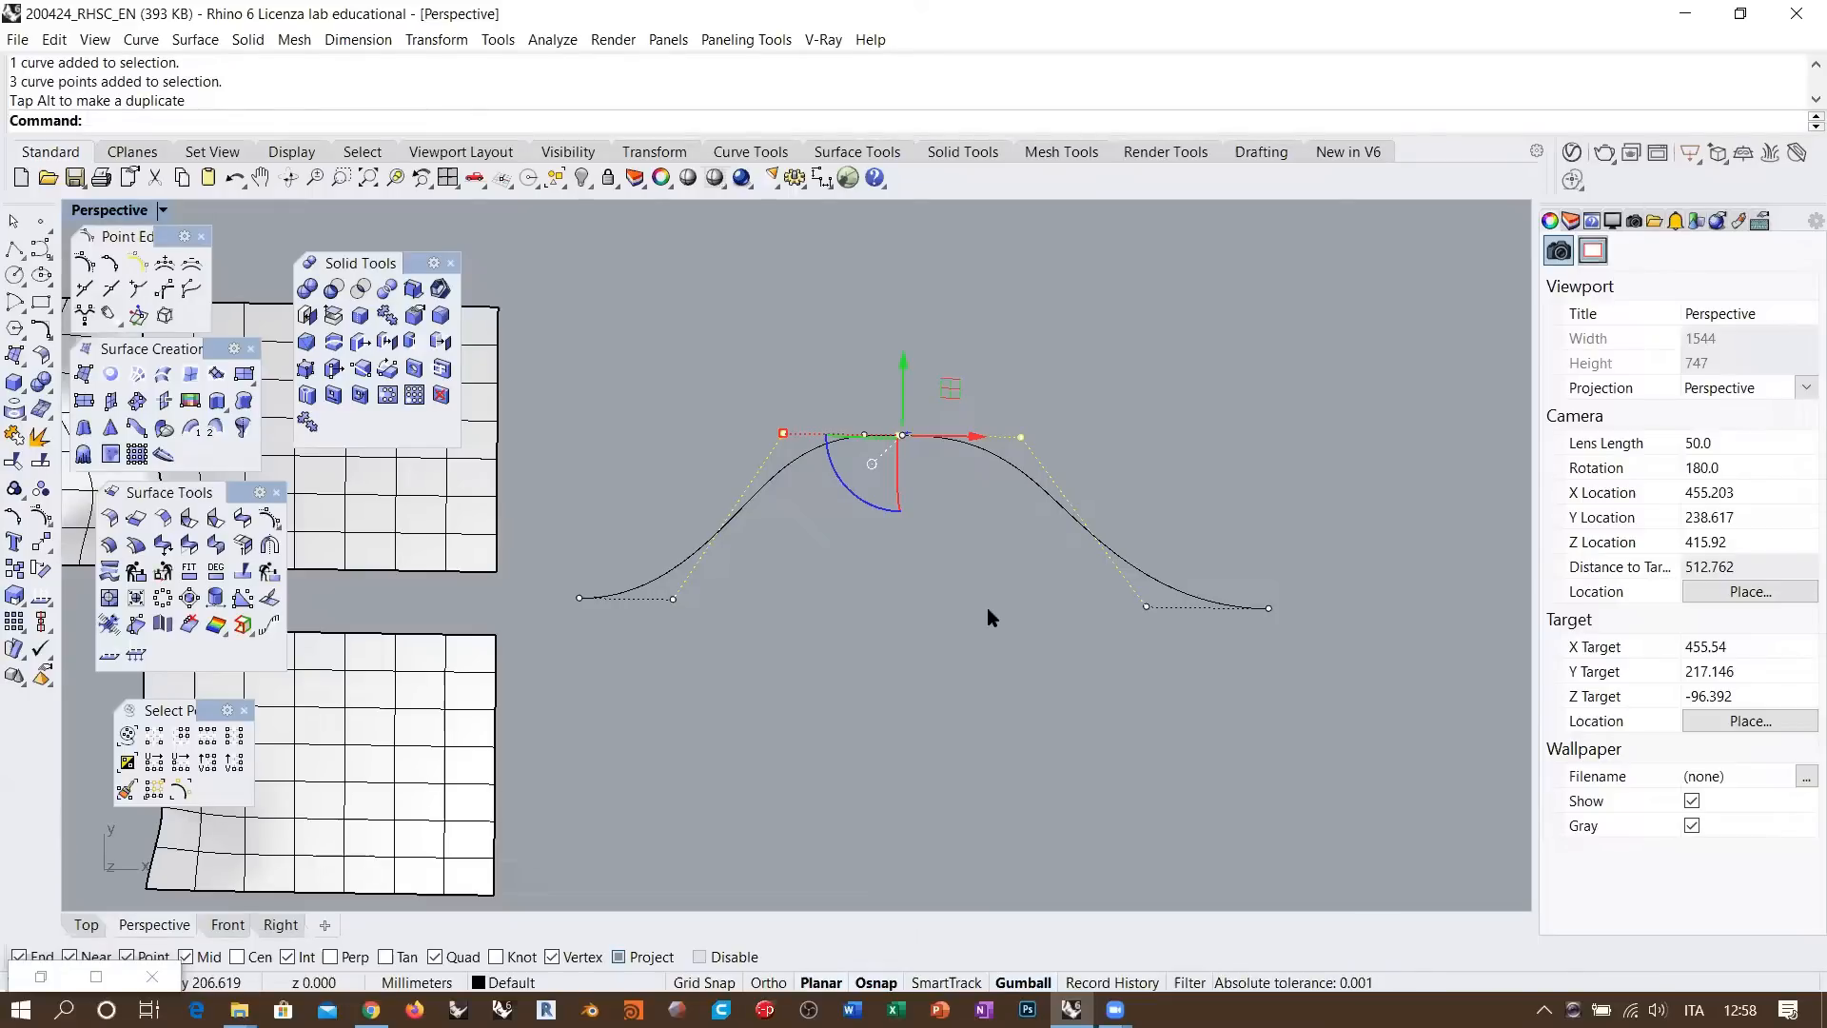
# Undo the control point move and delete the degree 3 curve
pyautogui.hotkey('ctrl', 'z')
pyautogui.press('Escape')
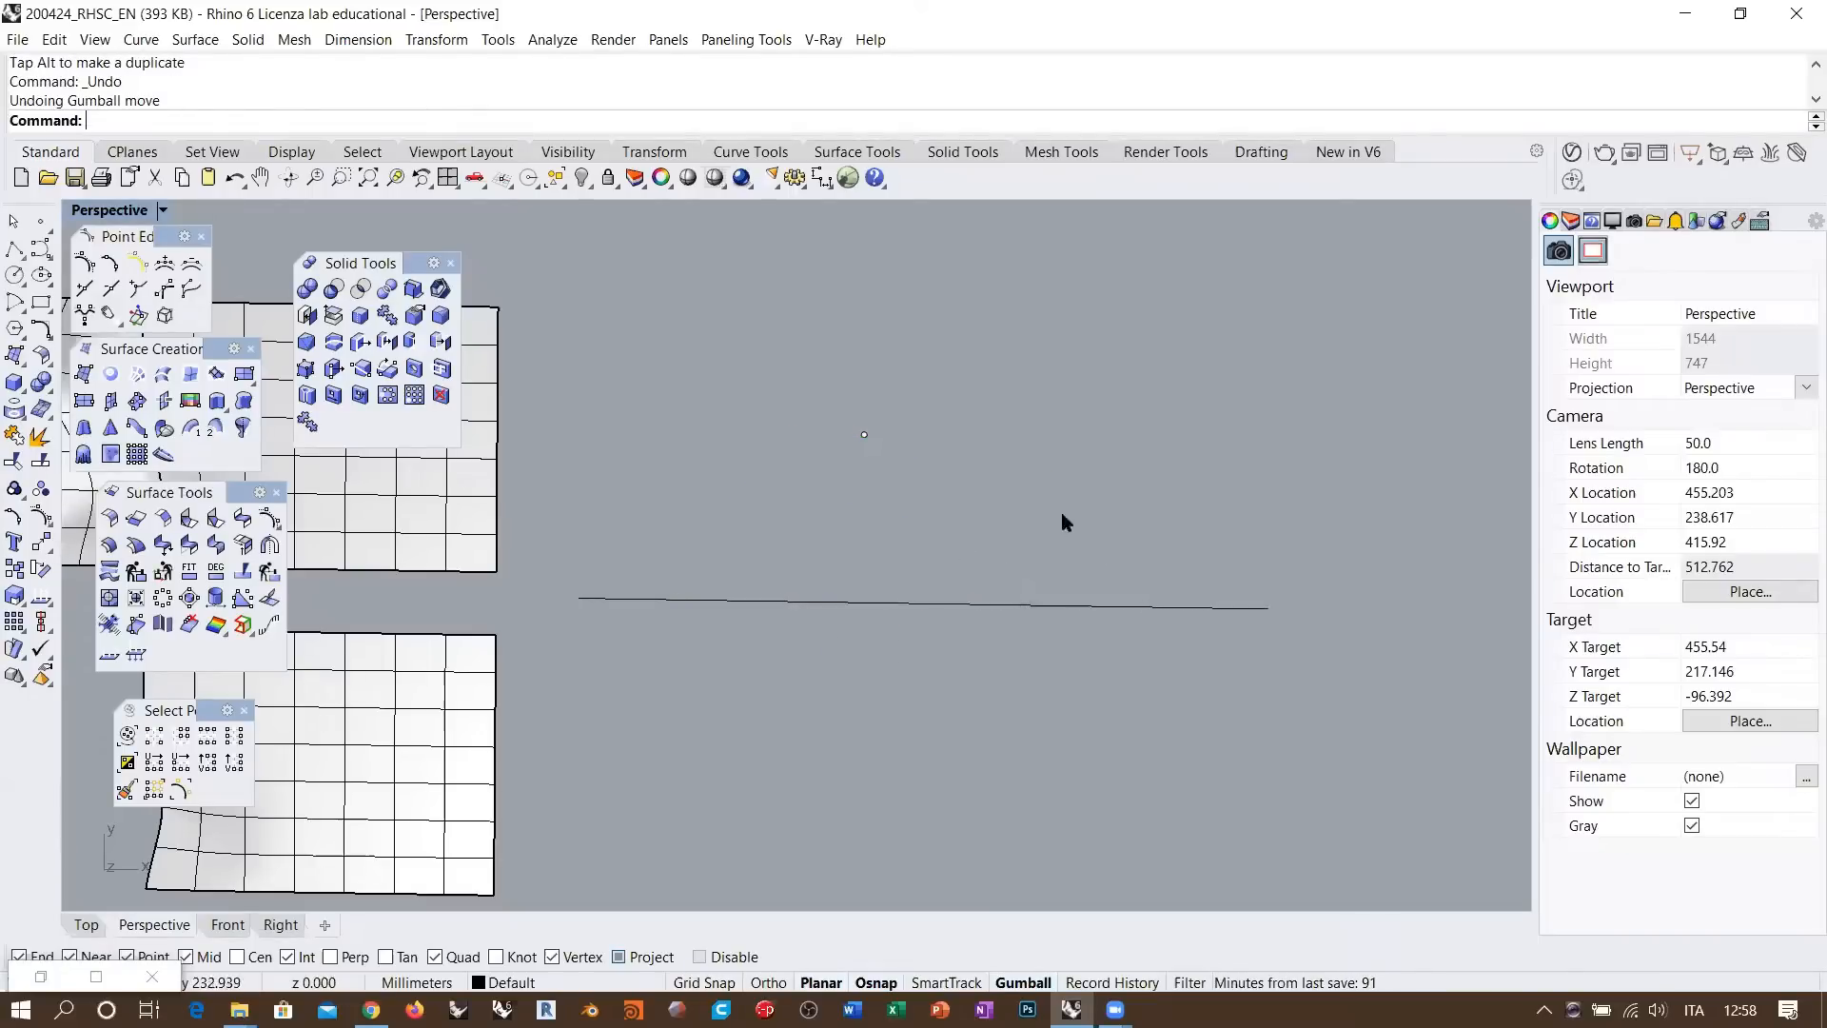
pyautogui.click(928, 600)
pyautogui.press('Delete')
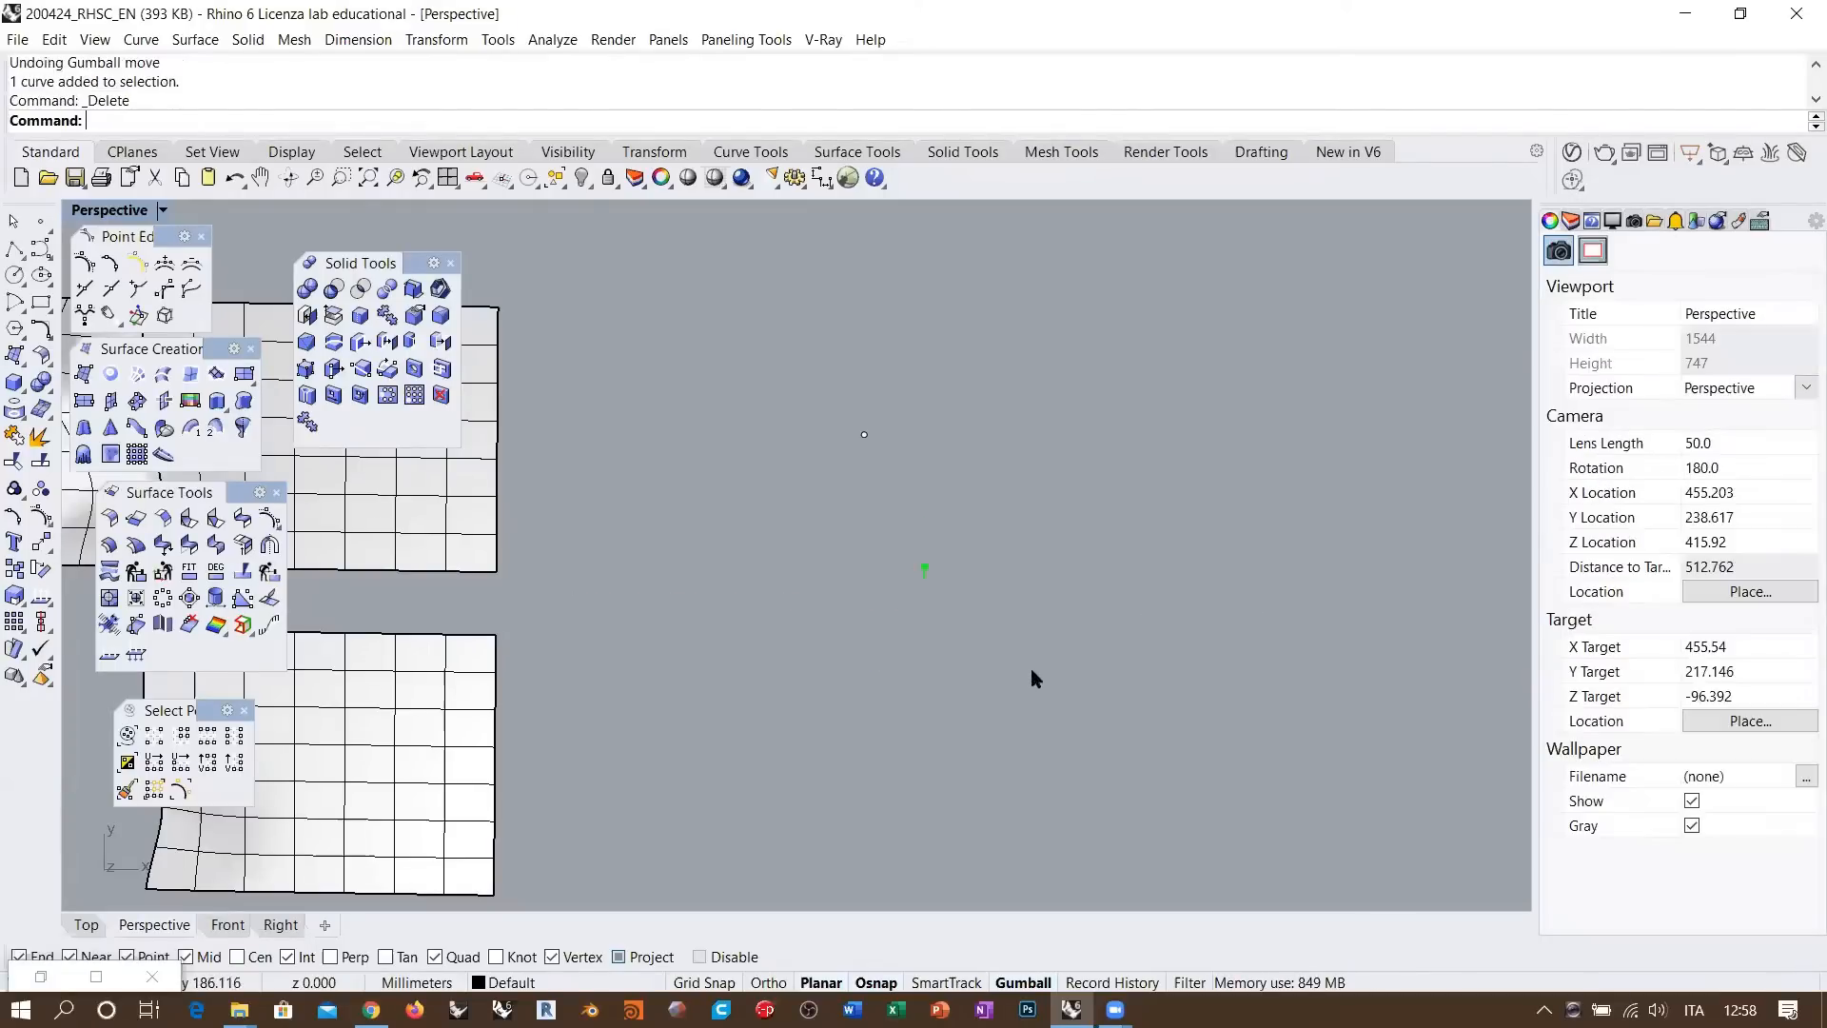
# Draw a straight horizontal degree 5 control-point curve with 16 closely spaced points below the reference point, using Ortho
pyautogui.click(36, 248)
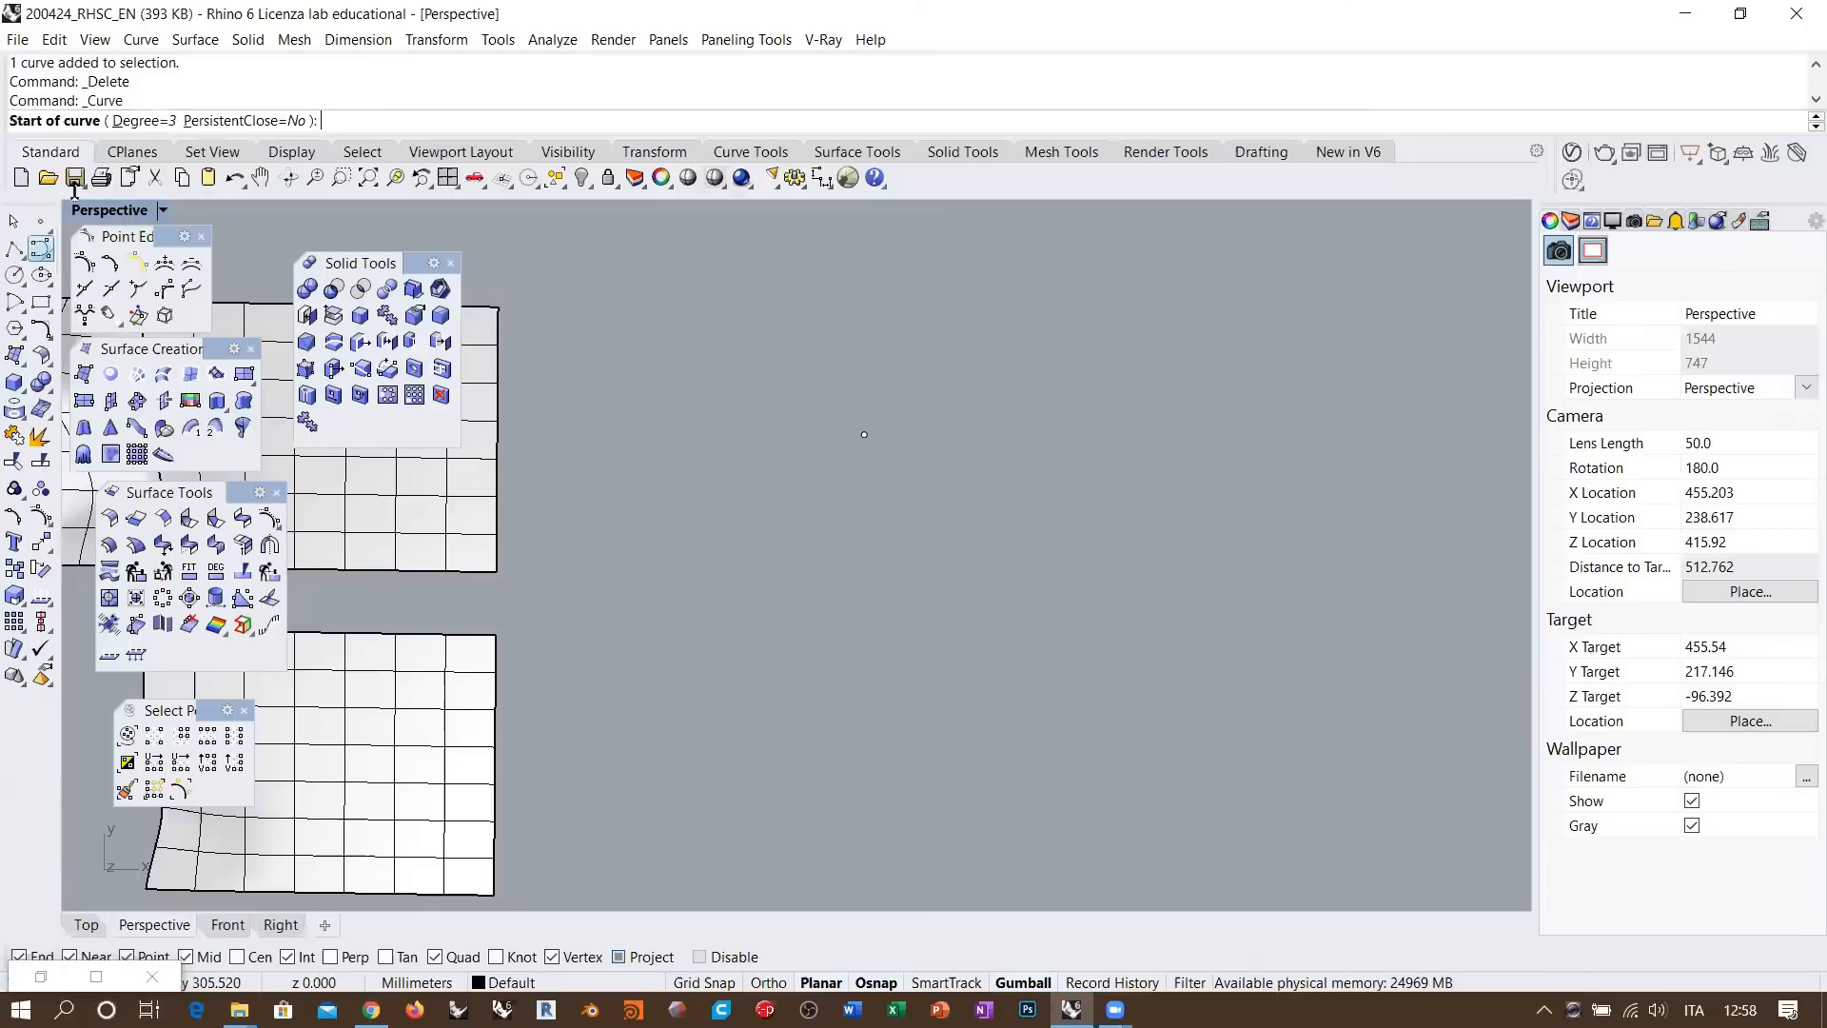
pyautogui.click(142, 121)
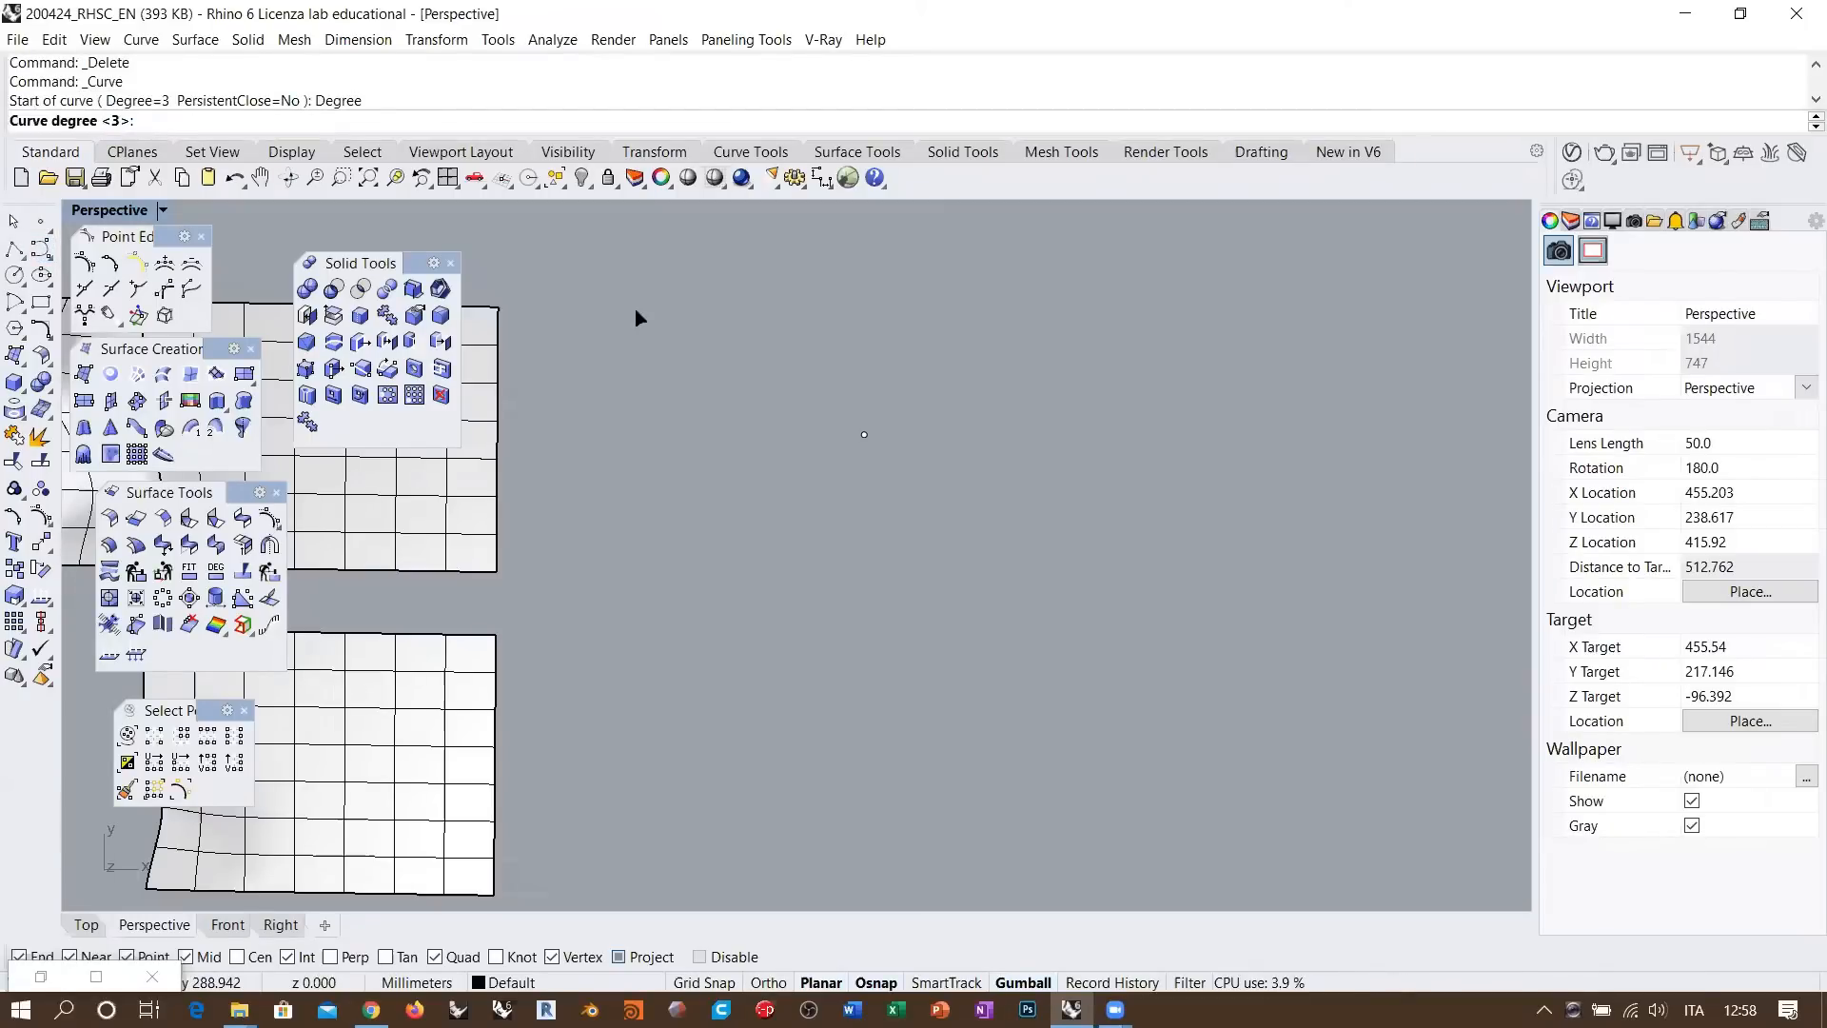
pyautogui.write('5')
pyautogui.press('Return')
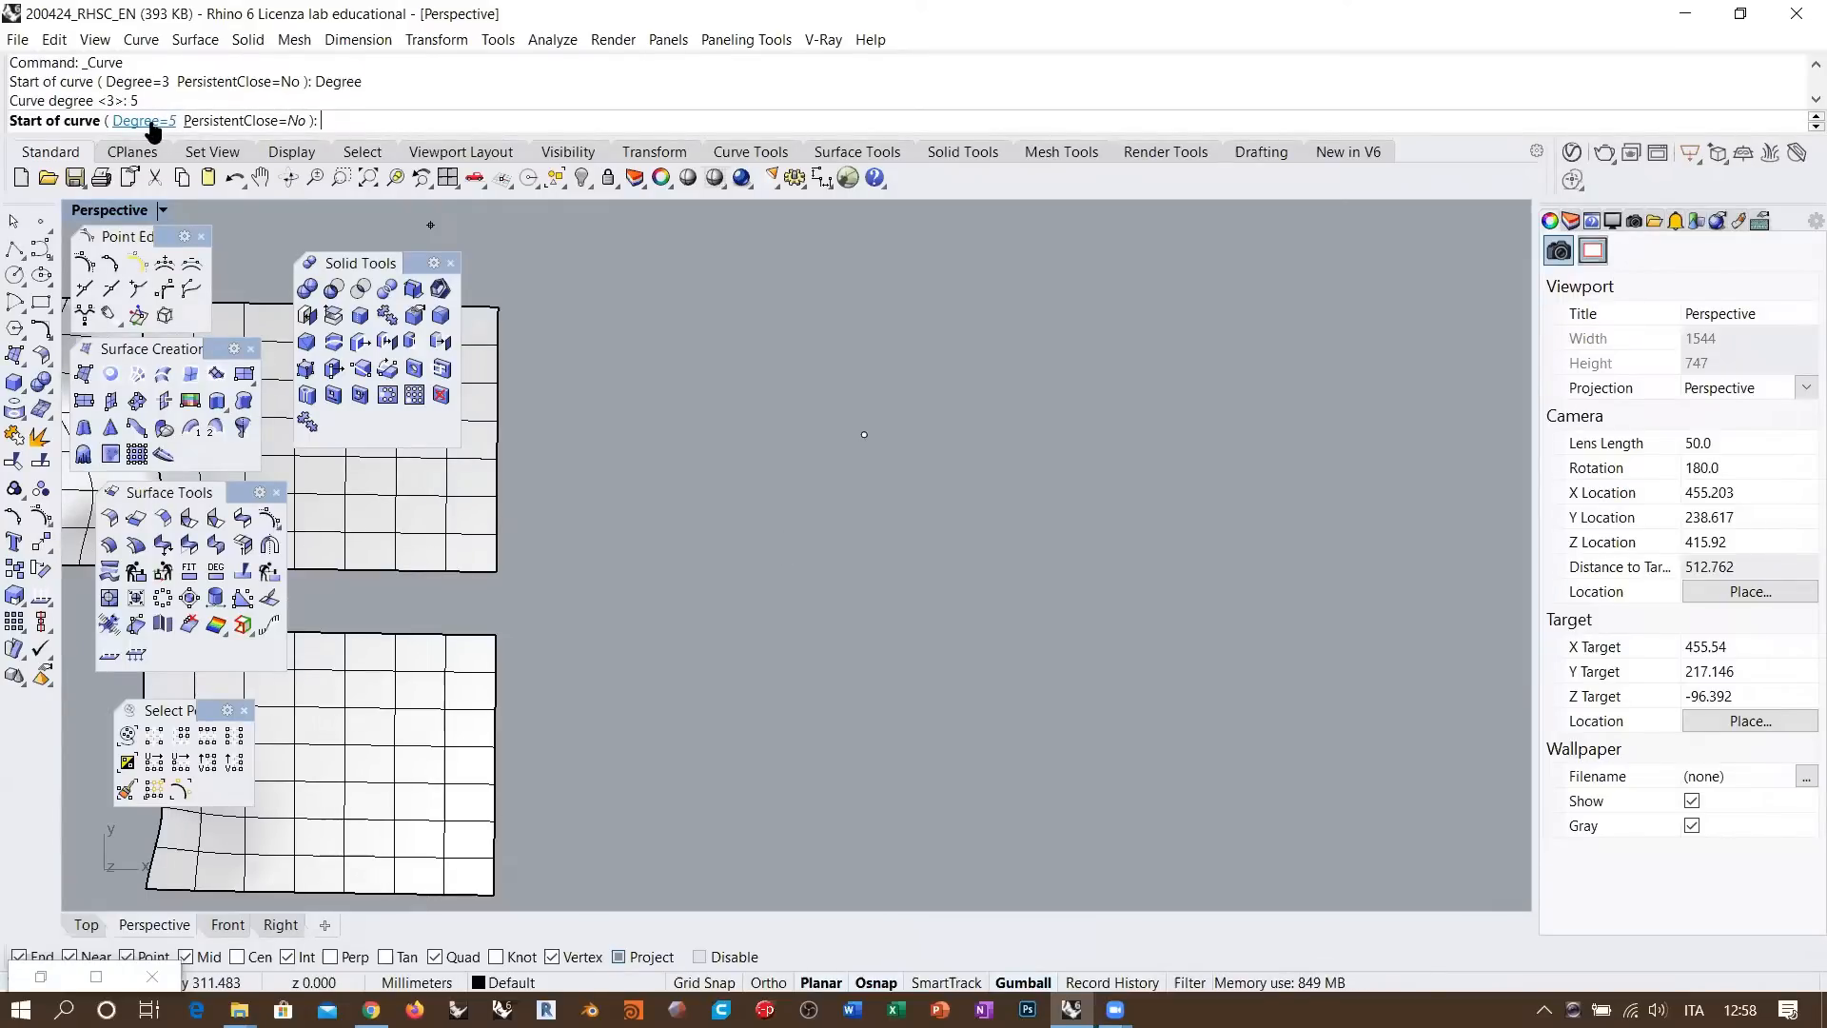
pyautogui.click(569, 600)
pyautogui.press('F8')
pyautogui.click(622, 601)
pyautogui.click(657, 602)
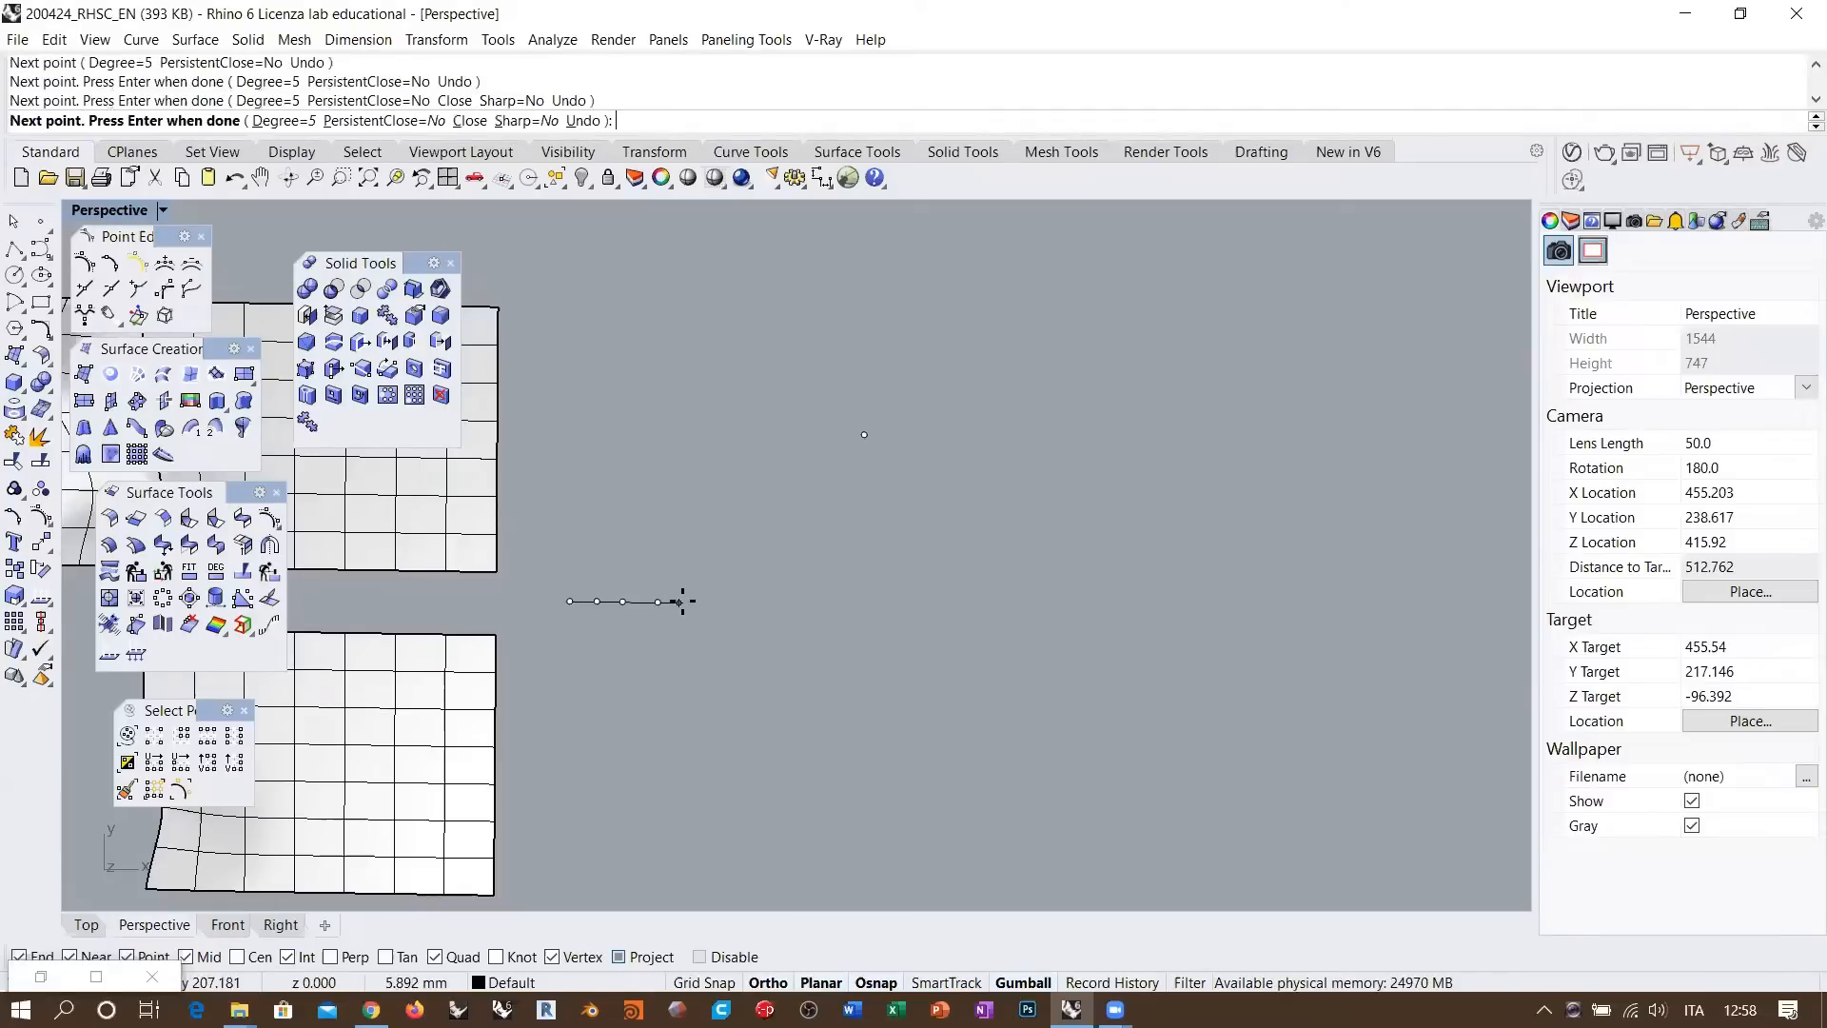
pyautogui.click(691, 601)
pyautogui.click(721, 602)
pyautogui.click(758, 603)
pyautogui.click(804, 604)
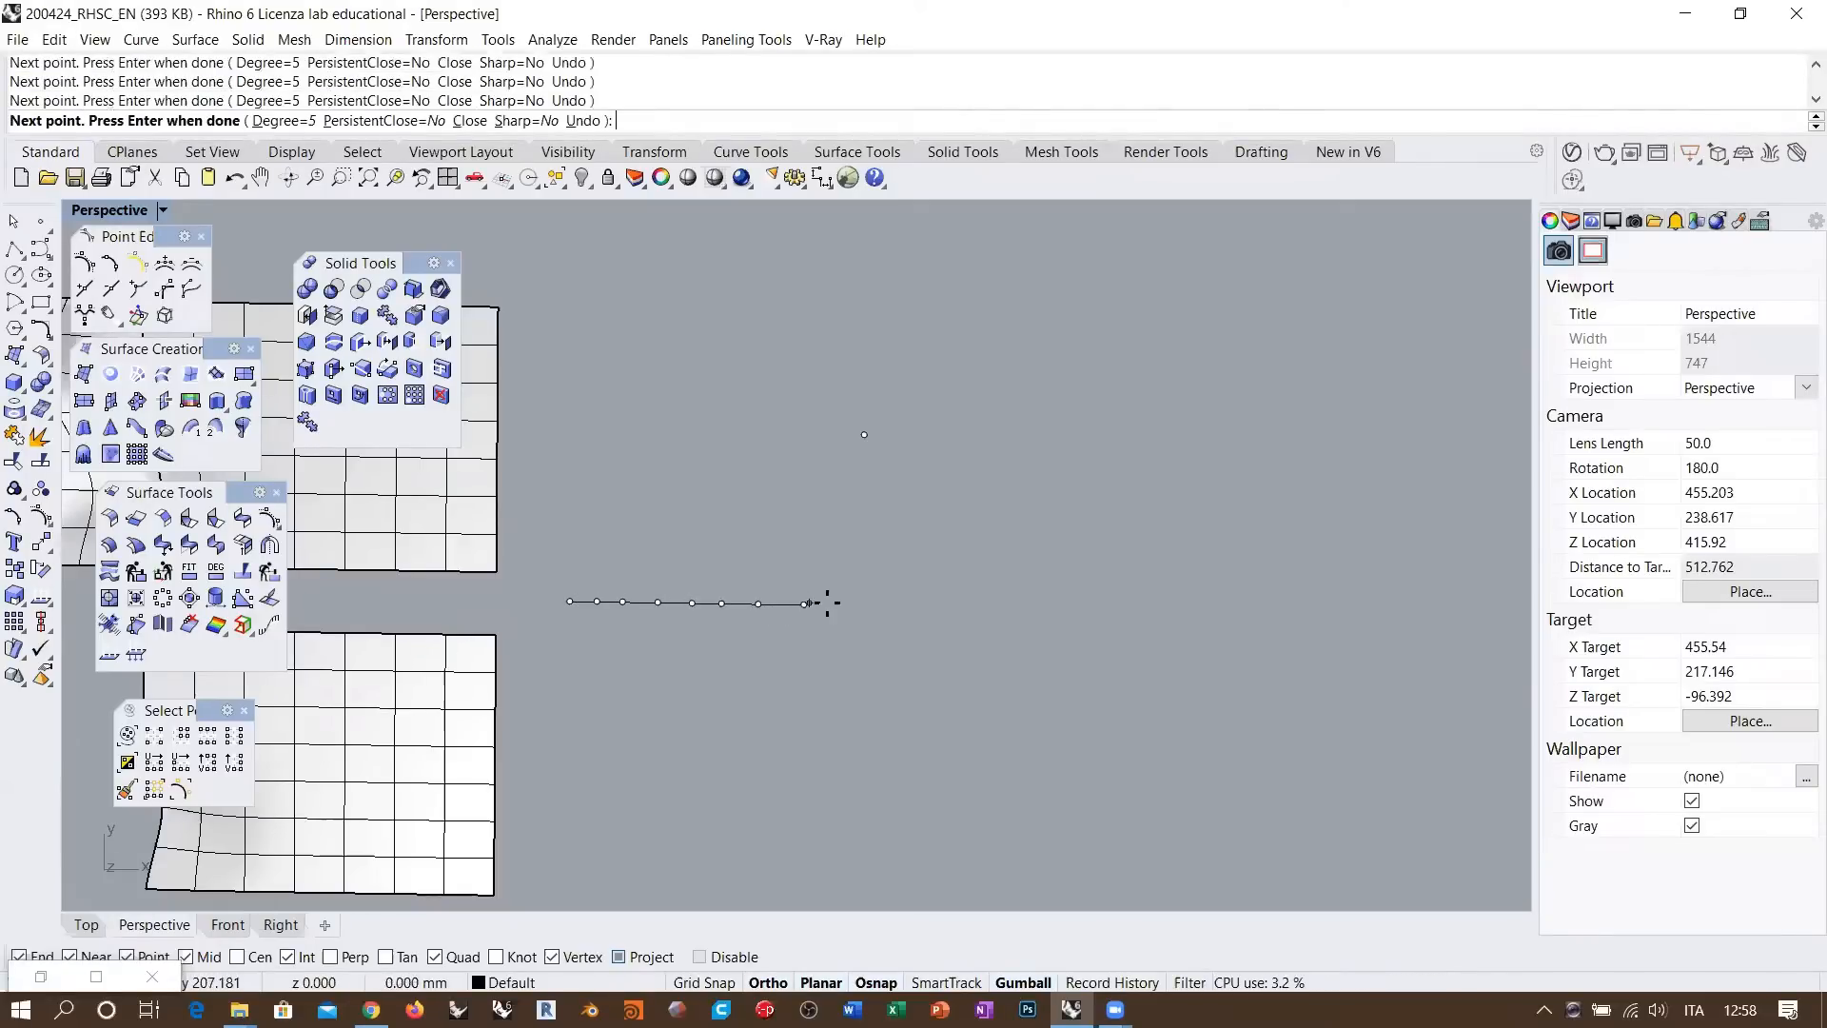
pyautogui.click(841, 604)
pyautogui.click(900, 606)
pyautogui.click(962, 606)
pyautogui.click(1021, 607)
pyautogui.click(1067, 608)
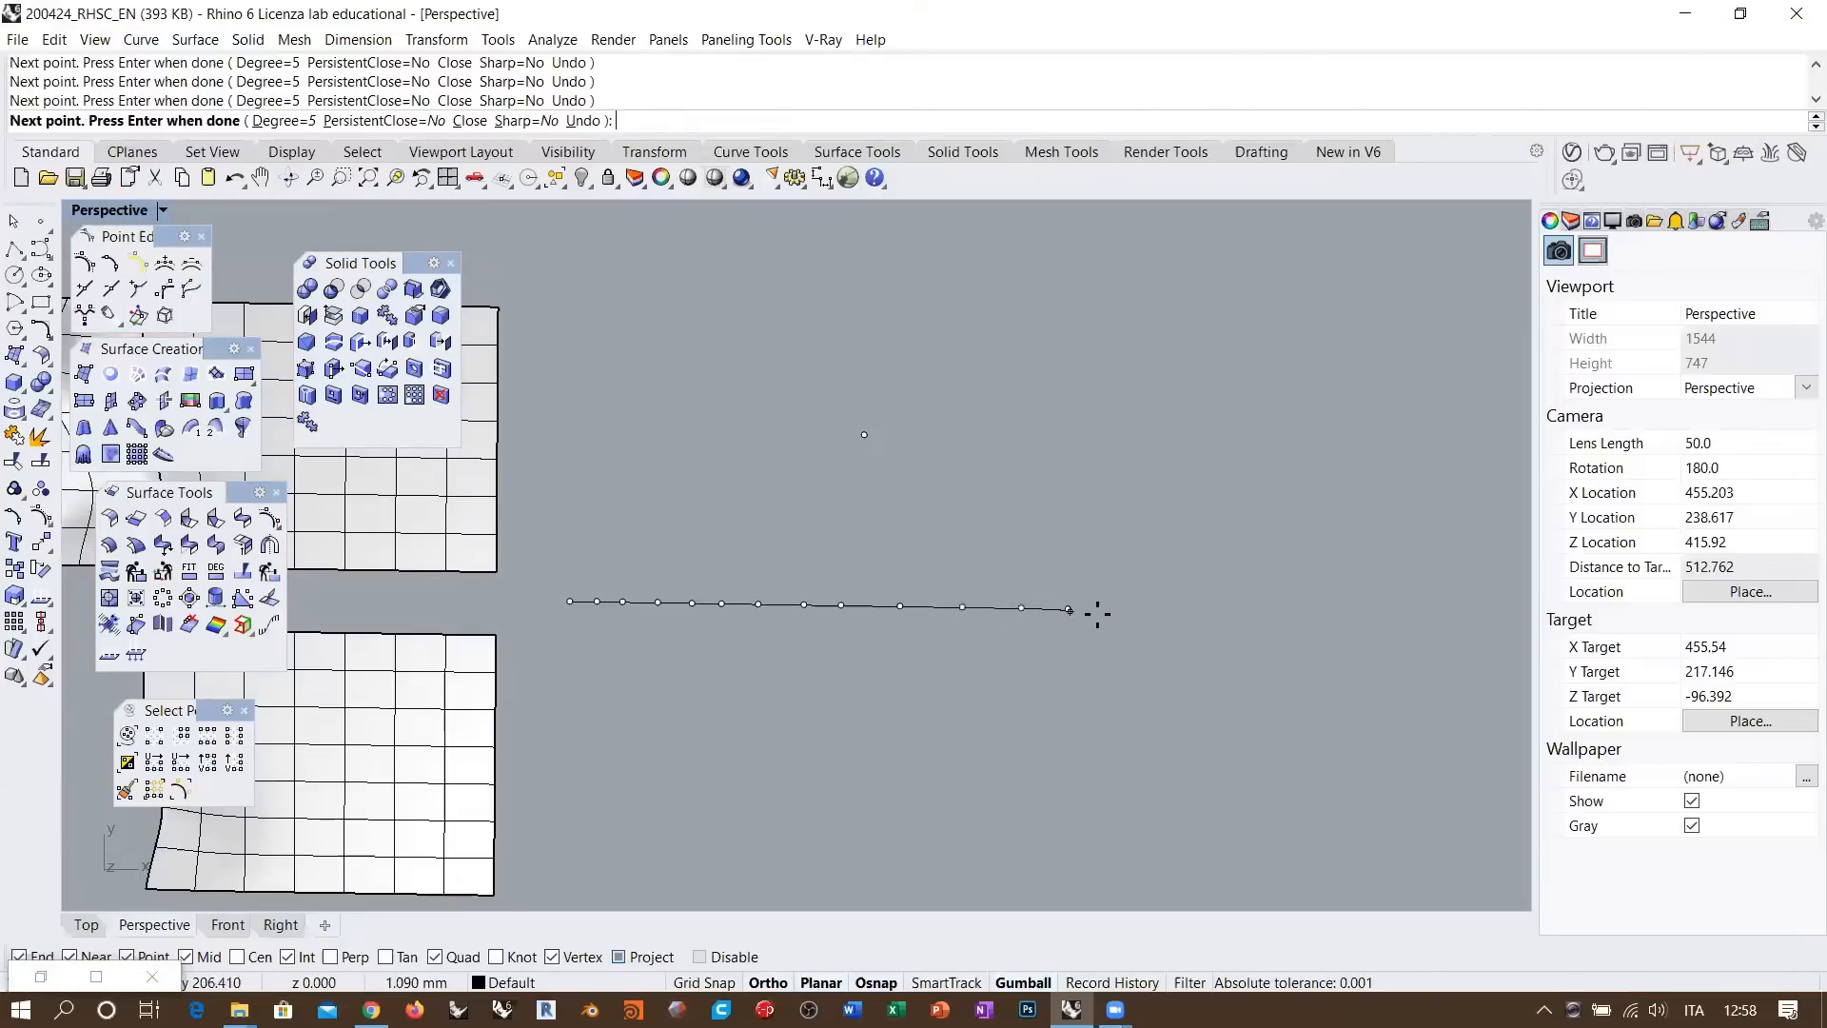
pyautogui.click(1136, 609)
pyautogui.click(1183, 610)
pyautogui.click(1249, 612)
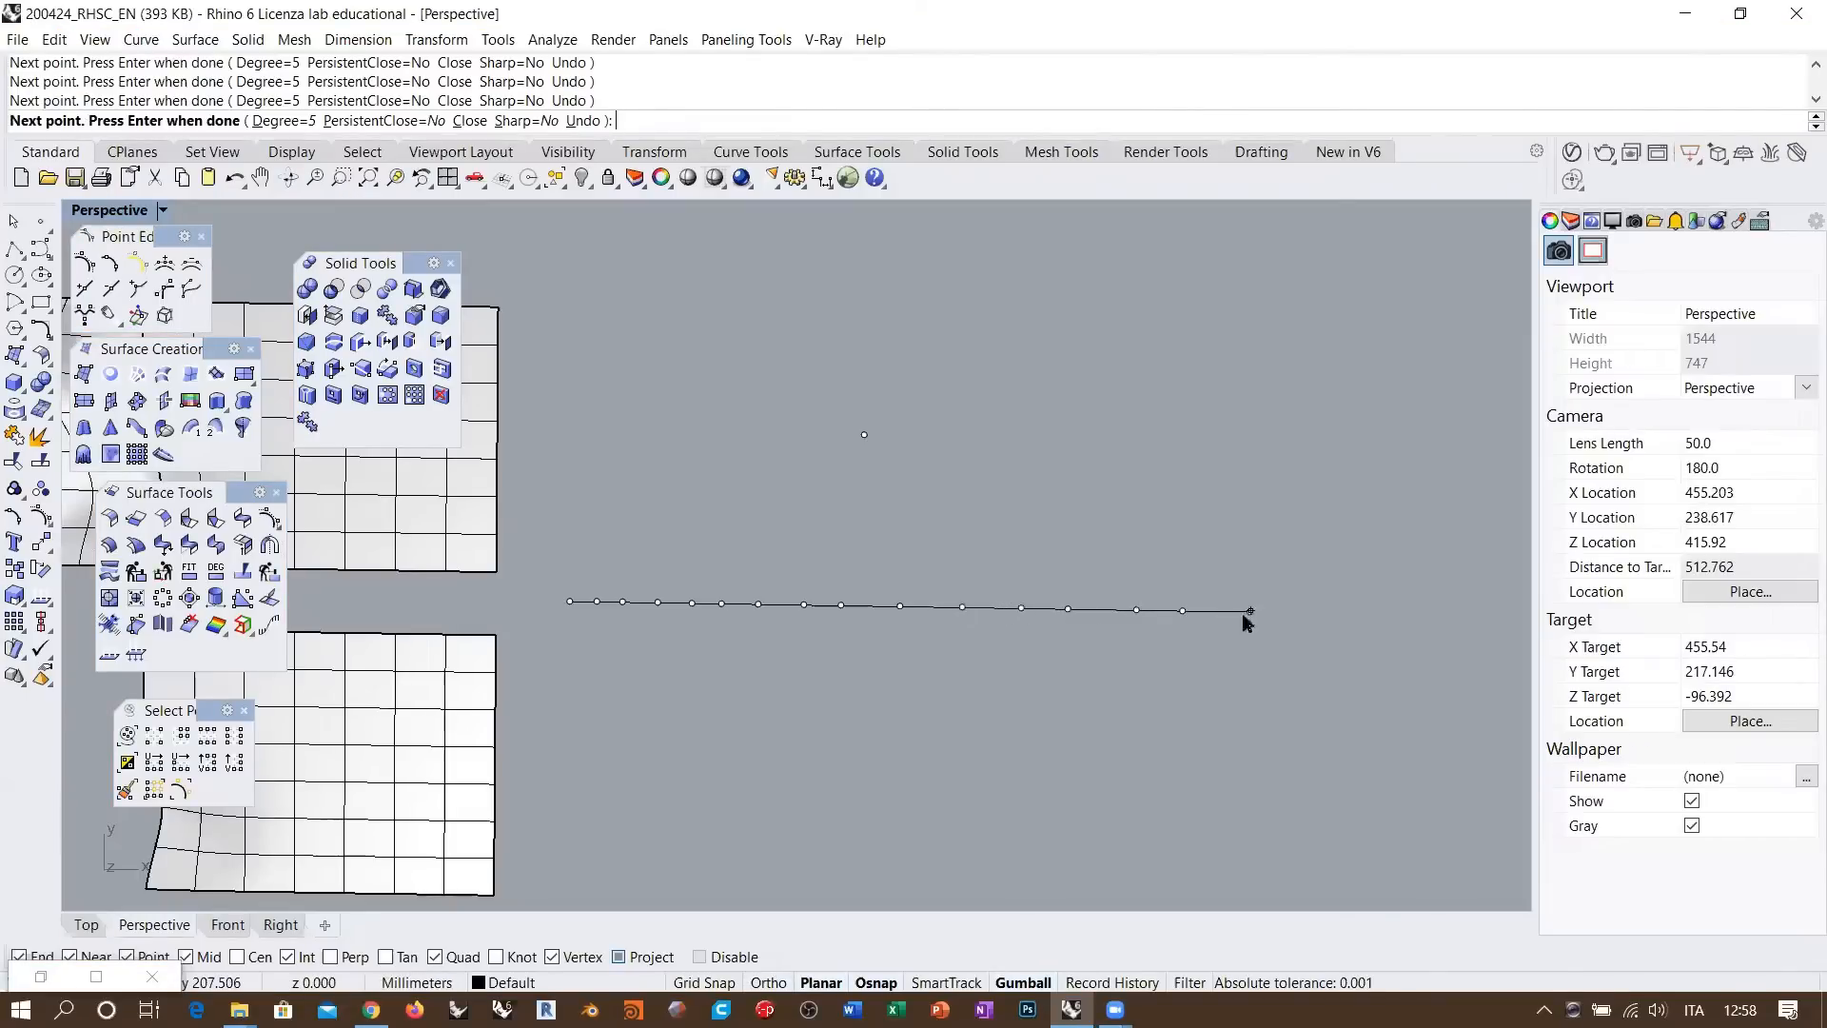
pyautogui.press('Return')
# Turn off the Gumball and move the degree 5 curve's three central control points so the middle one snaps to the reference point
pyautogui.click(921, 606)
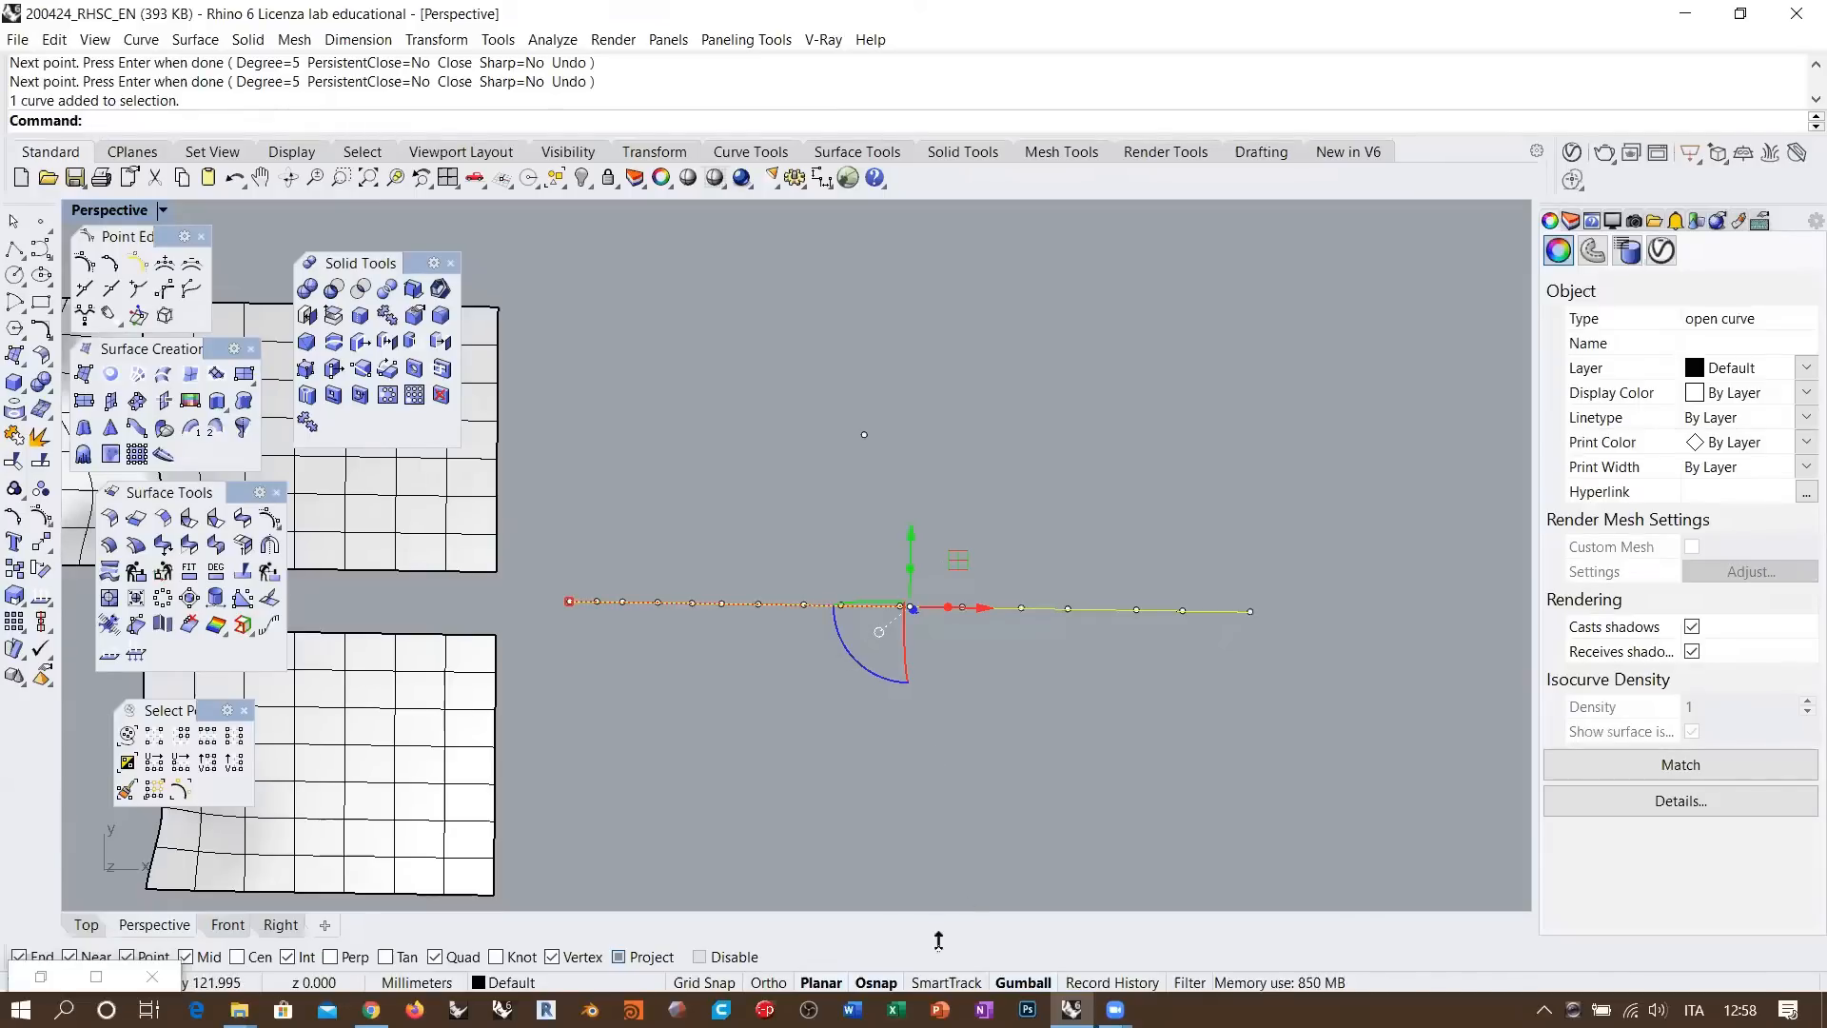
pyautogui.click(1023, 982)
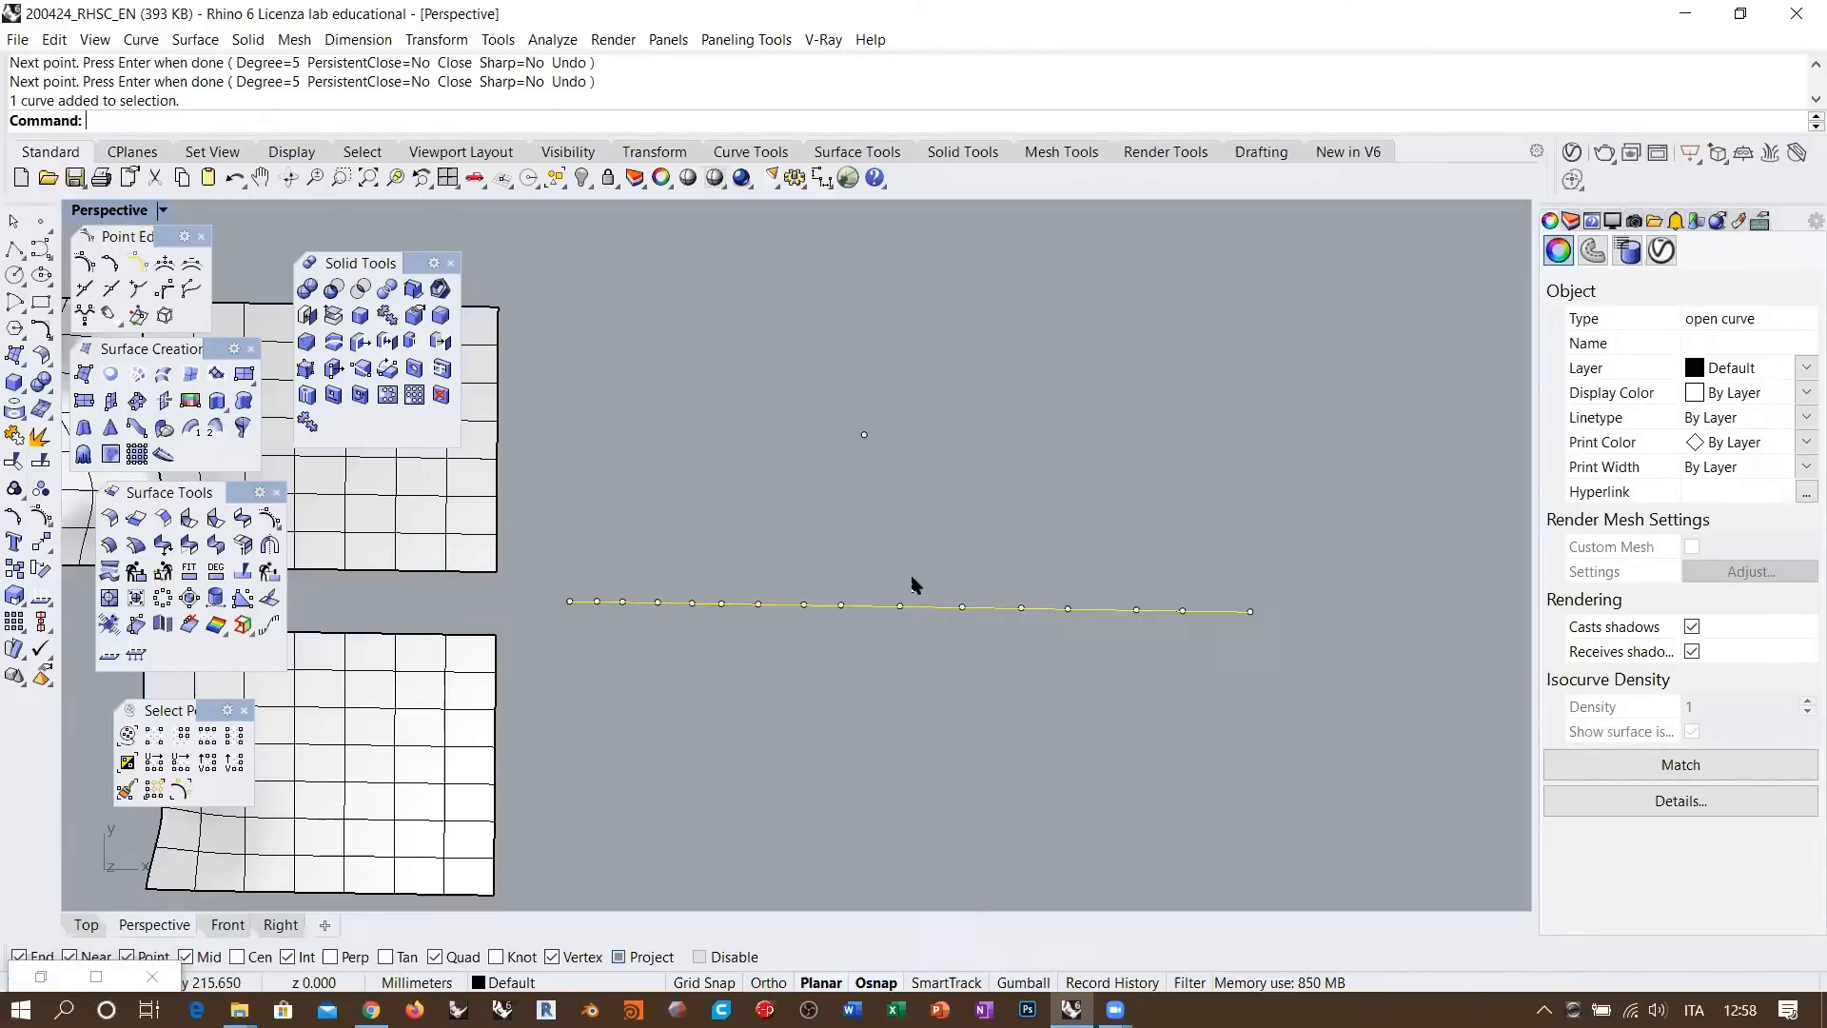
pyautogui.moveTo(820, 563); pyautogui.dragTo(994, 677)
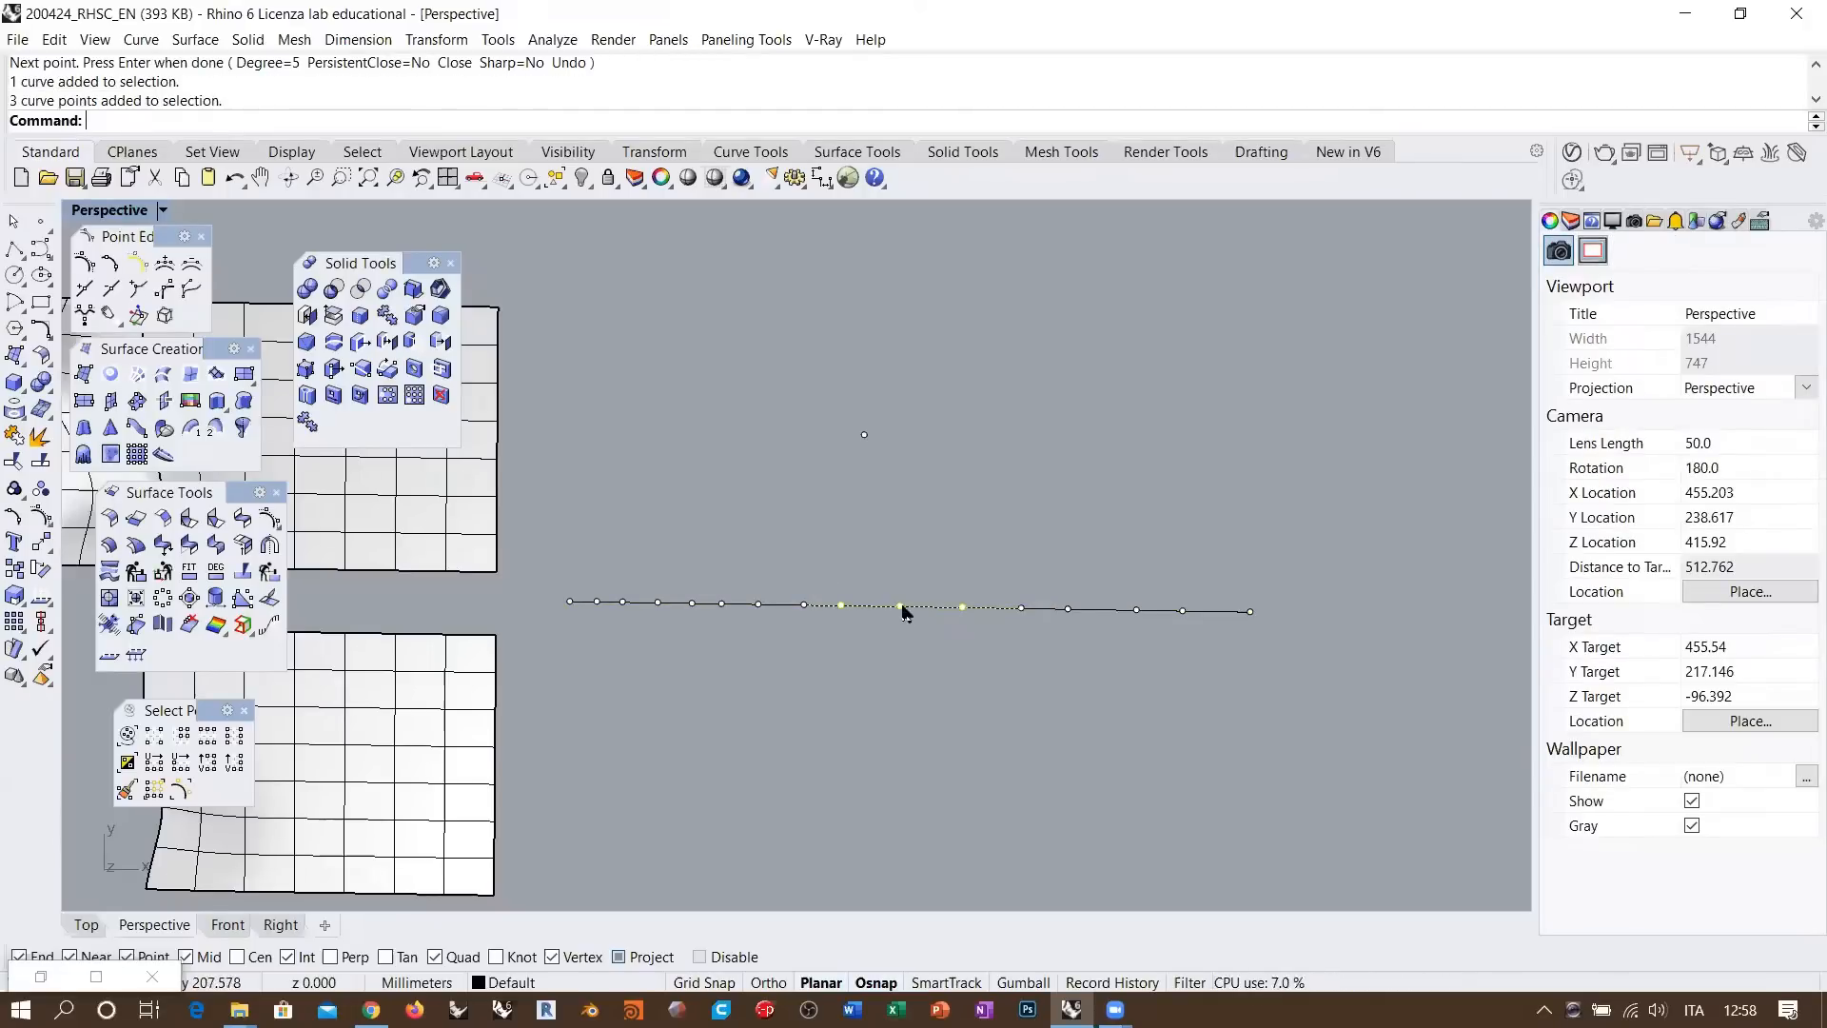
pyautogui.moveTo(902, 610); pyautogui.dragTo(864, 437)
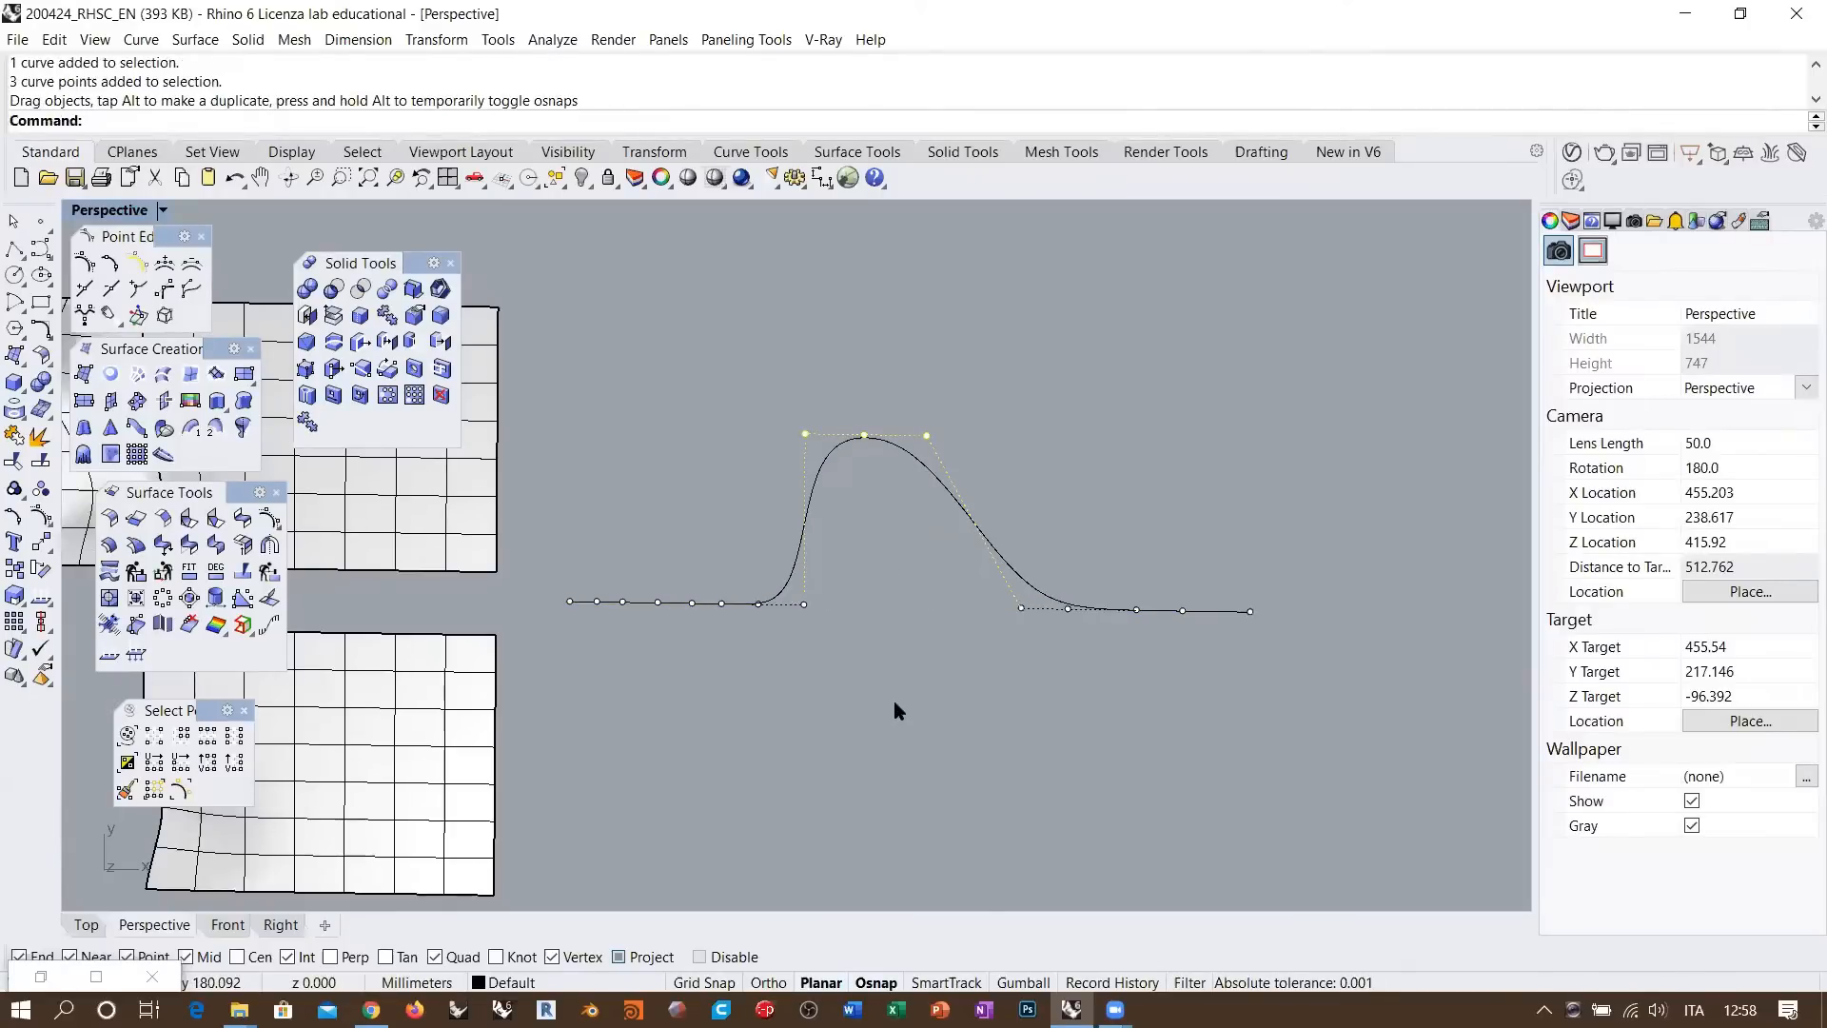
pyautogui.press('Escape')
pyautogui.press('Escape')
# Draw a straight horizontal line centred on the reference point, extending equally to both sides above the degree 5 curve's crest
pyautogui.moveTo(911, 535); pyautogui.dragTo(904, 567, button='right')
pyautogui.scroll(4, 875, 462)
pyautogui.scroll(8, 885, 467)
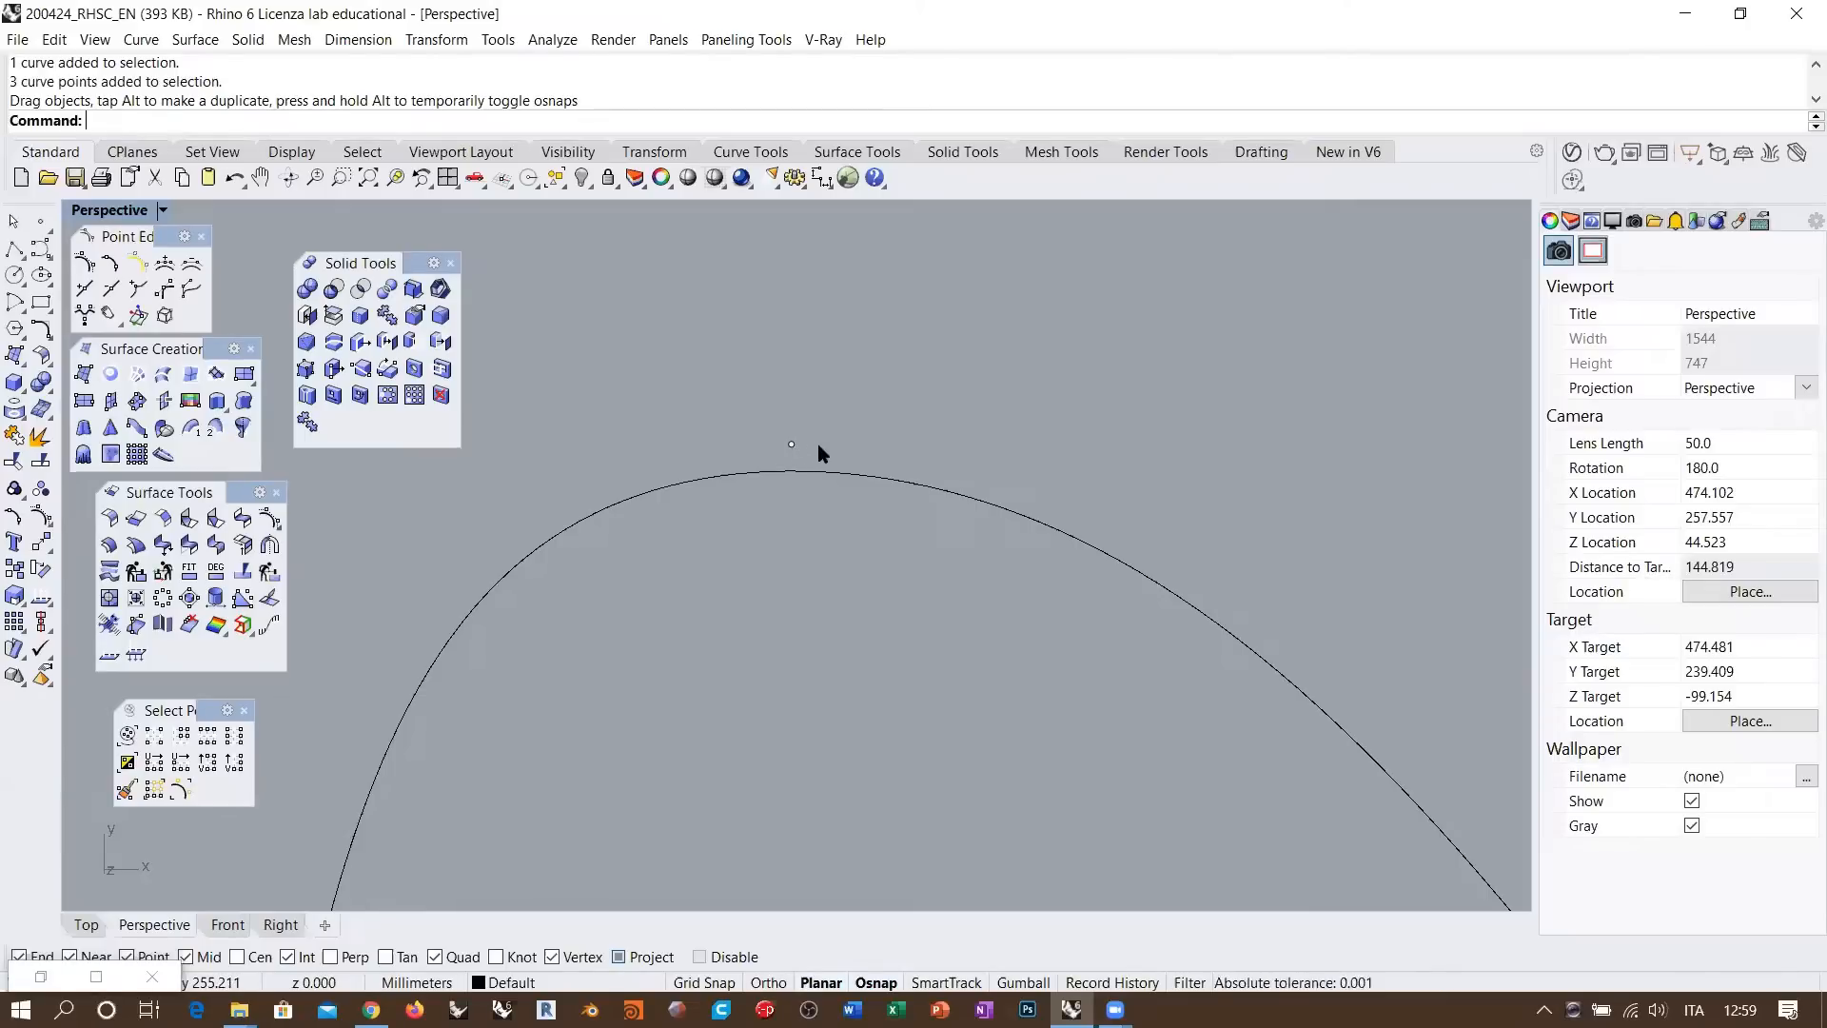
pyautogui.scroll(-5, 818, 444)
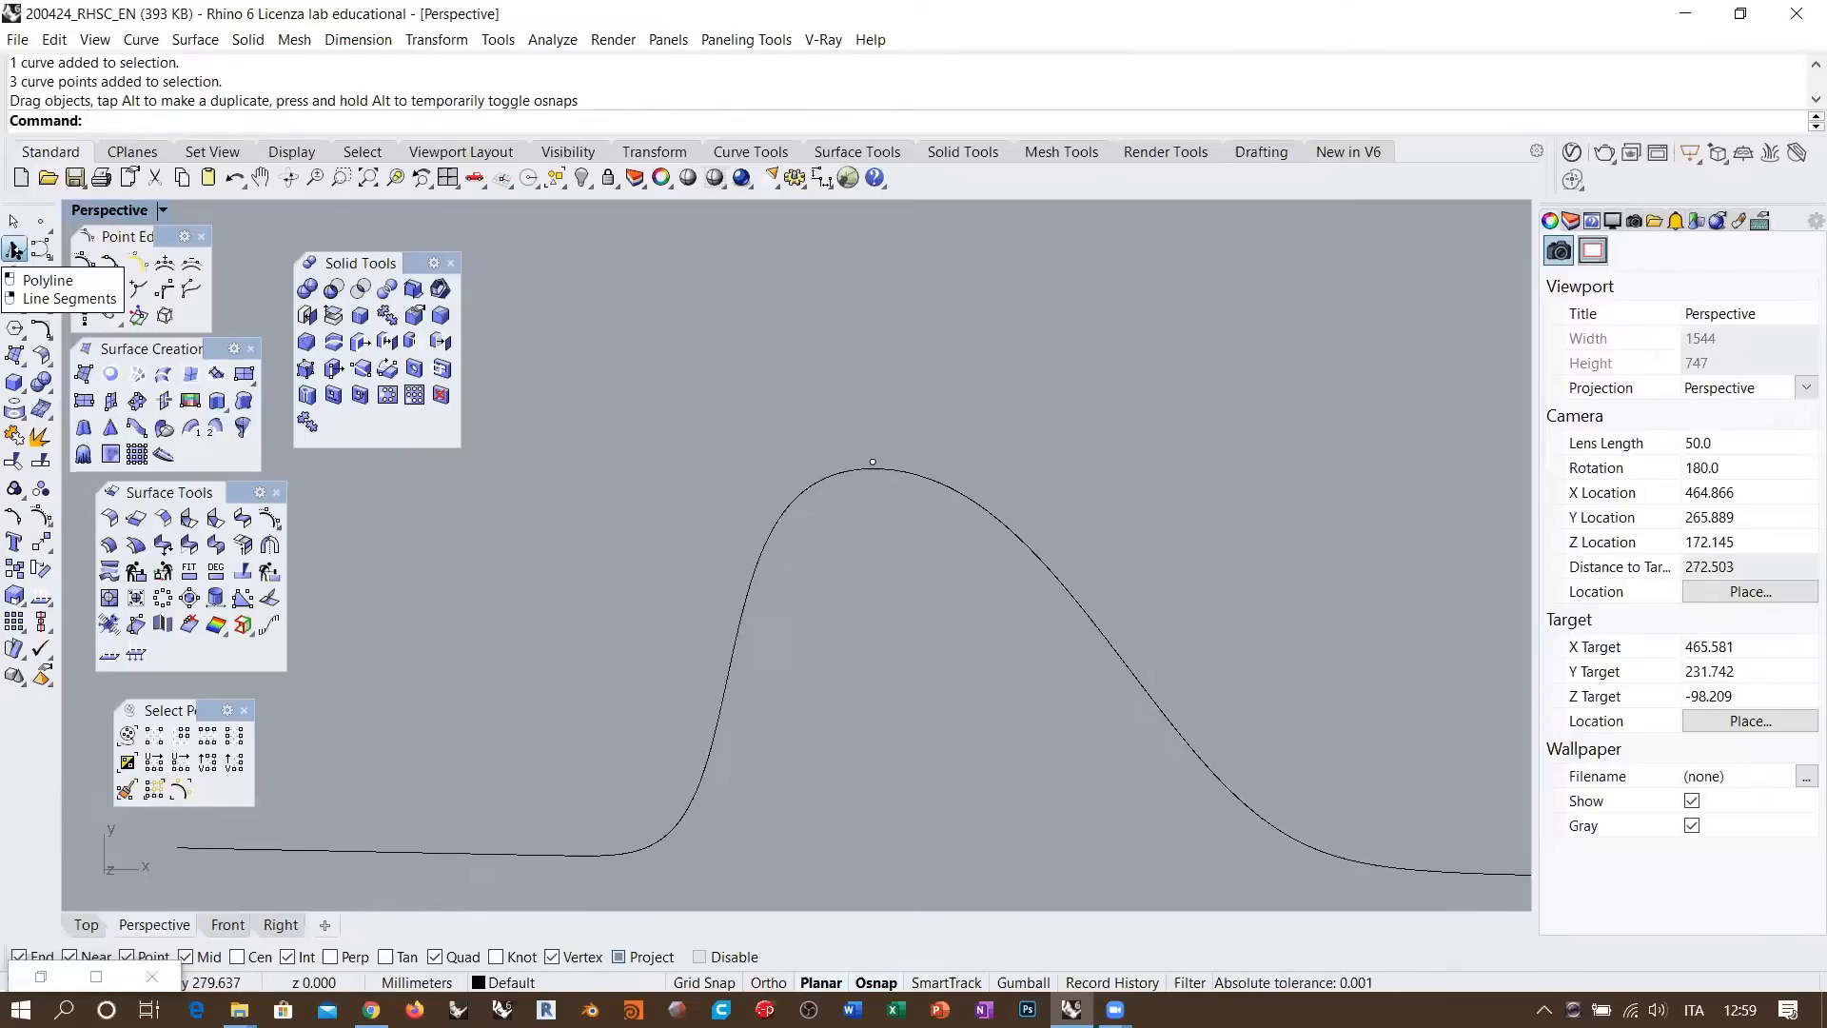
pyautogui.rightClick(802, 384)
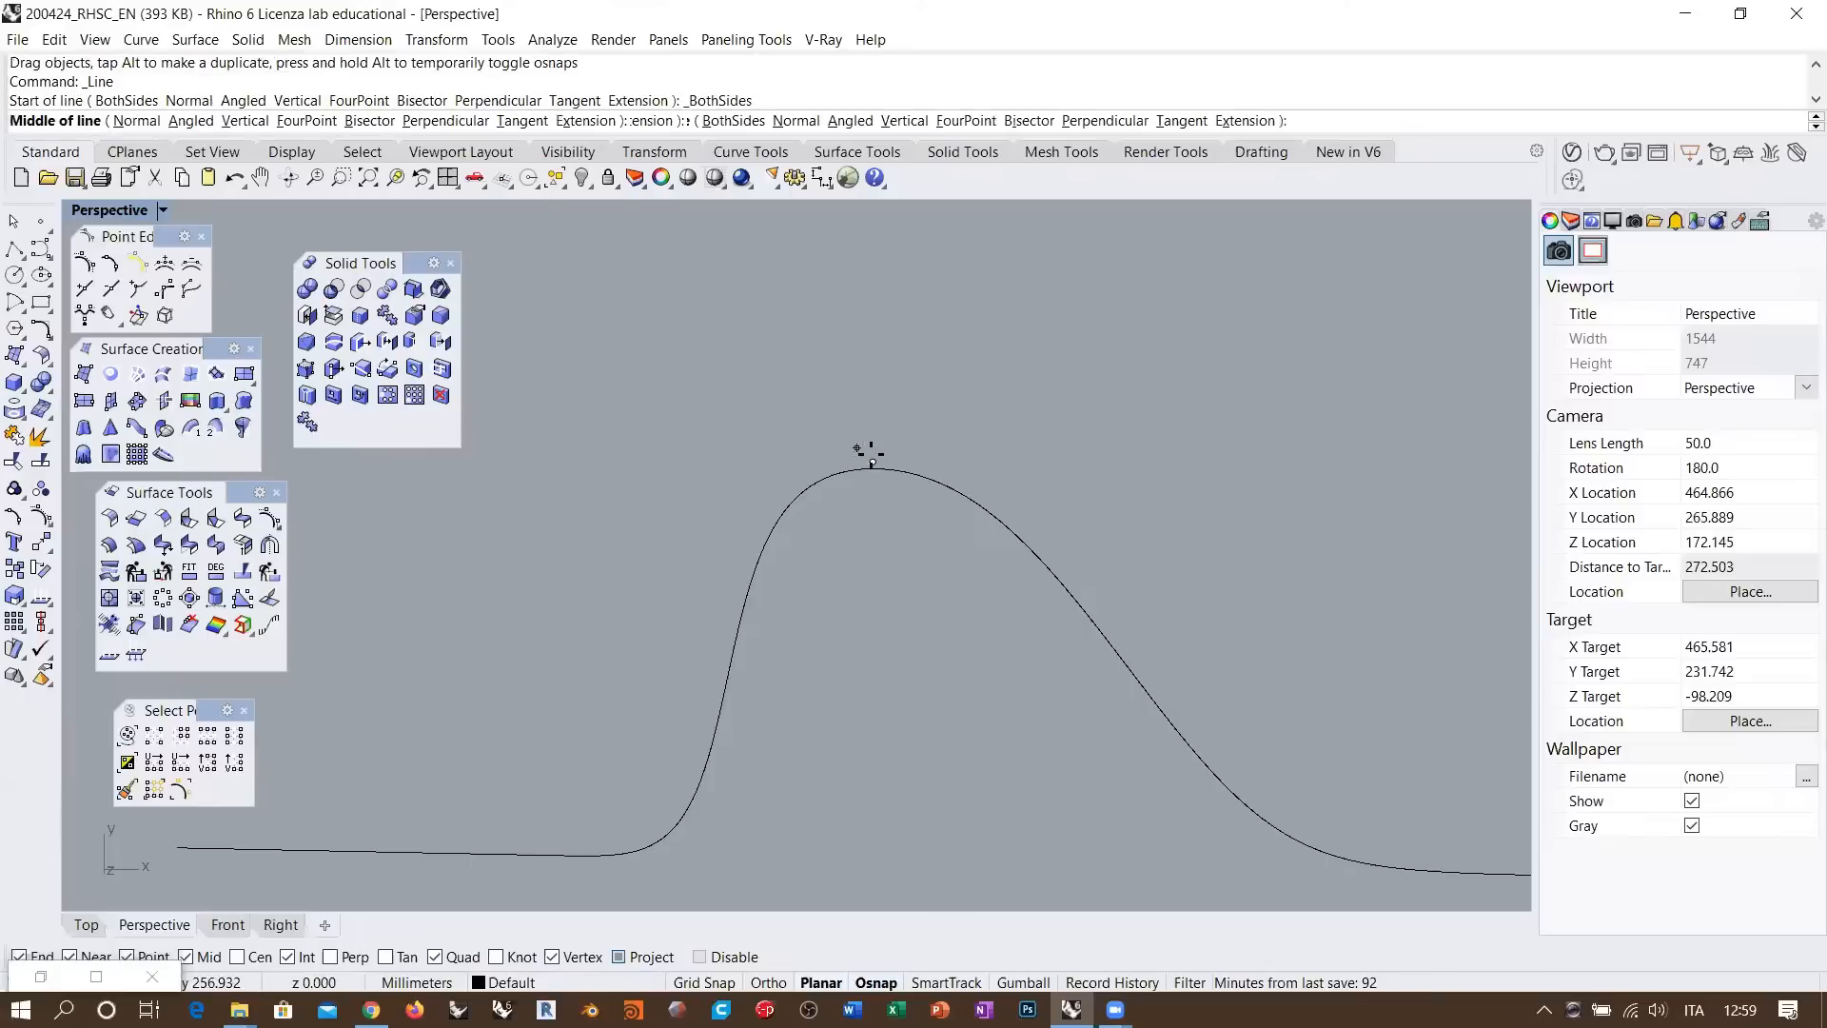
pyautogui.click(873, 462)
pyautogui.keyDown('shift'); pyautogui.click(367, 492); pyautogui.keyUp('shift')
pyautogui.rightClick(369, 494)
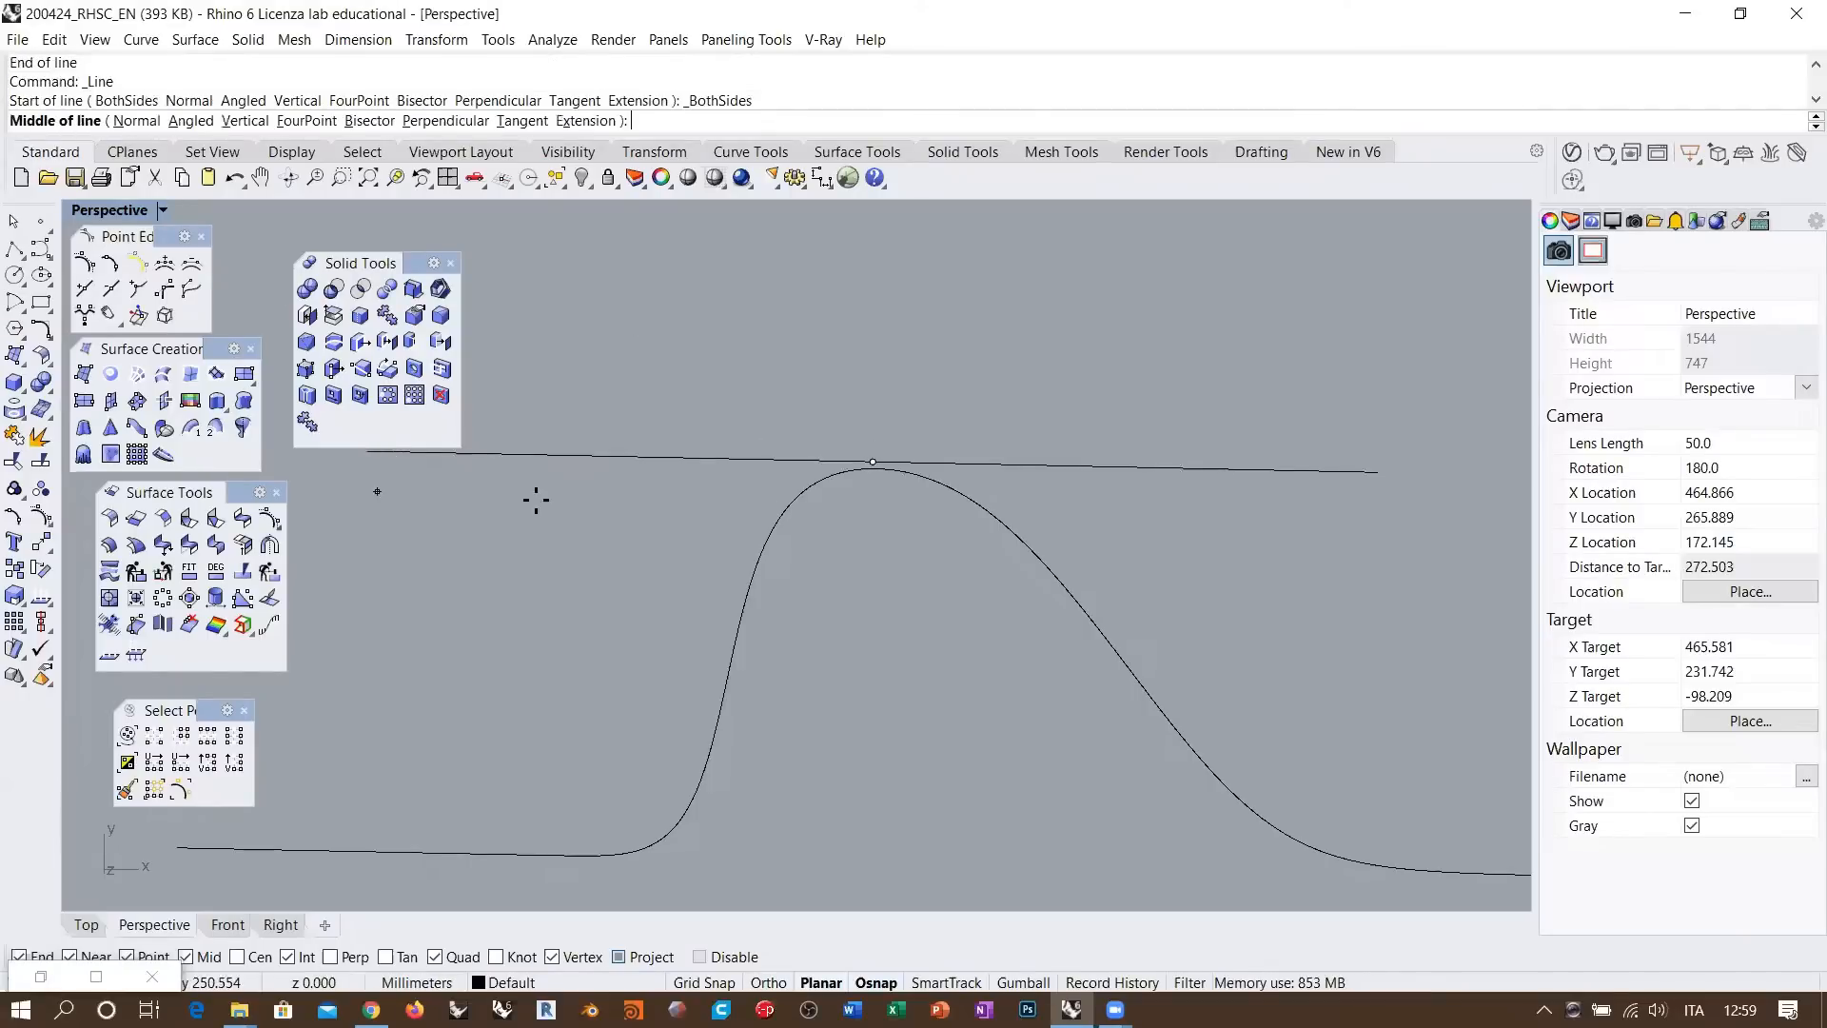
pyautogui.press('Escape')
# Move the degree 5 curve's control point at the foot of the steeper flank up onto the horizontal line, beside the three central points
pyautogui.click(973, 502)
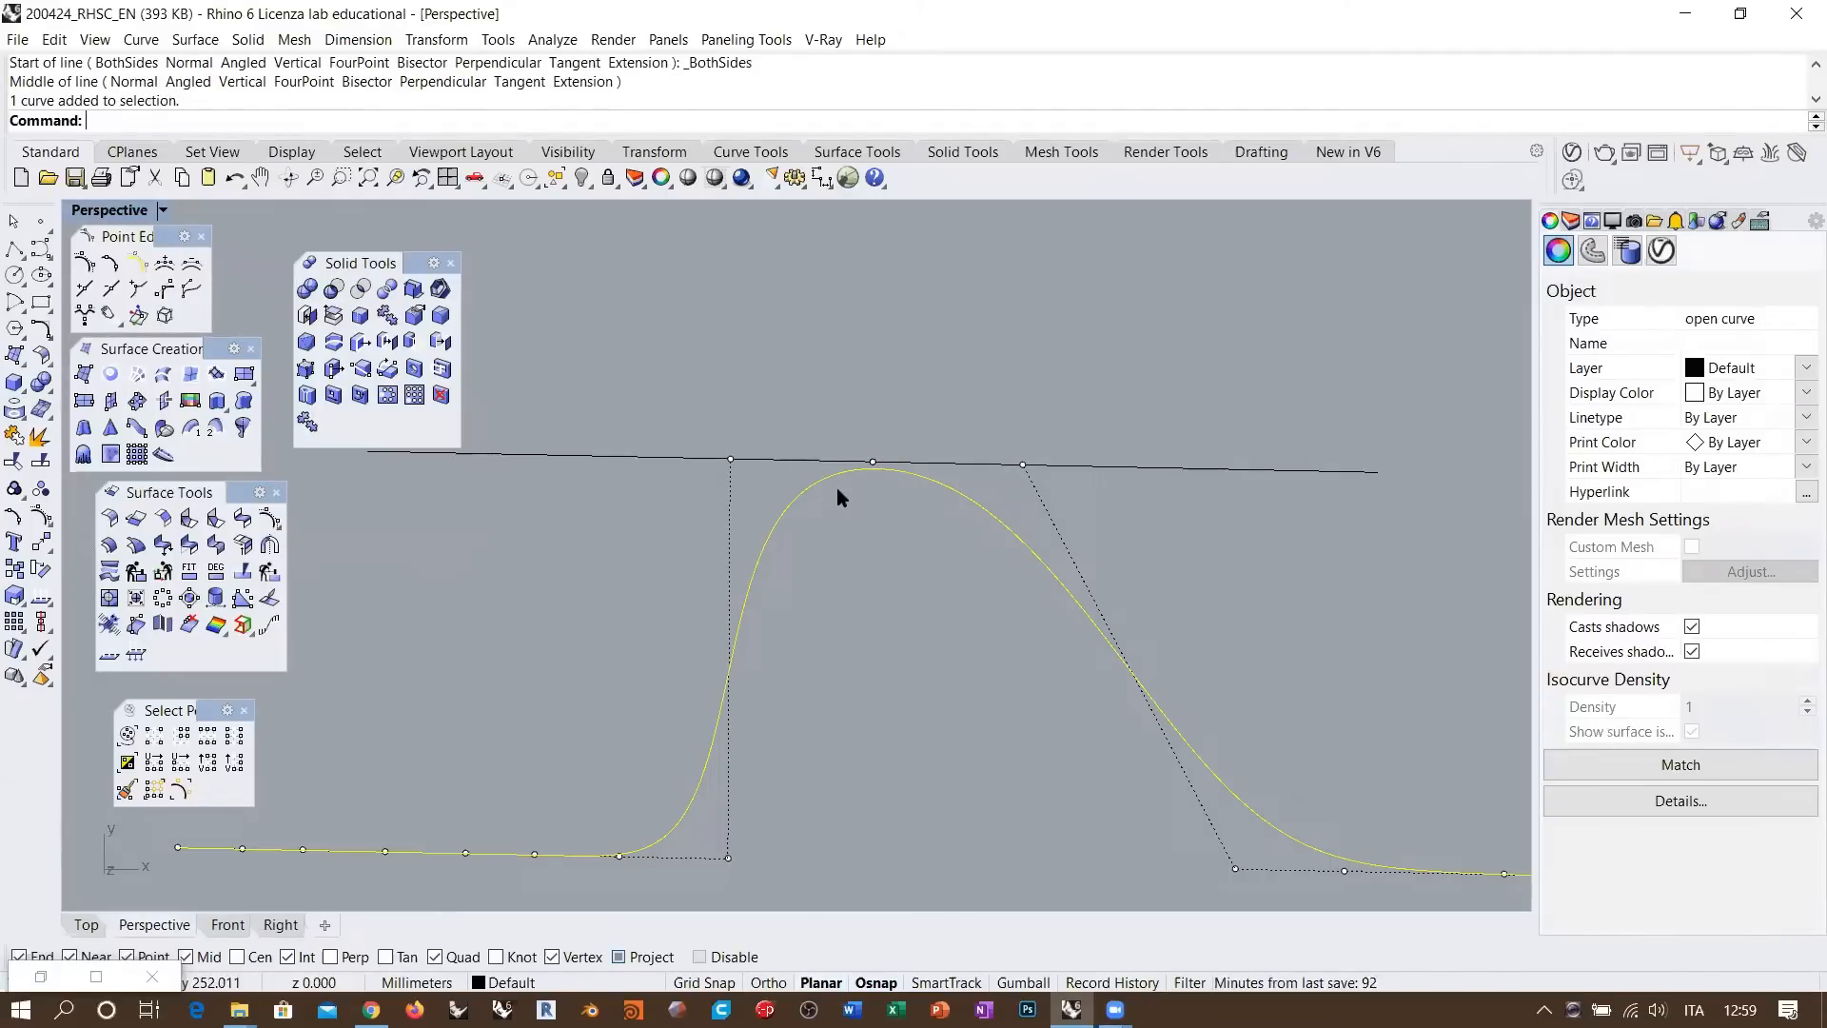
pyautogui.scroll(-5, 856, 500)
pyautogui.moveTo(878, 505); pyautogui.dragTo(878, 506, button='right')
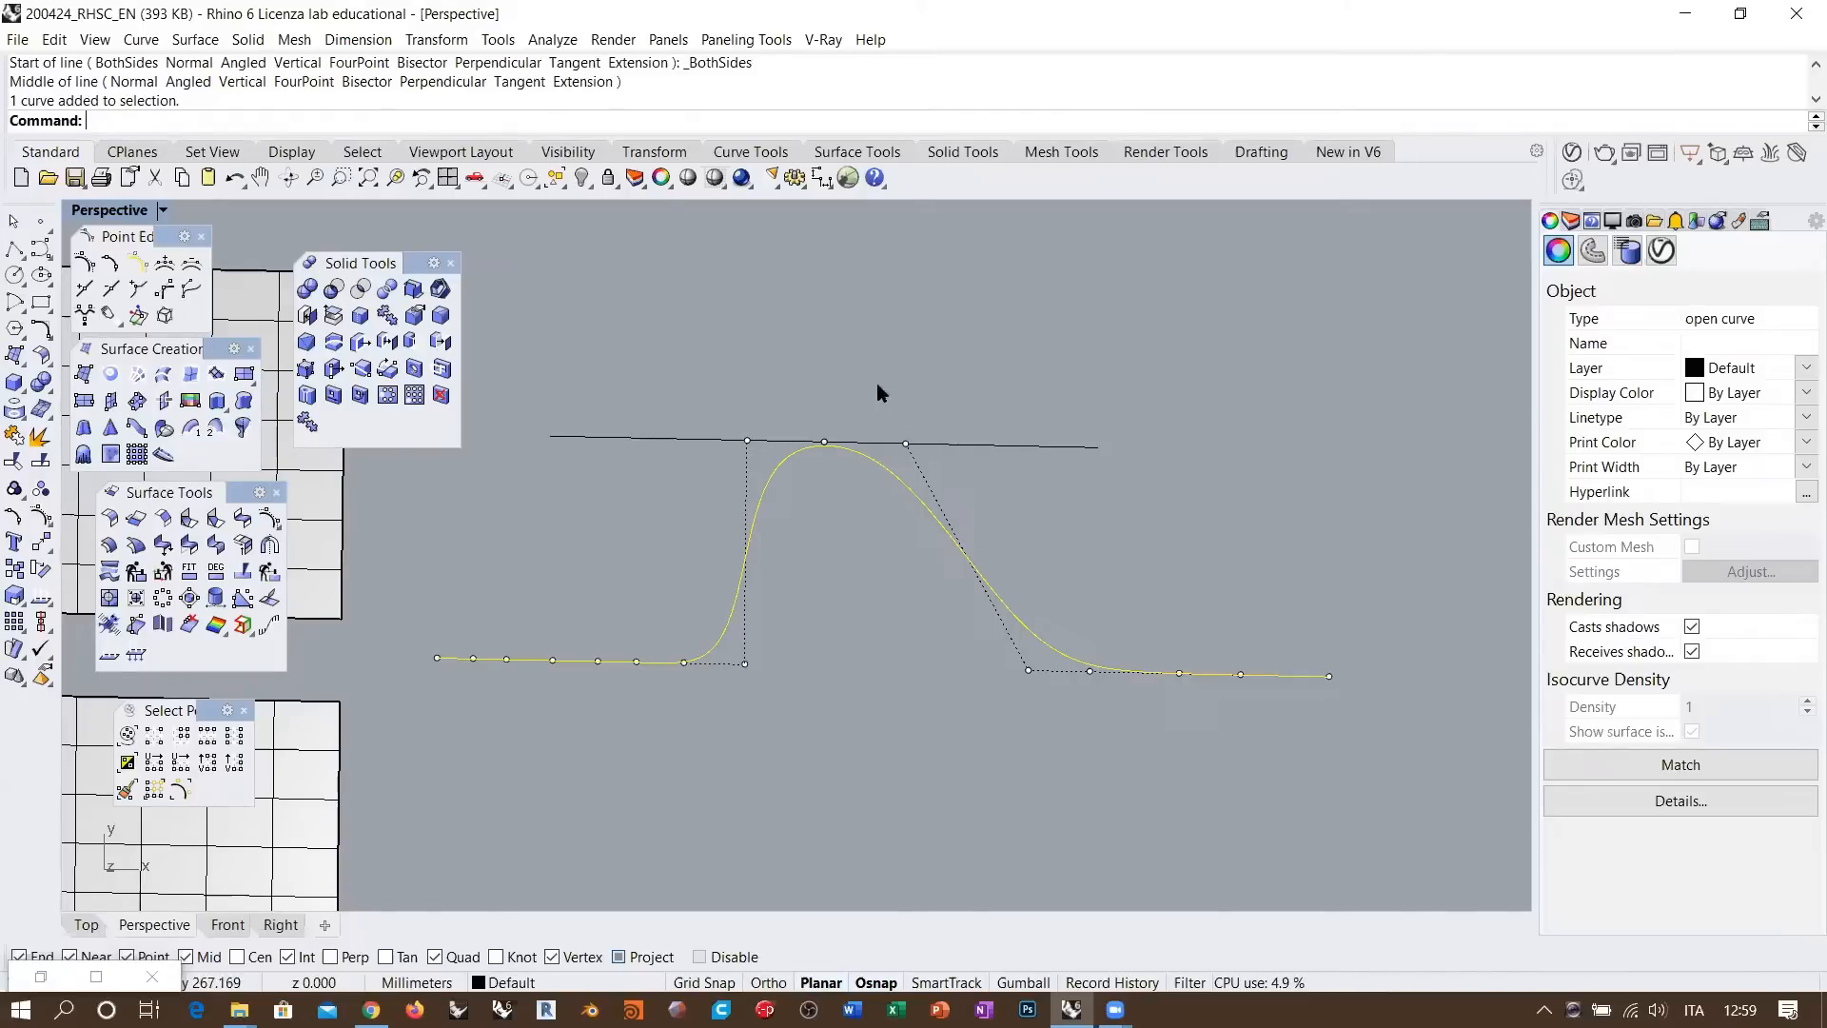
pyautogui.moveTo(745, 663); pyautogui.dragTo(709, 440)
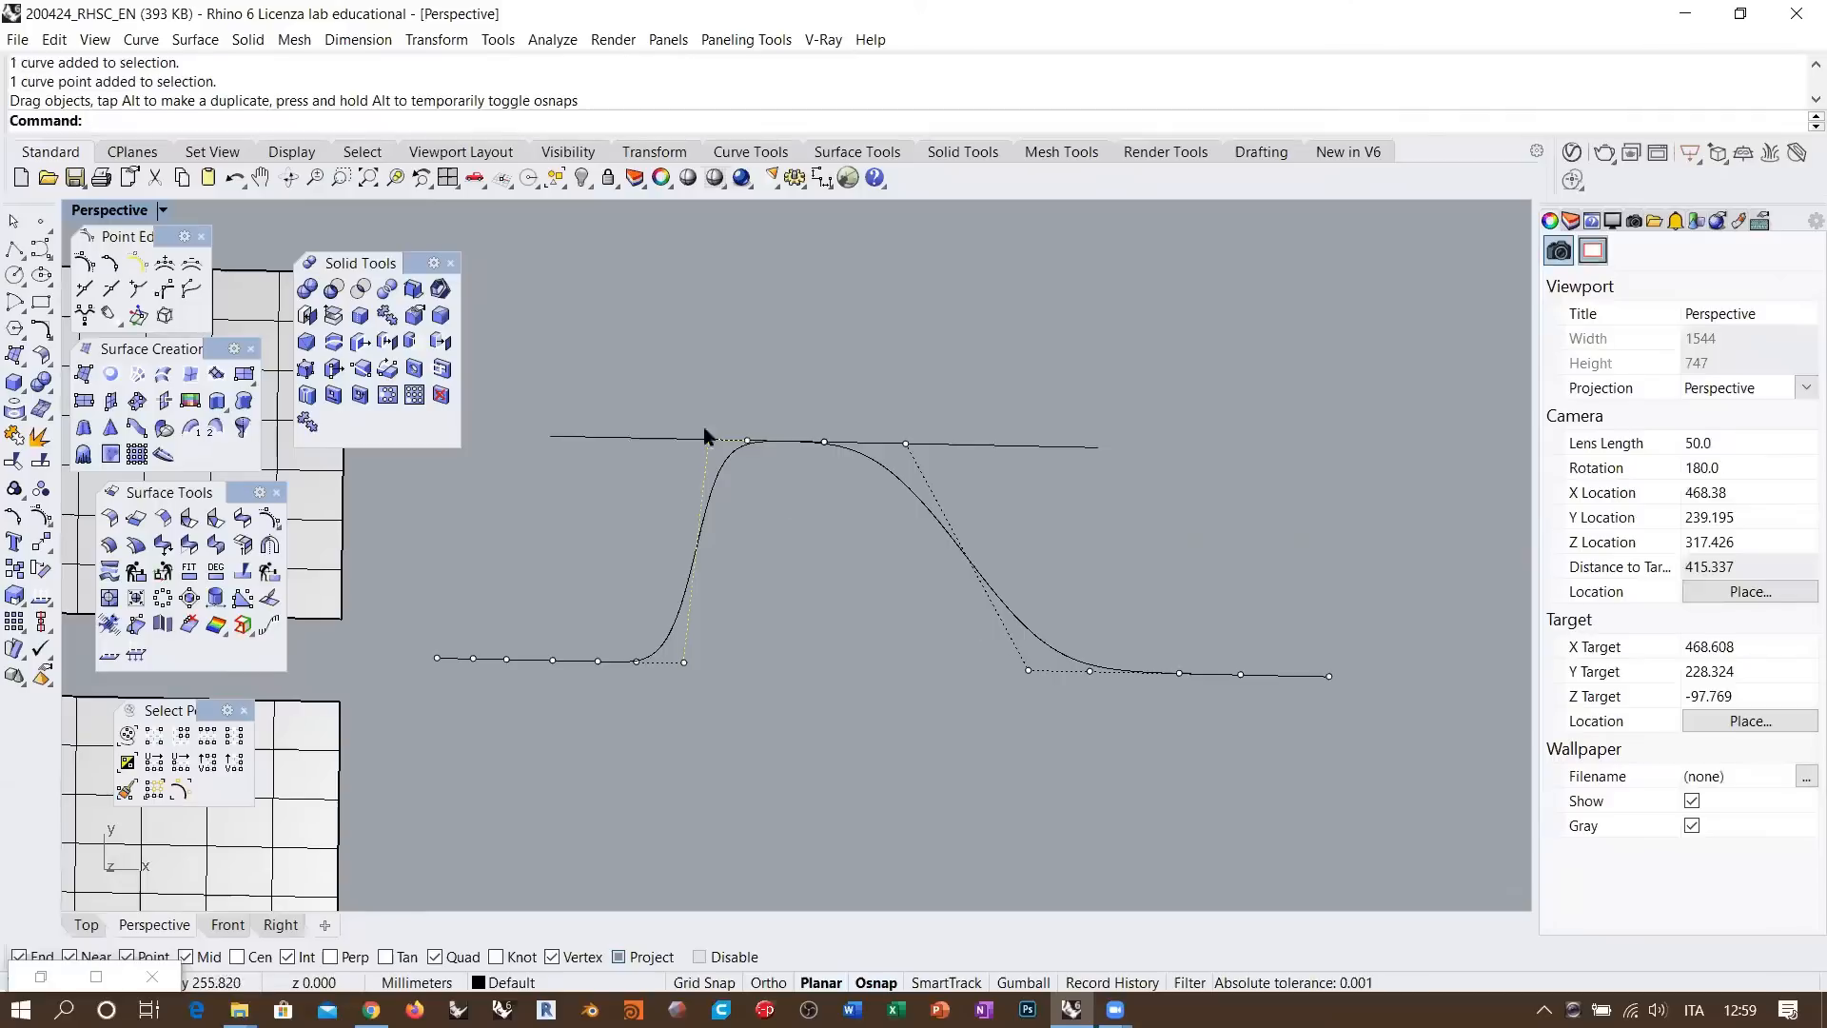
pyautogui.scroll(10, 788, 447)
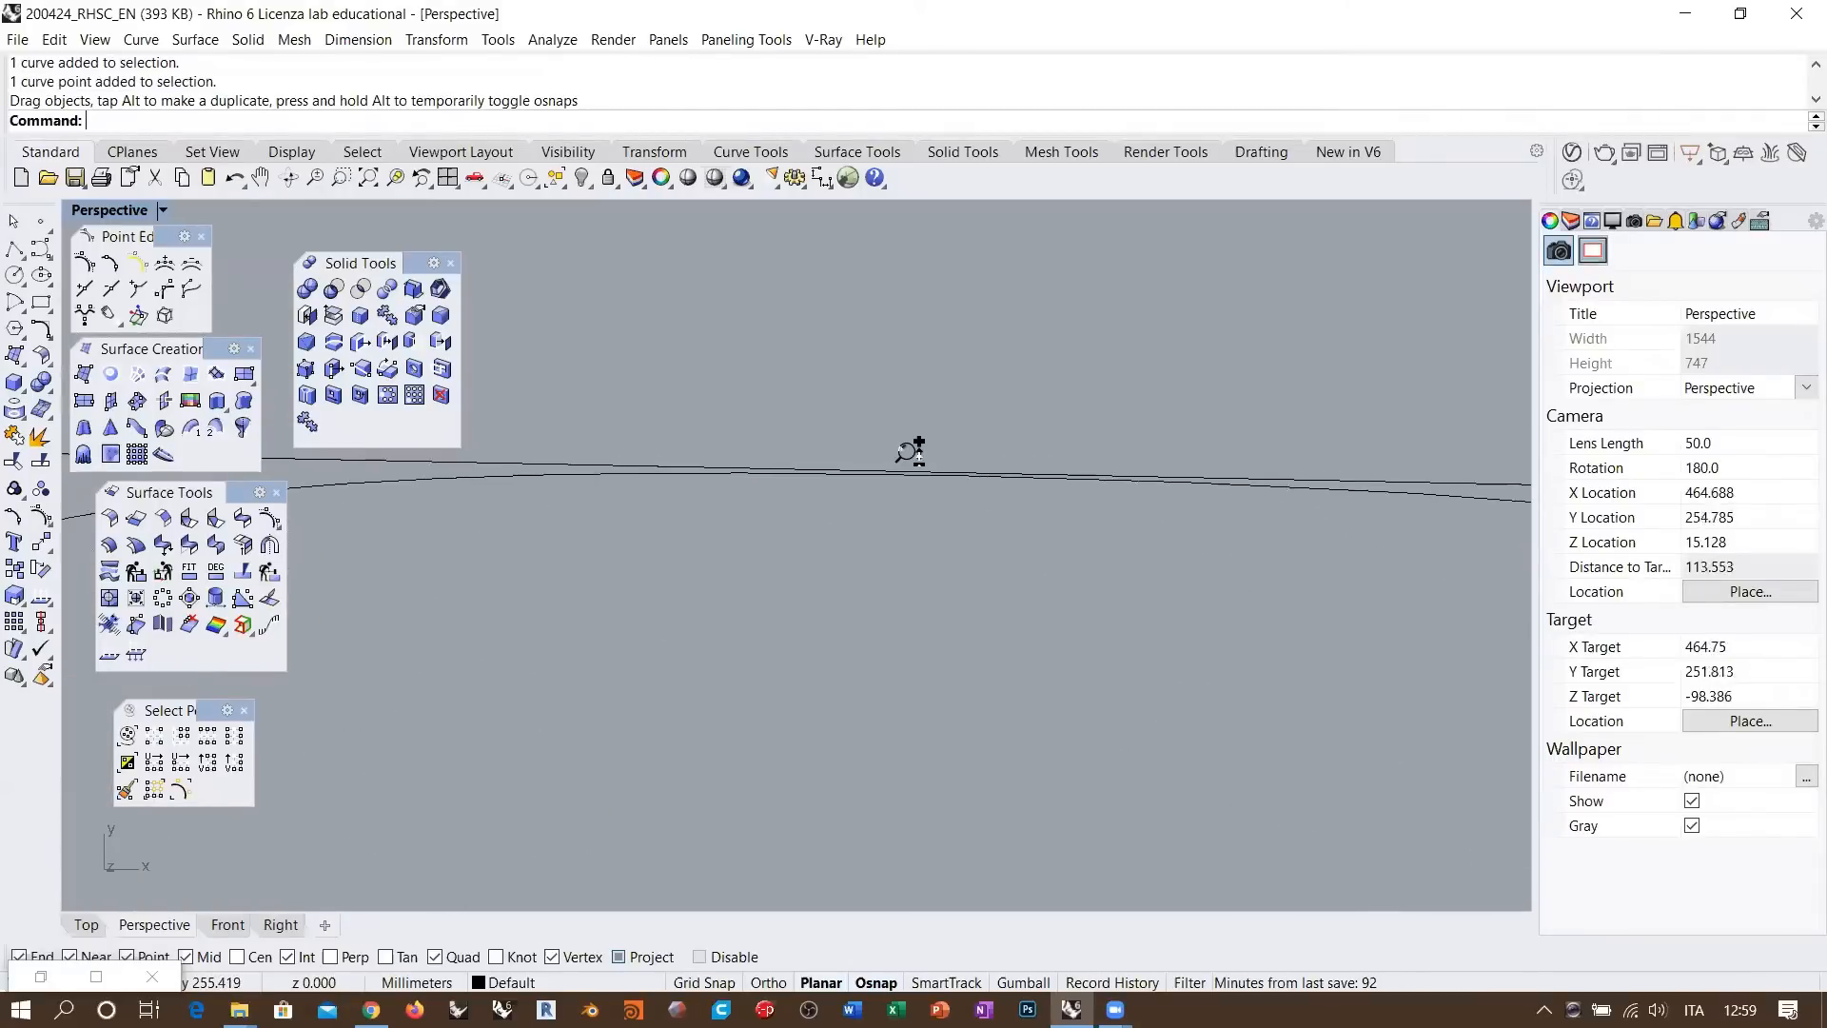
pyautogui.scroll(2, 910, 448)
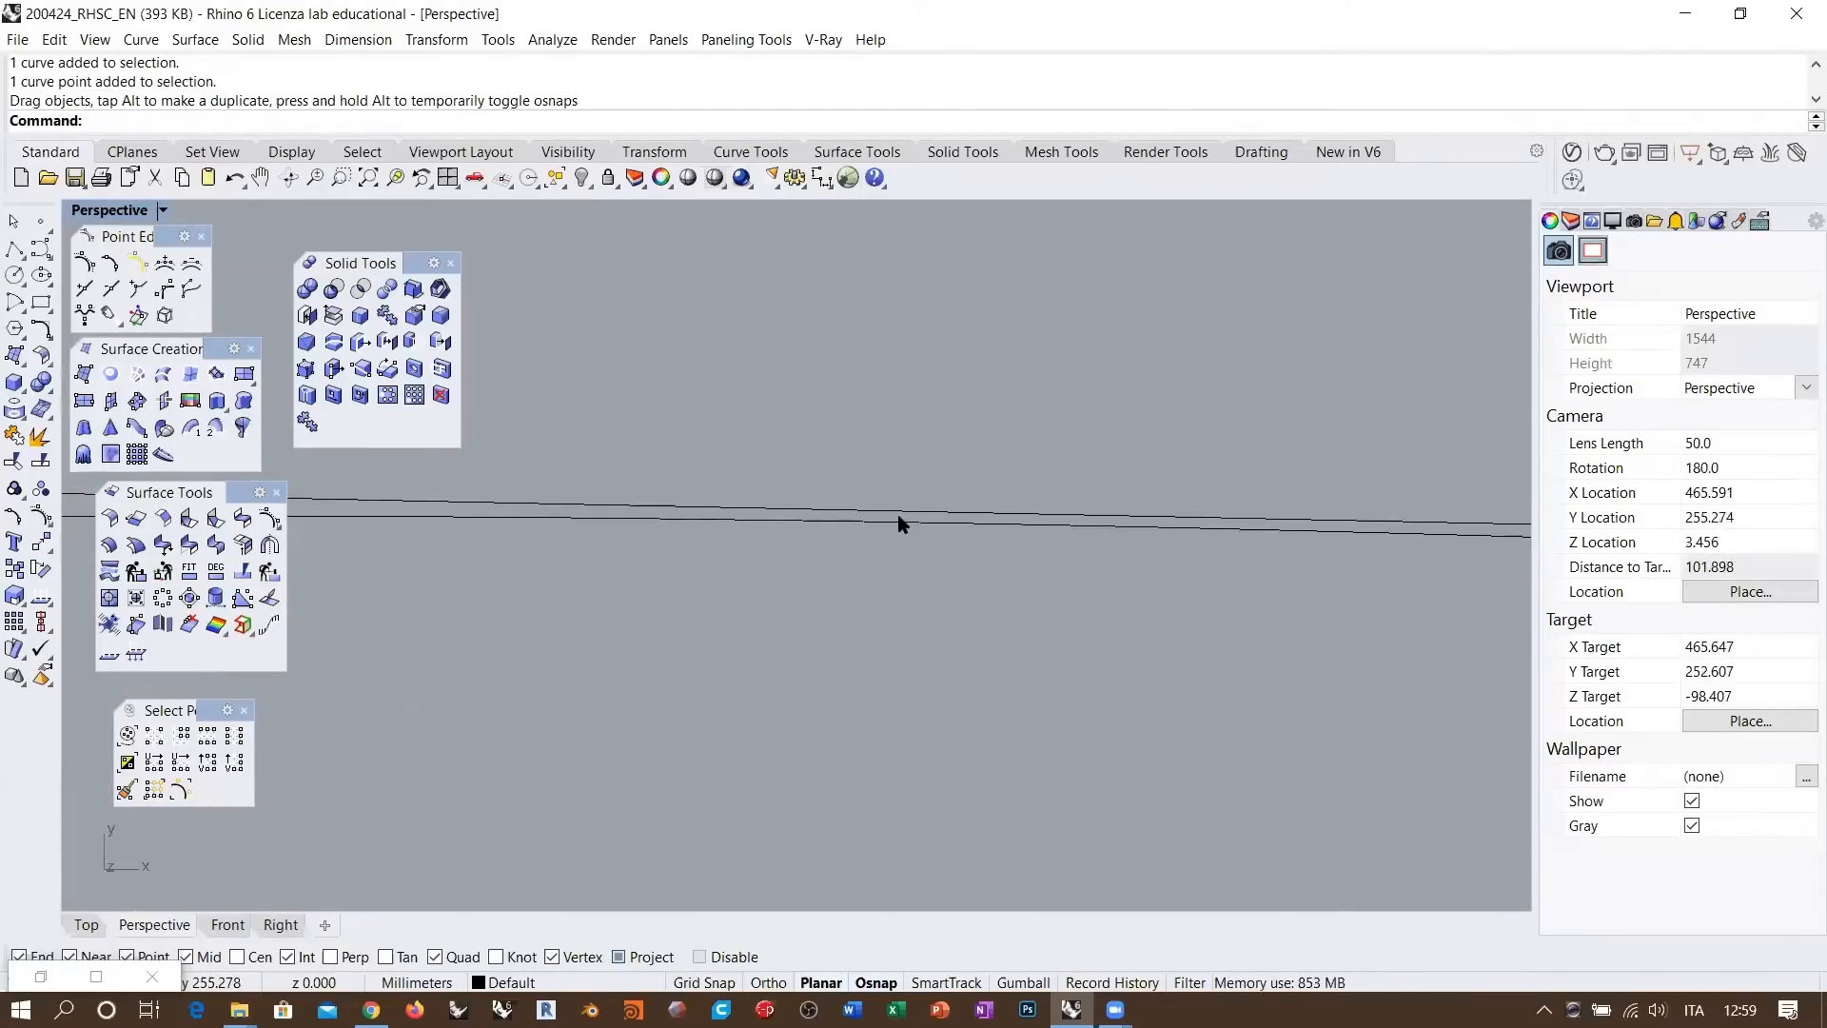
pyautogui.scroll(-8, 693, 603)
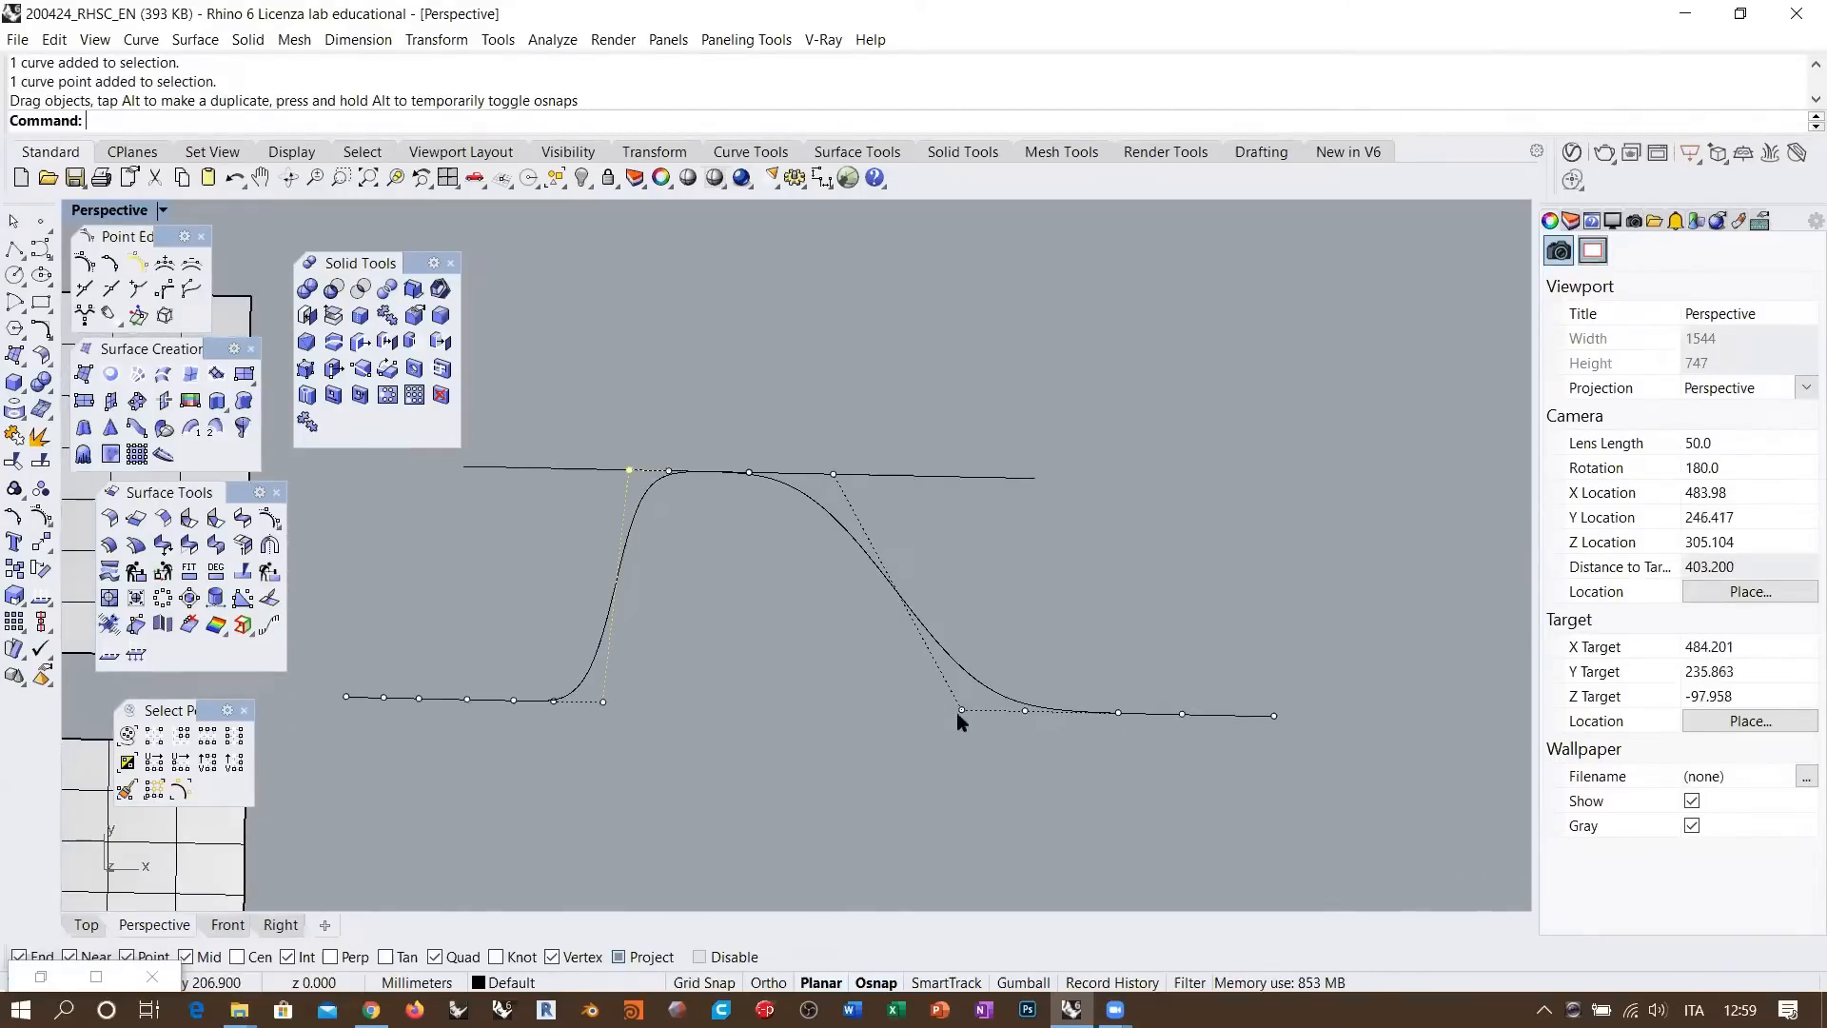
# Move the control point at the foot of the gentler flank onto the horizontal line and compare the curve with the line
pyautogui.moveTo(961, 712); pyautogui.dragTo(890, 475)
pyautogui.scroll(5, 737, 488)
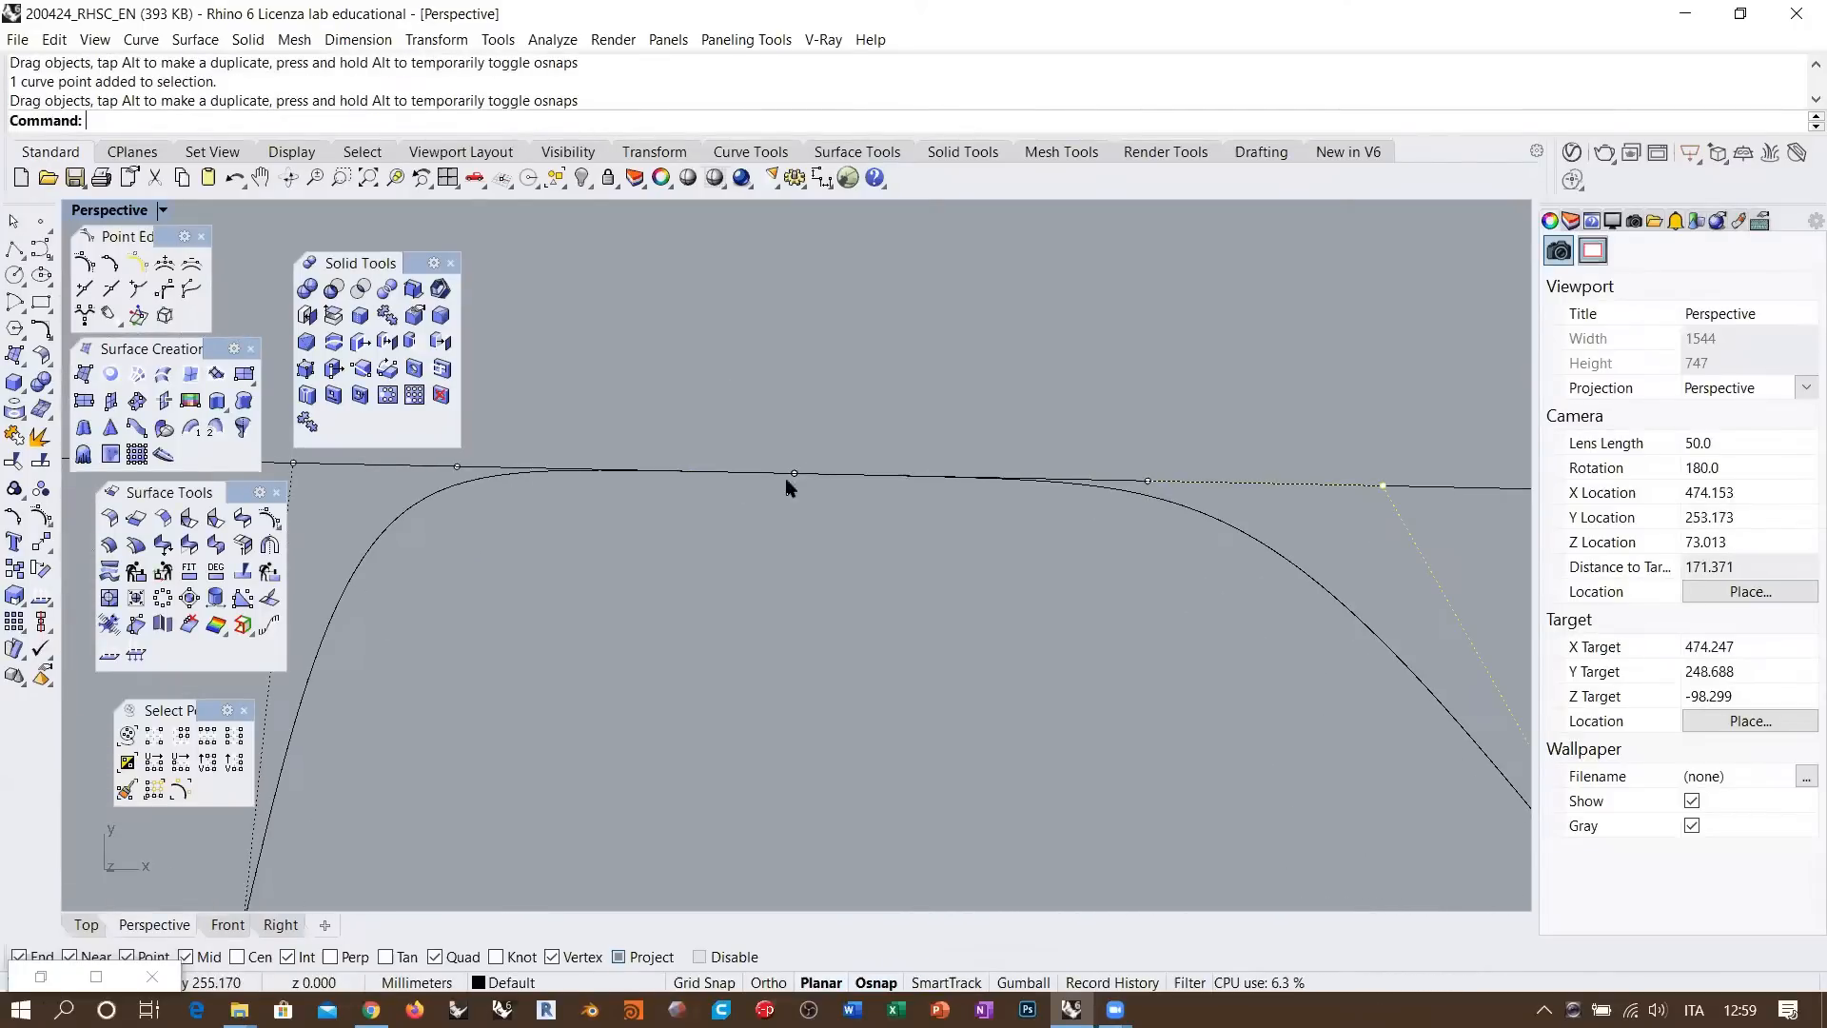
pyautogui.scroll(-2, 1016, 494)
pyautogui.click(1284, 490)
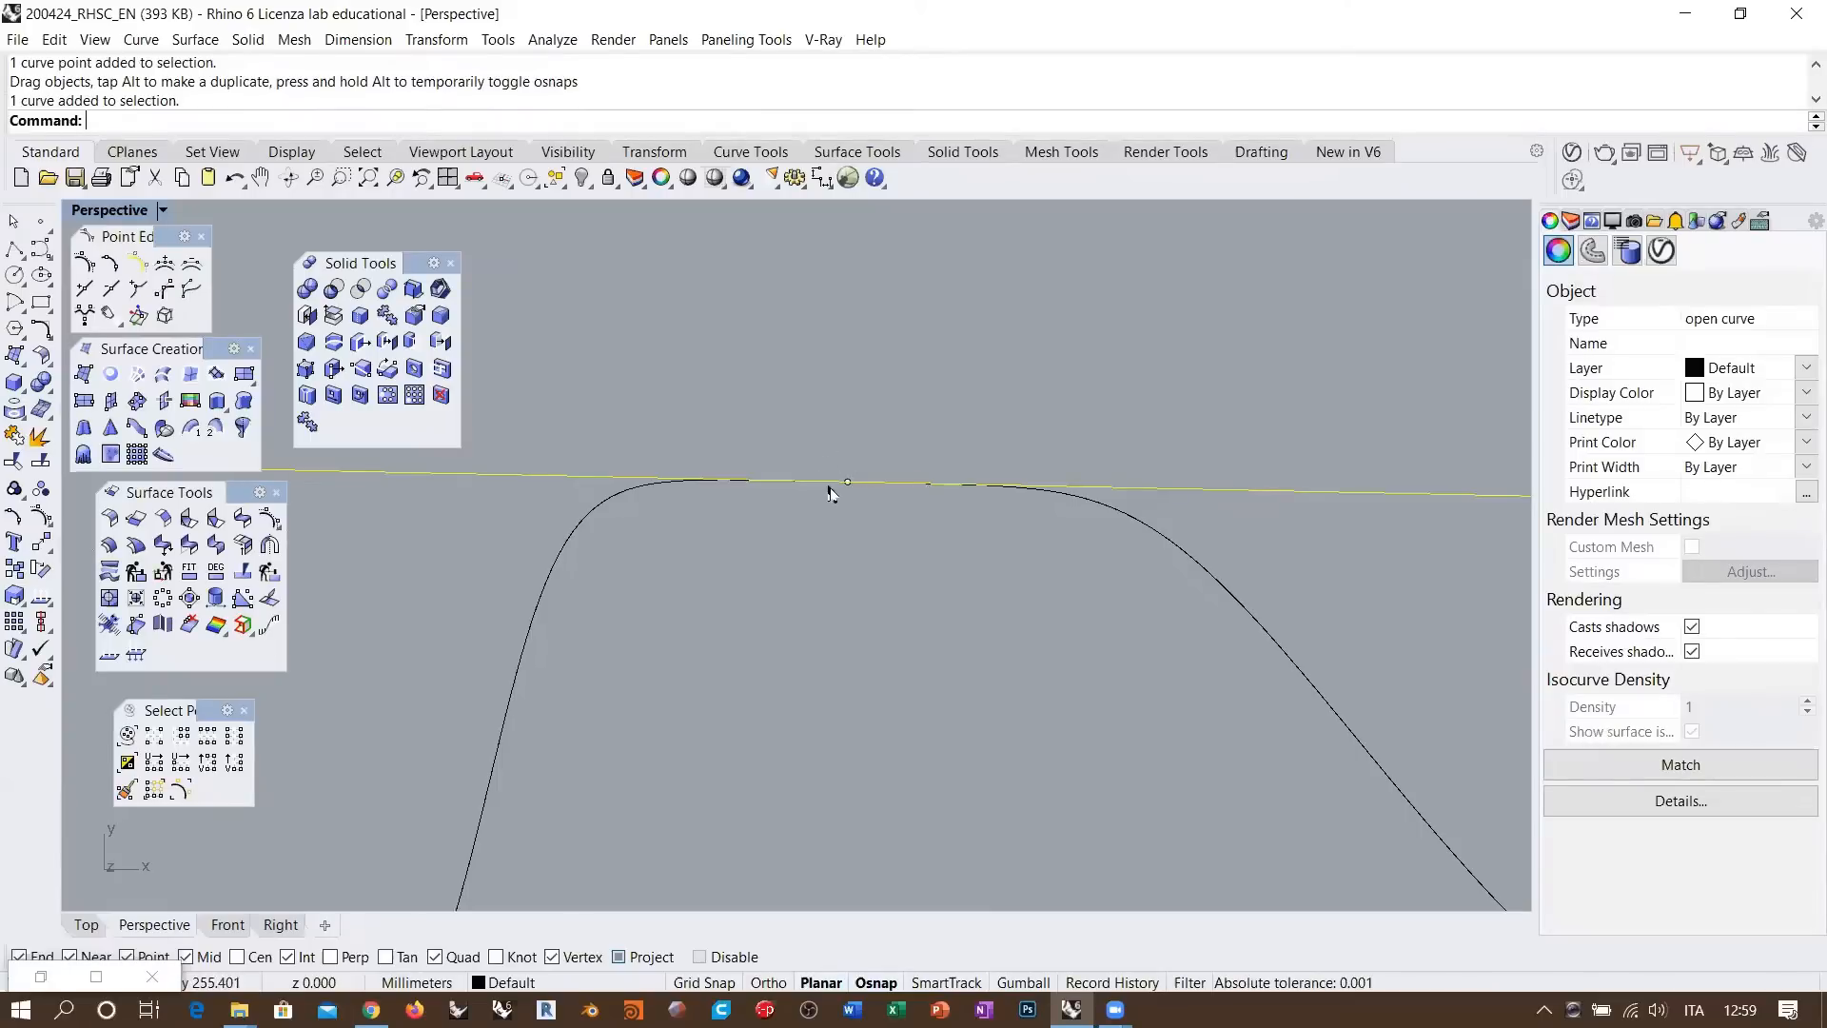
pyautogui.click(590, 518)
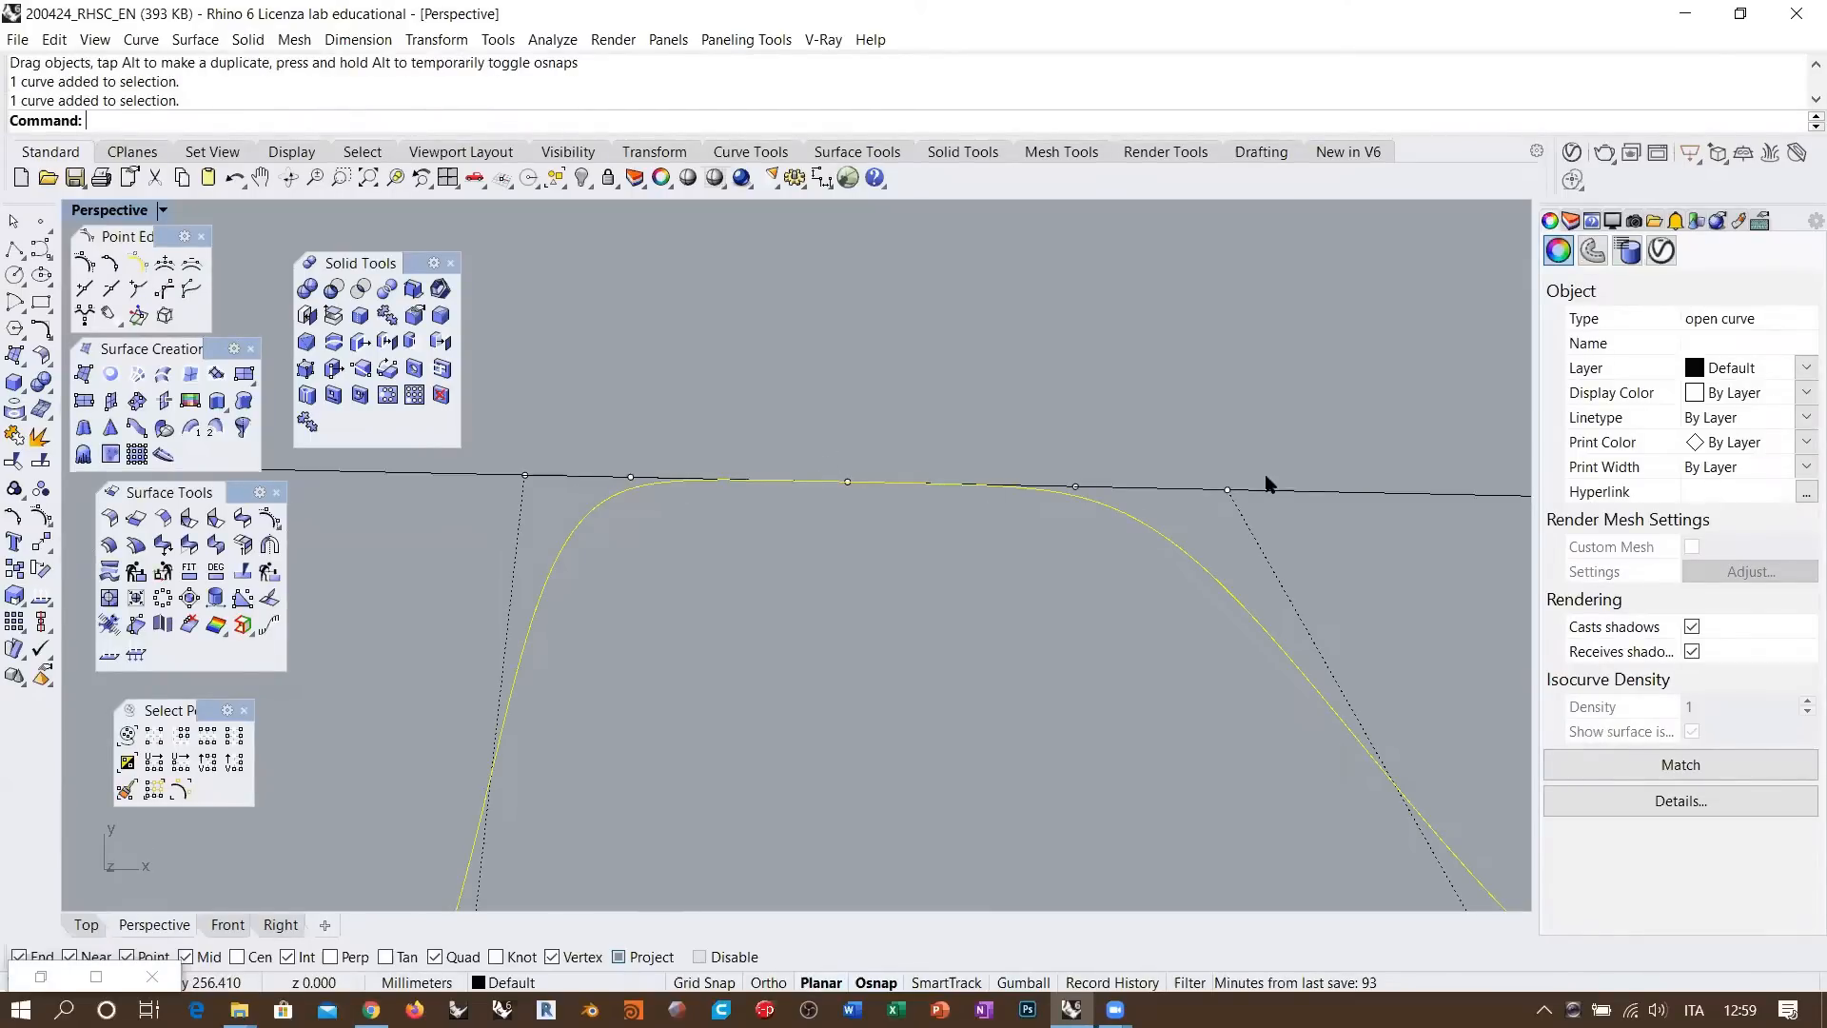
pyautogui.click(1001, 580)
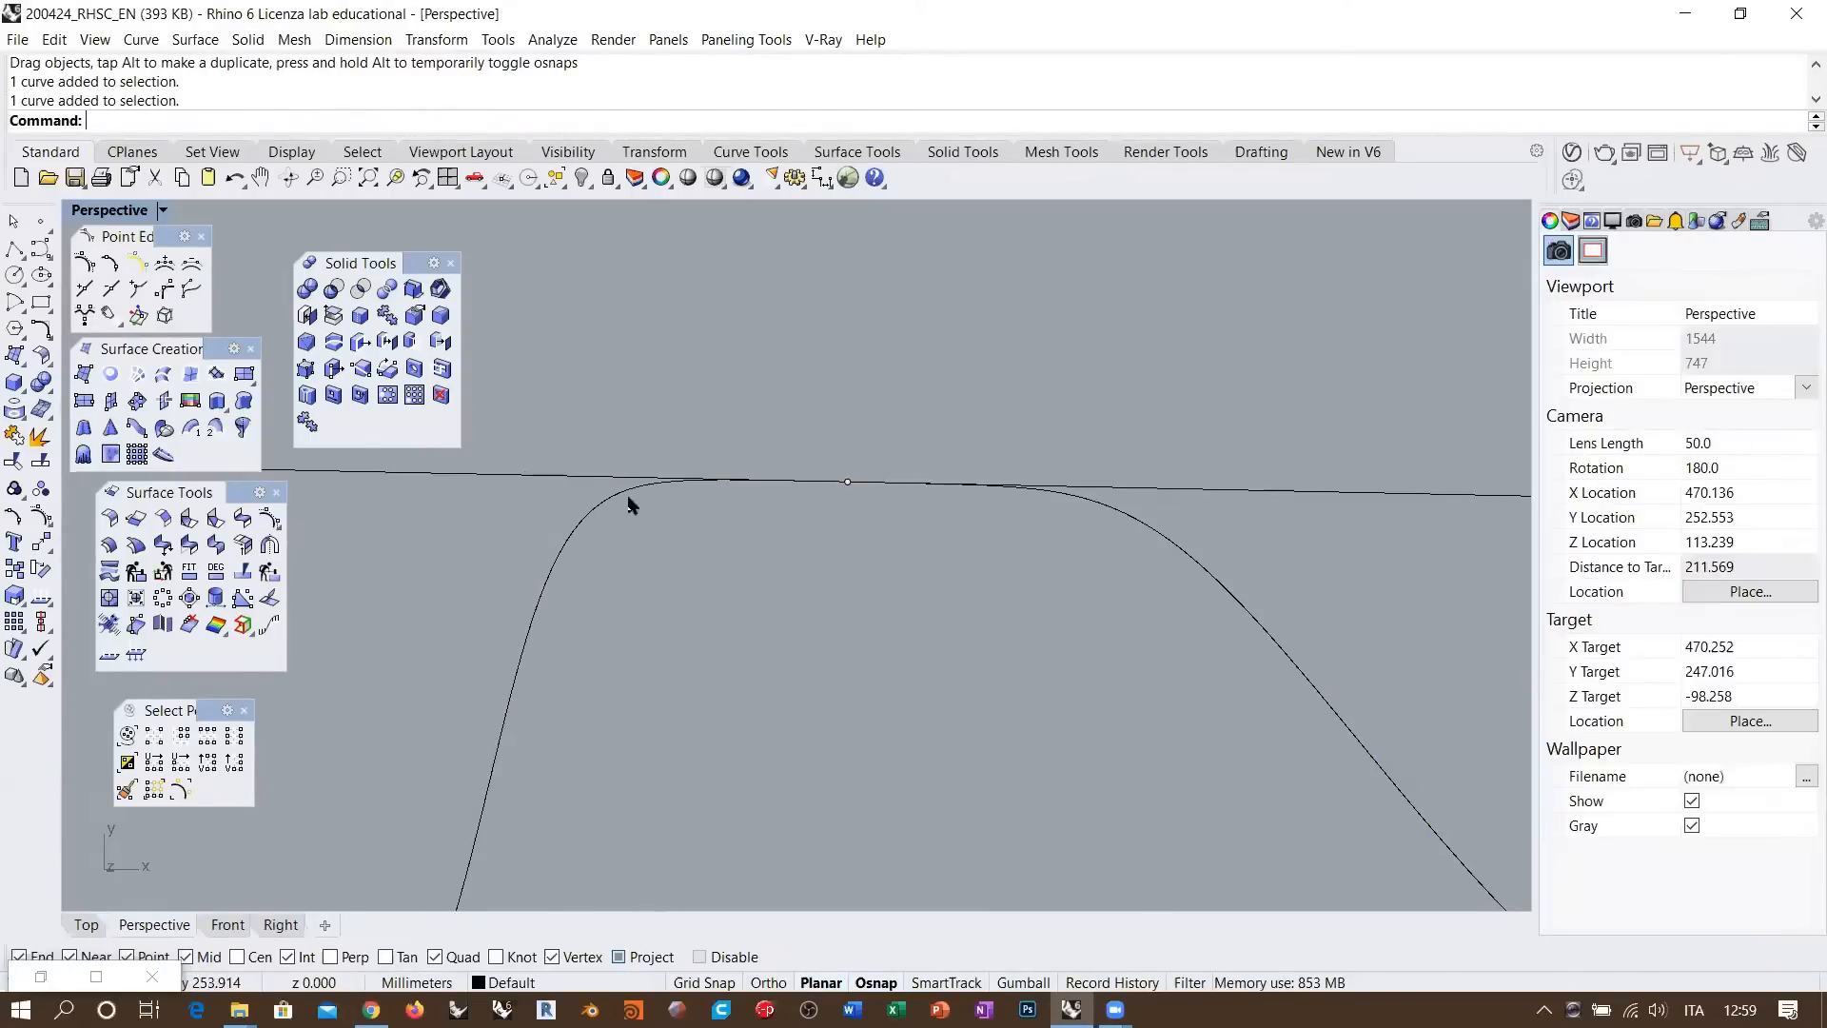
# Hide the reference point at the middle of the curve's crest
pyautogui.click(84, 290)
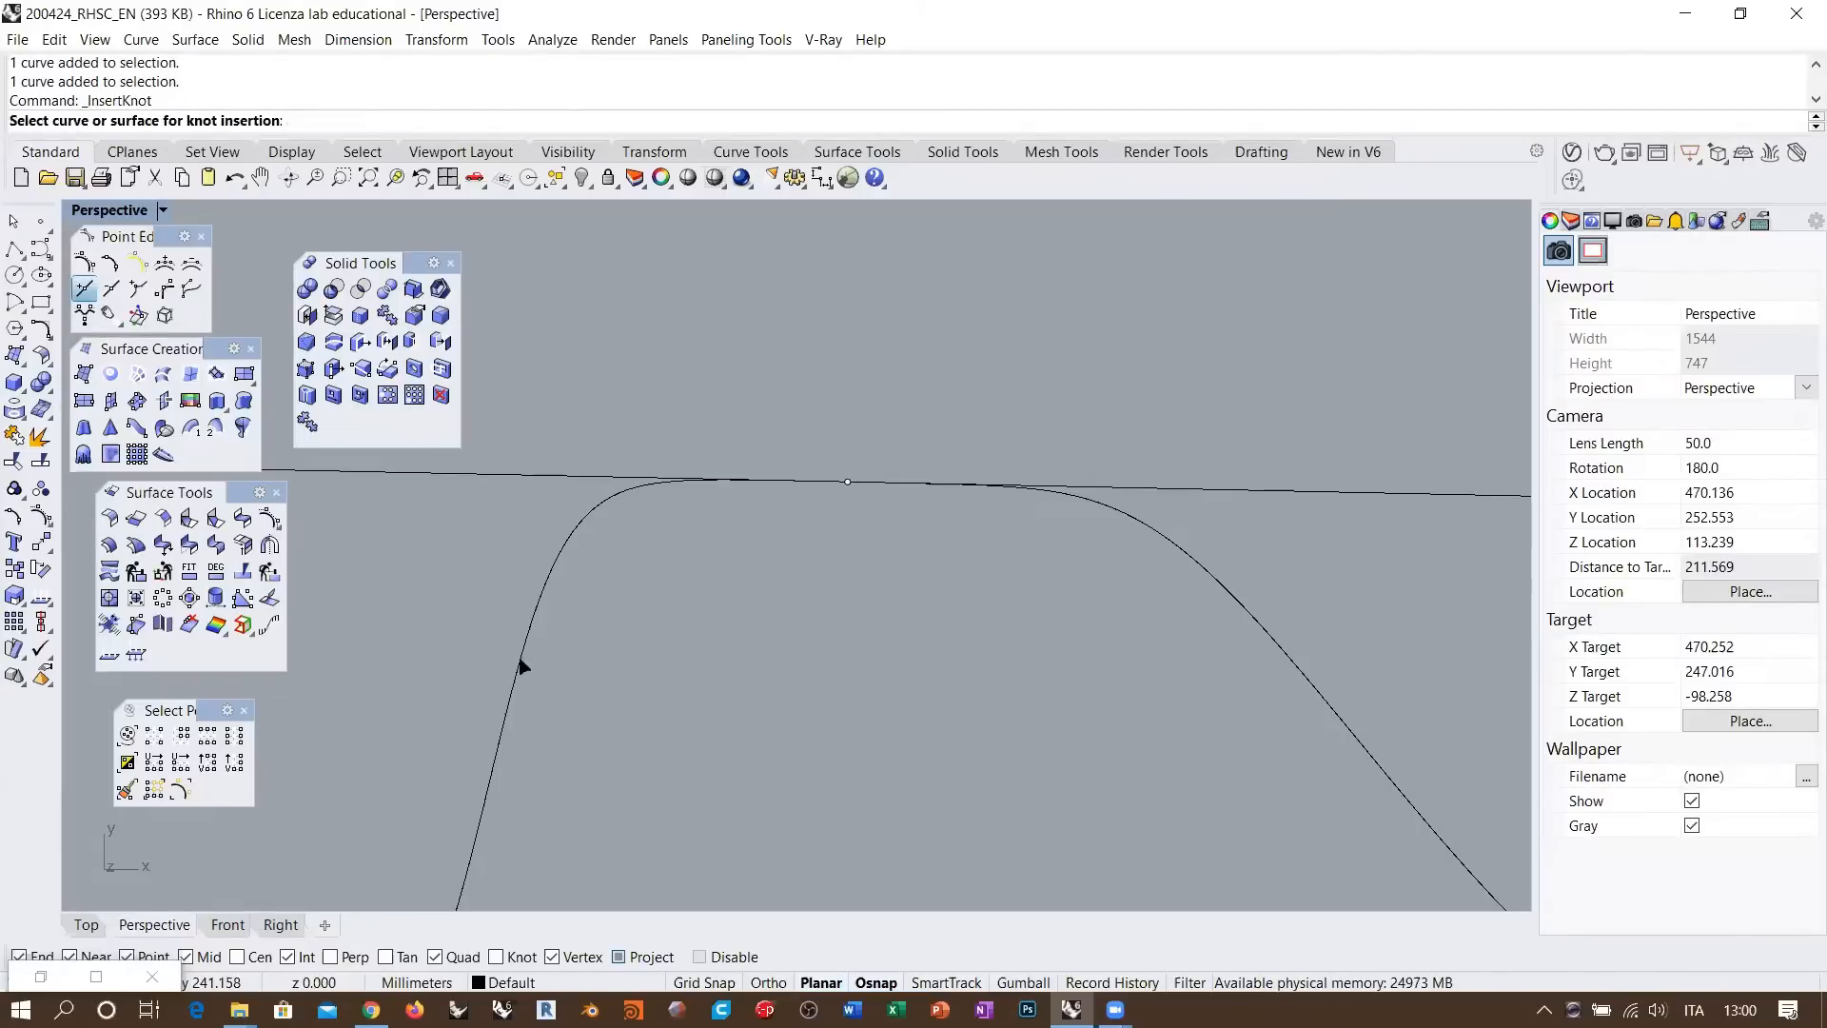
pyautogui.press('Escape')
pyautogui.click(847, 481)
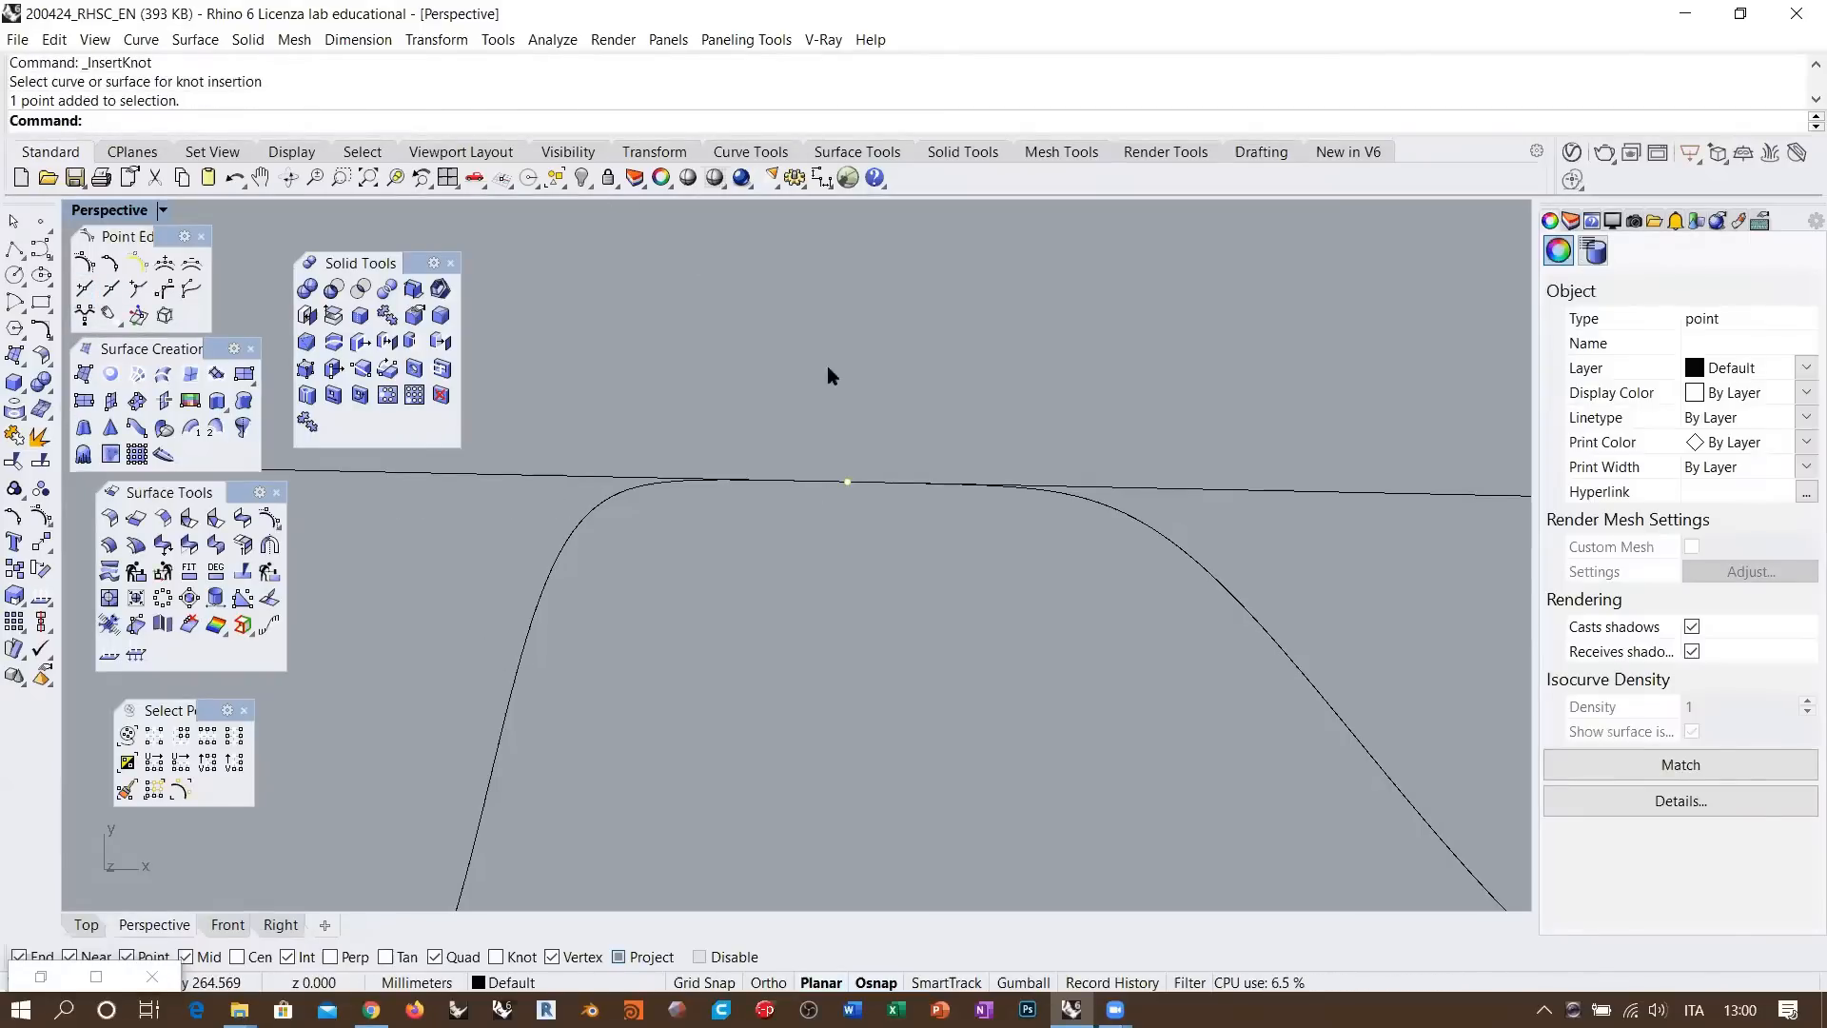
pyautogui.click(581, 177)
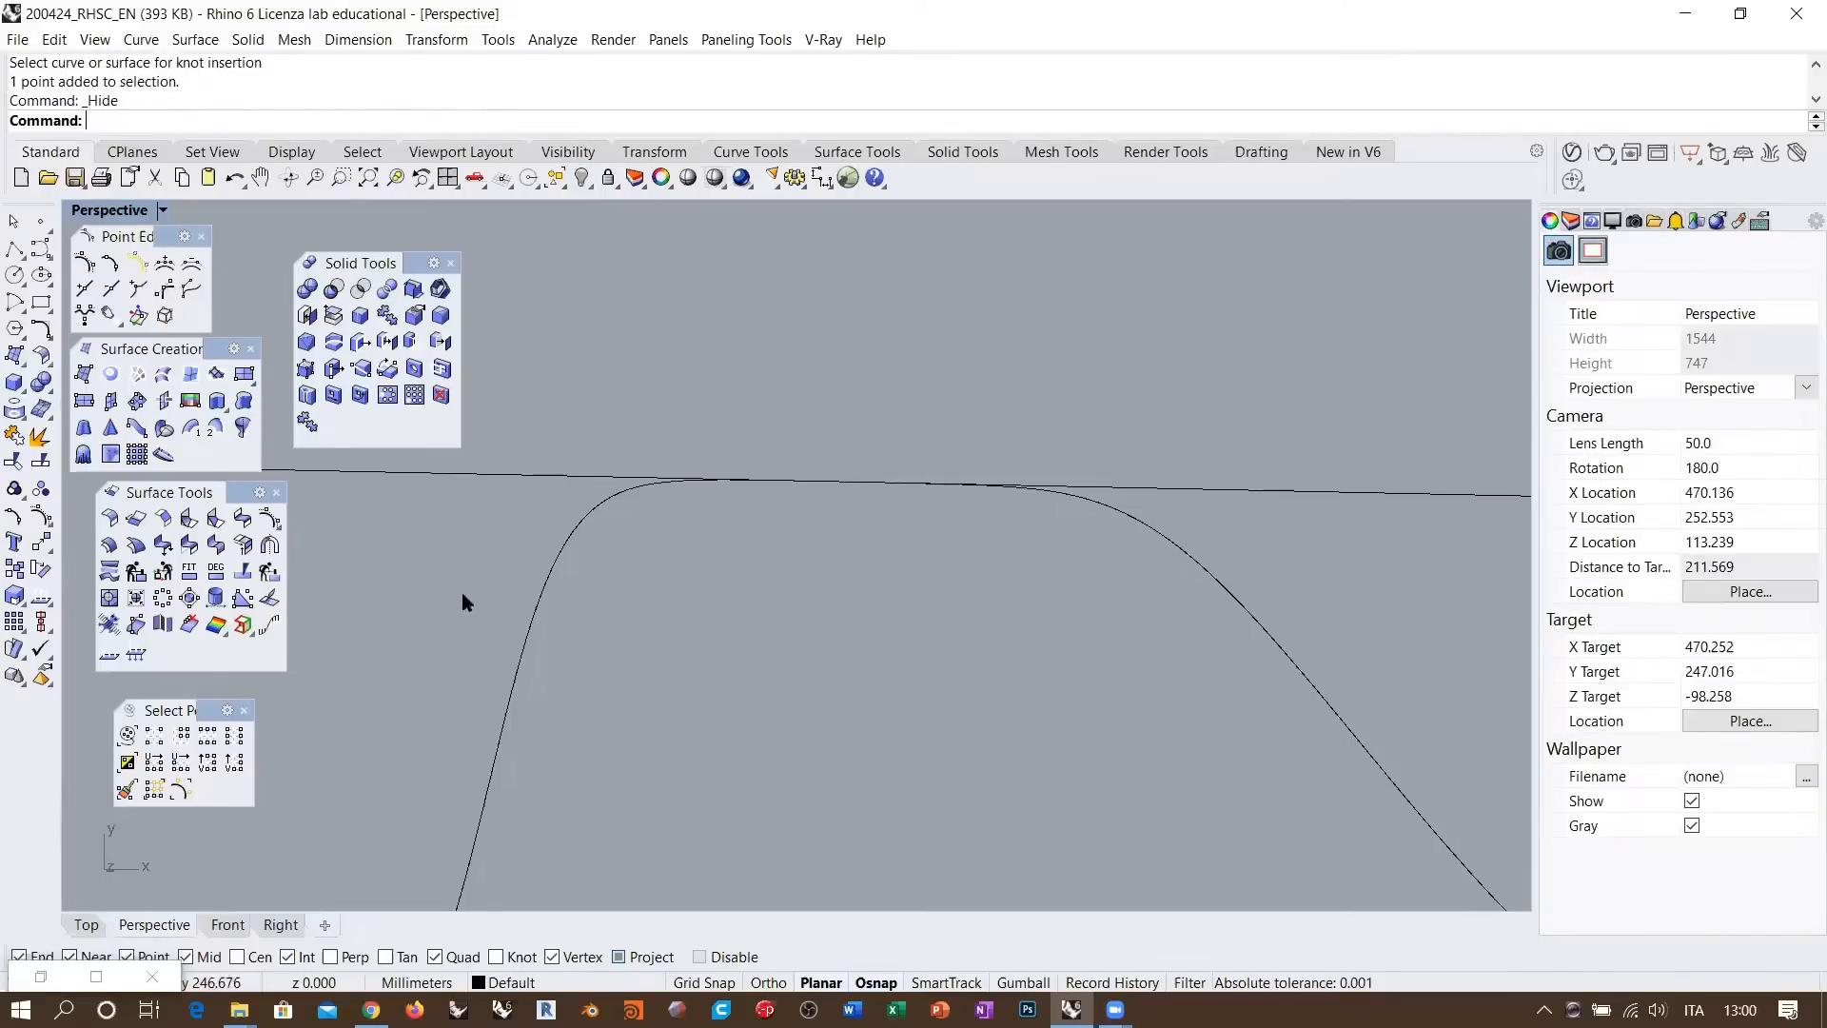
# Examine the degree 5 curve's existing knots with Insert Knot, finishing without adding any
pyautogui.click(84, 290)
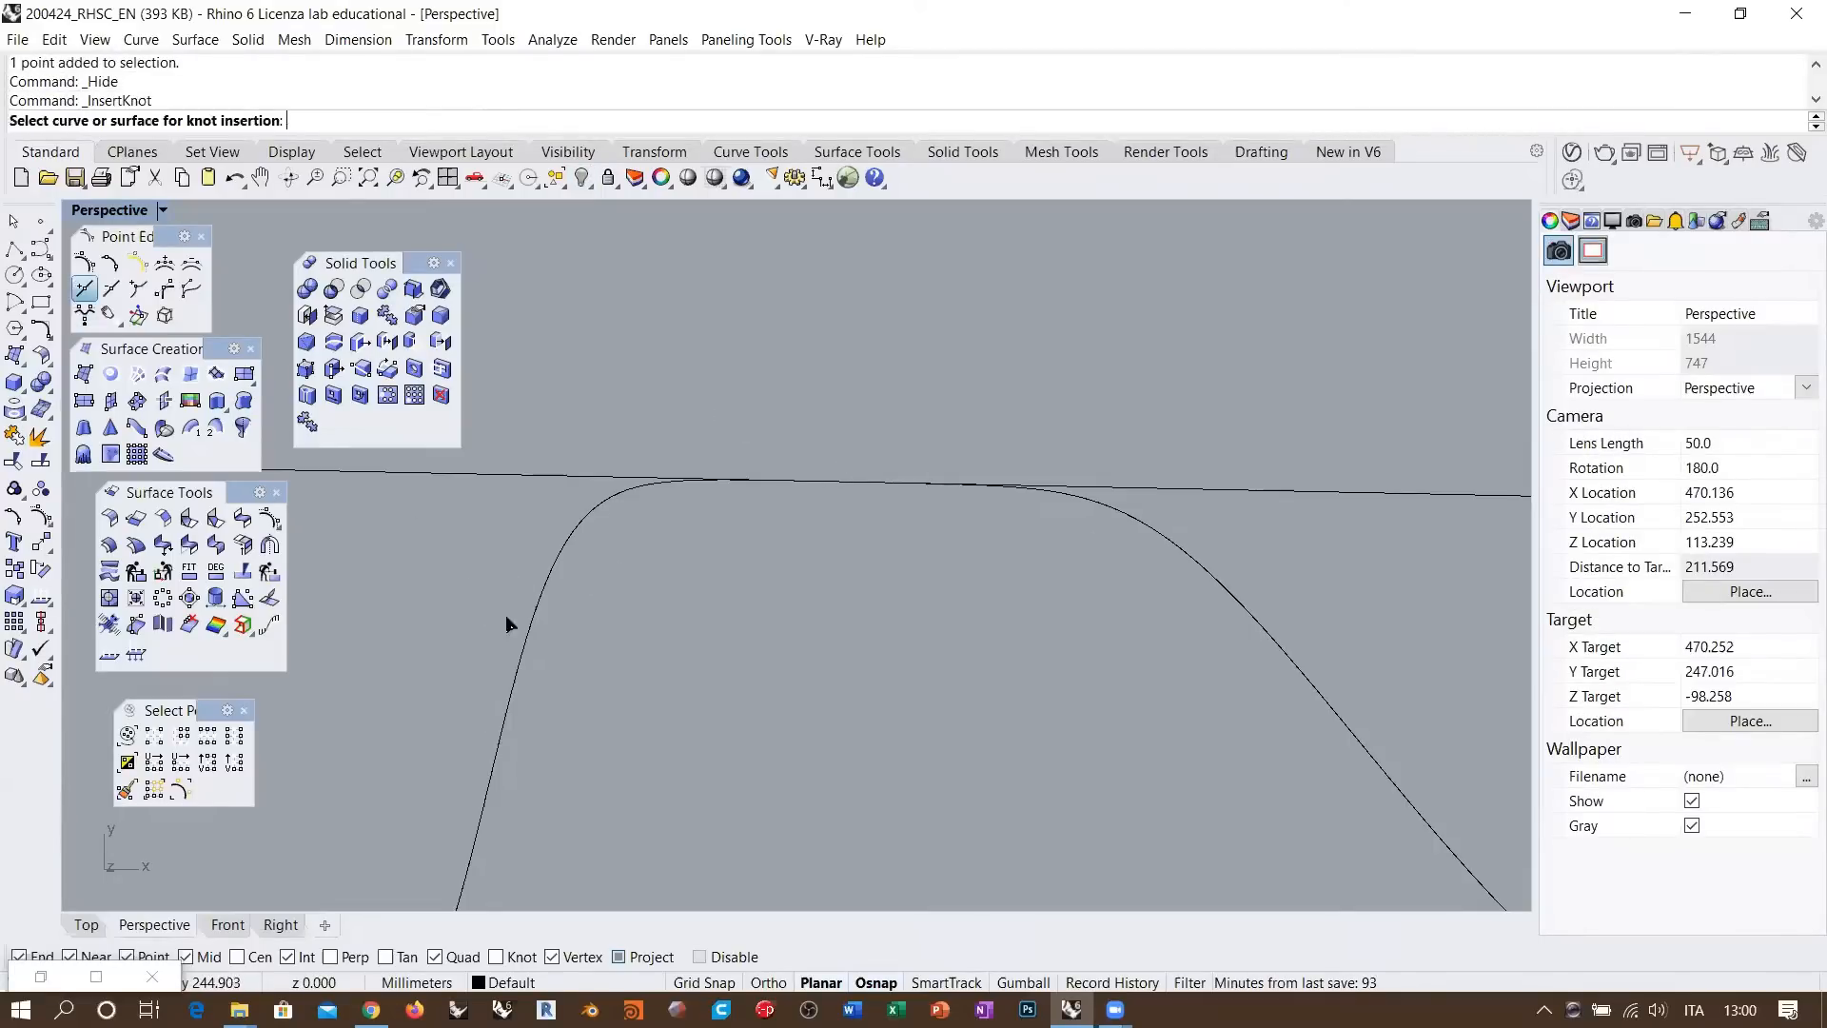
pyautogui.click(529, 641)
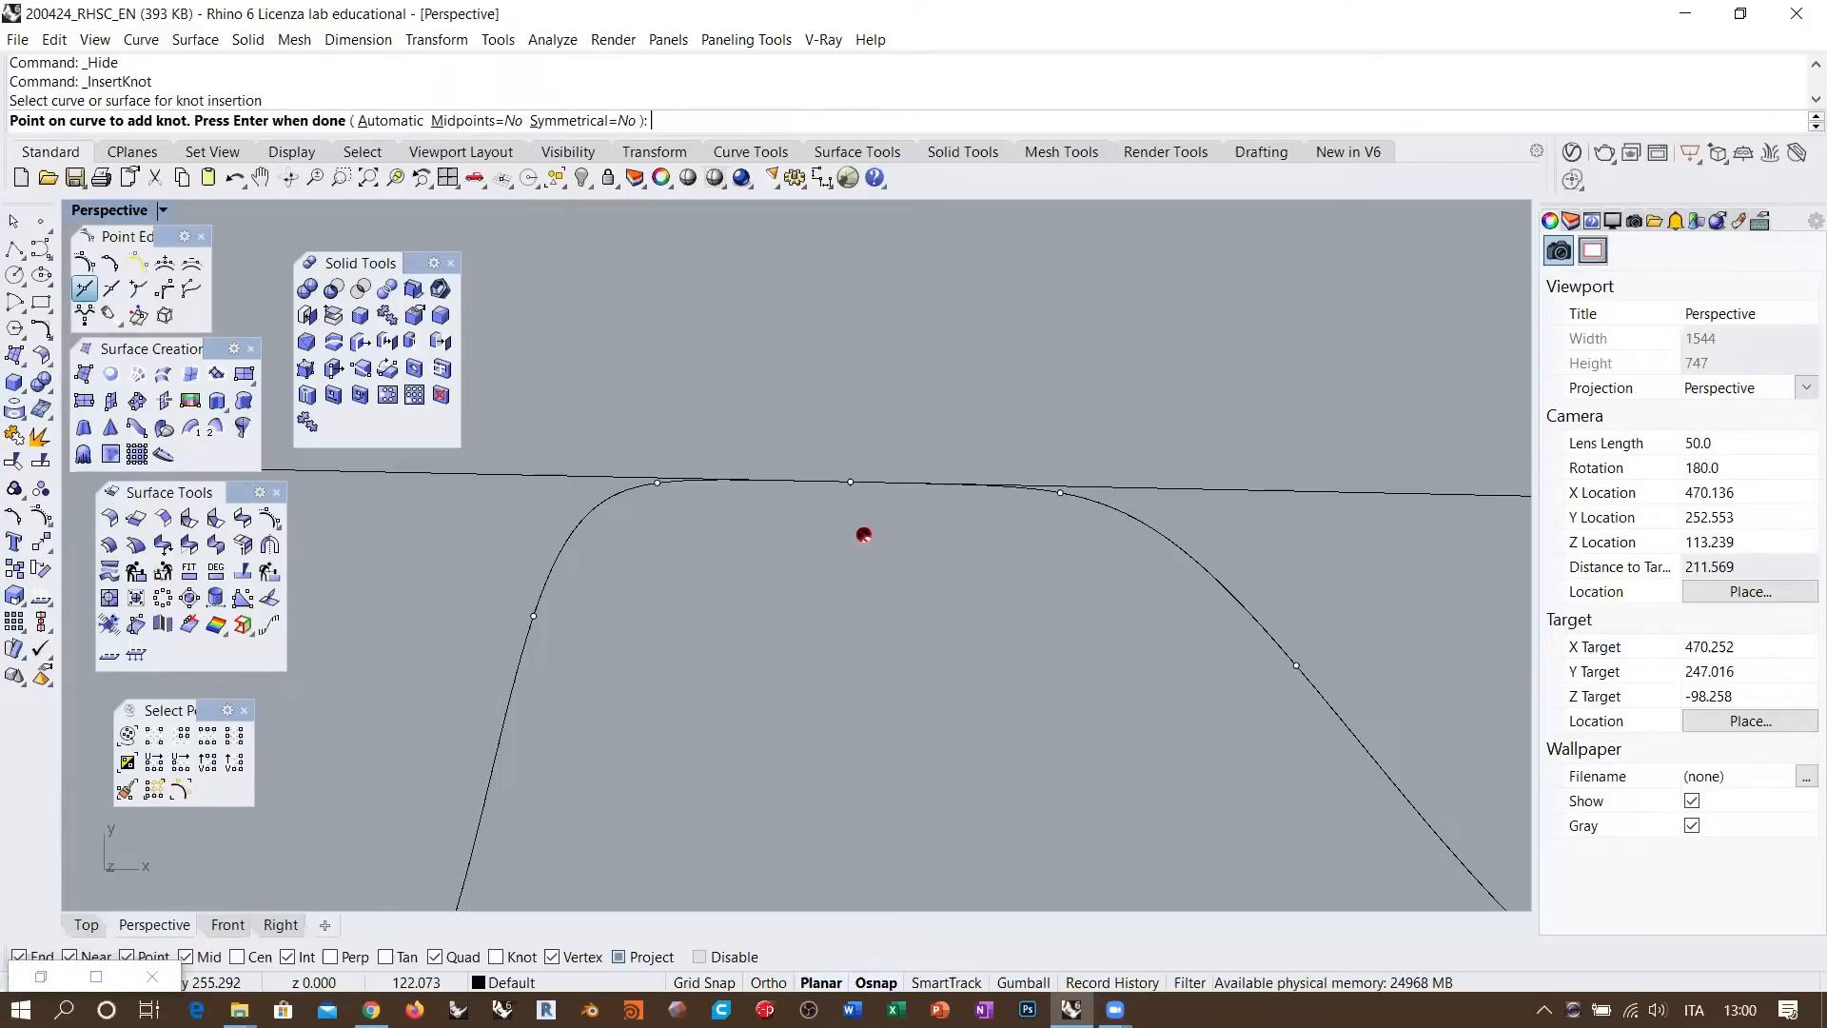
pyautogui.scroll(-2, 847, 419)
pyautogui.scroll(-3, 847, 419)
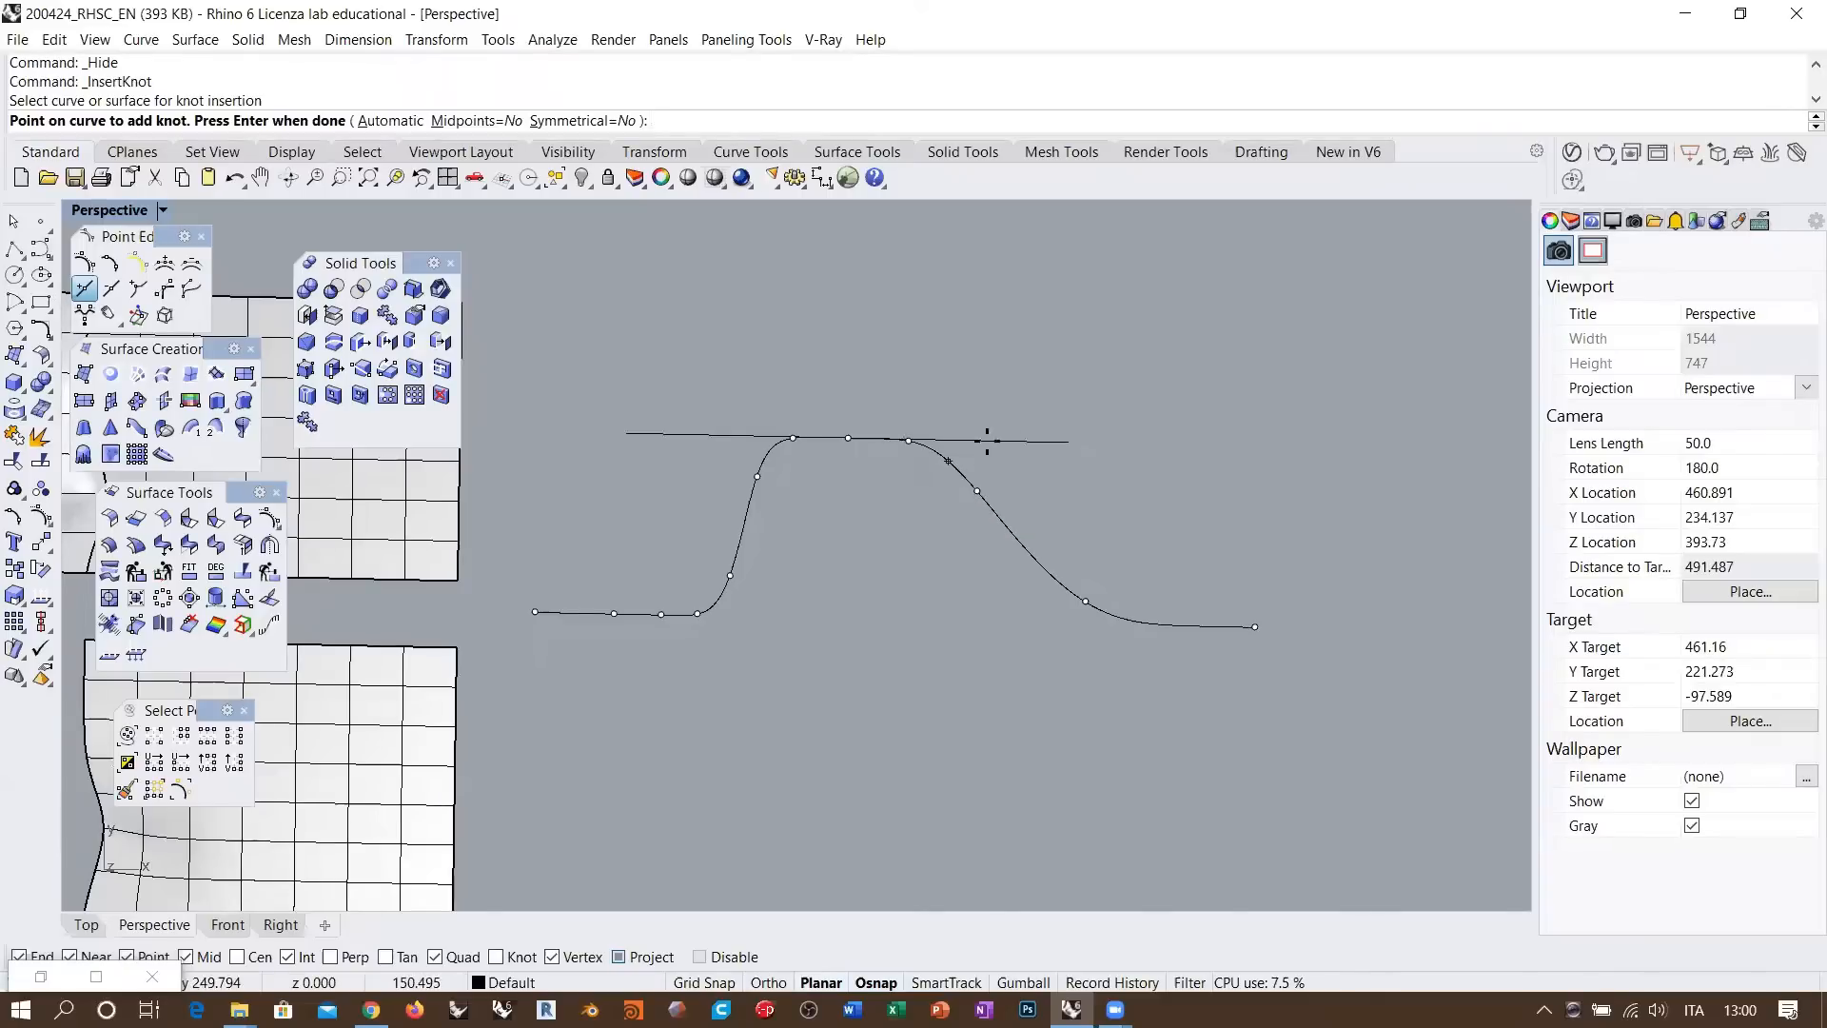
pyautogui.press('Return')
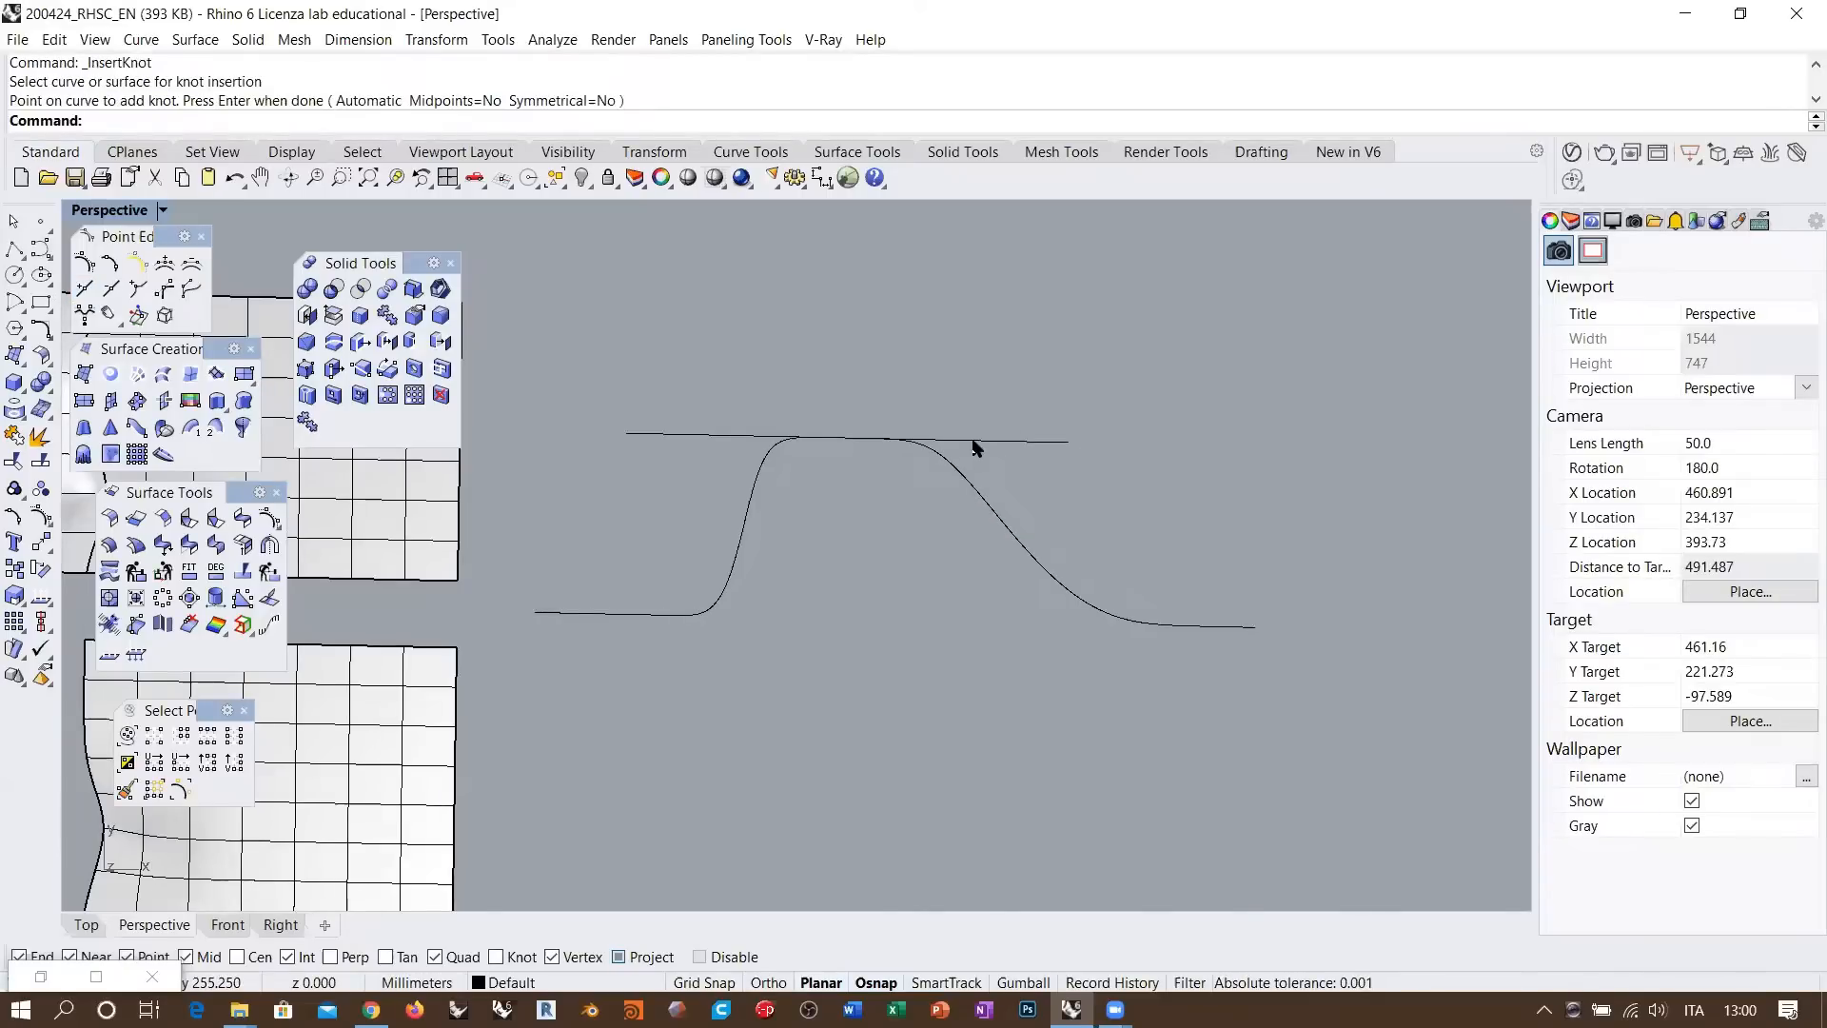
# Examine the blended surfaces and the deformed planes beside the curve from several viewing angles
pyautogui.keyDown('shift'); pyautogui.moveTo(414, 574); pyautogui.dragTo(1187, 620, button='right'); pyautogui.keyUp('shift')
pyautogui.moveTo(942, 647); pyautogui.dragTo(843, 656, button='right')
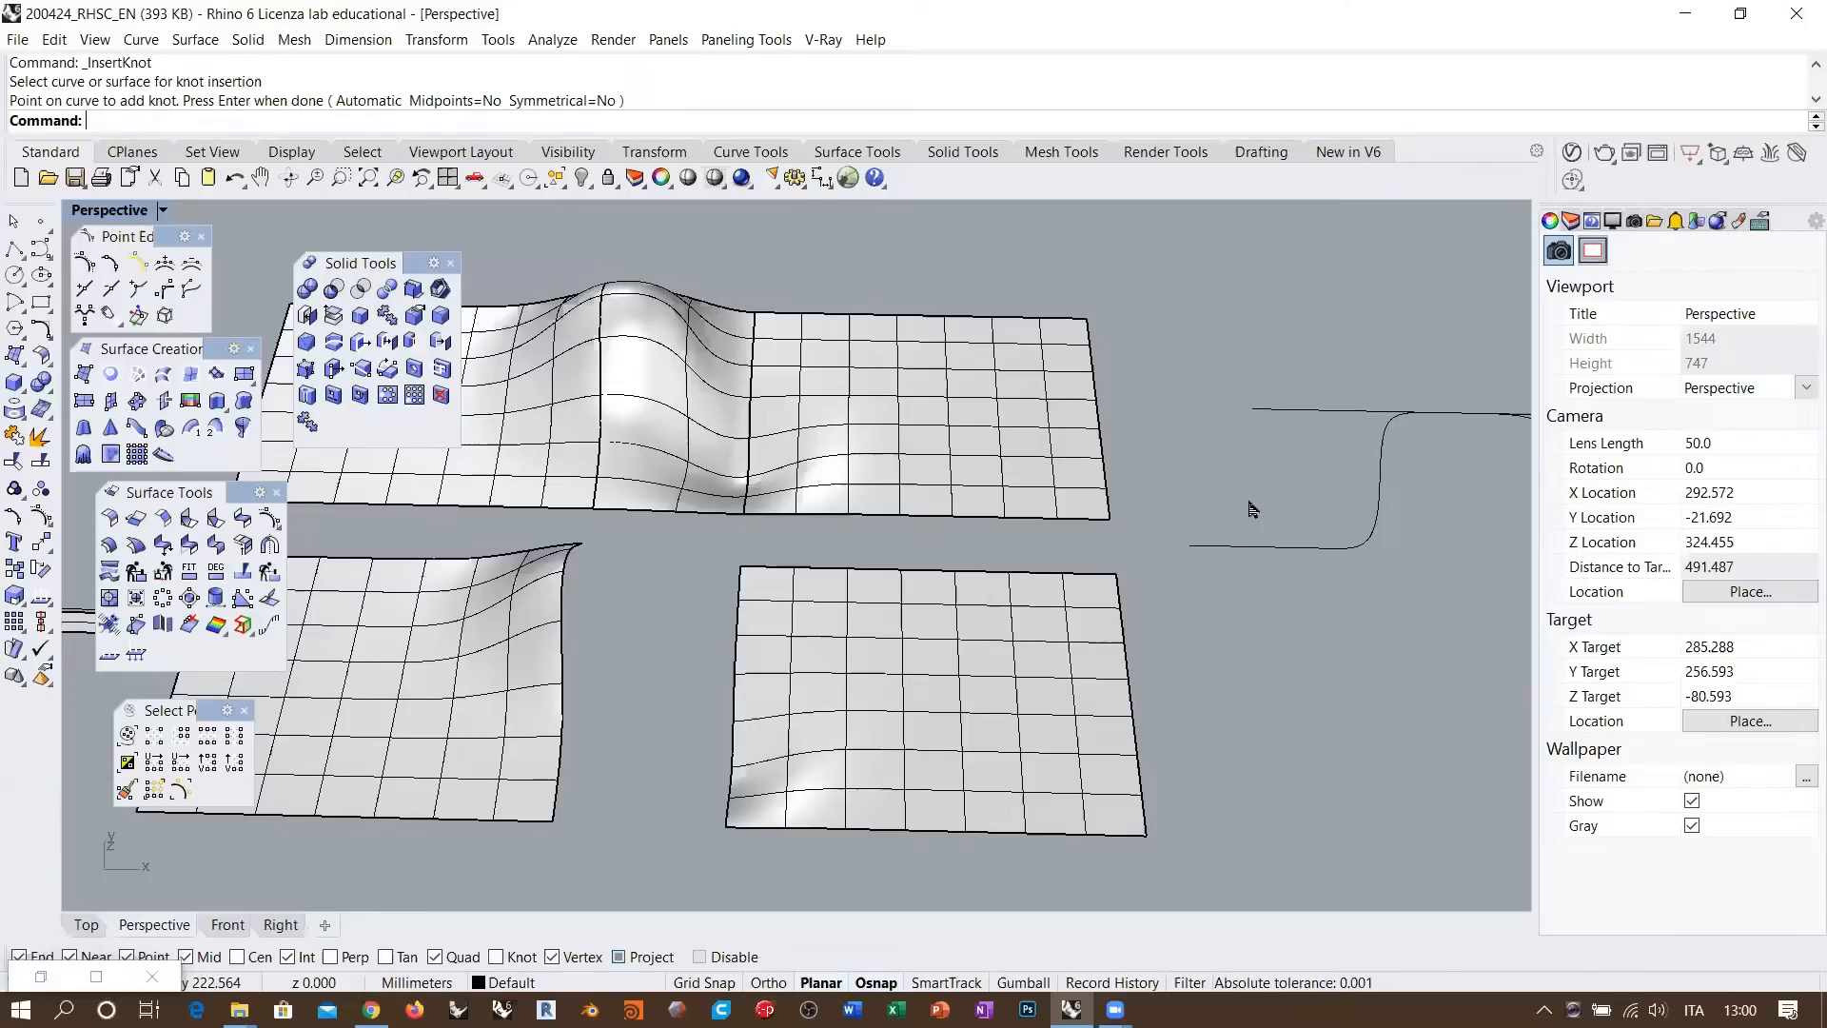
pyautogui.moveTo(1248, 501); pyautogui.dragTo(1068, 506, button='right')
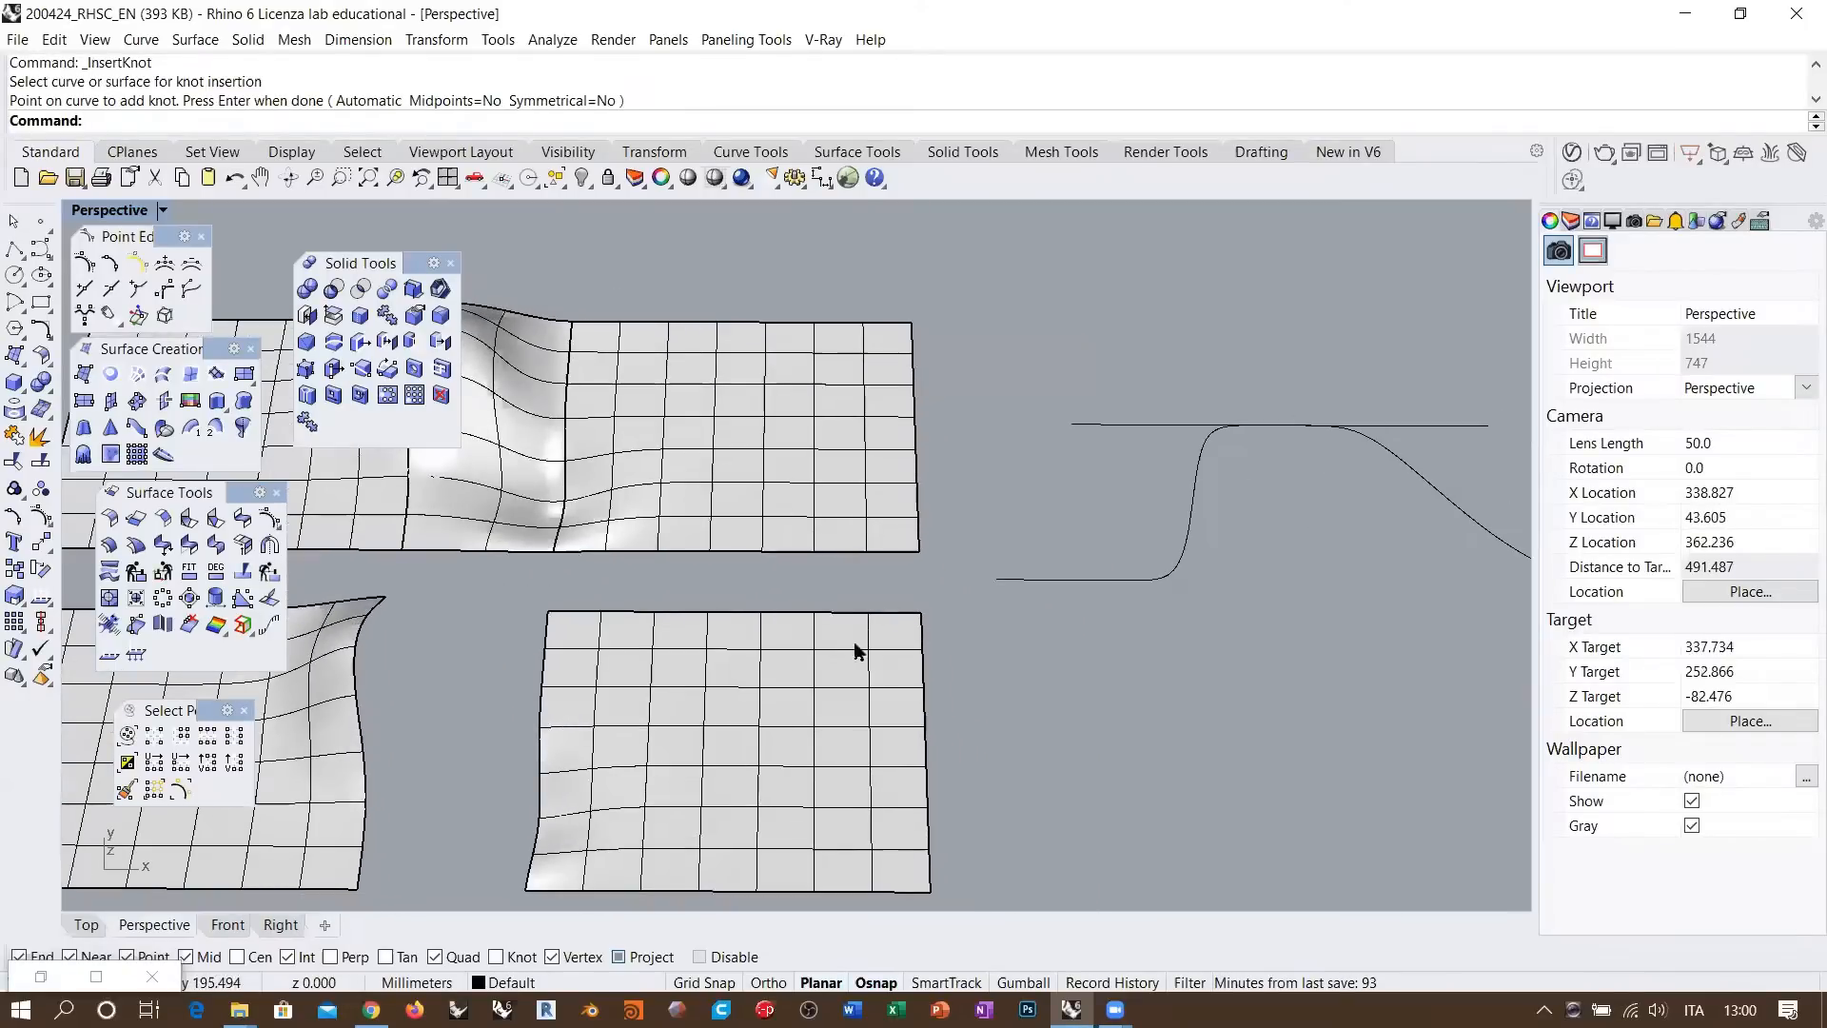
pyautogui.keyDown('shift'); pyautogui.moveTo(856, 645); pyautogui.dragTo(929, 606, button='right'); pyautogui.keyUp('shift')
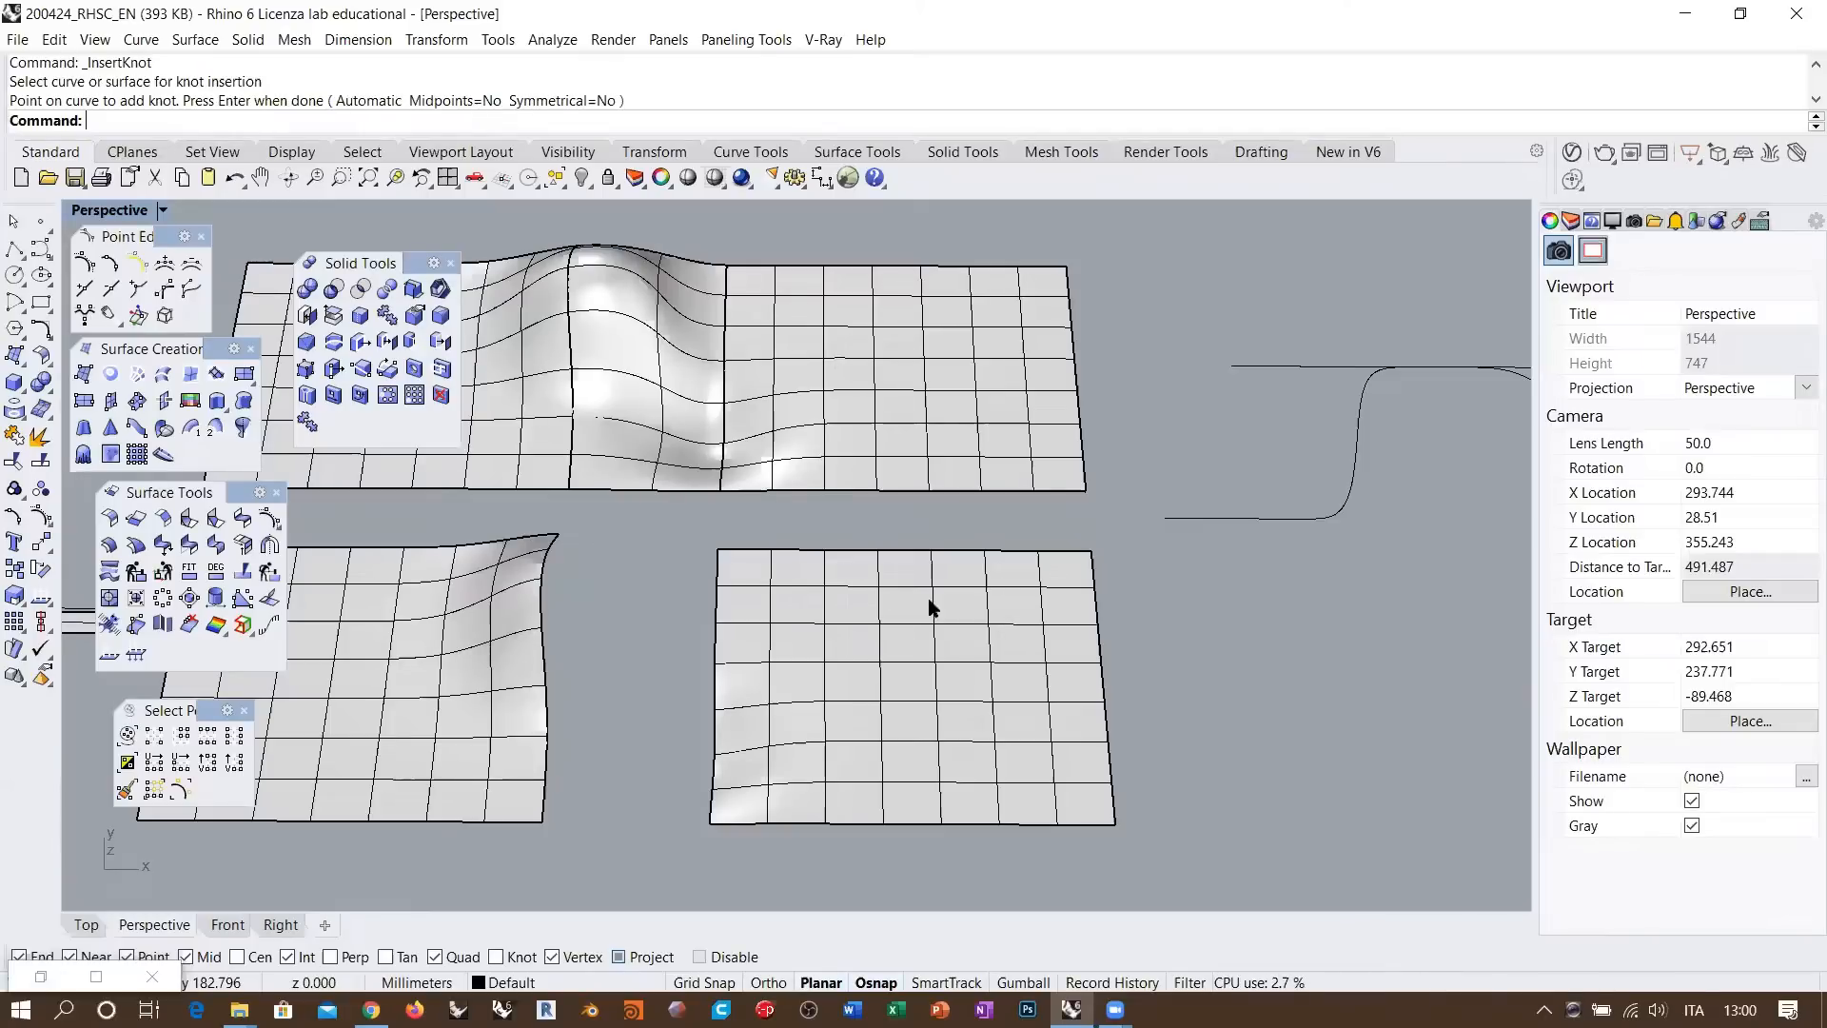
pyautogui.moveTo(898, 623); pyautogui.dragTo(942, 616, button='right')
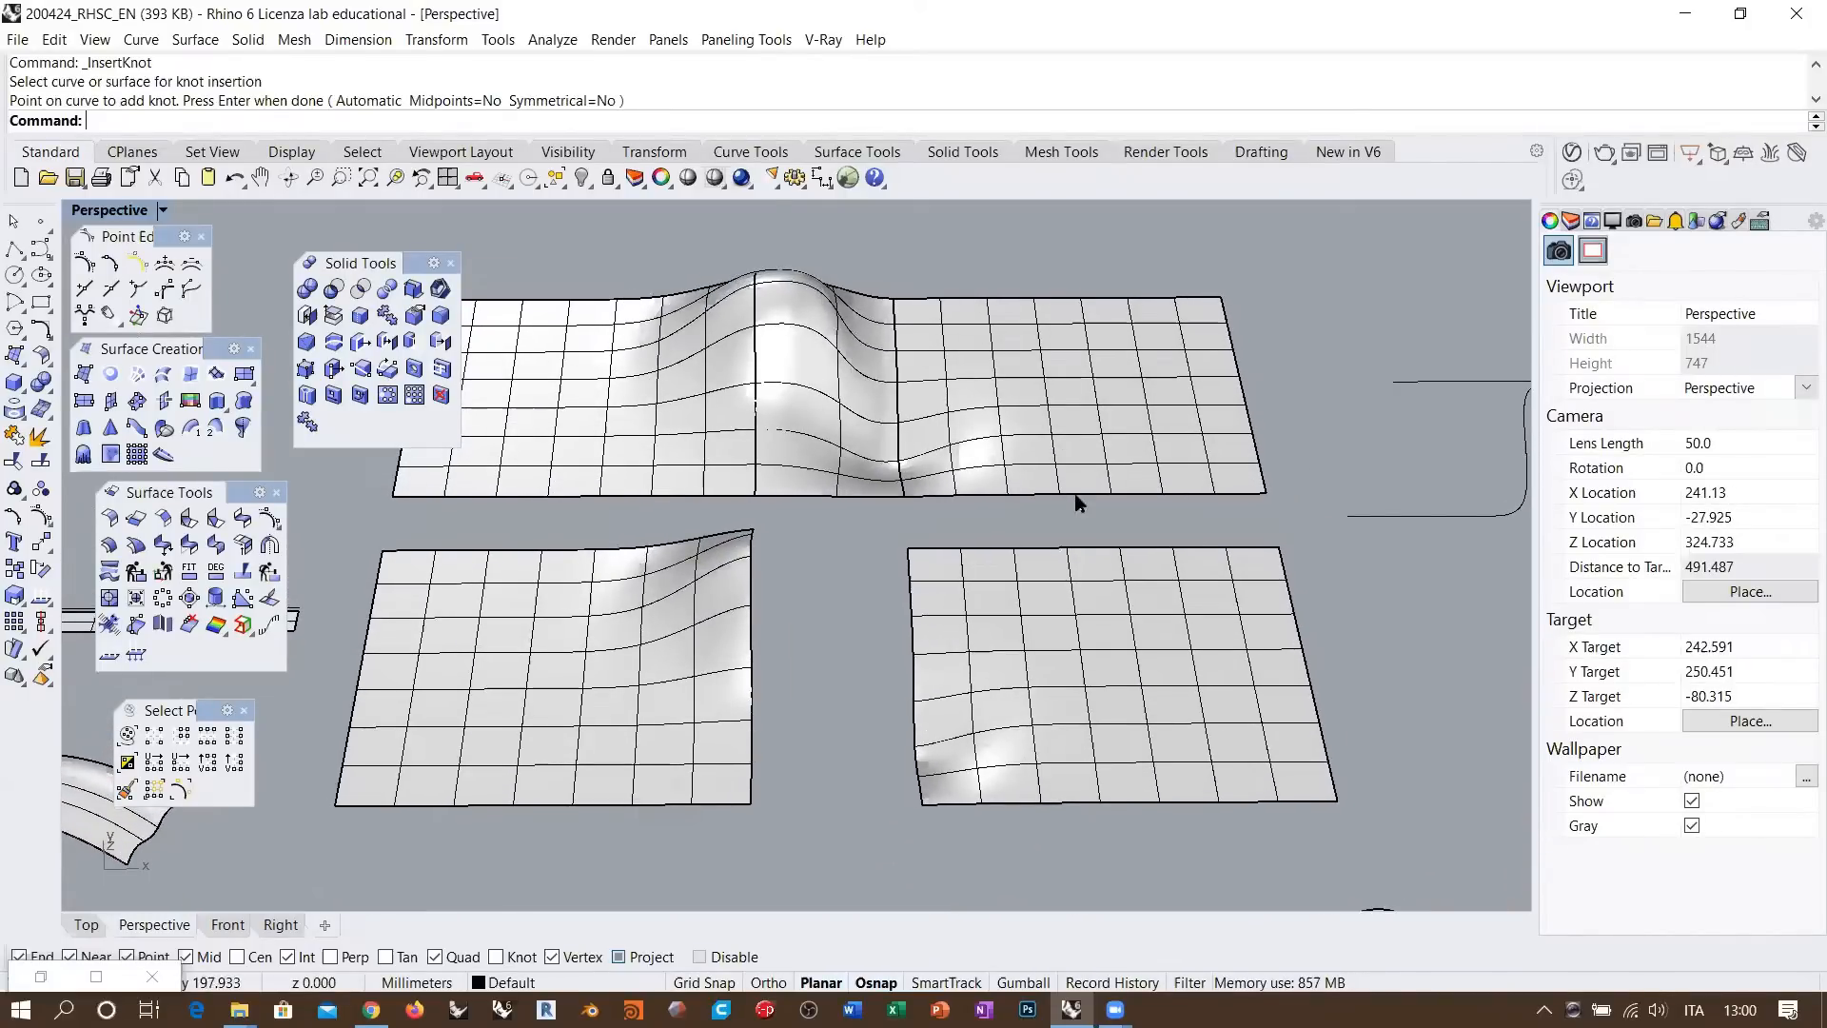
pyautogui.scroll(-10, 1113, 471)
pyautogui.moveTo(1098, 521); pyautogui.dragTo(1071, 573, button='right')
pyautogui.keyDown('shift'); pyautogui.moveTo(1266, 529); pyautogui.dragTo(994, 535, button='right'); pyautogui.keyUp('shift')
# Create an adjustable curve blend between the ends of the horizontal line and the degree 5 curve, with G4 continuity at both ends
pyautogui.scroll(2, 994, 534)
pyautogui.scroll(10, 993, 528)
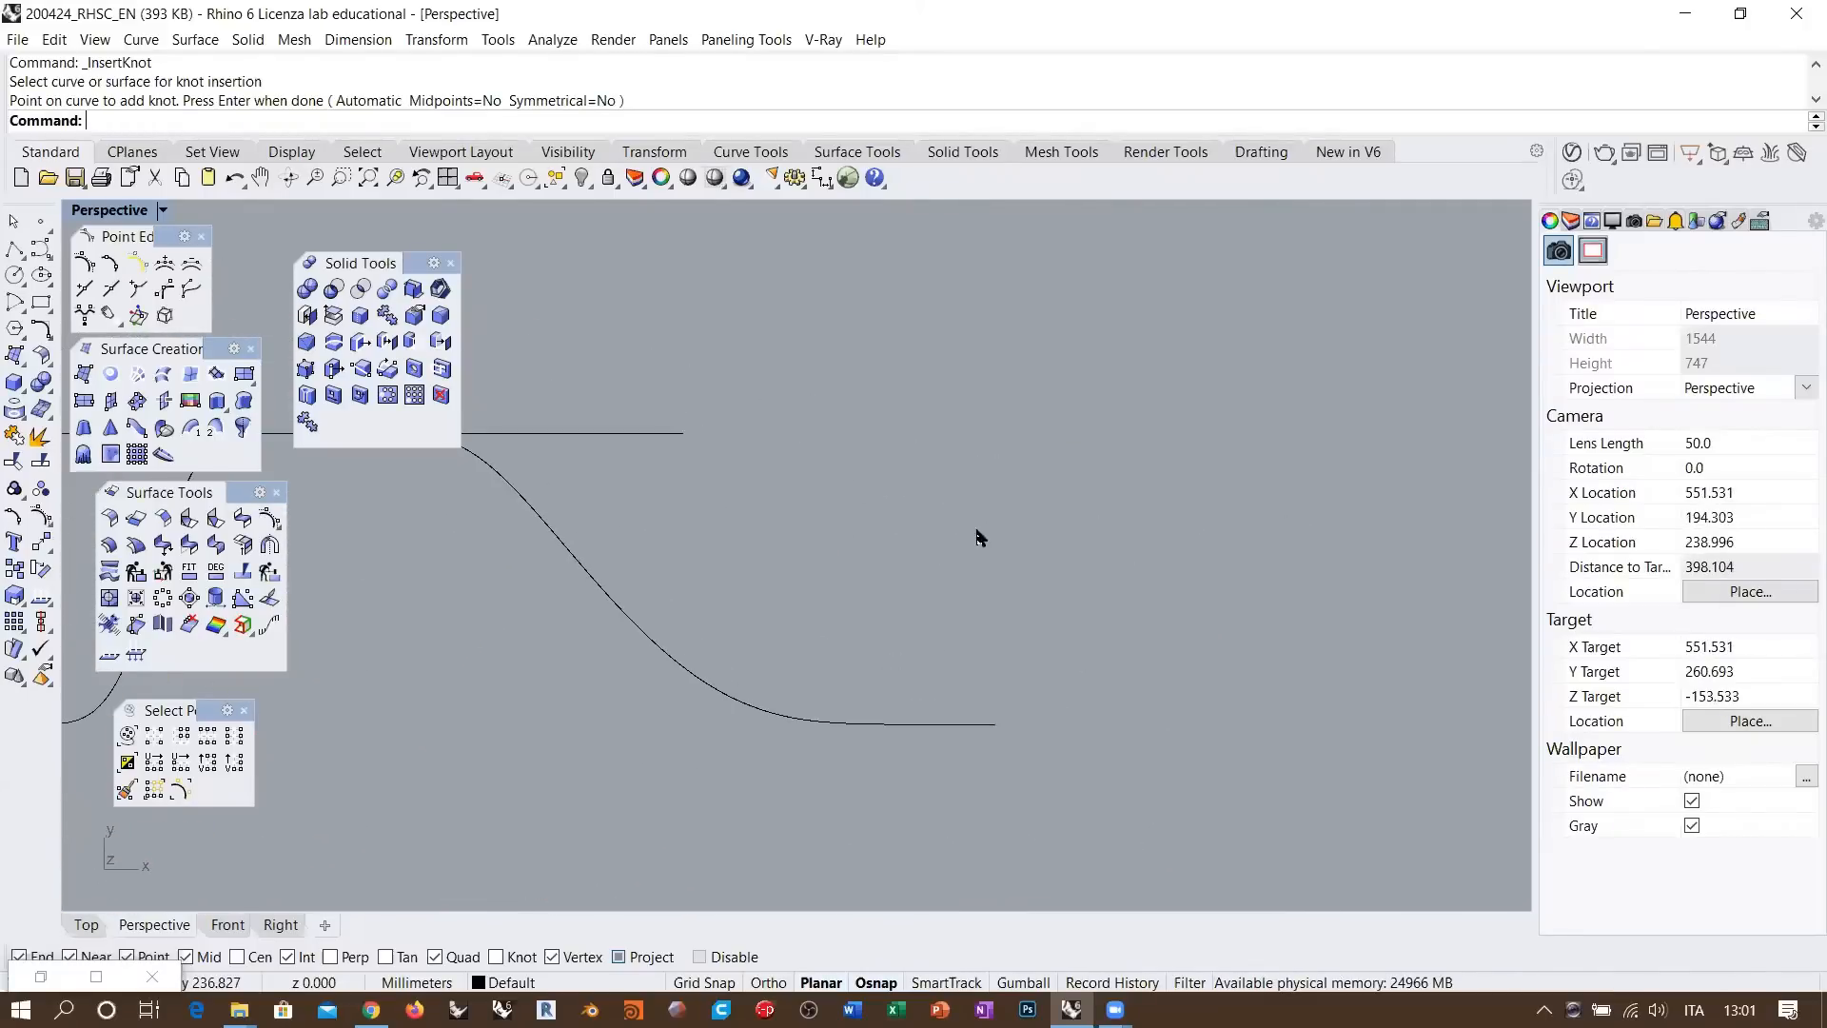
pyautogui.click(668, 434)
pyautogui.click(951, 609)
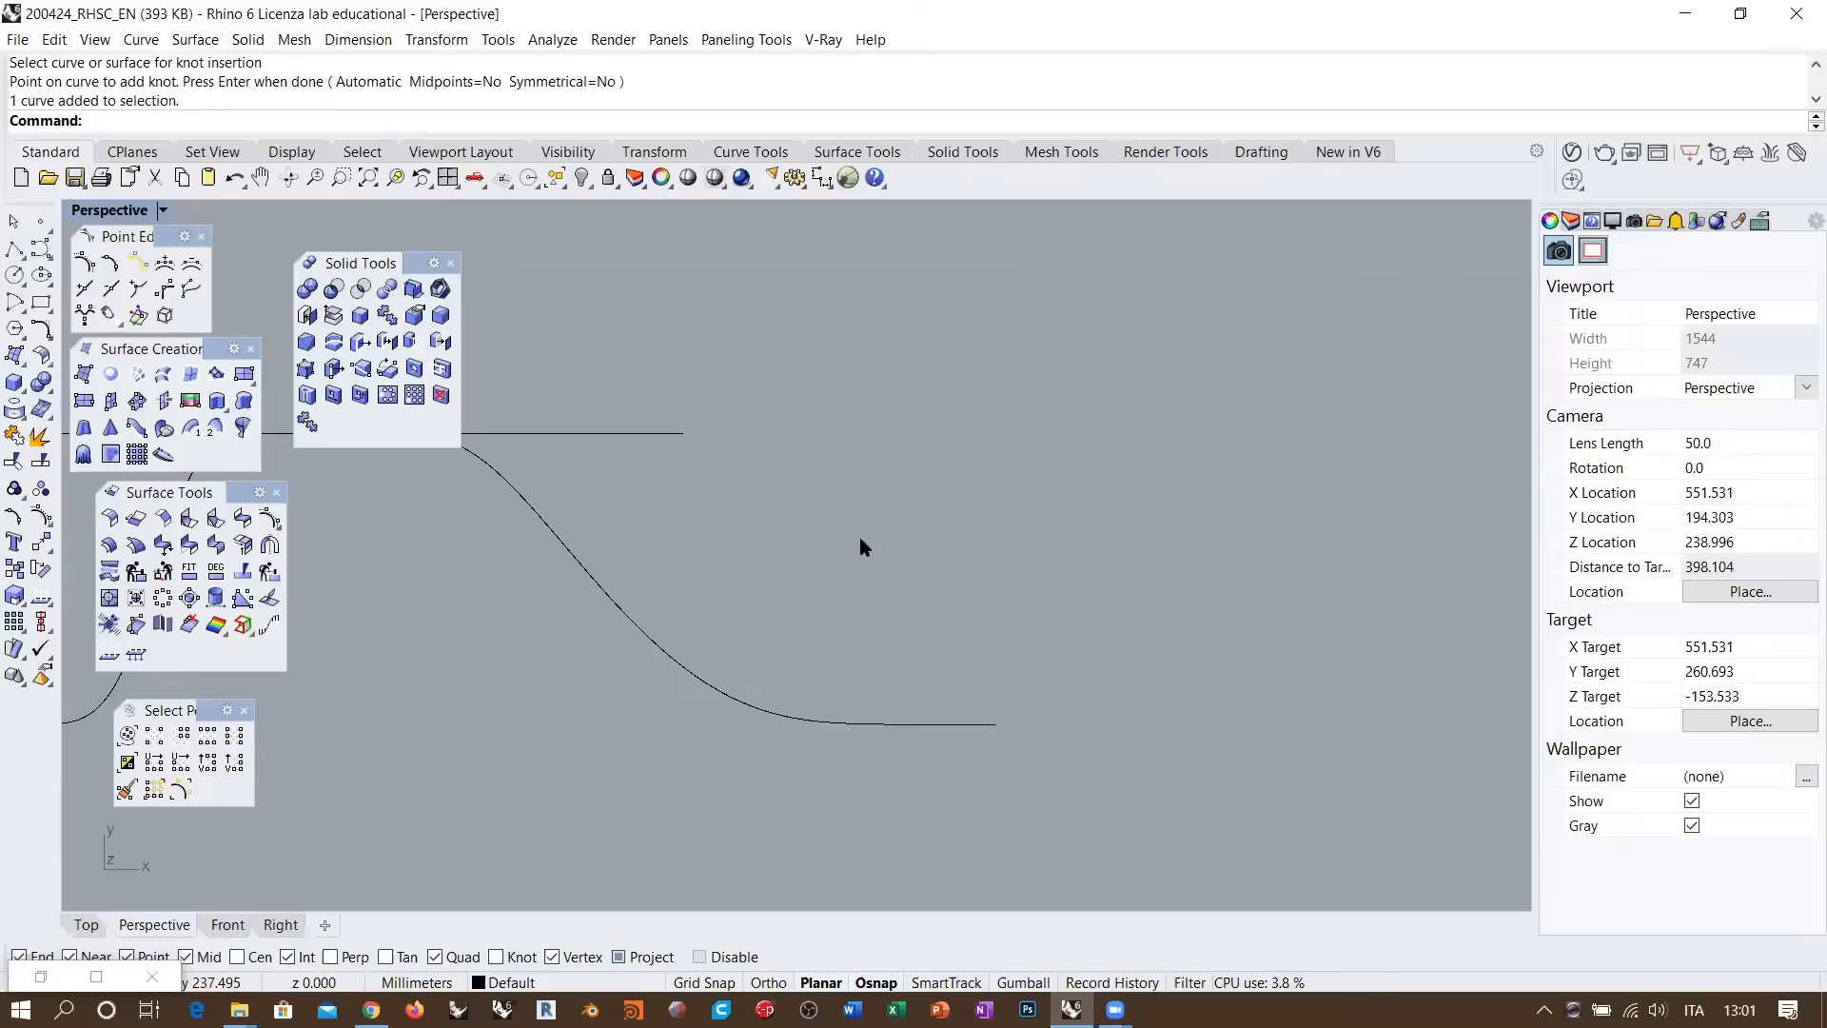
pyautogui.click(41, 331)
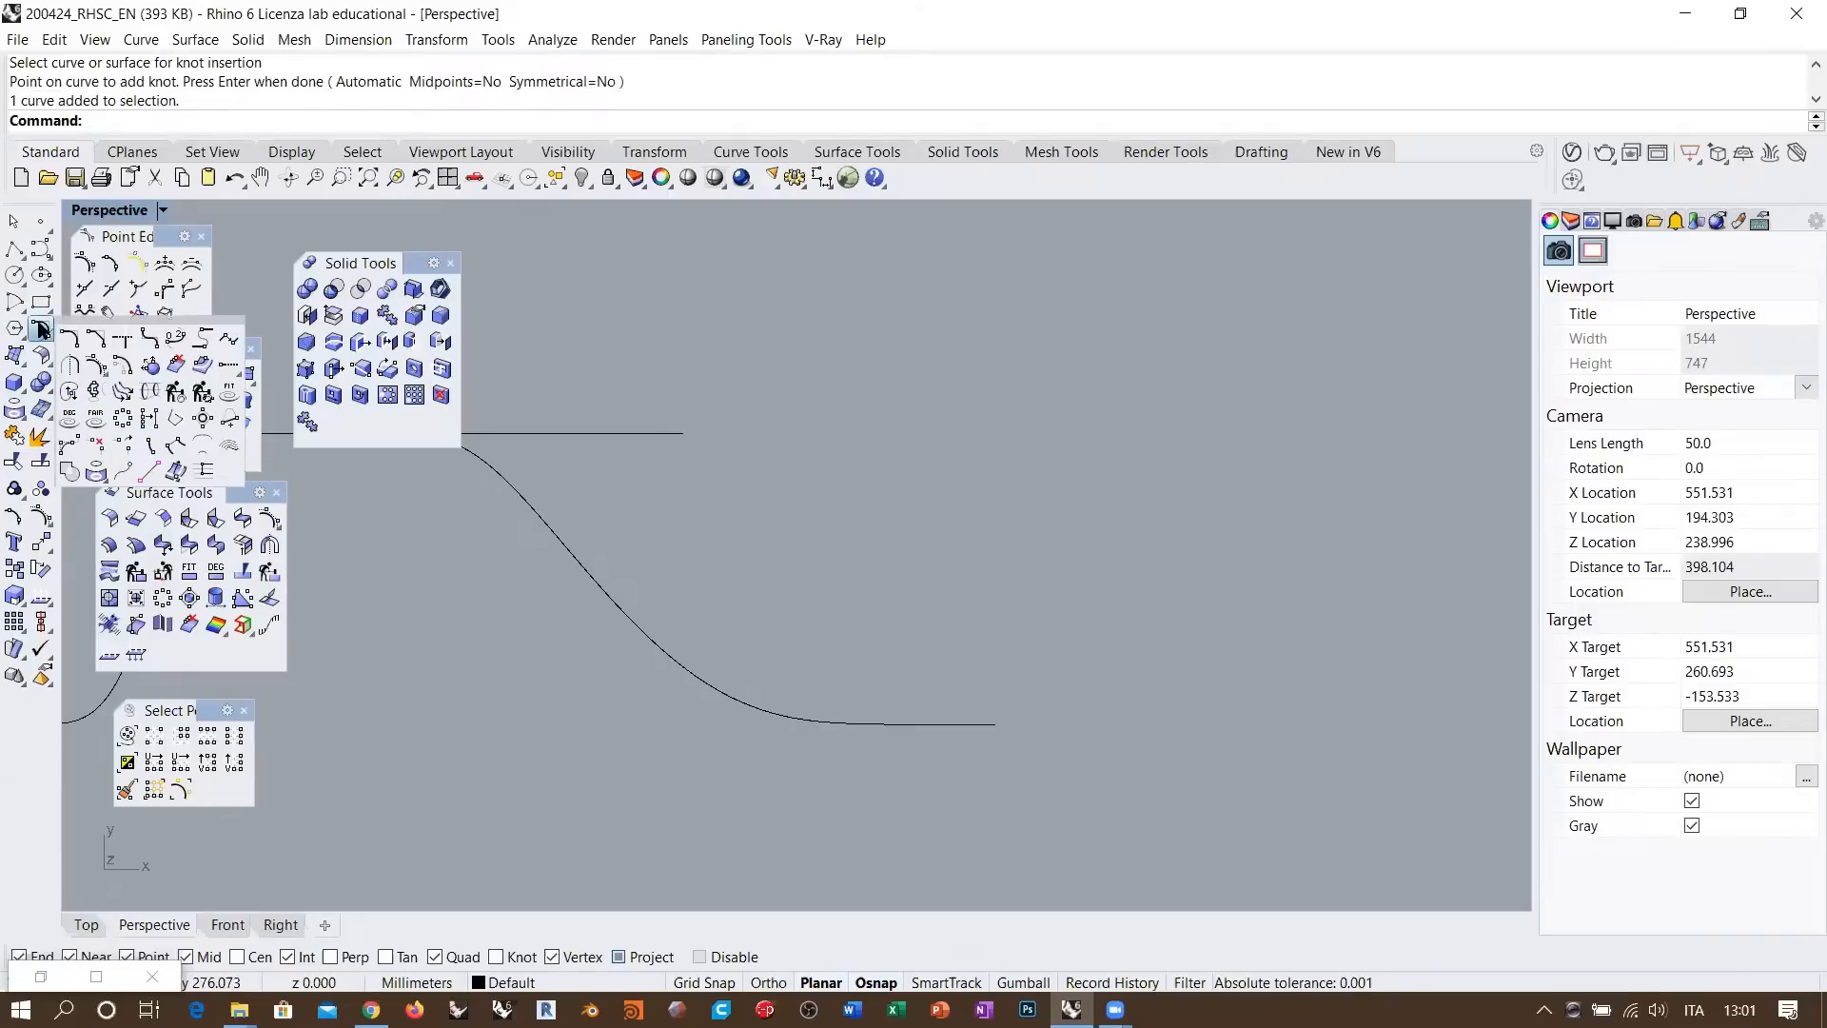
pyautogui.click(178, 340)
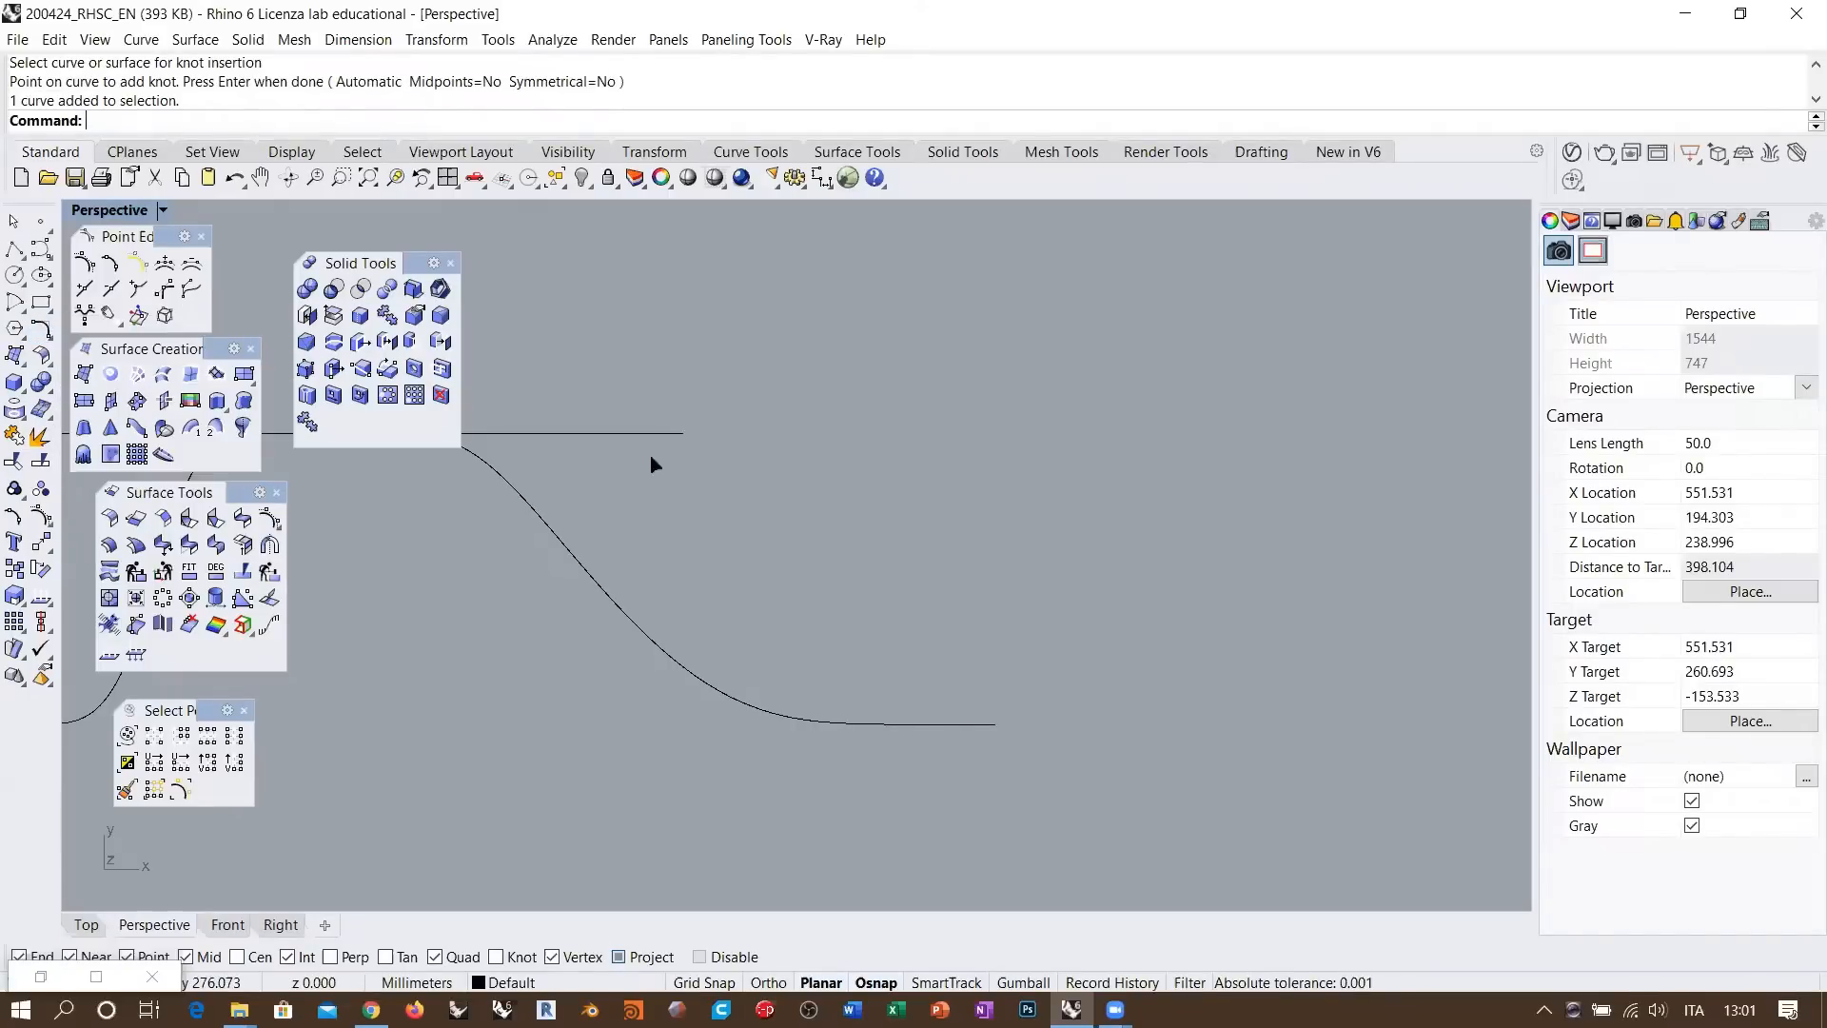
pyautogui.click(985, 724)
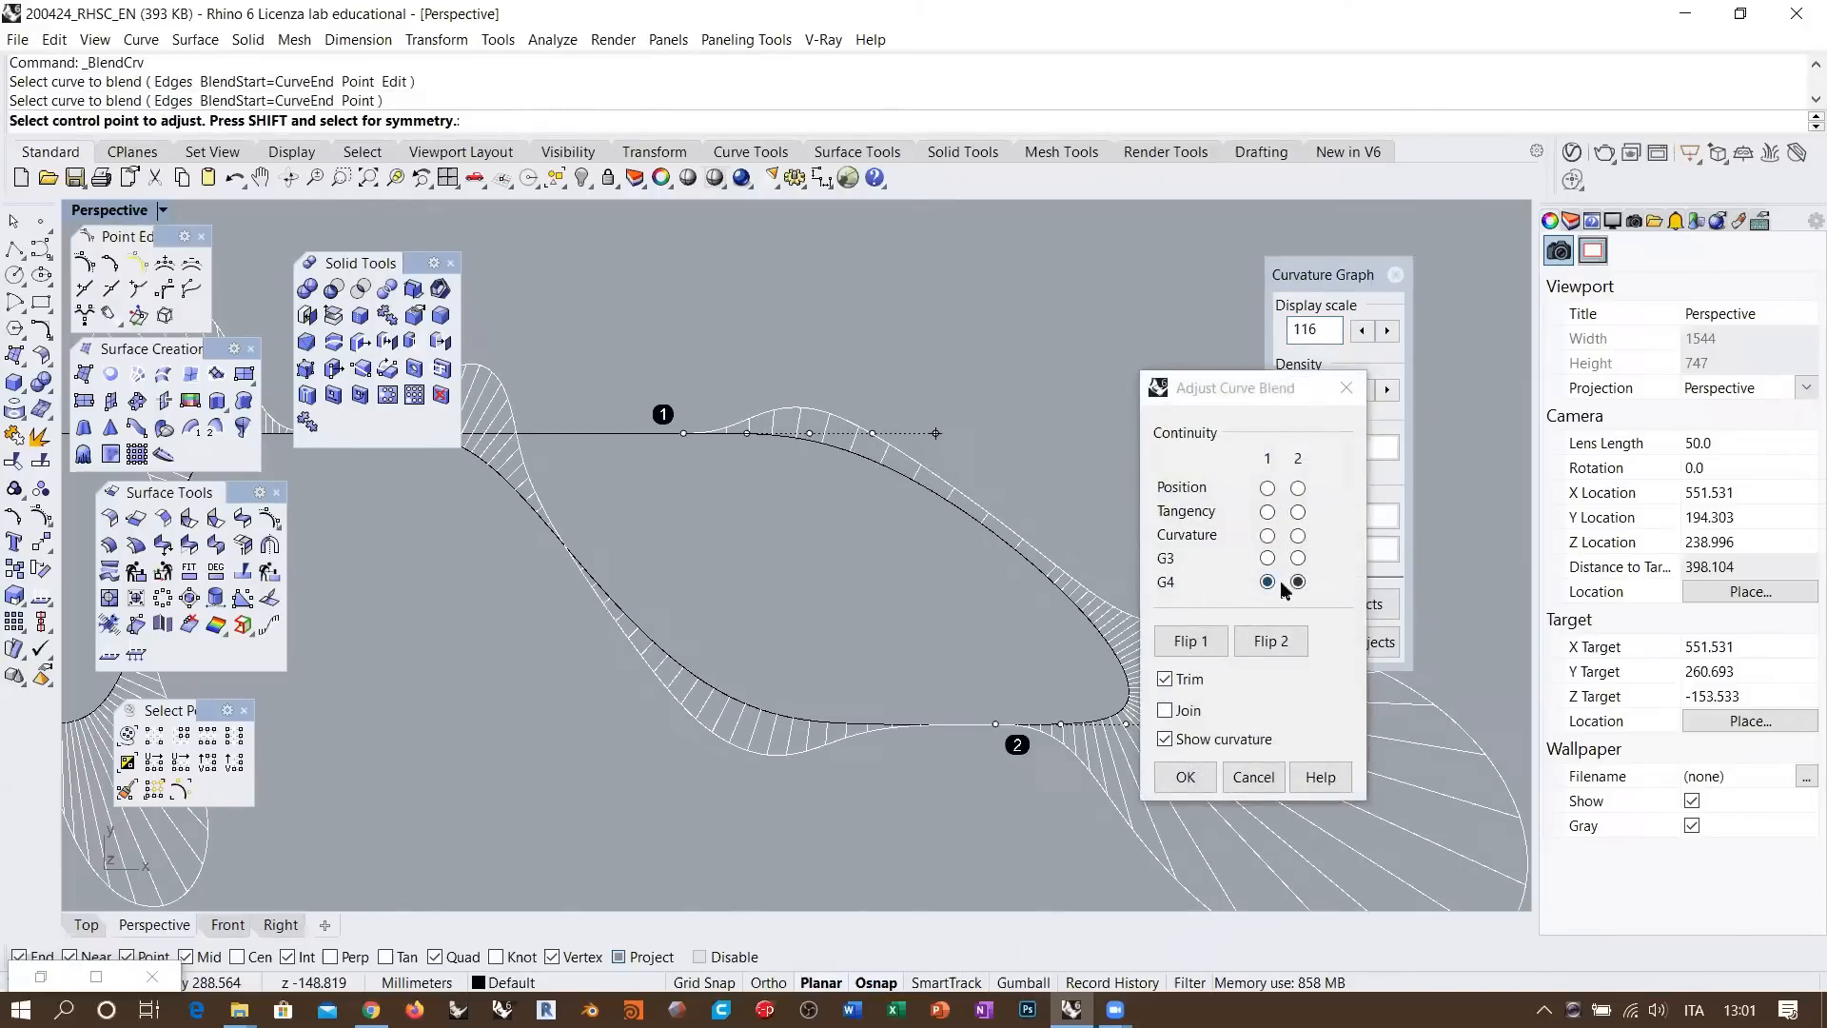
pyautogui.click(1186, 775)
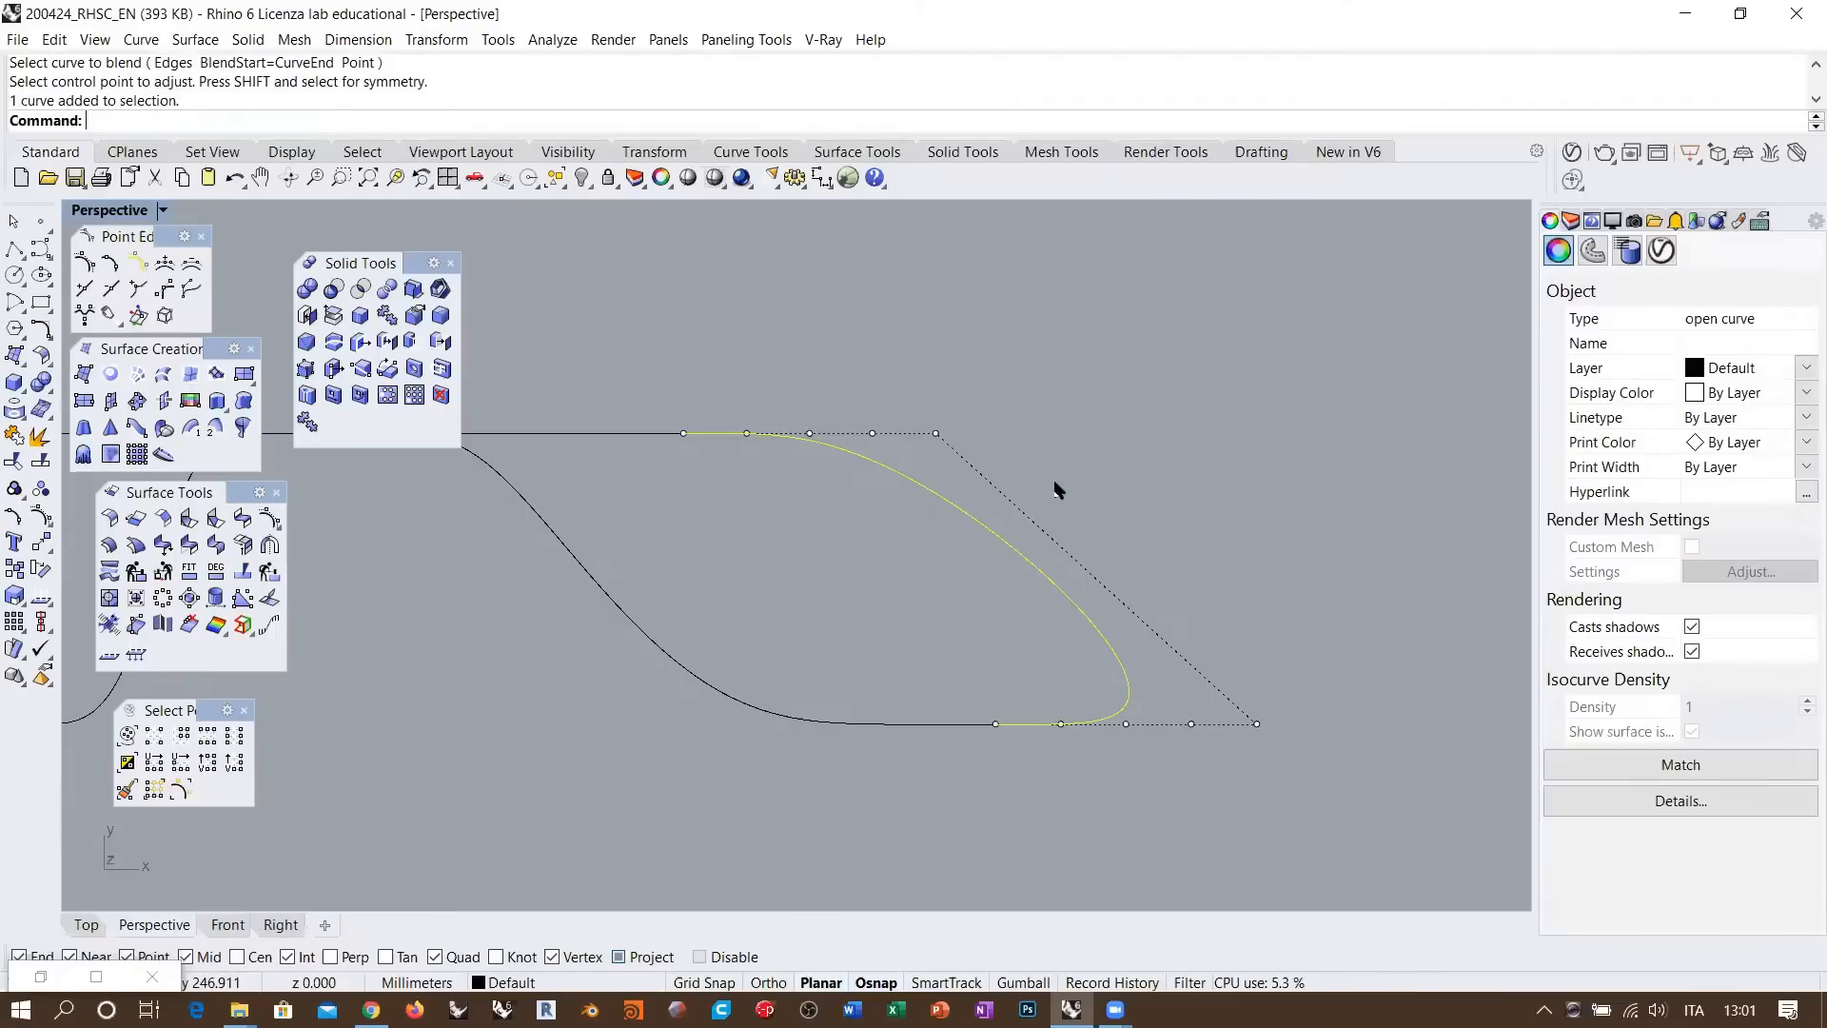
# Check the blend curve's point count and degree in the Rebuild options, leaving without rebuilding it
pyautogui.write('Rebuild')
pyautogui.press('Return')
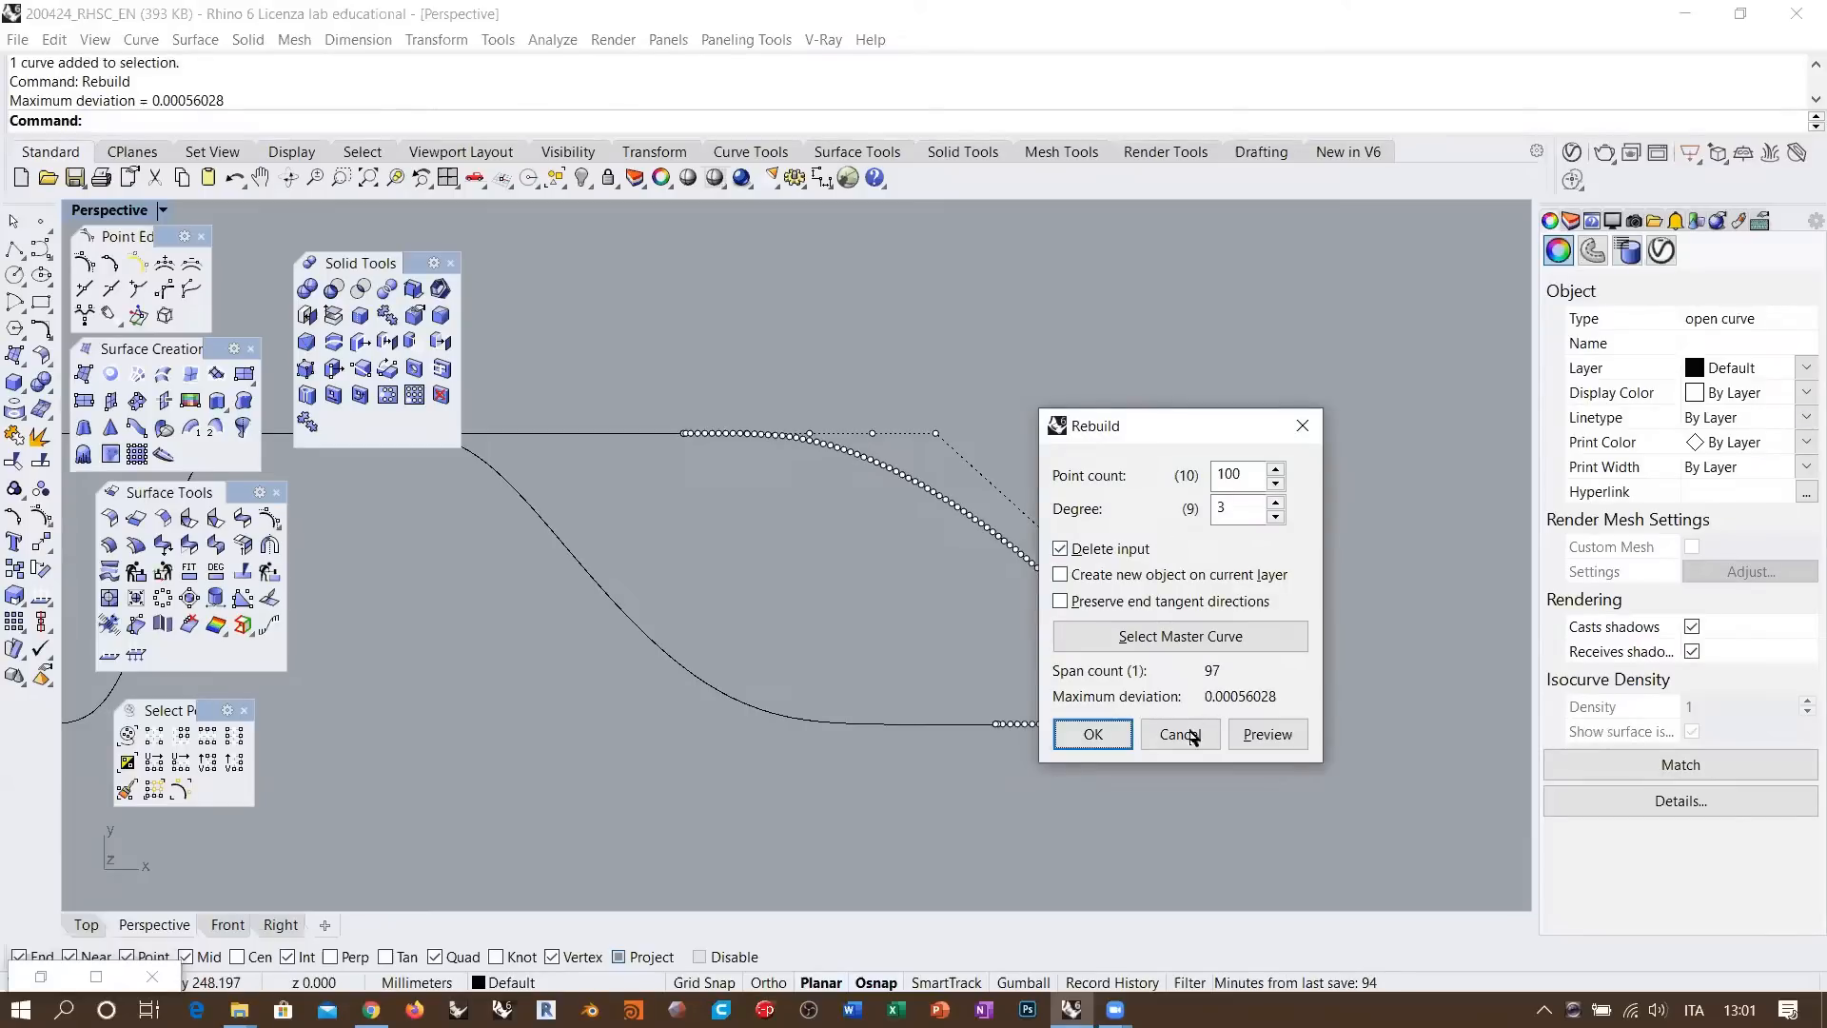
pyautogui.click(1179, 733)
# Select the blend curve's five upper control points aligned with the horizontal line
pyautogui.keyDown('shift'); pyautogui.moveTo(1142, 685); pyautogui.dragTo(1185, 565, button='right'); pyautogui.keyUp('shift')
pyautogui.scroll(-6, 1215, 569)
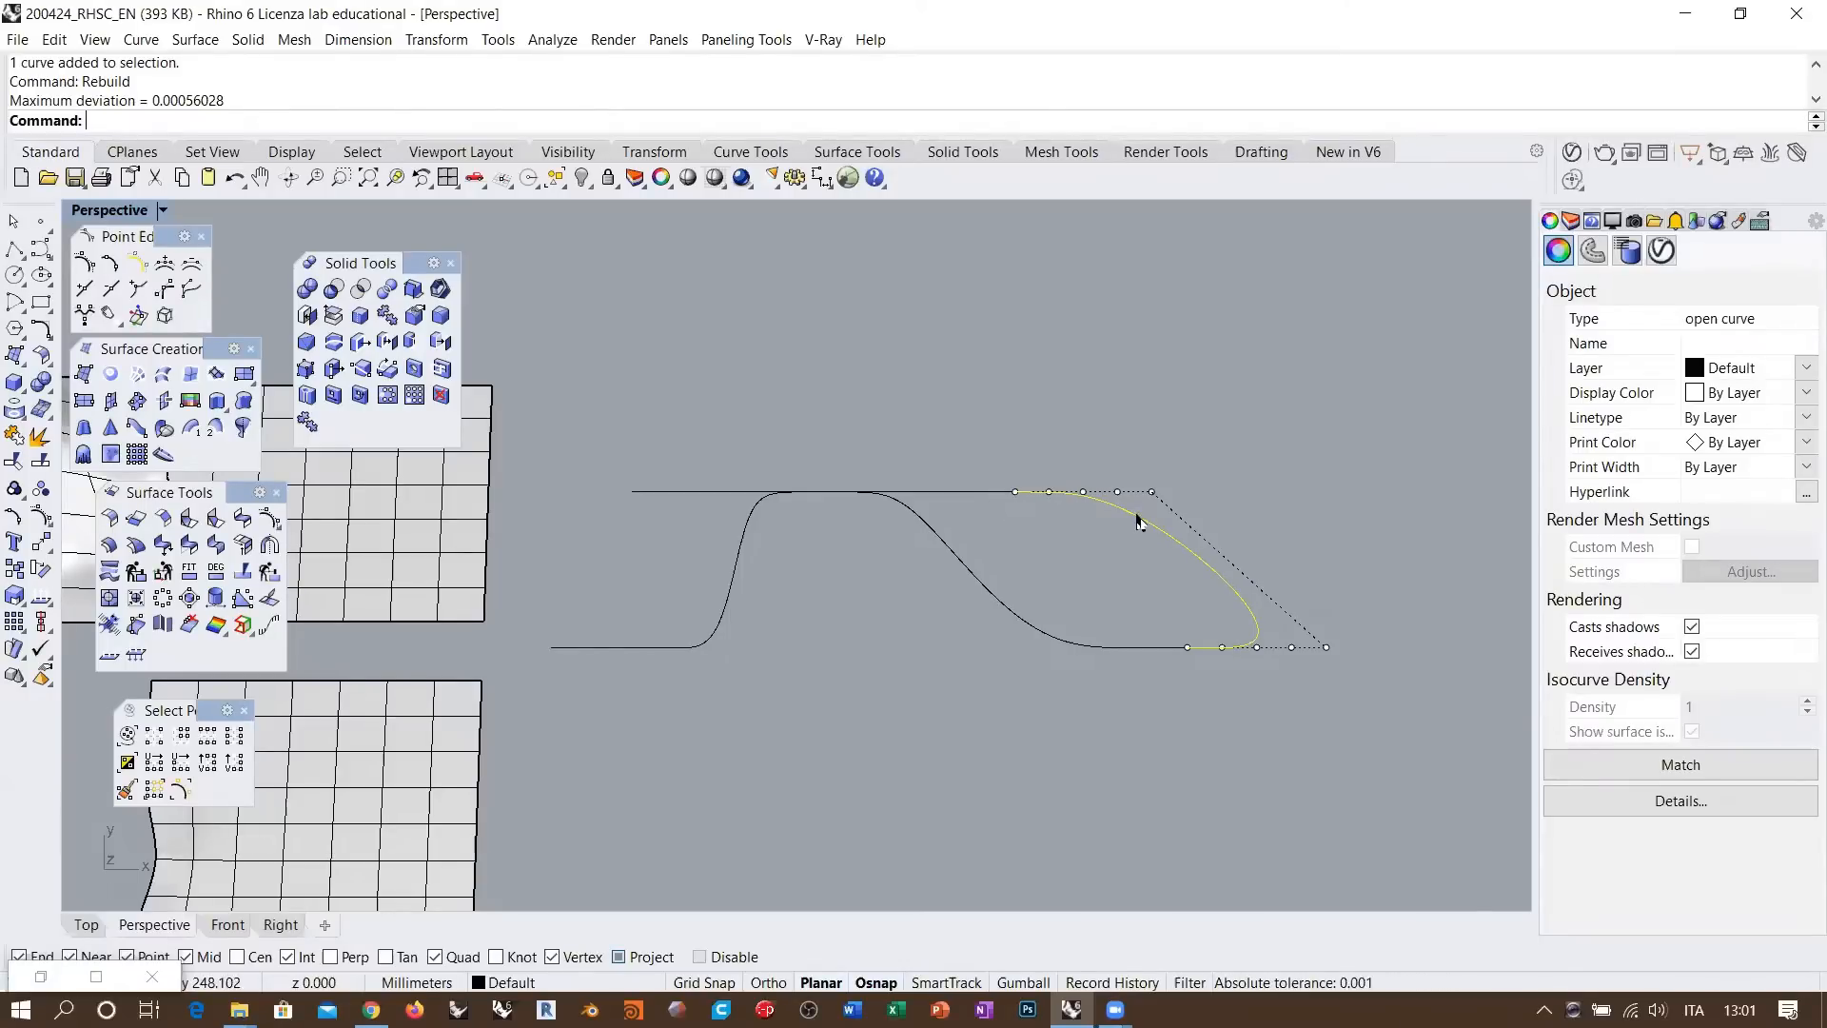
pyautogui.scroll(5, 1132, 520)
pyautogui.scroll(-5, 1097, 562)
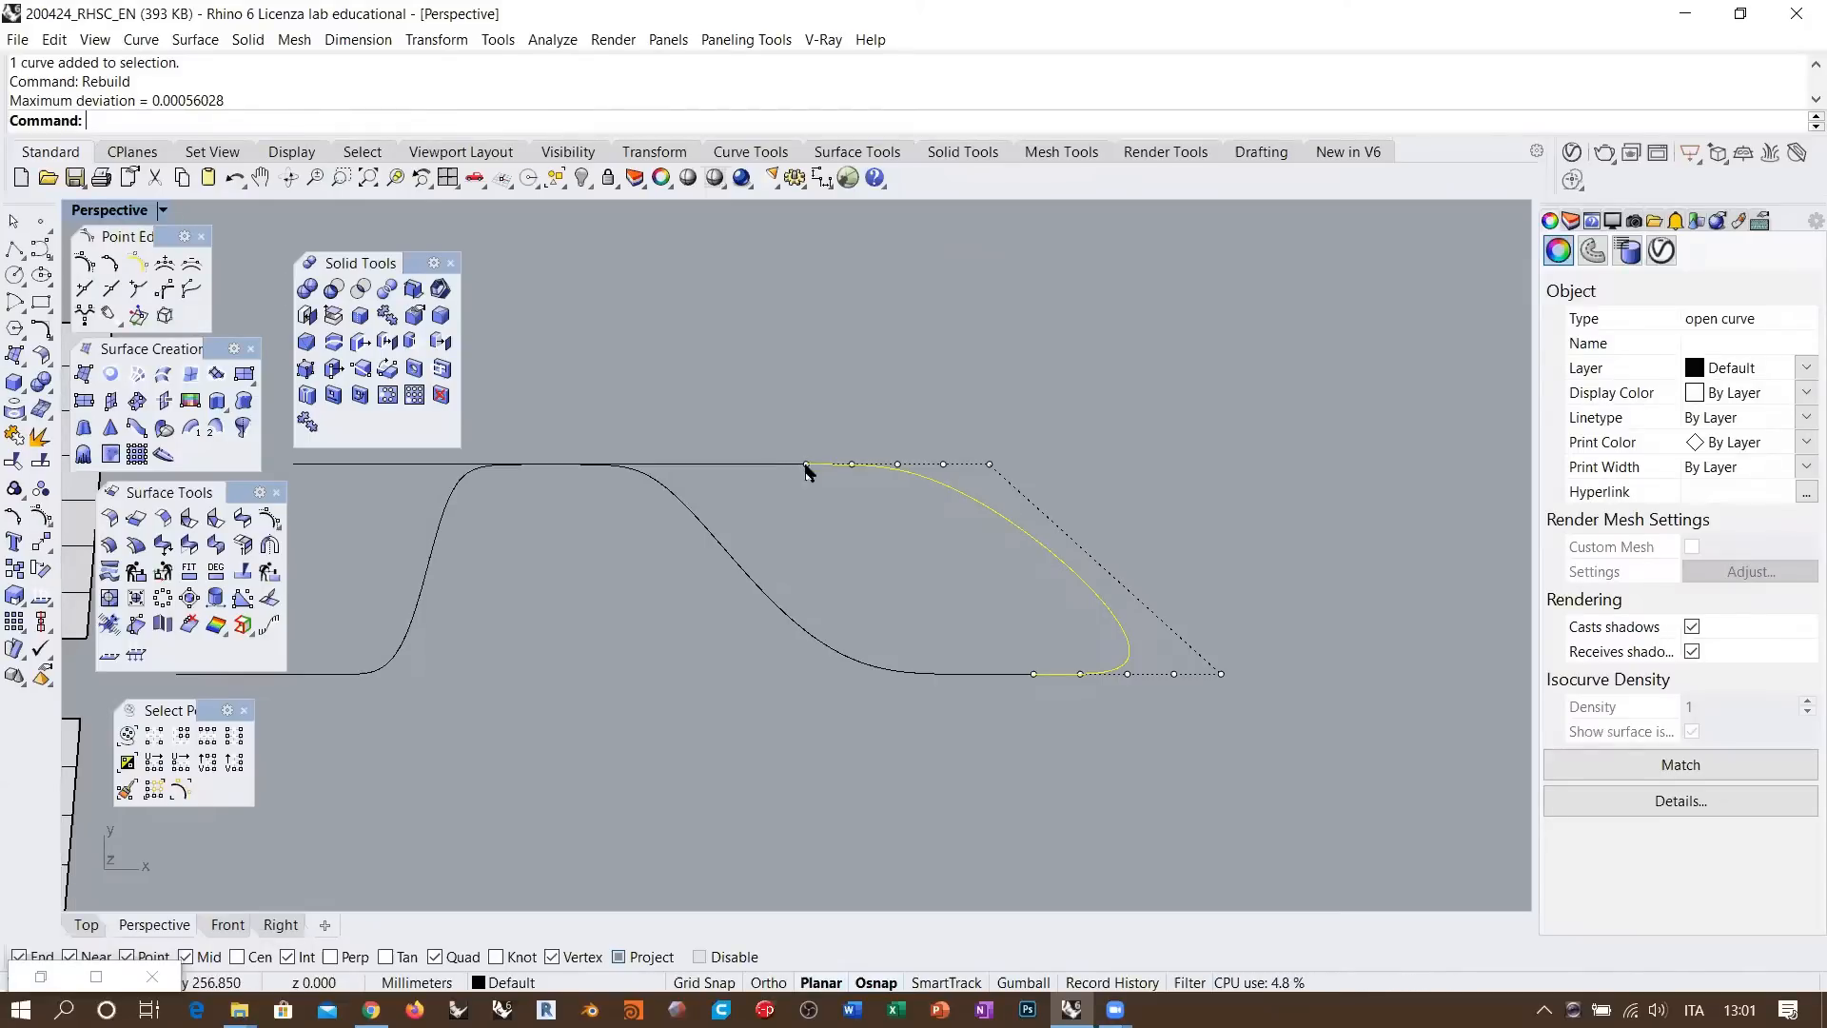
pyautogui.moveTo(788, 482); pyautogui.dragTo(1019, 446)
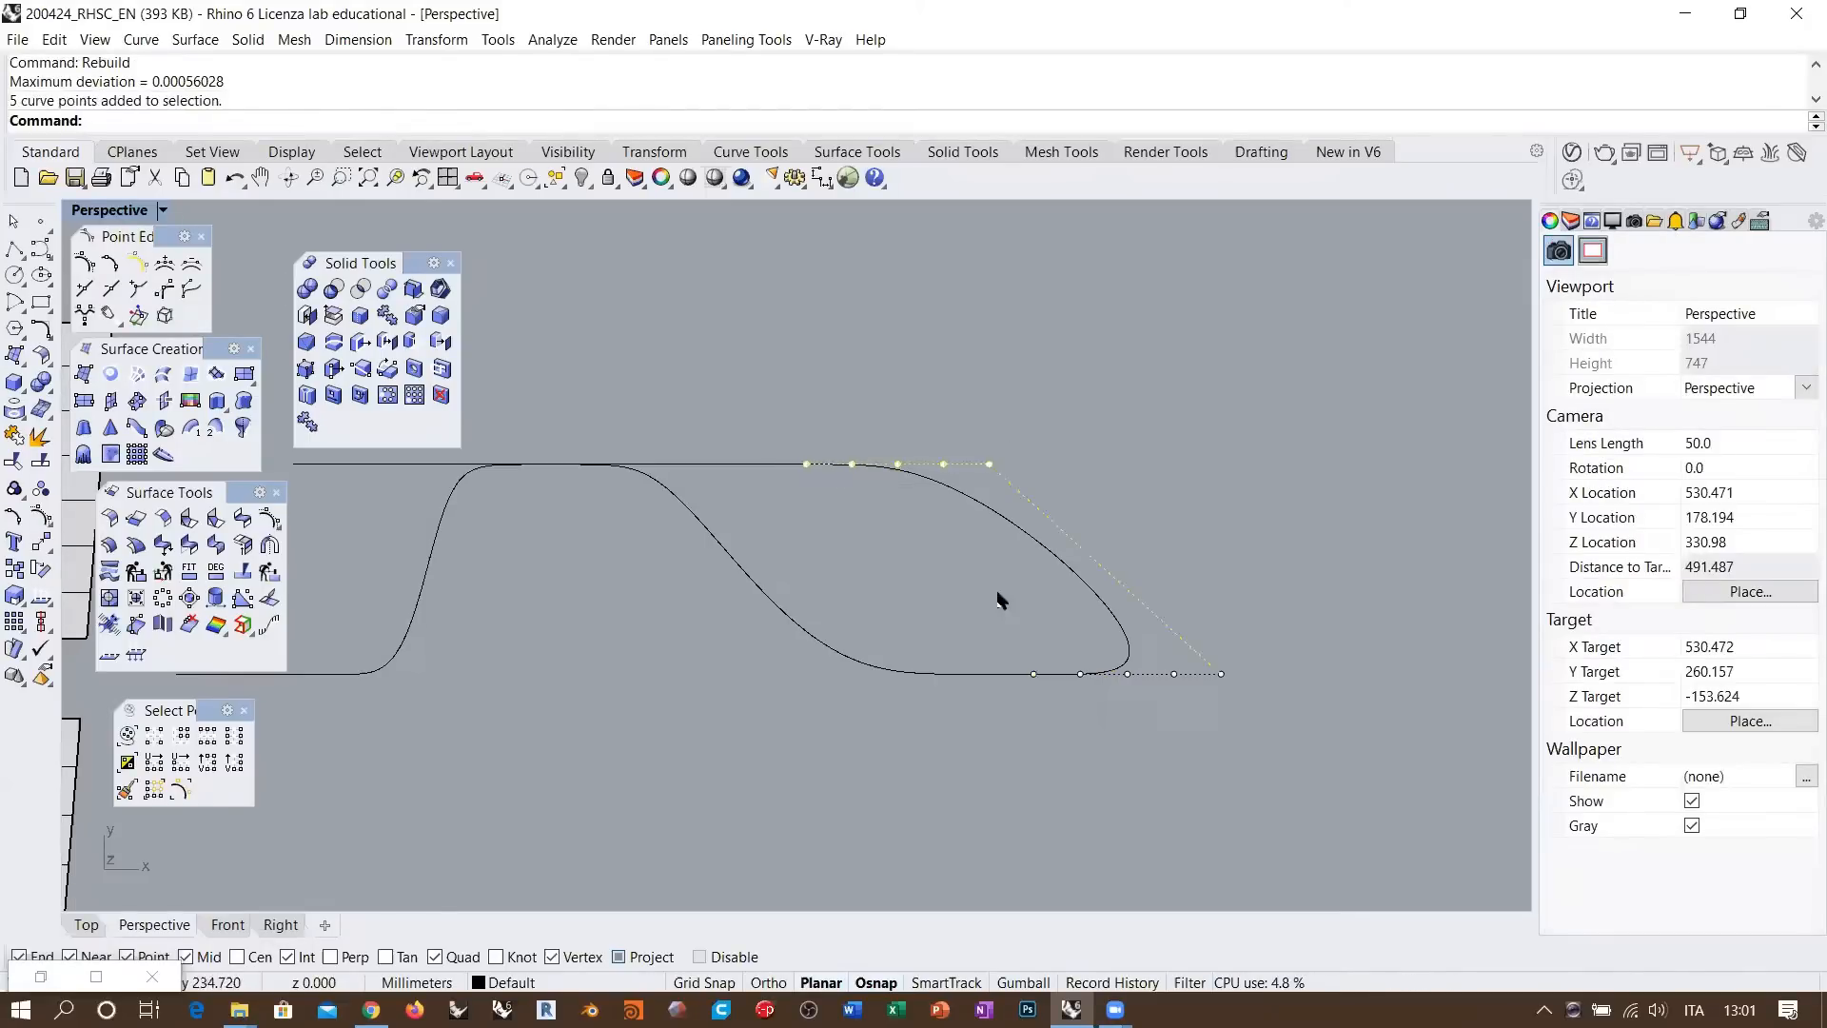
# Select the blend curve's five lower control points, pick the curve to show its control polygon, and clear the selection and points
pyautogui.moveTo(1012, 705); pyautogui.dragTo(1254, 654)
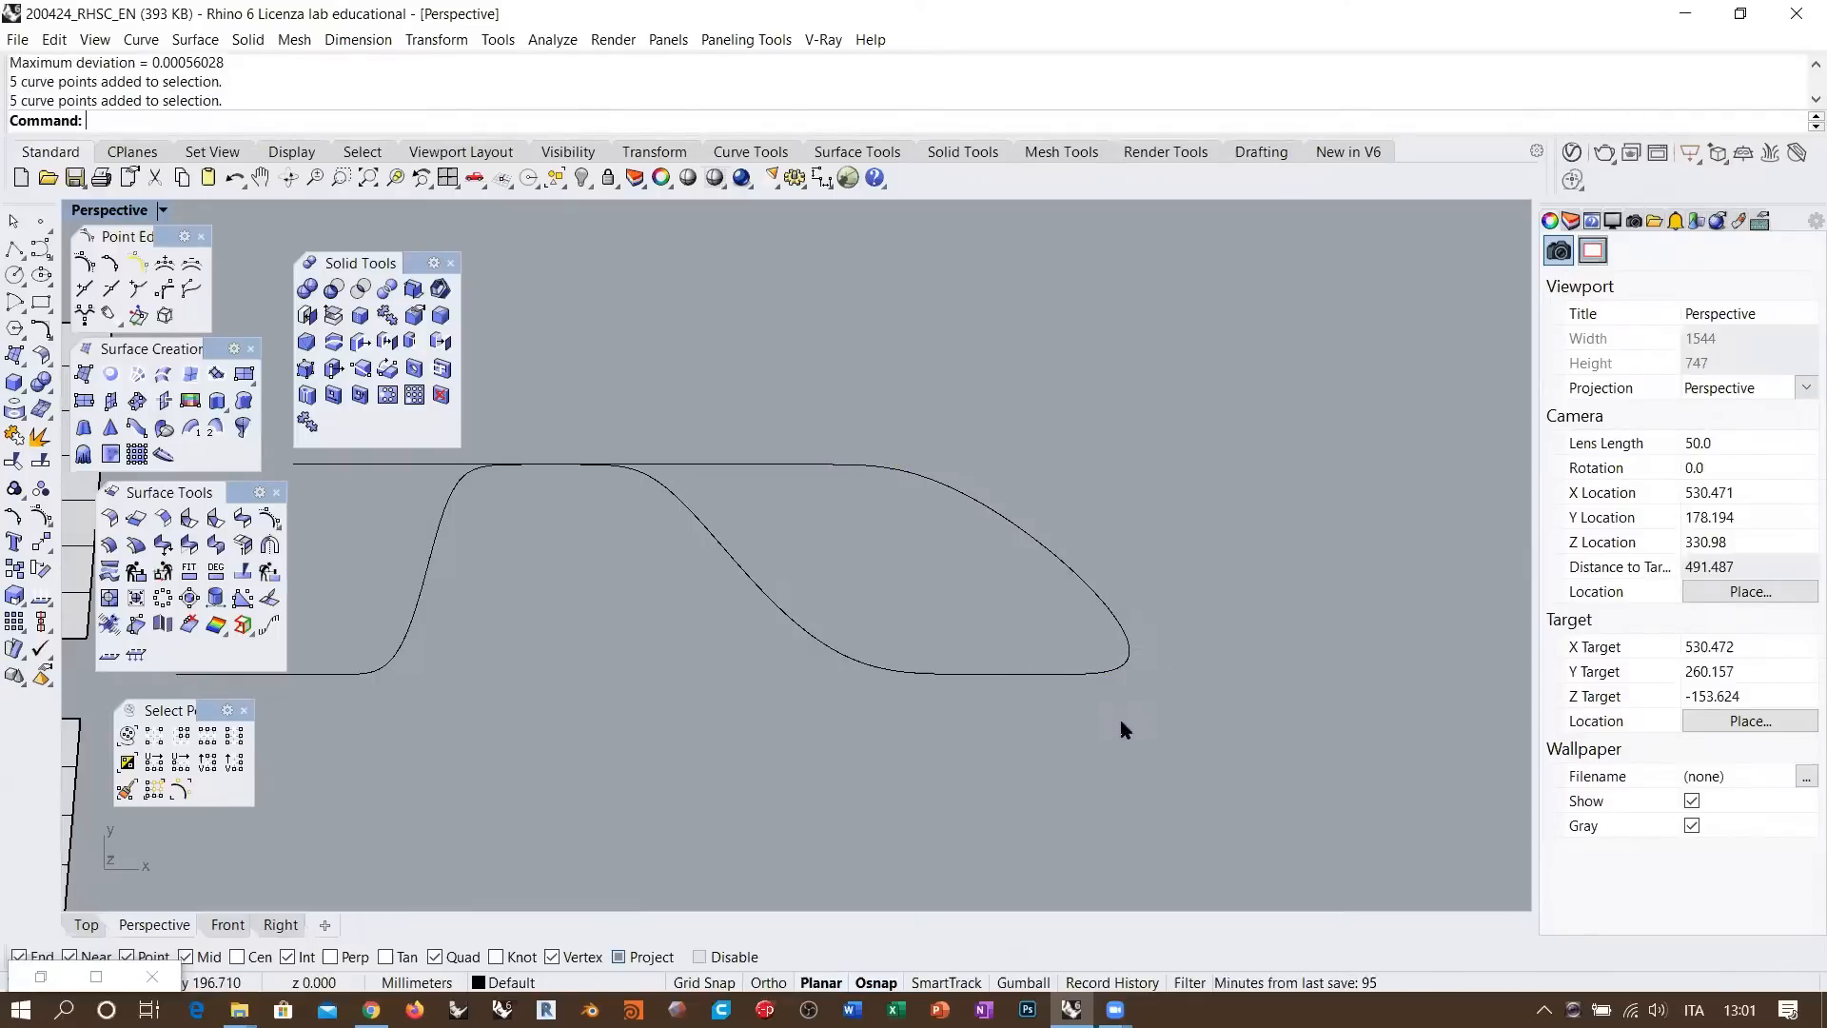
pyautogui.click(1129, 655)
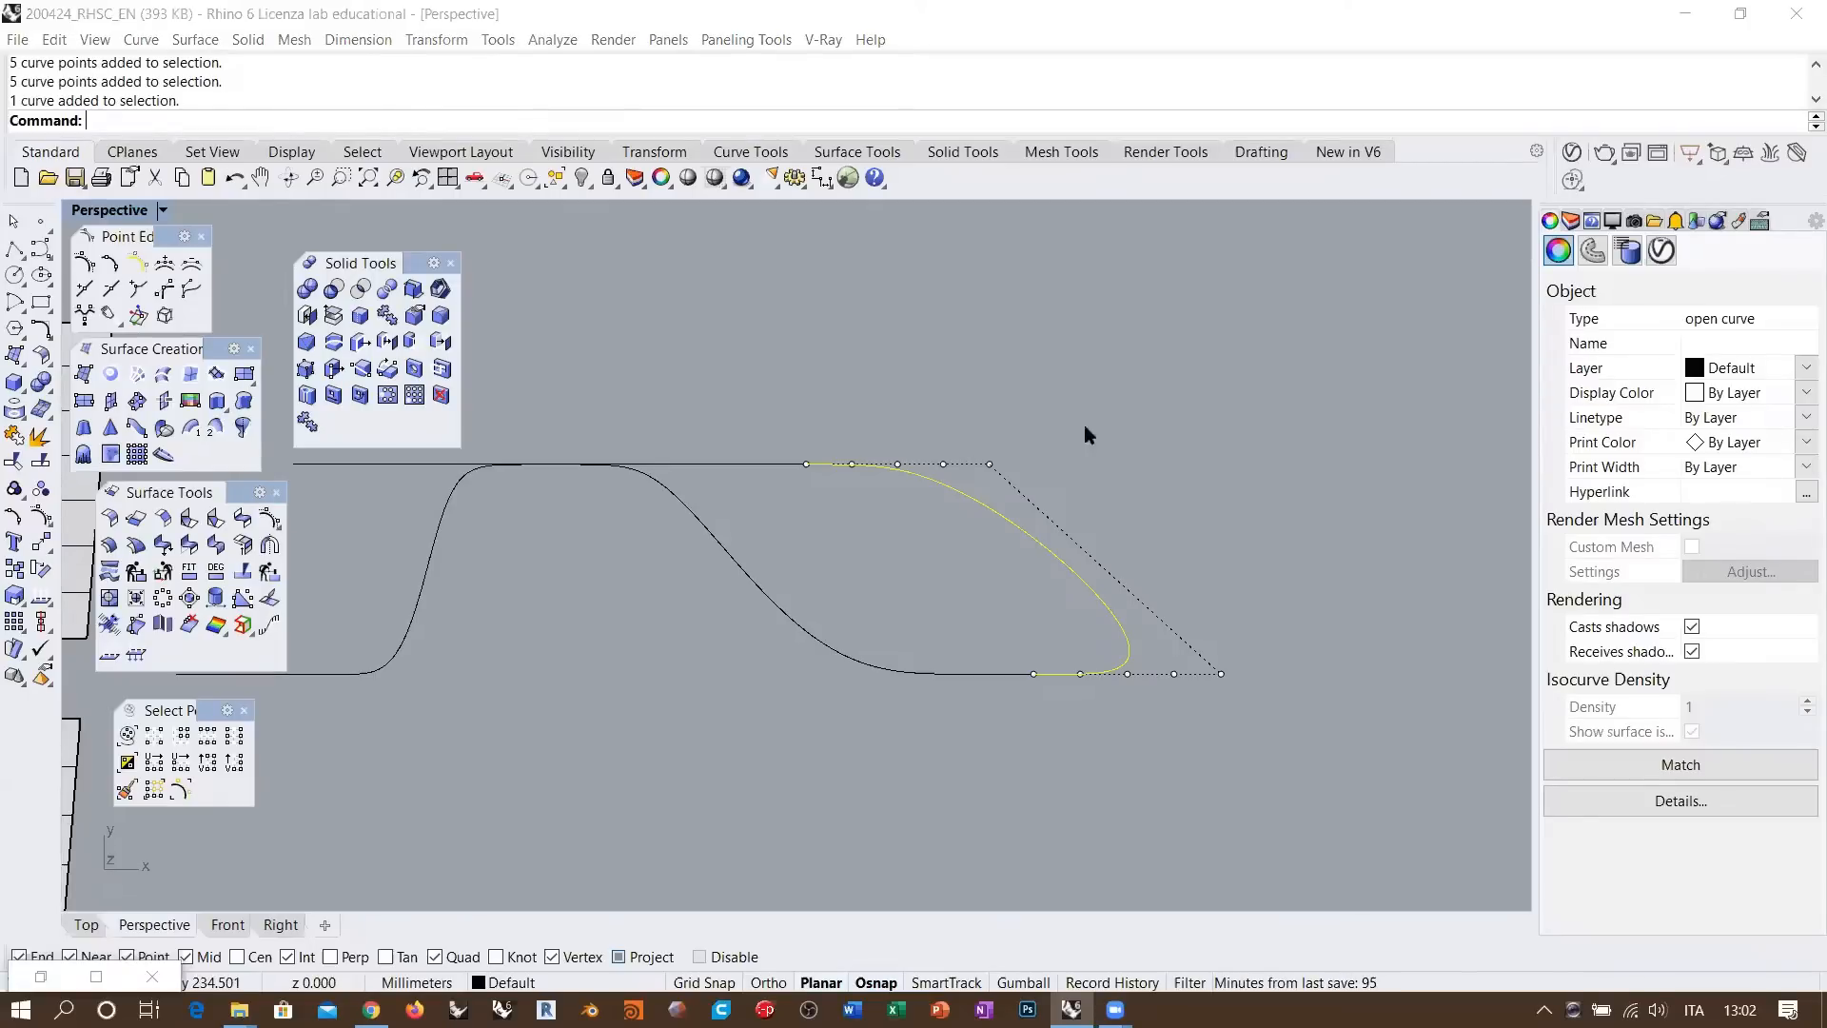
pyautogui.press('Escape')
# Begin a surface blend between the facing edges of the two separate deformed planes
pyautogui.scroll(-5, 1178, 557)
pyautogui.moveTo(1176, 557); pyautogui.dragTo(875, 561, button='right')
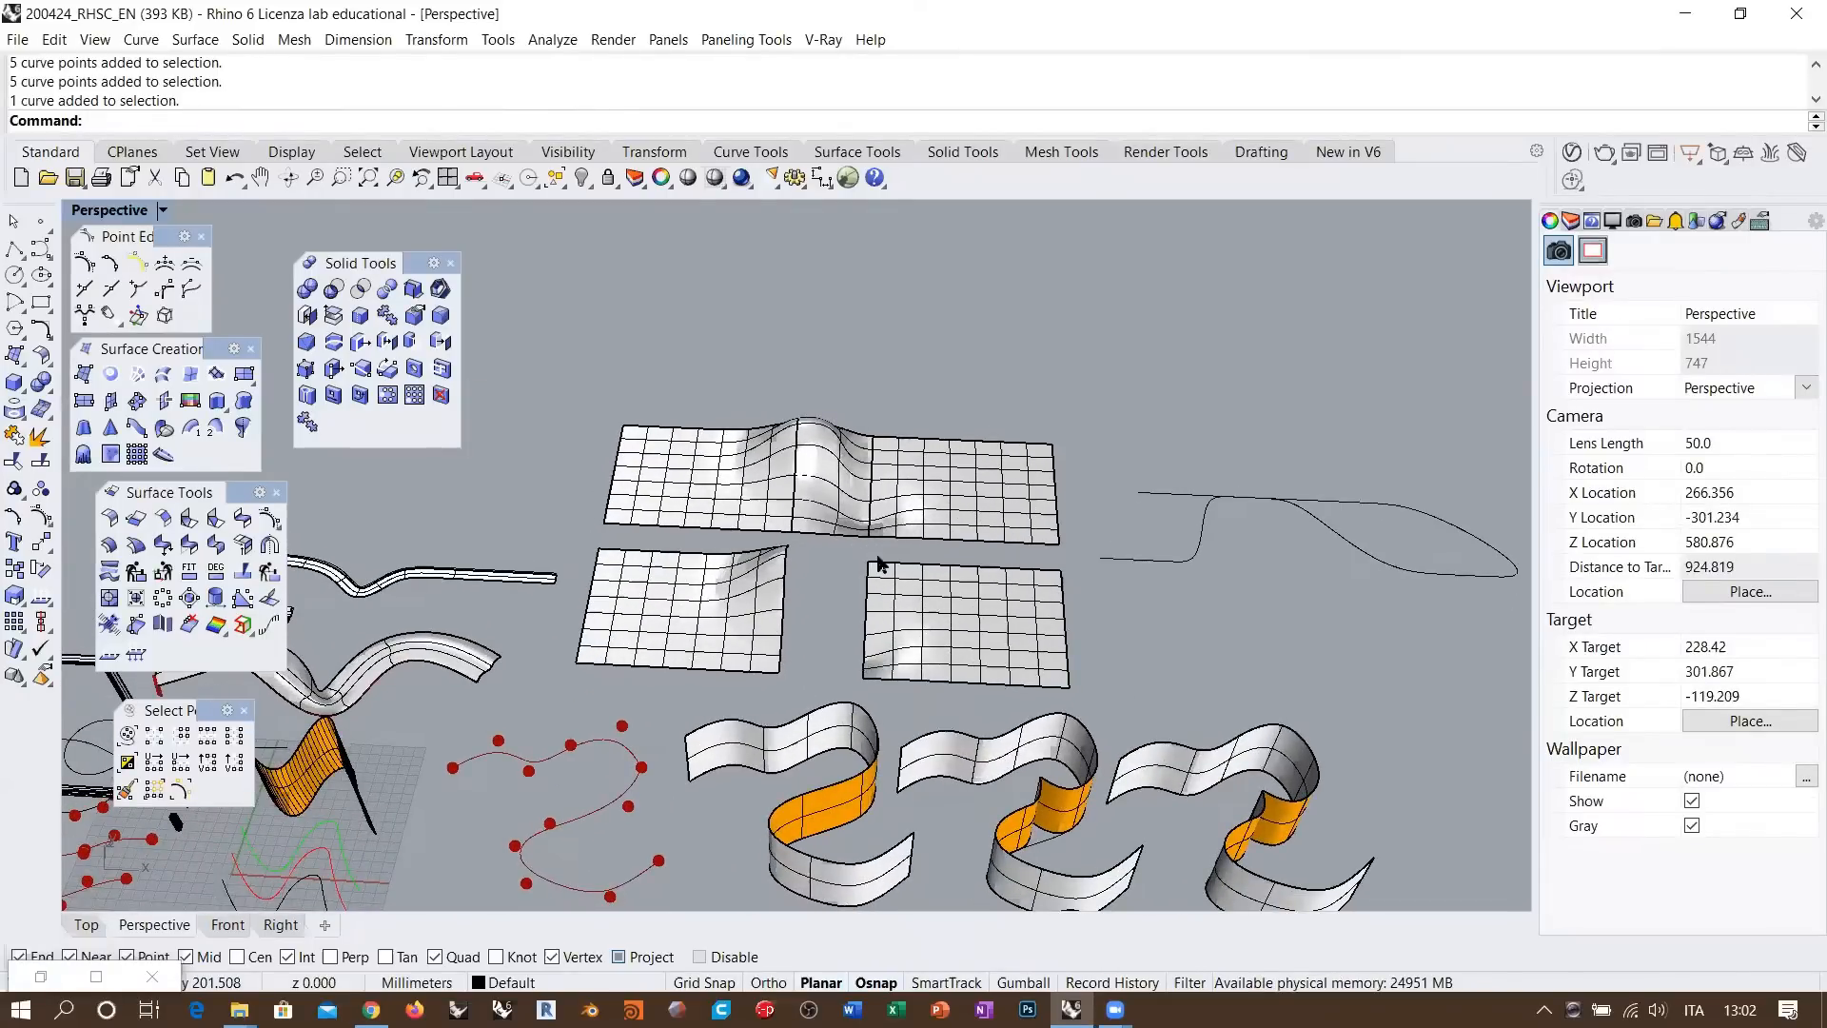
pyautogui.scroll(3, 830, 618)
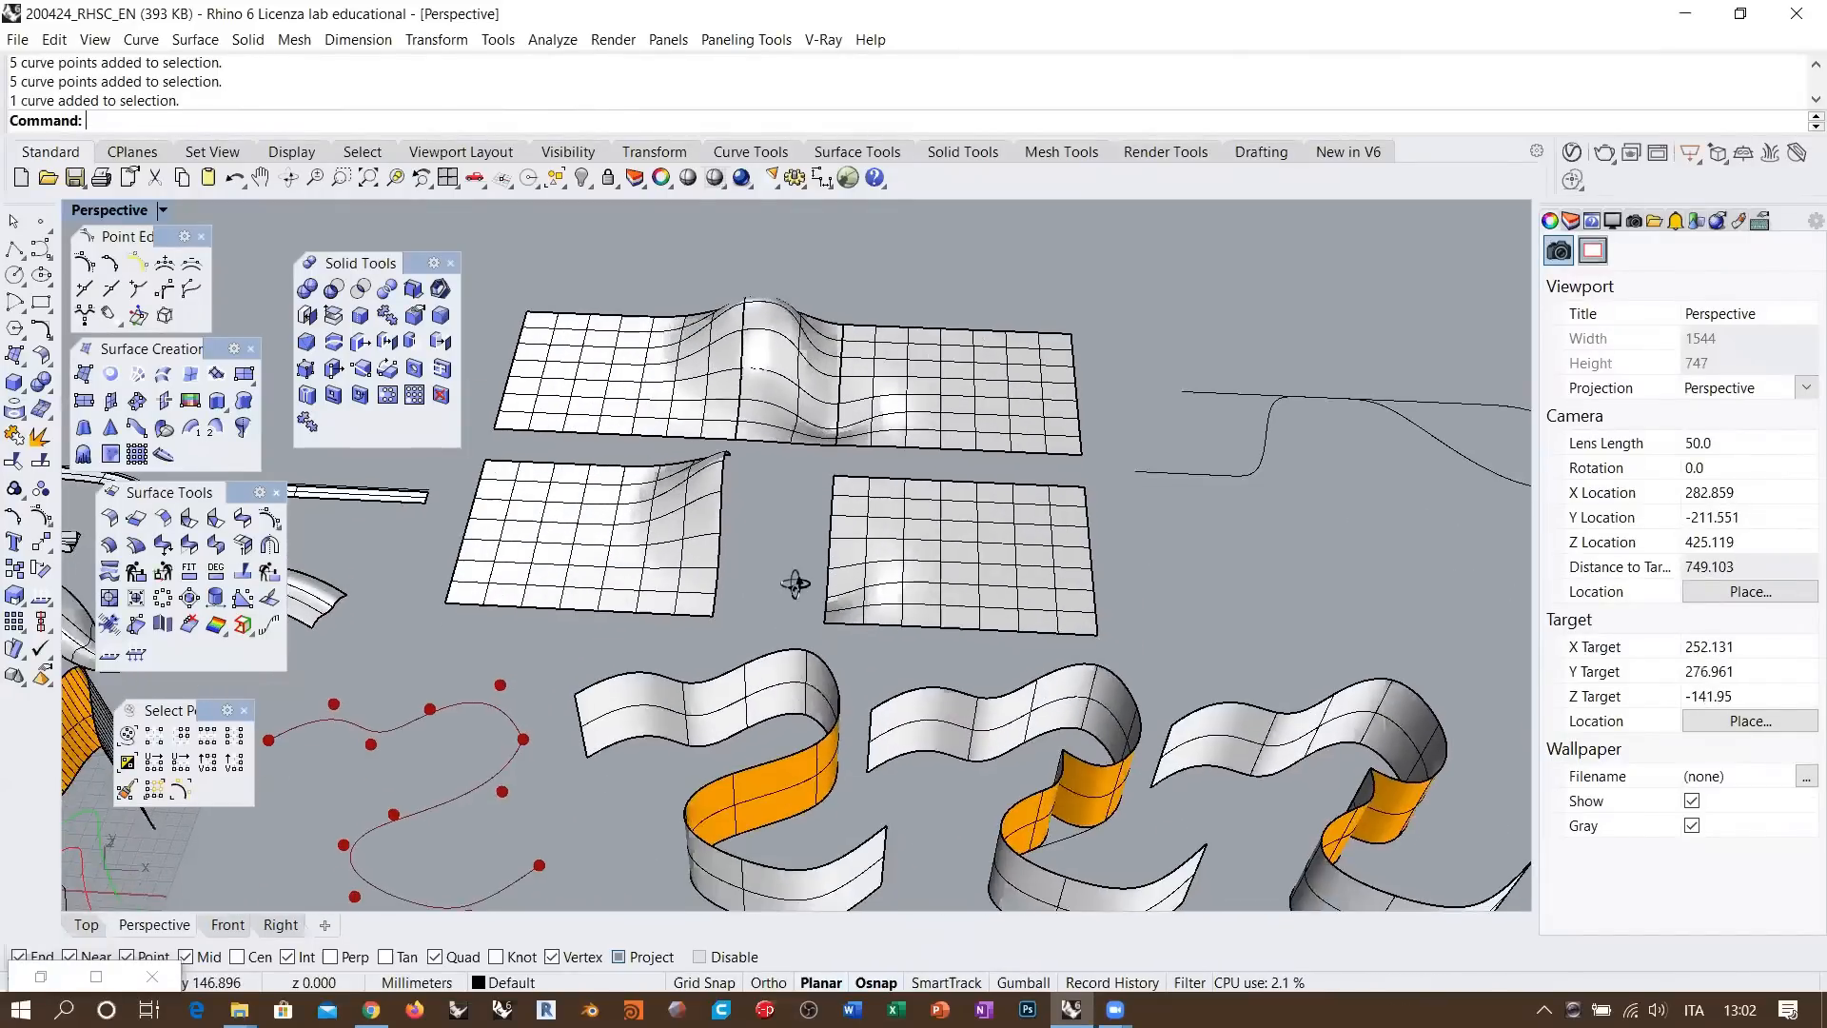
pyautogui.click(242, 517)
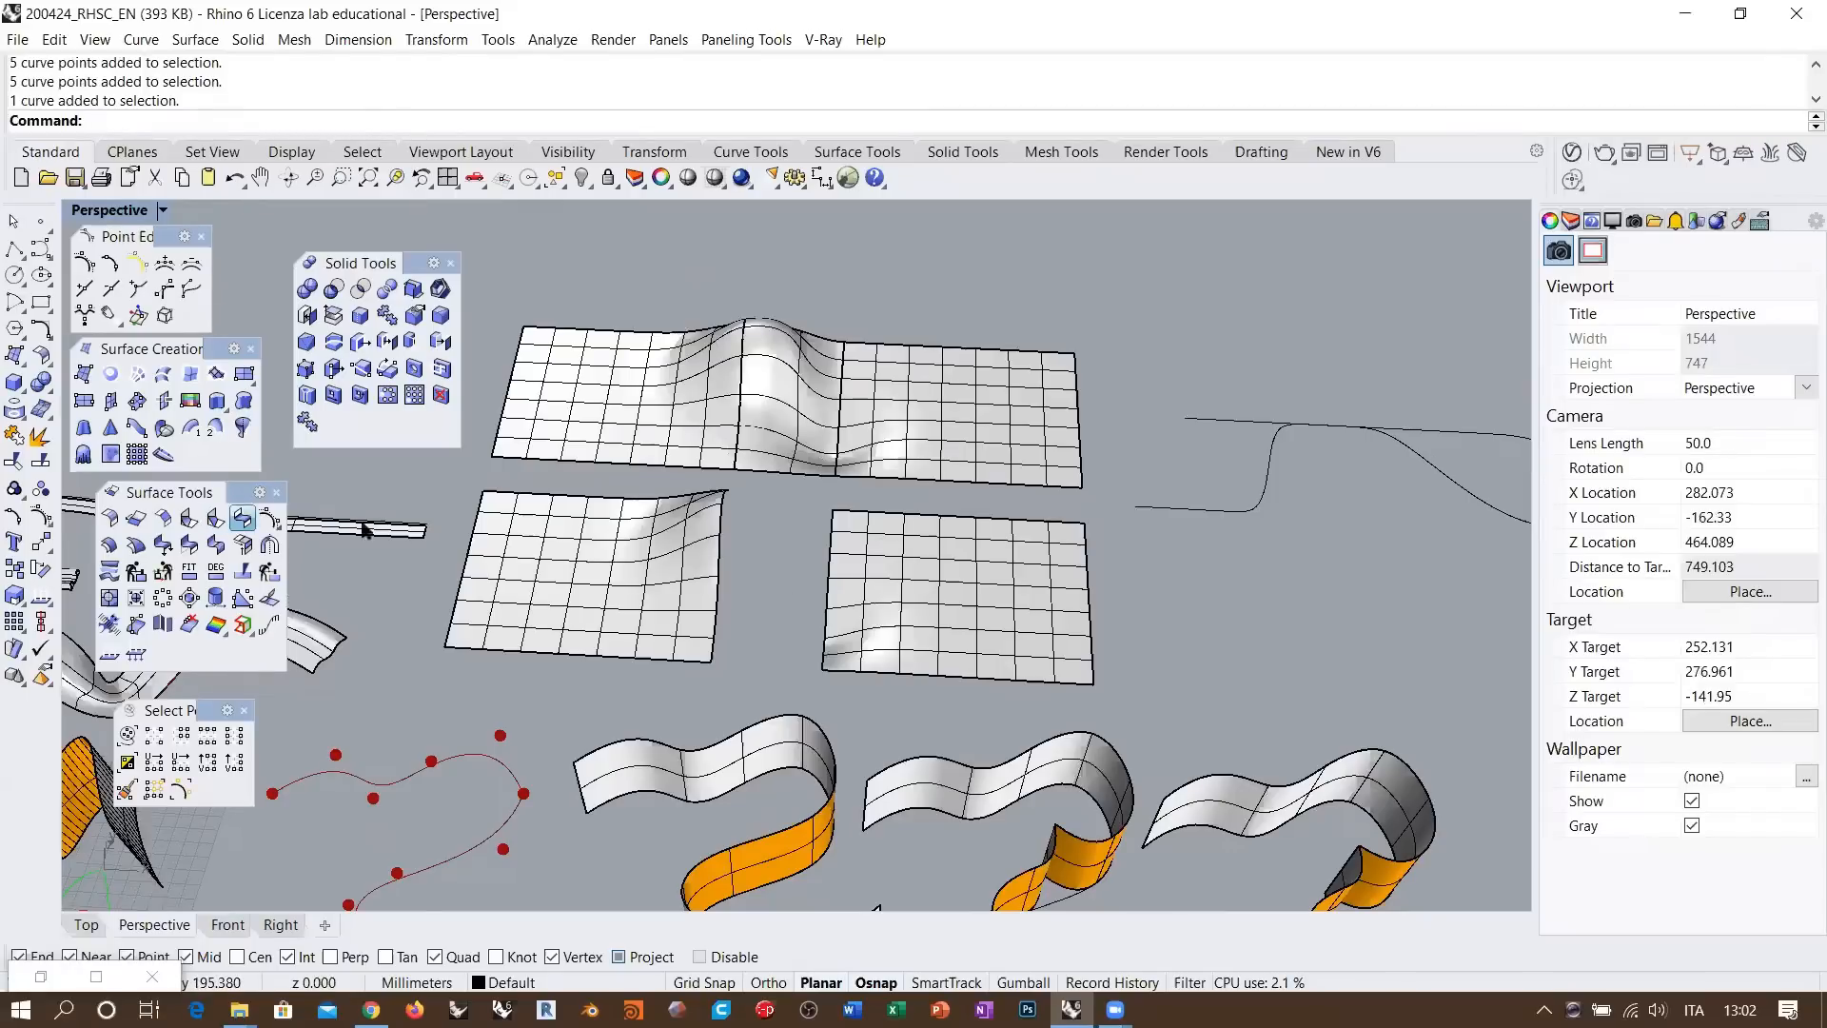
pyautogui.click(719, 533)
pyautogui.click(820, 535)
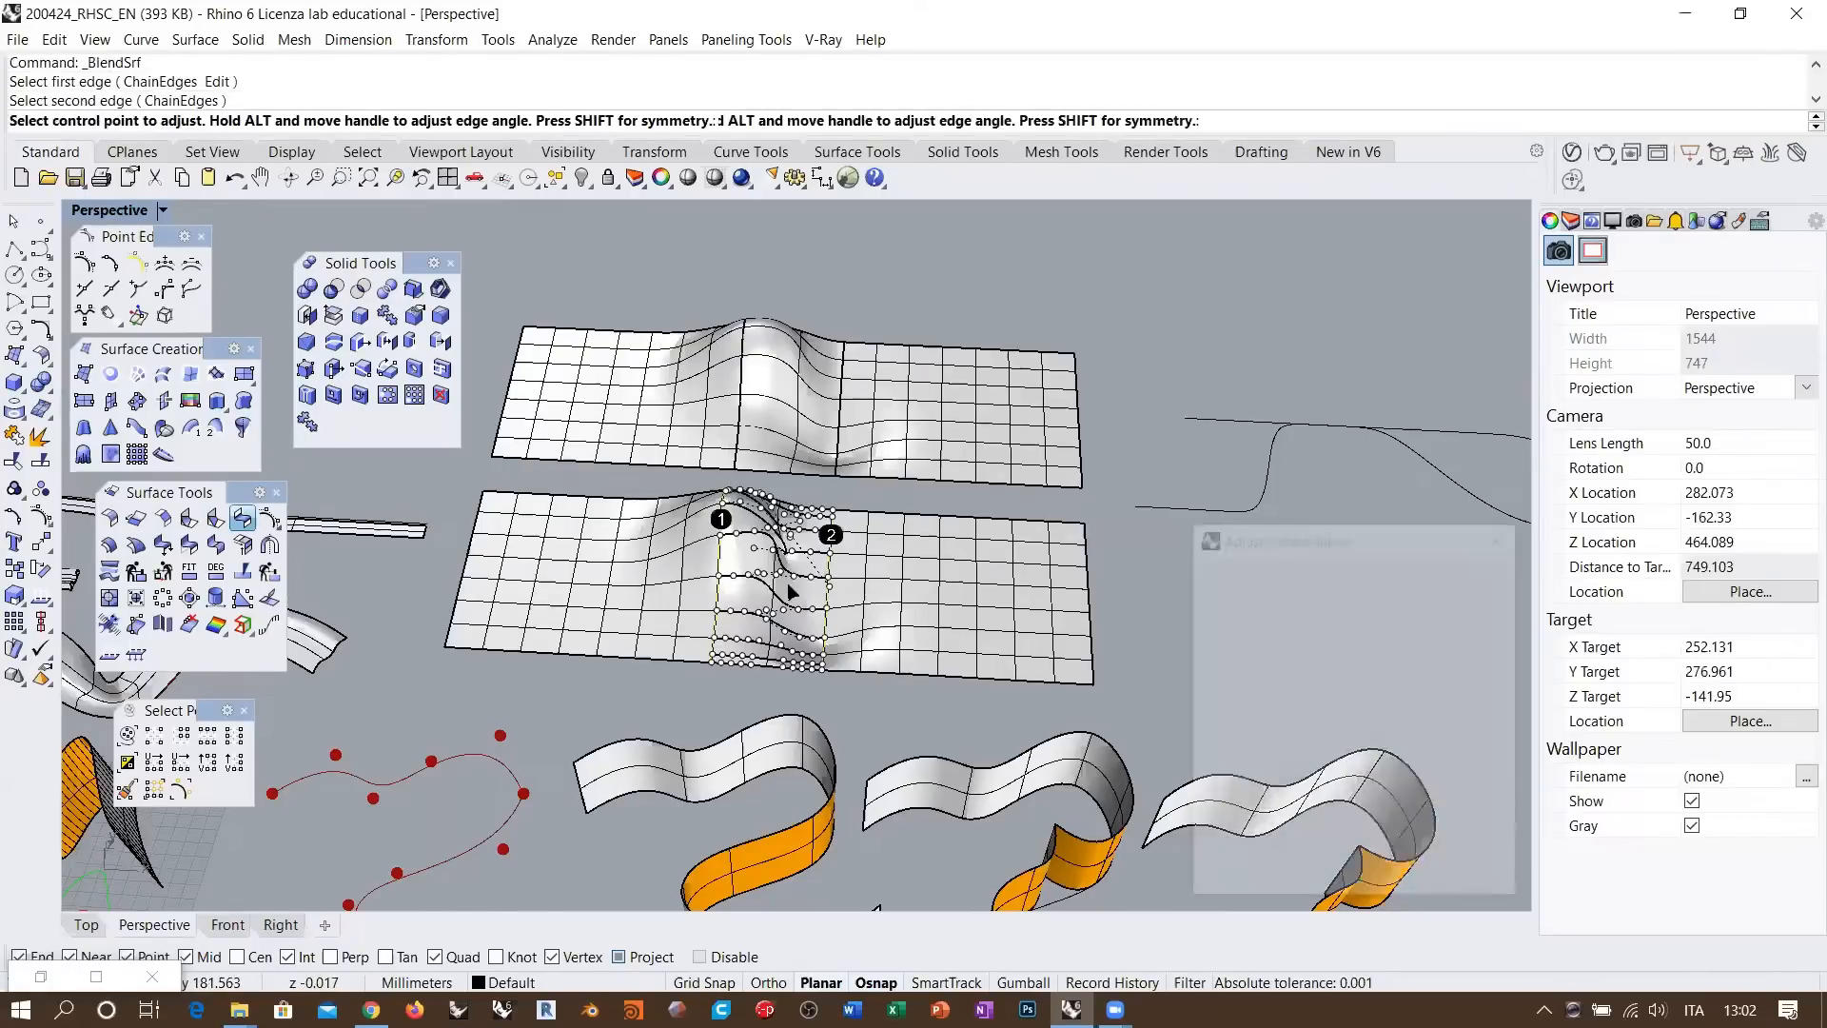
pyautogui.scroll(4, 829, 600)
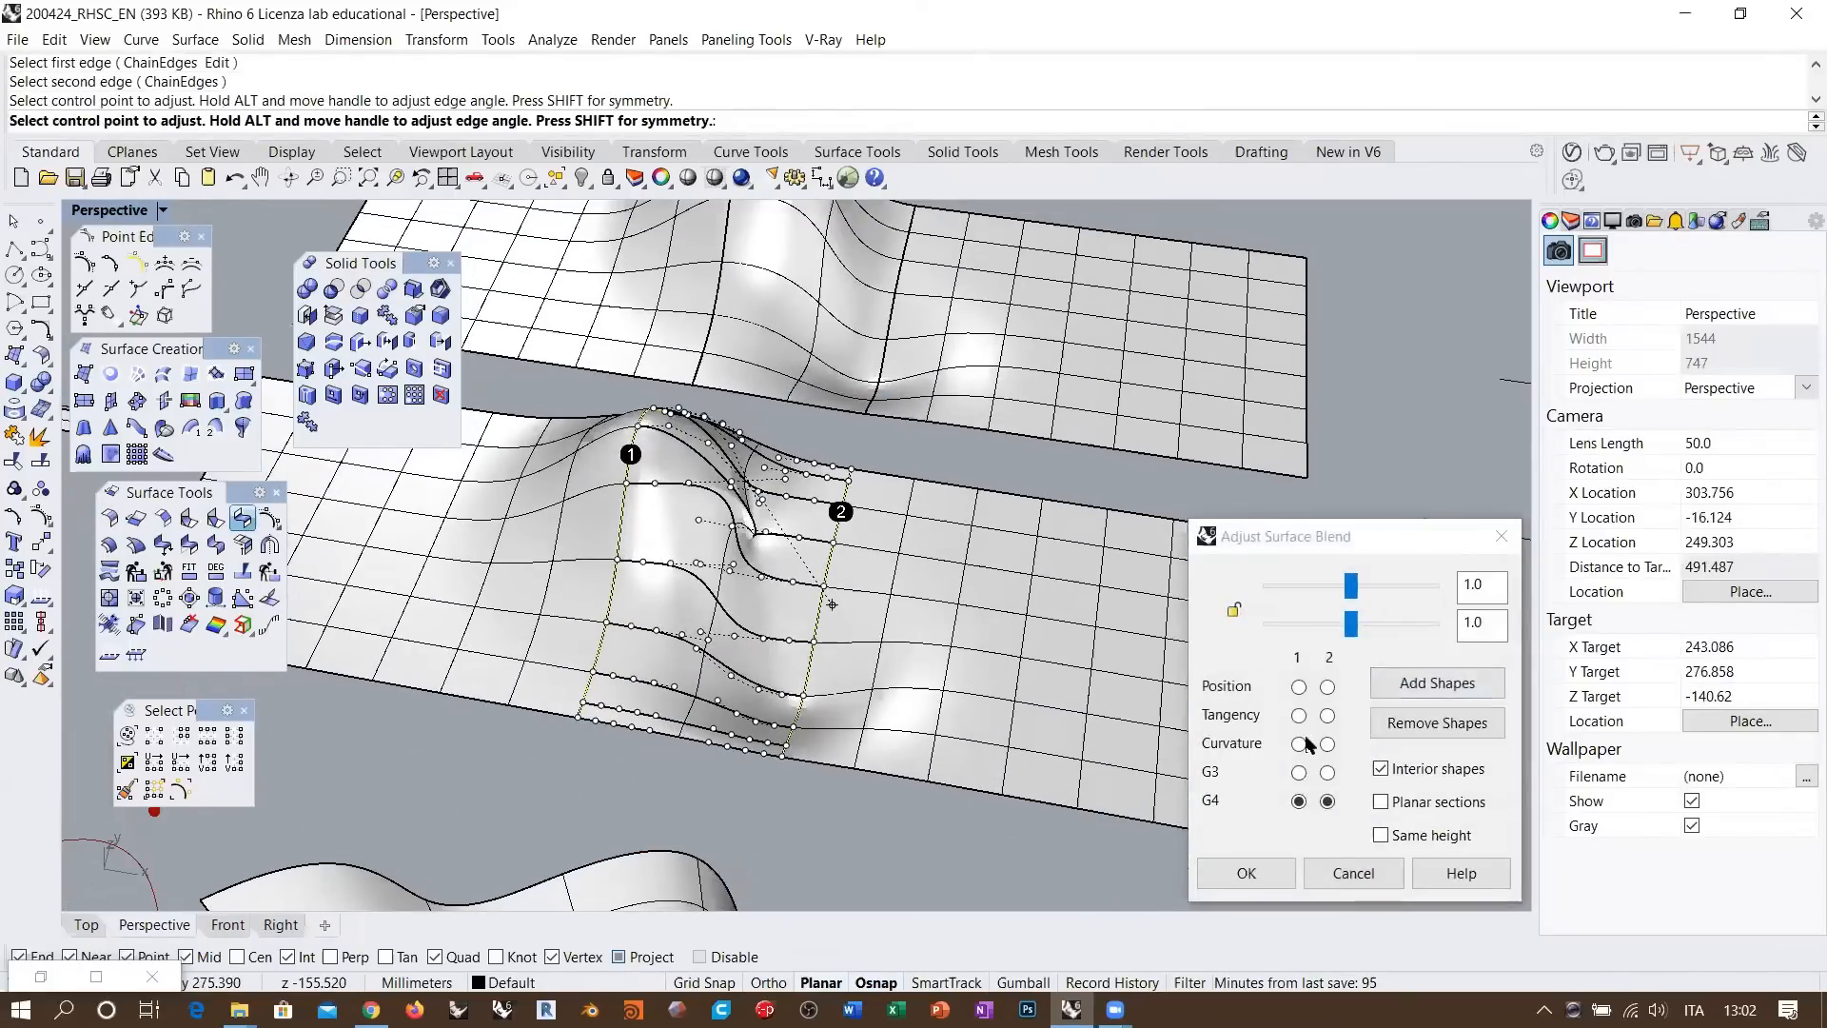
# Preview the surface blend with tangency at both edges and compare it with curvature continuity, switching edge 2 between the two options
pyautogui.click(1298, 715)
pyautogui.click(1327, 715)
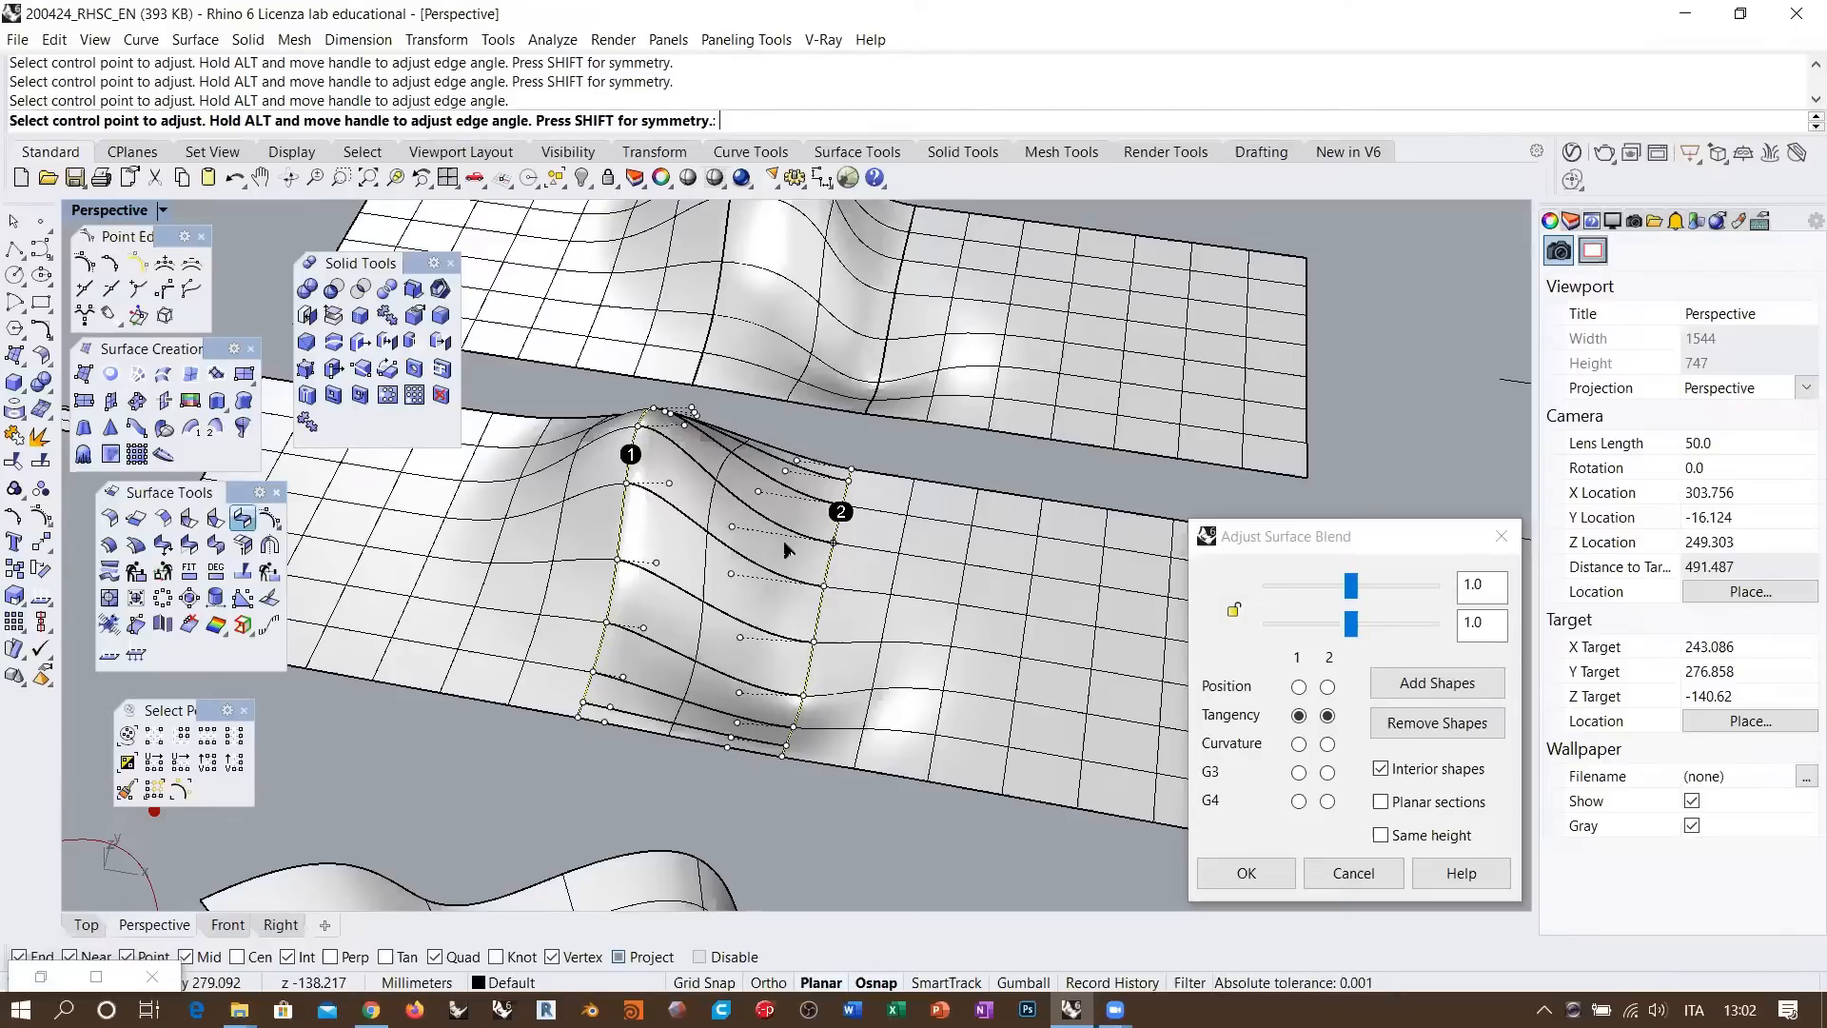
pyautogui.click(1299, 745)
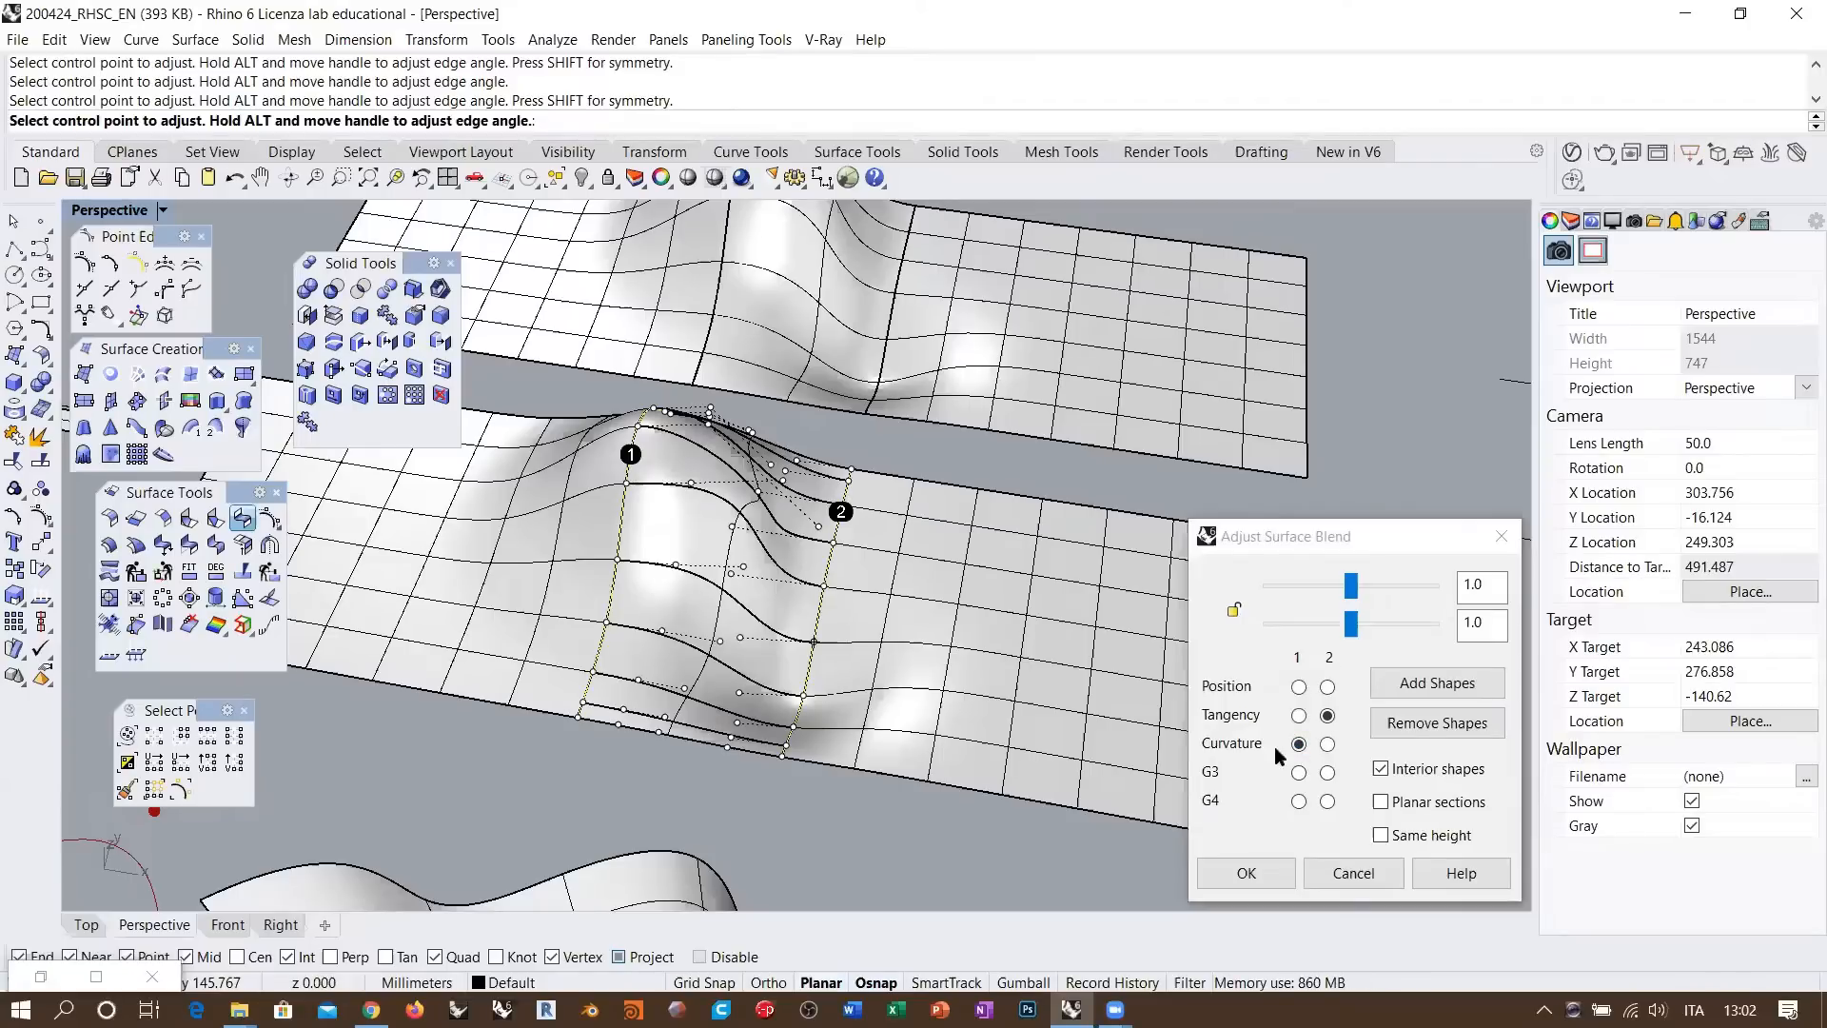
pyautogui.click(1328, 744)
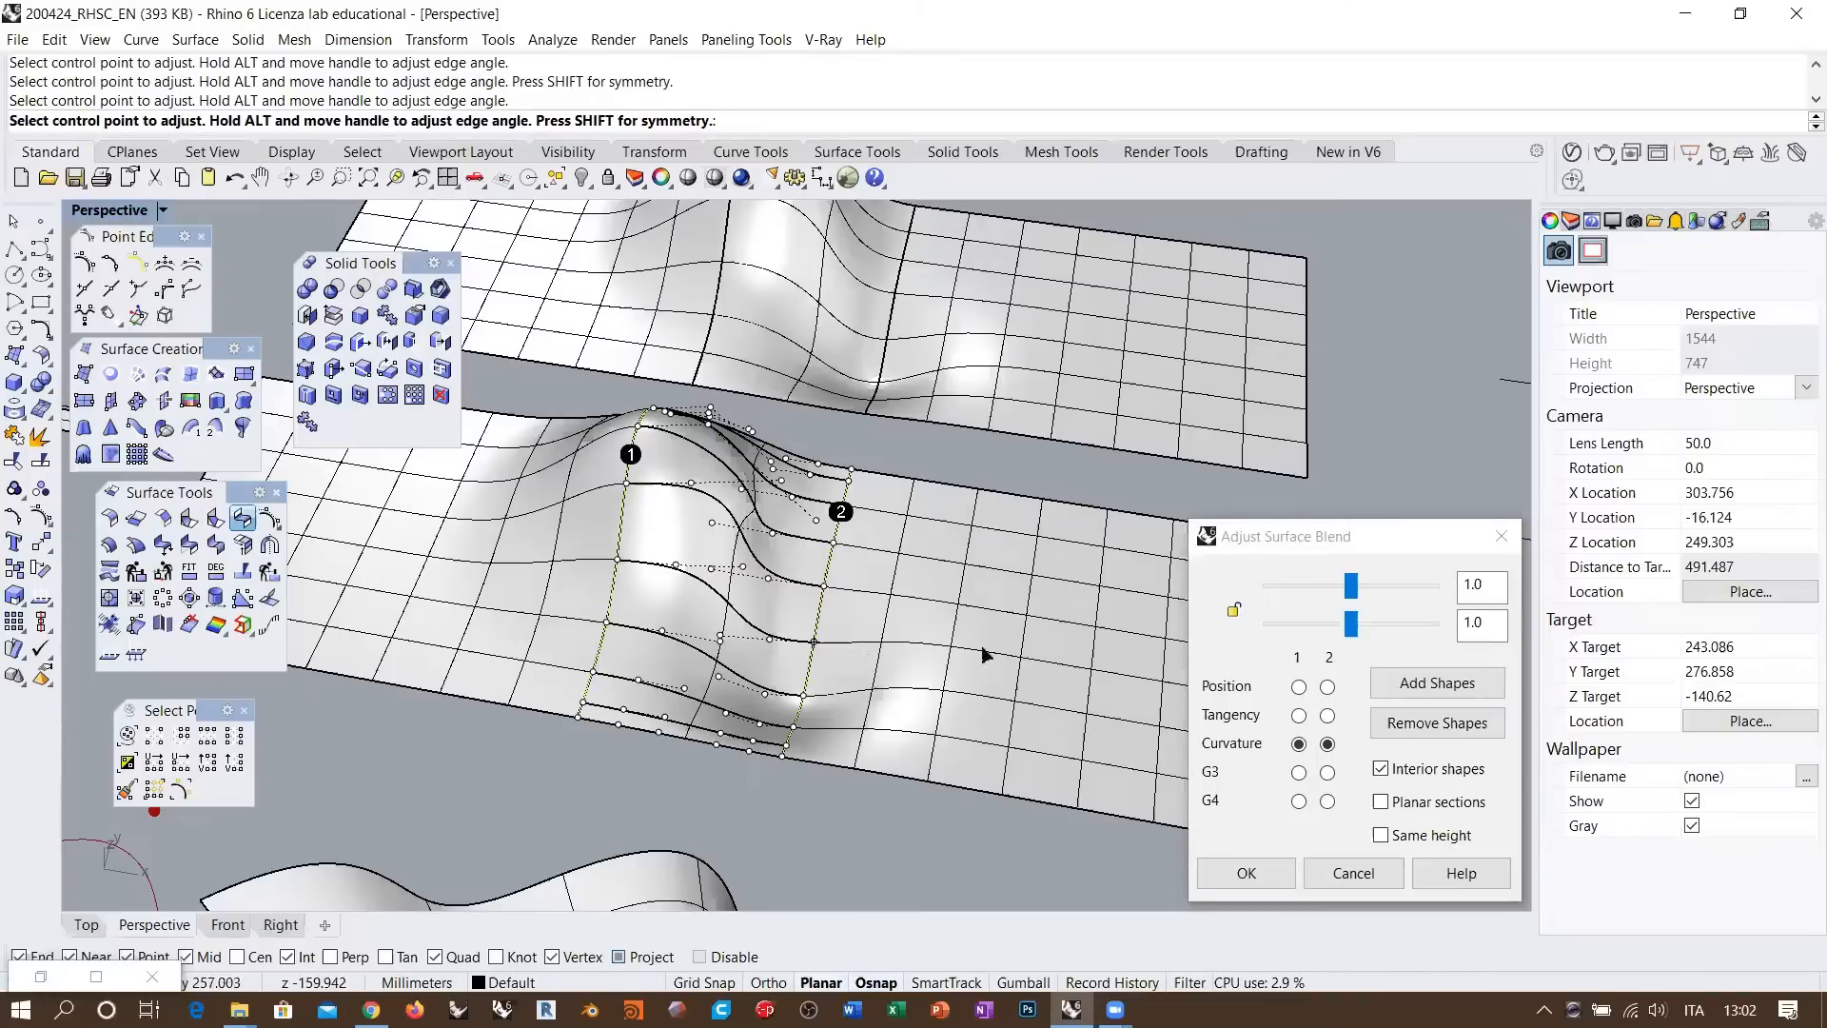
pyautogui.click(1327, 716)
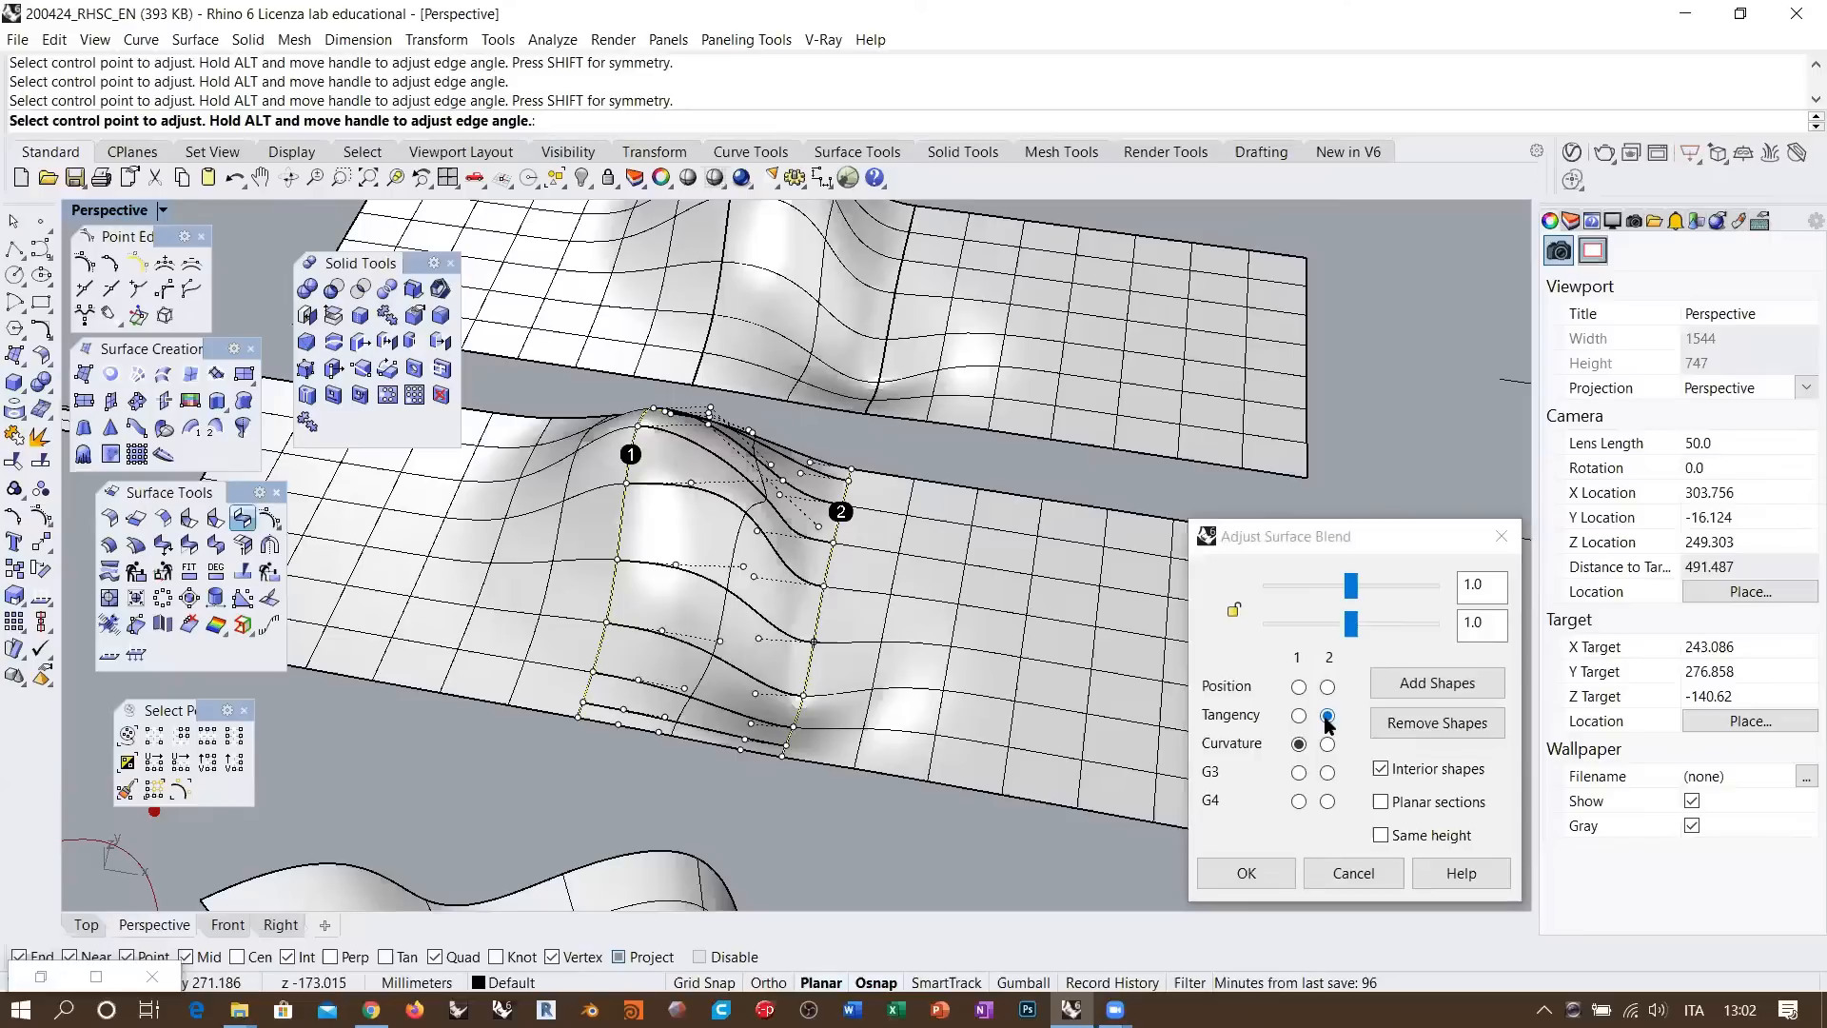
pyautogui.click(1328, 745)
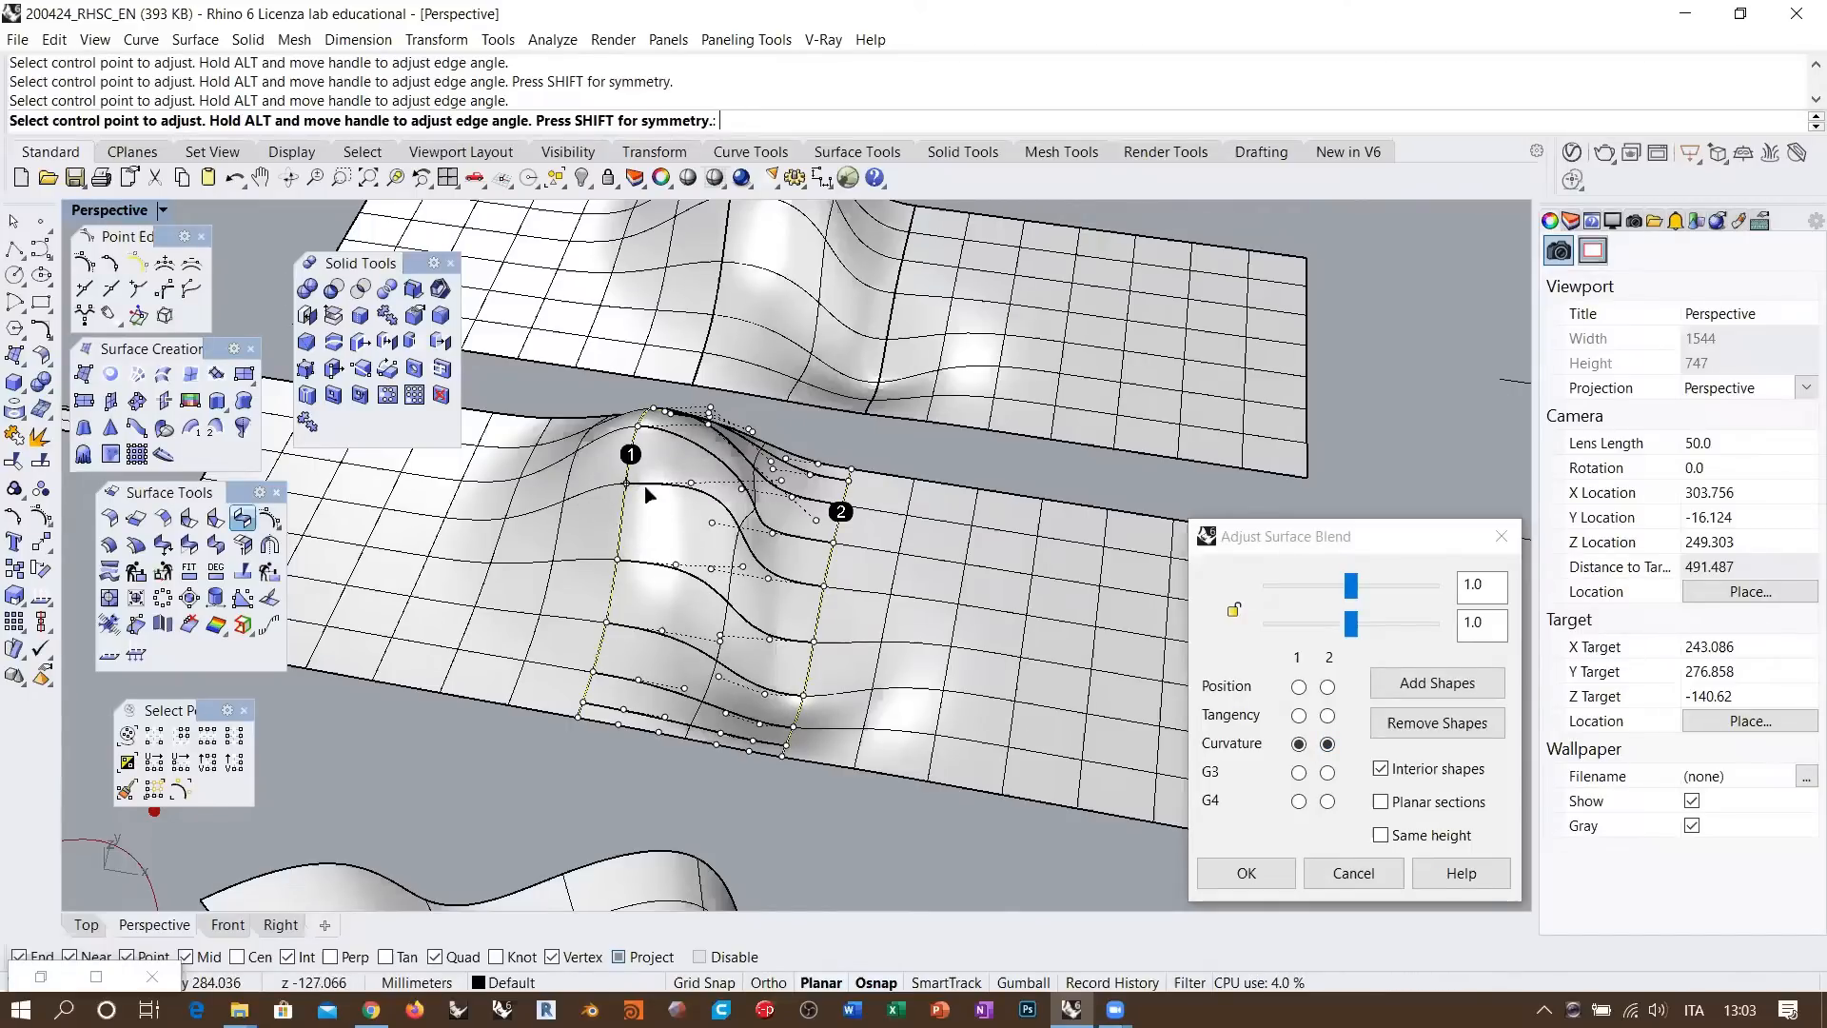
# Preview the surface blend with G3 continuity at both edges and return both edges to curvature continuity
pyautogui.click(1299, 772)
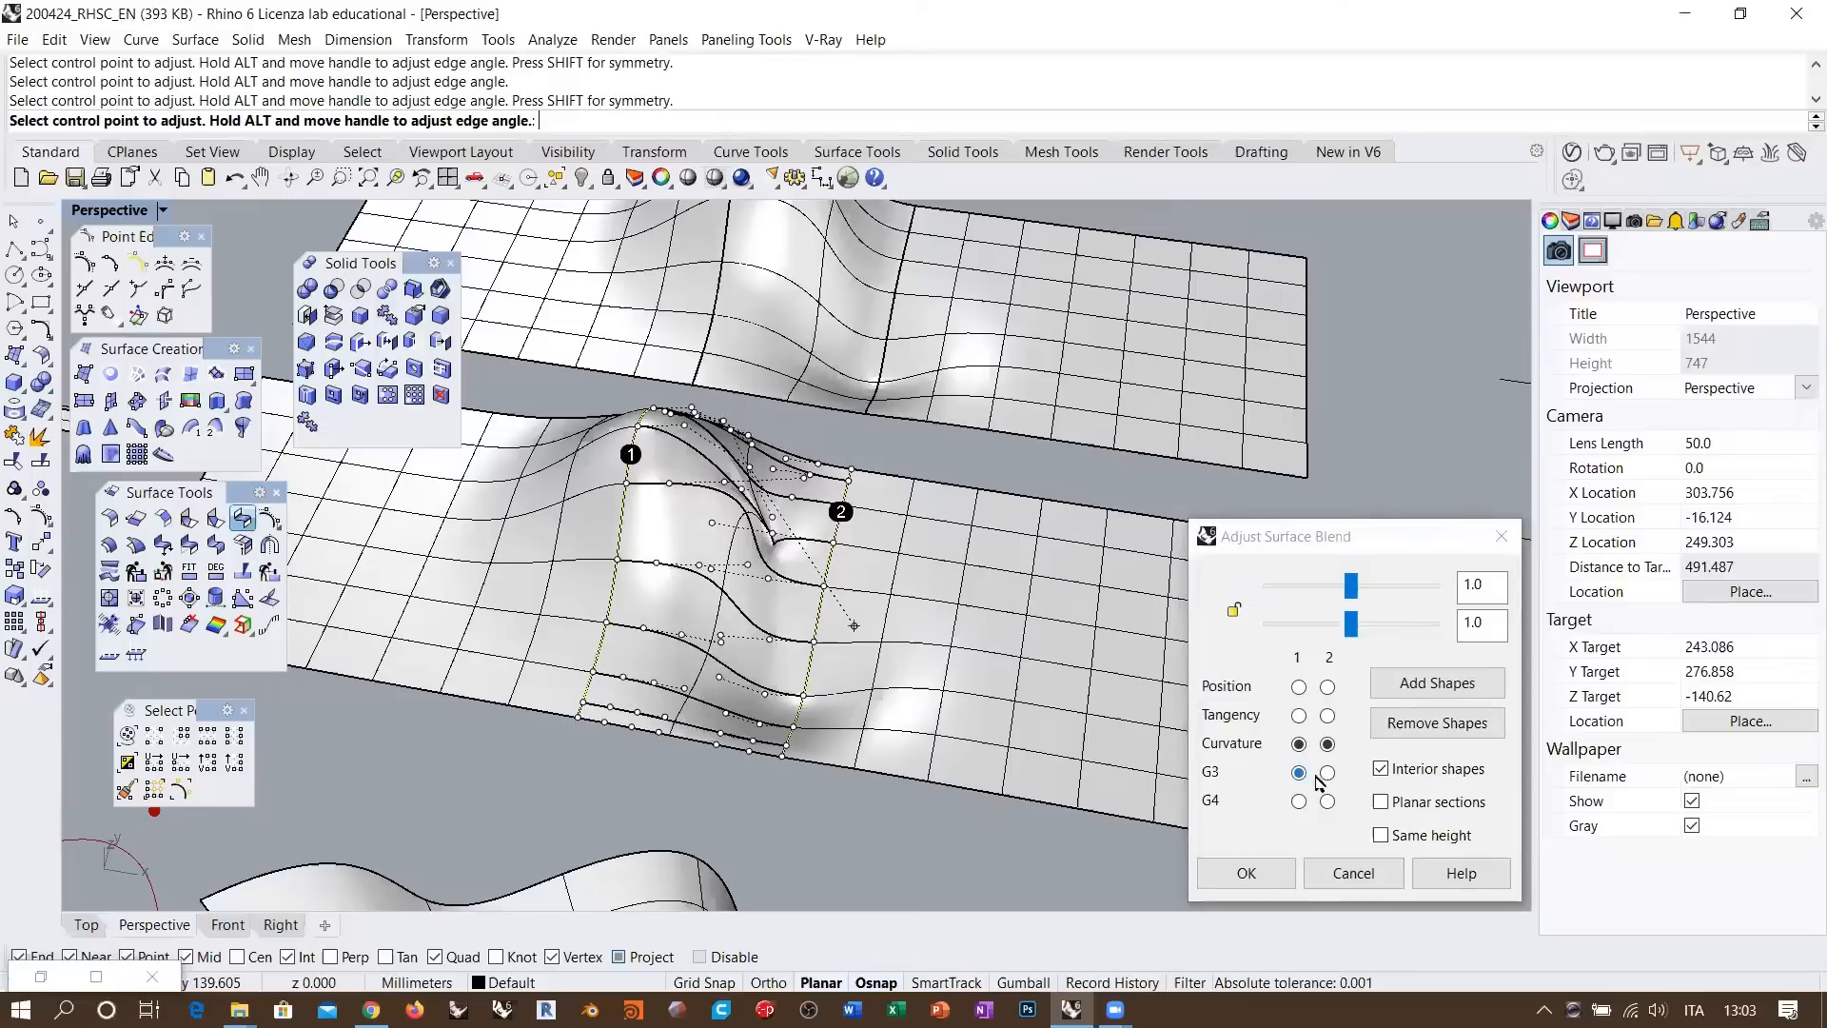
pyautogui.click(1327, 771)
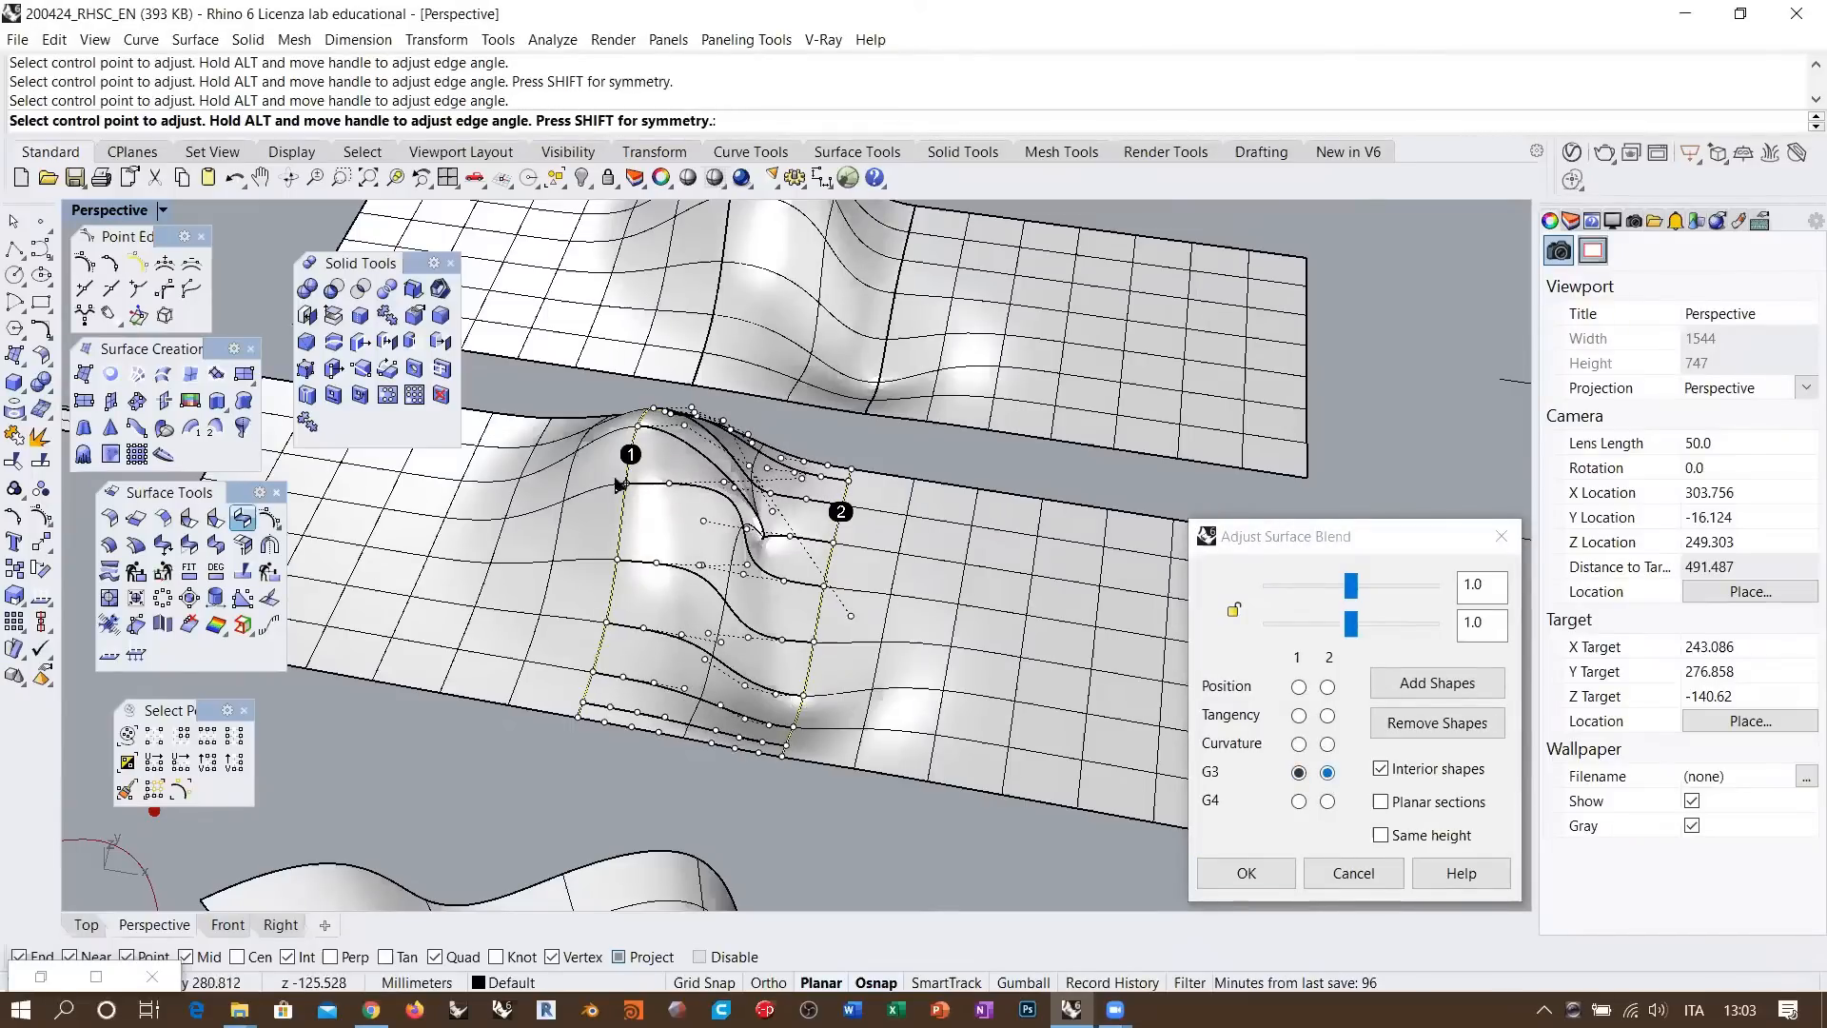
pyautogui.click(669, 483)
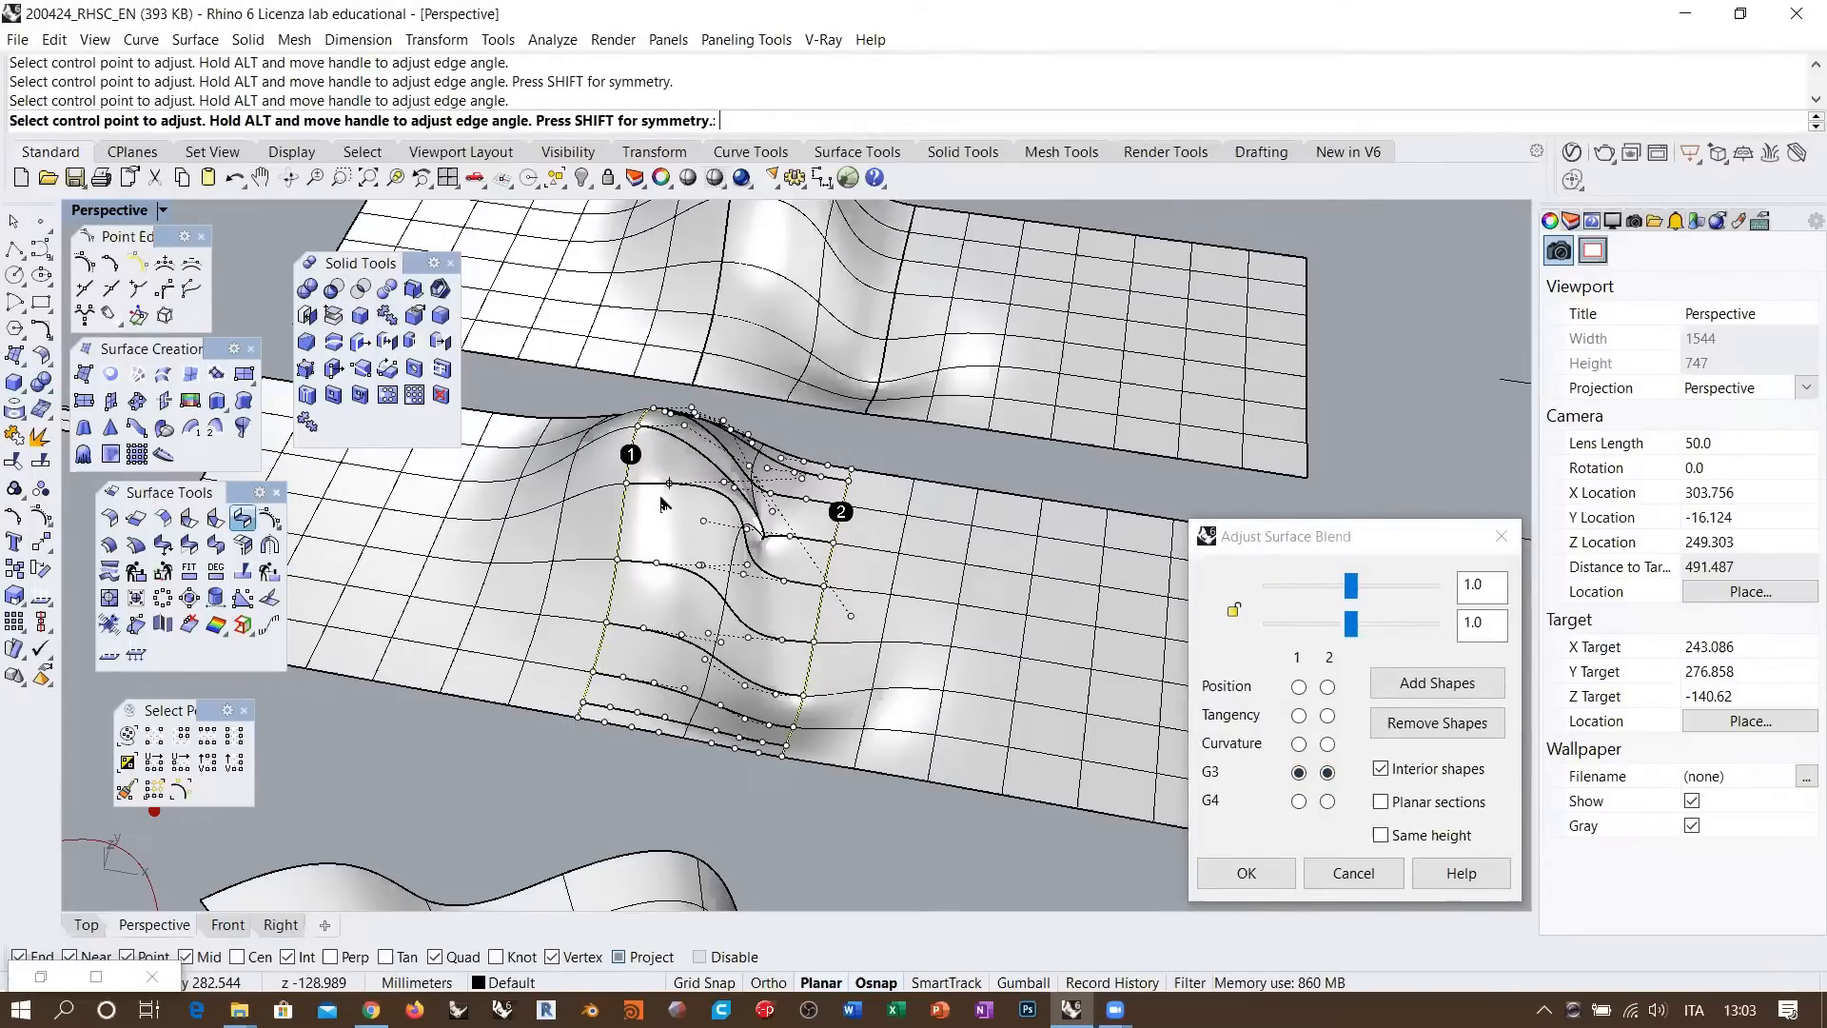
pyautogui.click(1298, 744)
pyautogui.click(1328, 743)
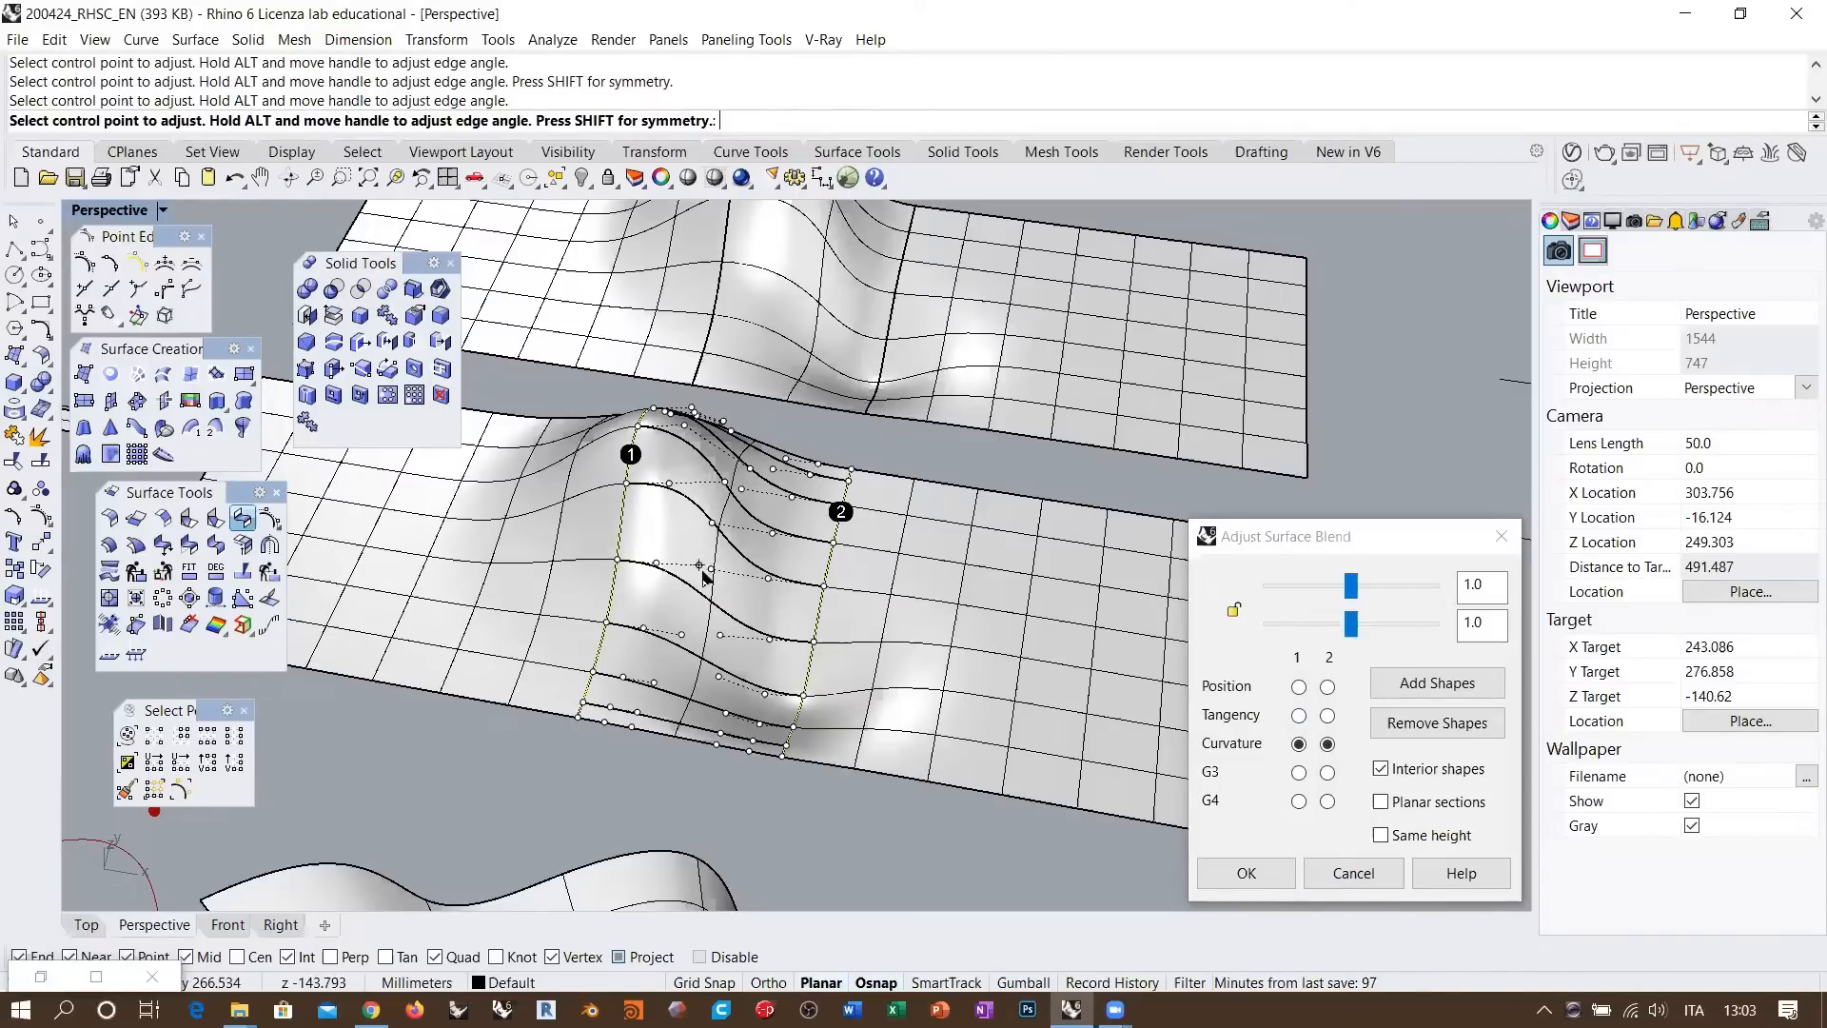
# Set both edges of the surface blend to tangency, inspect the preview up close, and create the blend surface
pyautogui.click(1299, 714)
pyautogui.click(1327, 715)
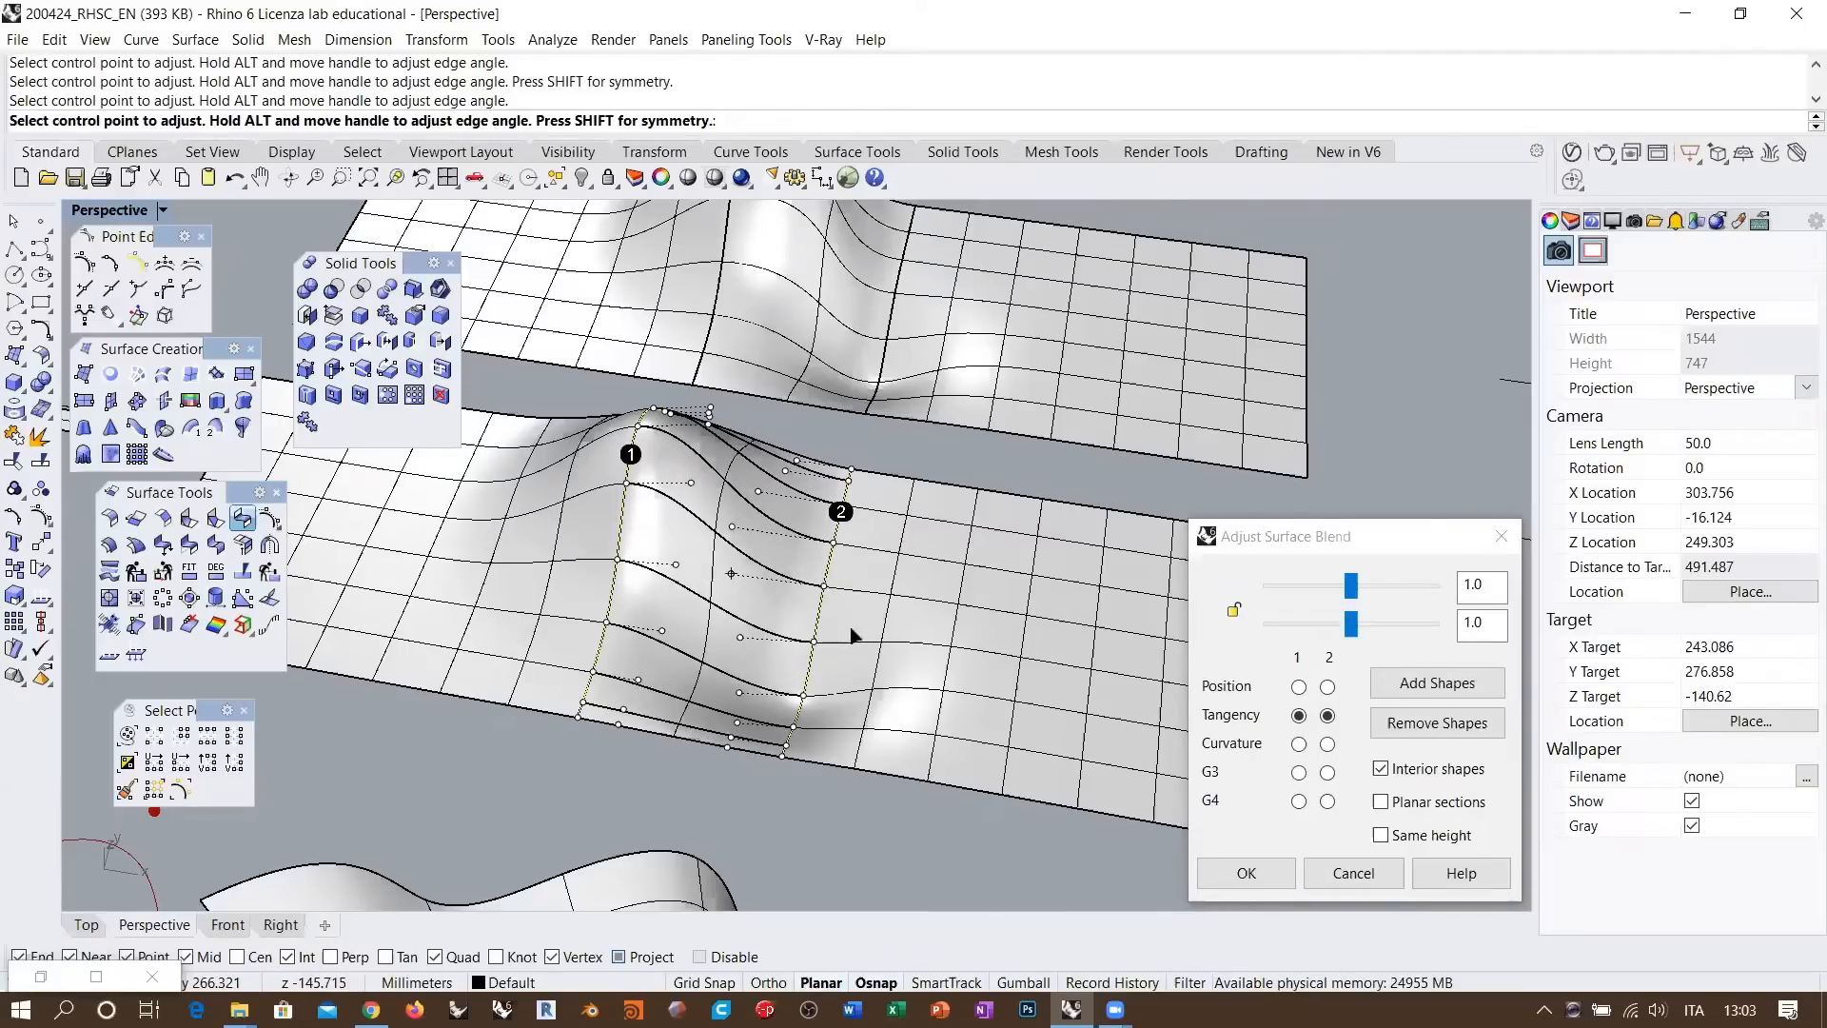
pyautogui.moveTo(857, 677); pyautogui.dragTo(817, 484, button='right')
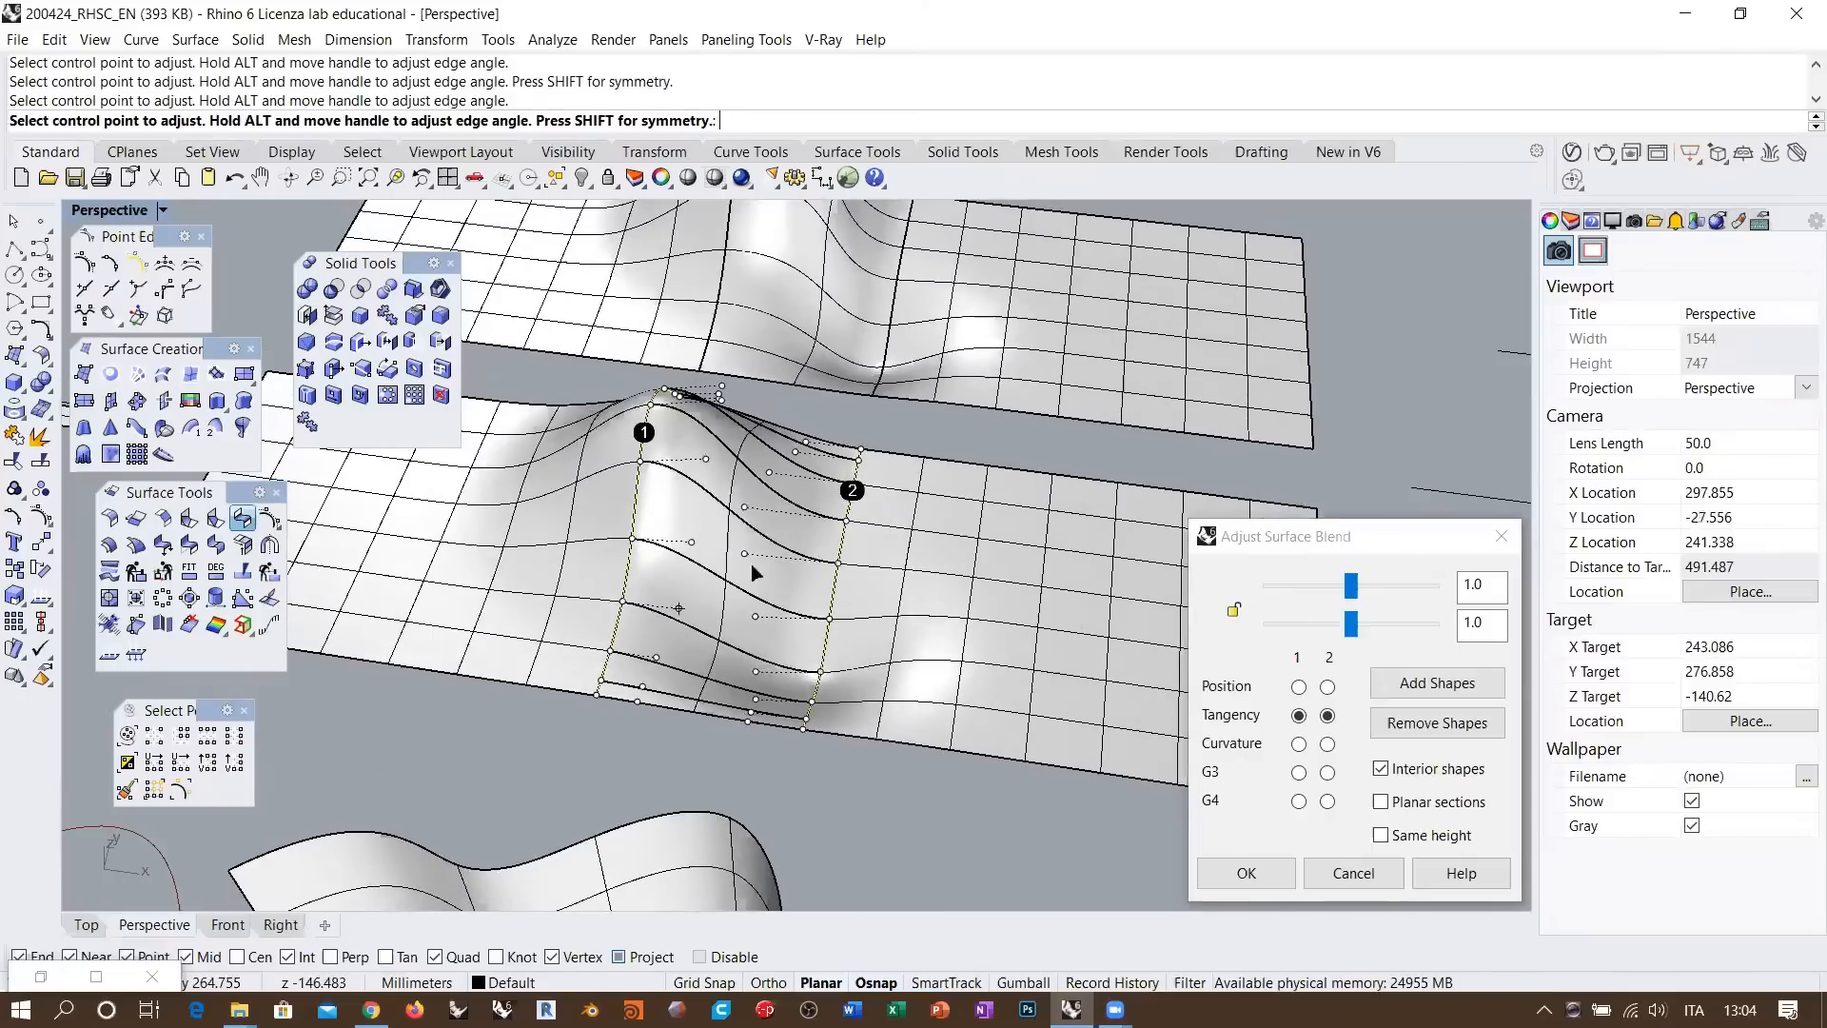
pyautogui.scroll(2, 747, 538)
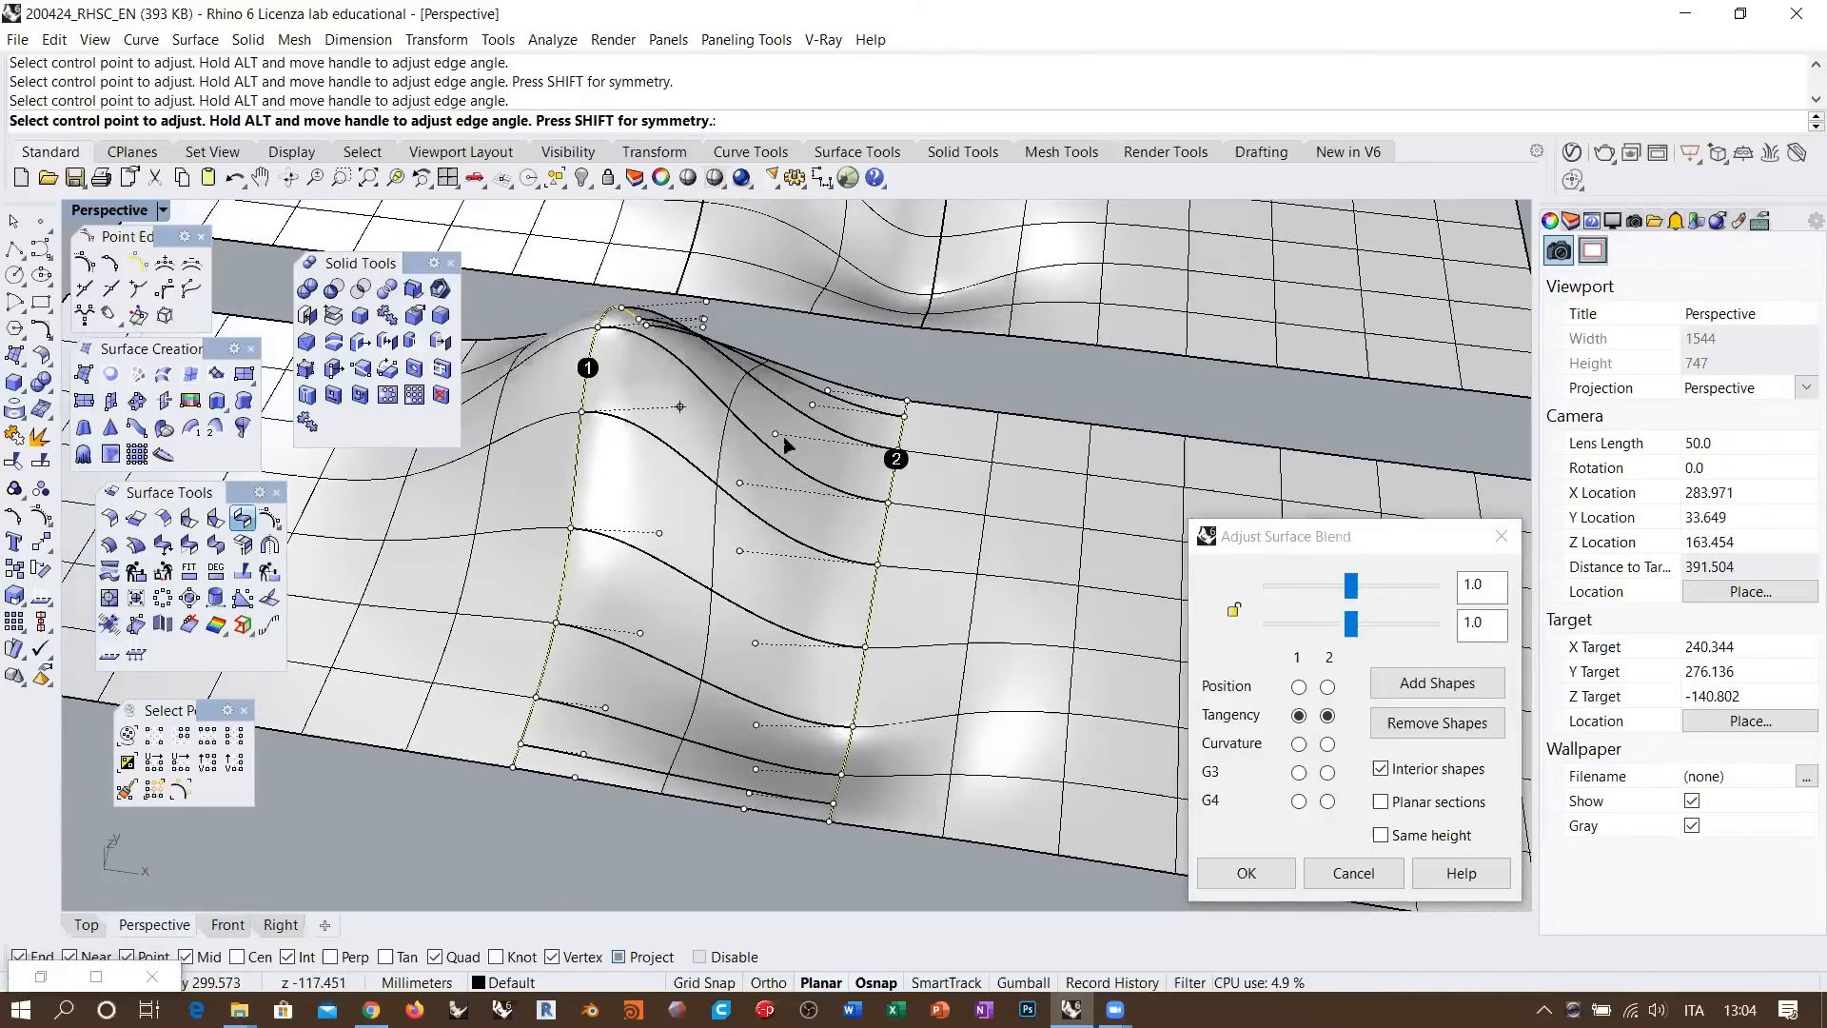
pyautogui.click(1243, 867)
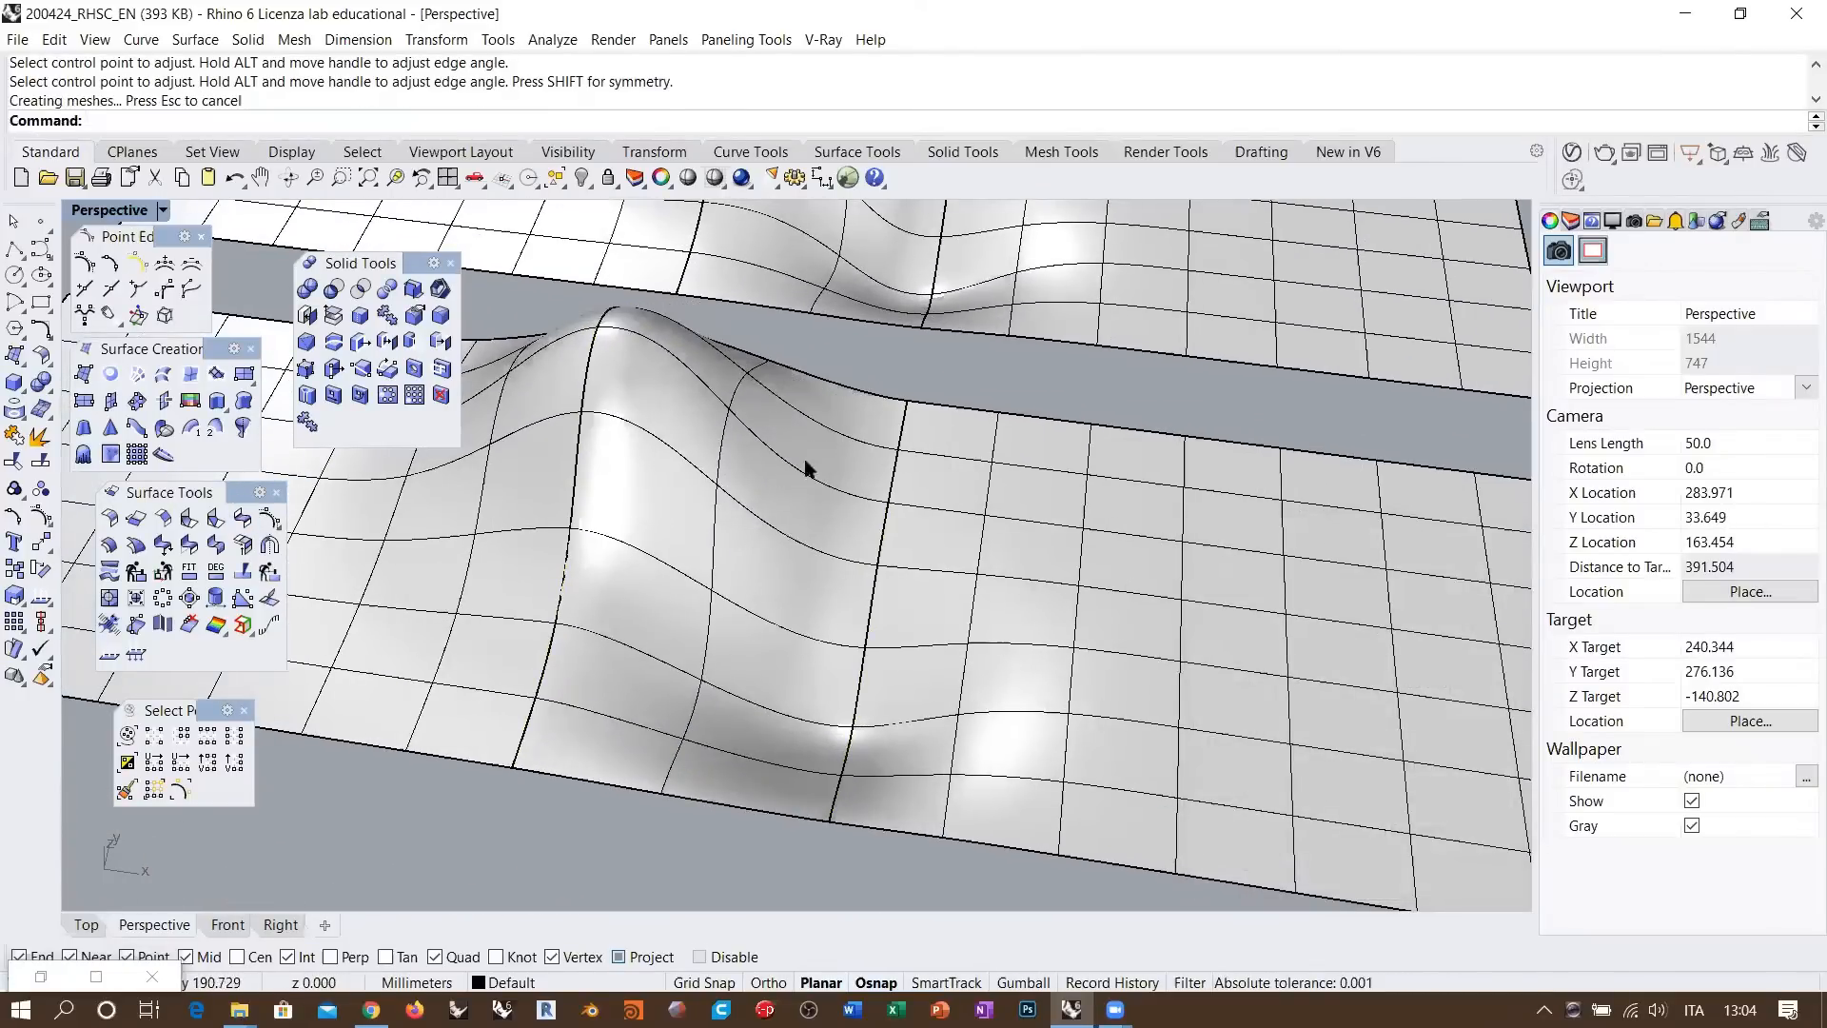
# Undo the last surface blend and start a new one between the facing edges of the two front surfaces
pyautogui.moveTo(772, 443); pyautogui.dragTo(918, 476, button='right')
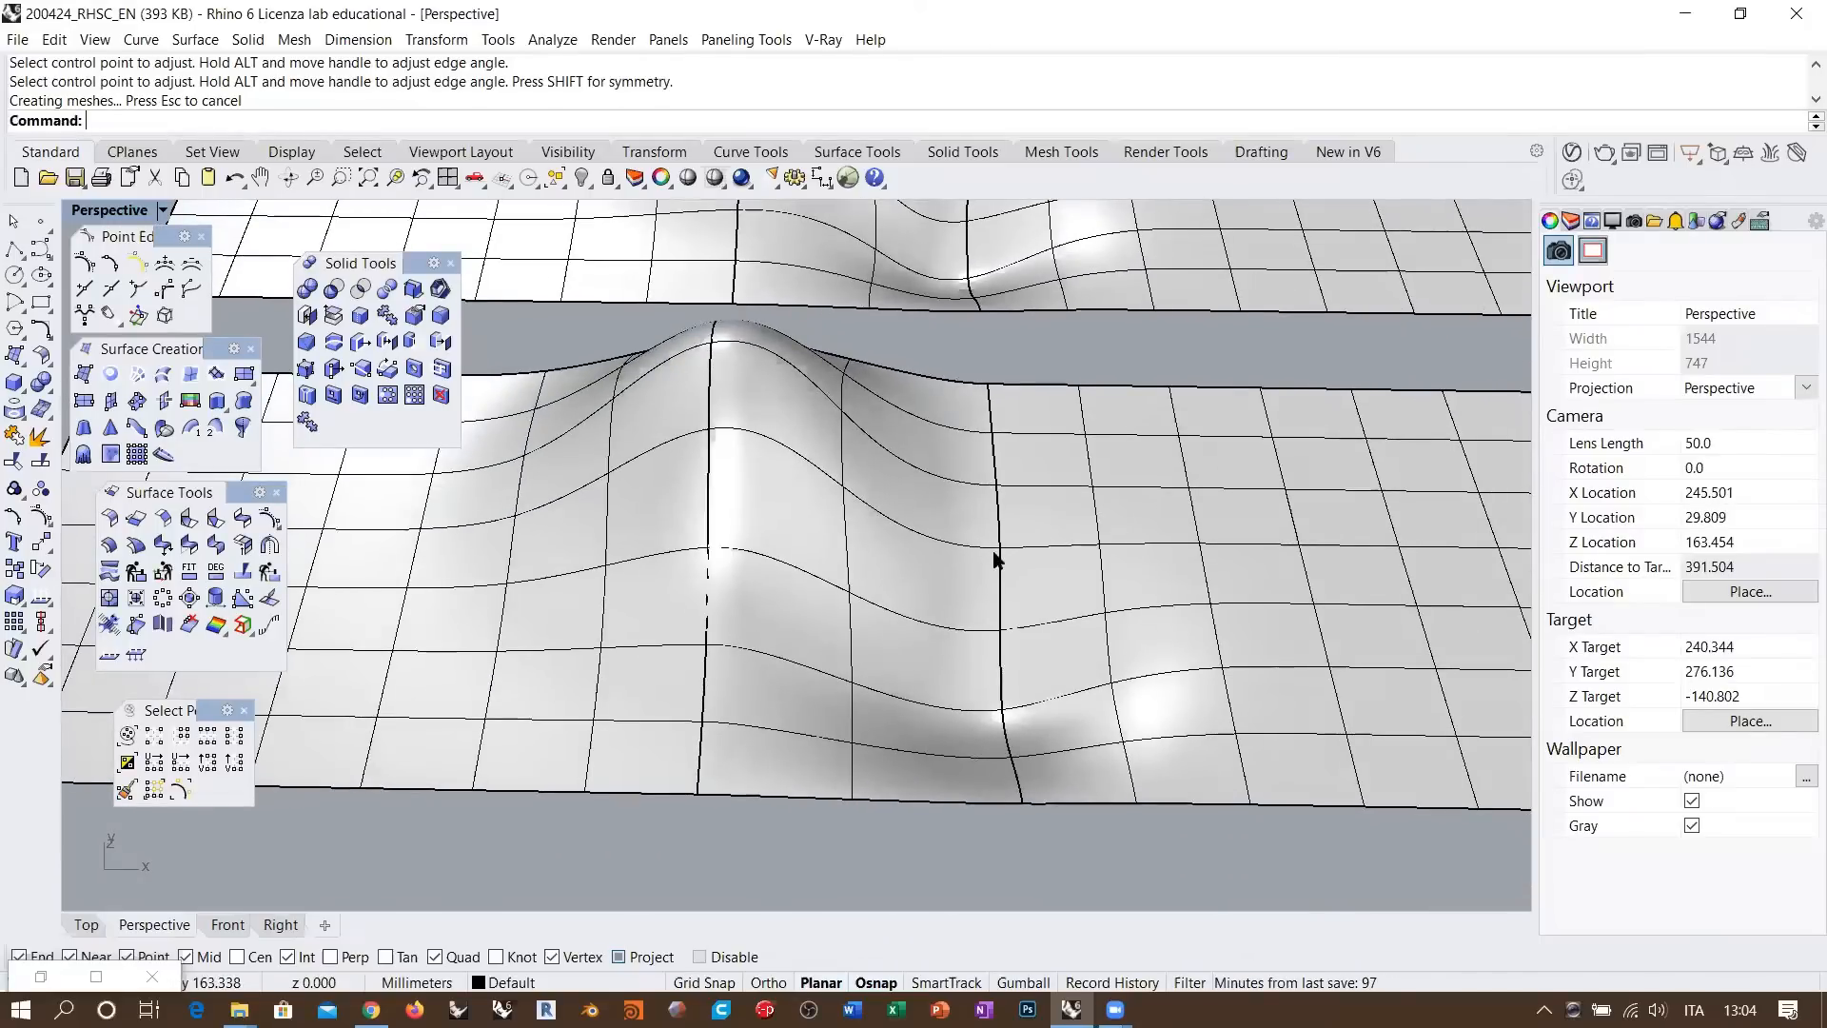
pyautogui.hotkey('ctrl', 'z')
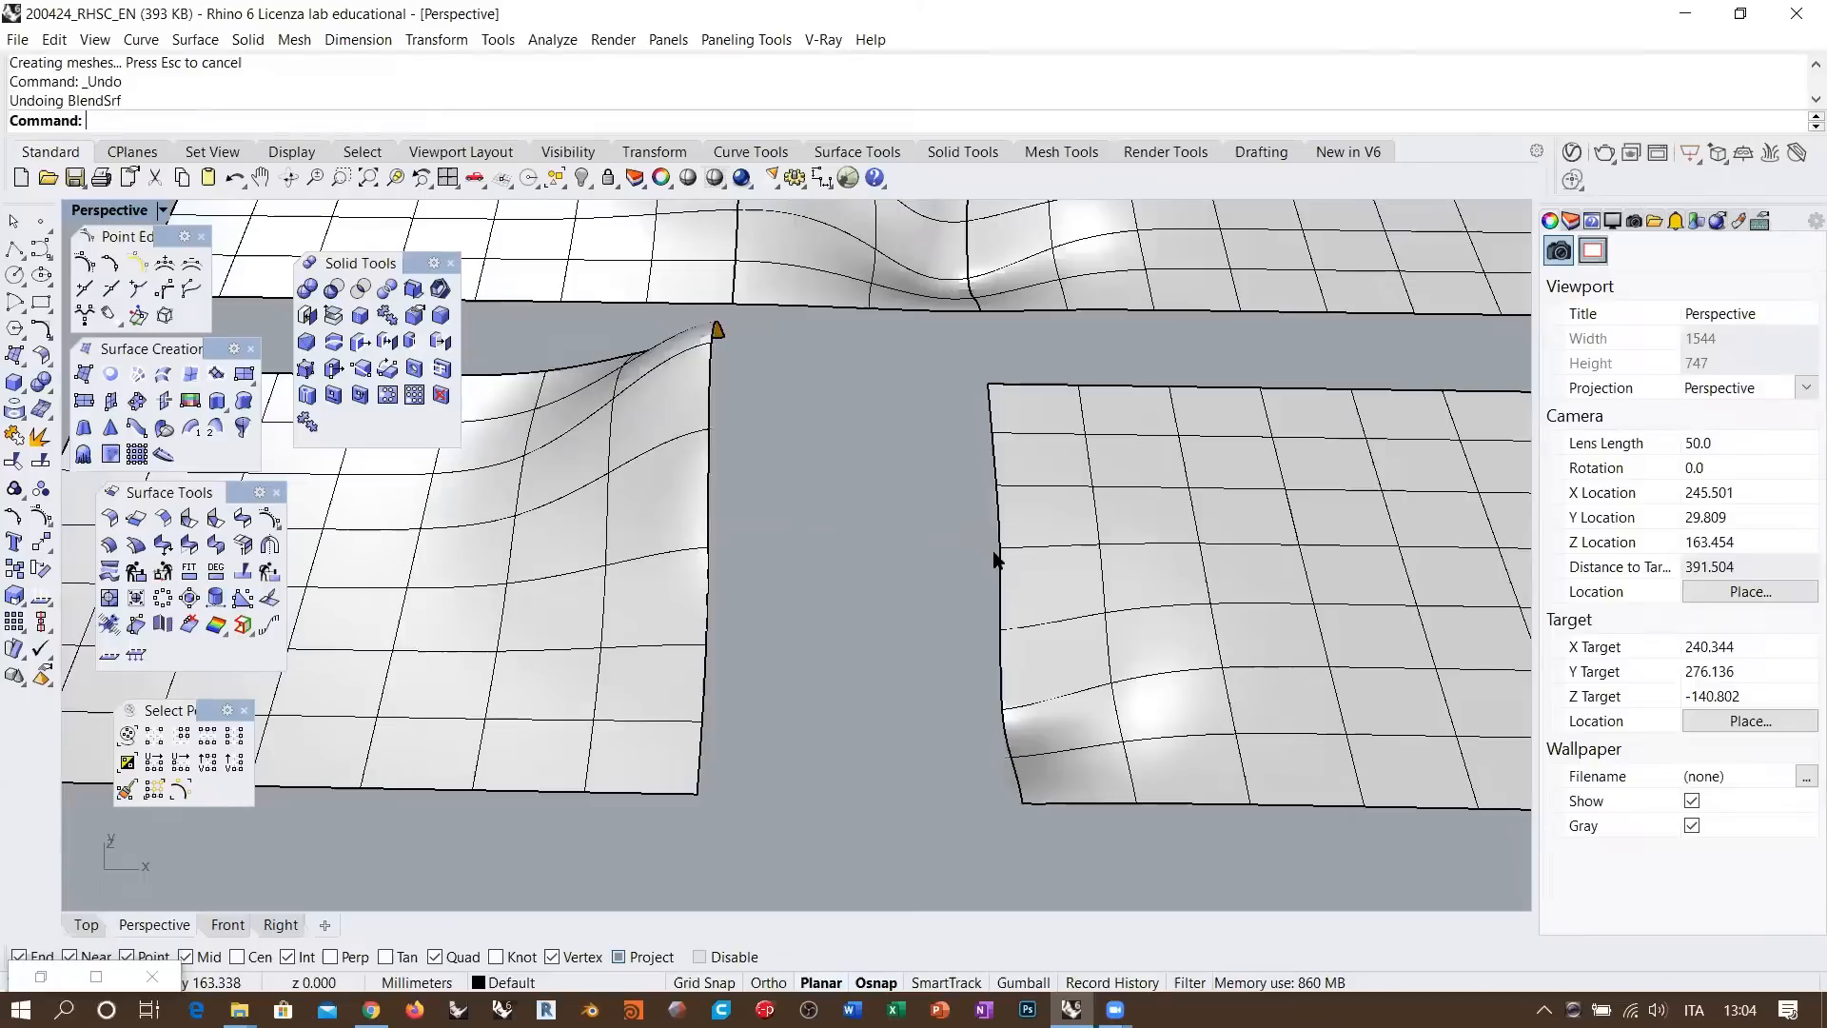
pyautogui.rightClick(780, 428)
pyautogui.click(714, 376)
pyautogui.click(992, 456)
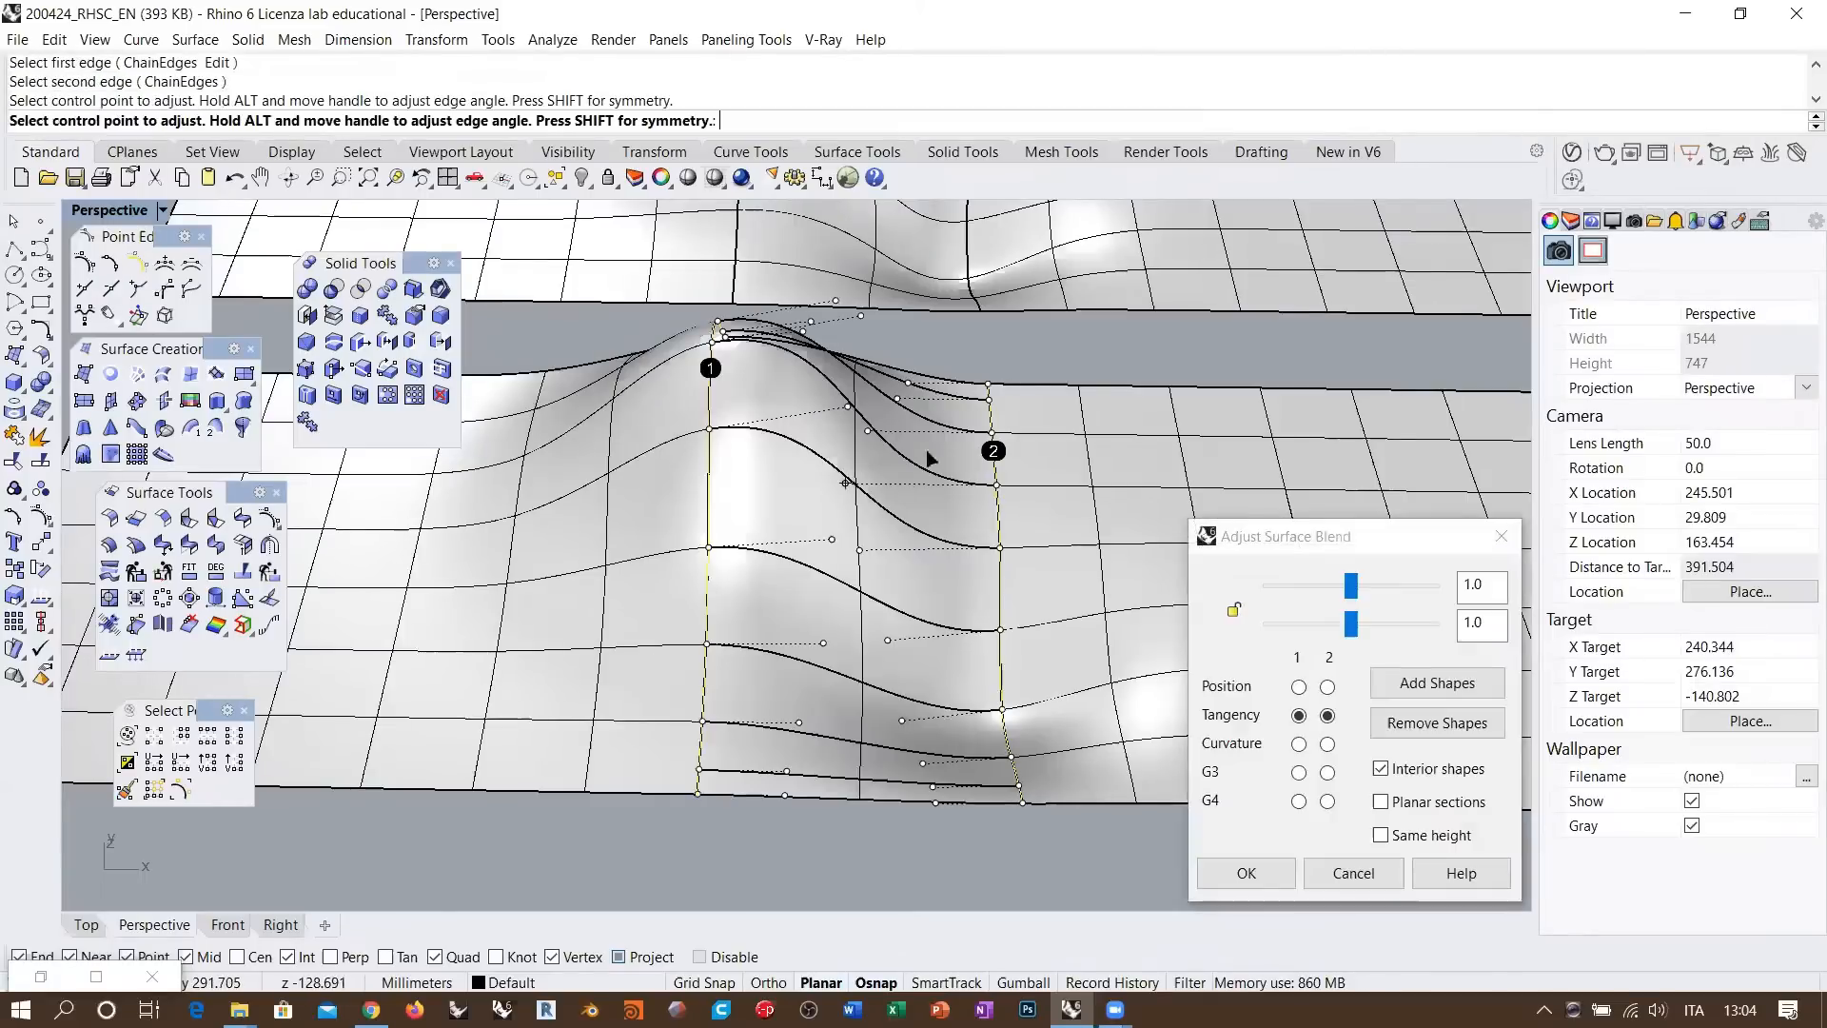
pyautogui.keyDown('shift'); pyautogui.moveTo(865, 477); pyautogui.dragTo(834, 543, button='right'); pyautogui.keyUp('shift')
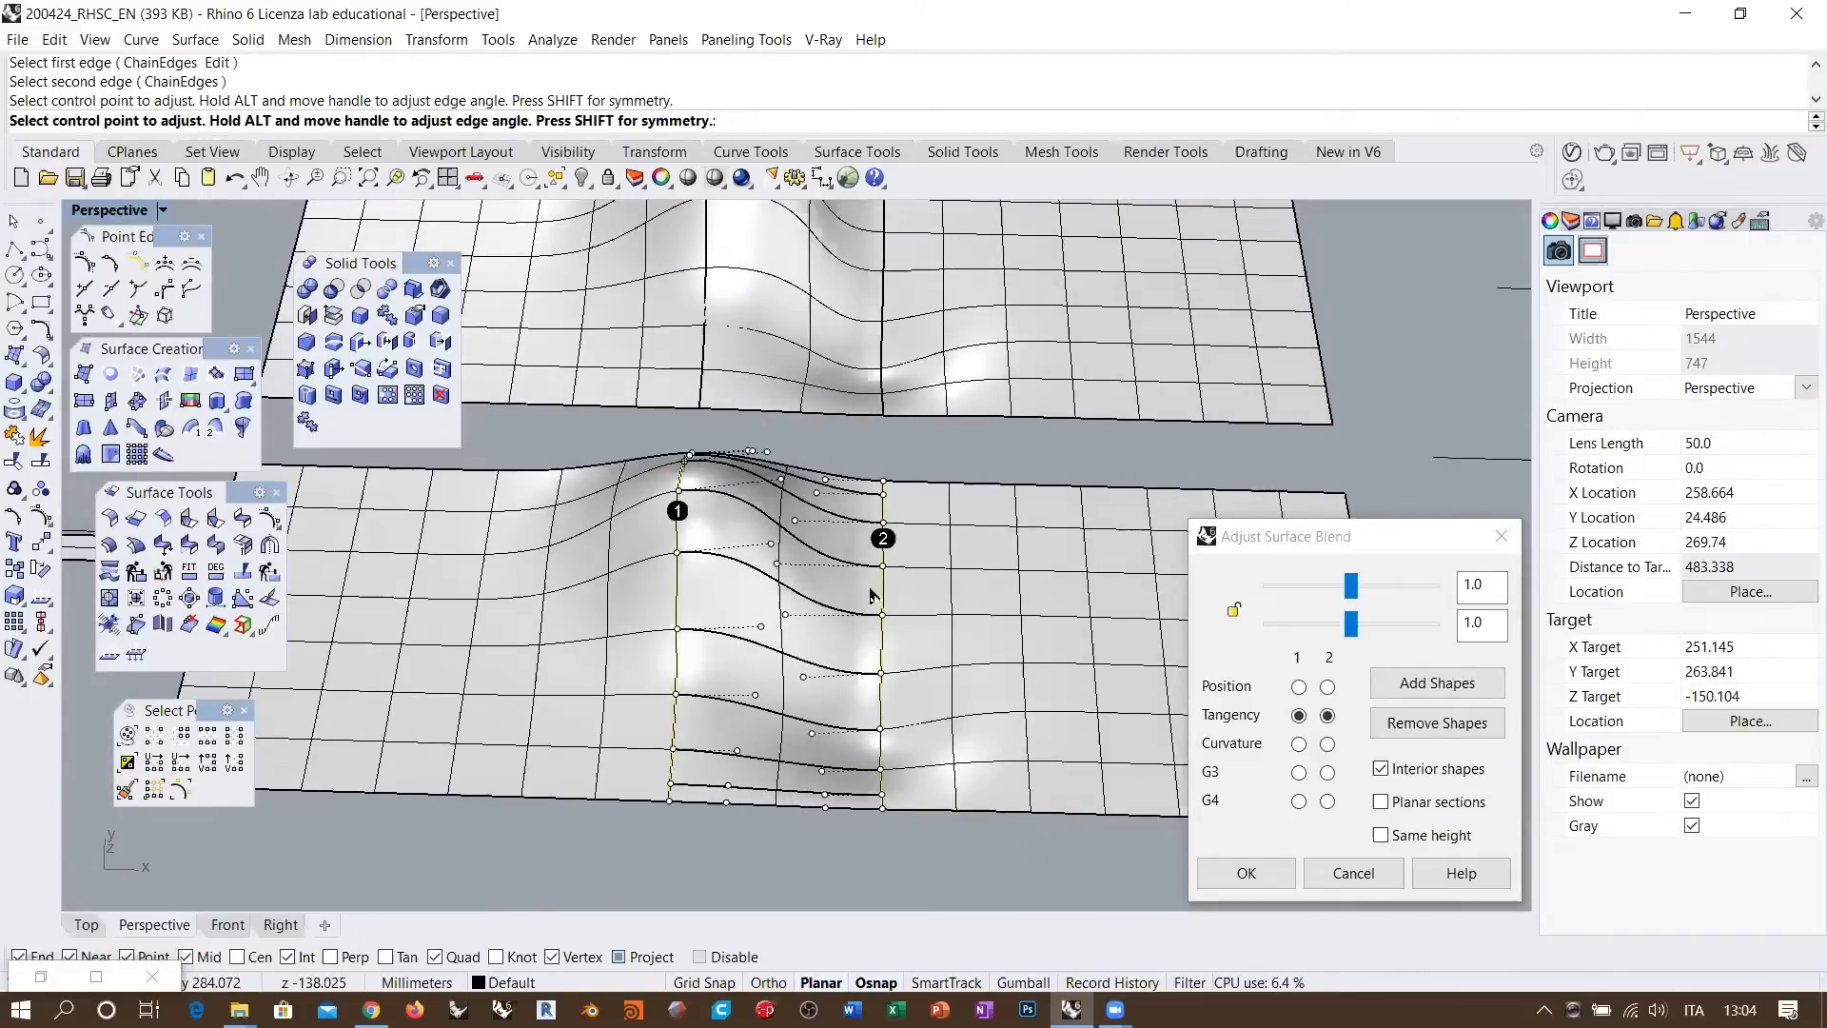
# Turn the blend's interior shapes off to examine the preview along both edges, and turn them back on
pyautogui.click(1381, 768)
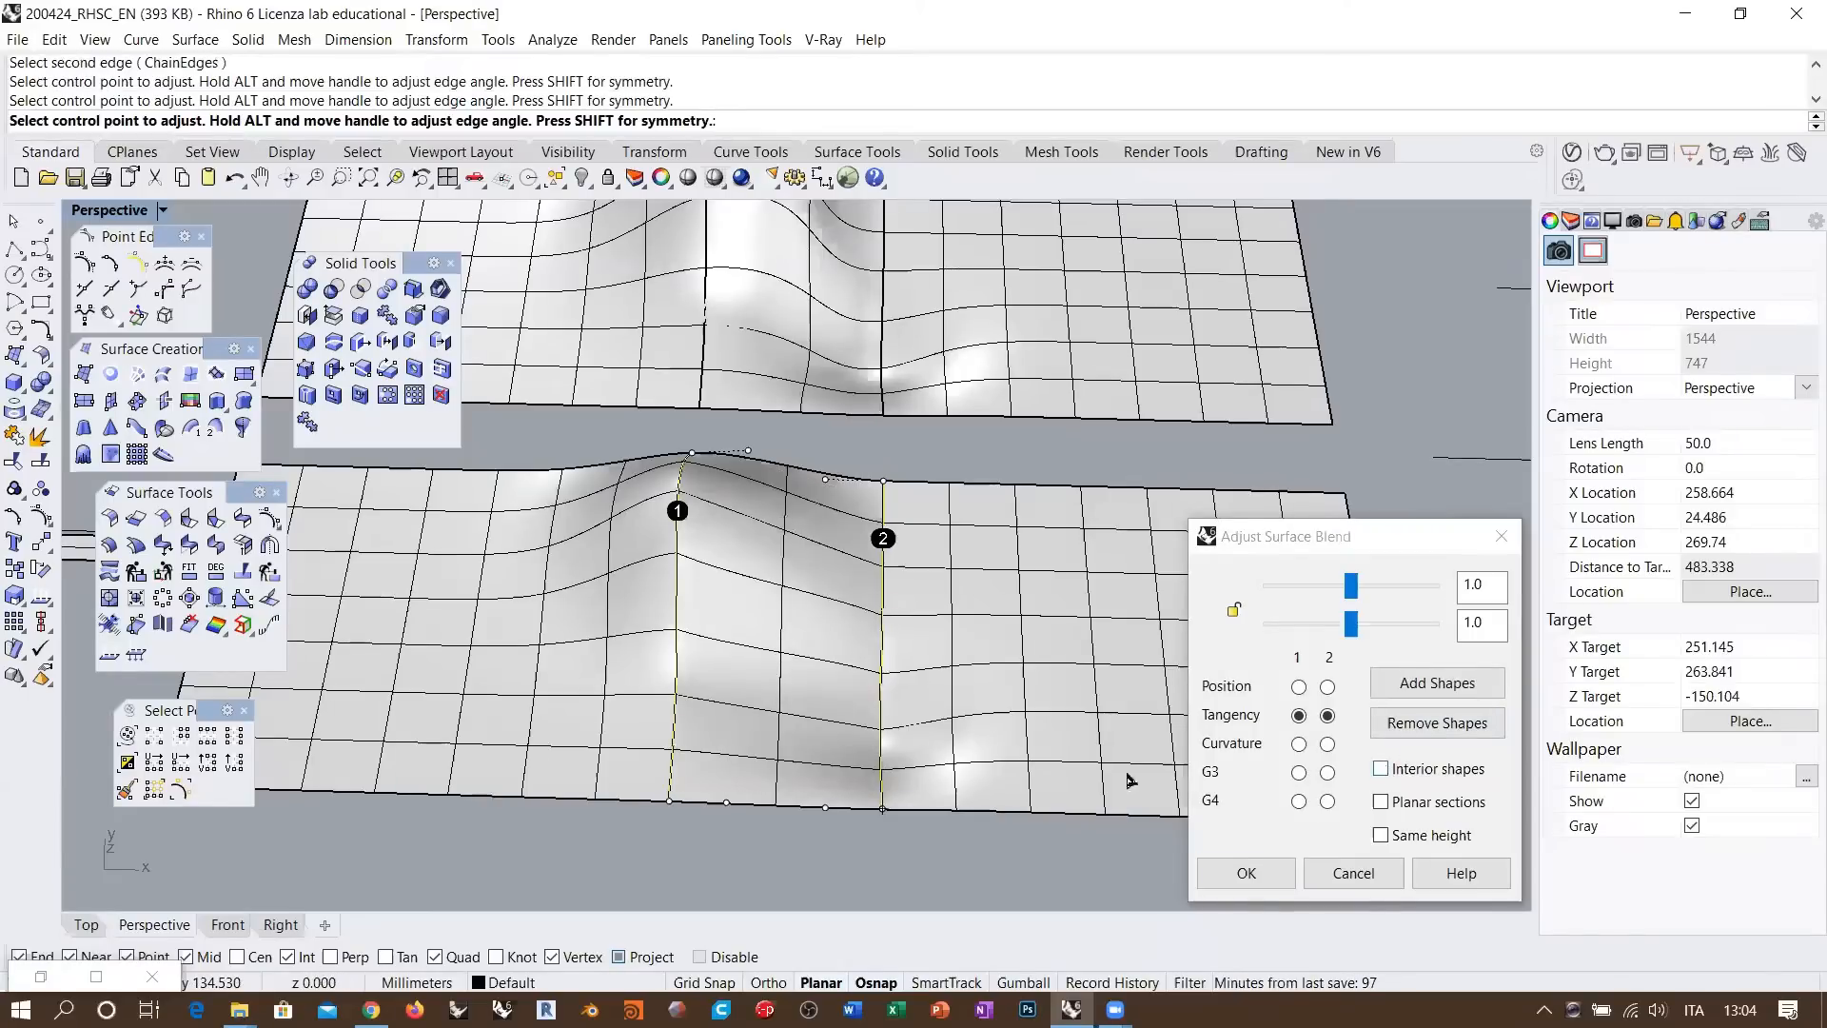
pyautogui.moveTo(1126, 780); pyautogui.dragTo(587, 519, button='right')
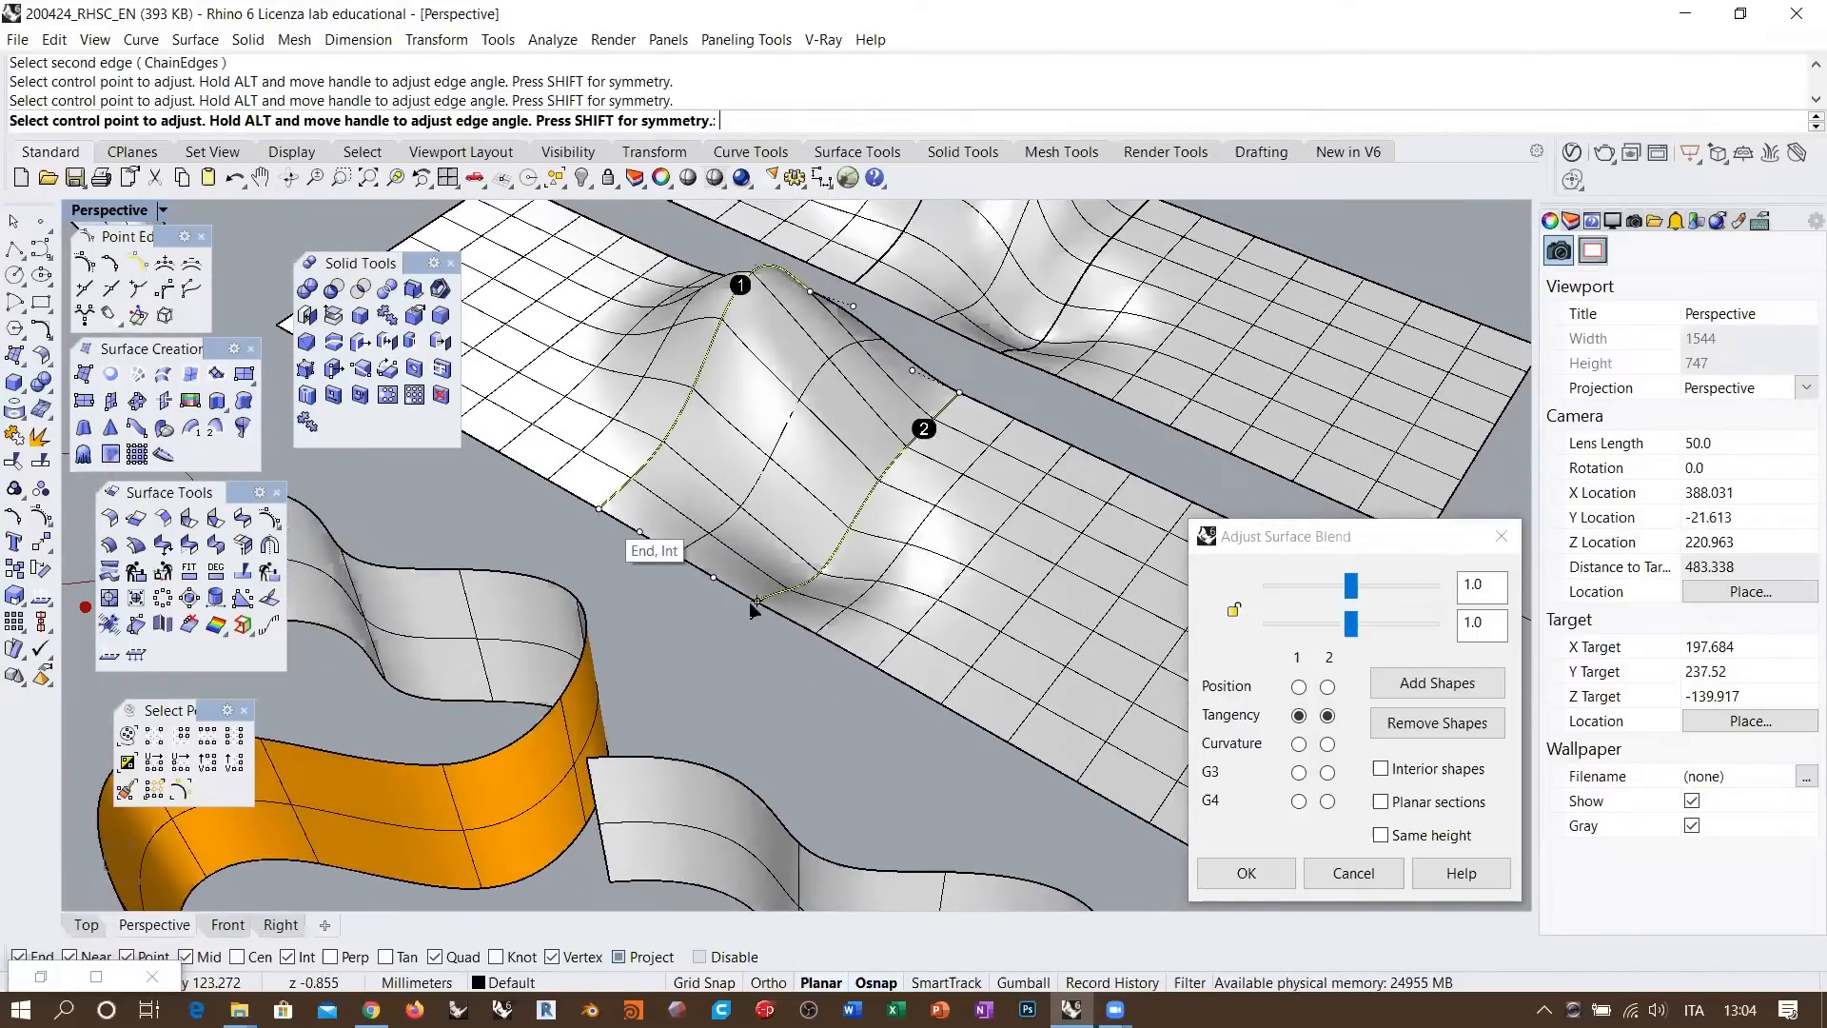
pyautogui.moveTo(880, 457); pyautogui.dragTo(770, 426, button='right')
pyautogui.scroll(4, 695, 362)
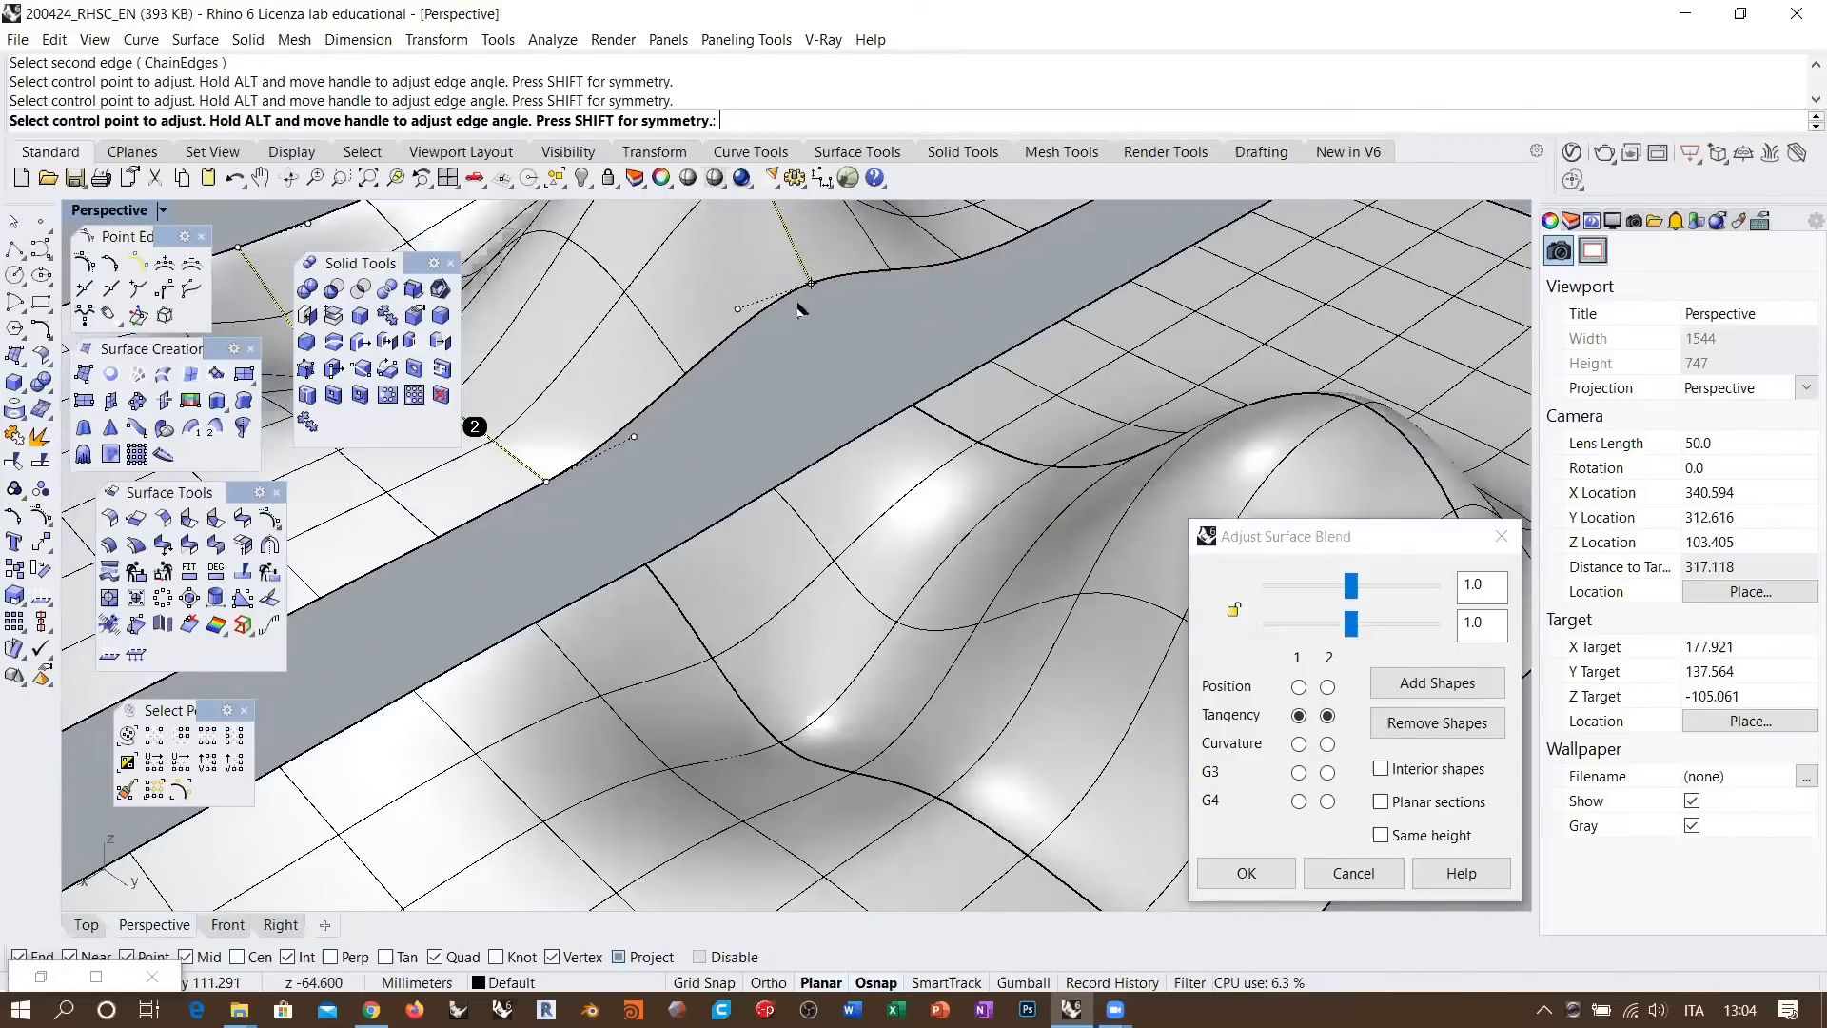
pyautogui.moveTo(614, 461); pyautogui.dragTo(732, 475, button='right')
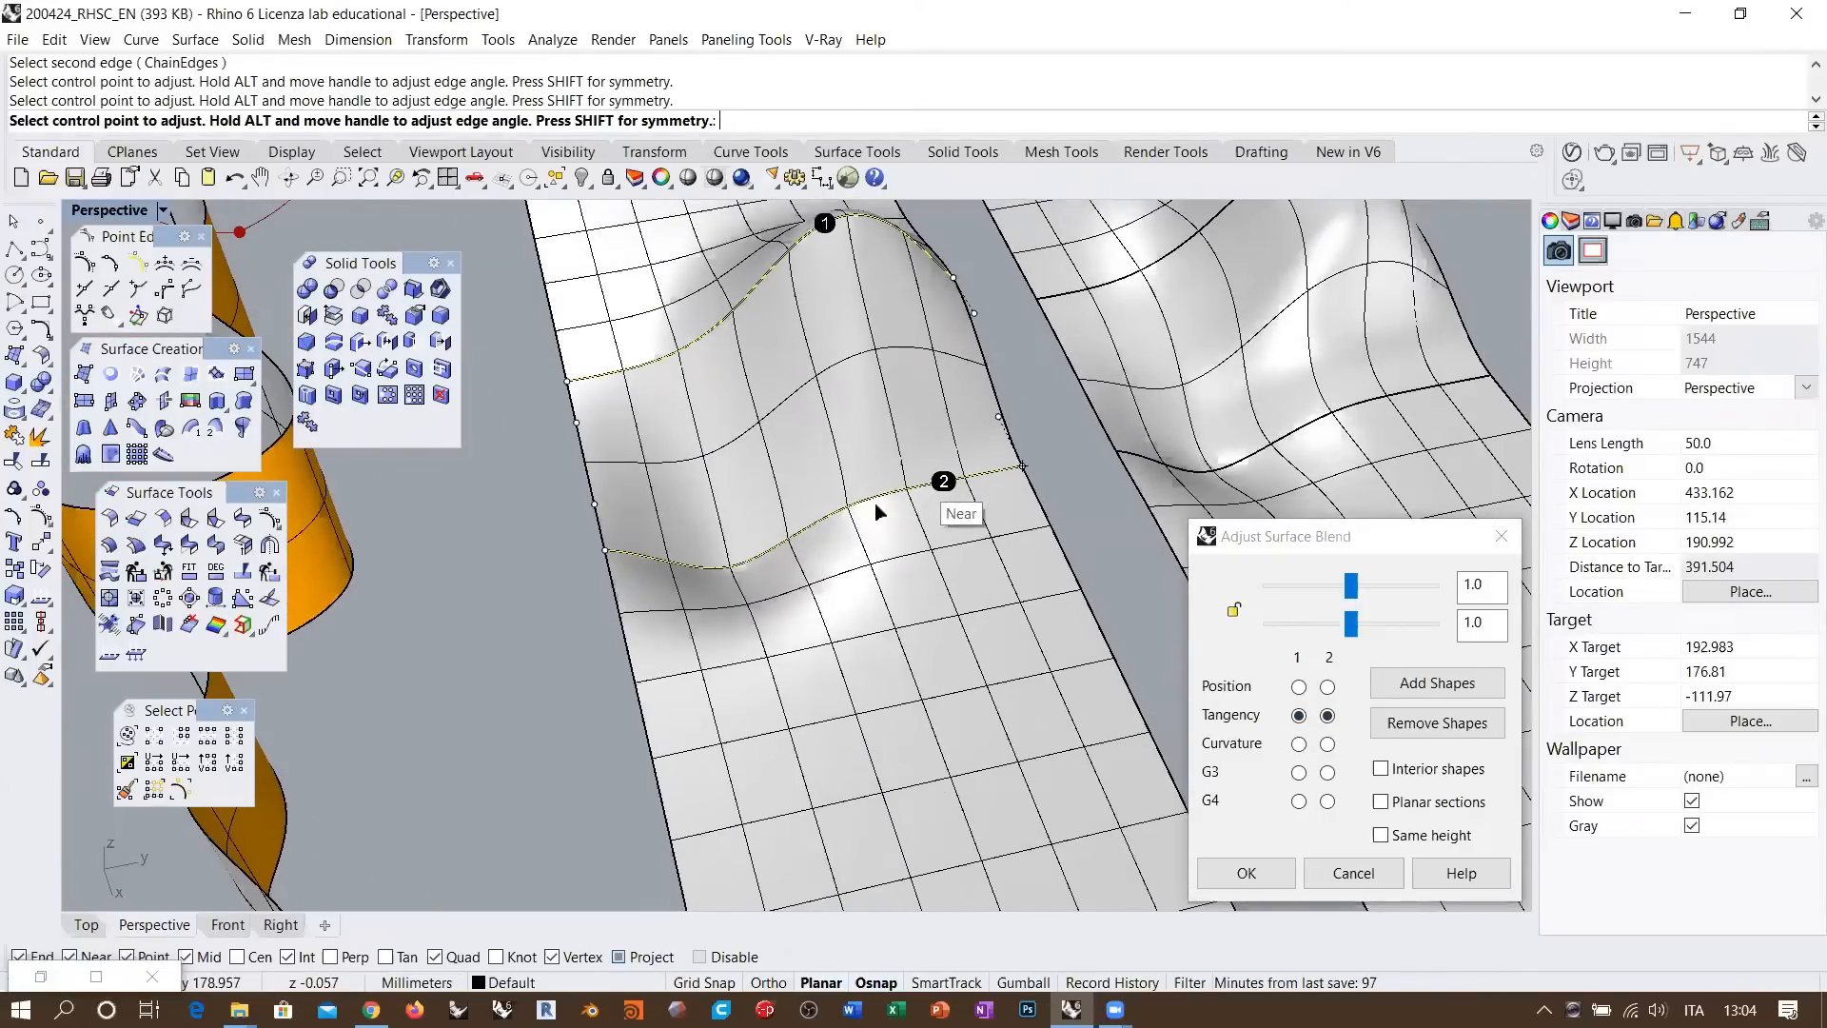
pyautogui.moveTo(837, 538); pyautogui.dragTo(932, 564, button='right')
pyautogui.scroll(10, 929, 562)
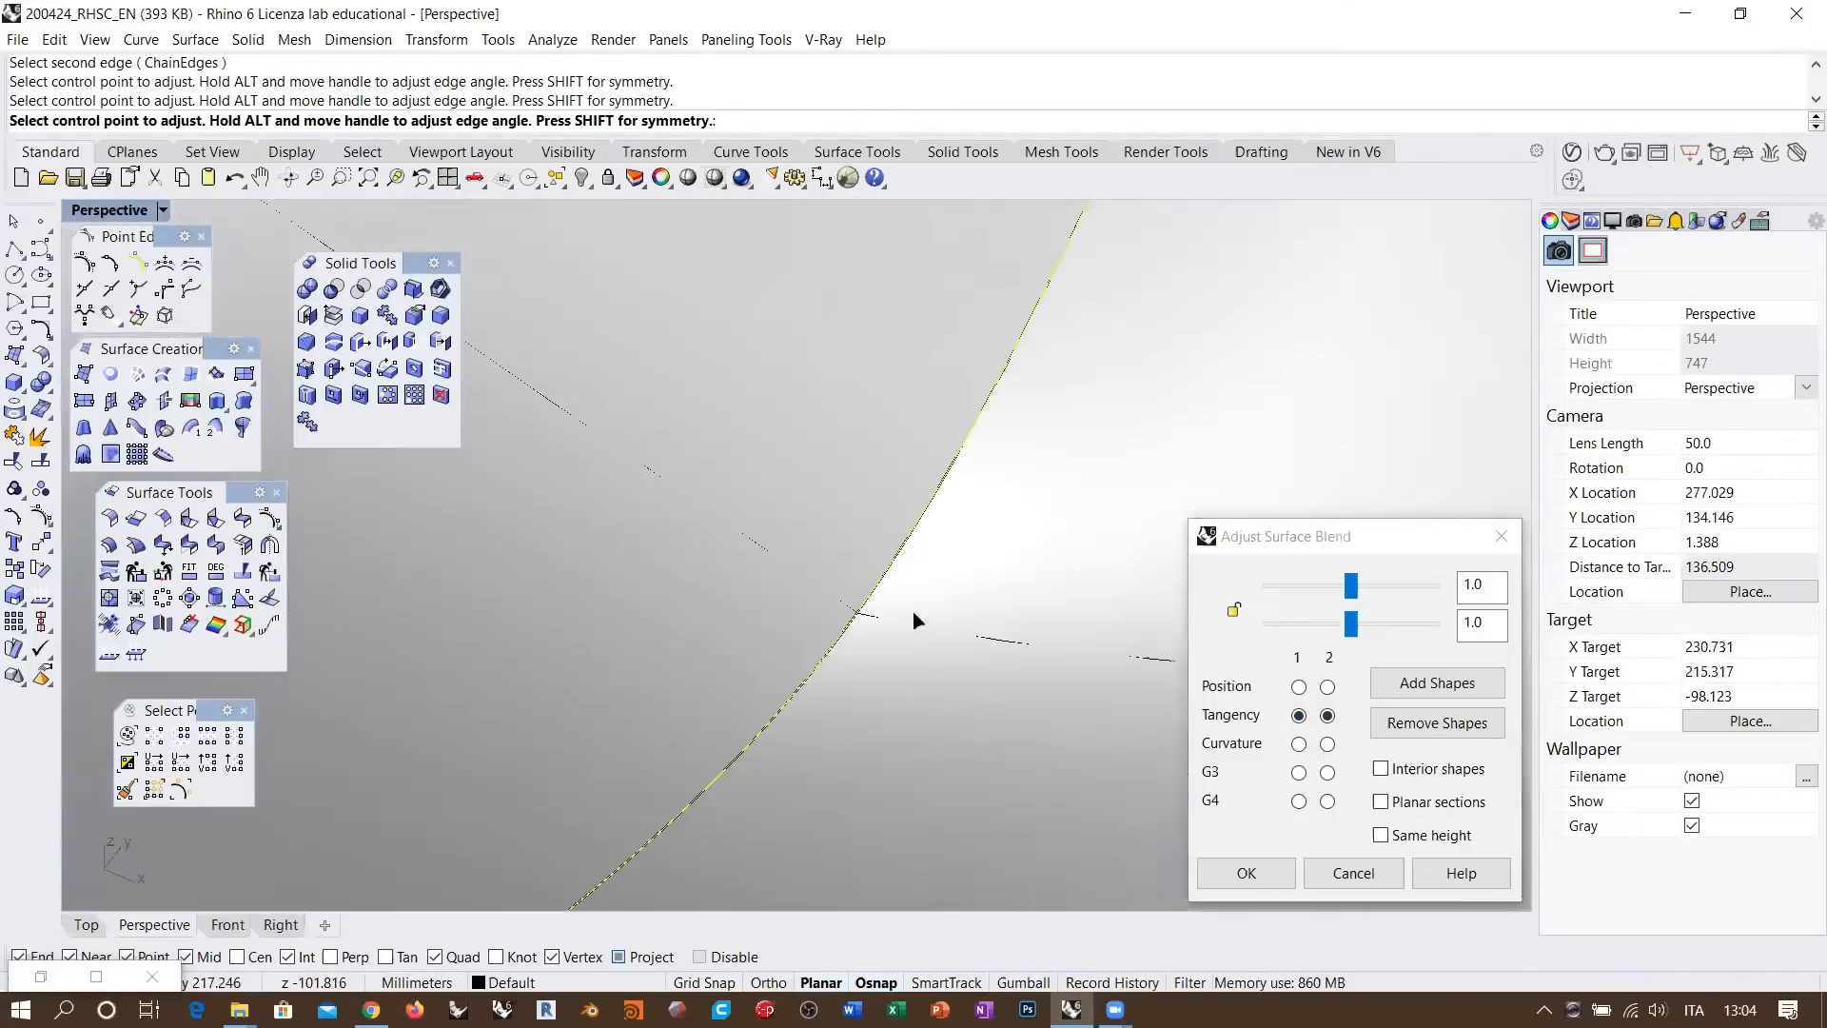
pyautogui.scroll(-8, 934, 603)
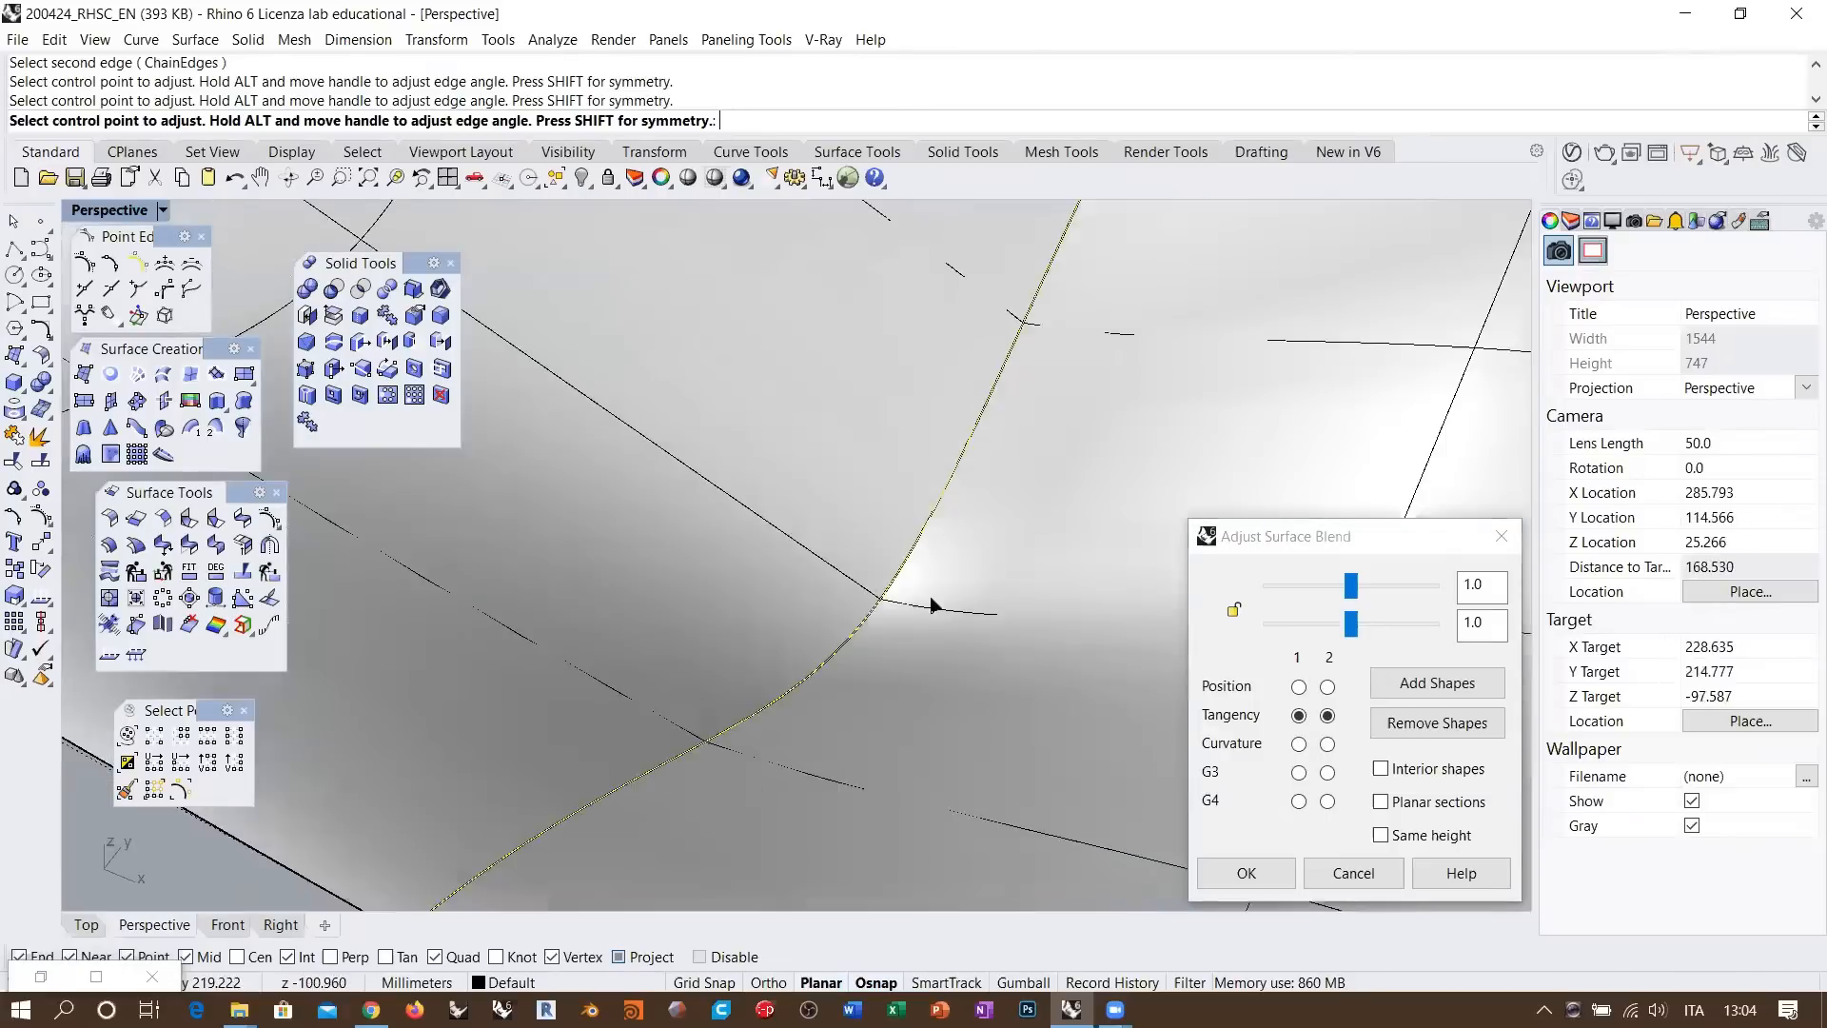
pyautogui.moveTo(1045, 693); pyautogui.dragTo(791, 404, button='right')
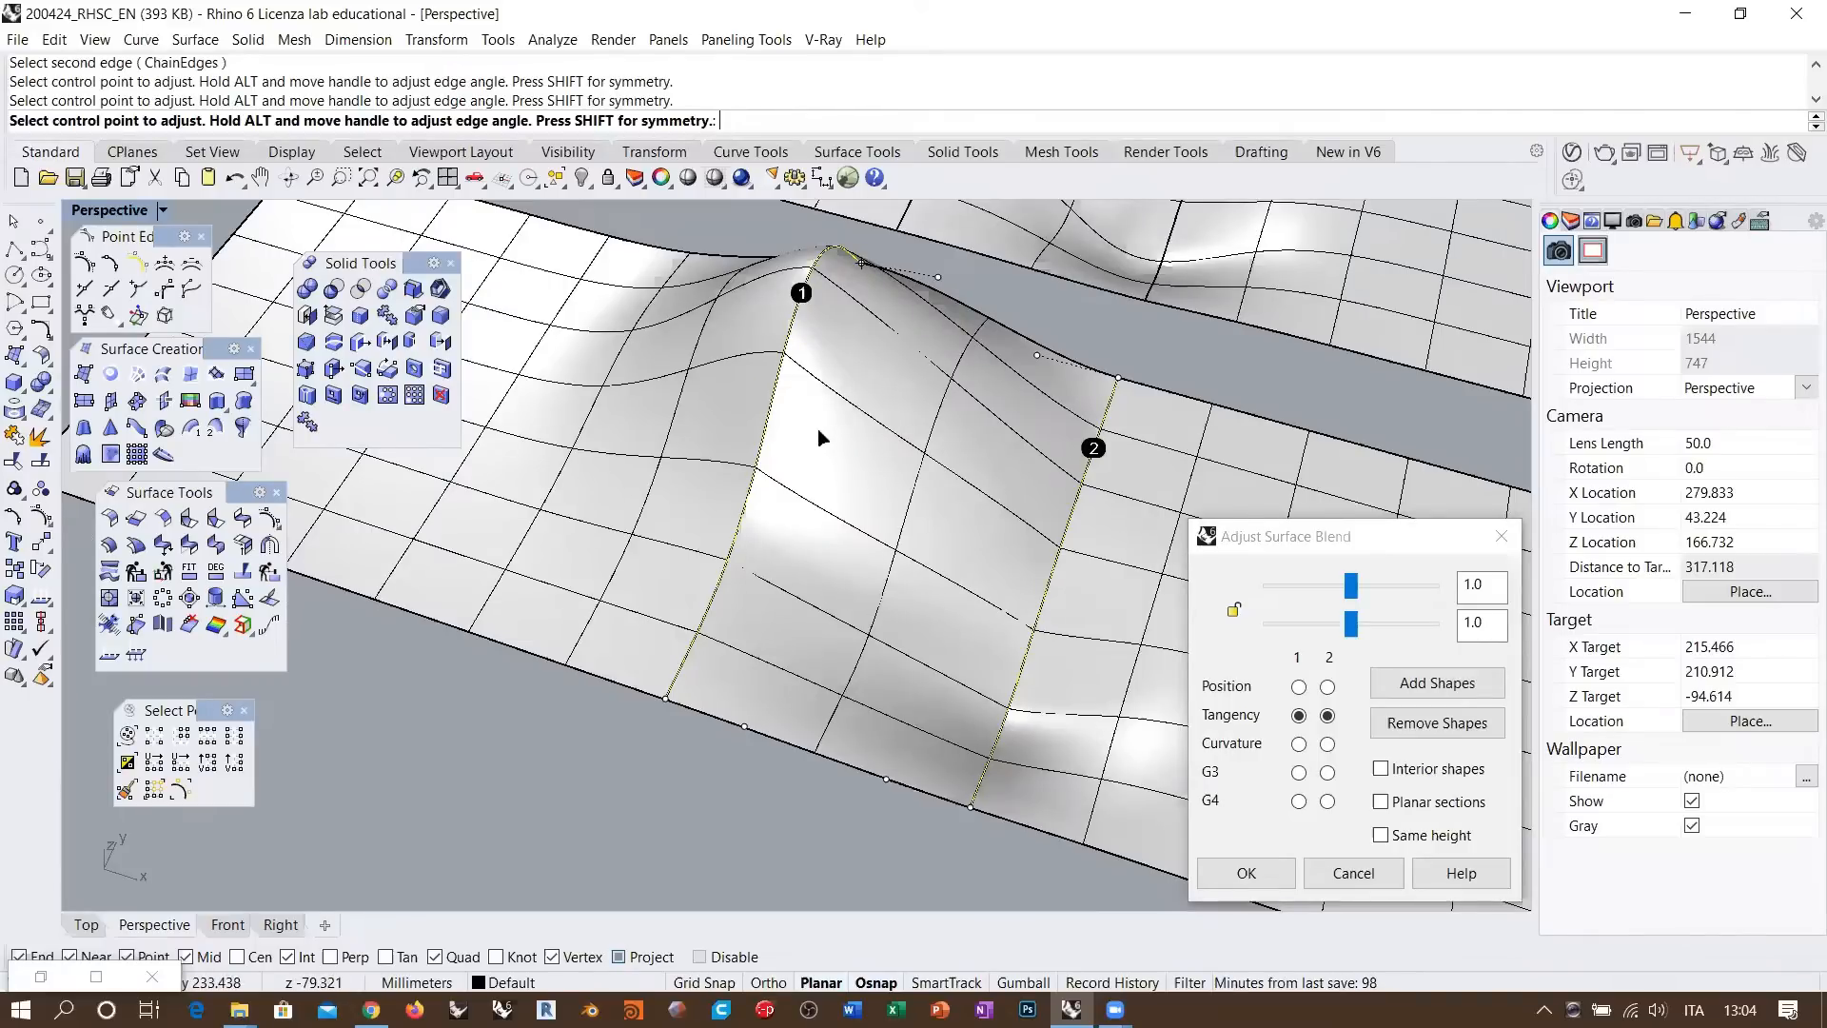
pyautogui.keyDown('shift'); pyautogui.moveTo(829, 435); pyautogui.dragTo(800, 438, button='right'); pyautogui.keyUp('shift')
pyautogui.click(1380, 769)
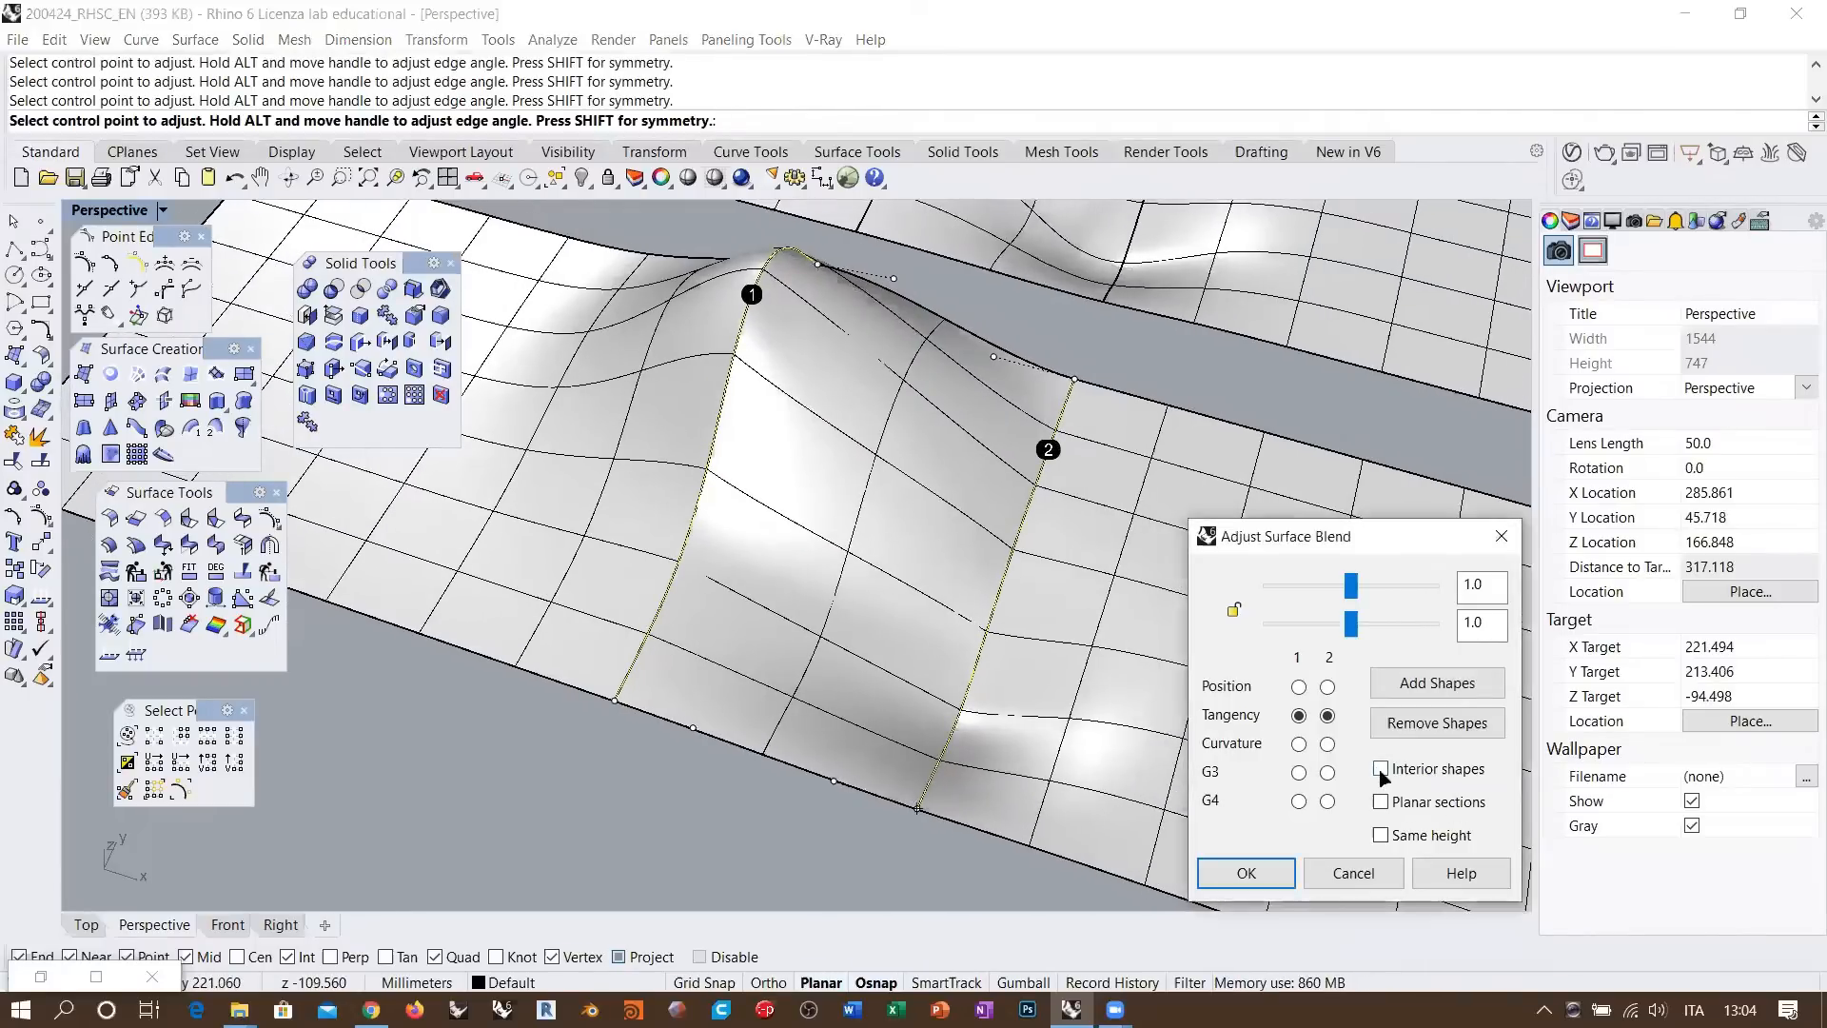
pyautogui.moveTo(951, 654); pyautogui.dragTo(789, 409, button='right')
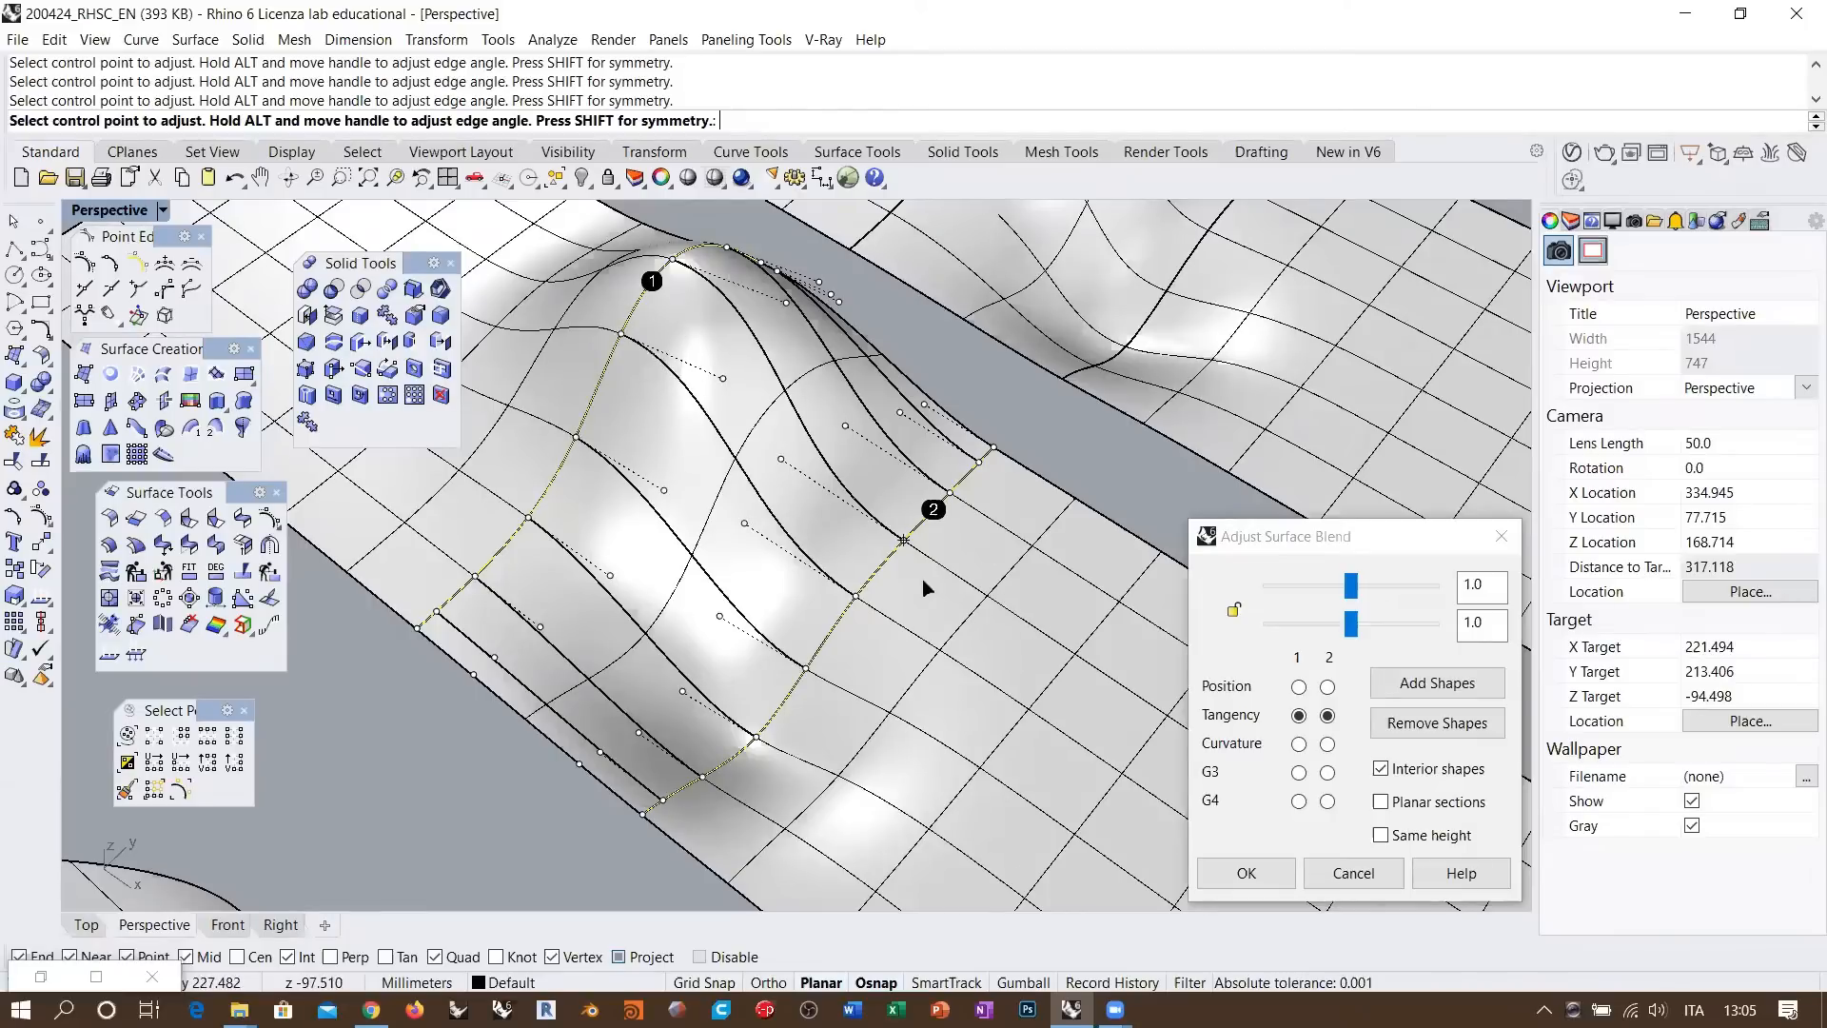
pyautogui.moveTo(926, 568); pyautogui.dragTo(810, 830, button='right')
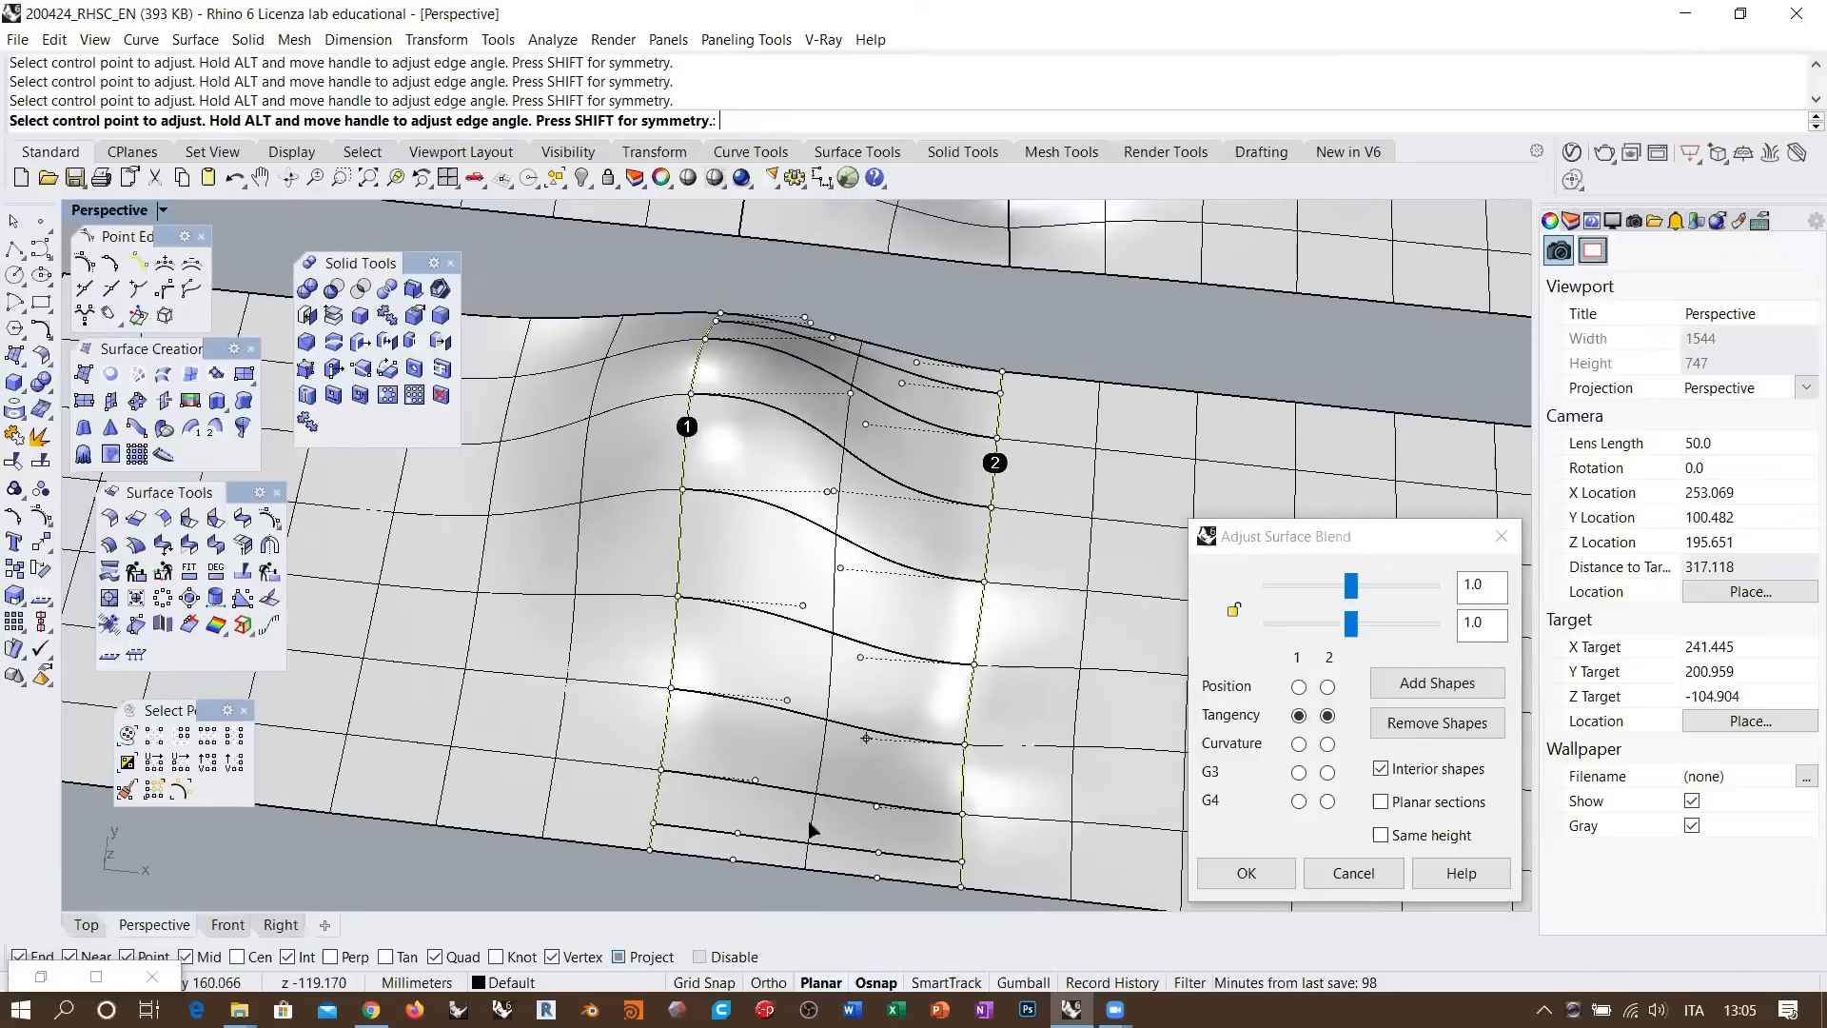
# Disable object snaps and pull two interior blend handles of edge 1 toward edge 2
pyautogui.click(718, 954)
pyautogui.click(850, 391)
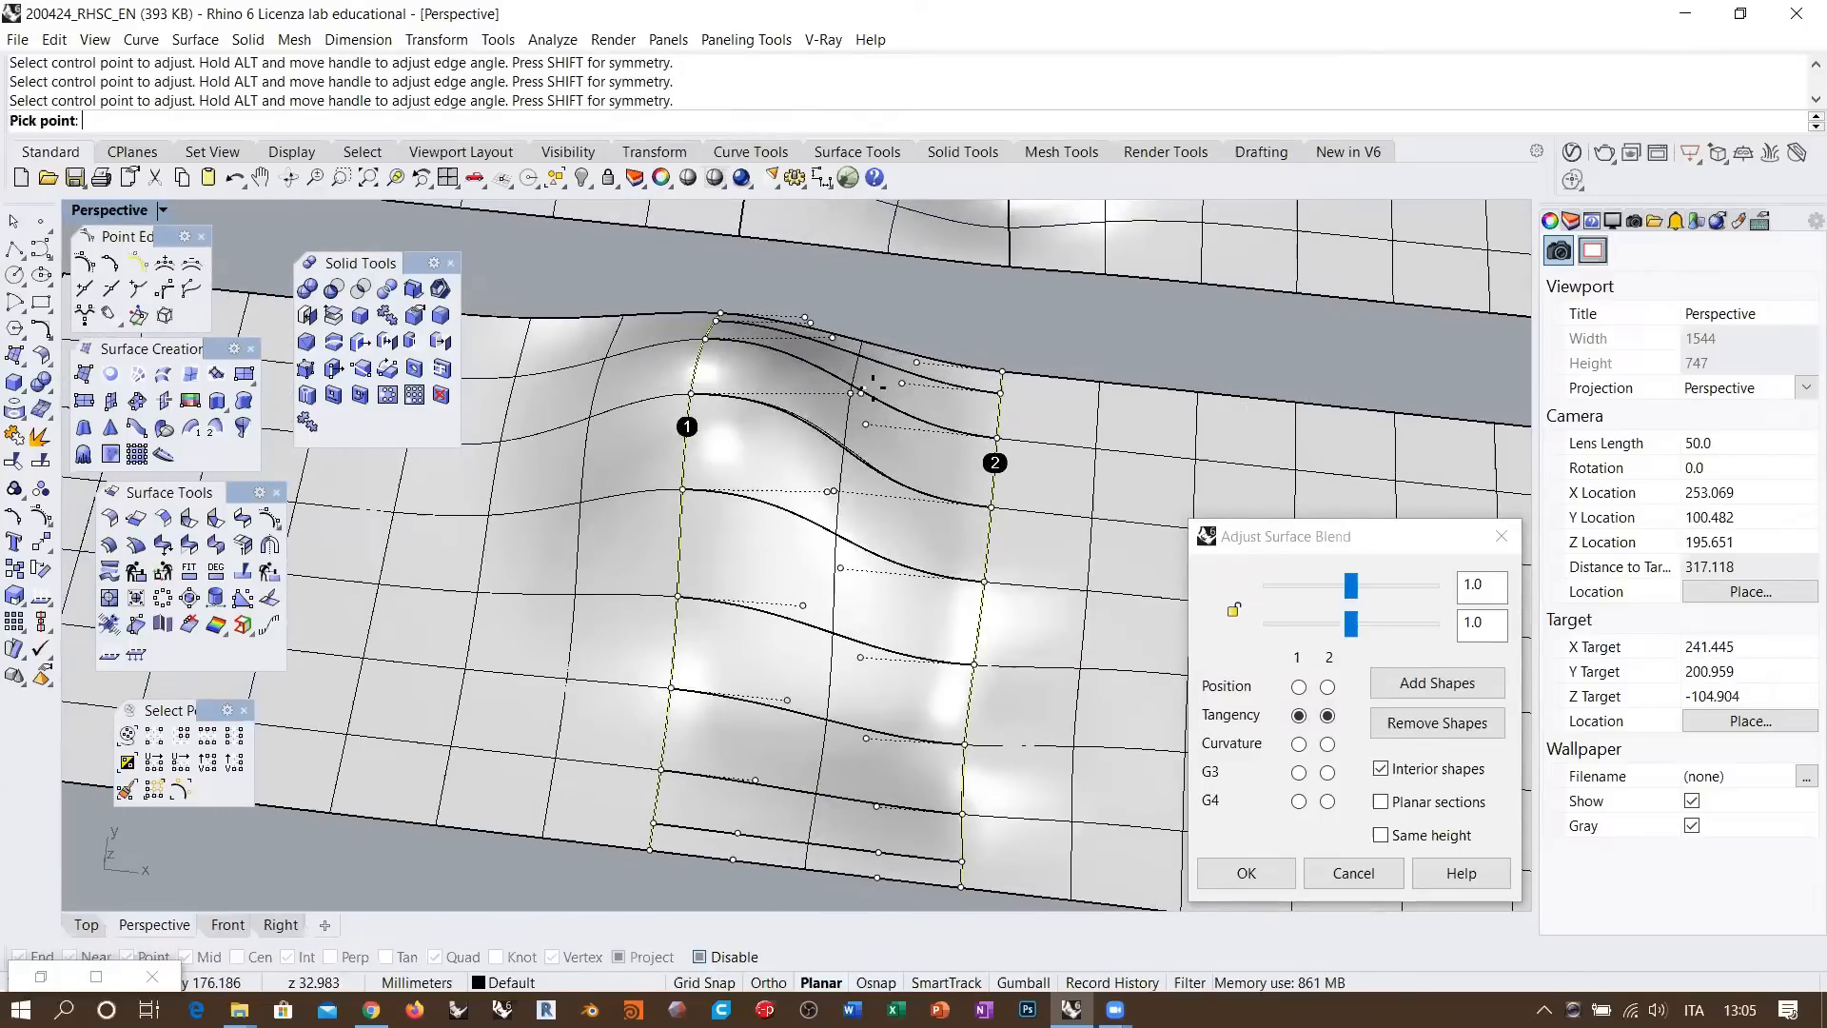
pyautogui.click(832, 491)
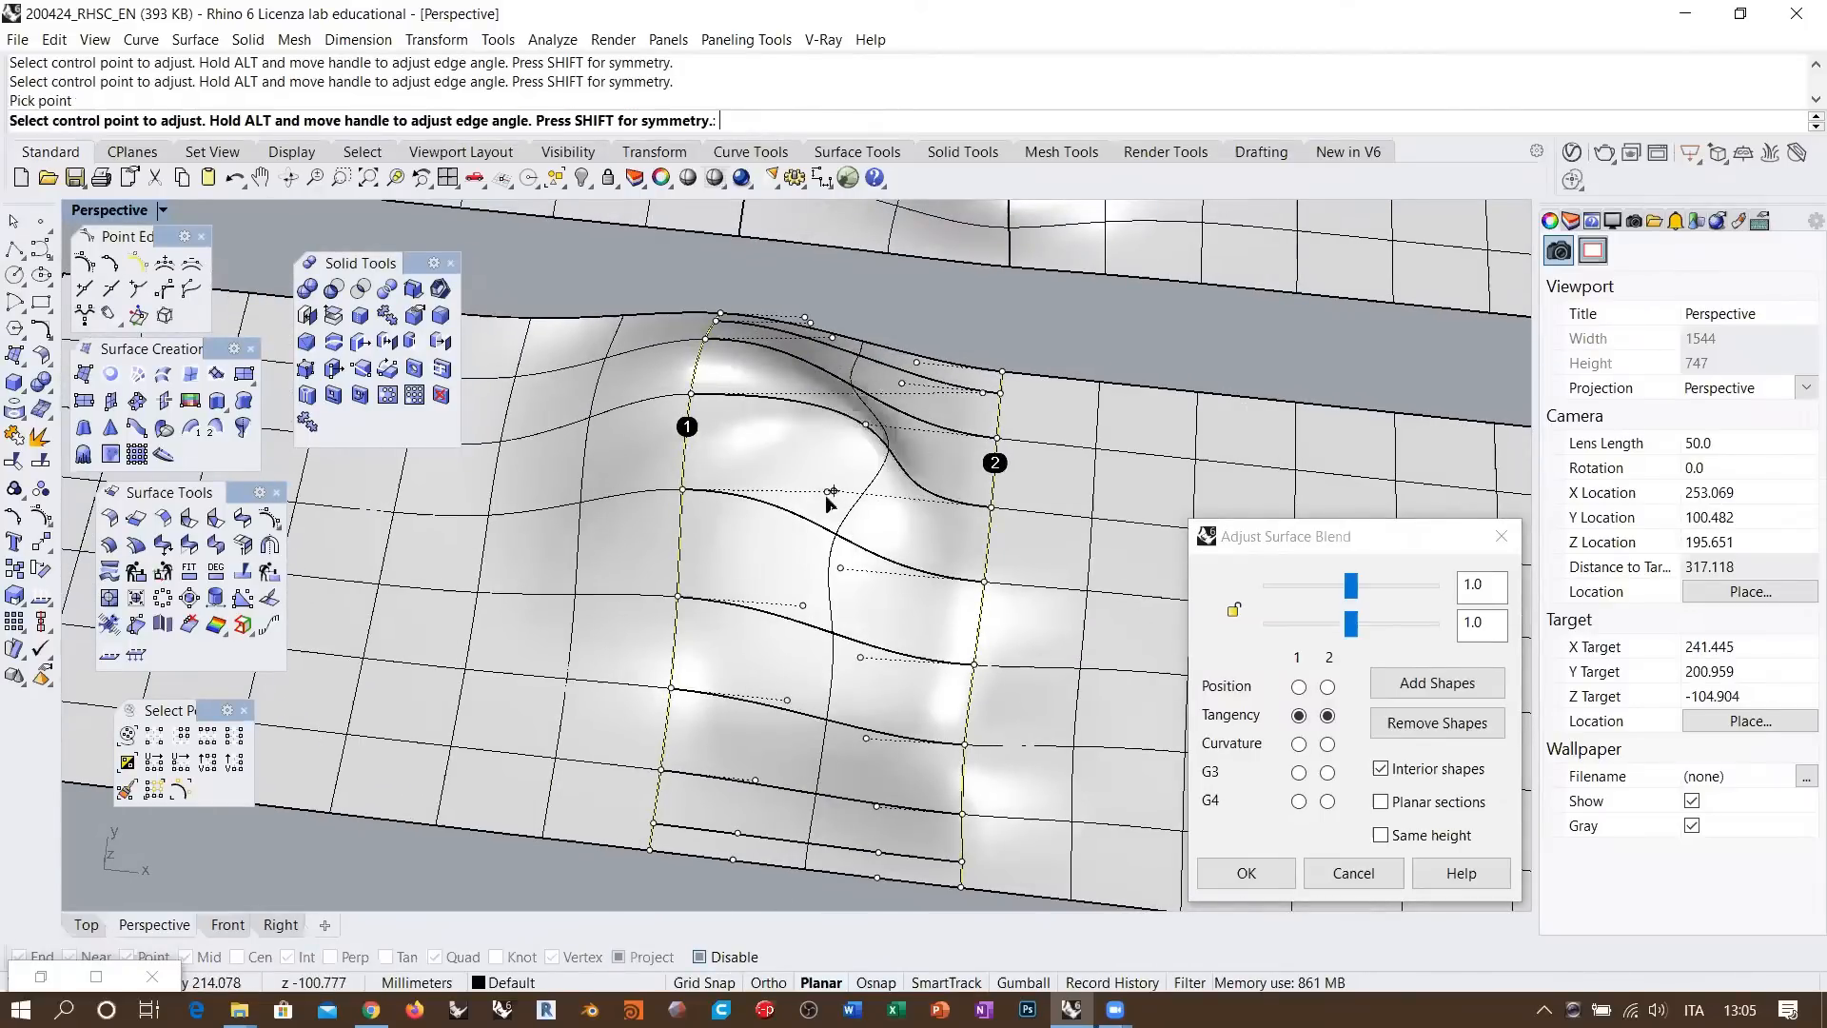
pyautogui.moveTo(839, 512); pyautogui.dragTo(902, 563, button='right')
pyautogui.click(796, 512)
pyautogui.click(894, 535)
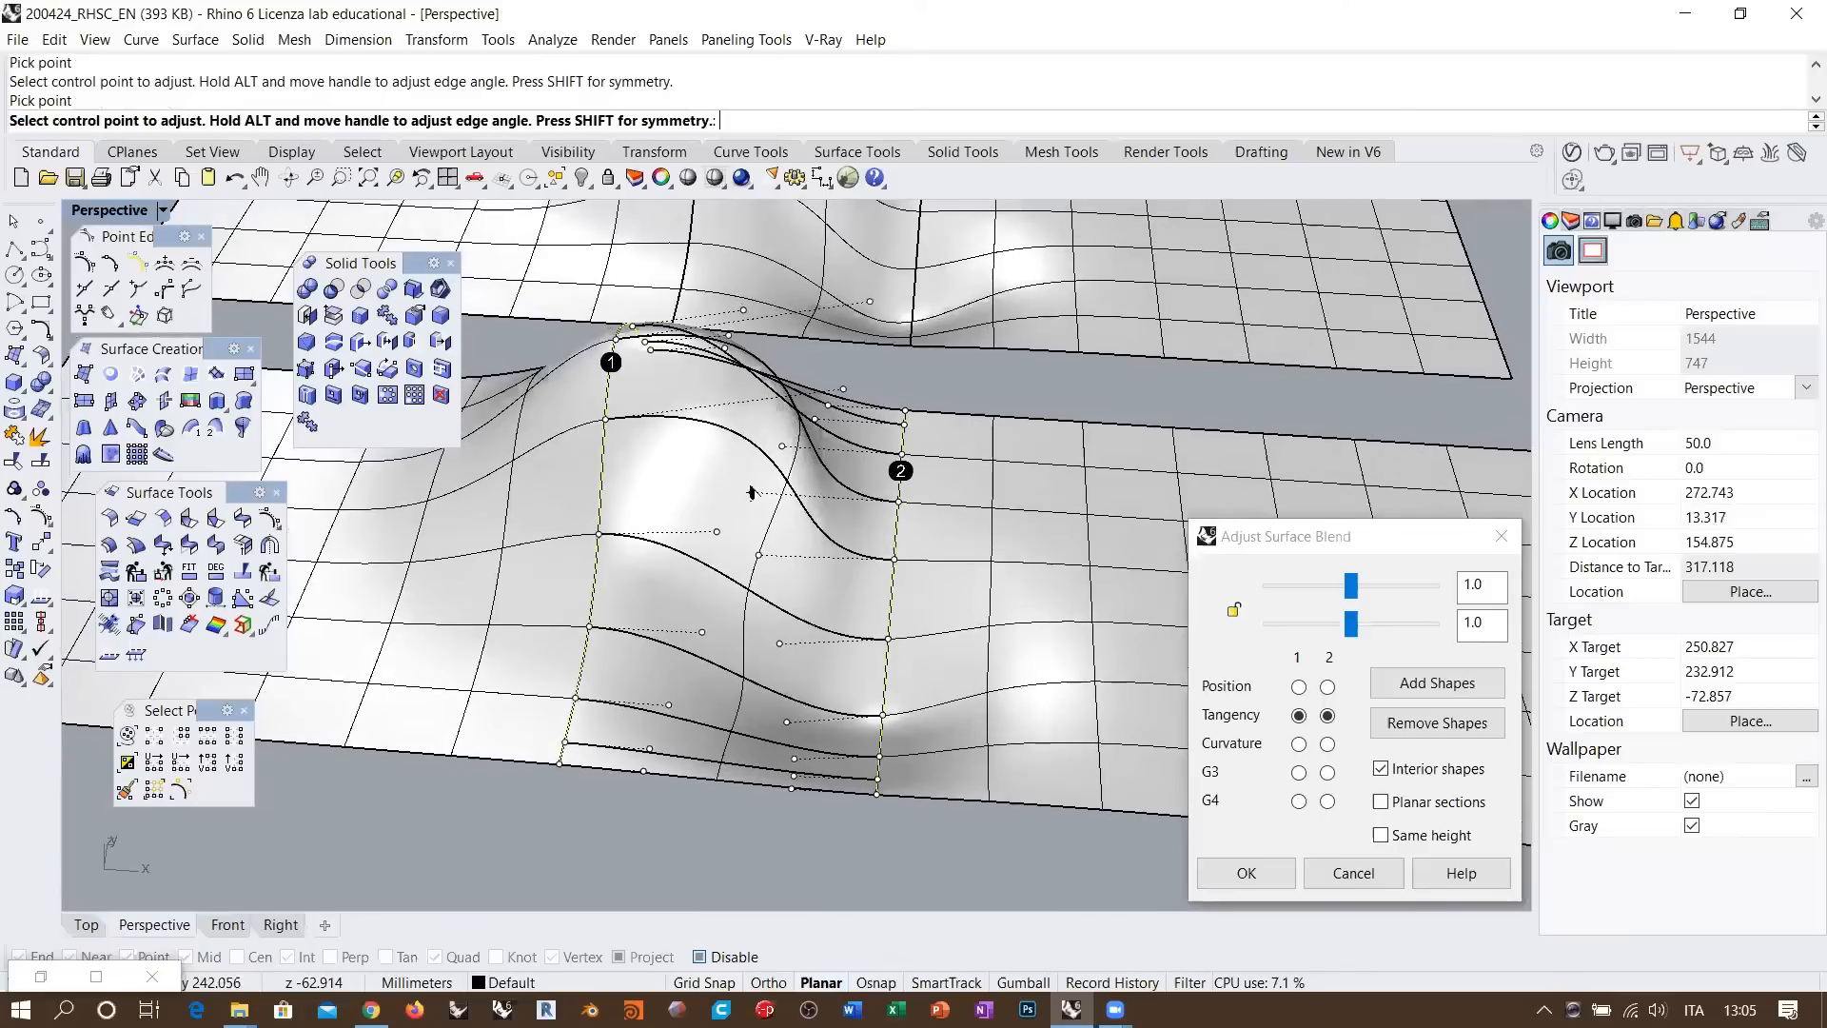
# Pull two interior blend handles of edge 2 toward edge 1 and create the tangent blend surface
pyautogui.click(751, 493)
pyautogui.click(716, 440)
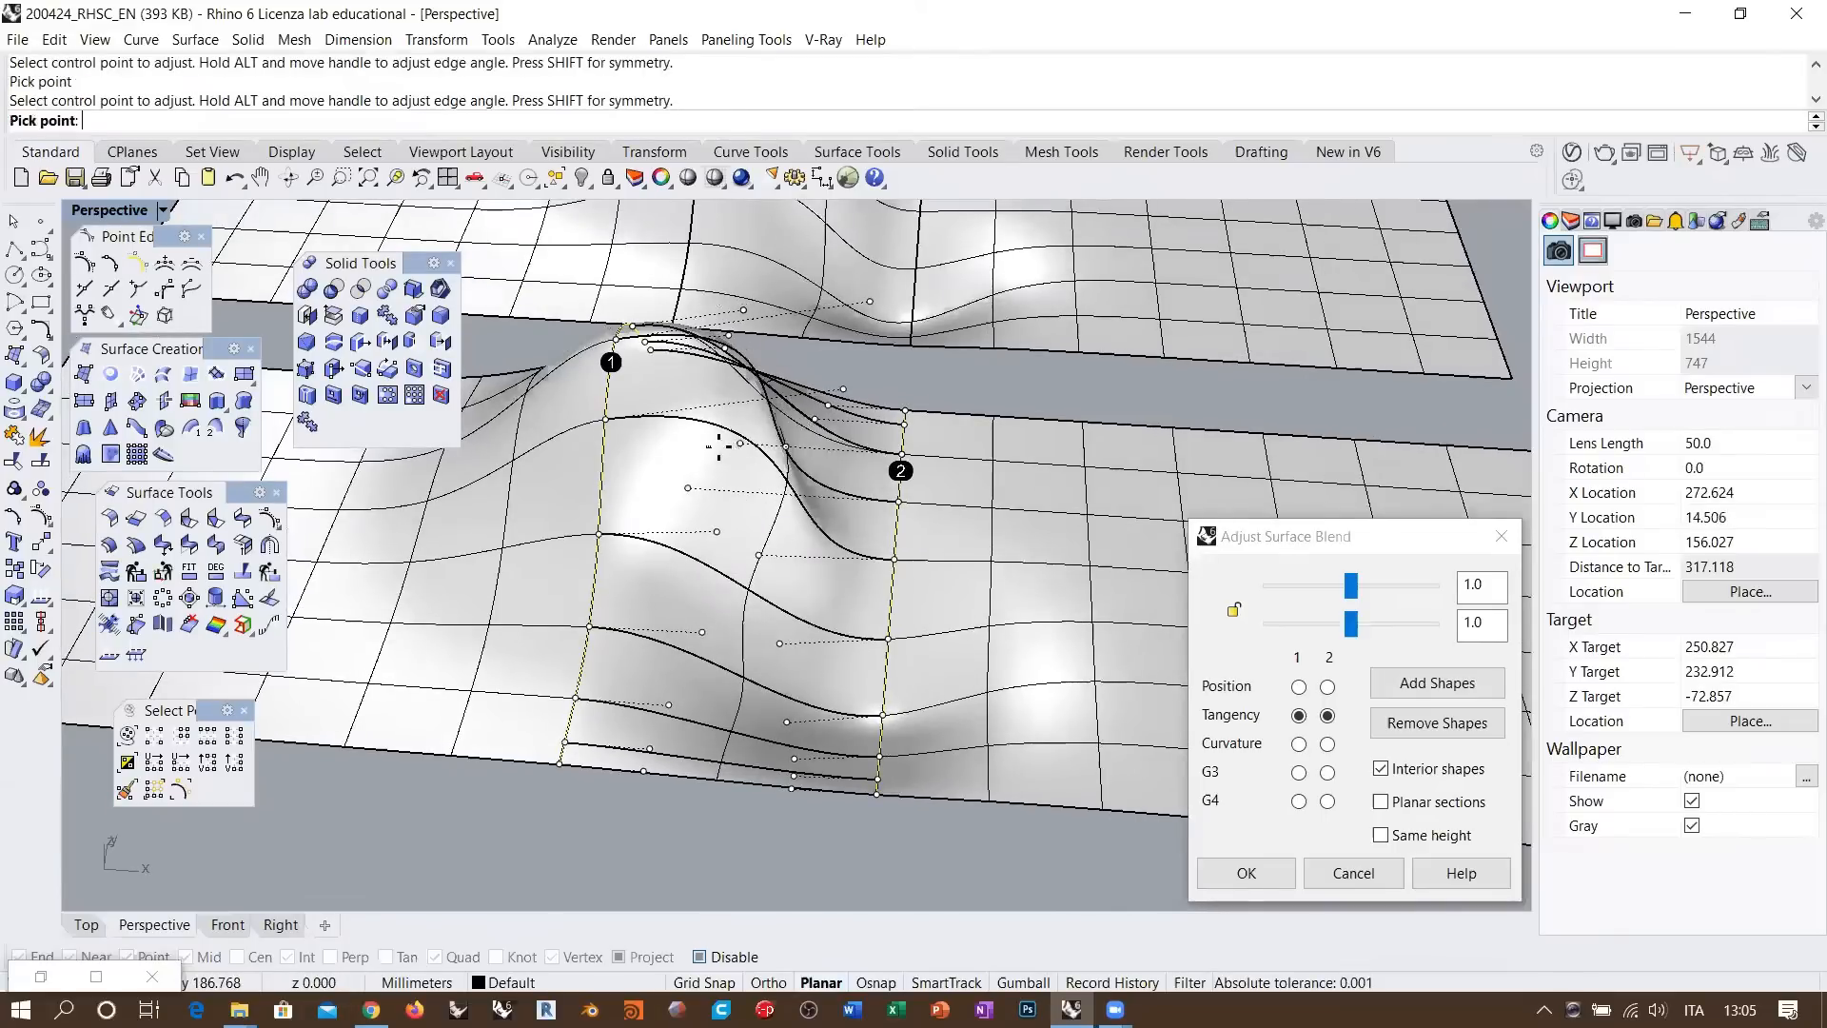
pyautogui.click(759, 556)
pyautogui.click(701, 551)
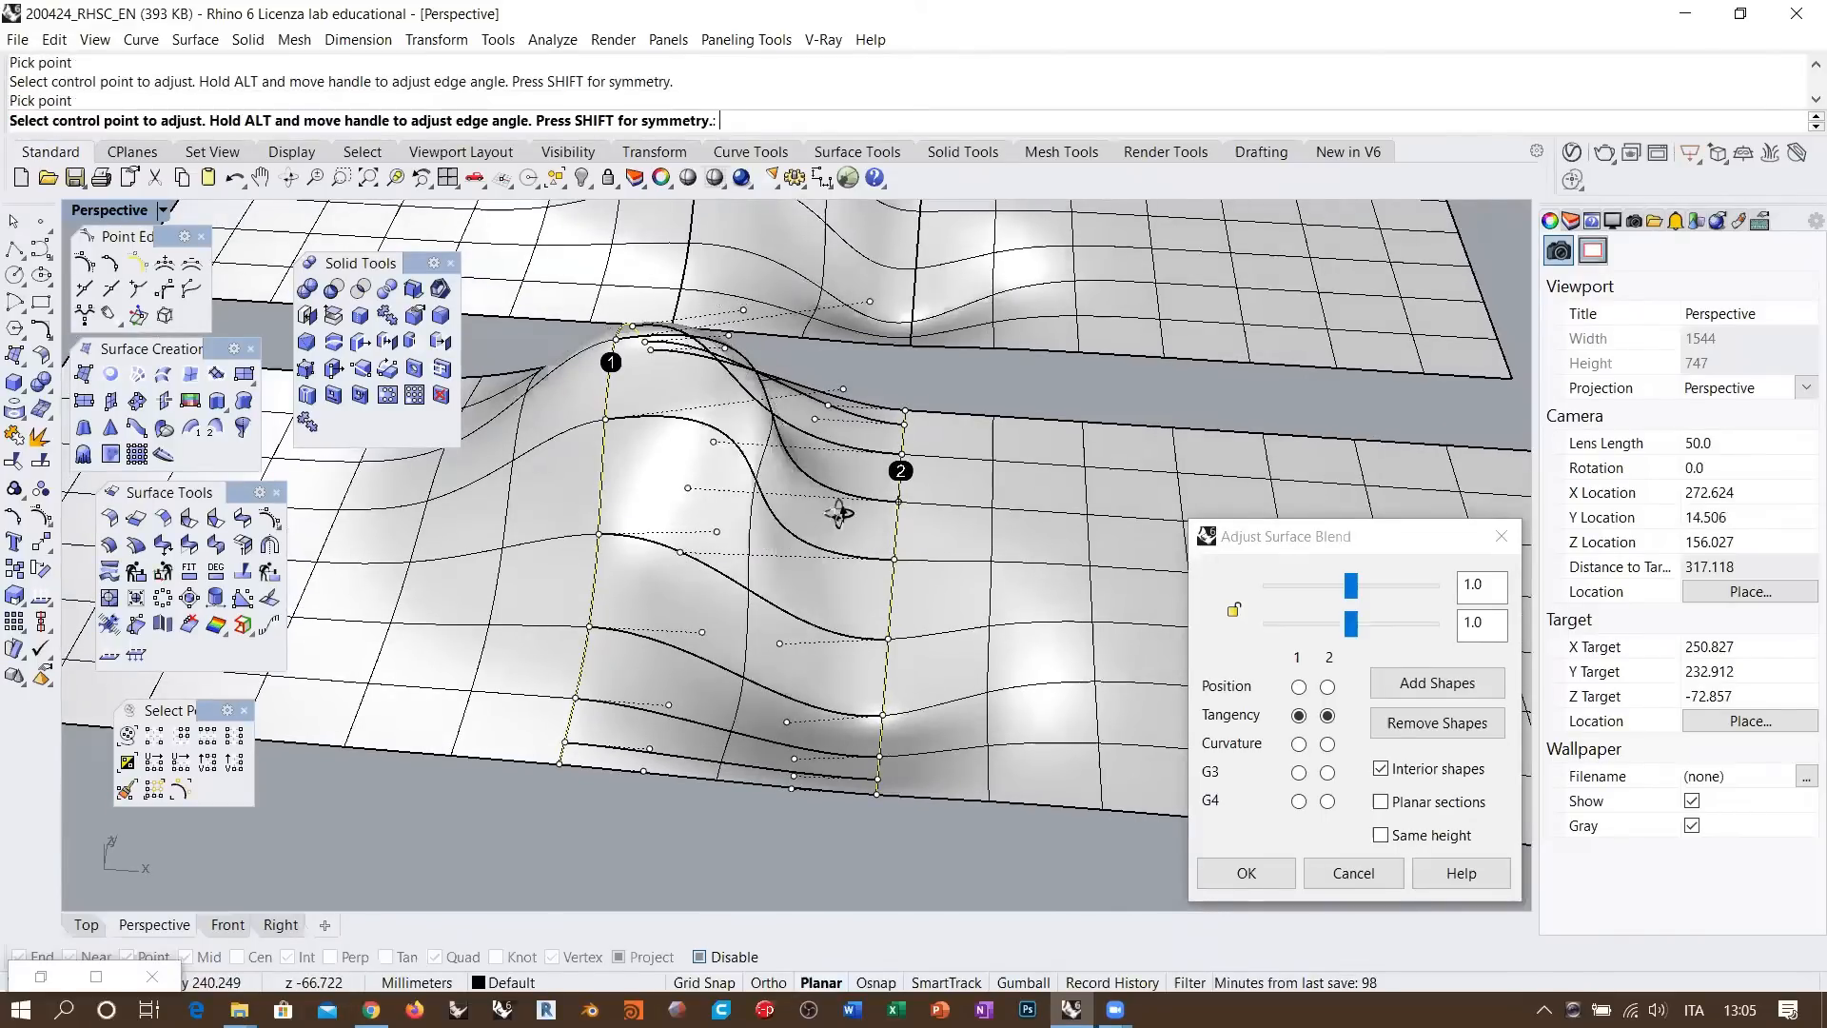
pyautogui.moveTo(840, 512); pyautogui.dragTo(806, 445, button='right')
pyautogui.moveTo(933, 465); pyautogui.dragTo(821, 407, button='right')
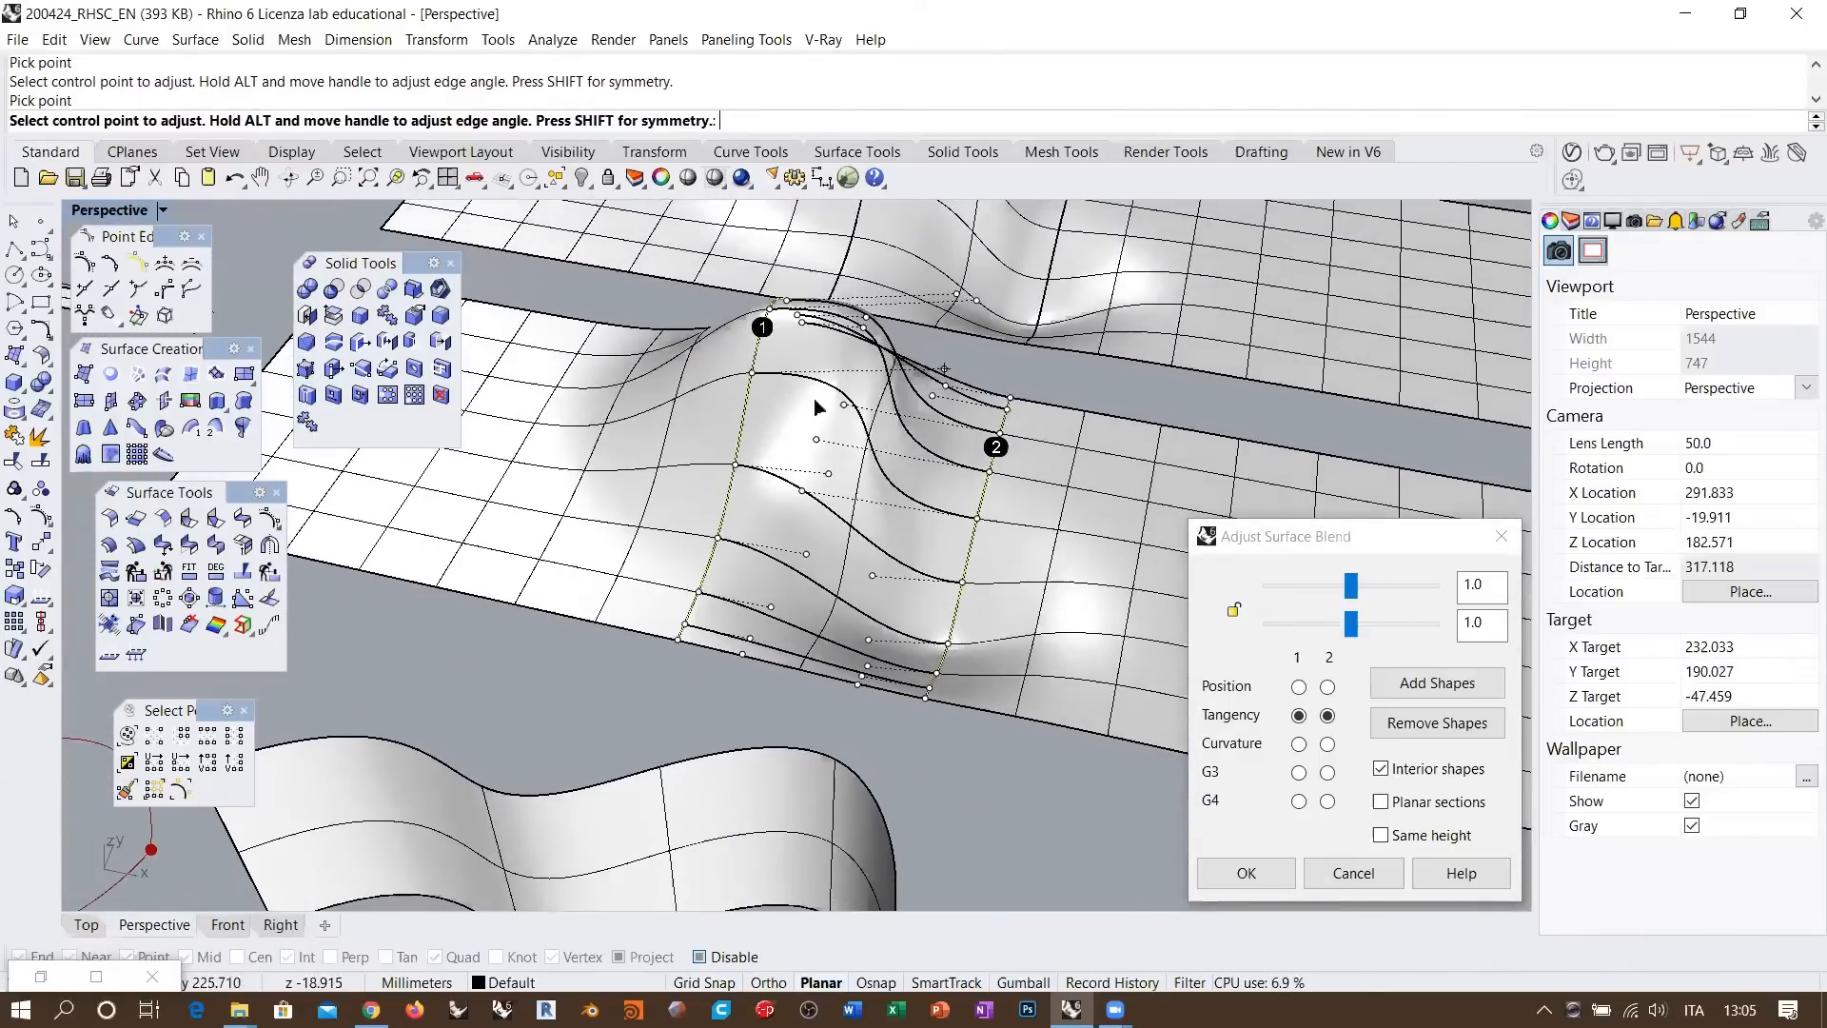
pyautogui.rightClick(863, 523)
pyautogui.keyDown('shift'); pyautogui.moveTo(931, 487); pyautogui.dragTo(797, 582, button='right'); pyautogui.keyUp('shift')
pyautogui.moveTo(797, 583)
pyautogui.keyDown('shift'); pyautogui.mouseDown(button='right')
pyautogui.moveTo(798, 633)
pyautogui.moveTo(814, 559)
pyautogui.mouseUp(button='right'); pyautogui.keyUp('shift')
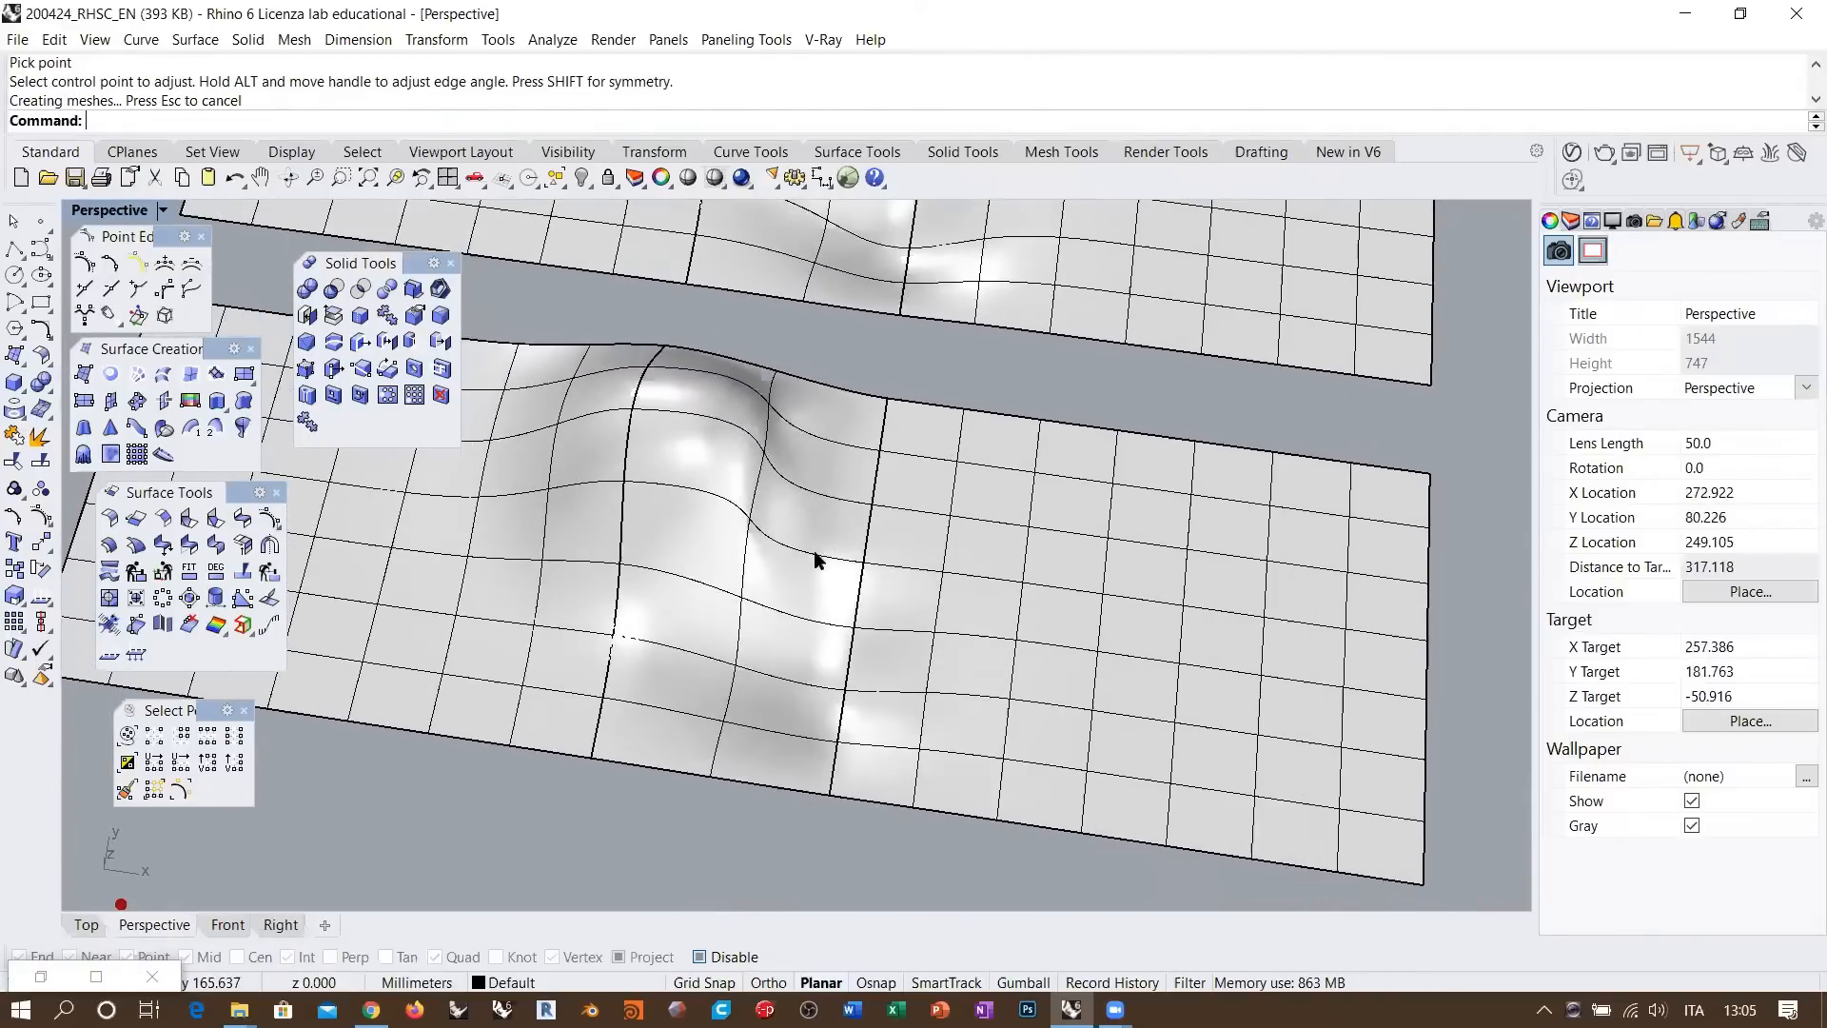
# Show the control points of the new blend surface and examine their layout between the two edges
pyautogui.click(709, 497)
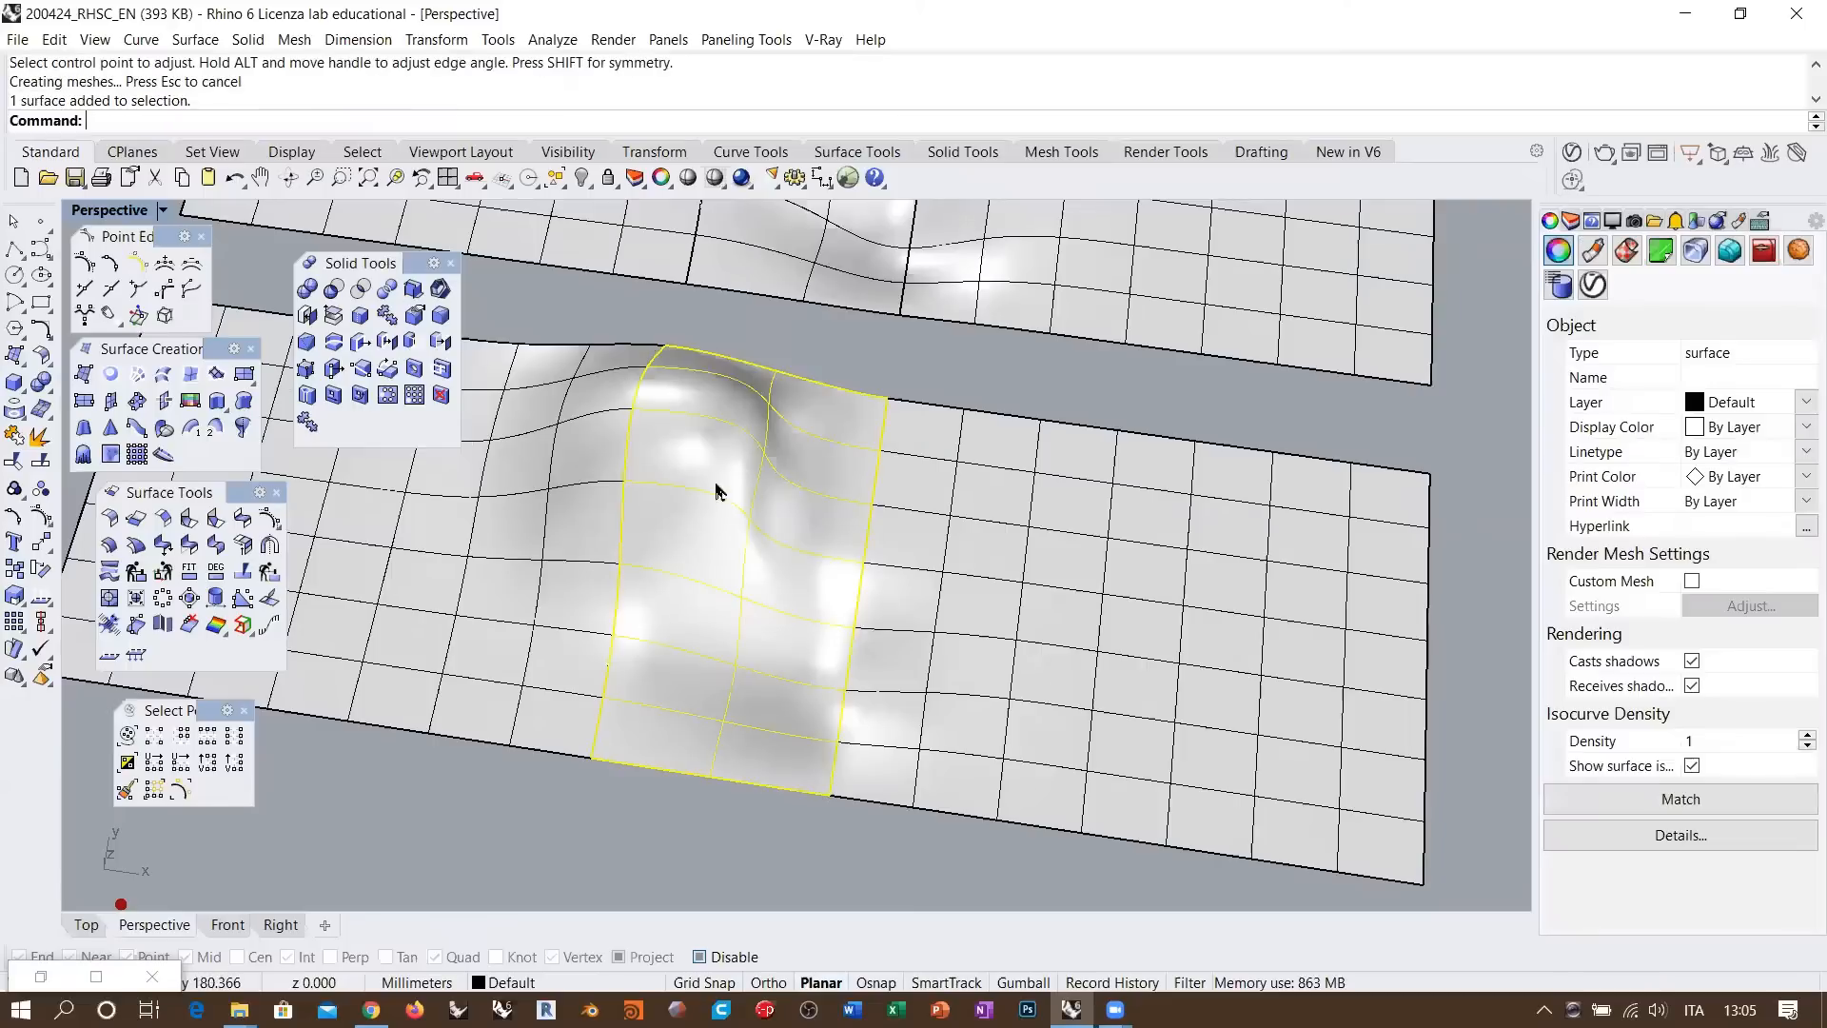
pyautogui.click(38, 517)
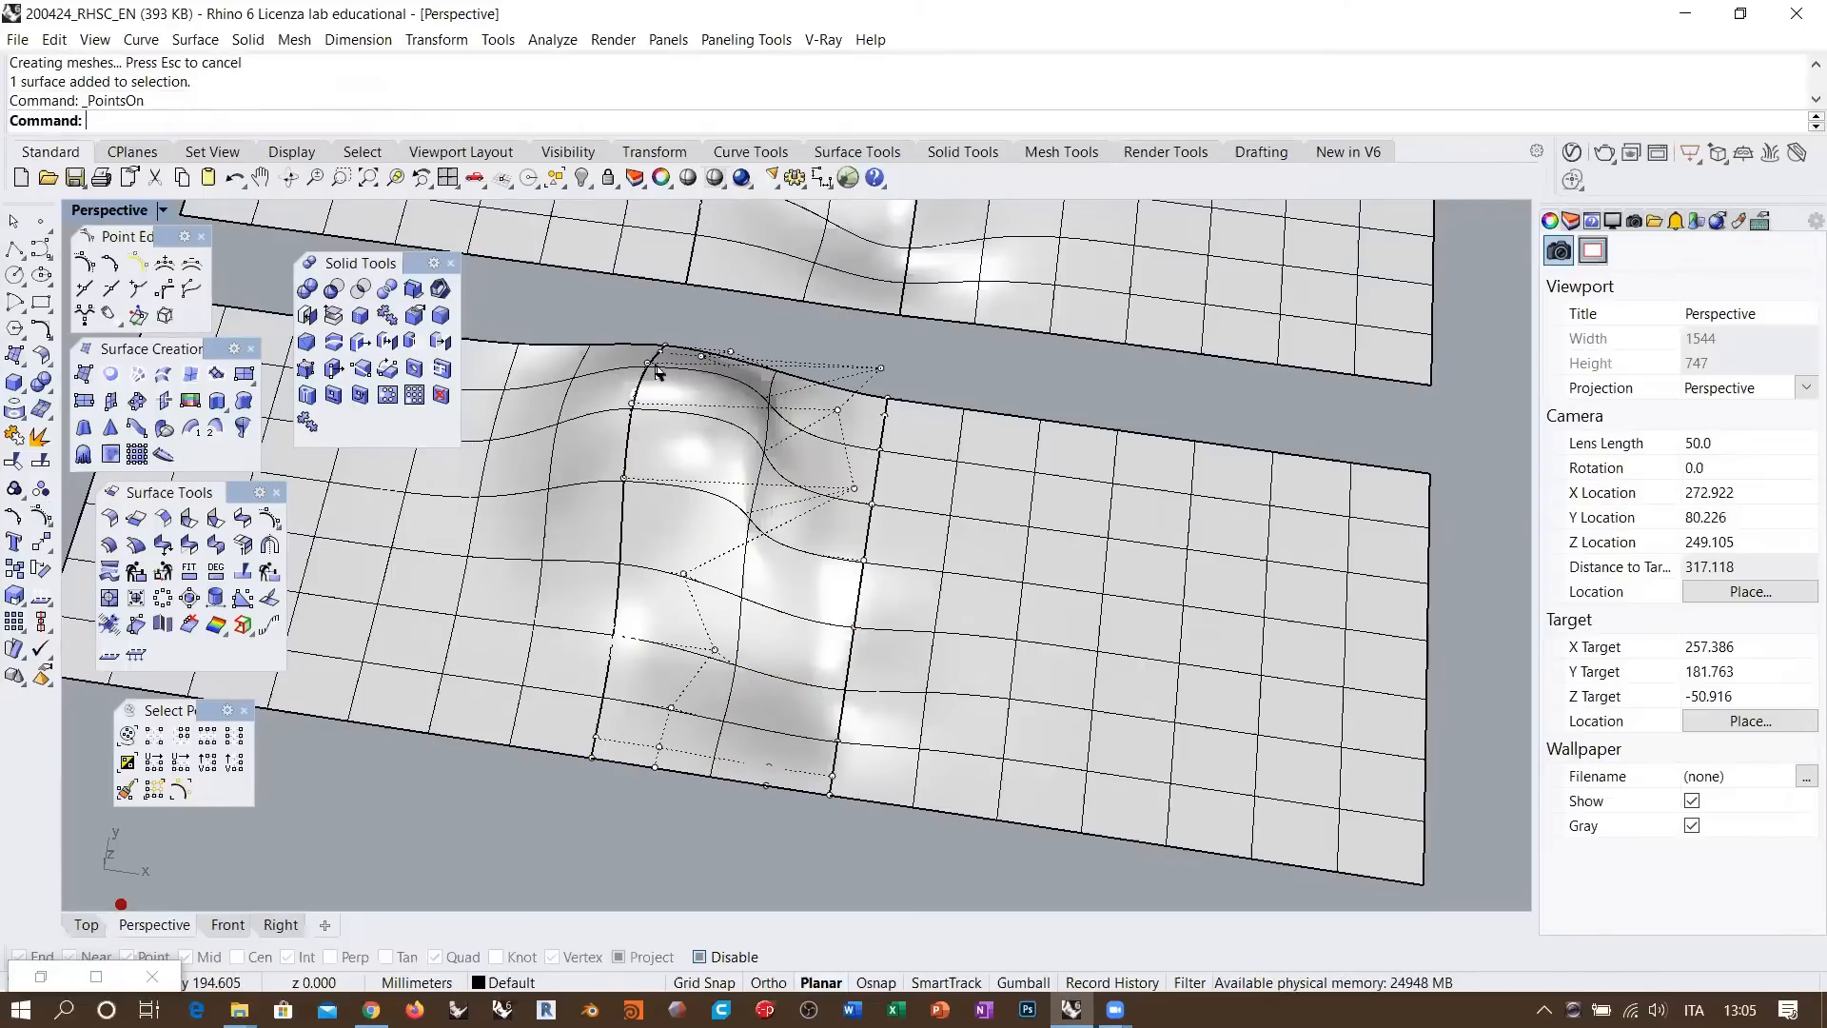
pyautogui.moveTo(626, 545)
pyautogui.mouseDown(button='right')
pyautogui.moveTo(718, 555)
pyautogui.moveTo(635, 540)
pyautogui.mouseUp(button='right')
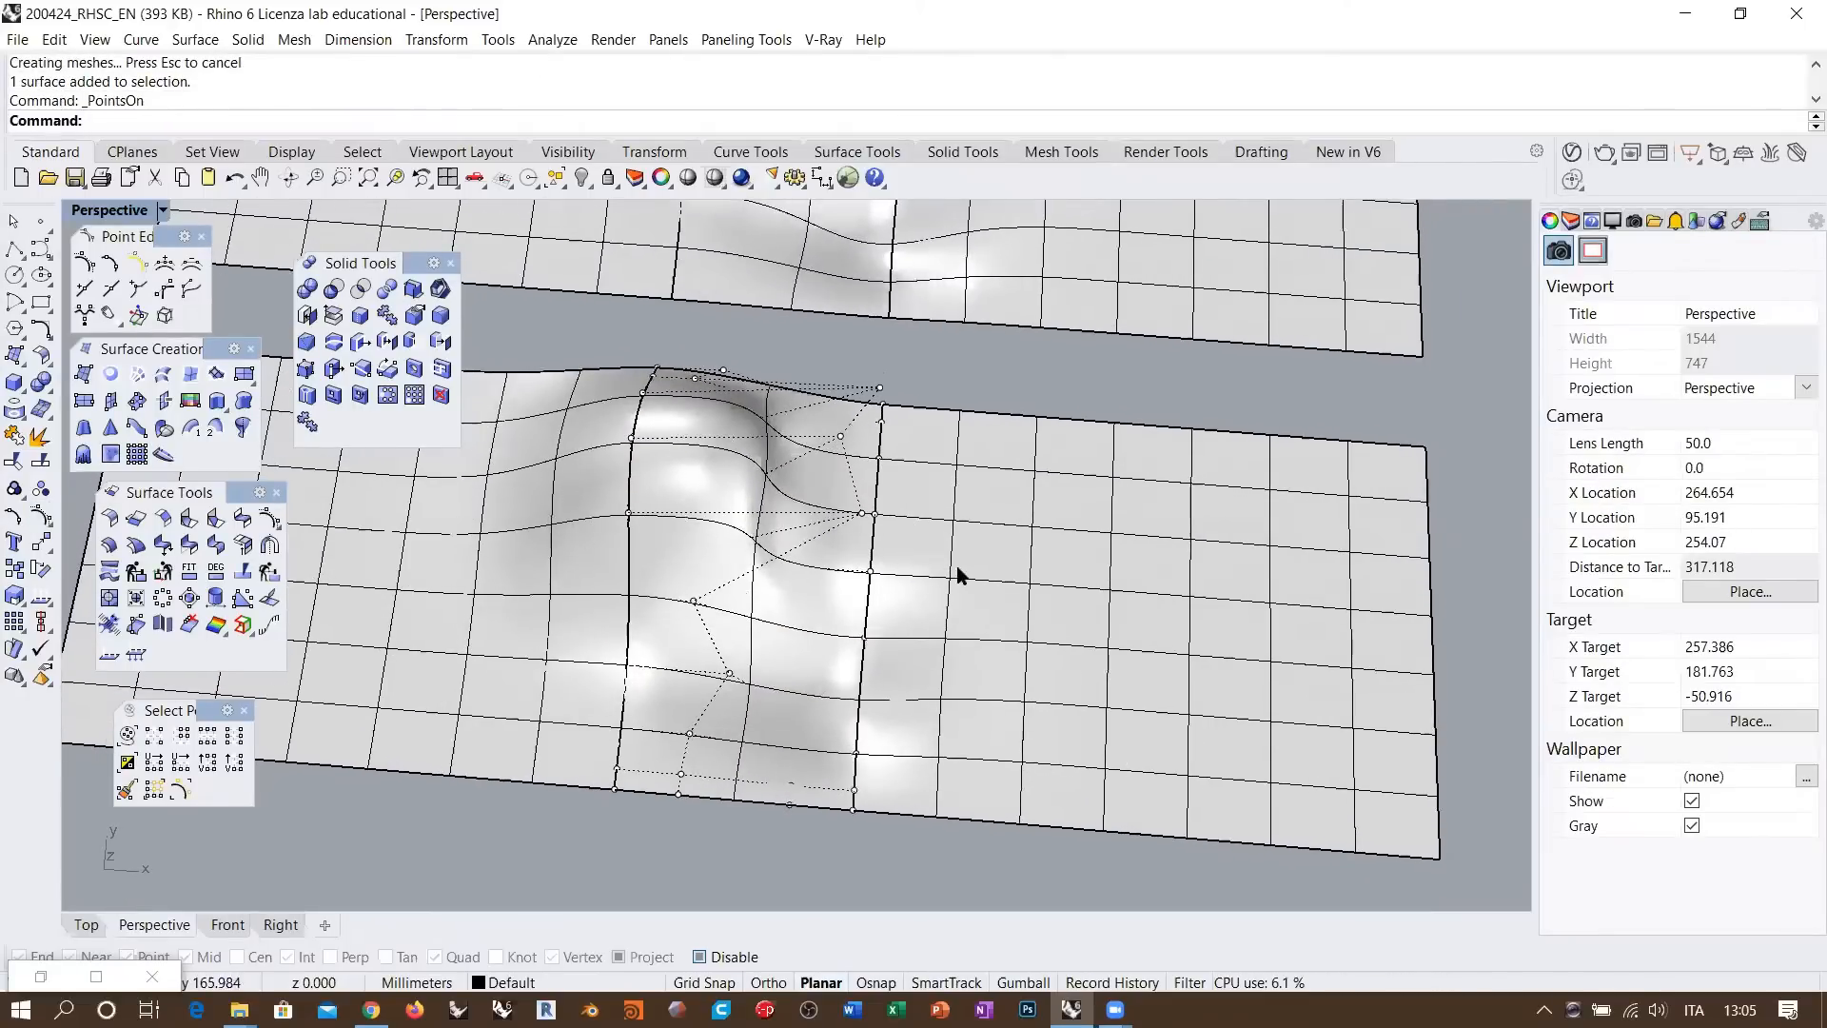
pyautogui.moveTo(894, 561); pyautogui.dragTo(644, 473, button='right')
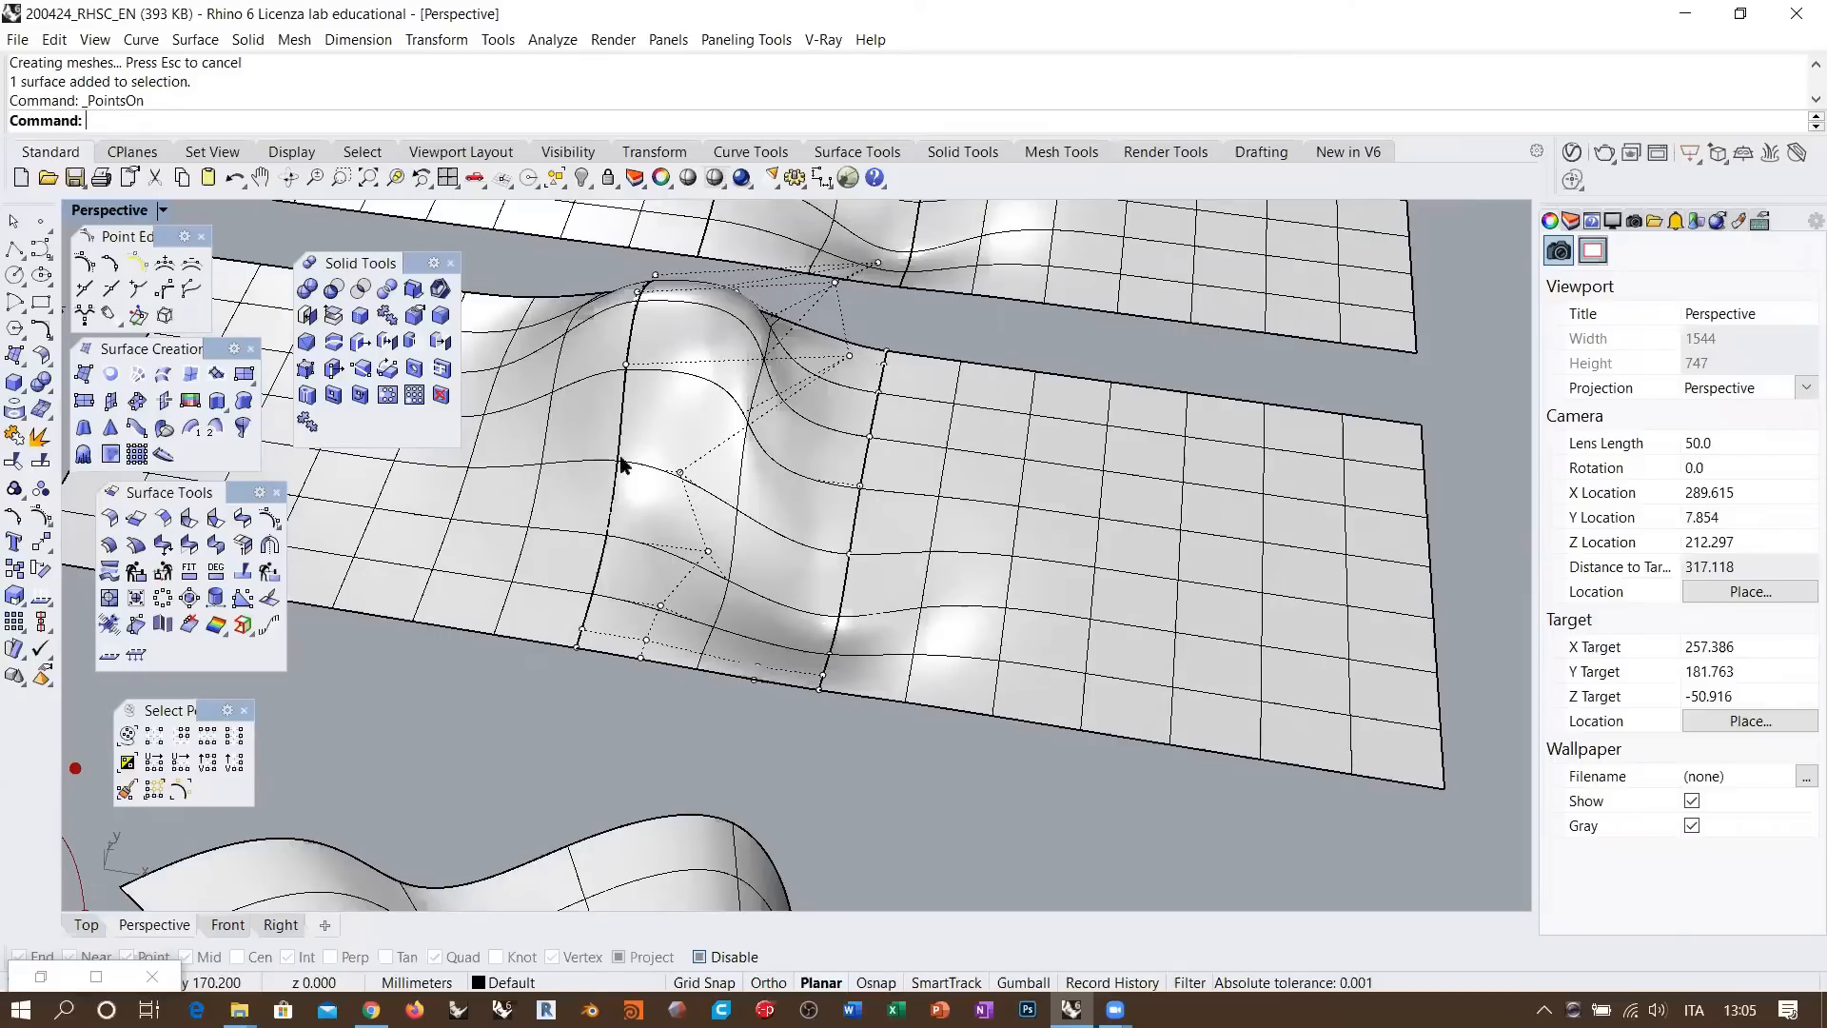
# Select three control points in one row across the blend surface, then clear the selection and hide the points
pyautogui.click(605, 546)
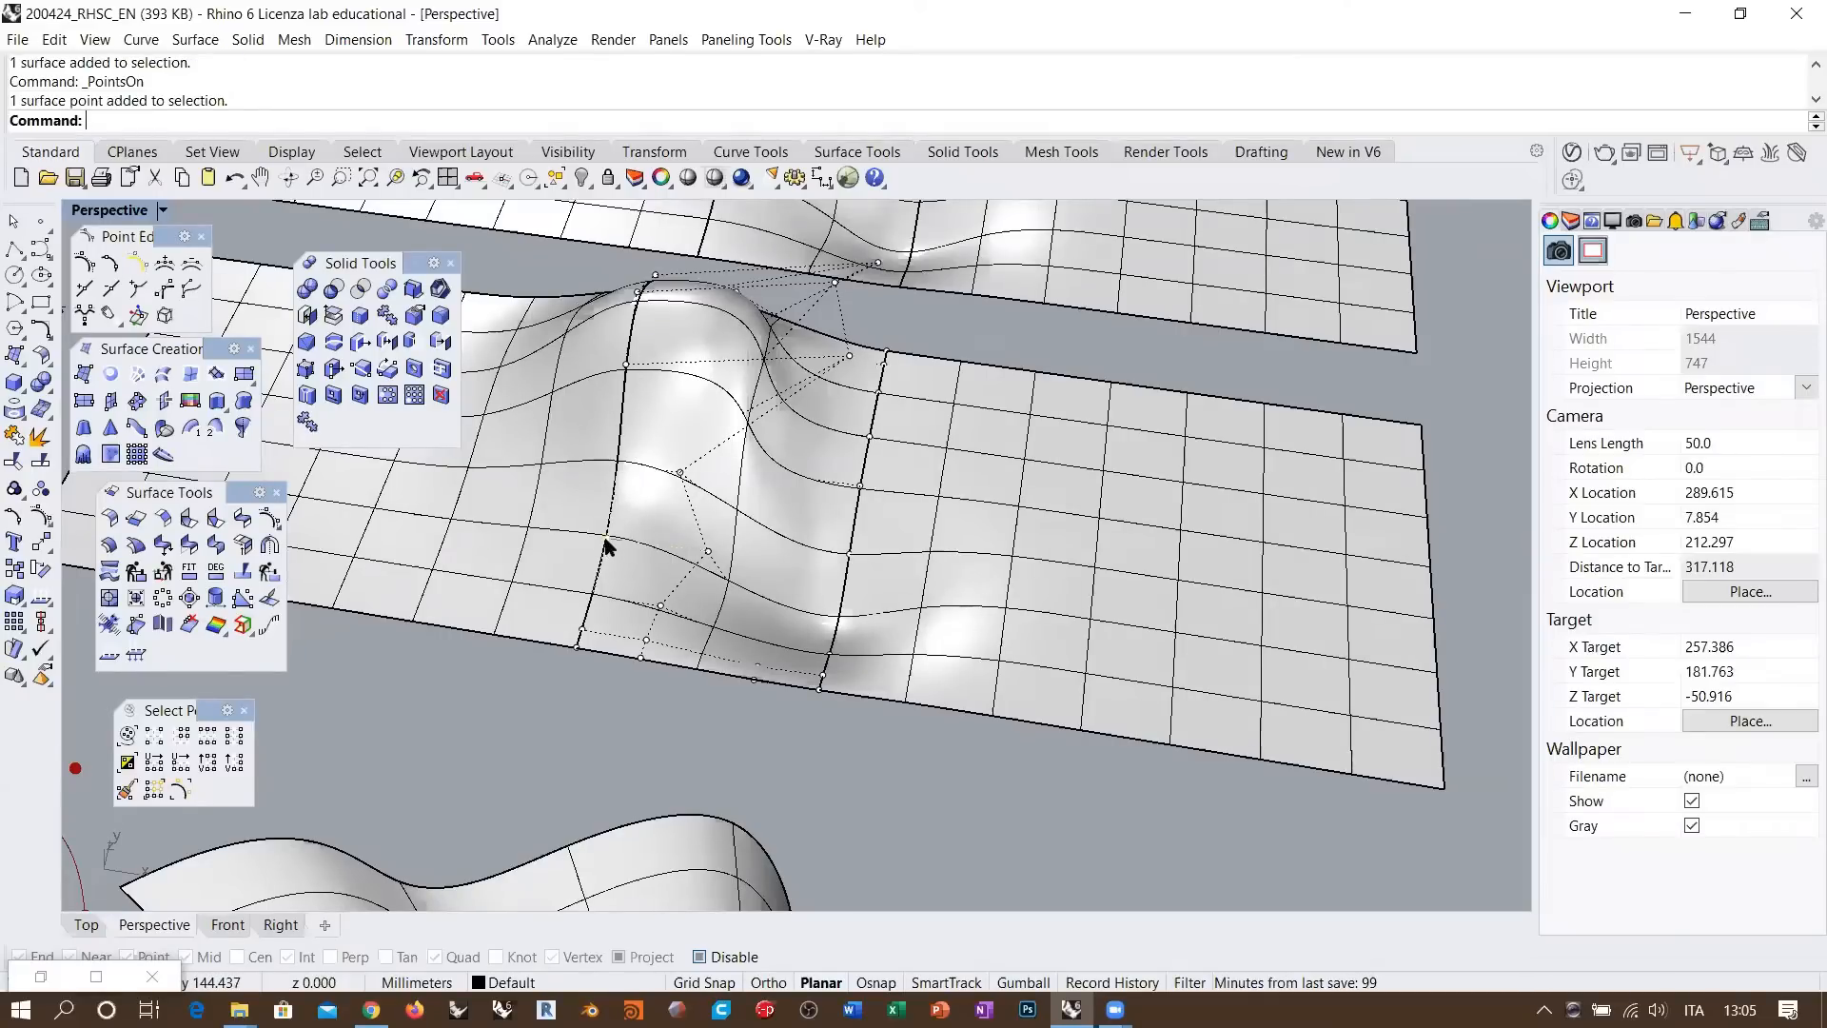
pyautogui.keyDown('shift'); pyautogui.click(707, 550); pyautogui.keyUp('shift')
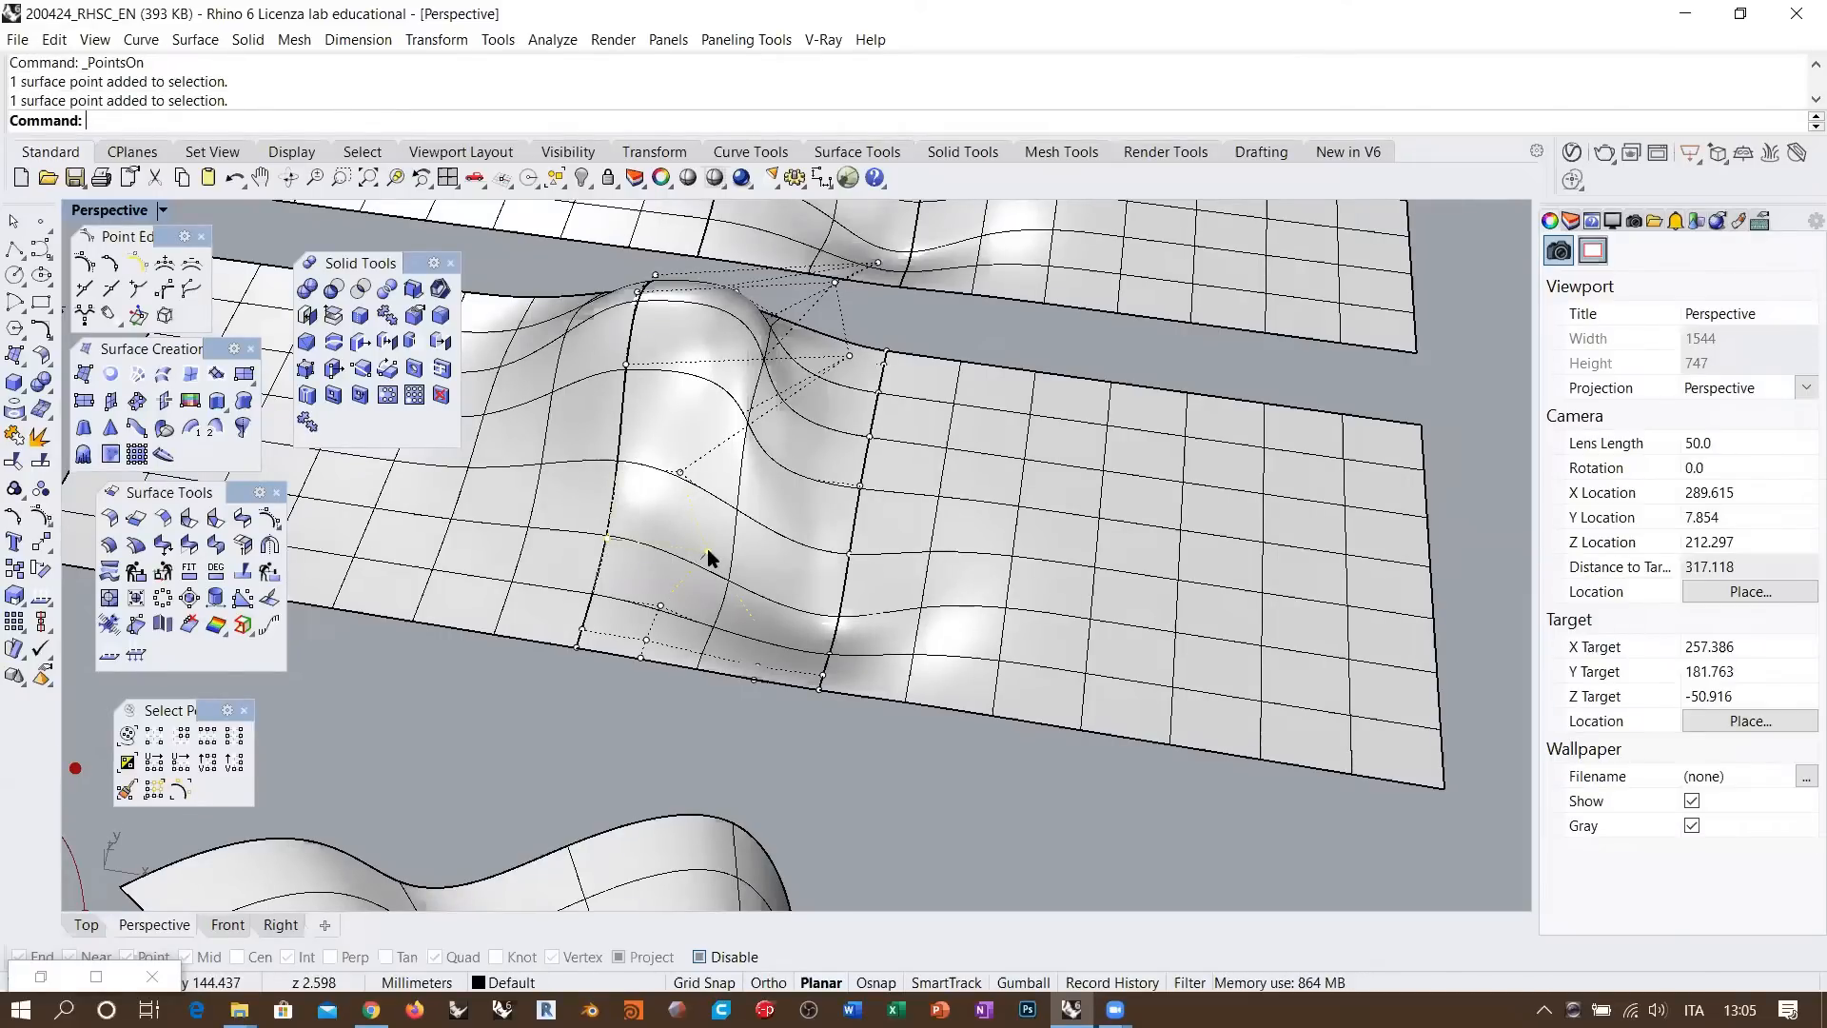
pyautogui.keyDown('shift'); pyautogui.click(752, 634); pyautogui.keyUp('shift')
pyautogui.keyDown('shift'); pyautogui.click(756, 621); pyautogui.keyUp('shift')
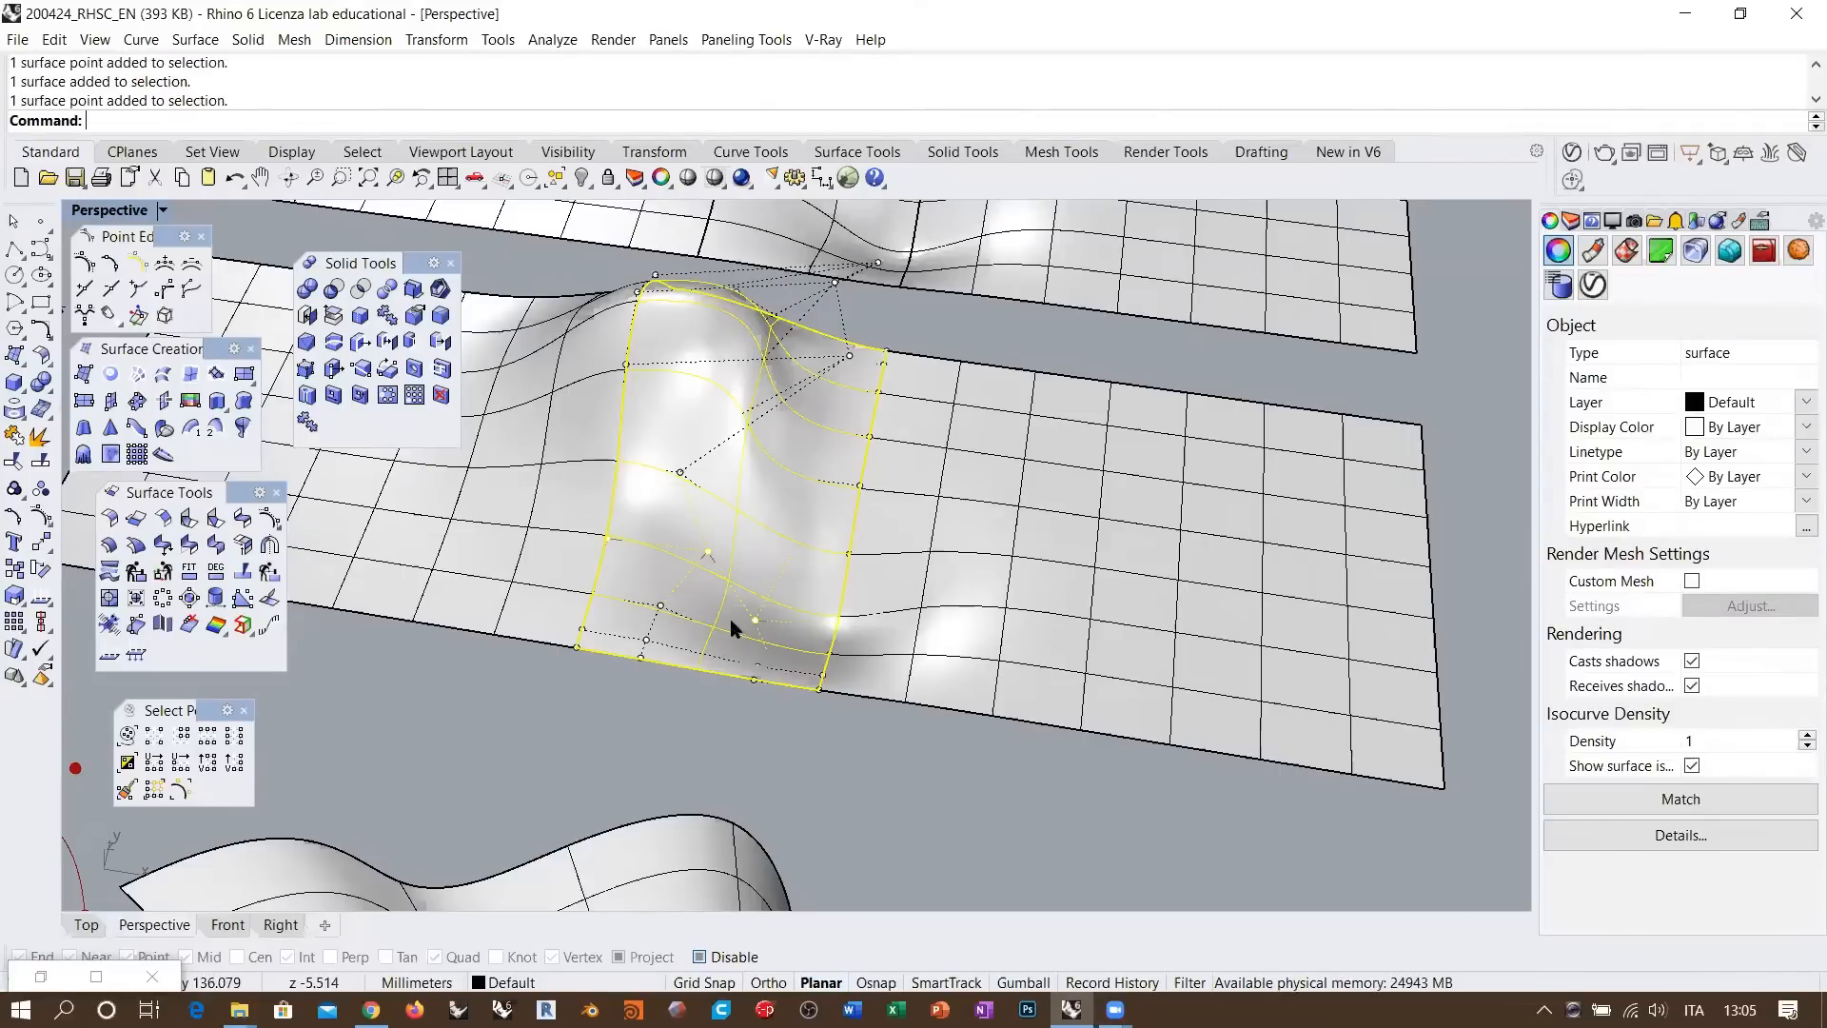
pyautogui.keyDown('ctrl'); pyautogui.click(751, 626); pyautogui.keyUp('ctrl')
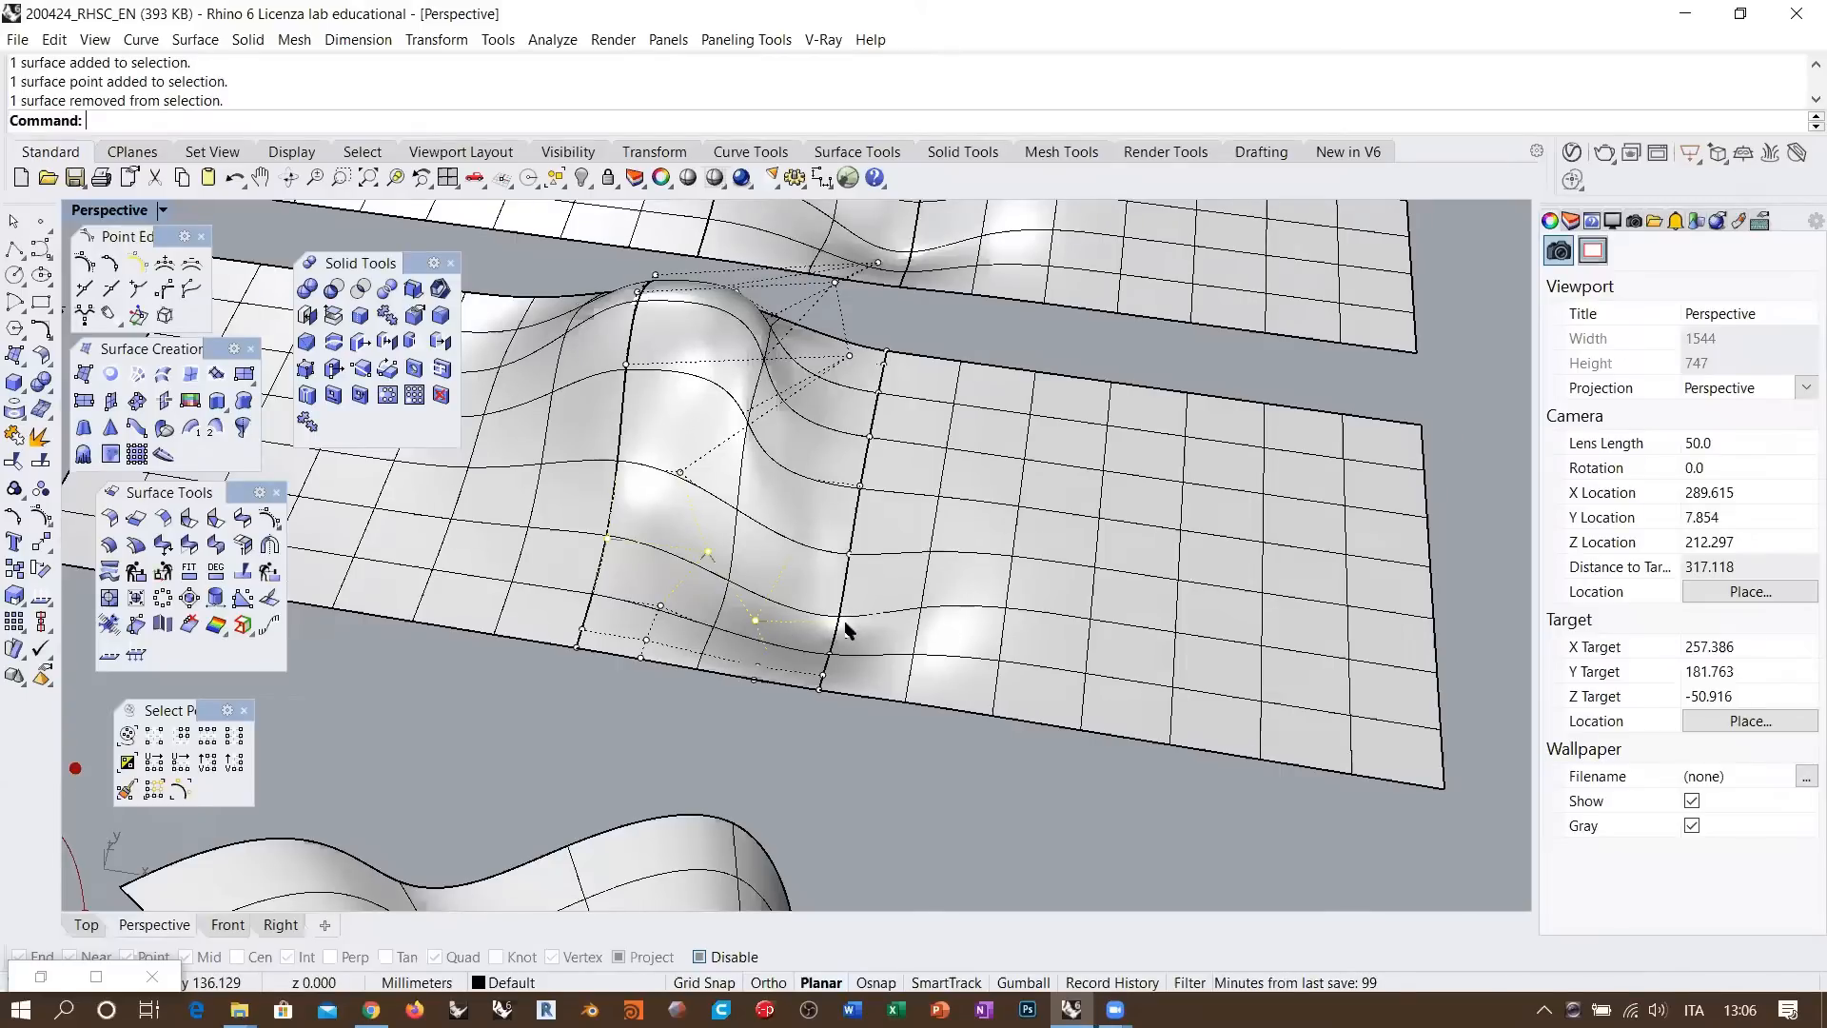
pyautogui.click(847, 746)
pyautogui.moveTo(745, 482); pyautogui.dragTo(791, 506, button='right')
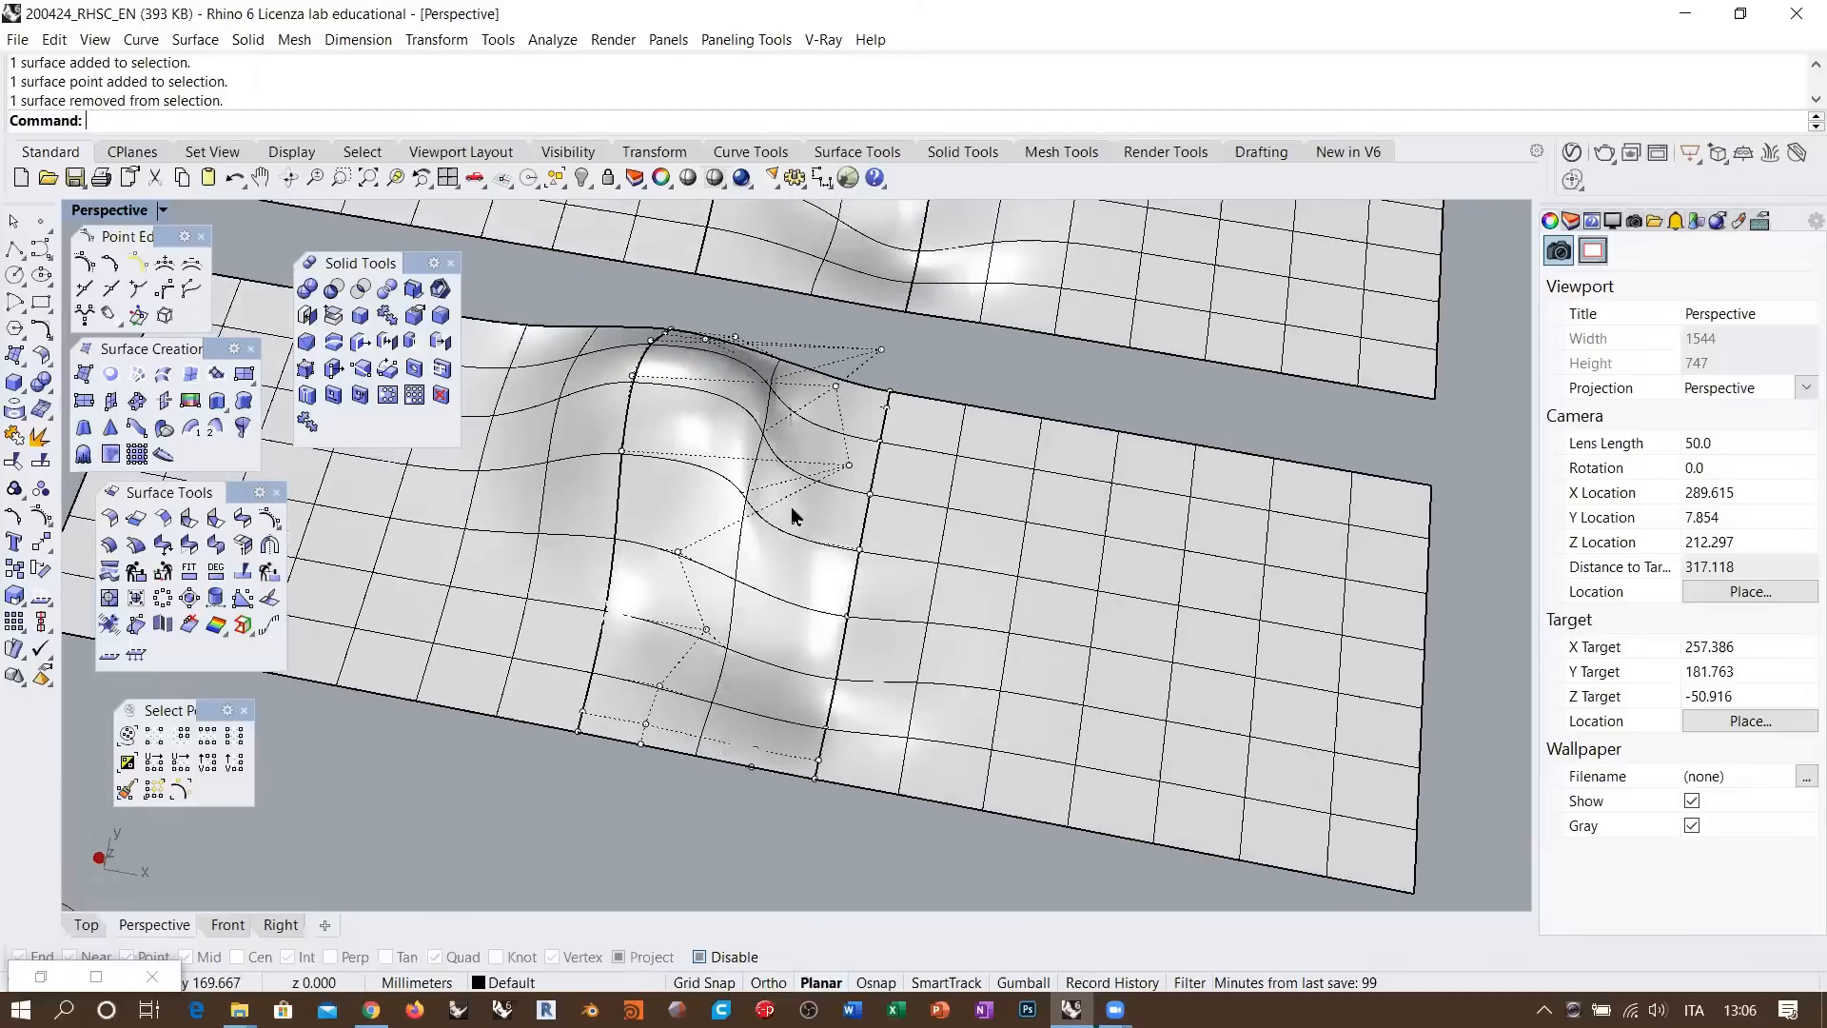
pyautogui.press('Escape')
# Insert two knots in the U direction on the blend surface, one near each blended edge
pyautogui.click(722, 473)
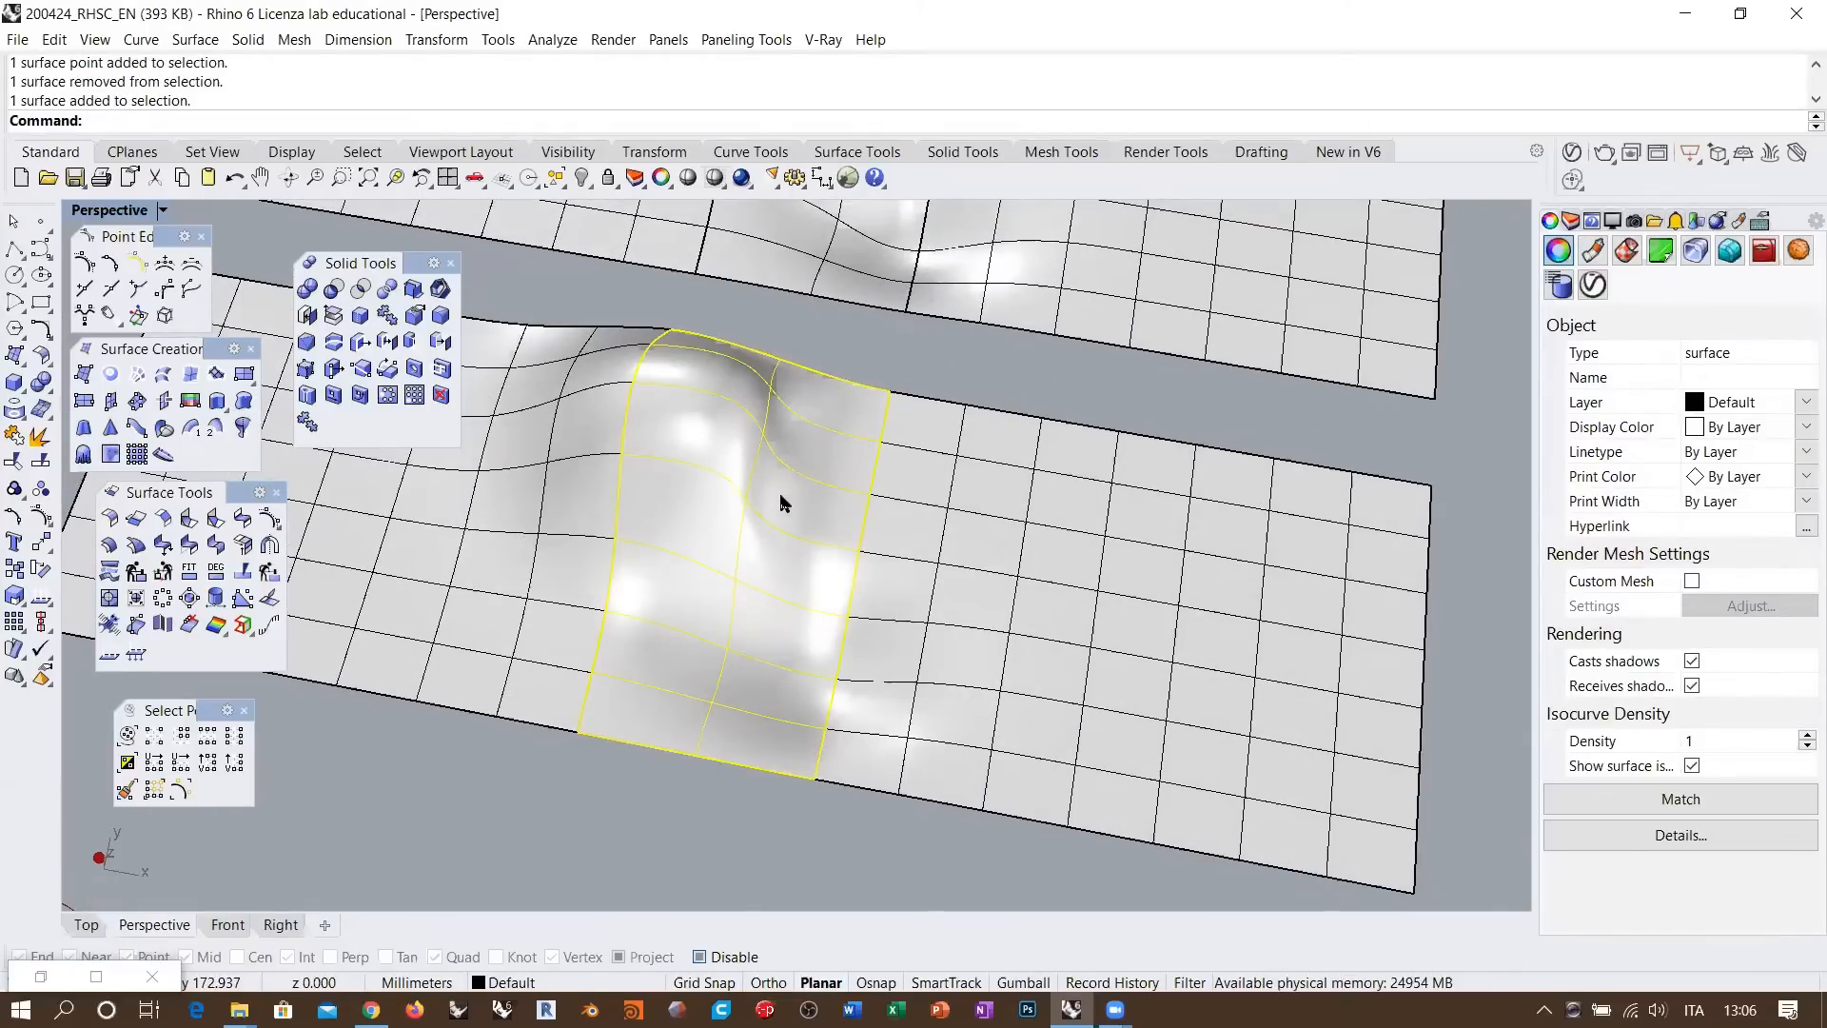
pyautogui.moveTo(790, 494); pyautogui.dragTo(827, 497, button='right')
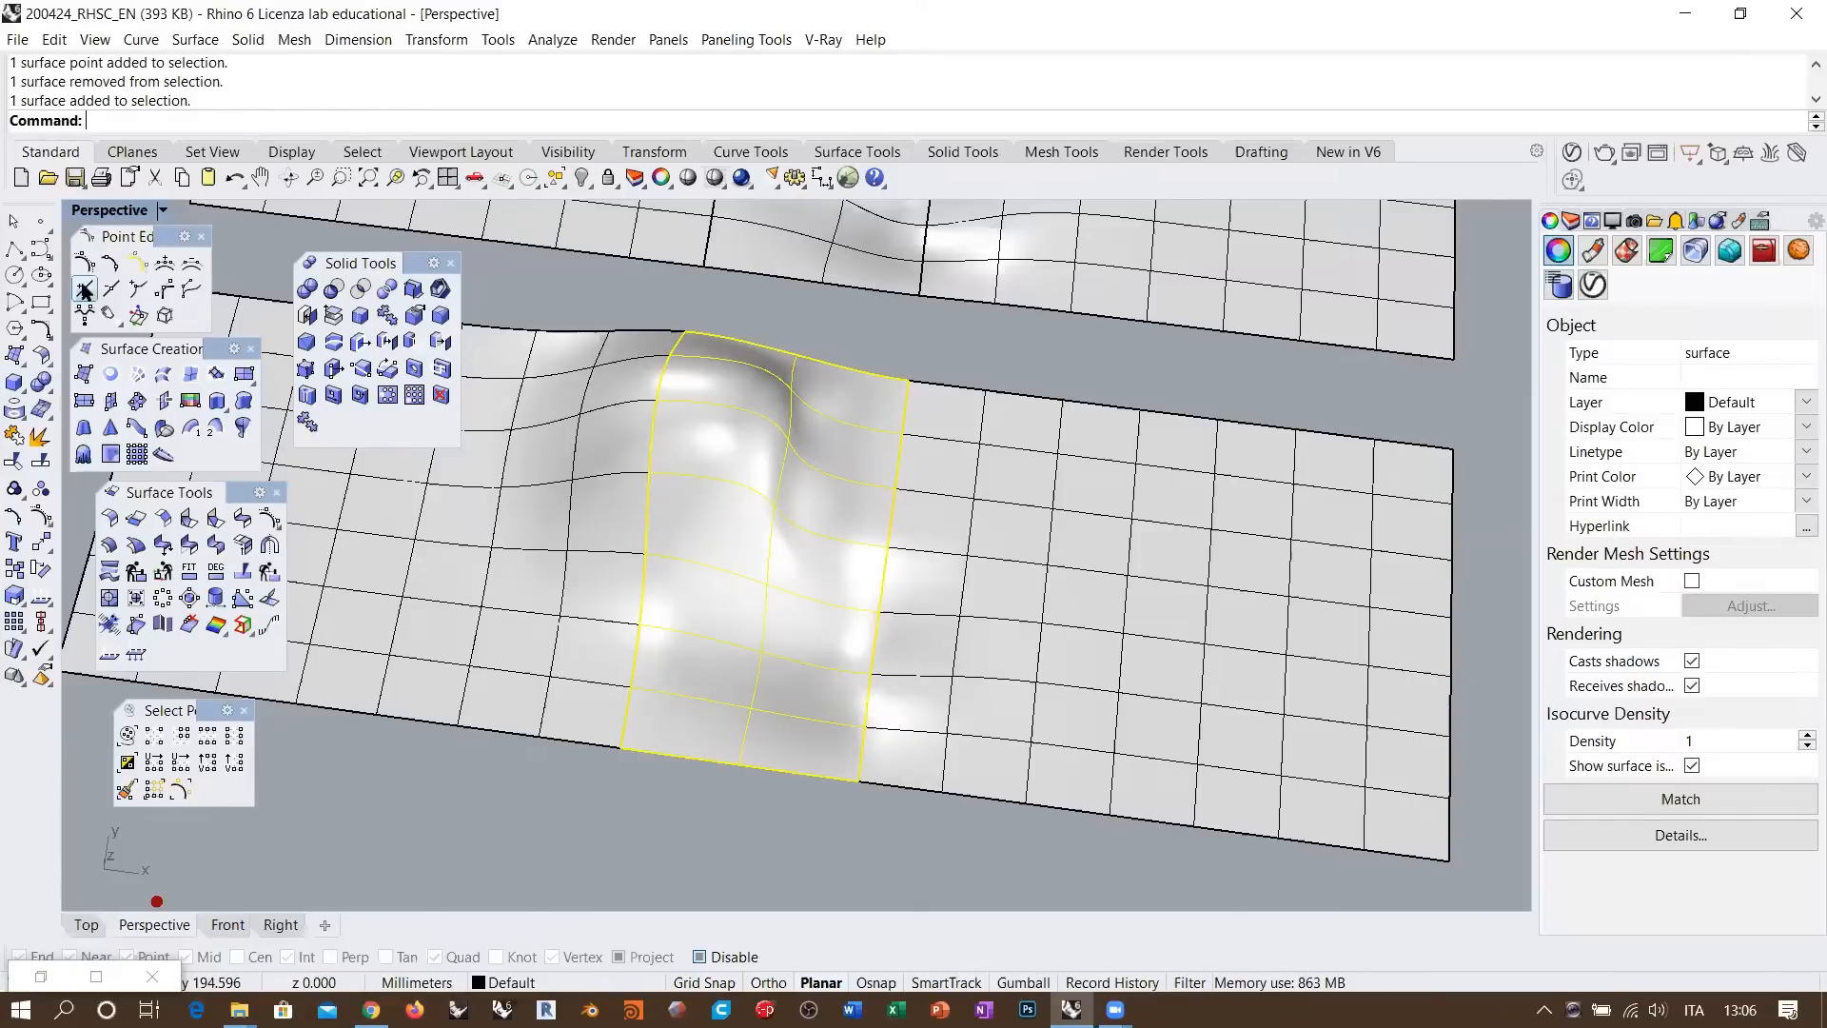
pyautogui.click(84, 290)
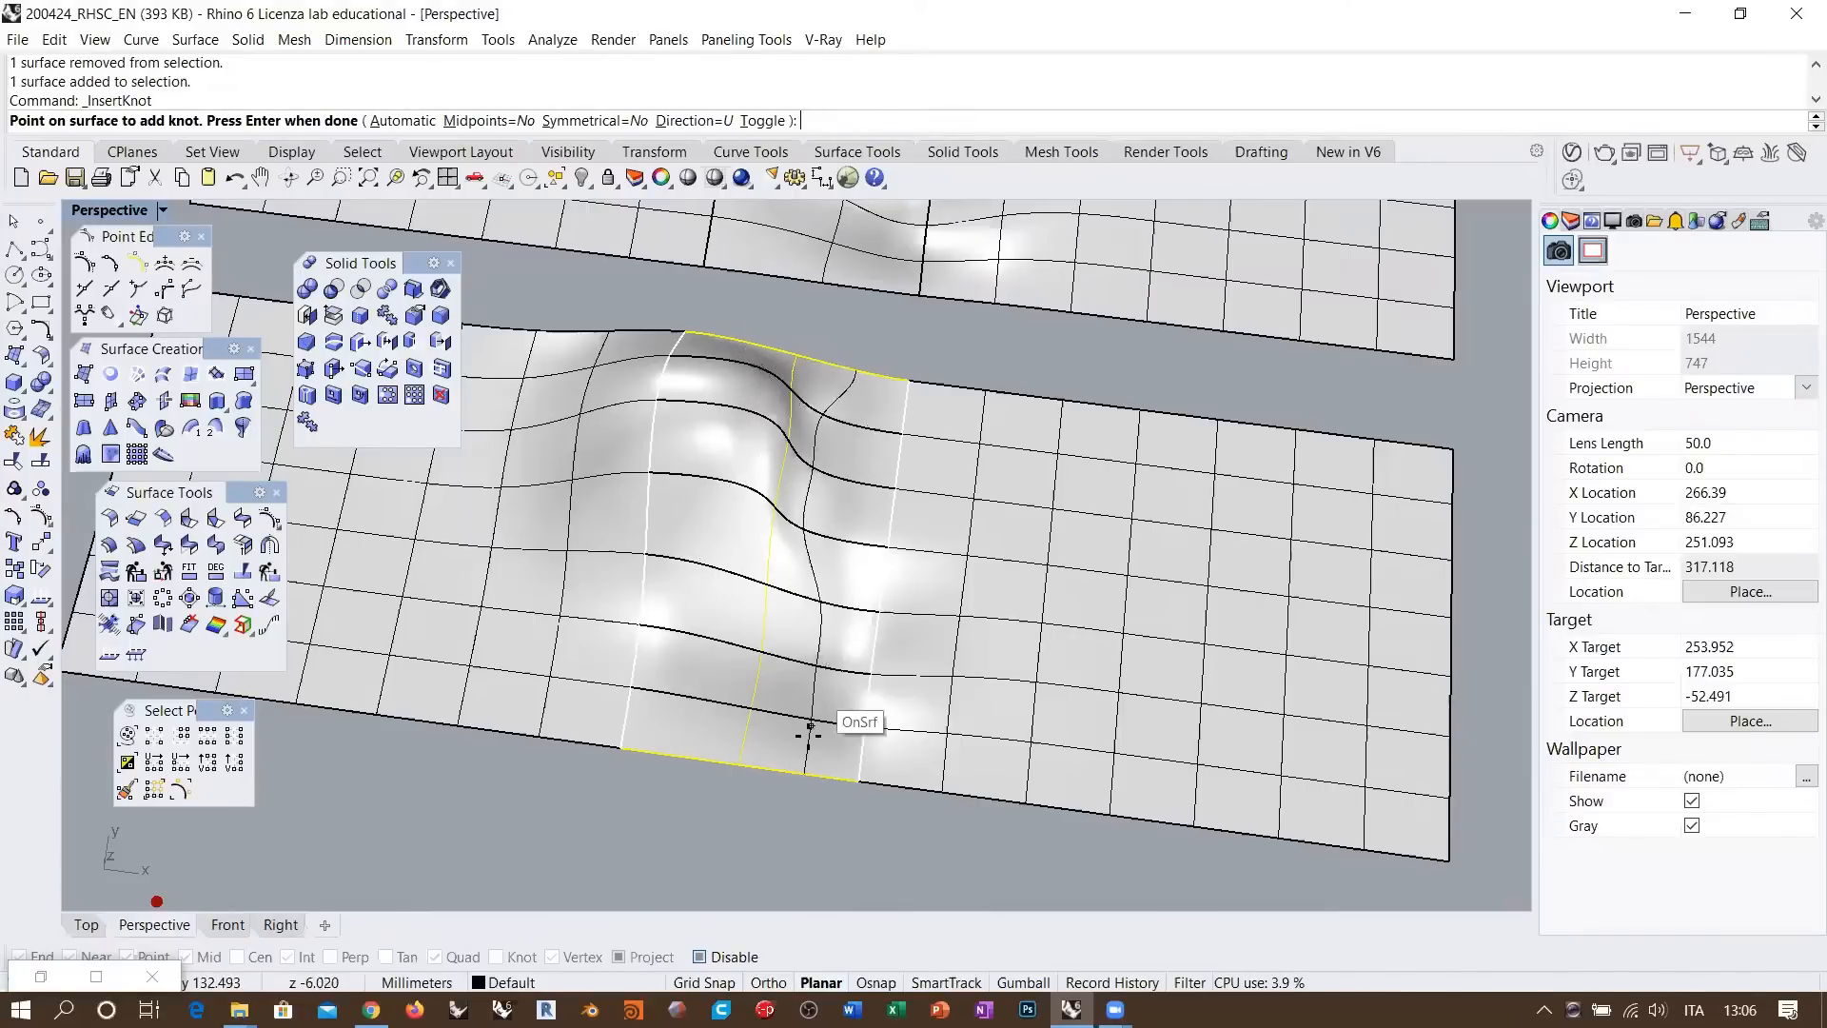
pyautogui.click(709, 518)
pyautogui.click(830, 552)
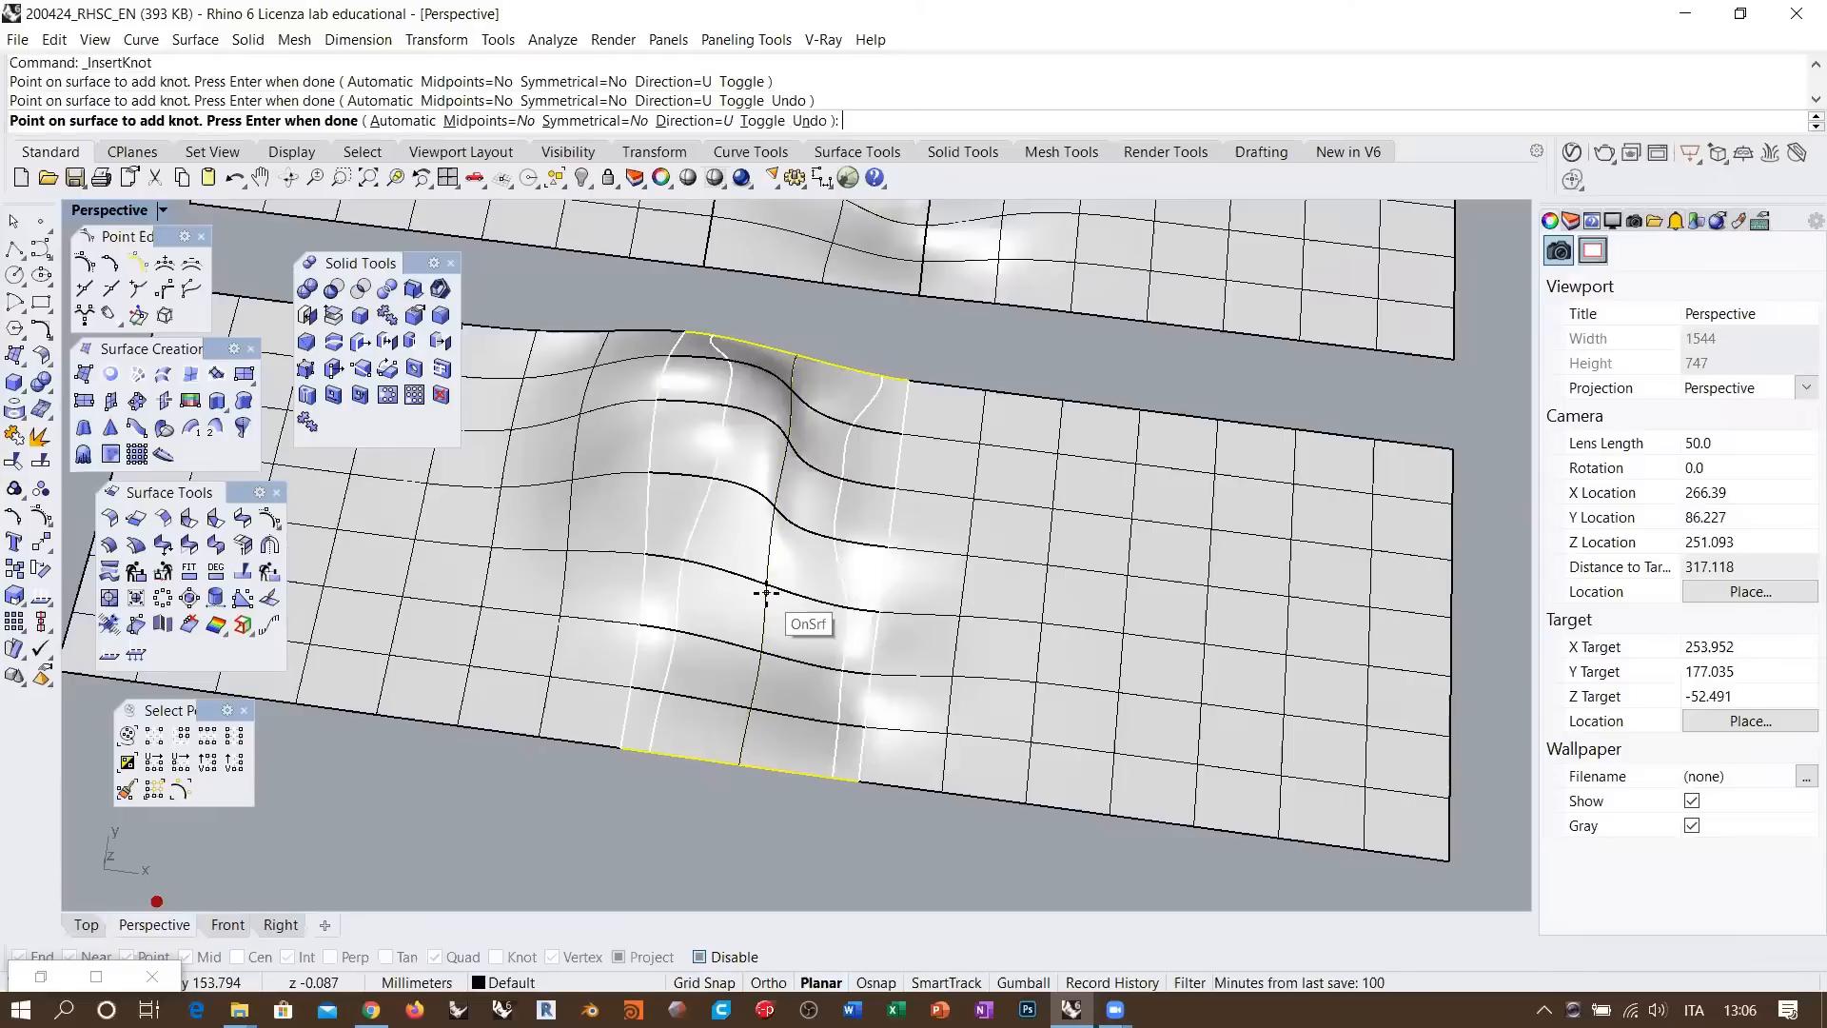
pyautogui.press('Return')
pyautogui.moveTo(824, 489); pyautogui.dragTo(737, 452, button='right')
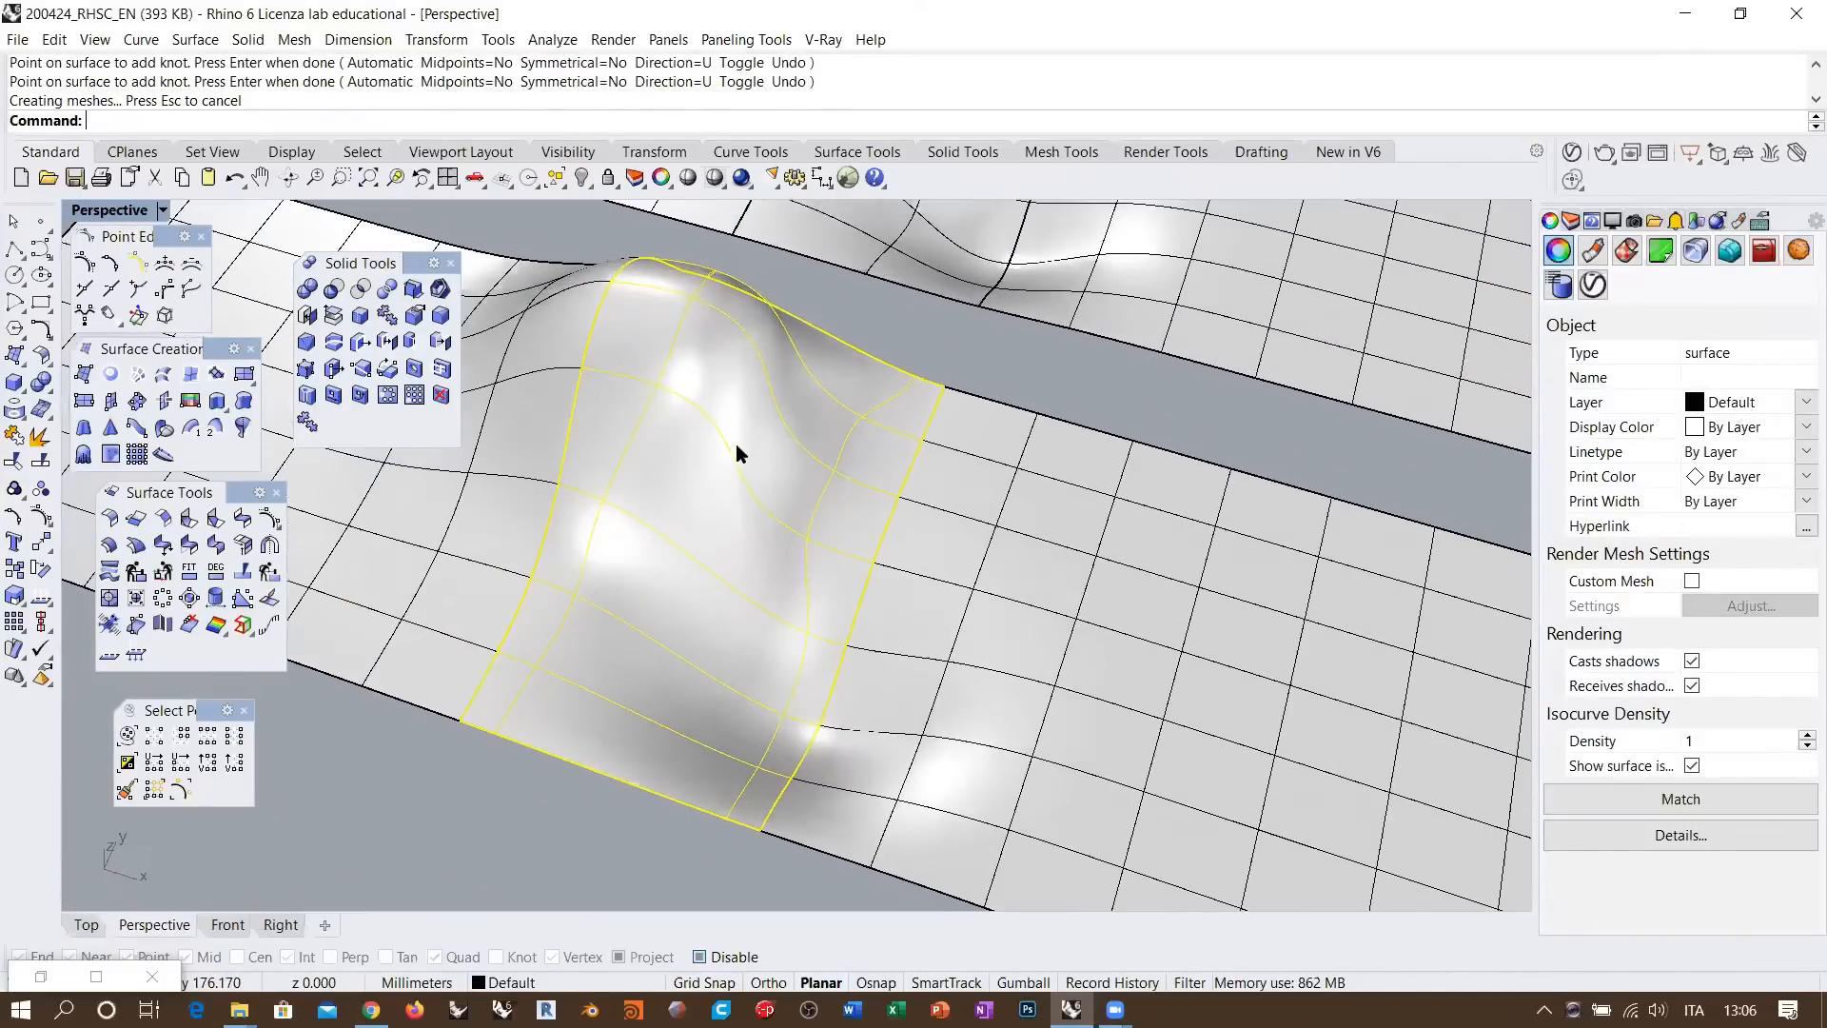
# Show the blend surface's control points and examine the rows added by the new knots near both blended edges
pyautogui.click(43, 514)
pyautogui.moveTo(695, 654); pyautogui.dragTo(539, 738, button='right')
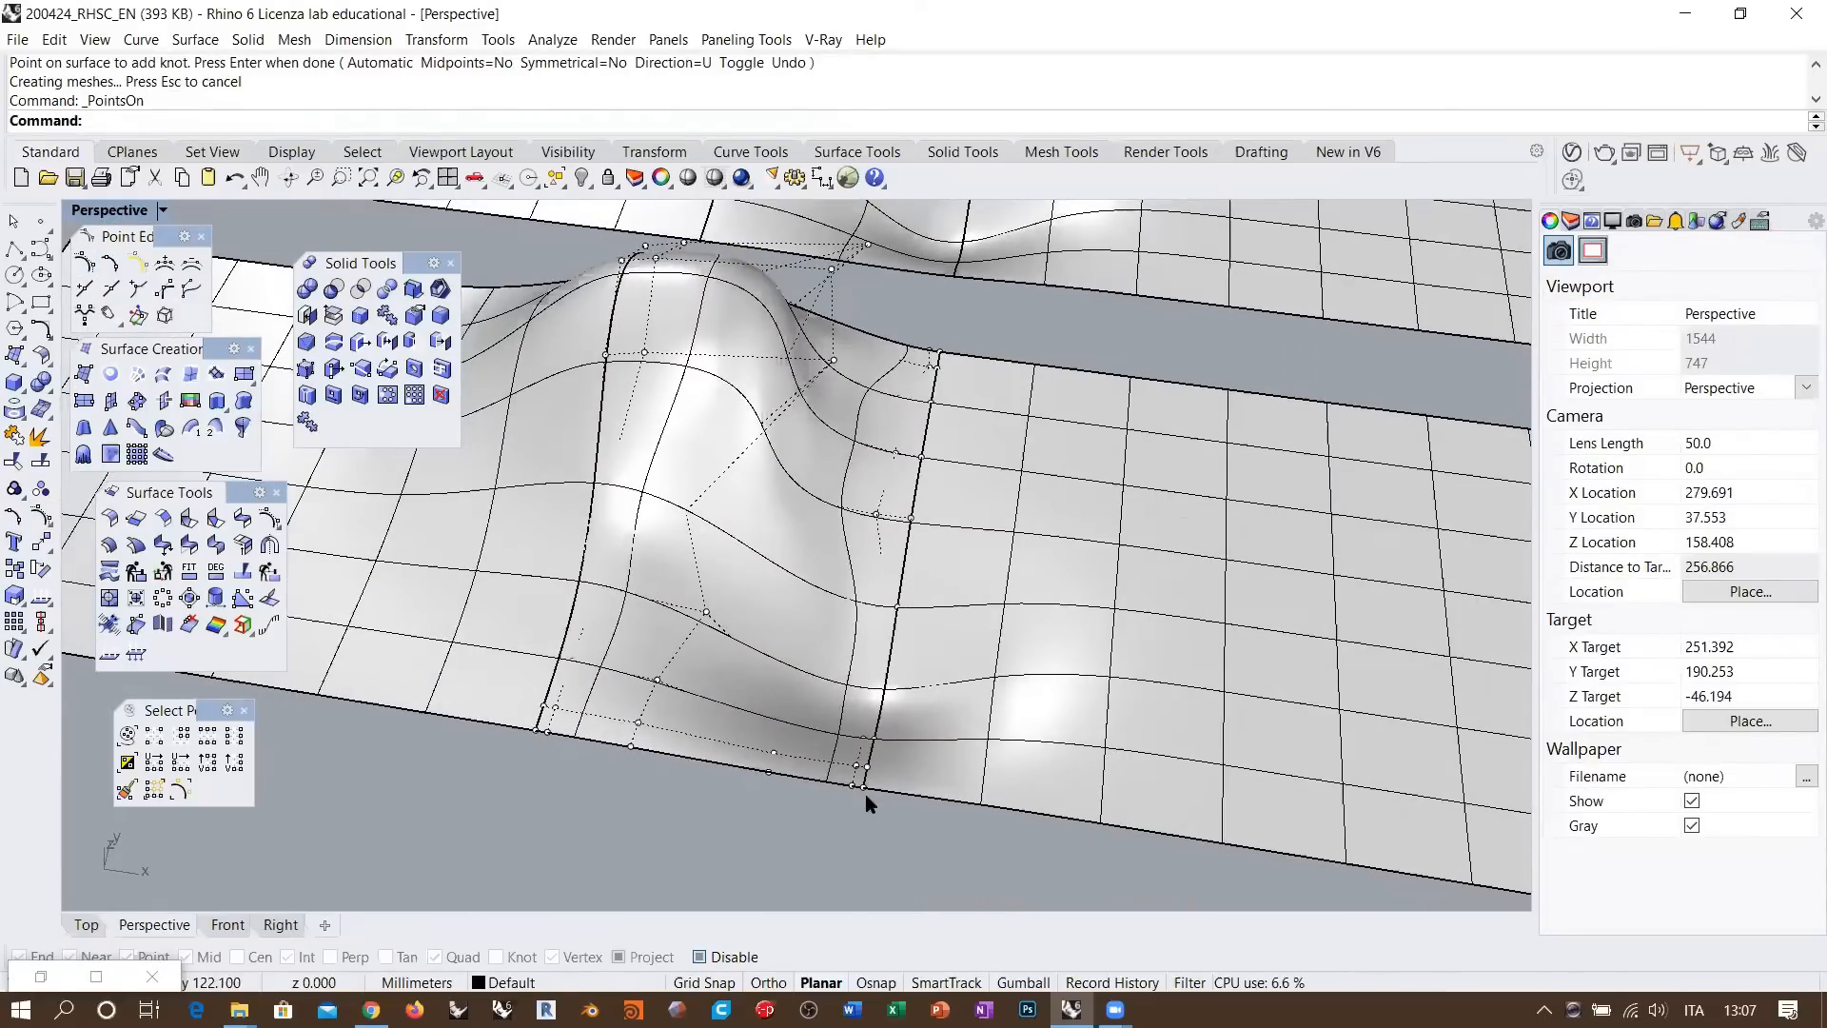
pyautogui.moveTo(865, 794); pyautogui.dragTo(620, 356, button='right')
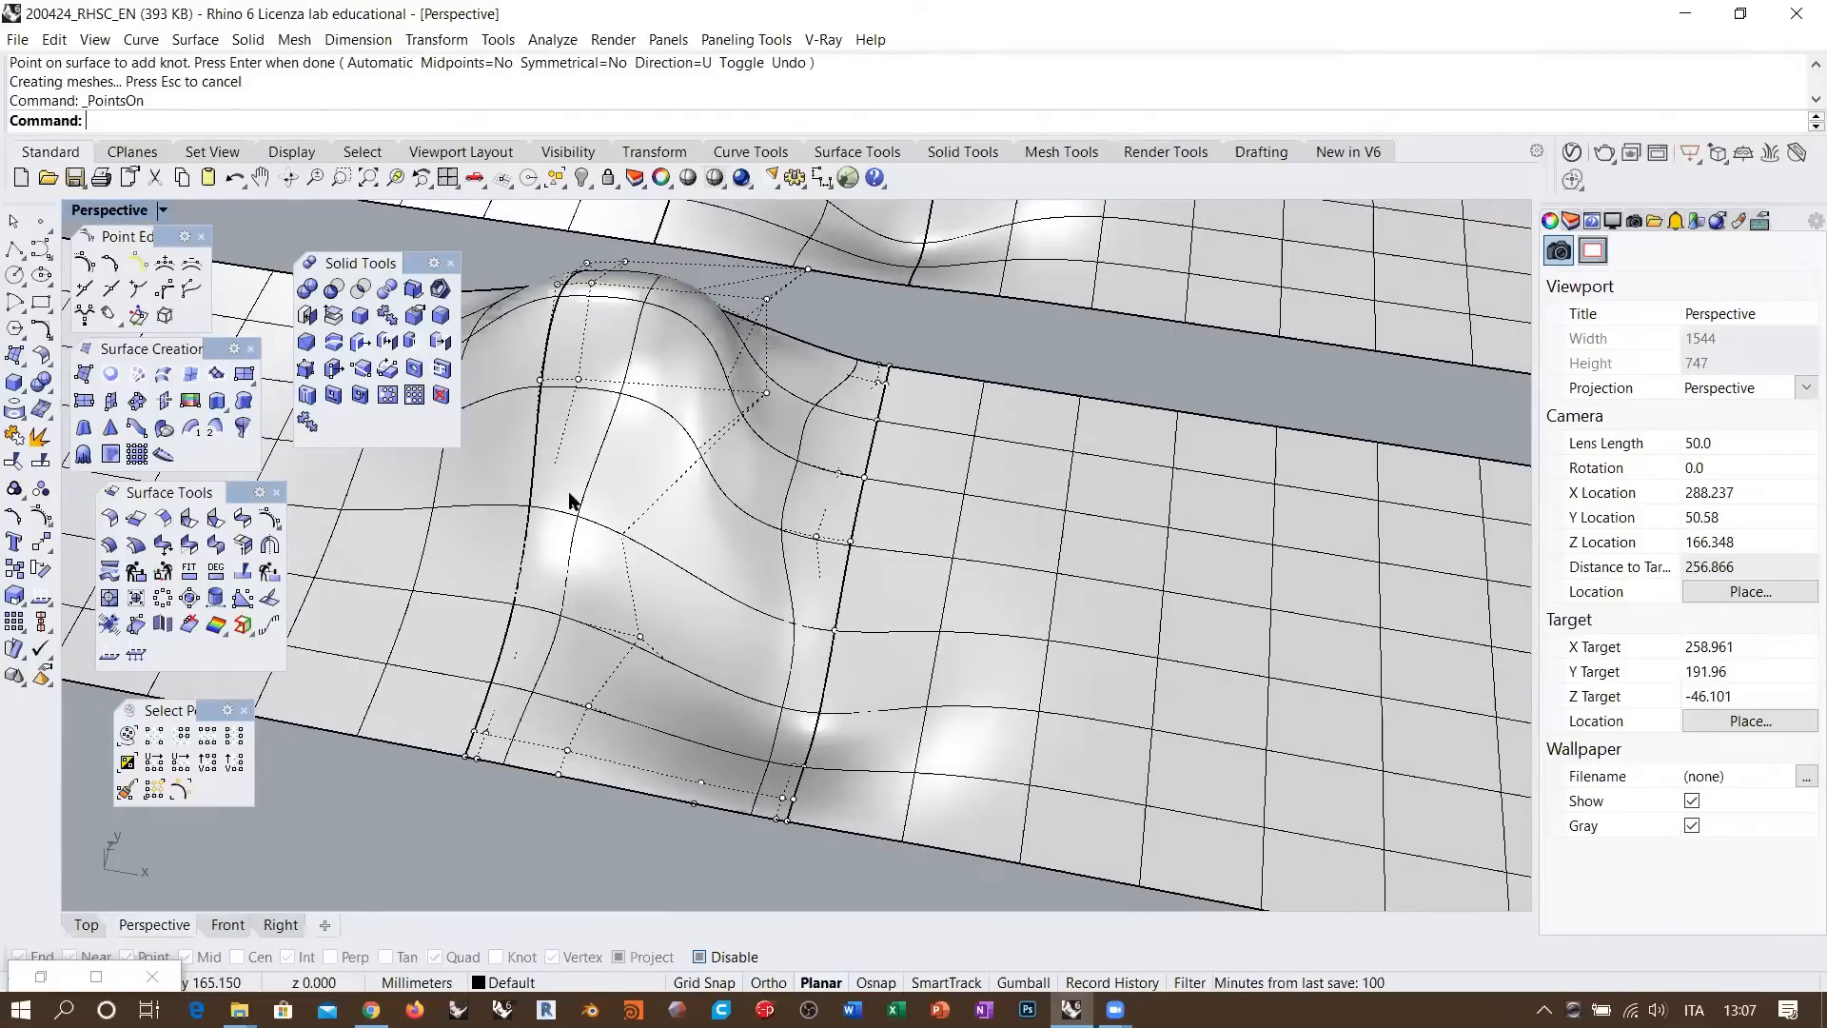
pyautogui.moveTo(616, 435)
pyautogui.mouseDown(button='right')
pyautogui.moveTo(632, 428)
pyautogui.moveTo(607, 407)
pyautogui.mouseUp(button='right')
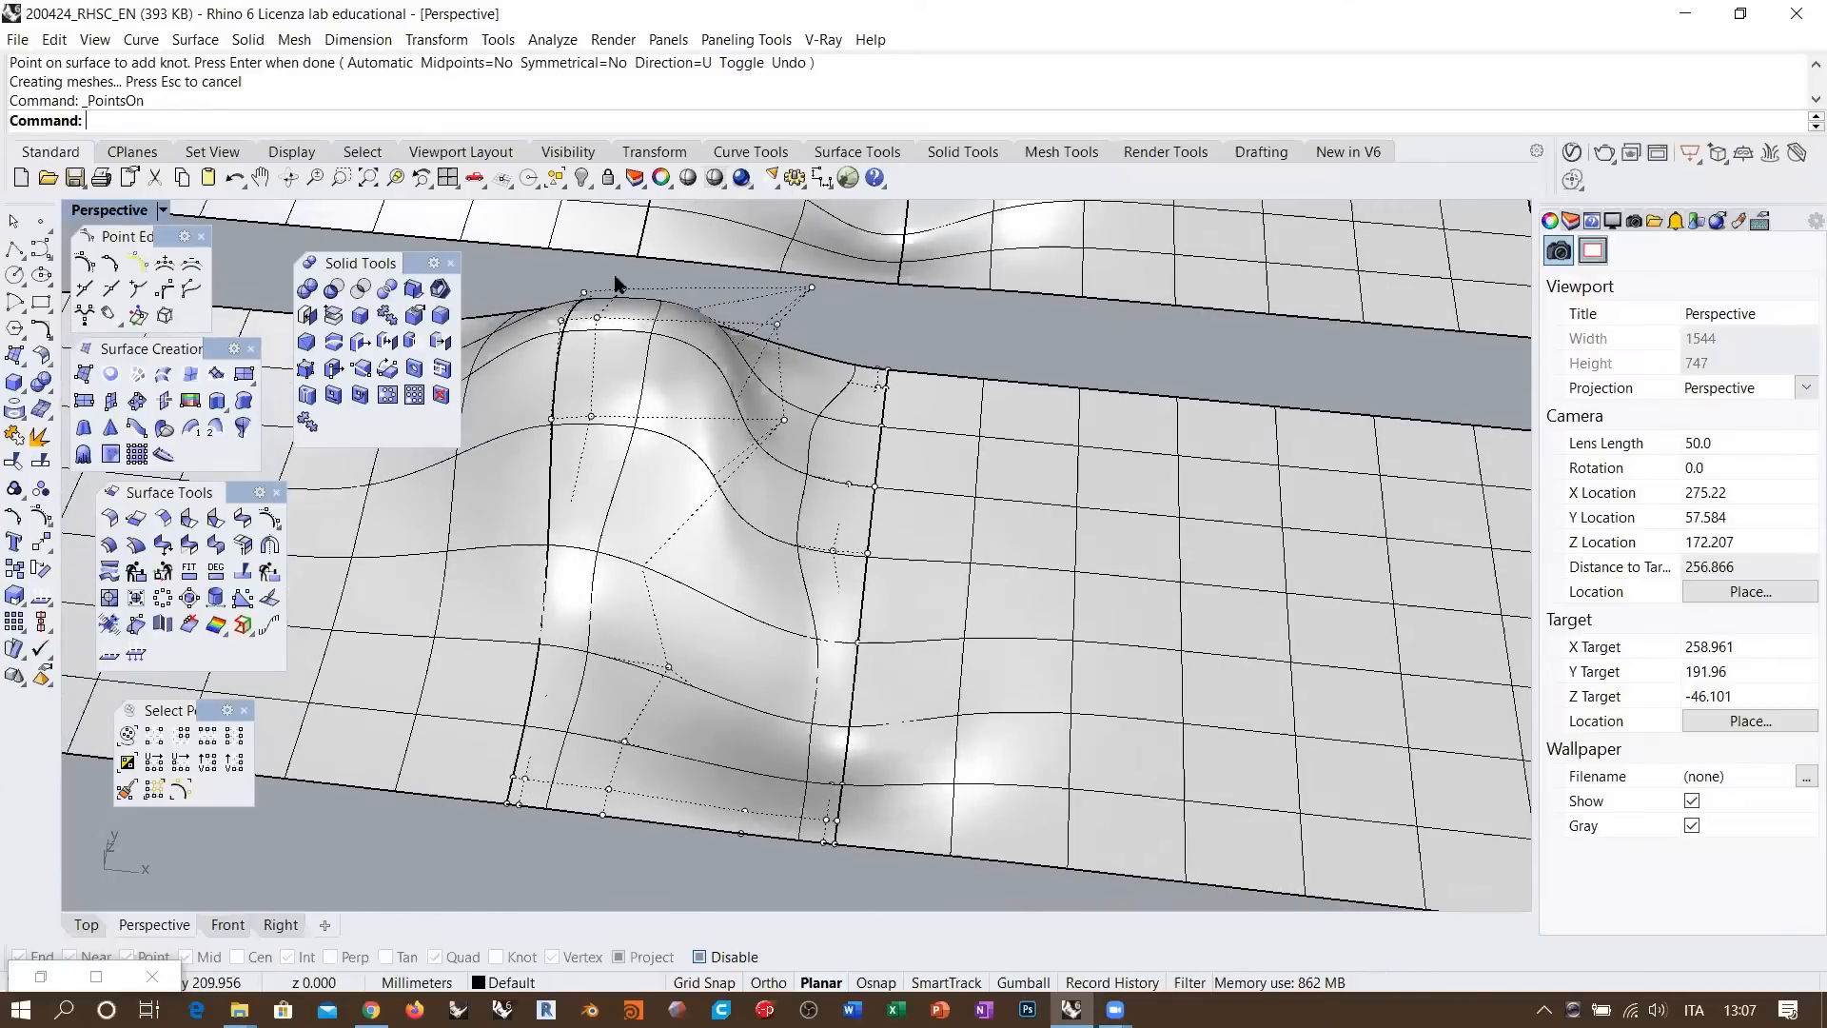
pyautogui.moveTo(819, 448); pyautogui.dragTo(612, 399, button='right')
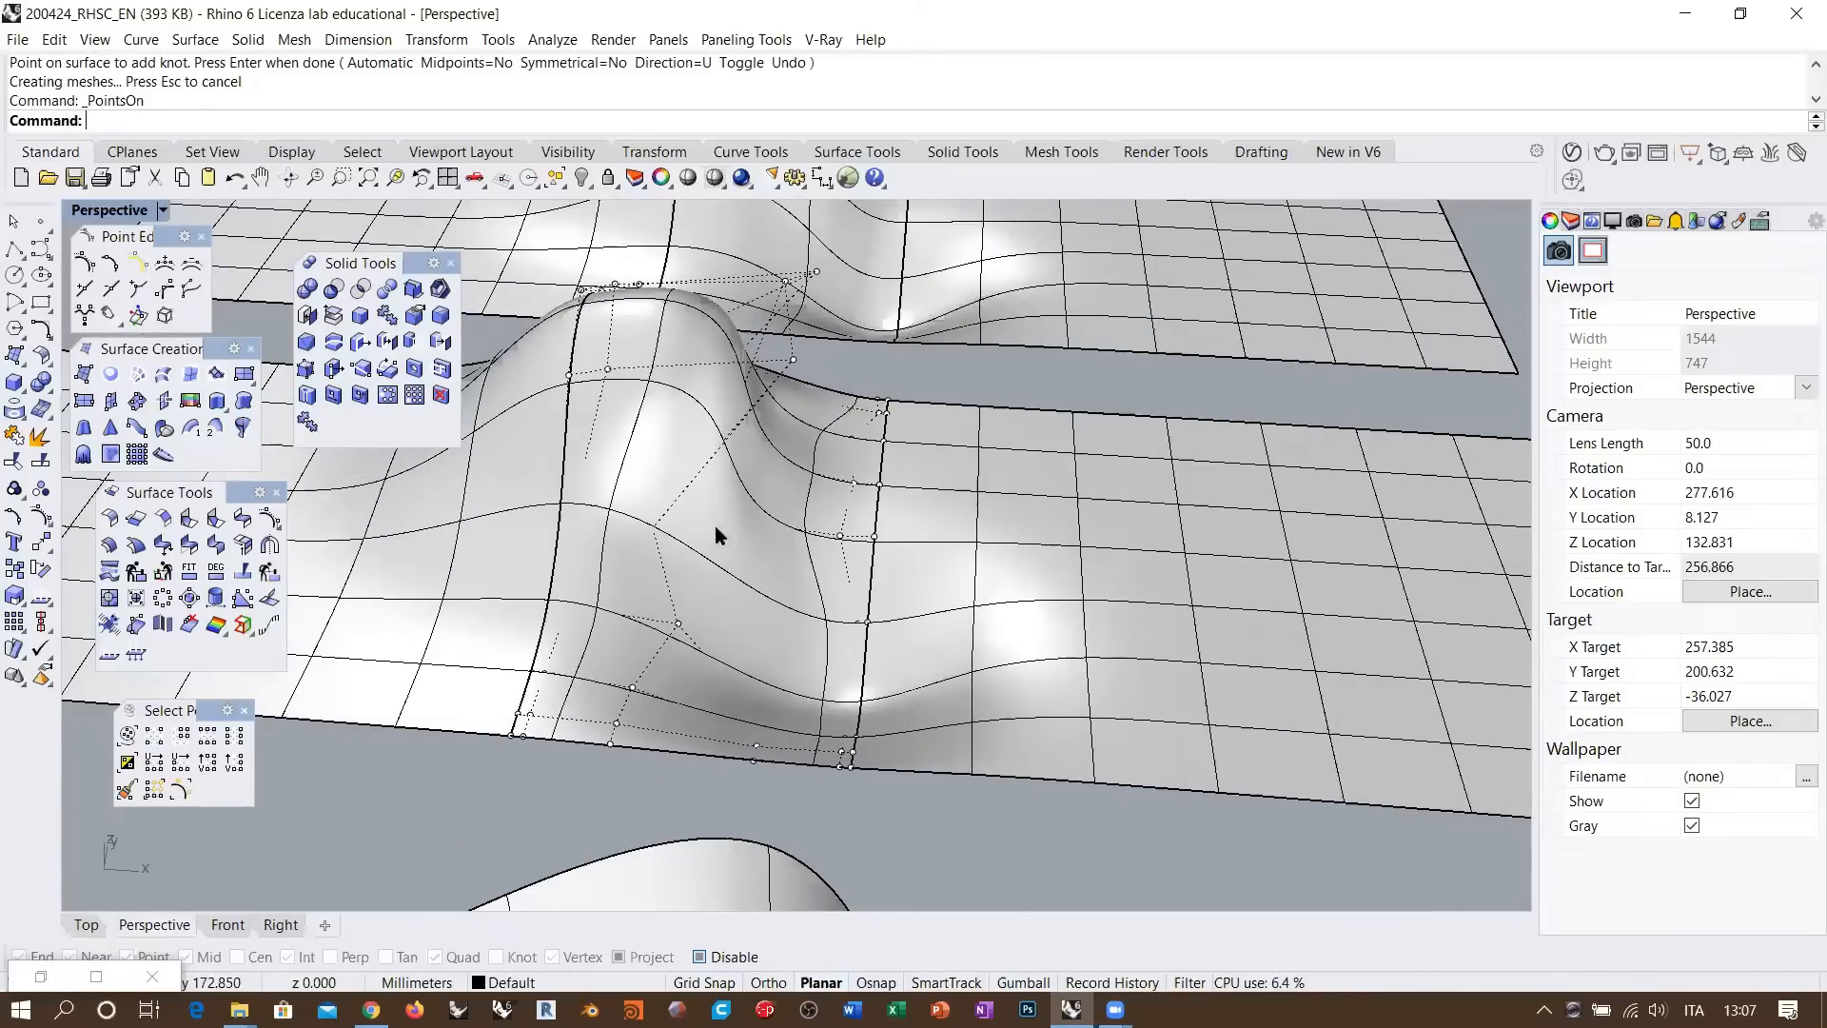
pyautogui.moveTo(774, 502); pyautogui.dragTo(822, 451, button='right')
pyautogui.scroll(-15, 989, 416)
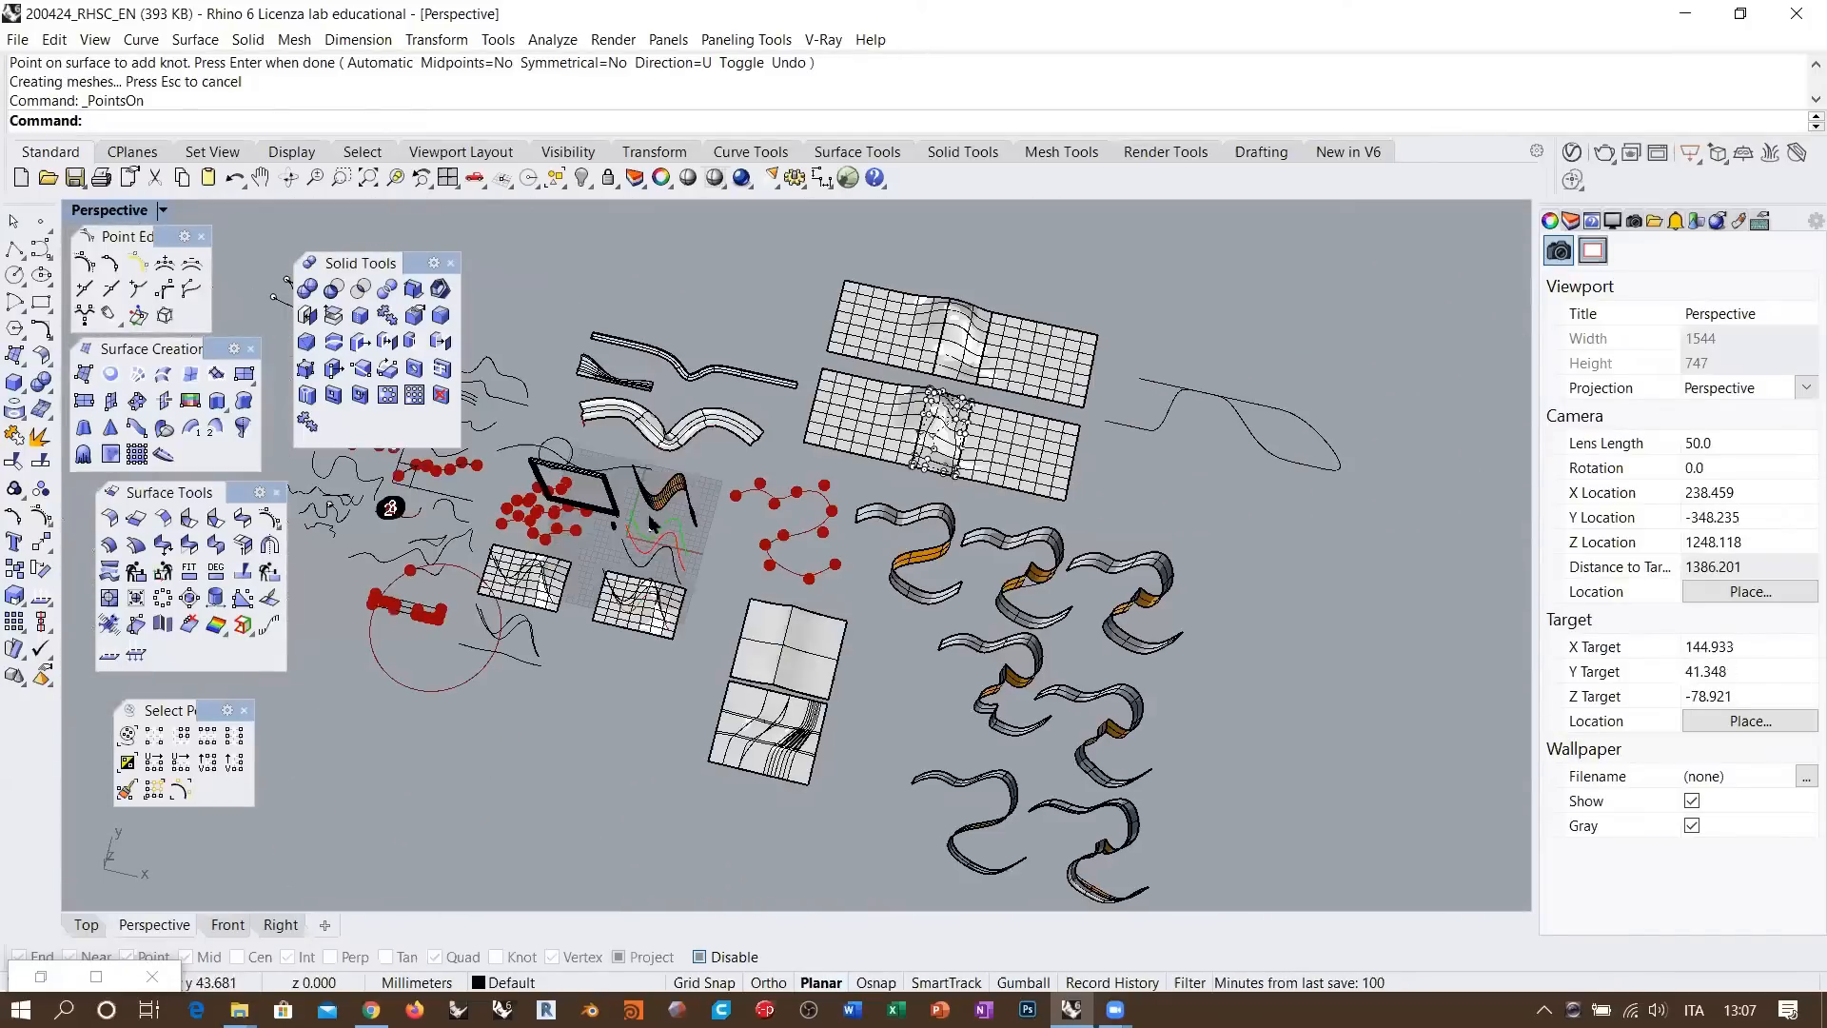
pyautogui.scroll(11, 651, 521)
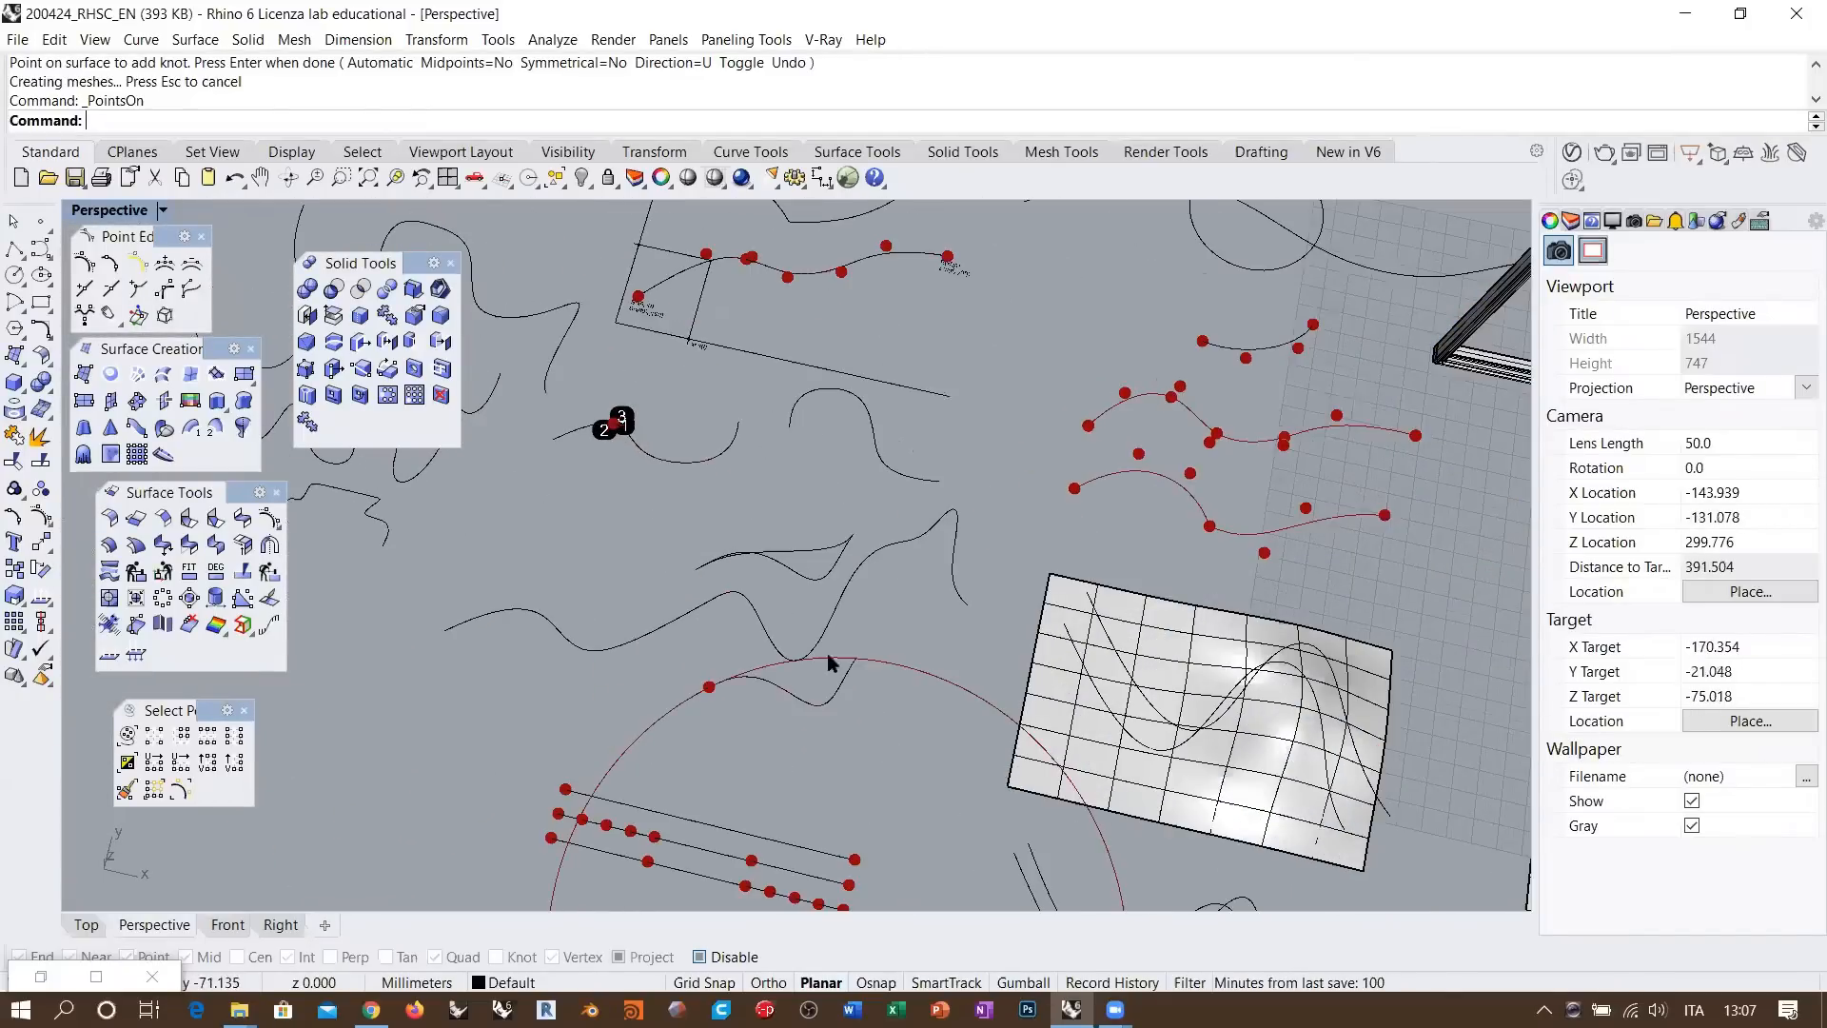
pyautogui.scroll(-12, 700, 681)
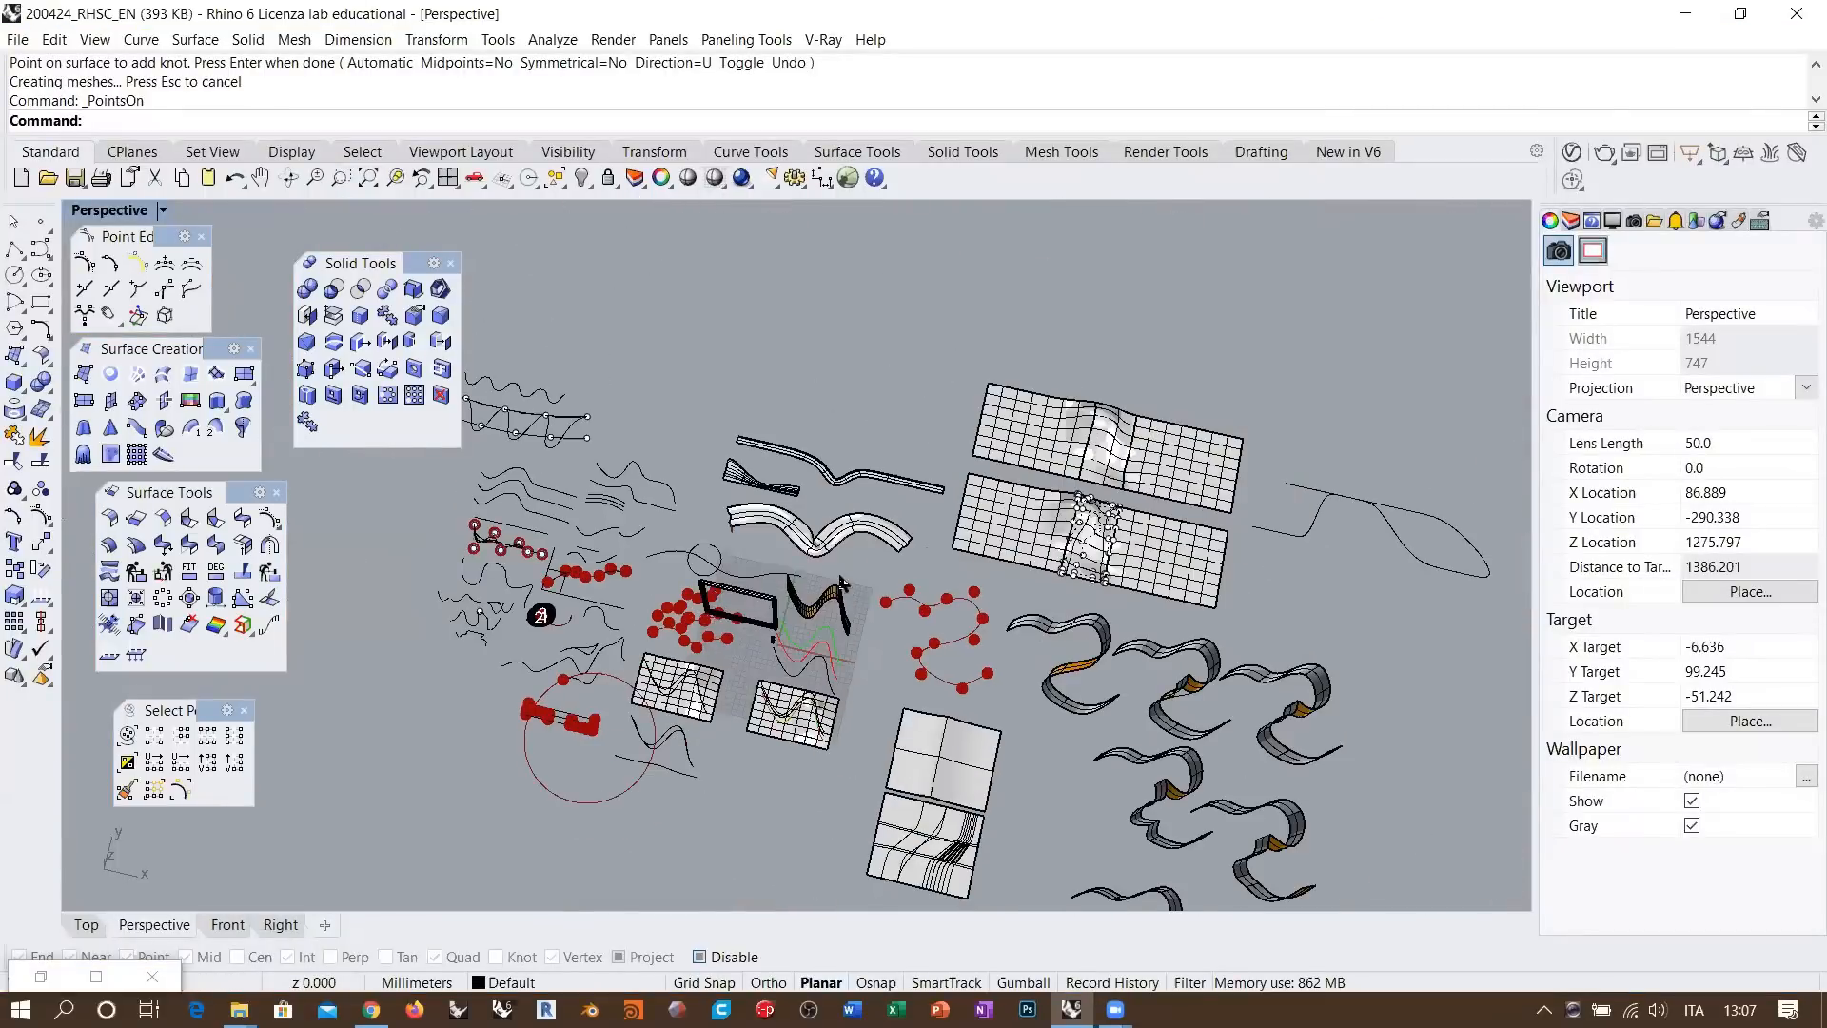
pyautogui.scroll(8, 1001, 563)
pyautogui.scroll(7, 1001, 563)
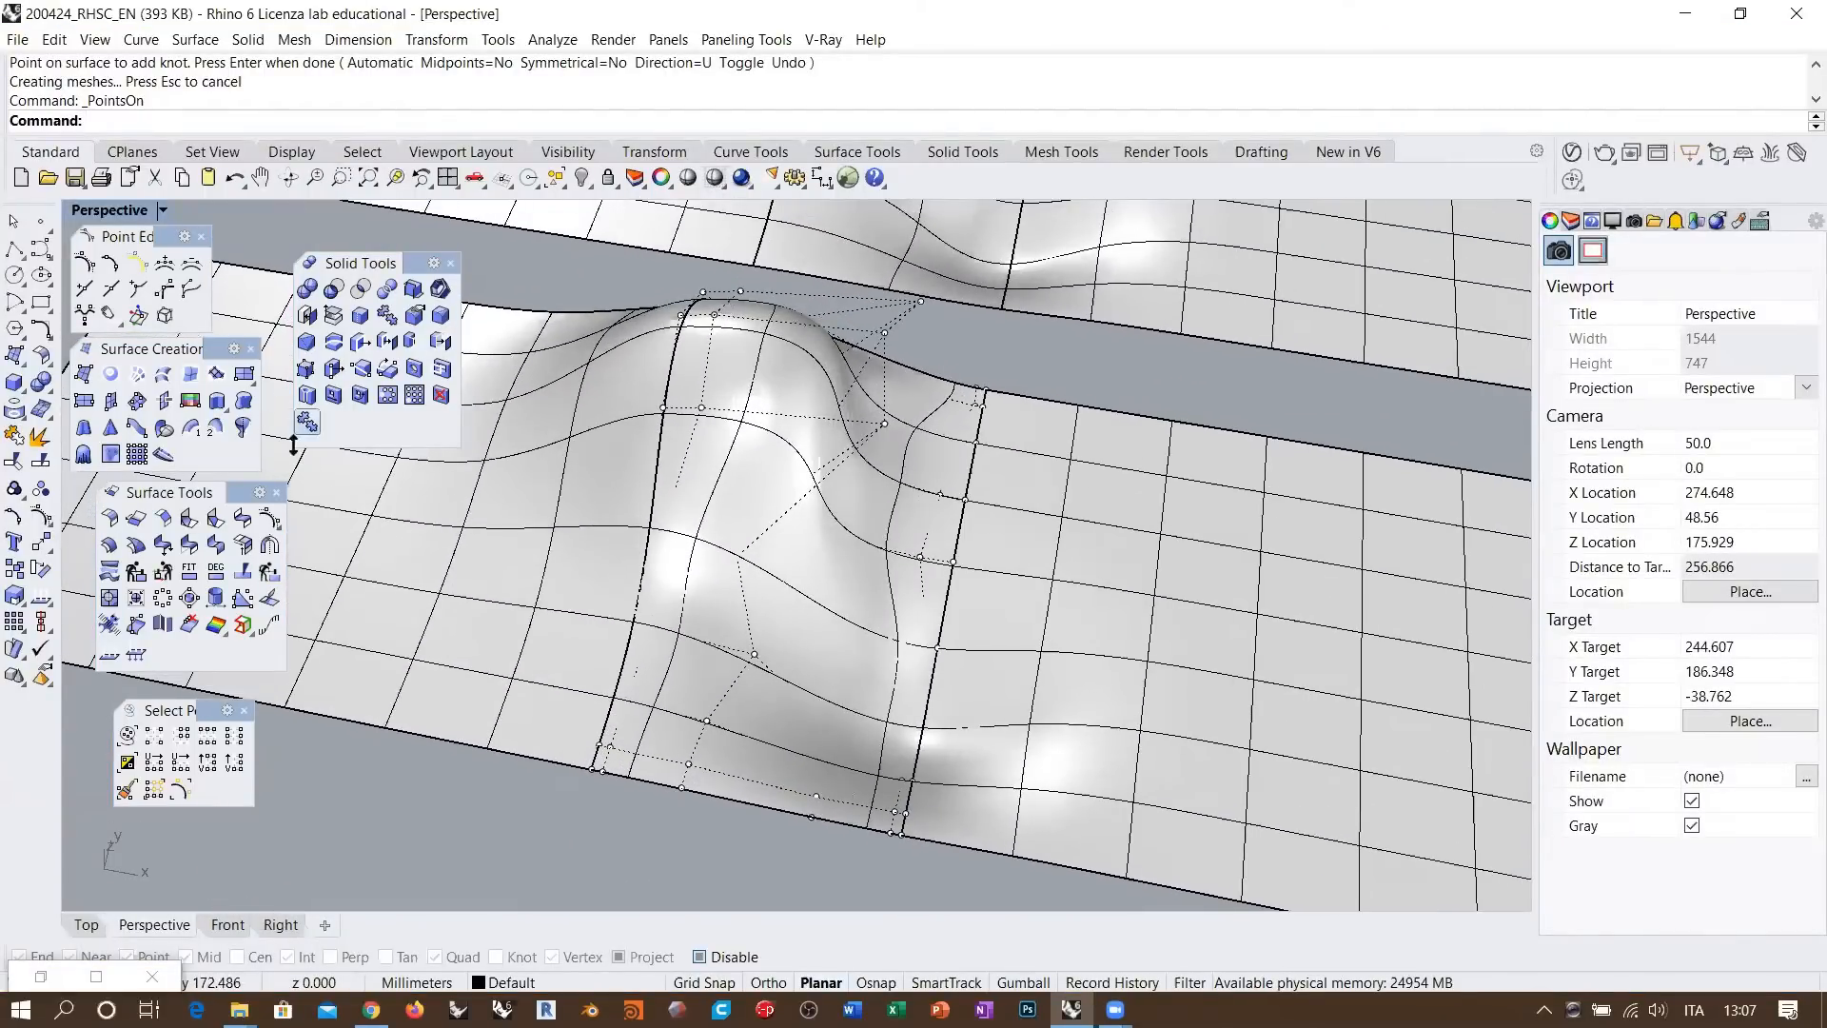
# Match the blend surface's edge along the hump's crest to the adjoining surface with Curvature continuity, preserving Position at the other end
pyautogui.moveTo(191, 491)
pyautogui.mouseDown()
pyautogui.moveTo(280, 502)
pyautogui.moveTo(194, 519)
pyautogui.mouseUp()
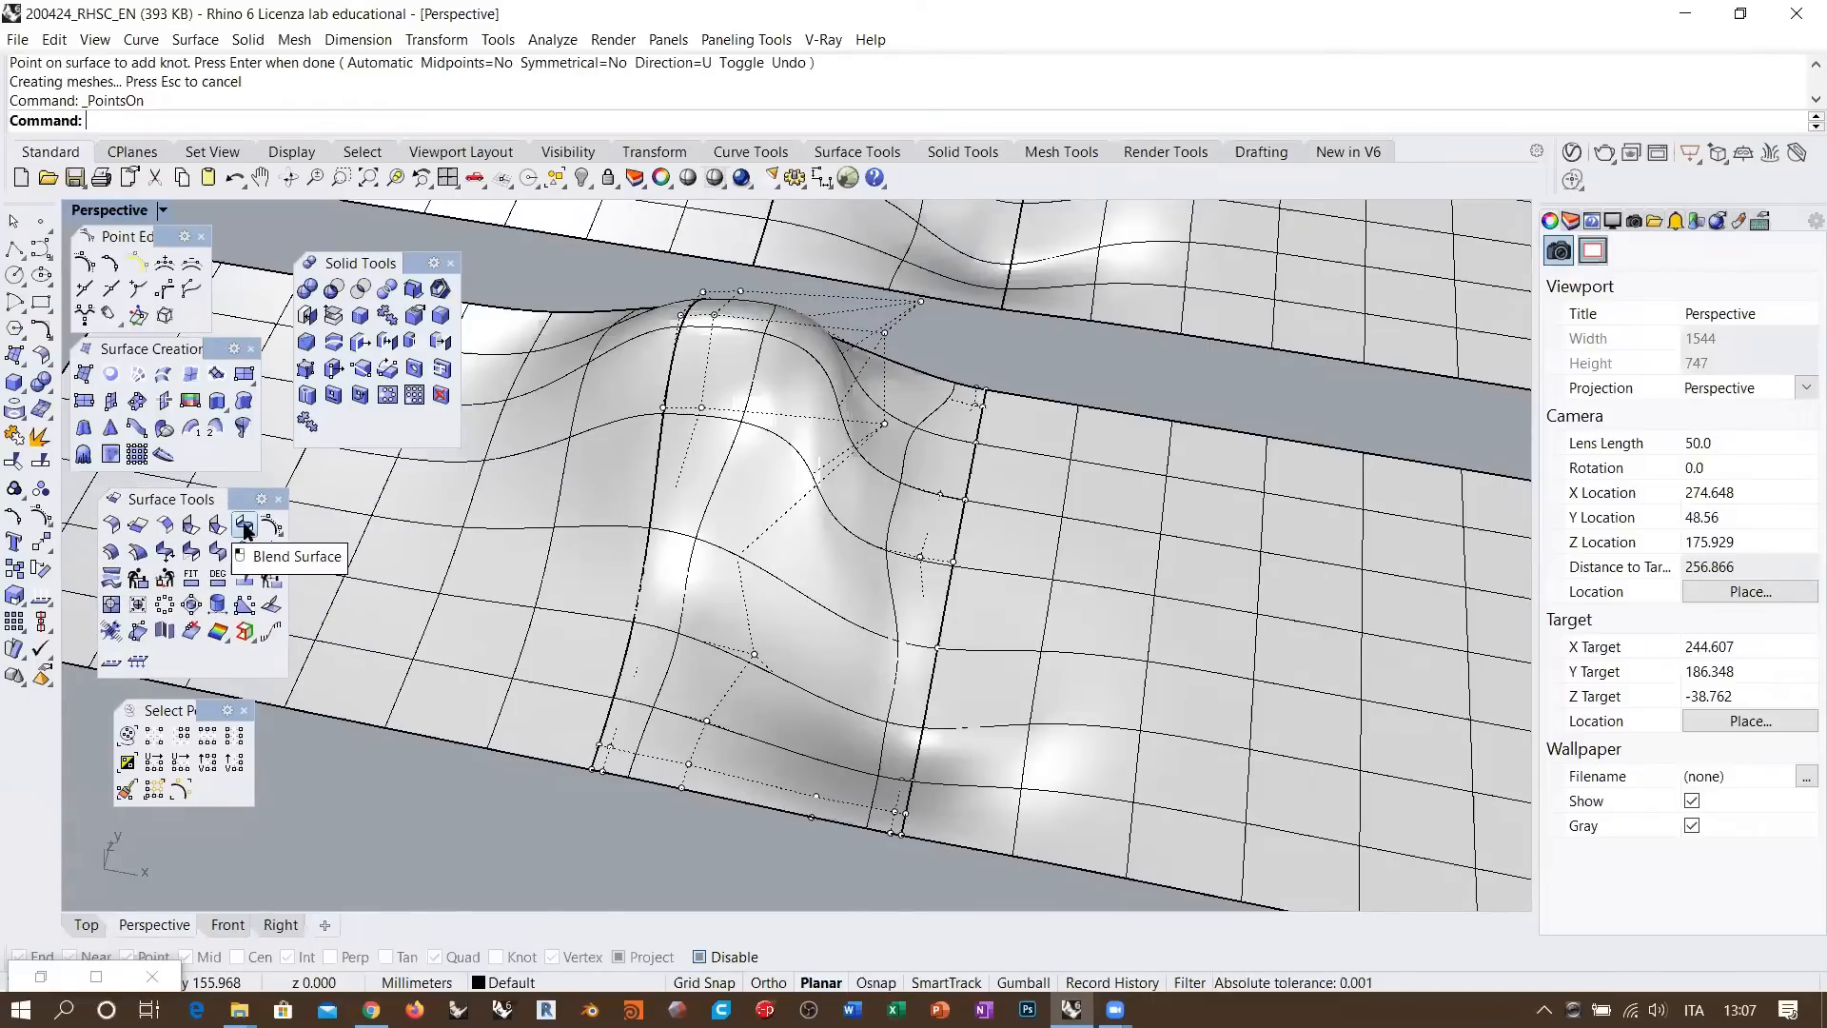
pyautogui.click(190, 551)
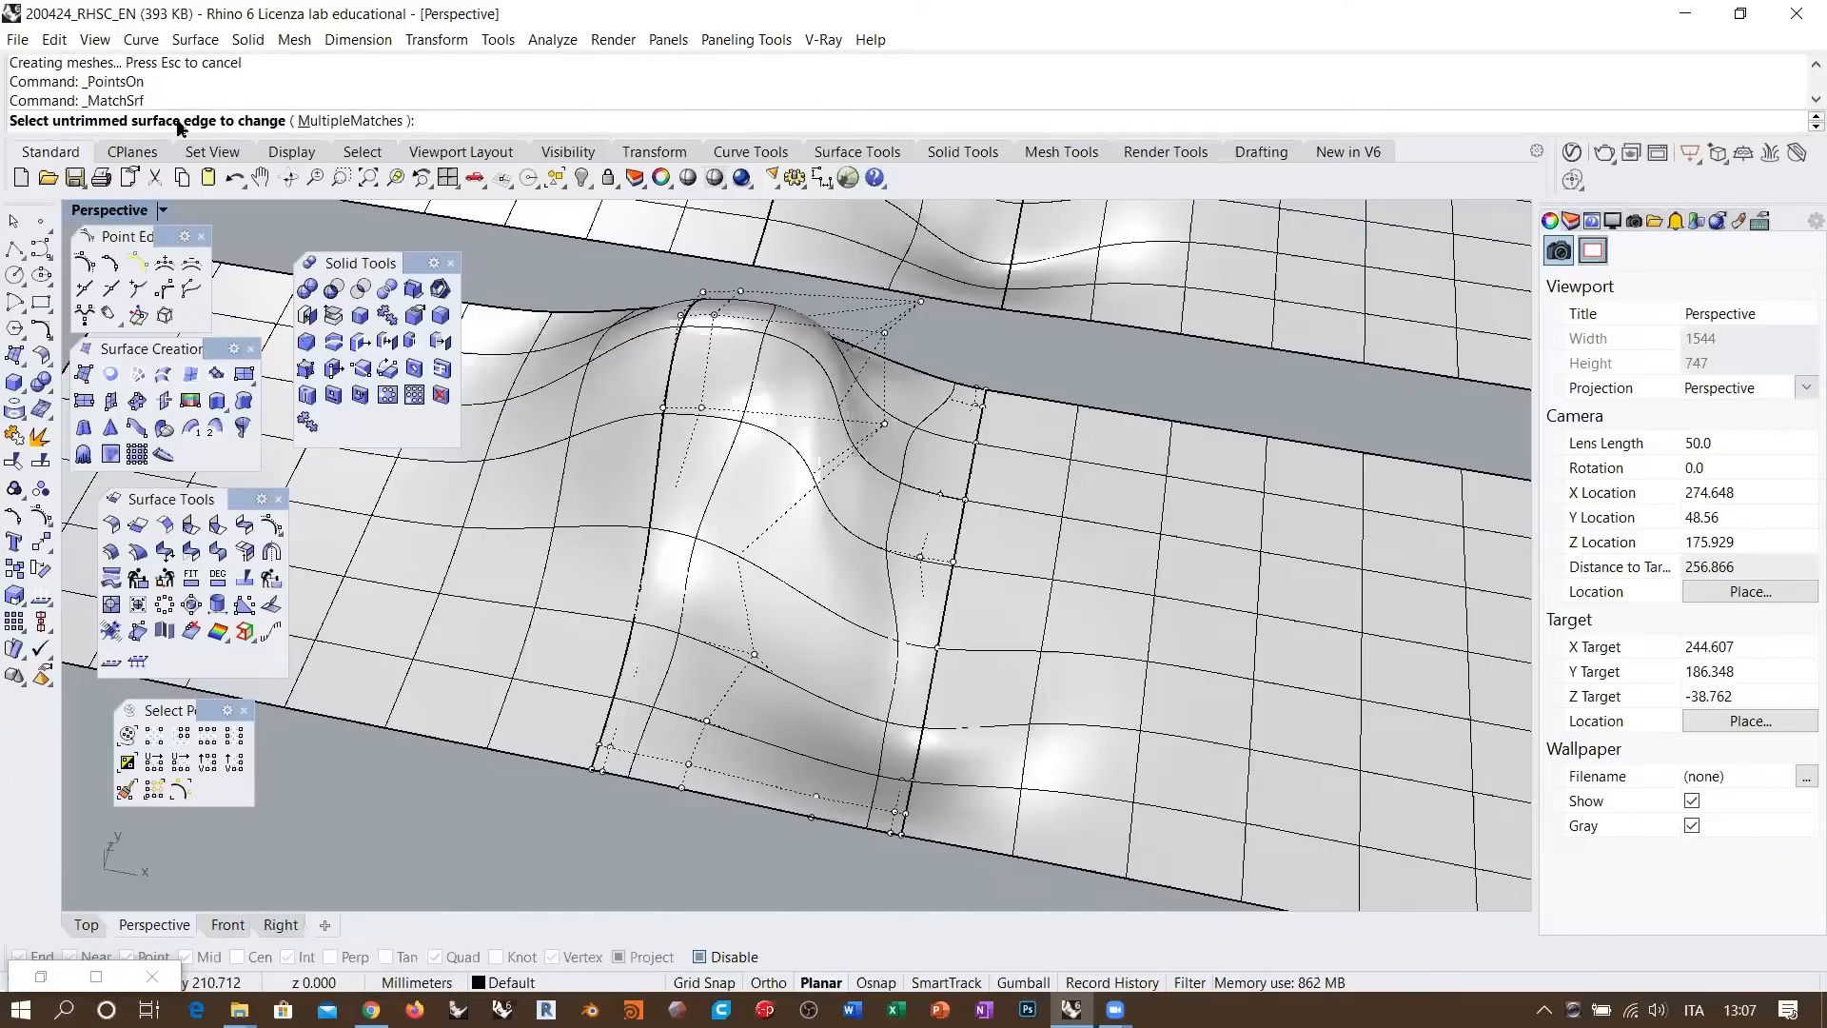
pyautogui.click(654, 493)
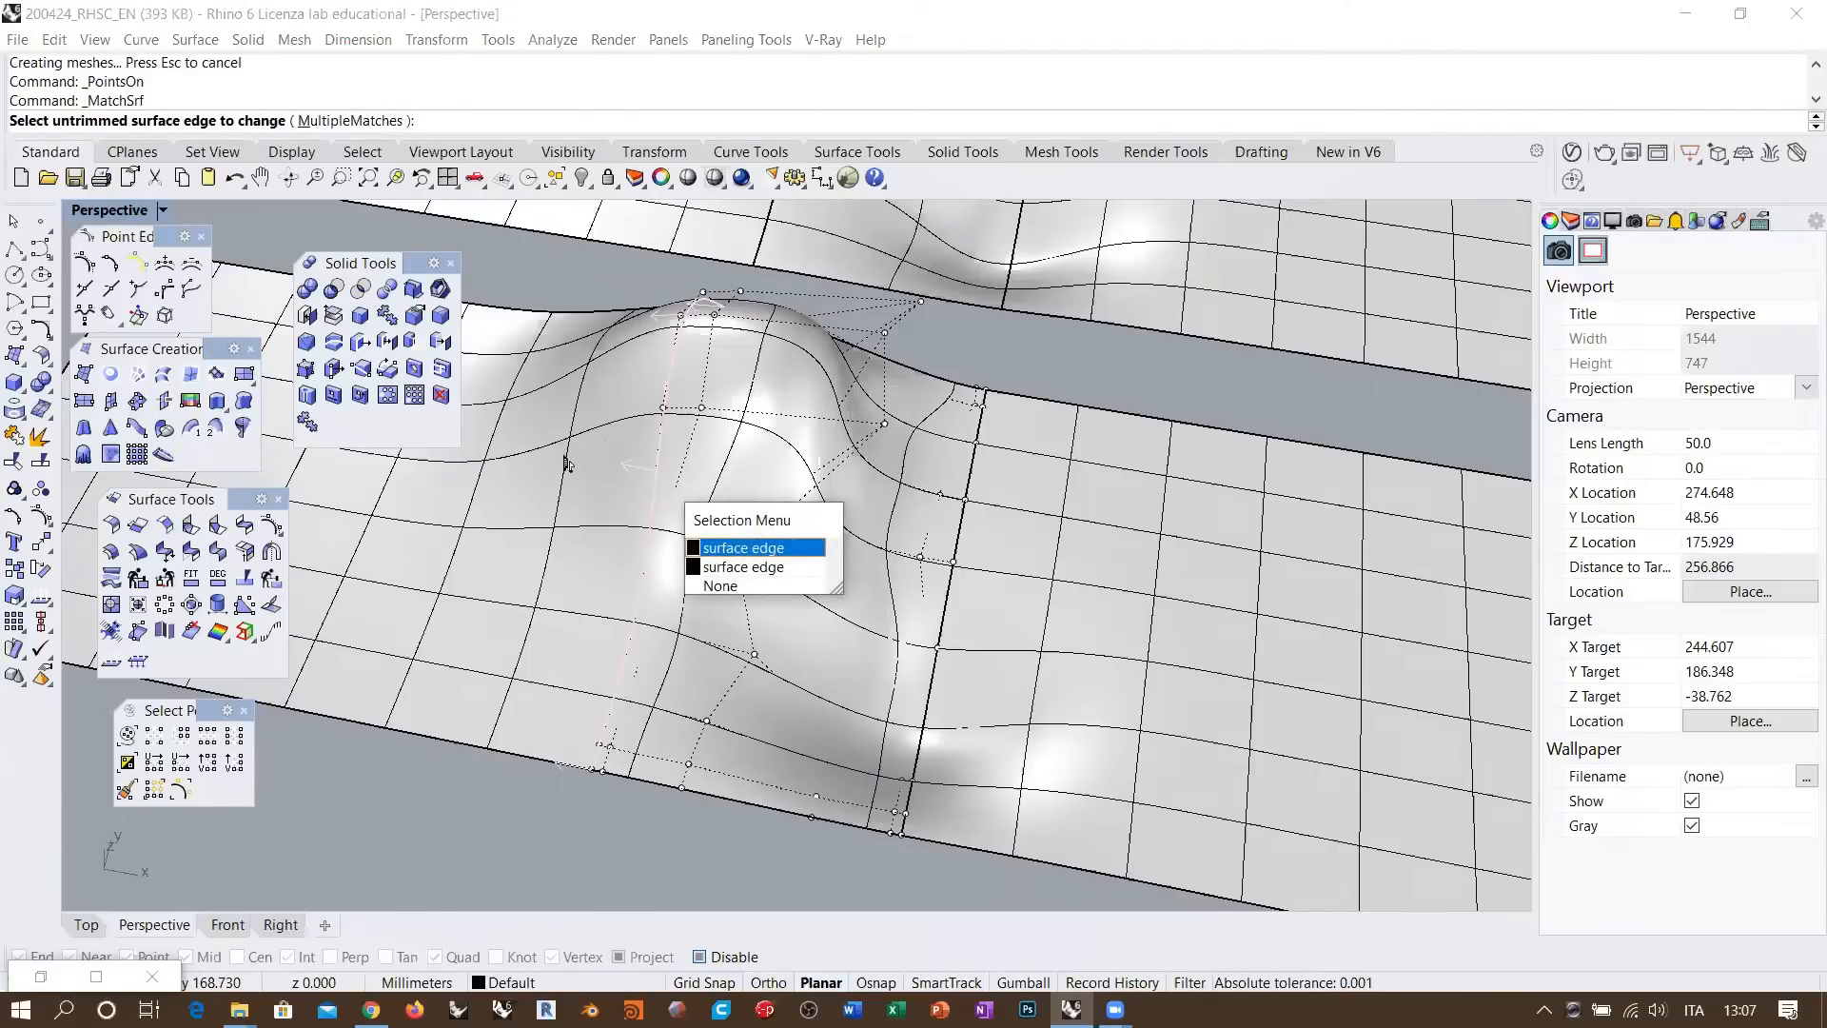
pyautogui.click(744, 568)
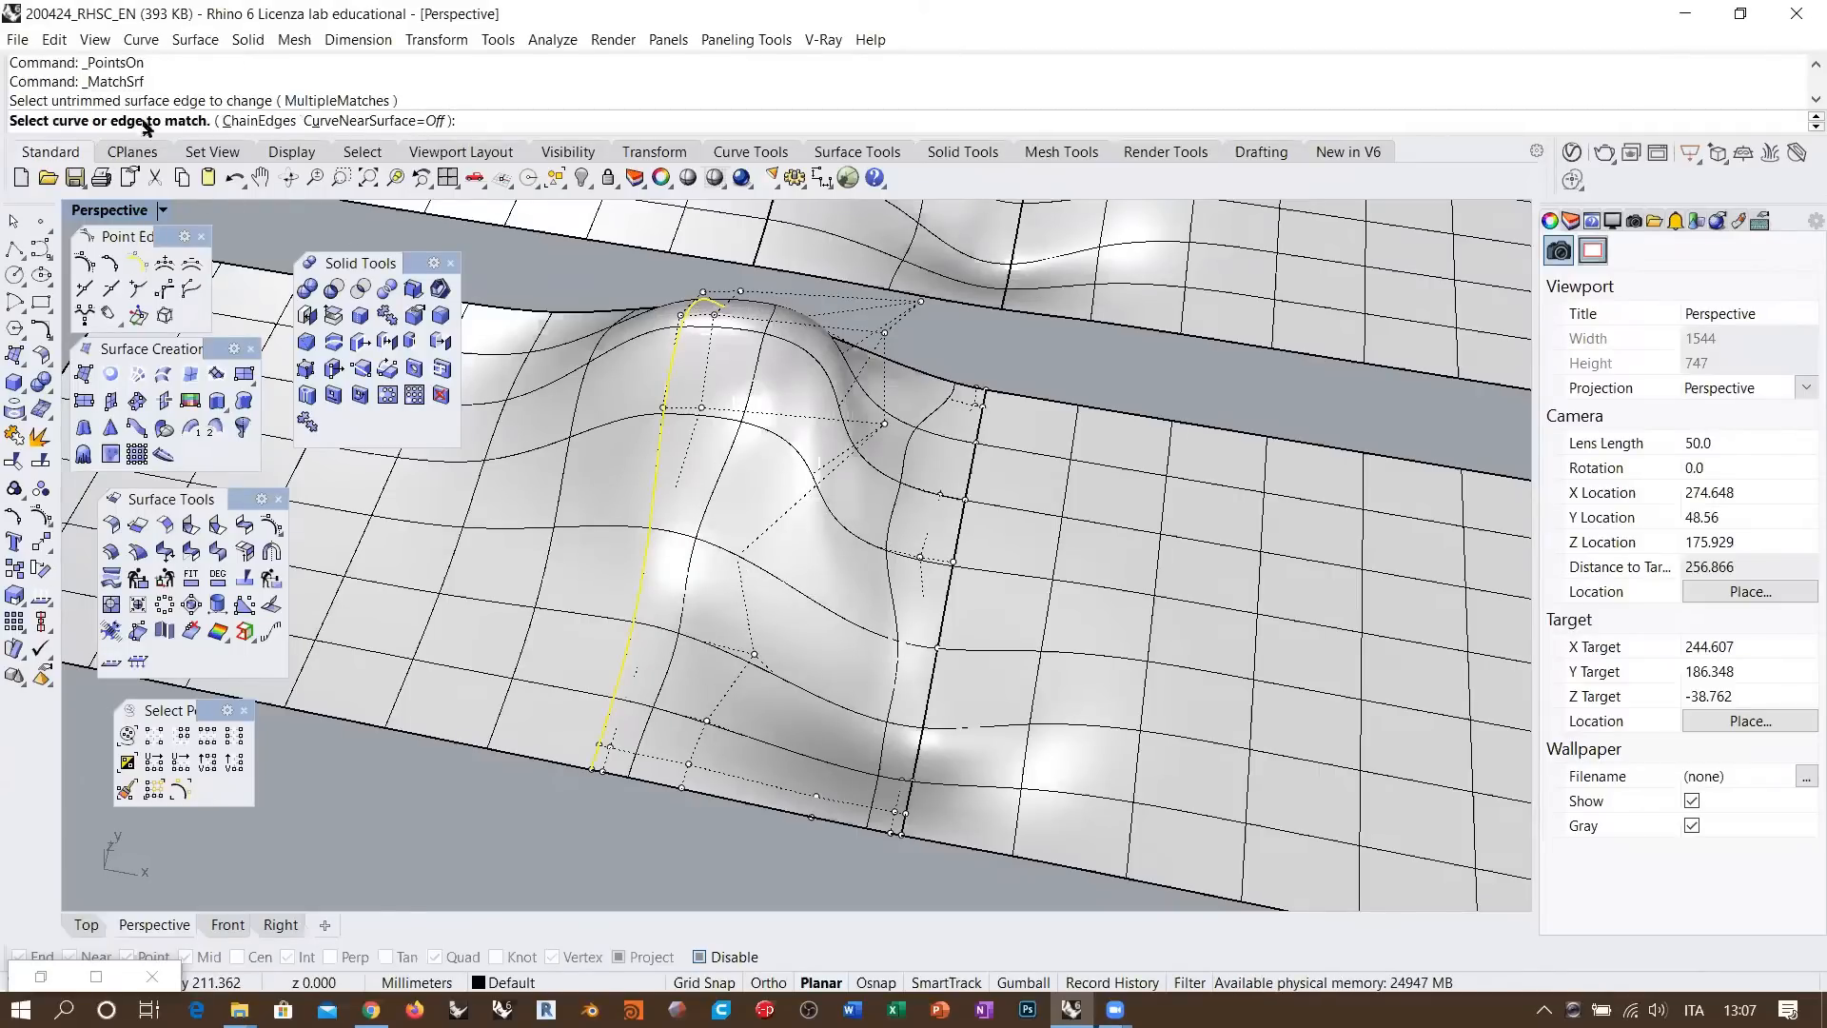
pyautogui.click(649, 530)
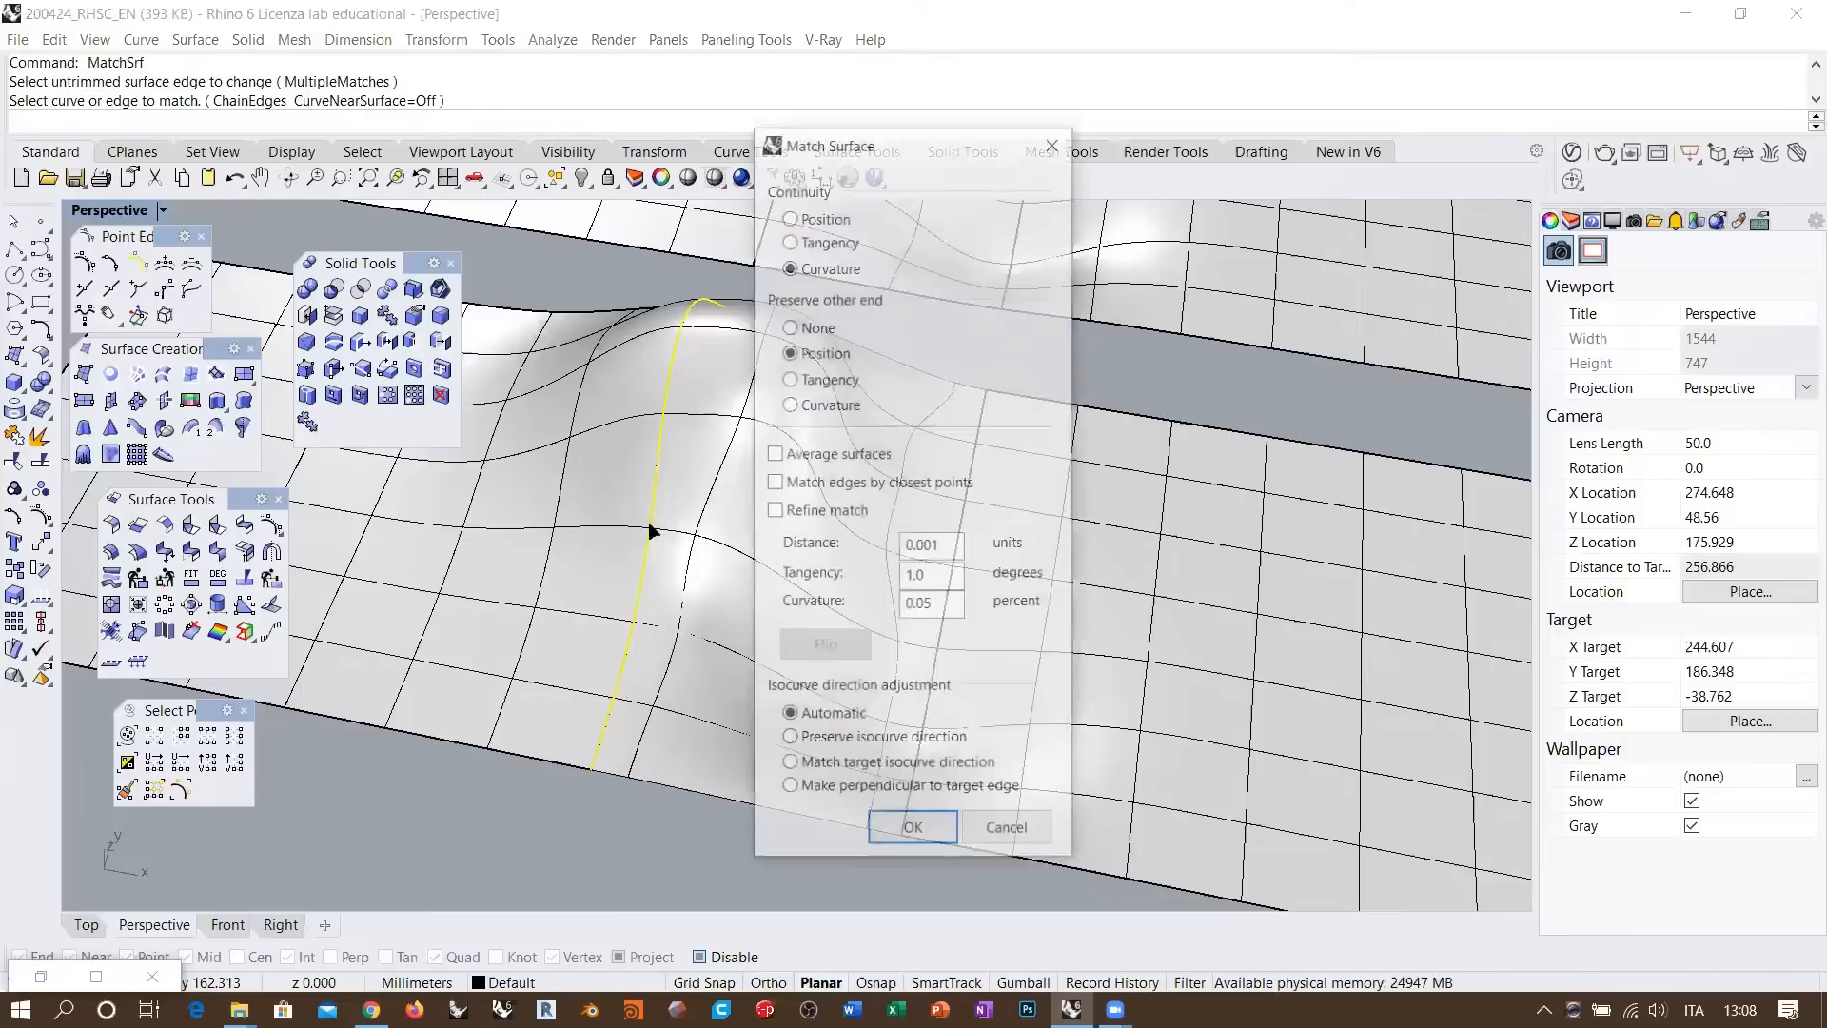
pyautogui.moveTo(842, 143); pyautogui.dragTo(1194, 181)
pyautogui.click(1149, 306)
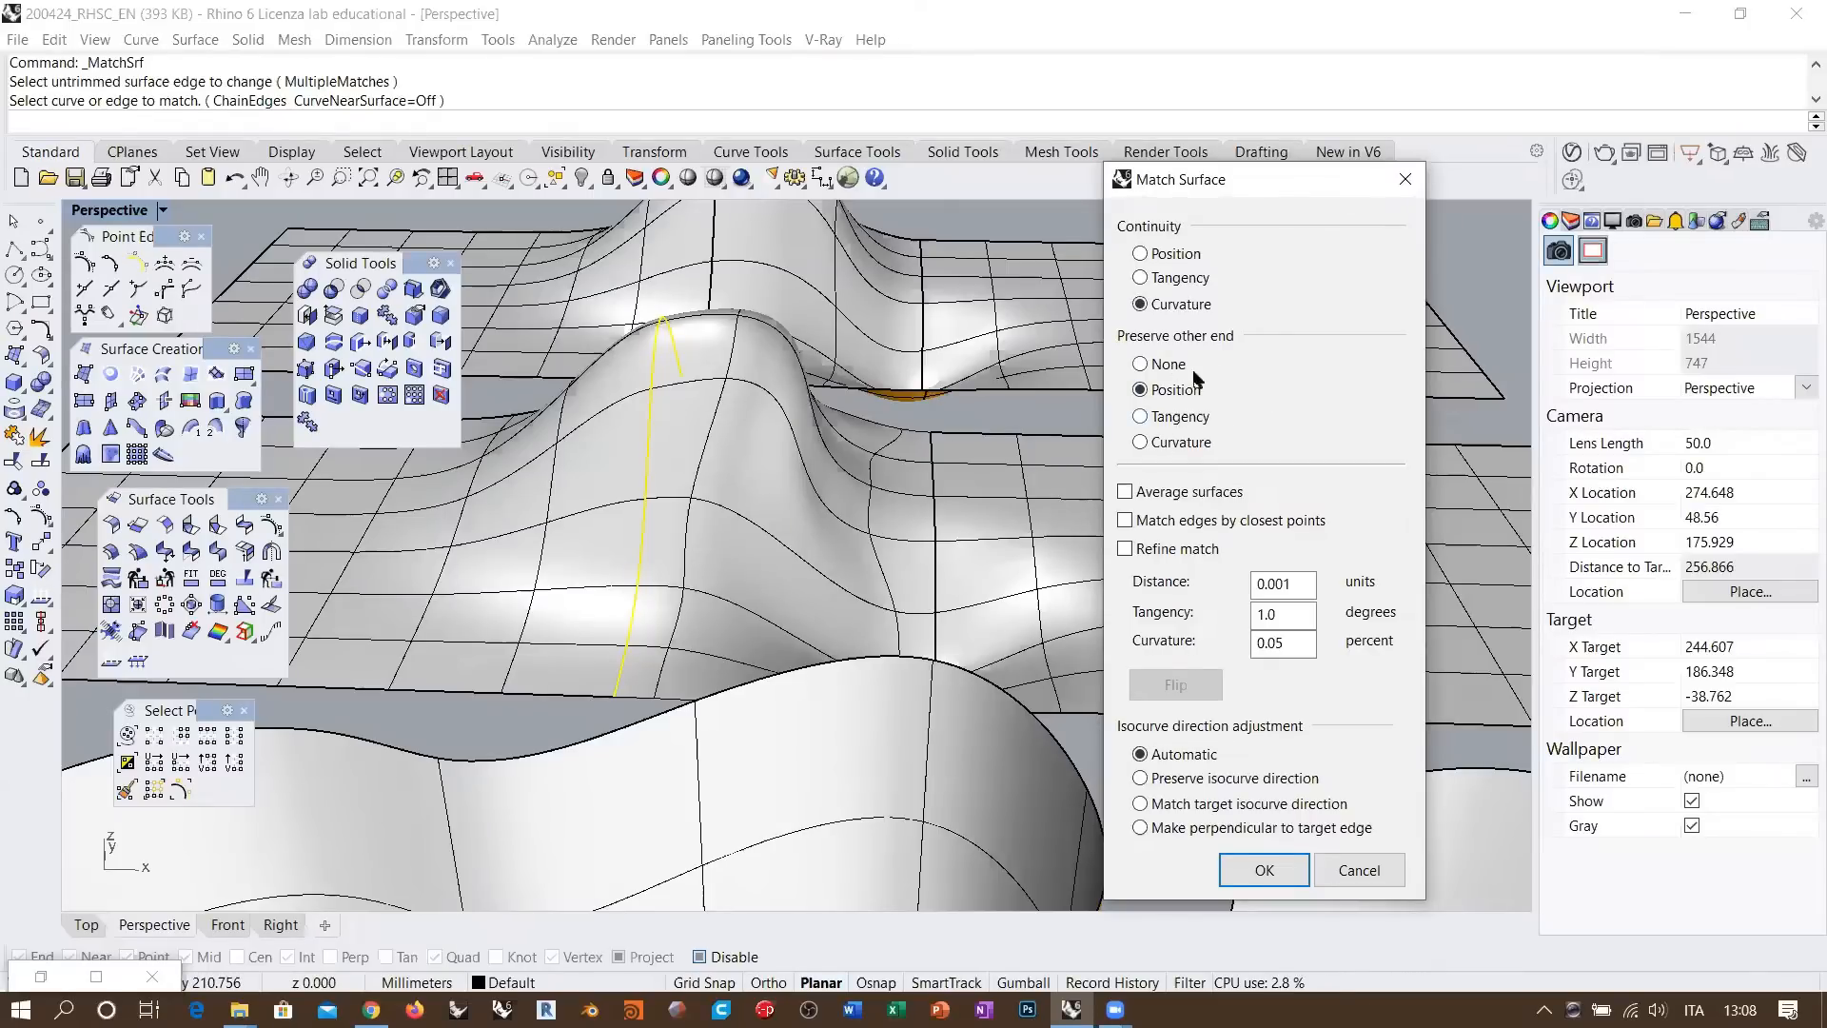
pyautogui.click(1264, 870)
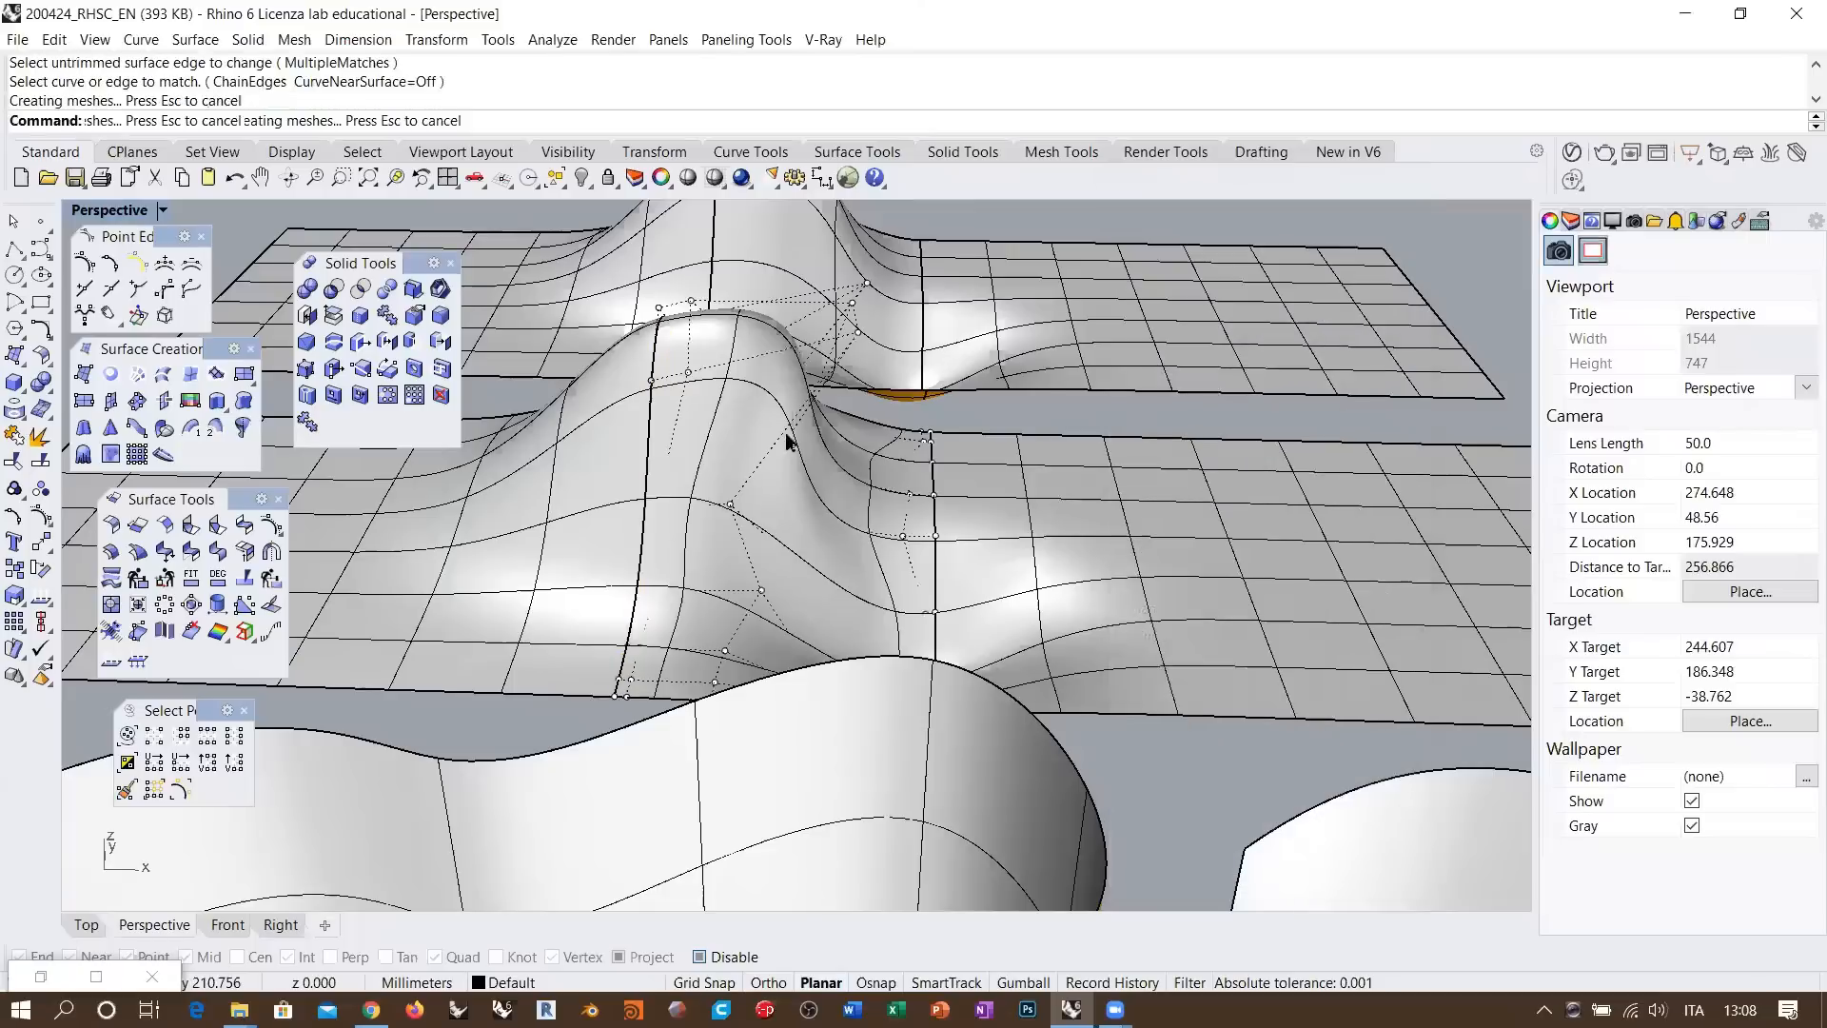
# Run zebra stripe analysis on the blend surface and the surface it was matched to
pyautogui.moveTo(754, 359); pyautogui.dragTo(635, 455, button='right')
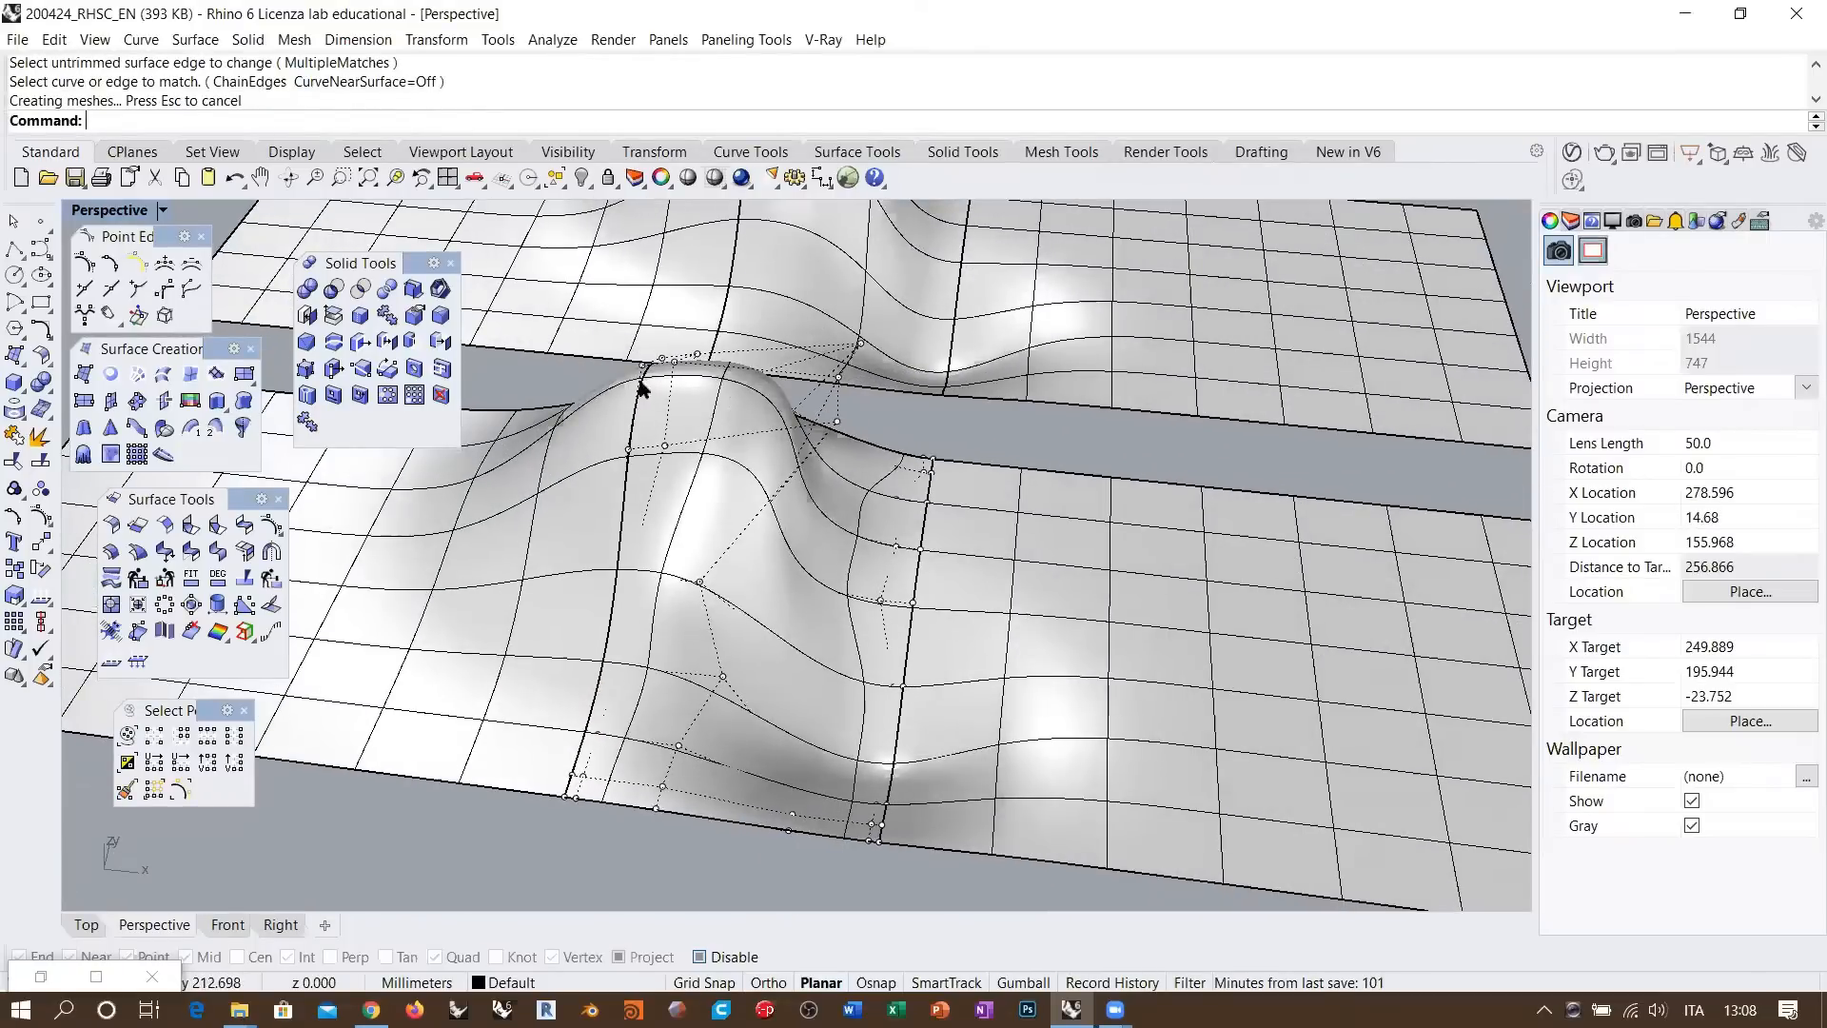
pyautogui.keyDown('shift'); pyautogui.moveTo(609, 582); pyautogui.dragTo(655, 490, button='right'); pyautogui.keyUp('shift')
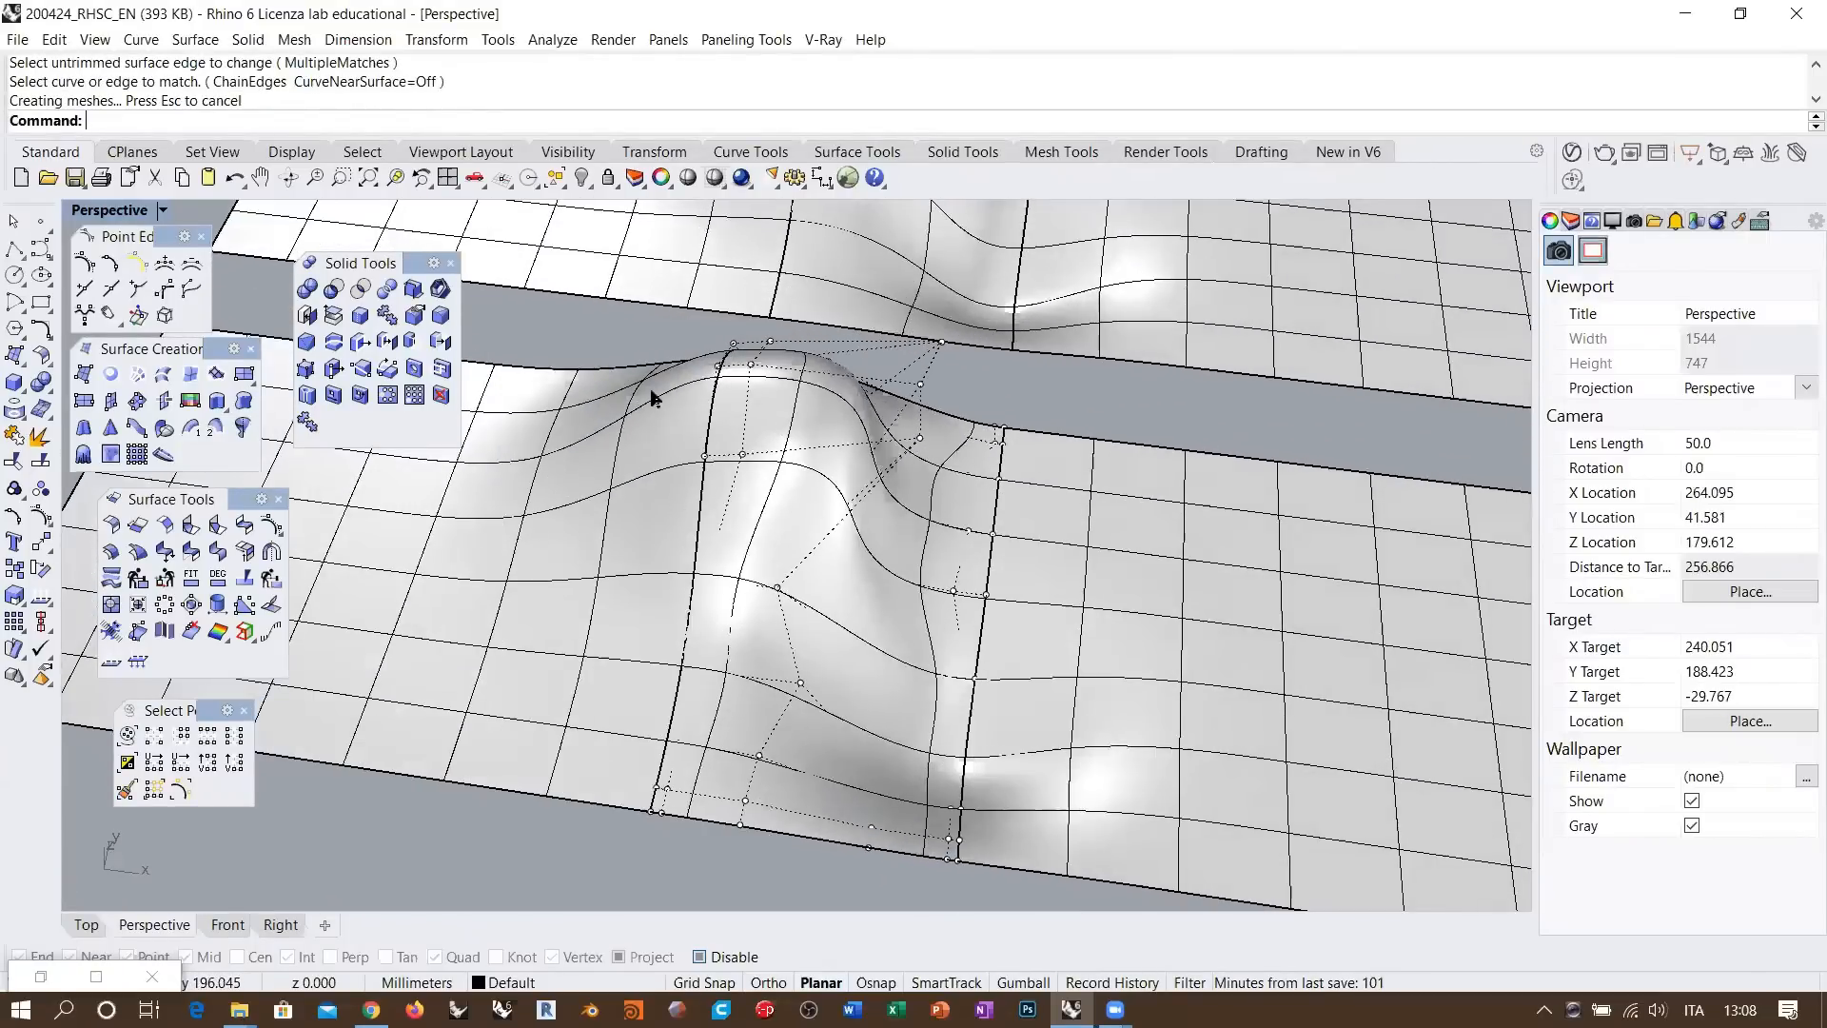
pyautogui.click(220, 632)
pyautogui.click(605, 577)
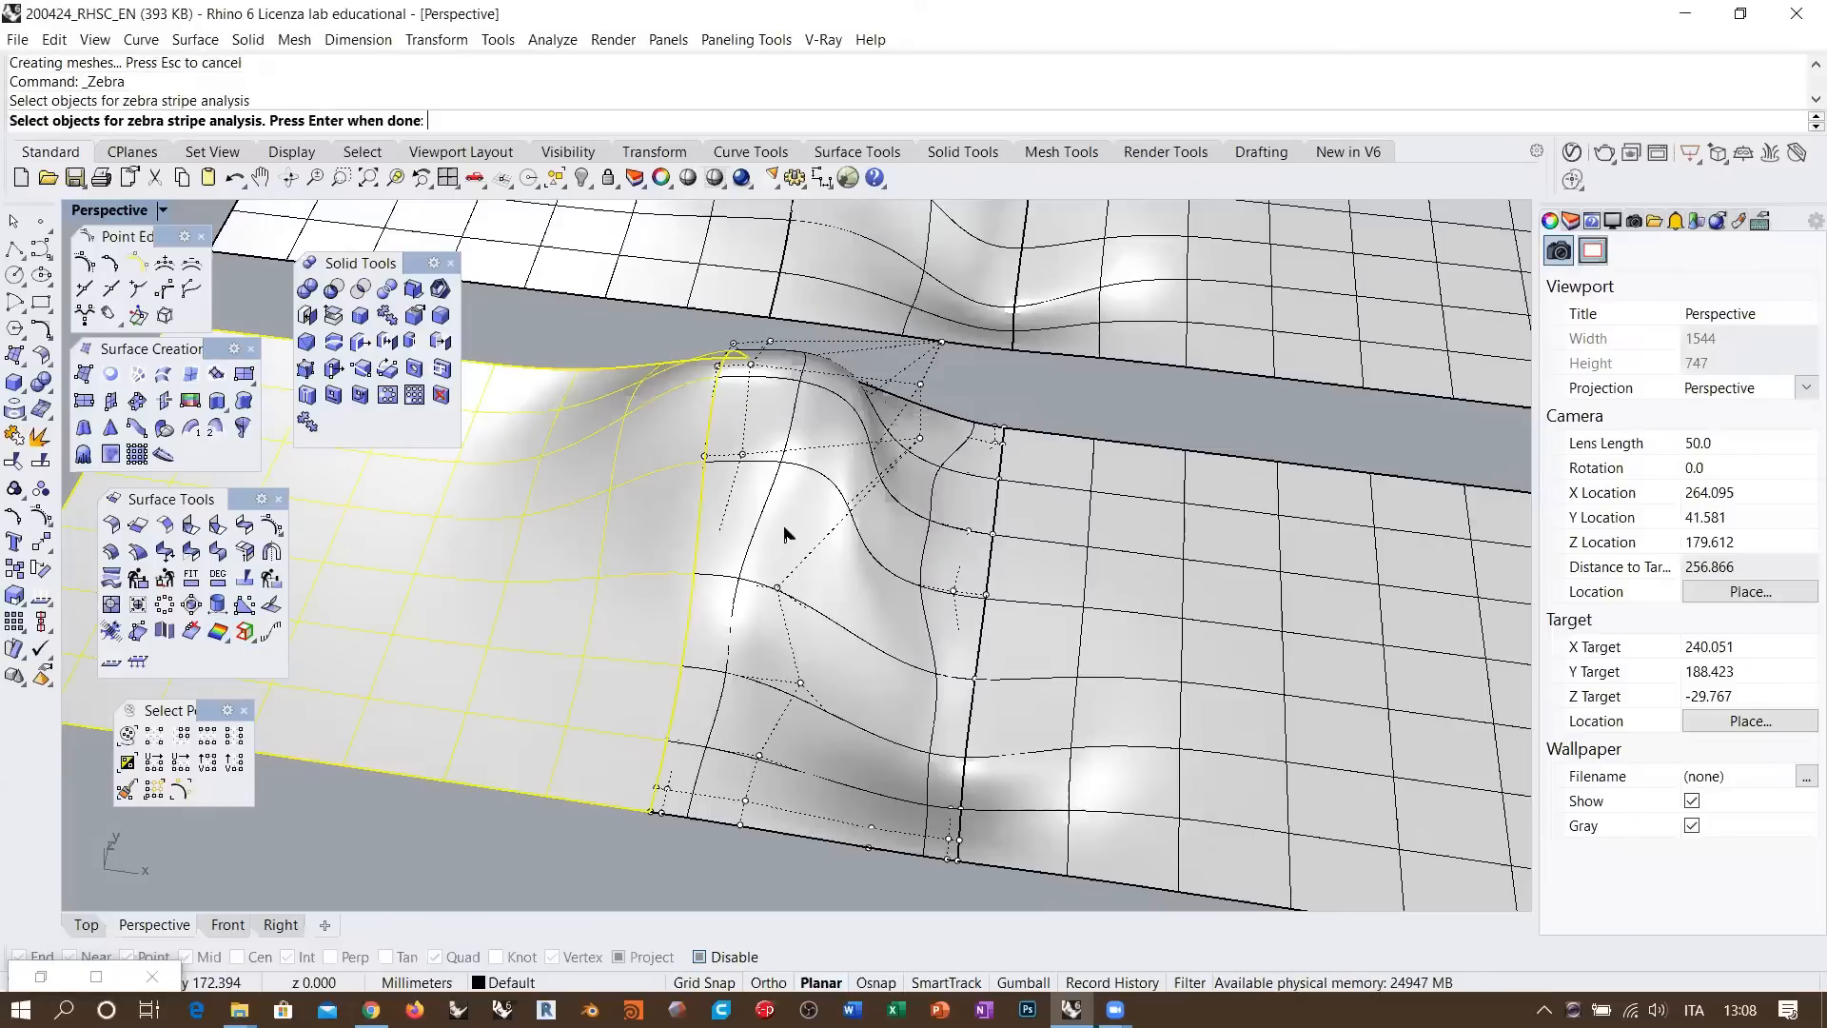
pyautogui.click(783, 524)
pyautogui.rightClick(783, 524)
# Examine the zebra stripes along the matched edge up close and from several angles to check their continuity
pyautogui.moveTo(783, 524); pyautogui.dragTo(697, 530, button='right')
pyautogui.scroll(4, 768, 447)
pyautogui.scroll(4, 715, 449)
pyautogui.scroll(6, 699, 524)
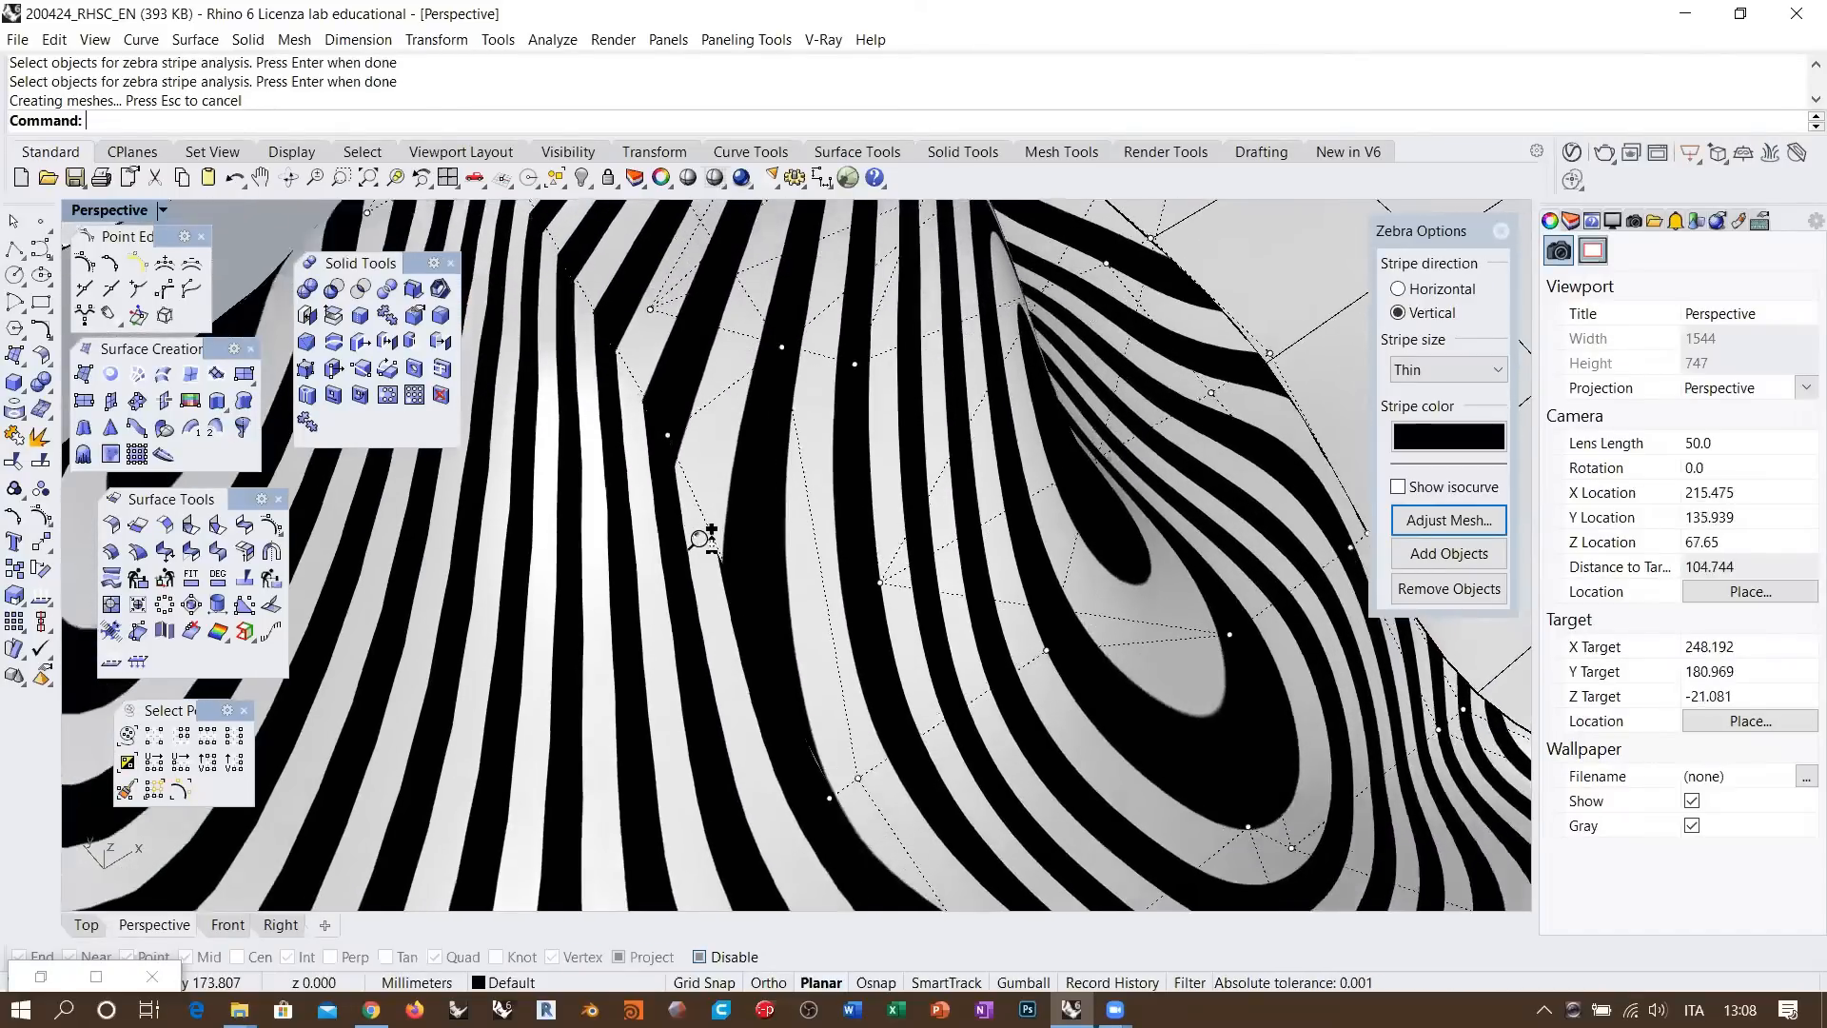
pyautogui.scroll(1, 702, 485)
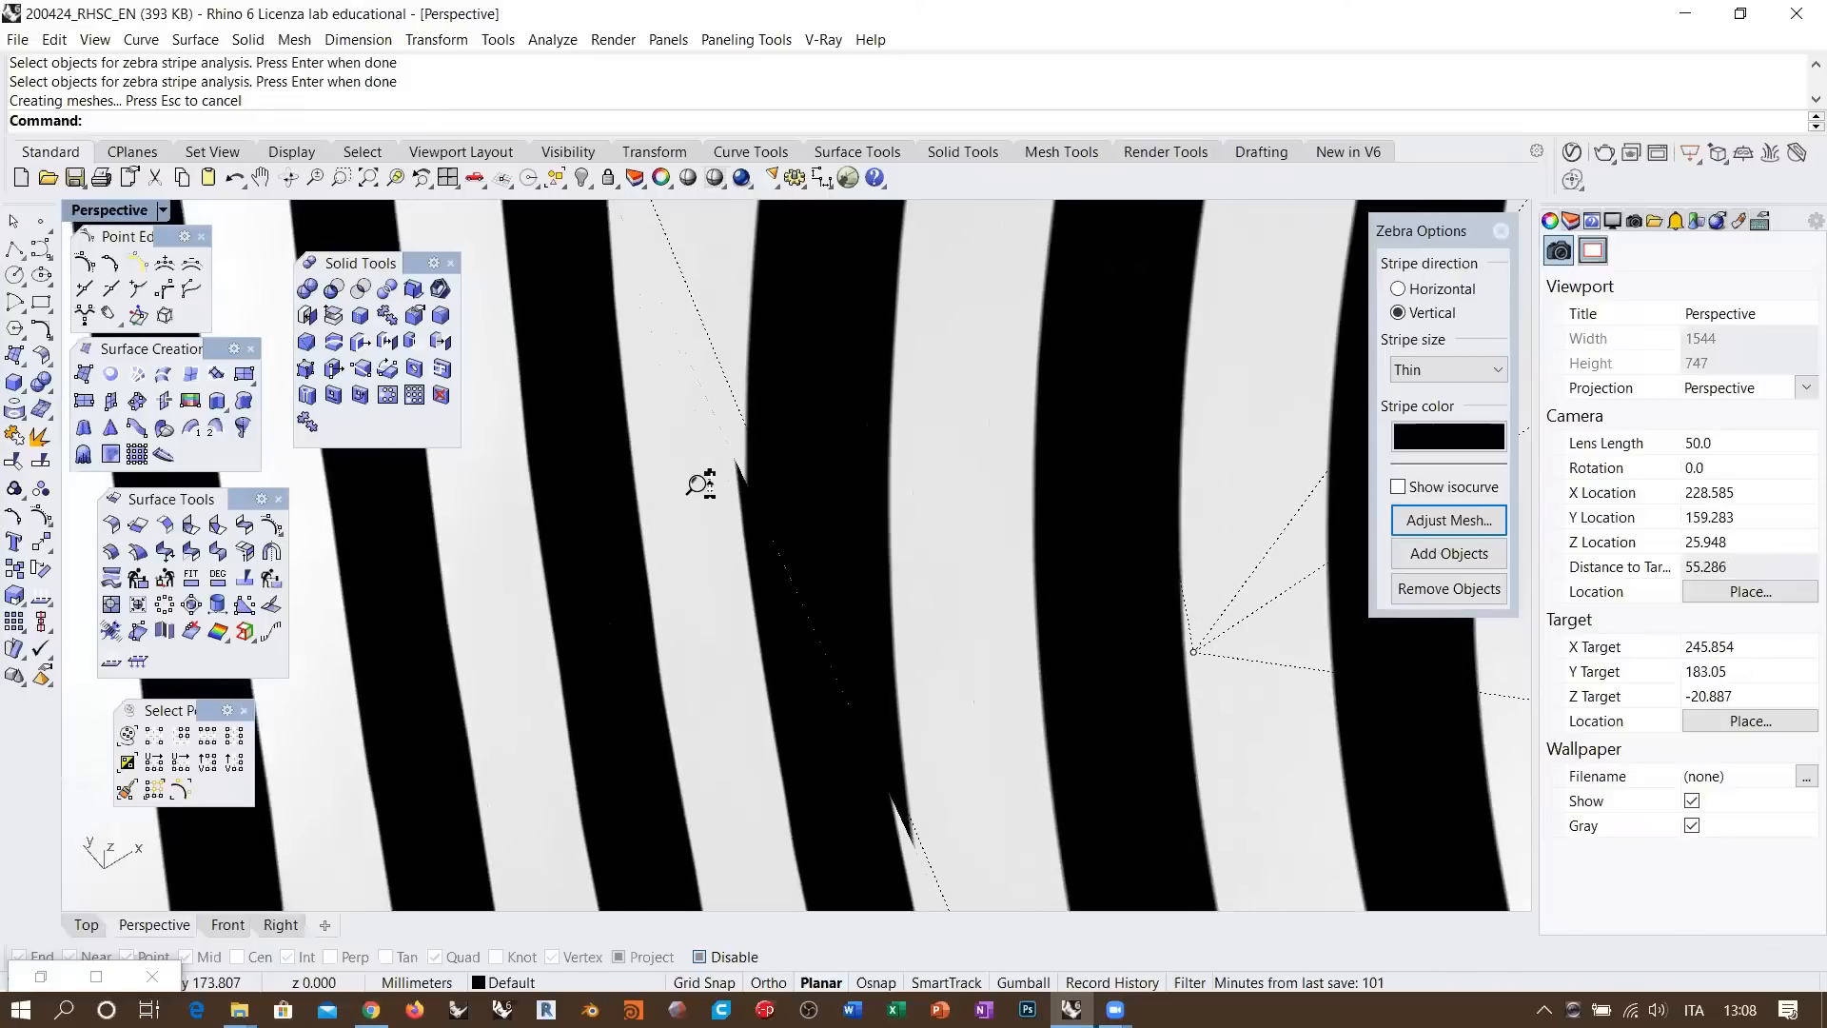
pyautogui.keyDown('ctrl'); pyautogui.moveTo(701, 482); pyautogui.dragTo(758, 554, button='right'); pyautogui.keyUp('ctrl')
pyautogui.scroll(-4, 718, 455)
pyautogui.scroll(3, 758, 553)
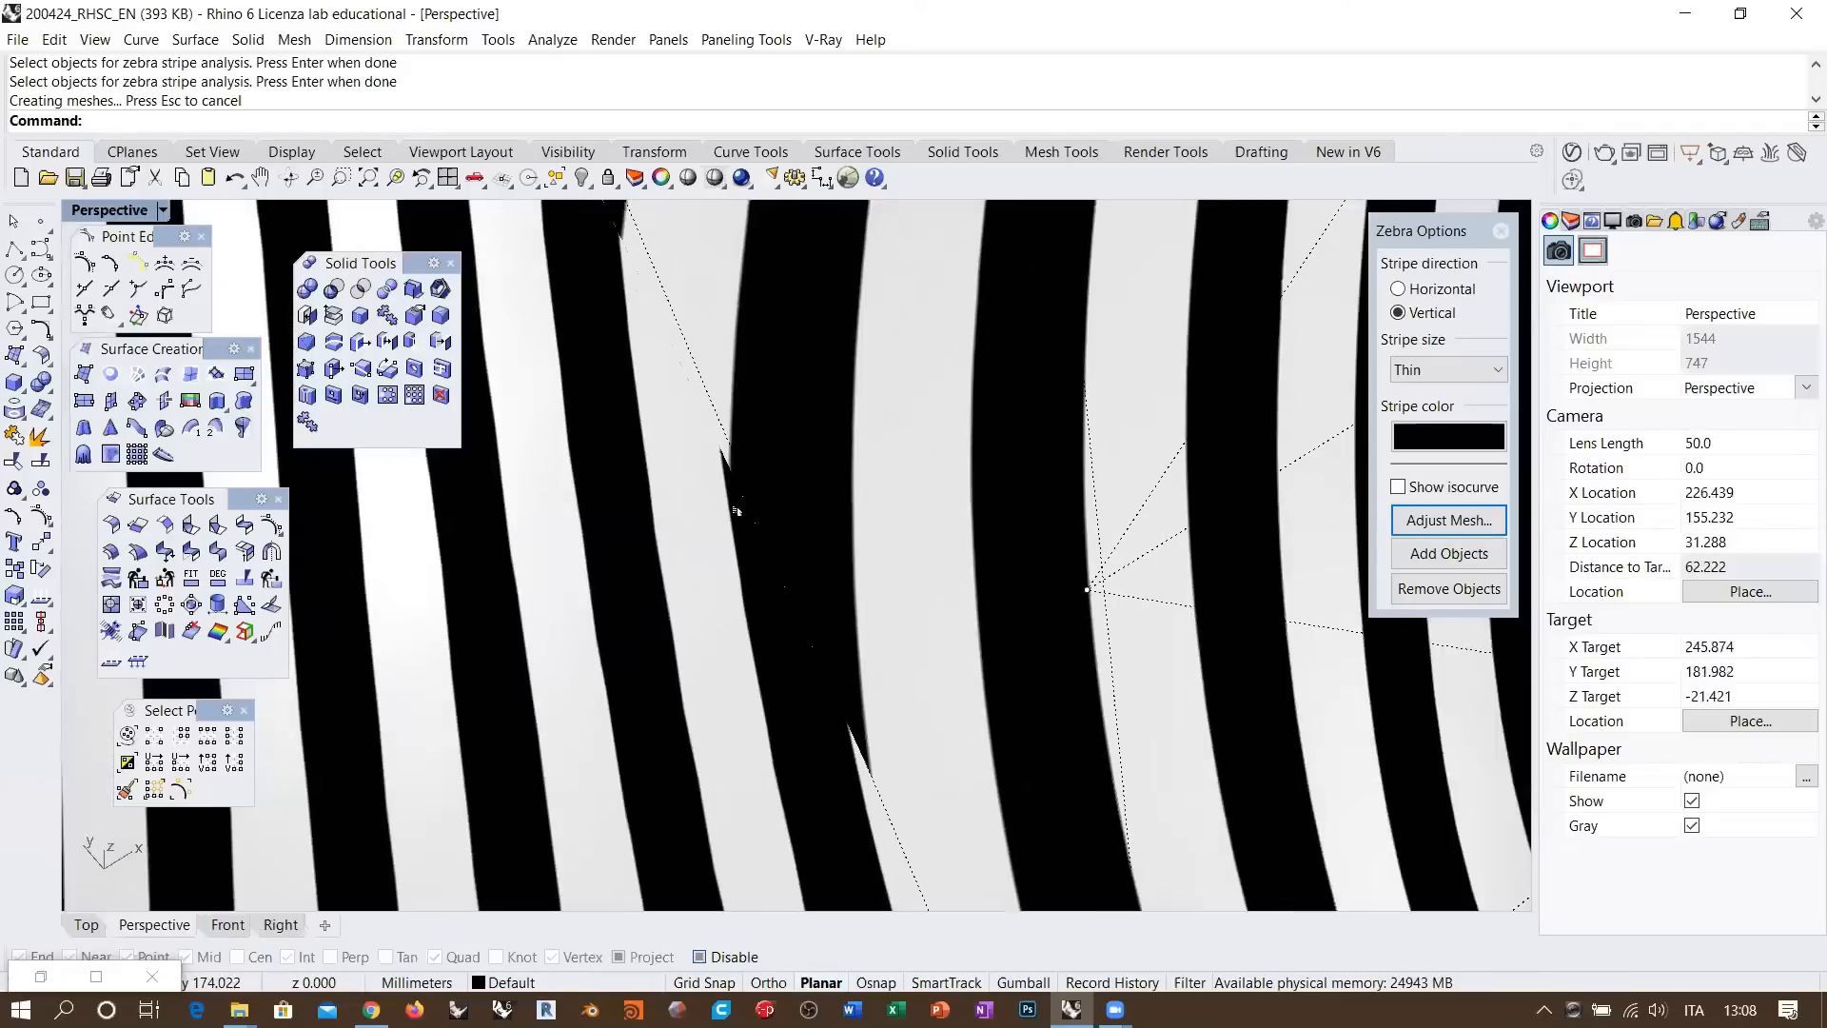
pyautogui.moveTo(752, 496); pyautogui.dragTo(845, 533, button='right')
pyautogui.scroll(-10, 833, 525)
pyautogui.keyDown('shift'); pyautogui.moveTo(895, 589); pyautogui.dragTo(961, 571, button='right'); pyautogui.keyUp('shift')
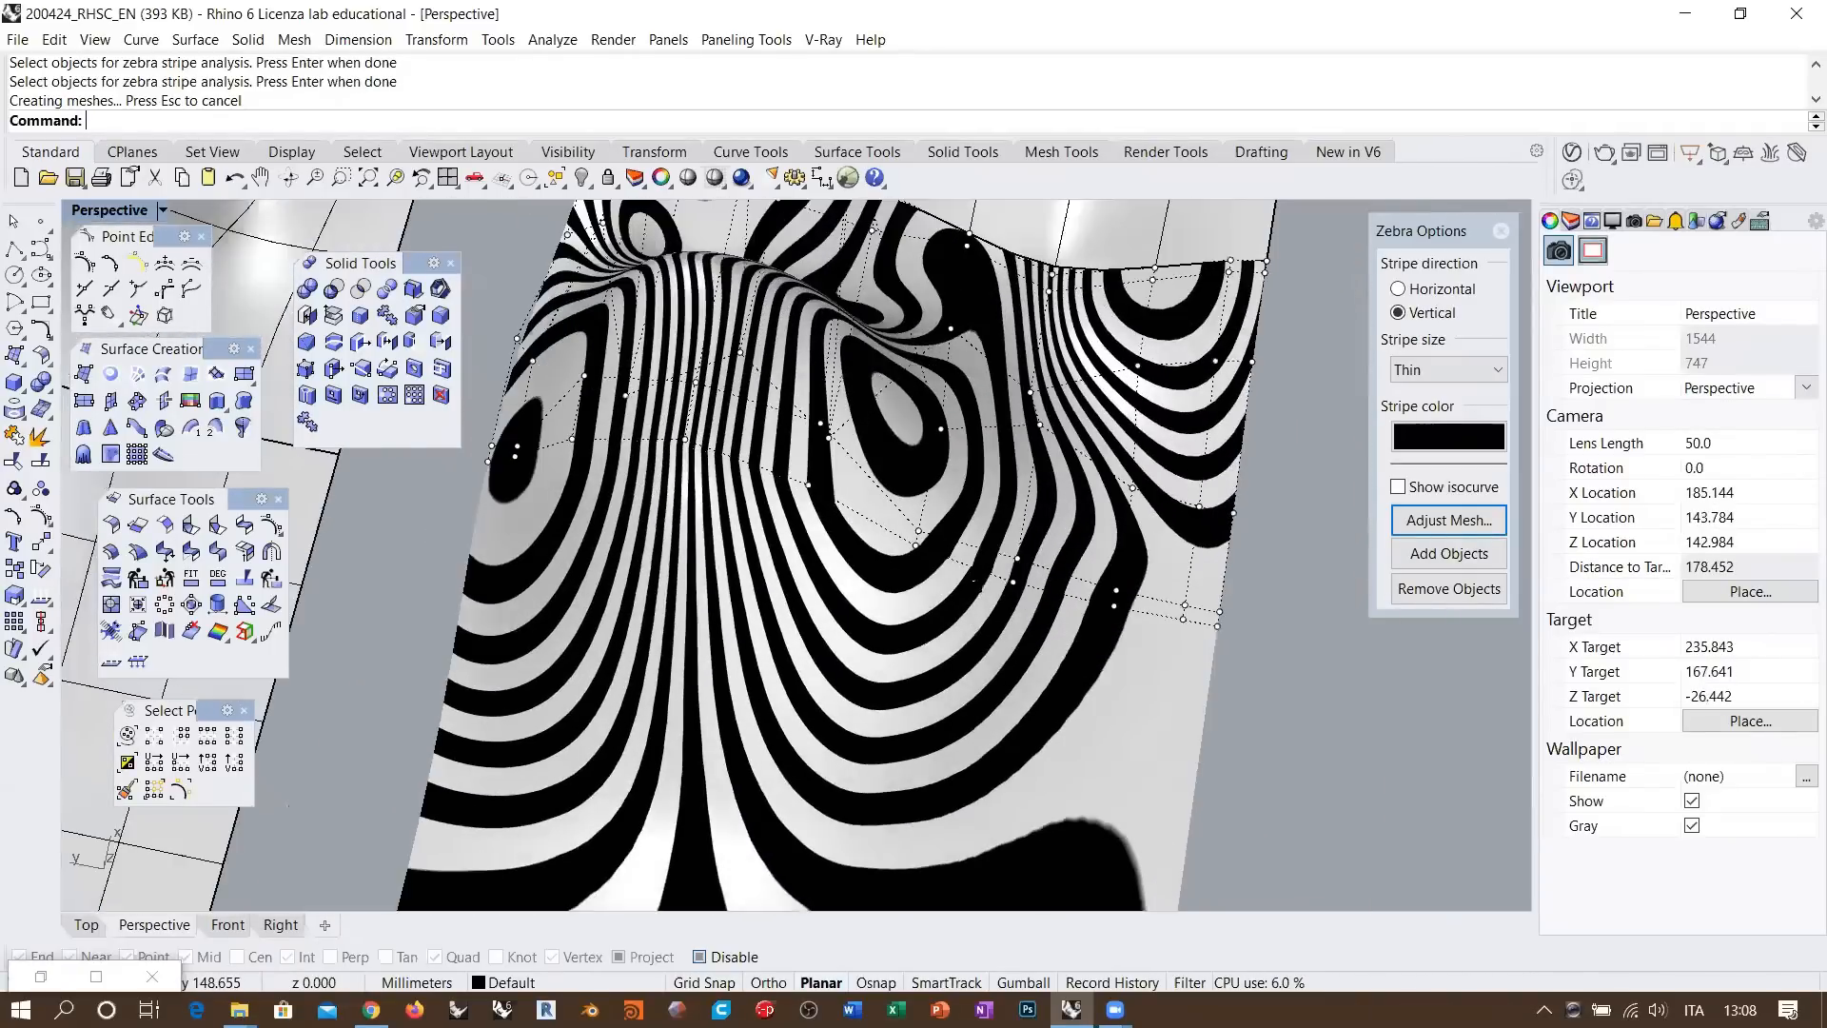
pyautogui.scroll(8, 964, 574)
pyautogui.scroll(2, 870, 516)
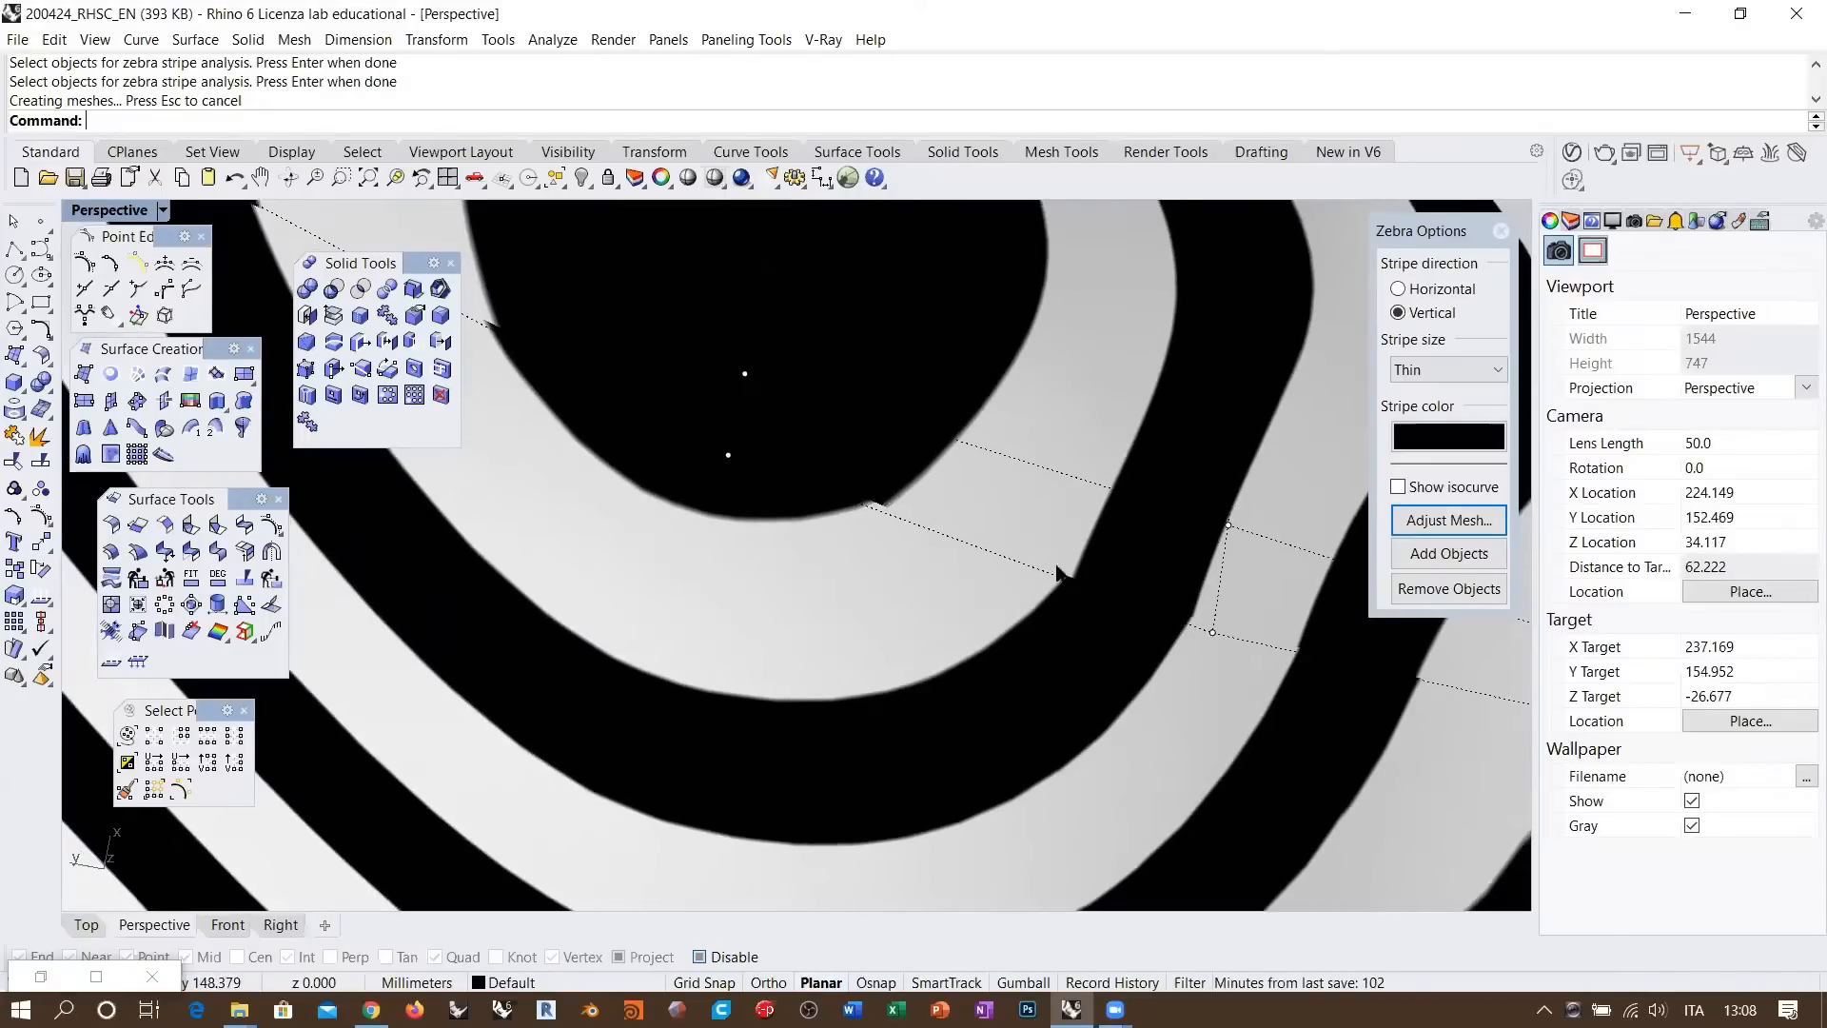
pyautogui.scroll(-14, 992, 614)
pyautogui.moveTo(999, 611); pyautogui.dragTo(843, 436, button='right')
pyautogui.scroll(6, 842, 434)
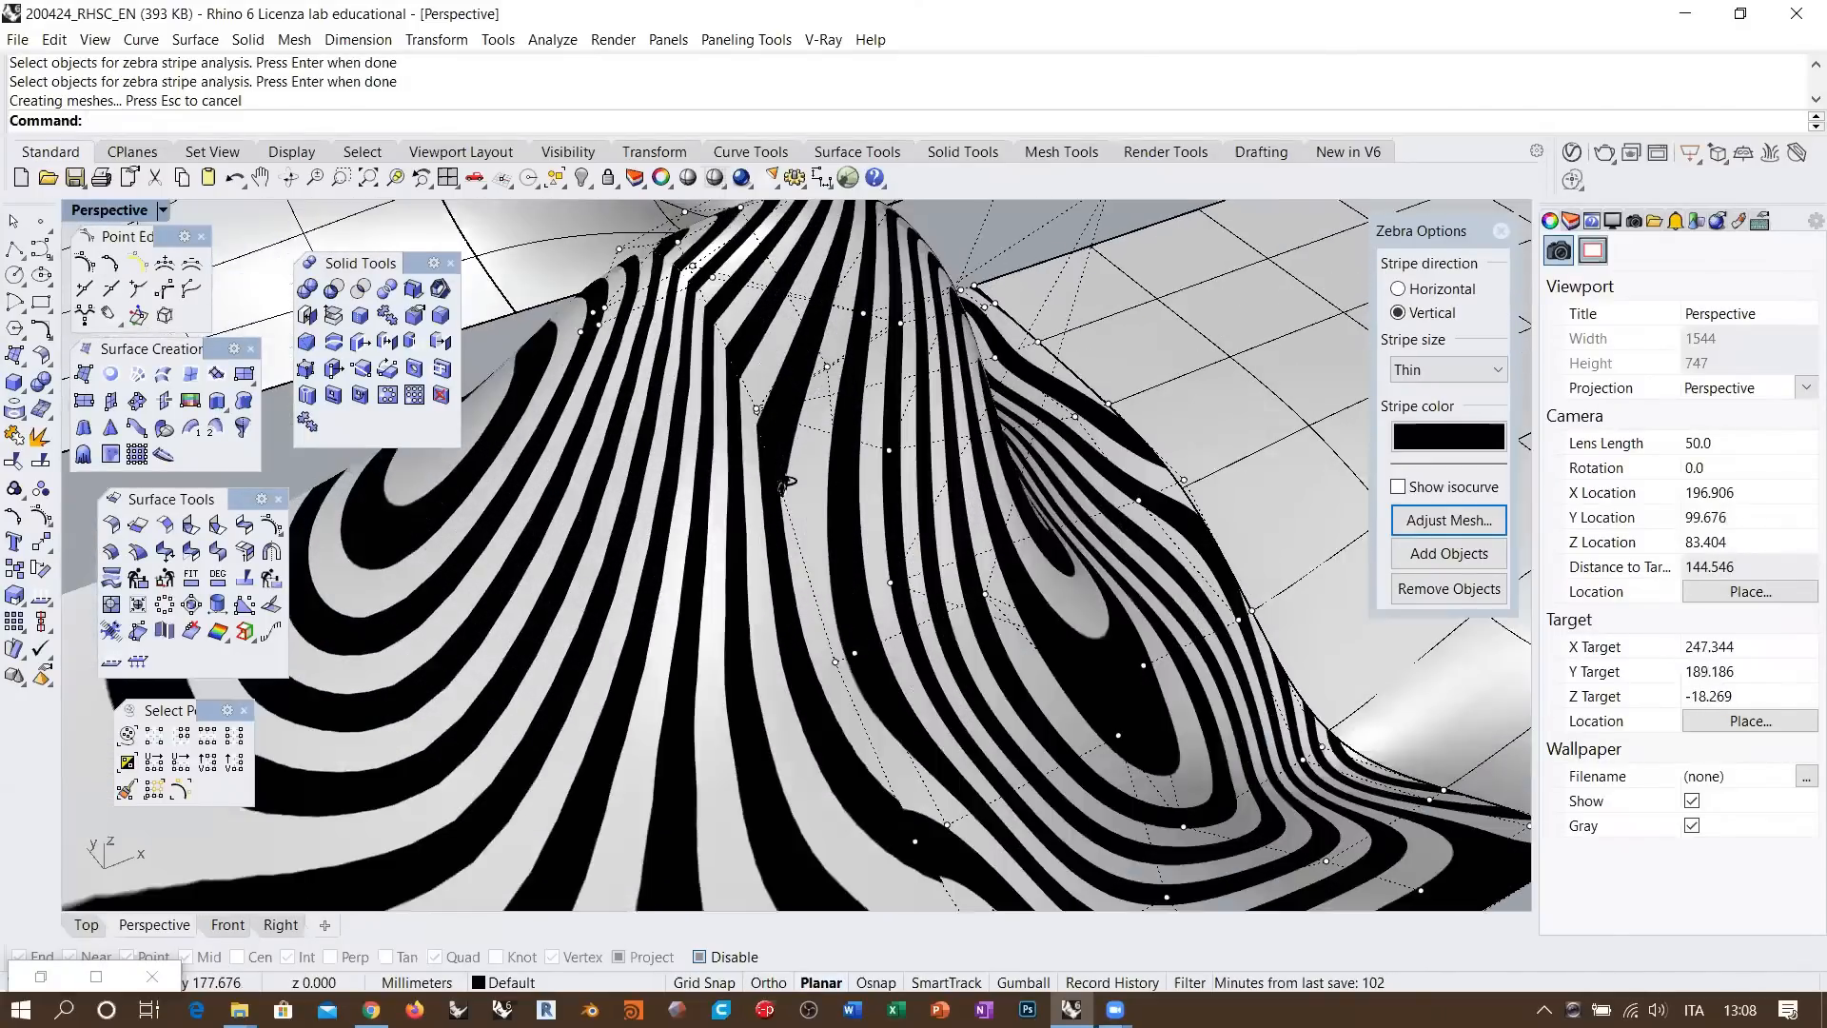
pyautogui.moveTo(1011, 604); pyautogui.dragTo(1062, 704, button='right')
pyautogui.moveTo(880, 333); pyautogui.dragTo(712, 377, button='right')
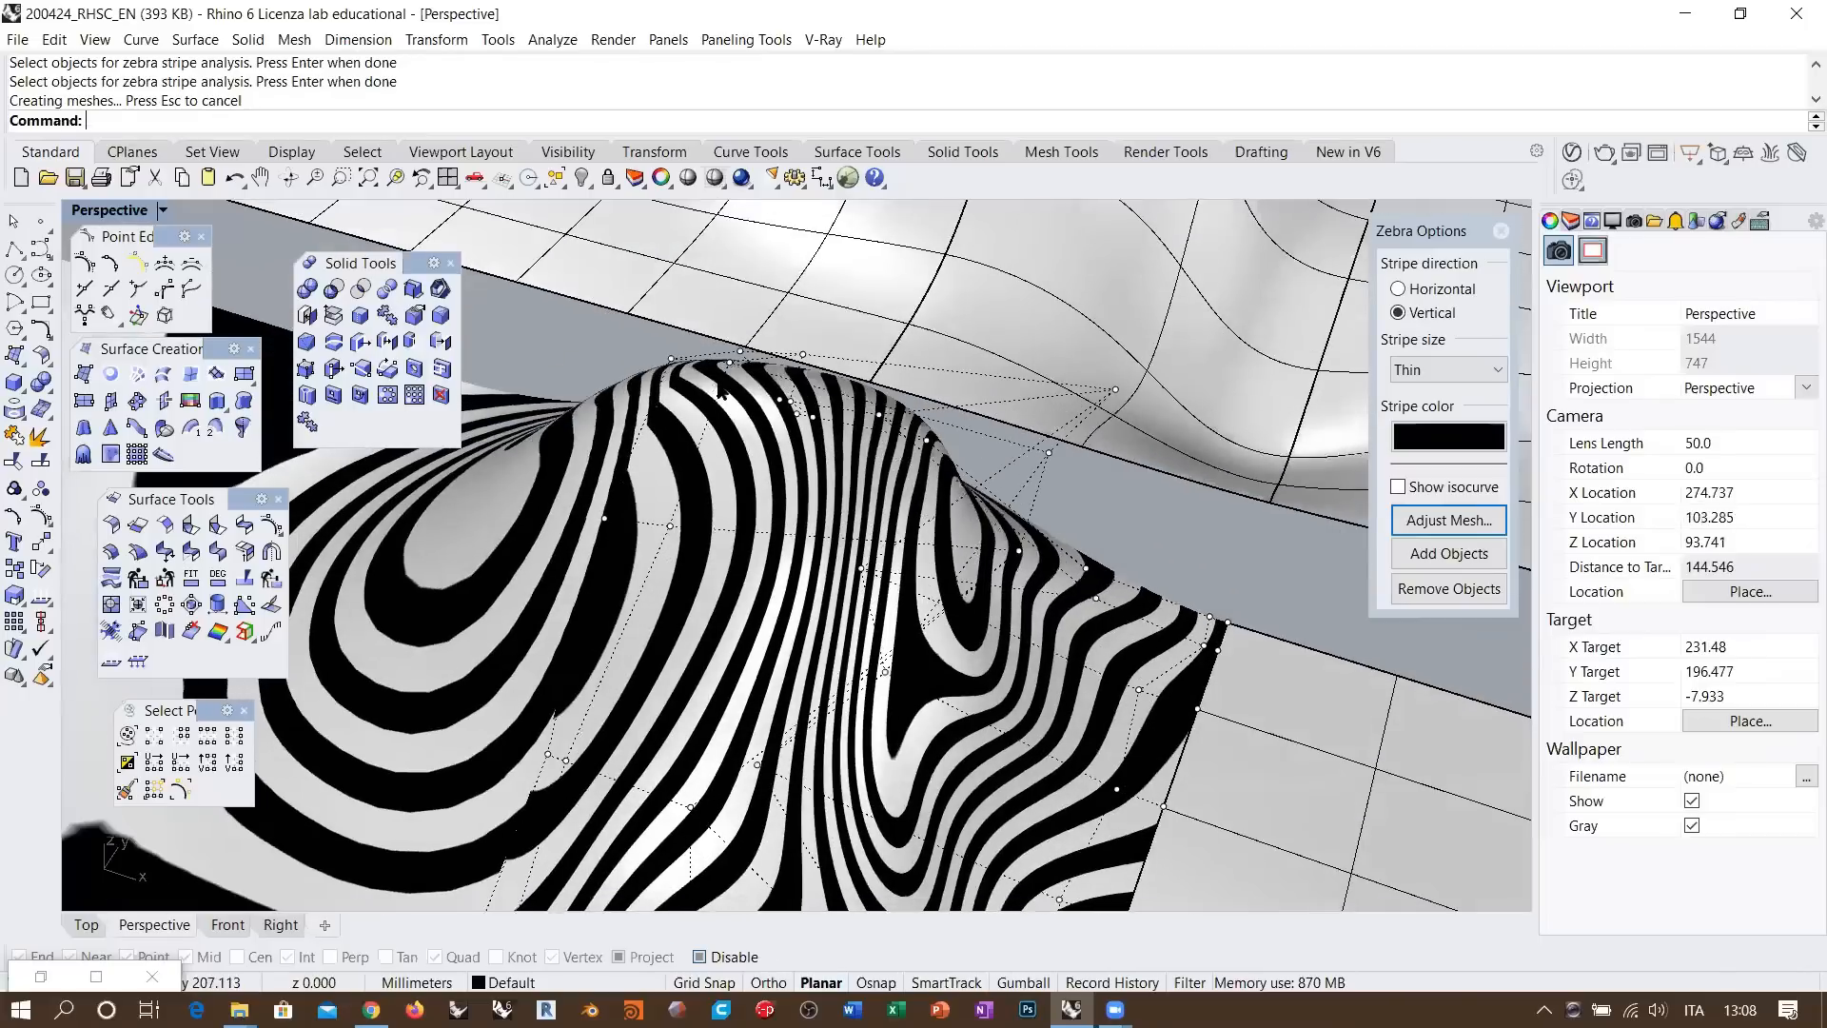
# Undo the surface match and close the zebra analysis
pyautogui.hotkey('ctrl', 'z')
pyautogui.scroll(-2, 778, 358)
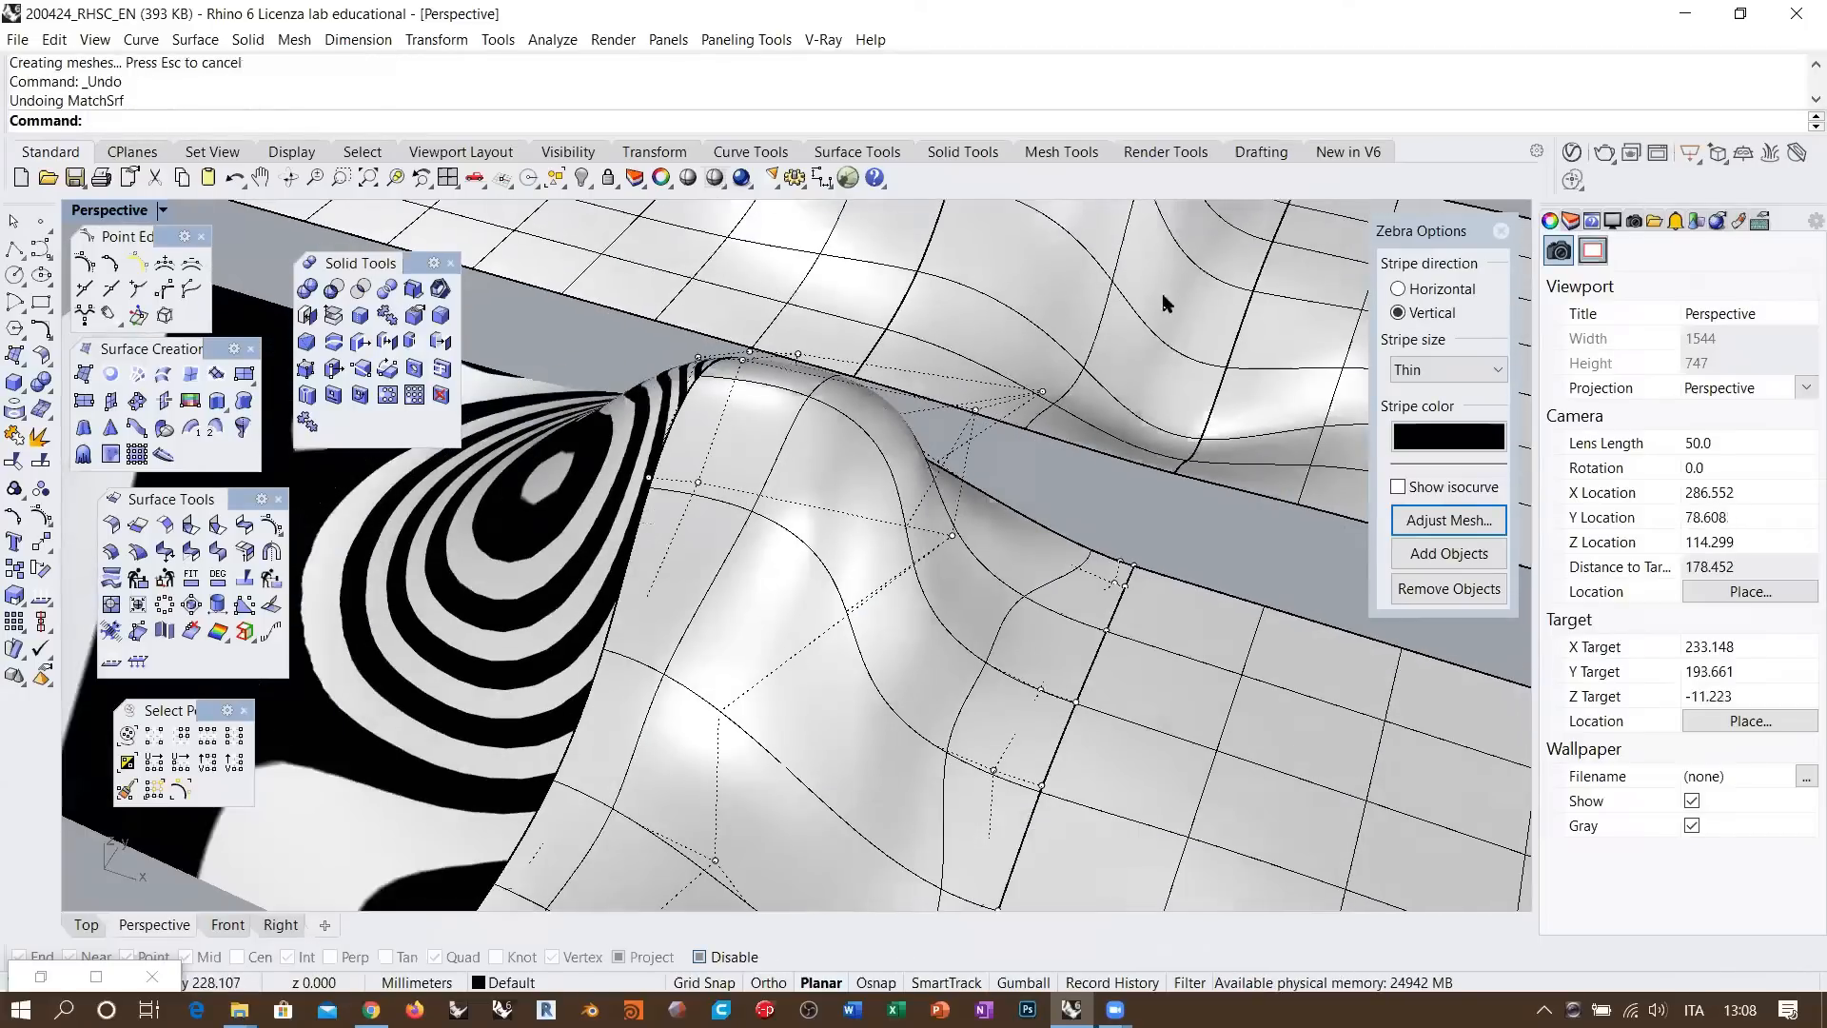
pyautogui.click(1500, 232)
# Undo the knot insertion on the blend surface
pyautogui.moveTo(647, 491); pyautogui.dragTo(794, 557, button='right')
pyautogui.keyDown('shift'); pyautogui.moveTo(795, 556); pyautogui.dragTo(764, 415, button='right'); pyautogui.keyUp('shift')
pyautogui.hotkey('ctrl', 'z')
pyautogui.scroll(-4, 666, 426)
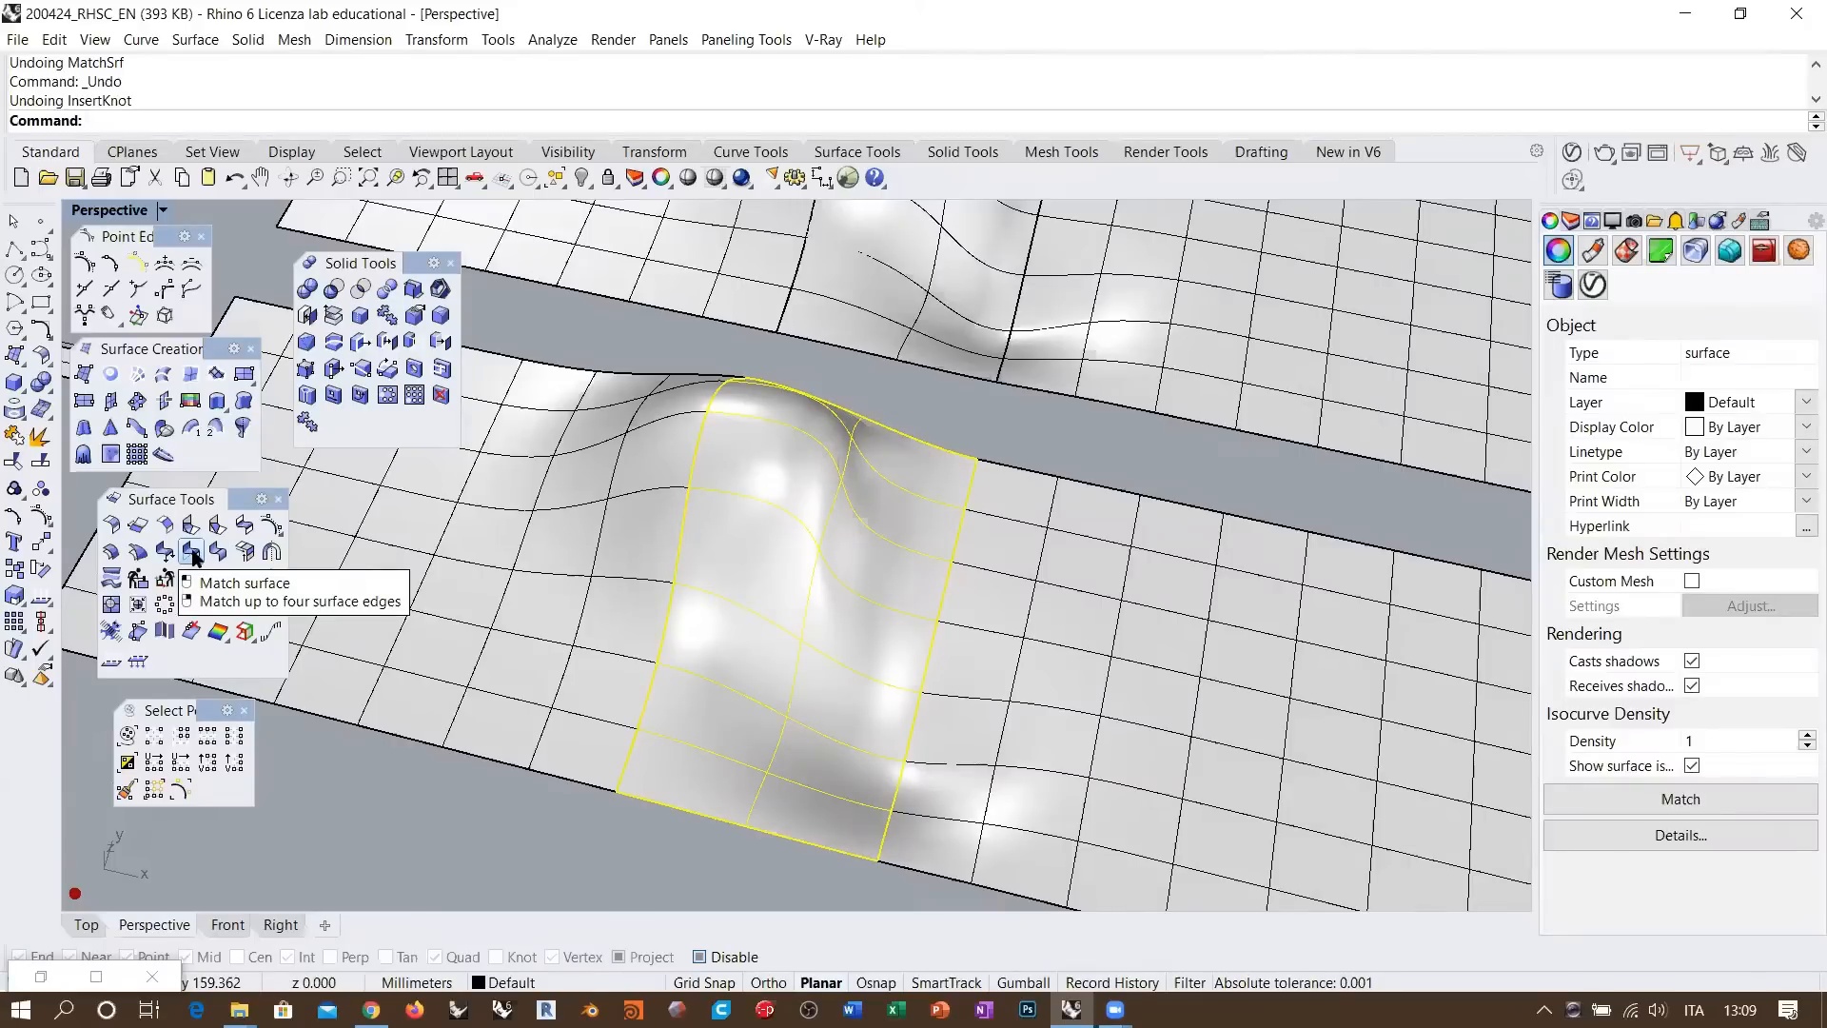
# Try matching the knot-free blend's crest edge to the adjoining surface with Curvature continuity and Position preserved, and examine the preview
pyautogui.click(191, 552)
pyautogui.click(707, 534)
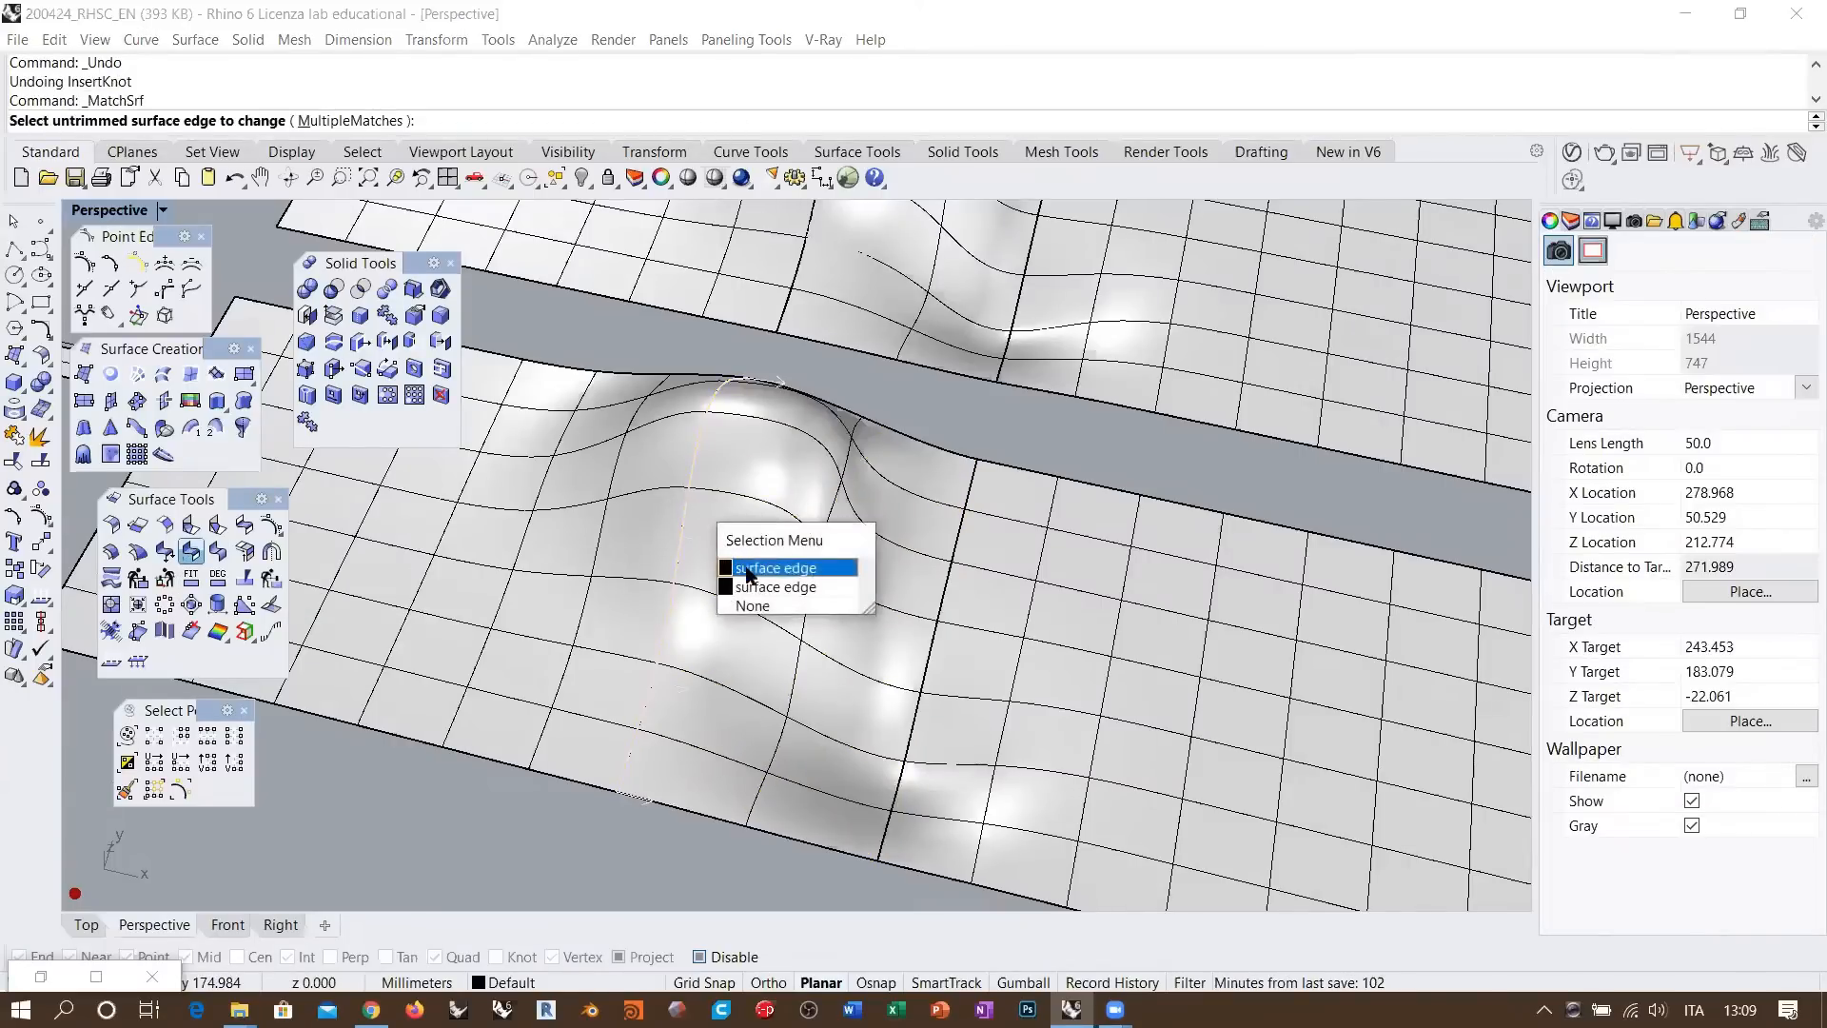
pyautogui.click(748, 569)
pyautogui.click(687, 518)
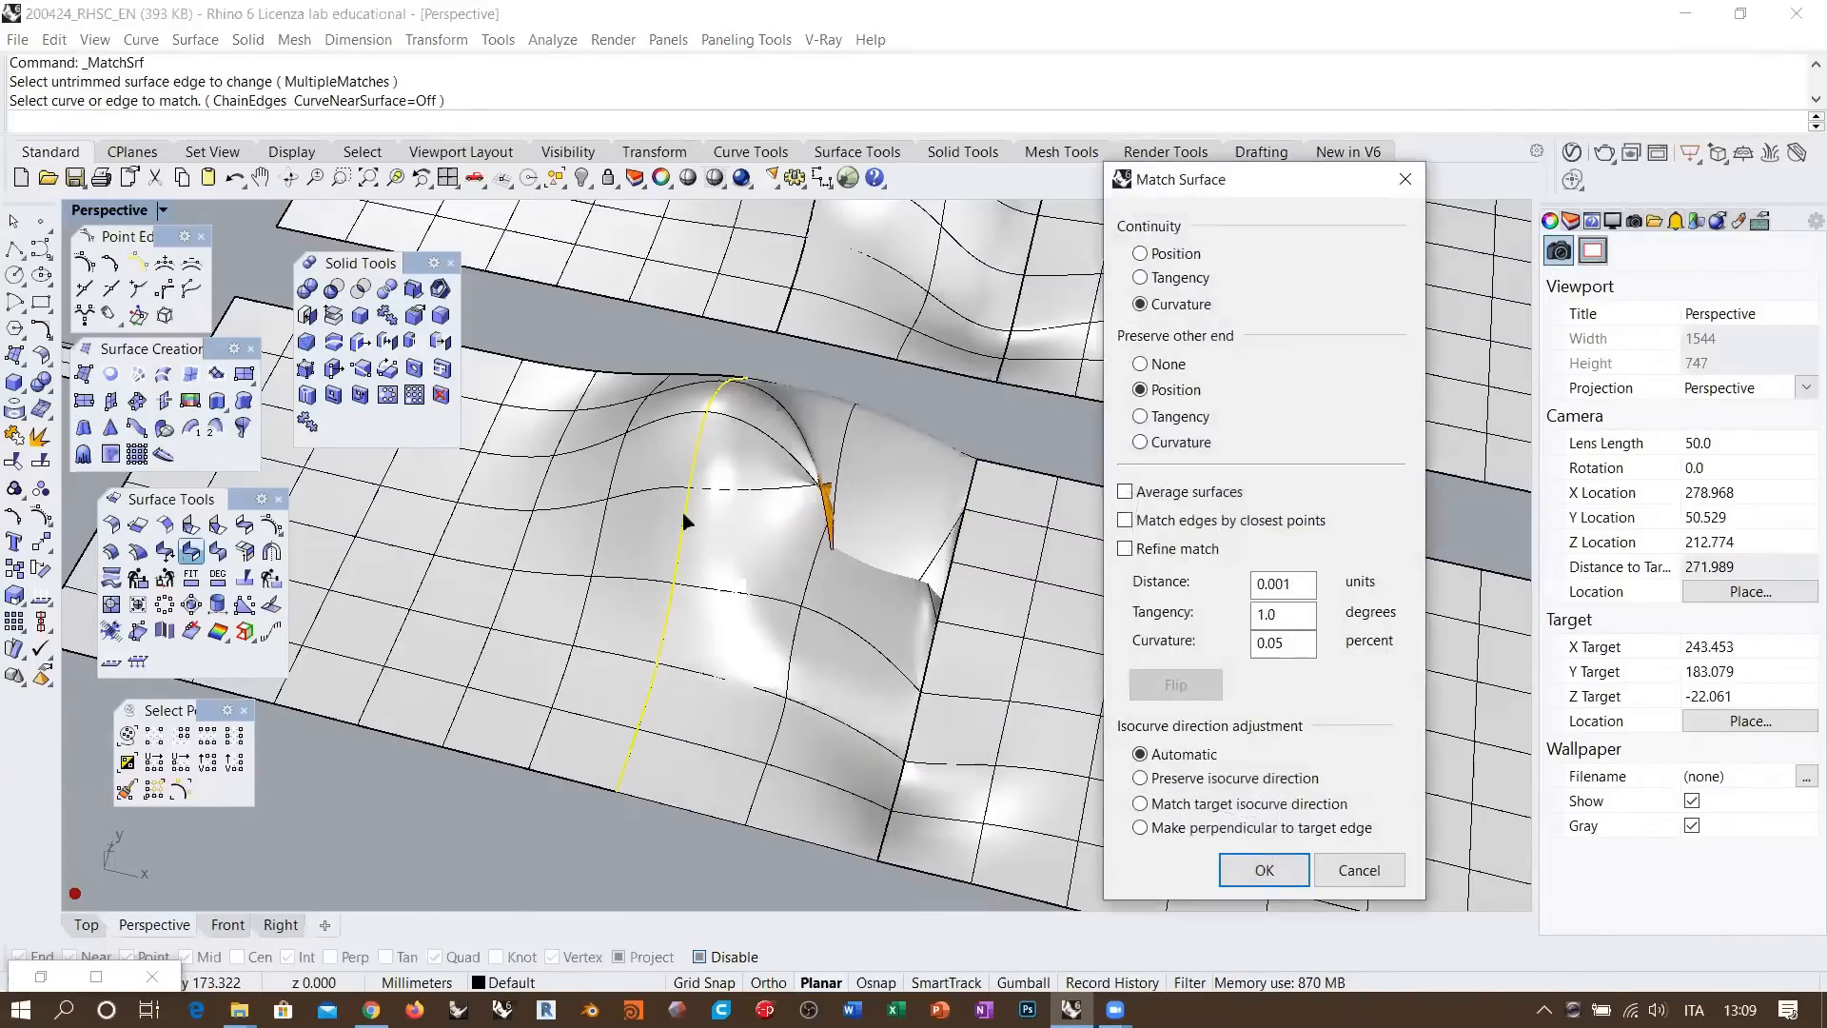
pyautogui.moveTo(720, 540); pyautogui.dragTo(732, 485, button='right')
pyautogui.moveTo(757, 400); pyautogui.dragTo(793, 333, button='right')
pyautogui.scroll(4, 811, 326)
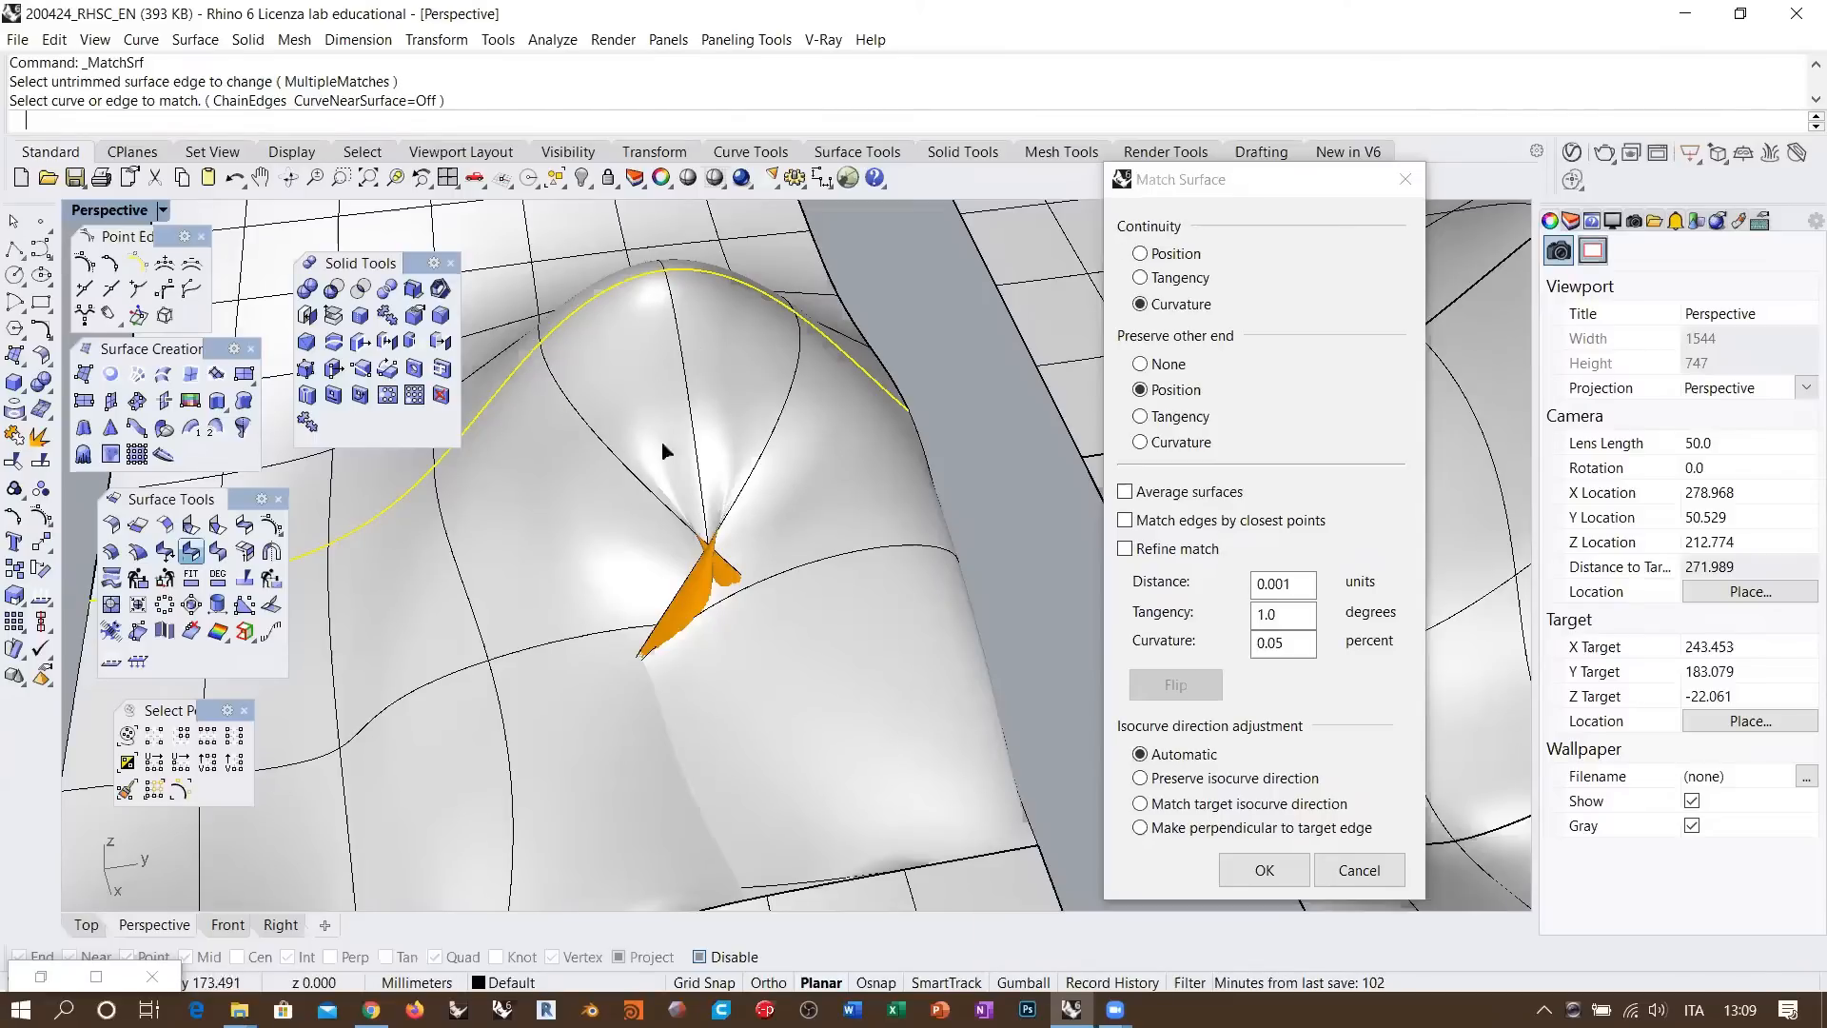
pyautogui.moveTo(665, 442)
pyautogui.mouseDown(button='right')
pyautogui.moveTo(779, 437)
pyautogui.moveTo(734, 358)
pyautogui.moveTo(816, 387)
pyautogui.moveTo(807, 323)
pyautogui.moveTo(856, 273)
pyautogui.moveTo(990, 248)
pyautogui.moveTo(1059, 267)
pyautogui.moveTo(664, 411)
pyautogui.moveTo(847, 461)
pyautogui.moveTo(777, 473)
pyautogui.moveTo(724, 447)
pyautogui.moveTo(713, 407)
pyautogui.moveTo(734, 396)
pyautogui.moveTo(620, 469)
pyautogui.moveTo(665, 481)
pyautogui.moveTo(713, 419)
pyautogui.moveTo(768, 643)
pyautogui.mouseUp(button='right')
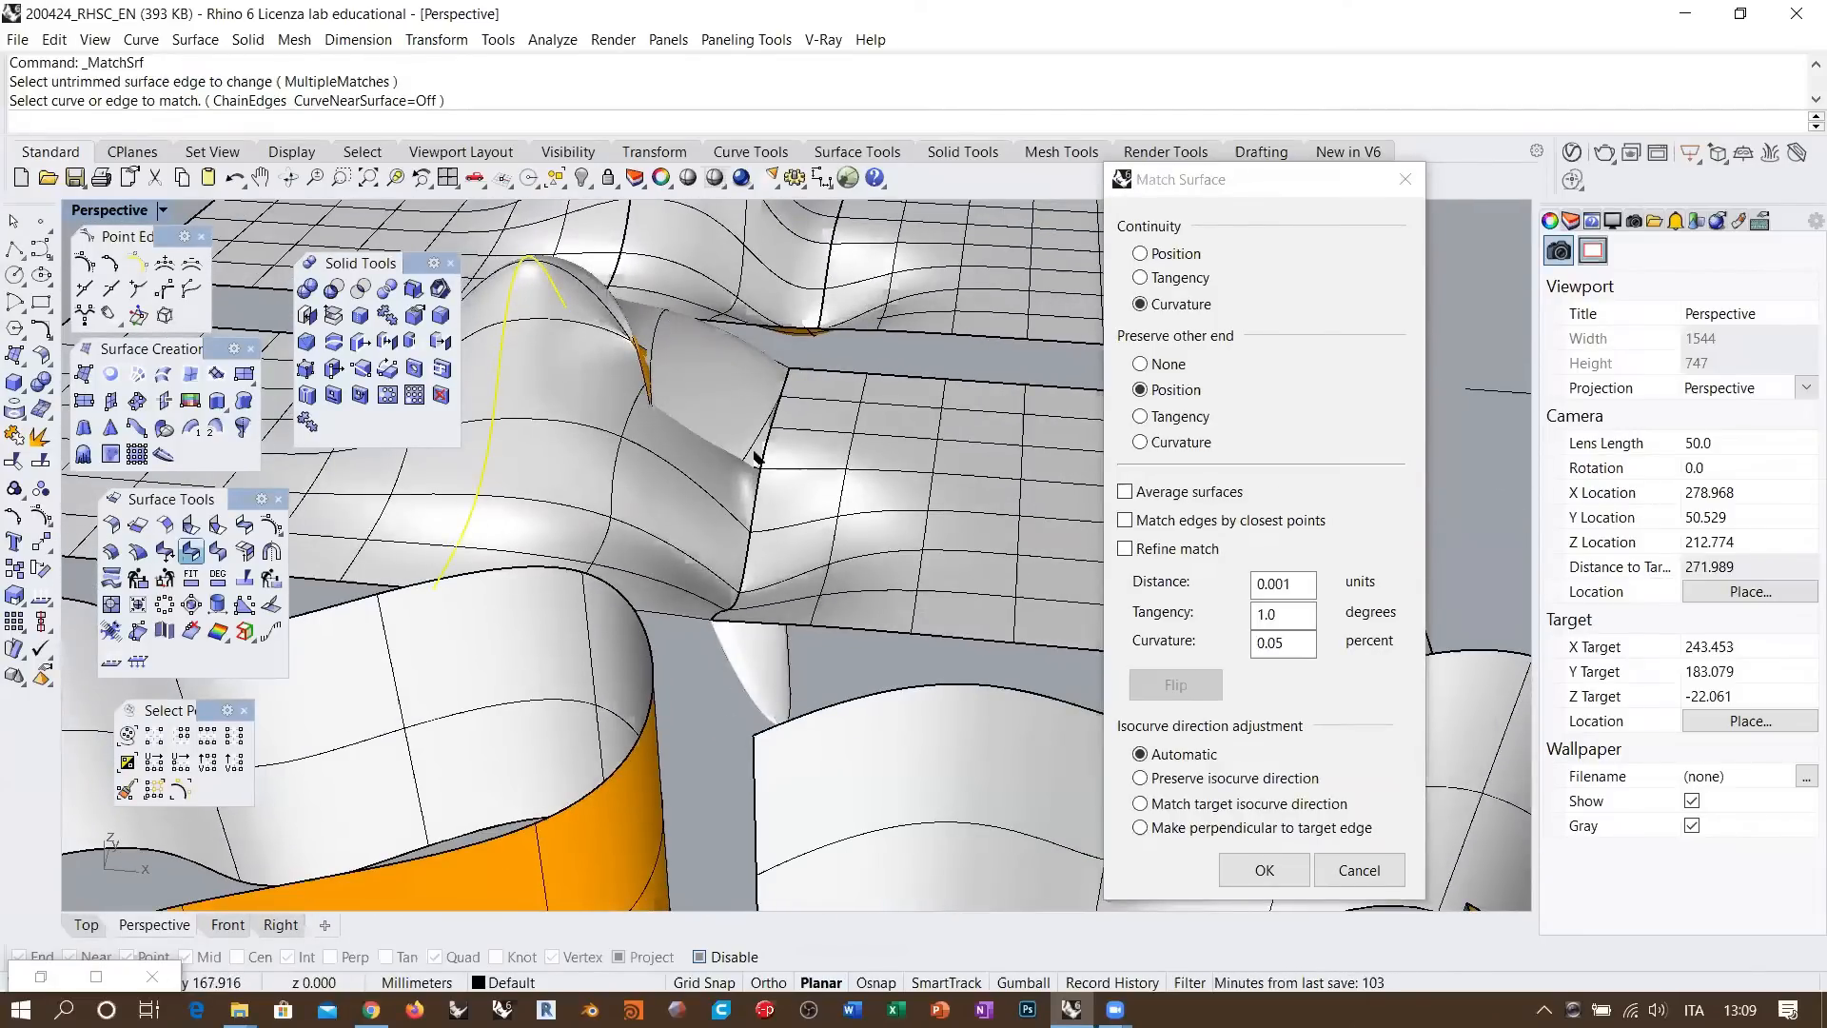
pyautogui.moveTo(761, 395); pyautogui.dragTo(785, 577, button='right')
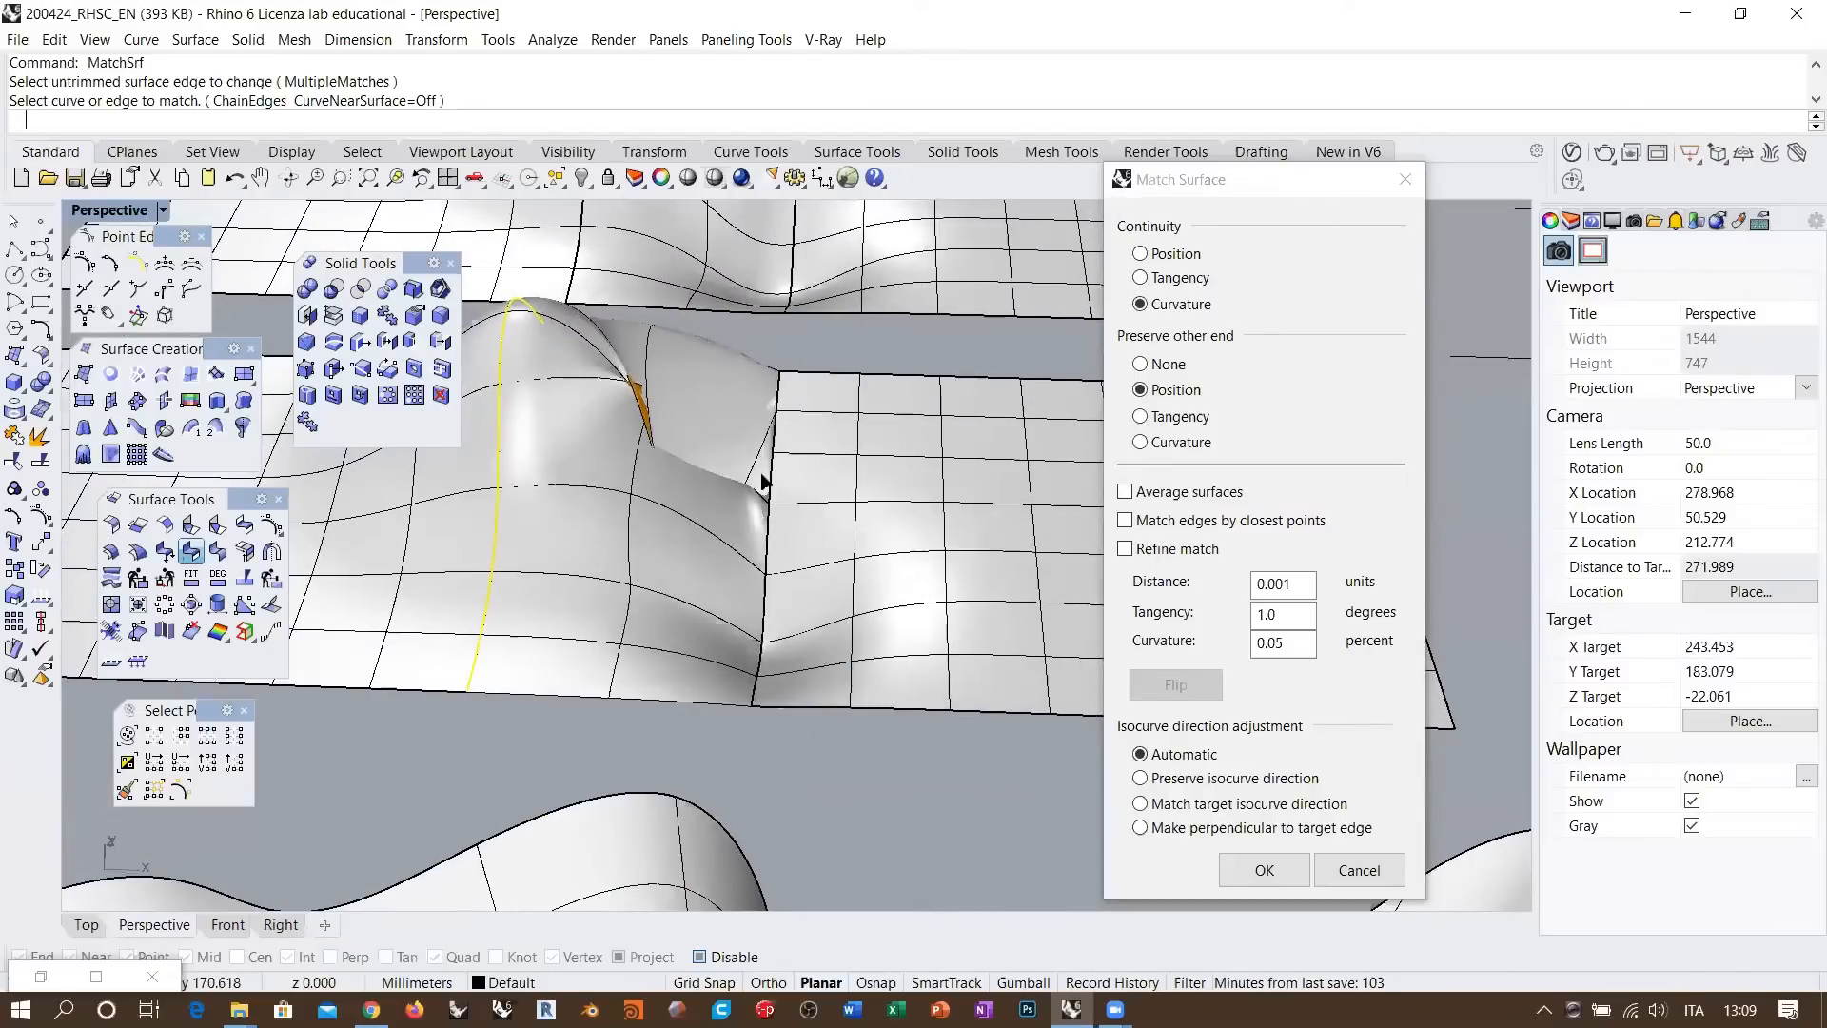
# Try preserving Curvature at the blend's other end, inspect the preview, and cancel the surface match
pyautogui.click(1146, 442)
pyautogui.moveTo(720, 541); pyautogui.dragTo(725, 463, button='right')
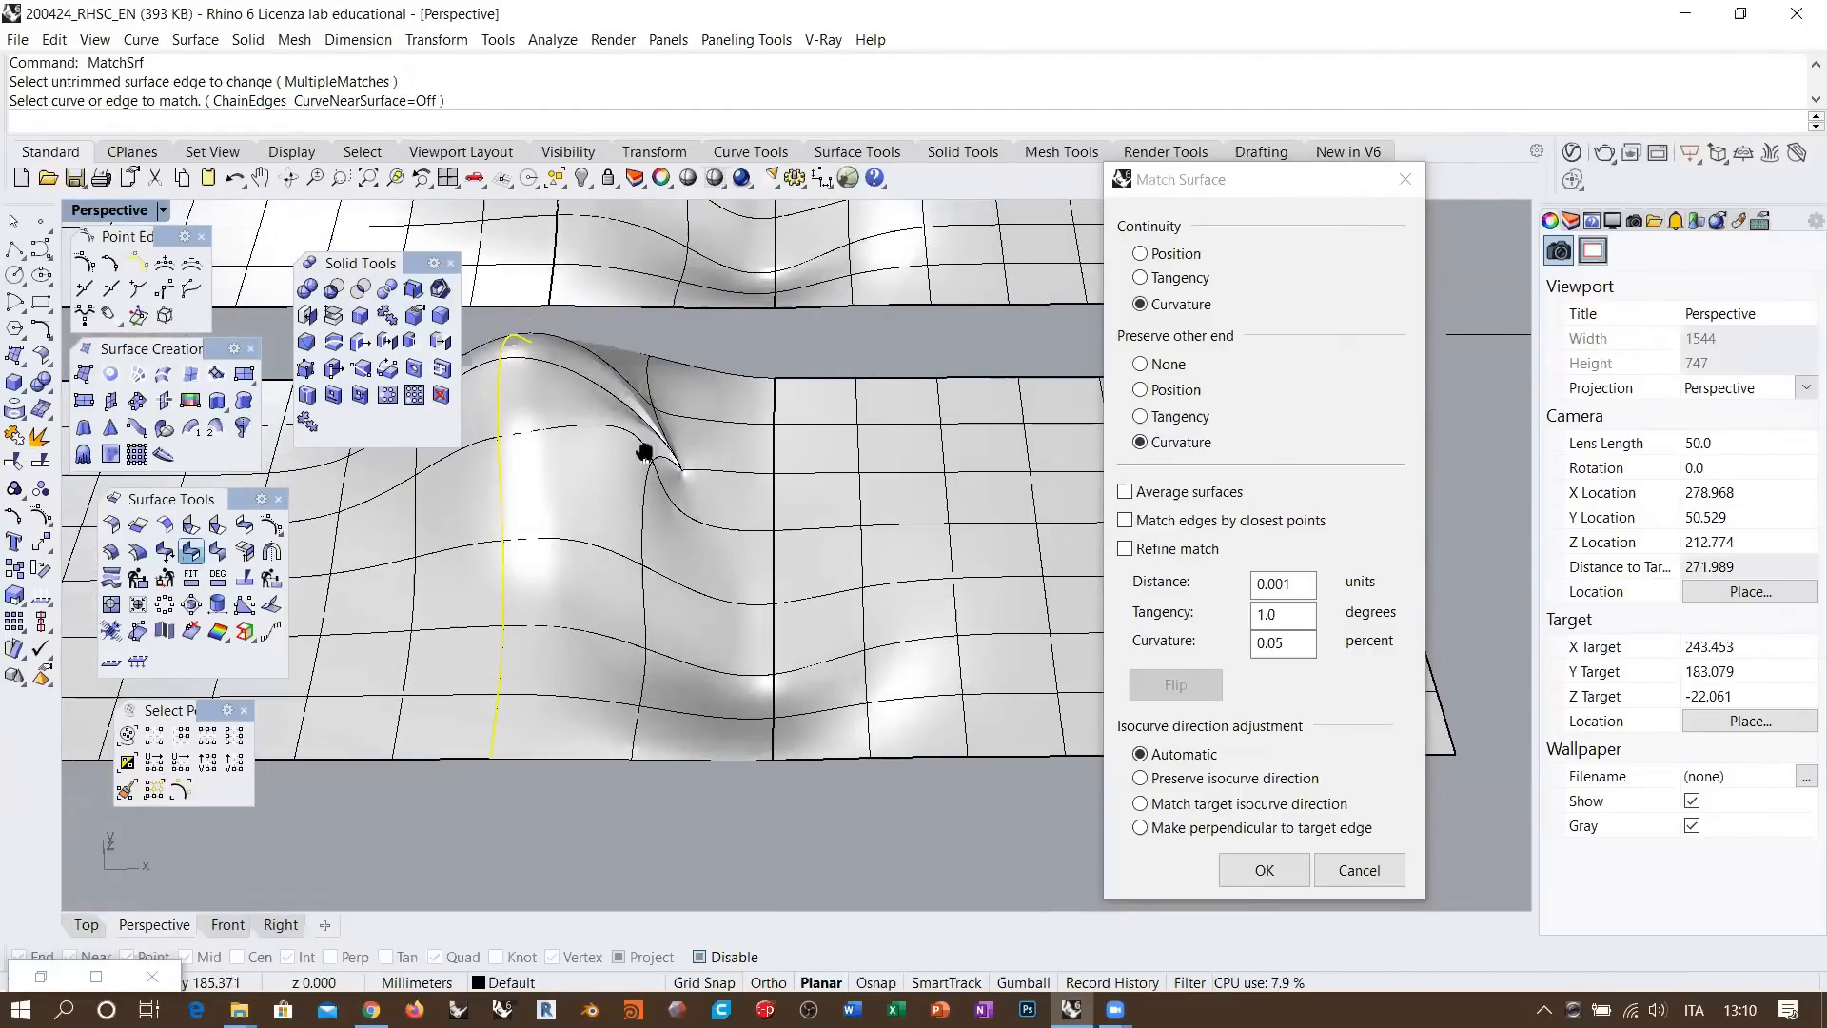
pyautogui.moveTo(644, 452); pyautogui.dragTo(733, 411, button='right')
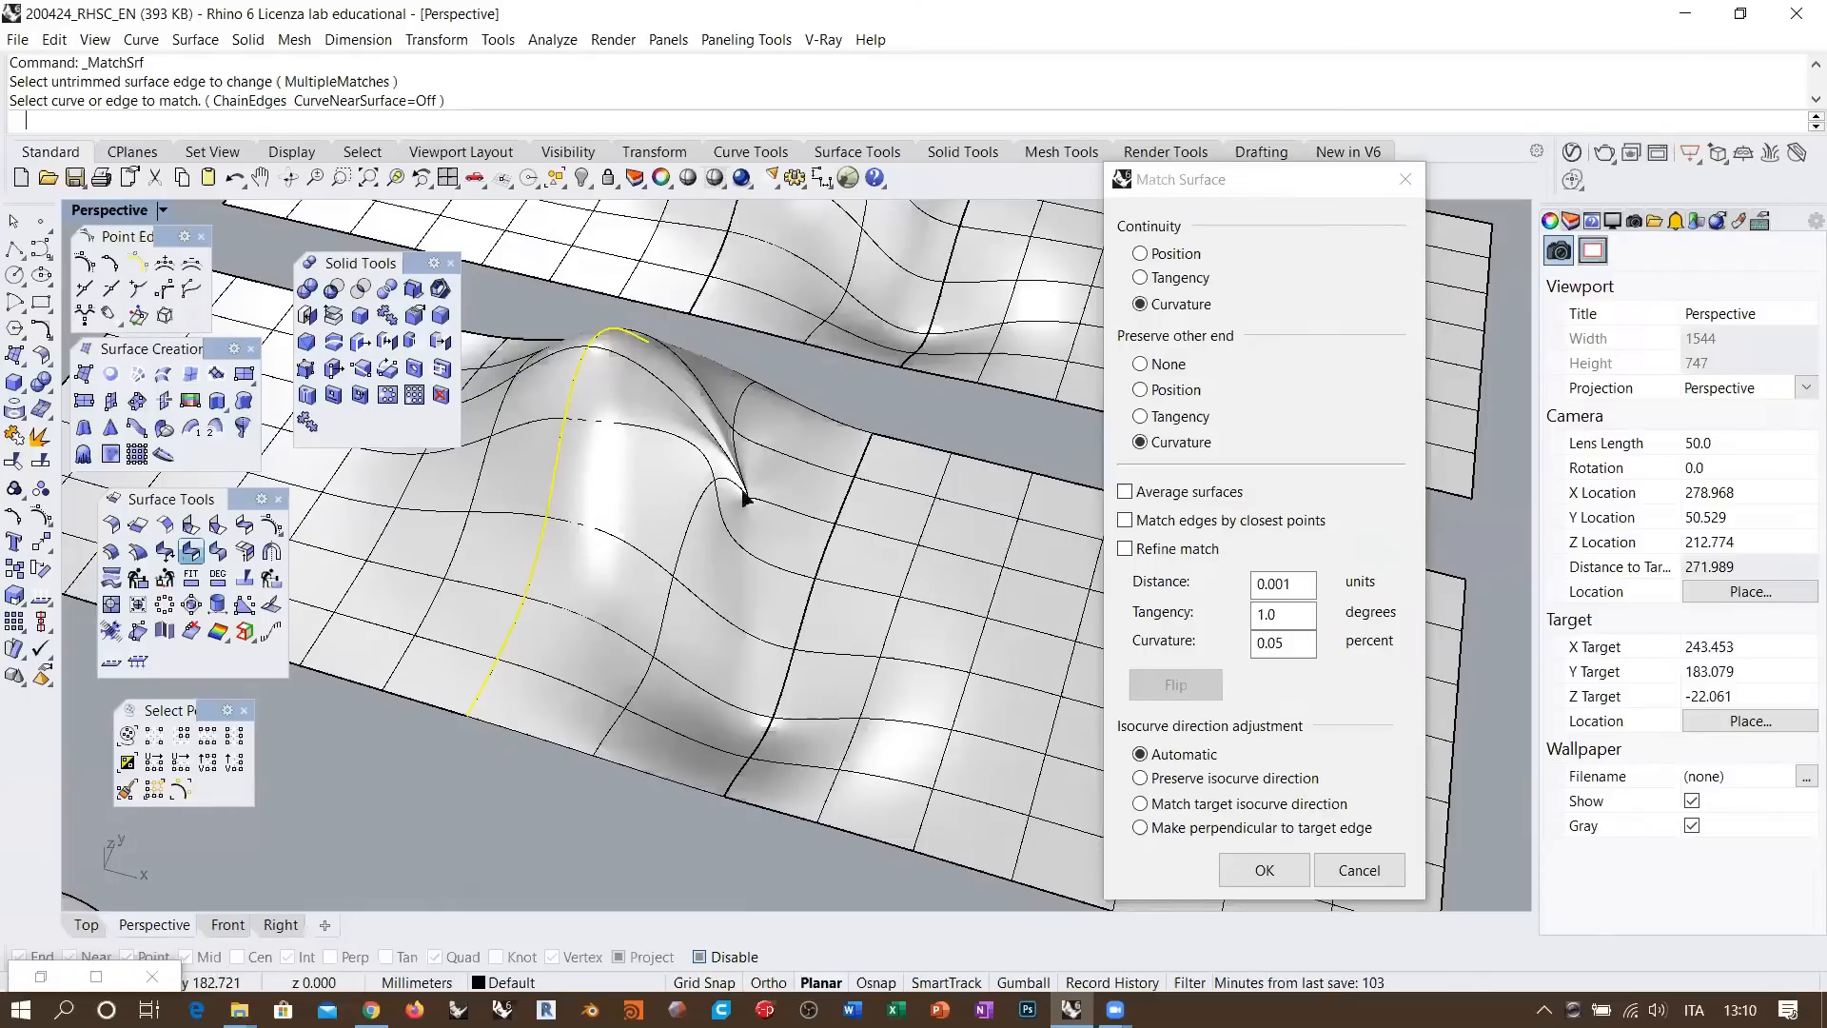
pyautogui.click(1347, 870)
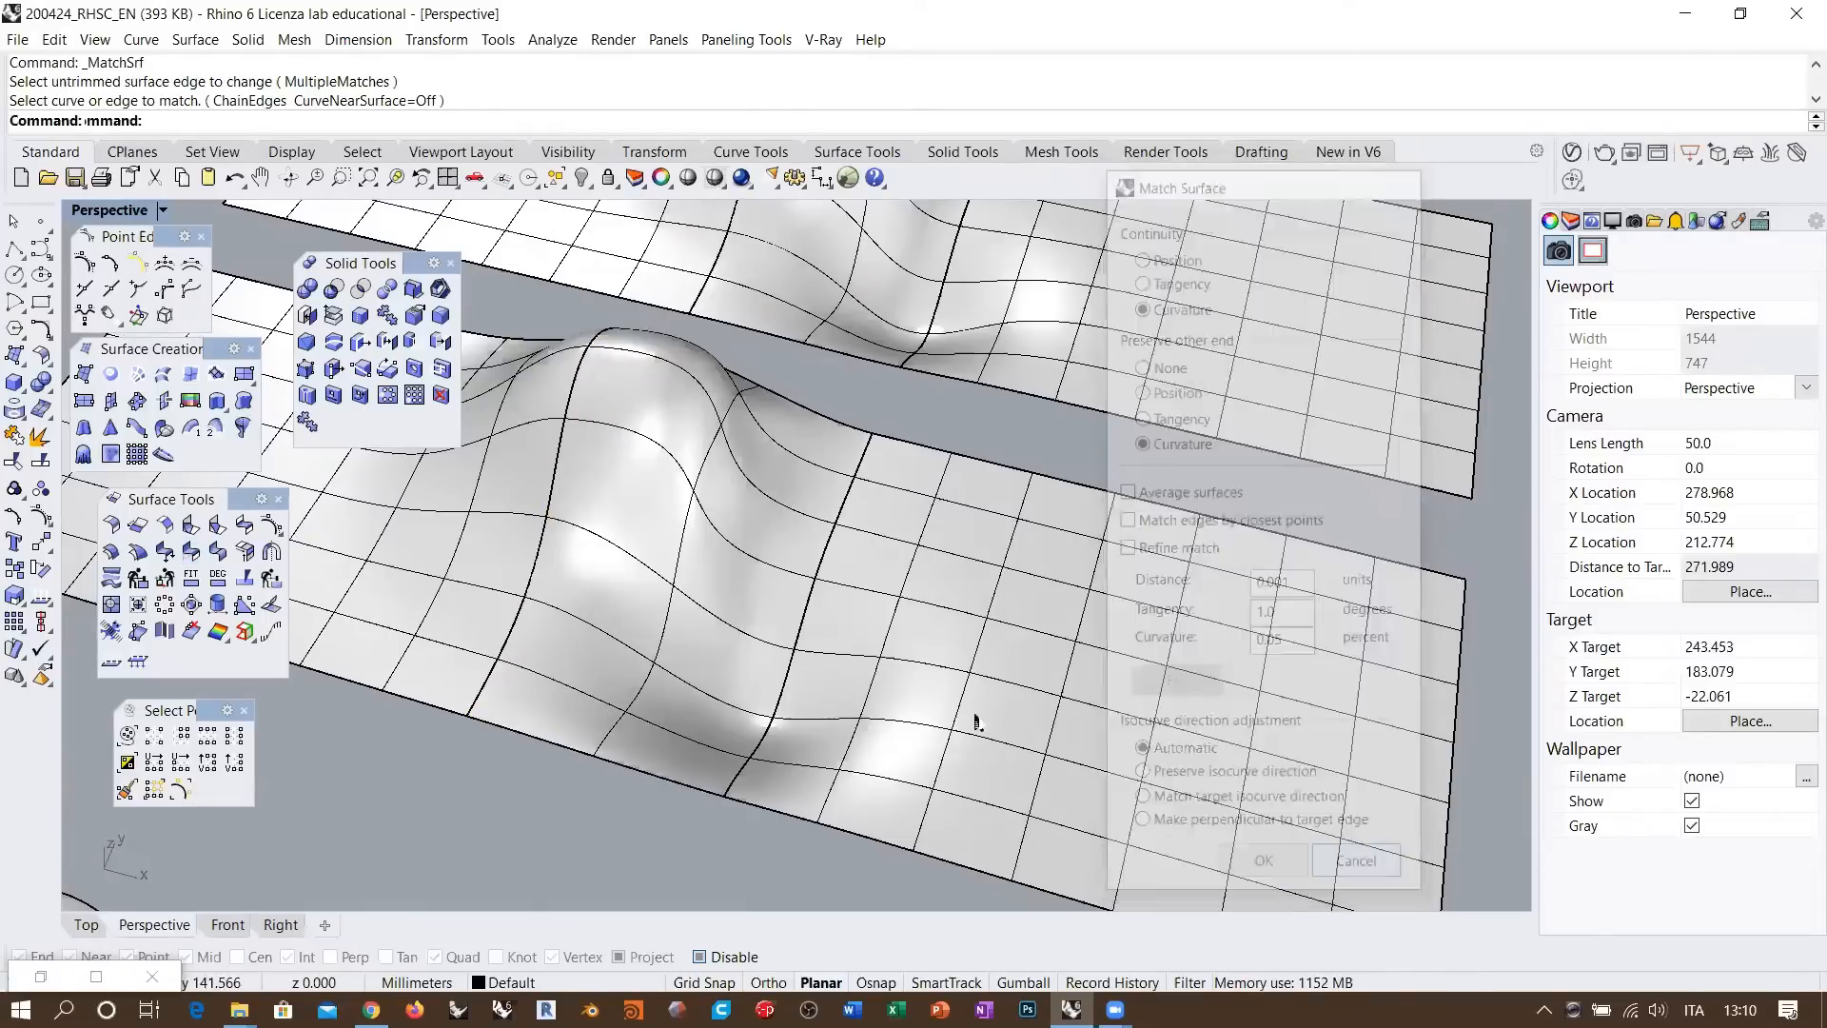
# Insert four knots in the U direction on the blend surface, two near its crest edge and two near its opposite edge
pyautogui.moveTo(979, 726); pyautogui.dragTo(689, 459, button='right')
pyautogui.click(676, 443)
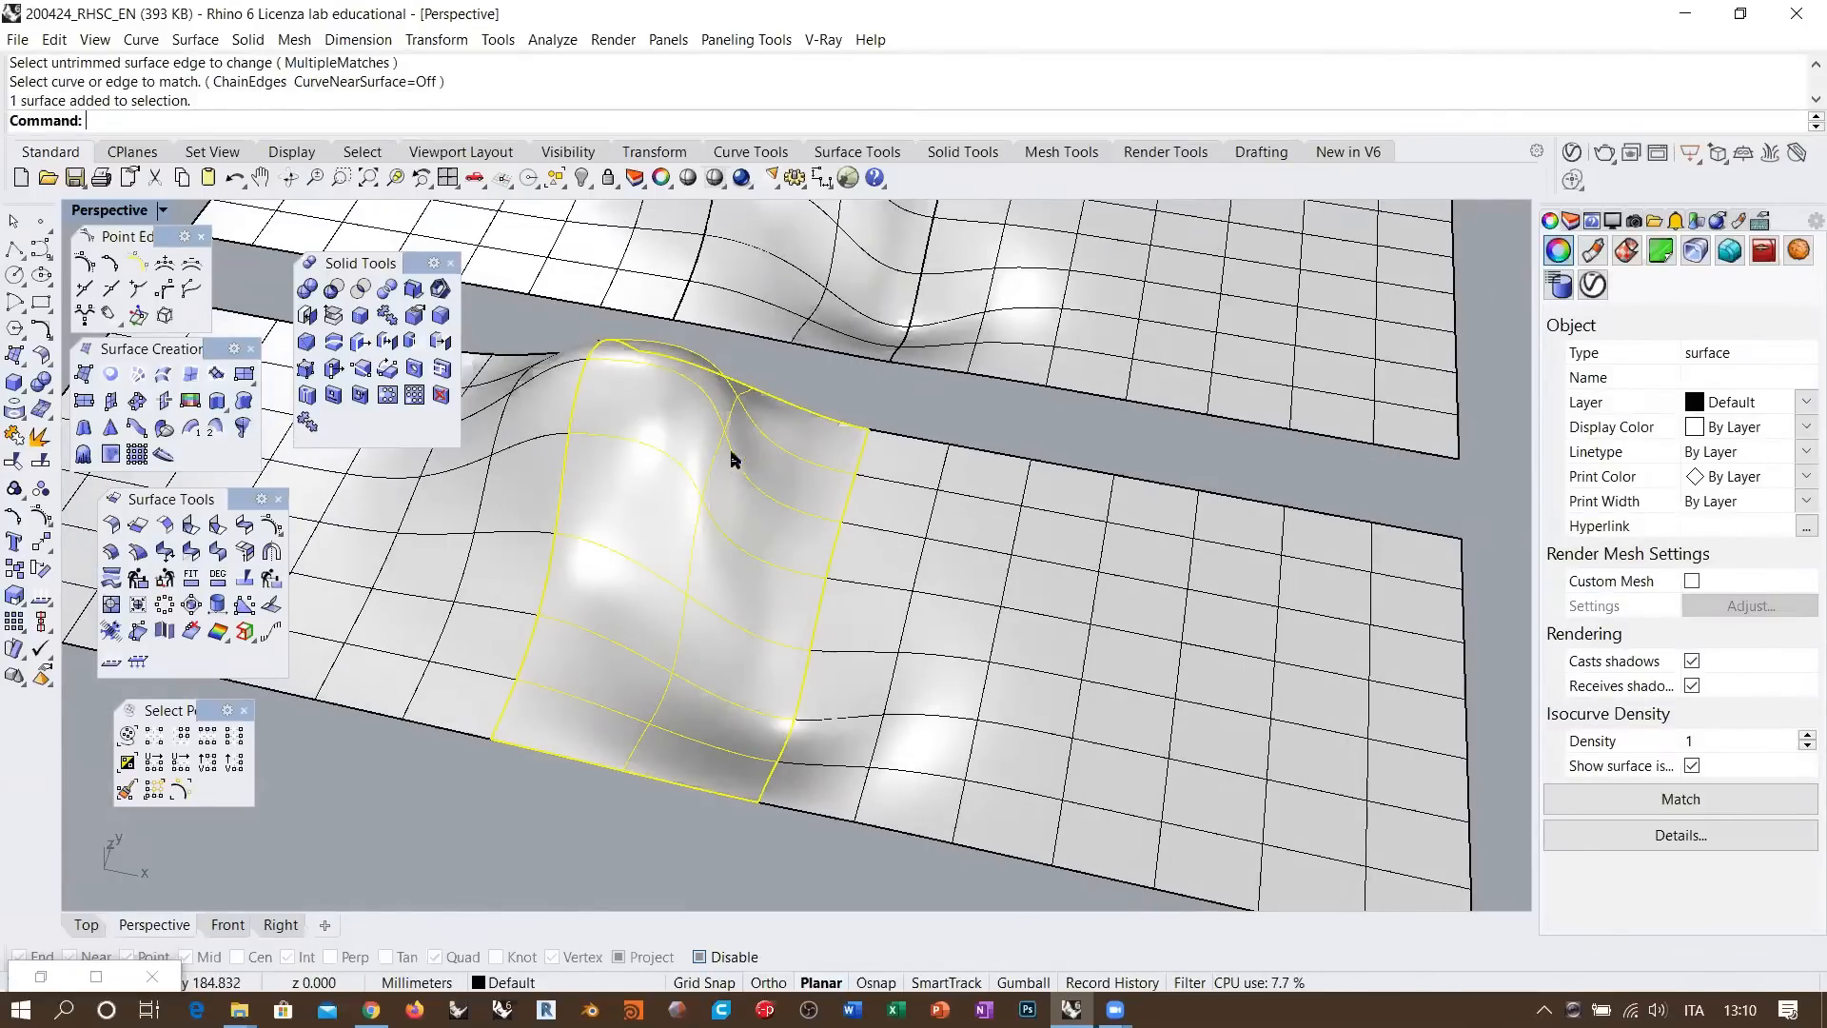
pyautogui.moveTo(652, 469); pyautogui.dragTo(532, 447, button='right')
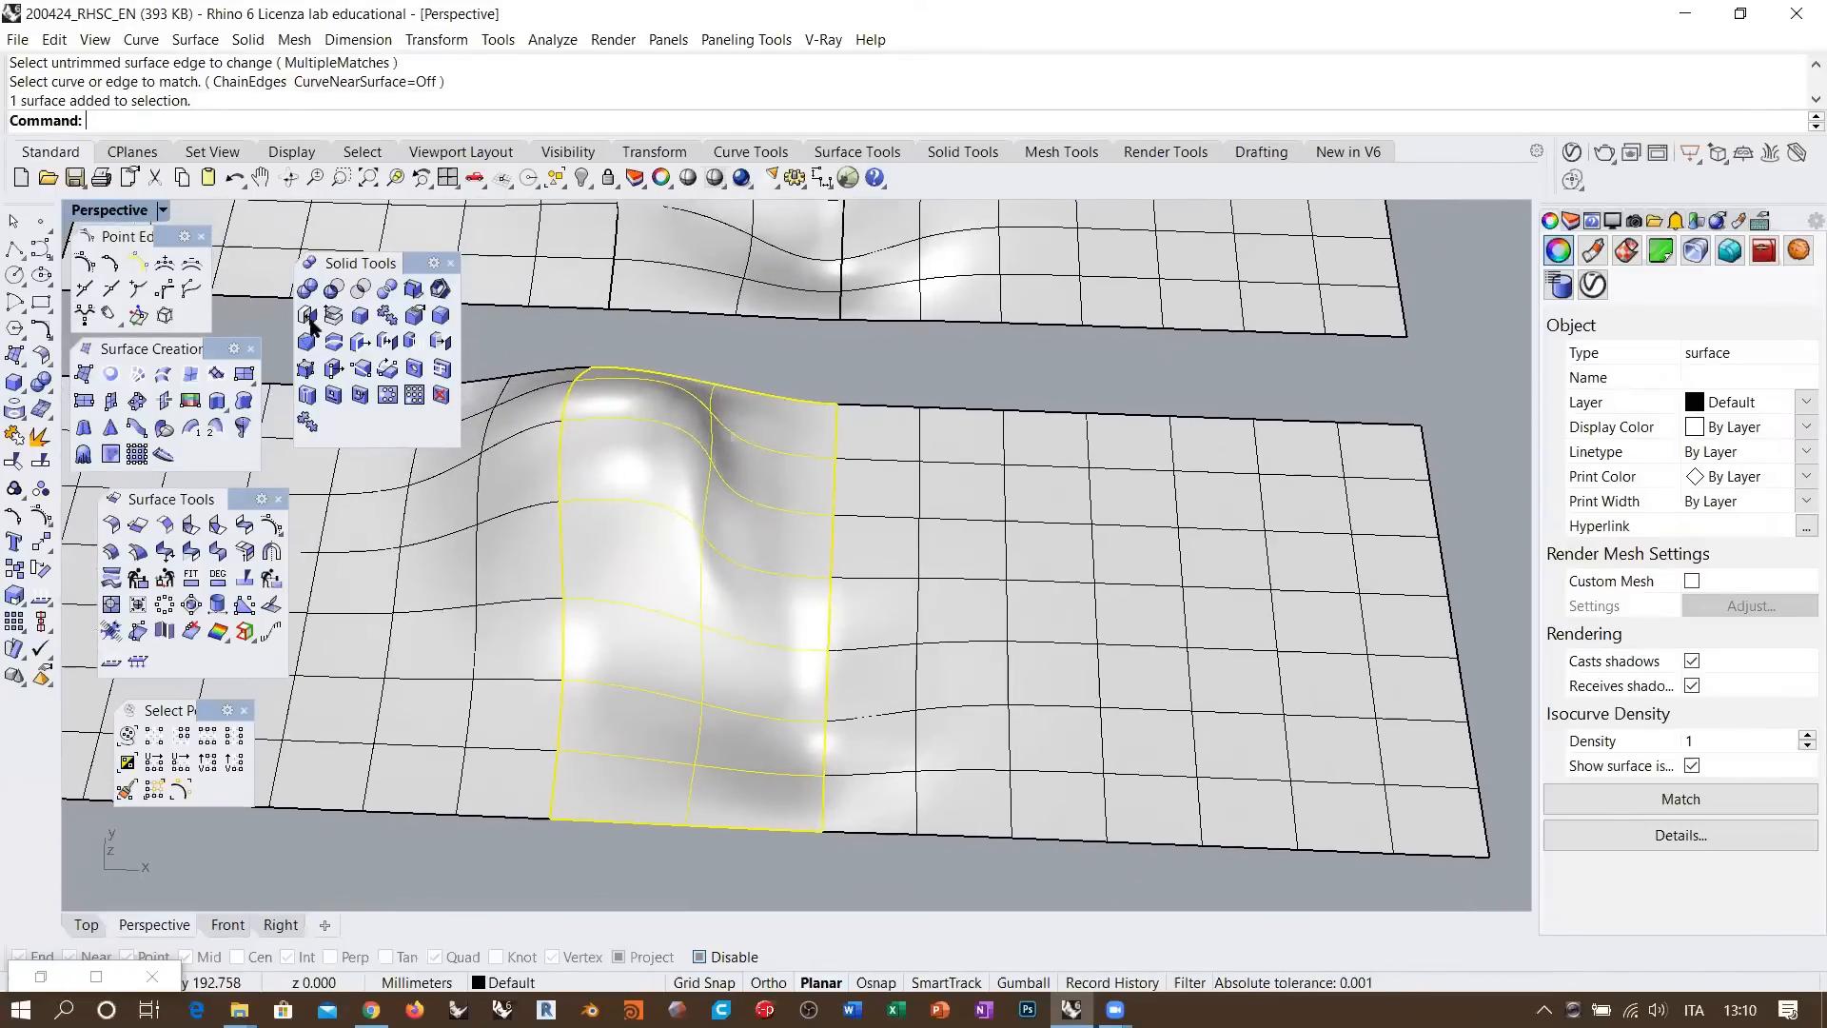
pyautogui.click(85, 288)
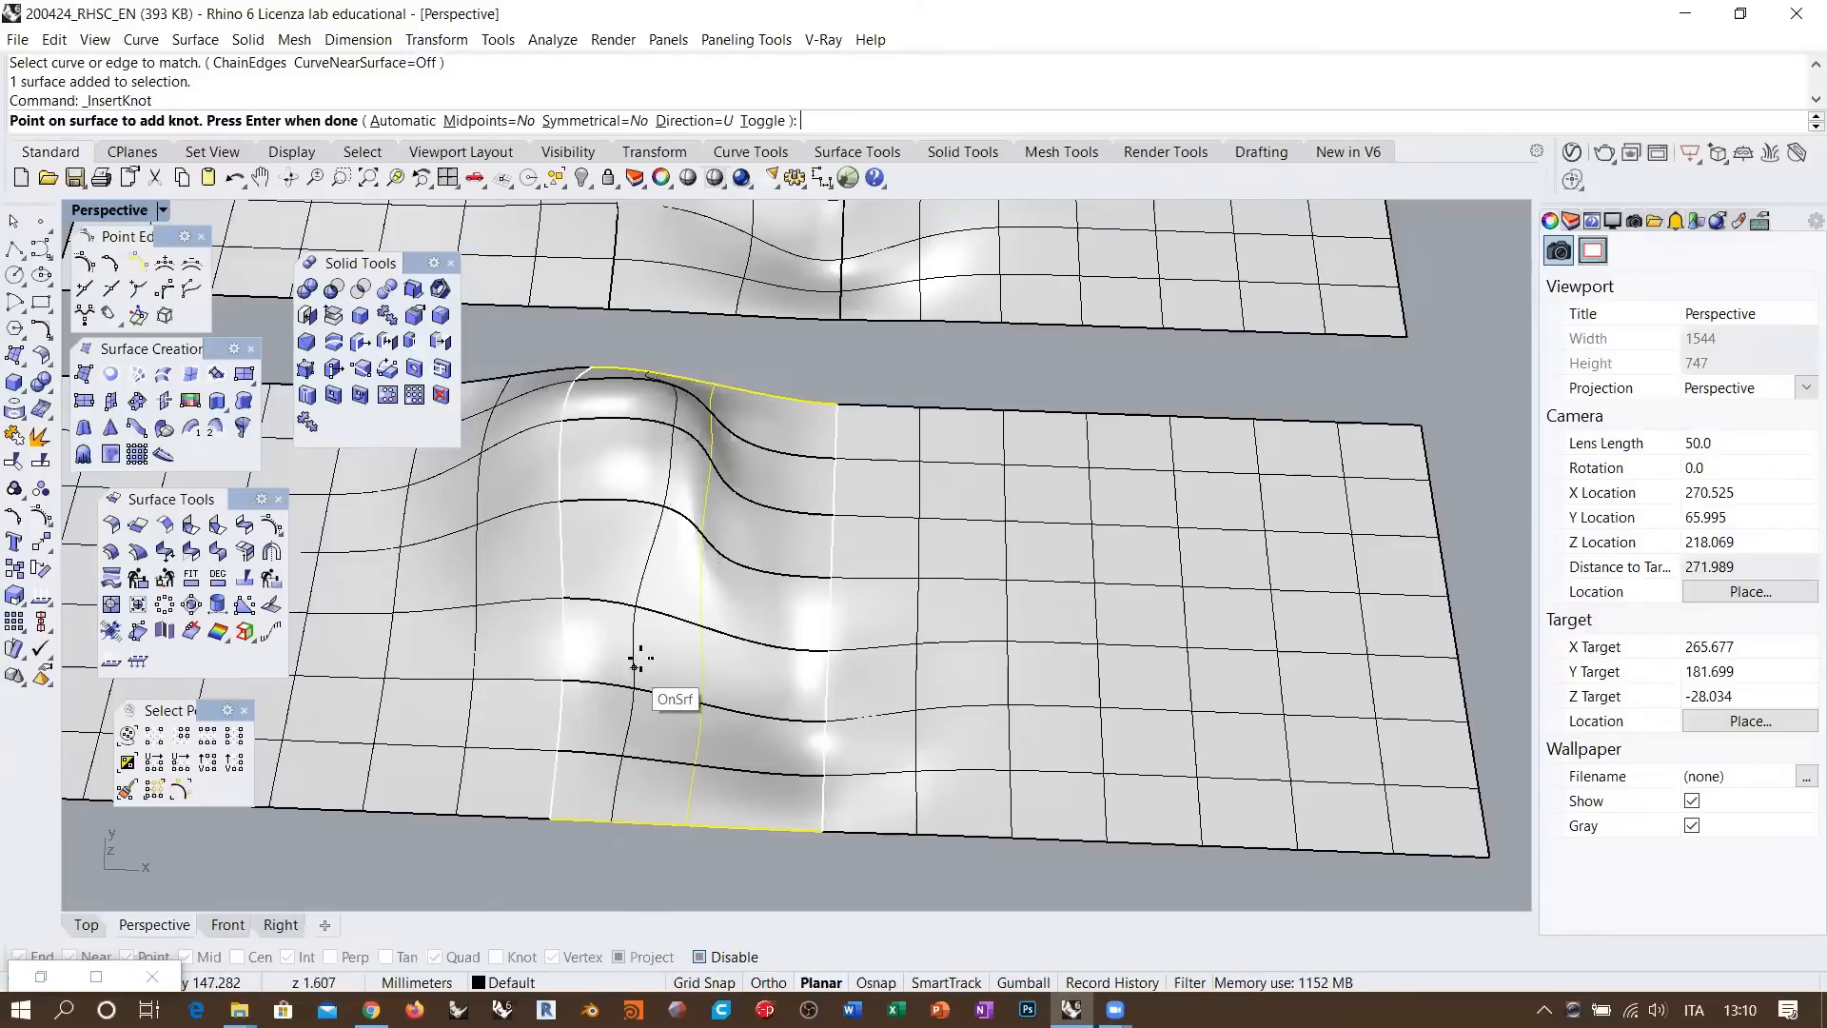
pyautogui.moveTo(640, 659)
pyautogui.mouseDown(button='right')
pyautogui.moveTo(640, 738)
pyautogui.moveTo(640, 644)
pyautogui.mouseUp(button='right')
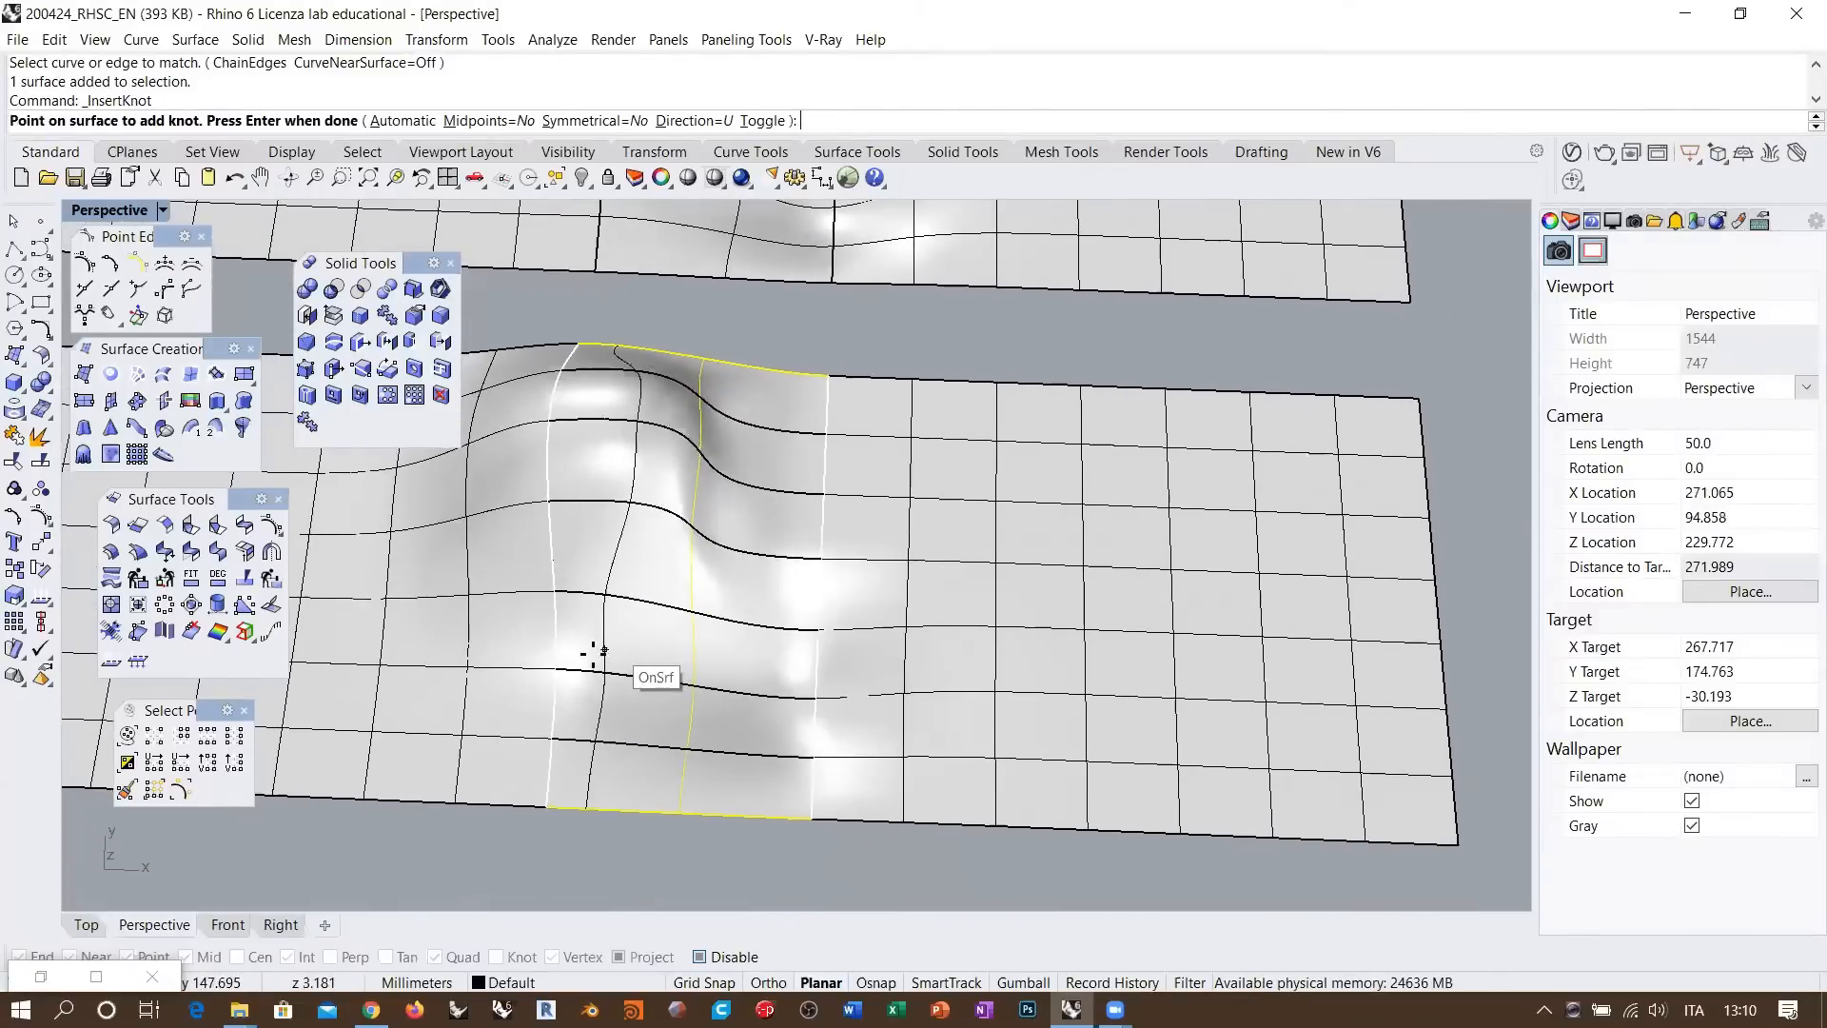
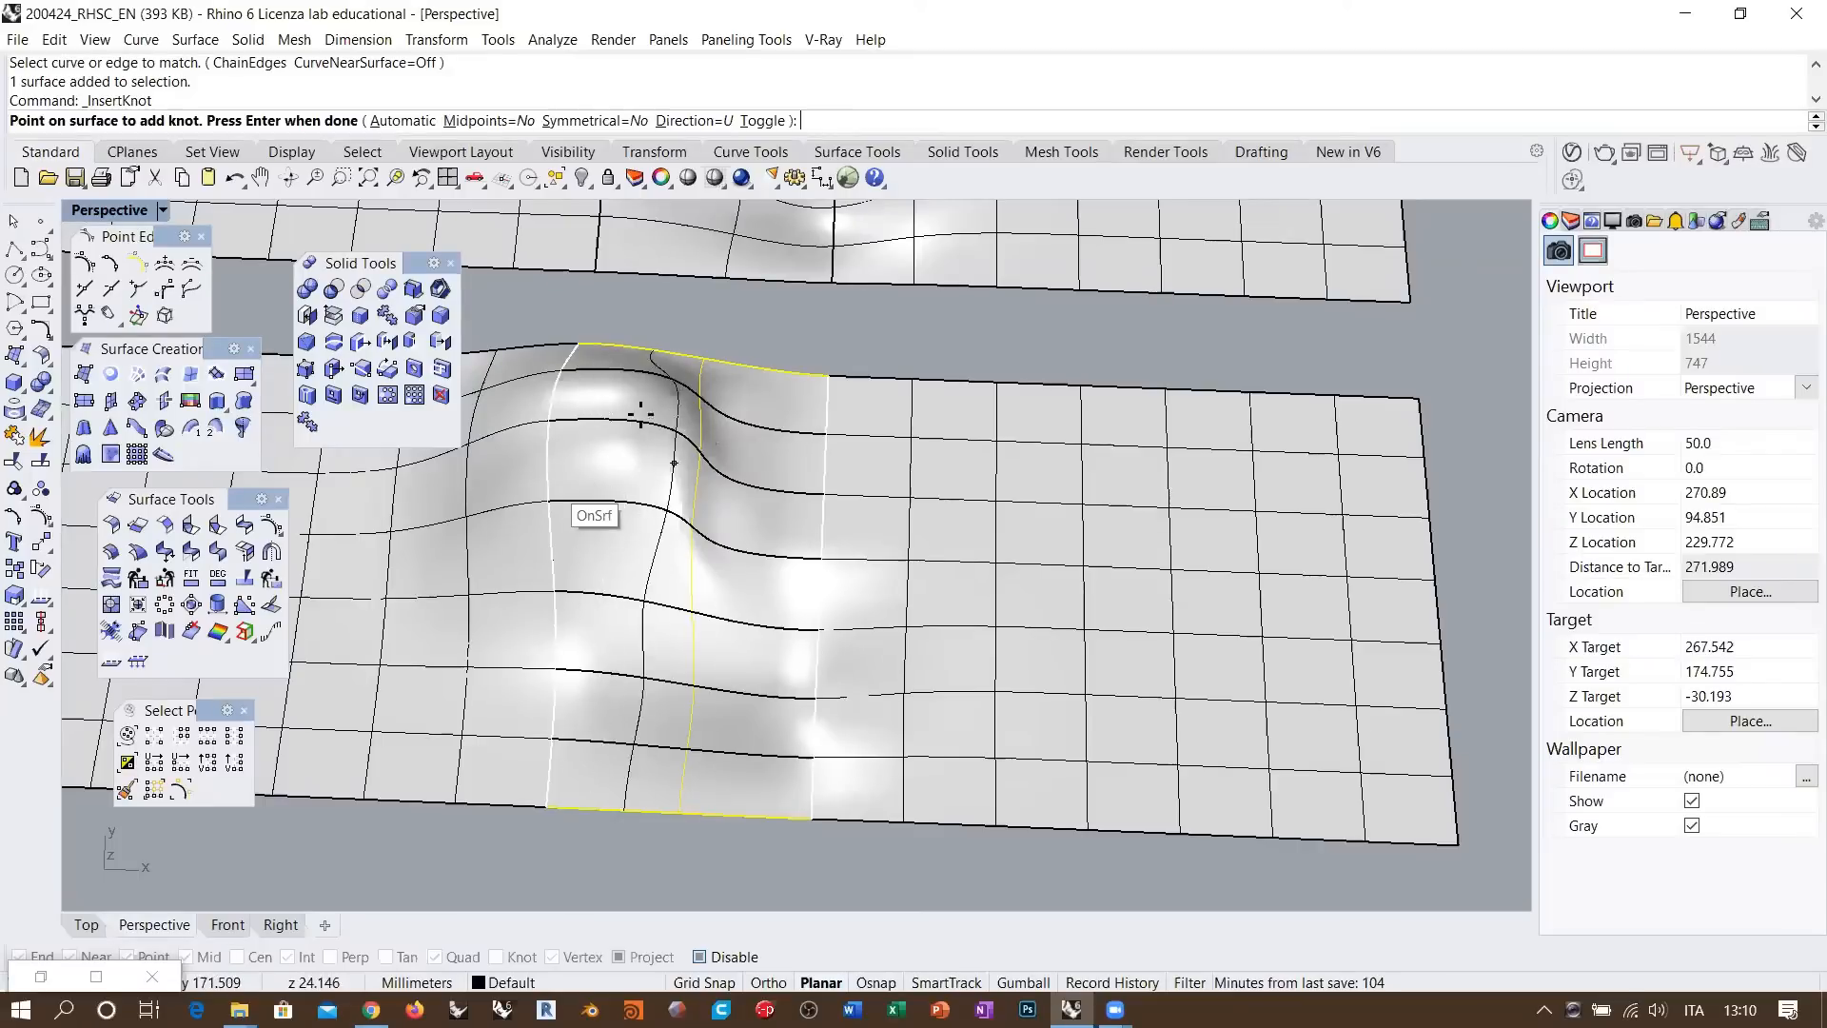
pyautogui.click(594, 549)
pyautogui.click(638, 552)
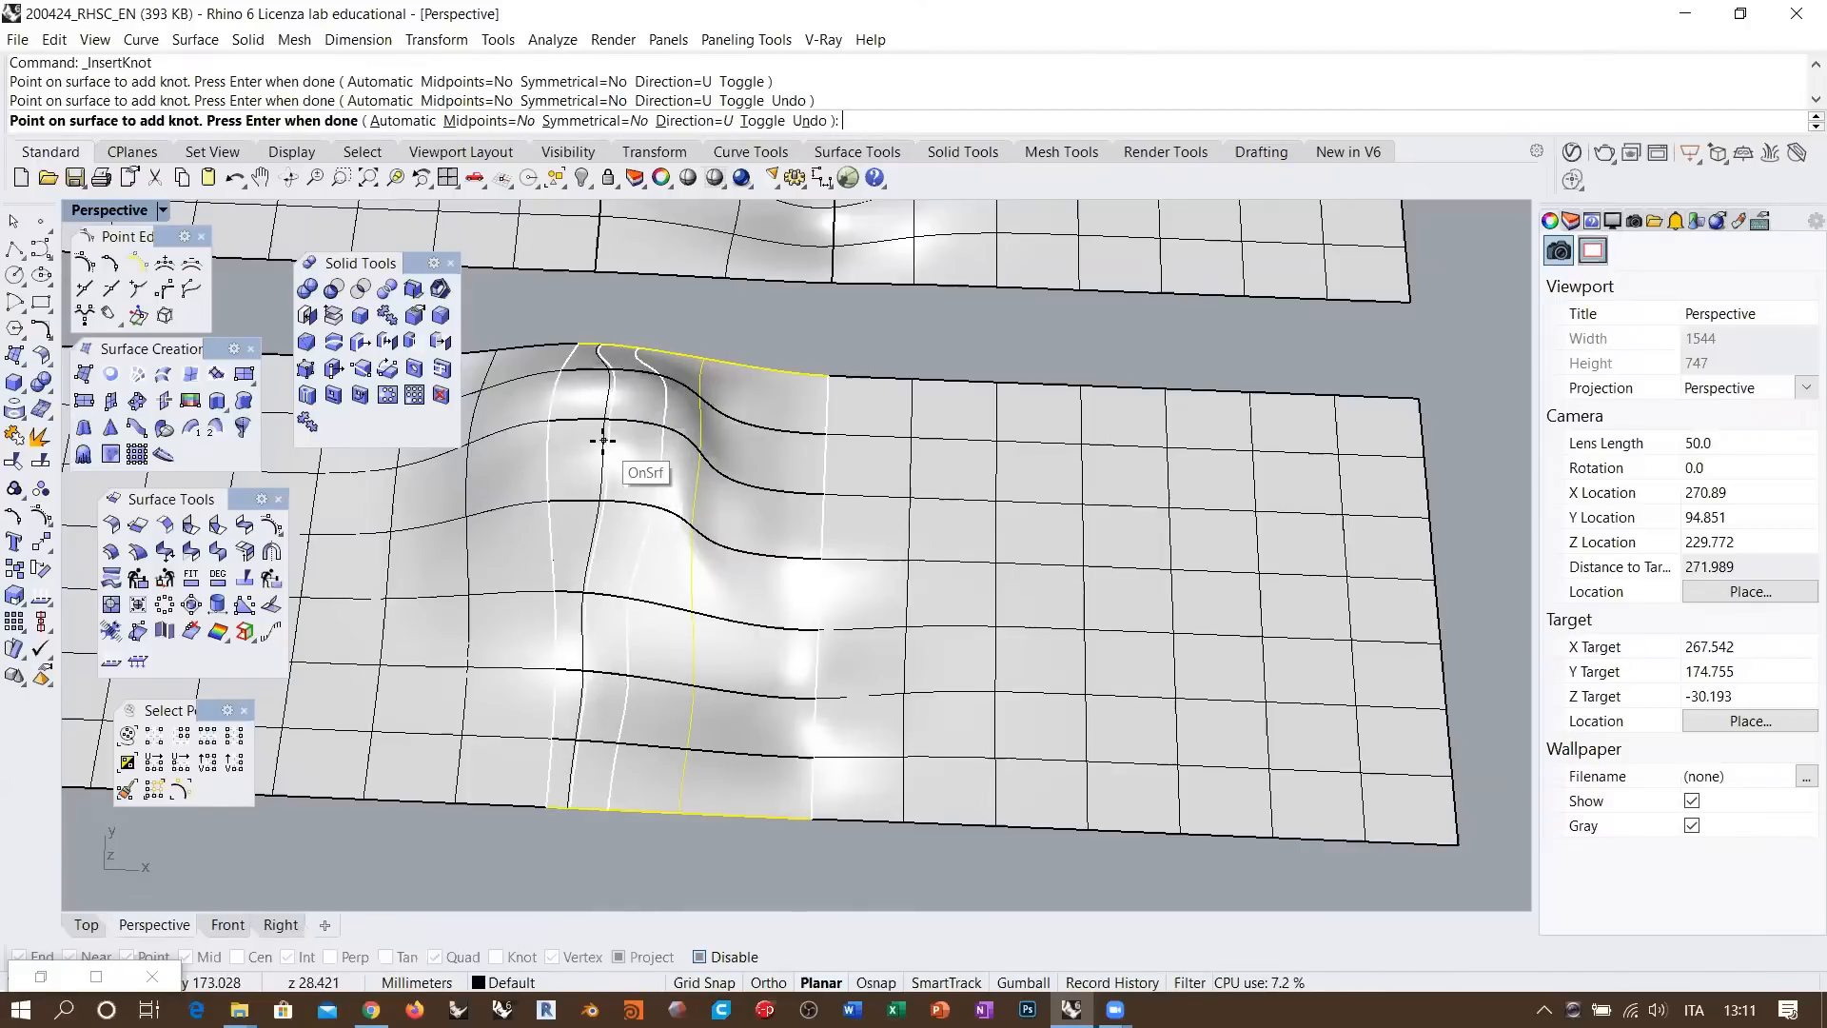
pyautogui.click(786, 776)
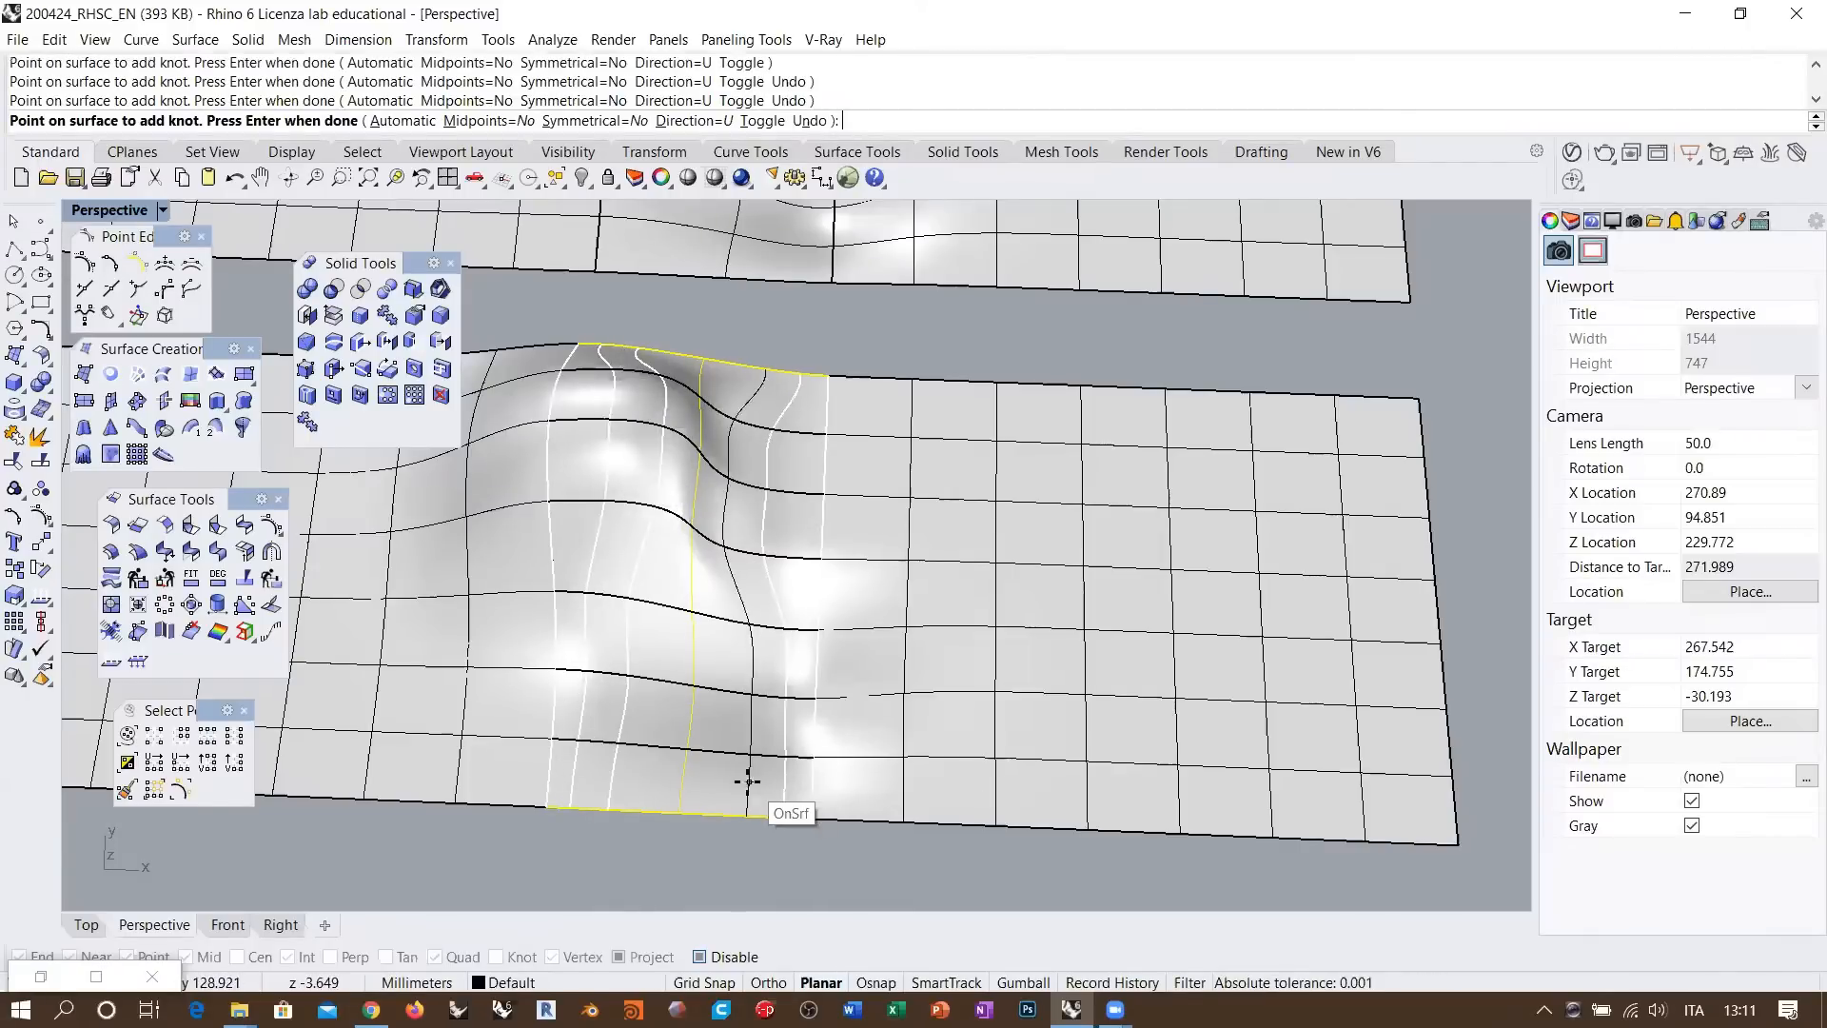
pyautogui.press('Return')
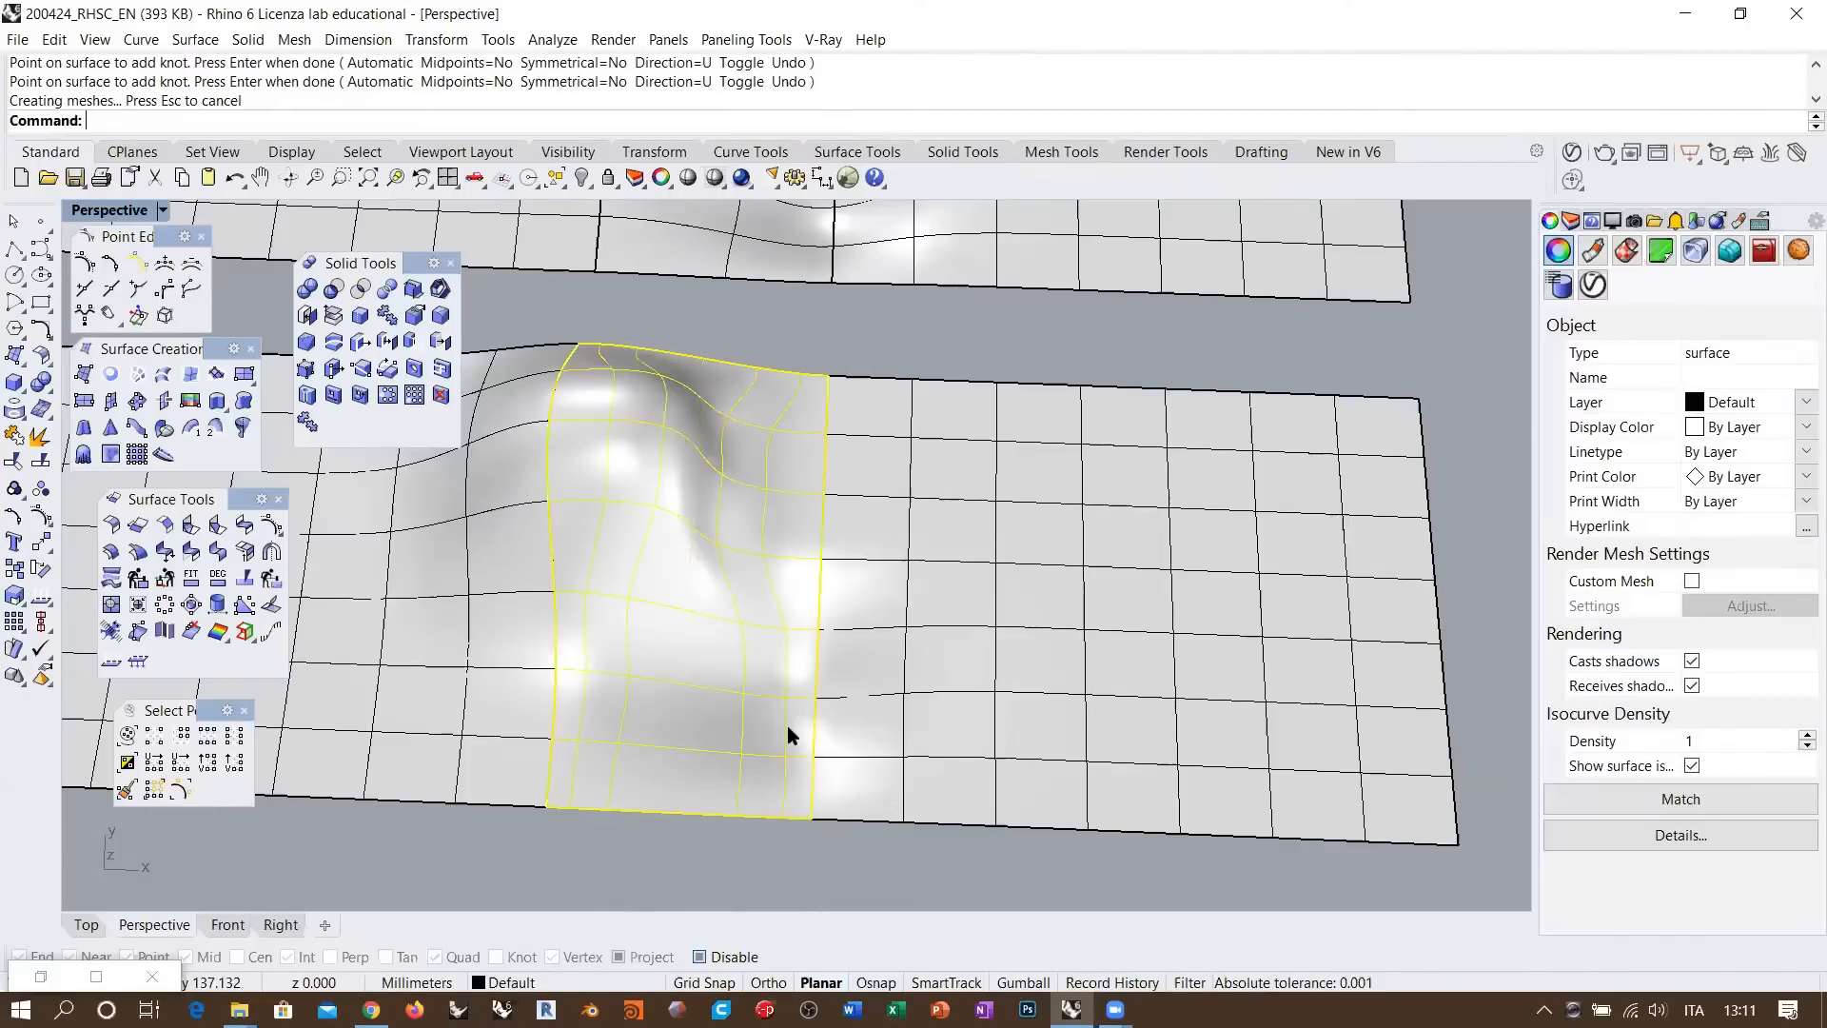
# Display the blend's control points and examine the ones nearest its two end edges at the lower corners
pyautogui.press('F10')
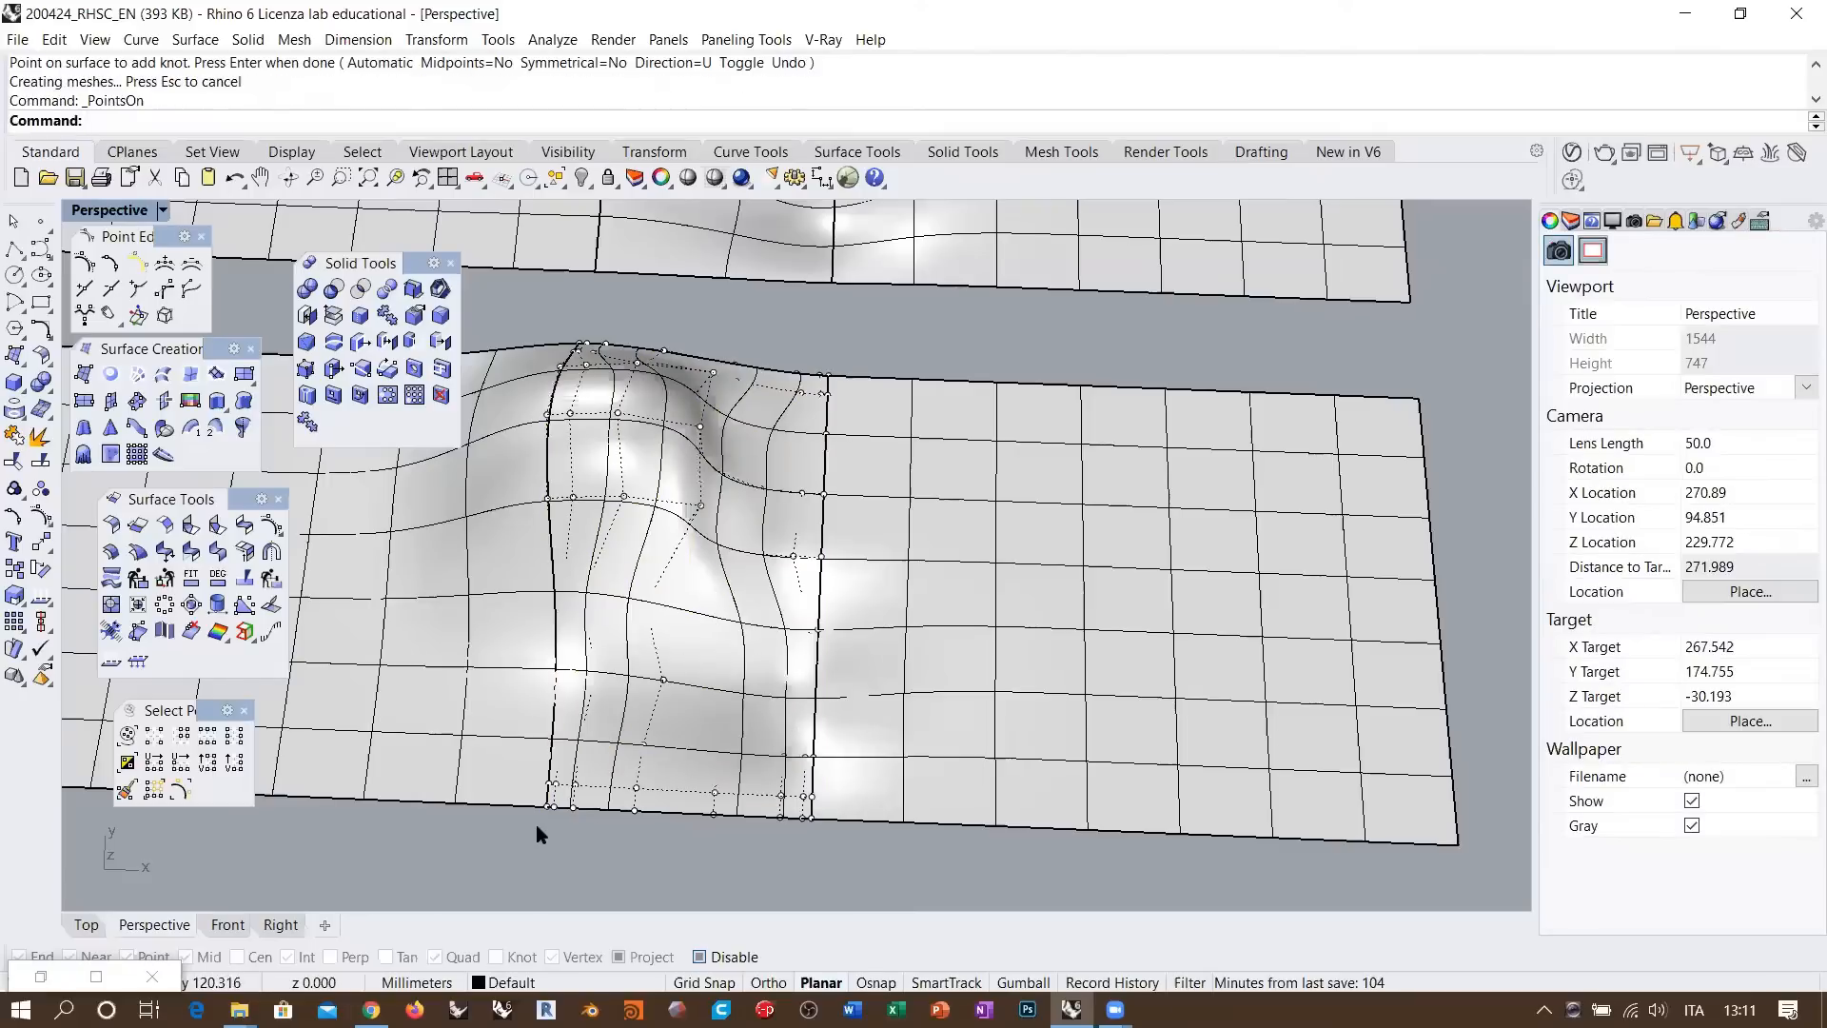
pyautogui.moveTo(537, 834); pyautogui.dragTo(586, 801)
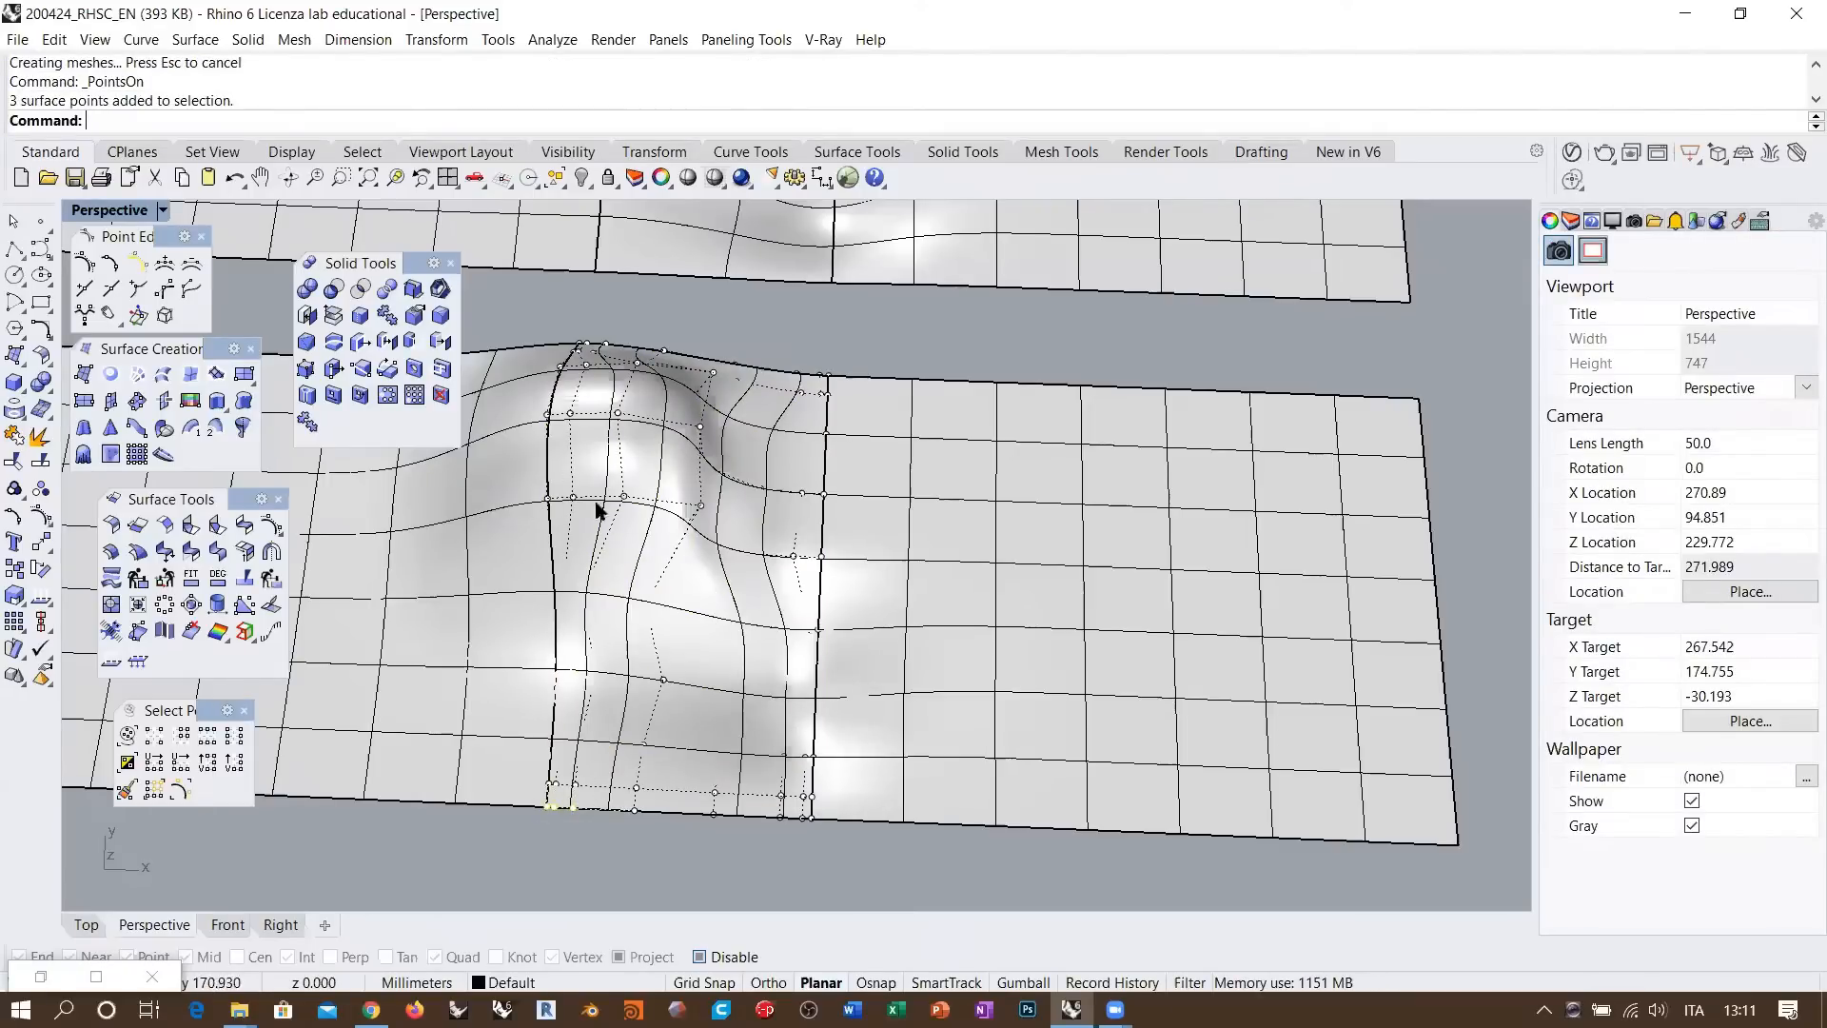
pyautogui.moveTo(758, 844); pyautogui.dragTo(847, 783)
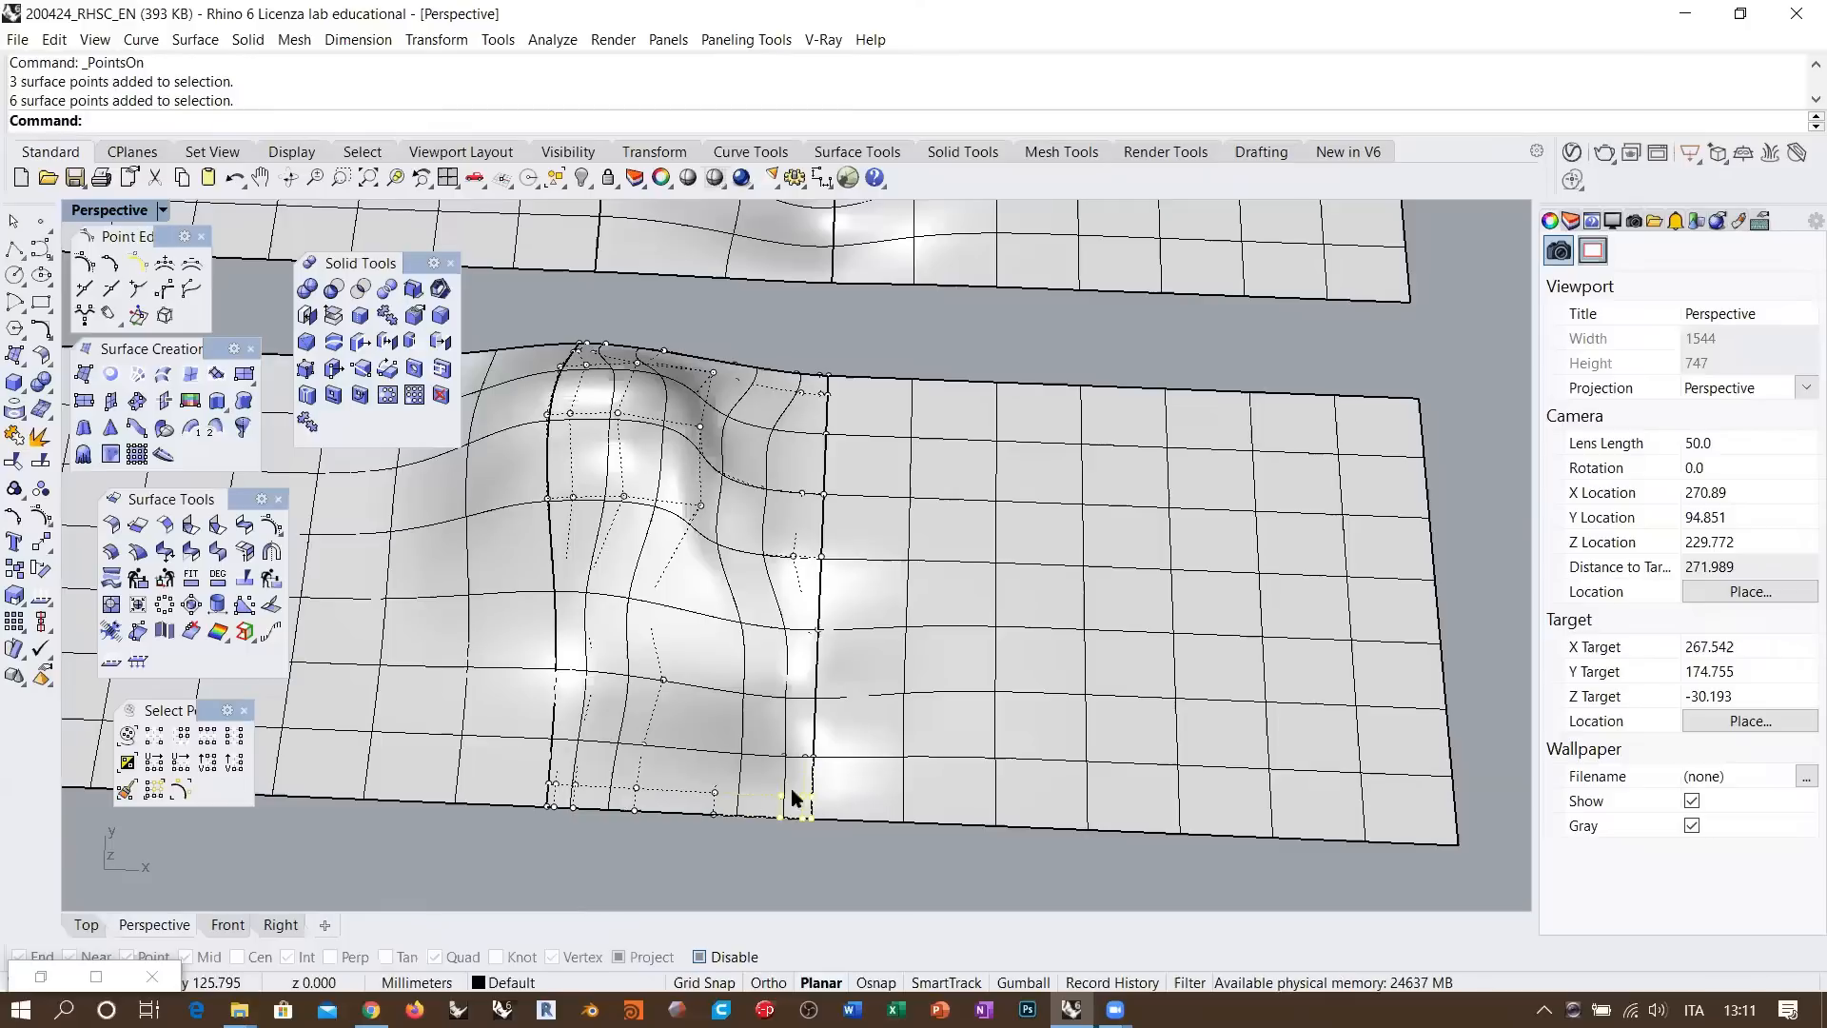
pyautogui.click(778, 857)
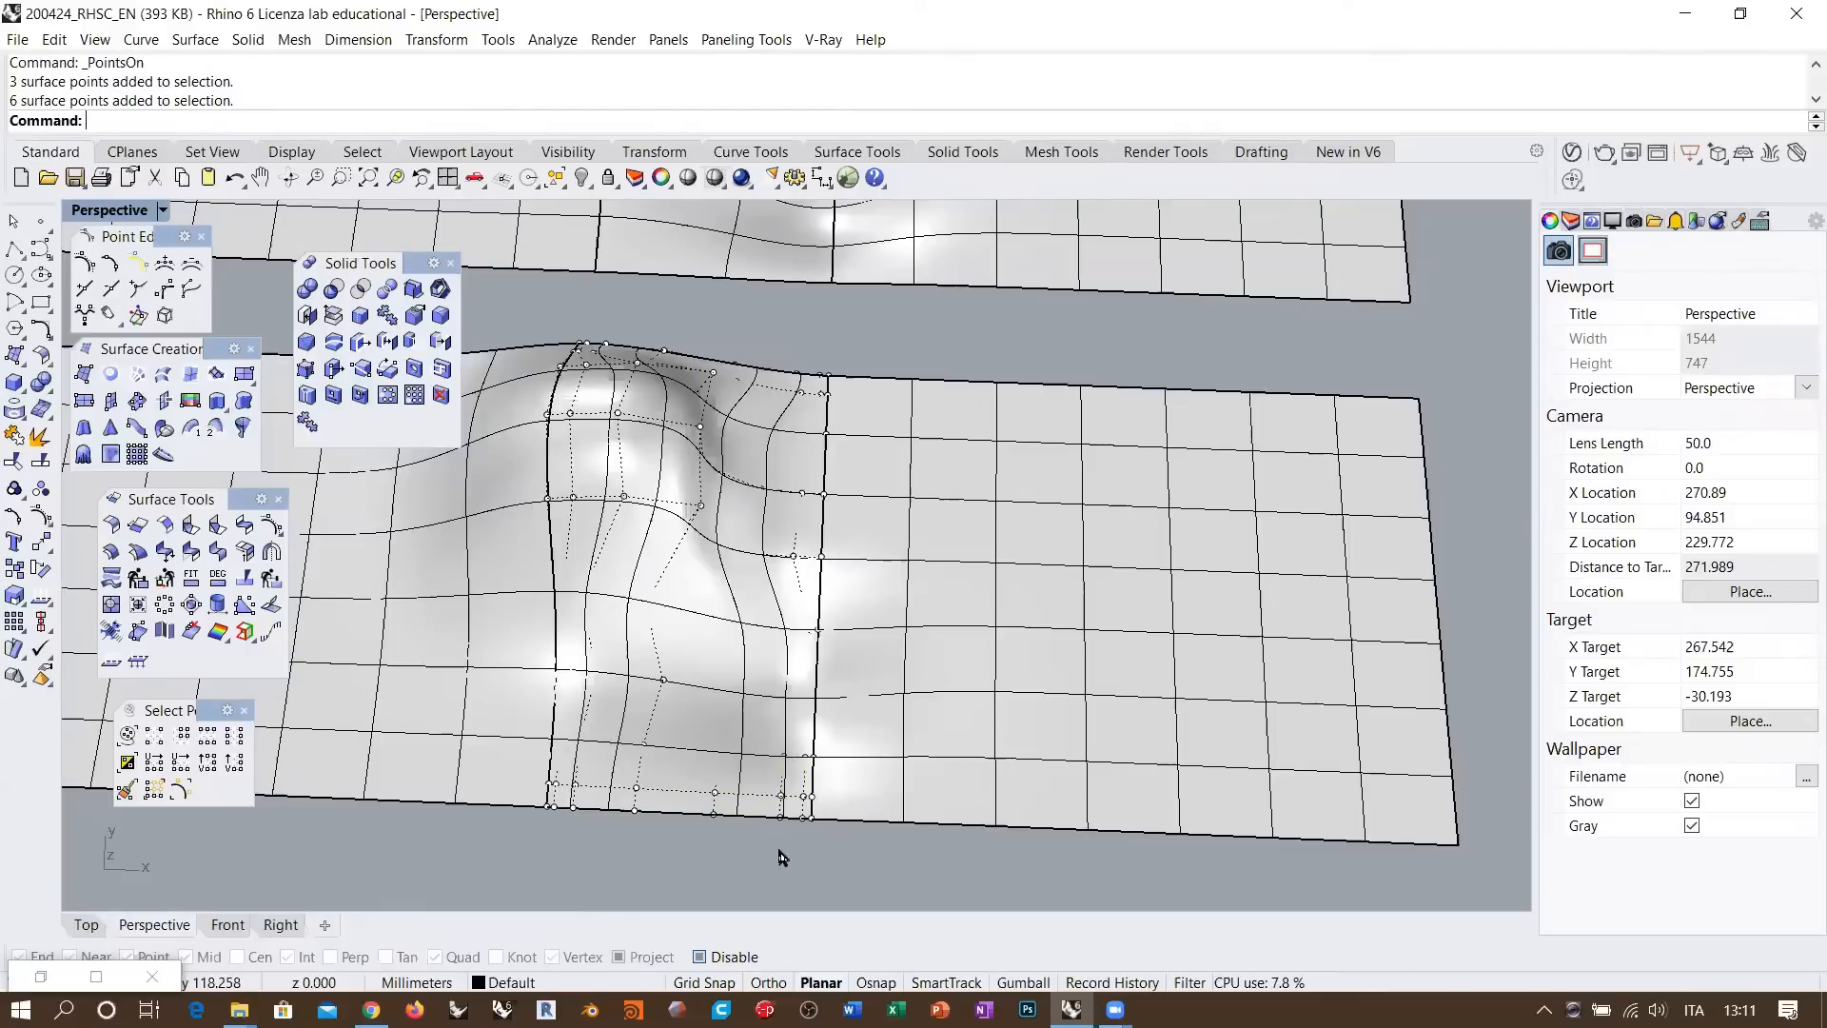
pyautogui.moveTo(804, 669); pyautogui.dragTo(644, 524, button='right')
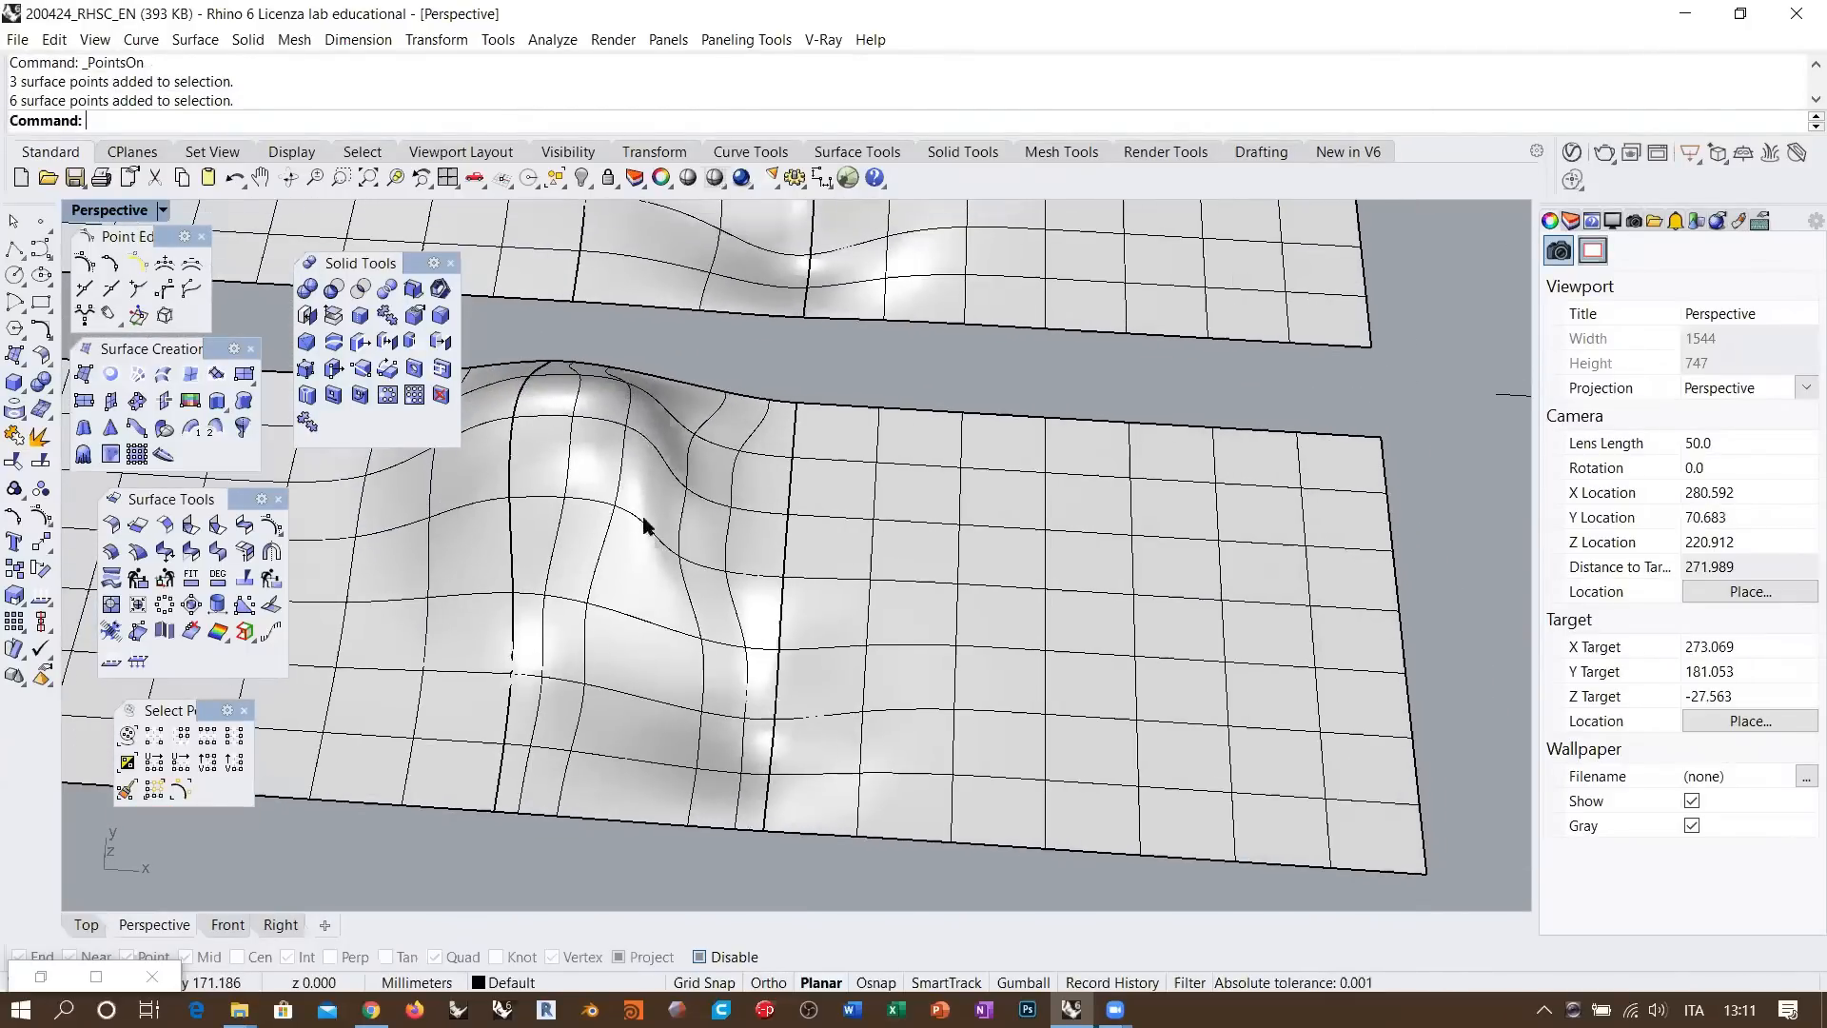
pyautogui.click(666, 507)
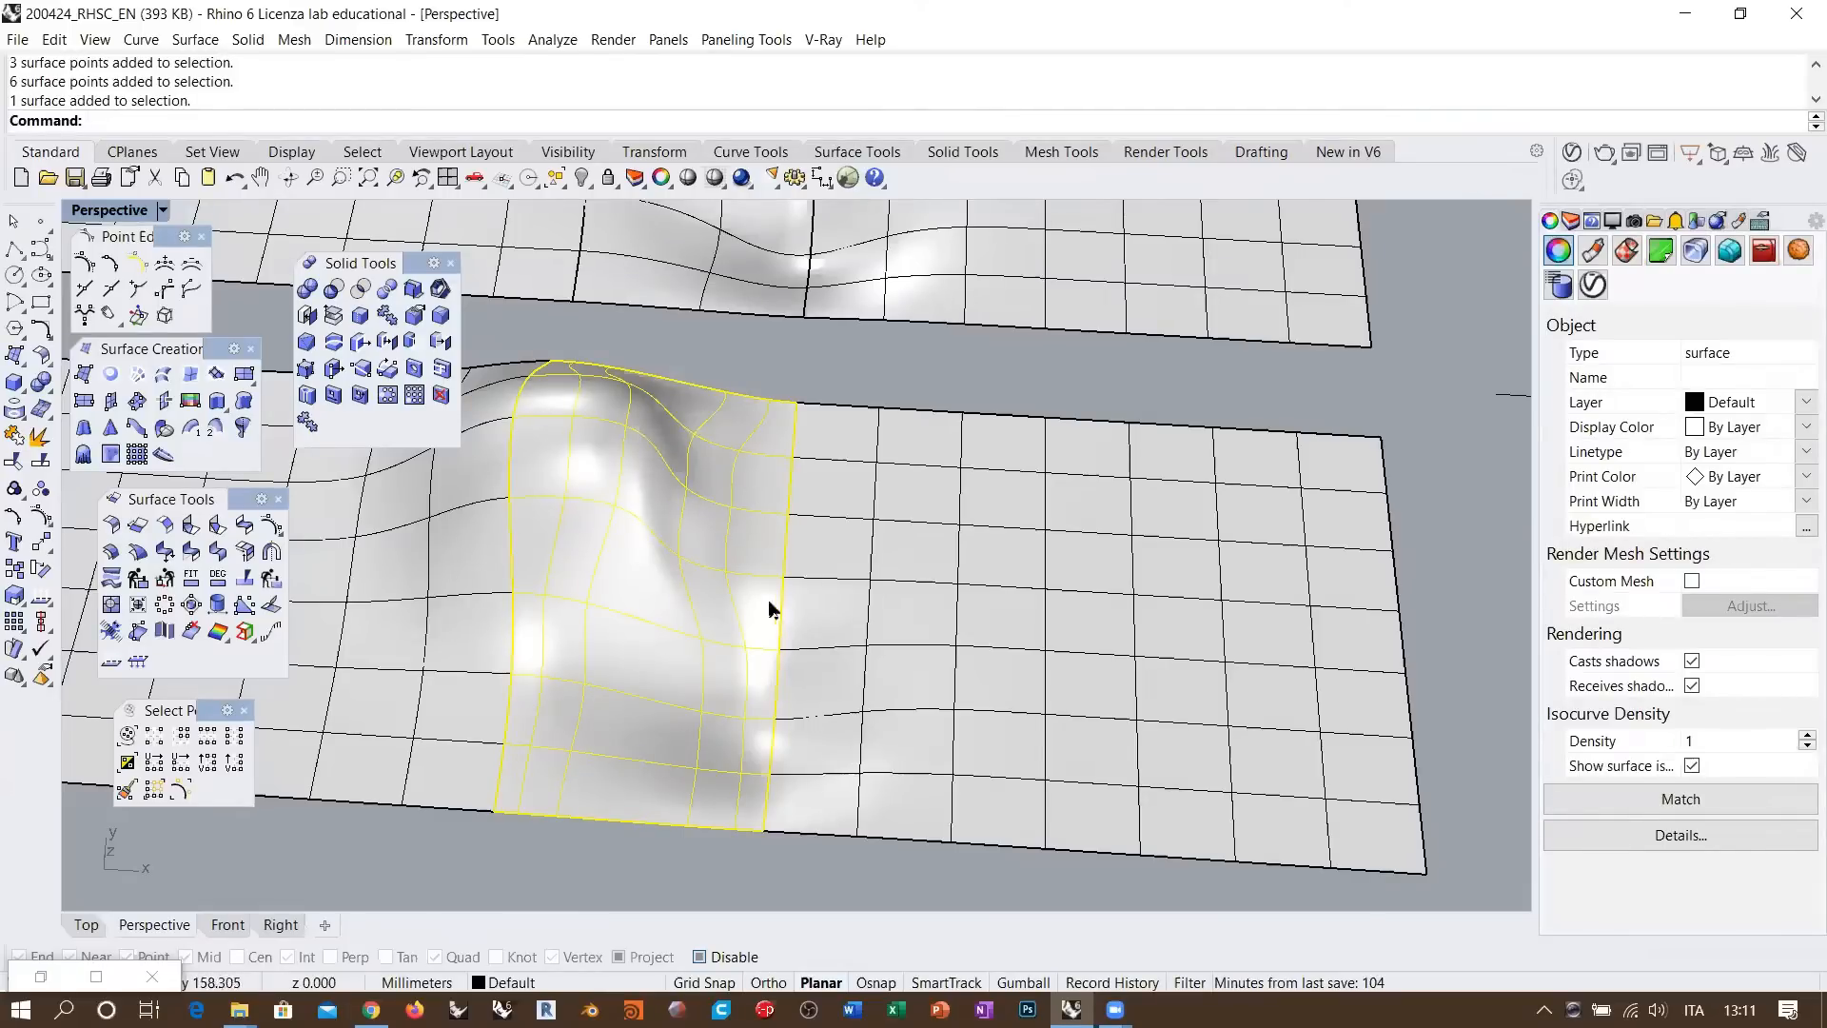
pyautogui.keyDown('shift'); pyautogui.click(425, 536); pyautogui.keyUp('shift')
pyautogui.keyDown('shift'); pyautogui.click(923, 550); pyautogui.keyUp('shift')
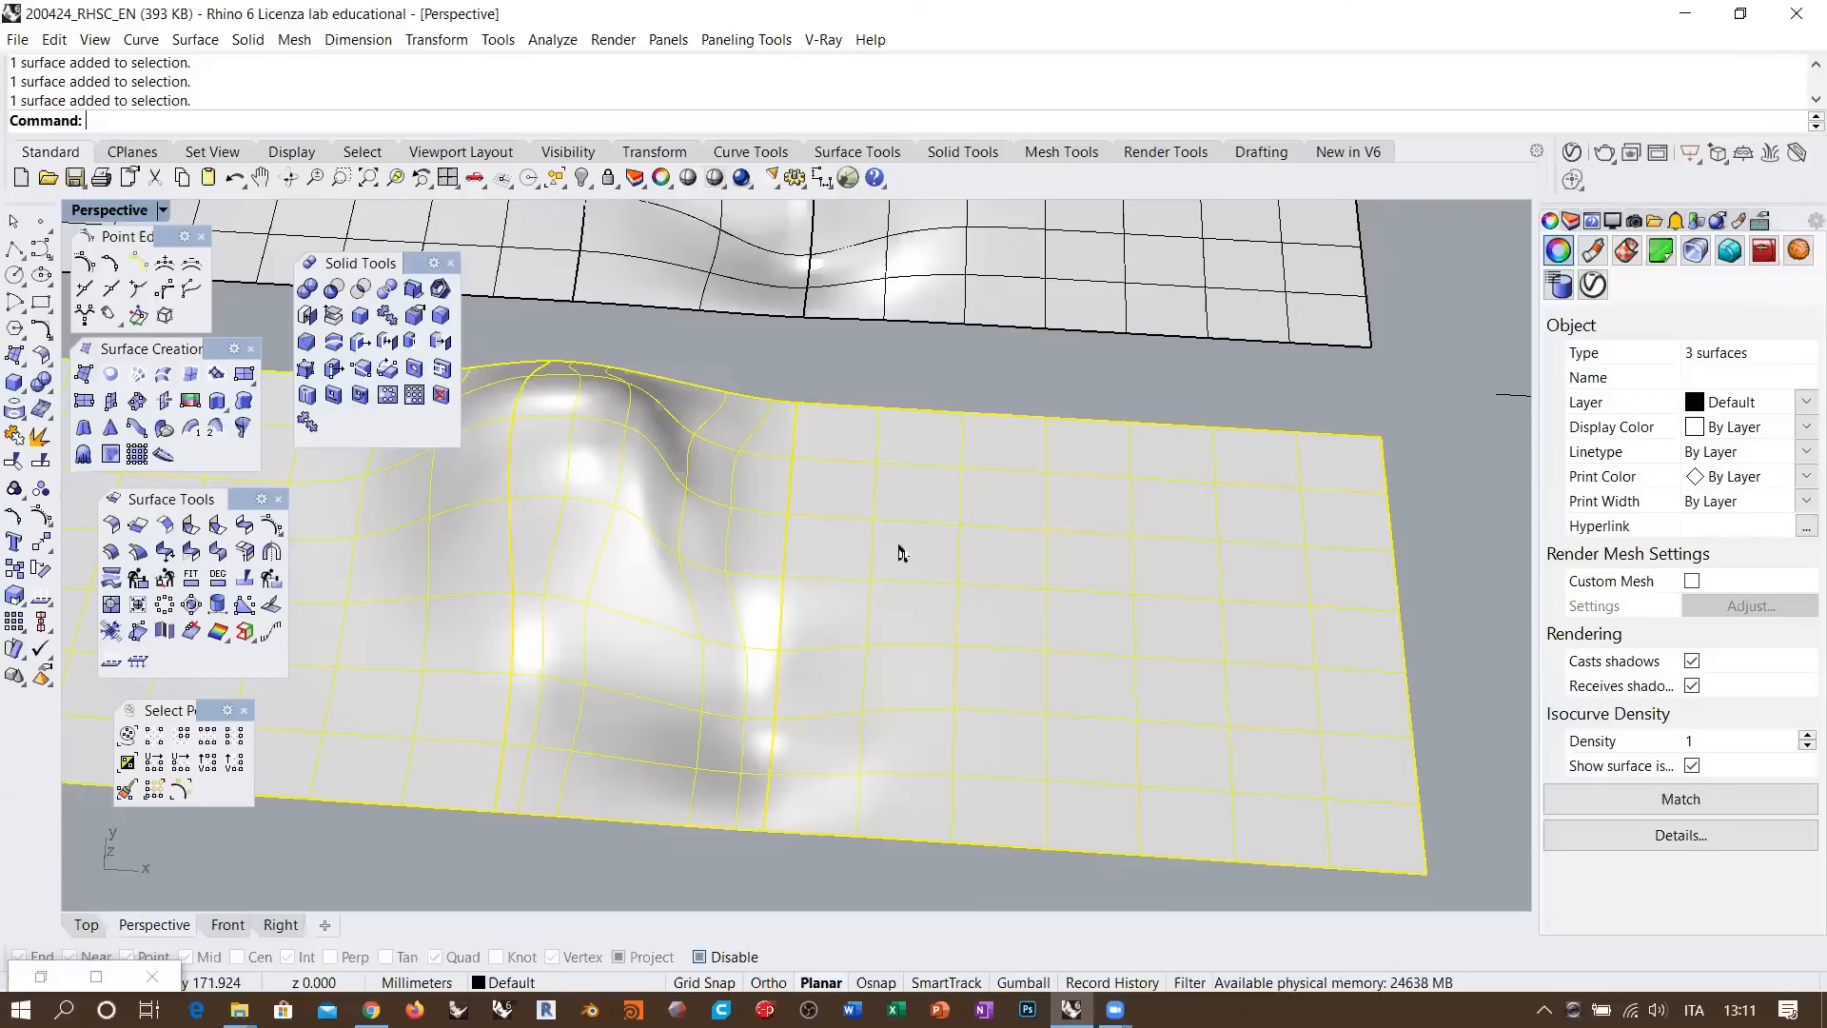
pyautogui.click(626, 564)
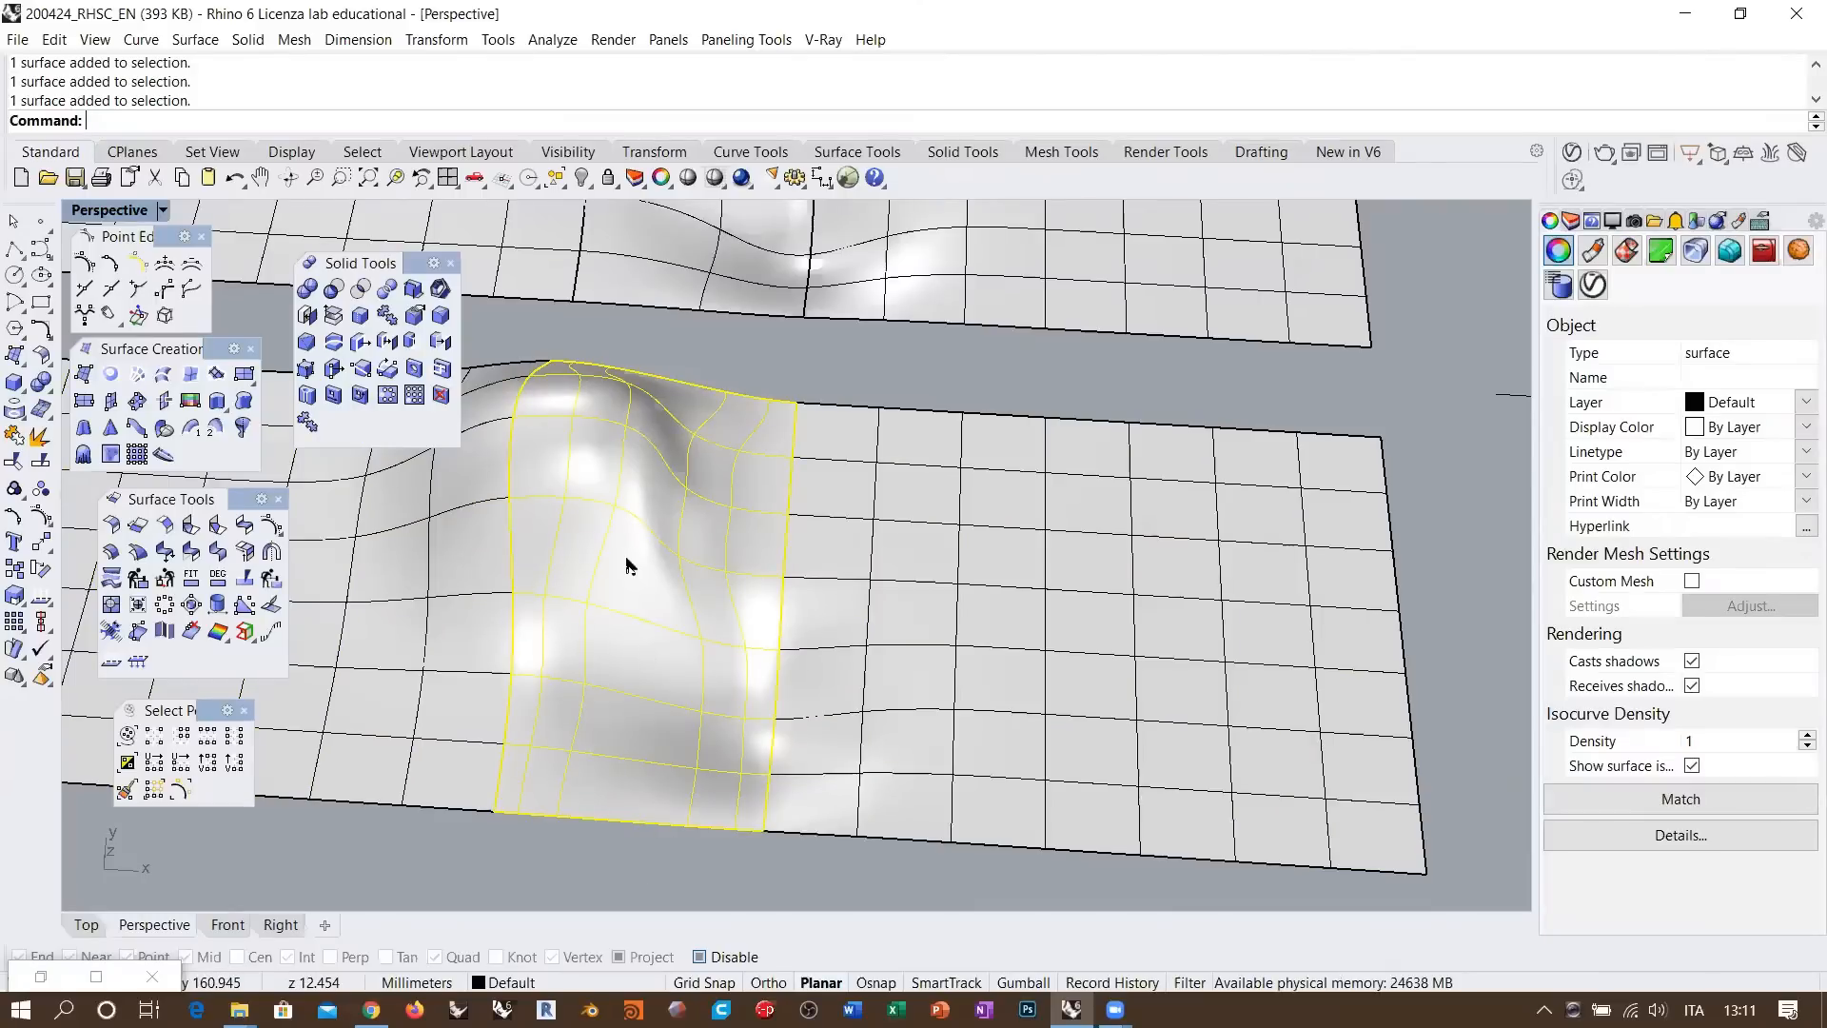
pyautogui.click(476, 846)
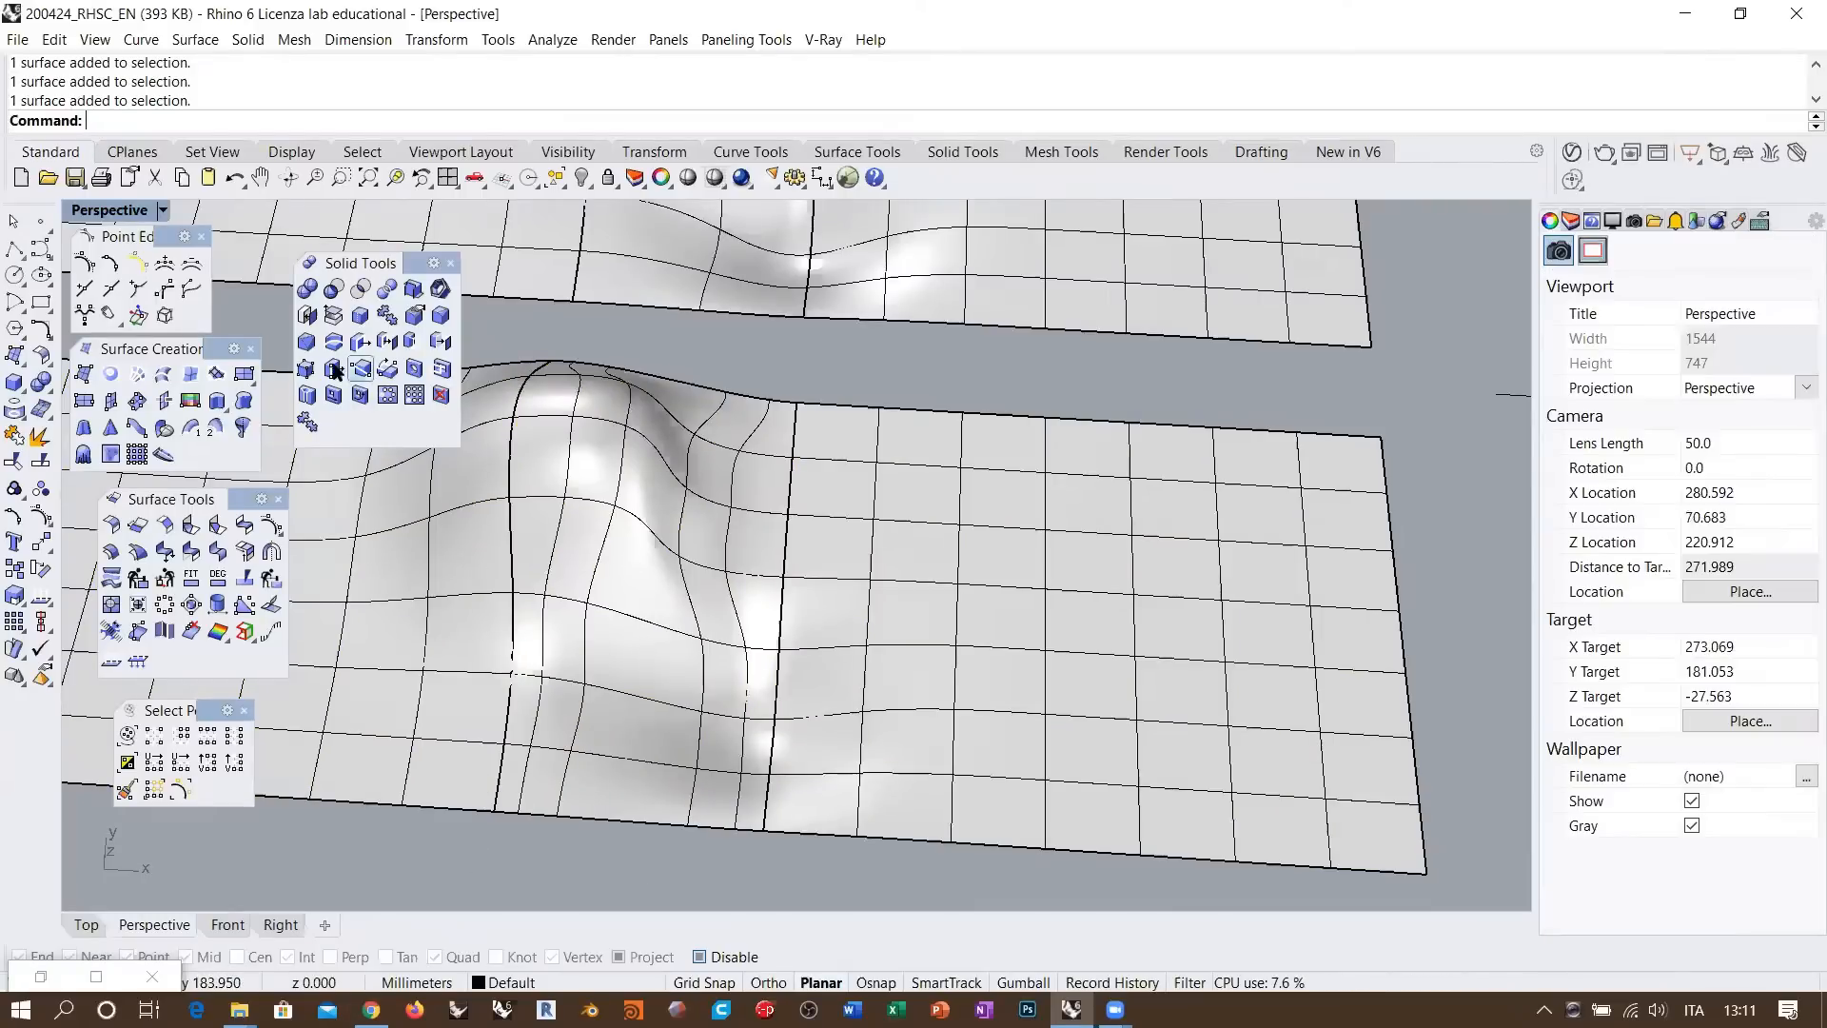
# Try matching the blend's crest edge with Curvature continuity, Curvature preserved at the other end, and edges matched by closest points; inspect the preview
pyautogui.click(193, 552)
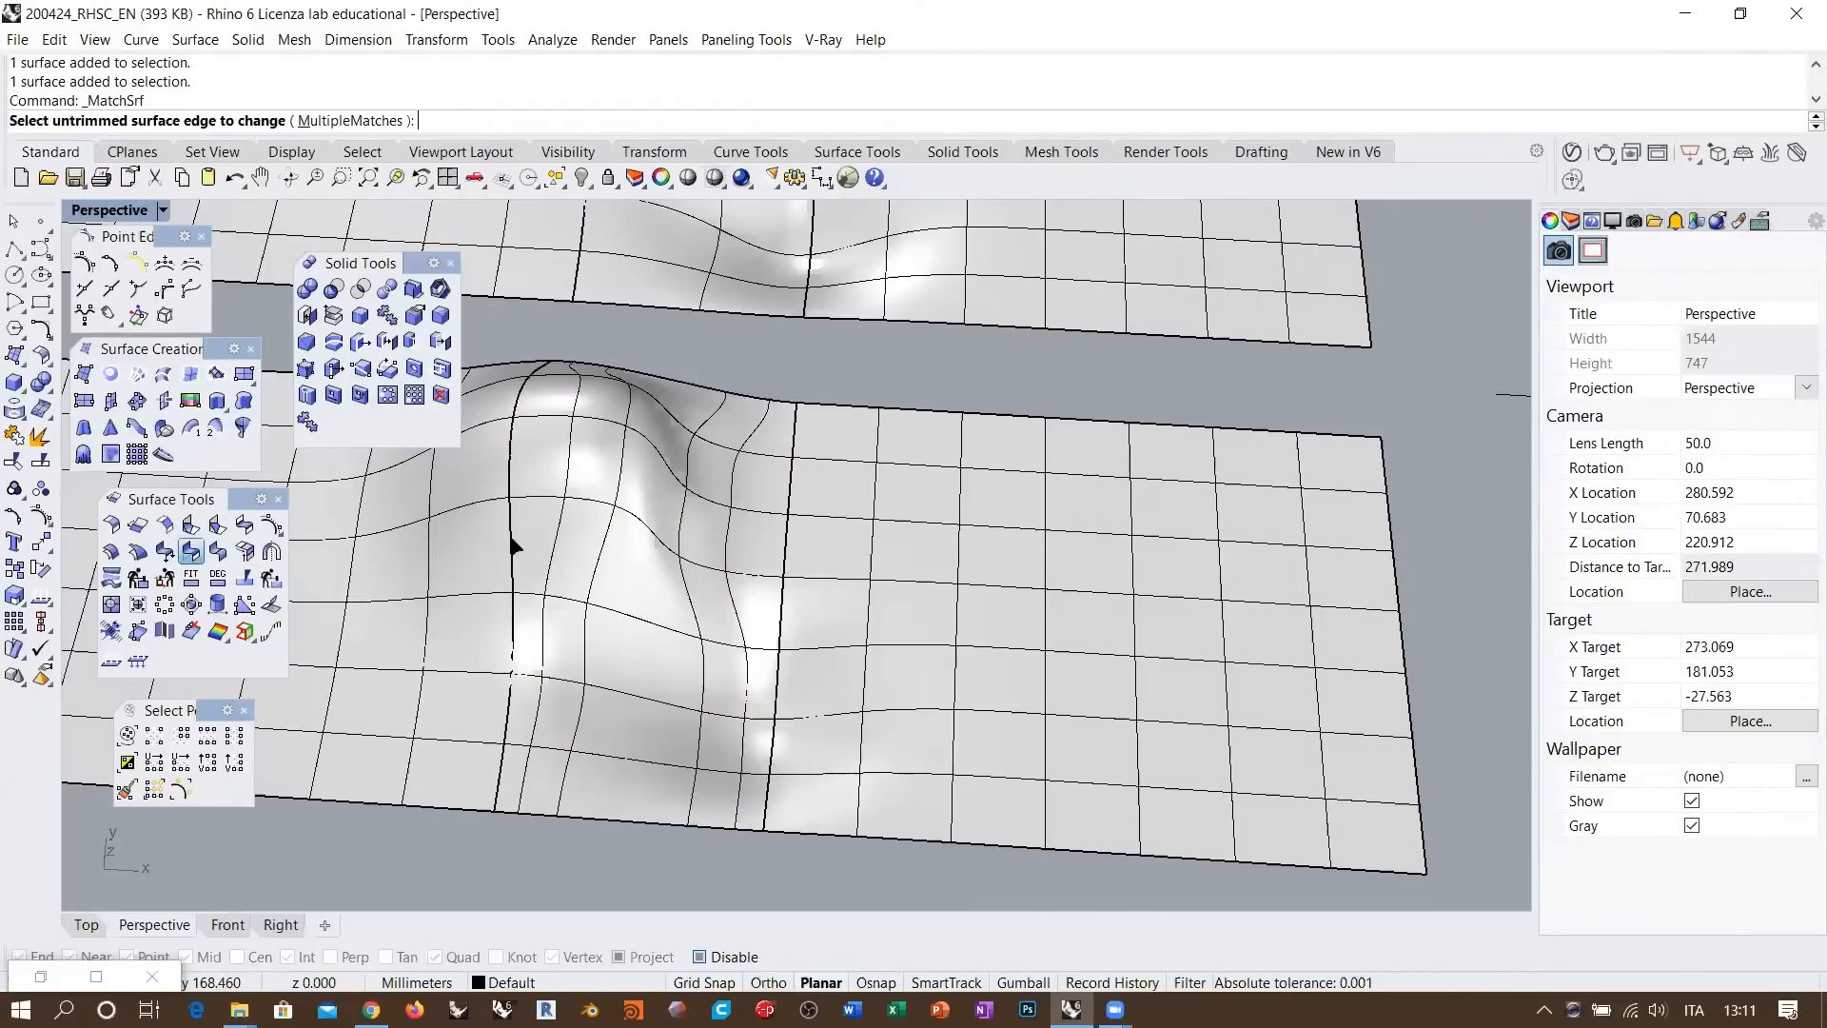
pyautogui.click(512, 545)
pyautogui.click(581, 601)
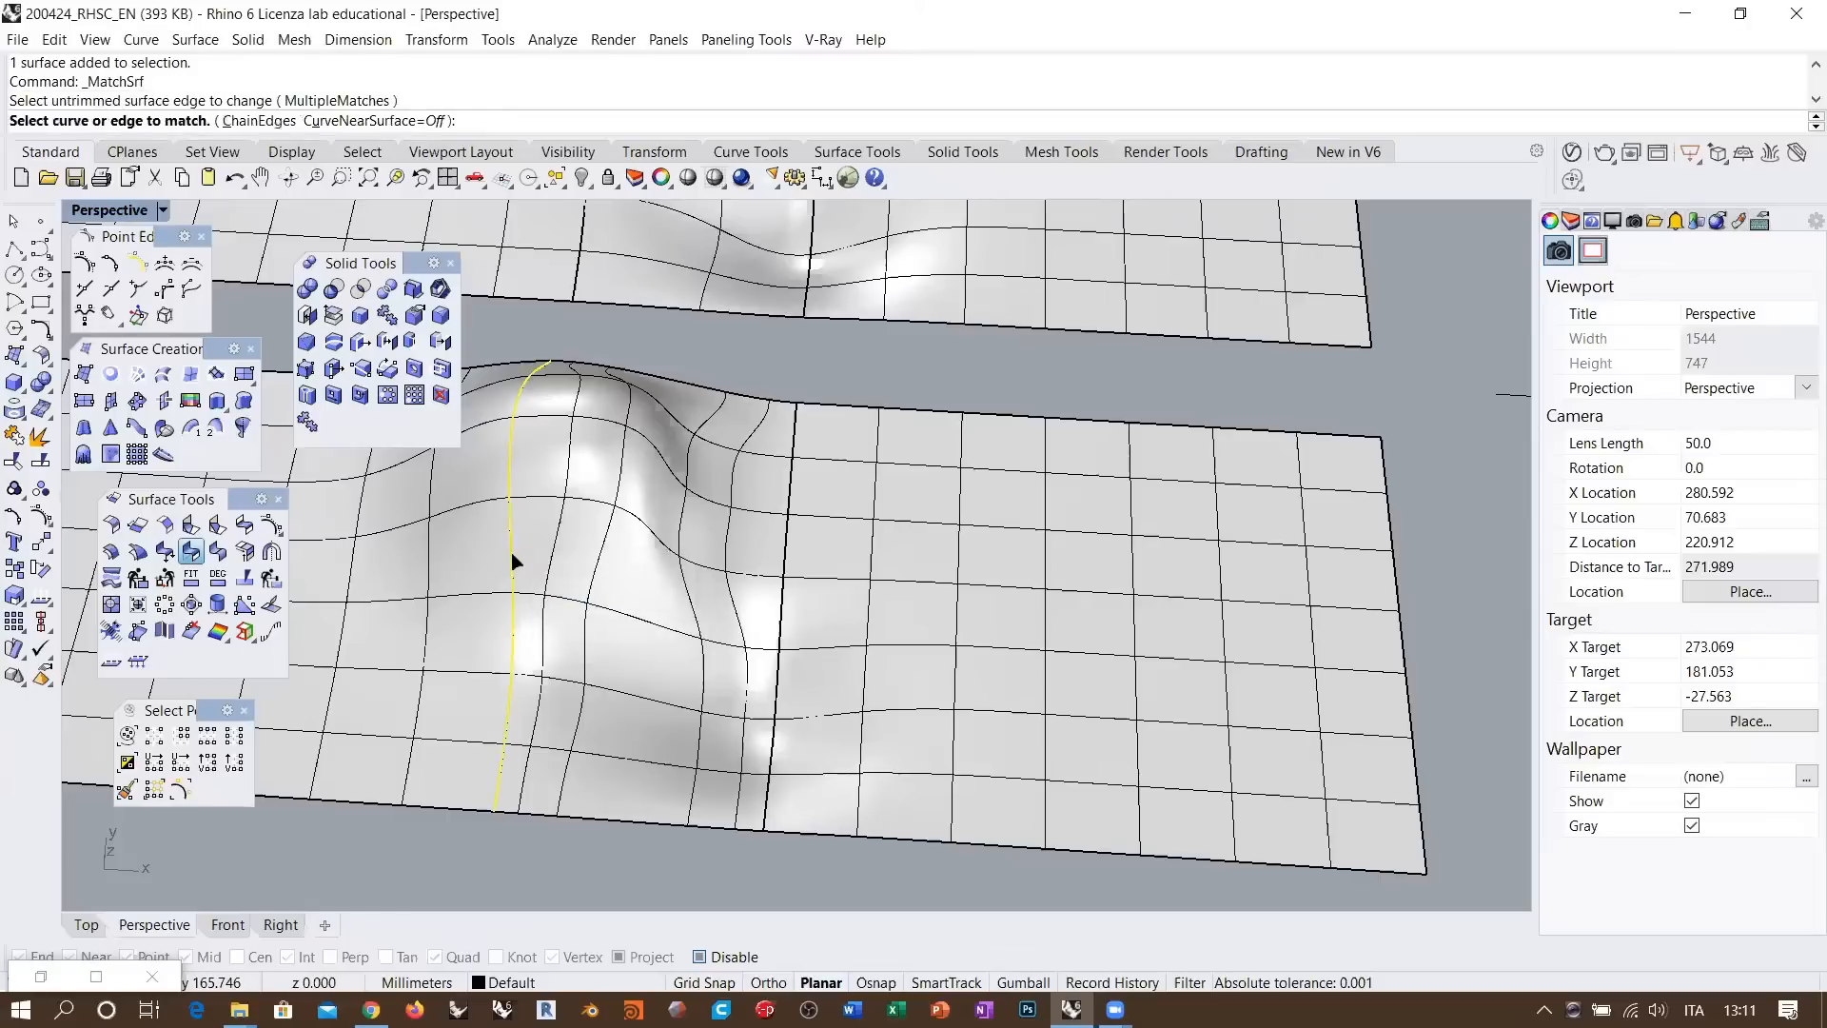
pyautogui.click(512, 557)
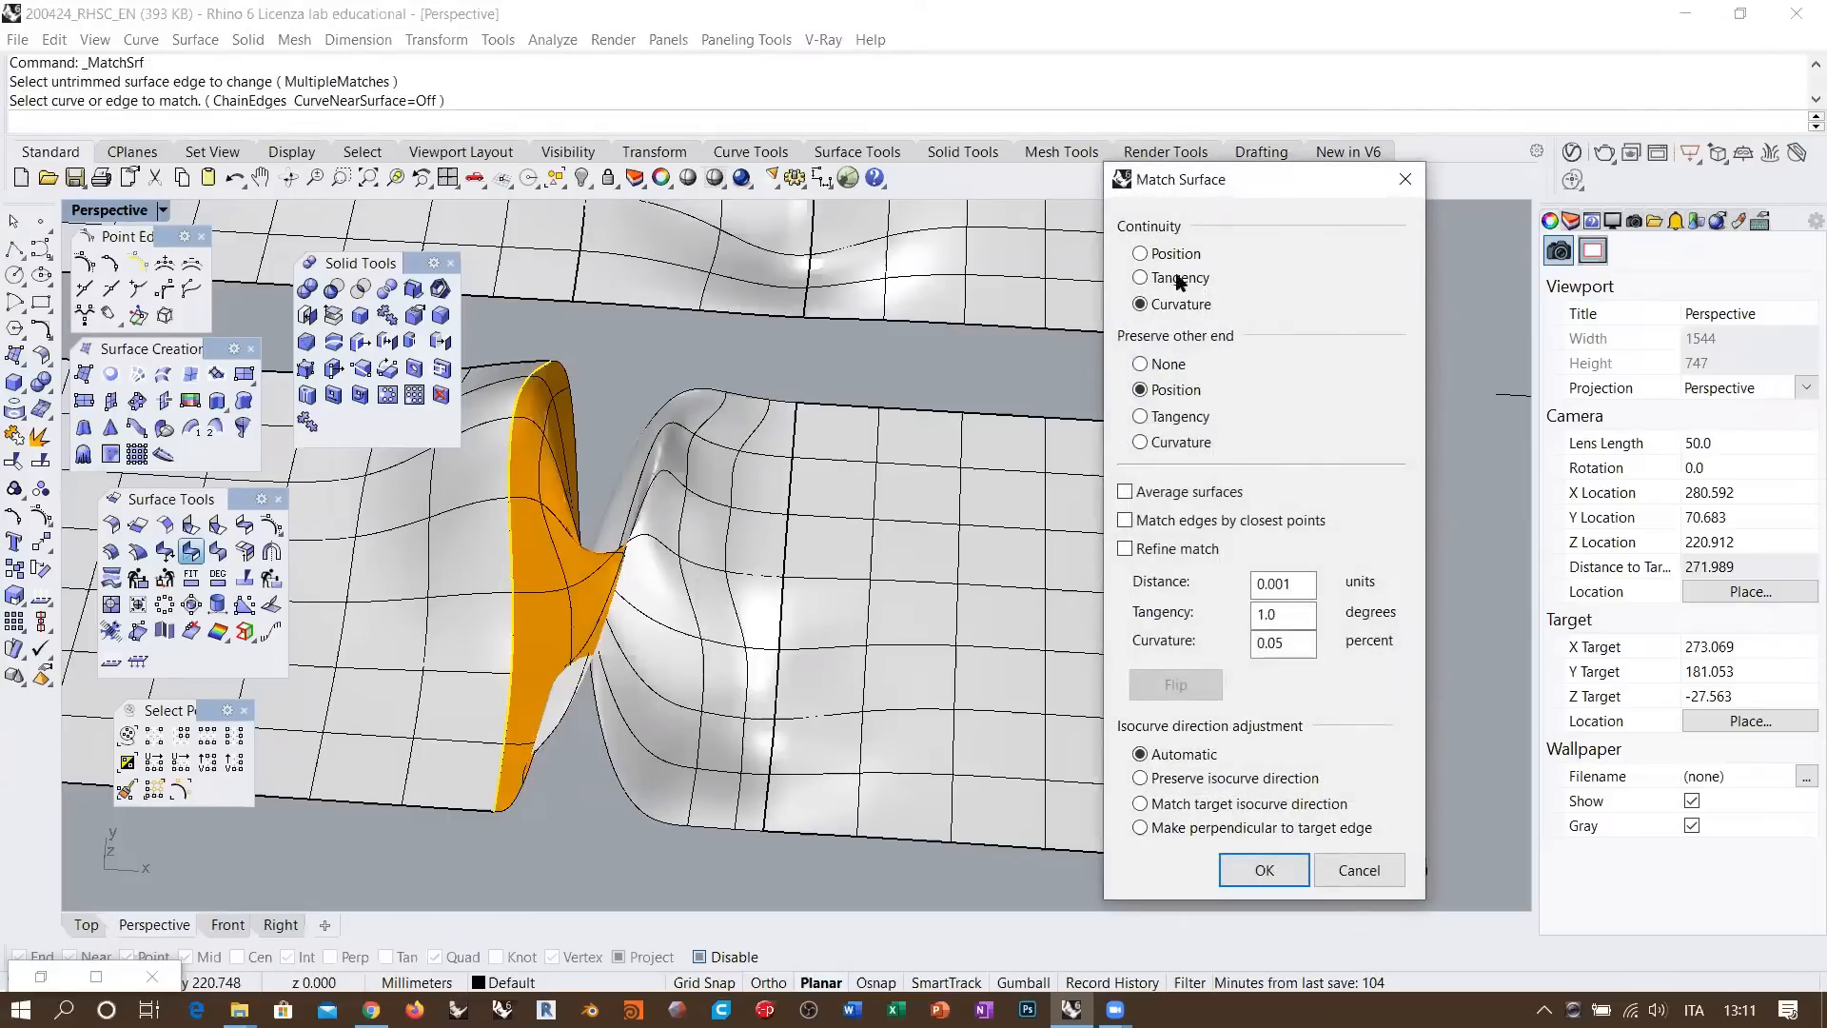
pyautogui.click(1156, 444)
pyautogui.click(1164, 529)
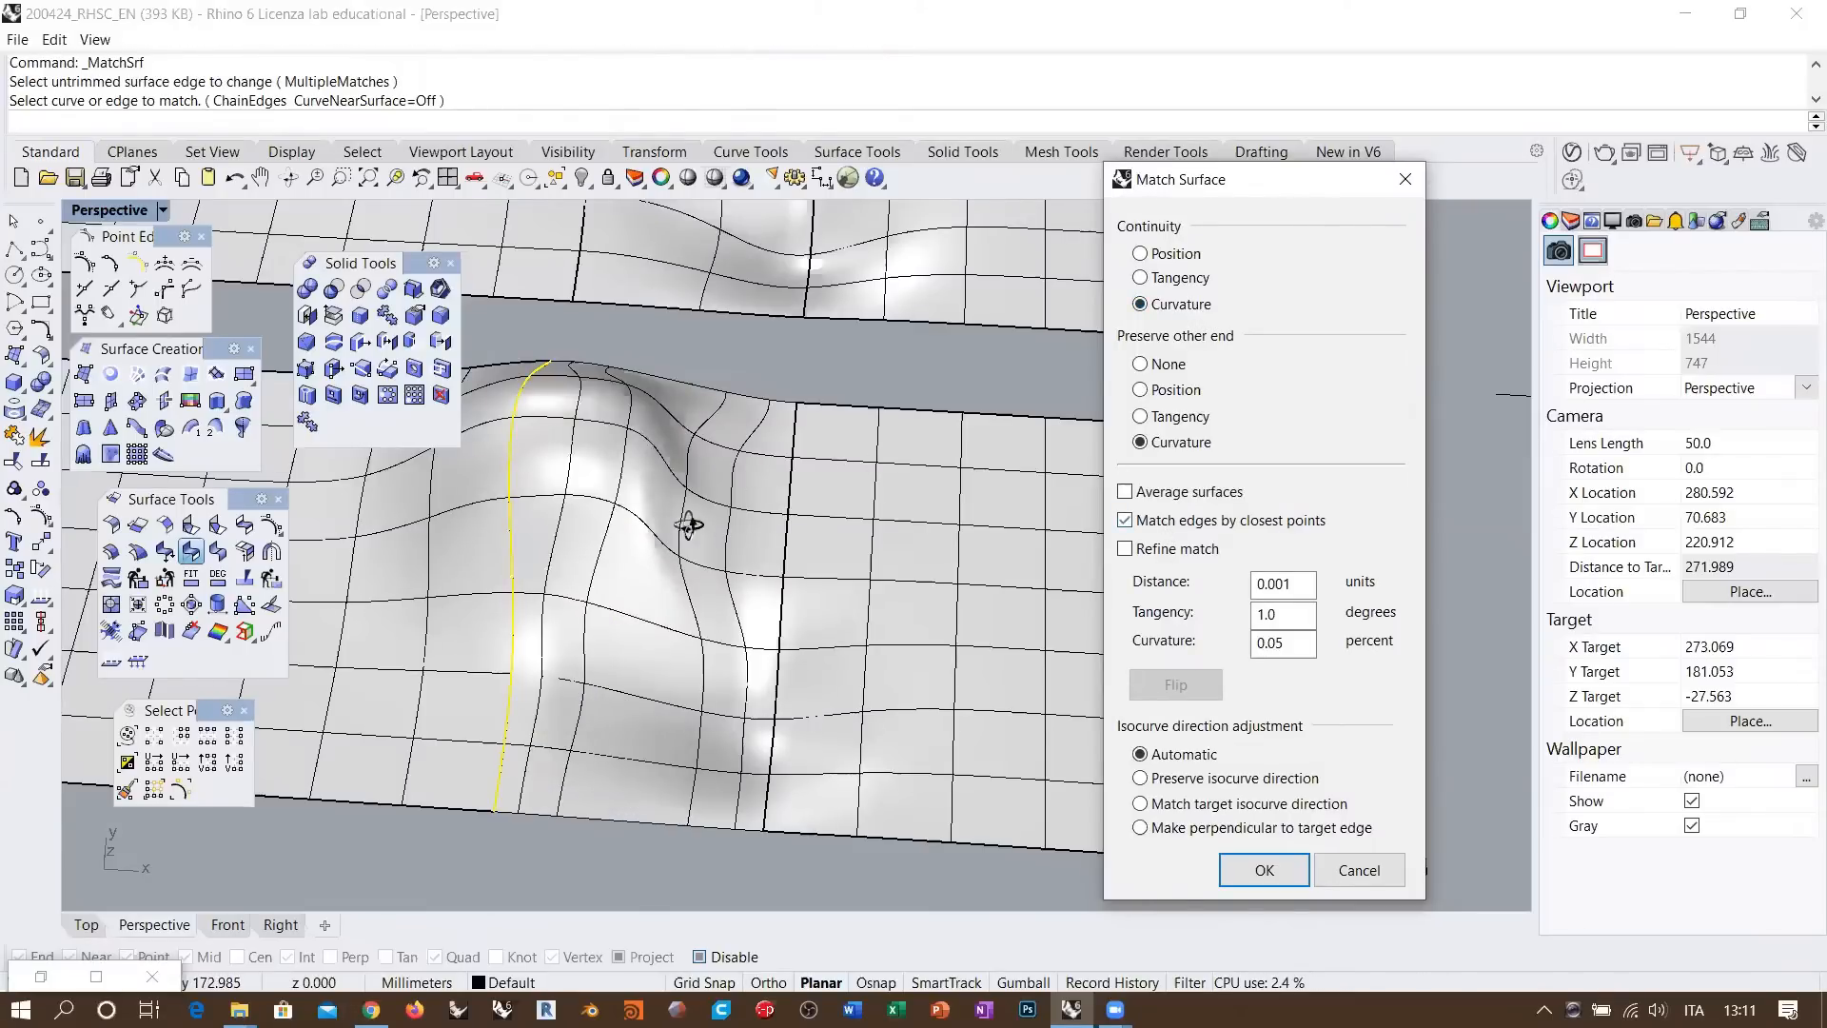
pyautogui.moveTo(693, 522); pyautogui.dragTo(724, 542, button='right')
pyautogui.scroll(3, 742, 538)
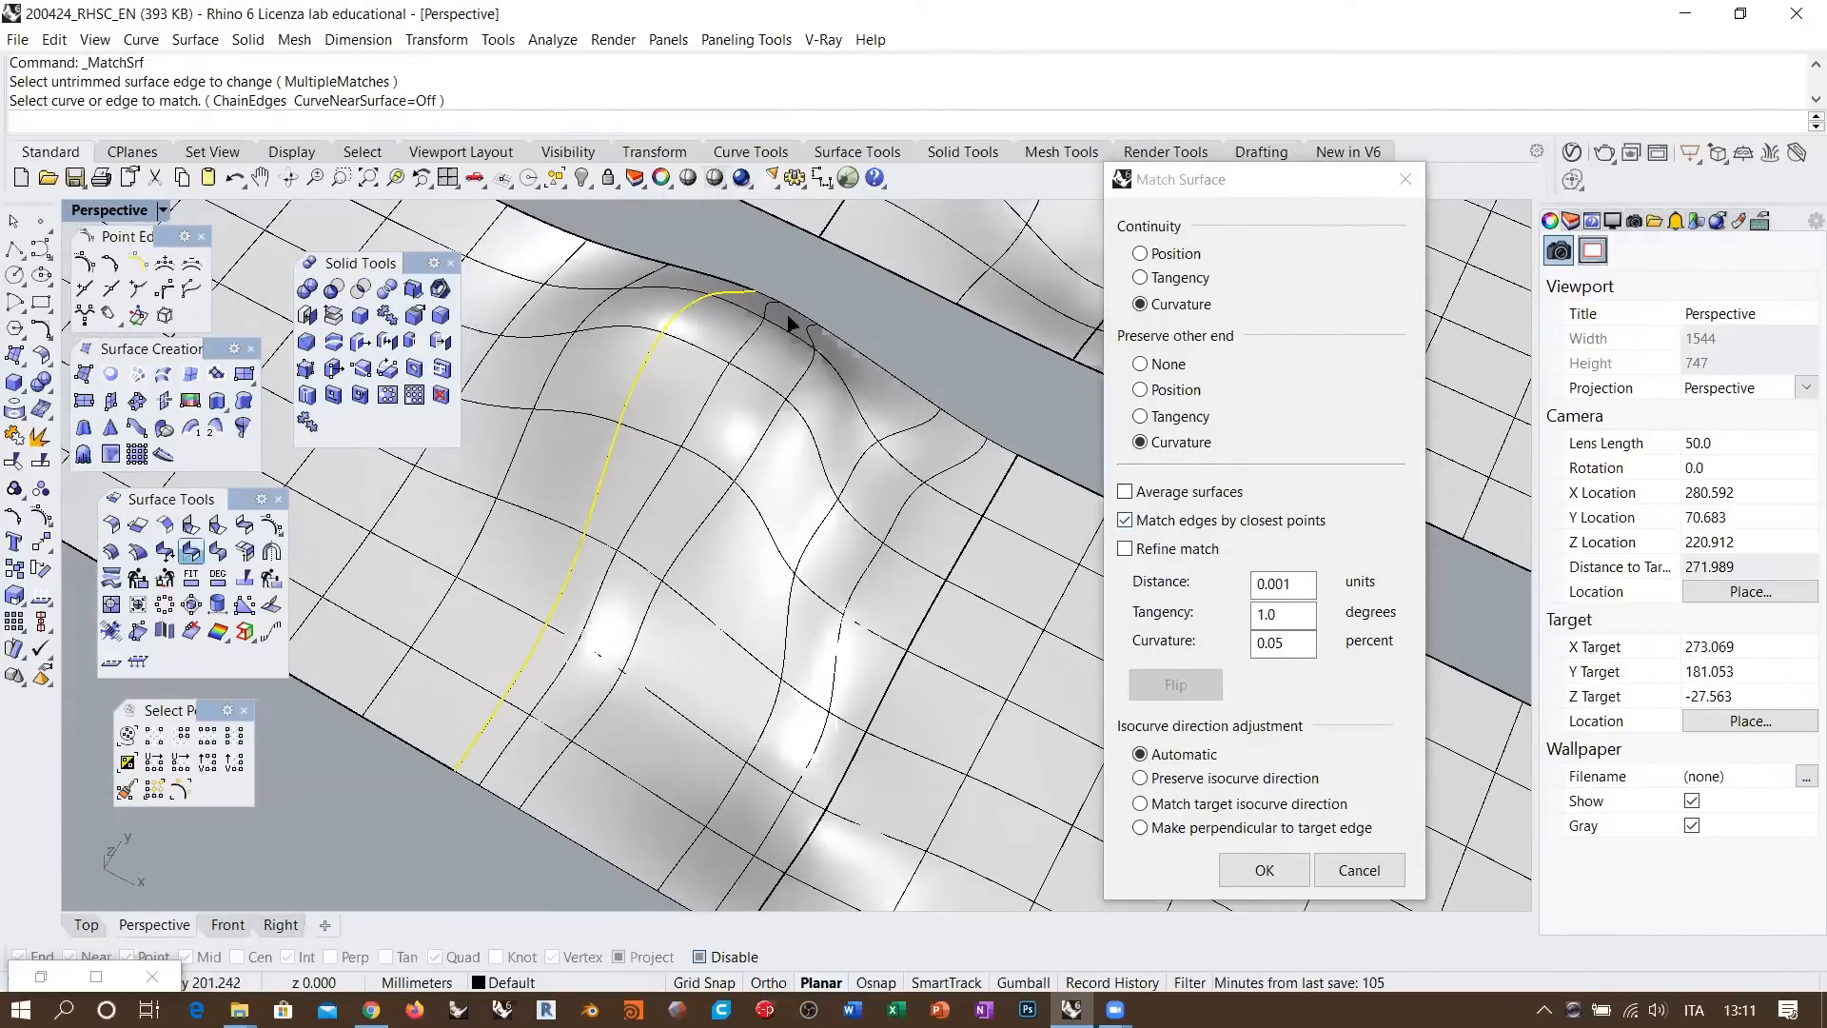
pyautogui.click(1264, 870)
# Examine the U, V and normal directions of the blend surface and of the adjoining surface at its crest
pyautogui.click(799, 494)
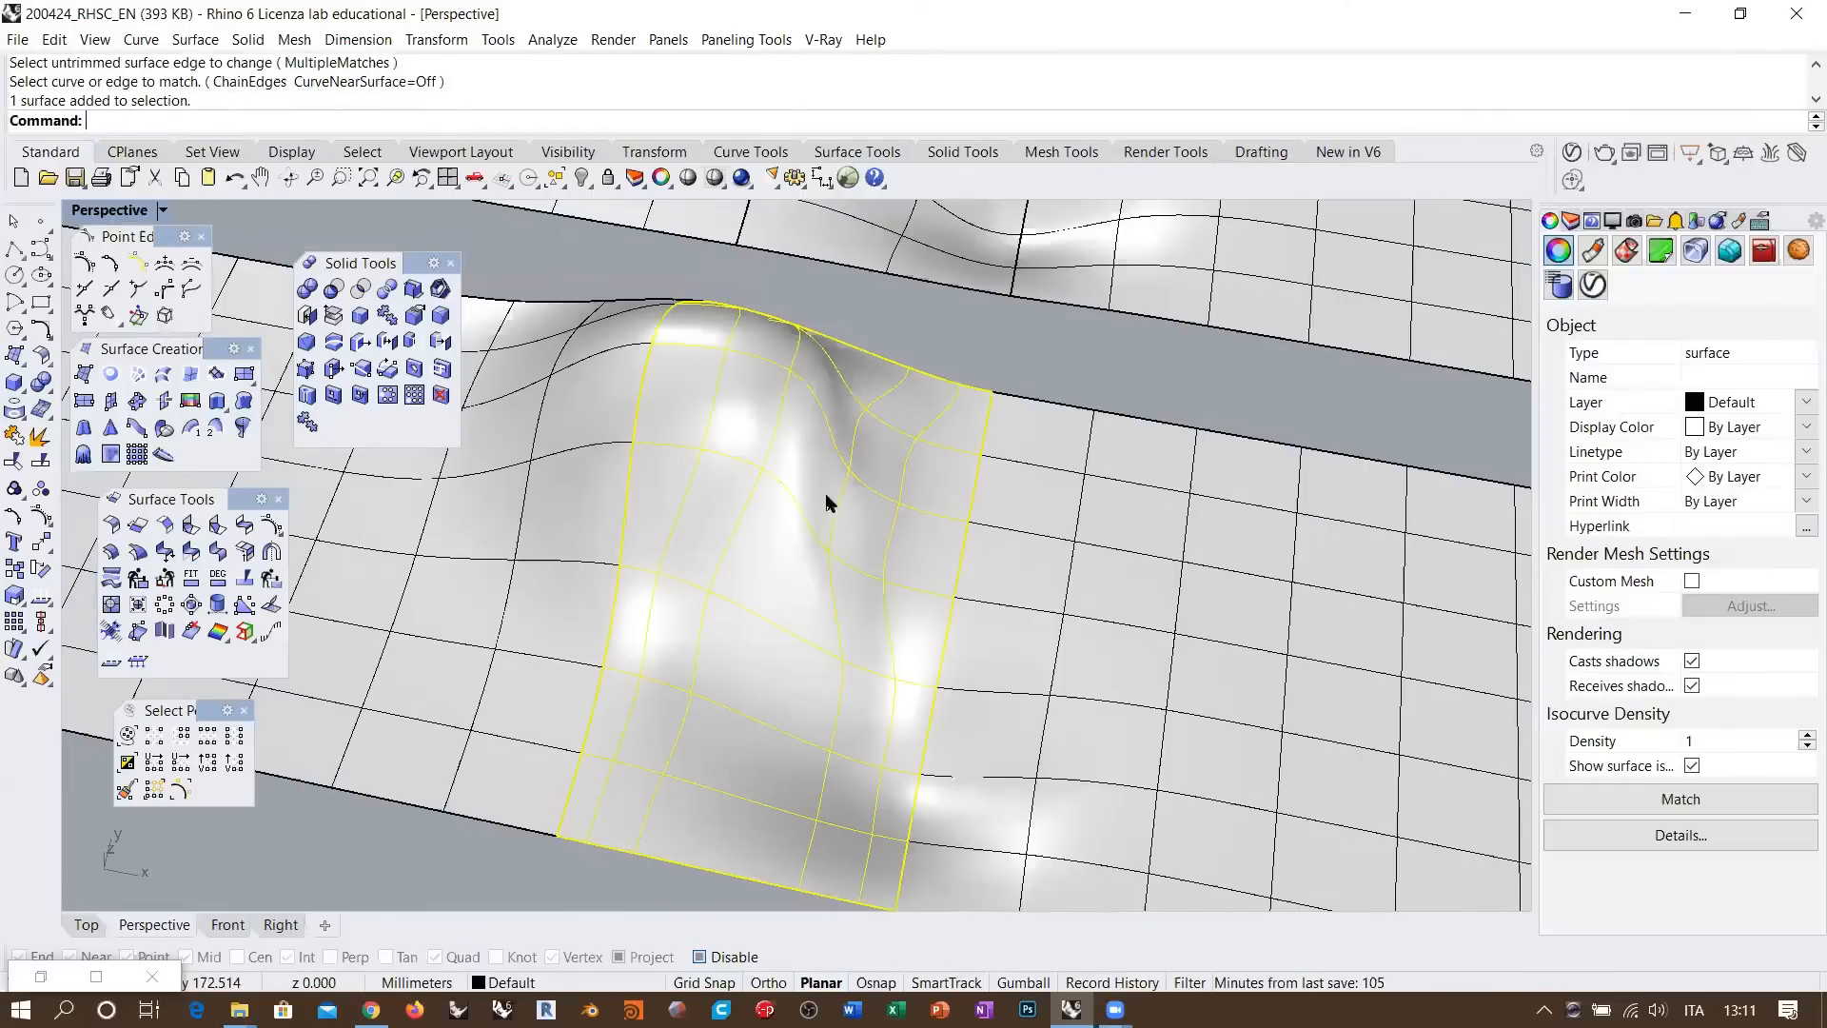
pyautogui.keyDown('shift'); pyautogui.moveTo(720, 504); pyautogui.dragTo(630, 456, button='right'); pyautogui.keyUp('shift')
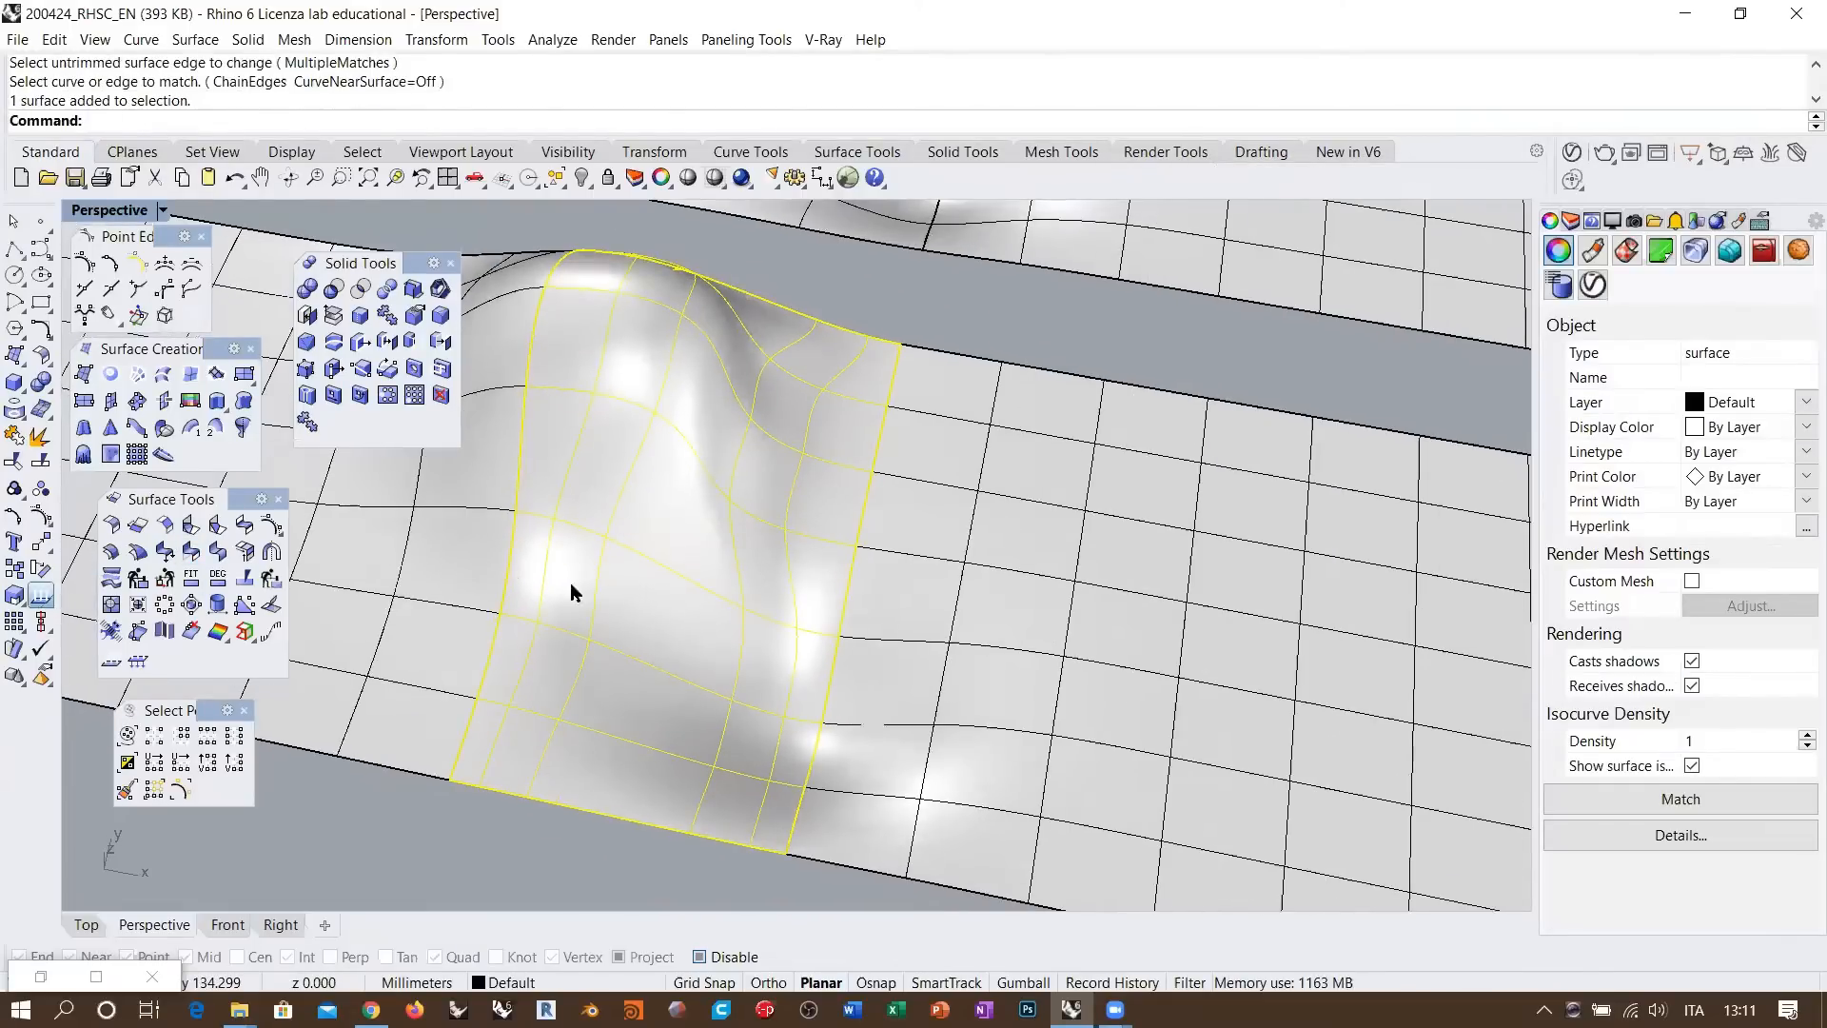
pyautogui.scroll(10, 636, 608)
pyautogui.moveTo(636, 608); pyautogui.dragTo(813, 606, button='right')
pyautogui.moveTo(1014, 574); pyautogui.dragTo(1215, 563, button='right')
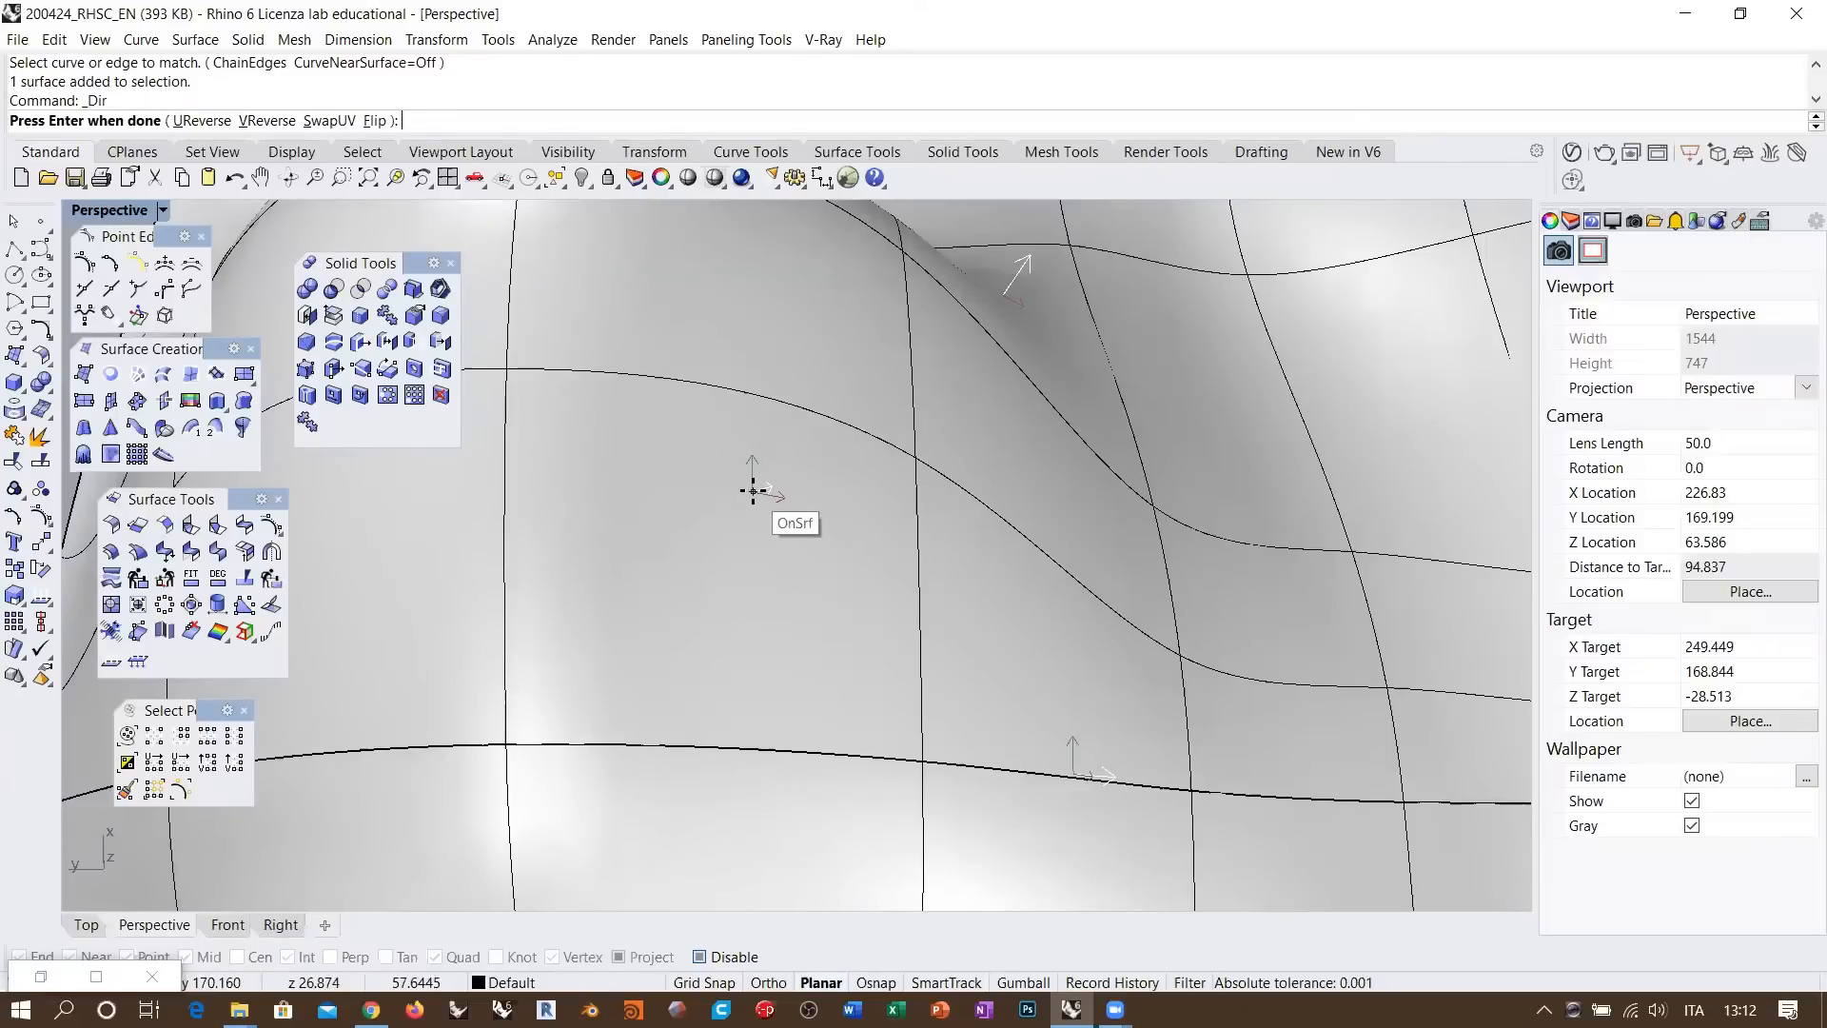
pyautogui.scroll(-4, 753, 482)
pyautogui.moveTo(753, 482); pyautogui.dragTo(749, 392, button='right')
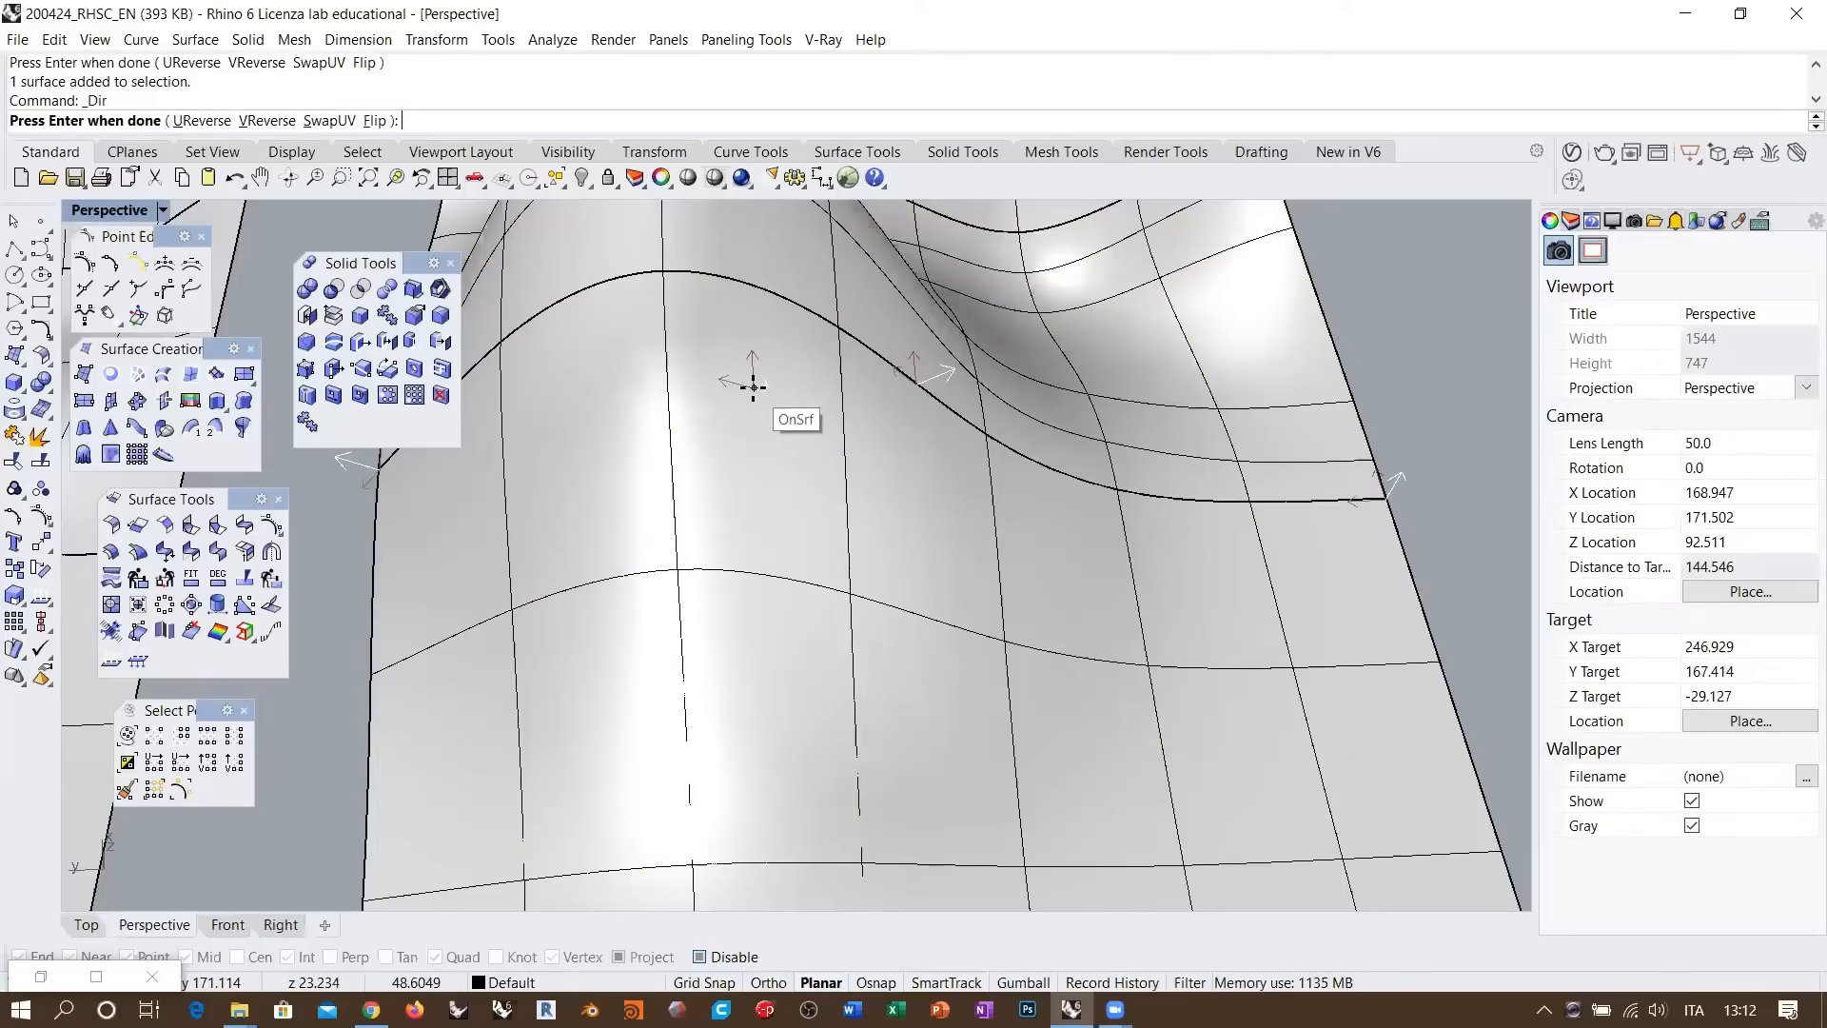
pyautogui.scroll(-4, 751, 473)
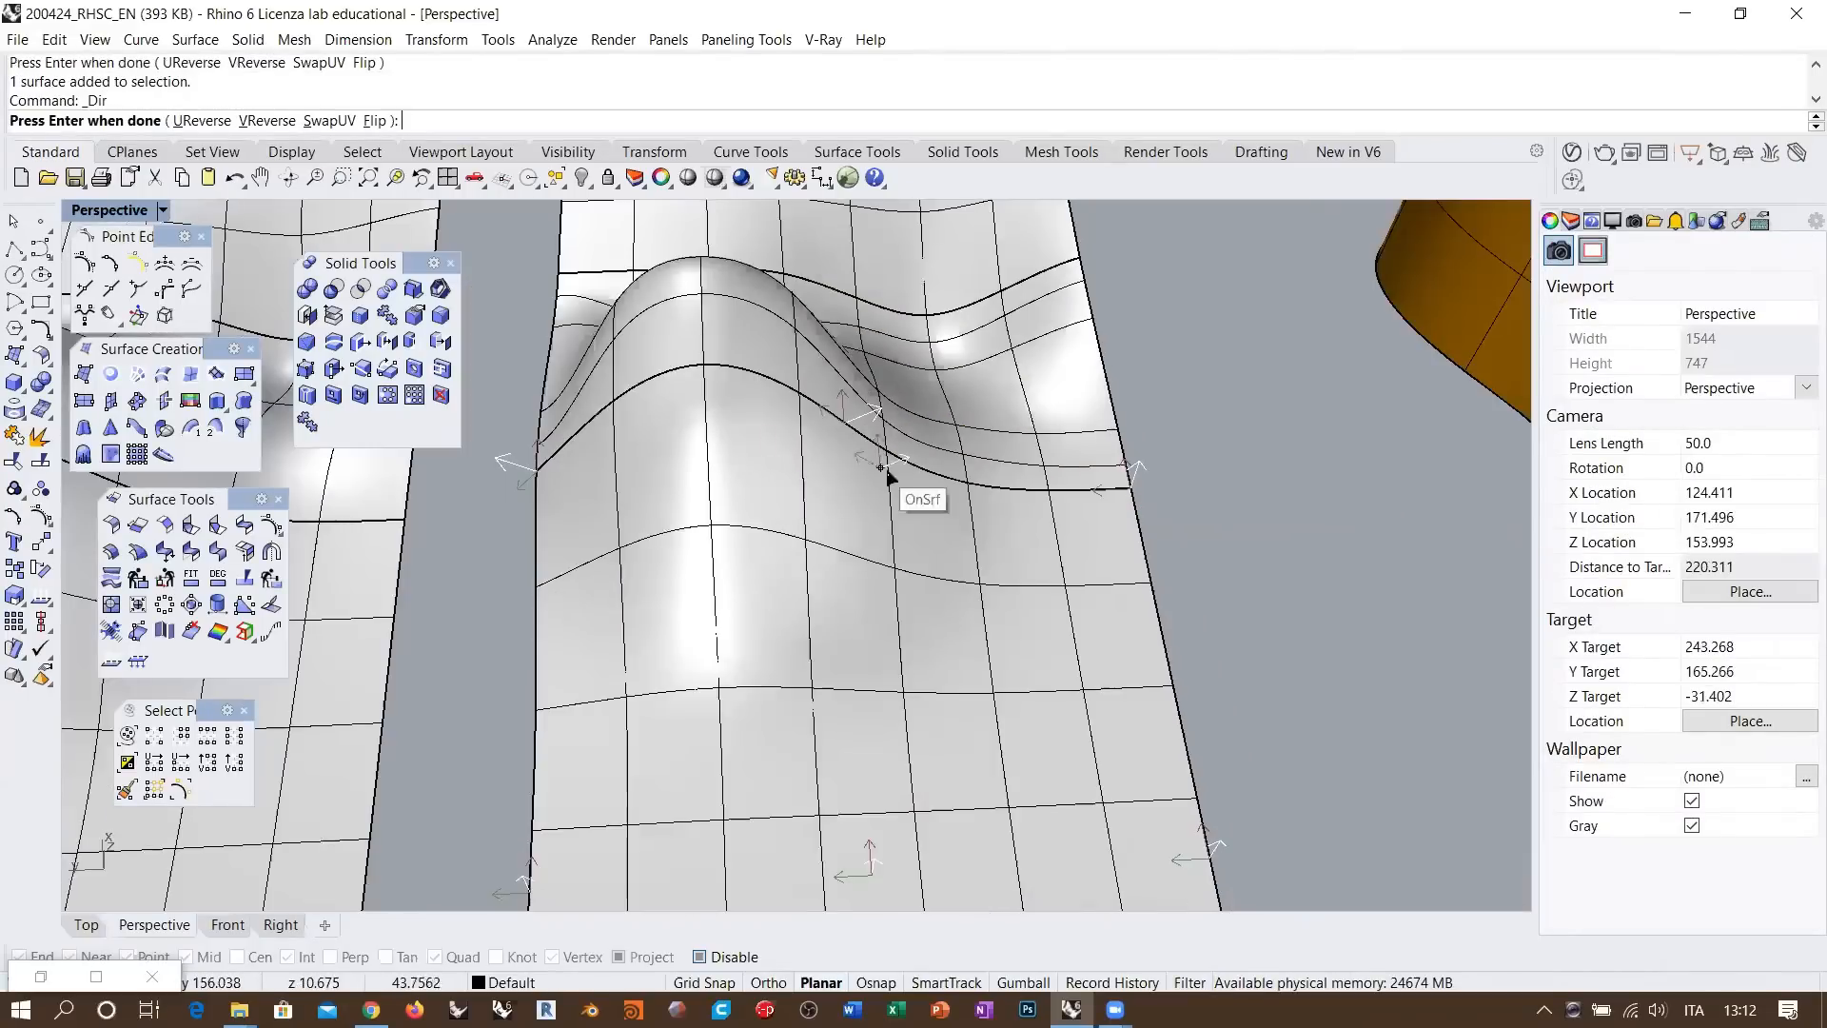
pyautogui.rightClick(893, 477)
pyautogui.moveTo(893, 477); pyautogui.dragTo(769, 504, button='right')
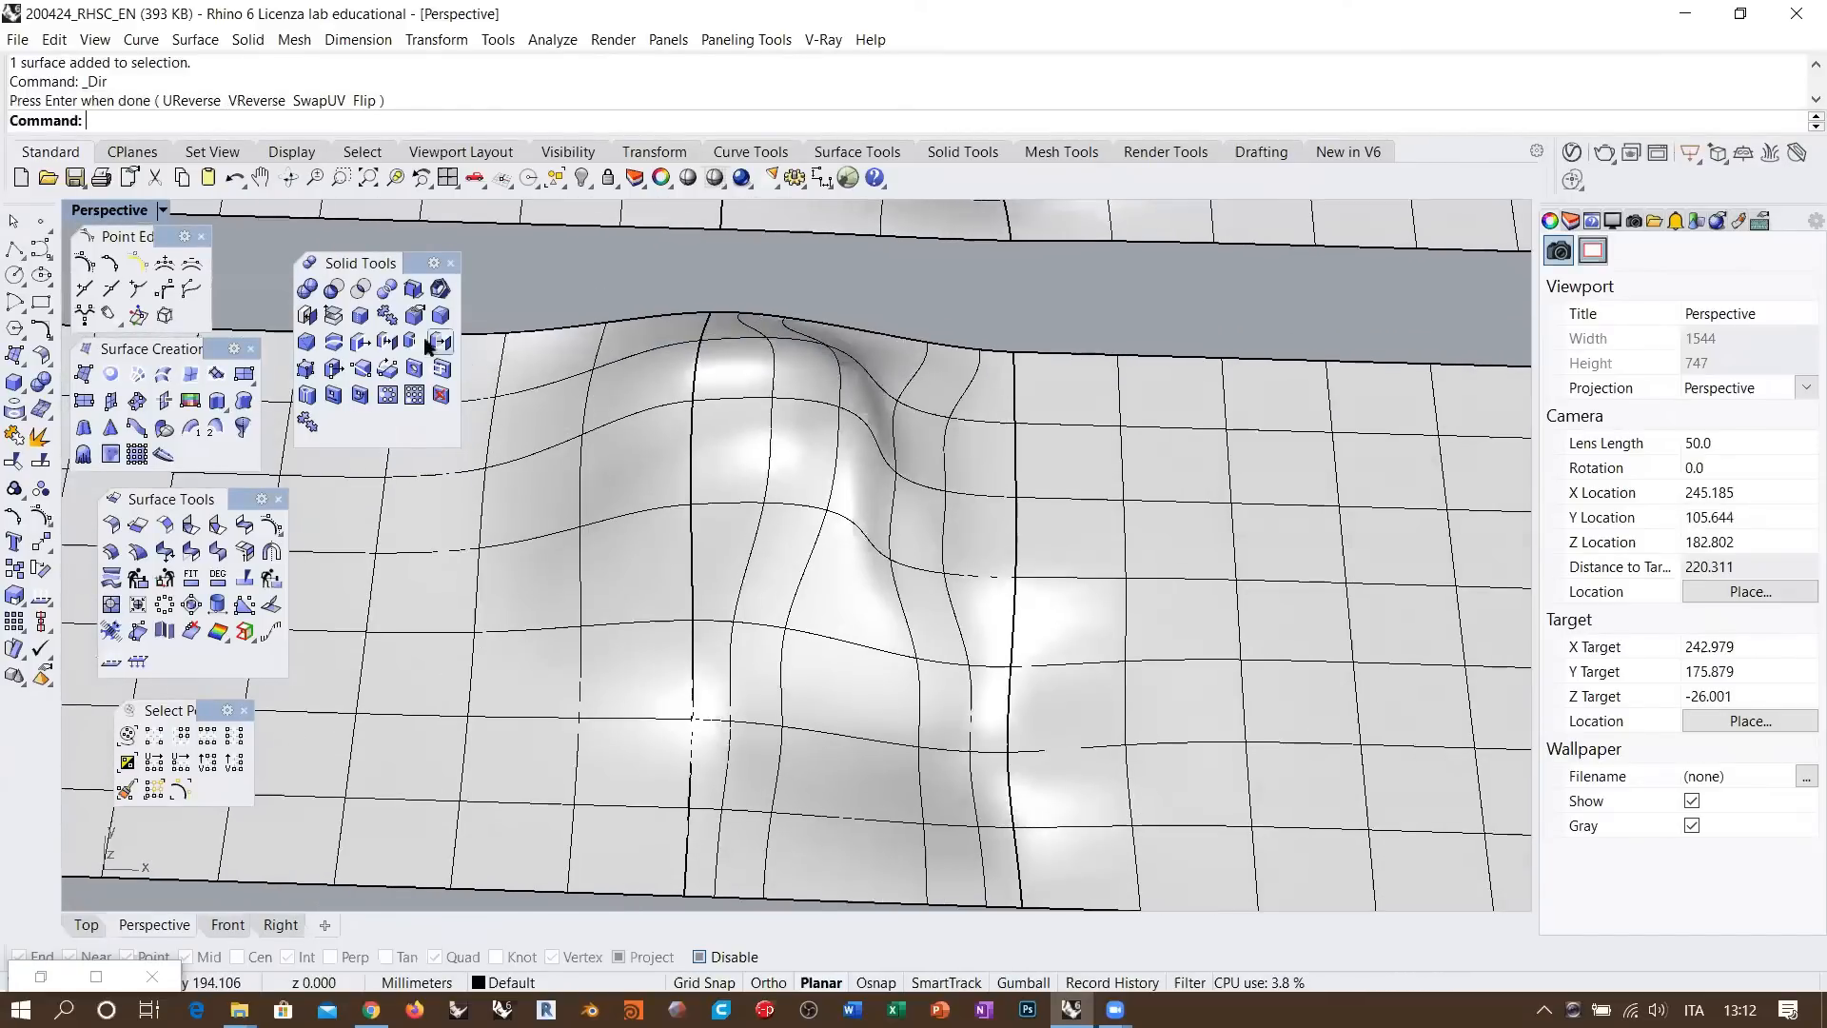
# Match the blend's crest edge to the adjoining surface with Curvature continuity, Curvature preserved at the other end, and closest-point edge matching
pyautogui.click(217, 552)
pyautogui.click(218, 551)
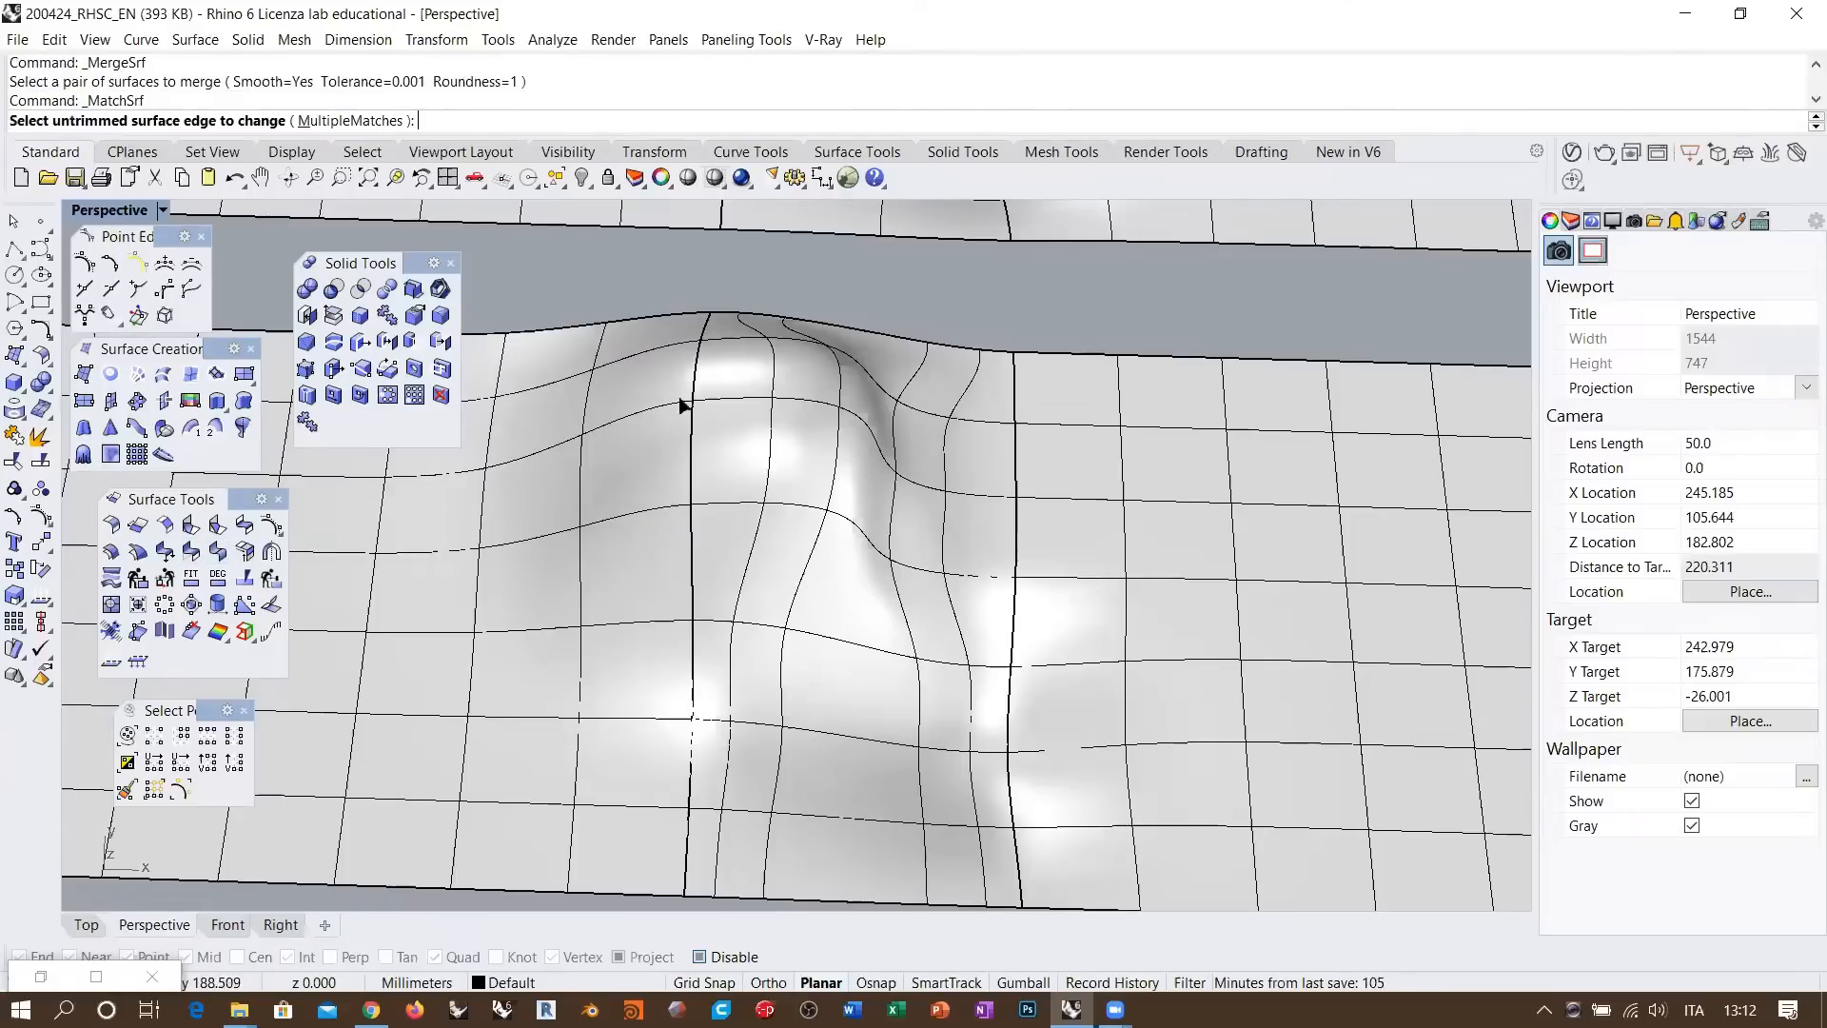
pyautogui.click(721, 402)
pyautogui.click(767, 453)
pyautogui.click(698, 408)
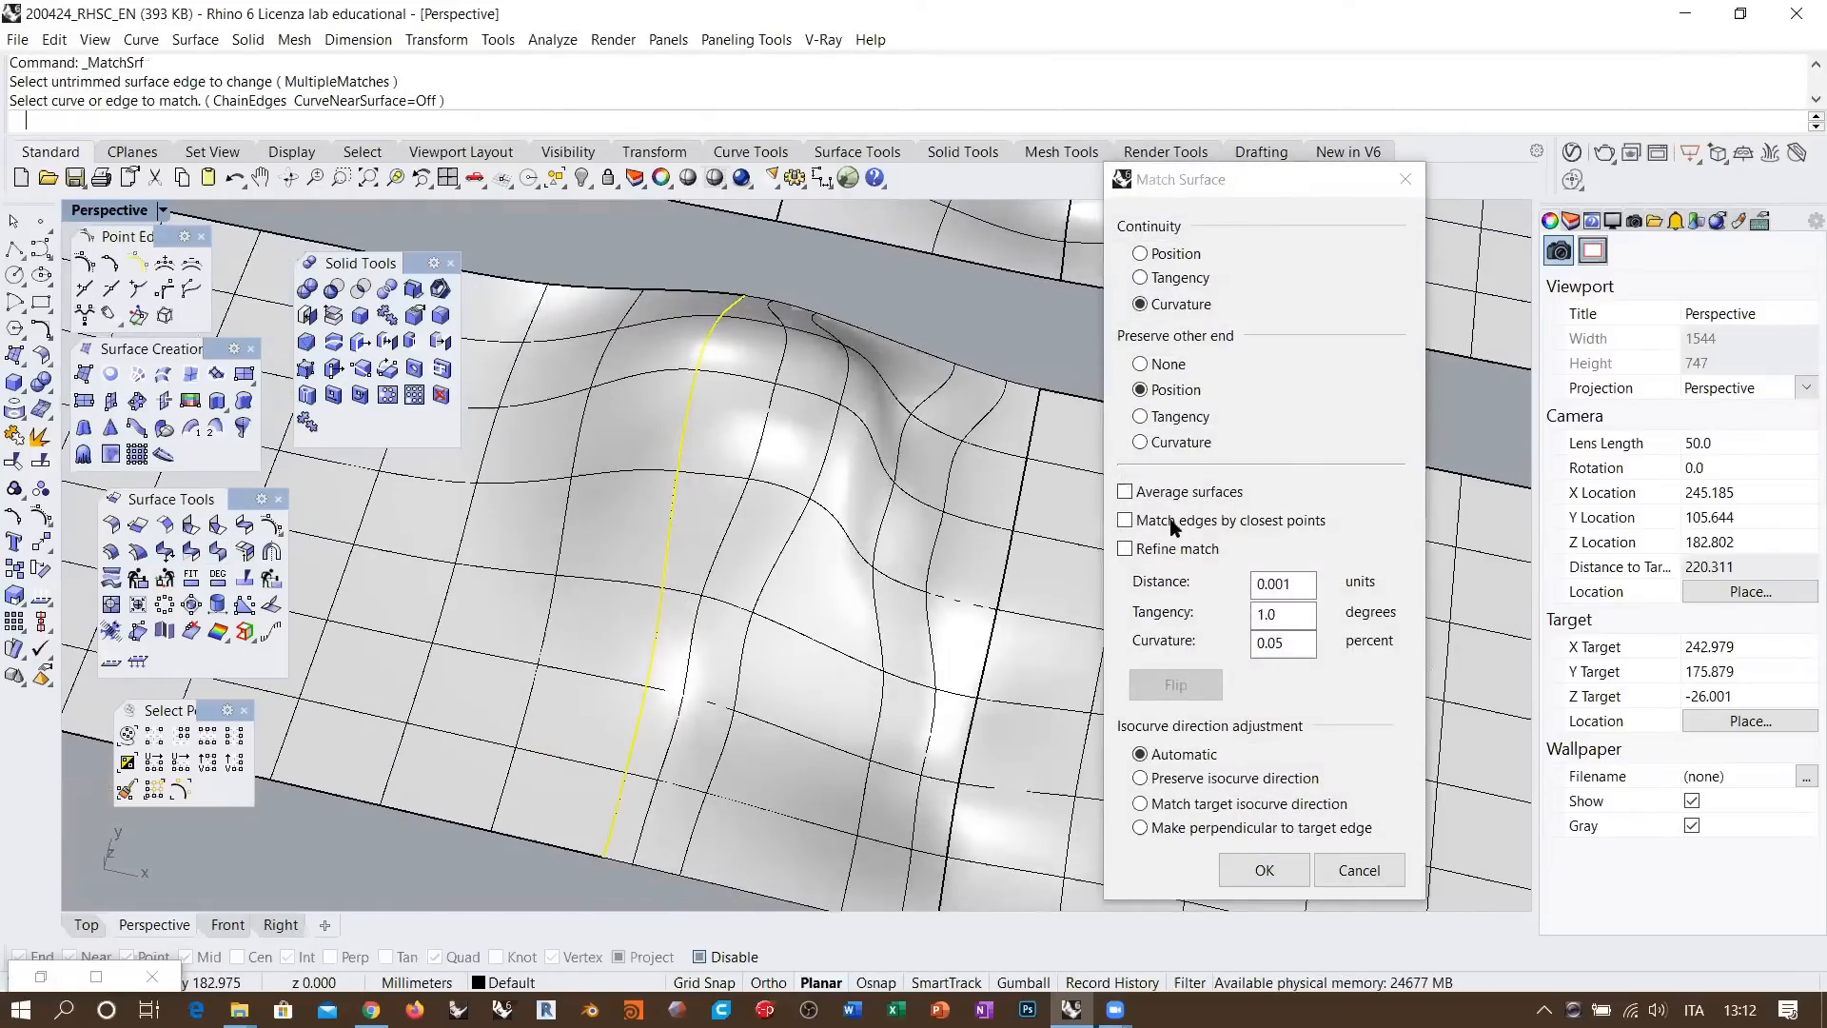
pyautogui.click(1126, 521)
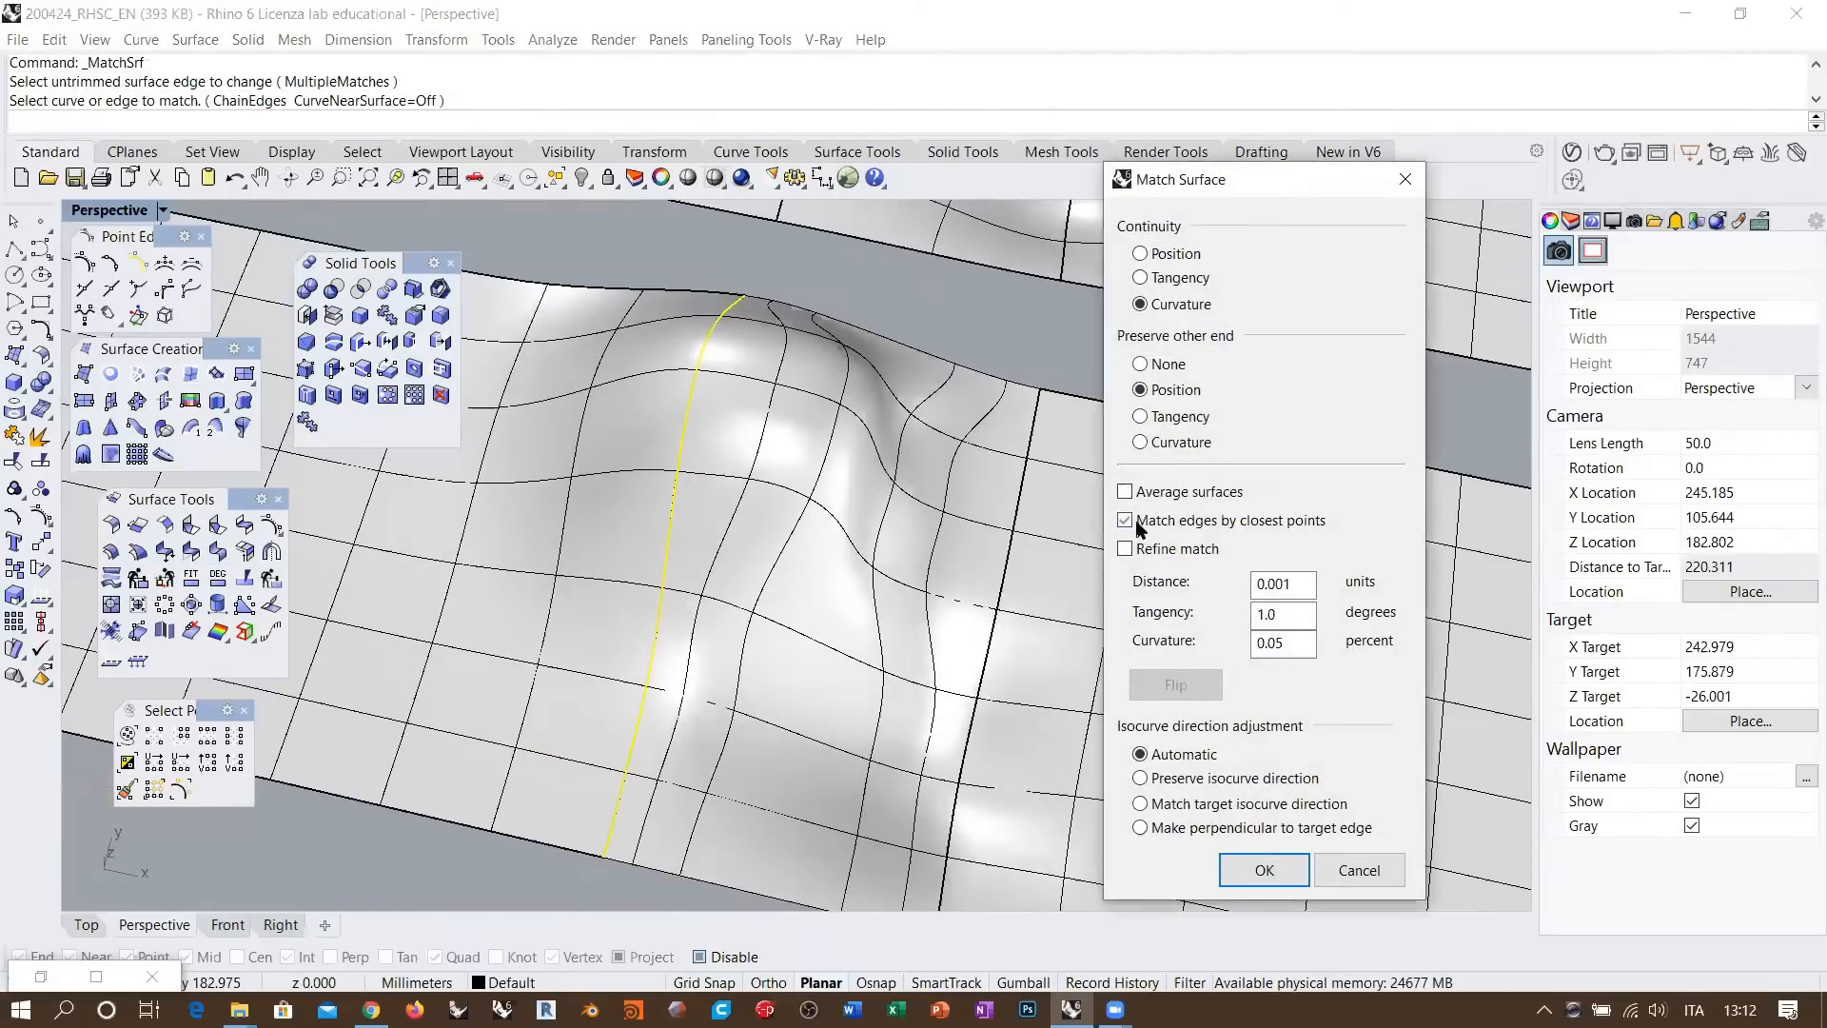
pyautogui.click(1156, 443)
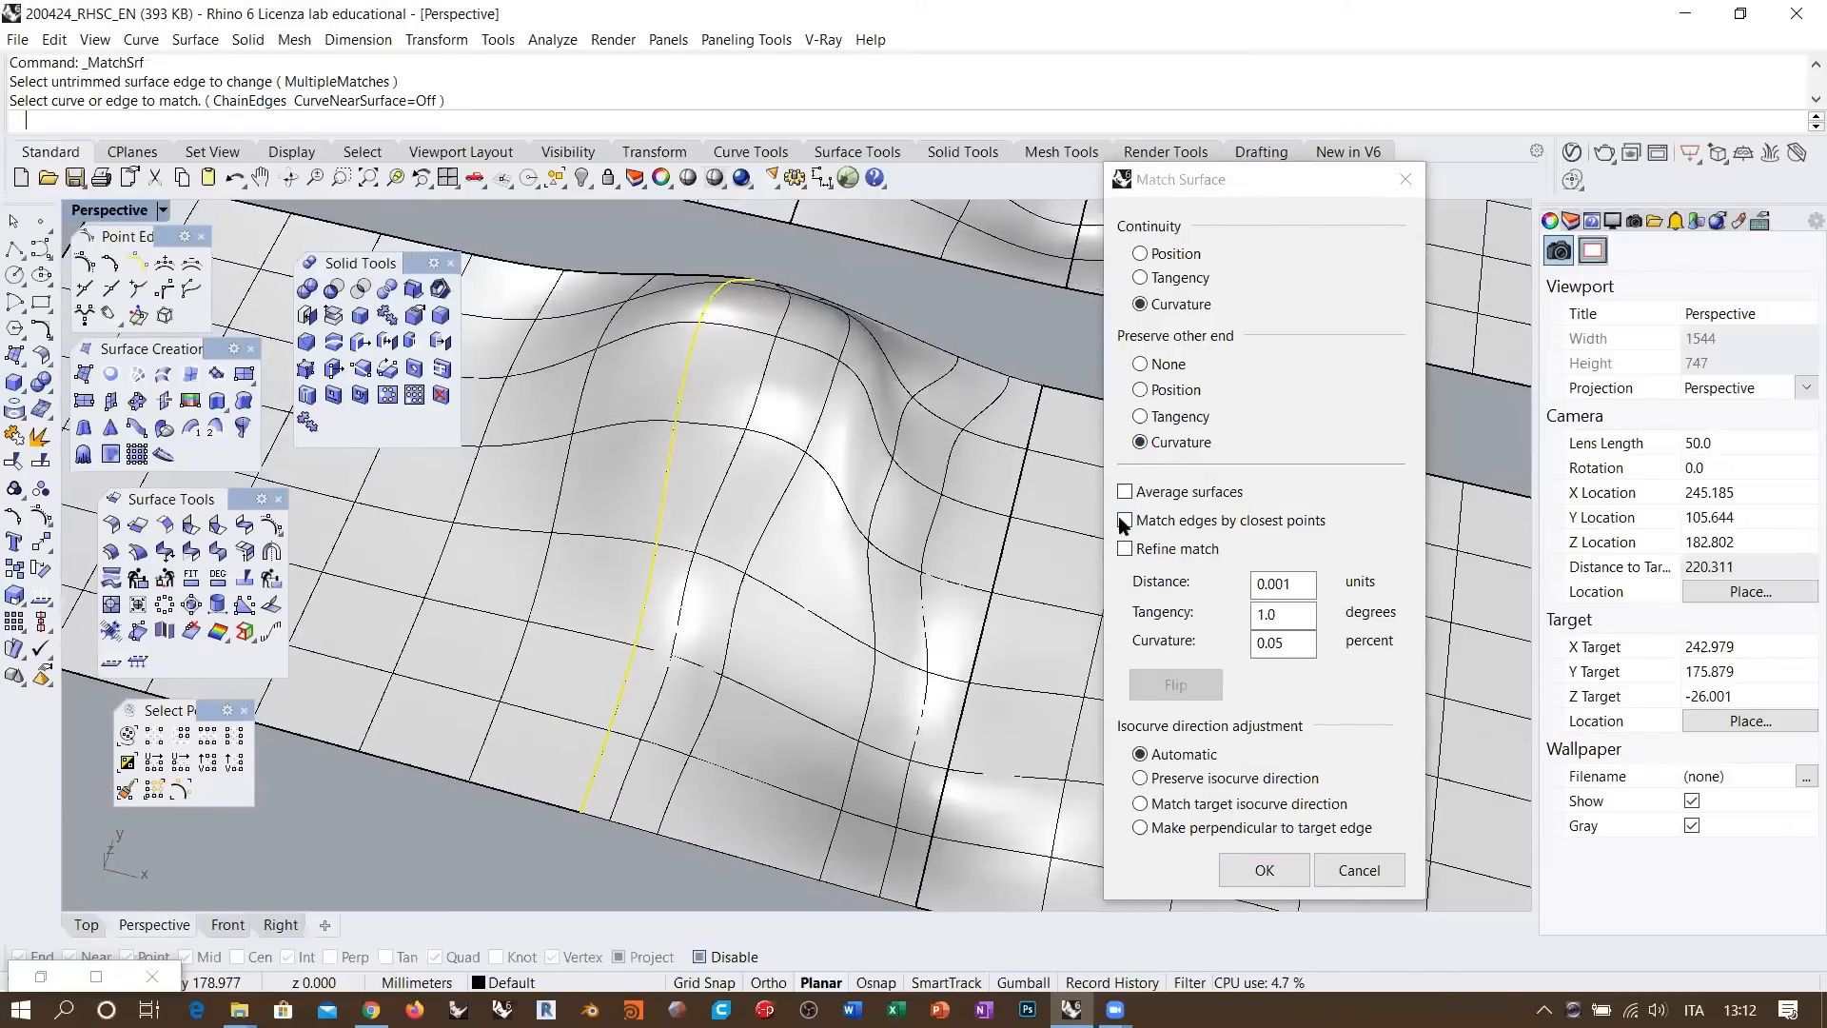
pyautogui.click(1125, 521)
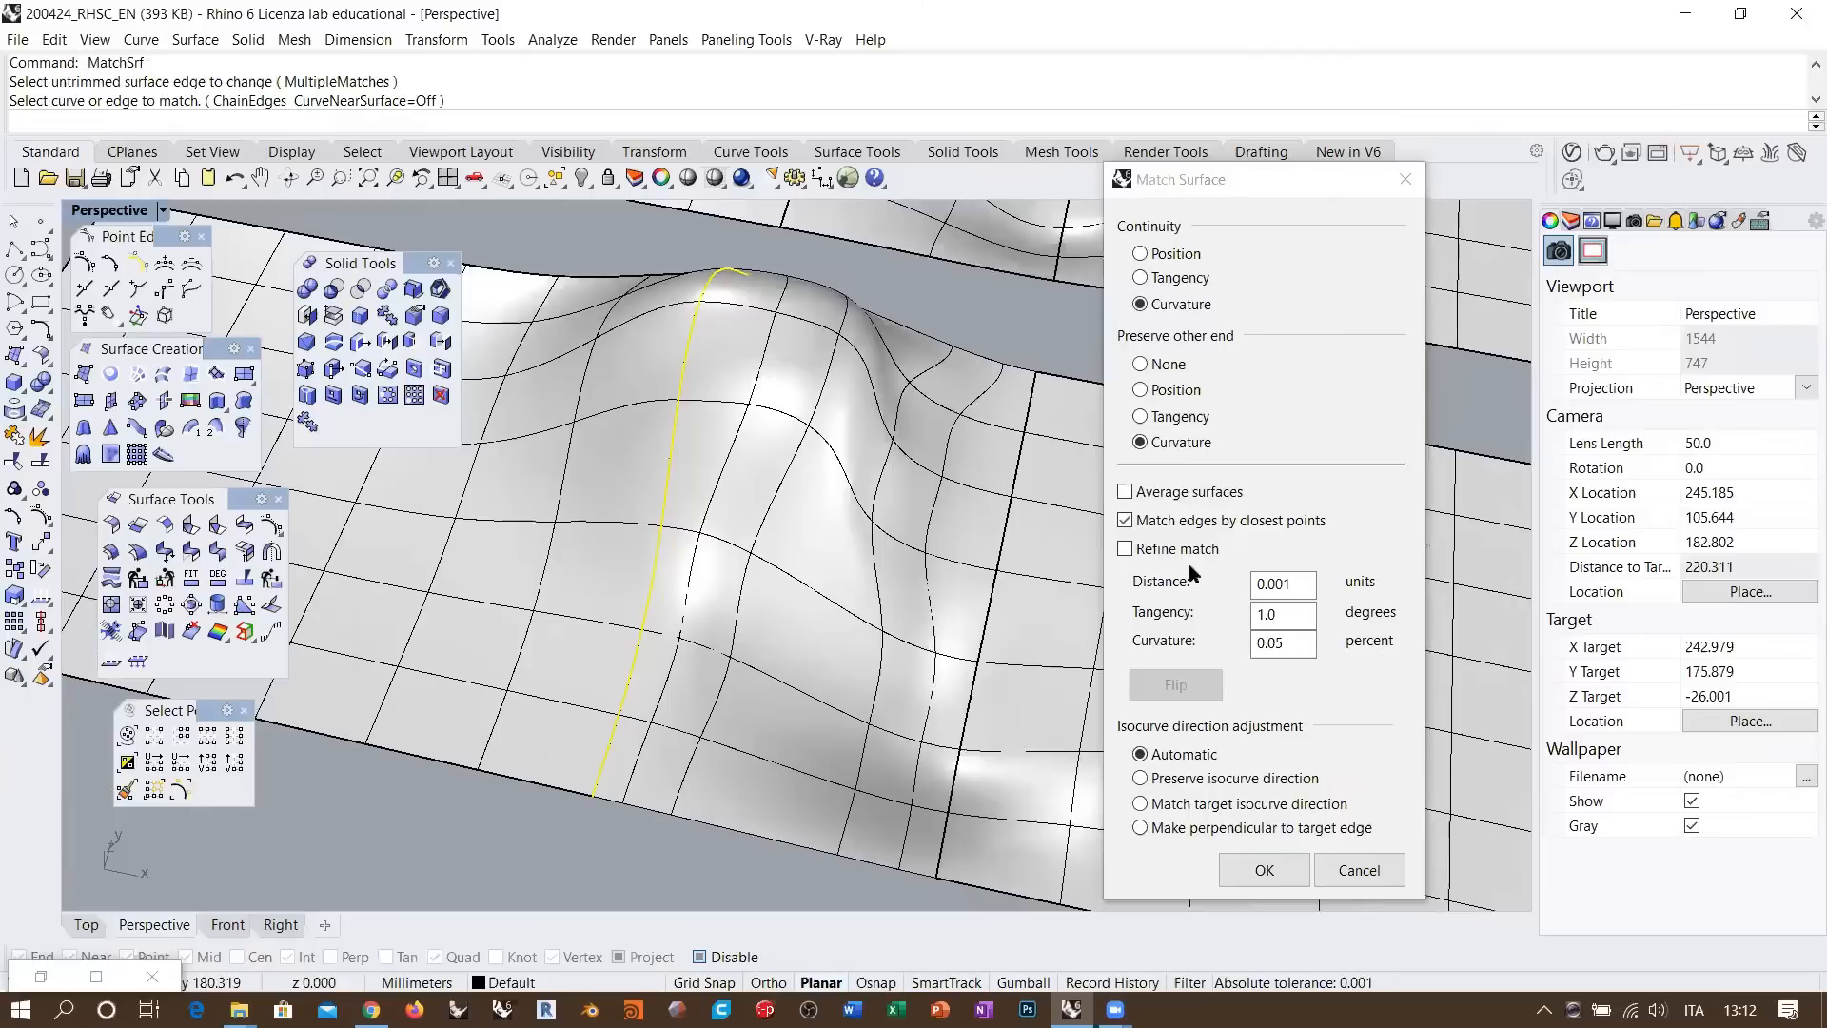
pyautogui.click(1264, 869)
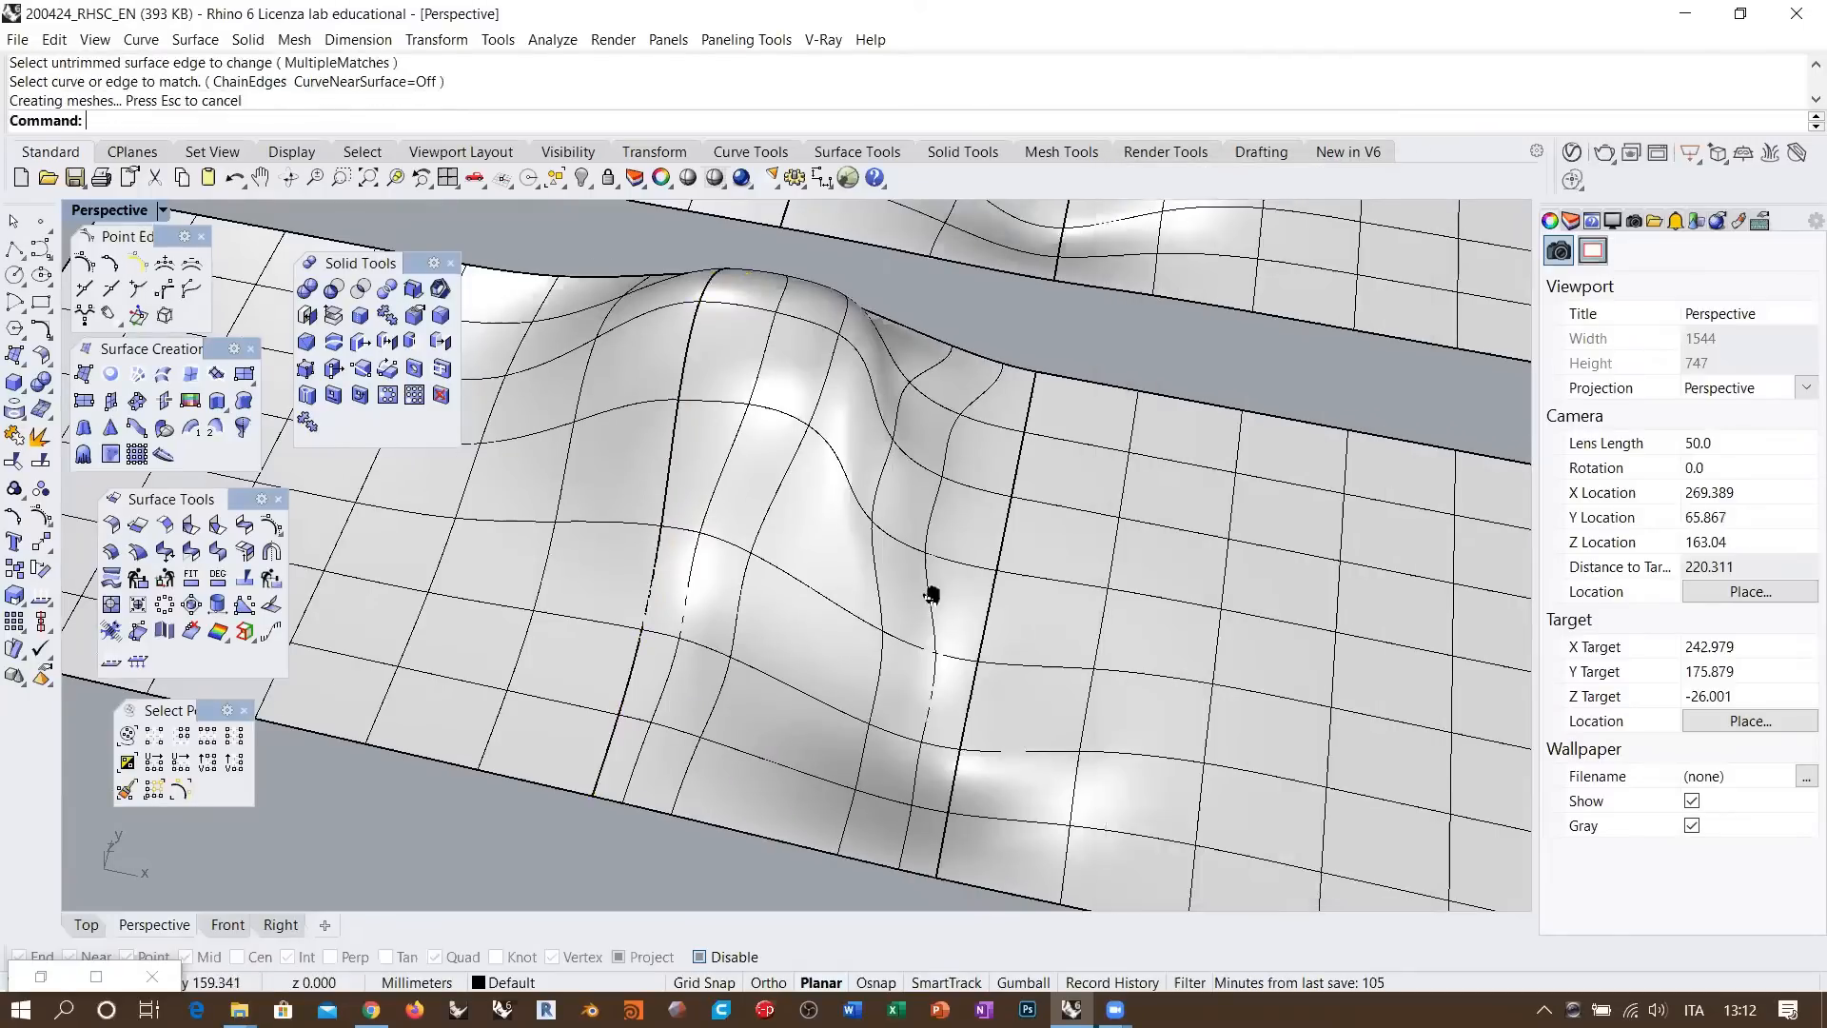
# Match the blend's edge opposite the crest to the adjoining flatter surface with Curvature continuity, Curvature preserved at the other end, and closest-point edge matching
pyautogui.moveTo(929, 599); pyautogui.dragTo(815, 502, button='right')
pyautogui.press('Return')
pyautogui.click(837, 527)
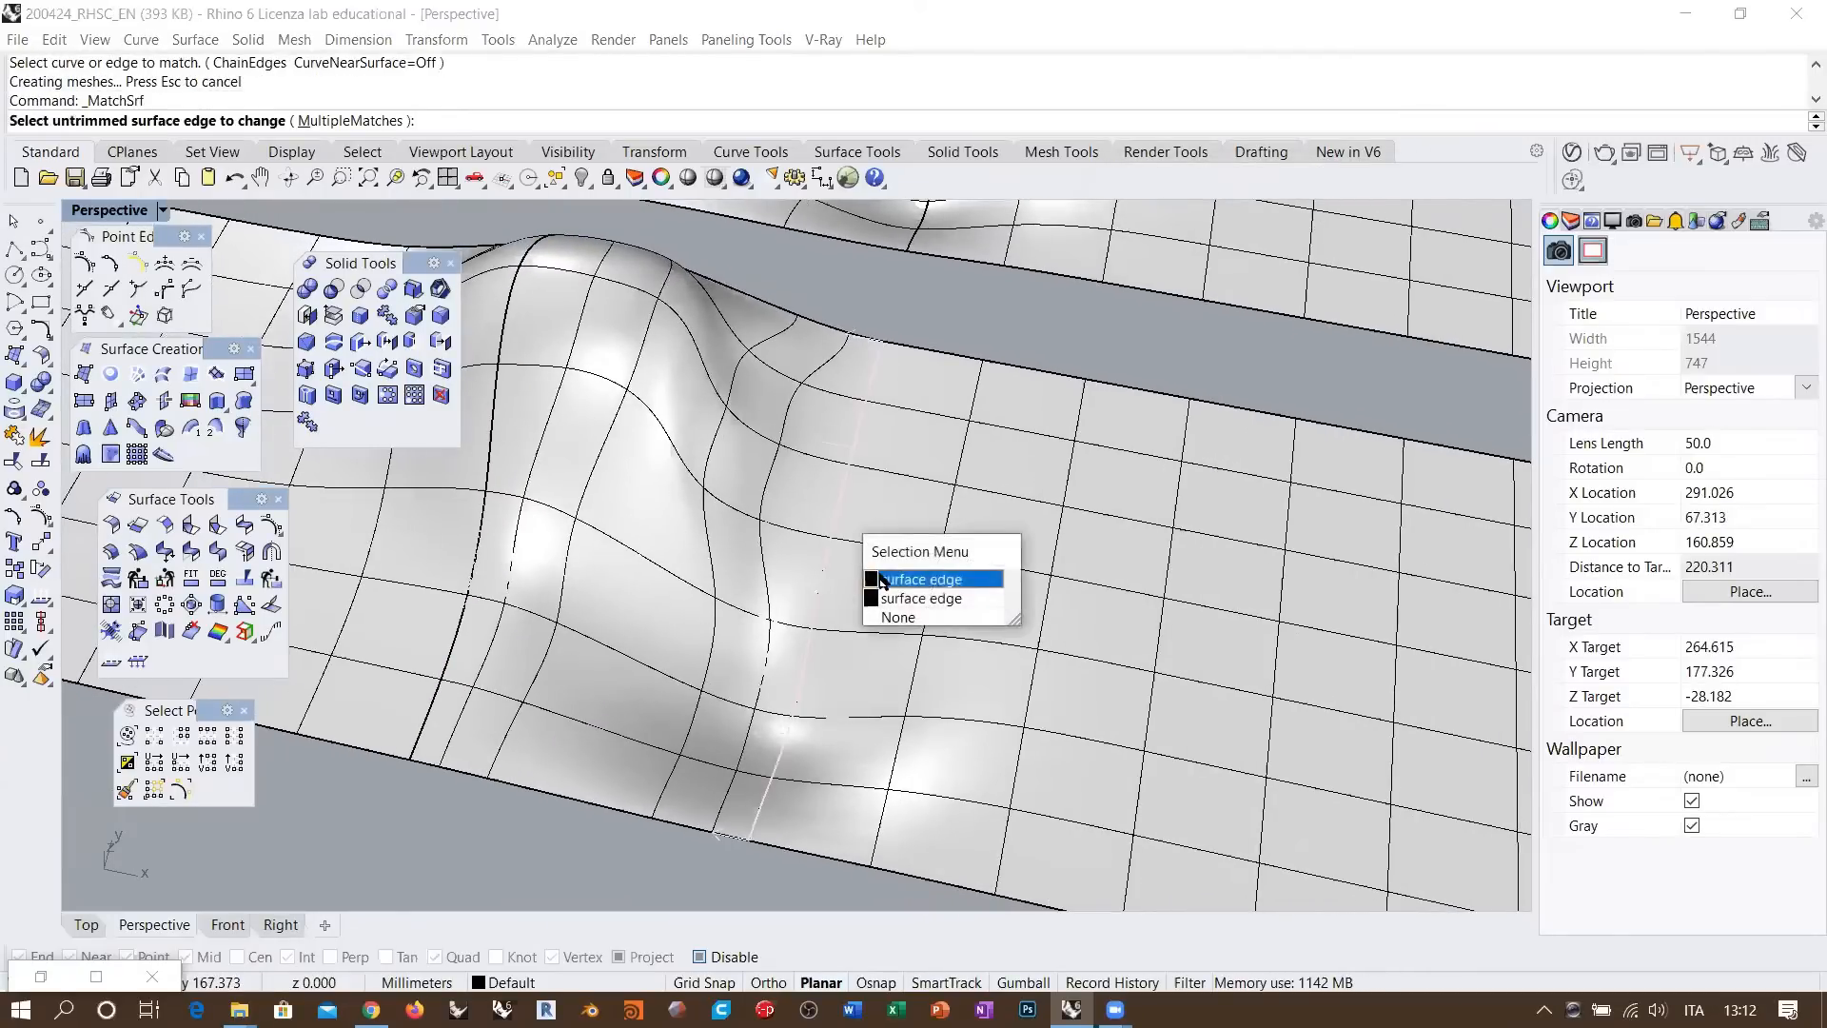
pyautogui.click(869, 572)
pyautogui.click(846, 525)
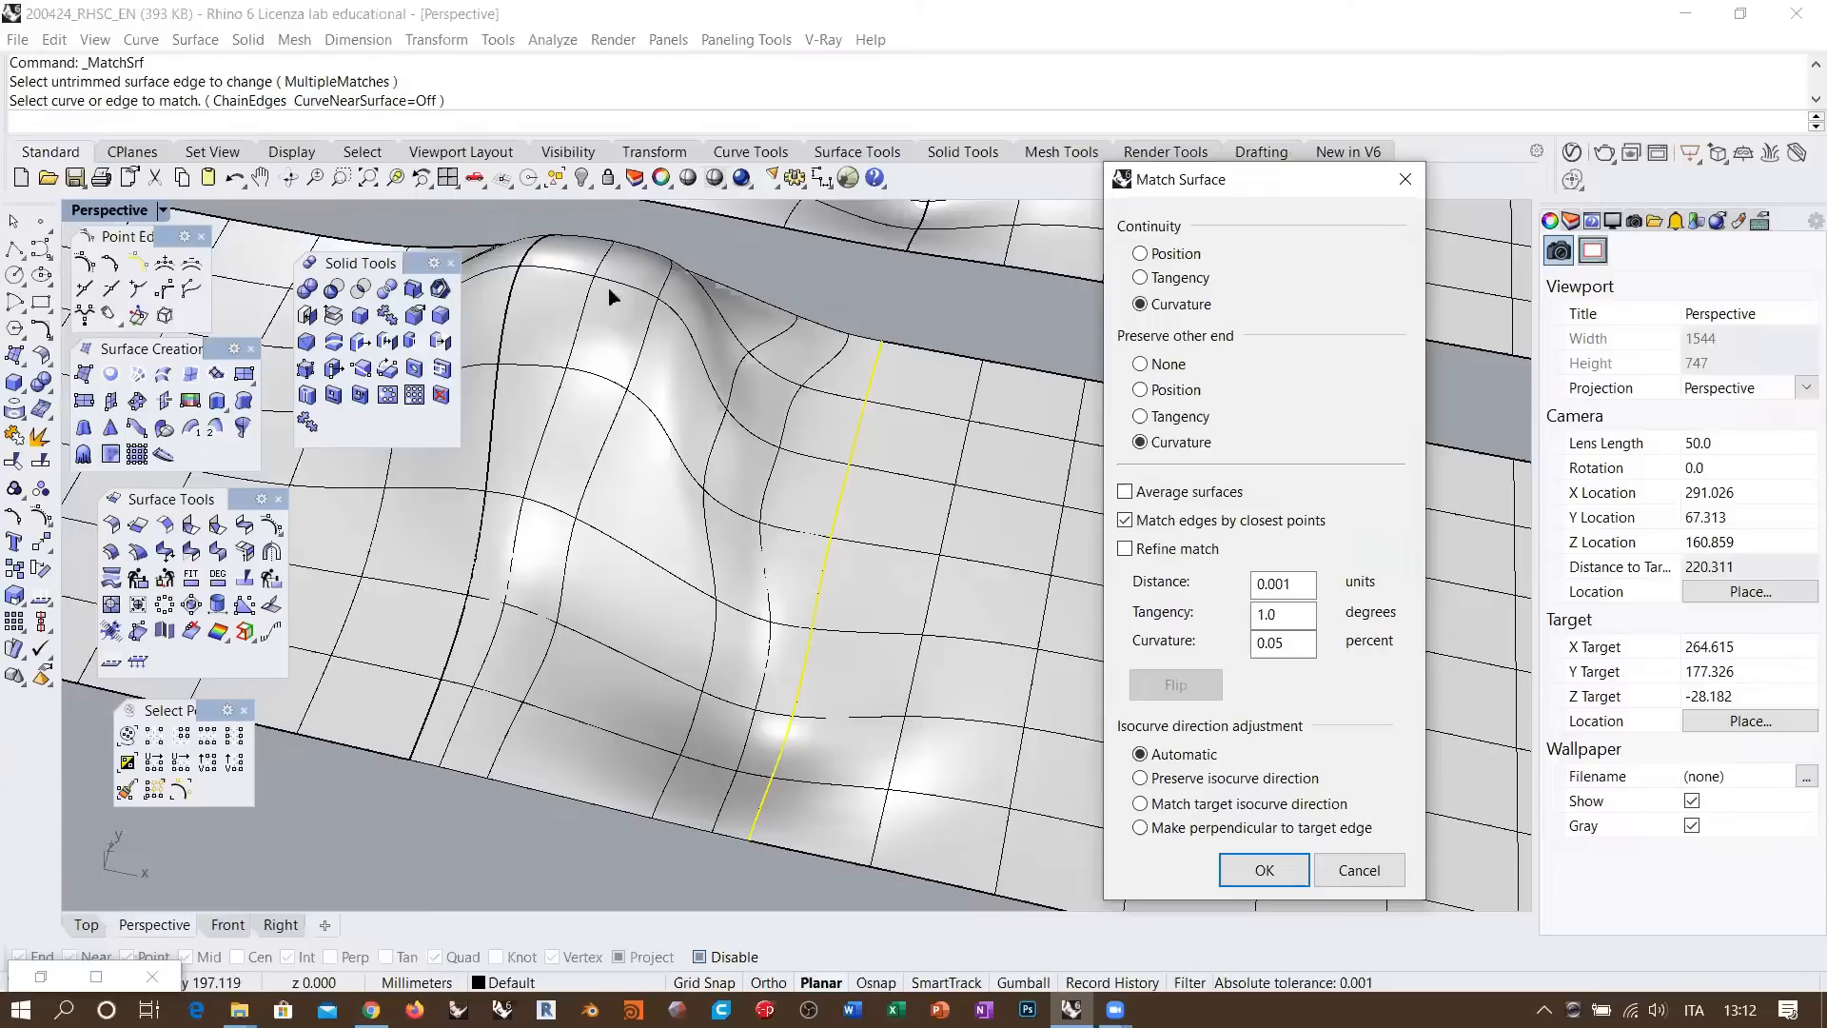
pyautogui.click(1264, 868)
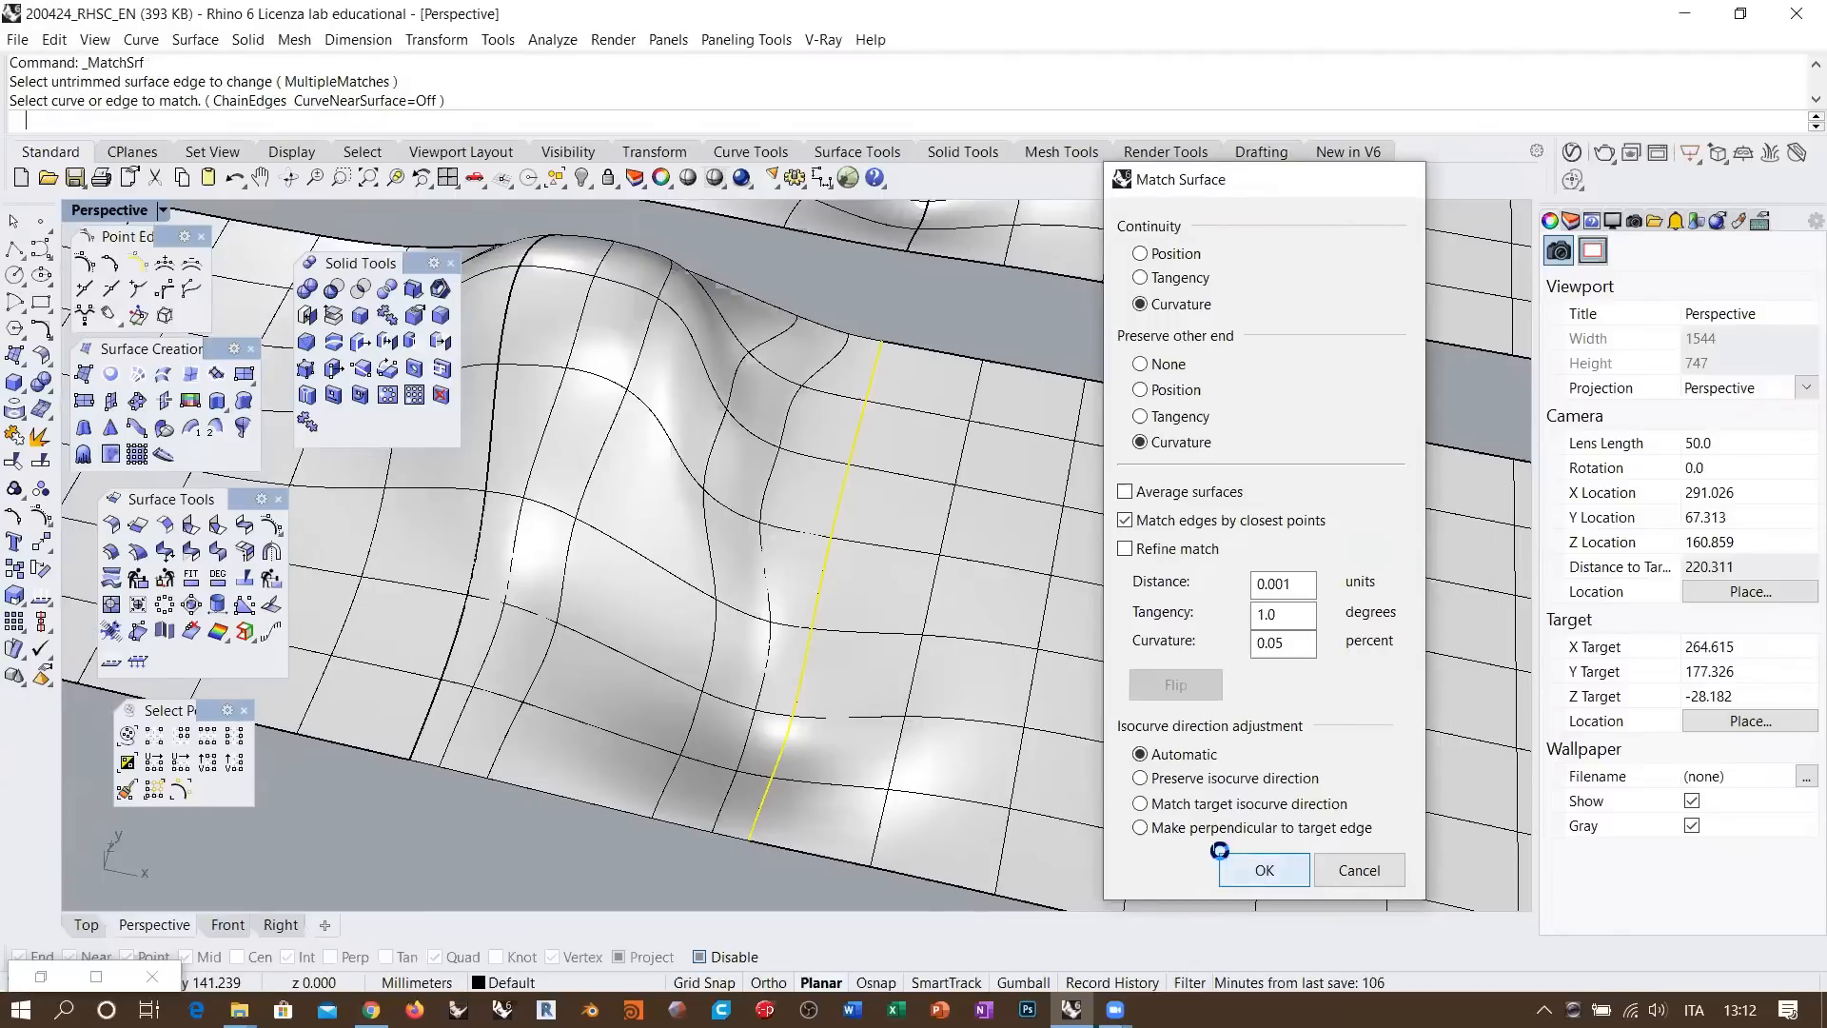
pyautogui.scroll(-4, 795, 637)
pyautogui.moveTo(797, 637)
pyautogui.mouseDown(button='right')
pyautogui.moveTo(991, 486)
pyautogui.moveTo(892, 530)
pyautogui.moveTo(822, 653)
pyautogui.mouseUp(button='right')
# Check the blend surface's U and V point counts and degrees in the Rebuild settings without rebuilding it
pyautogui.click(706, 556)
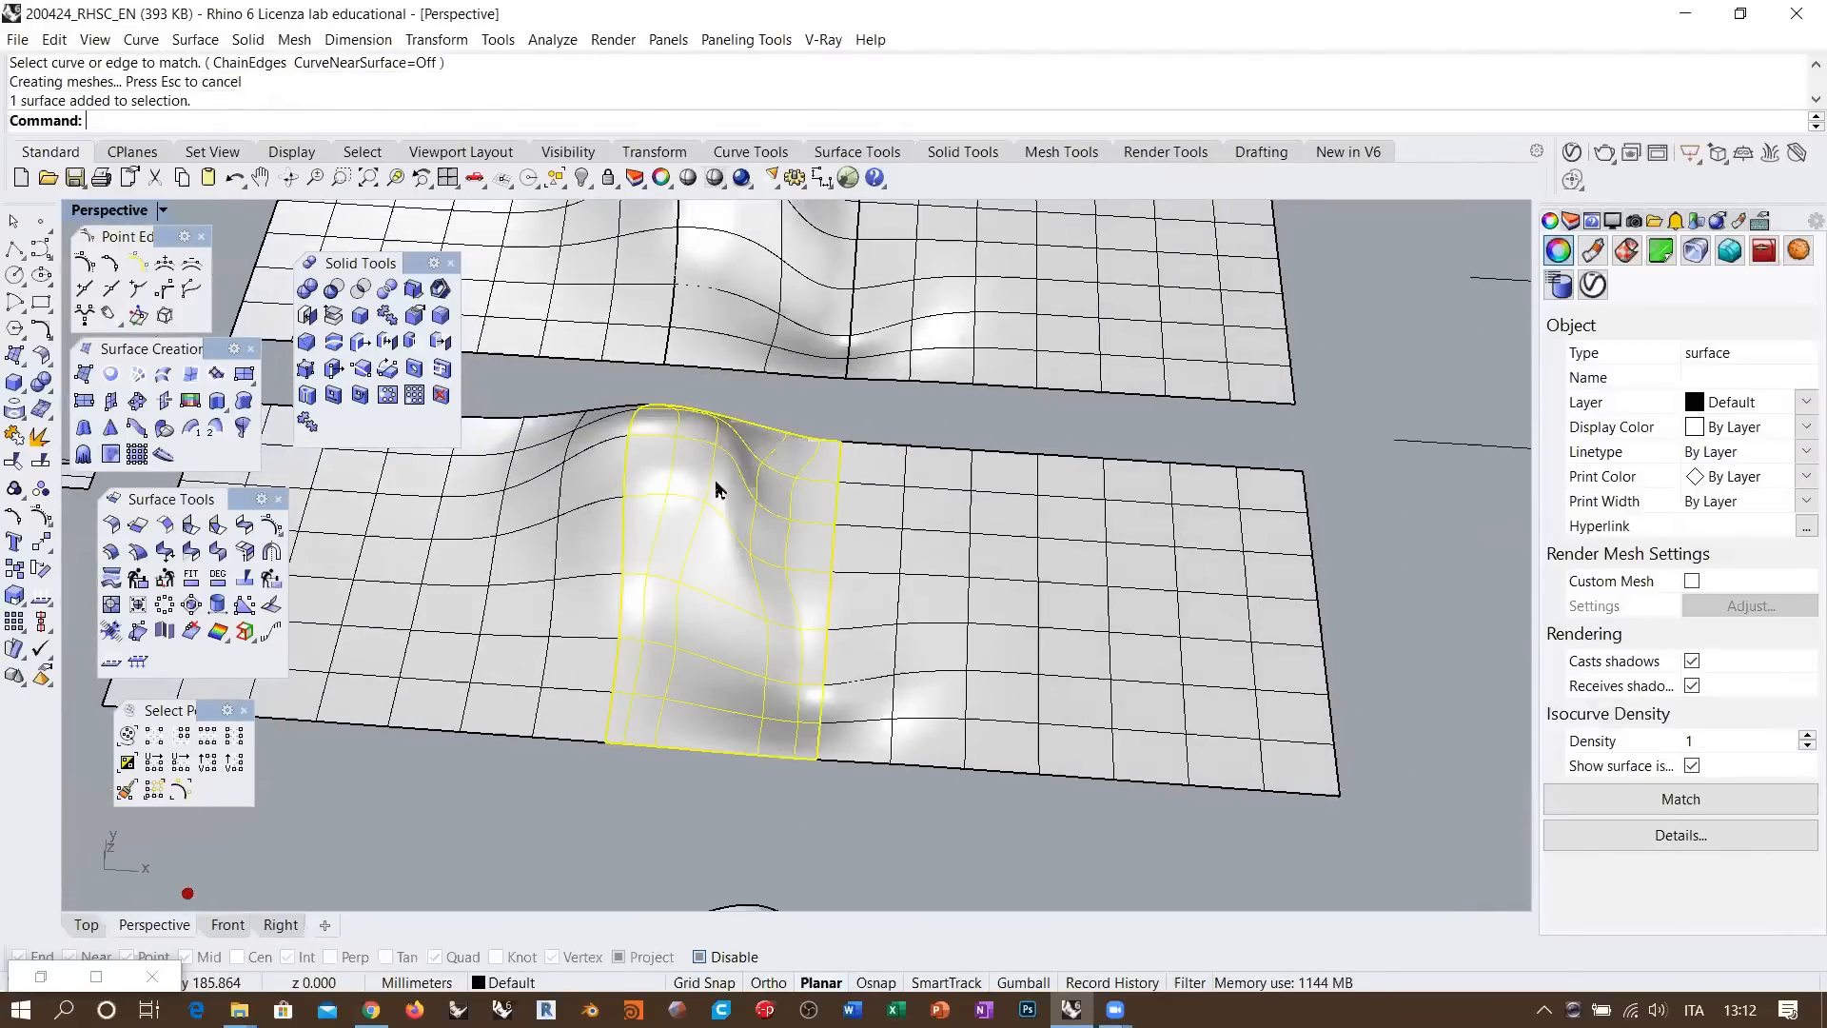
pyautogui.write('rebuild')
pyautogui.press('Return')
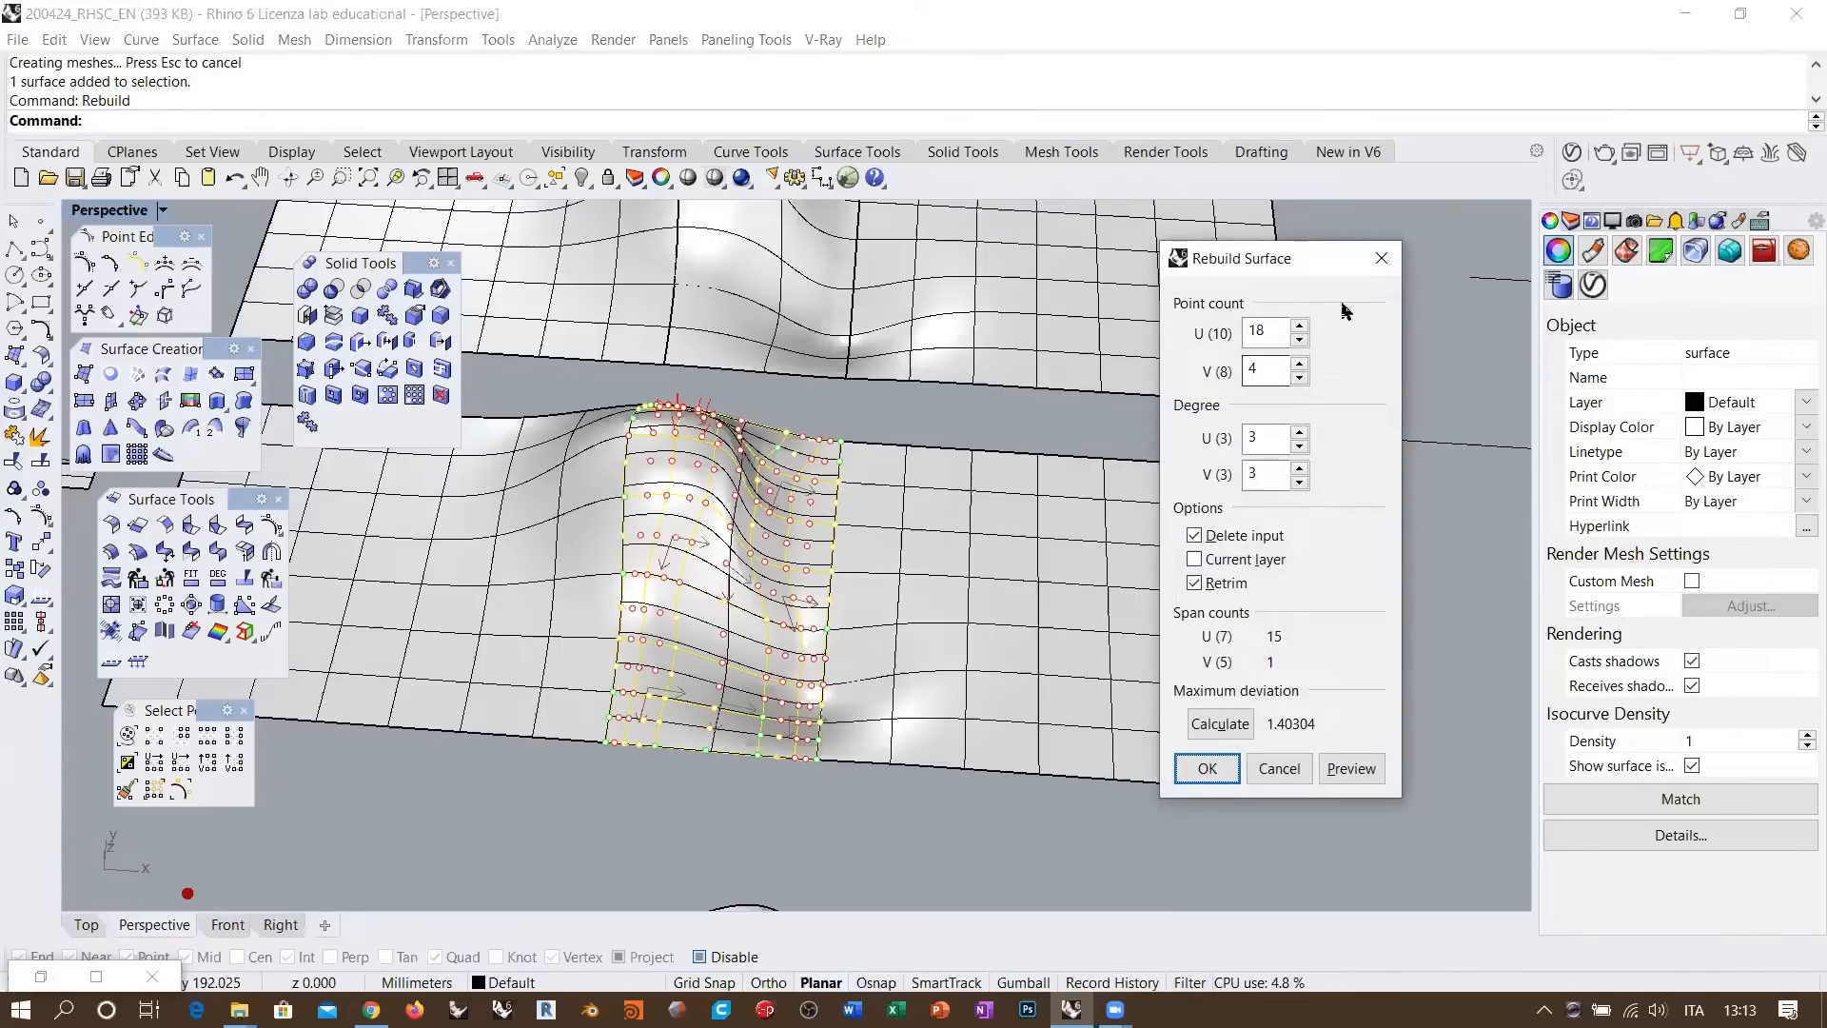
pyautogui.click(1380, 258)
pyautogui.moveTo(596, 549); pyautogui.dragTo(627, 539, button='right')
pyautogui.scroll(2, 661, 526)
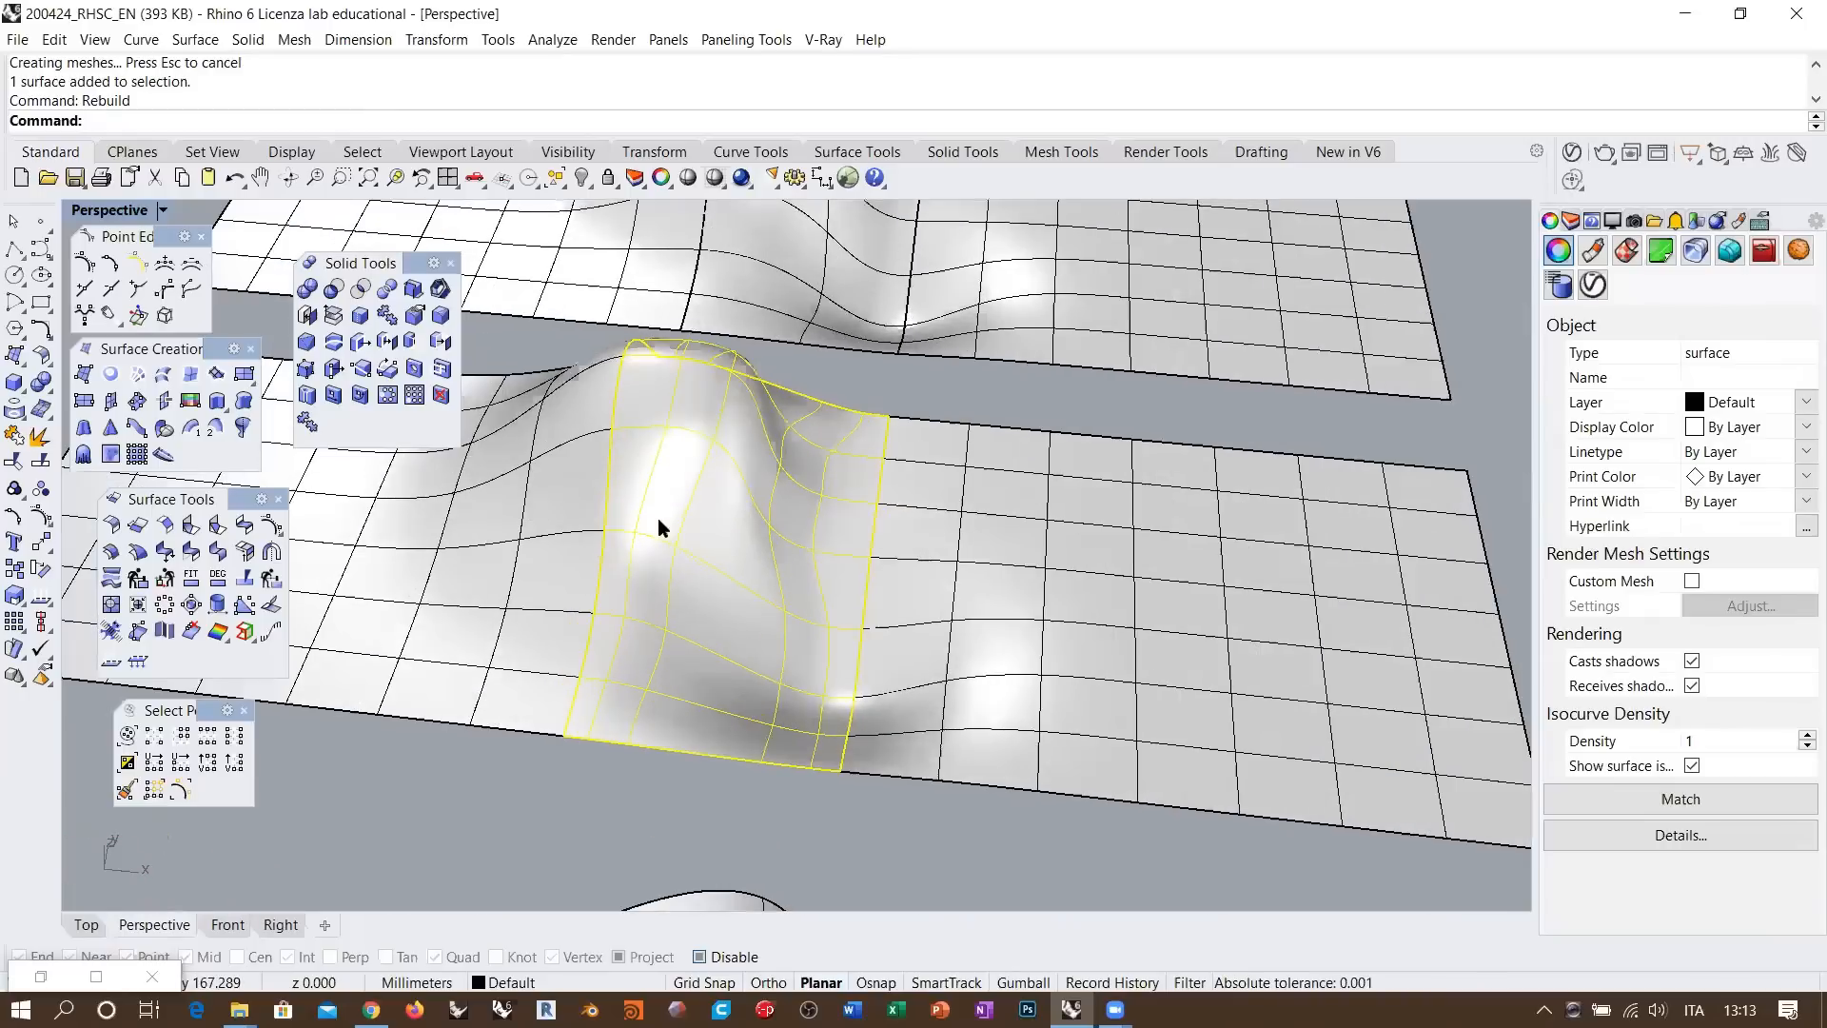
# Run a Zebra analysis on the blend and its two adjoining surfaces and inspect the stripes across both seams
pyautogui.click(563, 799)
pyautogui.click(977, 584)
pyautogui.keyDown('shift'); pyautogui.click(761, 541); pyautogui.keyUp('shift')
pyautogui.keyDown('shift'); pyautogui.click(568, 367); pyautogui.keyUp('shift')
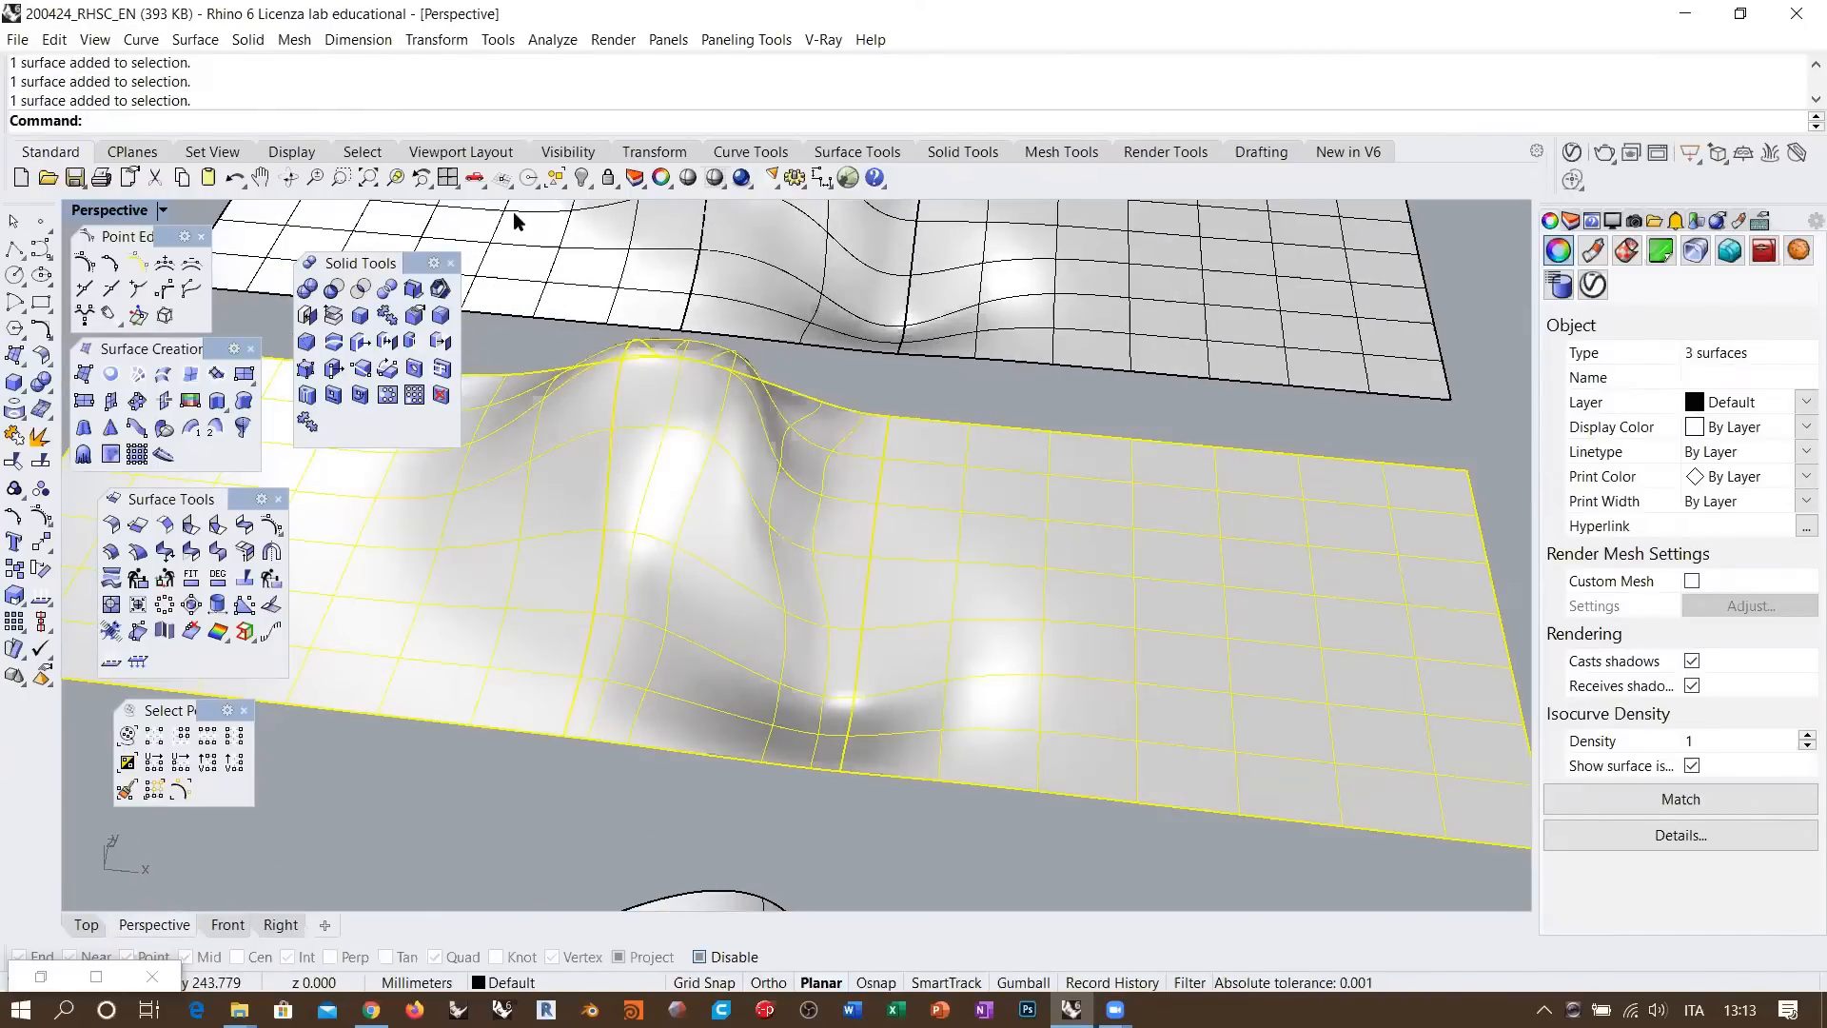
pyautogui.rightClick(466, 238)
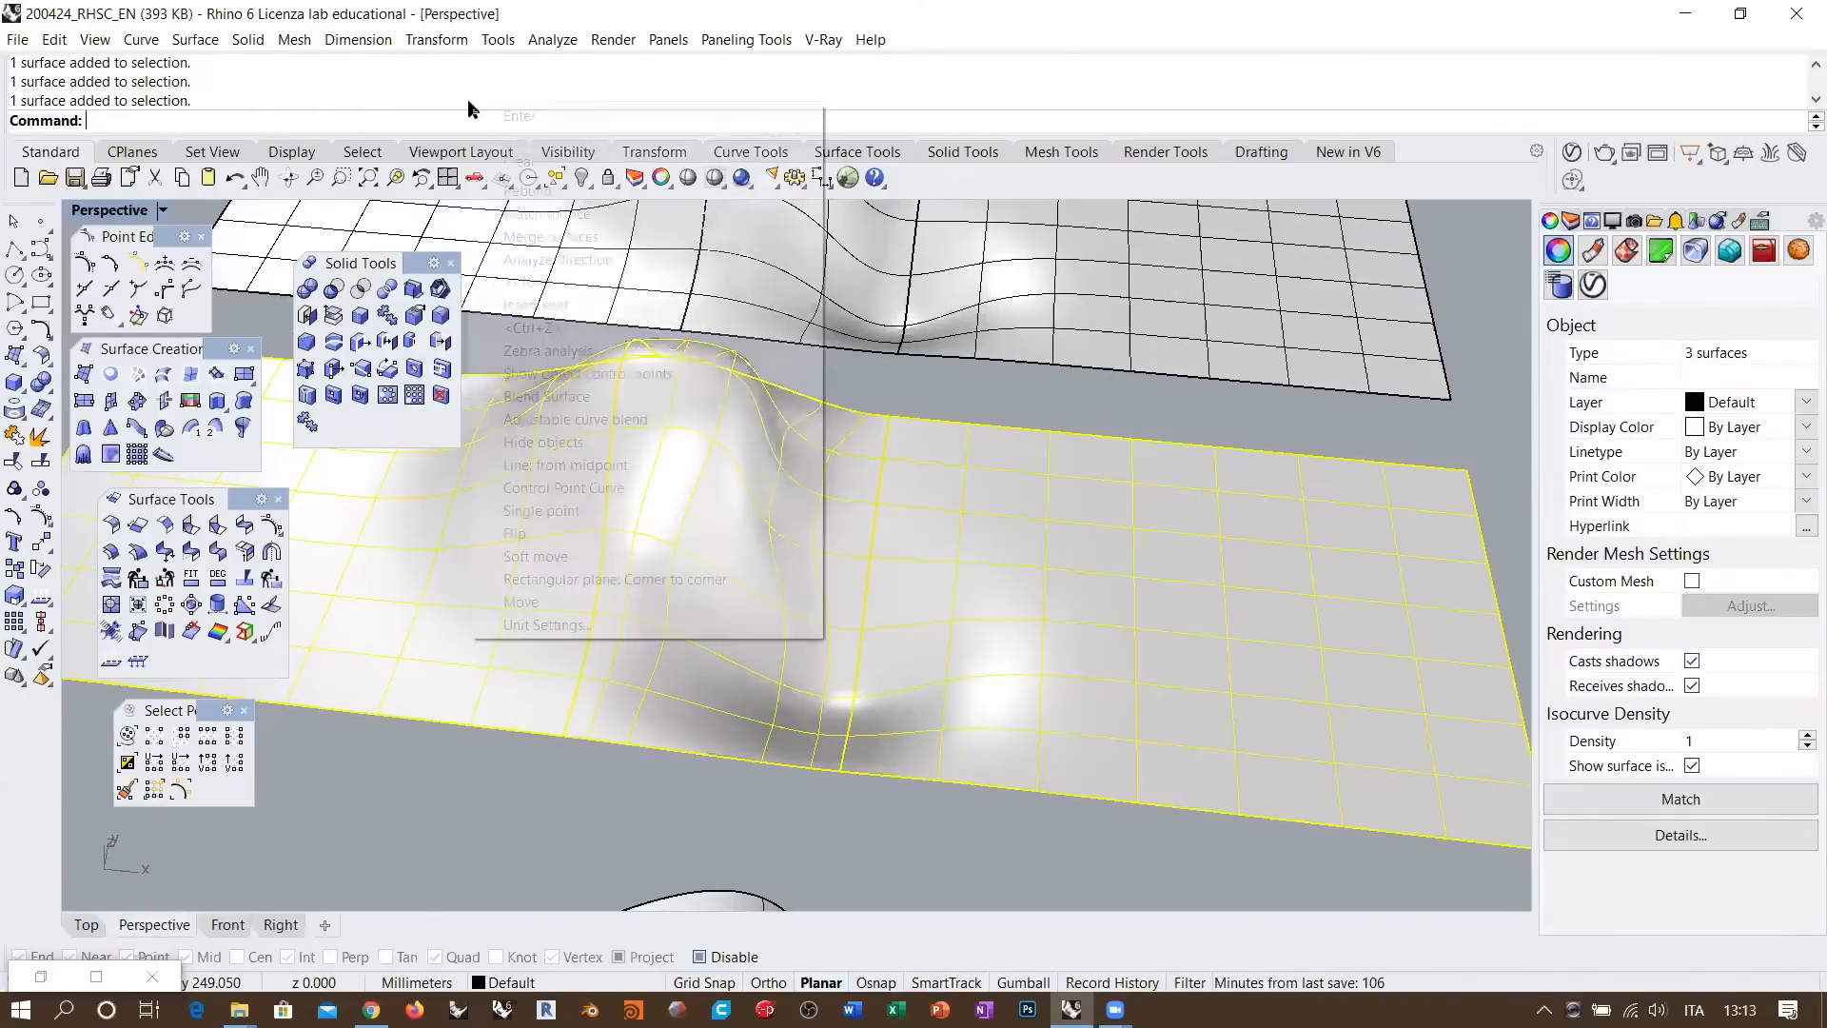
pyautogui.click(550, 350)
pyautogui.moveTo(710, 551); pyautogui.dragTo(738, 580, button='right')
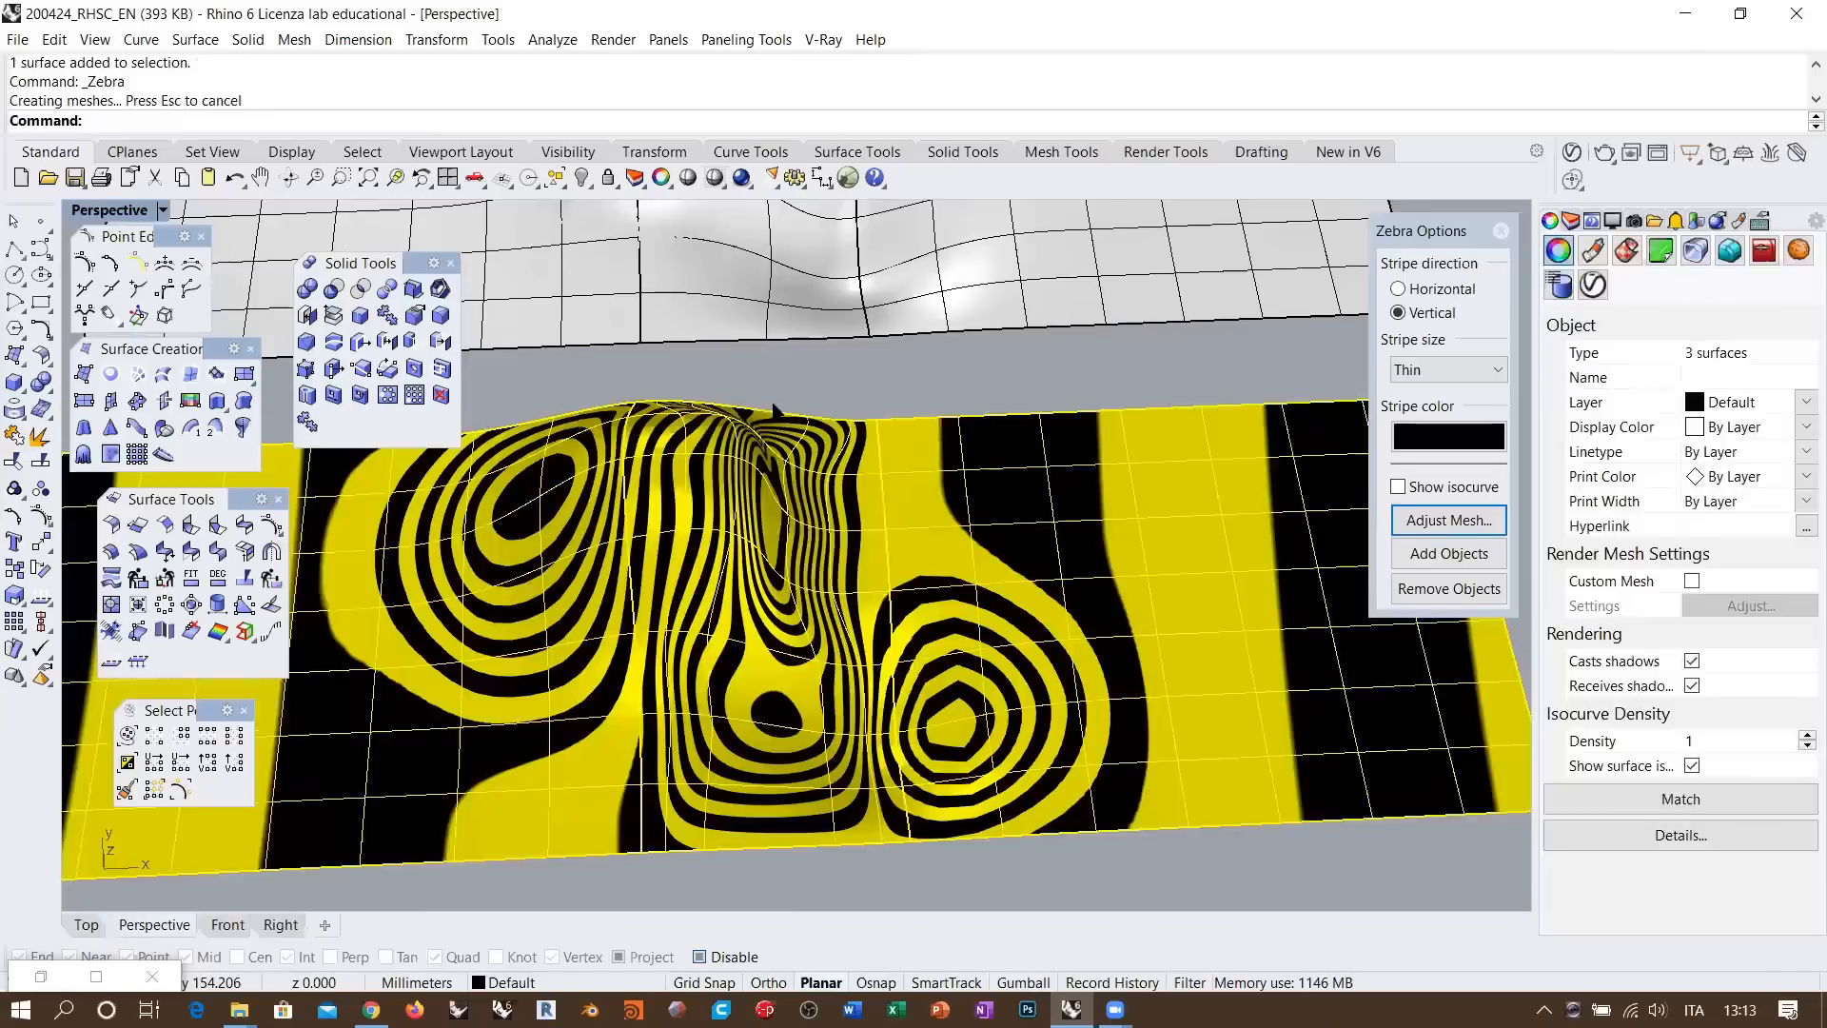
pyautogui.click(802, 381)
pyautogui.moveTo(623, 561); pyautogui.dragTo(701, 582, button='right')
pyautogui.scroll(6, 714, 701)
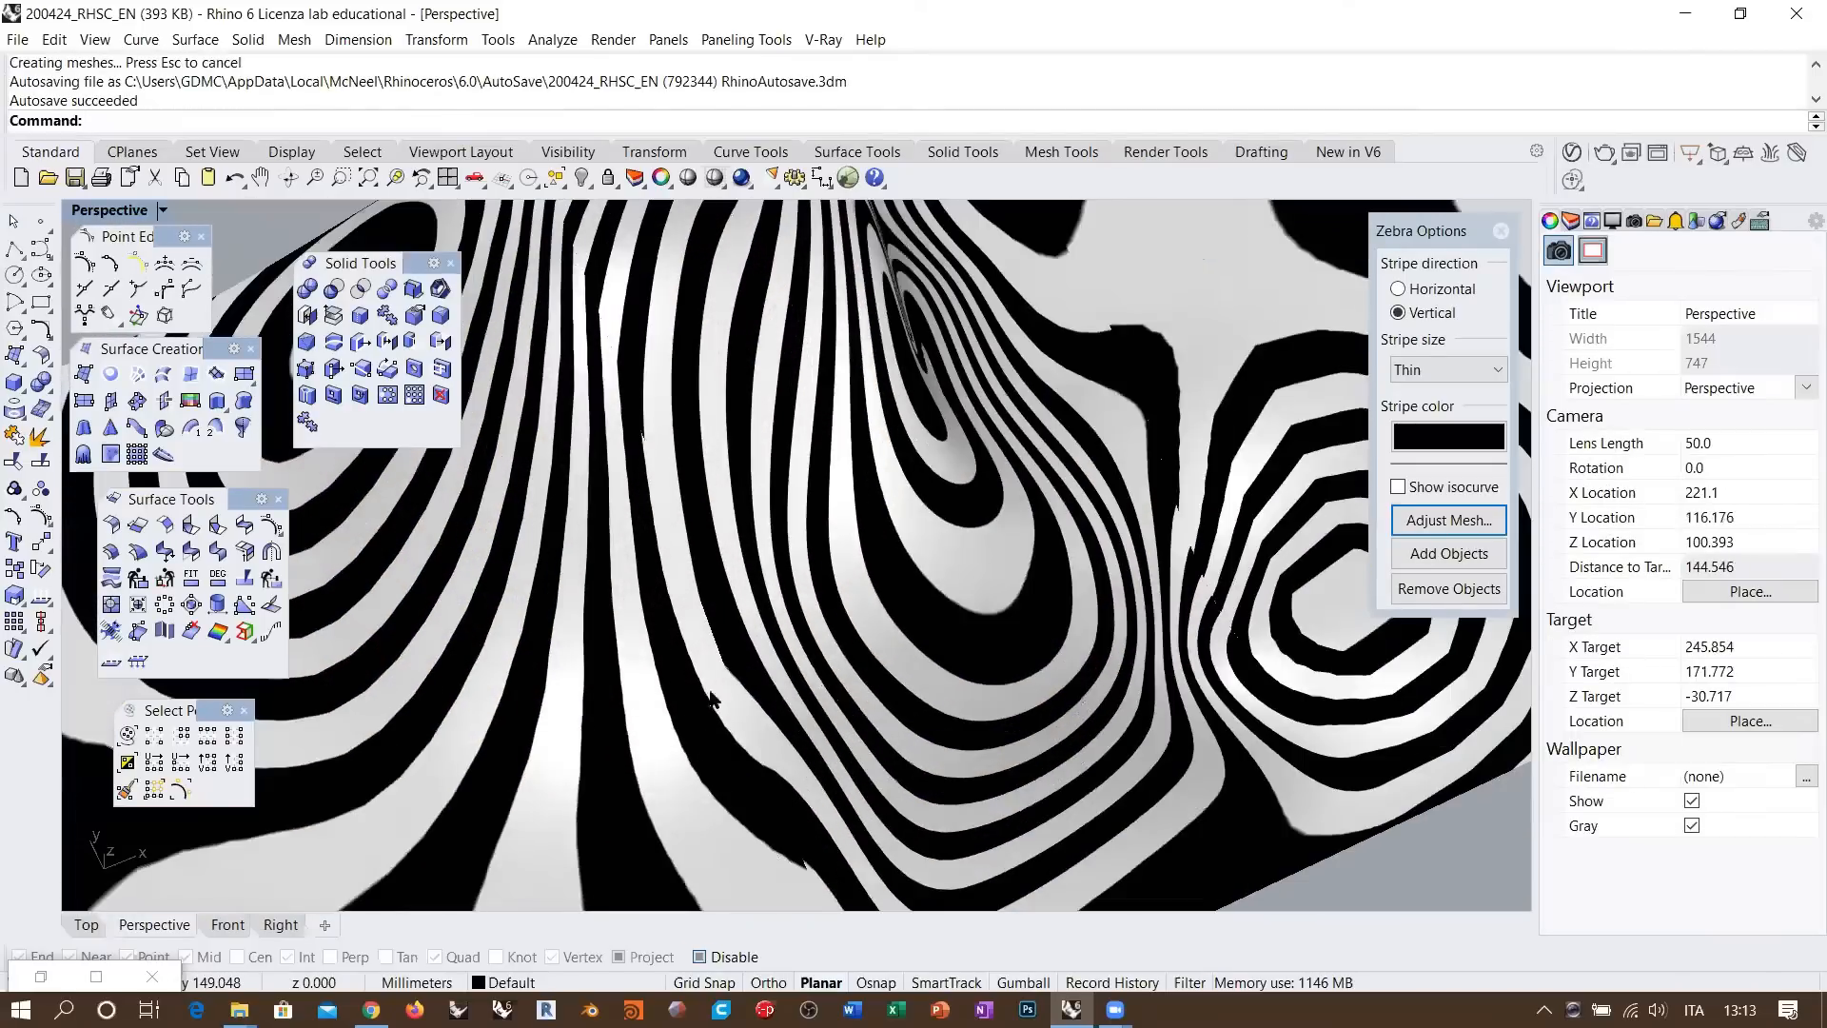
pyautogui.moveTo(725, 656)
pyautogui.mouseDown(button='right')
pyautogui.moveTo(759, 653)
pyautogui.moveTo(745, 644)
pyautogui.mouseUp(button='right')
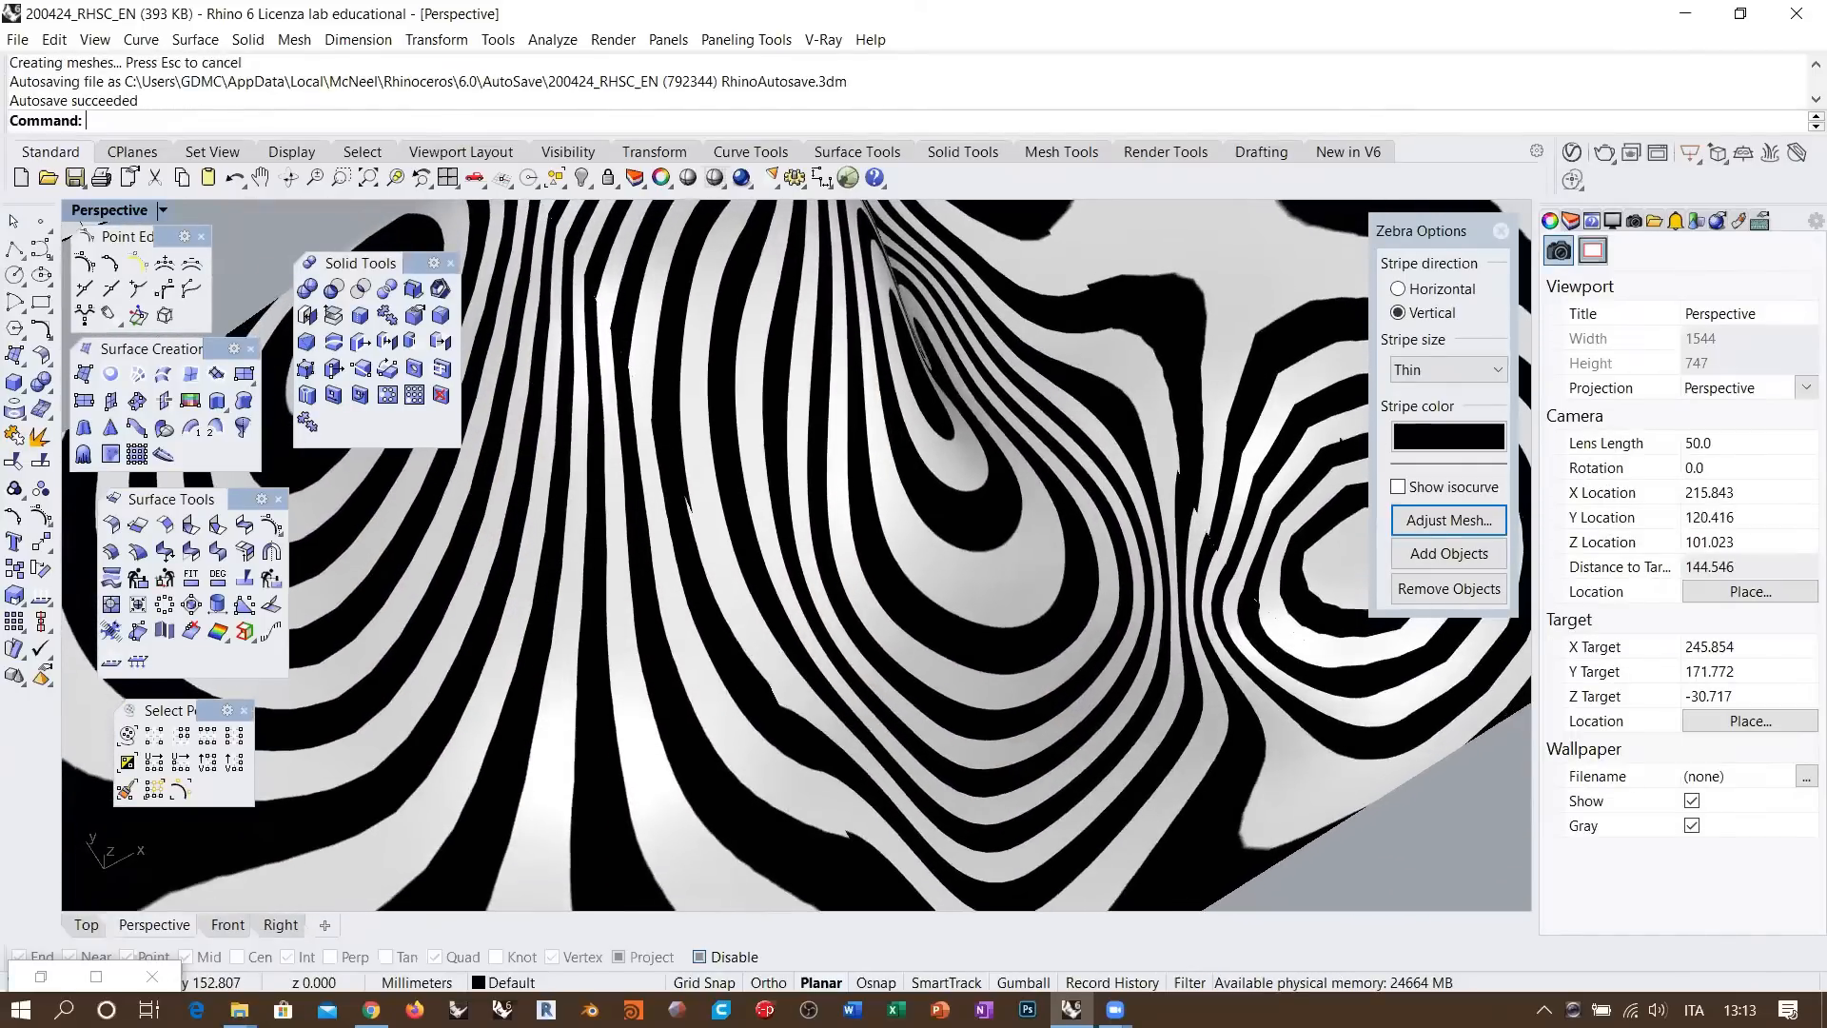
# Set the zebra stripe size to Thinnest, examine stripe alignment along the blend's crest edge, and end the analysis
pyautogui.click(1453, 370)
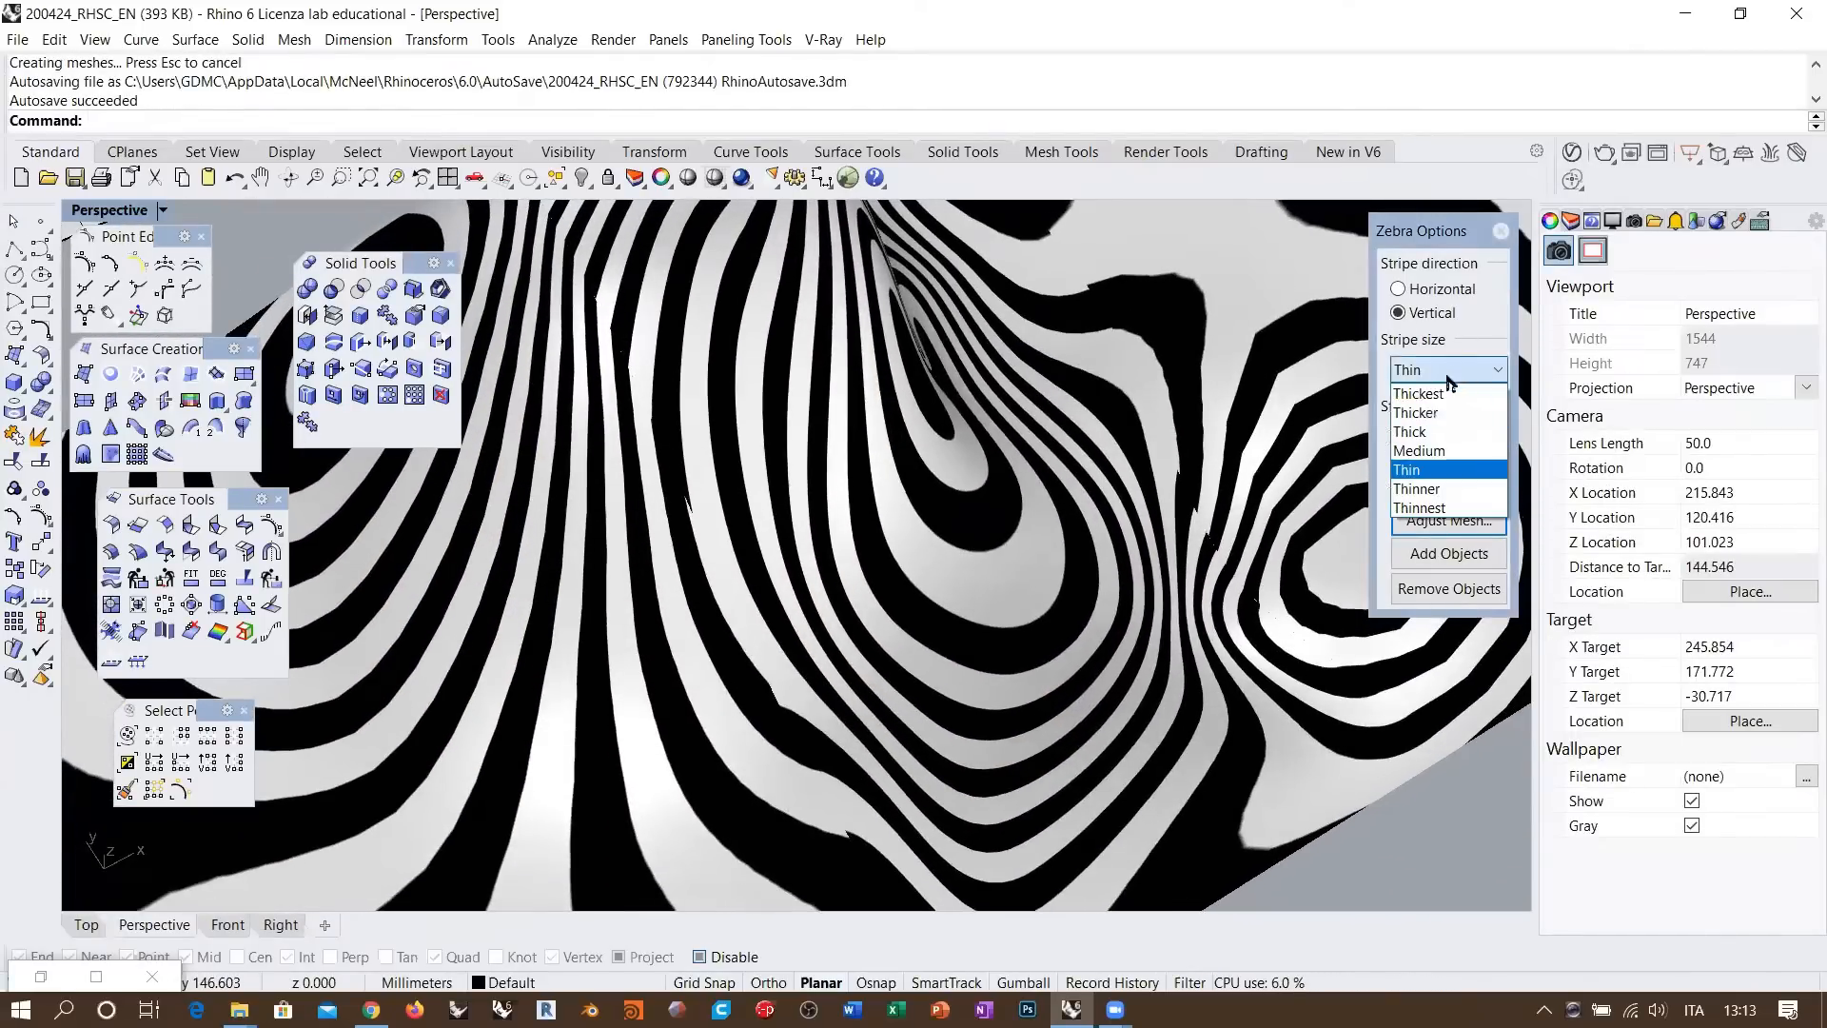
pyautogui.click(1437, 509)
pyautogui.moveTo(995, 475); pyautogui.dragTo(883, 550, button='right')
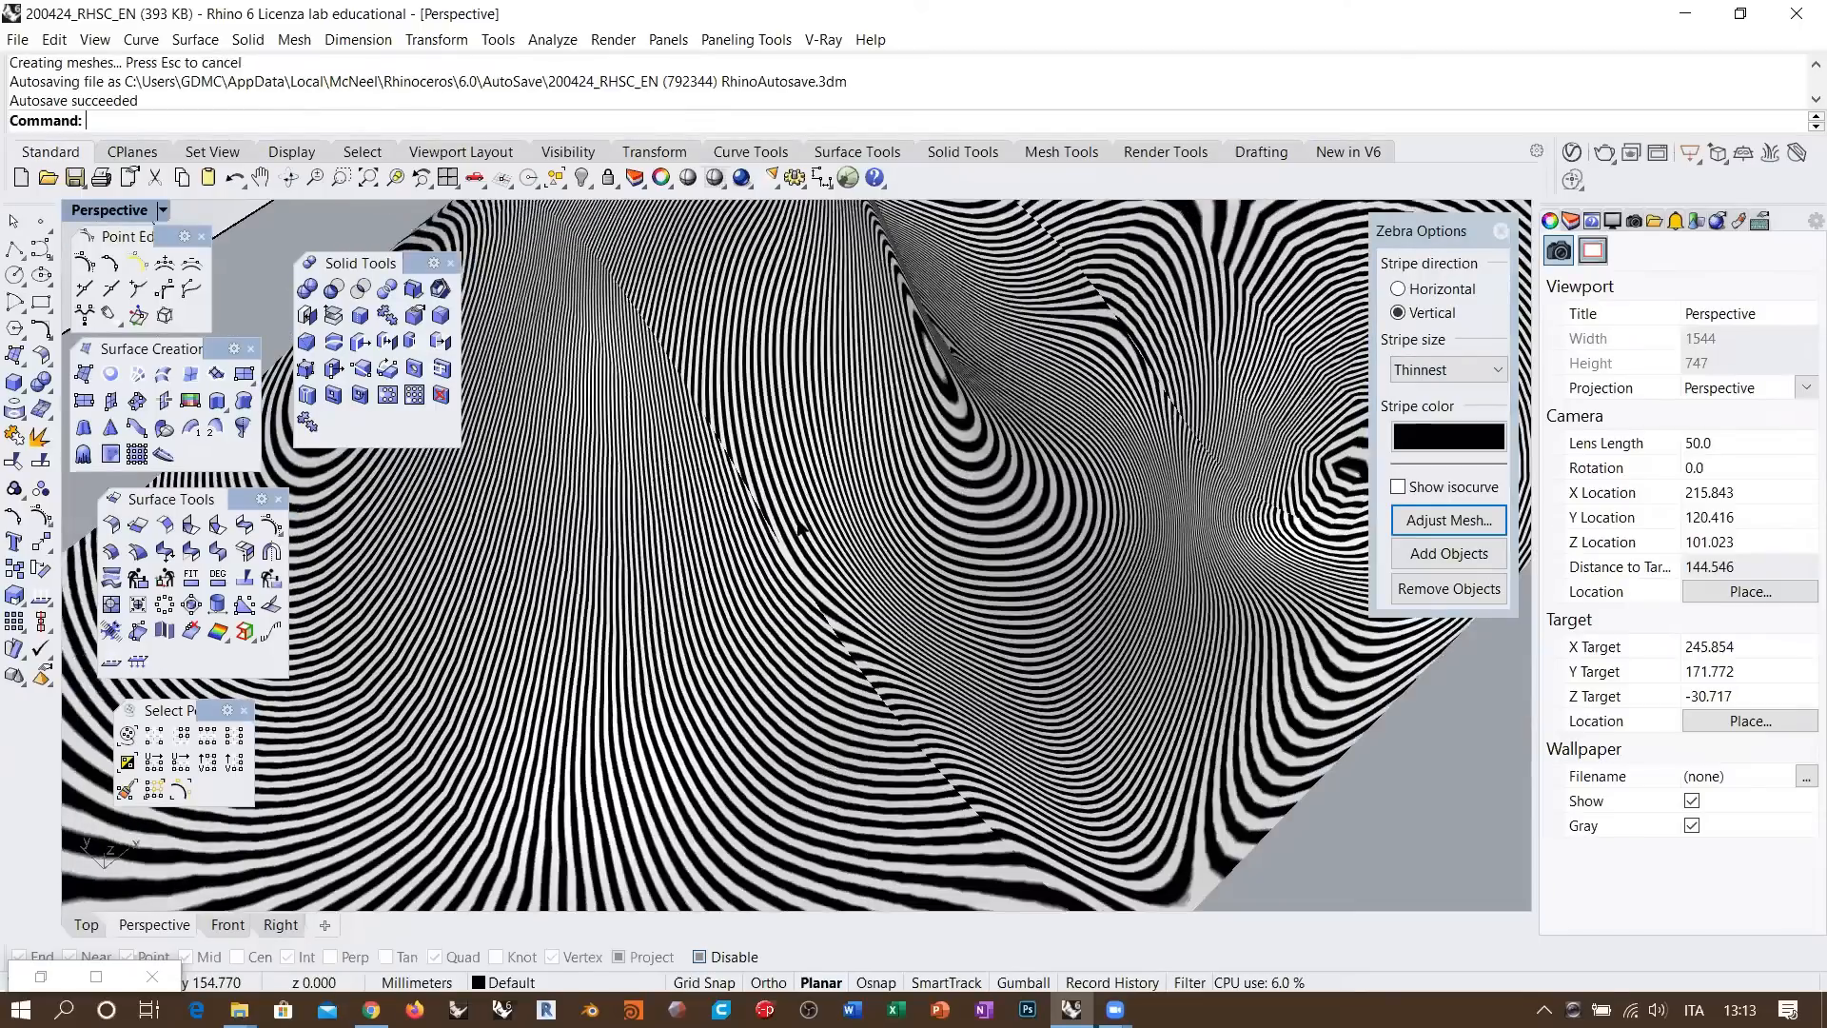
pyautogui.scroll(3, 802, 528)
pyautogui.scroll(2, 716, 473)
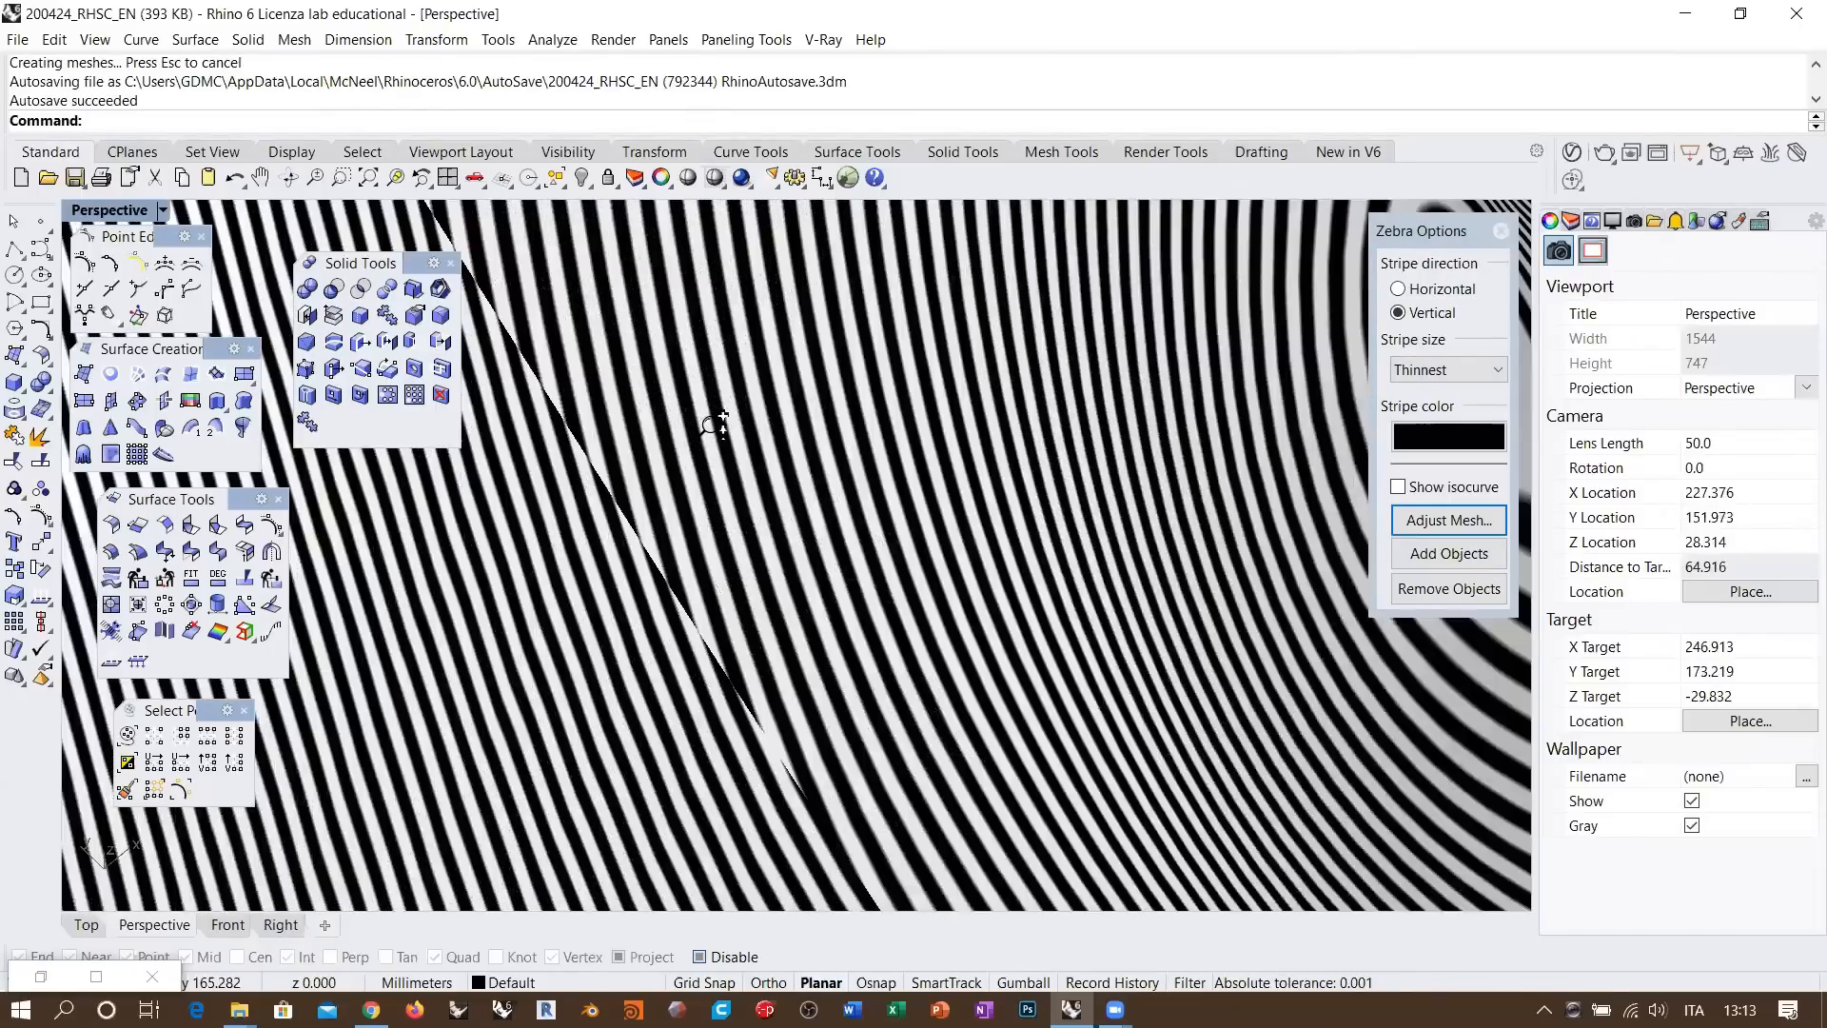
pyautogui.scroll(-2, 717, 457)
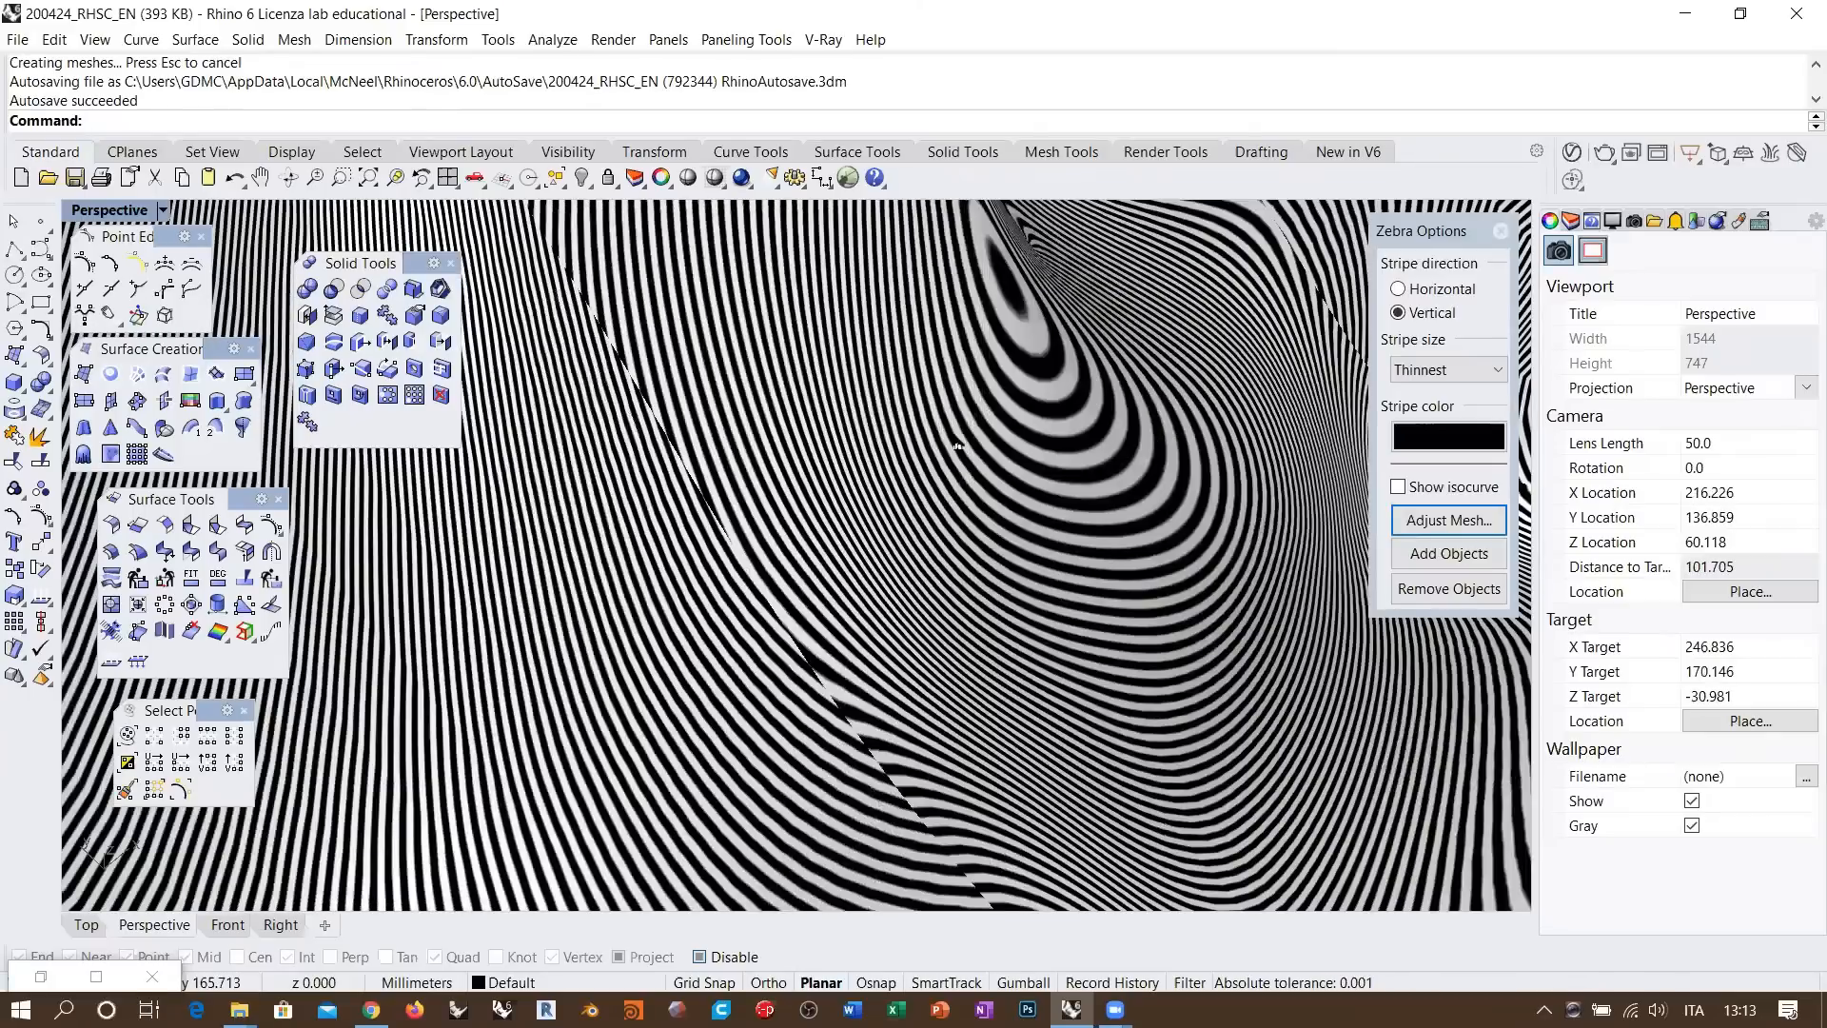
pyautogui.moveTo(958, 445); pyautogui.dragTo(824, 427, button='right')
pyautogui.scroll(-4, 824, 427)
pyautogui.keyDown('shift'); pyautogui.moveTo(824, 427); pyautogui.dragTo(758, 418, button='right'); pyautogui.keyUp('shift')
pyautogui.click(1504, 230)
# Match the blend's crest edge to the adjoining surface with Curvature continuity, Curvature preserved at the other end, and closest-point edge matching turned off
pyautogui.scroll(-4, 826, 459)
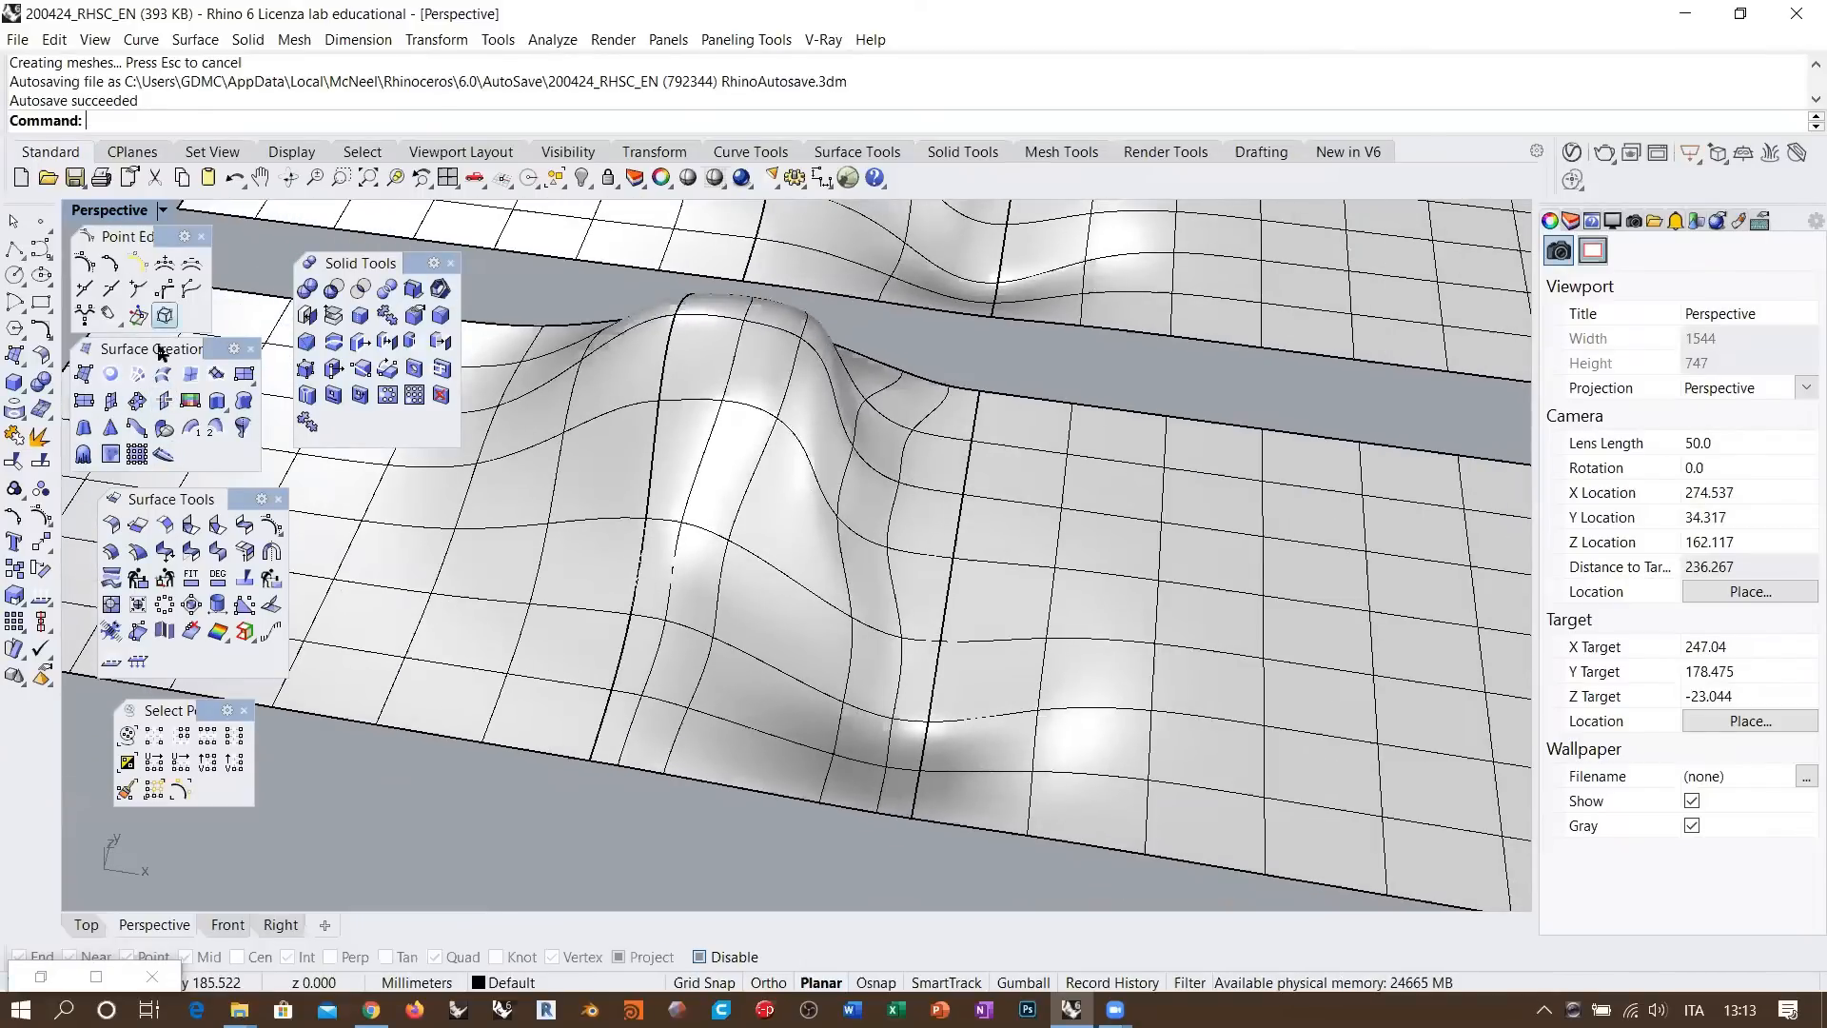
pyautogui.click(191, 551)
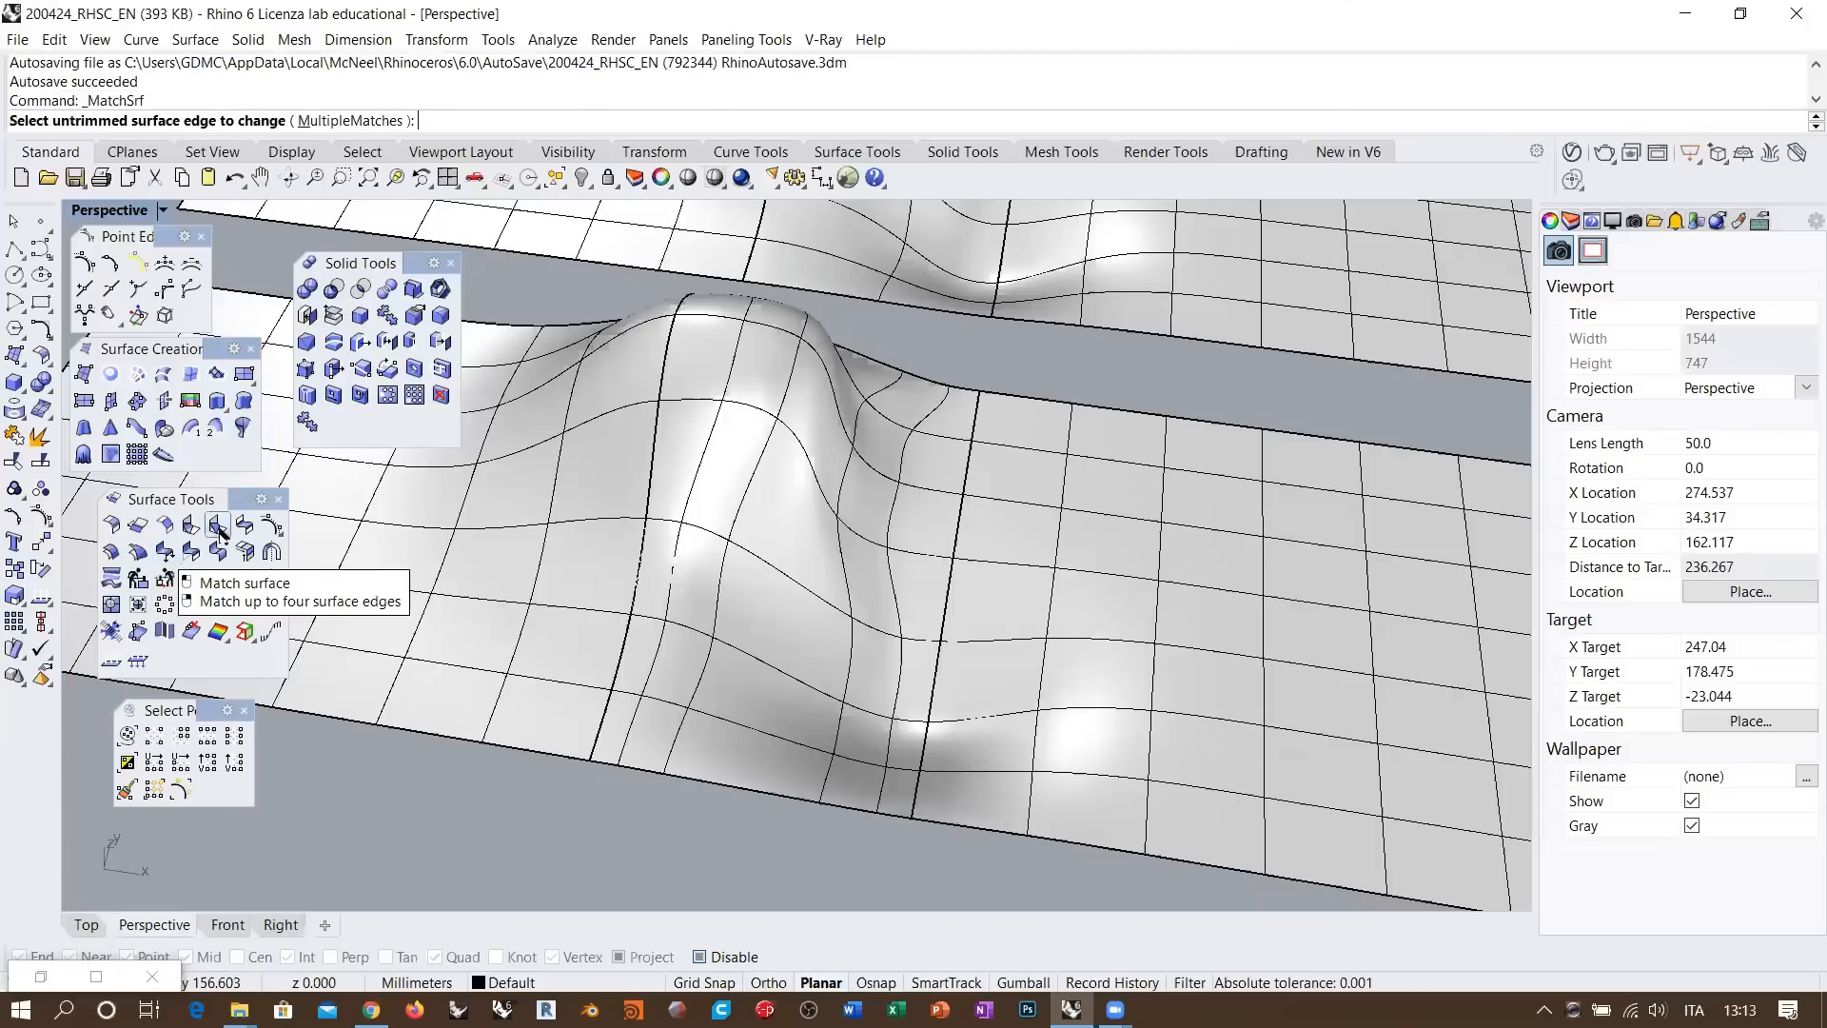
pyautogui.keyDown('shift'); pyautogui.moveTo(658, 497); pyautogui.dragTo(771, 481, button='right'); pyautogui.keyUp('shift')
pyautogui.click(778, 475)
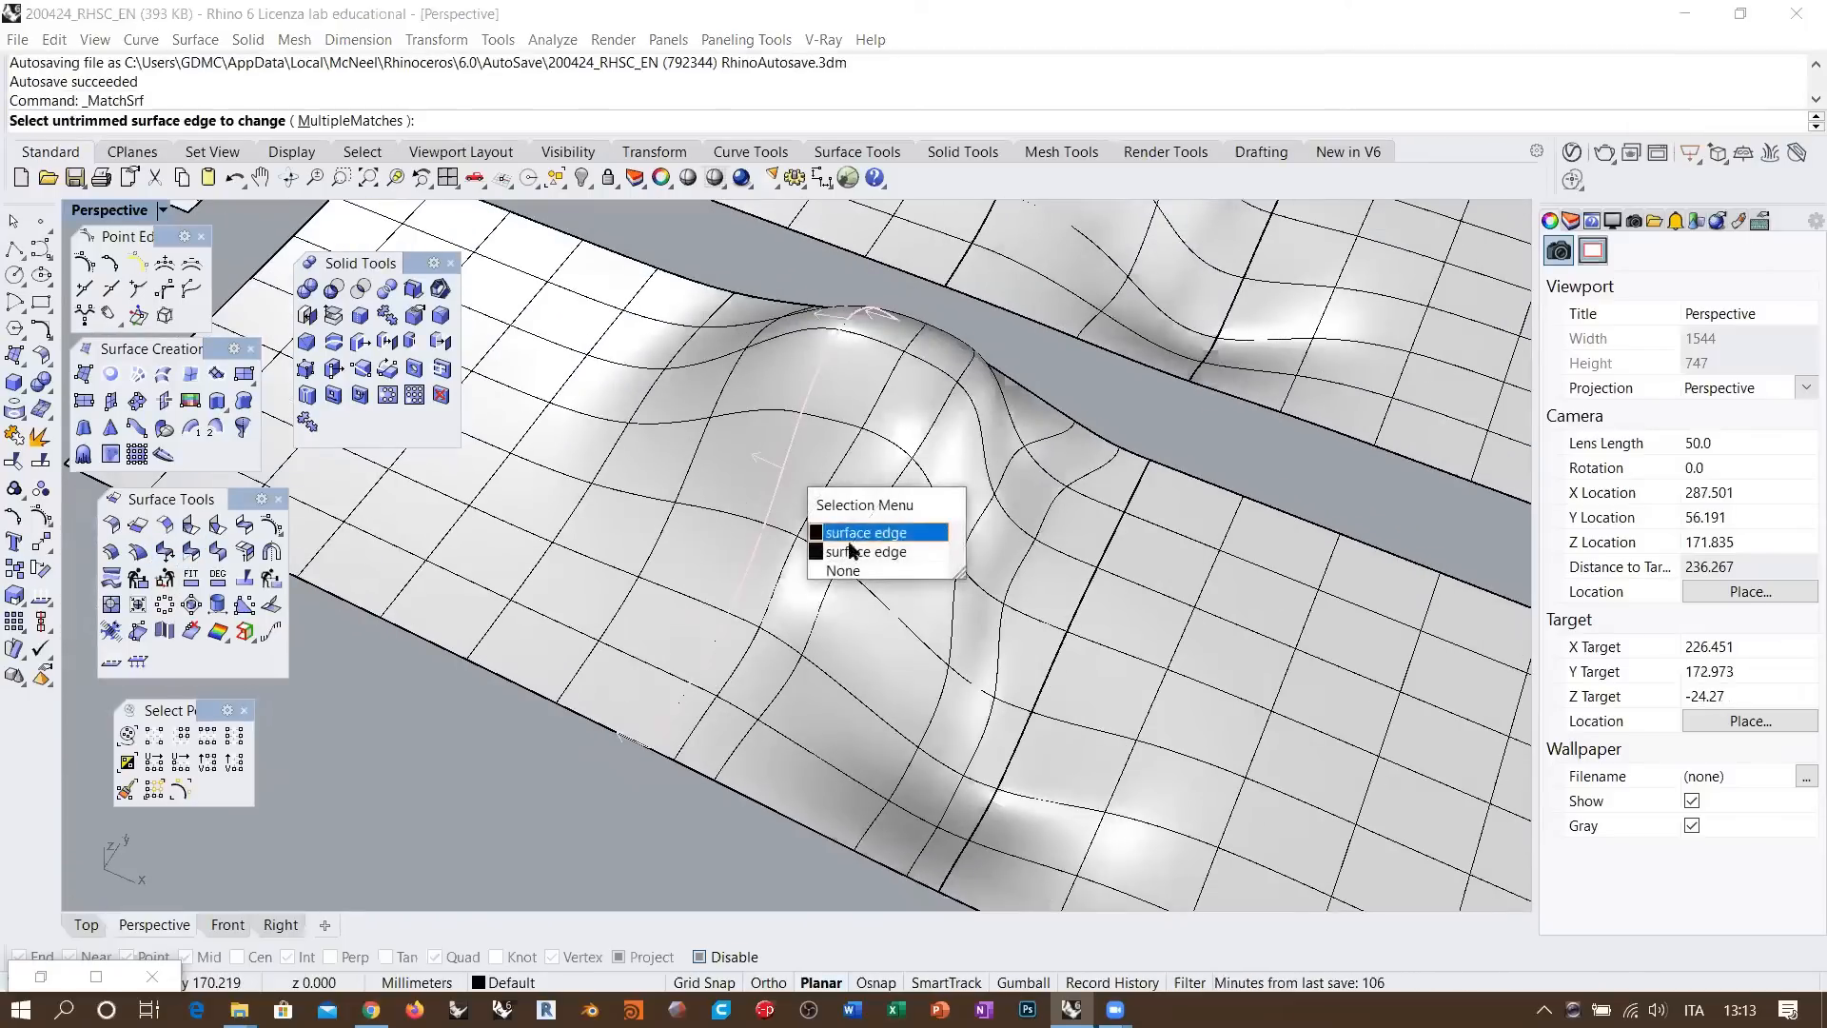
pyautogui.click(854, 552)
pyautogui.click(778, 476)
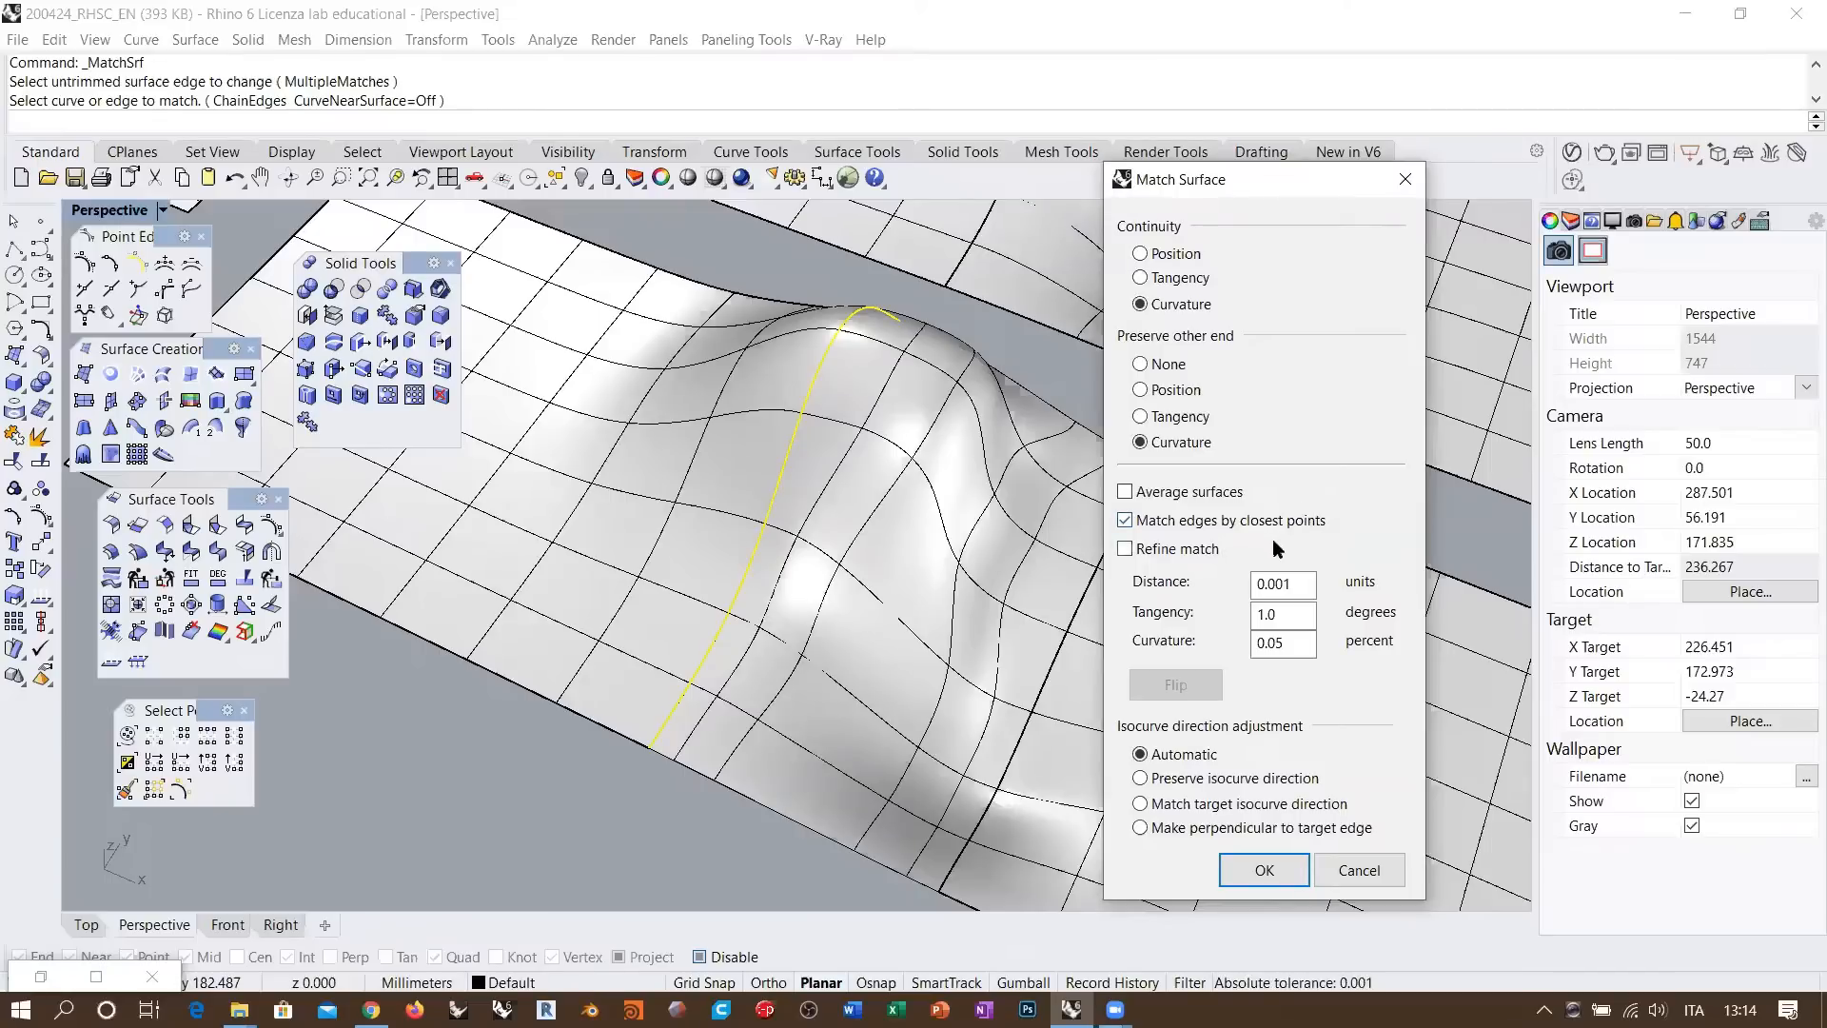
pyautogui.click(1144, 555)
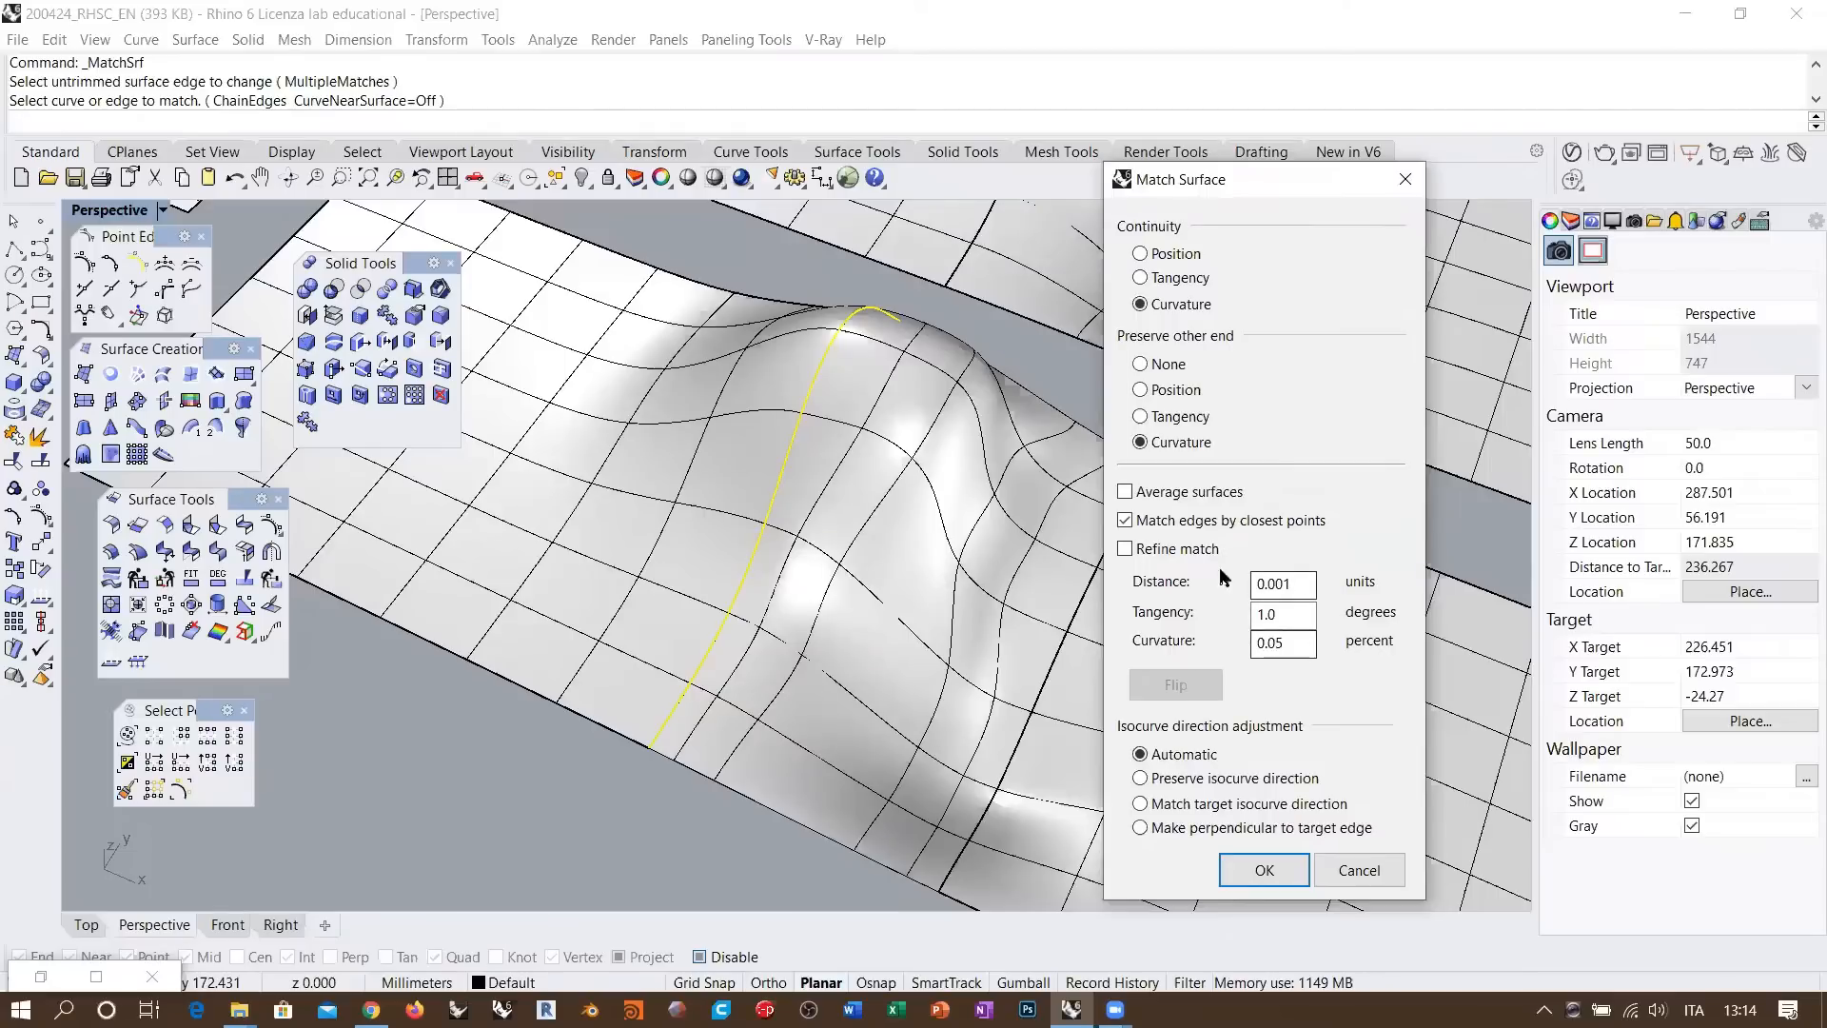
pyautogui.click(1127, 518)
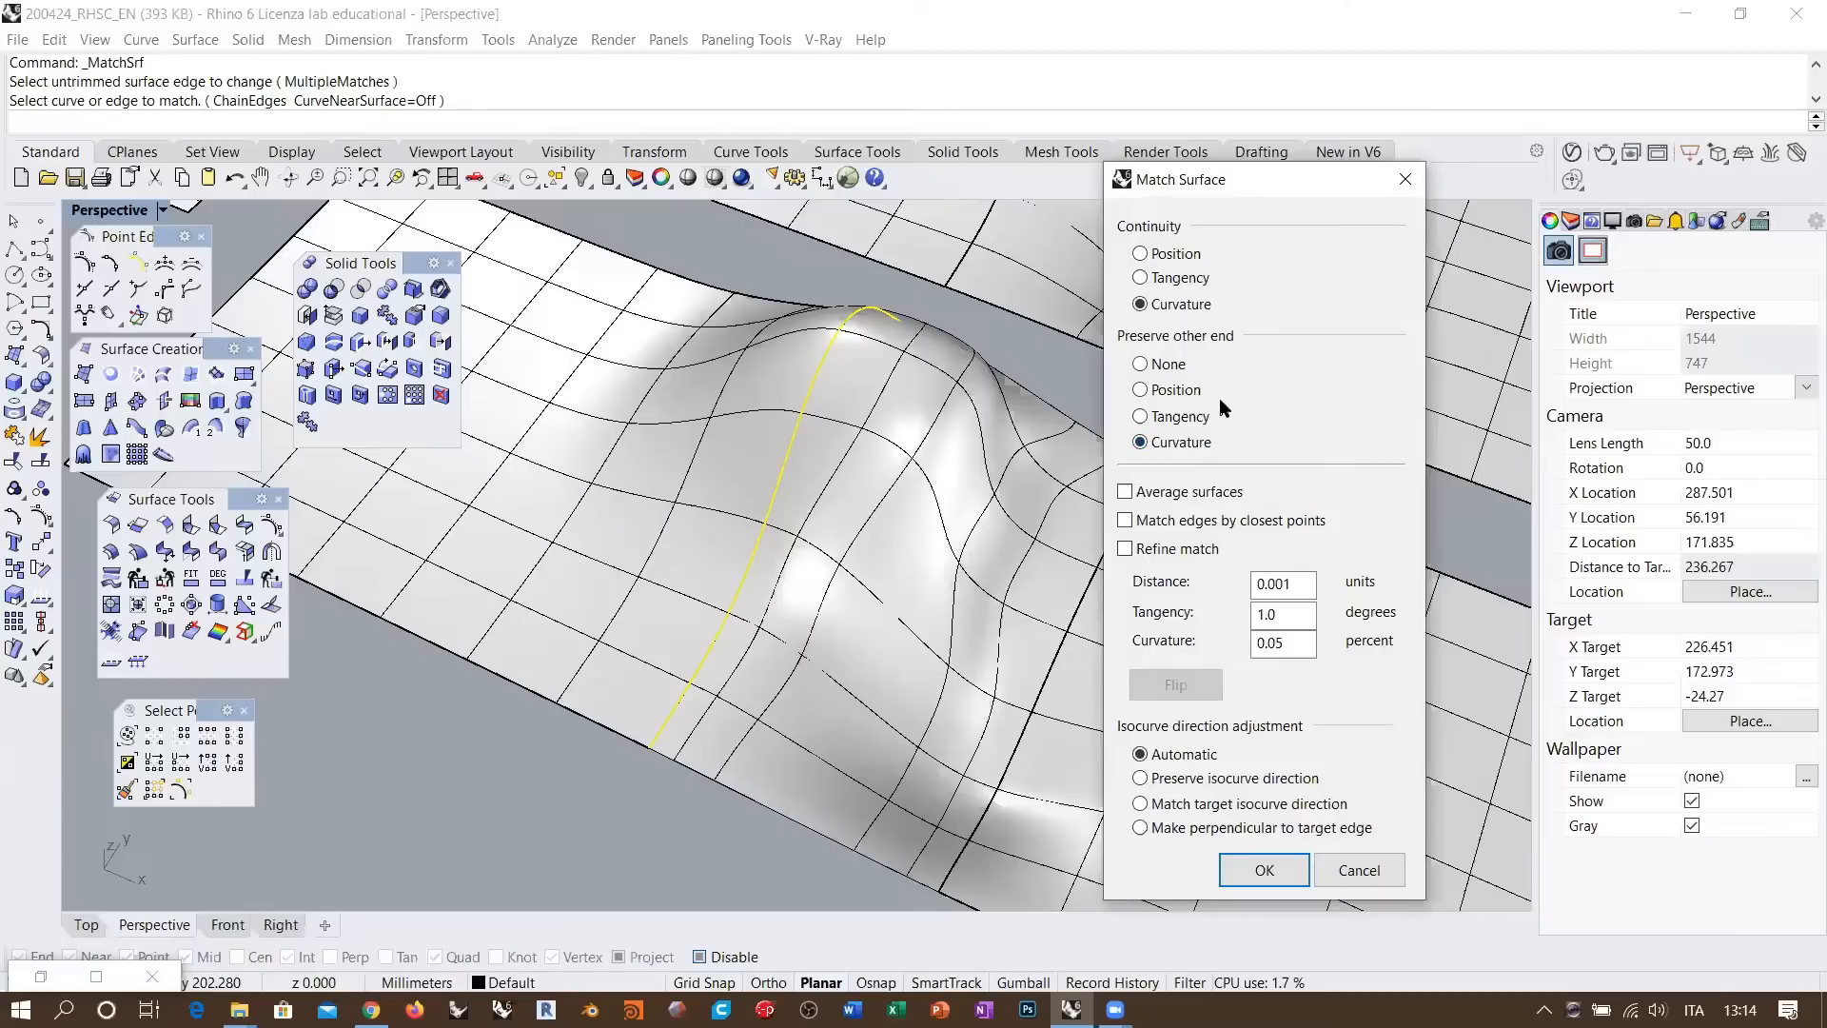
pyautogui.moveTo(857, 442); pyautogui.dragTo(777, 476, button='right')
pyautogui.click(1270, 868)
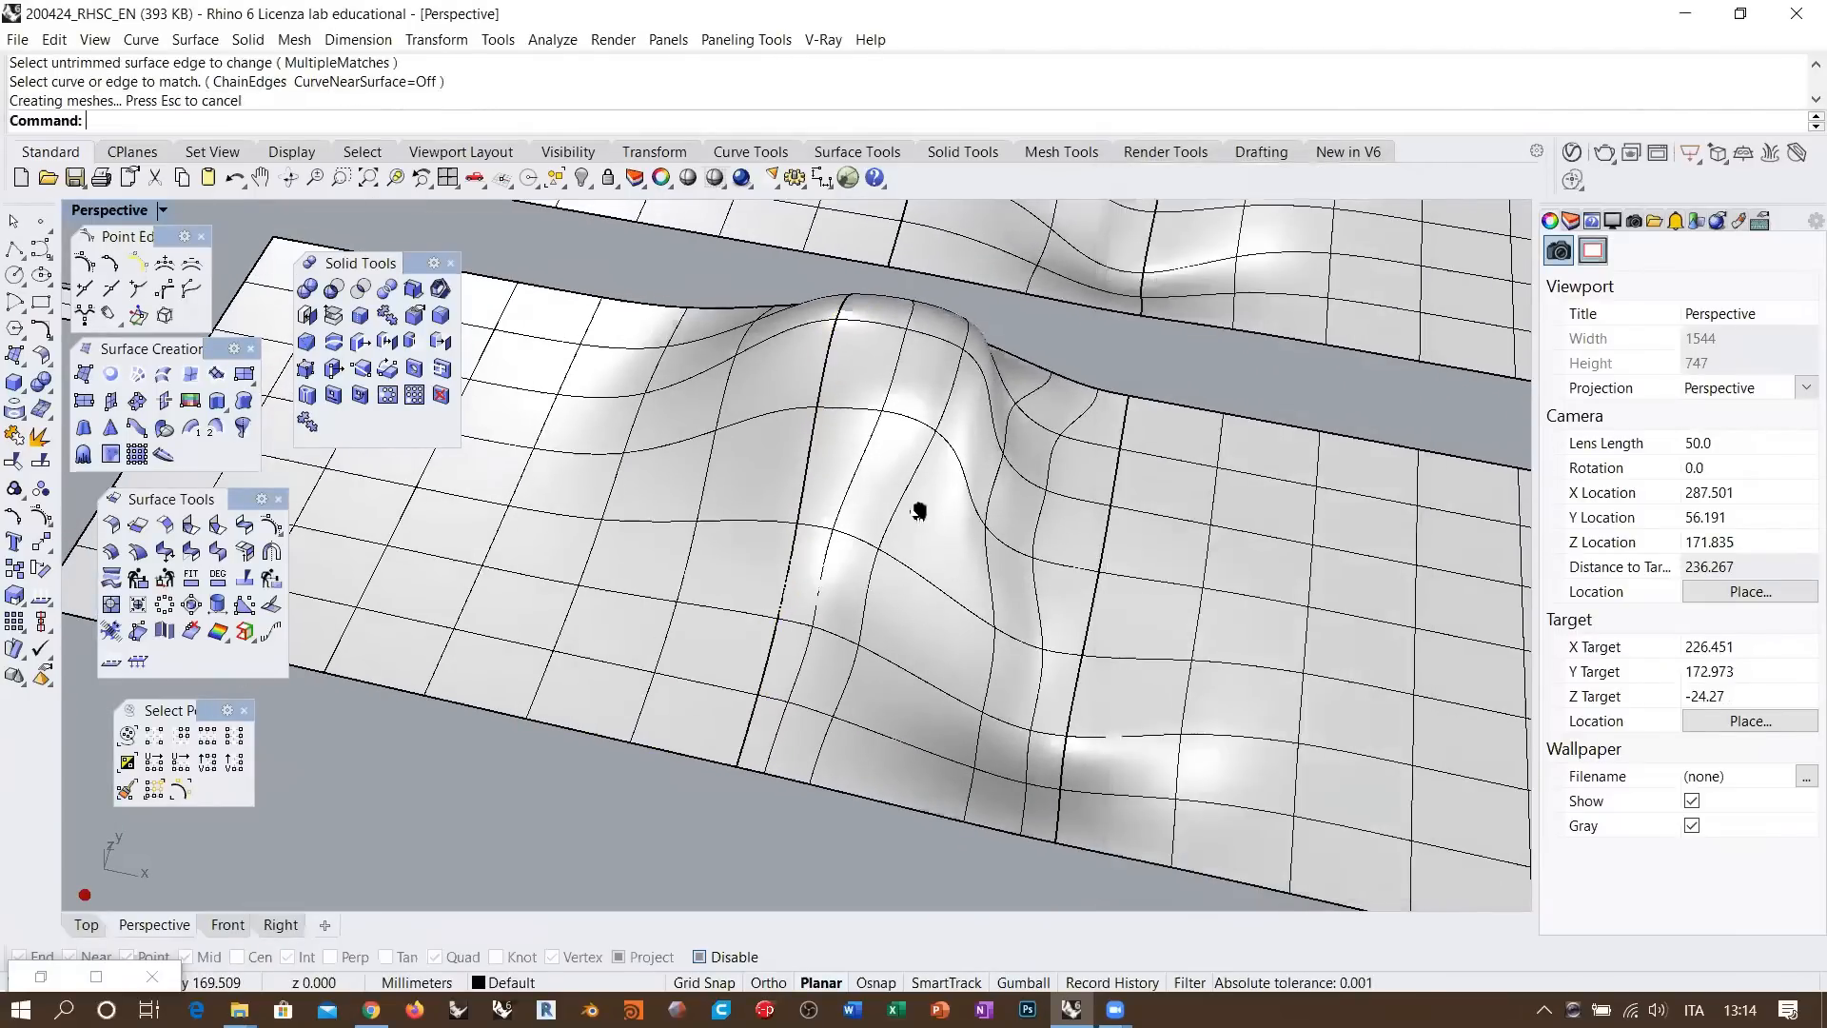
# Copy the matched blend surface to the clipboard and undo its edits back to the original, unmatched blend
pyautogui.moveTo(917, 509); pyautogui.dragTo(841, 475, button='right')
pyautogui.click(864, 497)
pyautogui.hotkey('ctrl', 'c')
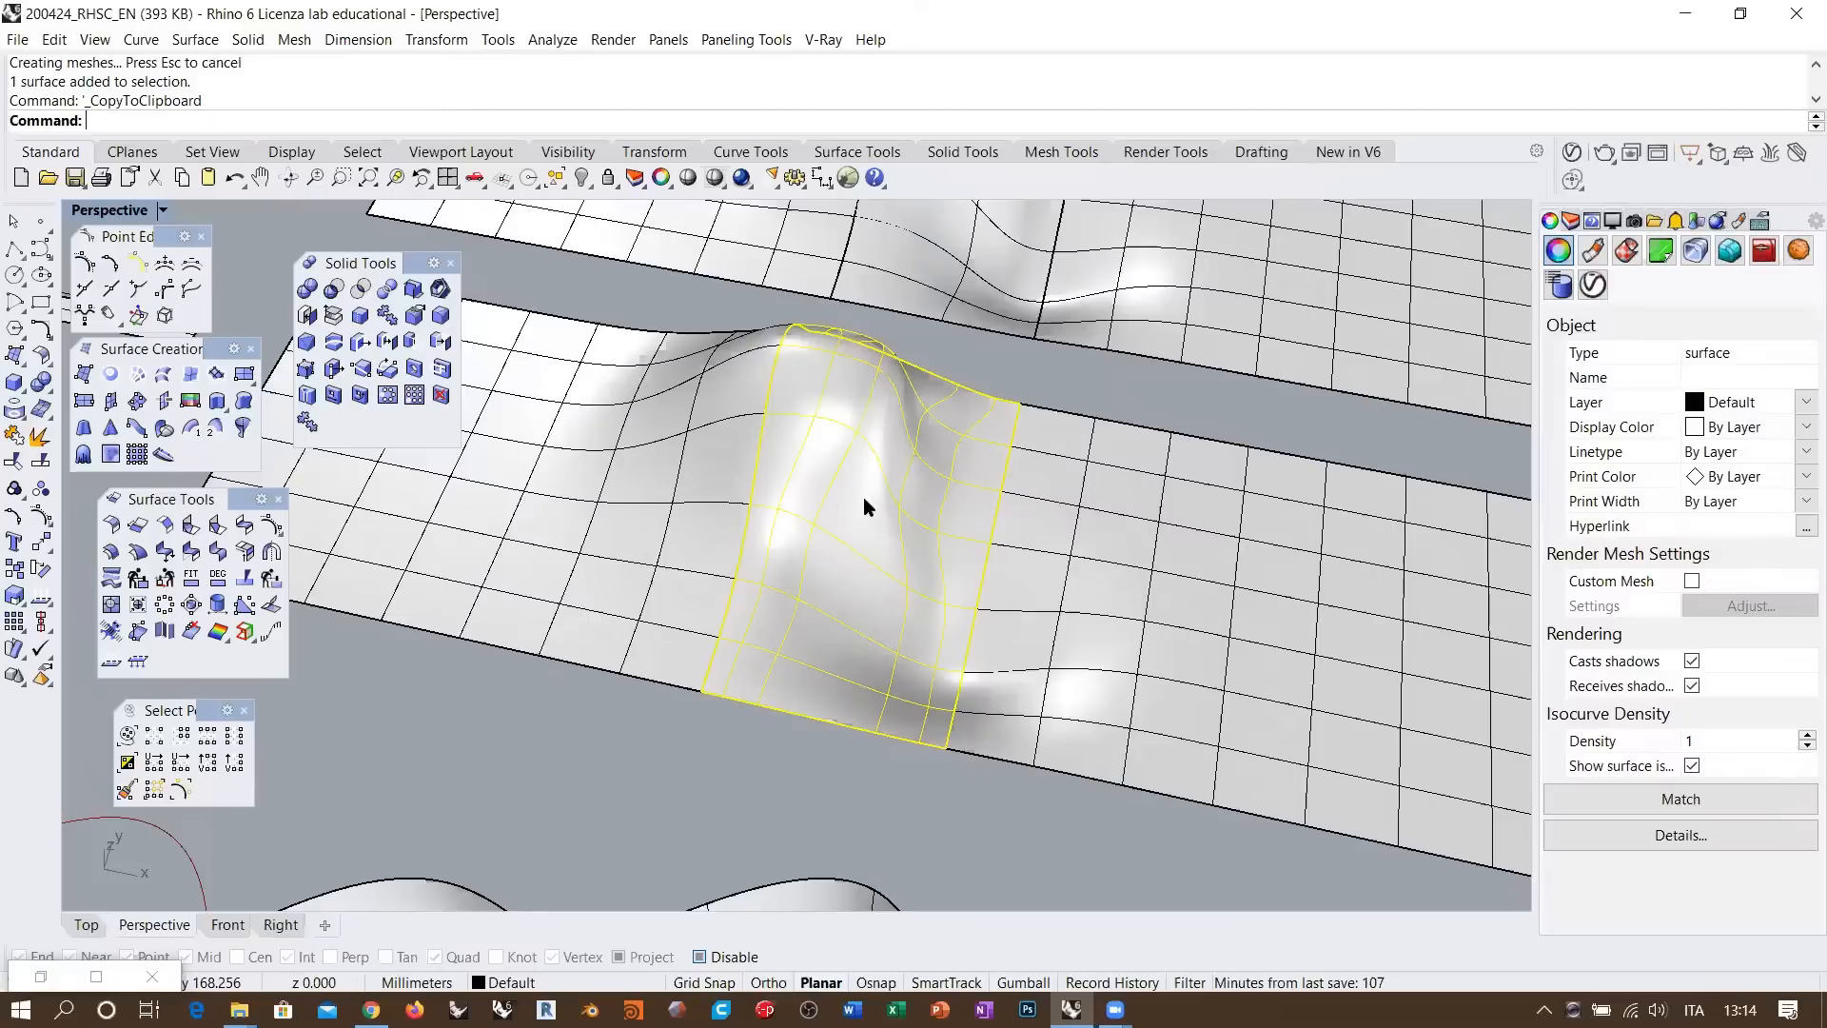
pyautogui.hotkey('ctrl', 'z')
pyautogui.hotkey('ctrl', 'z')
pyautogui.hotkey('ctrl', 'z')
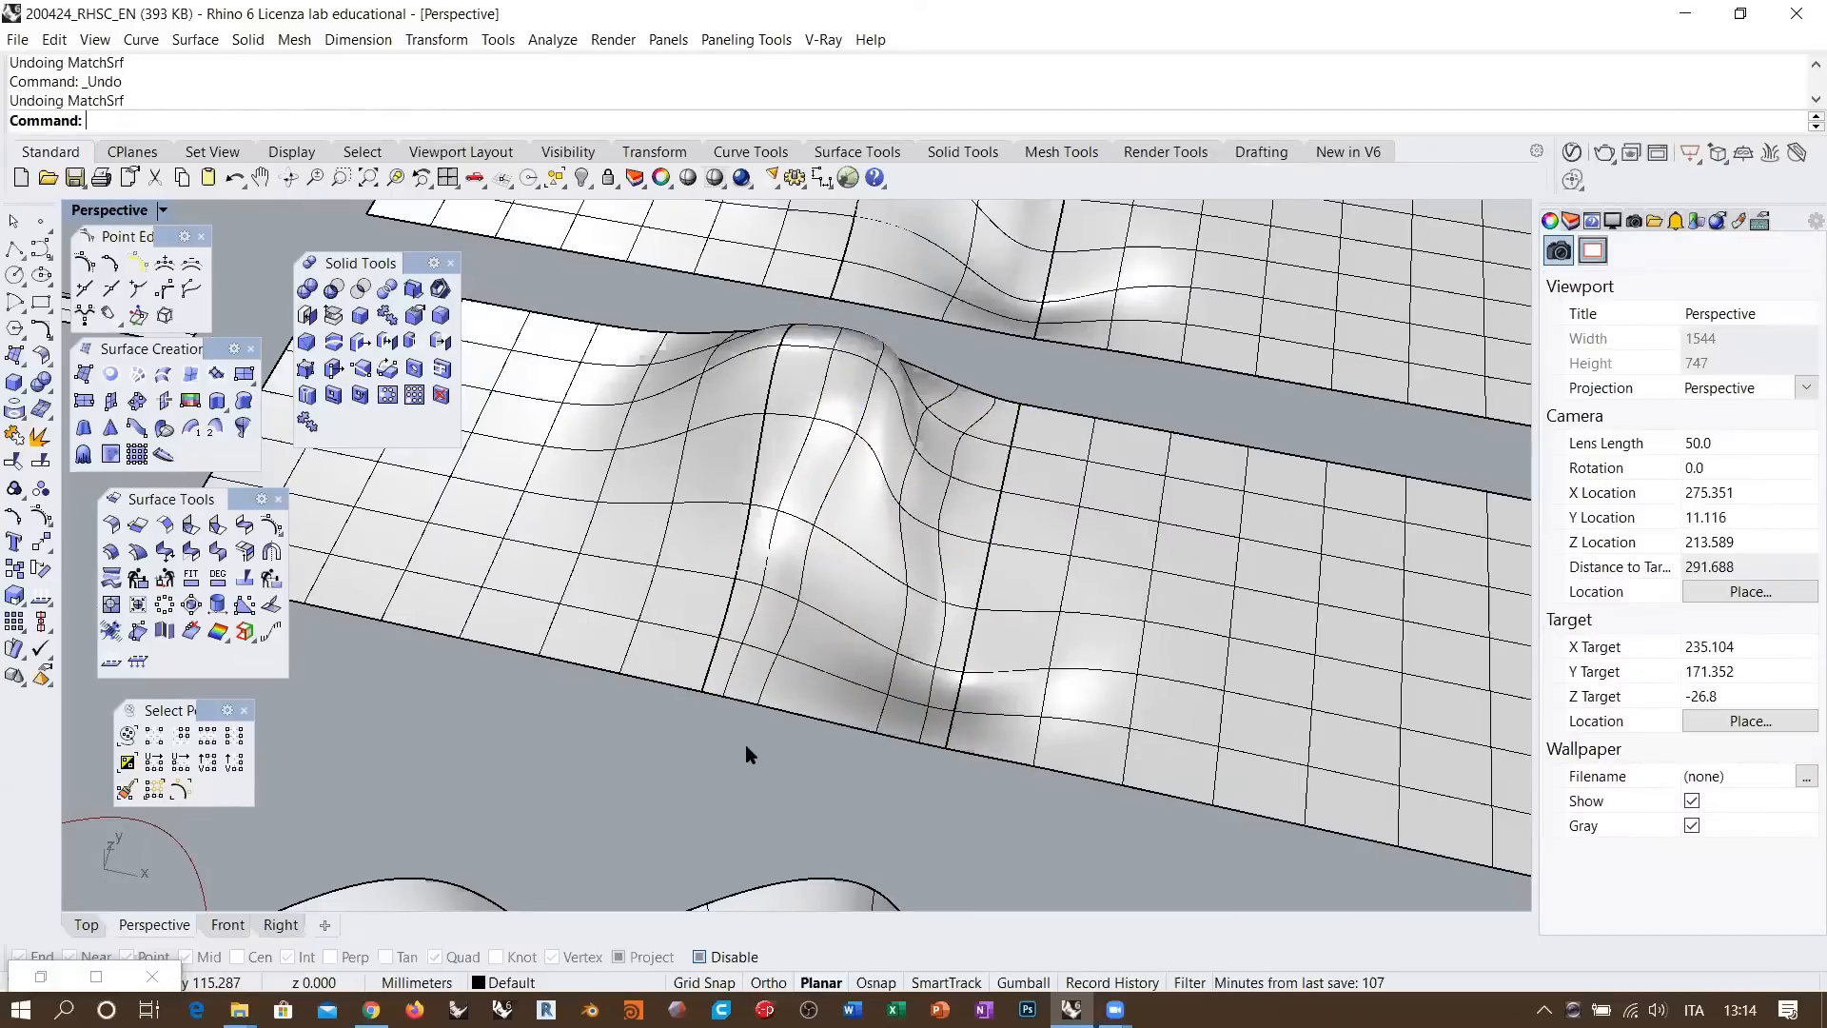
pyautogui.hotkey('ctrl', 'y')
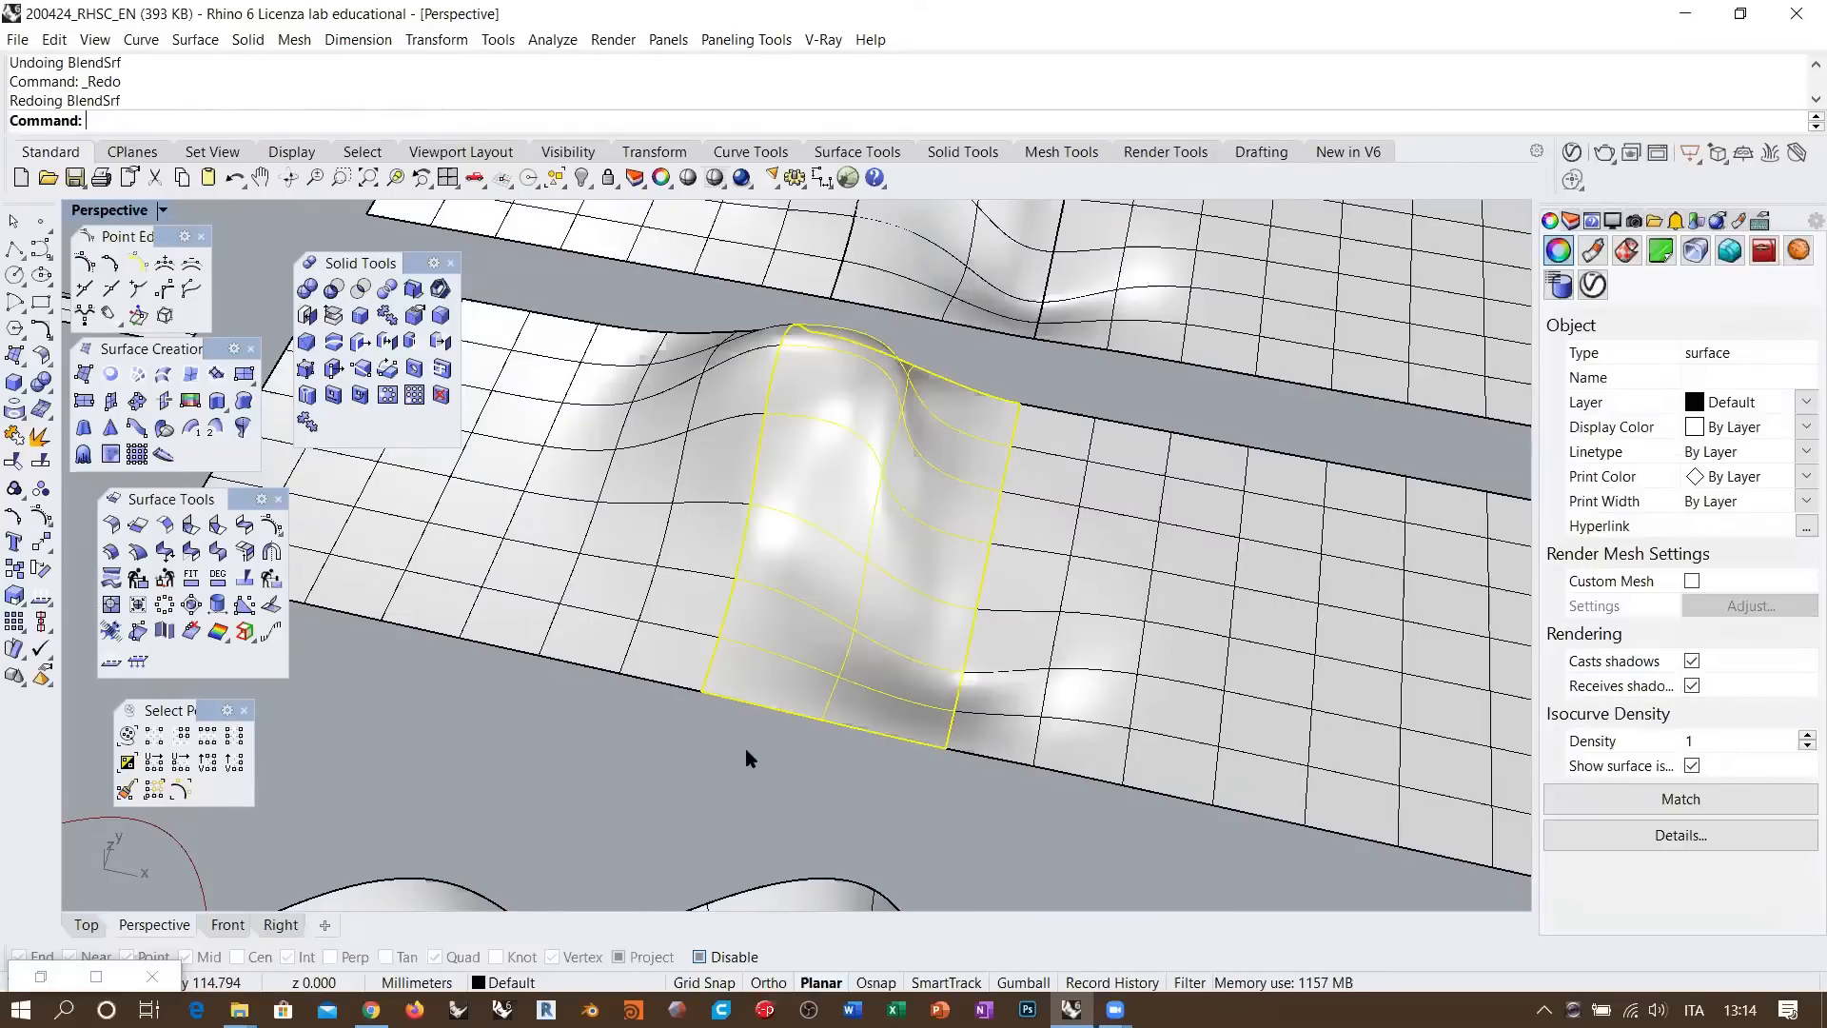
pyautogui.click(745, 748)
# Run a Zebra analysis on the original blend and its two adjoining surfaces and examine stripe continuity along the crest seam
pyautogui.moveTo(745, 748); pyautogui.dragTo(833, 476, button='right')
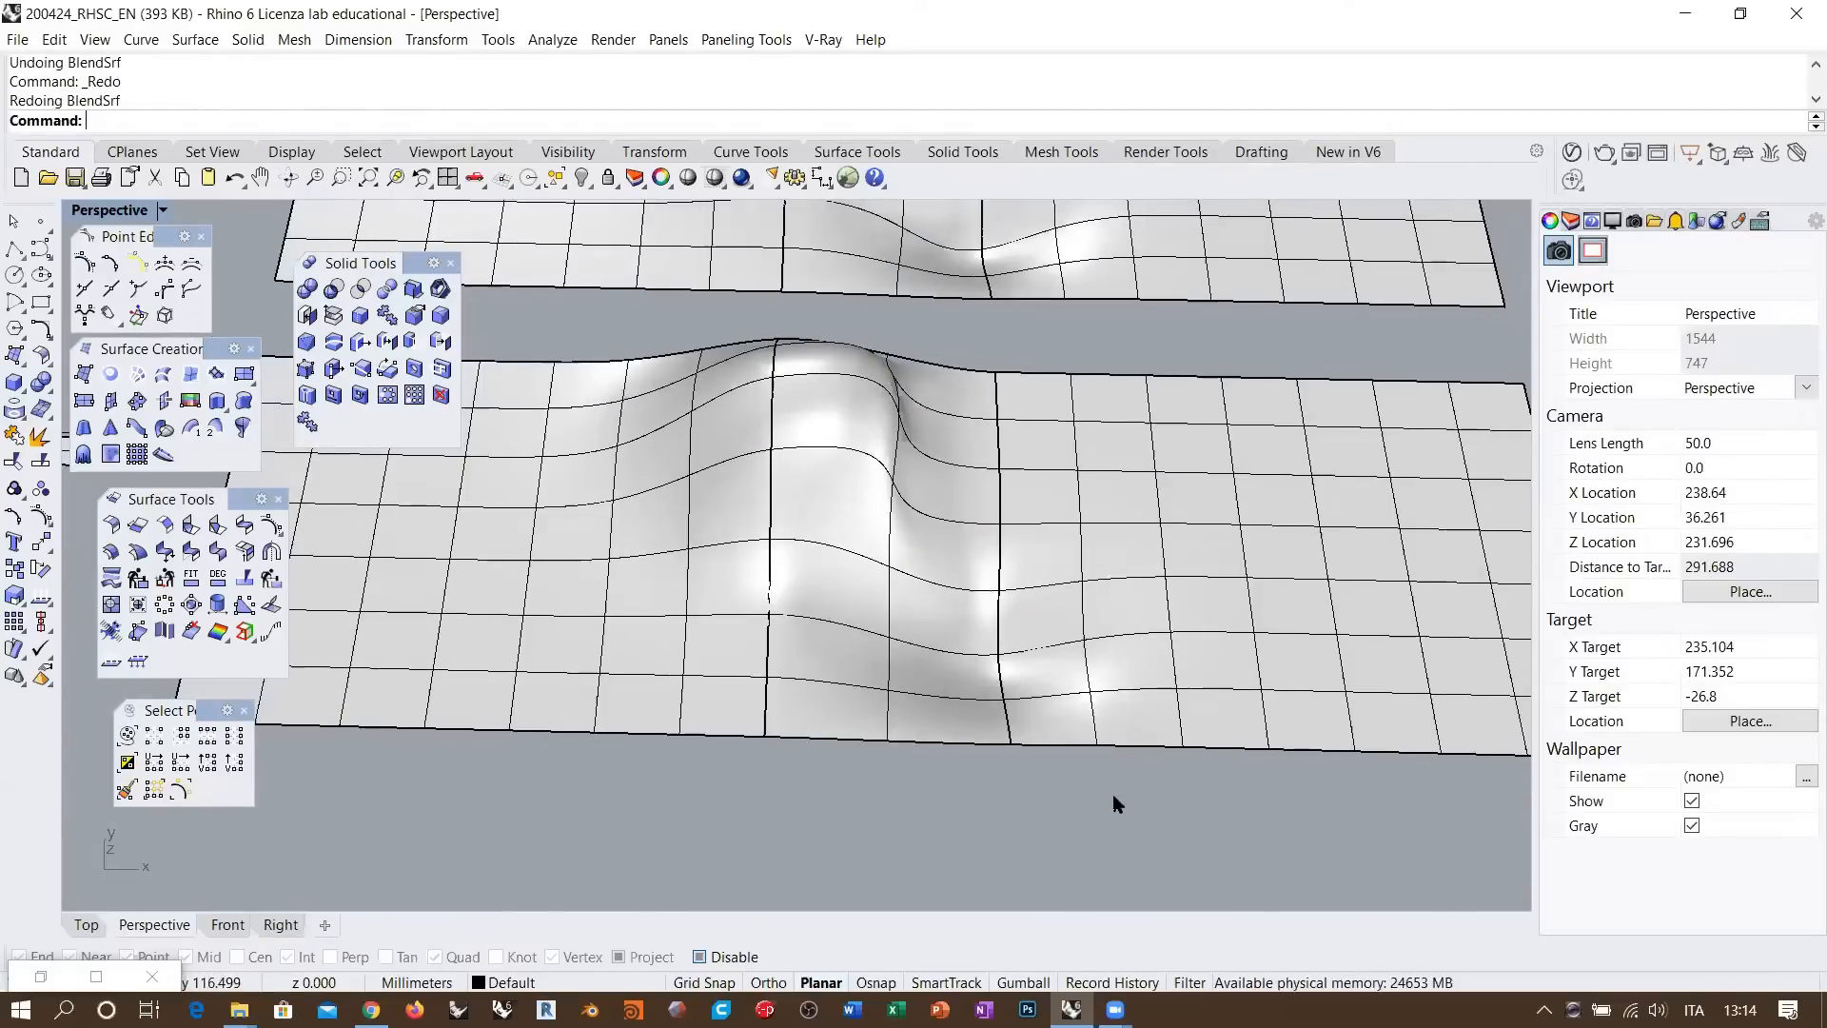
pyautogui.moveTo(1111, 794); pyautogui.dragTo(481, 420)
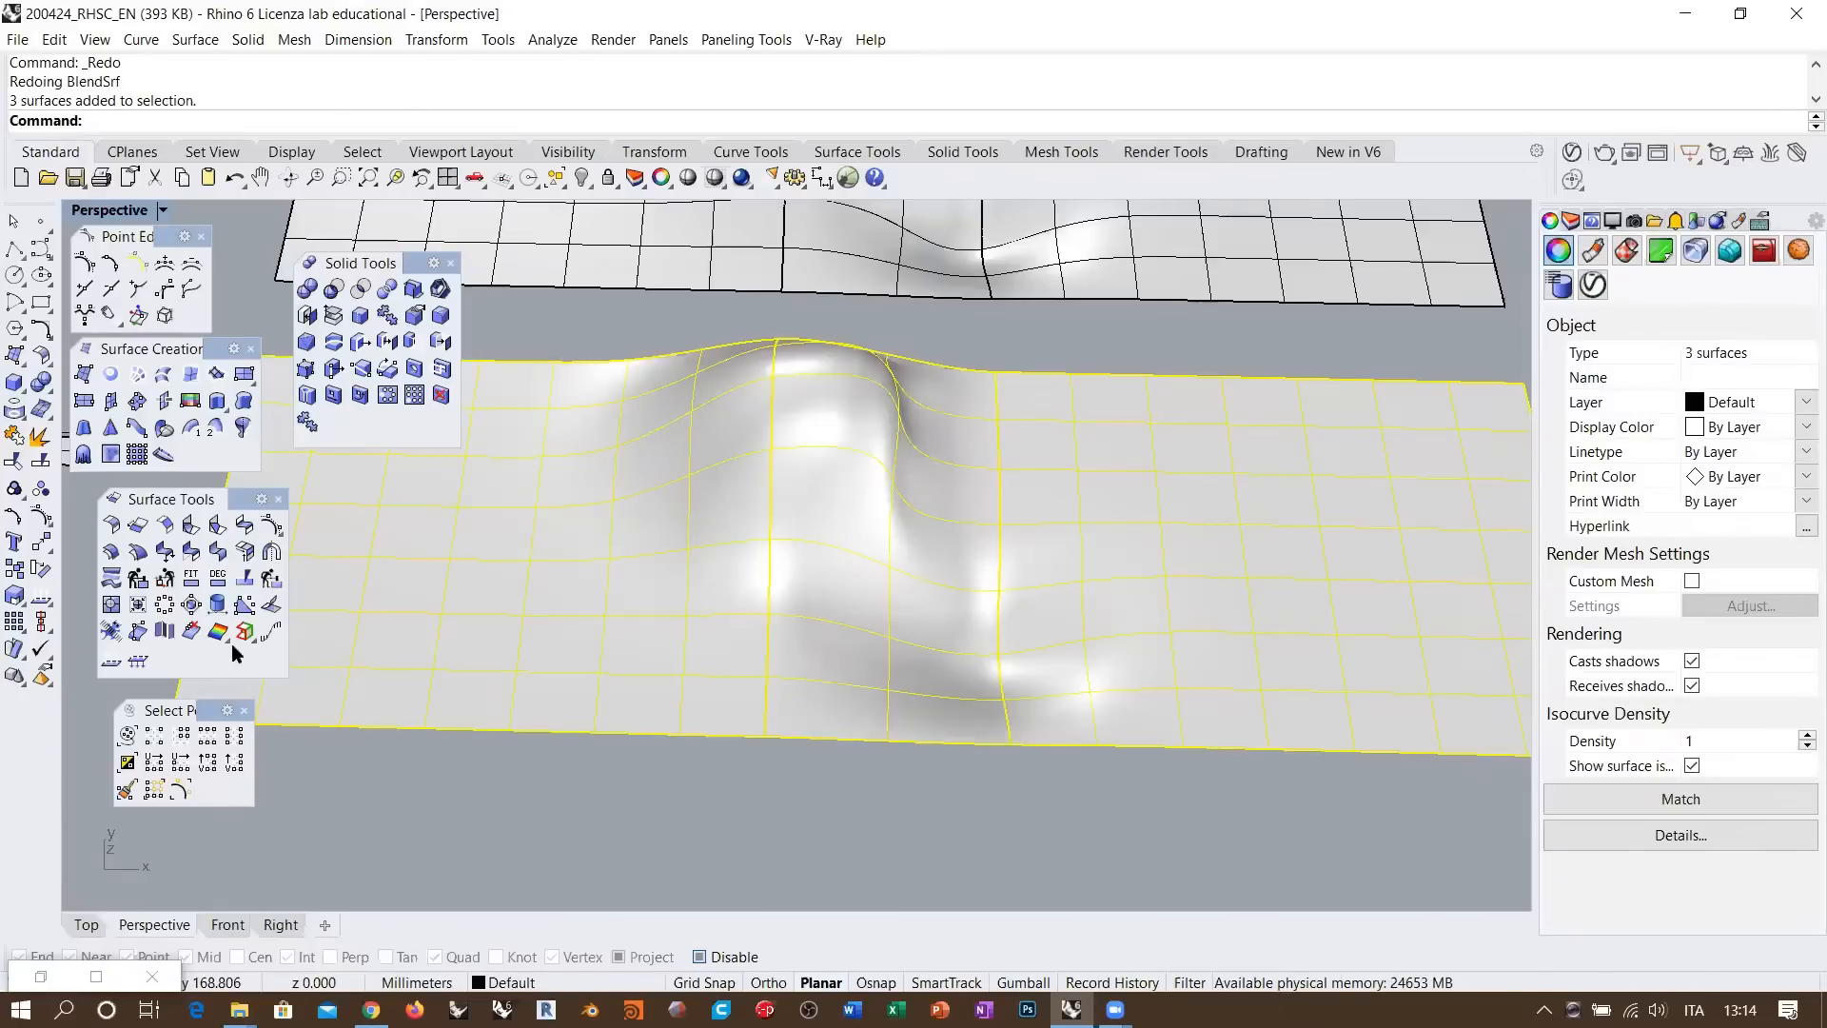
pyautogui.rightClick(563, 99)
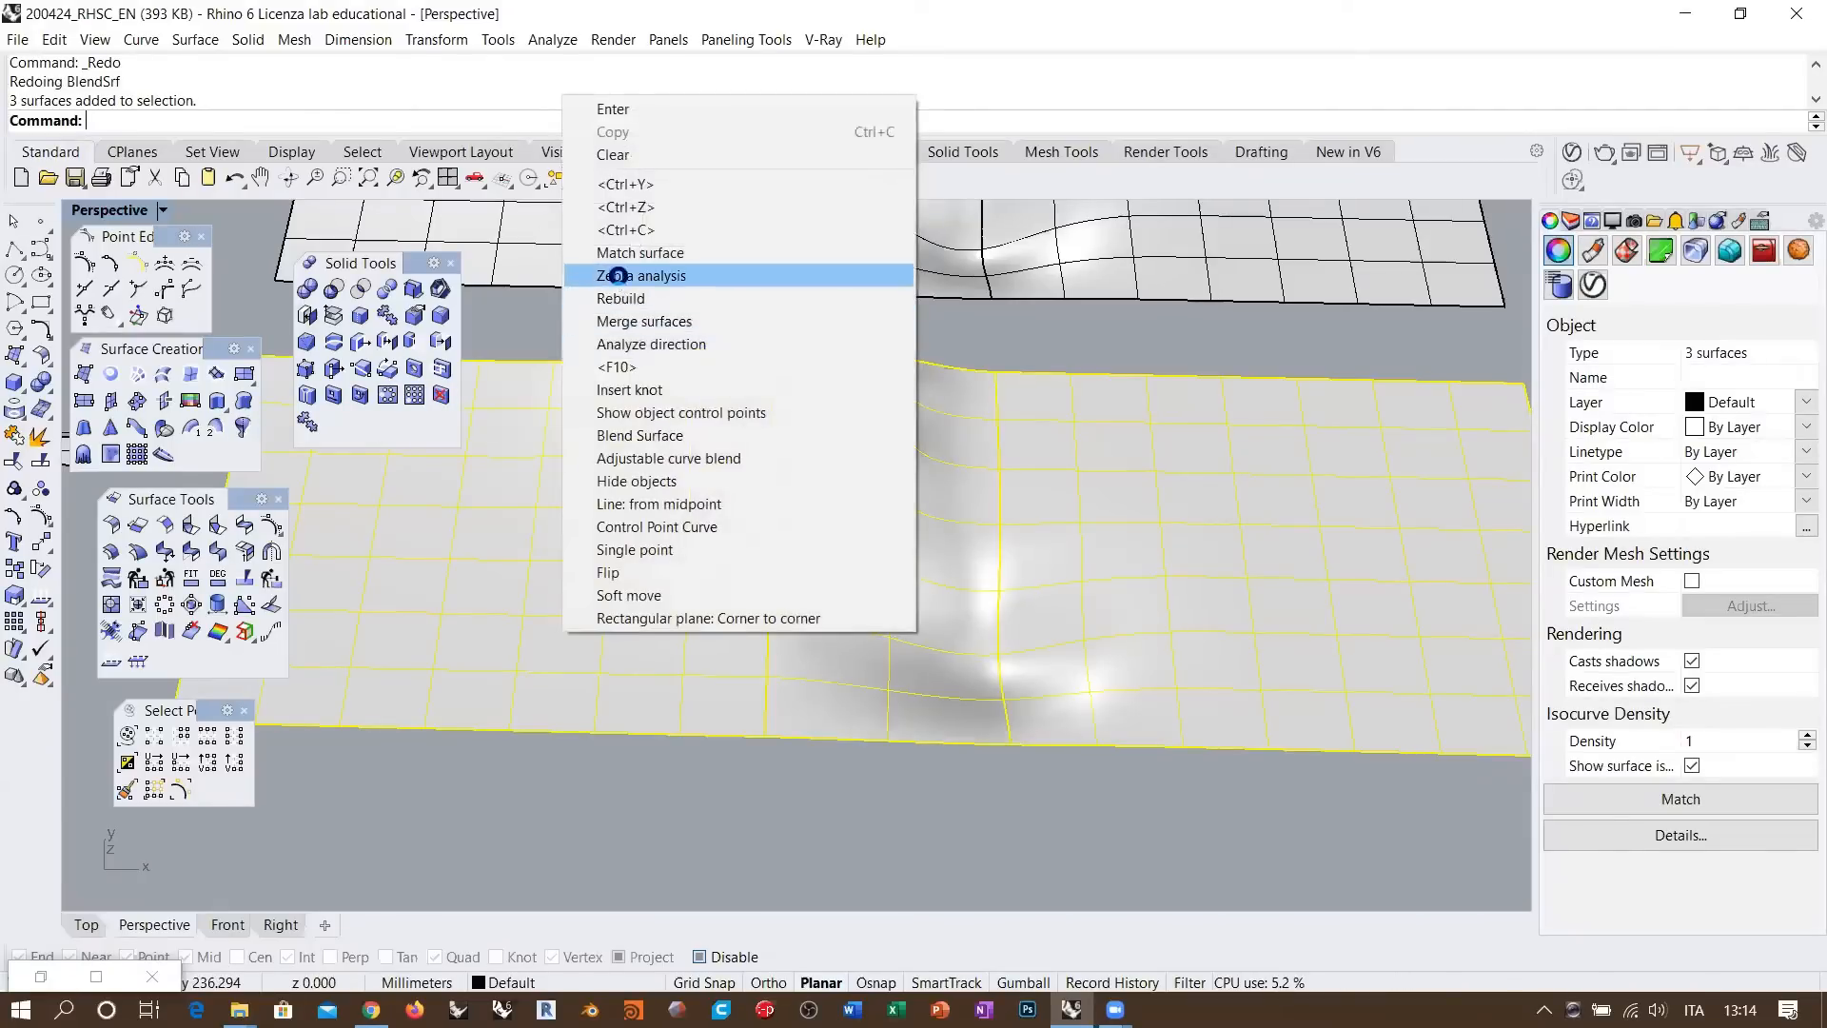
pyautogui.click(618, 275)
pyautogui.moveTo(846, 753); pyautogui.dragTo(820, 581, button='right')
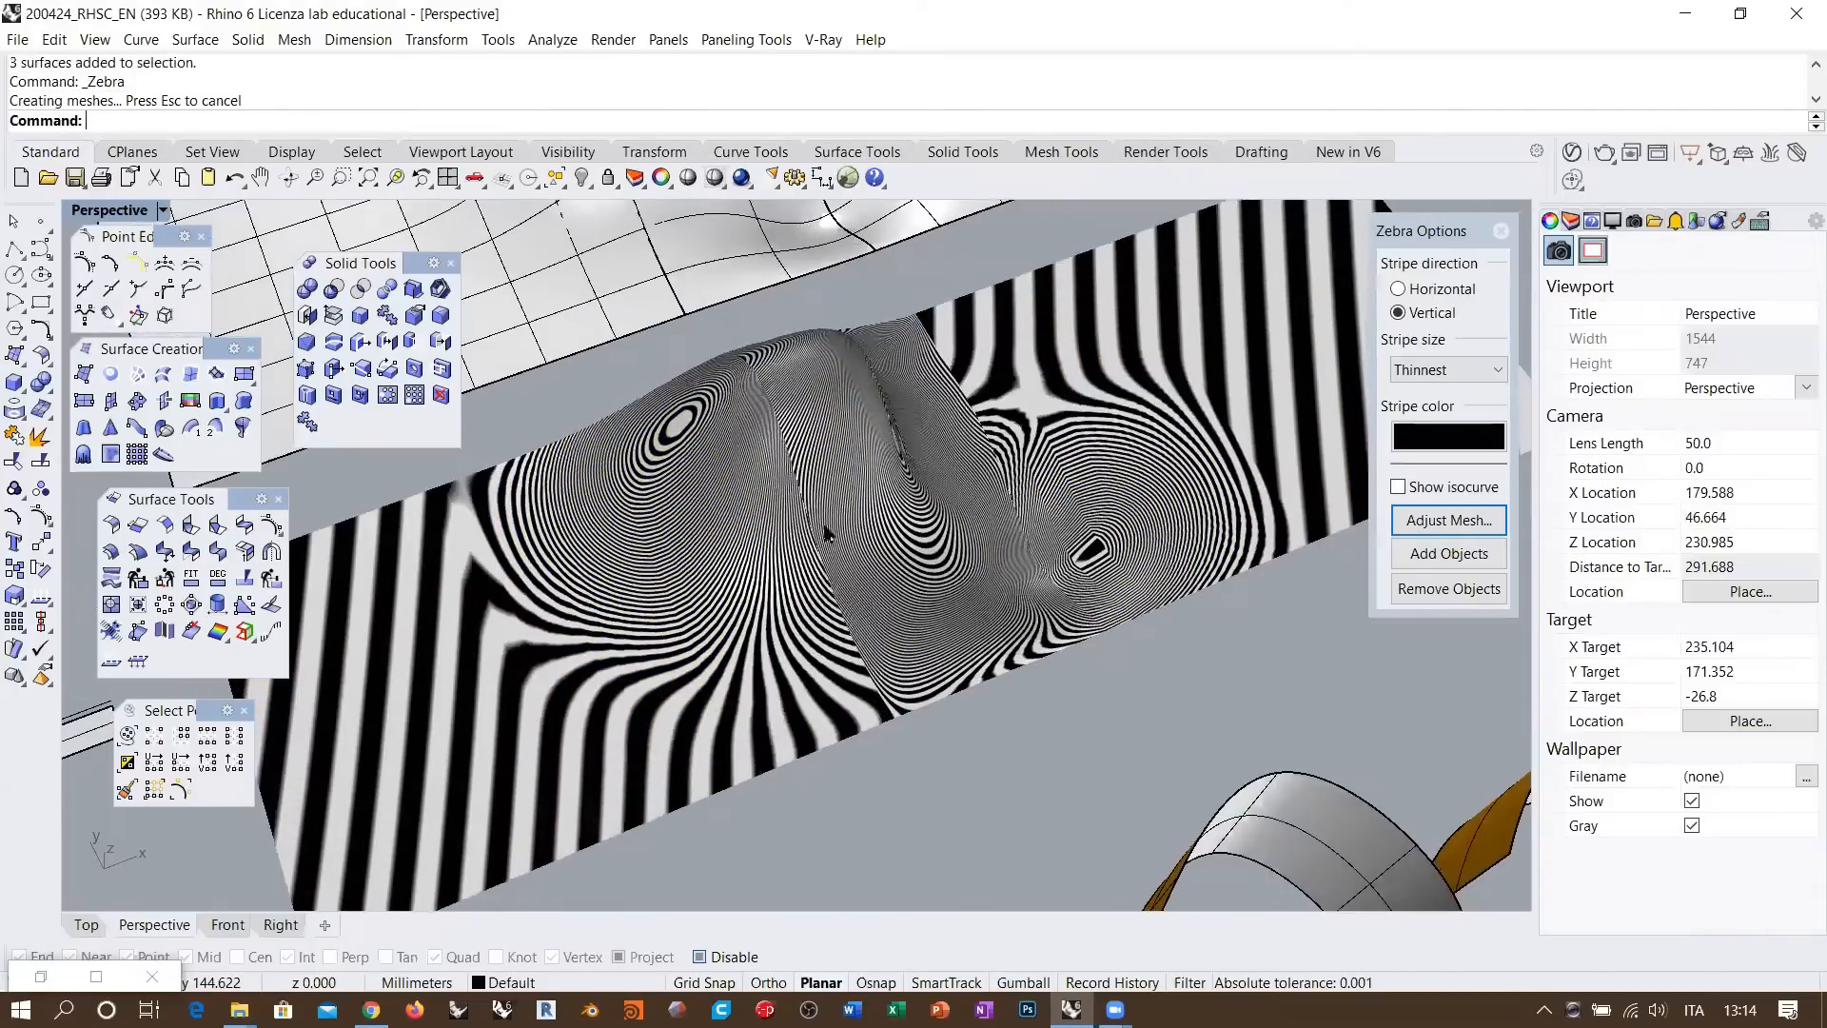
pyautogui.scroll(10, 826, 535)
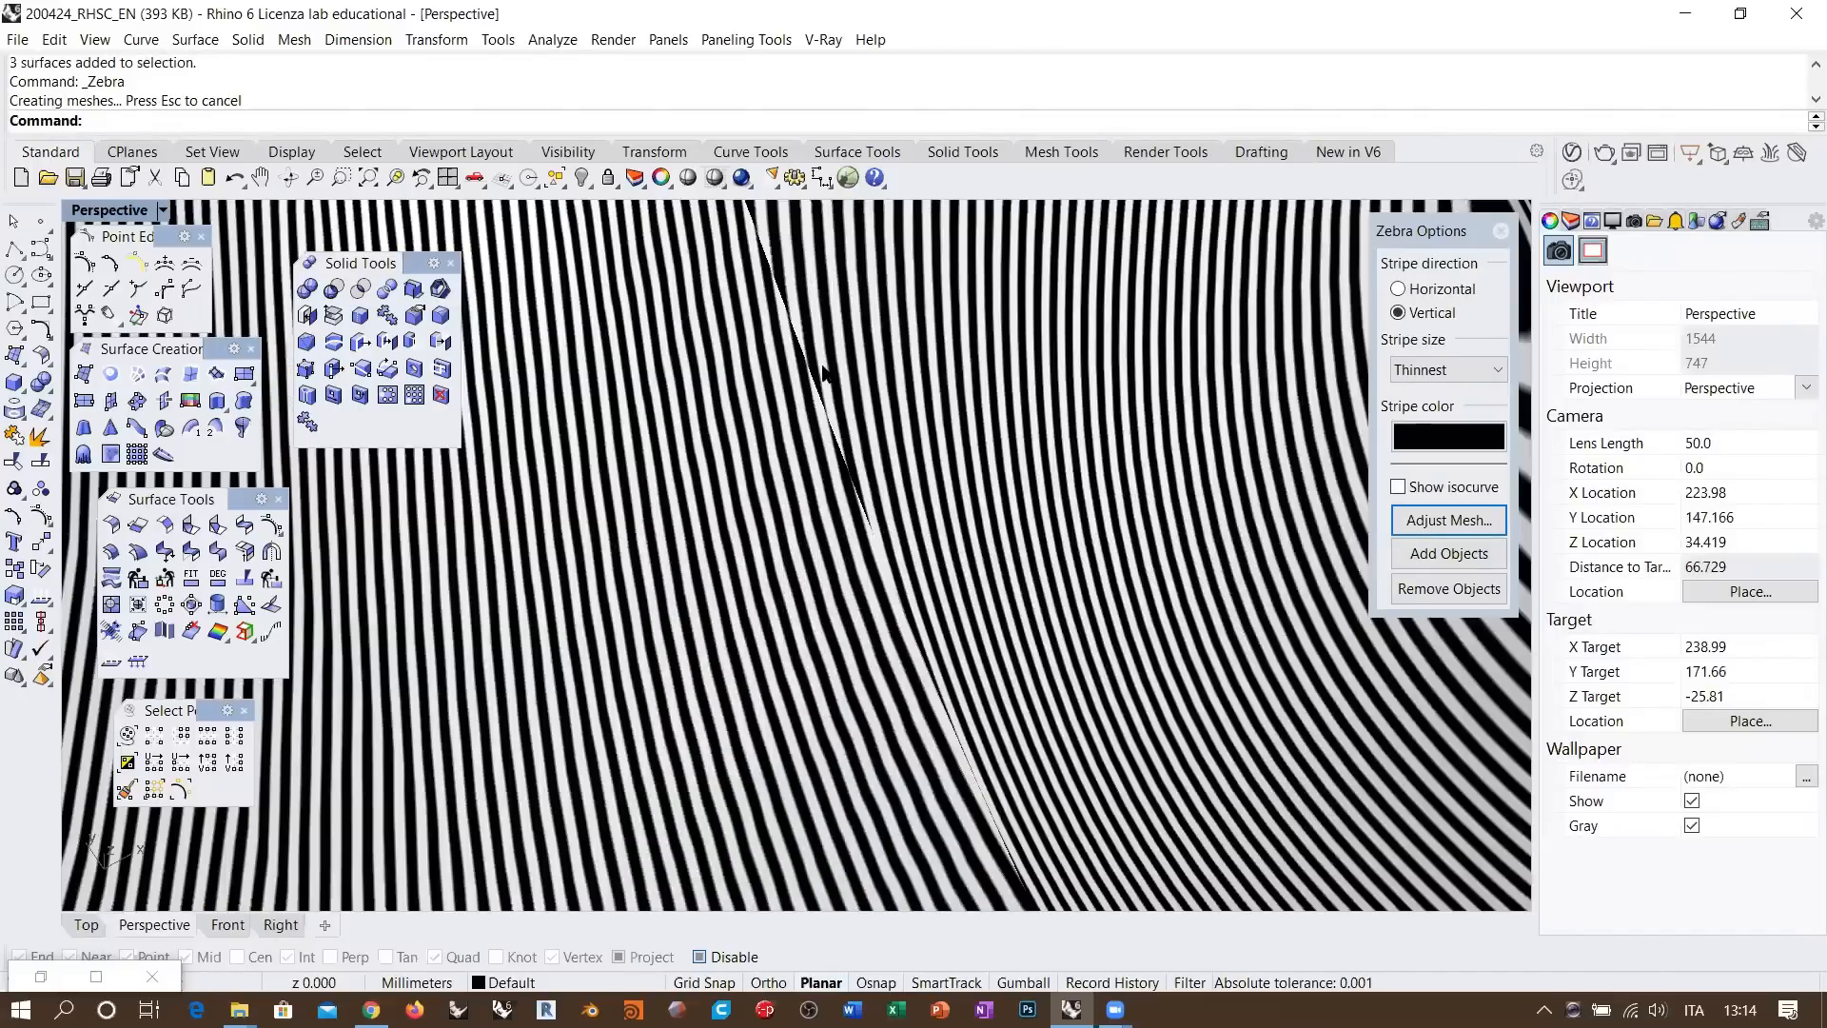
pyautogui.scroll(-3, 828, 381)
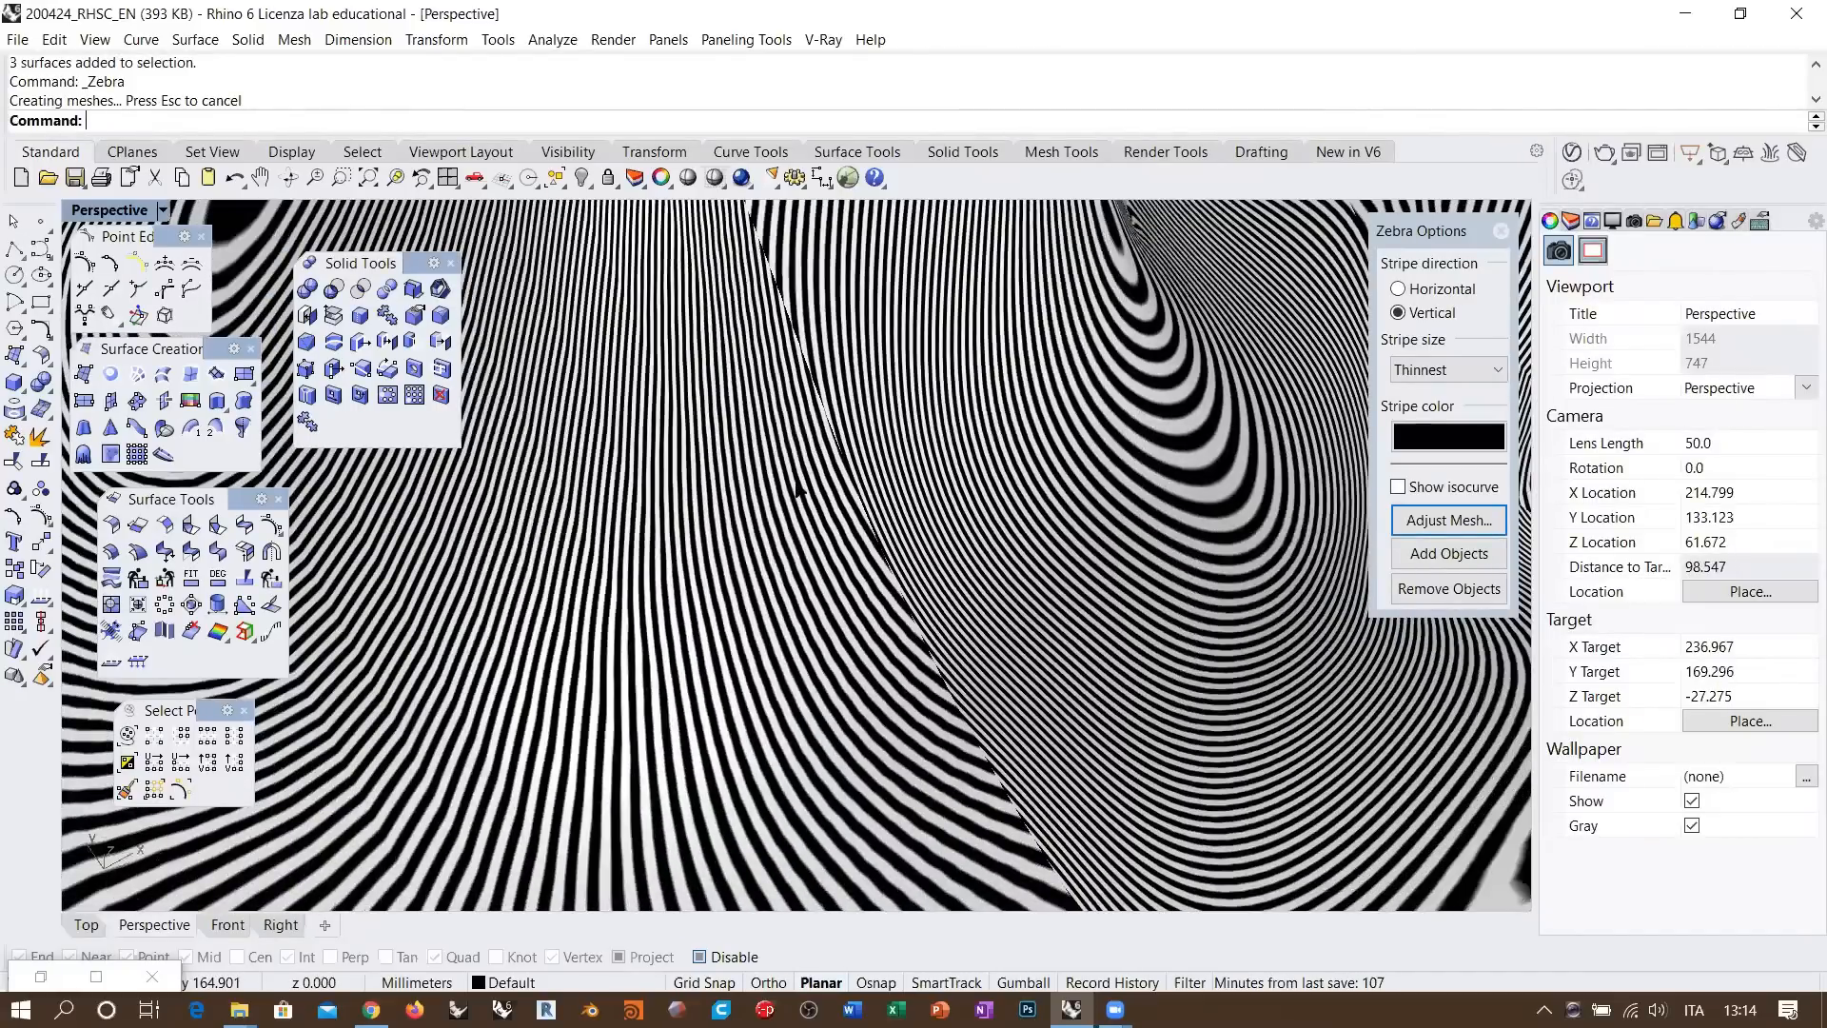
pyautogui.scroll(-4, 797, 488)
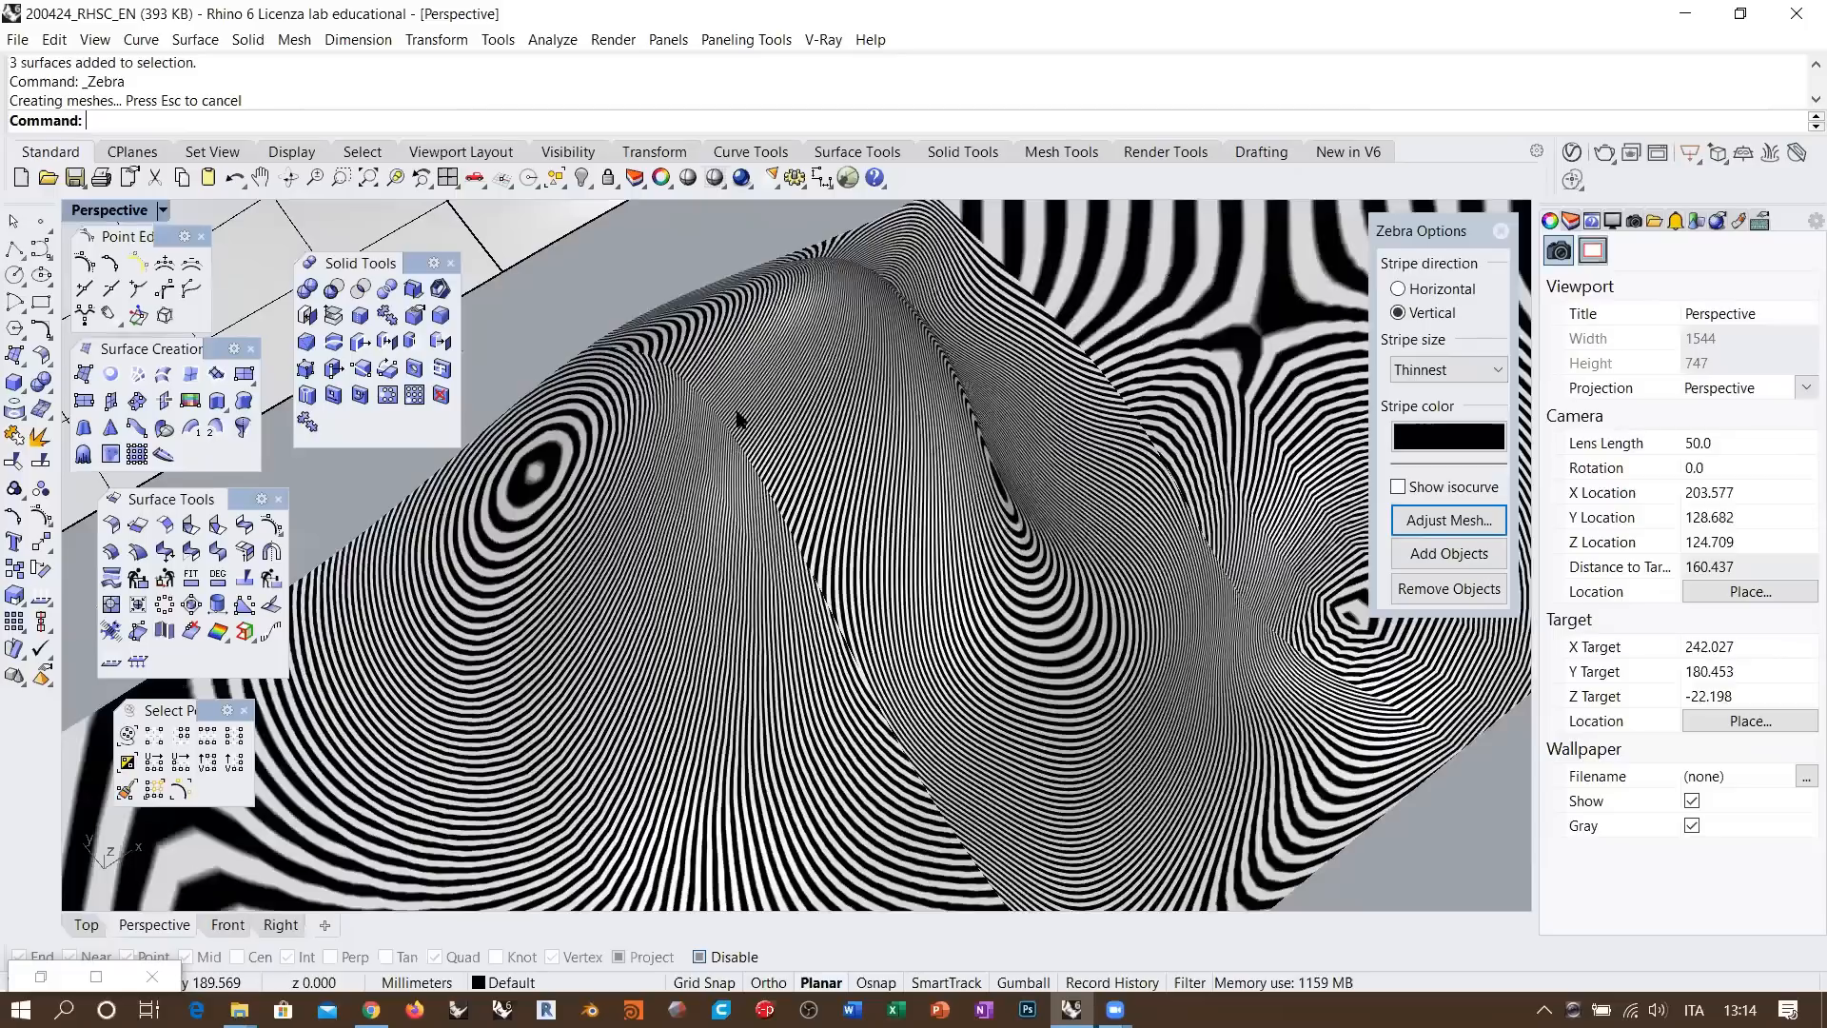
pyautogui.scroll(6, 733, 480)
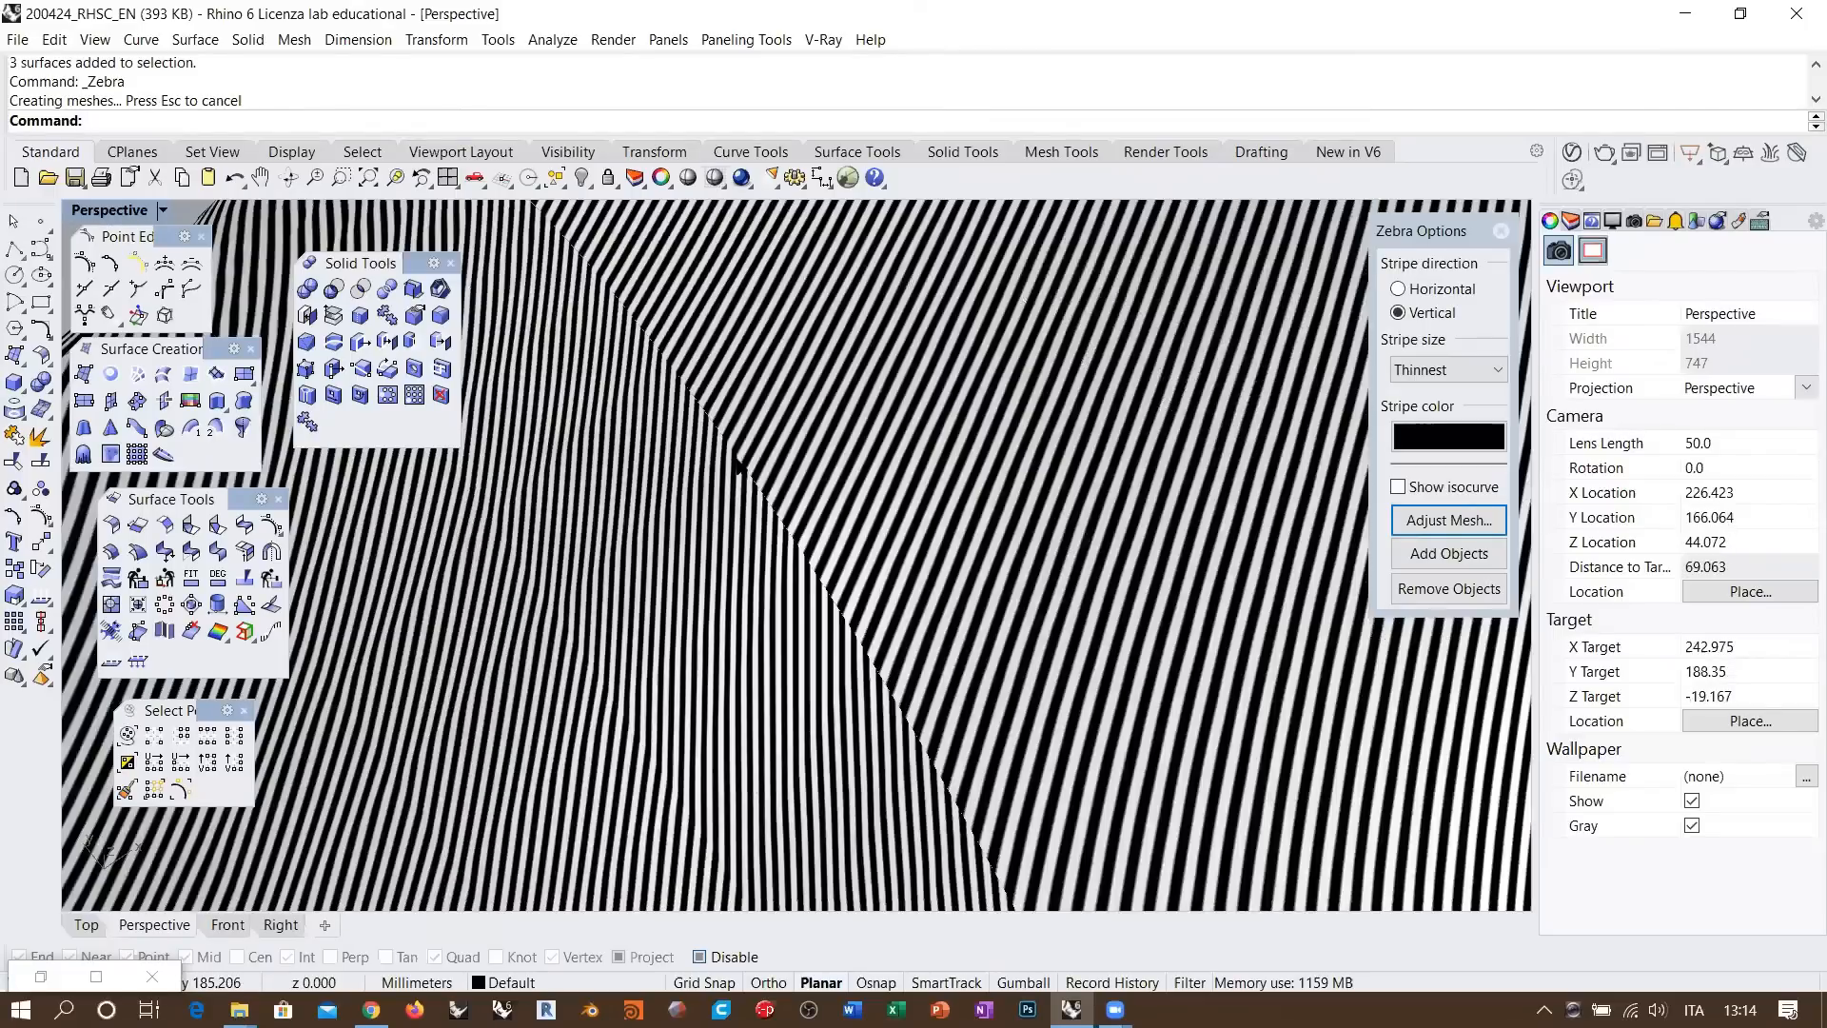
pyautogui.scroll(2, 898, 624)
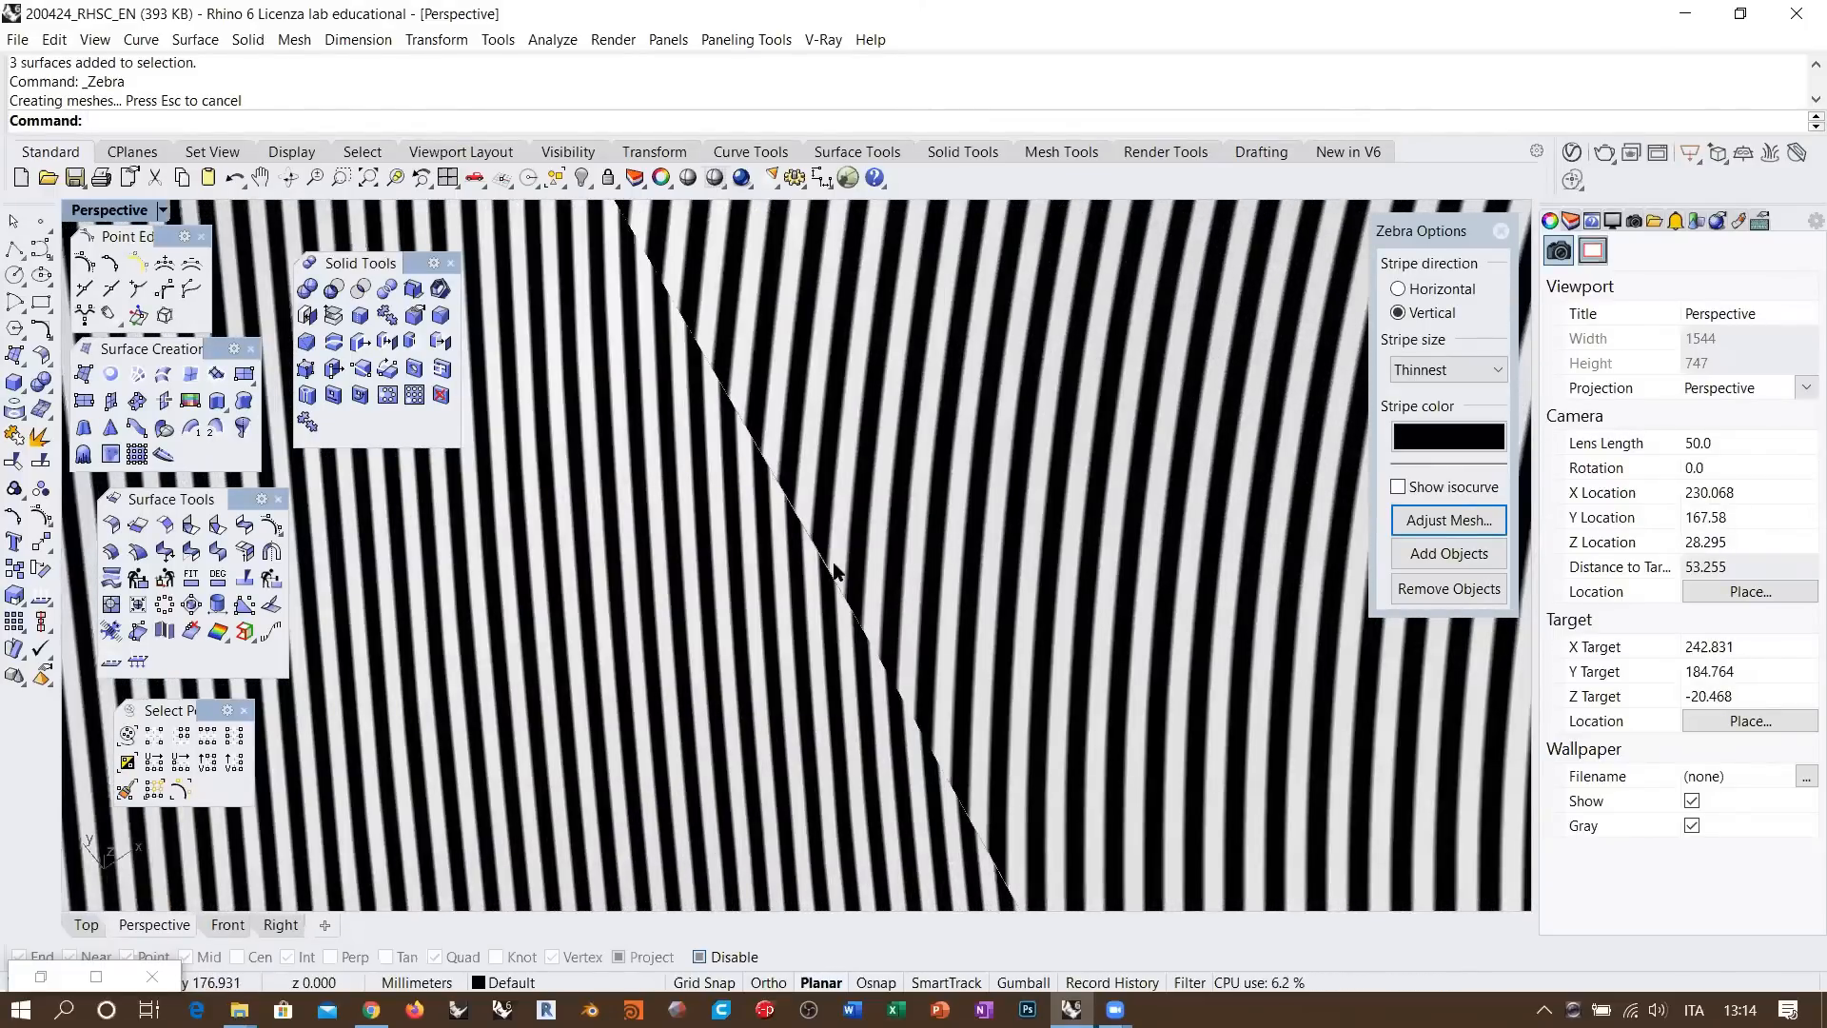
pyautogui.scroll(-3, 910, 563)
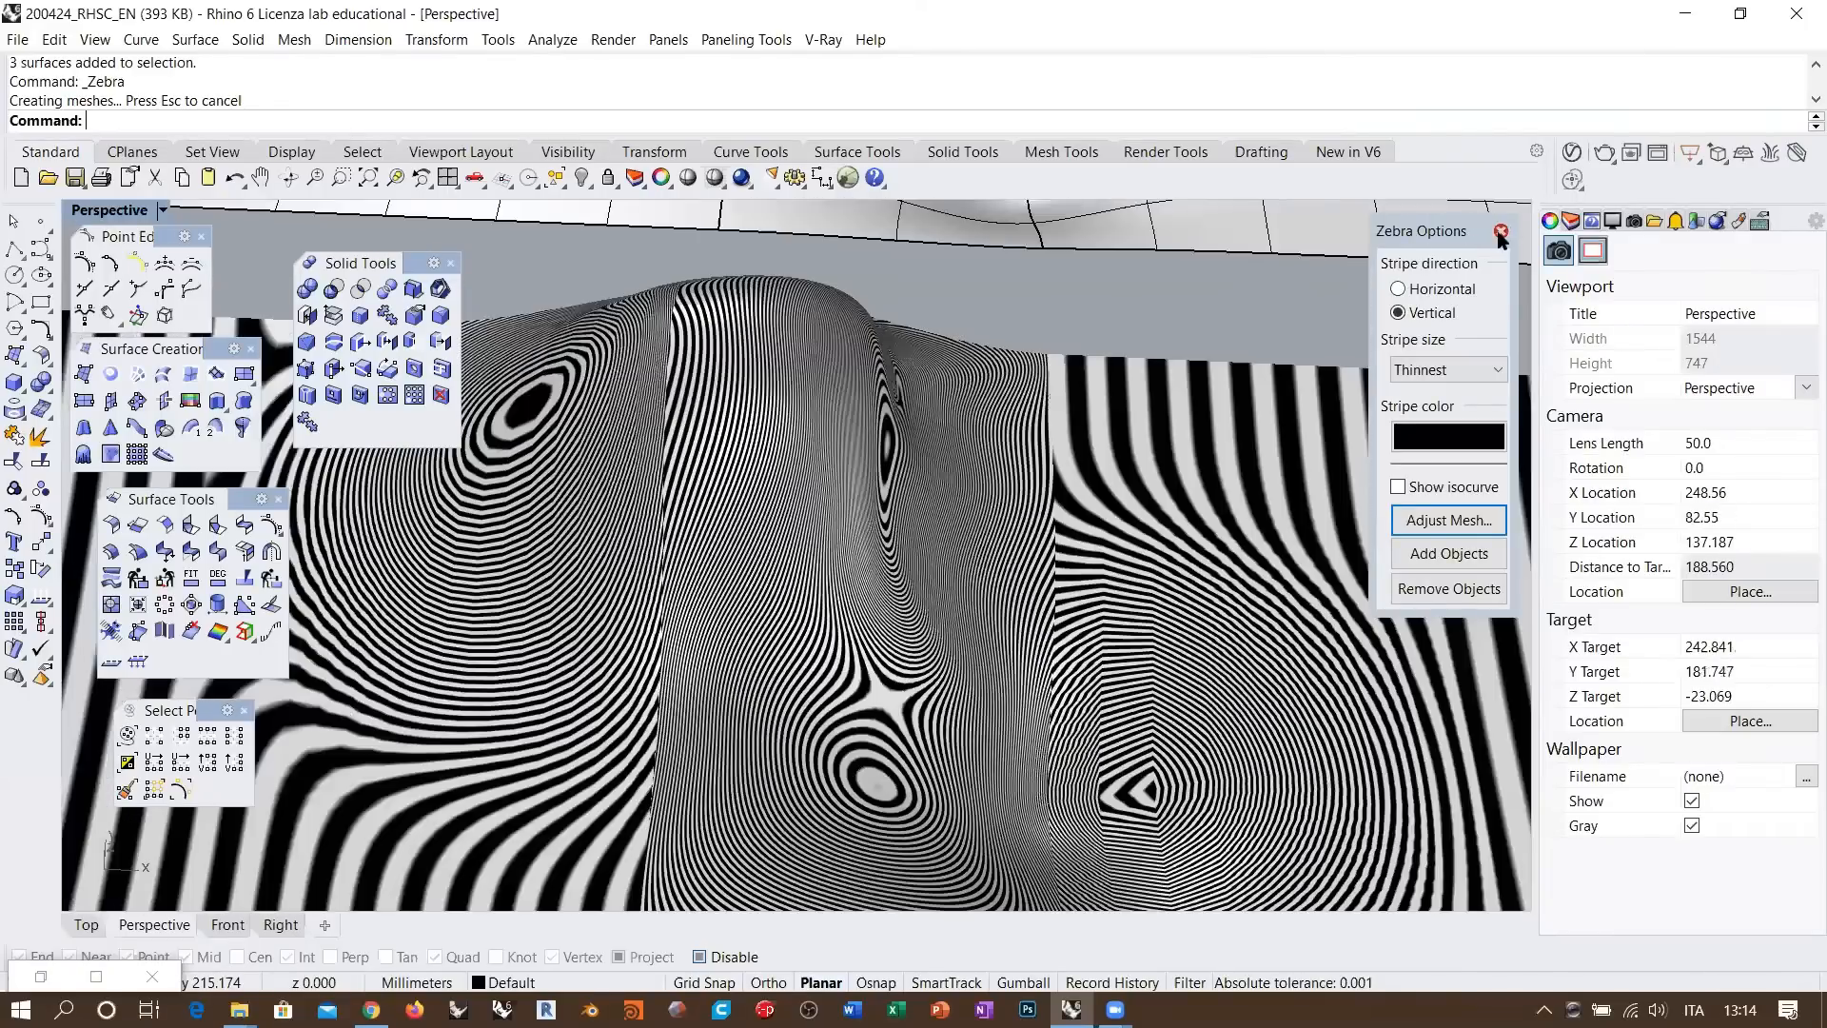
# End the Zebra analysis and delete the original blend surface between the two curved surfaces
pyautogui.click(1501, 231)
pyautogui.moveTo(990, 394); pyautogui.dragTo(775, 431, button='right')
pyautogui.click(780, 428)
pyautogui.press('Delete')
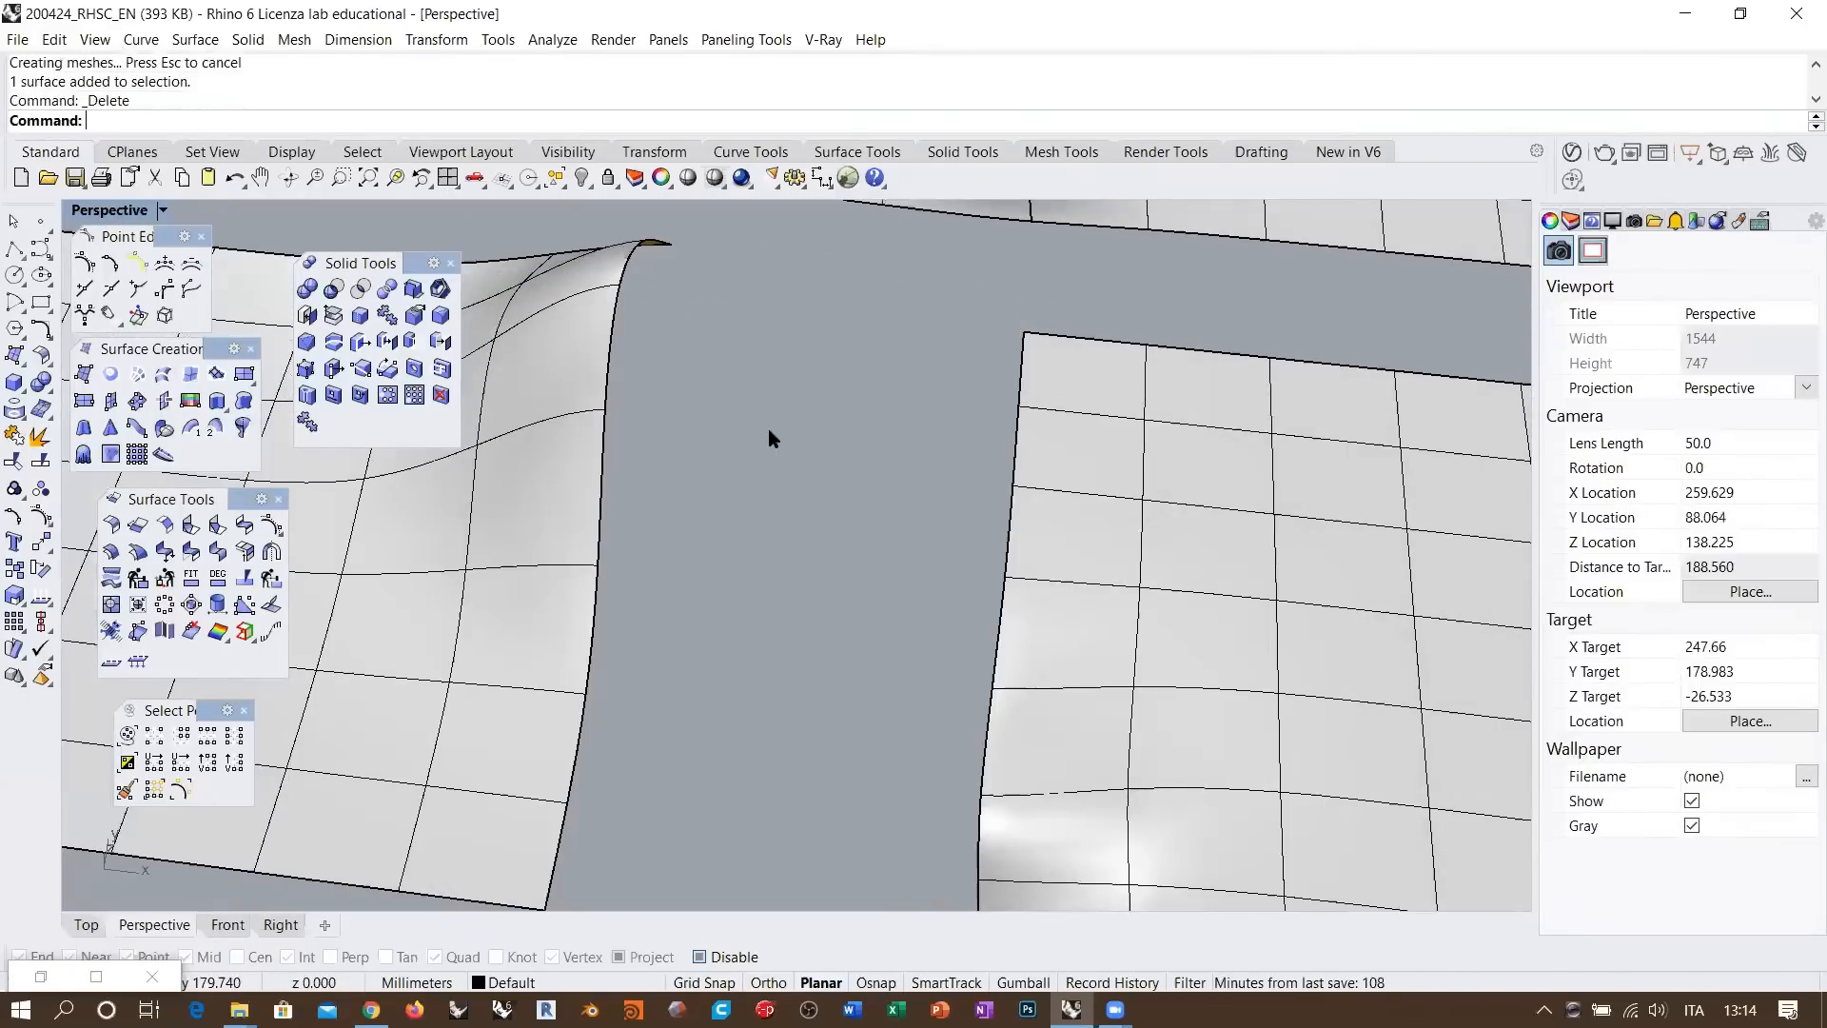
# Create a blend surface between the facing edges of the two curved surfaces, with Tangency continuity at both edges and Interior shapes on
pyautogui.scroll(-2, 742, 442)
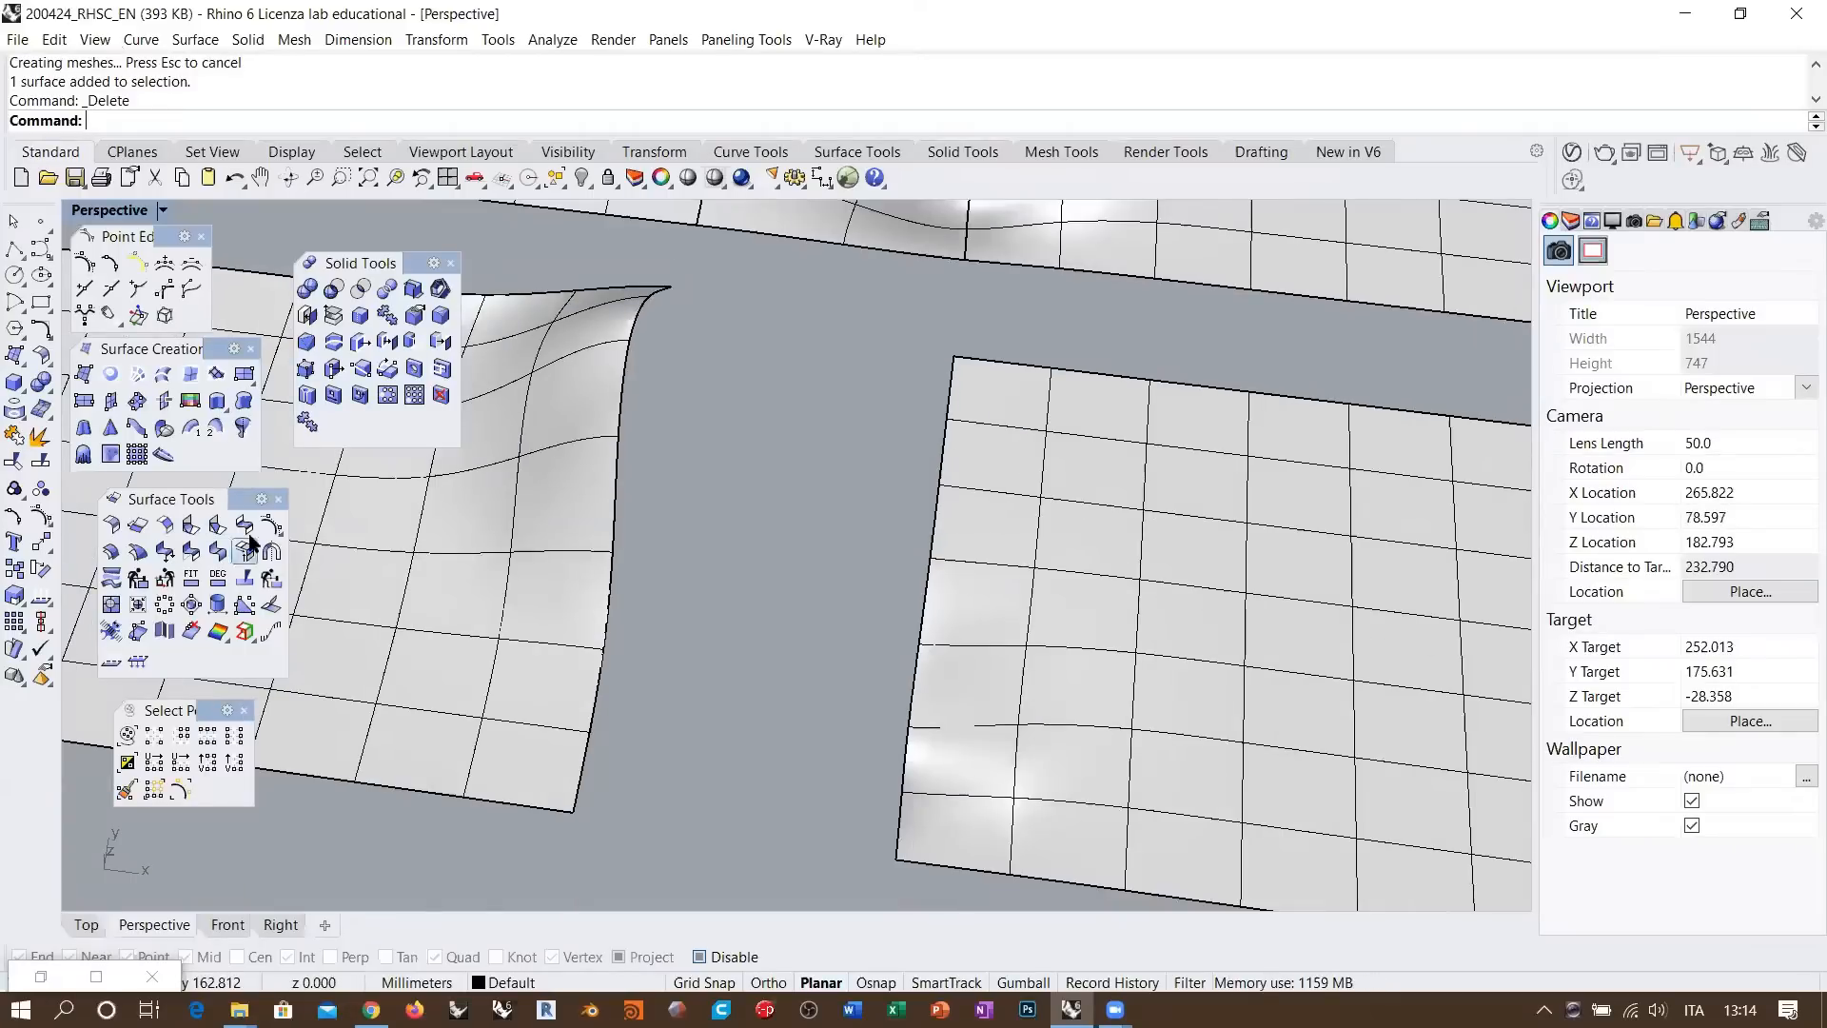
pyautogui.click(244, 524)
pyautogui.click(632, 369)
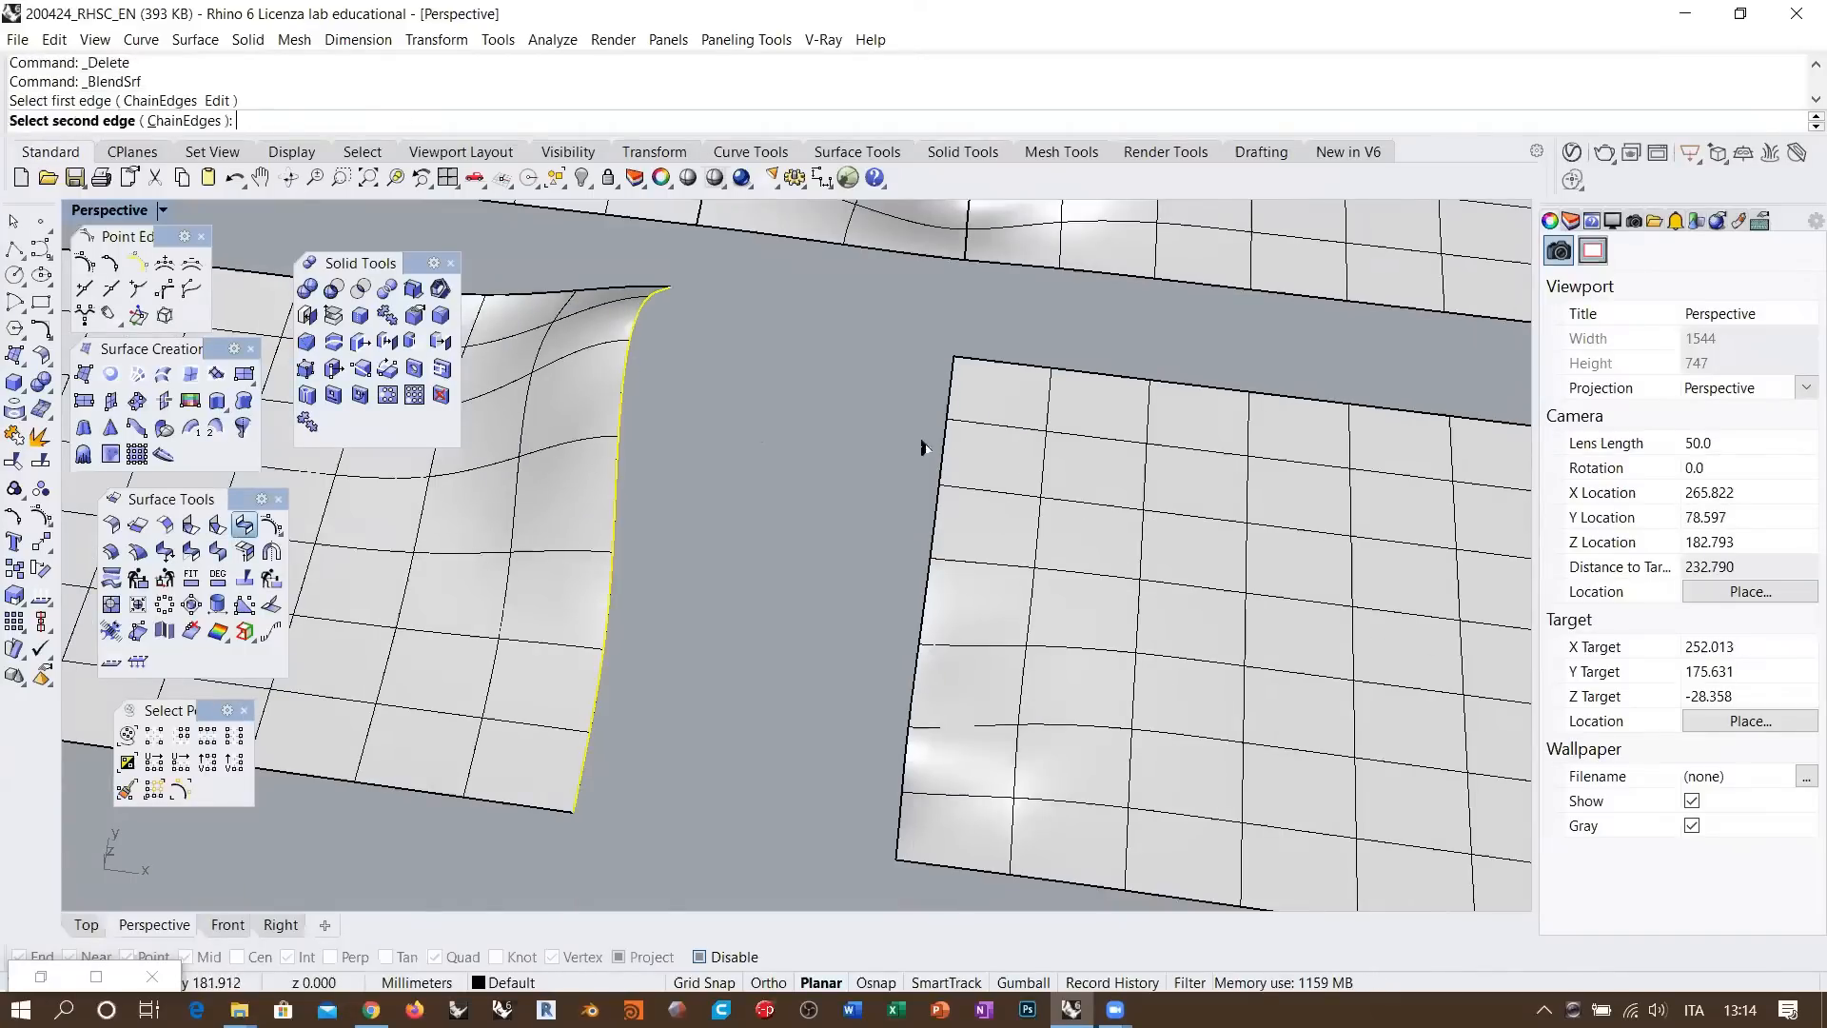
pyautogui.click(942, 448)
pyautogui.moveTo(812, 461); pyautogui.dragTo(1082, 603, button='right')
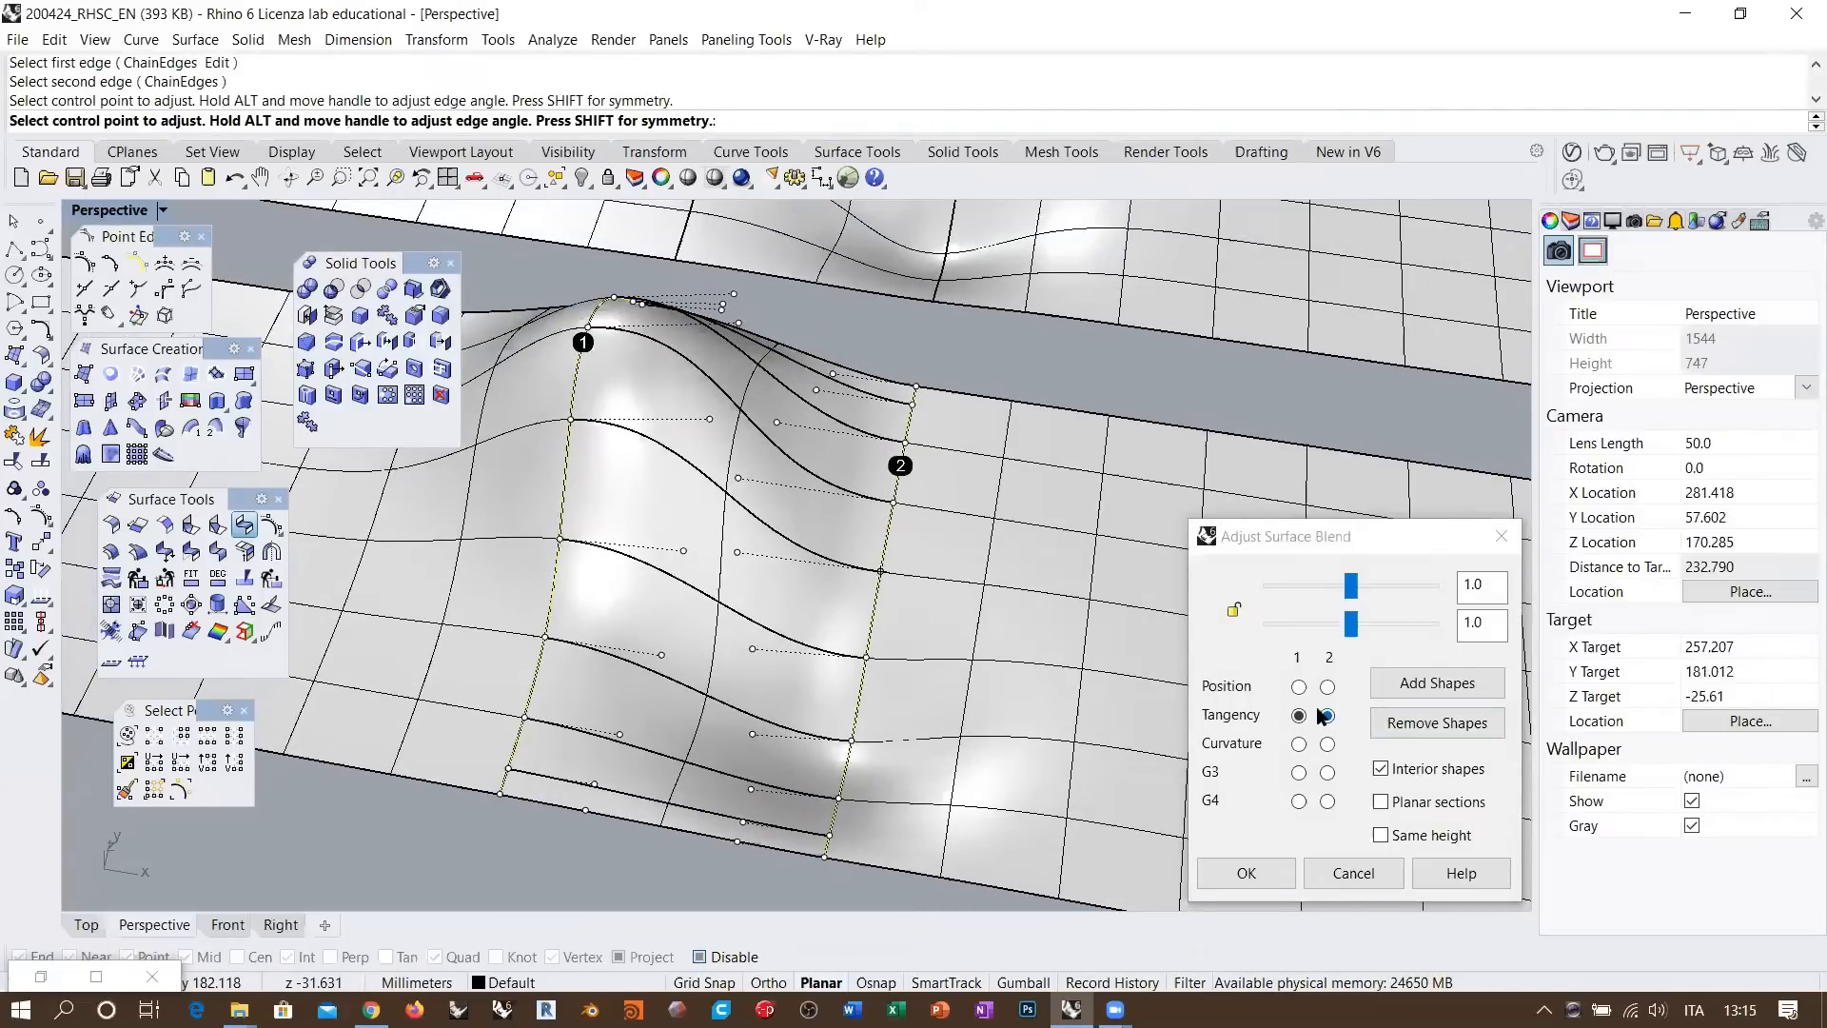
pyautogui.moveTo(815, 497); pyautogui.dragTo(1100, 660, button='right')
pyautogui.click(1247, 872)
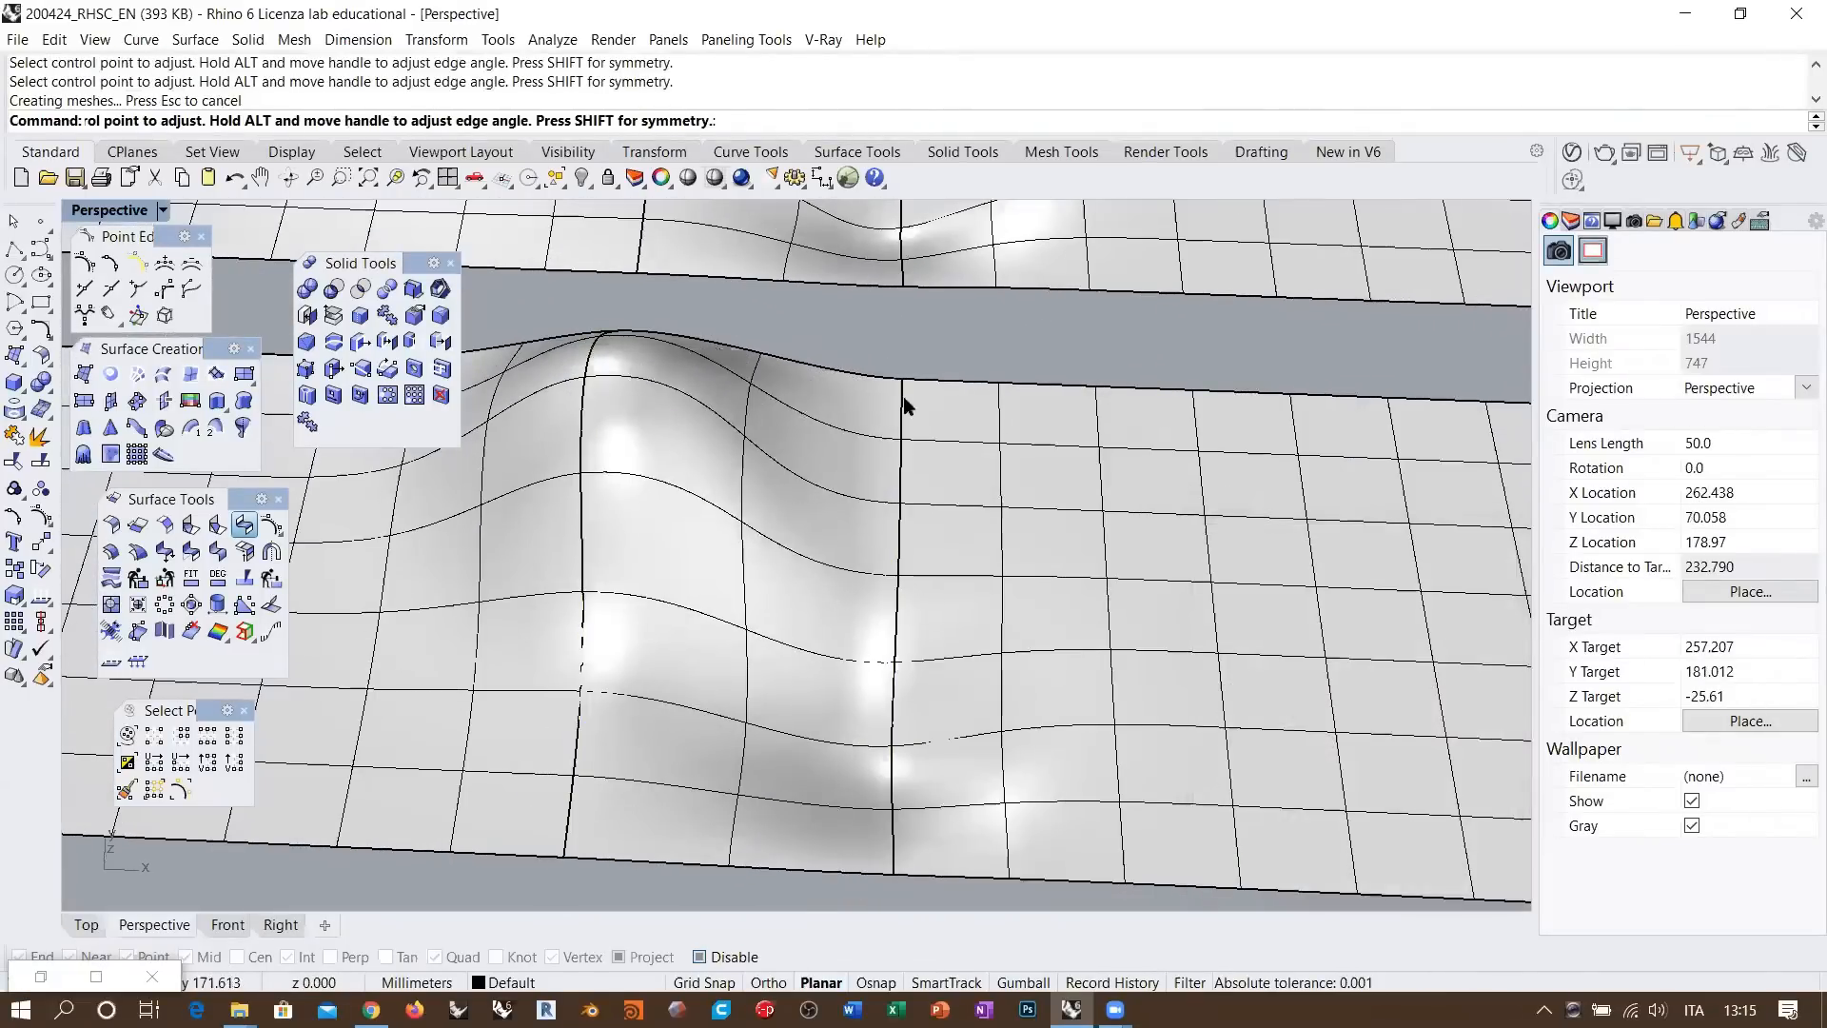
# Run a Zebra analysis on the tangent blend and its two adjoining surfaces
pyautogui.moveTo(937, 331); pyautogui.dragTo(464, 571)
pyautogui.rightClick(595, 102)
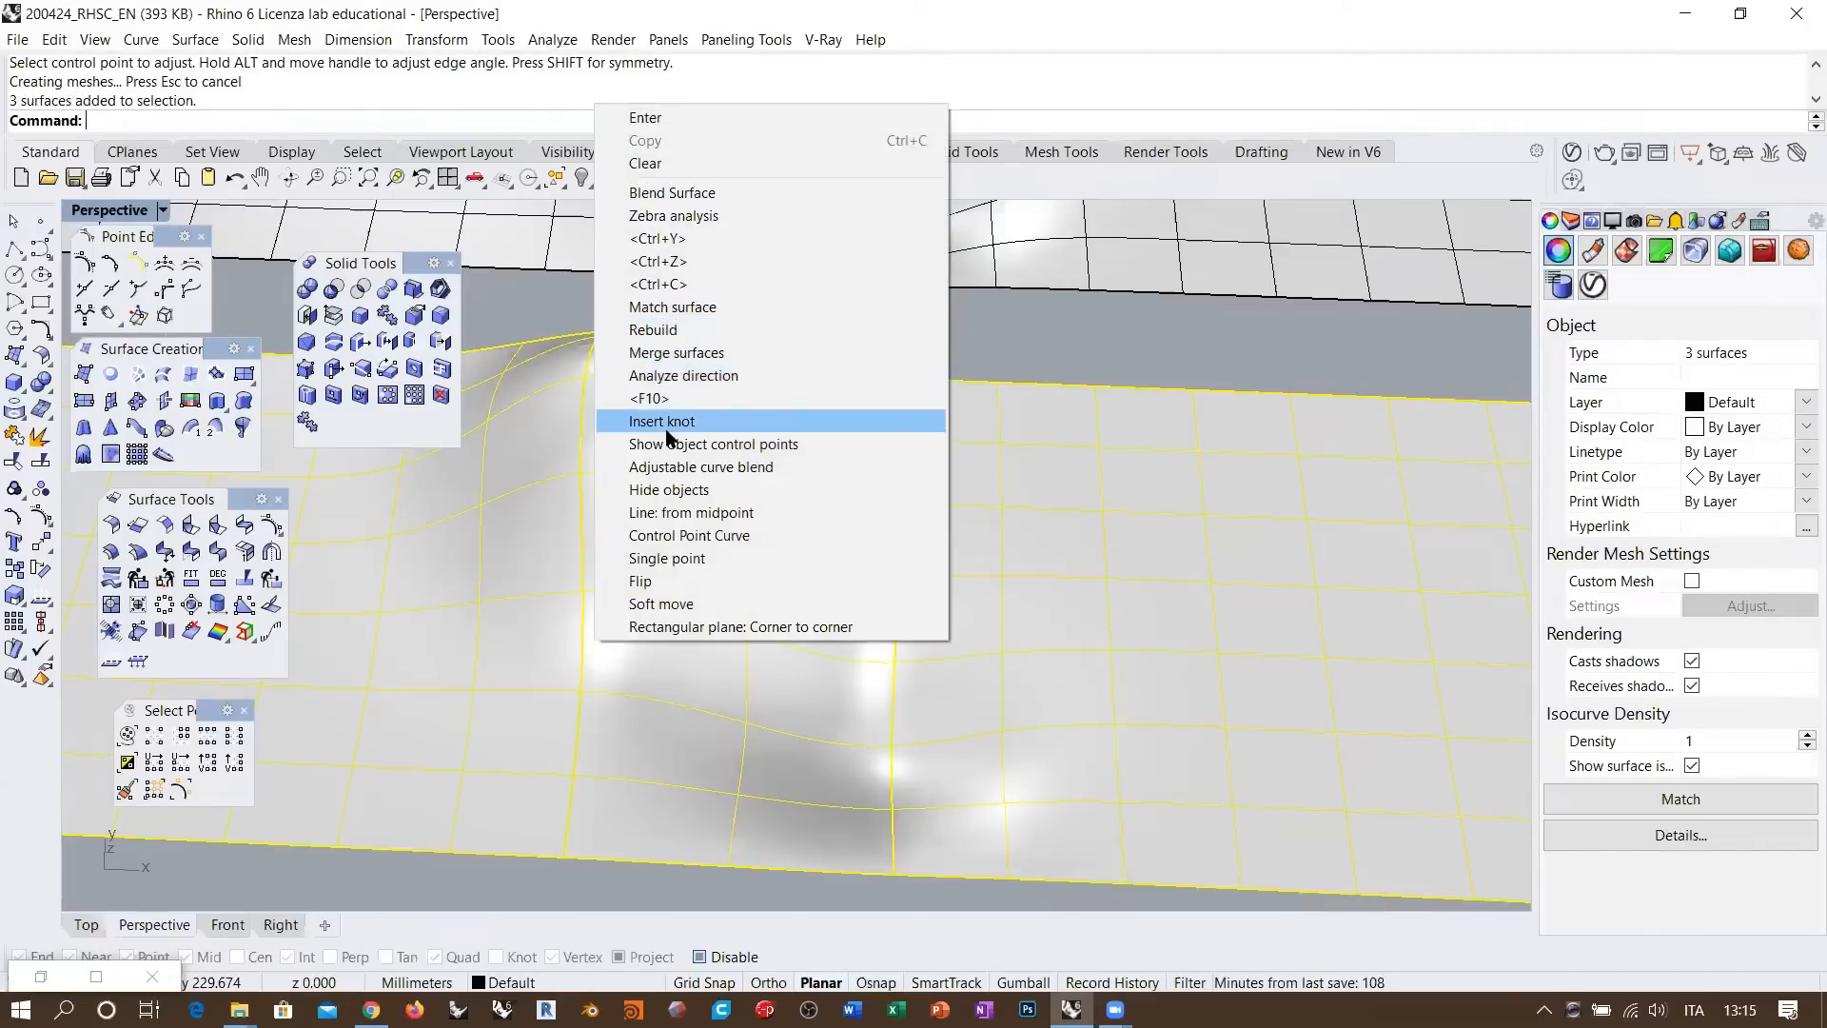
pyautogui.click(673, 215)
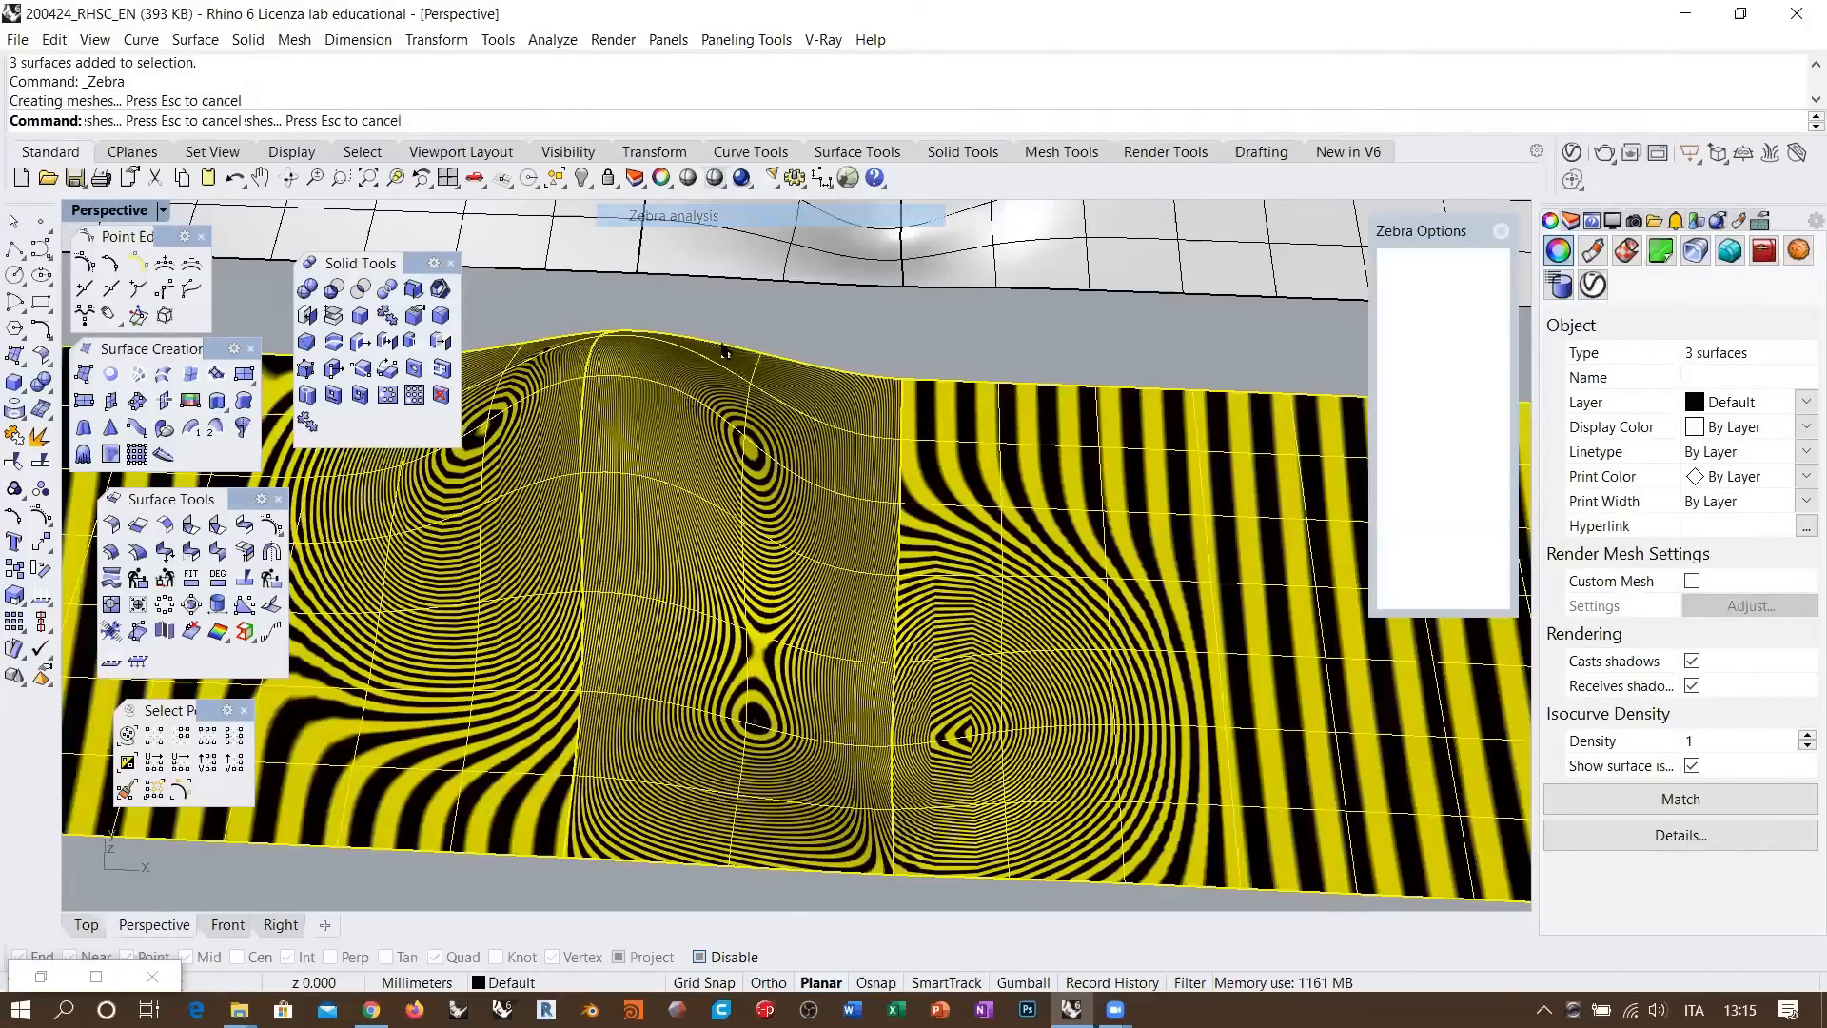
# Examine stripe continuity along the tangent blend's crest seam and toward its open ends, and end the analysis
pyautogui.moveTo(723, 515); pyautogui.dragTo(811, 637, button='right')
pyautogui.scroll(8, 802, 583)
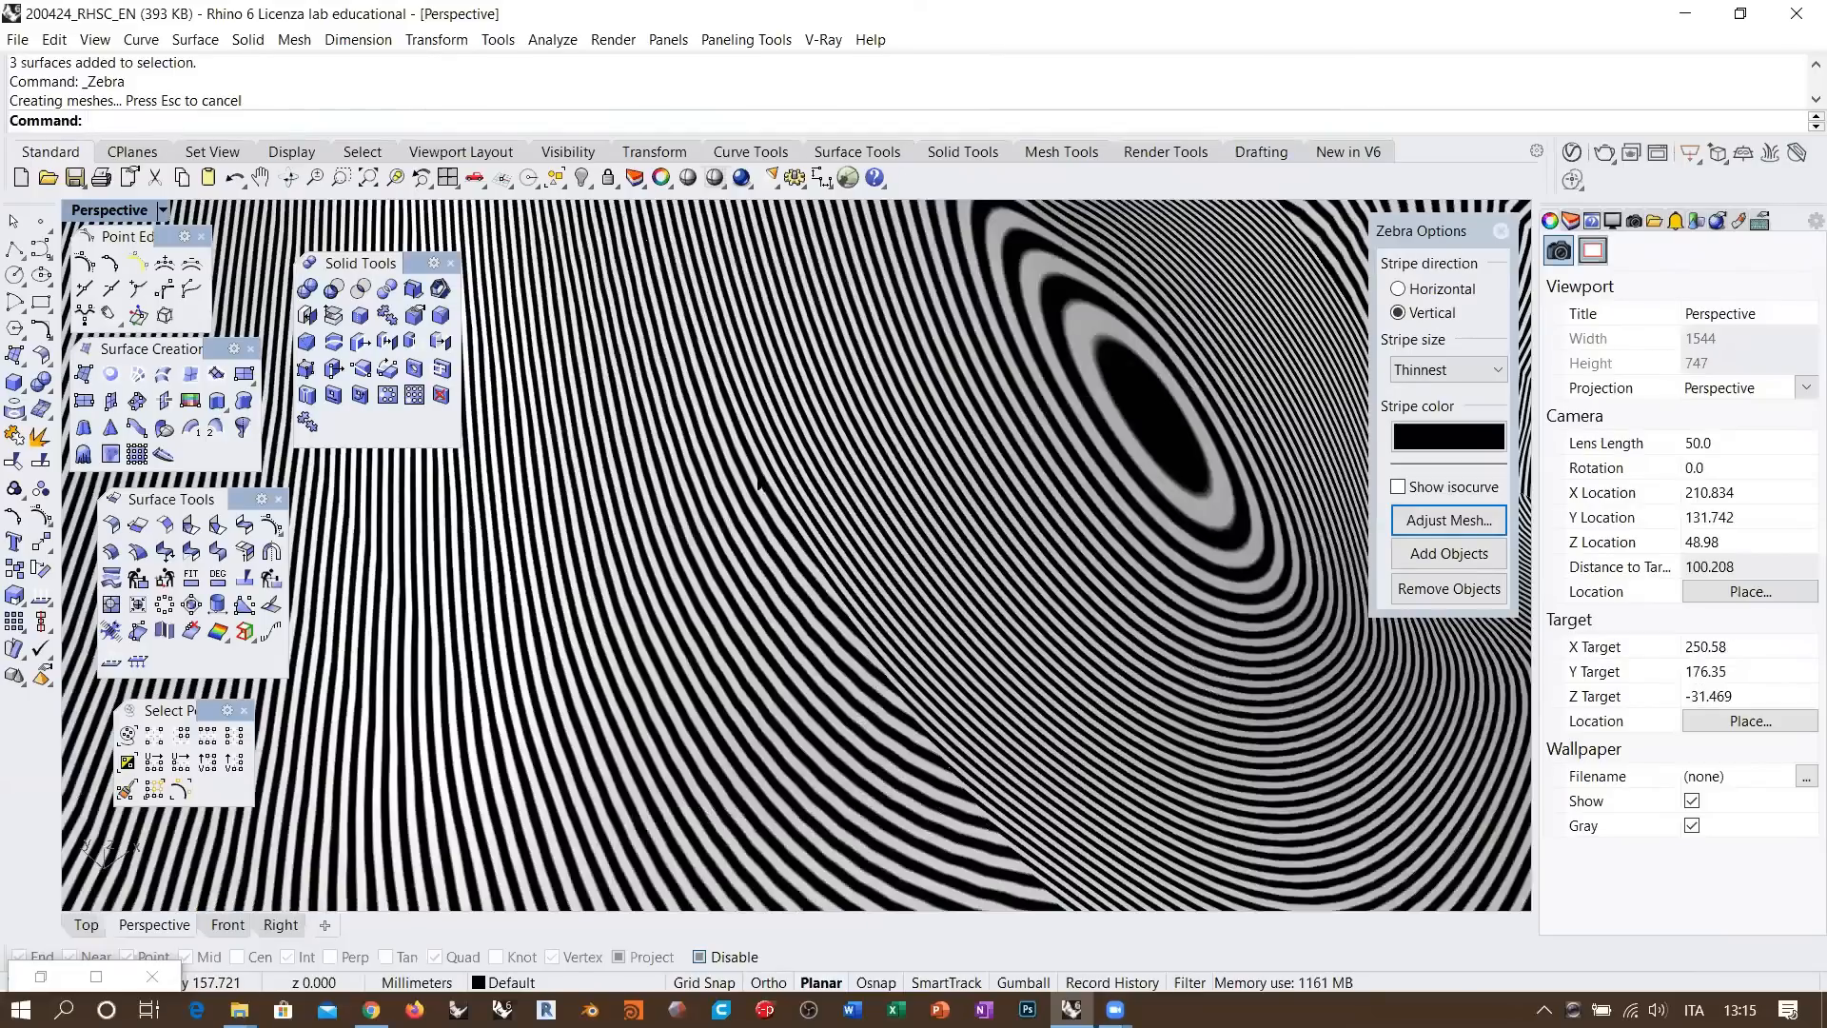
pyautogui.scroll(2, 758, 483)
pyautogui.keyDown('shift'); pyautogui.moveTo(759, 487); pyautogui.dragTo(710, 385, button='right'); pyautogui.keyUp('shift')
pyautogui.scroll(-6, 867, 459)
pyautogui.moveTo(792, 476); pyautogui.dragTo(642, 487, button='right')
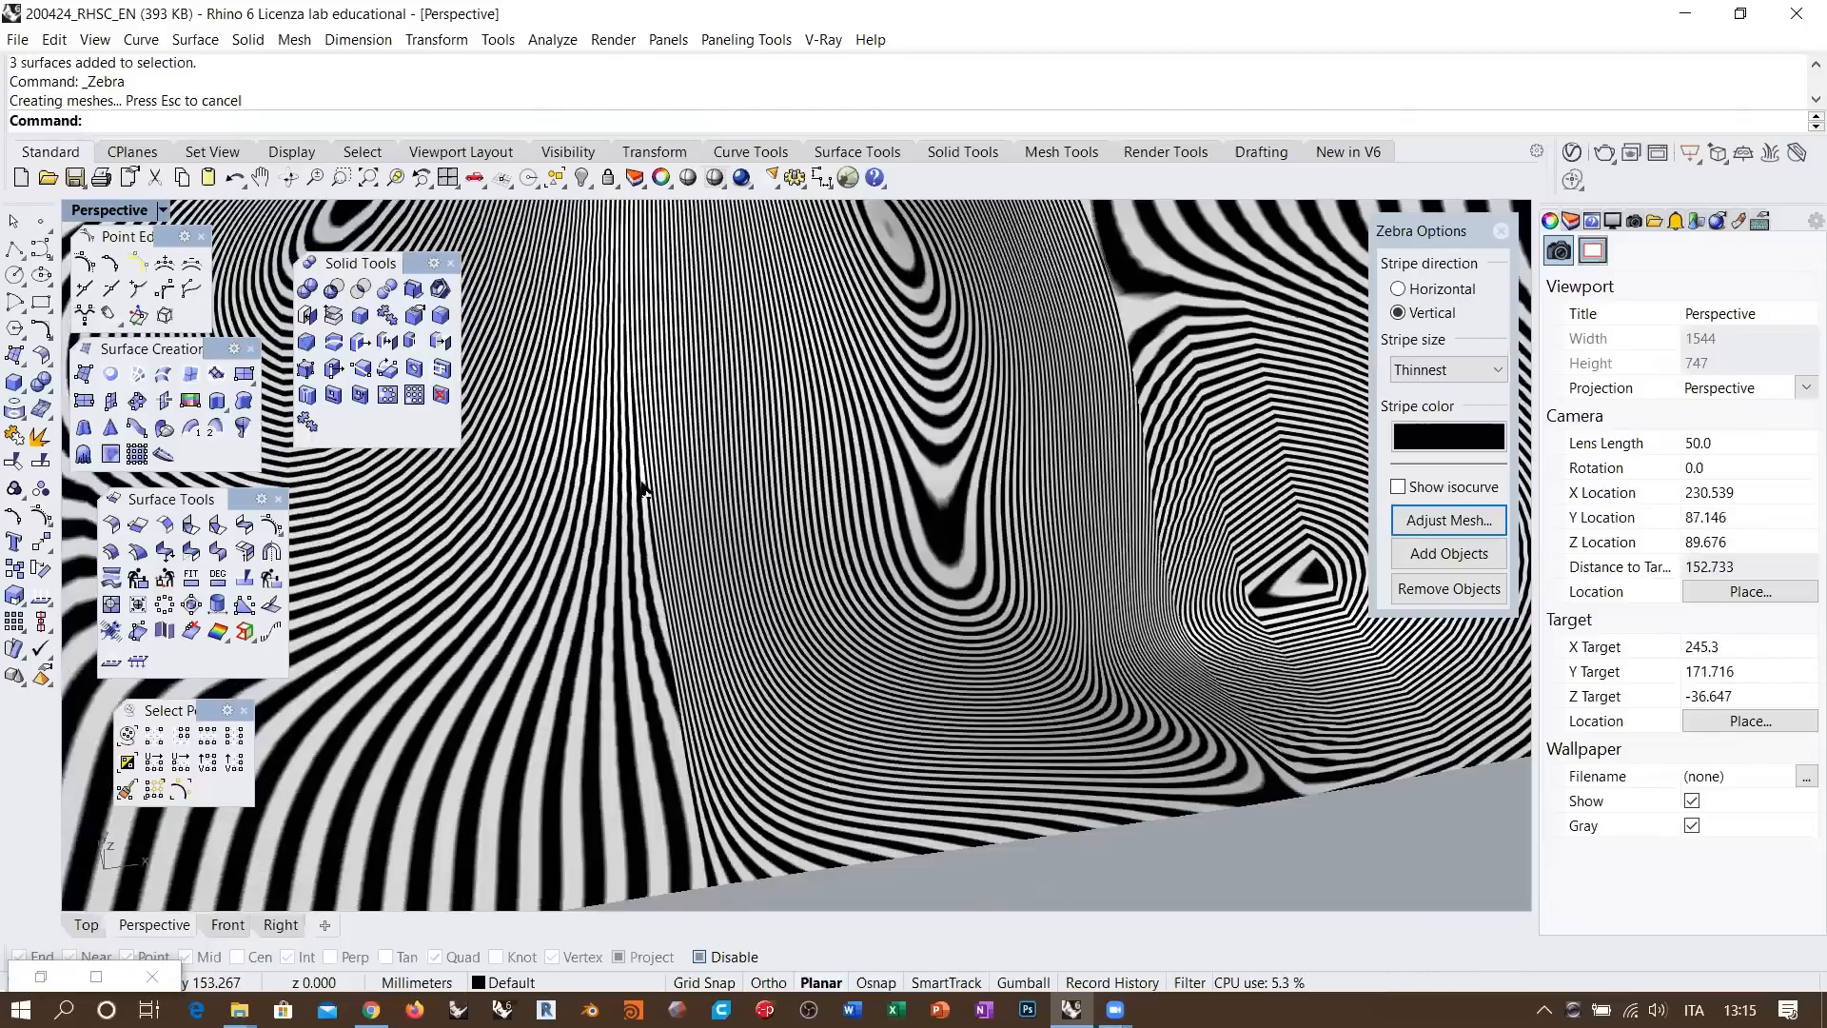
pyautogui.scroll(5, 642, 487)
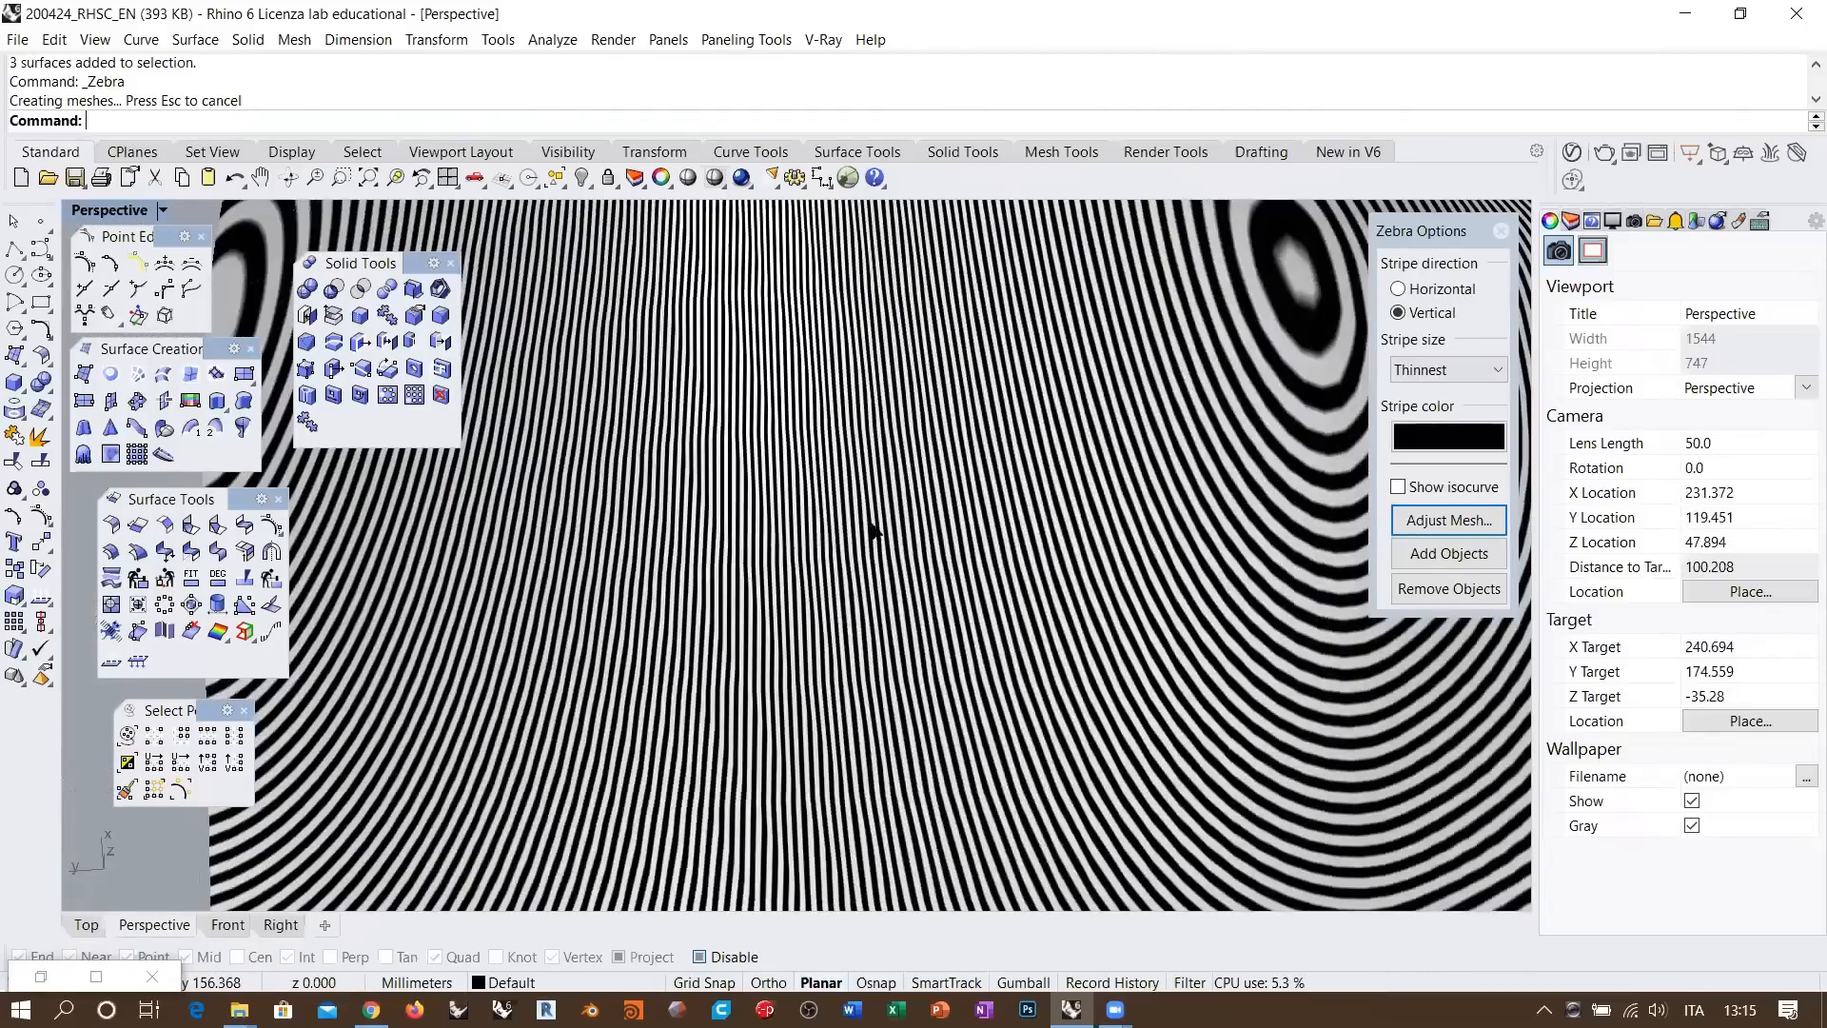
pyautogui.moveTo(870, 530); pyautogui.dragTo(932, 500, button='right')
pyautogui.scroll(-2, 933, 498)
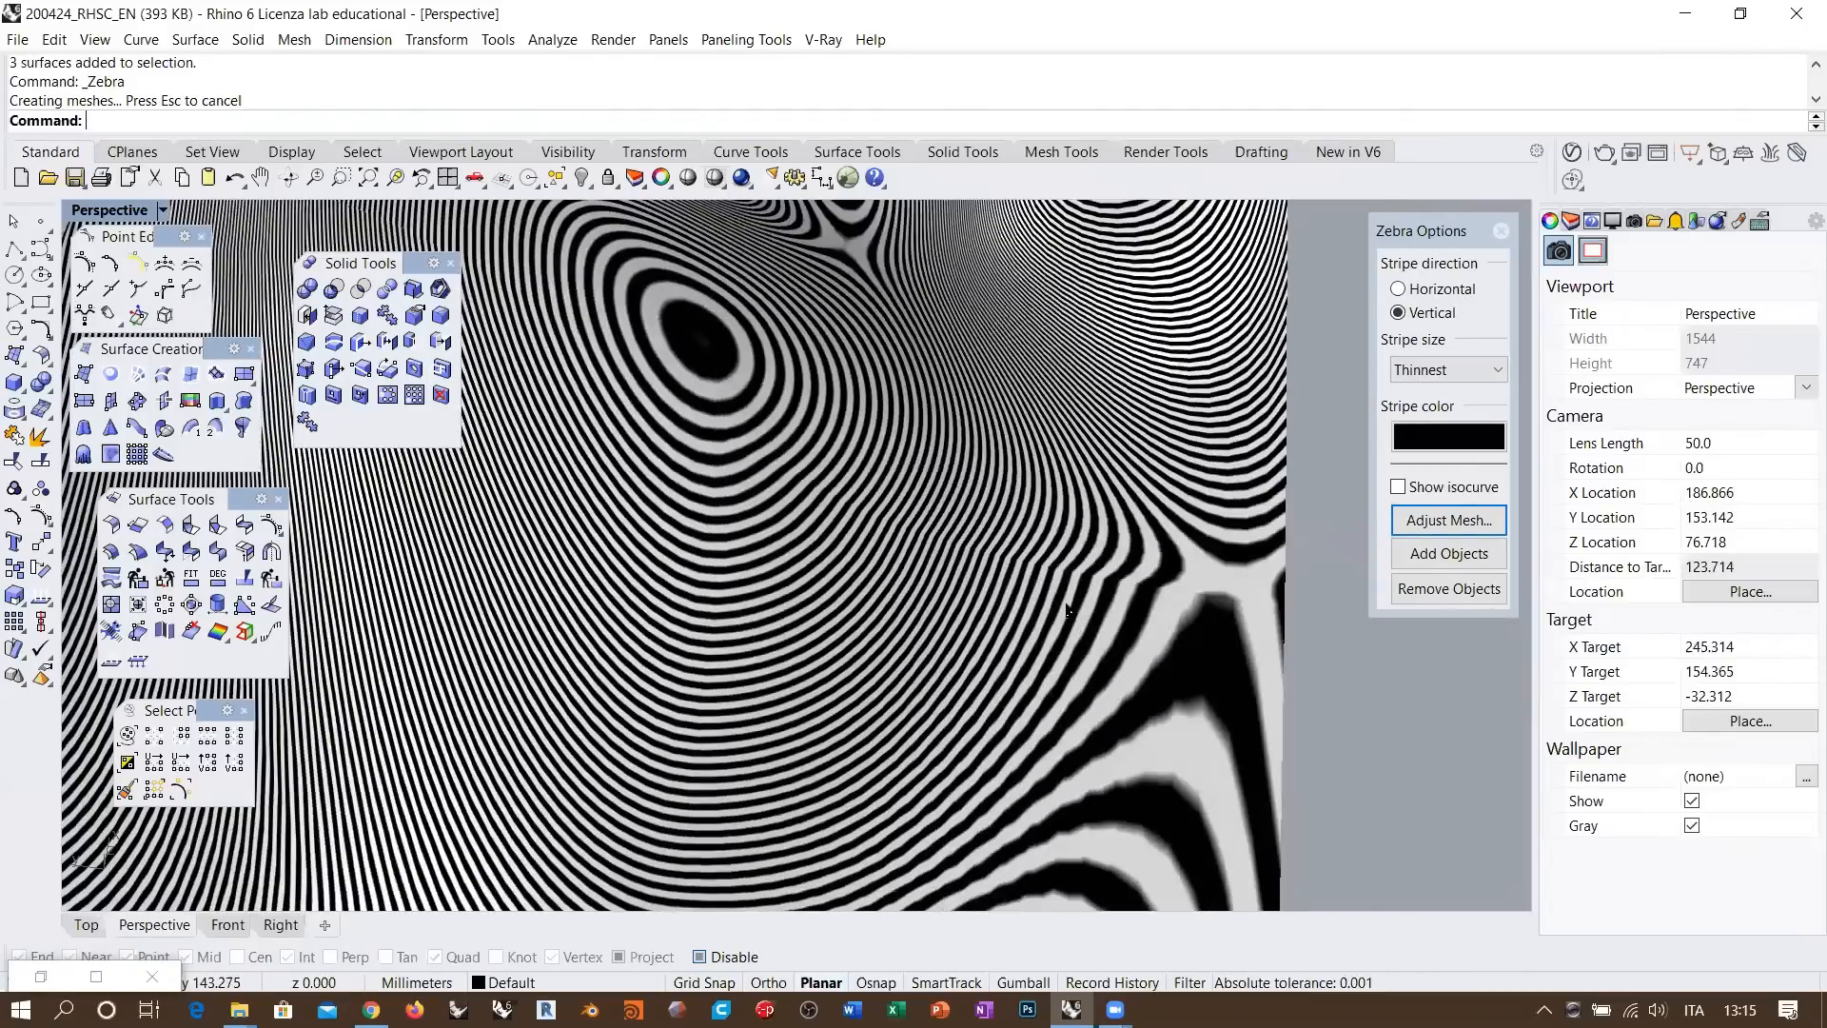
pyautogui.scroll(4, 999, 571)
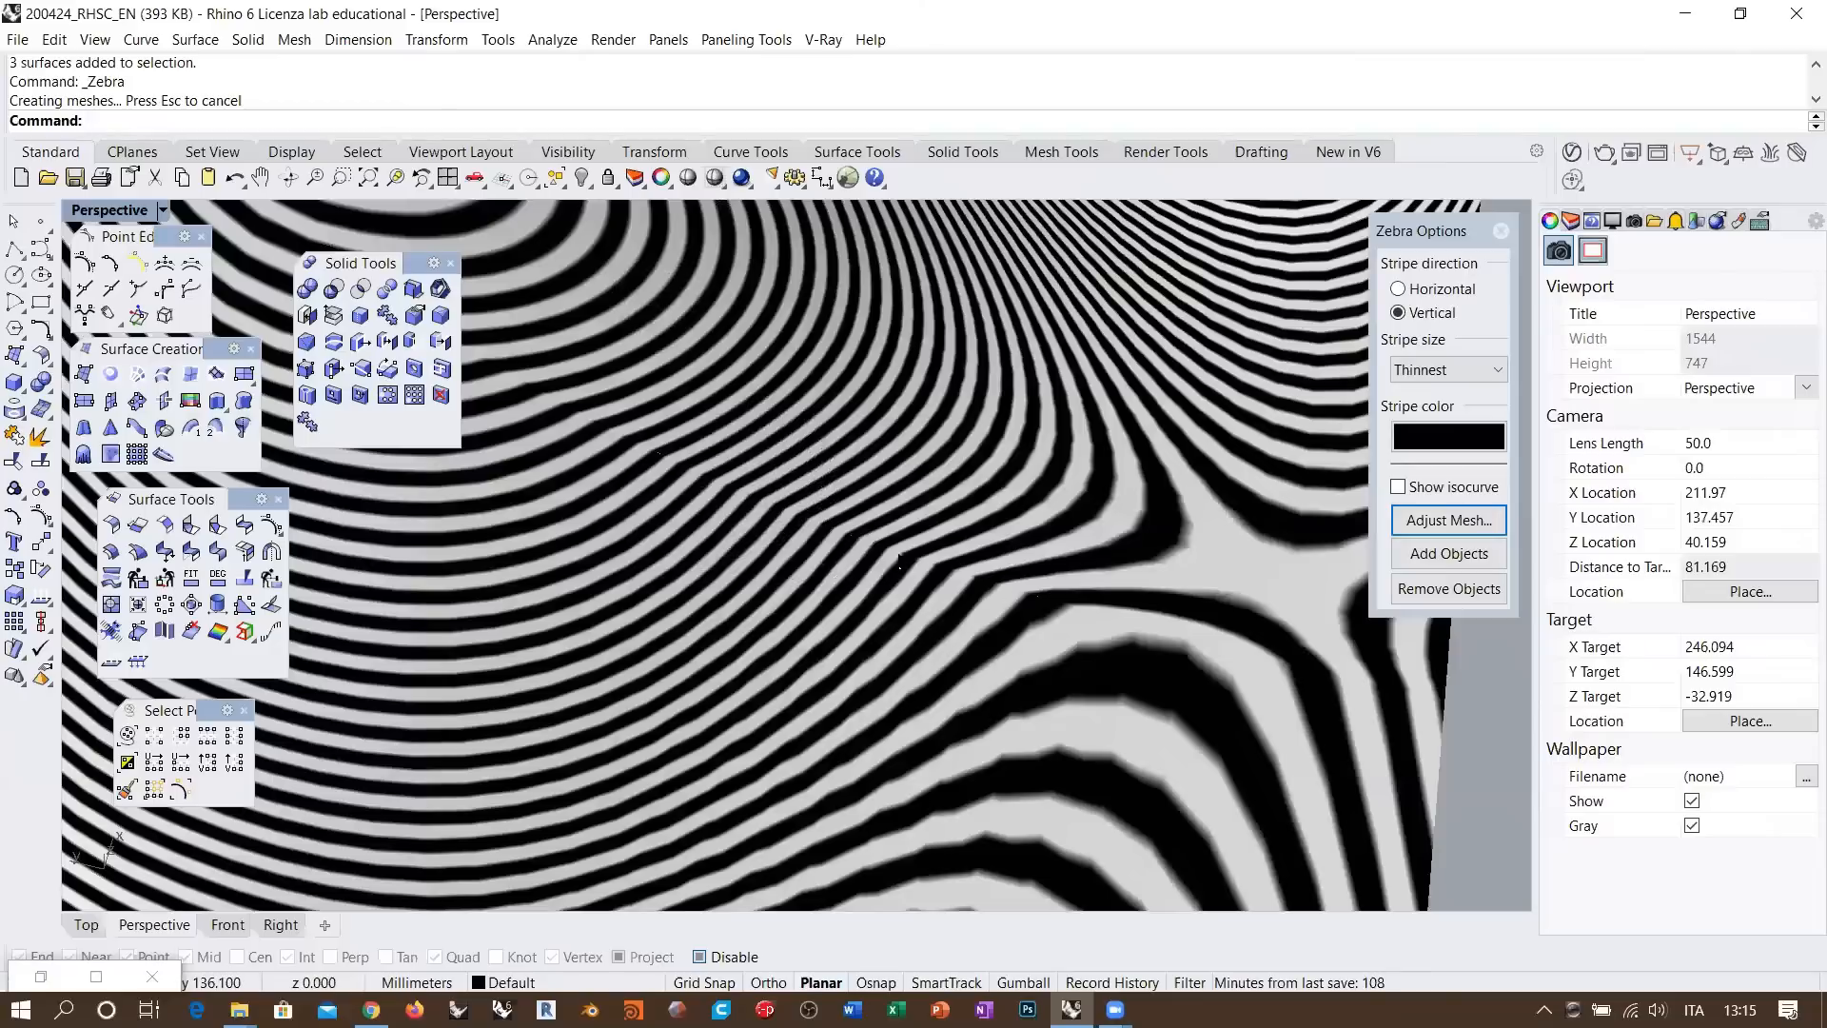
pyautogui.scroll(-6, 963, 548)
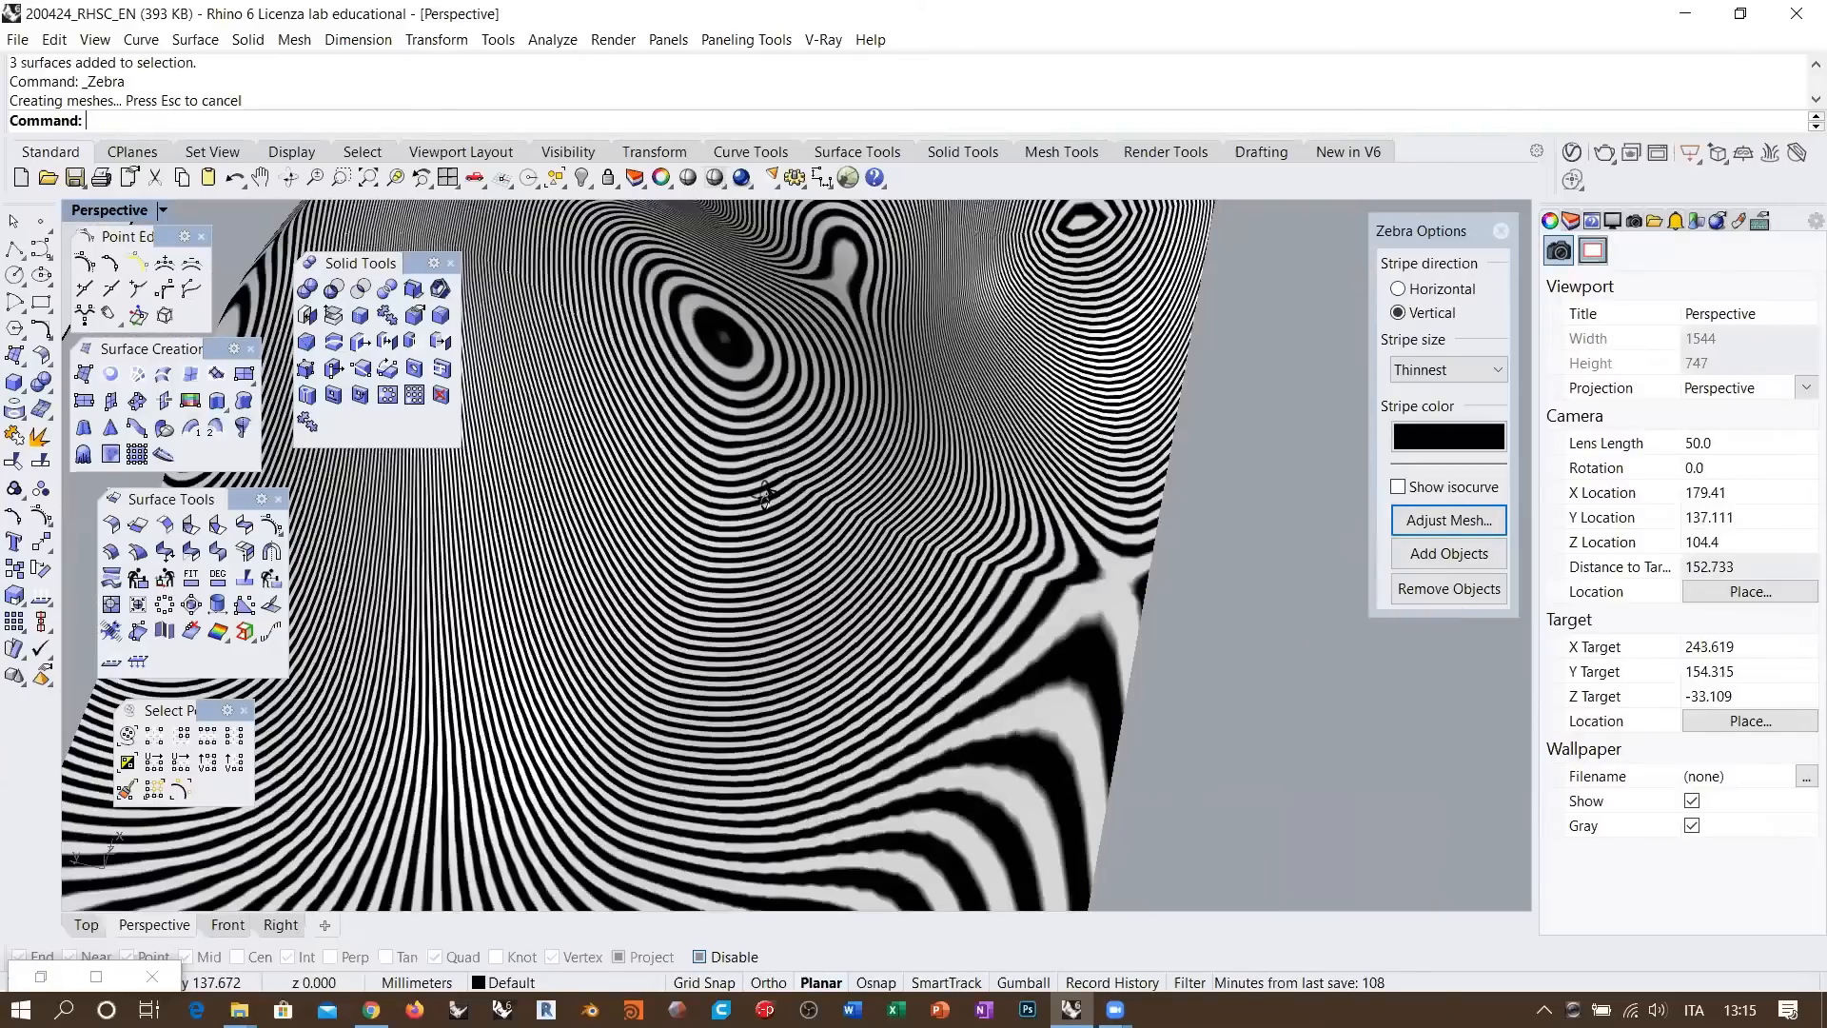
pyautogui.scroll(-4, 963, 548)
pyautogui.moveTo(766, 495); pyautogui.dragTo(380, 512, button='right')
pyautogui.click(1500, 232)
# Insert two U-direction knots in the blend surface, one on each side of its middle
pyautogui.moveTo(848, 529); pyautogui.dragTo(846, 504, button='right')
pyautogui.moveTo(645, 408); pyautogui.dragTo(664, 433, button='right')
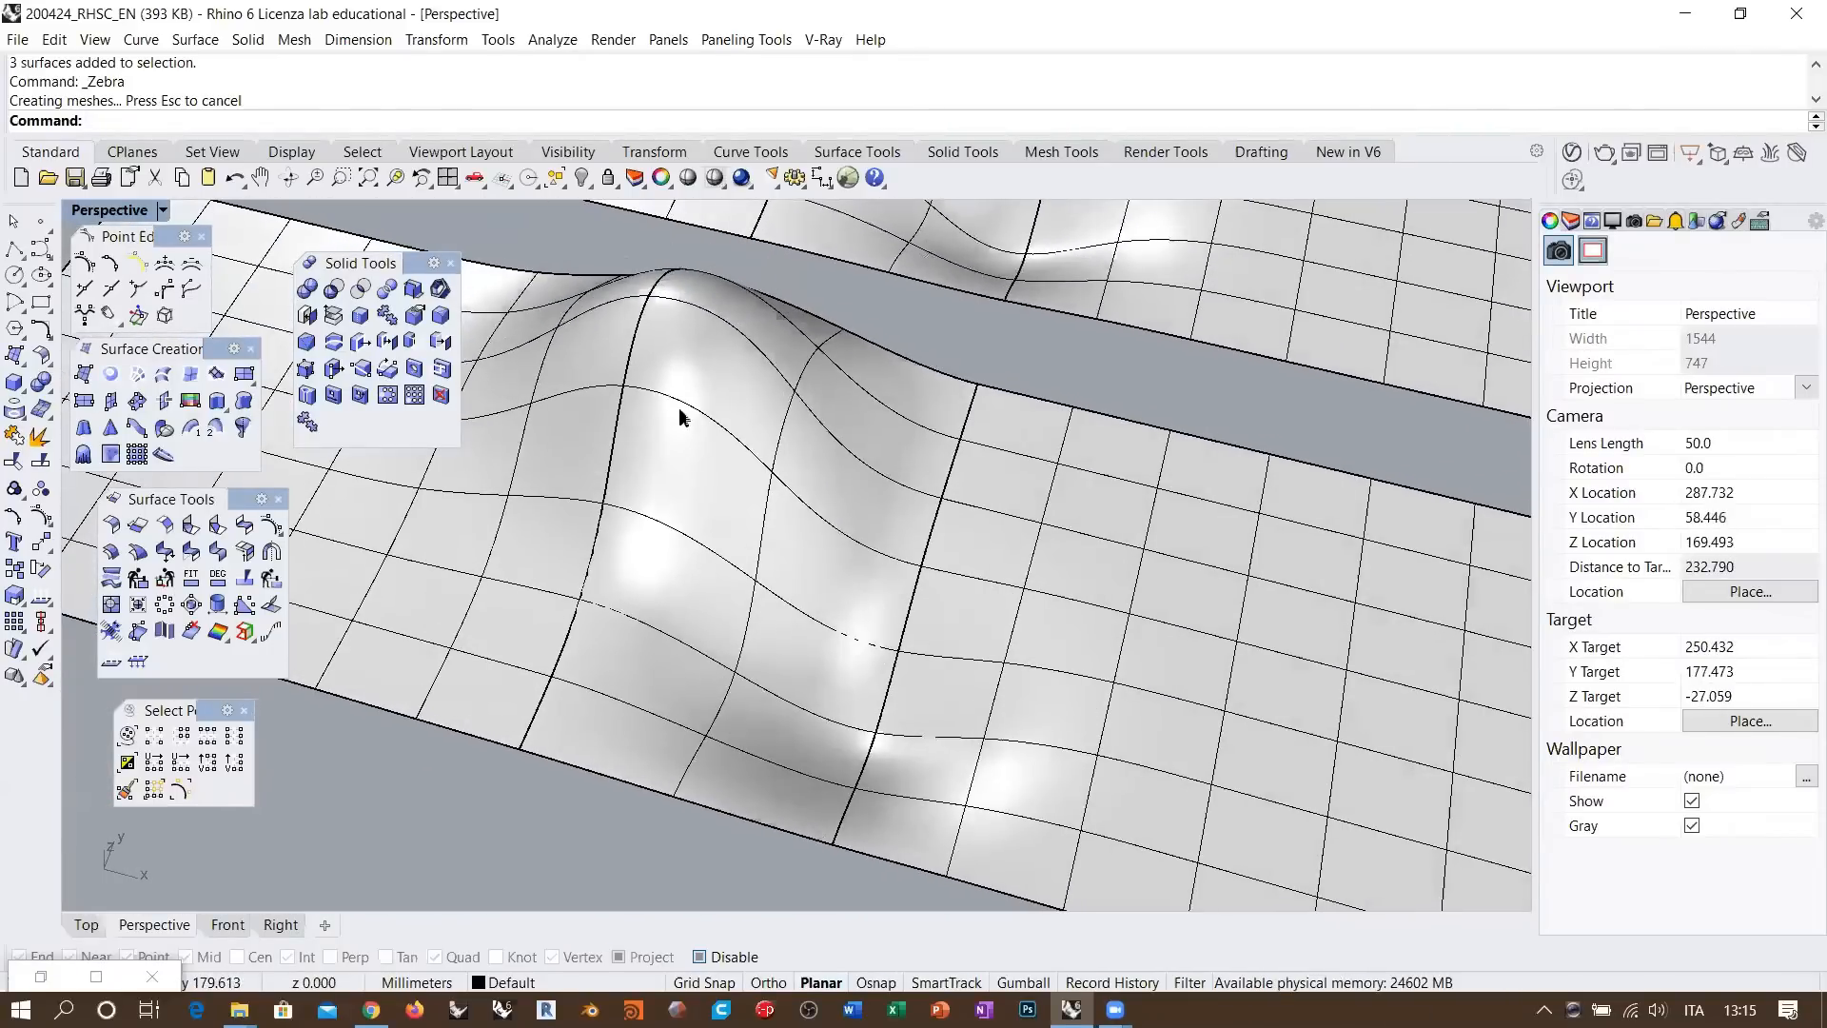
pyautogui.click(716, 457)
pyautogui.moveTo(836, 428)
pyautogui.mouseDown(button='right')
pyautogui.moveTo(795, 482)
pyautogui.moveTo(819, 442)
pyautogui.mouseUp(button='right')
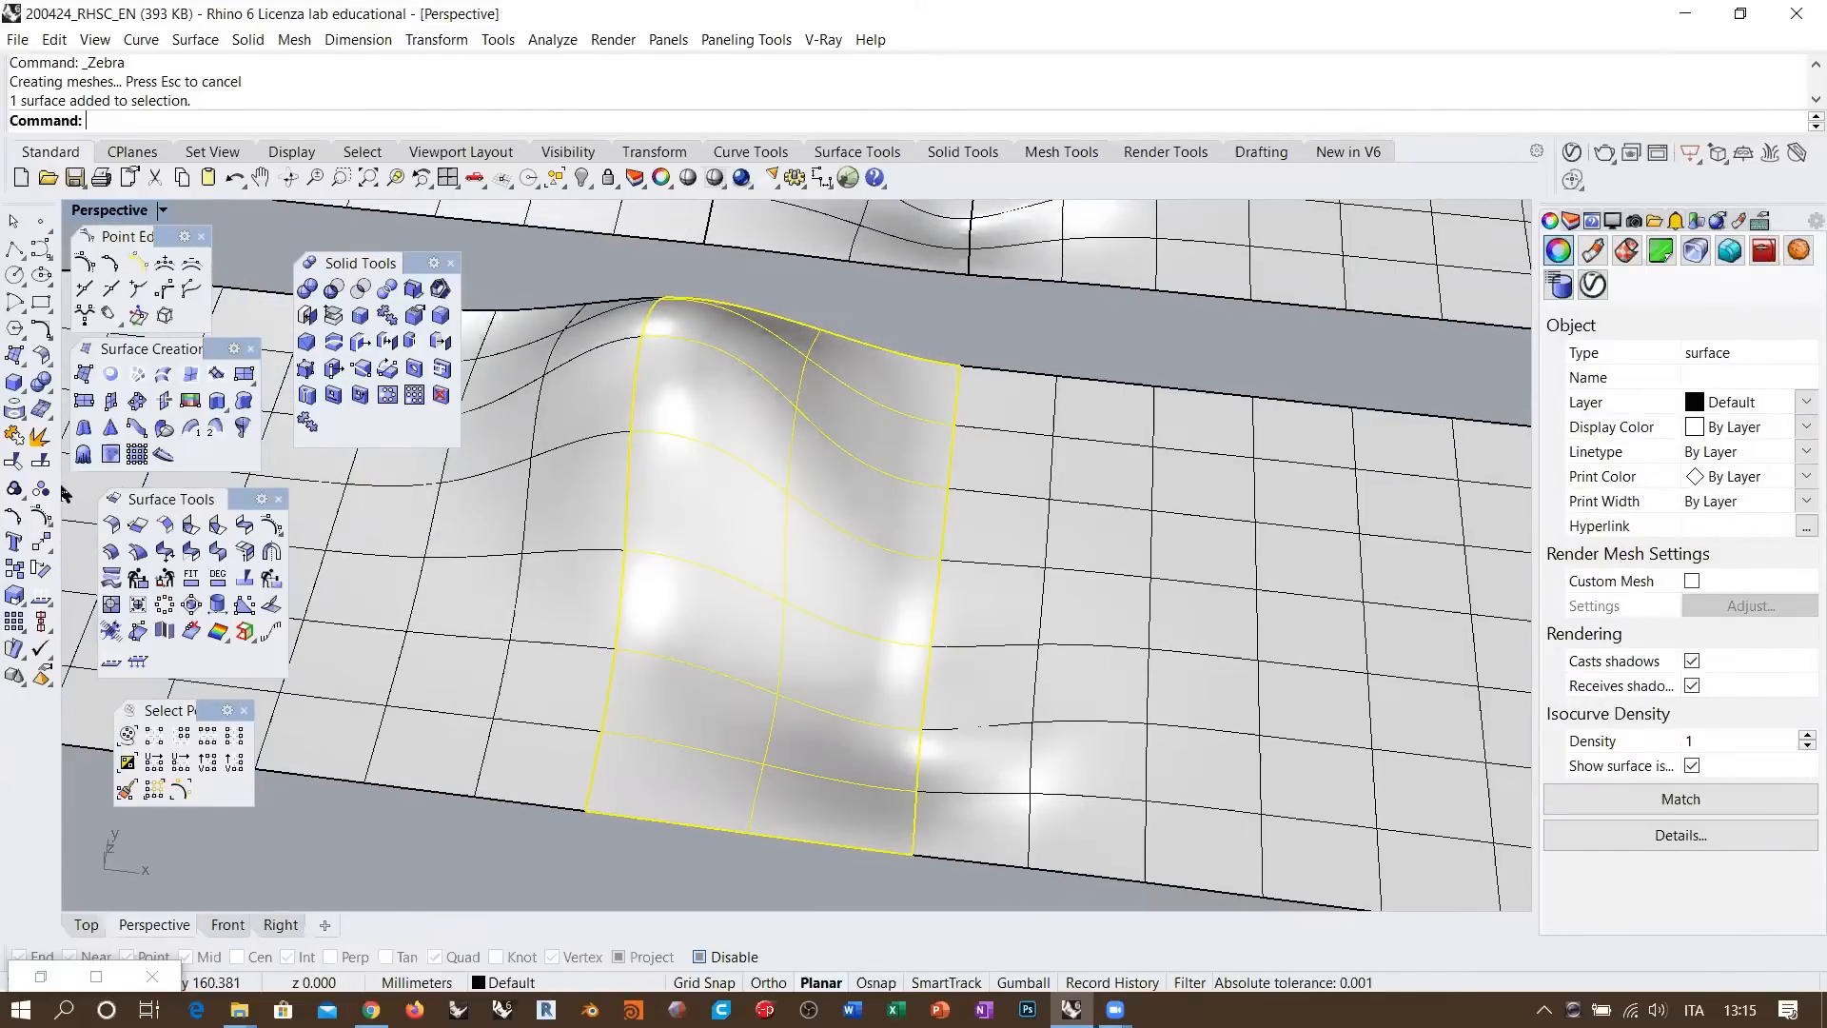
pyautogui.click(84, 289)
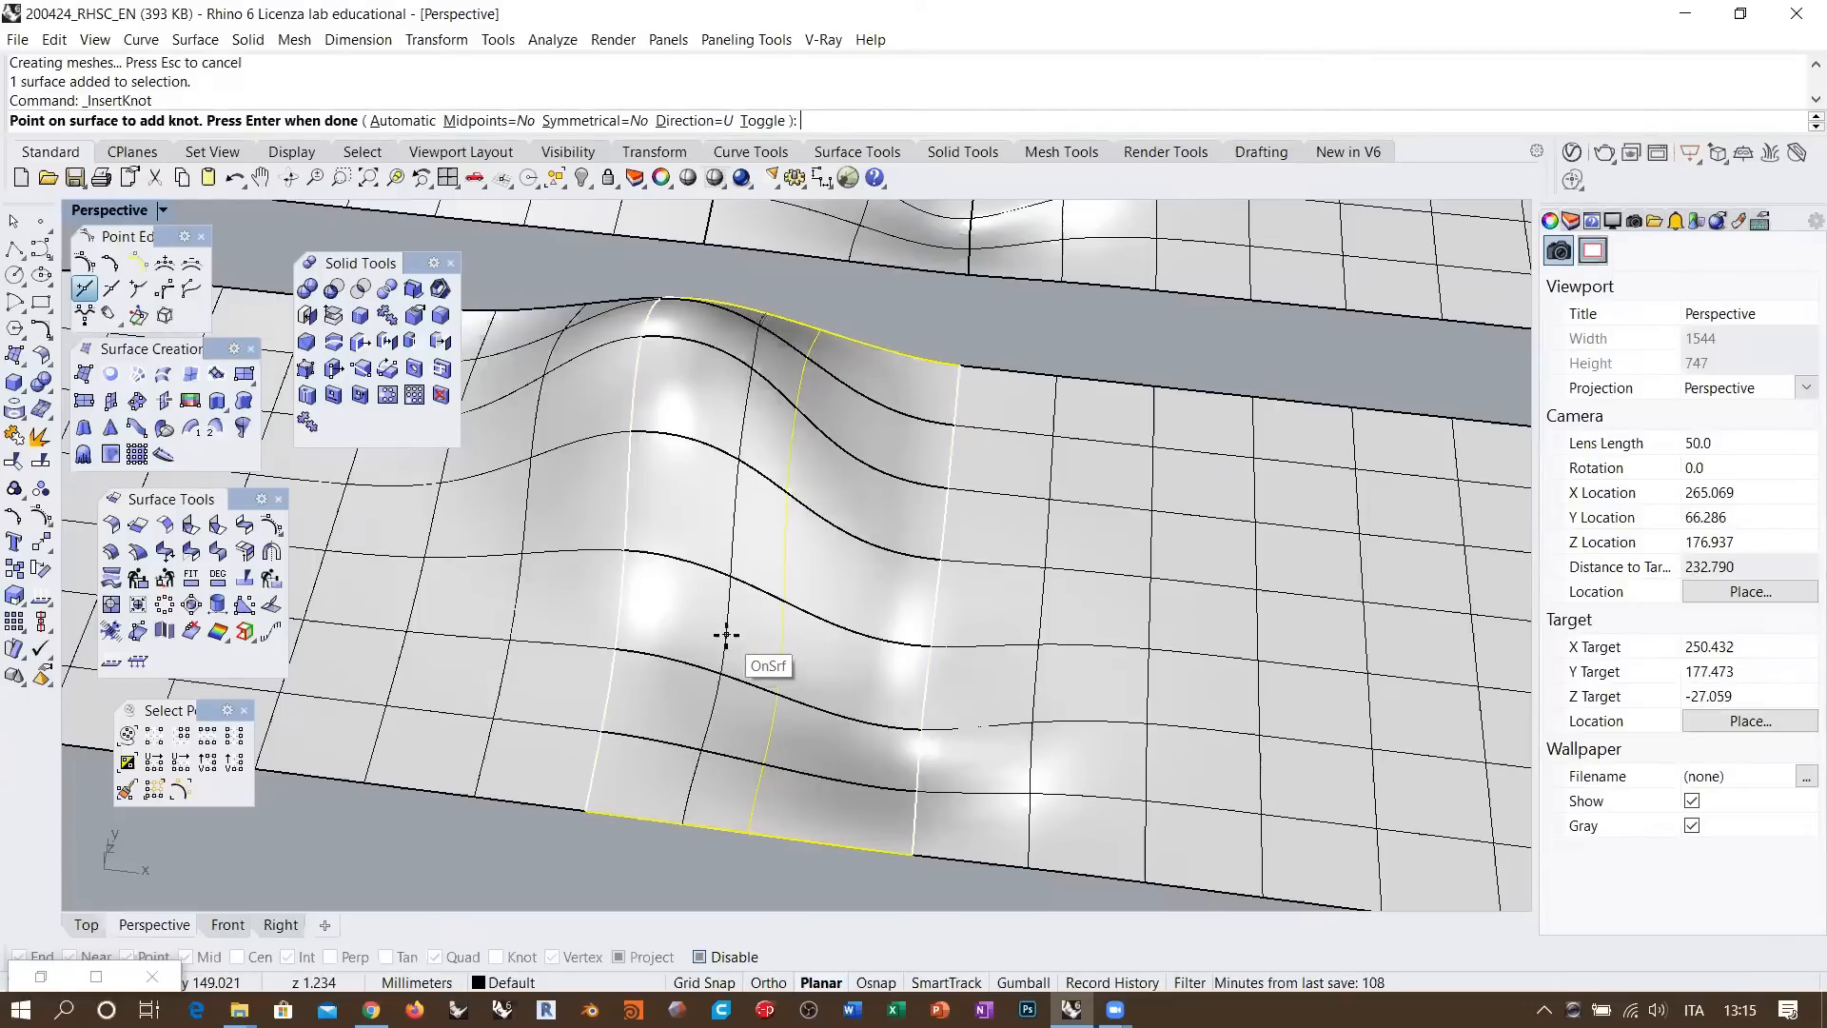
pyautogui.click(727, 635)
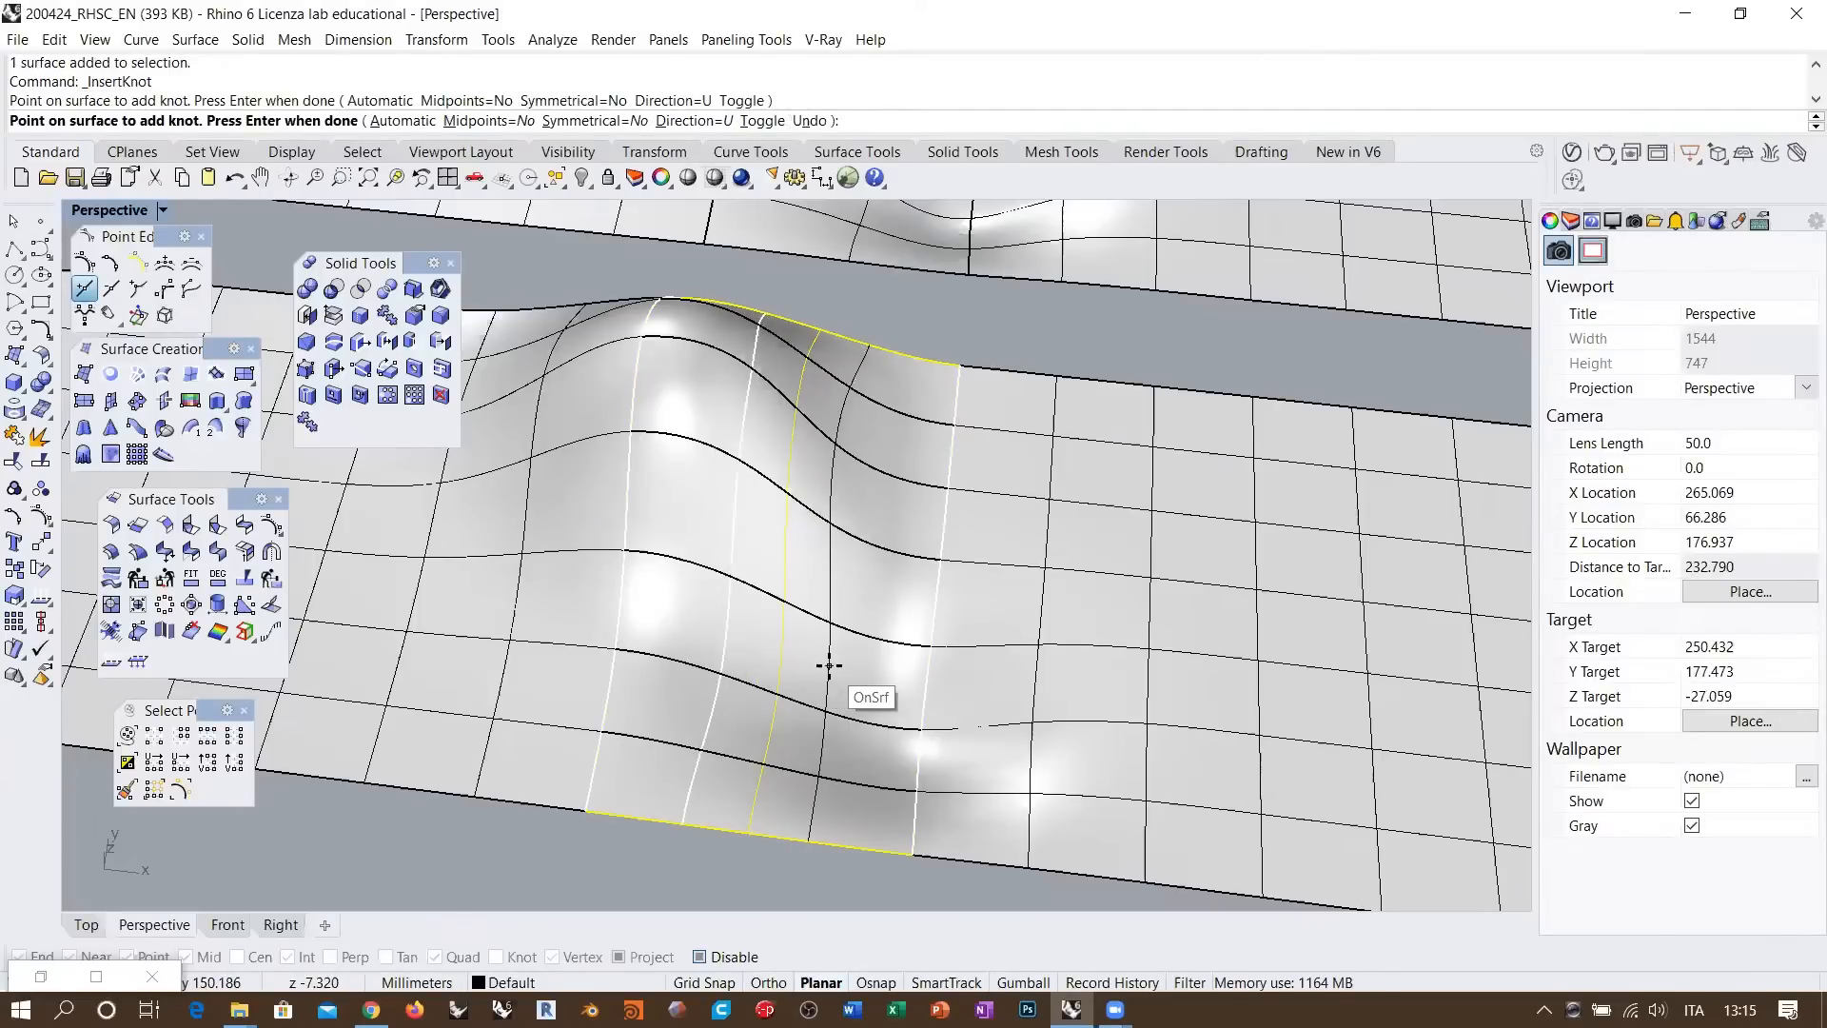
pyautogui.click(829, 665)
pyautogui.press('Return')
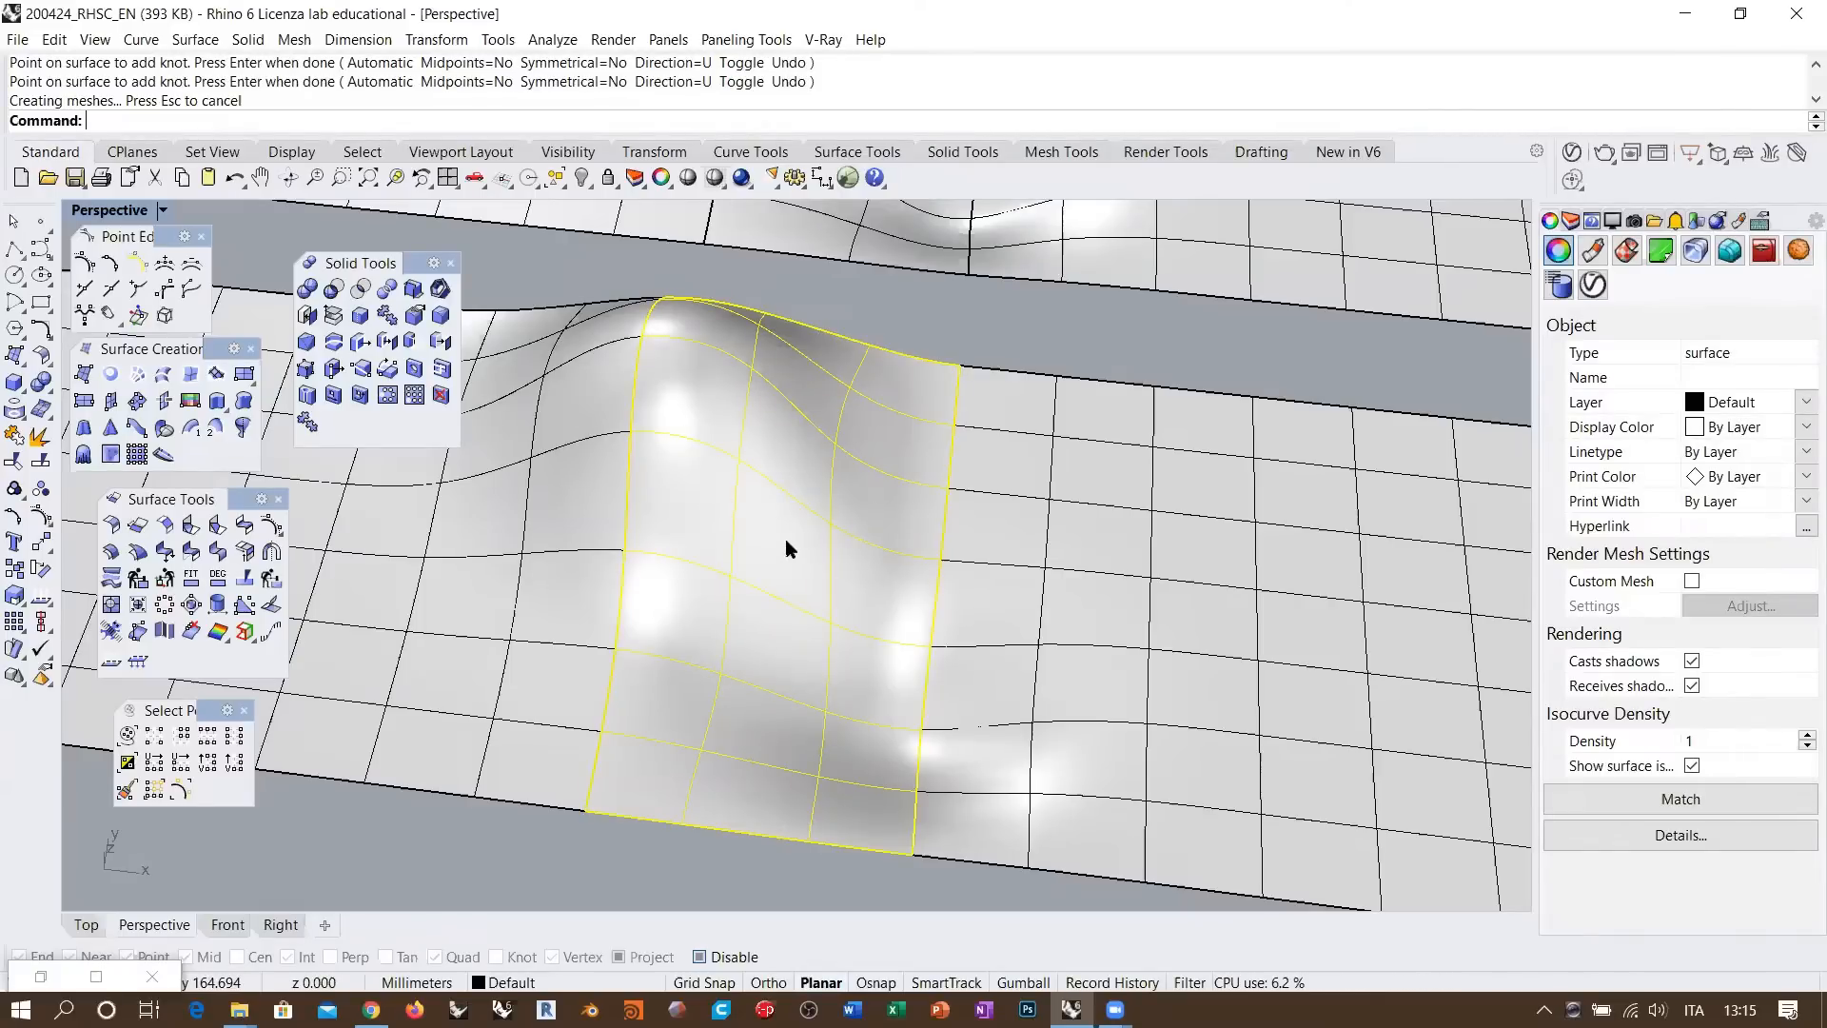
# Show the blend surface's control points briefly, hide them again and clear the selection
pyautogui.moveTo(786, 541); pyautogui.dragTo(757, 487, button='right')
pyautogui.press('F10')
pyautogui.press('Escape')
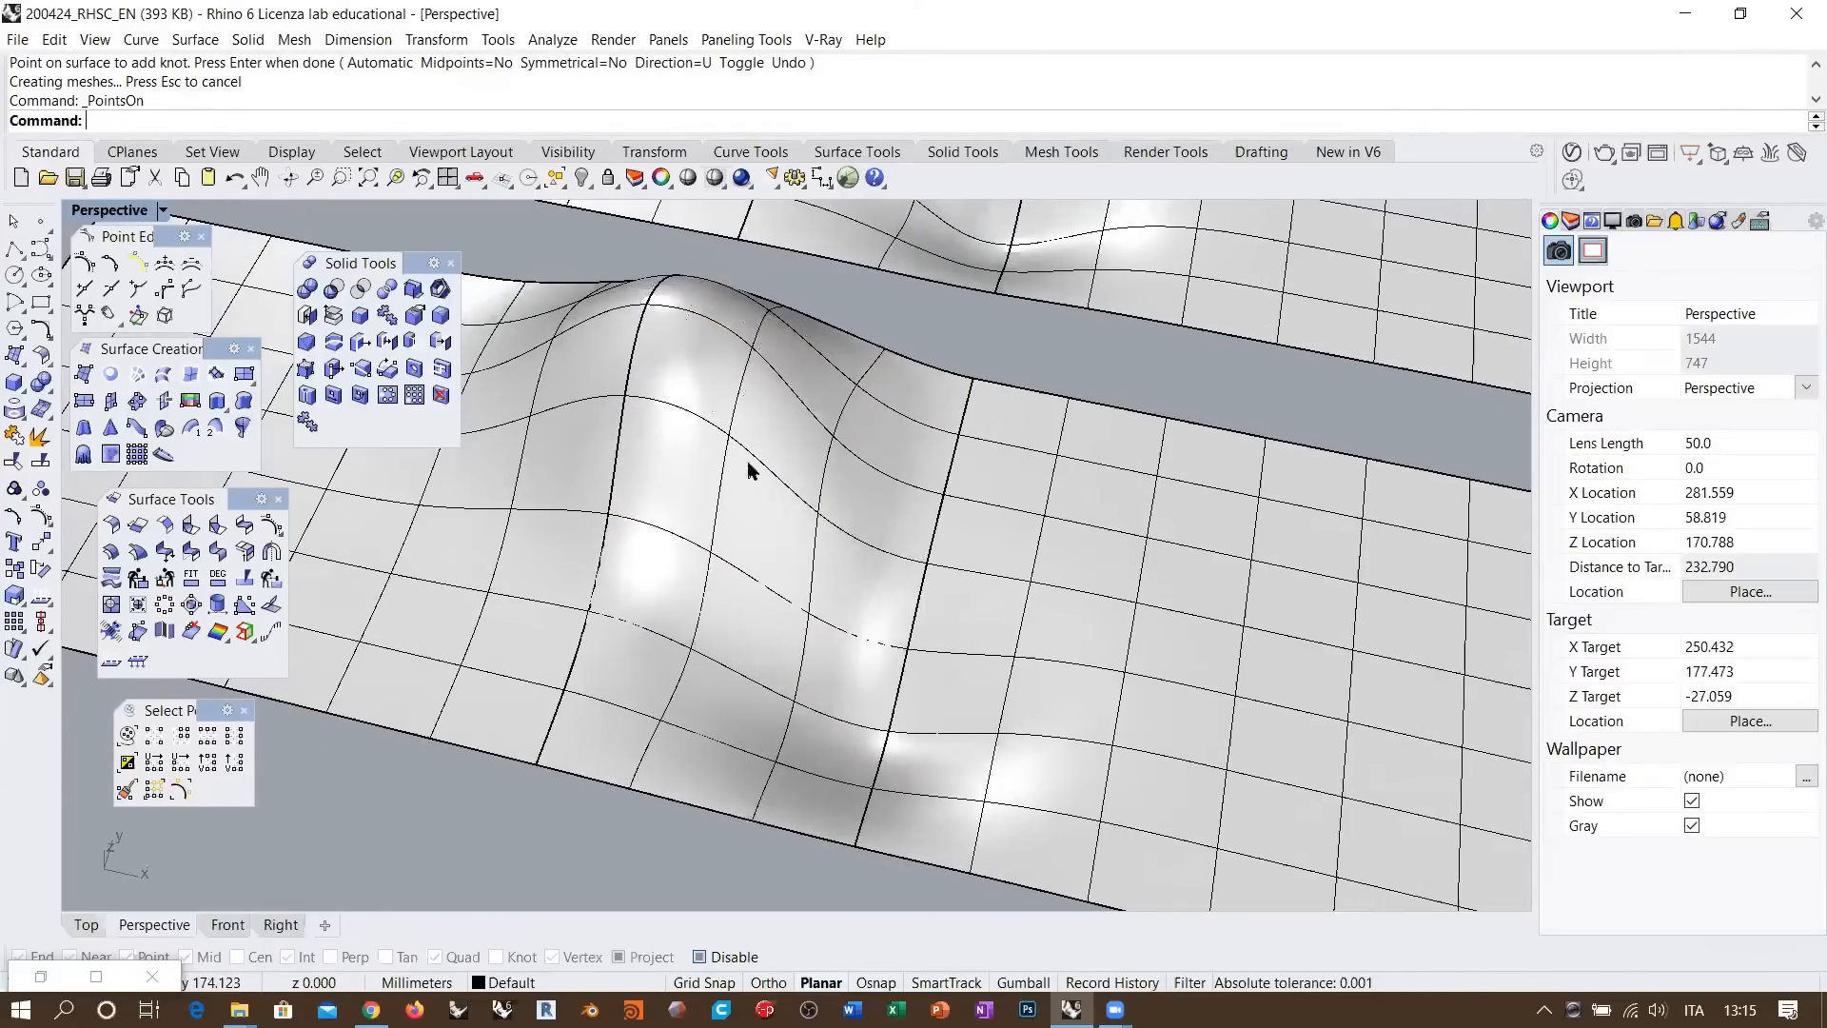
pyautogui.click(746, 482)
pyautogui.click(418, 753)
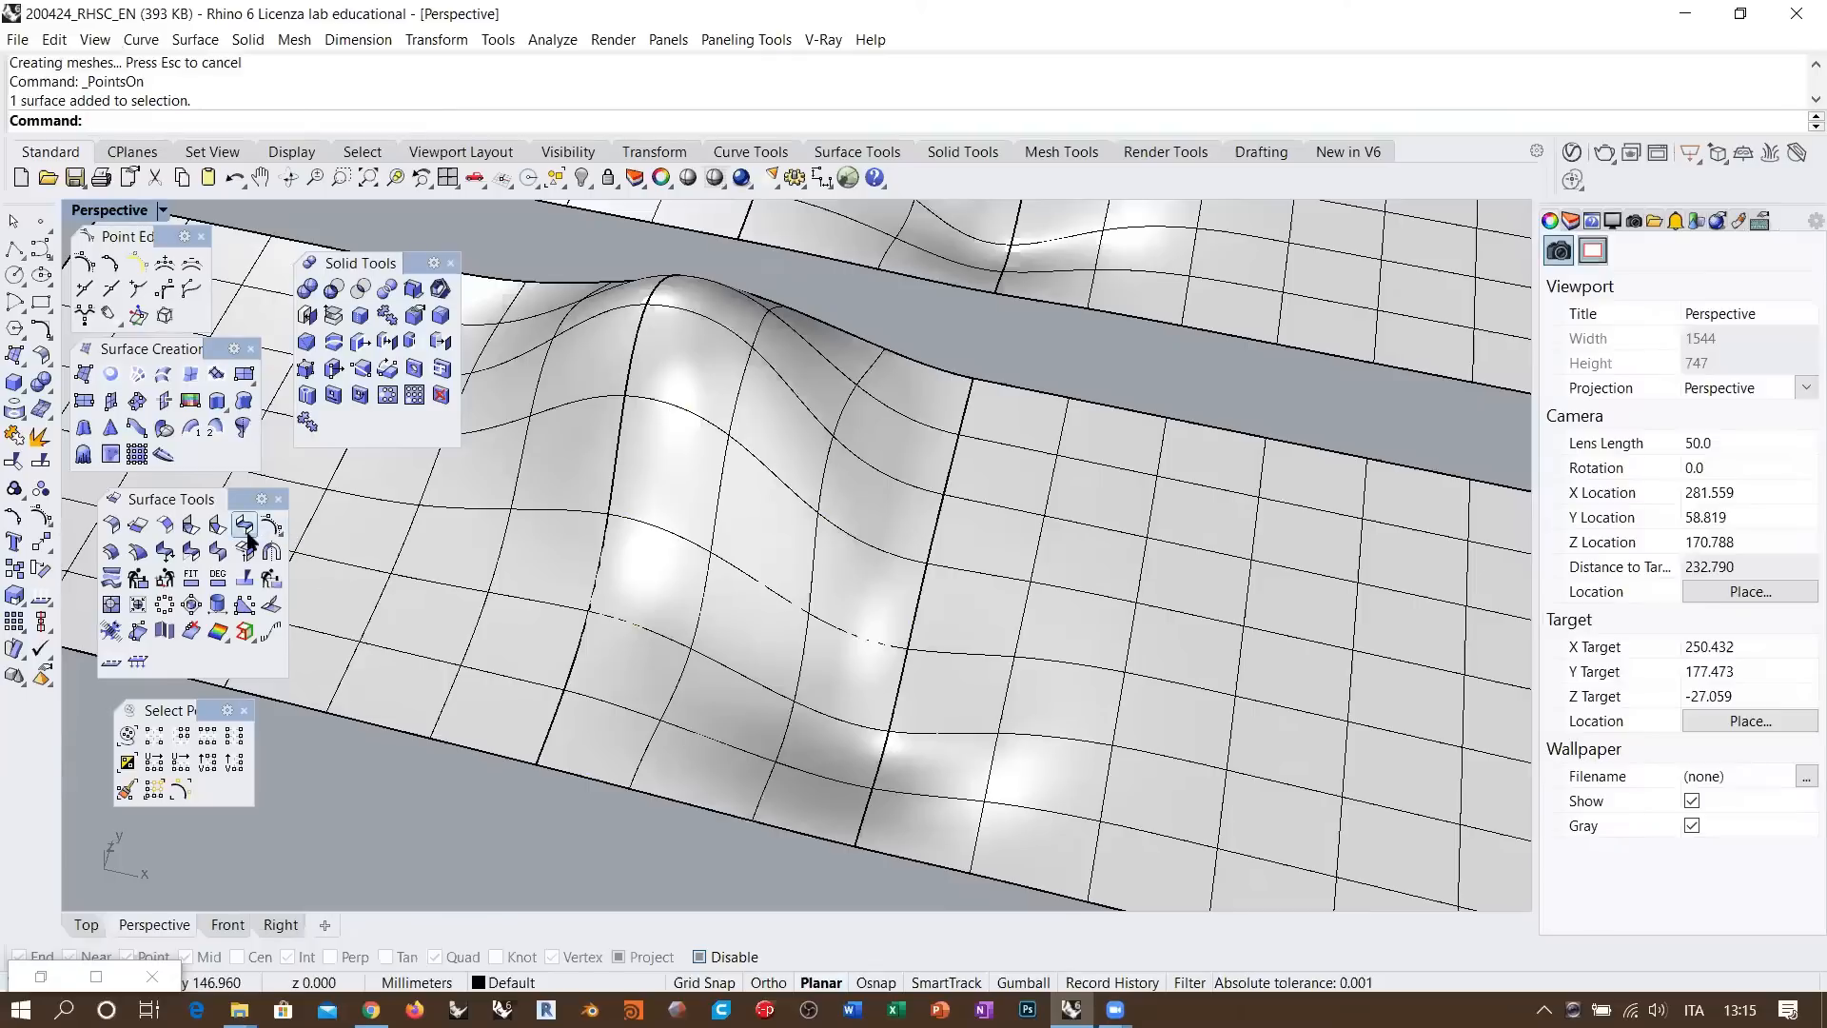
# Match the blend's crest edge to the adjoining surface with Curvature continuity, Curvature preserved at the other end, and closest-point edge matching on
pyautogui.click(191, 552)
pyautogui.click(630, 464)
pyautogui.click(670, 522)
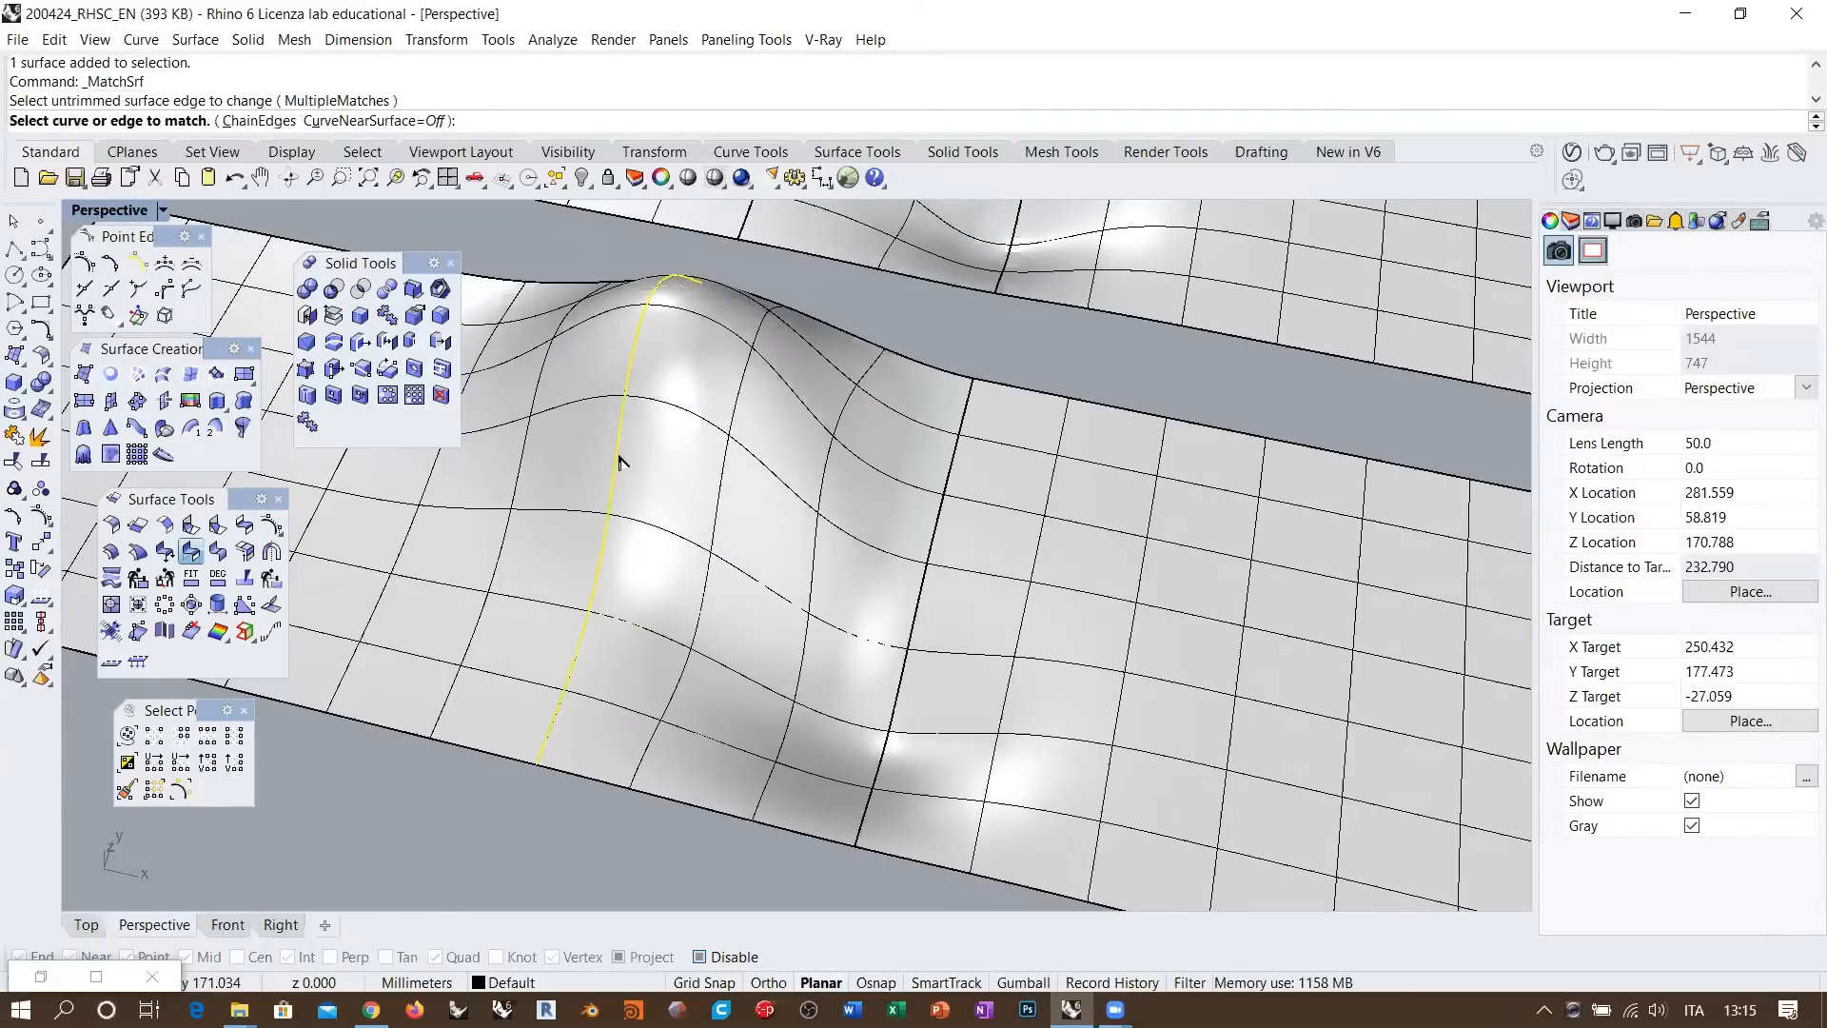
pyautogui.click(619, 463)
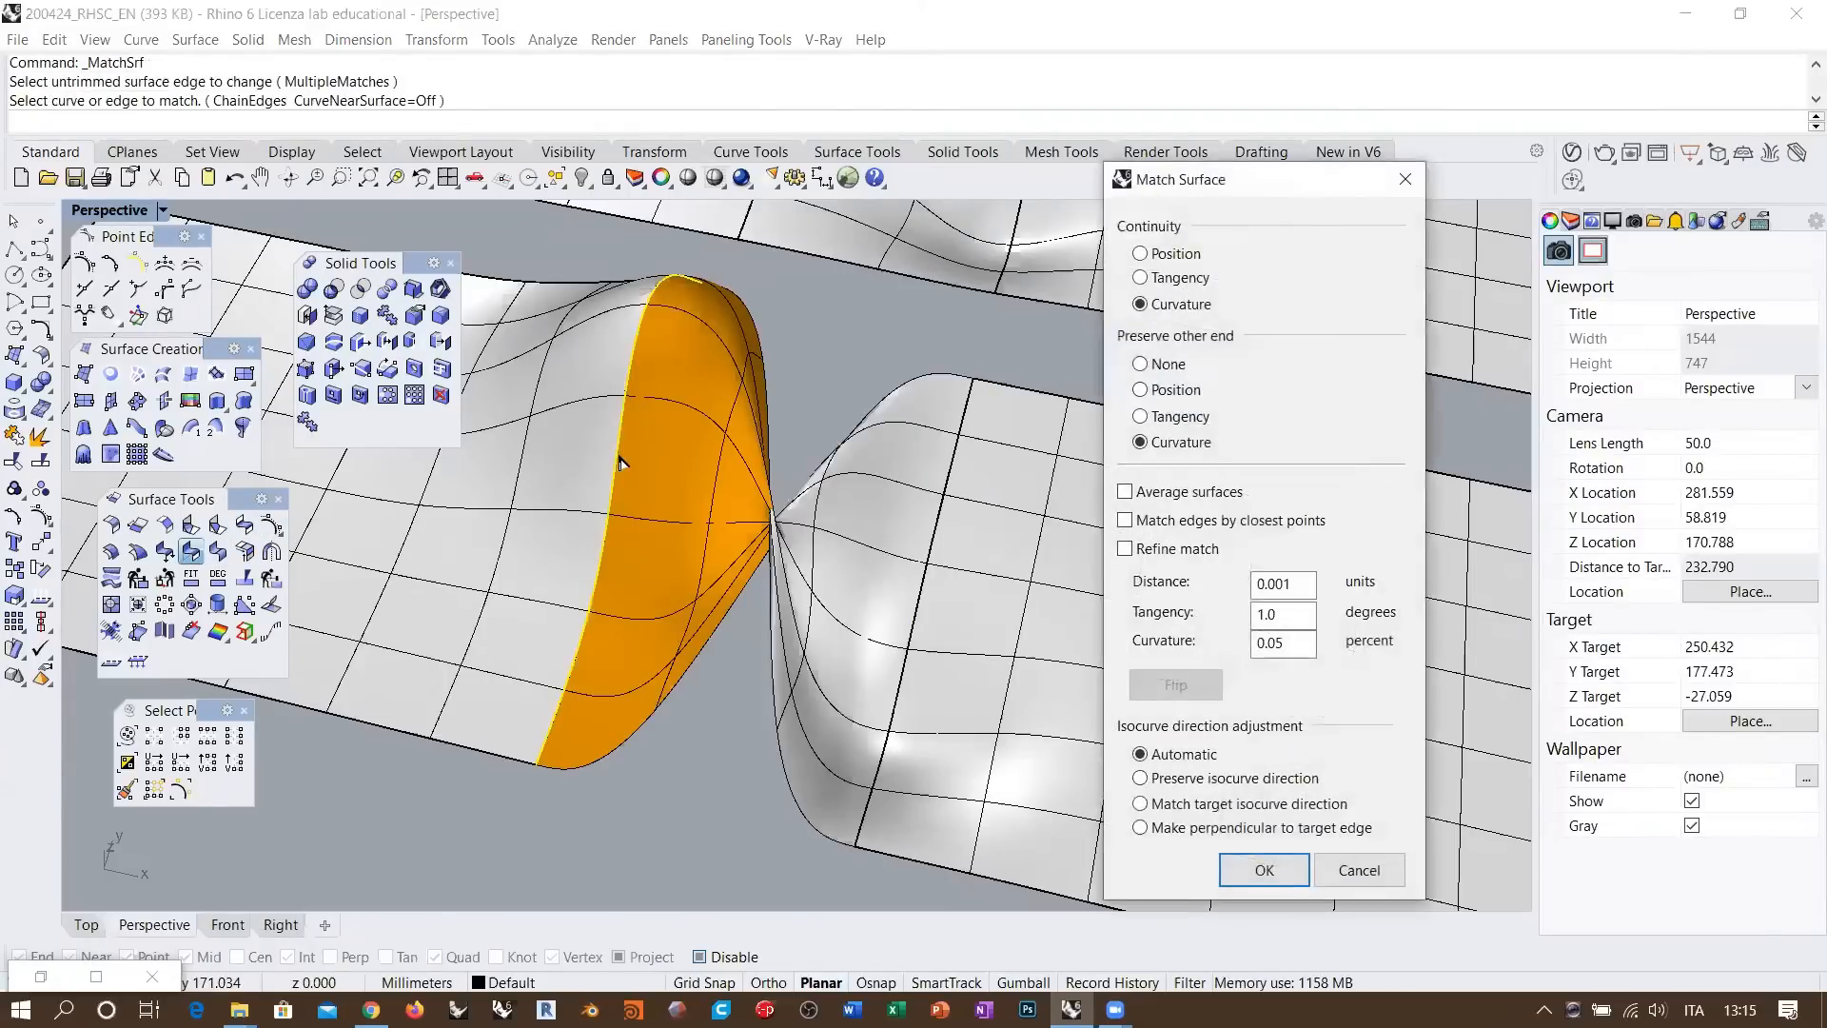
pyautogui.click(1127, 519)
pyautogui.moveTo(718, 399); pyautogui.dragTo(542, 461, button='right')
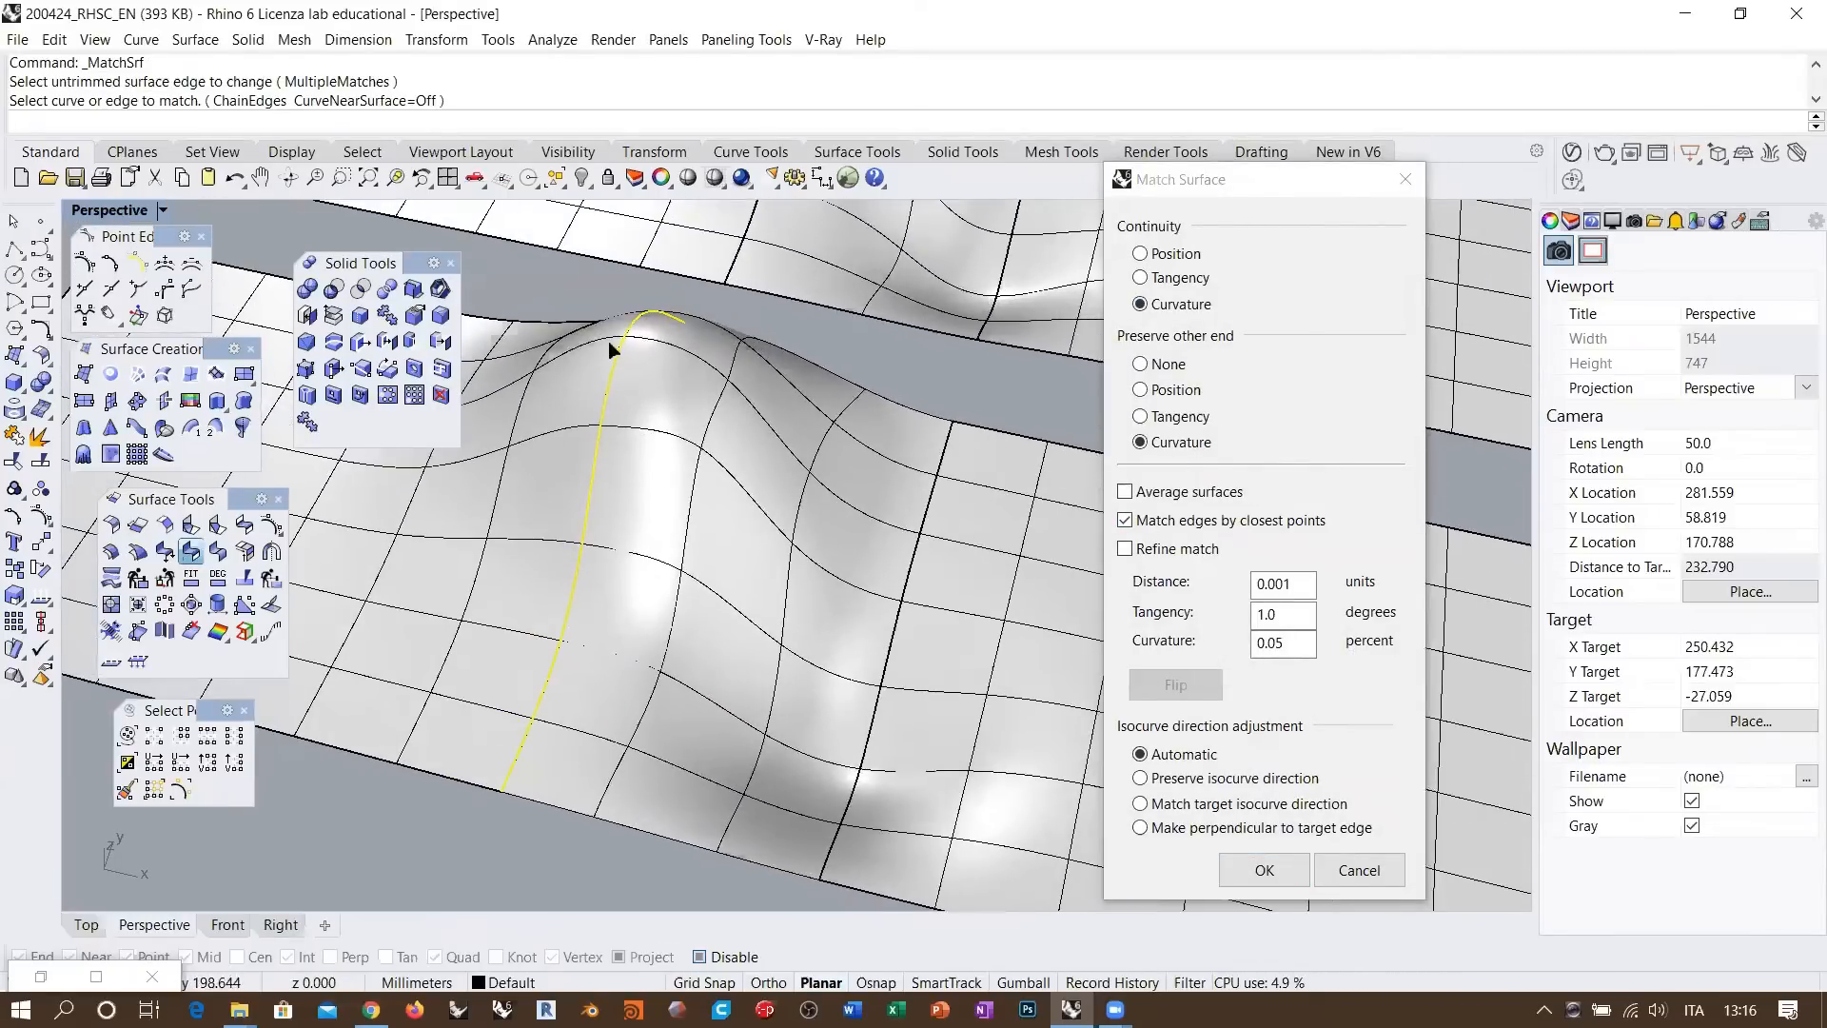
pyautogui.moveTo(727, 420); pyautogui.dragTo(609, 393, button='right')
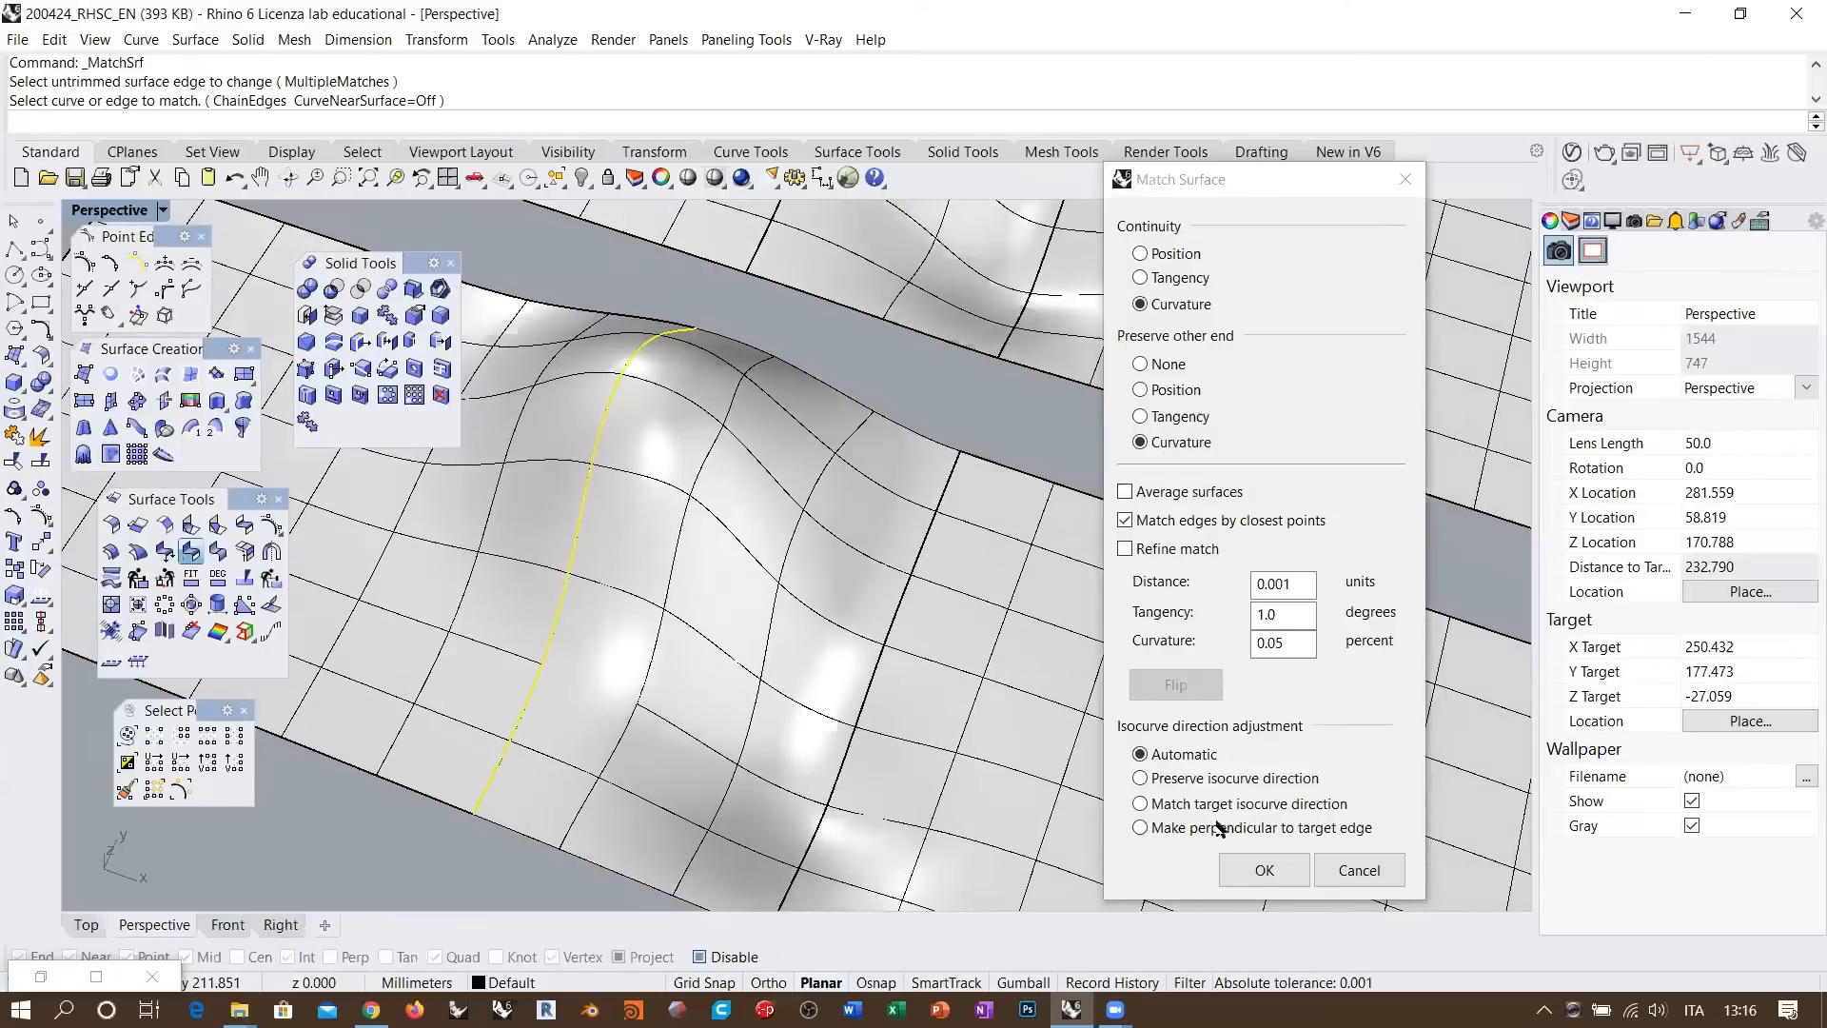
pyautogui.click(1263, 870)
# Match the blend's opposite edge to its flat-side neighbour with Curvature continuity, Curvature preserved at the other end, and closest-point matching
pyautogui.click(903, 593)
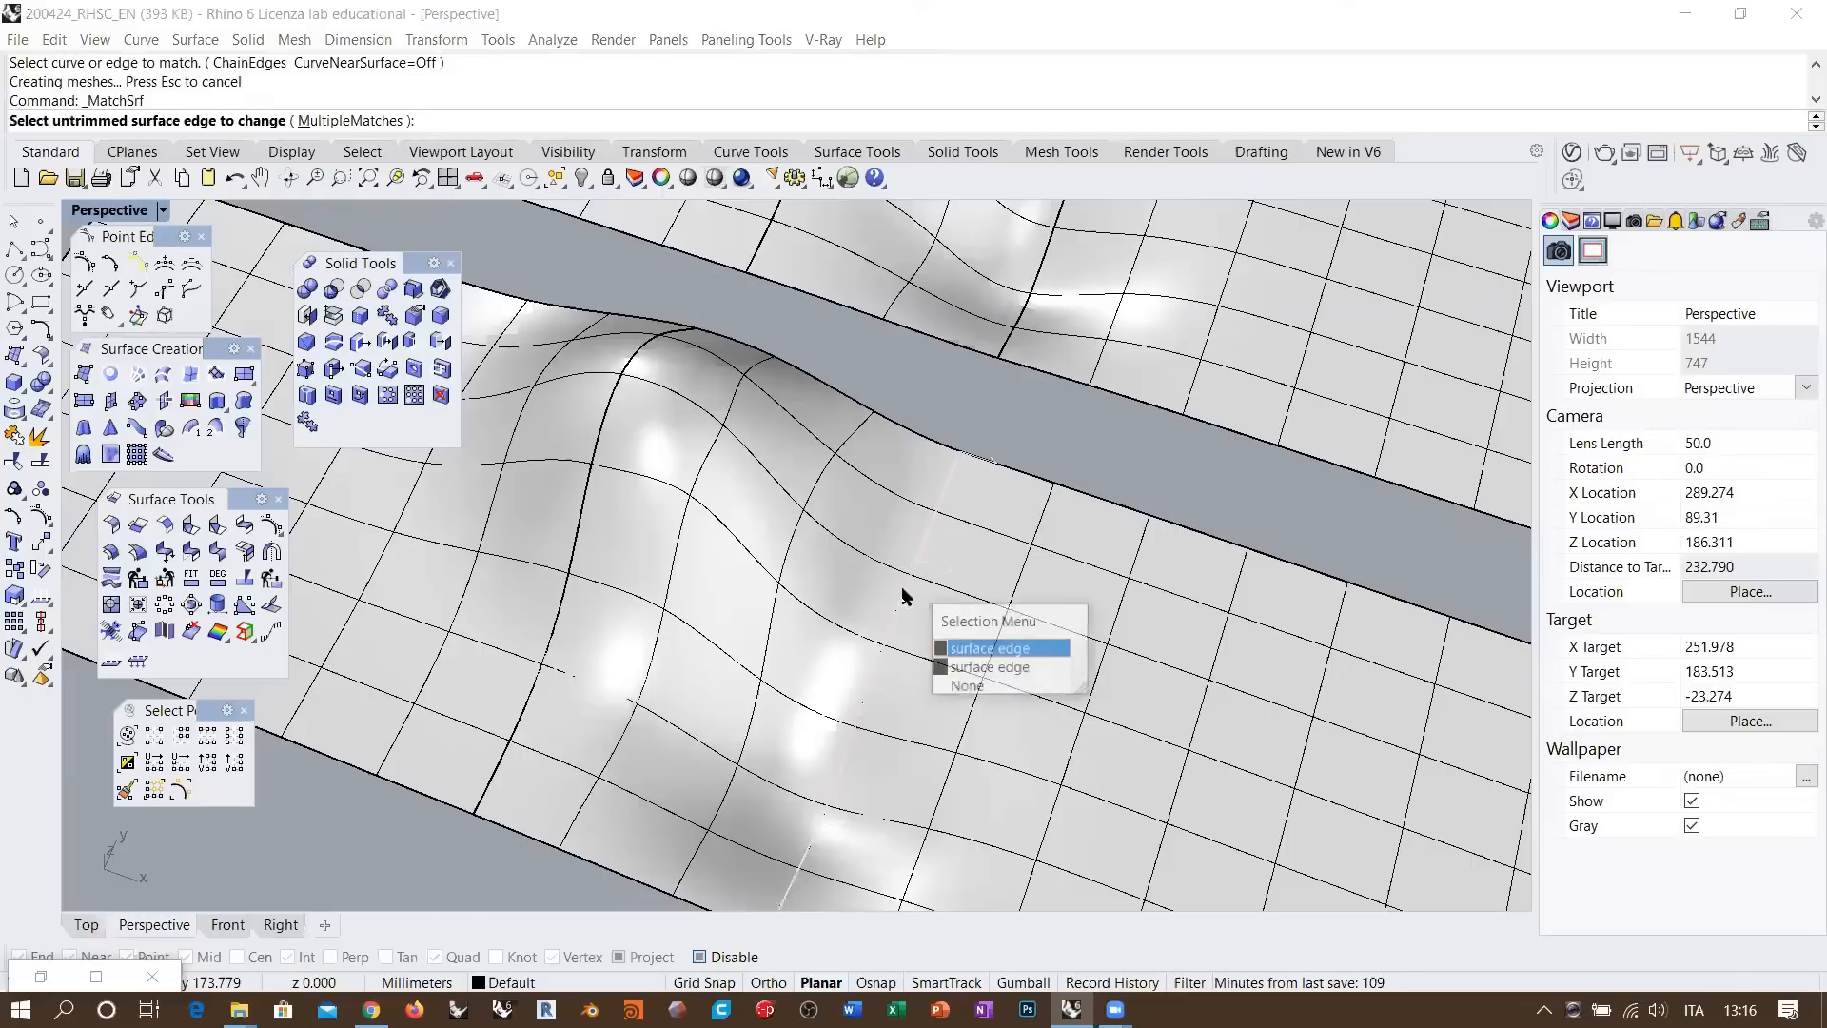
pyautogui.click(995, 665)
pyautogui.click(918, 566)
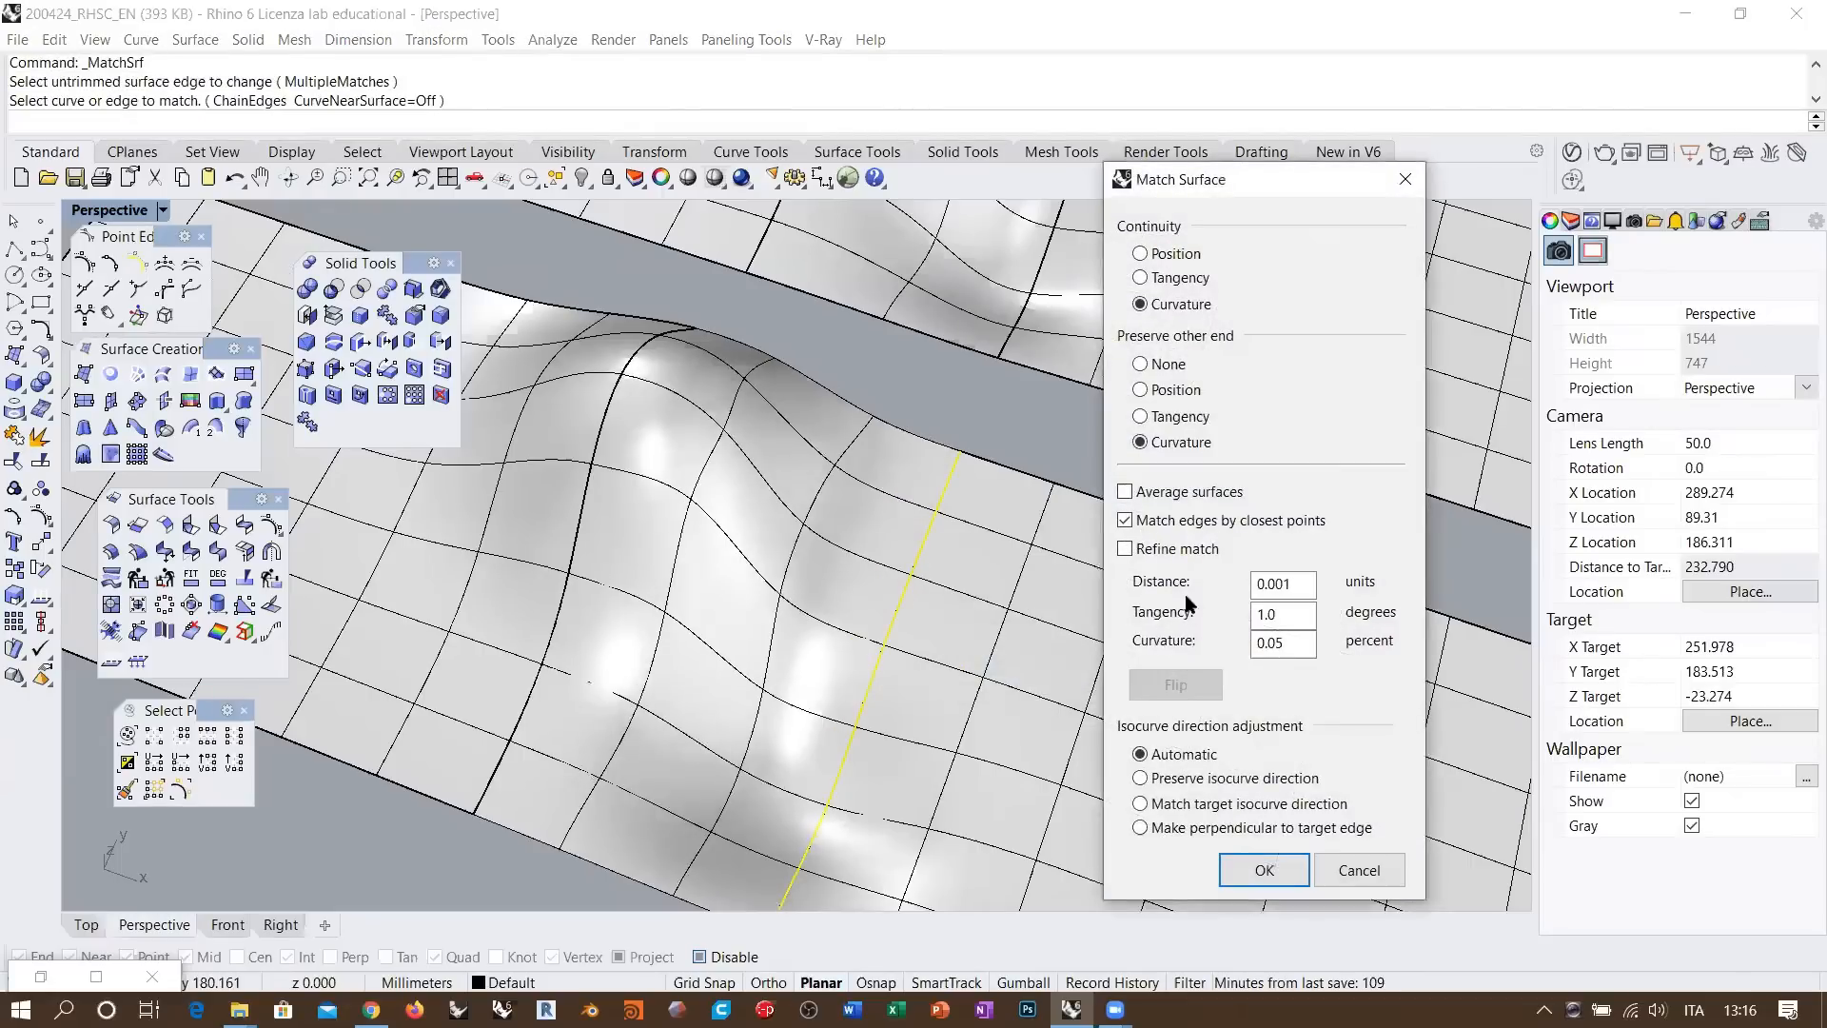
pyautogui.click(1264, 863)
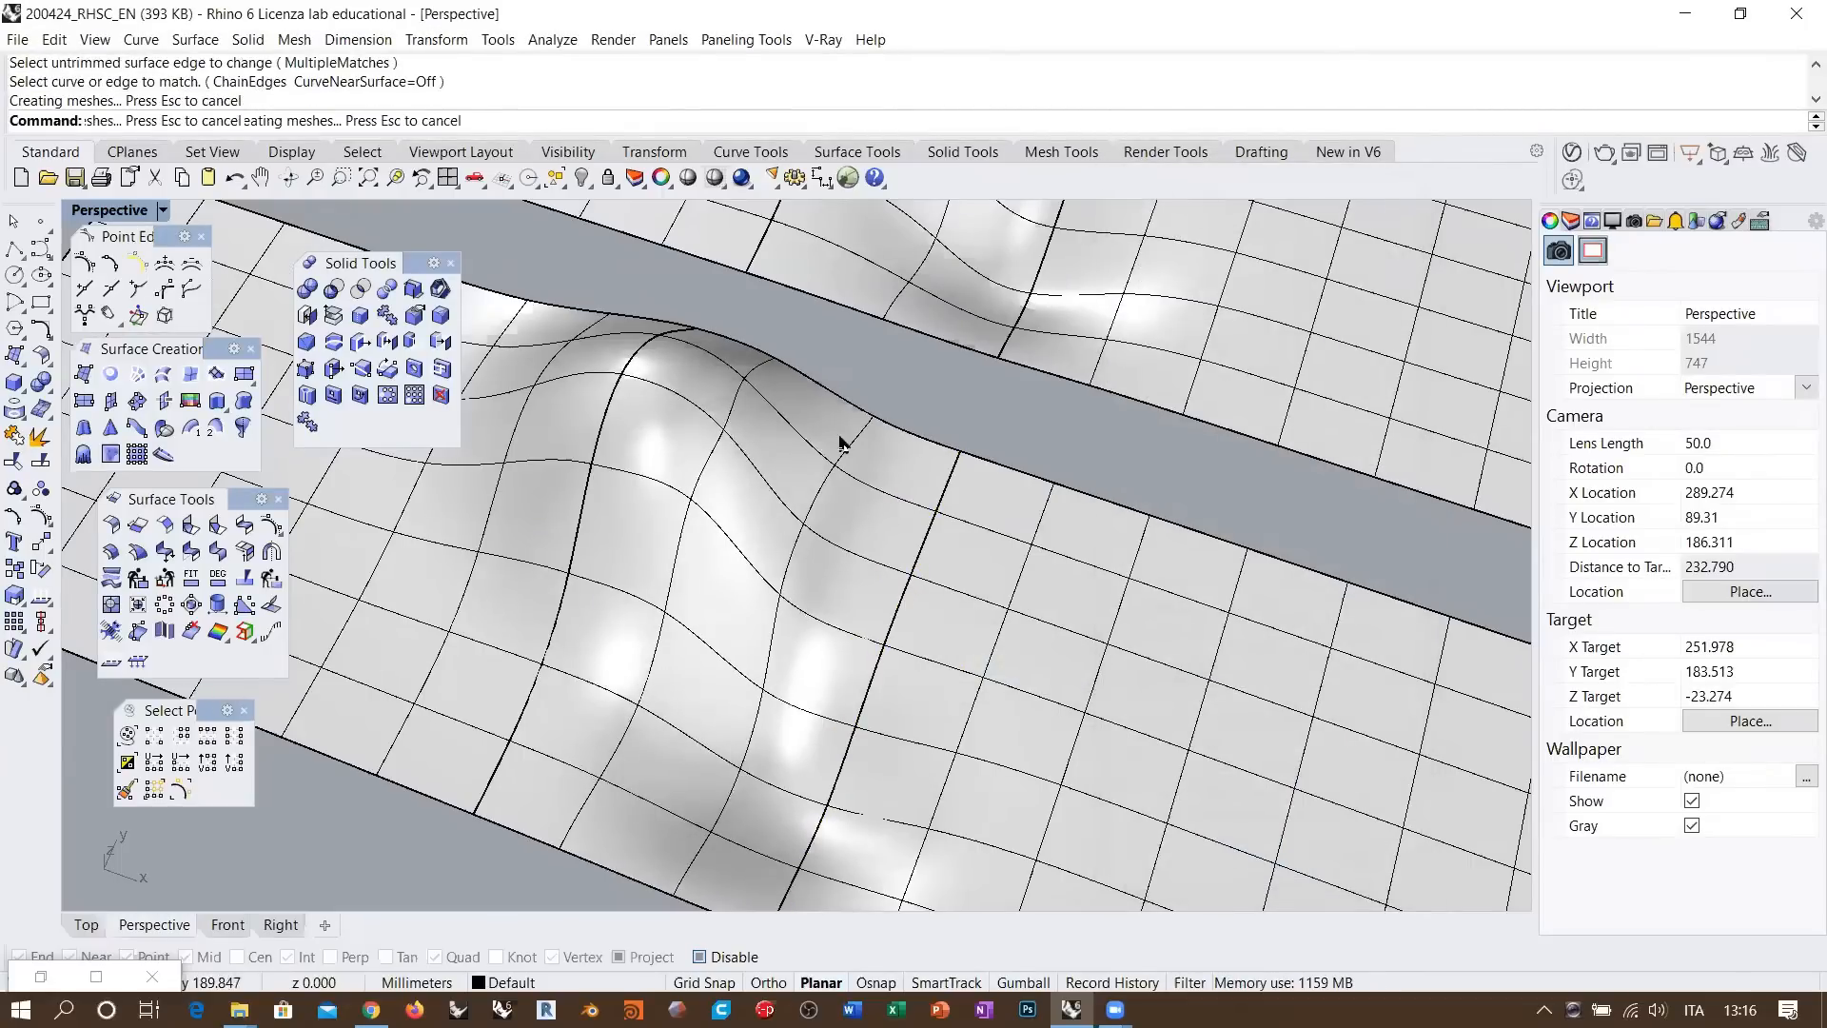
# Run a Zebra analysis on the rematched blend and both adjoining surfaces
pyautogui.scroll(-5, 848, 419)
pyautogui.moveTo(1057, 739); pyautogui.dragTo(590, 539)
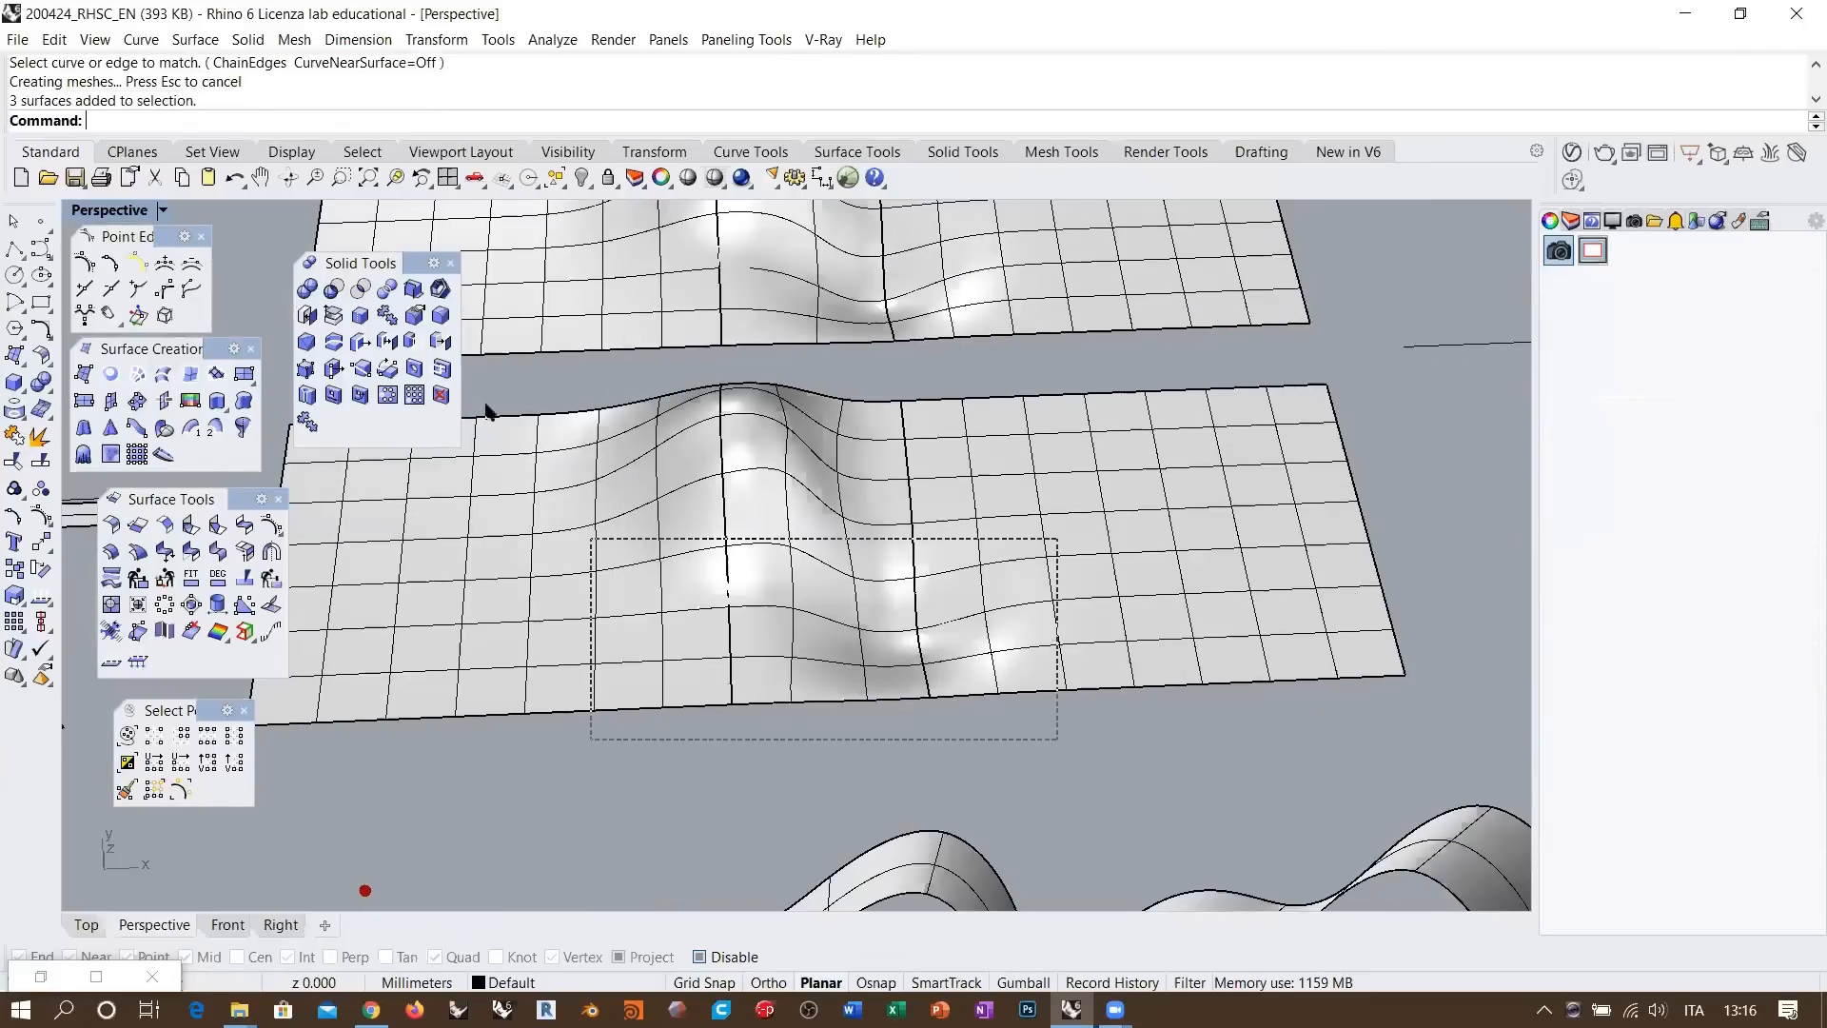
pyautogui.rightClick(556, 94)
pyautogui.click(609, 250)
pyautogui.click(685, 761)
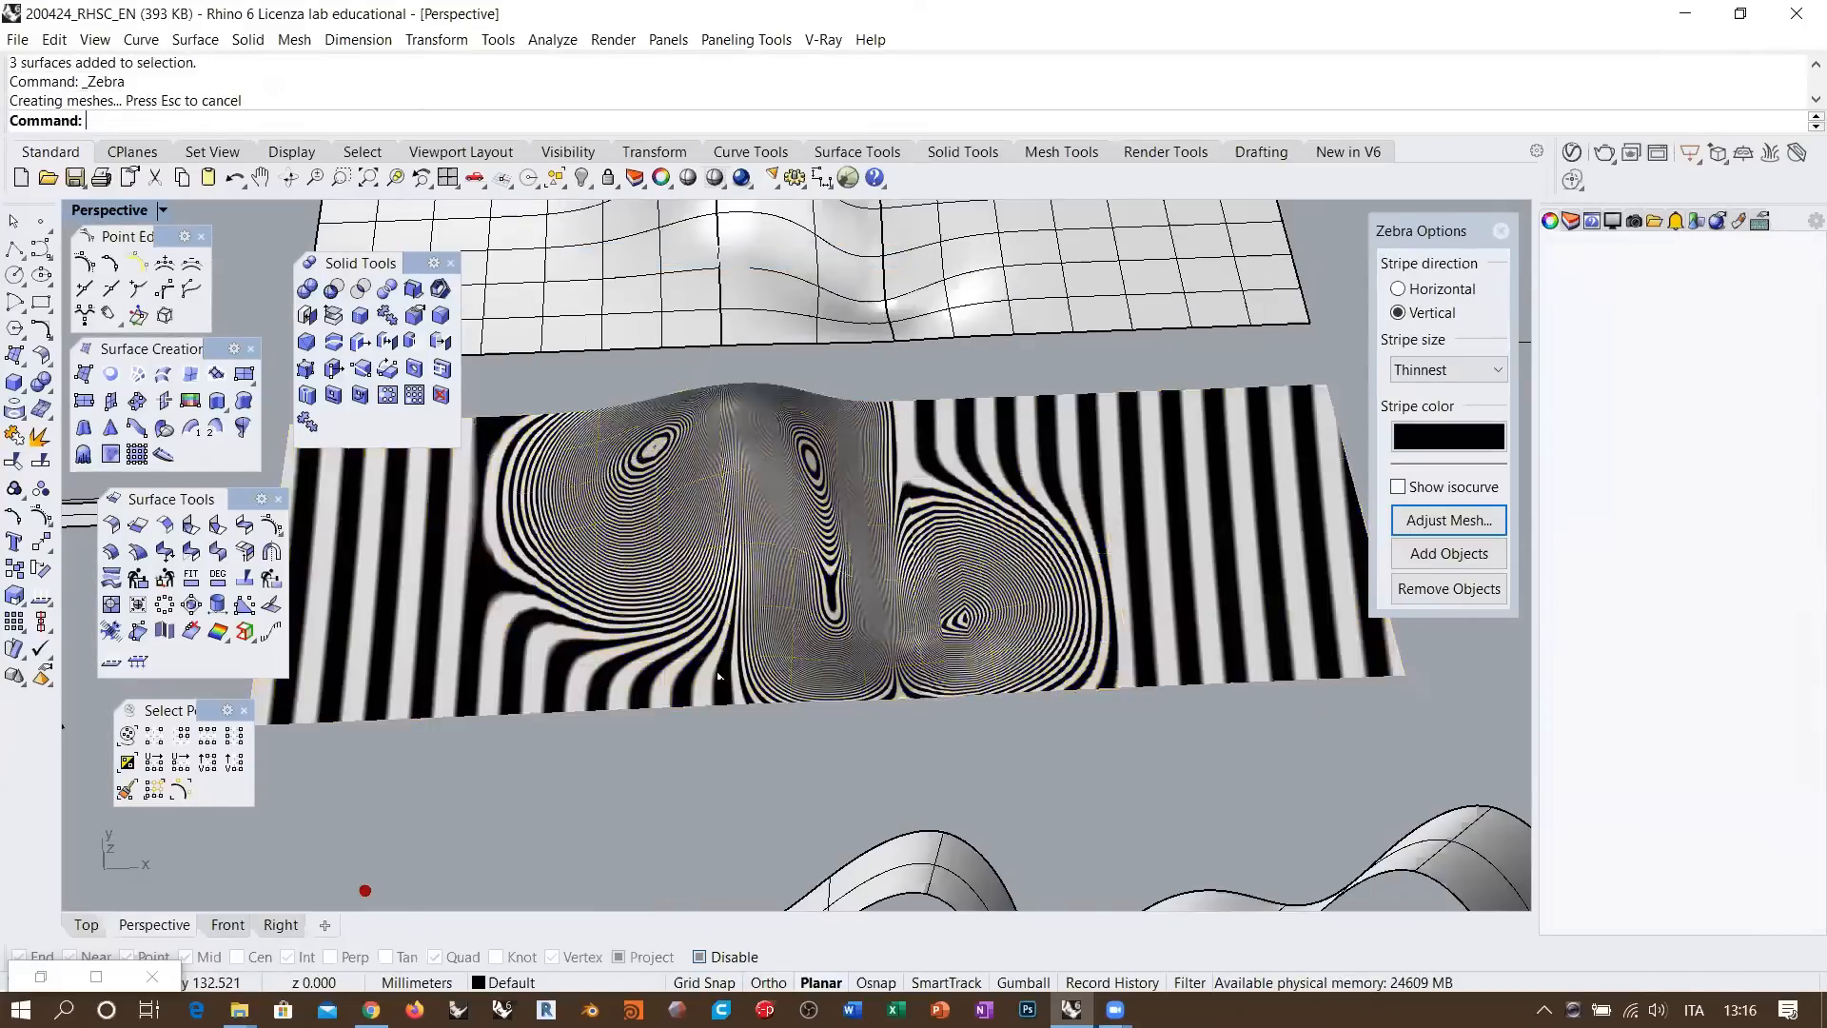
# Examine stripe flow across both seams of the rematched blend, from close up and as a whole
pyautogui.moveTo(685, 751); pyautogui.dragTo(880, 545, button='right')
pyautogui.scroll(9, 784, 577)
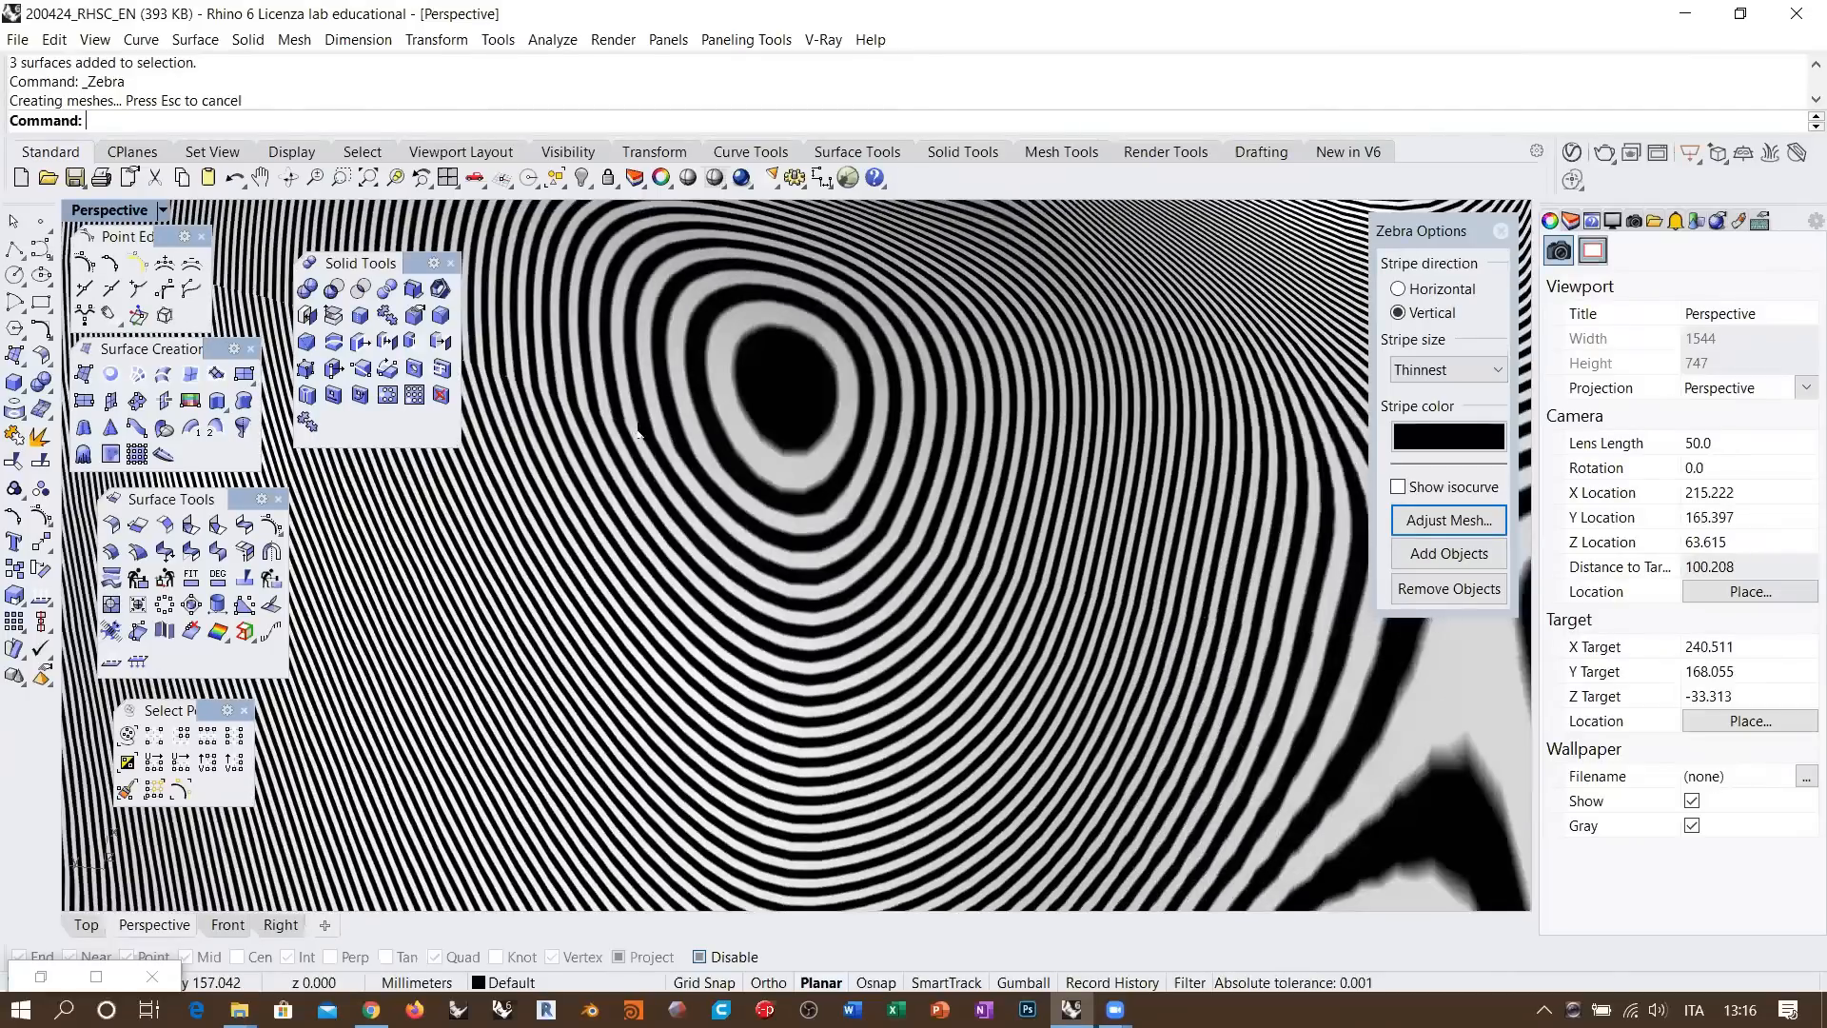
pyautogui.moveTo(526, 390); pyautogui.dragTo(733, 391, button='right')
pyautogui.scroll(-6, 739, 400)
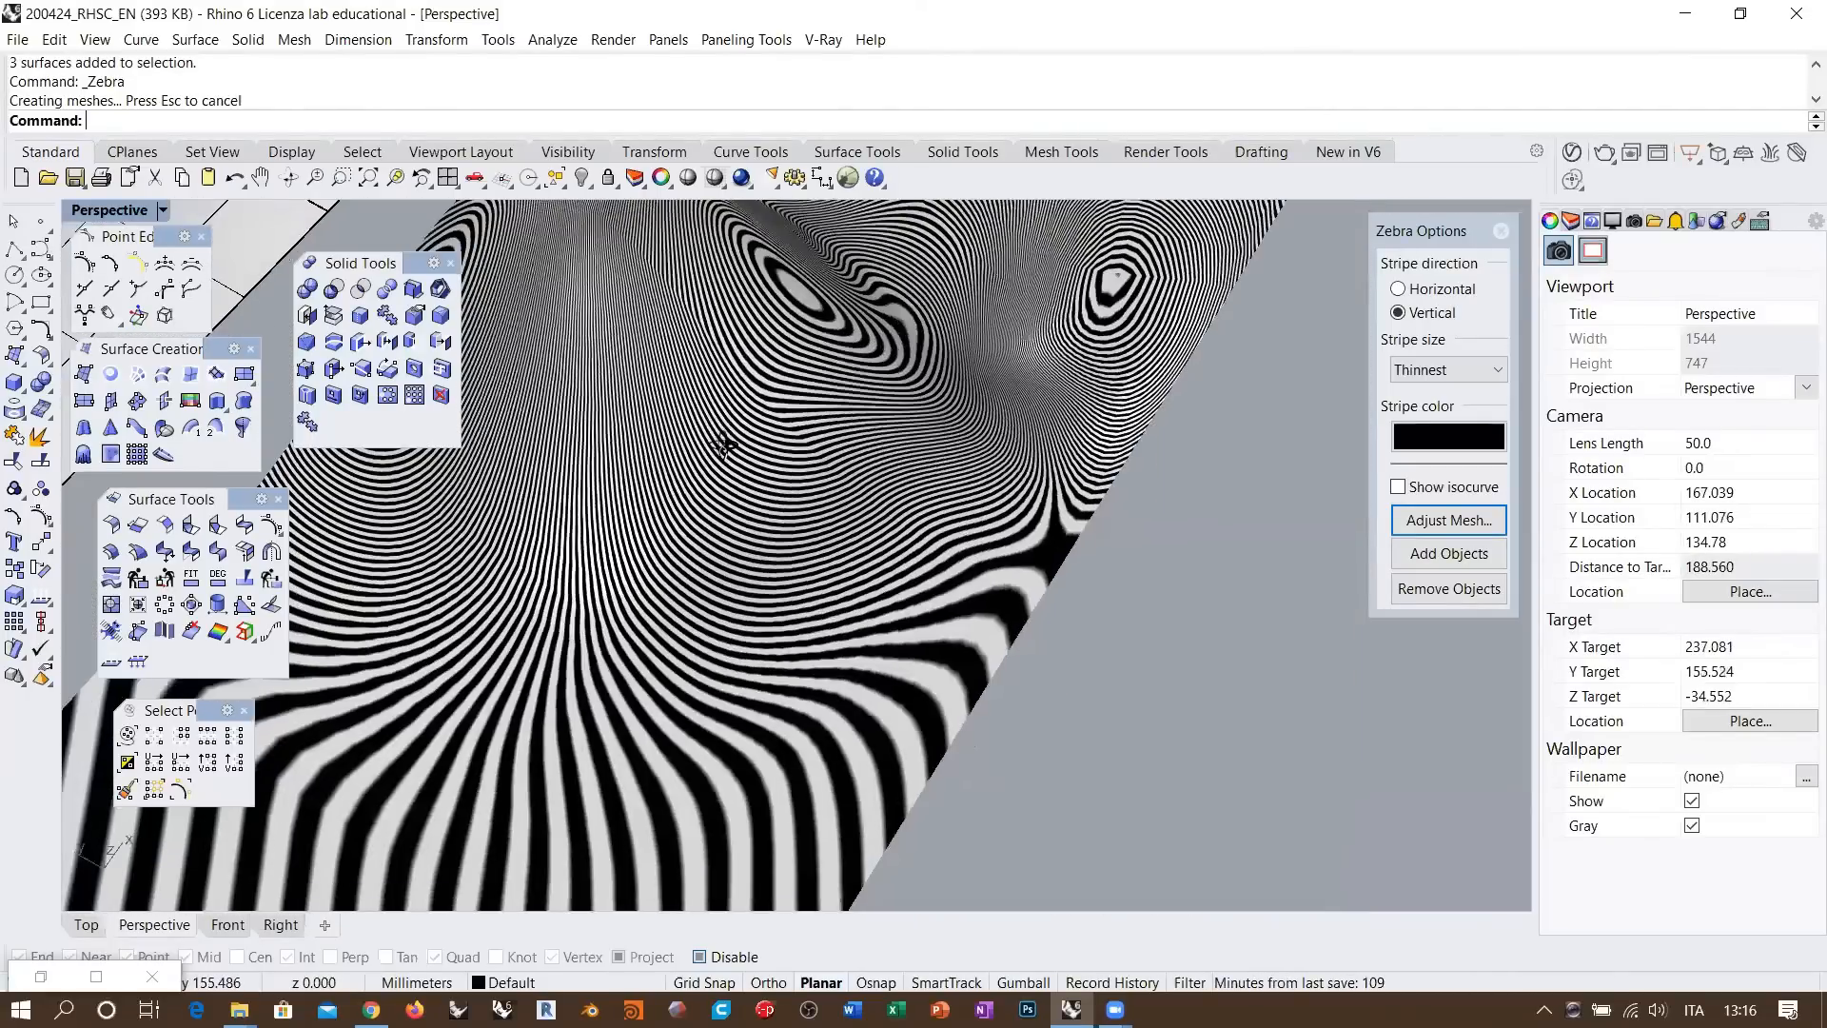
pyautogui.scroll(4, 738, 369)
pyautogui.scroll(2, 941, 644)
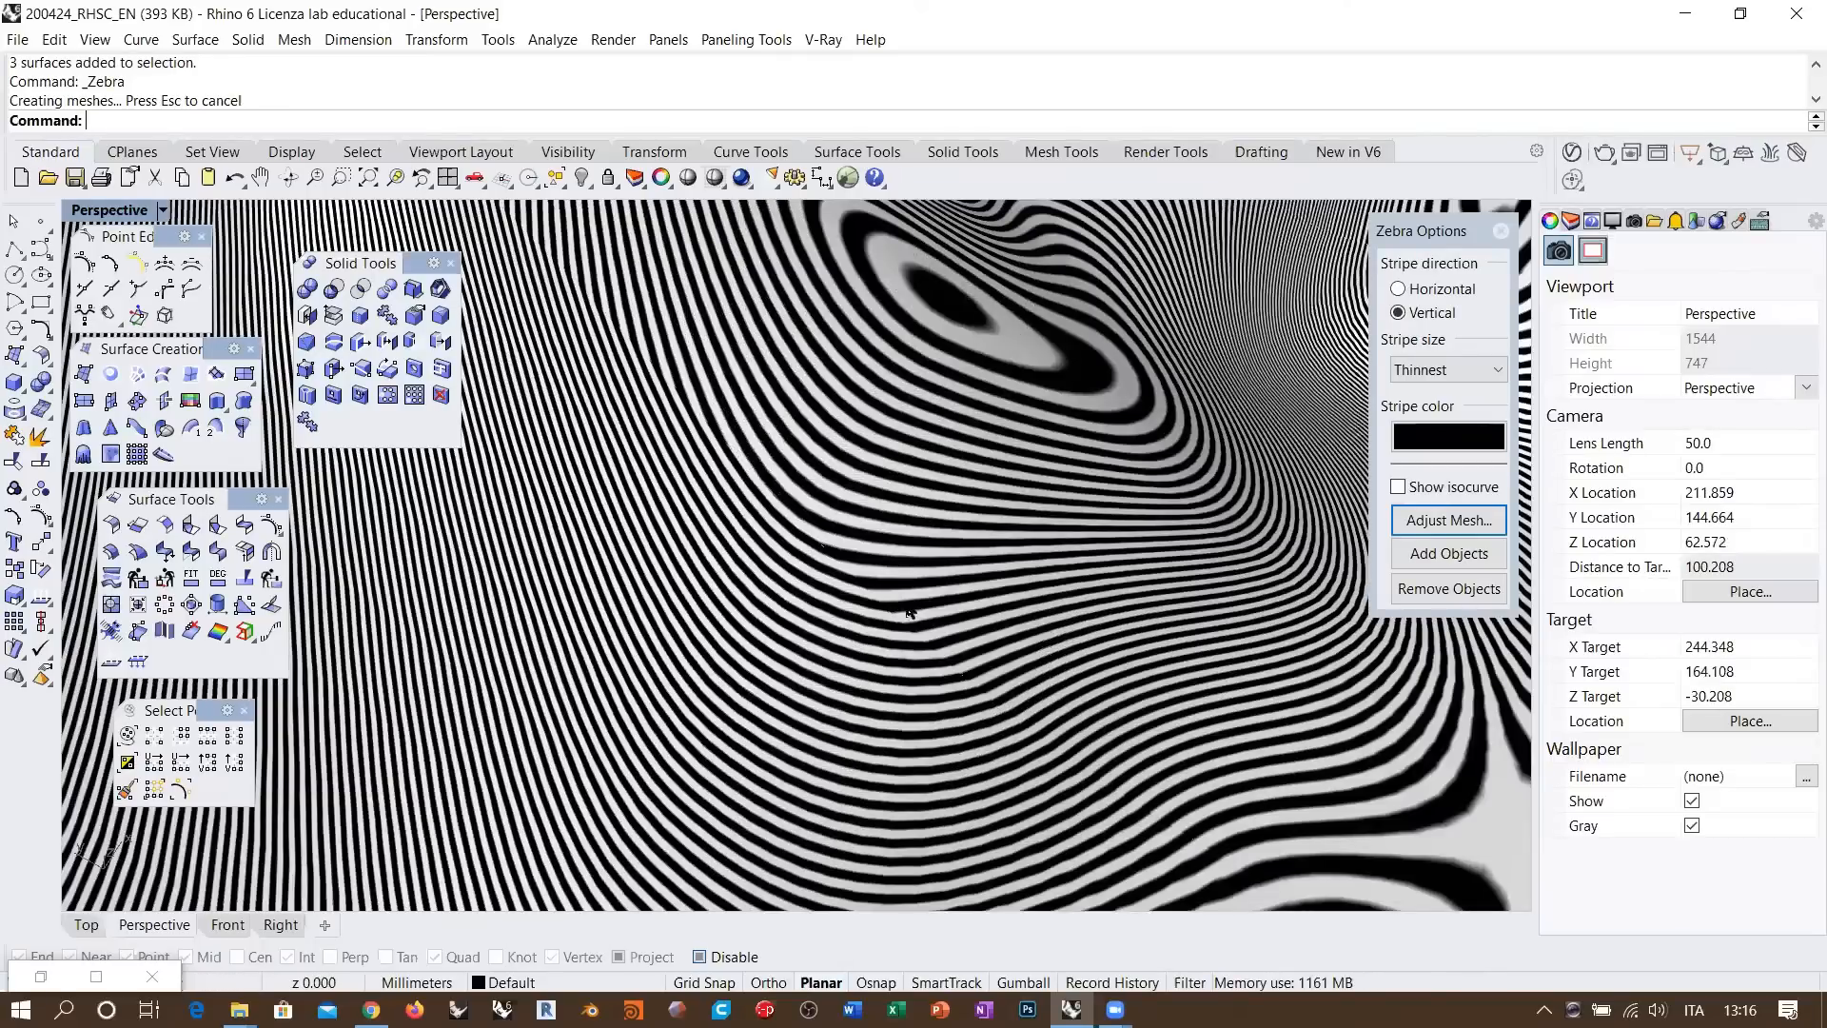
pyautogui.scroll(-8, 845, 564)
pyautogui.moveTo(625, 476); pyautogui.dragTo(871, 536, button='right')
pyautogui.scroll(8, 1035, 514)
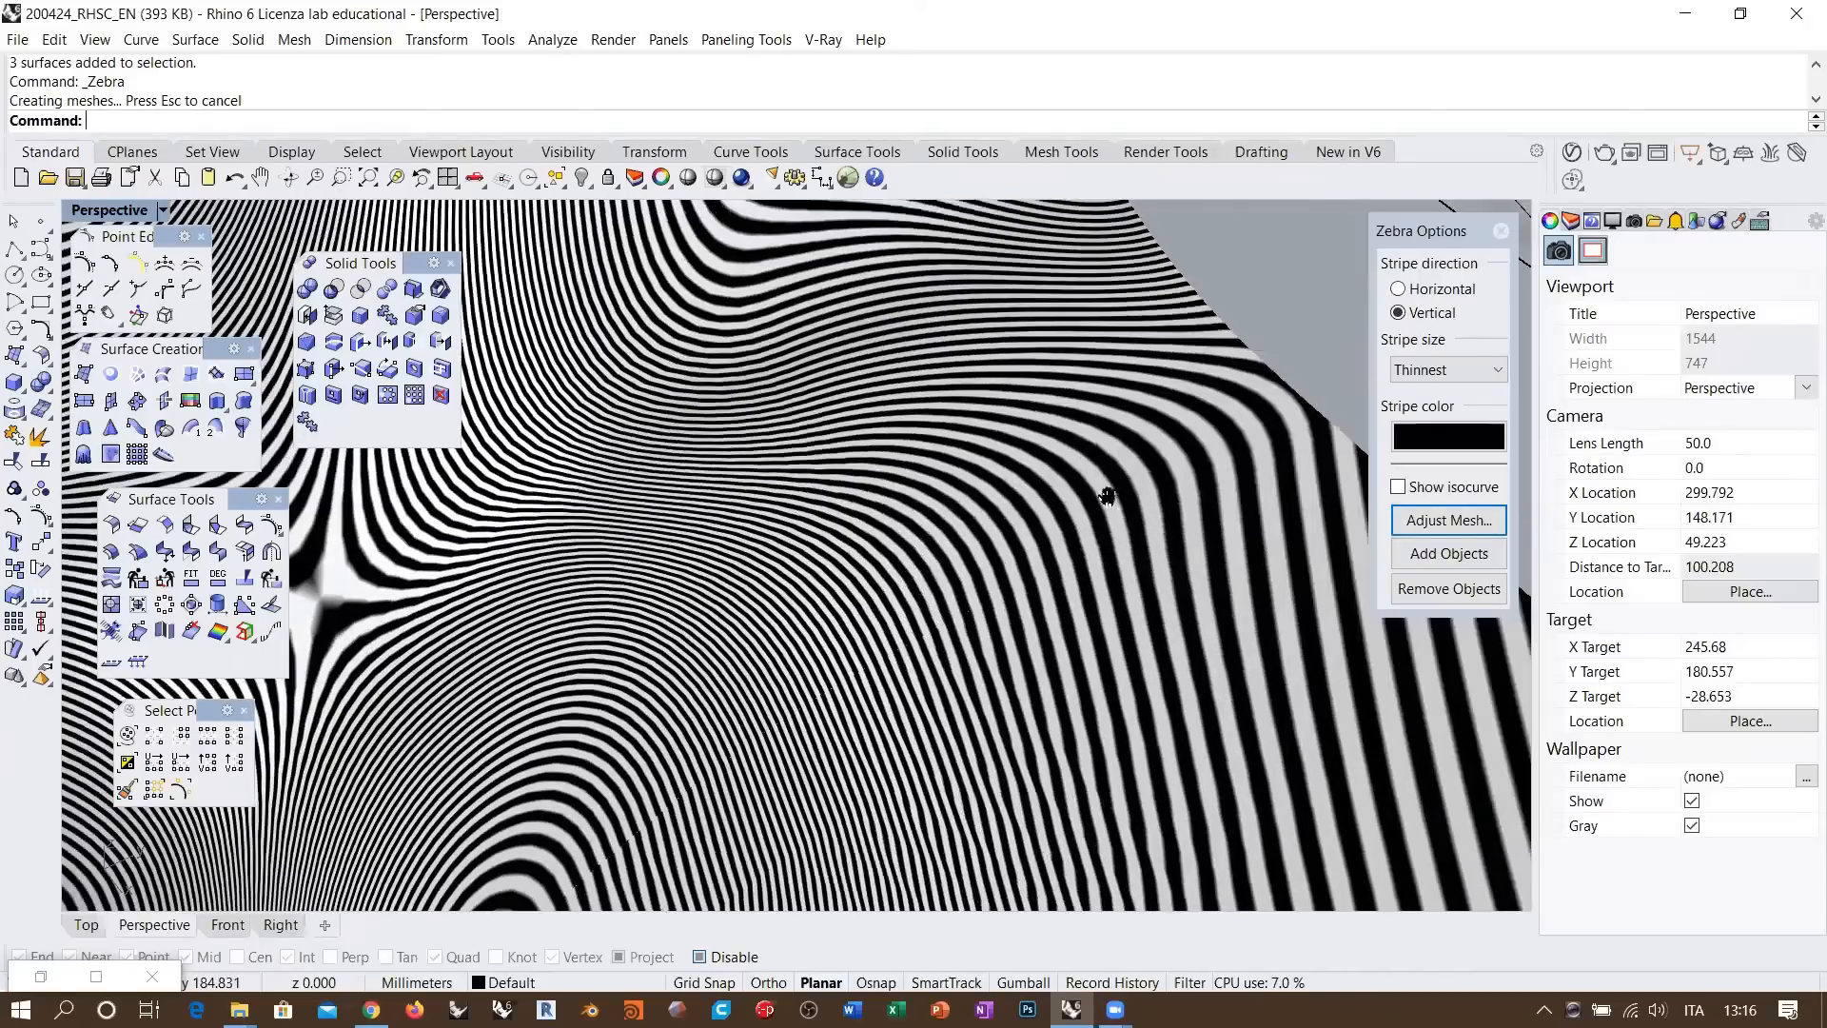
pyautogui.keyDown('shift'); pyautogui.moveTo(1109, 497); pyautogui.dragTo(1120, 593, button='right'); pyautogui.keyUp('shift')
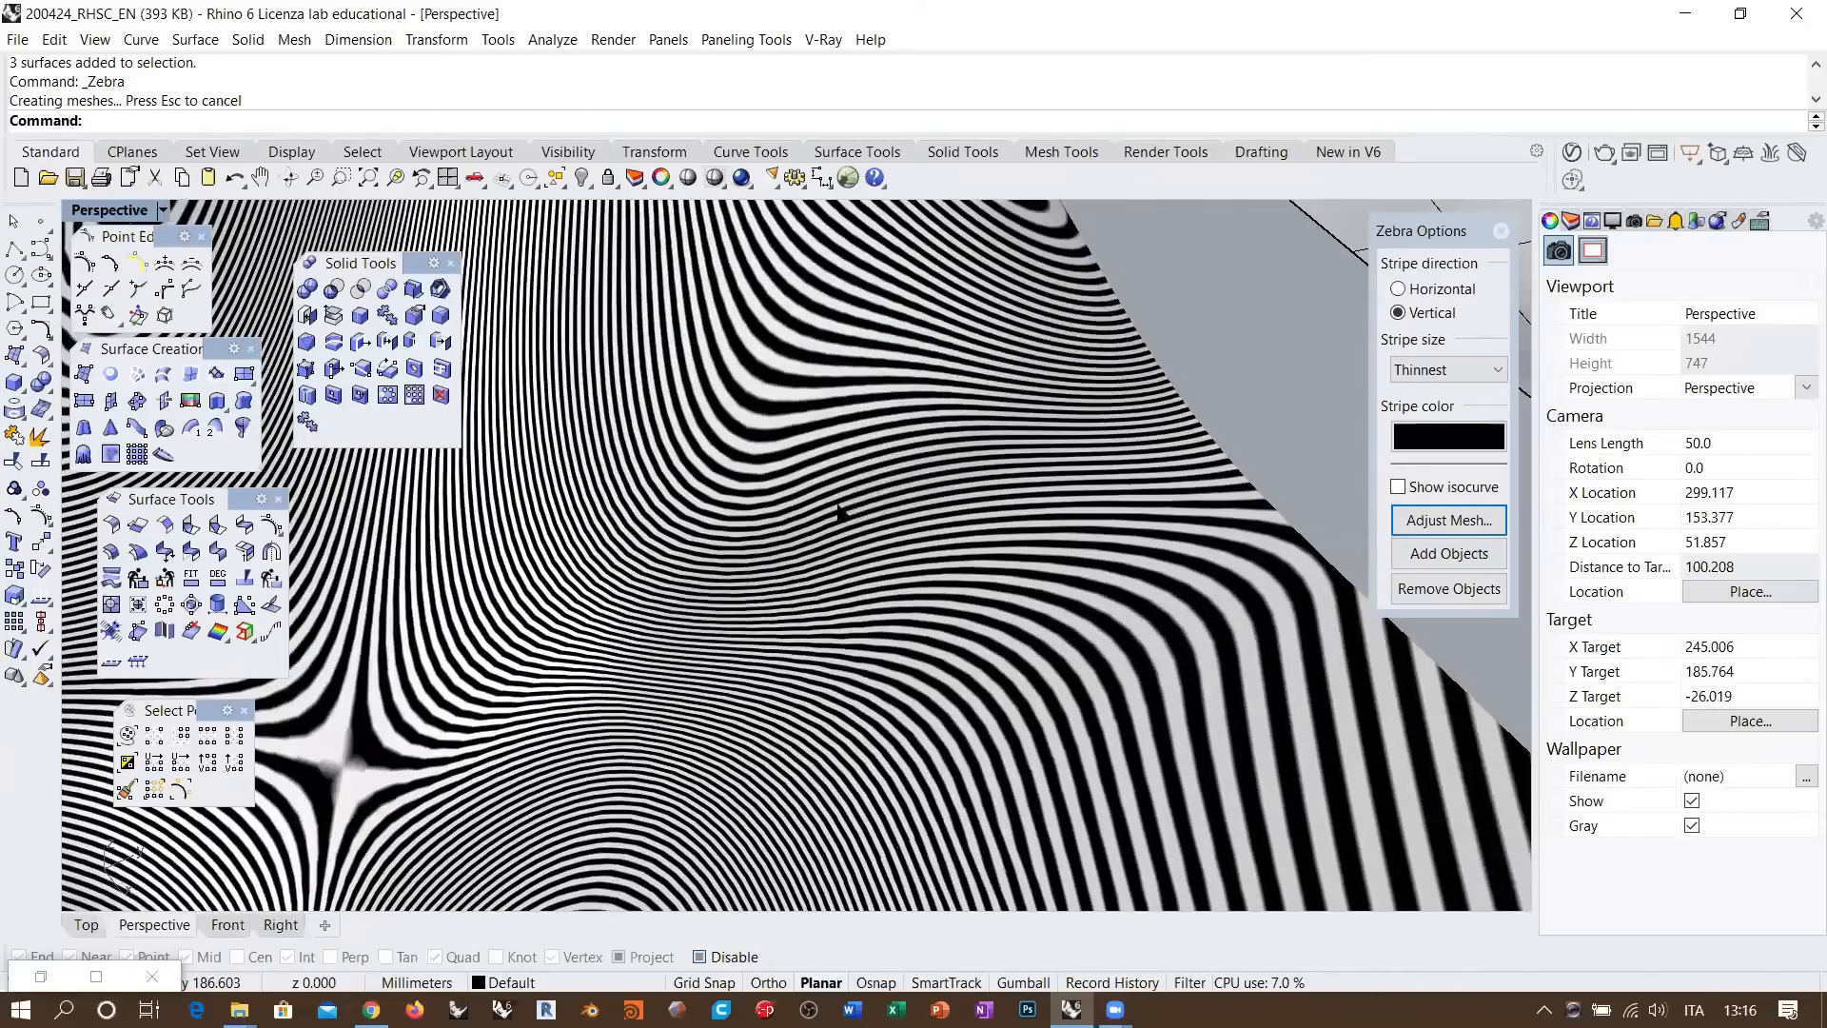
pyautogui.scroll(-8, 837, 523)
pyautogui.moveTo(723, 547); pyautogui.dragTo(923, 540, button='right')
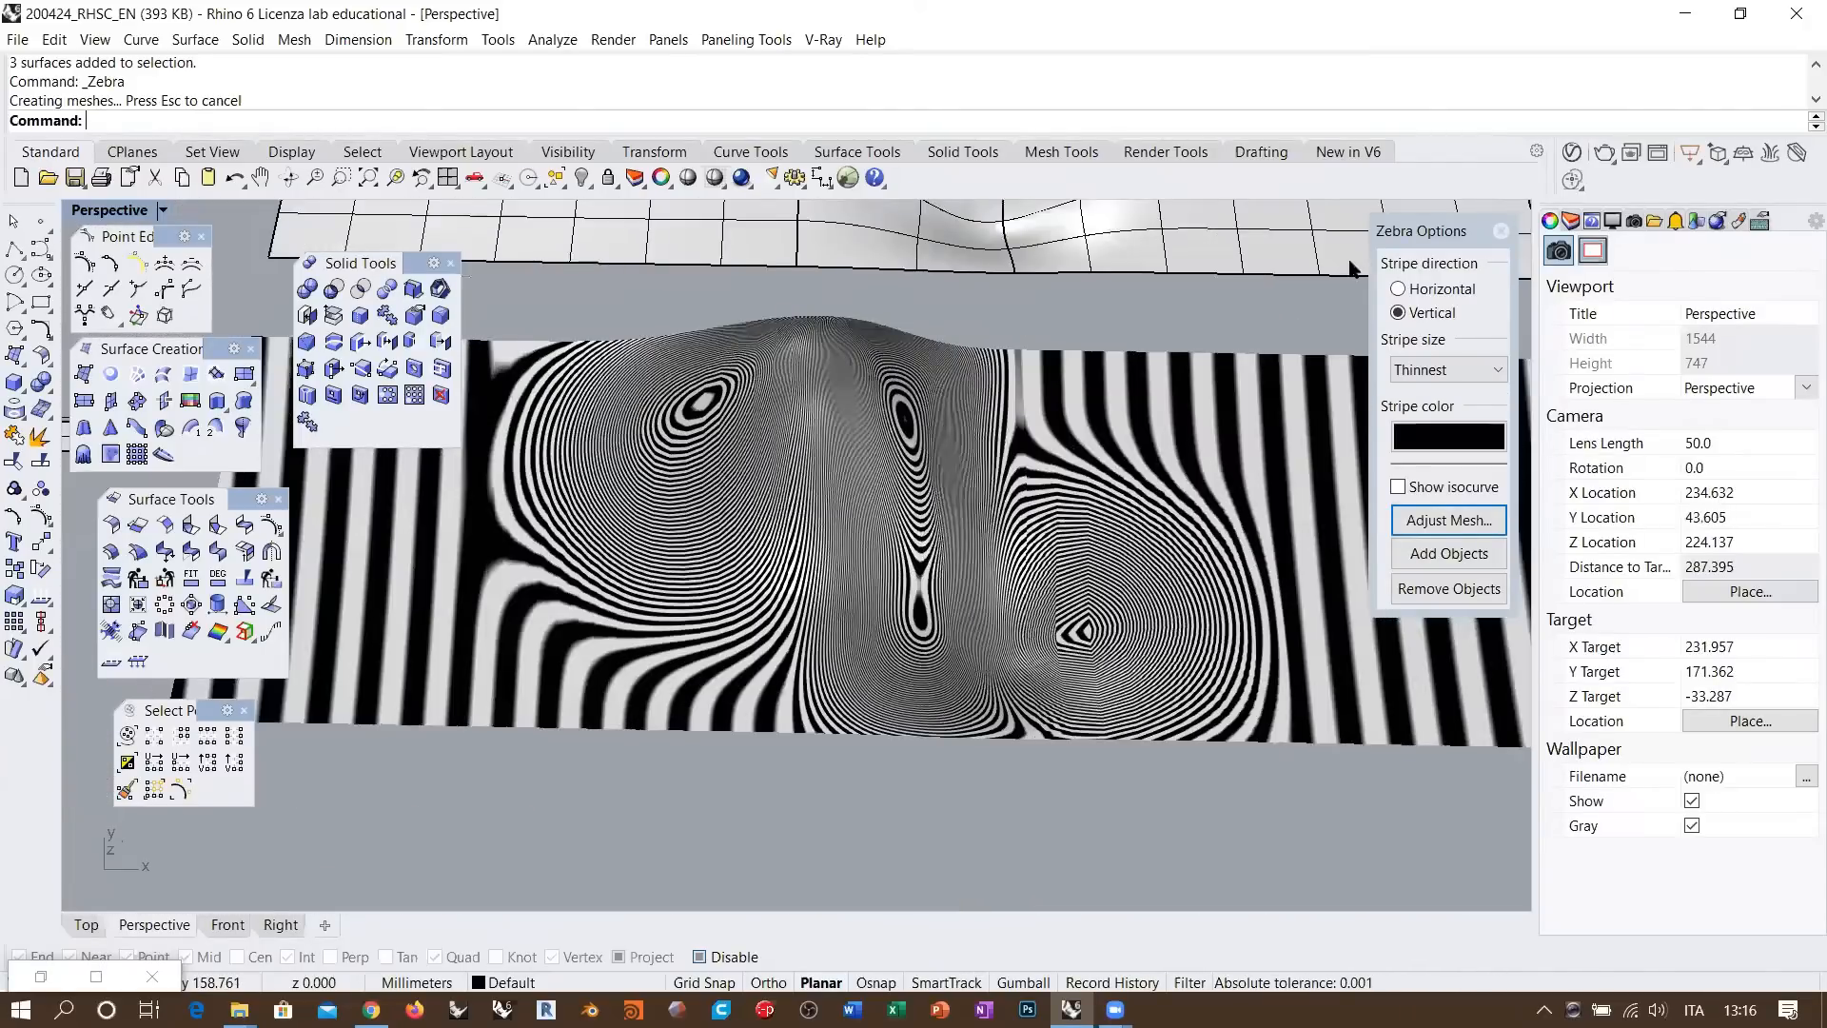
# Turn off the Zebra analysis on the blend and its two adjoining surfaces
pyautogui.click(1500, 232)
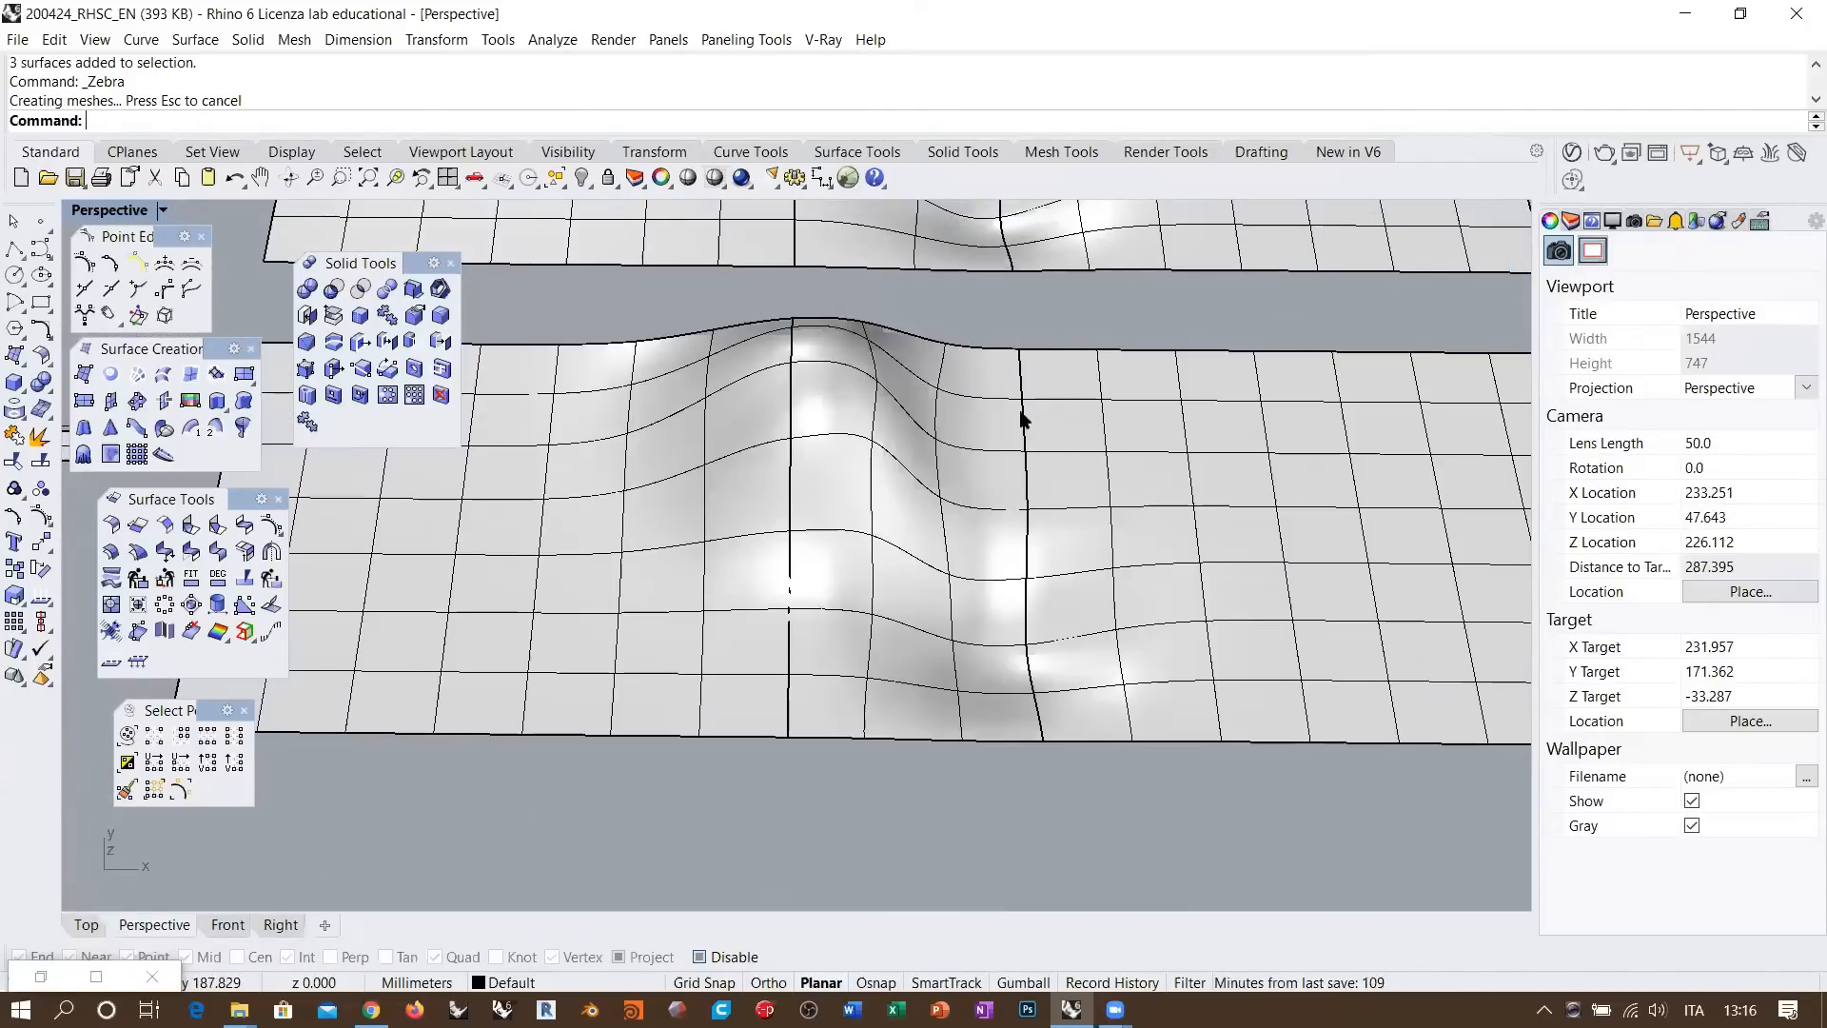
pyautogui.keyDown('shift'); pyautogui.moveTo(1019, 408); pyautogui.dragTo(978, 437, button='right'); pyautogui.keyUp('shift')
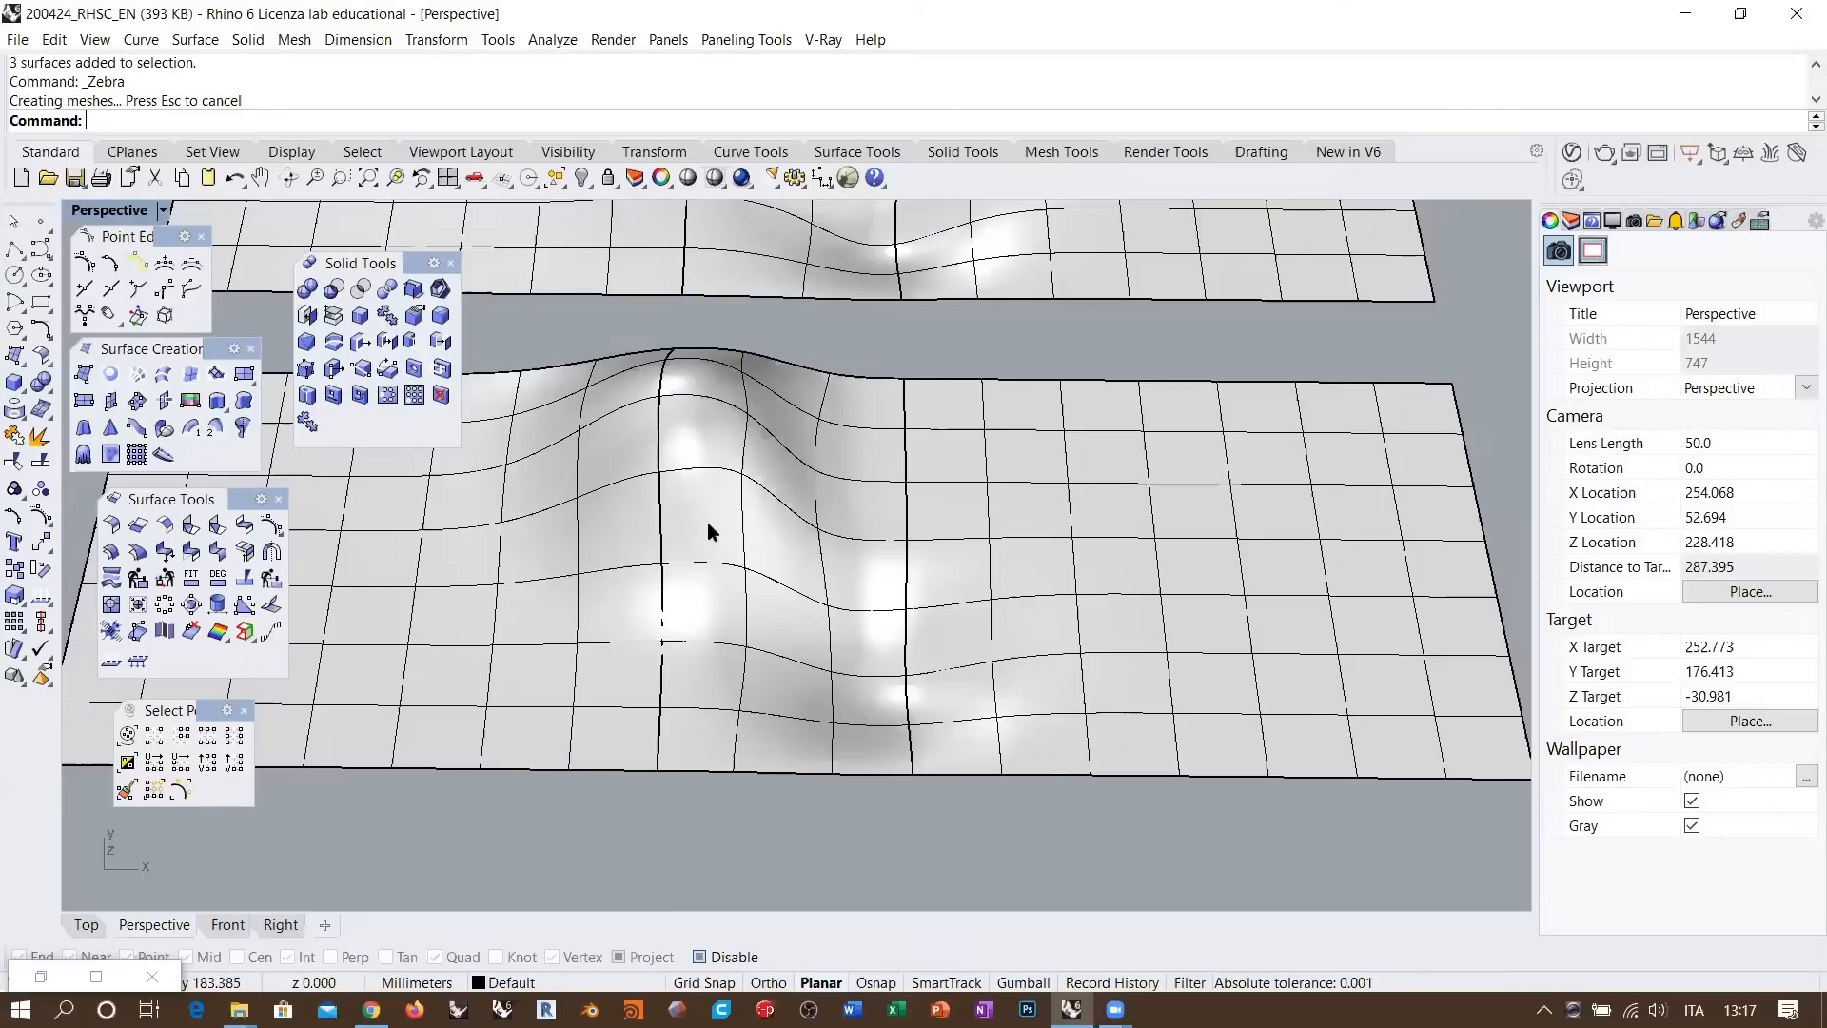
pyautogui.moveTo(869, 523); pyautogui.dragTo(846, 583, button='right')
pyautogui.scroll(2, 846, 575)
pyautogui.moveTo(839, 496); pyautogui.dragTo(837, 542, button='right')
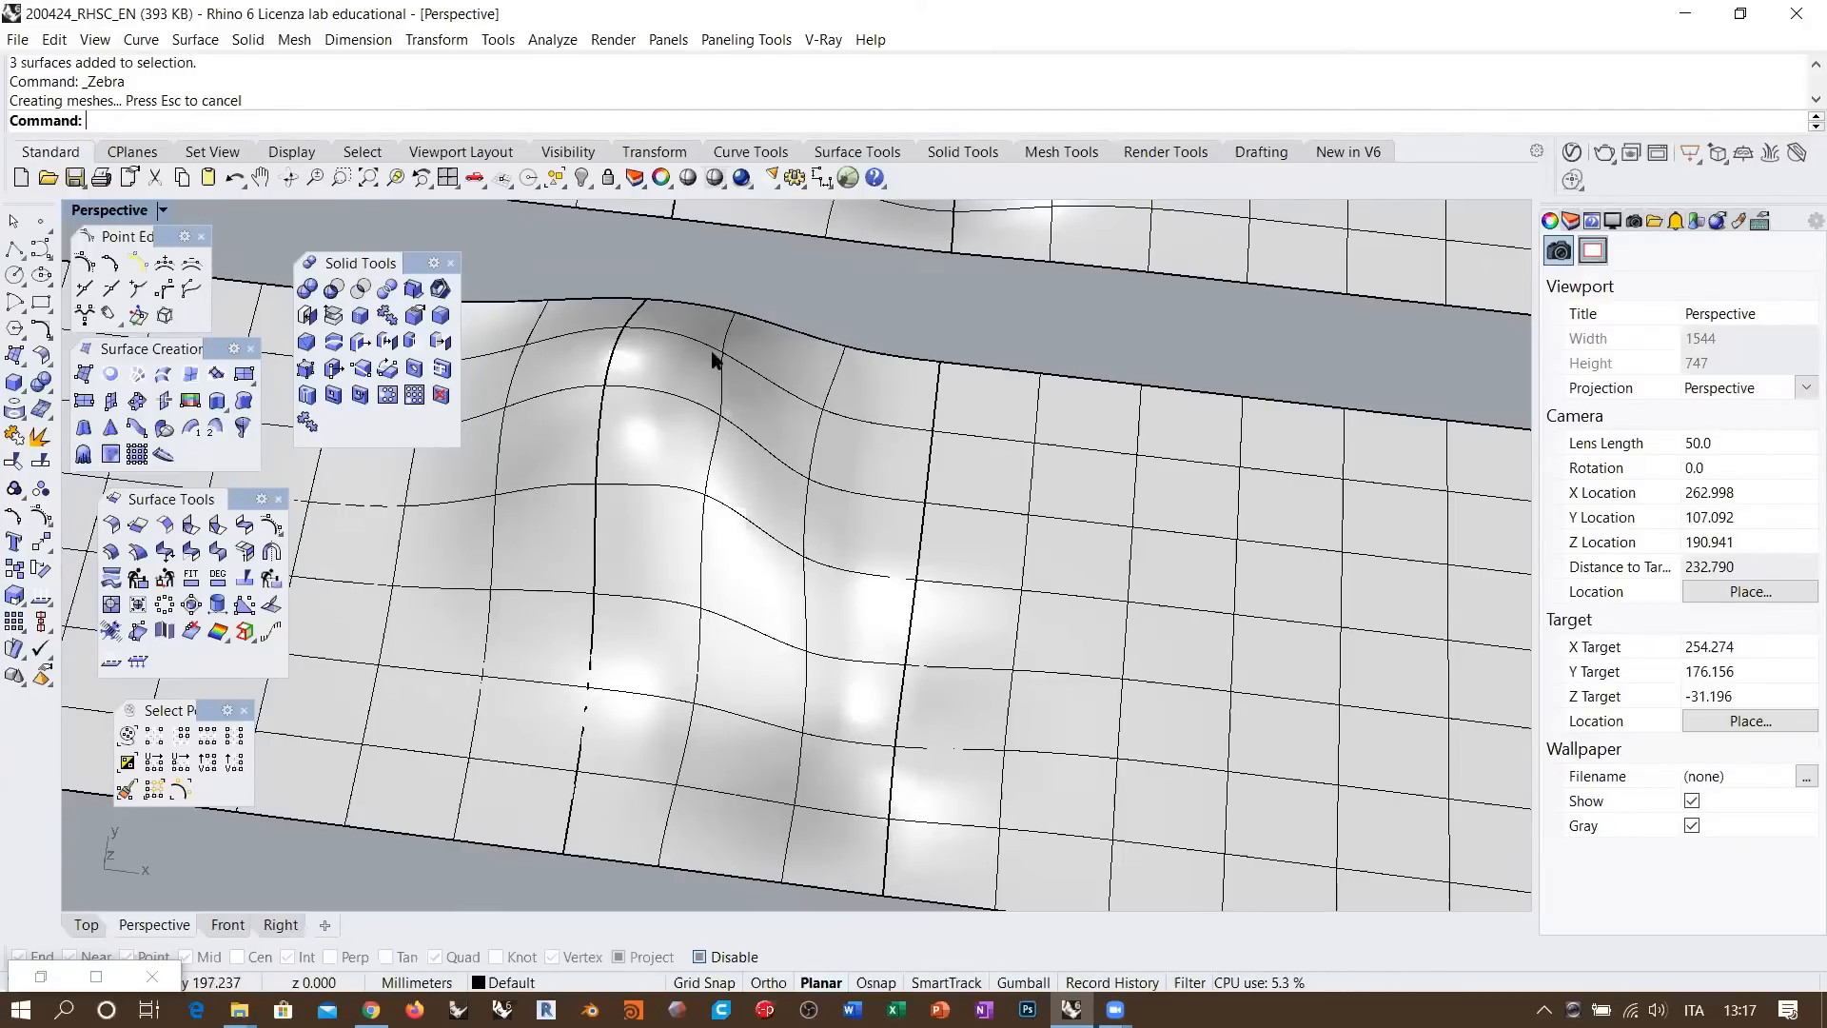
# Select the blend and its crest-side neighbour alternately to compare how their isocurves run across the shared seam
pyautogui.click(693, 436)
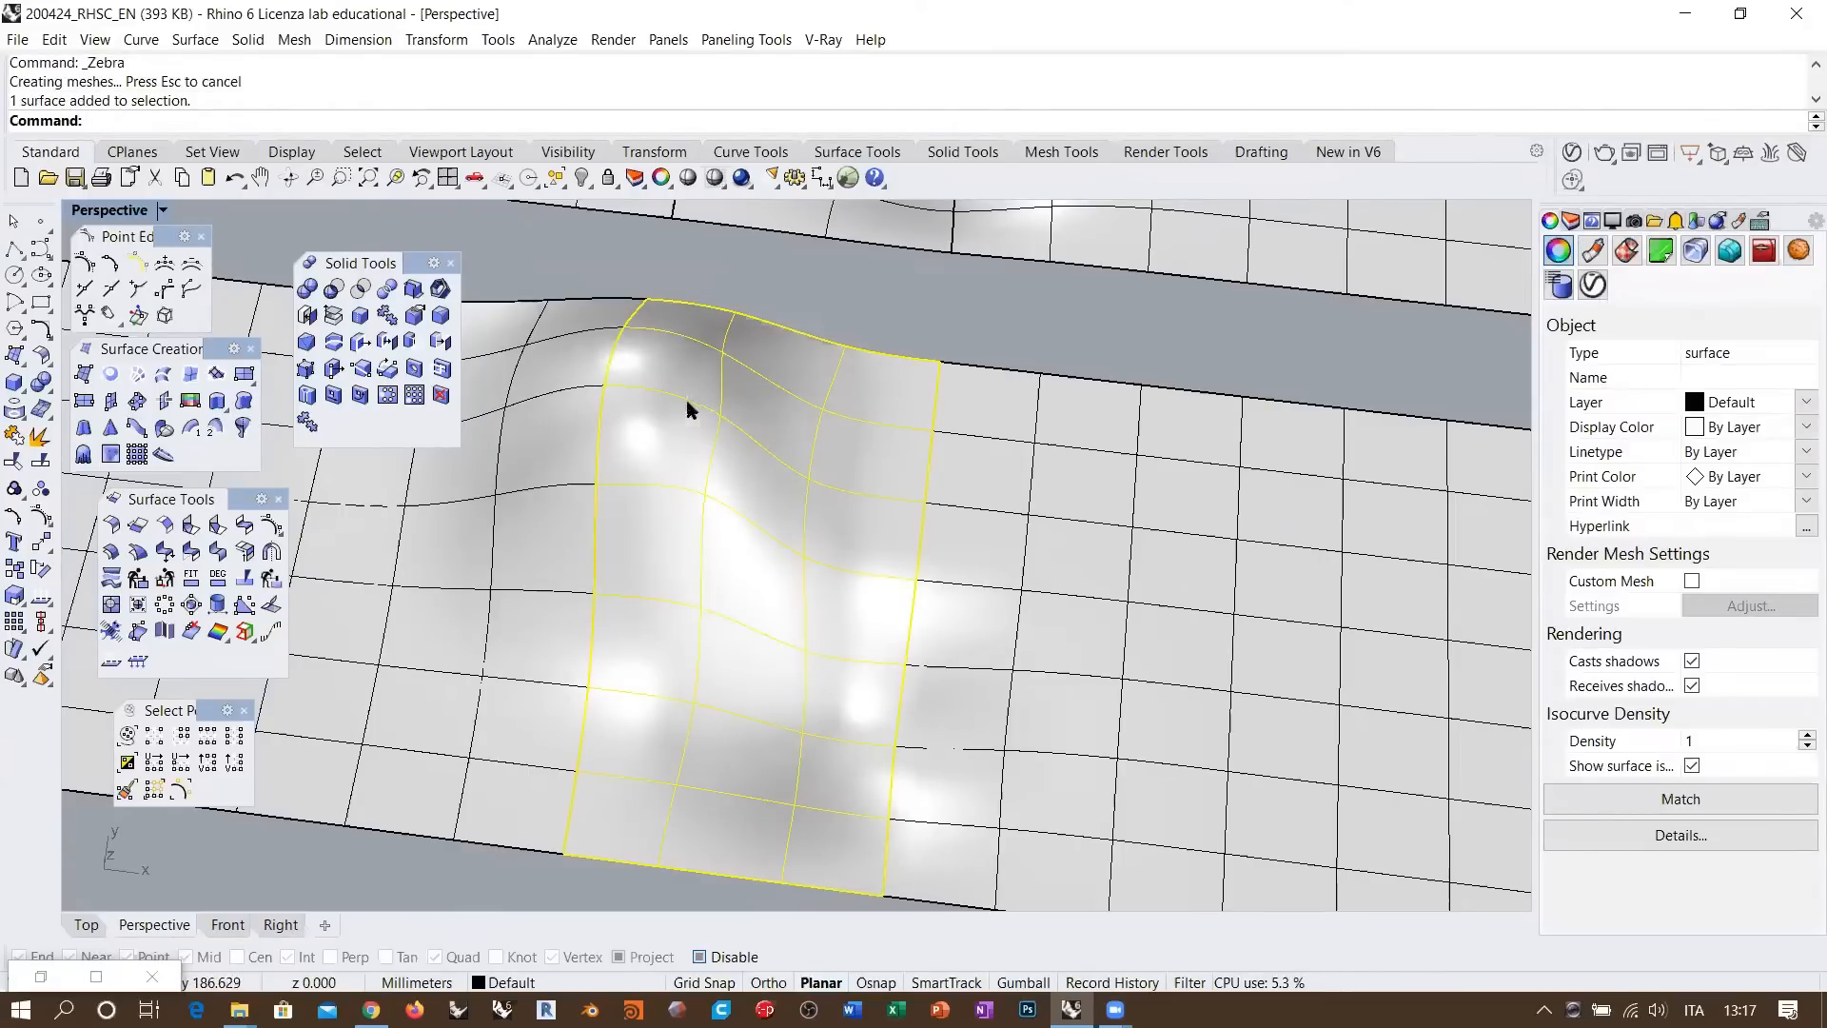
pyautogui.click(554, 388)
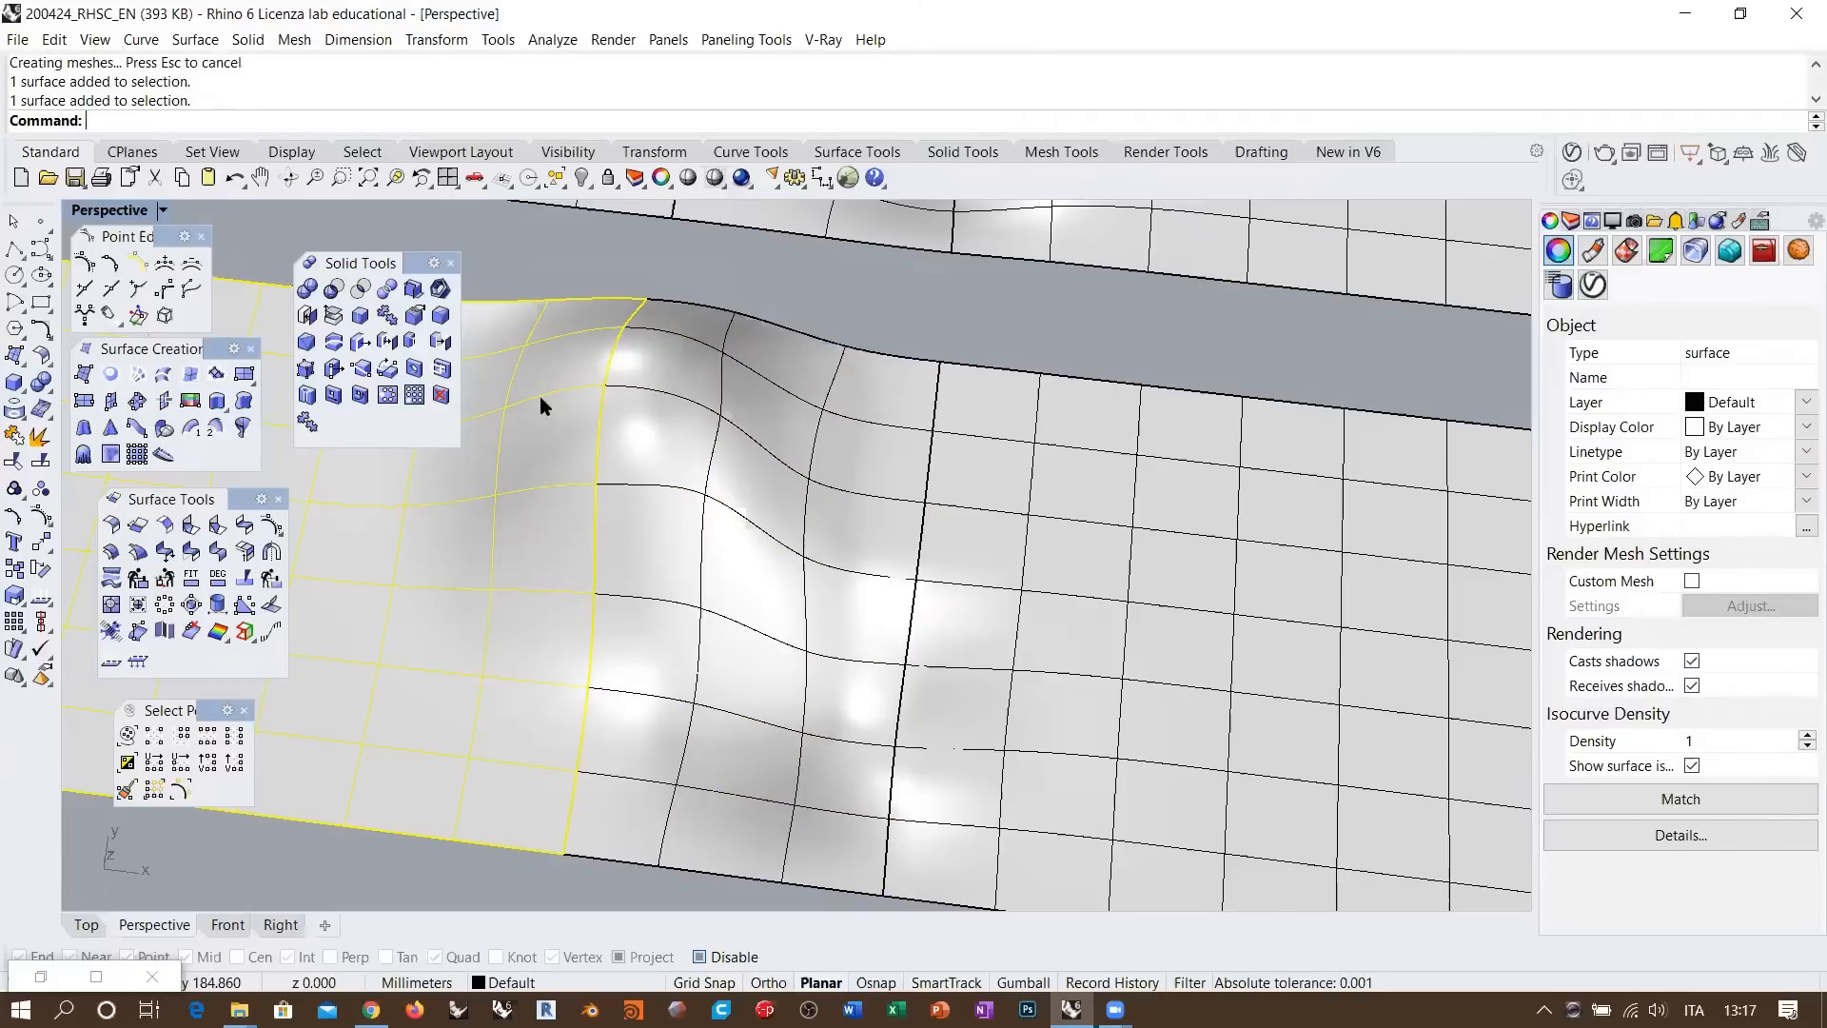
pyautogui.click(709, 404)
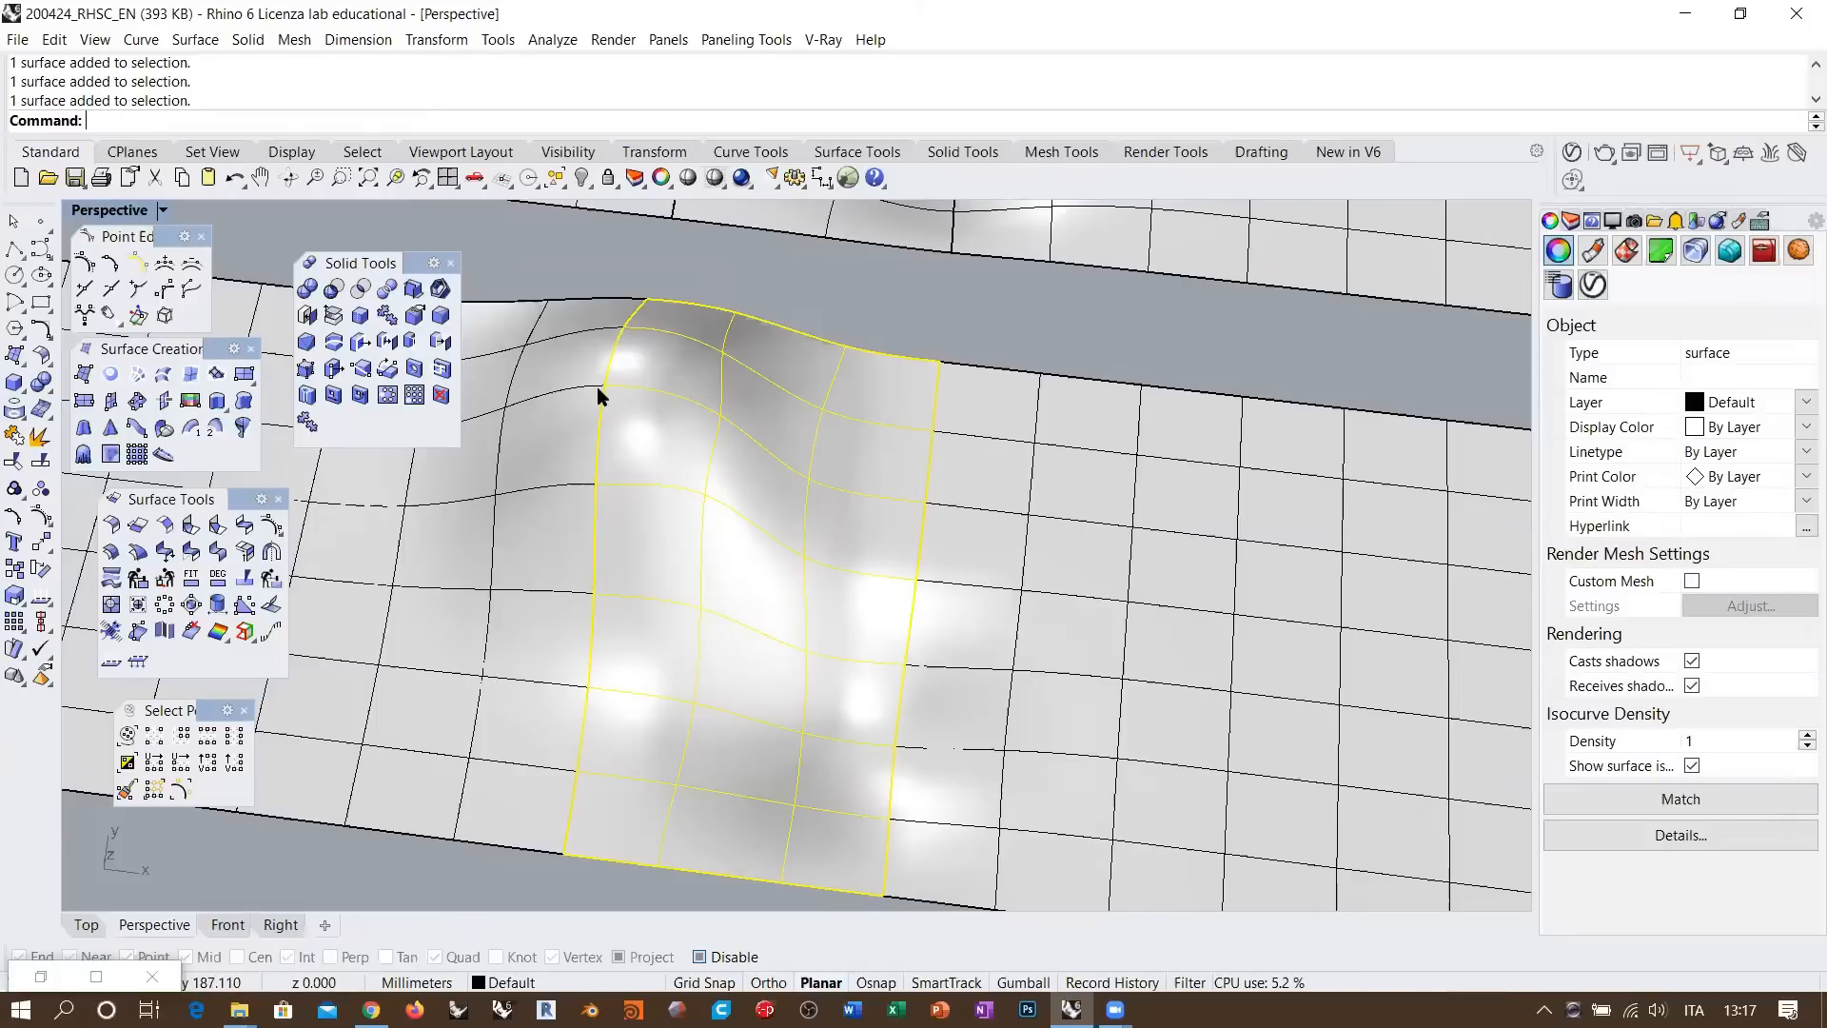
pyautogui.click(547, 385)
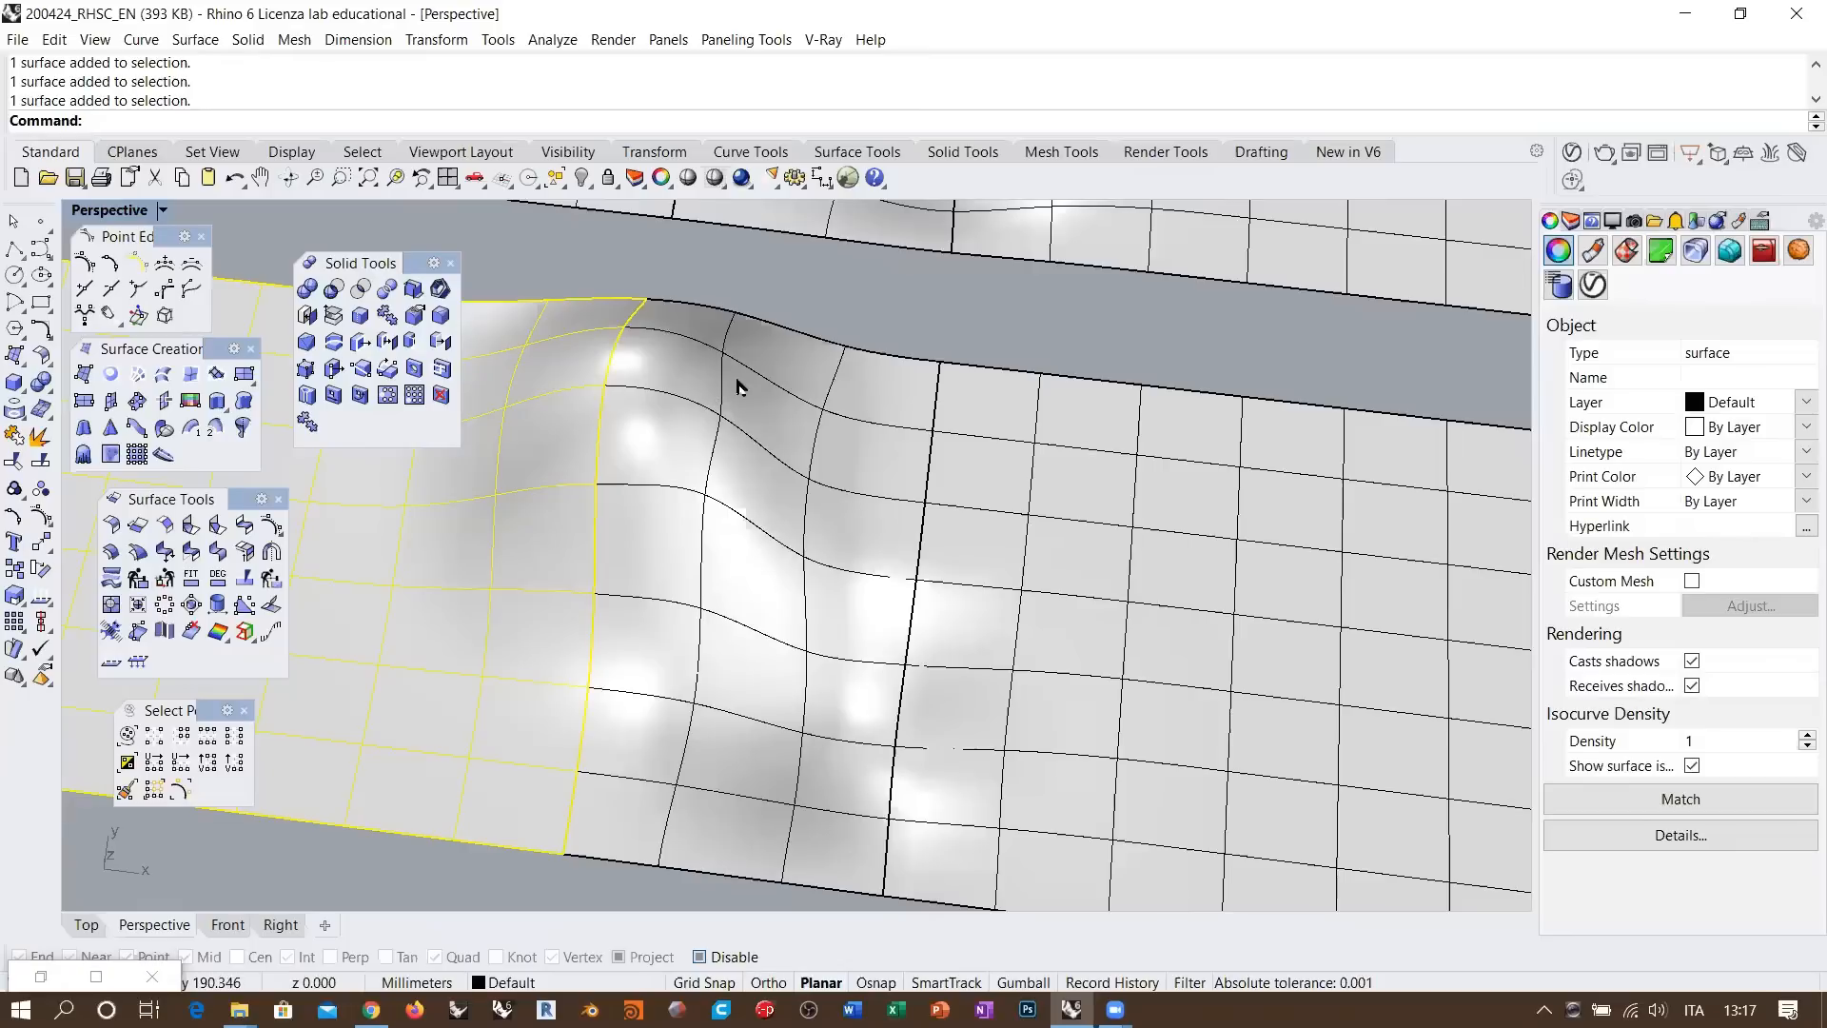
pyautogui.click(737, 420)
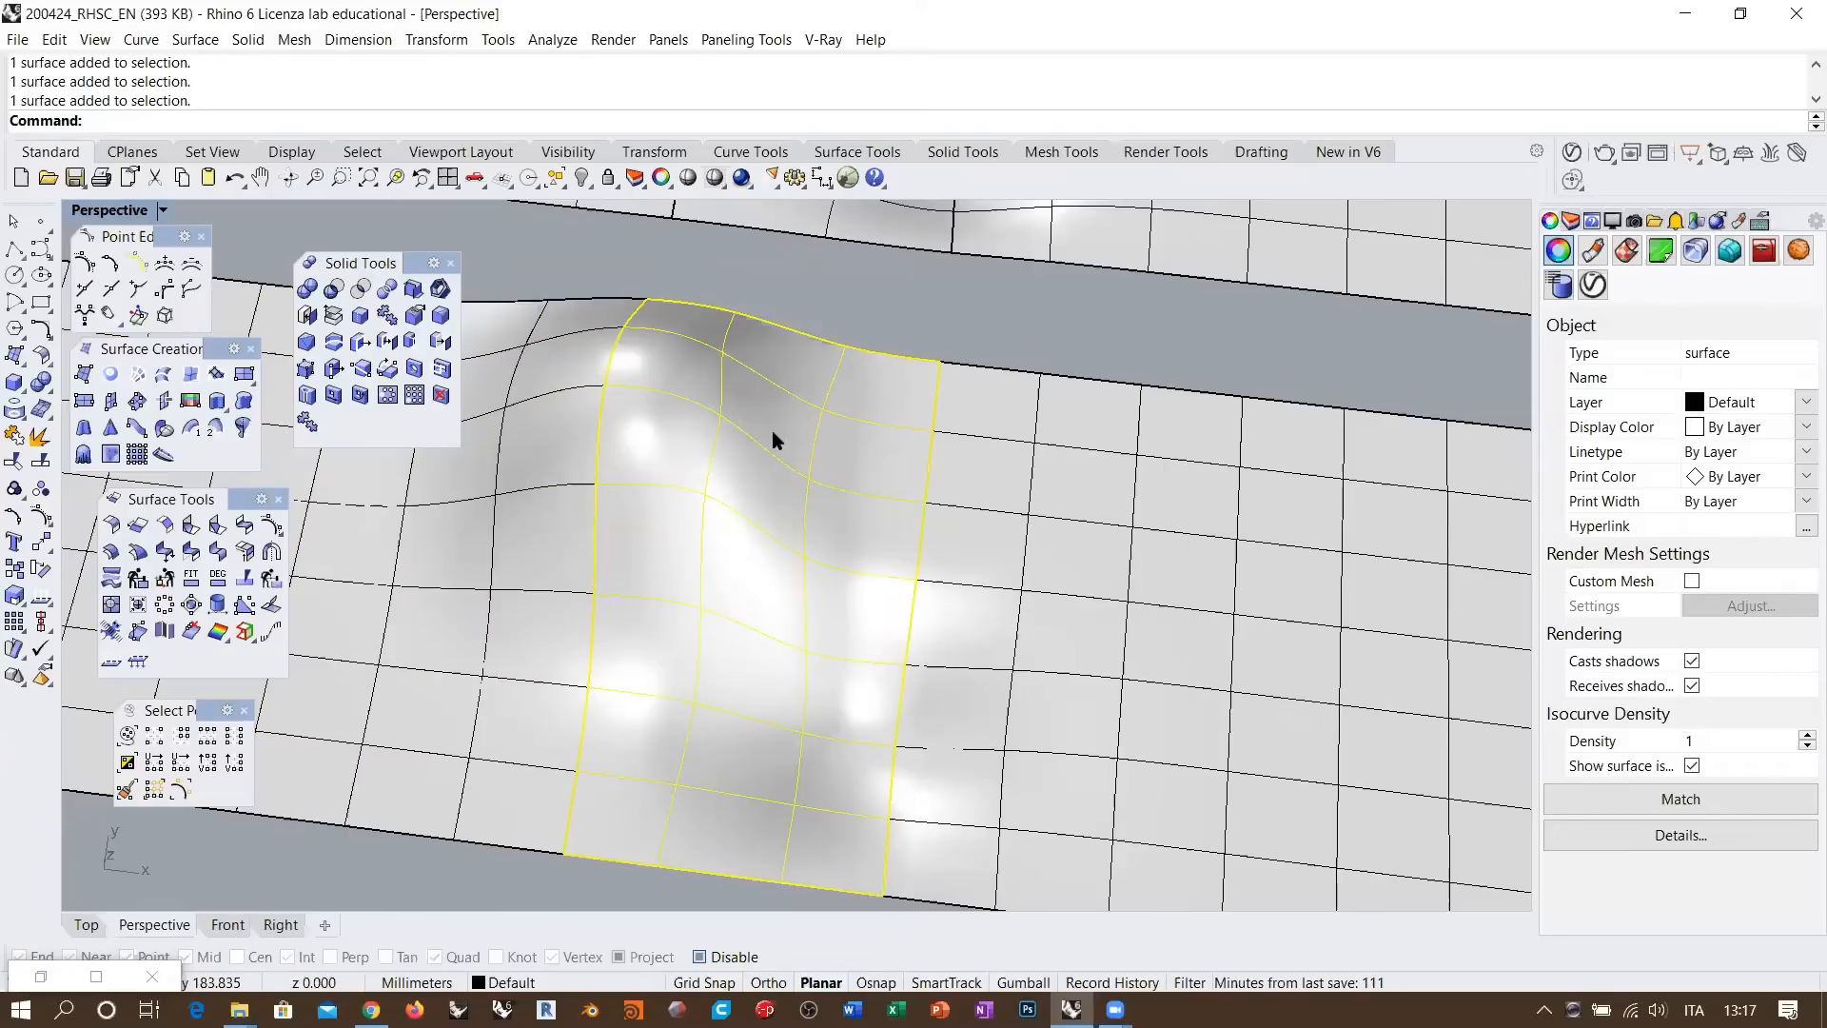
pyautogui.click(890, 327)
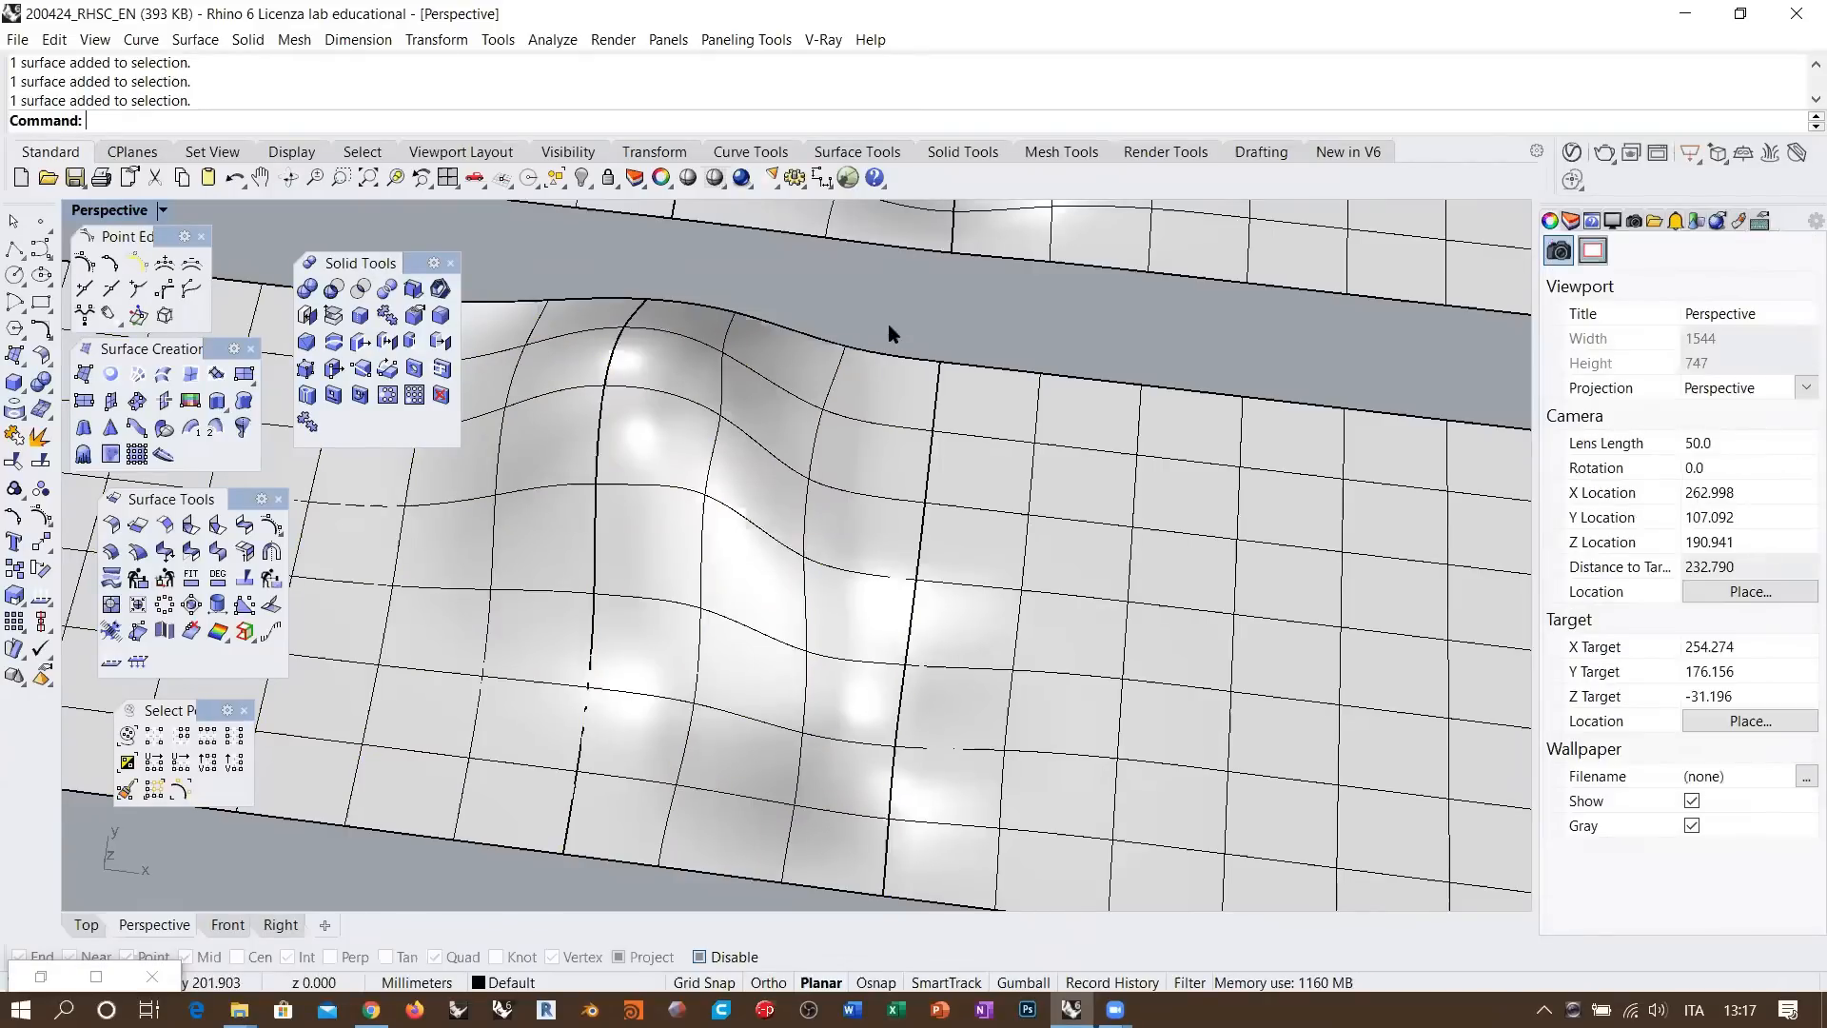
pyautogui.scroll(-2, 1067, 535)
pyautogui.moveTo(1064, 533); pyautogui.dragTo(837, 469, button='right')
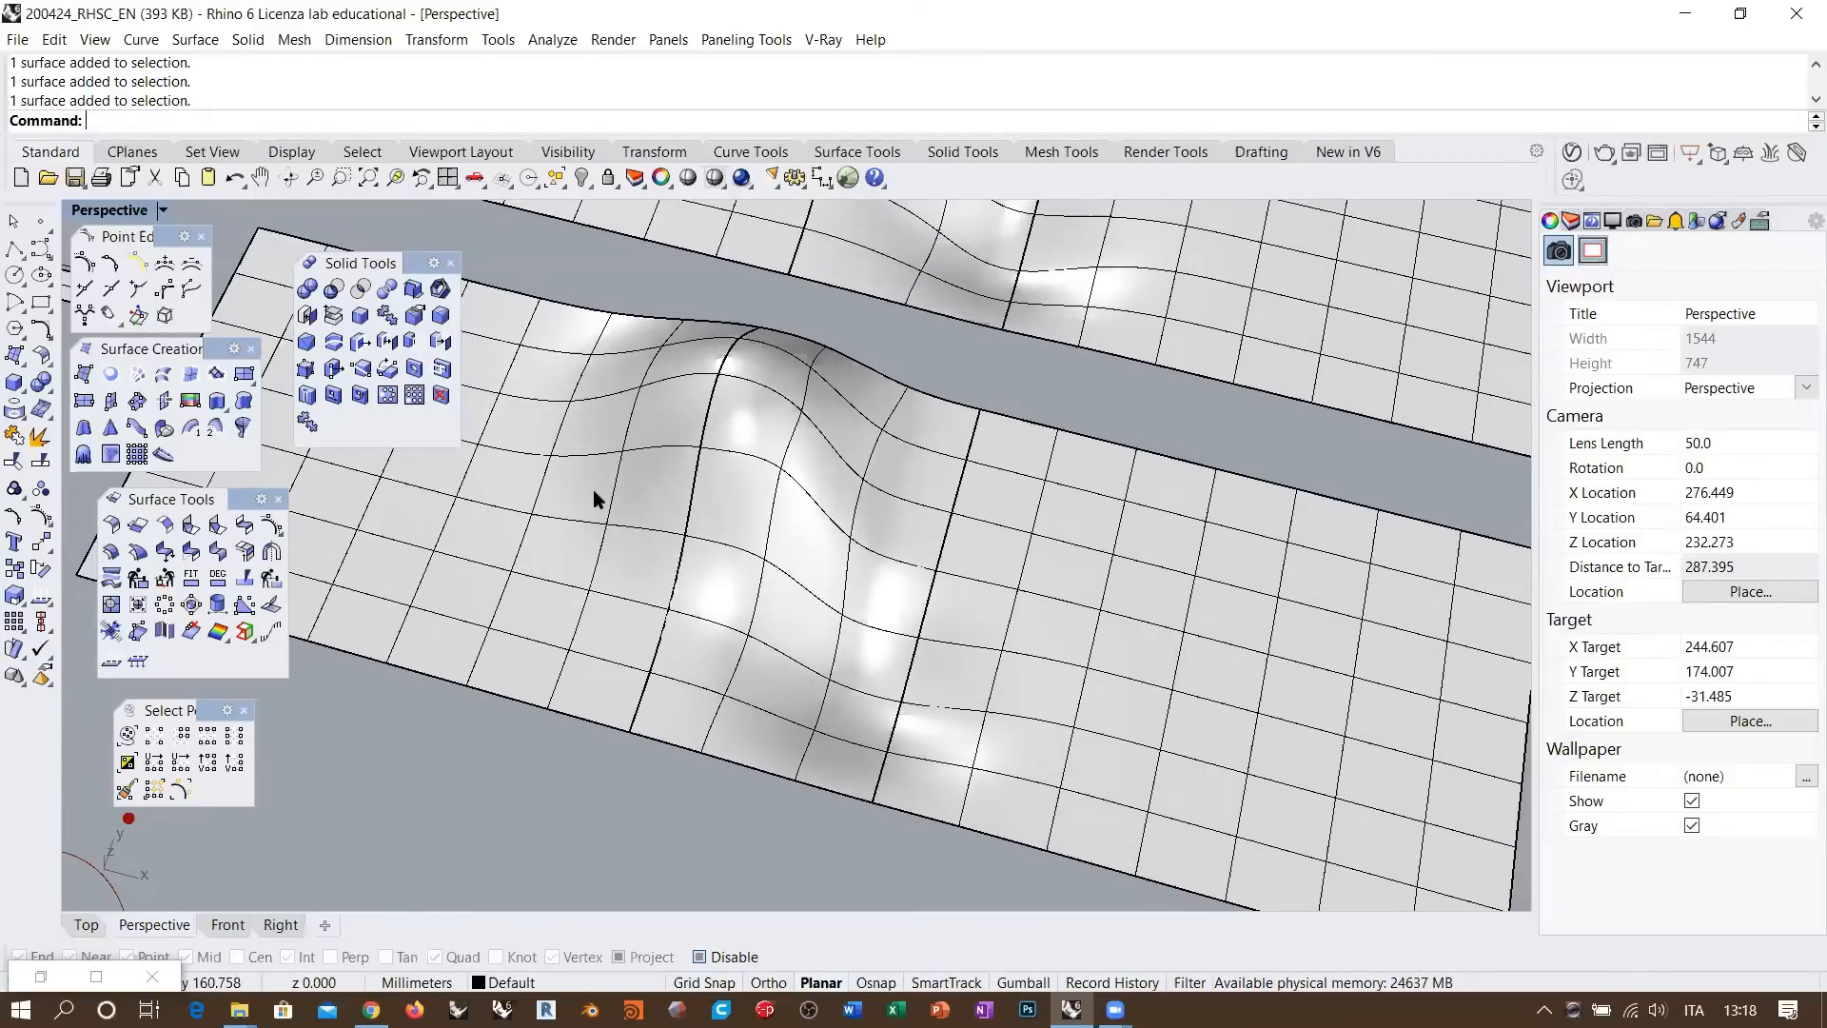
pyautogui.moveTo(762, 461); pyautogui.dragTo(759, 476, button='right')
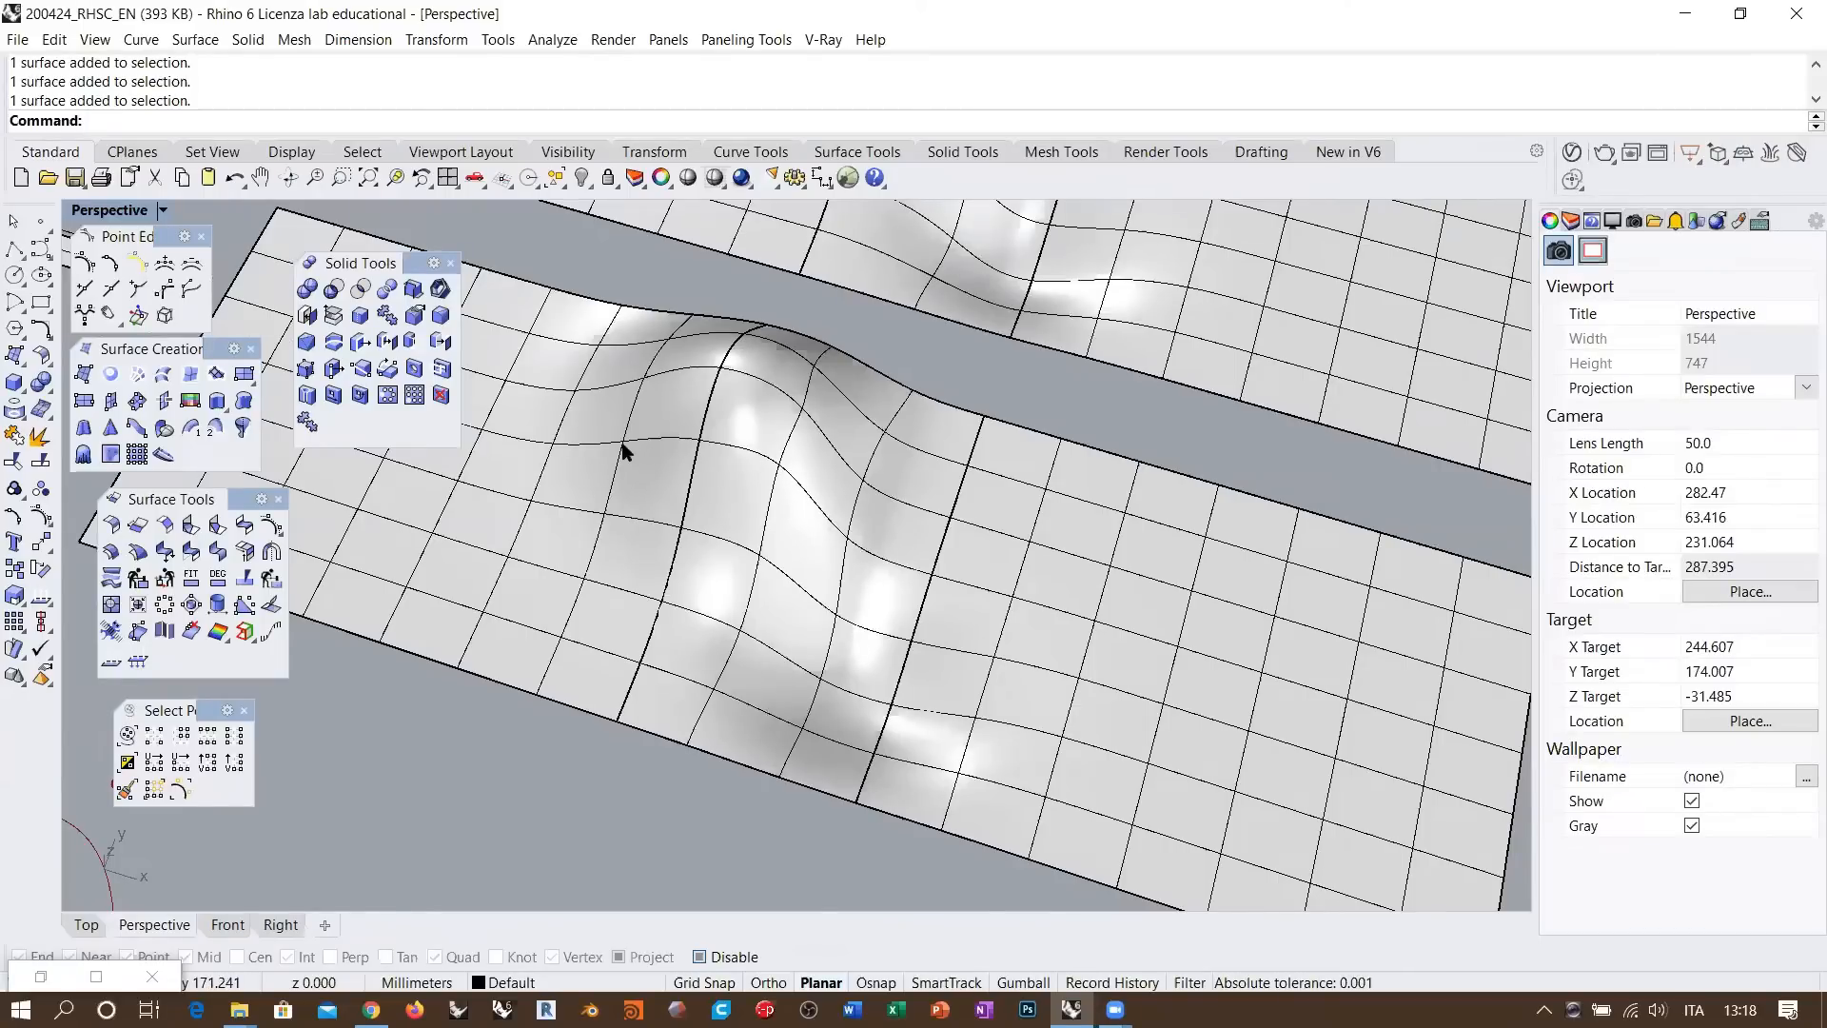
pyautogui.moveTo(742, 465); pyautogui.dragTo(404, 457, button='right')
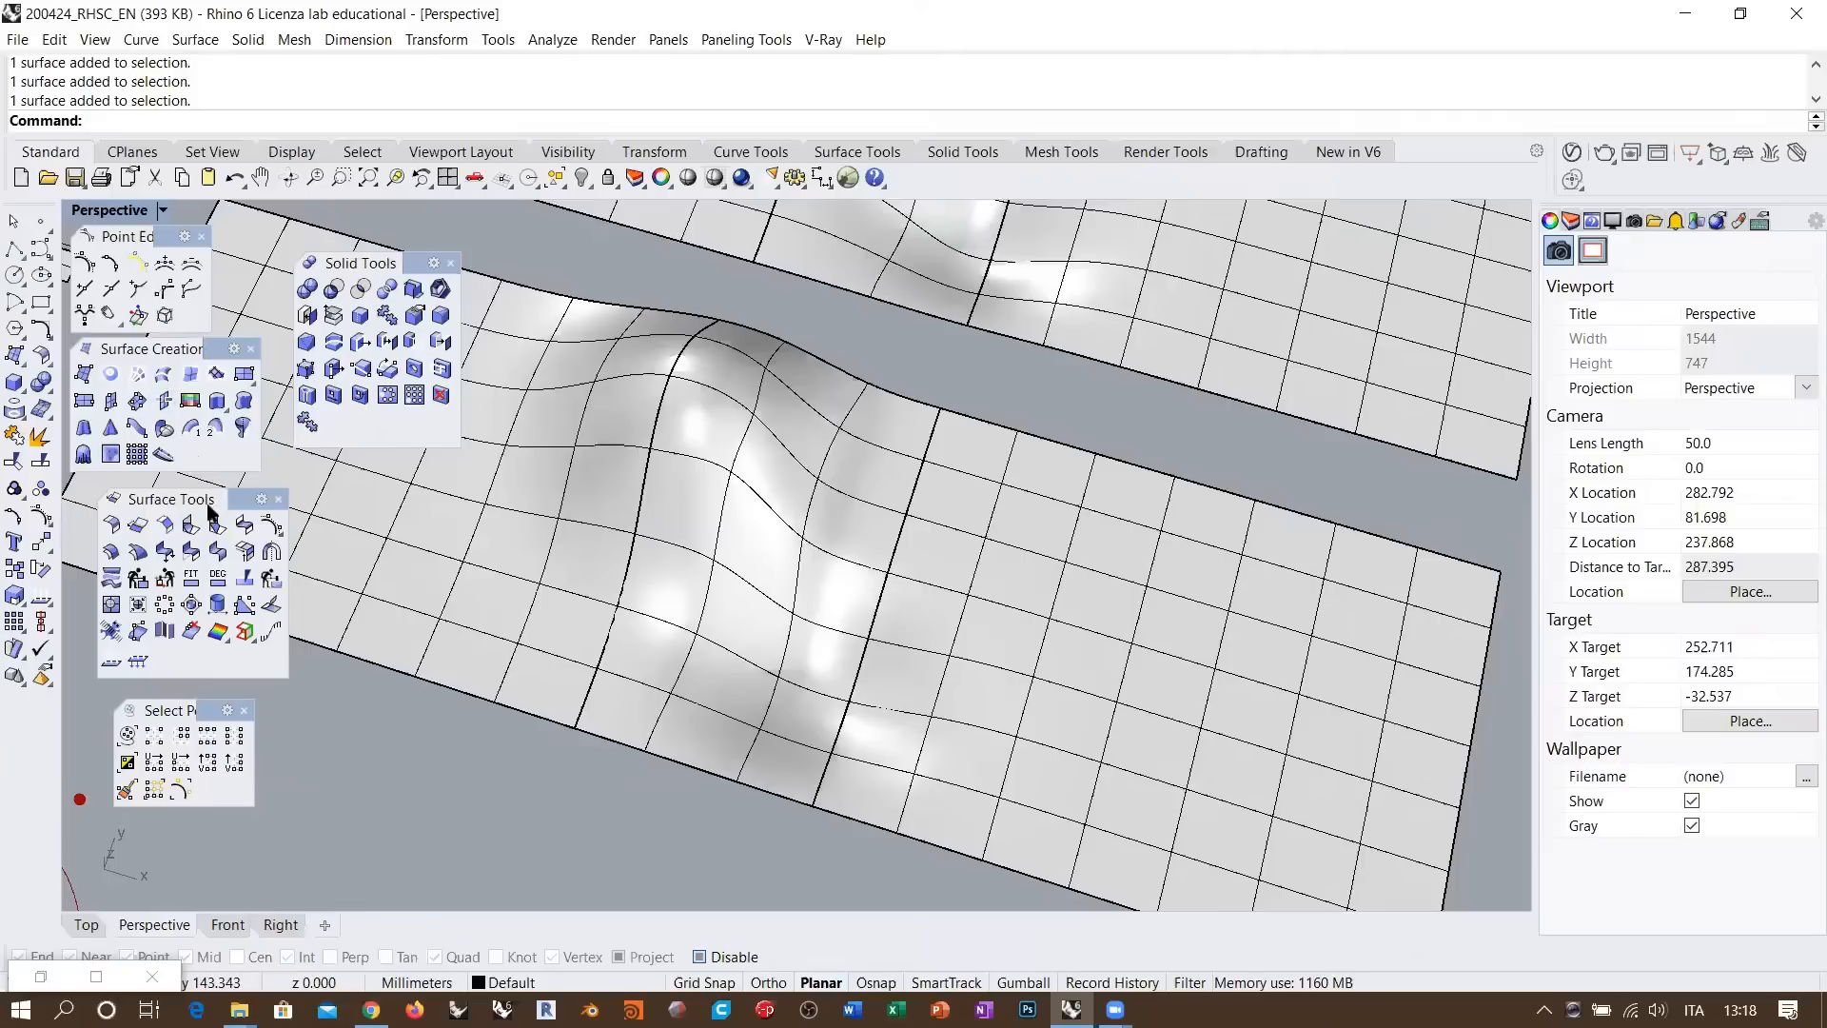
# Try matching the blend's crest edge with isocurve direction set to Preserve and to Match target, then cancel the match
pyautogui.click(190, 551)
pyautogui.click(655, 460)
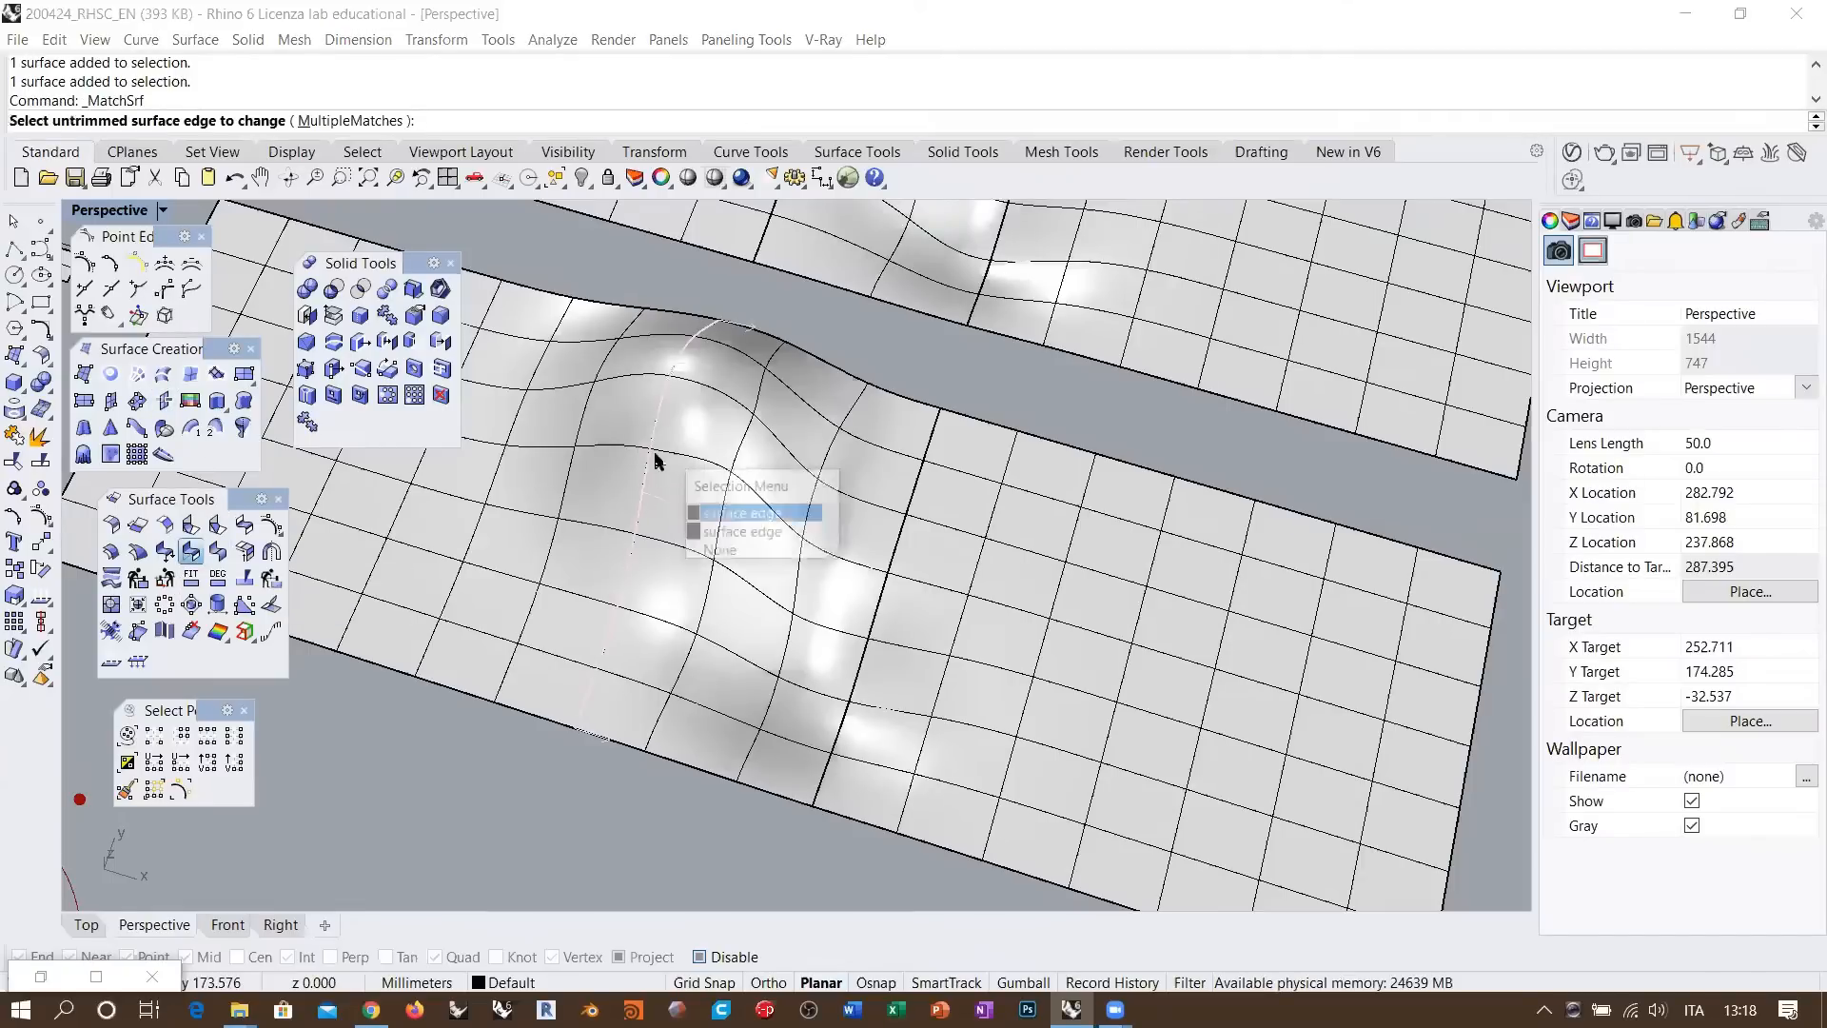
pyautogui.click(723, 513)
pyautogui.click(640, 481)
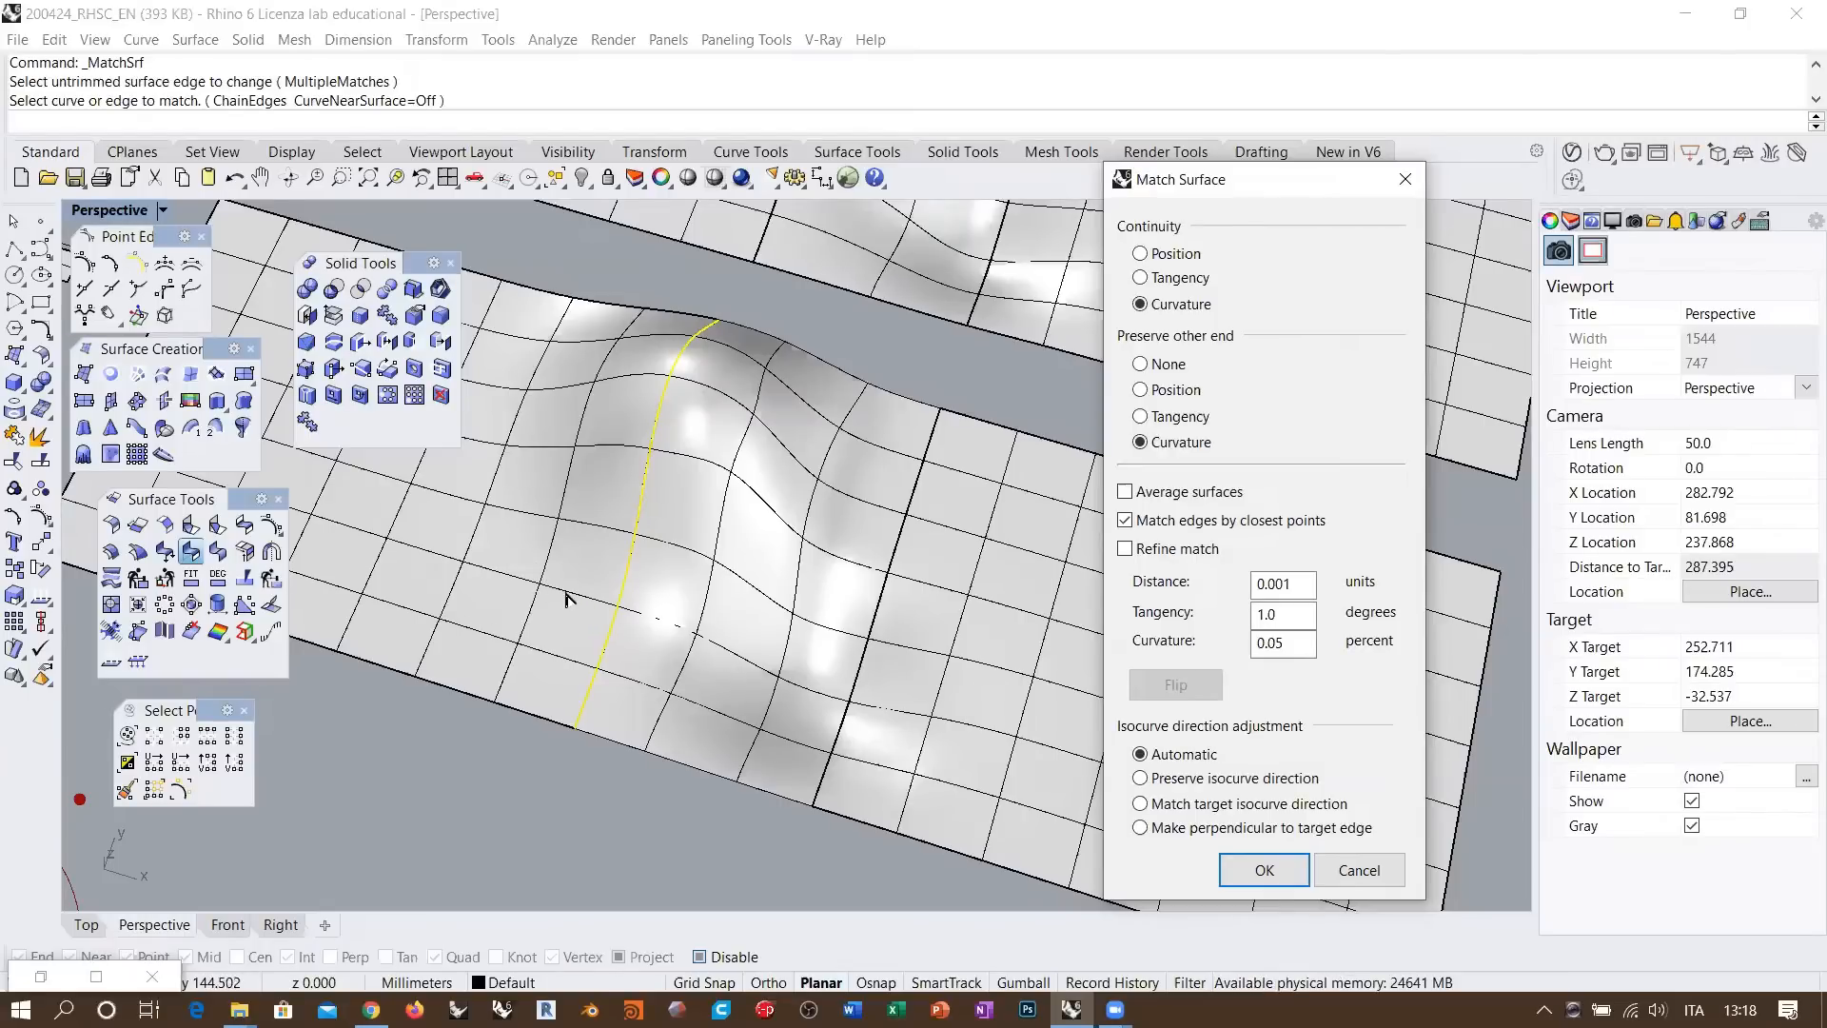
pyautogui.click(1140, 777)
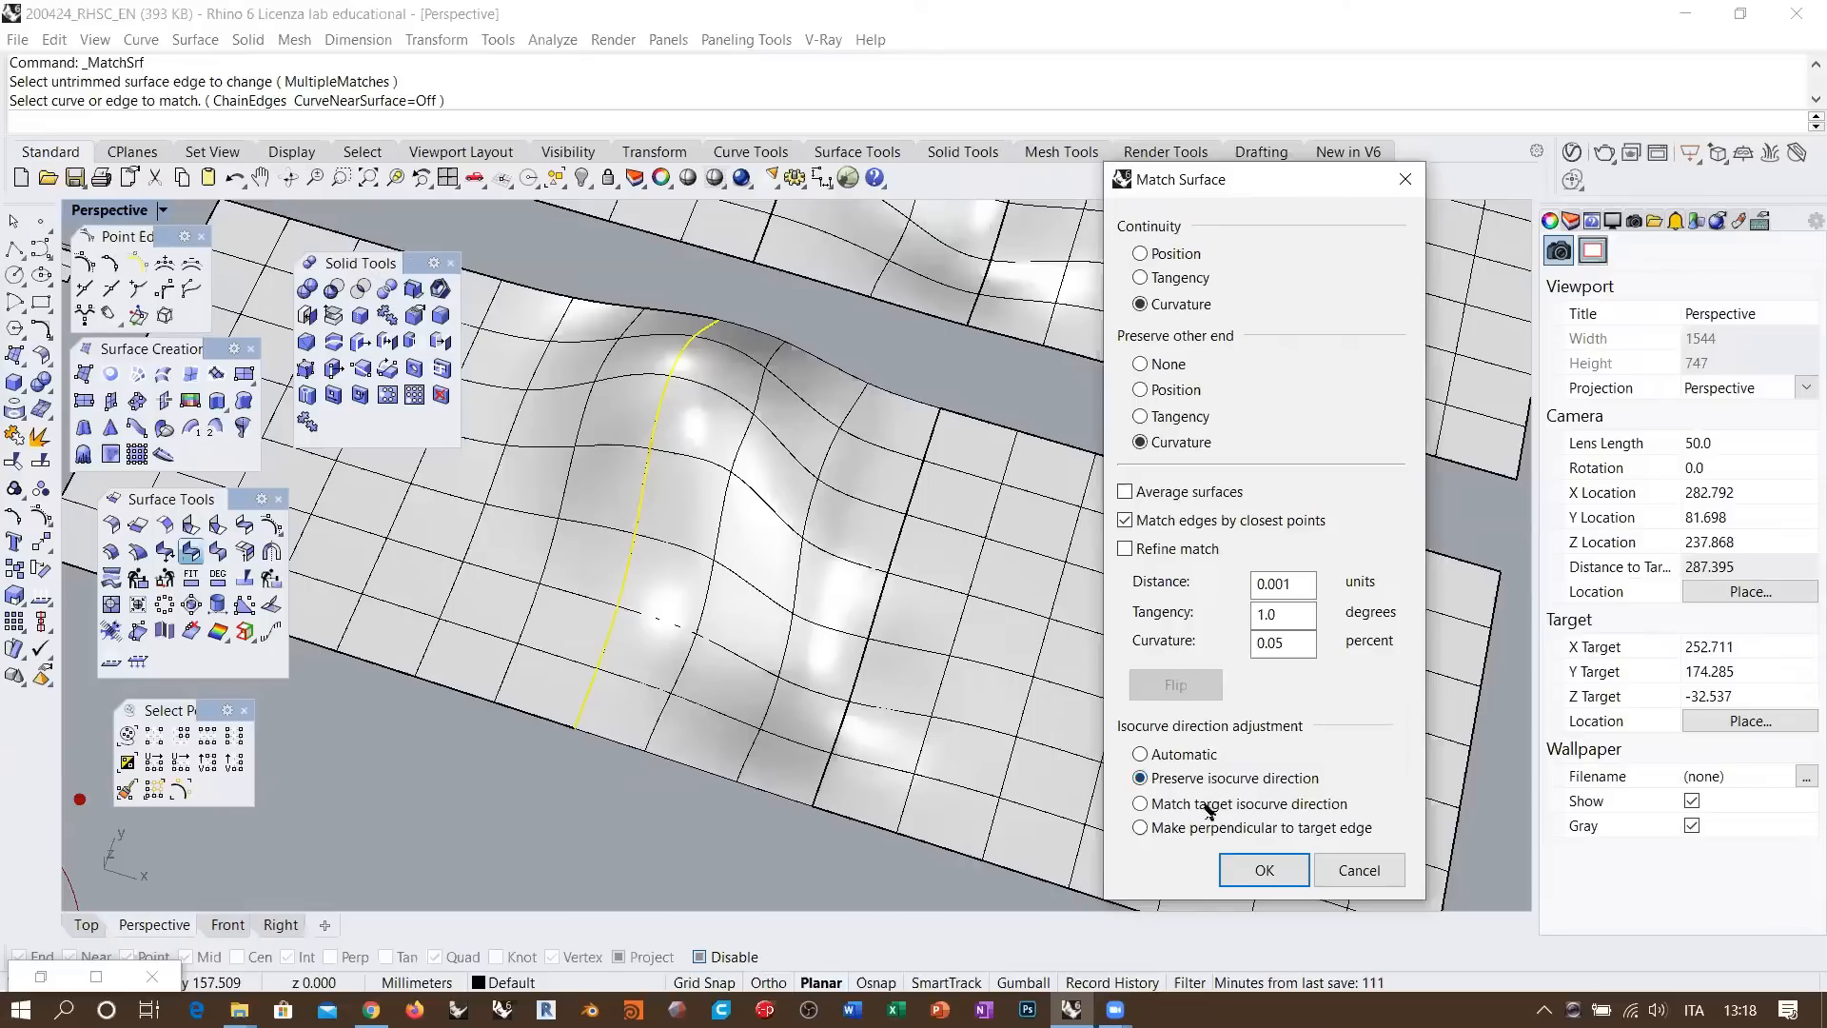
pyautogui.click(1195, 804)
pyautogui.click(1142, 779)
pyautogui.click(1222, 805)
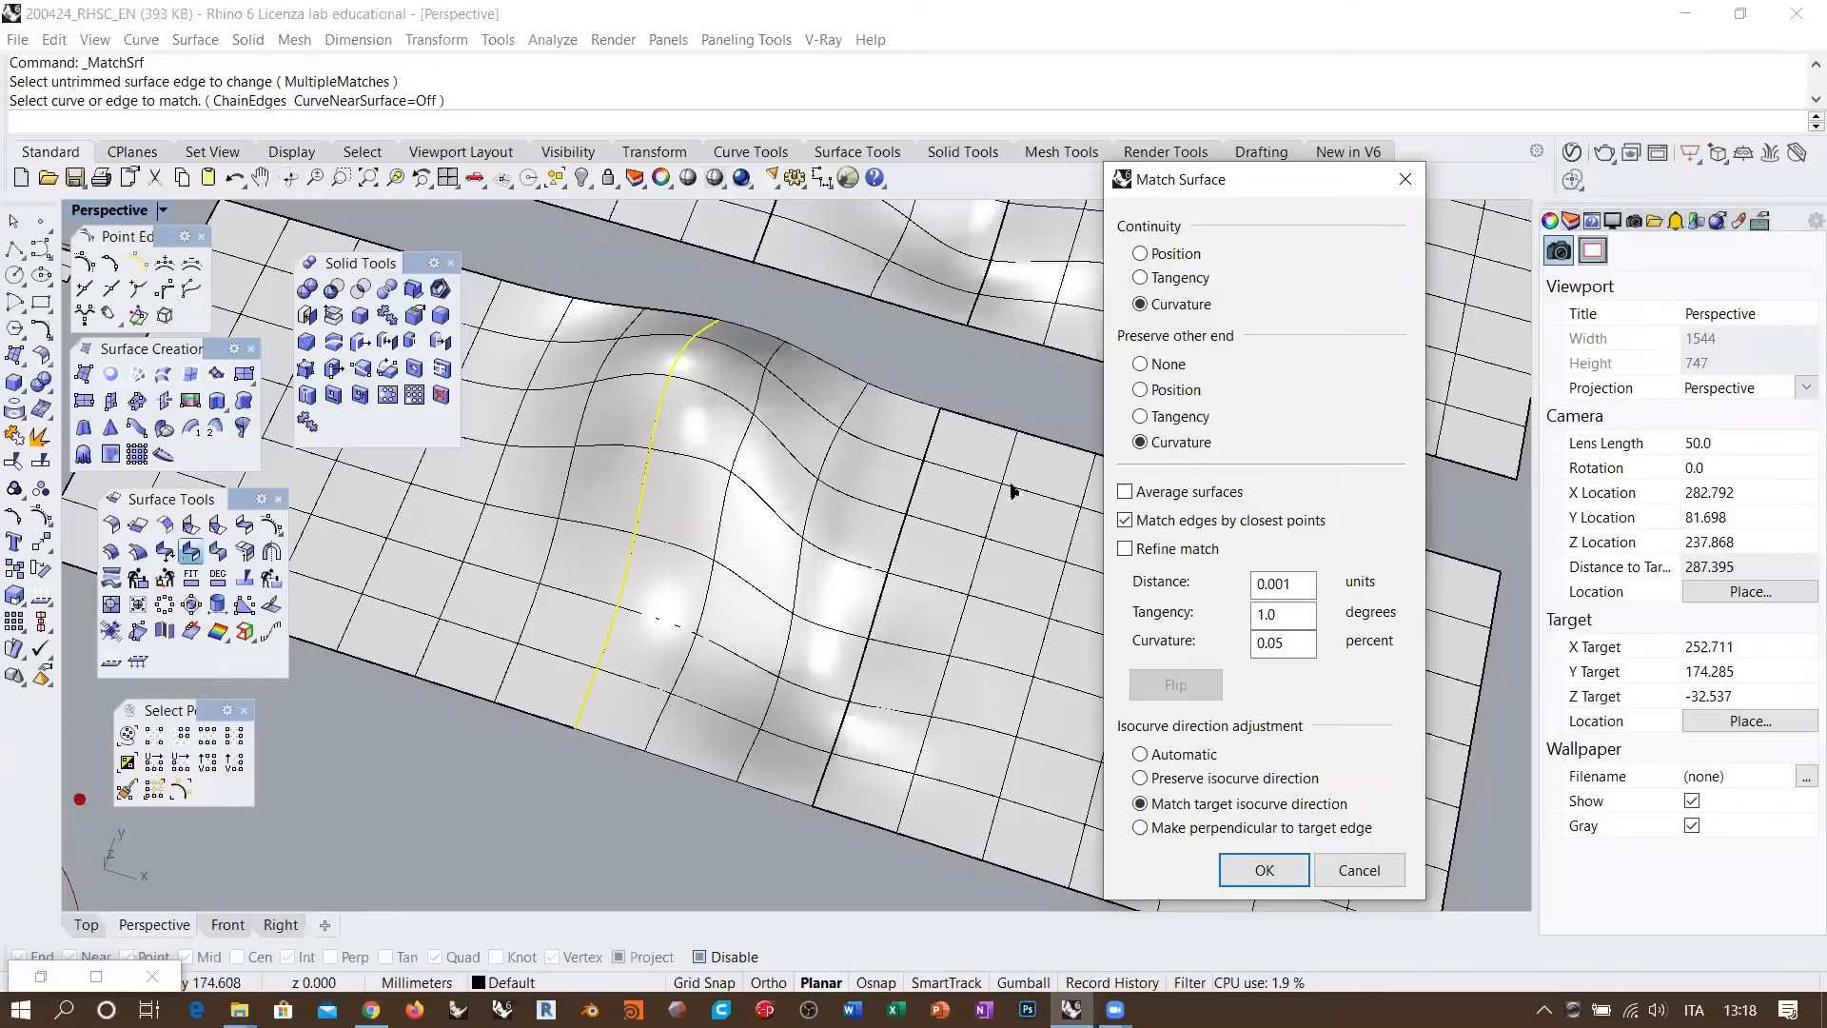
pyautogui.moveTo(759, 523); pyautogui.dragTo(871, 518, button='right')
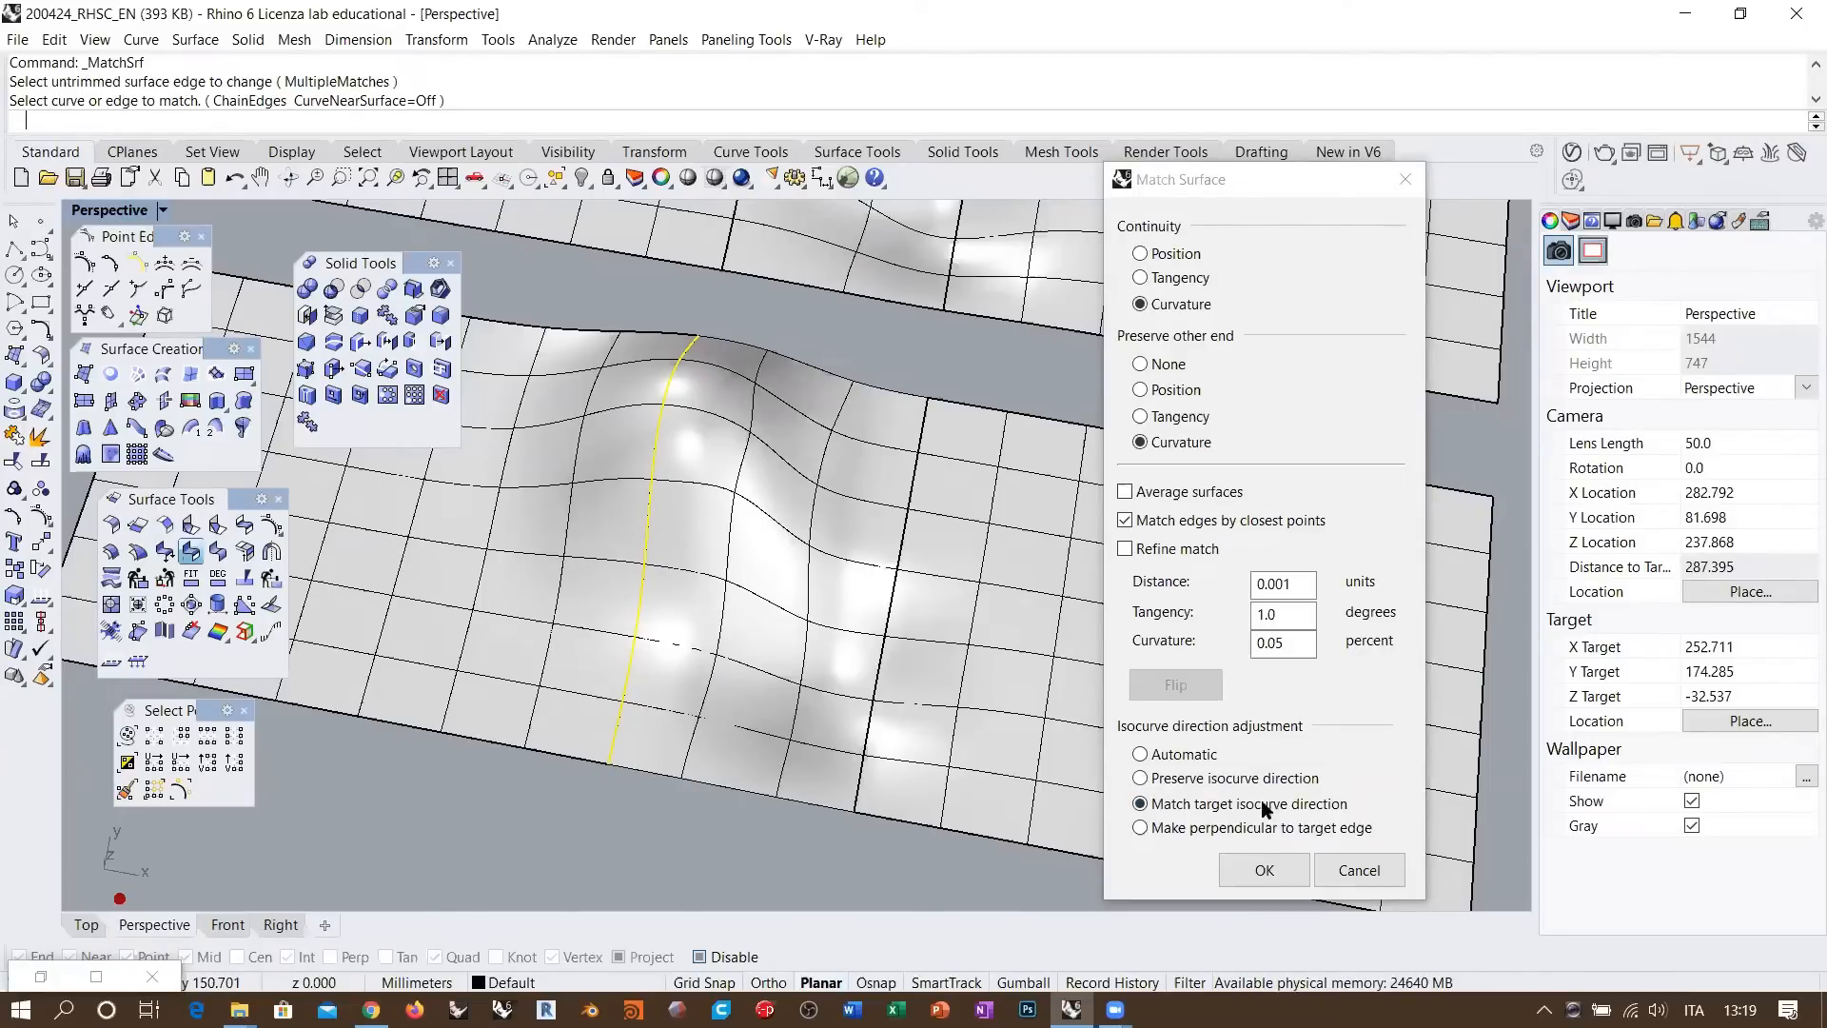
pyautogui.click(1358, 869)
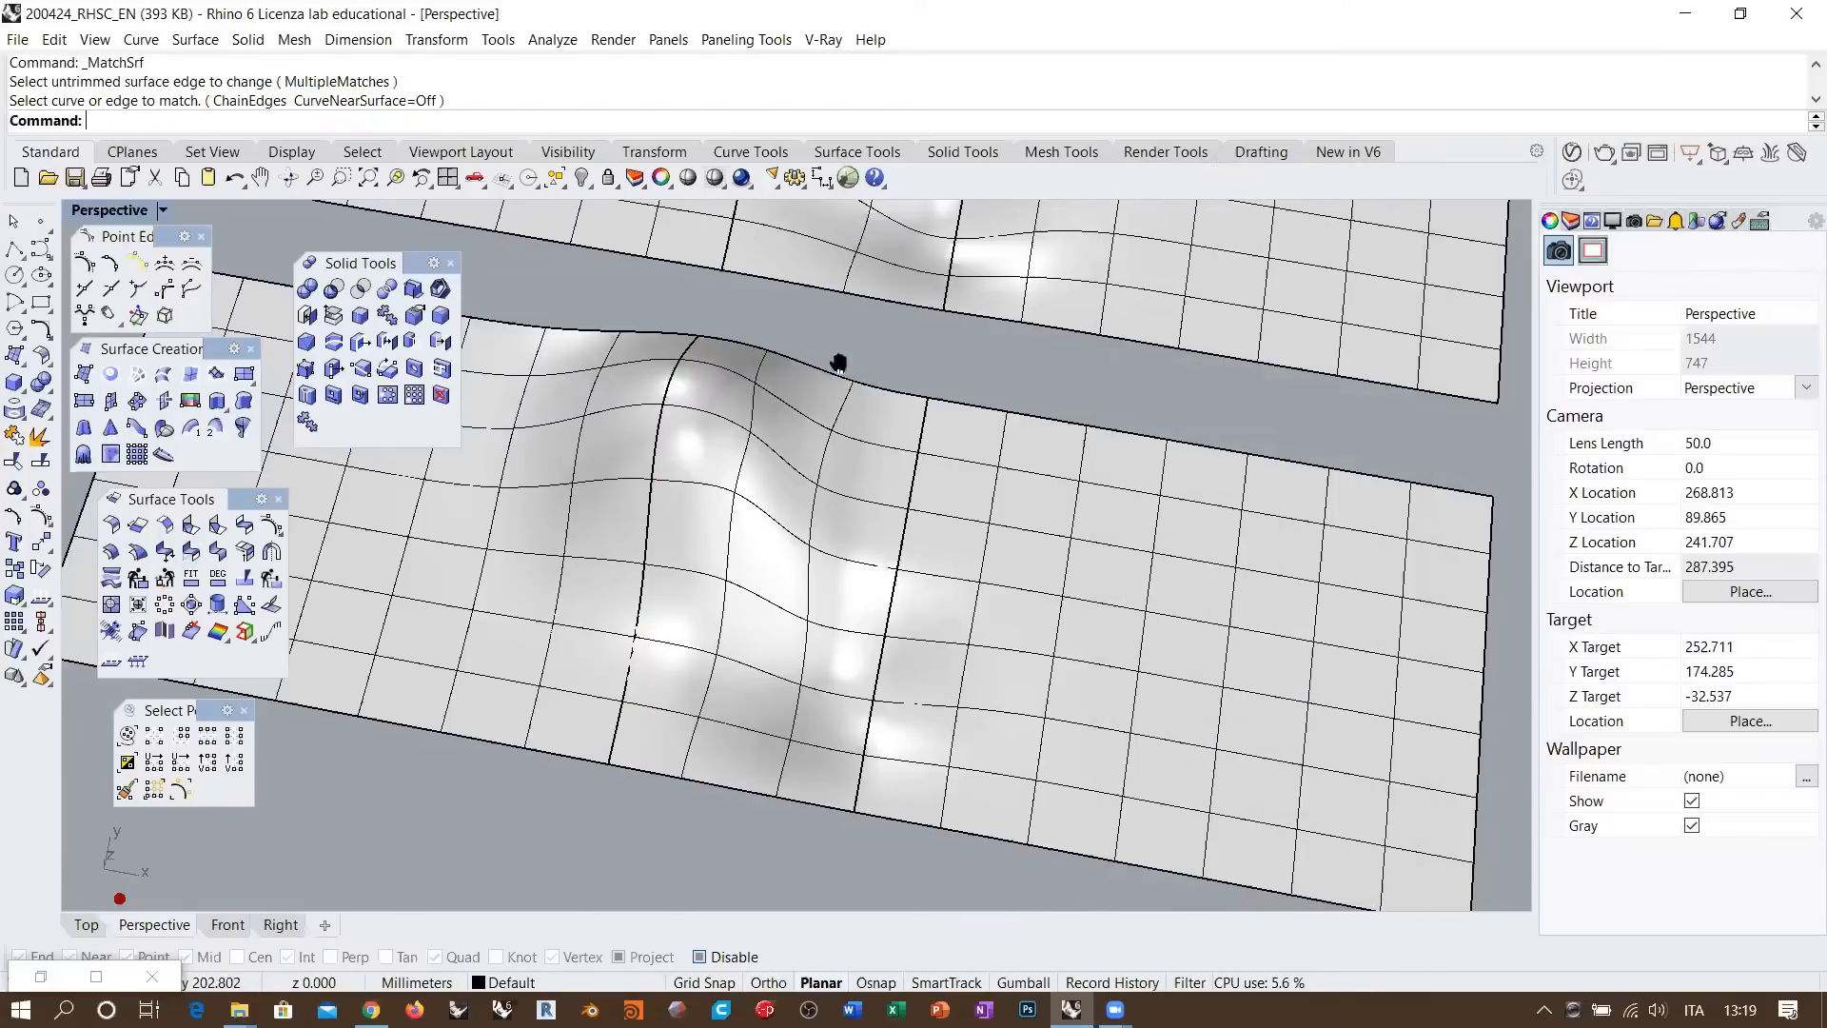
# Compare the rematched strip with the other blended strip, from close up and side by side
pyautogui.moveTo(838, 362); pyautogui.dragTo(636, 562, button='right')
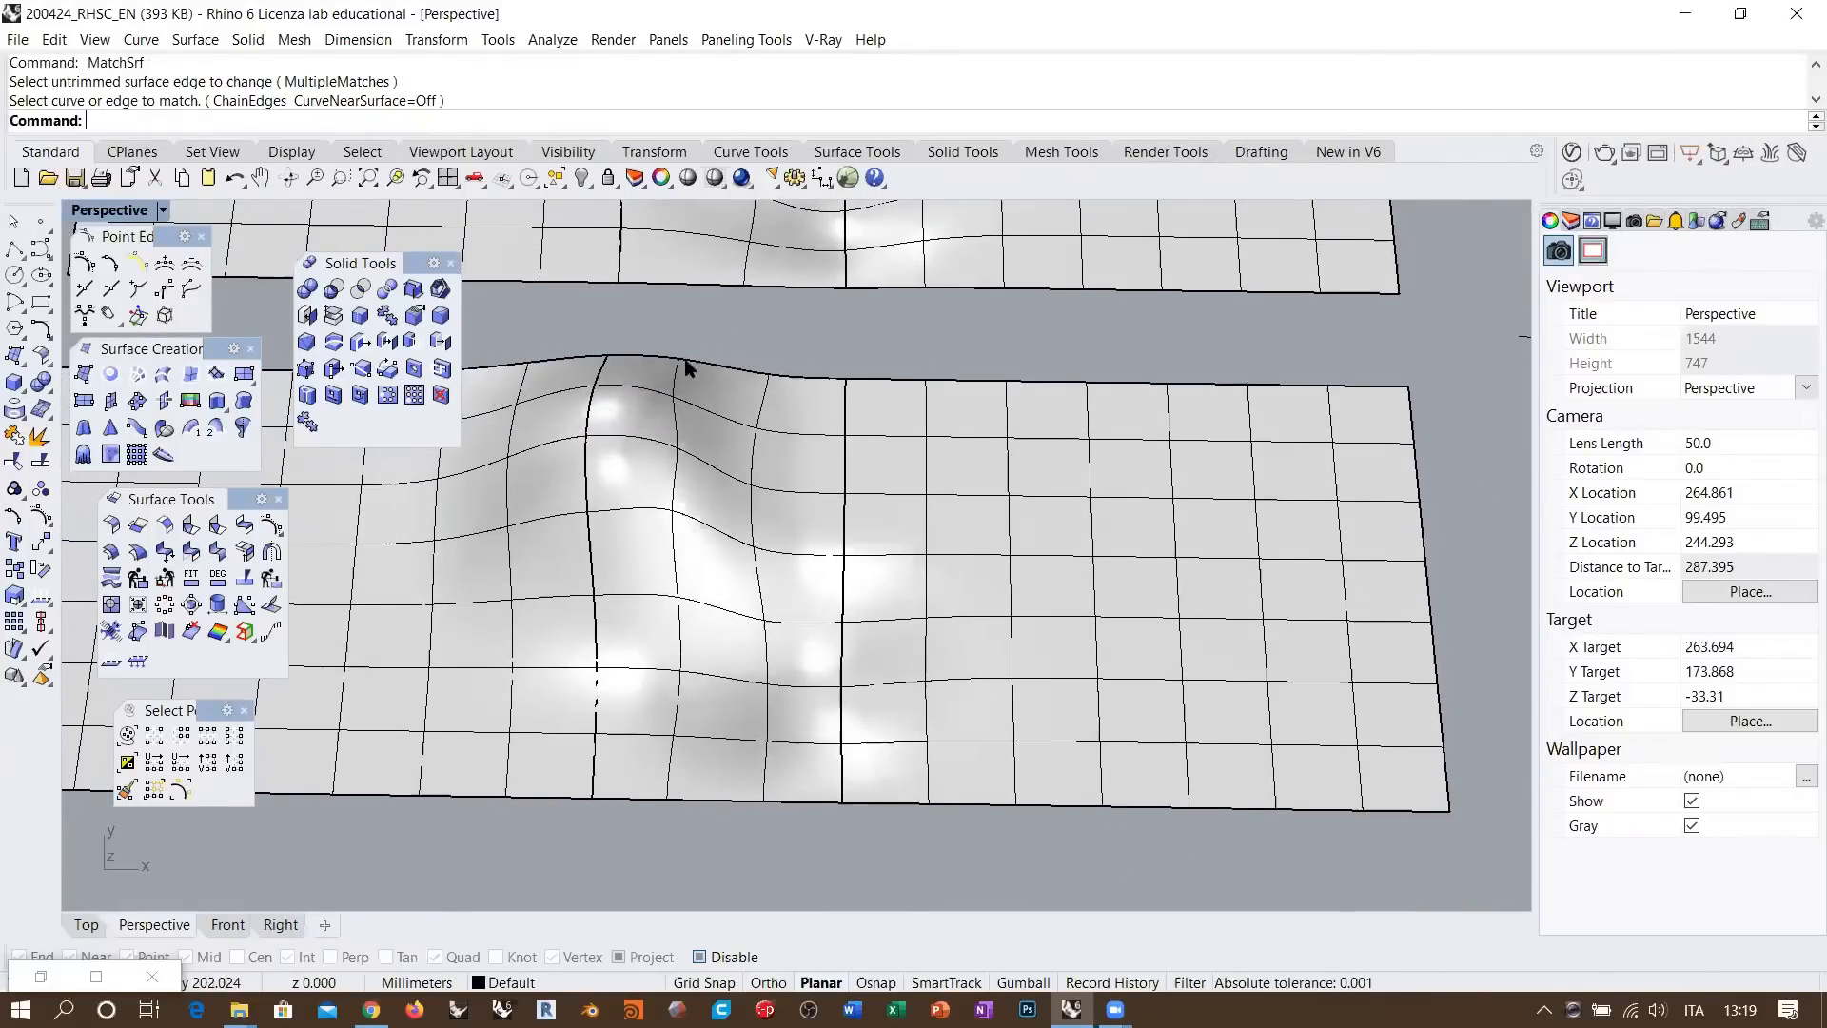
pyautogui.keyDown('shift'); pyautogui.moveTo(687, 367); pyautogui.dragTo(730, 385, button='right'); pyautogui.keyUp('shift')
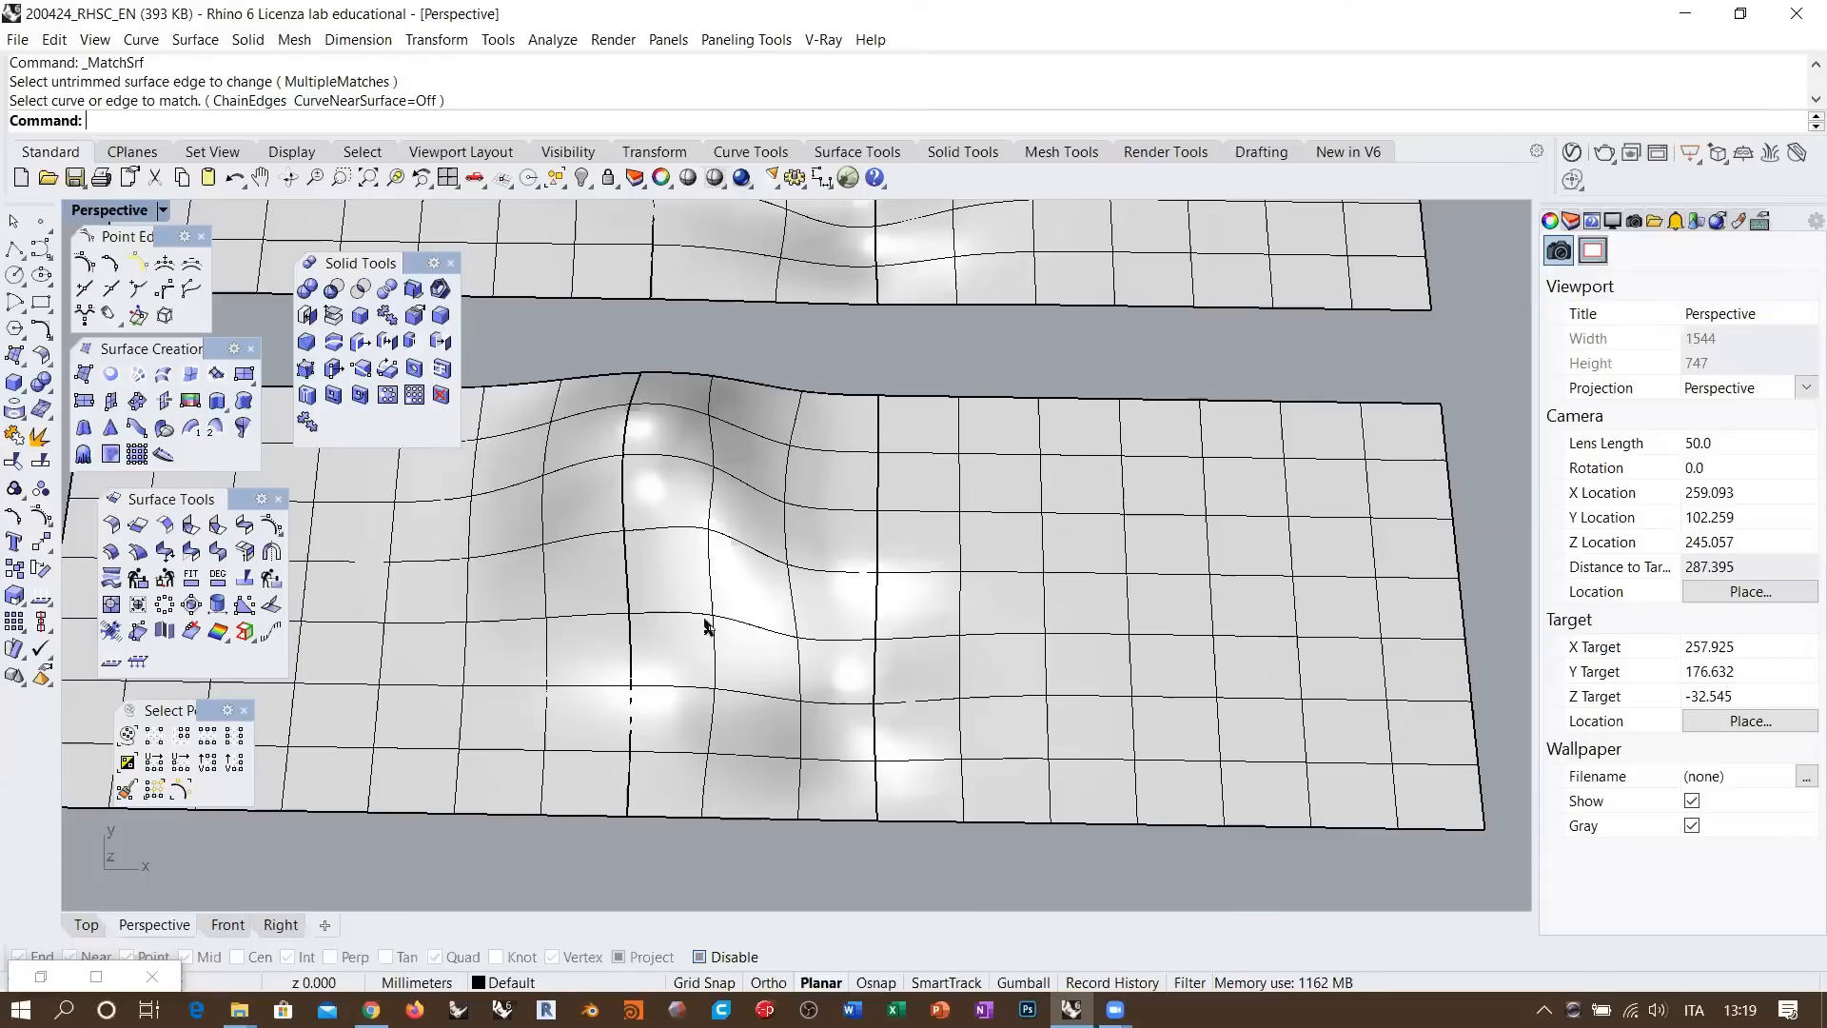
pyautogui.moveTo(811, 600)
pyautogui.mouseDown(button='right')
pyautogui.moveTo(807, 547)
pyautogui.moveTo(799, 595)
pyautogui.mouseUp(button='right')
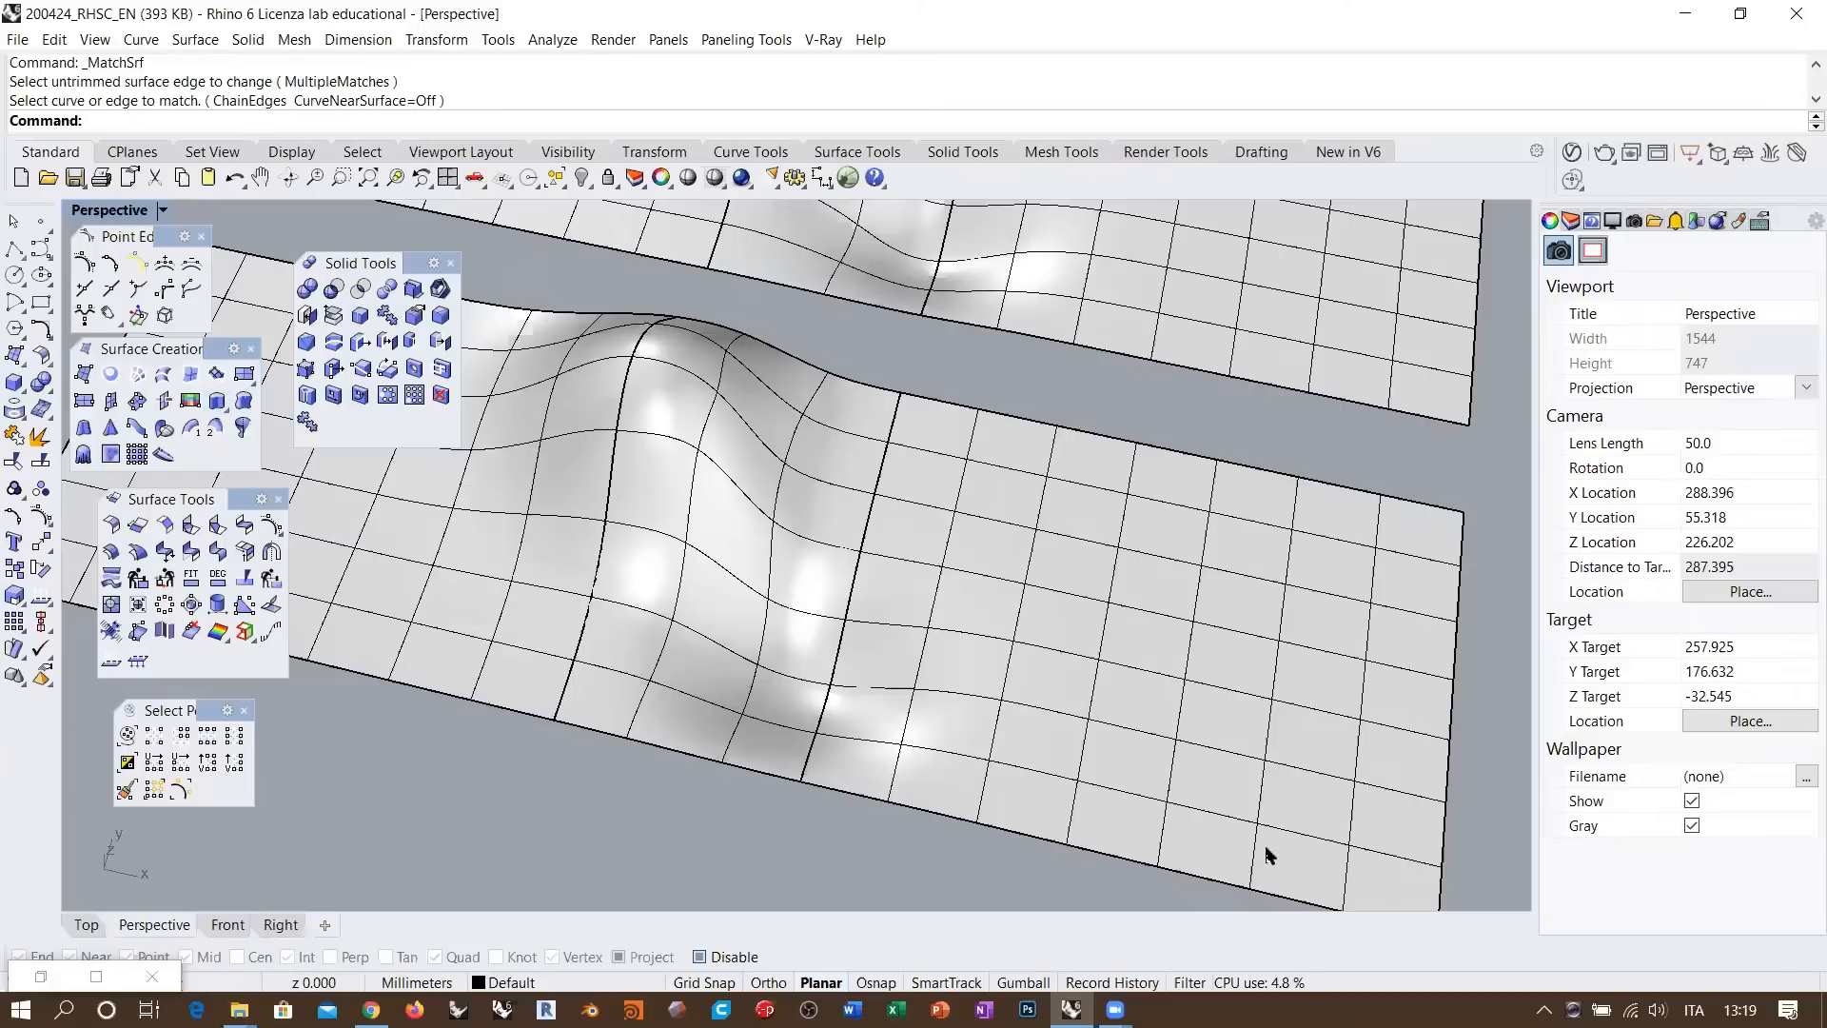
pyautogui.scroll(-5, 755, 574)
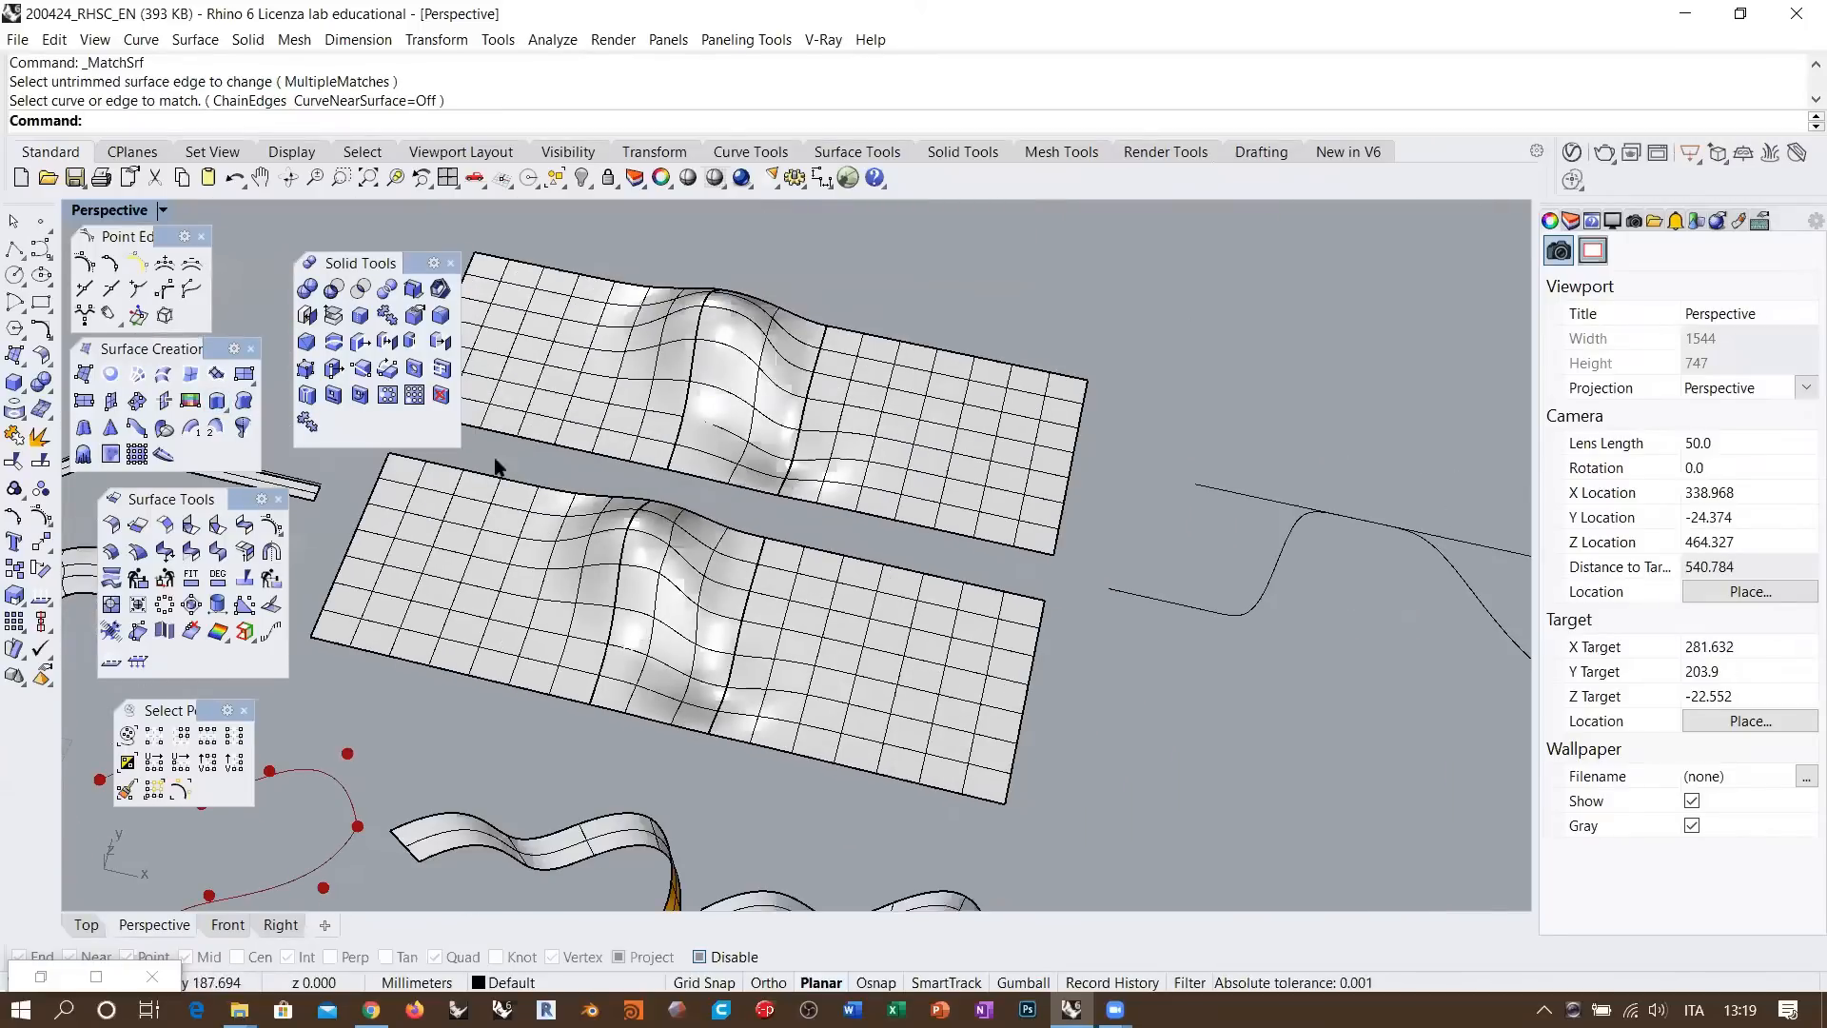
pyautogui.moveTo(752, 457); pyautogui.dragTo(874, 552, button='right')
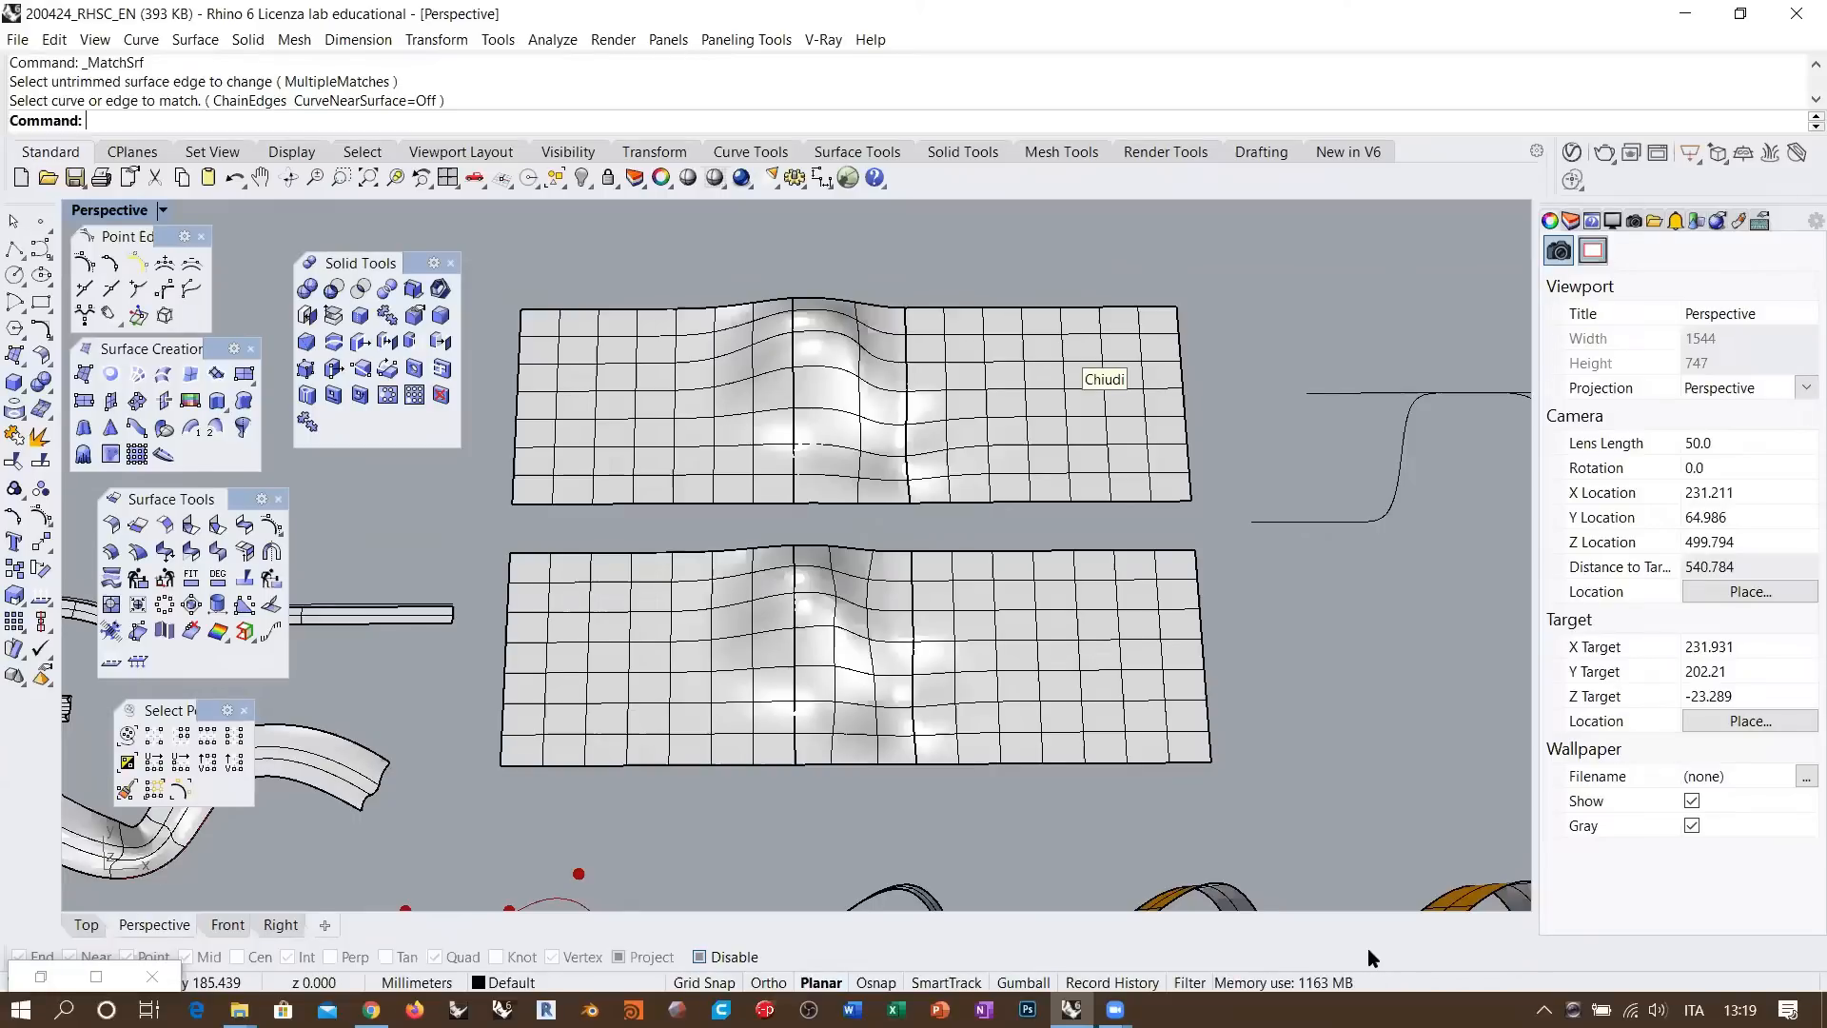
pyautogui.moveTo(799, 469); pyautogui.dragTo(888, 518, button='right')
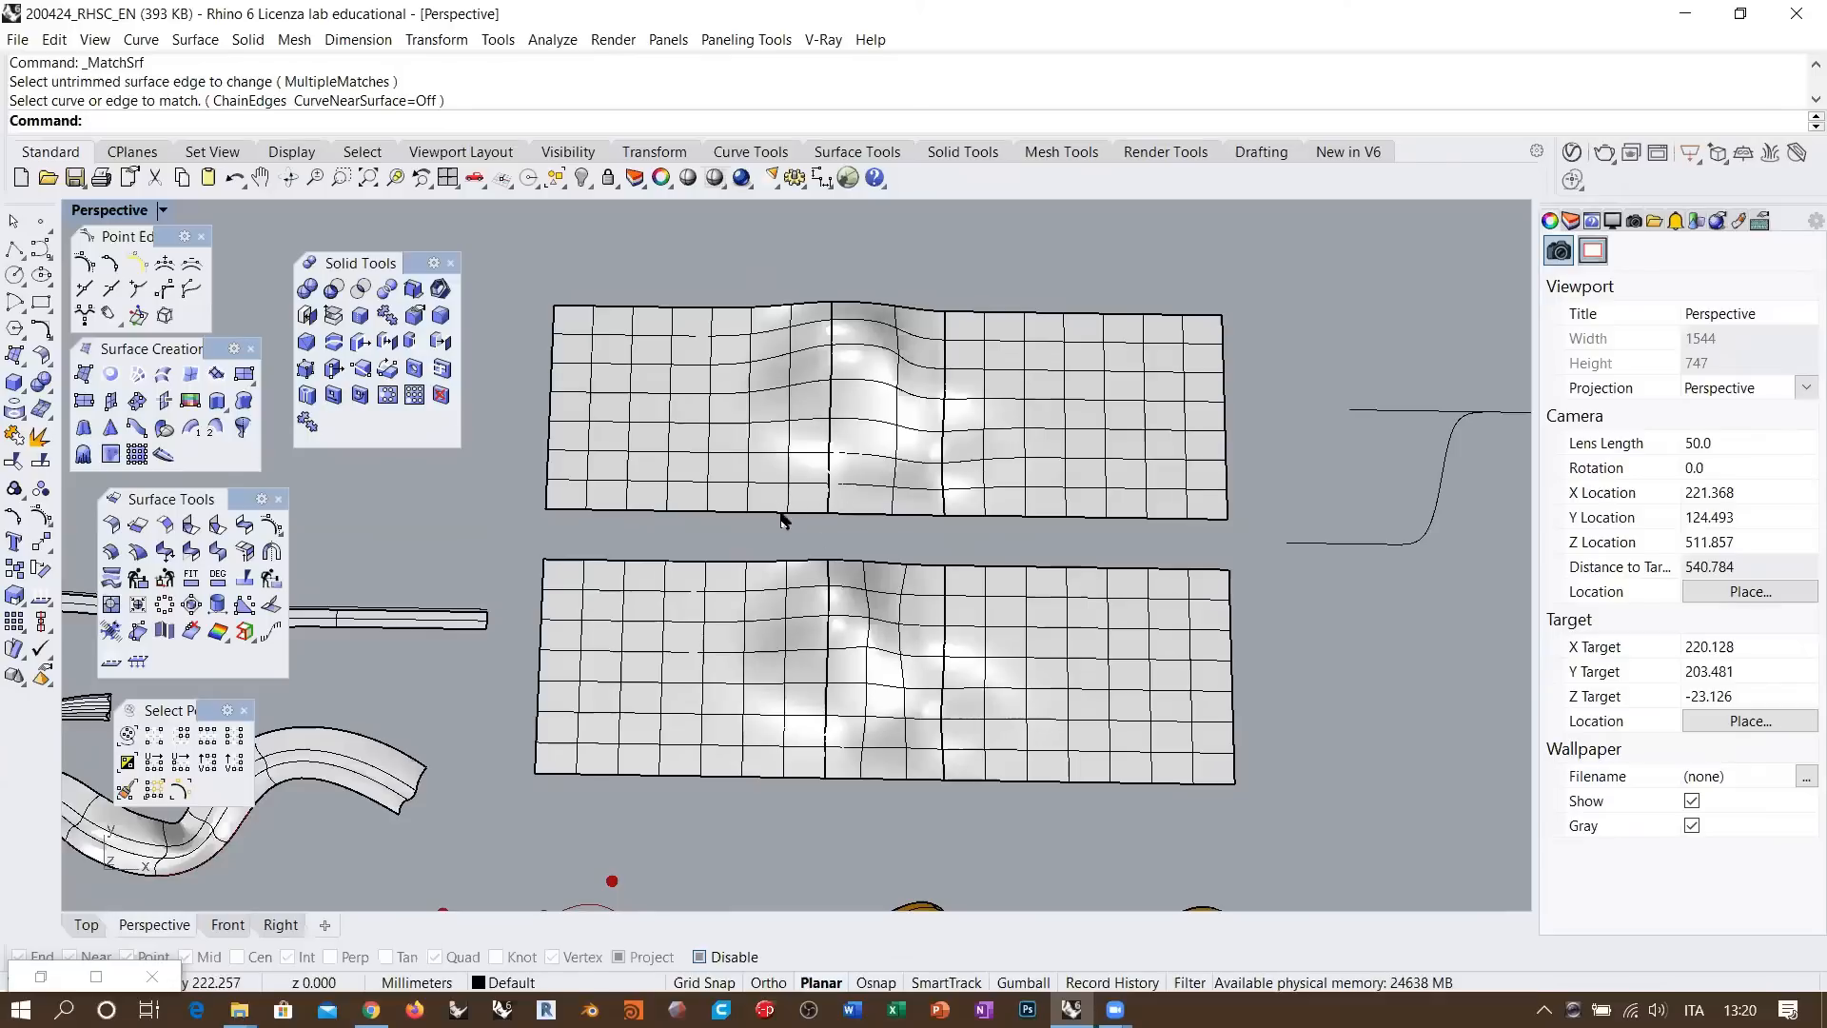
pyautogui.click(1284, 943)
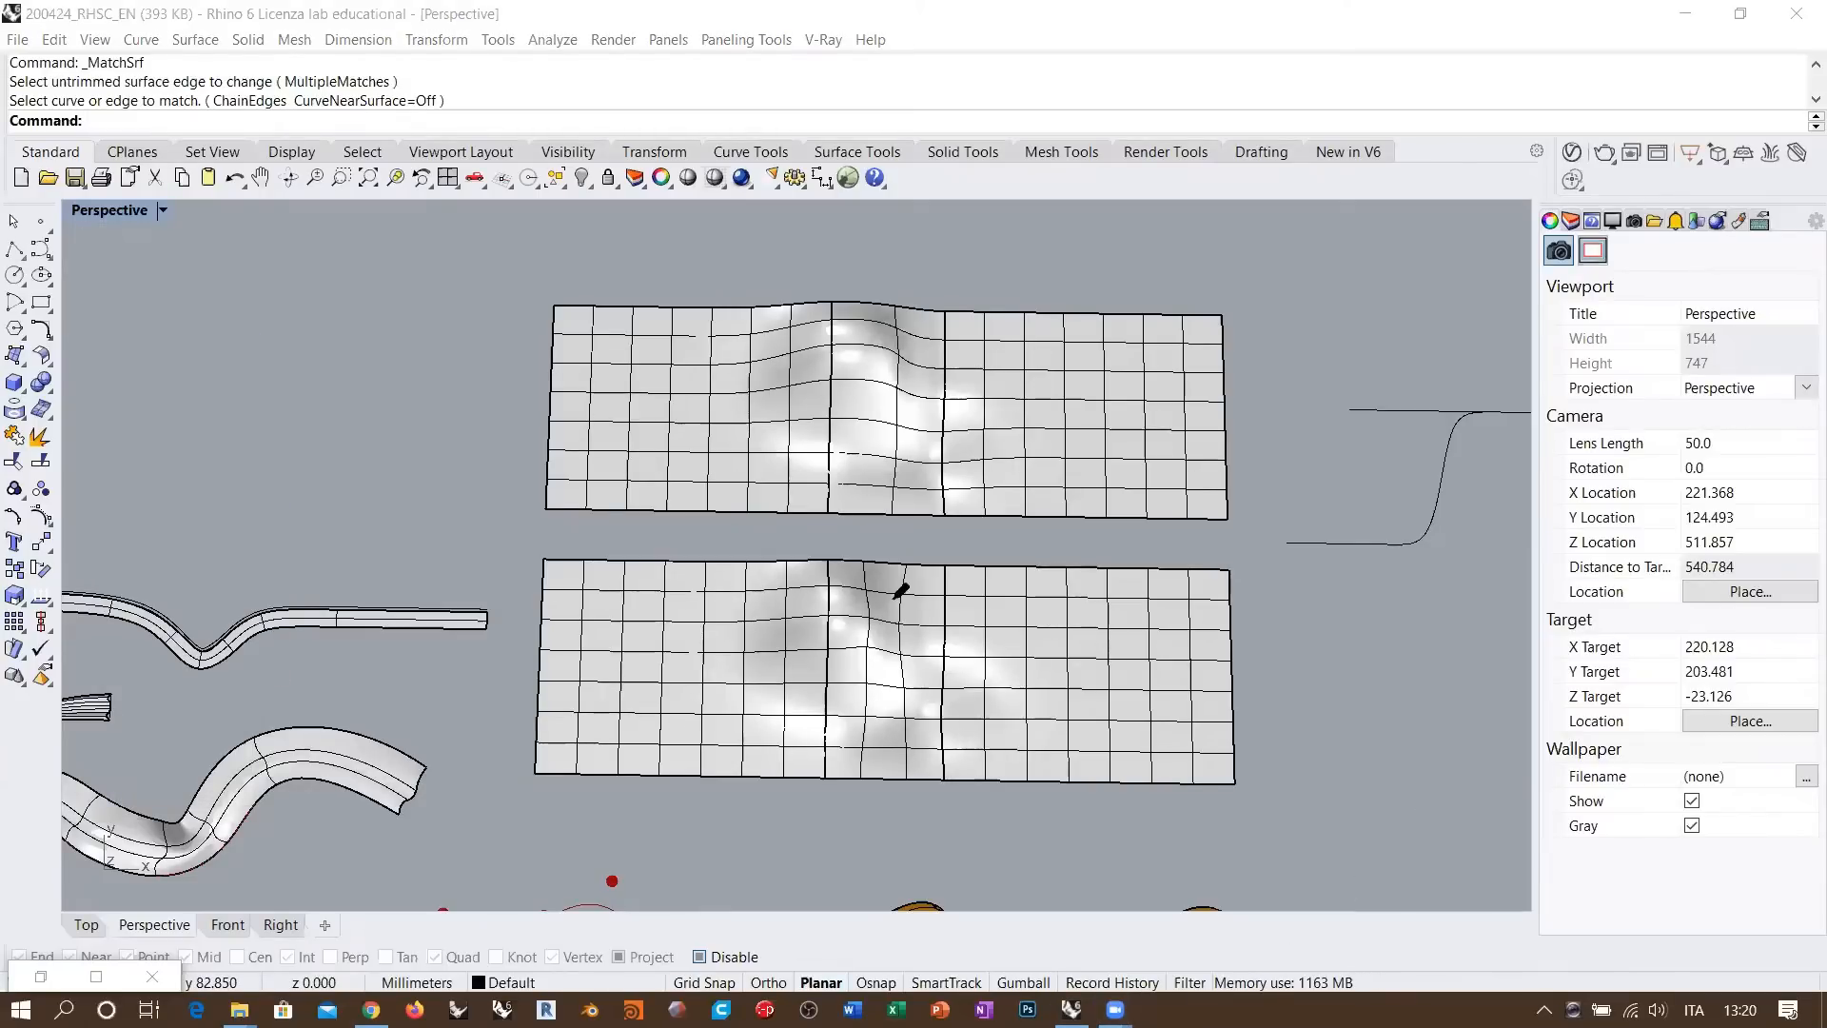
pyautogui.moveTo(592, 409); pyautogui.dragTo(1065, 718)
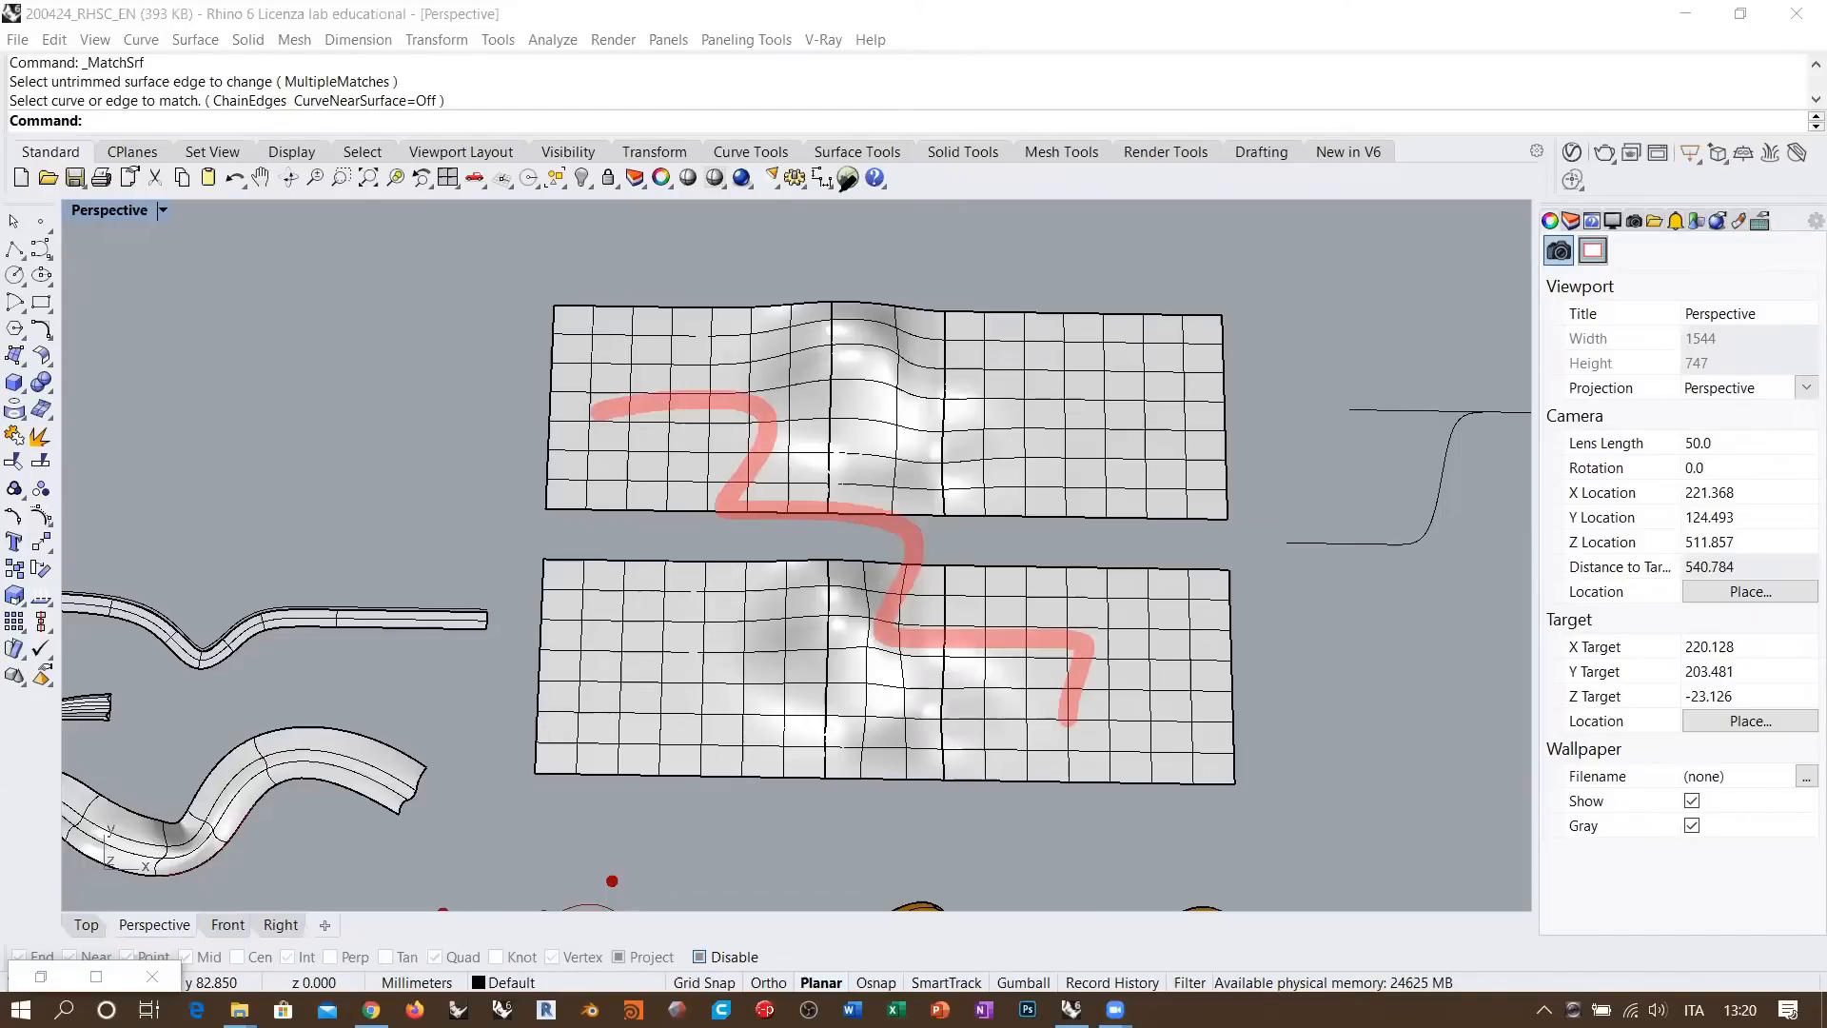
pyautogui.click(876, 5)
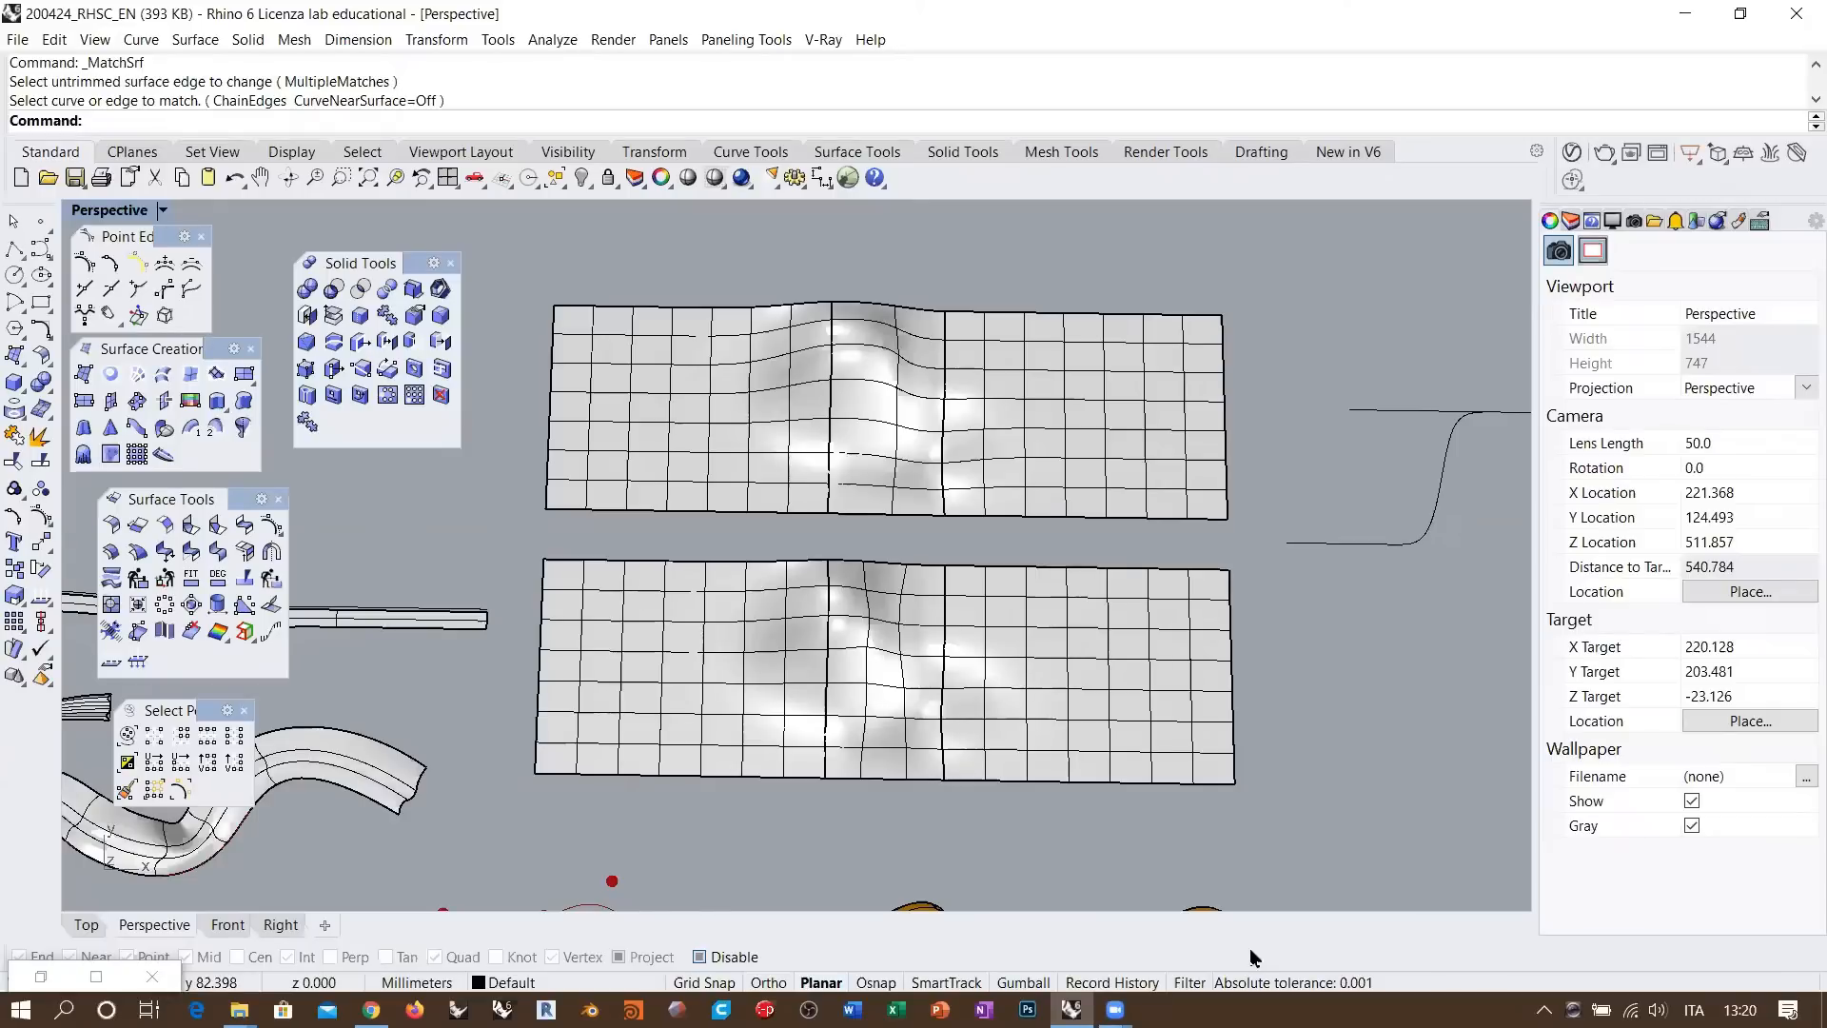
pyautogui.click(1328, 470)
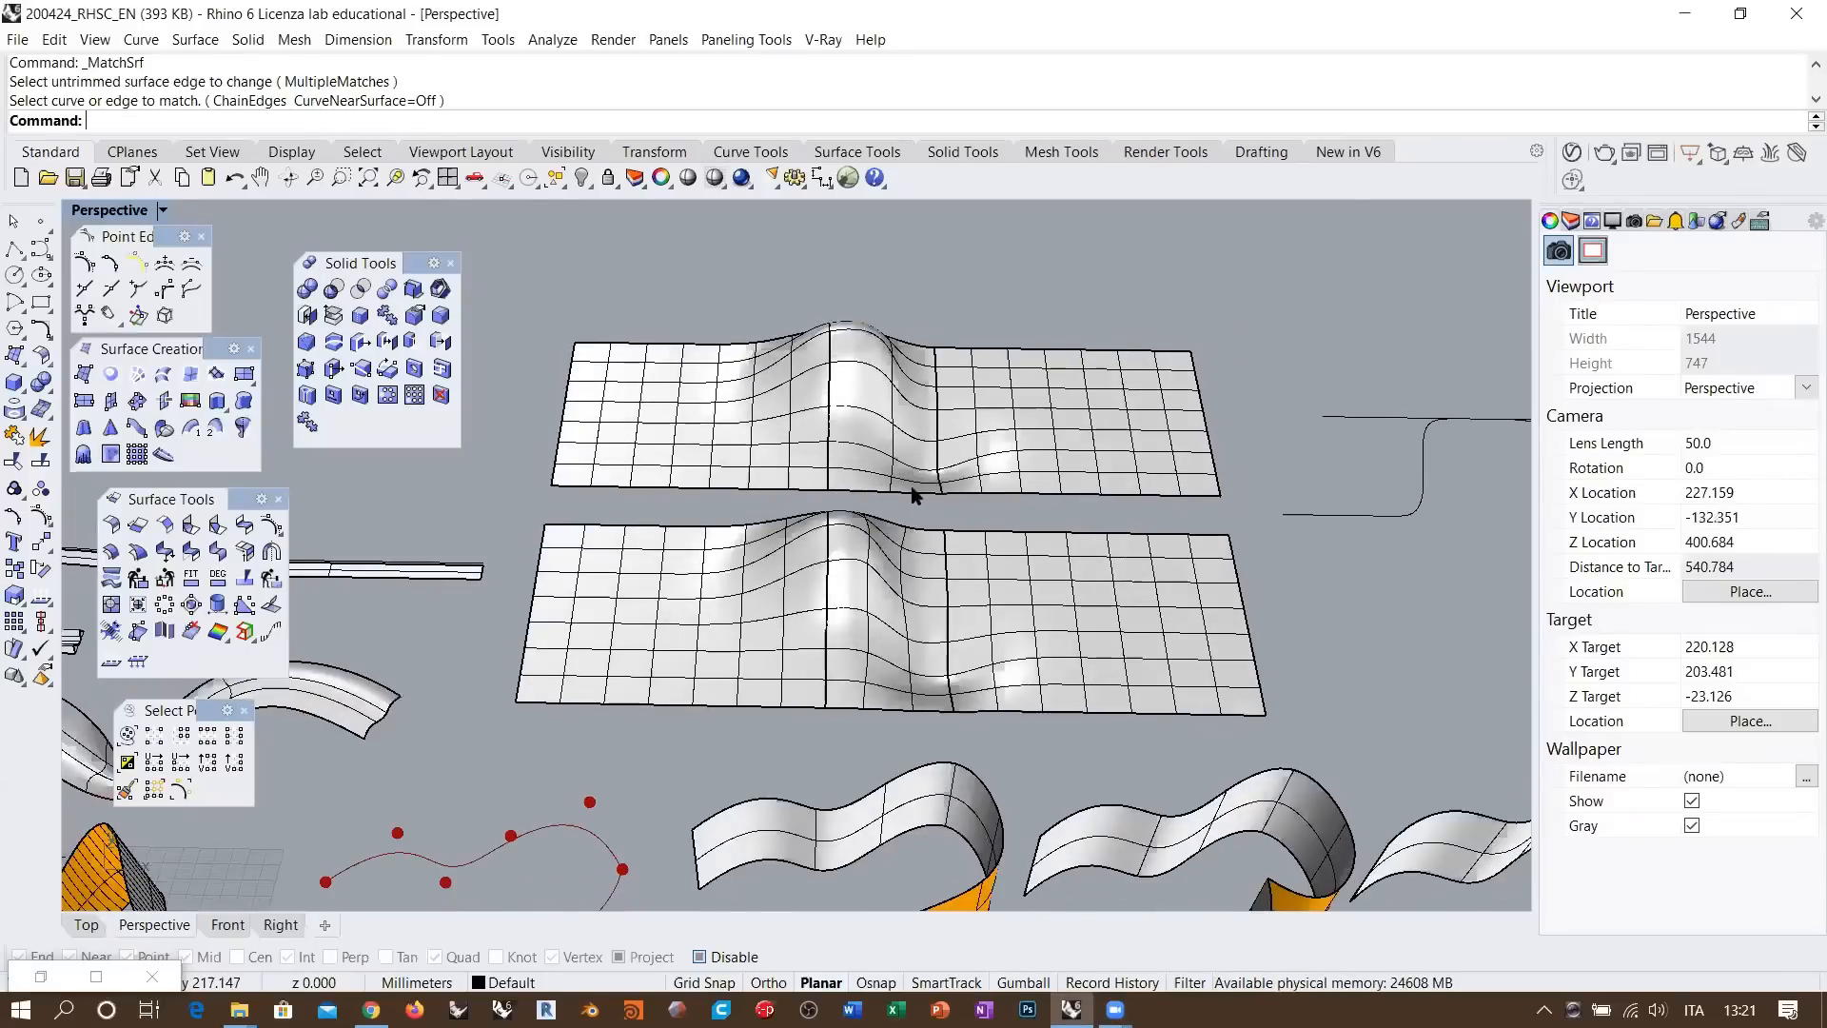
# Merge the rematched blend with its crest-side neighbour into one surface, using Smooth=Yes, Tolerance=0.001 and Roundness=1
pyautogui.moveTo(912, 494); pyautogui.dragTo(869, 517, button='right')
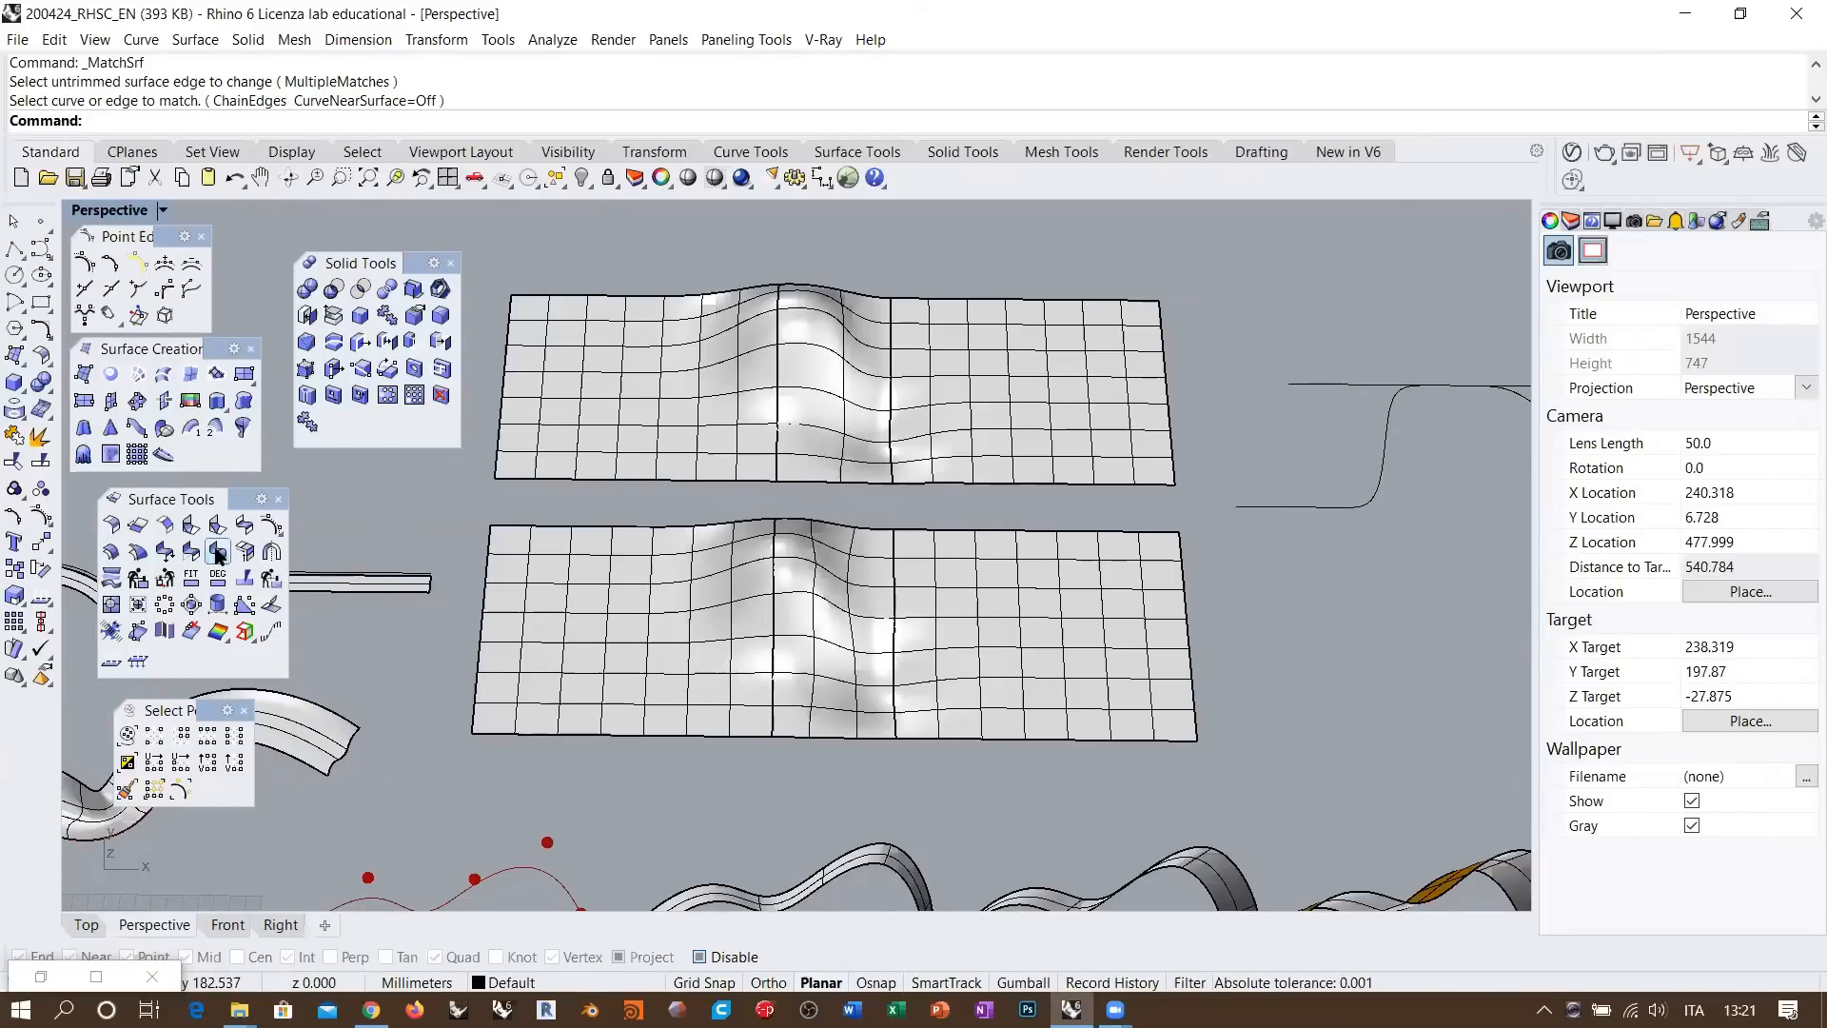
pyautogui.click(218, 554)
pyautogui.moveTo(1028, 623); pyautogui.dragTo(889, 590, button='right')
pyautogui.scroll(4, 758, 616)
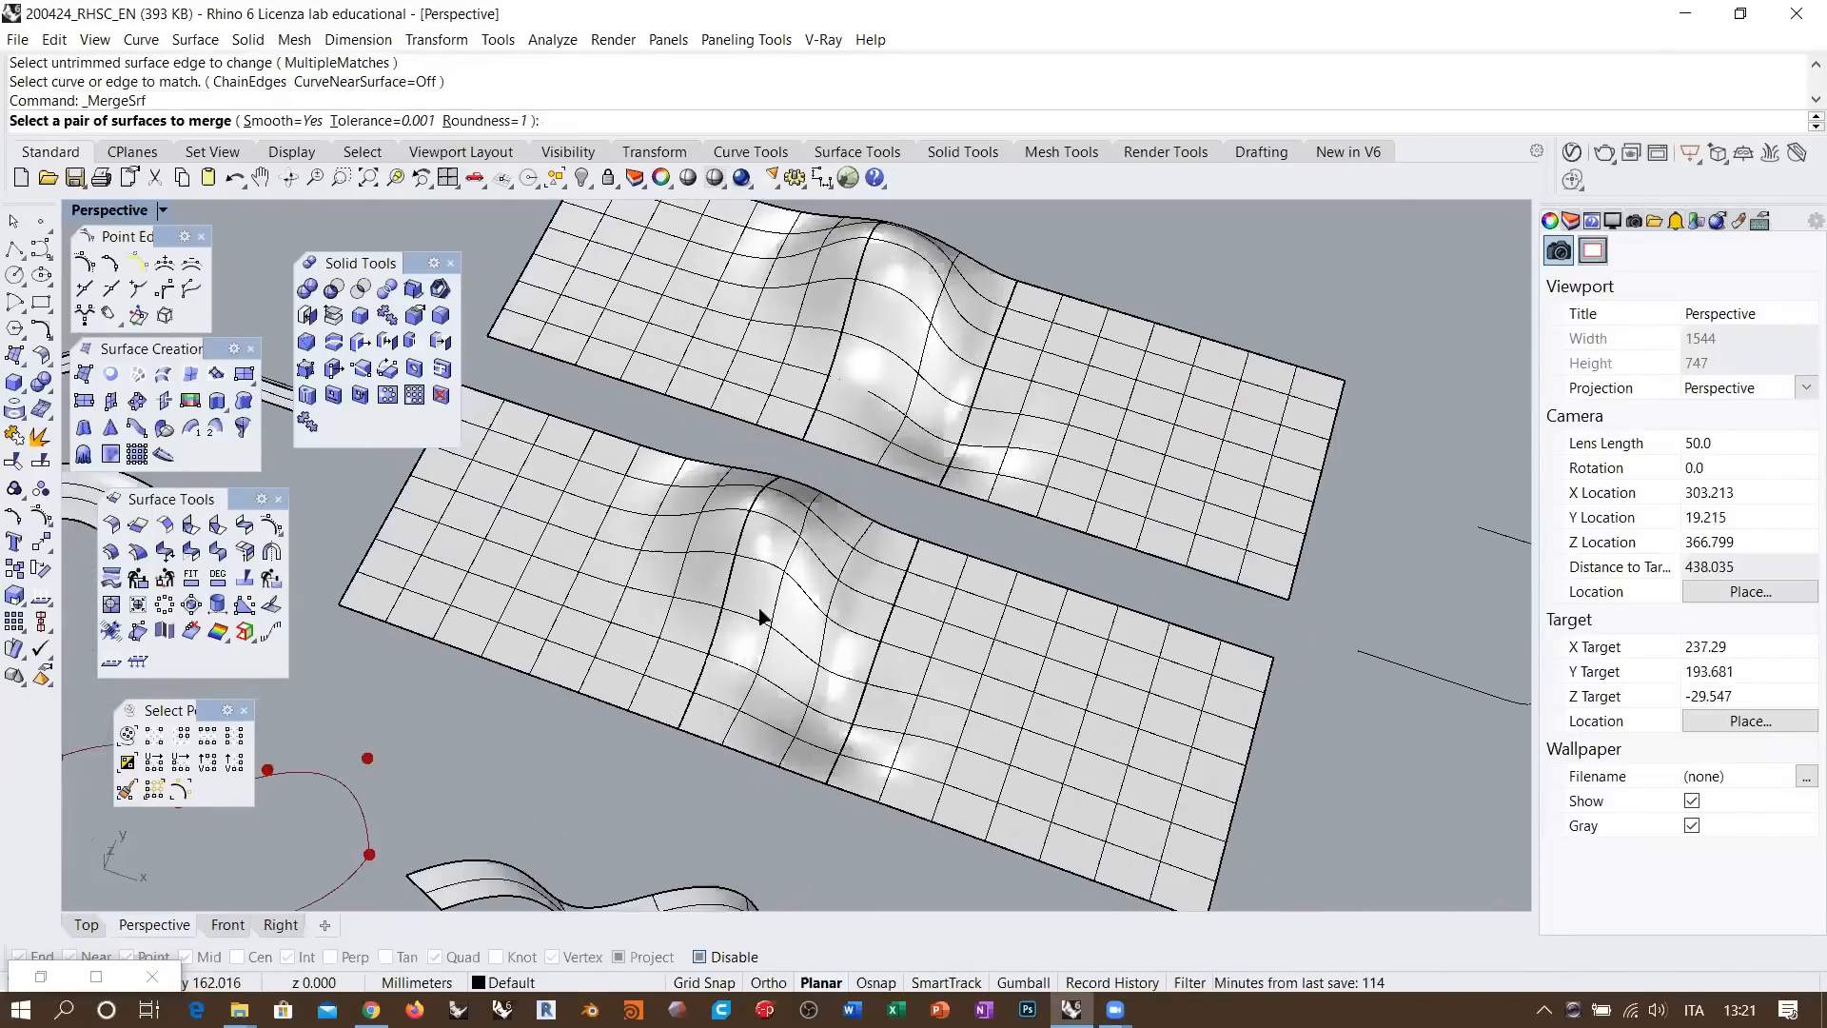
pyautogui.moveTo(759, 616); pyautogui.dragTo(777, 424, button='right')
pyautogui.click(778, 423)
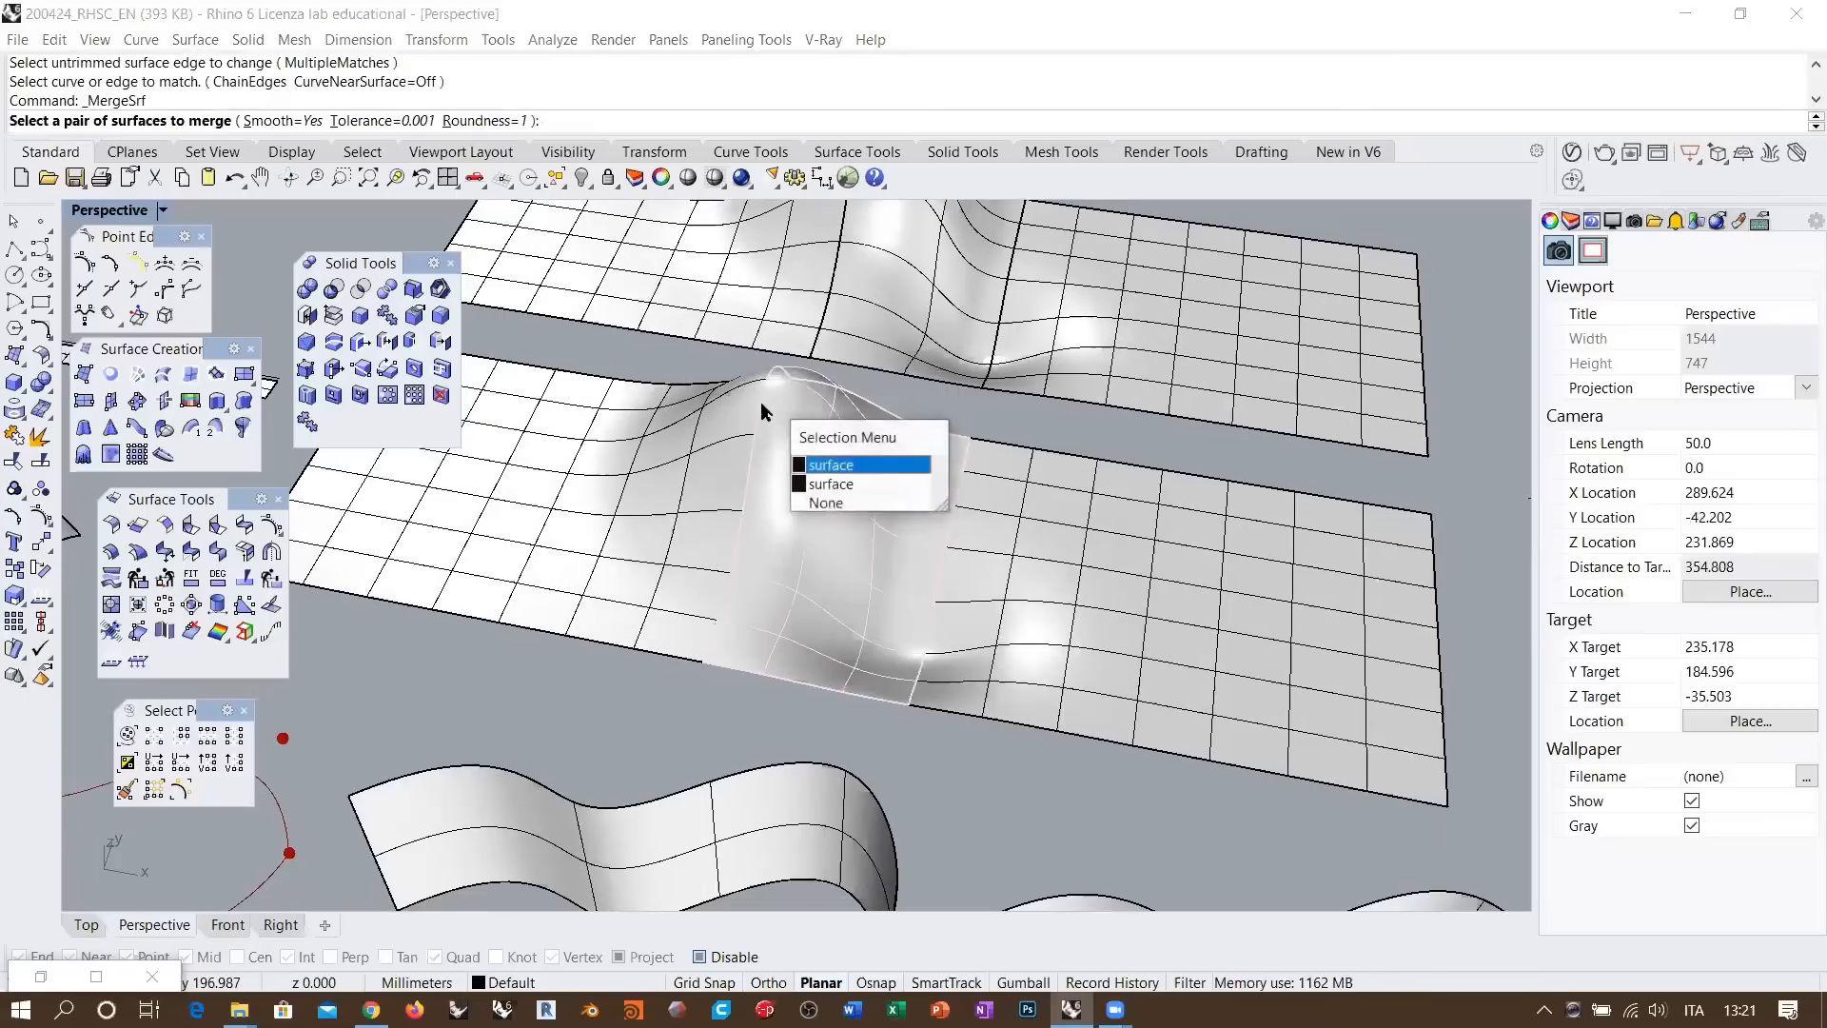
pyautogui.click(831, 465)
pyautogui.click(810, 463)
pyautogui.moveTo(811, 463); pyautogui.dragTo(837, 509, button='right')
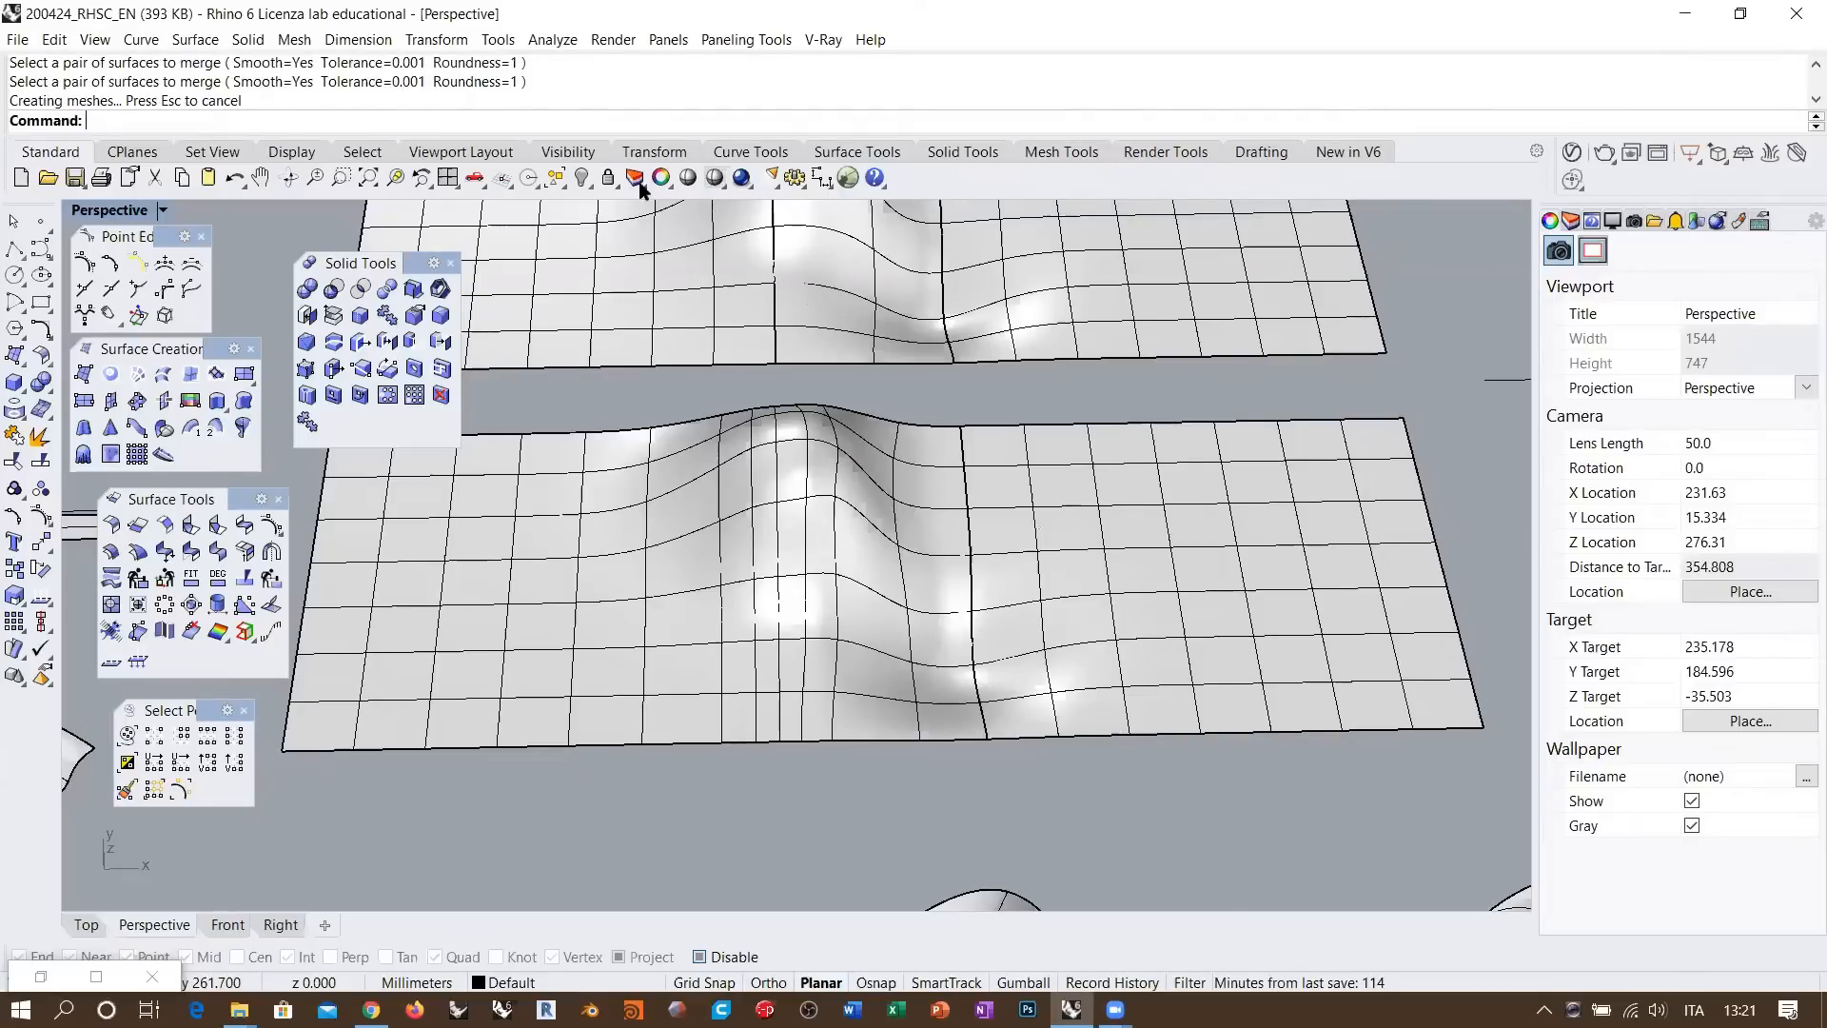
pyautogui.keyDown('shift'); pyautogui.moveTo(880, 372); pyautogui.dragTo(803, 533, button='right'); pyautogui.keyUp('shift')
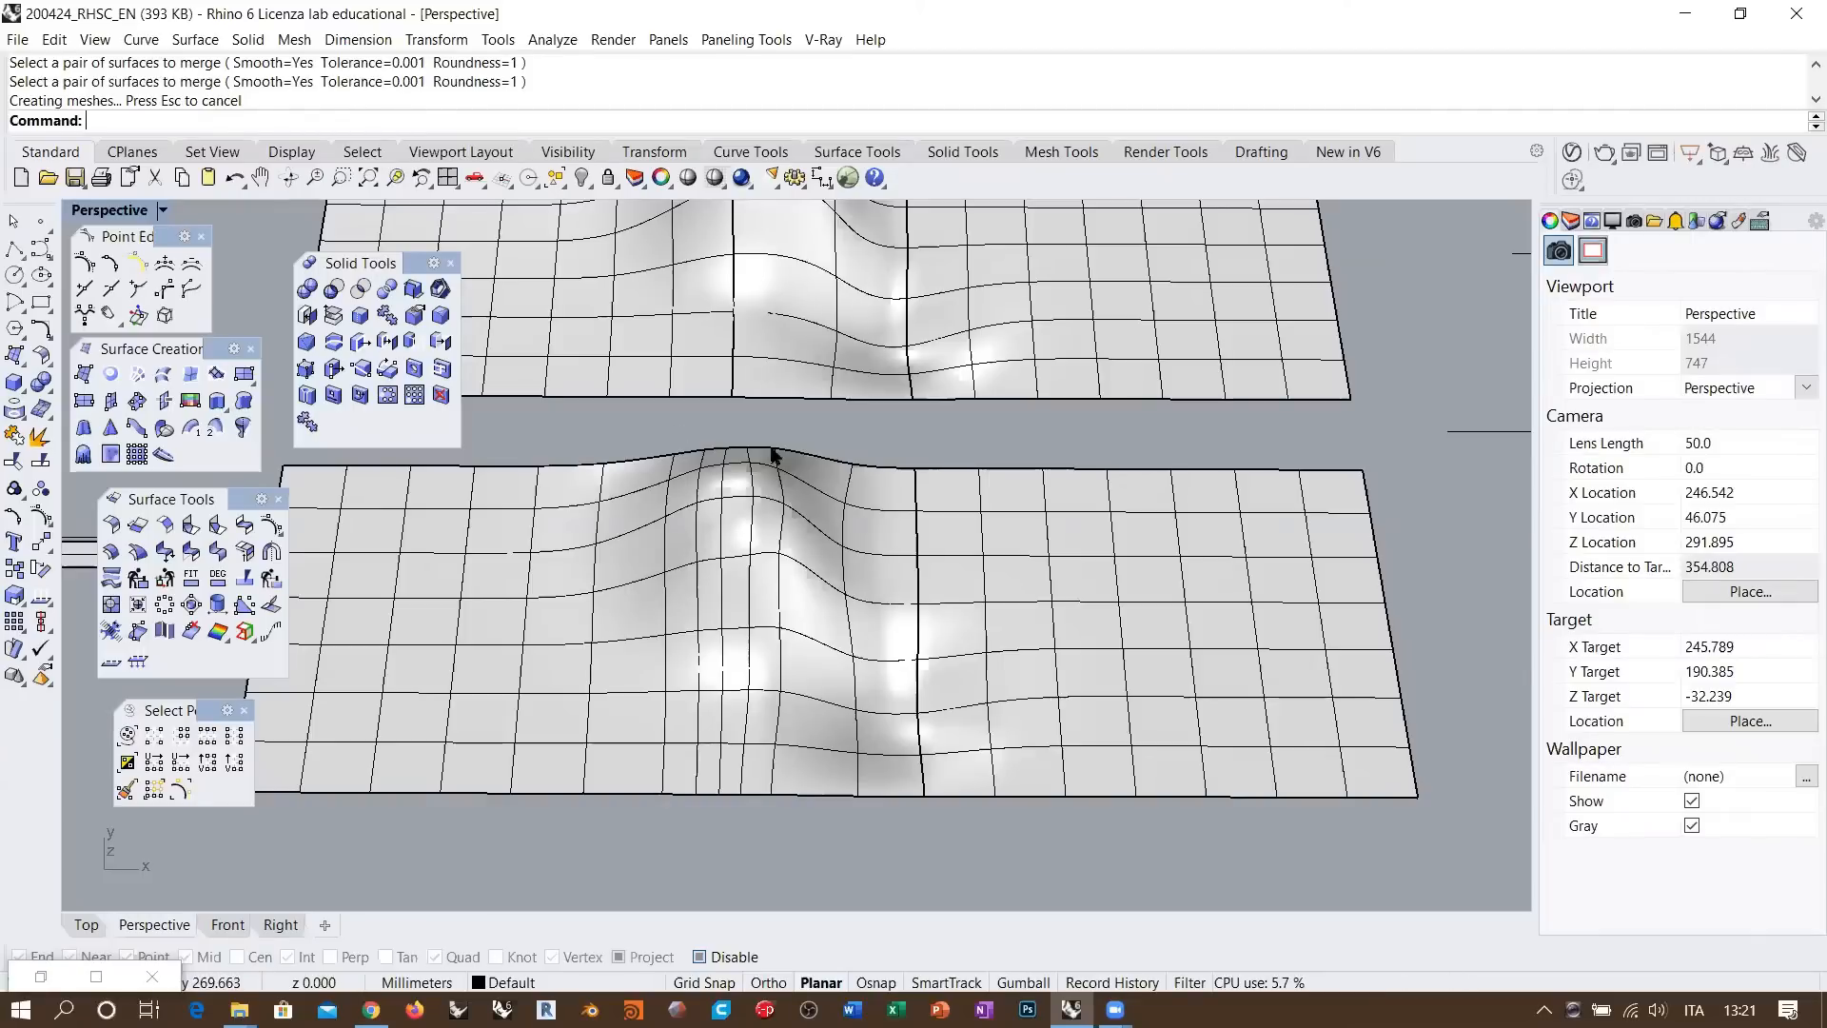
pyautogui.moveTo(835, 561); pyautogui.dragTo(828, 409, button='right')
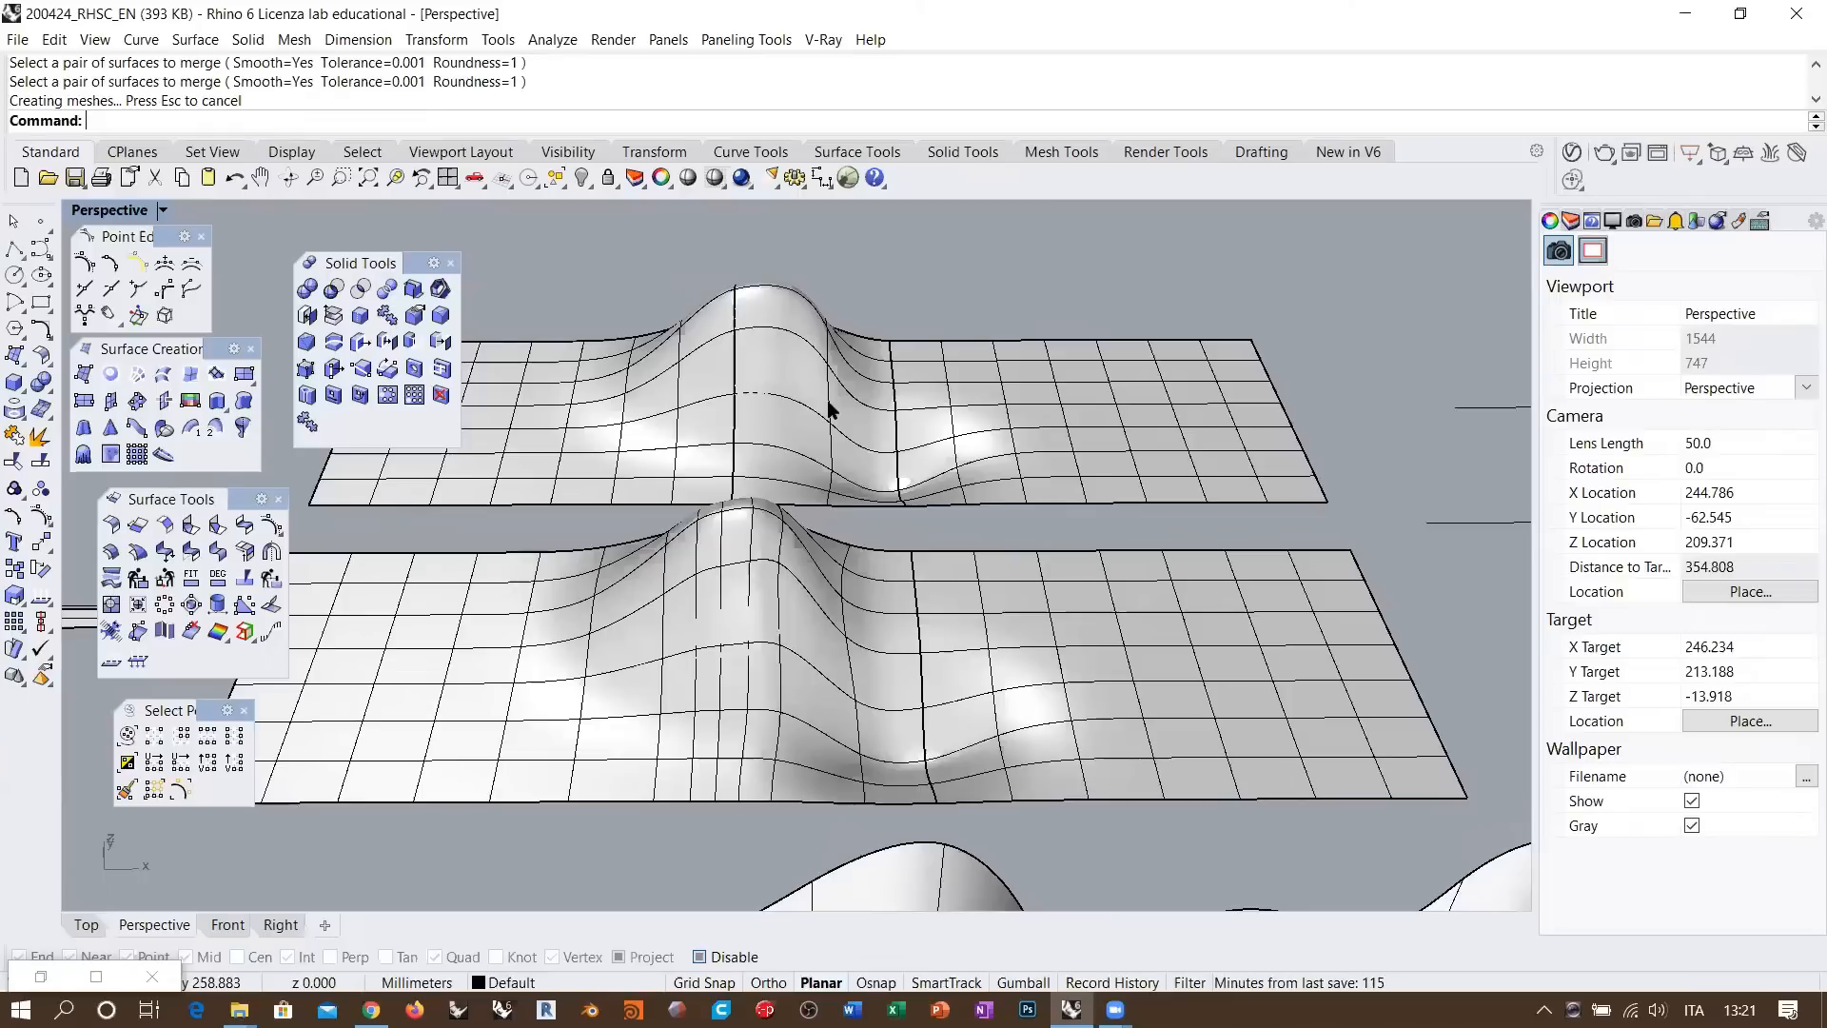
pyautogui.scroll(4, 818, 409)
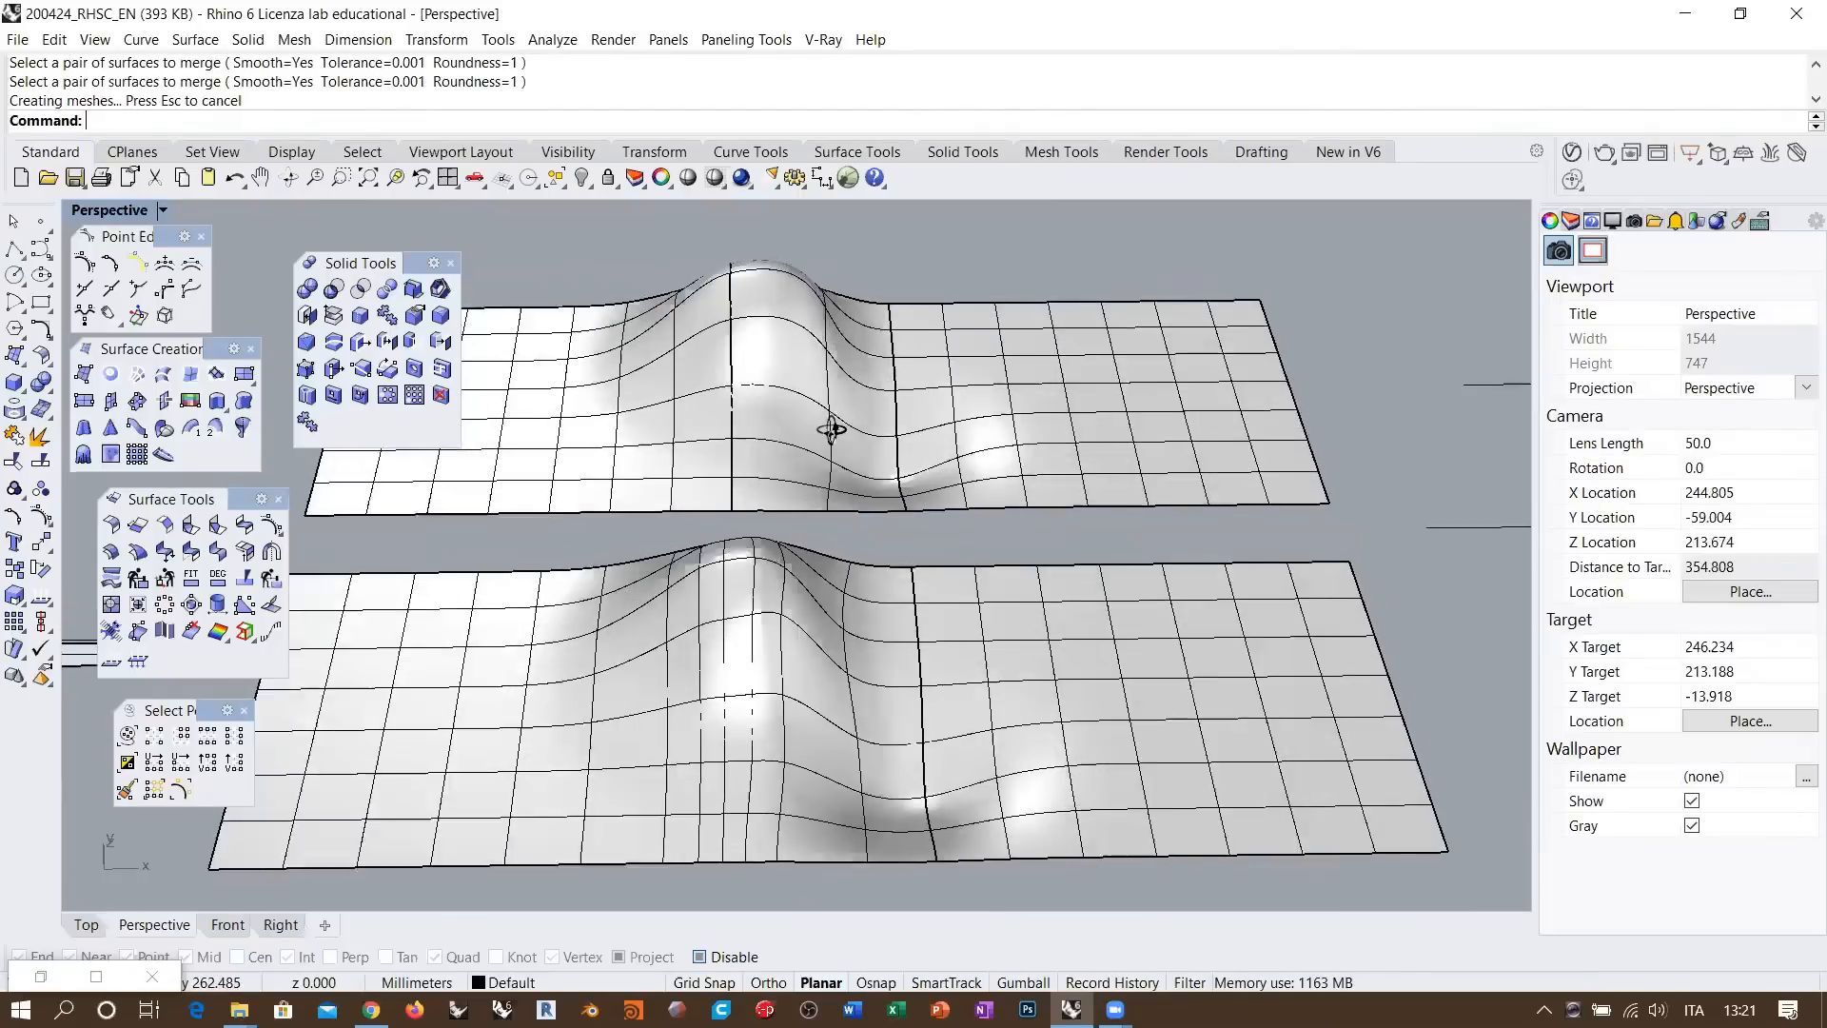
# Delete the upper strip's blend and bridge the gap with a new surface blend using Position continuity at both edges
pyautogui.click(761, 411)
pyautogui.press('Delete')
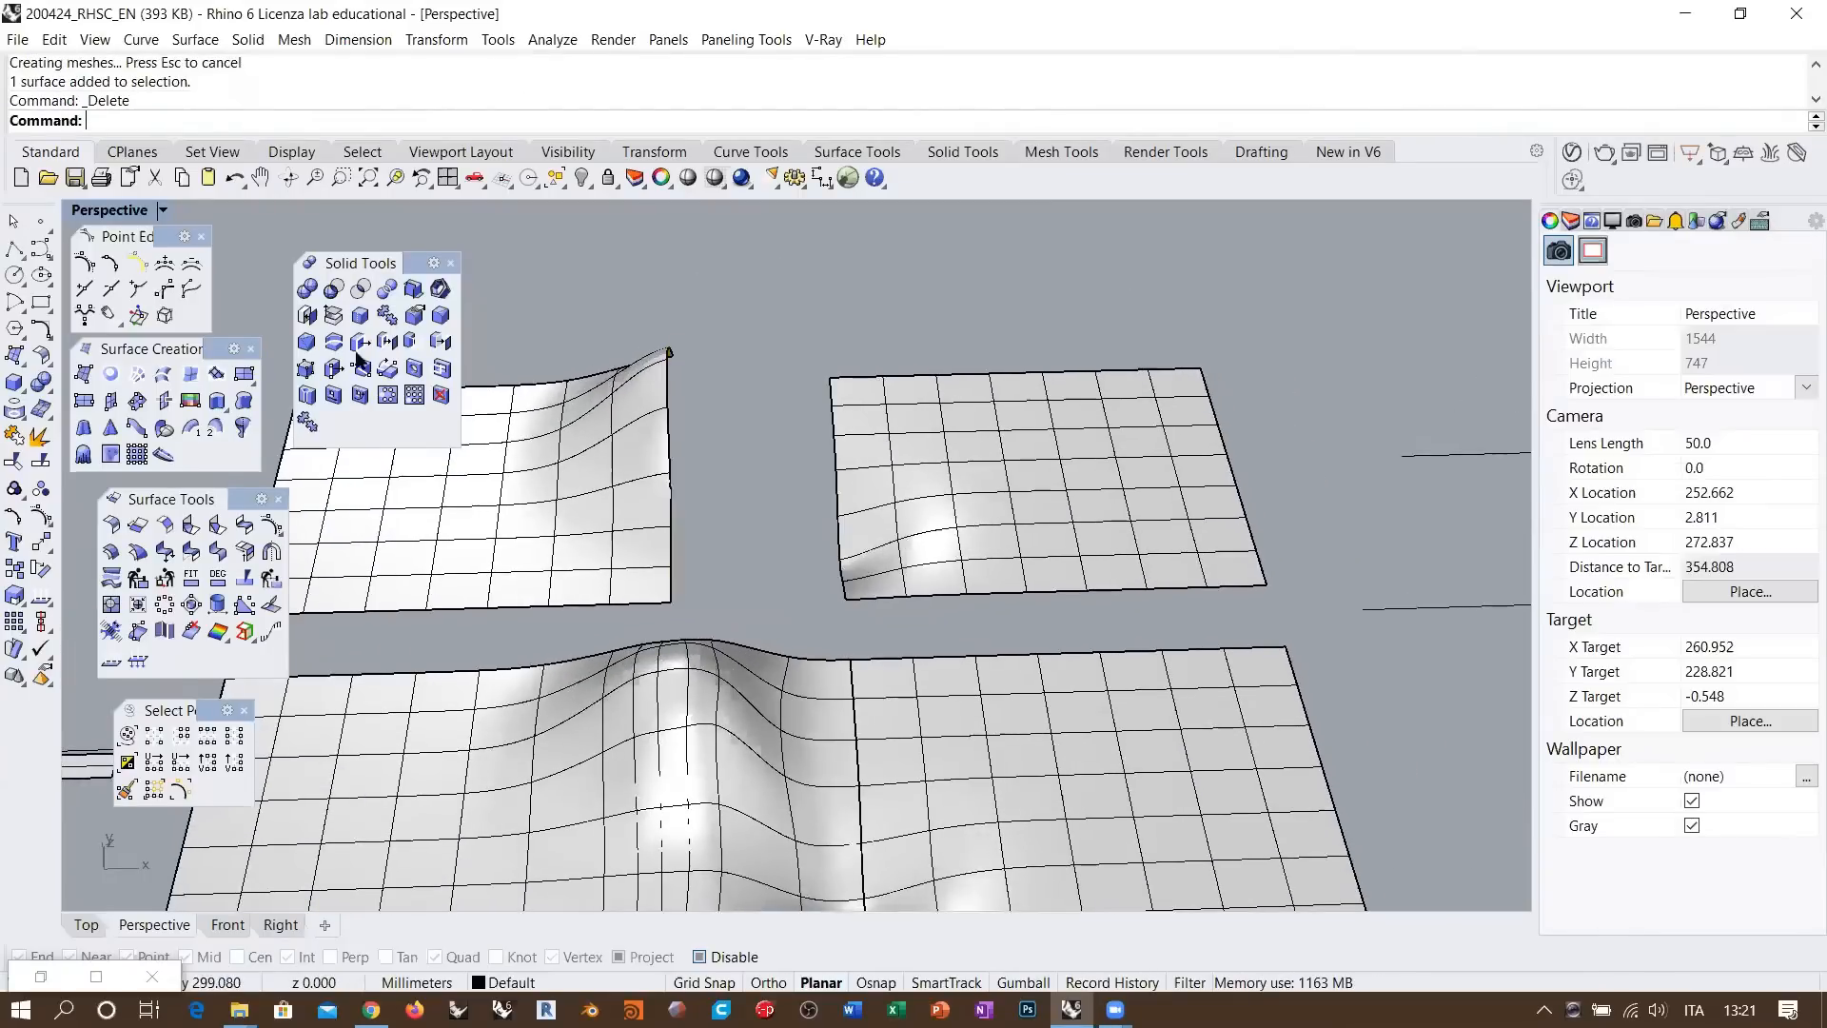
pyautogui.click(245, 524)
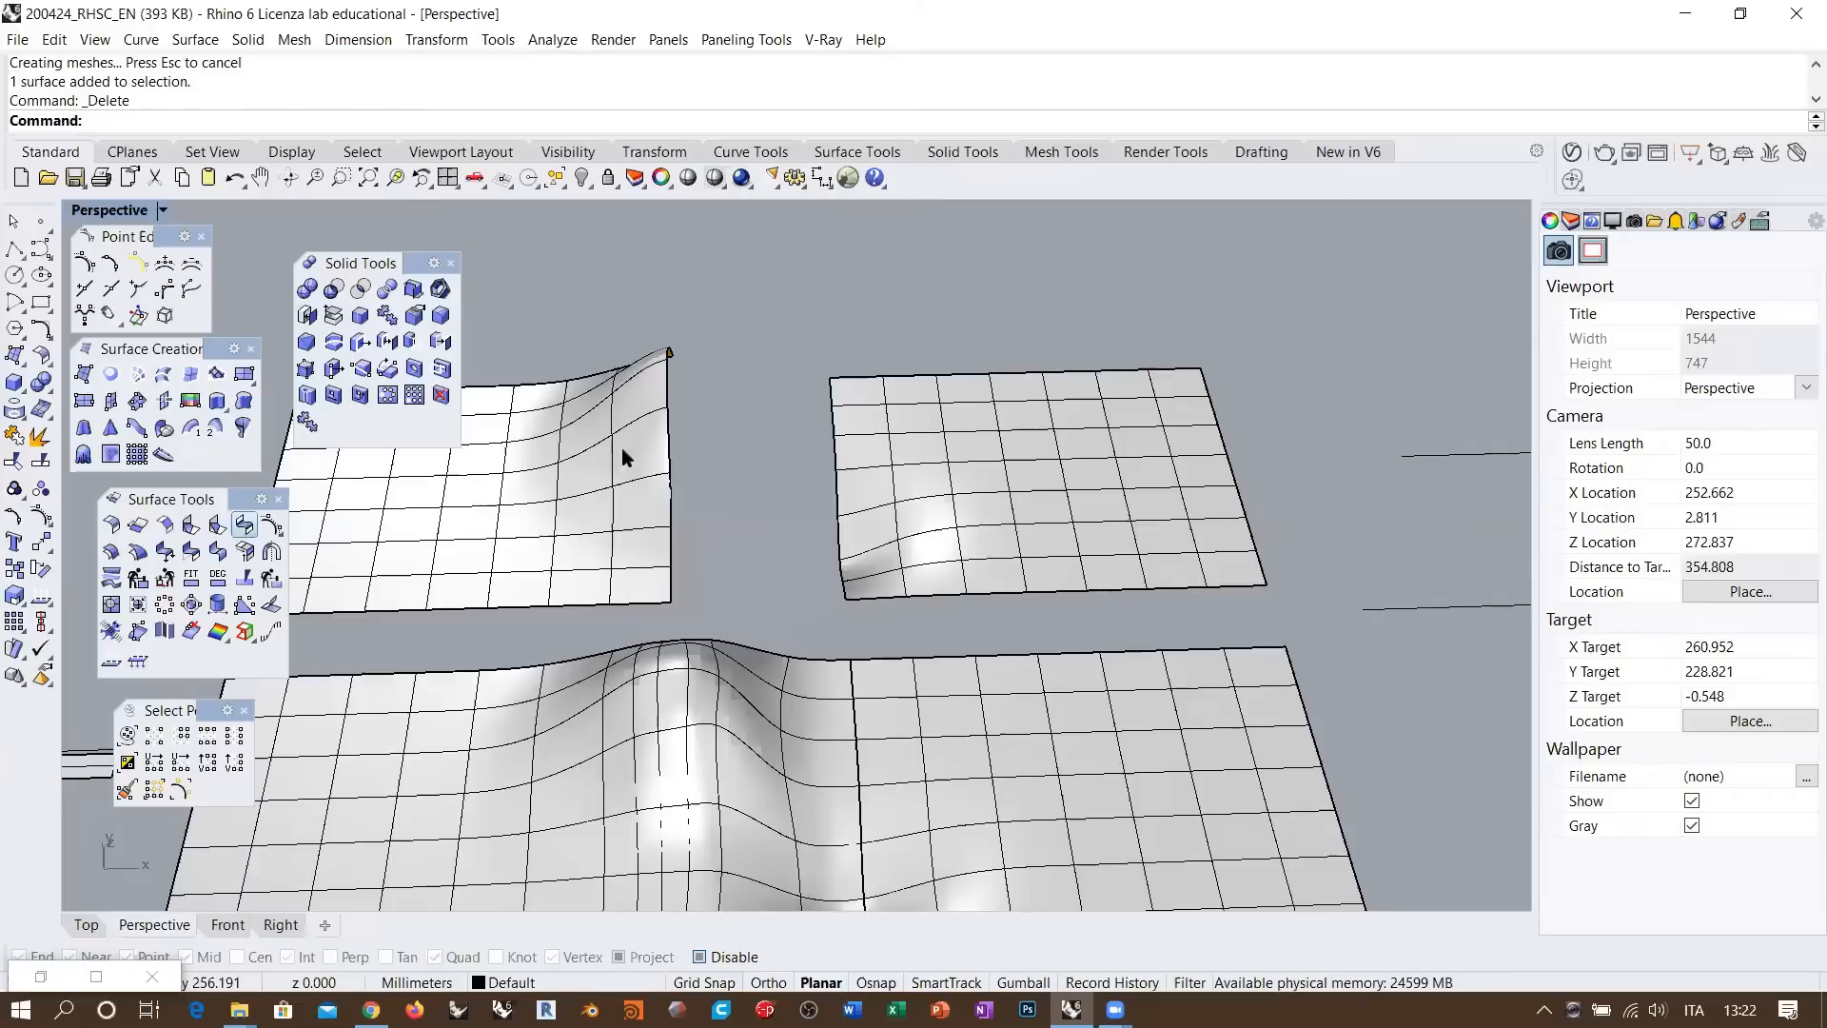
pyautogui.click(670, 447)
pyautogui.click(832, 415)
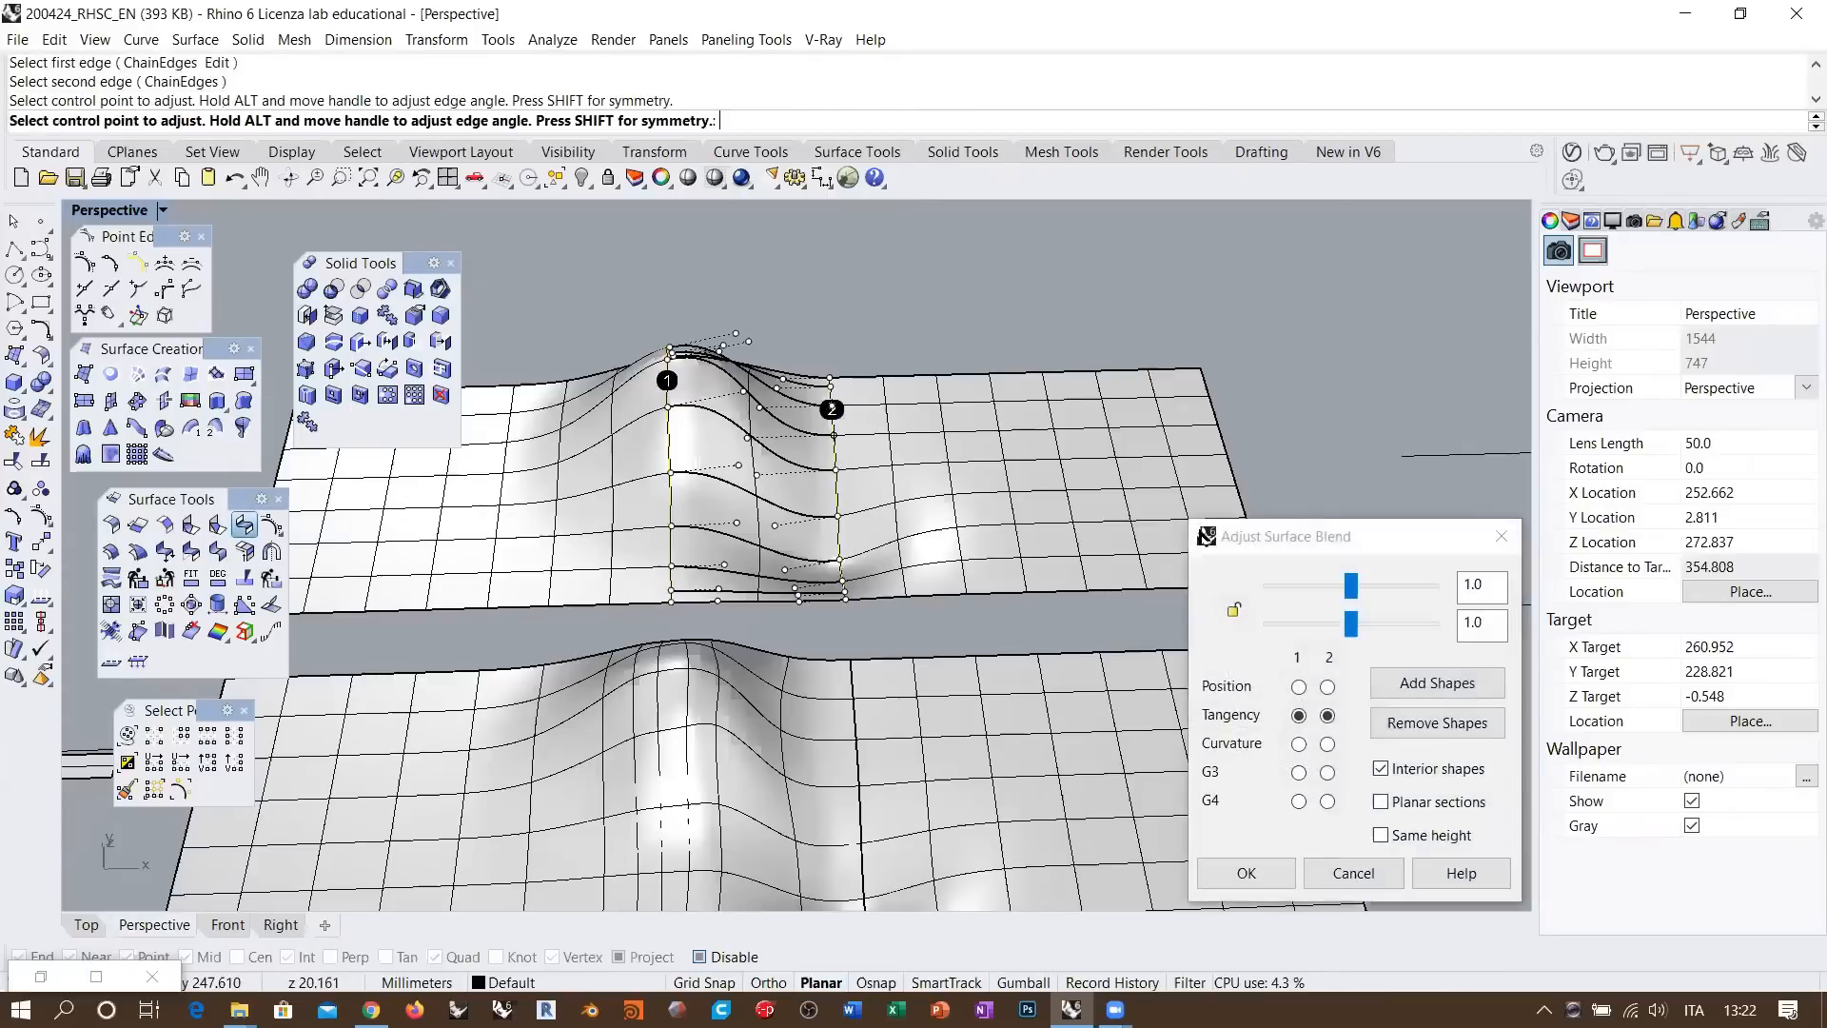
pyautogui.click(1327, 687)
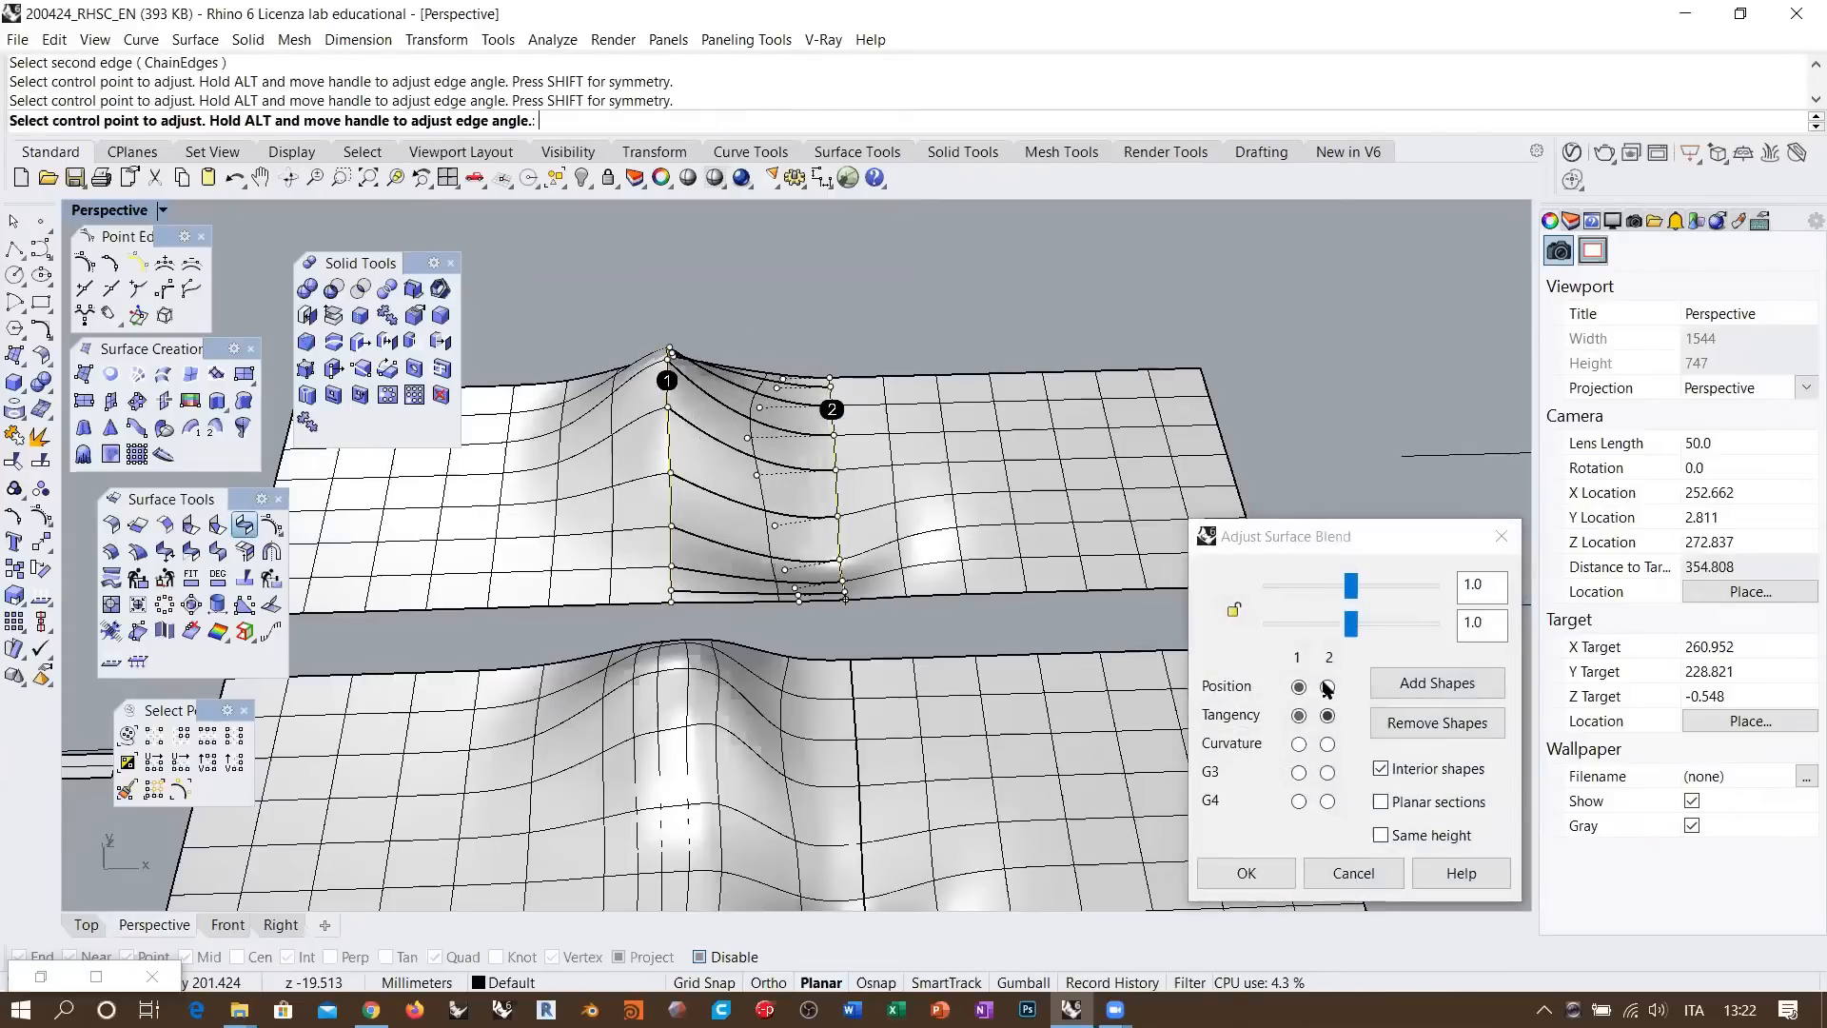
pyautogui.click(1246, 872)
# Merge the upper strip's crest-side surface, its Position blend and the remaining flat-side surface into one, using Smooth=Yes, Tolerance=0.001 and Roundness=1
pyautogui.moveTo(837, 374); pyautogui.dragTo(775, 423, button='right')
pyautogui.scroll(2, 737, 395)
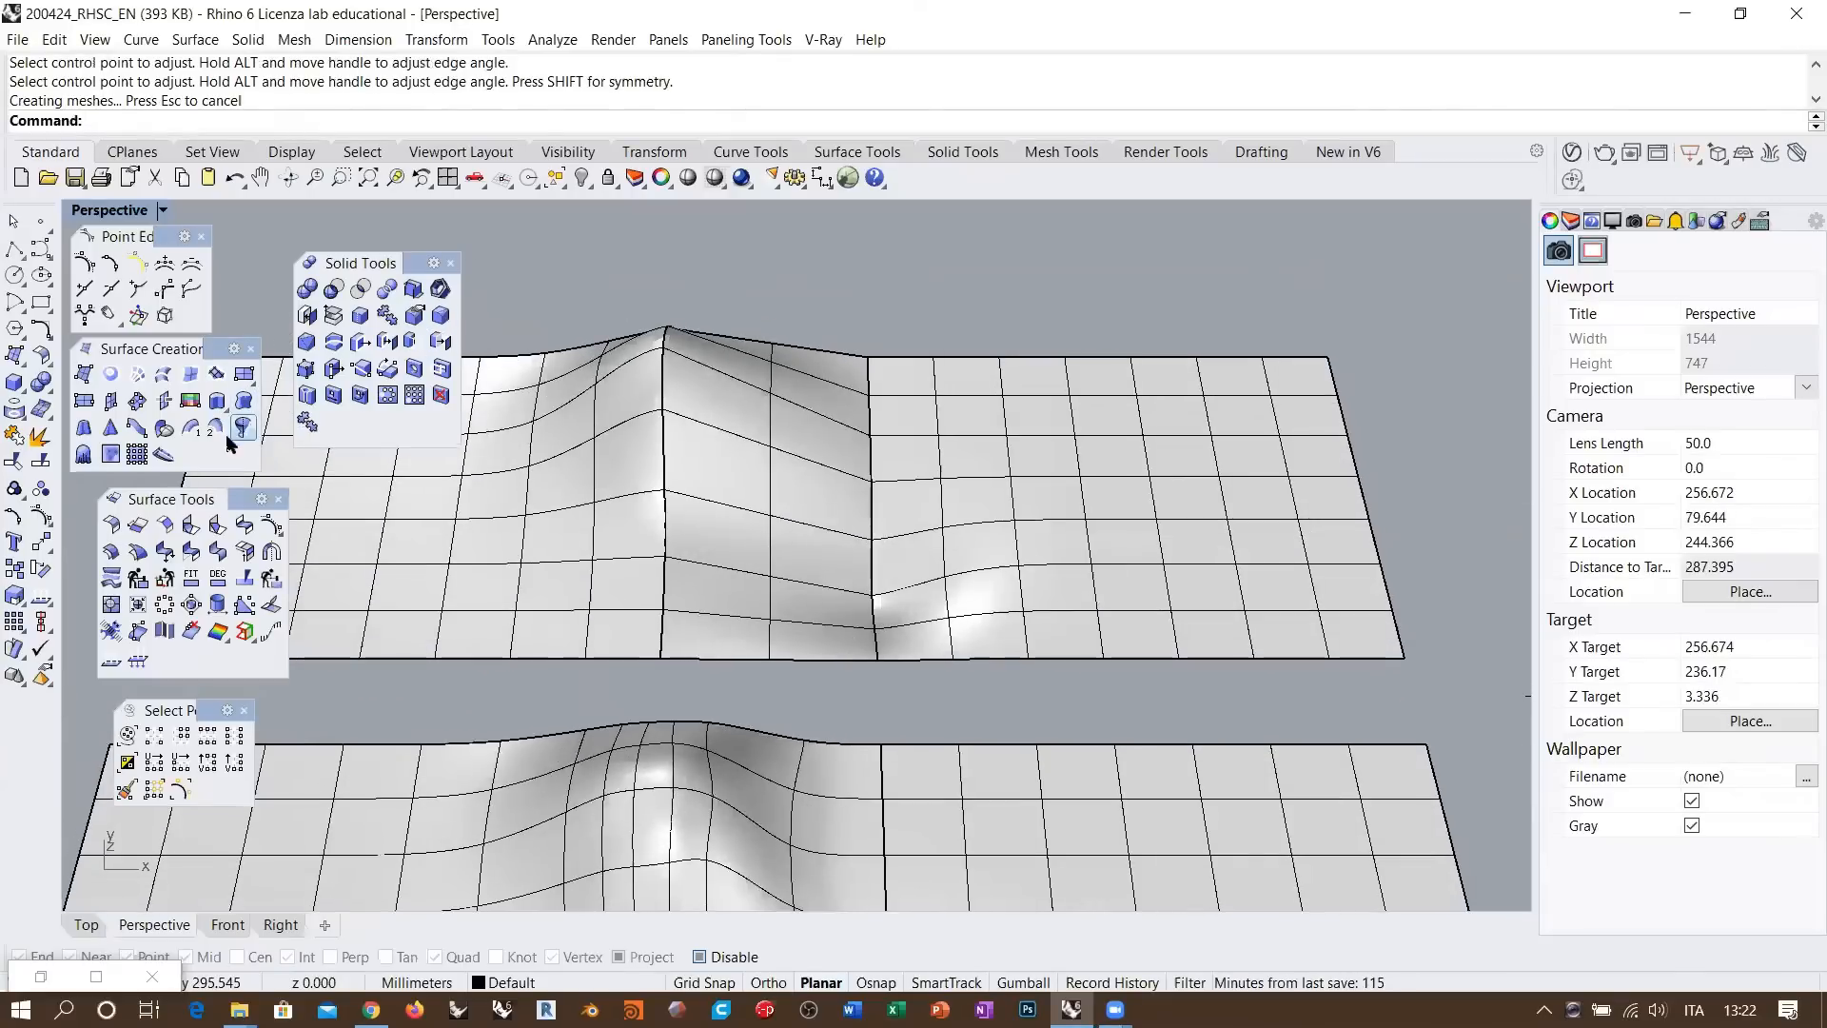
pyautogui.click(217, 553)
pyautogui.click(627, 397)
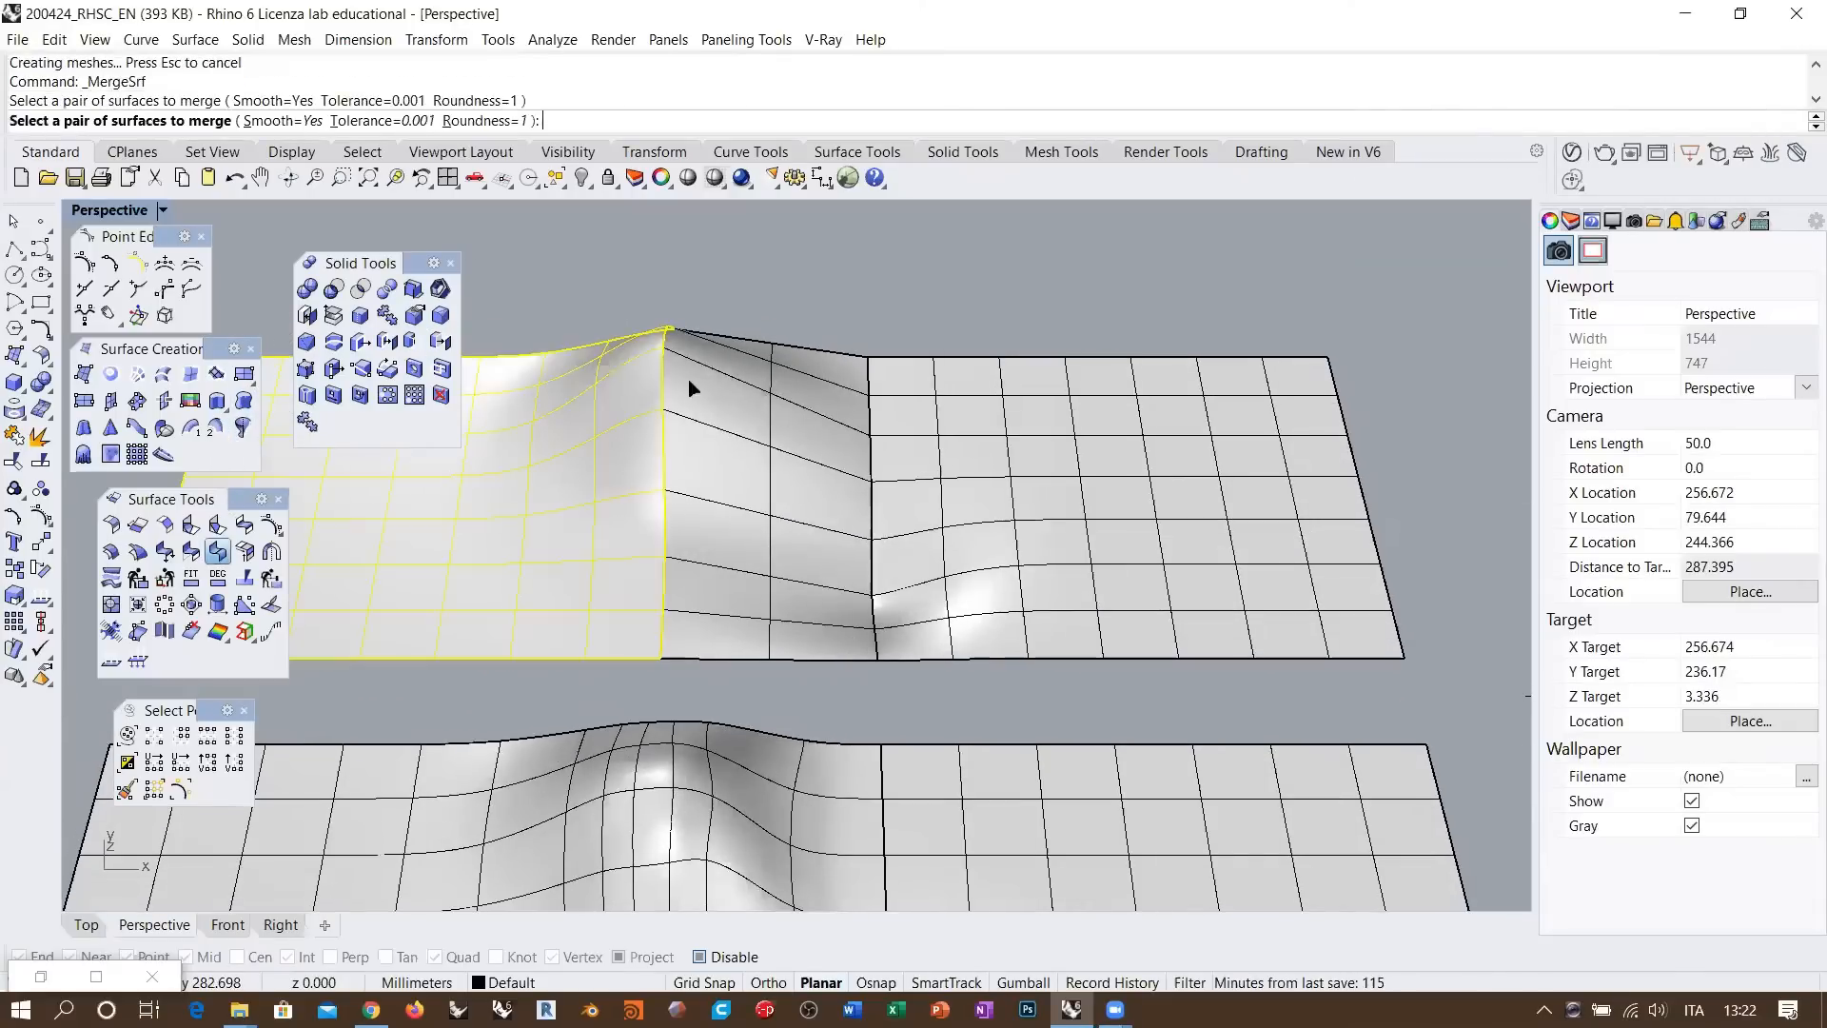
pyautogui.click(694, 385)
pyautogui.rightClick(834, 424)
pyautogui.click(834, 424)
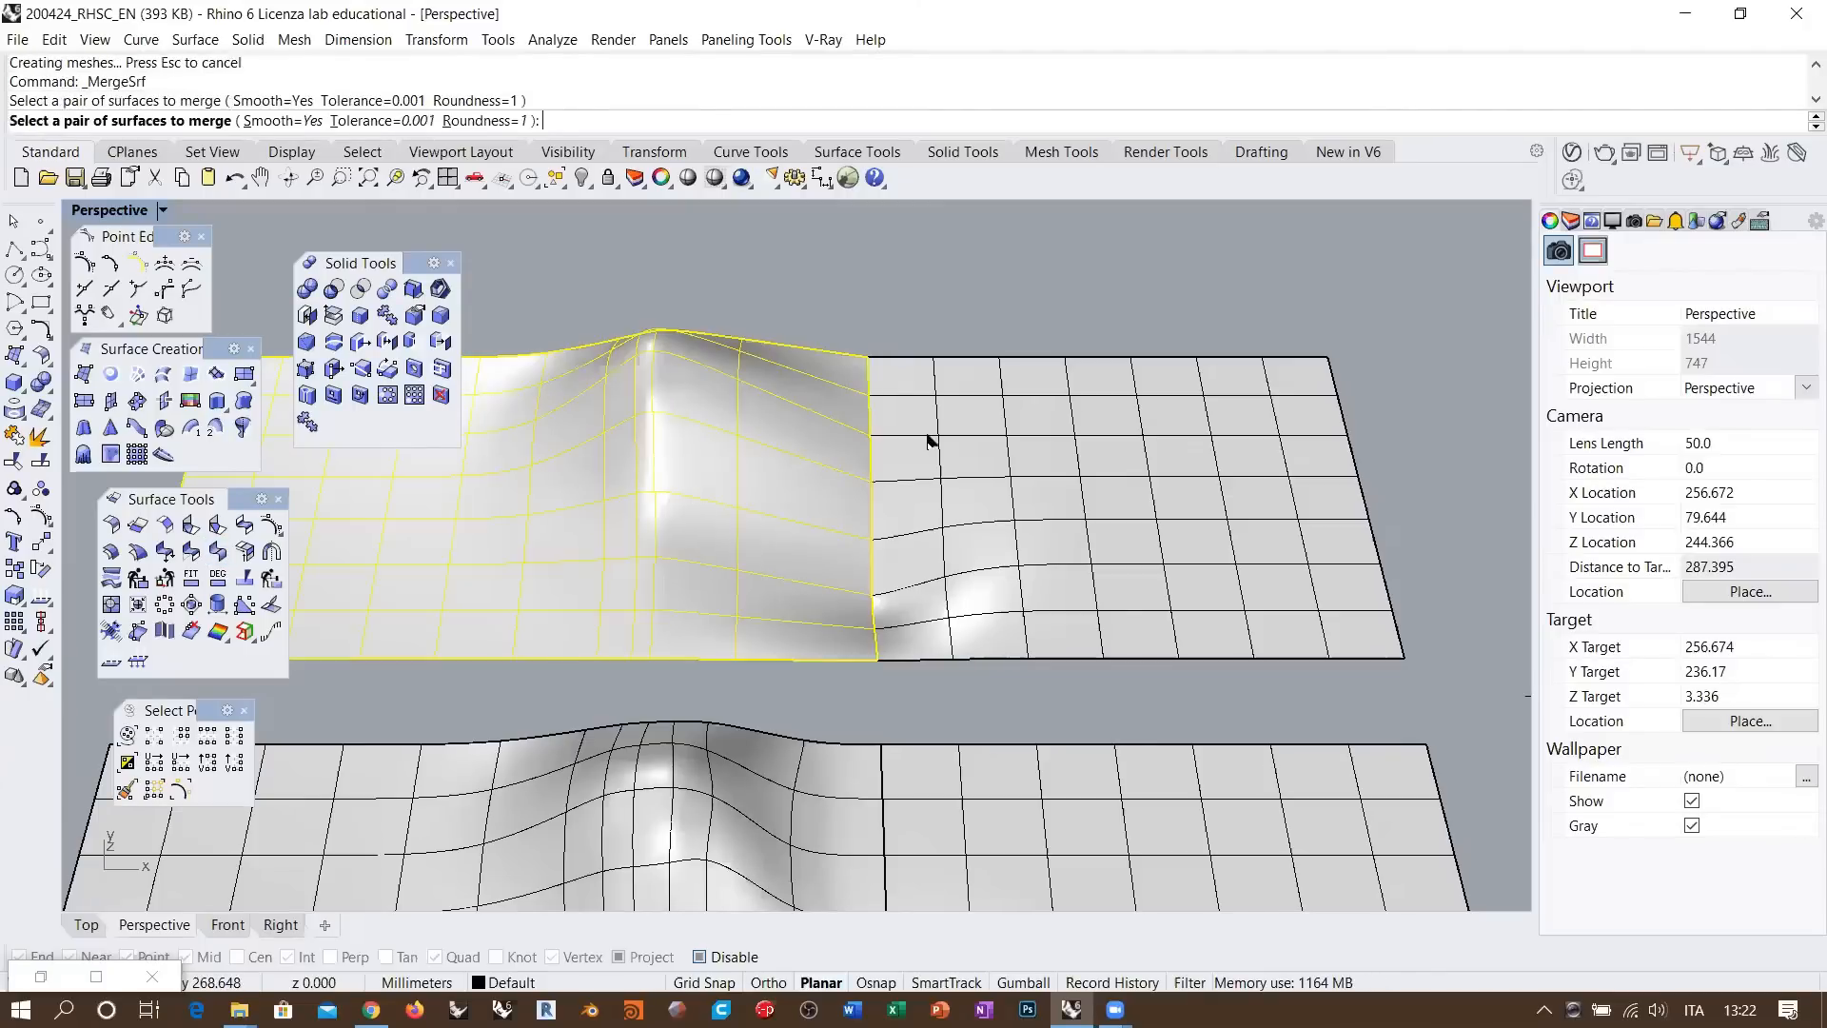
pyautogui.click(928, 433)
# Examine how the smooth merge treats the upper strip's former creases, and compare its isocurves with the lower strip's
pyautogui.moveTo(809, 450); pyautogui.dragTo(652, 408, button='right')
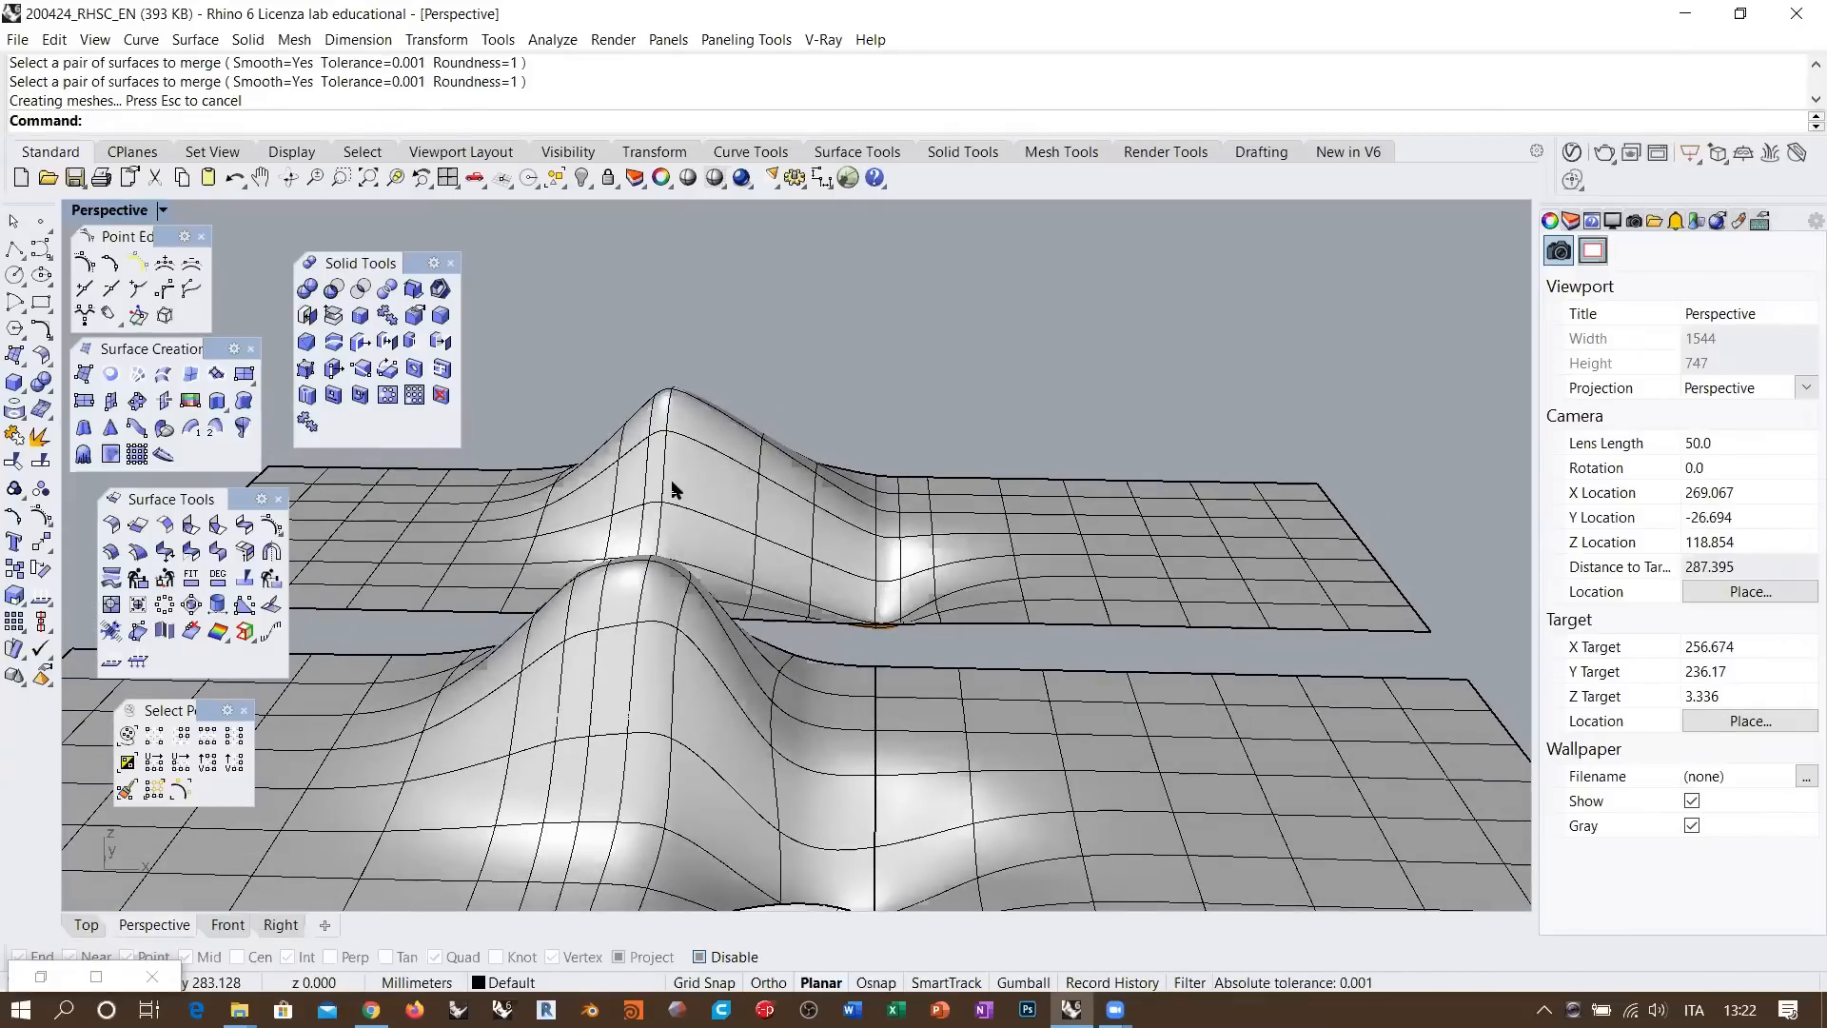
pyautogui.moveTo(694, 510); pyautogui.dragTo(649, 380, button='right')
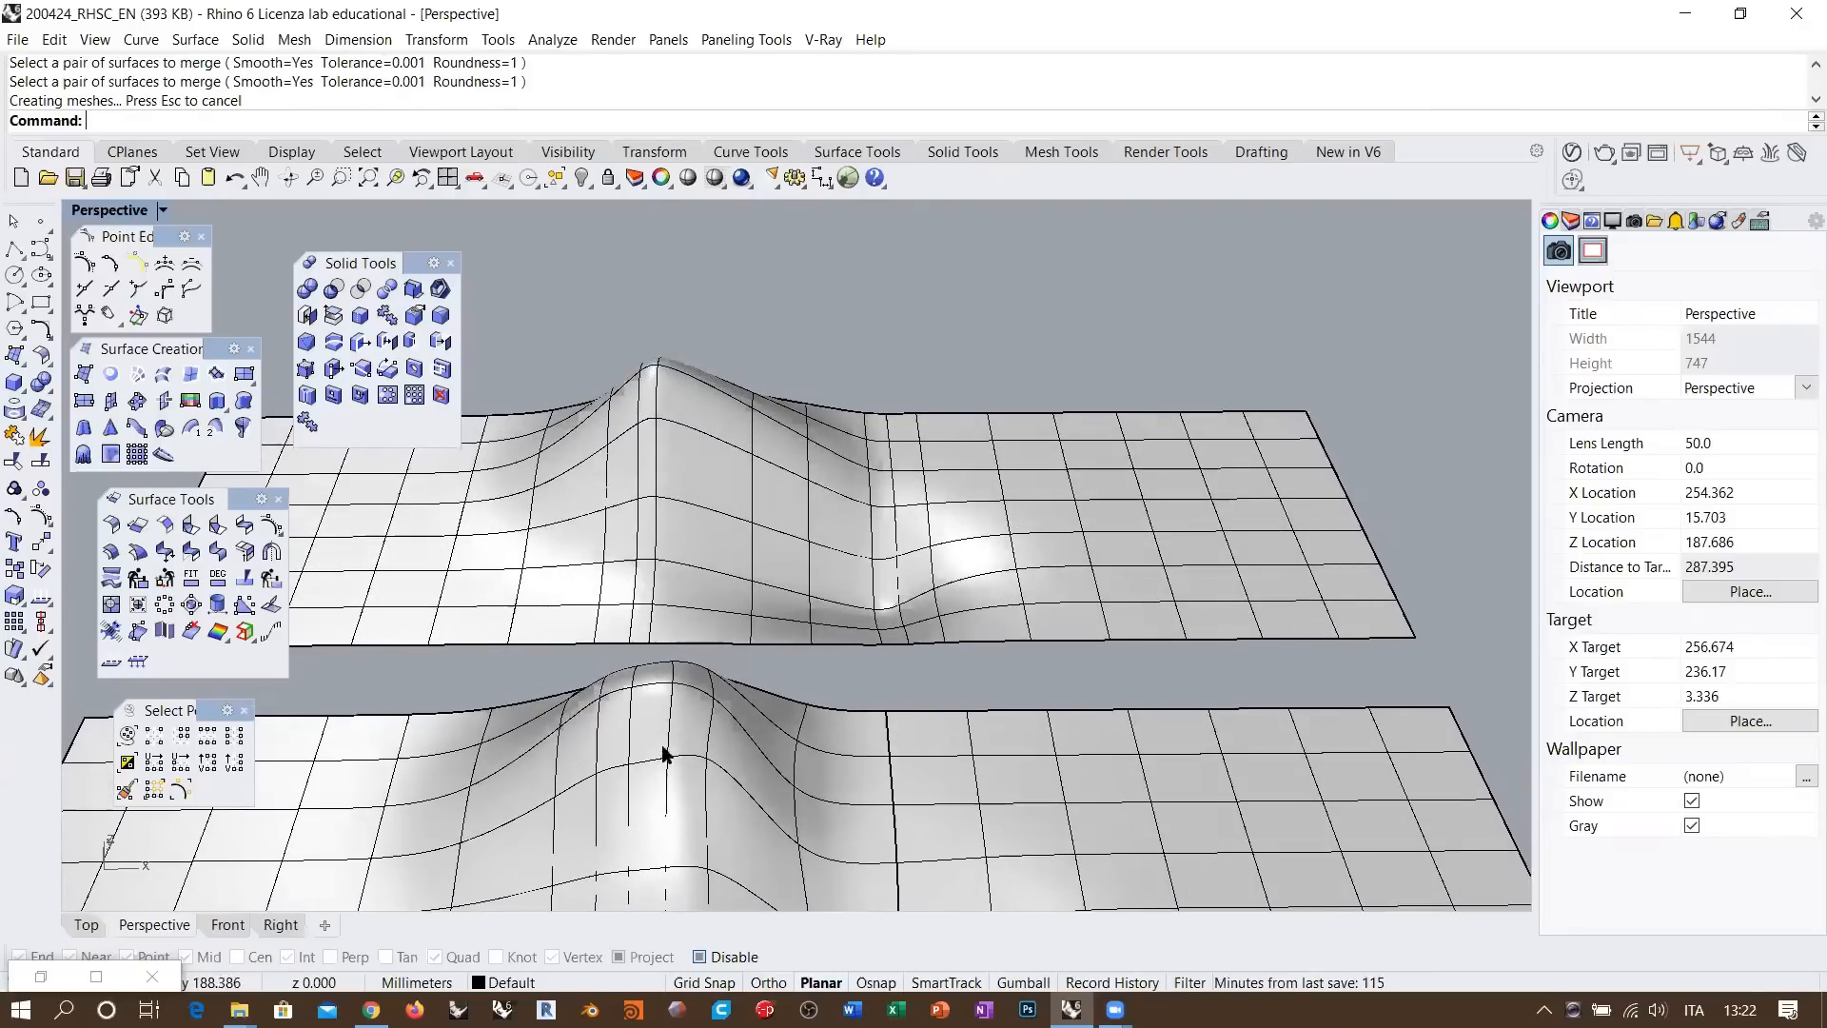
pyautogui.moveTo(680, 789); pyautogui.dragTo(716, 653, button='right')
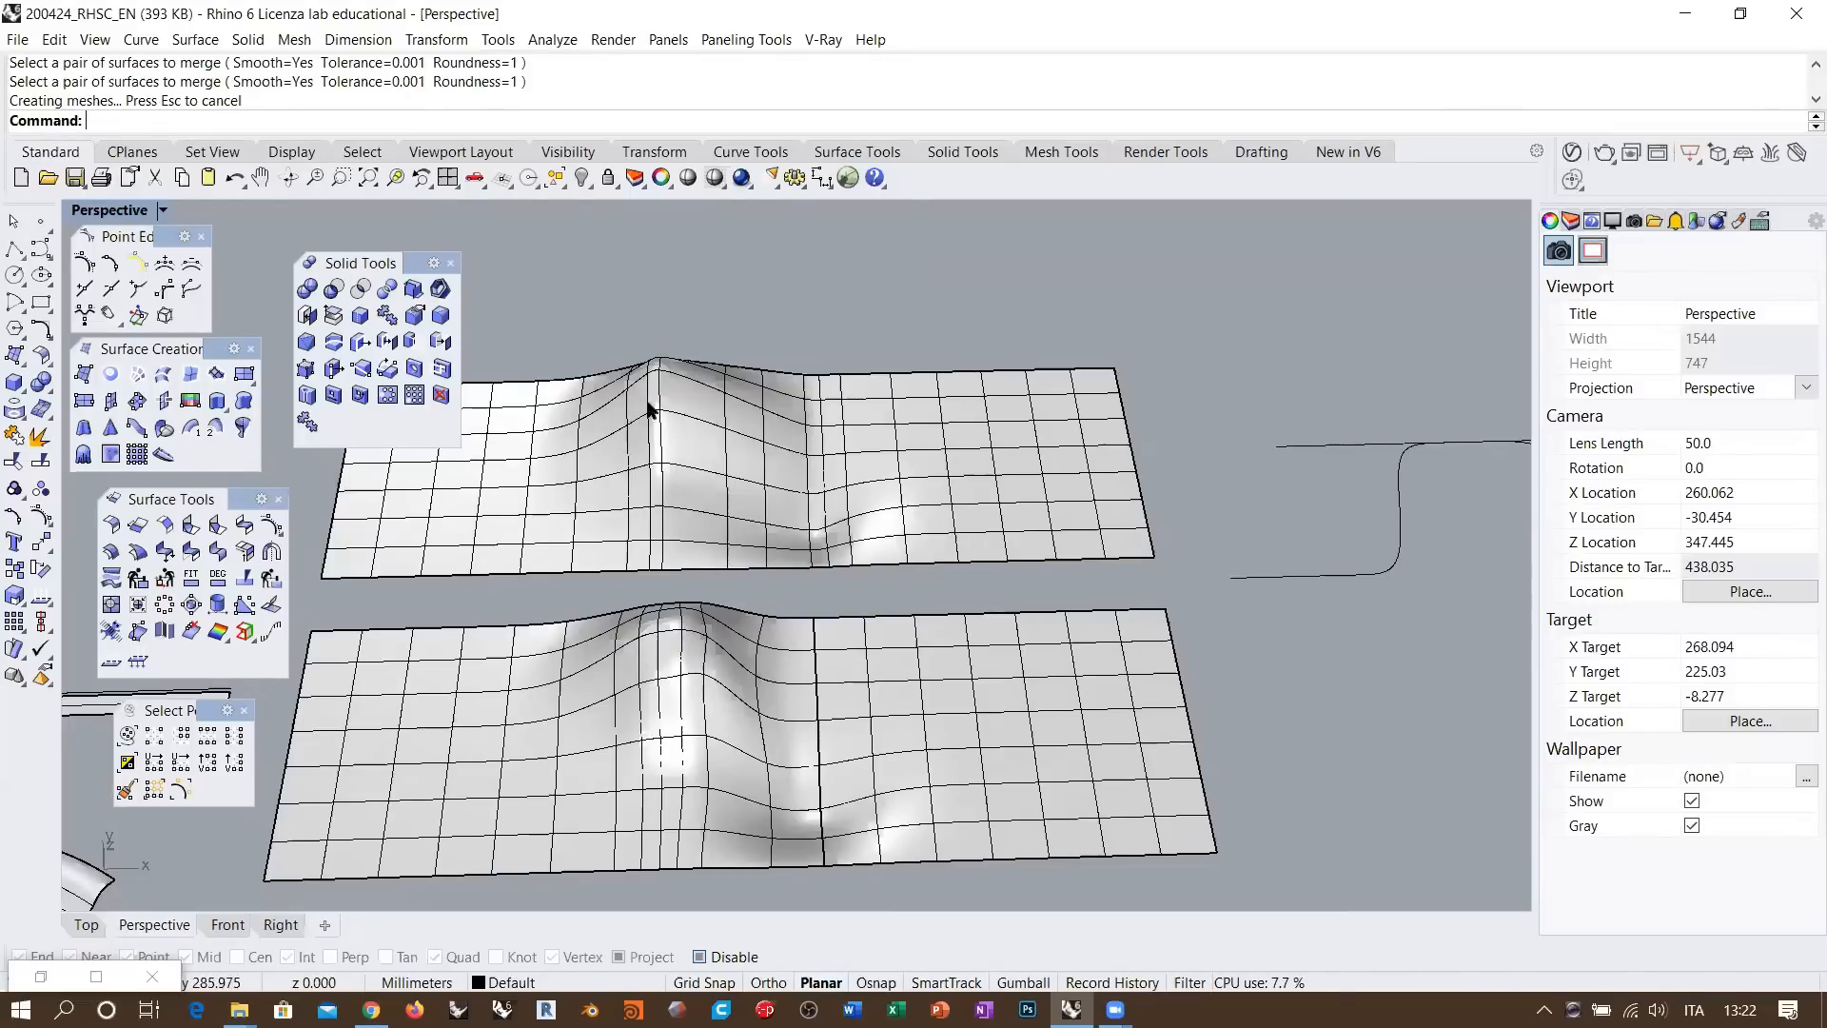
pyautogui.moveTo(648, 407)
pyautogui.mouseDown(button='right')
pyautogui.moveTo(742, 371)
pyautogui.moveTo(673, 424)
pyautogui.mouseUp(button='right')
pyautogui.scroll(6, 673, 424)
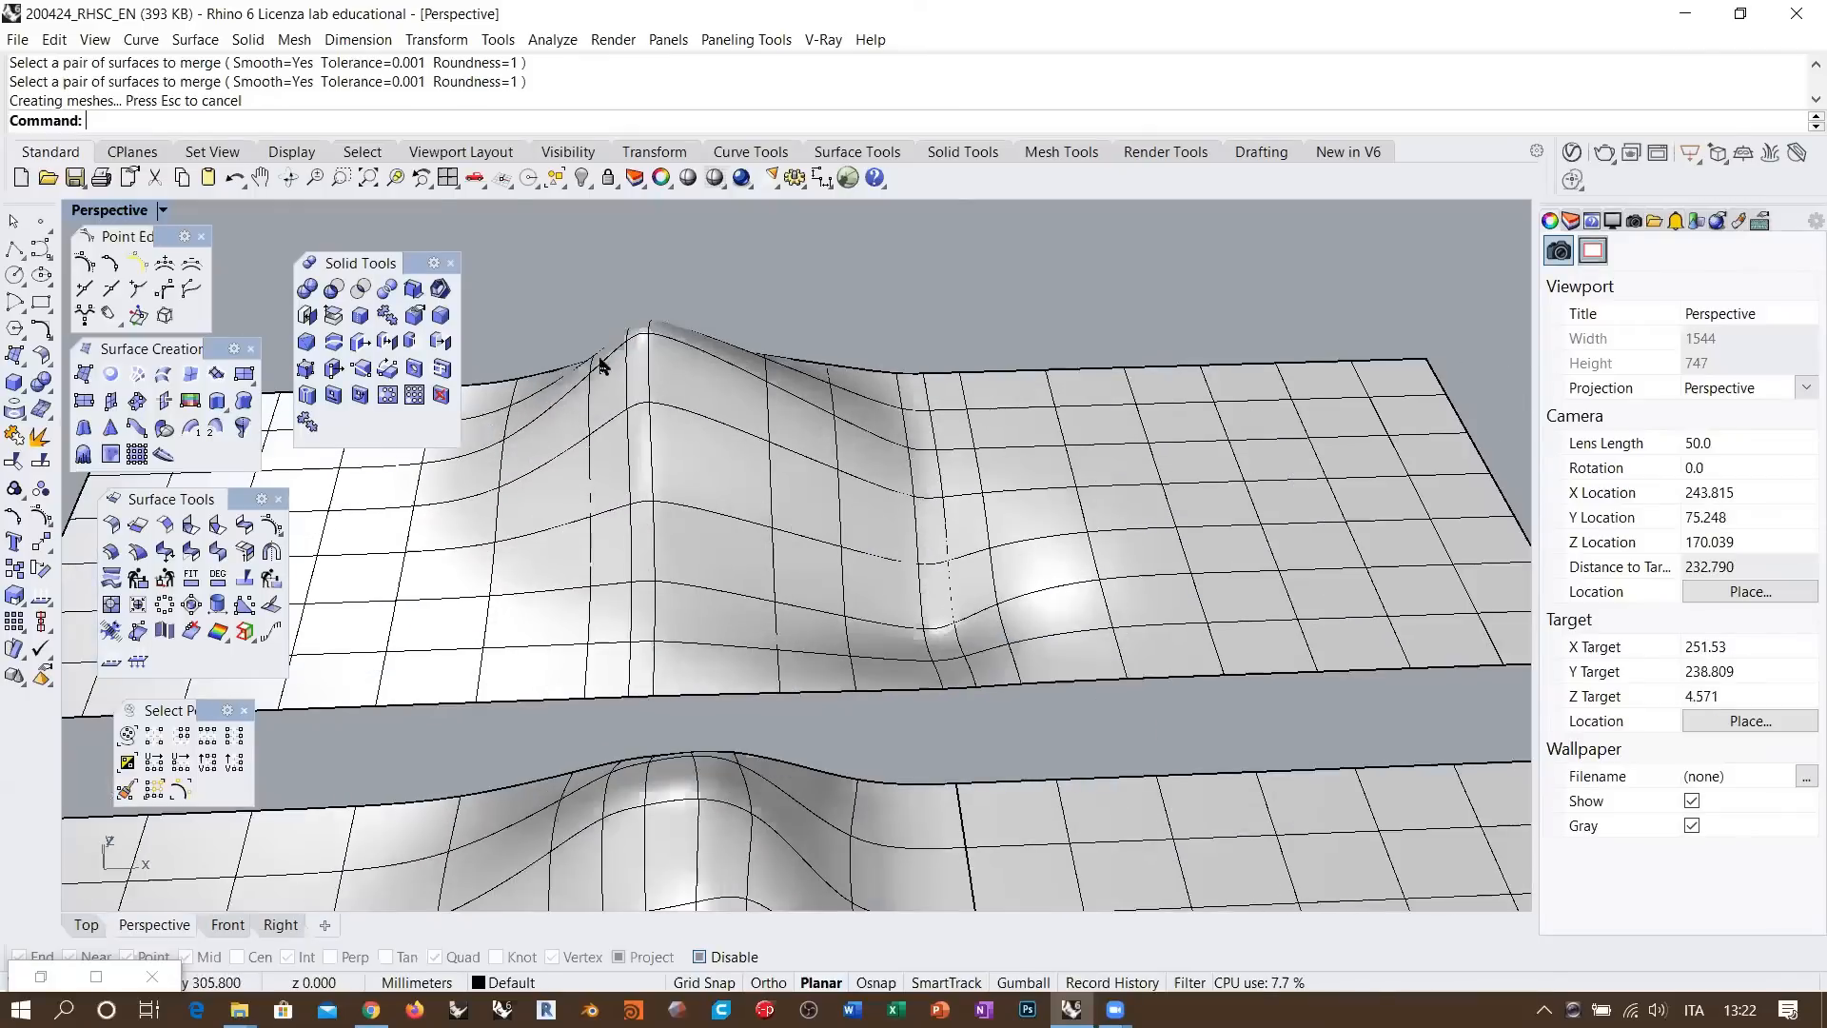
pyautogui.scroll(-6, 802, 429)
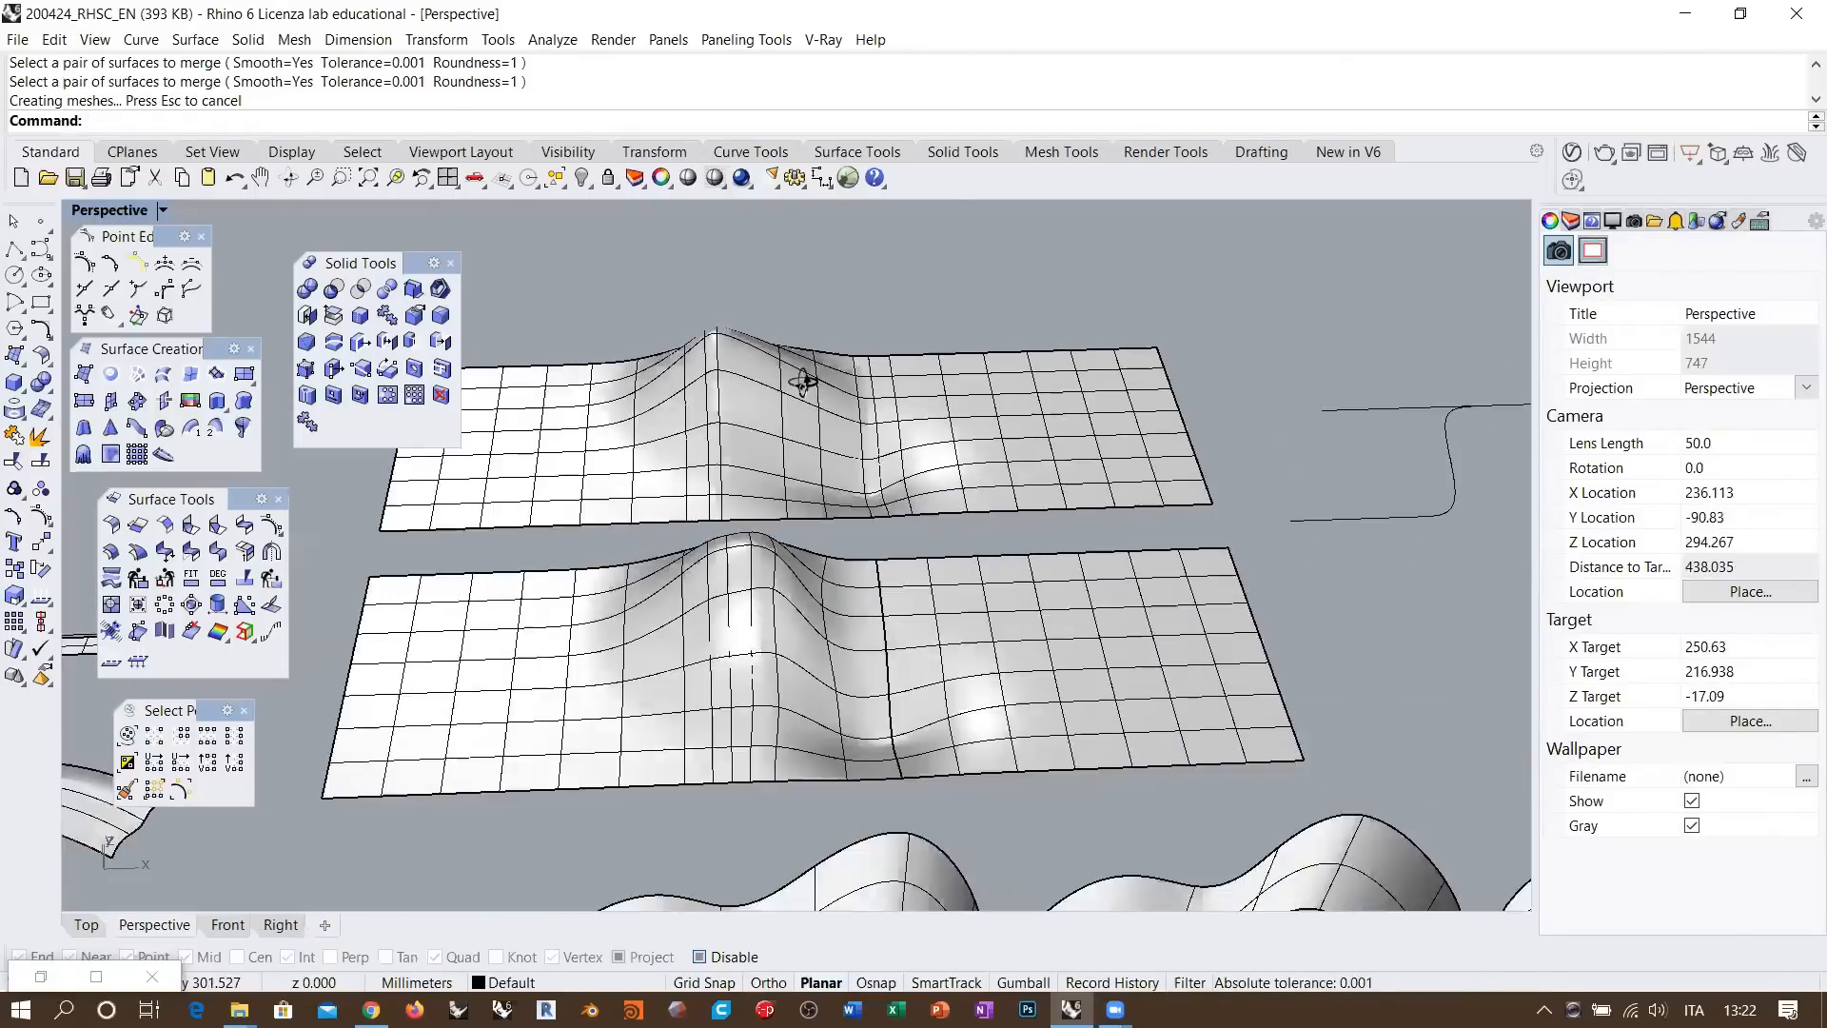
pyautogui.moveTo(803, 379); pyautogui.dragTo(697, 335, button='right')
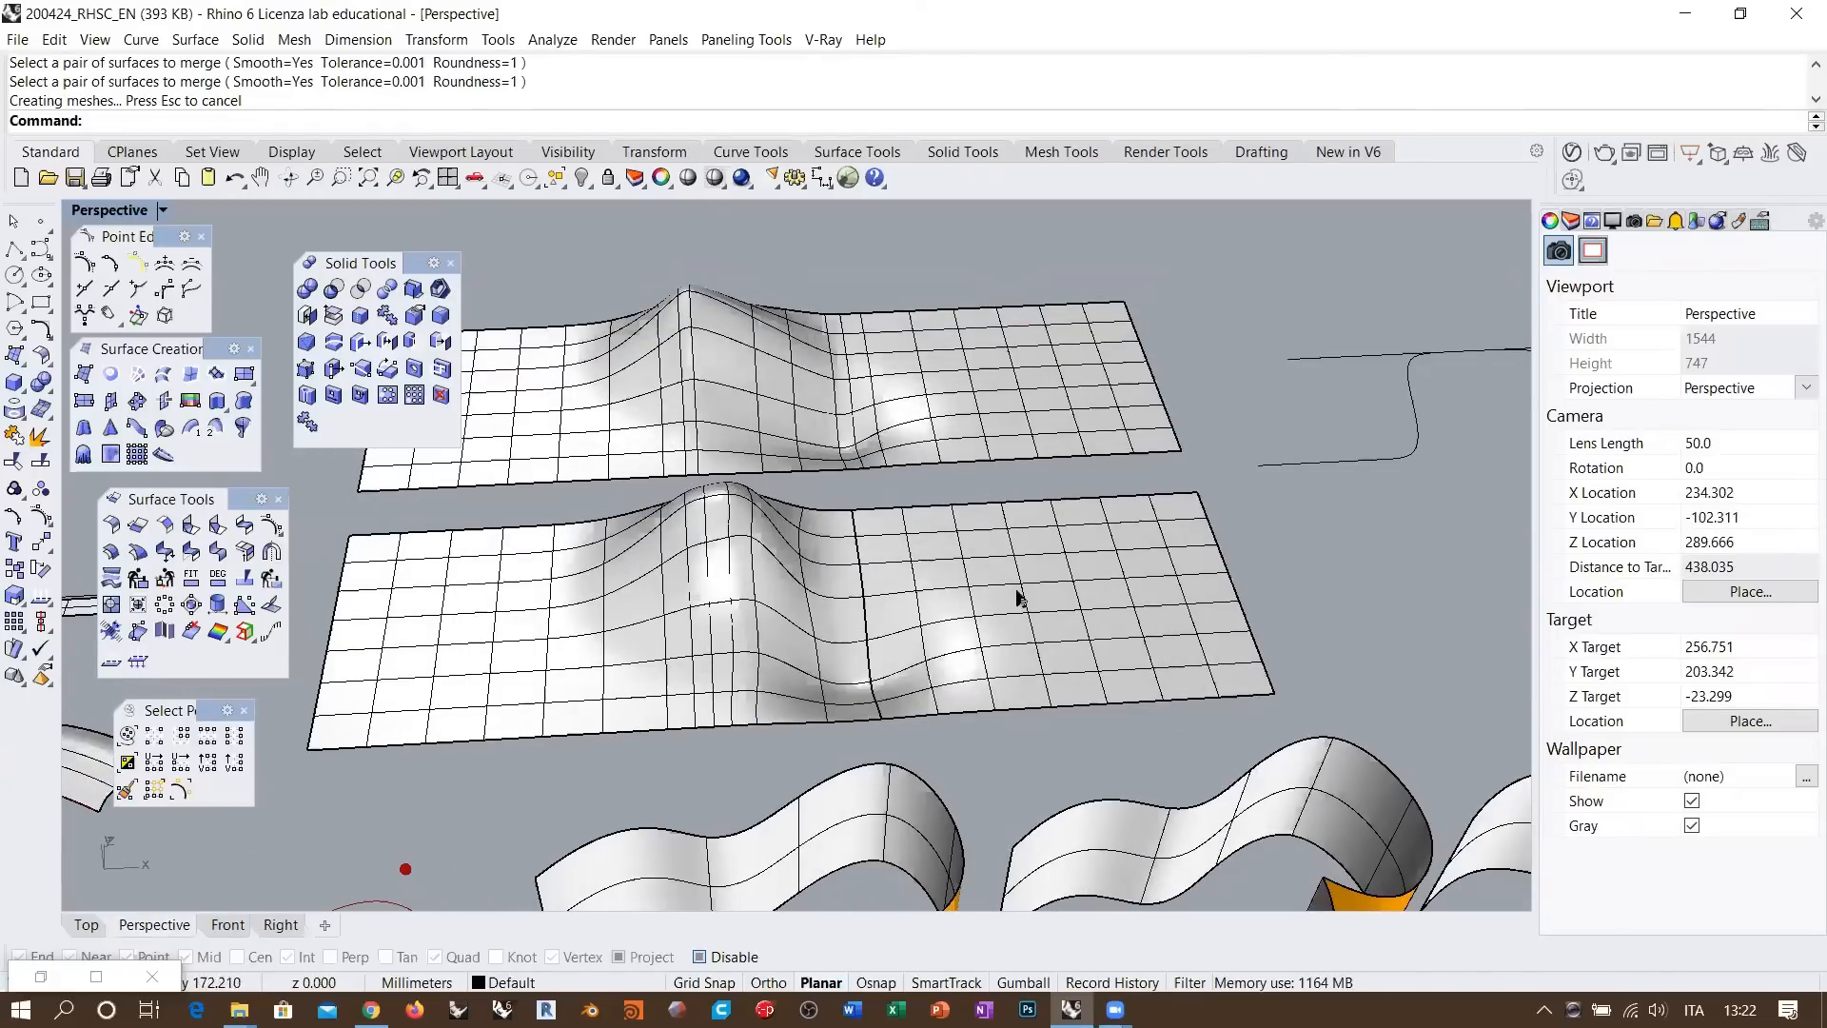
# Merge the lower strip's two surfaces across their remaining seam, using Smooth=Yes, Tolerance=0.001 and Roundness=1
pyautogui.moveTo(984, 603); pyautogui.dragTo(840, 556, button='right')
pyautogui.scroll(2, 820, 652)
pyautogui.rightClick(820, 652)
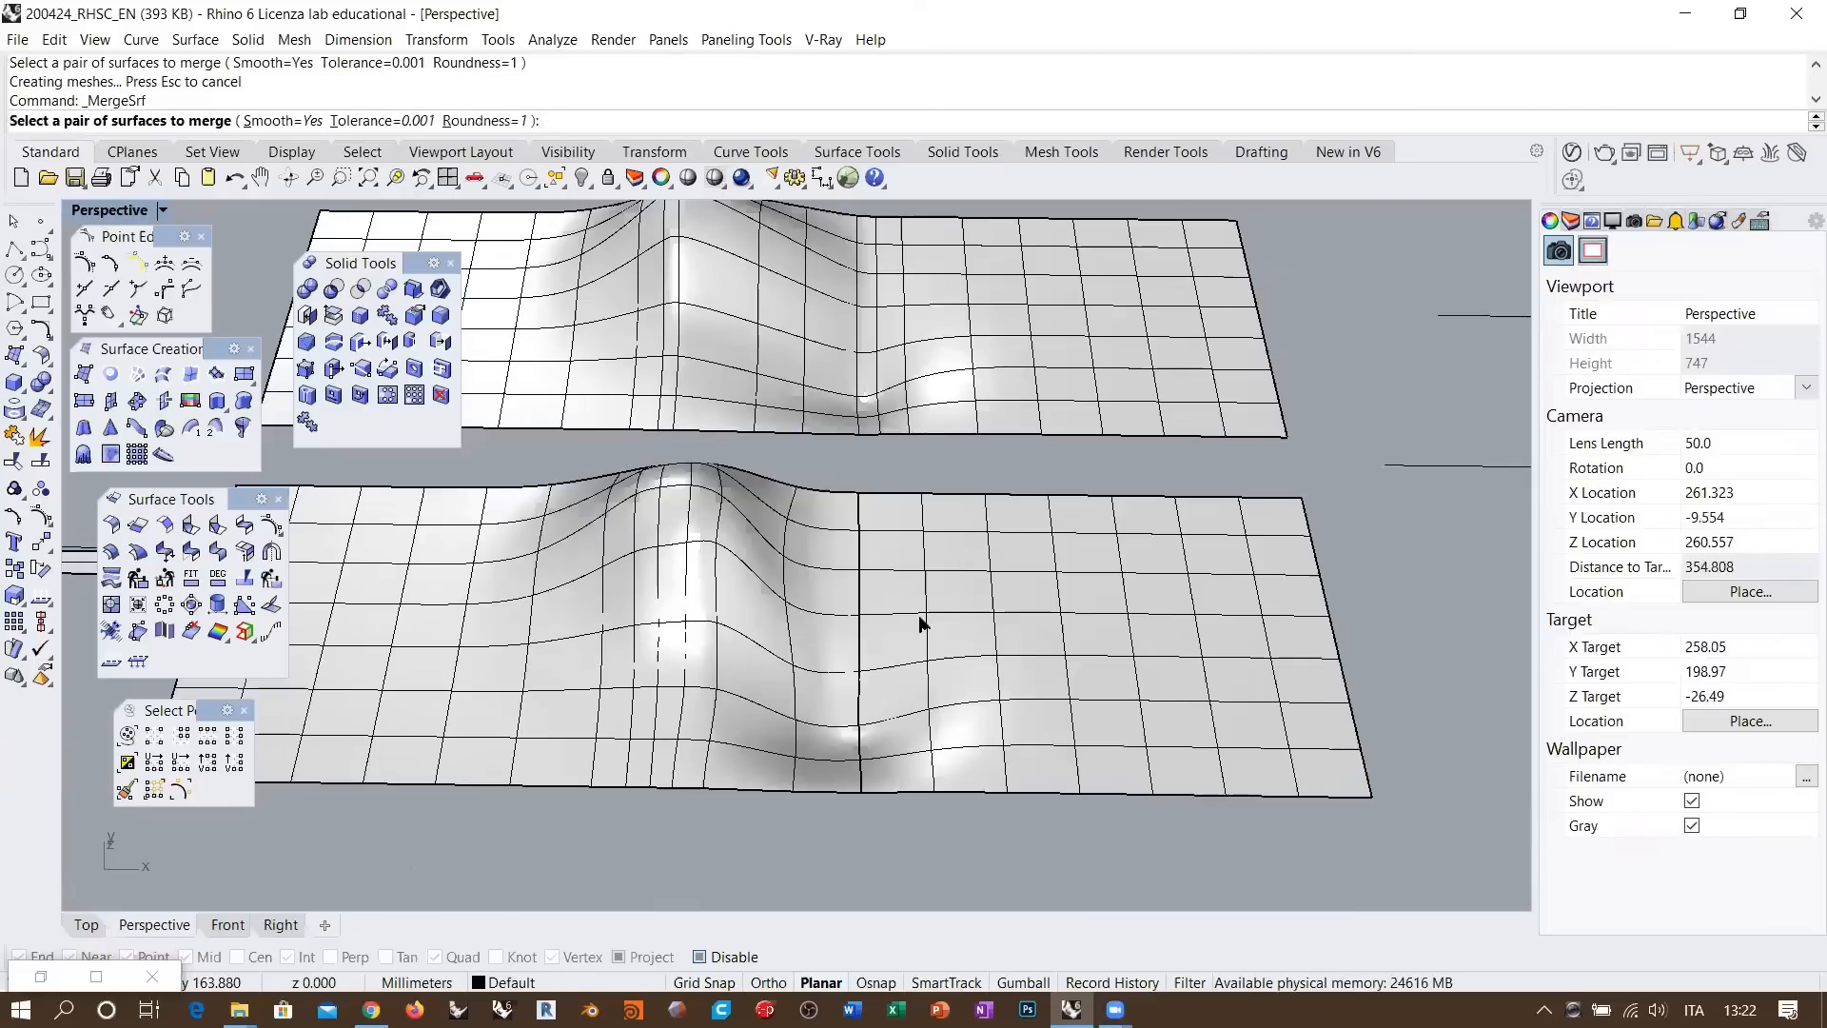
pyautogui.click(835, 620)
pyautogui.click(948, 611)
pyautogui.moveTo(932, 623); pyautogui.dragTo(914, 563, button='right')
pyautogui.scroll(-3, 935, 695)
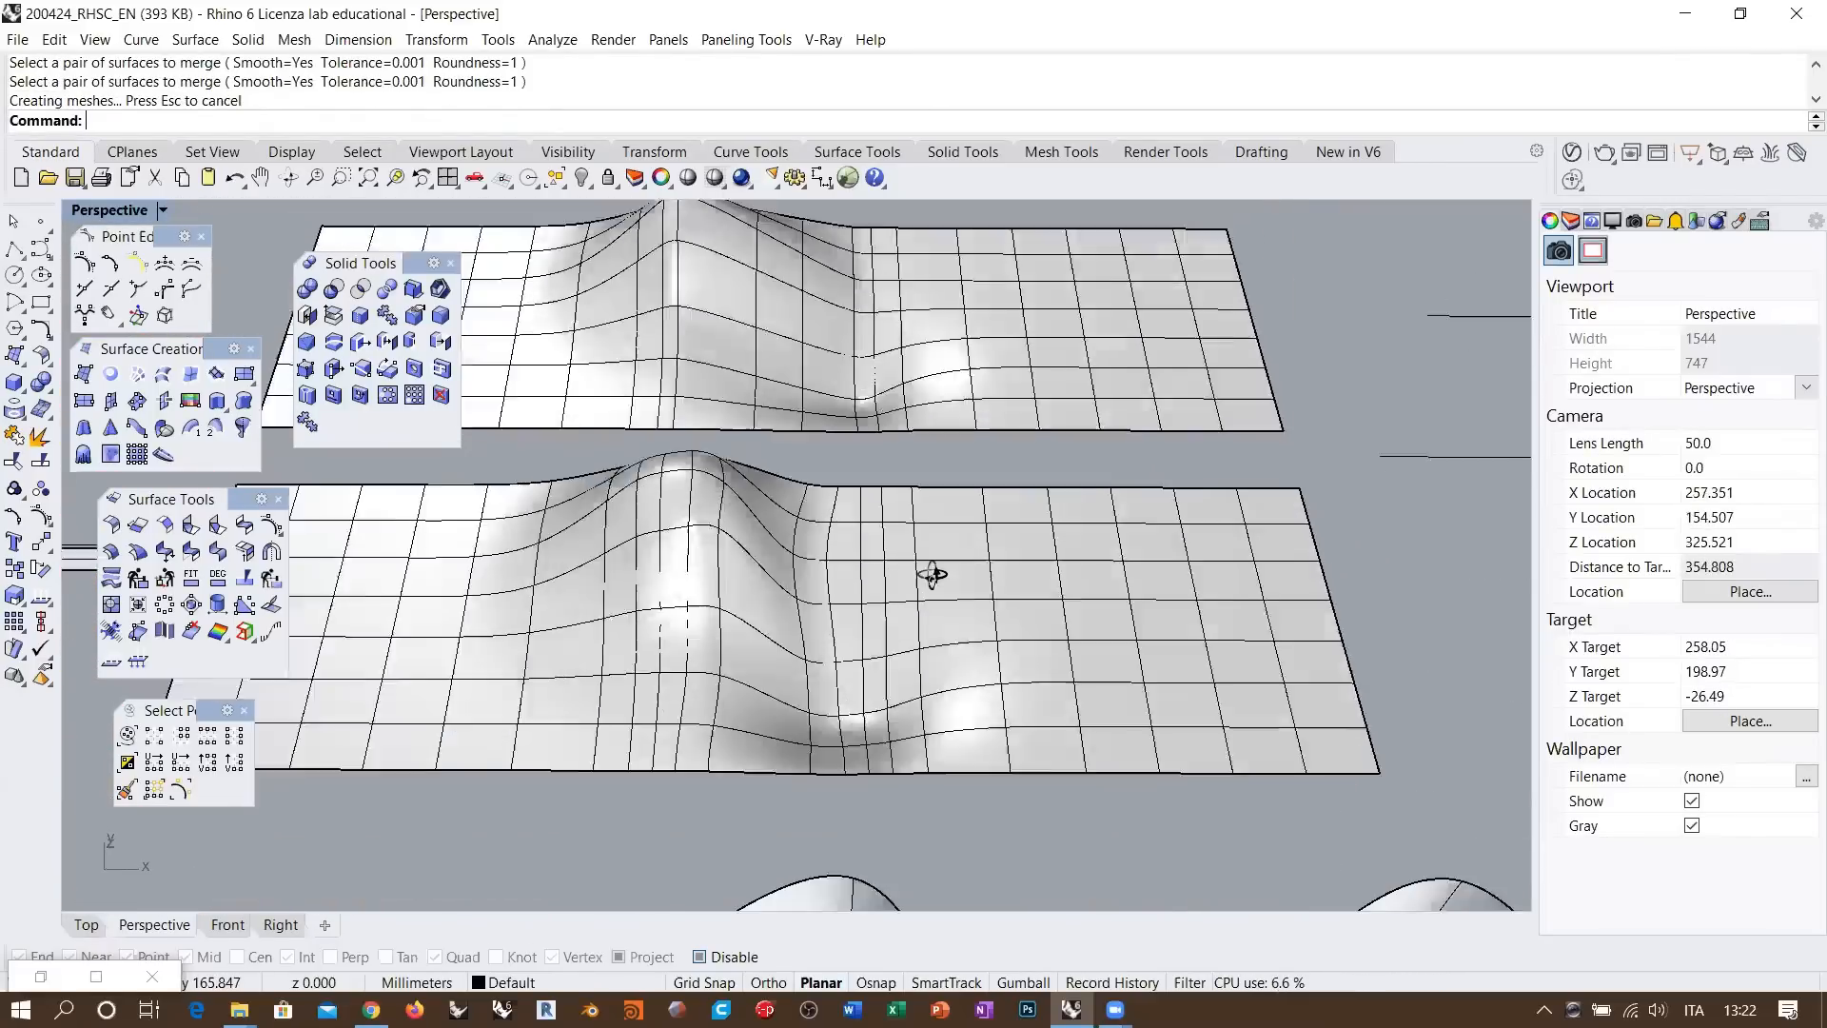
pyautogui.moveTo(929, 570); pyautogui.dragTo(785, 521, button='right')
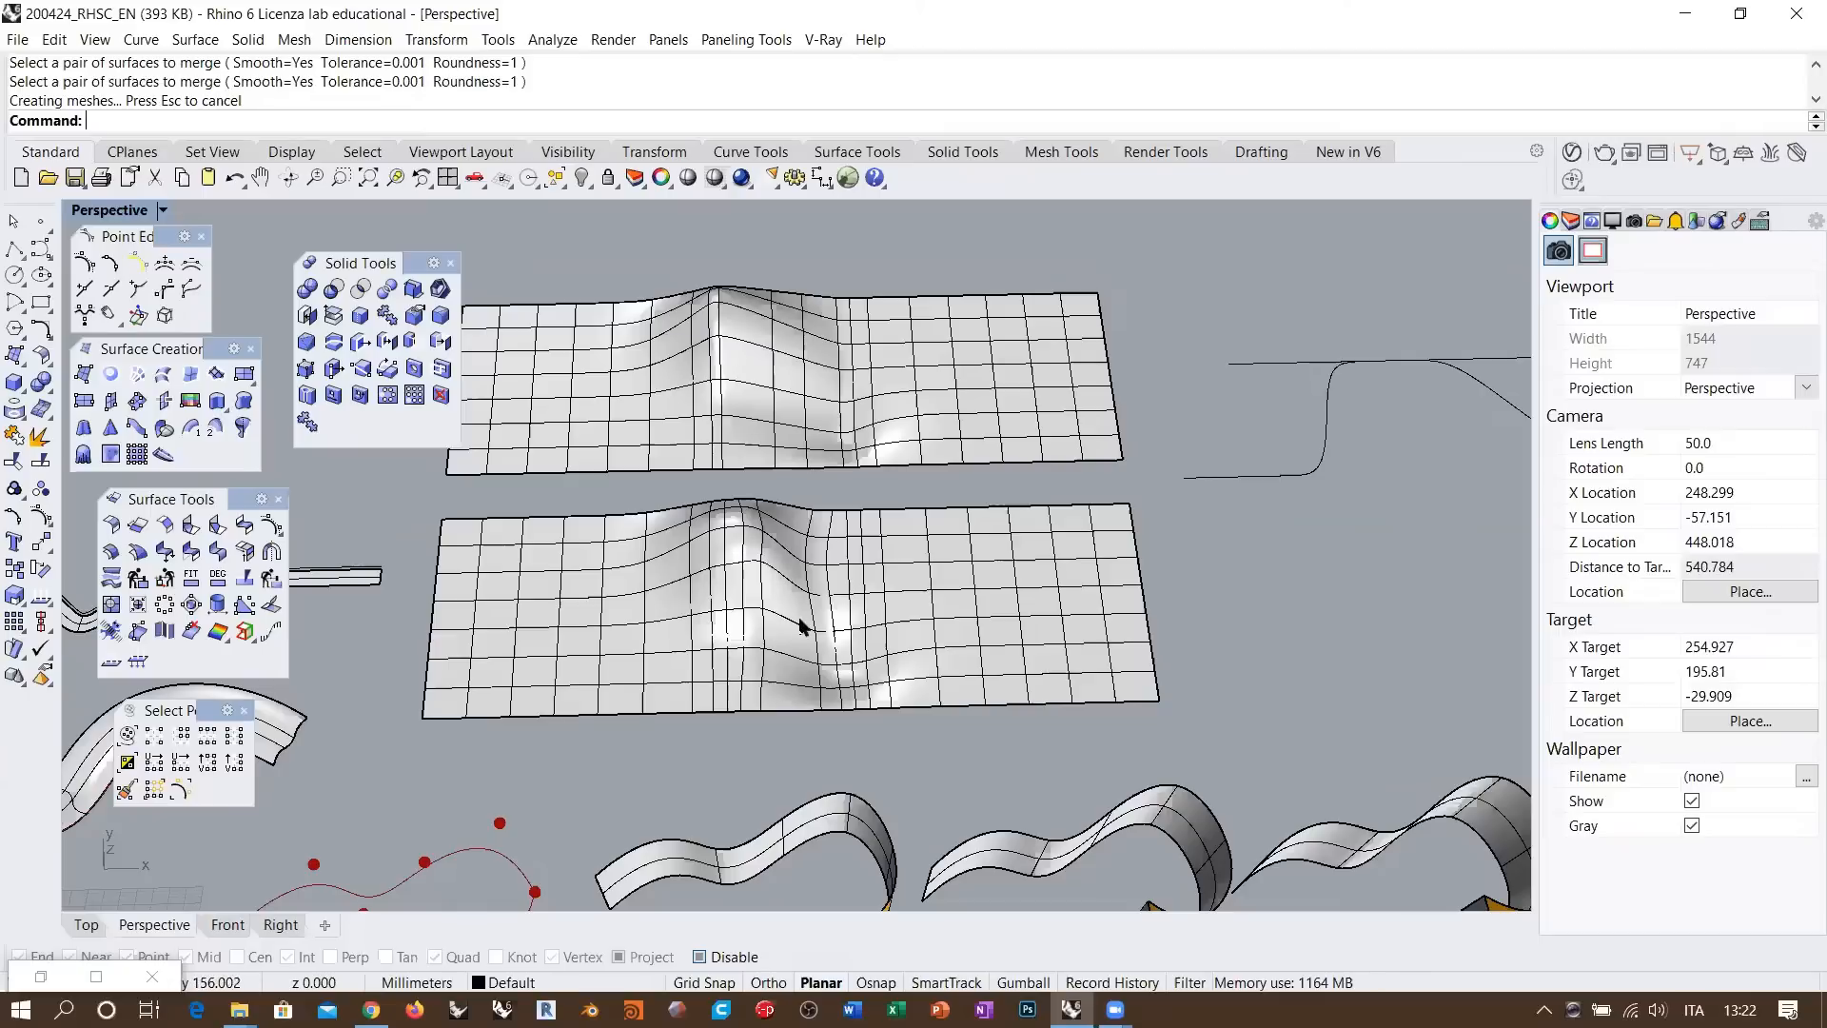
# Undo the merges, the Position blend, the blend deletion and the earlier surface match on the two strips
pyautogui.hotkey('ctrl', 'z')
pyautogui.hotkey('ctrl', 'z')
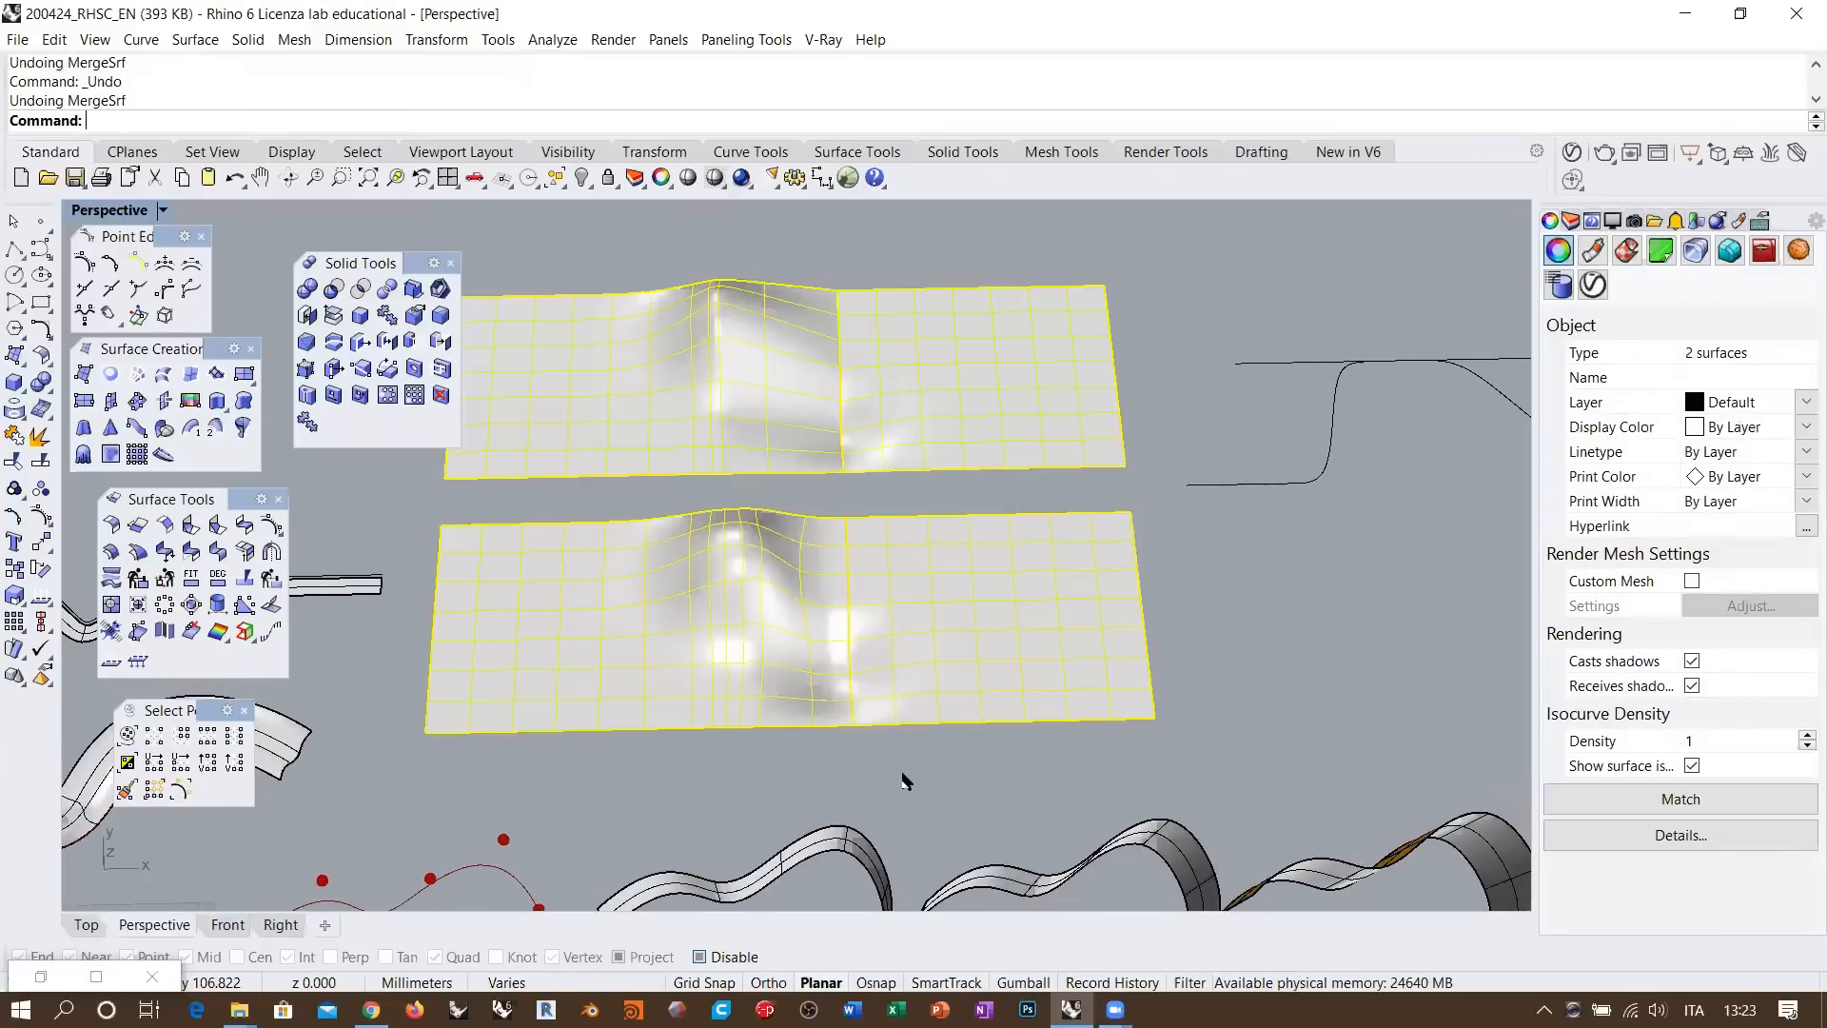
pyautogui.click(903, 780)
pyautogui.hotkey('ctrl', 'z')
pyautogui.hotkey('ctrl', 'z')
pyautogui.hotkey('ctrl', 'z')
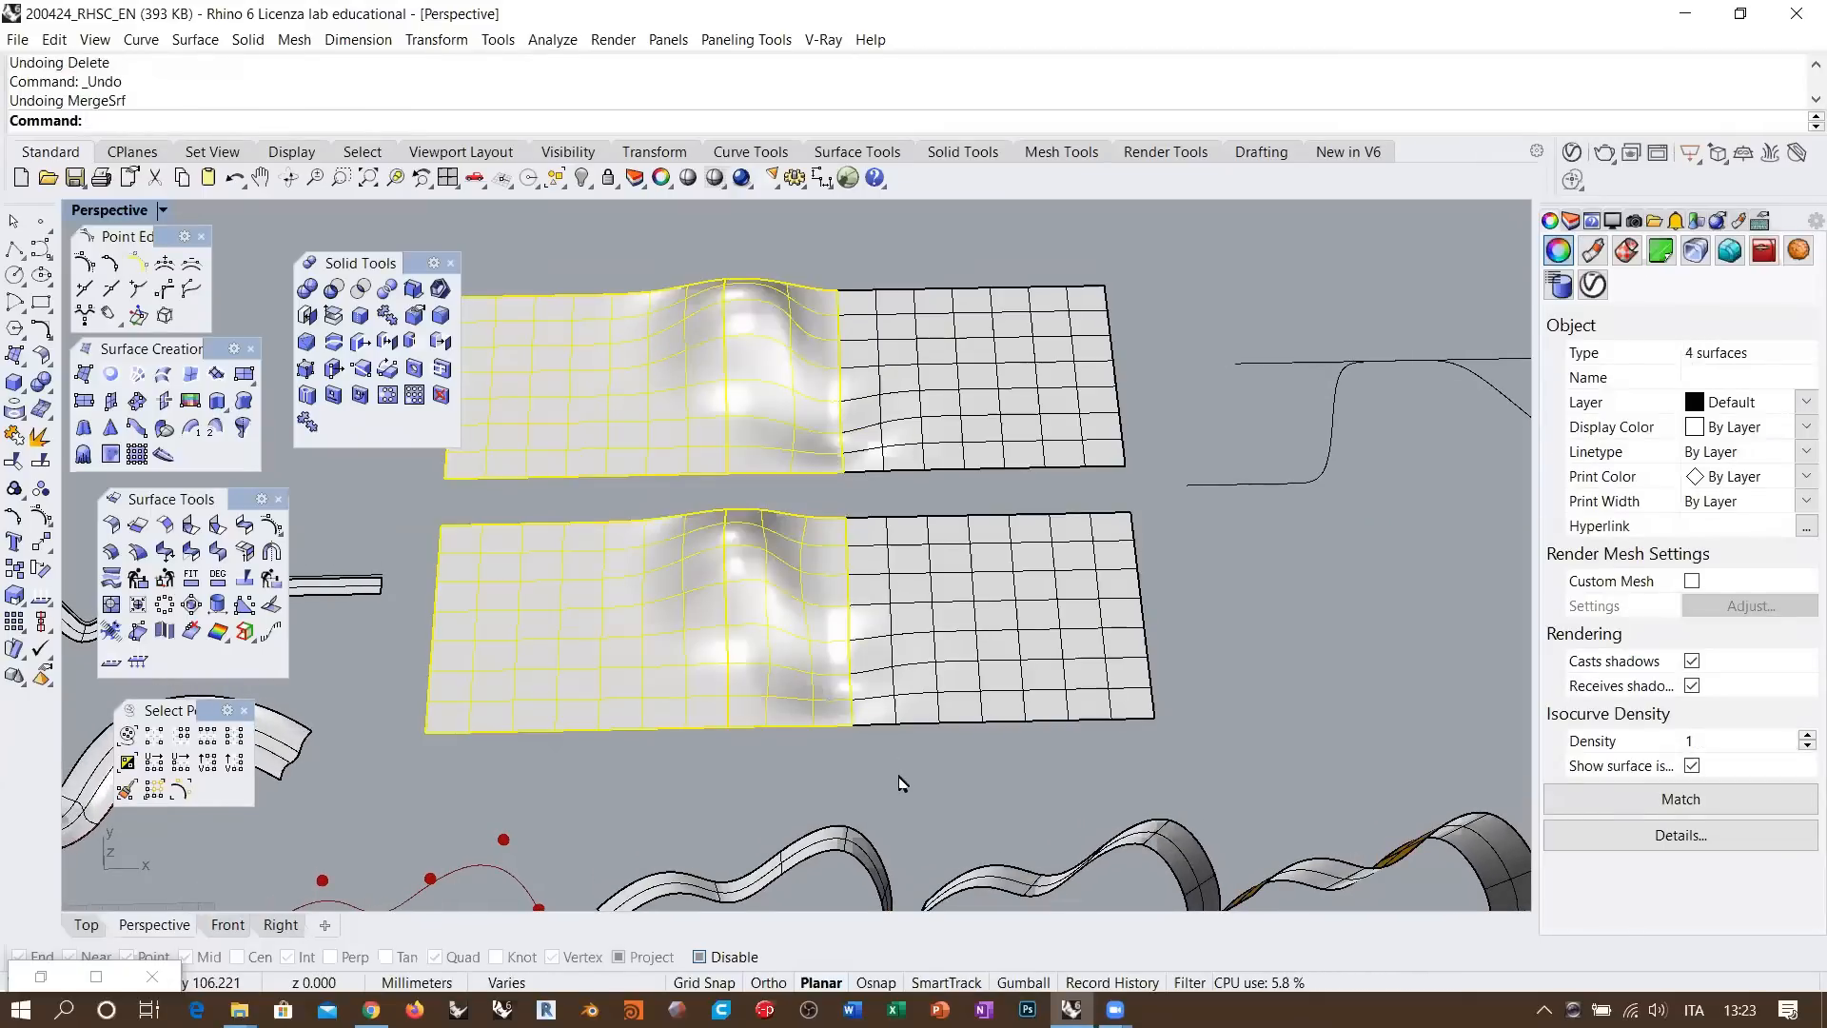
pyautogui.click(901, 782)
pyautogui.hotkey('ctrl', 'z')
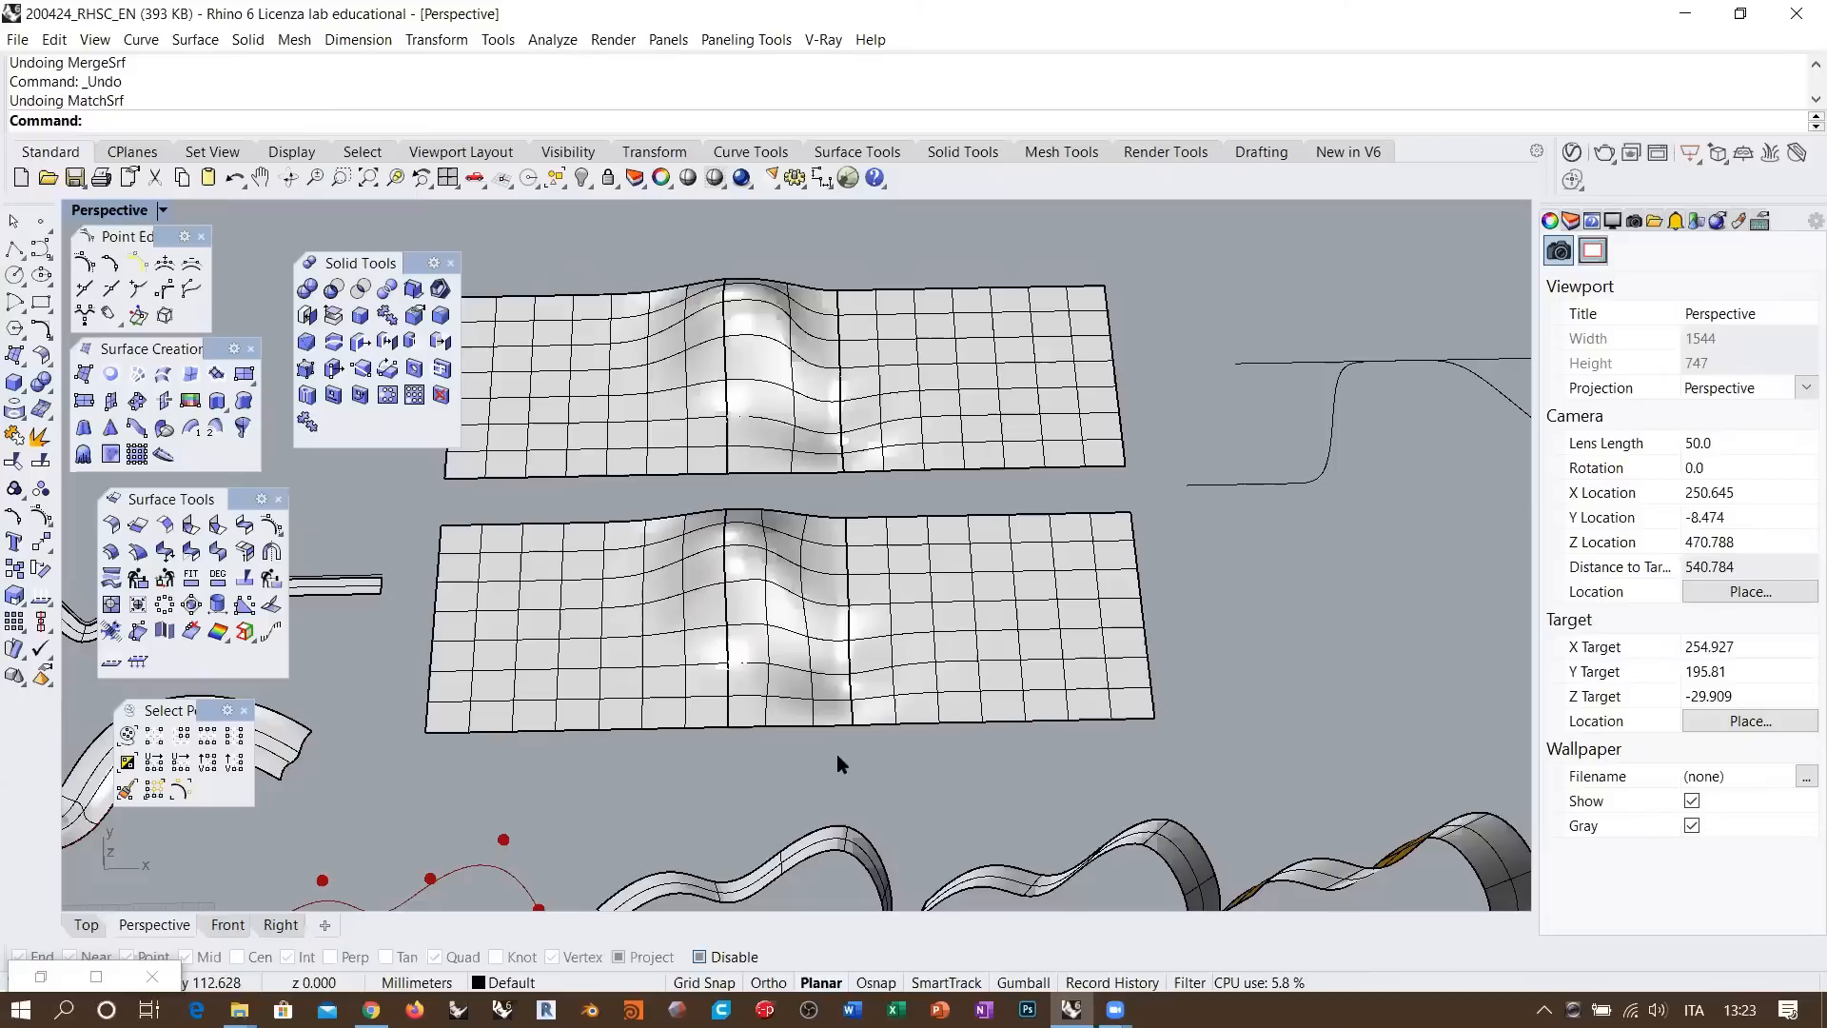
pyautogui.hotkey('ctrl', 'z')
pyautogui.hotkey('ctrl', 'y')
pyautogui.hotkey('ctrl', 'z')
pyautogui.hotkey('ctrl', 'z')
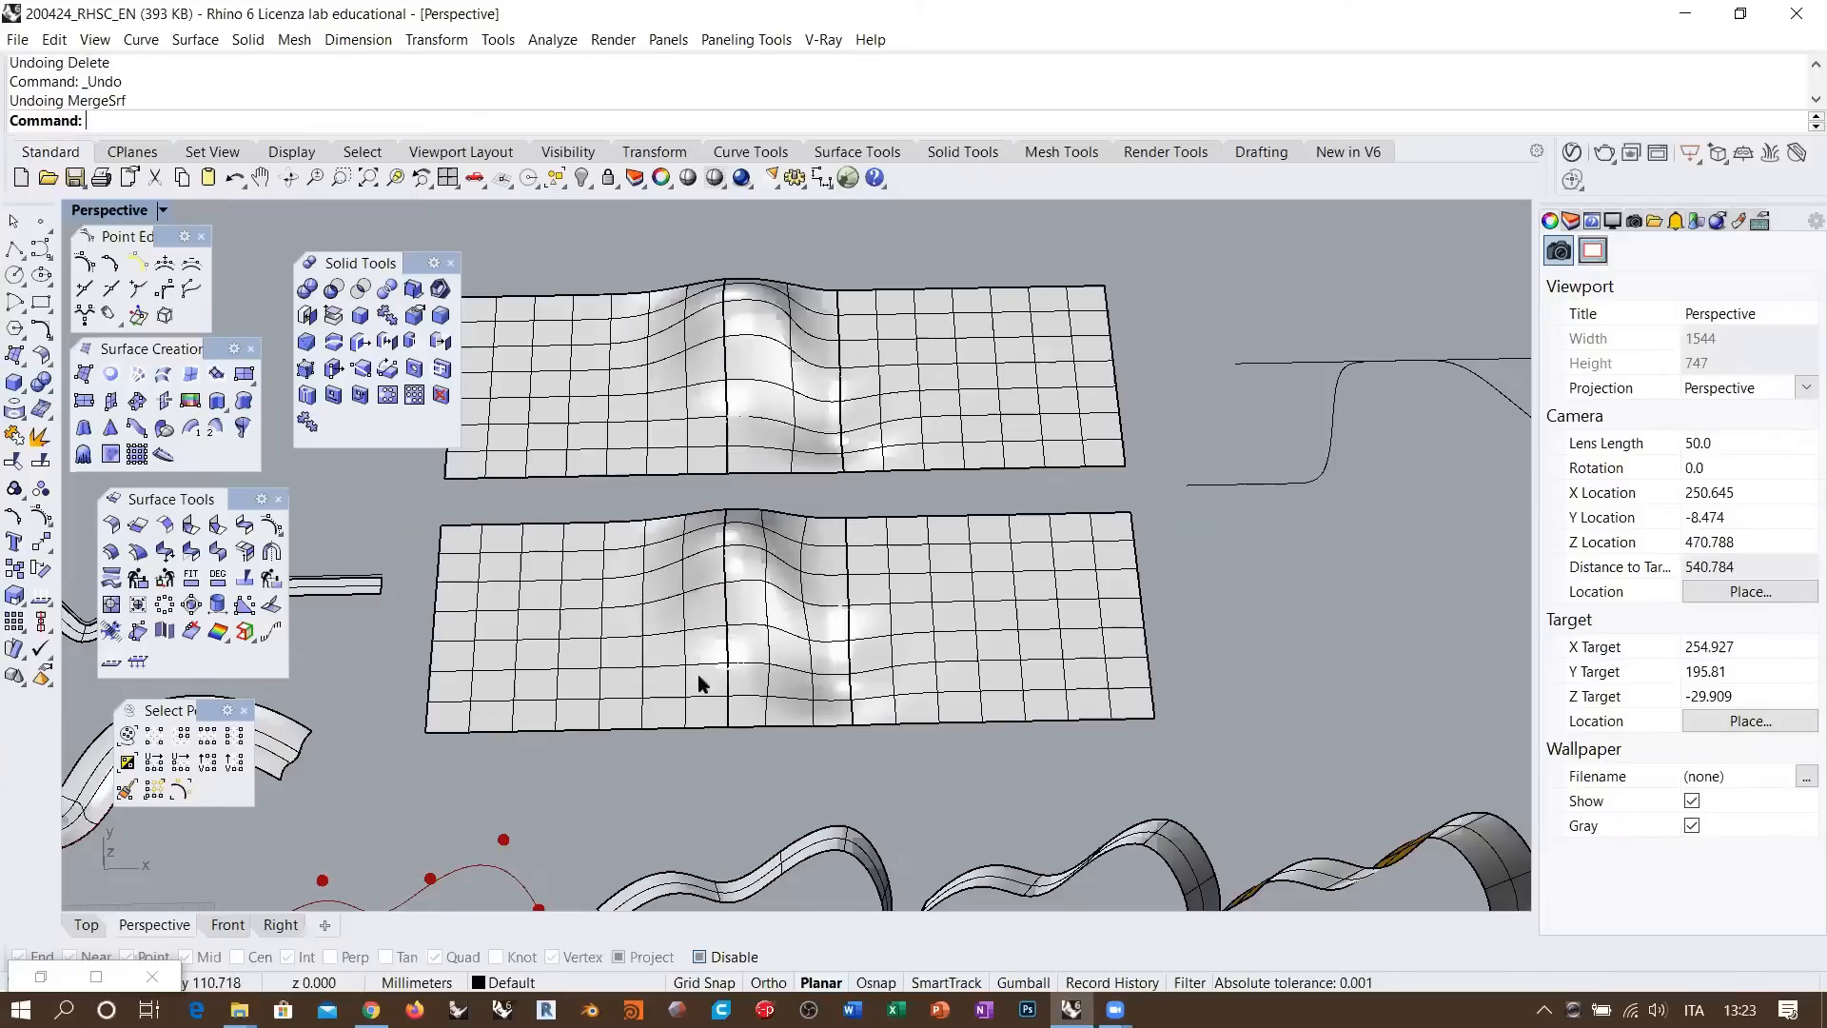
# Select the lower strip's two outer surfaces to examine them apart from the blend that connects them
pyautogui.click(629, 641)
pyautogui.keyDown('shift'); pyautogui.click(932, 624); pyautogui.keyUp('shift')
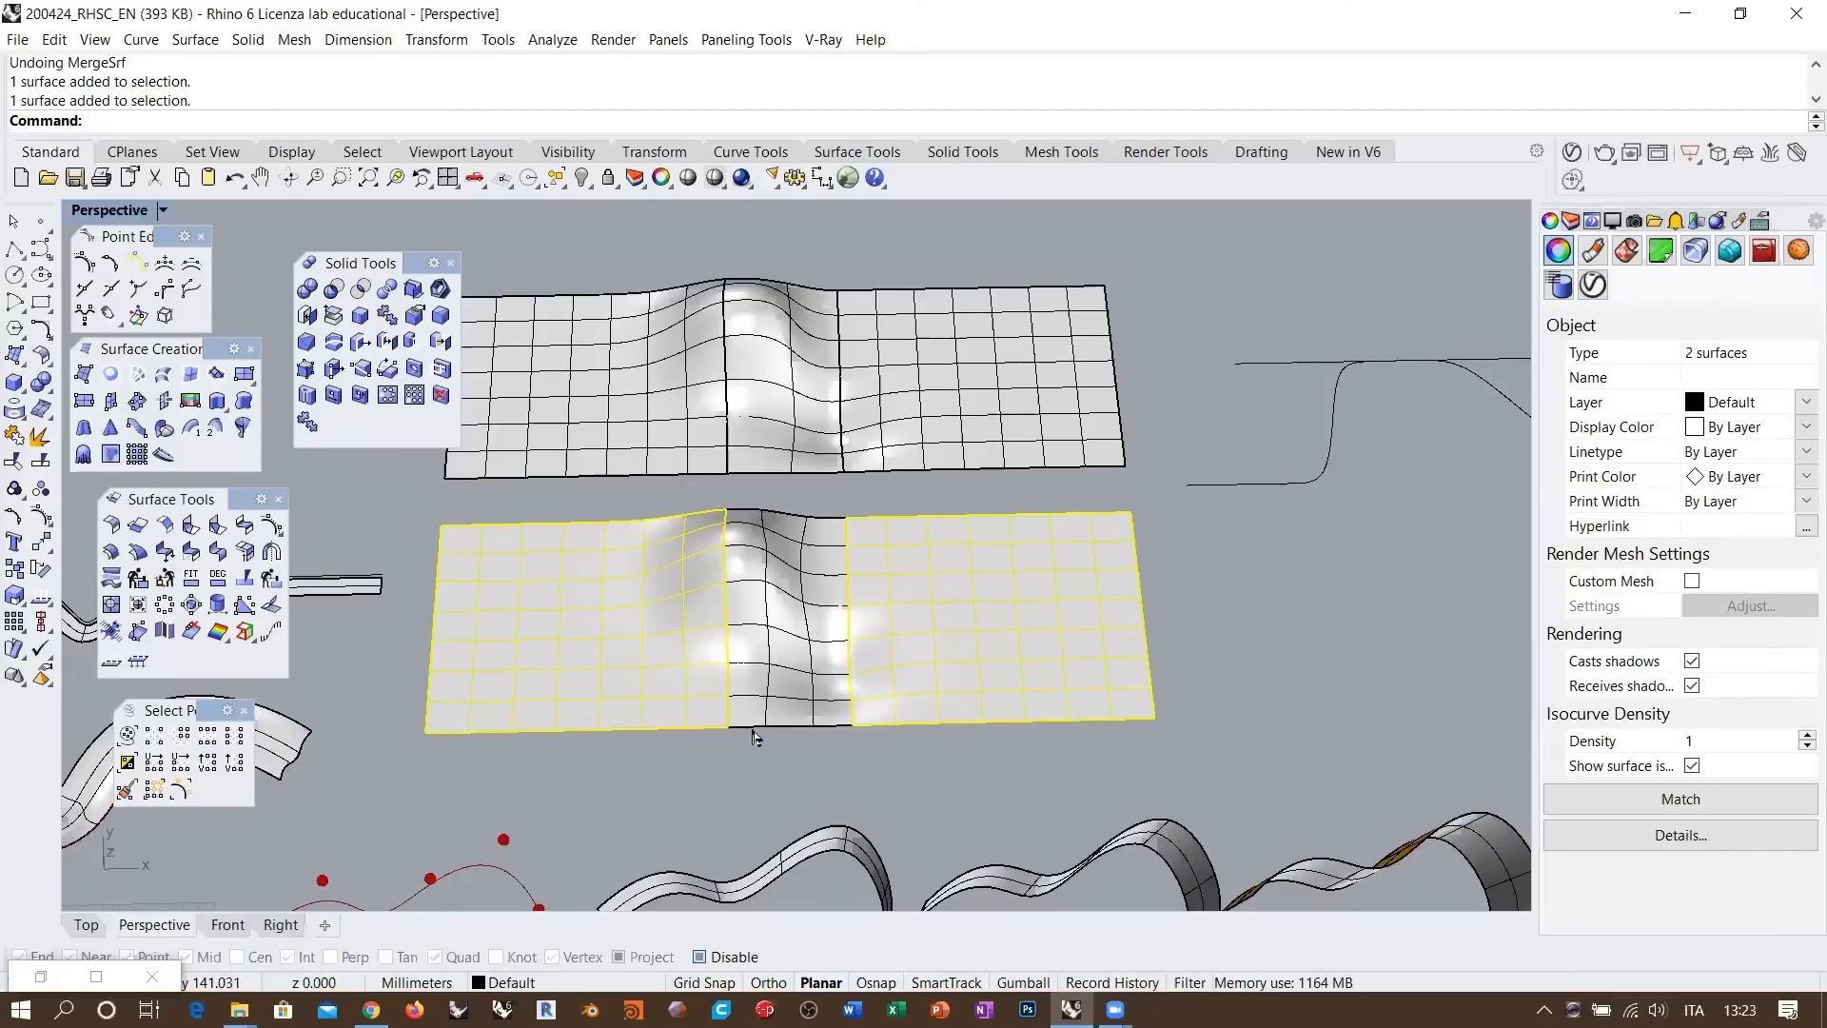
pyautogui.press('Escape')
pyautogui.click(637, 635)
pyautogui.keyDown('shift'); pyautogui.click(941, 644); pyautogui.keyUp('shift')
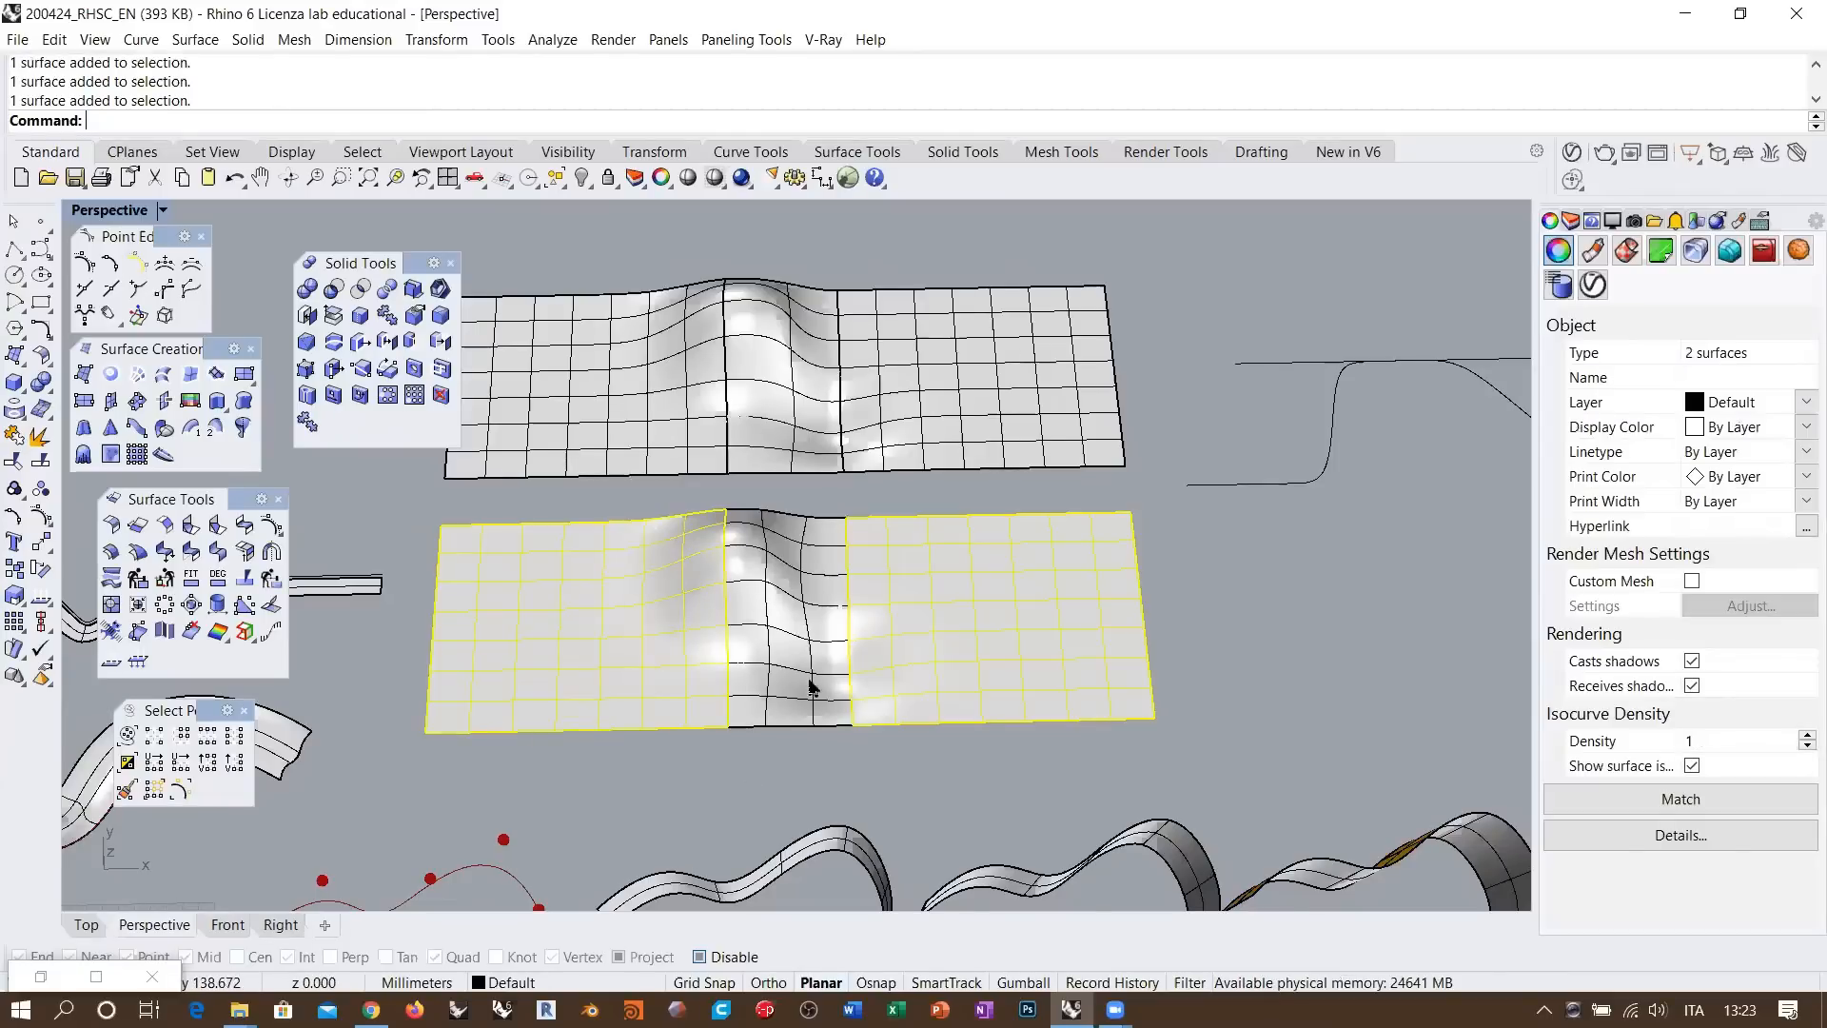
pyautogui.scroll(-3, 842, 630)
pyautogui.scroll(5, 904, 637)
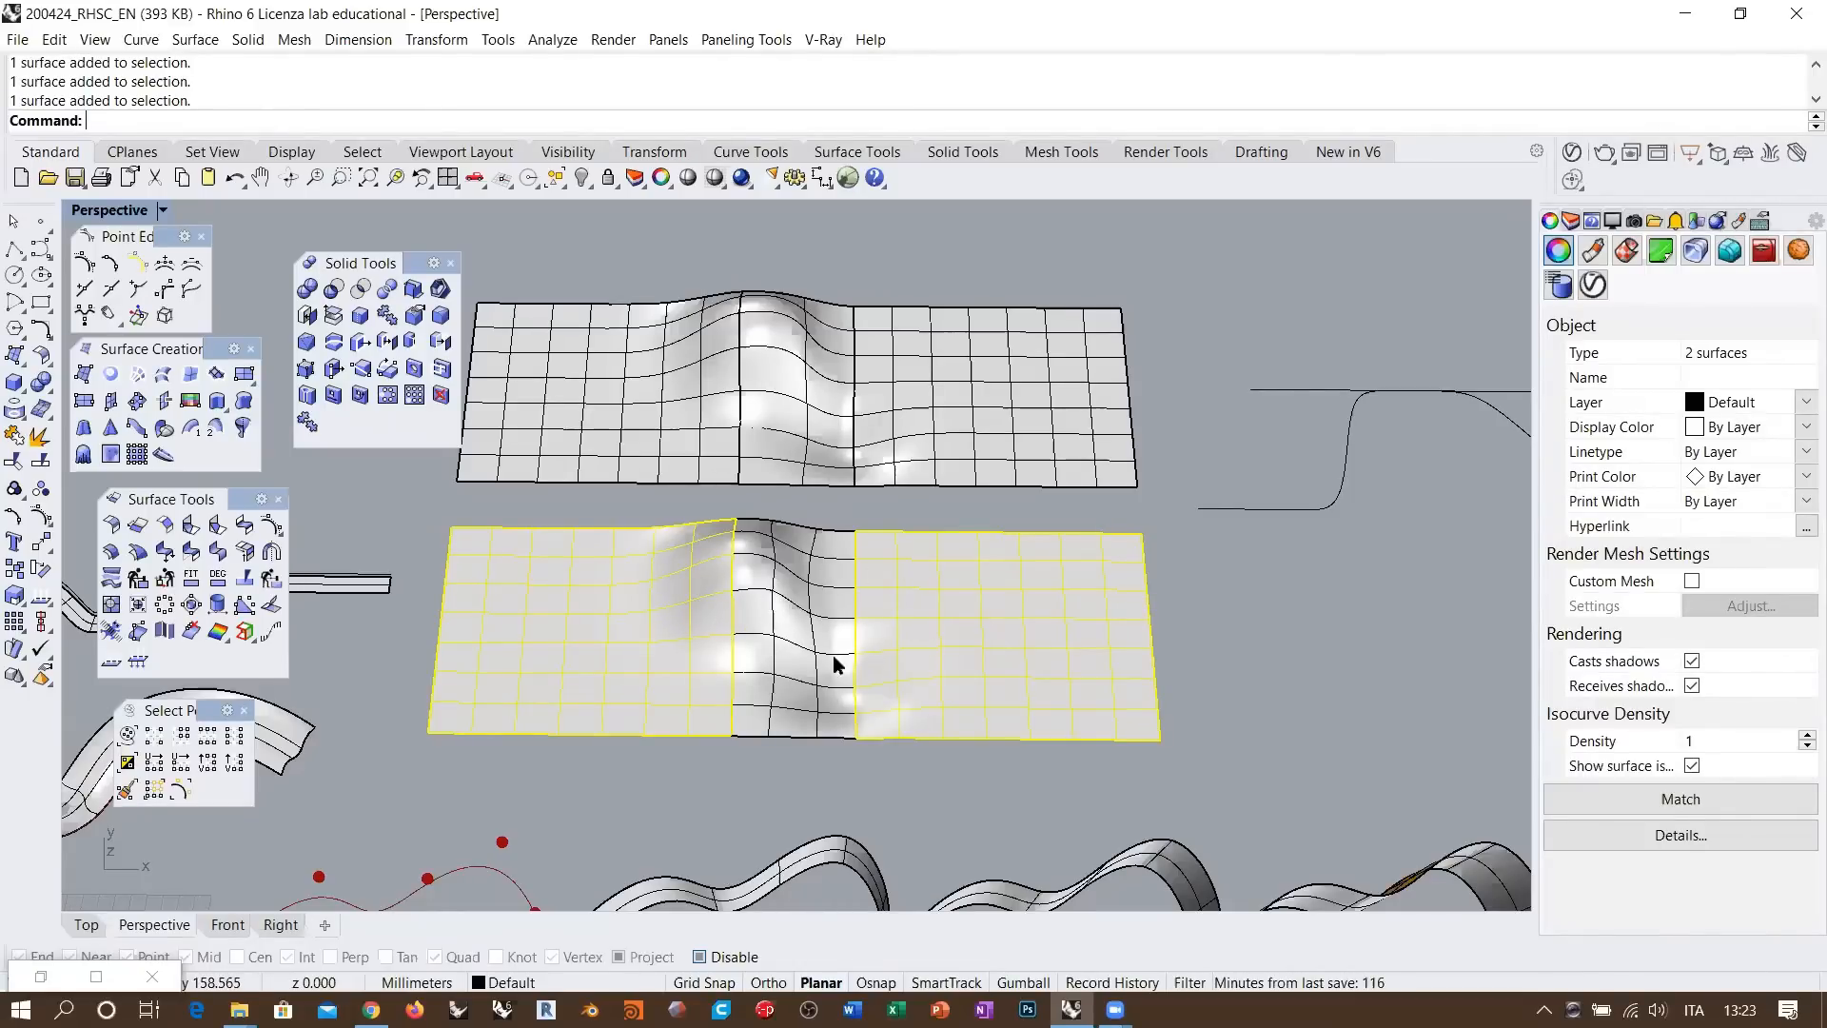
# Select the lower strip's blend and then its outer surfaces to compare their isocurve layouts from close up
pyautogui.moveTo(834, 663); pyautogui.dragTo(746, 543, button='right')
pyautogui.click(741, 586)
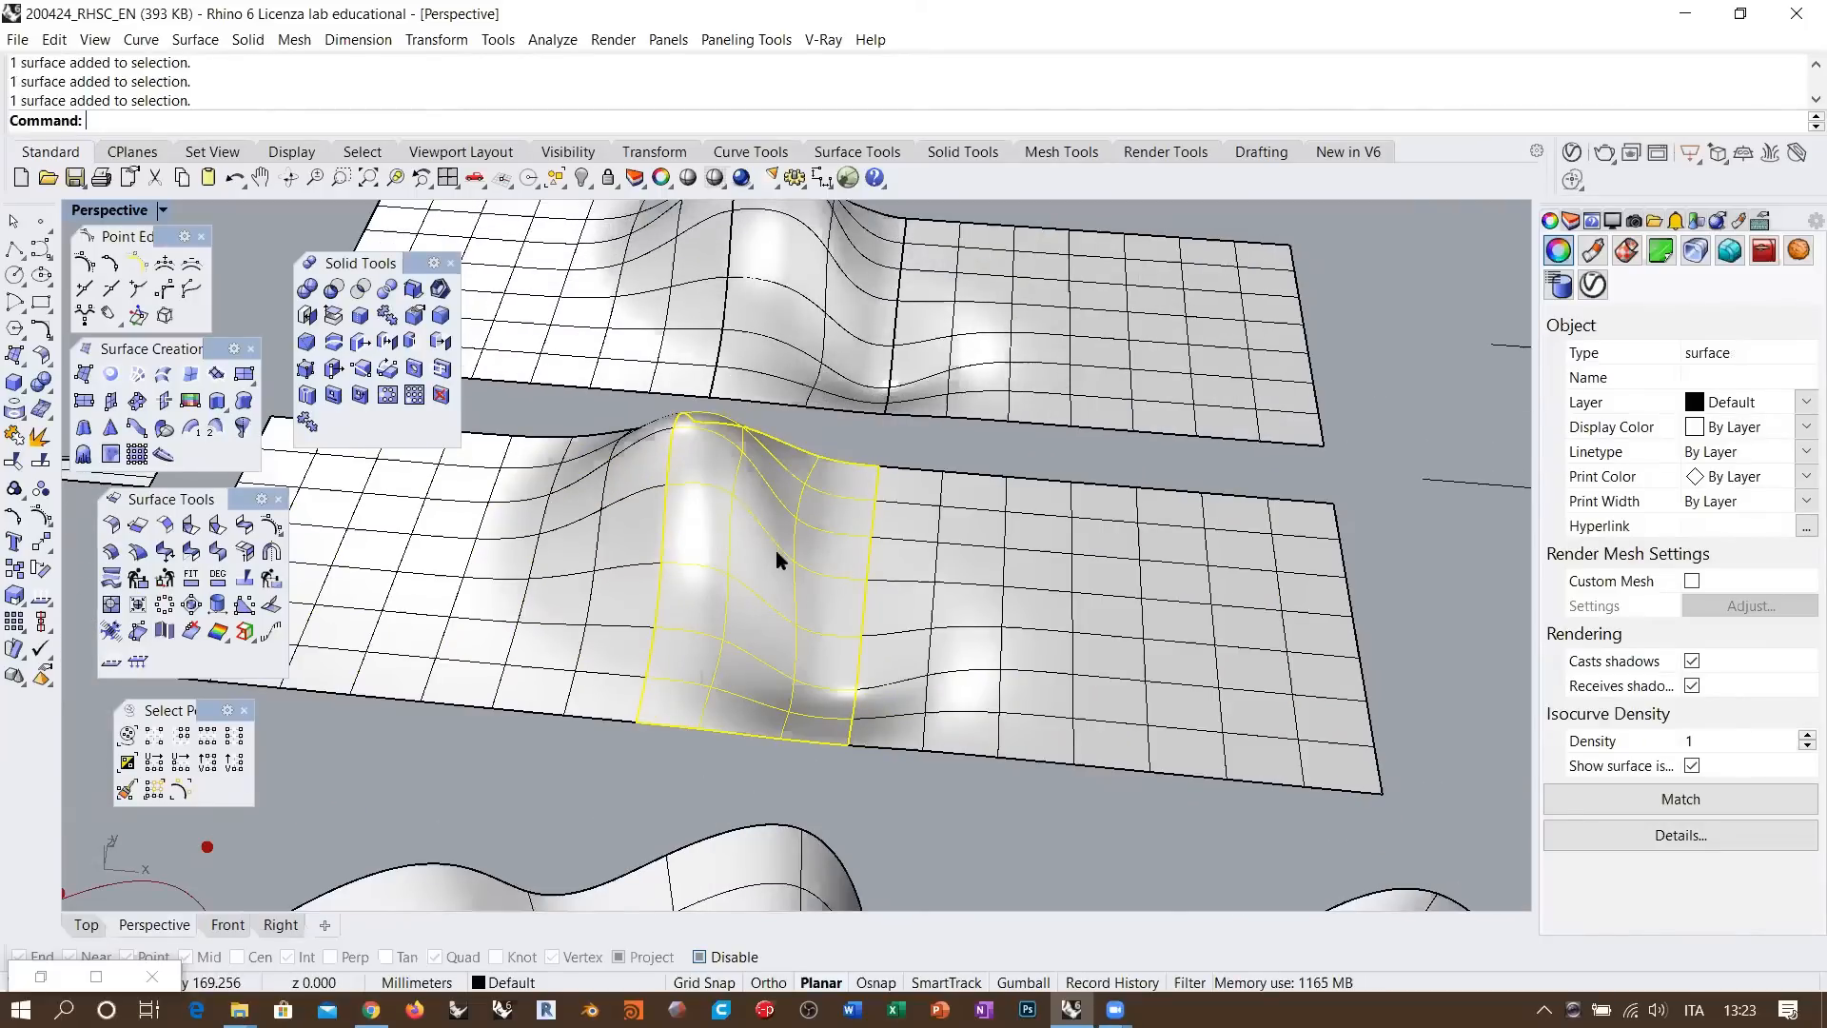
pyautogui.moveTo(858, 613); pyautogui.dragTo(1101, 552, button='right')
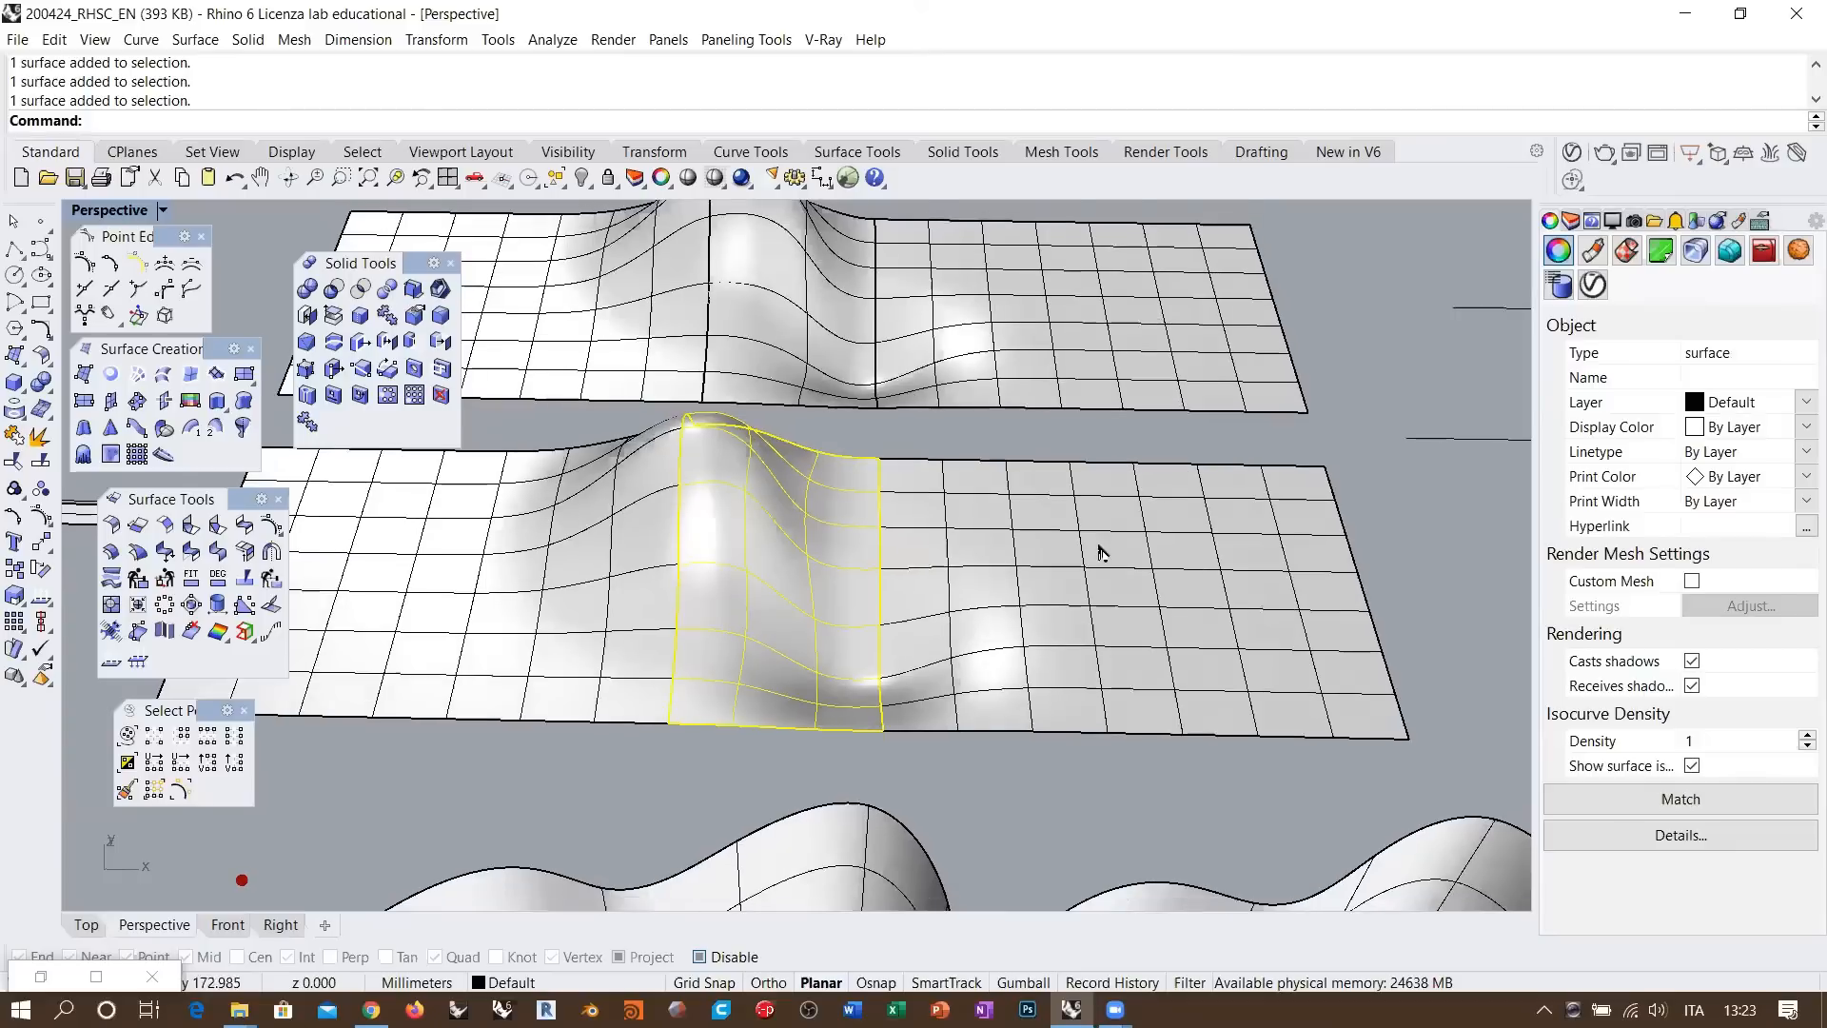
pyautogui.click(999, 598)
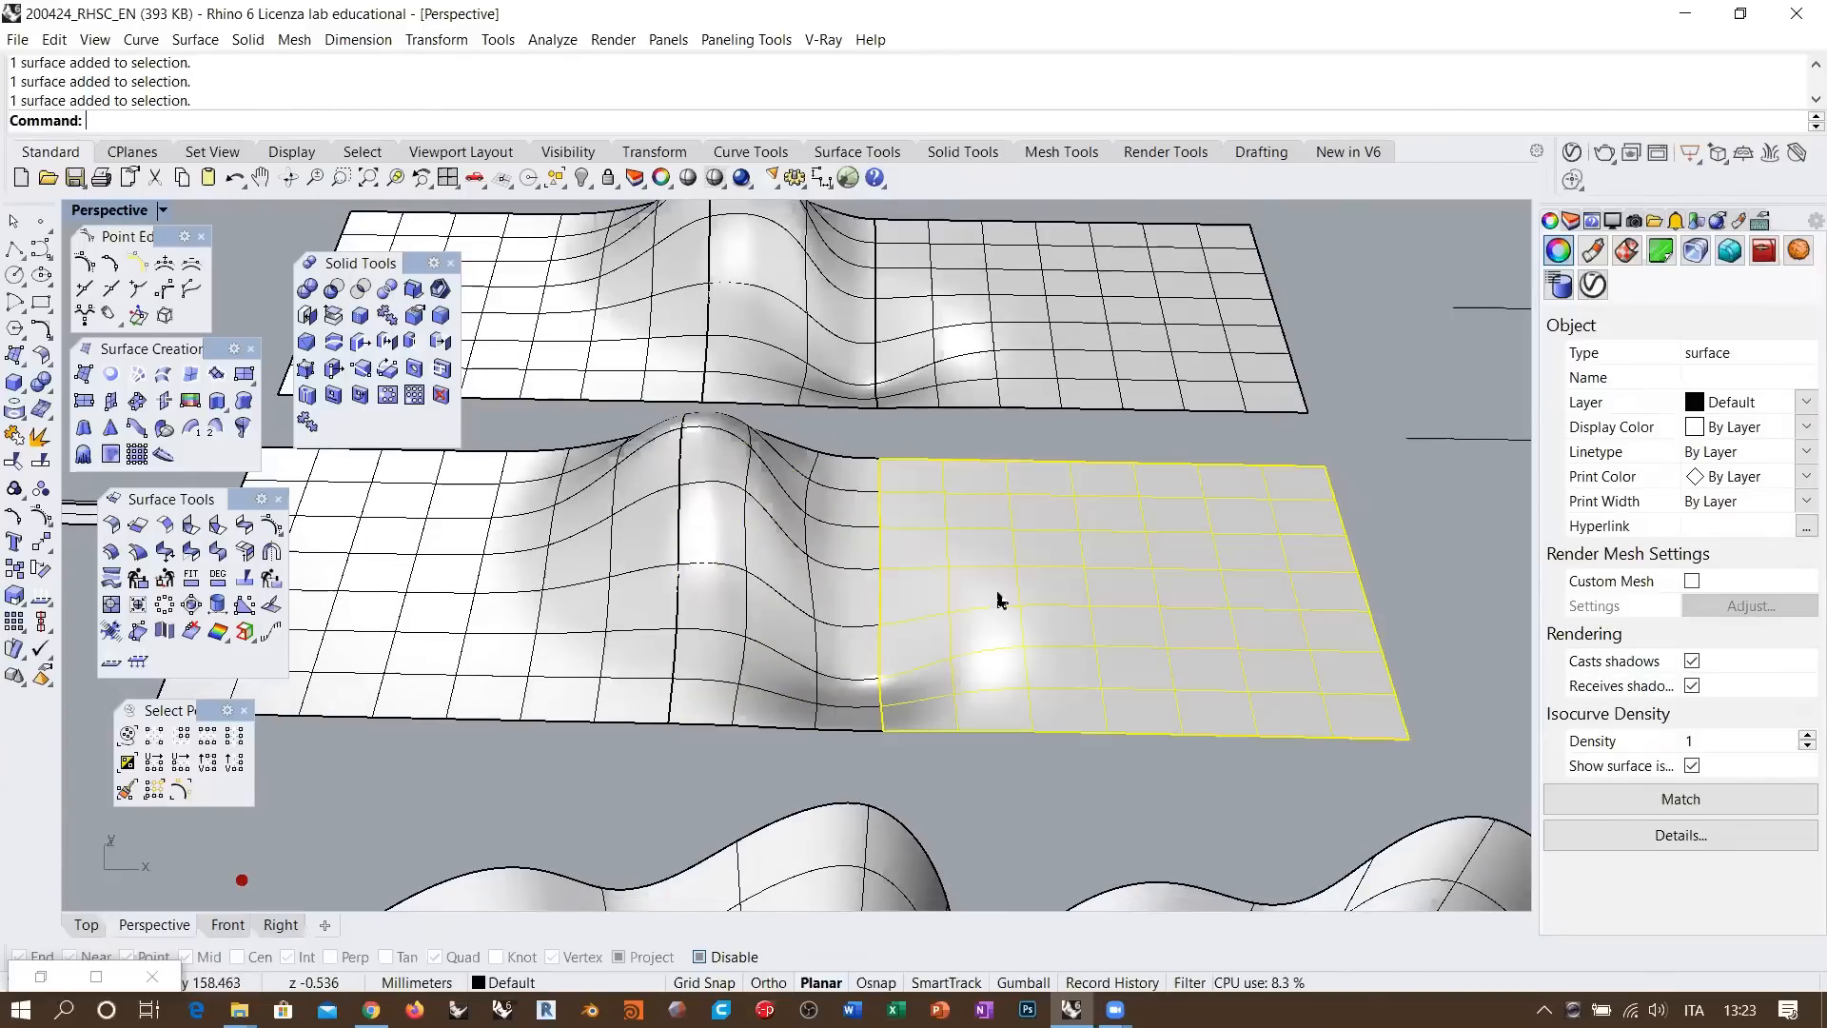
pyautogui.keyDown('shift'); pyautogui.click(571, 607); pyautogui.keyUp('shift')
pyautogui.press('Escape')
# Delete the lower strip's blend and start a new surface blend between the two facing edges
pyautogui.moveTo(905, 632); pyautogui.dragTo(716, 599, button='right')
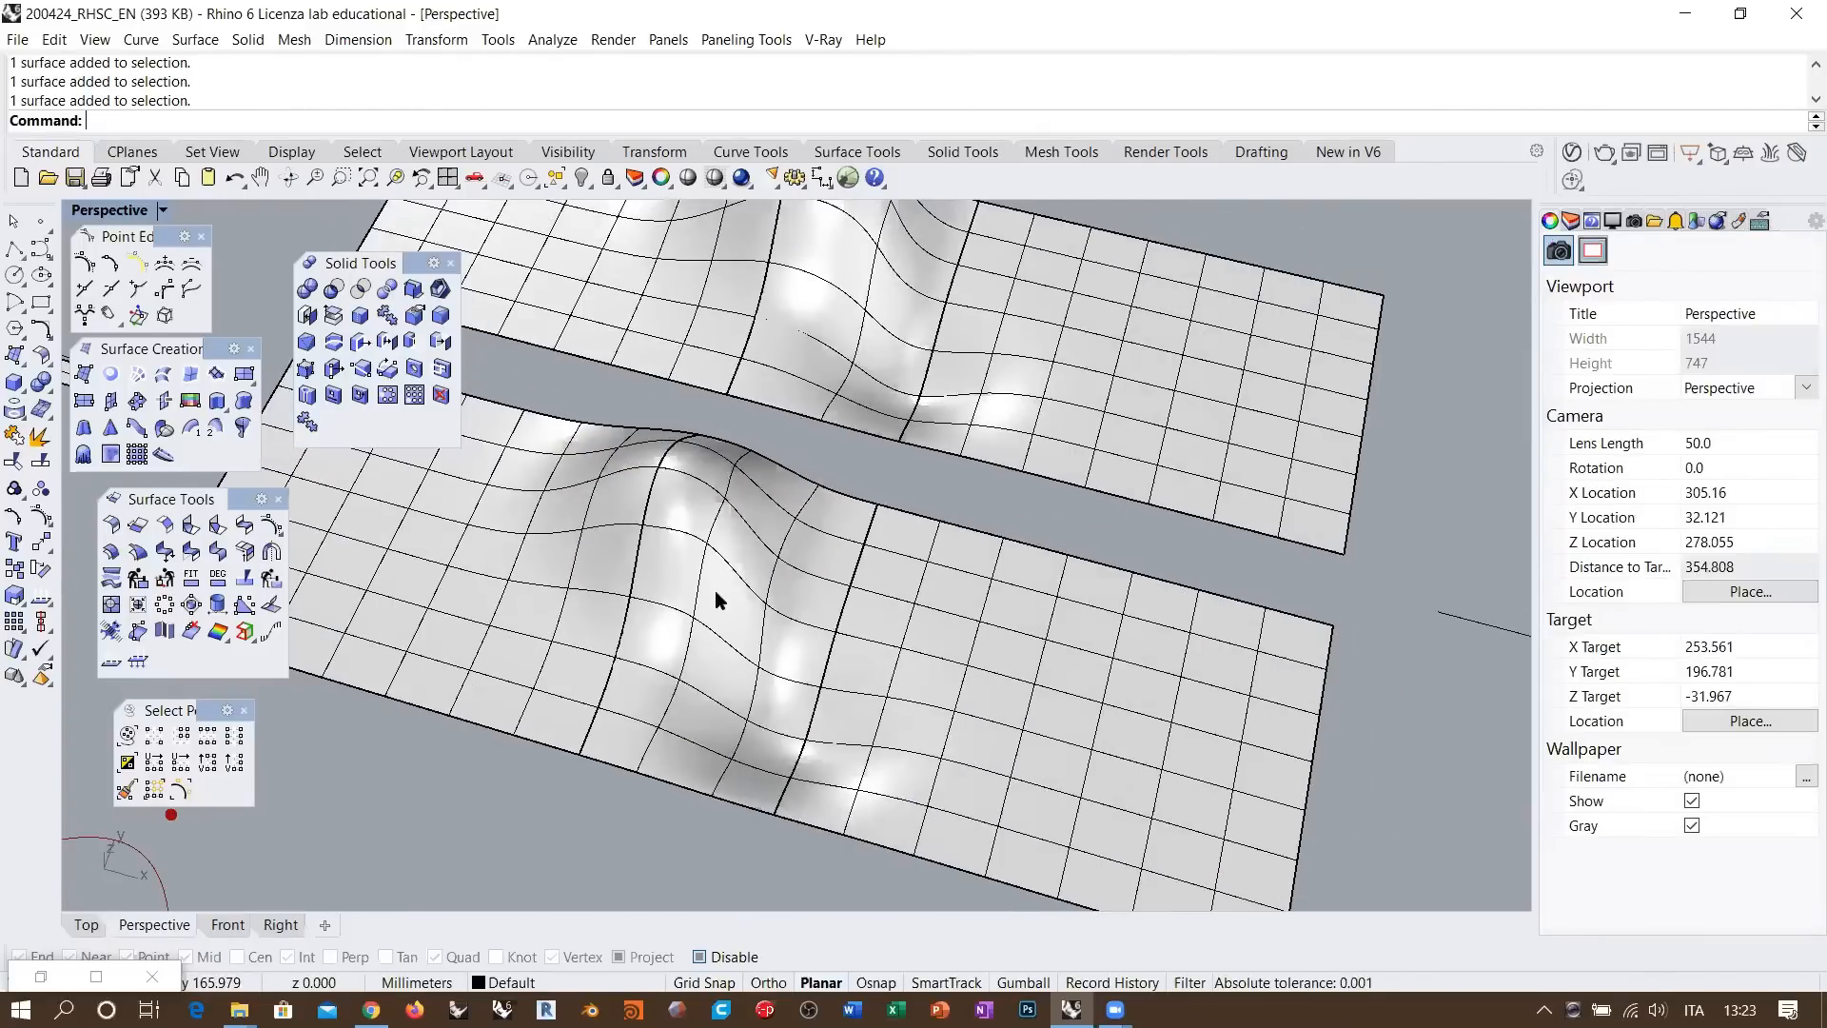
pyautogui.click(715, 598)
pyautogui.press('Delete')
pyautogui.moveTo(876, 632); pyautogui.dragTo(530, 398, button='right')
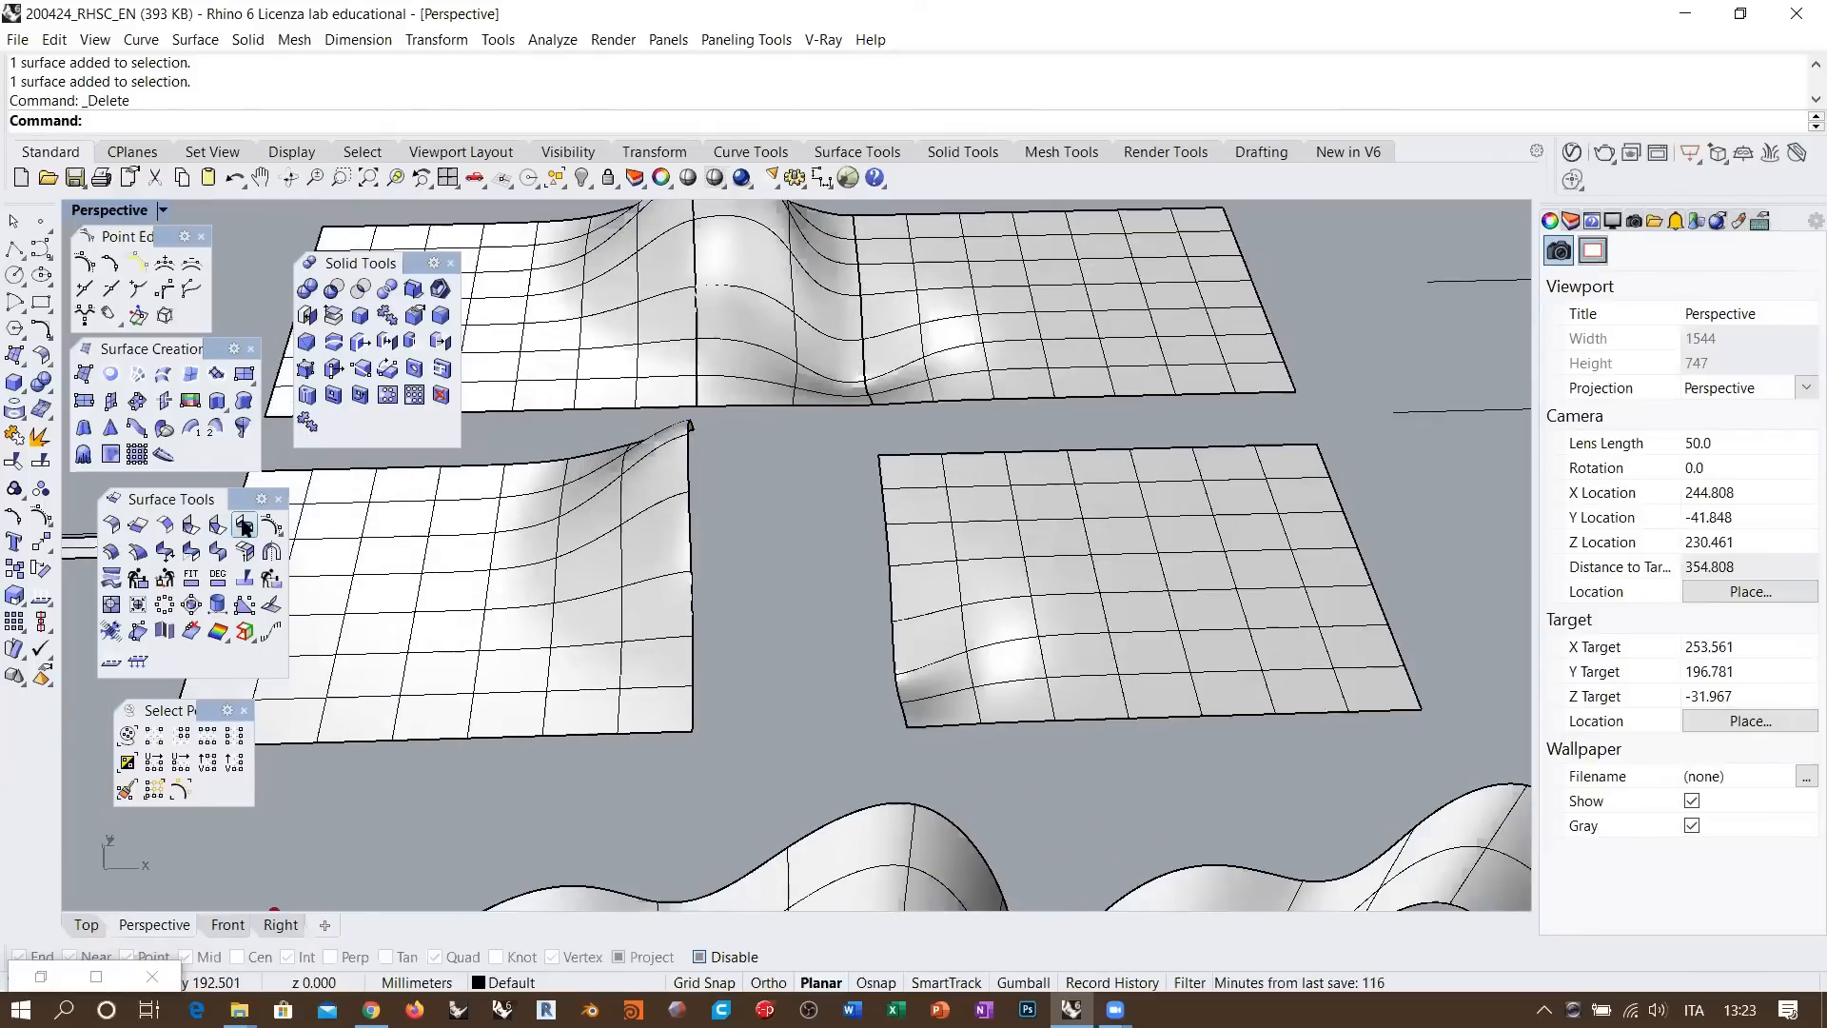
pyautogui.click(244, 552)
pyautogui.click(691, 458)
pyautogui.click(883, 494)
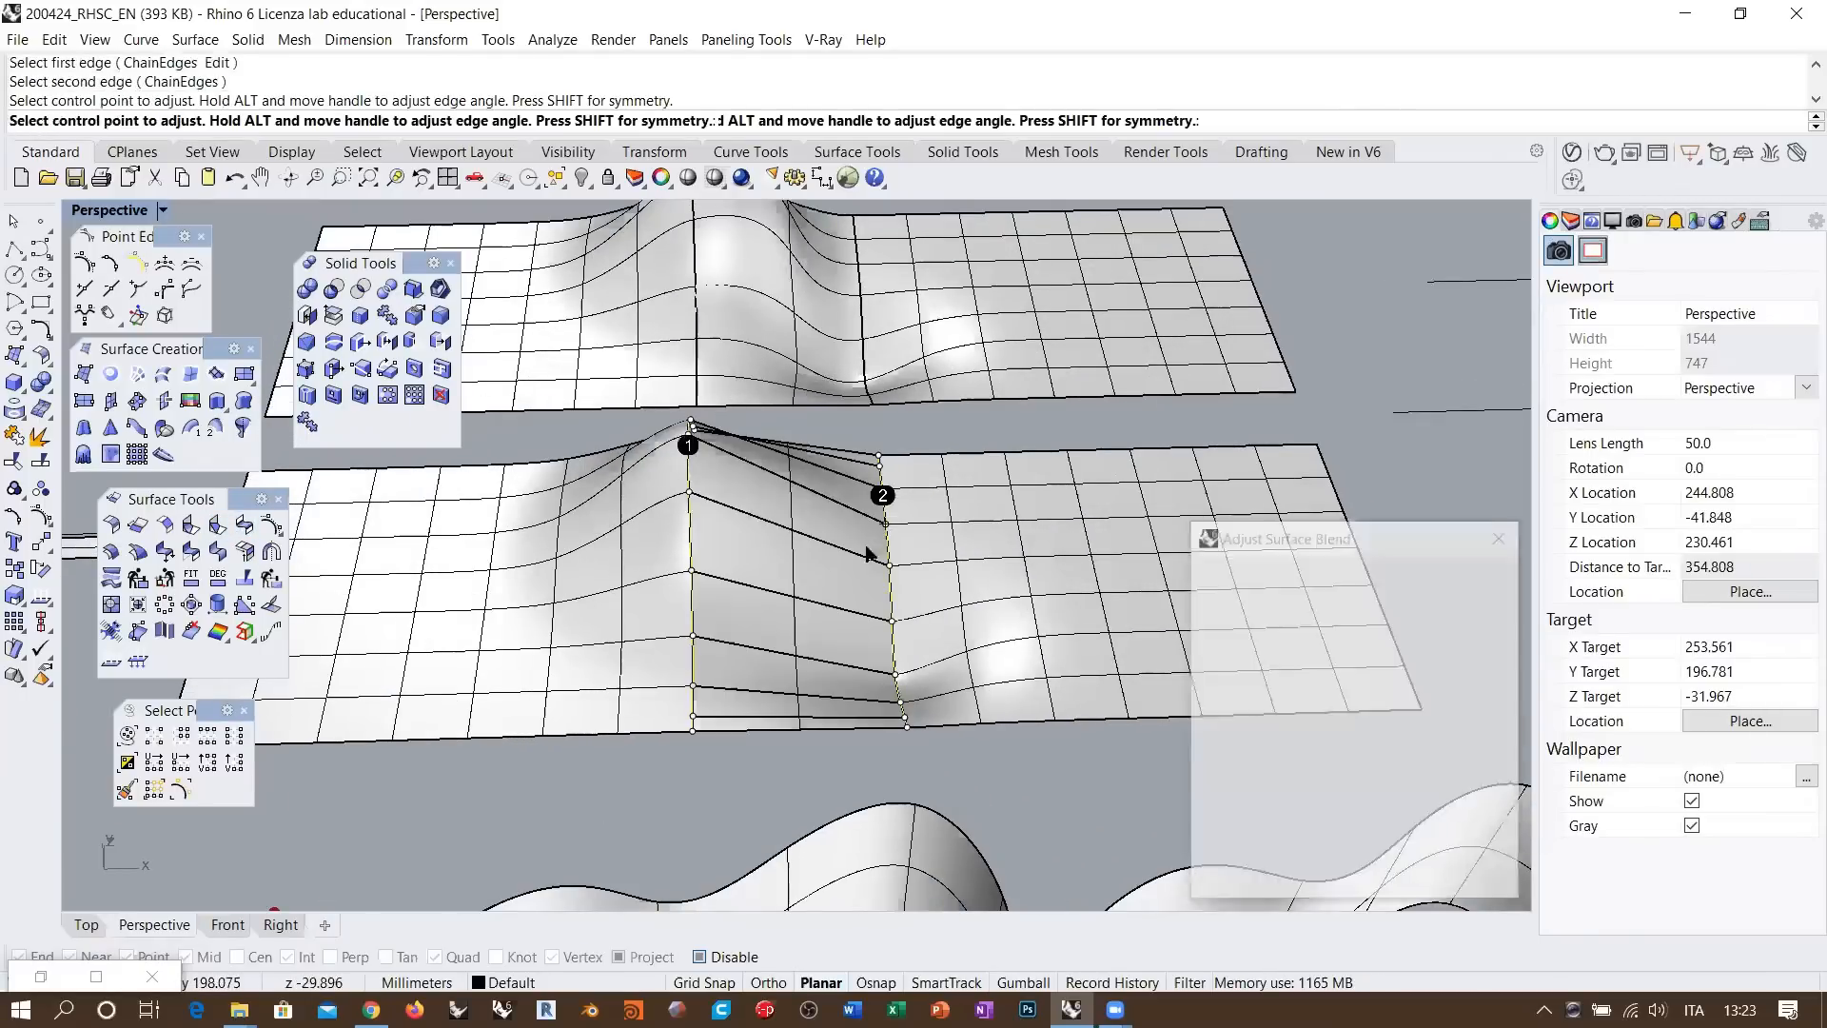
# Set both edges of the new blend to Curvature continuity, with bulge values of 0.514 and 0.559
pyautogui.keyDown('shift'); pyautogui.moveTo(872, 555); pyautogui.dragTo(705, 538, button='right'); pyautogui.keyUp('shift')
pyautogui.click(1300, 743)
pyautogui.click(1330, 744)
pyautogui.moveTo(1351, 628); pyautogui.dragTo(1312, 587)
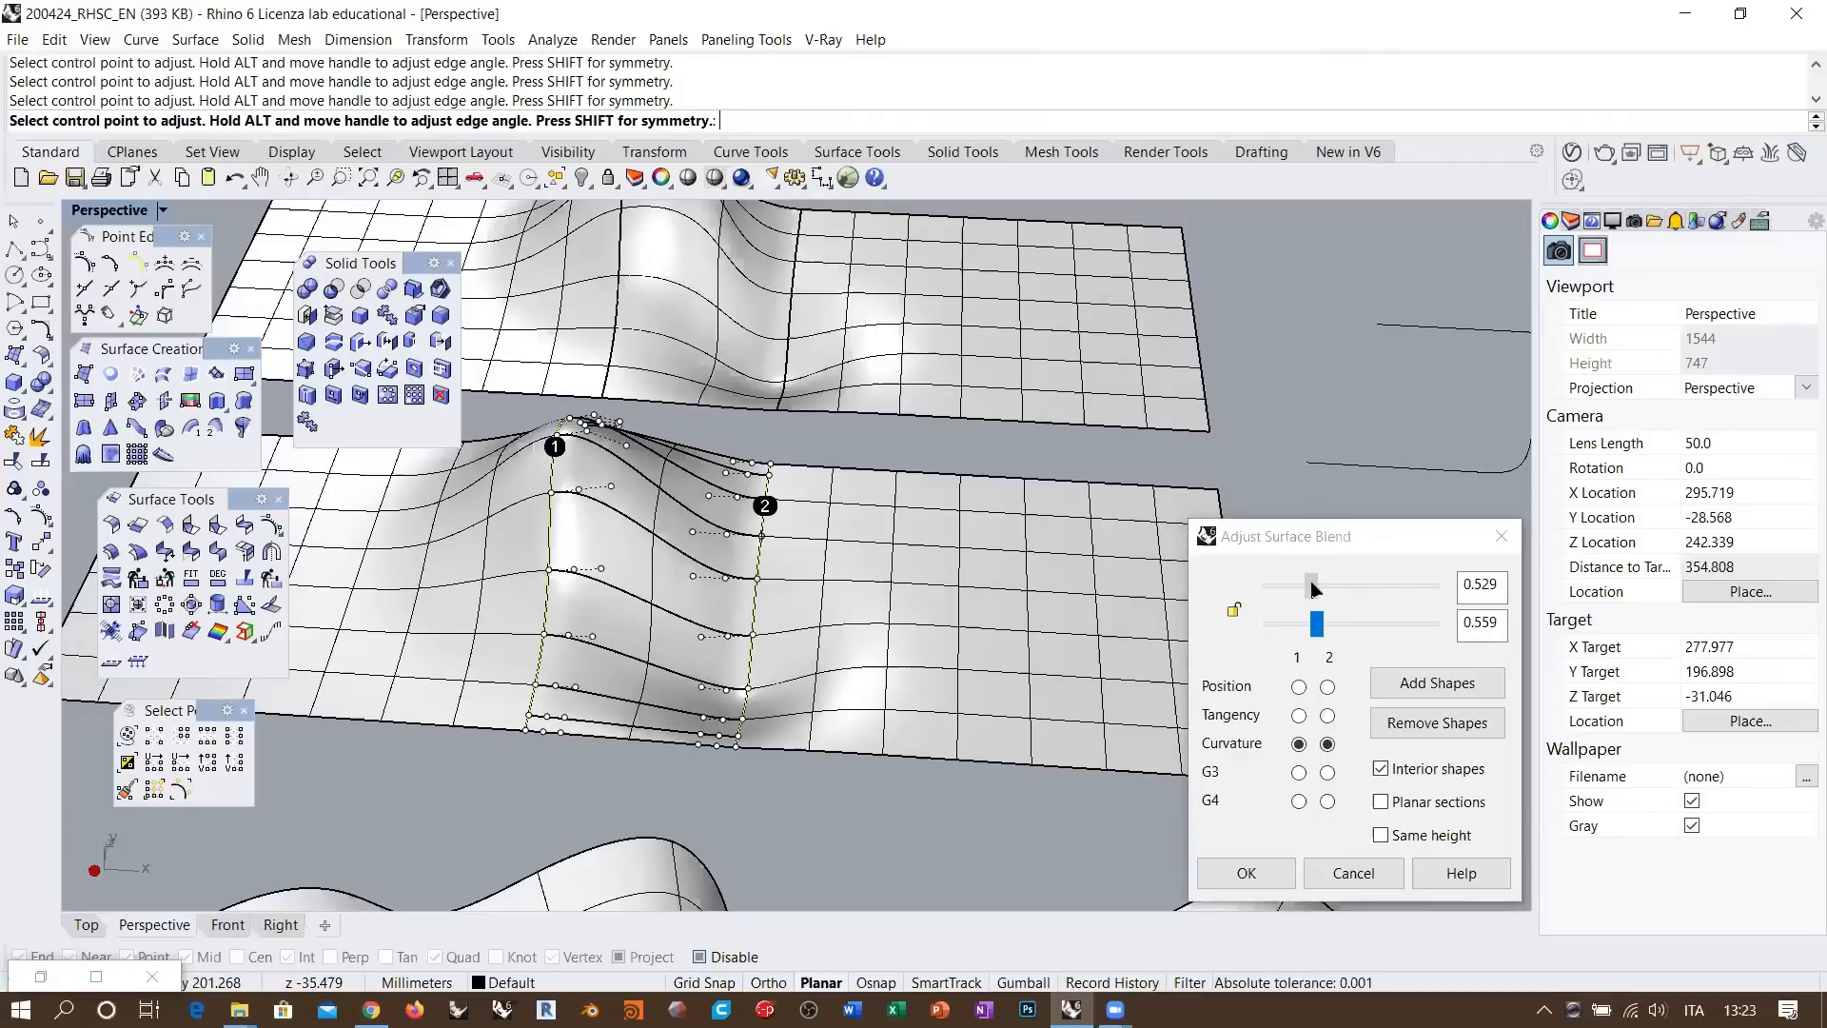
# Stretch the edge 1 handles of two middle blend sections across toward edge 2 to shape those sections individually
pyautogui.click(574, 571)
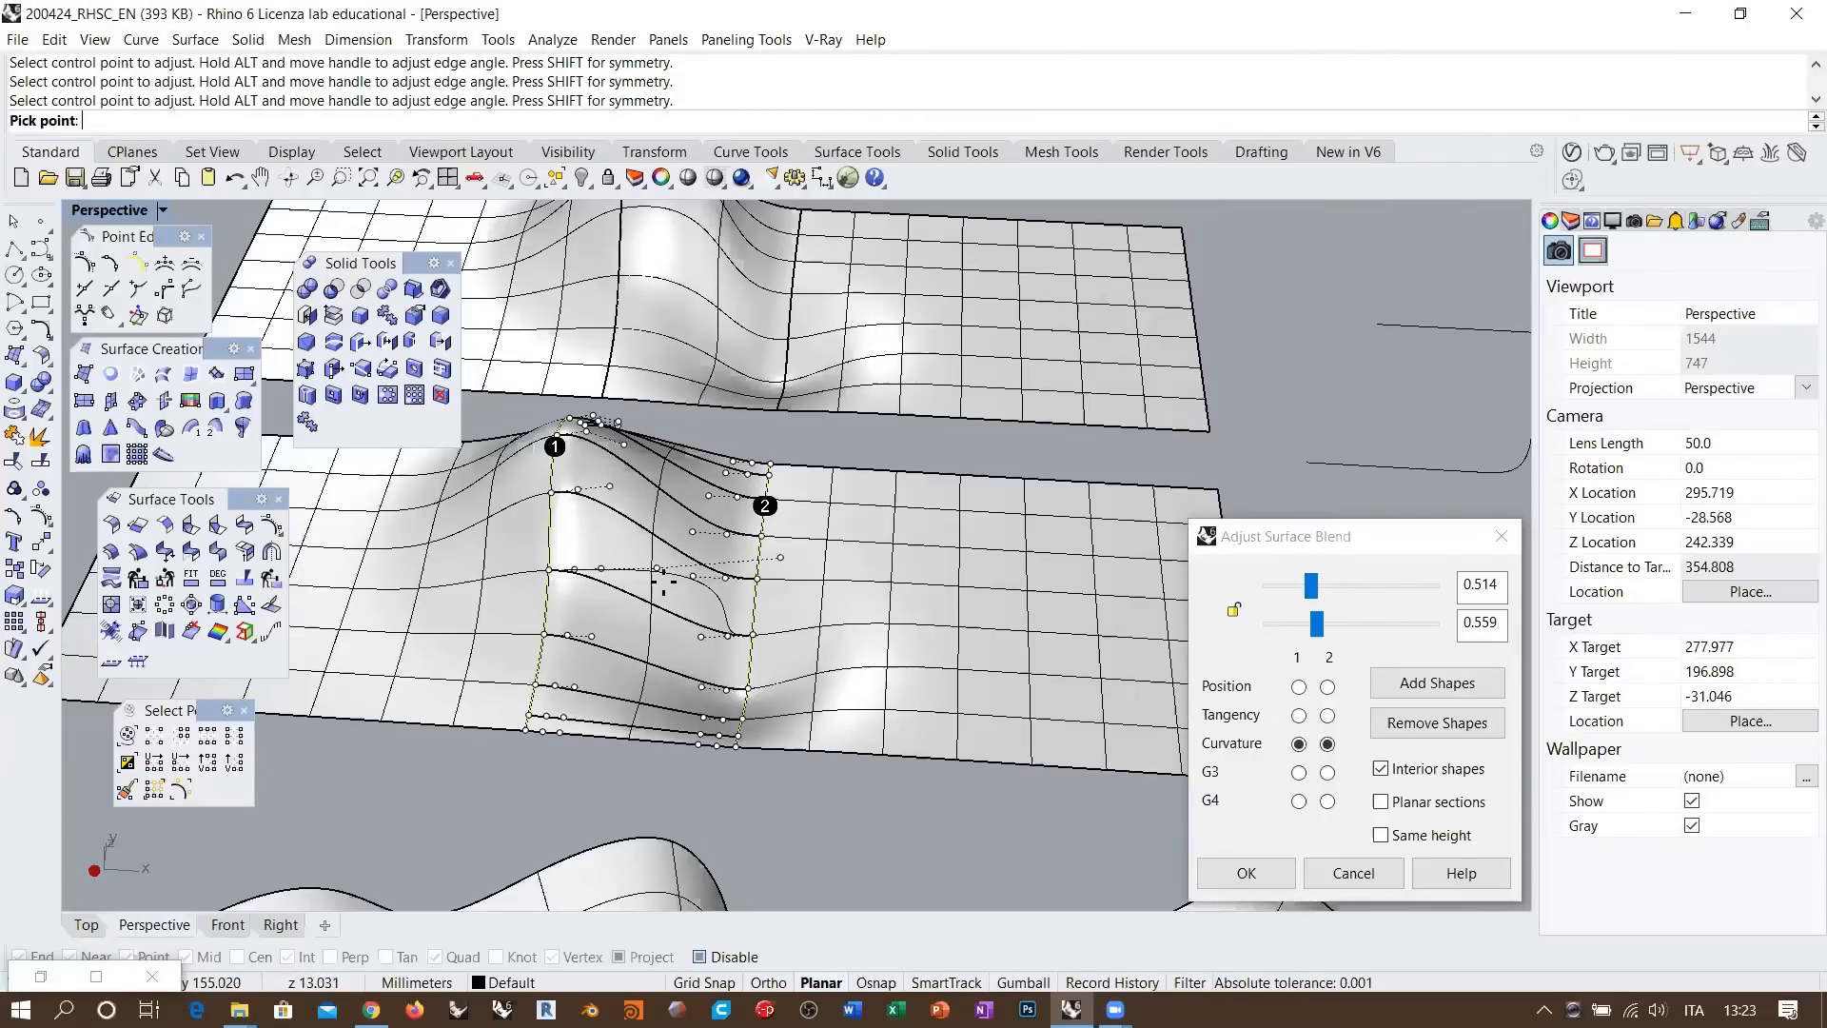
pyautogui.click(676, 568)
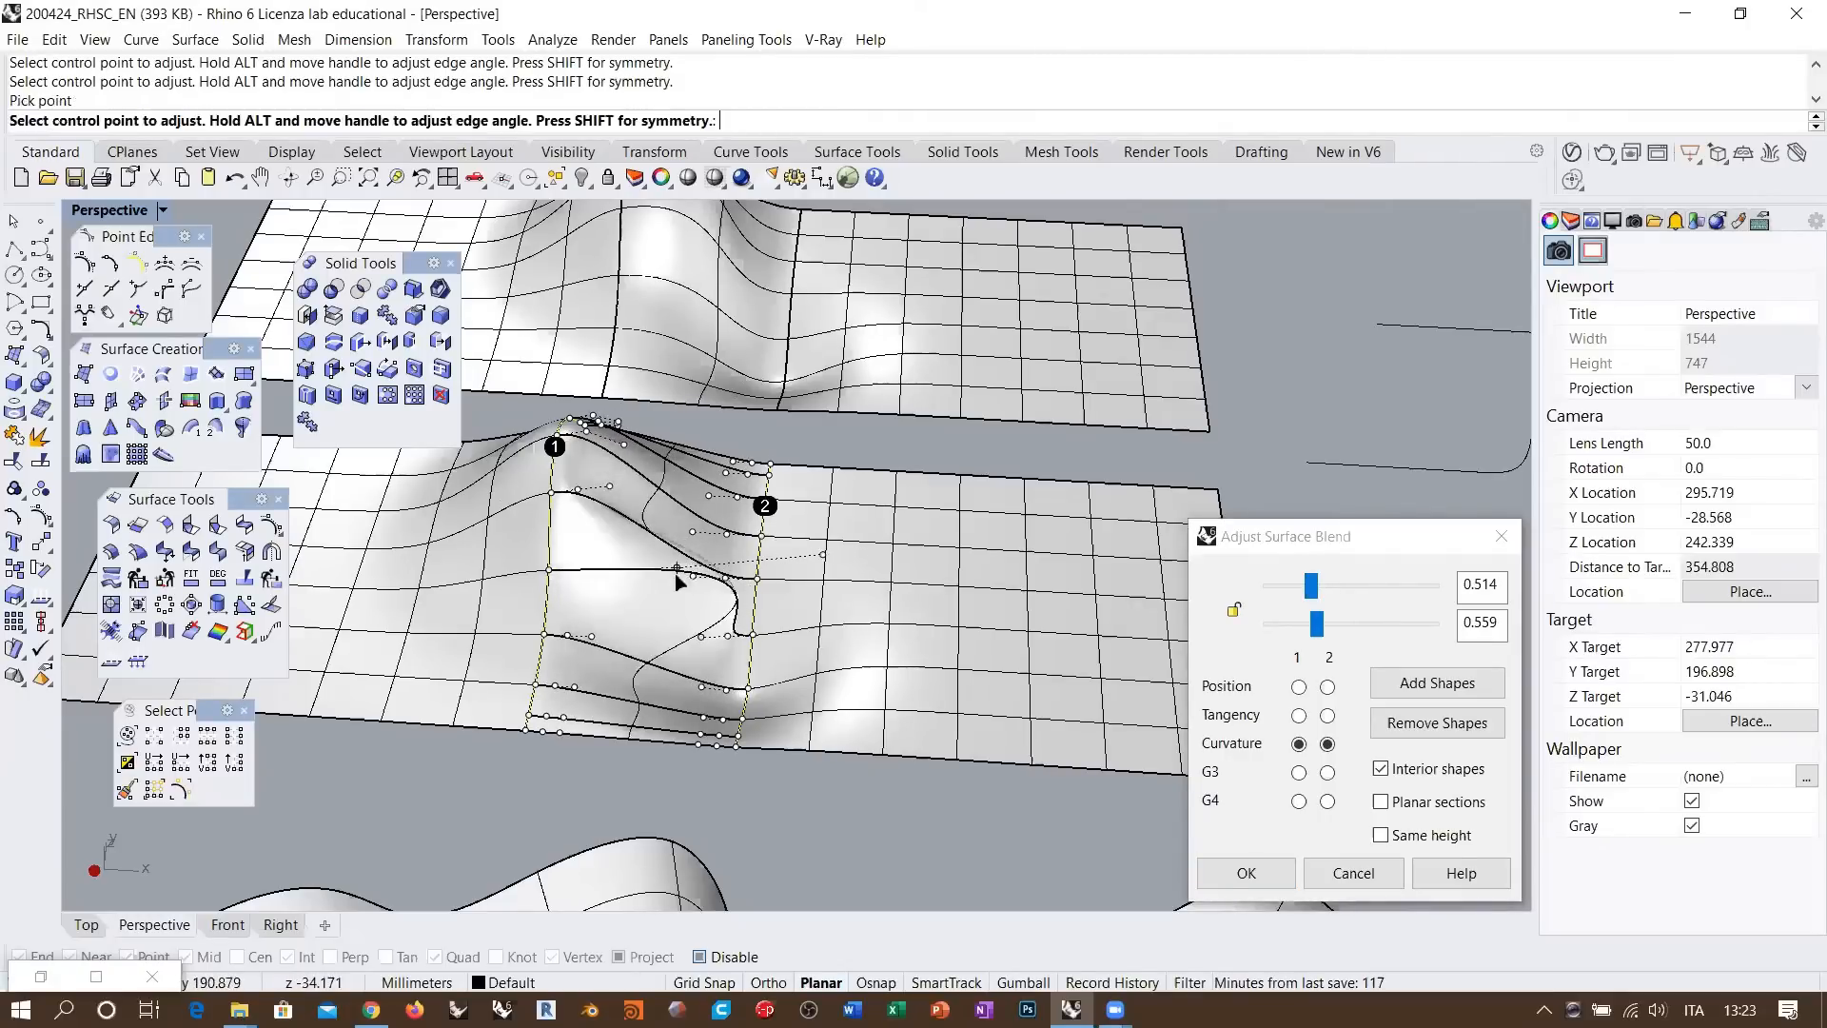
pyautogui.click(578, 489)
pyautogui.click(694, 490)
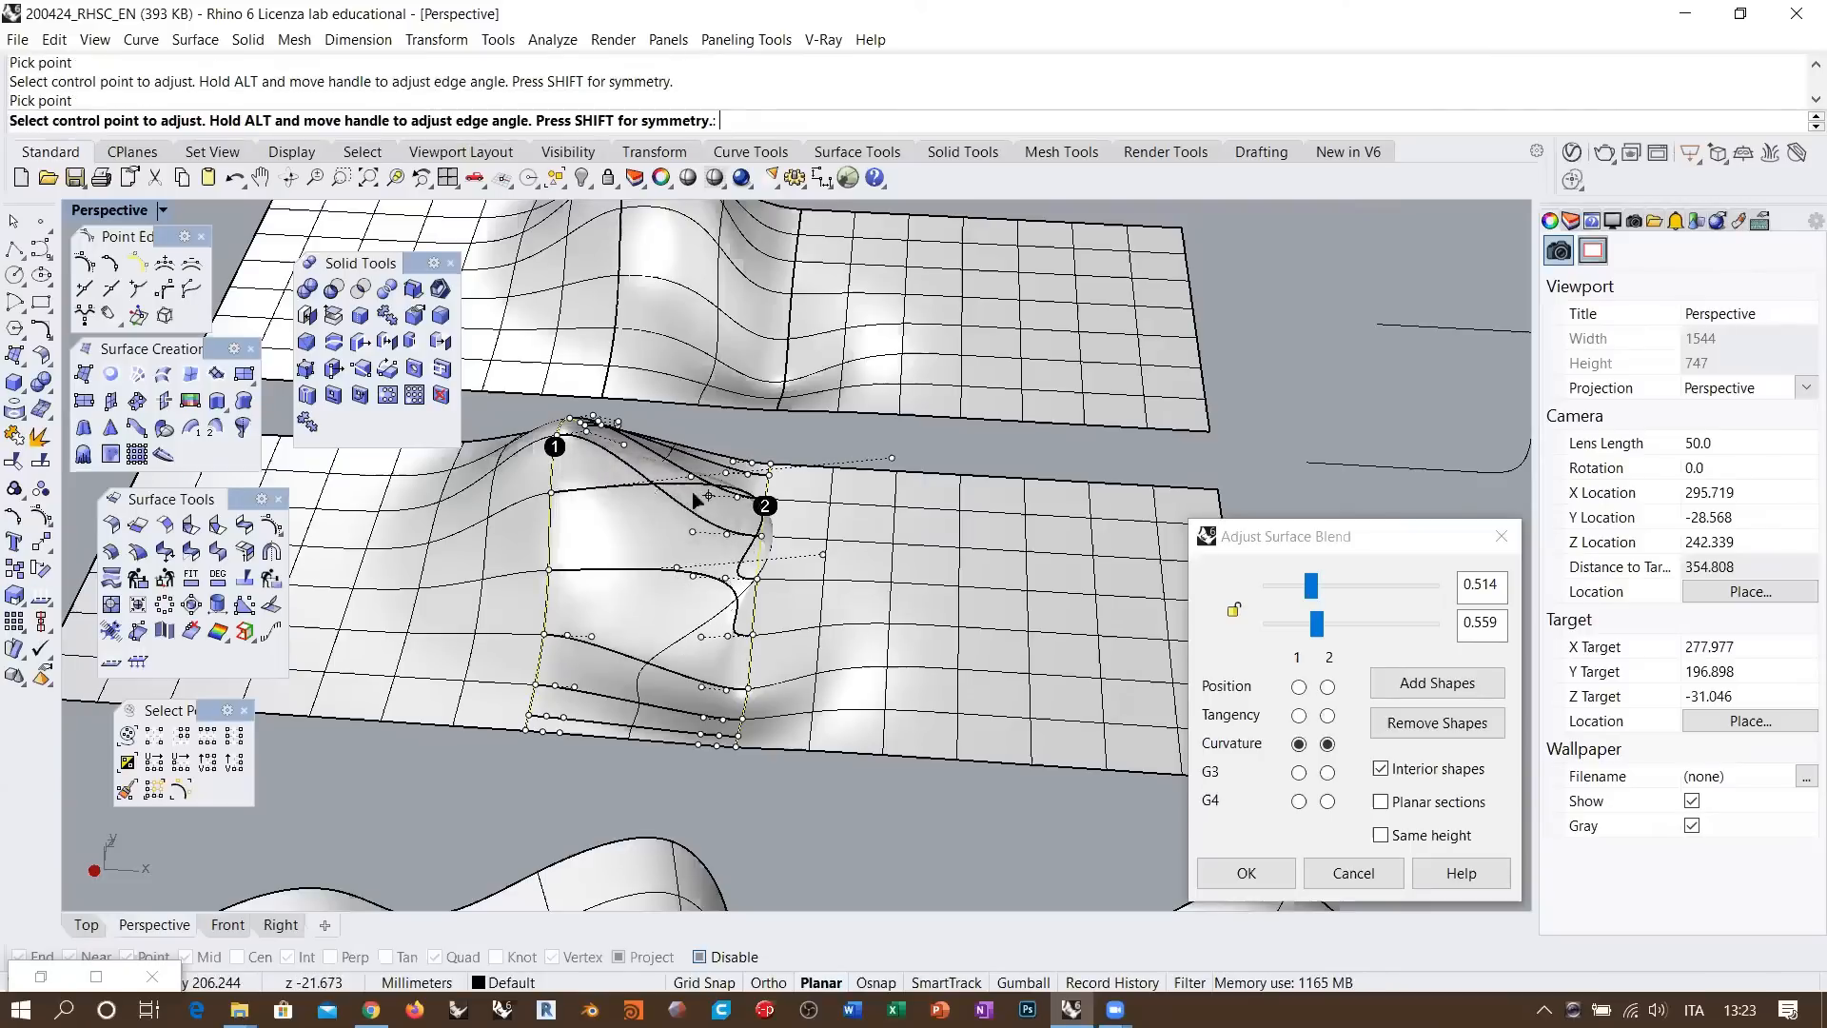
# Try further handle adjustments on the blend's interior sections, including pulling back the farthest stretched handle near the peak
pyautogui.moveTo(612, 470); pyautogui.dragTo(605, 602, button='right')
pyautogui.click(582, 598)
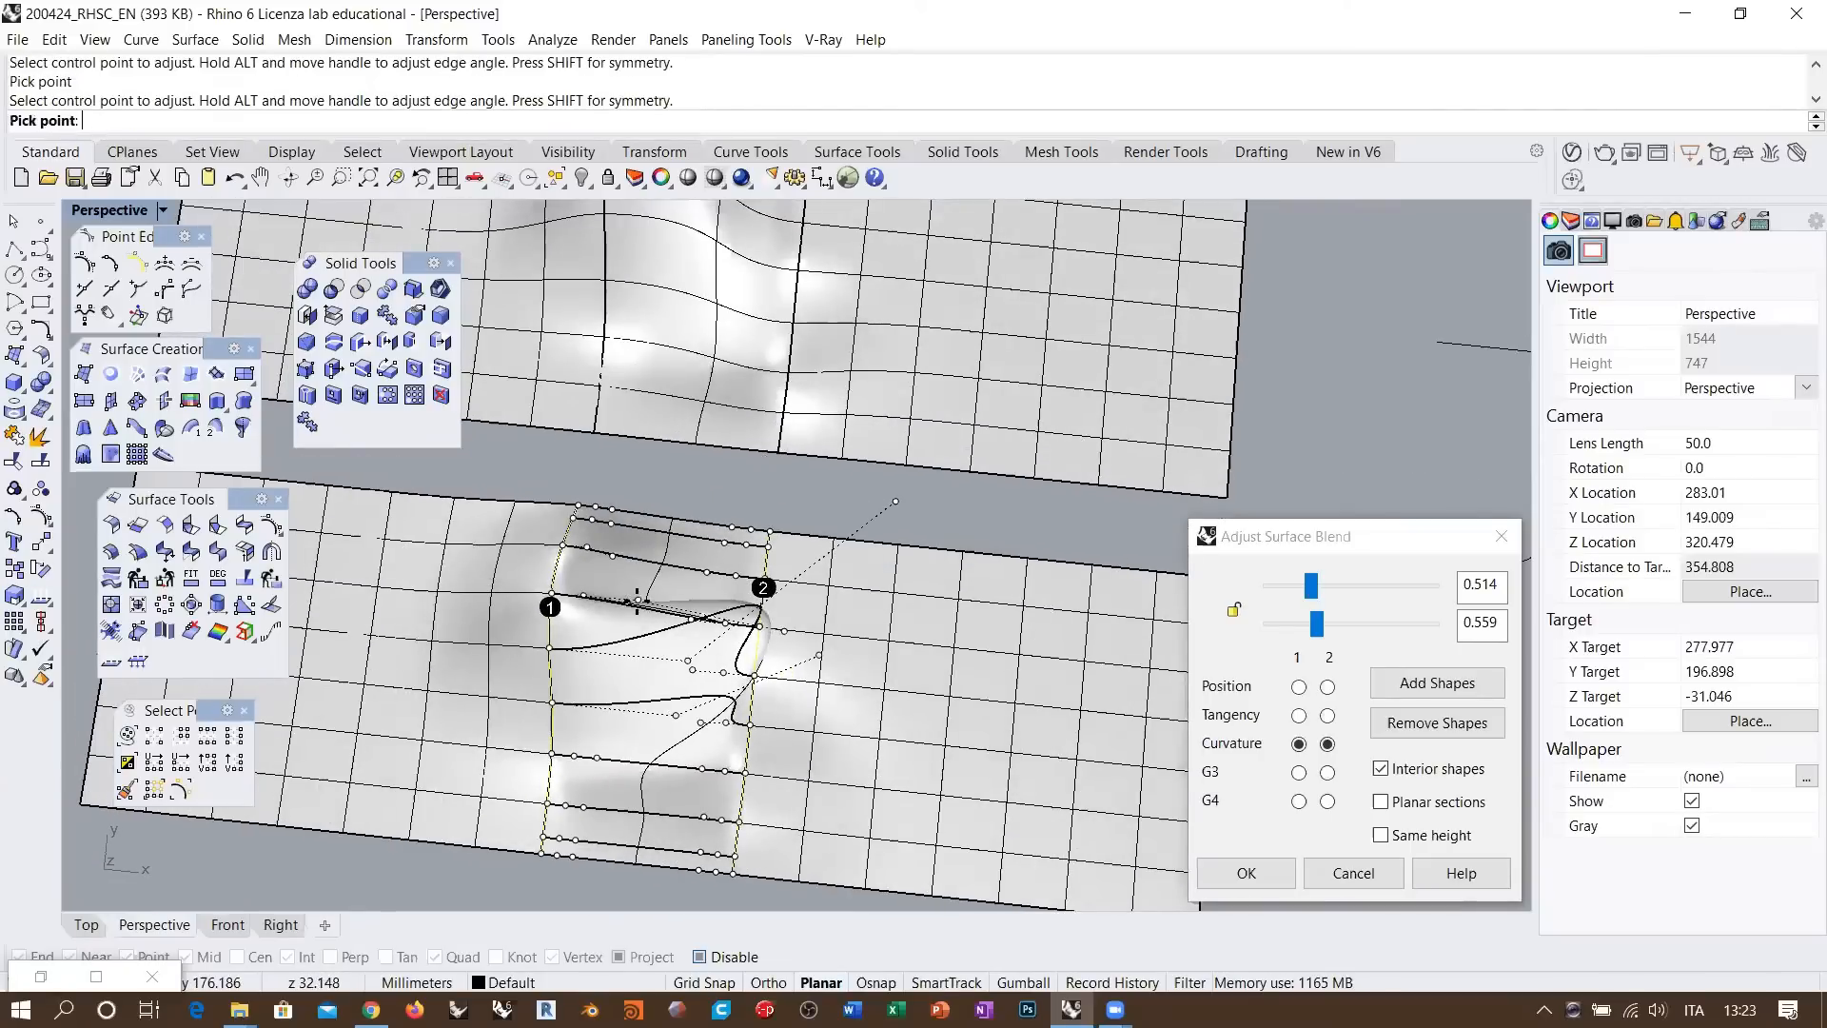
pyautogui.click(582, 602)
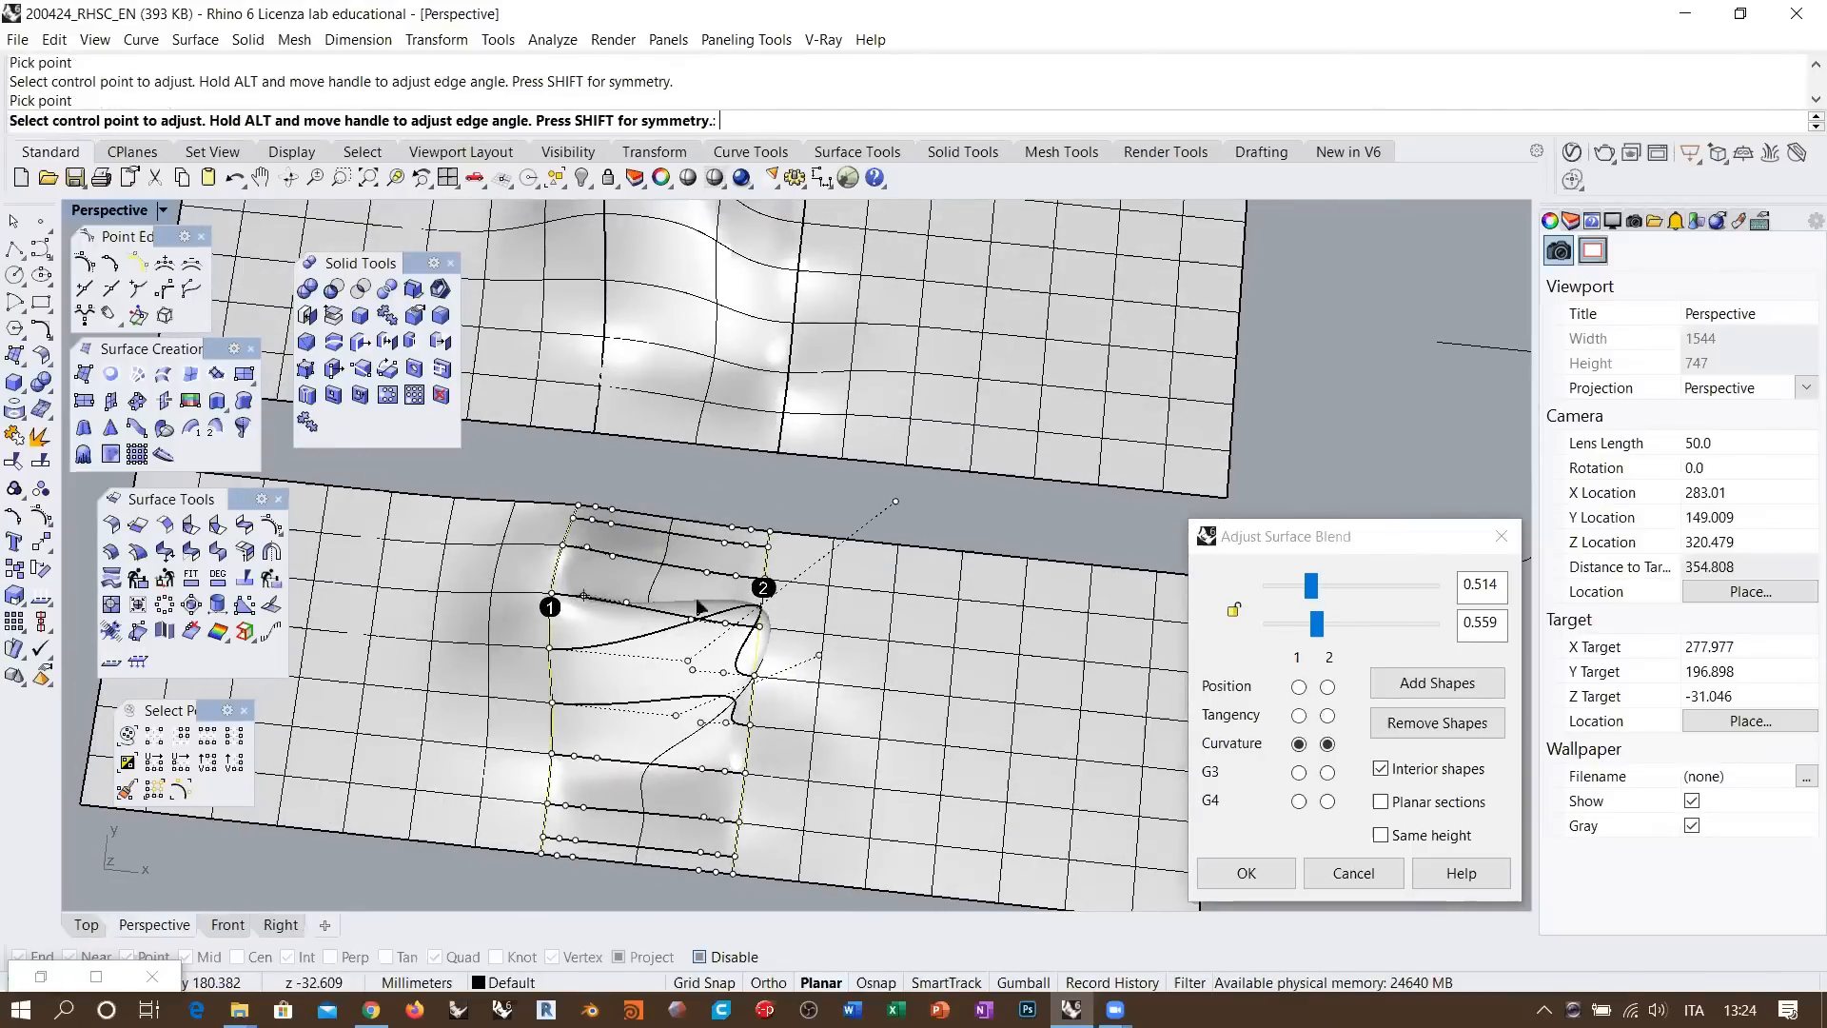
pyautogui.moveTo(583, 602); pyautogui.dragTo(609, 535, button='right')
pyautogui.scroll(6, 787, 517)
pyautogui.click(997, 759)
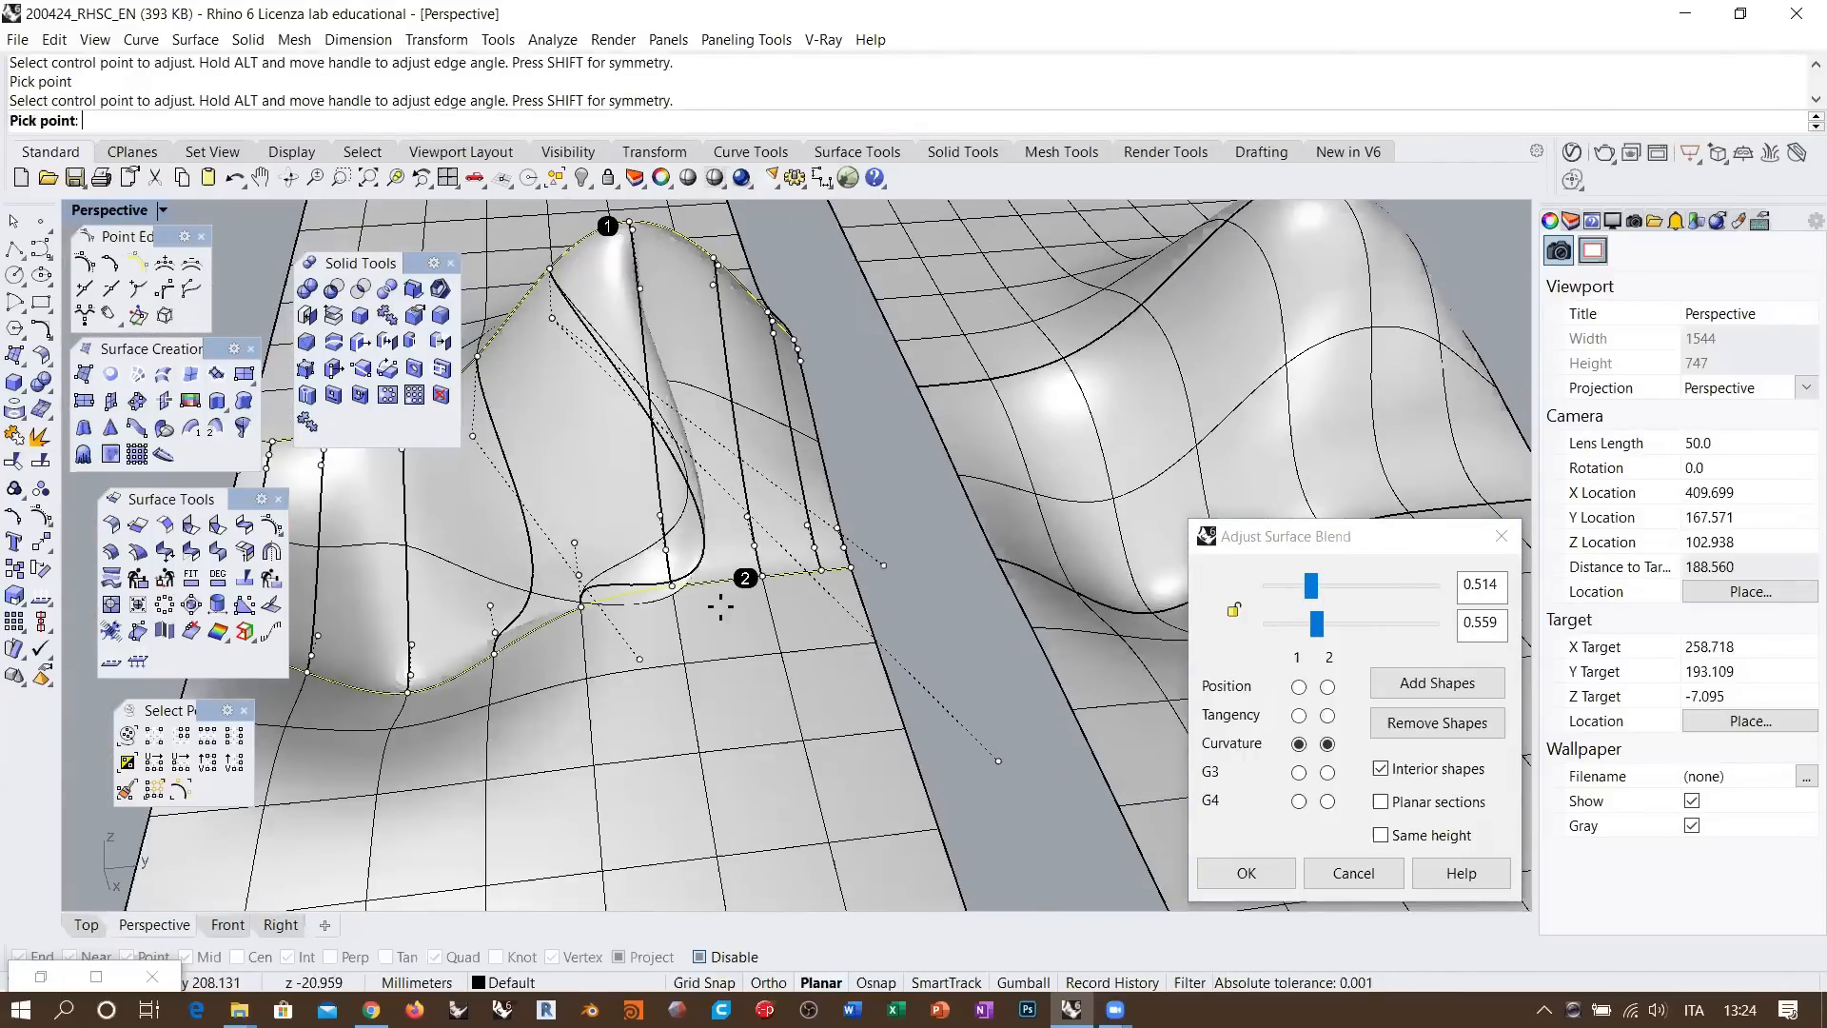
pyautogui.click(614, 478)
# Reset both blend bulges to 0.574 and cancel the surface blend
pyautogui.moveTo(657, 518); pyautogui.dragTo(861, 573, button='right')
pyautogui.hotkey('ctrl', 'z')
pyautogui.scroll(-4, 863, 575)
pyautogui.moveTo(1314, 621); pyautogui.dragTo(1317, 587)
pyautogui.moveTo(726, 616); pyautogui.dragTo(742, 560, button='right')
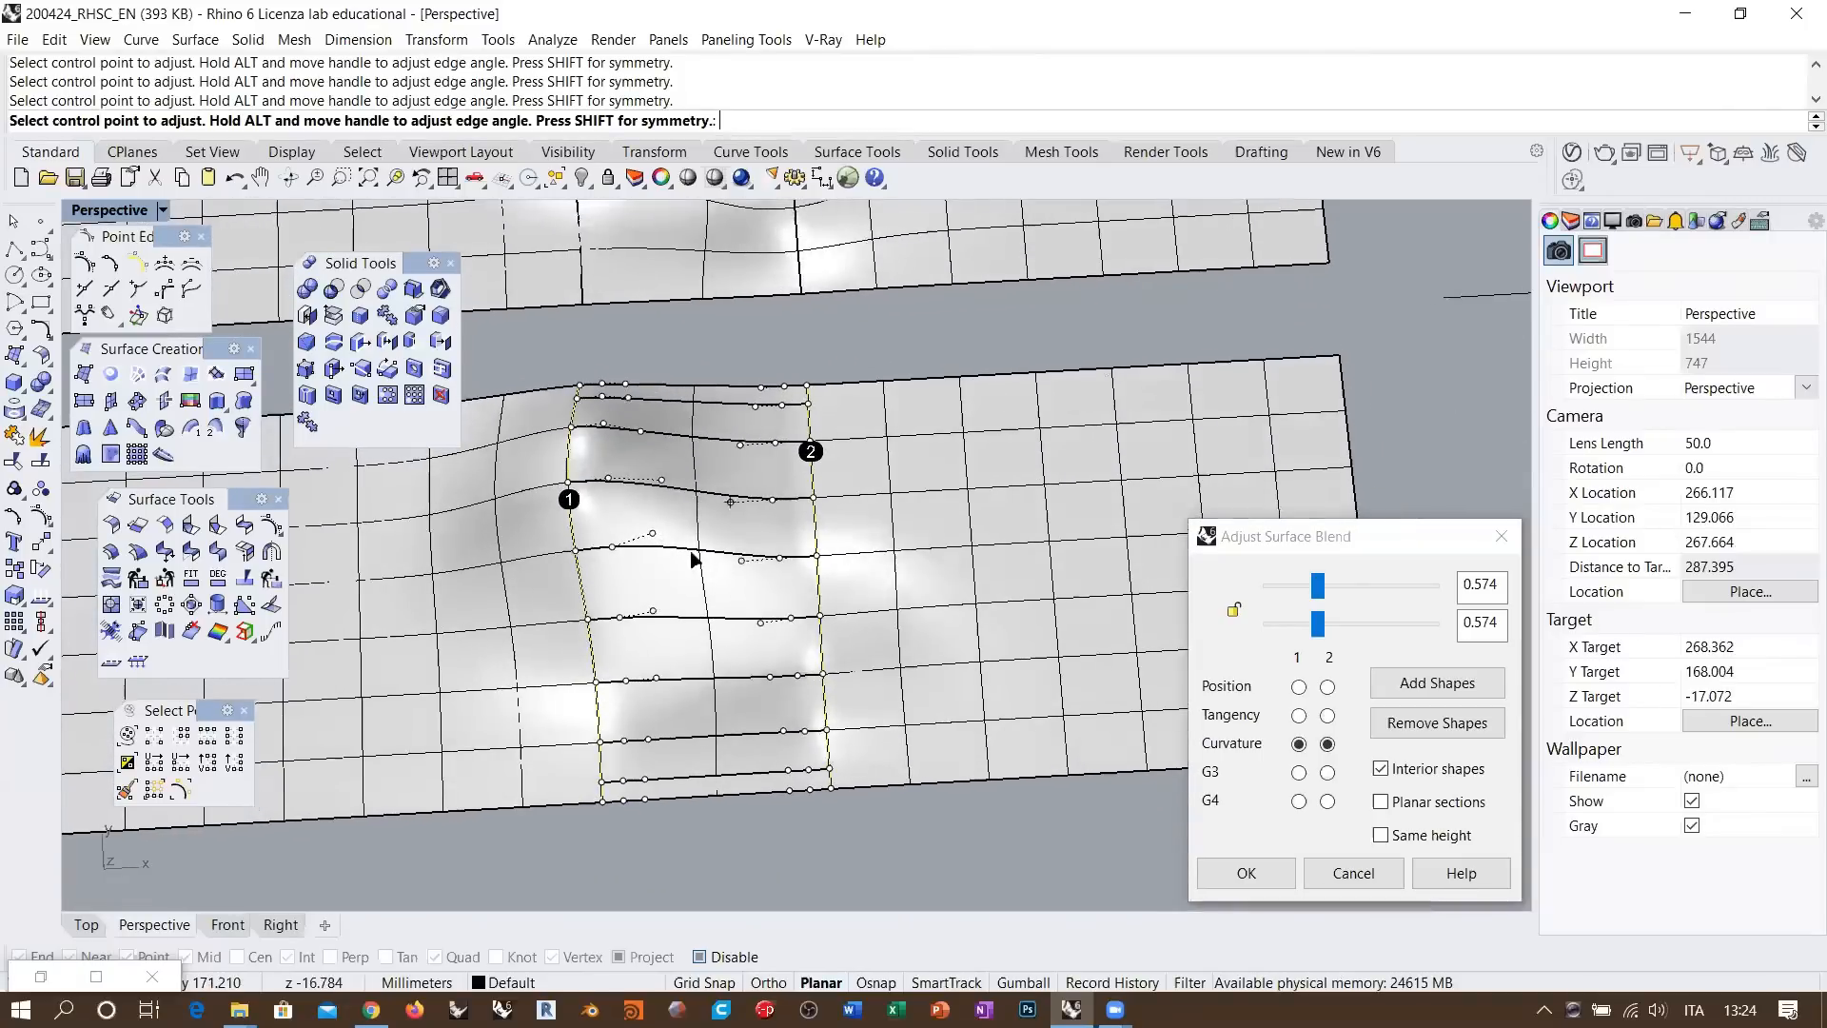
pyautogui.moveTo(859, 579); pyautogui.dragTo(831, 443, button='right')
pyautogui.moveTo(872, 516); pyautogui.dragTo(748, 482, button='right')
pyautogui.press('Escape')
# Turn on Gumball and move the lower strip's left surface along its X axis to the far side of the right surface
pyautogui.scroll(-6, 688, 549)
pyautogui.keyDown('shift'); pyautogui.moveTo(687, 546); pyautogui.dragTo(828, 542, button='right'); pyautogui.keyUp('shift')
pyautogui.moveTo(827, 542); pyautogui.dragTo(807, 592, button='right')
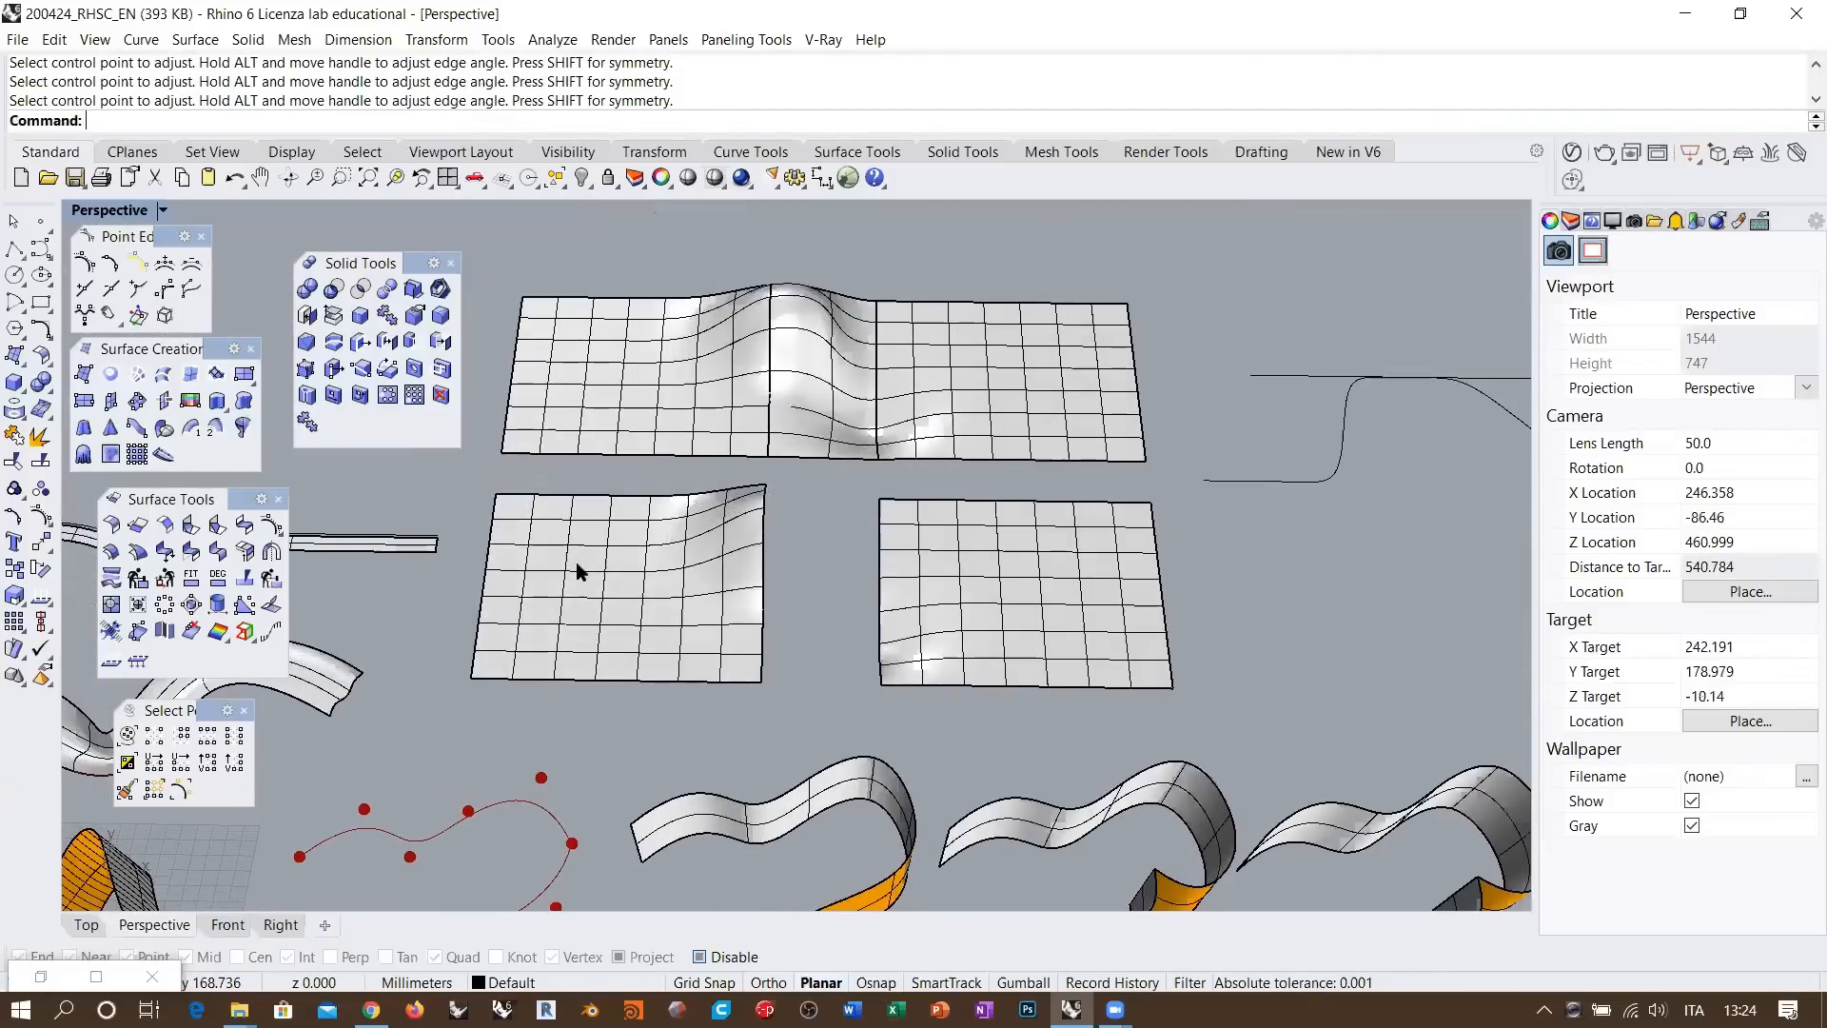
pyautogui.click(581, 571)
pyautogui.scroll(-8, 628, 560)
pyautogui.click(1022, 981)
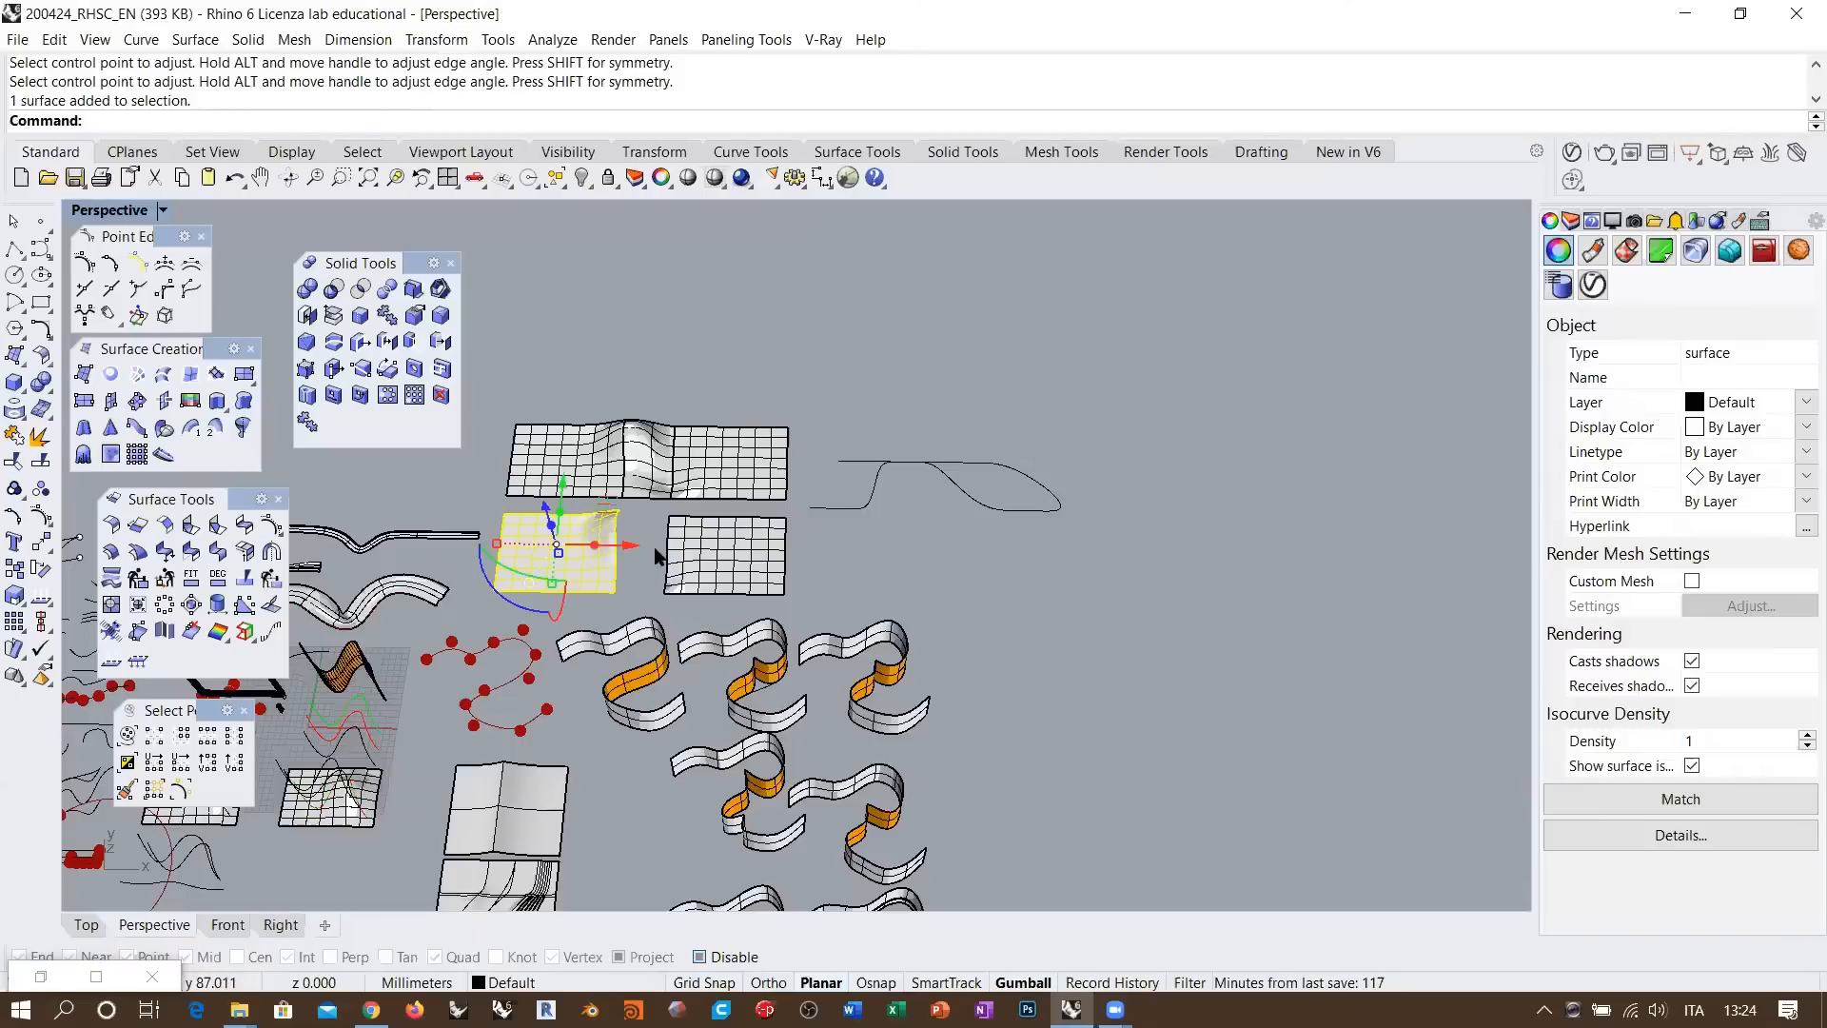
pyautogui.moveTo(628, 550); pyautogui.dragTo(947, 545)
pyautogui.scroll(5, 865, 599)
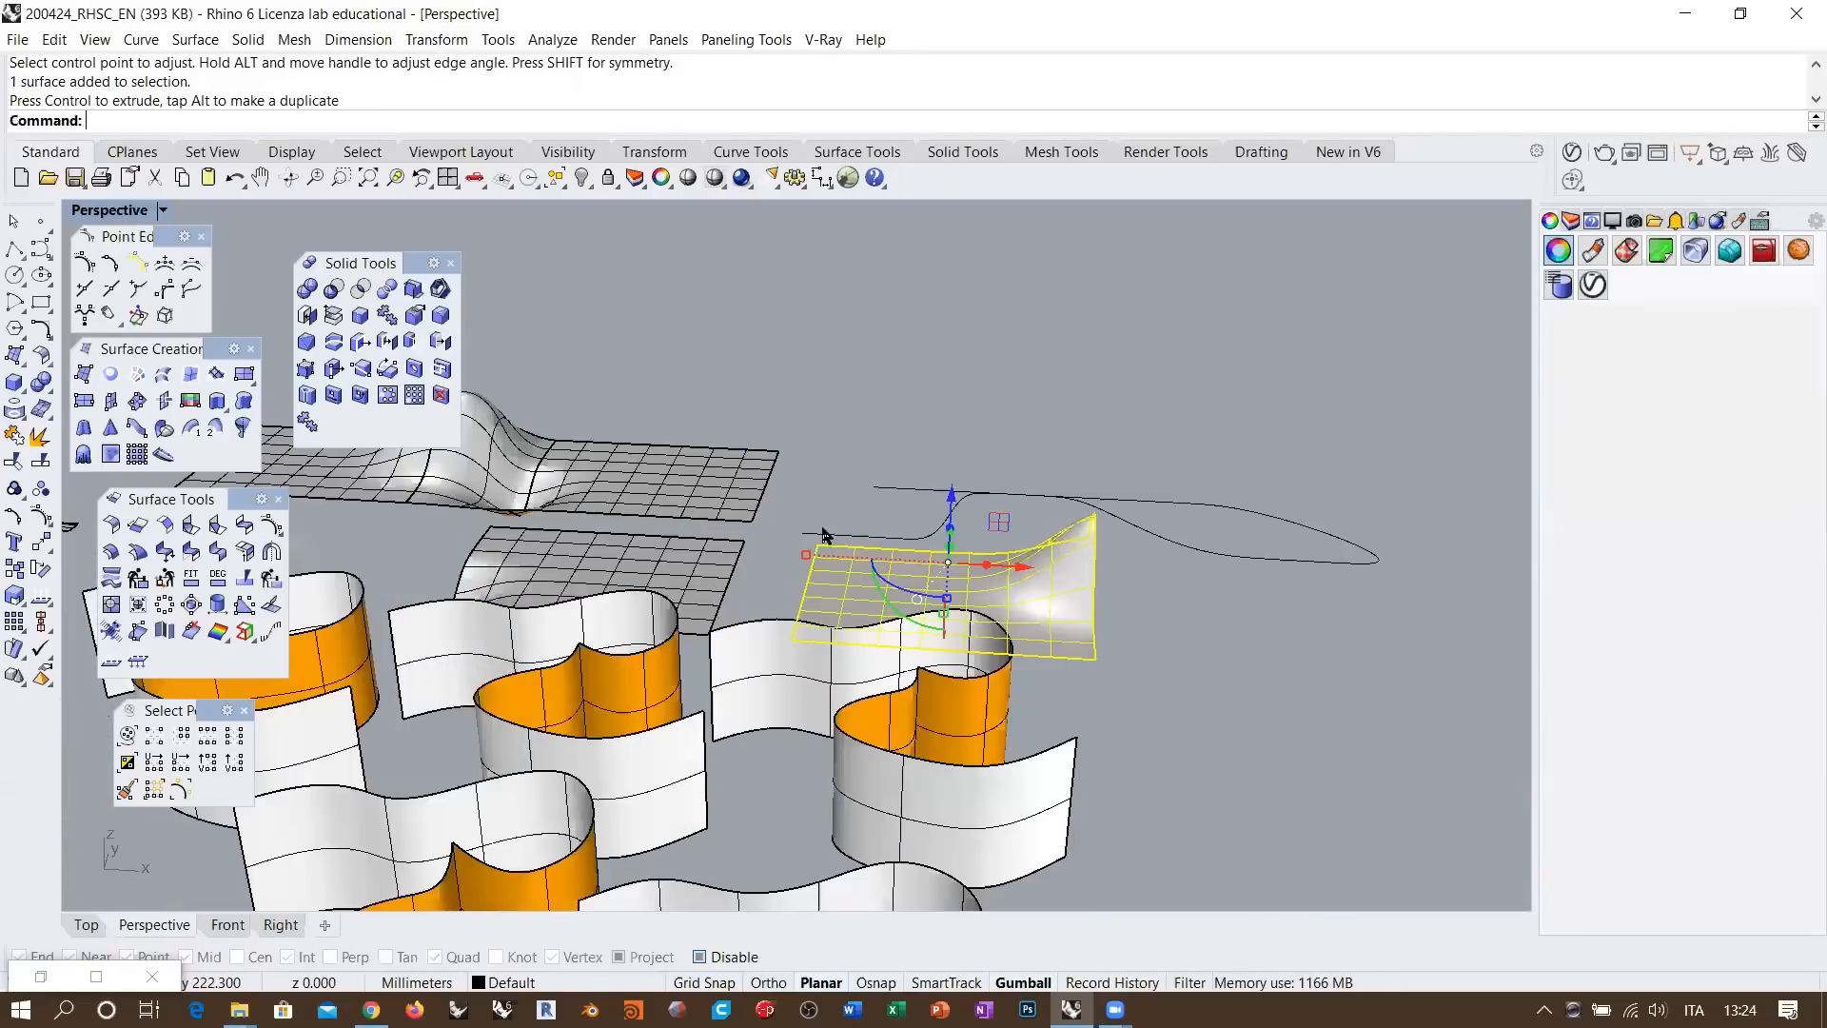
pyautogui.keyDown('shift'); pyautogui.moveTo(865, 599); pyautogui.dragTo(884, 637, button='right'); pyautogui.keyUp('shift')
# Raise the other lower surface vertically so the two separated surfaces lie at different heights
pyautogui.click(668, 622)
pyautogui.moveTo(667, 622); pyautogui.dragTo(633, 582, button='right')
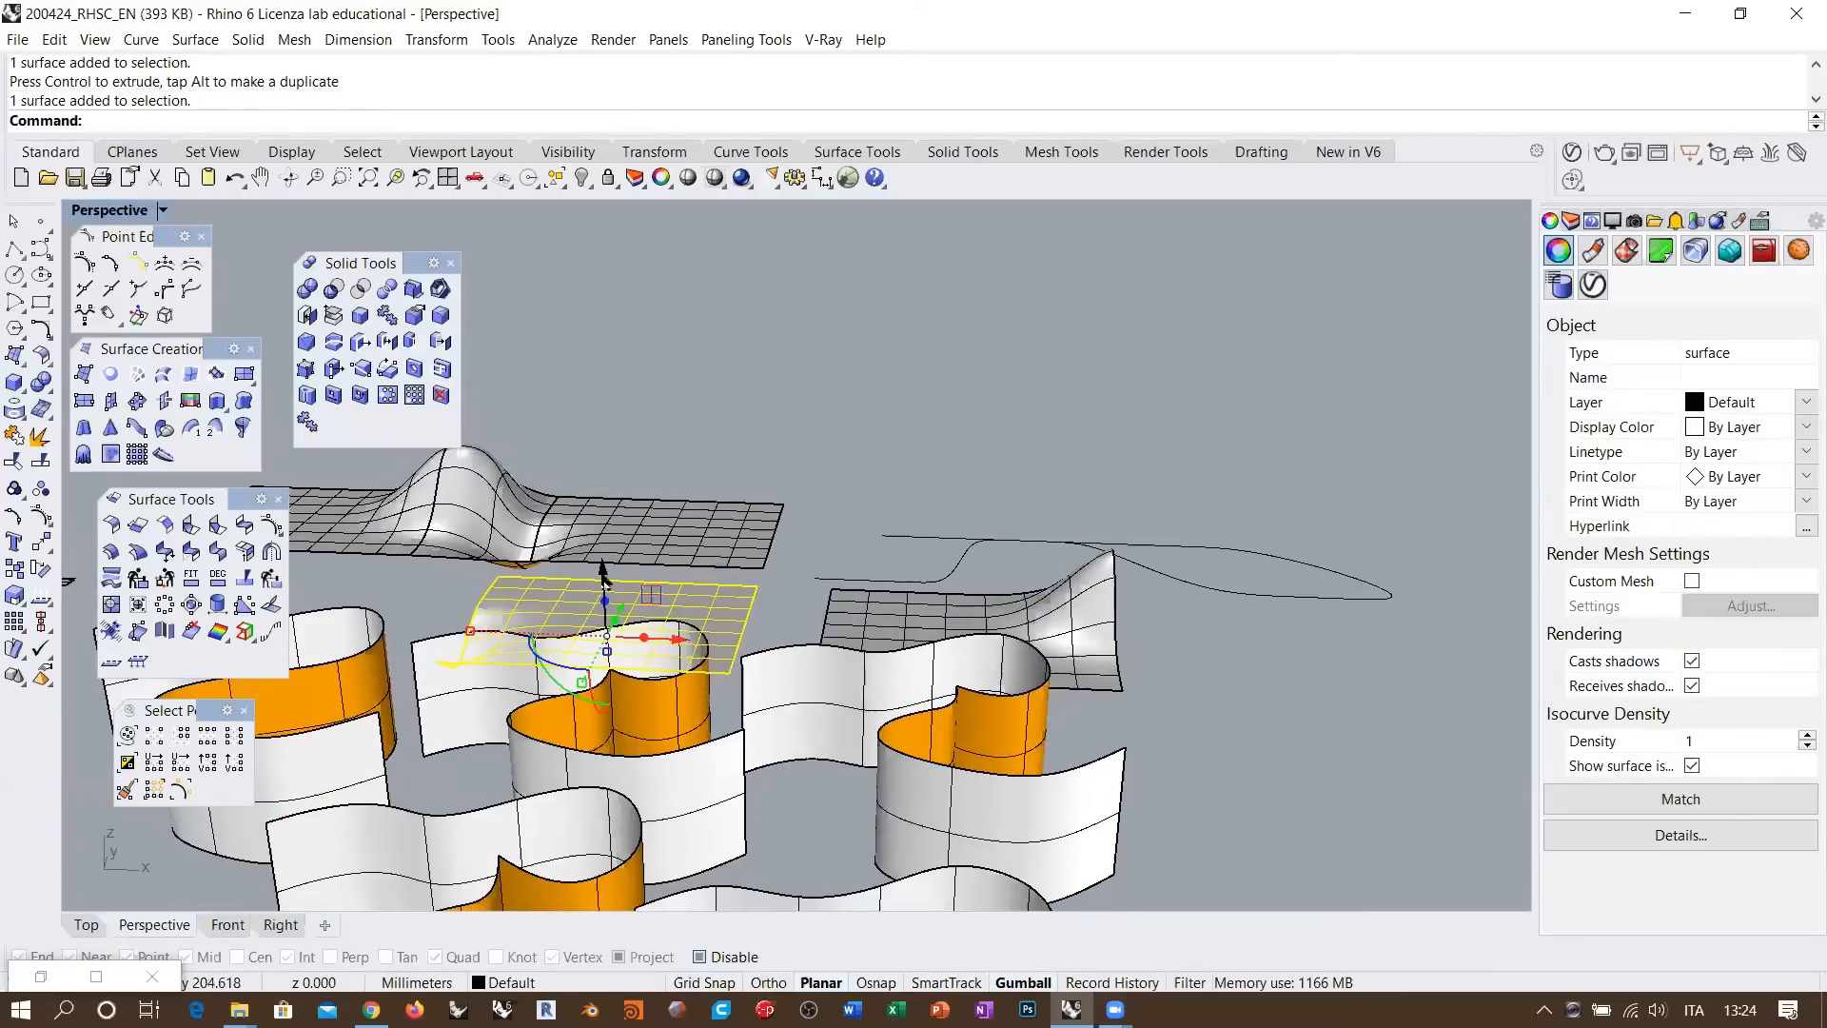
pyautogui.moveTo(603, 572); pyautogui.dragTo(598, 472)
pyautogui.click(861, 460)
pyautogui.moveTo(860, 460); pyautogui.dragTo(826, 563, button='right')
pyautogui.scroll(4, 826, 607)
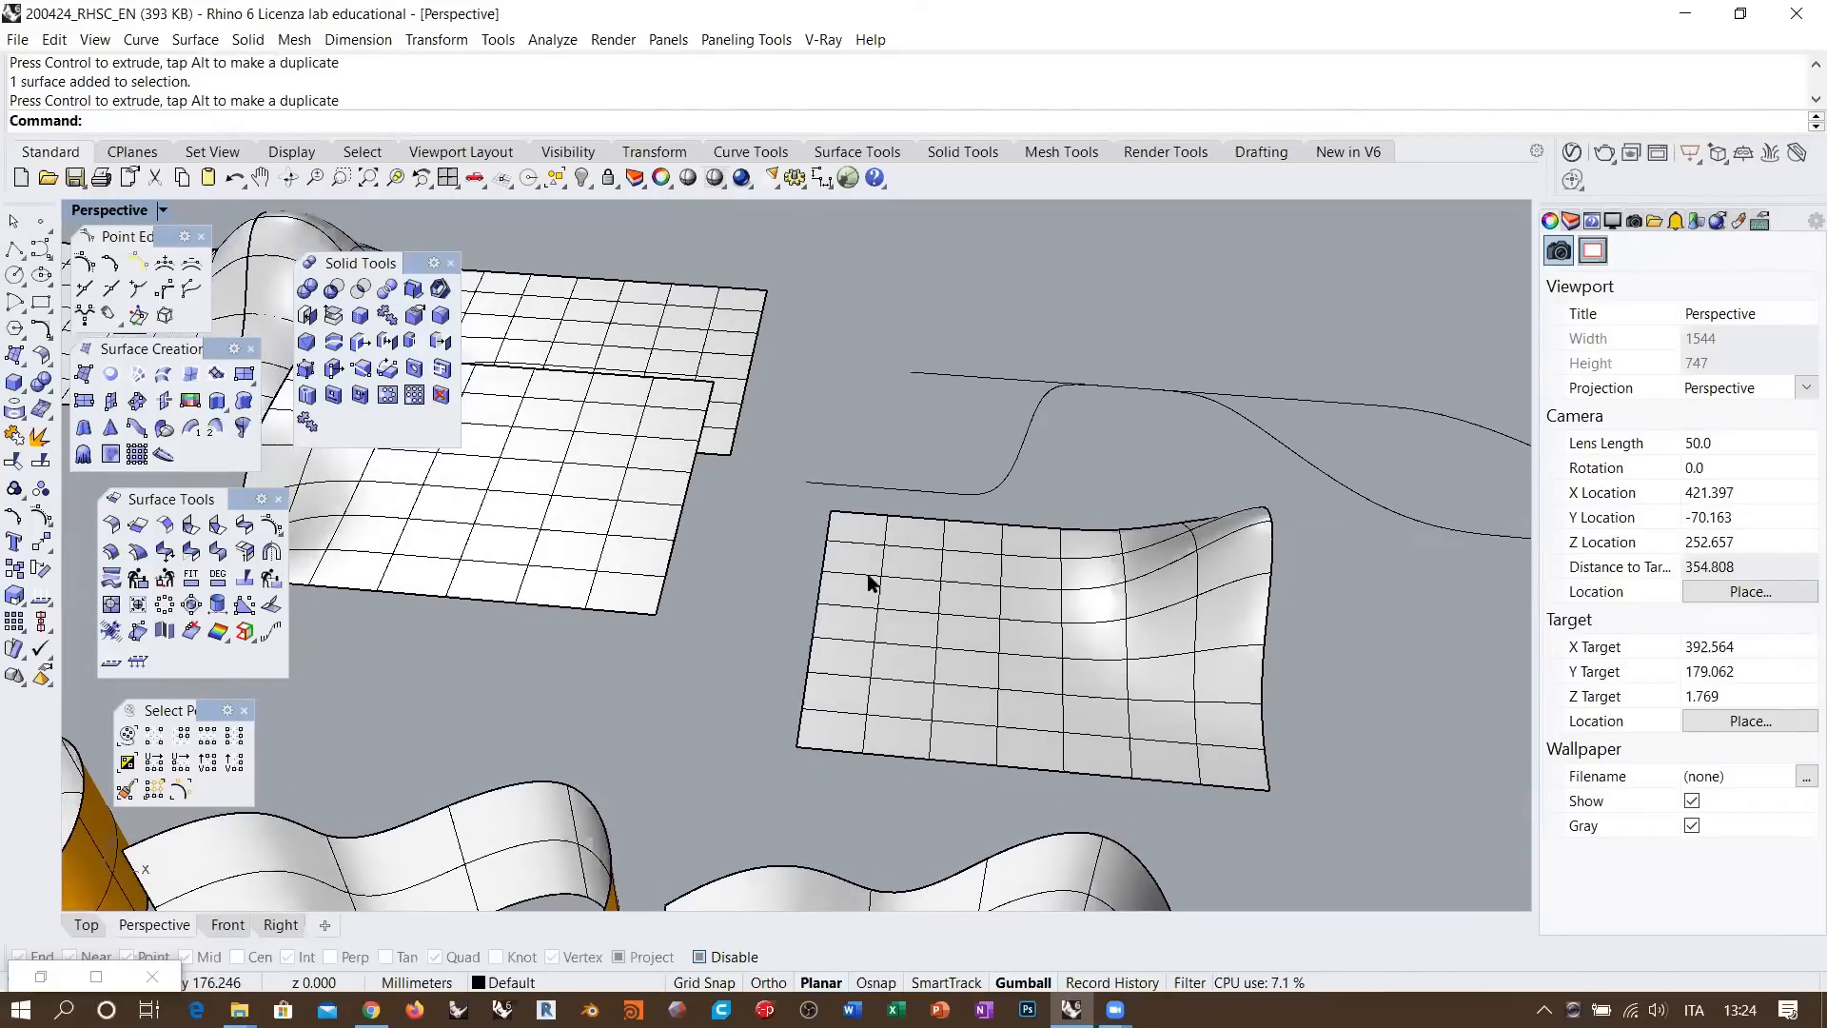
# Select the upper strip's two outer surfaces and its middle blend to examine how the three surfaces connect
pyautogui.scroll(-6, 1008, 590)
pyautogui.moveTo(628, 473); pyautogui.dragTo(685, 546, button='right')
pyautogui.keyDown('shift'); pyautogui.moveTo(588, 442); pyautogui.dragTo(727, 491, button='right'); pyautogui.keyUp('shift')
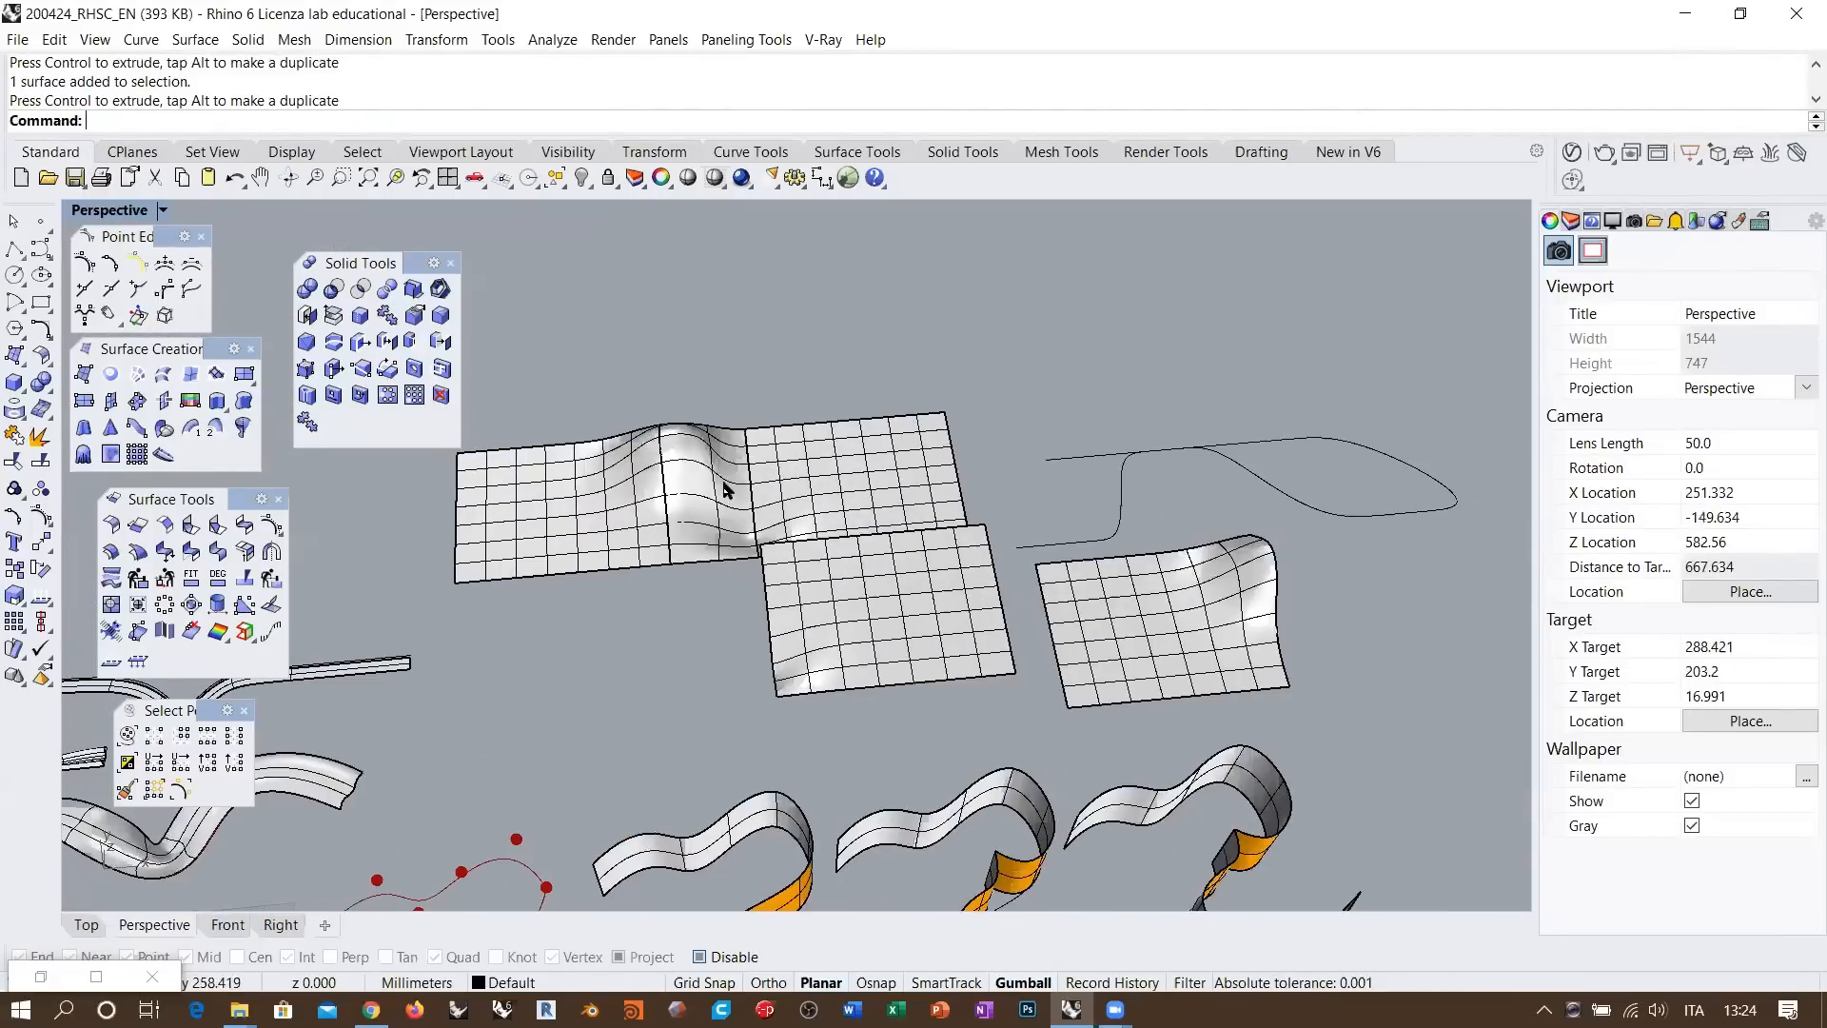
pyautogui.click(645, 505)
pyautogui.keyDown('shift'); pyautogui.click(702, 480); pyautogui.keyUp('shift')
pyautogui.keyDown('shift'); pyautogui.click(807, 474); pyautogui.keyUp('shift')
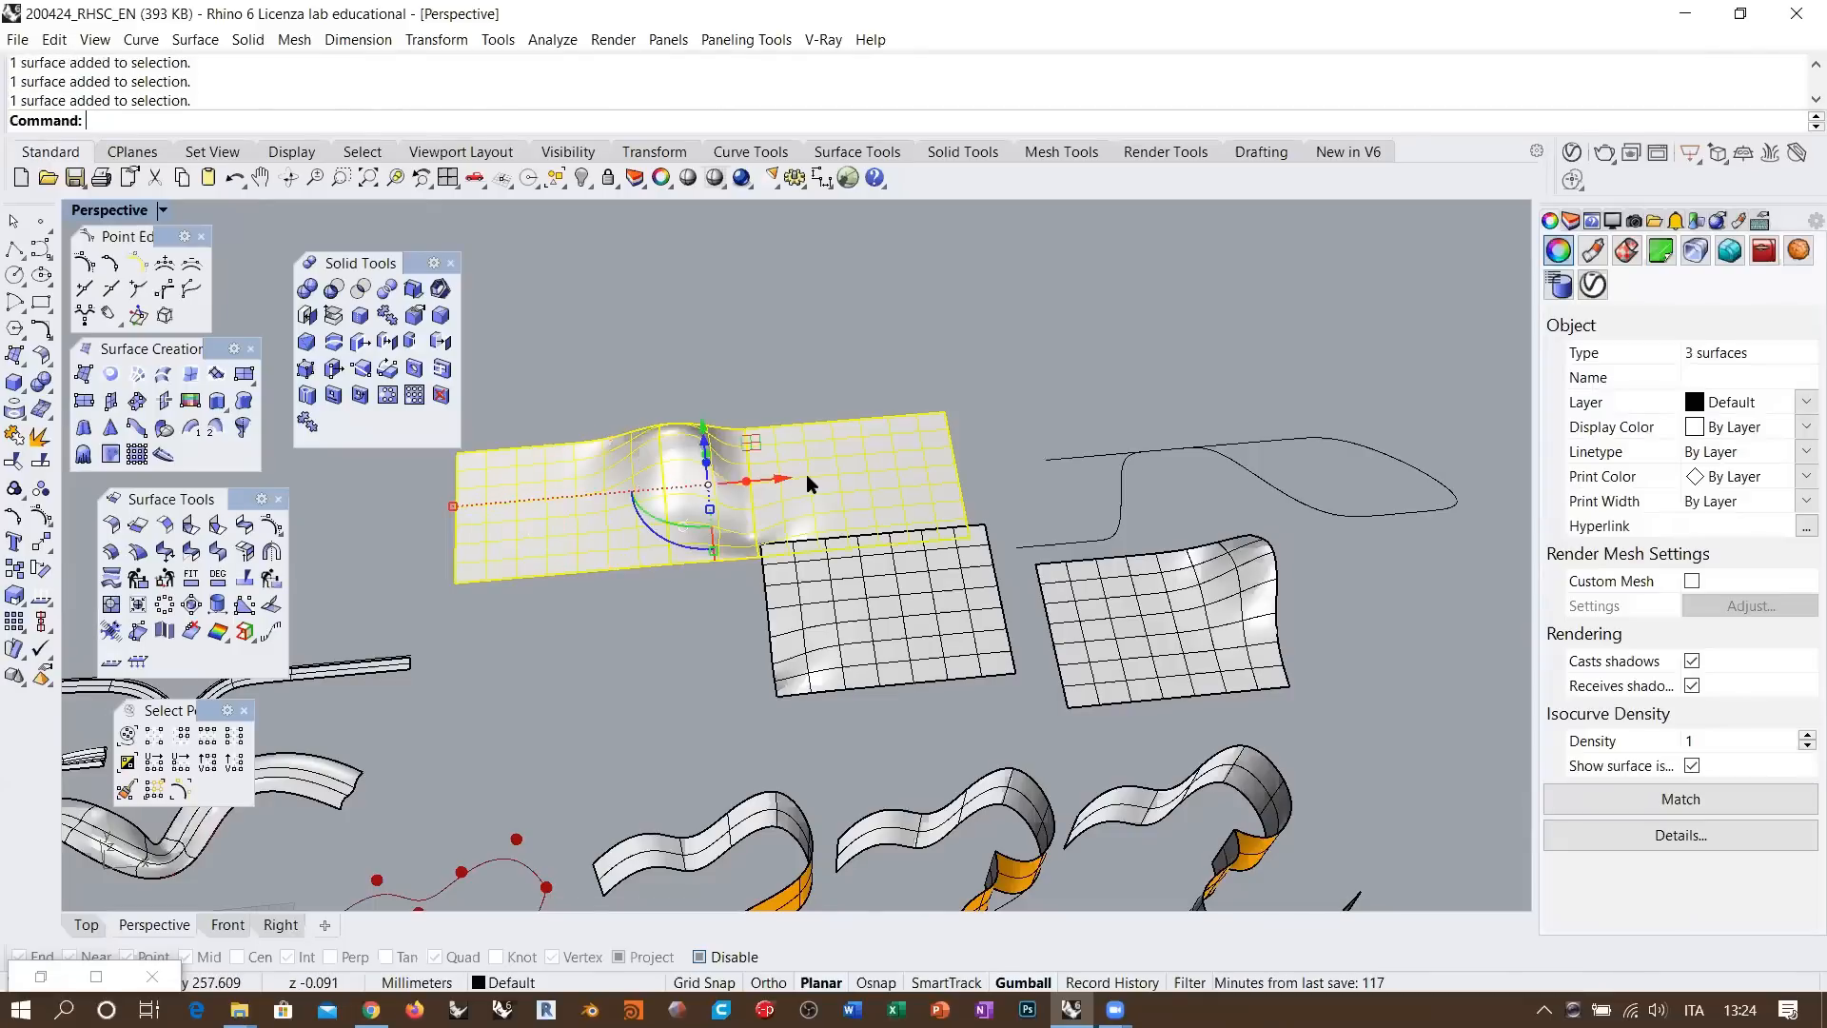
pyautogui.moveTo(775, 499); pyautogui.dragTo(700, 462, button='right')
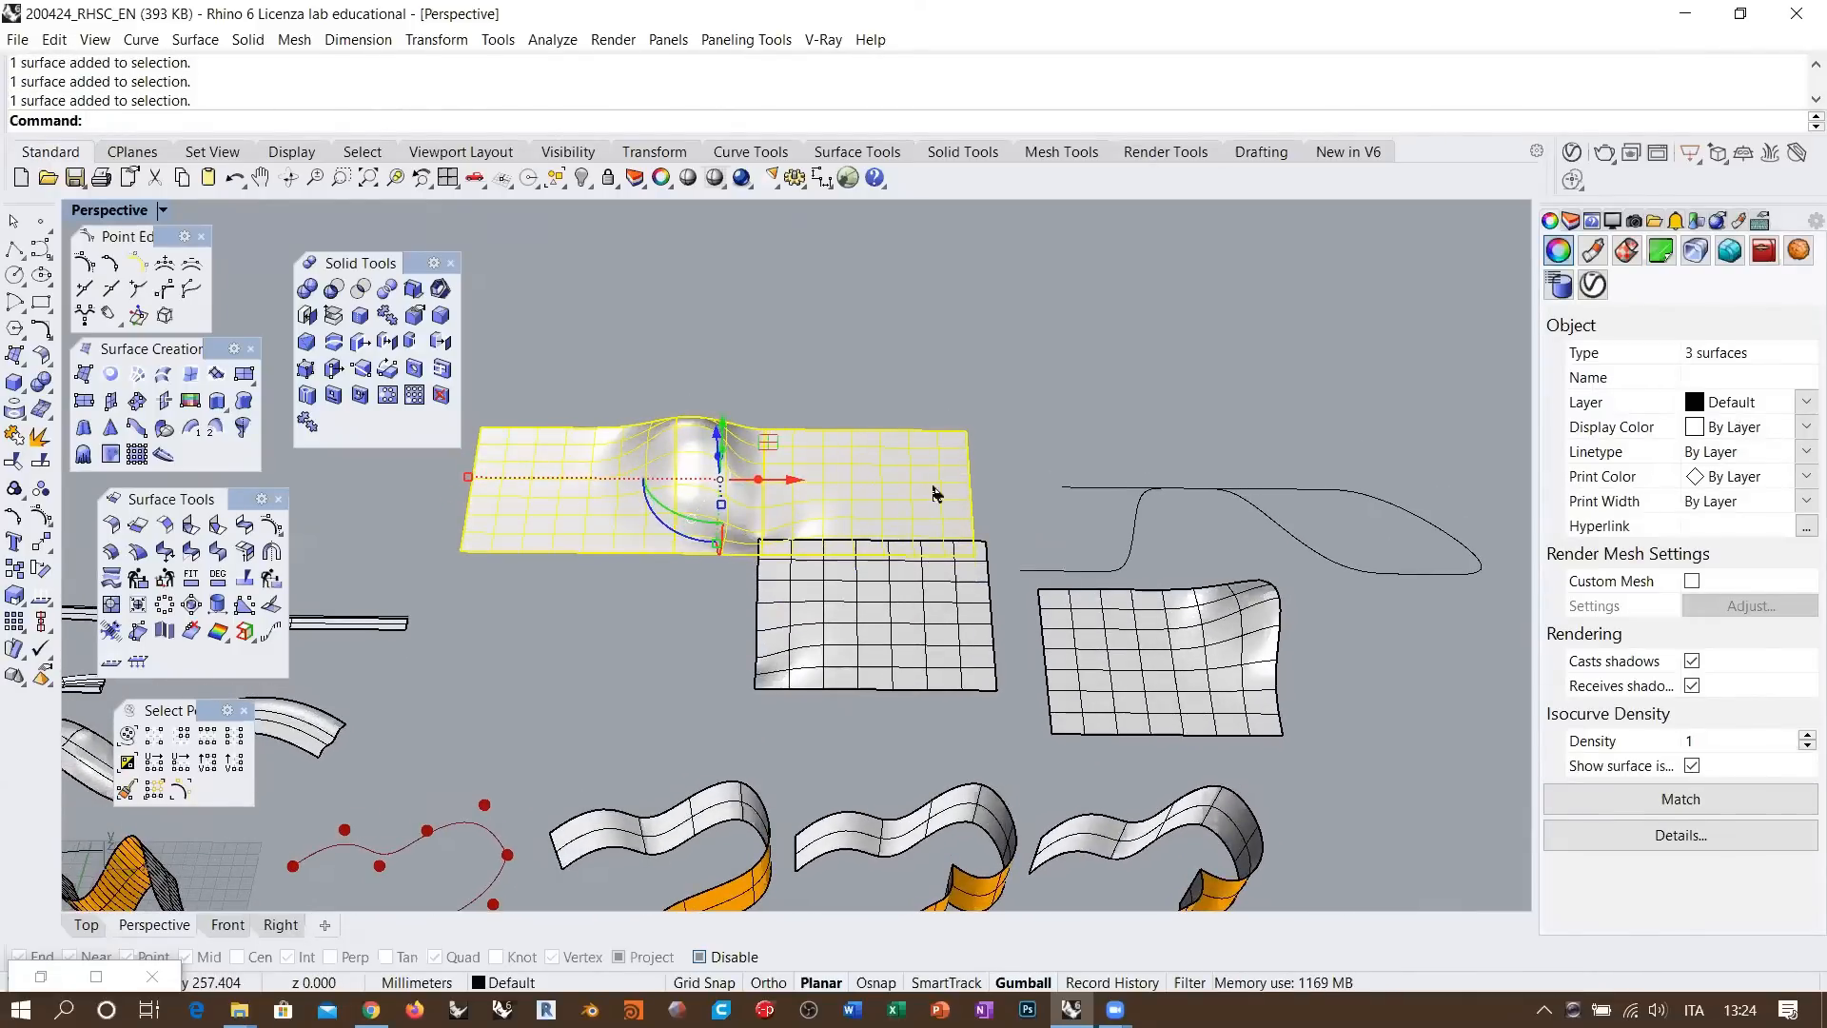
pyautogui.press('Escape')
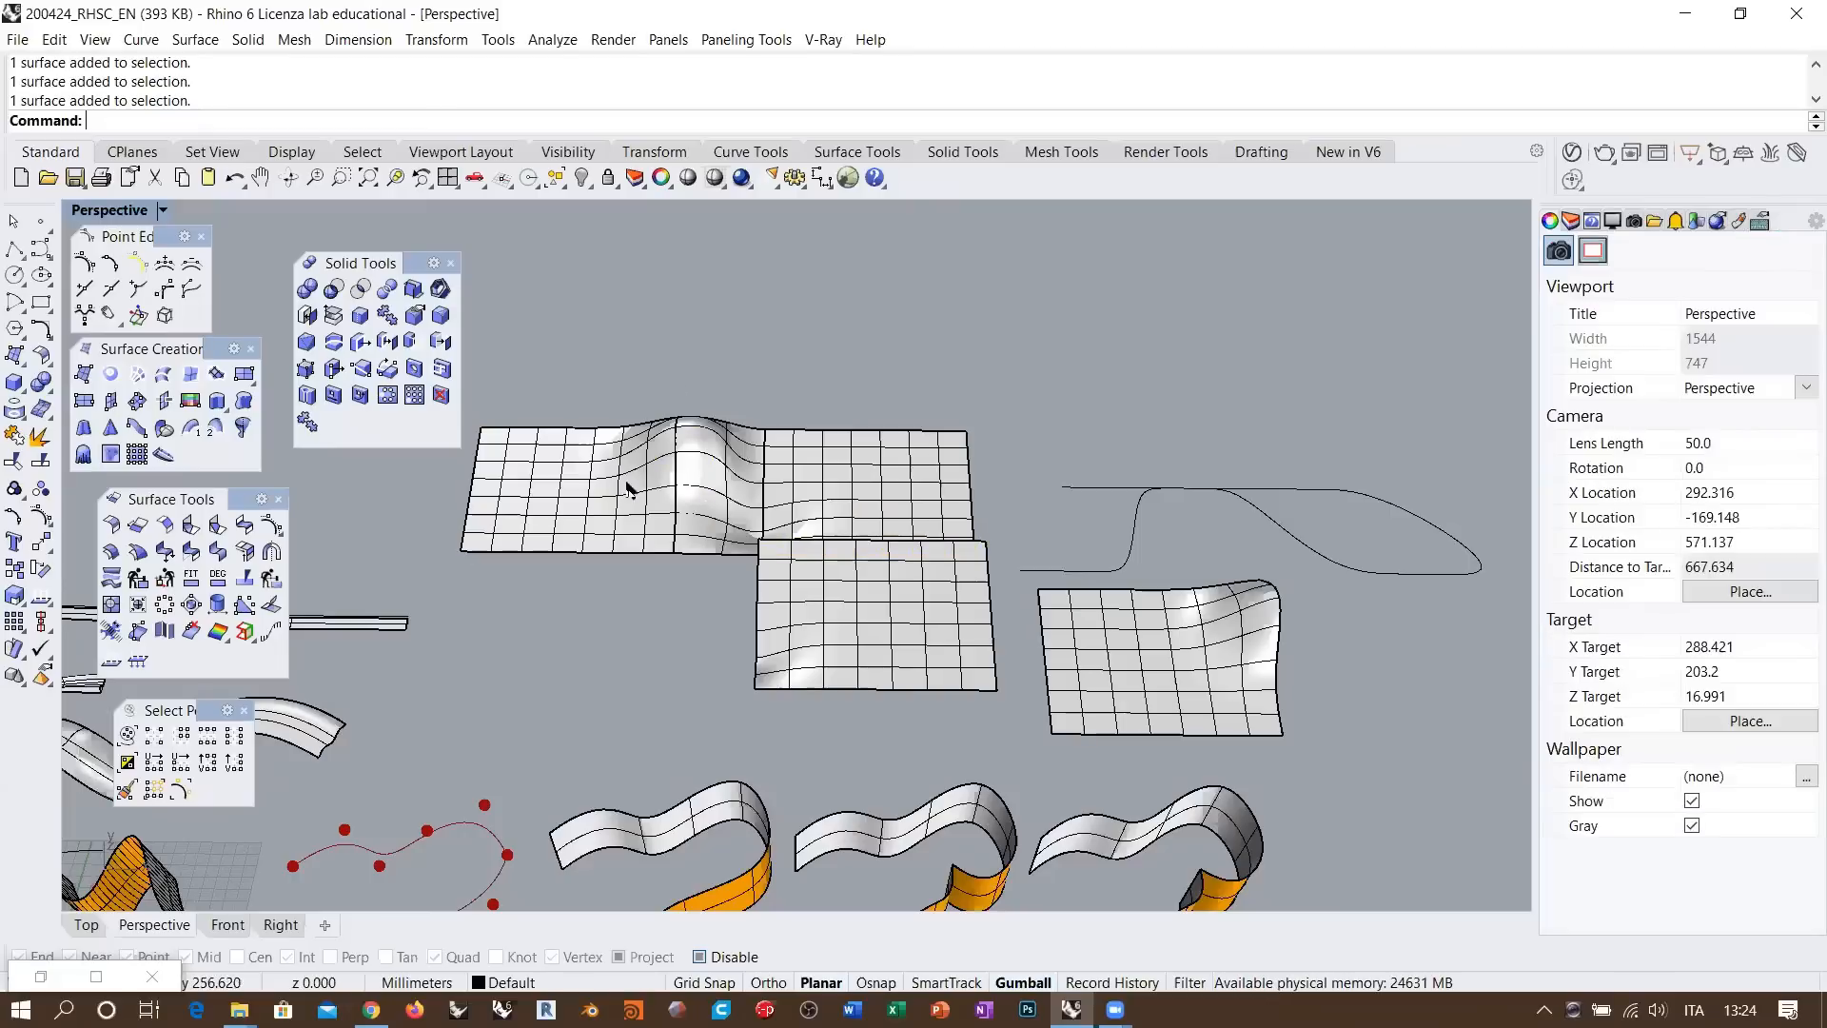
pyautogui.click(625, 482)
pyautogui.click(697, 461)
pyautogui.click(826, 487)
pyautogui.press('Escape')
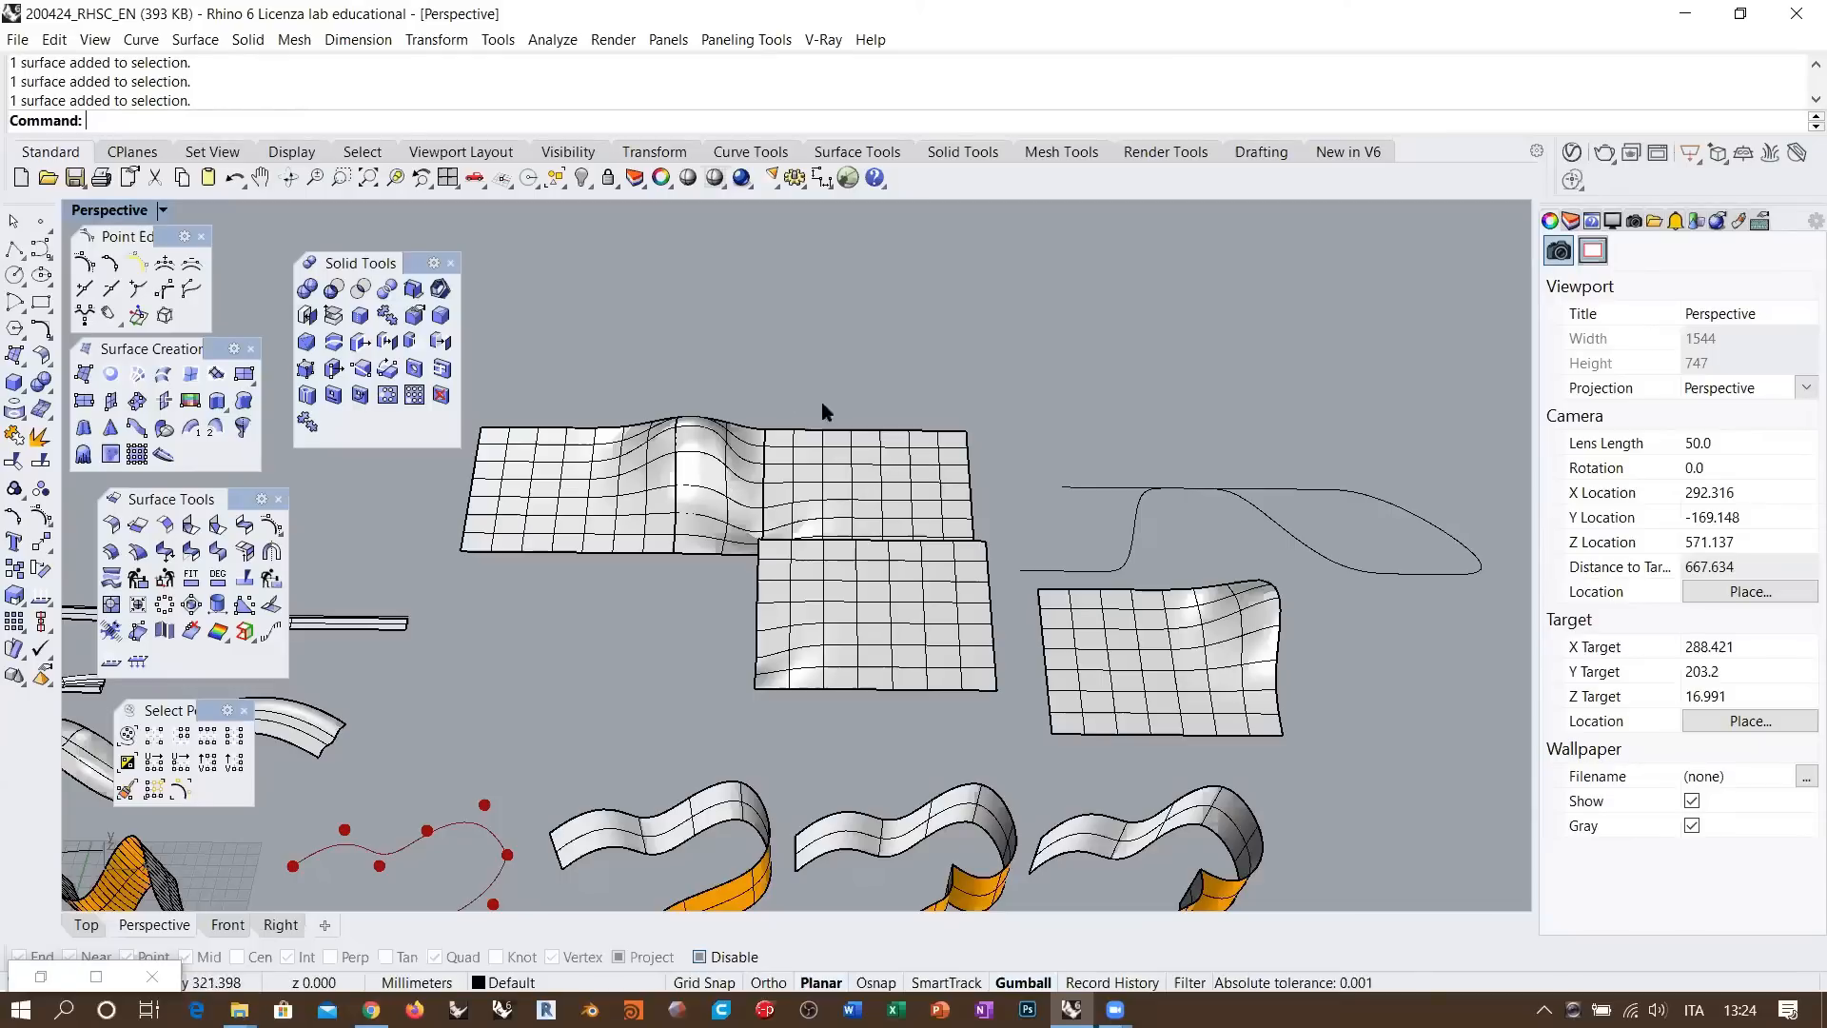
# Select the raised surface and the relocated surface to examine the offset and gap between them
pyautogui.moveTo(780, 485); pyautogui.dragTo(785, 423, button='right')
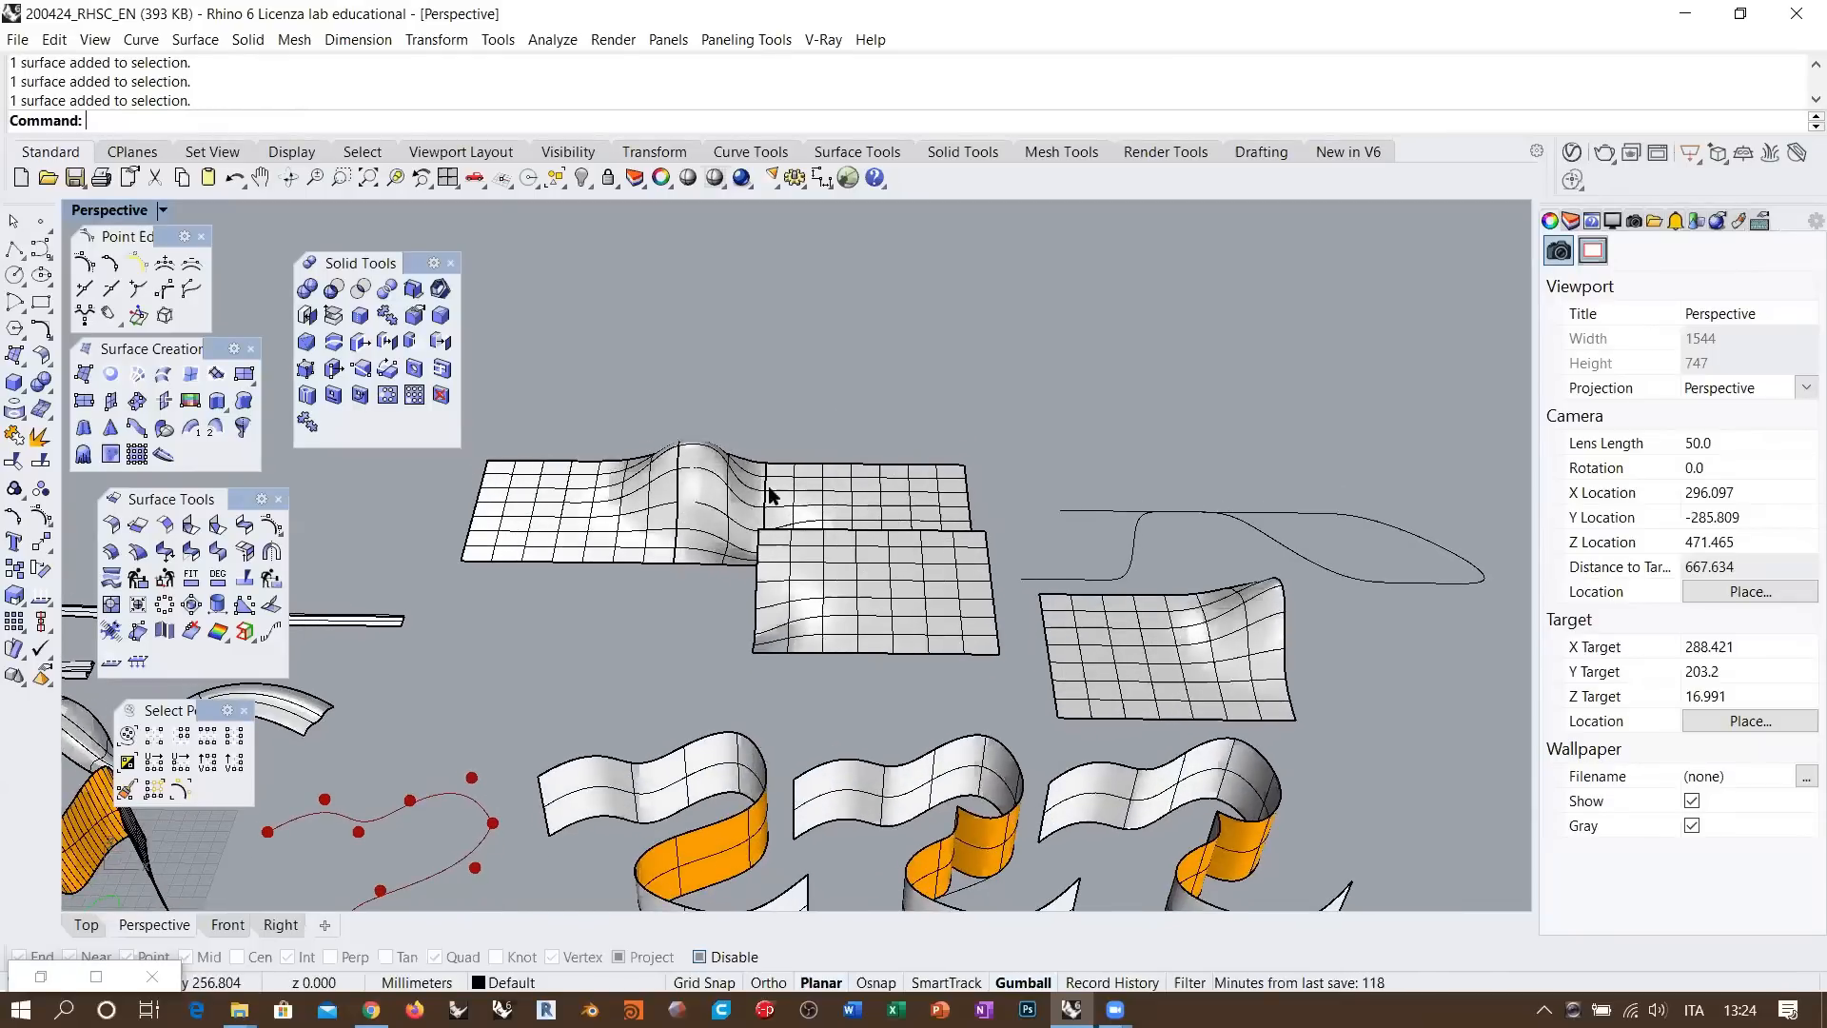
pyautogui.keyDown('shift'); pyautogui.moveTo(946, 606); pyautogui.dragTo(791, 551, button='right'); pyautogui.keyUp('shift')
pyautogui.scroll(6, 722, 545)
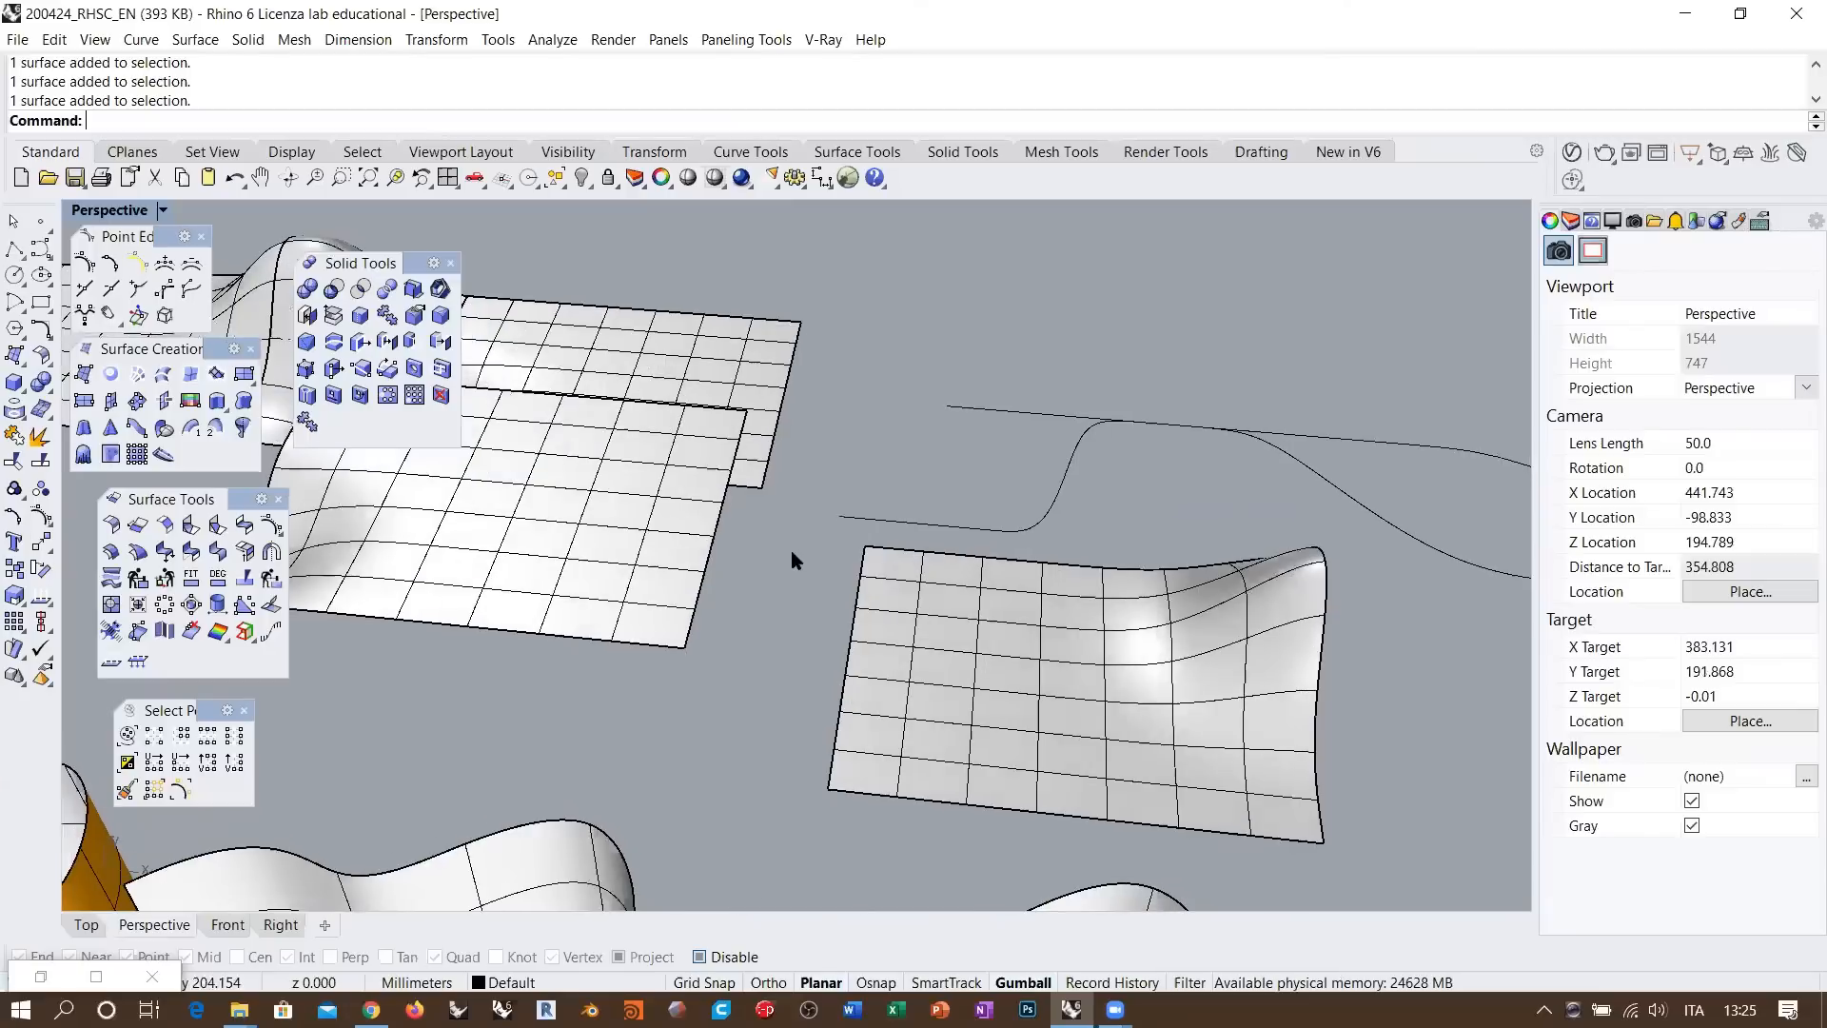
pyautogui.click(583, 534)
pyautogui.keyDown('shift'); pyautogui.click(1007, 631); pyautogui.keyUp('shift')
pyautogui.click(921, 445)
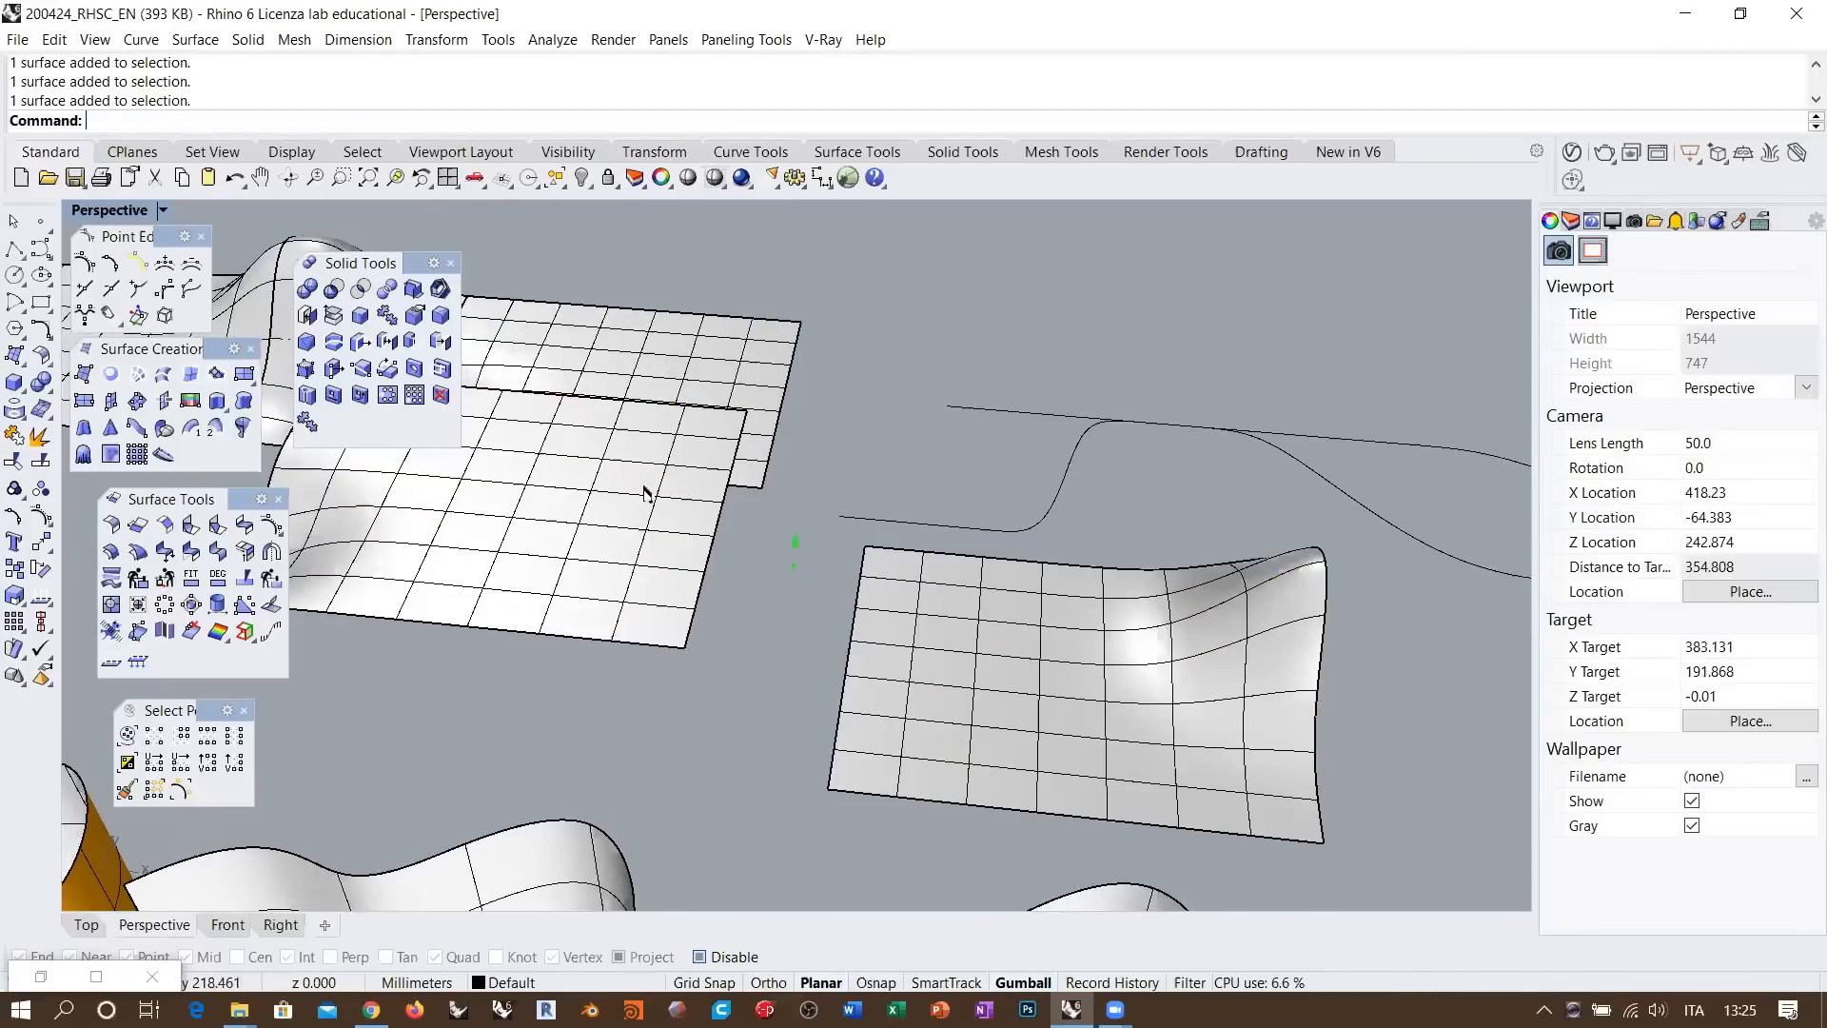
# Start a surface blend between the facing edges of the raised and relocated surfaces, with Curvature continuity on both edges
pyautogui.moveTo(647, 490); pyautogui.dragTo(712, 340, button='right')
pyautogui.moveTo(802, 494); pyautogui.dragTo(723, 481, button='right')
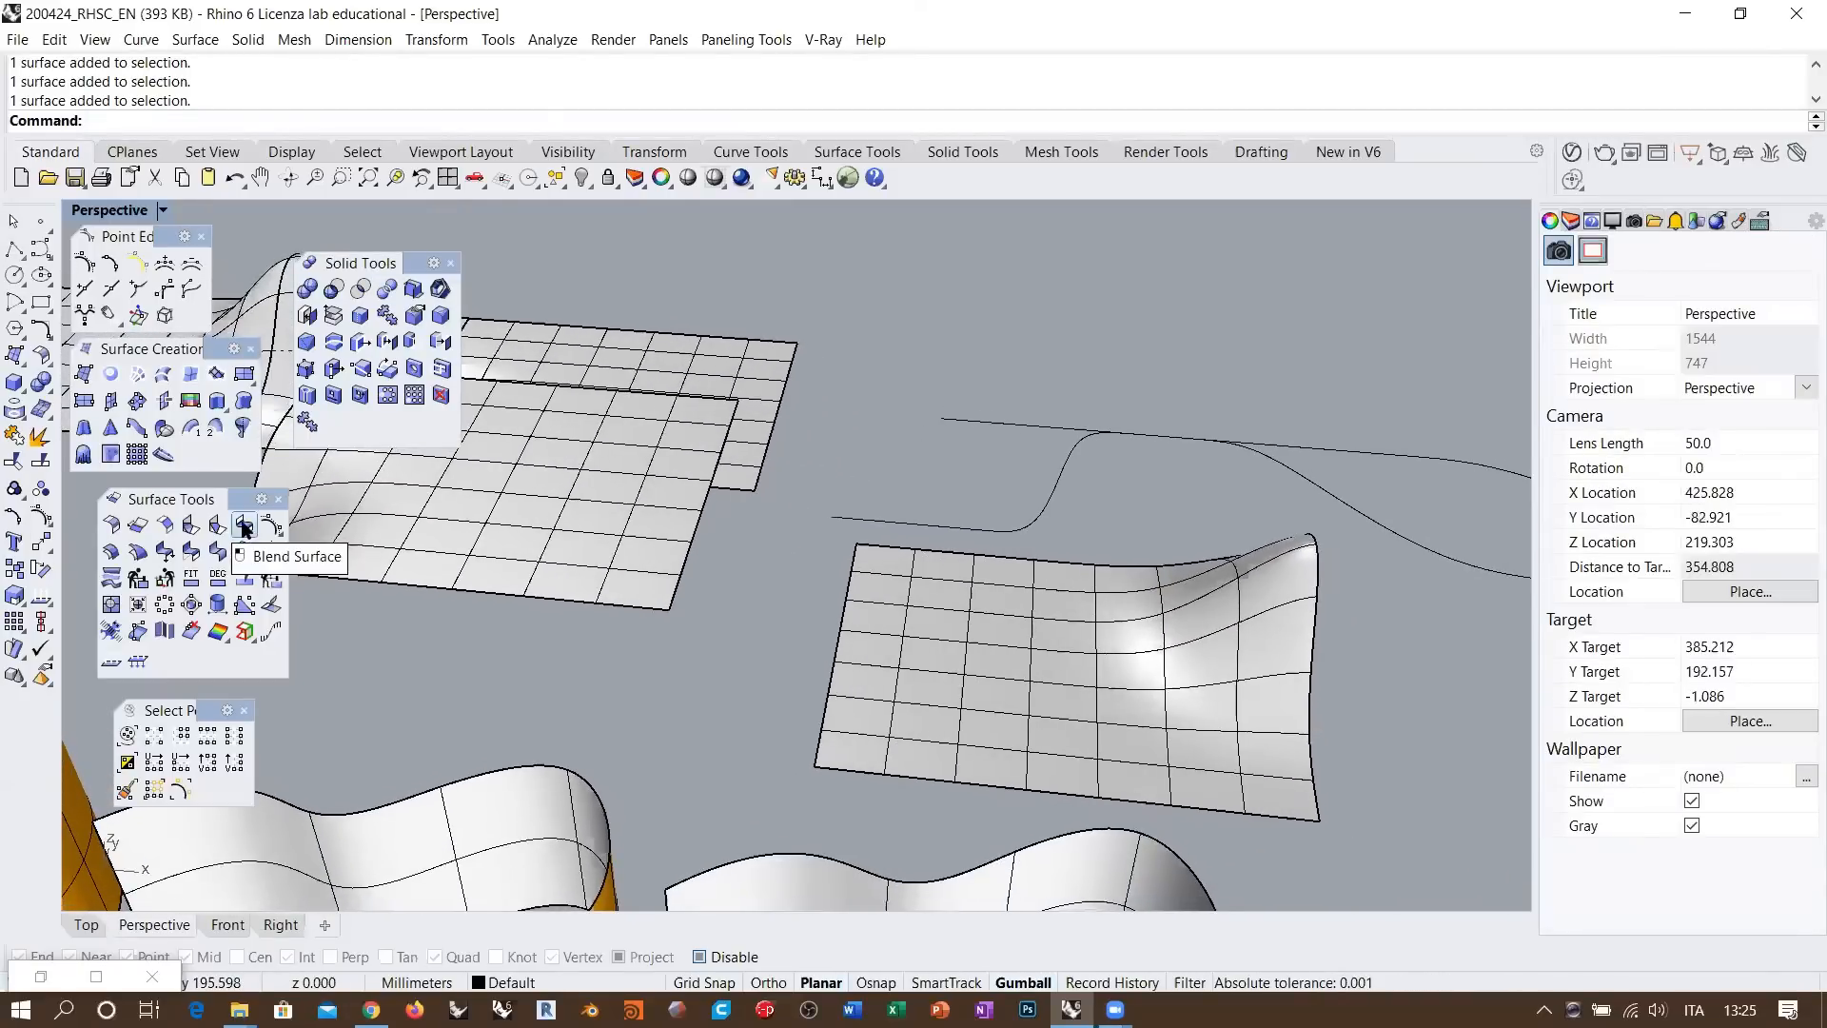
pyautogui.click(245, 526)
pyautogui.click(678, 585)
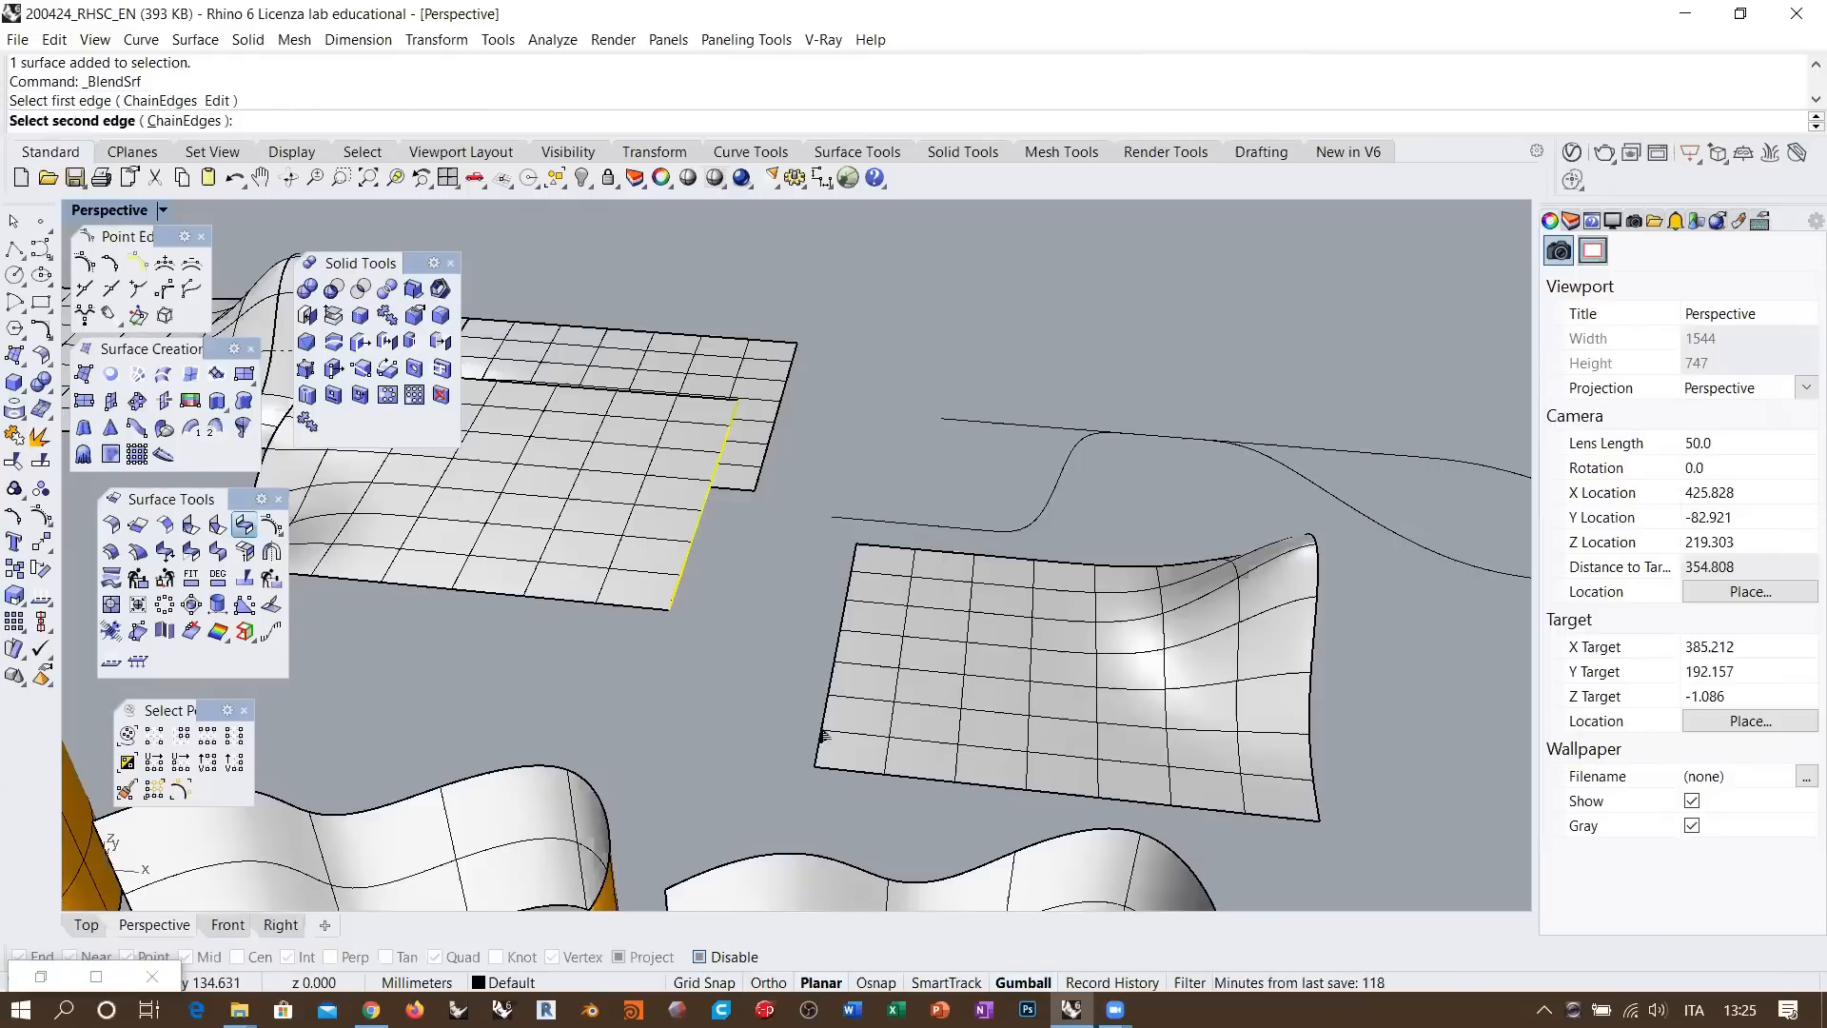
pyautogui.click(819, 728)
pyautogui.click(1299, 744)
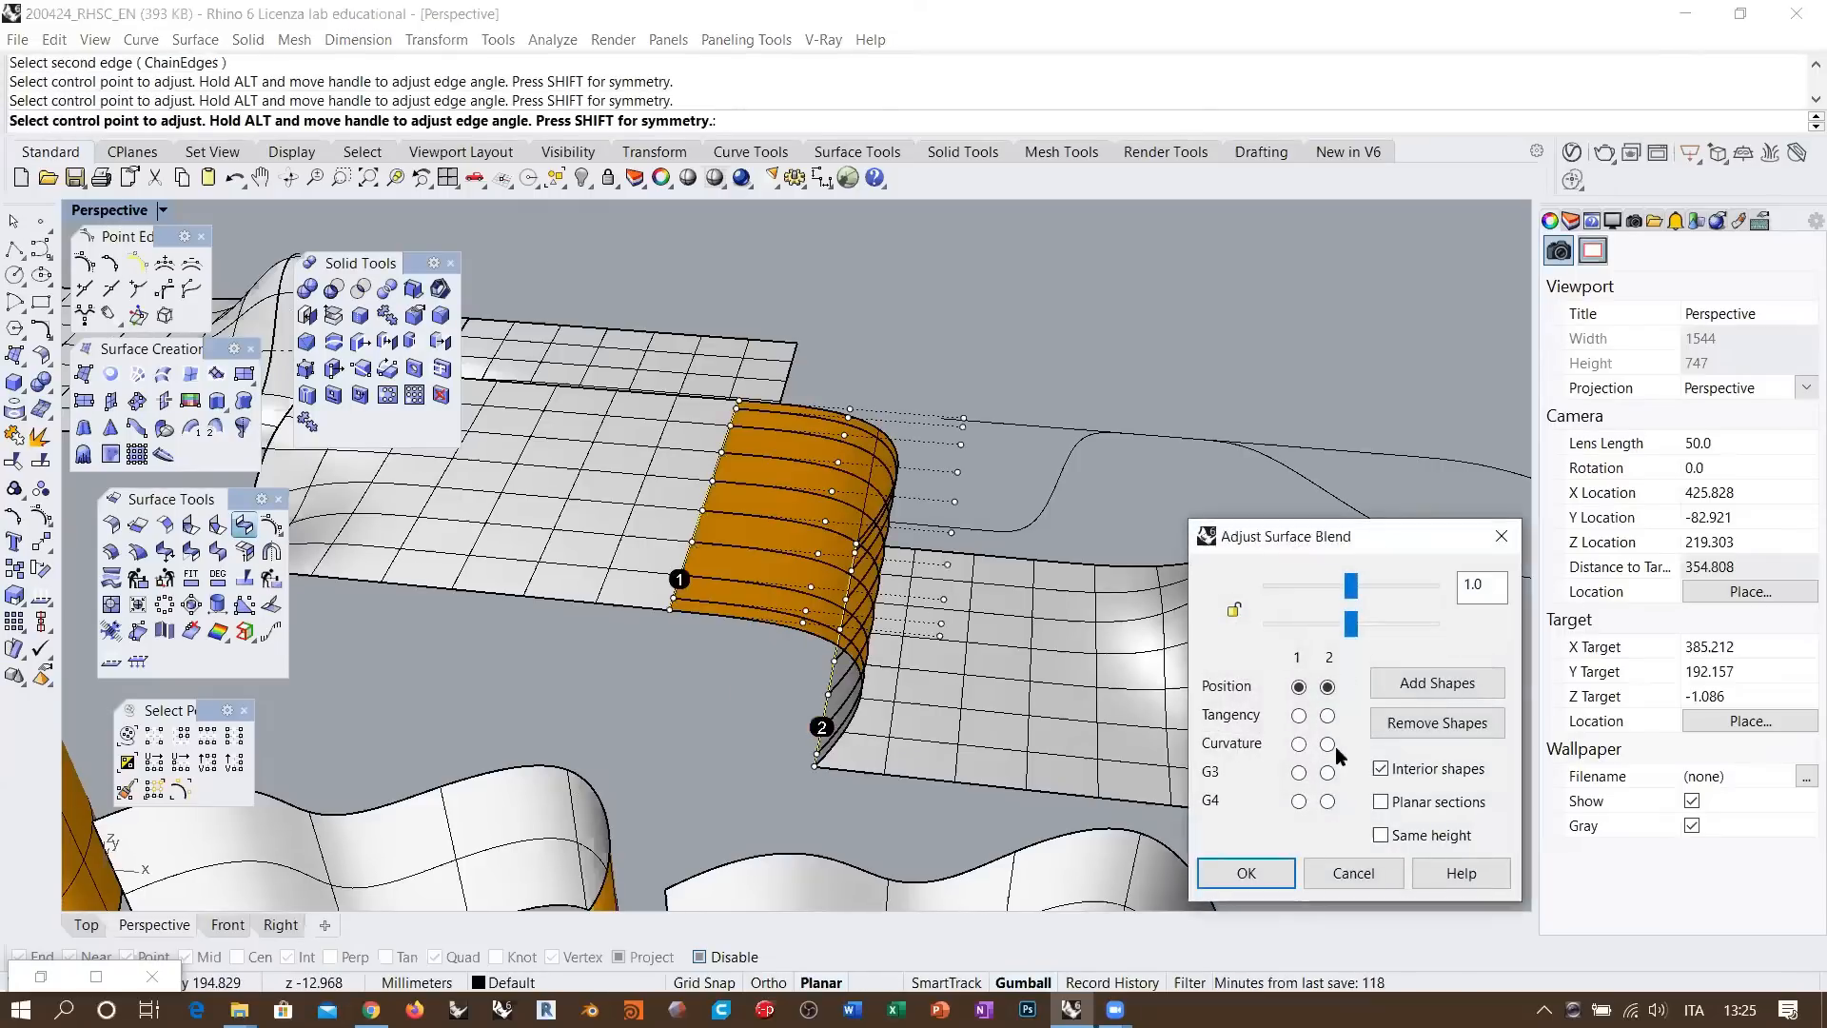
pyautogui.click(1328, 746)
# Set the blend's bulge values to 2.639 and 2.297 and turn off its interior shapes
pyautogui.keyDown('shift'); pyautogui.moveTo(846, 649); pyautogui.dragTo(763, 593, button='right'); pyautogui.keyUp('shift')
pyautogui.moveTo(763, 593); pyautogui.dragTo(799, 575, button='right')
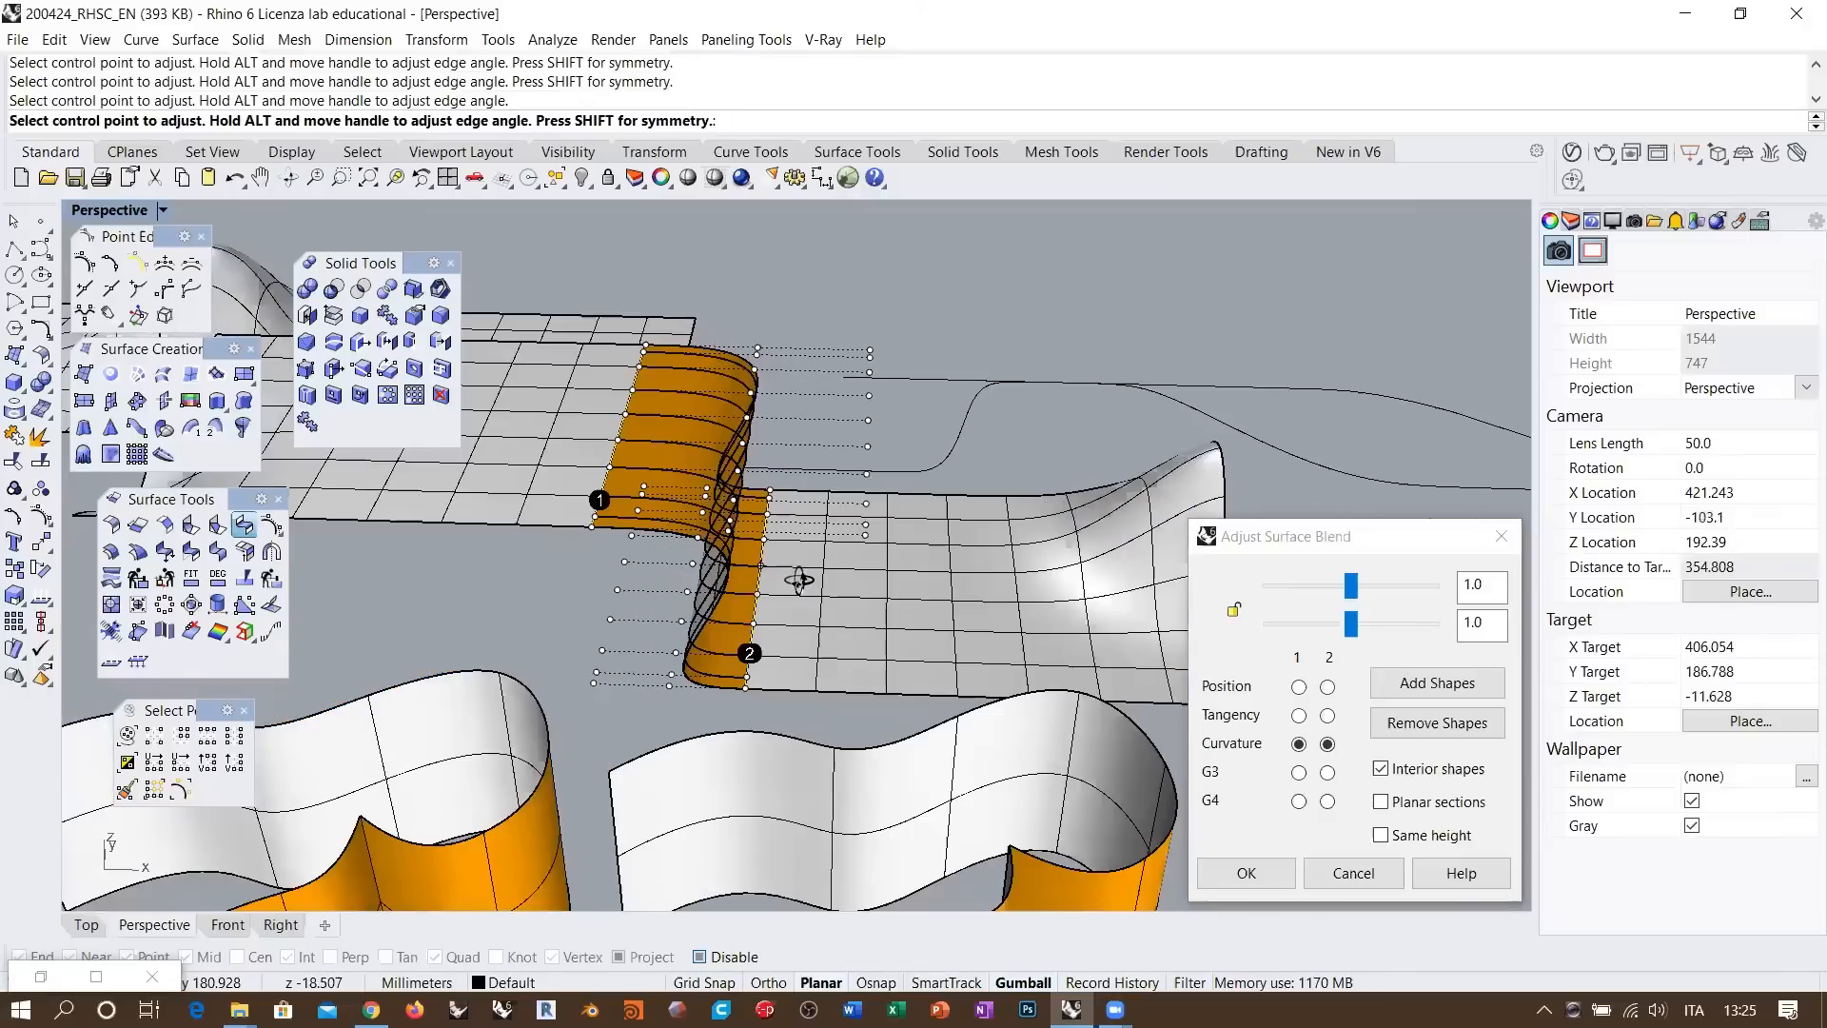
pyautogui.moveTo(1351, 587); pyautogui.dragTo(1402, 628)
pyautogui.moveTo(1131, 592); pyautogui.dragTo(962, 460, button='right')
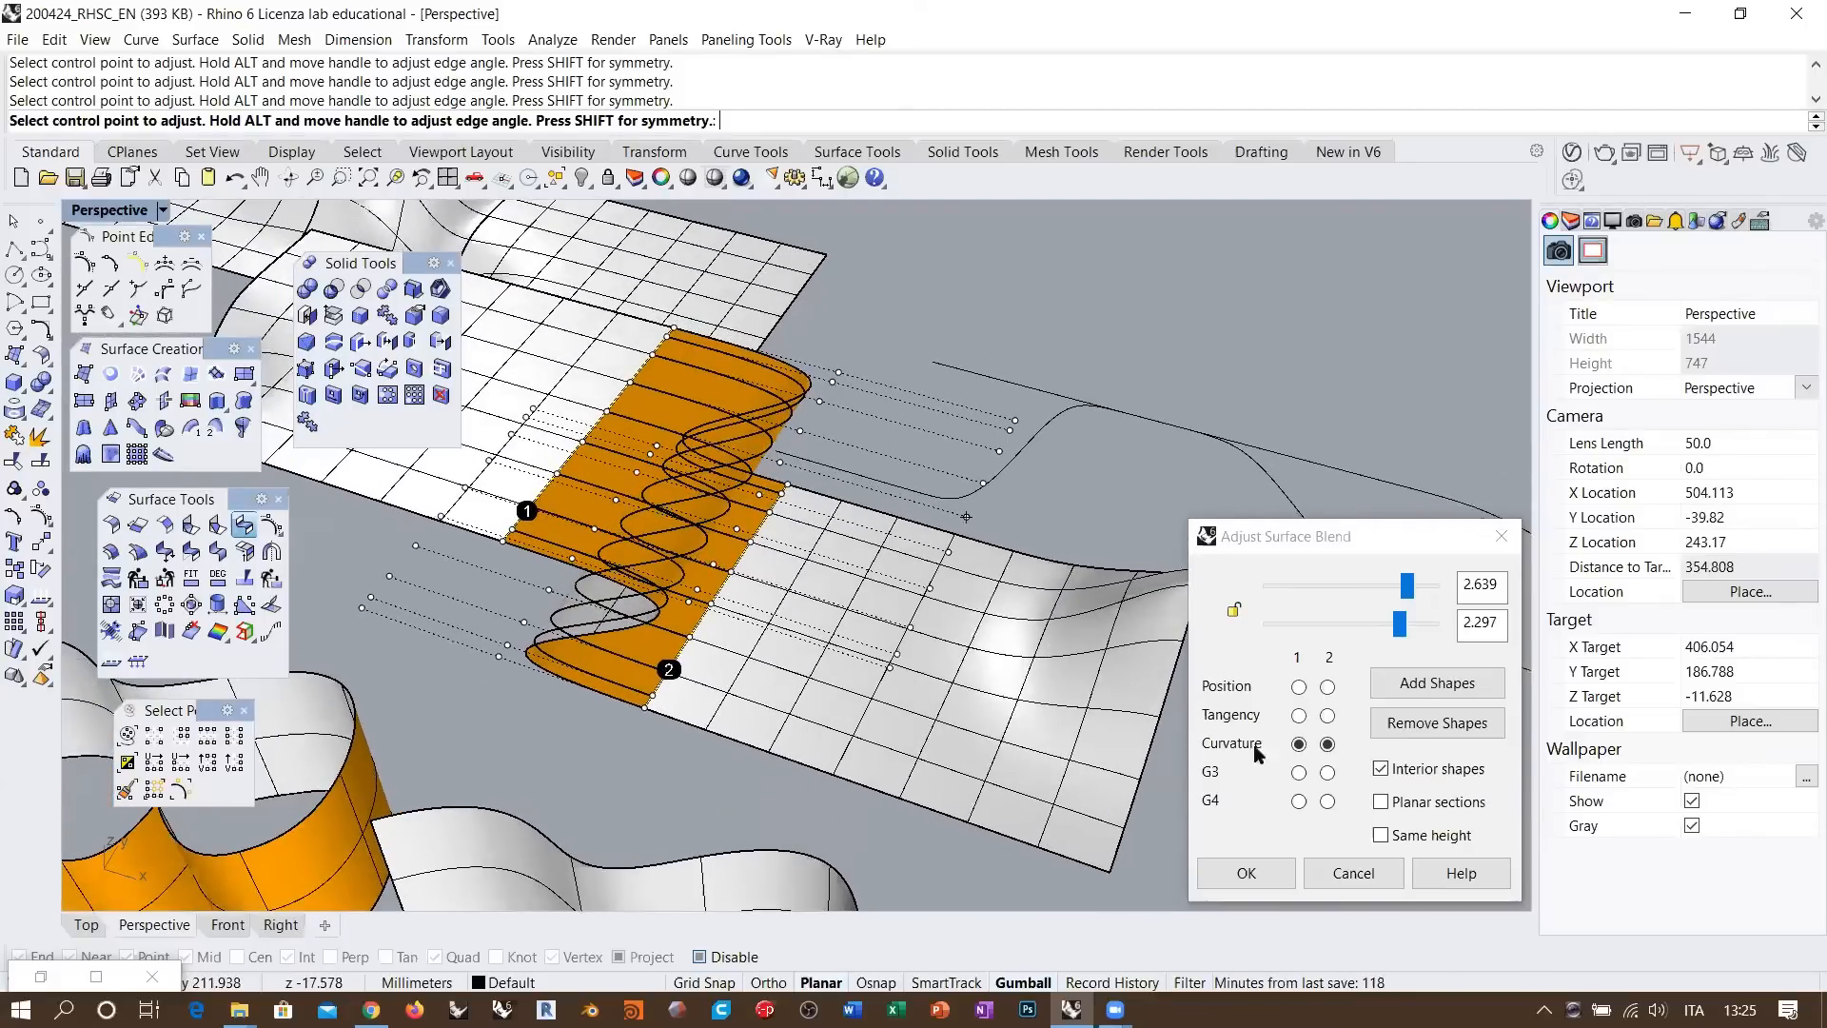
pyautogui.click(1380, 769)
pyautogui.moveTo(723, 571); pyautogui.dragTo(609, 506, button='right')
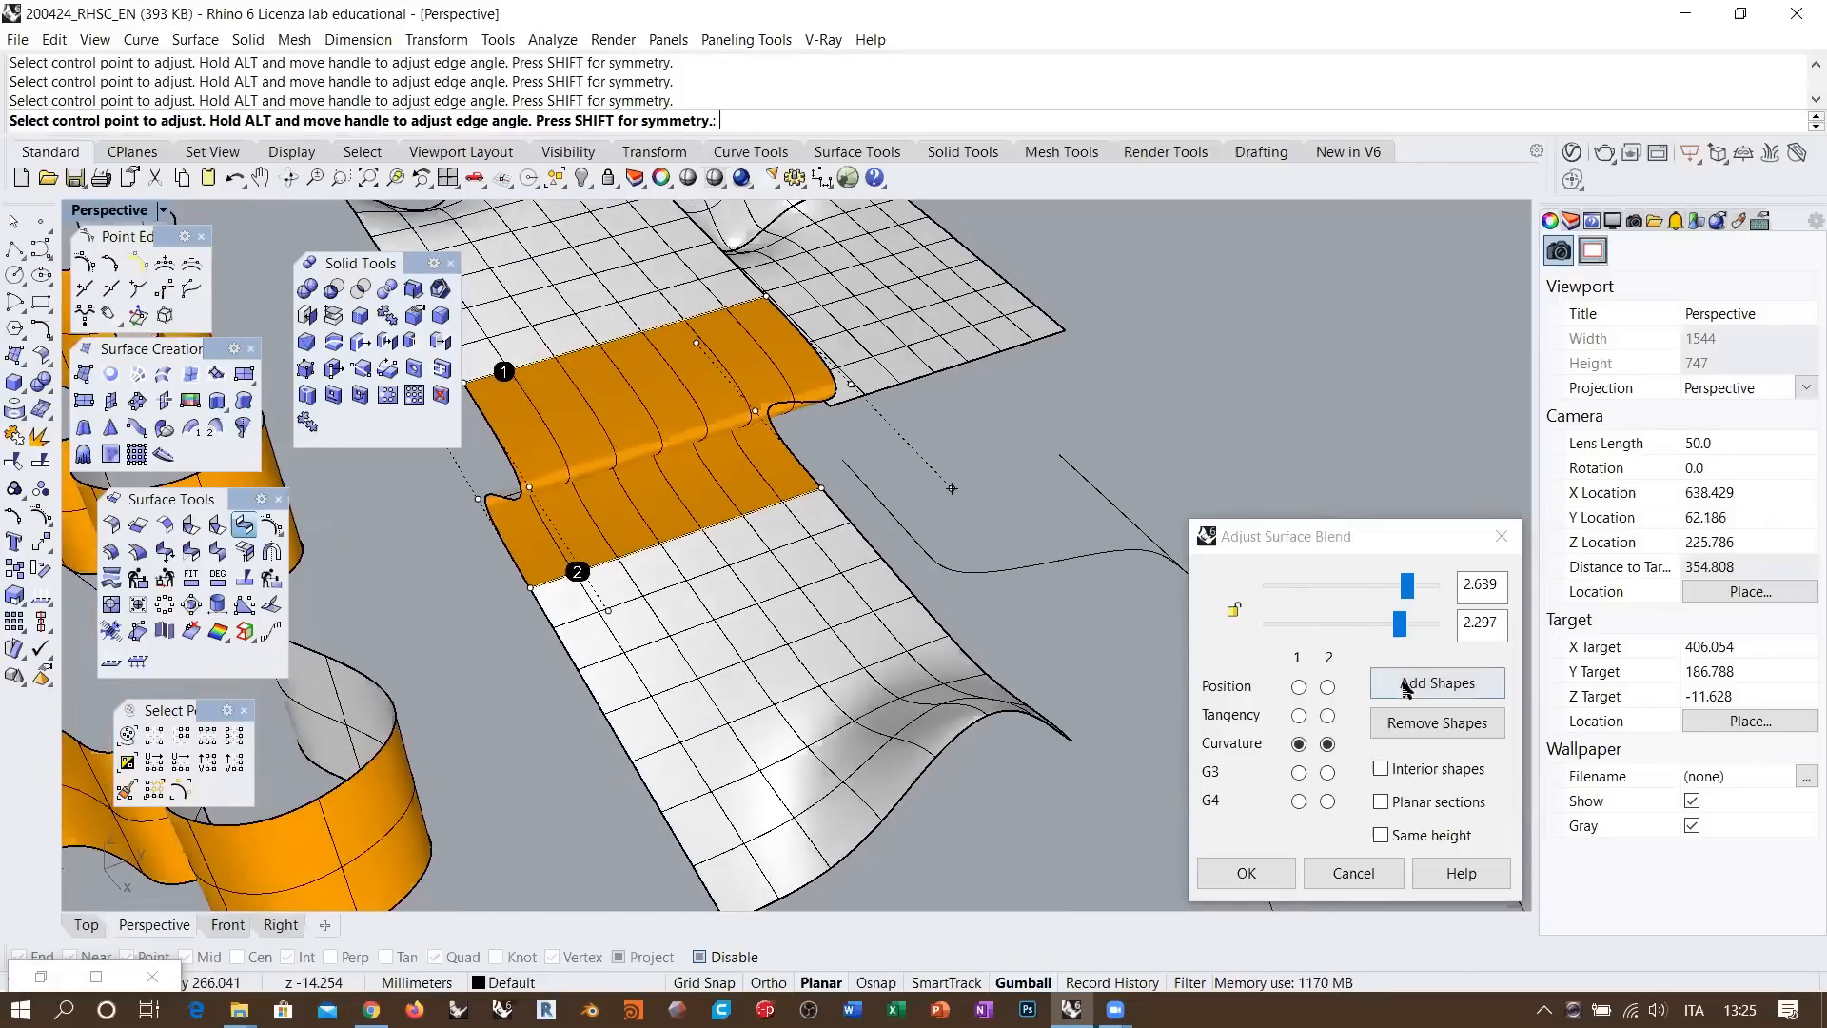
# Add a blend shape between the midpoints of the two edges using object snaps, and accept the blend
pyautogui.click(1437, 683)
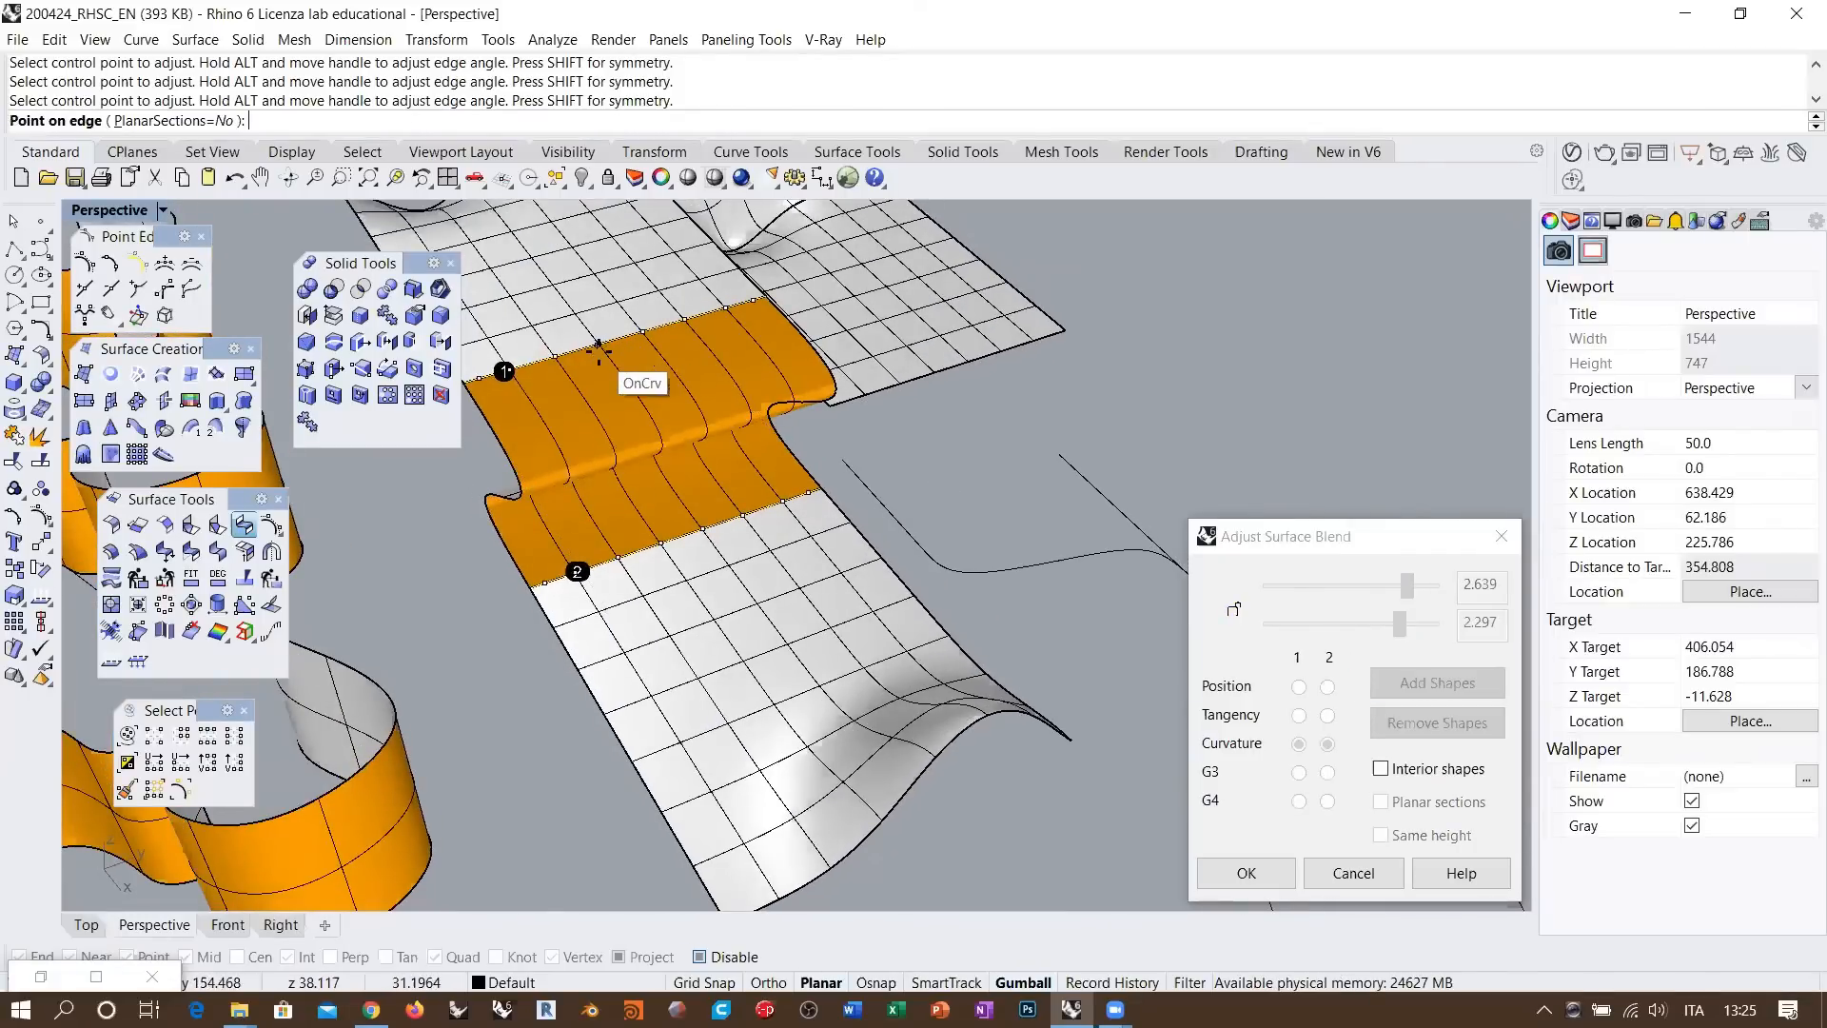
pyautogui.click(723, 957)
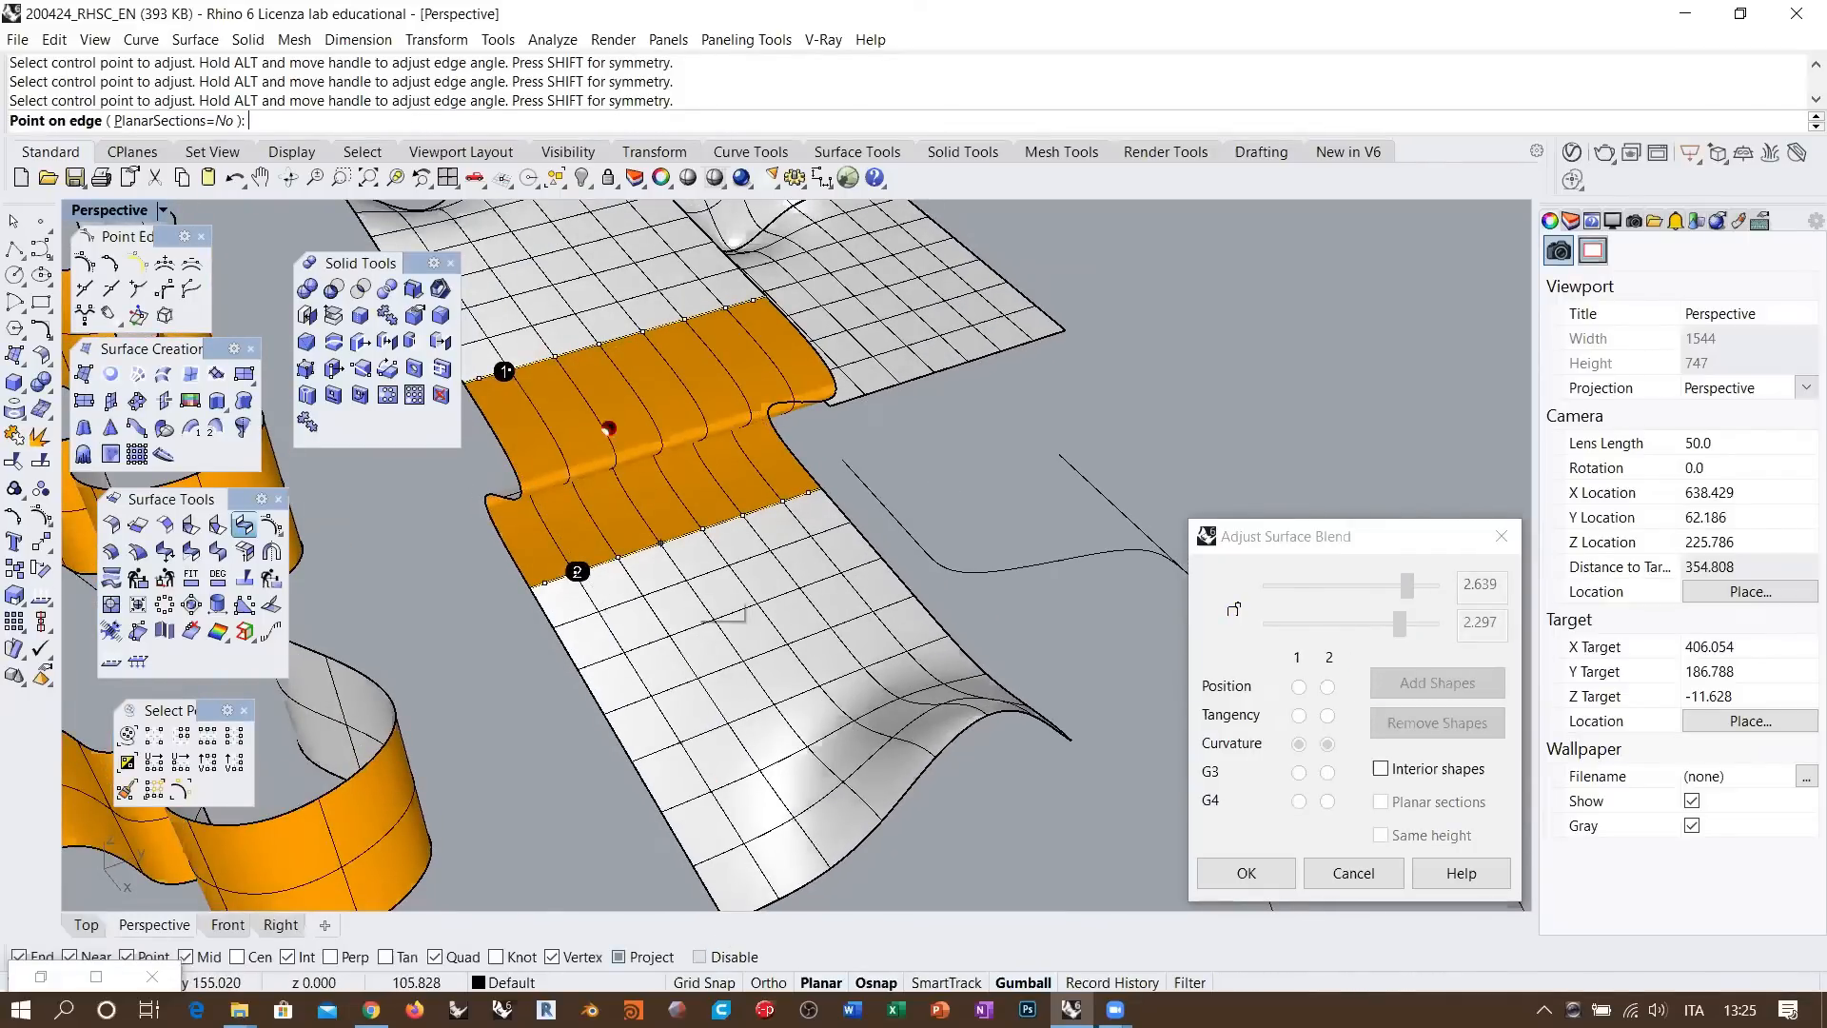
pyautogui.click(625, 344)
pyautogui.moveTo(630, 422); pyautogui.dragTo(609, 417, button='right')
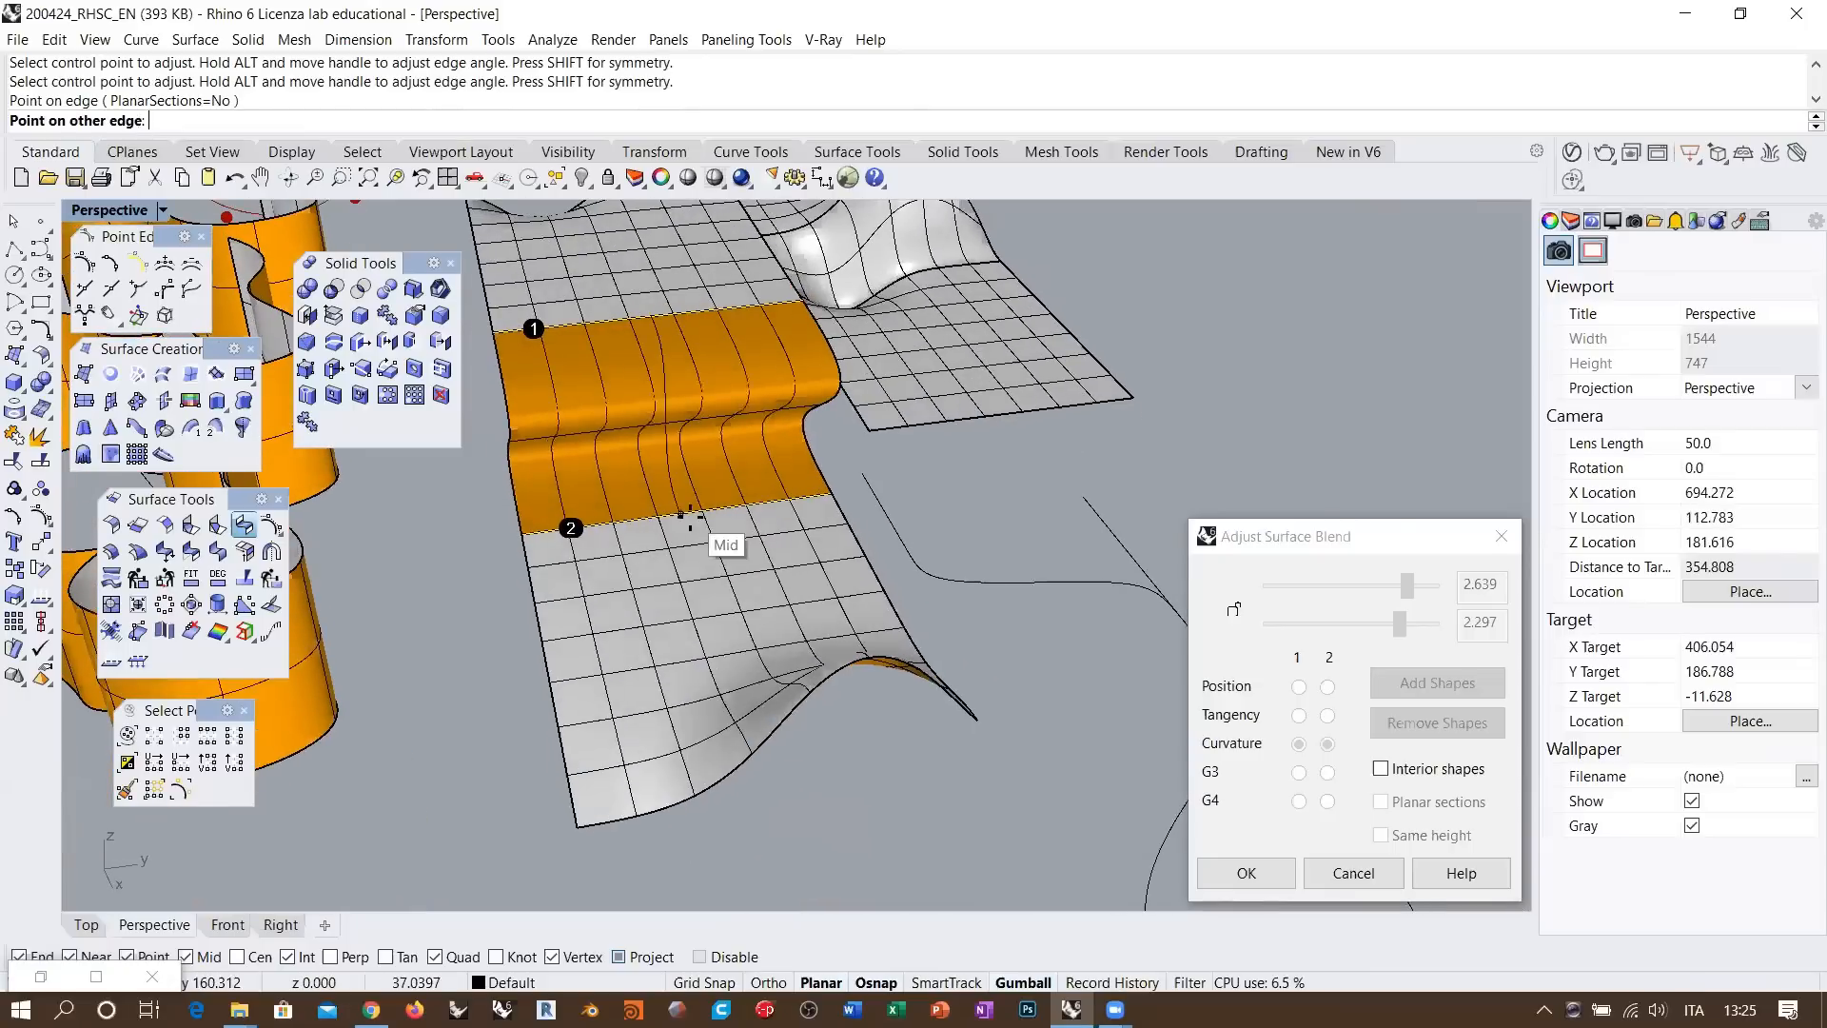
pyautogui.click(676, 520)
pyautogui.moveTo(677, 520); pyautogui.dragTo(533, 575, button='right')
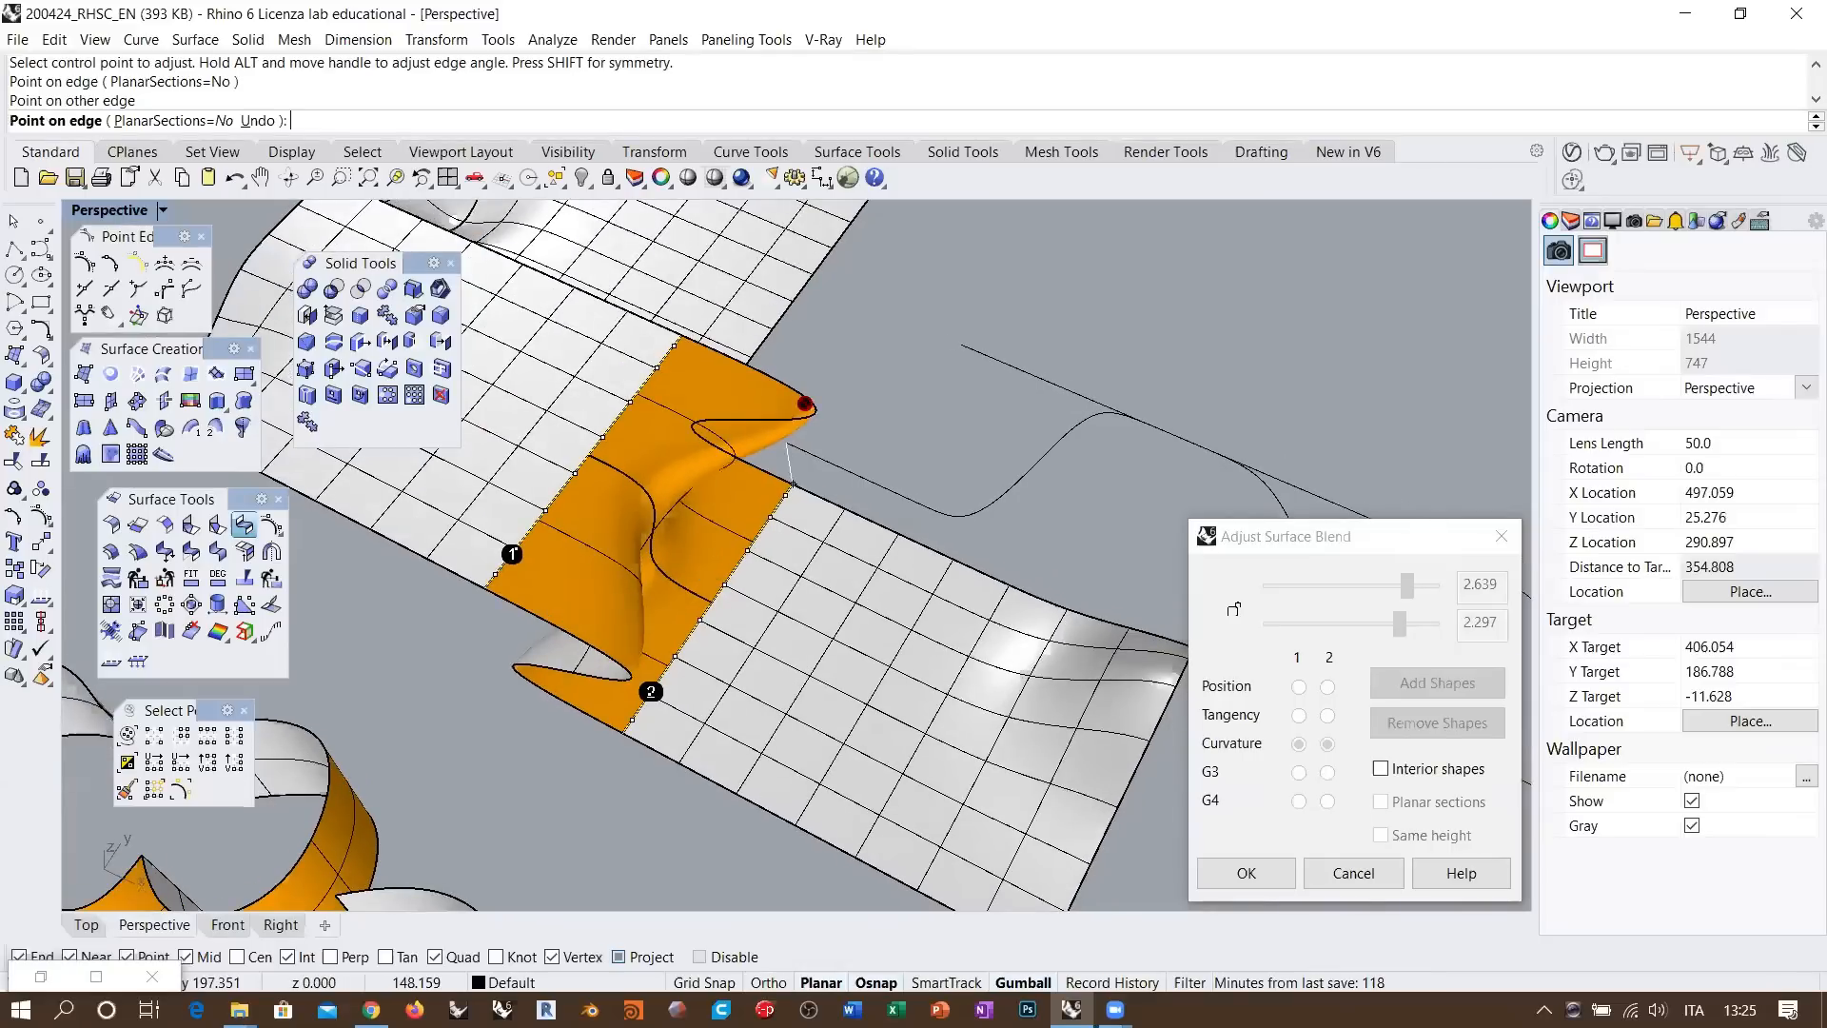
pyautogui.moveTo(866, 519); pyautogui.dragTo(876, 575, button='right')
pyautogui.rightClick(788, 526)
pyautogui.rightClick(856, 506)
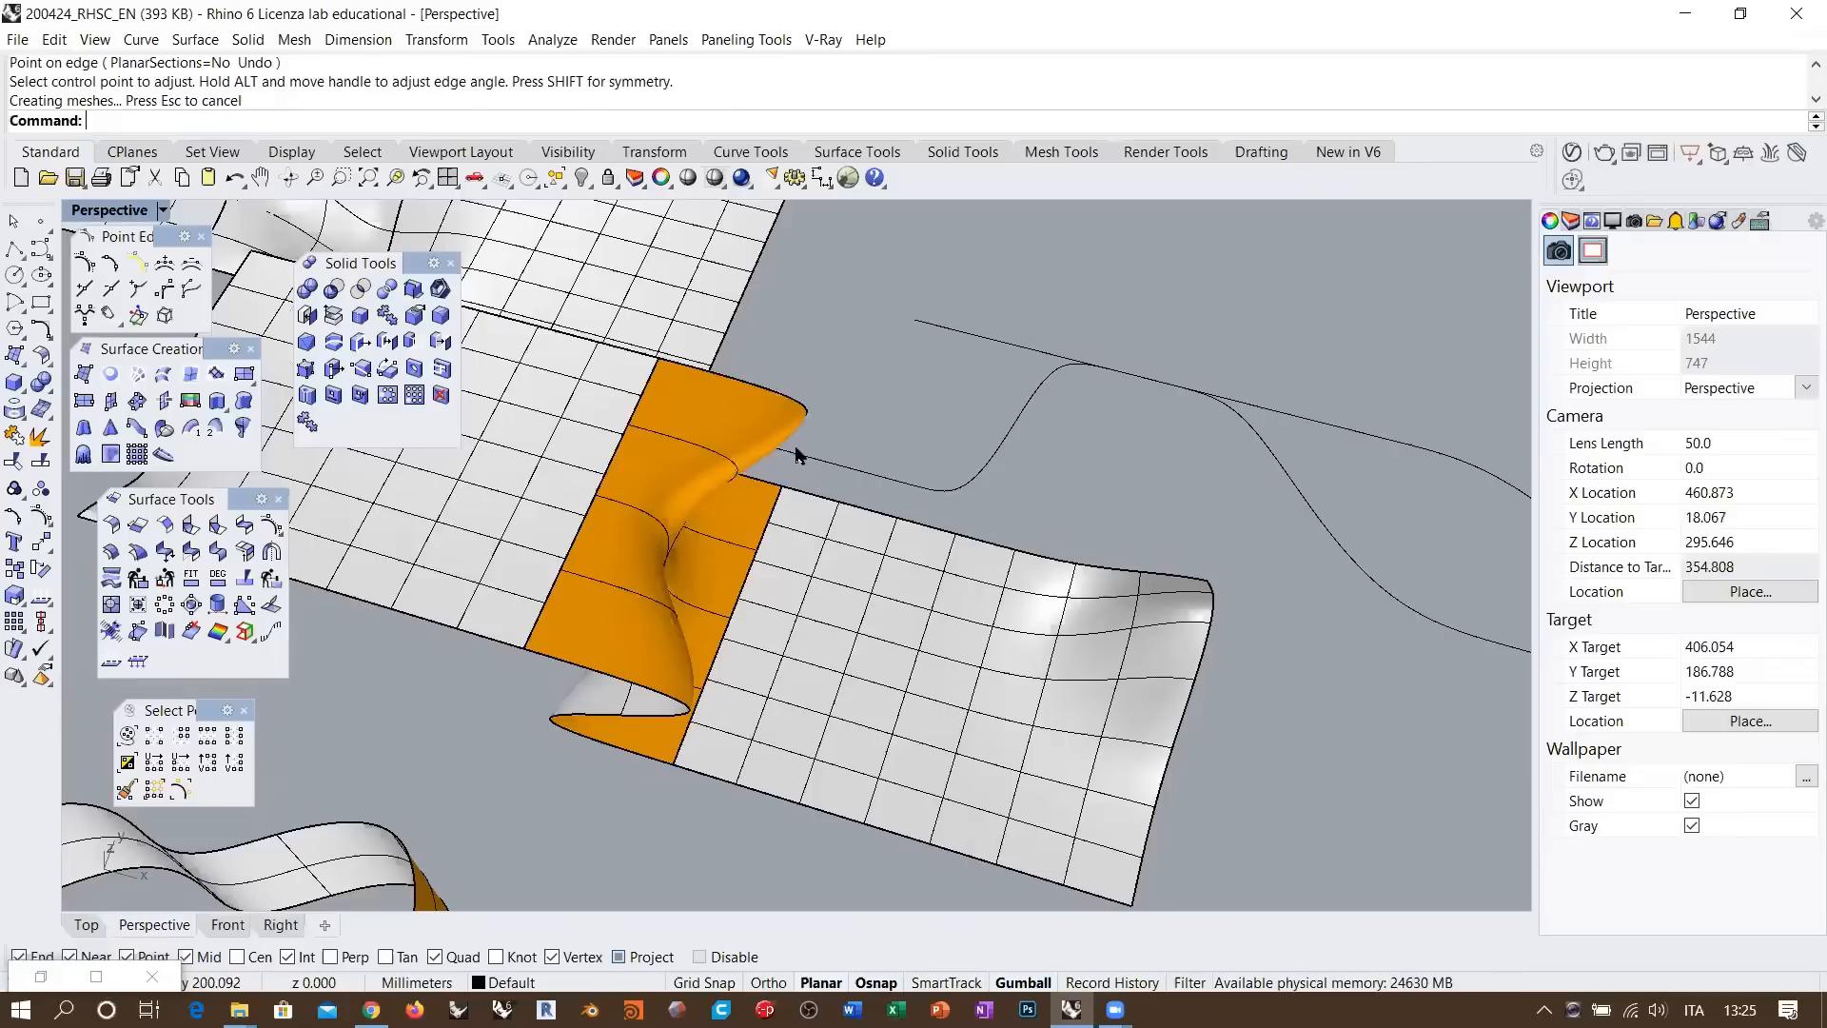
pyautogui.moveTo(798, 455); pyautogui.dragTo(955, 547, button='right')
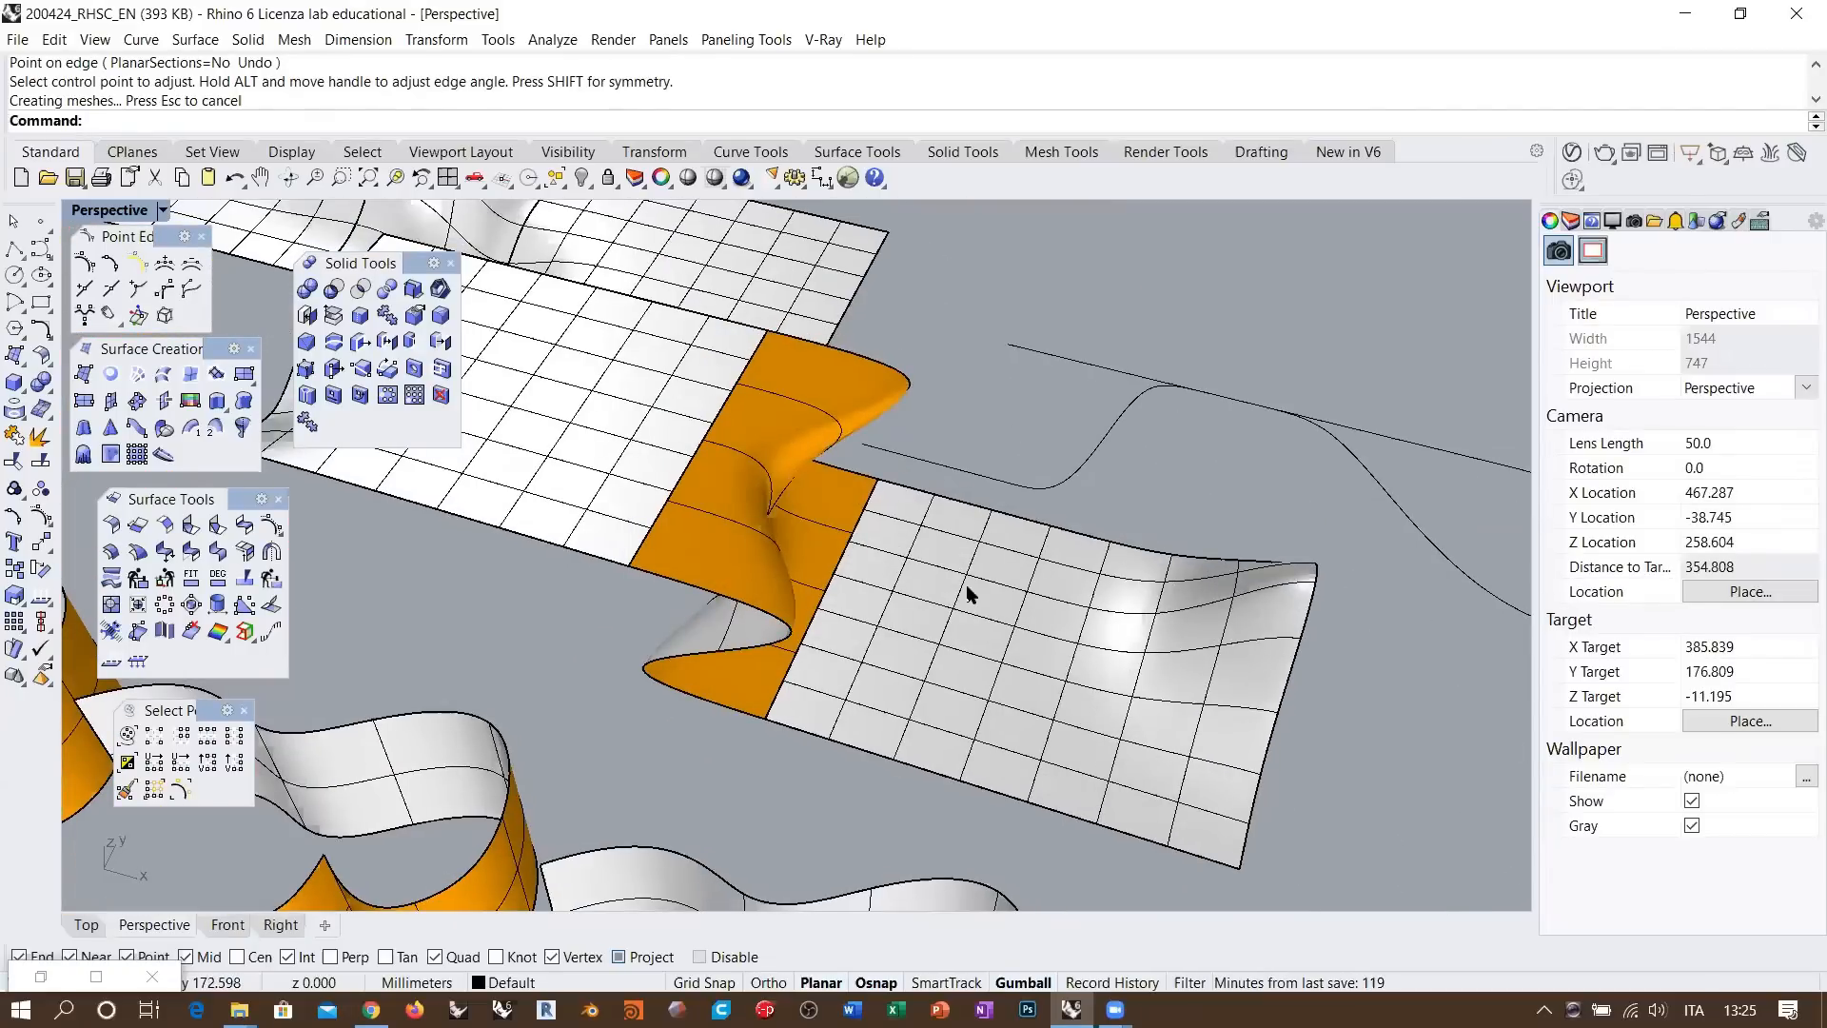
# Select the two outer surfaces to examine them apart from the new S-shaped blend, and clear the selection
pyautogui.click(917, 599)
pyautogui.keyDown('shift'); pyautogui.click(663, 539); pyautogui.keyUp('shift')
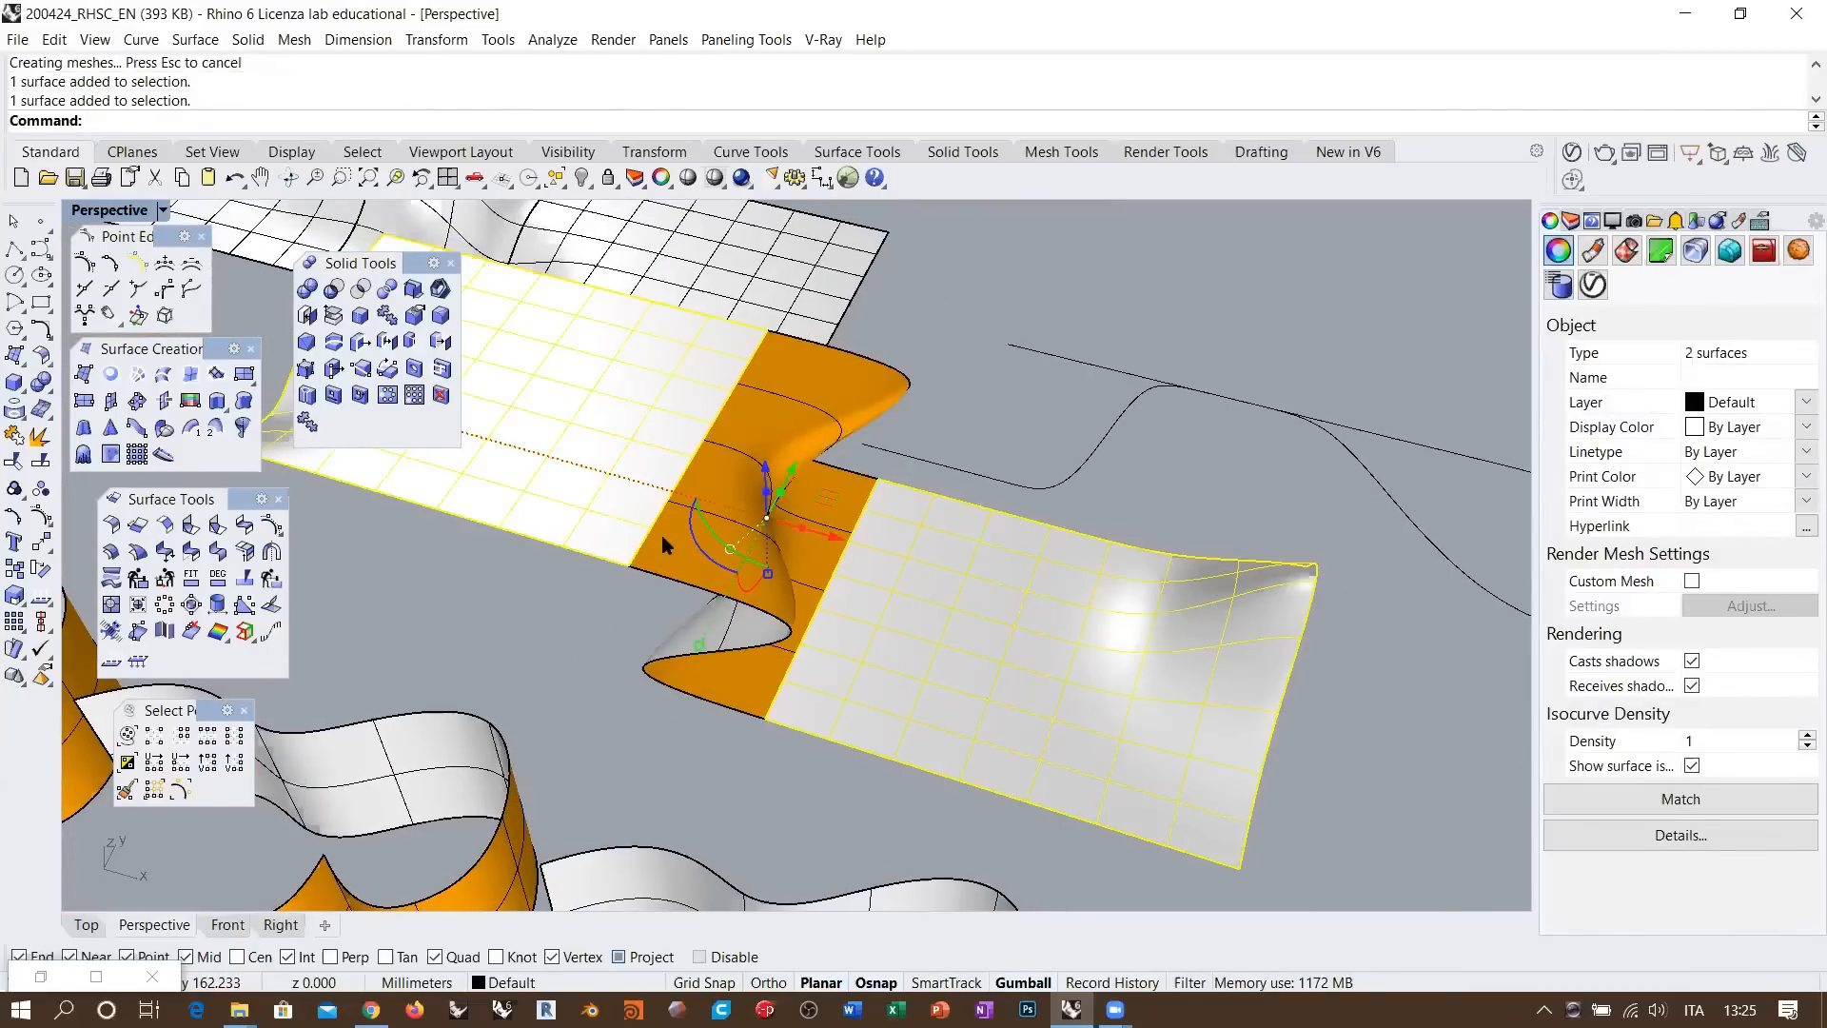
pyautogui.press('Escape')
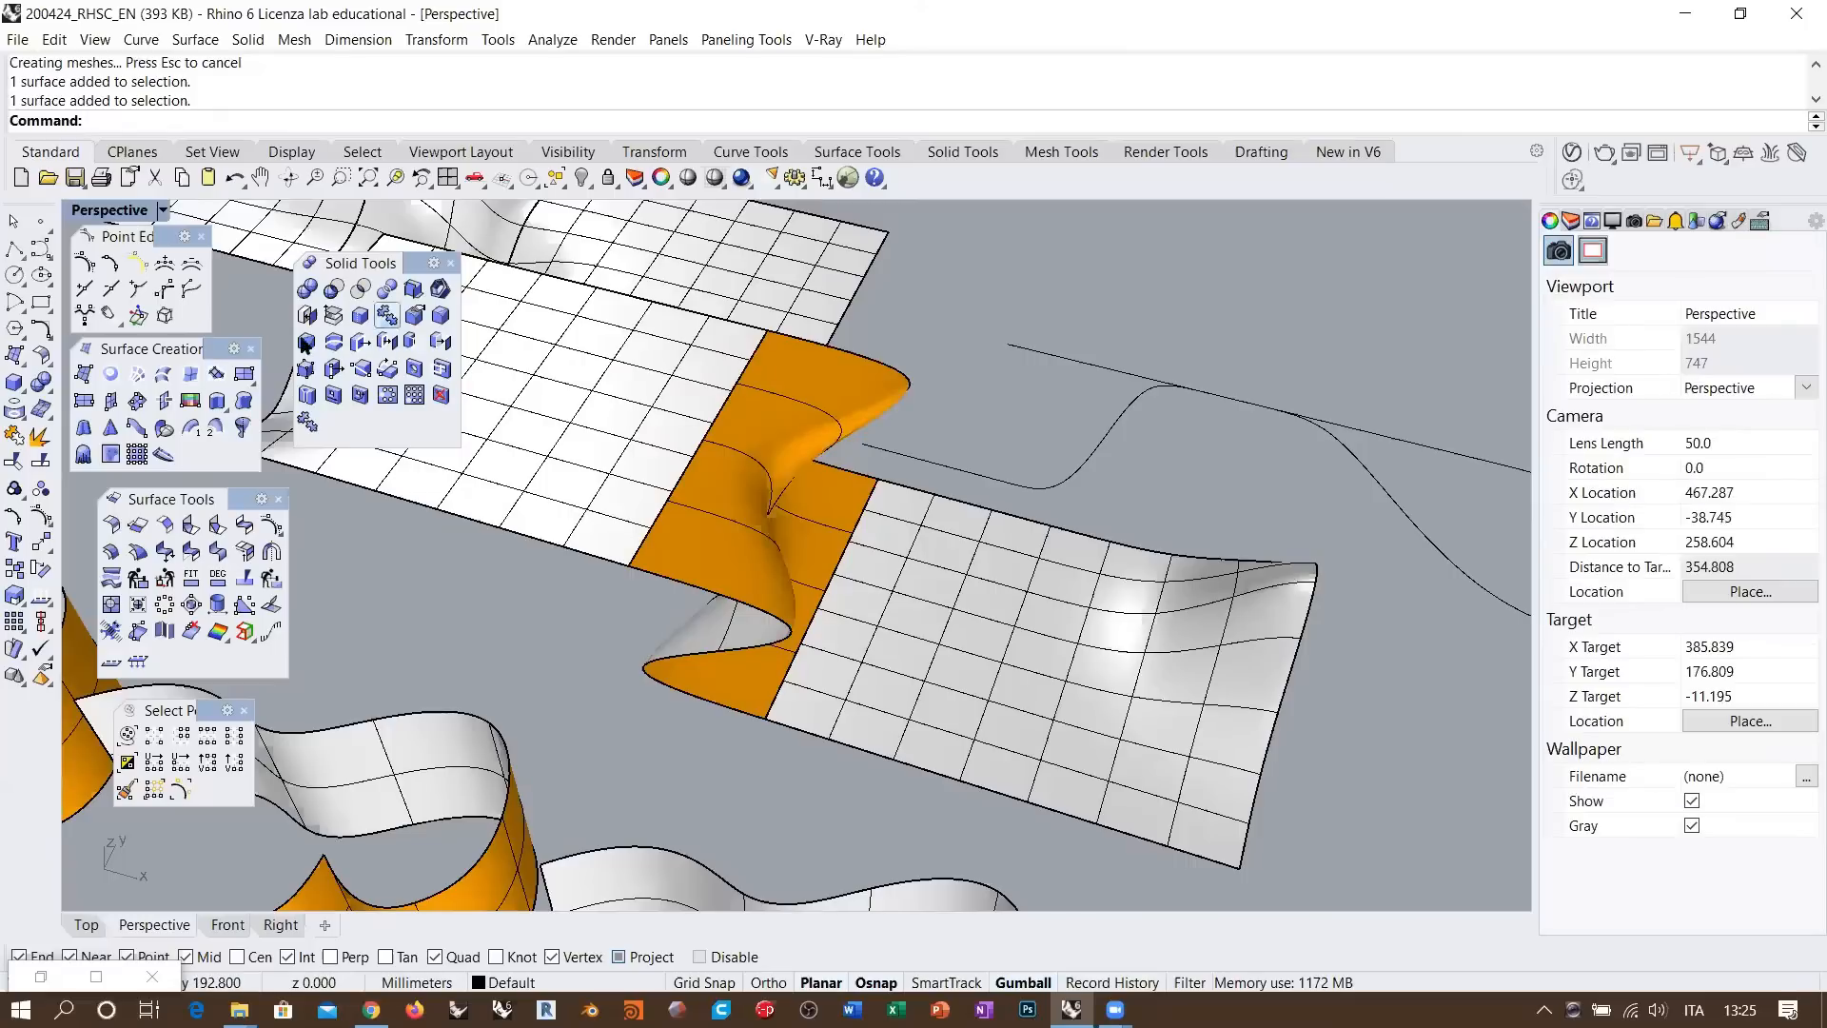
# Merge the raised surface with the new blend using MergeSrf with Smooth=Yes, Tolerance=0.001 and Roundness=1
pyautogui.click(218, 551)
pyautogui.click(667, 447)
pyautogui.click(734, 489)
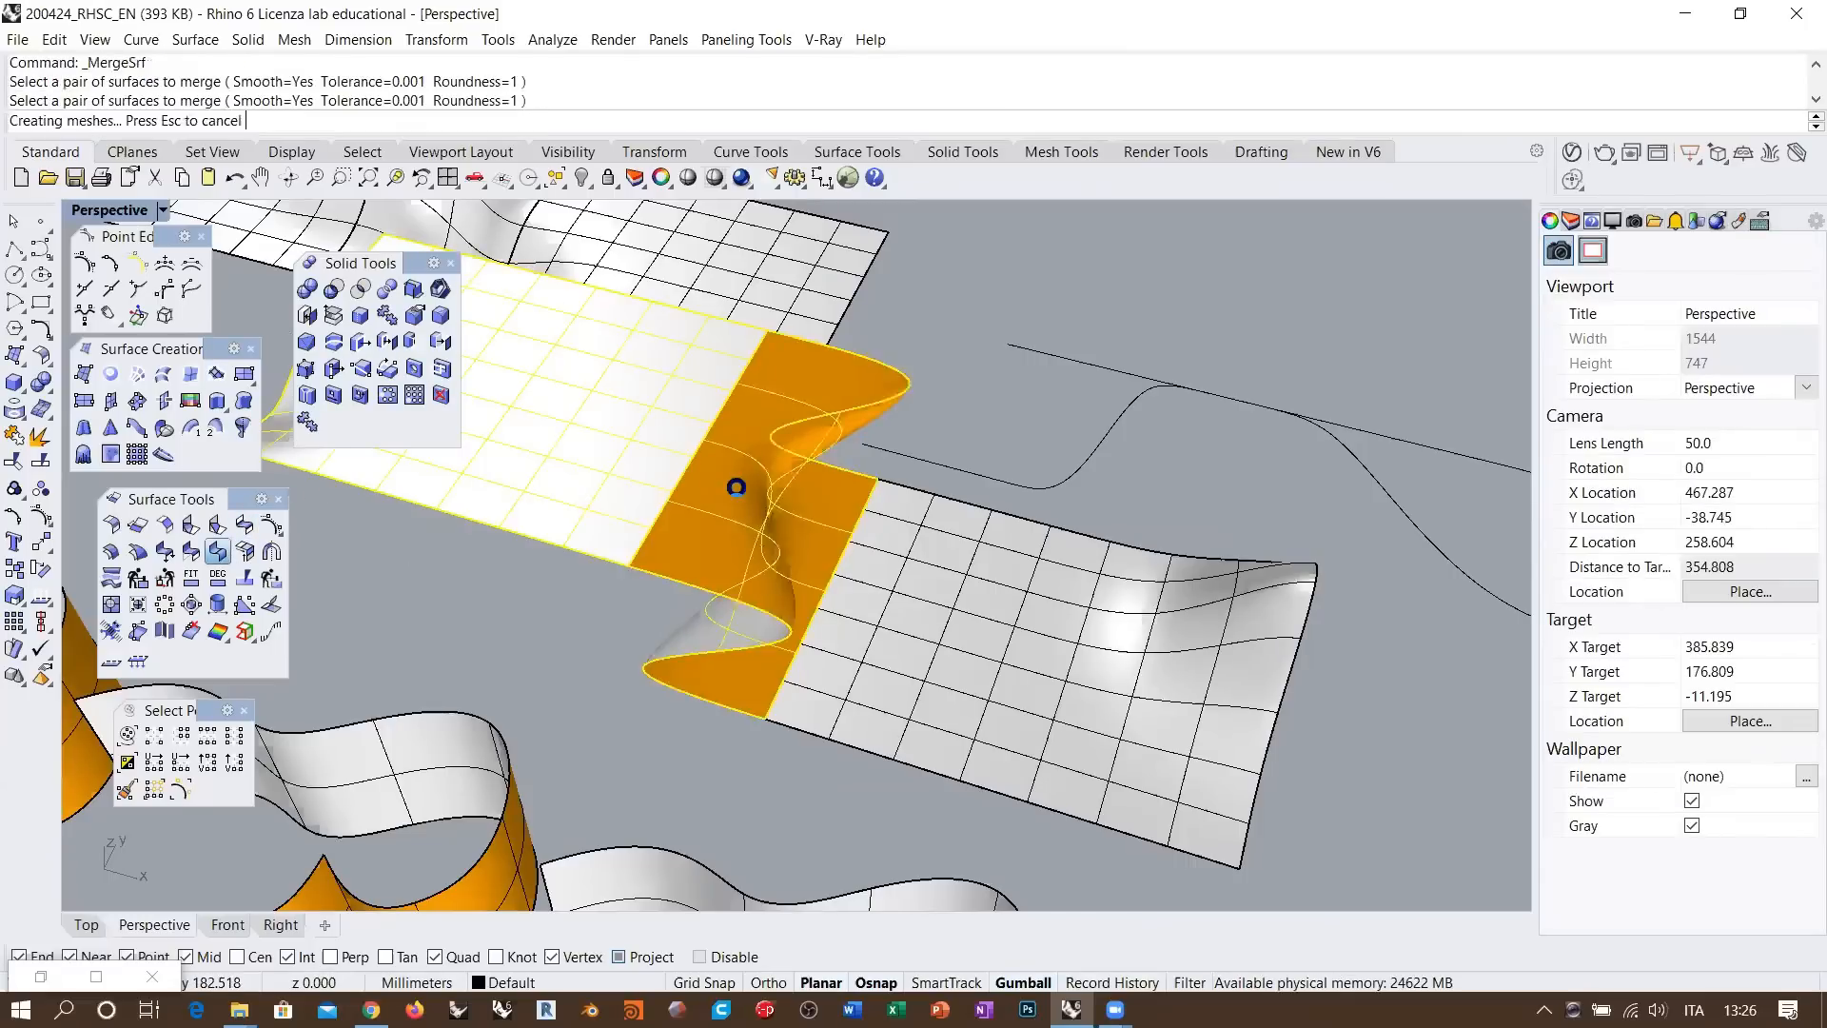
# Merge the combined raised surface and S-shaped blend with the lower surface using MergeSrf with Smooth=Yes, Tolerance=0.001 and Roundness=1
pyautogui.rightClick(701, 508)
pyautogui.click(759, 679)
pyautogui.click(816, 719)
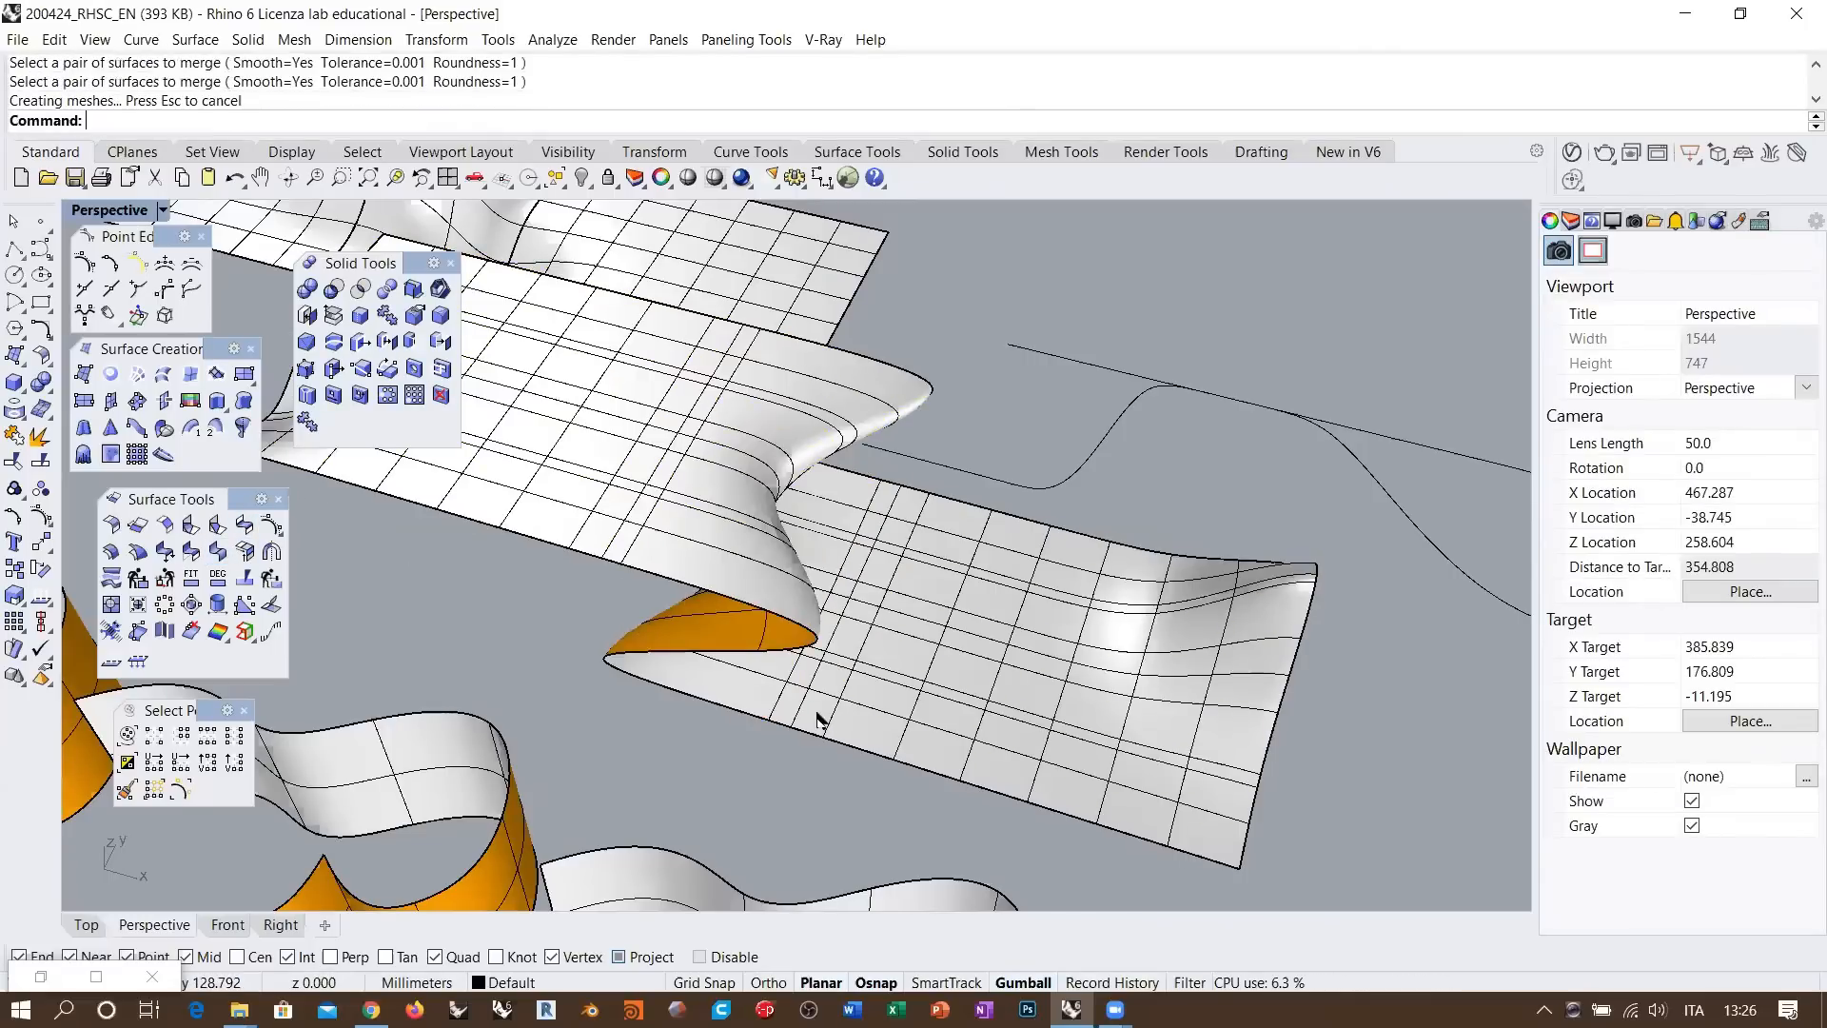
# Select the fully merged surface to check it is one piece, and examine its shape from several angles
pyautogui.click(823, 433)
pyautogui.moveTo(848, 486); pyautogui.dragTo(641, 470, button='right')
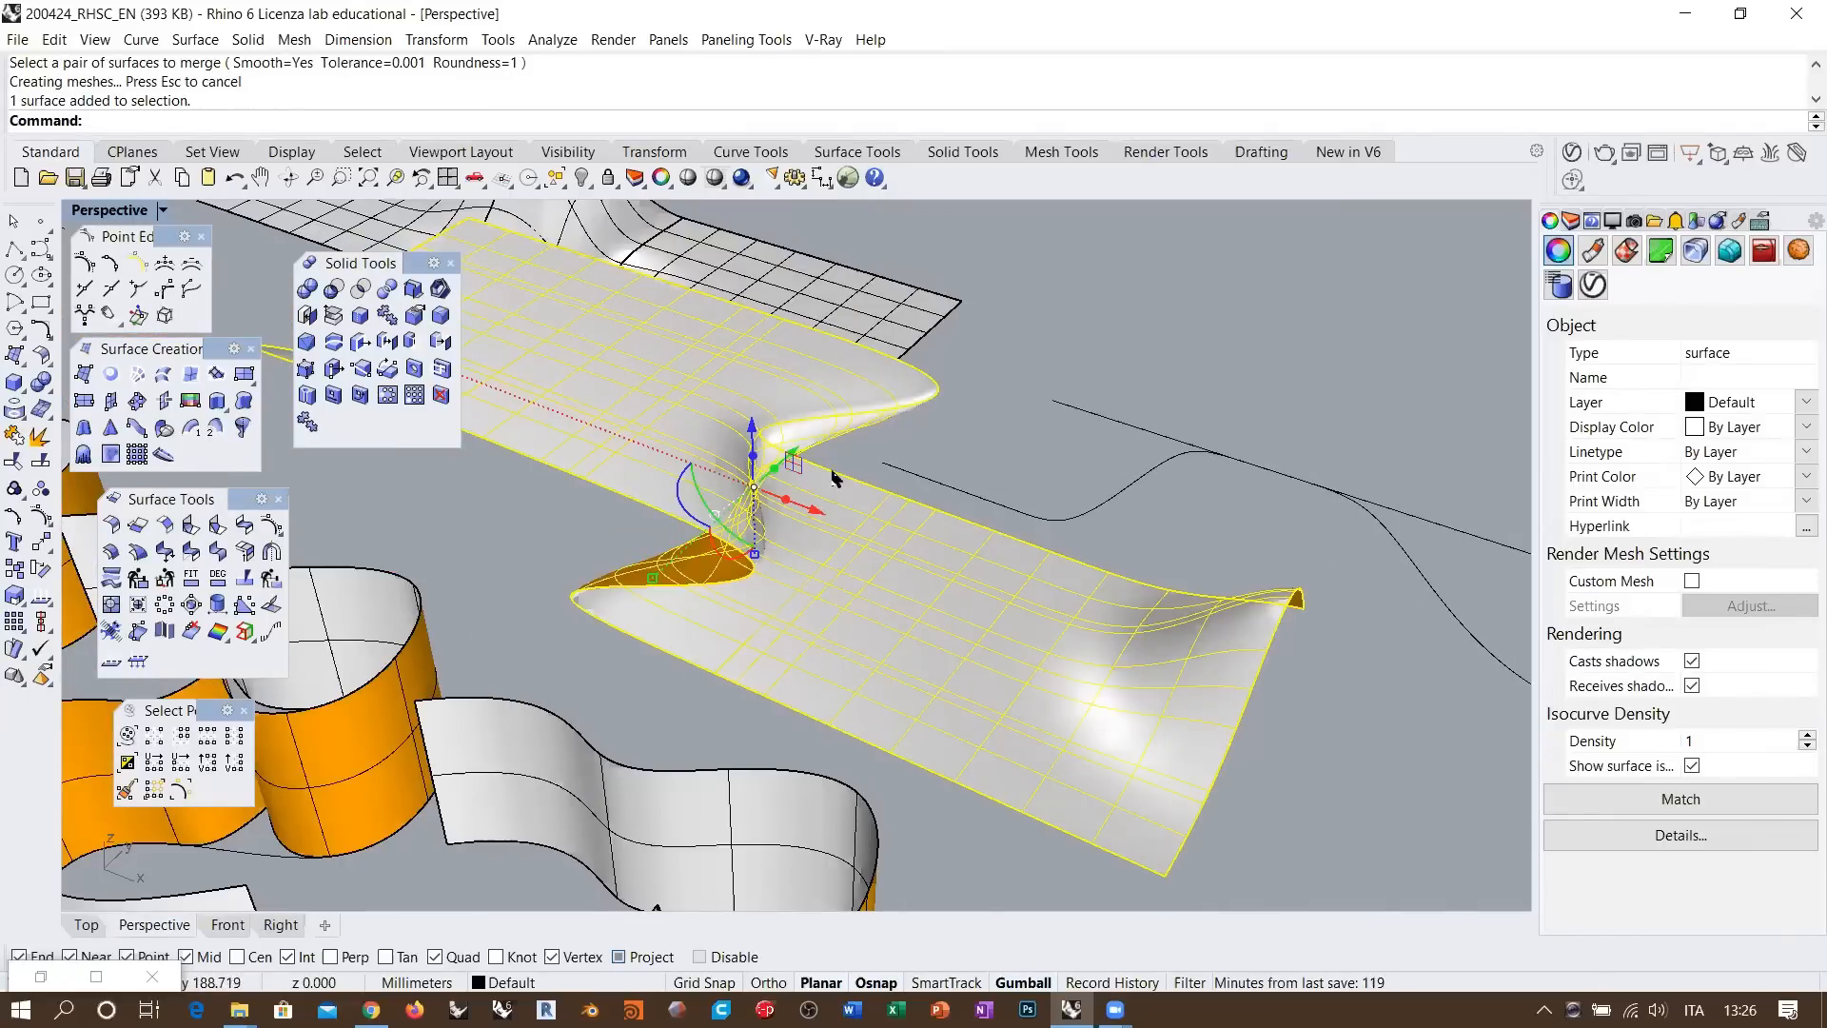
pyautogui.moveTo(837, 477); pyautogui.dragTo(966, 351, button='right')
pyautogui.click(966, 349)
pyautogui.scroll(-4, 945, 397)
pyautogui.moveTo(876, 432); pyautogui.dragTo(633, 441, button='right')
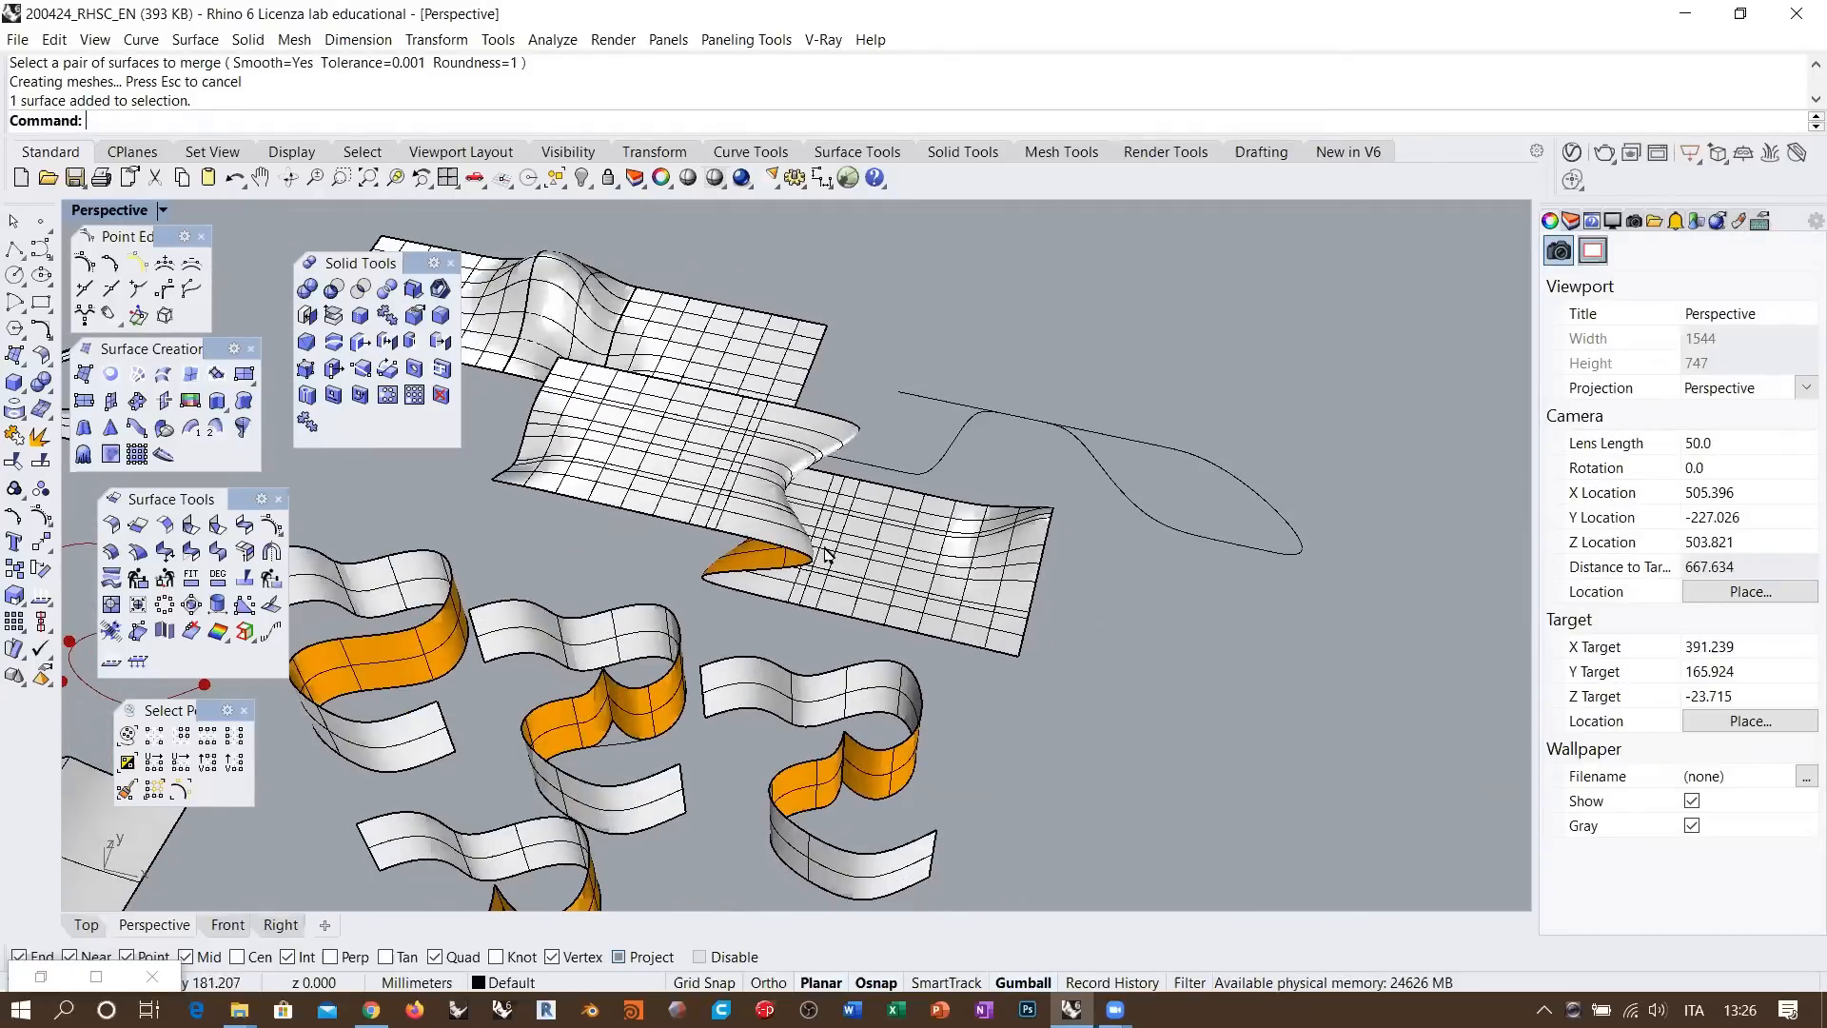
pyautogui.moveTo(890, 504); pyautogui.dragTo(847, 509, button='right')
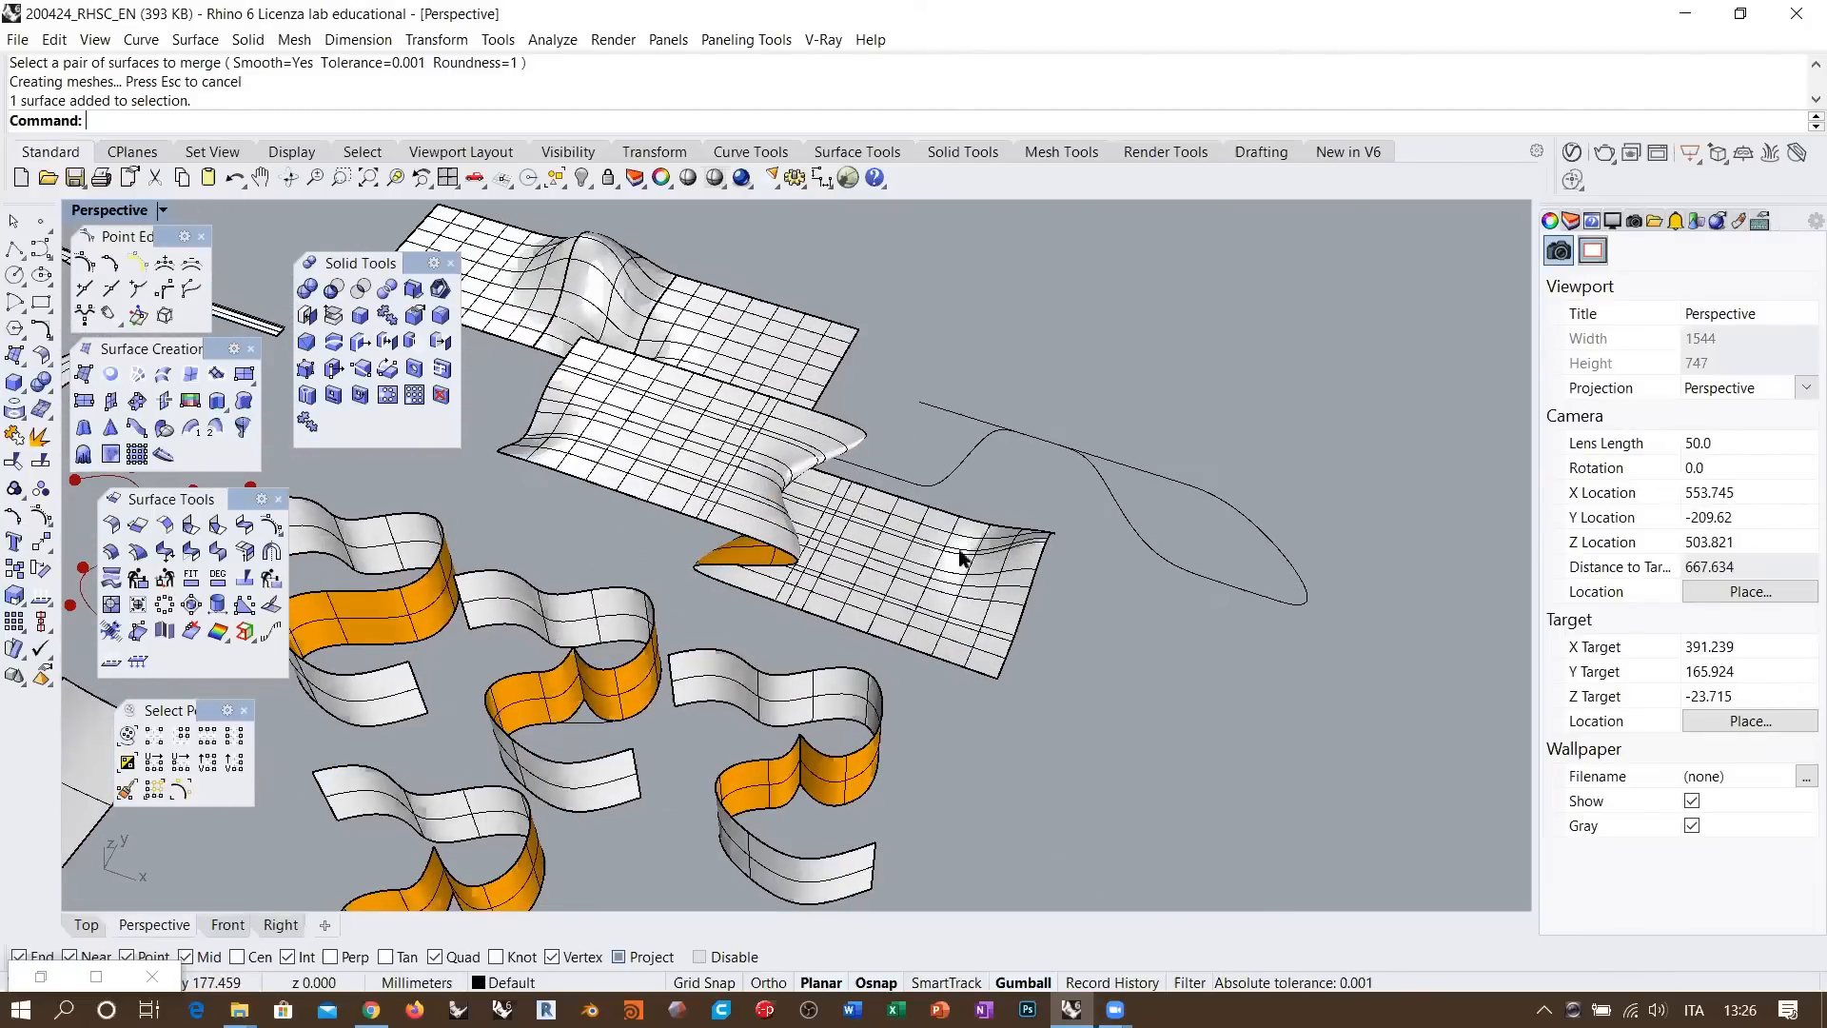
pyautogui.moveTo(959, 561); pyautogui.dragTo(899, 537, button='right')
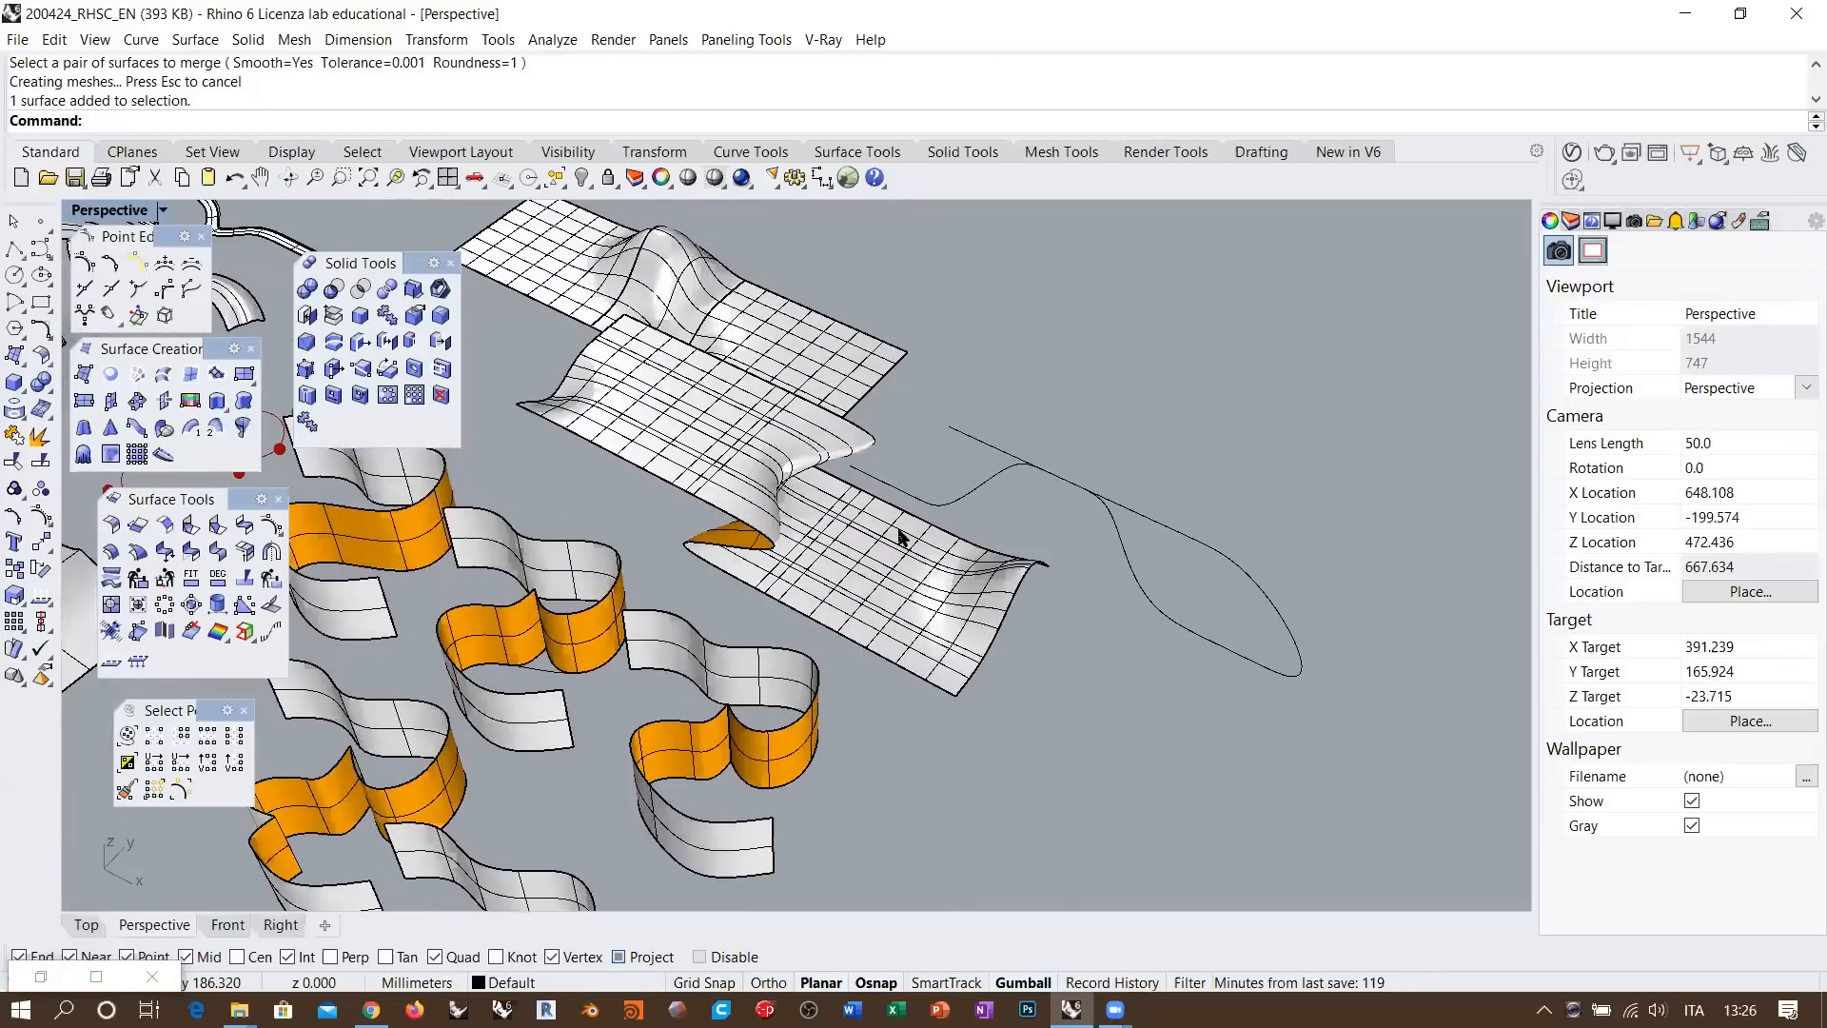
pyautogui.scroll(5, 899, 537)
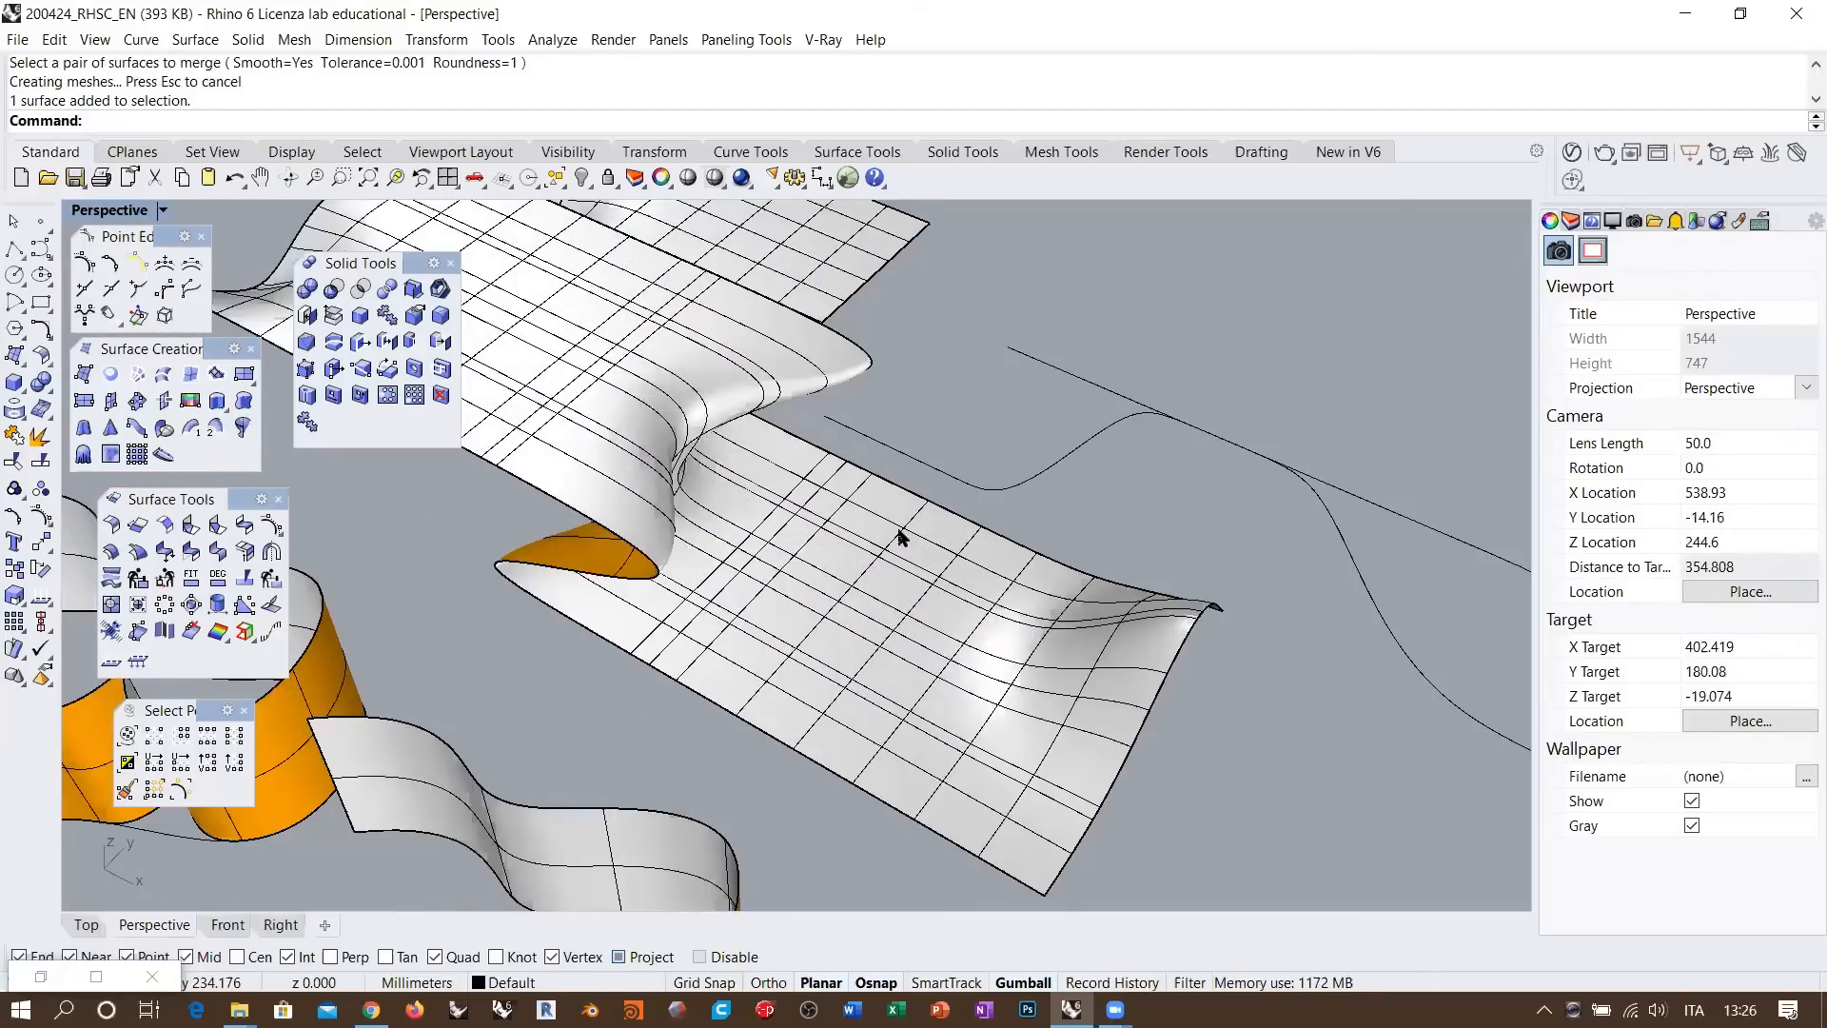
pyautogui.moveTo(899, 538); pyautogui.dragTo(817, 519, button='right')
# Turn on the merged surface's control points and examine their layout around the two former seams
pyautogui.click(770, 522)
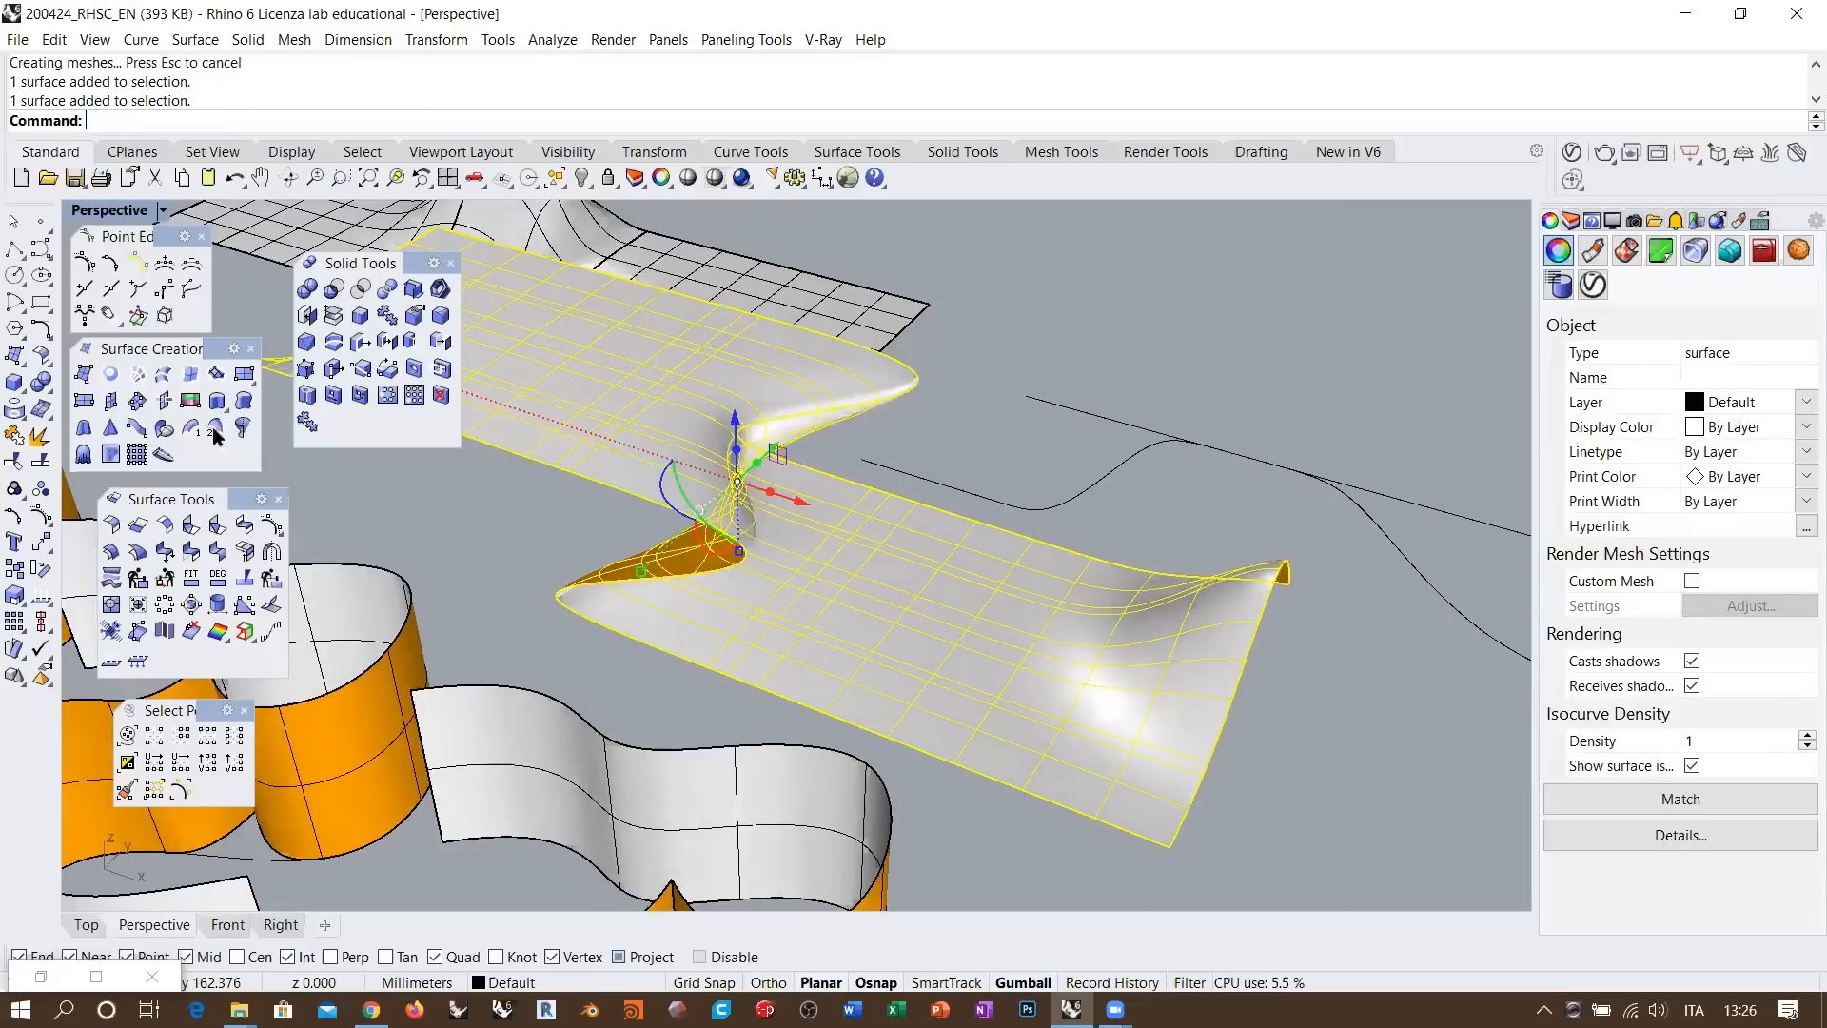
pyautogui.click(40, 513)
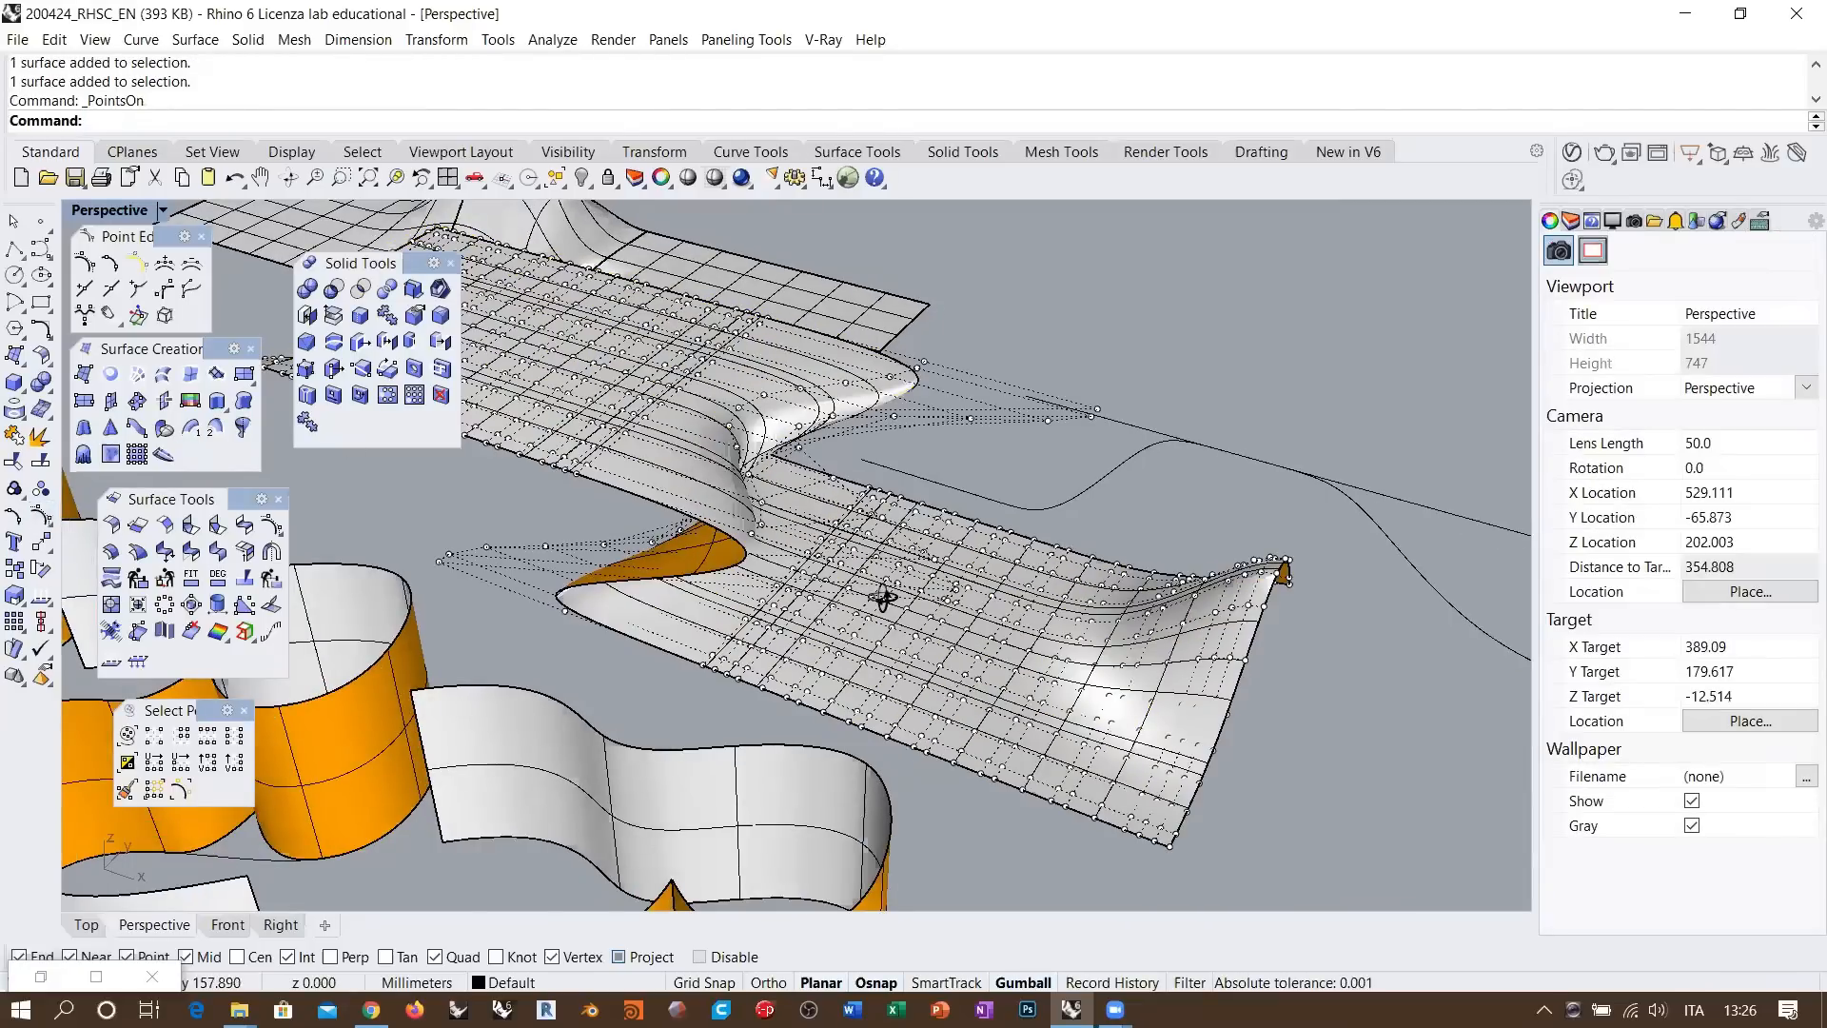
pyautogui.moveTo(883, 597); pyautogui.dragTo(761, 706, button='right')
pyautogui.scroll(6, 761, 706)
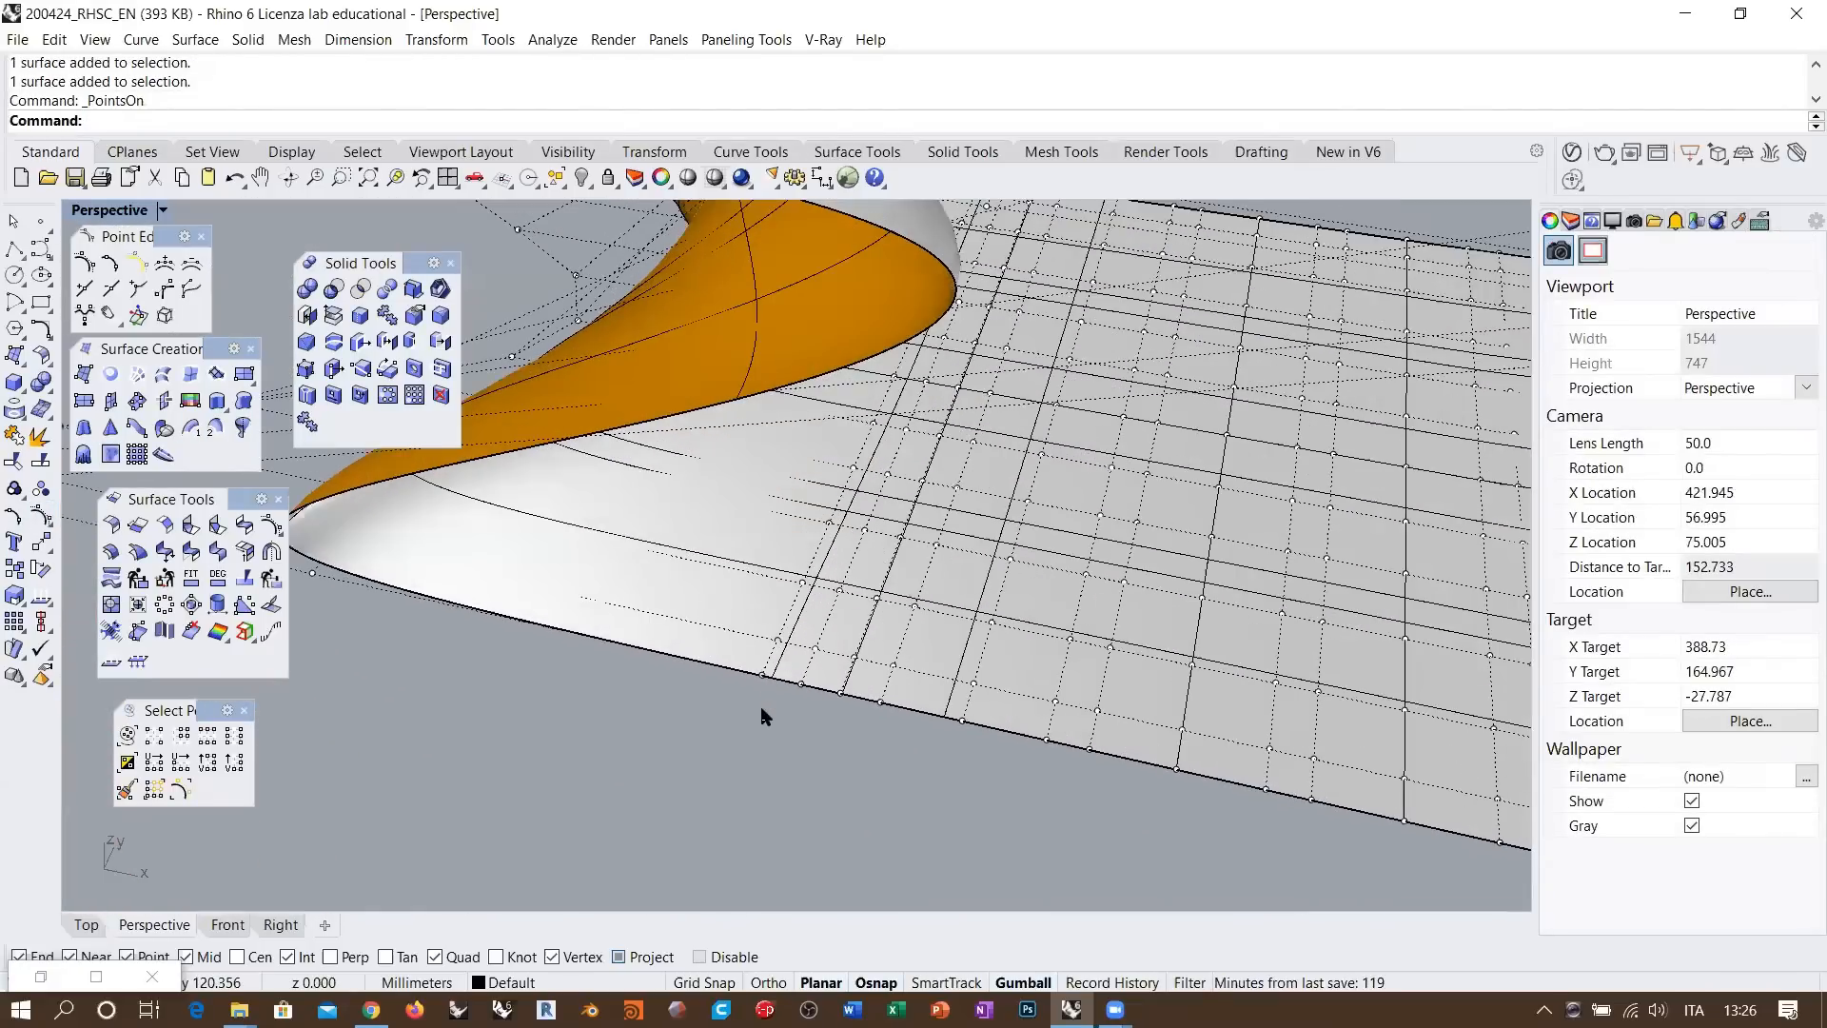
pyautogui.scroll(3, 790, 714)
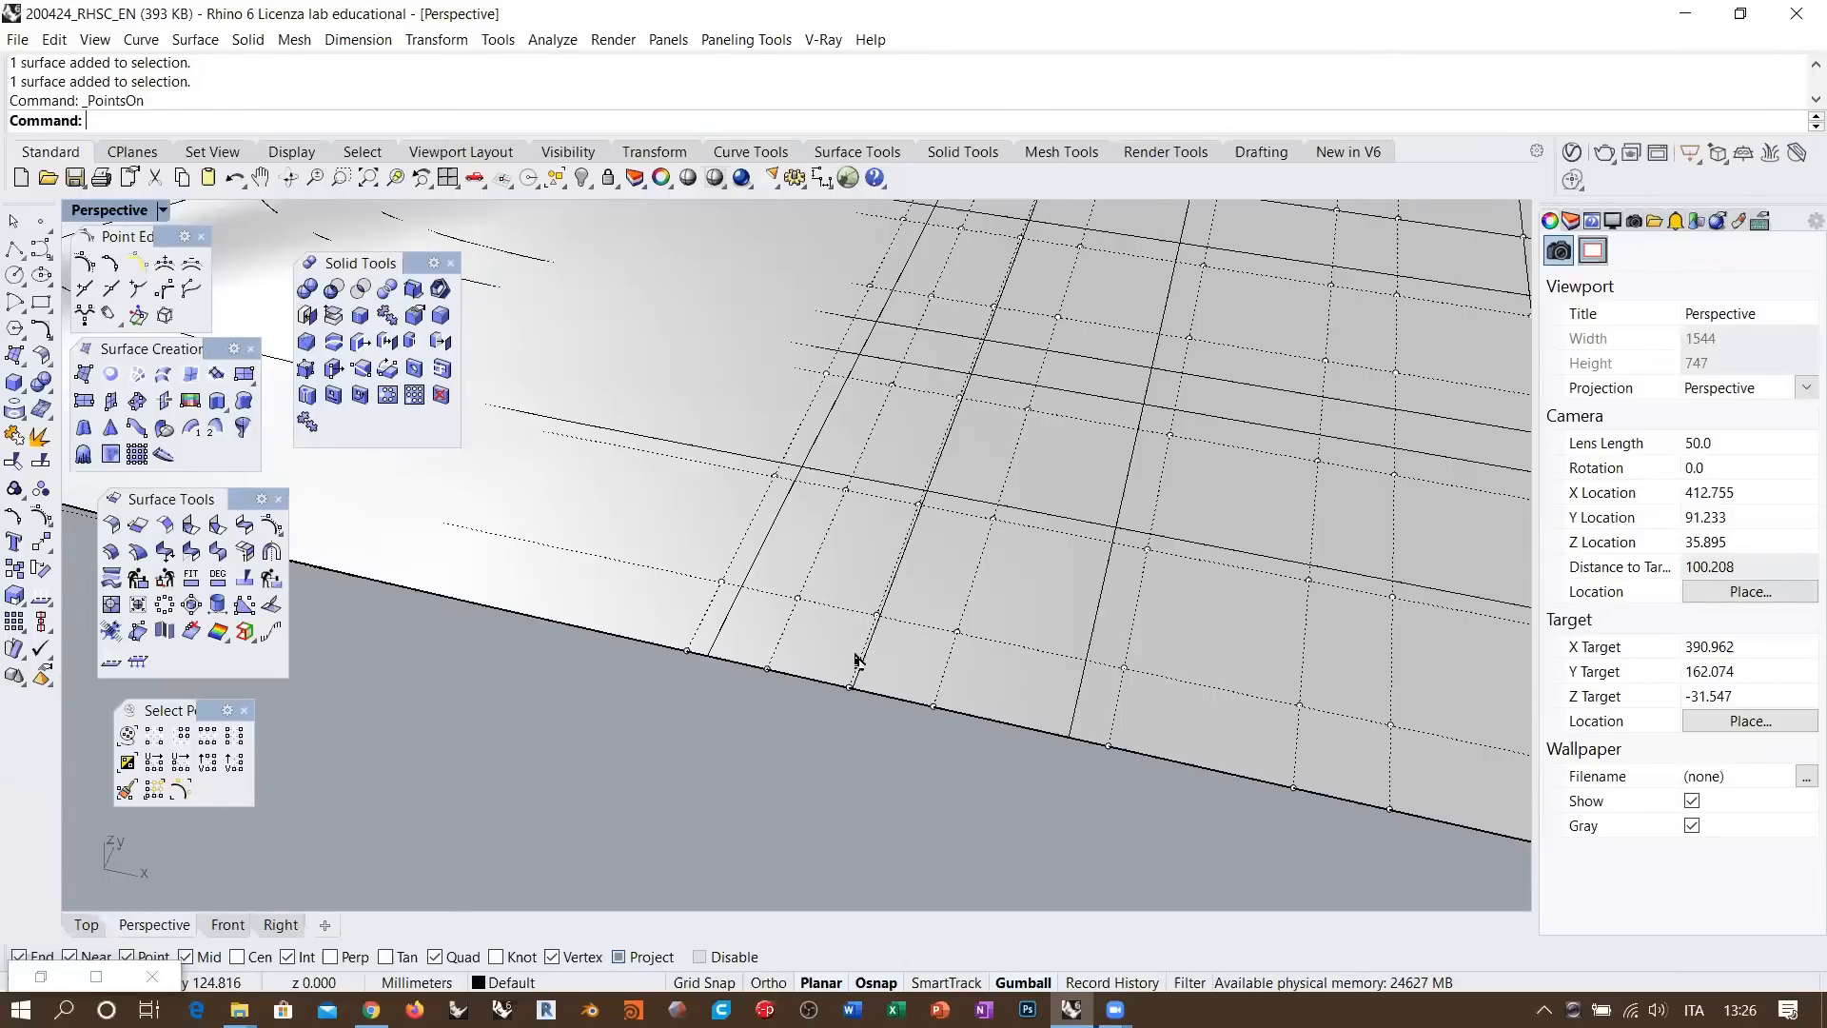
pyautogui.scroll(-8, 857, 660)
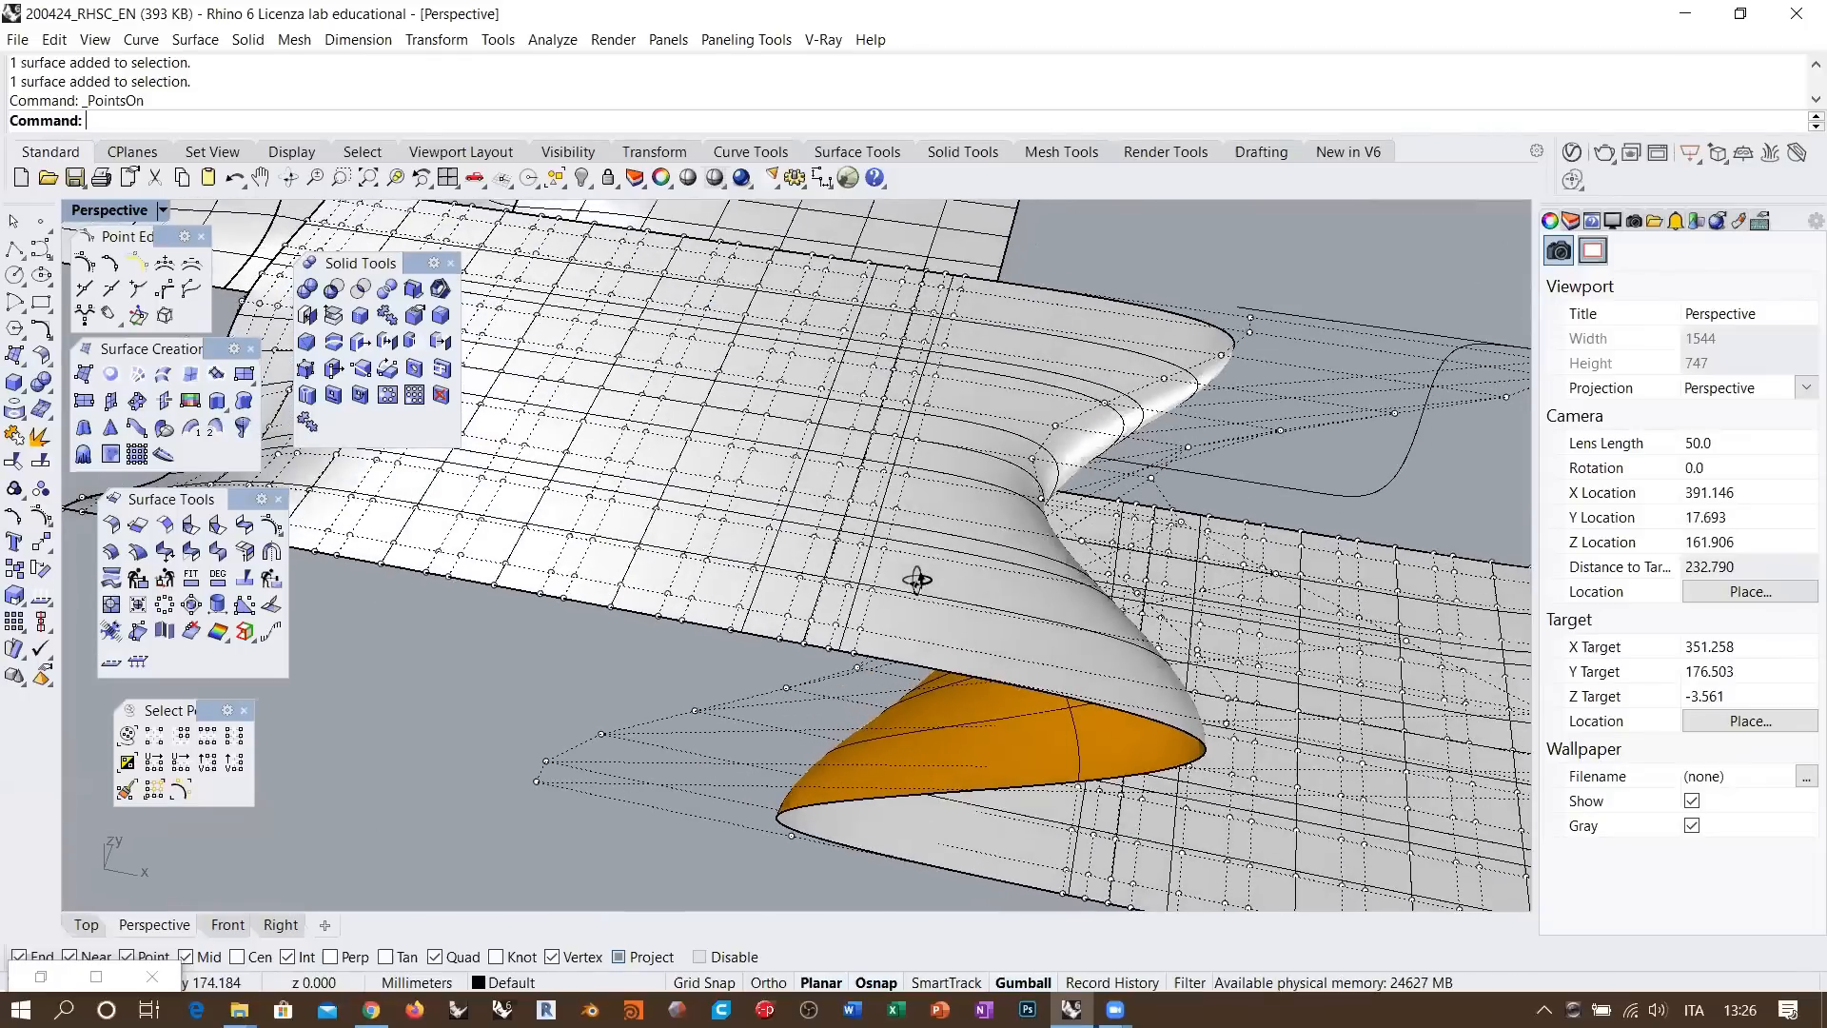
pyautogui.moveTo(916, 579); pyautogui.dragTo(977, 380, button='right')
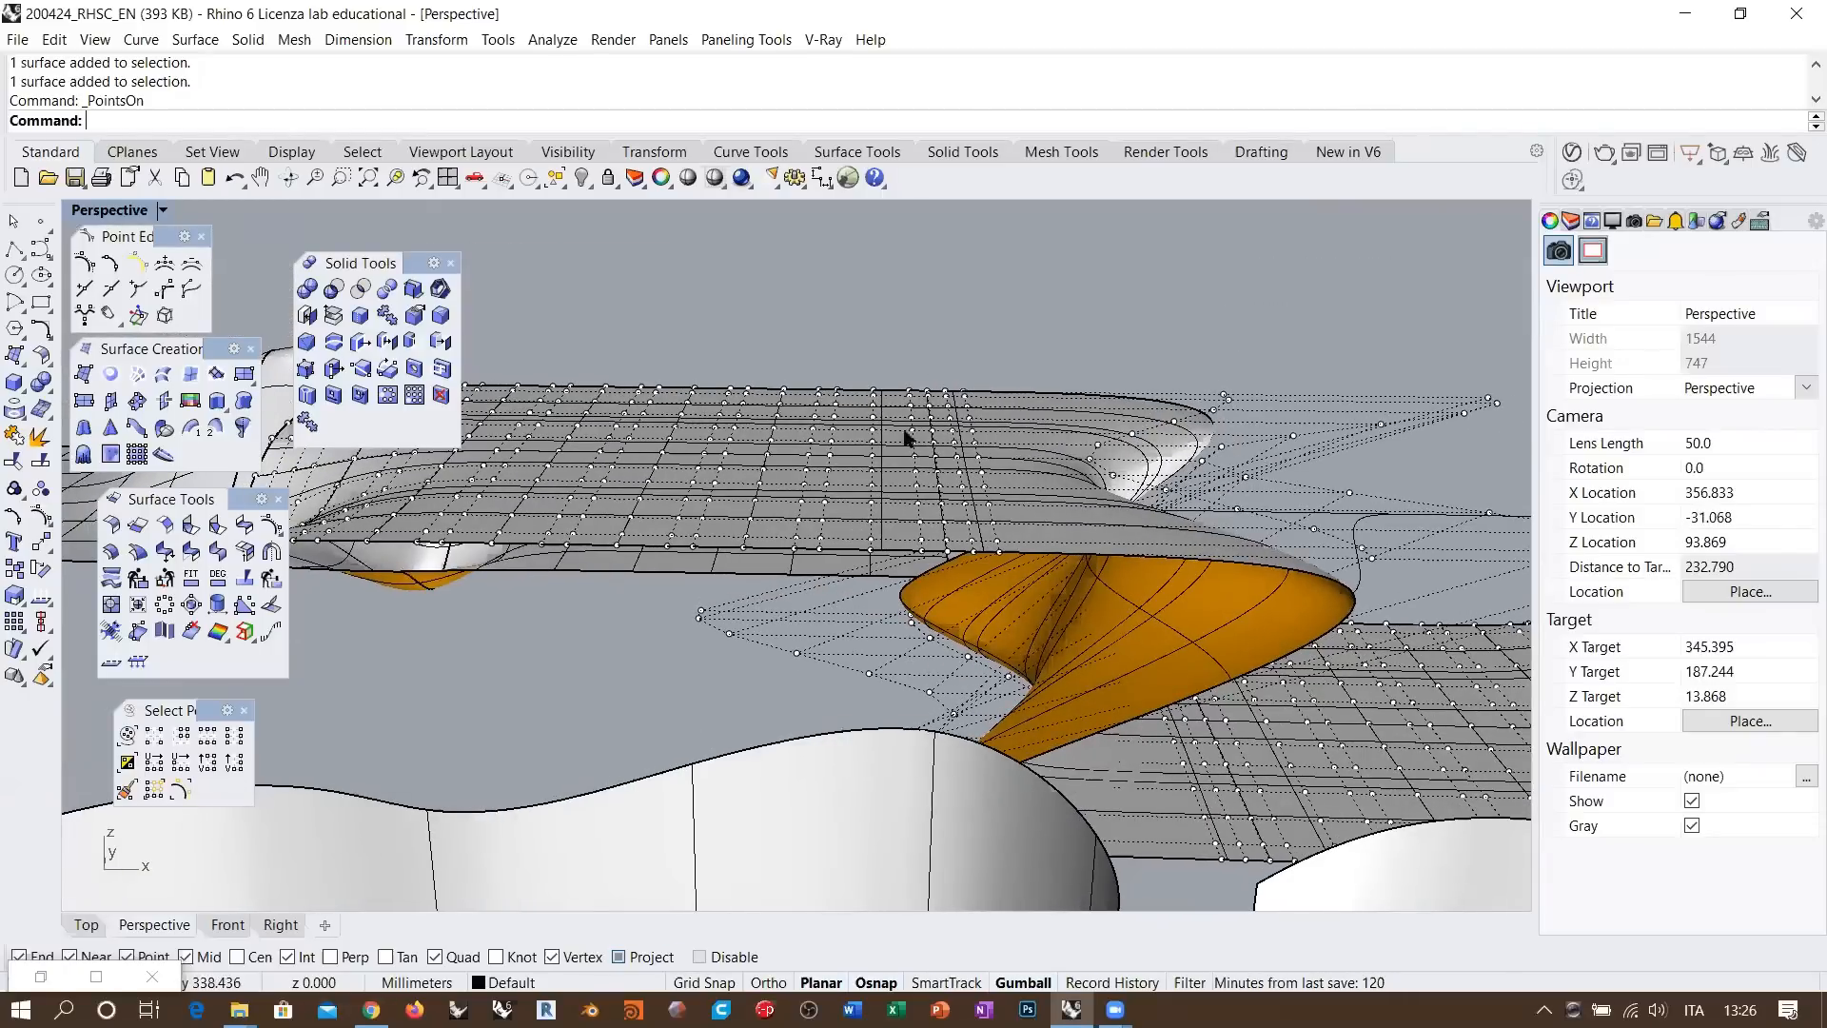
pyautogui.scroll(8, 904, 438)
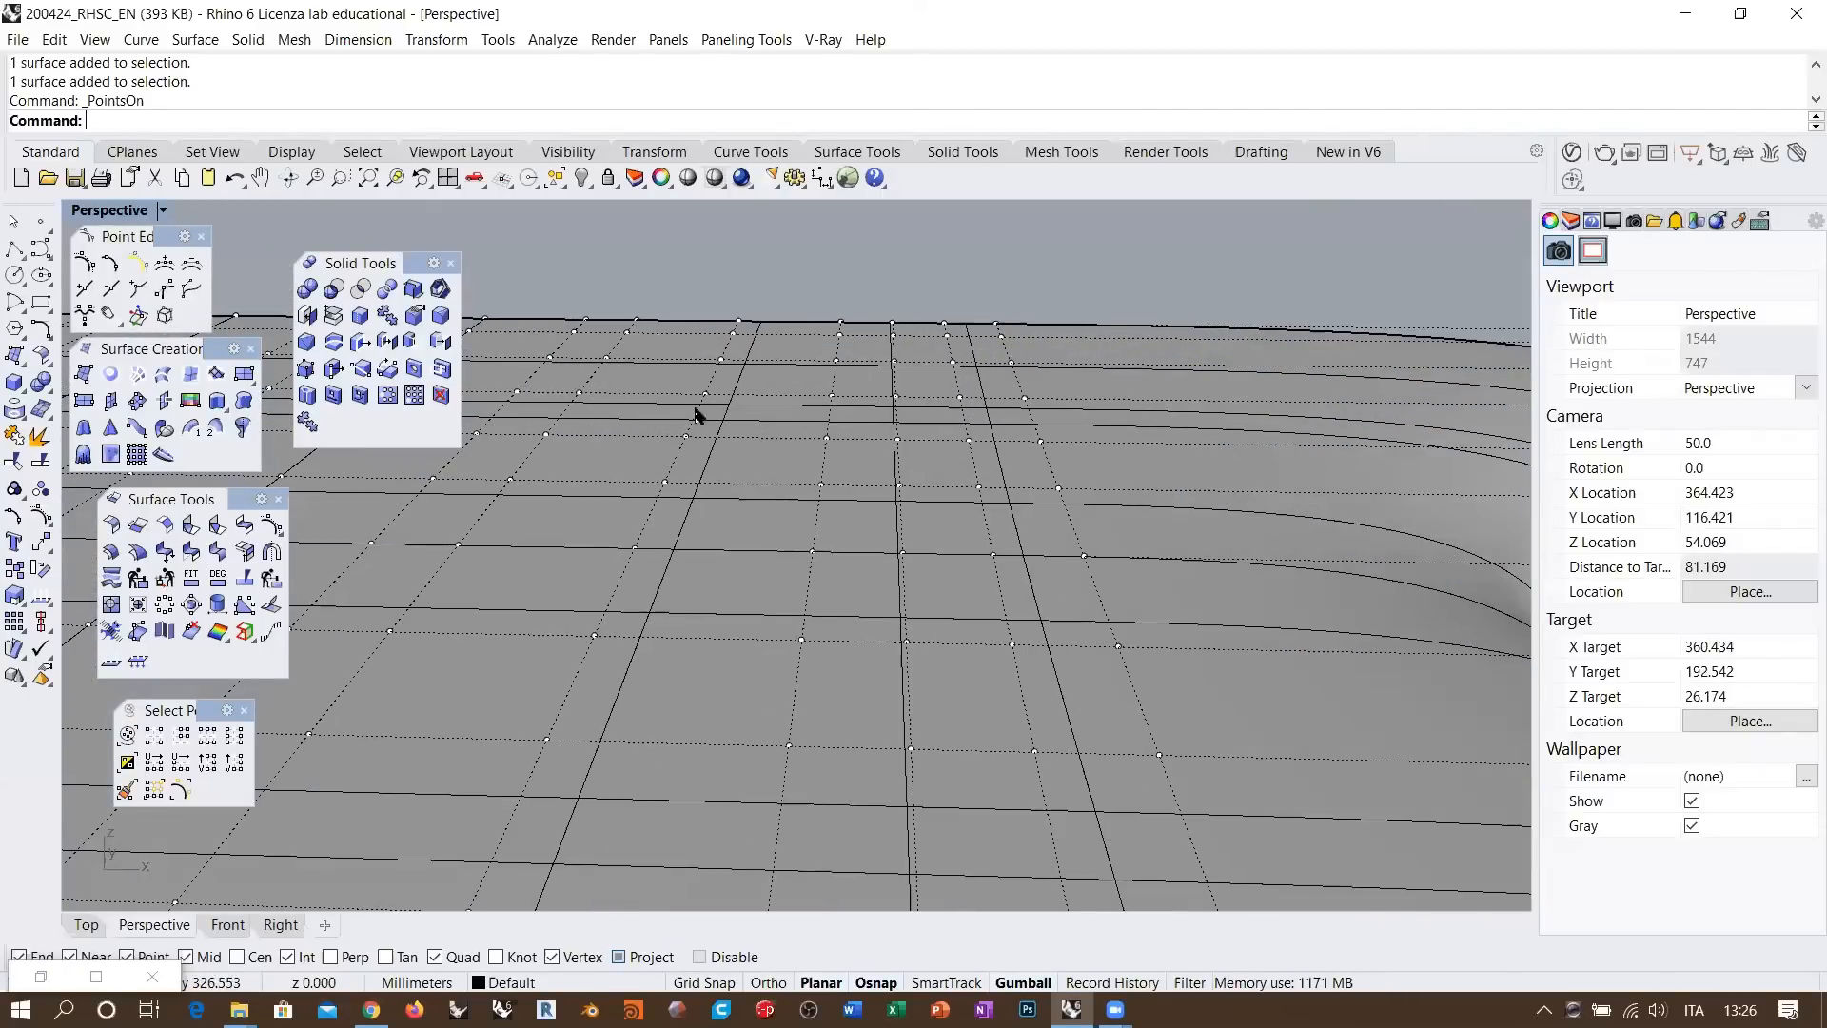
pyautogui.scroll(-5, 1076, 432)
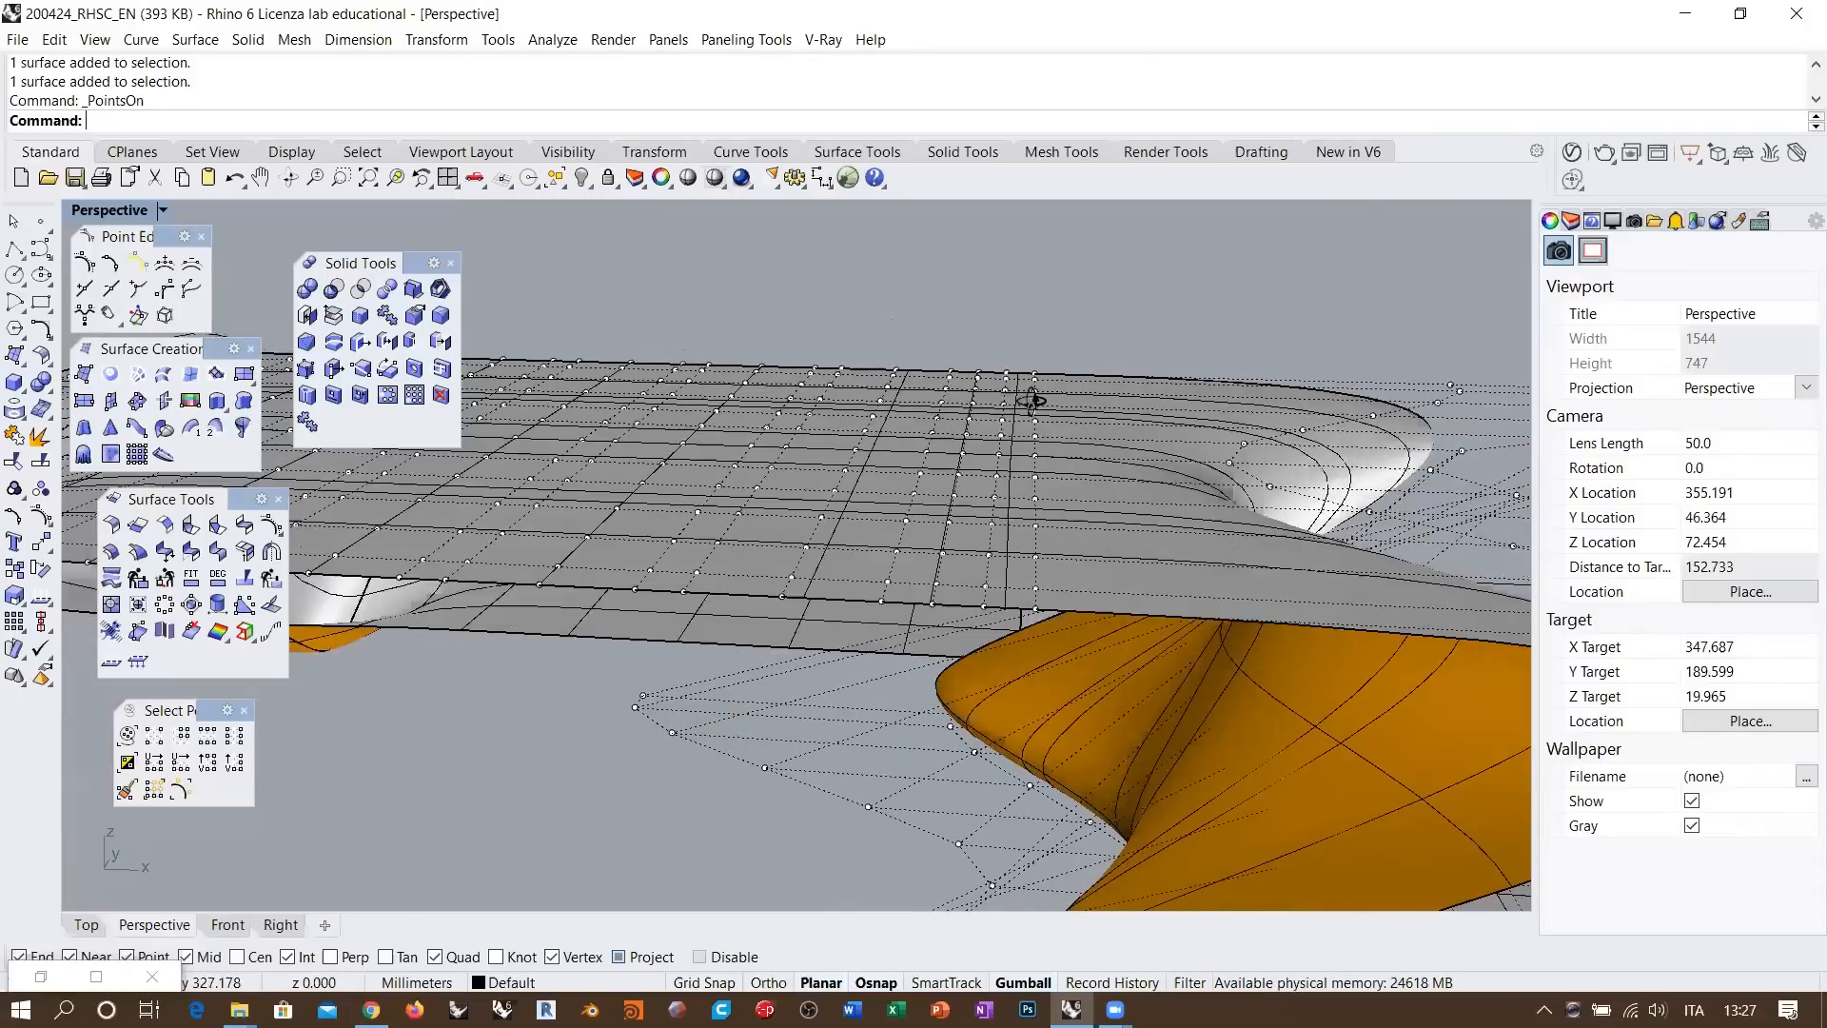
# Try moving control points near the raised part's rear edge with the gumball, and undo the move
pyautogui.moveTo(1008, 376); pyautogui.dragTo(1060, 403)
pyautogui.moveTo(920, 328); pyautogui.dragTo(955, 278)
pyautogui.click(1182, 298)
pyautogui.moveTo(1022, 390); pyautogui.dragTo(870, 444, button='right')
pyautogui.scroll(-6, 880, 424)
pyautogui.scroll(-2, 873, 442)
pyautogui.hotkey('ctrl', 'z')
pyautogui.scroll(-4, 772, 427)
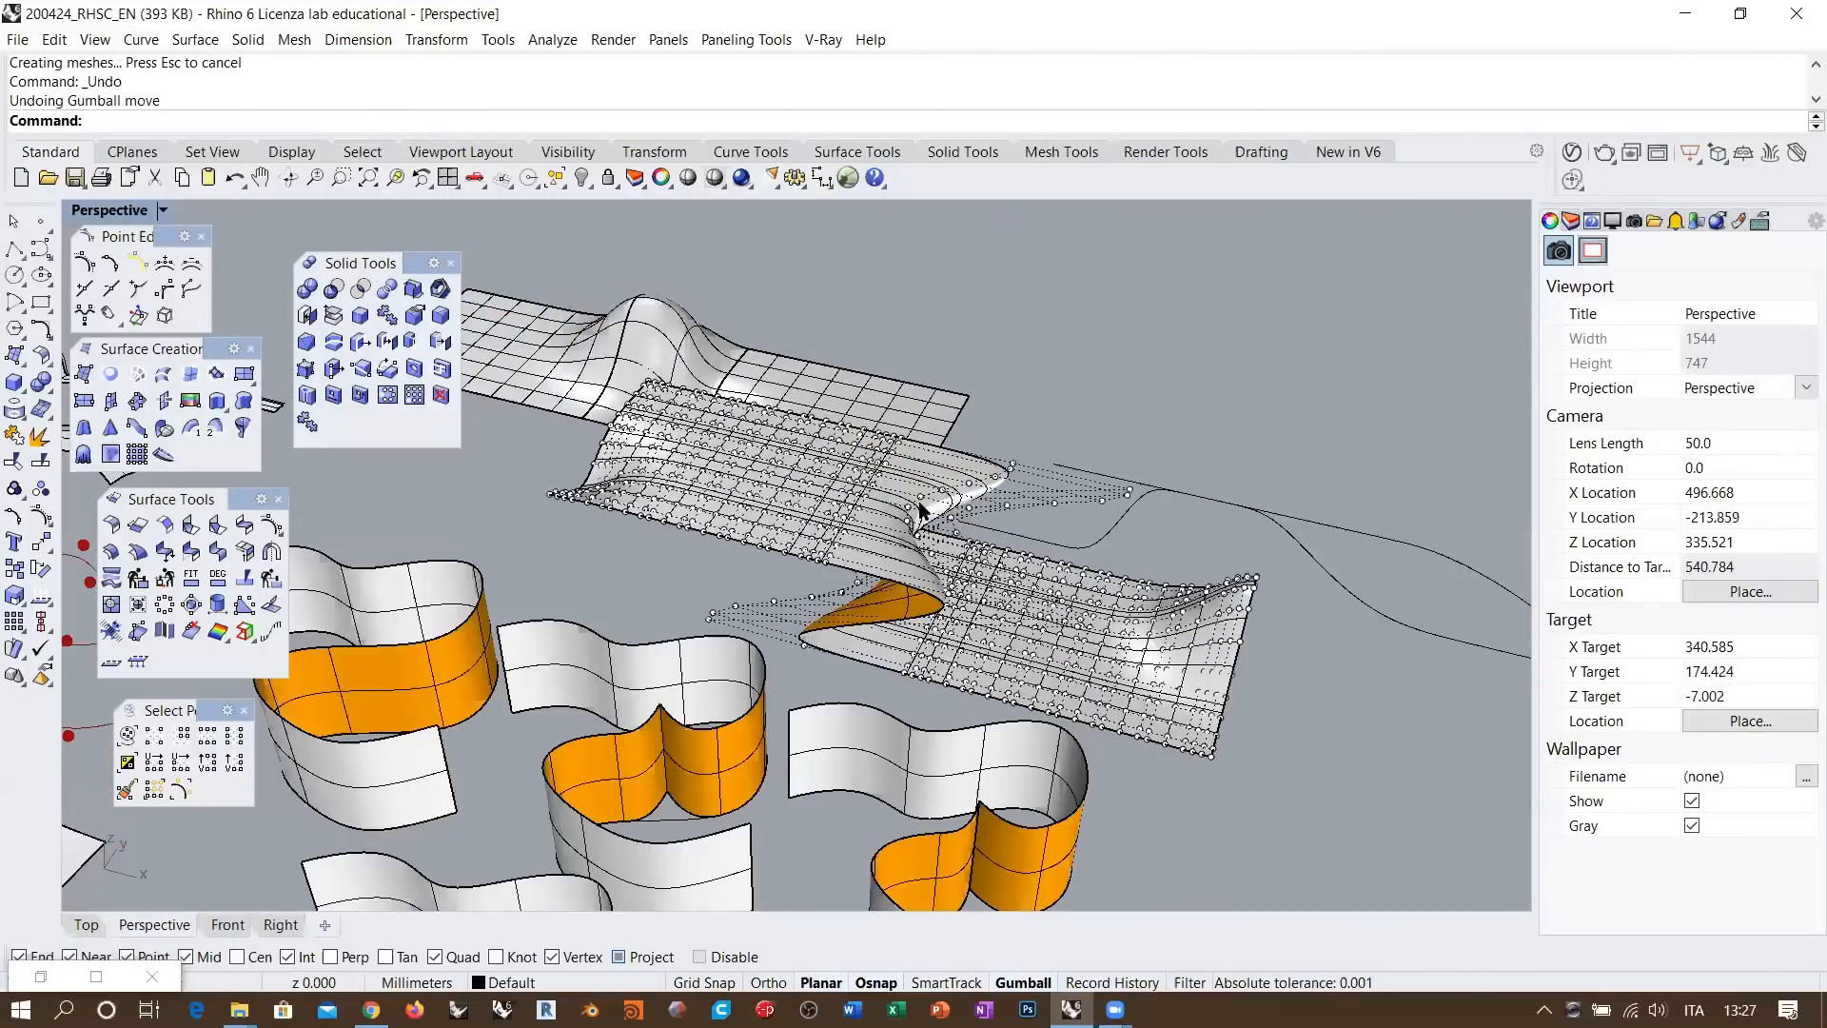
# Hide the control points and examine the overall shape of the merged surface
pyautogui.press('Escape')
pyautogui.moveTo(1010, 535); pyautogui.dragTo(978, 580, button='right')
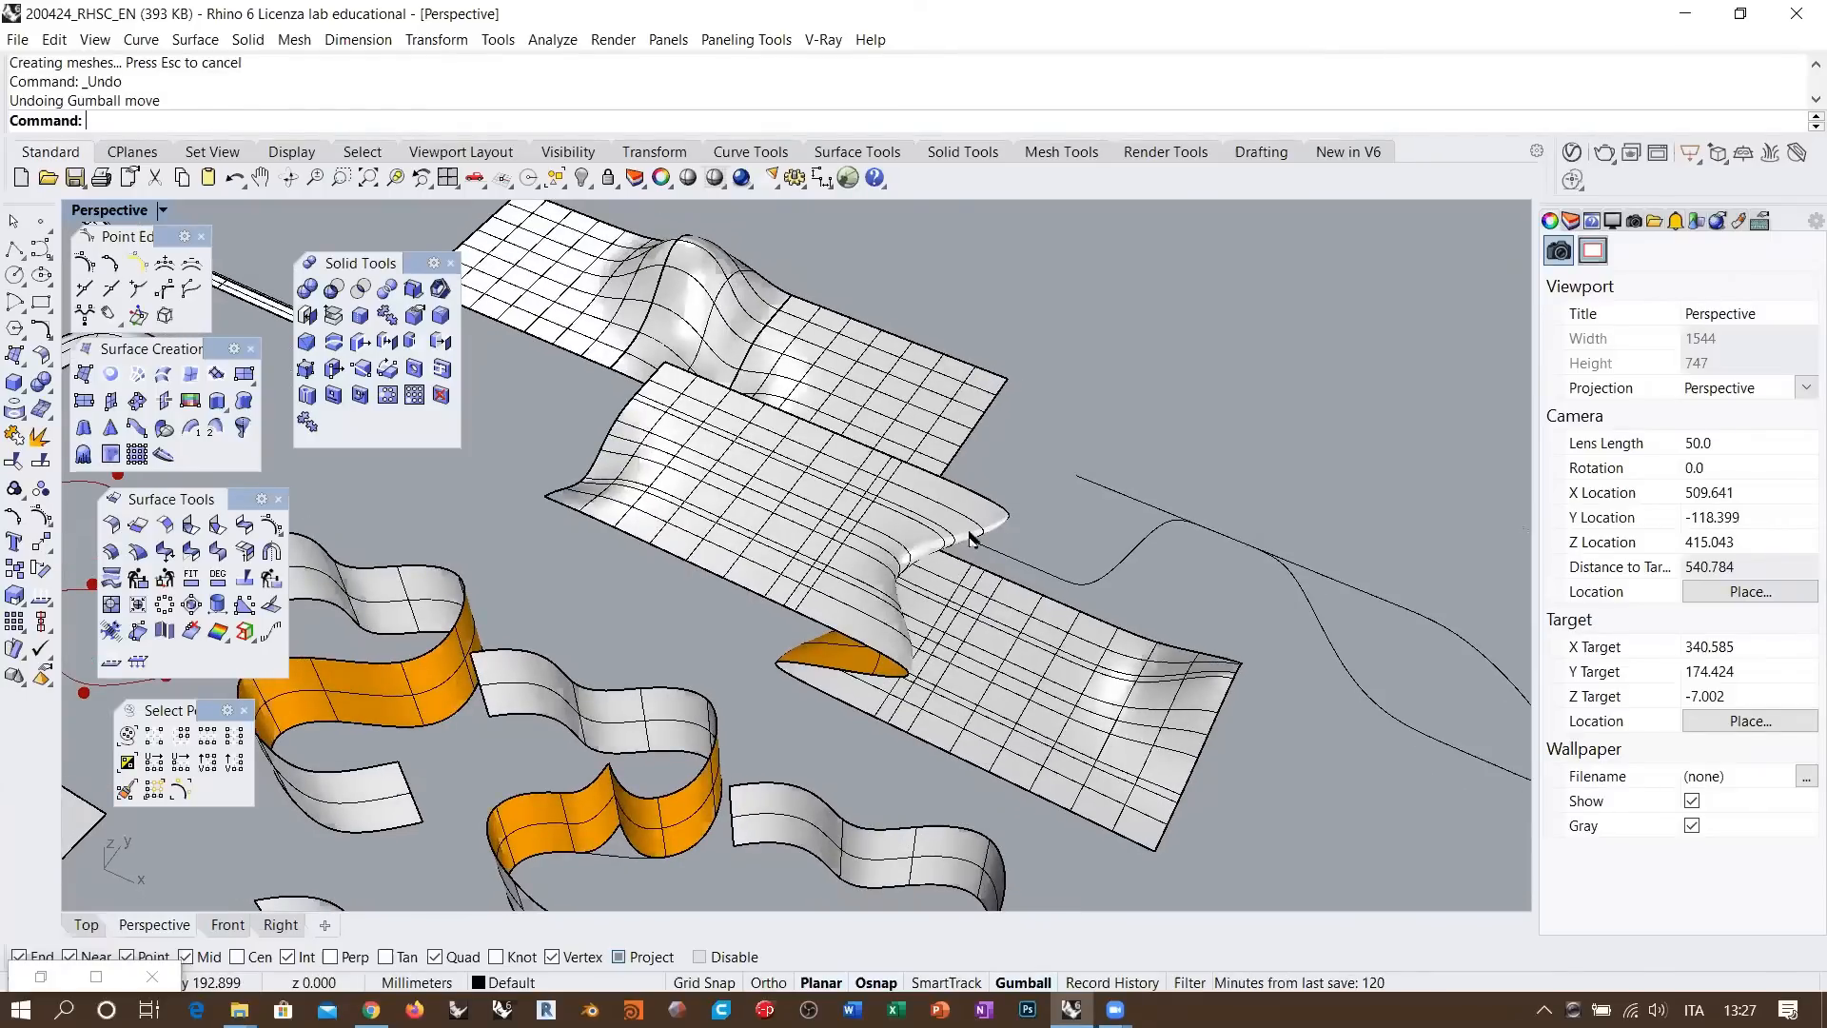
pyautogui.moveTo(978, 583); pyautogui.dragTo(909, 613, button='right')
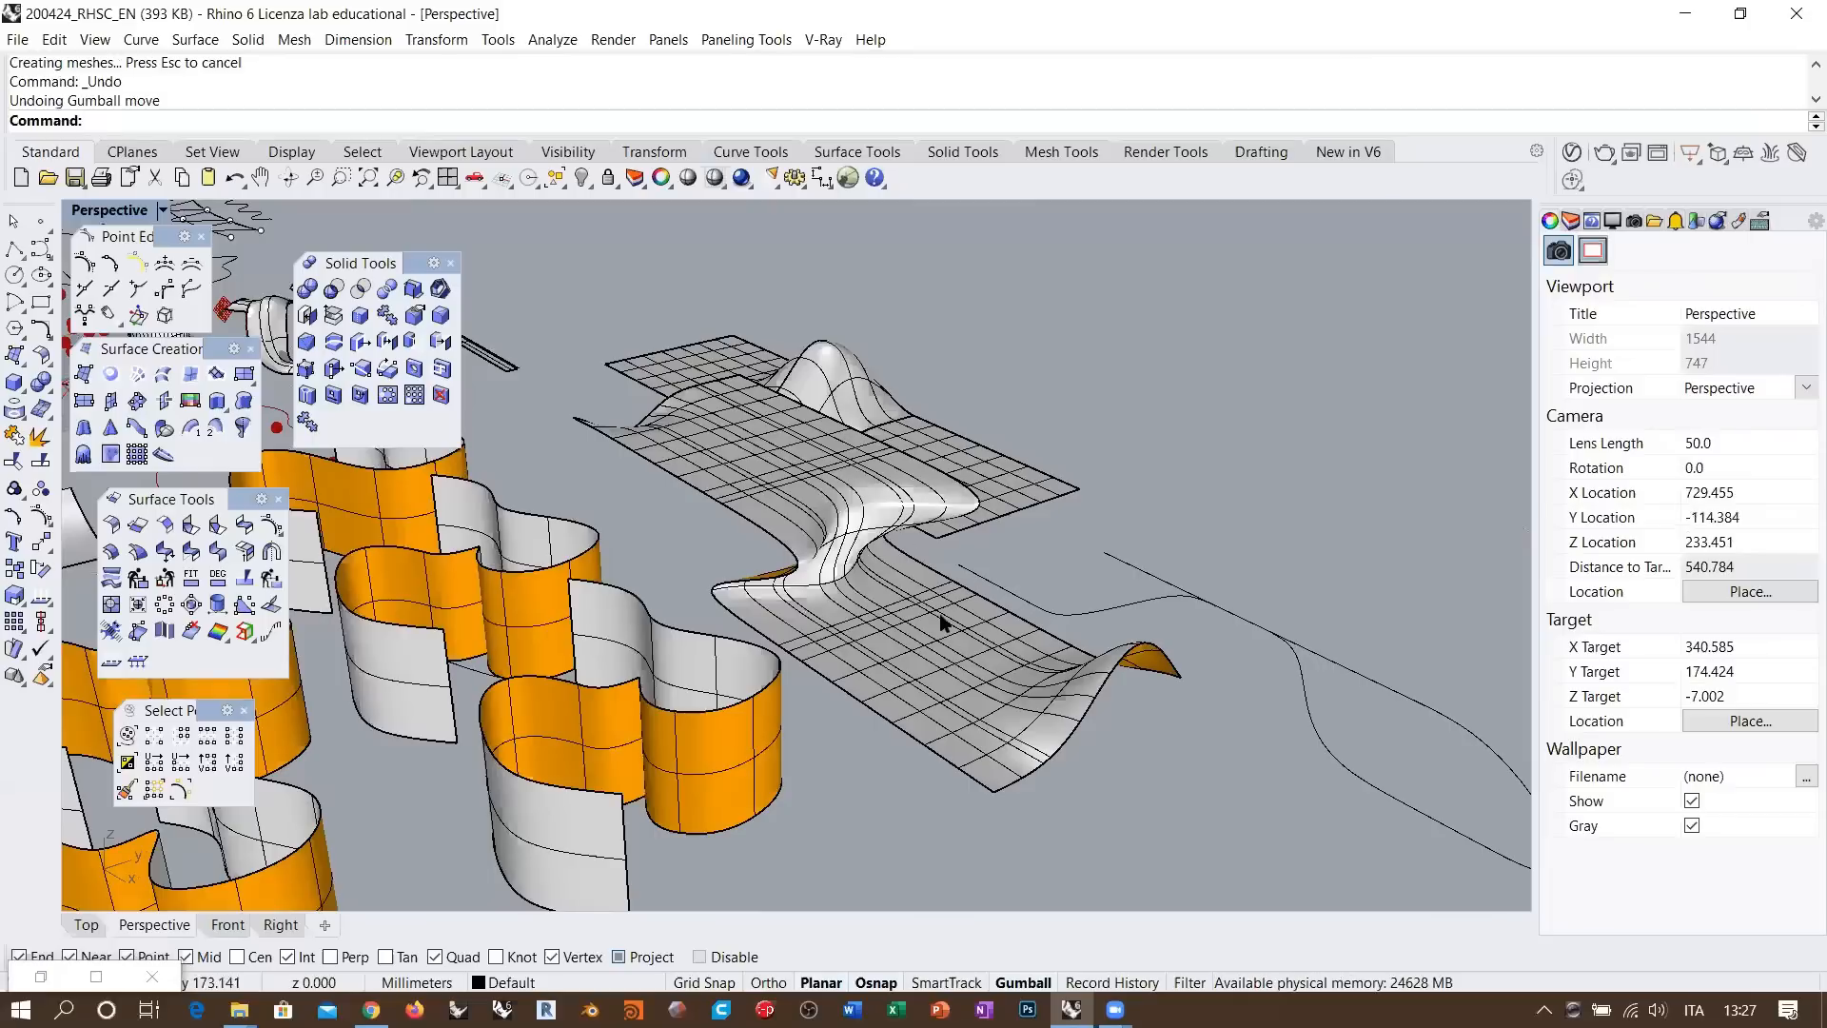
pyautogui.moveTo(857, 543); pyautogui.dragTo(1198, 600, button='right')
pyautogui.scroll(-8, 787, 453)
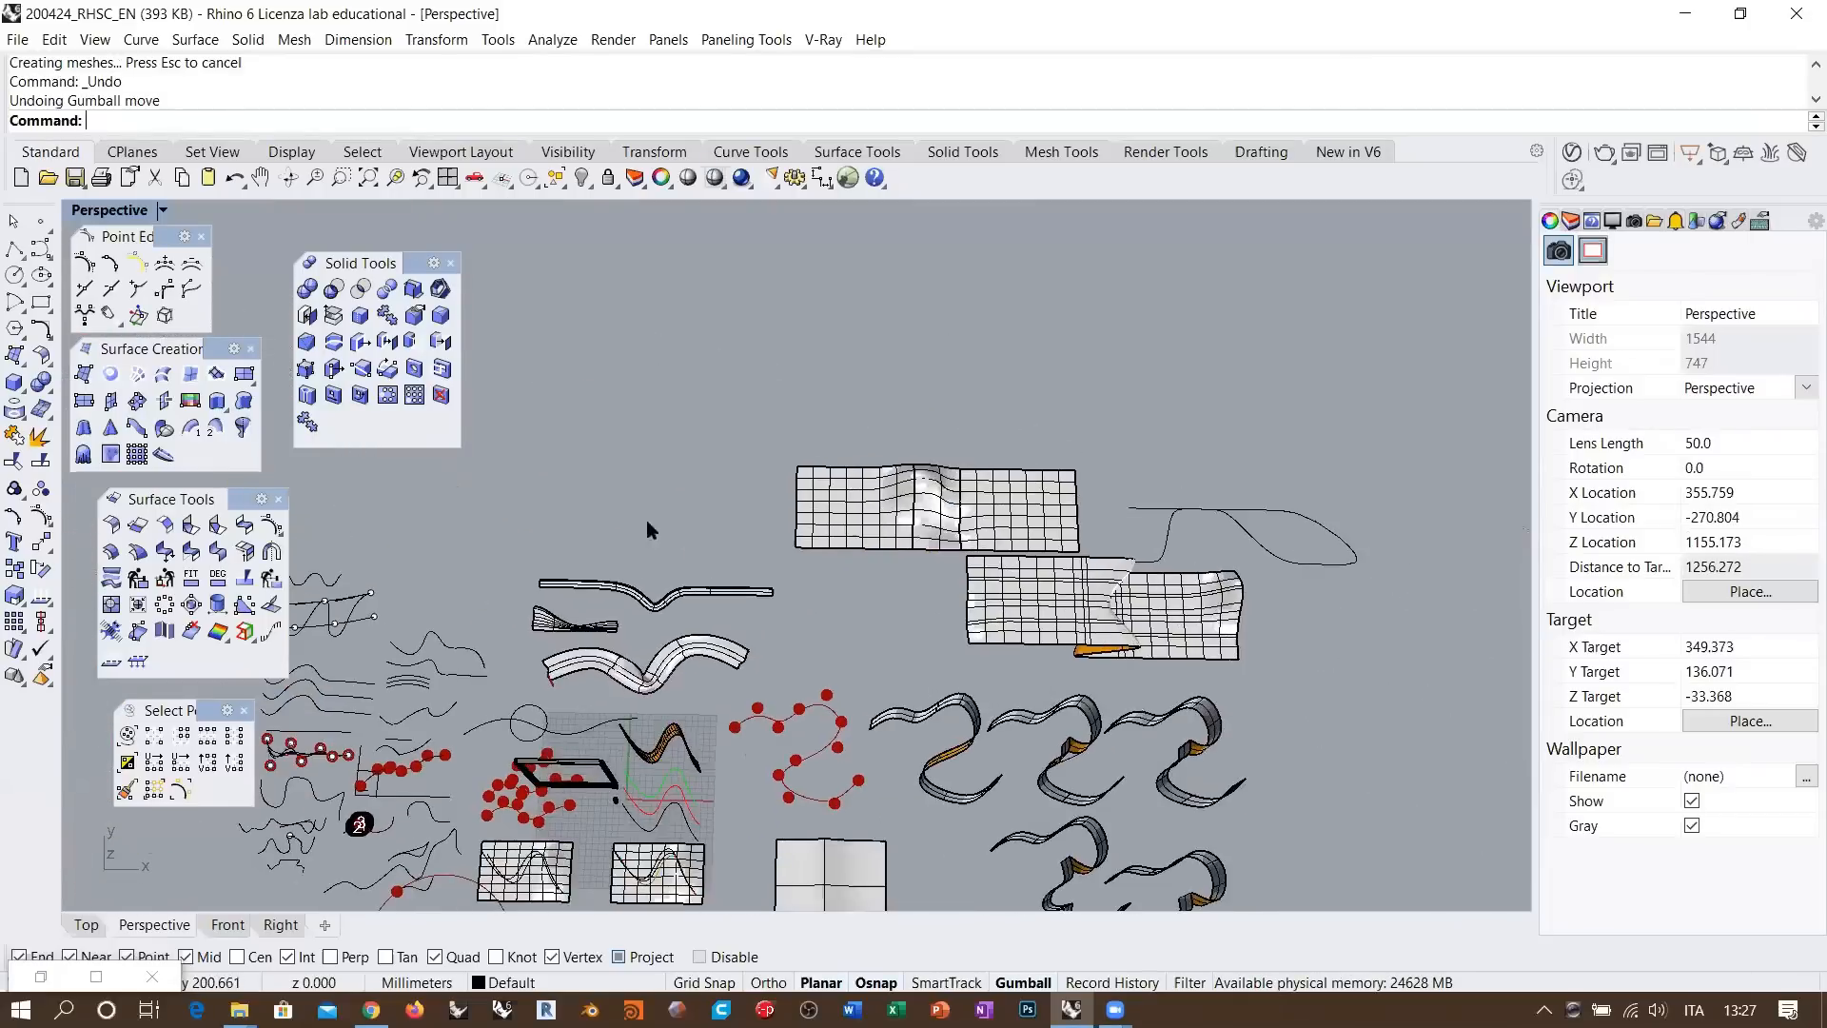
# Select the upper wavy curve beside the example surfaces, and keep the Curve Tools and Extend tool sets open for use
pyautogui.scroll(14, 683, 666)
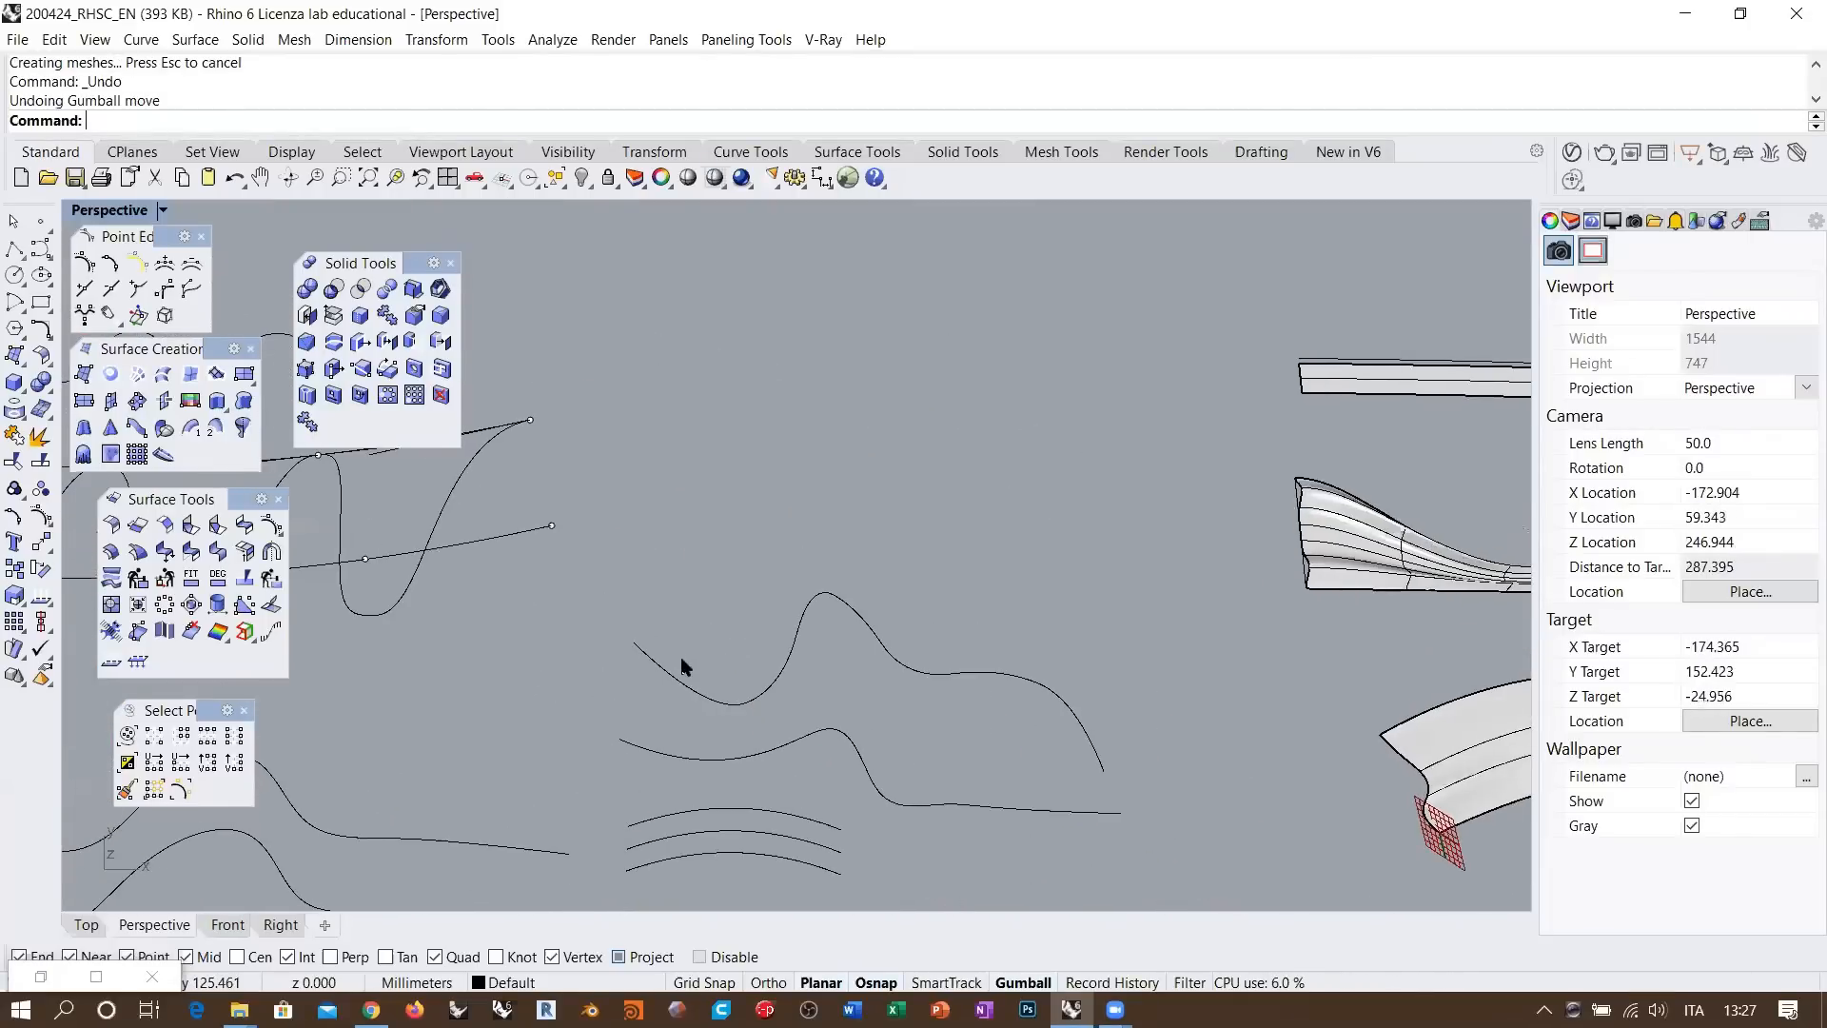
pyautogui.click(683, 683)
pyautogui.scroll(10, 602, 675)
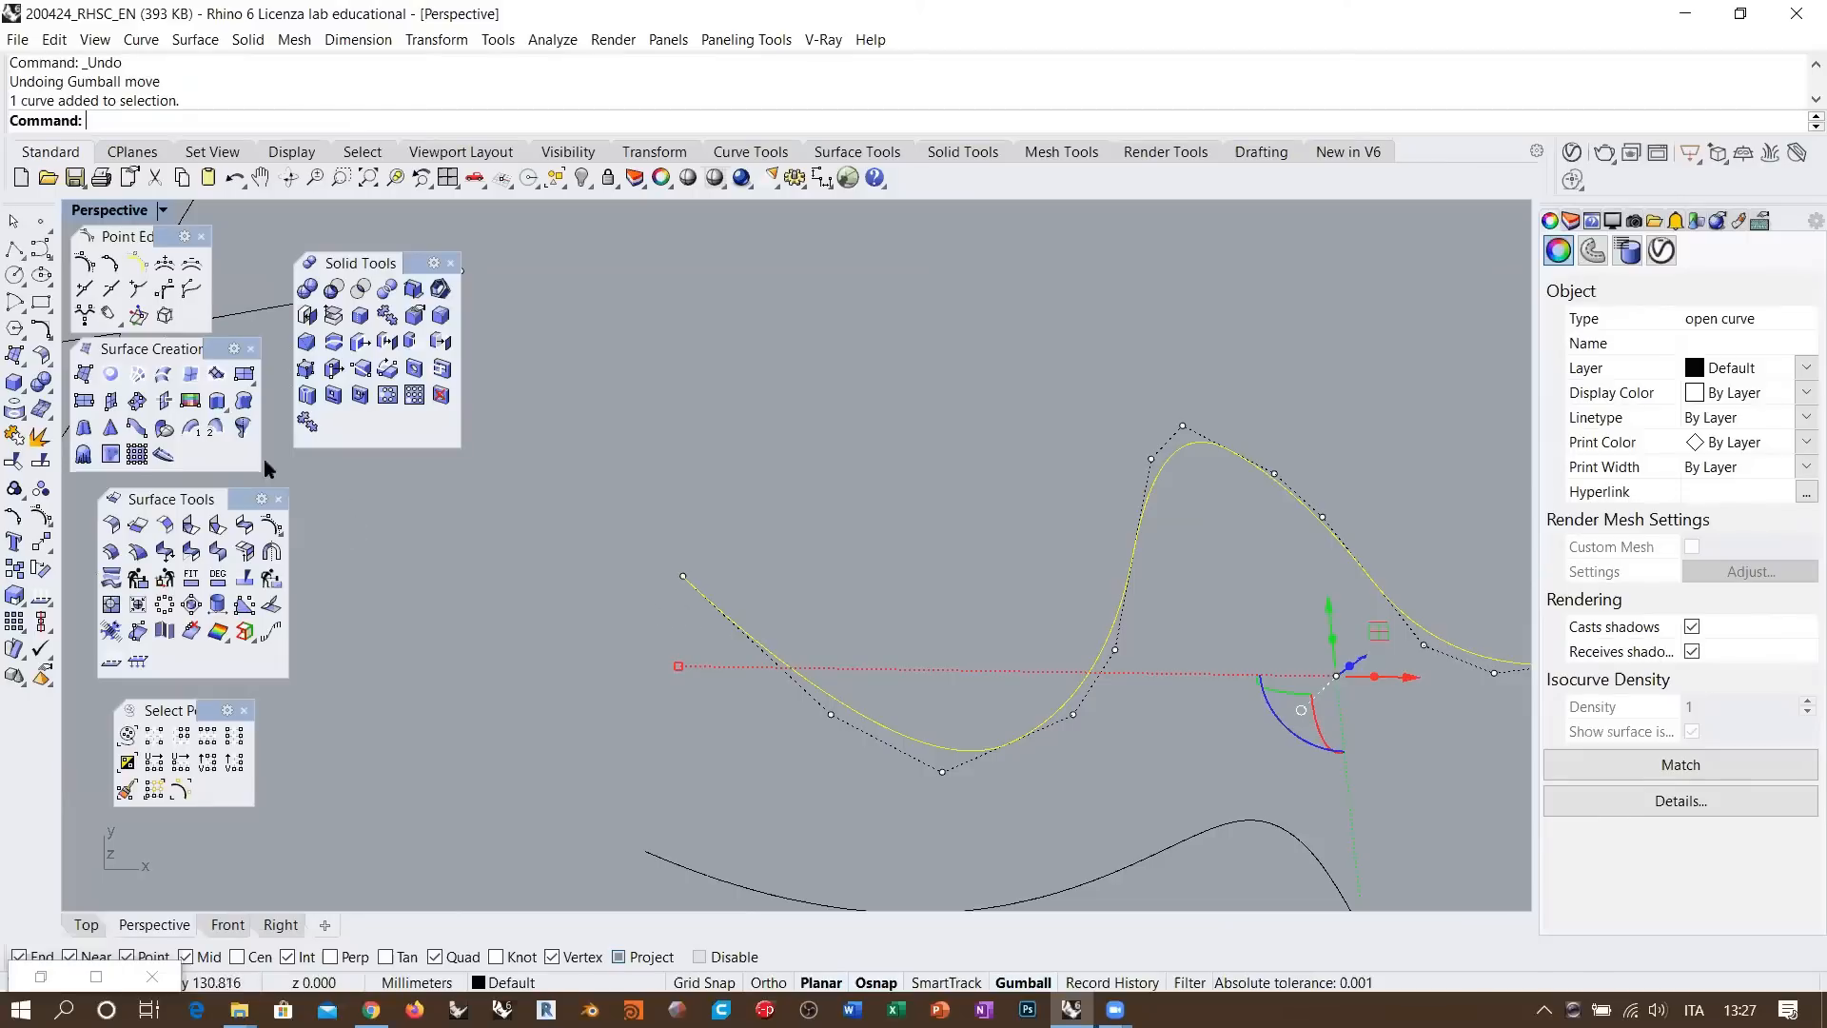
pyautogui.click(41, 329)
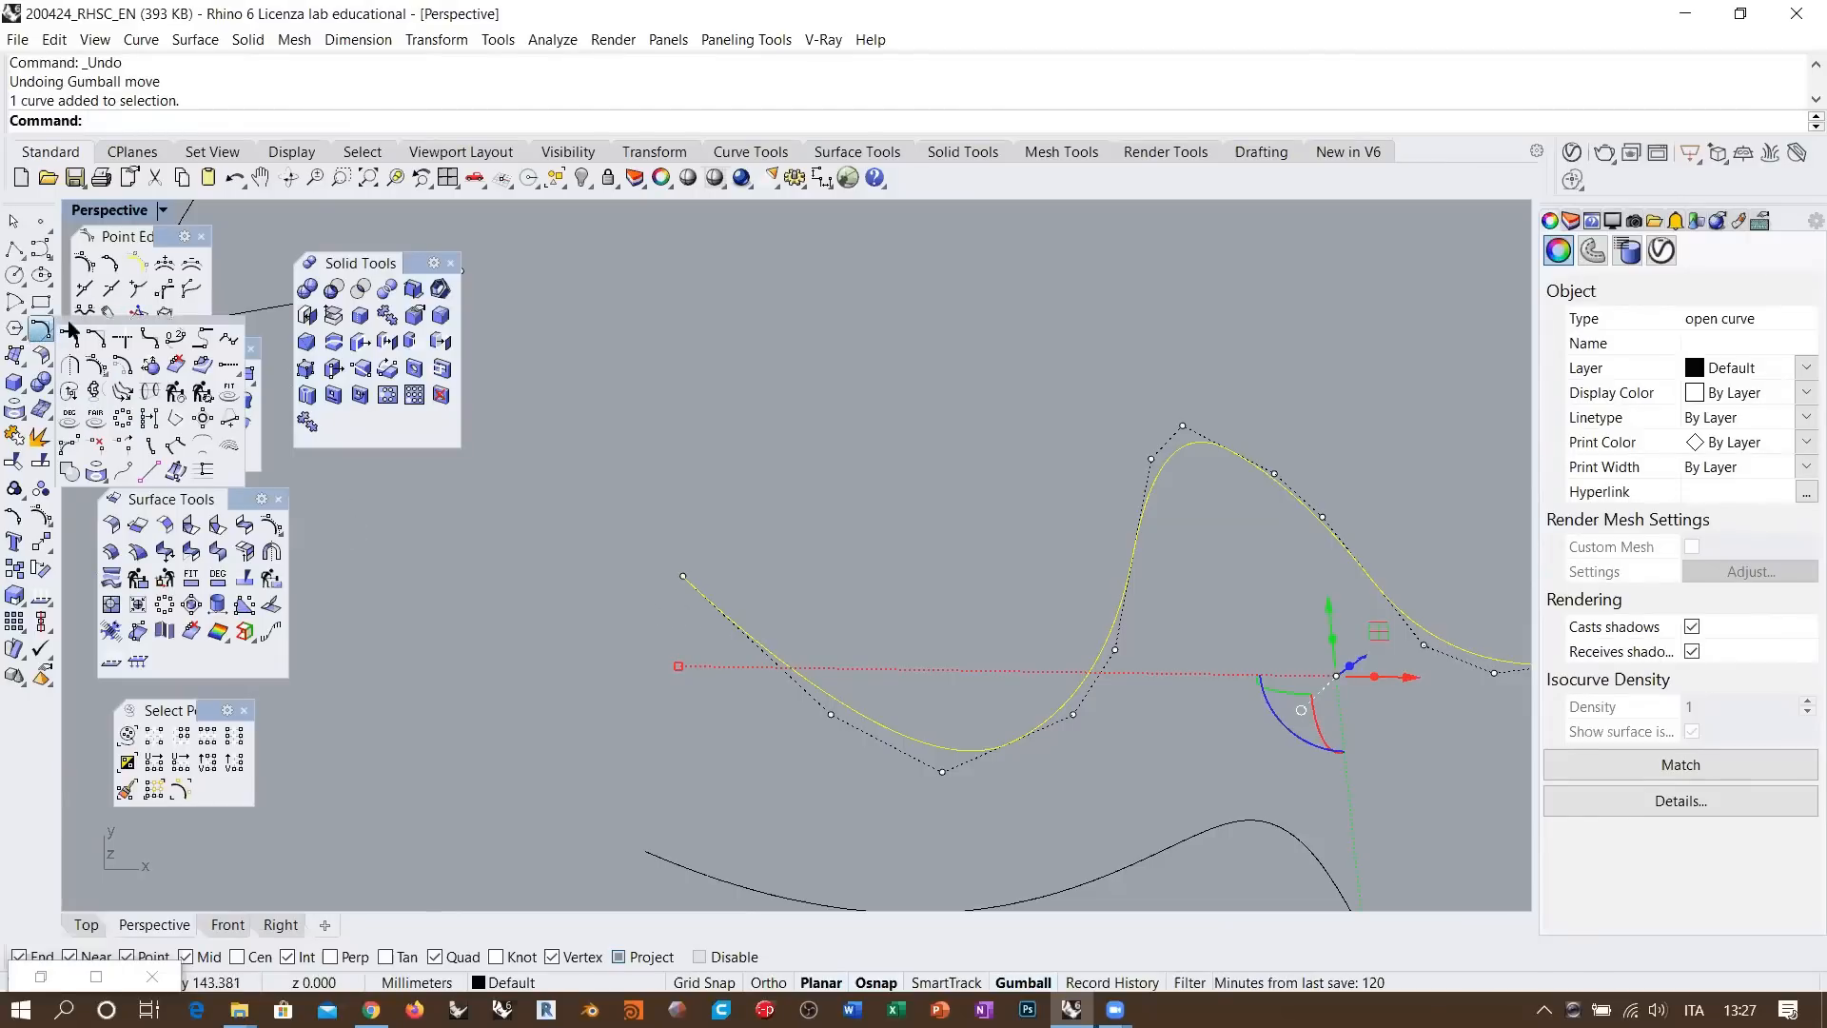
pyautogui.moveTo(70, 329); pyautogui.dragTo(301, 663)
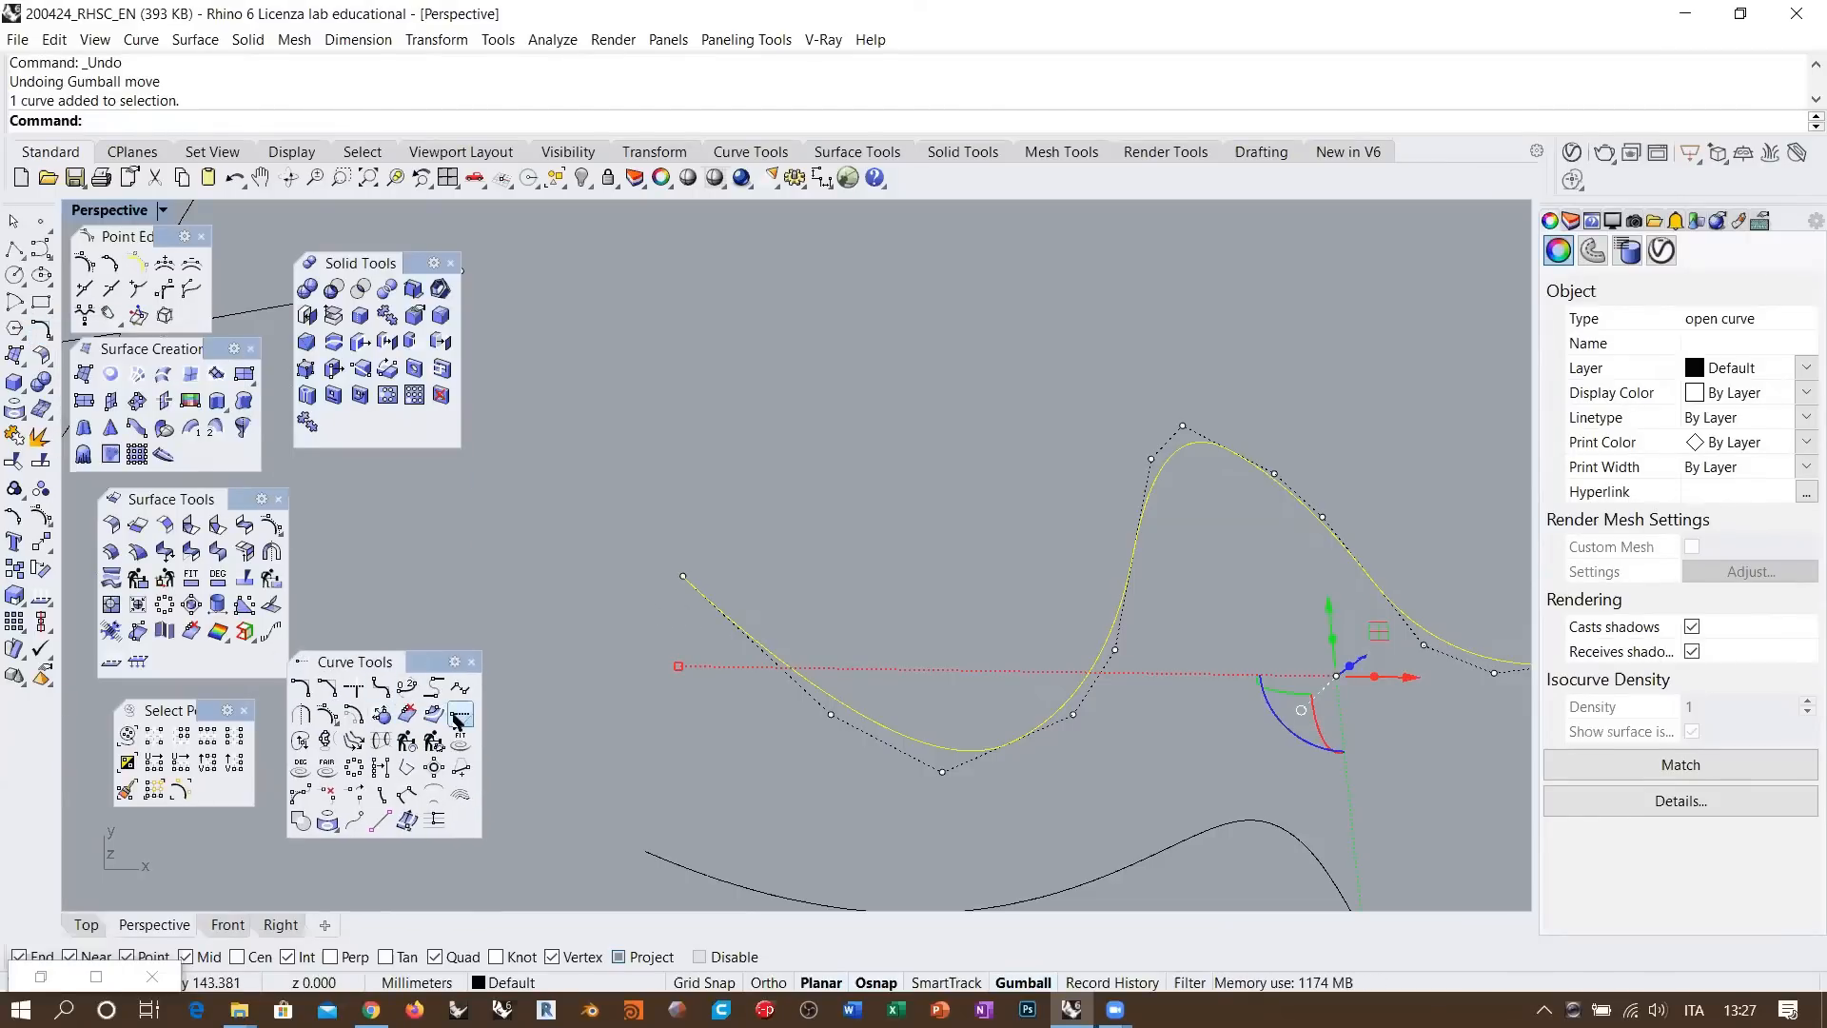
pyautogui.click(455, 717)
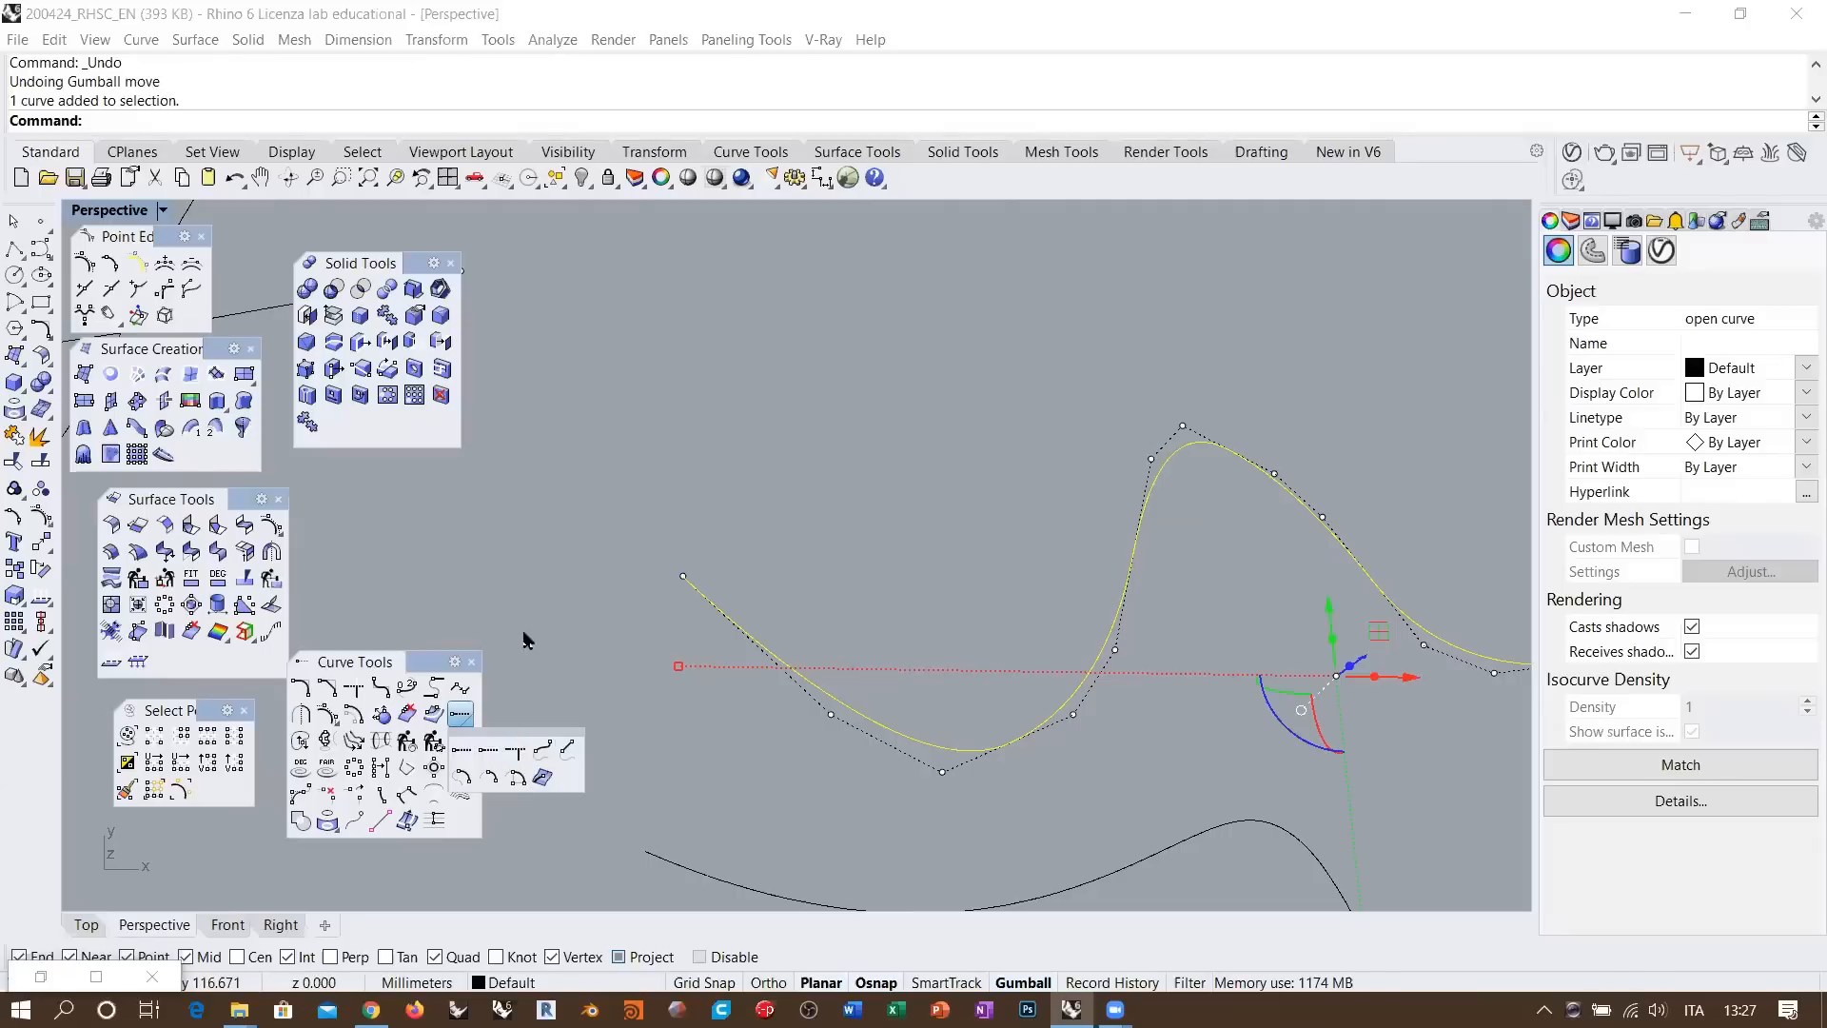
pyautogui.moveTo(523, 632); pyautogui.dragTo(488, 530)
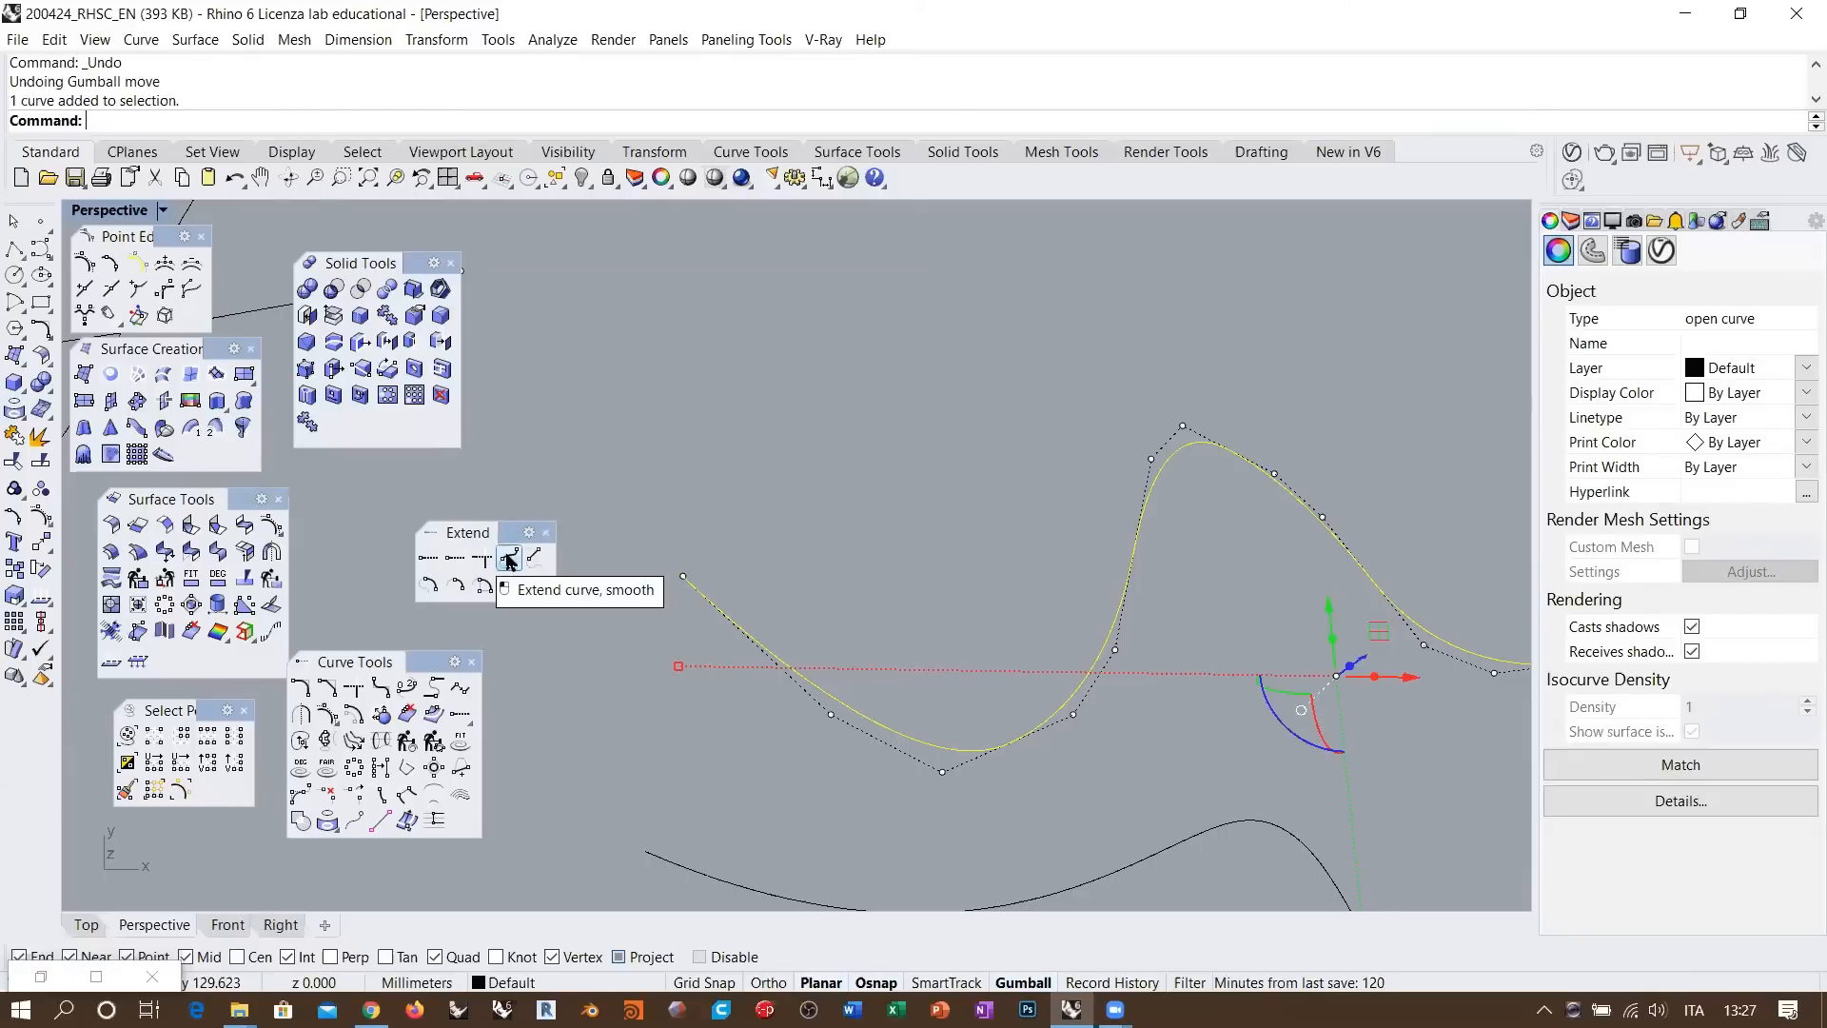
# Mark the curve's first two control points with circles of about 1.4 mm and 1.3 mm radius
pyautogui.click(15, 276)
pyautogui.click(683, 575)
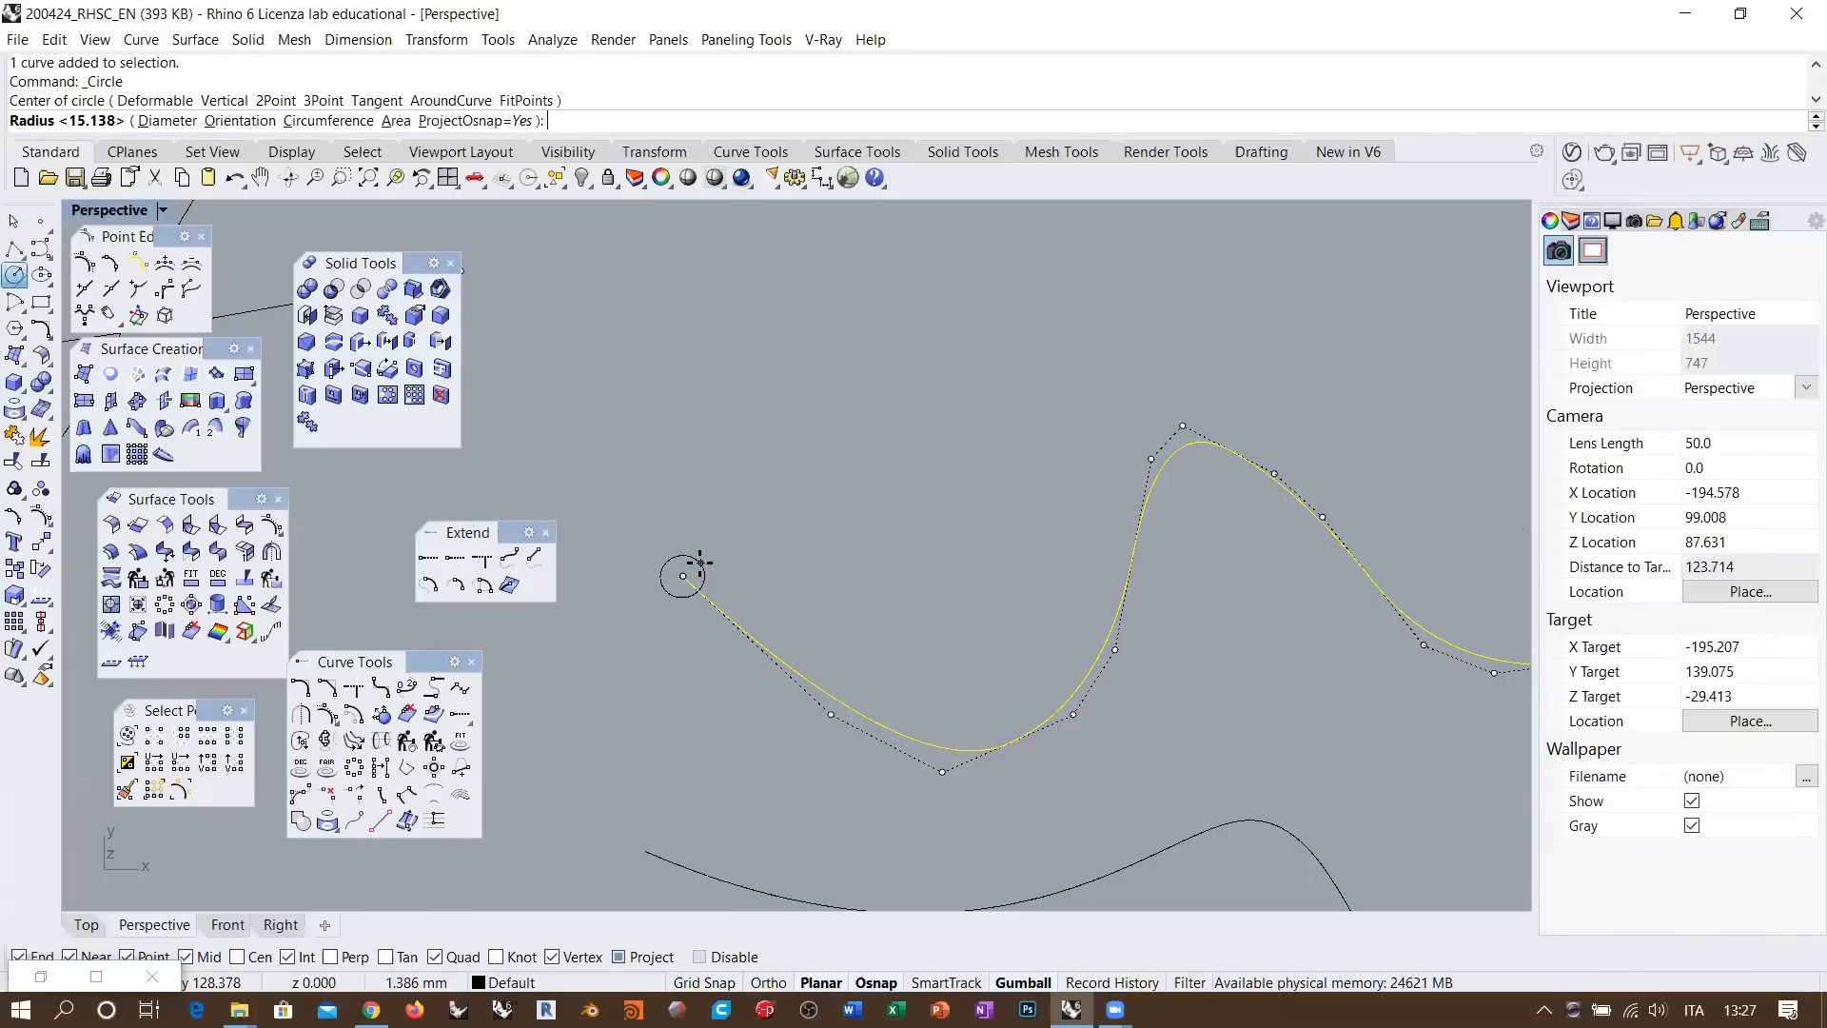
pyautogui.click(699, 564)
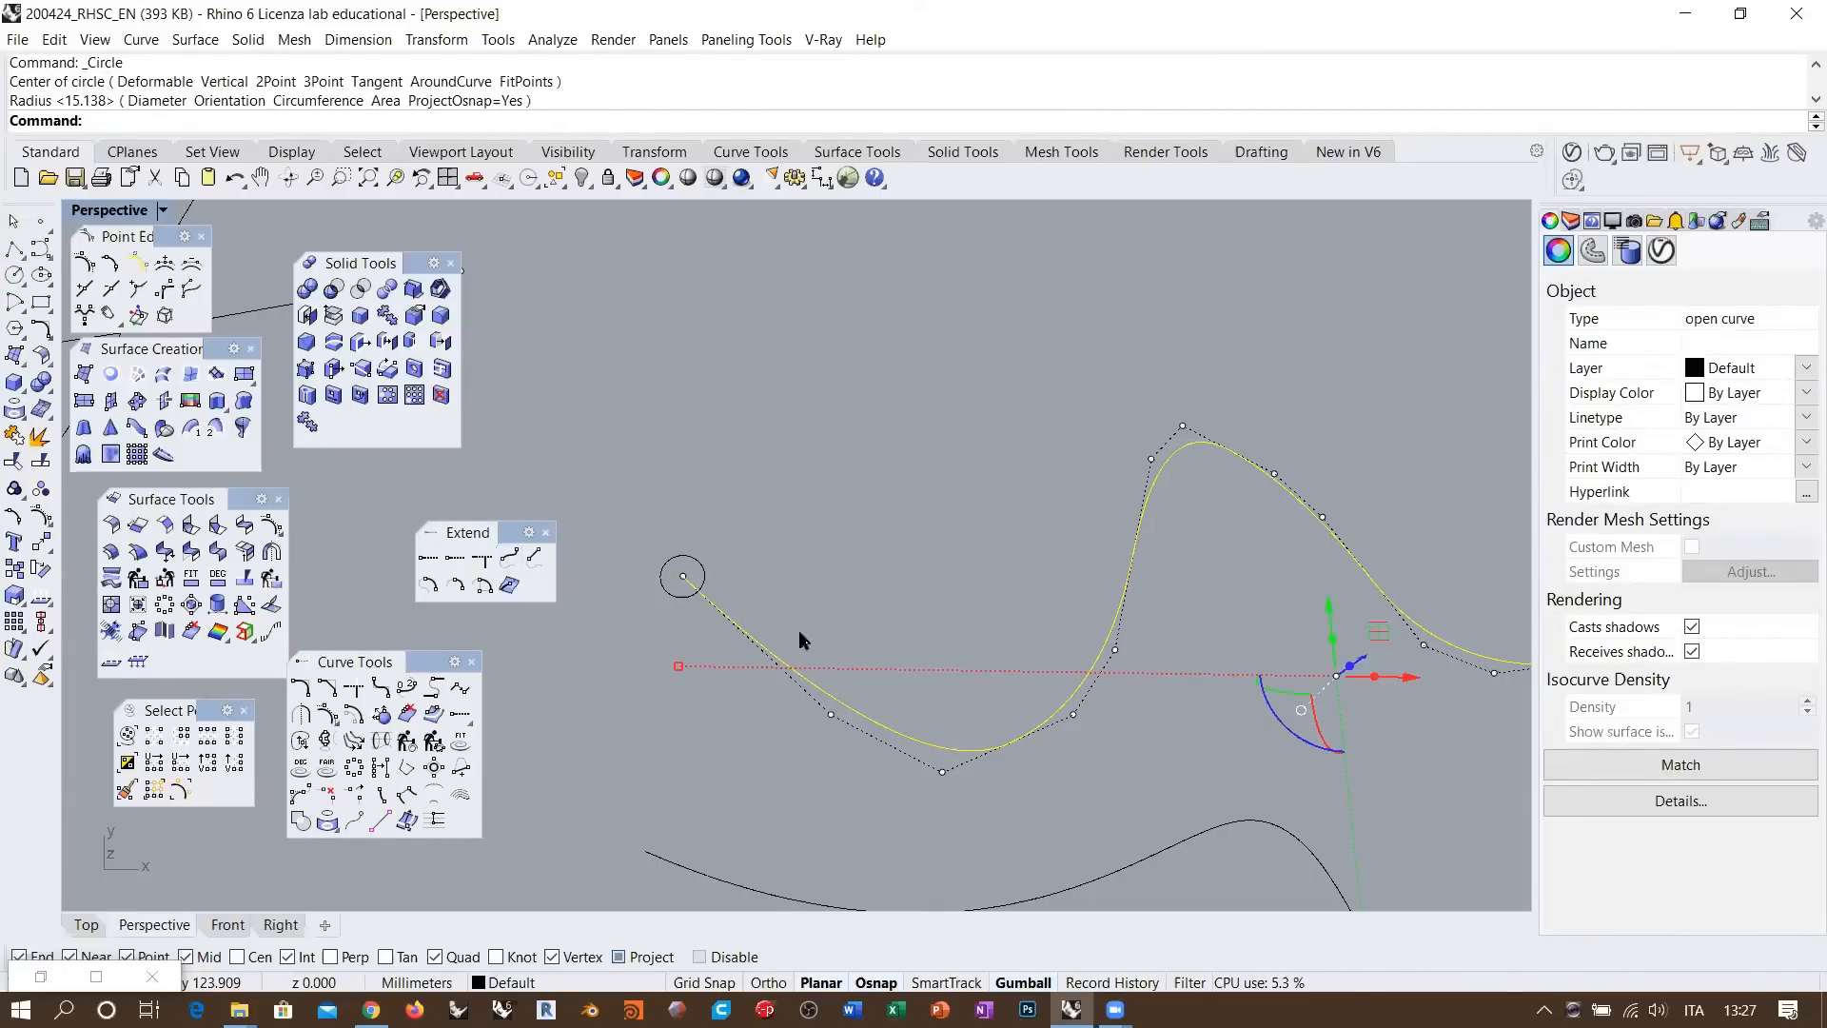
pyautogui.rightClick(809, 719)
pyautogui.click(828, 717)
pyautogui.rightClick(819, 731)
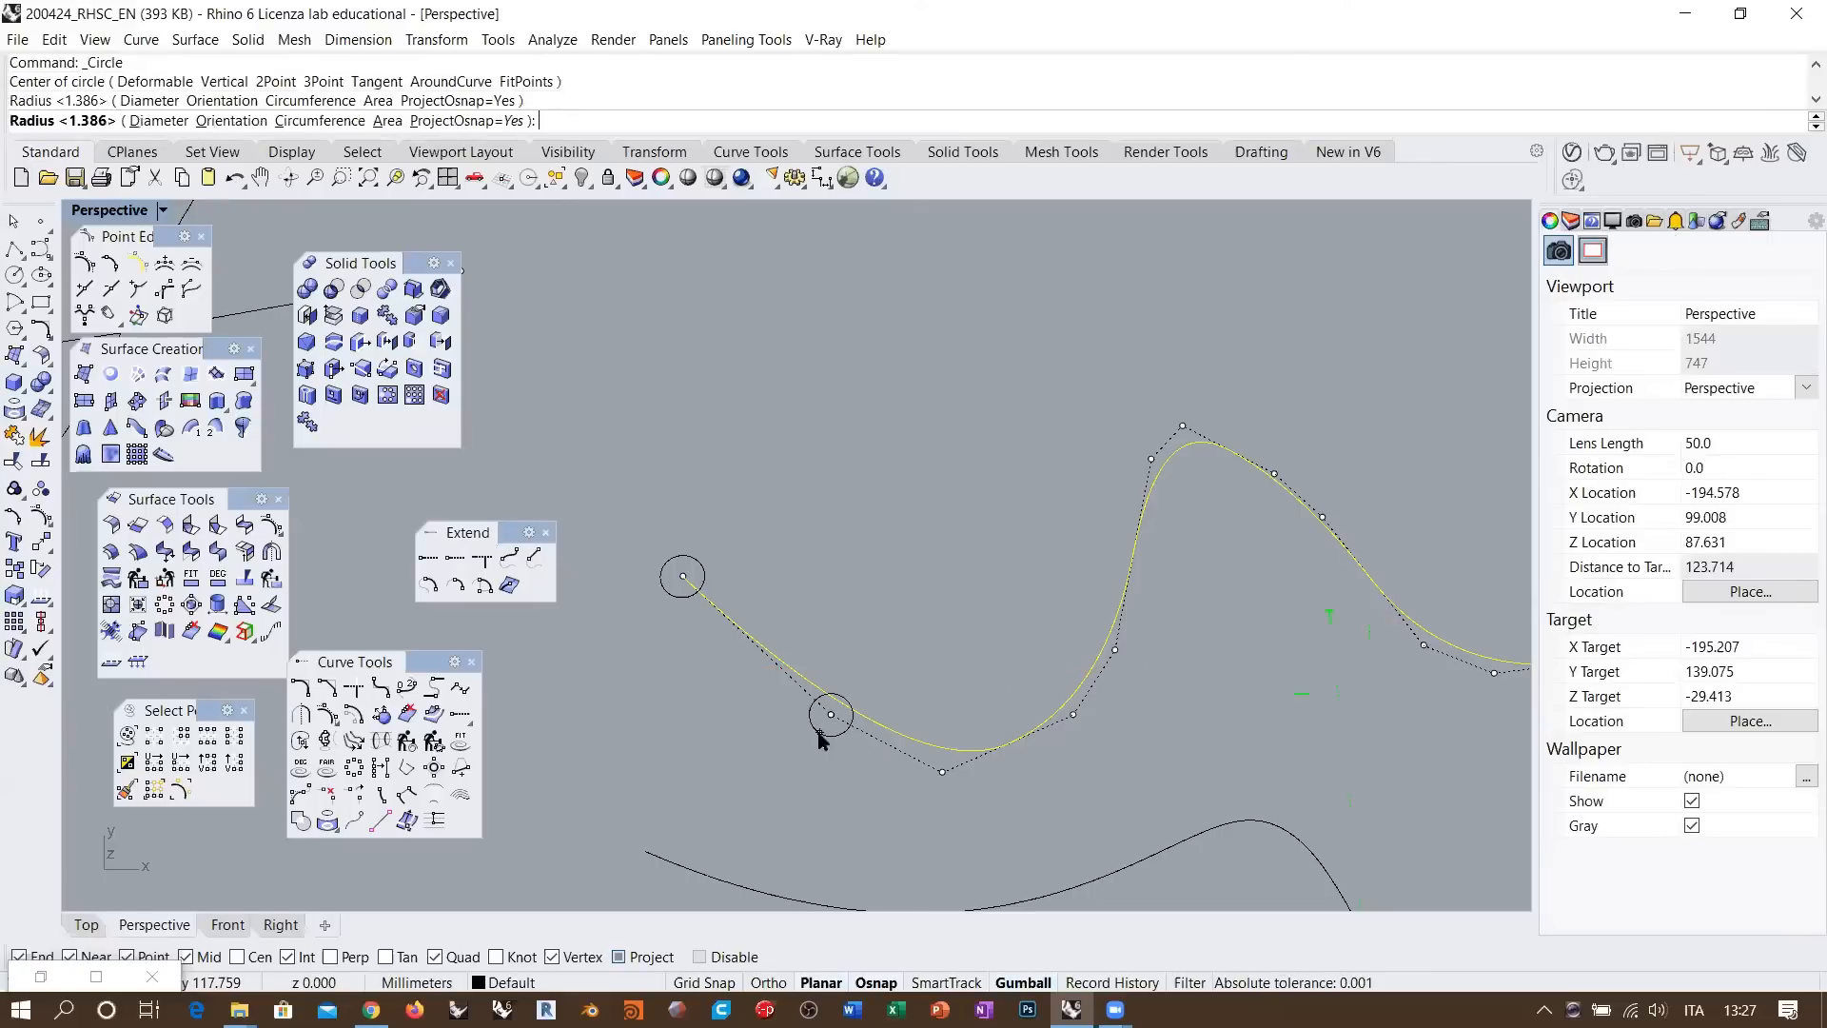
# Mark the curve's third control point with a circle of about 0.8 mm radius, and the fourth with a similar small circle
pyautogui.rightClick(923, 769)
pyautogui.click(939, 774)
pyautogui.click(942, 785)
pyautogui.rightClick(1041, 761)
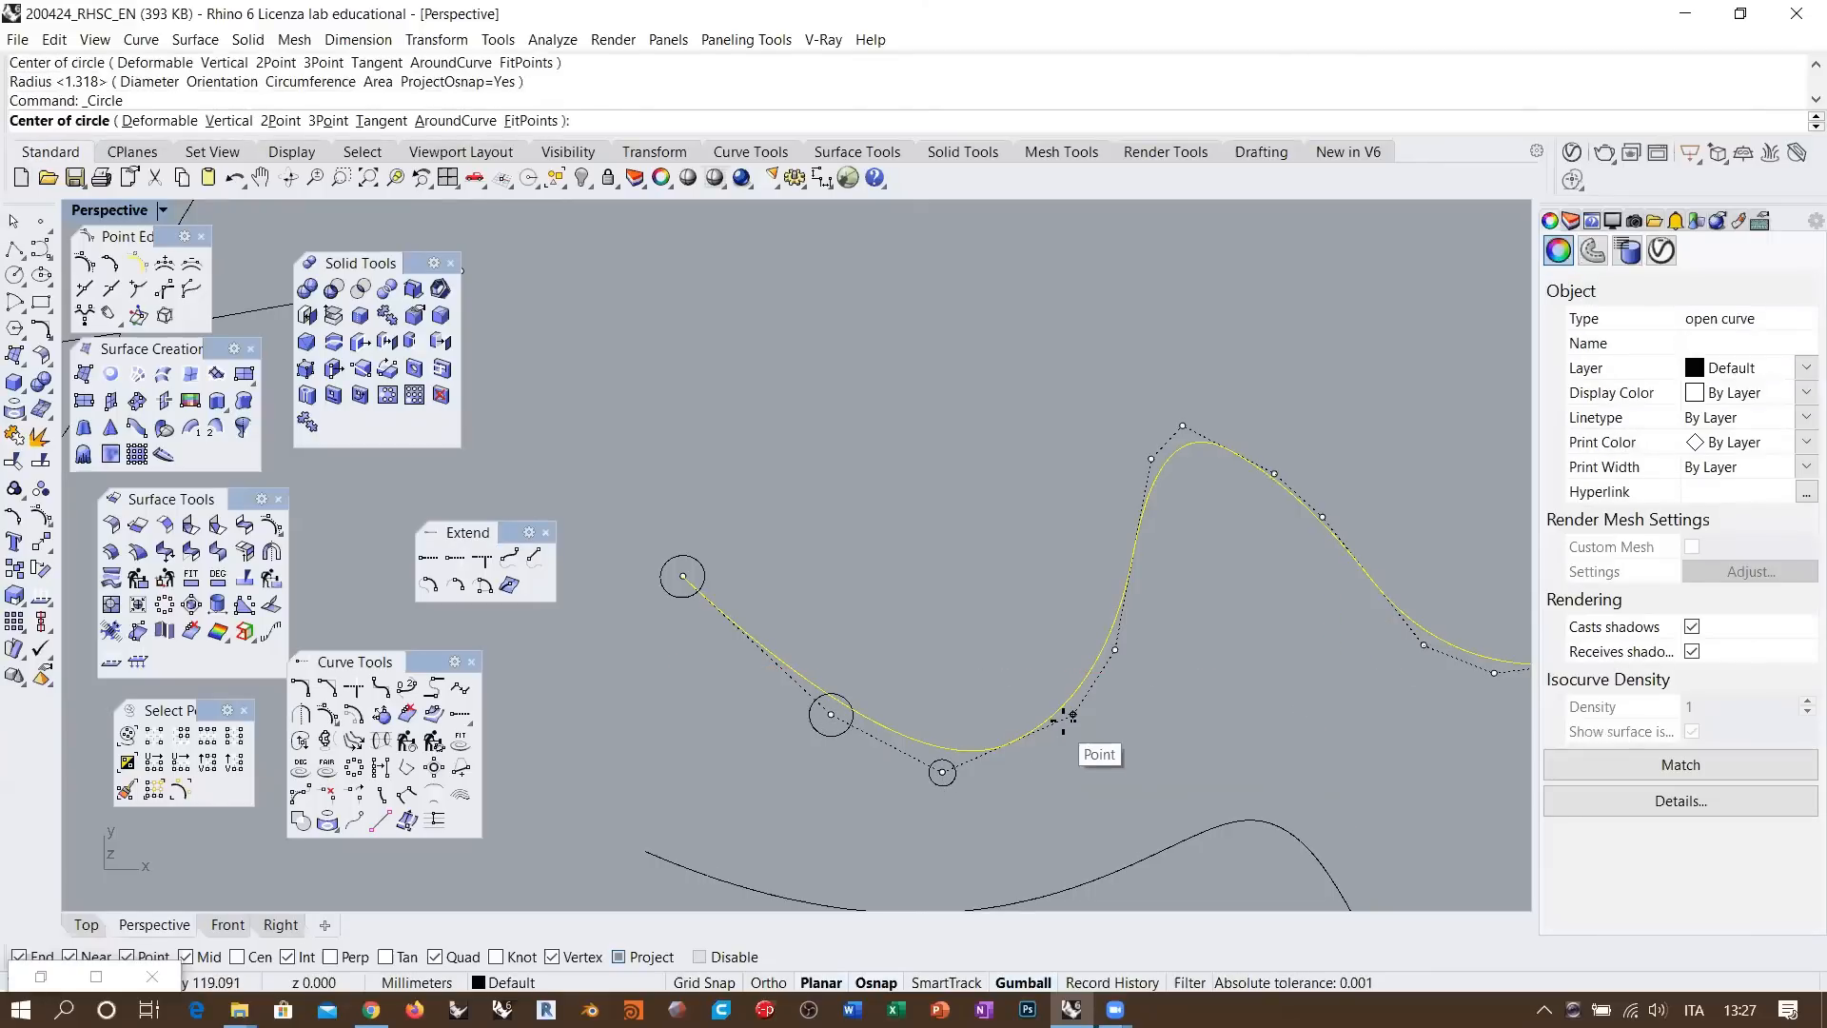
pyautogui.click(1067, 719)
pyautogui.click(1071, 729)
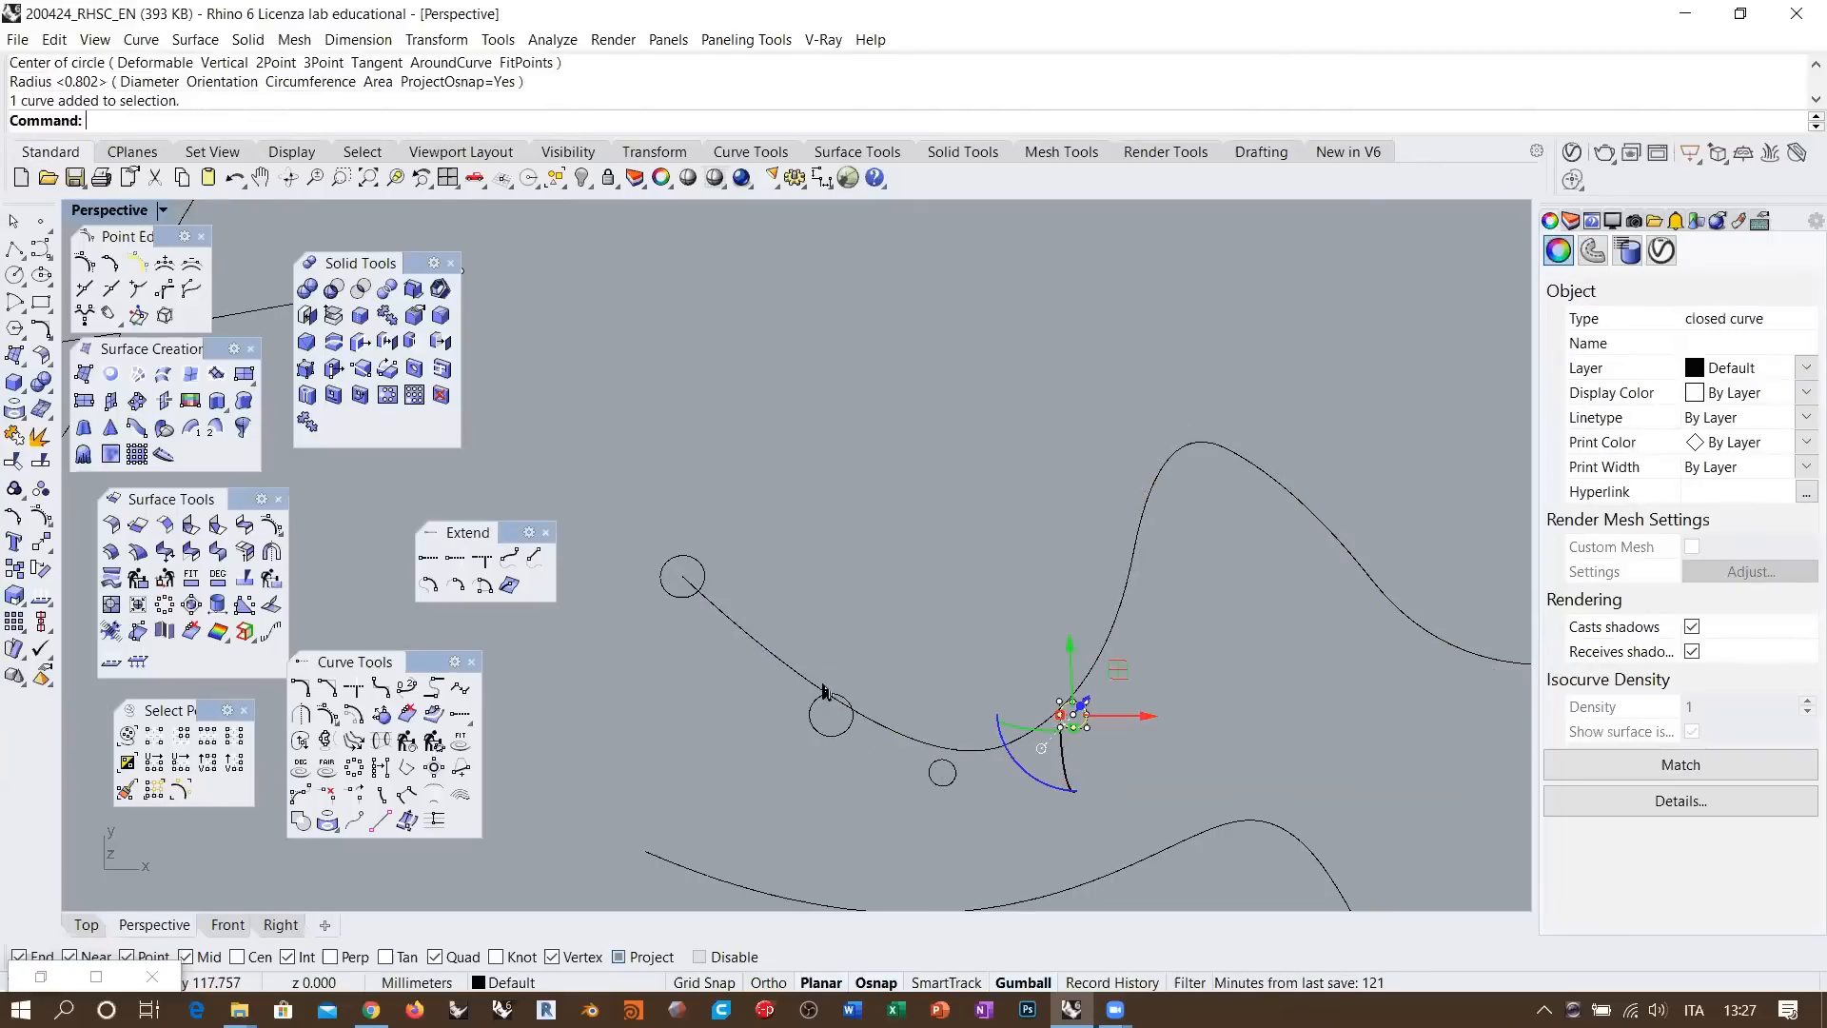
# Extend the curve smoothly beyond its first circled point, and reselect it to compare its control points with the circles
pyautogui.click(725, 623)
pyautogui.click(707, 595)
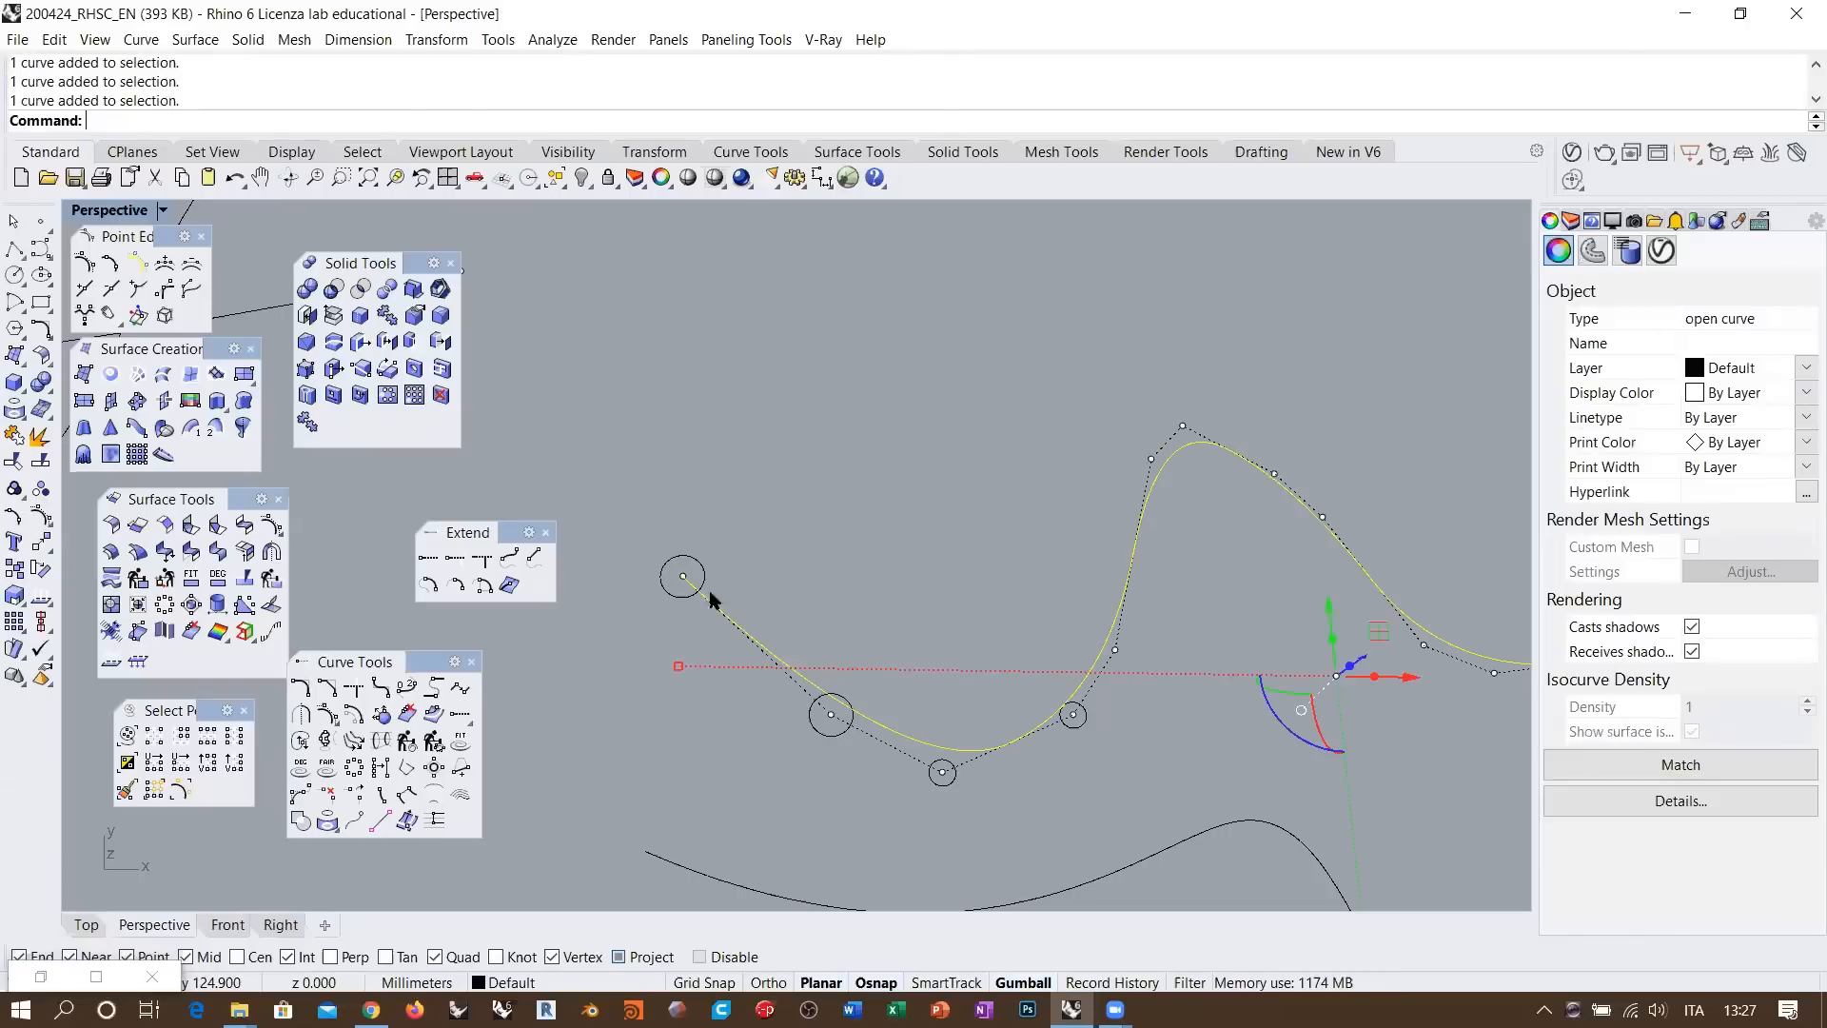
pyautogui.click(509, 558)
pyautogui.click(709, 600)
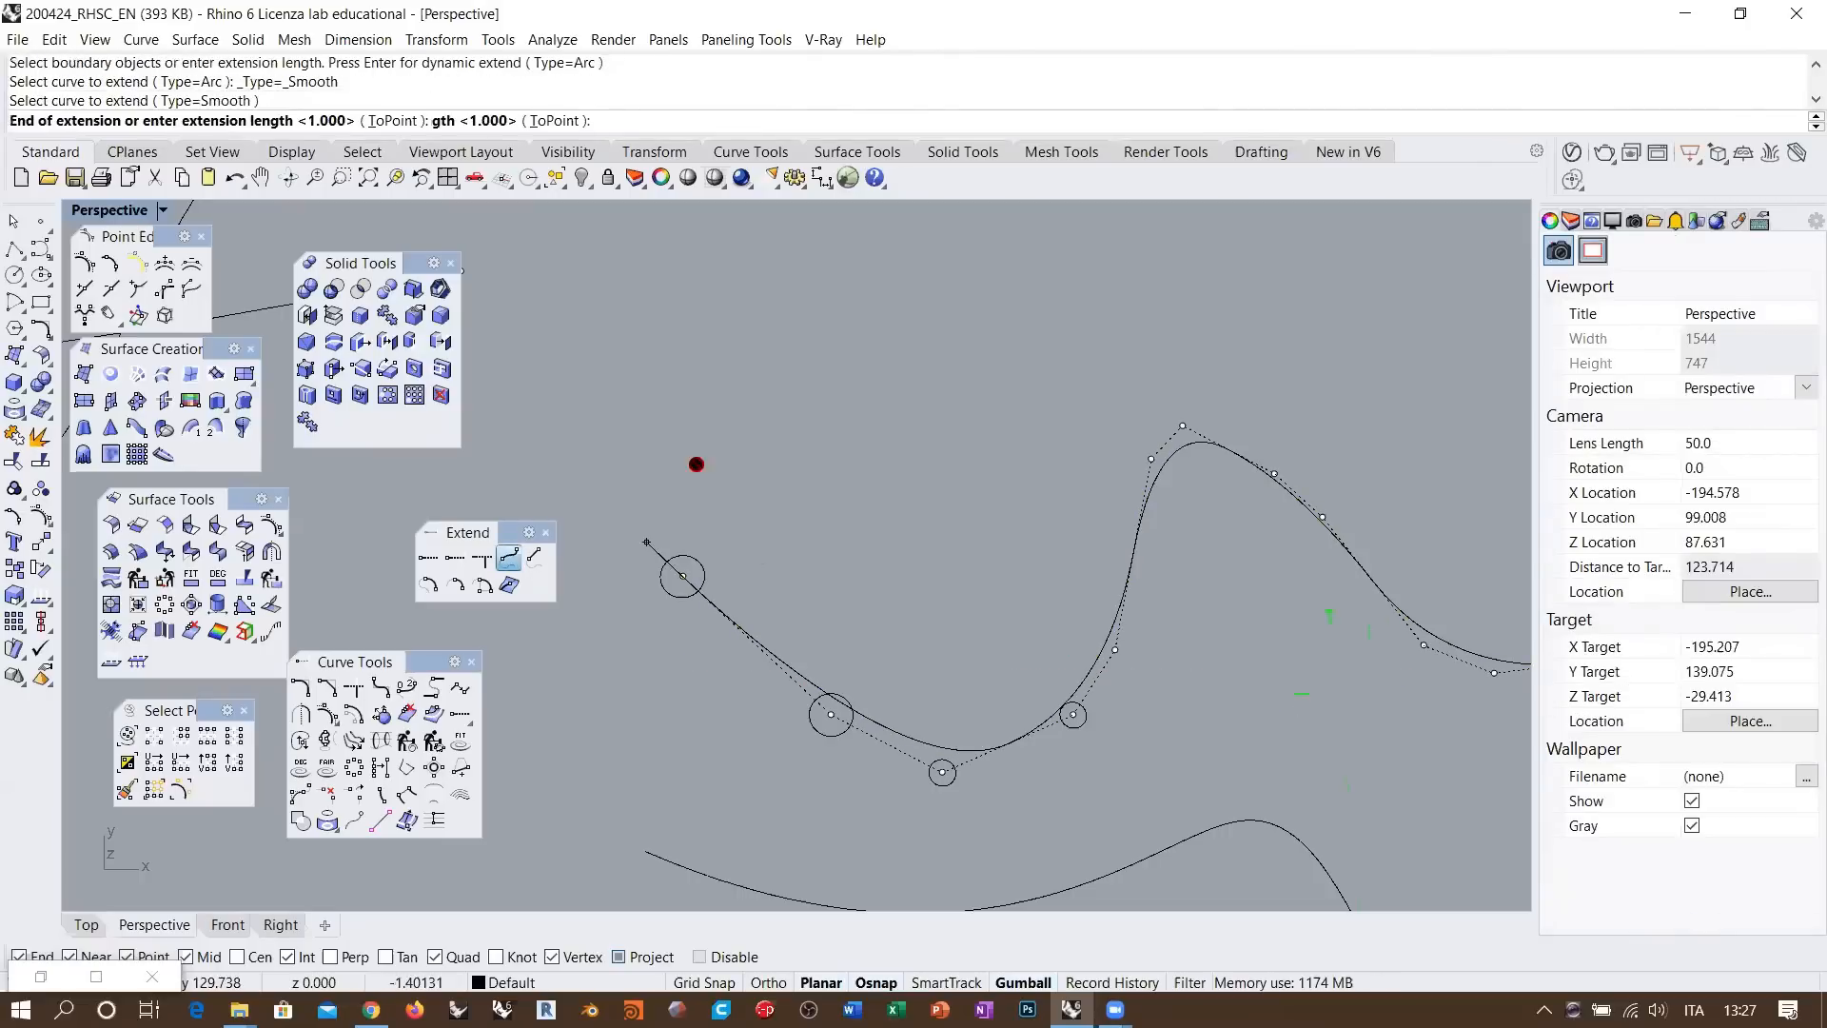
pyautogui.click(523, 372)
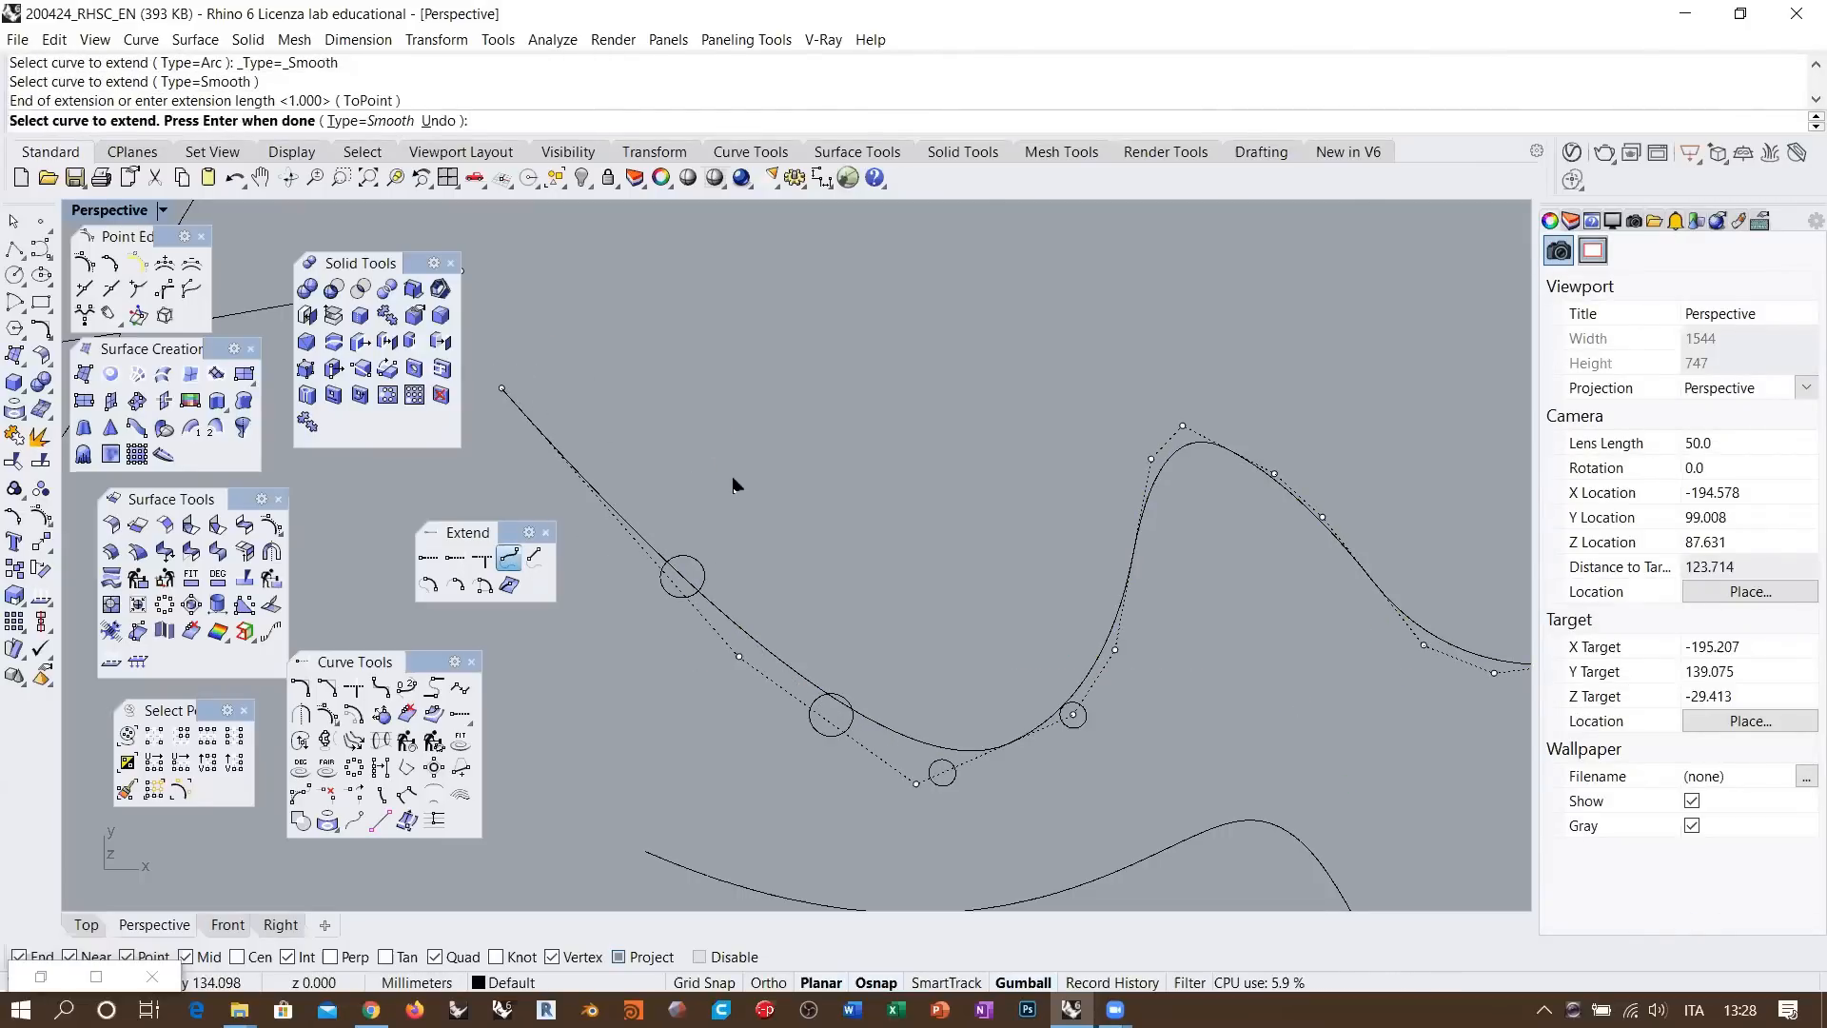
pyautogui.press('Return')
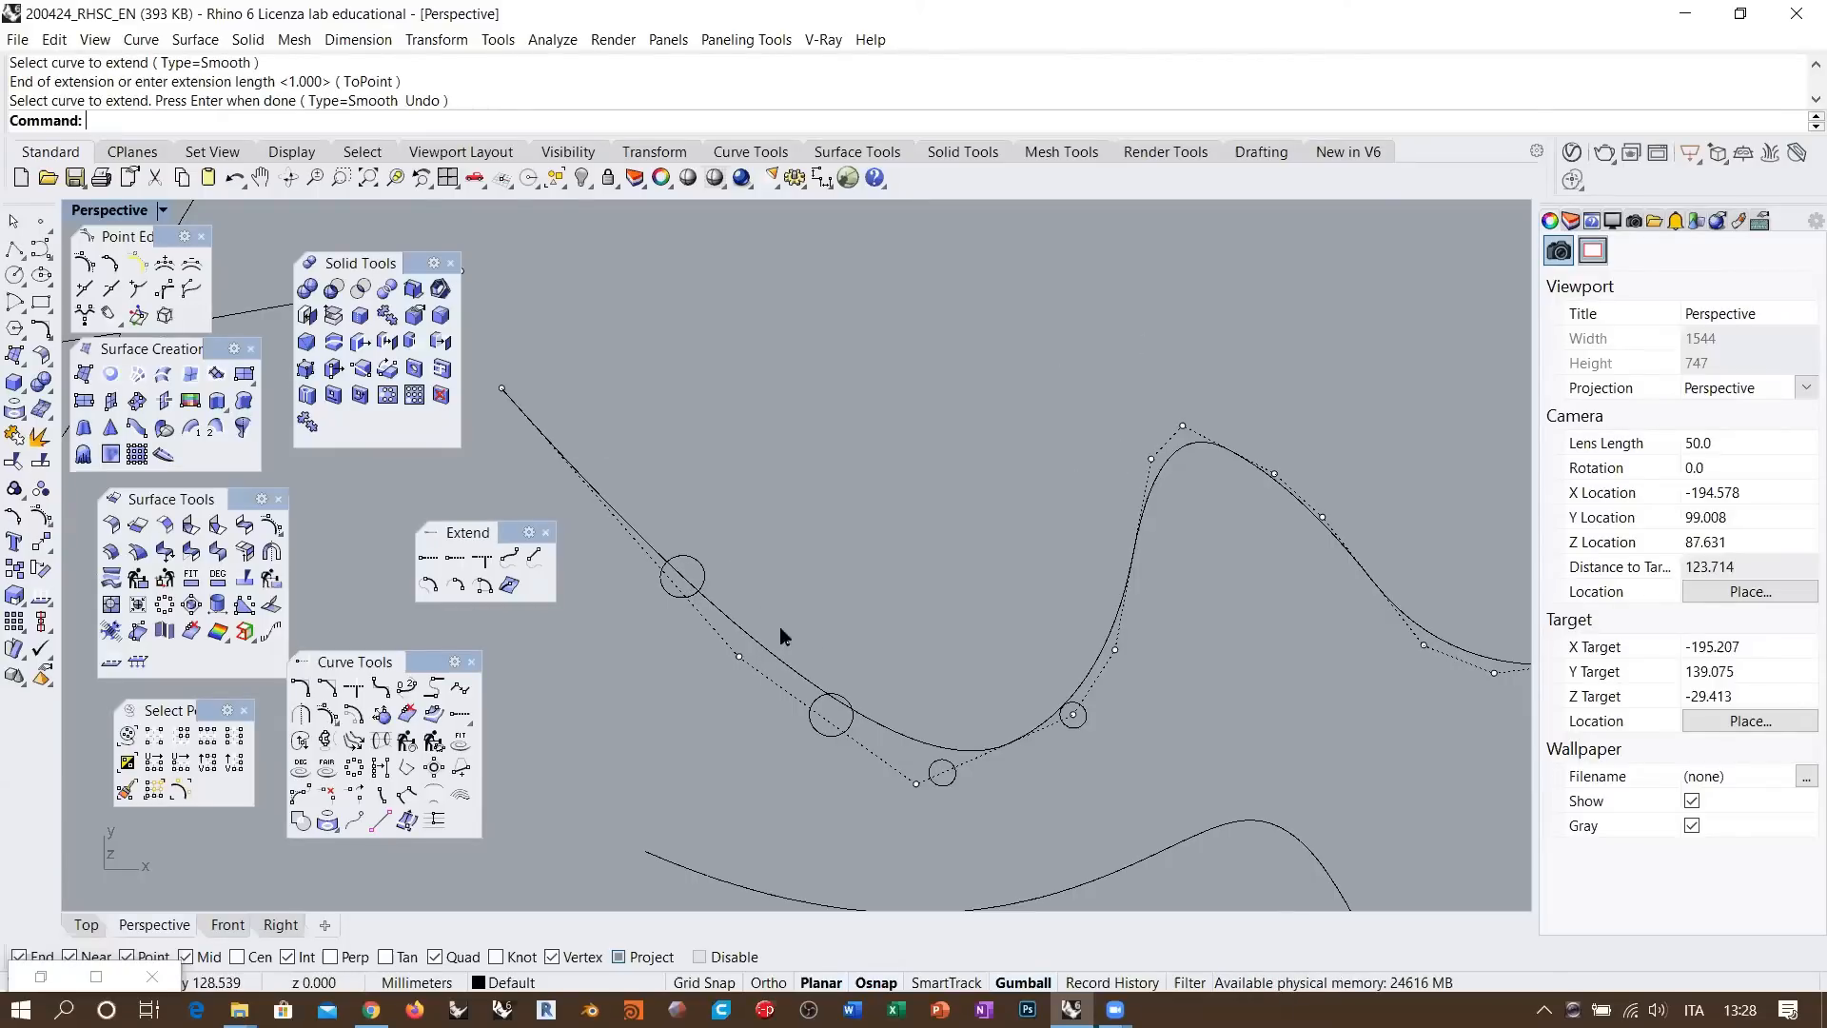
pyautogui.click(780, 664)
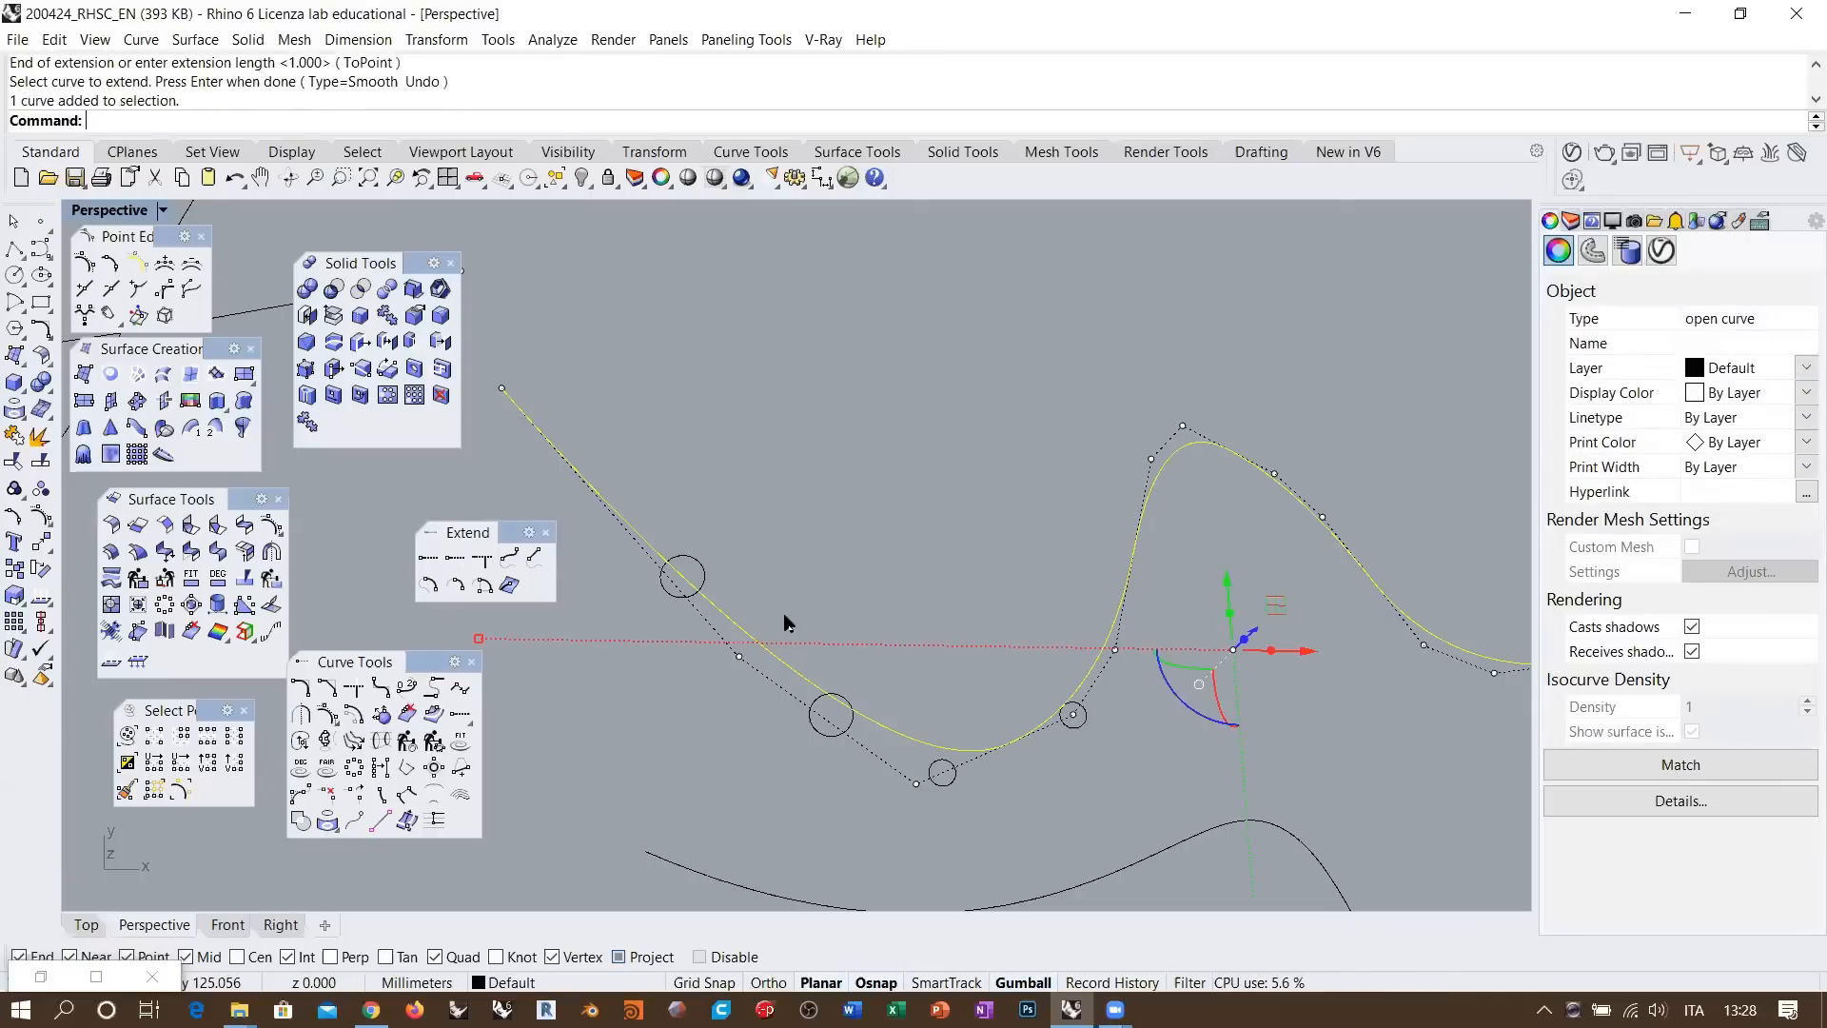
pyautogui.click(773, 532)
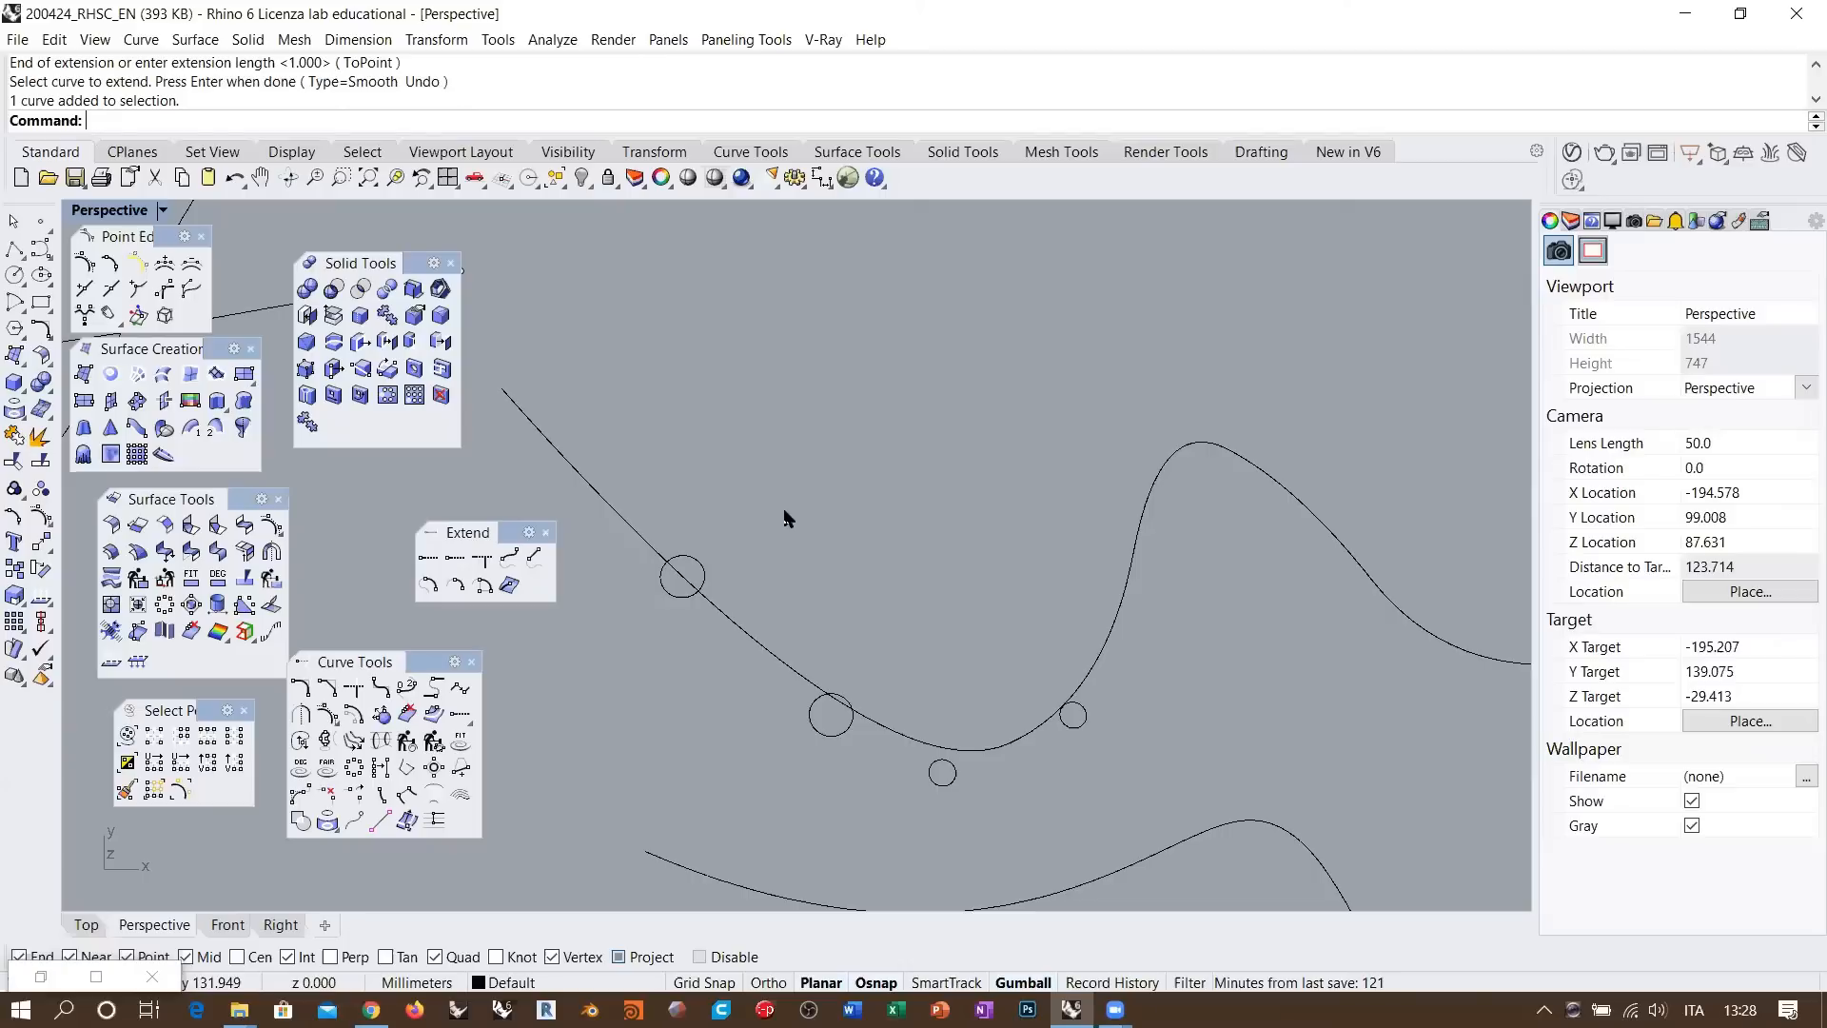
# Close the Extend tool set and return to the blended surface strips
pyautogui.scroll(-4, 723, 601)
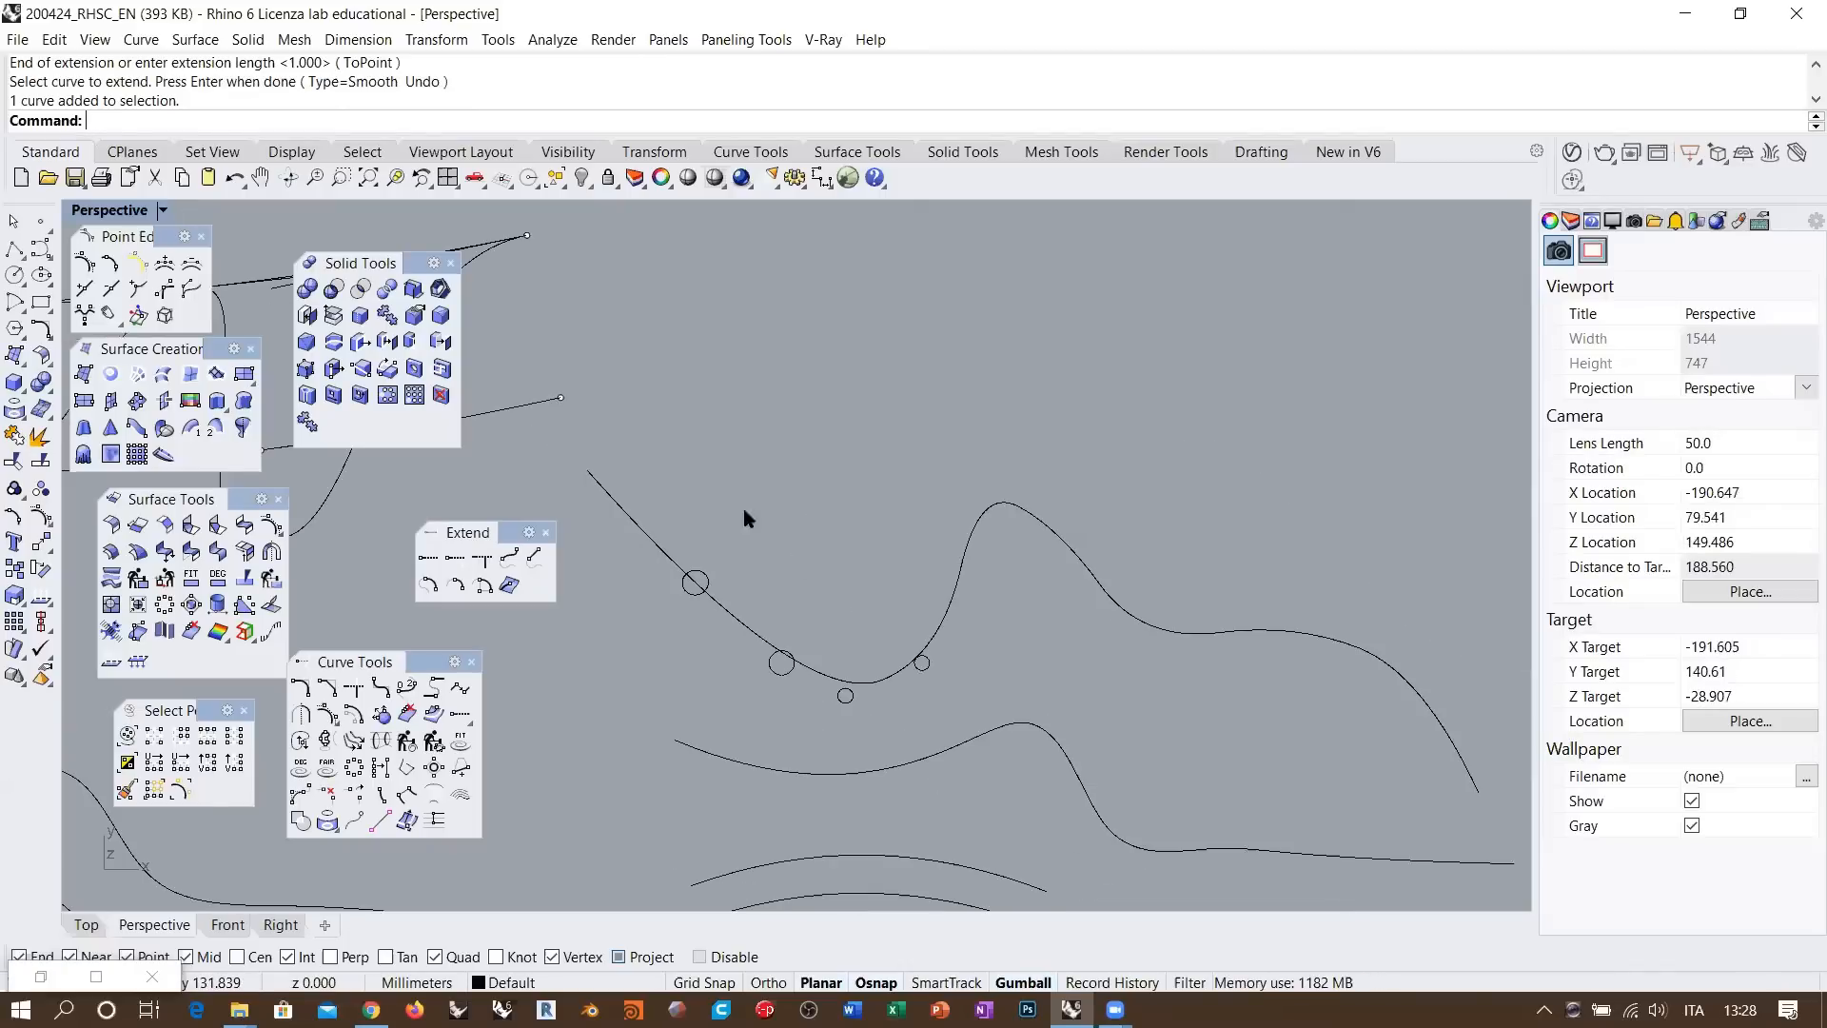
pyautogui.click(546, 533)
pyautogui.scroll(-6, 681, 534)
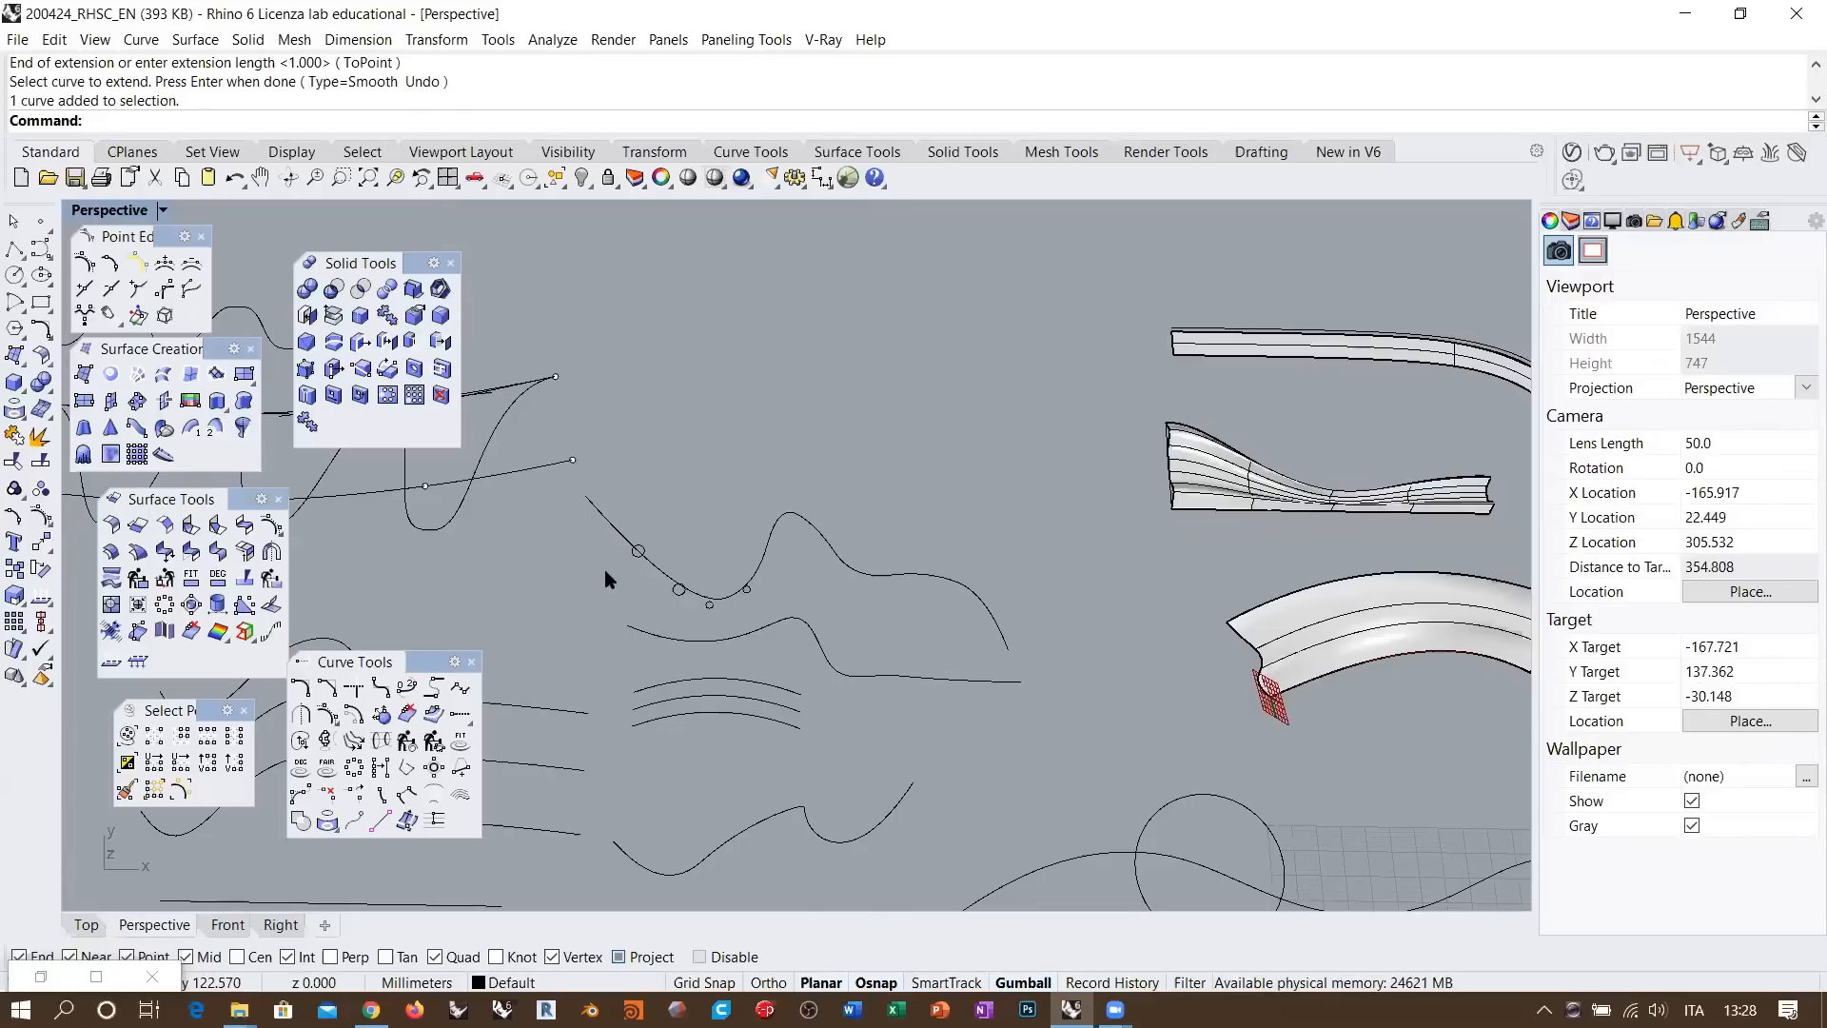
pyautogui.scroll(-10, 591, 530)
pyautogui.keyDown('shift'); pyautogui.moveTo(1253, 501); pyautogui.dragTo(999, 511, button='right'); pyautogui.keyUp('shift')
pyautogui.scroll(10, 1345, 579)
pyautogui.scroll(-2, 1018, 502)
pyautogui.scroll(-4, 998, 509)
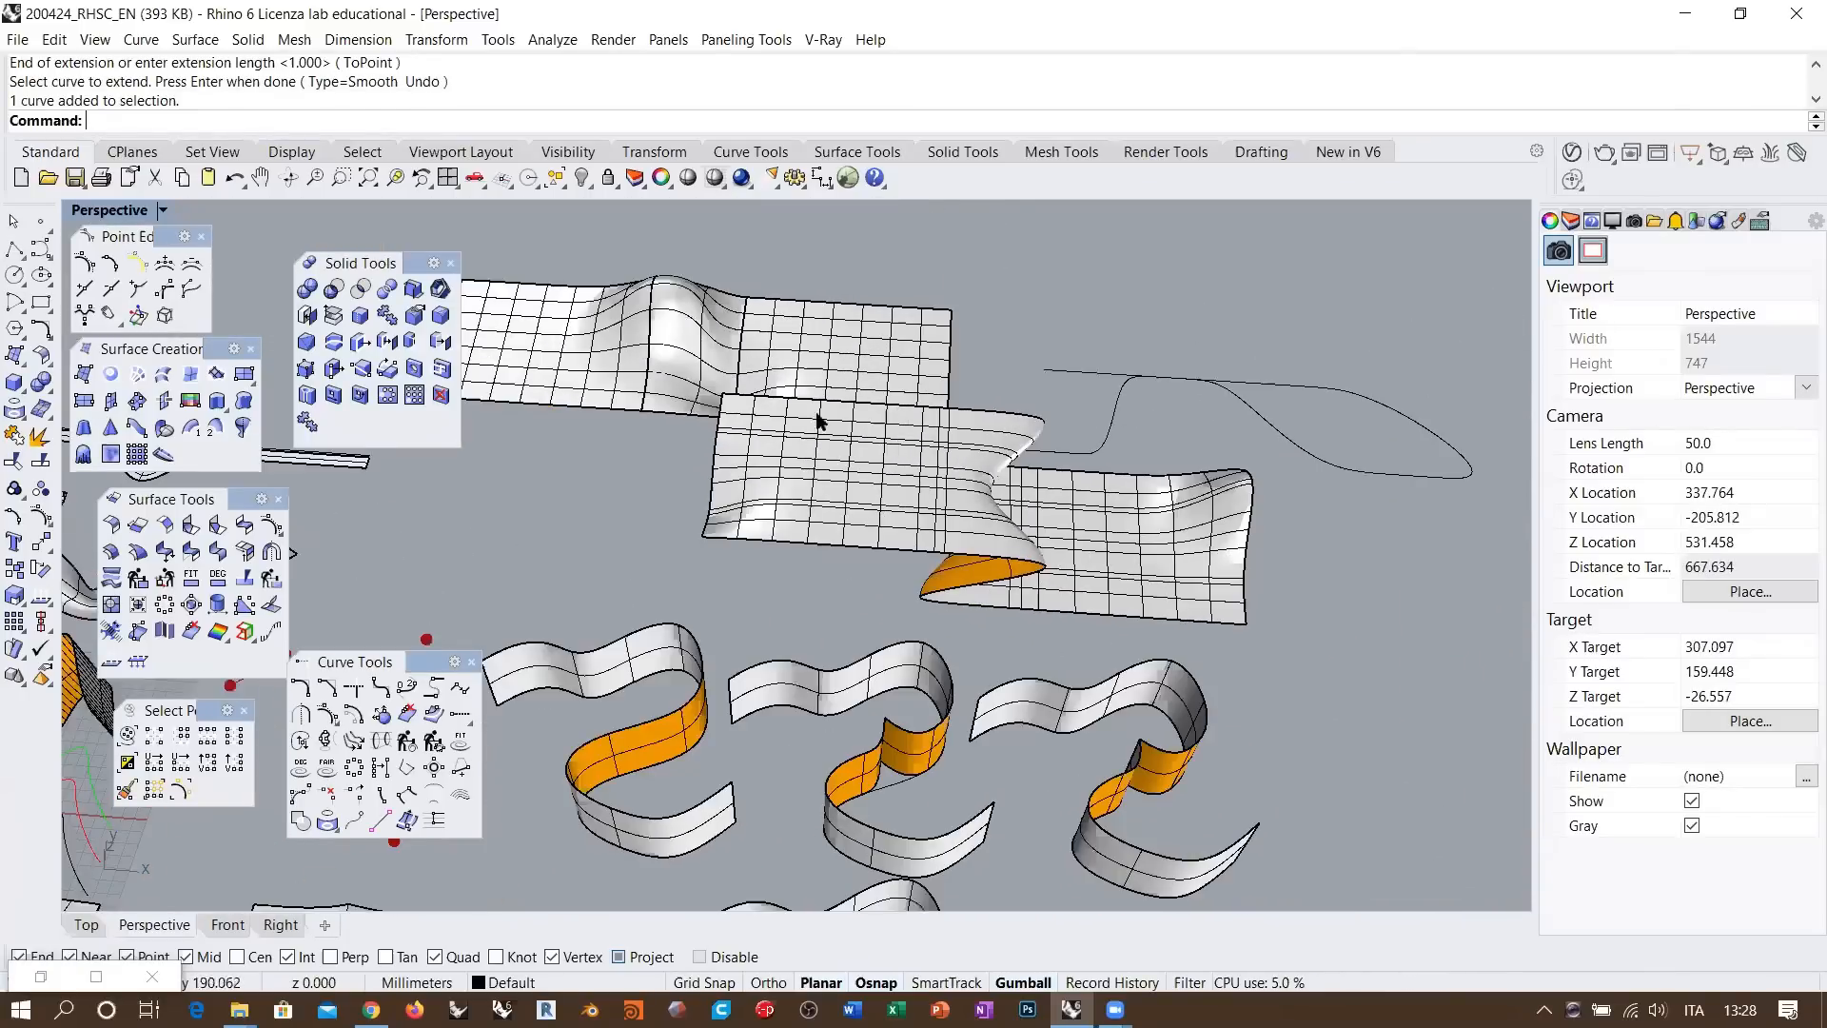
# Move the overlapping wavy surfaces along X until they sit beside the humped surface strip, and reposition one surface separately
pyautogui.click(569, 350)
pyautogui.keyDown('shift'); pyautogui.click(810, 344); pyautogui.keyUp('shift')
pyautogui.click(829, 570)
pyautogui.click(1050, 509)
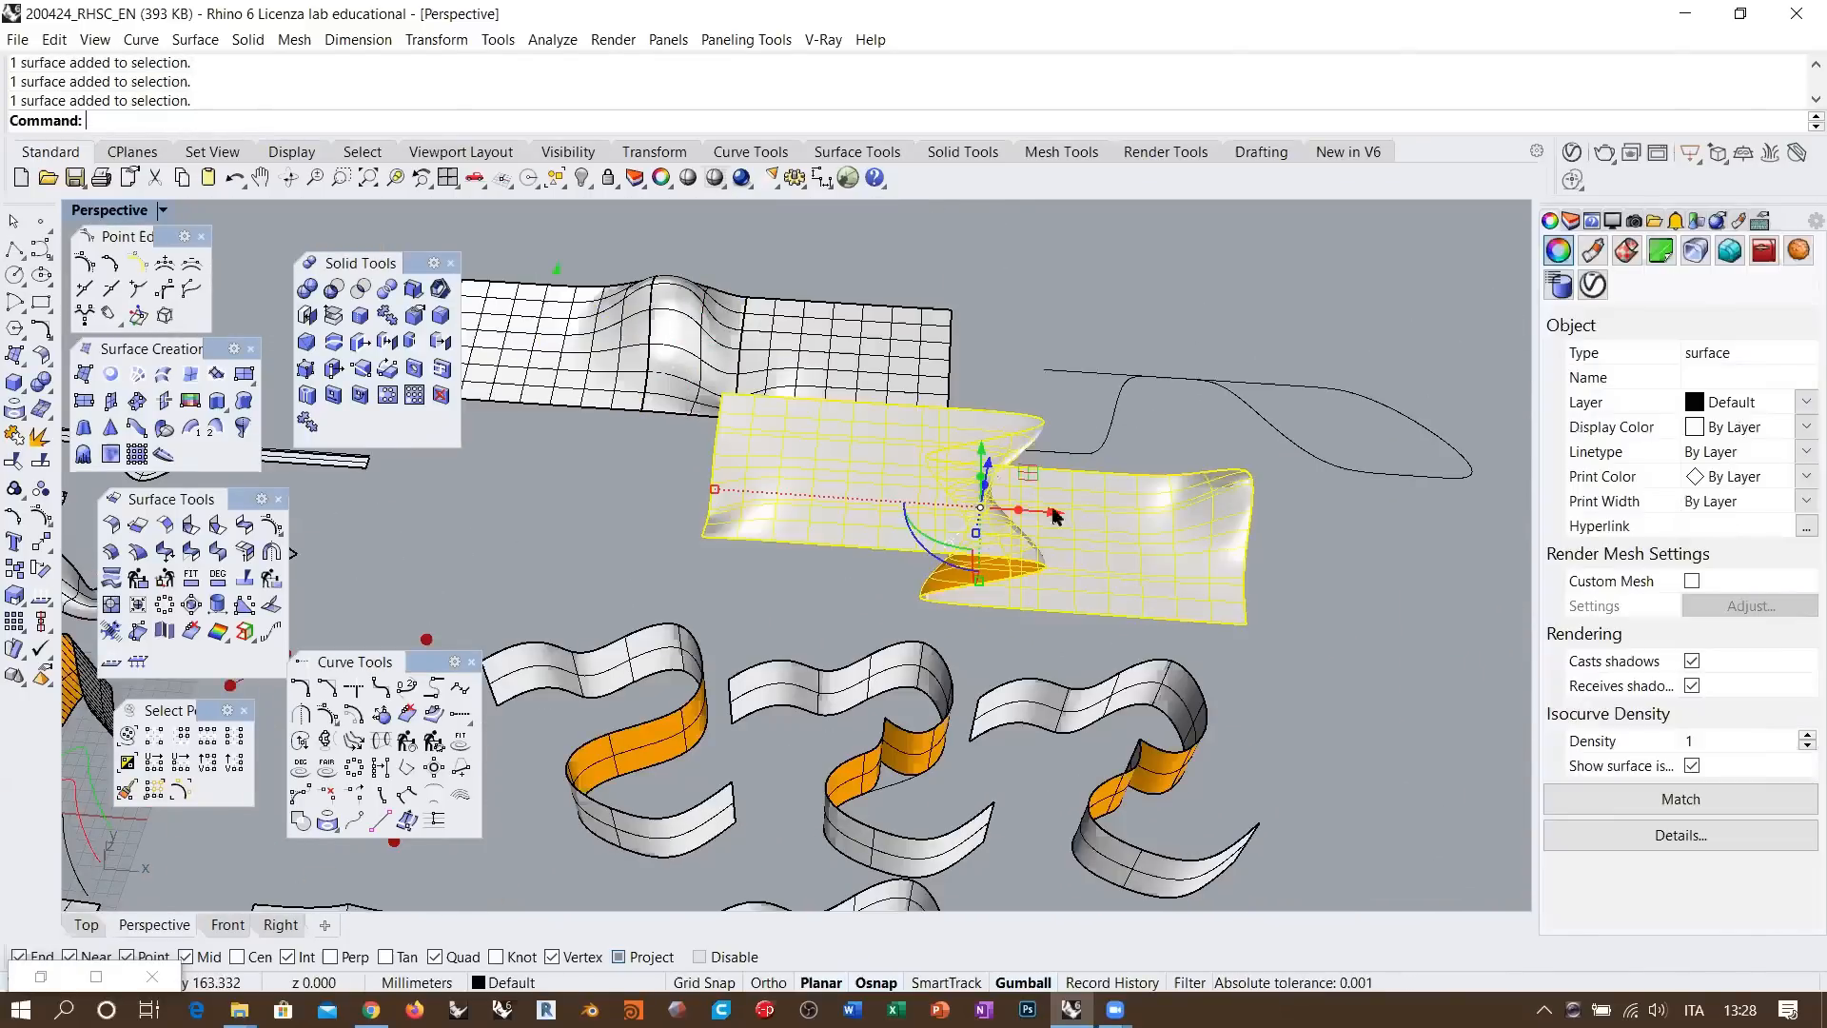
pyautogui.moveTo(1051, 509); pyautogui.dragTo(1065, 538, button='right')
pyautogui.moveTo(1040, 498); pyautogui.dragTo(744, 525)
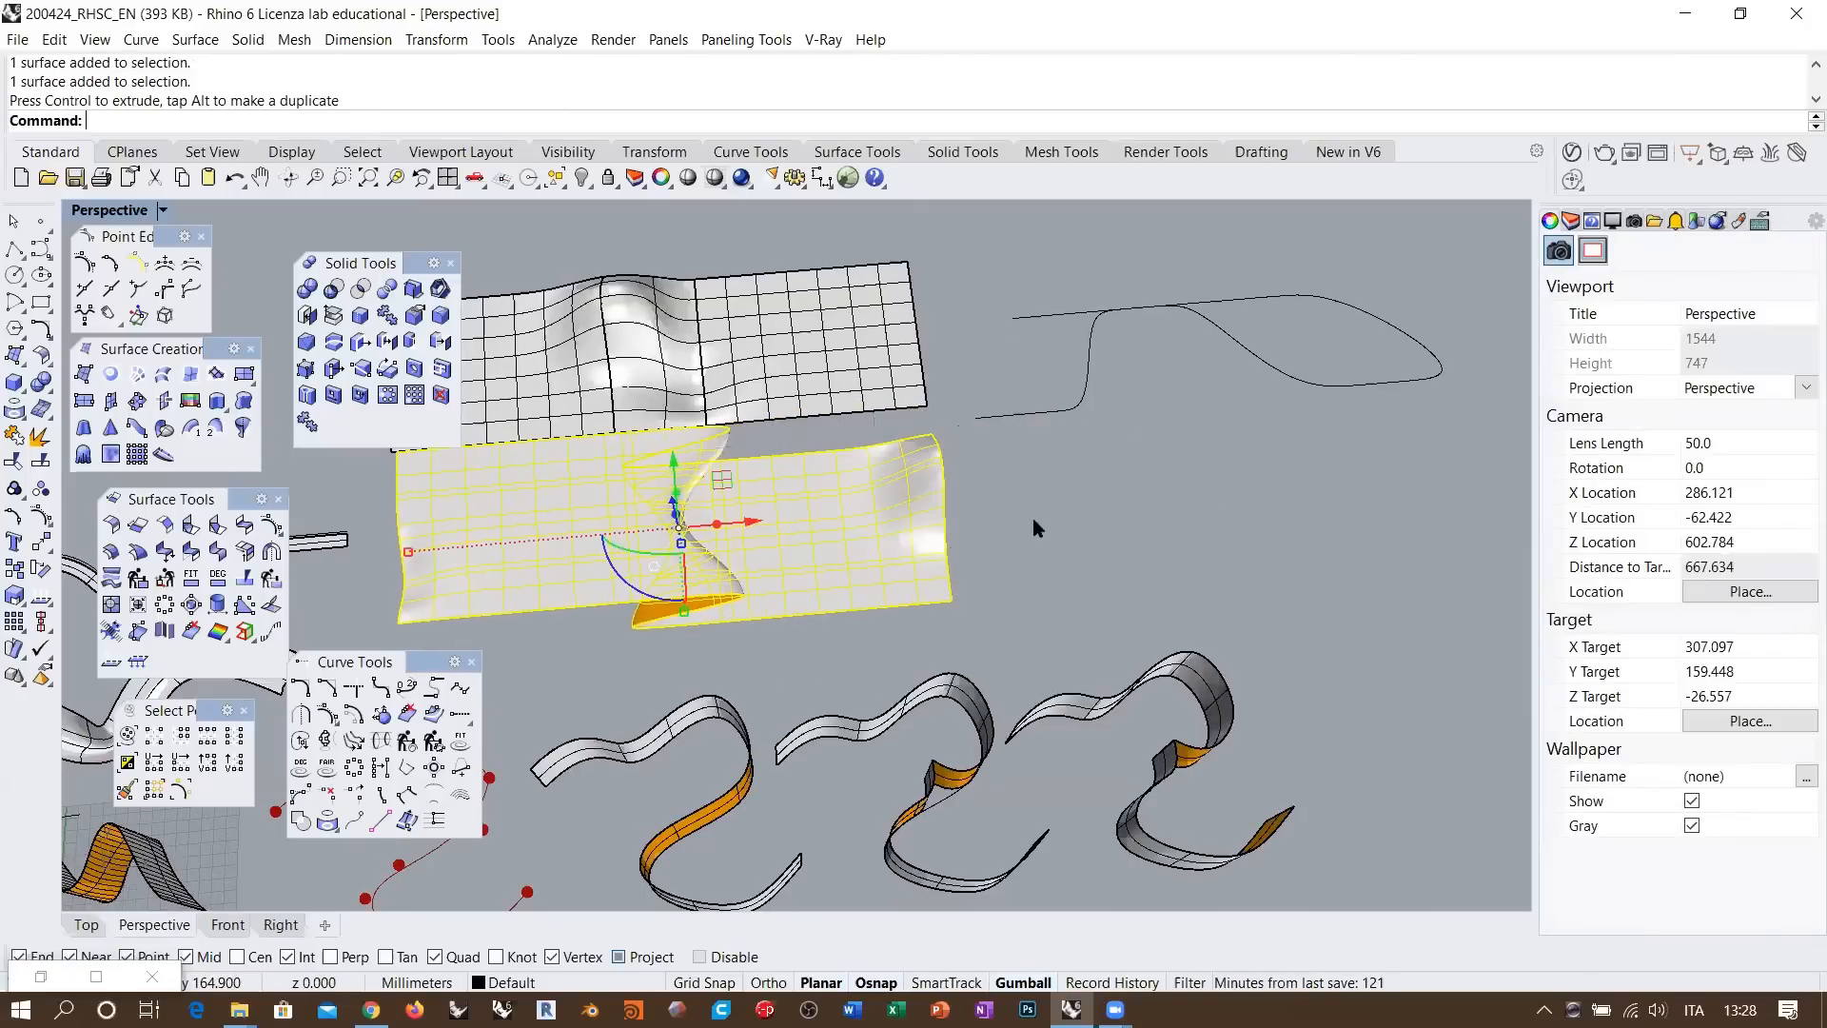
pyautogui.click(1033, 520)
pyautogui.moveTo(770, 532); pyautogui.dragTo(835, 509, button='right')
pyautogui.click(809, 529)
pyautogui.click(836, 521)
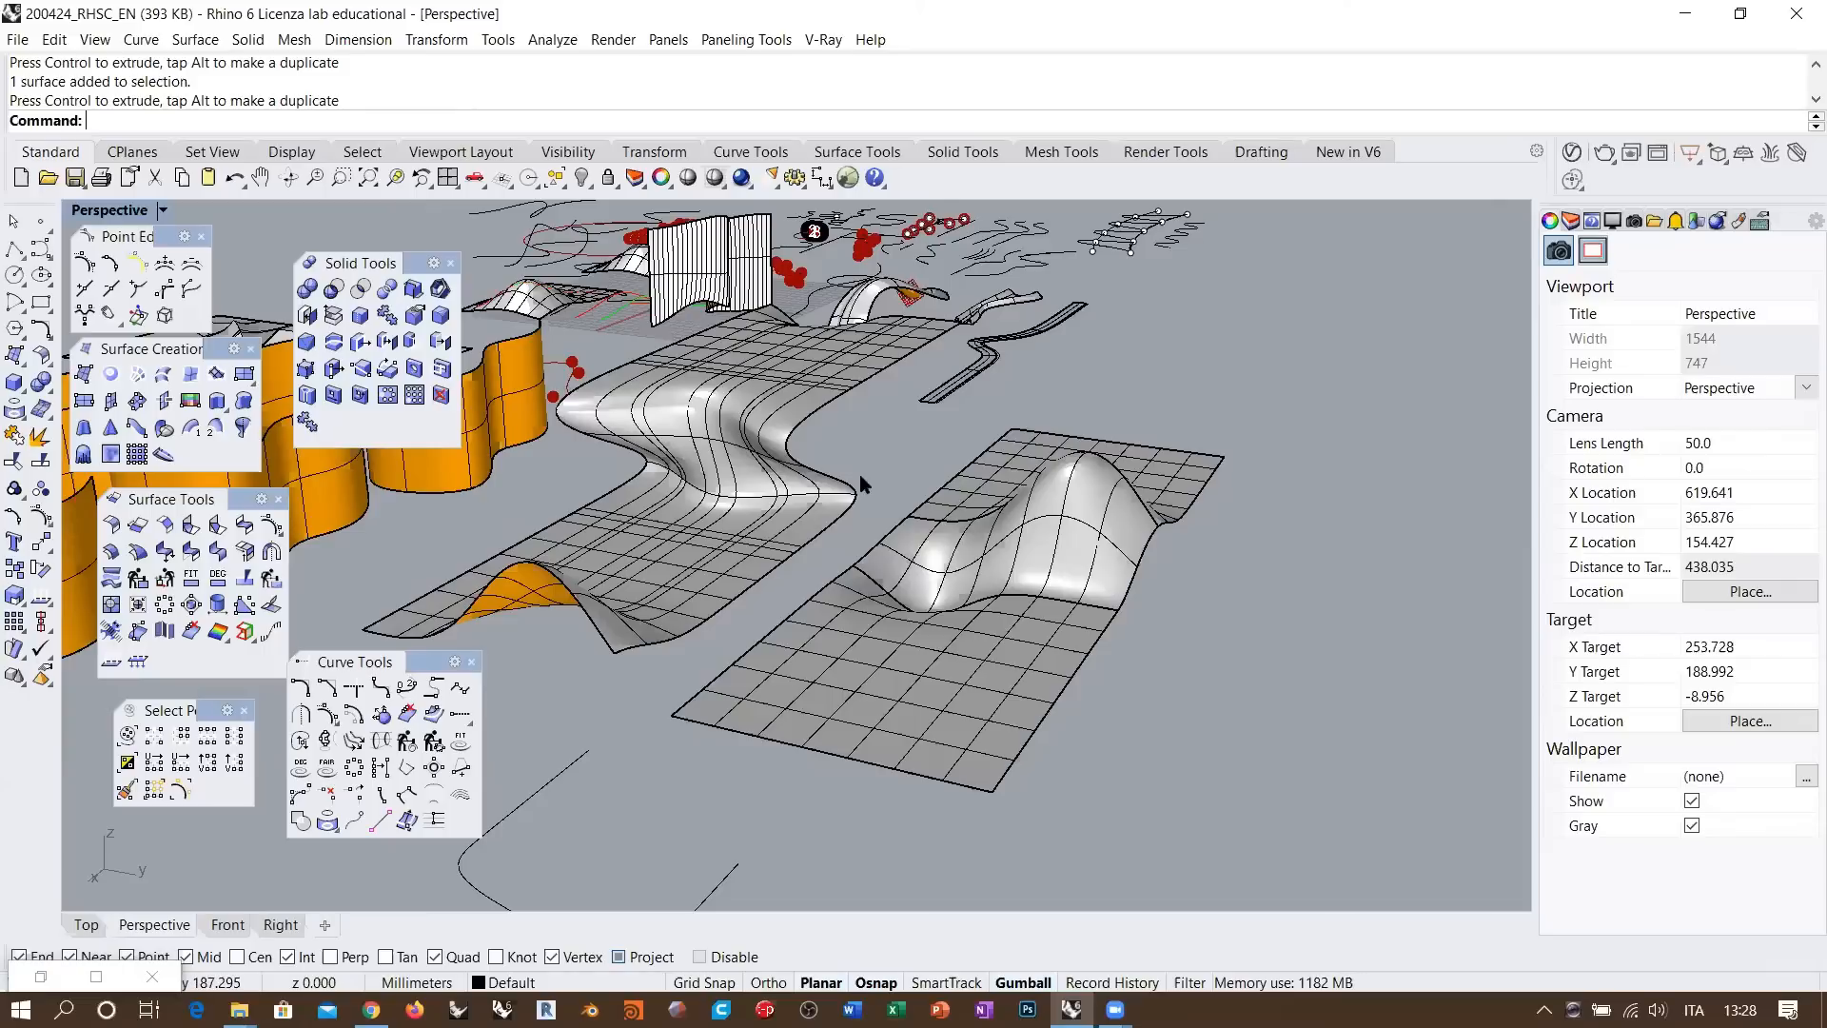
# Examine the surface examples and the extended curve with its control-point circles
pyautogui.scroll(3, 1043, 530)
pyautogui.scroll(-10, 1044, 530)
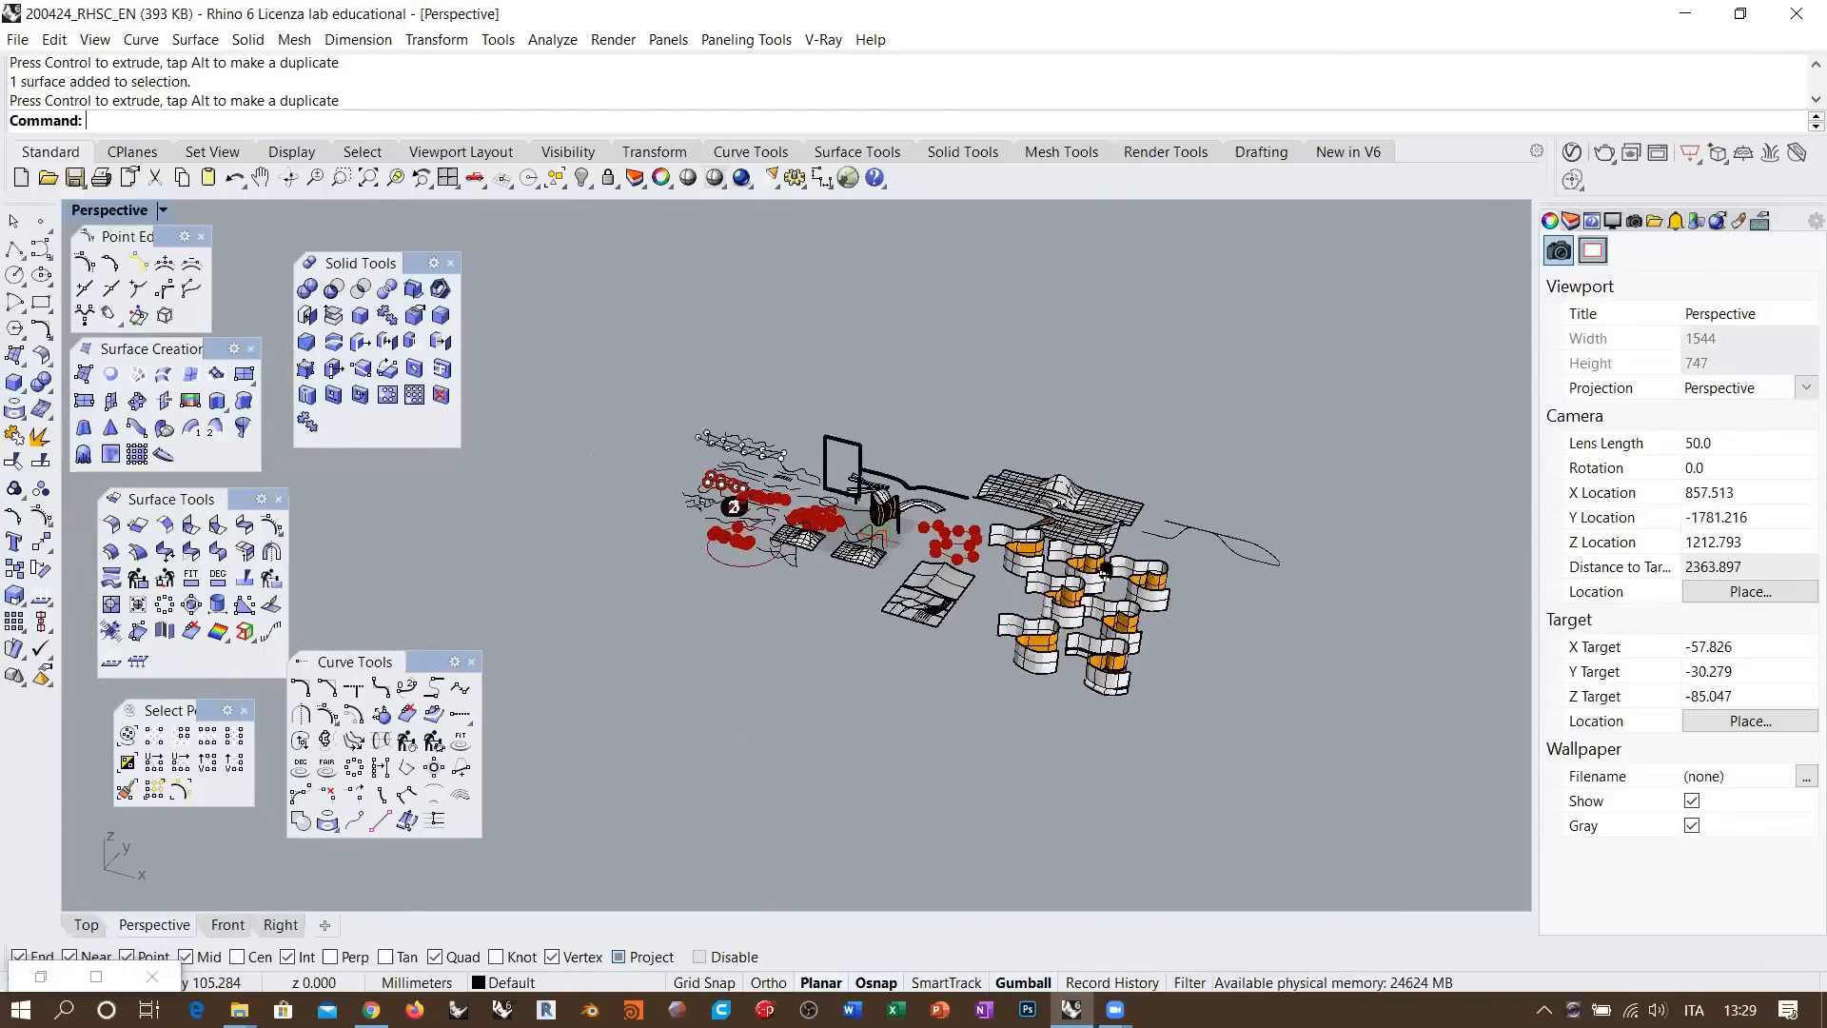
pyautogui.scroll(6, 1023, 573)
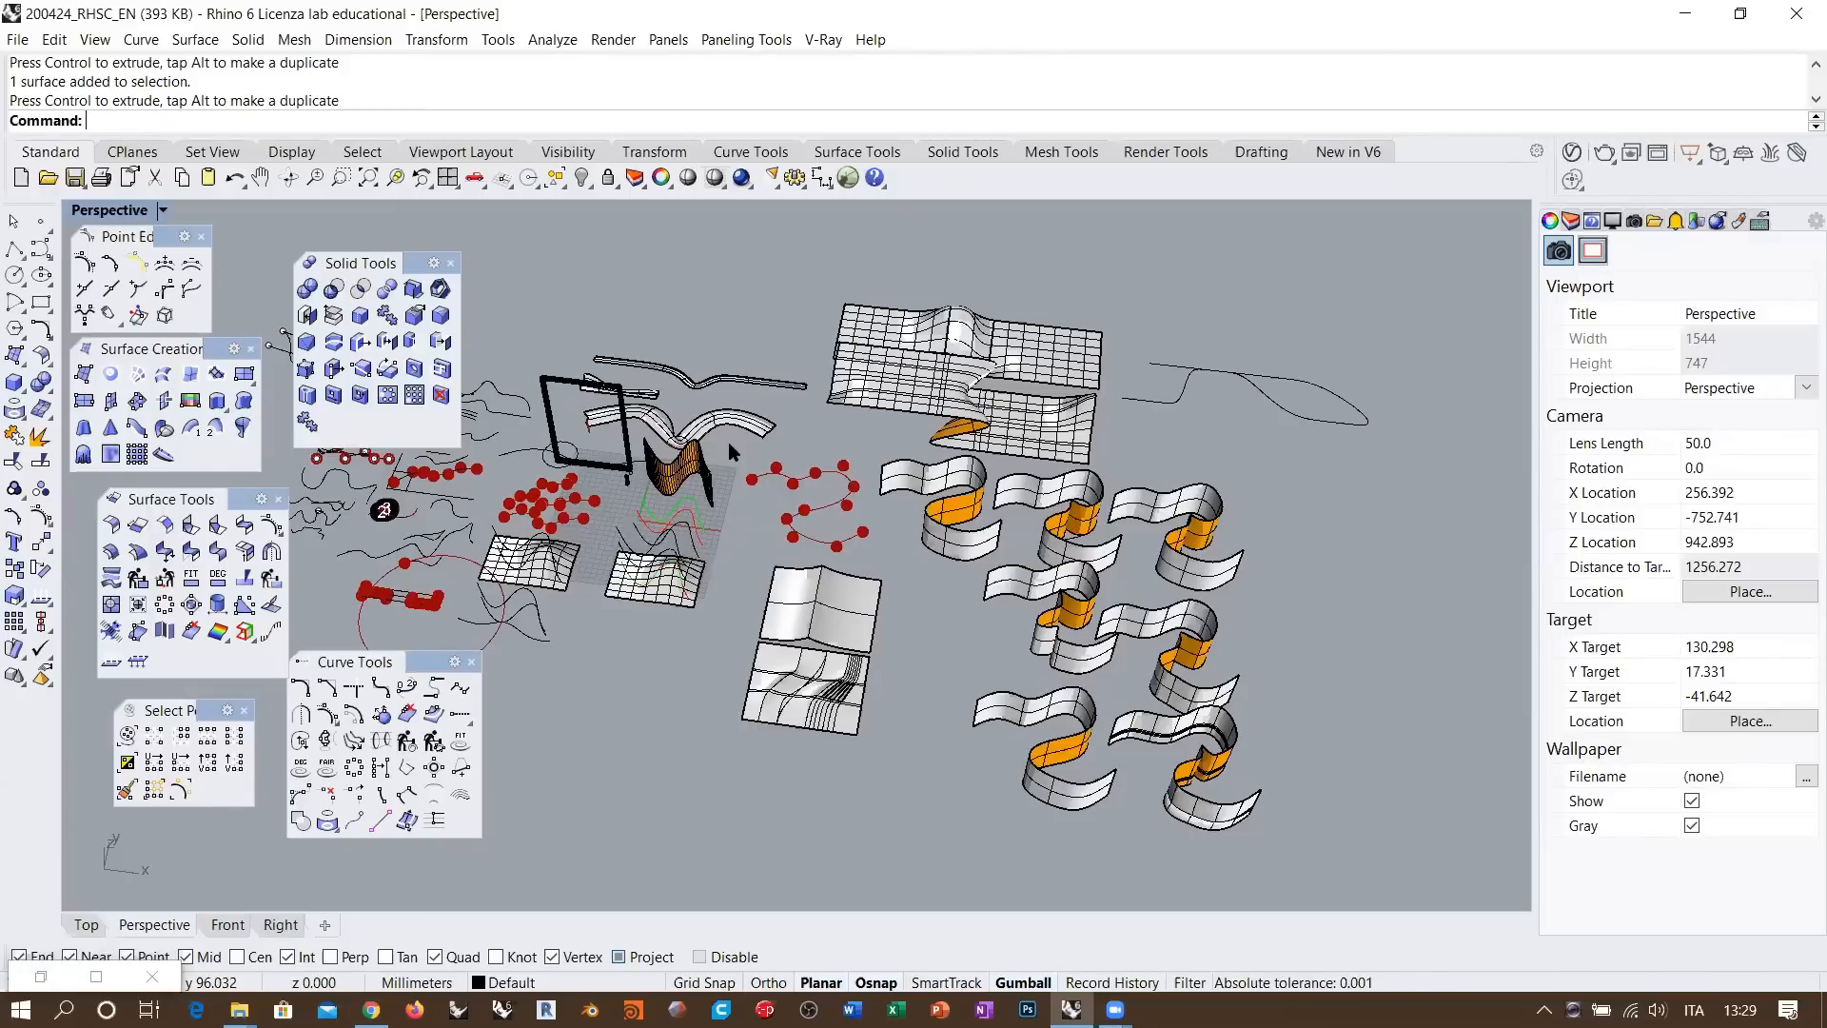
pyautogui.moveTo(727, 441); pyautogui.dragTo(780, 515, button='right')
pyautogui.keyDown('shift'); pyautogui.moveTo(591, 513); pyautogui.dragTo(1003, 633, button='right'); pyautogui.keyUp('shift')
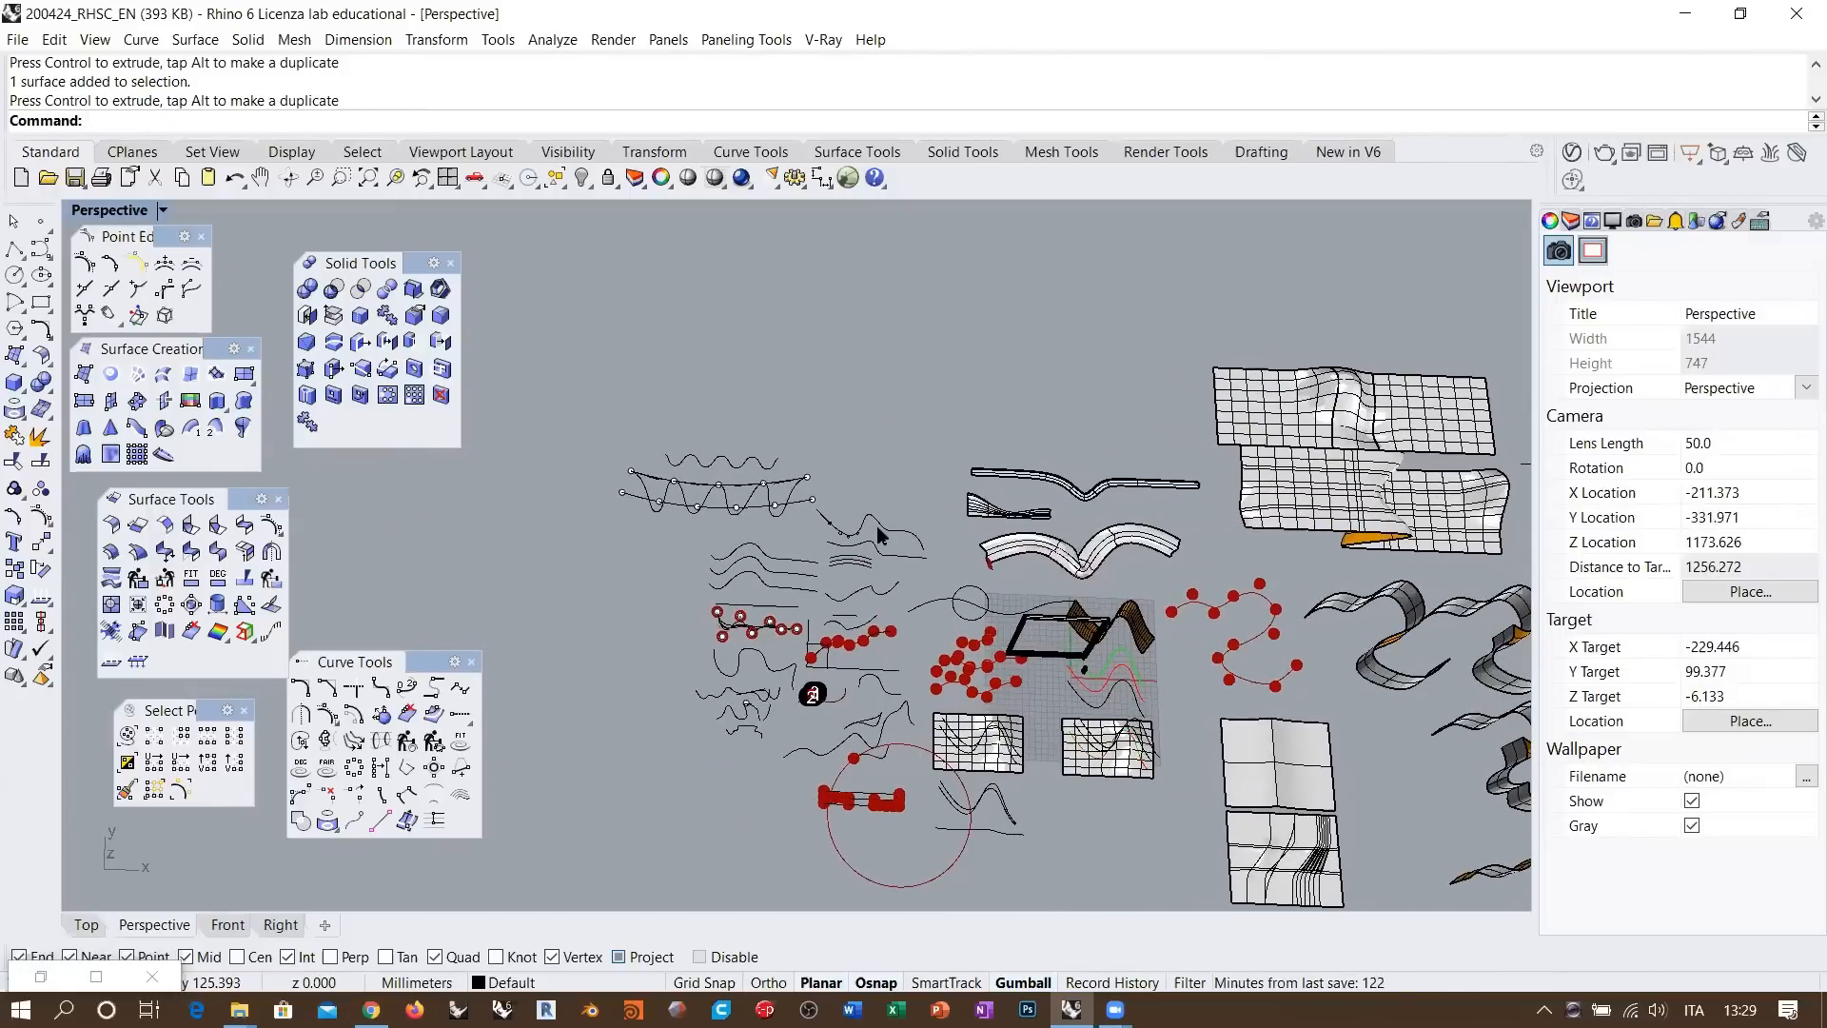
pyautogui.scroll(10, 880, 536)
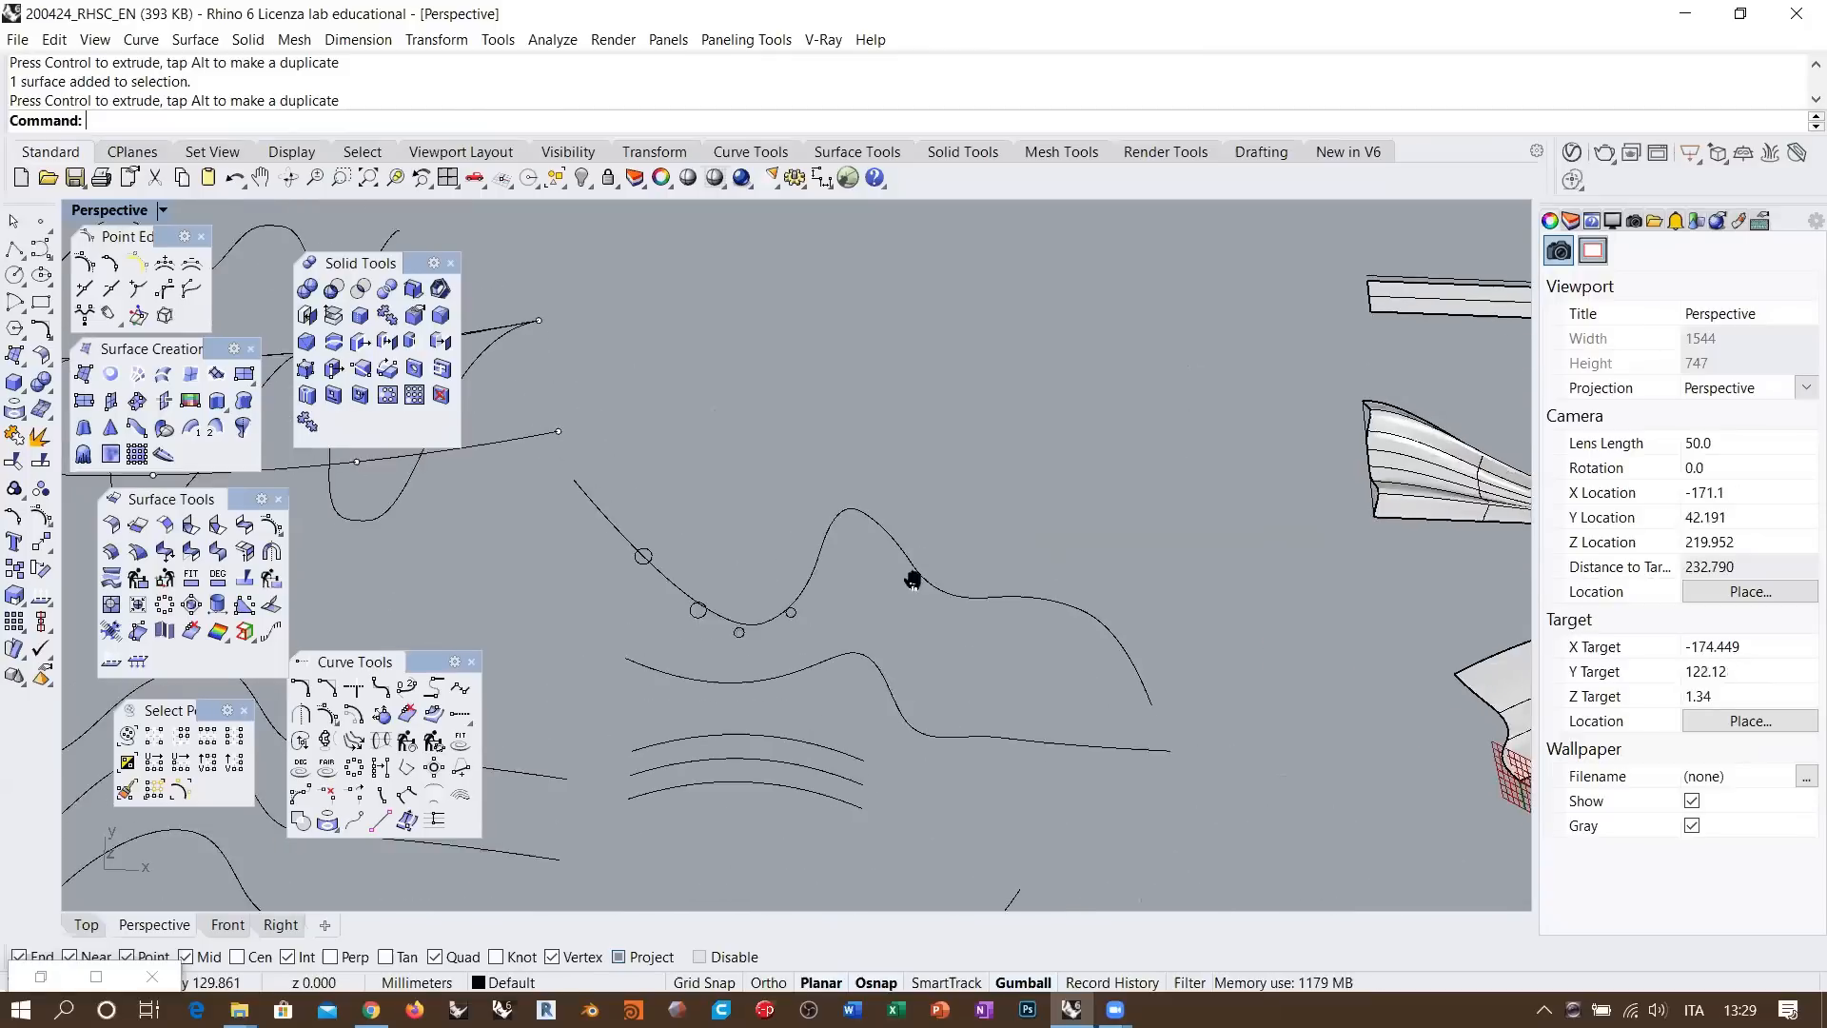
pyautogui.scroll(3, 913, 581)
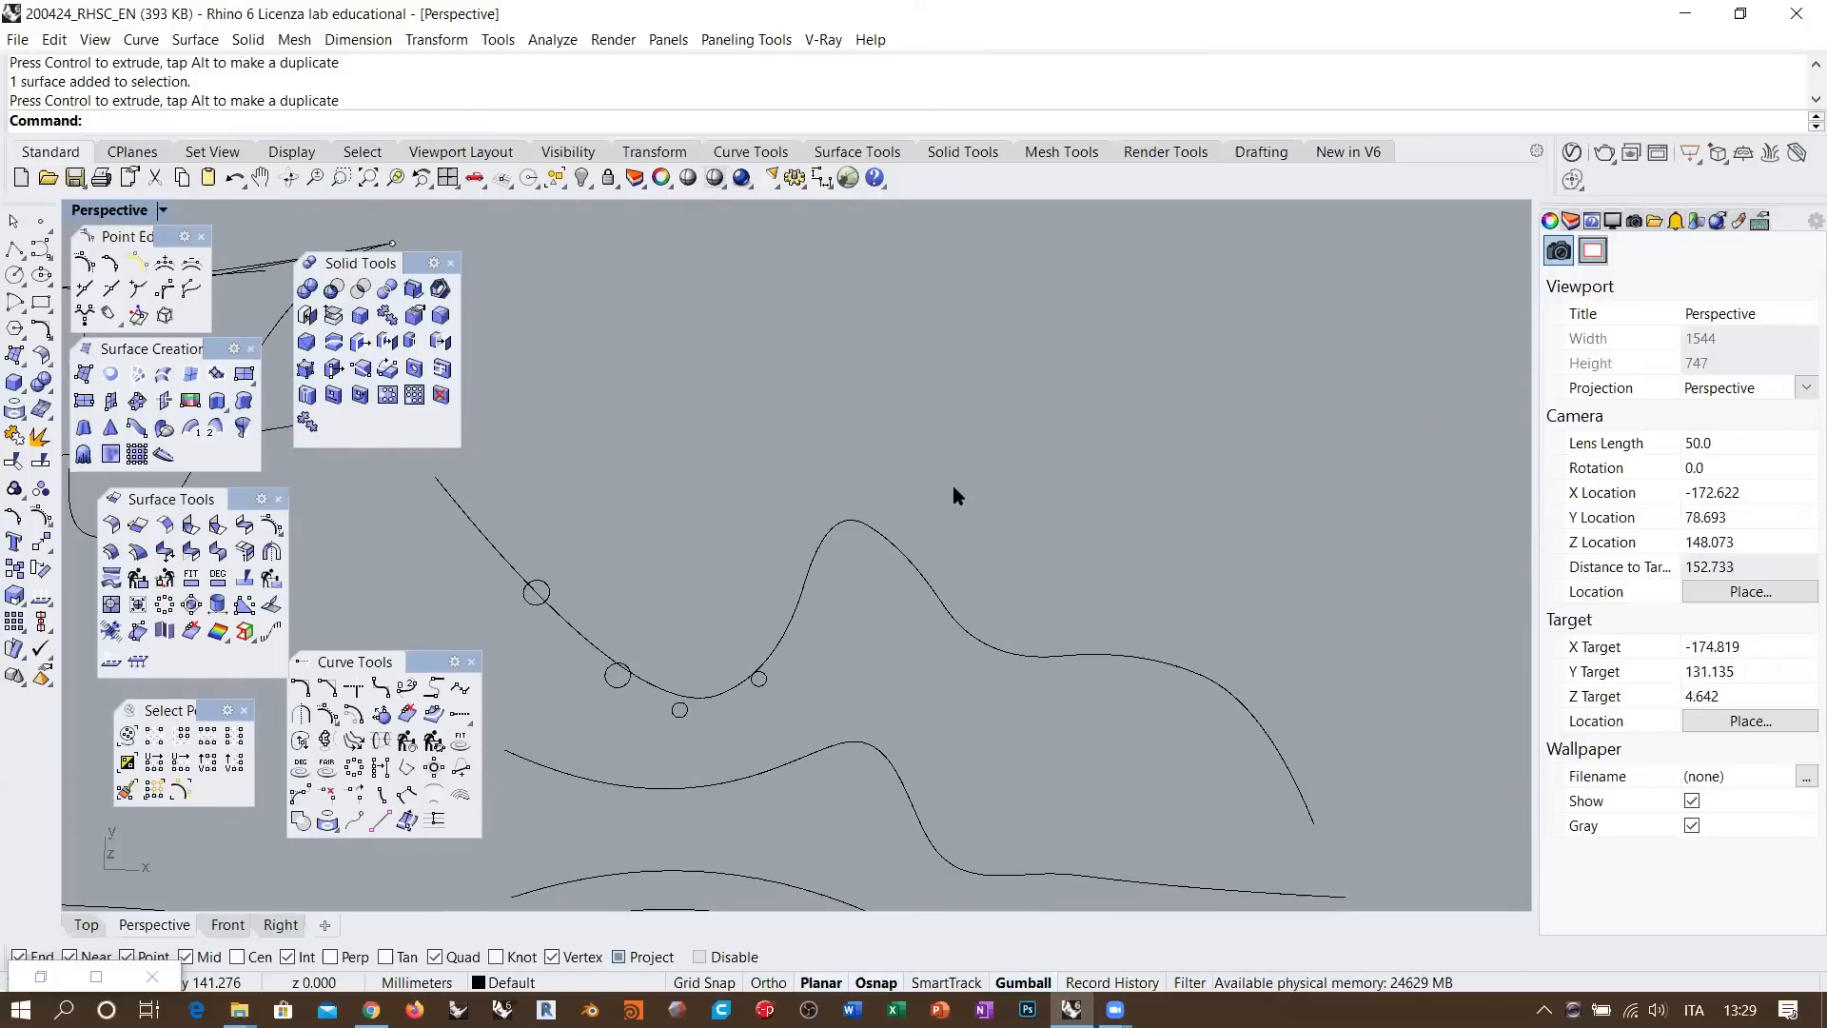
# Draw a wavy degree-5 control-point curve with 14 points and one steep peak in the empty area above the extended curve
pyautogui.keyDown('shift'); pyautogui.moveTo(966, 499); pyautogui.dragTo(1019, 530, button='right'); pyautogui.keyUp('shift')
pyautogui.scroll(3, 888, 596)
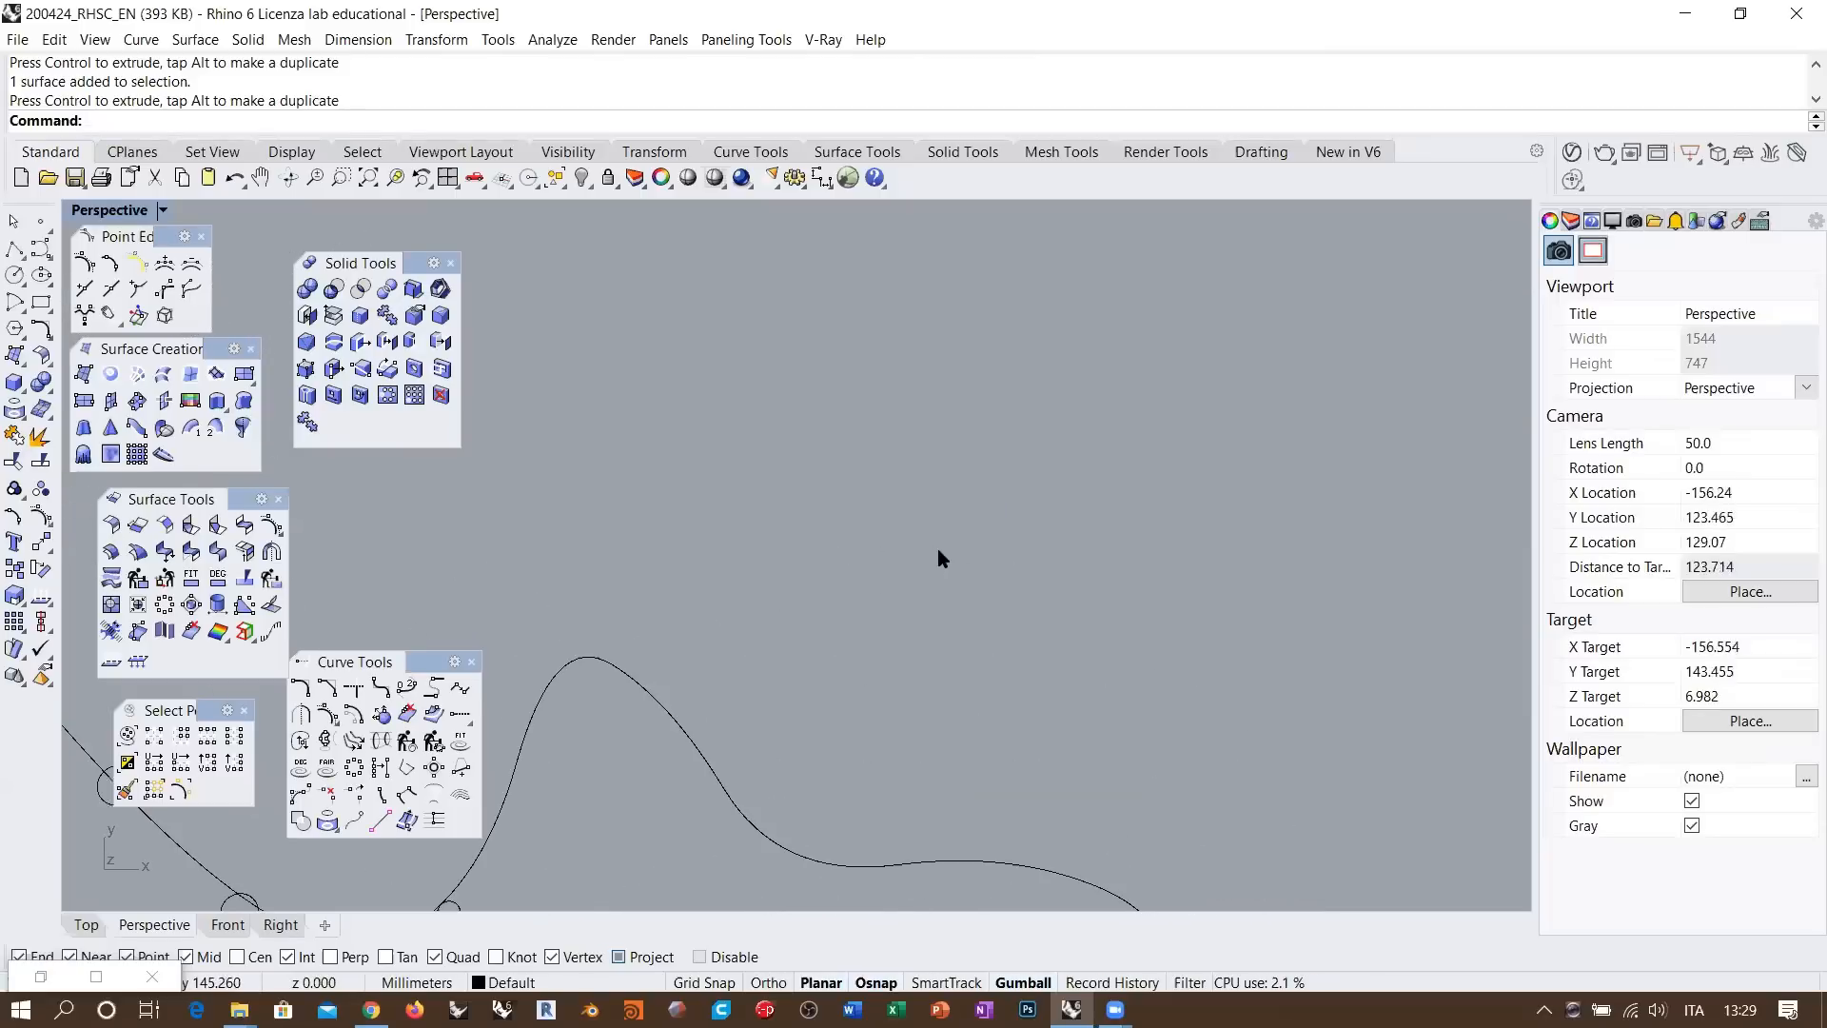
pyautogui.scroll(2, 847, 601)
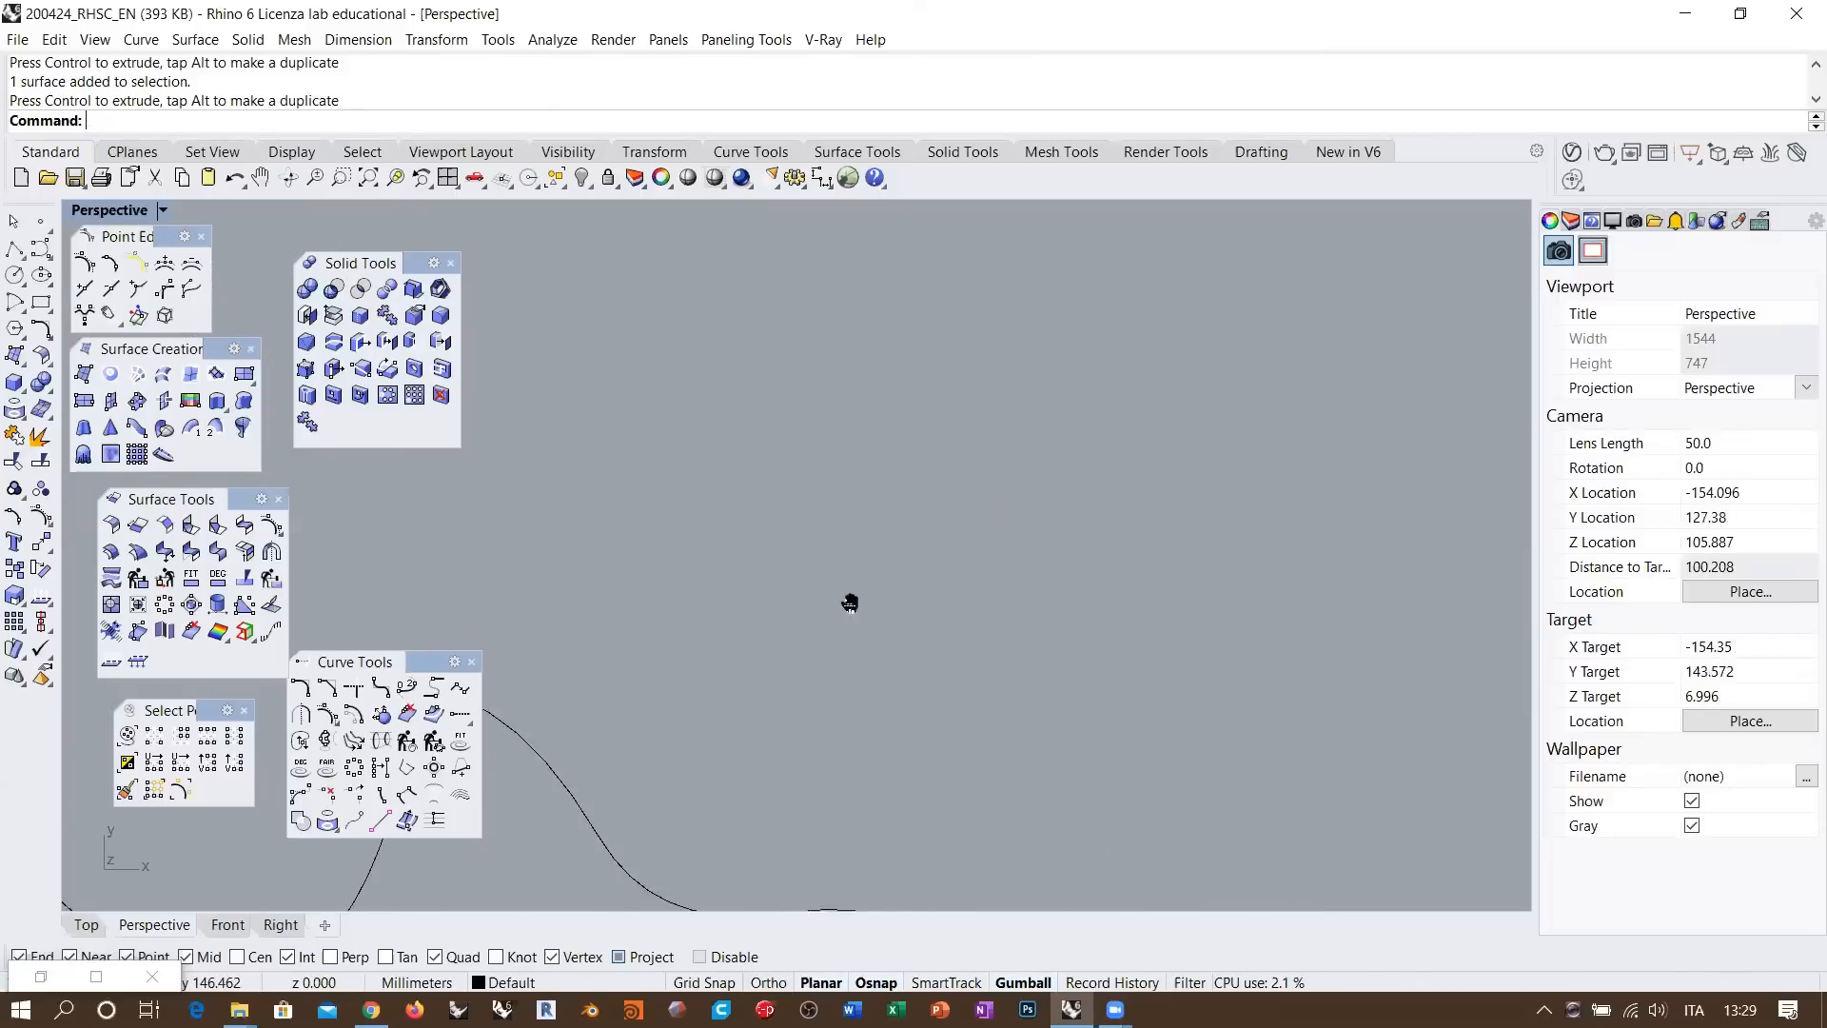
pyautogui.click(83, 260)
pyautogui.click(543, 535)
pyautogui.click(642, 464)
pyautogui.click(711, 541)
pyautogui.click(837, 538)
pyautogui.click(756, 591)
pyautogui.click(893, 325)
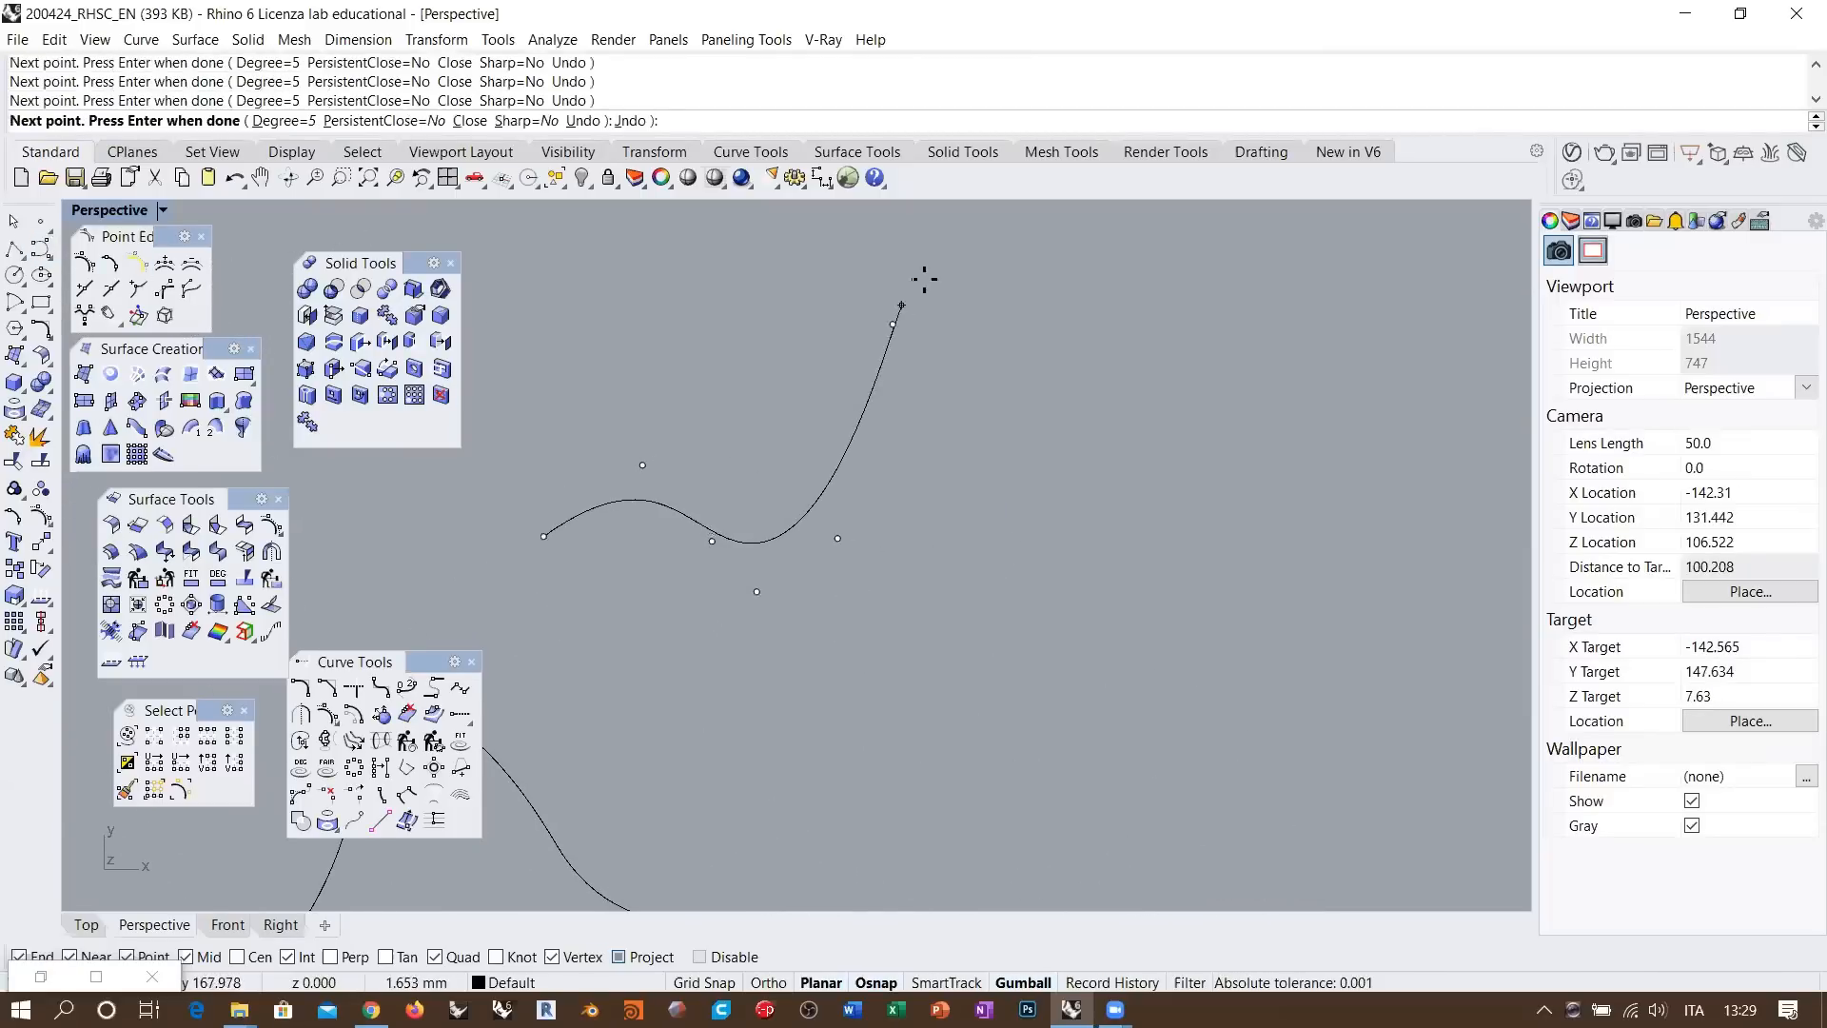
pyautogui.click(955, 265)
pyautogui.click(958, 452)
pyautogui.click(988, 570)
pyautogui.click(1134, 561)
pyautogui.click(1304, 584)
pyautogui.click(1319, 667)
pyautogui.click(1408, 777)
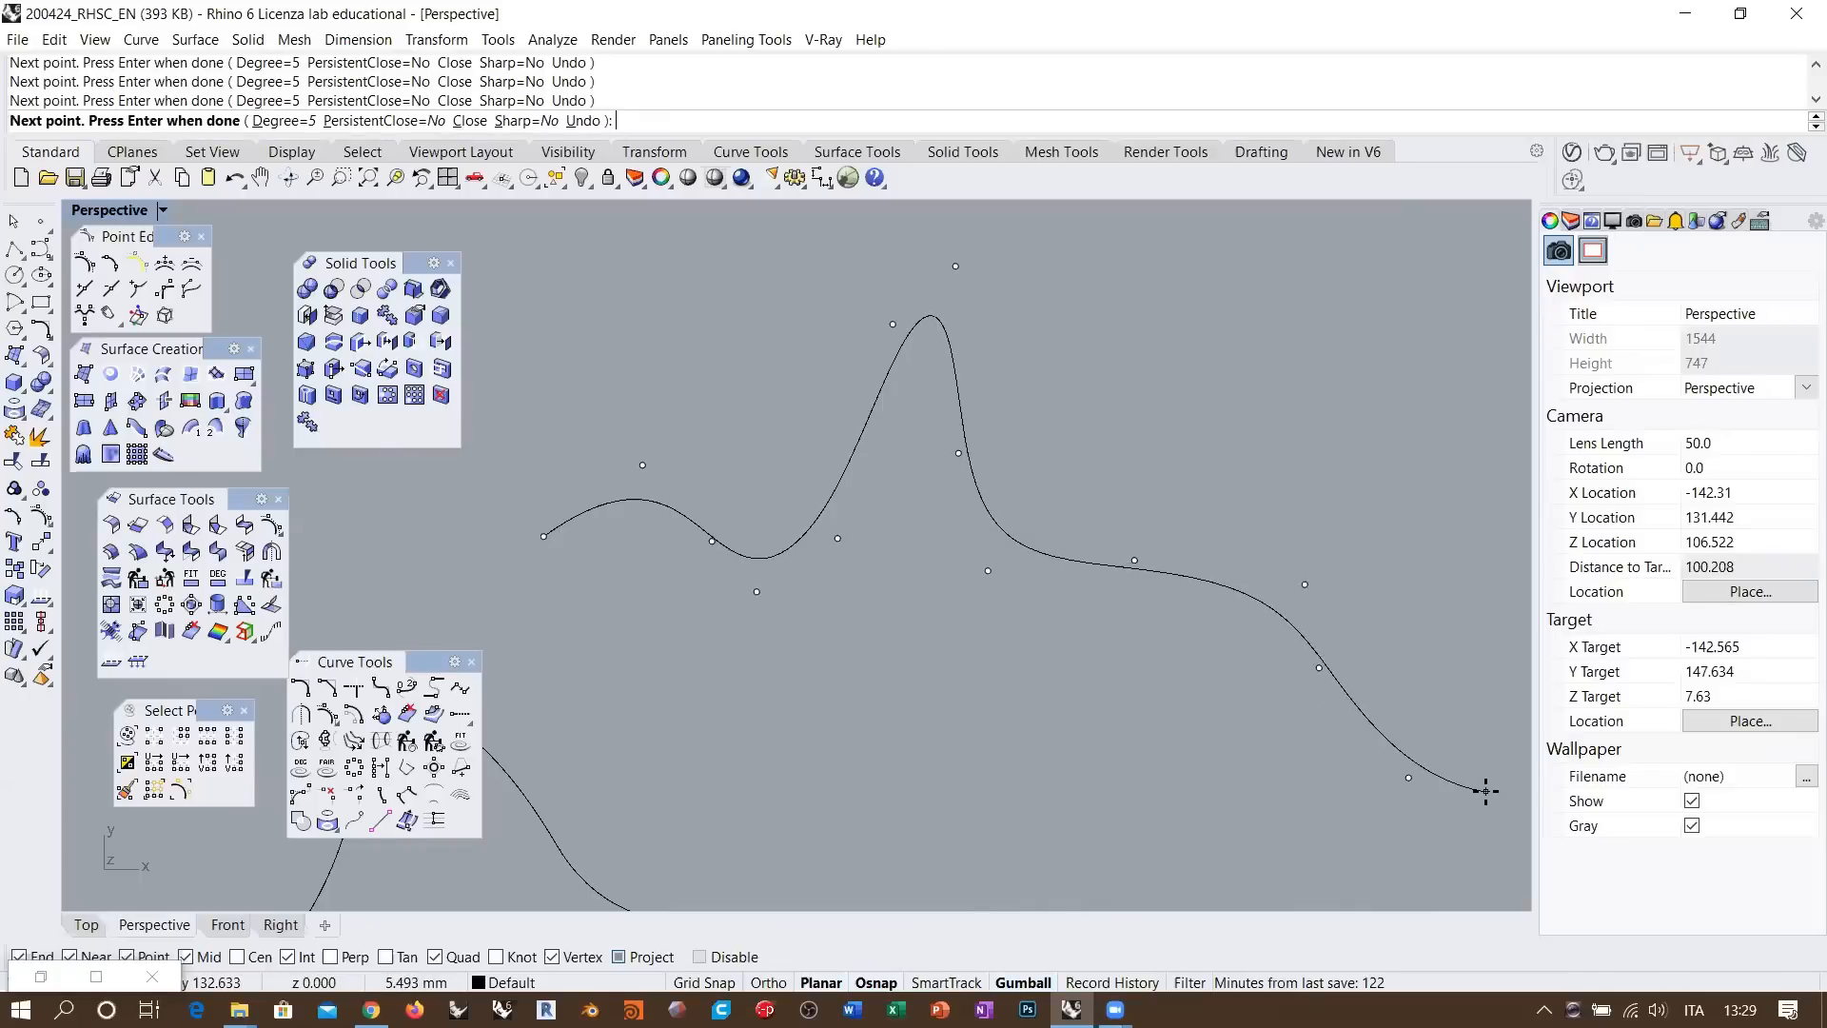
pyautogui.click(1485, 791)
pyautogui.rightClick(1480, 784)
# Try a non-uniform rebuild of the new curve with a requested tolerance of 0.001 and a maximum of 35 points
pyautogui.moveTo(1117, 494); pyautogui.dragTo(951, 615)
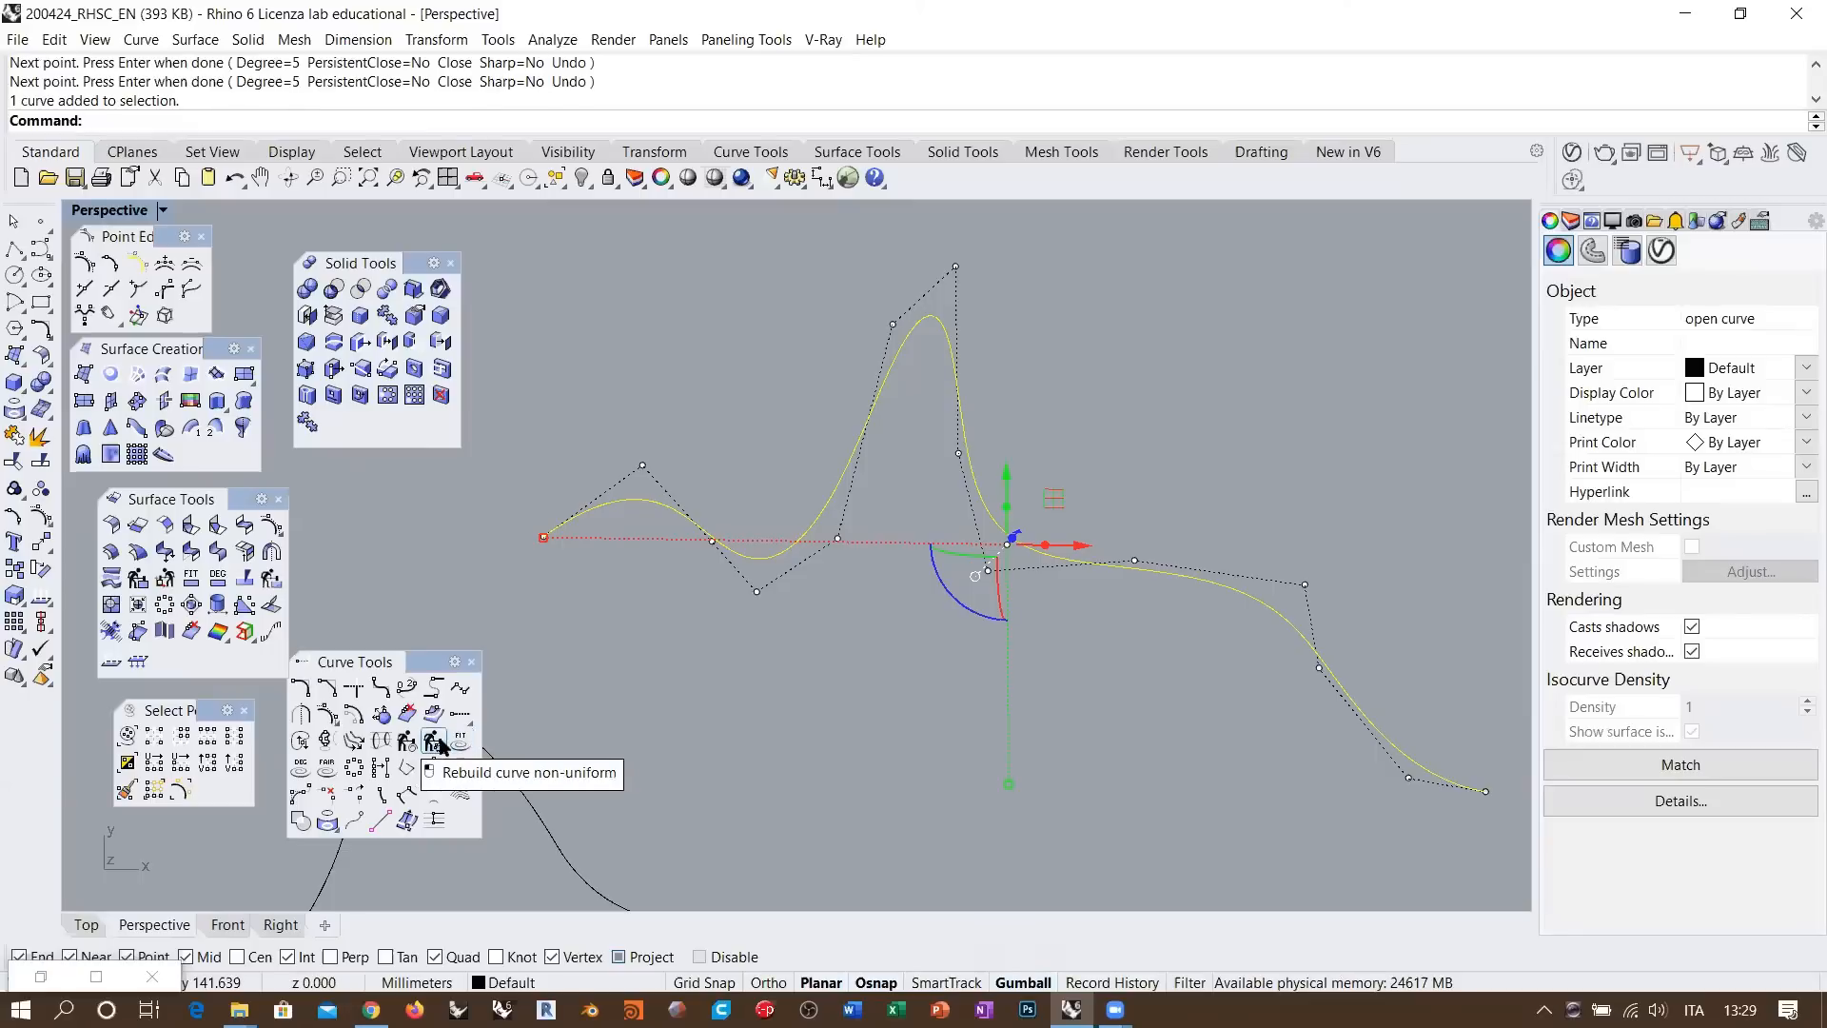
pyautogui.click(438, 745)
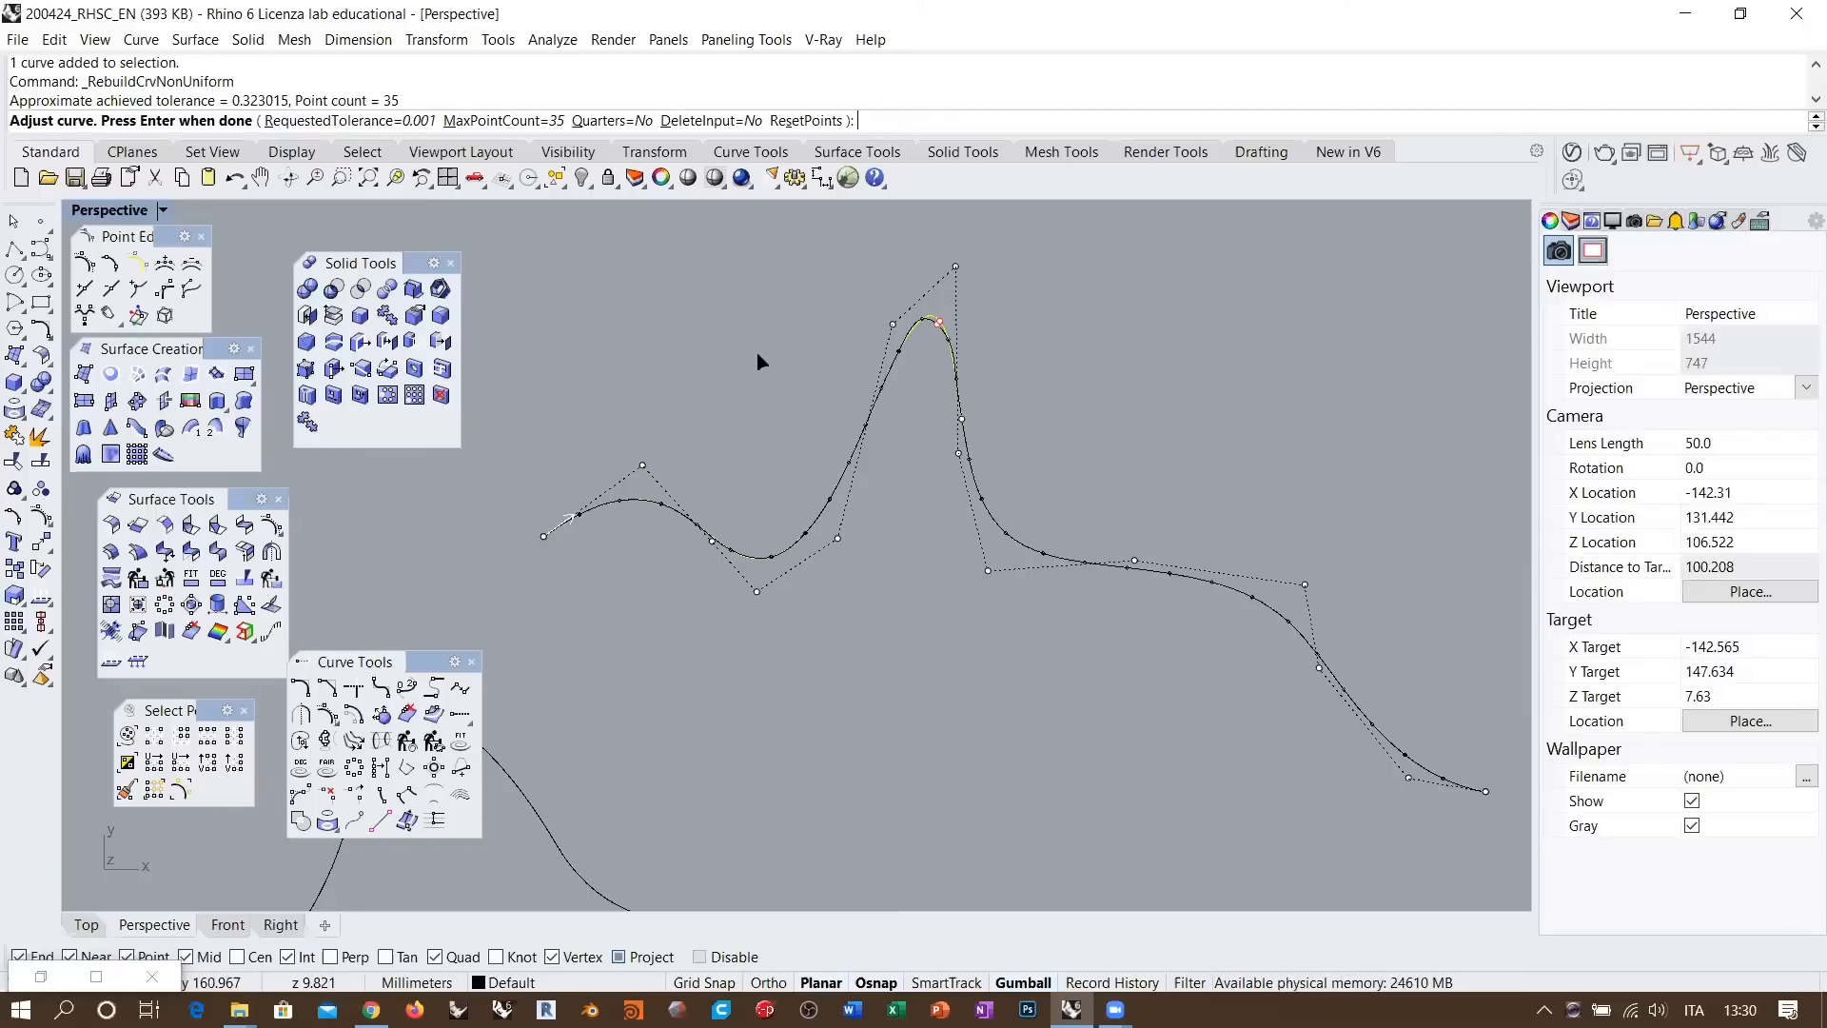
pyautogui.press('Return')
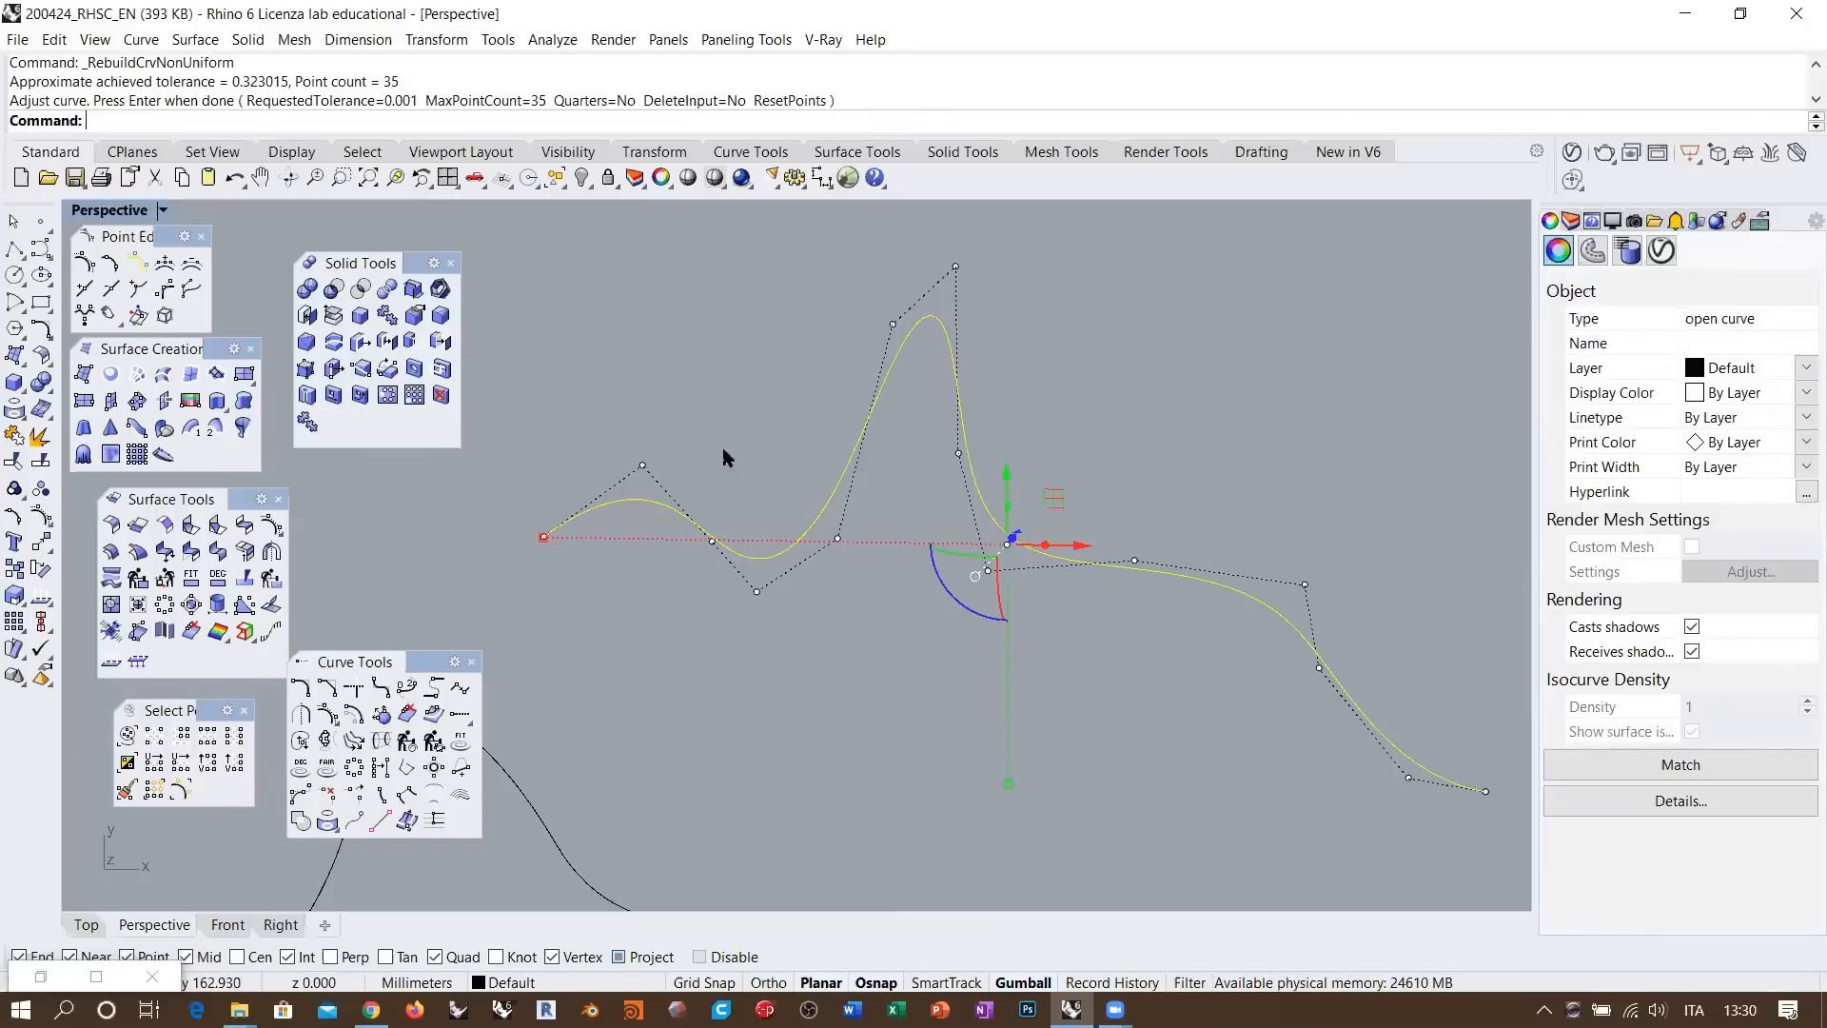
# Start a curve fit on the new curve with a 0.001 tolerance and degree 3, keeping the input
pyautogui.click(461, 740)
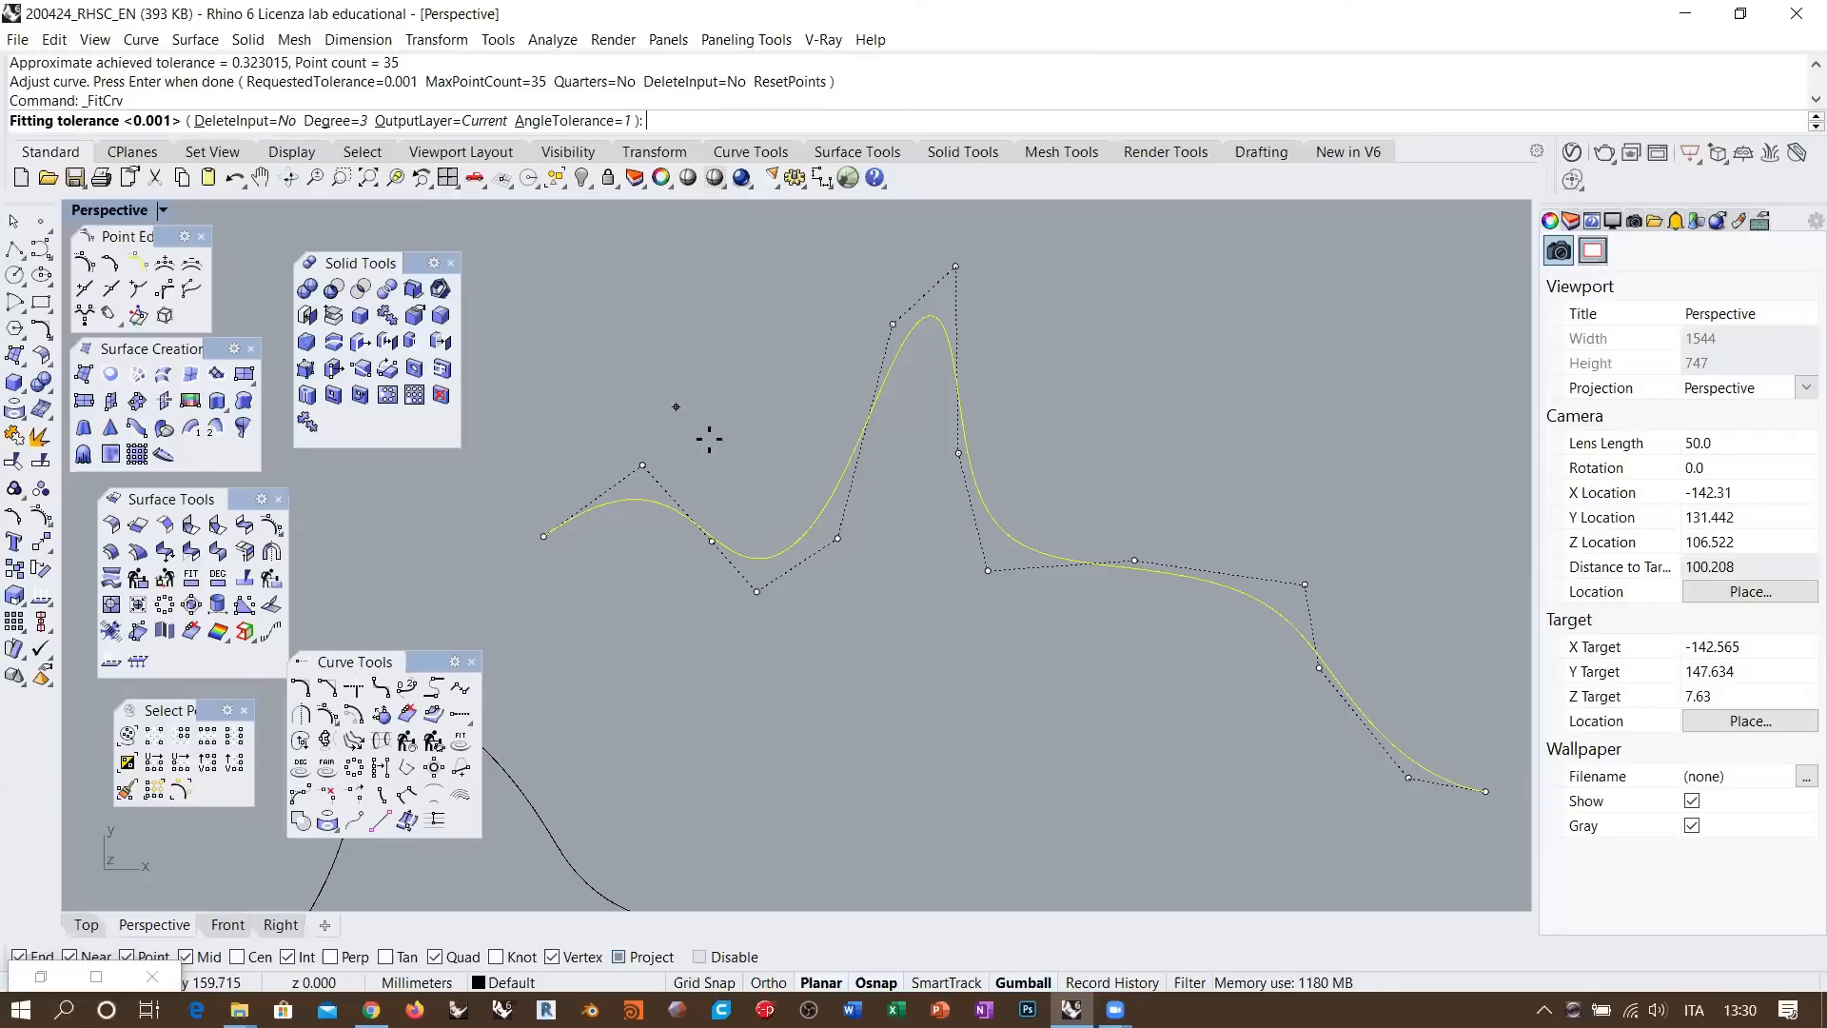
pyautogui.scroll(-2, 642, 408)
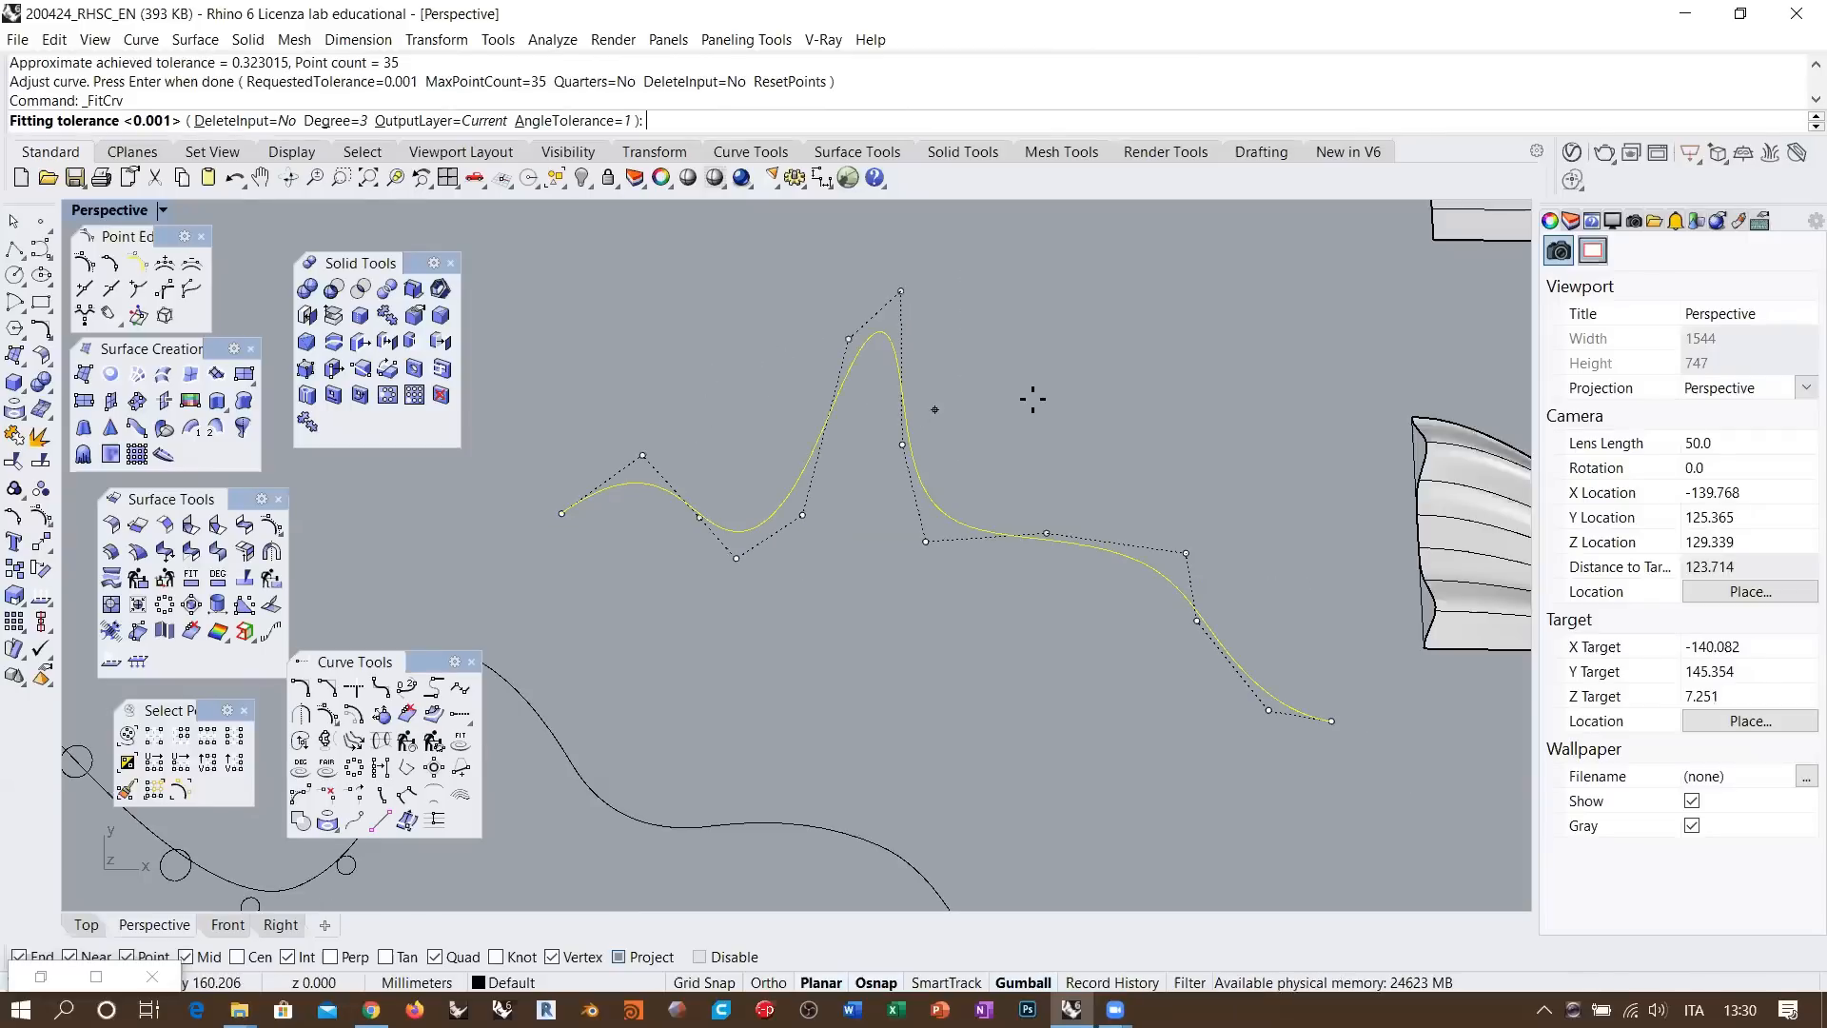
pyautogui.scroll(2, 1033, 399)
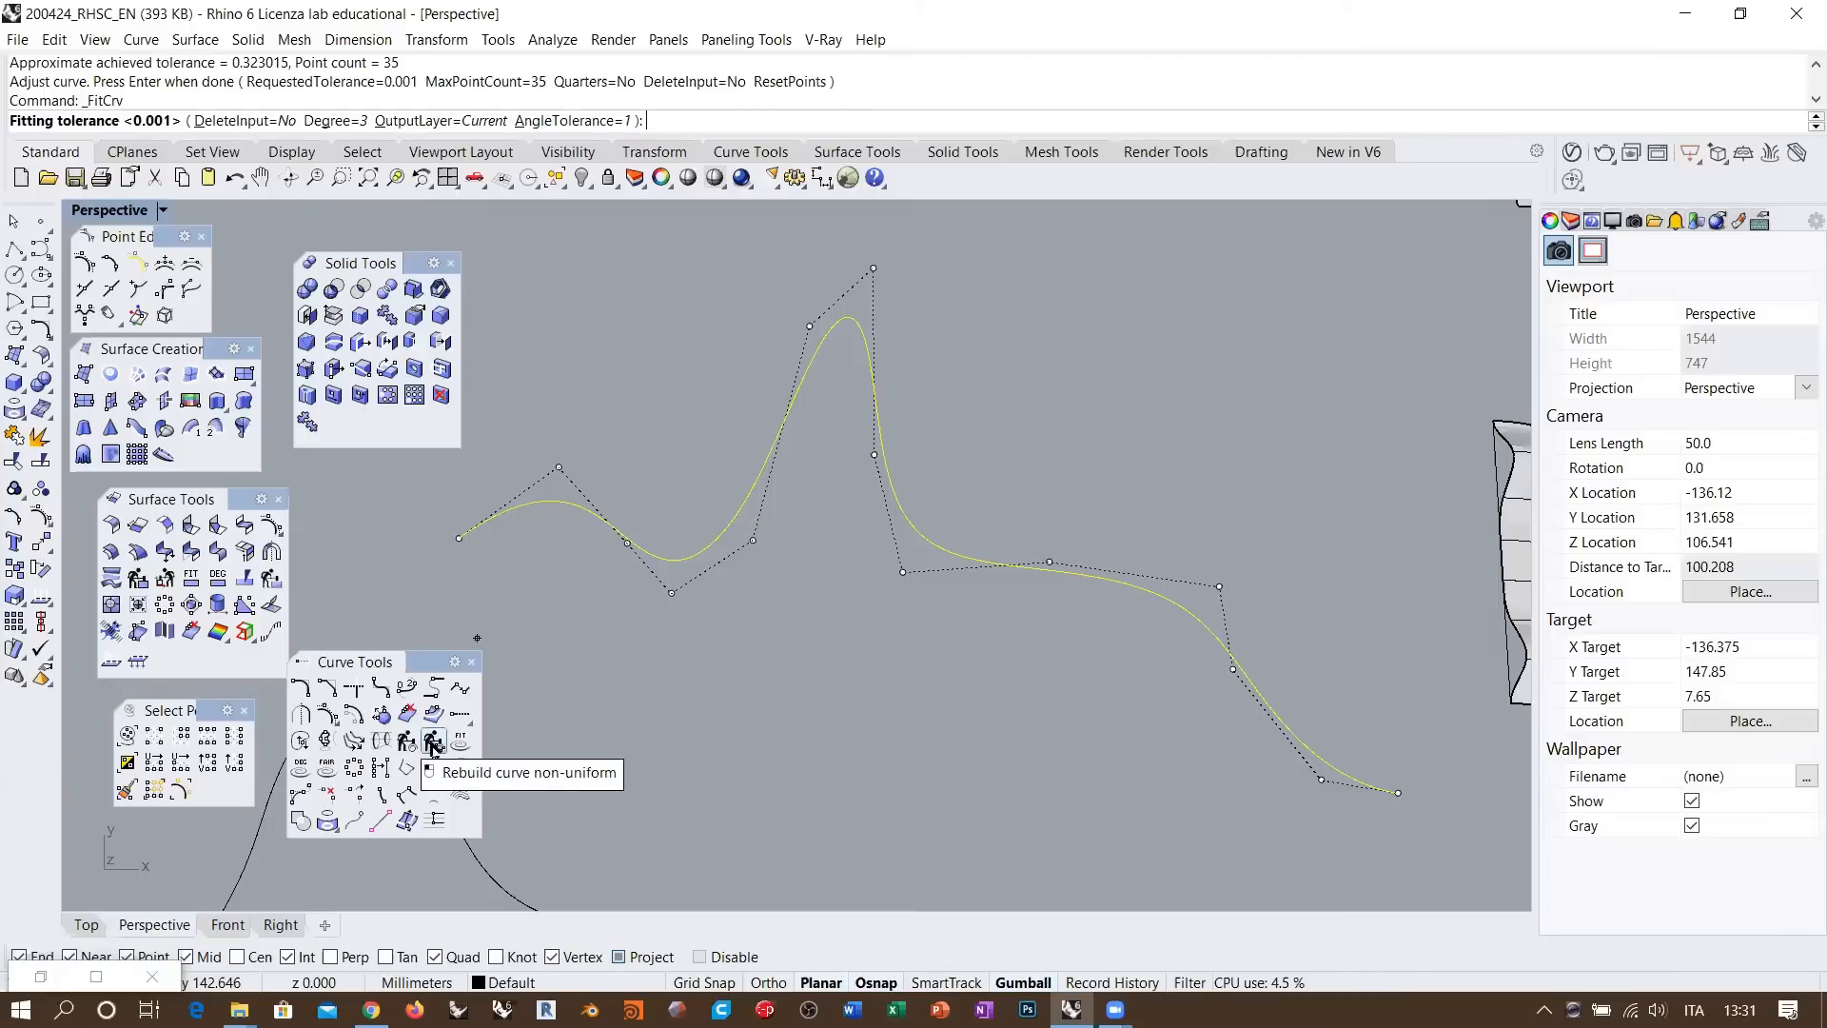
# Rebuild the new curve non-uniformly with at most 35 points, keeping the original for comparison, and undo the rebuild
pyautogui.click(433, 744)
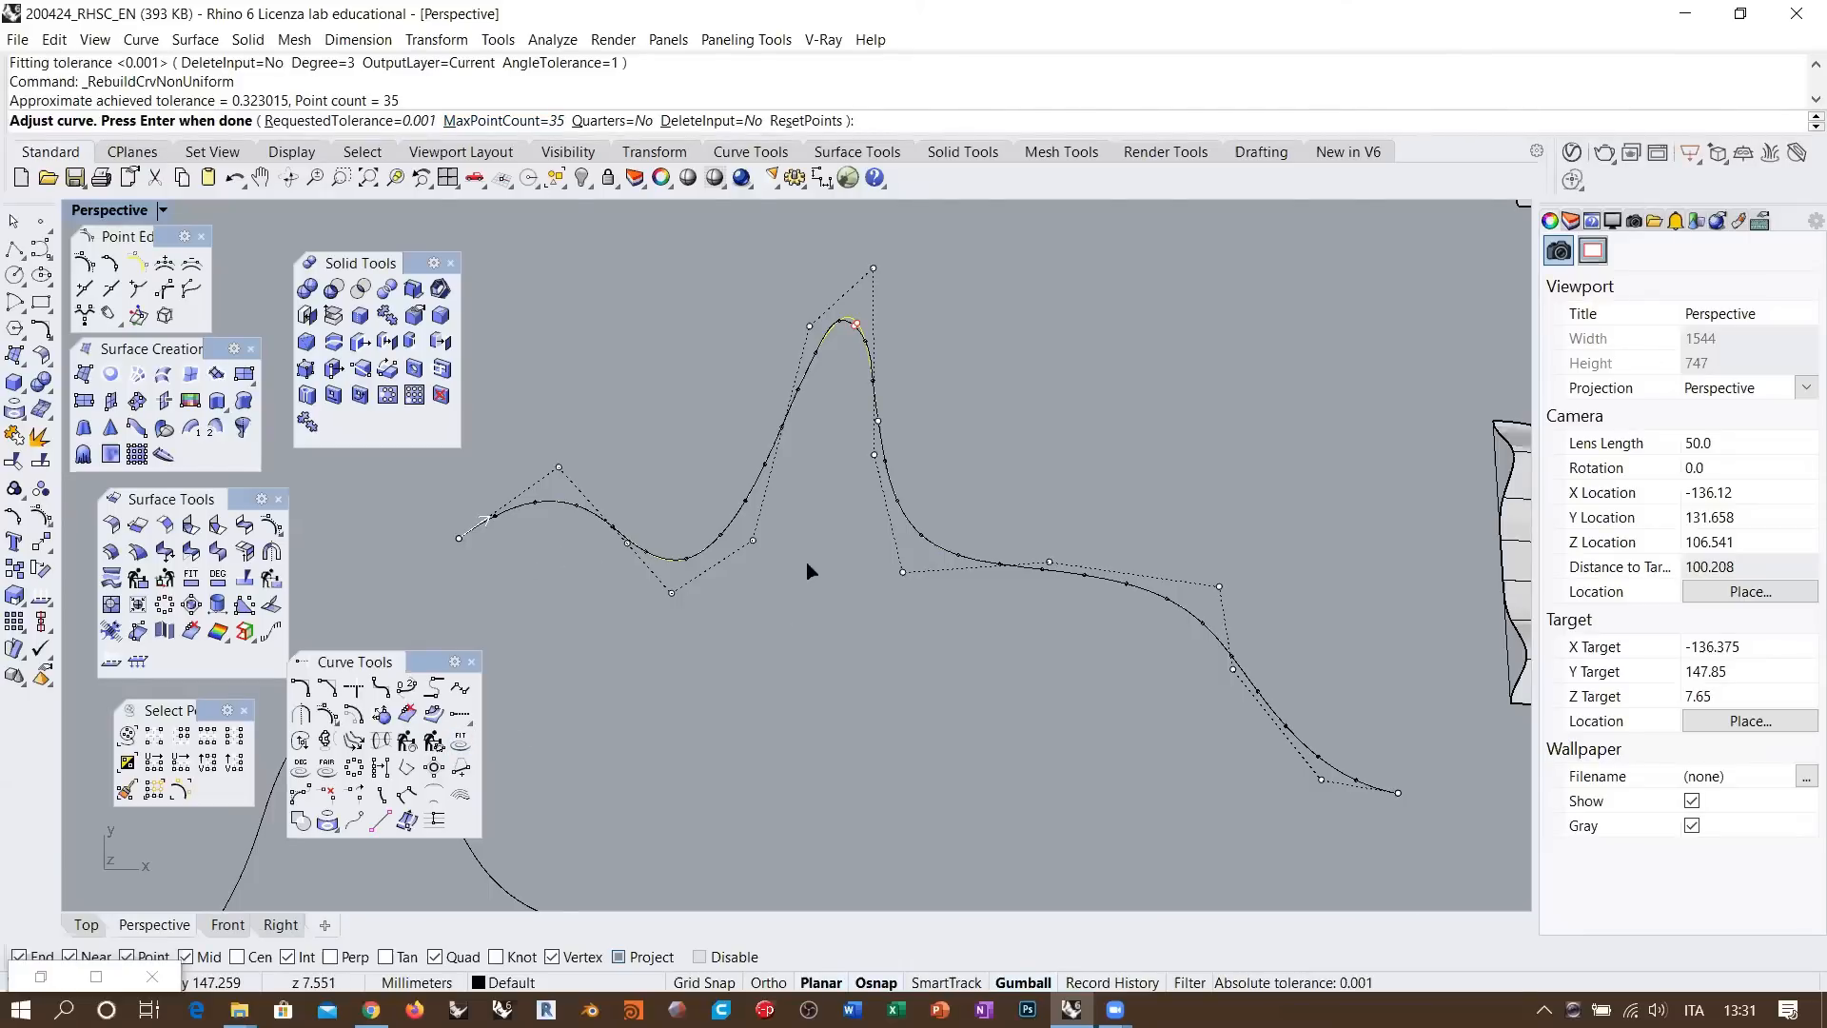
pyautogui.press('Return')
pyautogui.press('Escape')
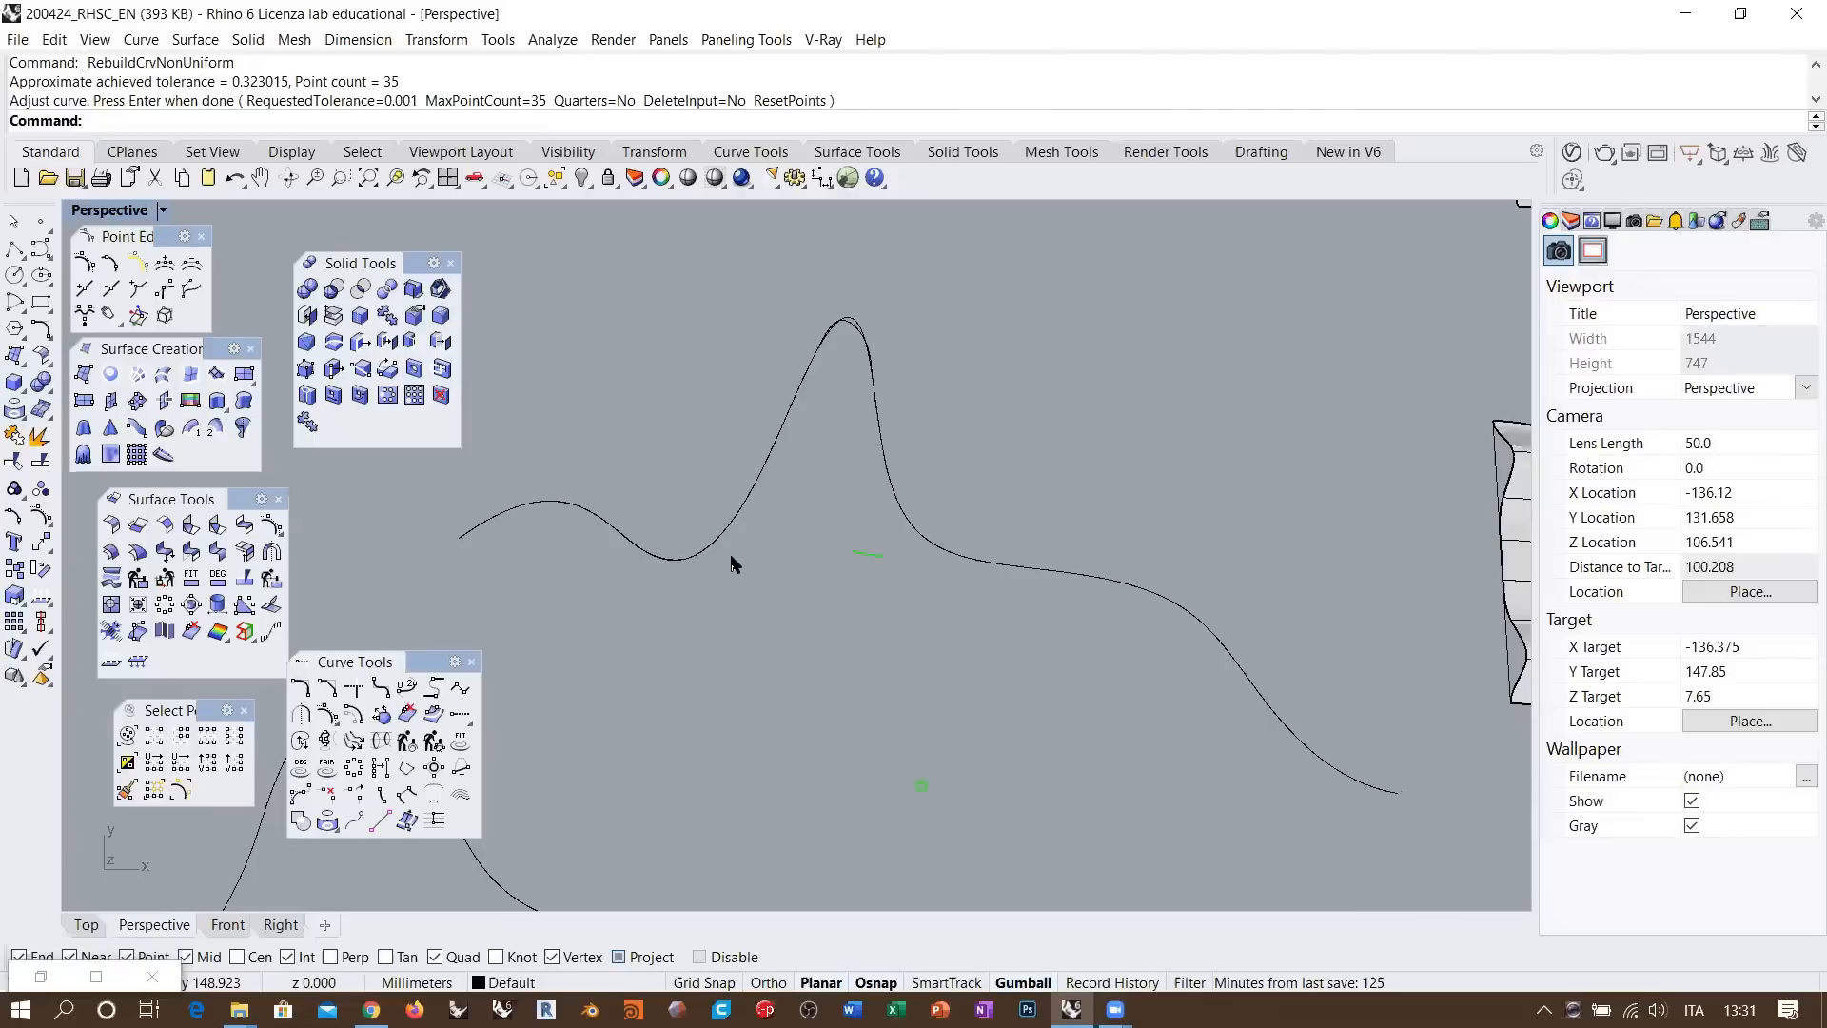
pyautogui.hotkey('ctrl', 'z')
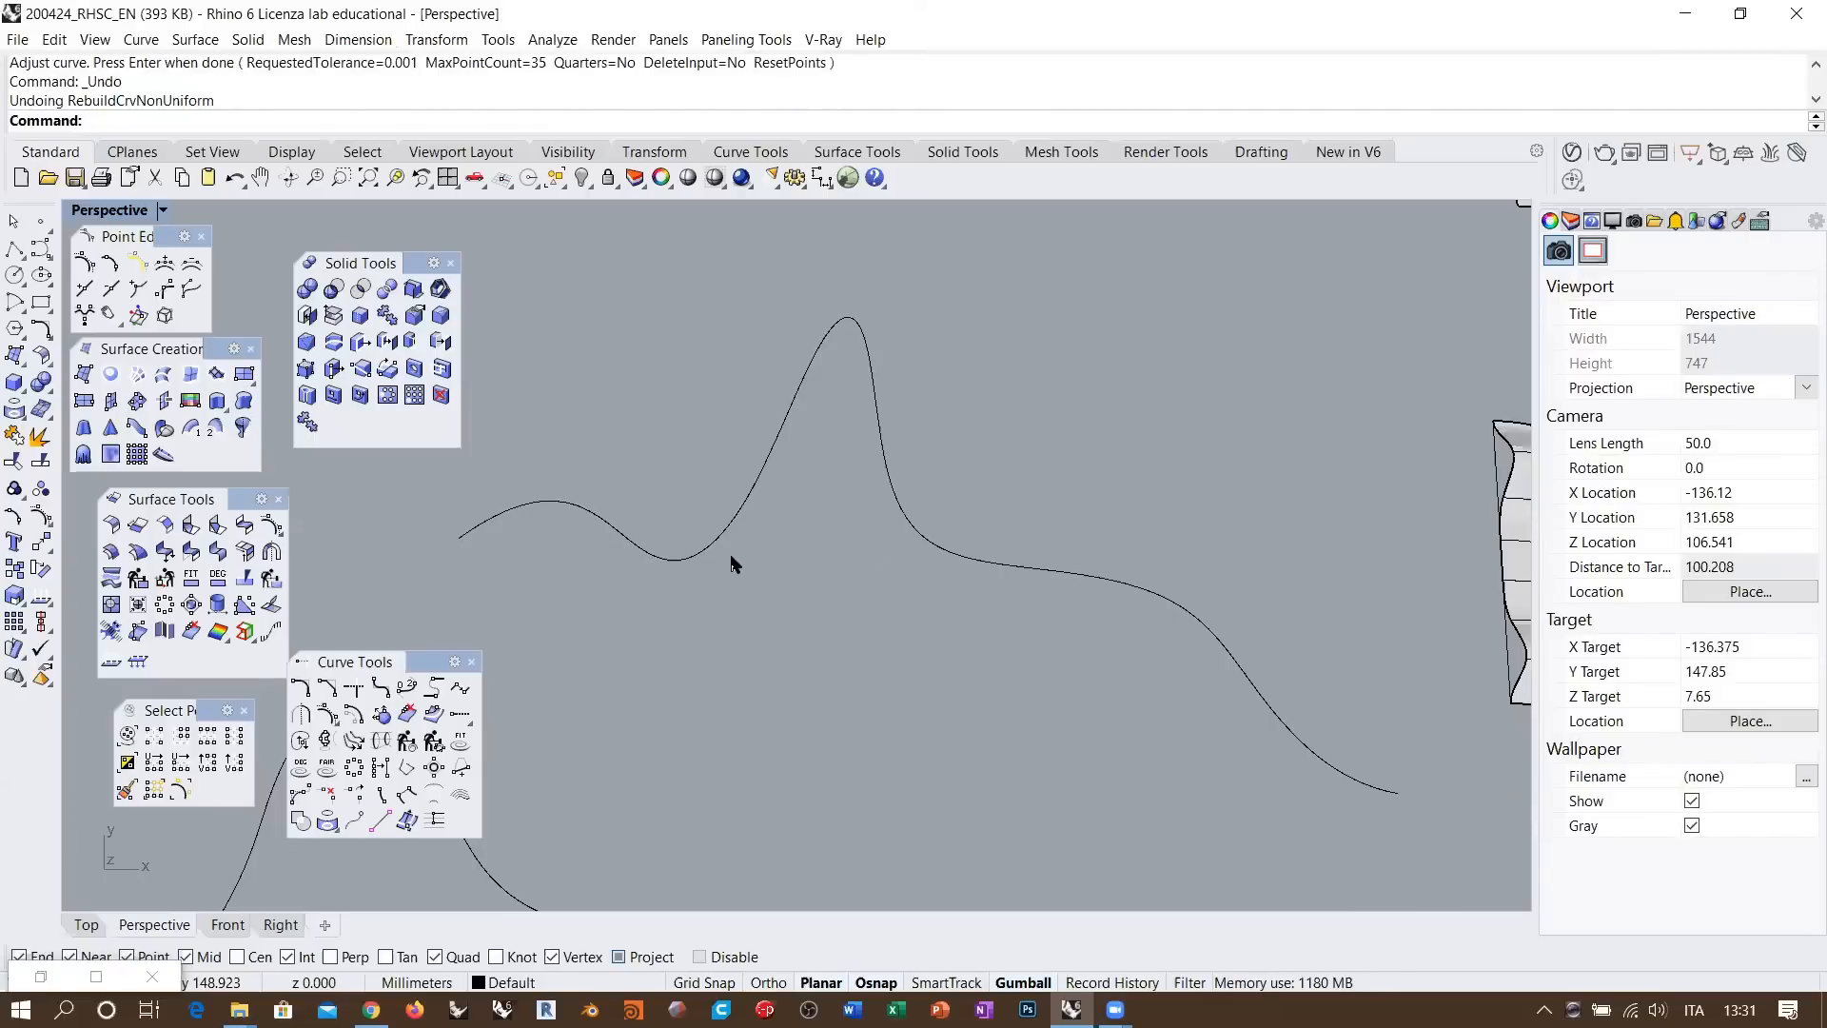
# Move the new wavy curve closer to the other example curves, just above the circled extended curve
pyautogui.scroll(-6, 731, 564)
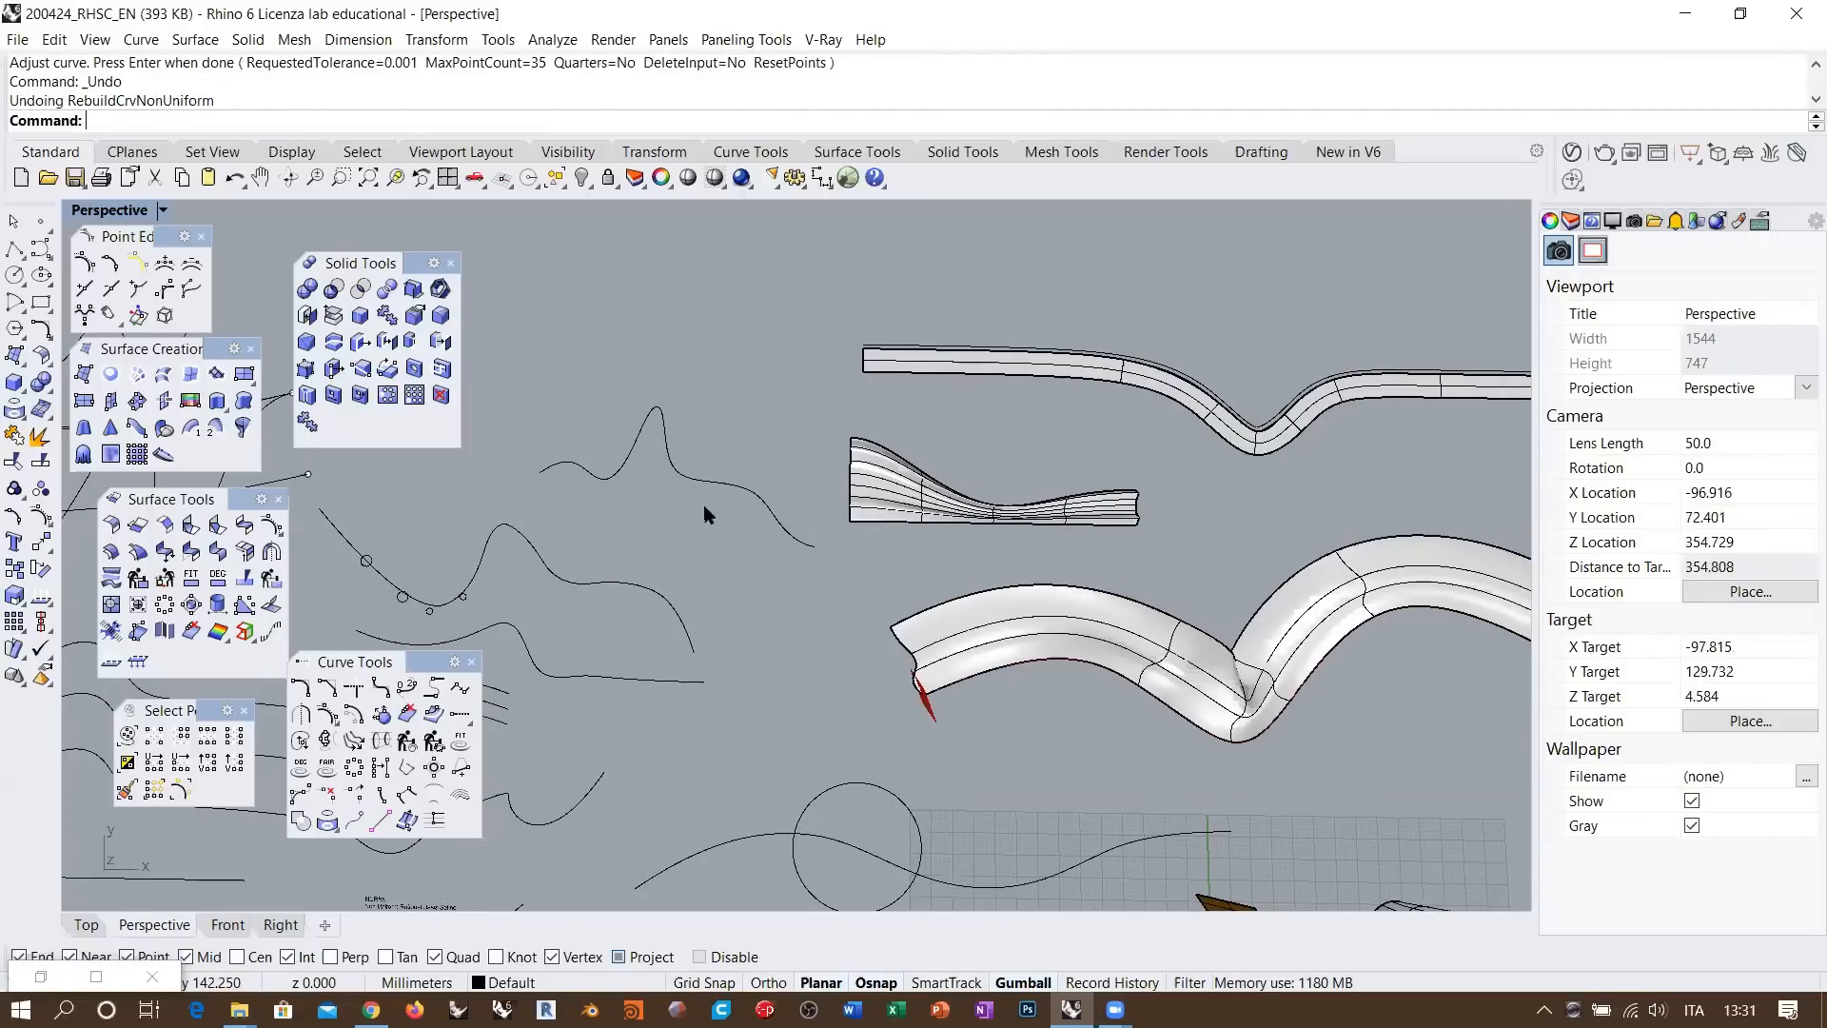
pyautogui.moveTo(682, 486); pyautogui.dragTo(562, 498)
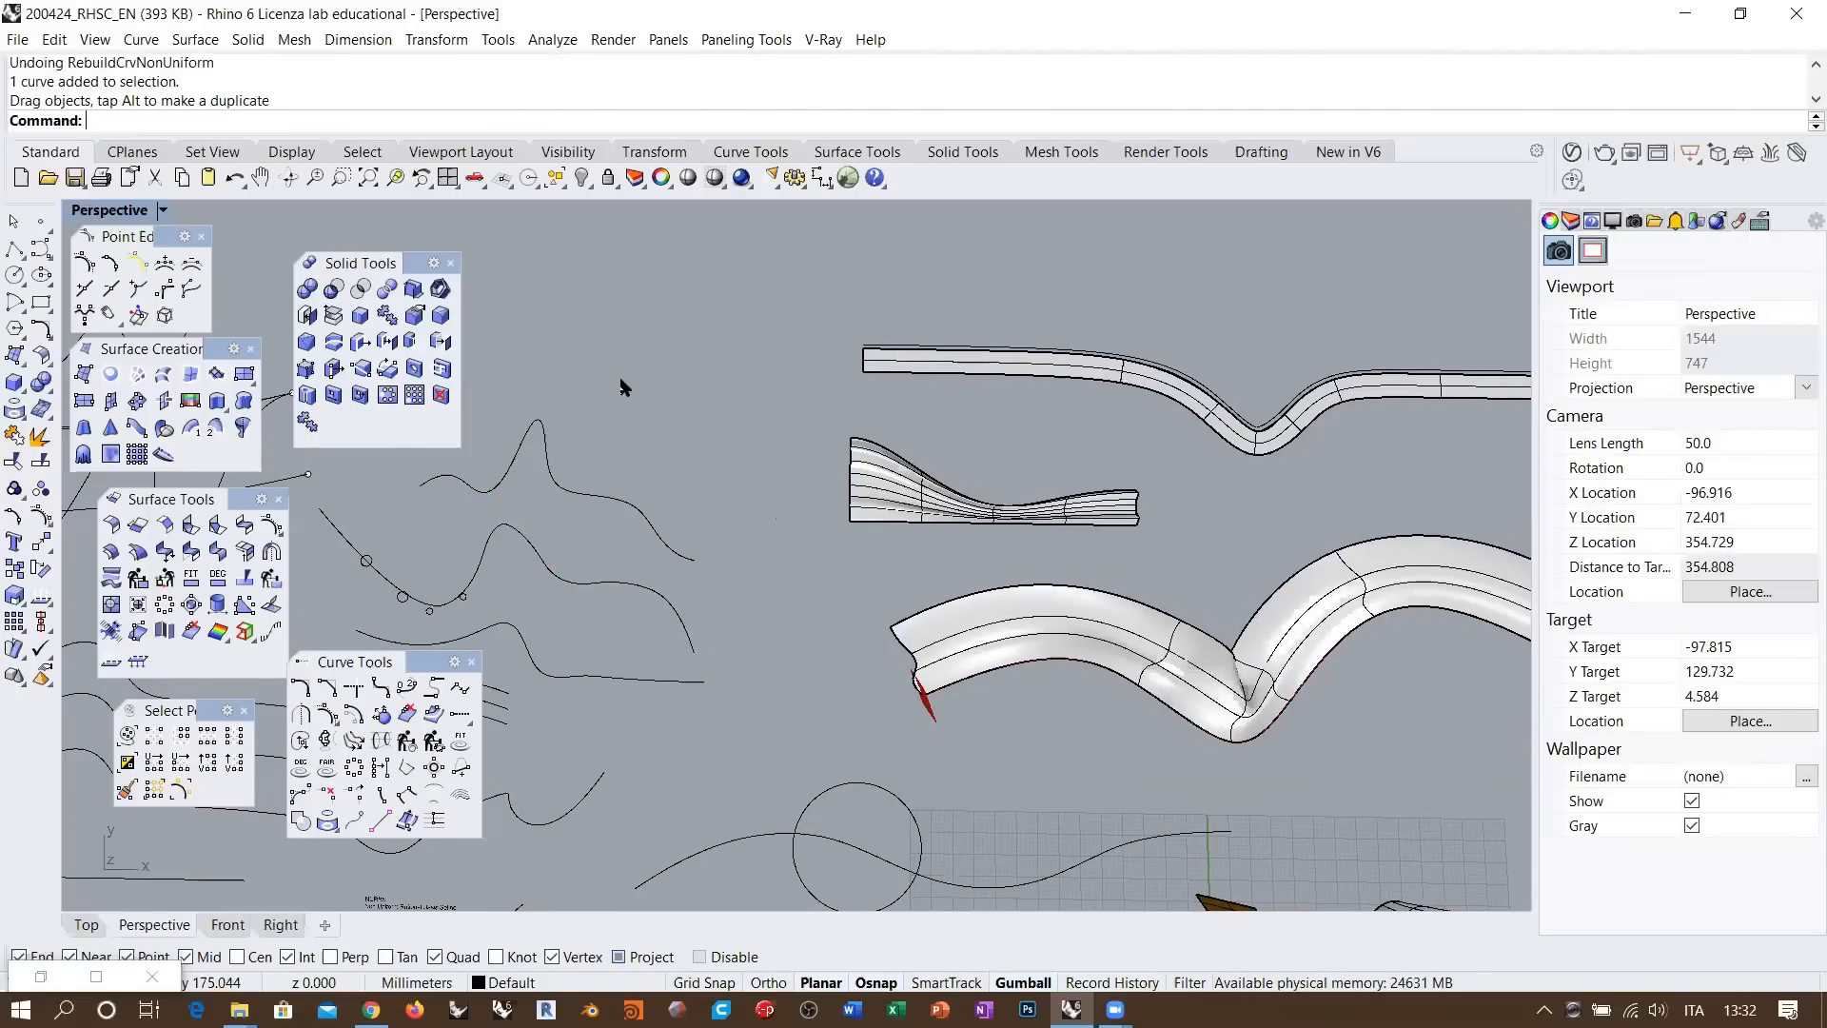
pyautogui.keyDown('shift'); pyautogui.moveTo(635, 456); pyautogui.dragTo(819, 459, button='right'); pyautogui.keyUp('shift')
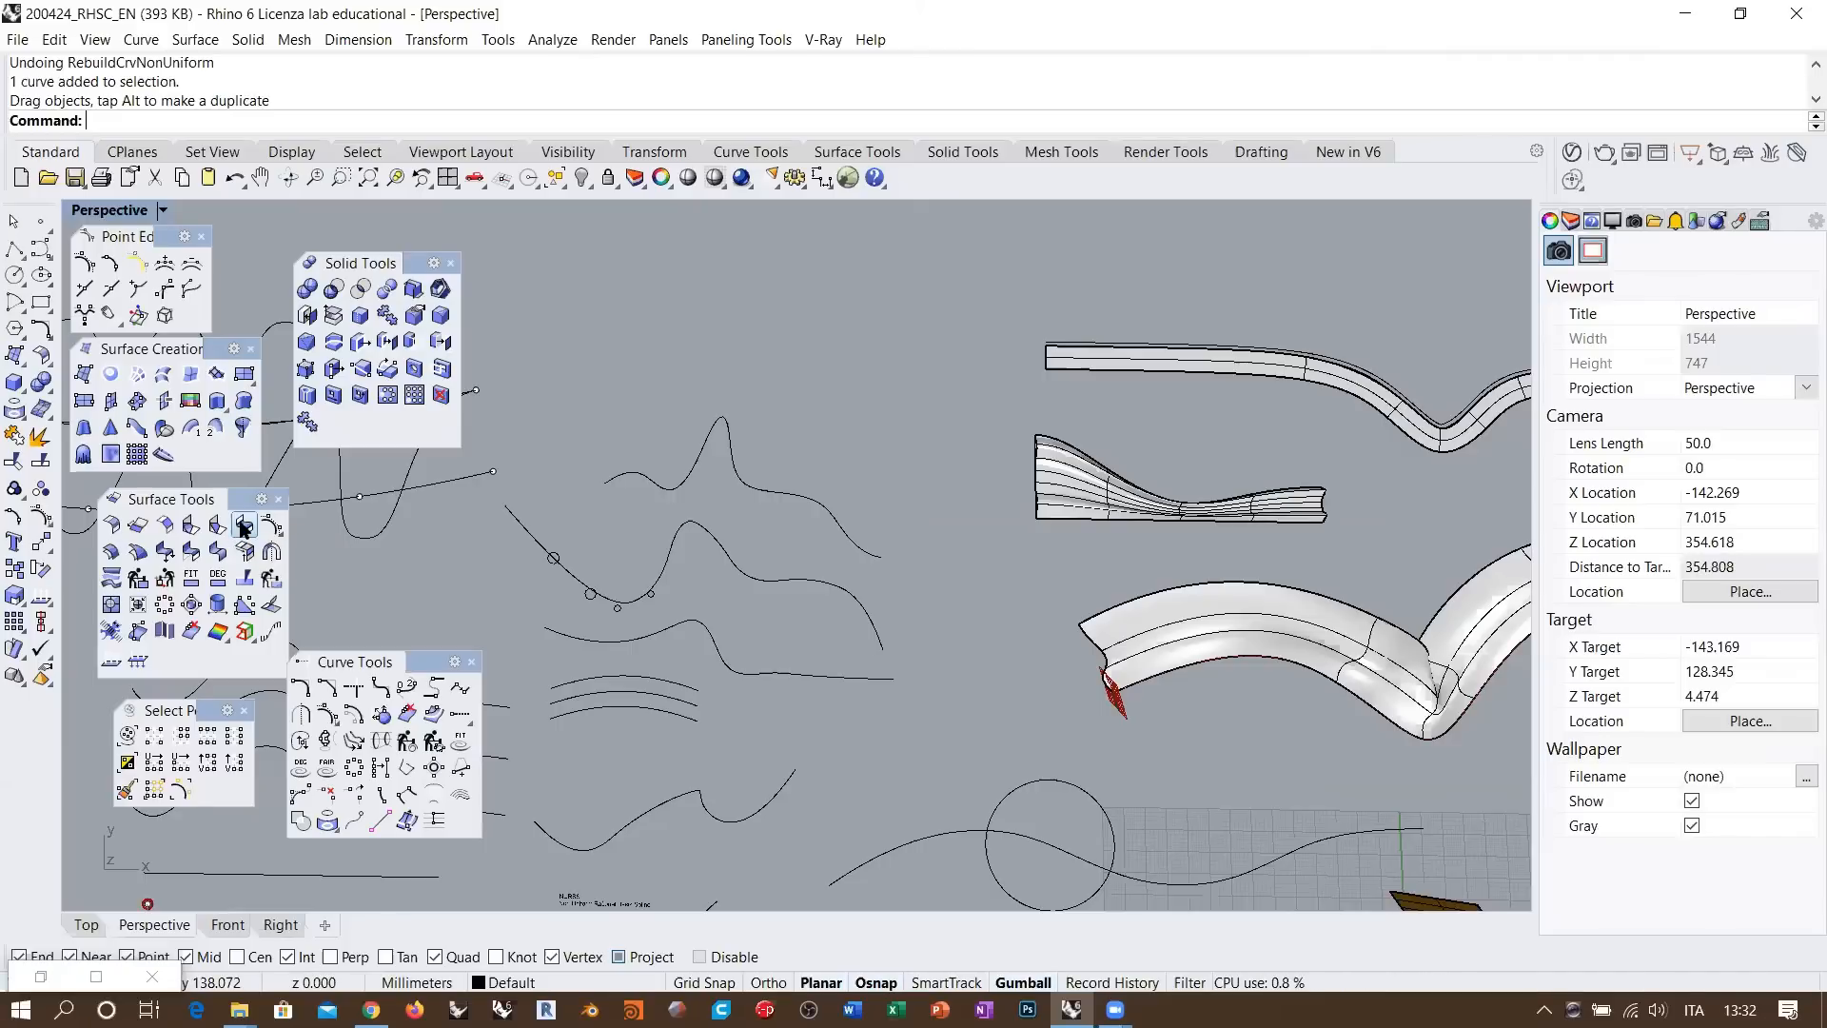
# Examine the blended surface strips from several angles and review the overall layout of the examples
pyautogui.moveTo(1148, 562); pyautogui.dragTo(714, 478, button='right')
pyautogui.scroll(-10, 715, 477)
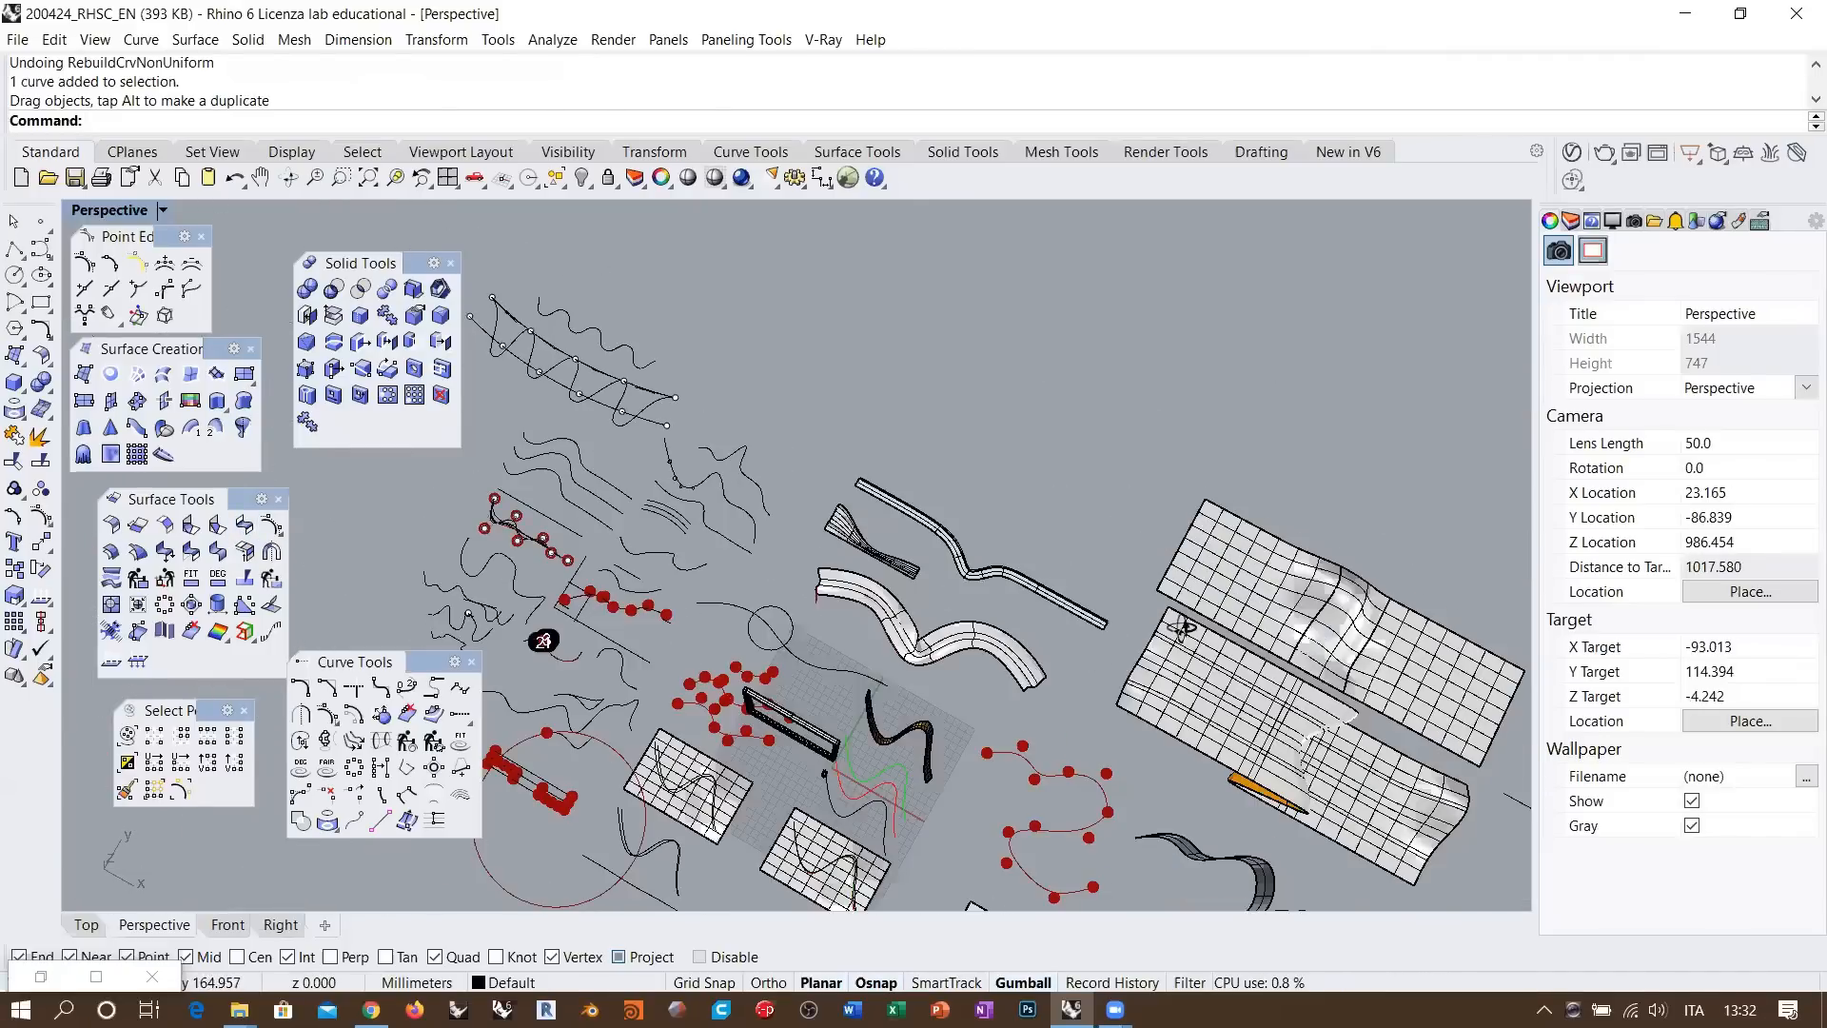
pyautogui.moveTo(1181, 628); pyautogui.dragTo(1198, 554, button='right')
pyautogui.scroll(8, 1385, 712)
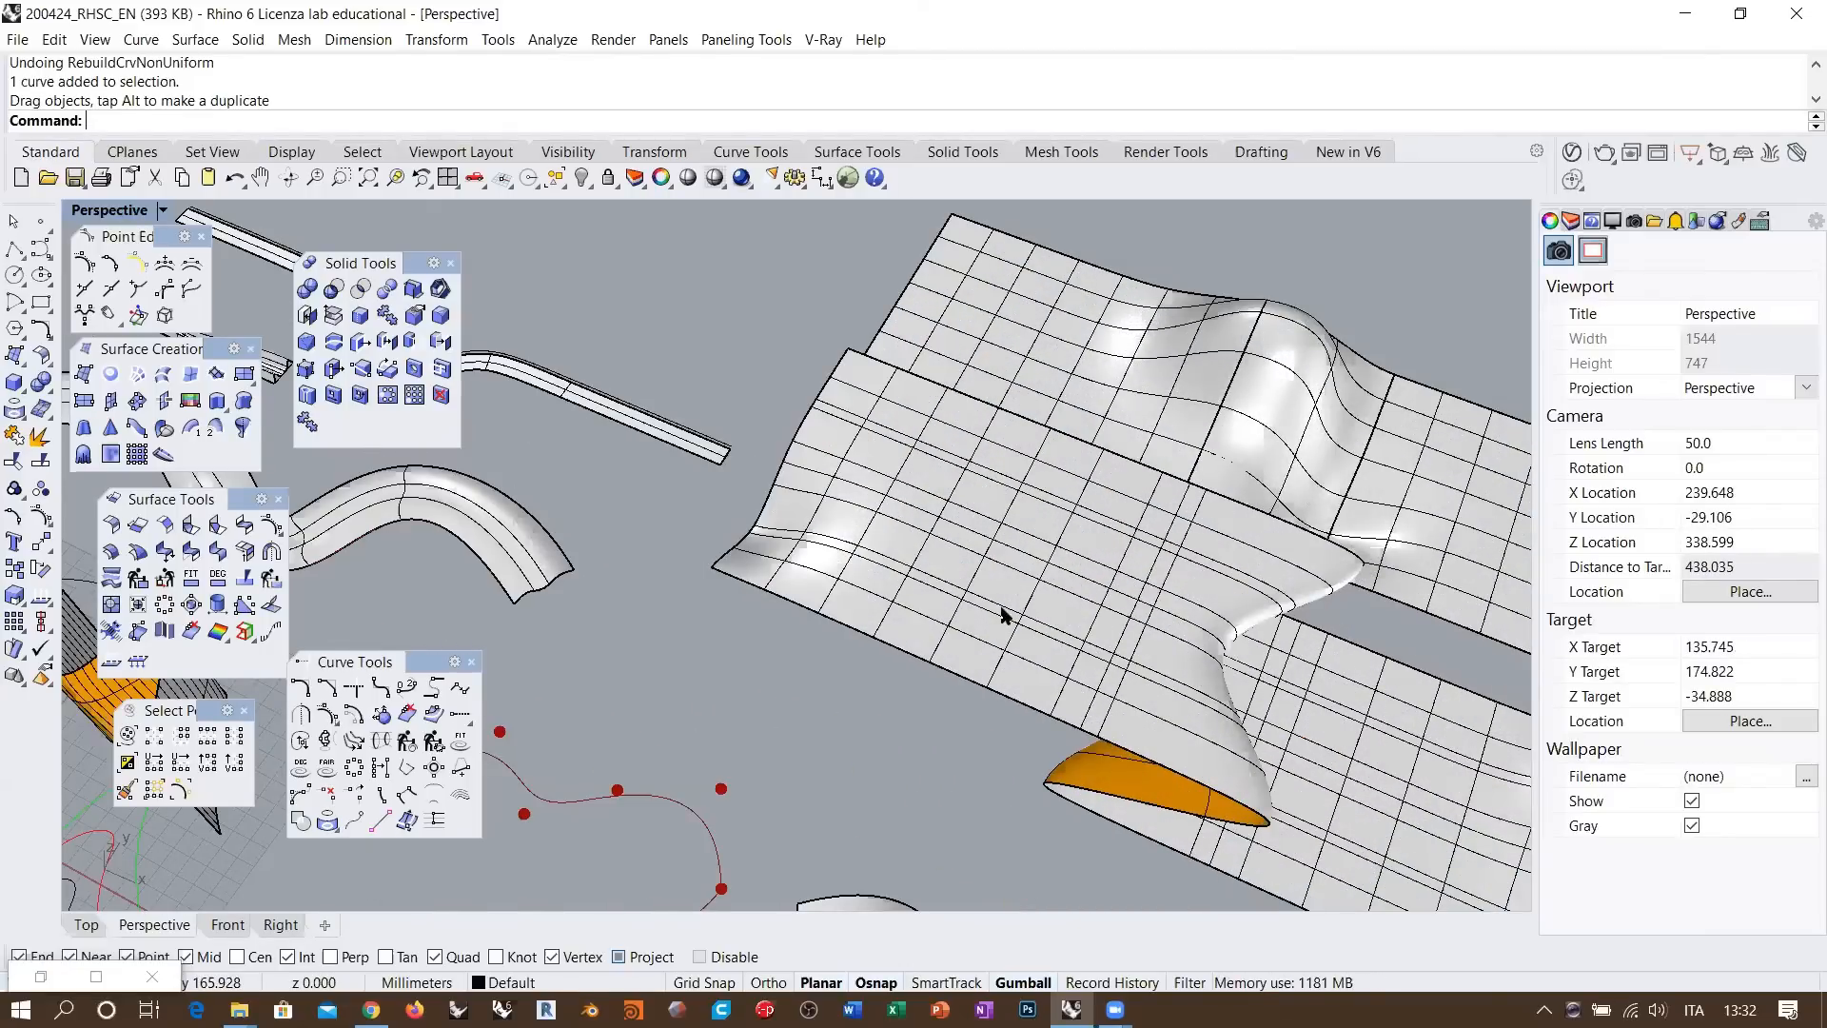
pyautogui.moveTo(1001, 613); pyautogui.dragTo(616, 377, button='right')
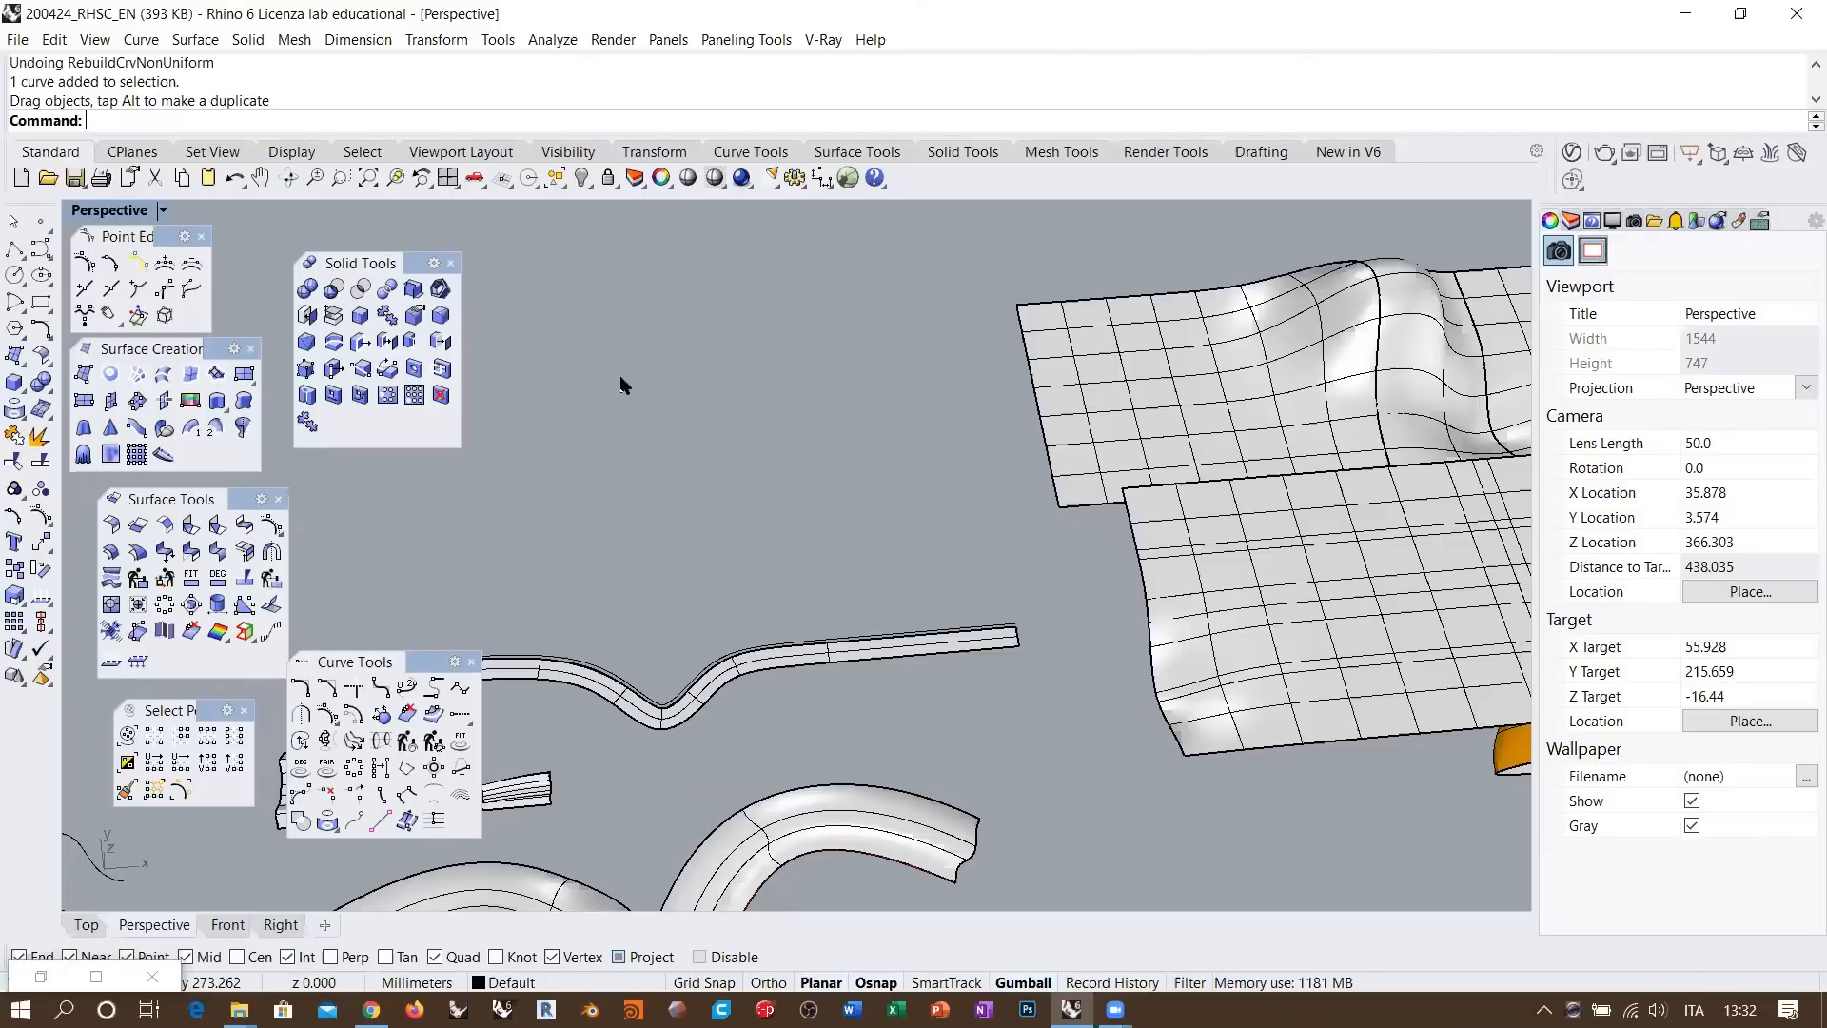
pyautogui.scroll(-10, 620, 361)
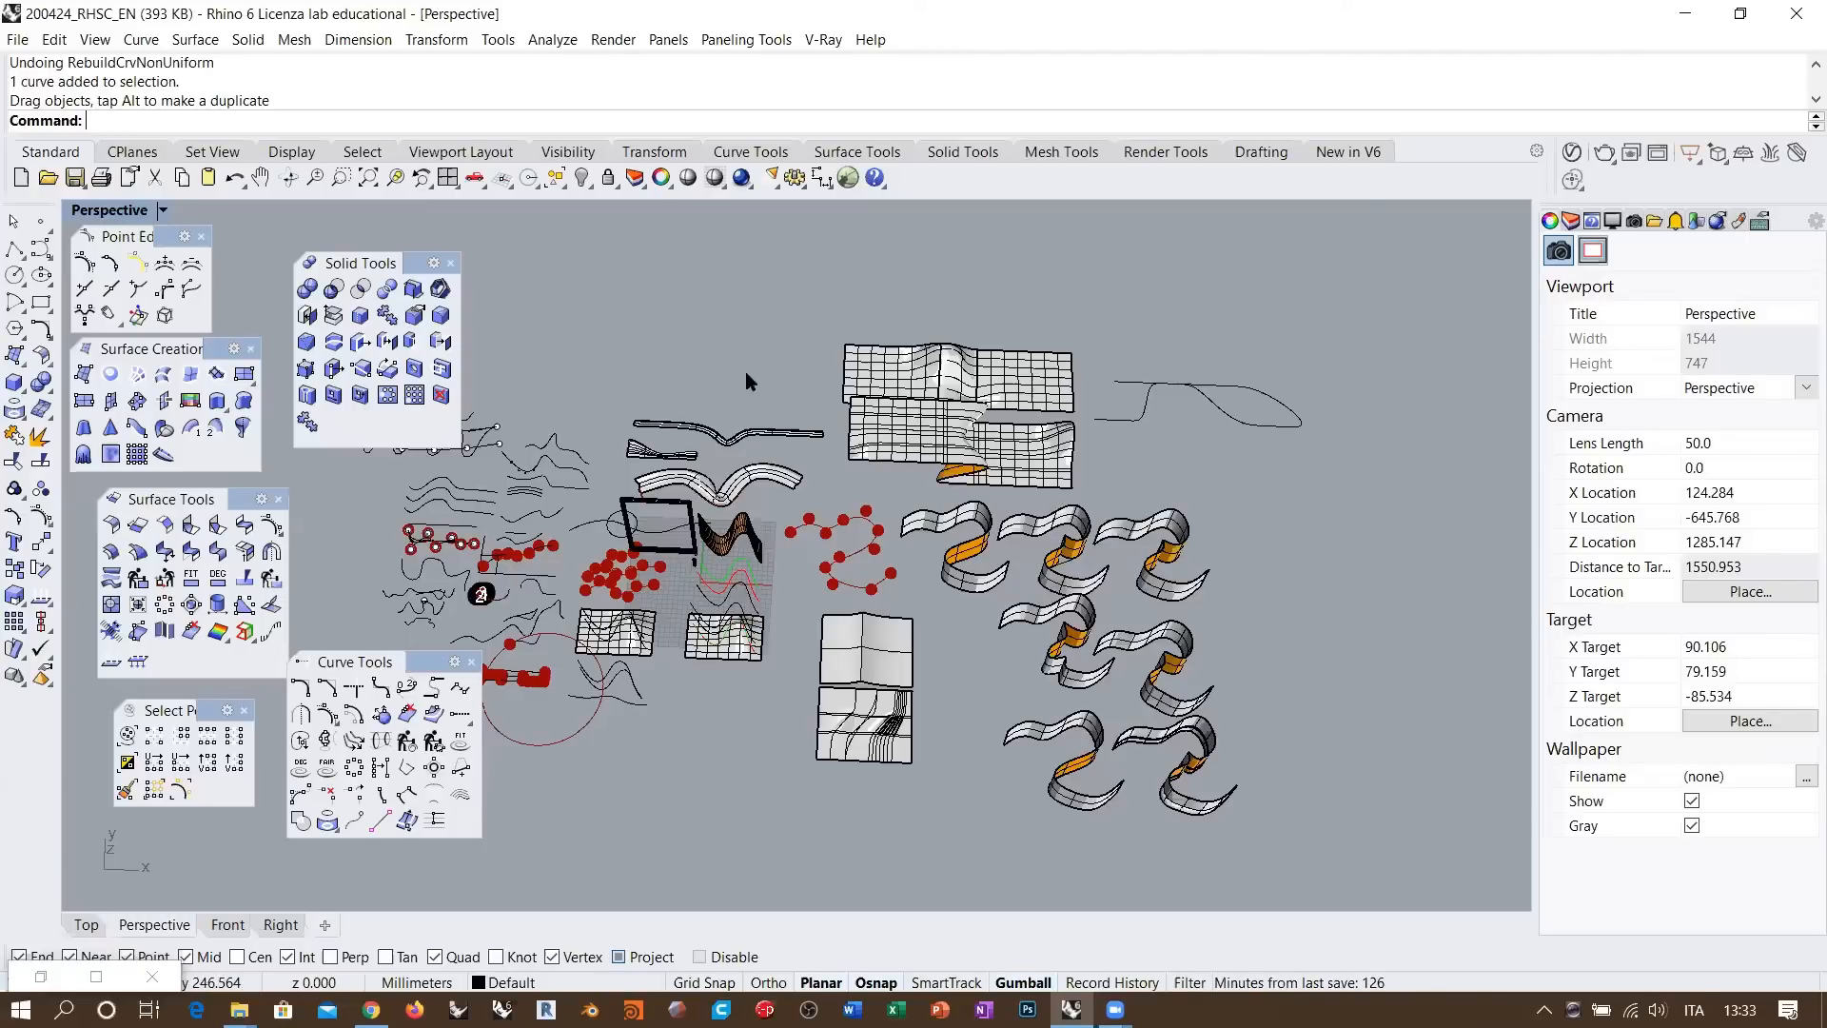
# Switch to Grasshopper, show its Curve components, and keep its window narrow beside the Rhino model
pyautogui.click(40, 976)
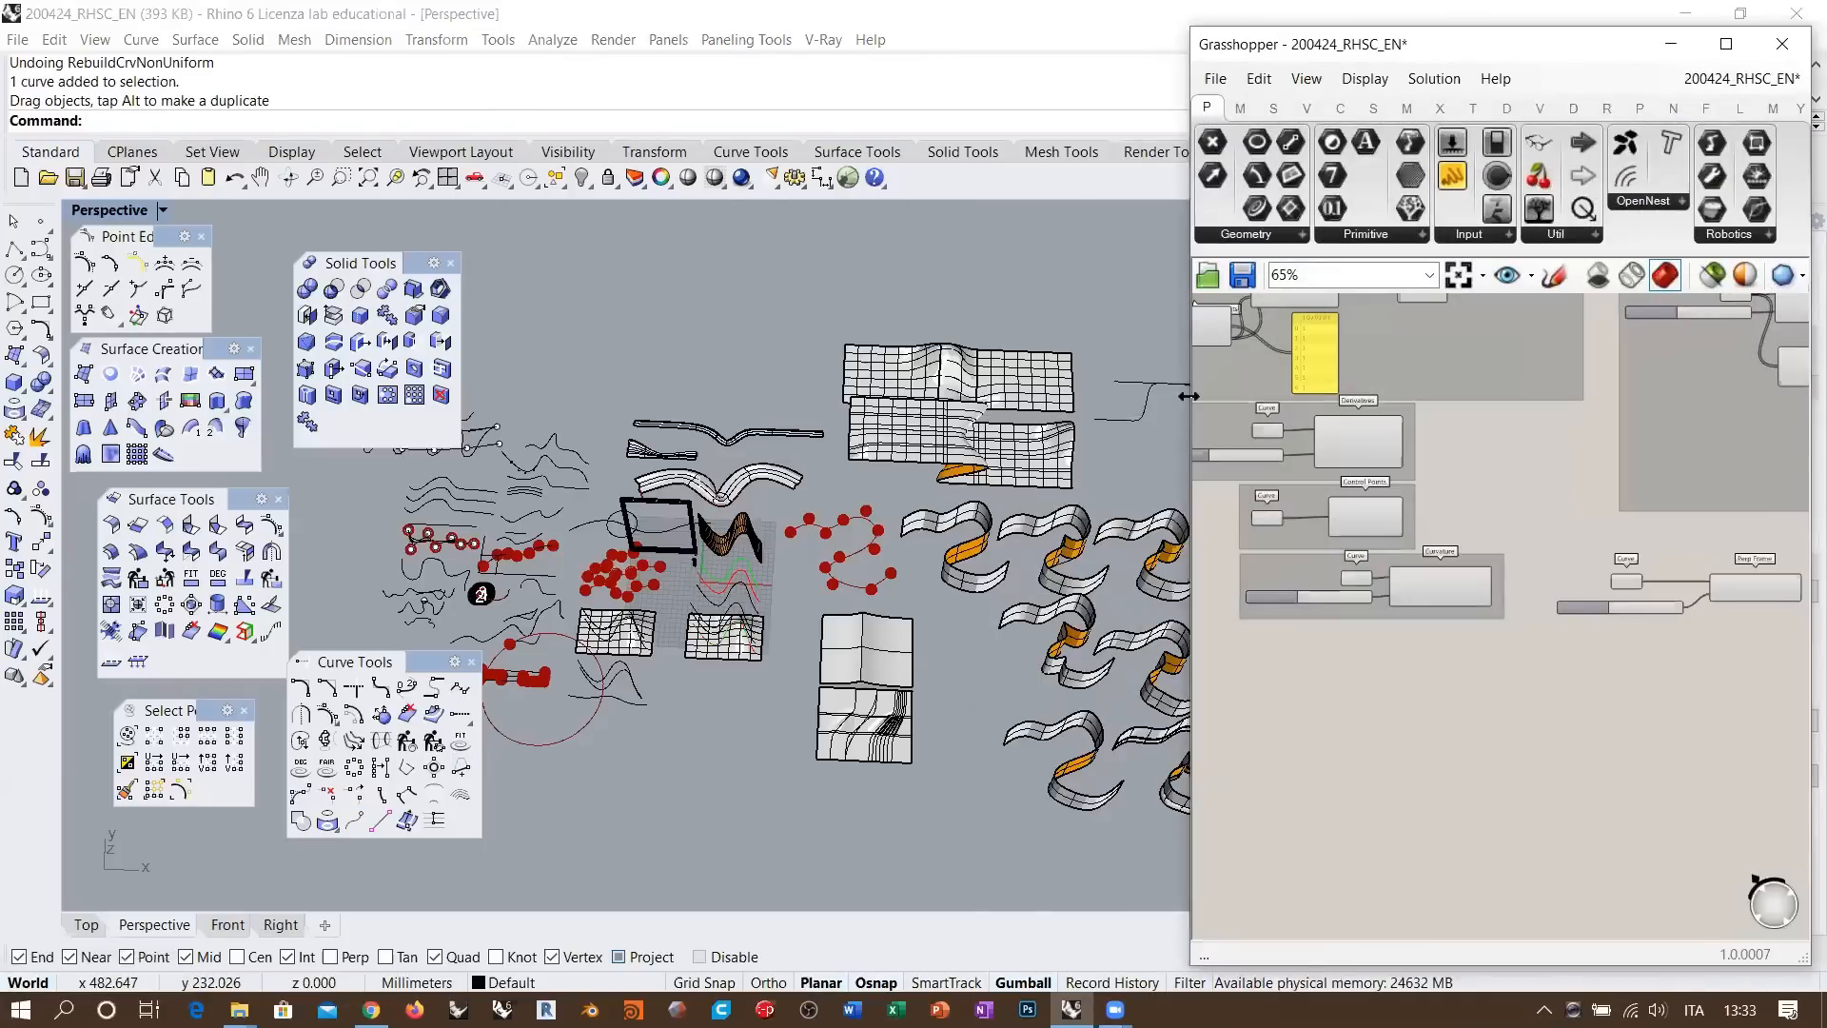
pyautogui.moveTo(1186, 396); pyautogui.dragTo(628, 396)
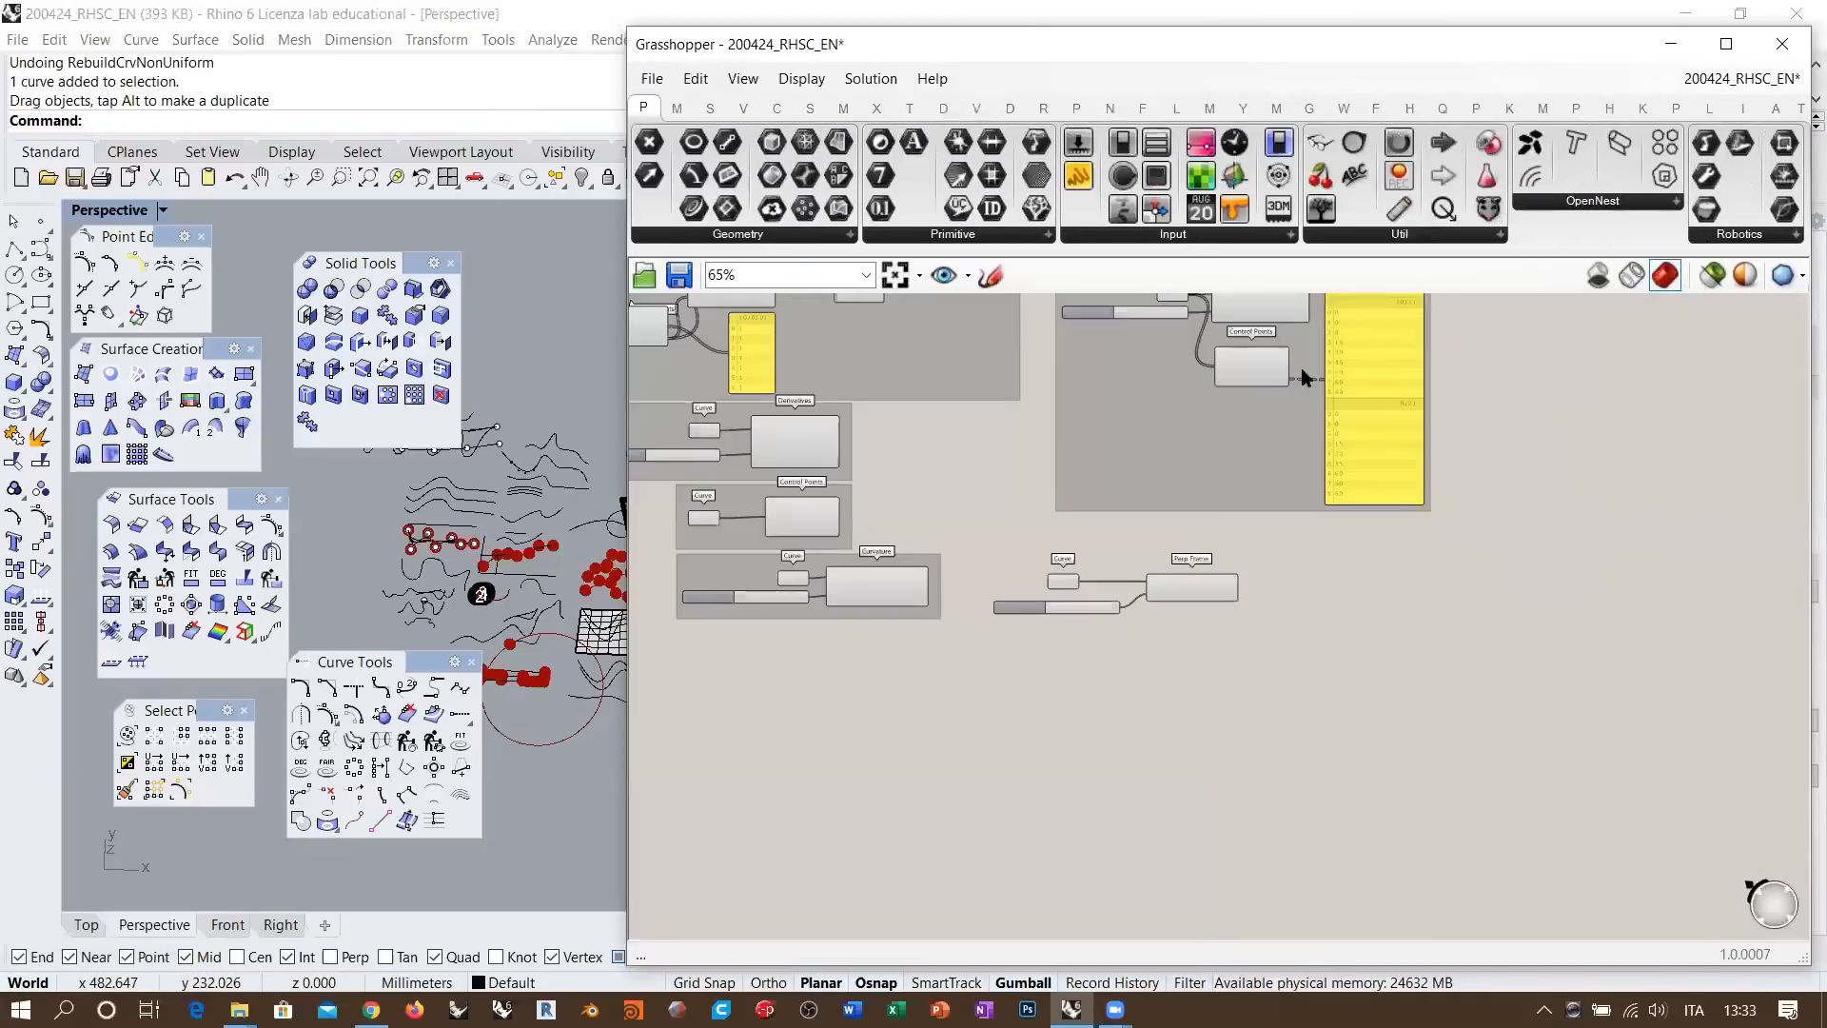
pyautogui.click(776, 108)
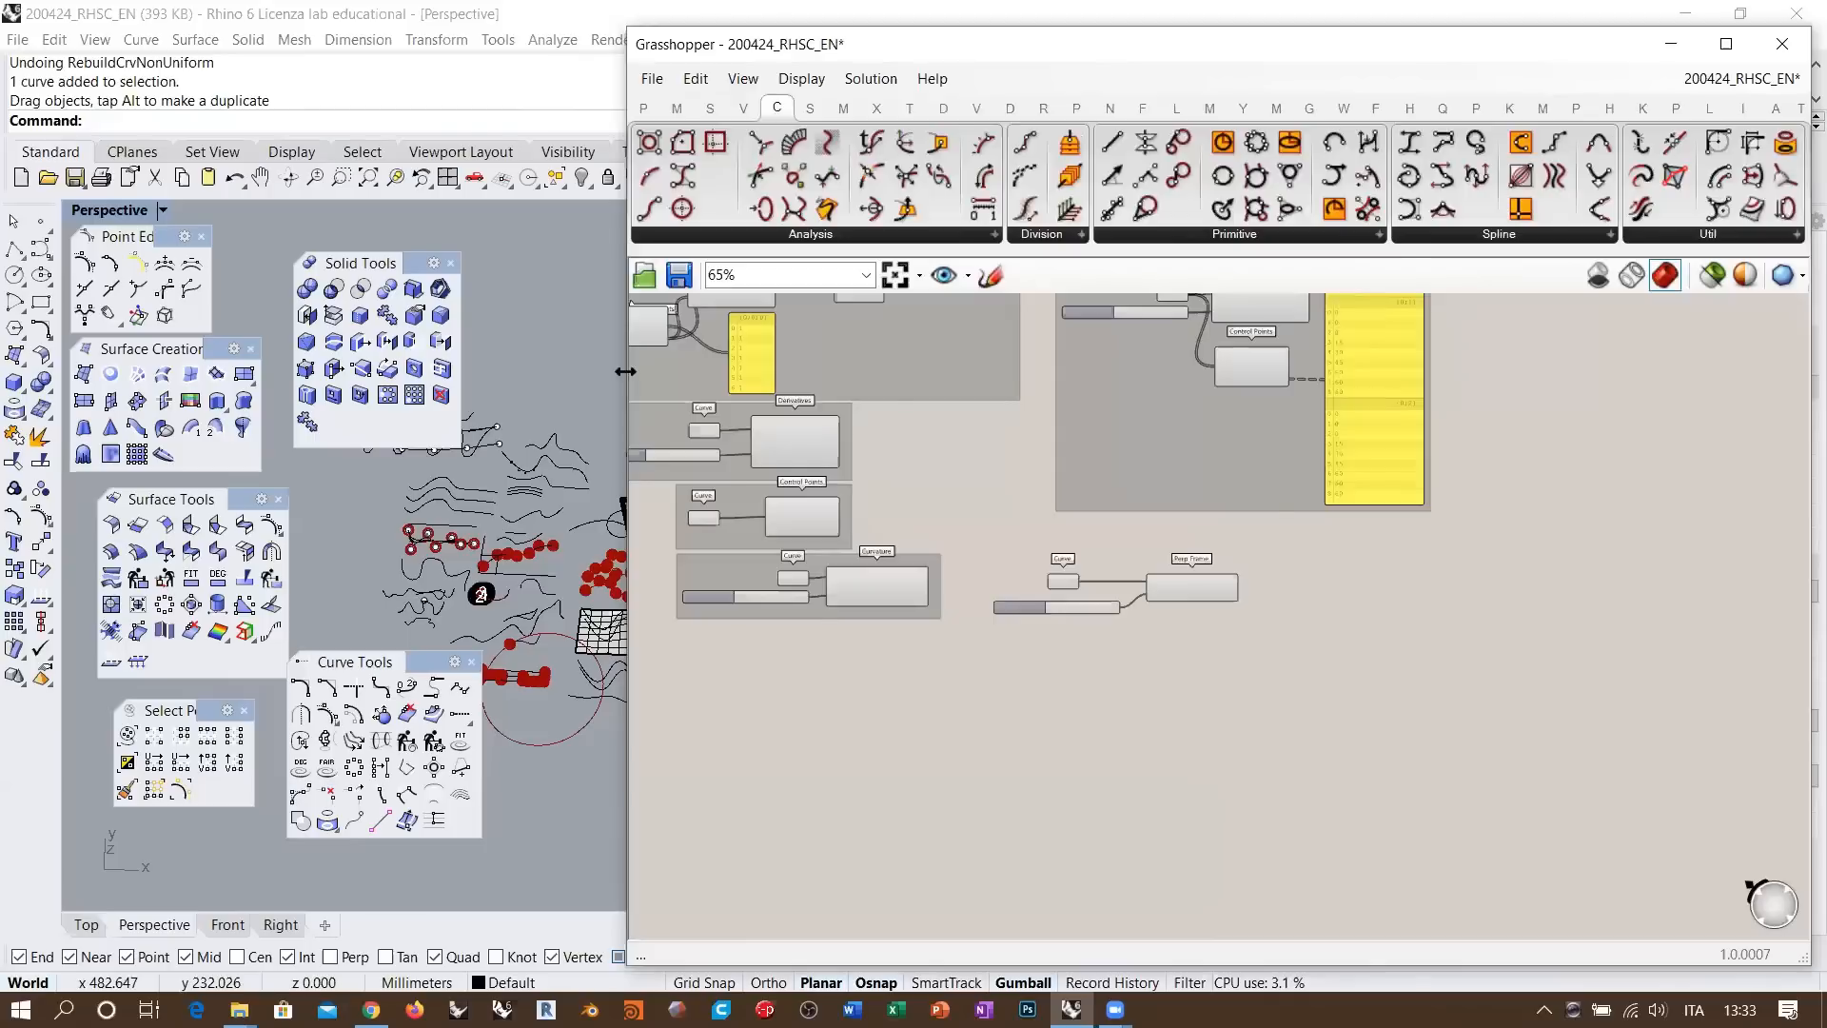
pyautogui.moveTo(624, 371); pyautogui.dragTo(1189, 371)
pyautogui.scroll(5, 679, 368)
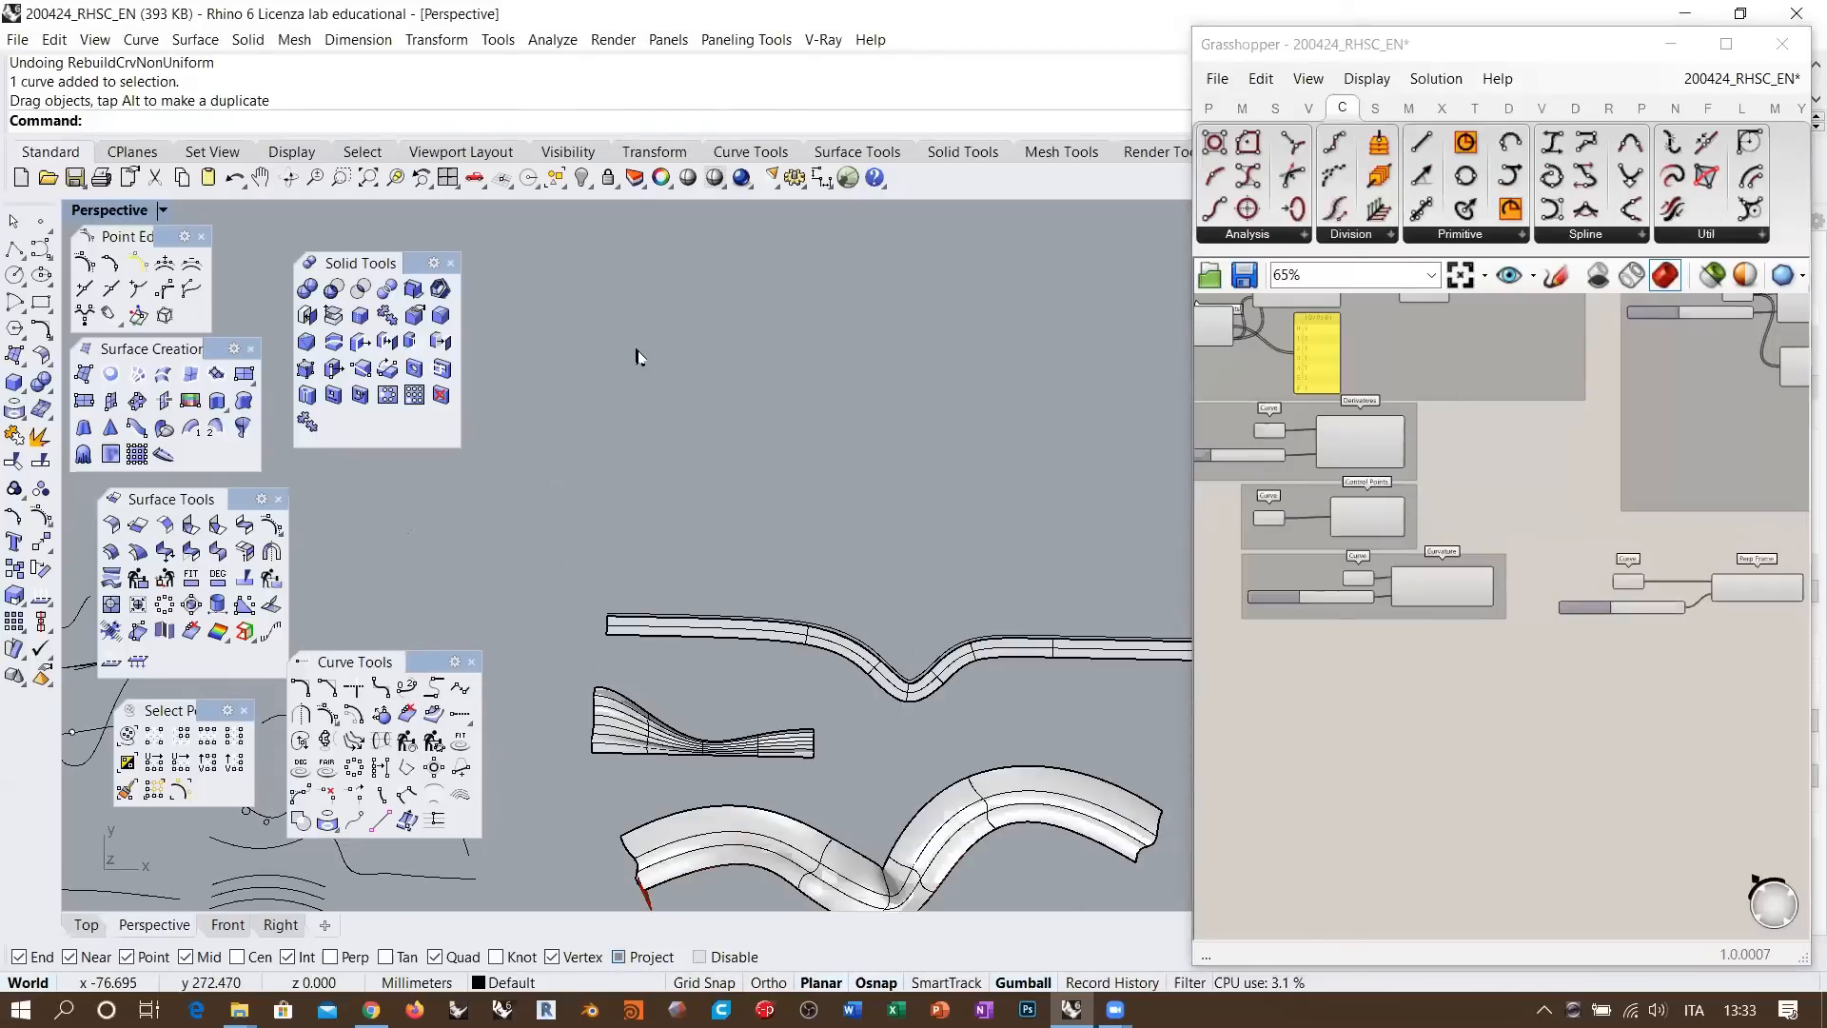
# Draw a degree 1 zigzag curve through six points in the empty area above the surface strips, and delete it
pyautogui.click(40, 250)
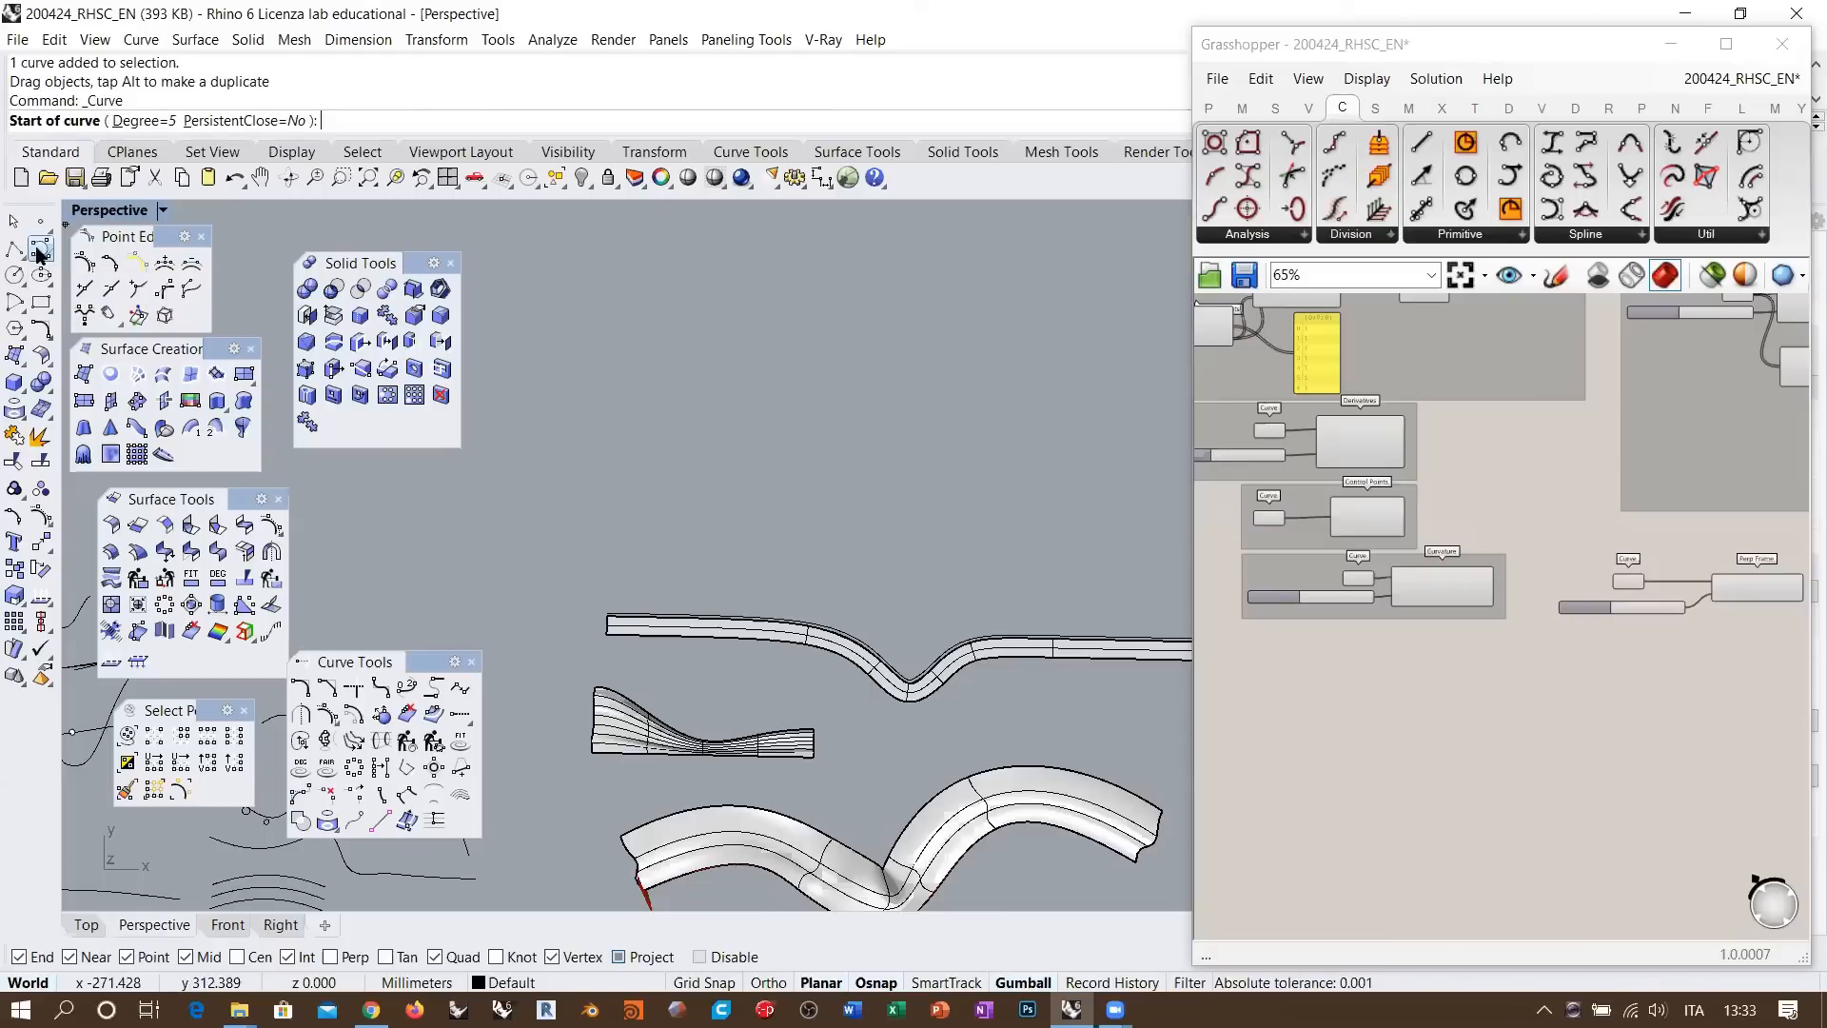
pyautogui.click(133, 121)
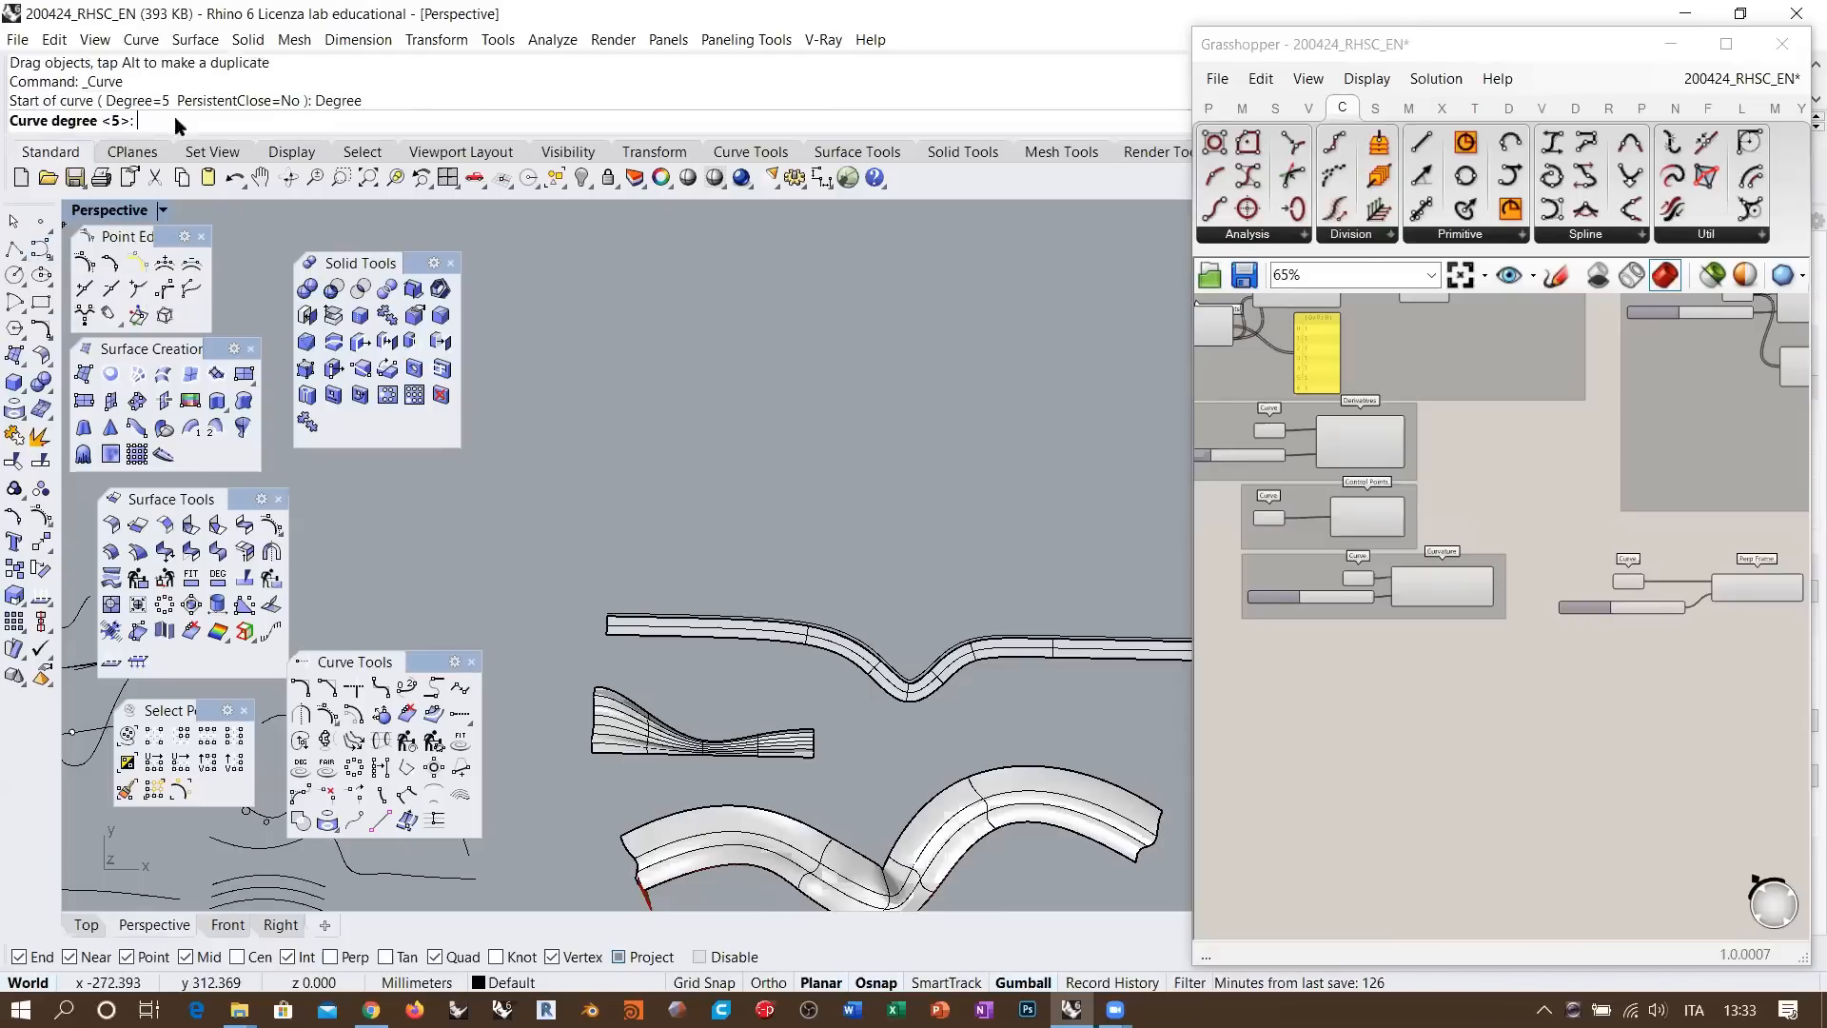
pyautogui.write('1')
pyautogui.press('Return')
pyautogui.click(620, 338)
pyautogui.click(700, 459)
pyautogui.click(796, 398)
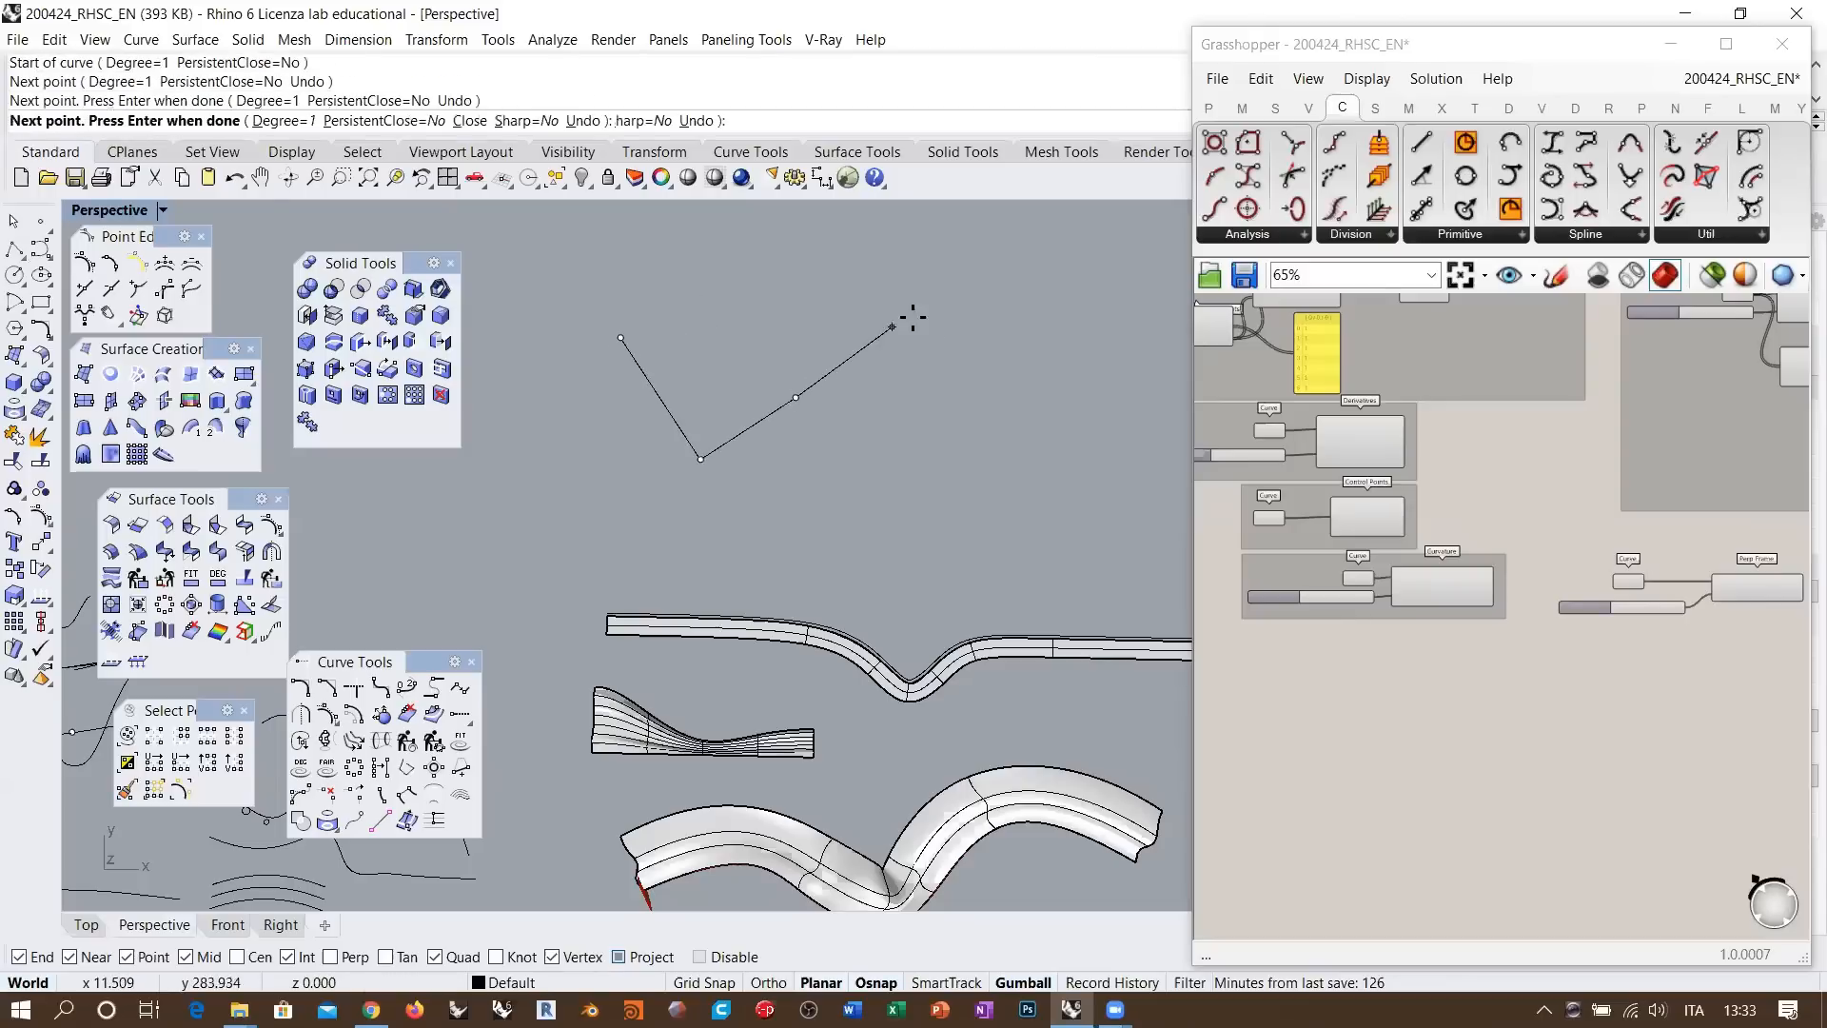
pyautogui.click(912, 317)
pyautogui.click(964, 439)
pyautogui.click(1085, 485)
pyautogui.press('Return')
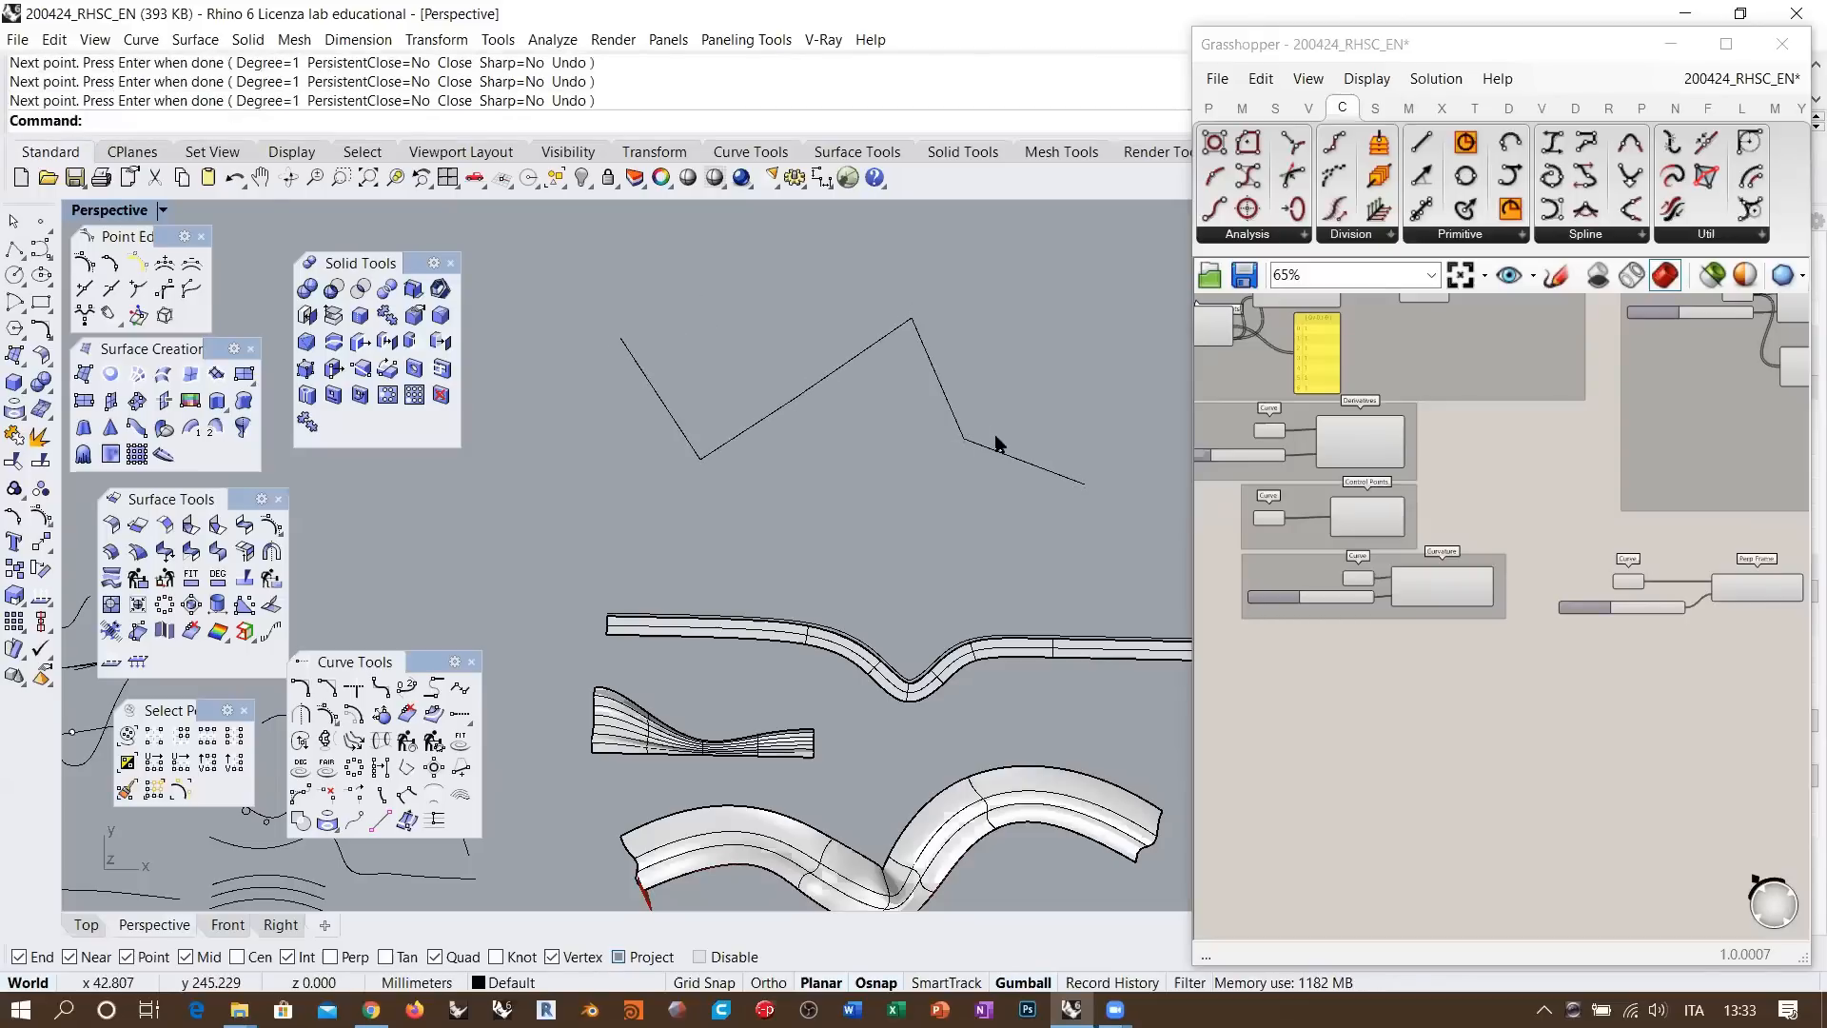
pyautogui.click(954, 419)
pyautogui.press('Delete')
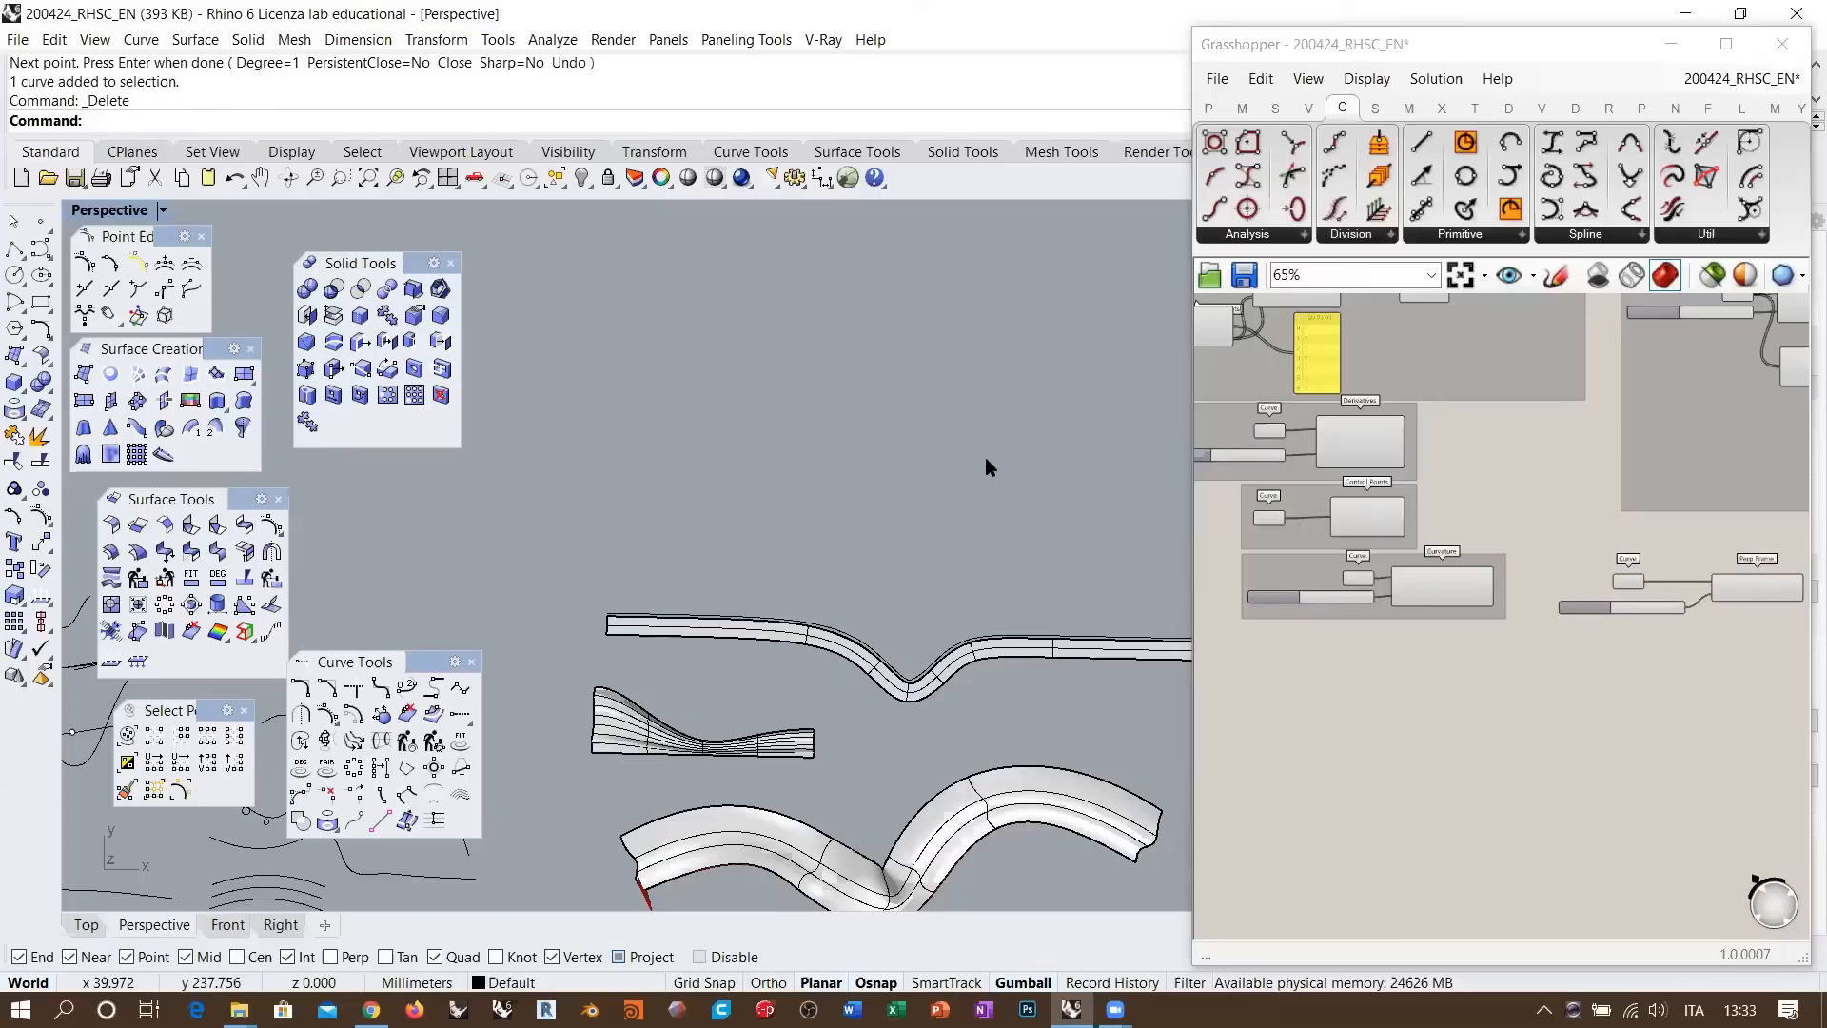
# Widen the Grasshopper window over the Rhino viewport so that it shows all of its Curve components
pyautogui.keyDown('shift'); pyautogui.moveTo(849, 502); pyautogui.dragTo(554, 310, button='right'); pyautogui.keyUp('shift')
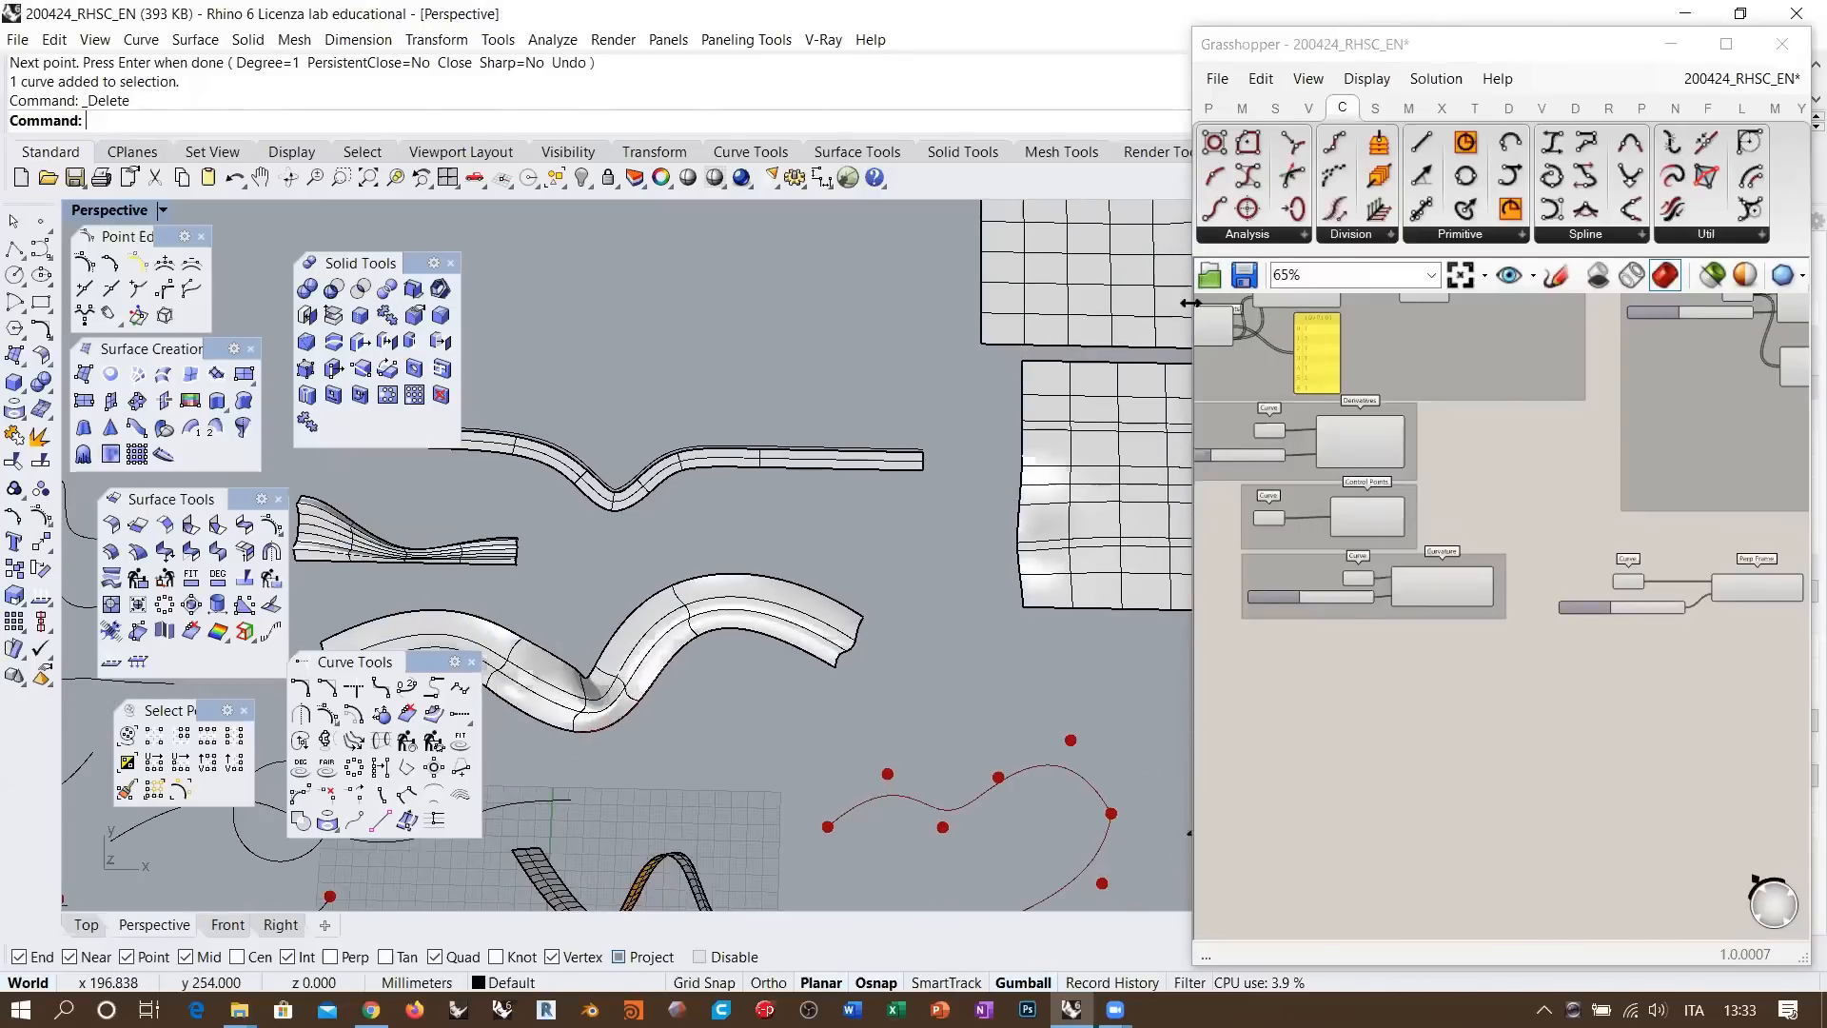
pyautogui.moveTo(1189, 303); pyautogui.dragTo(689, 302)
# Place a Nurbs Curve component on the empty canvas below the existing definitions and examine its inputs and description
pyautogui.click(1510, 237)
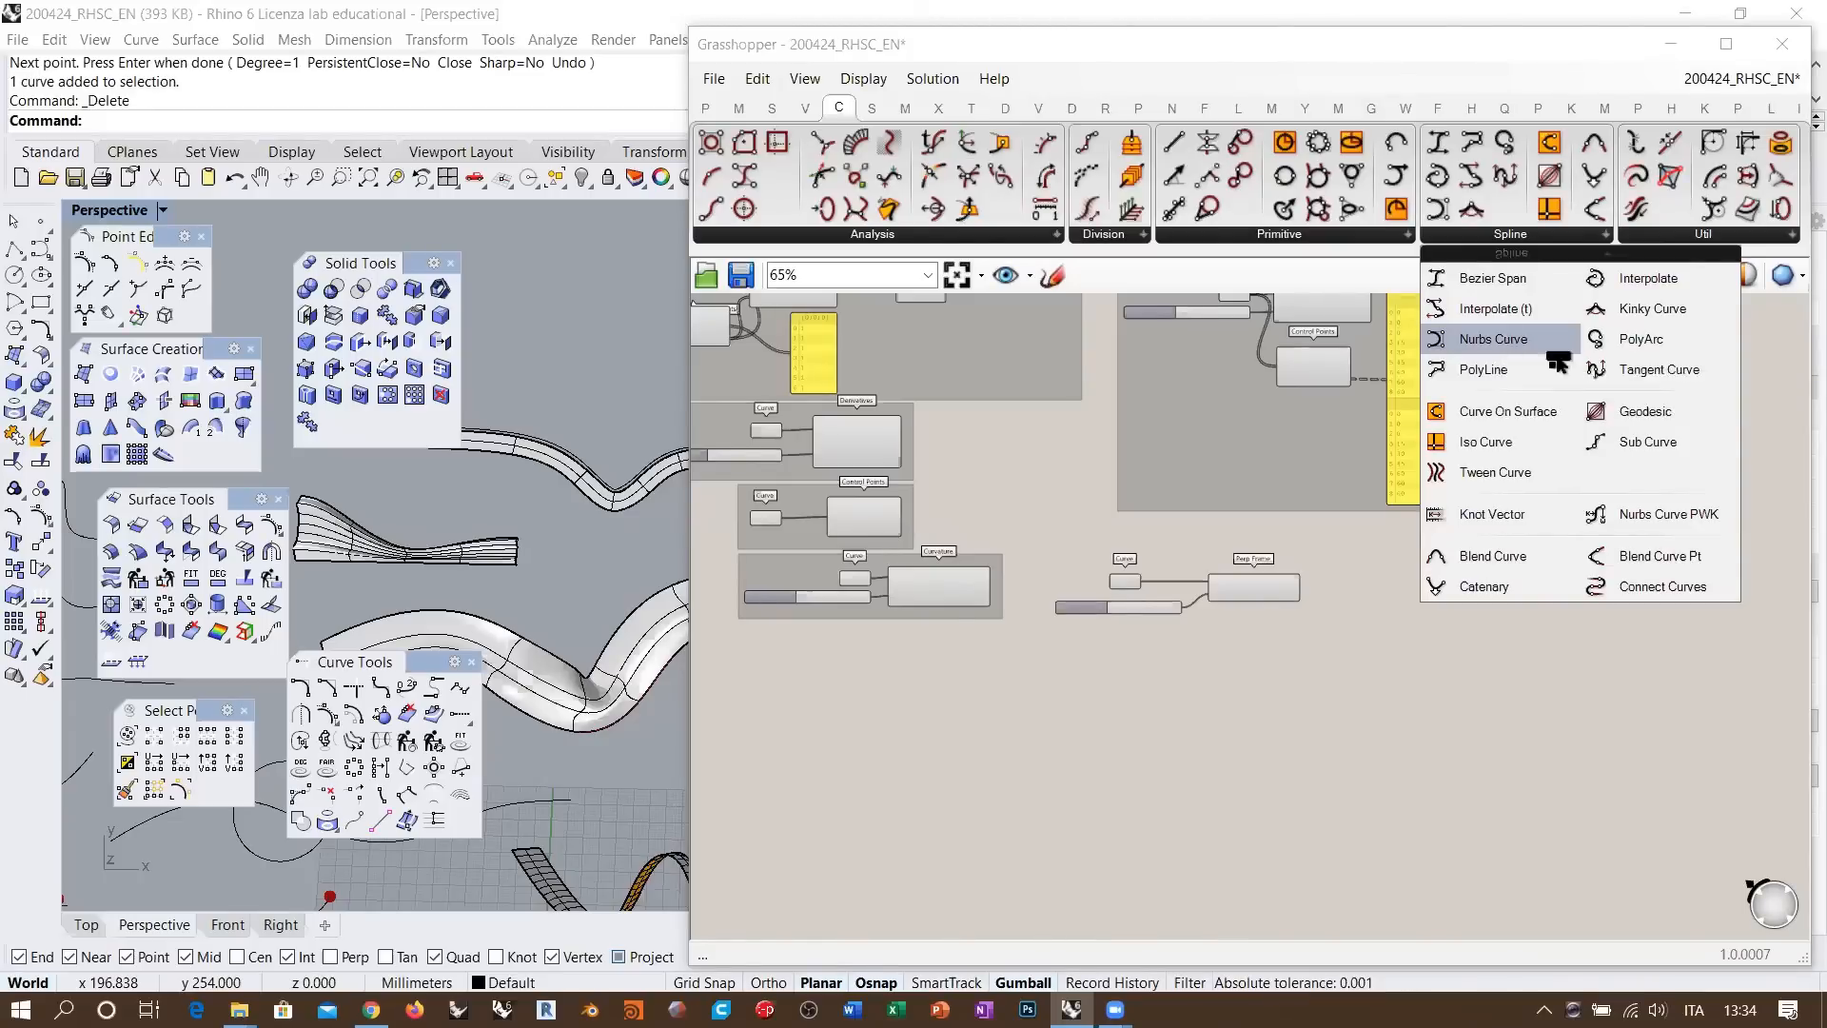
pyautogui.click(1507, 344)
pyautogui.scroll(10, 1196, 700)
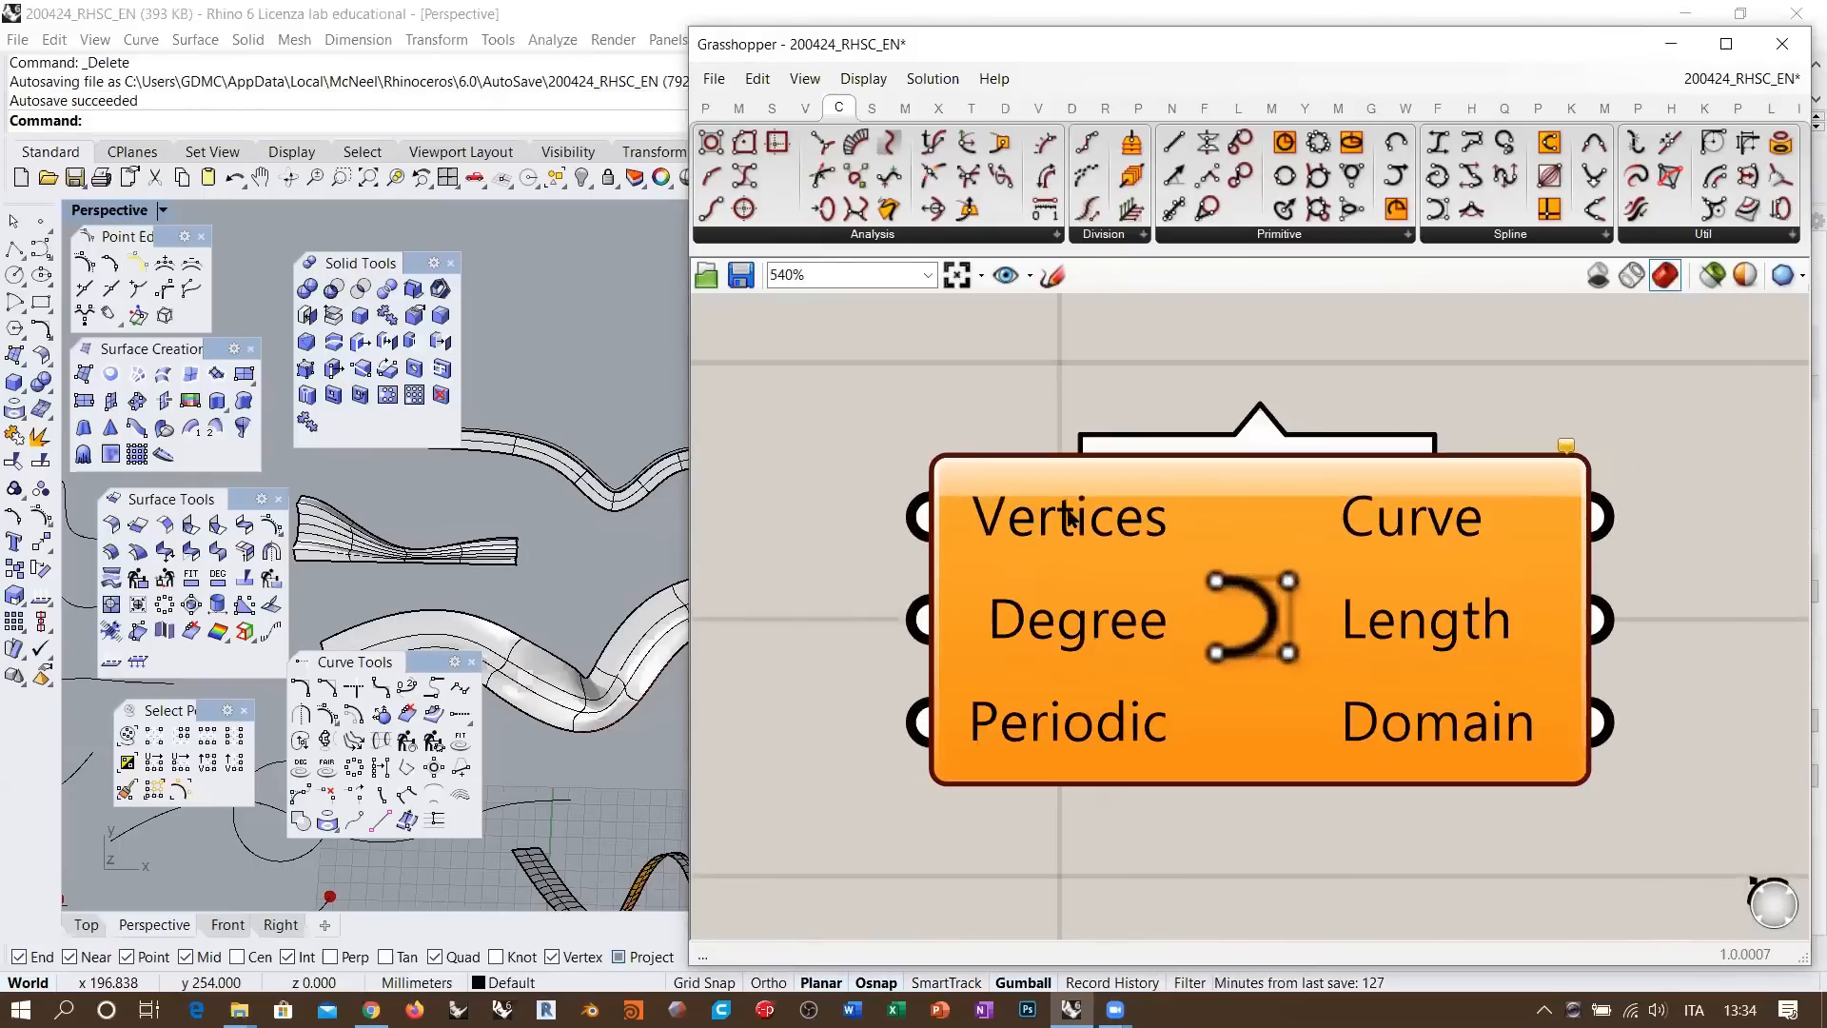
pyautogui.moveTo(1070, 517)
pyautogui.moveTo(1258, 588)
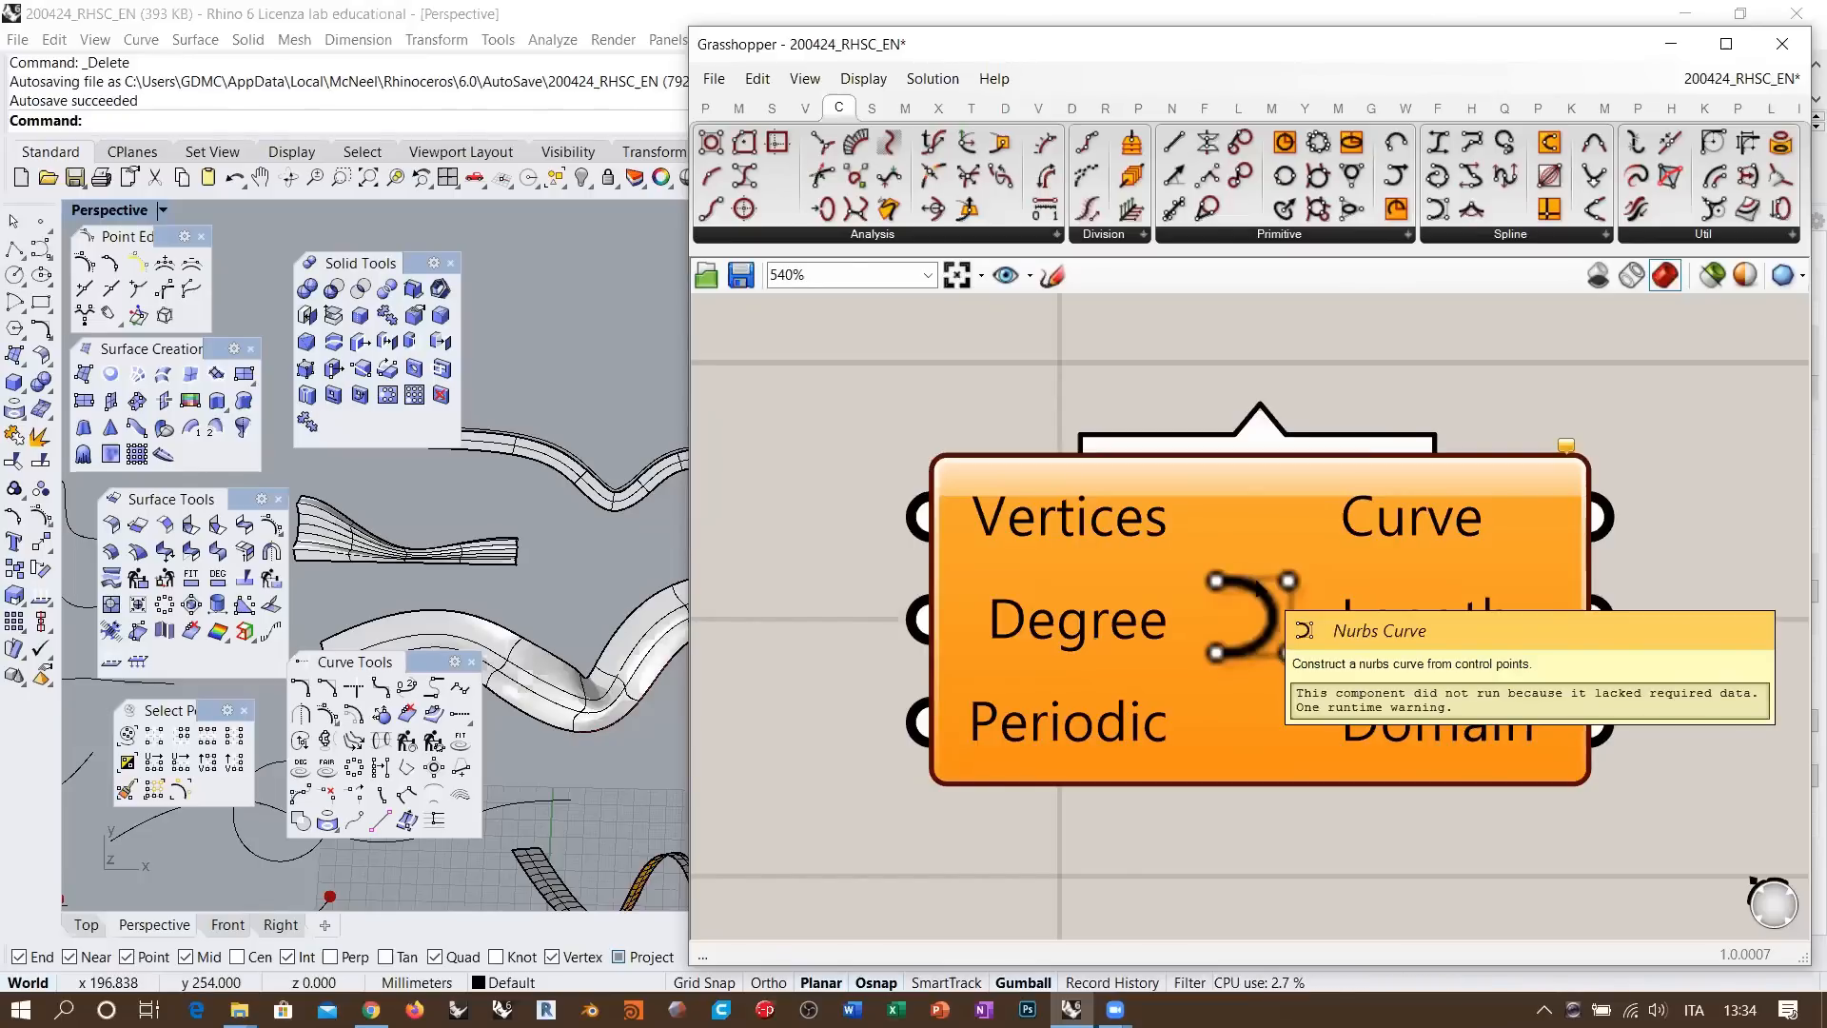
pyautogui.scroll(-4, 1092, 466)
pyautogui.moveTo(1092, 464); pyautogui.dragTo(1047, 418, button='right')
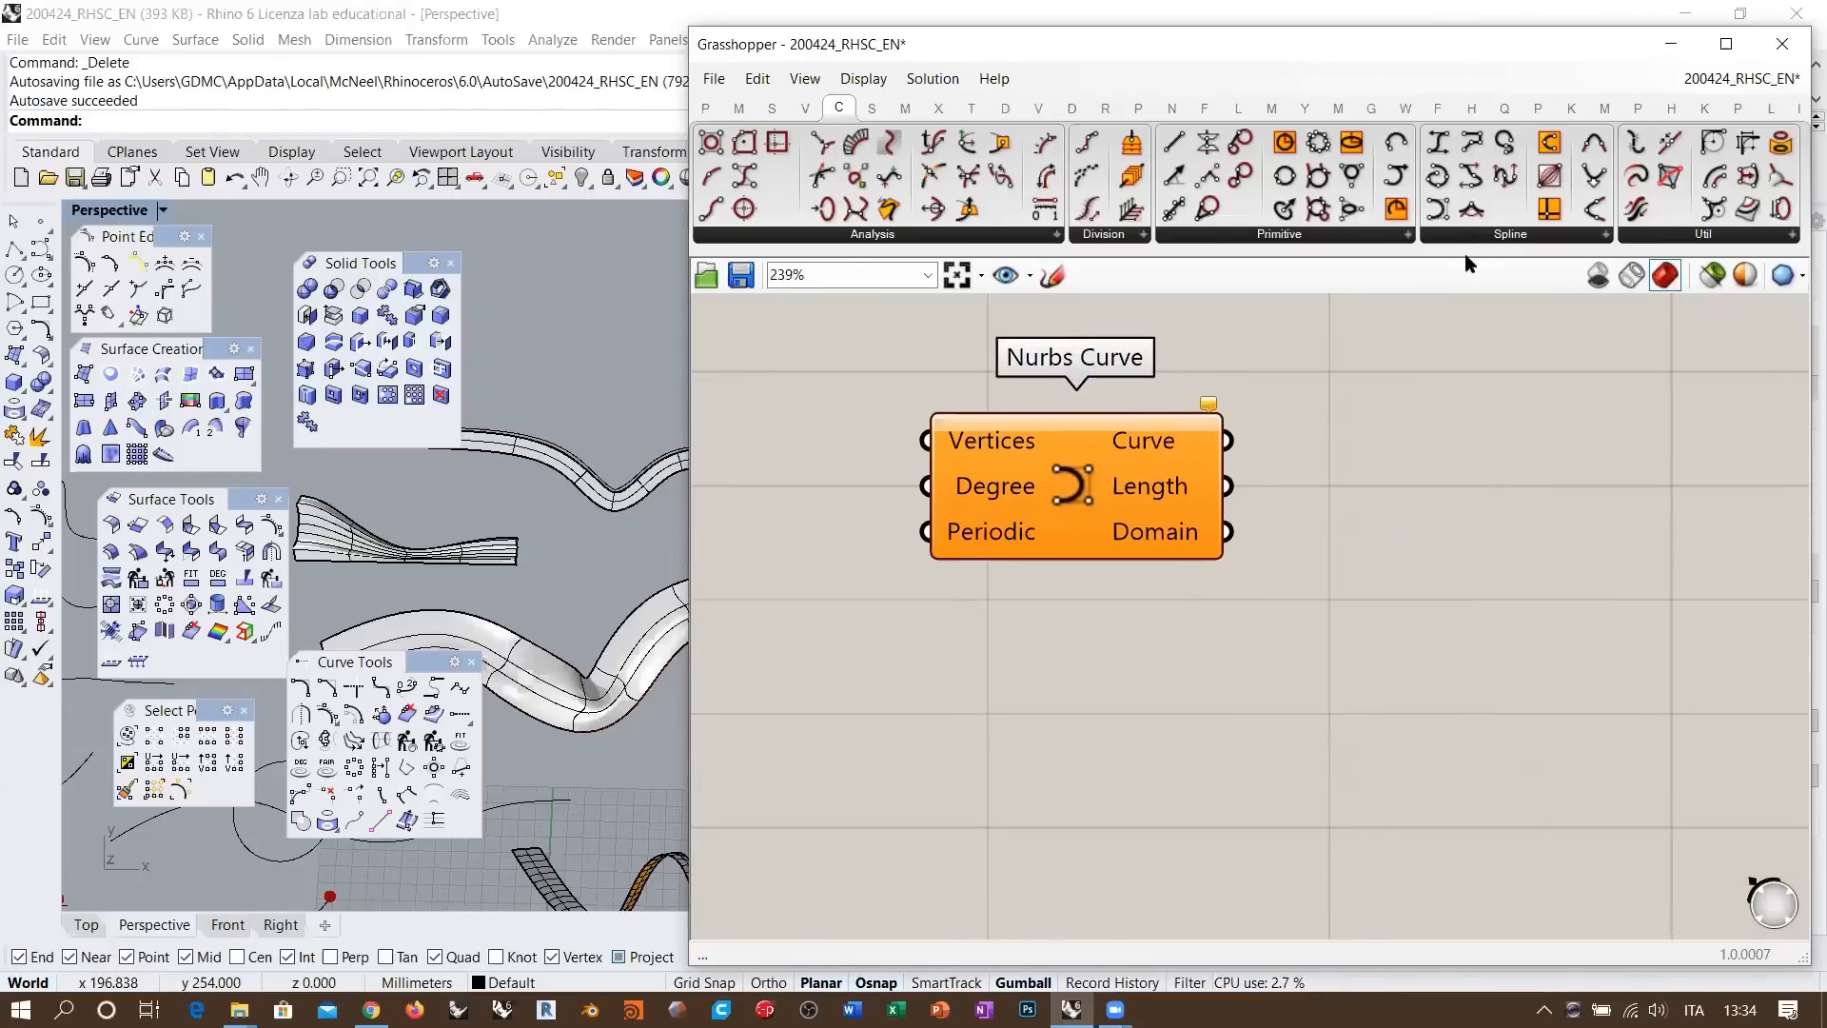
# Add a Nurbs Curve PWK component and align it directly below the Nurbs Curve component
pyautogui.click(1484, 238)
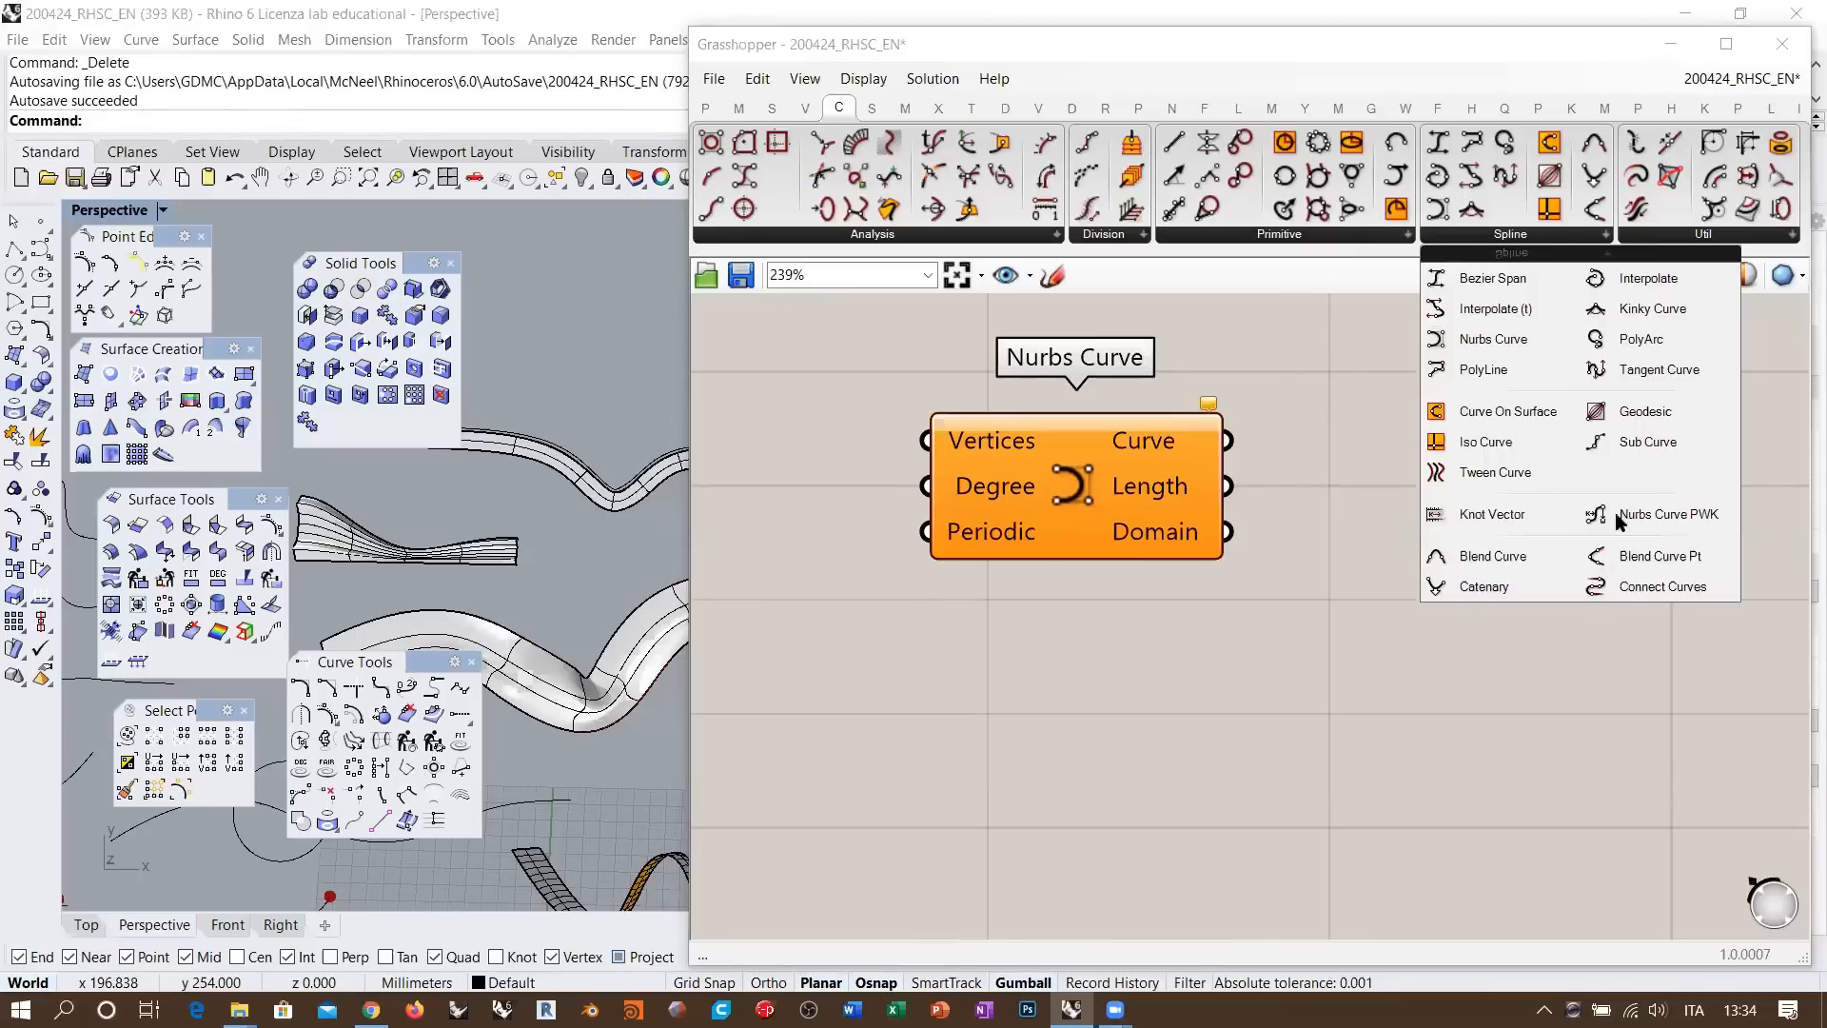
pyautogui.click(1644, 518)
pyautogui.click(1048, 707)
pyautogui.moveTo(1048, 708); pyautogui.dragTo(1079, 723)
pyautogui.click(1239, 598)
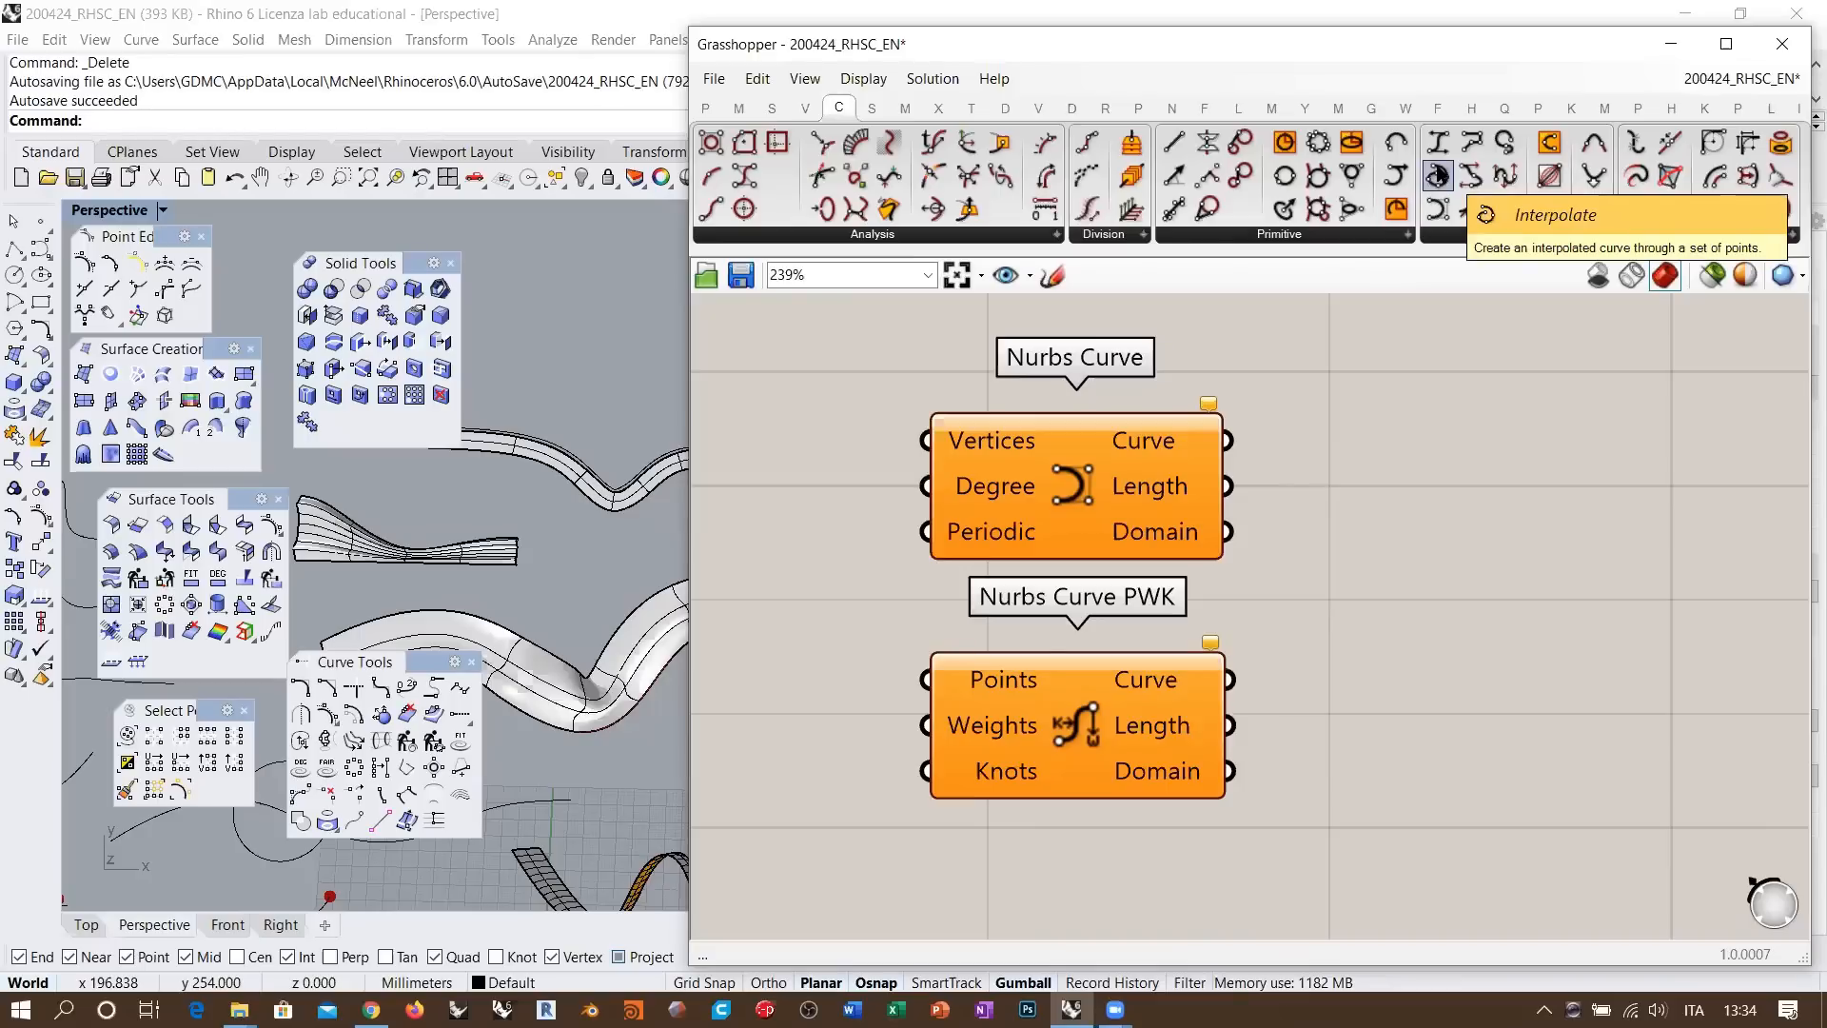
# Add an Interpolate component beside the two Nurbs Curve components and check its description and Degree input
pyautogui.moveTo(1438, 175); pyautogui.dragTo(1495, 648)
pyautogui.moveTo(1496, 648); pyautogui.dragTo(1227, 501, button='right')
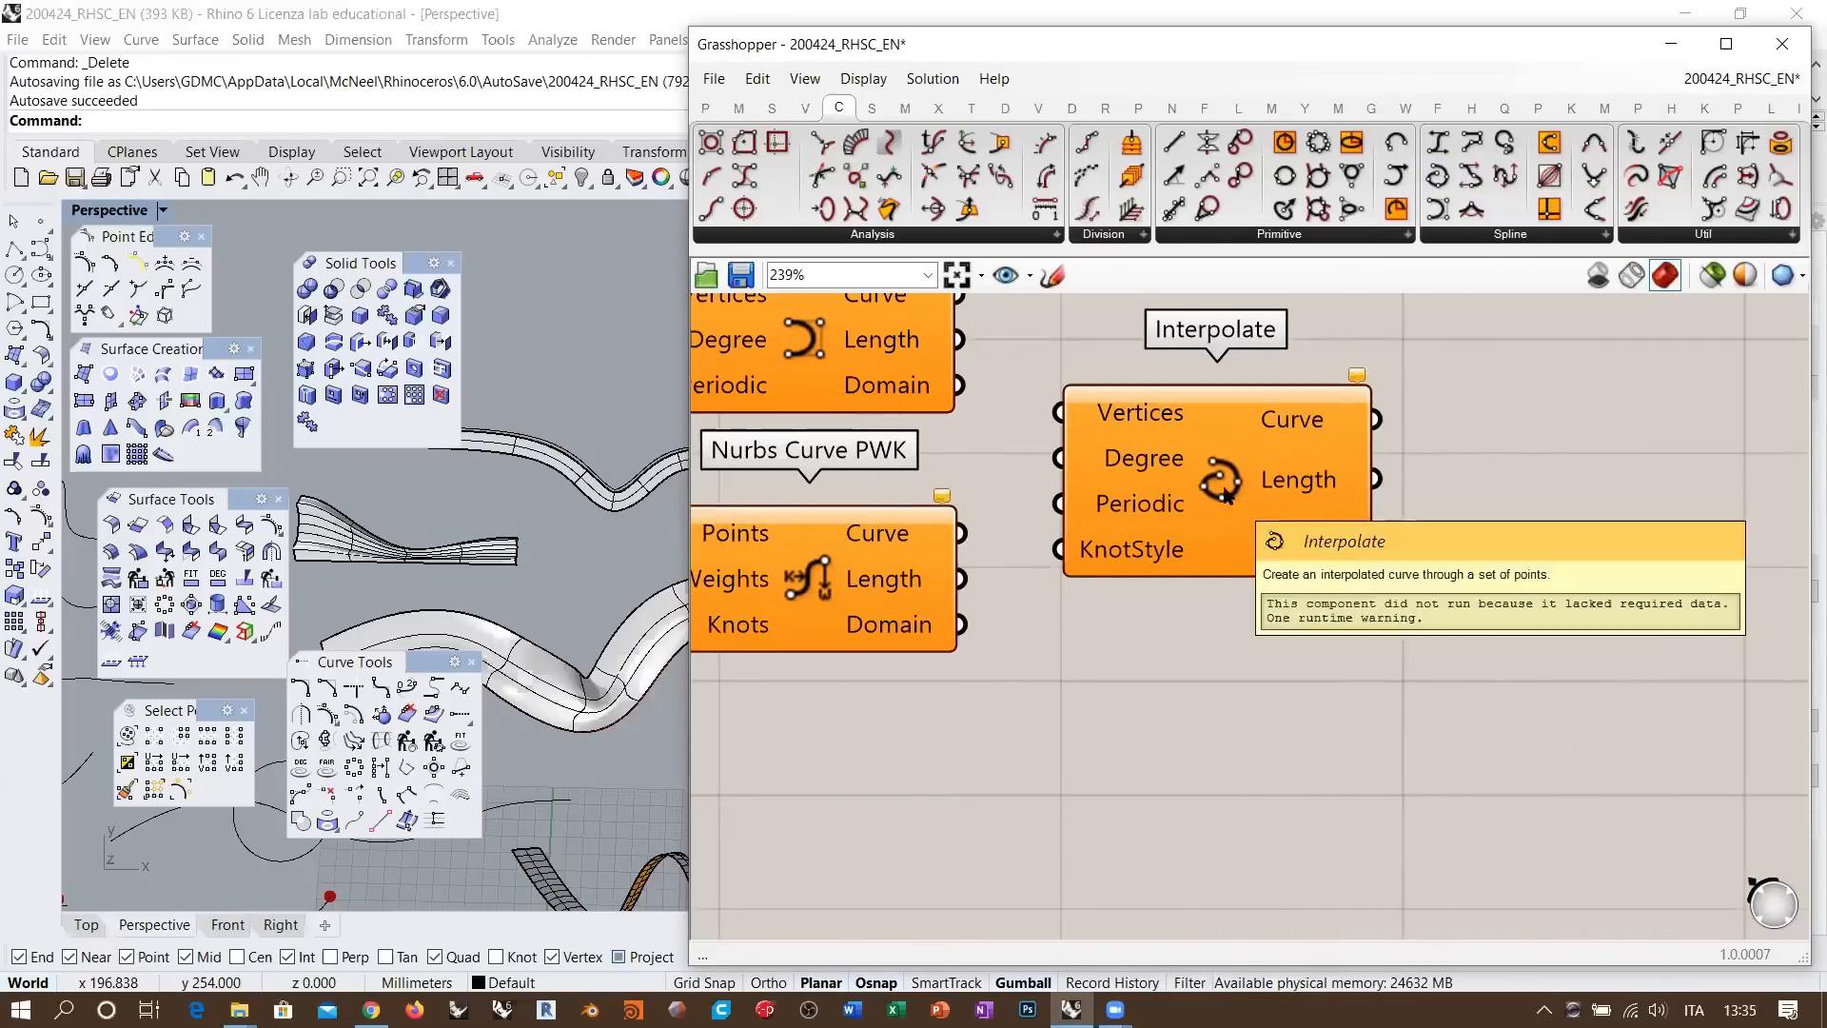
pyautogui.moveTo(1154, 457); pyautogui.dragTo(1234, 531)
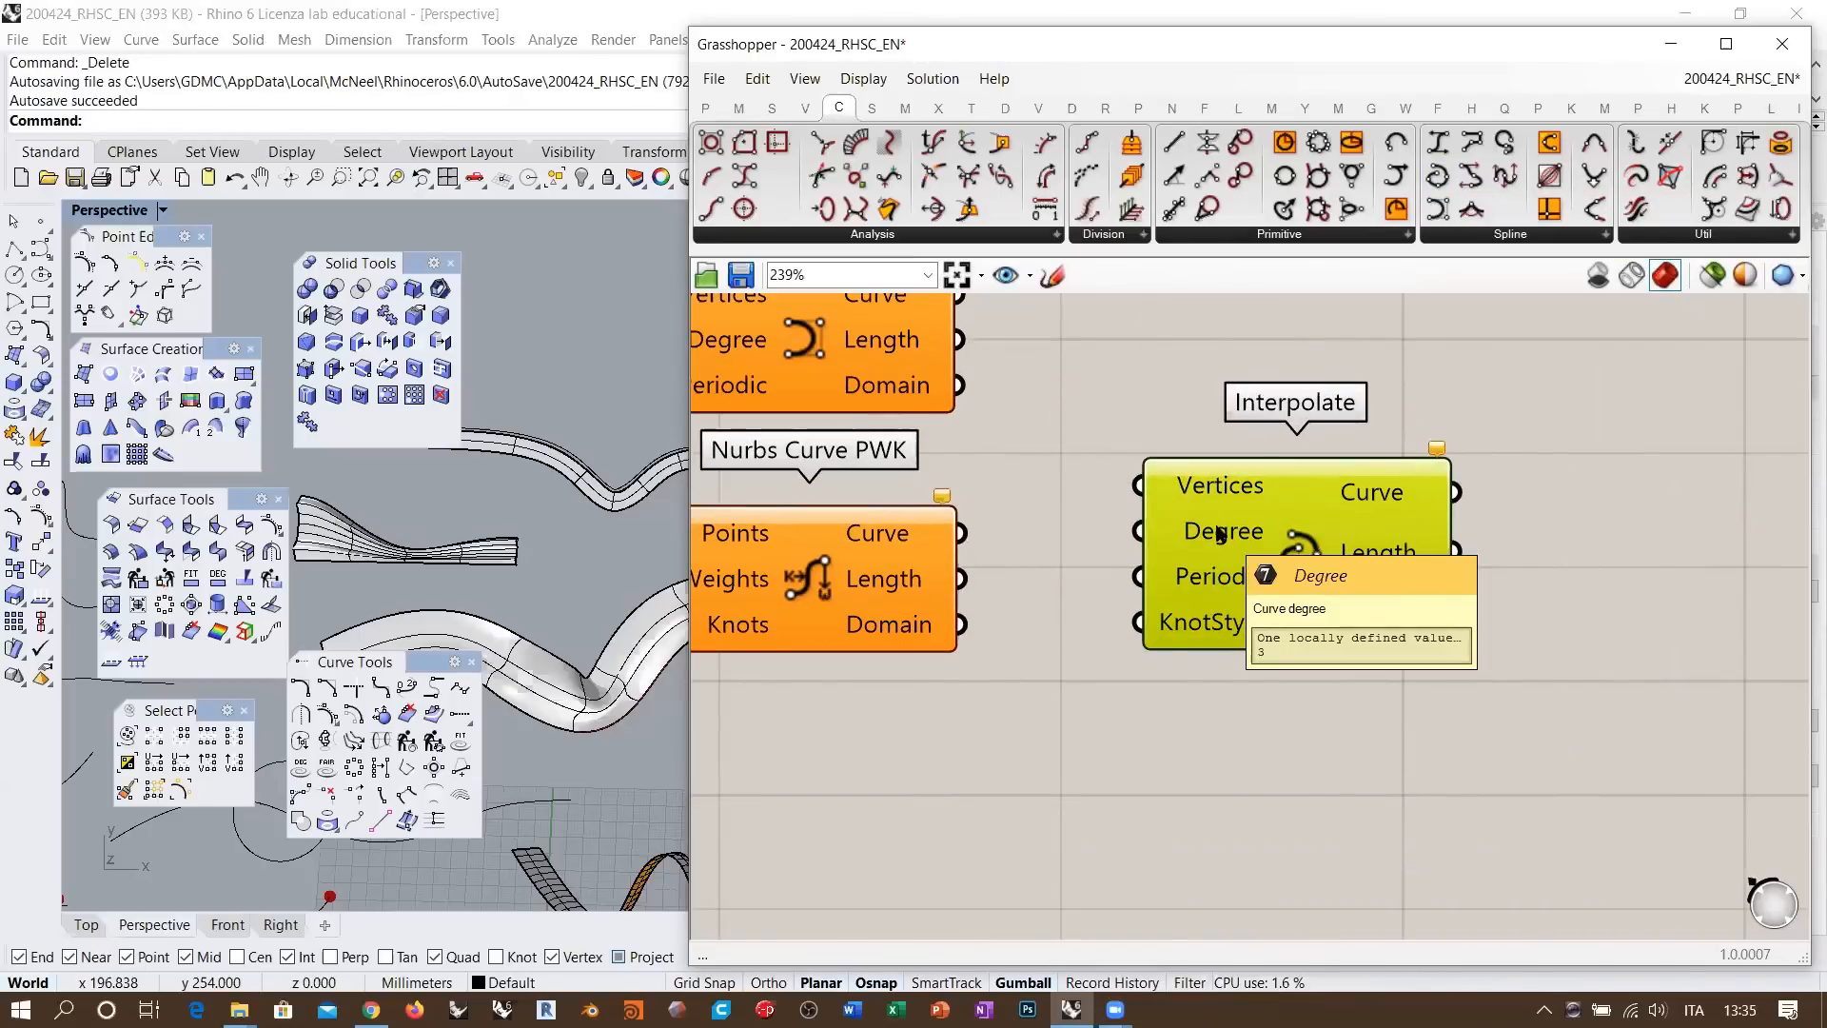
pyautogui.click(1184, 415)
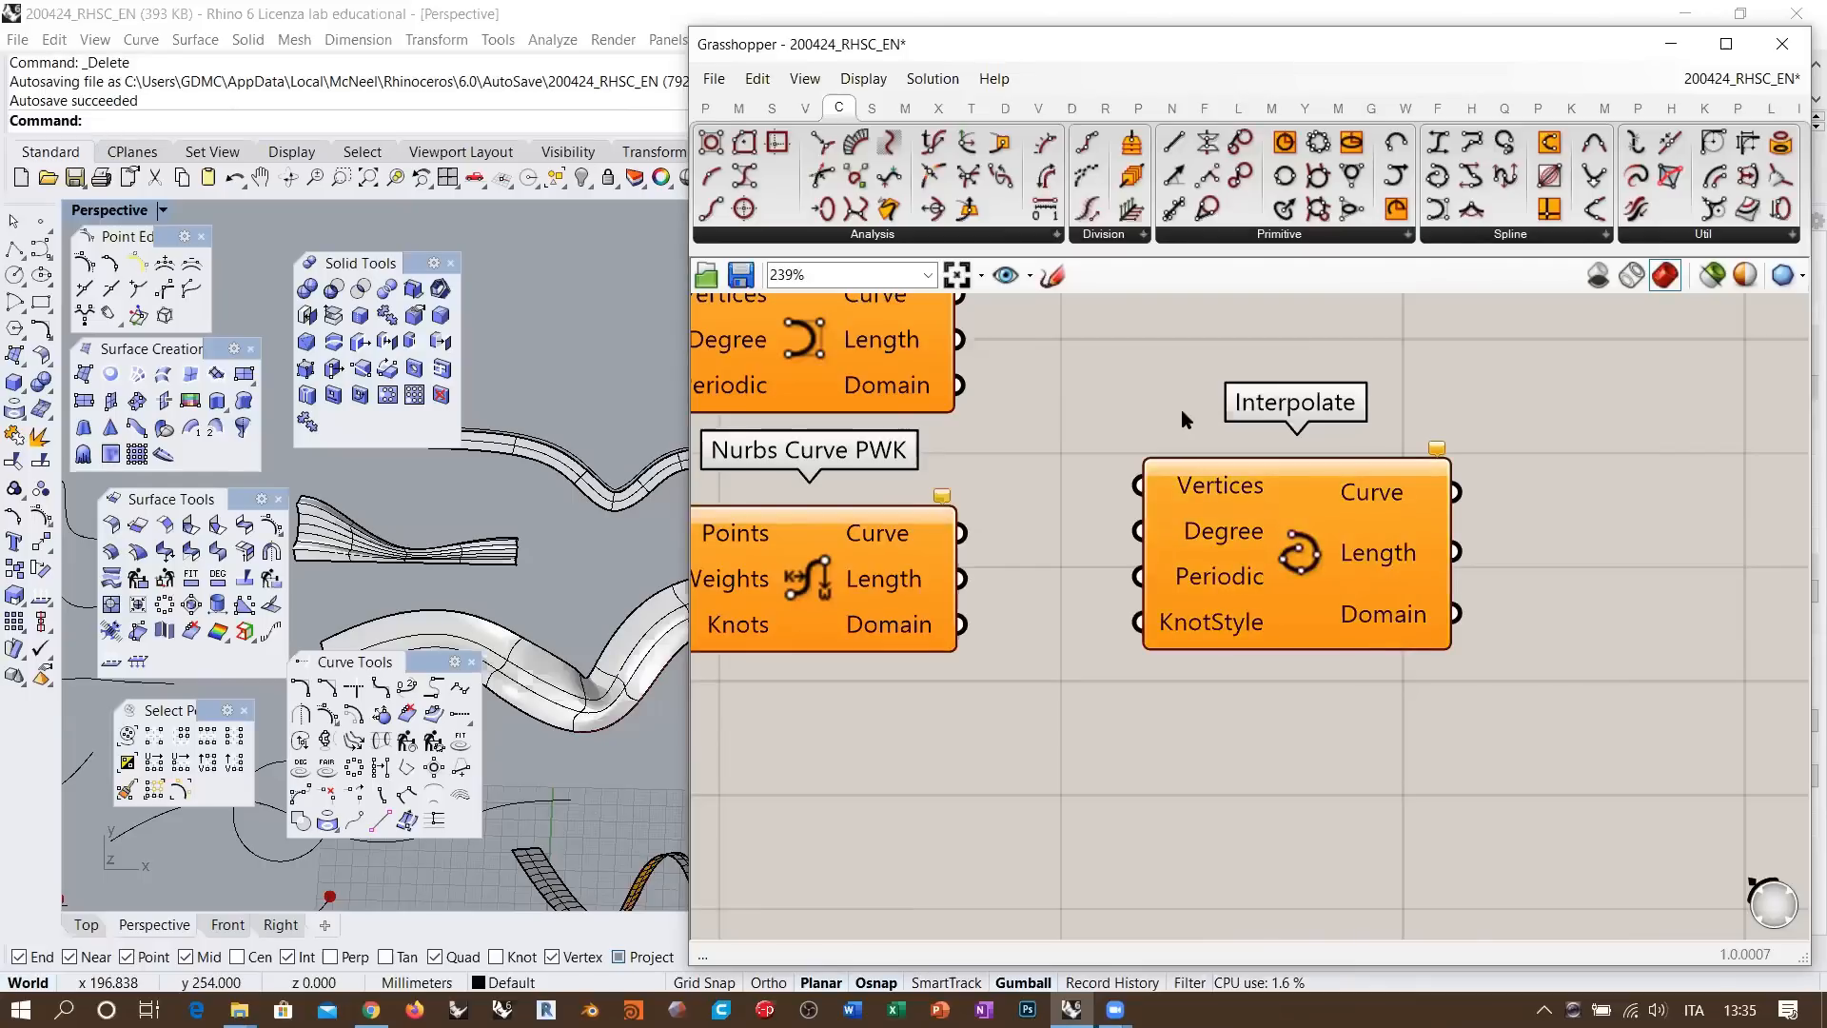
# Delete the Nurbs Curve, Nurbs Curve PWK and Interpolate components from the canvas
pyautogui.scroll(-3, 1173, 399)
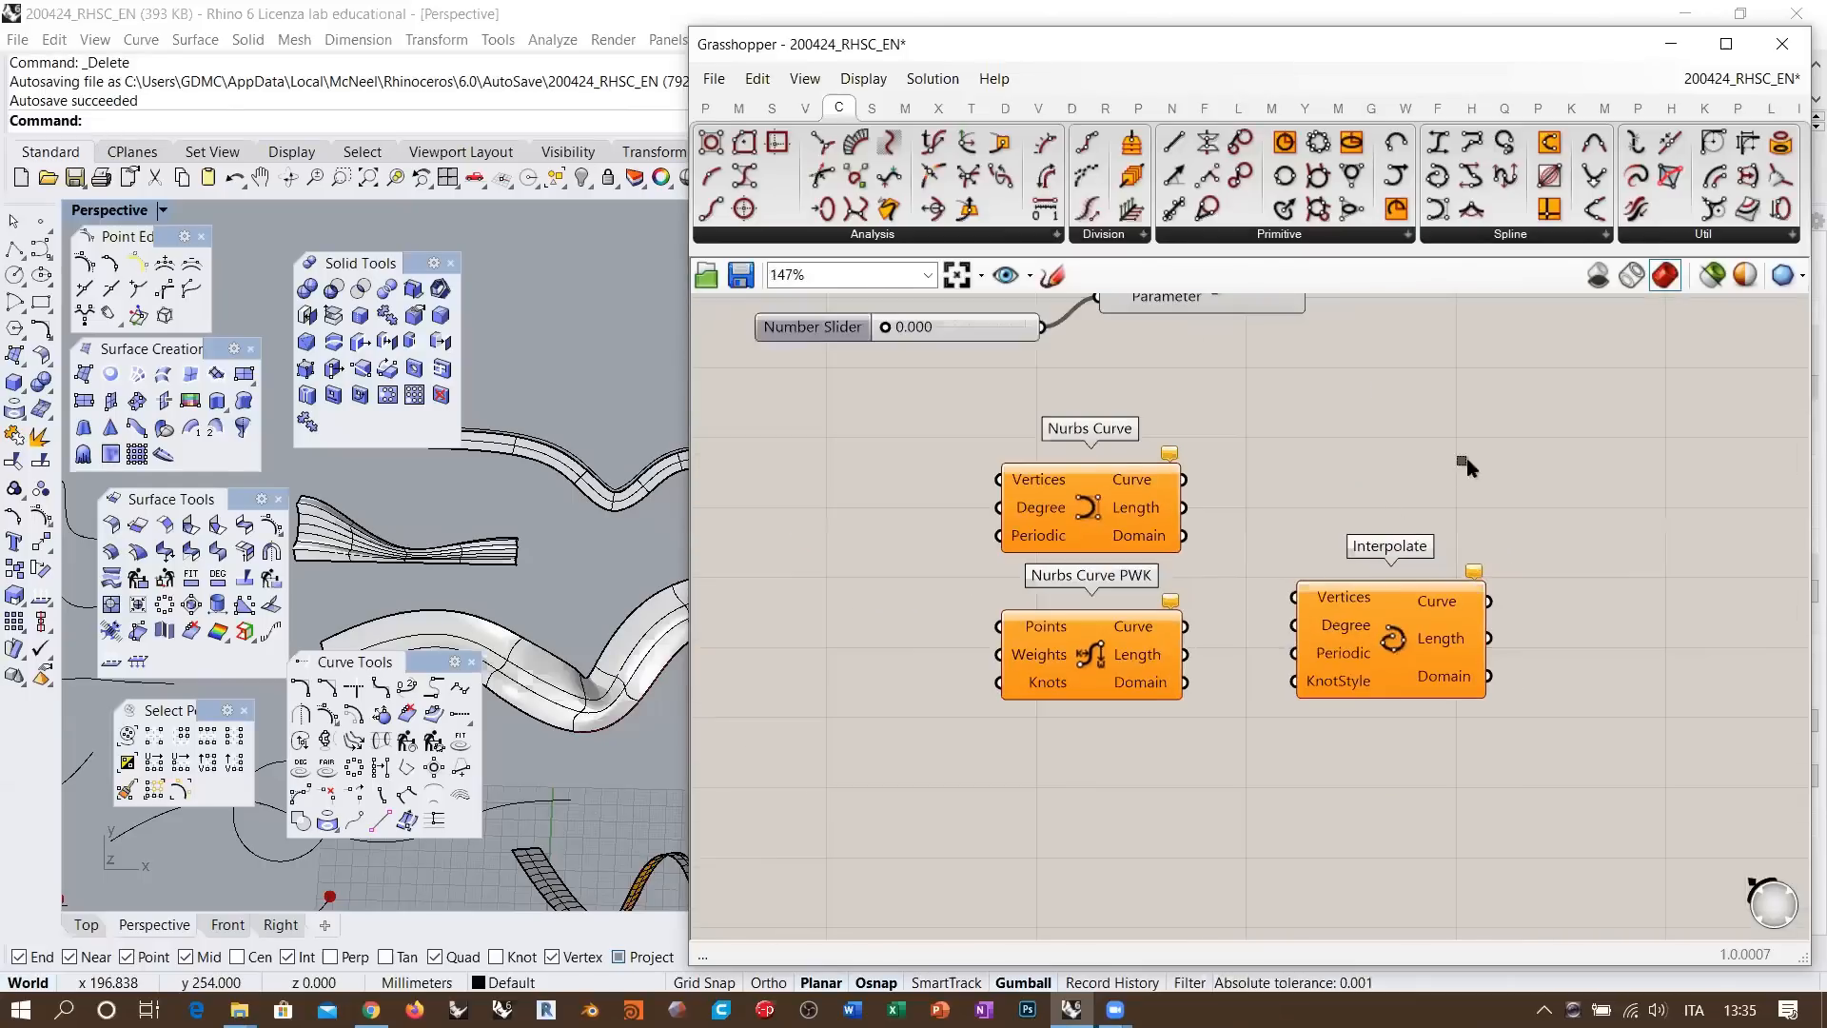
pyautogui.moveTo(1459, 460); pyautogui.dragTo(830, 794)
pyautogui.press('Delete')
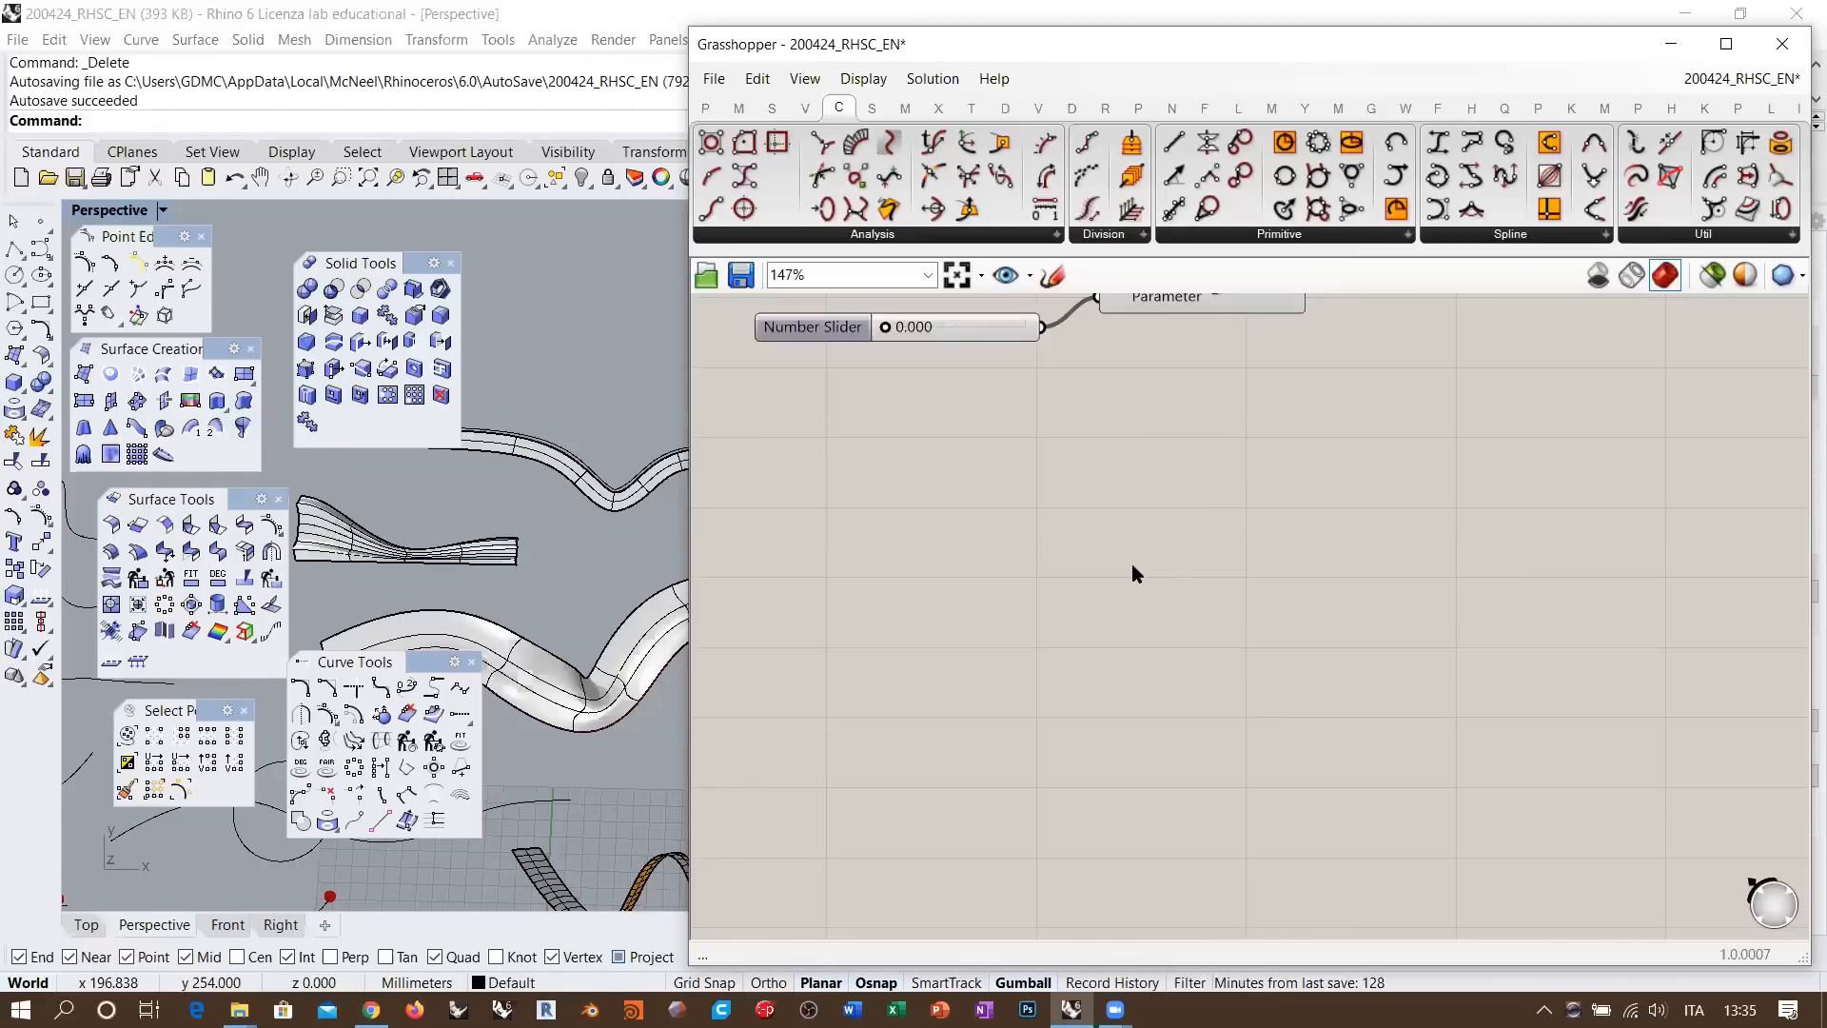
pyautogui.click(956, 275)
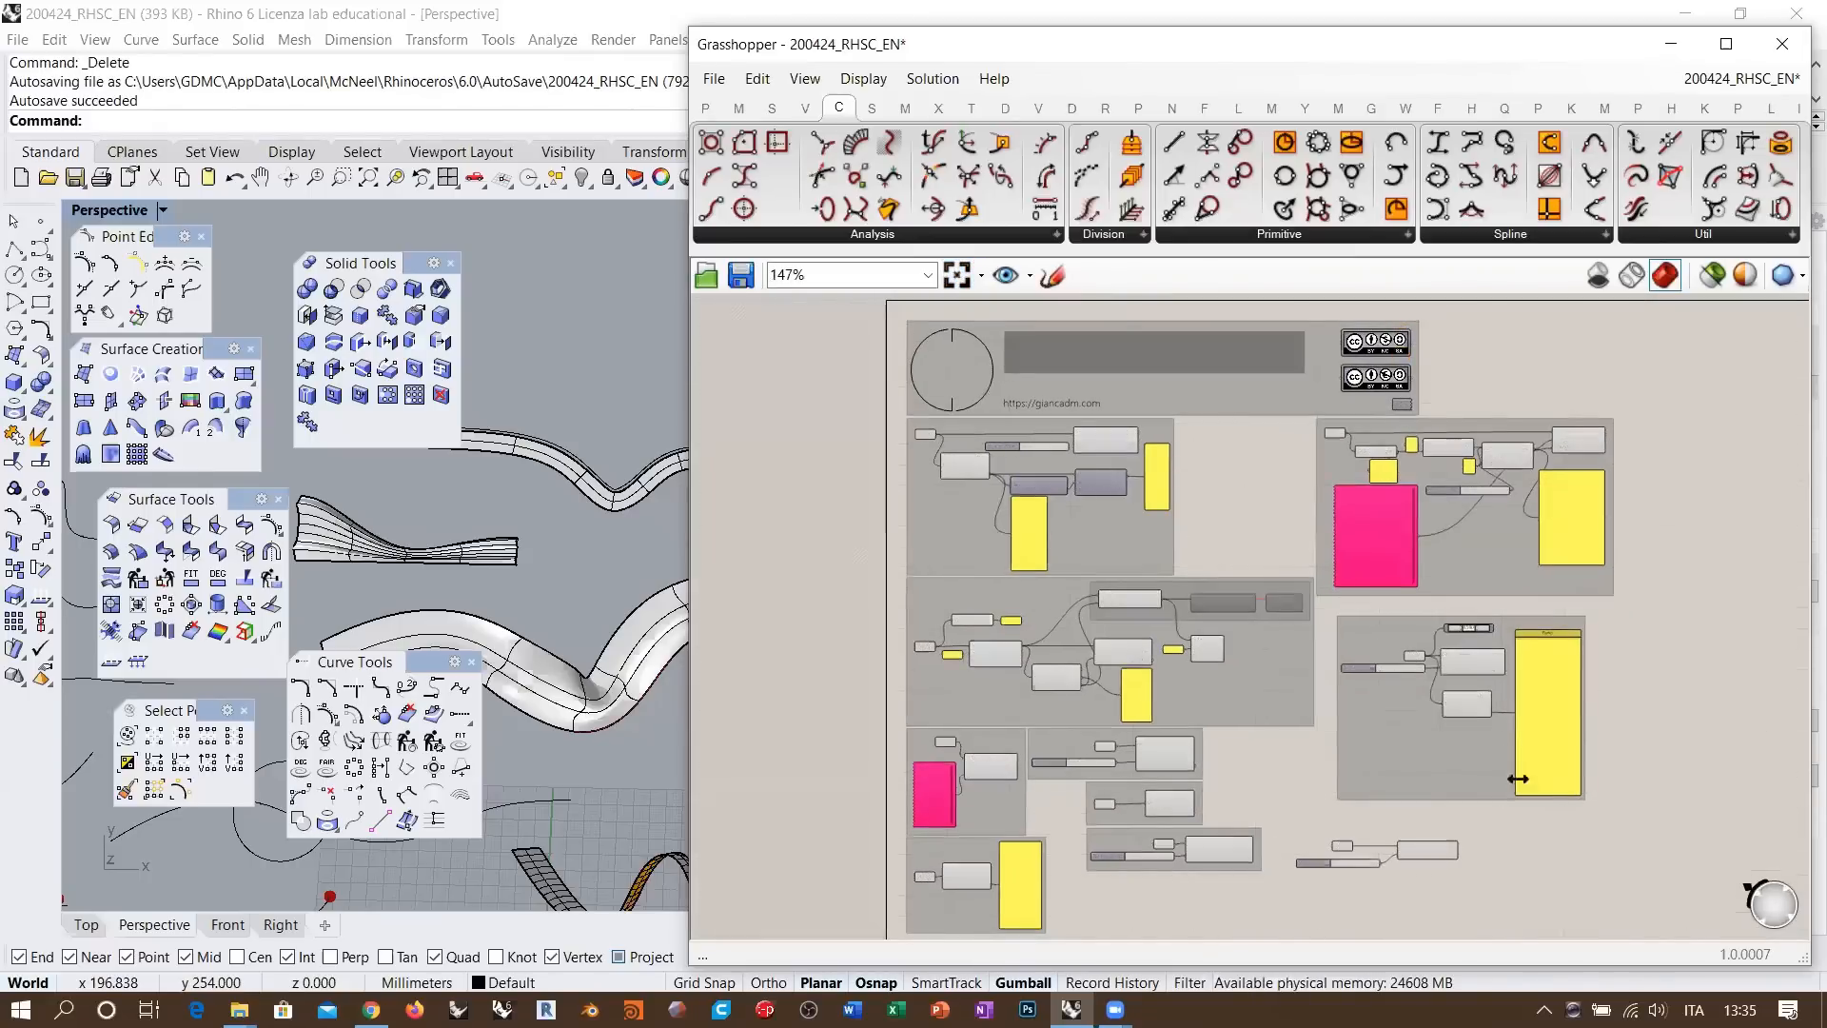